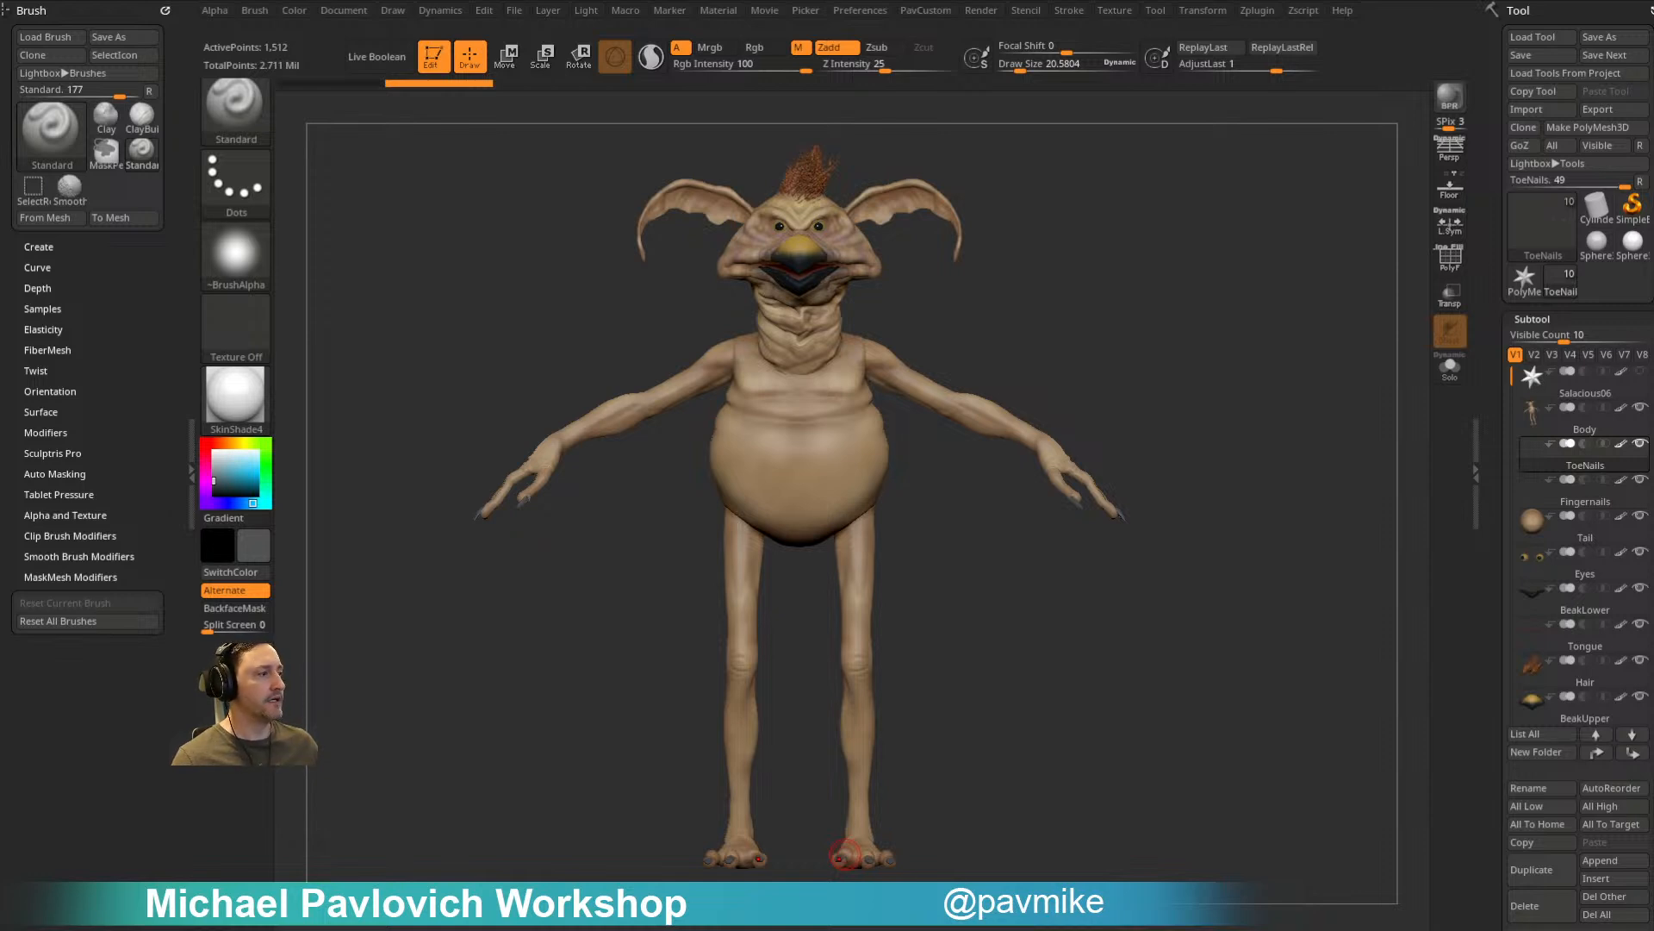
Step: Switch the figure's material to StartupMaterial and set the active colour to white
drag(1246, 546, 1190, 532)
mouse_move(1082, 199)
mouse_down()
mouse_move(1071, 258)
mouse_move(1134, 193)
mouse_up()
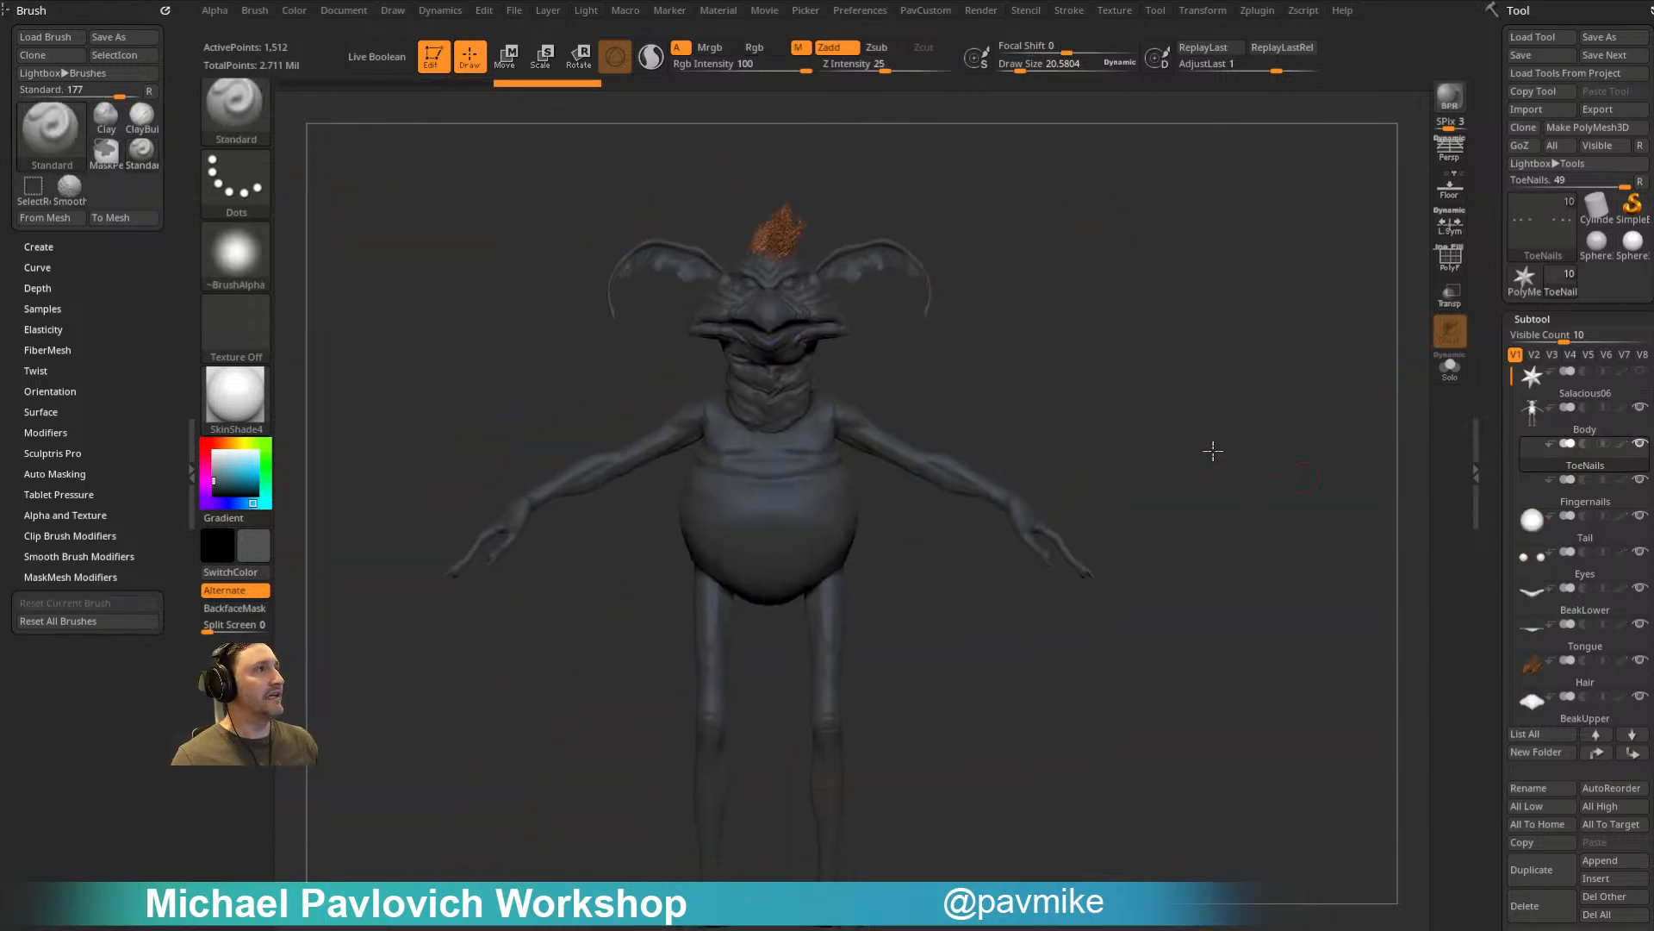
drag(1218, 461, 1203, 443)
click(267, 422)
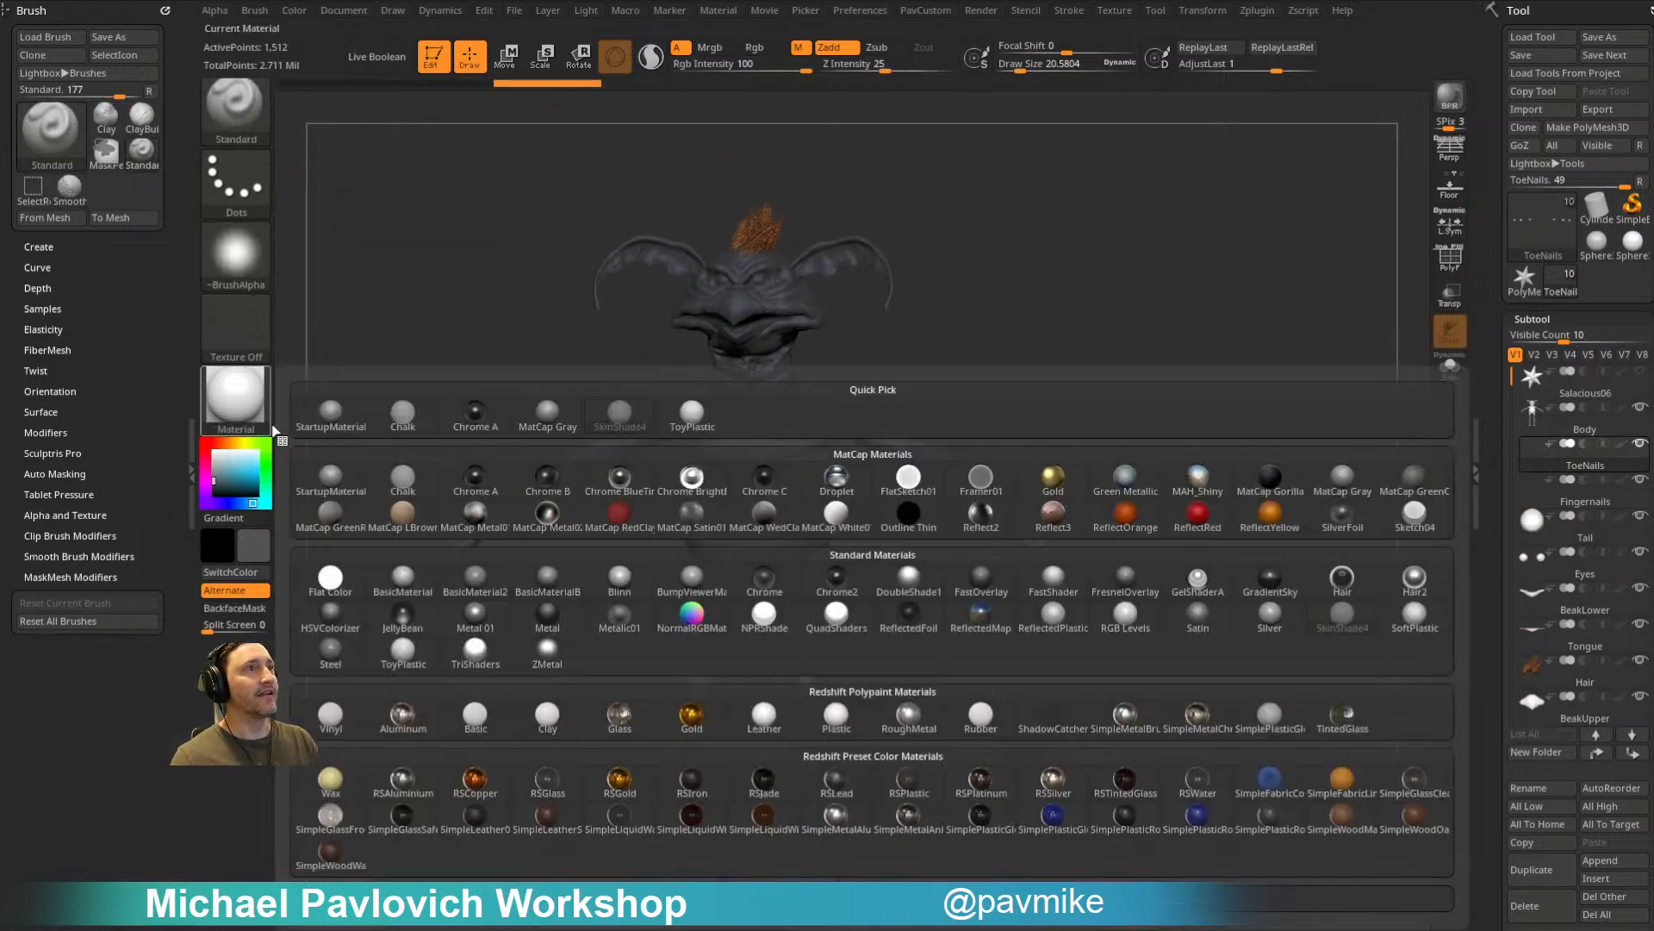
click(331, 477)
click(213, 452)
drag(214, 452, 214, 450)
key(s)
mouse_move(1019, 361)
mouse_down()
mouse_move(1057, 362)
mouse_move(1091, 443)
mouse_up()
key(s)
mouse_move(1091, 442)
mouse_down()
mouse_move(1073, 444)
mouse_move(1050, 394)
mouse_up()
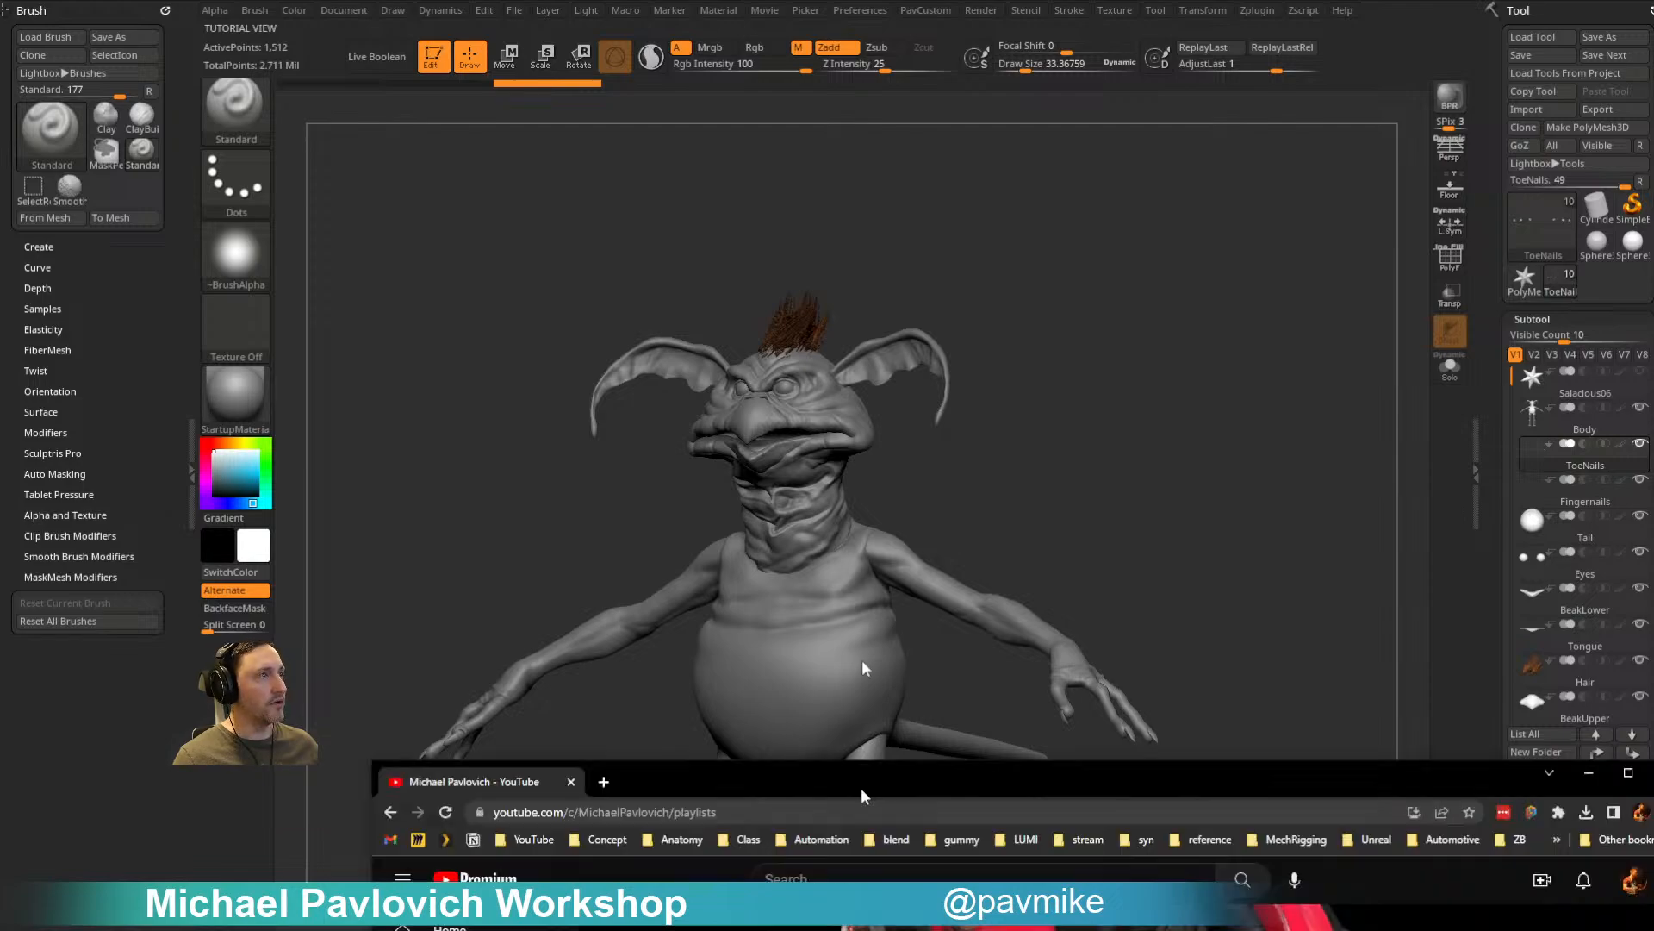
Step: Switch to the YouTube channel's playlists in the browser and open the Livestream Full Episodes playlist
key(alt+Tab)
scroll(744, 445, down, 10)
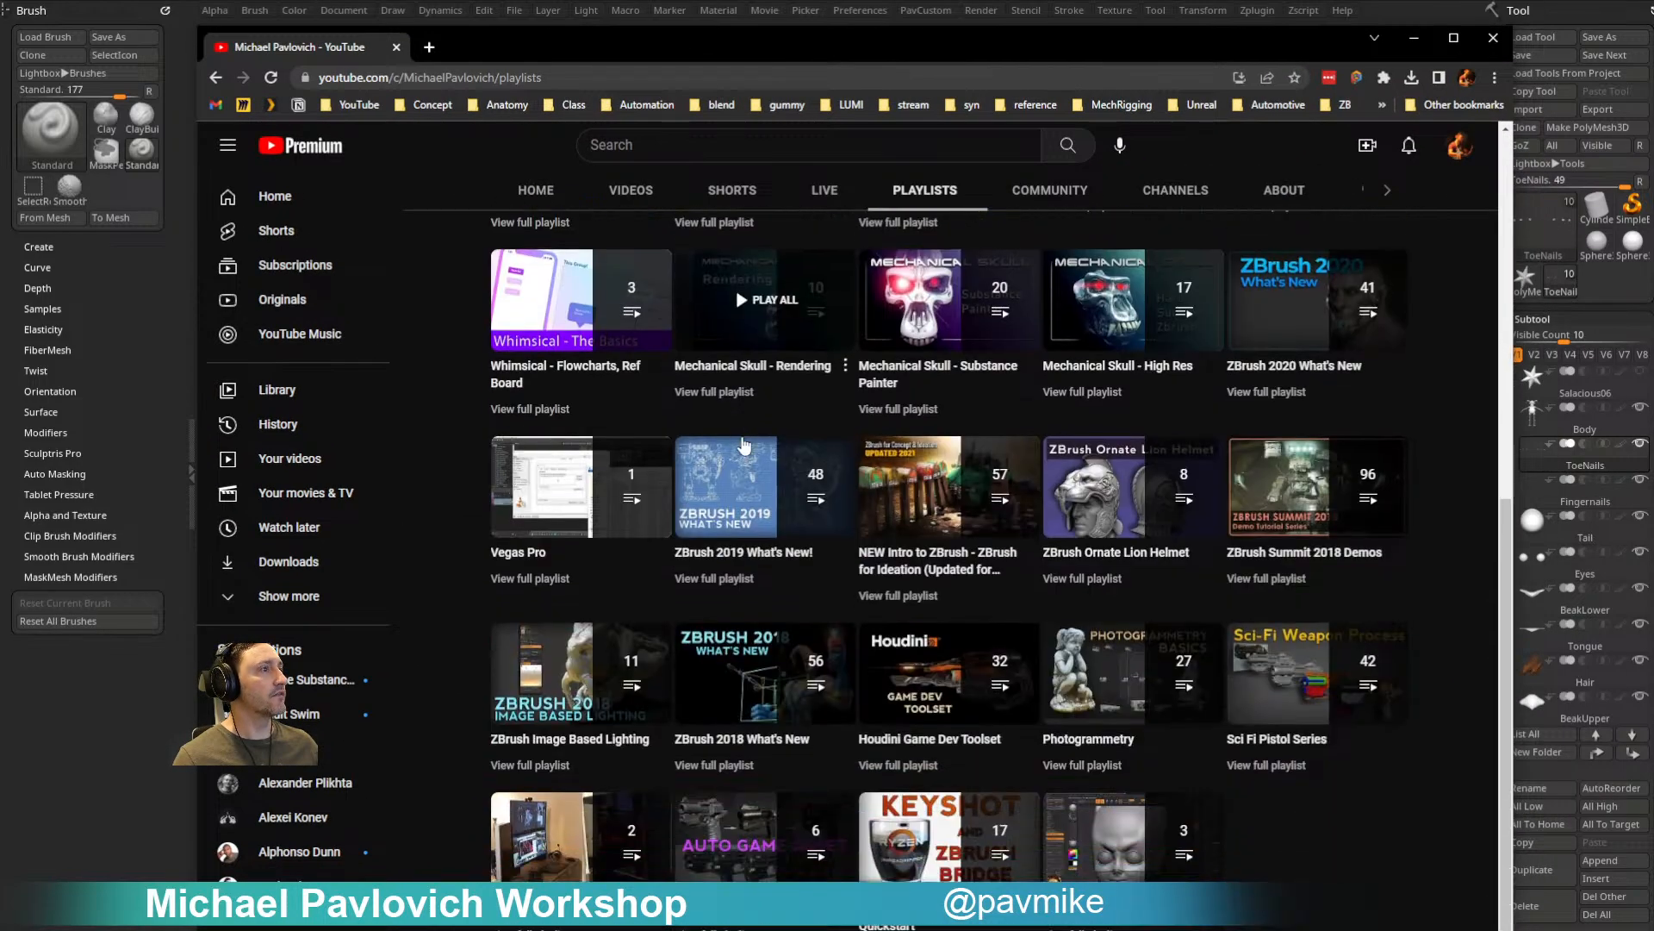
scroll(991, 671, down, 3)
click(1094, 817)
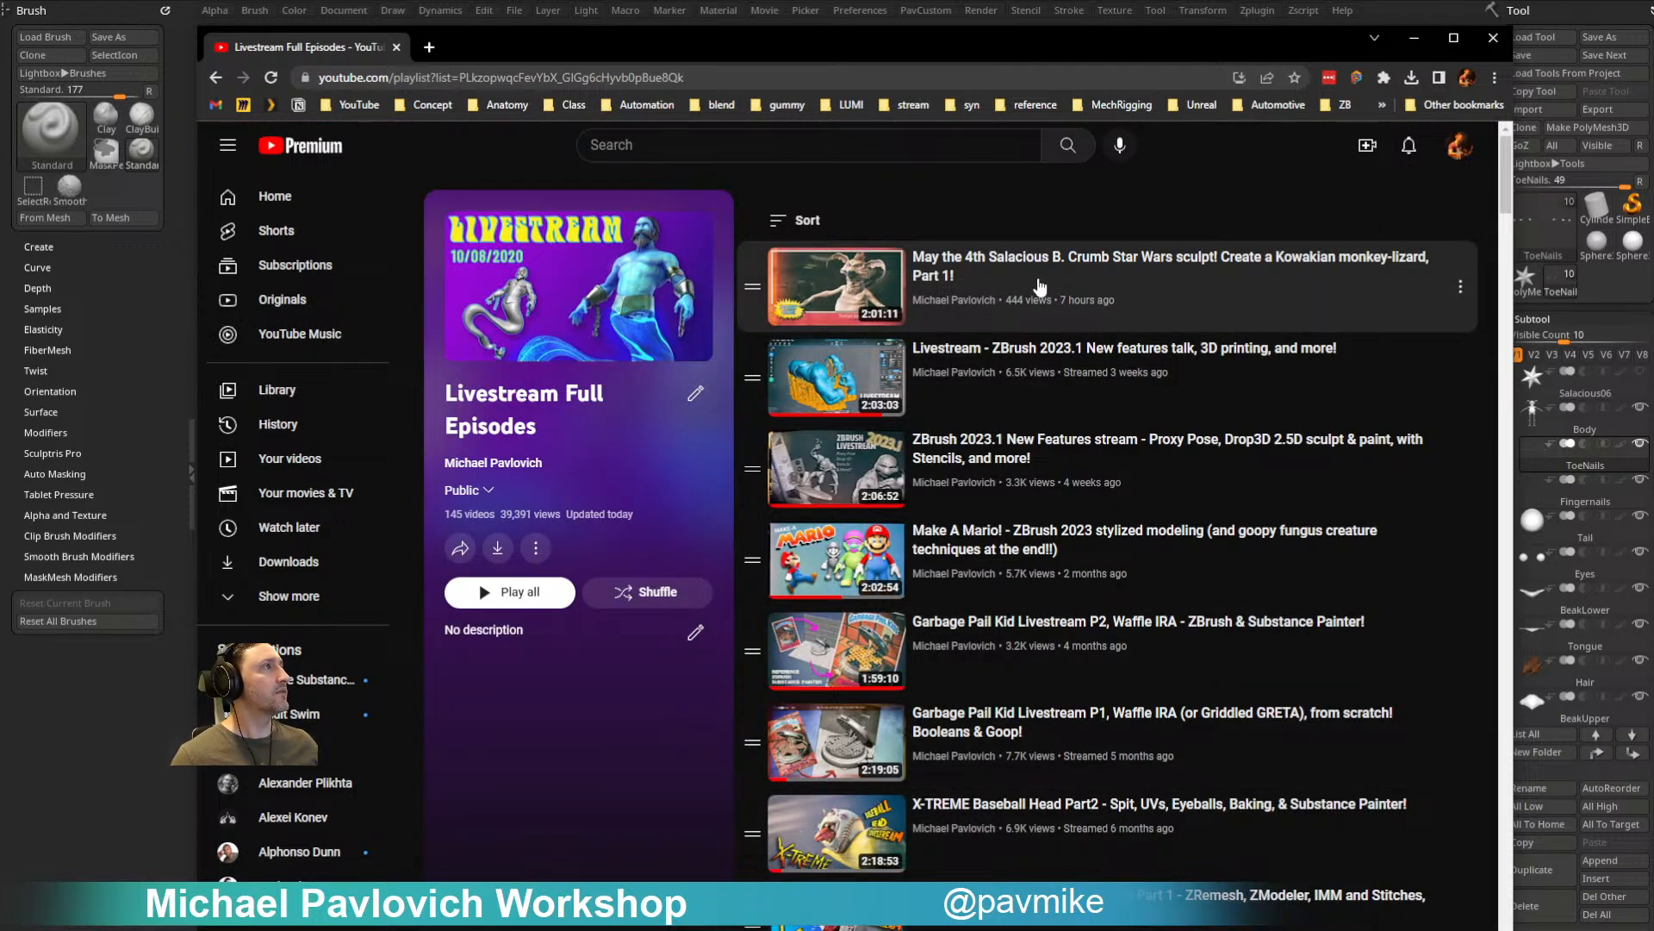
Step: Open the May the 4th Salacious B. Crumb Part 1 video page, pause it, and return to ZBrush
click(1014, 259)
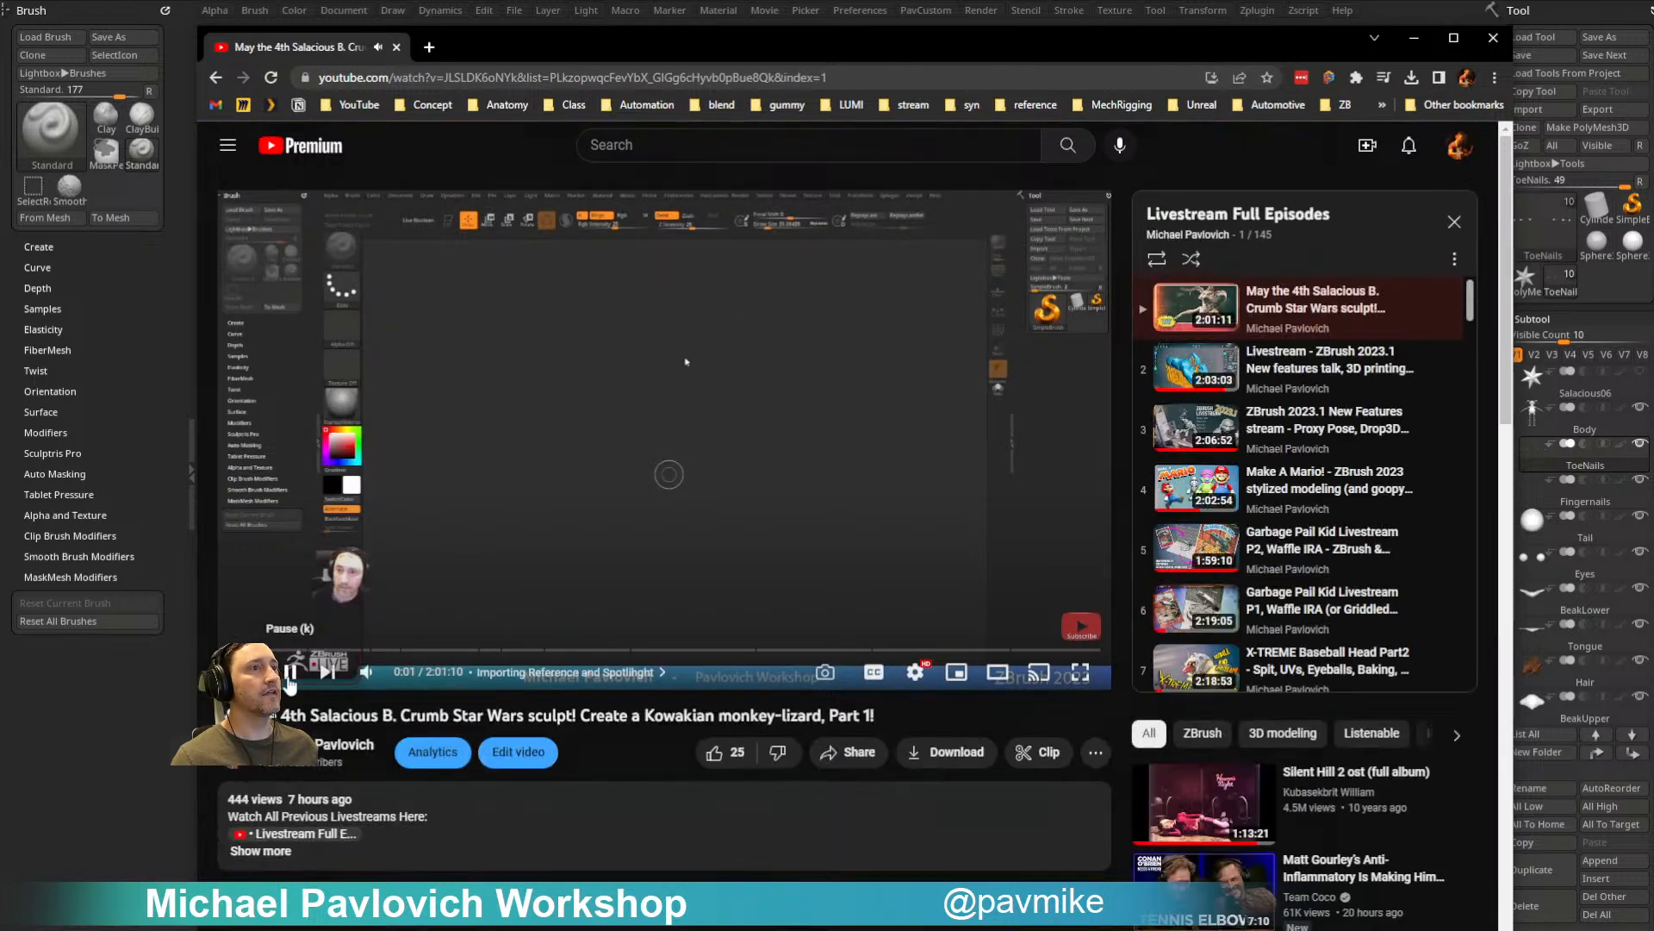
click(820, 79)
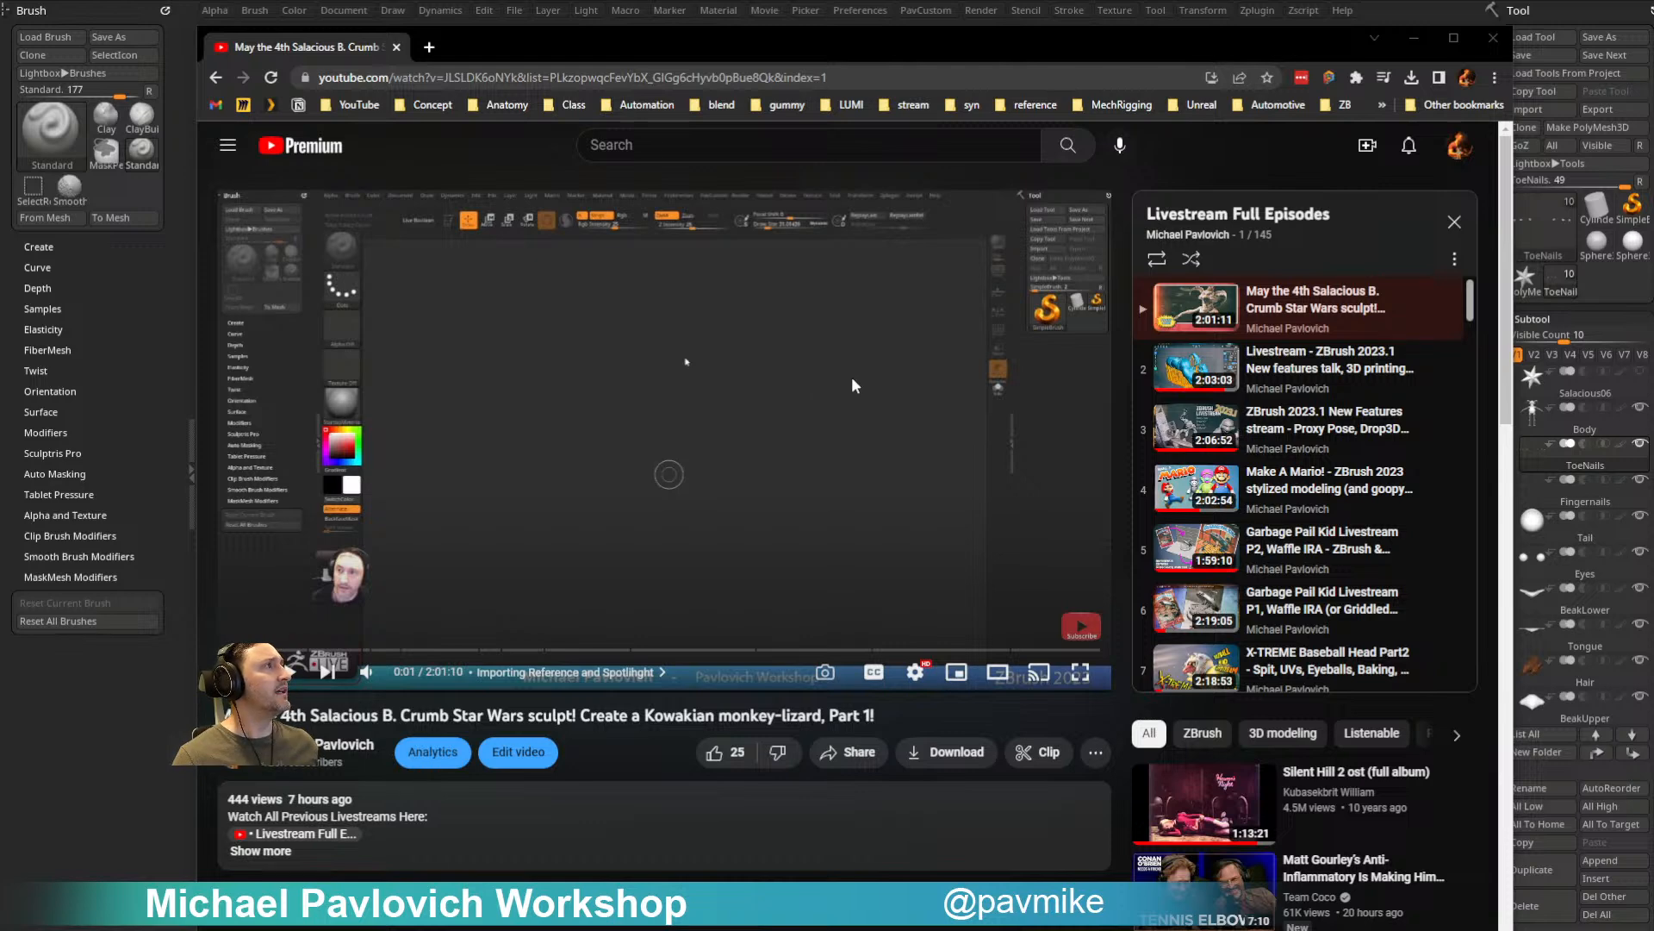
drag(453, 43, 877, 929)
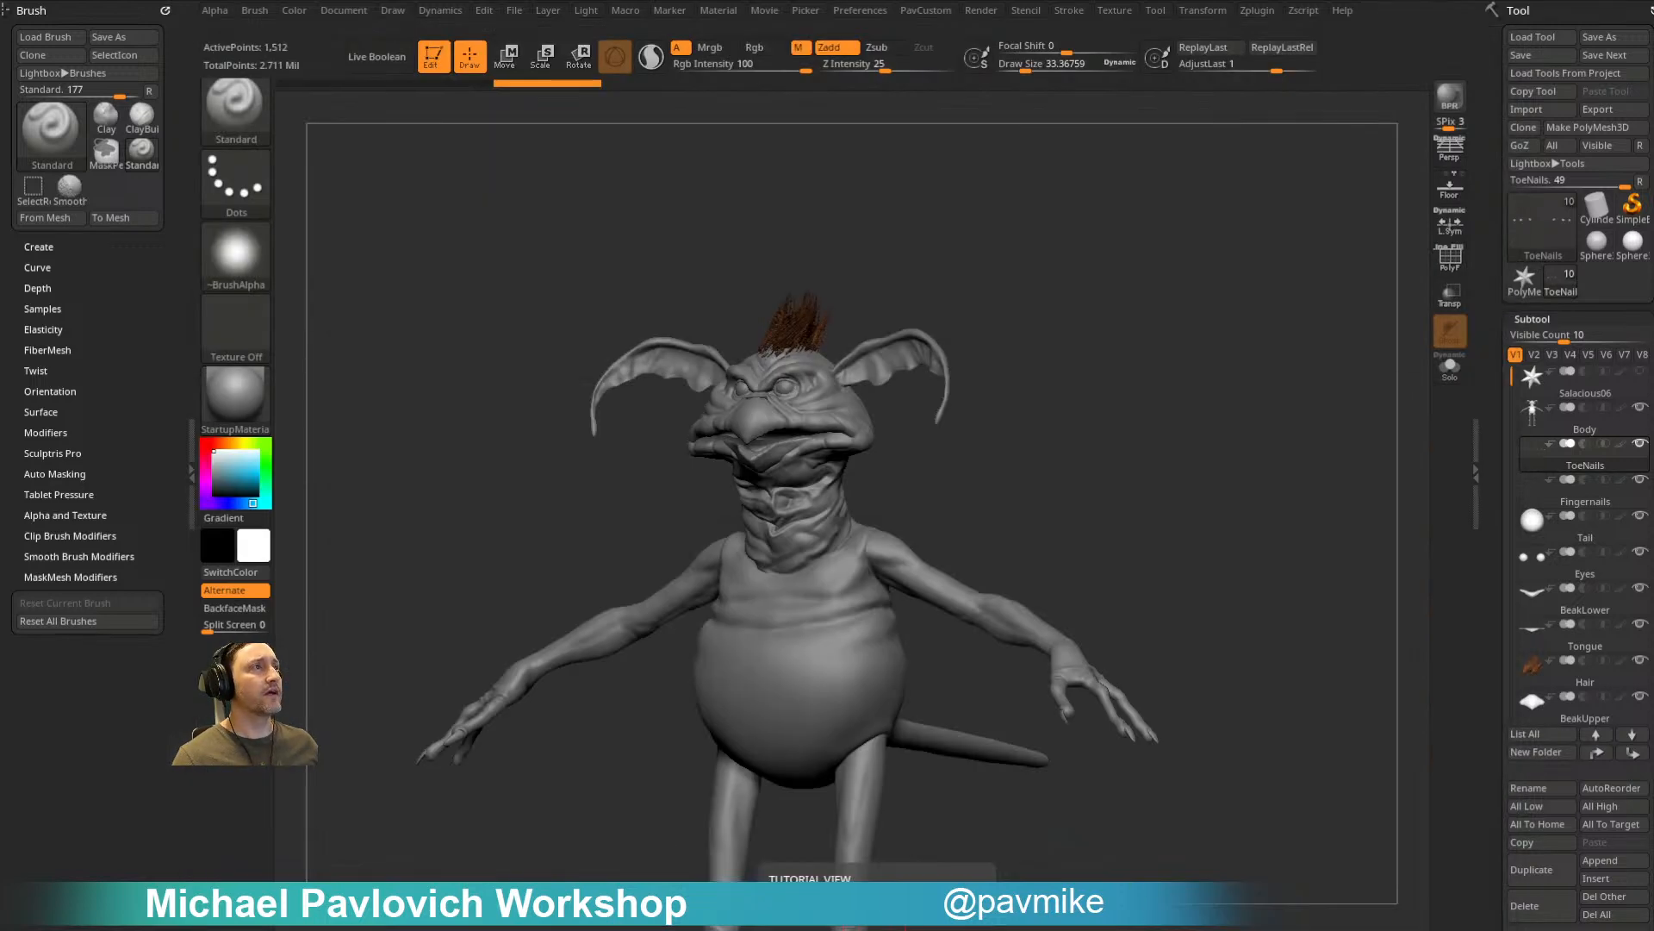
Step: Make the character's Body subtool active and look the figure over from head to legs
shift+drag(1167, 325, 1100, 422)
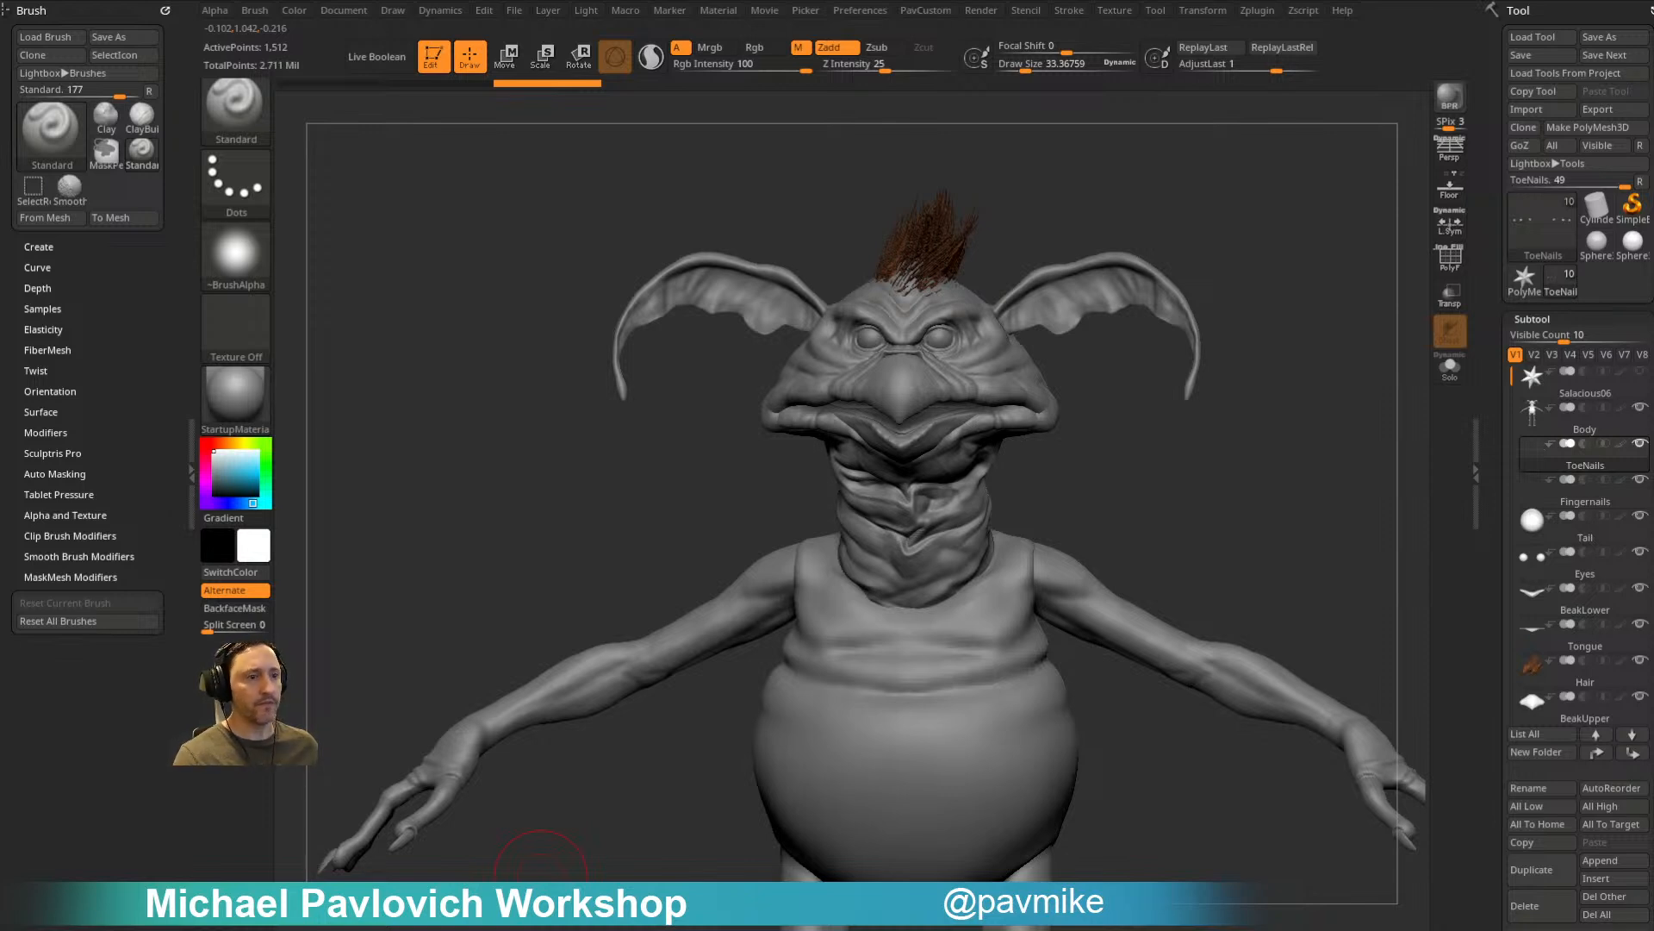
alt+click(1017, 389)
alt+drag(1165, 517, 1085, 393)
key(s)
drag(1089, 402, 1134, 380)
alt+drag(1032, 767, 965, 365)
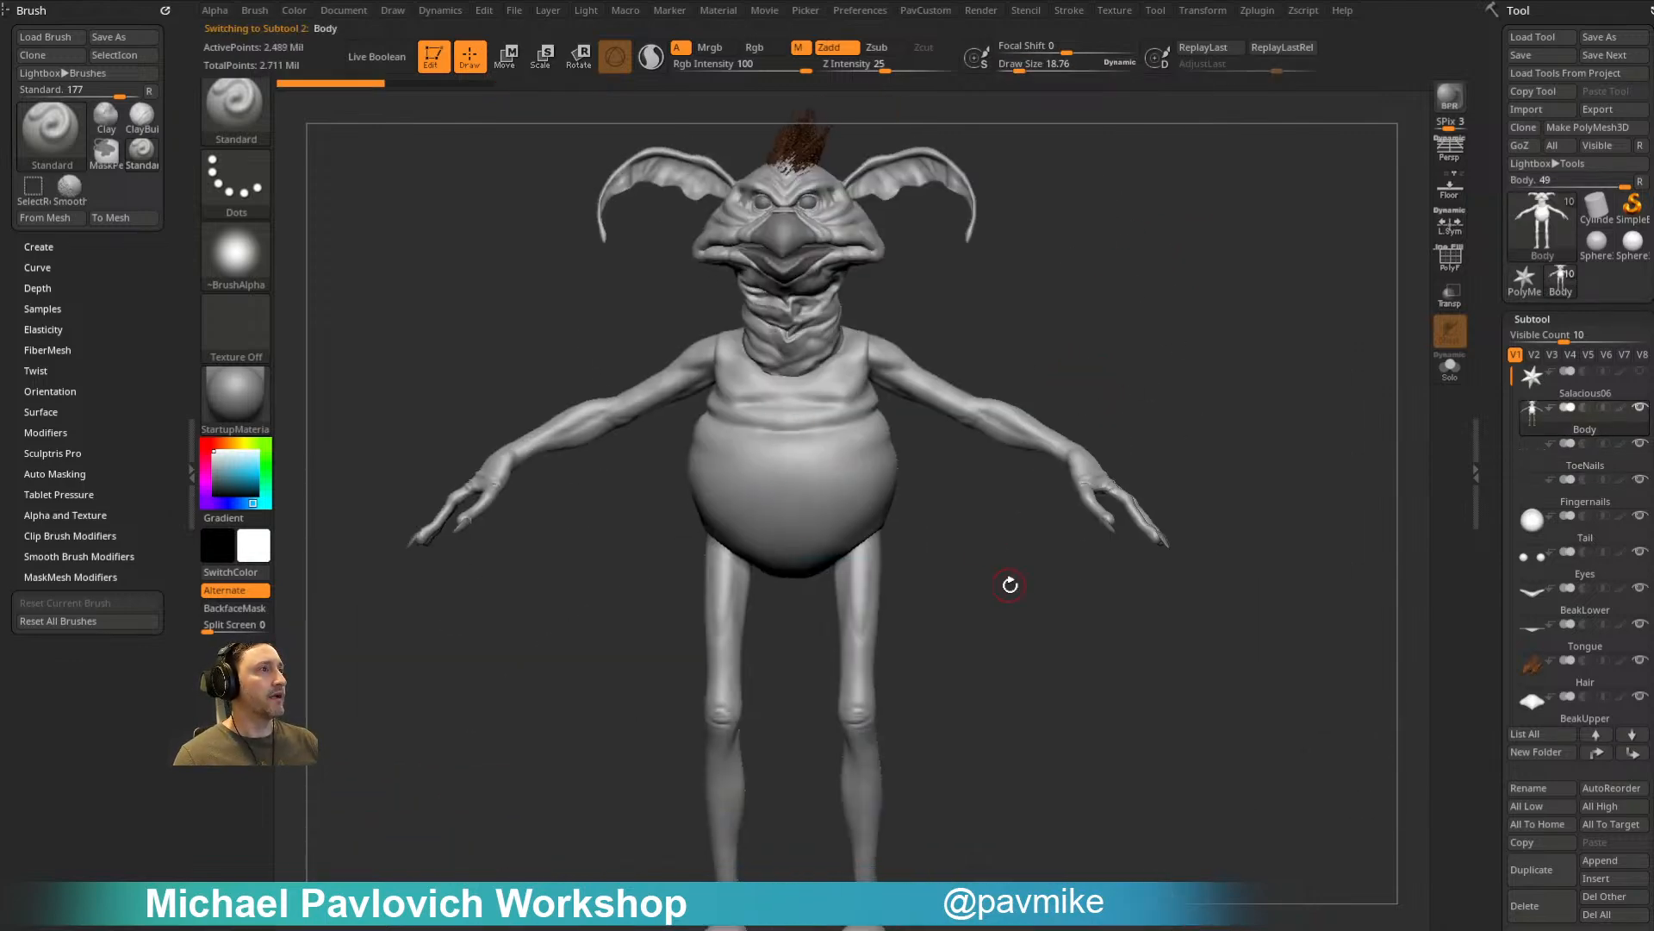
drag(1009, 584, 987, 564)
key(s)
drag(913, 510, 922, 499)
mouse_move(1068, 295)
alt+mouse_down()
mouse_move(1083, 355)
mouse_move(1056, 454)
mouse_move(1070, 781)
alt+mouse_up()
key(s)
Step: Set the Body subtool to subdivision level 1 and display its polyframe
drag(1506, 501, 1506, 265)
click(1547, 342)
drag(1540, 379, 1515, 379)
key(shift+f)
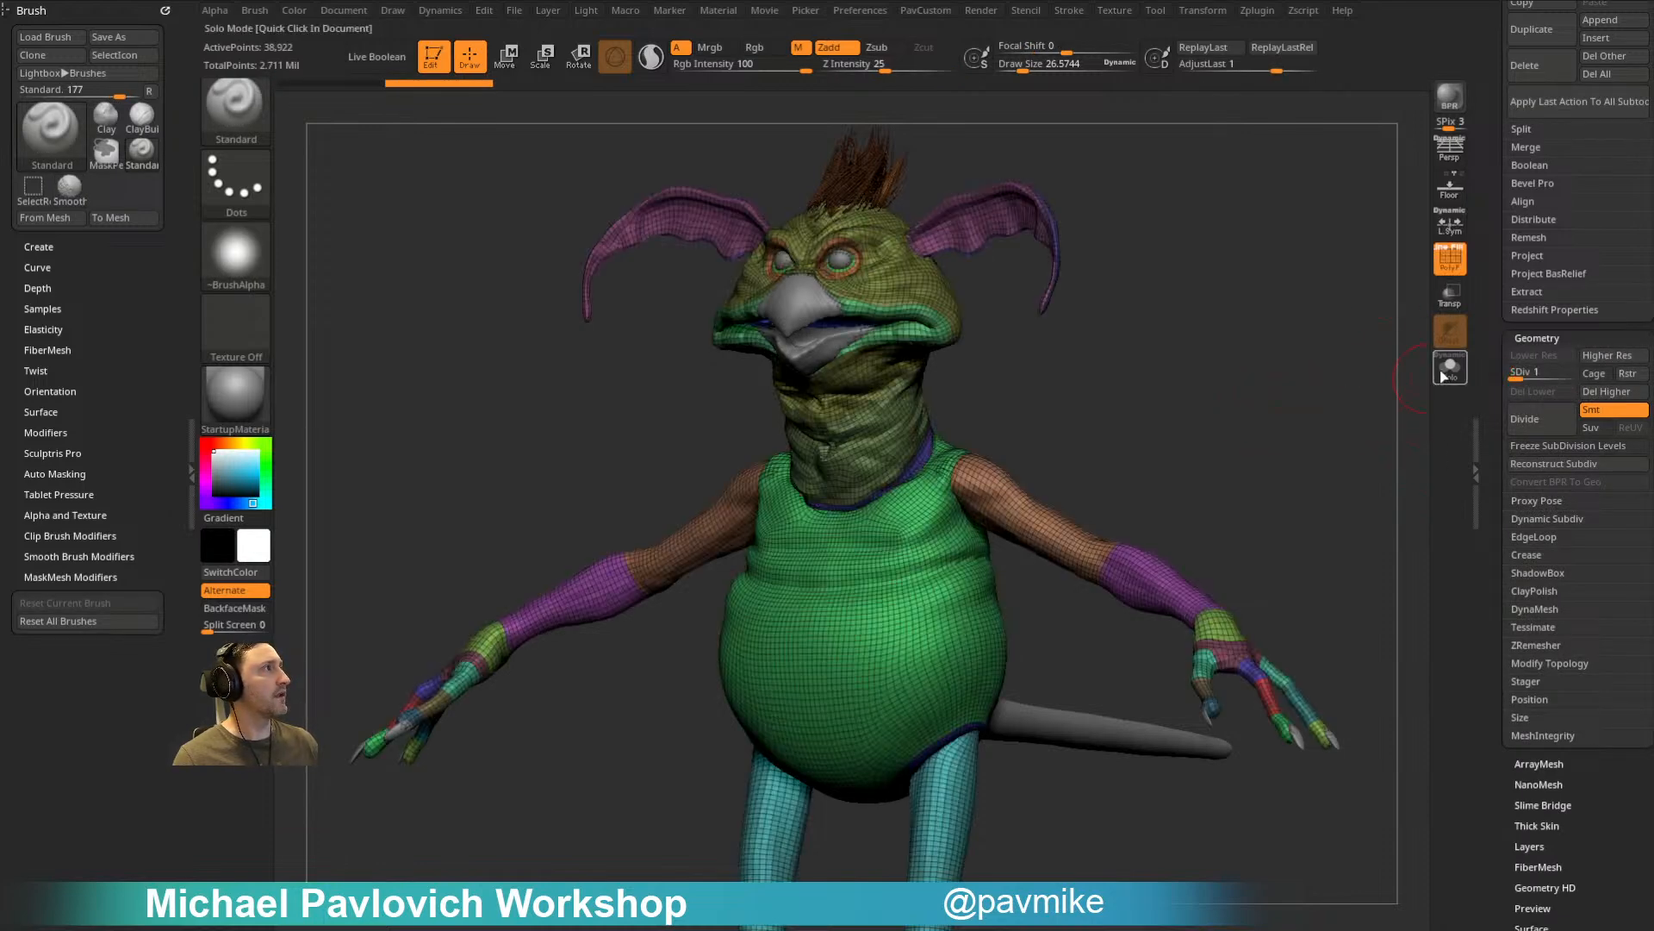
Step: Isolate the Body in Solo mode to inspect its topology and polygroups, and bring the other subtools back
click(1444, 372)
mouse_move(1293, 416)
shift+mouse_down()
mouse_move(1261, 376)
mouse_move(1136, 344)
shift+mouse_up()
key(s)
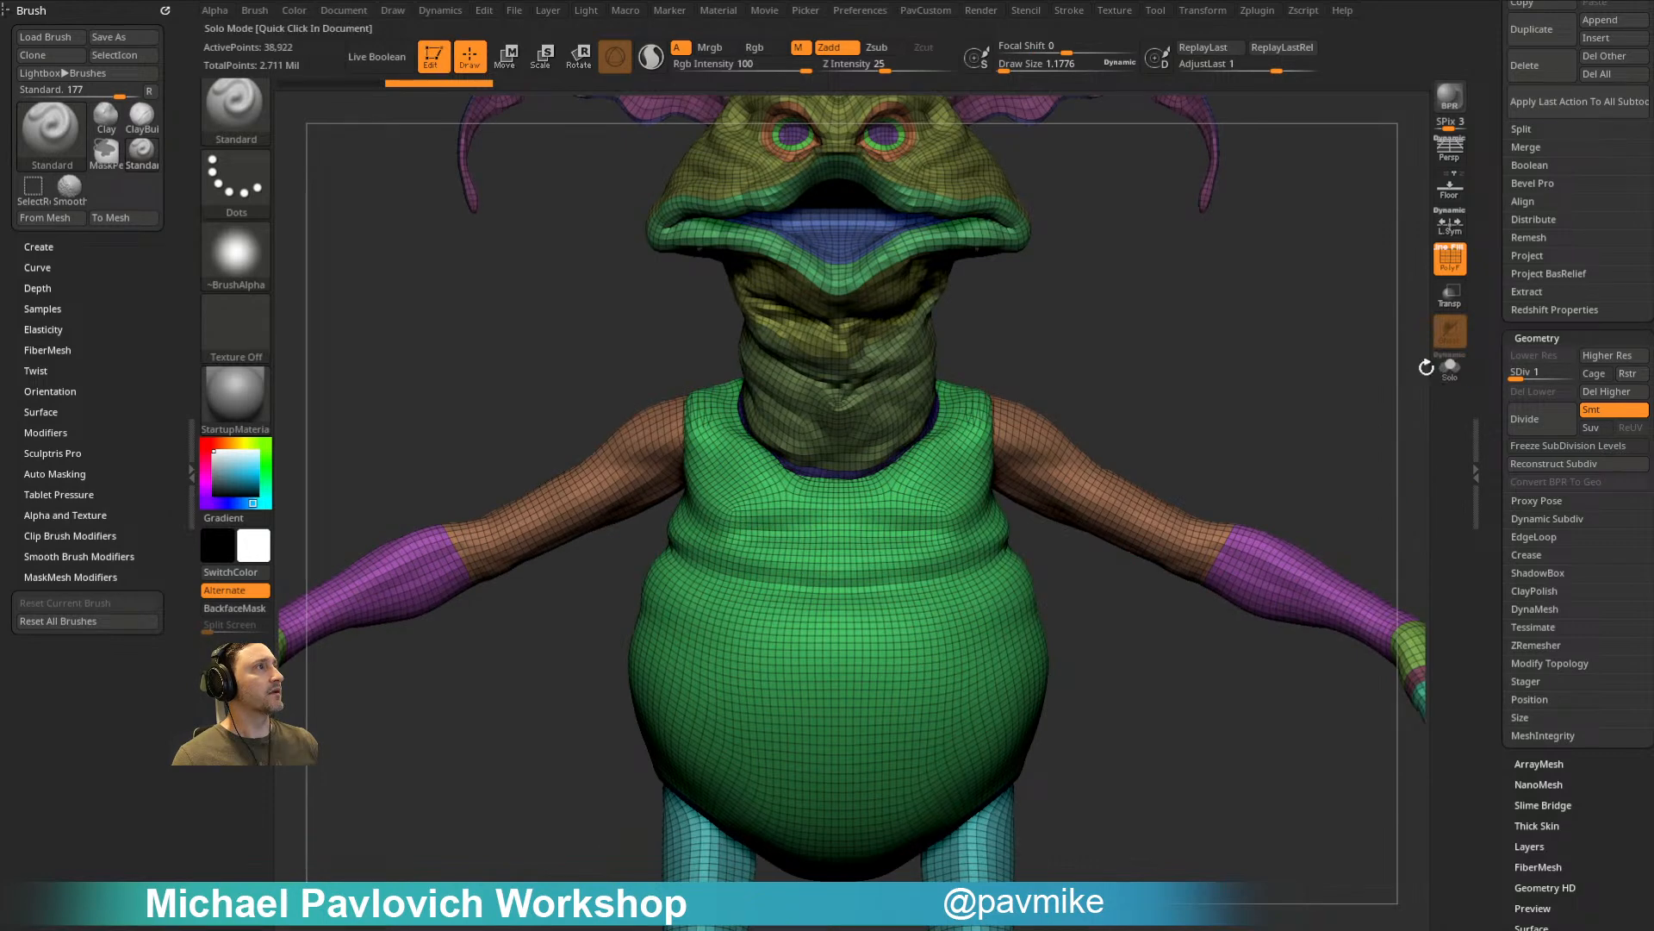
alt+drag(1155, 250, 1161, 501)
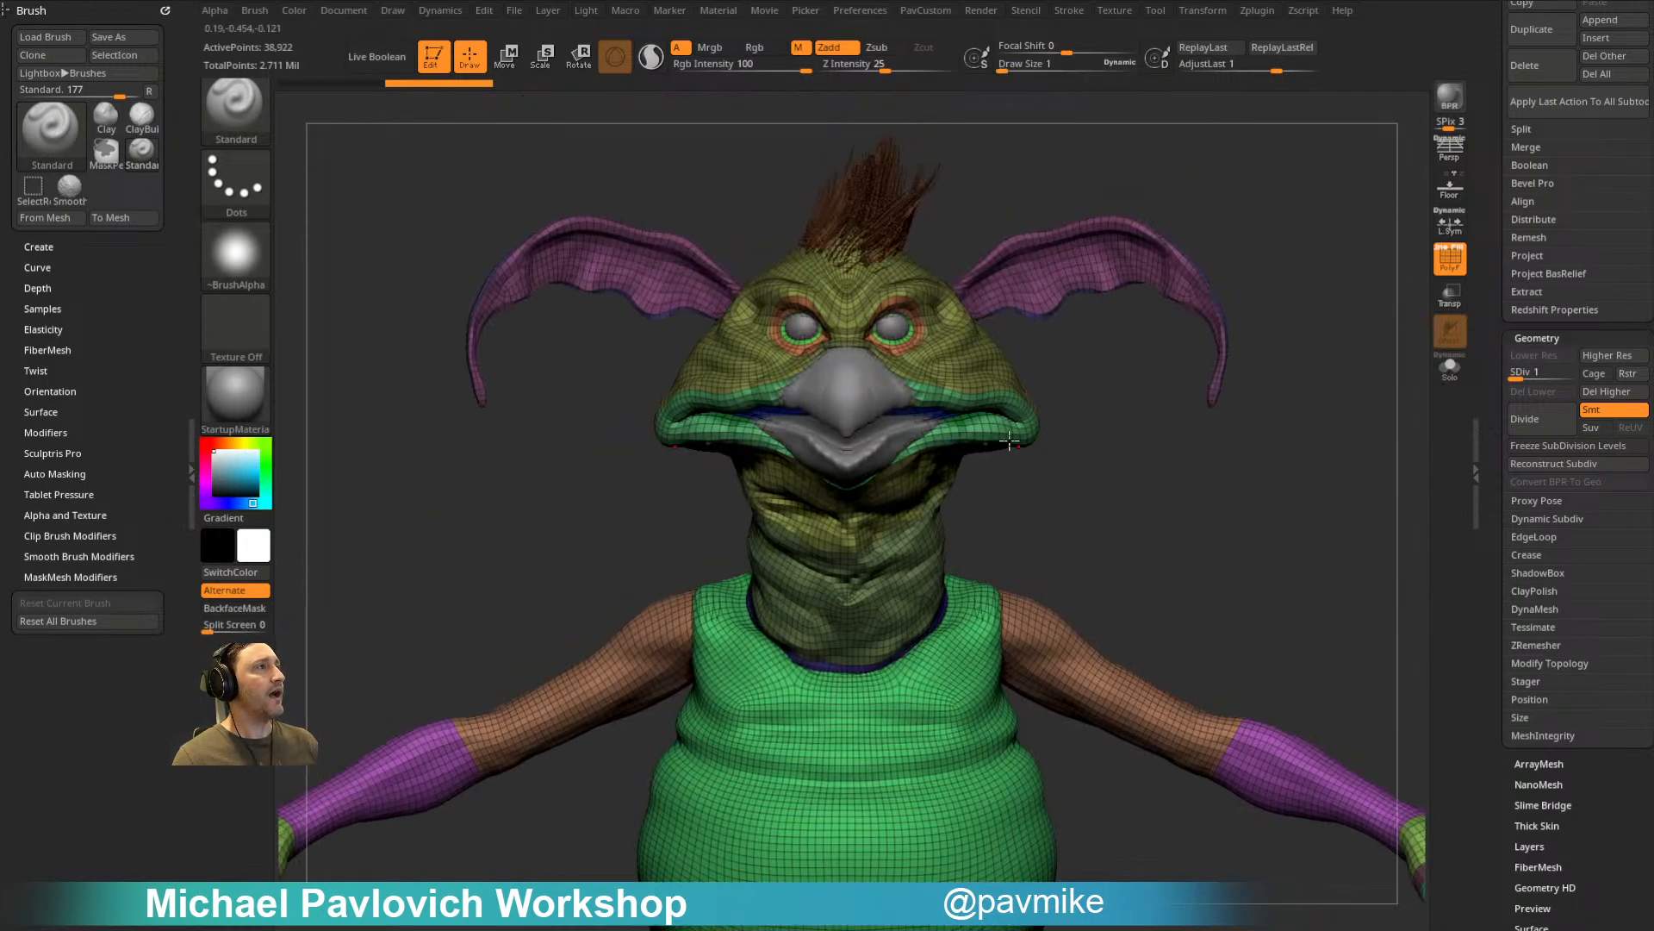
key(s)
drag(837, 338, 847, 334)
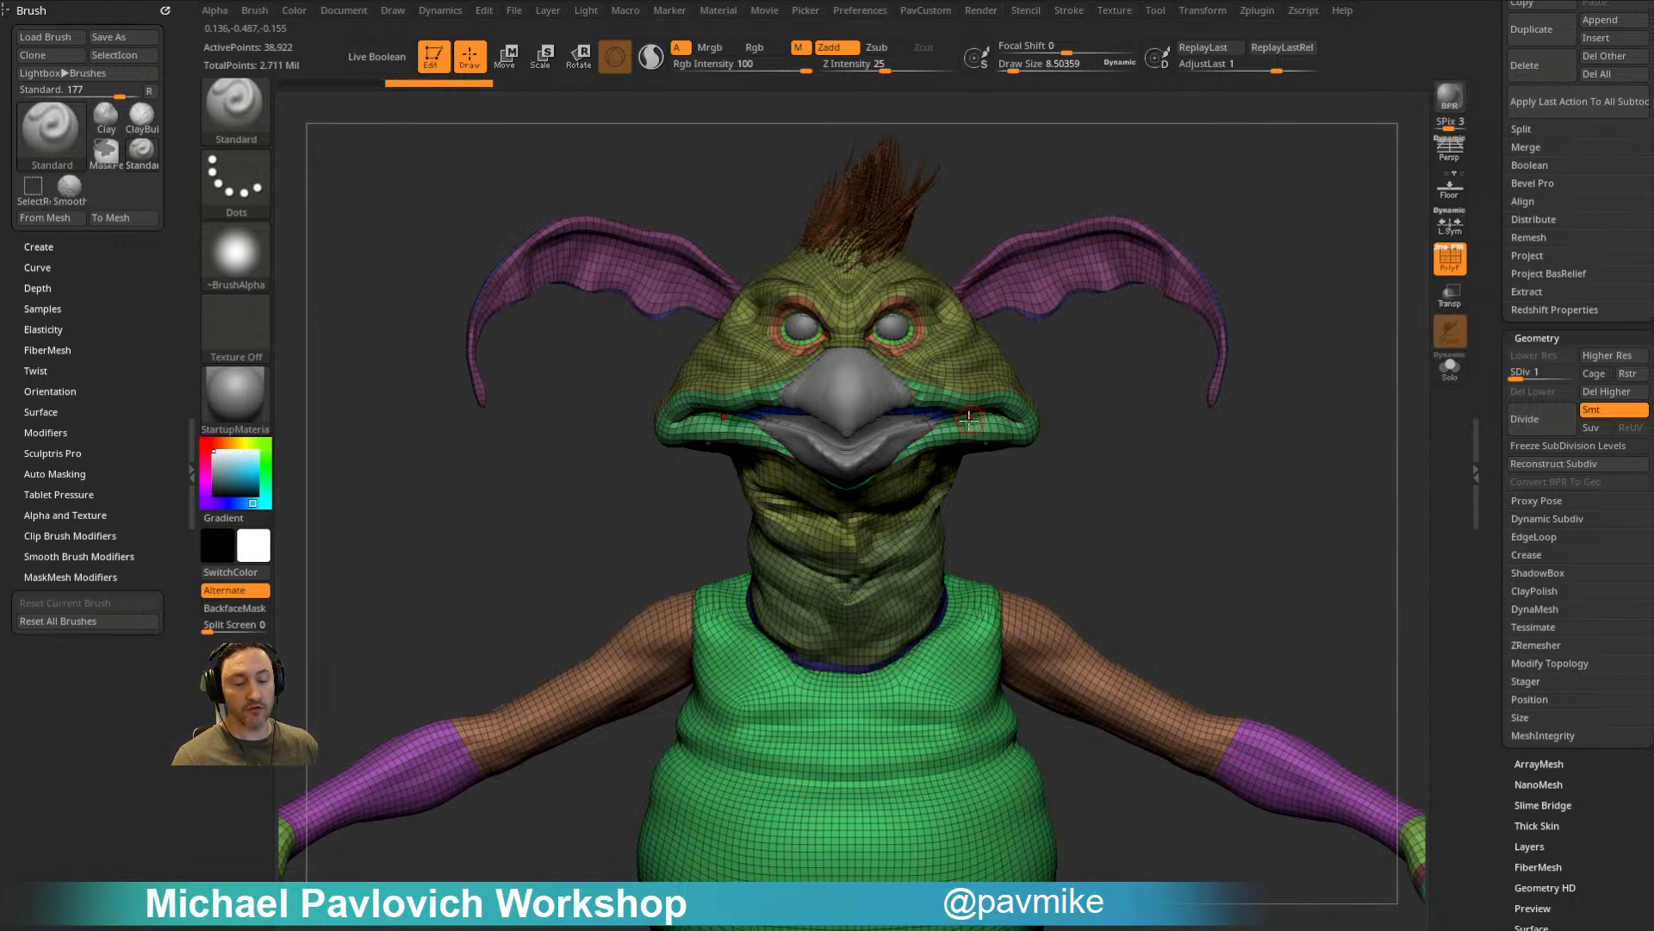
Step: Look through the Gizmo's transform types and deformers, and return to Draw mode
key(w)
click(755, 664)
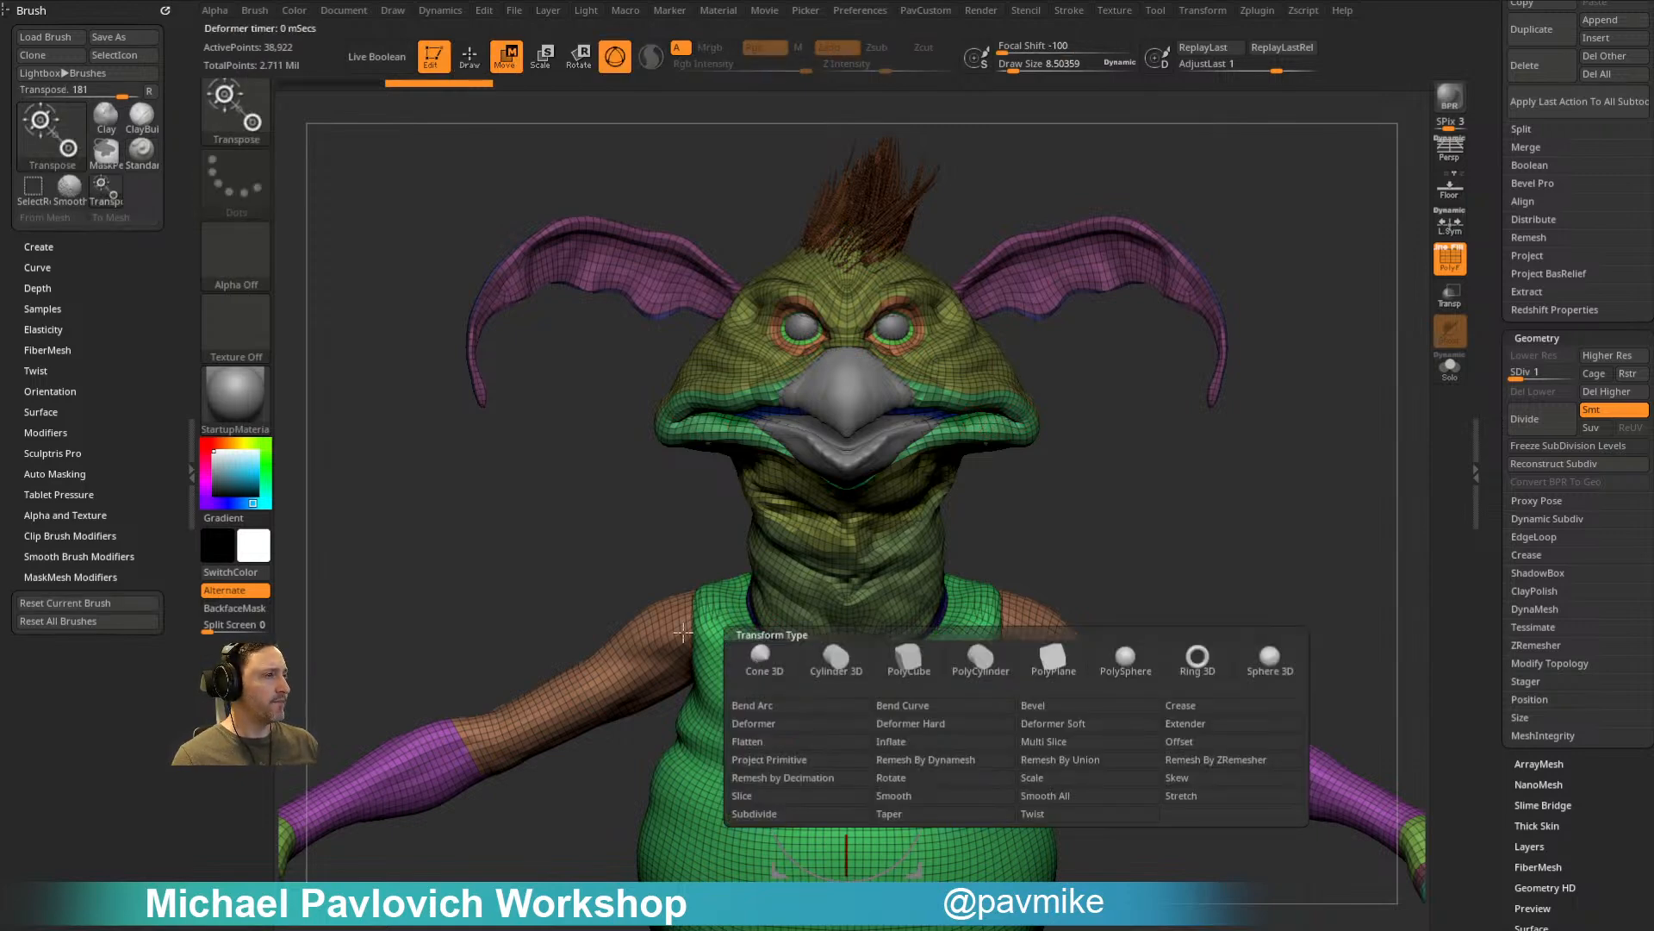
click(754, 662)
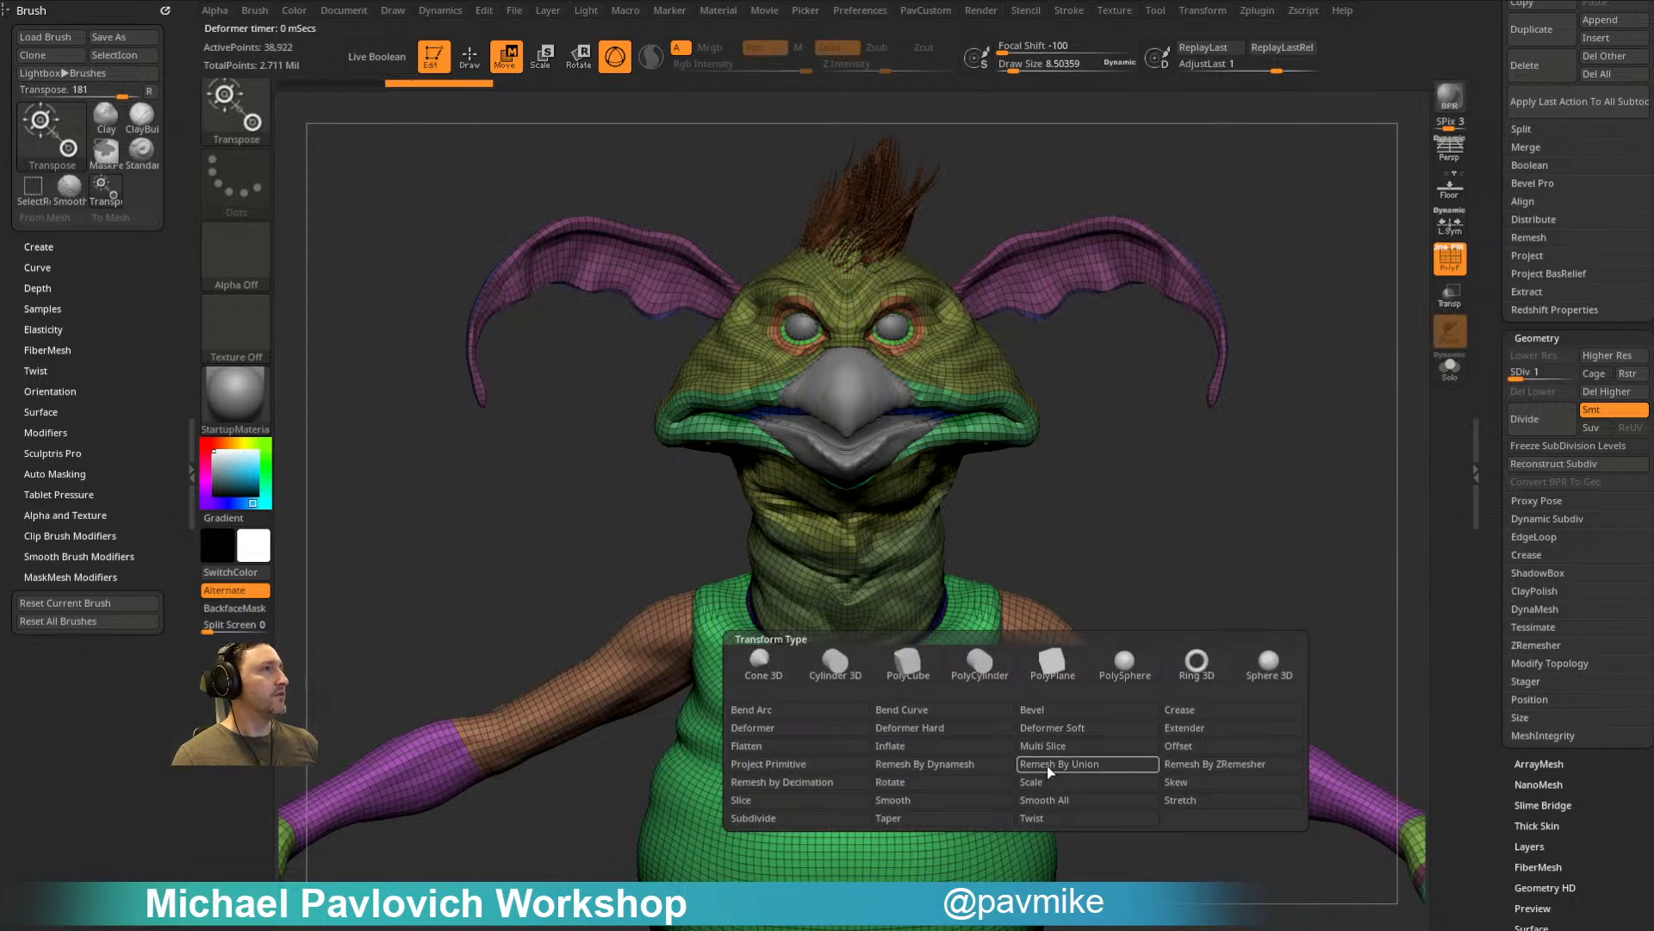
mouse_move(1114, 543)
alt+mouse_down()
mouse_move(1120, 473)
mouse_move(1194, 474)
mouse_move(1256, 407)
mouse_move(1216, 413)
alt+mouse_up()
key(q)
key(bracketright)
key(bracketright)
key(bracketright)
key(bracketleft)
mouse_move(918, 372)
mouse_down()
mouse_move(947, 415)
mouse_move(935, 398)
mouse_move(922, 430)
mouse_move(974, 448)
mouse_up()
mouse_move(1087, 324)
mouse_down()
mouse_move(1165, 362)
mouse_move(1159, 300)
mouse_up()
key(ctrl+z)
key(s)
click(1079, 378)
key(ctrl+z)
key(f)
key(s)
click(874, 676)
mouse_move(866, 669)
shift+mouse_down()
mouse_move(825, 681)
mouse_move(857, 609)
shift+mouse_up()
key(ctrl+z)
mouse_move(1120, 344)
mouse_down()
mouse_move(1176, 400)
mouse_move(1096, 314)
mouse_move(1108, 299)
mouse_move(1069, 458)
mouse_move(901, 480)
mouse_move(922, 345)
mouse_move(1250, 355)
mouse_move(1182, 422)
mouse_up()
key(s)
click(1127, 379)
key(ctrl+z)
key(shift)
key(ctrl+z)
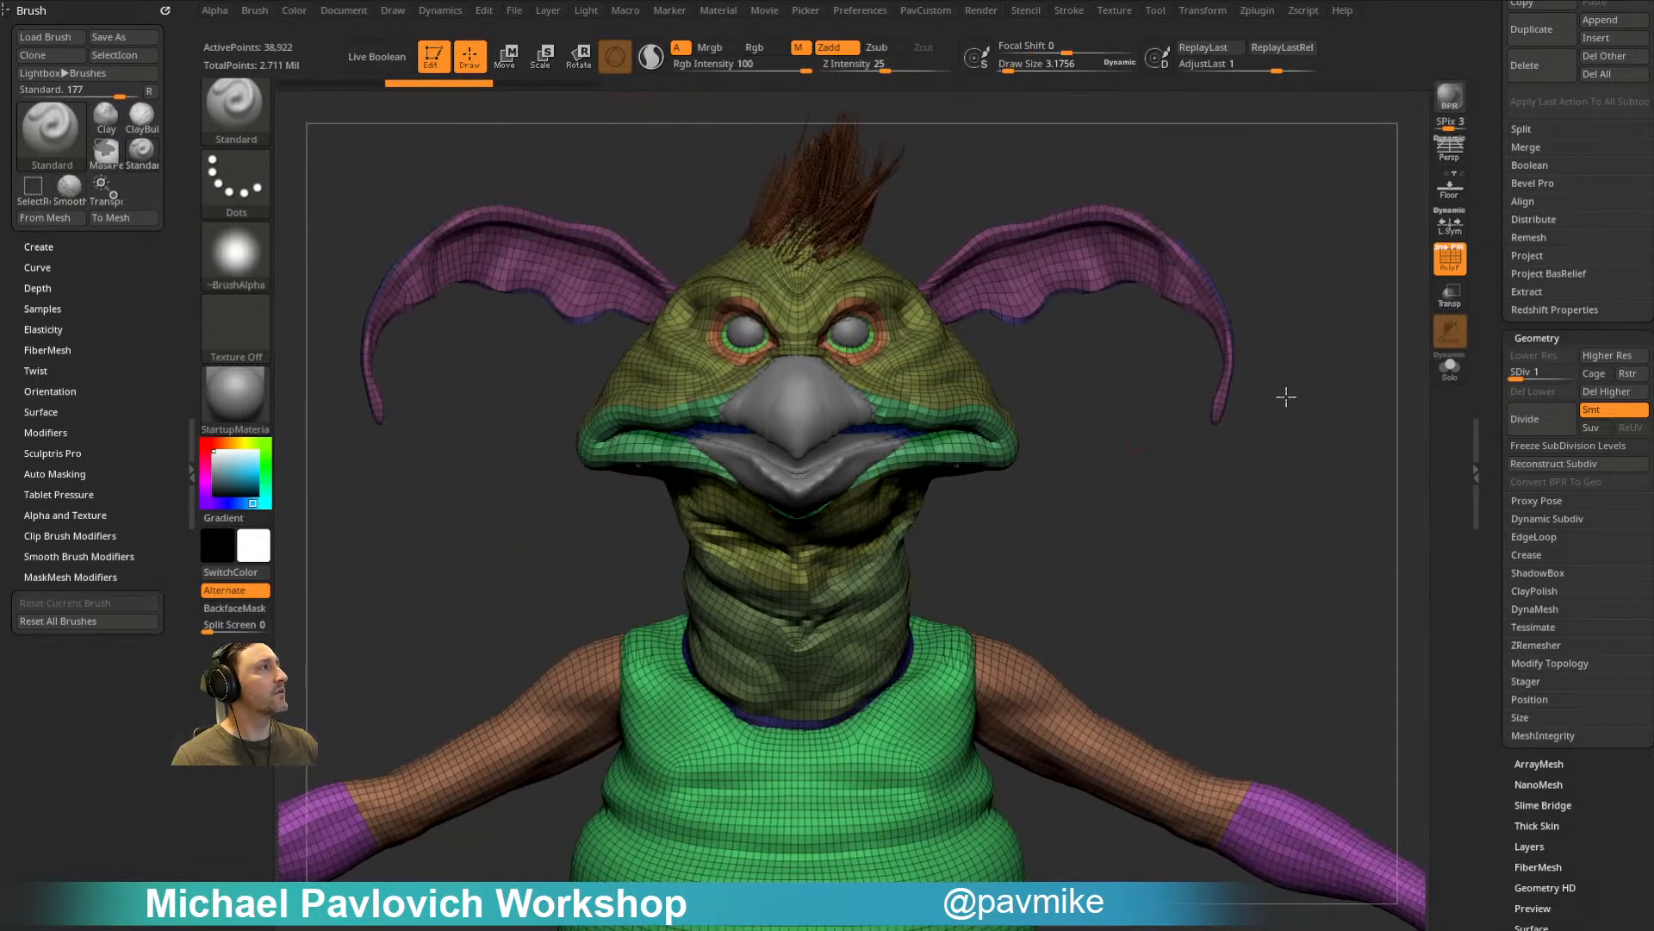
Step: Raise the Body to subdivision level 4 and hide the polyframe to view the detailed sculpt
click(1567, 379)
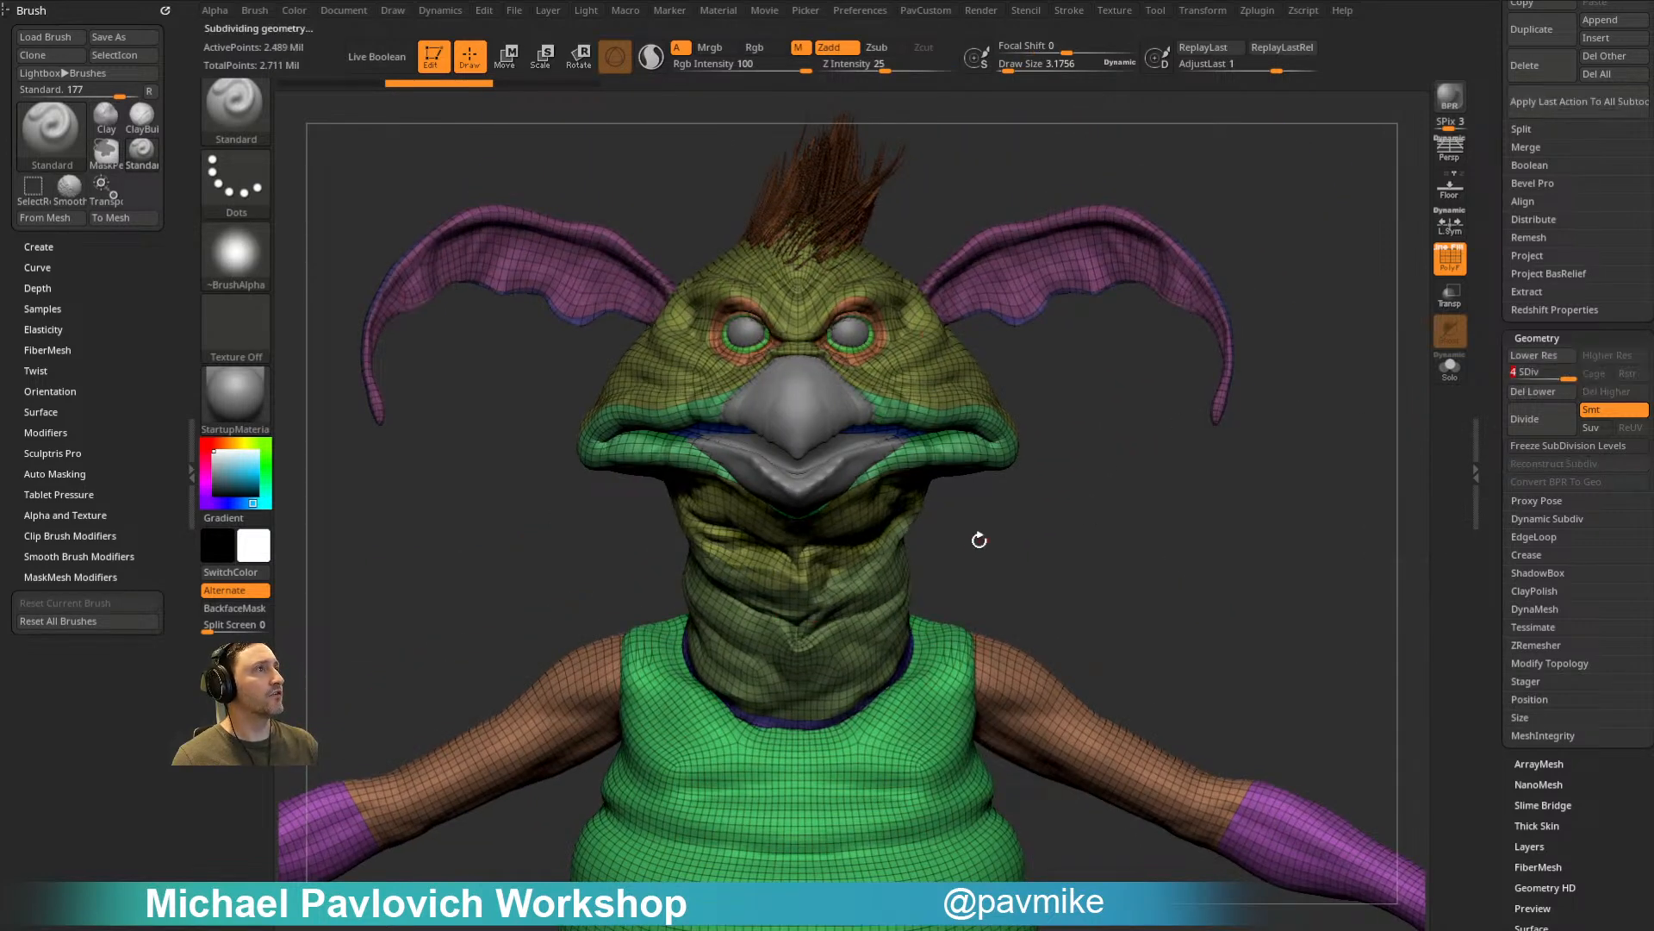
key(shift+f)
mouse_move(1144, 521)
alt+mouse_down()
mouse_move(1134, 478)
mouse_move(1011, 449)
alt+mouse_up()
key(s)
click(1130, 481)
key(s)
click(1127, 483)
key(s)
click(1124, 486)
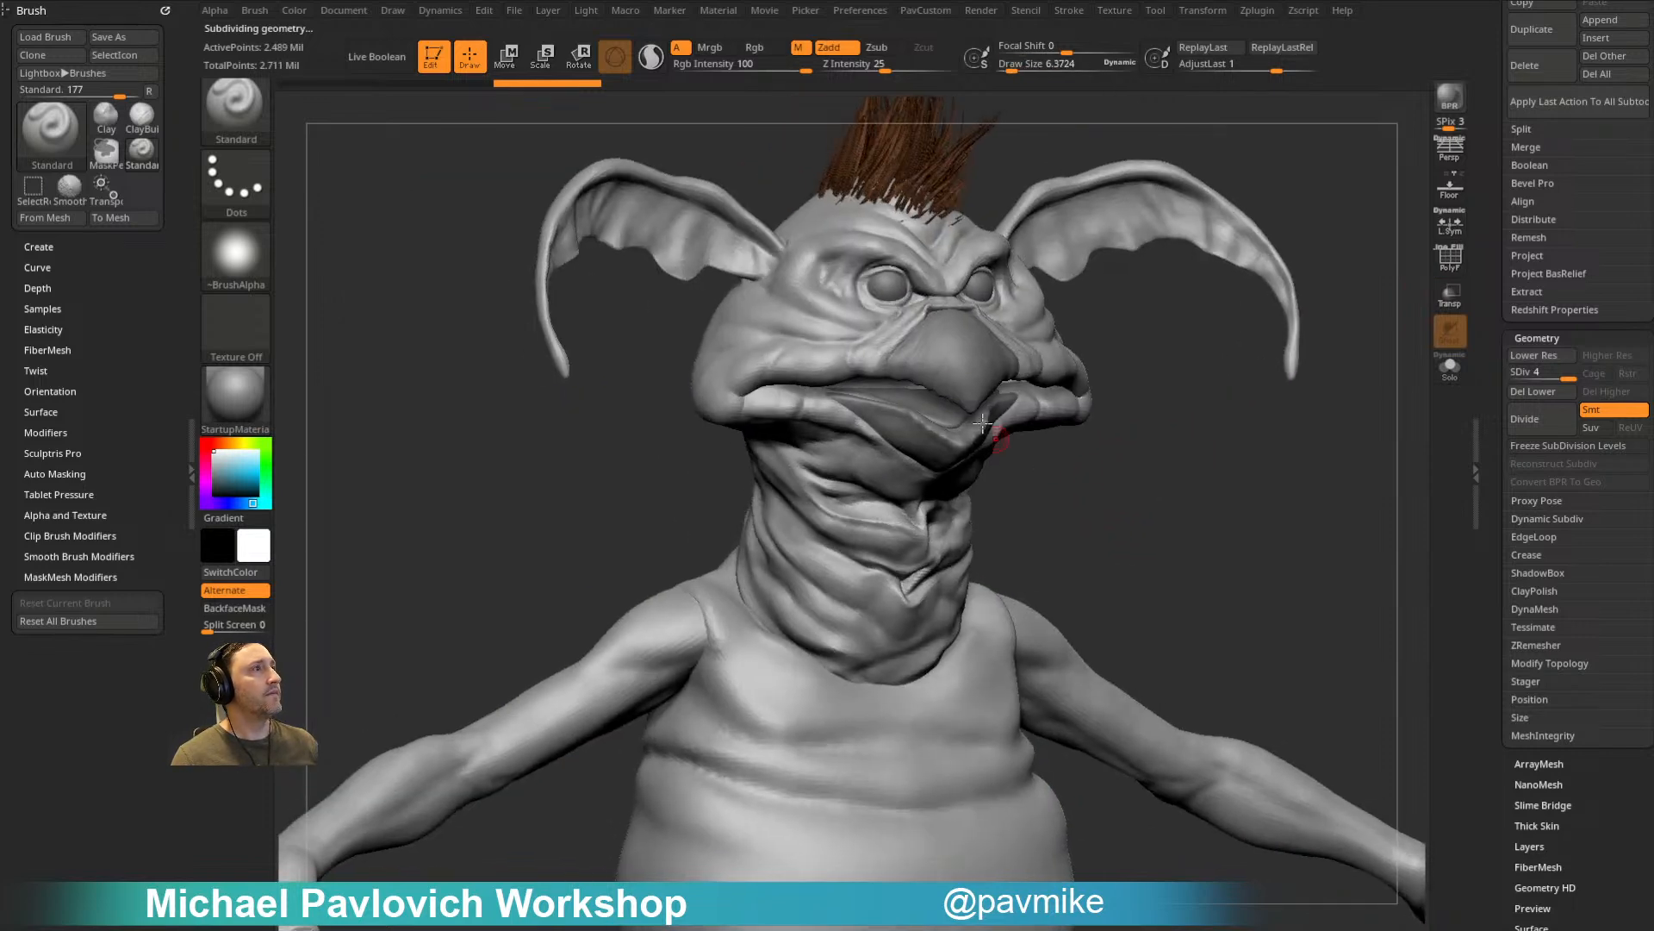
key(s)
click(868, 468)
key(s)
click(1115, 388)
mouse_move(1095, 362)
mouse_down()
mouse_move(1175, 371)
mouse_move(1227, 439)
mouse_move(1275, 436)
mouse_up()
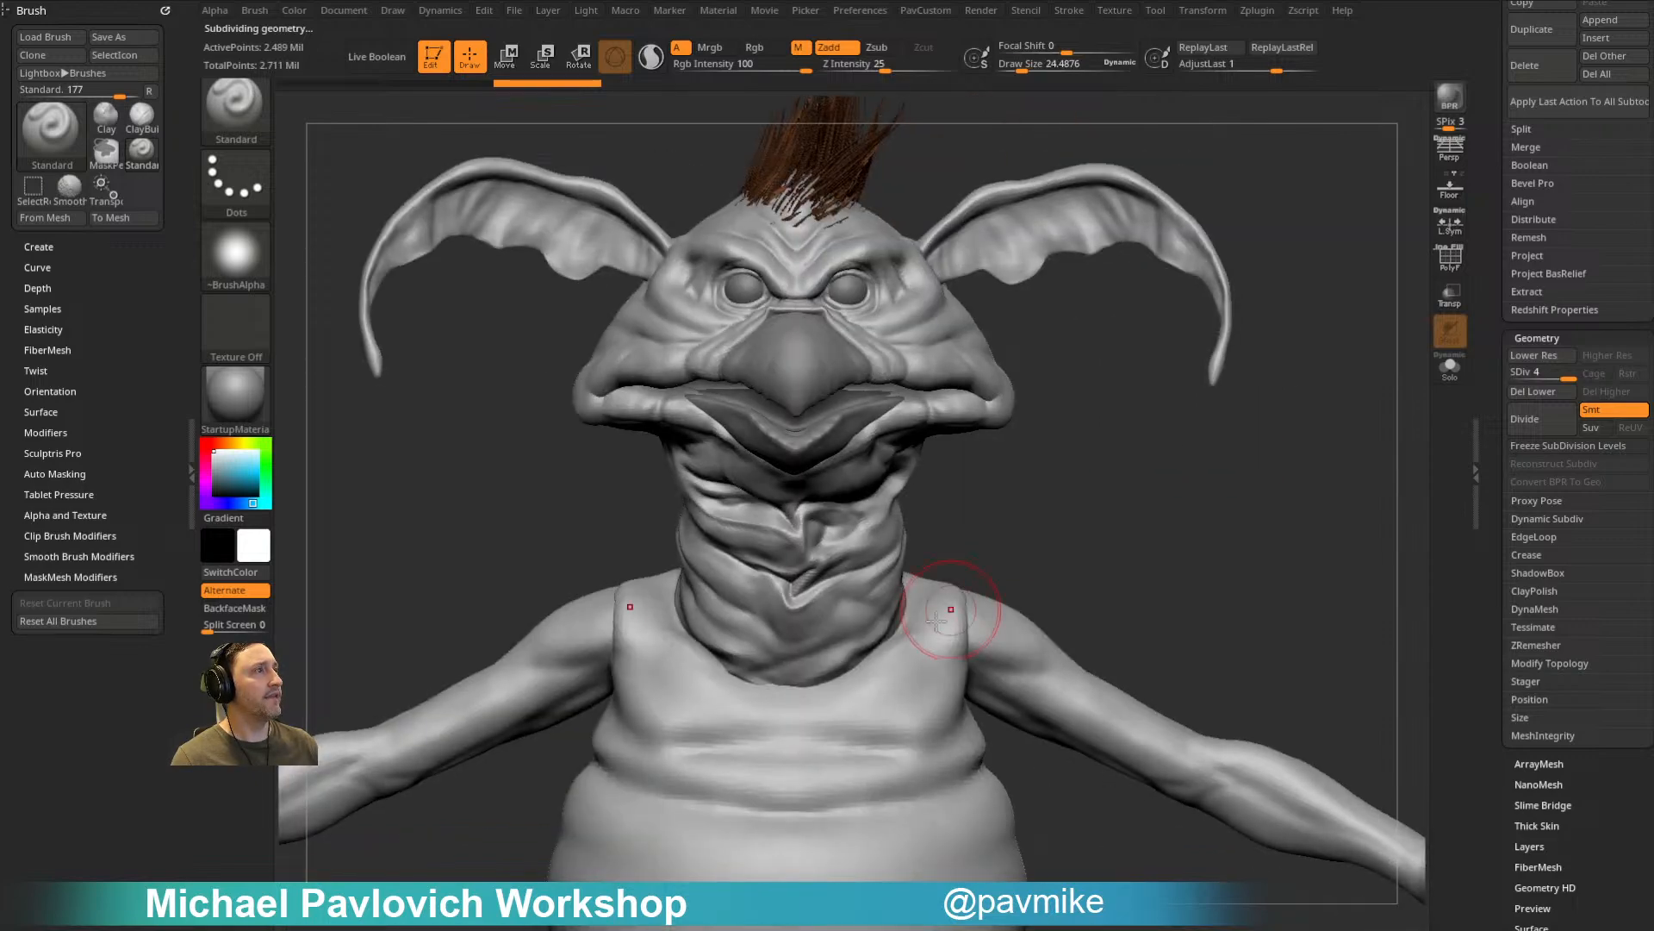
Step: Display the polyframe again and examine the polygroups across the body, arms and legs
click(1457, 265)
alt+drag(1170, 560, 1157, 321)
drag(1048, 567, 926, 556)
mouse_move(1291, 410)
alt+mouse_down()
mouse_move(1200, 299)
mouse_move(1195, 323)
mouse_move(1256, 358)
mouse_move(1273, 421)
alt+mouse_up()
key(s)
mouse_move(1267, 413)
alt+mouse_down()
mouse_move(1115, 359)
mouse_move(1108, 450)
alt+mouse_up()
alt+drag(1312, 466, 857, 500)
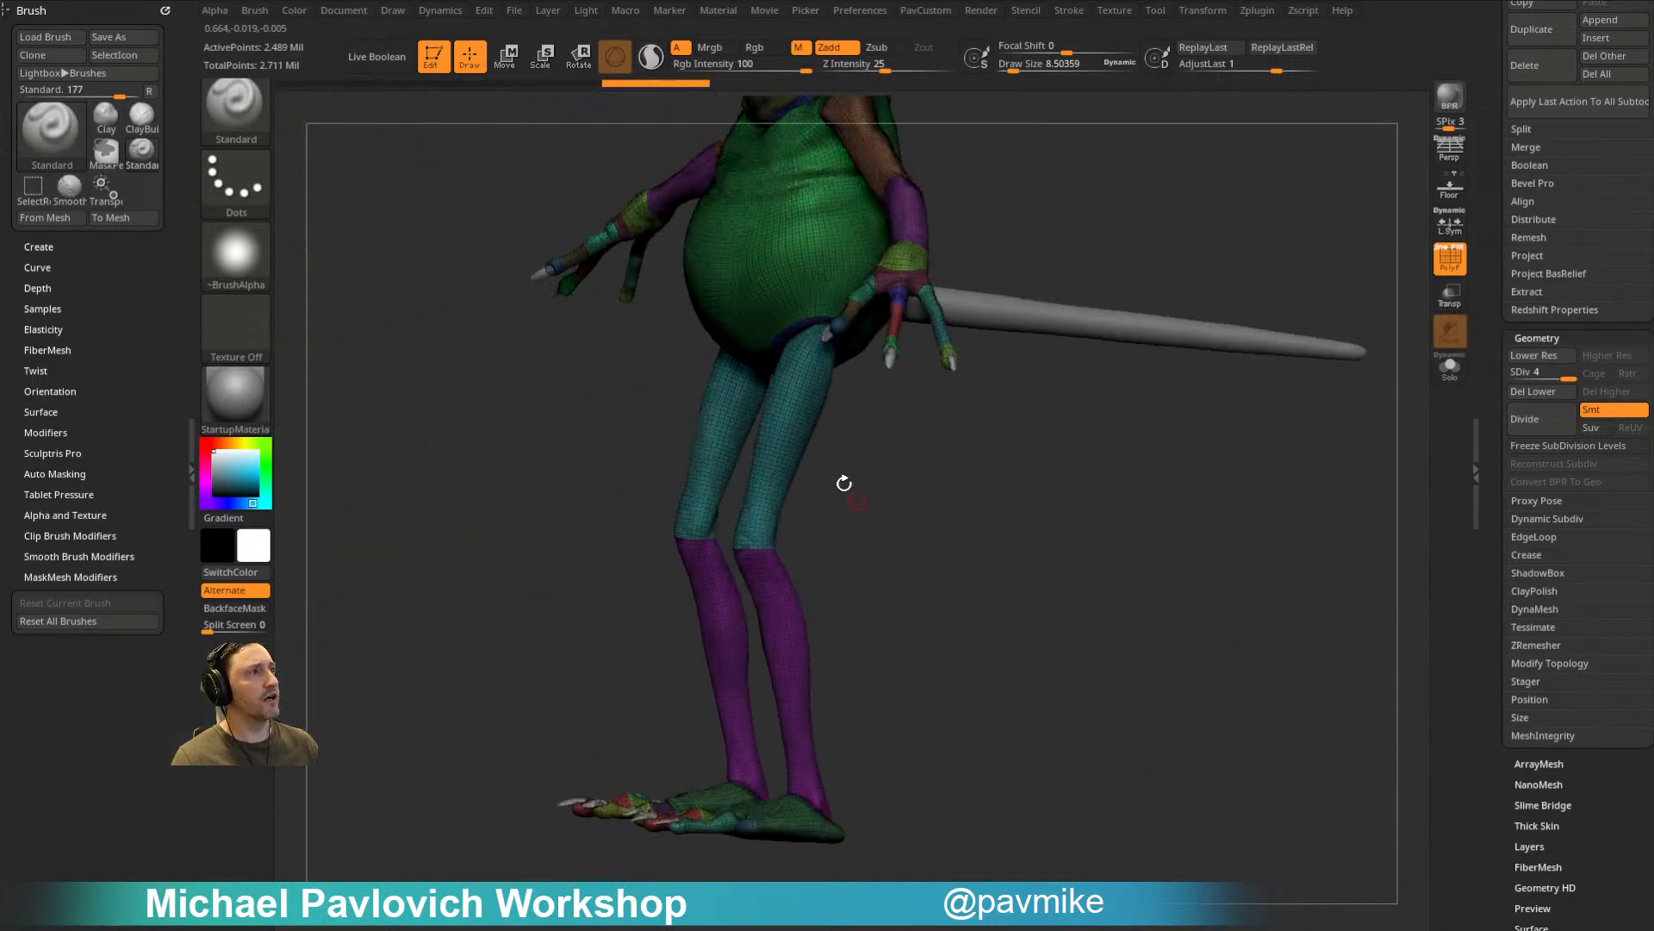
key(s)
drag(796, 617, 811, 617)
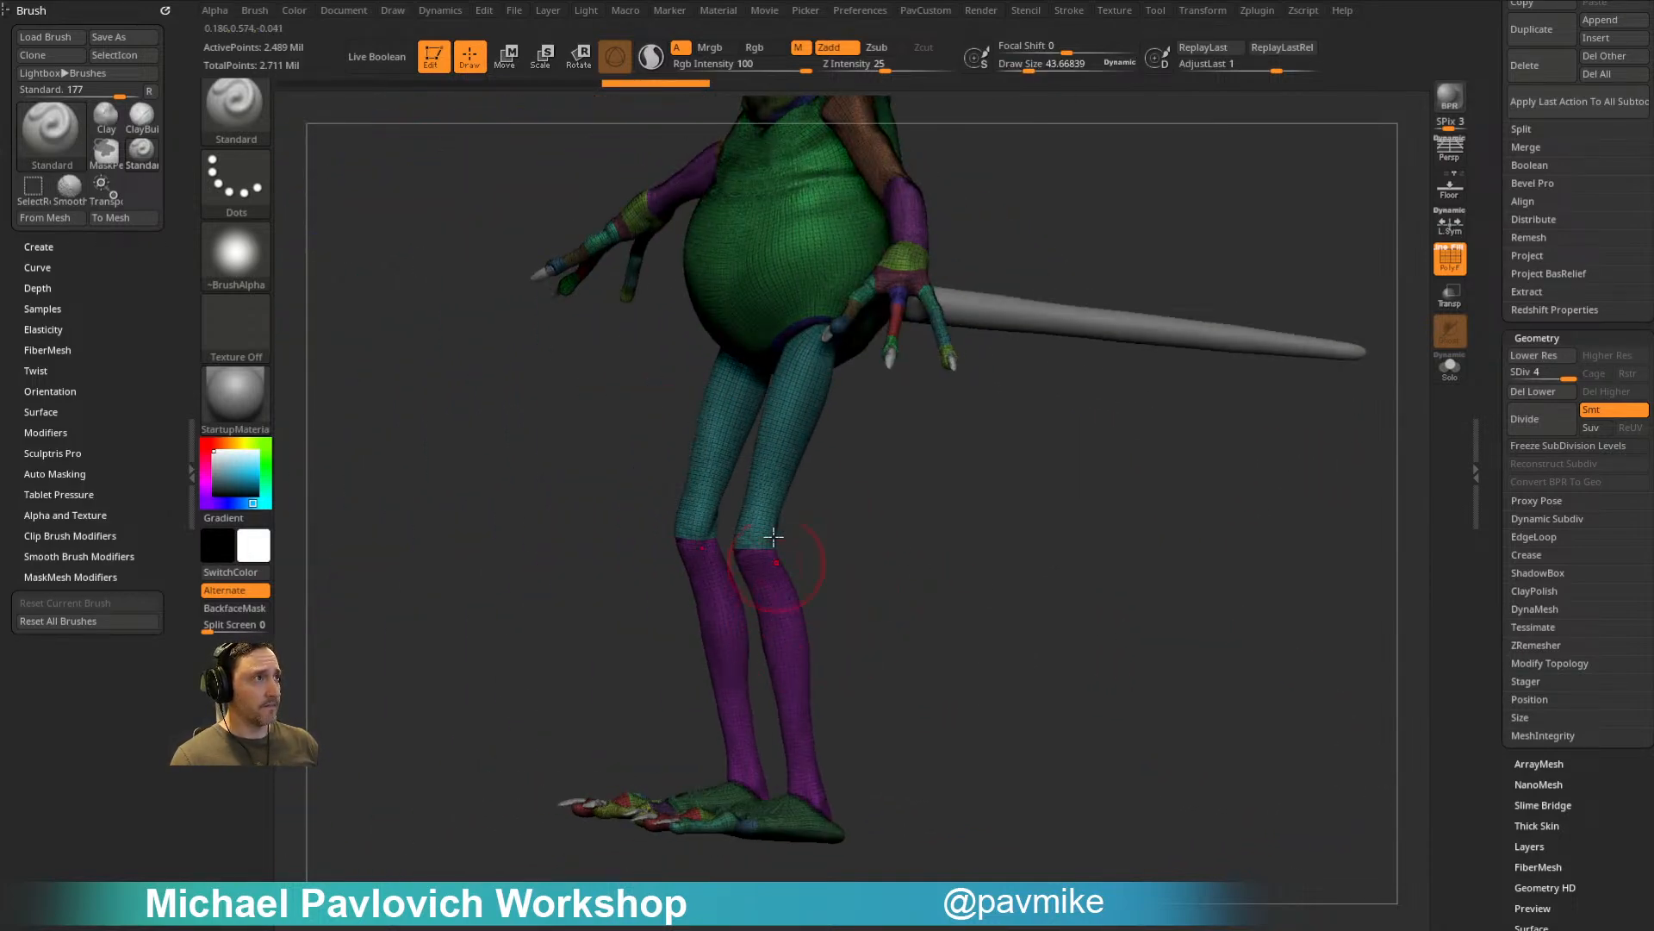
key(s)
mouse_move(933, 526)
shift+mouse_down()
mouse_move(1026, 583)
mouse_move(1076, 406)
shift+mouse_up()
key(s)
drag(1082, 406, 1076, 406)
Step: Isolate a band around the upper arm with SelectLasso, give it its own polygroup, and show the full mesh
mouse_move(1256, 431)
alt+mouse_down()
mouse_move(1068, 359)
mouse_move(1137, 414)
mouse_move(1133, 333)
mouse_move(1039, 320)
alt+mouse_up()
key(ctrl+shift+b)
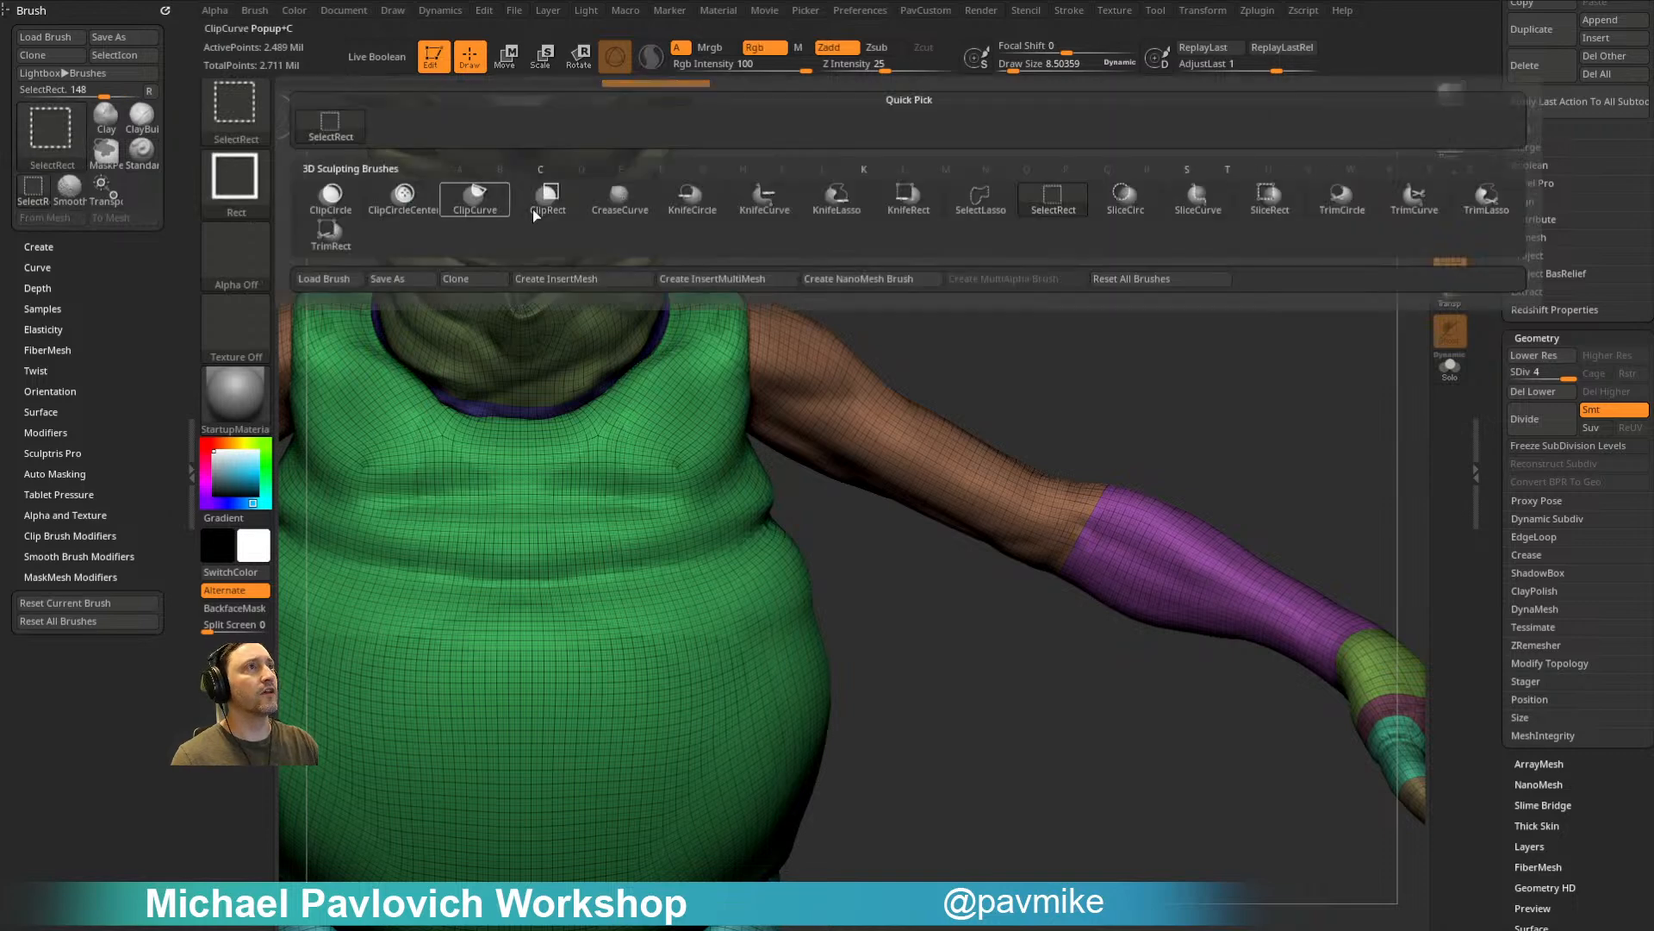
click(961, 215)
mouse_move(897, 339)
ctrl+shift+mouse_down()
mouse_move(846, 310)
mouse_move(888, 332)
ctrl+shift+mouse_up()
ctrl+shift+click(1111, 397)
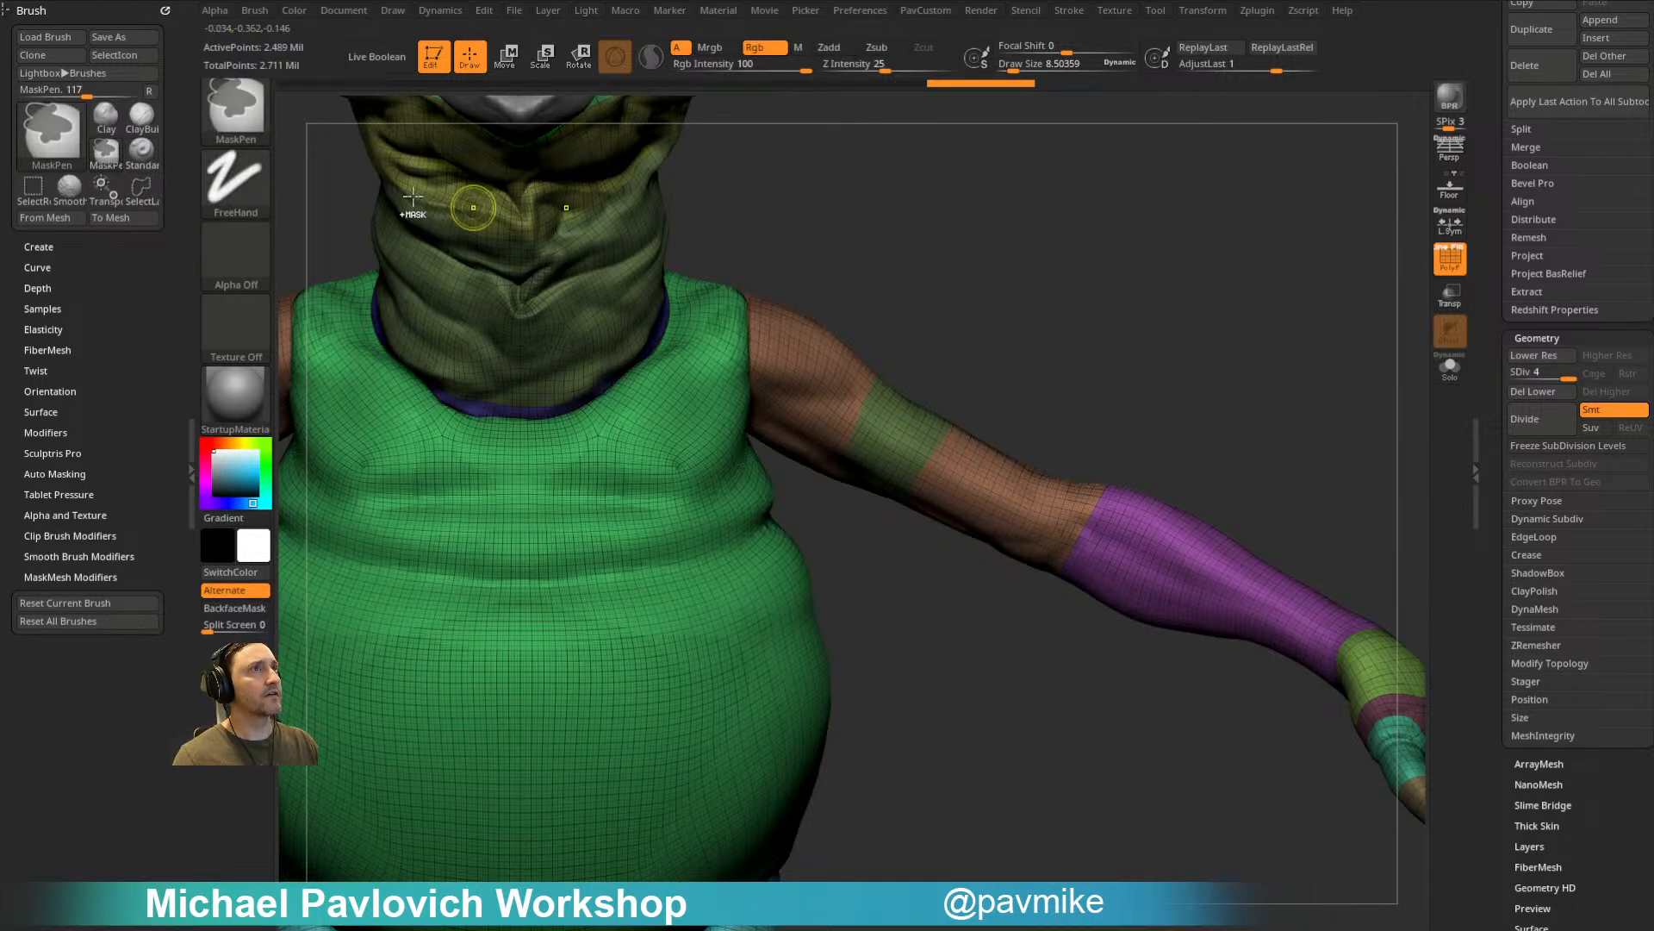
Step: Mask a second, narrower band above the elbow with MaskLasso and turn it into a polygroup
key(ctrl+b)
click(548, 196)
mouse_move(991, 427)
ctrl+mouse_down()
mouse_move(939, 590)
mouse_move(1021, 457)
ctrl+mouse_up()
key(ctrl+w)
Step: Delete the Body's lower subdivision levels and inspect the edges of the new arm polygroups up close
ctrl+right_drag(1134, 318, 1099, 237)
right_drag(1292, 350, 1229, 351)
click(1530, 391)
right_drag(1167, 469, 638, 242)
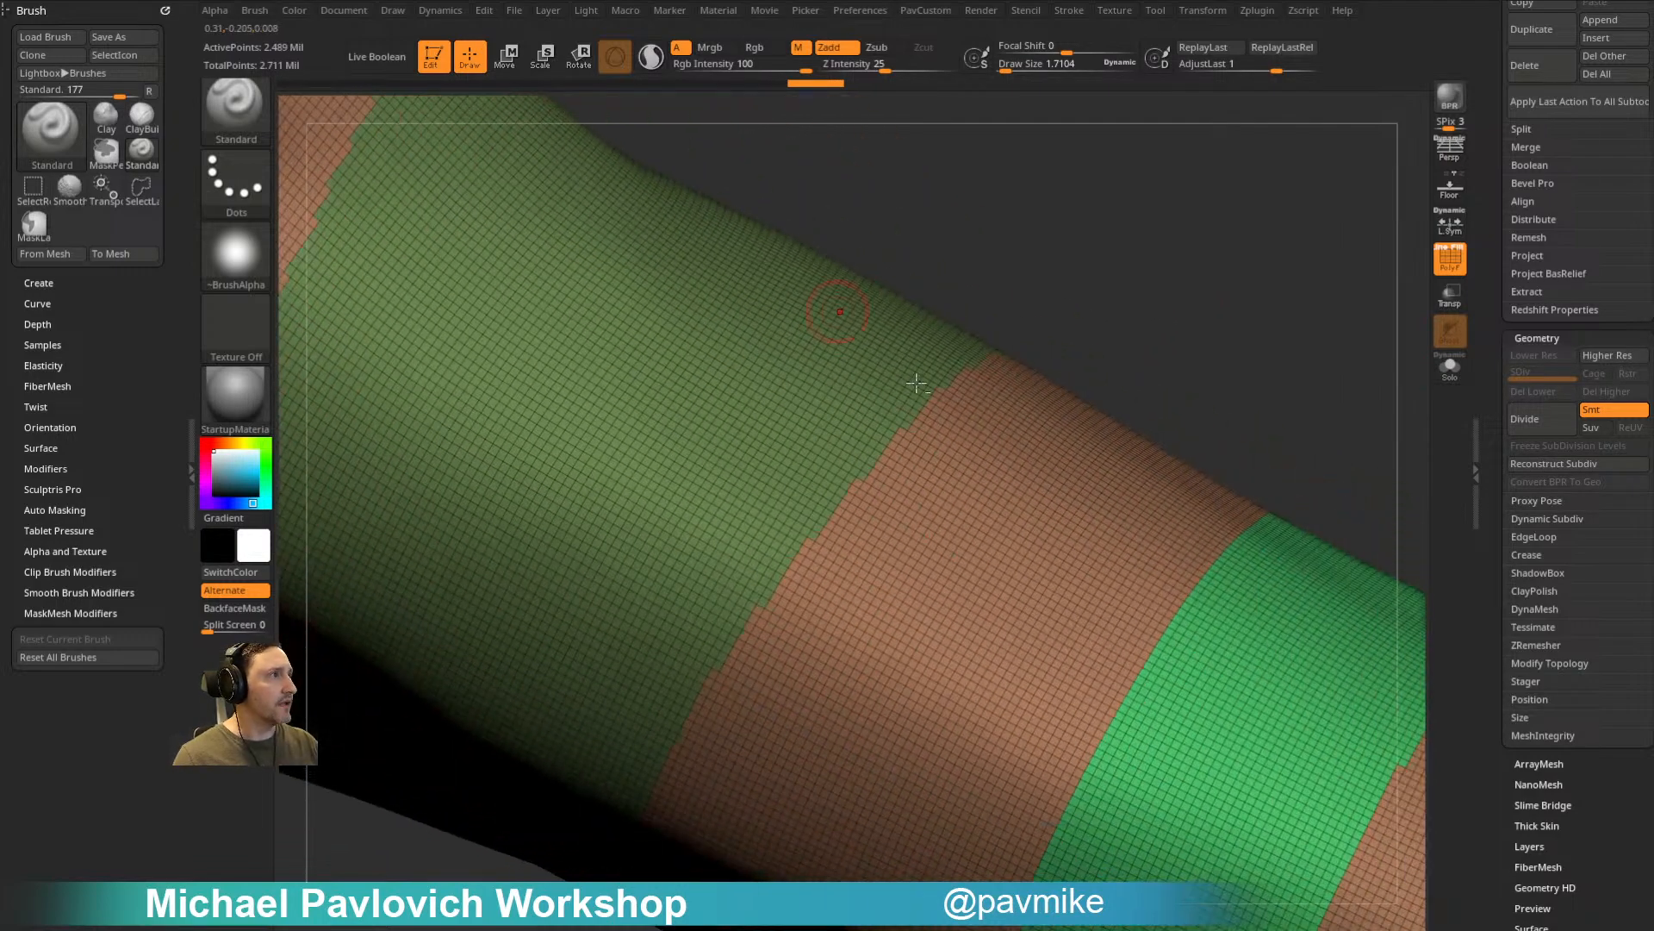
ctrl+right_drag(958, 416, 1377, 454)
drag(1496, 552, 1470, 382)
key(s)
drag(1047, 420, 1055, 416)
Step: Set the Smooth brush's Weighted Smooth Mode to 6 (Groups Border) for smoothing the arm's polygroup borders
shift+click(261, 127)
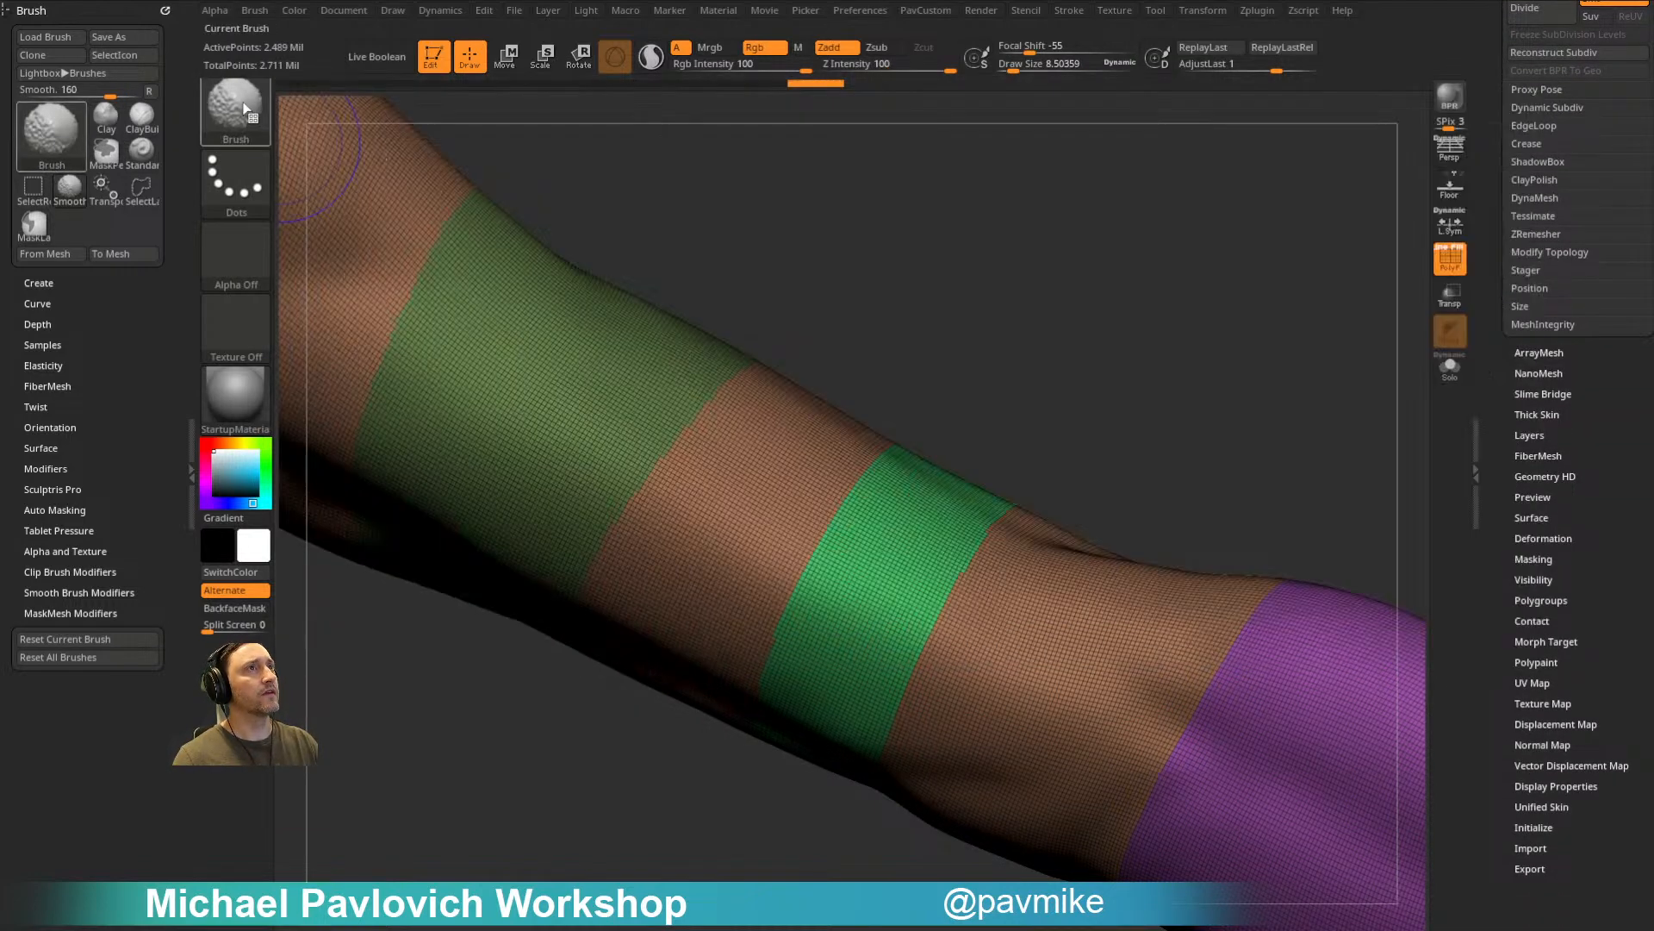
click(70, 589)
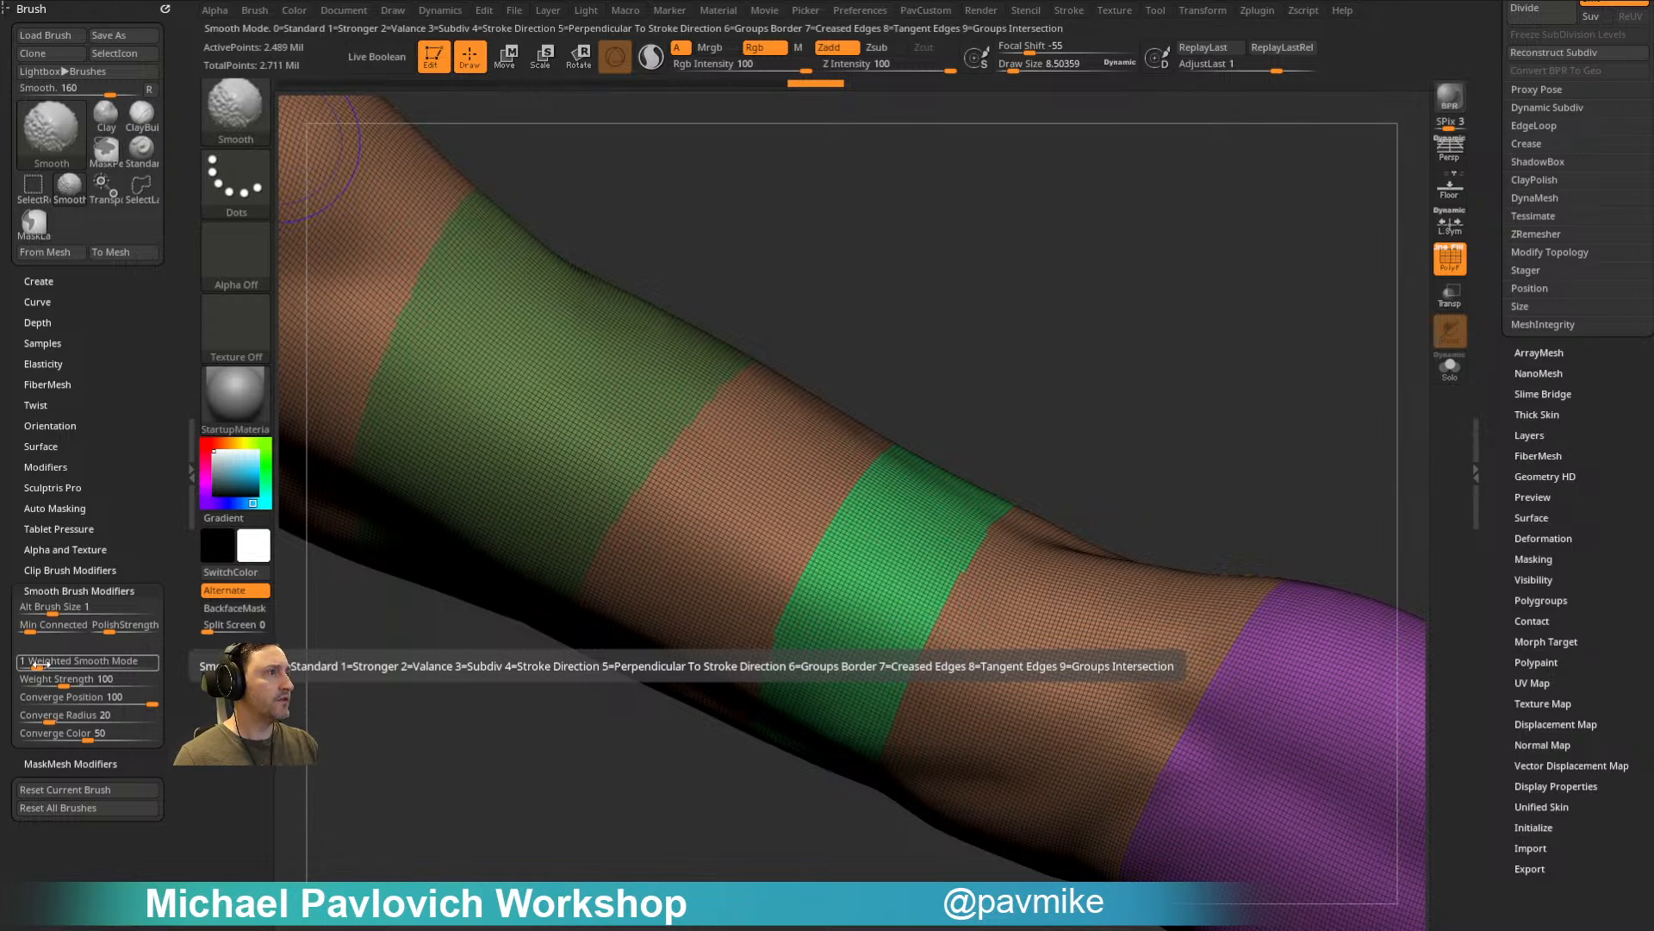
drag(36, 664, 108, 660)
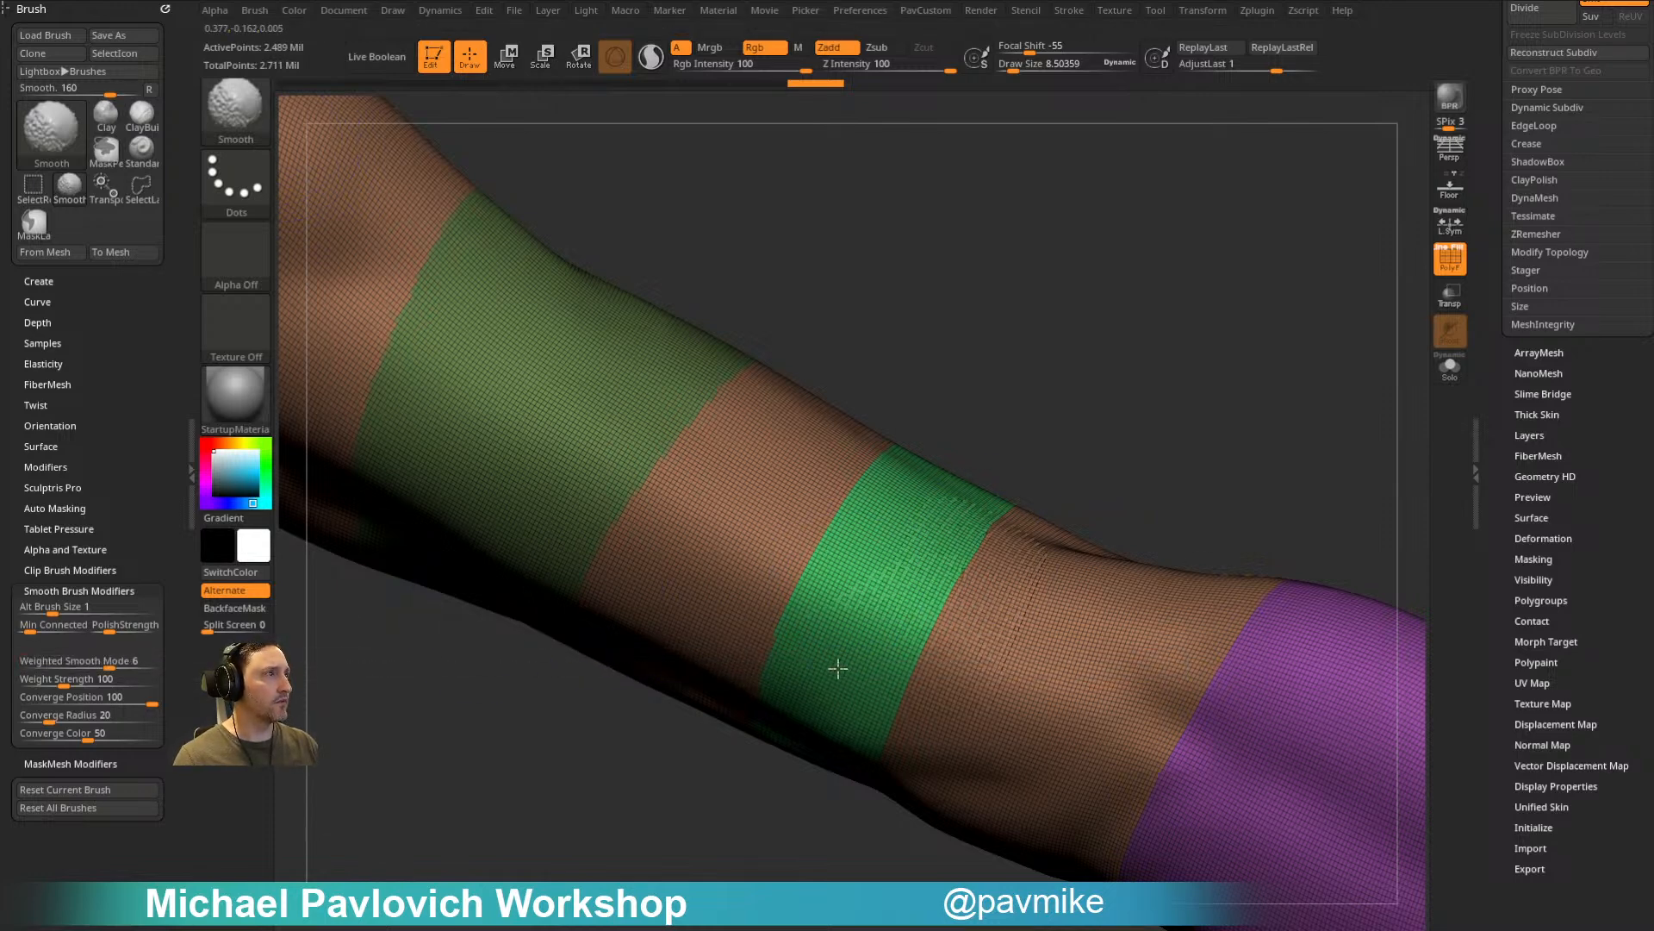
key(shift)
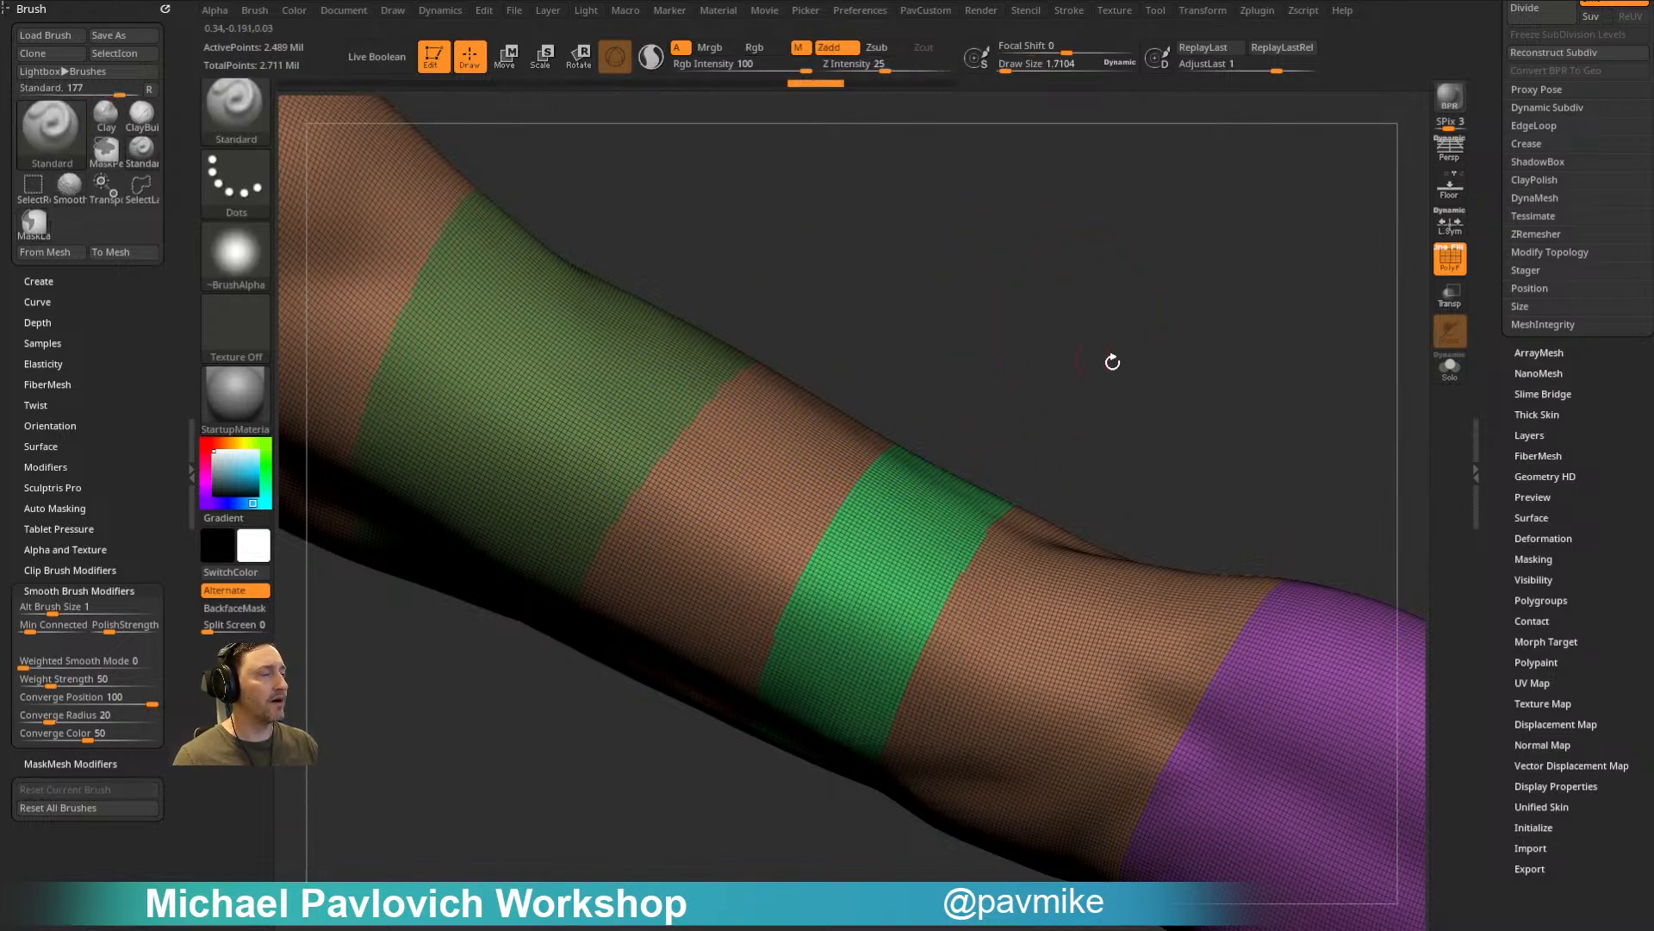
Step: Check the arm's surface with and without the polyframe, and set the draw size to about 4.6
drag(1090, 359, 1249, 380)
key(shift)
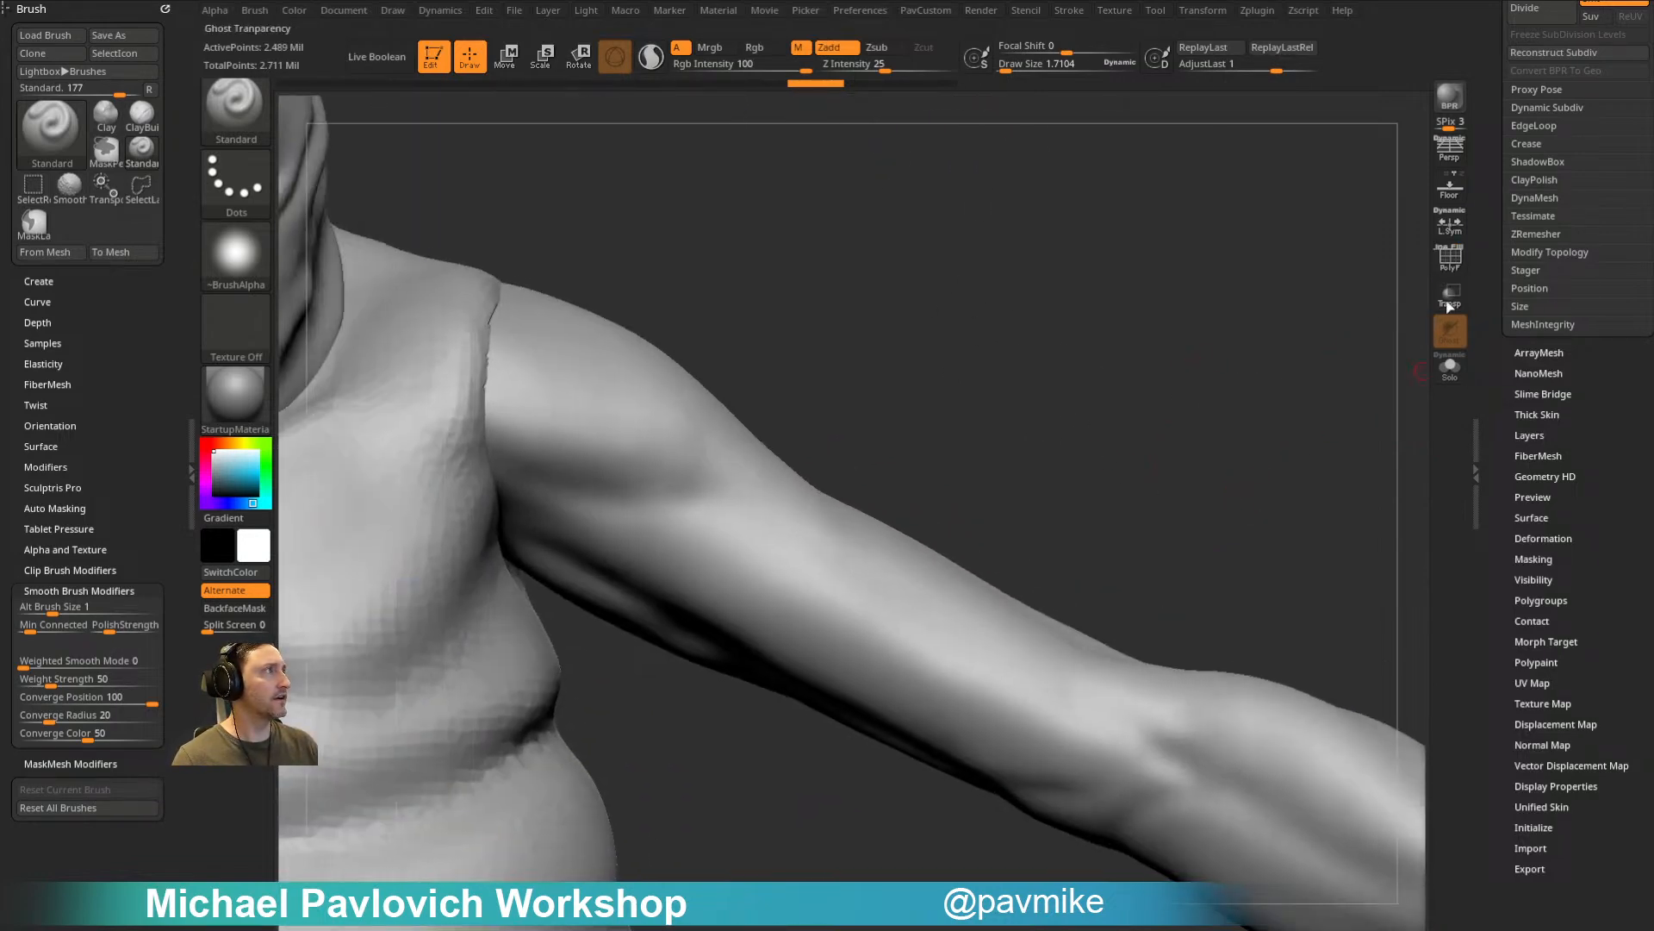
click(1450, 261)
drag(1270, 429, 1206, 425)
key(s)
click(1204, 426)
key(s)
click(1300, 474)
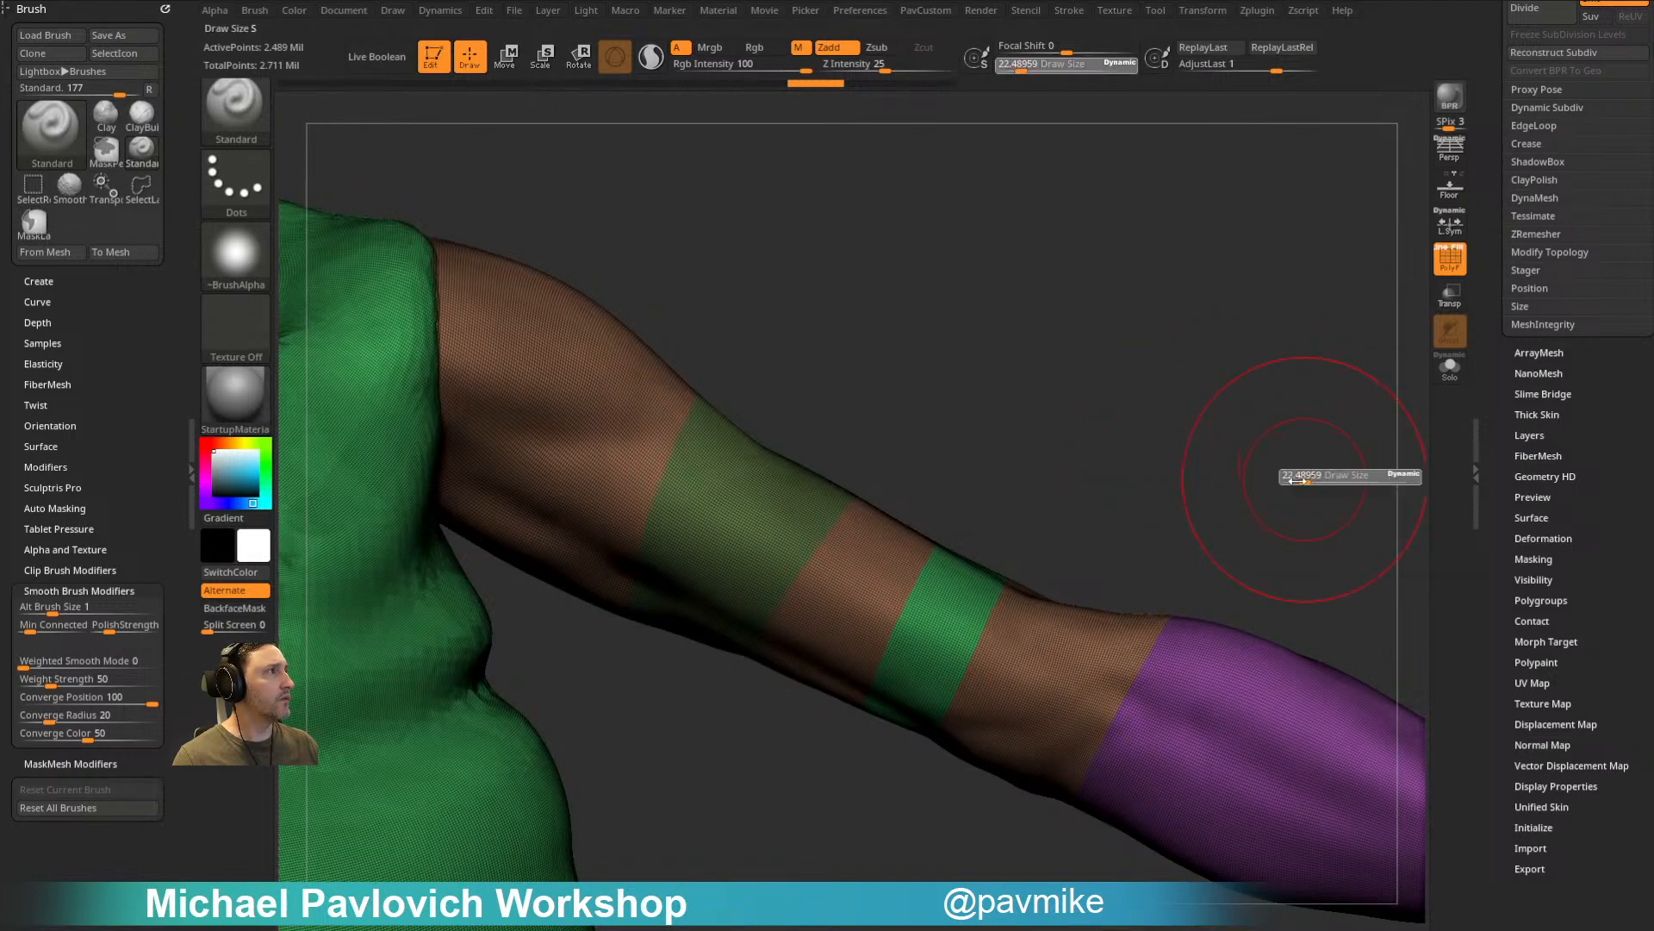
drag(1297, 480, 1283, 480)
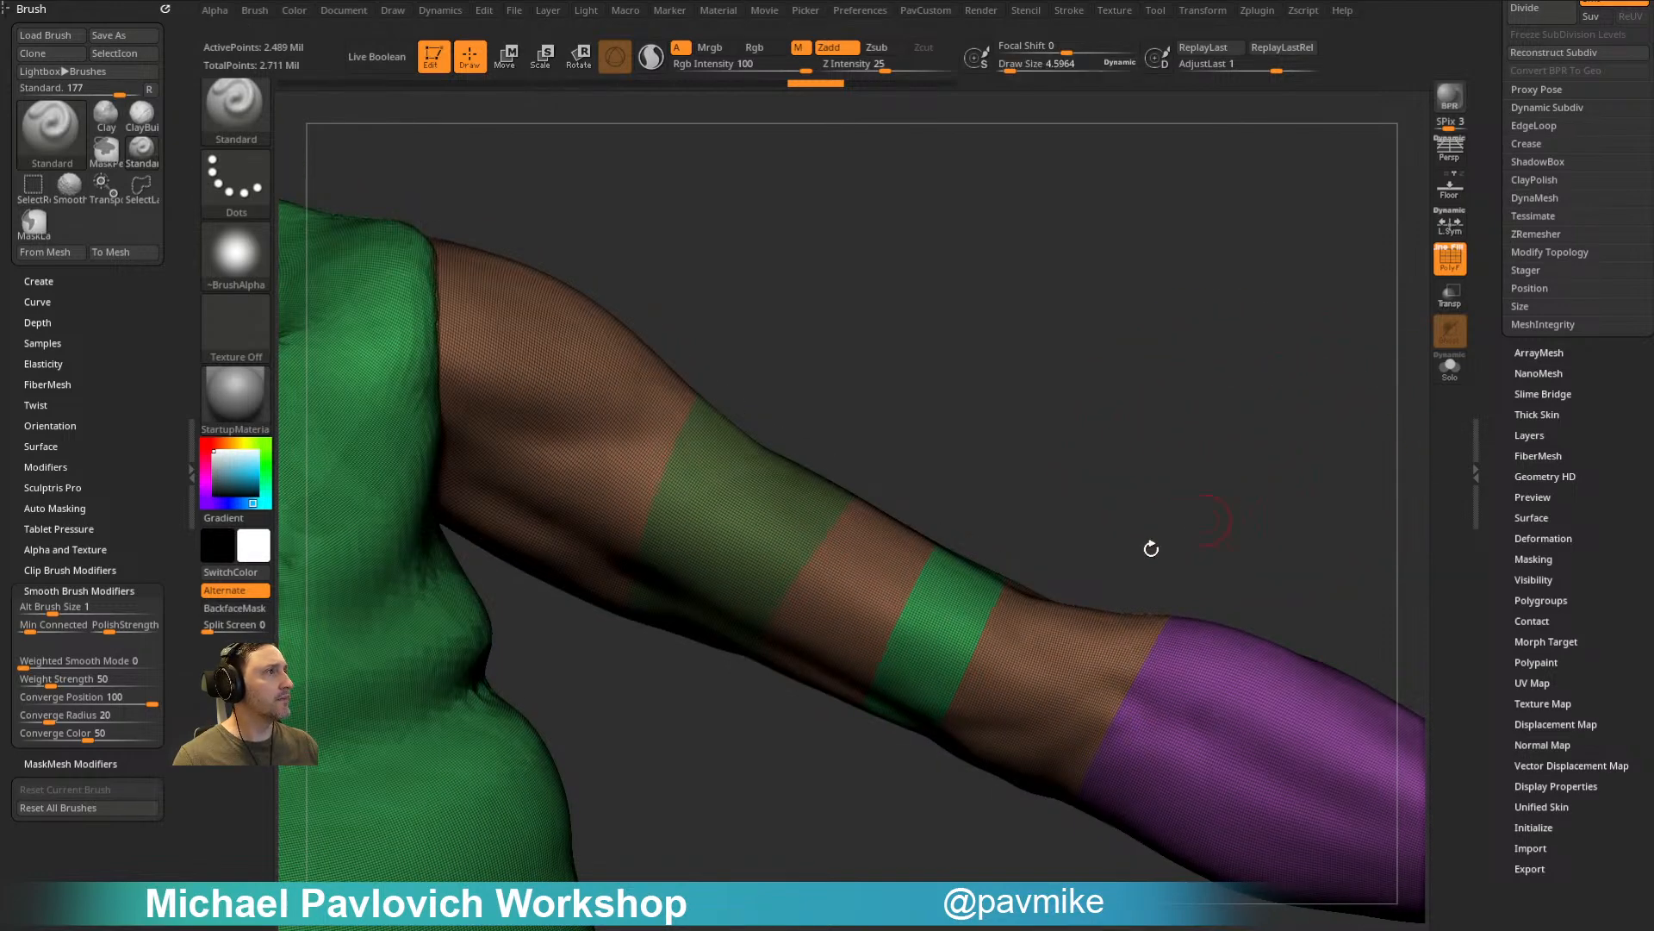
Step: Mask the Body by feature using Groups only, inverted so just the polygroup borders stay unmasked
scroll(1514, 431, down, 2)
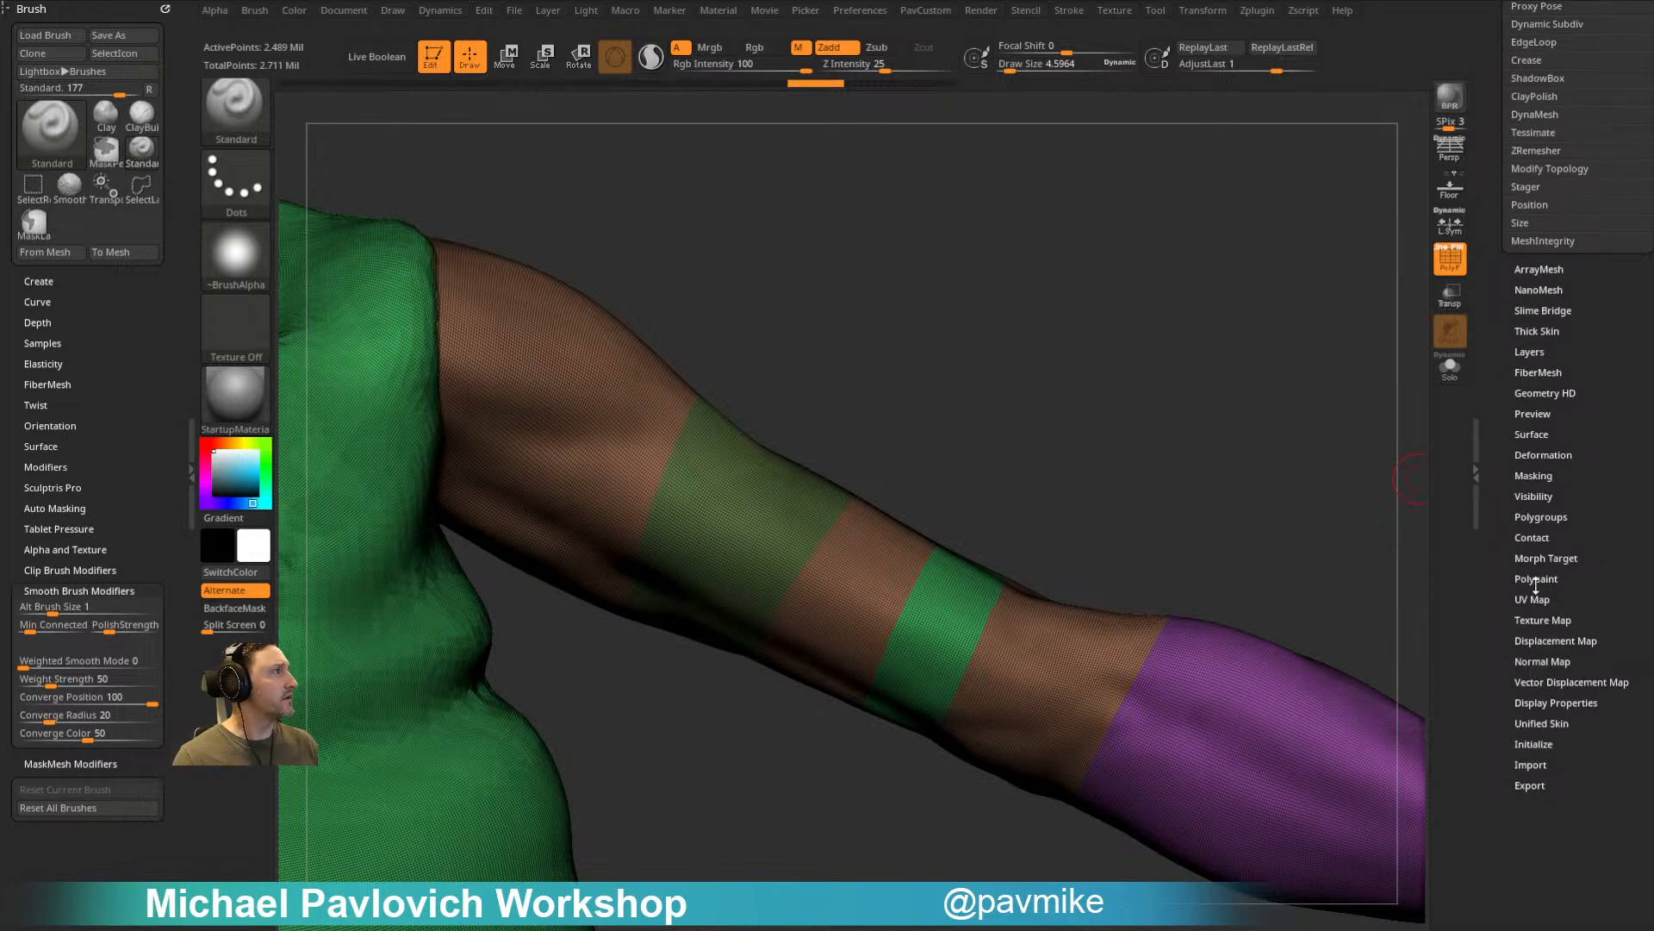
click(1534, 475)
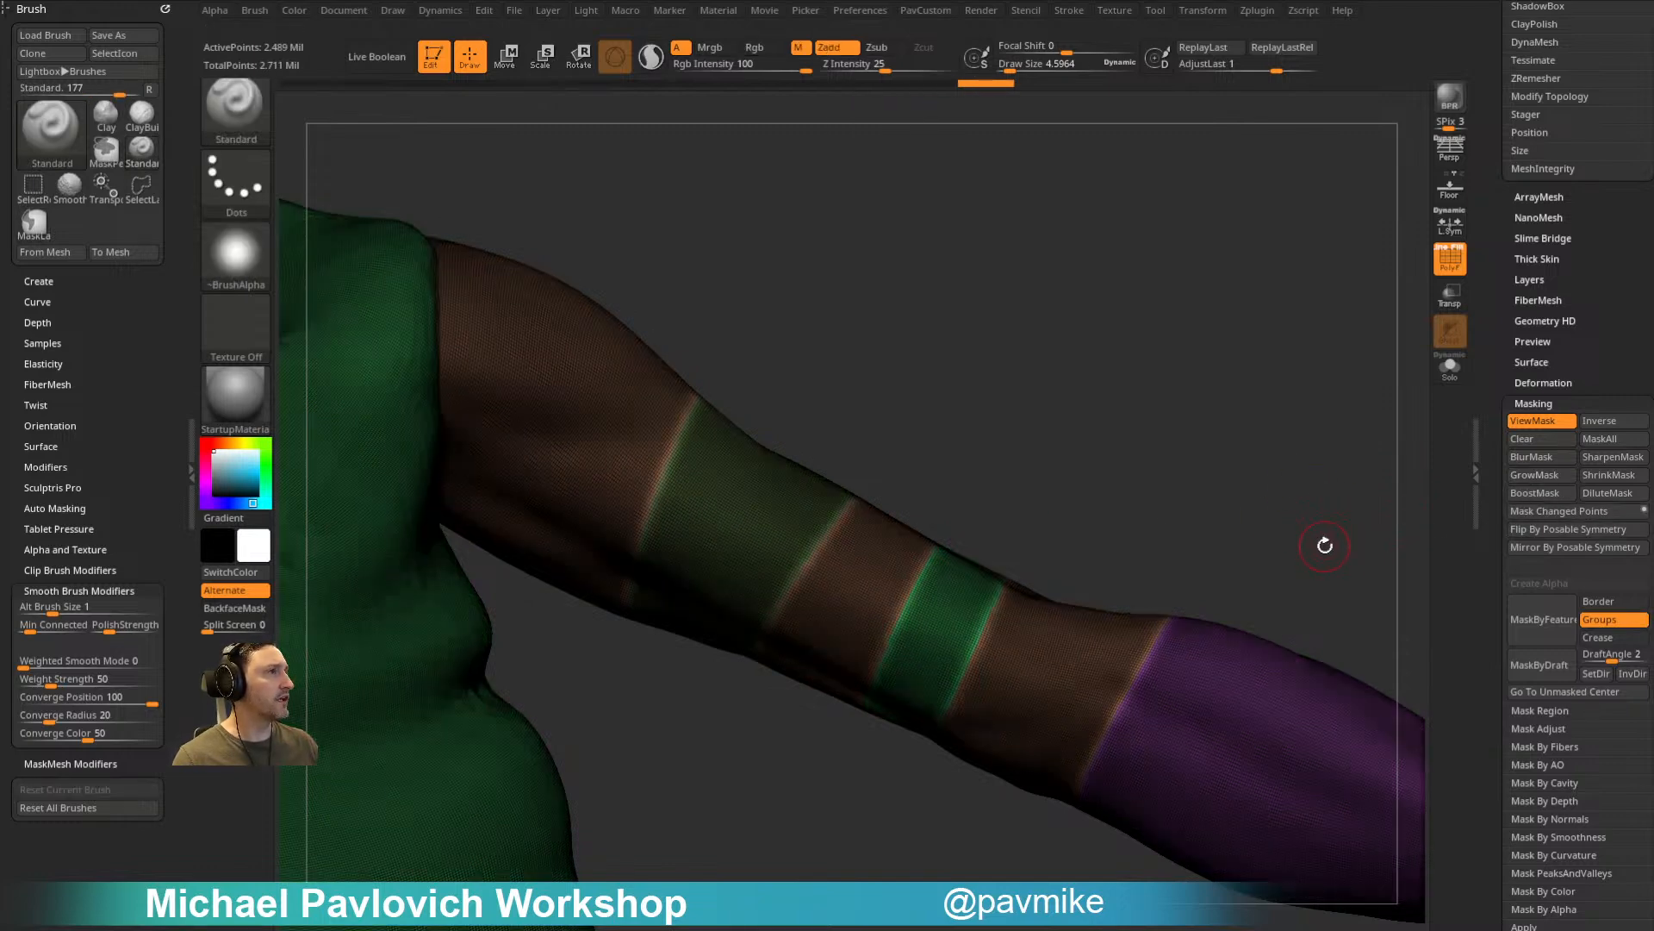
key(2)
drag(1489, 439, 1489, 327)
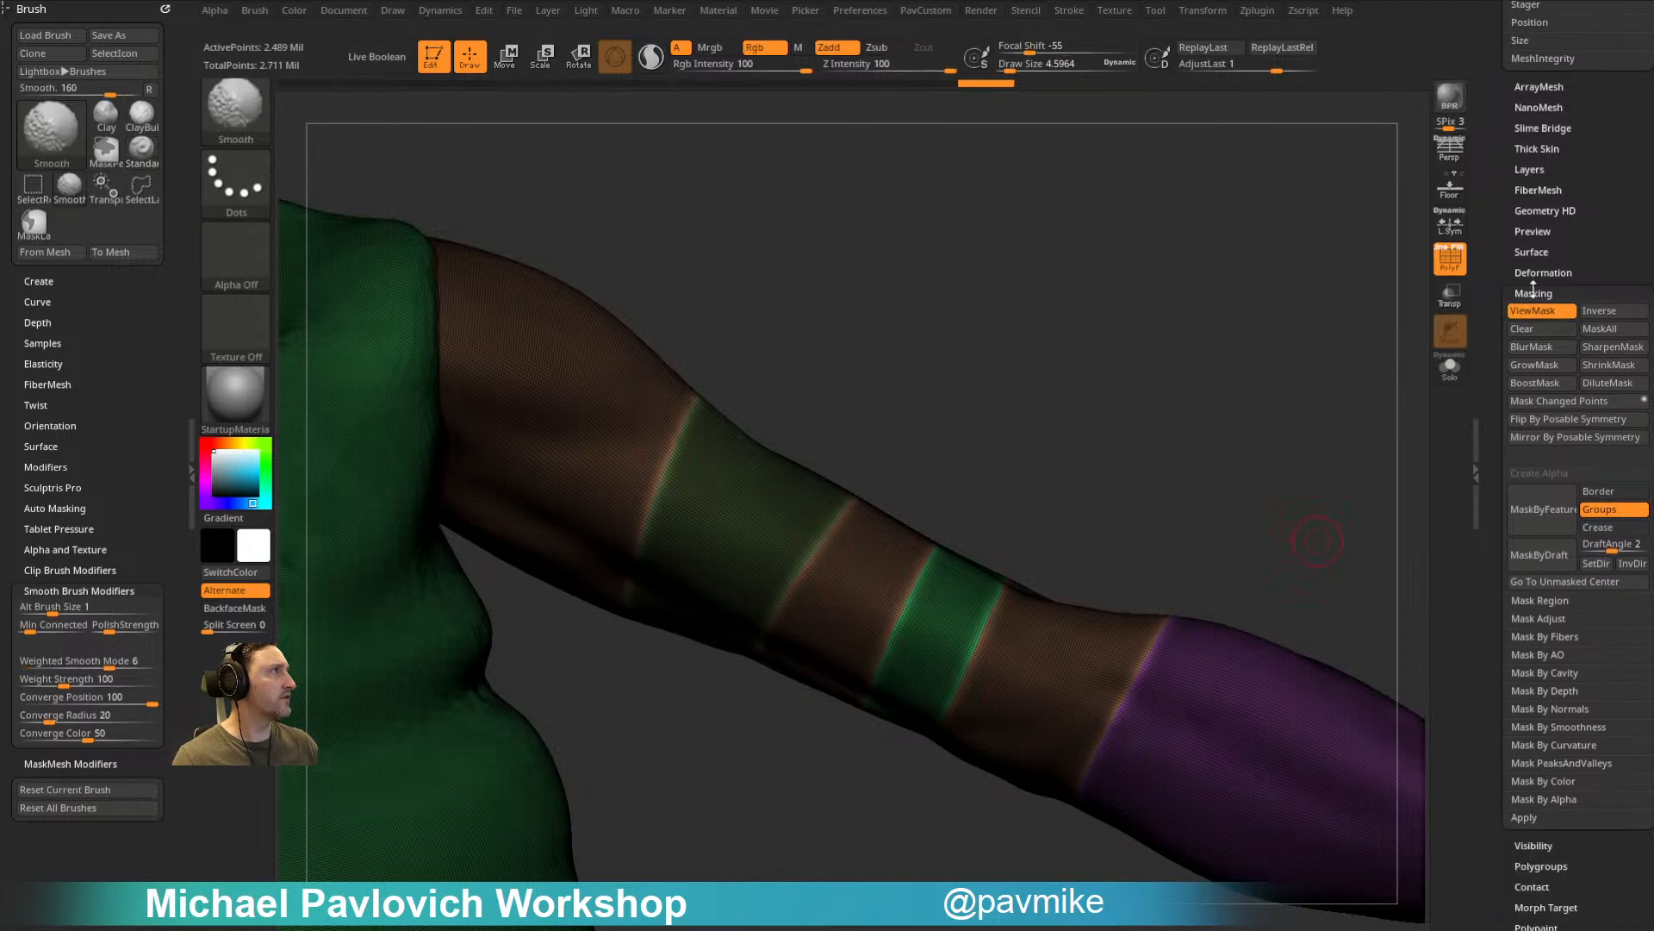
Step: Polish the unmasked polygroup borders on the arm with Polish By Features, then clear the mask to inspect the edges
click(1531, 274)
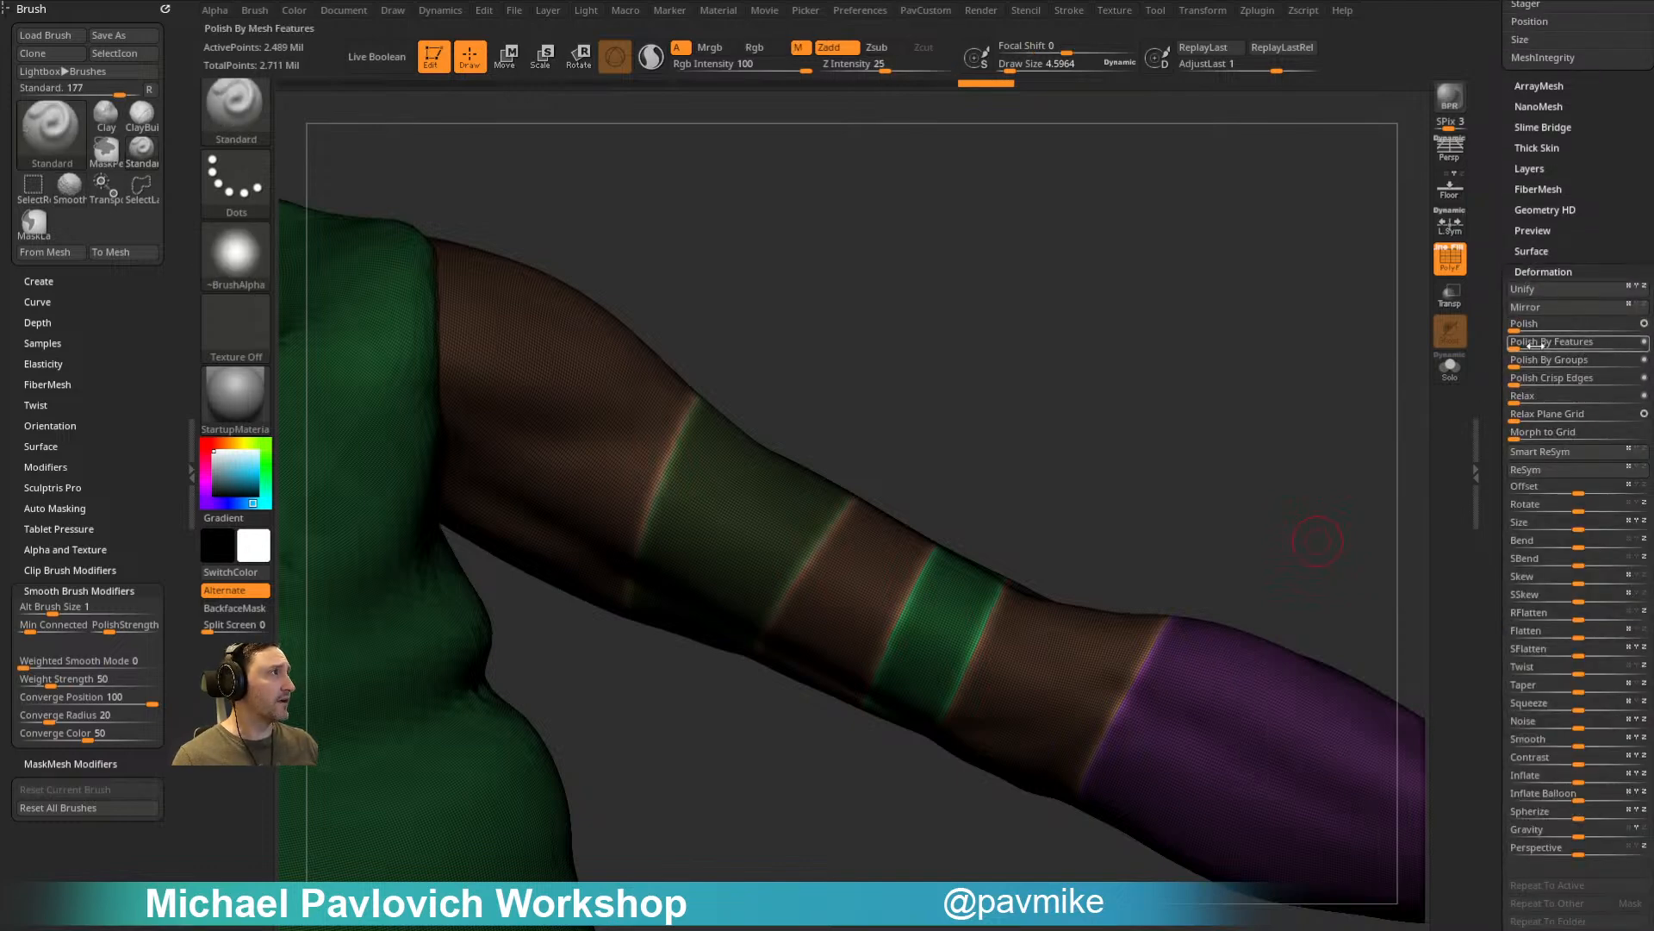
drag(1530, 345, 1606, 360)
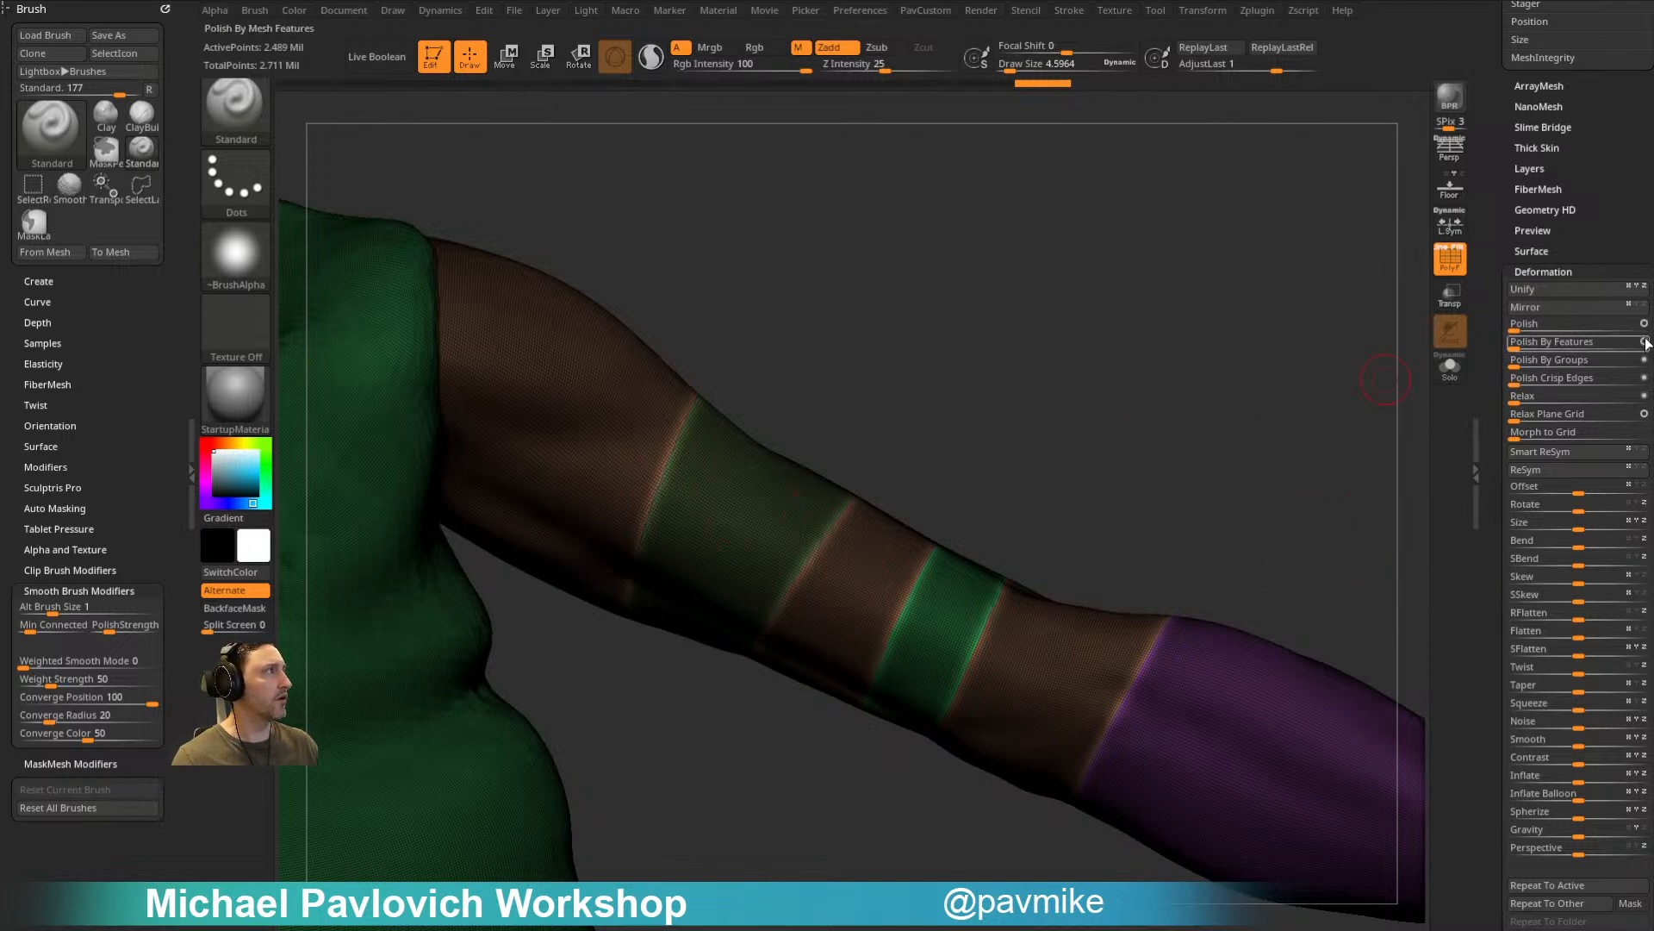
mouse_move(1085, 337)
ctrl+right_down()
mouse_move(1146, 388)
mouse_move(1126, 340)
ctrl+right_up()
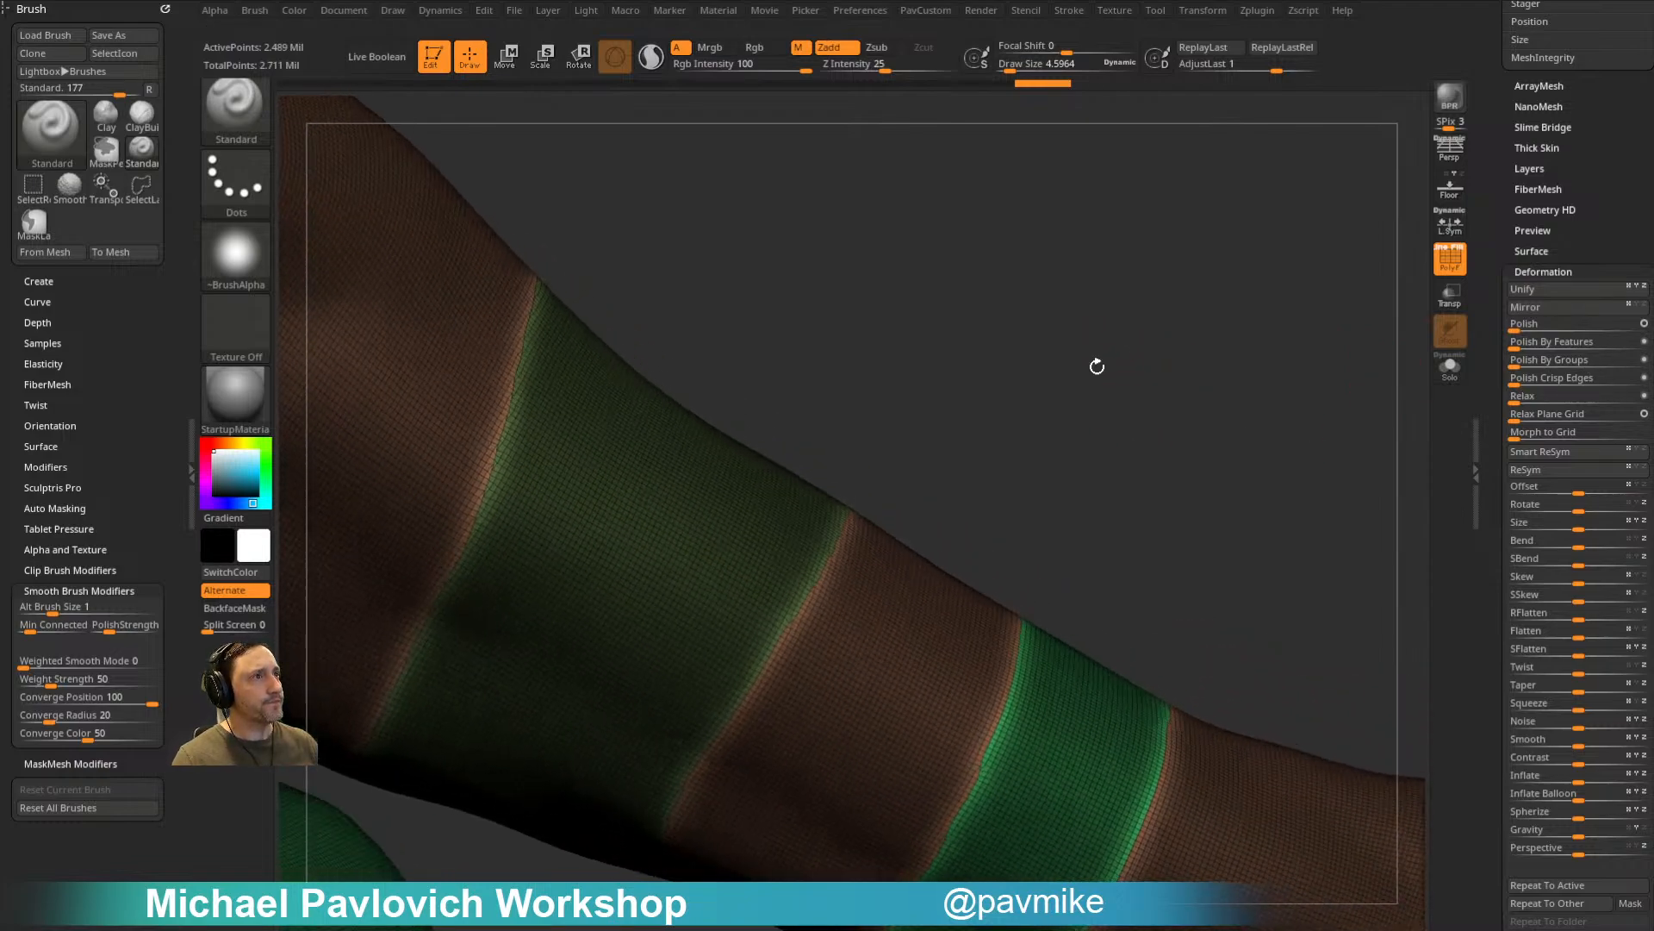
ctrl+right_drag(968, 365, 962, 369)
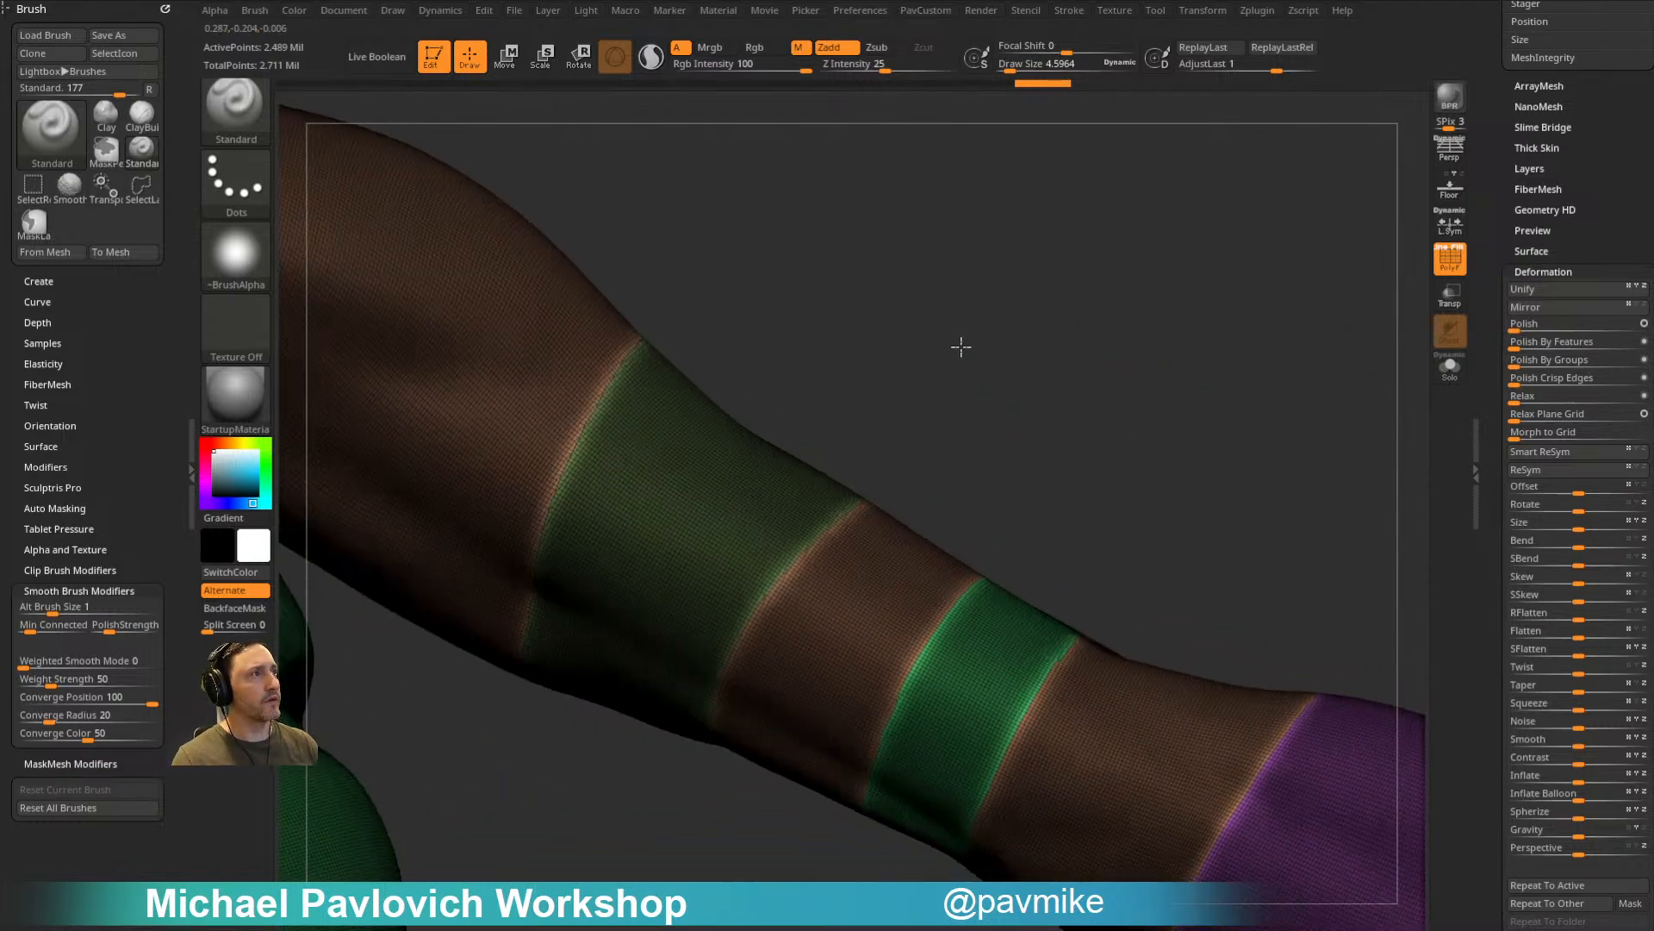
ctrl+drag(962, 369, 974, 388)
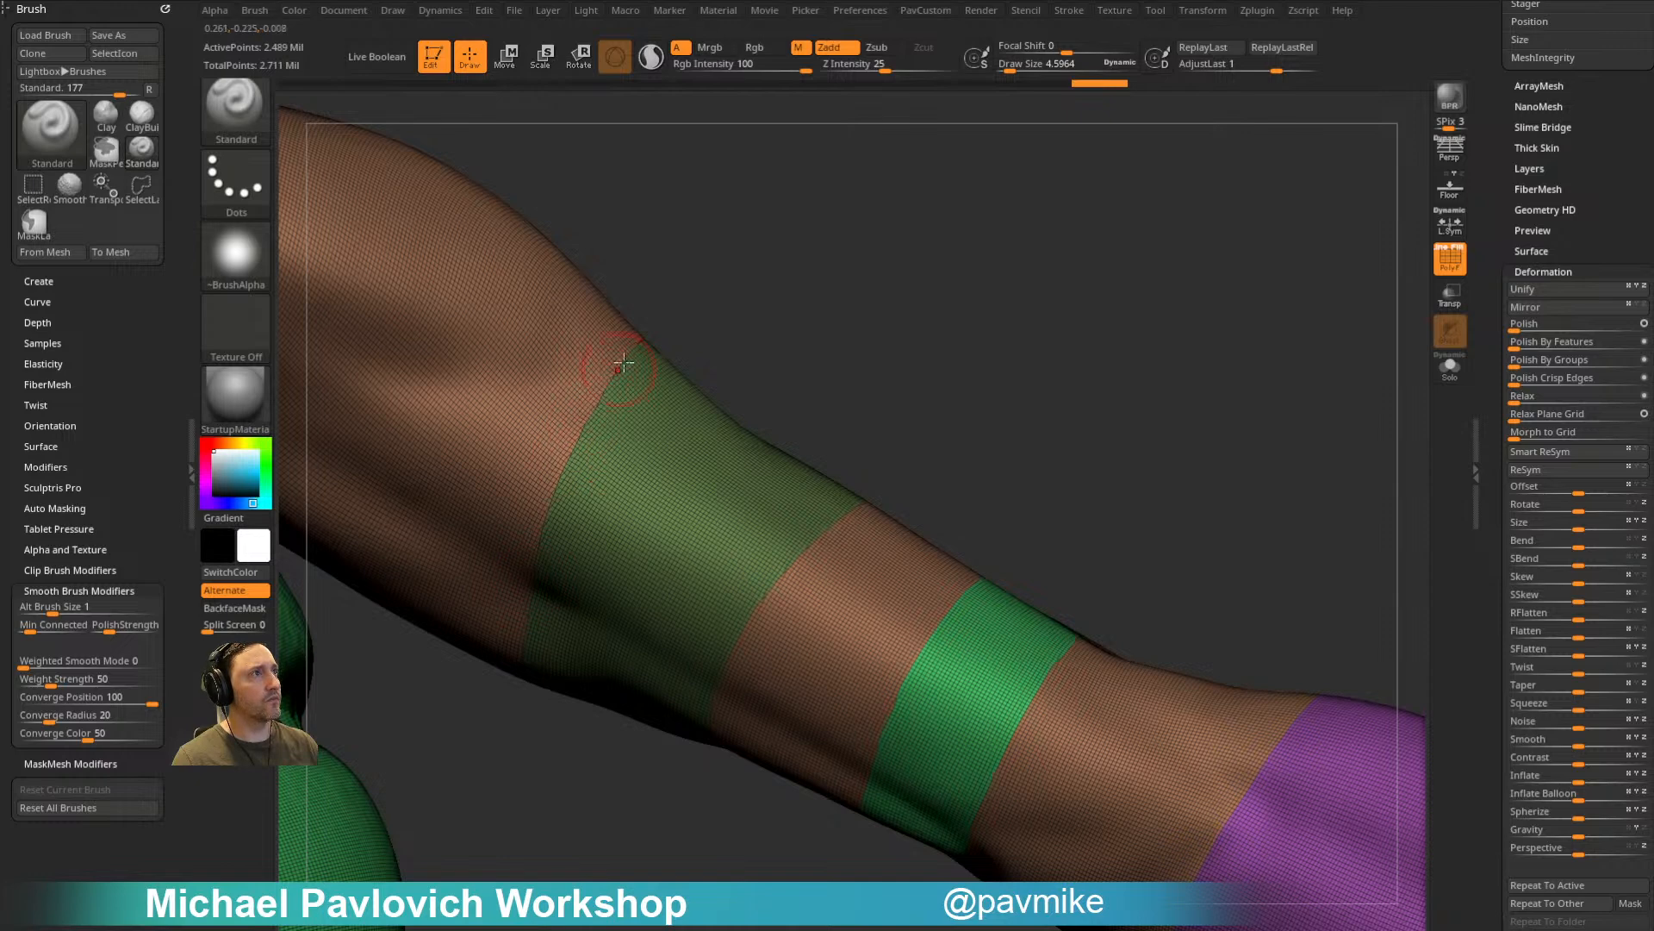
ctrl+right_drag(1117, 400, 1119, 347)
Step: Review the ZRemesher KeepGroups and SmoothGroups options, then compare the arm without and with the polyframe
key(4)
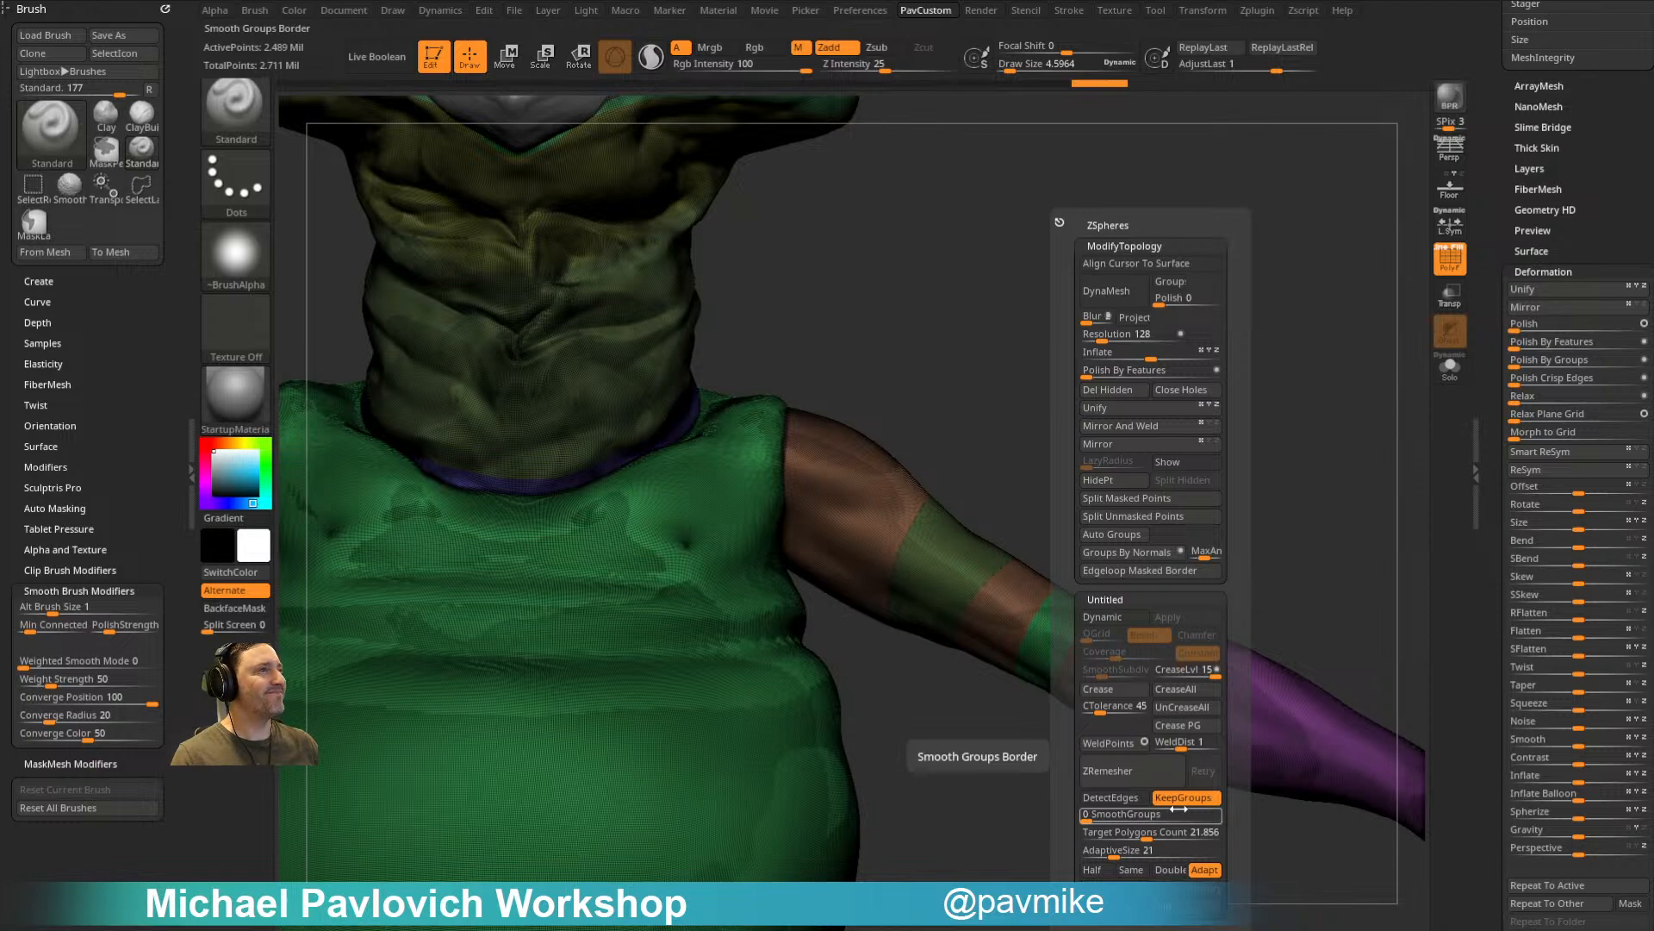
mouse_move(1097, 354)
right_down()
mouse_move(1053, 425)
mouse_move(1243, 299)
mouse_move(1262, 308)
right_up()
click(1446, 268)
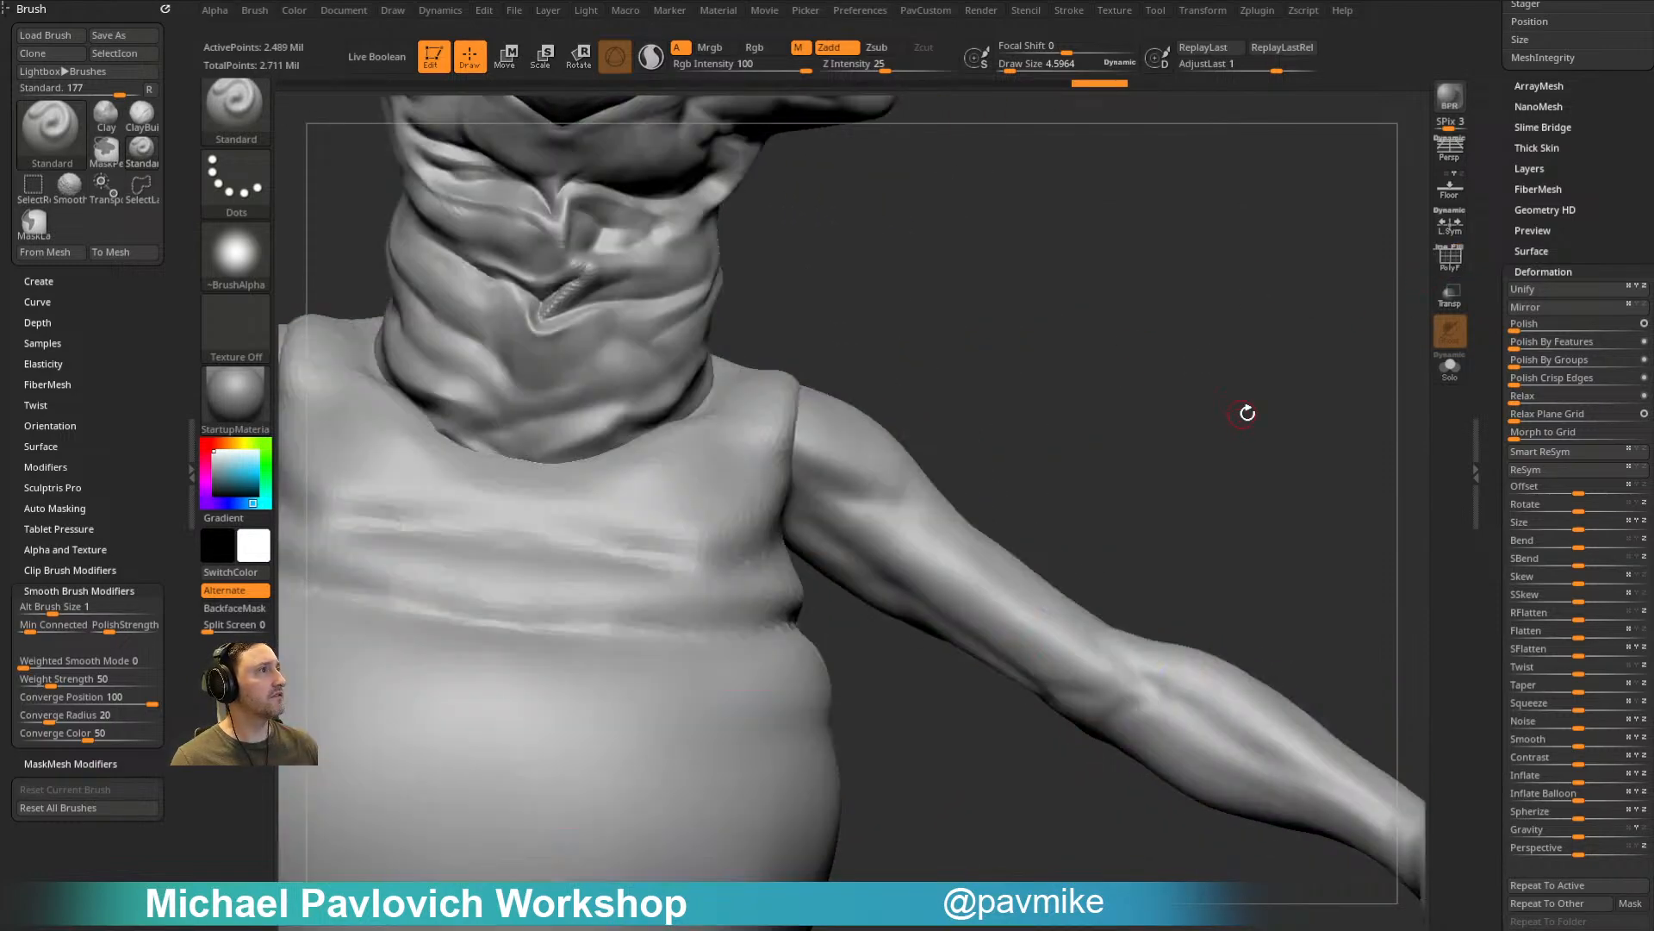
click(1455, 262)
Step: Undo the masking, border polishing and added arm polygroups, back to the Body's original arm groups
ctrl+click(1312, 353)
ctrl+click(1301, 358)
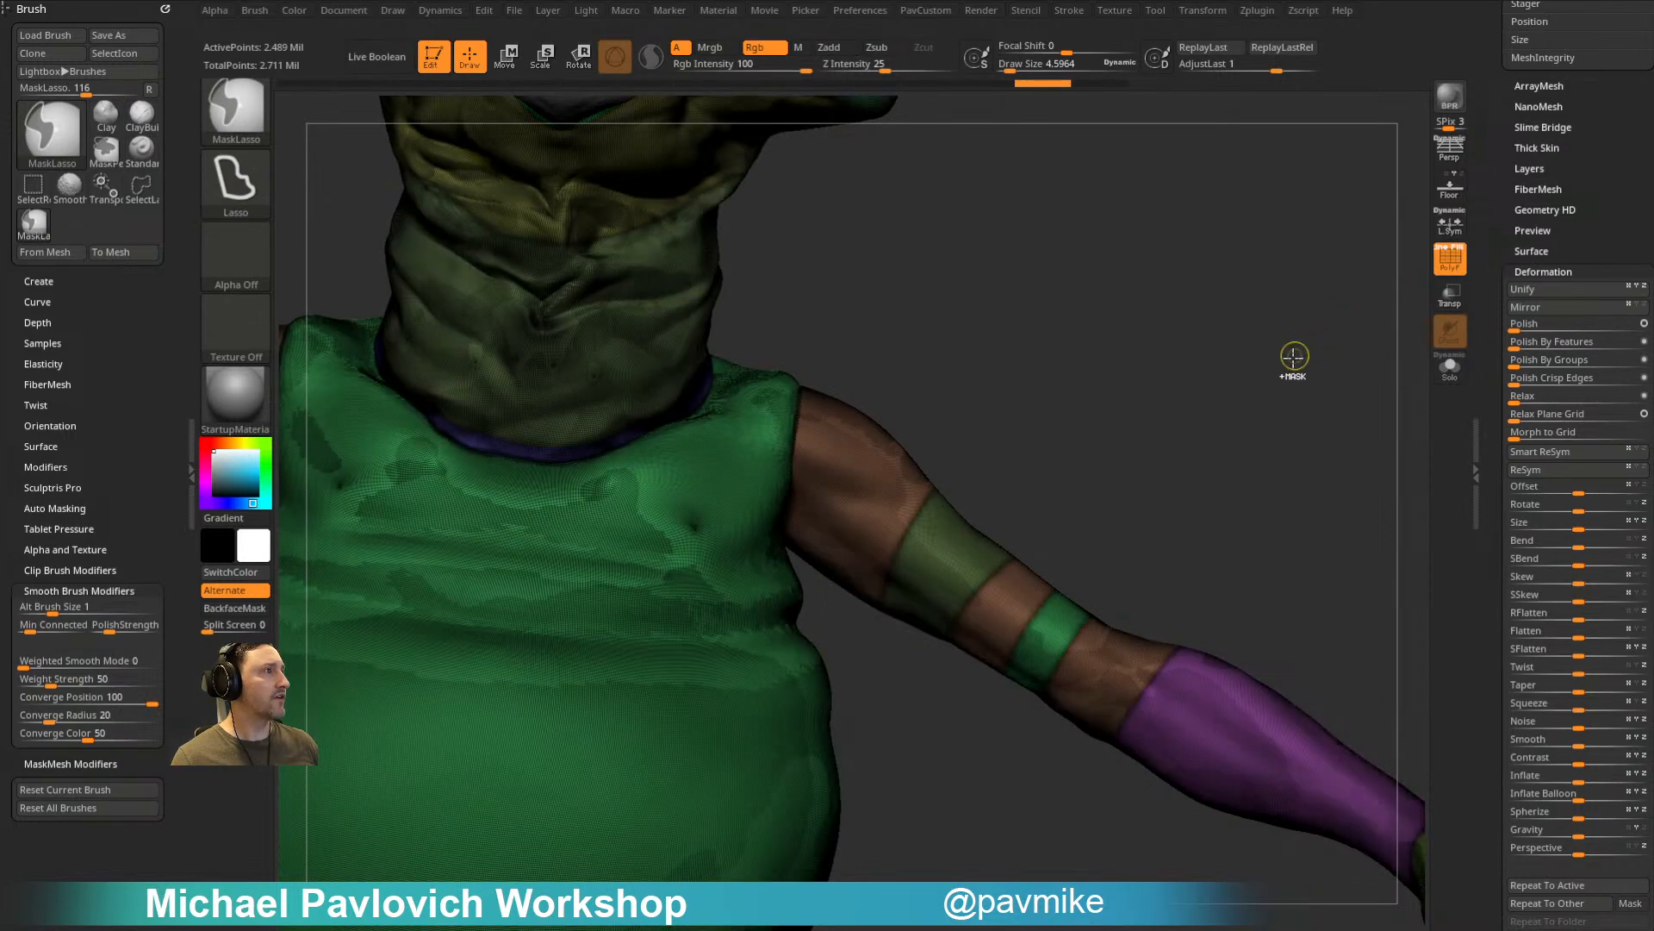
key(ctrl+z)
key(ctrl+z)
key(ctrl+z)
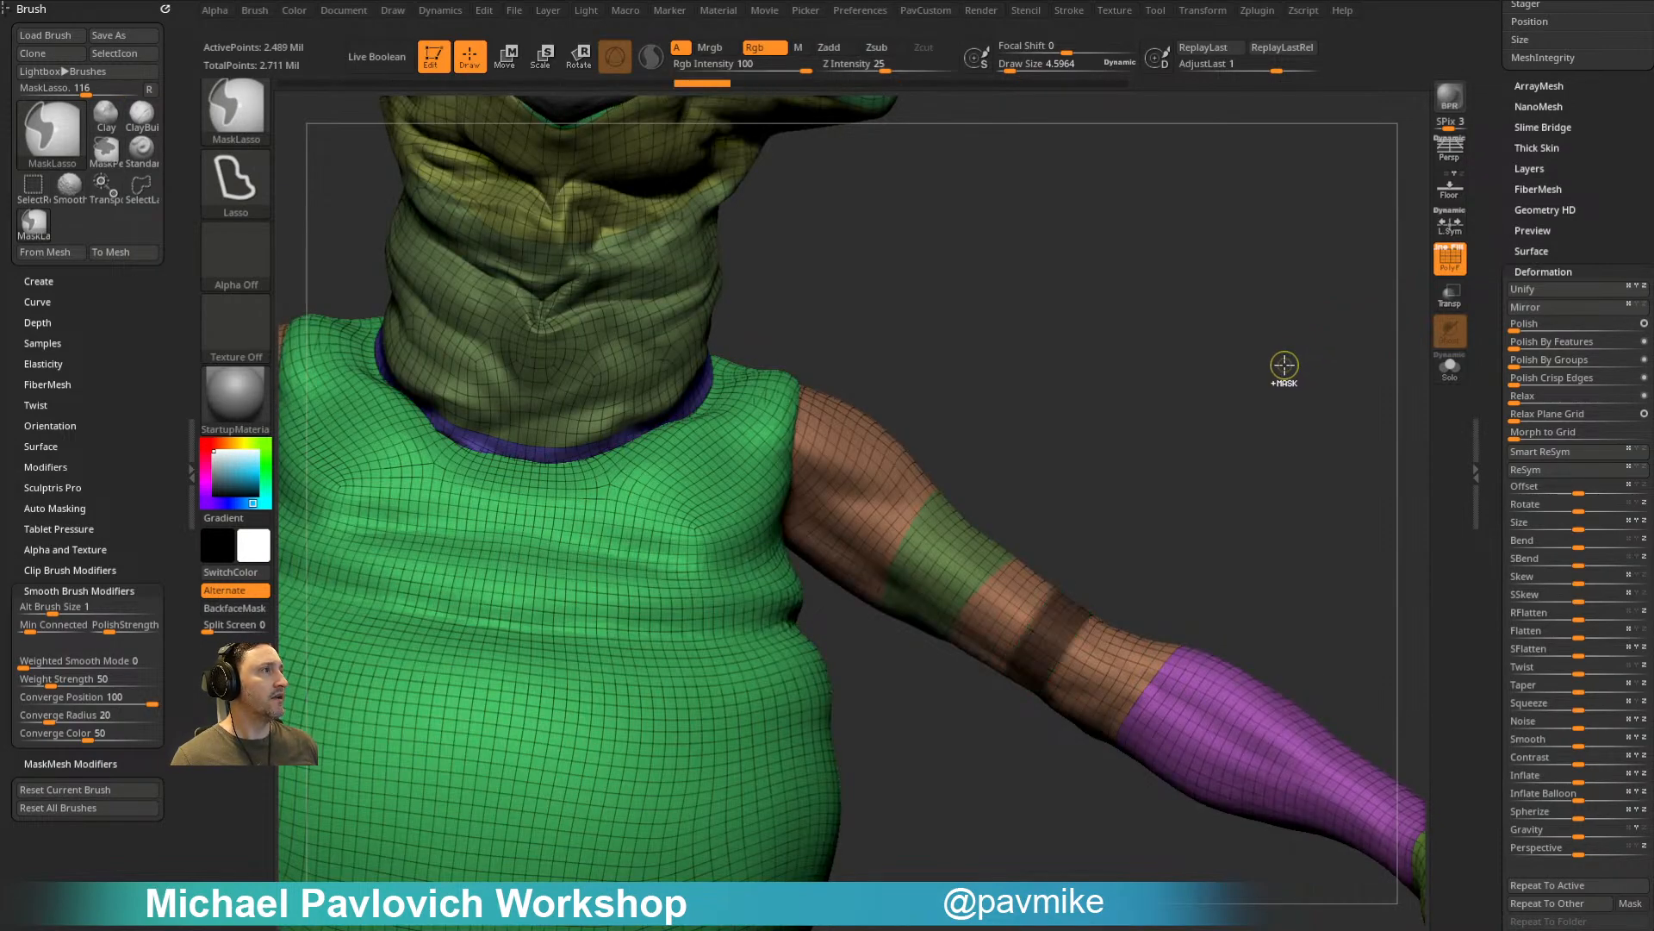
key(ctrl+z)
key(ctrl+z)
key(ctrl+z)
key(ctrl+z)
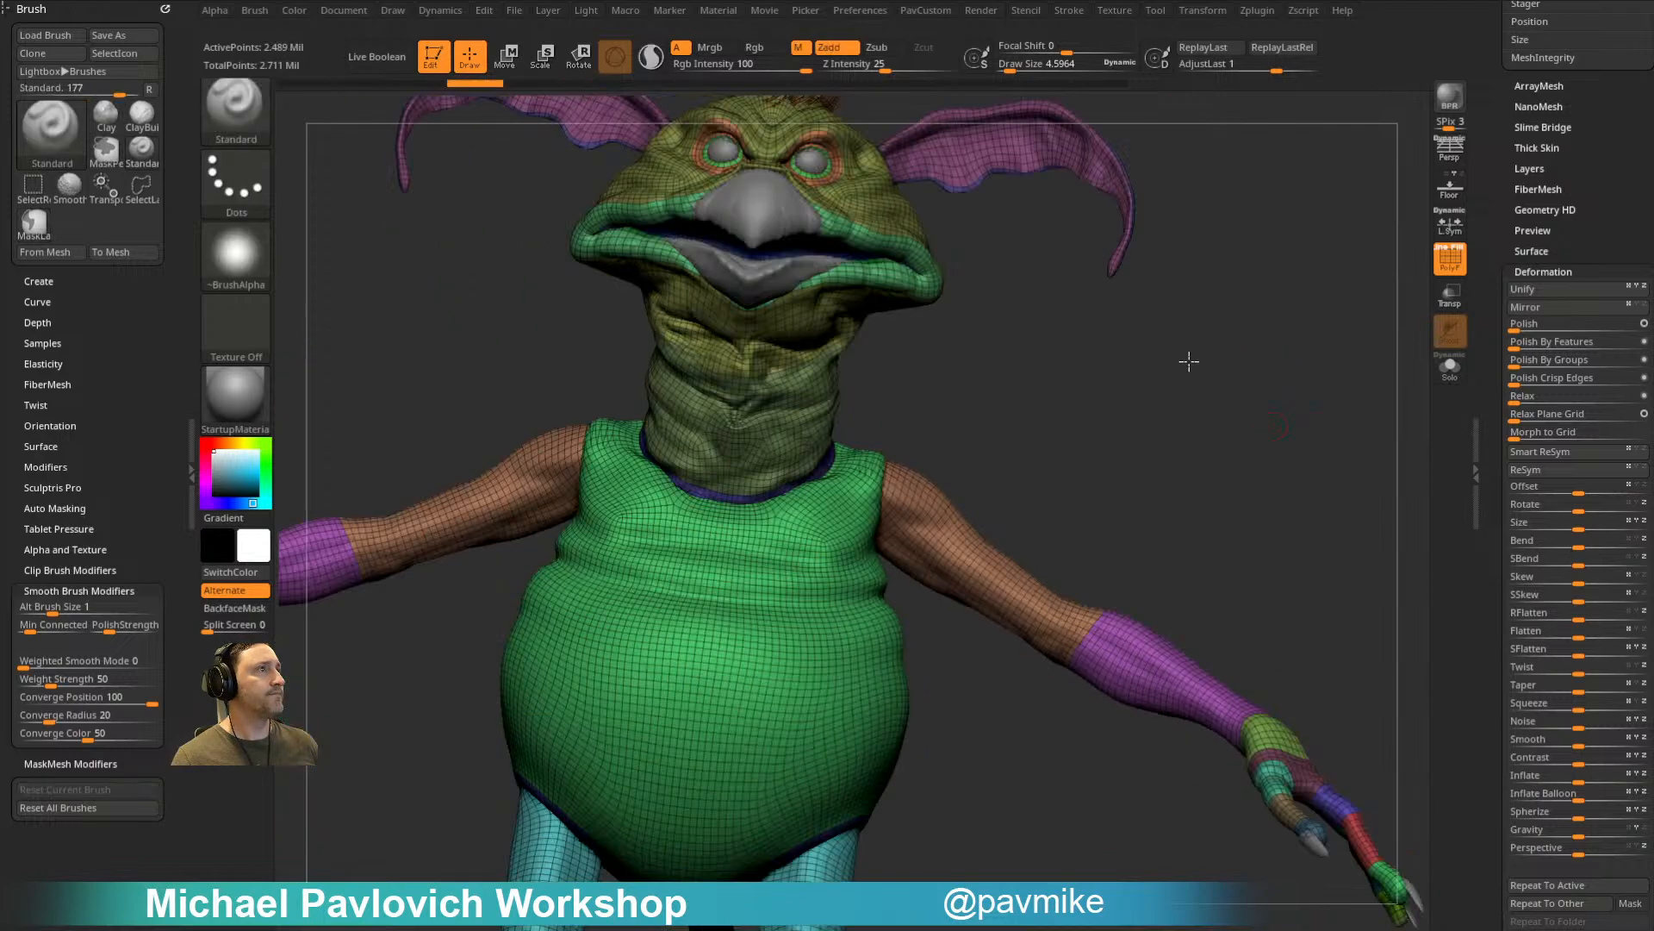
Step: Hide the polyframe and examine the head, ears and neck folds from the front, three-quarter and side views
mouse_move(1189, 361)
mouse_down()
mouse_move(1045, 373)
mouse_move(1060, 397)
mouse_move(1036, 411)
mouse_up()
key(s)
key(s)
key(s)
mouse_move(1042, 418)
alt+mouse_down()
mouse_move(1145, 451)
mouse_move(1141, 483)
alt+mouse_up()
key(shift+f)
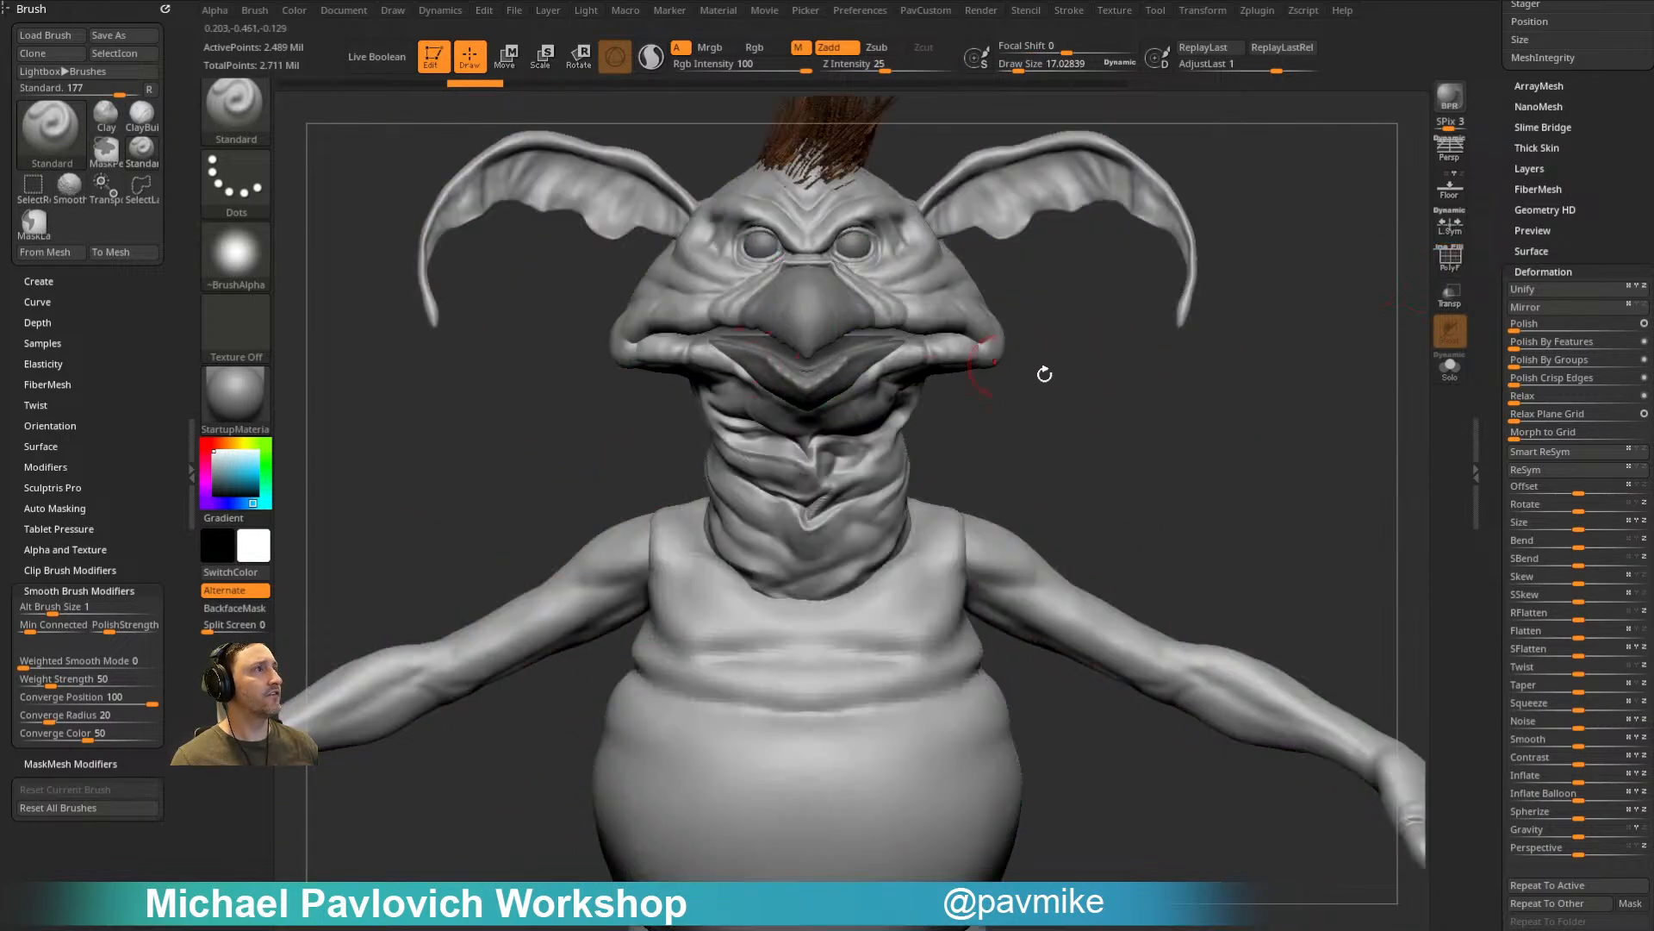
drag(1006, 366, 1078, 357)
key(s)
drag(922, 363, 940, 376)
mouse_move(1344, 99)
alt+mouse_down()
mouse_move(1263, 277)
mouse_move(1113, 480)
alt+mouse_up()
key(s)
key(s)
mouse_move(1132, 542)
alt+mouse_down()
mouse_move(1111, 436)
mouse_move(1193, 424)
alt+mouse_up()
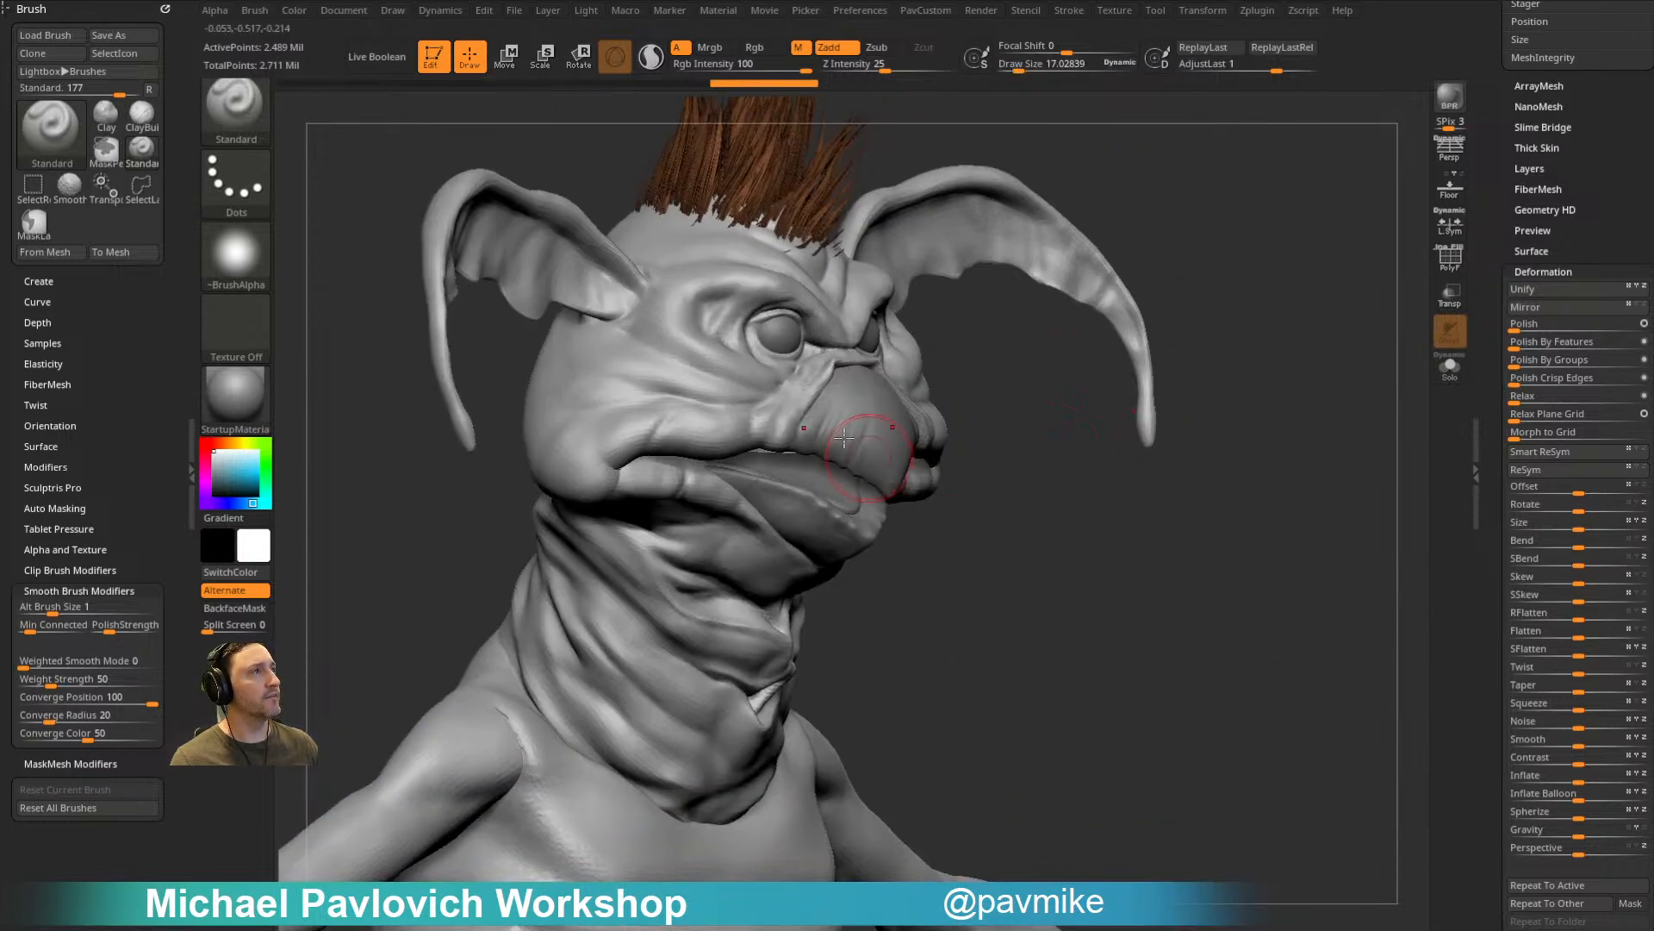
mouse_move(953, 347)
mouse_down()
mouse_move(1267, 333)
mouse_move(1246, 308)
mouse_move(1192, 325)
mouse_move(1138, 250)
mouse_up()
Step: Switch to the Dam_Standard_02 brush and examine the neck and torso wrinkles from several angles
key(b)
key(d)
key(s)
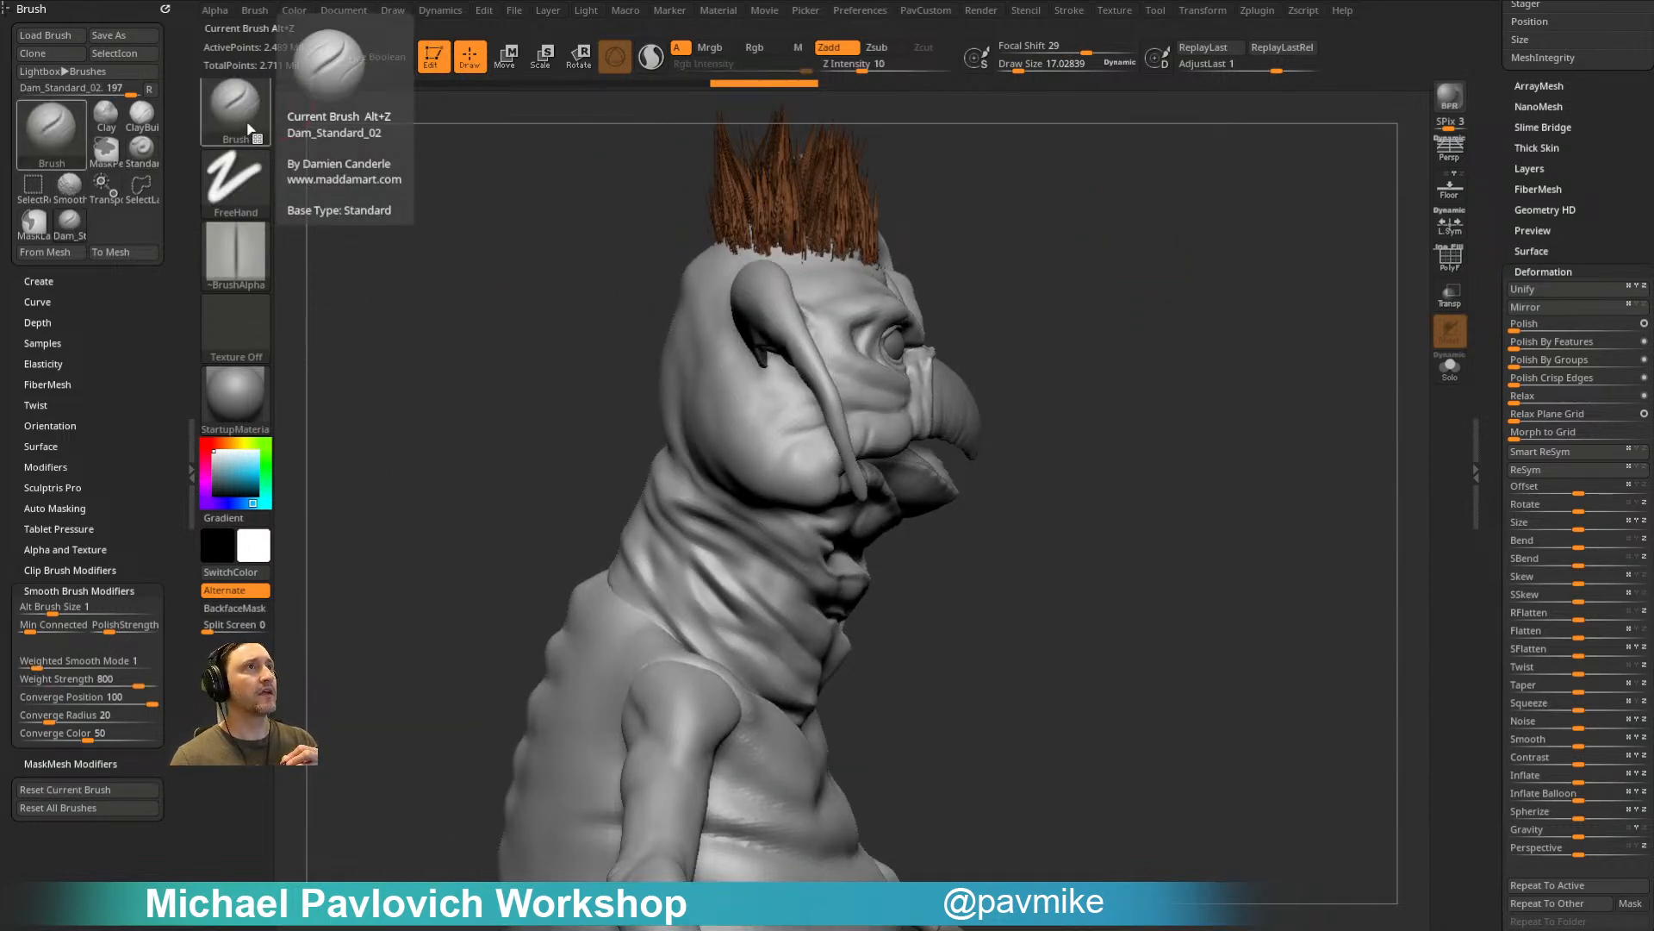
drag(1037, 517, 957, 526)
key(s)
drag(742, 576, 764, 583)
drag(1032, 569, 913, 562)
drag(1094, 560, 1025, 558)
drag(1141, 553, 1099, 556)
key(s)
alt+drag(1176, 572, 1034, 420)
mouse_move(1143, 545)
alt+mouse_down()
mouse_move(1189, 350)
mouse_move(1045, 370)
mouse_move(1192, 336)
mouse_move(1115, 308)
mouse_move(1201, 322)
mouse_move(1138, 457)
alt+mouse_up()
key(s)
mouse_move(1112, 369)
mouse_down()
mouse_move(1085, 405)
mouse_move(1101, 399)
mouse_move(1038, 432)
mouse_up()
Step: Switch back to the Standard brush and set the draw size to about 28.75
key(b)
key(s)
key(t)
key(s)
key(s)
key(s)
Step: Select the Tail subtool, then make the Body subtool active and isolate it in Solo mode
alt+click(986, 610)
drag(1042, 528, 1006, 577)
drag(1489, 186, 1489, 435)
alt+click(646, 595)
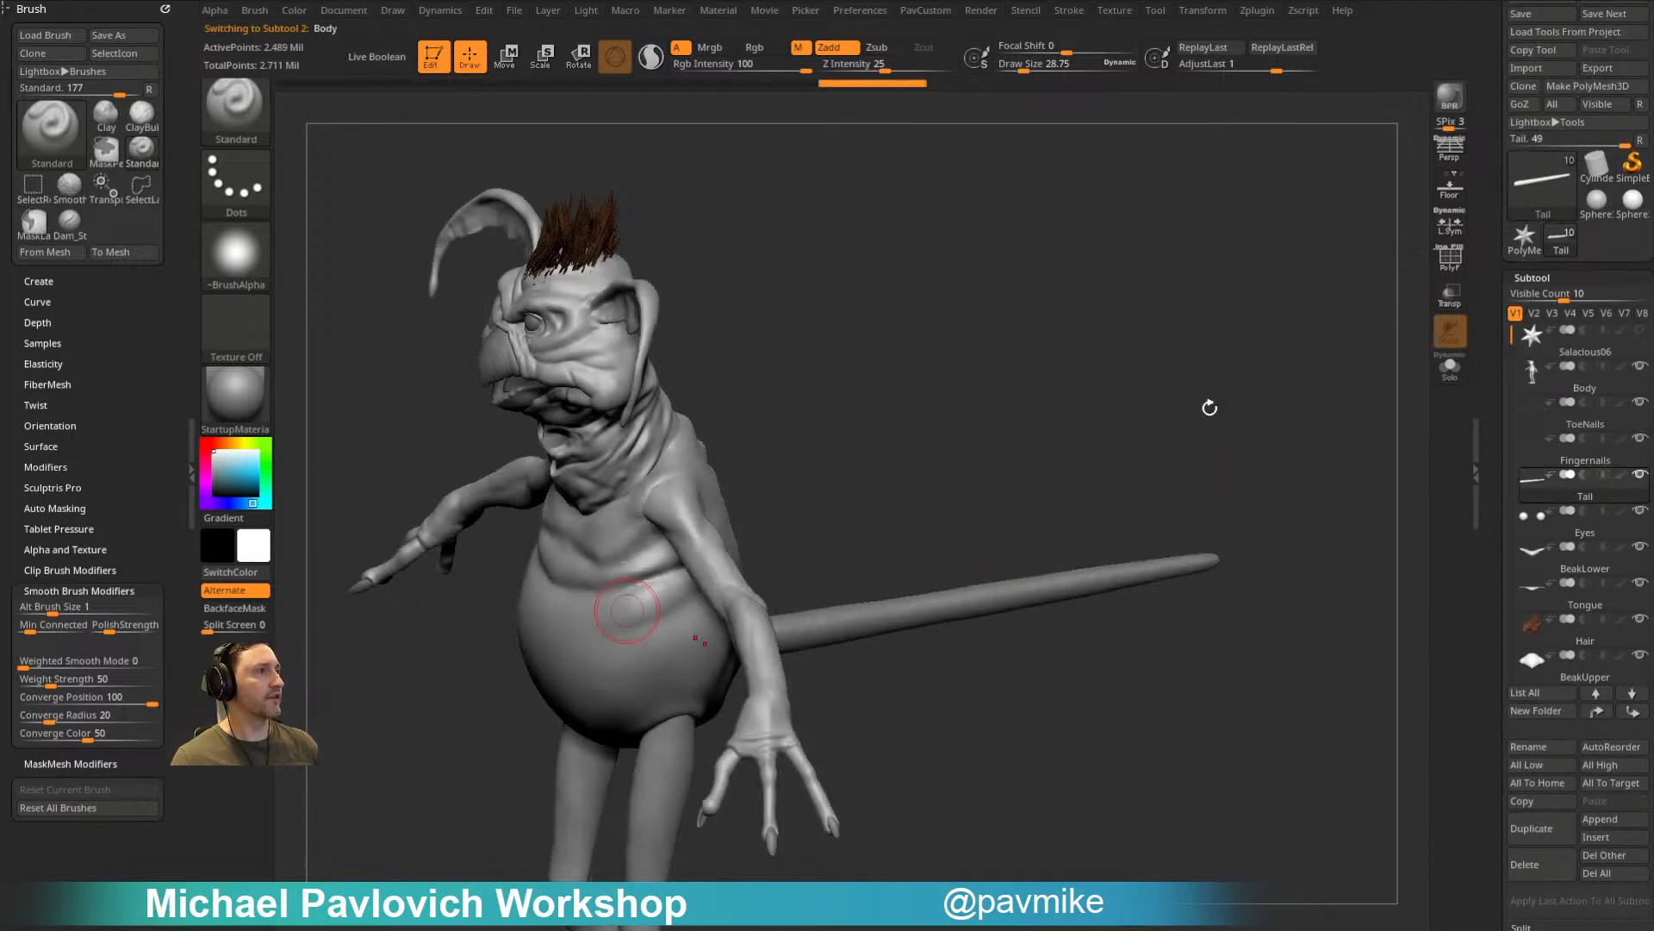
click(1450, 370)
Step: Examine the isolated Body's polygroups from the back and front with the polyframe shown, then hide it for a plain front view
drag(1276, 355, 1422, 340)
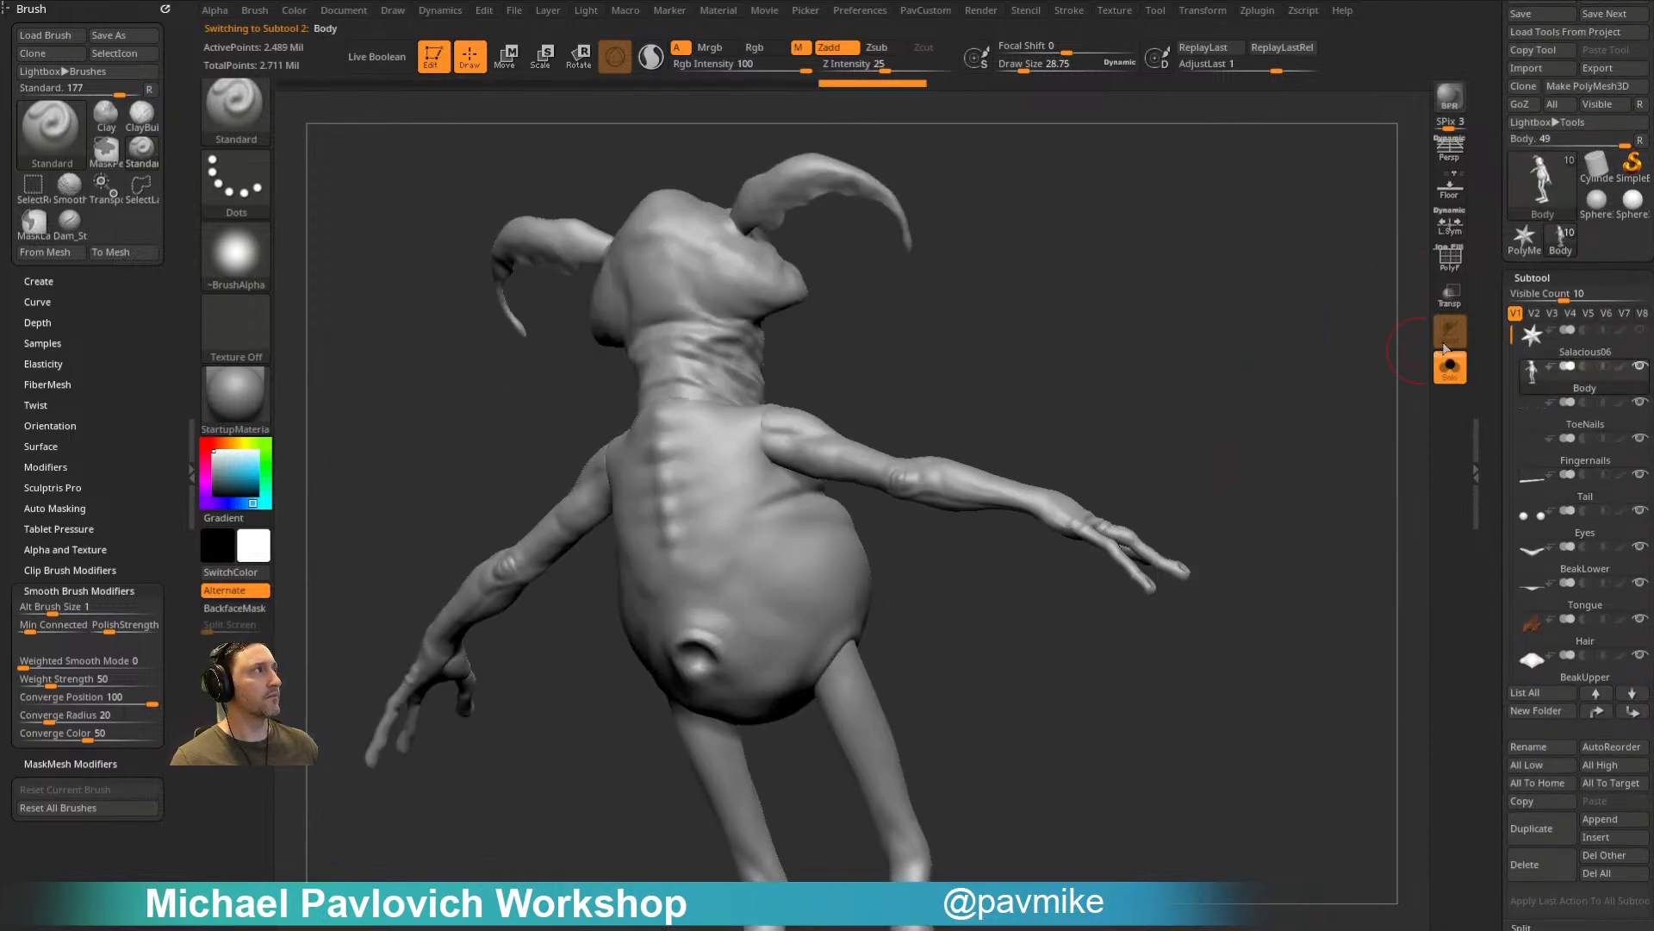
click(1451, 256)
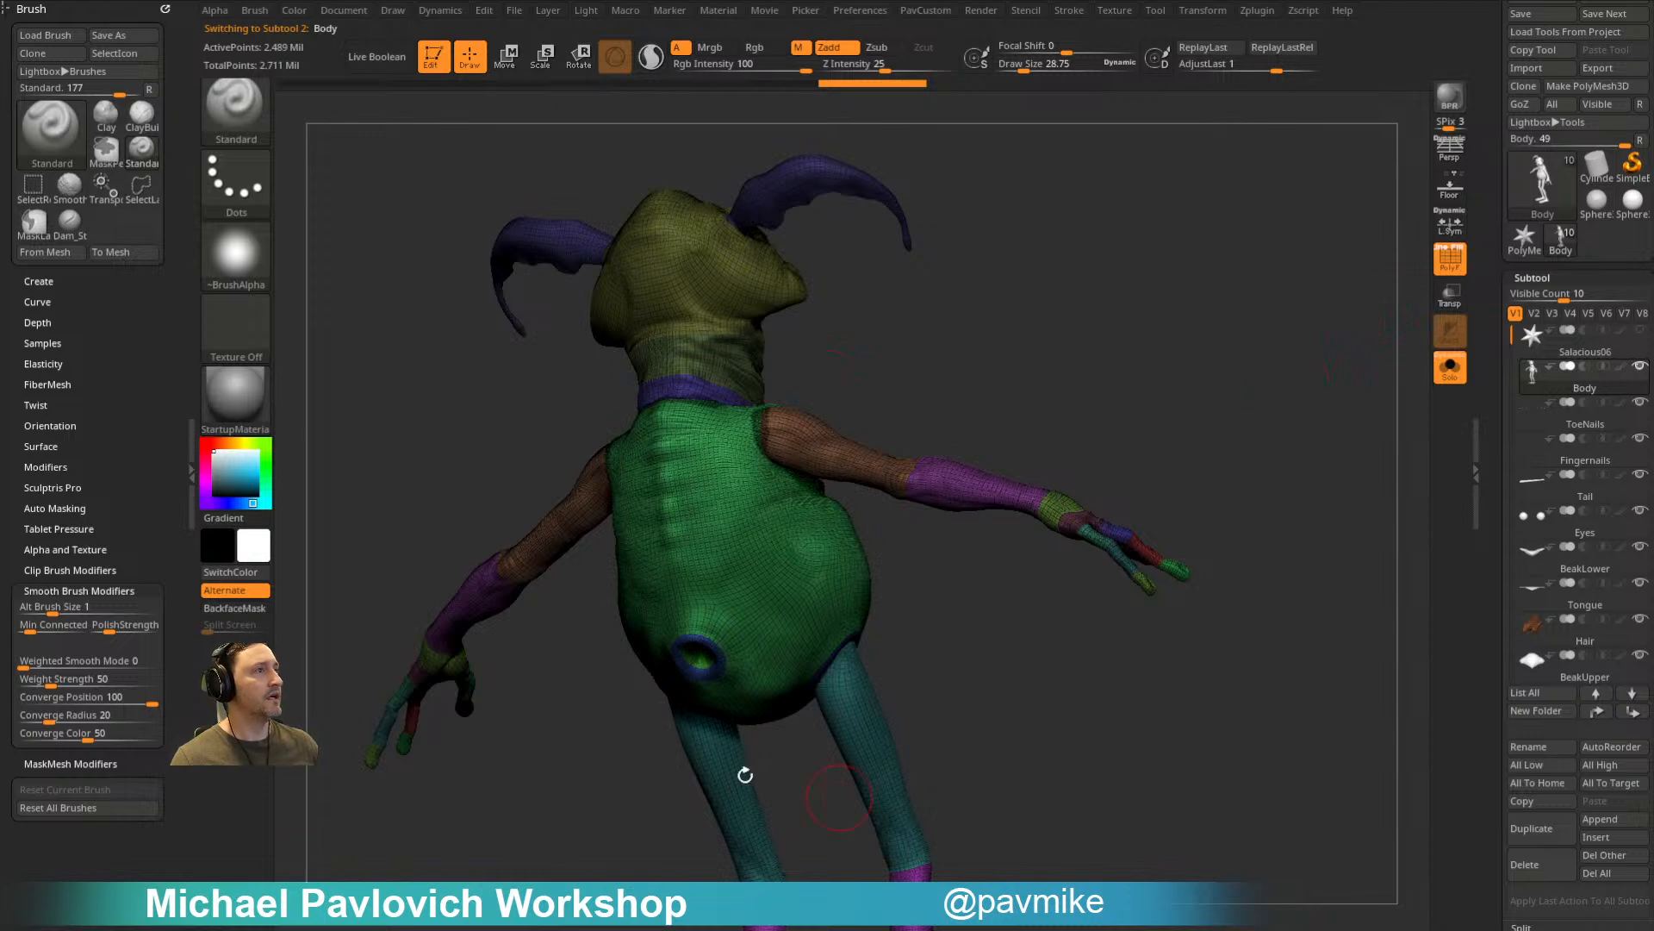
drag(1182, 398, 1046, 442)
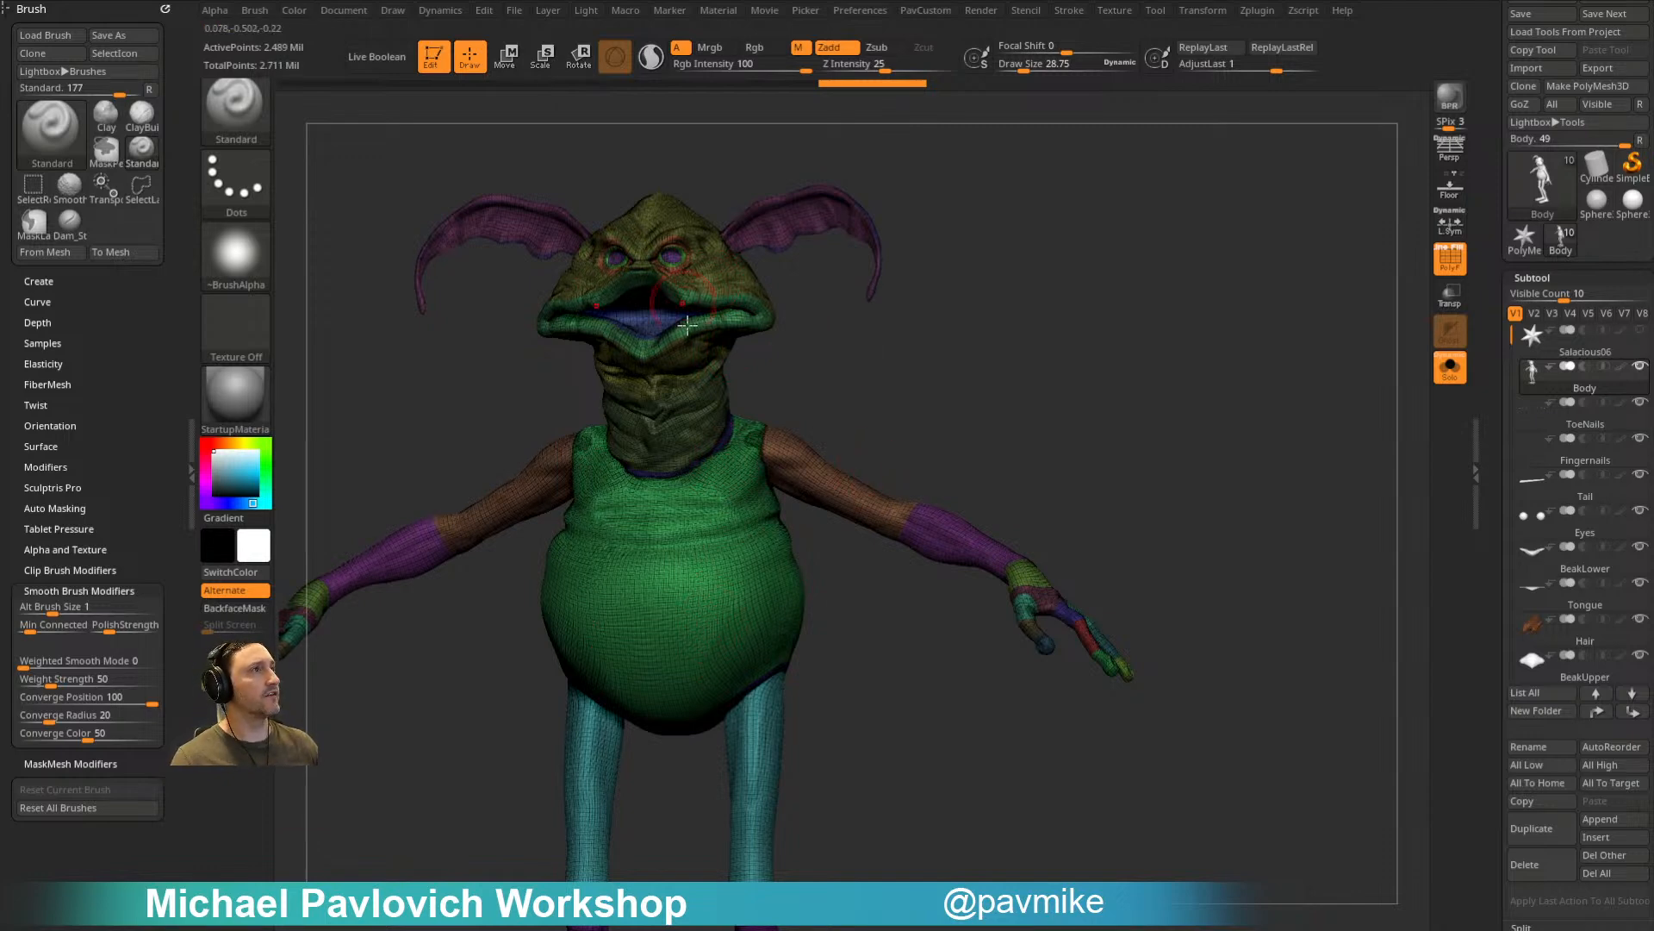
click(1442, 278)
mouse_move(1237, 370)
mouse_down()
mouse_move(1415, 358)
mouse_move(1223, 385)
mouse_up()
alt+drag(1133, 355, 1289, 339)
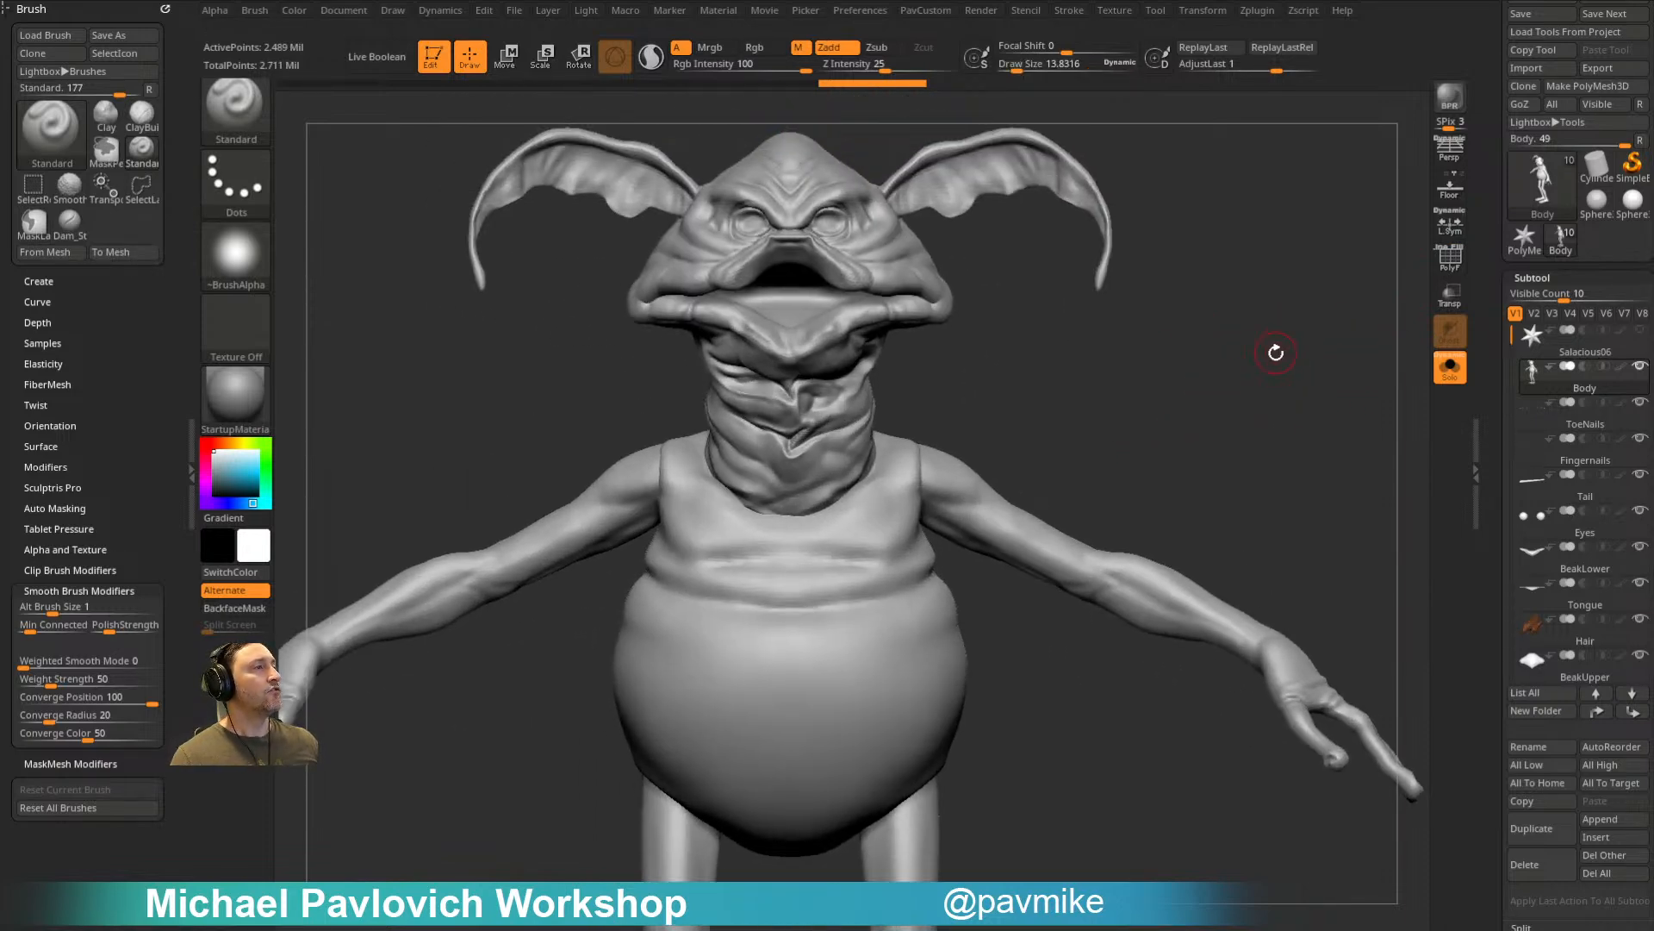
Step: Compare the isolated Body with the complete character by toggling Solo mode, leaving all subtools visible
click(1456, 371)
click(1453, 372)
alt+drag(1231, 381, 1219, 312)
click(1466, 374)
click(1466, 374)
click(1466, 374)
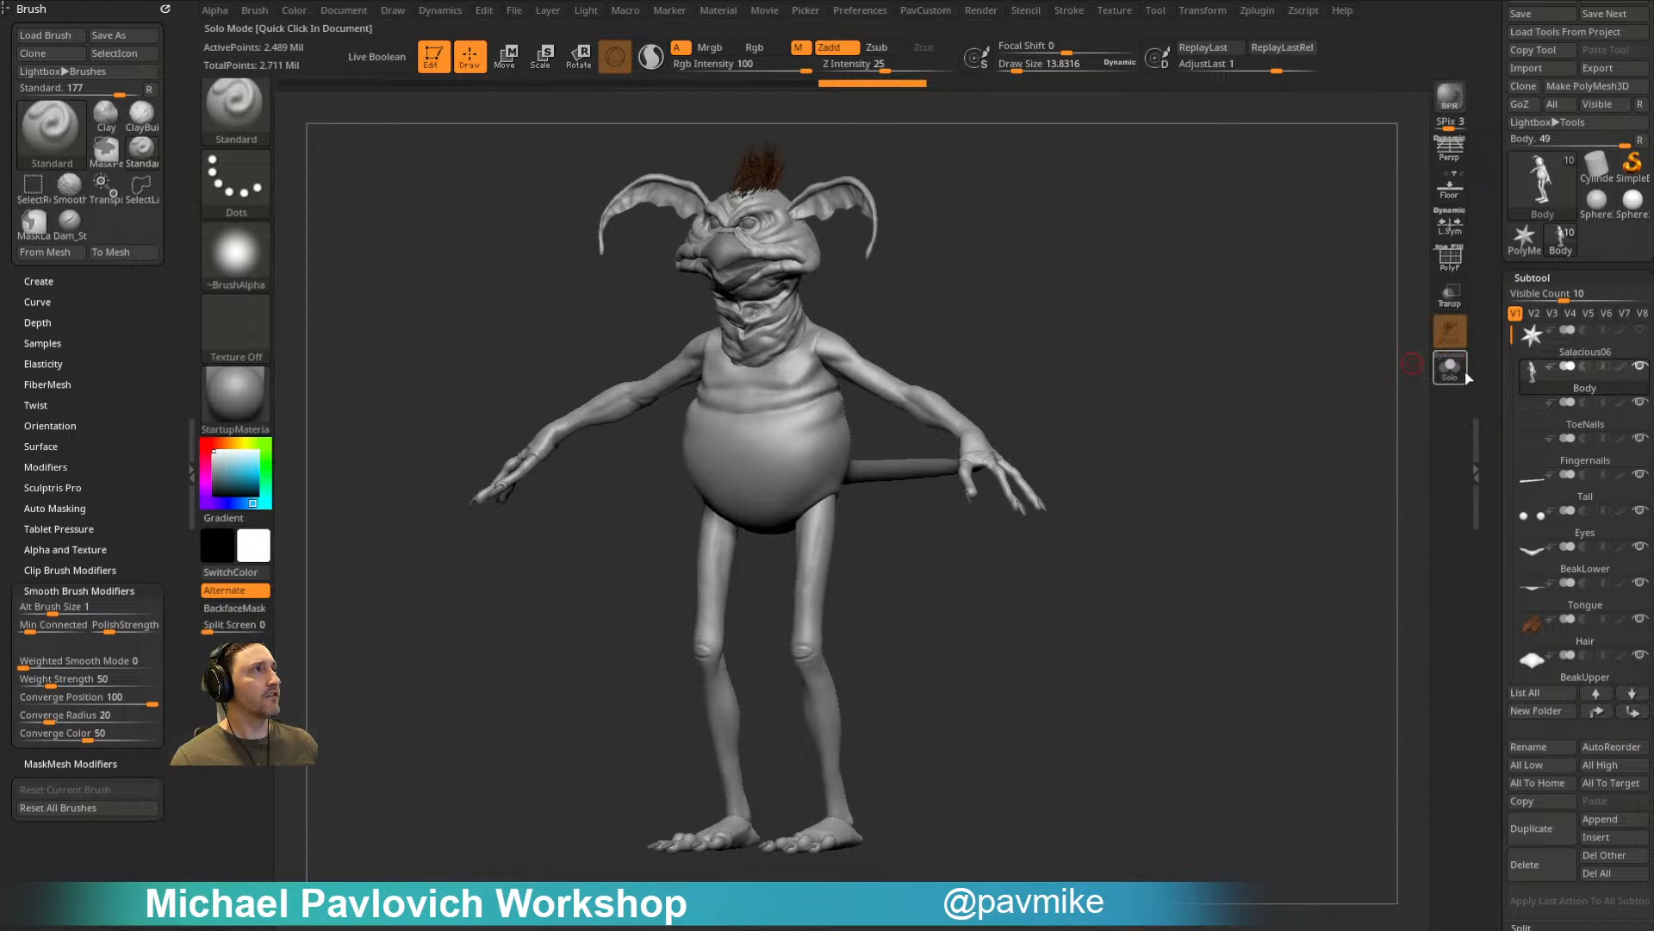
click(1467, 374)
click(1467, 373)
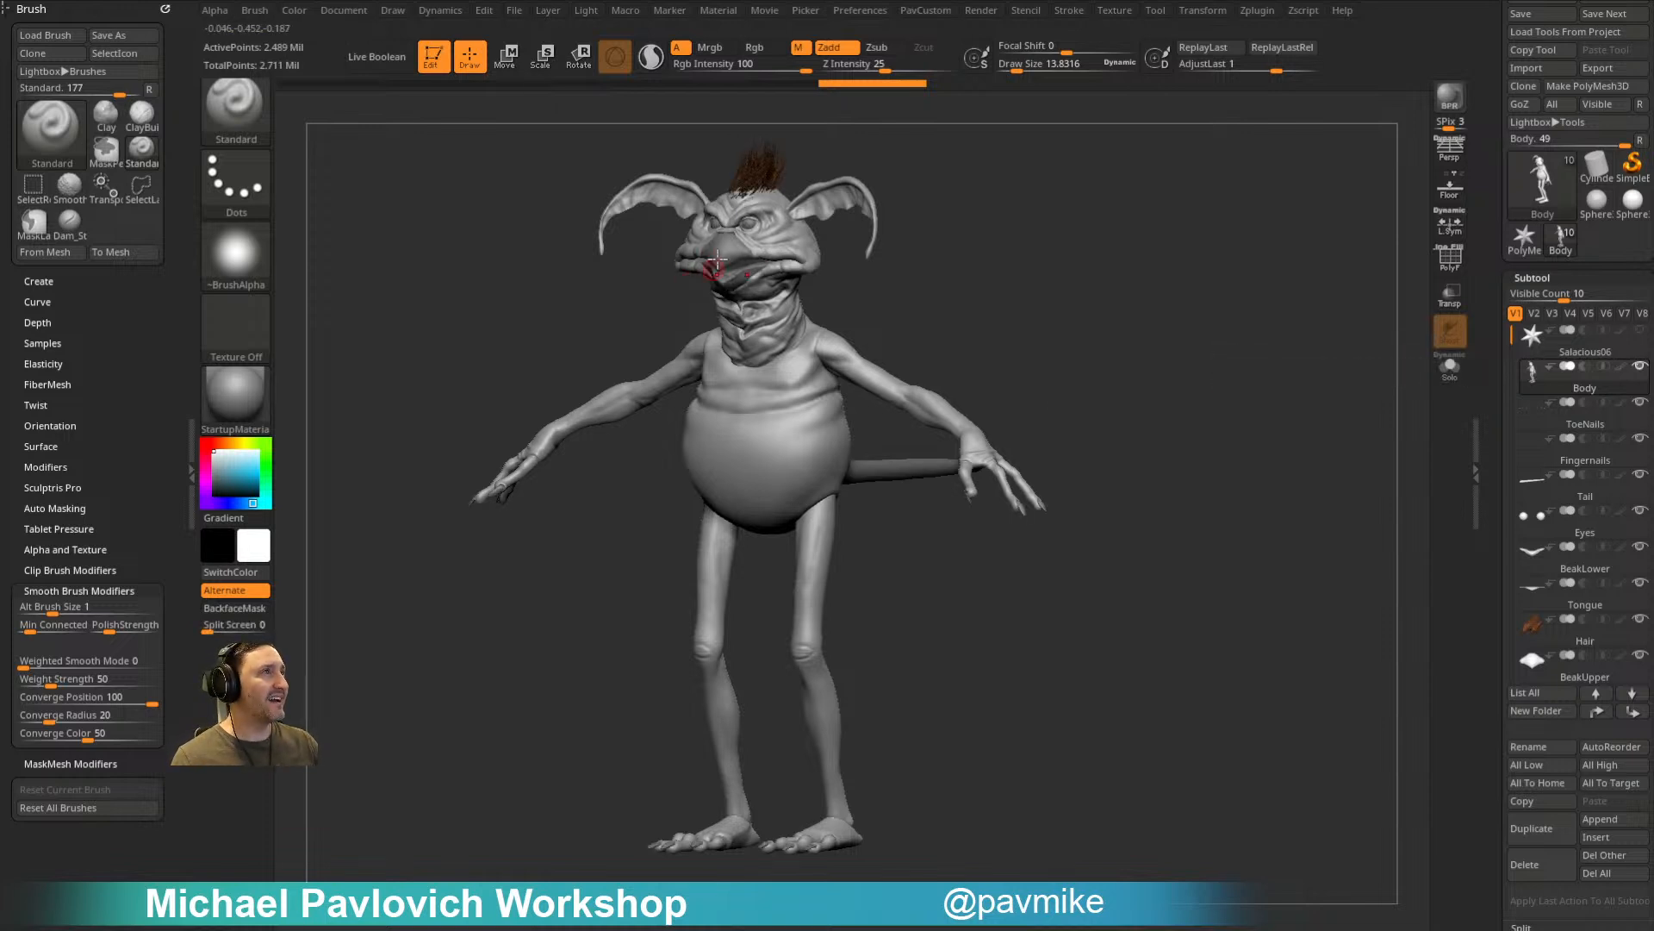
Step: Bring up three Salacious Crumb reference photos over the sculpt, study the front-view face up close, and remove the photos
right_drag(766, 281, 1087, 259)
ctrl+right_drag(1087, 258, 1178, 428)
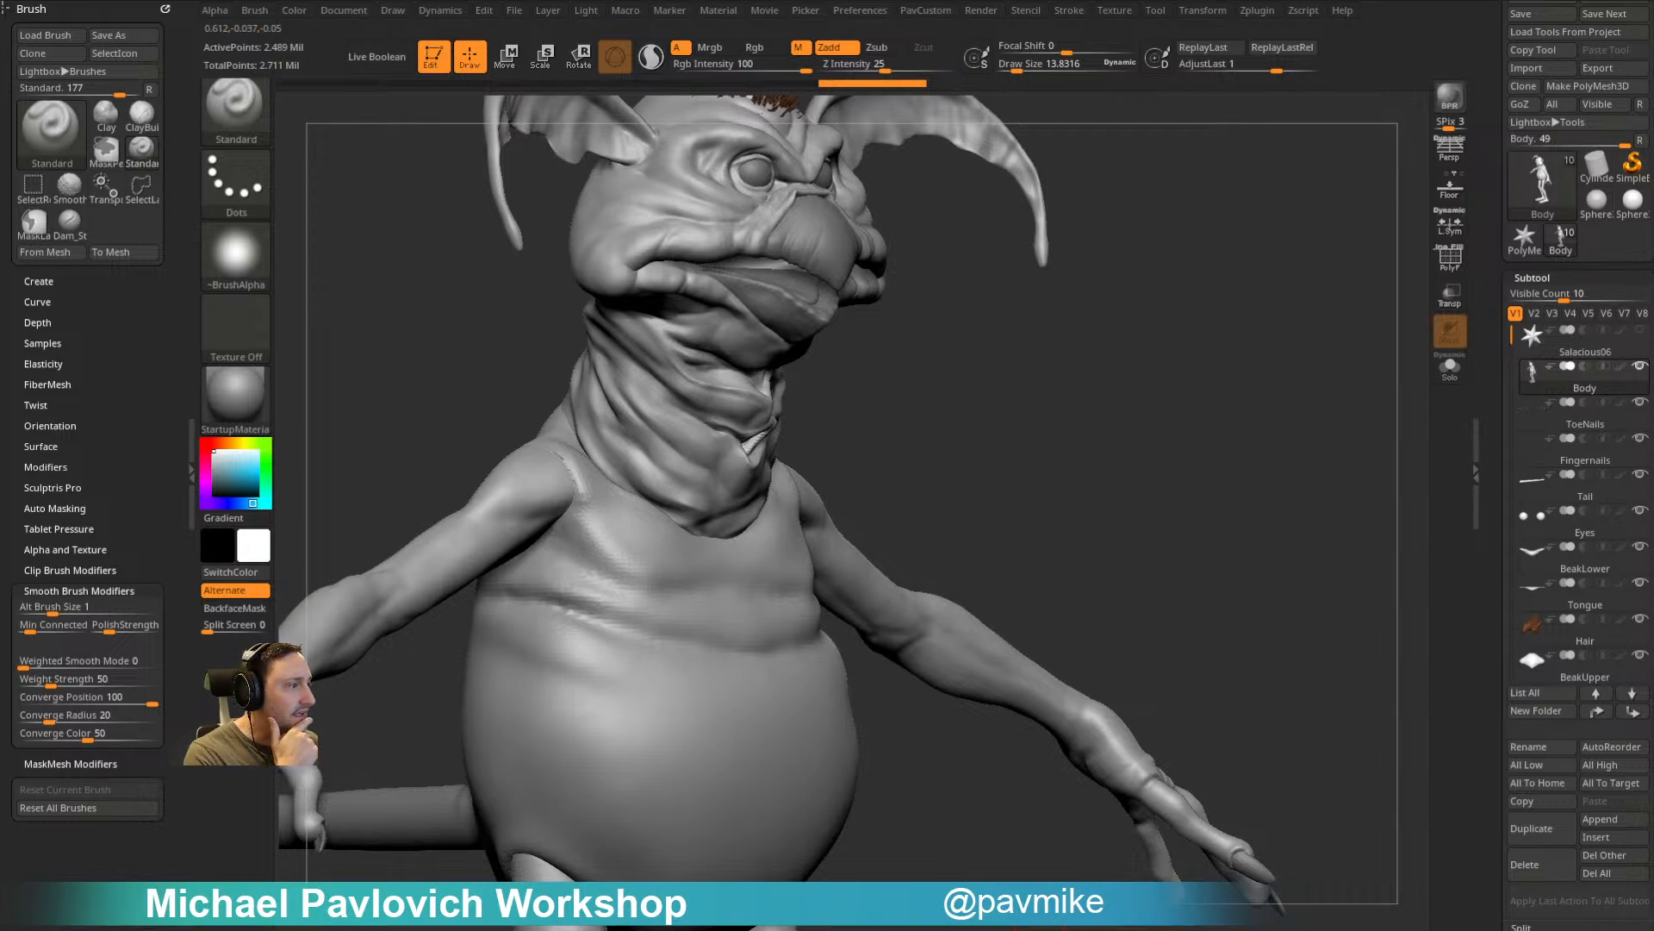
drag(917, 655, 870, 634)
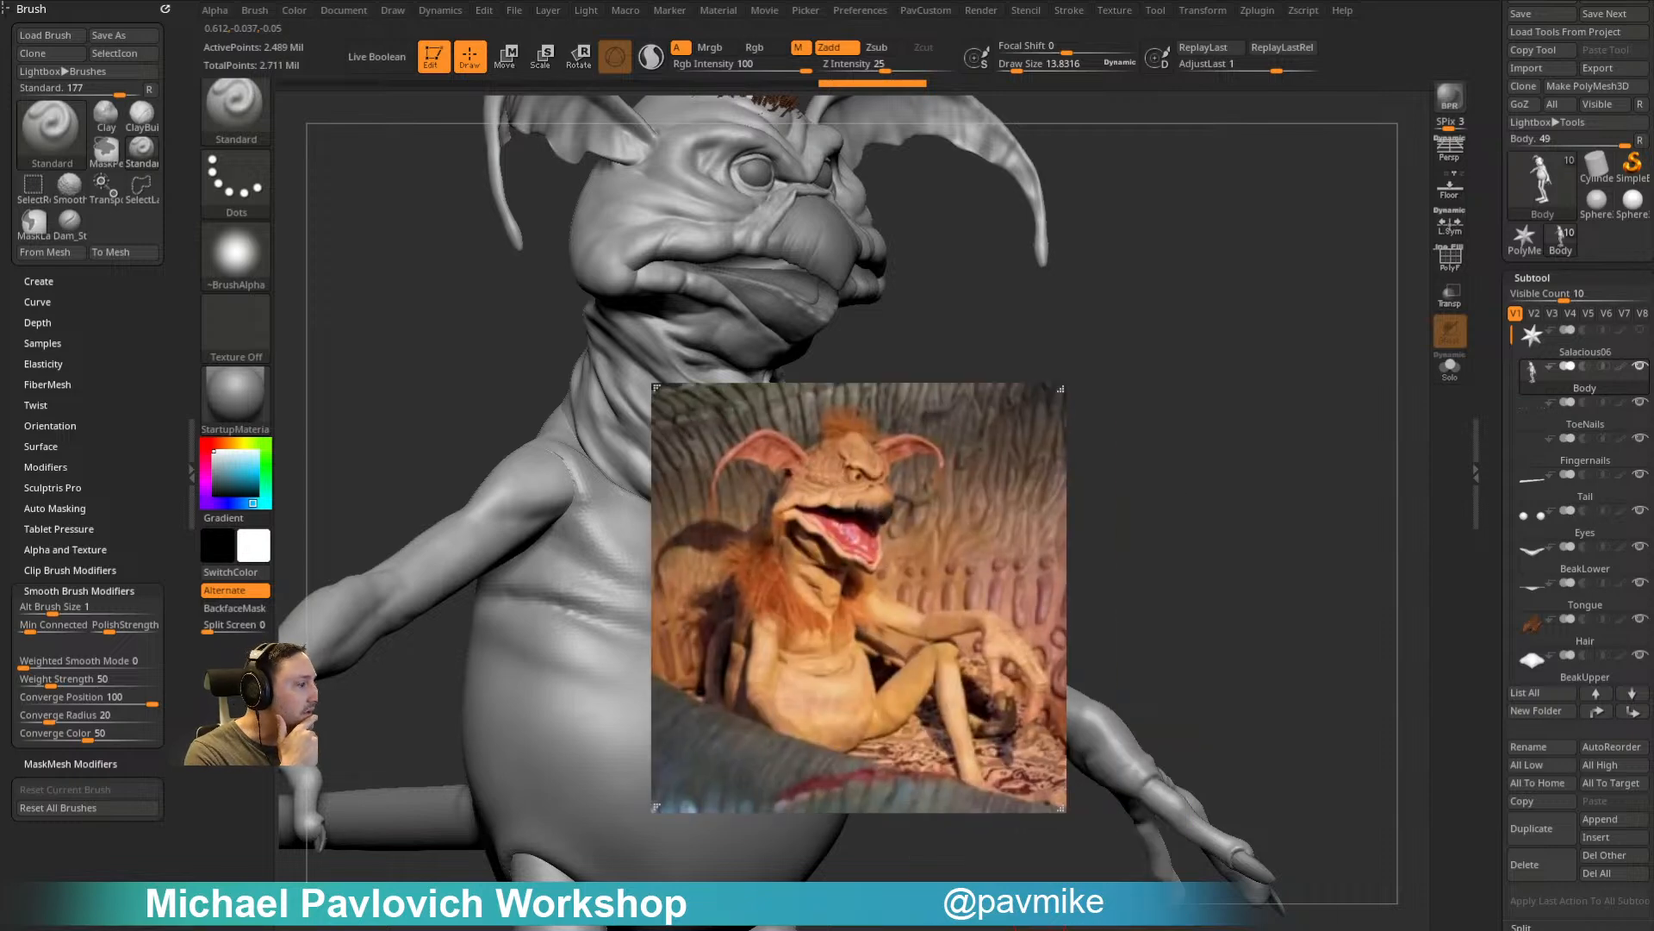
drag(1073, 538, 1199, 475)
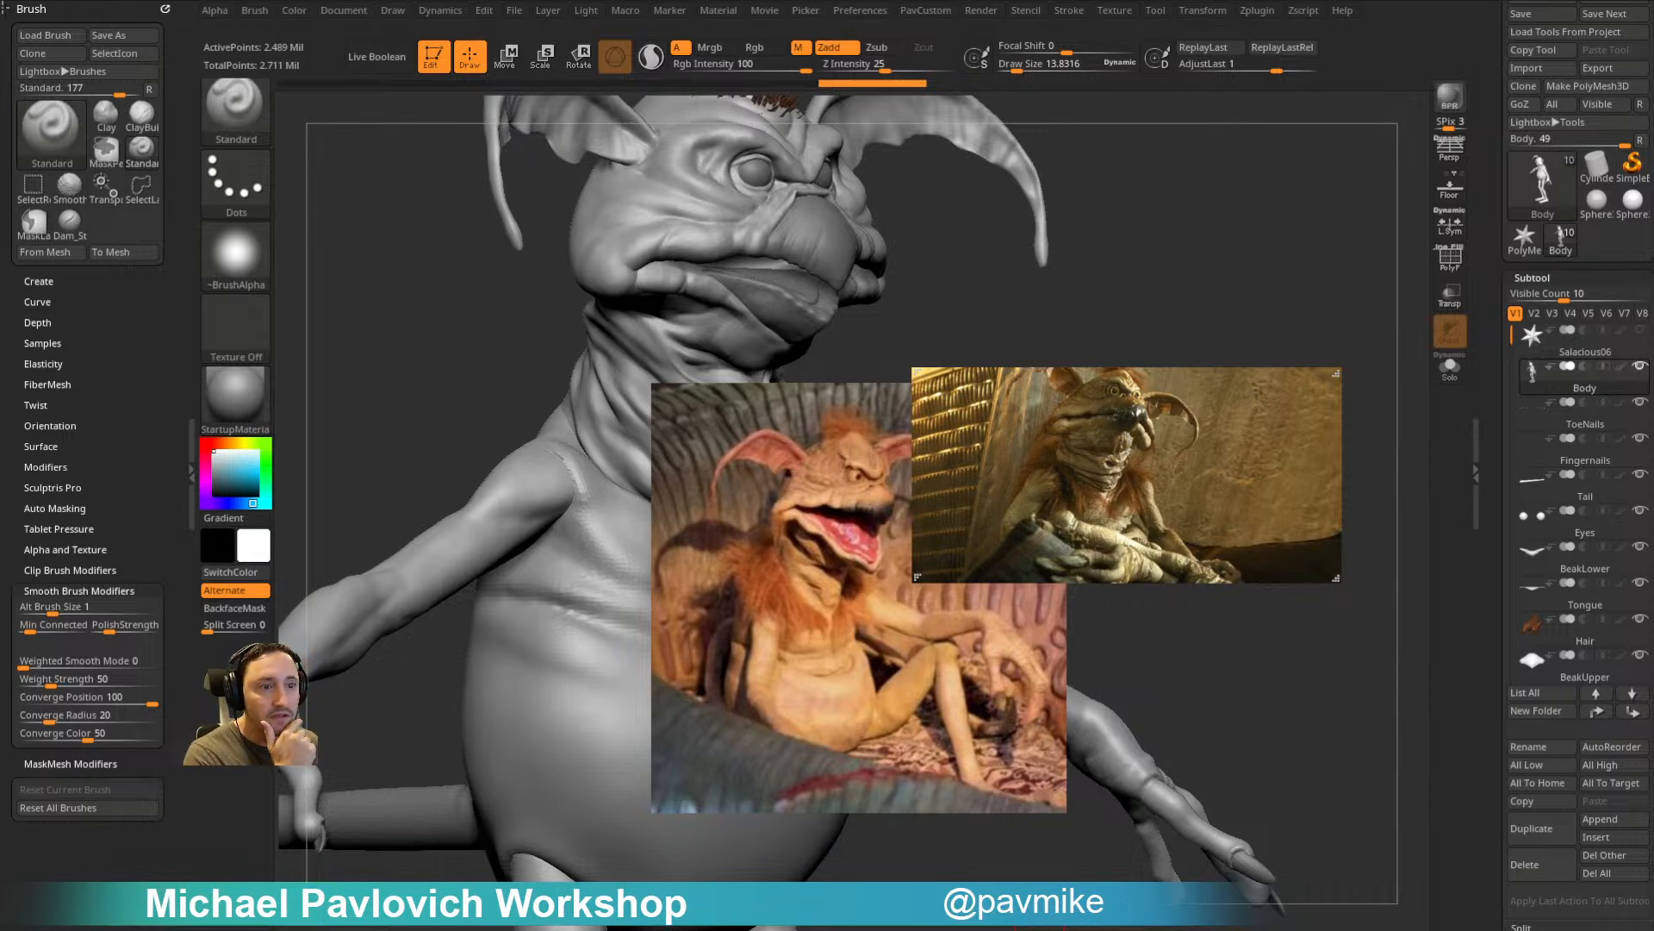
drag(606, 539, 582, 601)
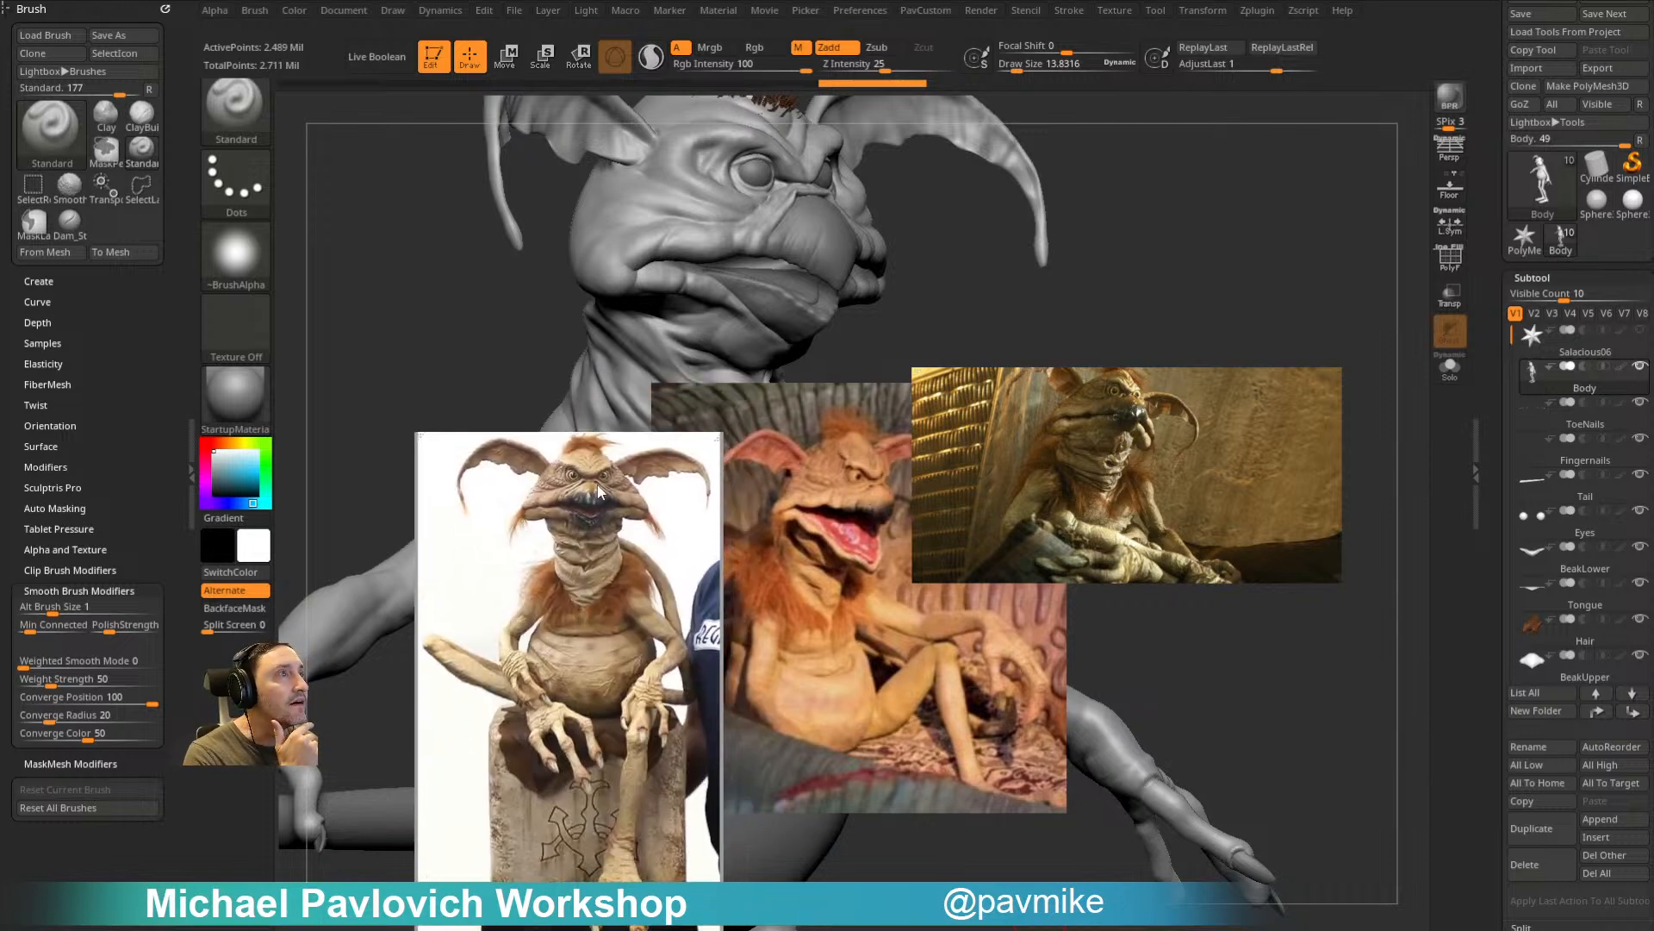
scroll(592, 502, up, 7)
middle_drag(593, 502, 560, 781)
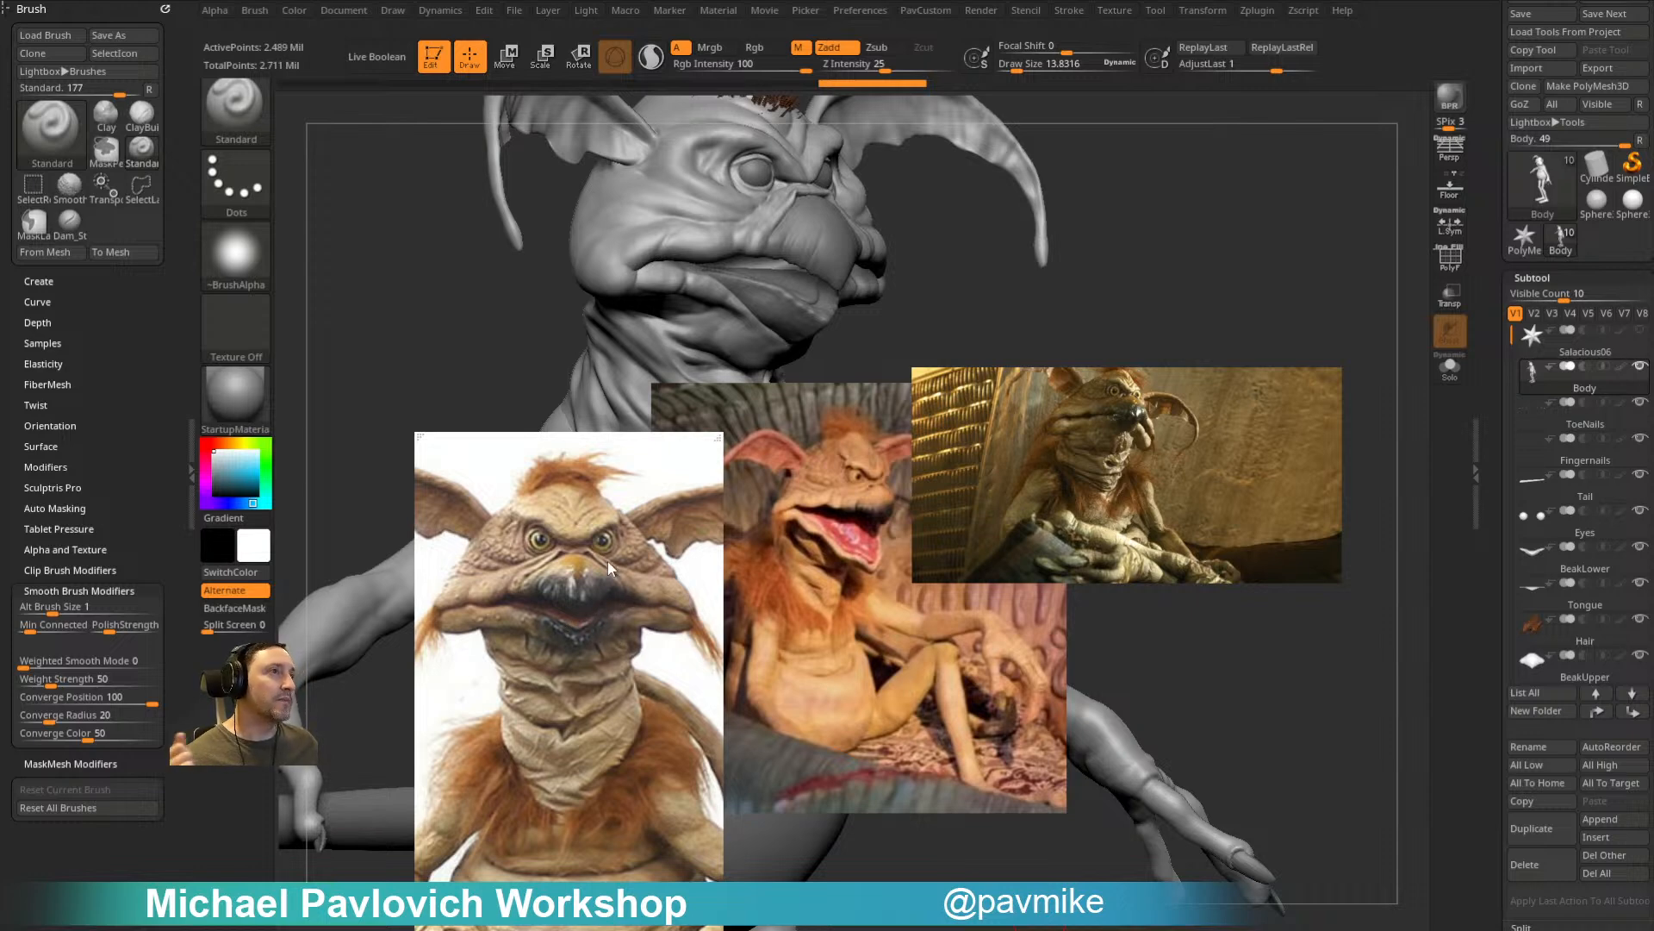
key(Delete)
key(Delete)
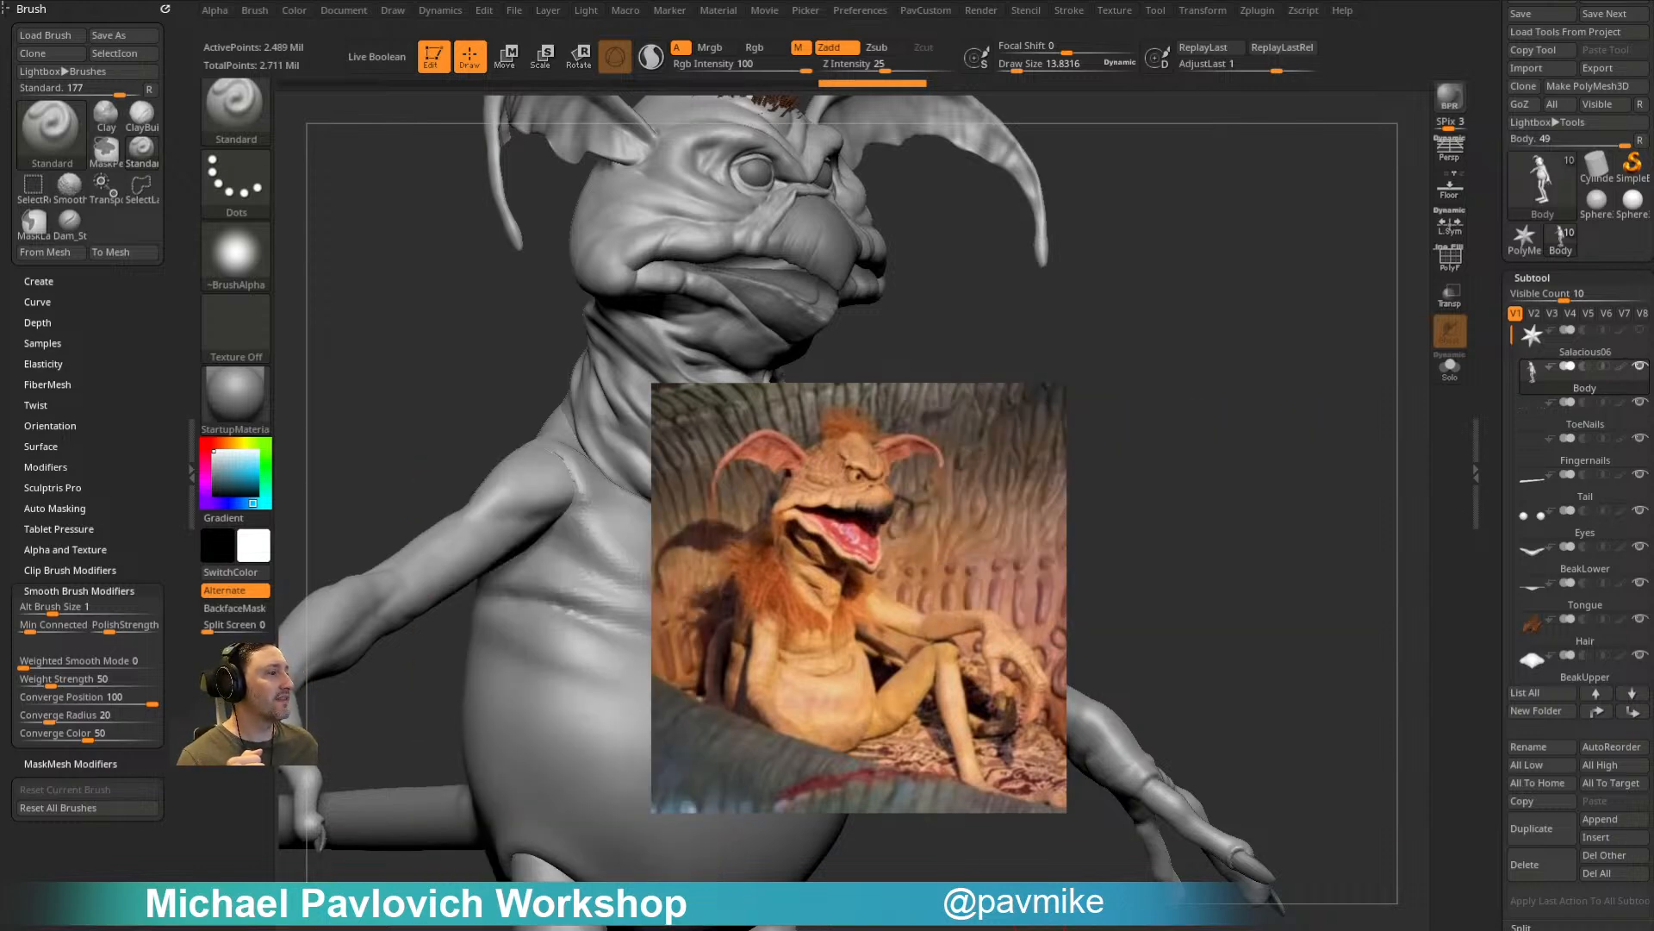
drag(930, 594, 1013, 930)
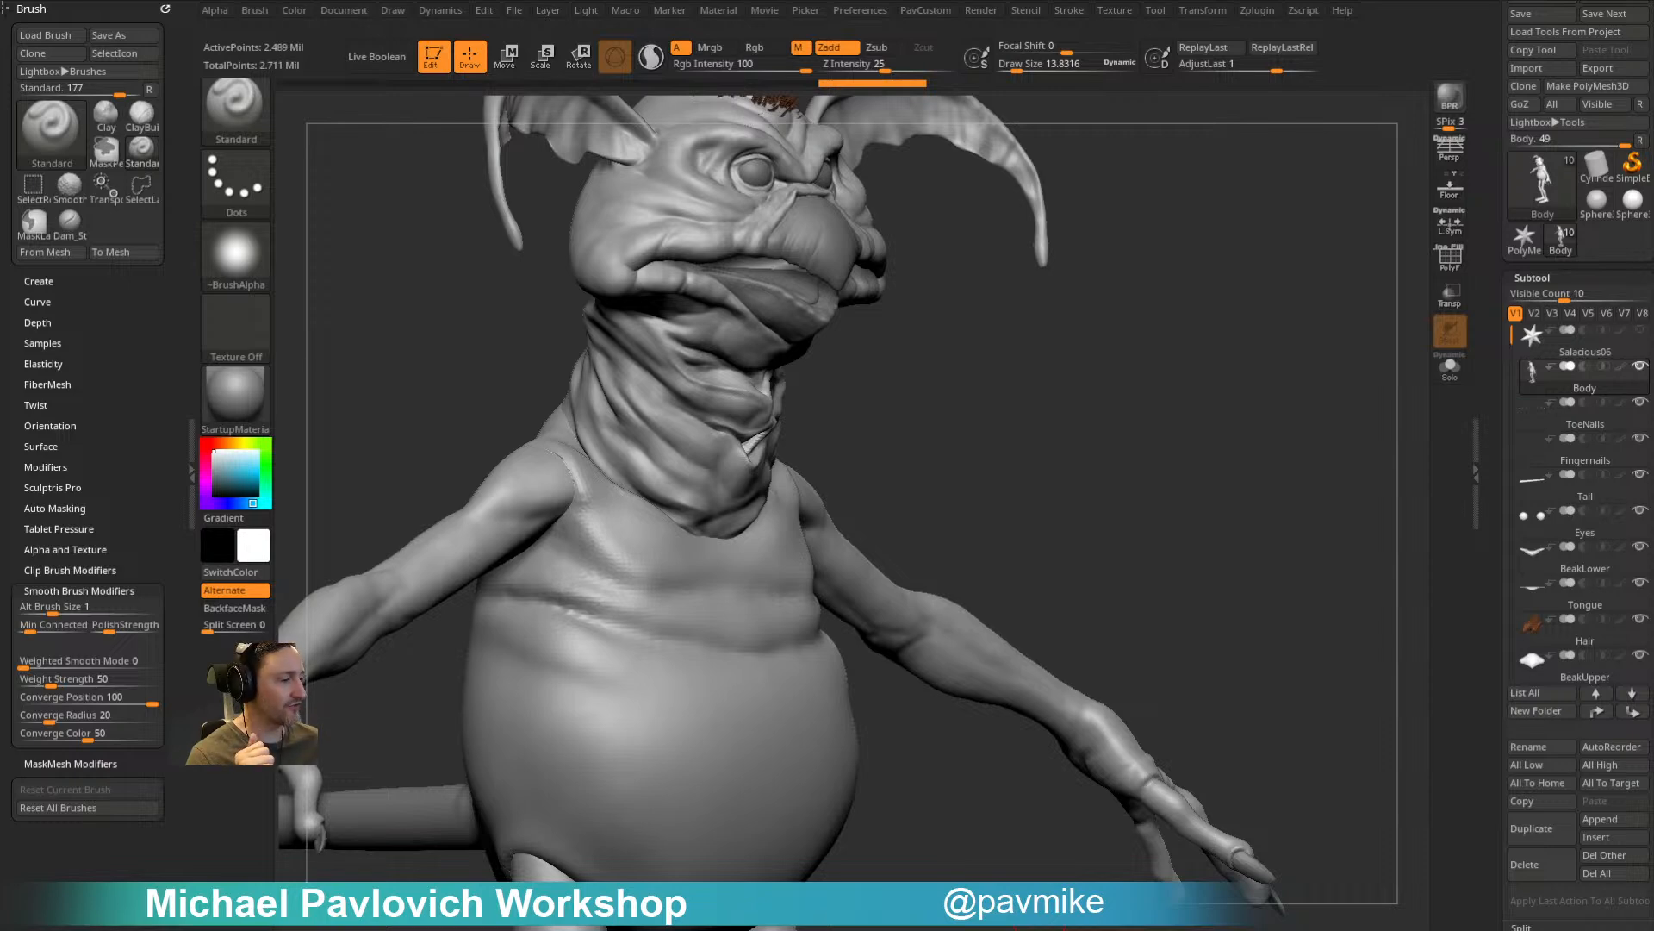
Step: Turn on polypaint display for all subtools and apply the SkinShade4 material to the character
drag(1264, 594, 1359, 366)
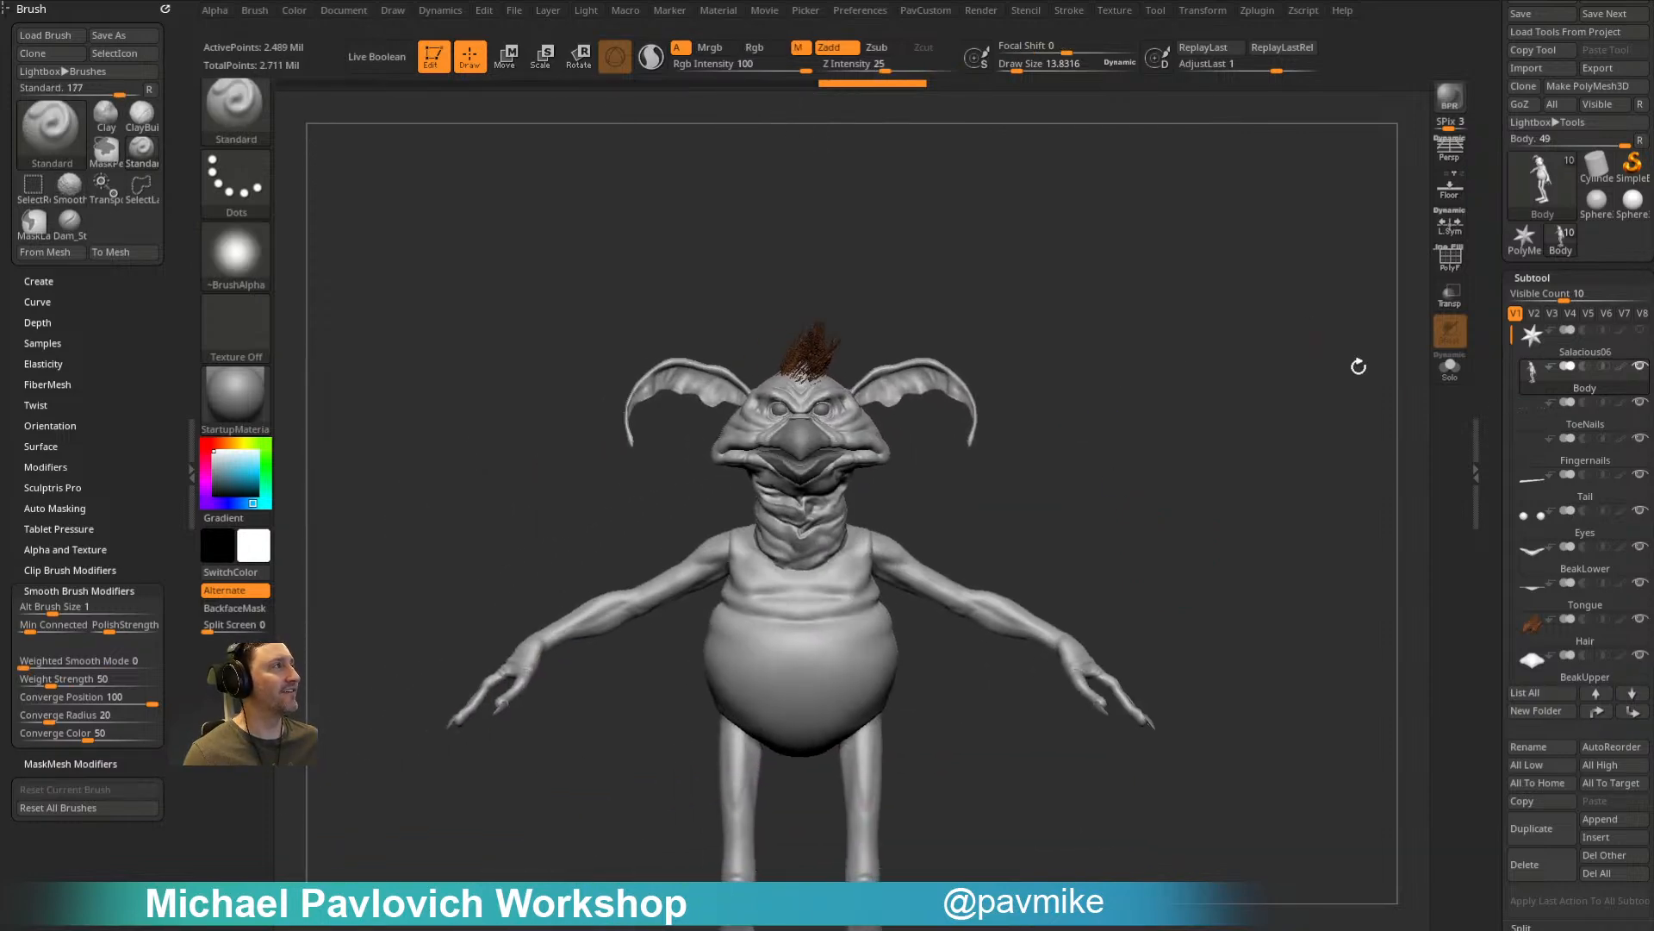
shift+click(1623, 371)
drag(1293, 448, 371, 513)
click(235, 397)
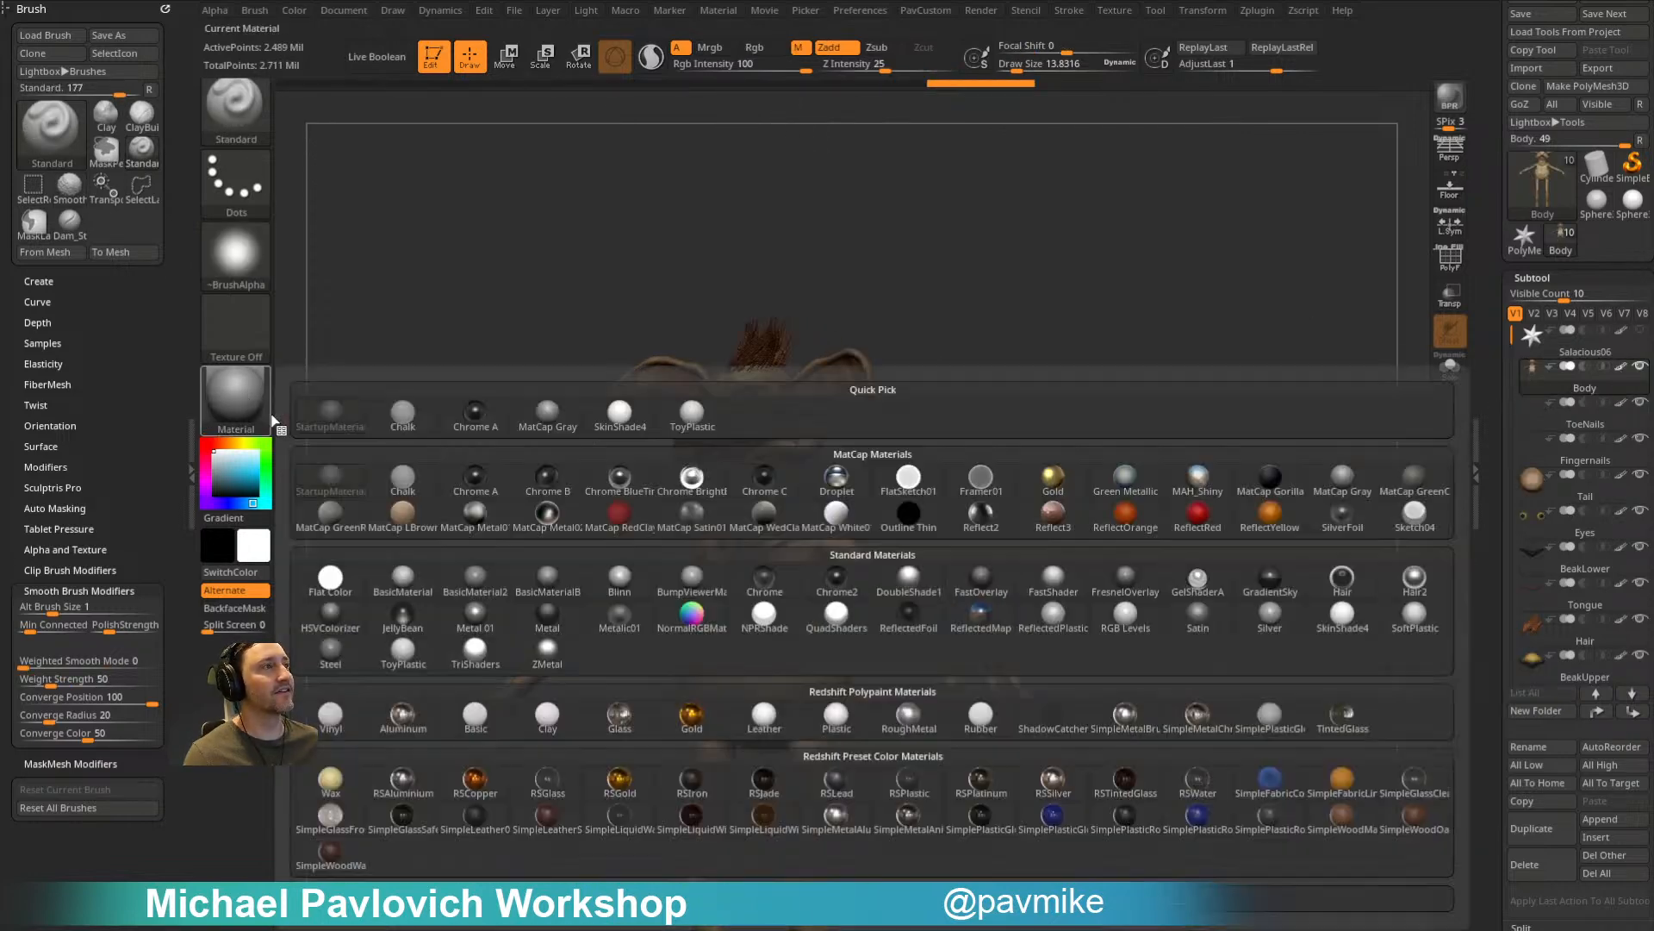
click(1322, 612)
alt+drag(1321, 612, 1296, 480)
shift+drag(1101, 410, 1191, 375)
drag(1177, 308, 1208, 476)
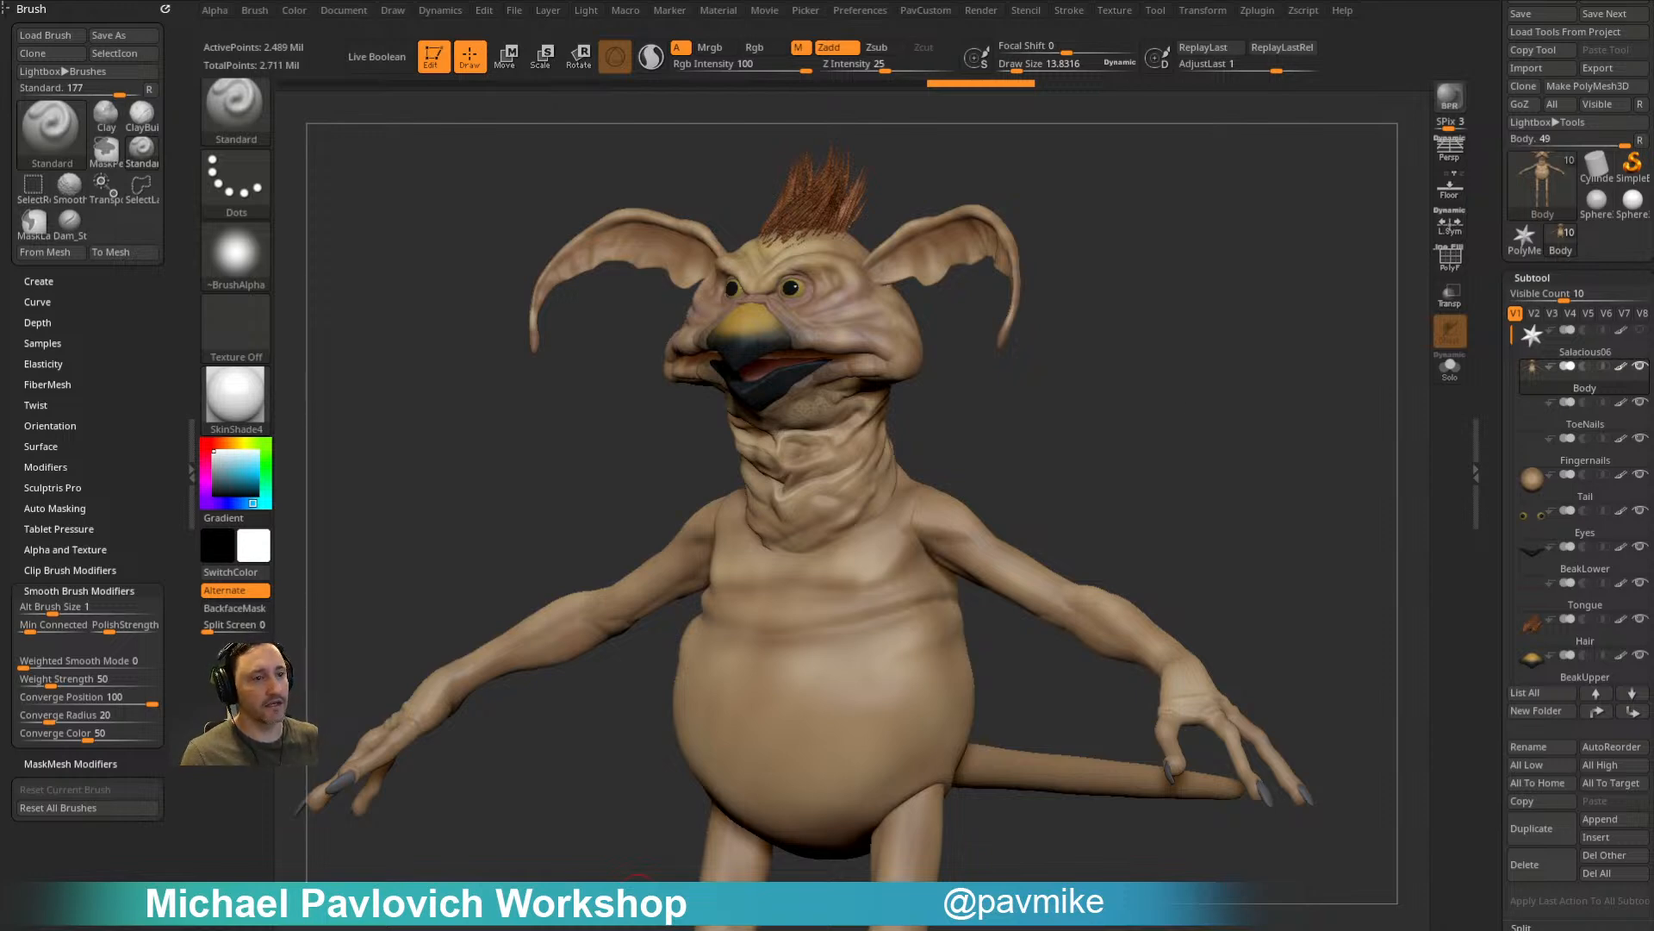
Step: Nudge the Body's mouth edge beside the lower beak slightly with the Move brush and check the face
drag(1219, 391, 1117, 538)
drag(979, 565, 1112, 534)
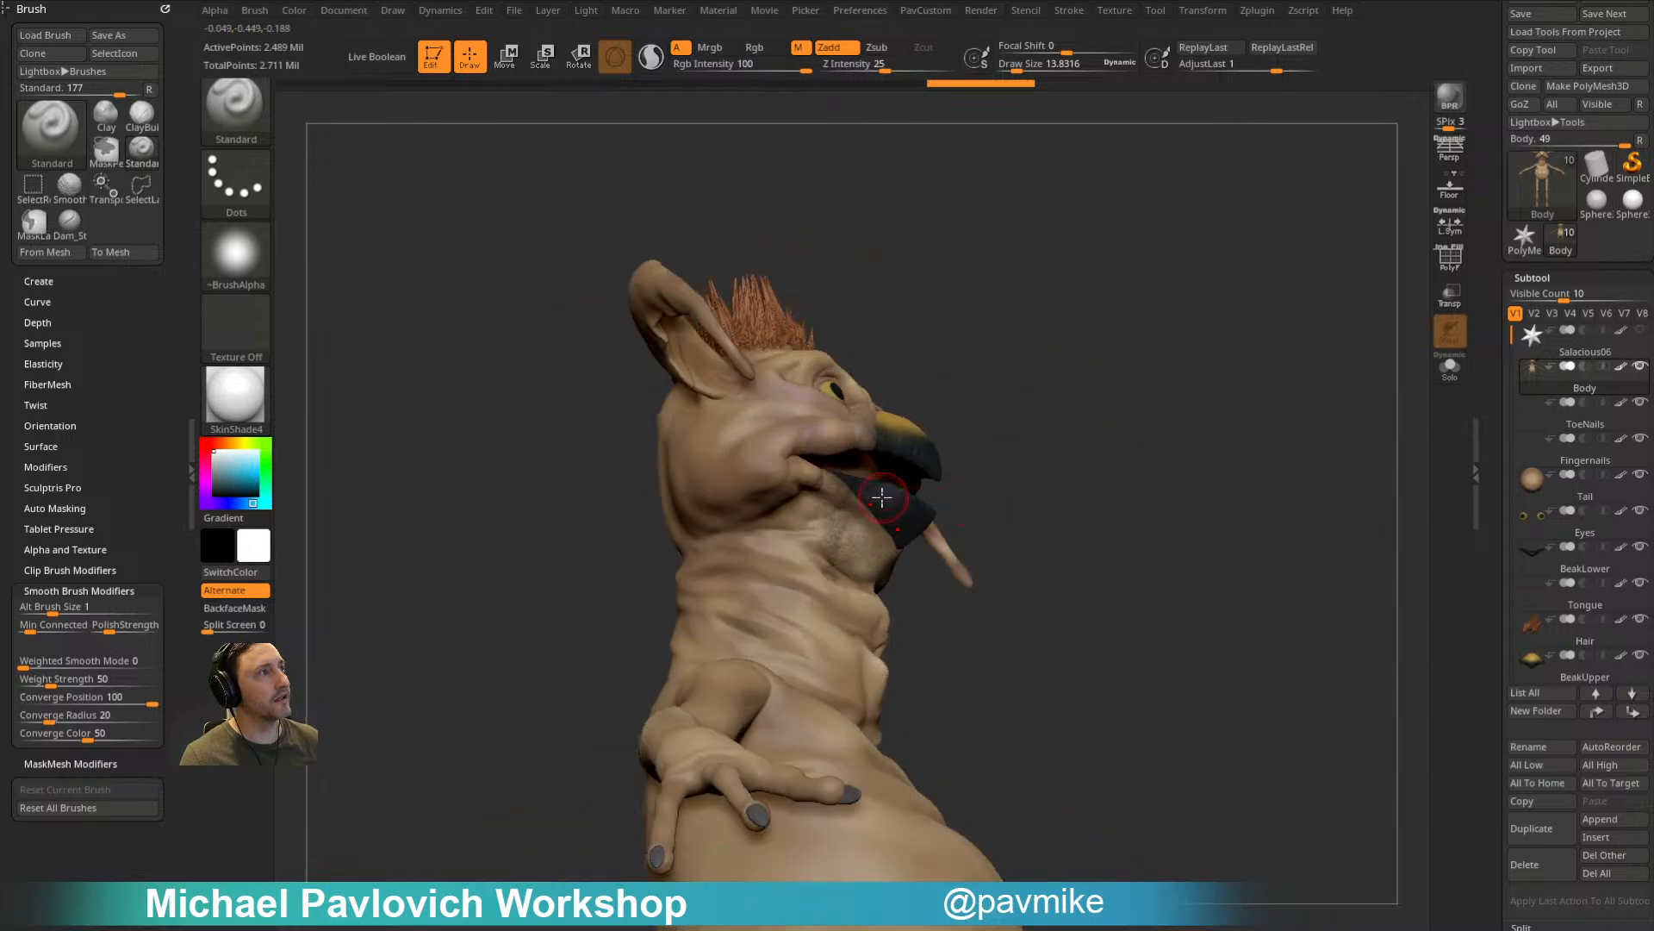
key(b)
key(m)
key(v)
drag(856, 485, 848, 488)
mouse_move(1082, 457)
mouse_down()
mouse_move(1063, 453)
mouse_move(1107, 472)
mouse_up()
key(s)
mouse_move(1107, 473)
mouse_down()
mouse_move(1089, 474)
mouse_move(1232, 476)
mouse_up()
drag(1107, 530, 1048, 479)
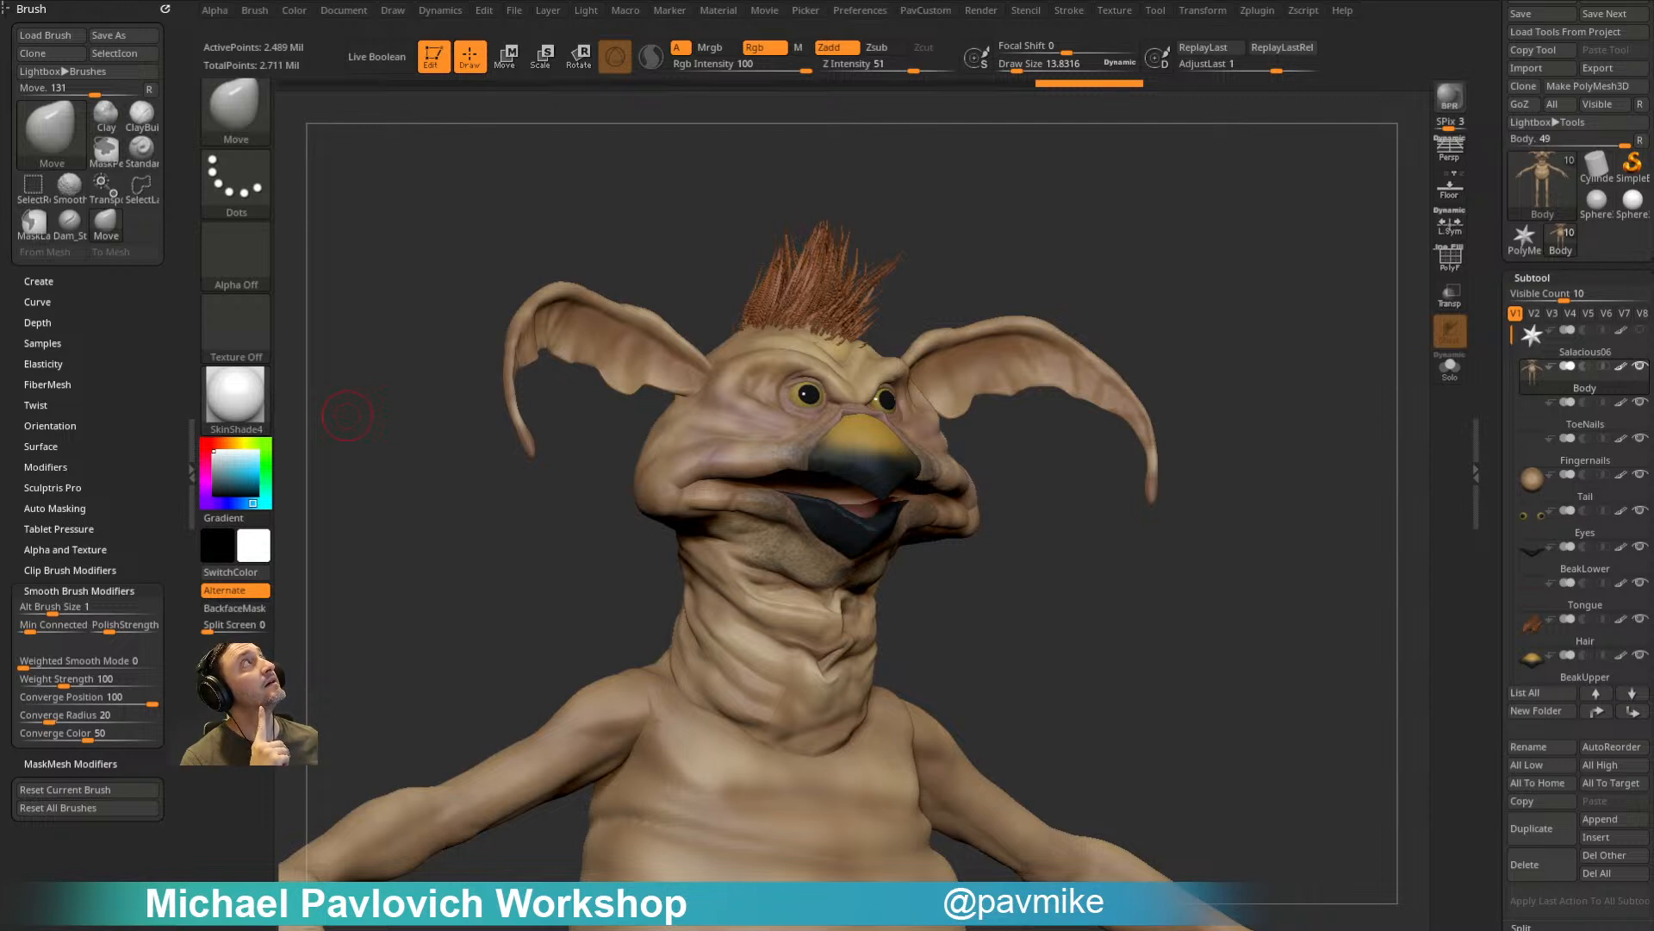
Step: Show the polyframe on the character's front view and switch to the Standard brush with a draw size of about 31
shift+drag(1200, 377, 1310, 295)
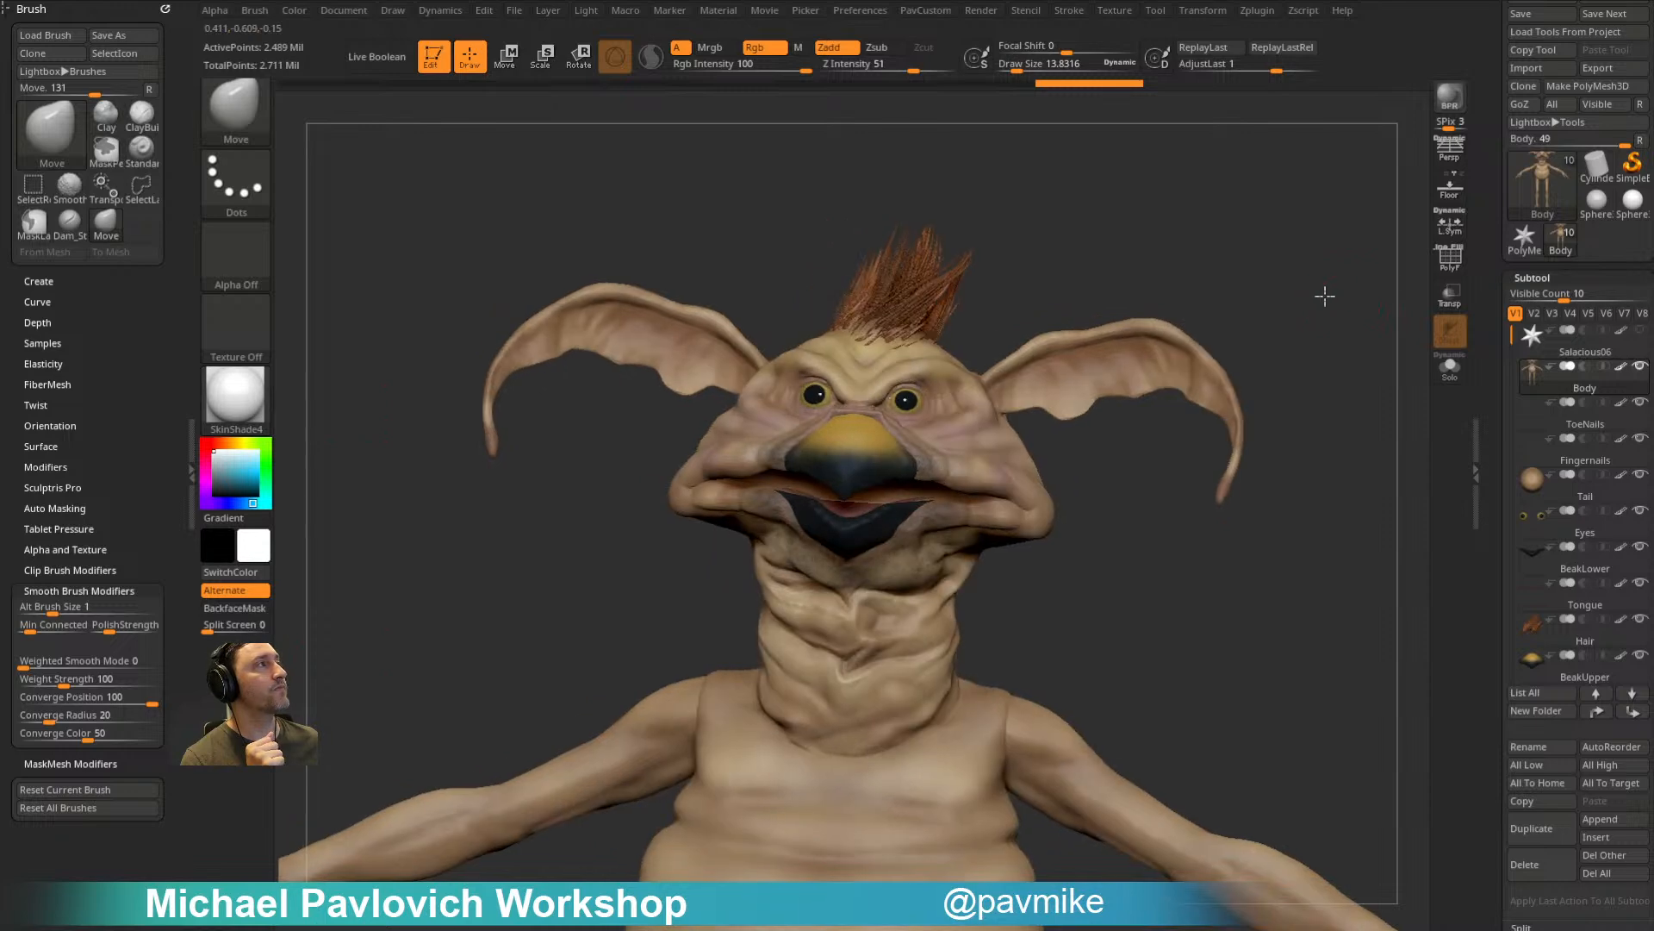
click(1450, 259)
key(f)
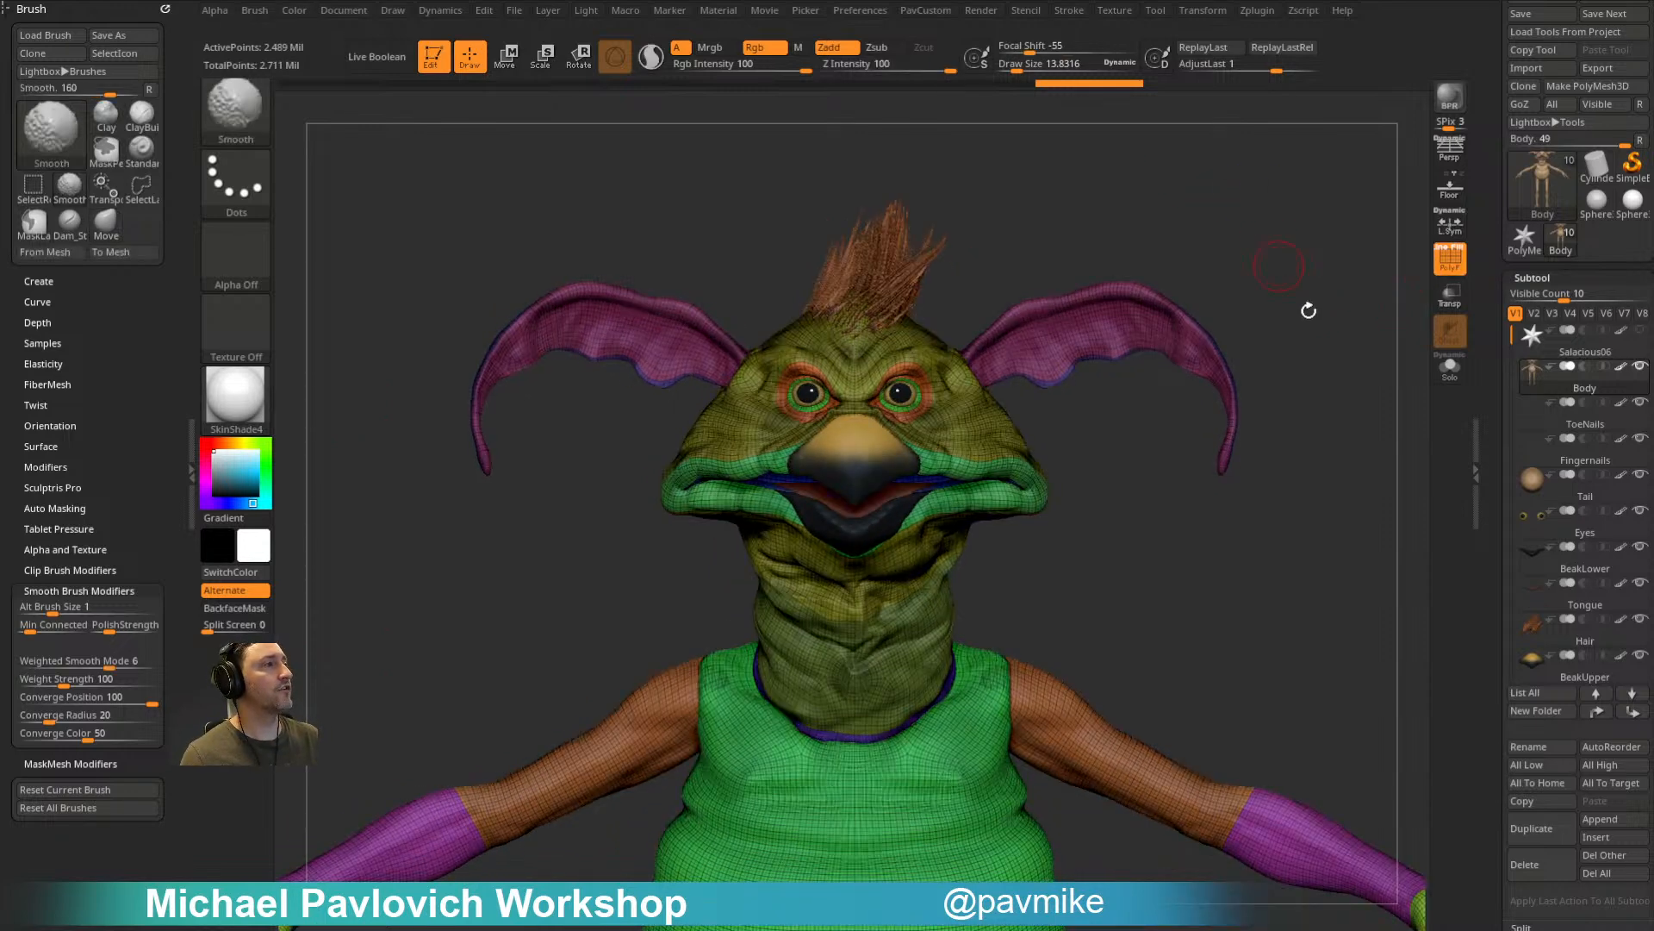
alt+drag(1276, 427, 1228, 193)
key(s)
key(b)
key(s)
key(t)
key(s)
drag(1201, 332, 1175, 333)
Step: Lower the Body to subdivision level 1
drag(1505, 379, 1505, 95)
drag(1554, 424, 1496, 425)
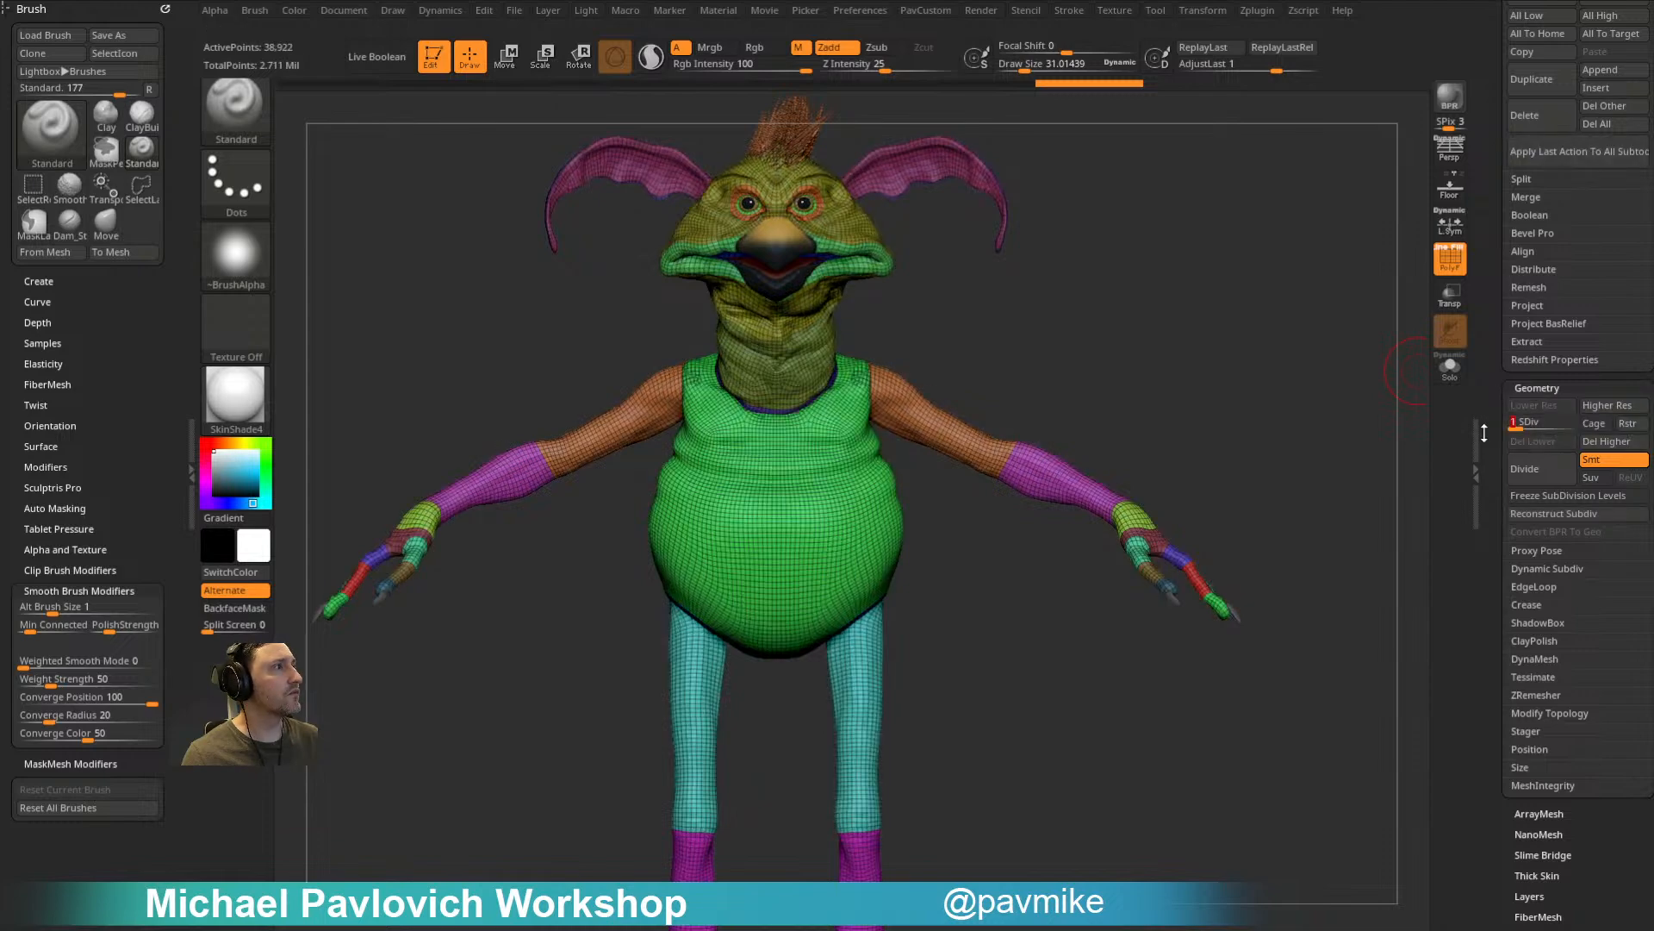
Step: Set the Standard brush's draw size to about 15 over the Body's head and torso
key(s)
click(1086, 380)
mouse_move(1160, 358)
mouse_down()
mouse_move(1131, 347)
mouse_move(1172, 366)
mouse_up()
mouse_move(1172, 366)
mouse_down()
mouse_move(1200, 380)
mouse_move(1181, 303)
mouse_move(1182, 321)
mouse_up()
key(s)
click(1174, 367)
key(s)
key(s)
key(ctrl)
key(ctrl+z)
key(s)
click(935, 318)
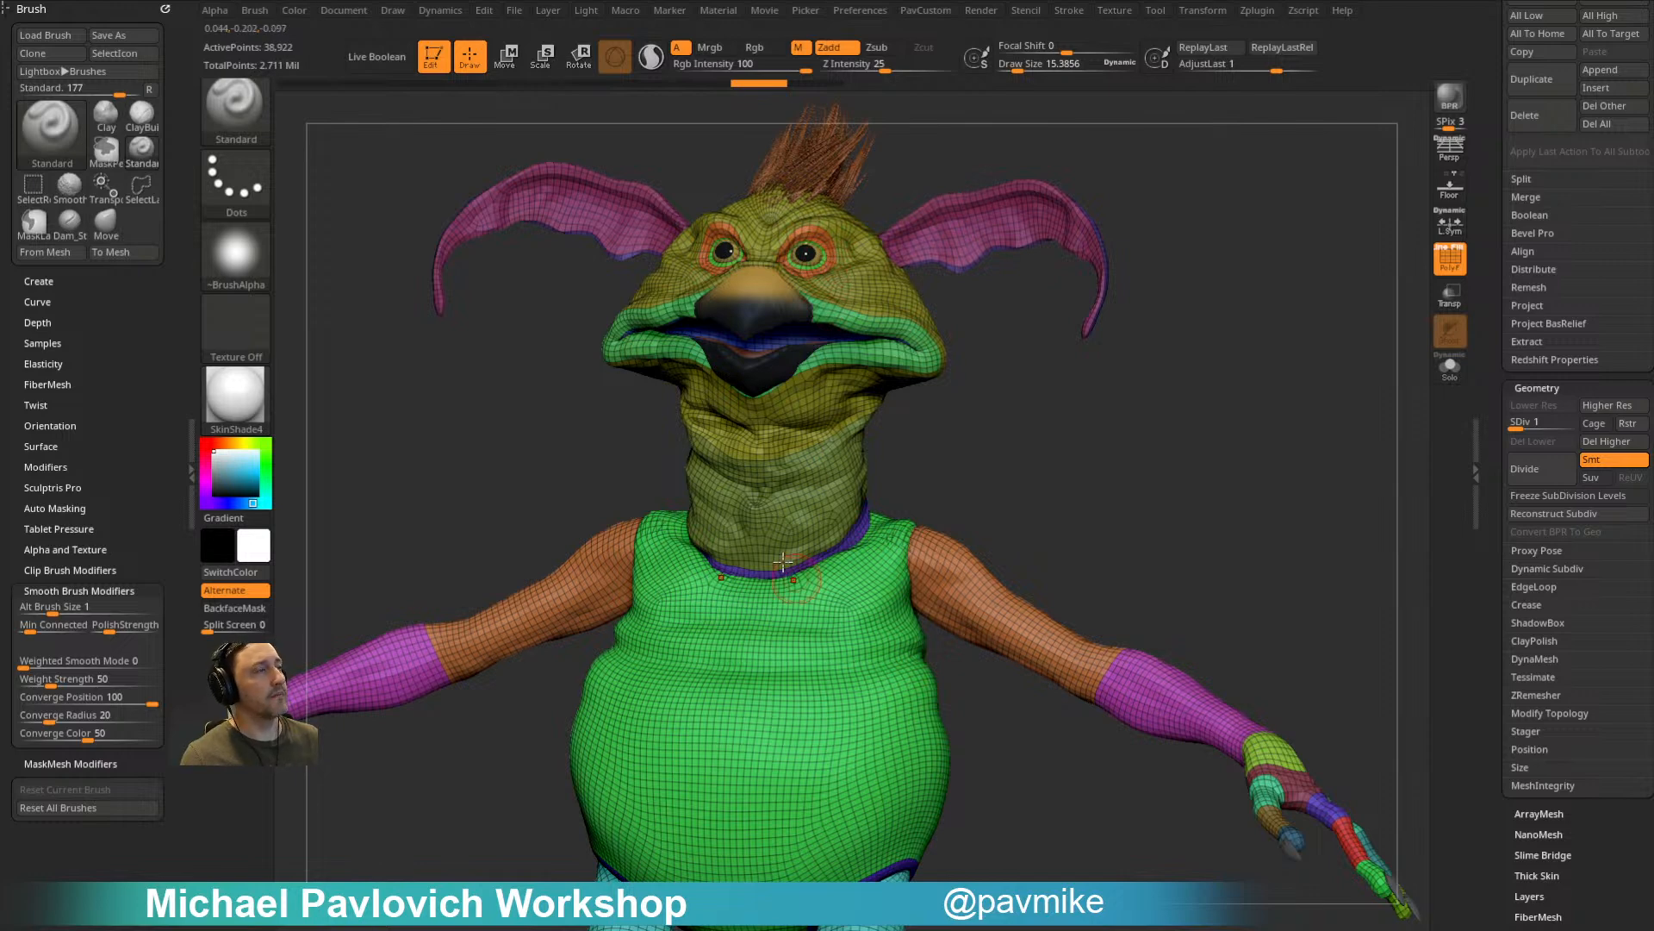
Step: Hide the polyframe and turn off polypaint display for all subtools
click(1450, 257)
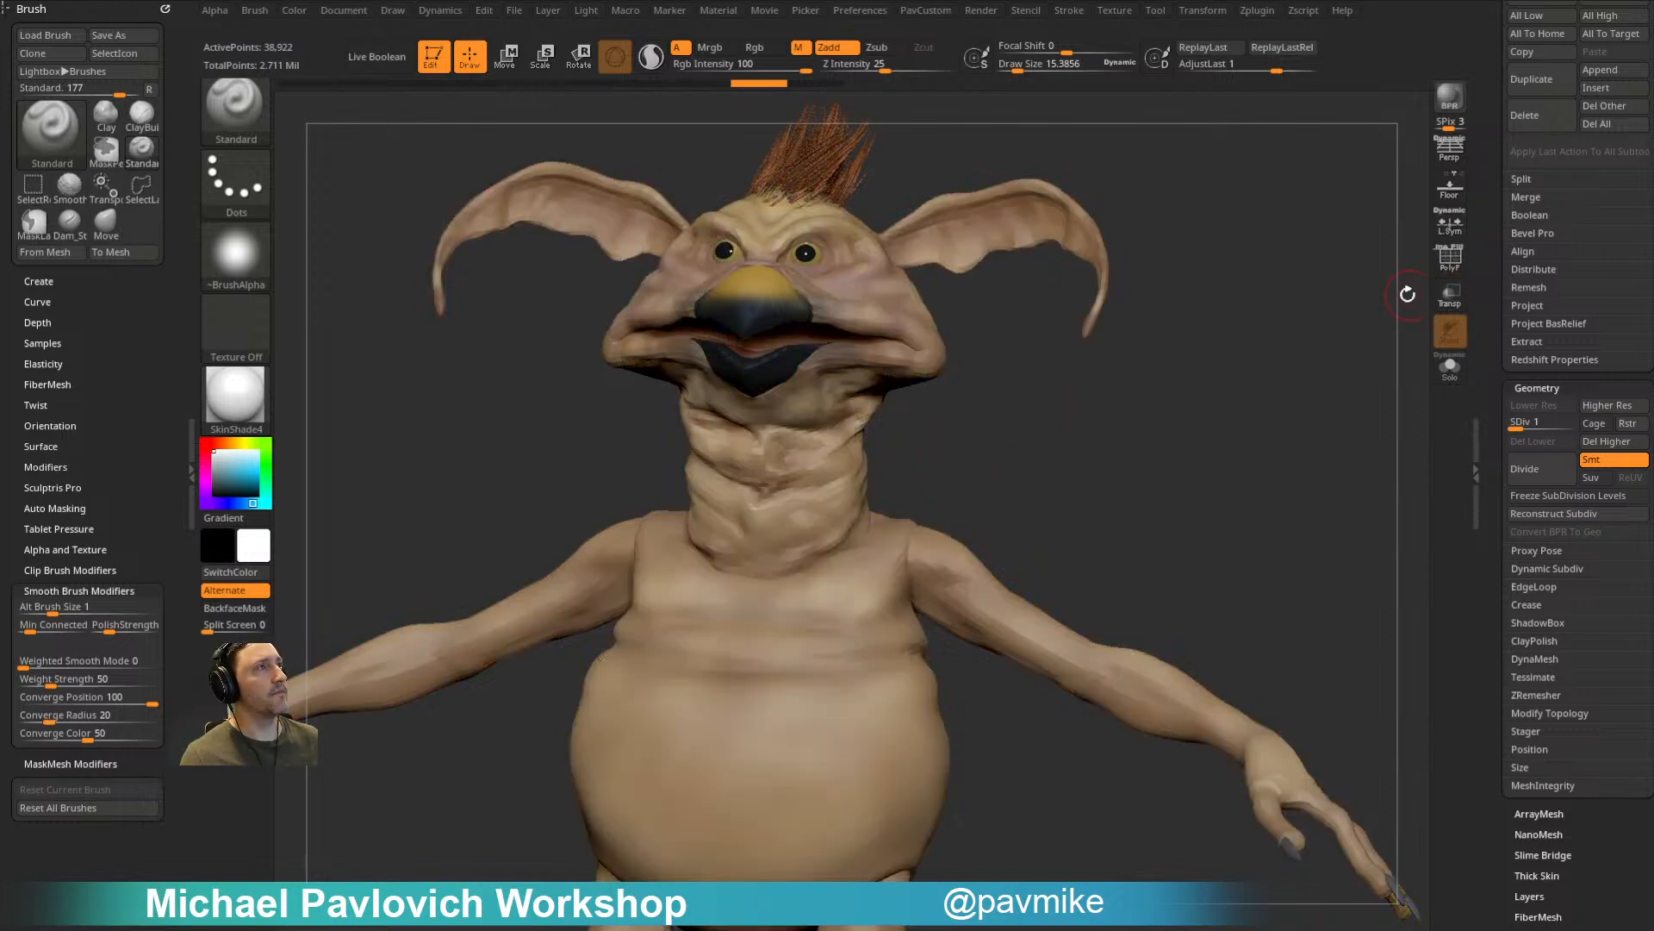
scroll(1551, 241, up, 5)
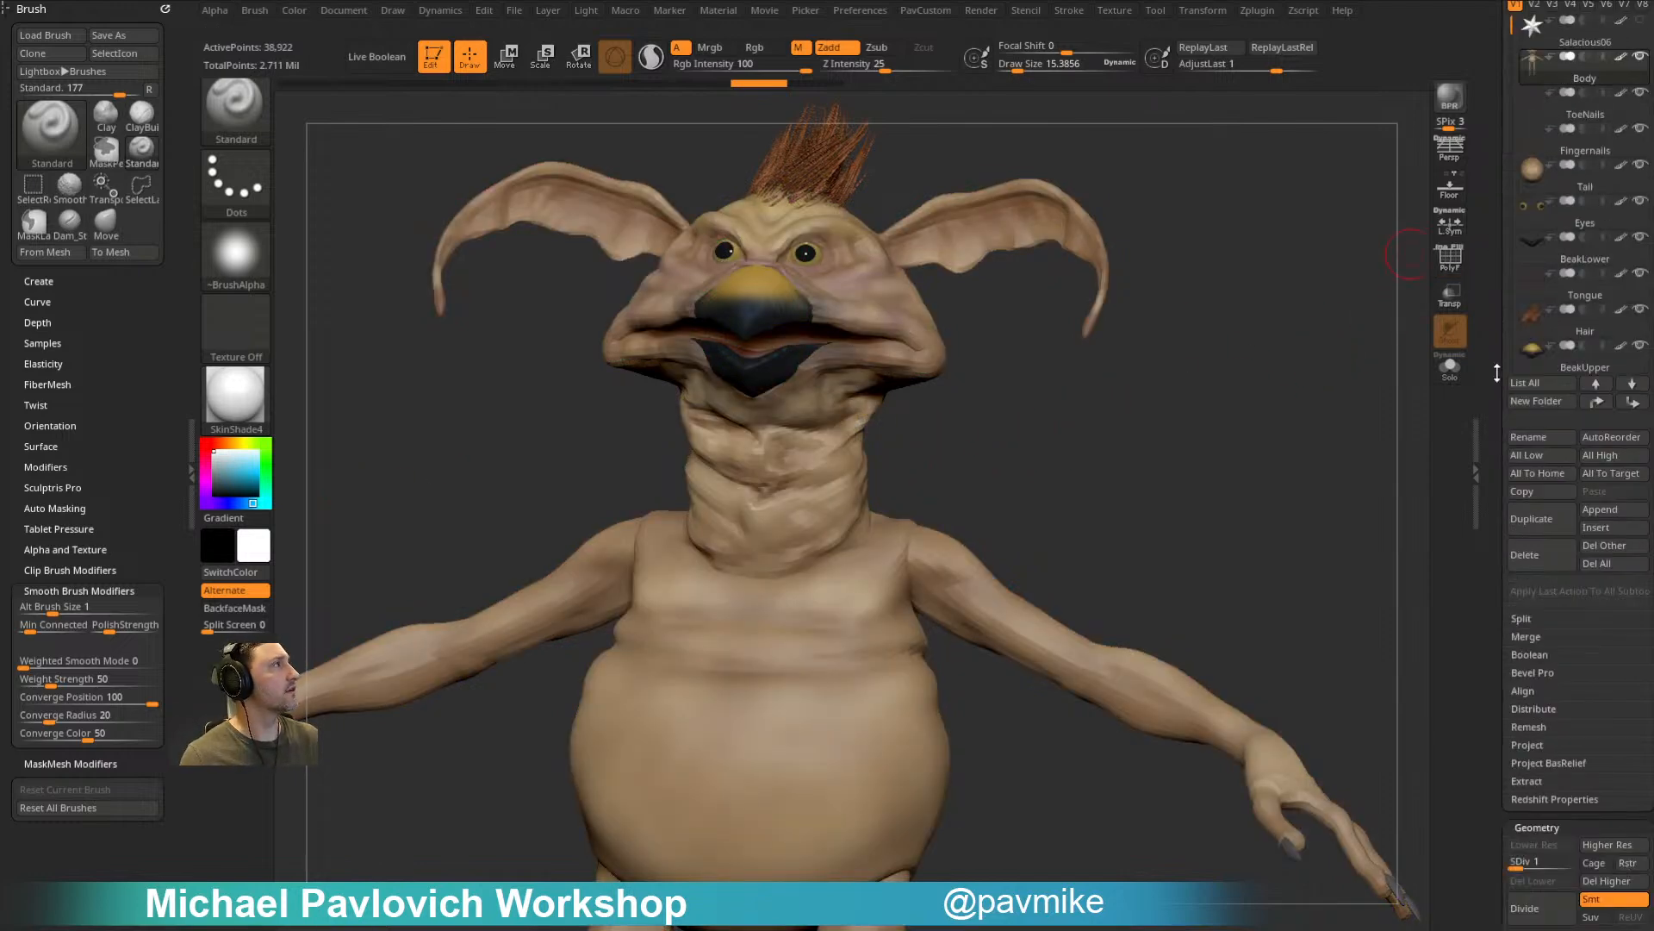
shift+click(1621, 294)
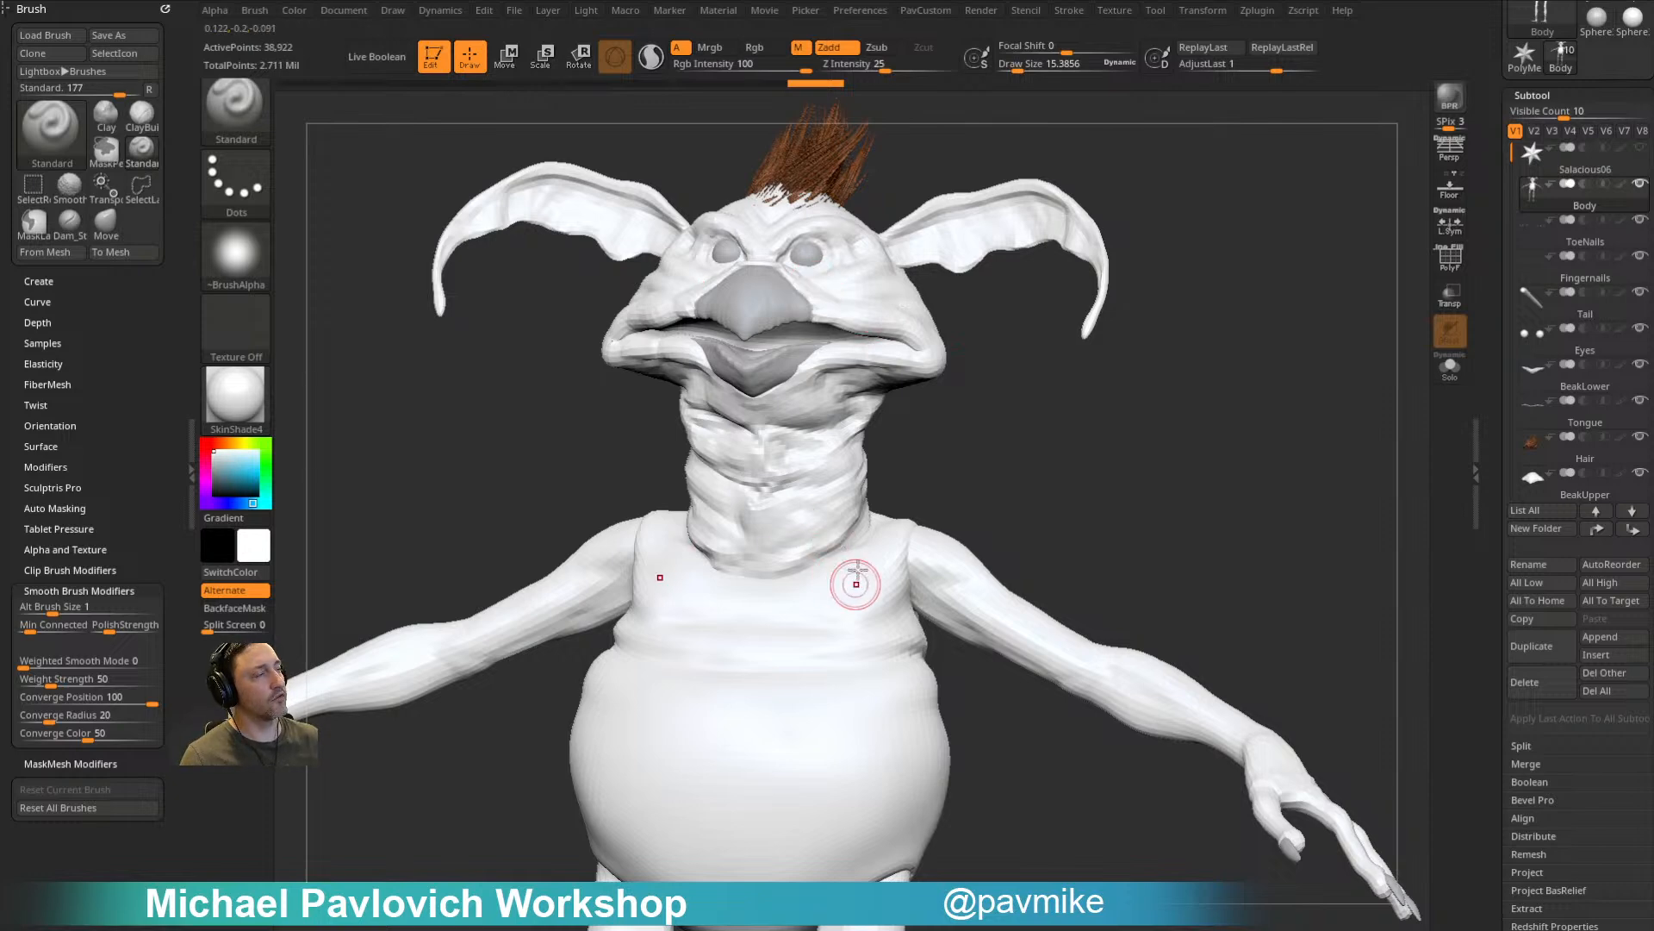
drag(1491, 429, 1530, 316)
drag(1492, 168, 1500, 568)
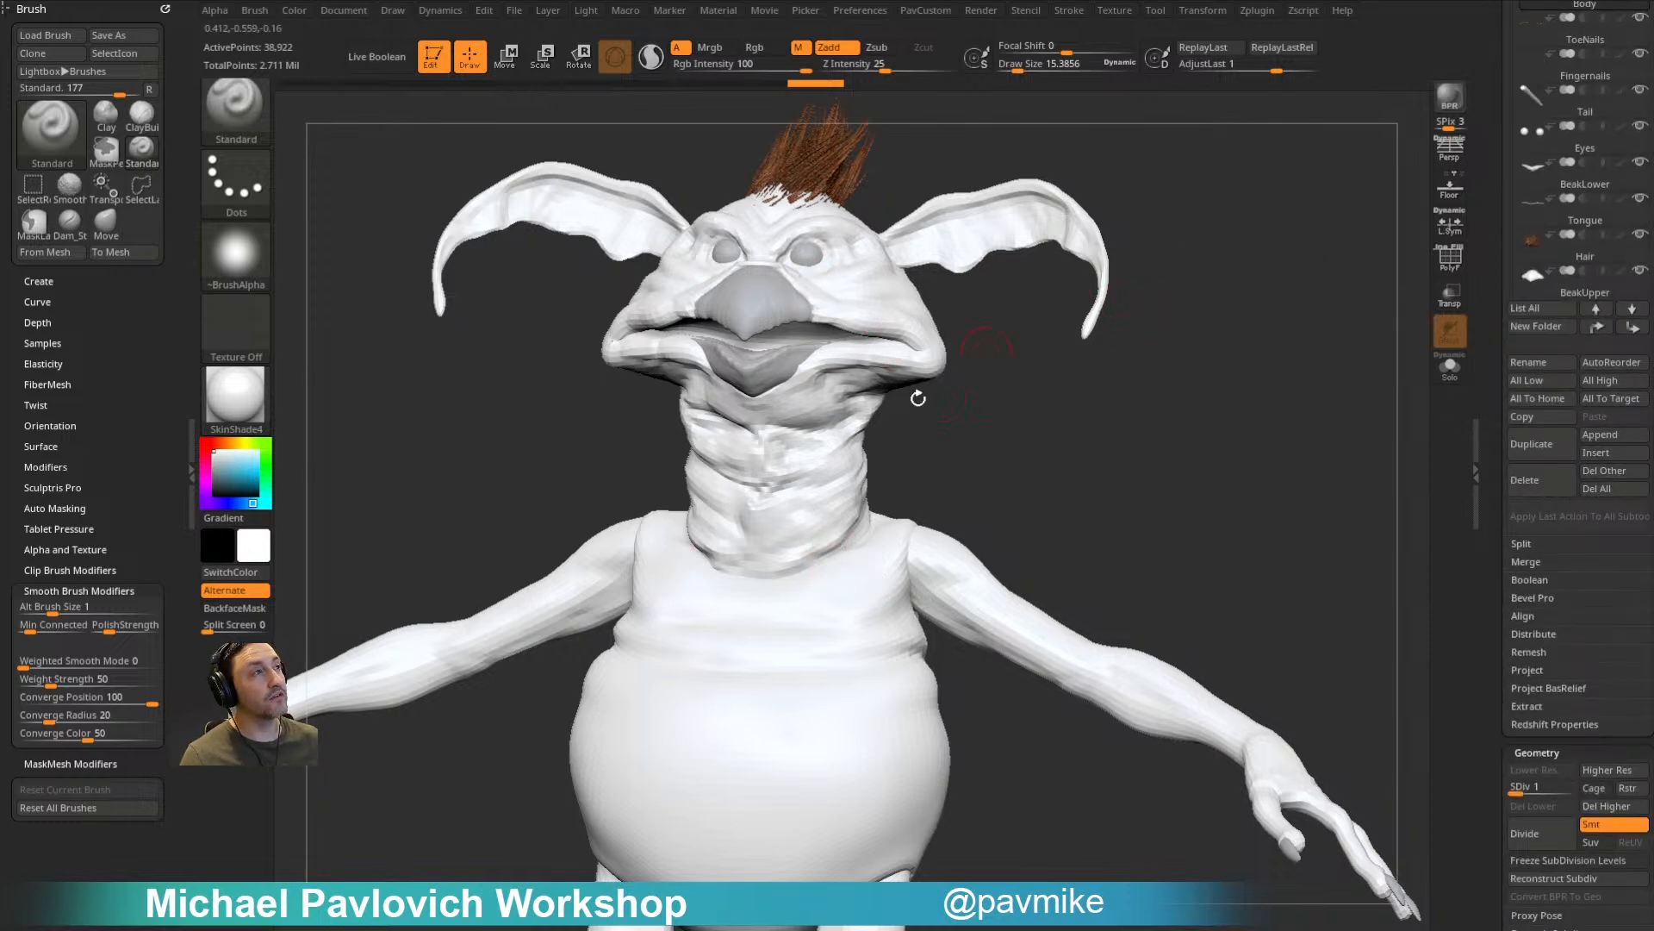
Step: Show the polyframe again and frame the Body to view its polygroups
alt+drag(1276, 355, 1255, 457)
click(1450, 260)
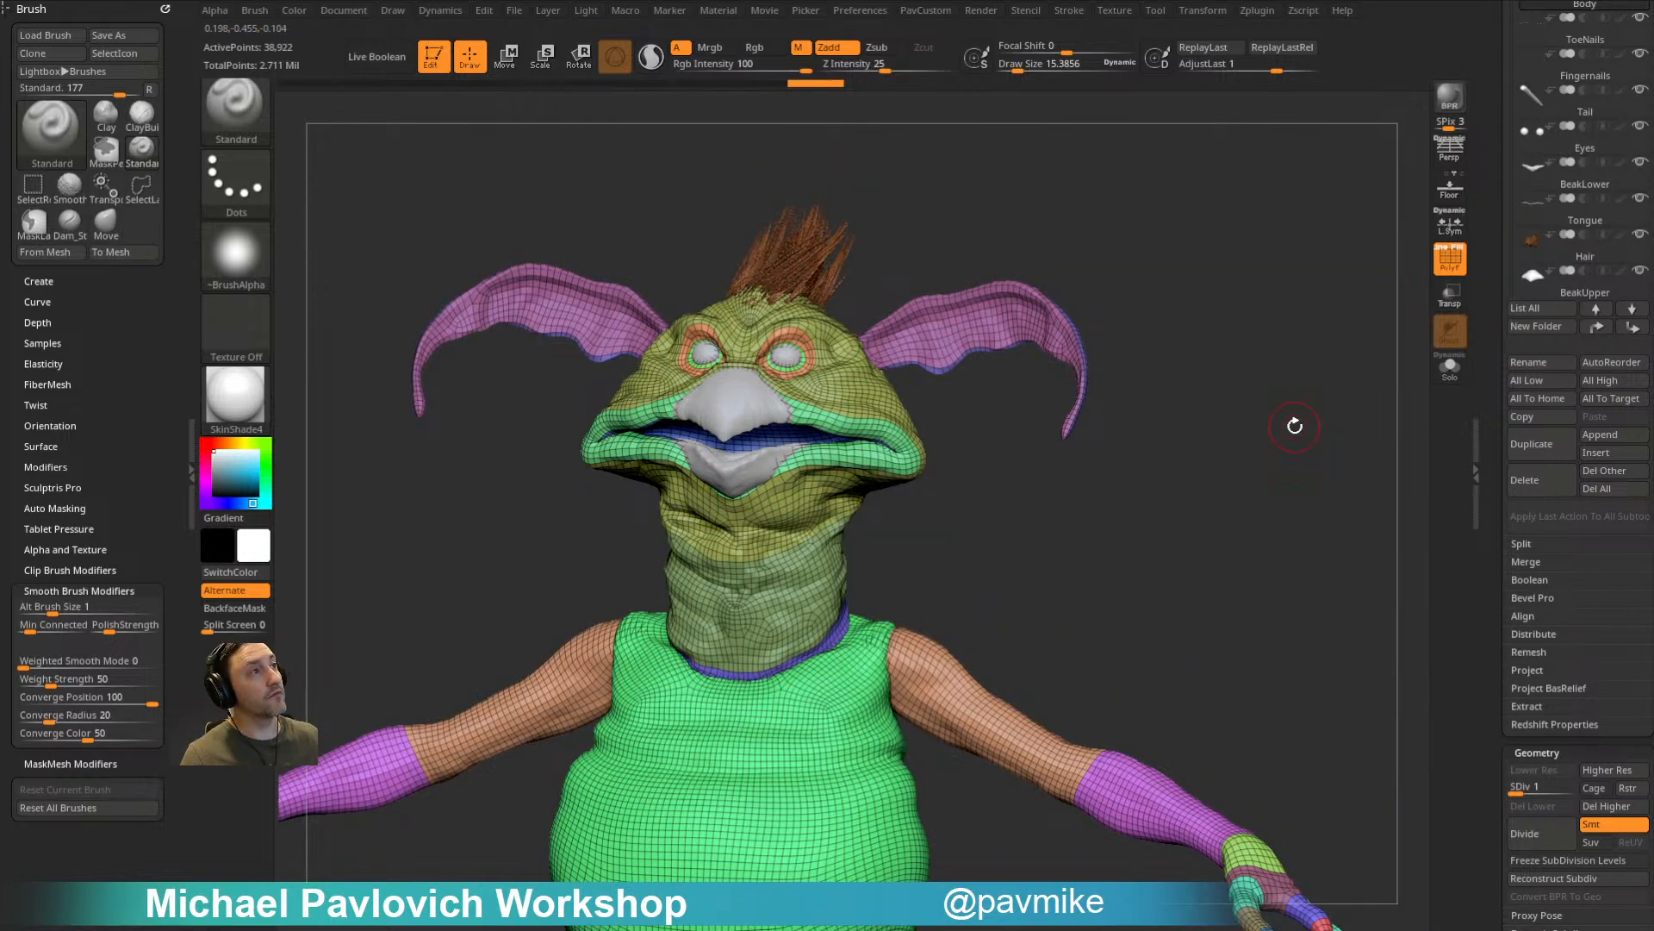
mouse_move(1216, 319)
mouse_down()
mouse_move(1234, 306)
mouse_move(1059, 348)
mouse_move(1245, 328)
mouse_move(1222, 332)
mouse_up()
key(f)
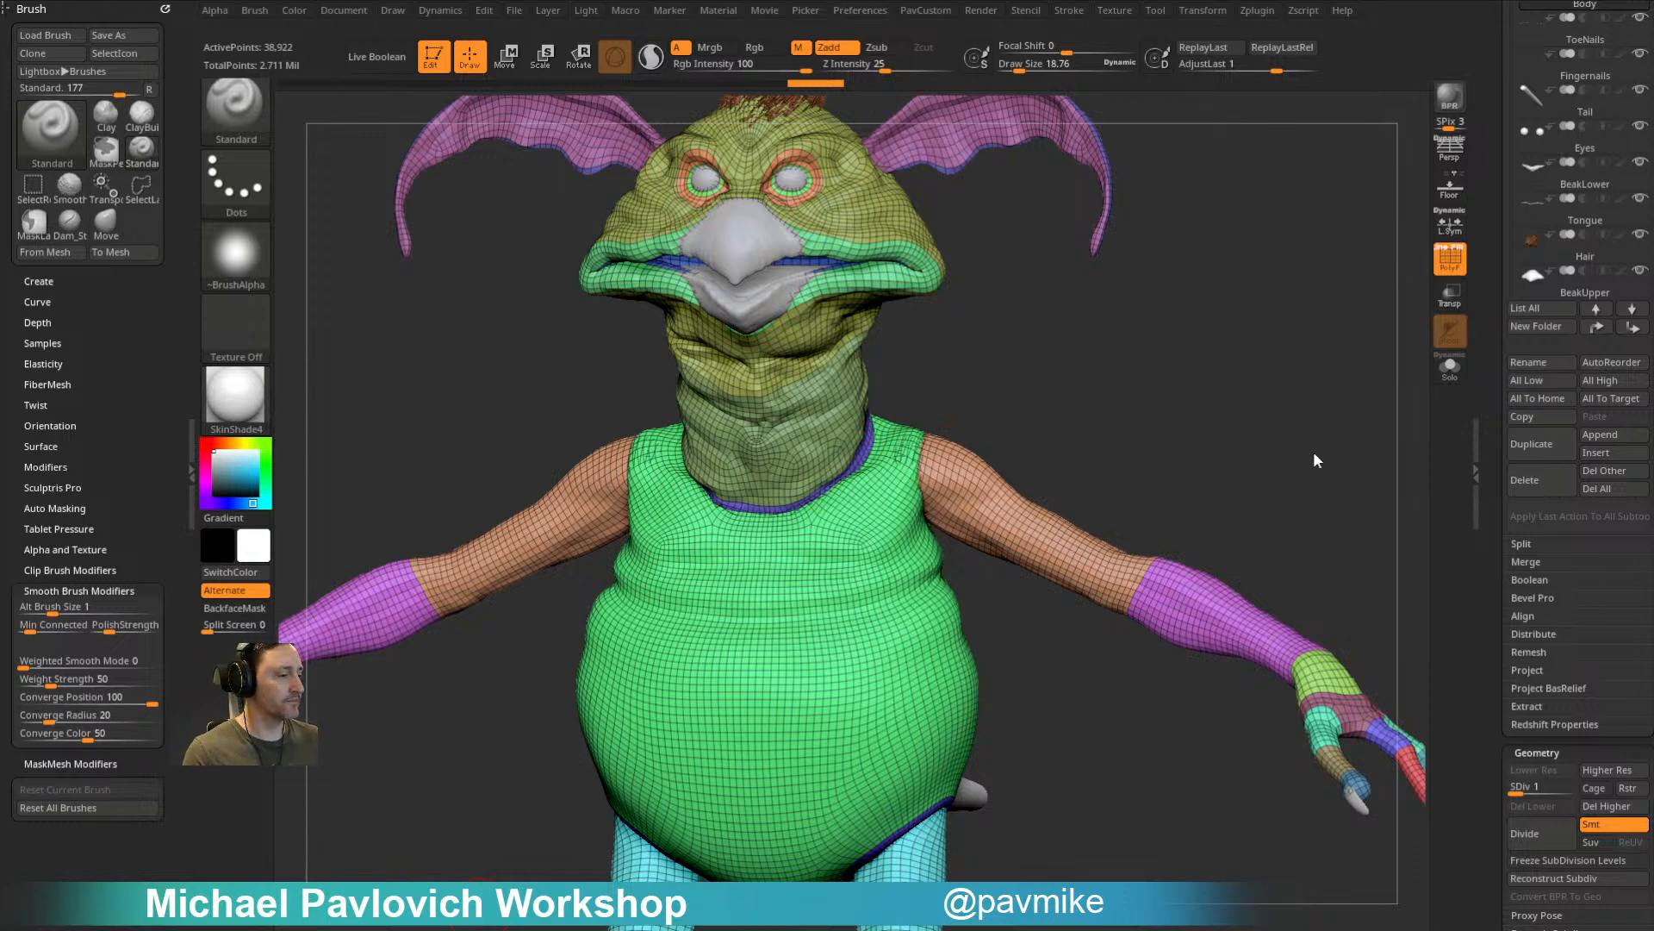
Step: Set the draw size to about 22 and hide the polyframe on the full front view
key(s)
drag(1147, 366, 1224, 331)
key(s)
key(s)
shift+drag(1223, 332, 1234, 326)
key(shift+f)
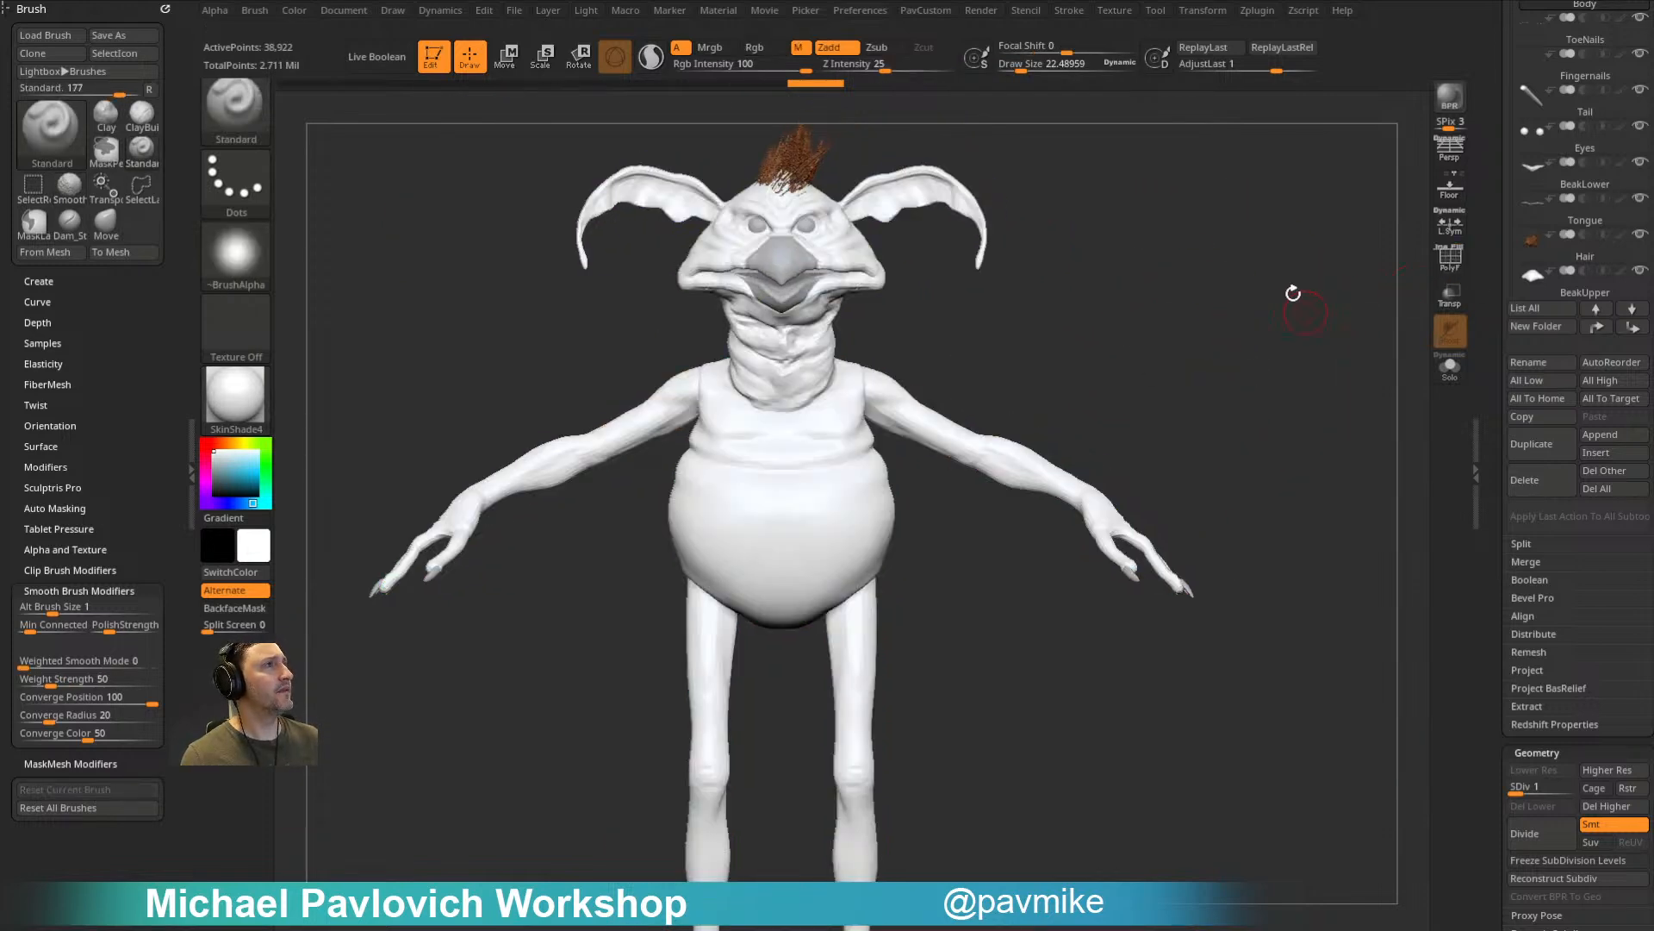
drag(1493, 237, 1498, 498)
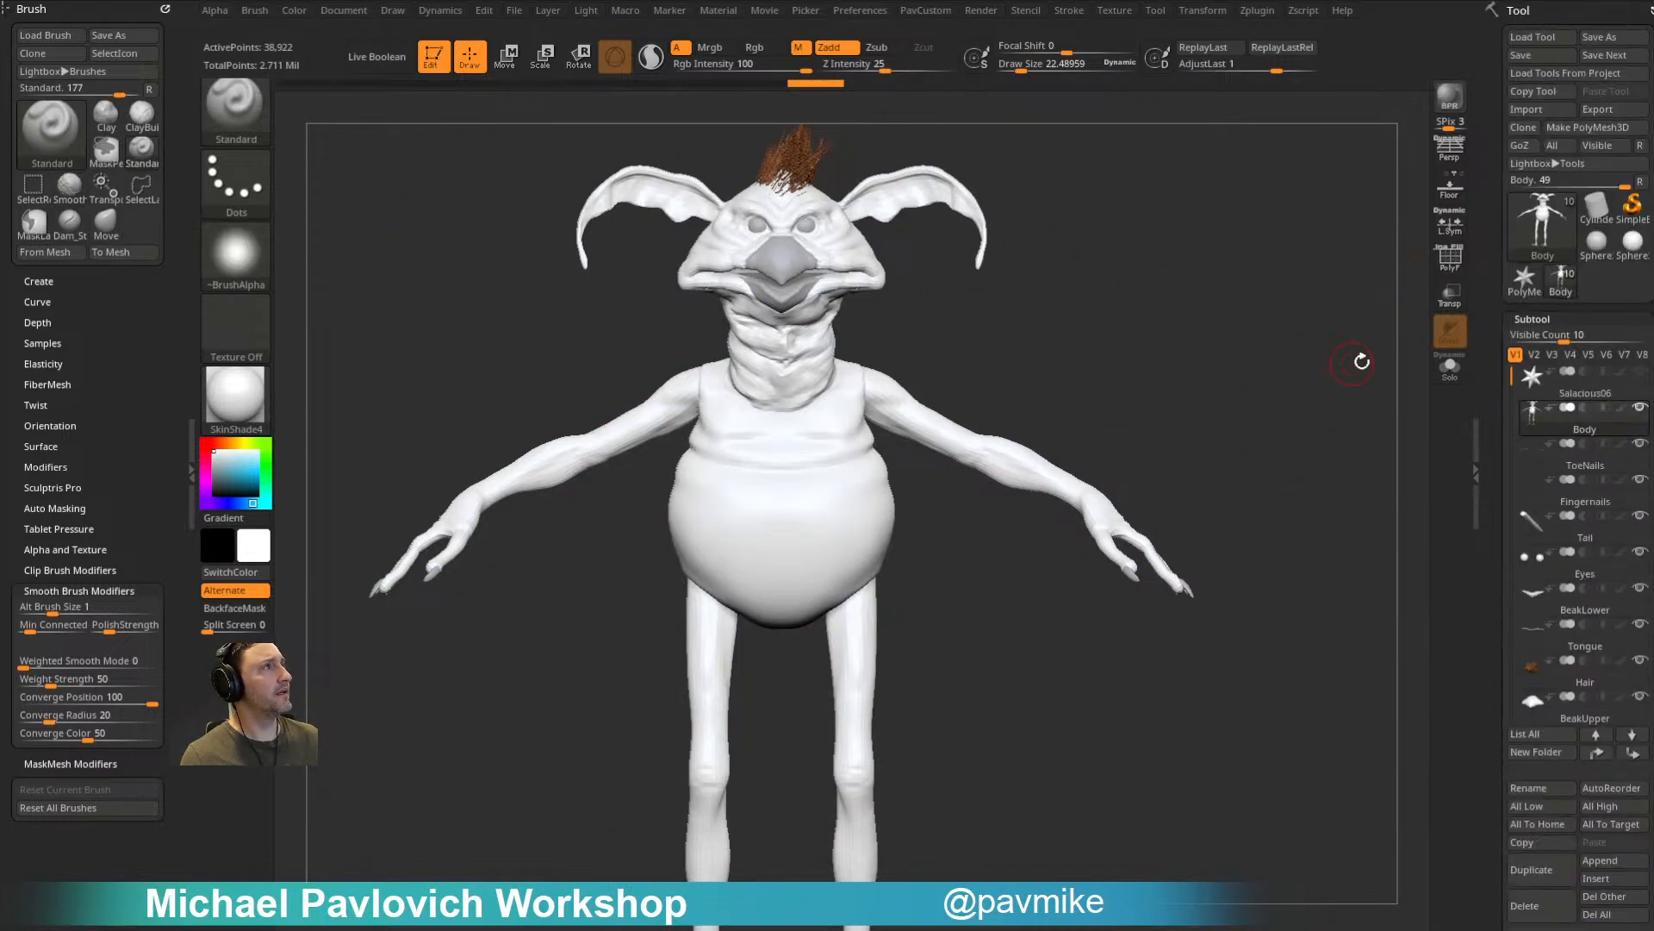
Step: Turn the polyframe back on for the head view and reduce the draw size to about 15
click(1458, 266)
mouse_move(1340, 268)
alt+mouse_down()
mouse_move(1341, 329)
mouse_move(1278, 344)
mouse_move(1277, 247)
mouse_move(1263, 391)
mouse_move(1193, 435)
alt+mouse_up()
key(s)
drag(963, 527, 959, 528)
mouse_move(1099, 349)
mouse_down()
mouse_move(1152, 339)
mouse_move(1175, 280)
mouse_move(1273, 362)
mouse_move(1005, 450)
mouse_up()
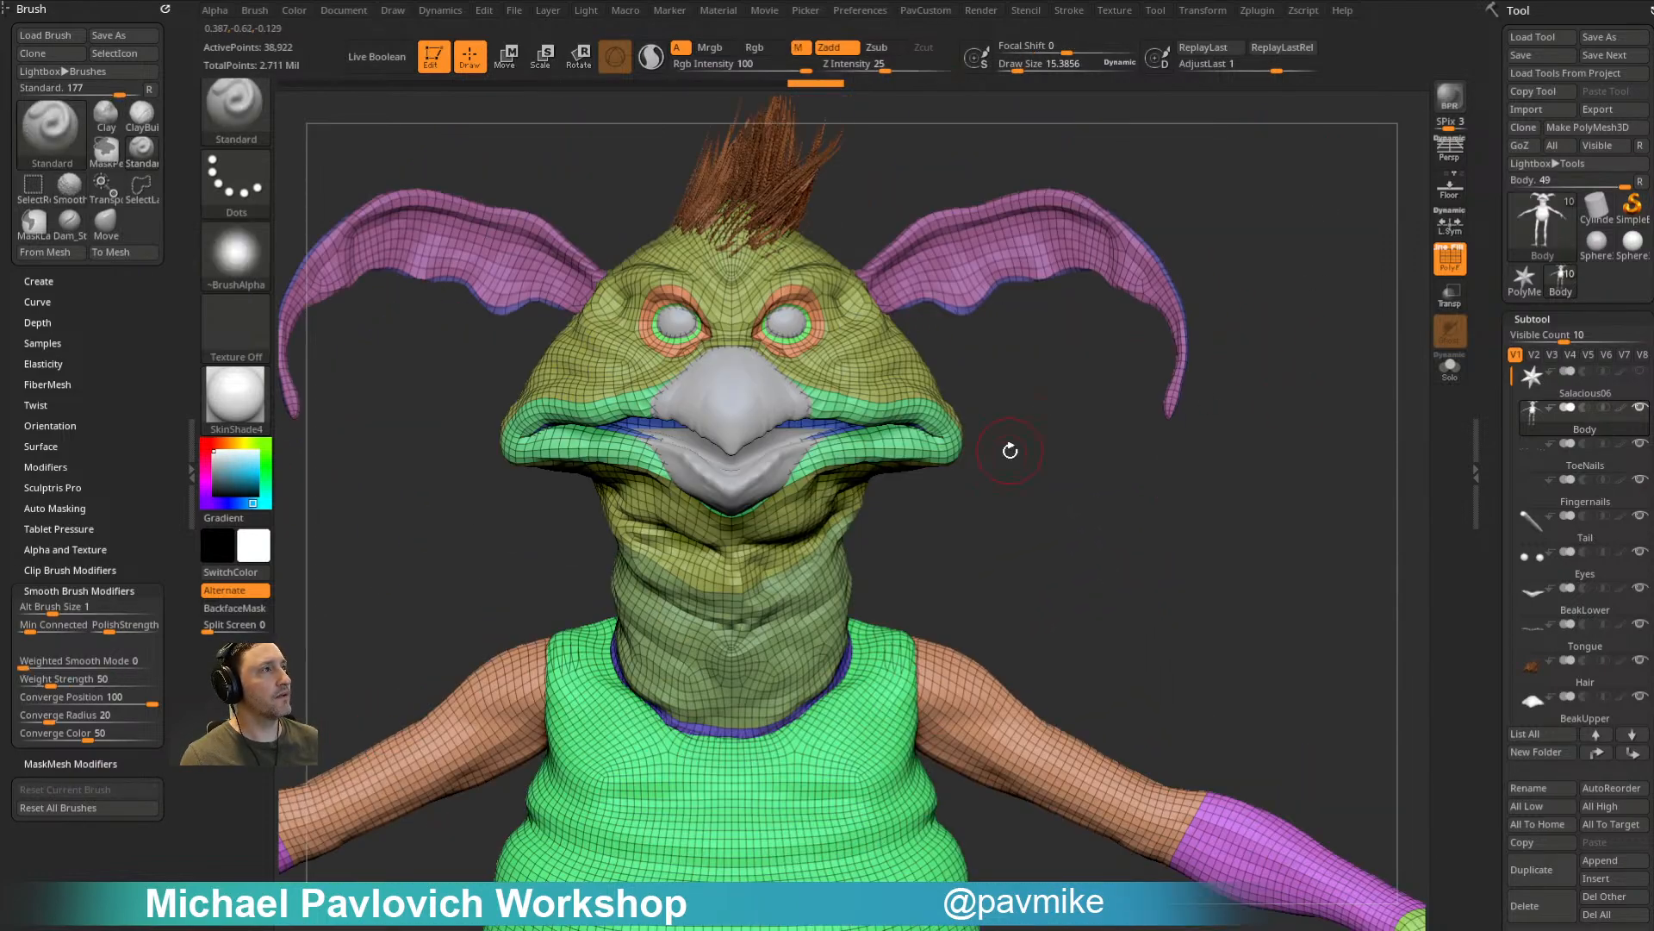
Step: Hide every subtool except the Body and frame it in full
shift+click(1640, 407)
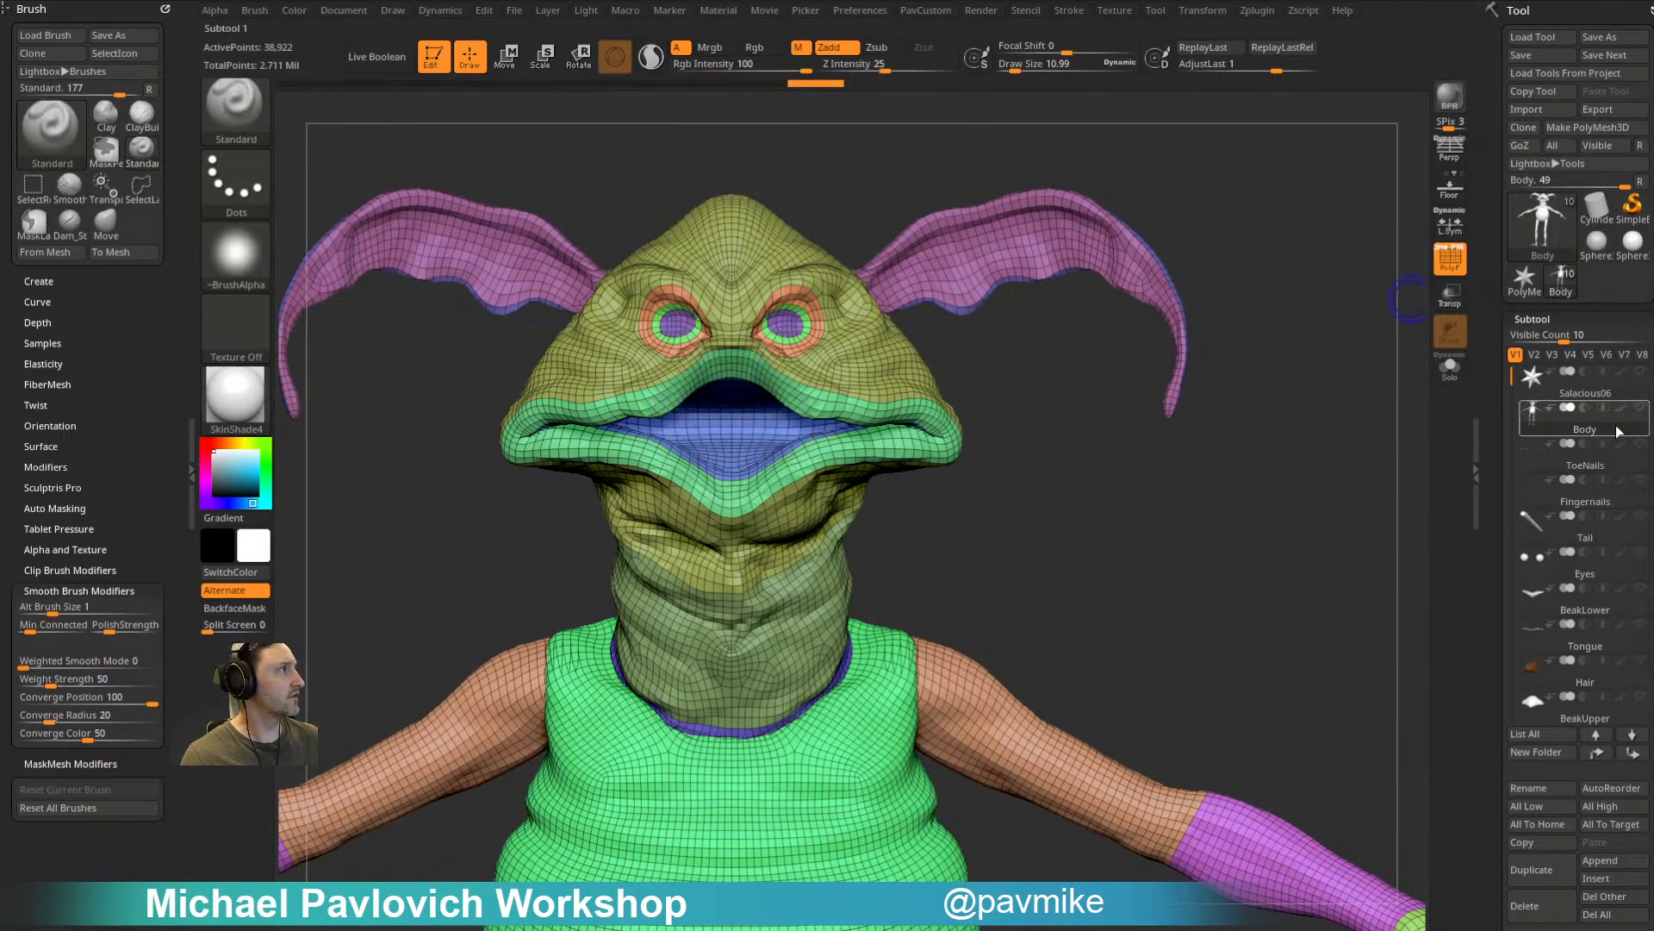
key(f)
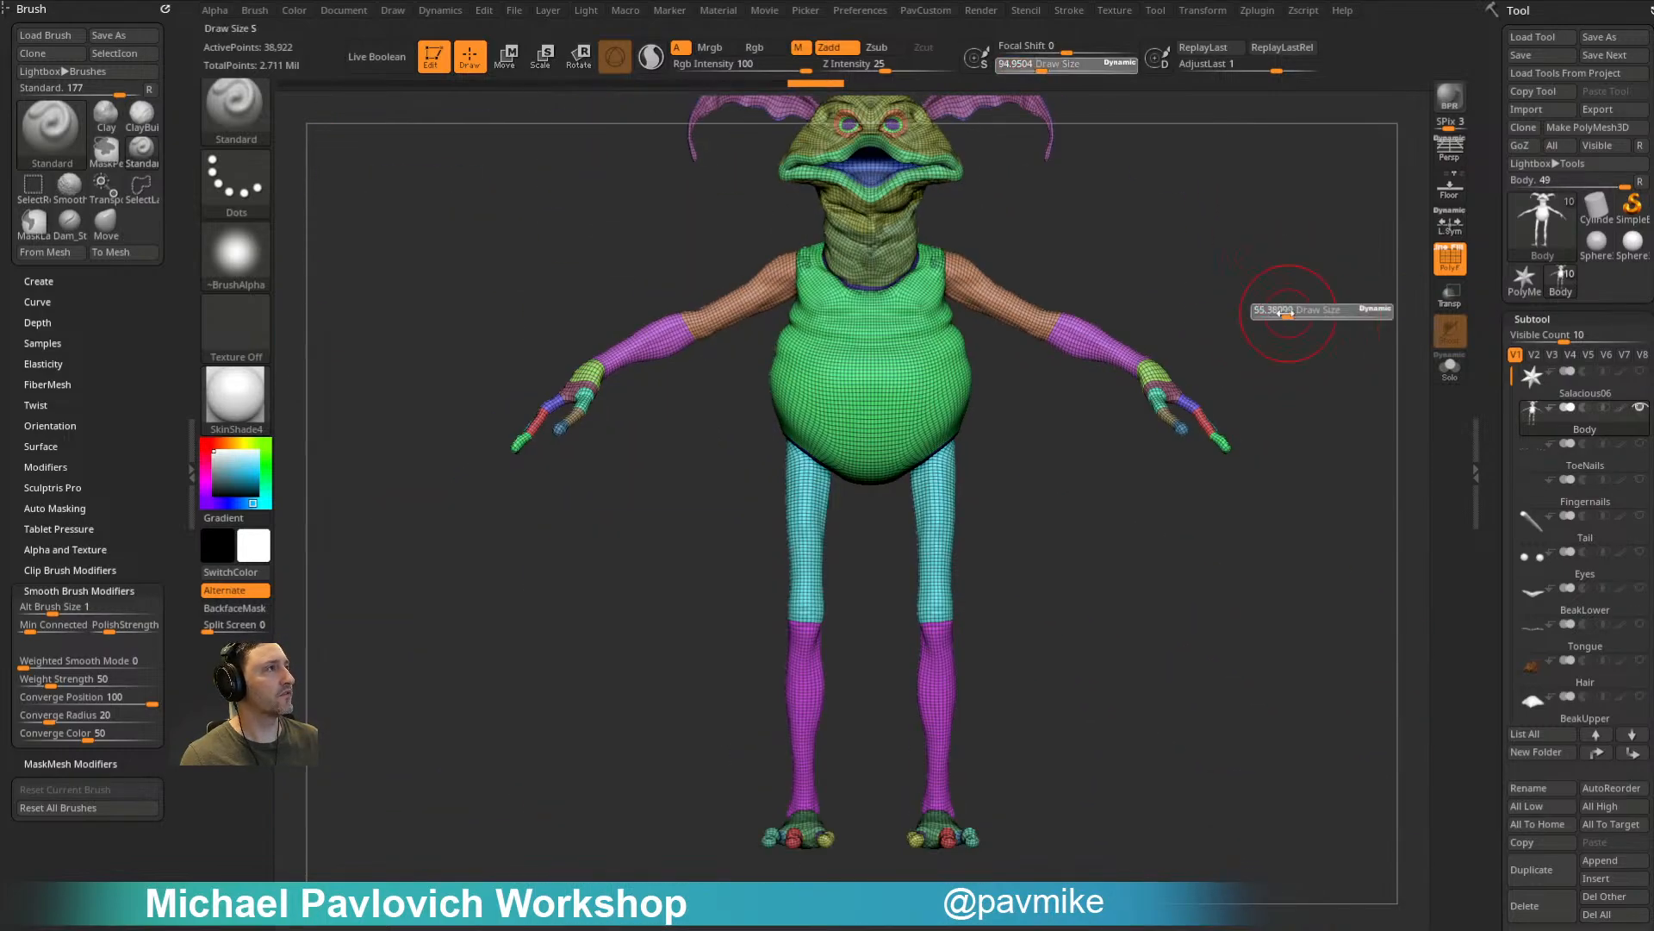
mouse_move(1292, 307)
alt+mouse_down()
mouse_move(1330, 348)
mouse_move(1296, 348)
mouse_move(1303, 240)
mouse_move(1267, 277)
alt+mouse_up()
key(s)
Step: Examine the Body's polygroups around the back, tail socket, legs and hips from several angles
drag(876, 473, 797, 496)
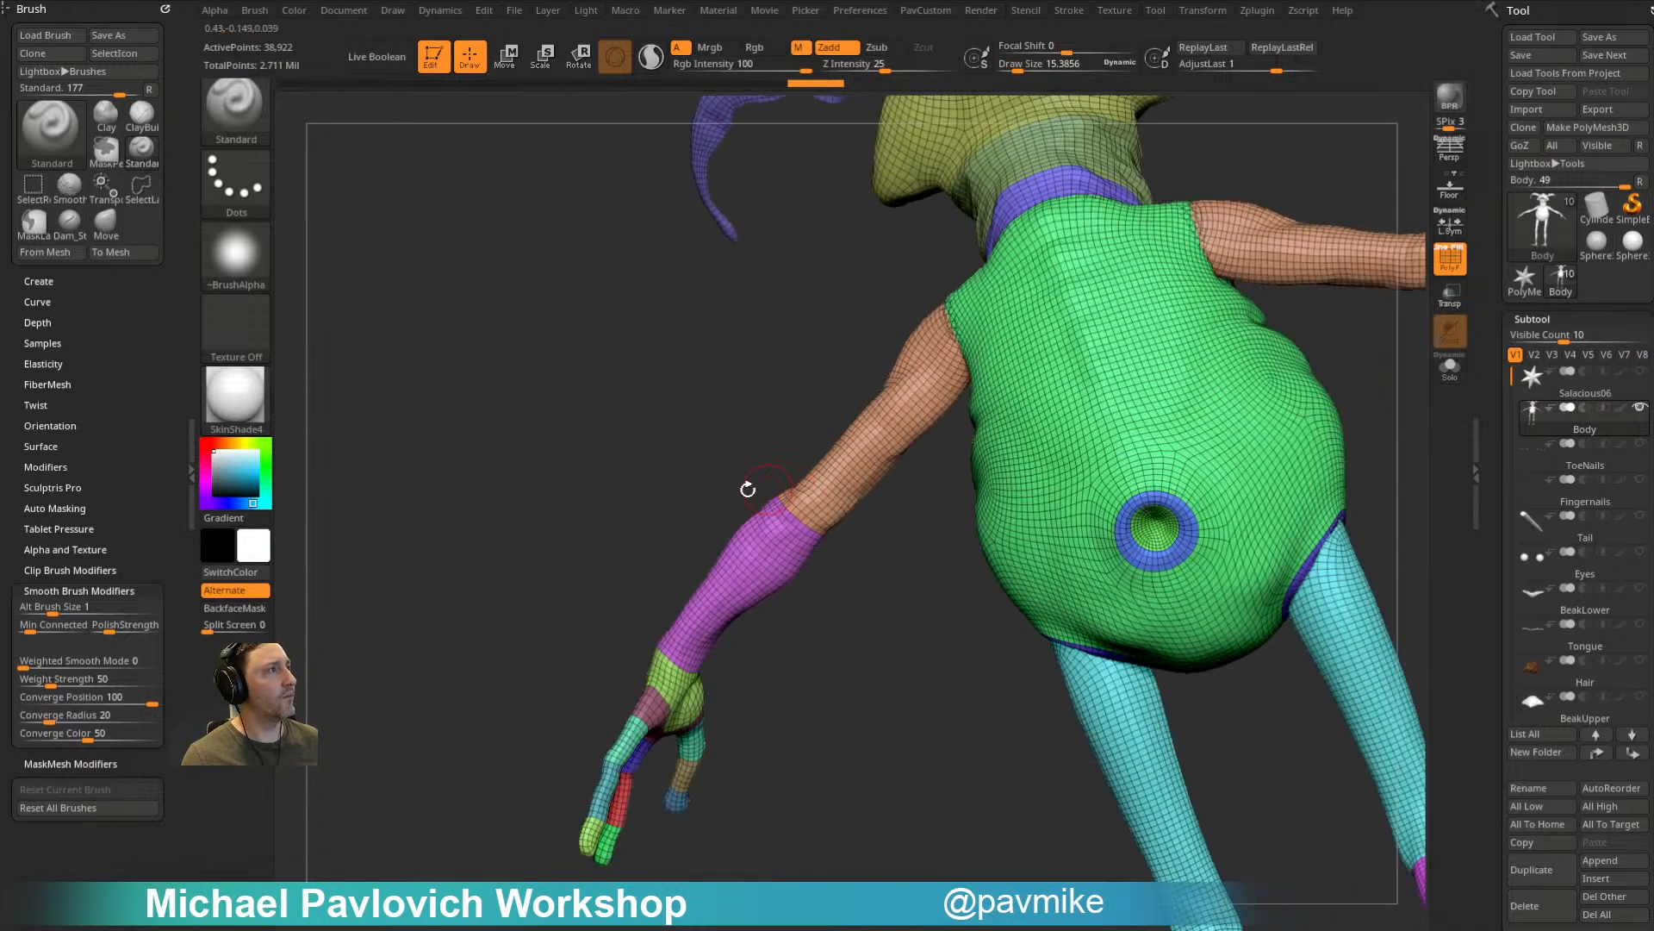
mouse_move(676, 484)
mouse_down()
mouse_move(772, 398)
mouse_move(761, 362)
mouse_move(794, 462)
mouse_up()
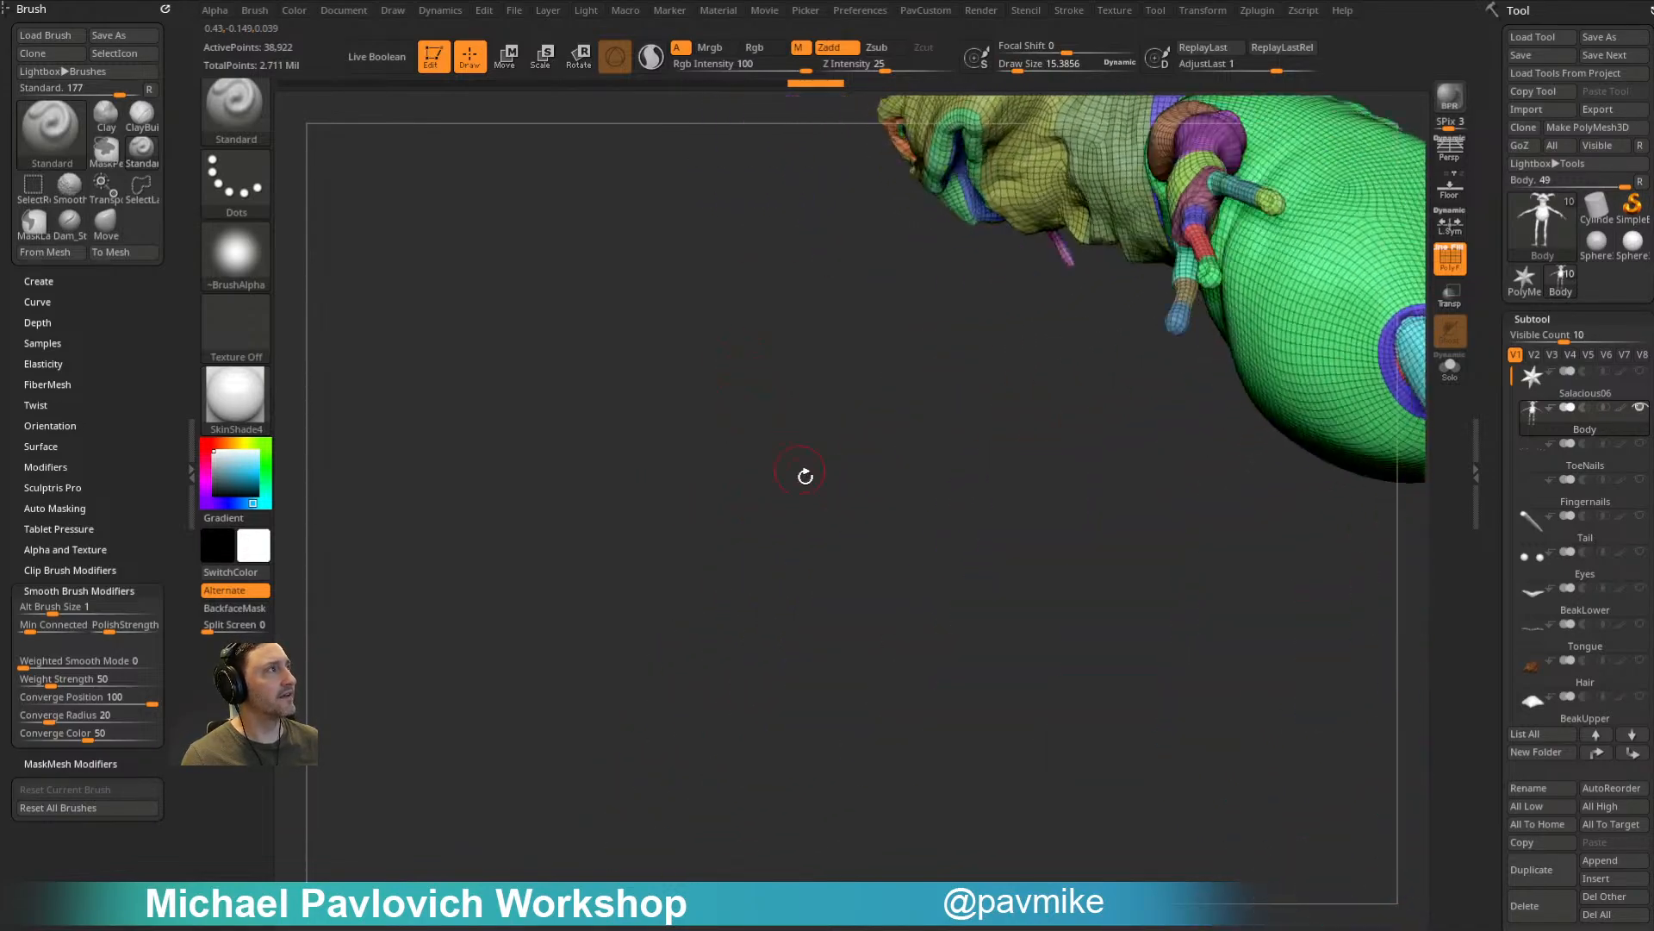
drag(1052, 584, 896, 474)
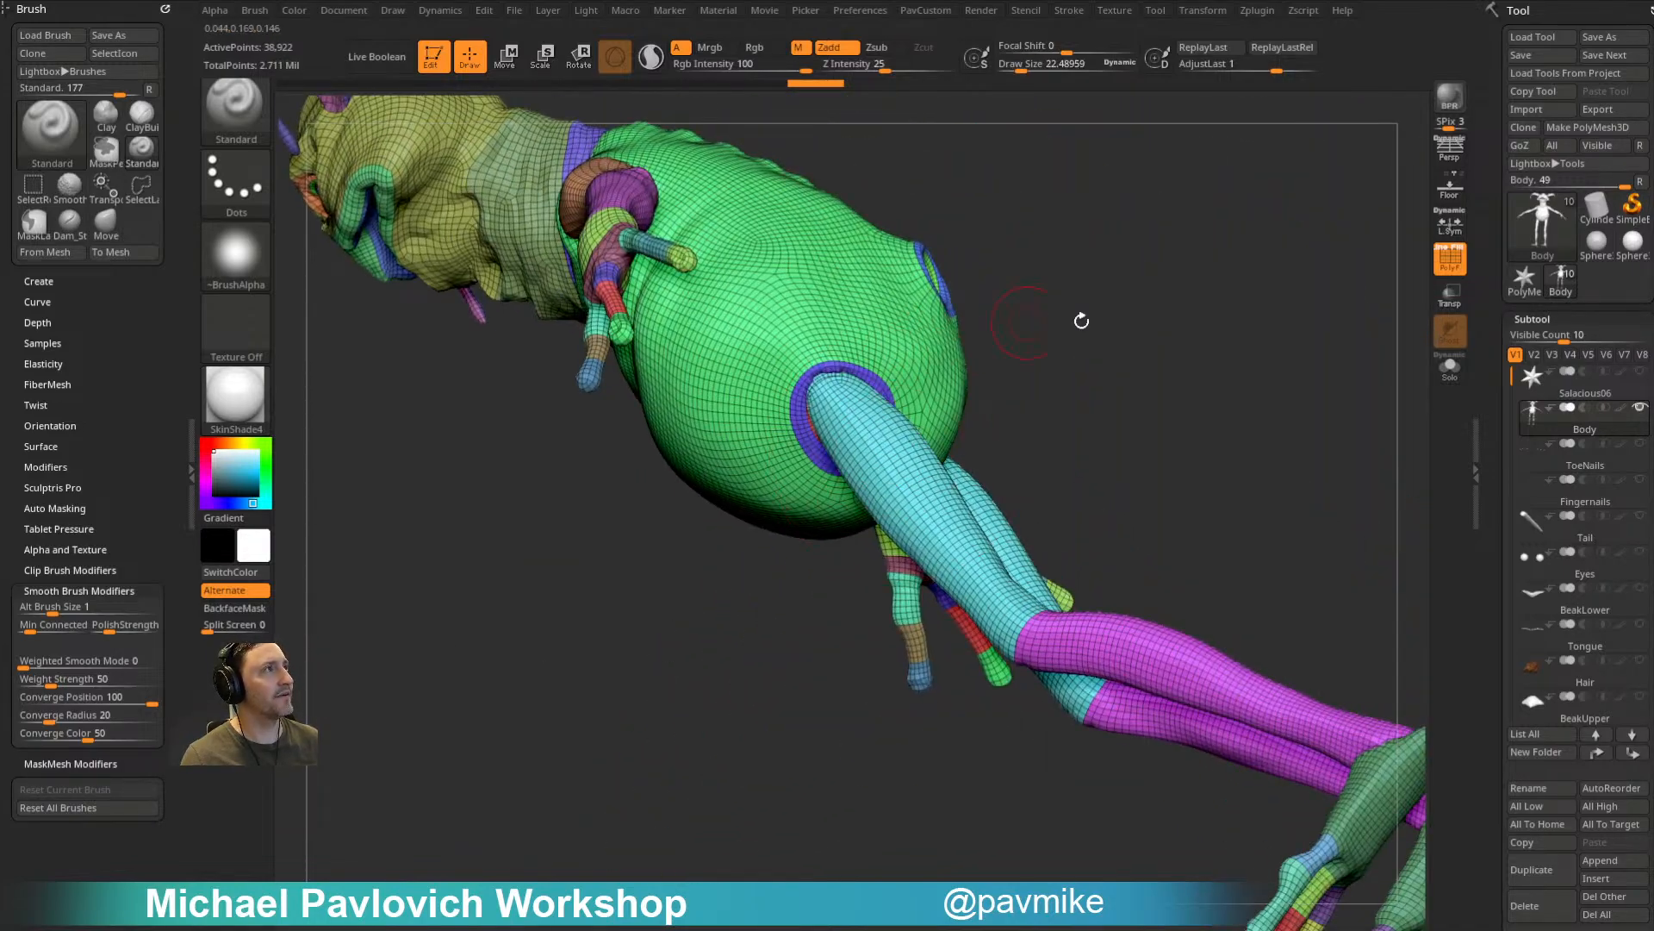
drag(1041, 317, 1264, 402)
mouse_move(1158, 550)
mouse_down()
mouse_move(1134, 384)
mouse_move(1104, 351)
mouse_move(1146, 332)
mouse_move(1130, 310)
mouse_up()
drag(1019, 270, 1084, 550)
shift+drag(1095, 521, 1167, 584)
Step: Open the gizmo's list of transform types to review the deformers and return to draw mode
key(w)
click(694, 264)
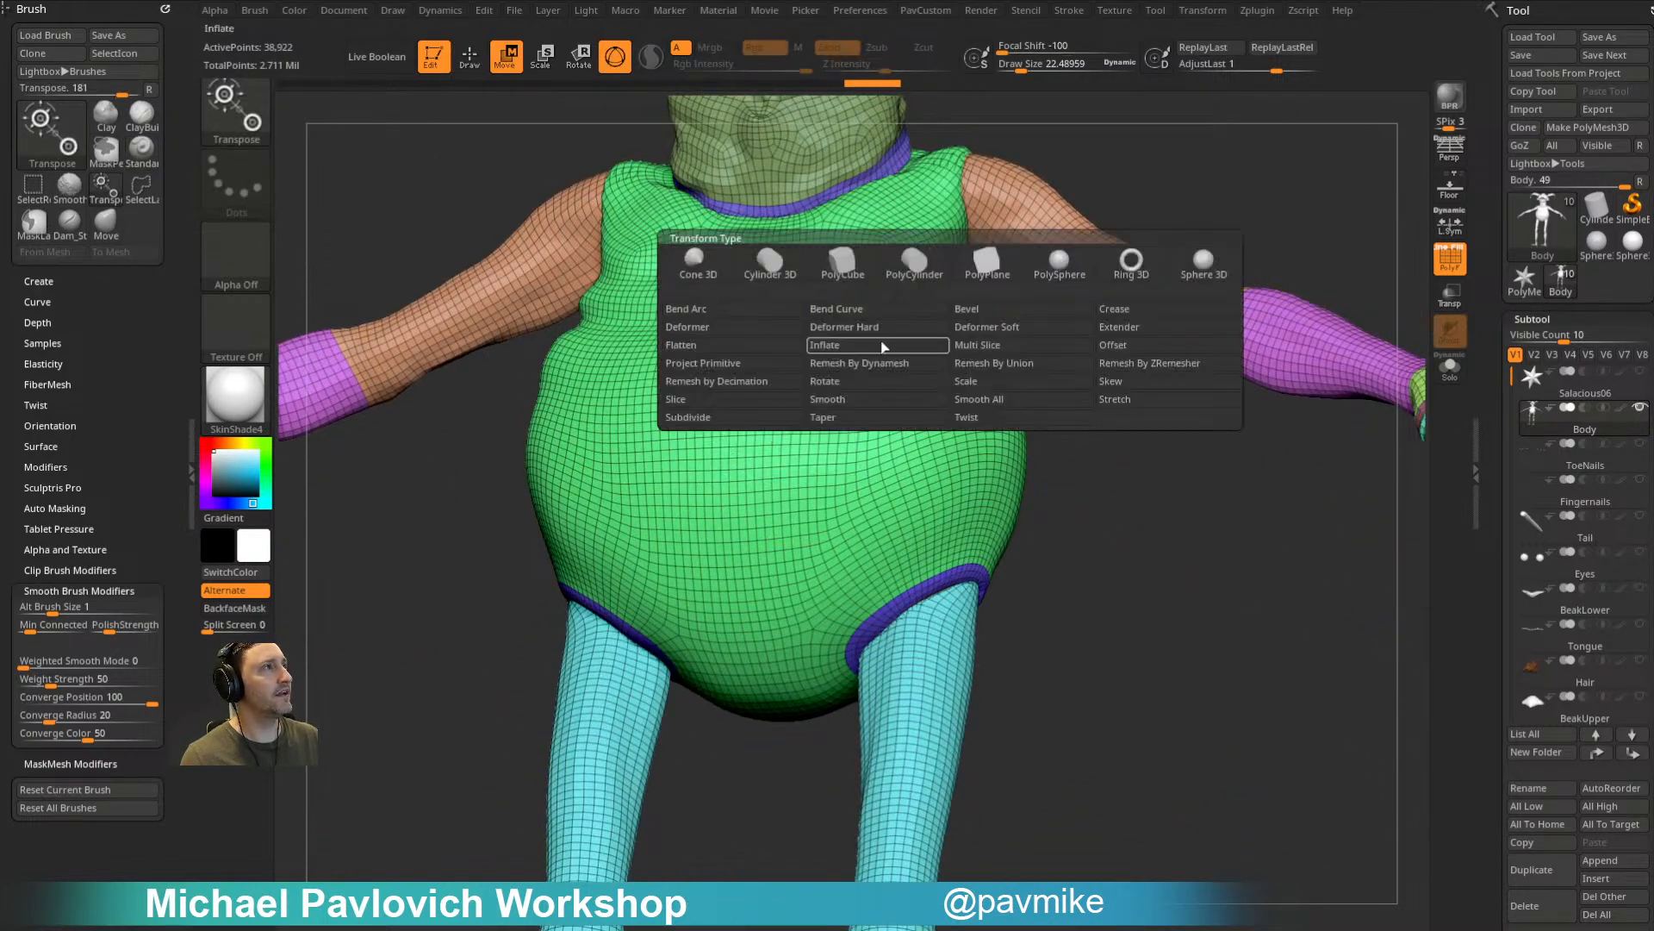
click(979, 365)
mouse_move(1109, 524)
mouse_down()
mouse_move(1145, 499)
mouse_move(1119, 480)
mouse_move(969, 472)
mouse_up()
key(q)
Step: Isolate the green torso polygroup, extend visibility to its whole connected shell, and set the draw size to about 7
key(s)
ctrl+shift+click(991, 430)
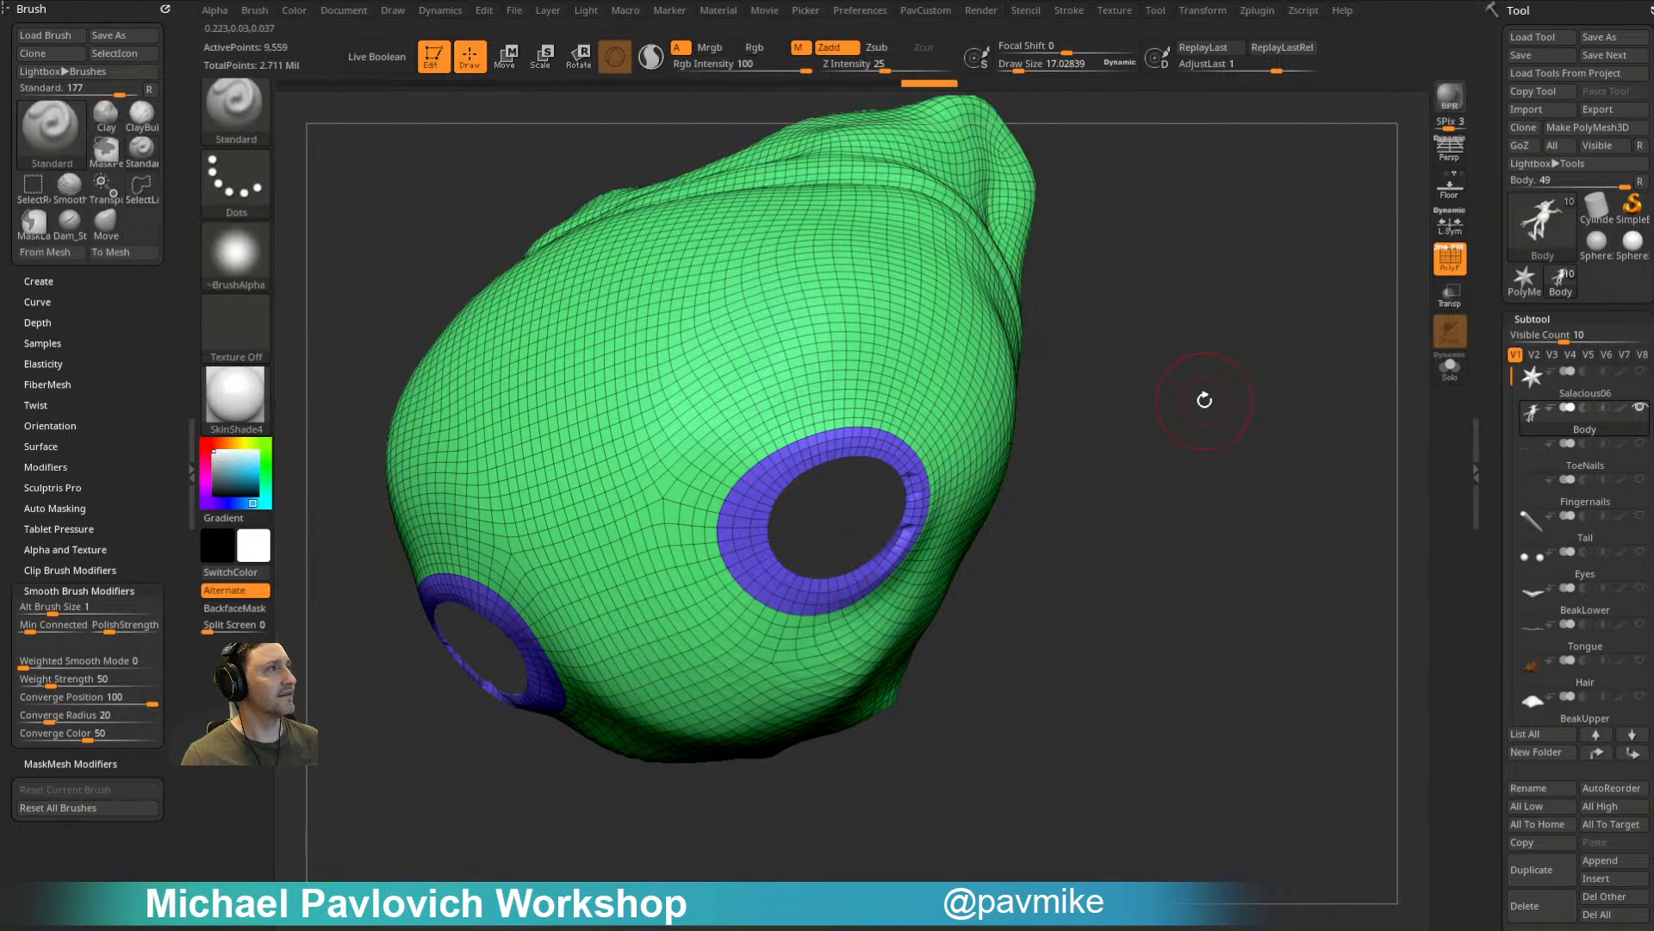
key(ctrl+shift)
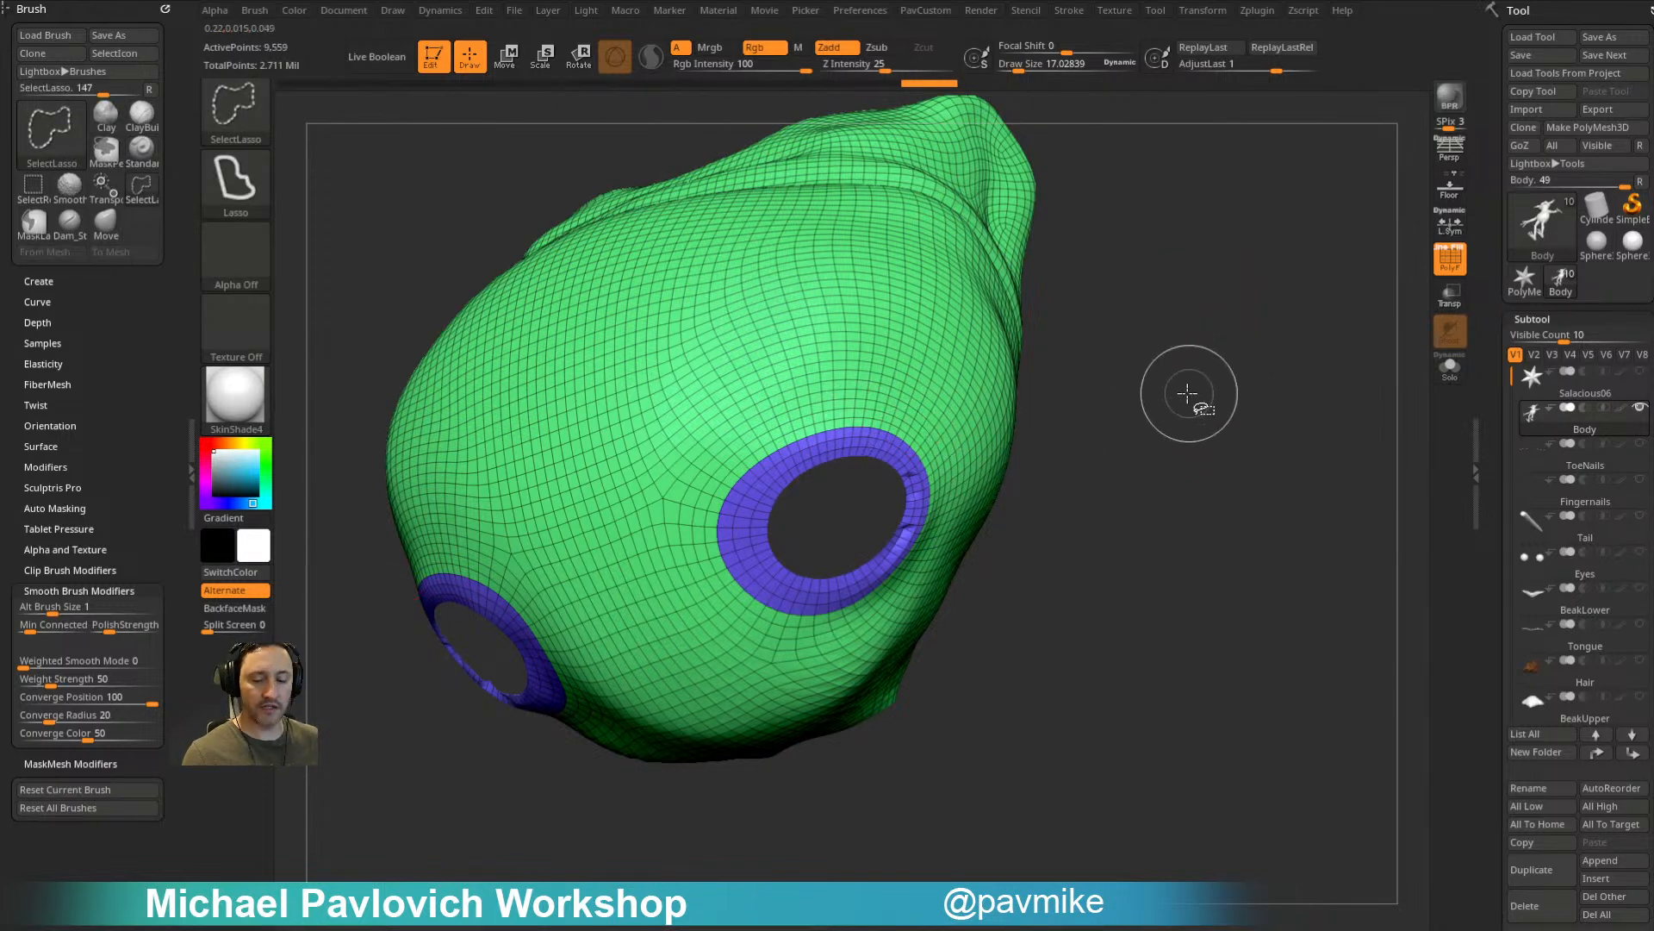
key(ctrl+shift+a)
mouse_move(1006, 338)
mouse_down()
mouse_move(1149, 436)
mouse_move(1174, 359)
mouse_move(1174, 546)
mouse_up()
key(s)
drag(913, 493, 892, 493)
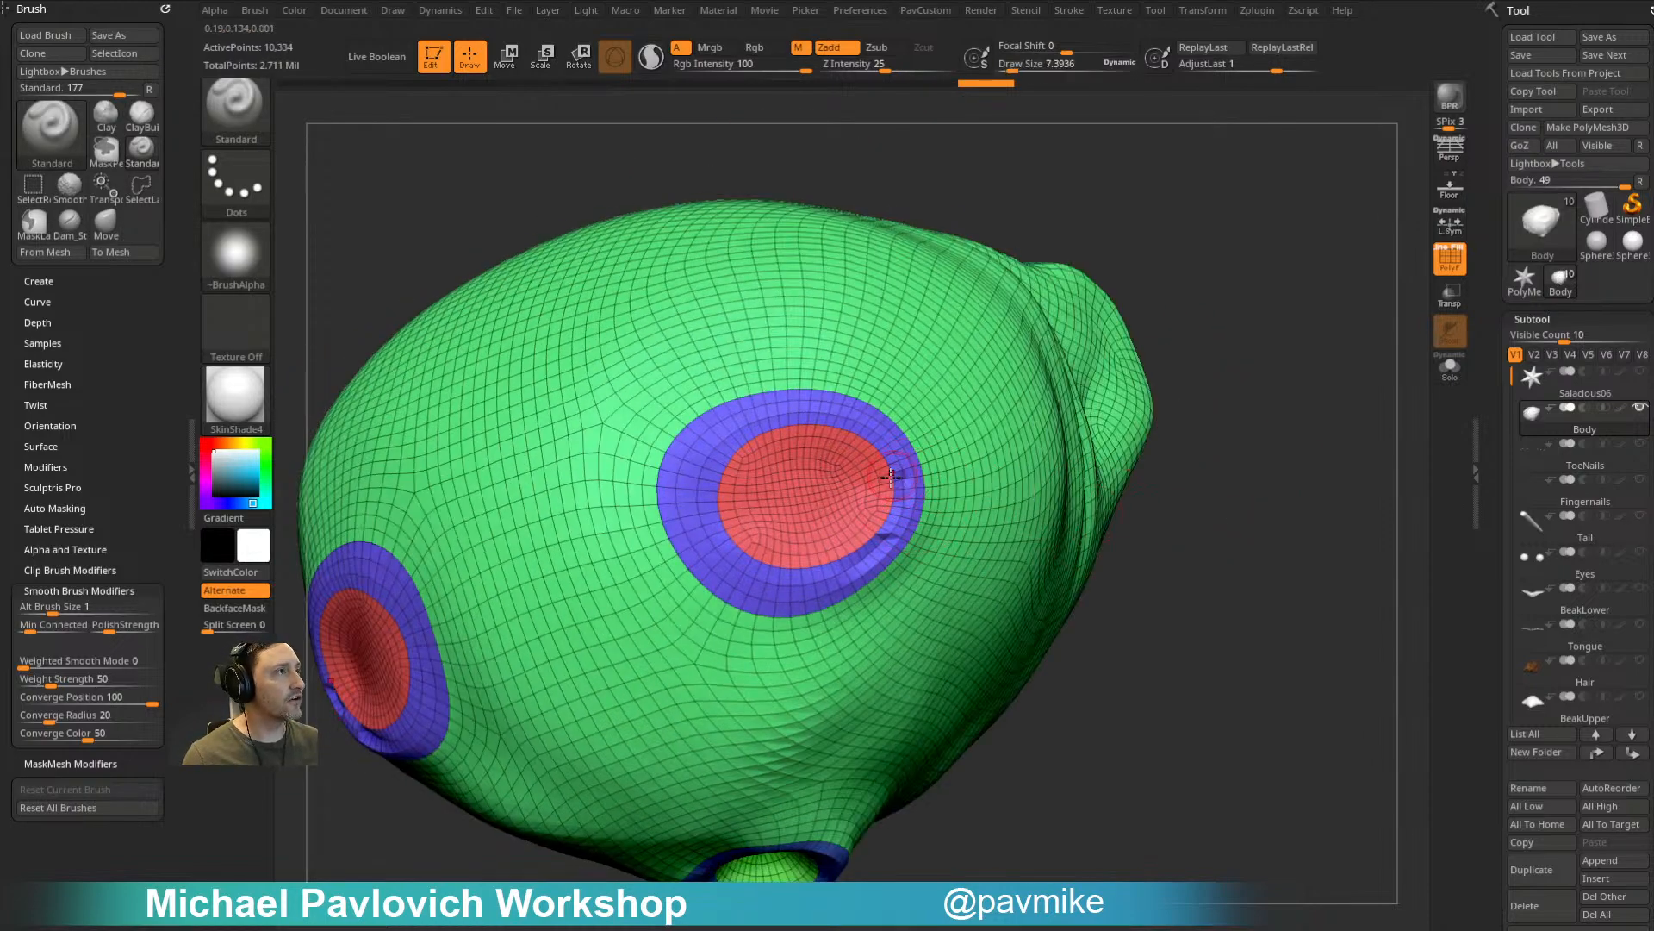
Step: Unhide the rest of the Body and inspect where the leg enters the purple-bordered torso opening
mouse_move(1256, 380)
mouse_down()
mouse_move(1278, 245)
mouse_move(1075, 299)
mouse_move(1249, 396)
mouse_move(1164, 449)
mouse_move(1289, 442)
mouse_move(1215, 554)
mouse_move(1185, 525)
mouse_move(875, 524)
mouse_up()
ctrl+shift+click(1254, 385)
drag(967, 480, 870, 509)
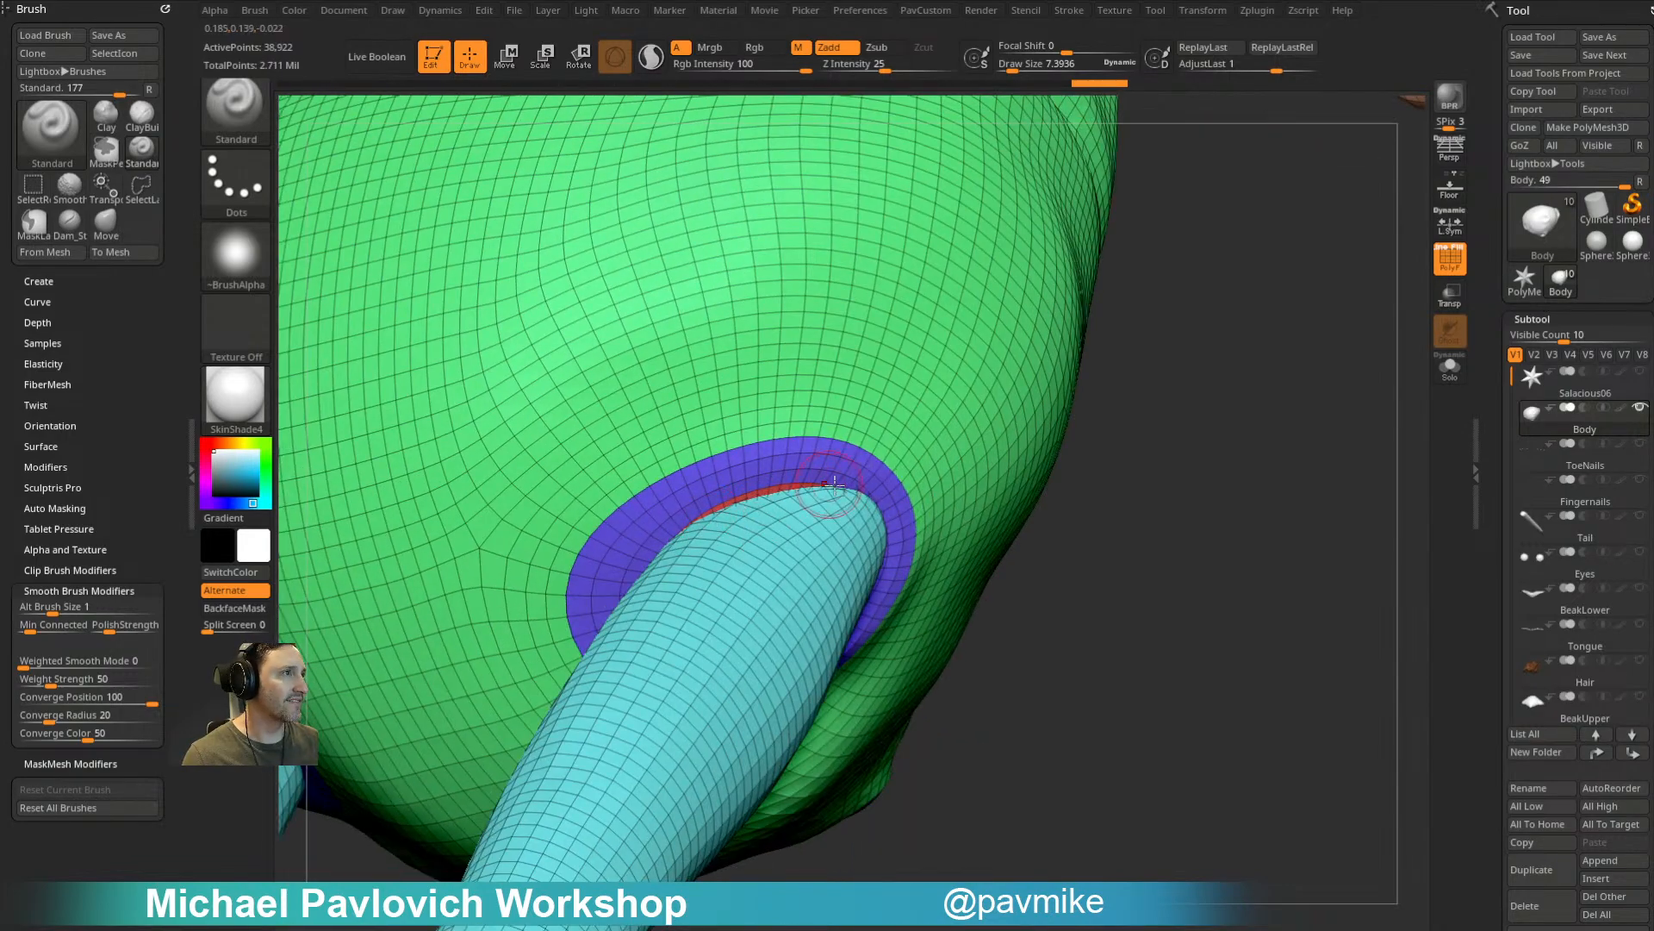
mouse_move(1131, 520)
mouse_down()
mouse_move(1067, 462)
mouse_move(953, 465)
mouse_up()
Step: Mask everything on the Body except the connected torso shell
key(ctrl+shift)
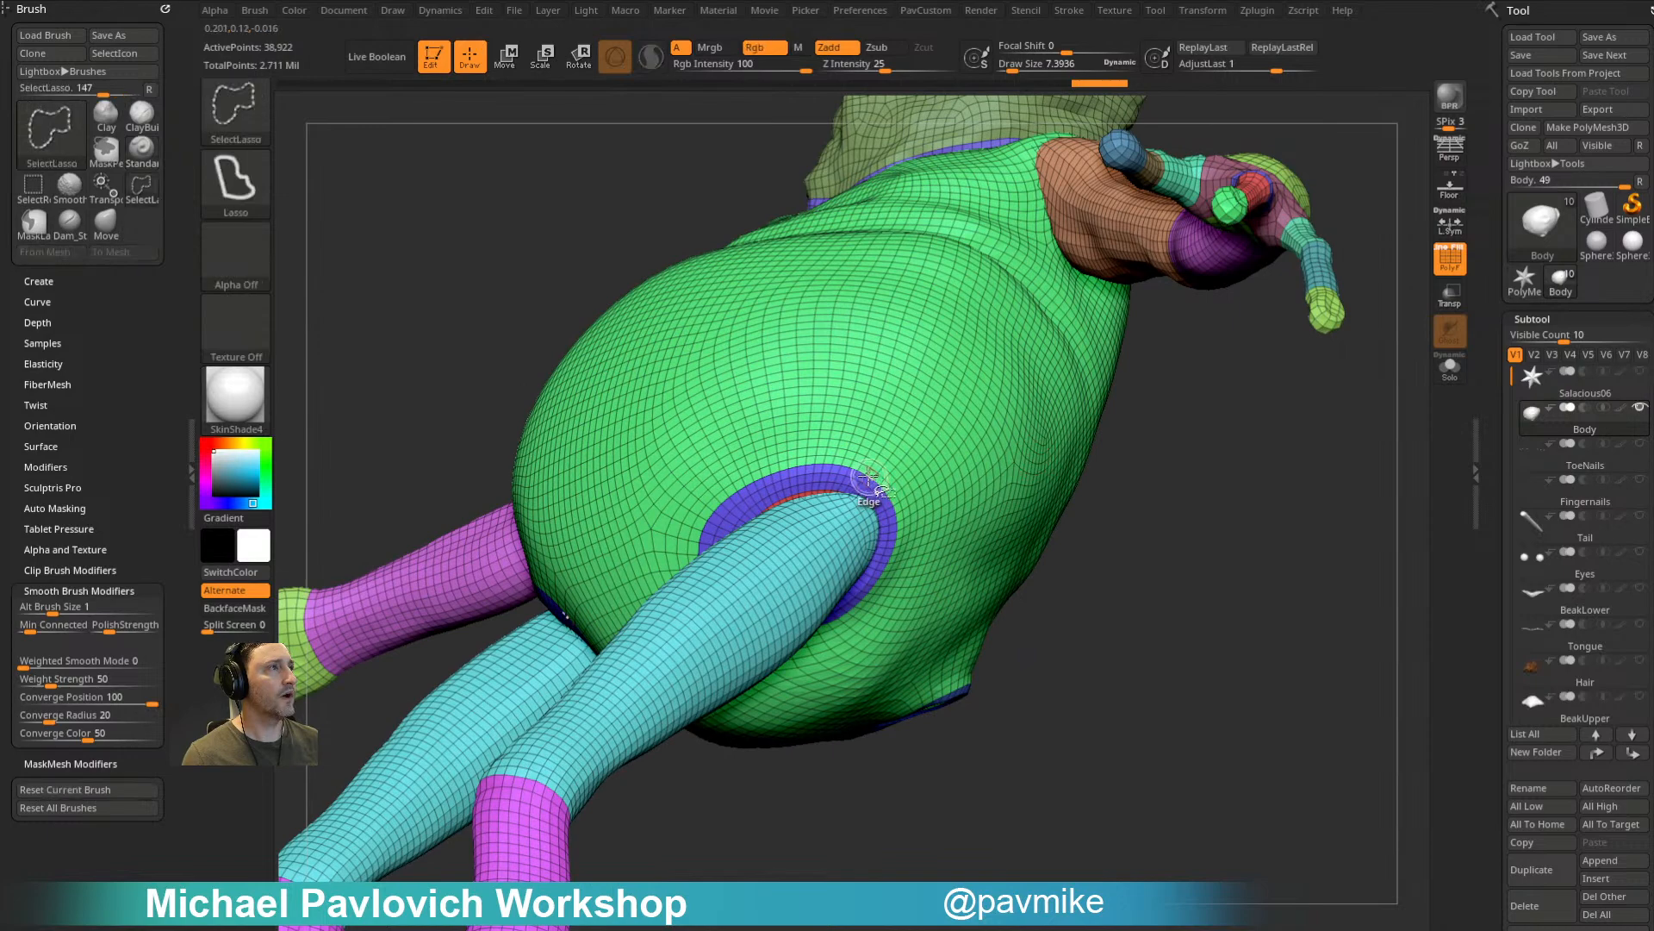
ctrl+shift+click(868, 473)
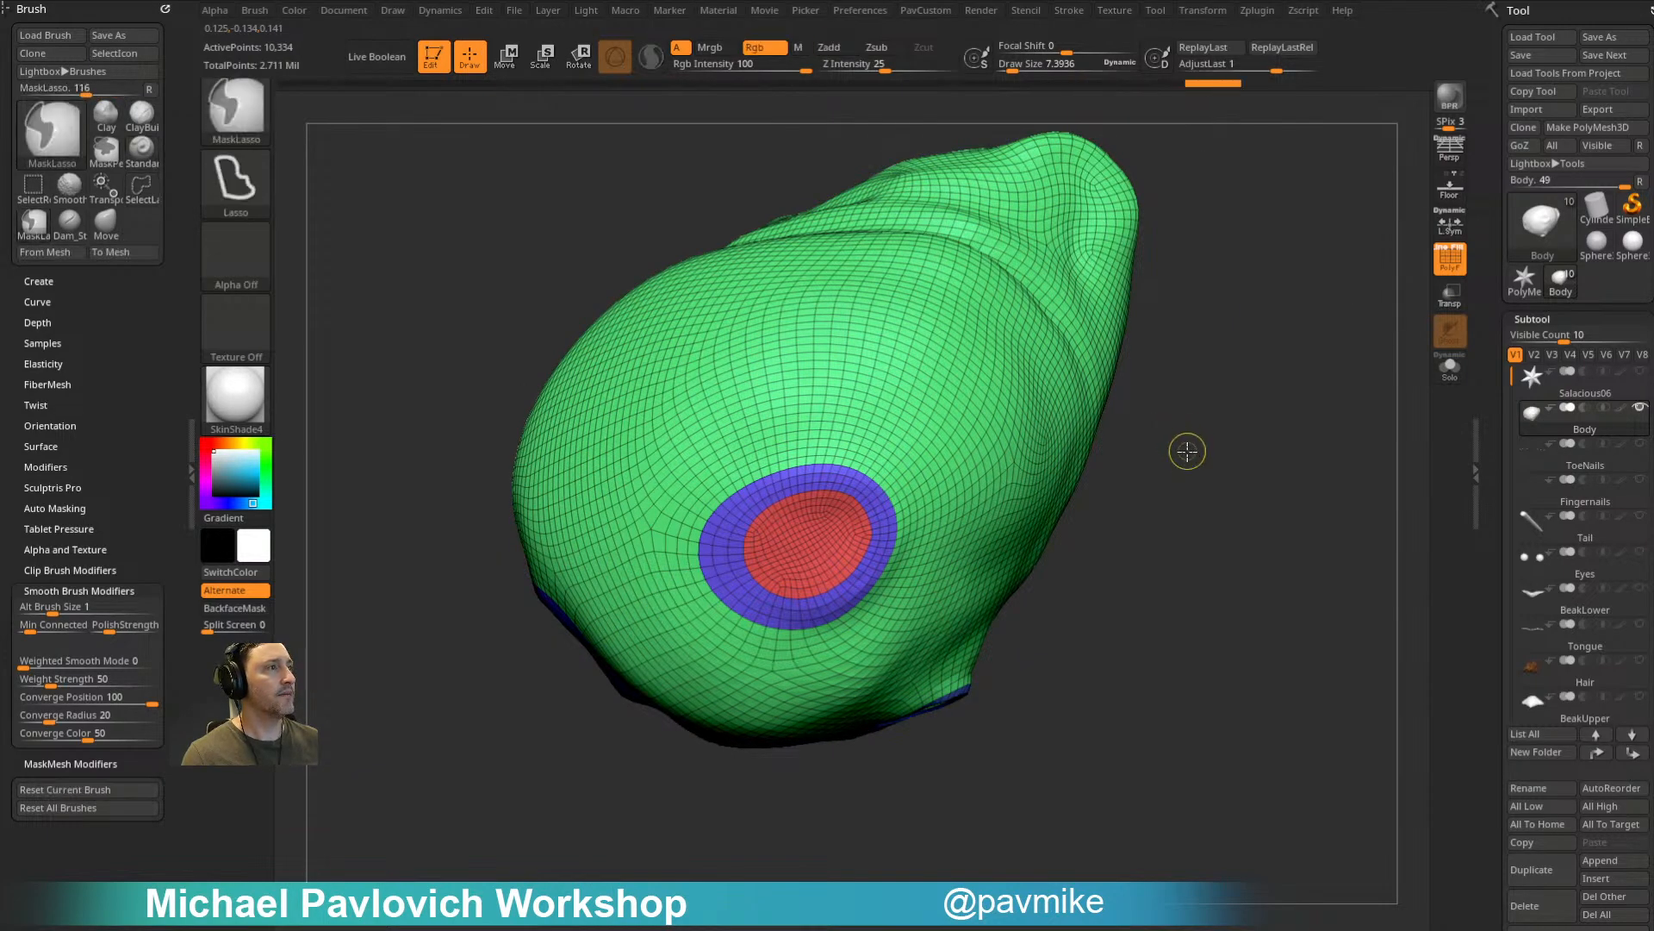
ctrl+click(1185, 434)
ctrl+shift+click(1187, 424)
ctrl+click(1190, 415)
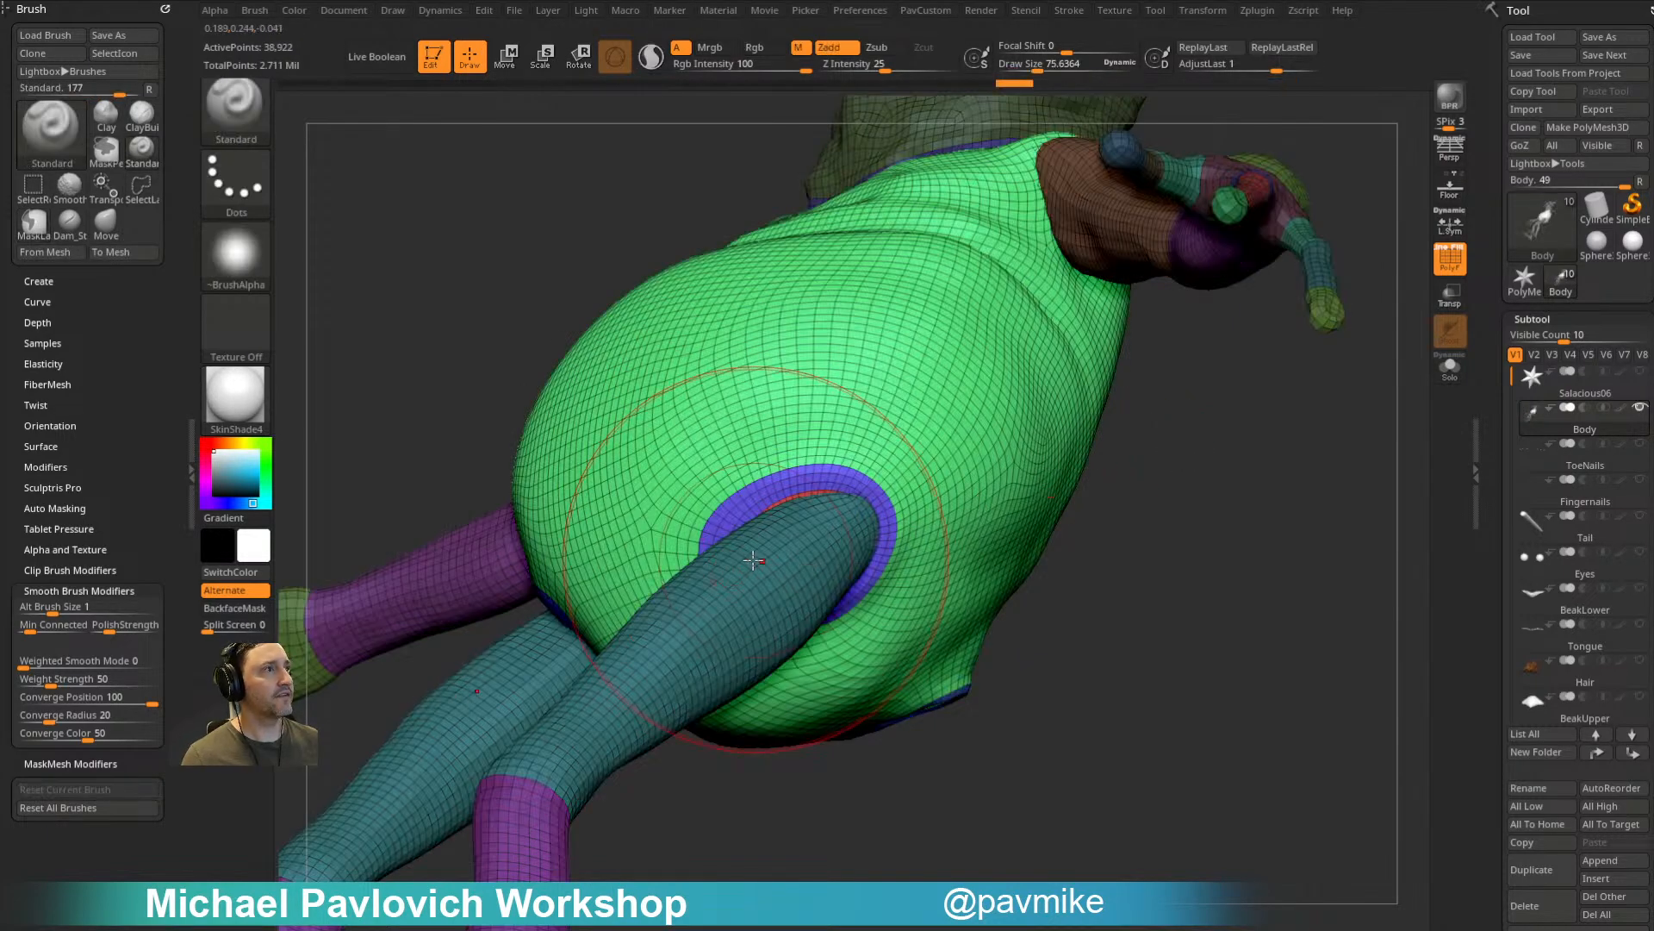
Step: Try to move the unmasked torso around the leg opening with the Move brush and undo the strokes
mouse_move(1120, 517)
mouse_down()
mouse_move(1137, 524)
mouse_move(1075, 509)
mouse_move(896, 539)
mouse_up()
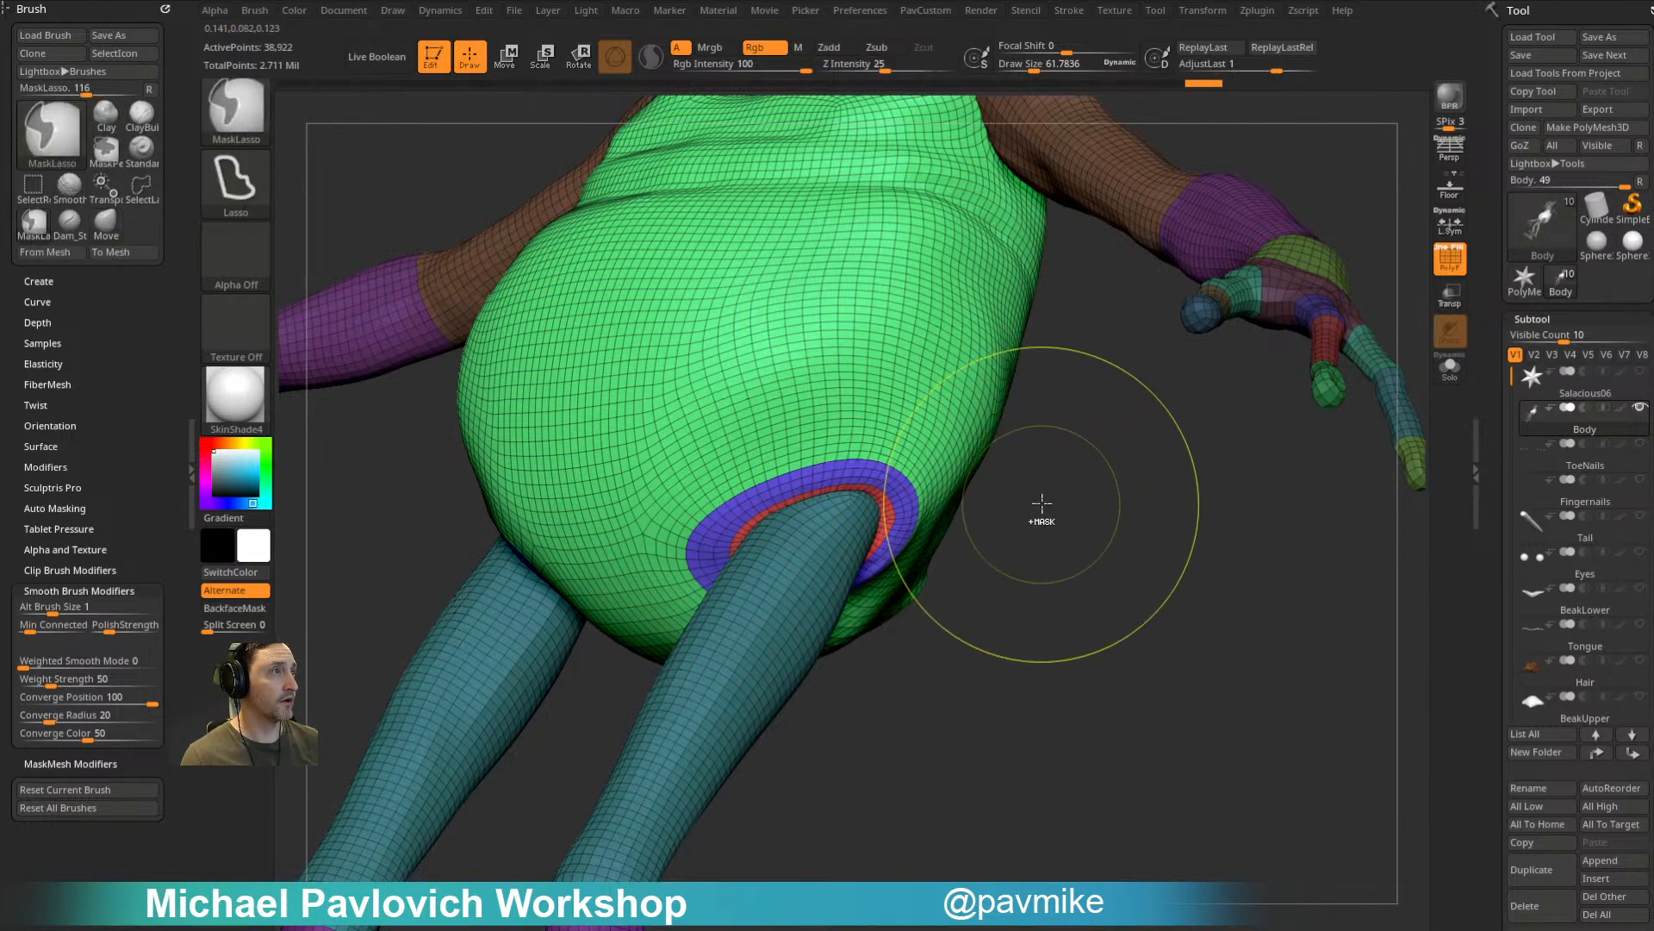
key(ctrl+z)
key(ctrl+z)
key(ctrl+z)
key(ctrl+z)
drag(1035, 448, 950, 456)
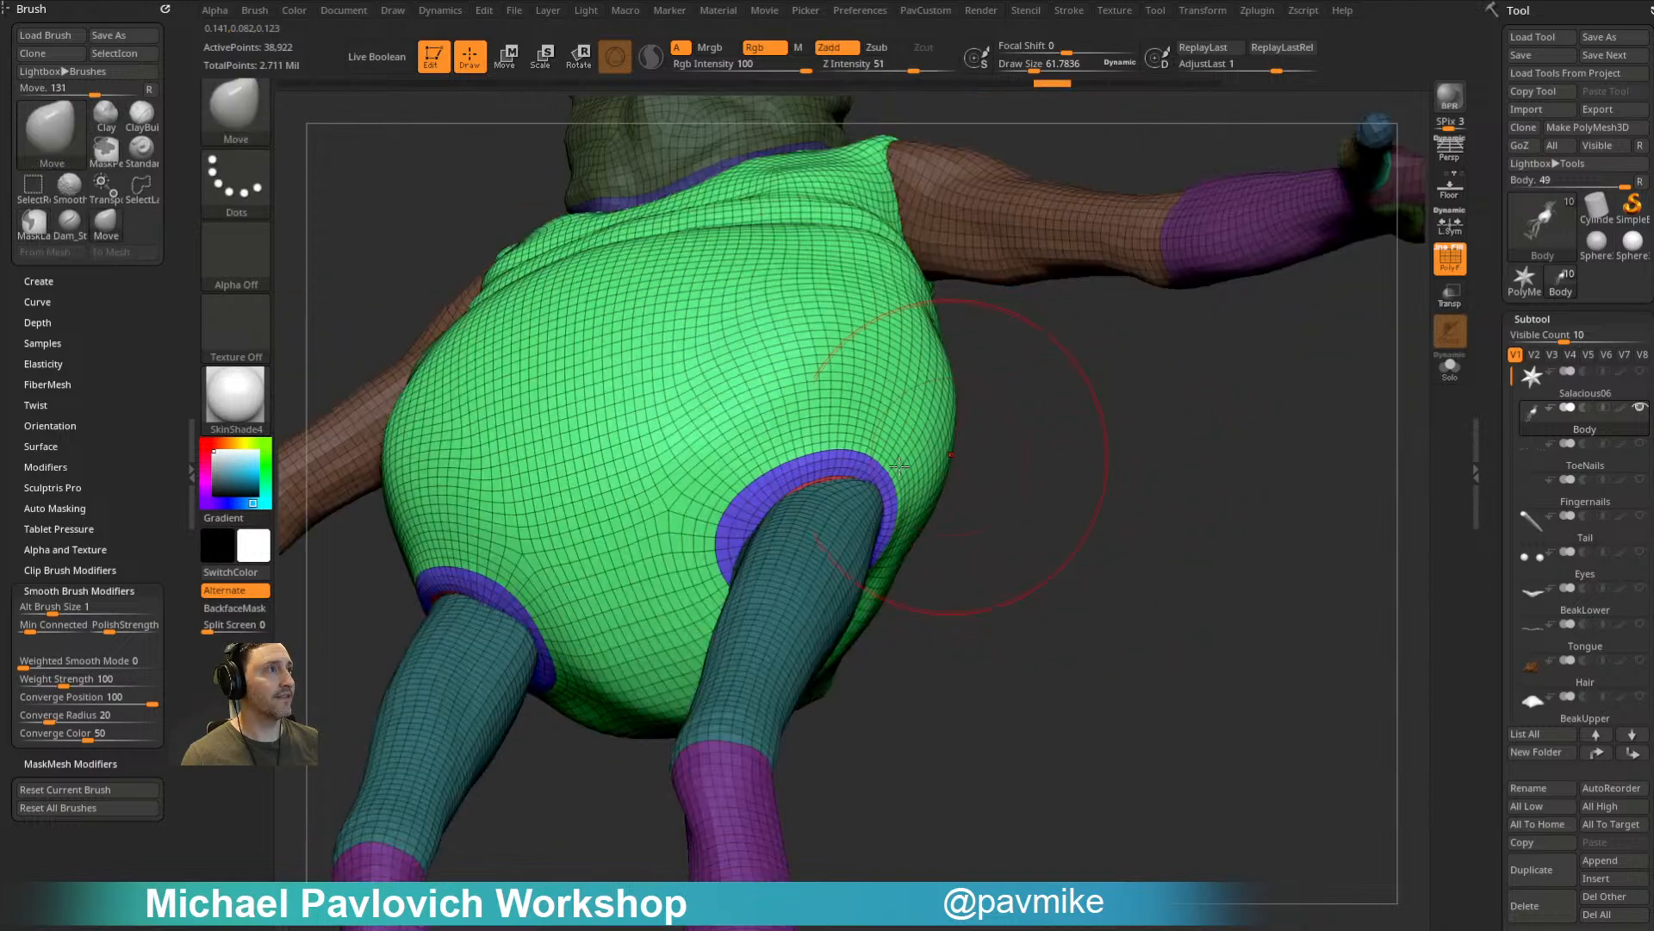
key(ctrl+z)
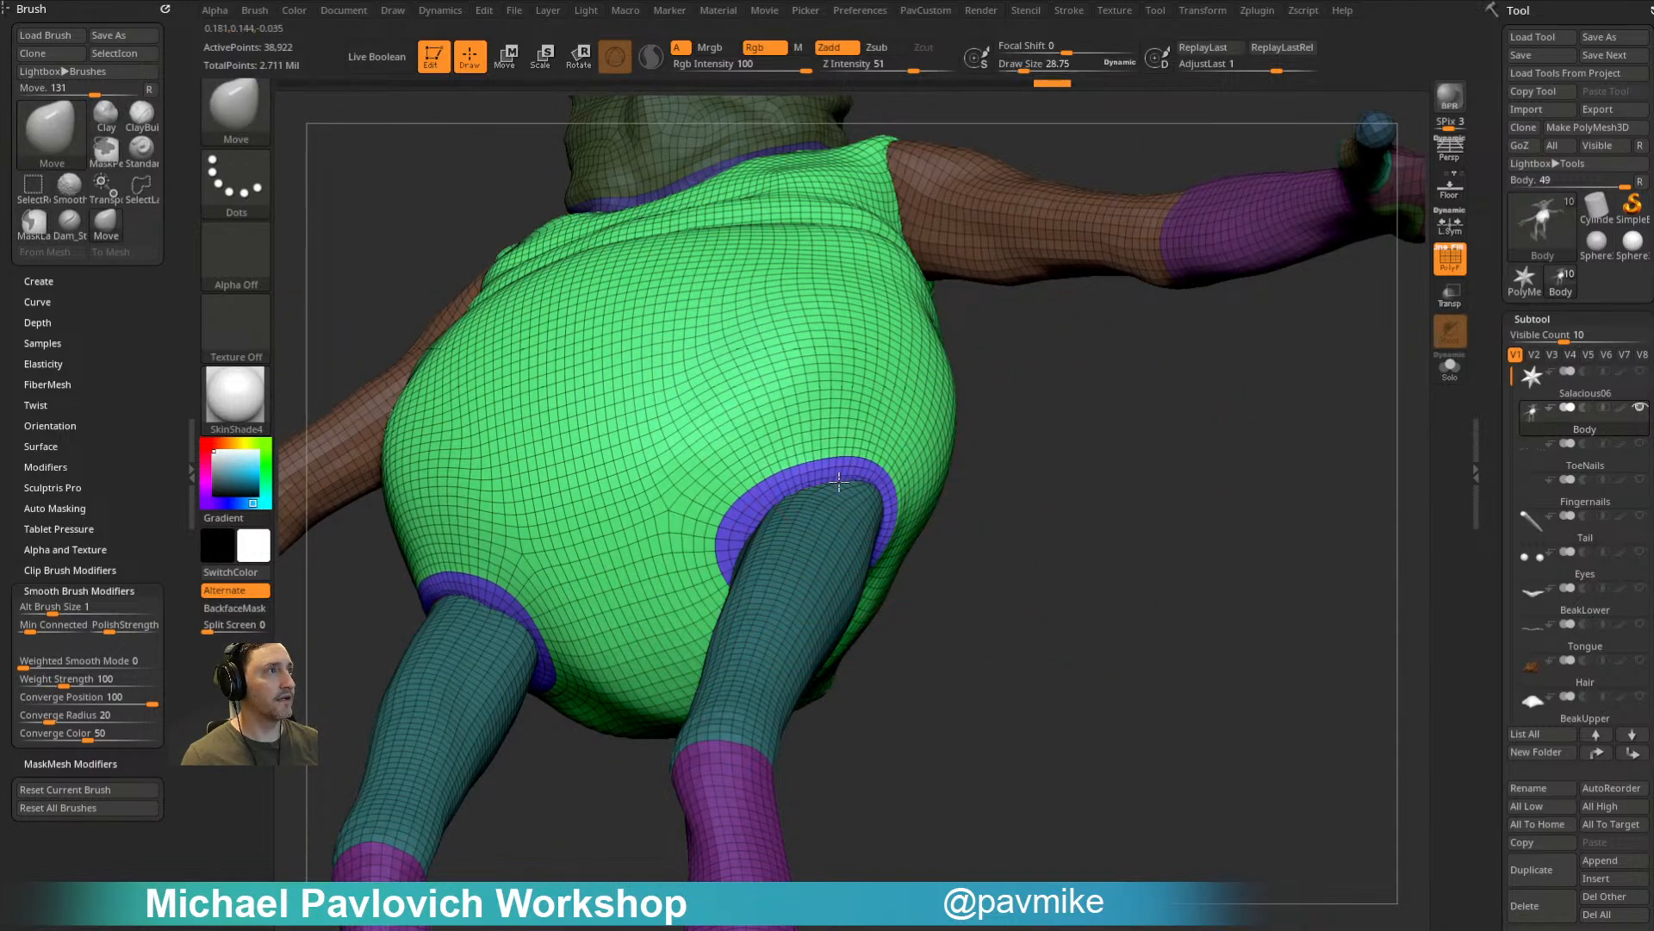
Step: Clear the Body's mask and set the Move brush's draw size to about 69
drag(1034, 484, 969, 771)
mouse_move(1159, 380)
ctrl+mouse_down()
mouse_move(1141, 328)
mouse_move(1167, 447)
mouse_move(1220, 405)
mouse_move(1141, 426)
mouse_move(1151, 510)
ctrl+mouse_up()
key(s)
drag(969, 514, 988, 514)
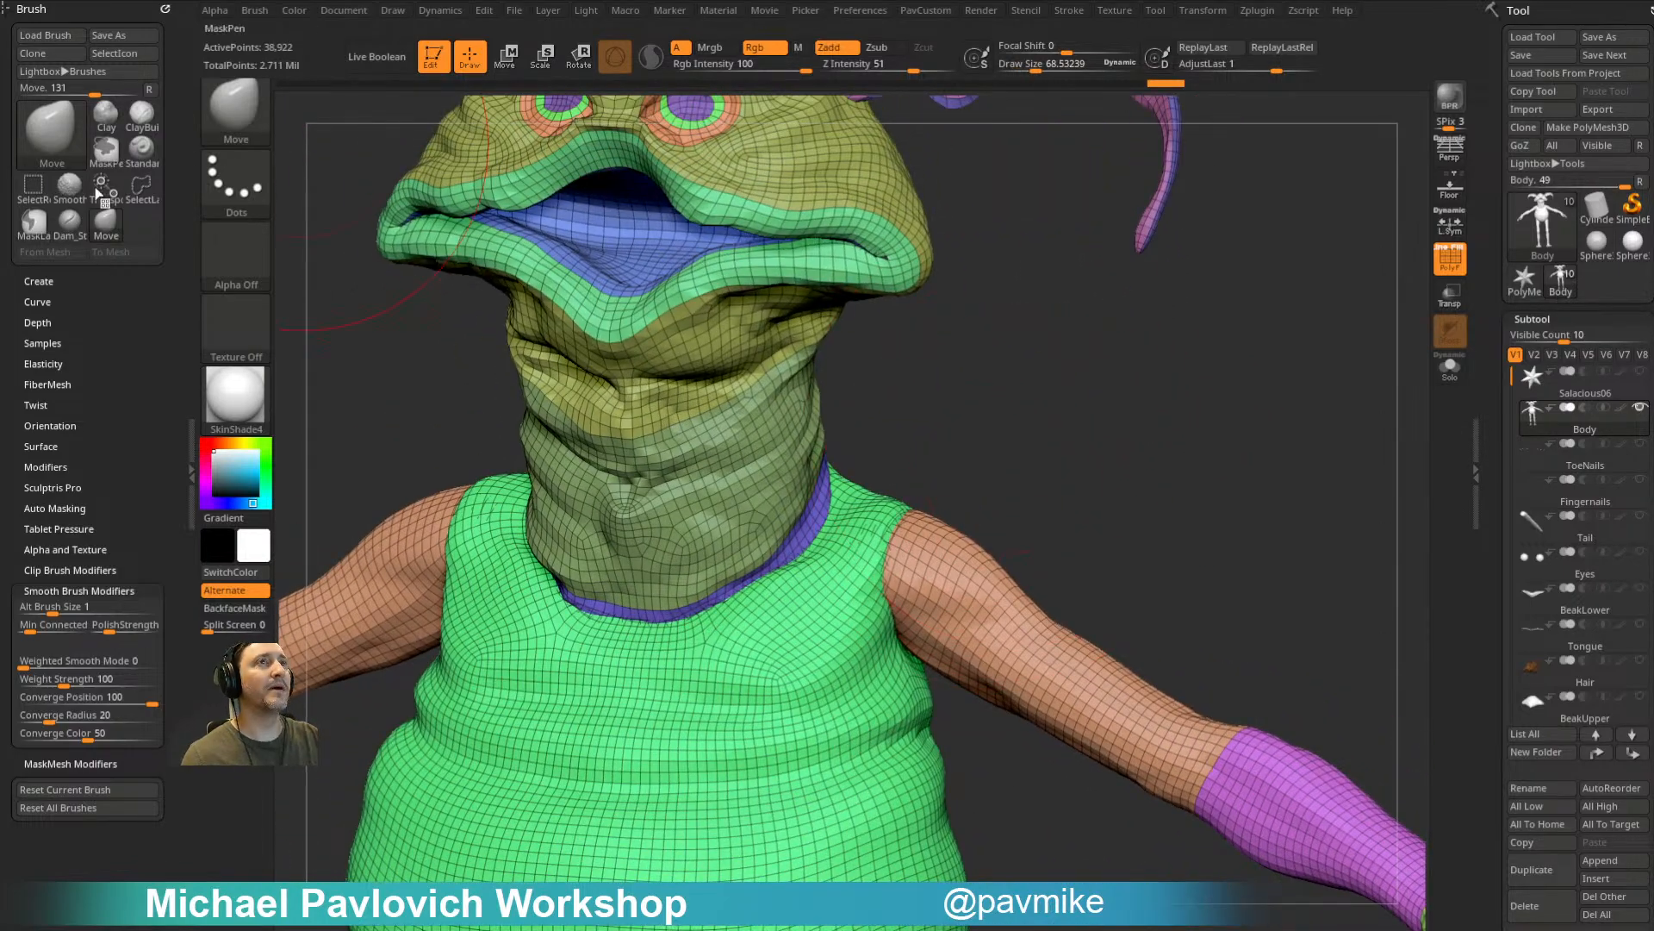
Step: Enable Topological auto masking for the Move brush with a range of 1
click(69, 591)
click(52, 509)
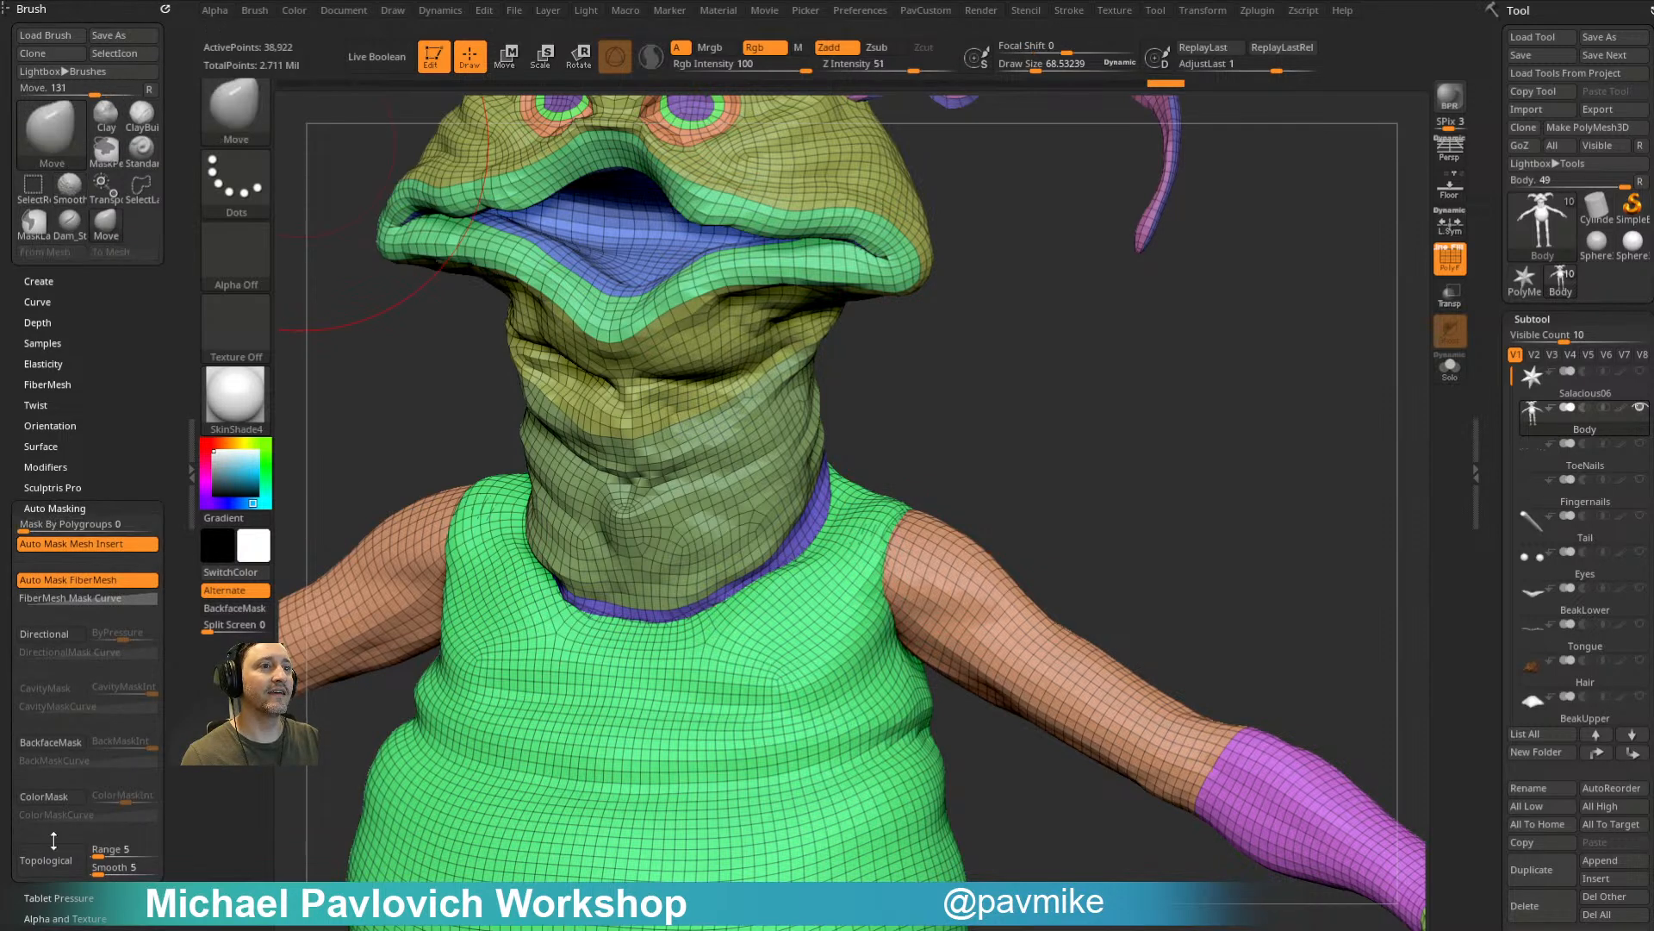
text(1)
key(Return)
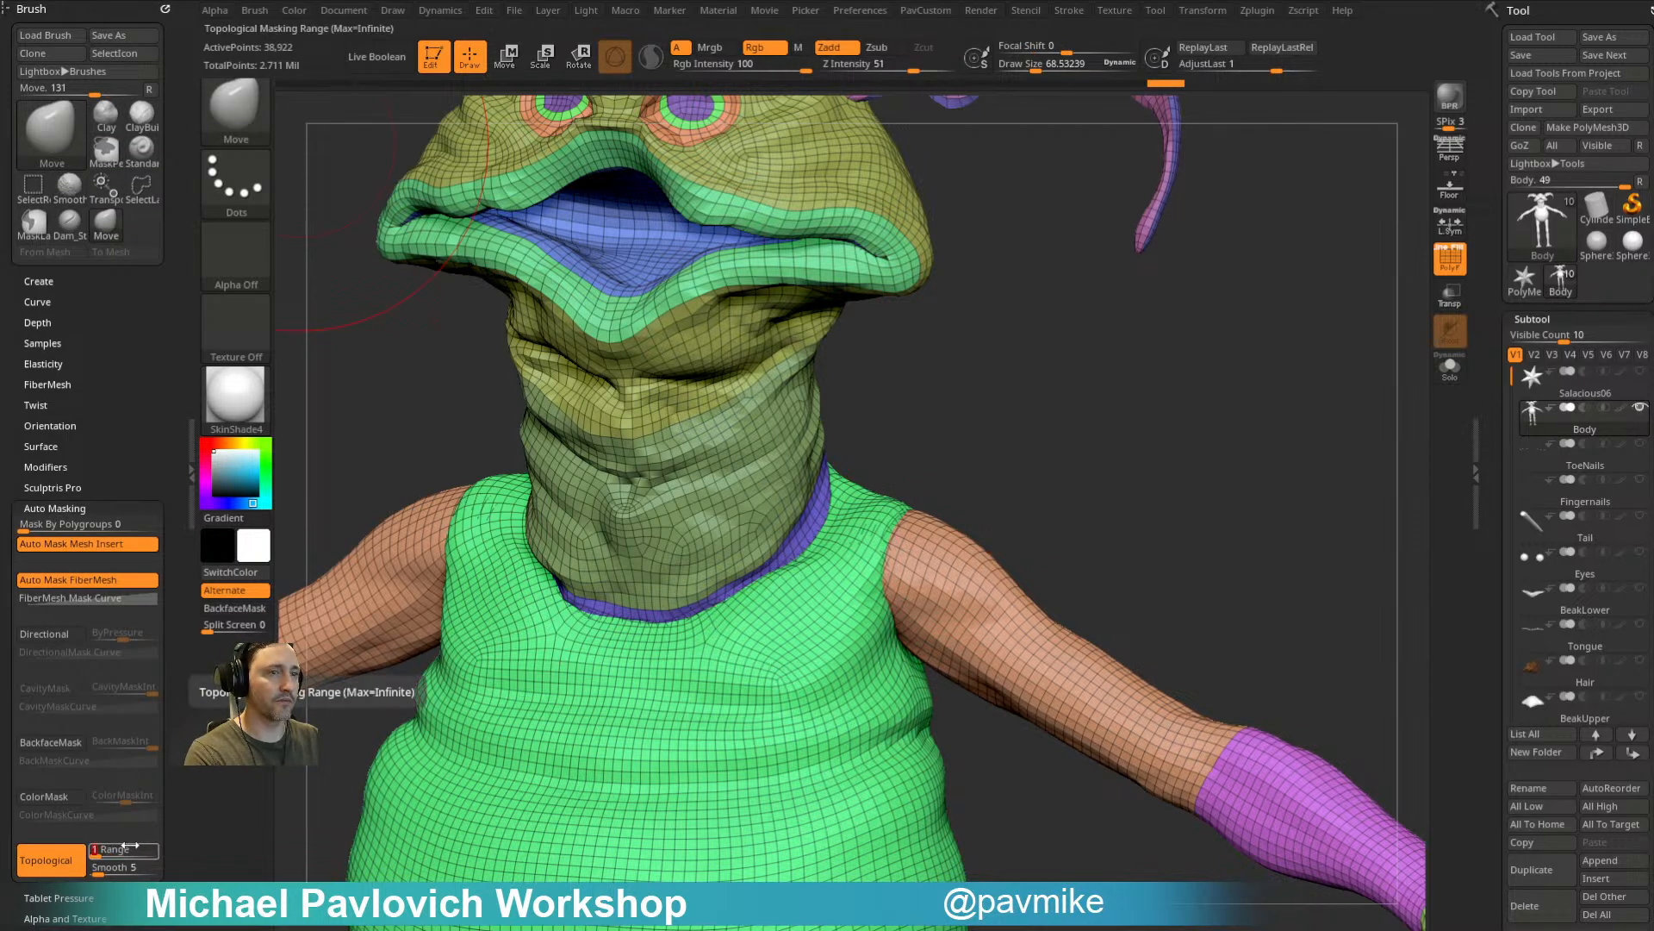
Step: Try the topologically masked Move brush on the Body's head area and undo both strokes
drag(1041, 434, 1070, 429)
mouse_move(991, 265)
alt+mouse_down()
mouse_move(987, 360)
mouse_move(883, 354)
alt+mouse_up()
key(s)
mouse_move(1045, 474)
alt+mouse_down()
mouse_move(1001, 413)
mouse_move(941, 449)
alt+mouse_up()
key(s)
key(s)
mouse_move(902, 535)
mouse_down()
mouse_move(911, 546)
mouse_move(911, 526)
mouse_move(952, 672)
mouse_move(1374, 598)
mouse_move(1380, 576)
mouse_up()
key(ctrl+z)
mouse_move(760, 517)
mouse_down()
mouse_move(728, 517)
mouse_move(819, 504)
mouse_up()
key(ctrl+z)
key(s)
drag(1048, 481, 1014, 481)
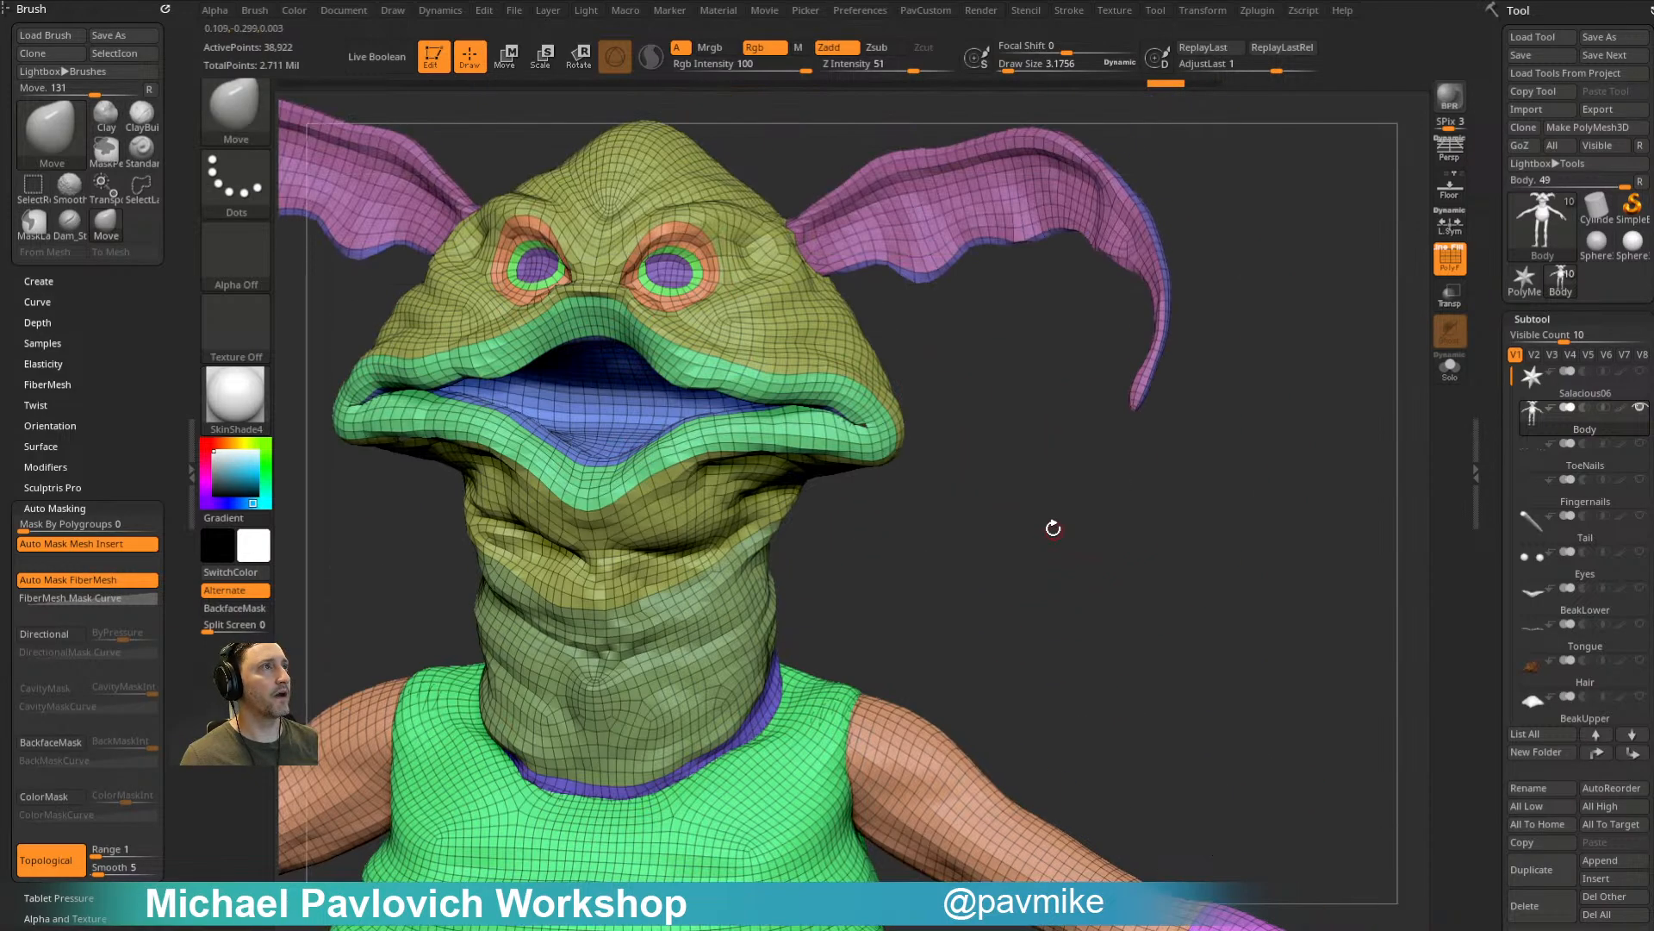
Step: Try DynaMesh on the Body at resolution 128 without freezing its subdivision levels and undo it
key(space)
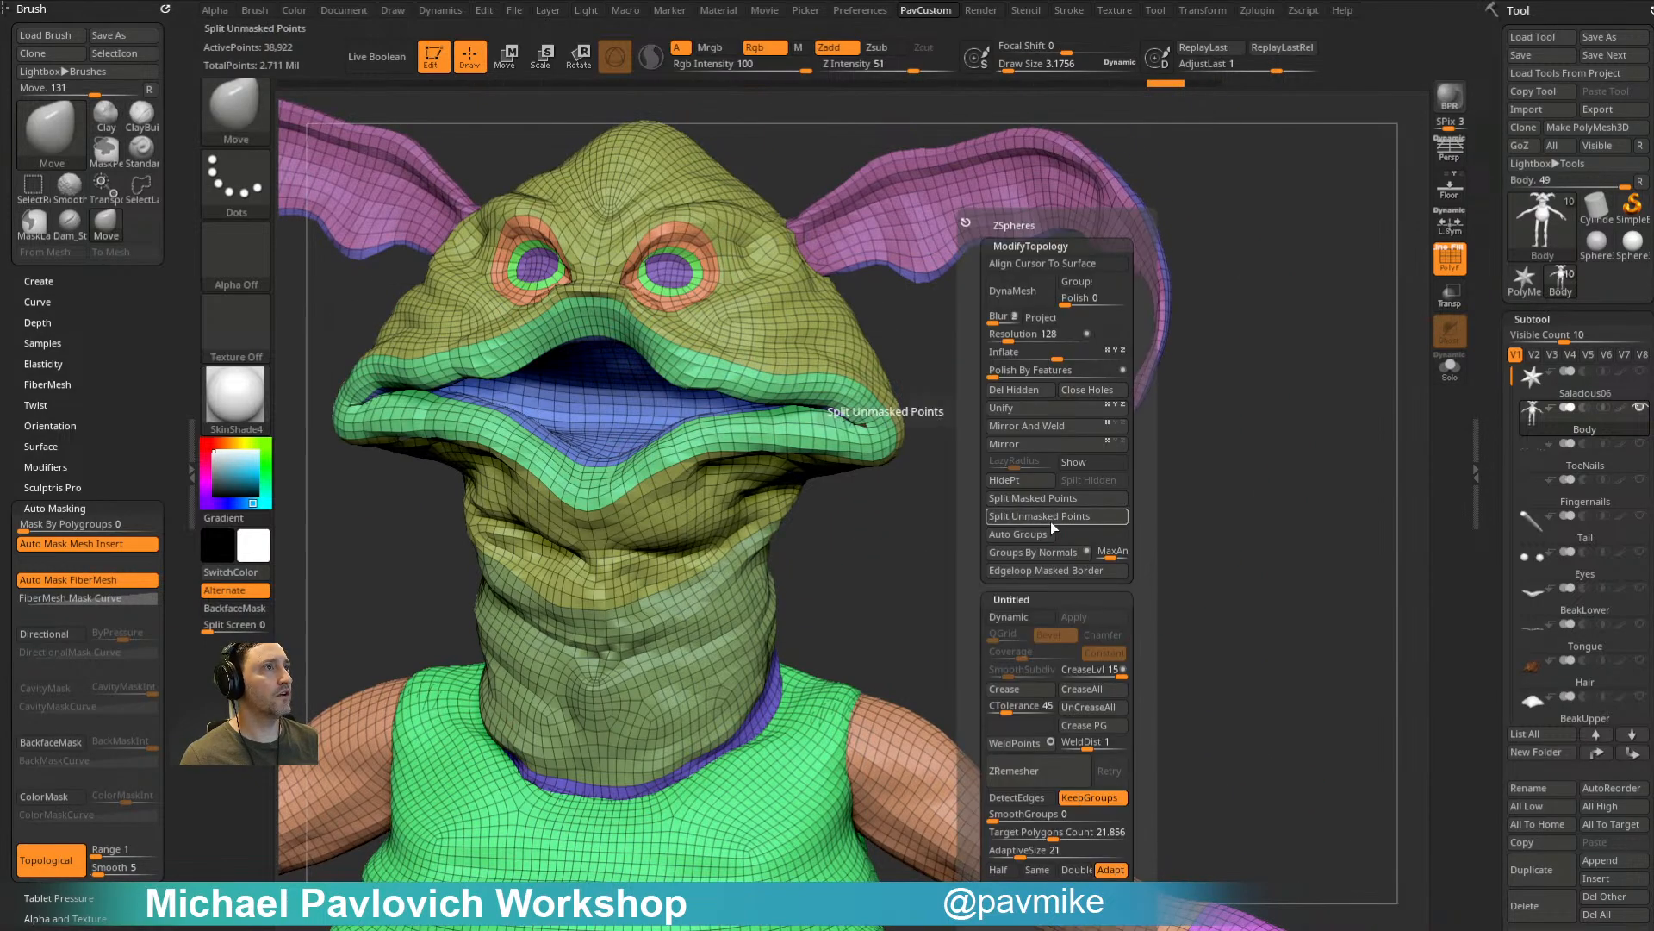
click(1013, 290)
click(958, 333)
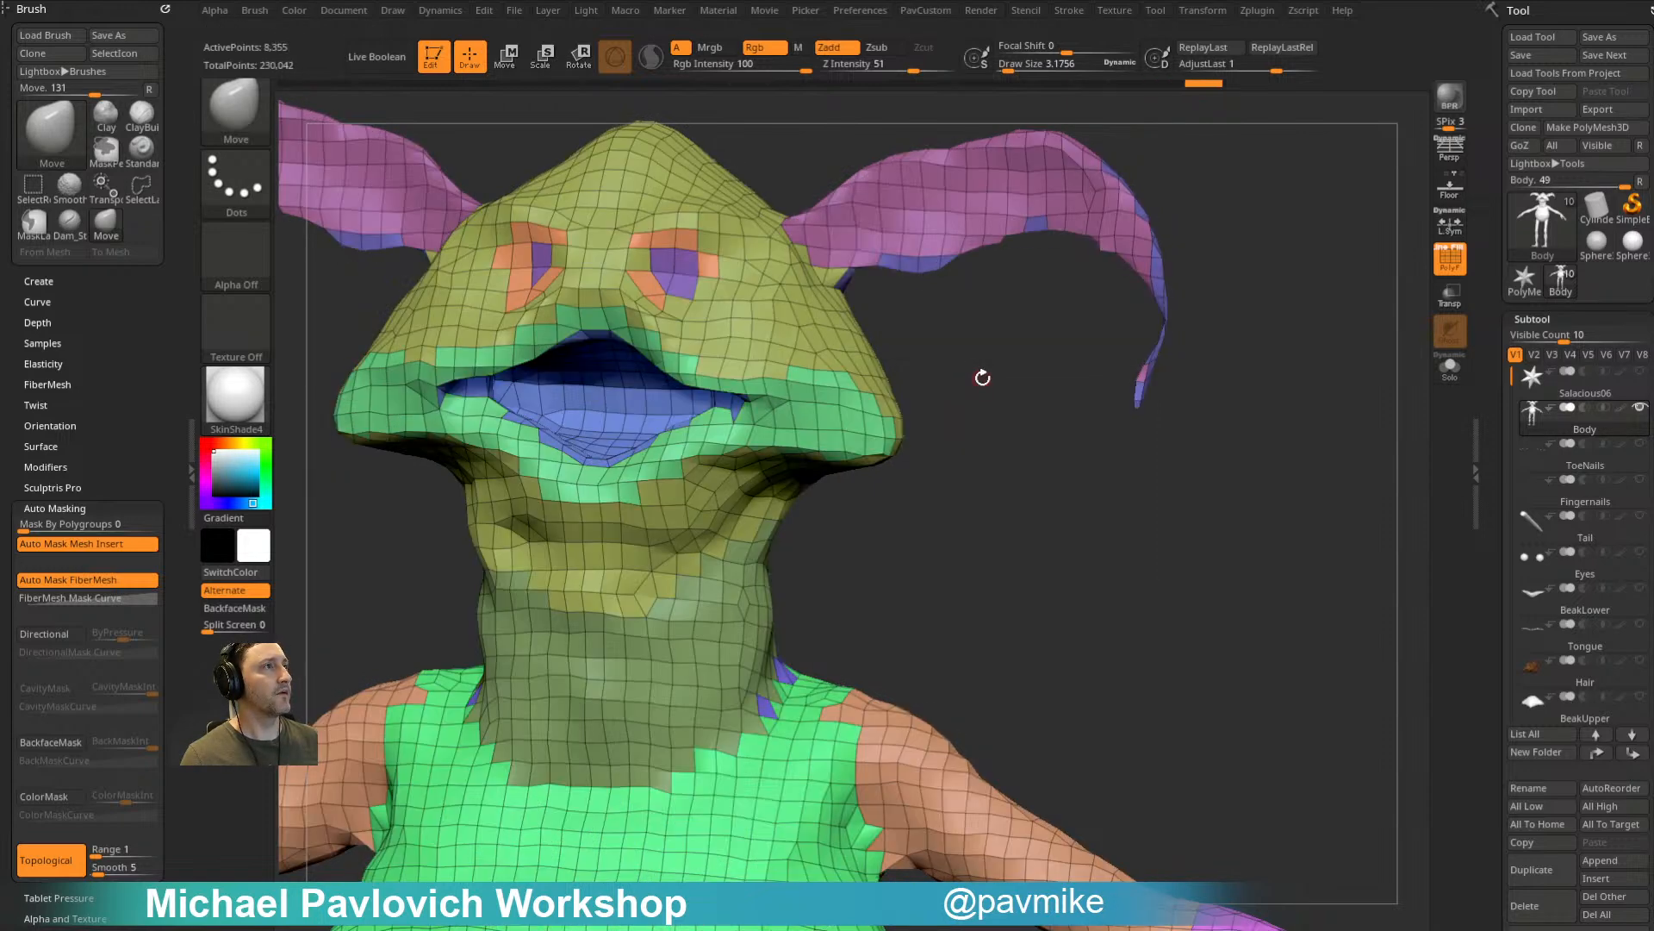
key(ctrl+z)
Step: DynaMesh the Body at a resolution above 128 without freezing its subdivision levels
key(space)
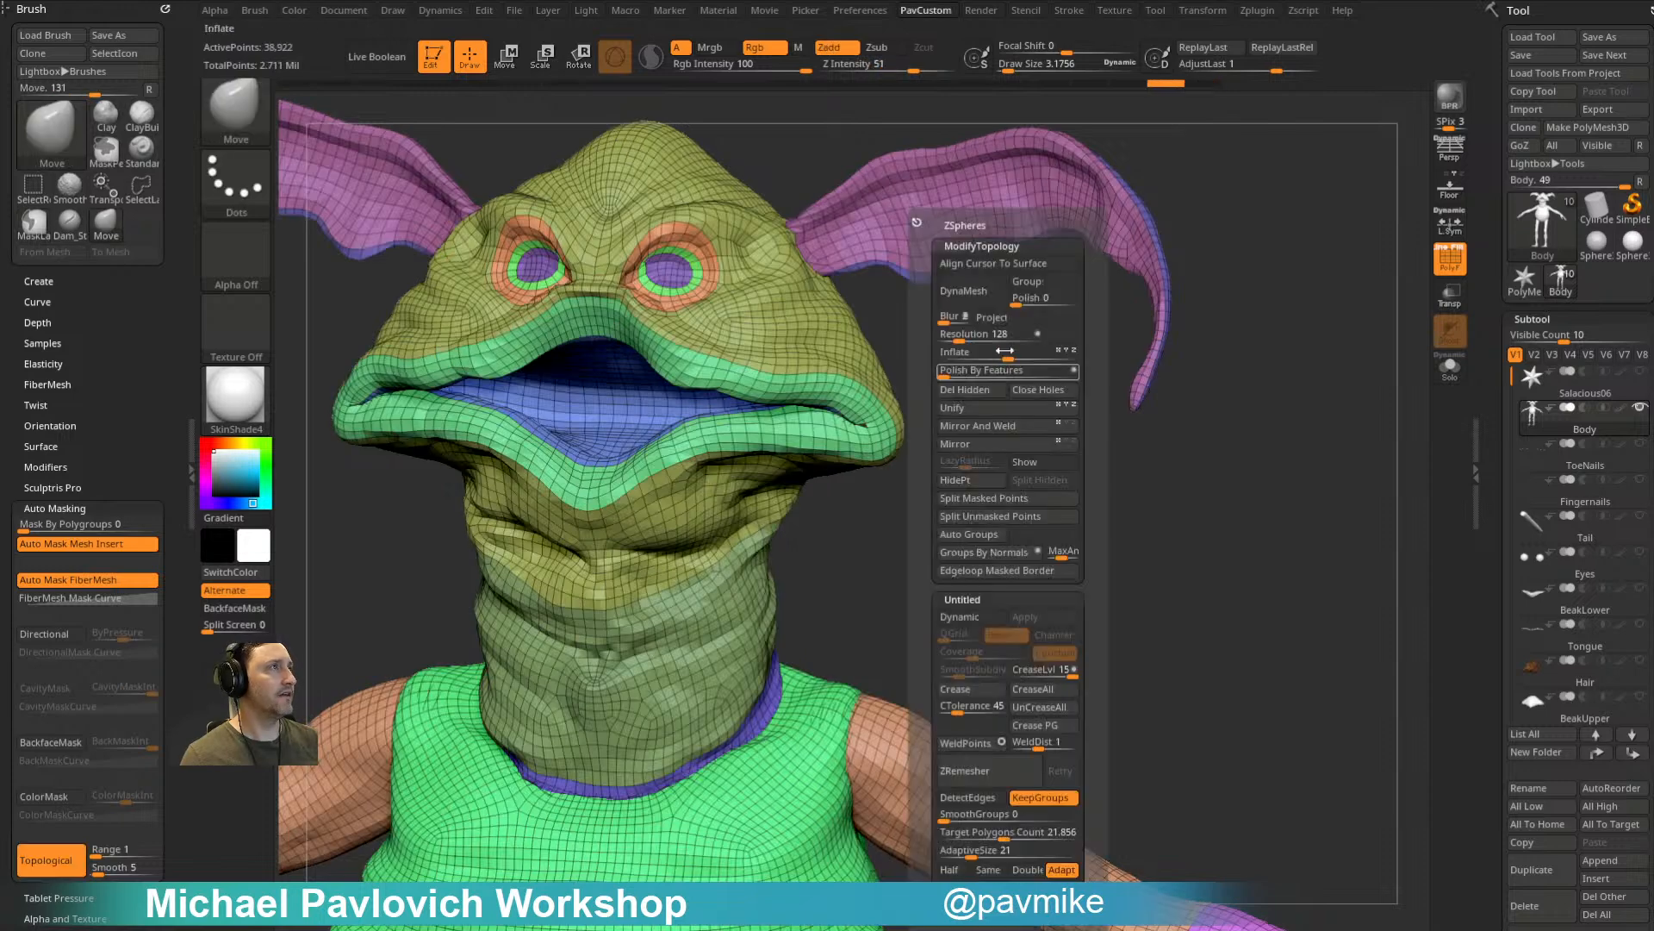
click(964, 297)
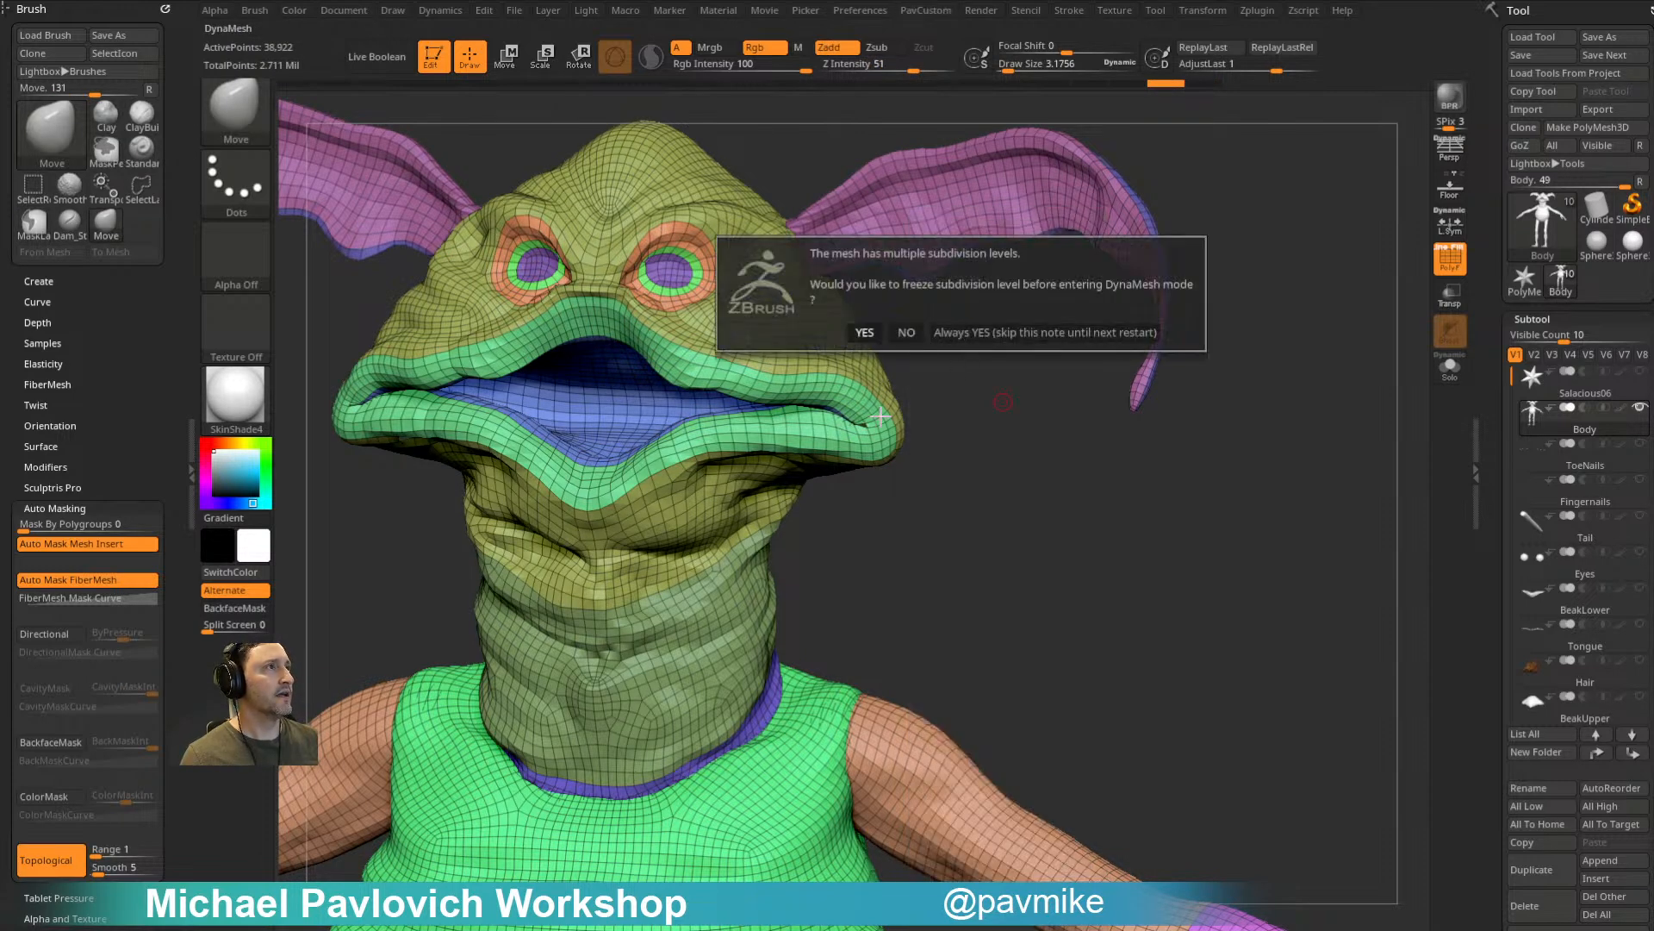
click(908, 333)
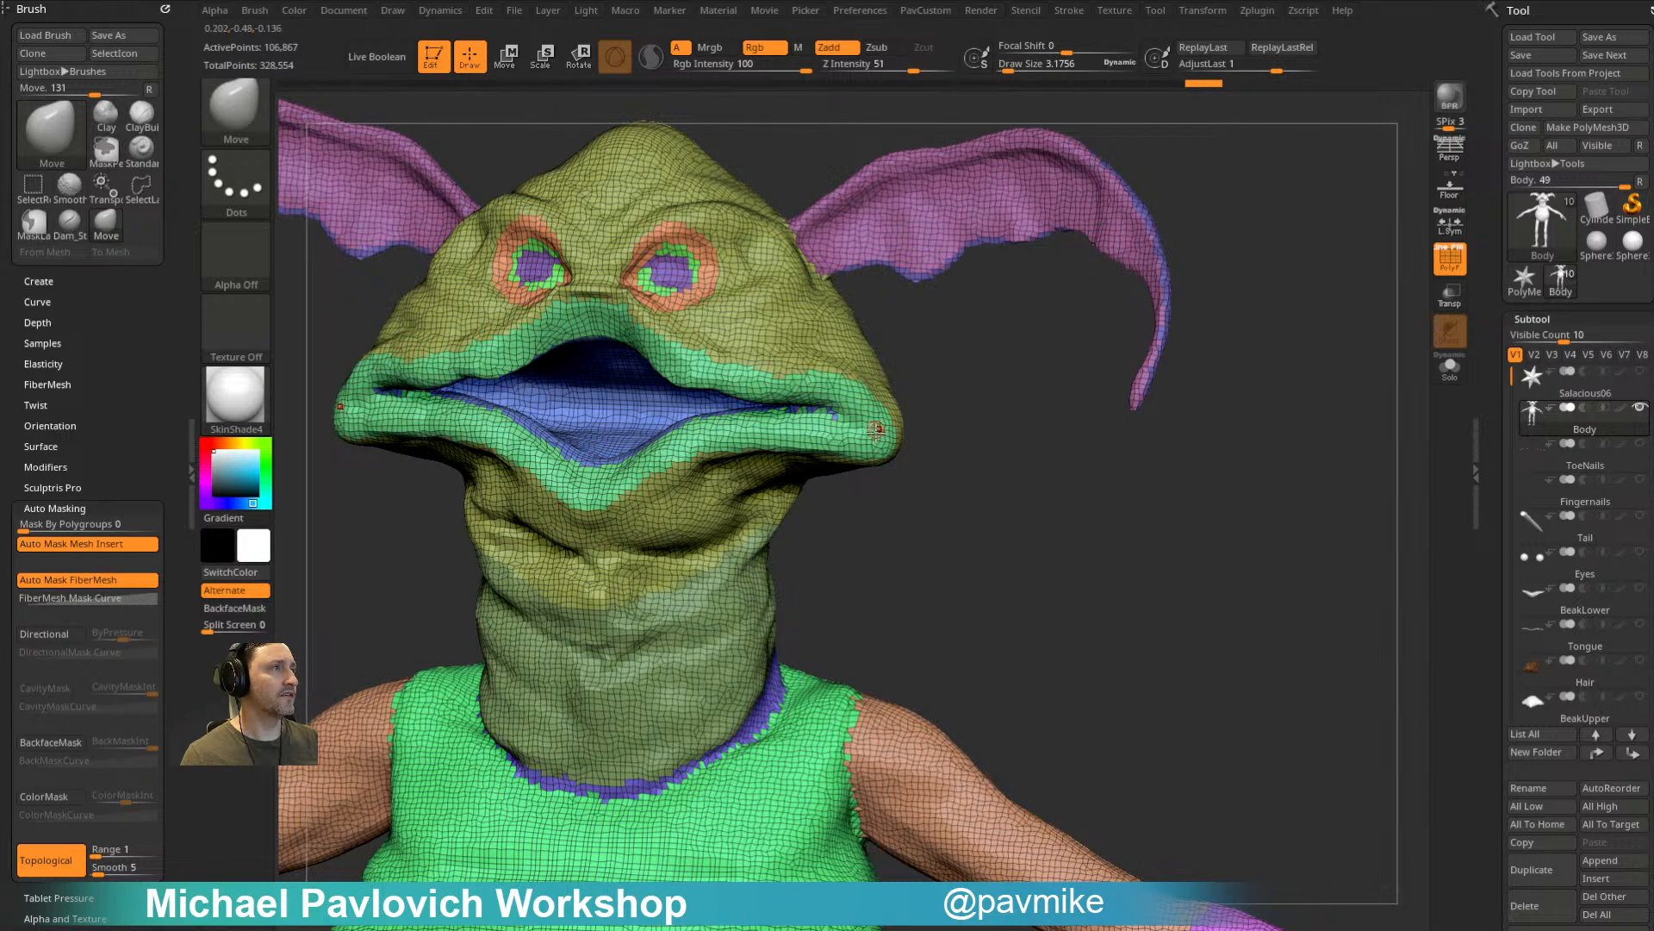
Step: Undo the high-resolution DynaMesh and try DynaMesh on the Body at a lower resolution without freezing its subdivision levels
key(ctrl+z)
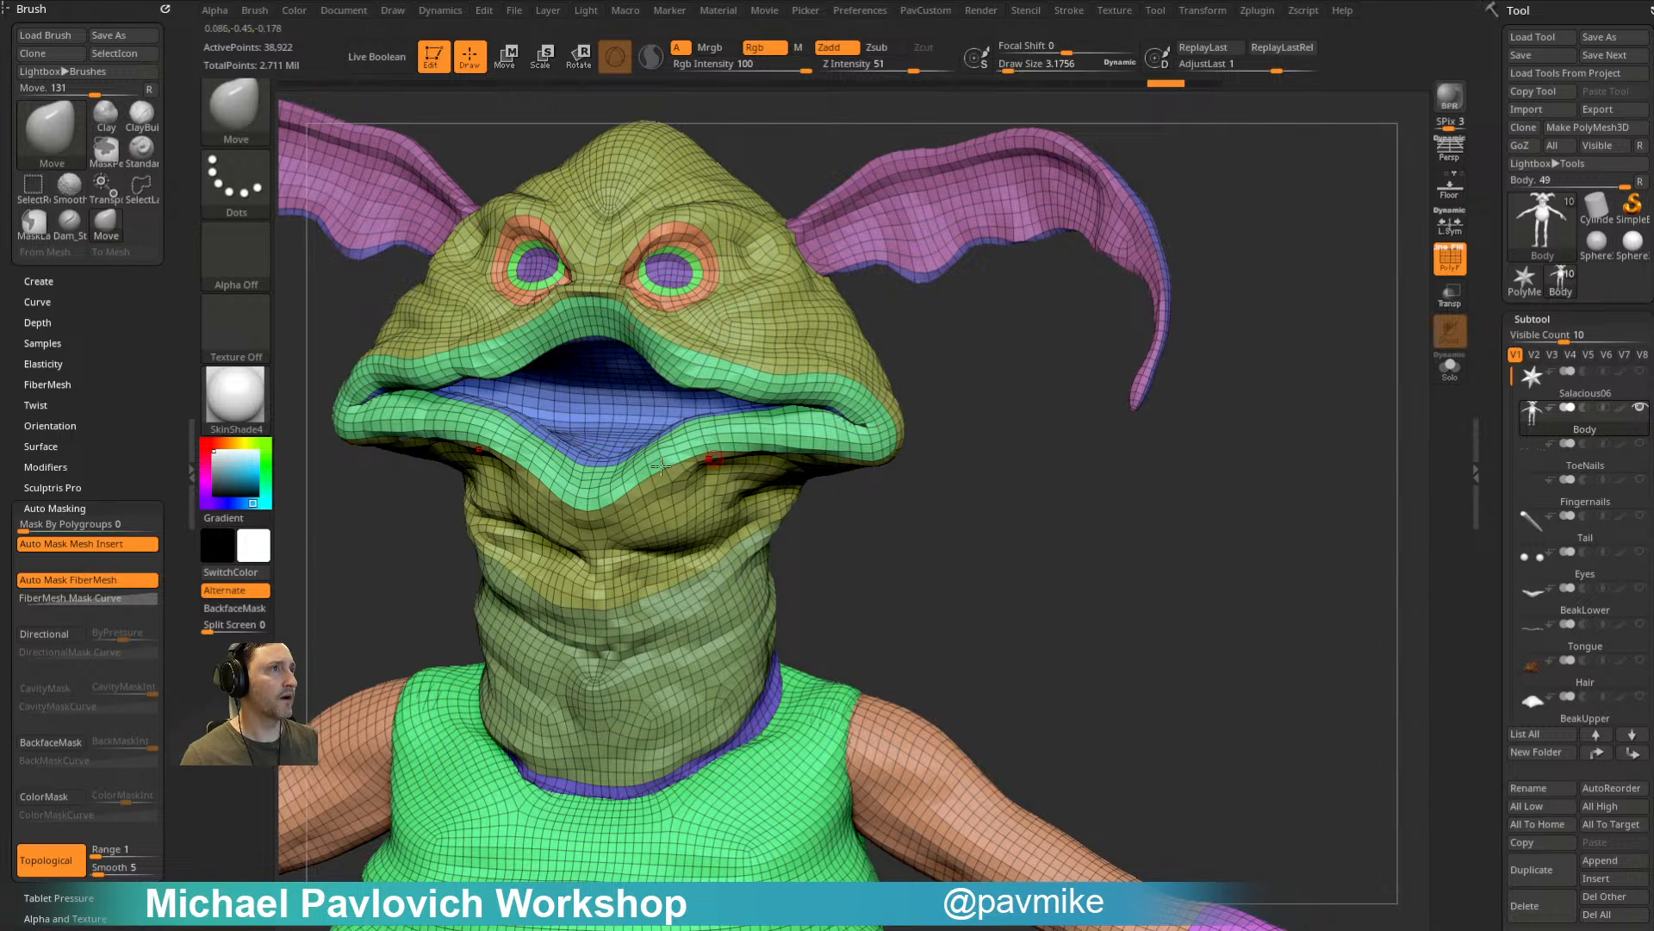
key(3)
click(1025, 295)
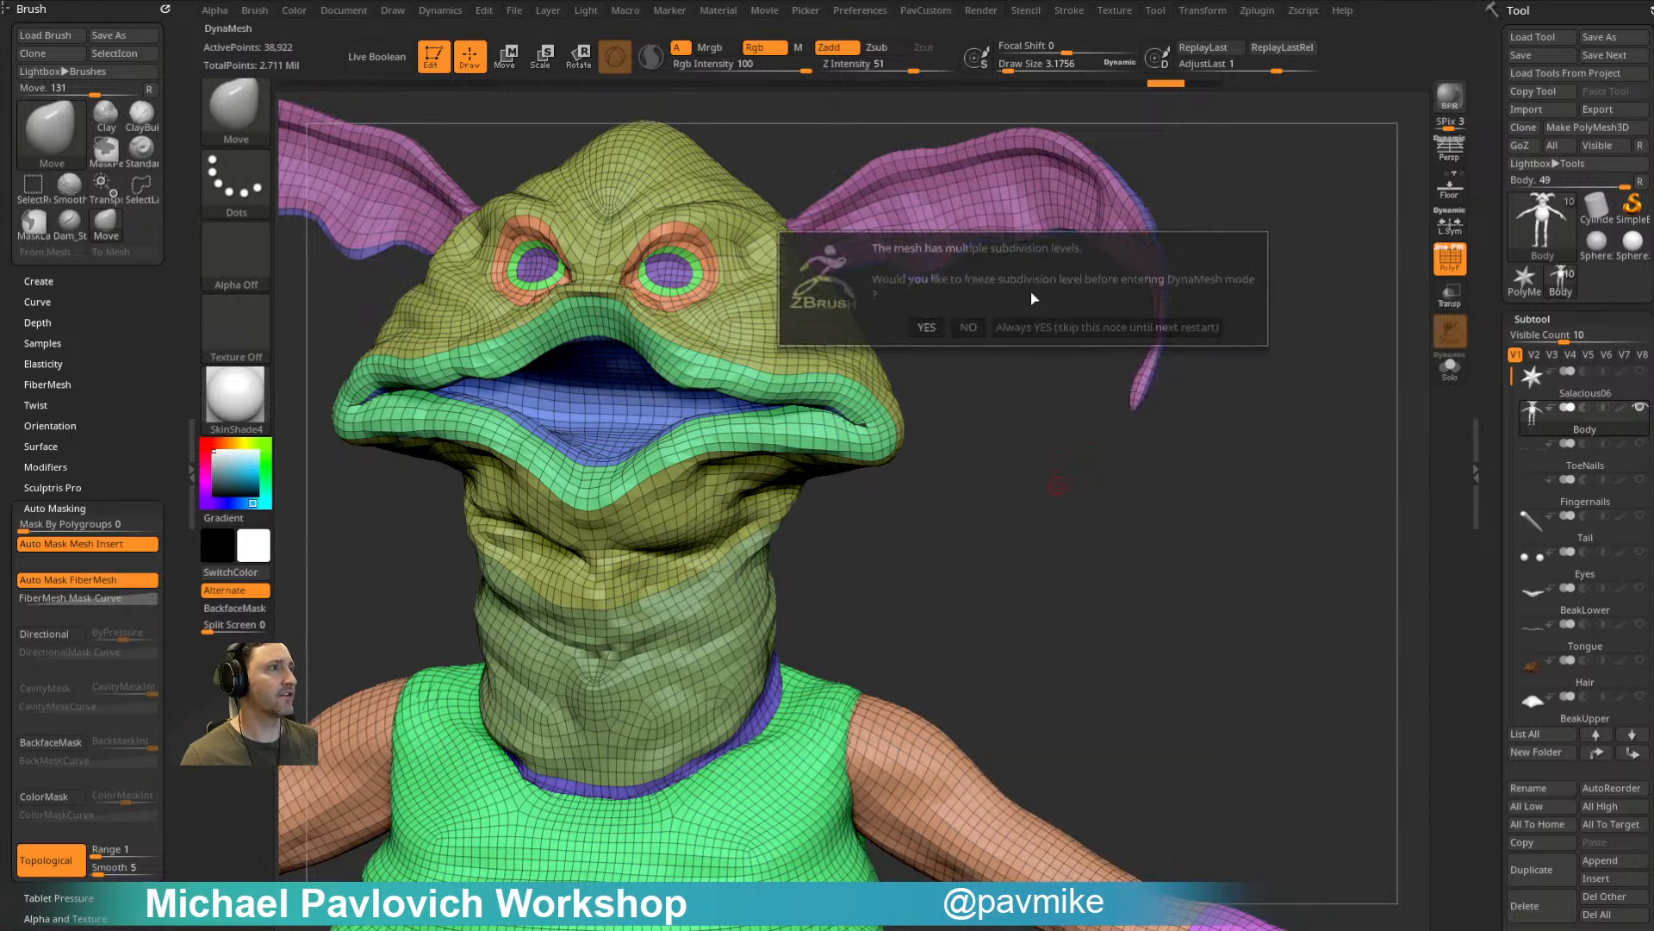
click(971, 328)
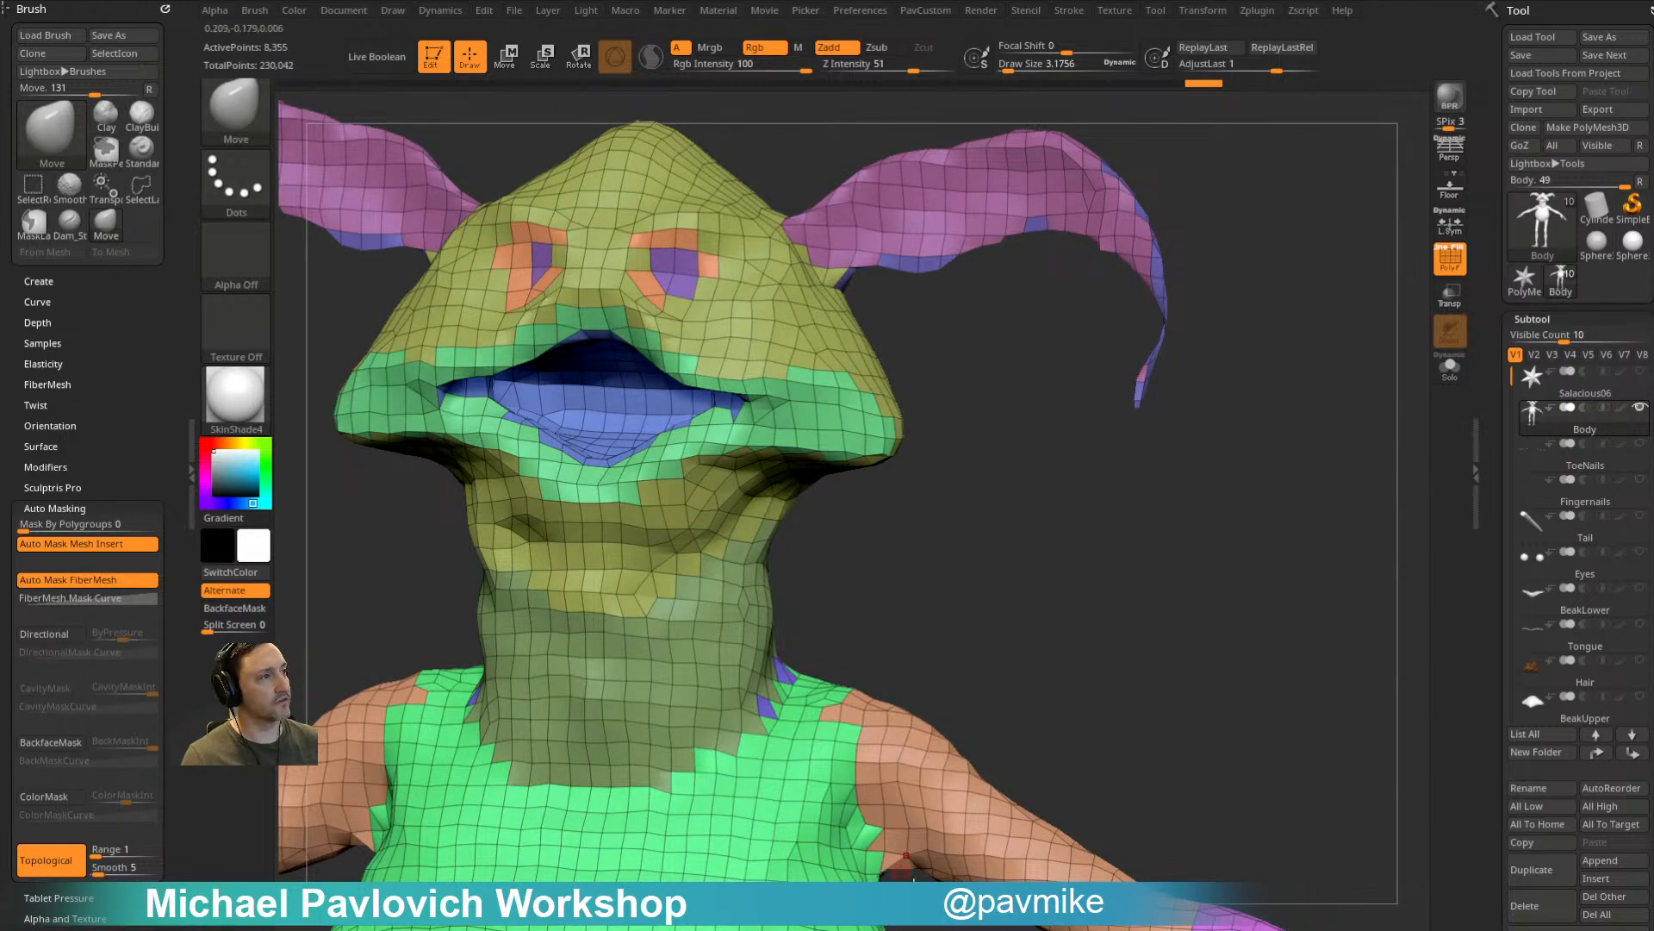
Step: Open the Body's Geometry settings and compare its lowest subdivision level with the next higher one around the mouth
mouse_move(1010, 466)
mouse_down()
mouse_move(1026, 451)
mouse_move(1072, 492)
mouse_move(870, 432)
mouse_up()
key(s)
key(s)
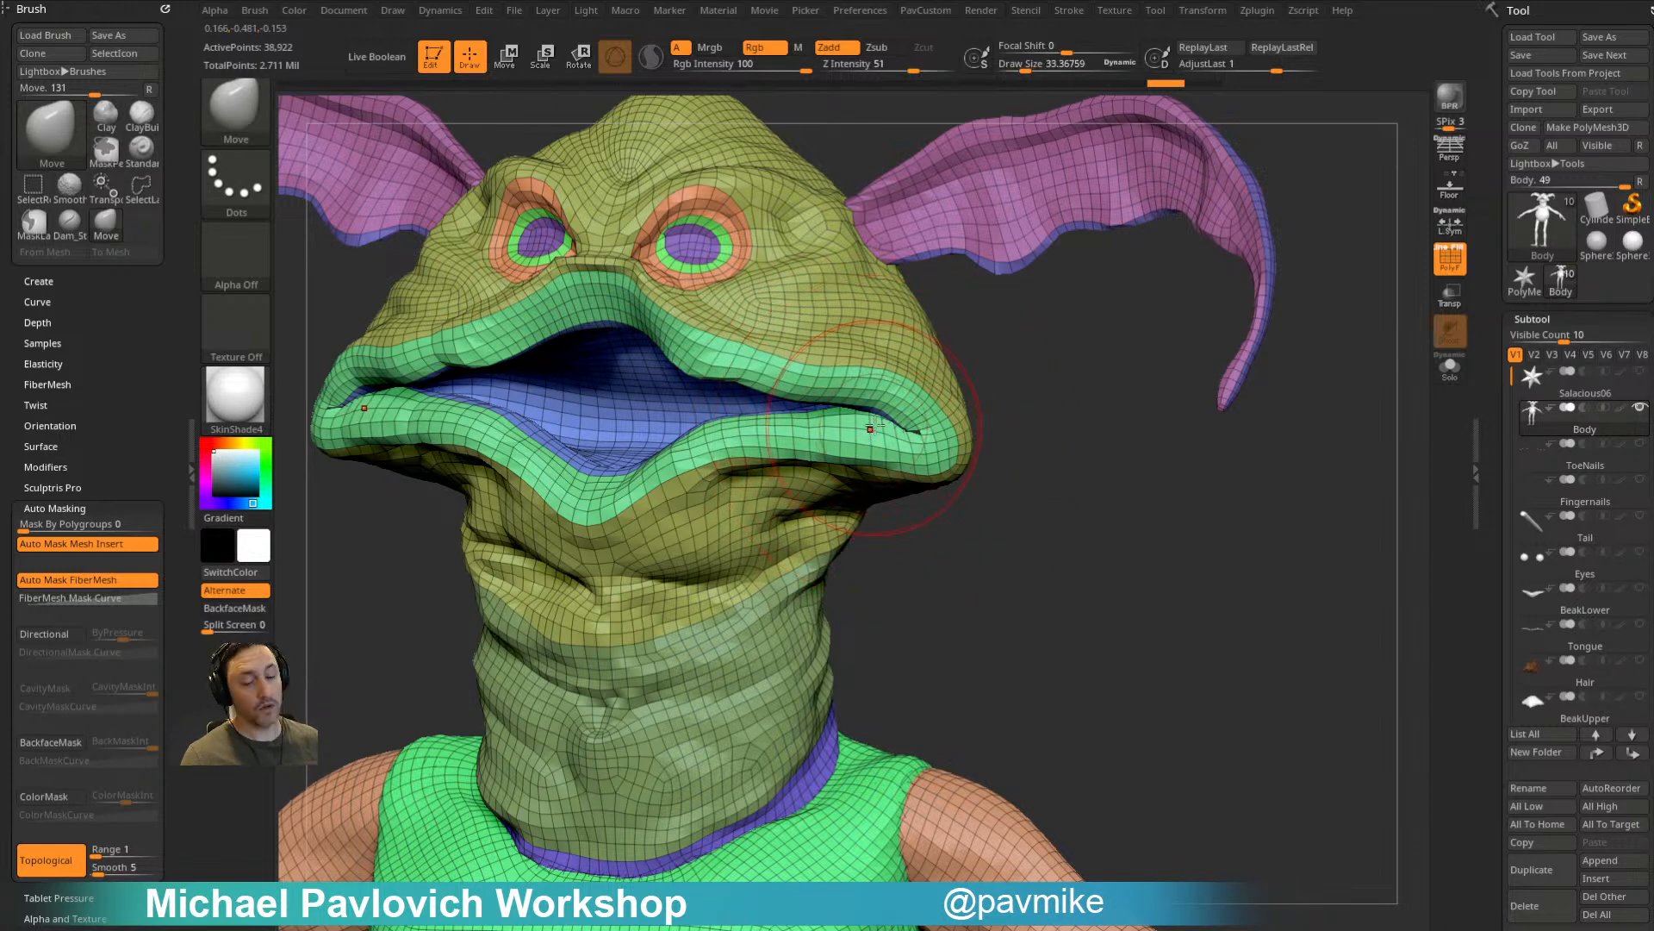
key(d)
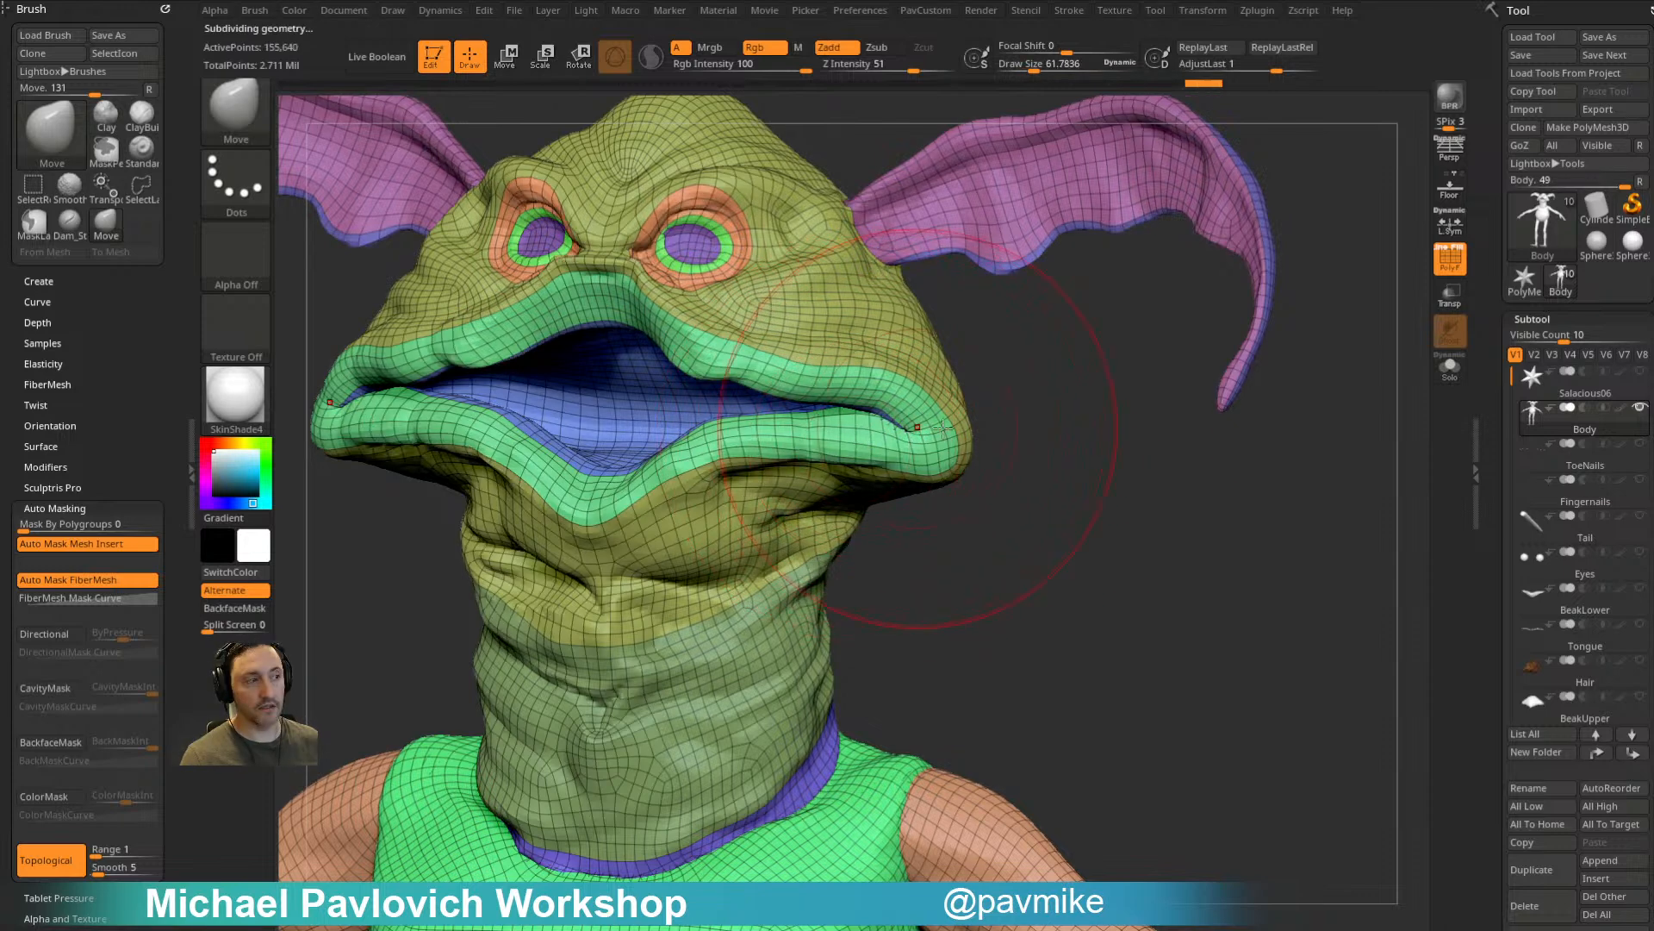
scroll(1534, 517, down, 8)
click(1534, 520)
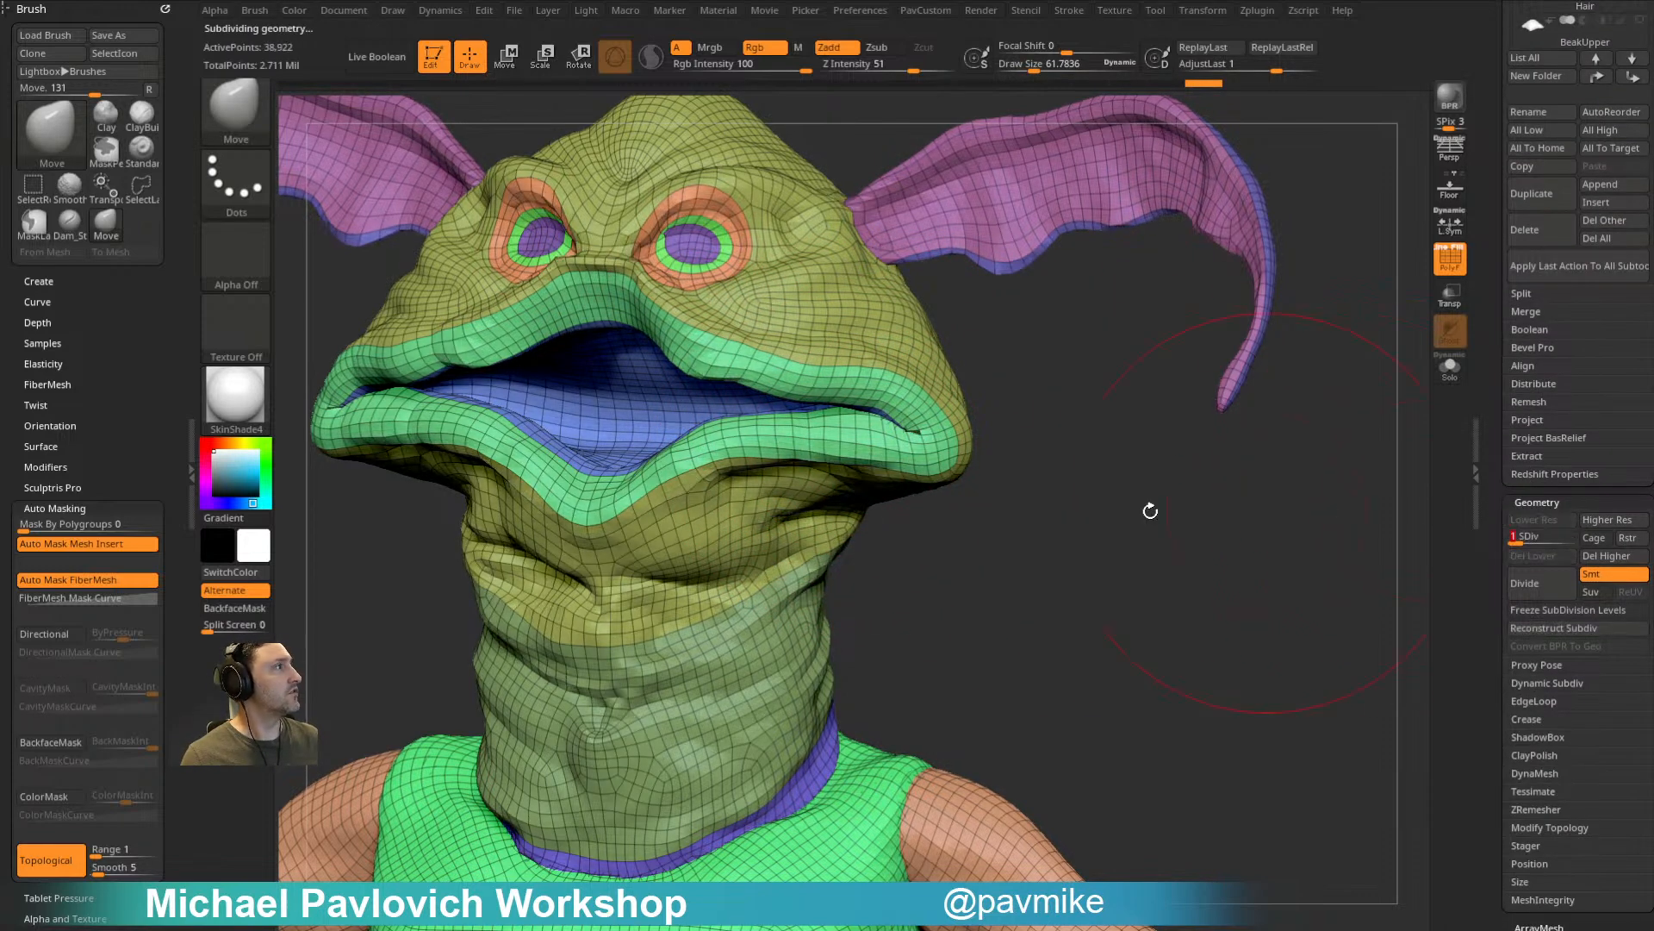
Step: Adjust the lips at the corner of the mouth with the topologically masked Move brush, reducing the draw size to about 15
drag(878, 441, 891, 463)
key(s)
drag(892, 462, 916, 417)
mouse_move(1073, 366)
ctrl+right_down()
mouse_move(1077, 416)
mouse_move(1041, 419)
ctrl+right_up()
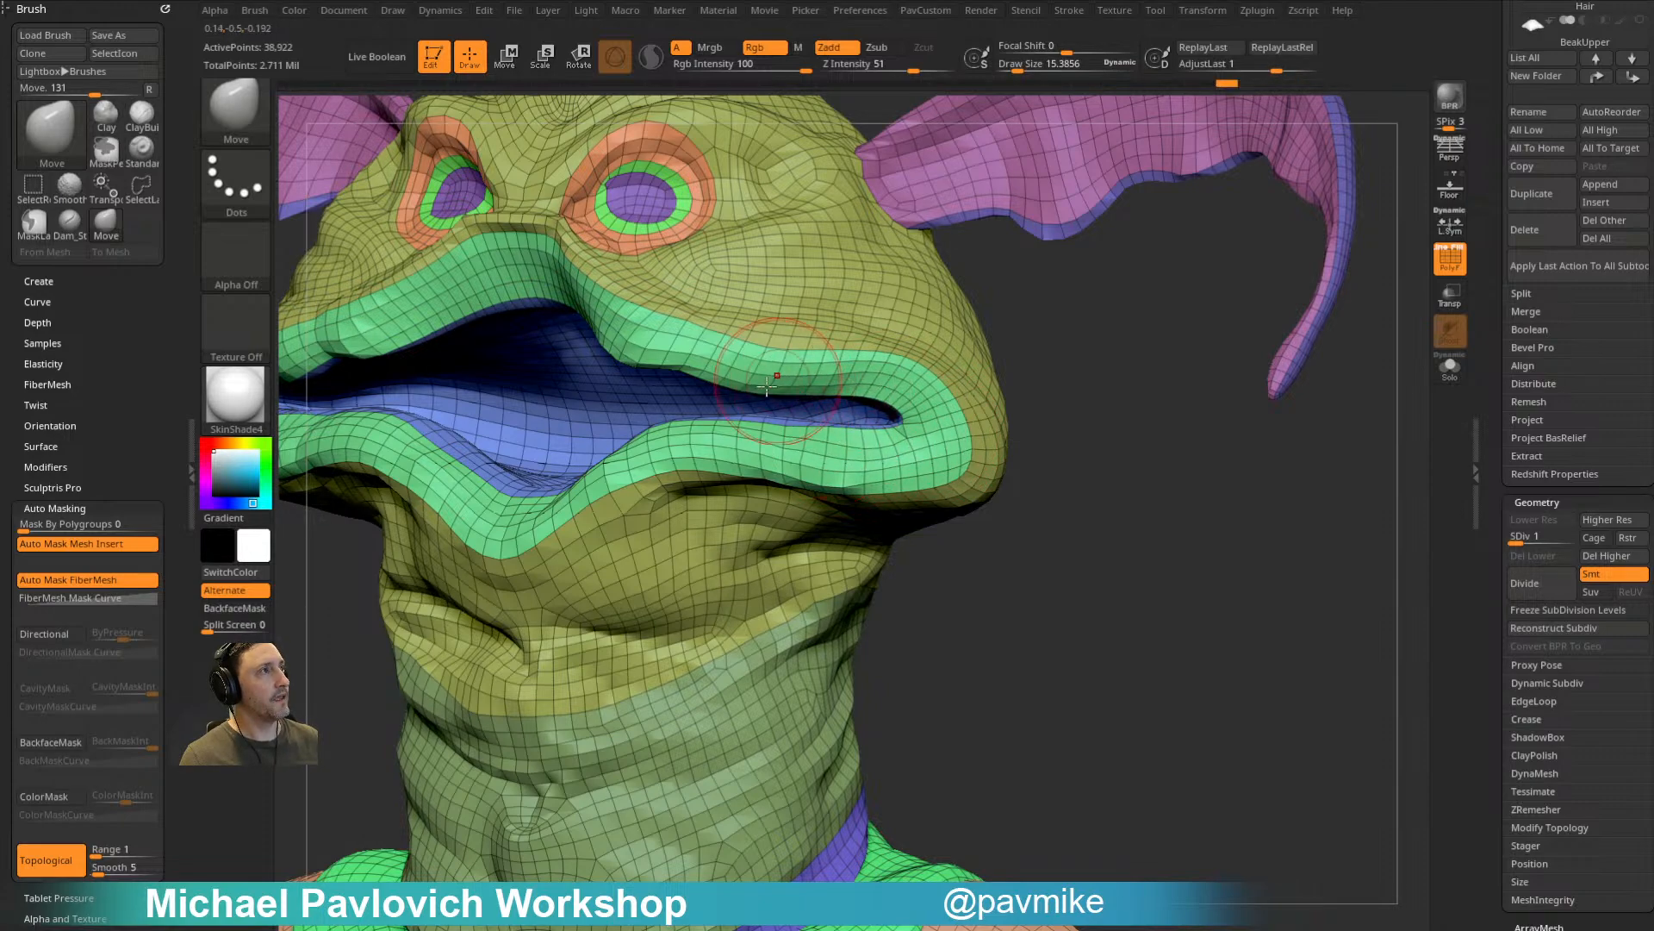
Step: Switch to the Standard brush at the corner of the mouth
mouse_move(1019, 356)
right_down()
mouse_move(907, 420)
mouse_move(922, 450)
right_up()
key(b)
key(s)
key(t)
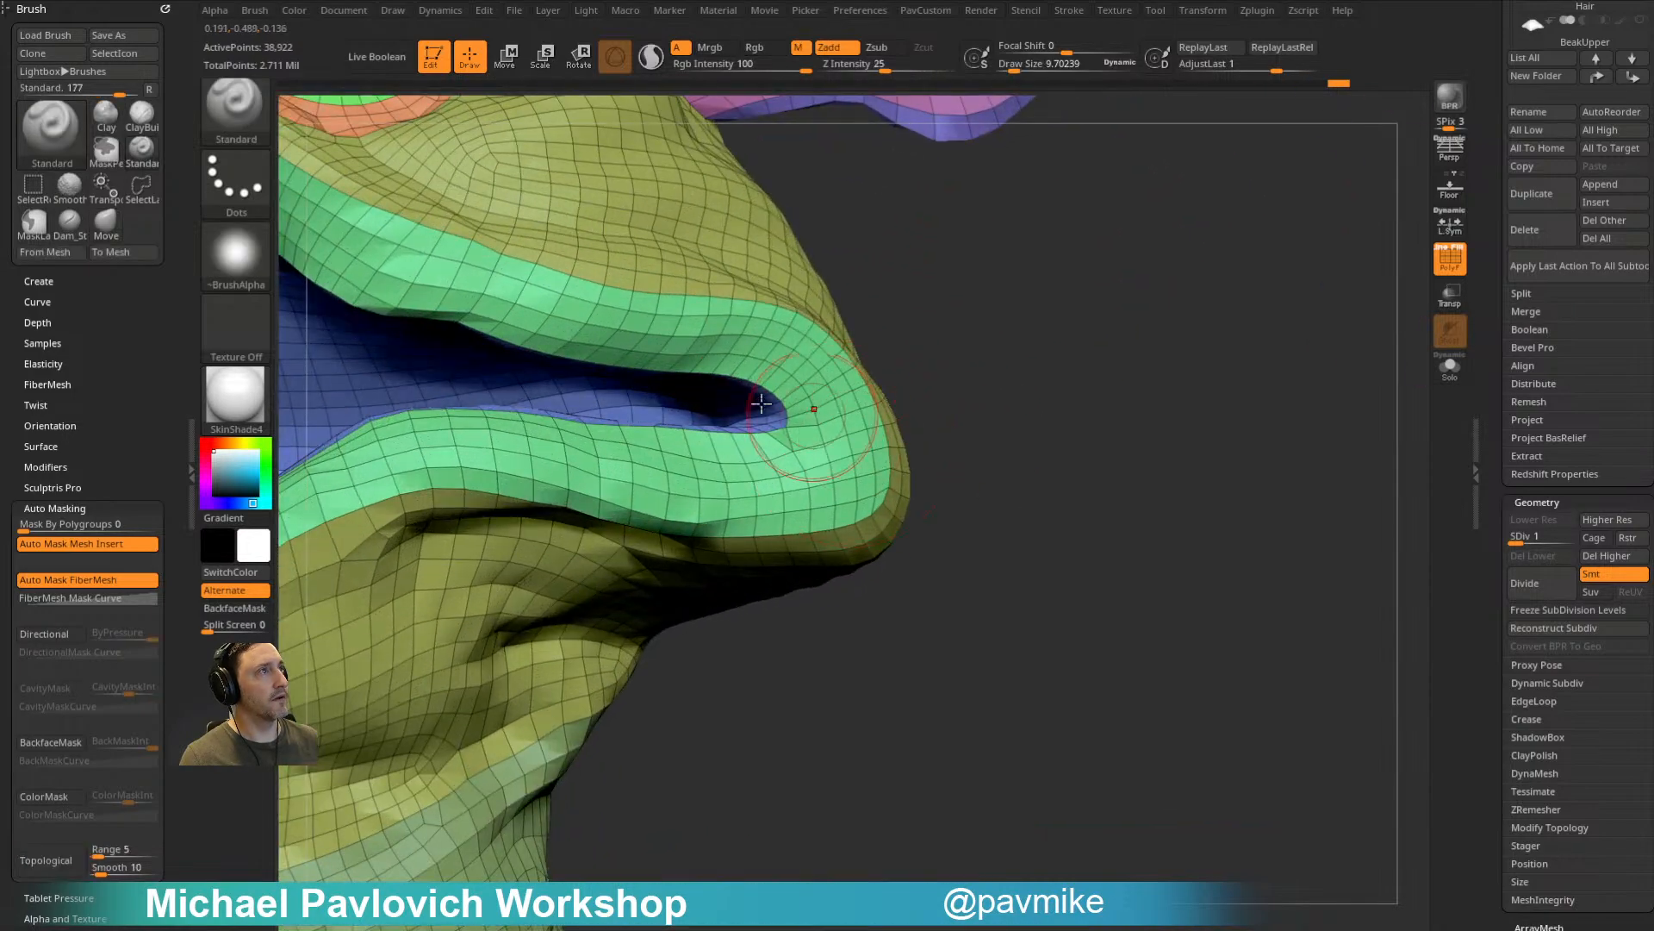
Step: Set the Body to subdivision level 4 and turn off the polyframe display
ctrl+right_drag(832, 504, 568, 406)
ctrl+right_drag(841, 441, 1246, 367)
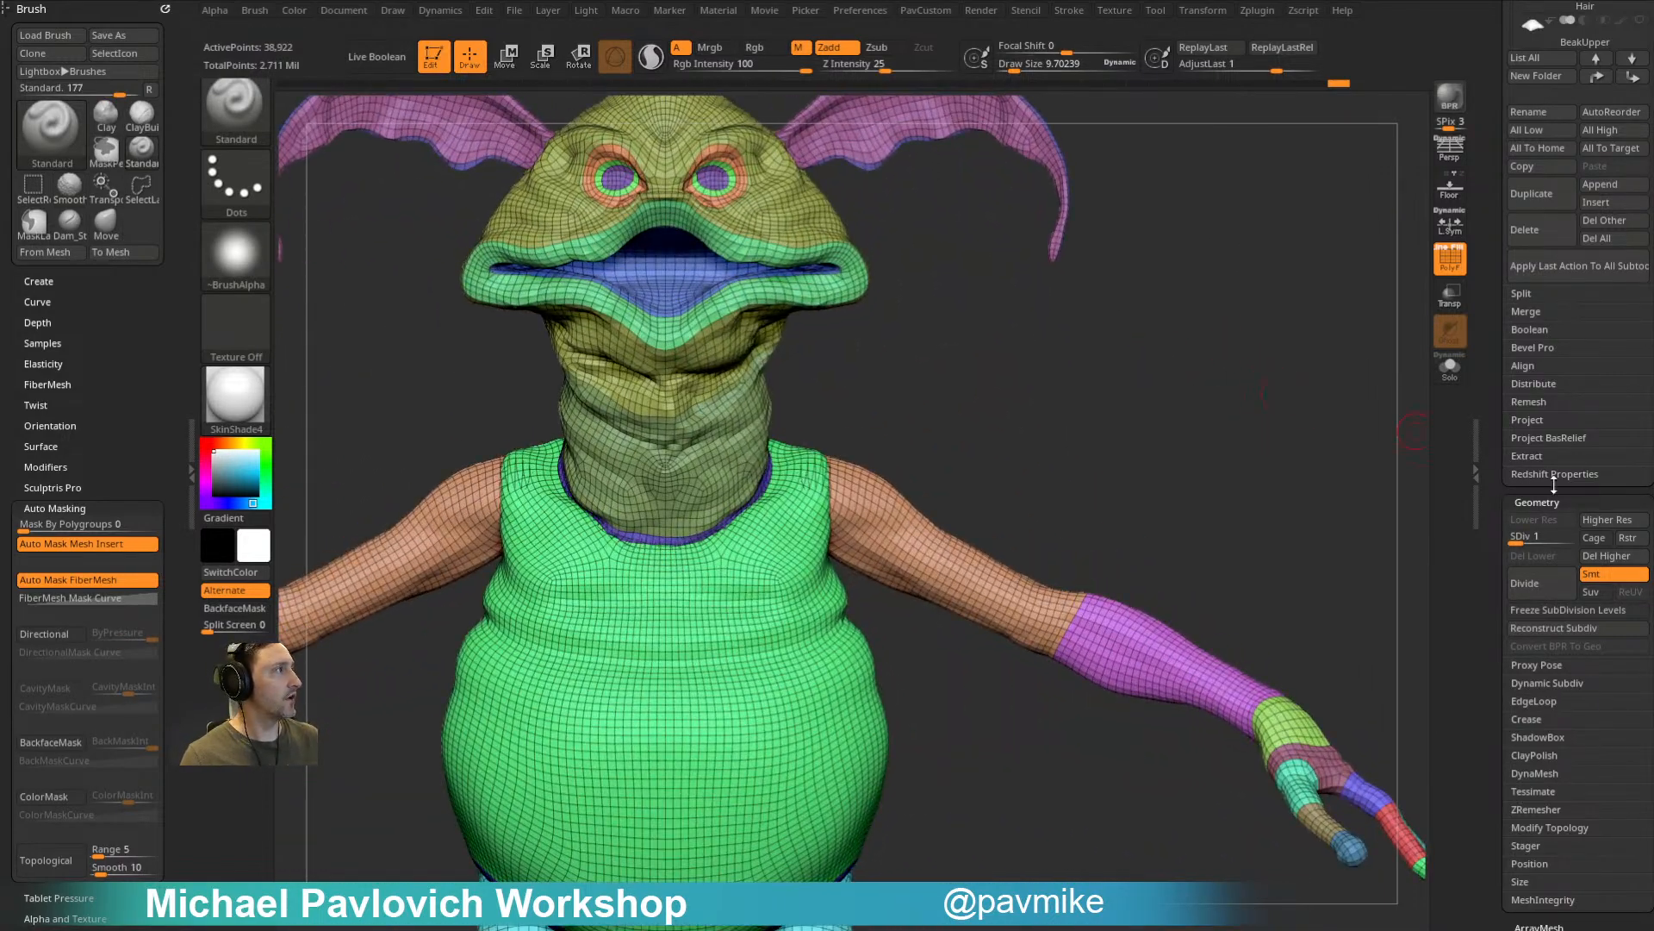
click(1575, 535)
key(shift+f)
Step: Smooth the corner of the mouth and open the Smooth brush's modifiers to examine the weighted smooth mode
mouse_move(1258, 231)
alt+right_down()
mouse_move(1292, 363)
mouse_move(1274, 363)
mouse_move(1271, 440)
alt+right_up()
shift+drag(882, 427, 867, 414)
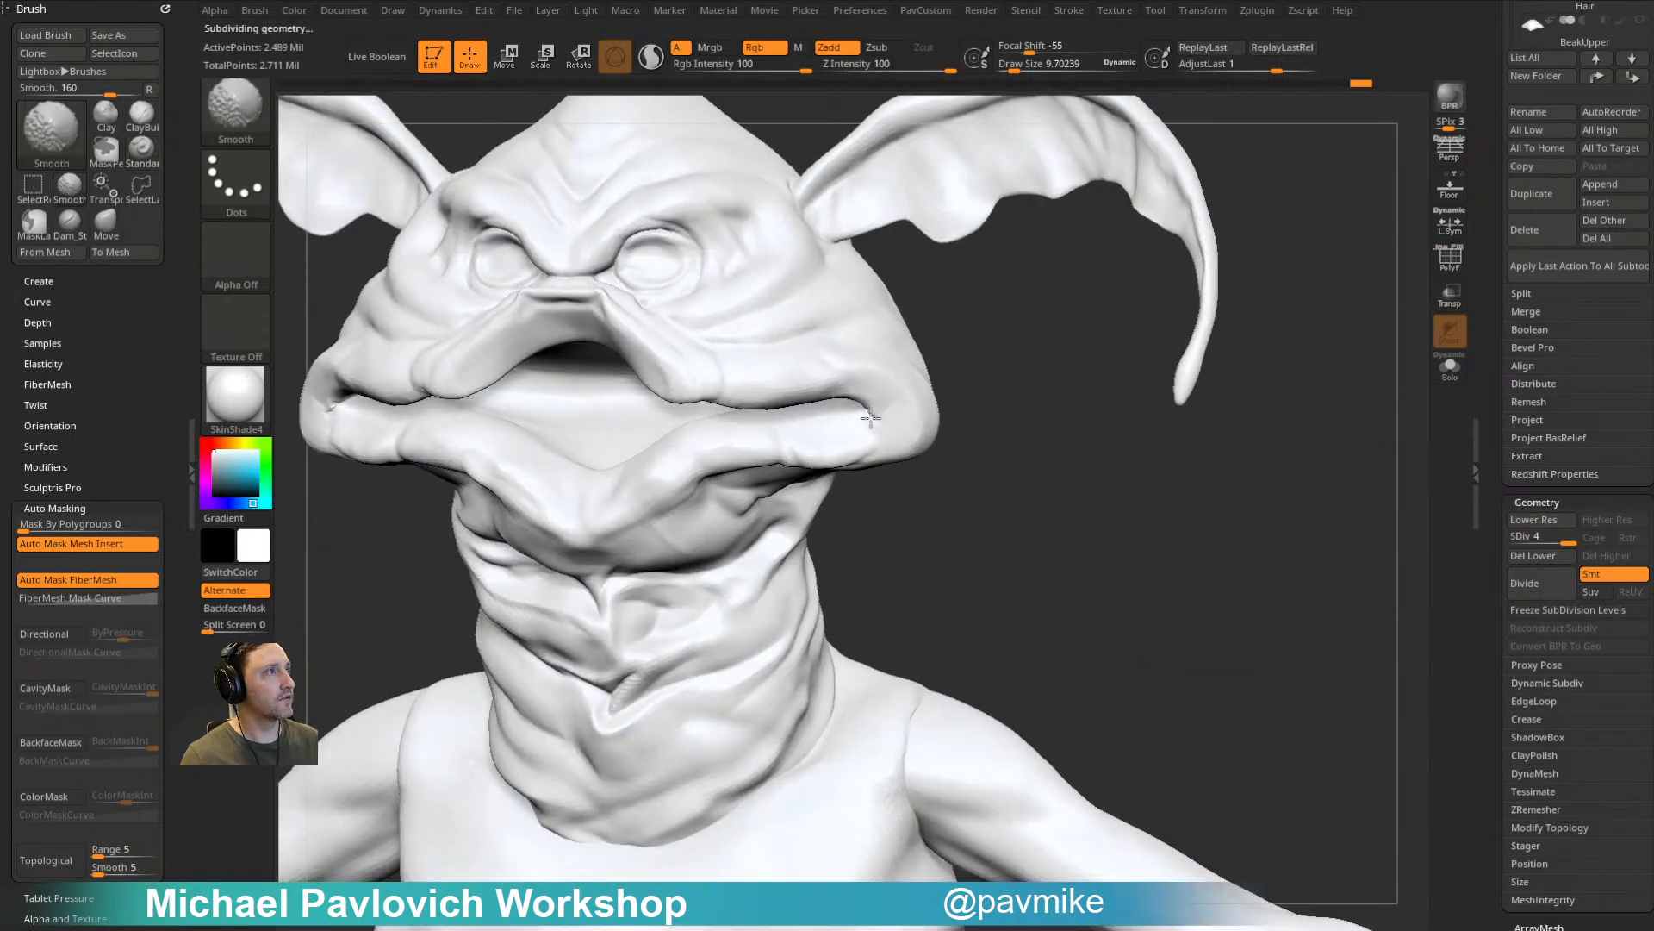
mouse_move(871, 404)
ctrl+right_down()
mouse_move(827, 385)
mouse_move(873, 401)
ctrl+right_up()
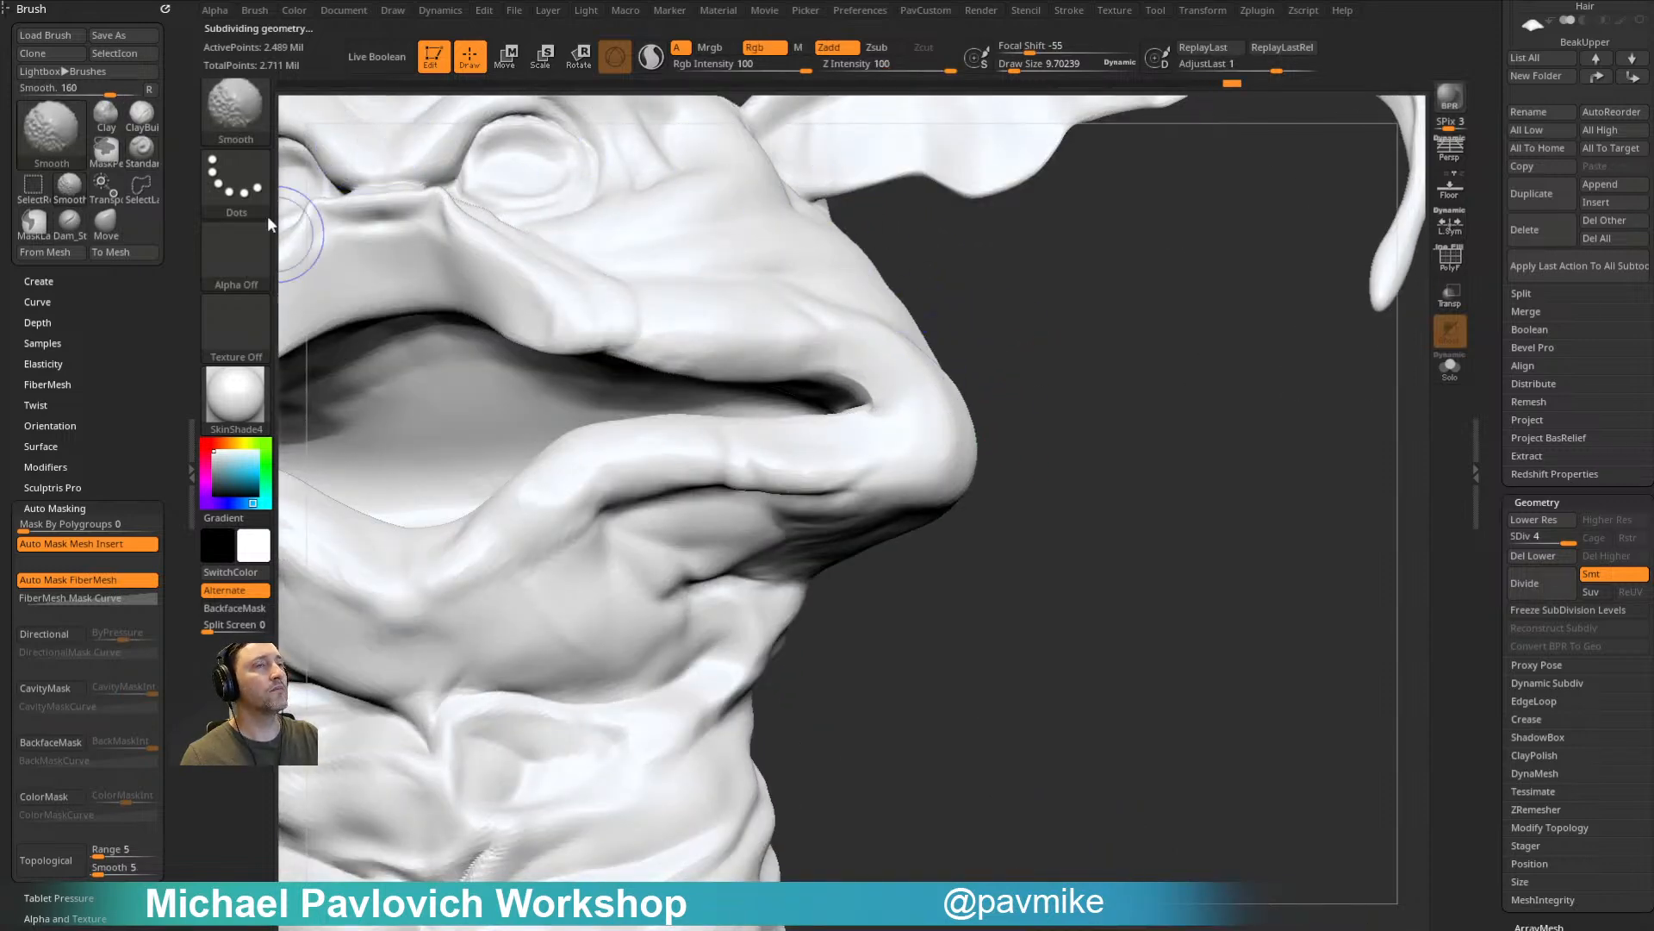
scroll(86, 465, down, 5)
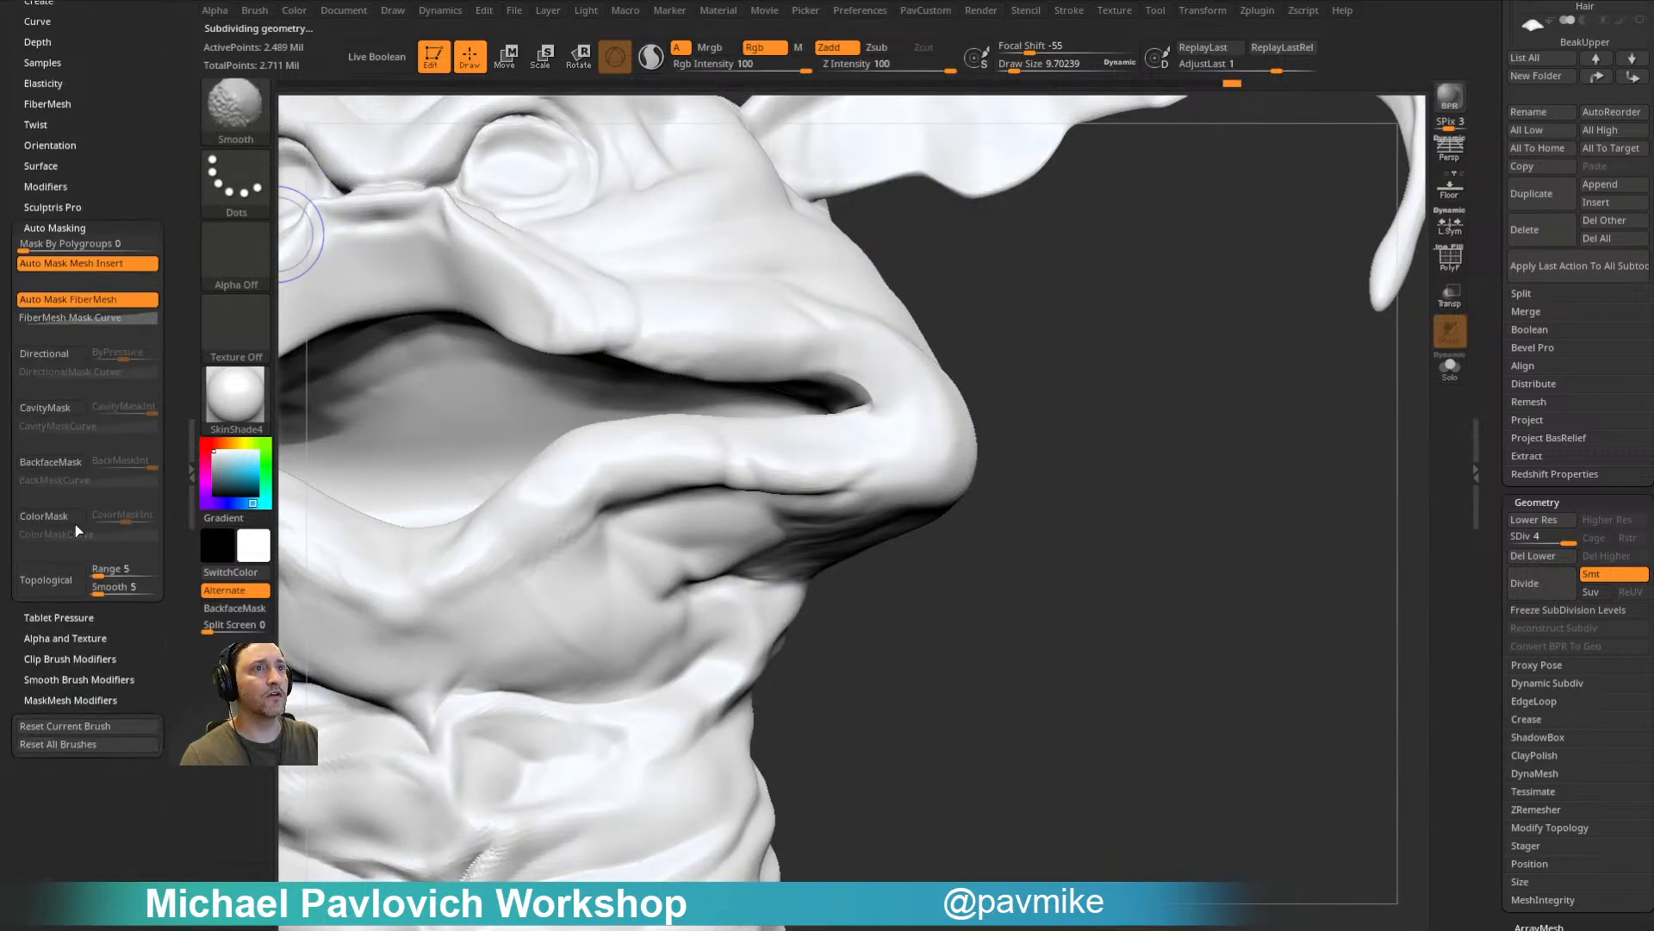
click(76, 679)
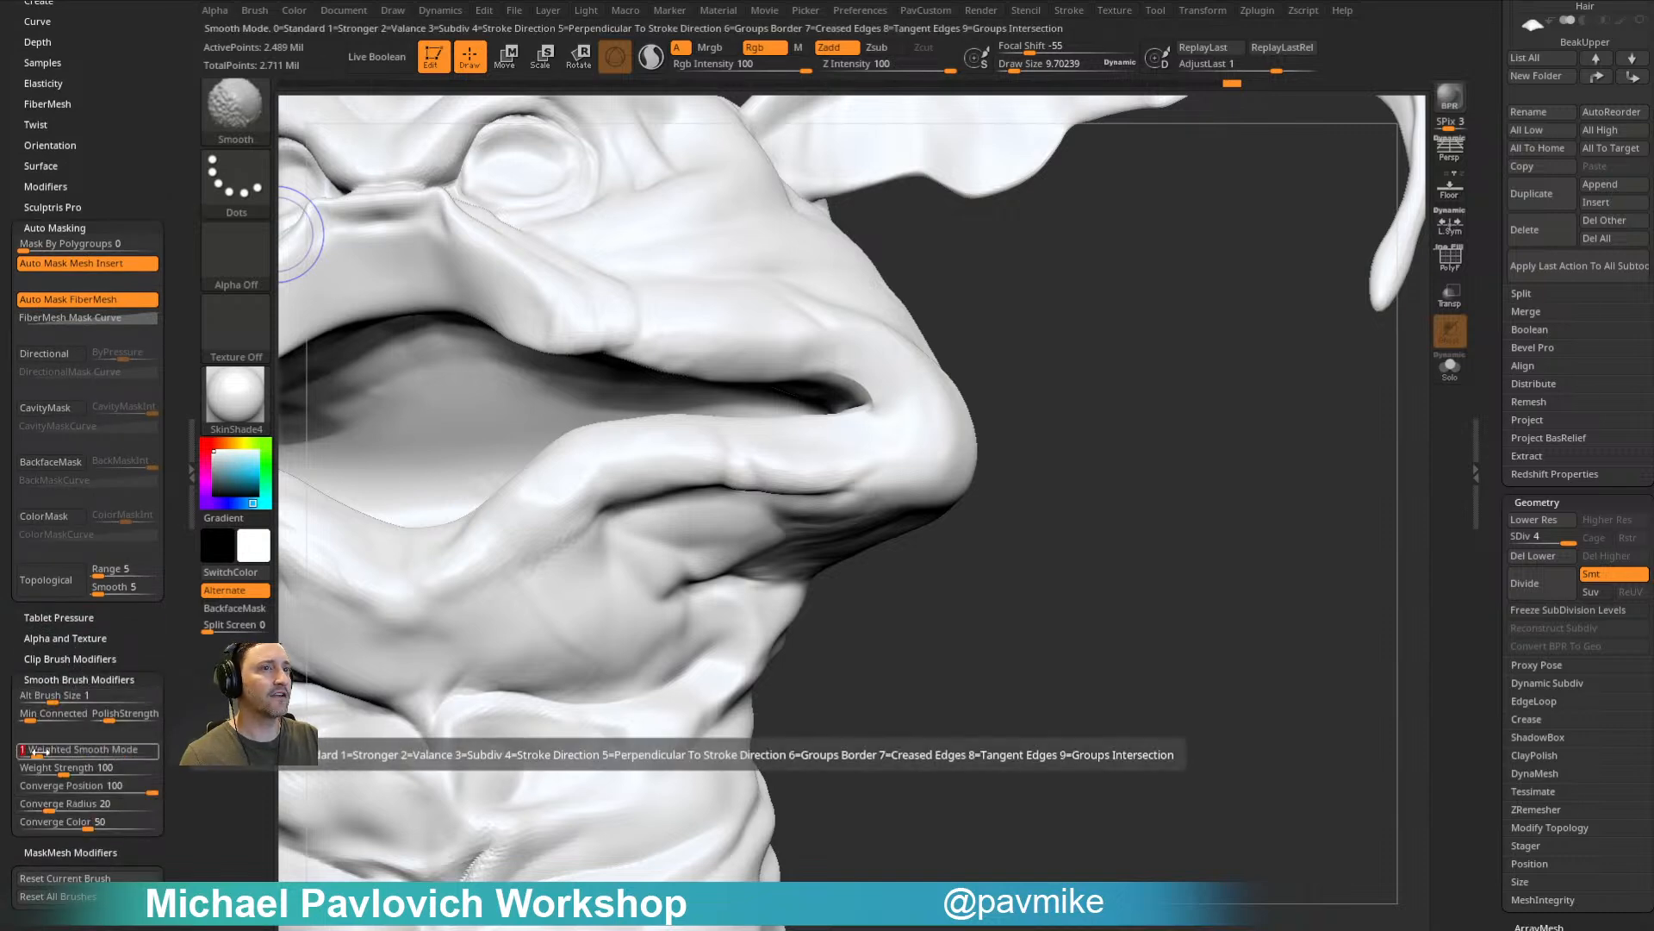
Step: Smooth the creases of the lower lip around the corner of the mouth from several angles
drag(1056, 389, 1068, 470)
shift+drag(839, 503, 862, 498)
drag(1027, 472, 1000, 423)
shift+drag(867, 503, 905, 470)
drag(1129, 431, 983, 444)
drag(488, 775, 629, 763)
shift+drag(901, 498, 911, 504)
alt+drag(1112, 550, 1034, 281)
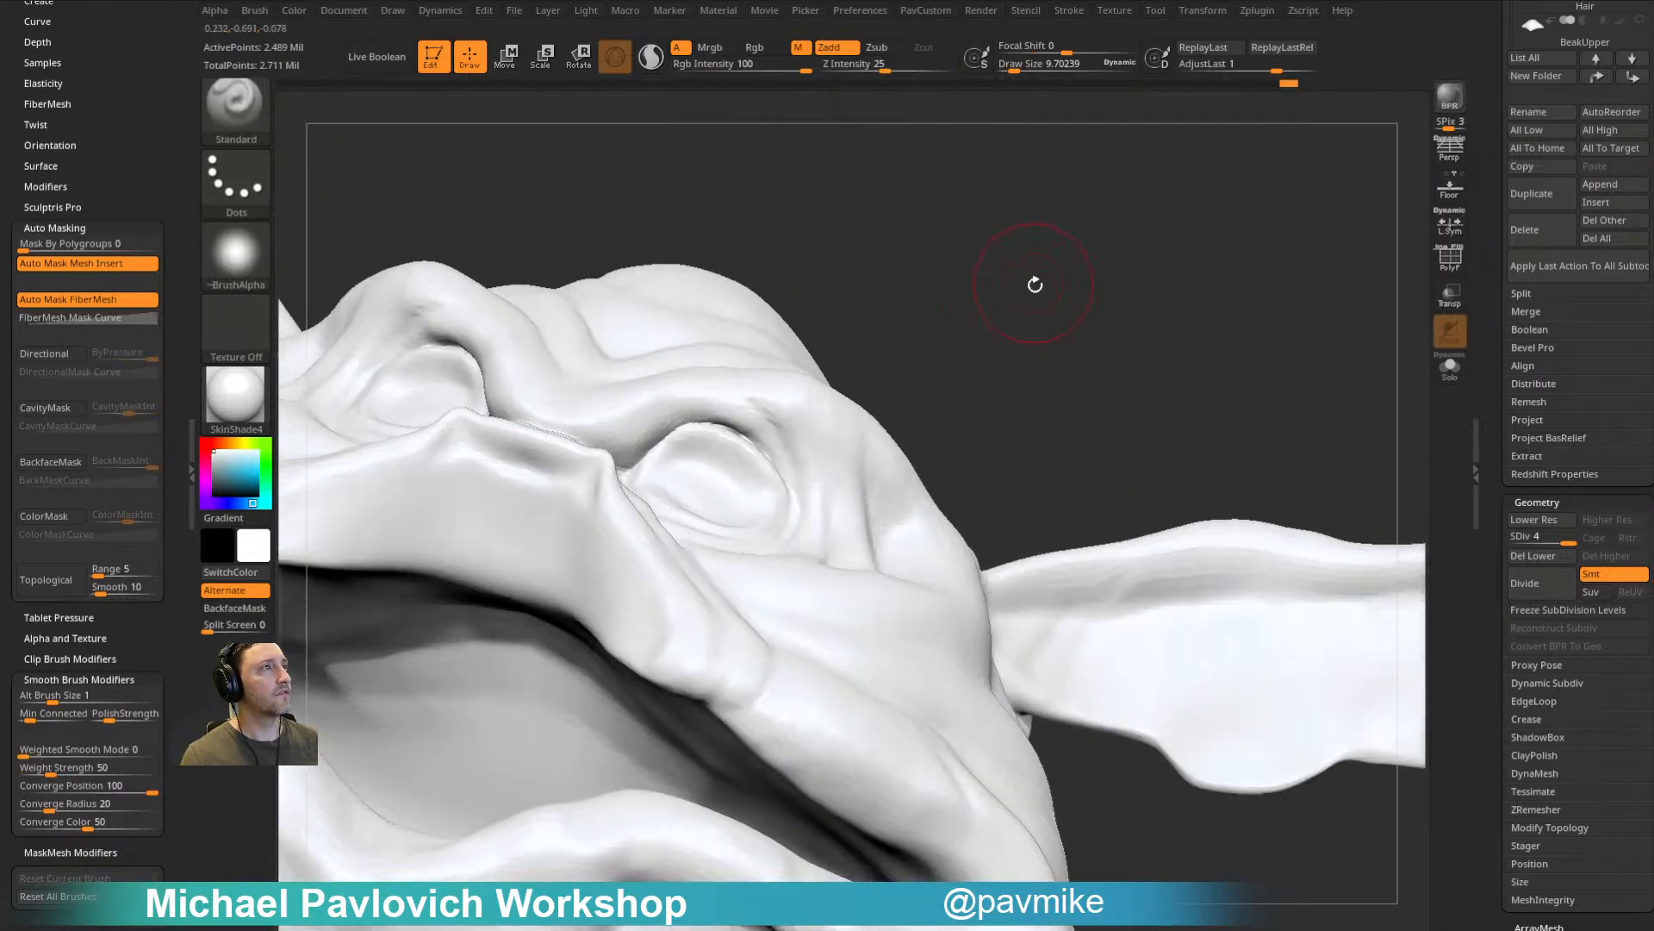
Step: Smooth the folds around the inner corner and upper lid of the eye with a draw size of about 3.8
mouse_move(867, 263)
mouse_down()
mouse_move(822, 306)
mouse_move(821, 345)
mouse_up()
key(s)
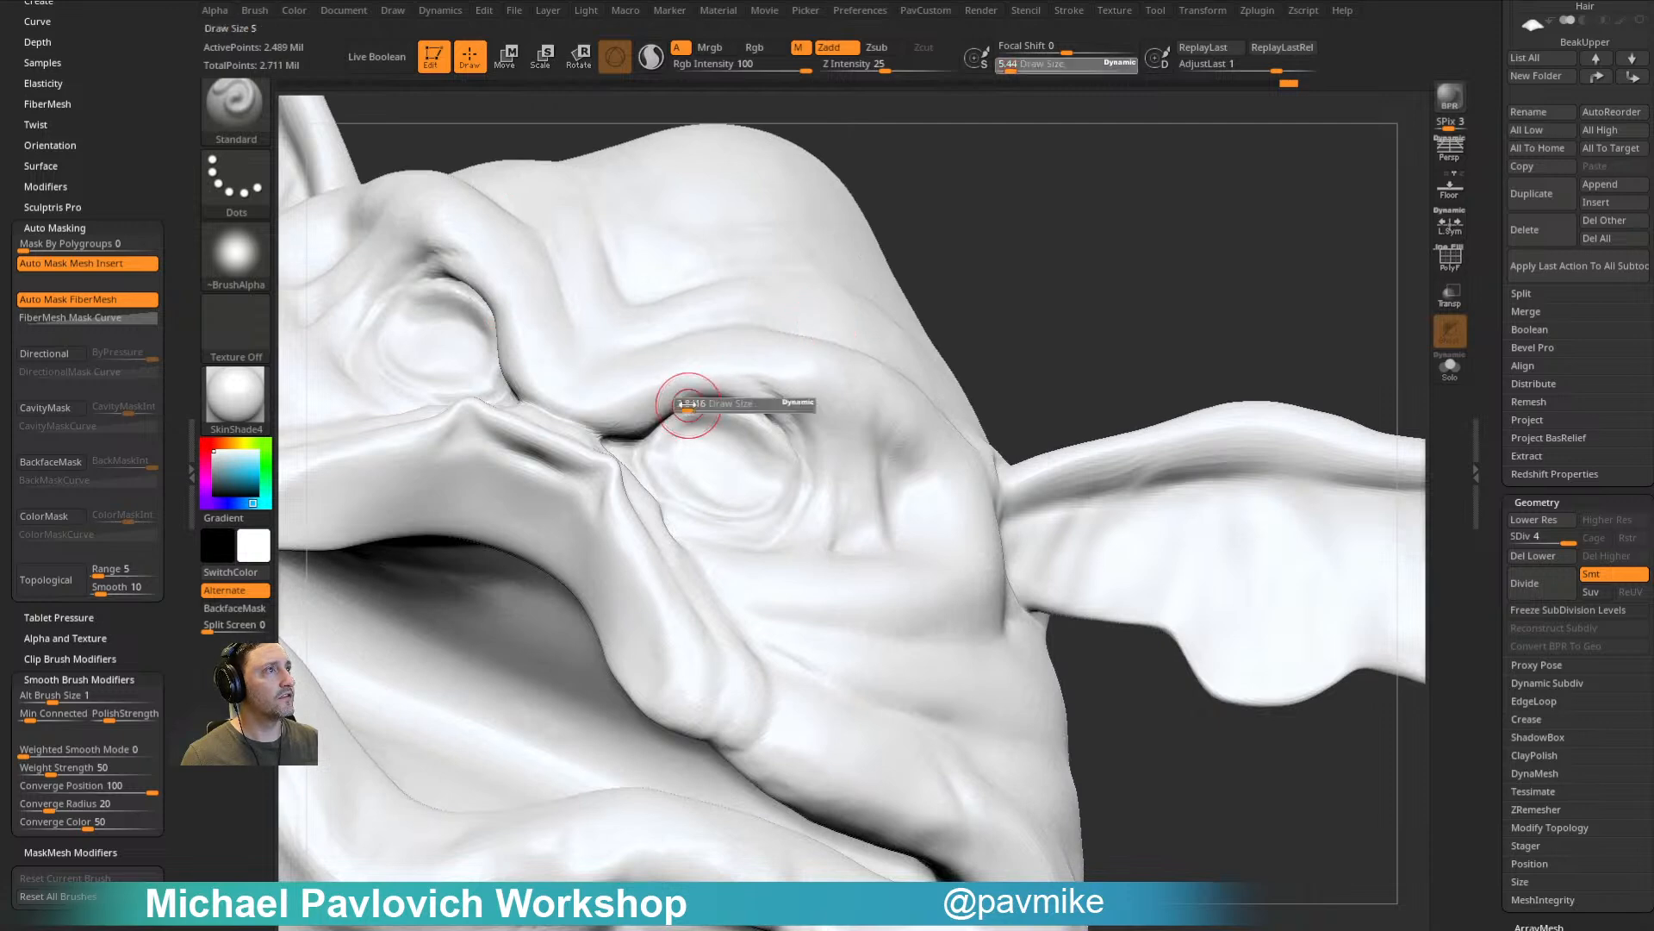
shift+drag(684, 405, 641, 439)
mouse_move(840, 377)
mouse_down()
mouse_move(753, 398)
mouse_move(803, 449)
mouse_up()
drag(949, 272, 962, 282)
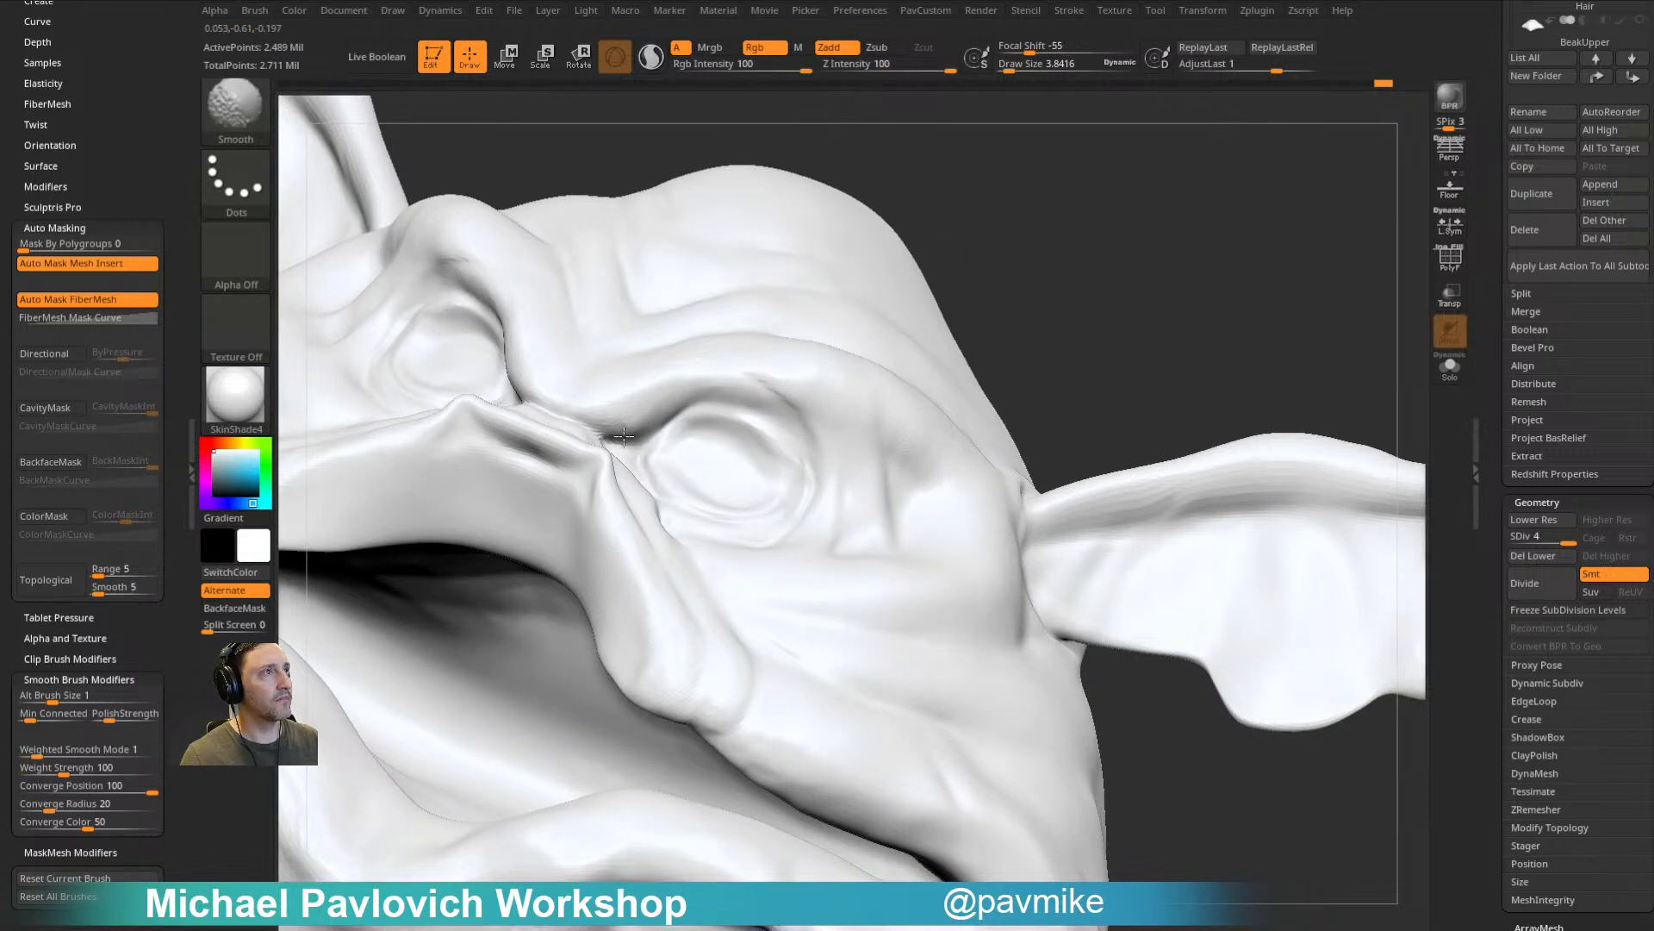
drag(1027, 222, 1021, 275)
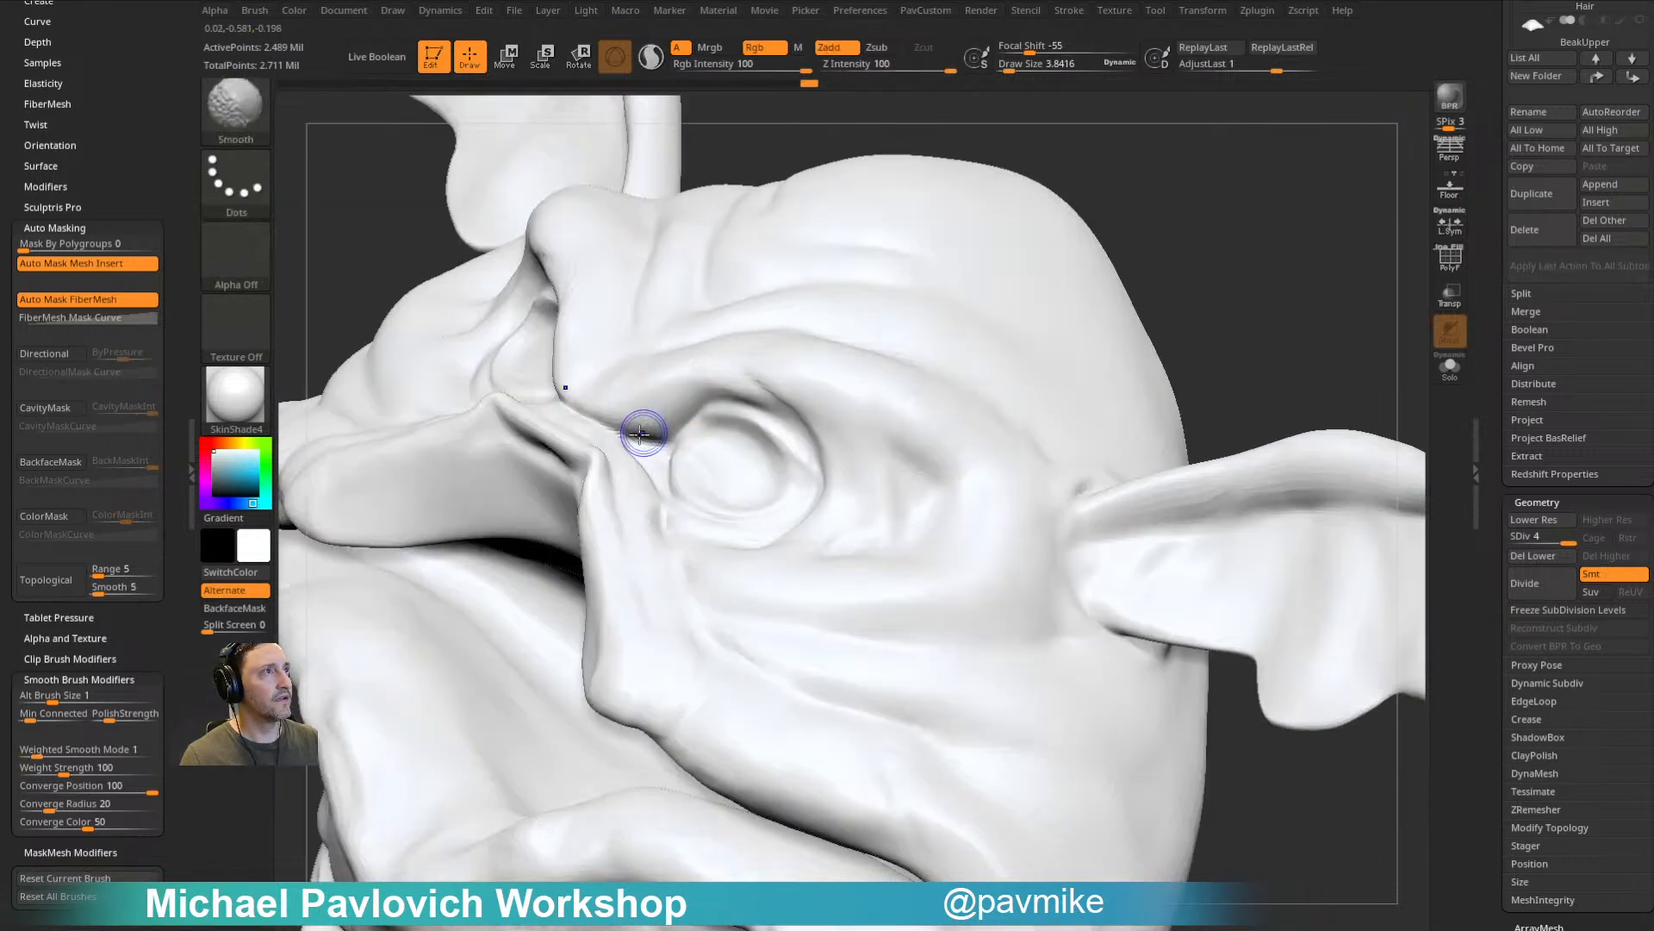
shift+drag(689, 410, 719, 396)
Step: Show the Body at the back of the neck in Solo mode with polyframe, and set the draw size to about 11
mouse_move(1108, 159)
mouse_down()
mouse_move(1130, 189)
mouse_move(1097, 207)
mouse_move(1136, 280)
mouse_move(1078, 373)
mouse_up()
drag(949, 611, 804, 634)
mouse_move(1119, 505)
mouse_down()
mouse_move(1250, 405)
mouse_move(1201, 377)
mouse_move(1206, 442)
mouse_move(1196, 309)
mouse_up()
click(1437, 271)
click(1442, 377)
key(s)
click(1202, 443)
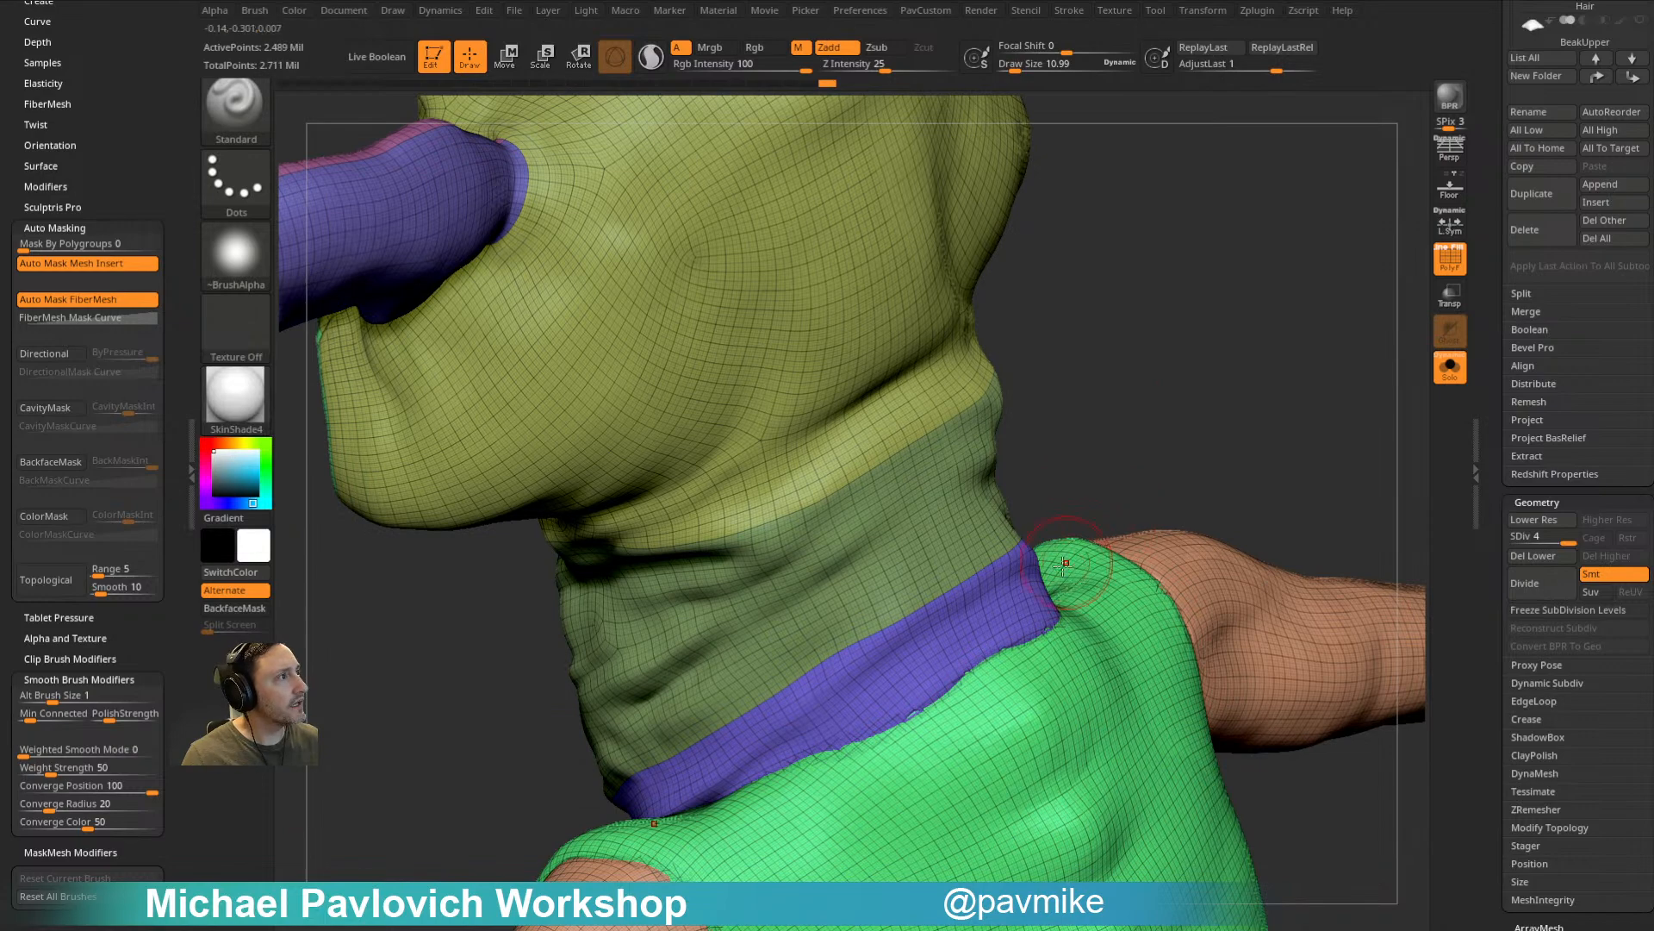
Step: Isolate the neck polygroup, grow the visibility to the whole head-and-neck shell, and show the entire Body again
ctrl+shift+click(985, 551)
key(ctrl+shift+a)
alt+drag(1204, 429, 1181, 380)
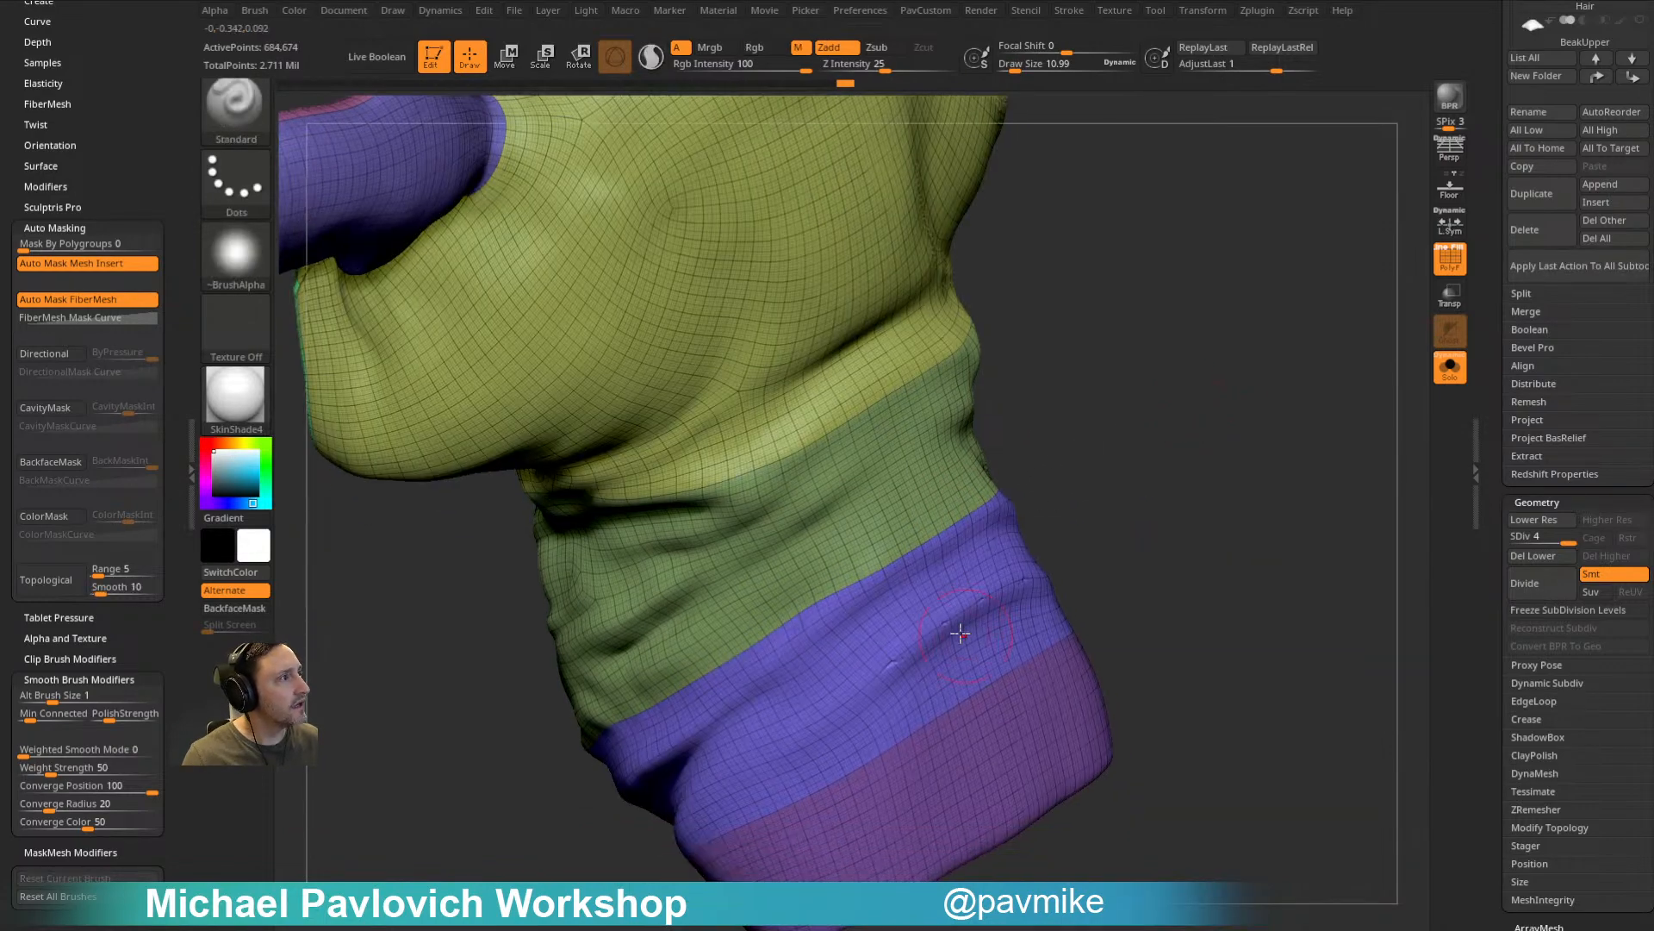
click(1452, 372)
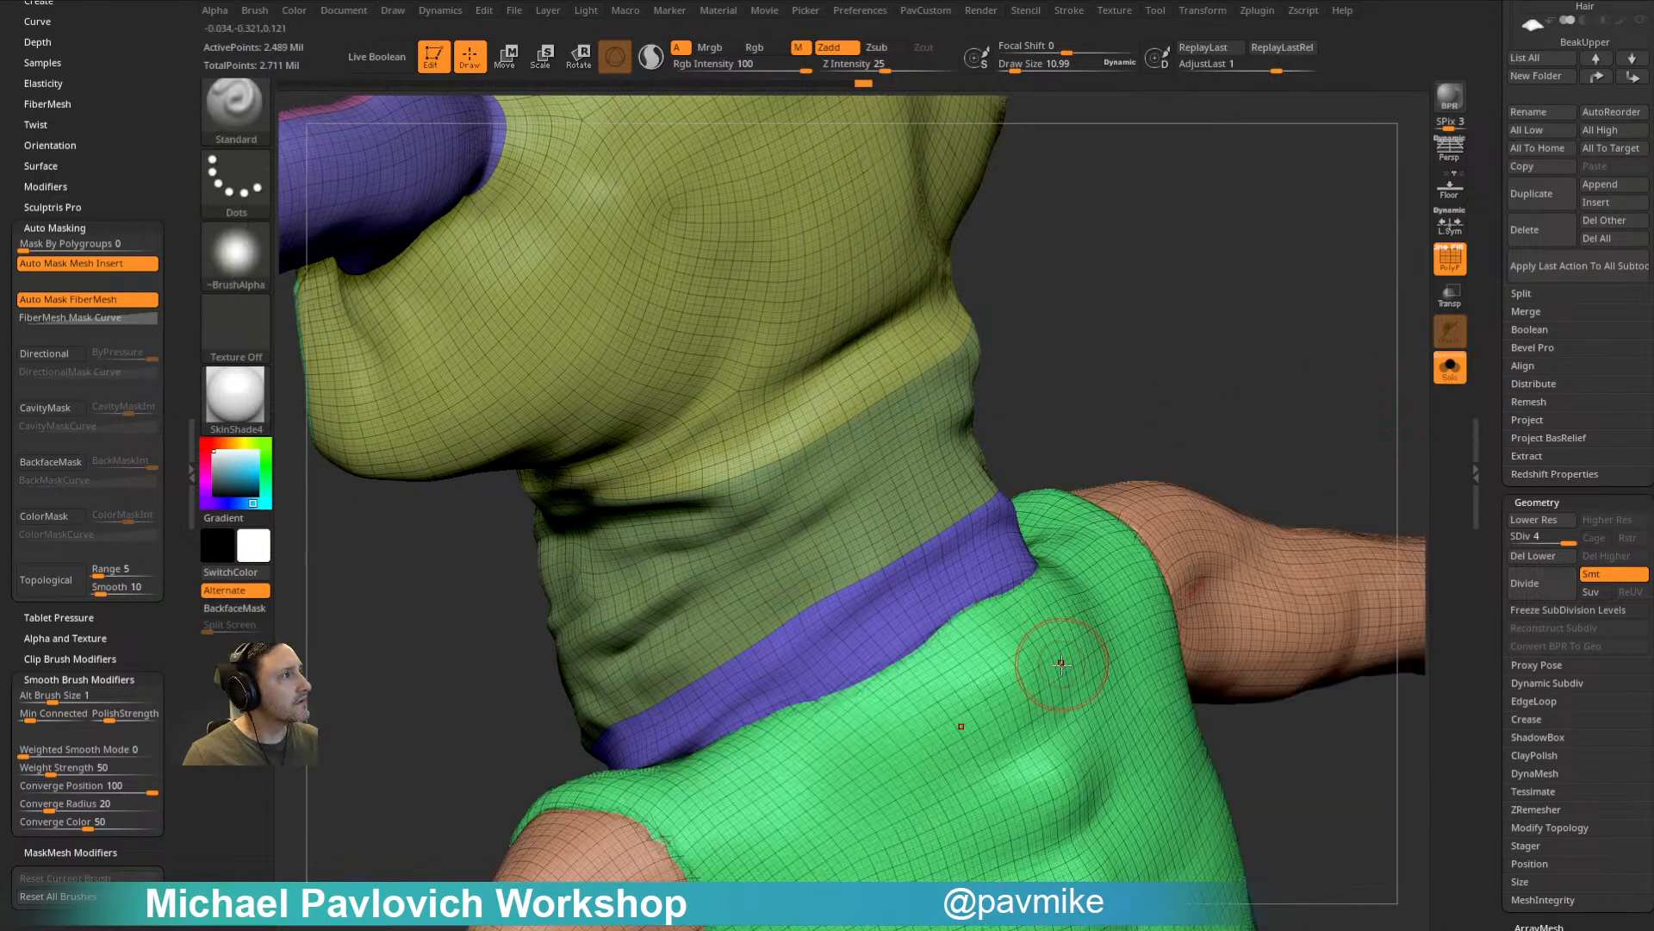
Step: Switch the selection brush to SelectRect, isolate the green torso polygroup, and show the entire Body again
key(ctrl+shift)
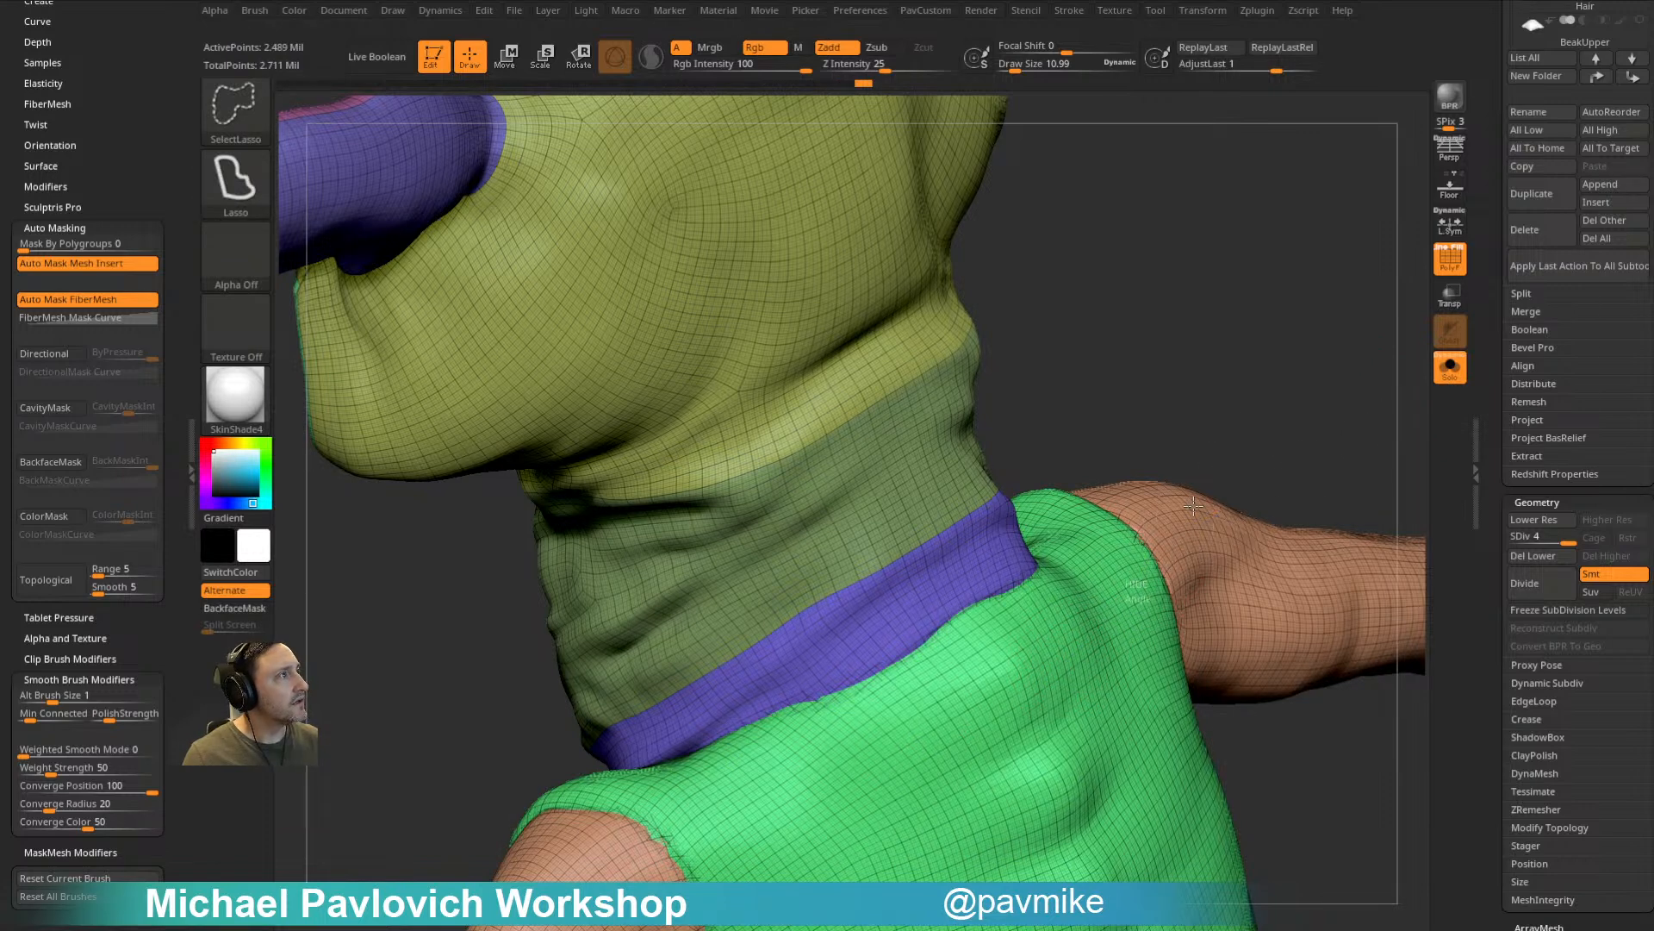
click(263, 113)
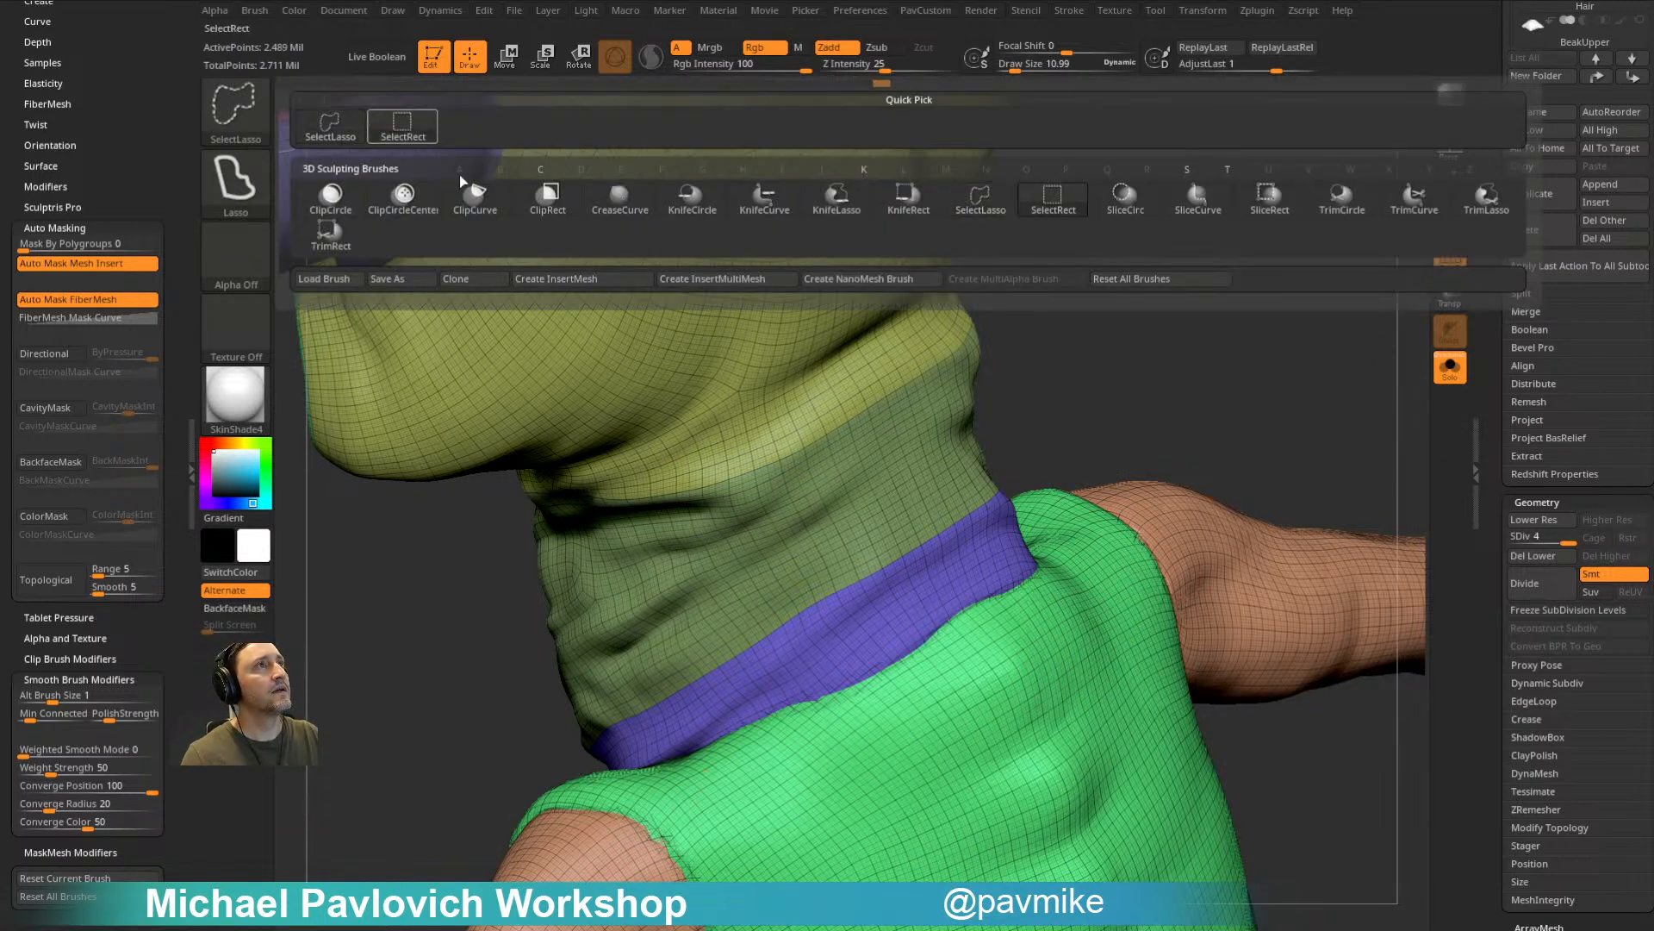
click(403, 125)
ctrl+shift+click(974, 724)
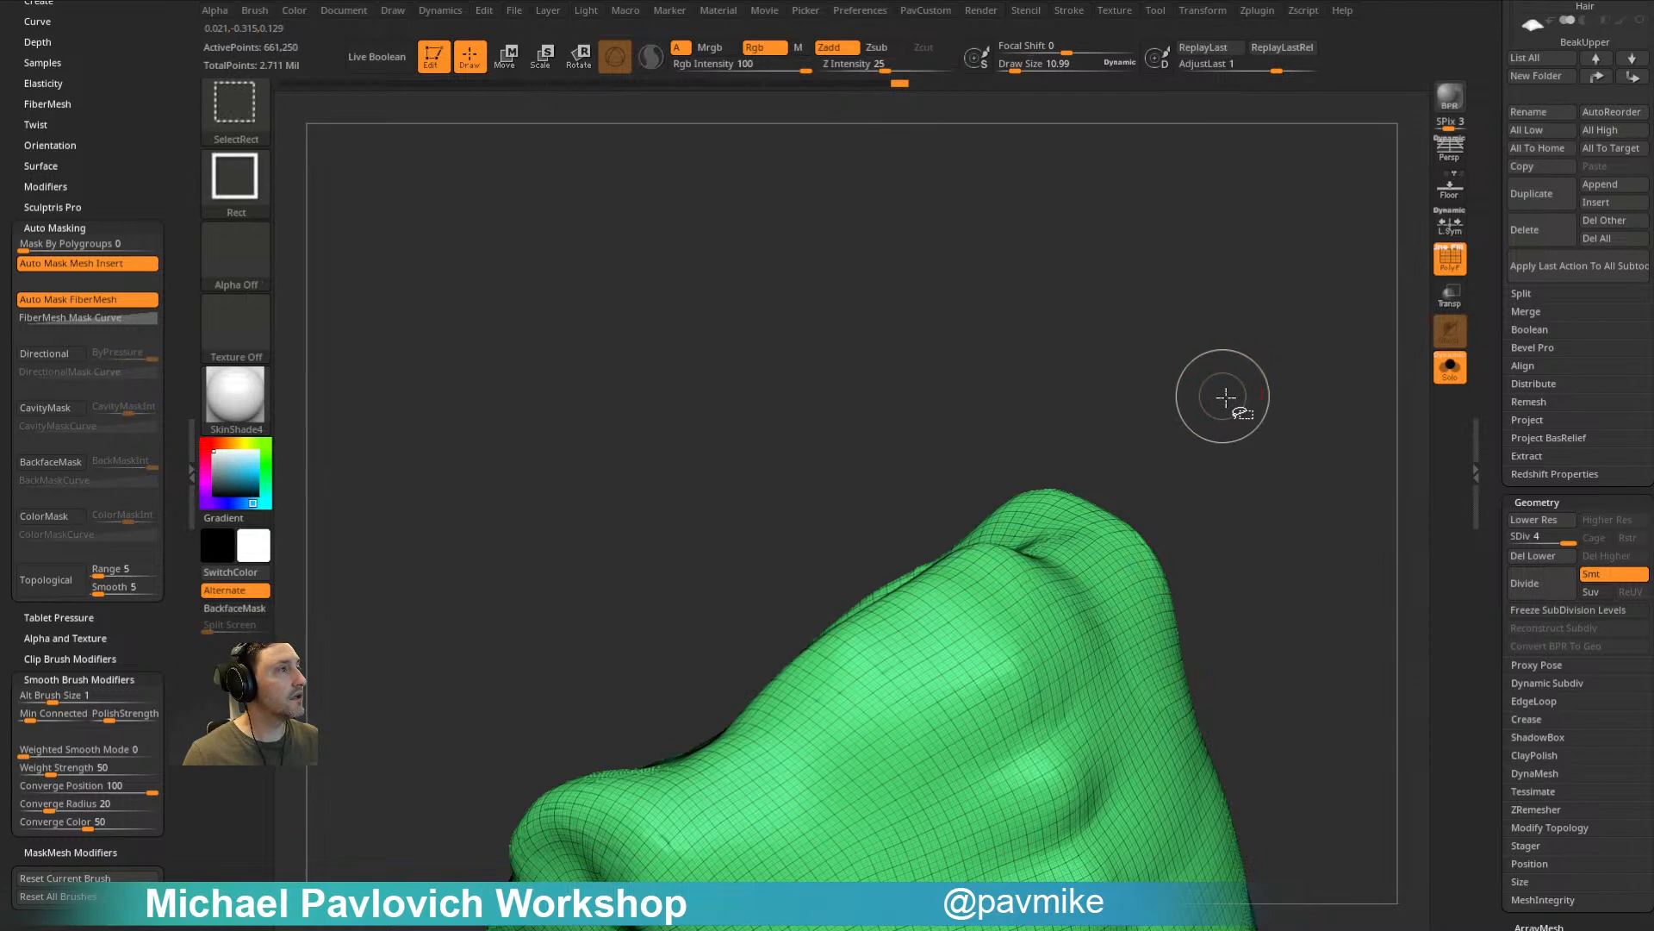
ctrl+shift+click(1281, 399)
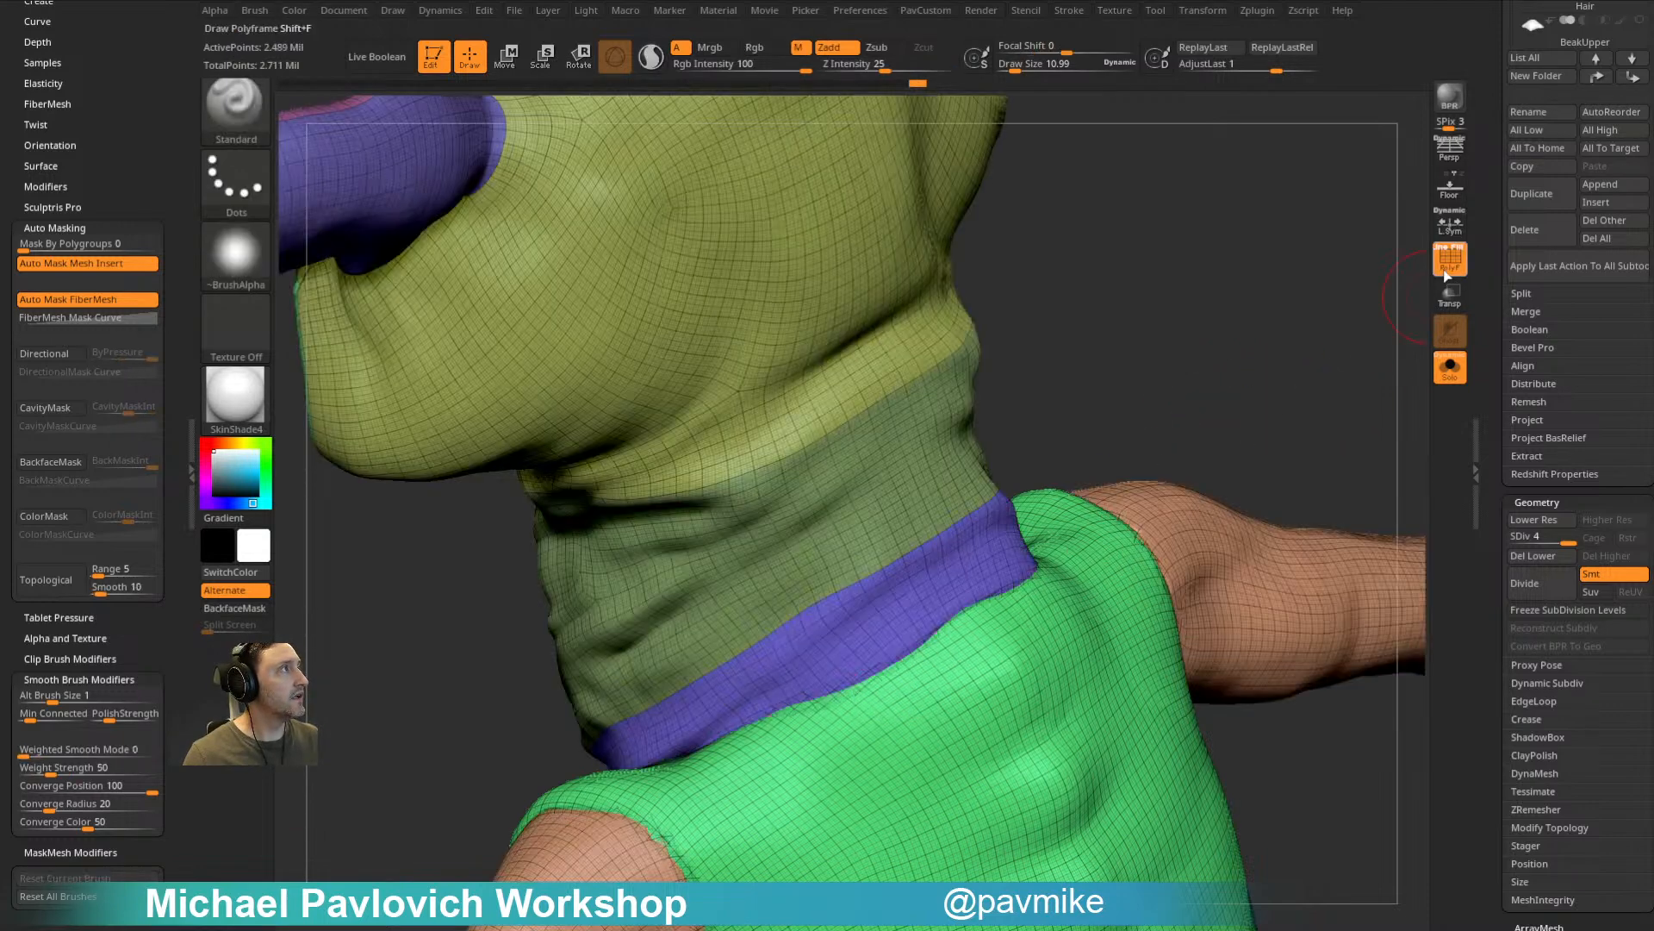
Step: Turn off polyframe, isolate the torso, and smooth its upper surface where the neck covers it
click(1448, 273)
drag(1200, 369, 989, 587)
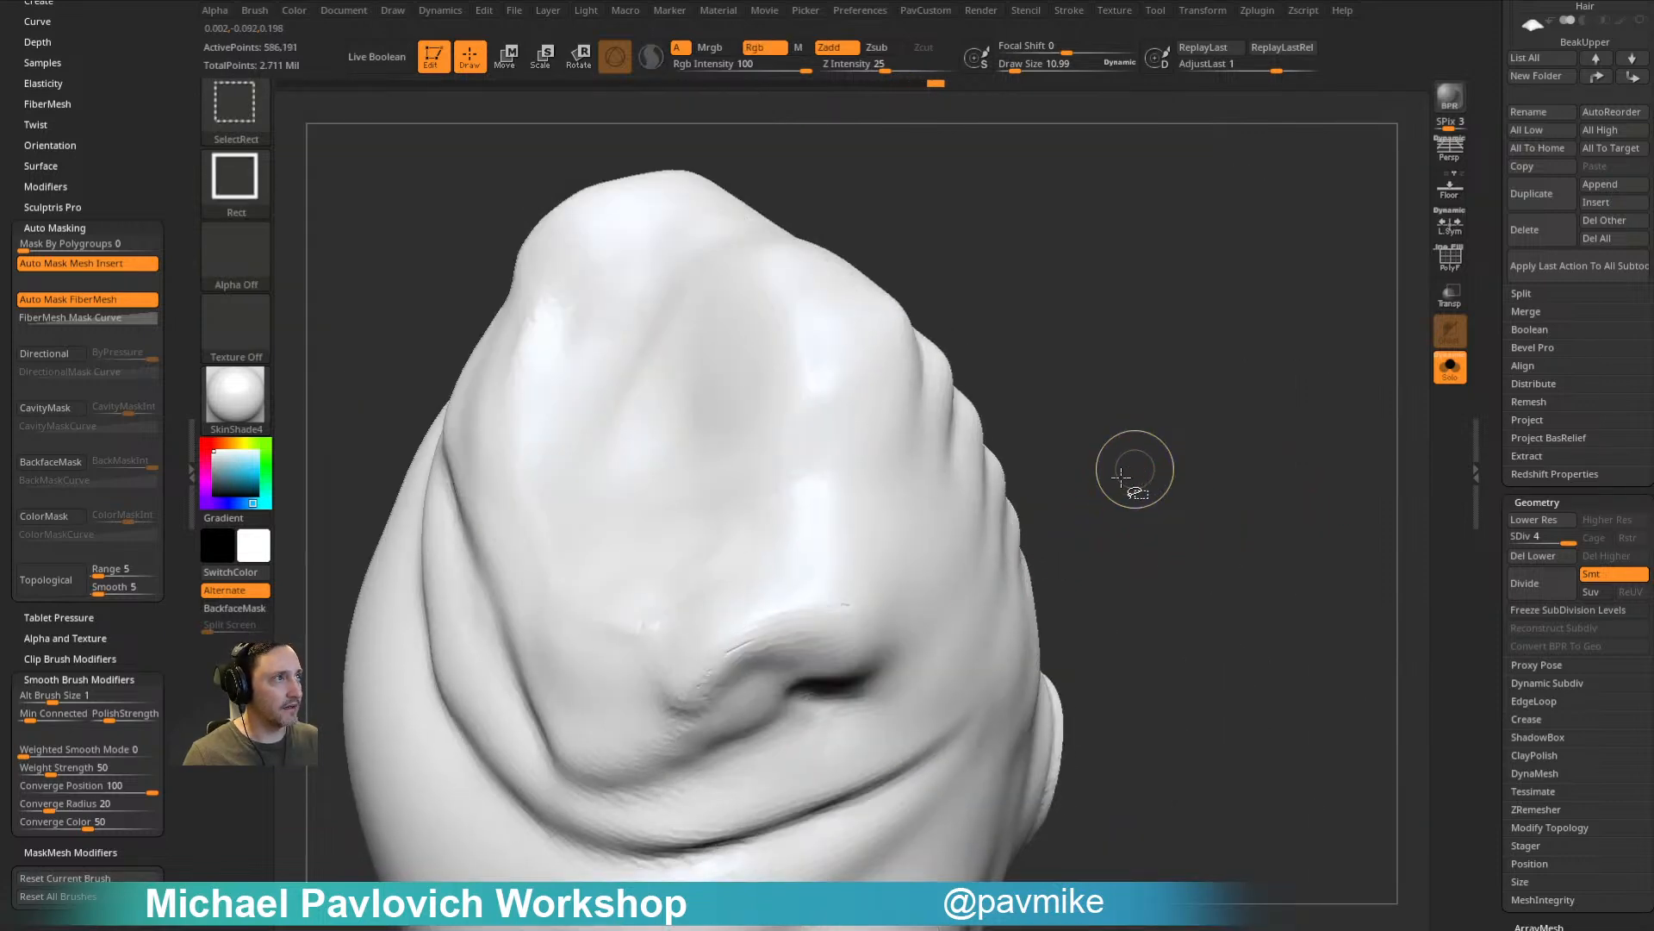
mouse_move(759, 659)
shift+mouse_down()
mouse_move(655, 681)
mouse_move(724, 698)
shift+mouse_up()
Step: Invert the visibility to inspect the Body without its torso, and show the entire Body again
key(ctrl+shift)
drag(1182, 473, 939, 556)
mouse_move(1284, 414)
mouse_down()
mouse_move(1242, 416)
mouse_move(1285, 406)
mouse_move(1300, 332)
mouse_move(916, 628)
mouse_move(1215, 376)
mouse_move(1230, 354)
mouse_move(1204, 351)
mouse_move(1381, 354)
mouse_up()
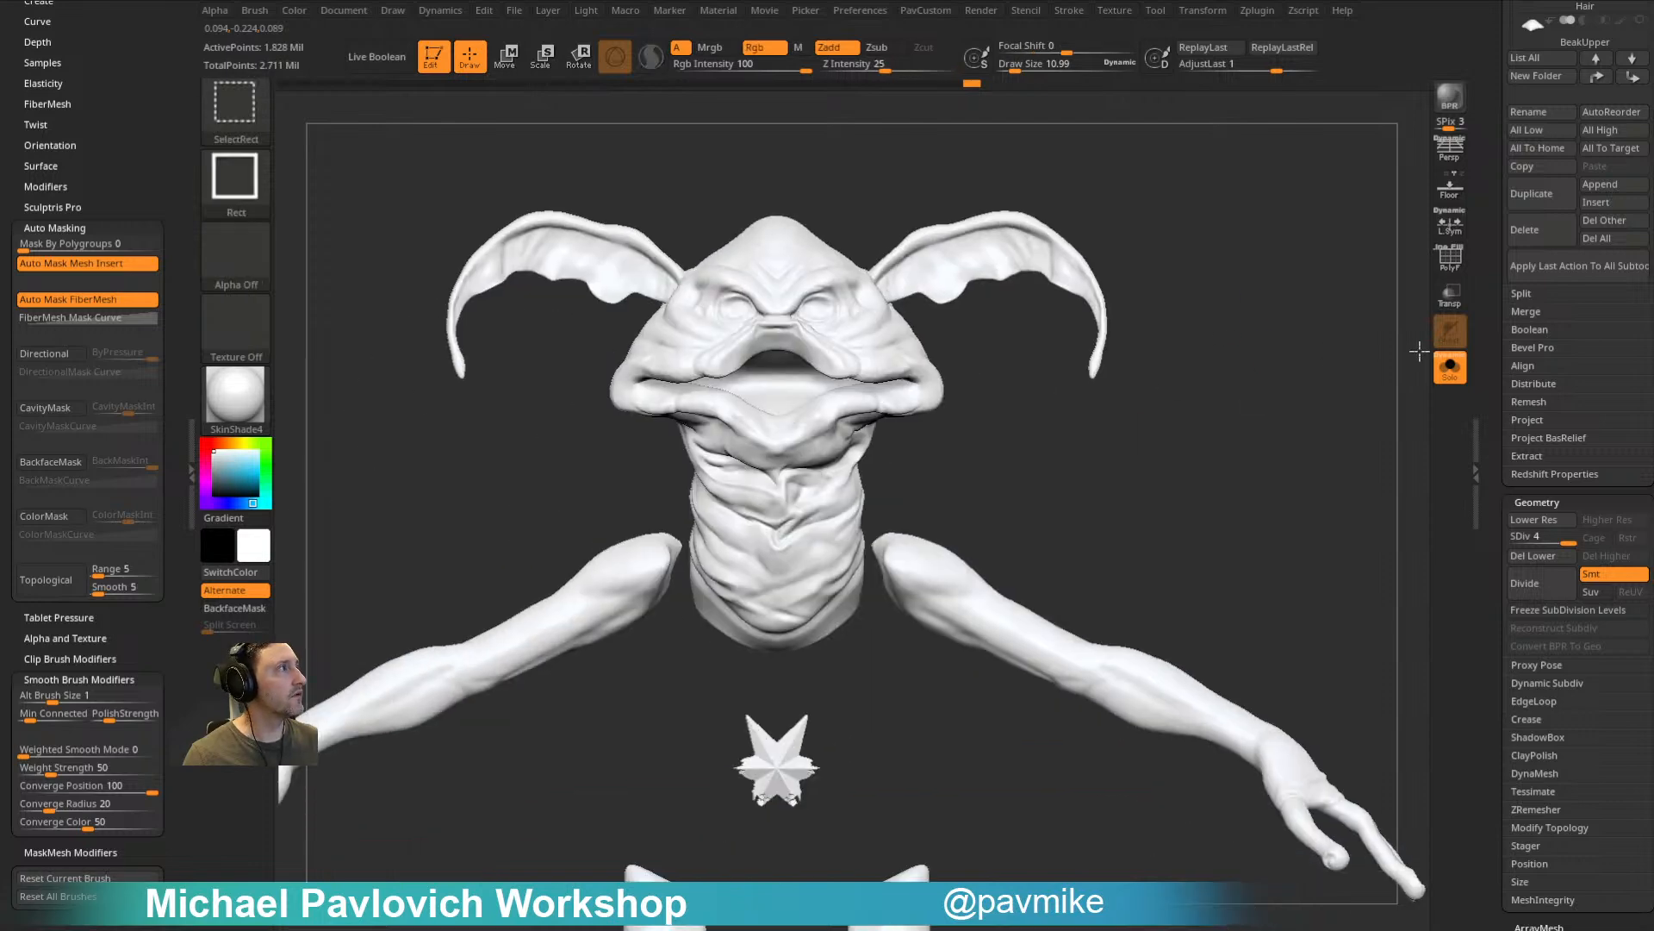
ctrl+shift+click(1381, 354)
Step: Check the Salacious06 star subtool on its own in Solo mode and reselect the Body subtool
click(1451, 368)
scroll(1506, 540, up, 10)
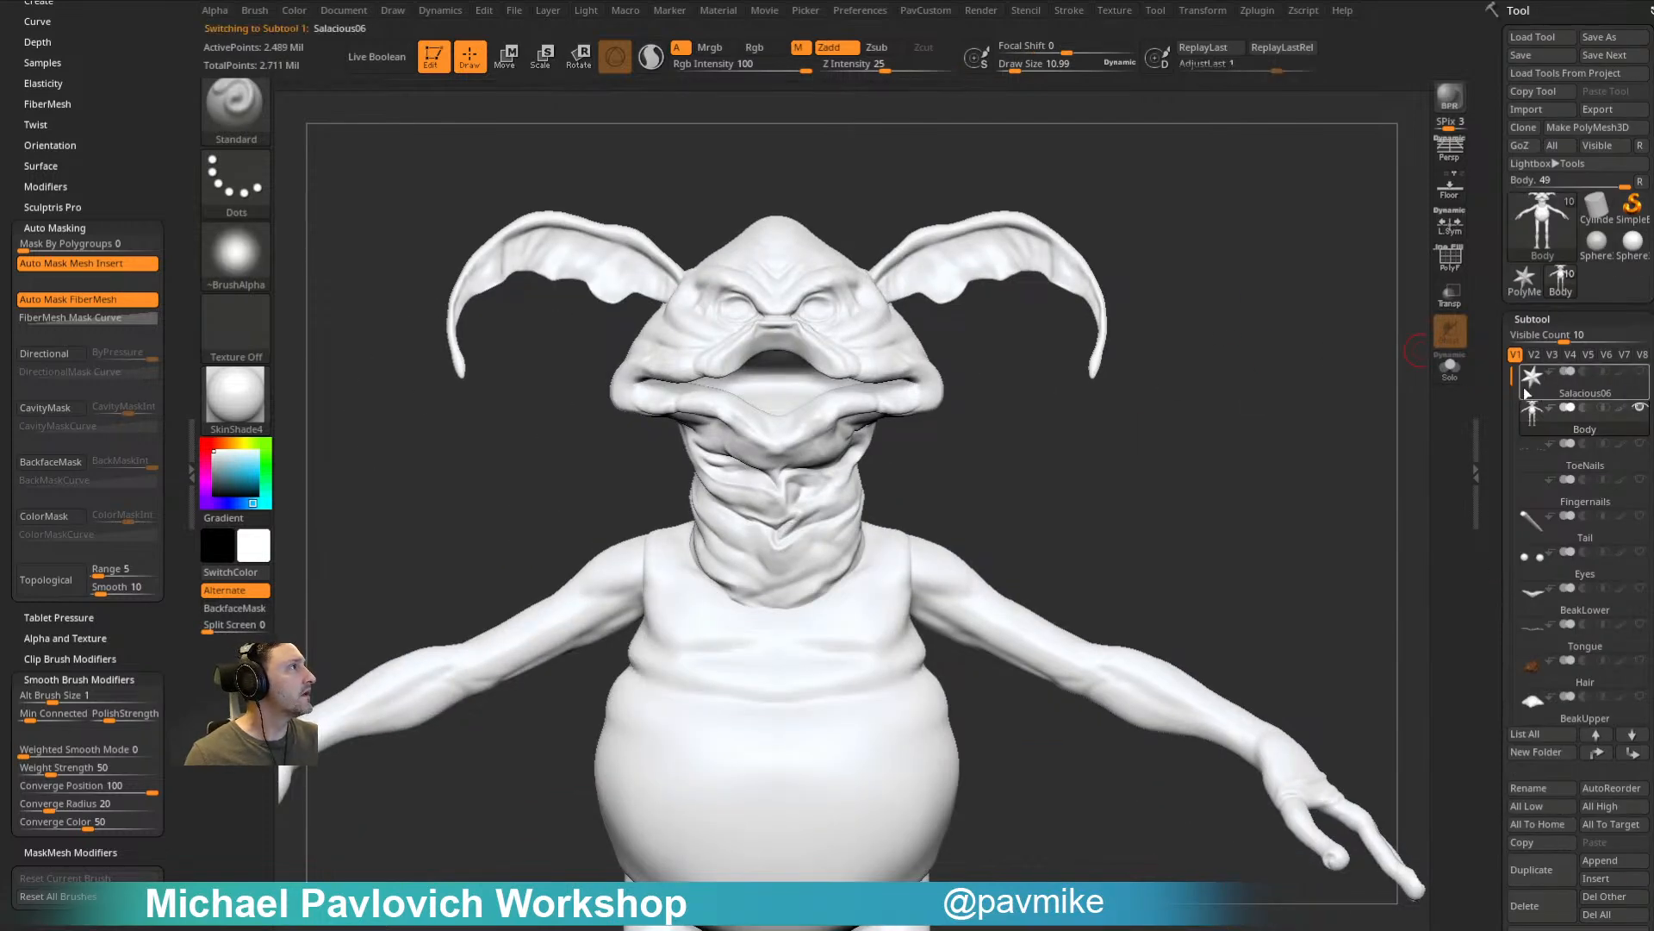
click(1450, 368)
drag(1396, 365, 953, 642)
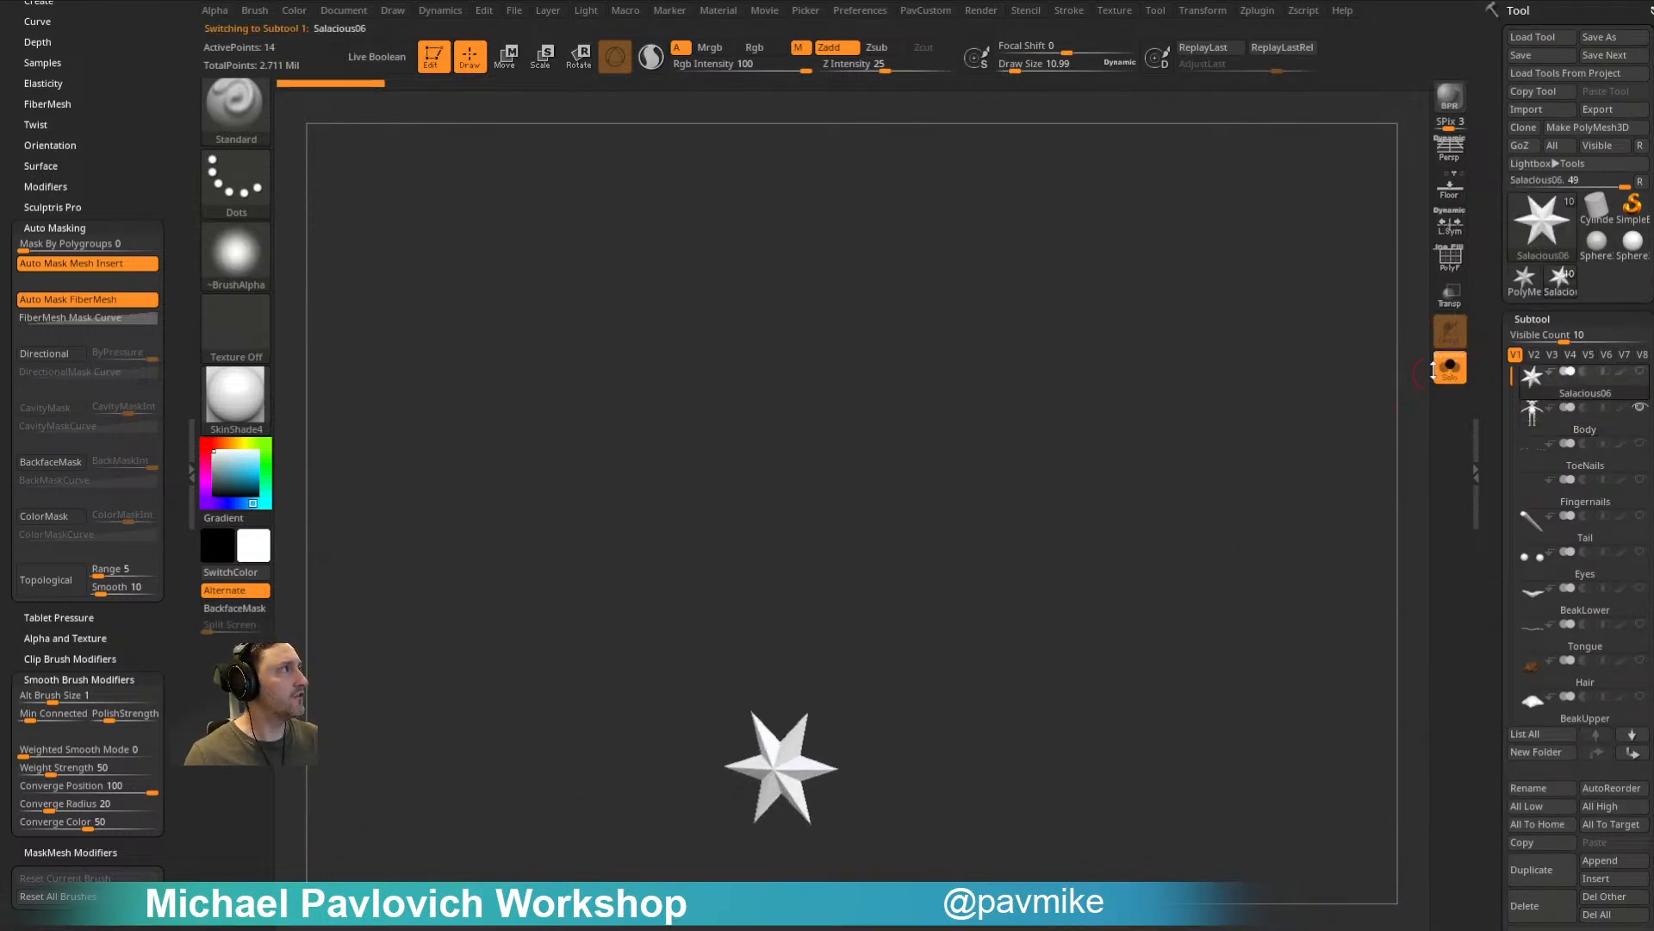
click(1574, 428)
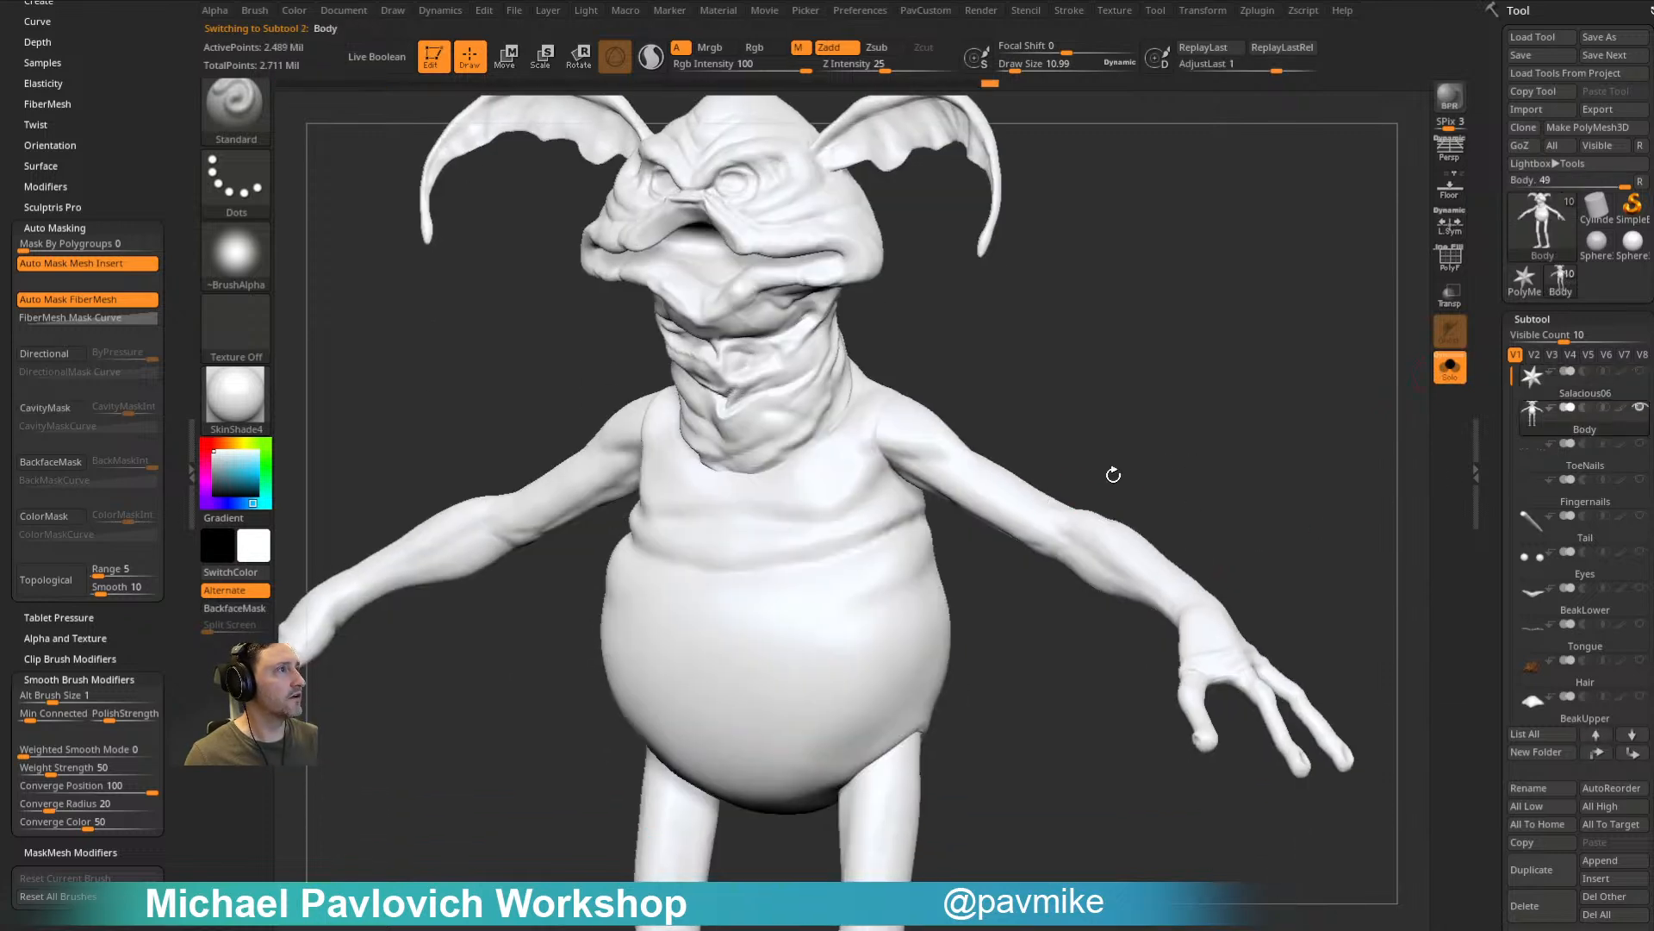
Step: Hide parts of the Body, including the torso and arms, to expose the star-shaped geometry inside it
ctrl+shift+drag(955, 355, 879, 392)
ctrl+shift+click(1189, 366)
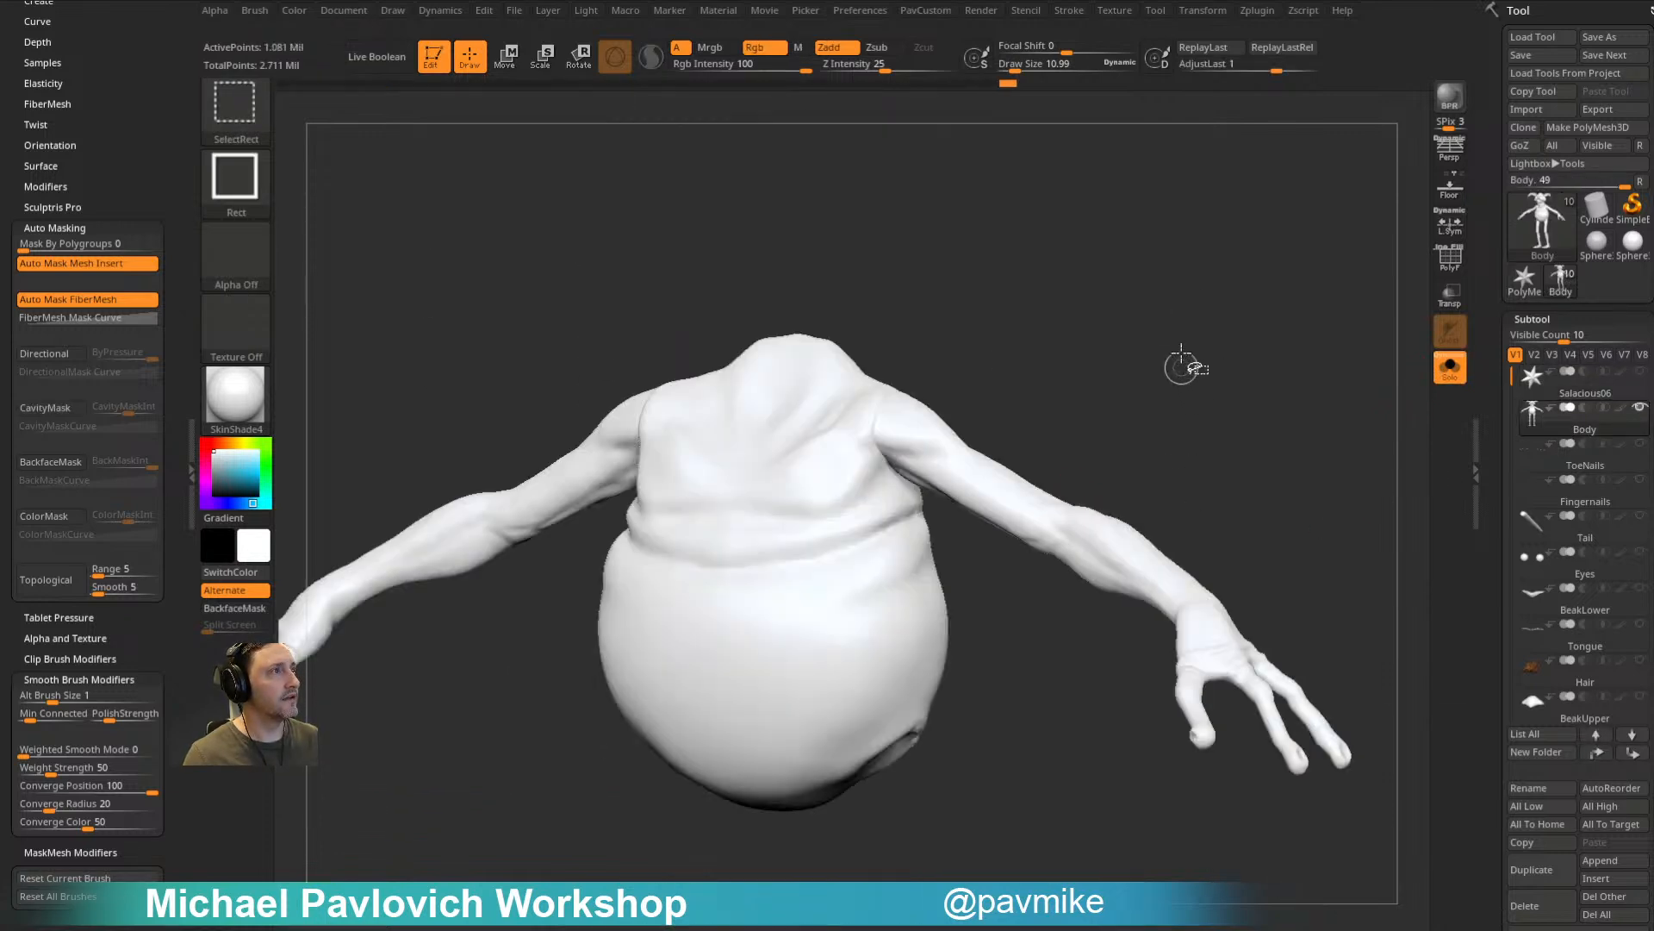
ctrl+shift+click(1241, 396)
drag(1234, 405, 1114, 486)
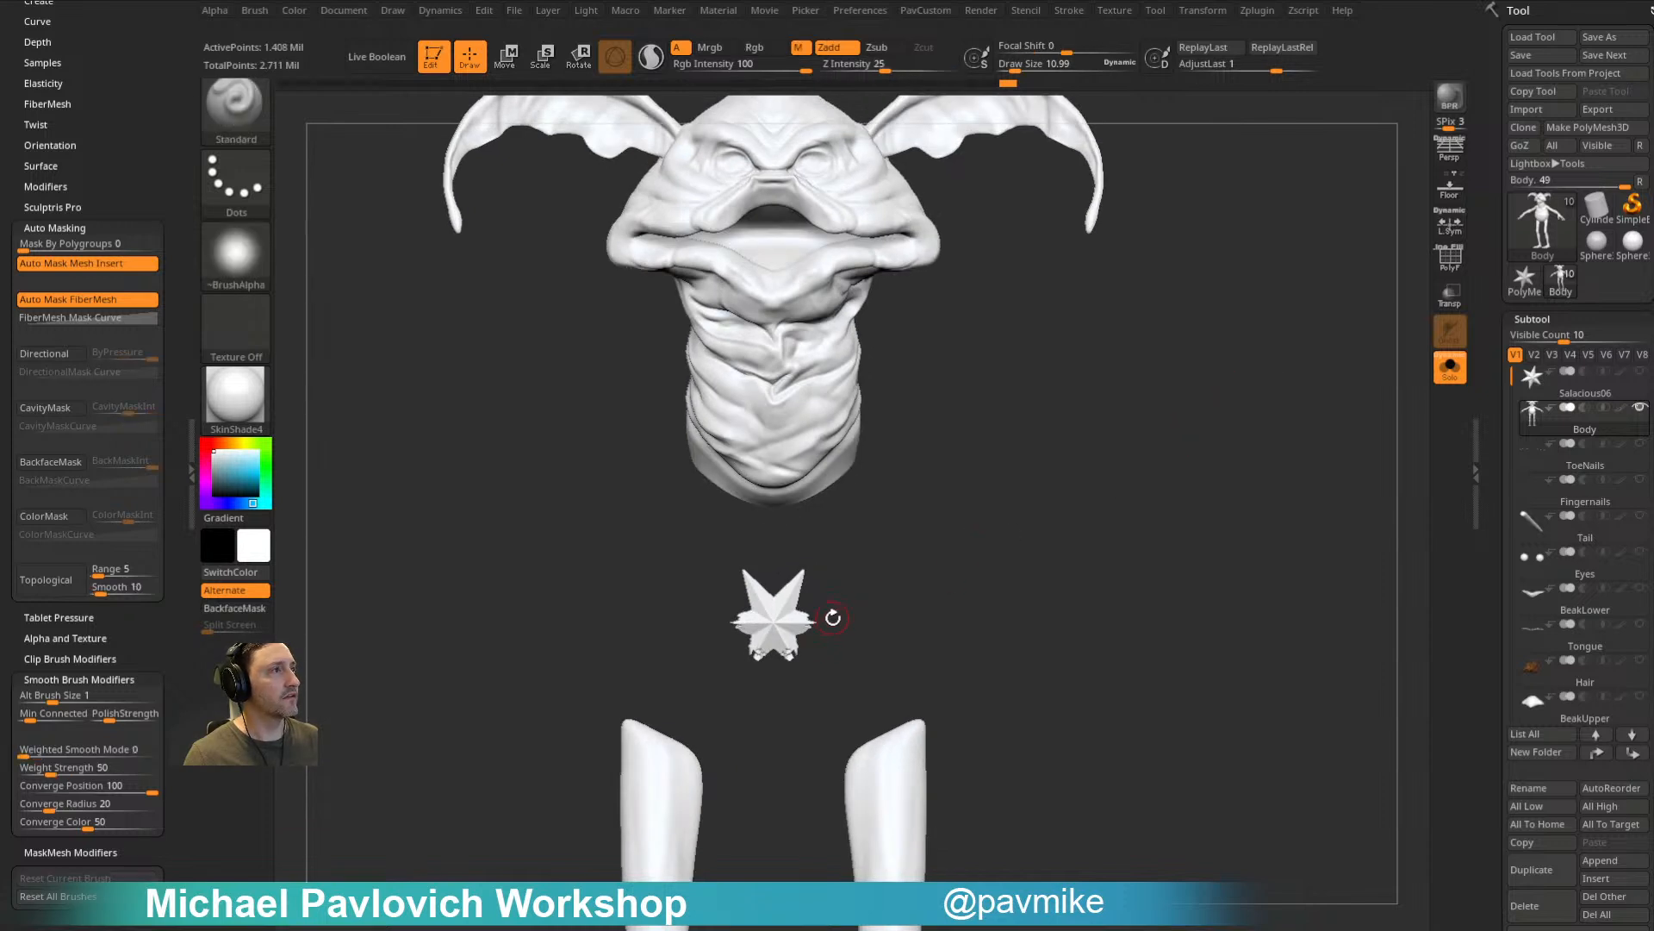
Step: Hide the star-shaped geometry inside the Body and bring back the torso, arms and remaining parts
key(ctrl+shift)
ctrl+alt+shift+drag(744, 601, 708, 689)
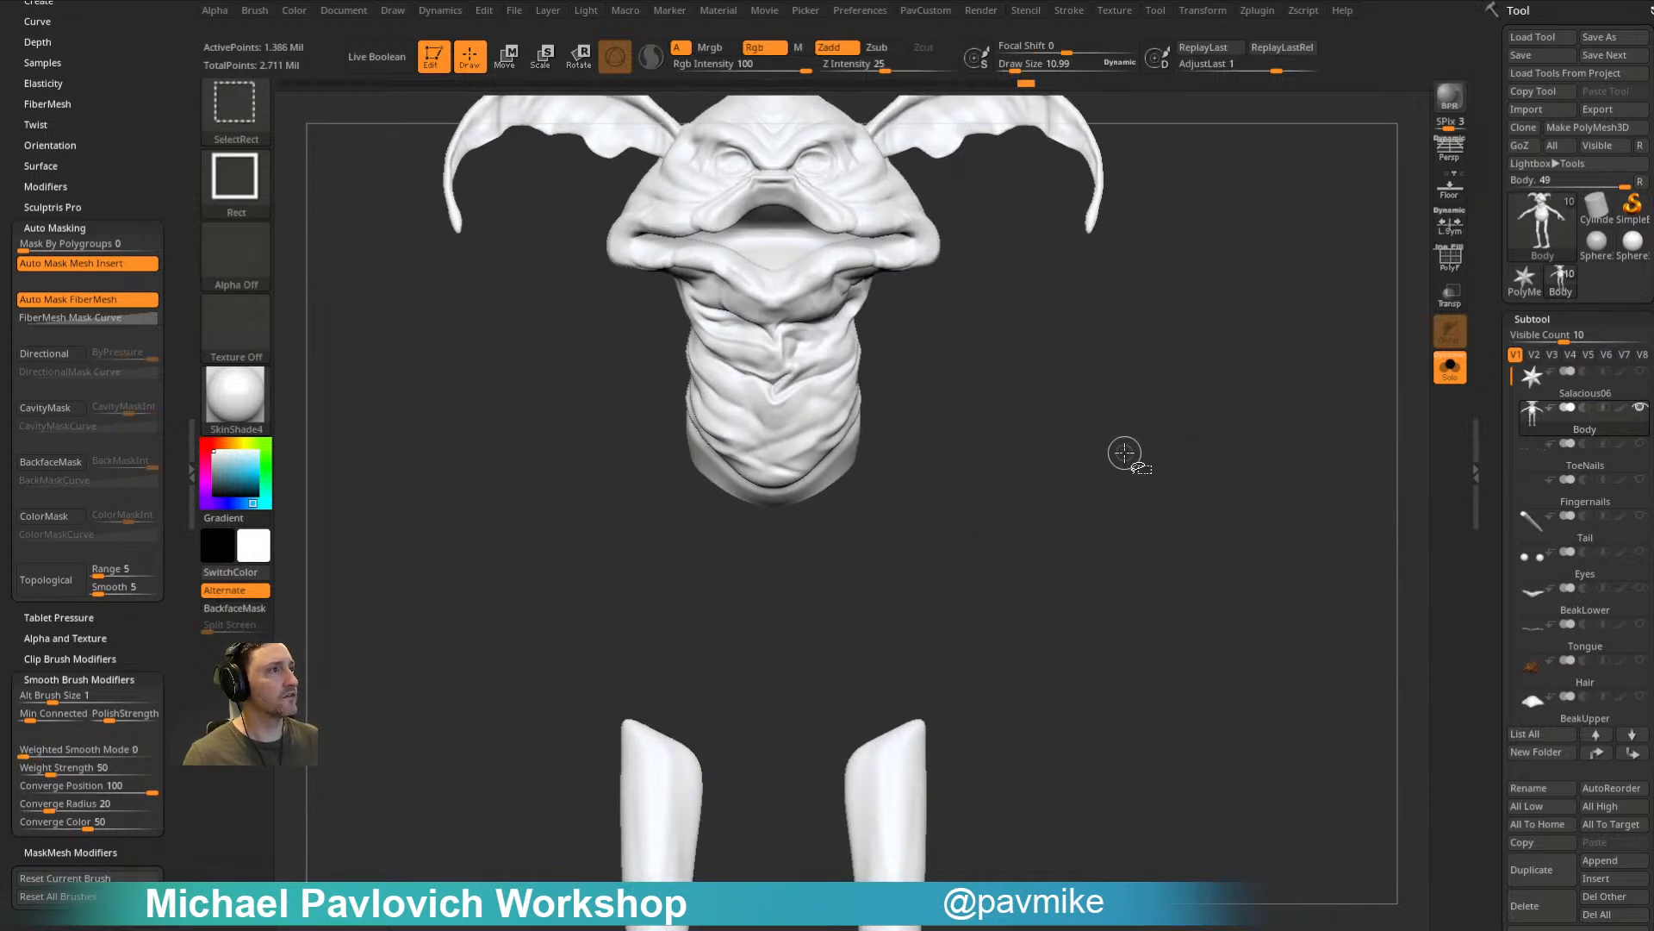
ctrl+shift+drag(1128, 359, 945, 730)
ctrl+shift+drag(1206, 330, 1283, 406)
ctrl+shift+click(1274, 399)
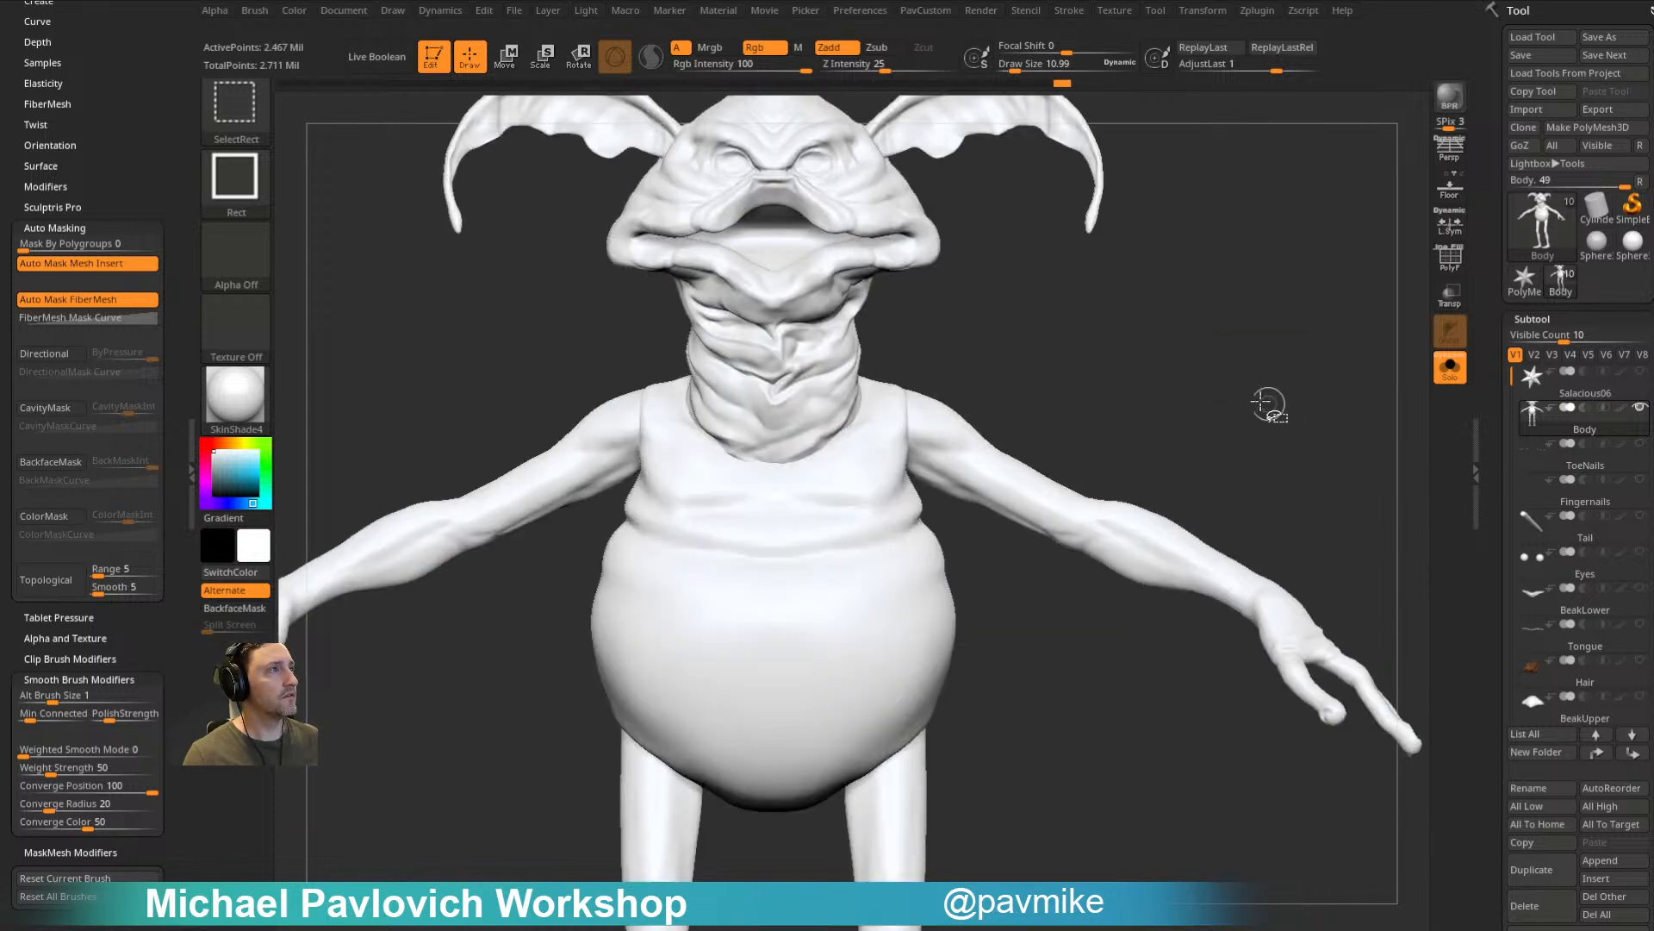
Step: Invert the visibility to check the star-shaped geometry's wireframe, and show the Body again with the star hidden
ctrl+shift+click(1293, 440)
mouse_move(852, 521)
mouse_down()
mouse_move(1037, 410)
mouse_move(1118, 543)
mouse_move(1155, 517)
mouse_move(1168, 257)
mouse_up()
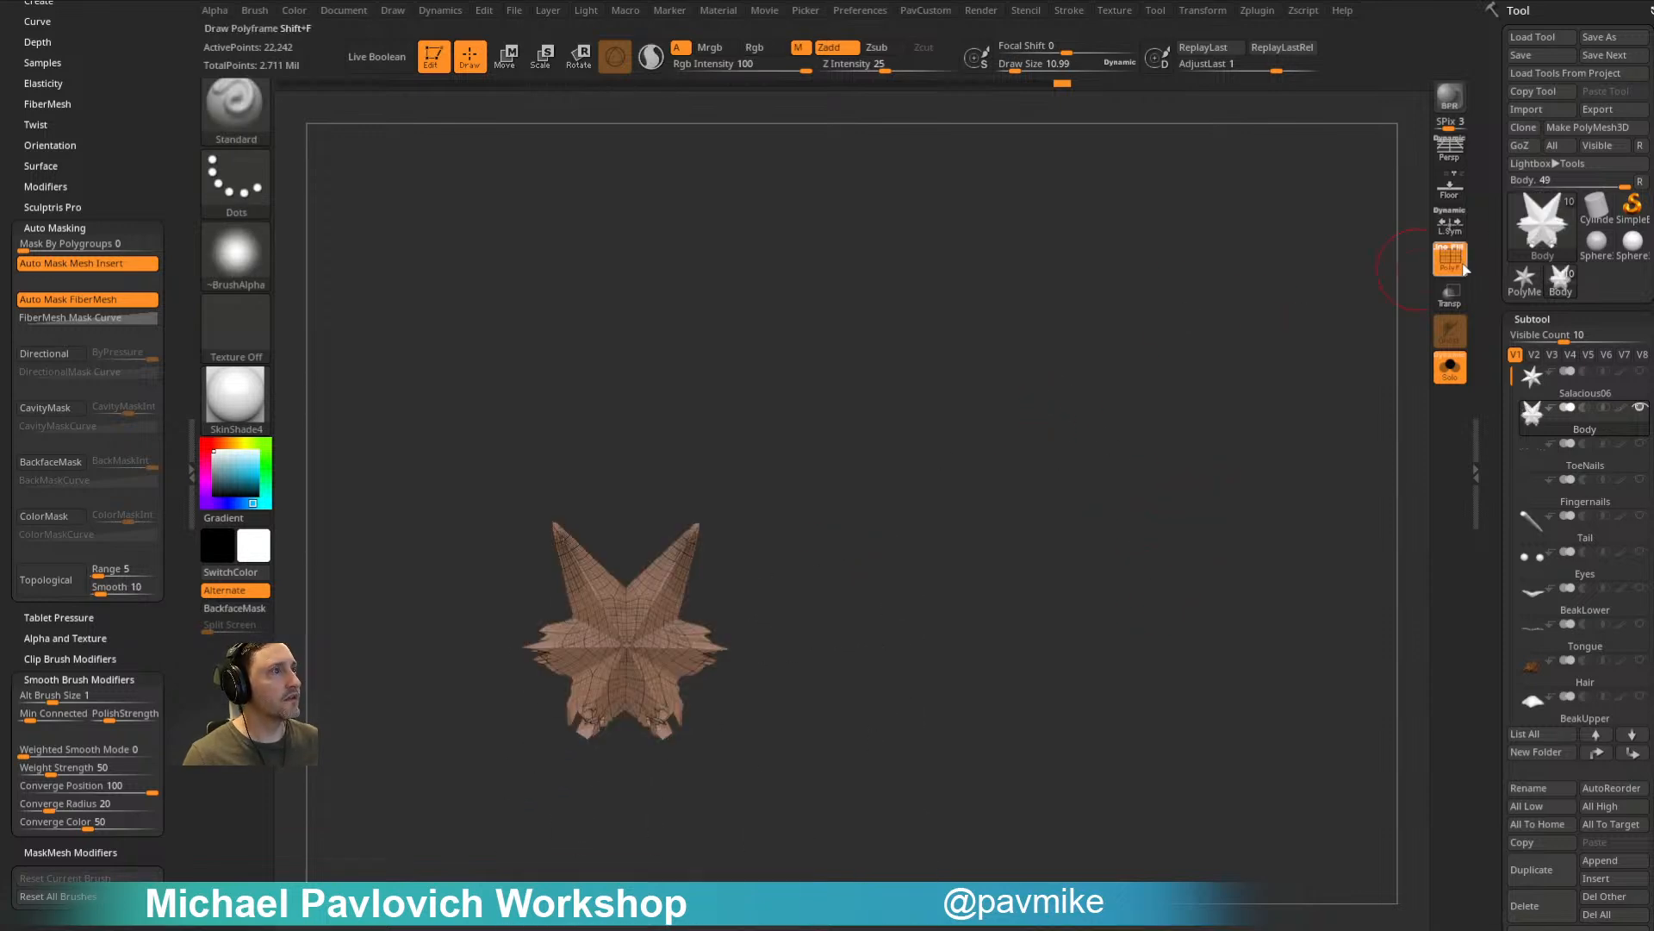
ctrl+shift+drag(1207, 379, 1213, 343)
Step: Delete the Body's lower subdivision levels and remove its hidden star-shaped geometry
key(grave)
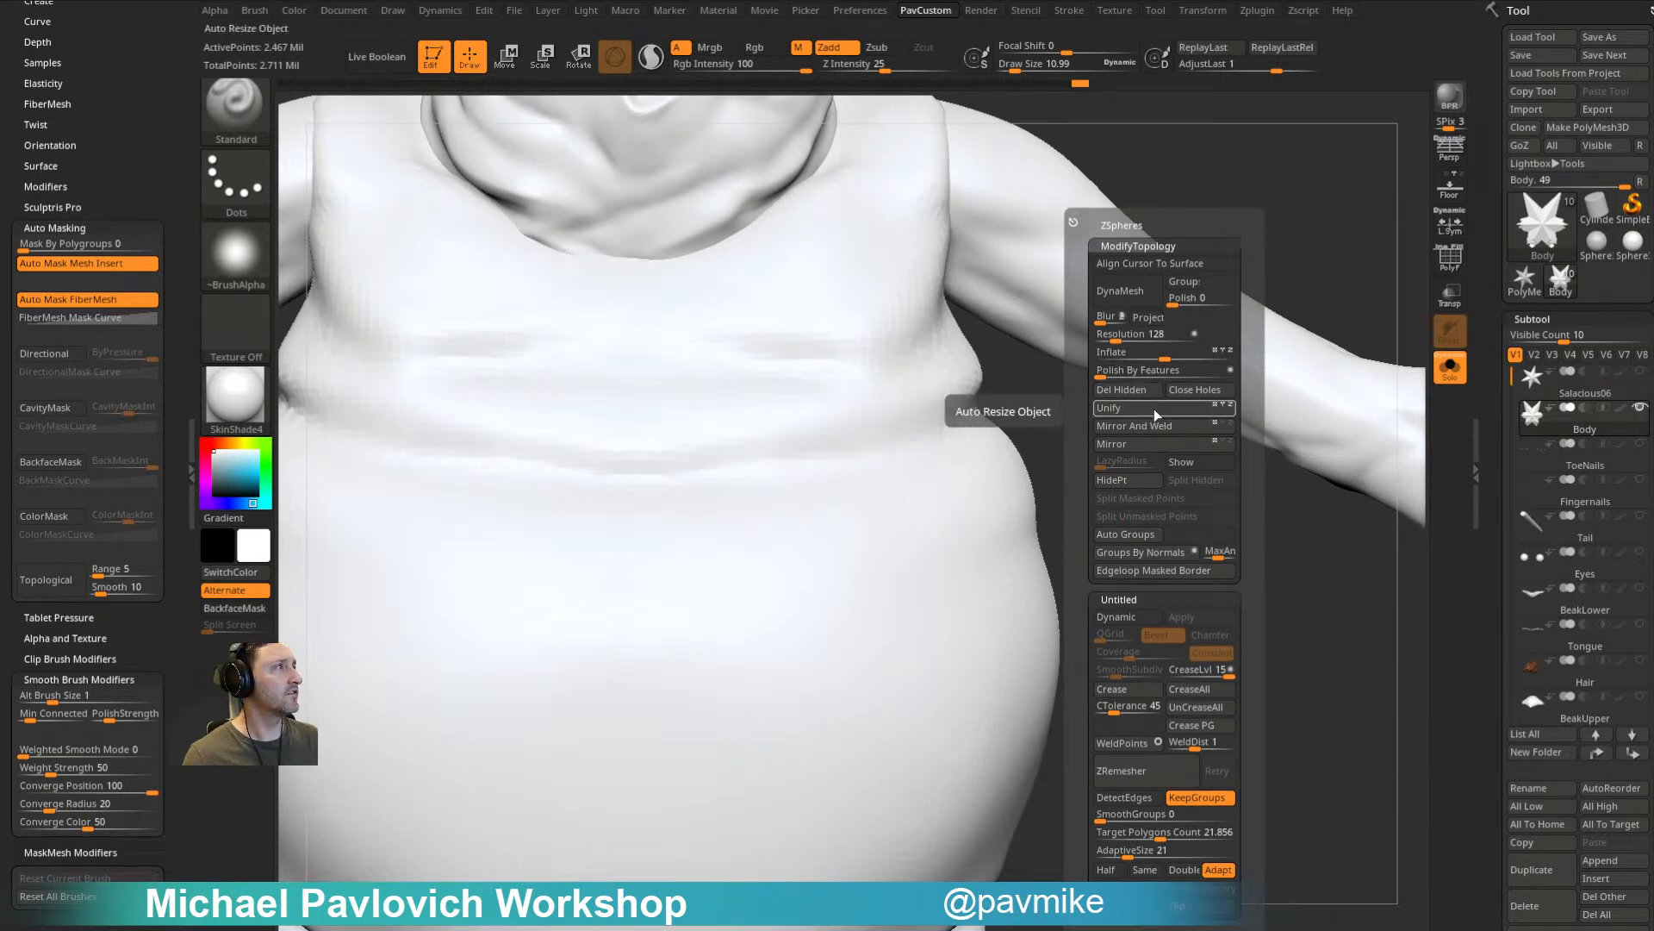
drag(1501, 425, 1502, 219)
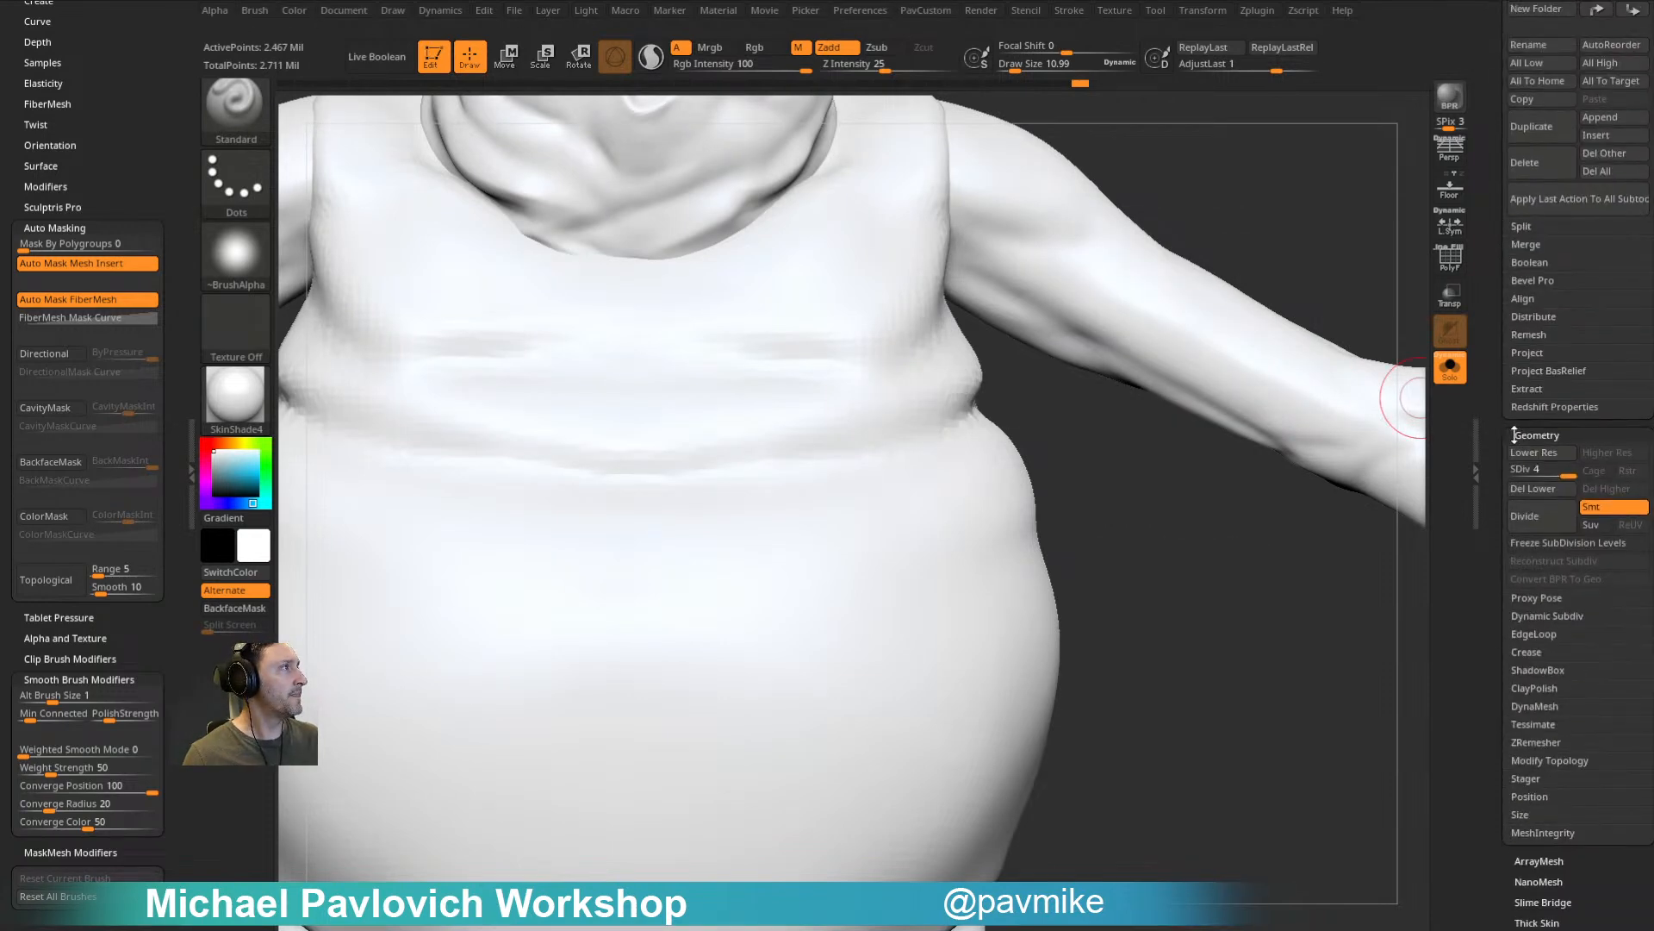
alt+drag(1256, 251, 1188, 375)
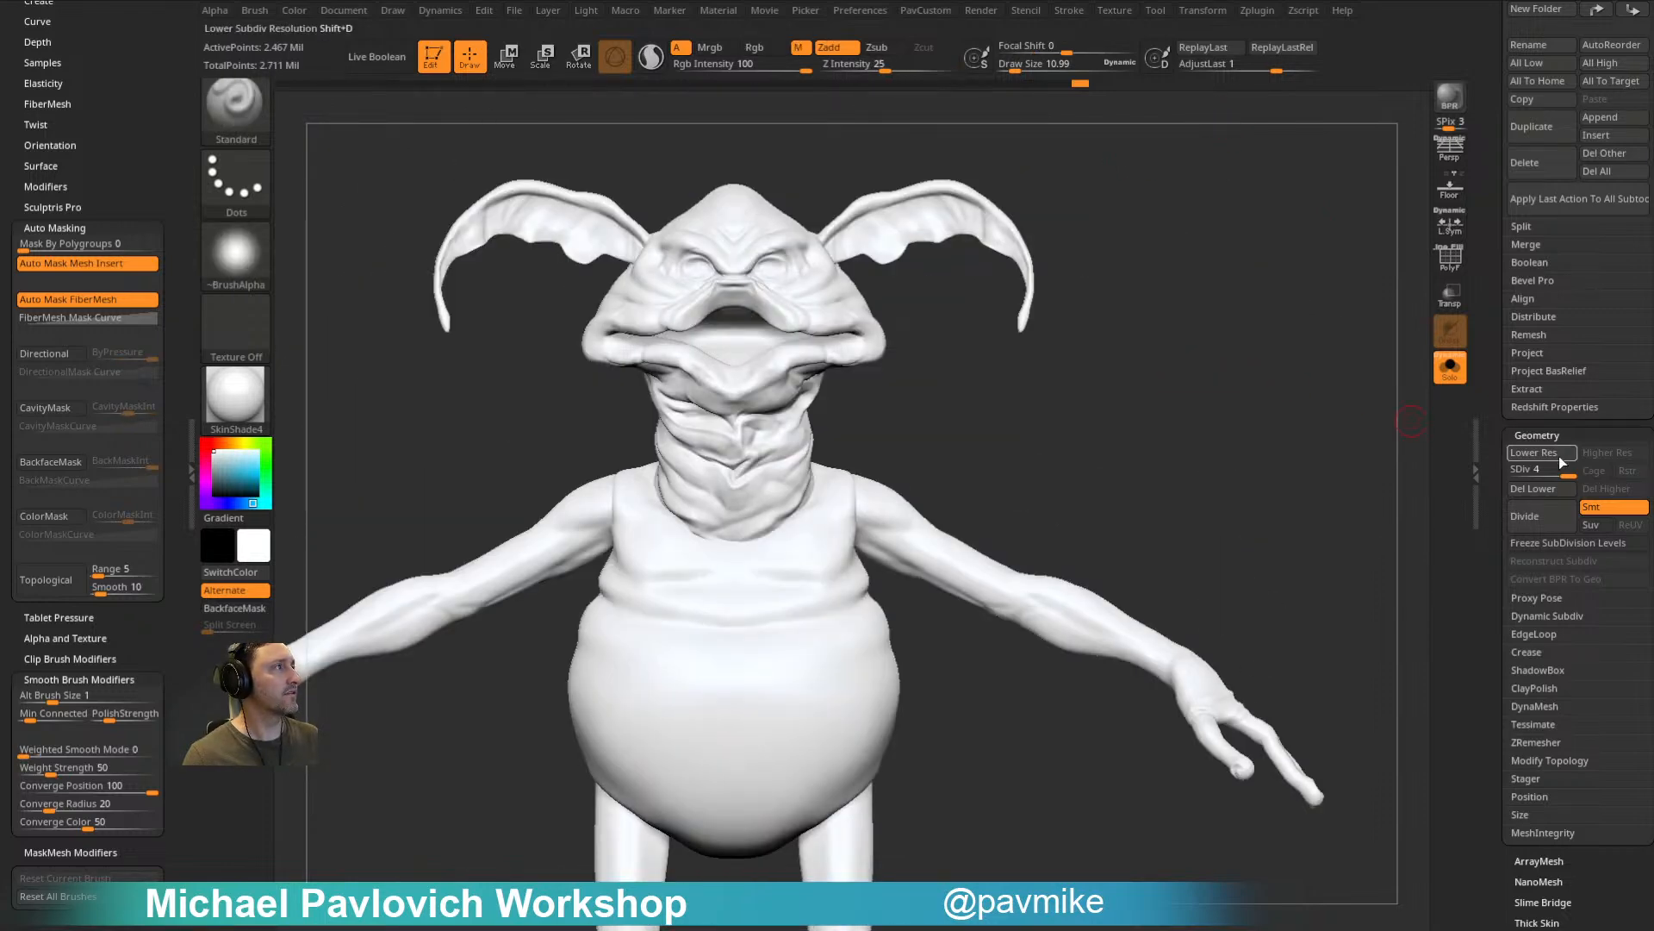
drag(1260, 425, 1240, 423)
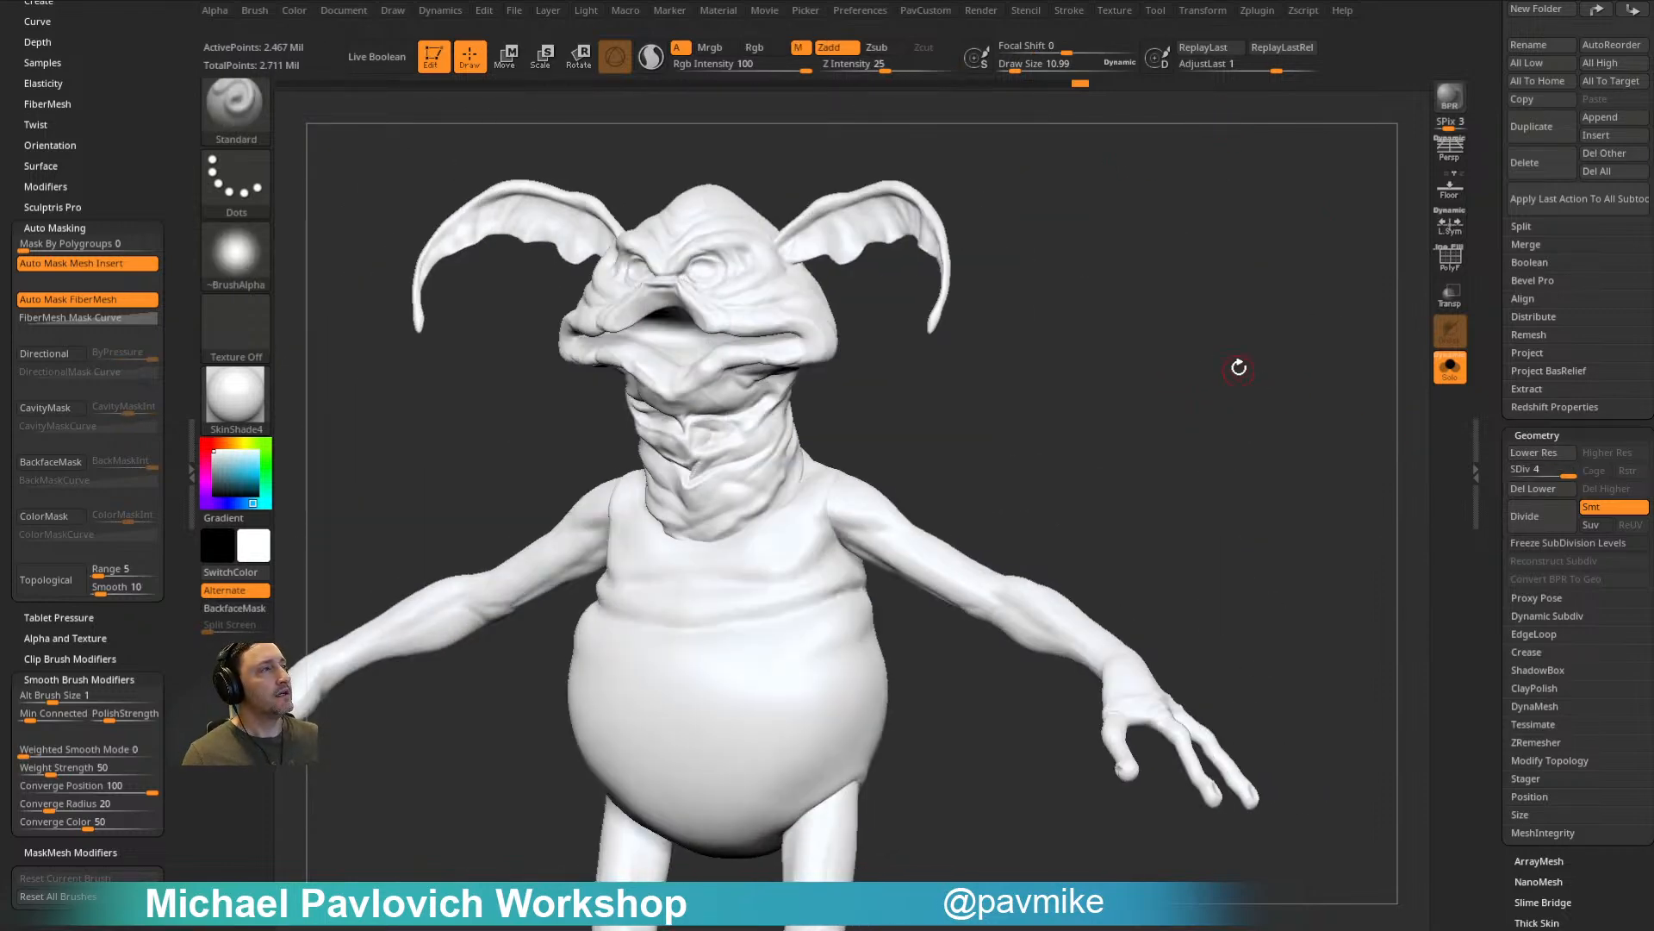
click(1533, 490)
key(space)
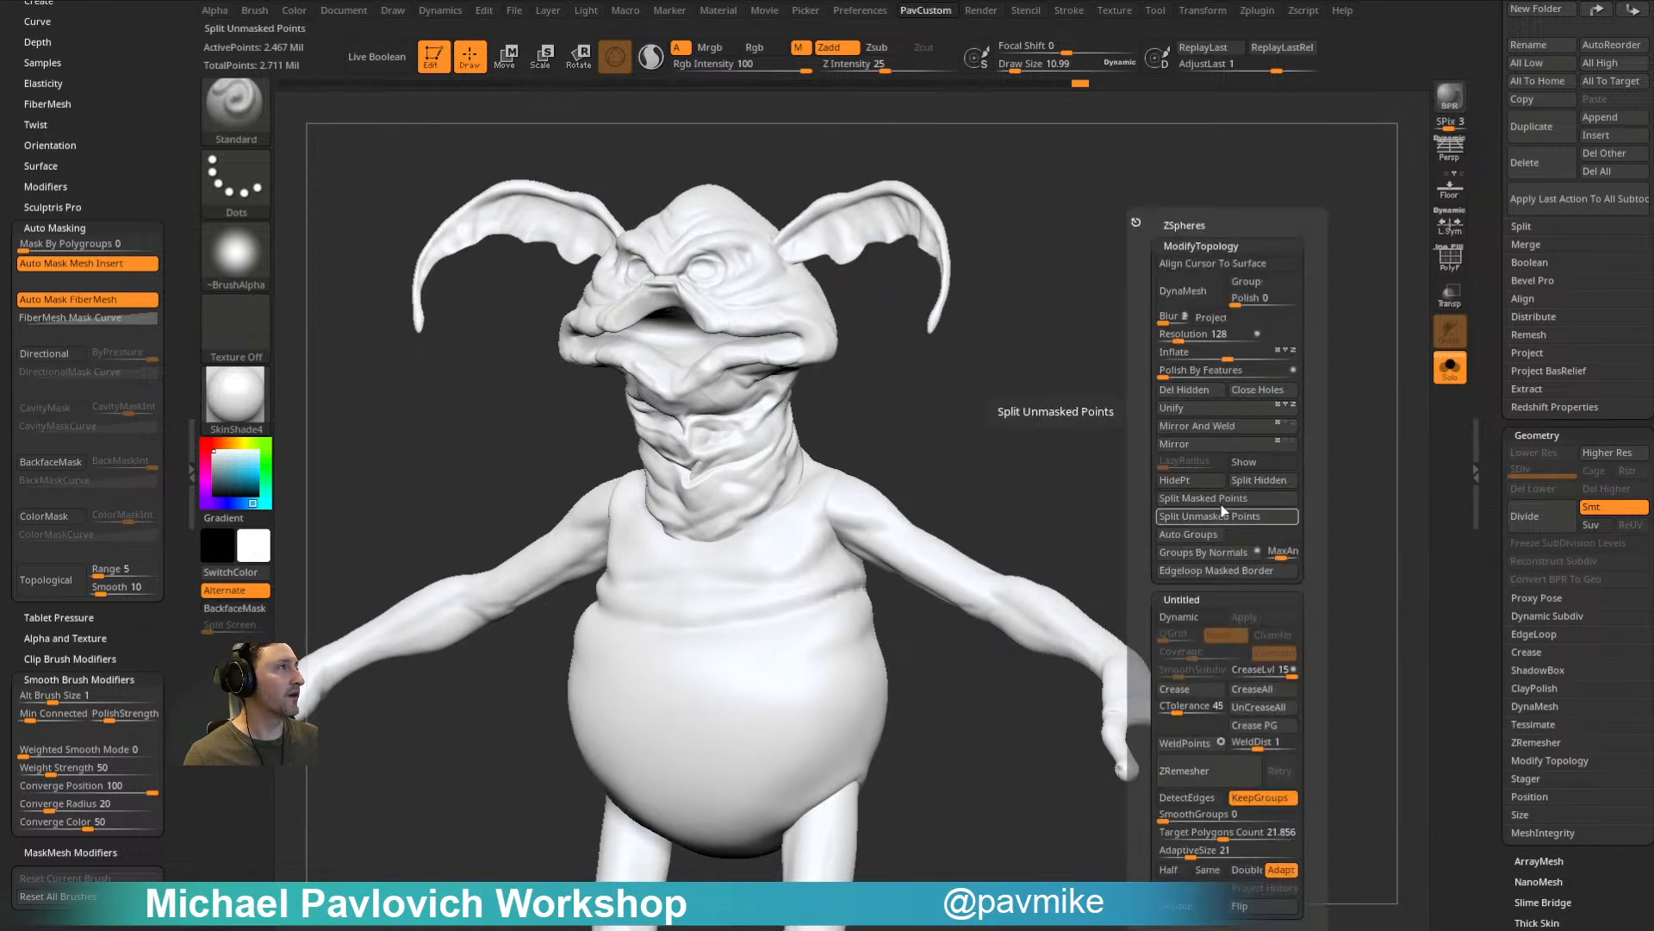
click(1189, 391)
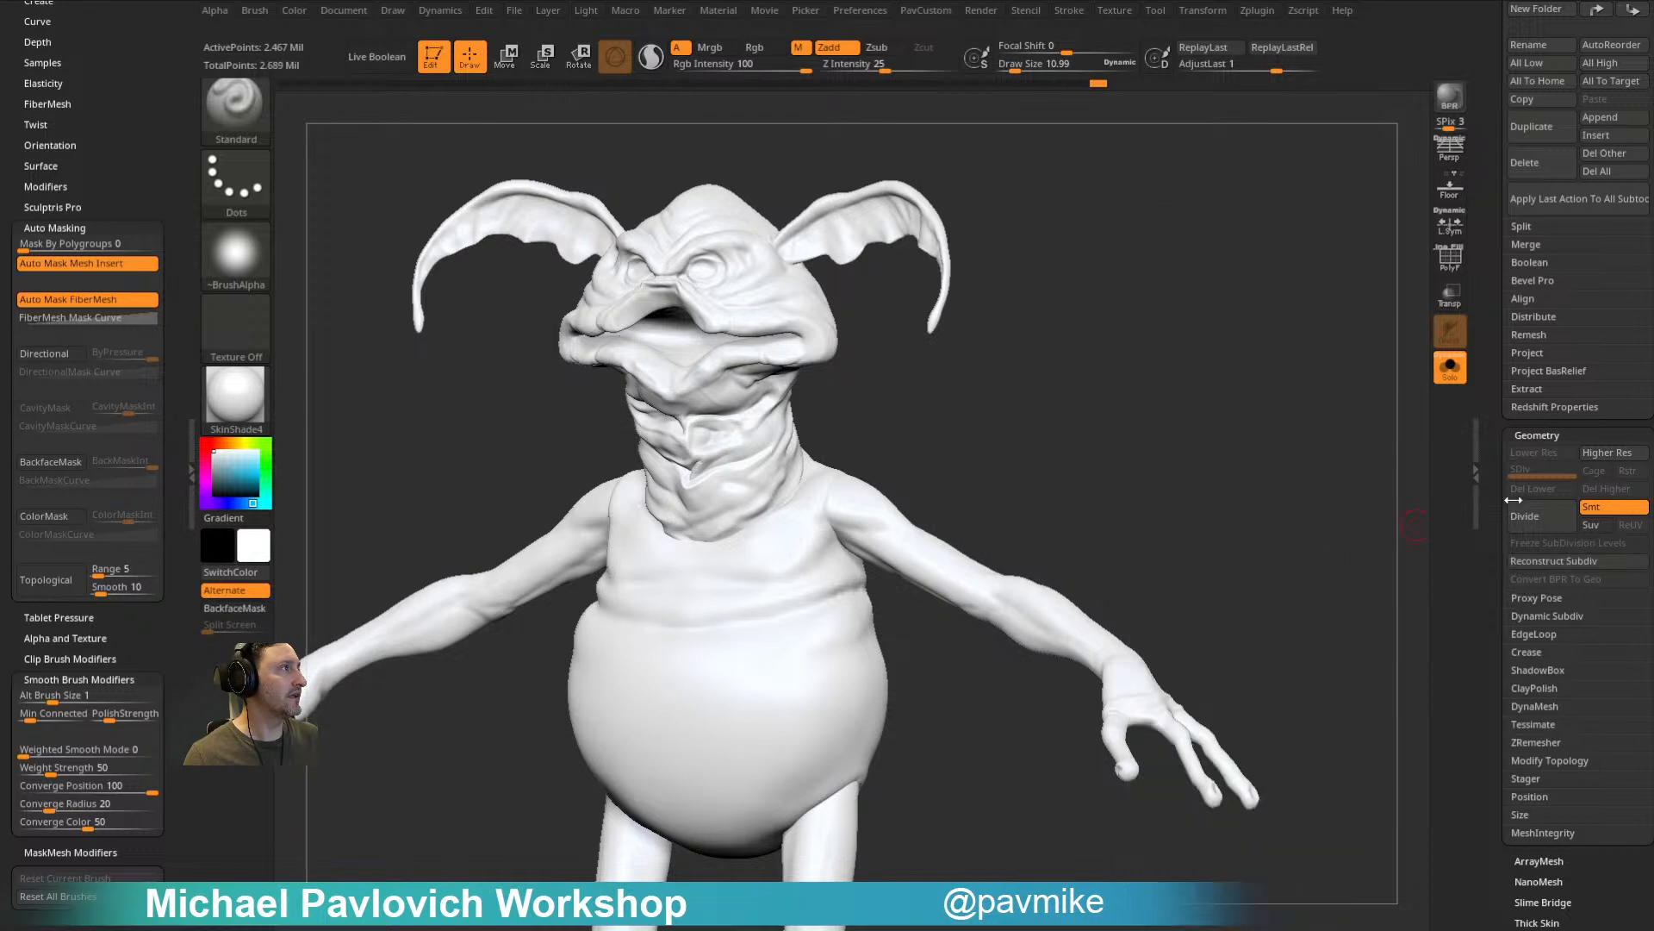
Step: Reconstruct the Body's three lower subdivision levels and return to subdivision level 4
click(1543, 566)
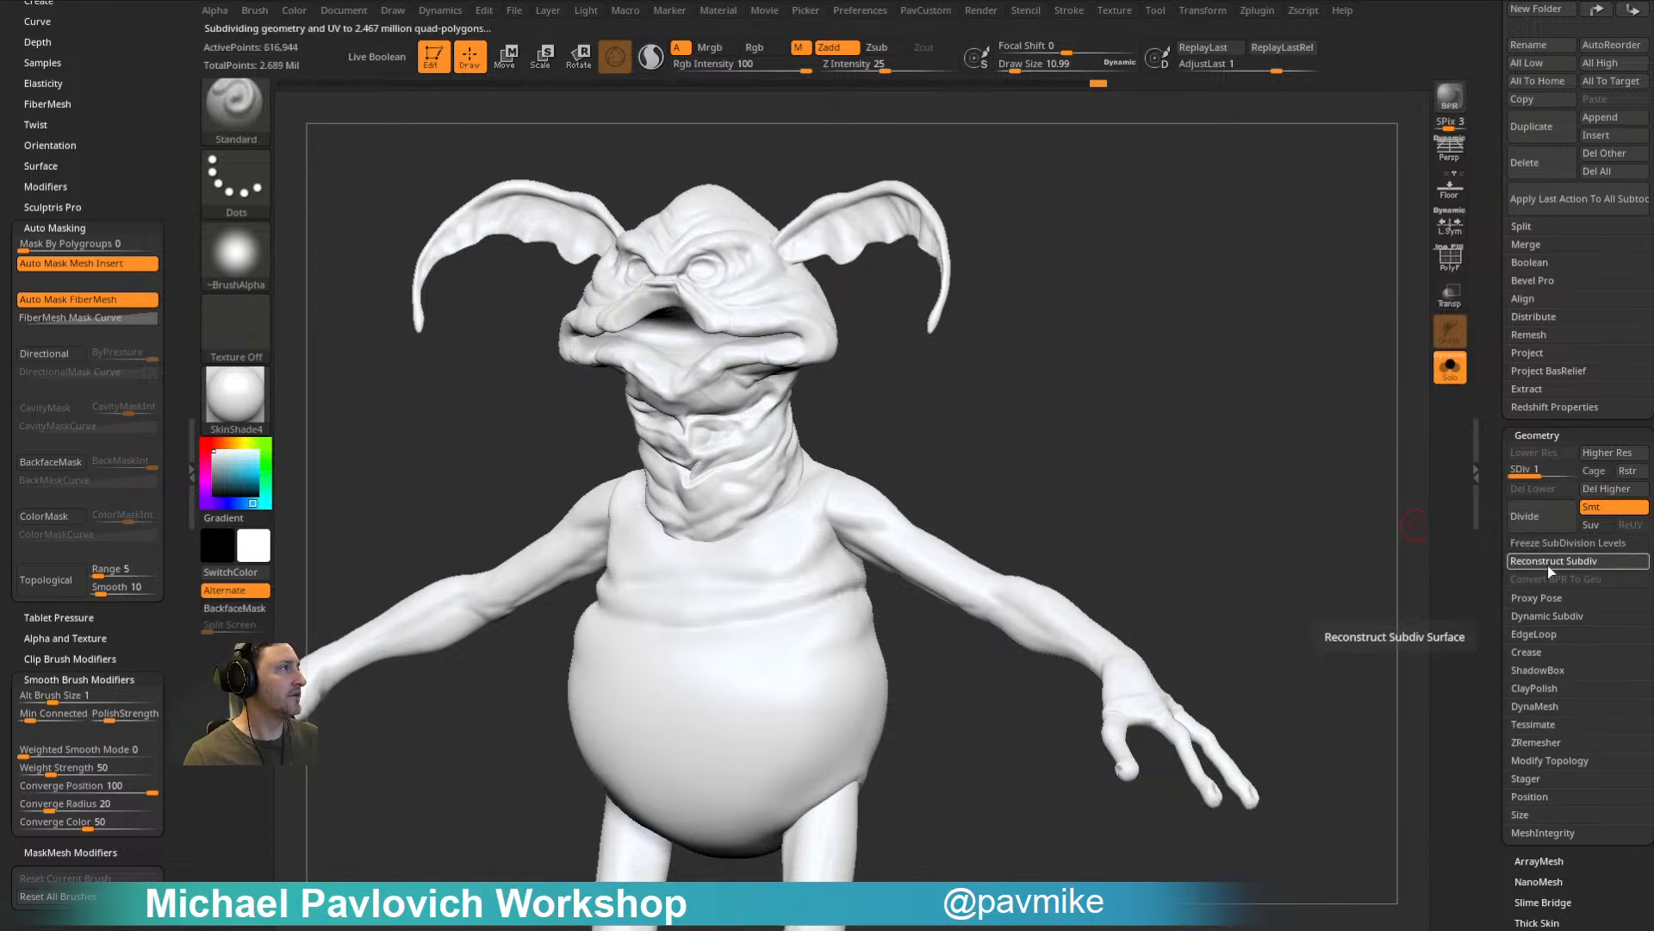
click(1551, 568)
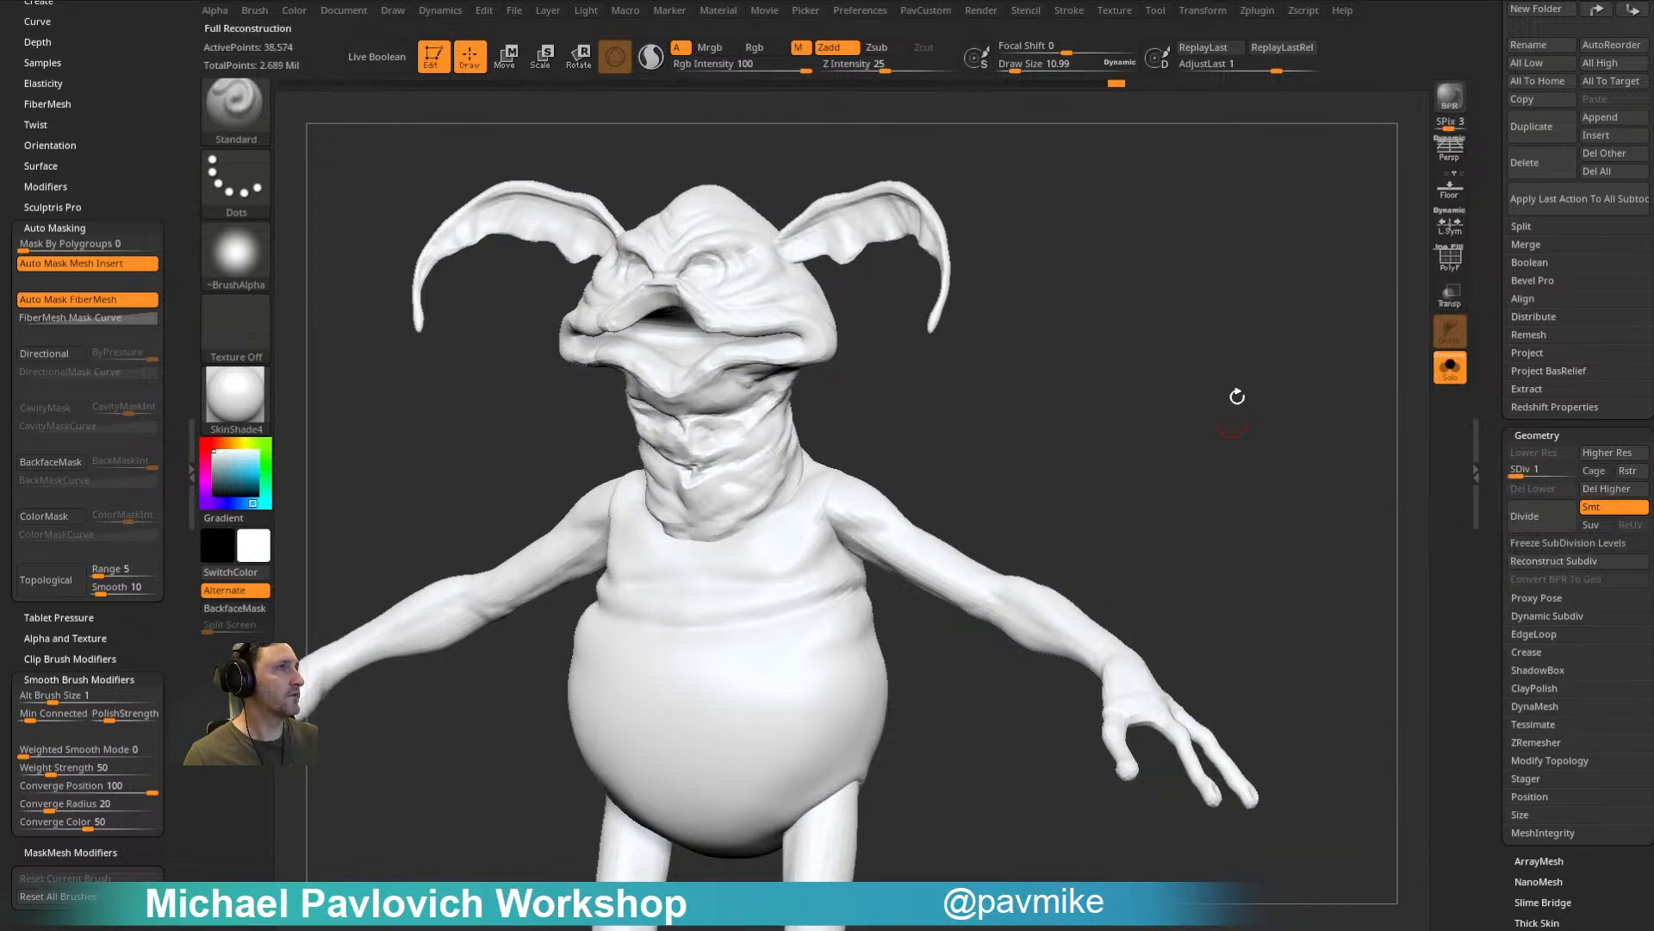
click(1564, 475)
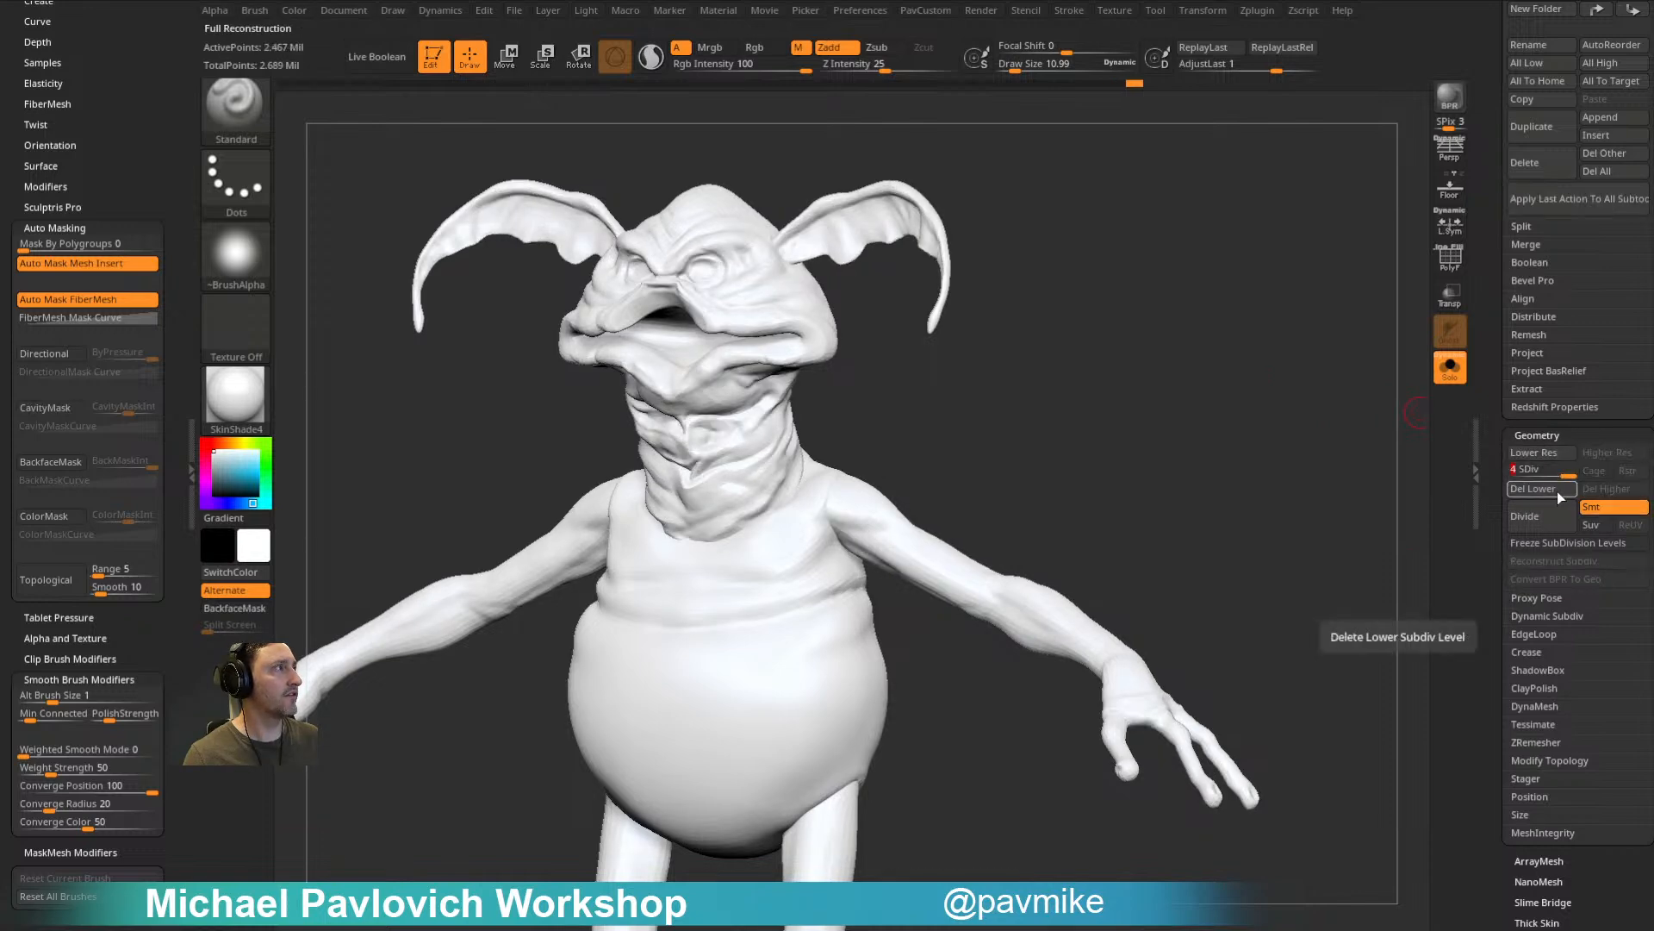
Step: Apply StartupMaterial, isolate the head and neck for a check, and show the entire Body again
click(258, 405)
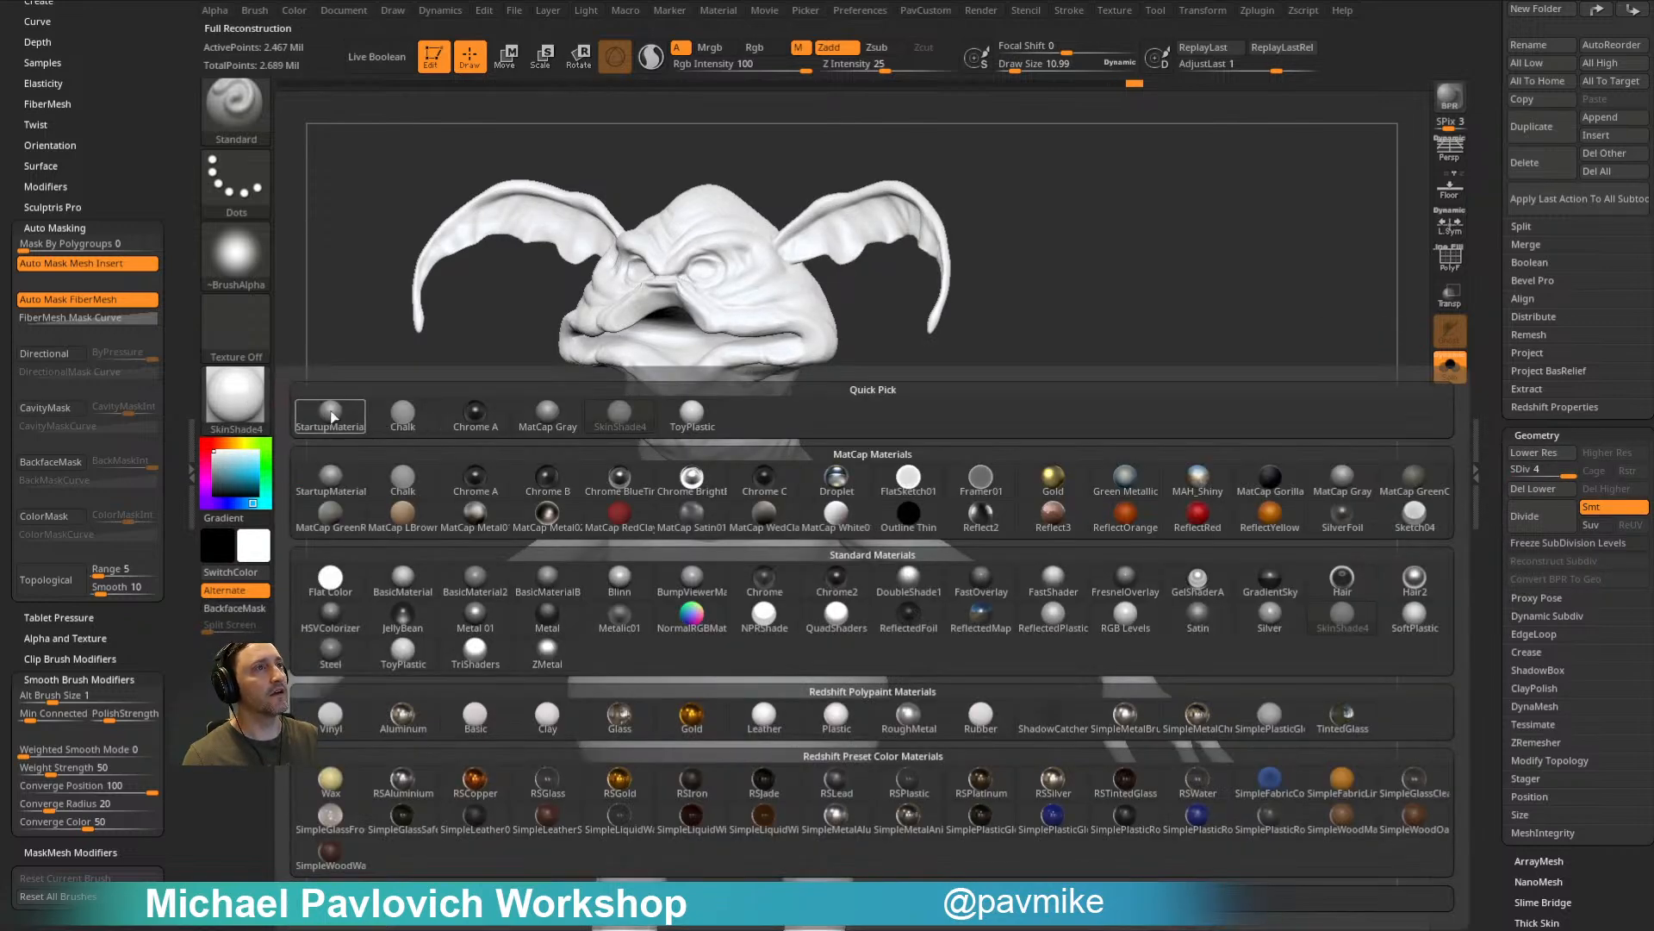
click(328, 416)
mouse_move(1330, 365)
shift+mouse_down()
mouse_move(1447, 354)
mouse_move(1352, 402)
mouse_move(1541, 414)
shift+mouse_up()
ctrl+shift+click(822, 505)
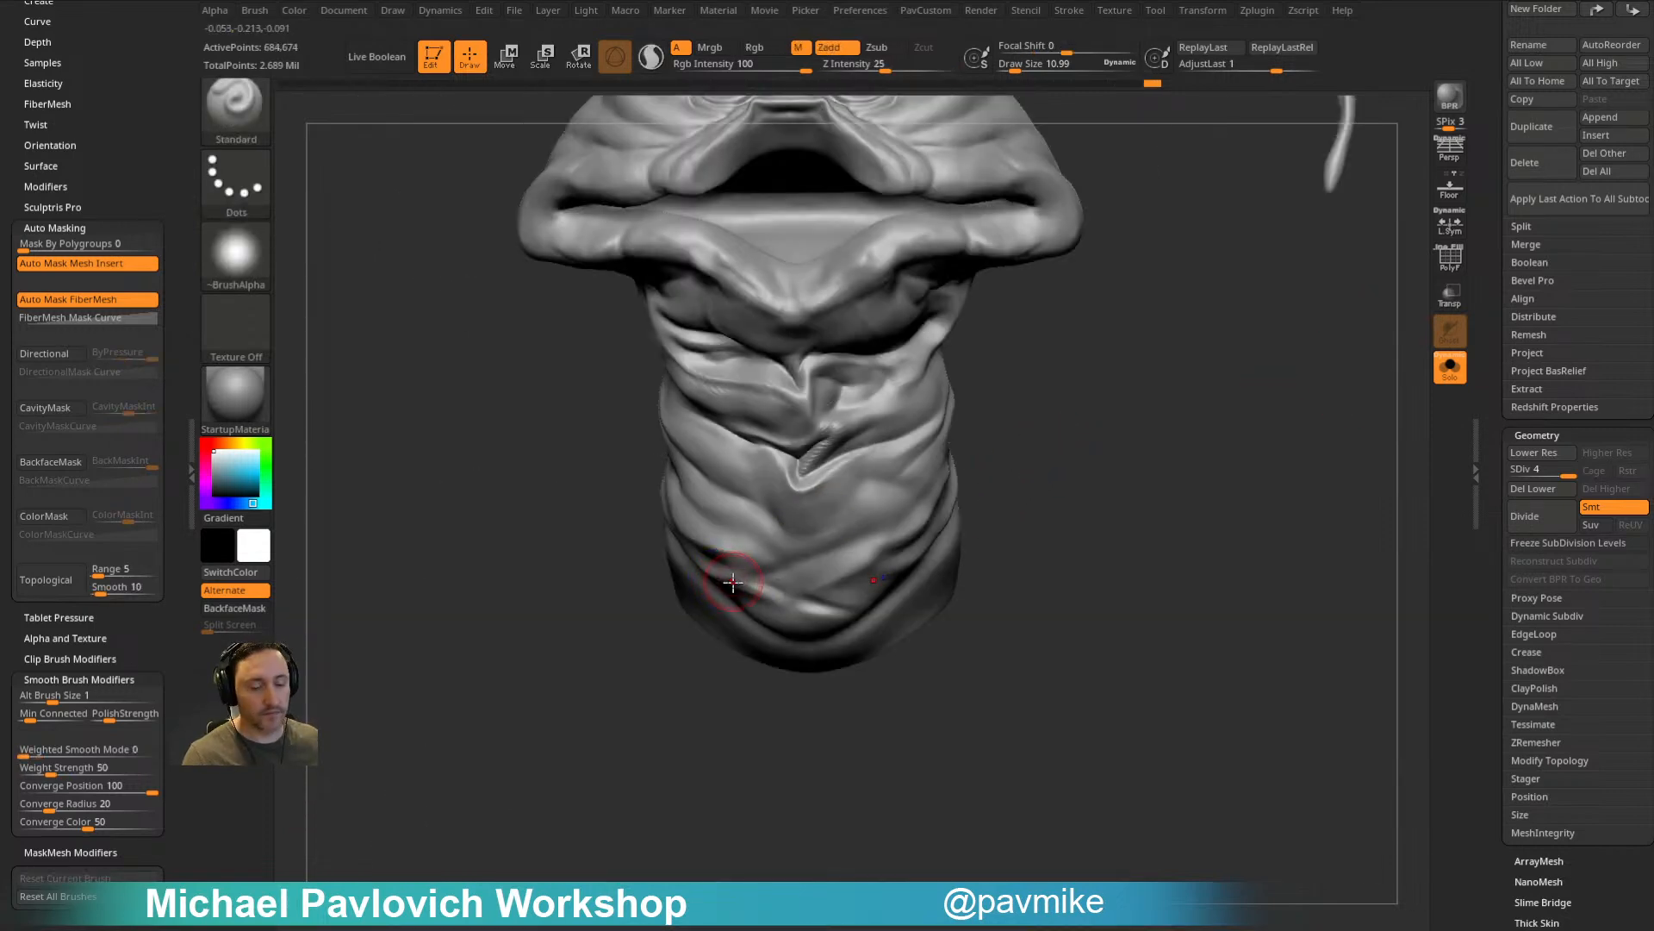
key(shift)
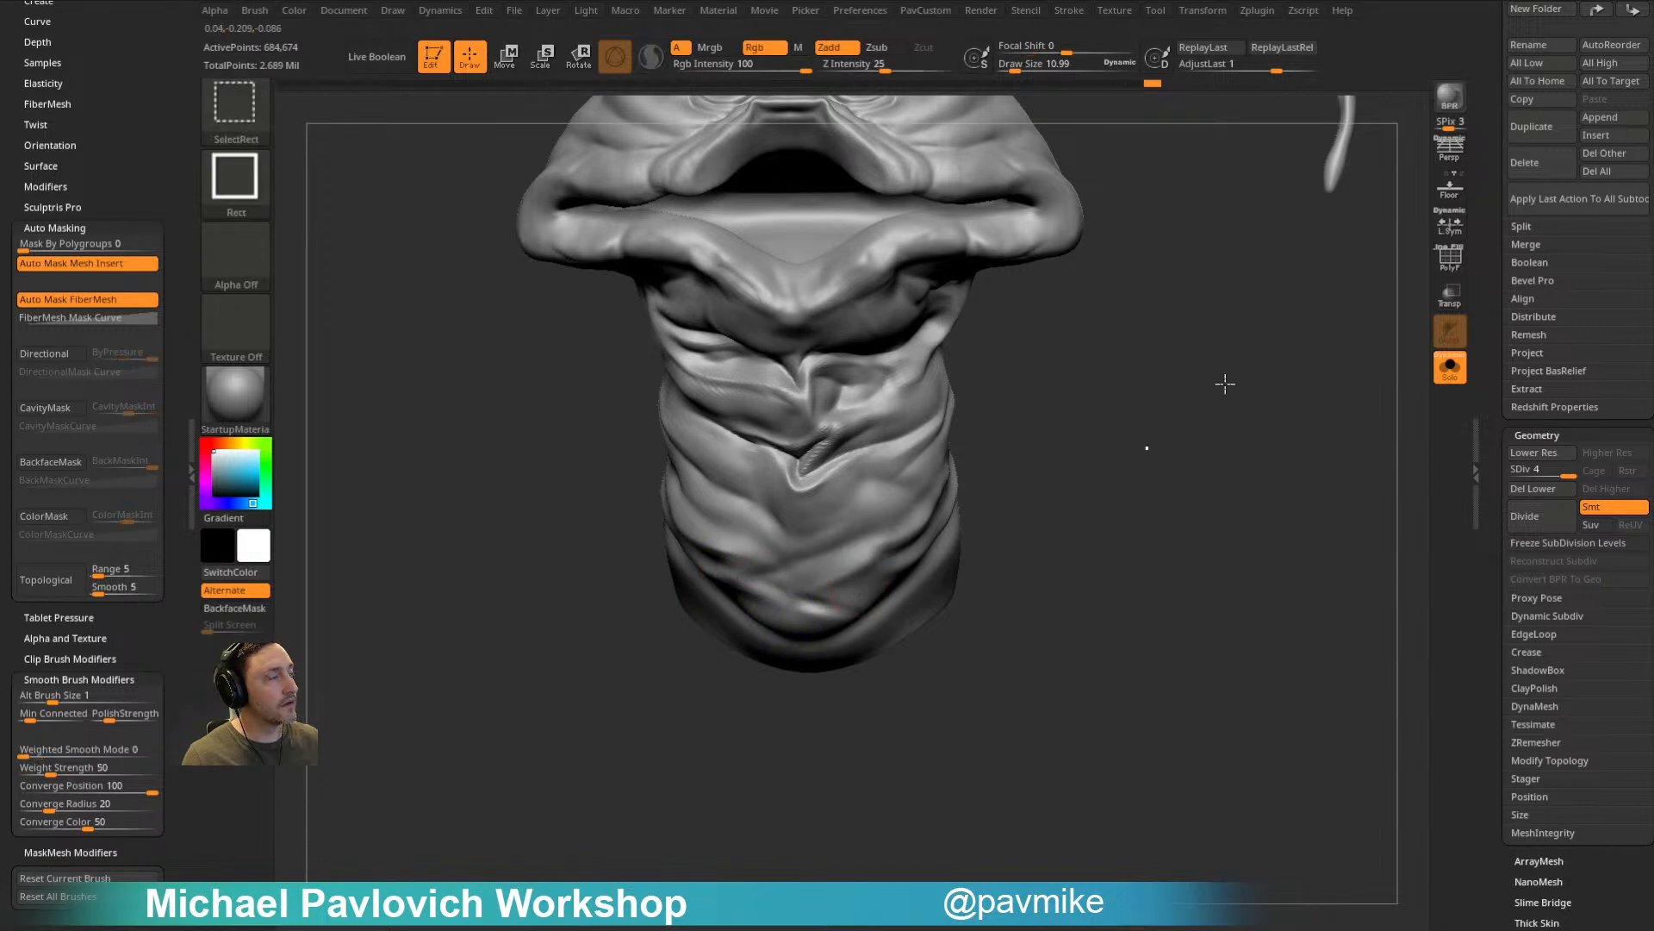
ctrl+shift+click(1206, 384)
Step: Try the Move brush at the base of the neck and turn off its Topological auto masking
key(b)
key(m)
key(v)
key(bracketleft)
drag(735, 585, 765, 570)
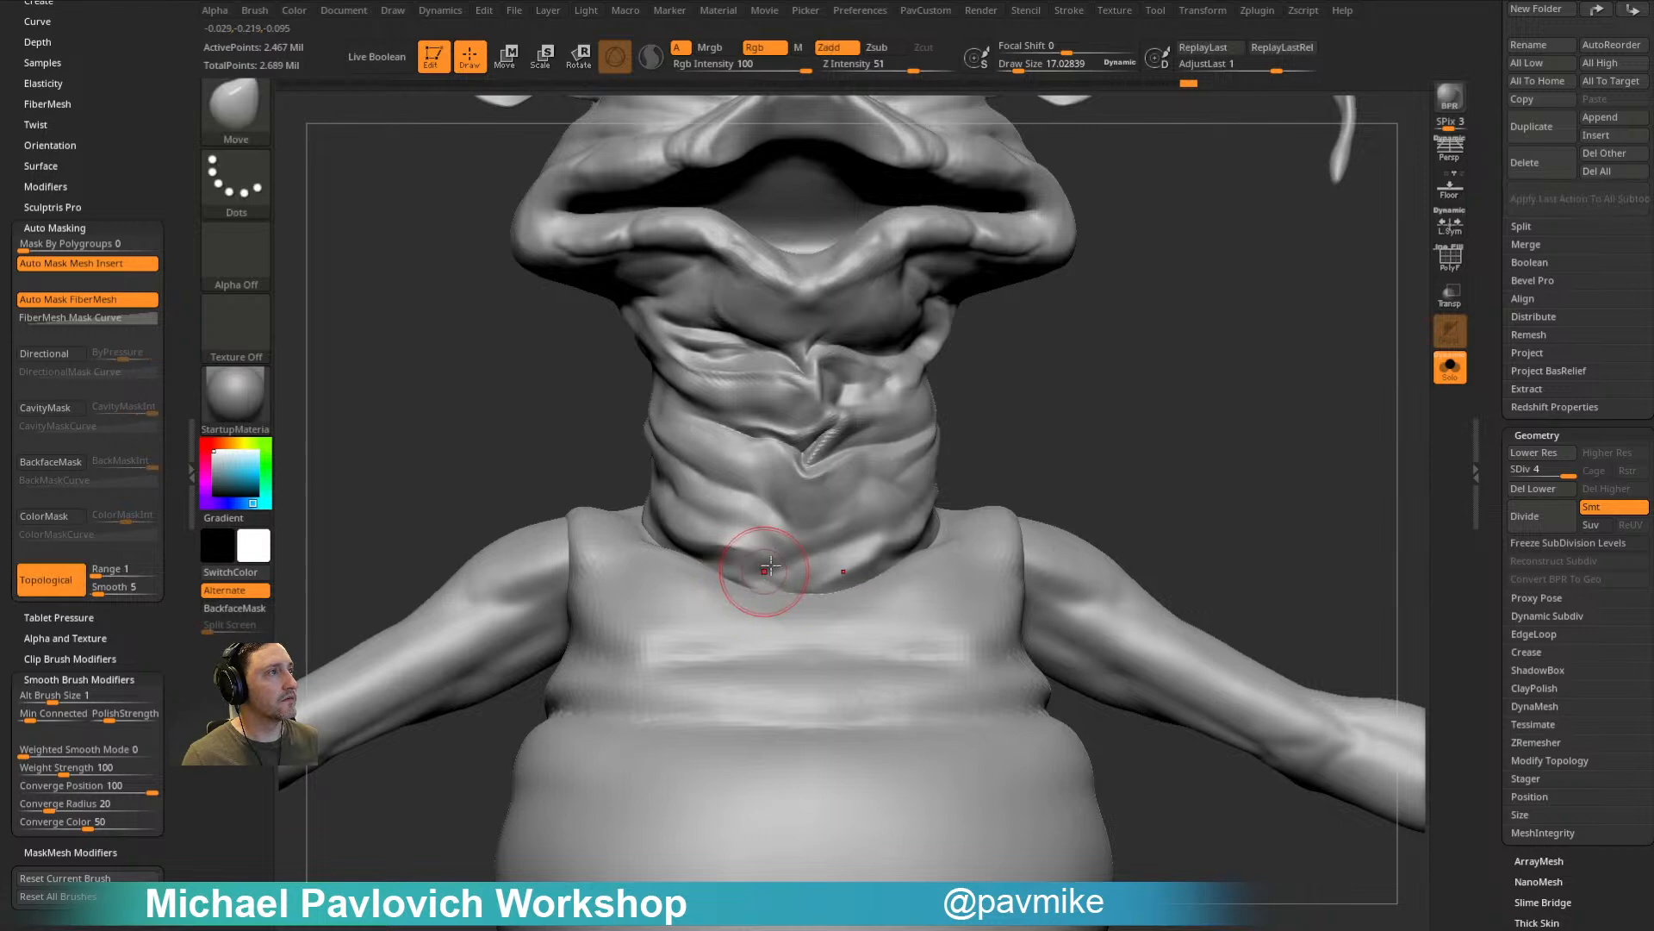
mouse_move(1483, 369)
mouse_down()
mouse_move(1484, 386)
mouse_move(1482, 336)
mouse_up()
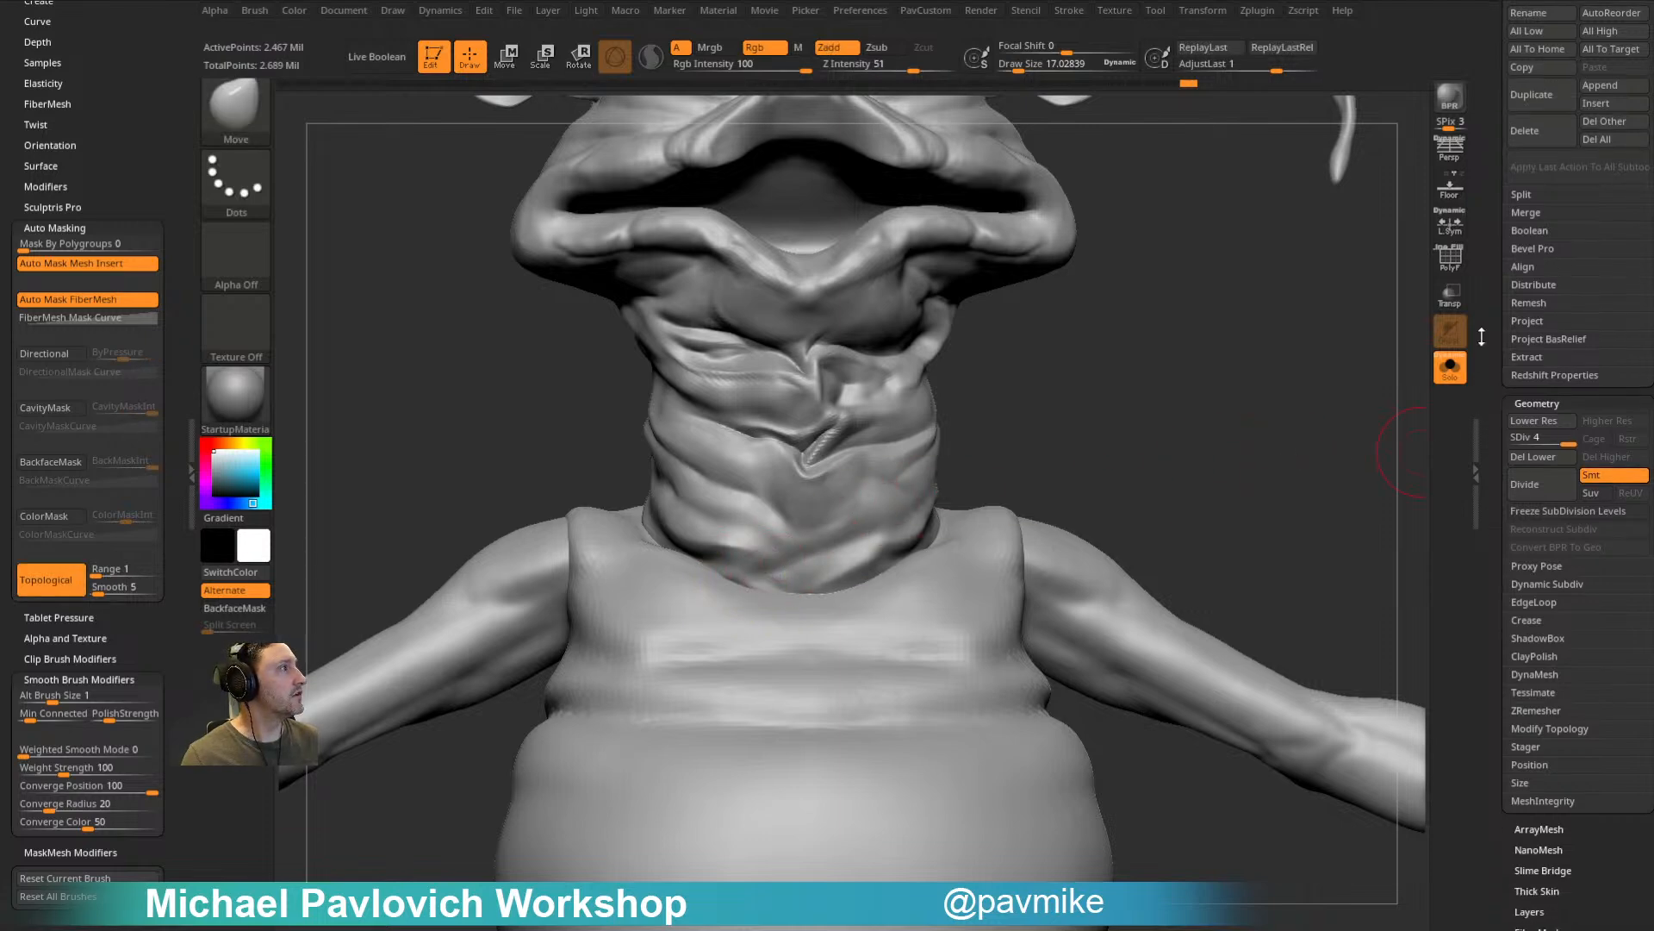
click(47, 580)
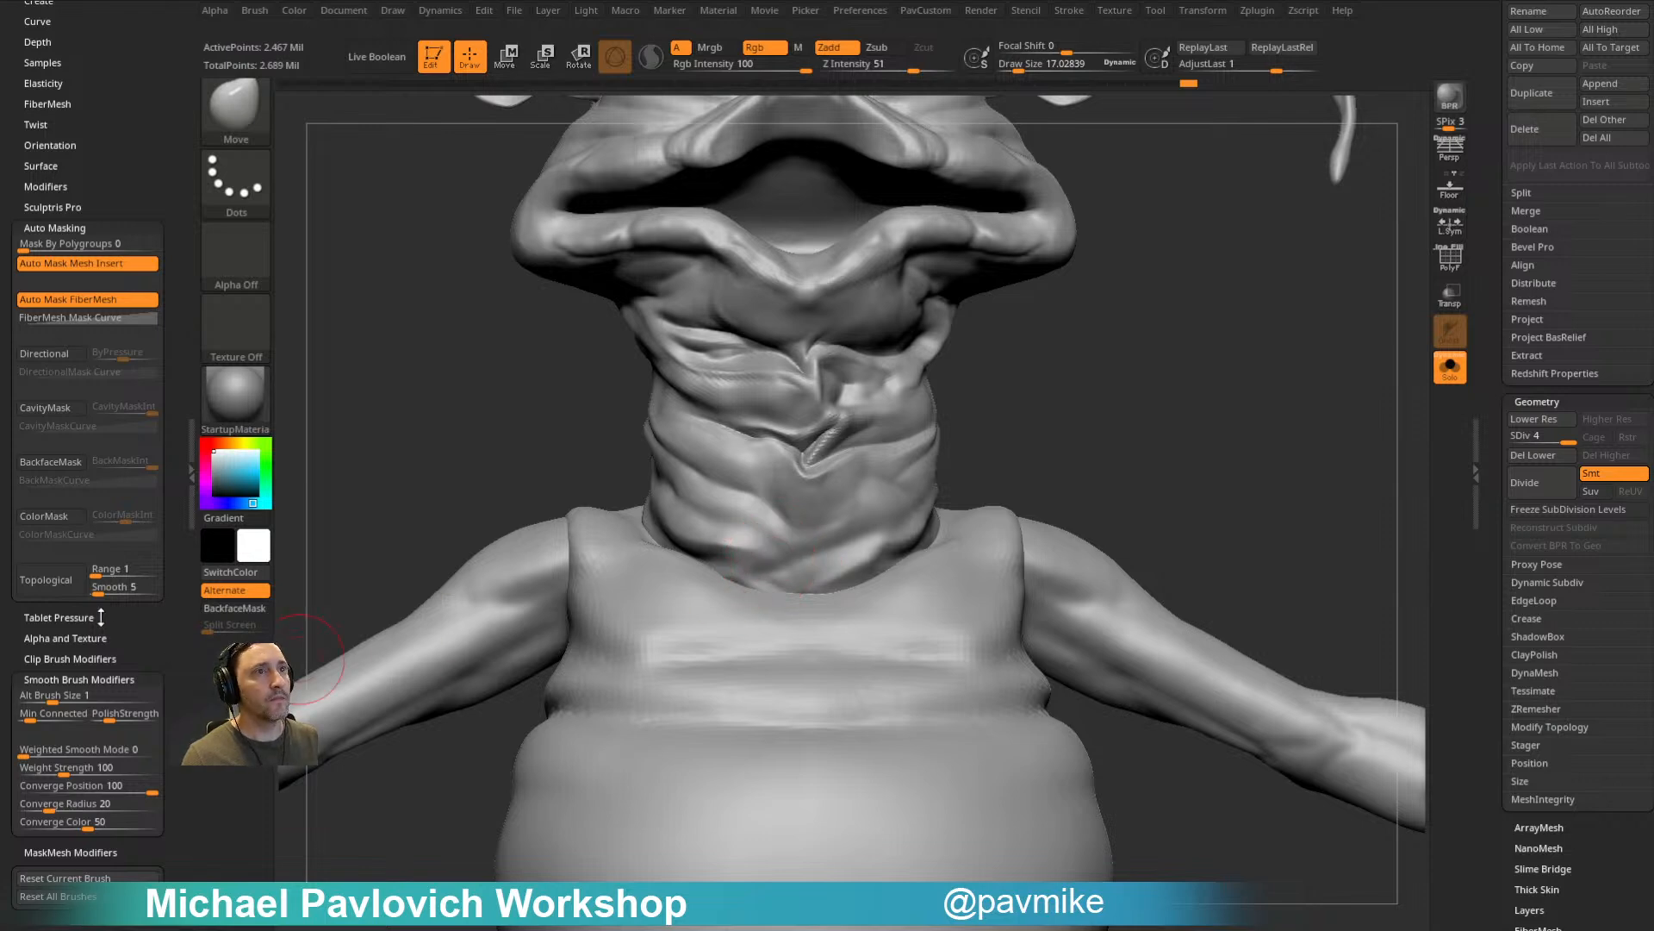
click(65, 577)
click(65, 576)
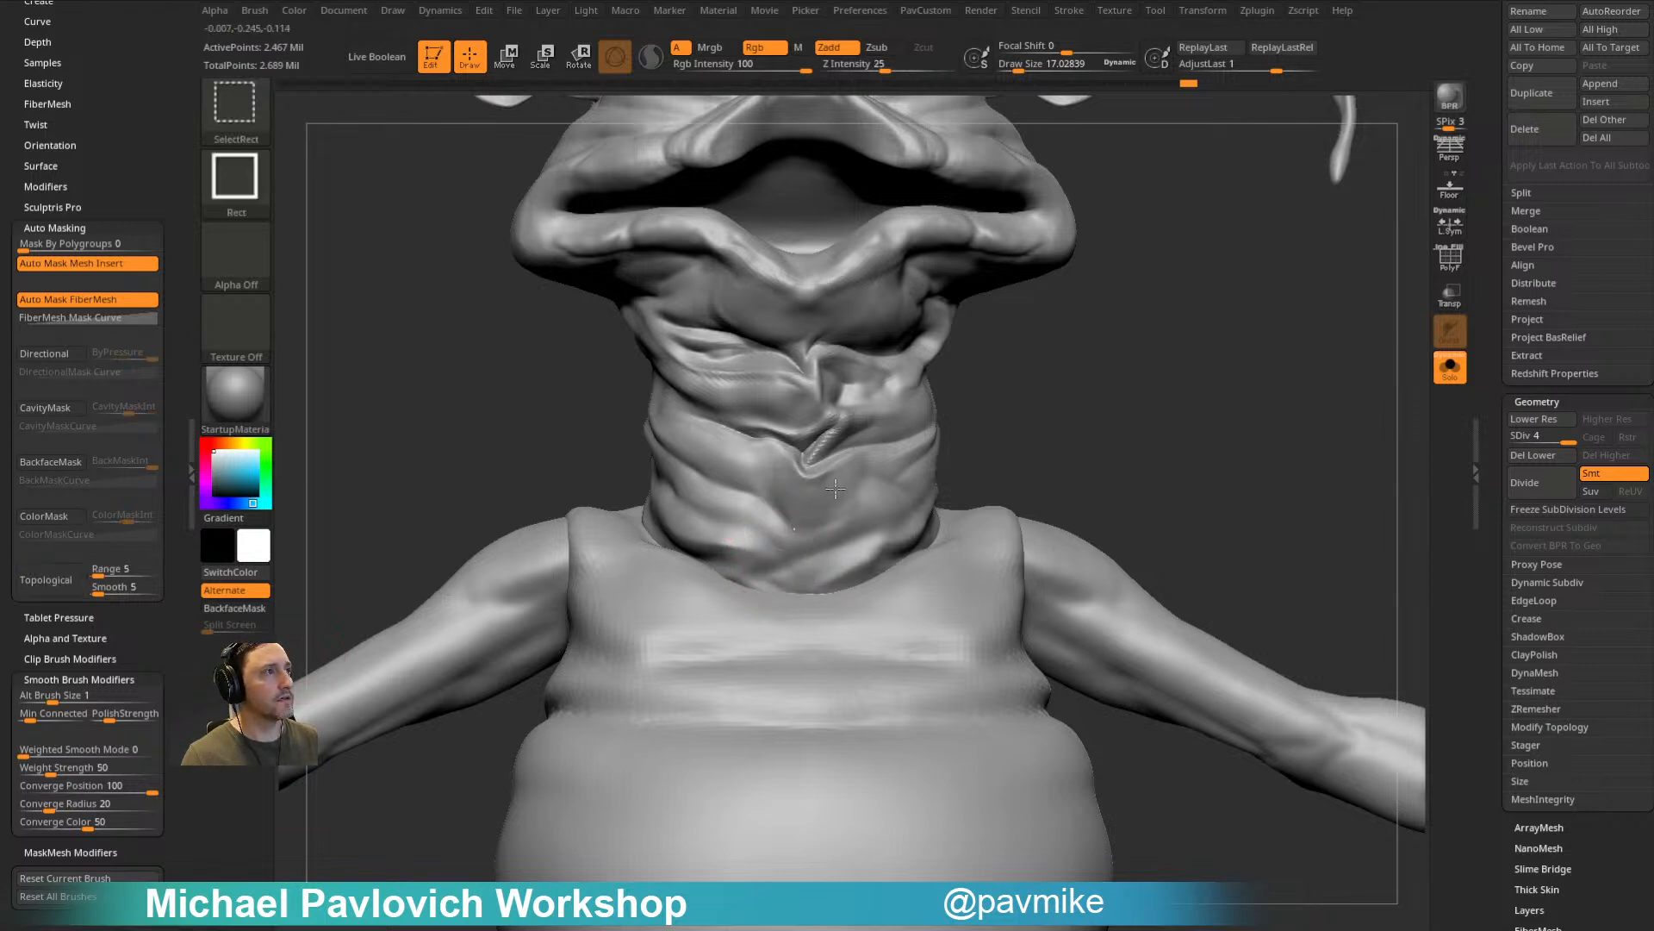
Step: Mask the head and neck, and adjust the chest along the neckline with the Move brush
ctrl+shift+click(793, 520)
ctrl+shift+click(972, 457)
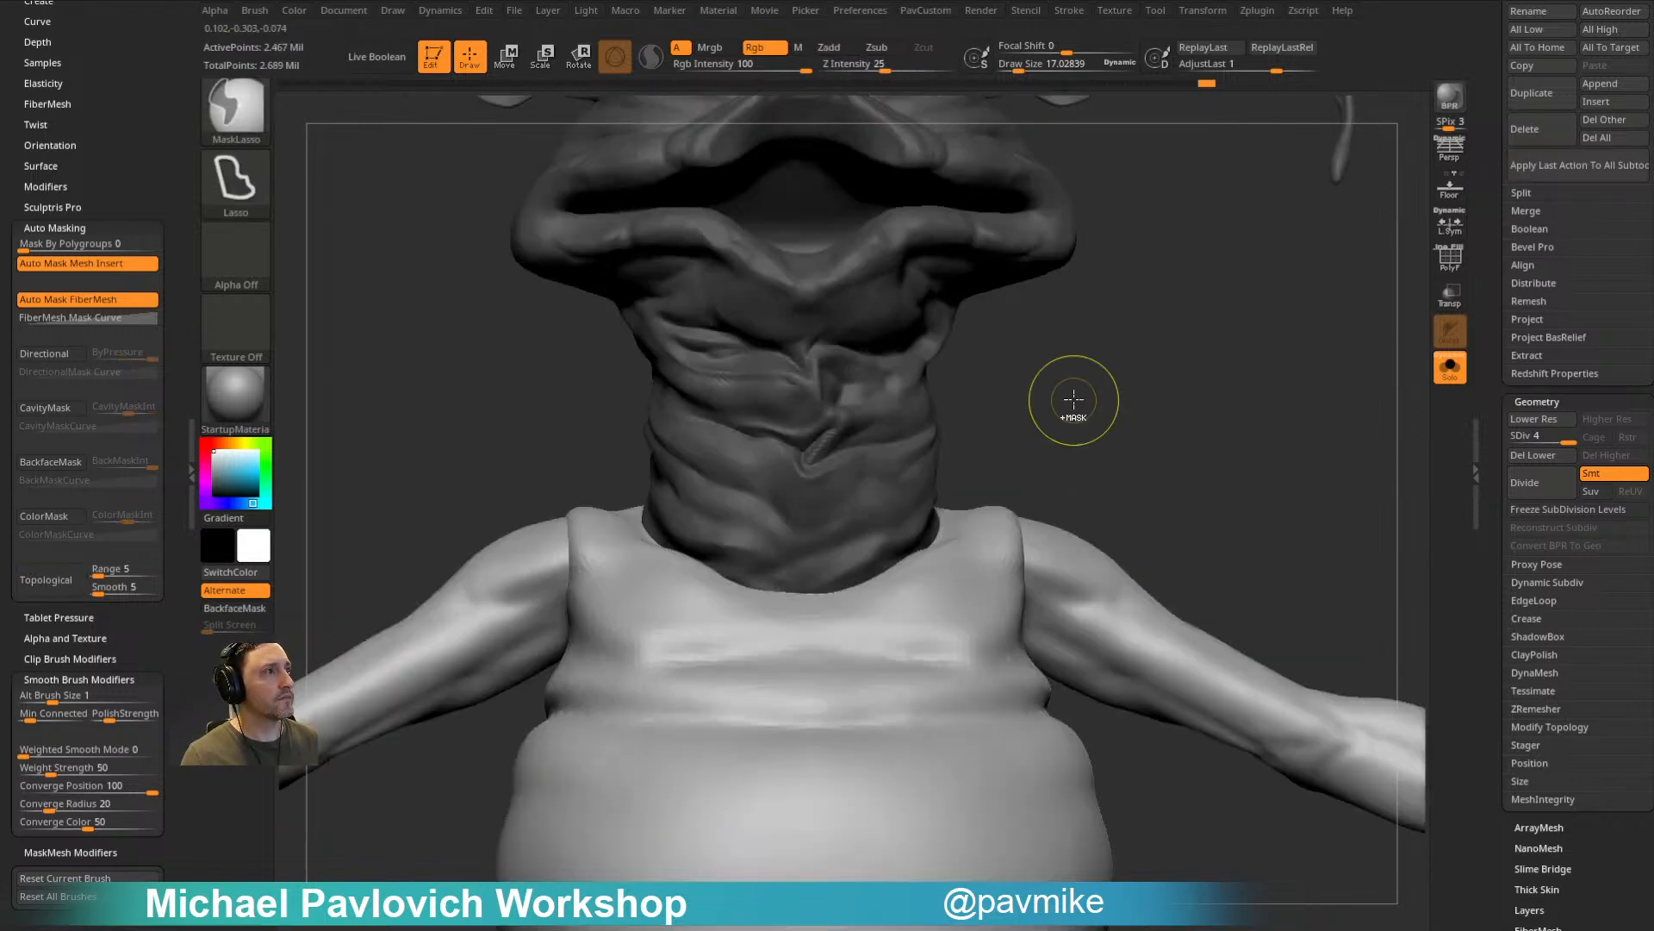
key(s)
drag(728, 603, 734, 601)
Step: Turn off Solo mode and clear the mask from the Body
mouse_move(1146, 457)
alt+mouse_down()
mouse_move(1156, 403)
mouse_move(1141, 436)
alt+mouse_up()
key(s)
click(1138, 437)
click(1450, 367)
ctrl+drag(1349, 327, 1266, 336)
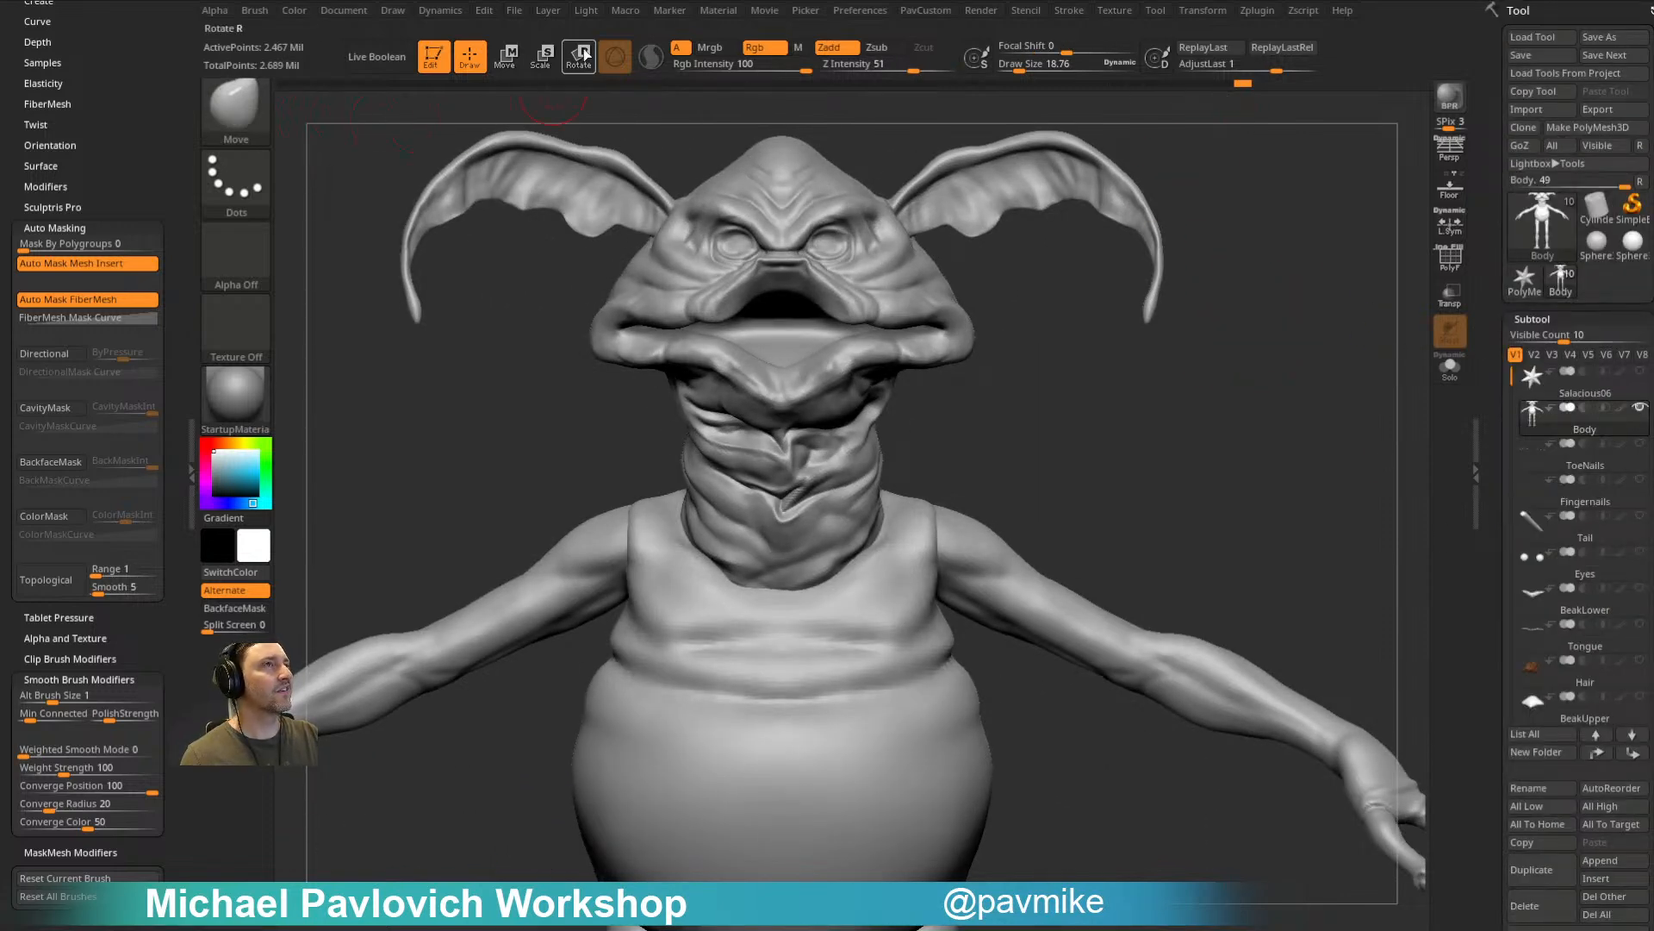
Step: Delete the Body's older undo history and choose the remaining history entry
mouse_move(1252, 93)
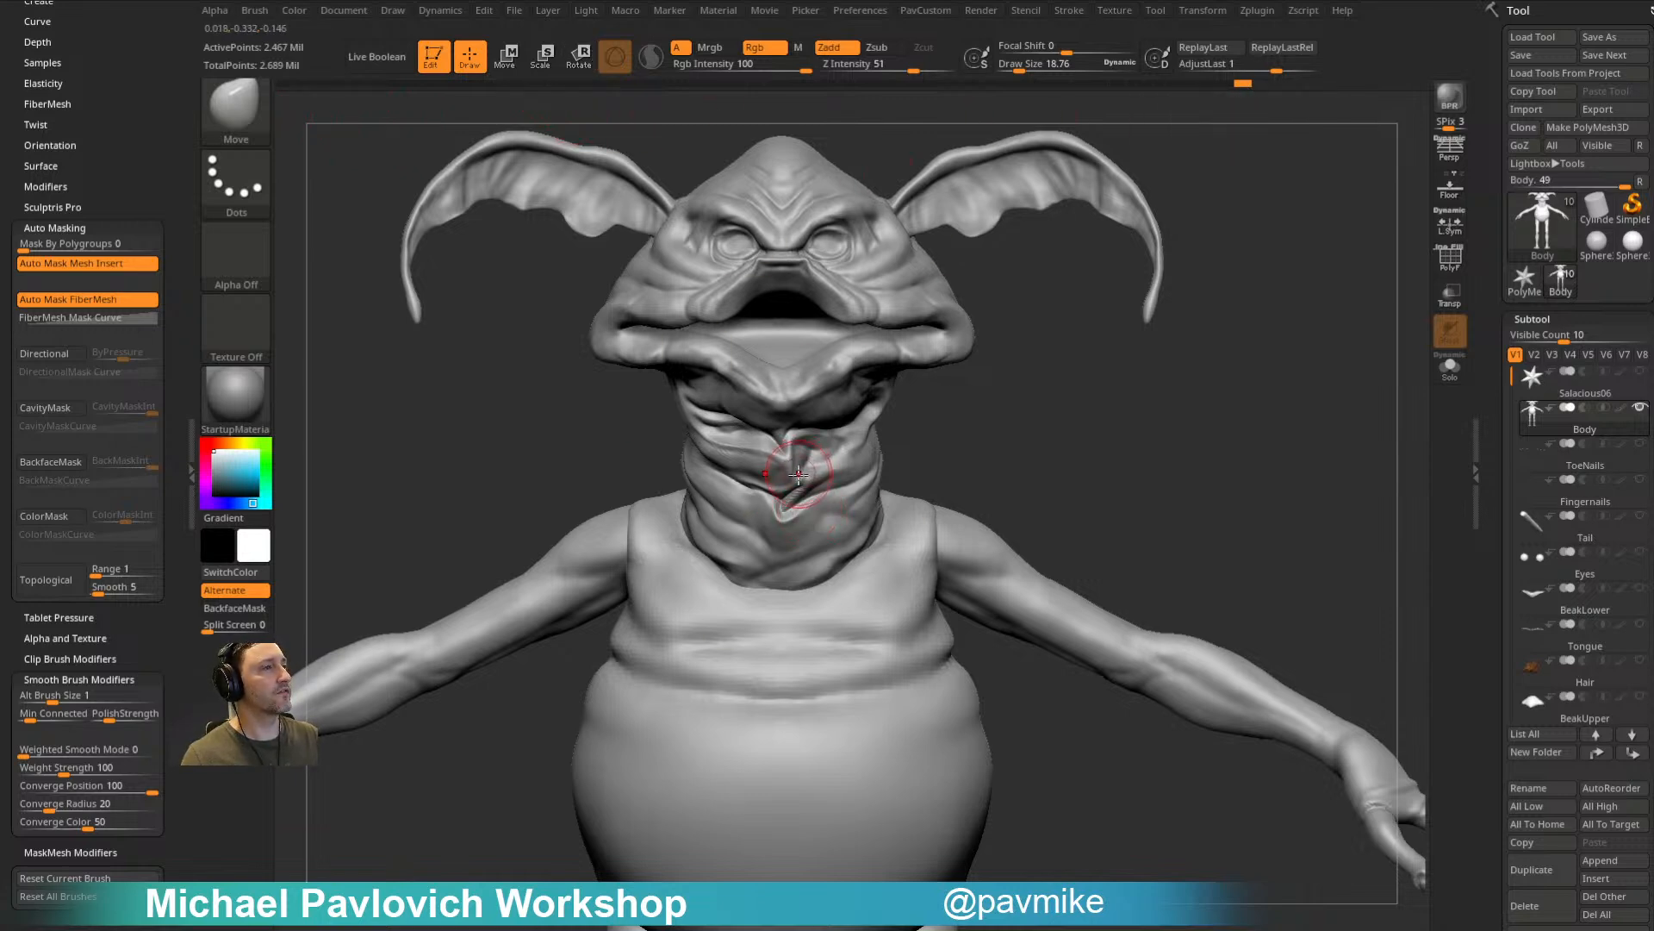
click(484, 11)
click(541, 165)
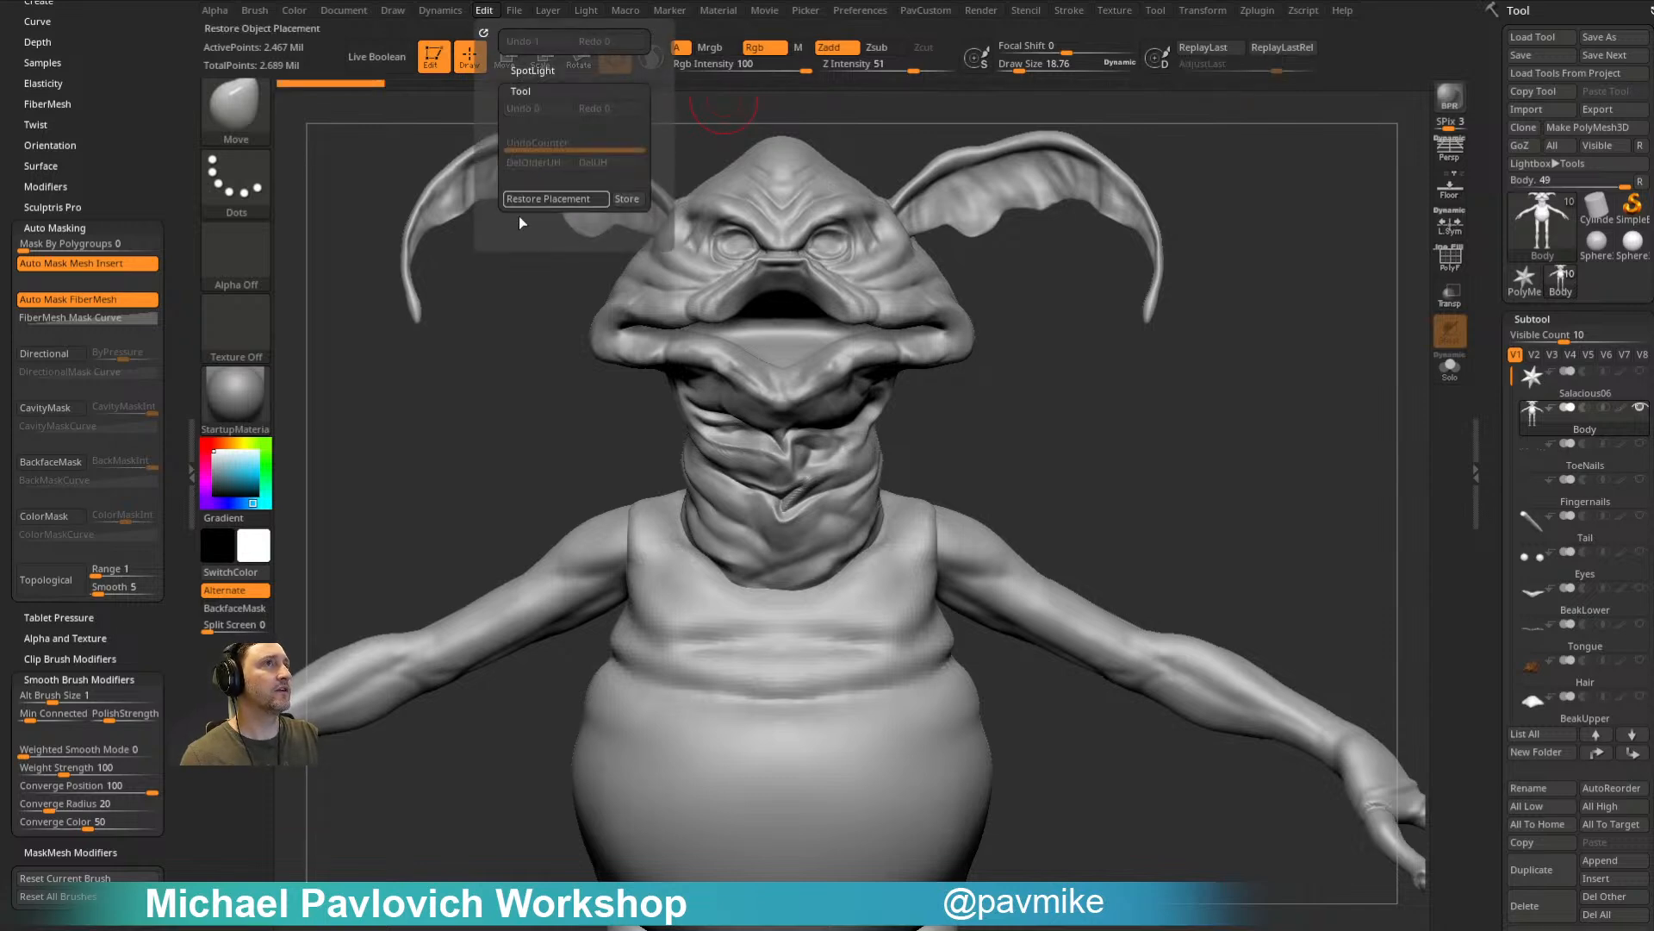
ctrl+click(348, 85)
Step: Examine the Body from the back, underside and front, checking its paint and wireframe display
mouse_move(1256, 397)
mouse_down()
mouse_move(1186, 240)
mouse_move(1204, 318)
mouse_move(1146, 322)
mouse_move(1223, 323)
mouse_move(889, 462)
mouse_up()
mouse_move(859, 798)
mouse_down()
mouse_move(1108, 417)
mouse_move(948, 483)
mouse_up()
mouse_move(1189, 397)
alt+mouse_down()
mouse_move(1252, 458)
mouse_move(1031, 643)
mouse_move(1021, 608)
alt+mouse_up()
mouse_move(747, 647)
mouse_down()
mouse_move(758, 639)
mouse_move(705, 668)
mouse_up()
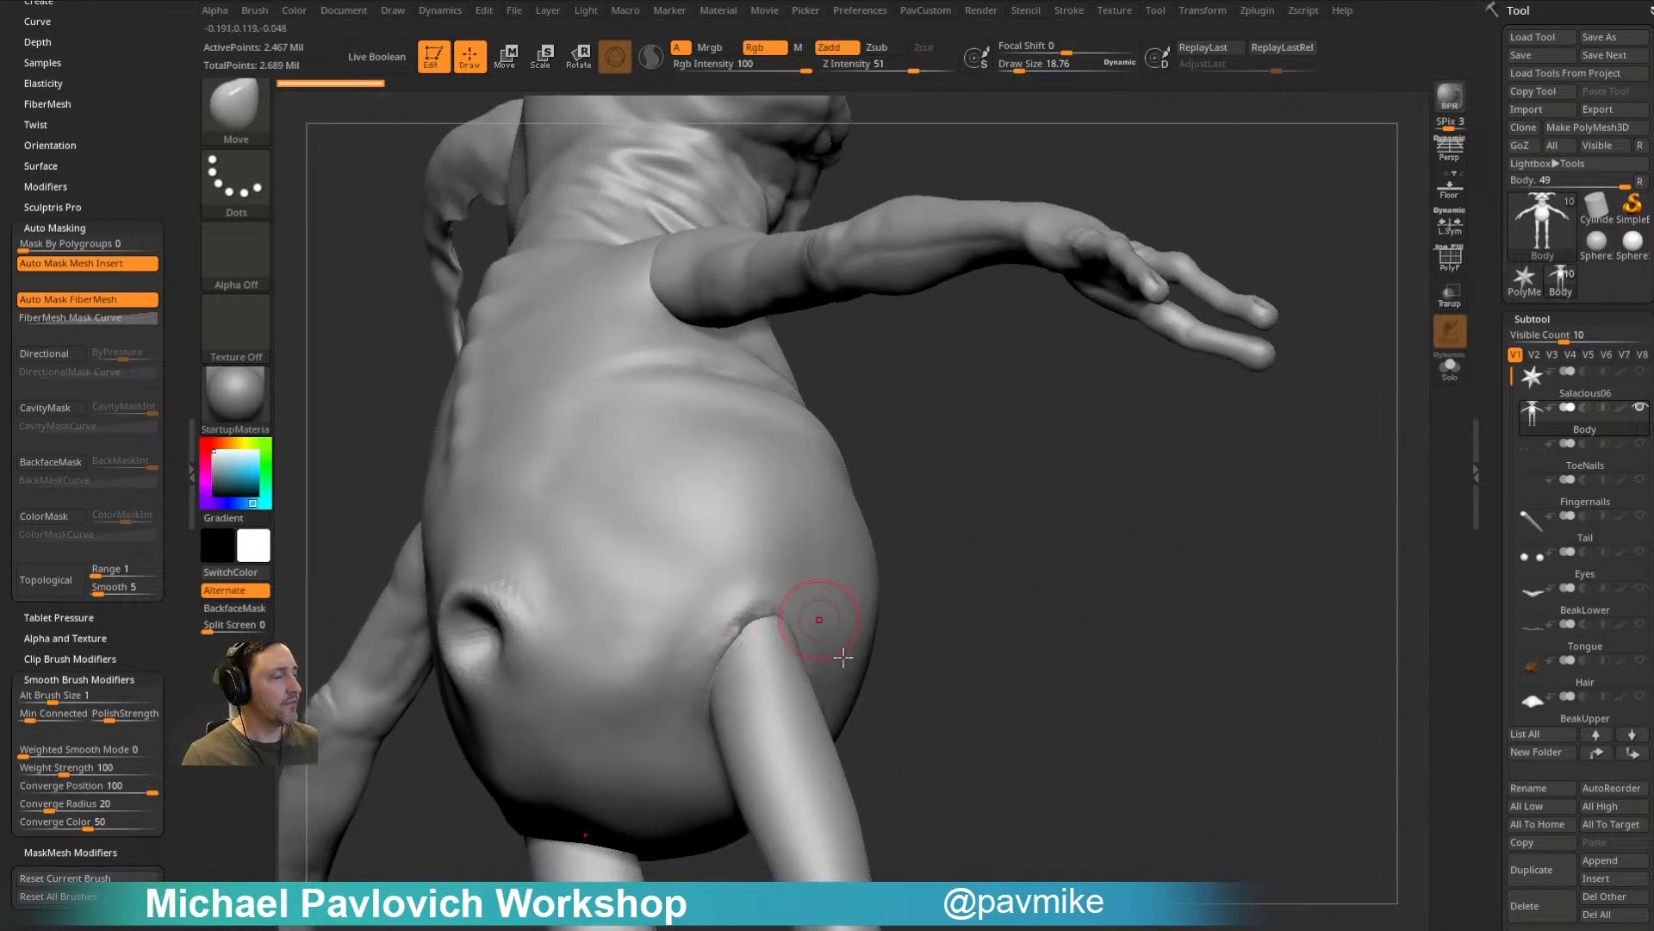
drag(1097, 544, 1387, 345)
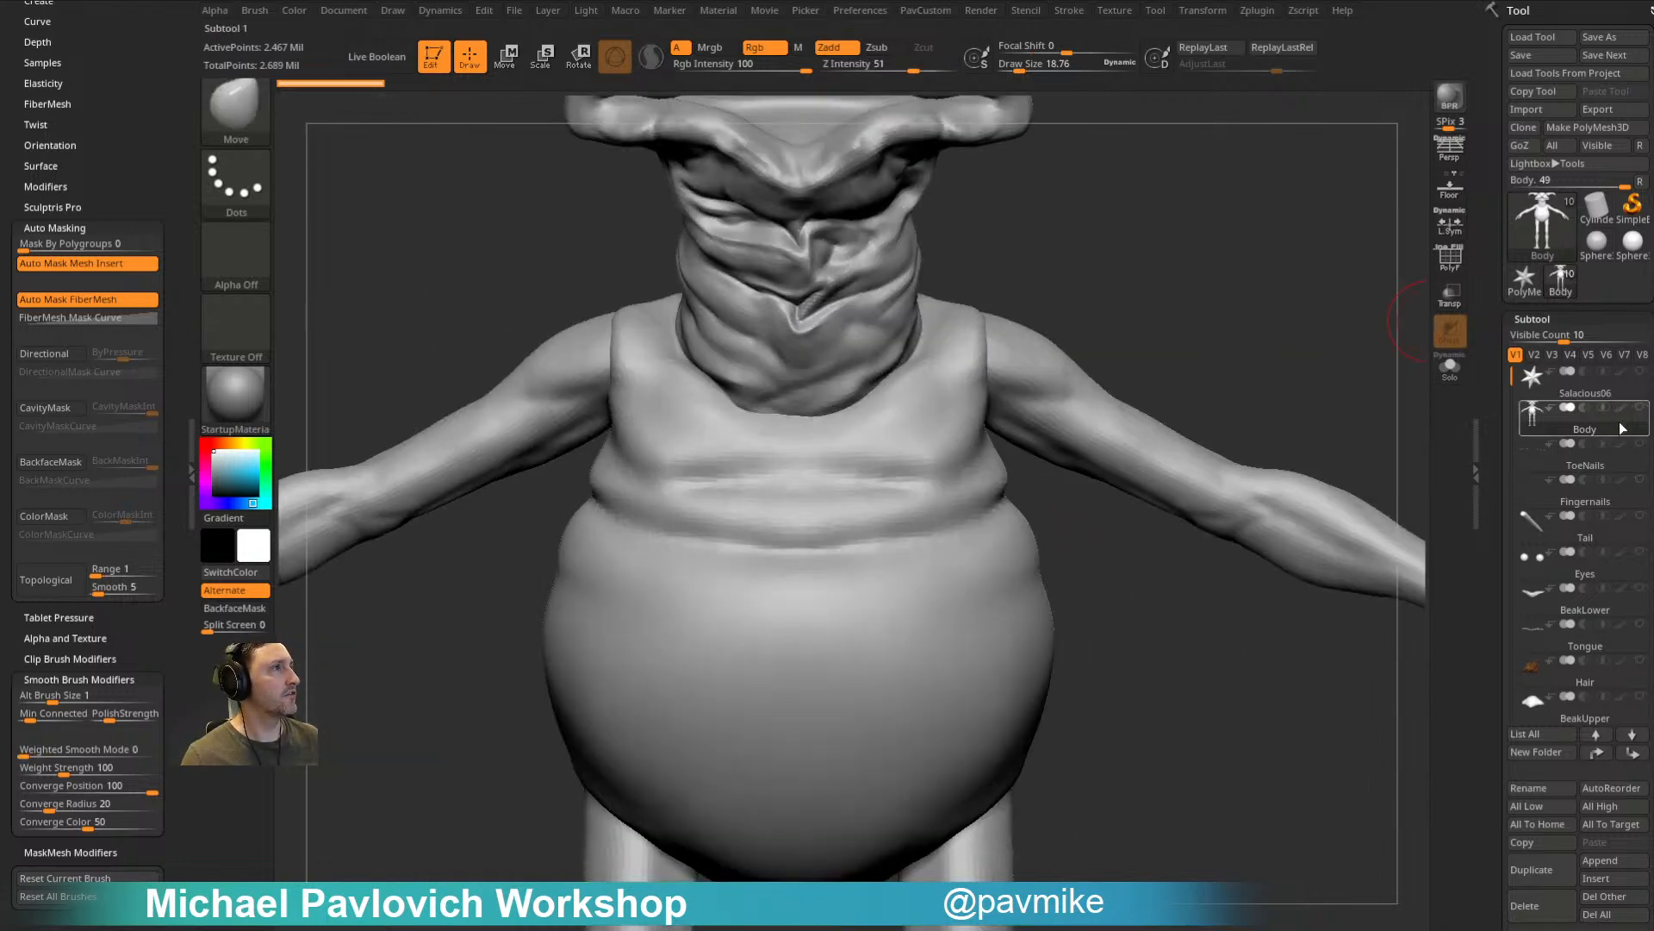
click(1622, 410)
click(1621, 408)
mouse_move(1249, 225)
alt+mouse_down()
mouse_move(1219, 431)
mouse_move(1256, 332)
alt+mouse_up()
click(1454, 273)
key(1)
click(1448, 258)
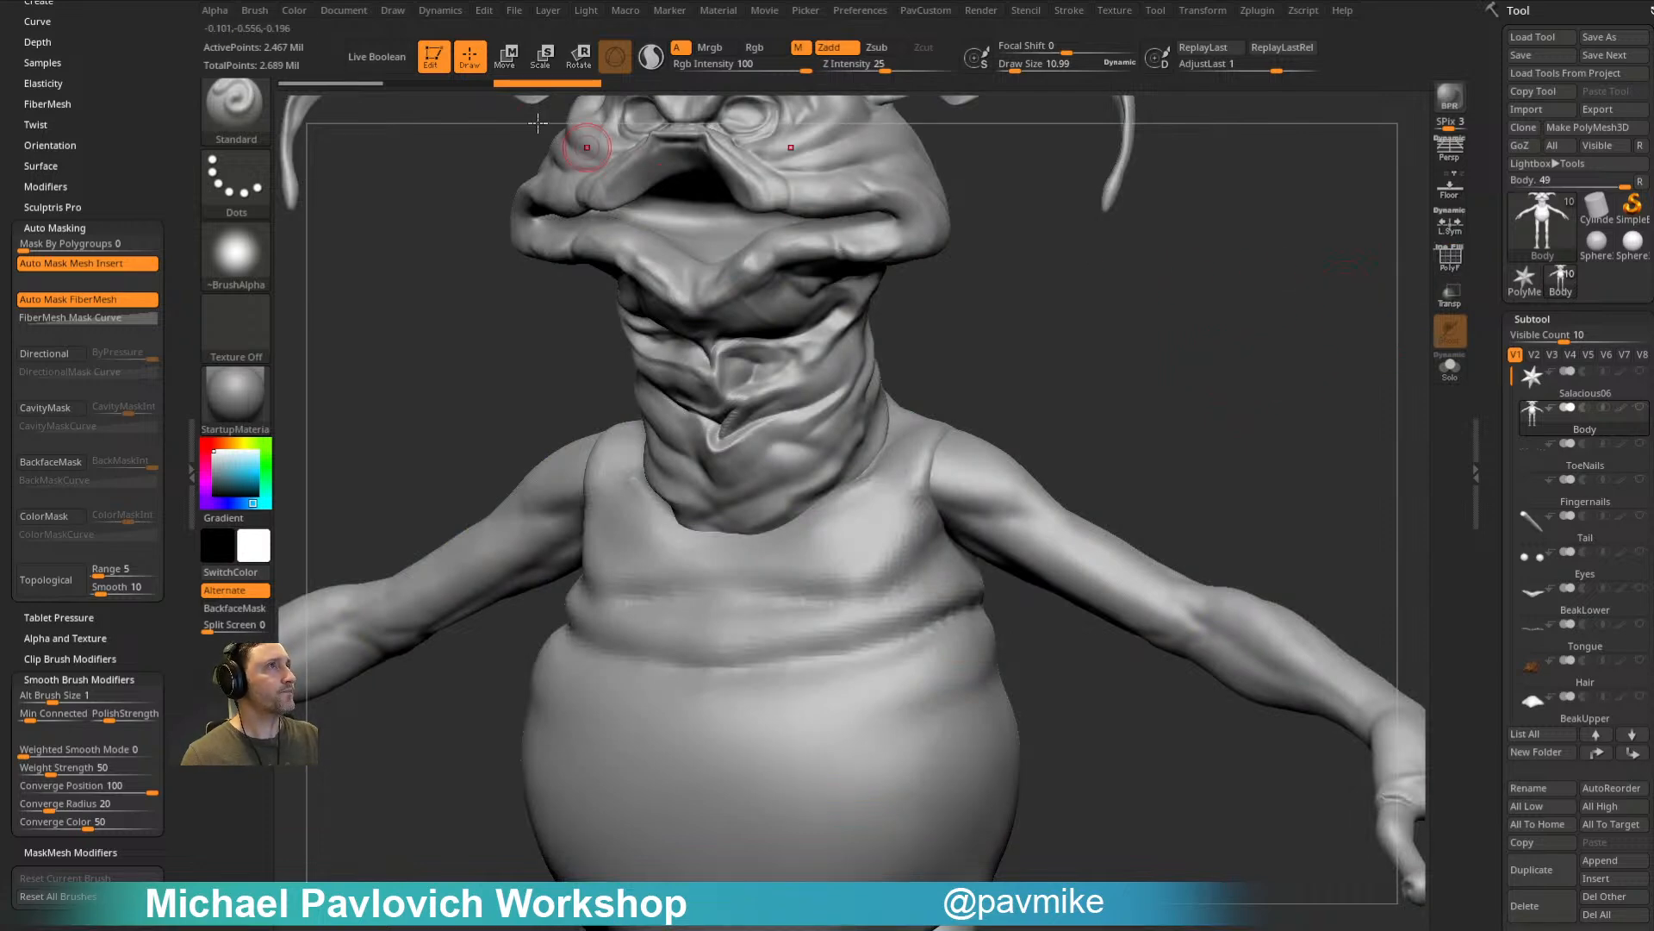
Step: Set the Body to subdivision level 1, display its polygroup wireframe and delete the higher subdivision levels
scroll(1532, 339, down, 10)
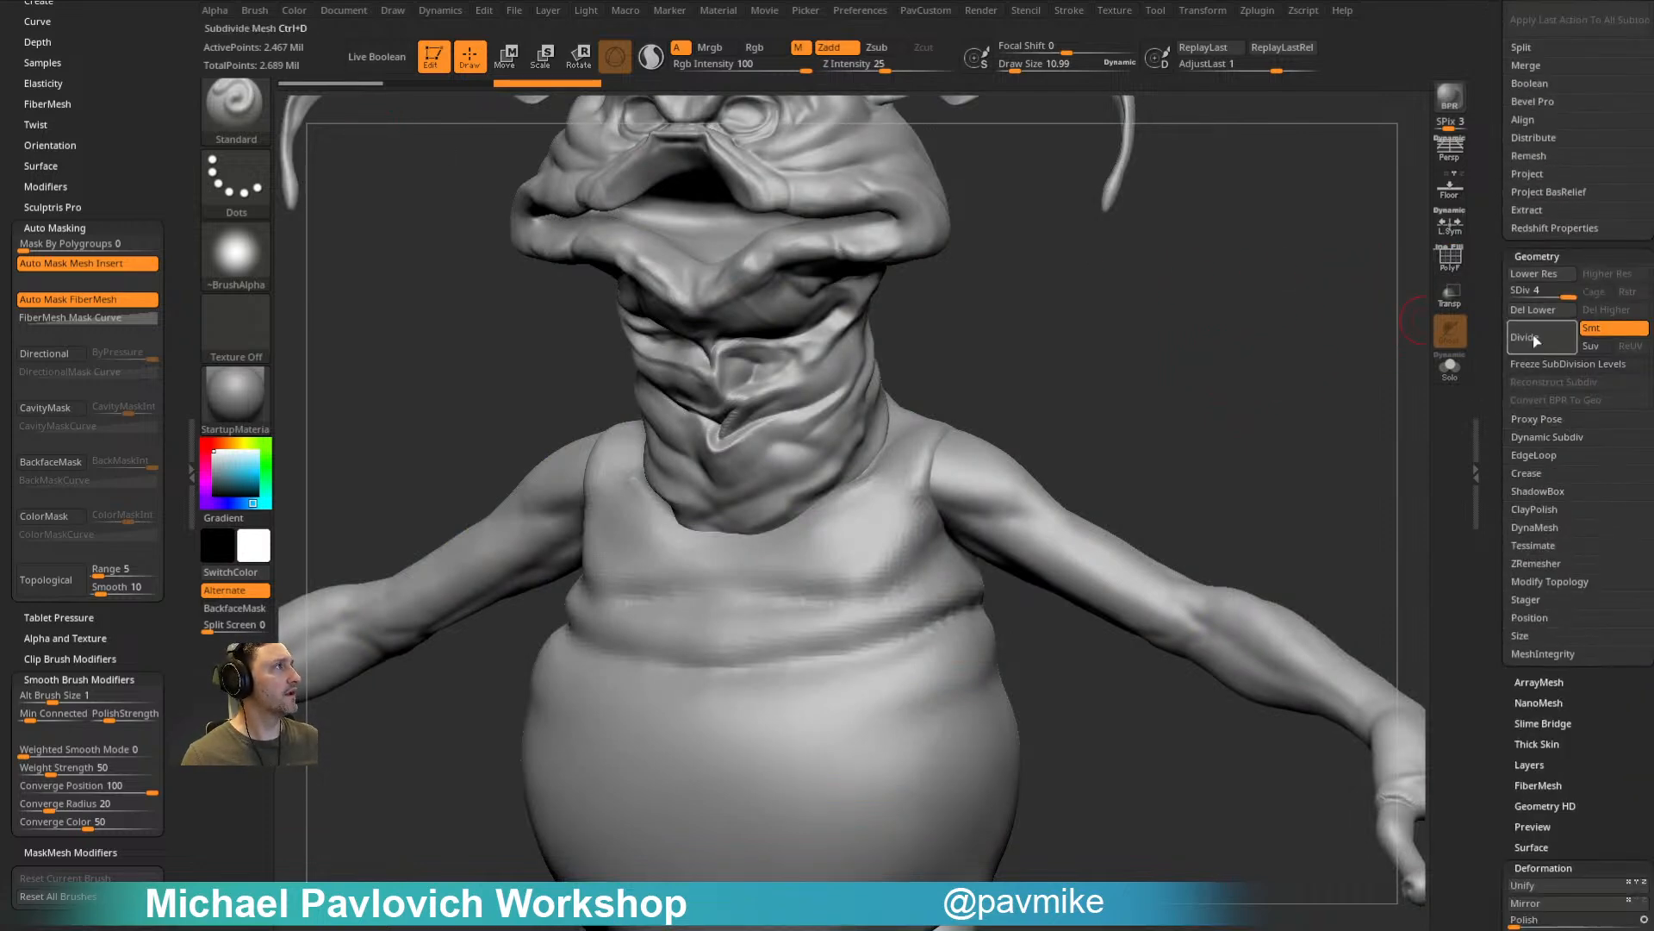
drag(1521, 293, 1510, 293)
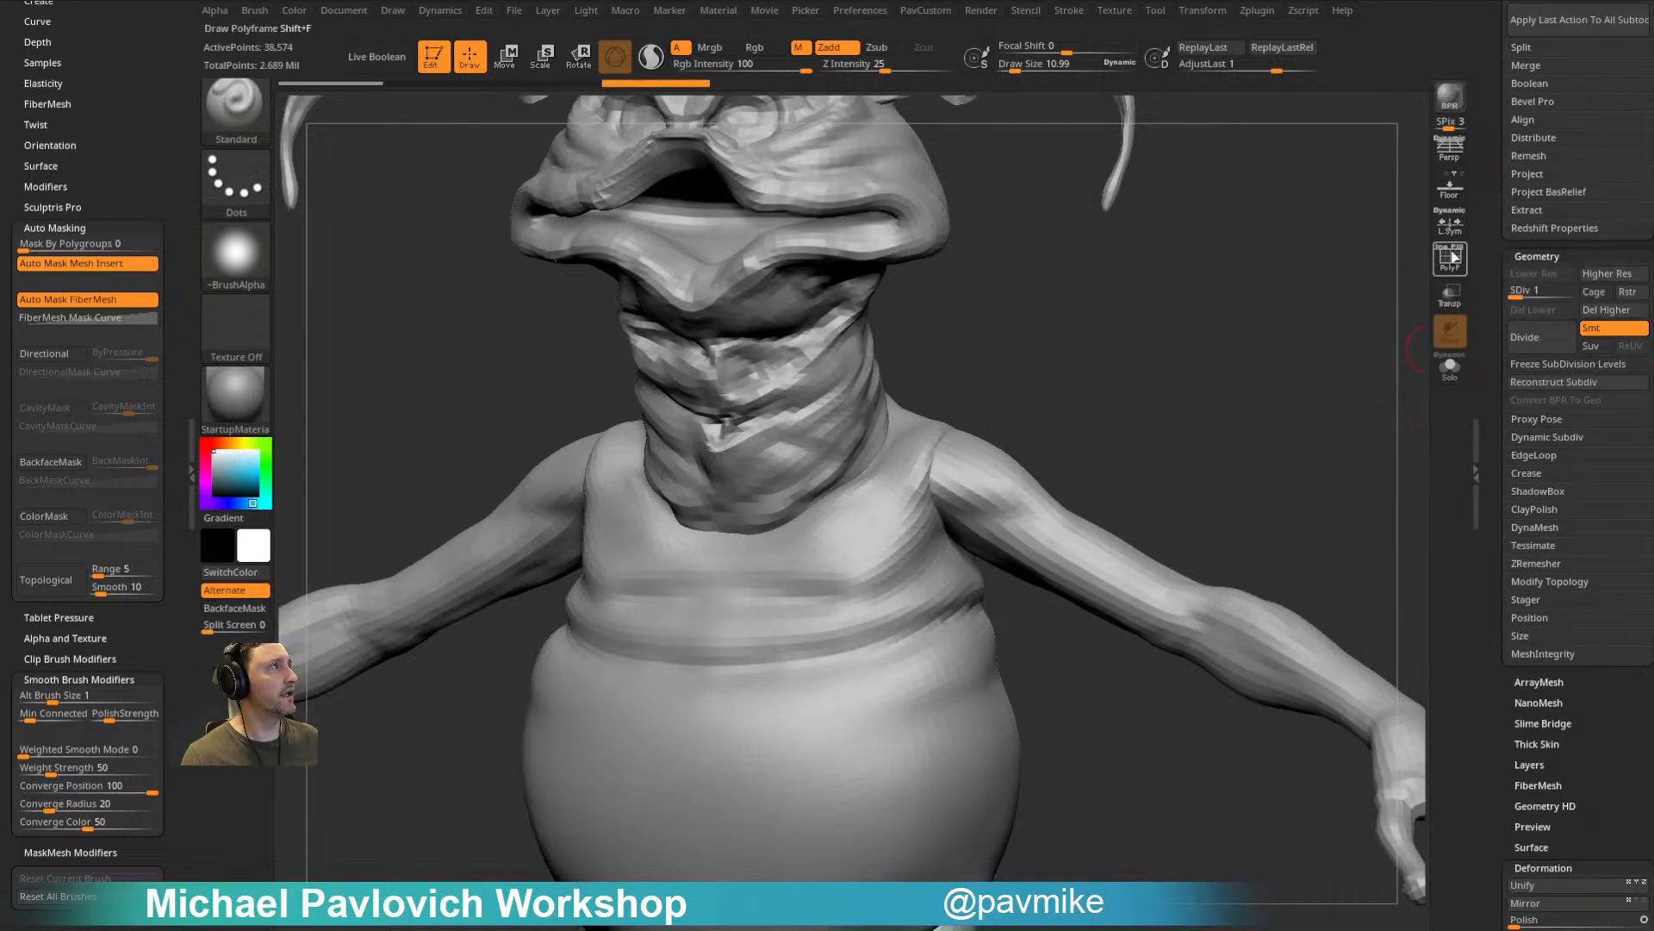
click(1453, 257)
click(1606, 310)
drag(1034, 354, 1077, 584)
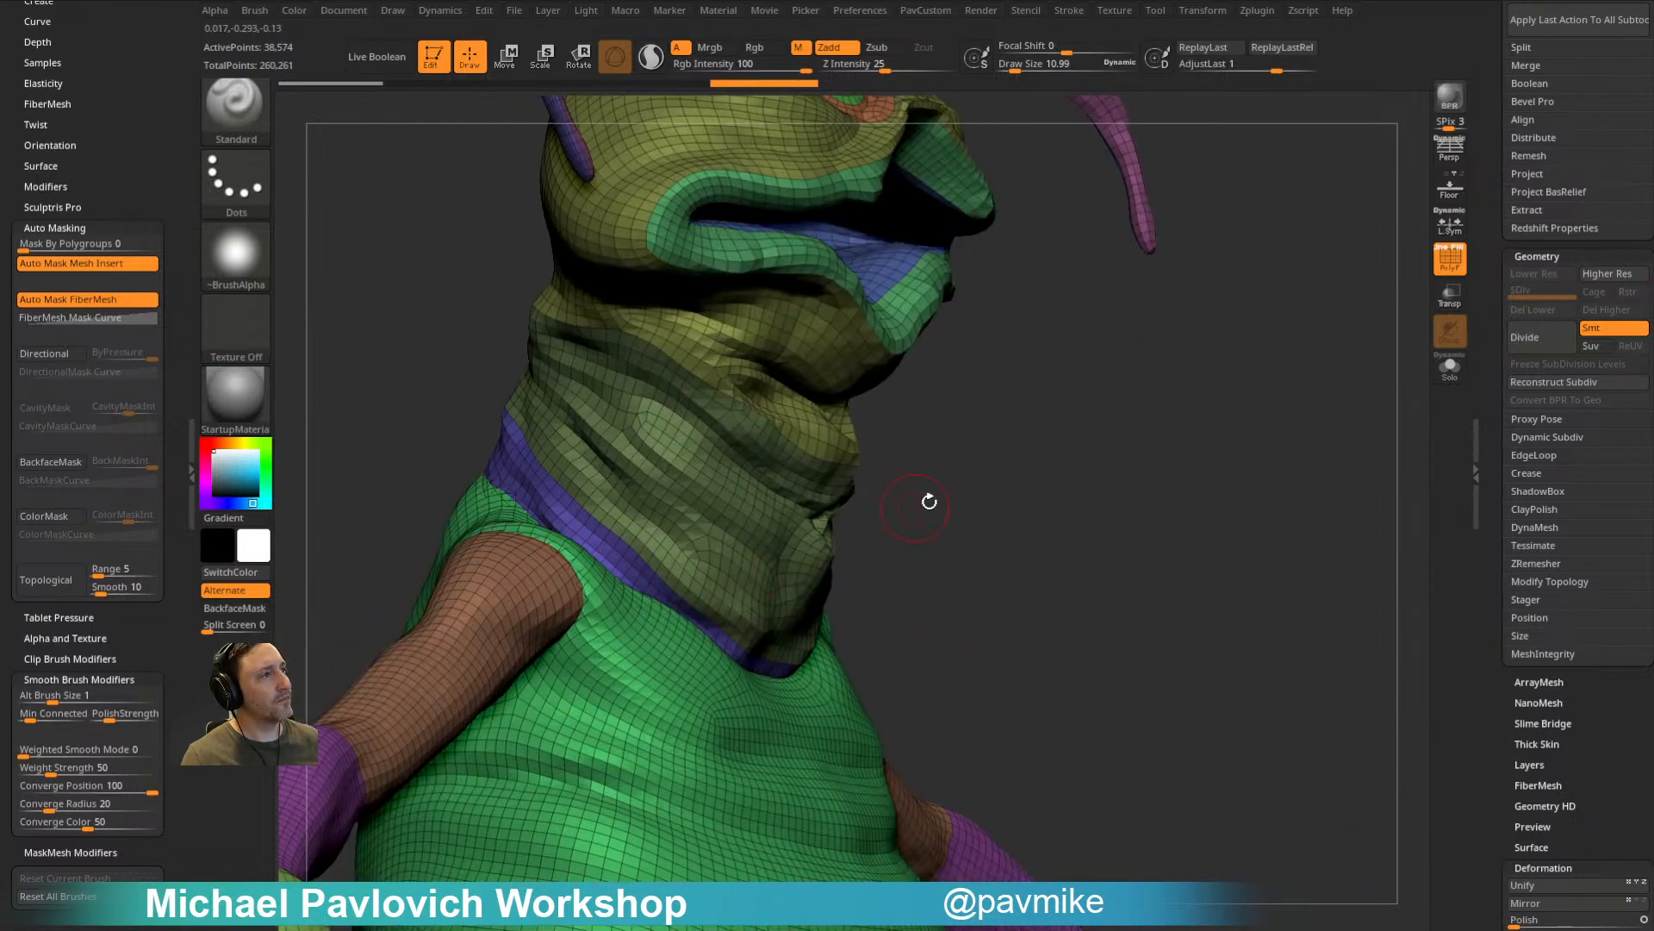
Step: Adjust the base of the neck with the Move brush at draw size 31 and Topological auto masking on
drag(915, 507, 932, 480)
key(s)
drag(763, 585, 780, 584)
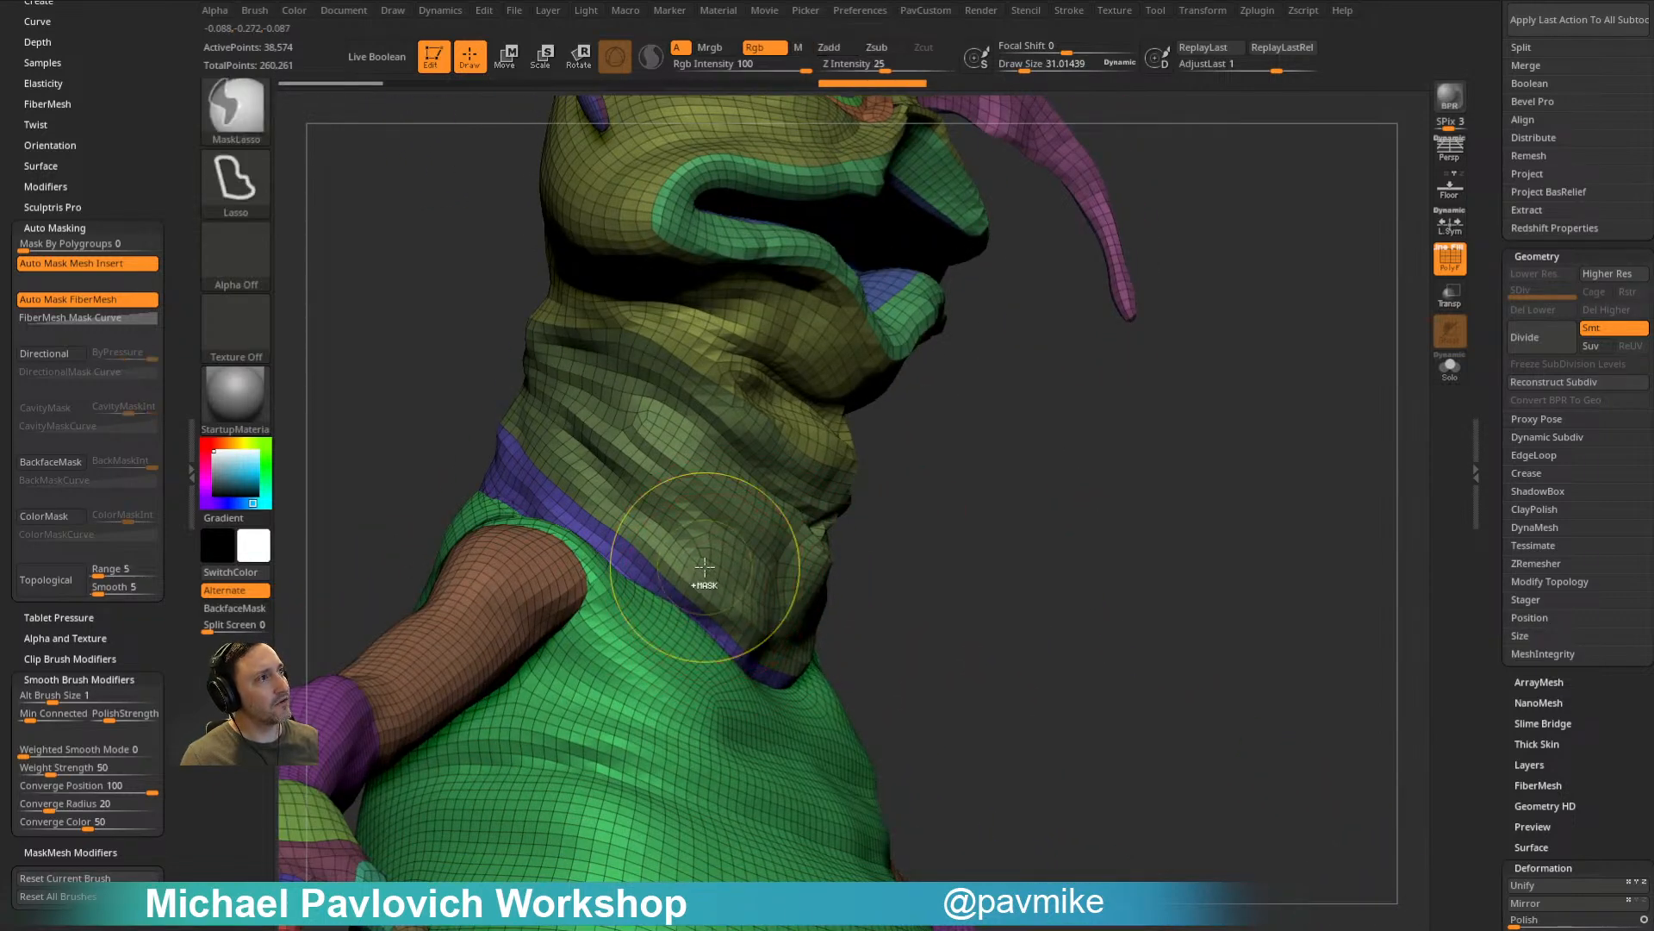
click(65, 586)
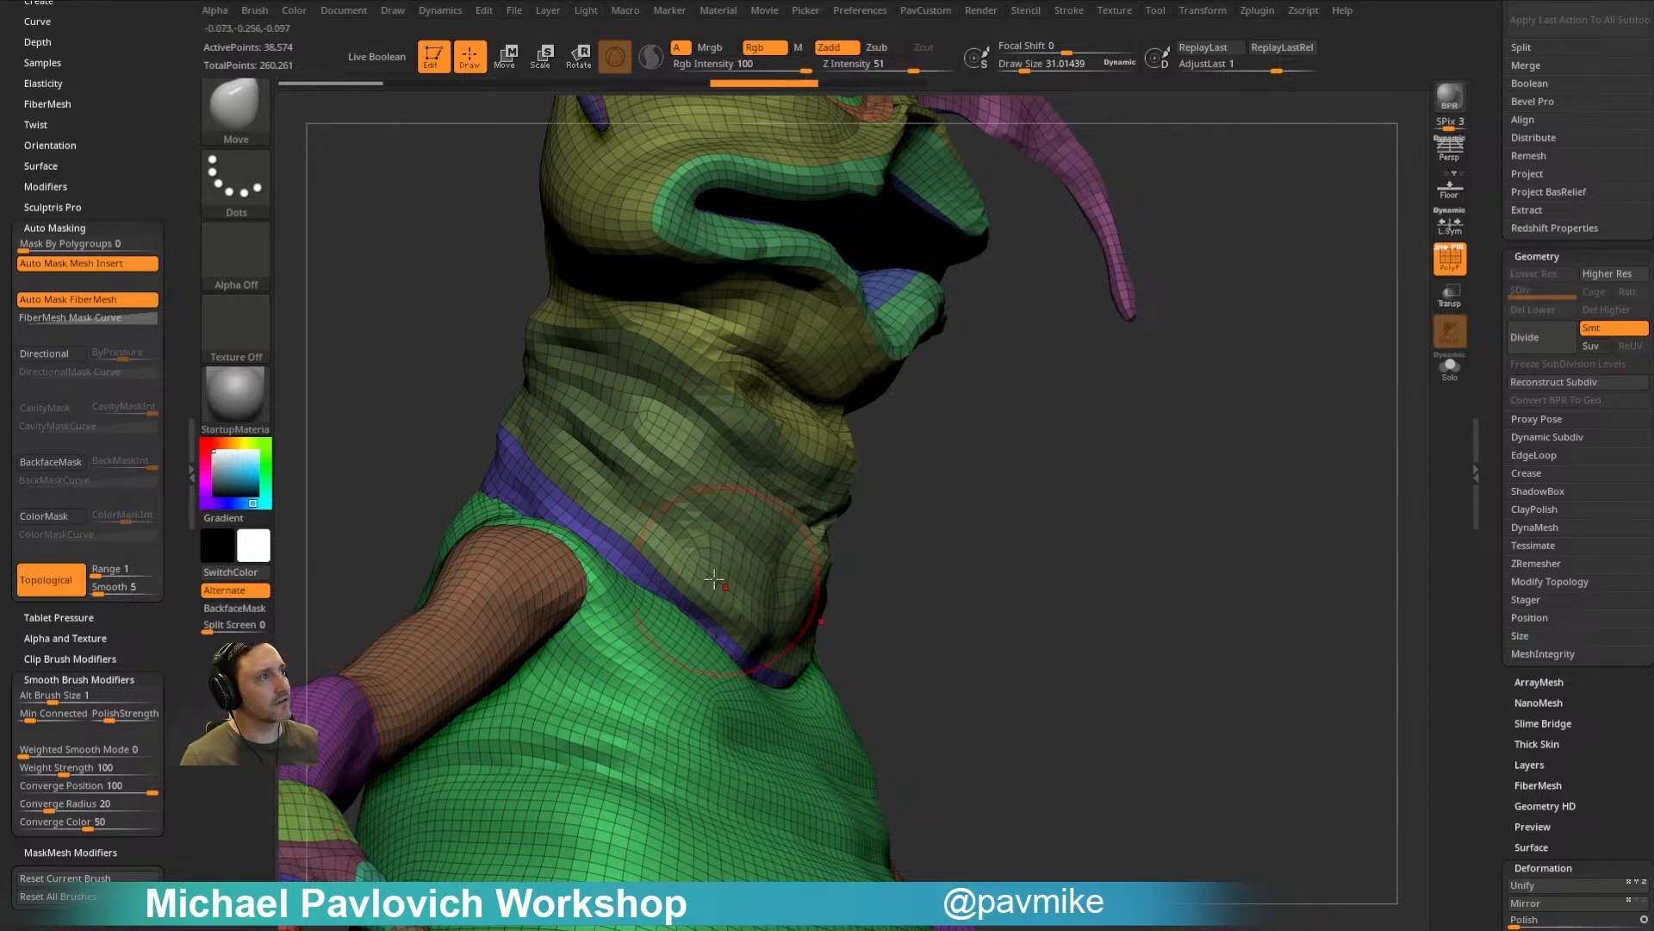
drag(764, 645, 779, 661)
drag(952, 553, 846, 539)
drag(687, 582, 681, 587)
drag(1016, 514, 705, 552)
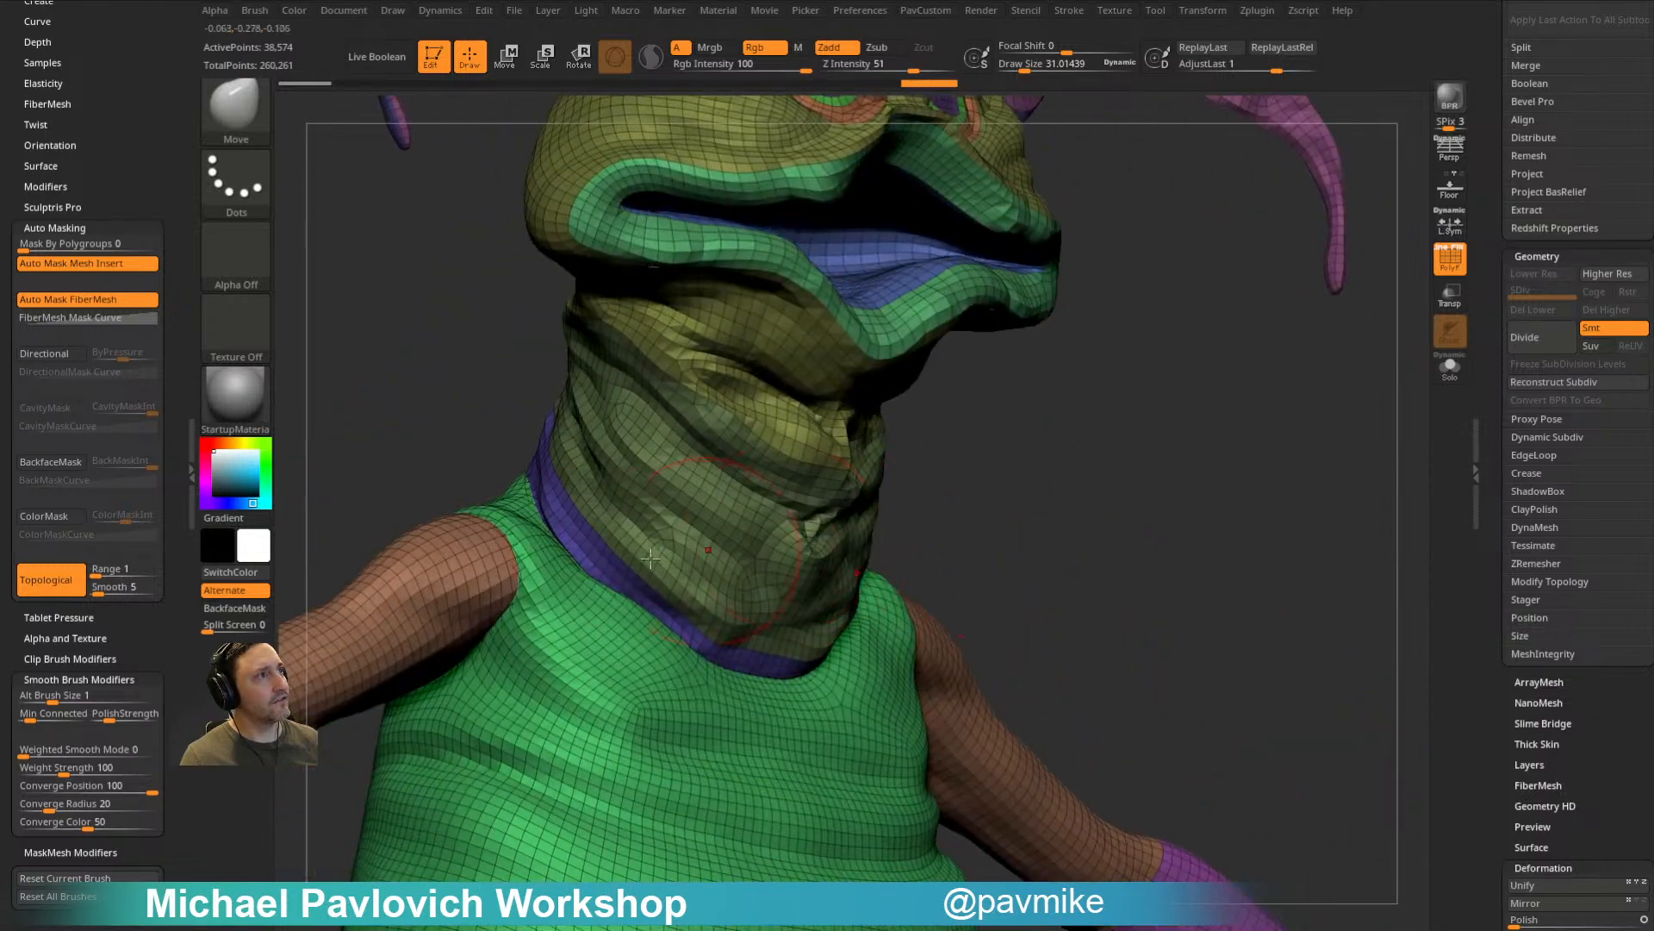
Step: Isolate the connected head and neck shell to examine its lower edge, and show the entire Body again
ctrl+shift+click(565, 525)
key(ctrl+shift+a)
drag(394, 588, 470, 565)
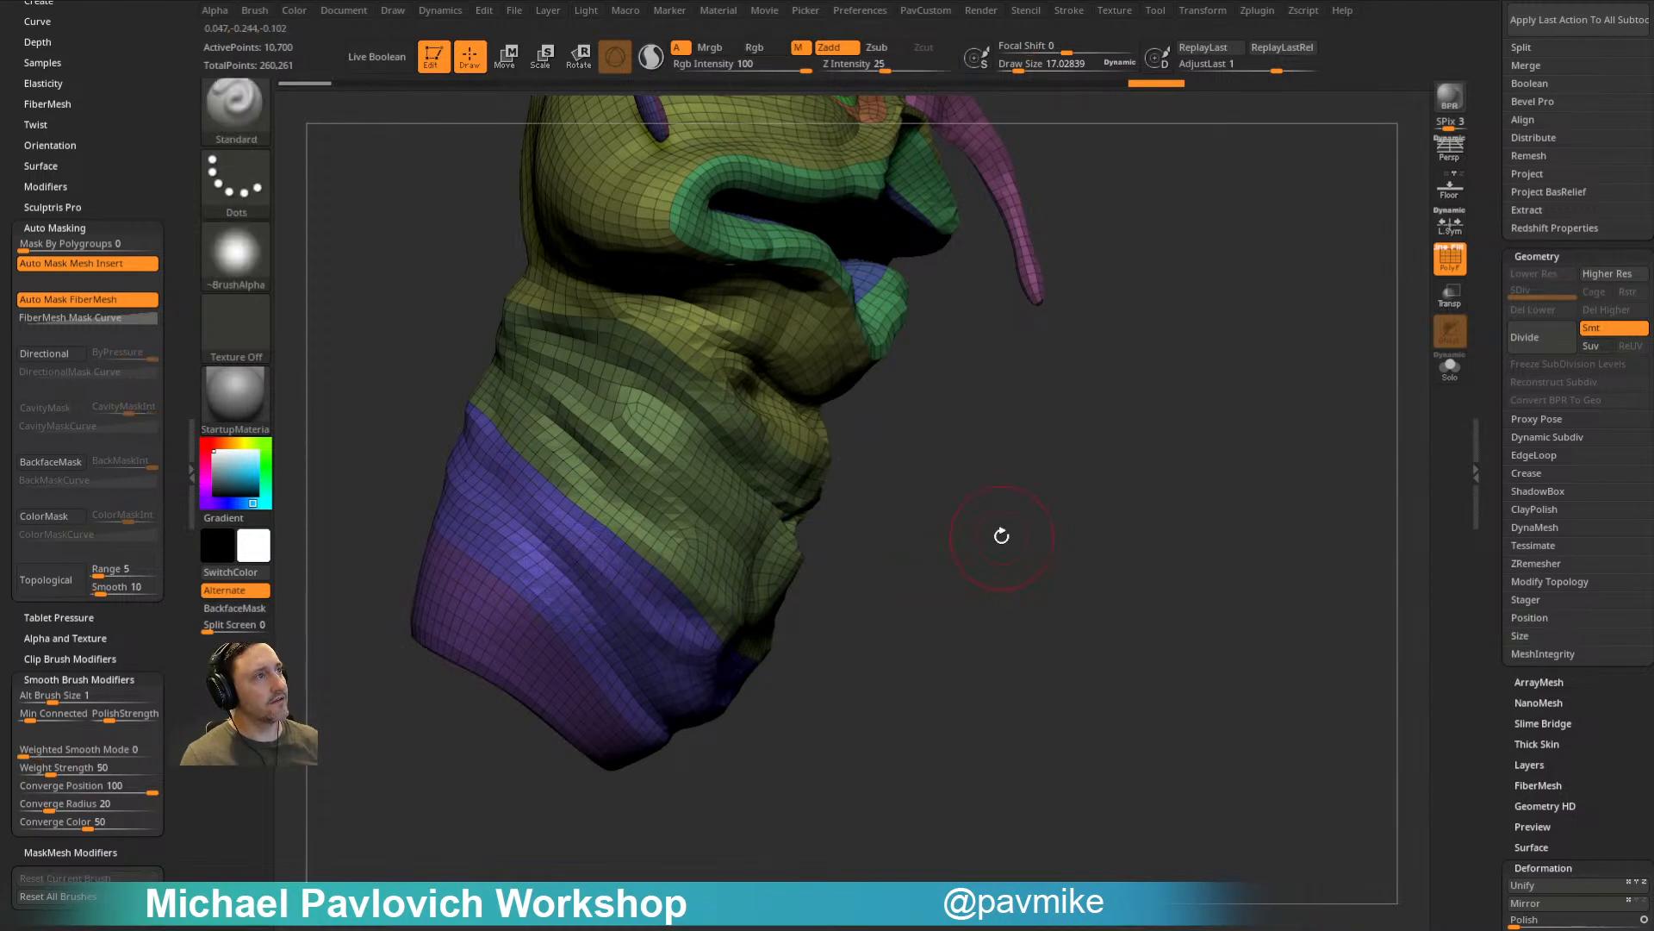
ctrl+shift+click(1002, 536)
drag(960, 443, 485, 445)
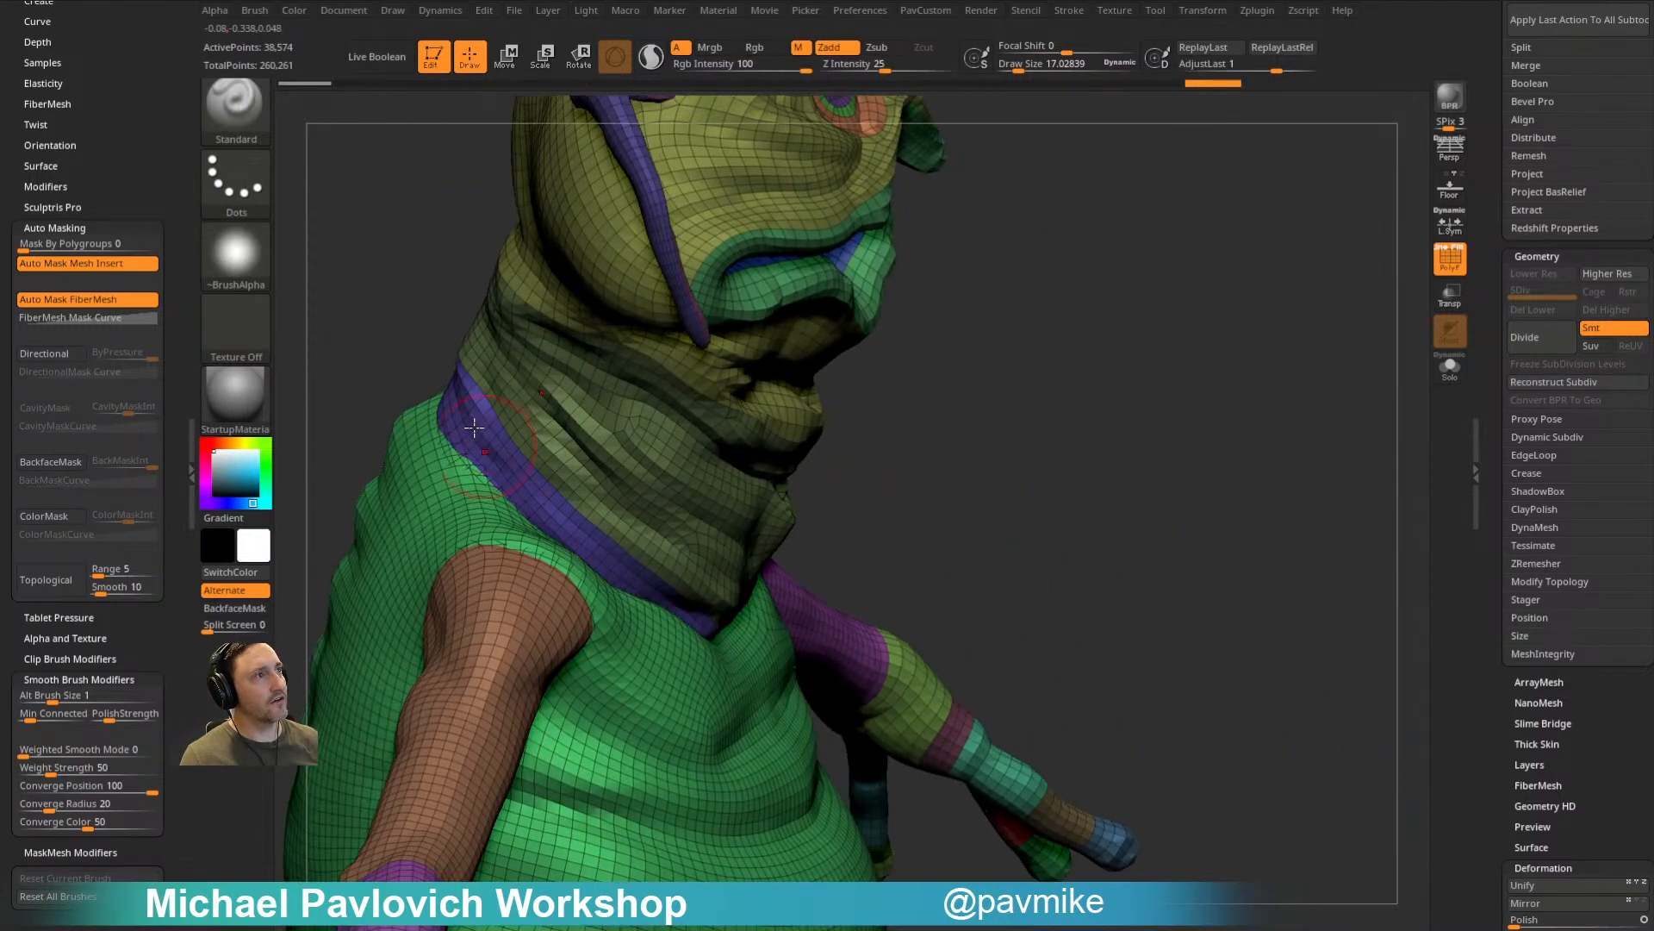
drag(948, 465, 1255, 328)
Step: Fuse the Body's separate overlapping shells using the gizmo's Remesh By Union
key(w)
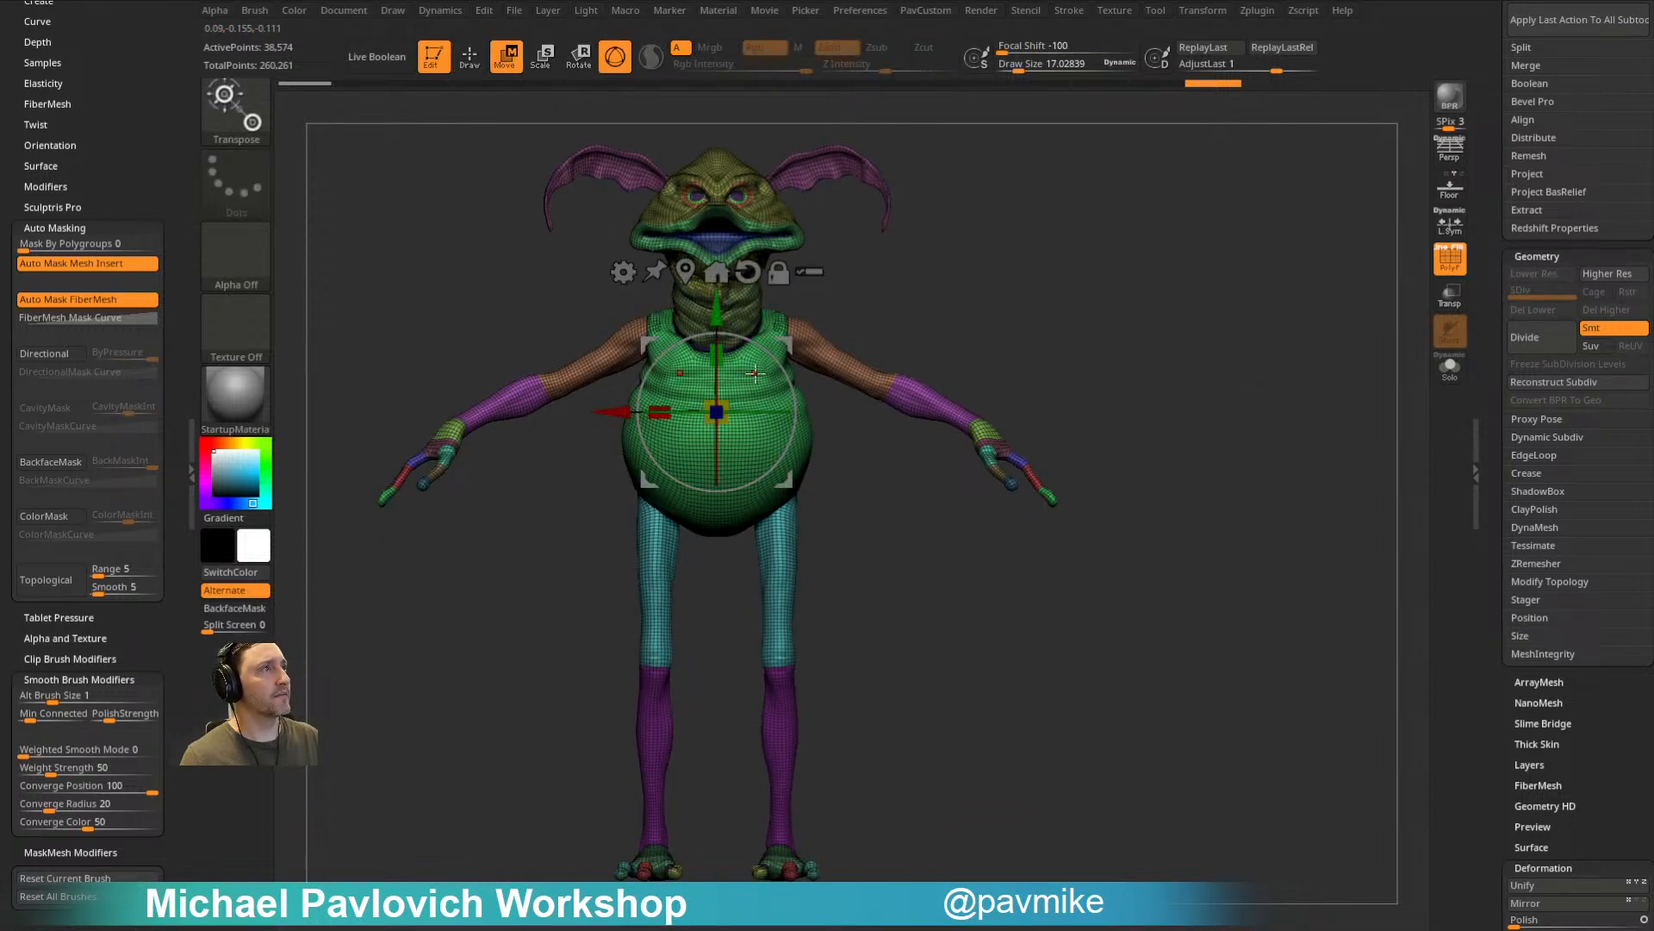
click(624, 272)
click(624, 272)
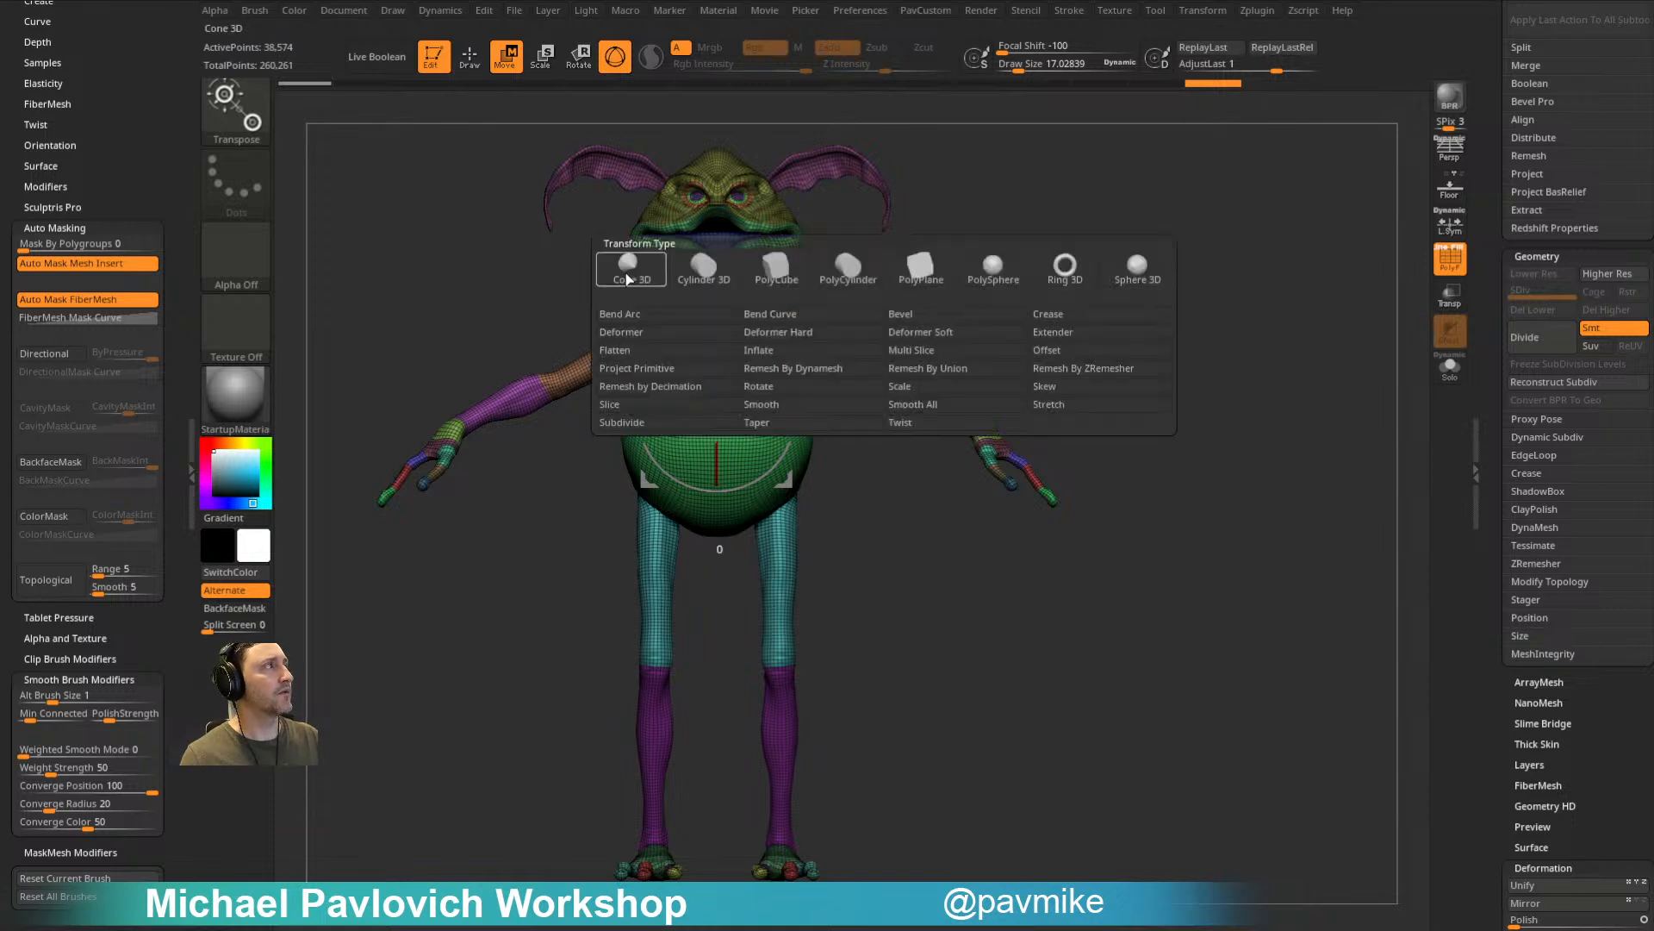
click(925, 375)
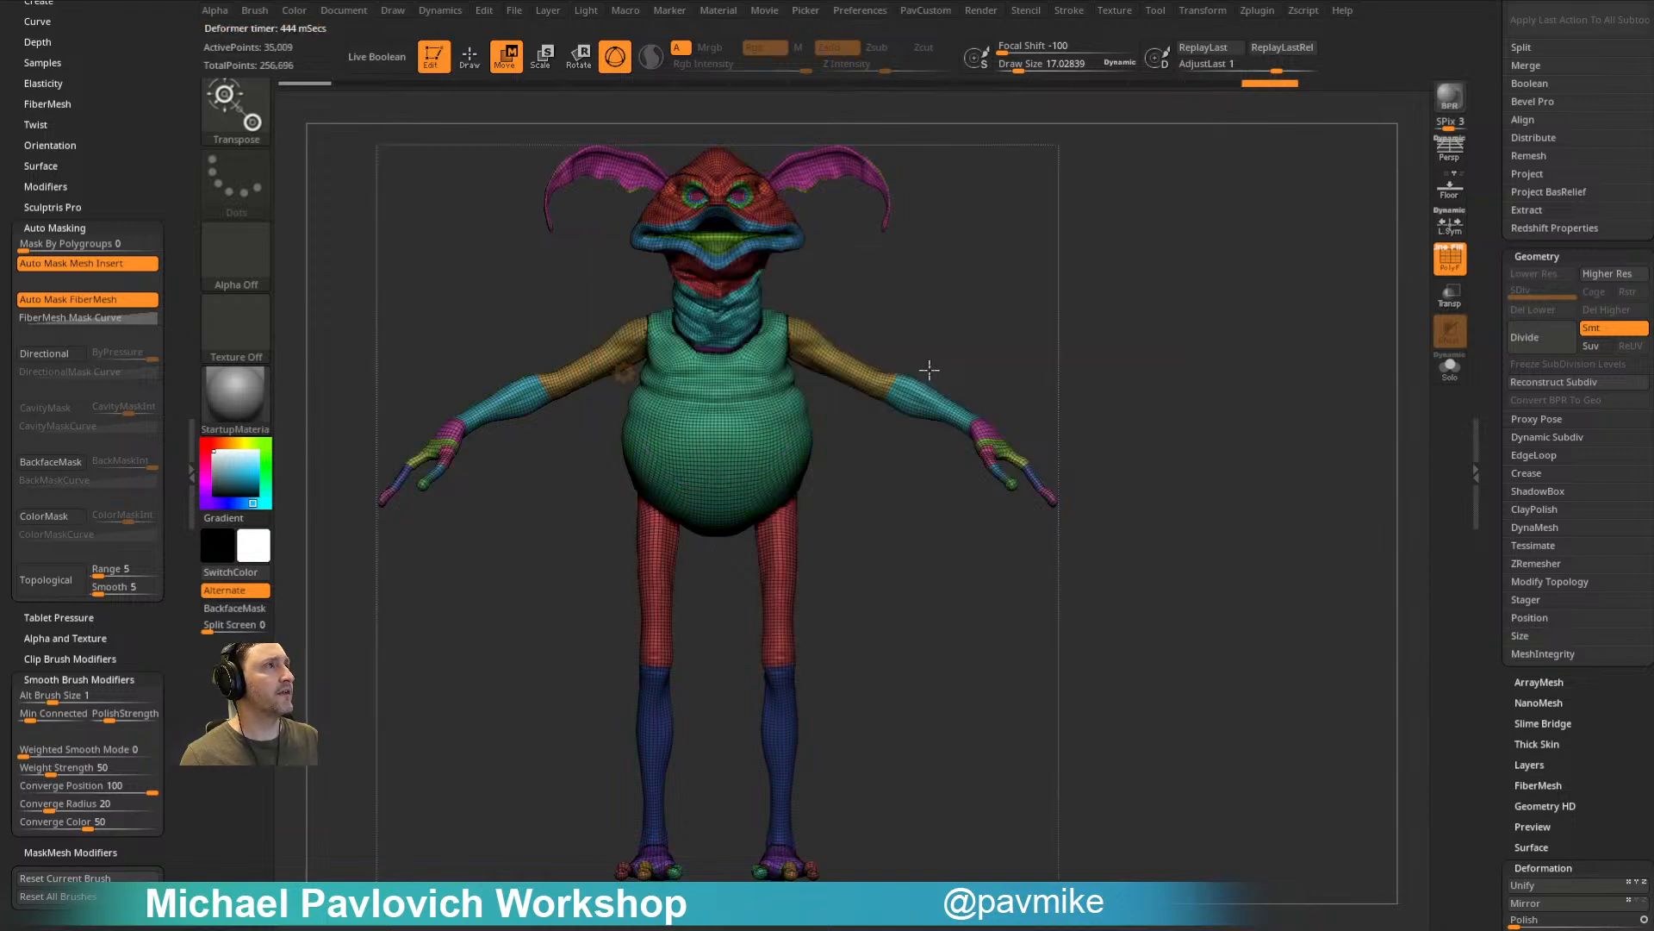
Step: Examine the fused borders at the neck base, shoulder and head with the Standard brush active at draw size 2.11
key(q)
mouse_move(1159, 242)
ctrl+right_down()
mouse_move(1182, 284)
mouse_move(1086, 395)
mouse_move(1112, 690)
ctrl+right_up()
right_drag(1111, 689, 1101, 351)
key(s)
mouse_move(840, 545)
mouse_down()
mouse_move(732, 640)
mouse_move(595, 601)
mouse_move(567, 565)
mouse_up()
ctrl+right_drag(1017, 415, 1097, 461)
key(ctrl+z)
key(s)
drag(1092, 444, 1074, 444)
mouse_move(1082, 399)
ctrl+right_down()
mouse_move(1202, 354)
mouse_move(1238, 311)
mouse_move(1331, 315)
ctrl+right_up()
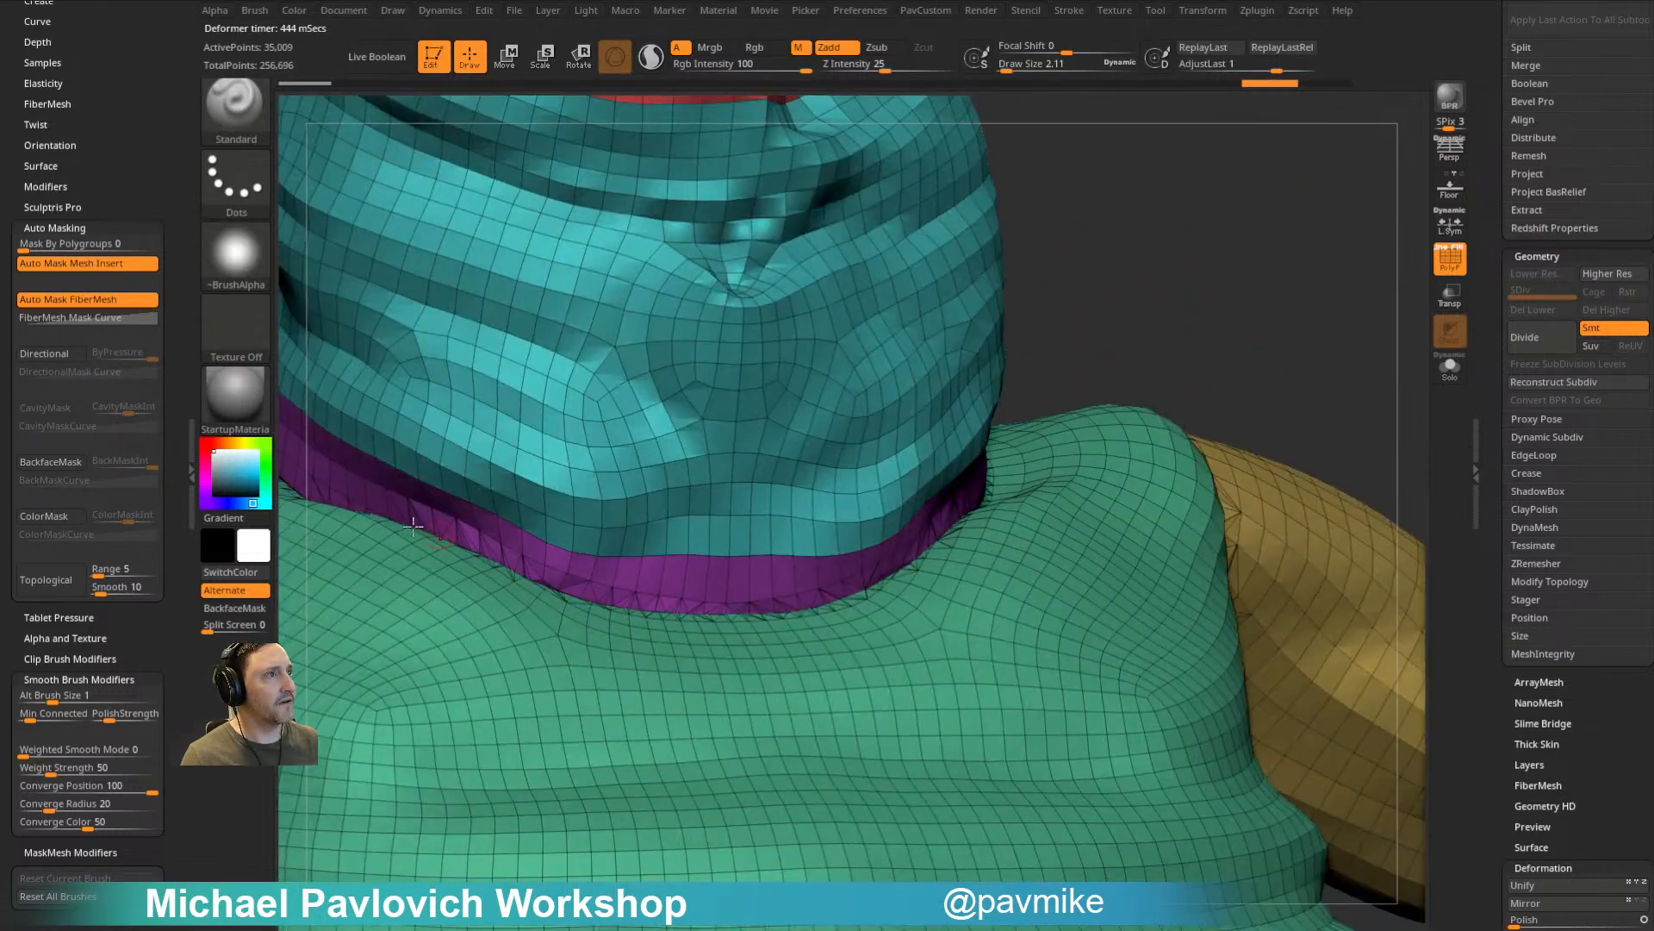
right_drag(1175, 310, 751, 679)
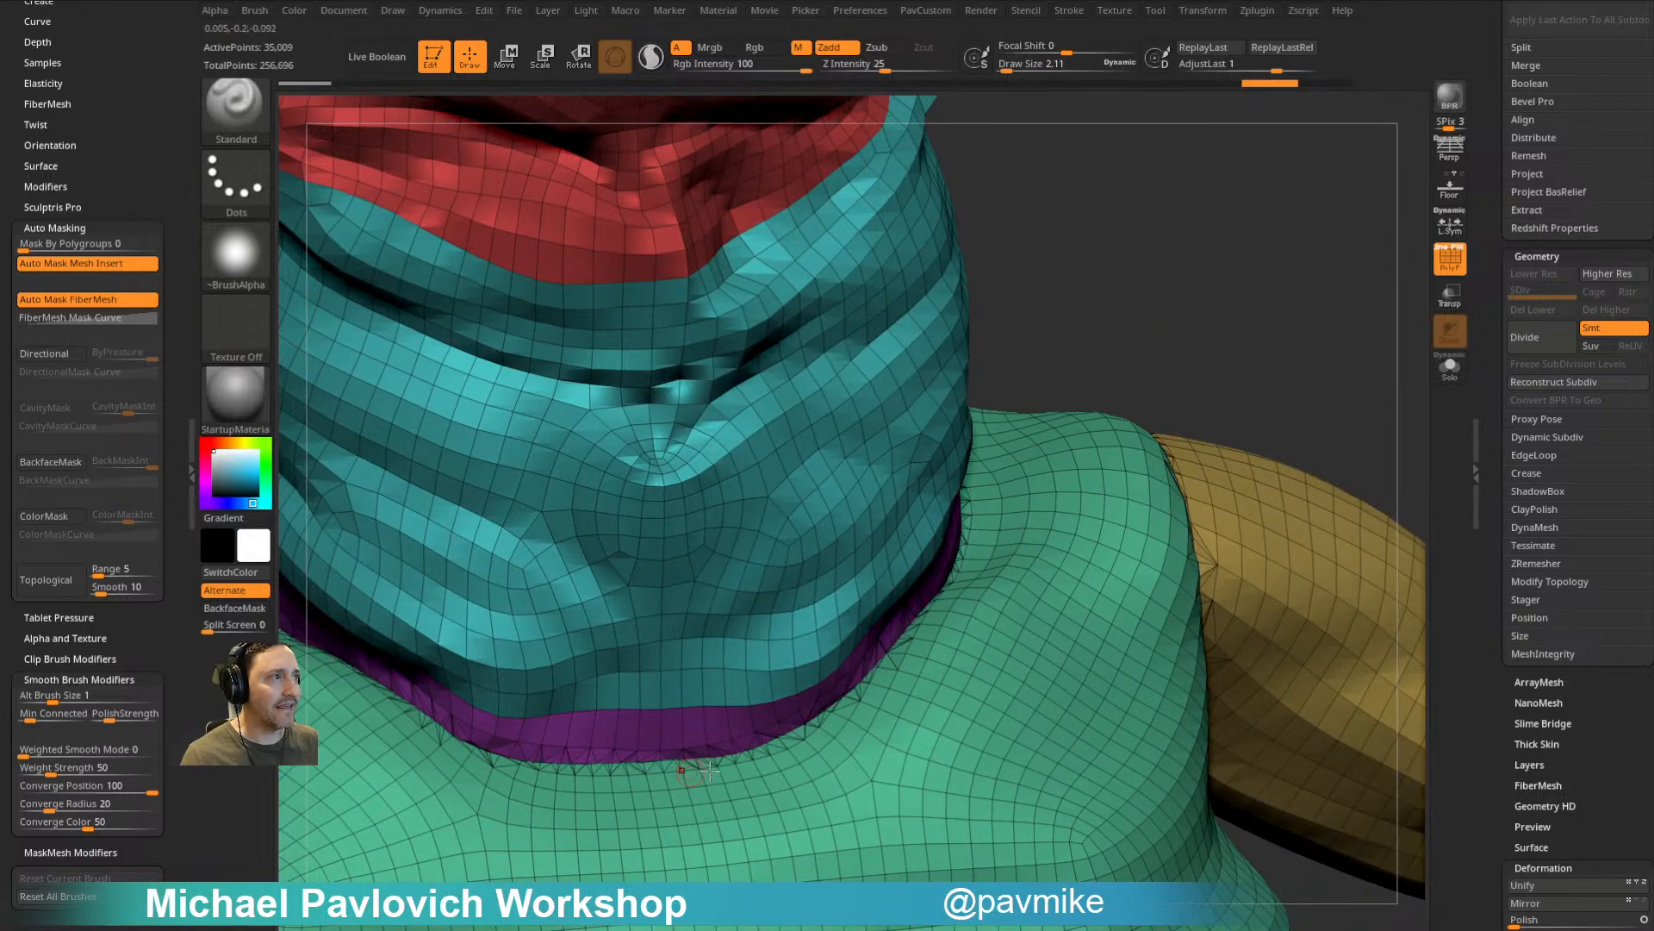
right_drag(1176, 317, 874, 444)
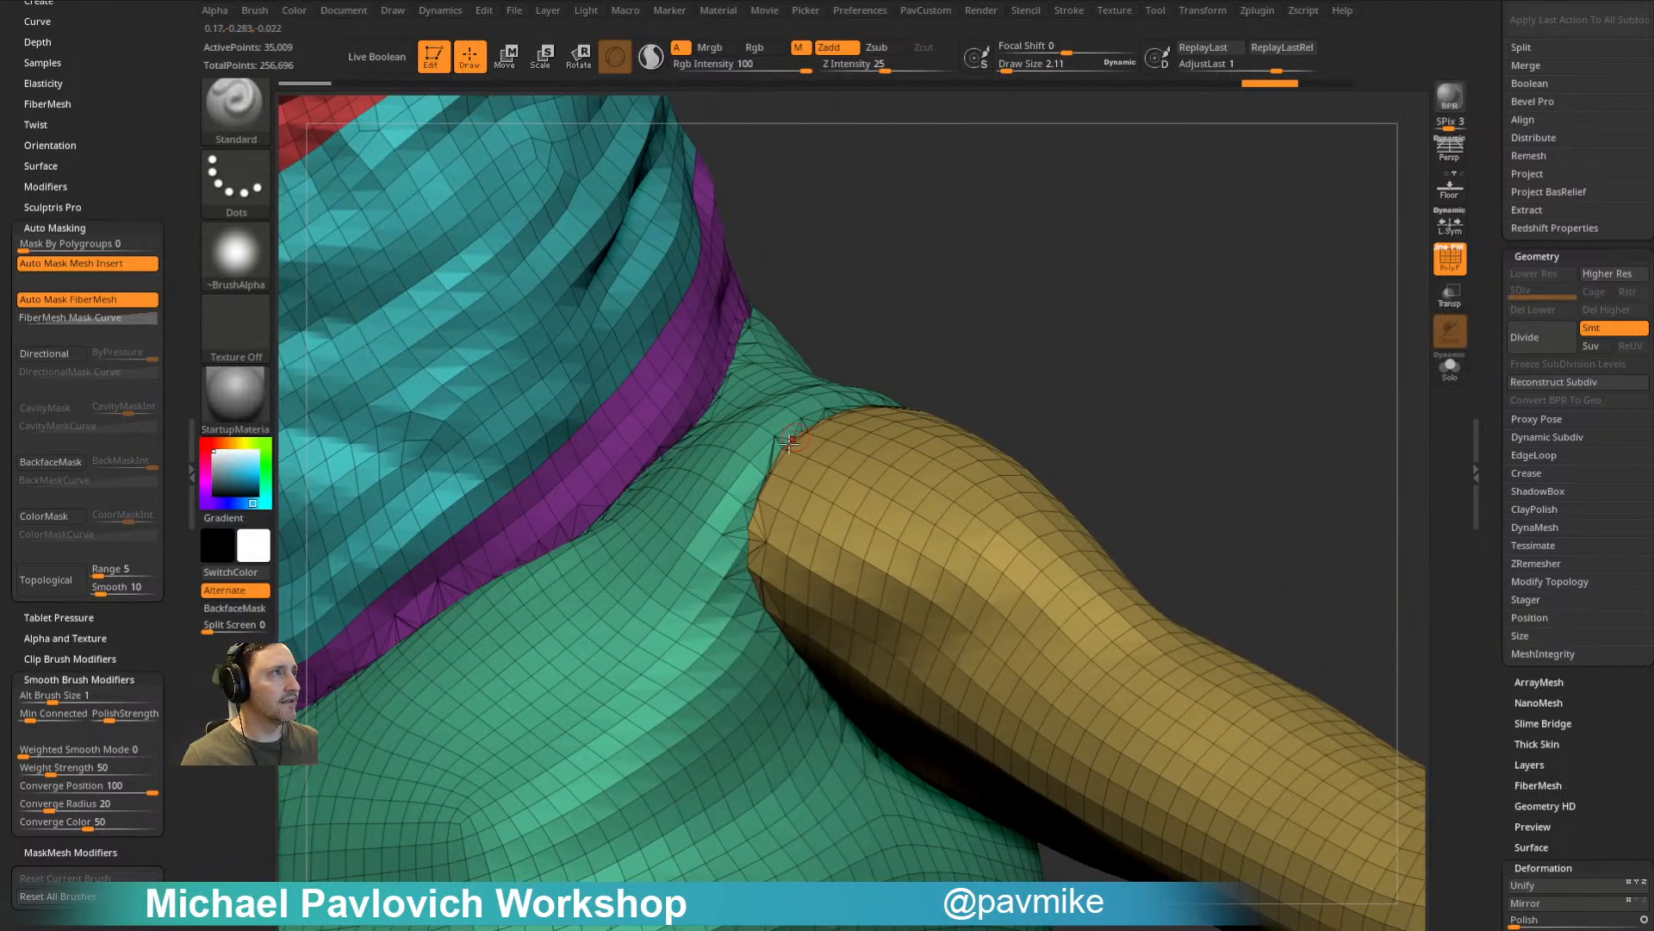
right_drag(1040, 360, 1183, 522)
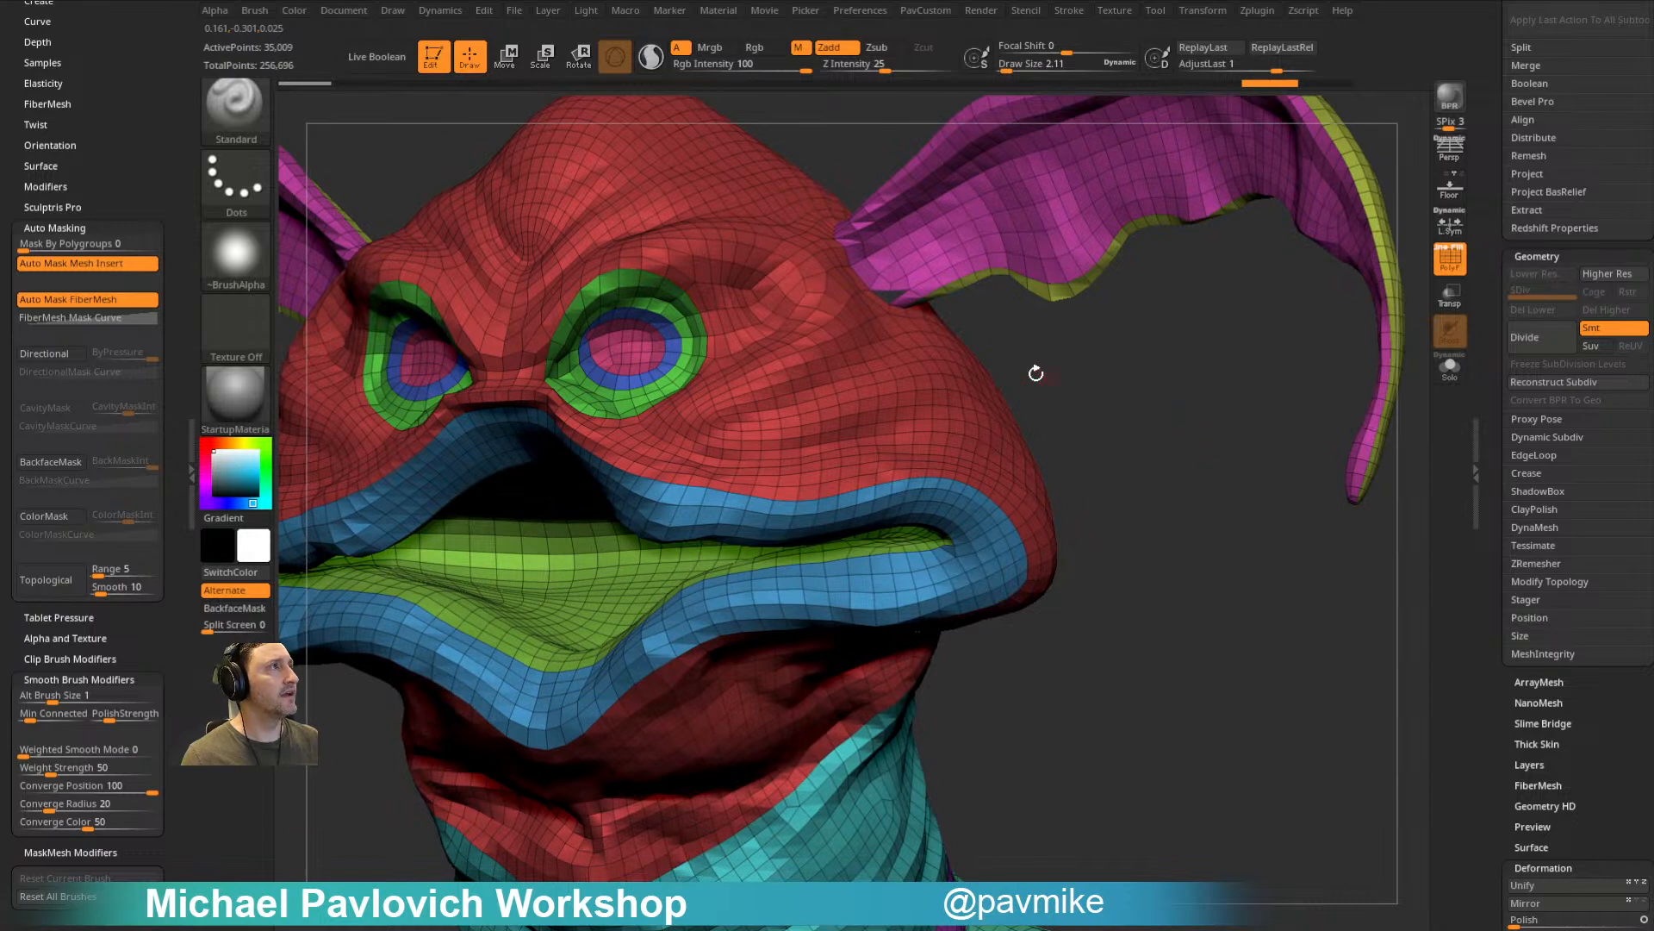
Step: Examine the junction of ear and head up close with the Move brush and ZModeler at draw size about 2.6
mouse_move(1080, 360)
right_down()
mouse_move(1060, 686)
mouse_move(997, 340)
mouse_move(805, 495)
right_up()
key(s)
drag(732, 478, 734, 477)
key(b)
key(m)
key(v)
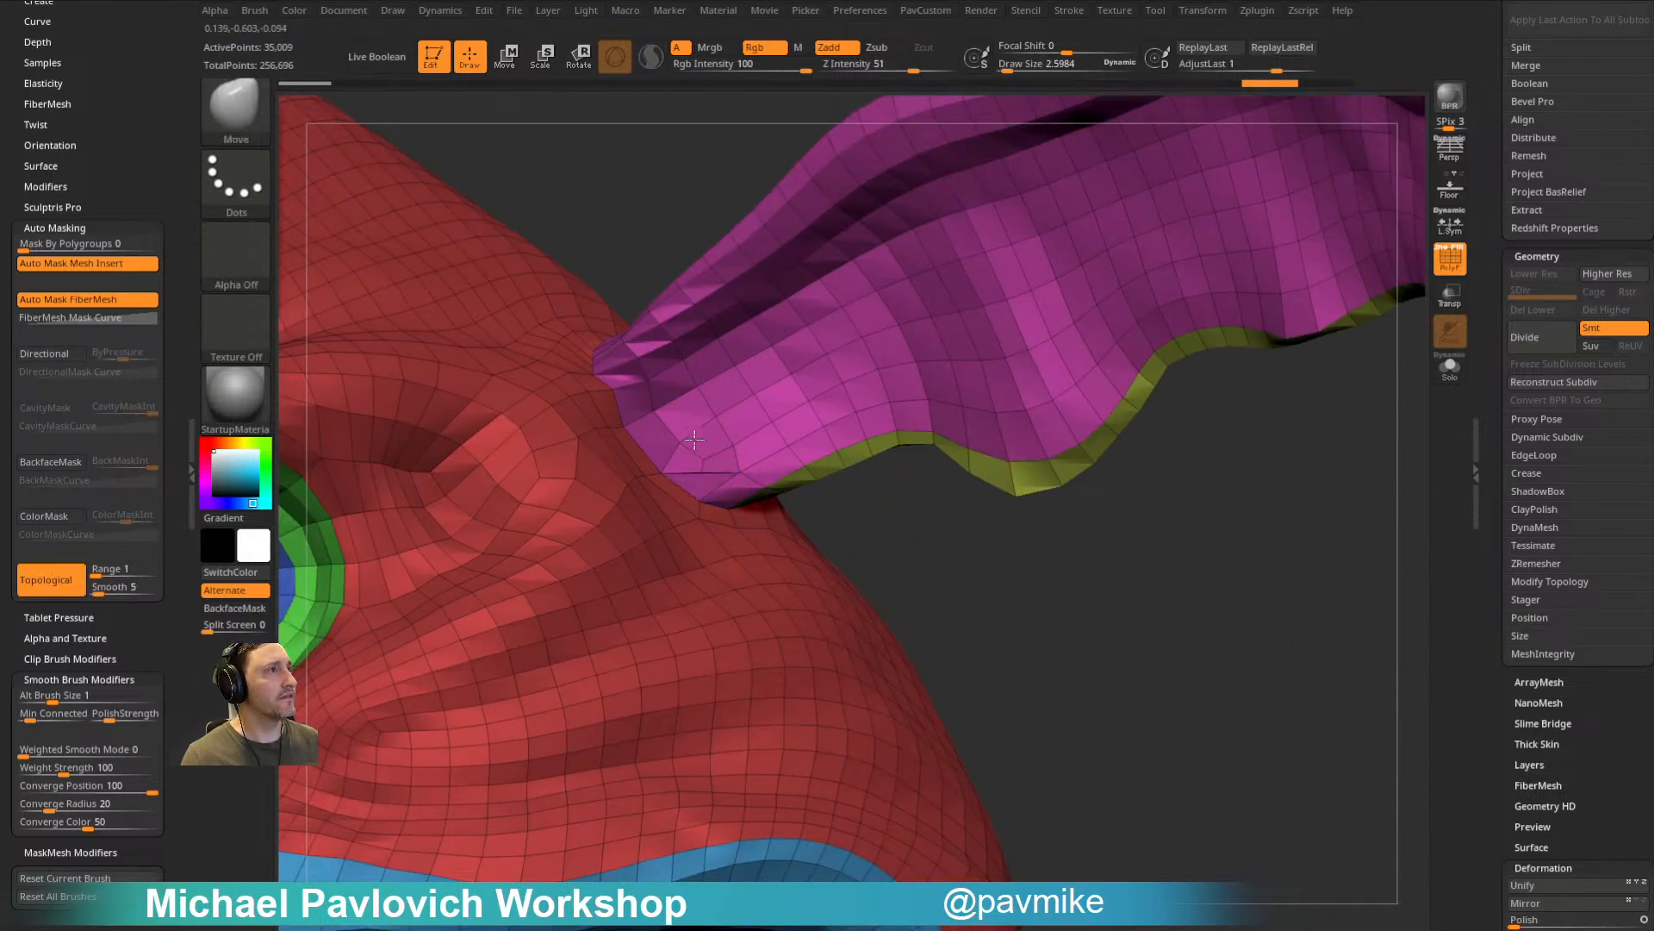
mouse_move(922, 557)
right_down()
mouse_move(982, 580)
mouse_move(994, 521)
mouse_move(991, 534)
right_up()
key(b)
key(z)
key(m)
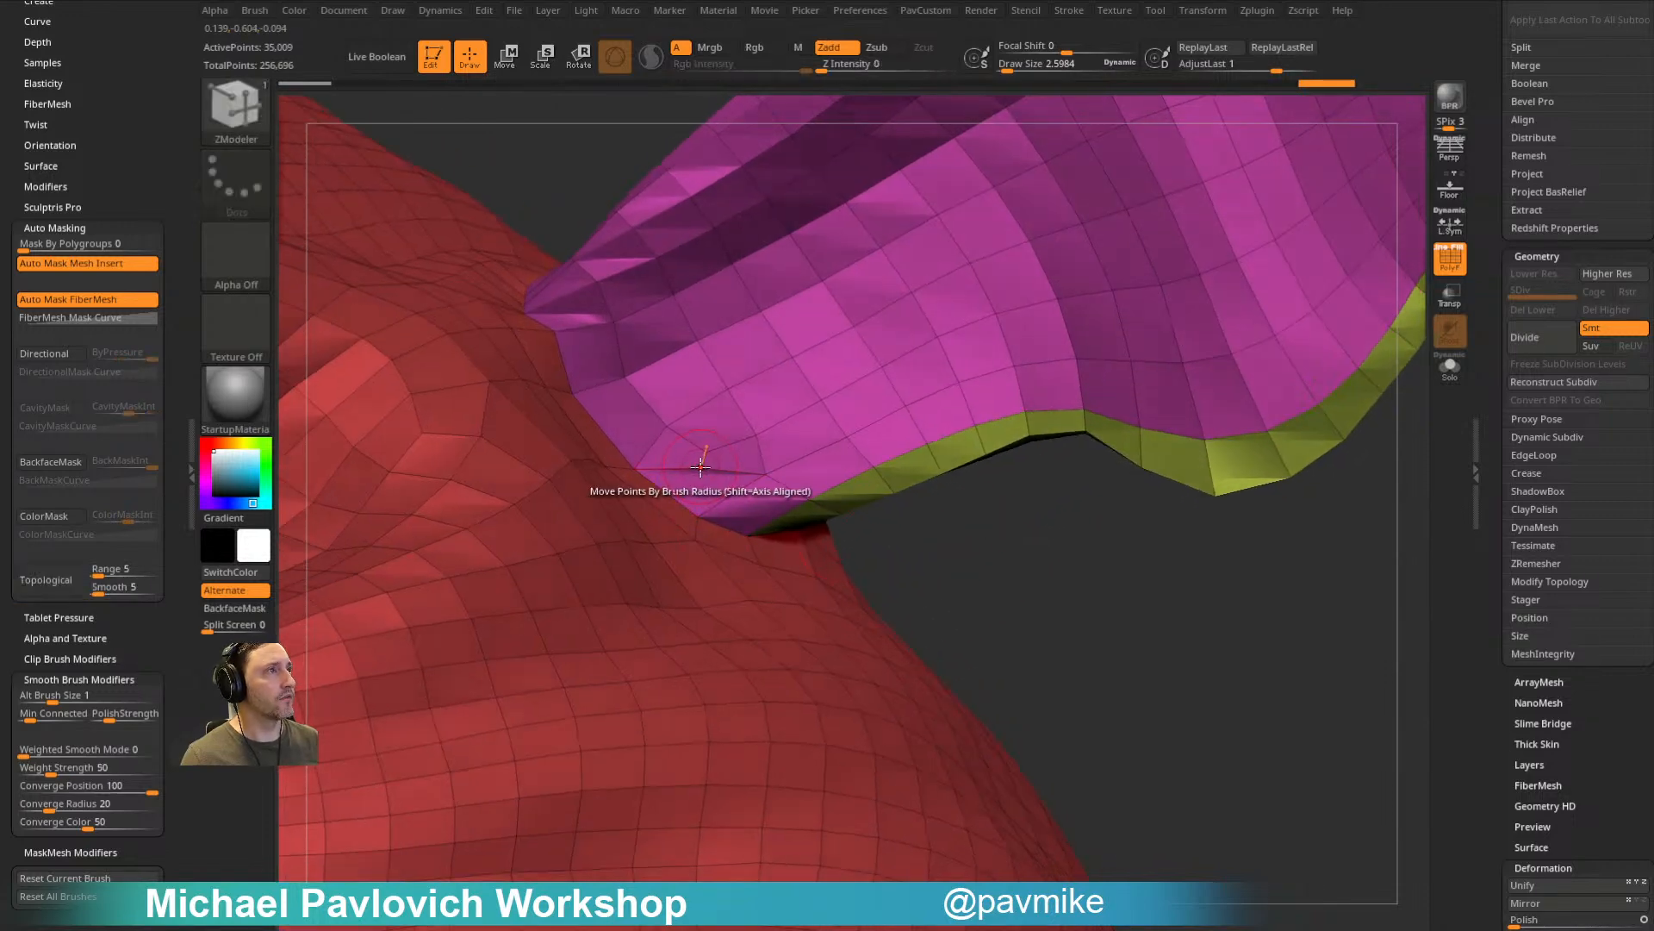
key(space)
click(560, 486)
click(557, 467)
click(658, 588)
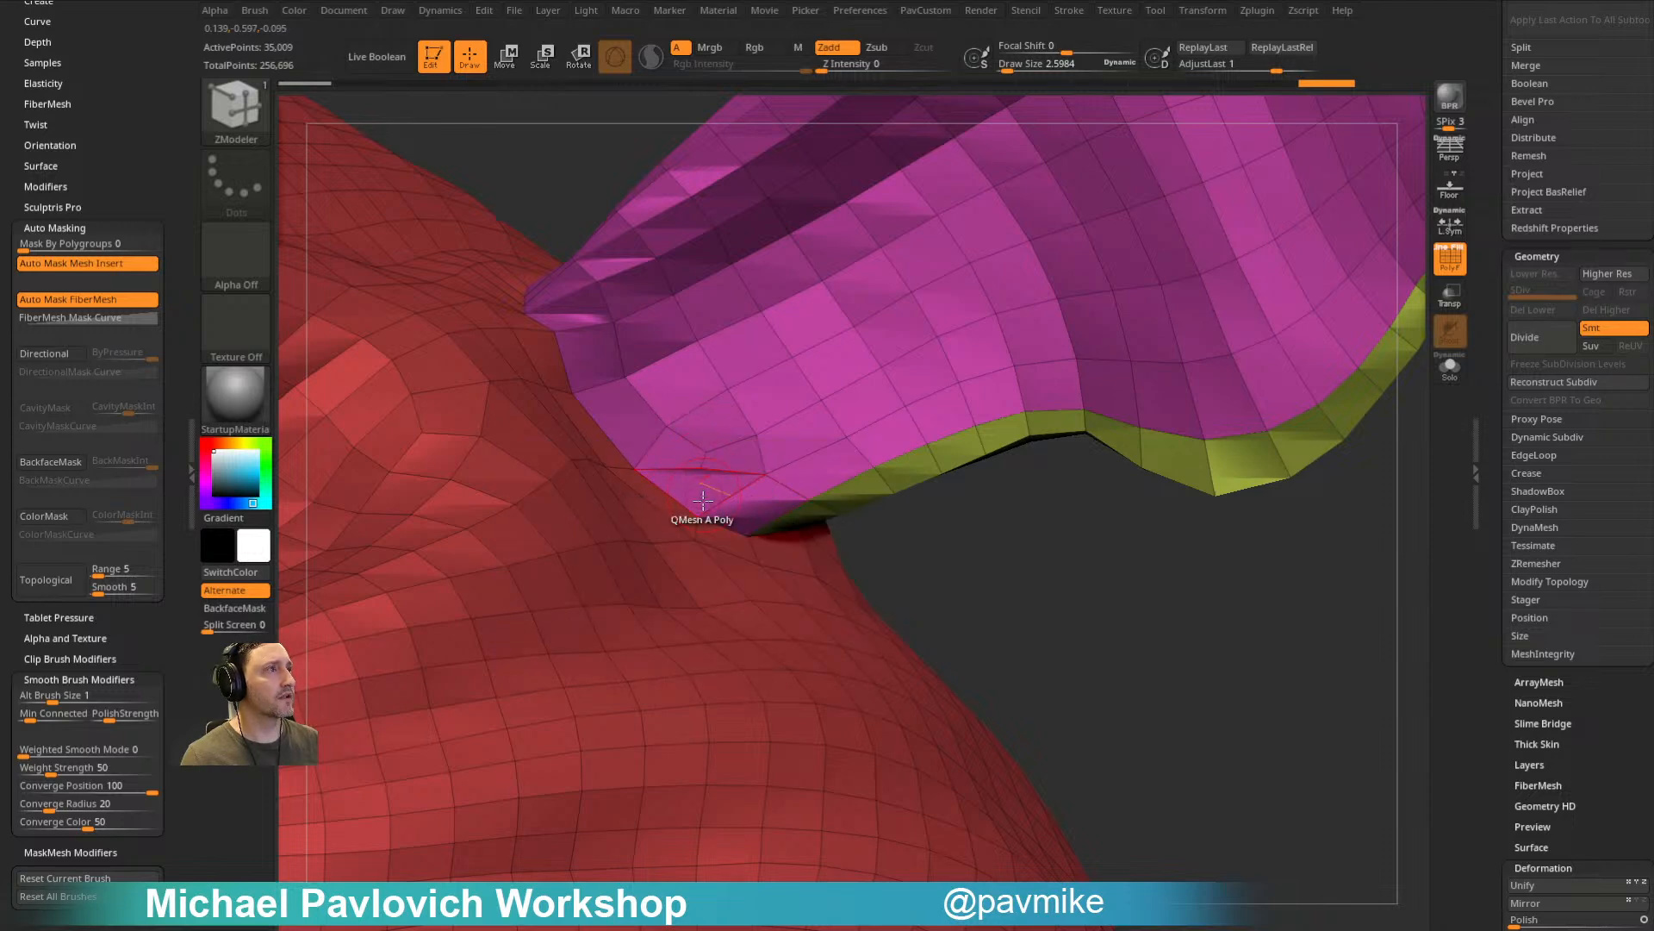
Step: Set the weld distance to 22.56 and weld the Body's nearby points
drag(1035, 592, 928, 636)
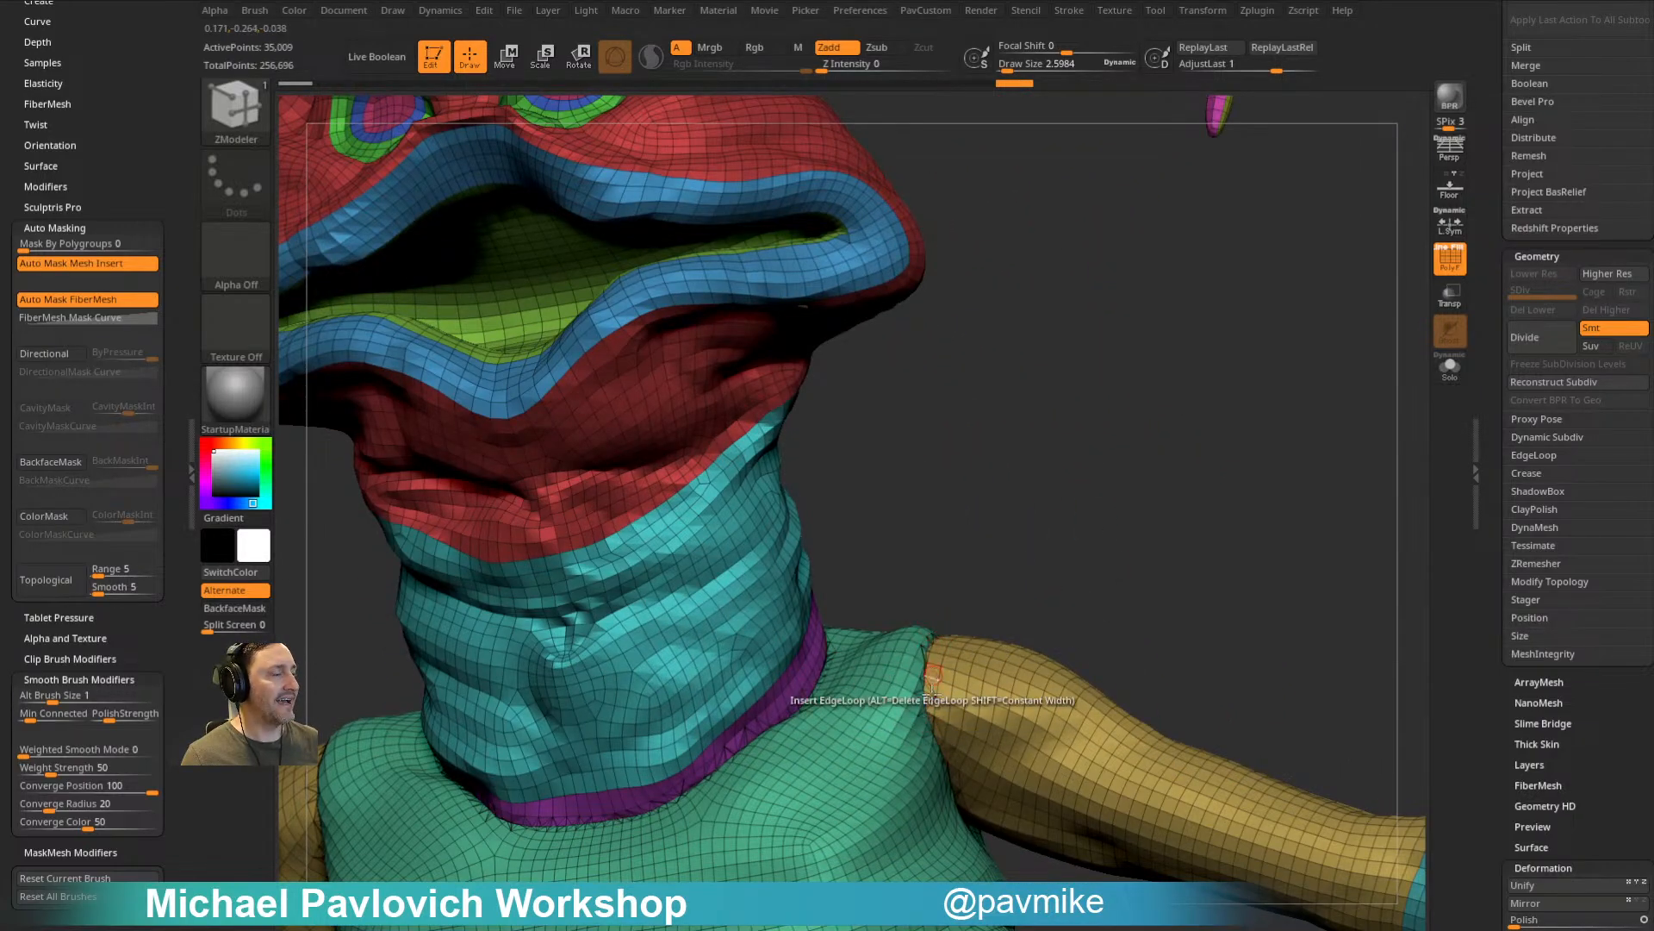
drag(942, 733, 1042, 620)
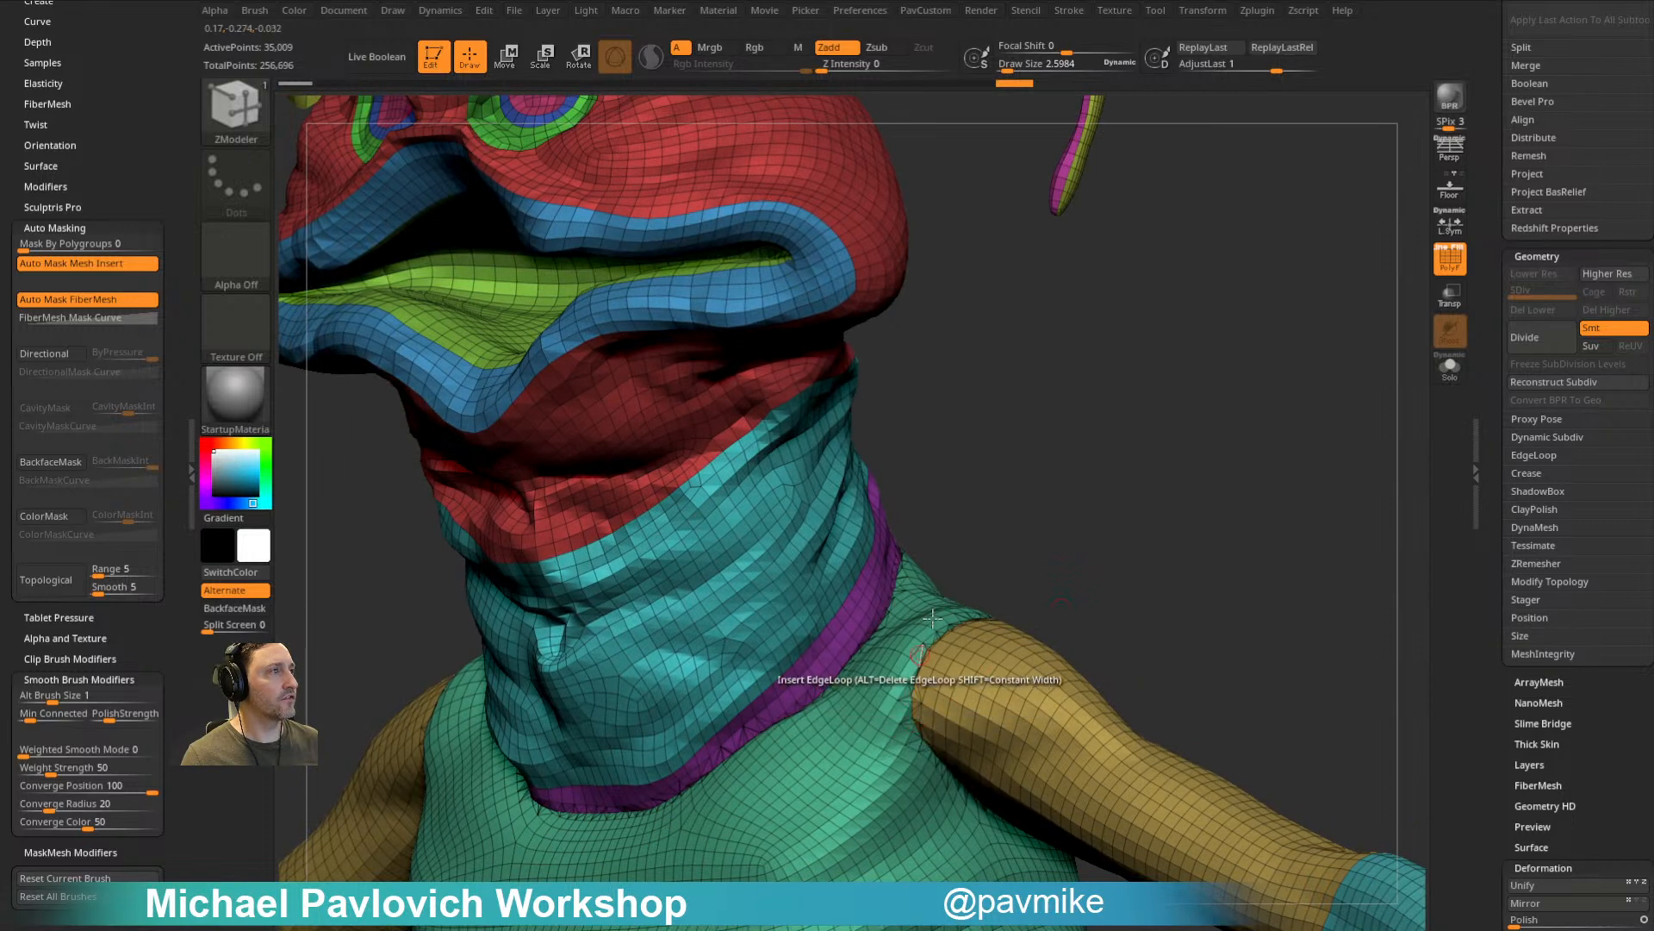
drag(1052, 484, 1089, 458)
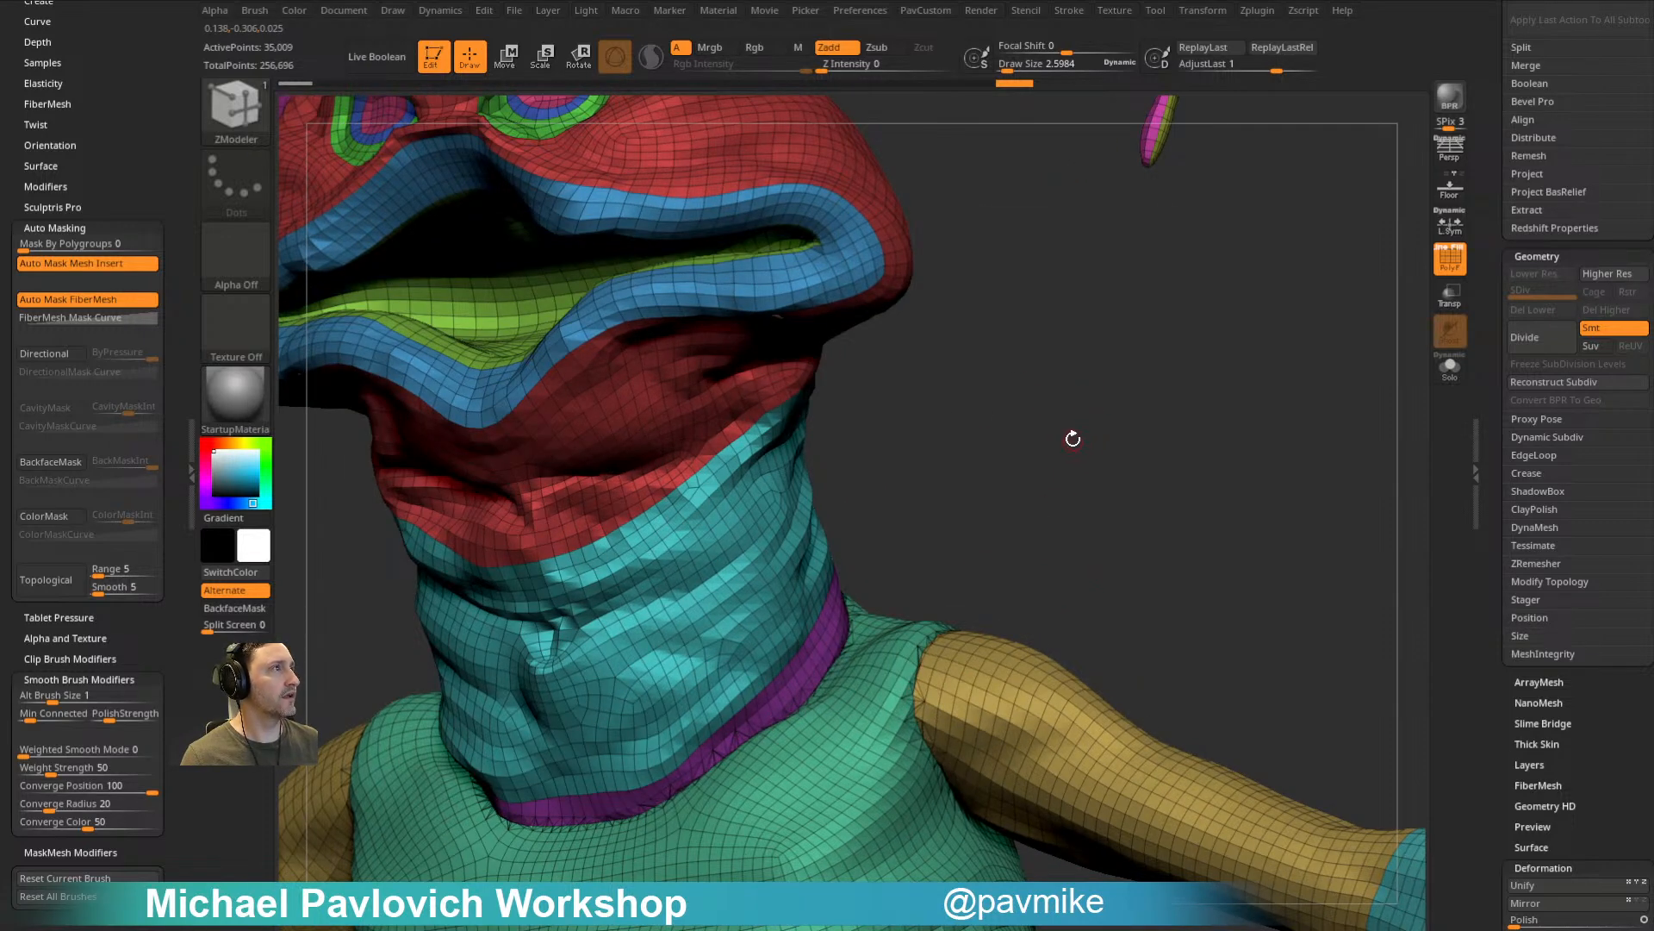
key(space)
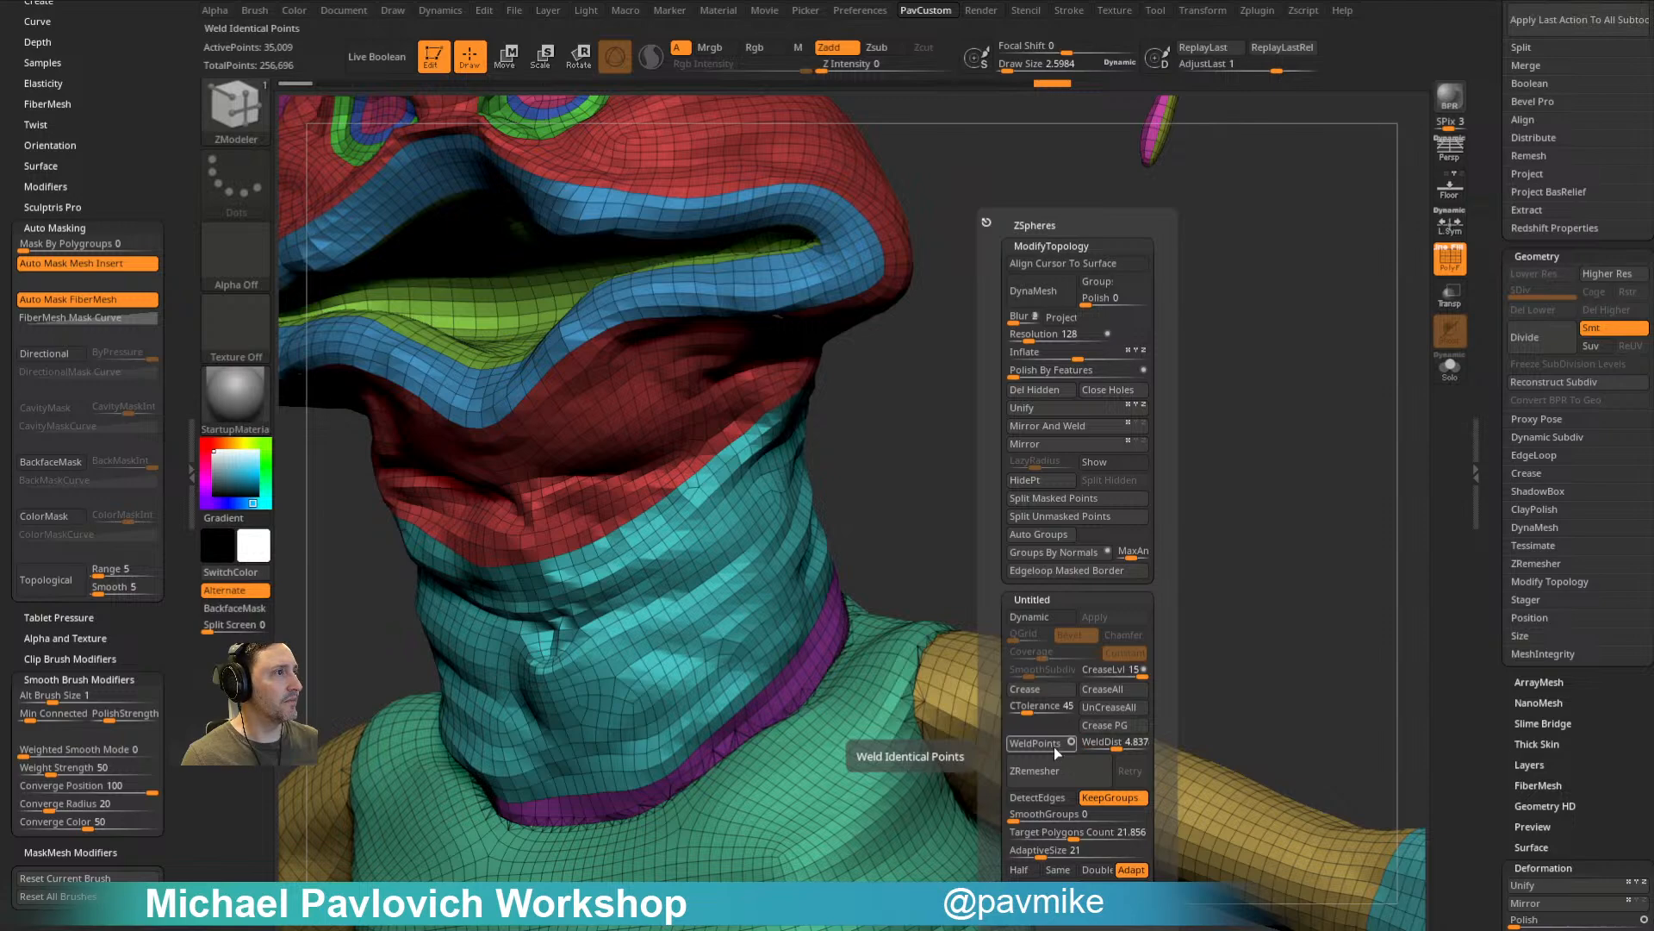
drag(1116, 746, 1129, 746)
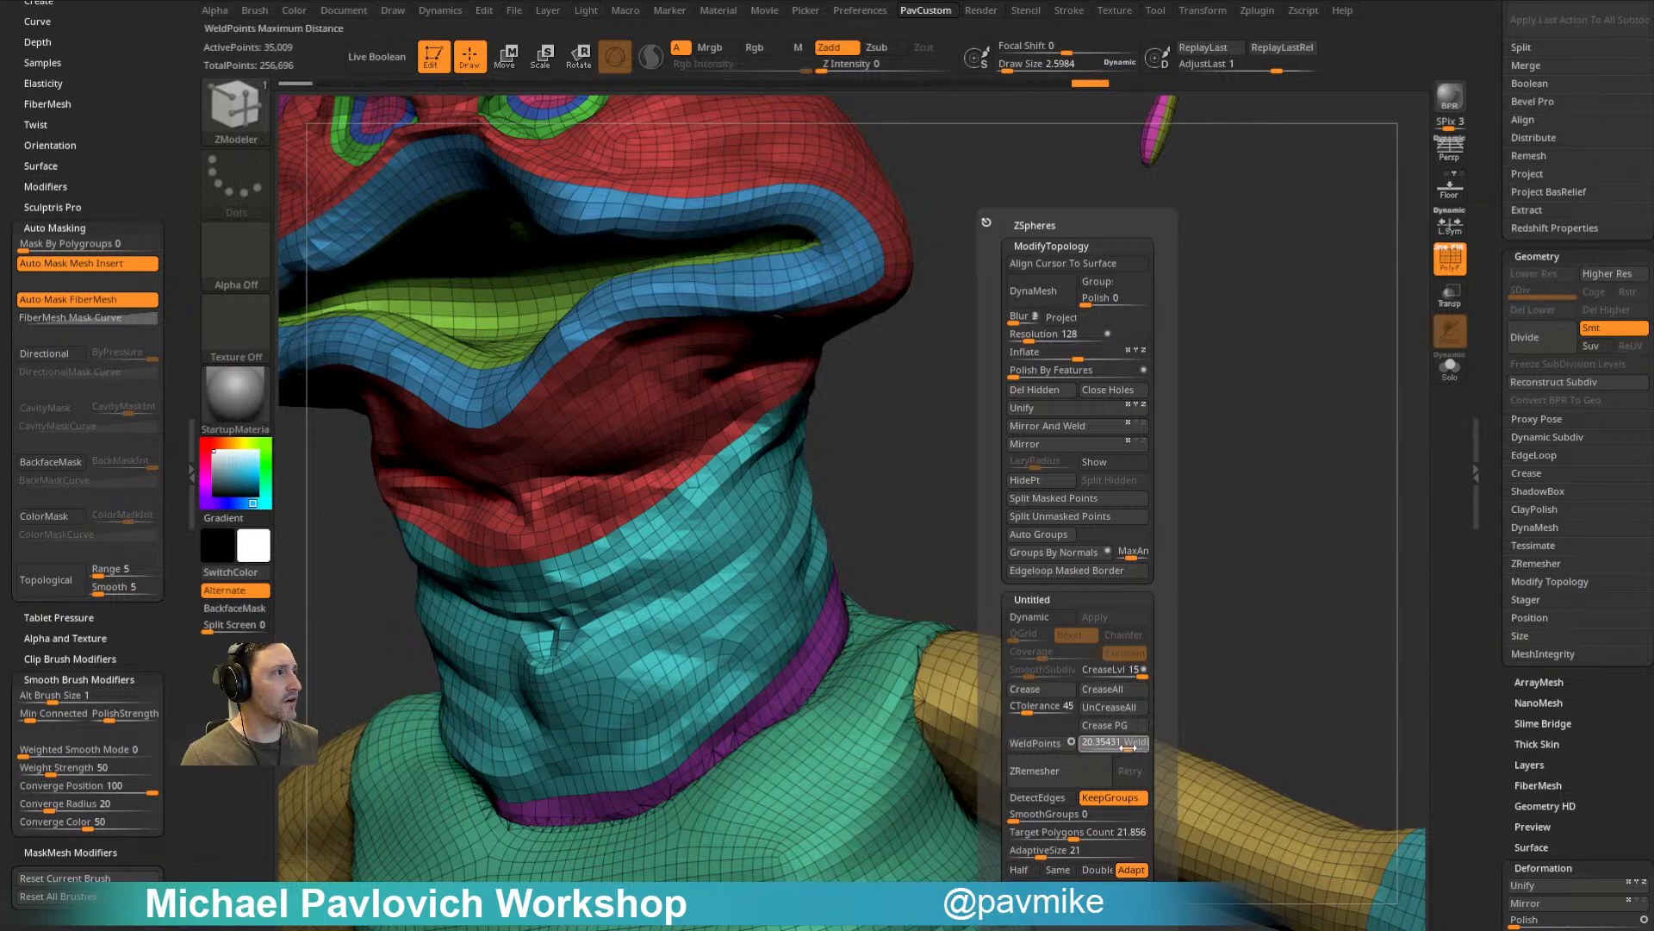
click(1047, 746)
Step: Activate the Standard brush at draw size about 13.8 and turn off the Body's polygroup wireframe
drag(985, 480, 855, 472)
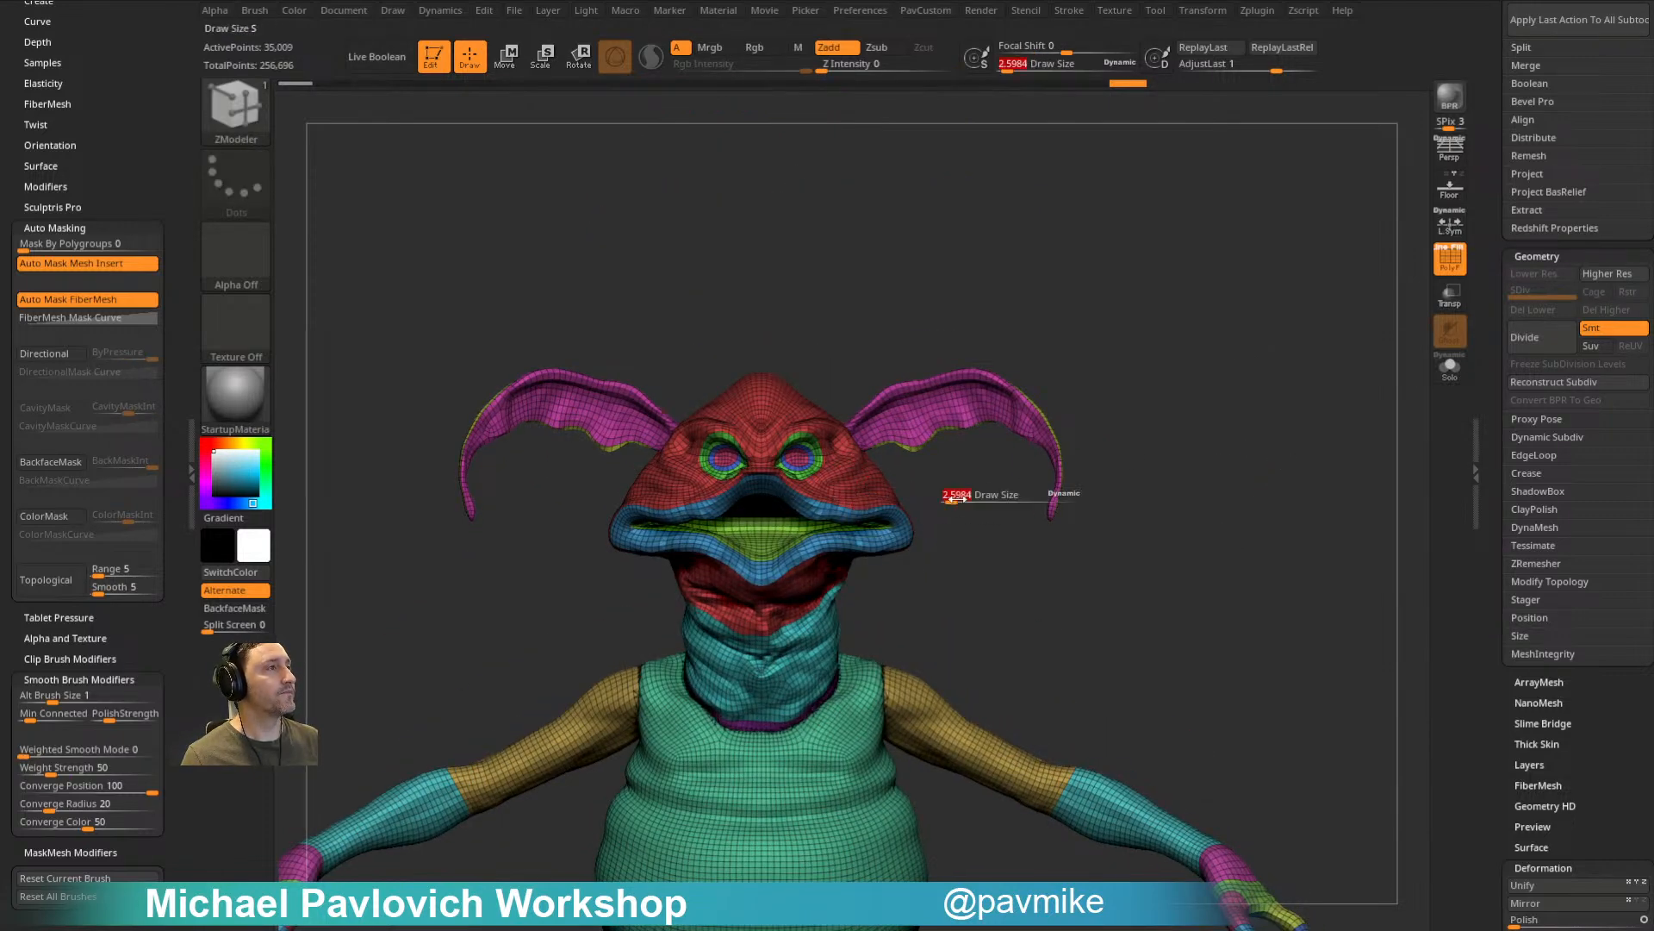
key(b)
key(s)
key(t)
drag(953, 497, 944, 471)
key(s)
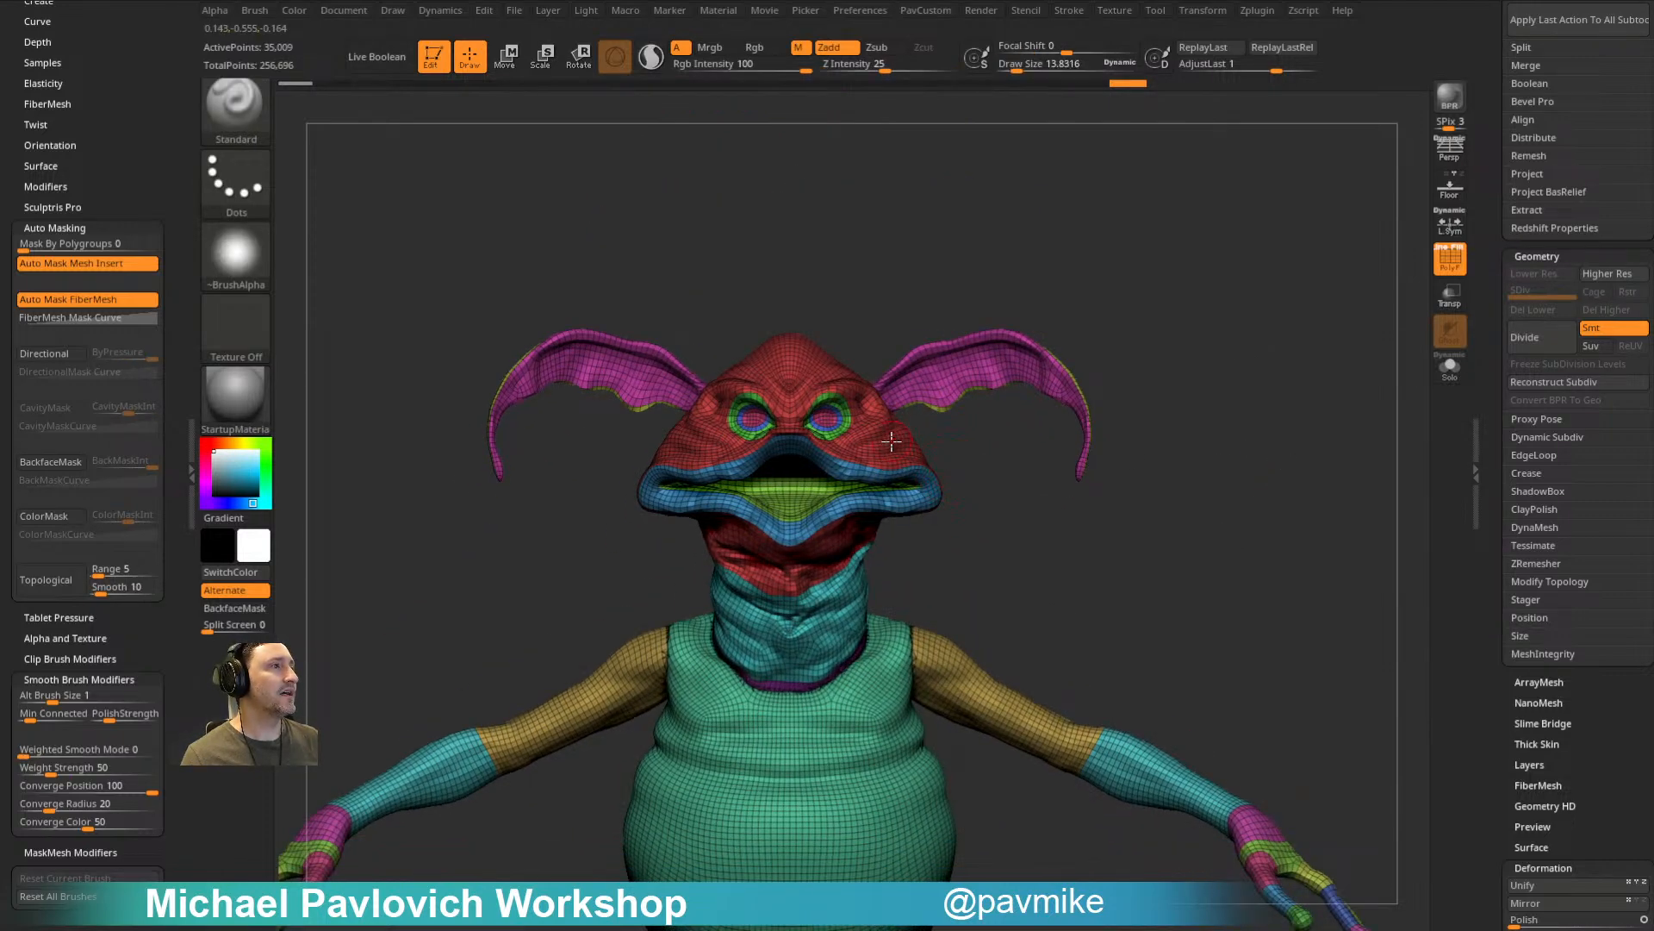
click(1450, 257)
drag(1311, 387, 1293, 405)
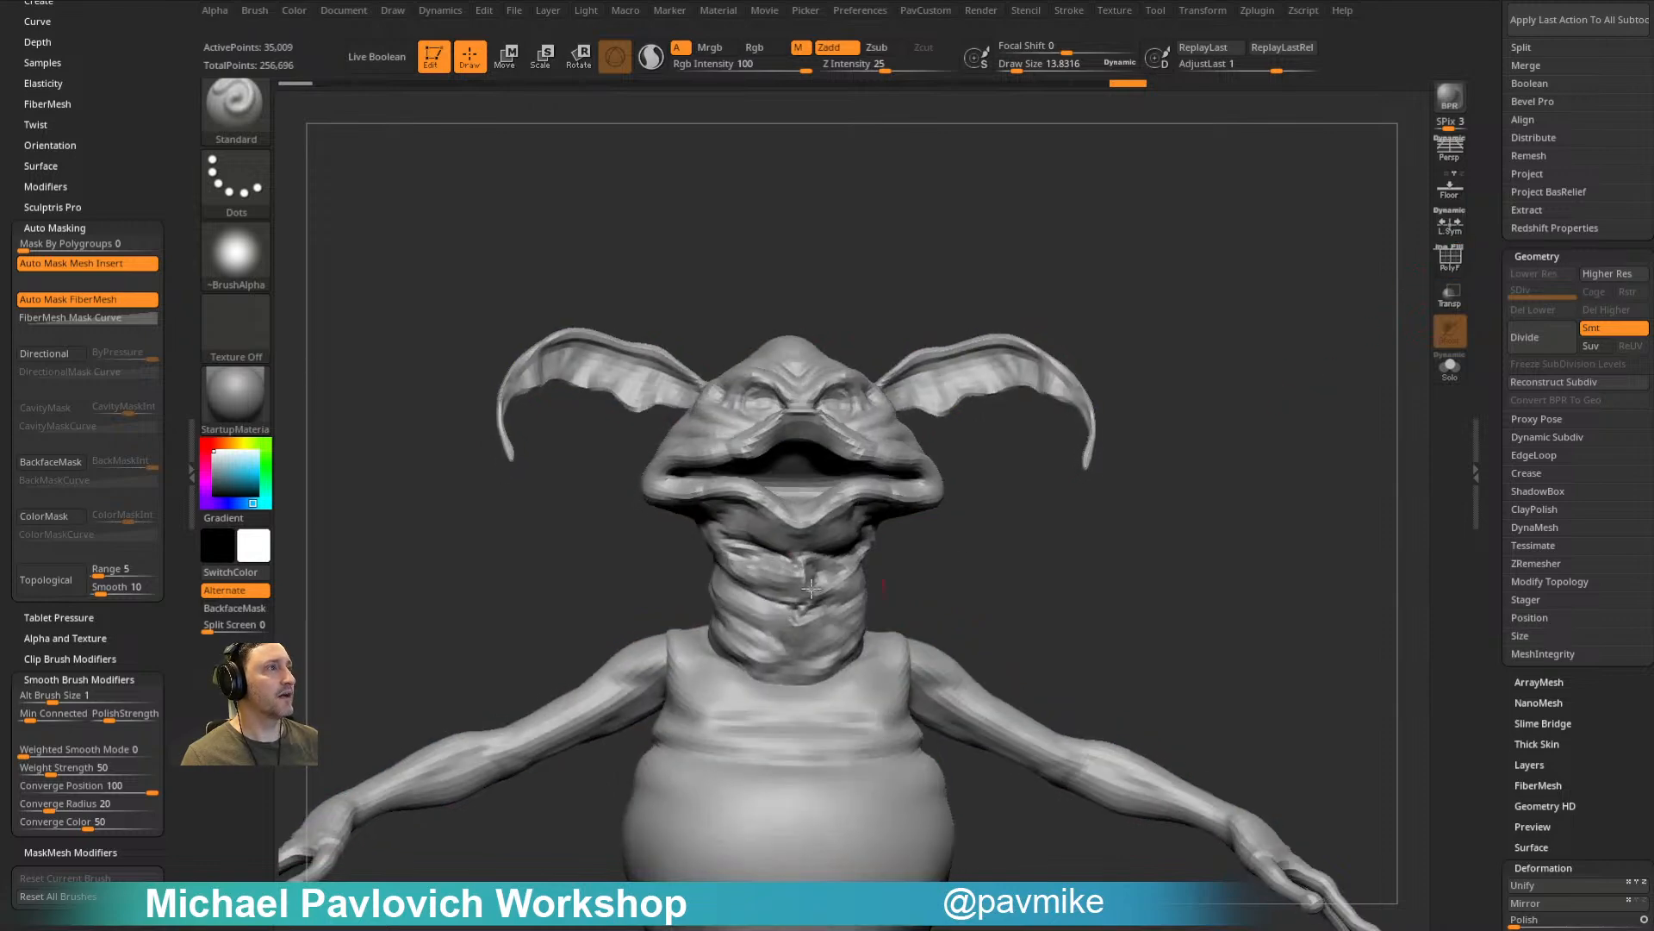
drag(1034, 545, 995, 606)
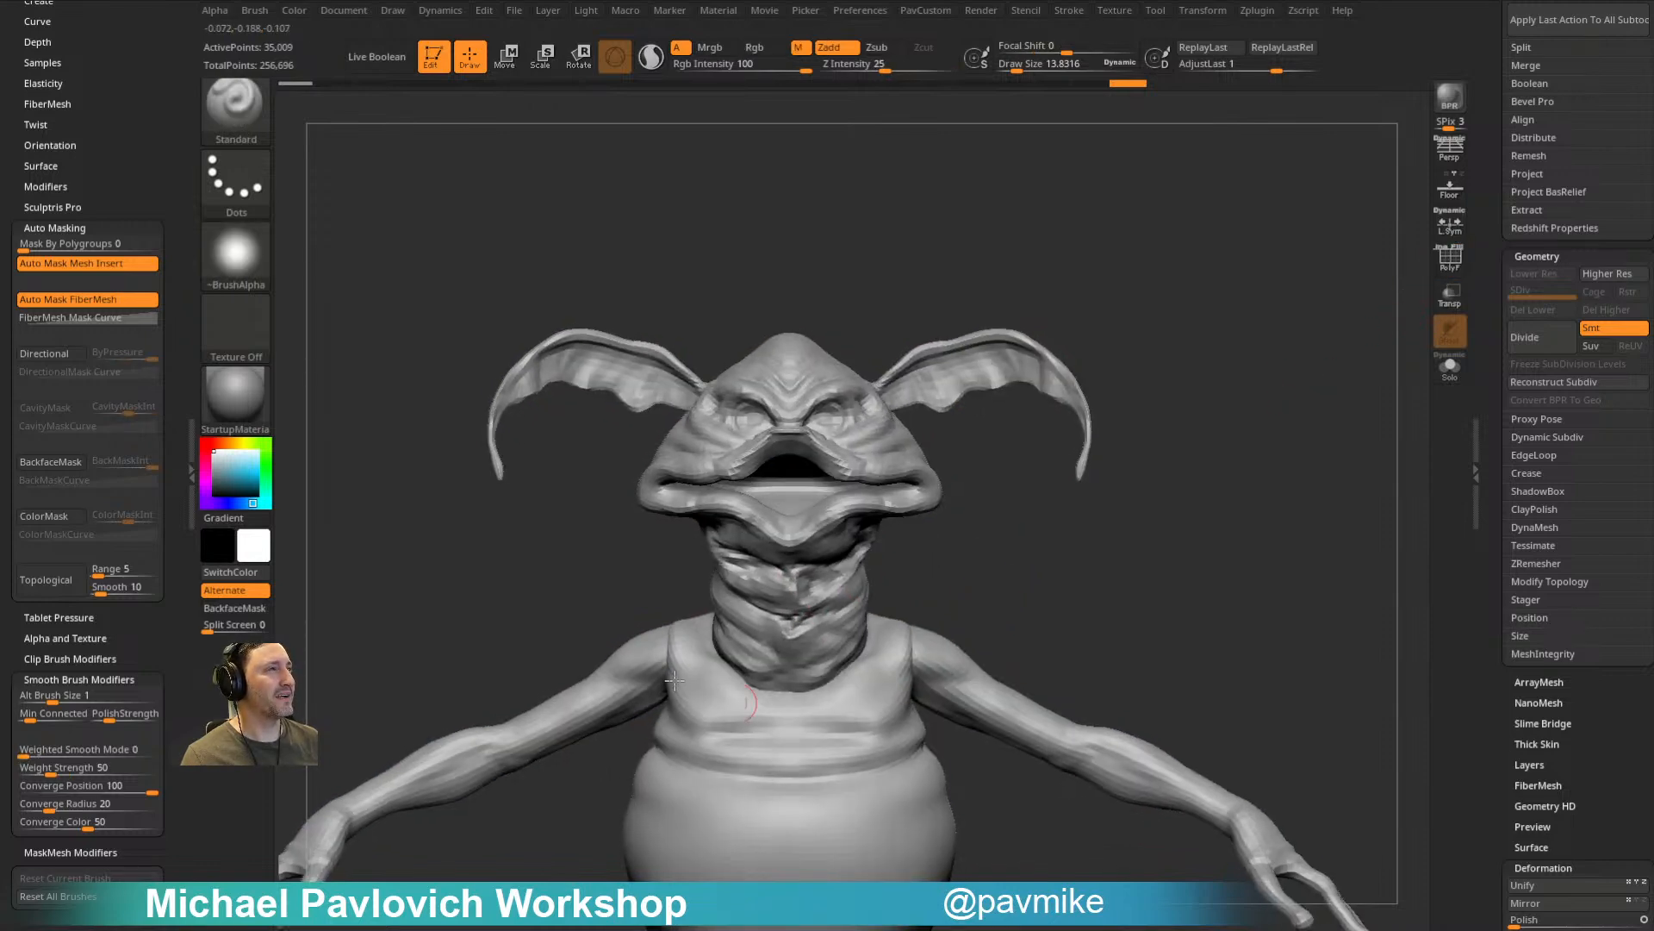
alt+drag(1067, 557, 760, 654)
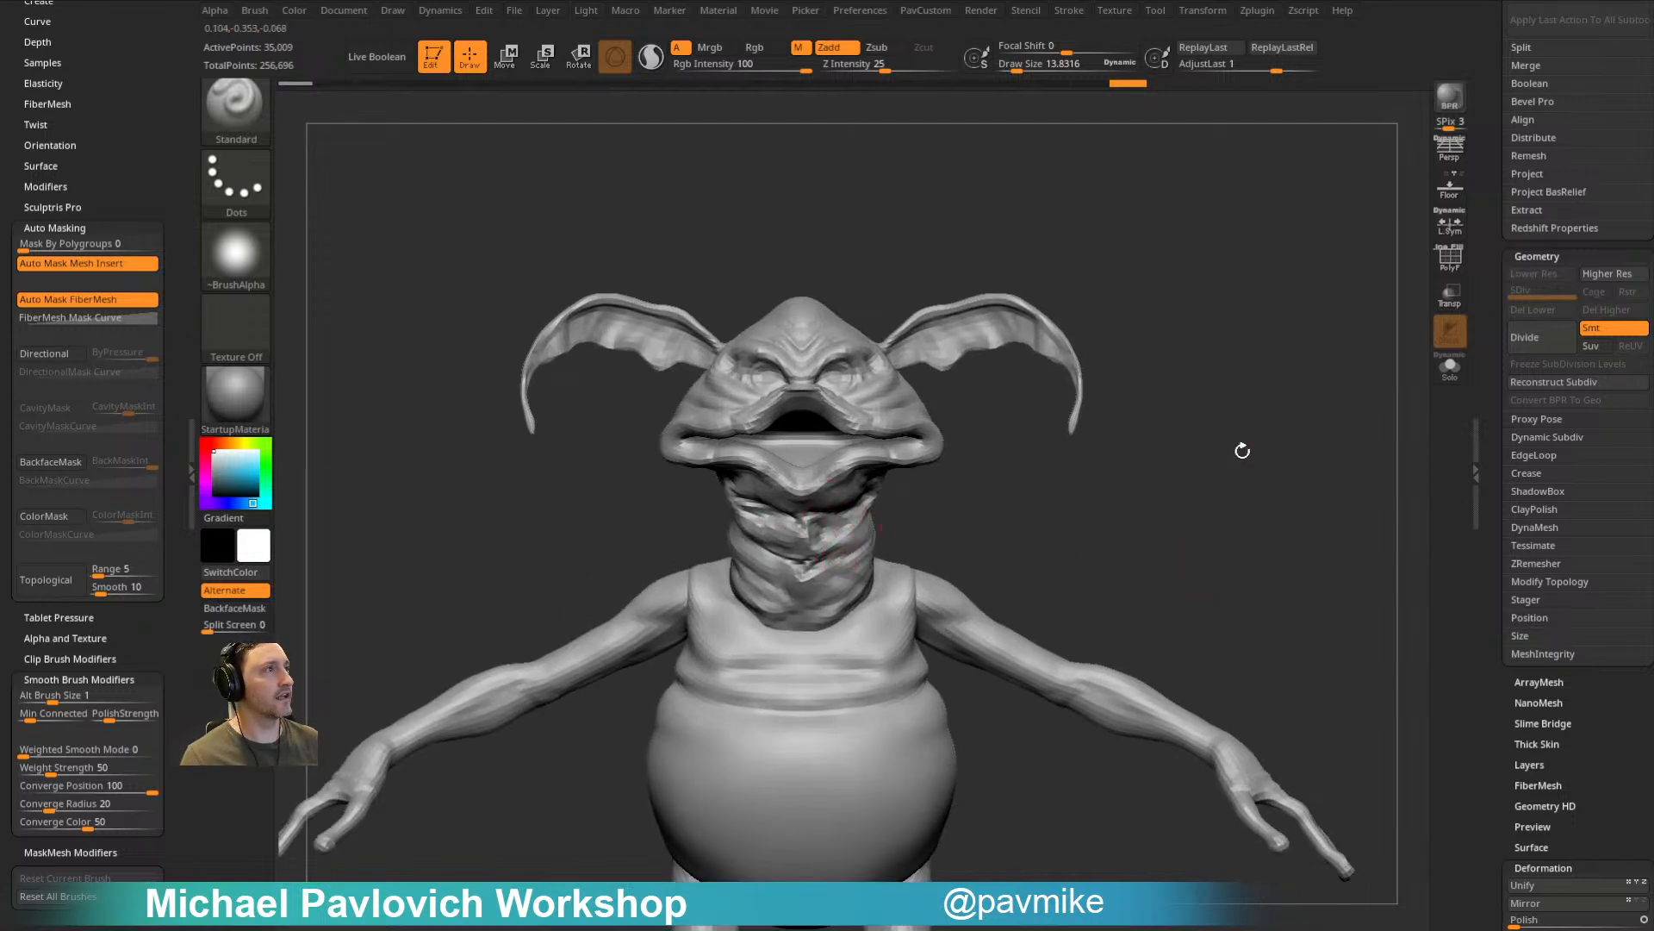
Step: ZRemesh the Body with KeepGroups on and a target polygon count of 36.86764
key(space)
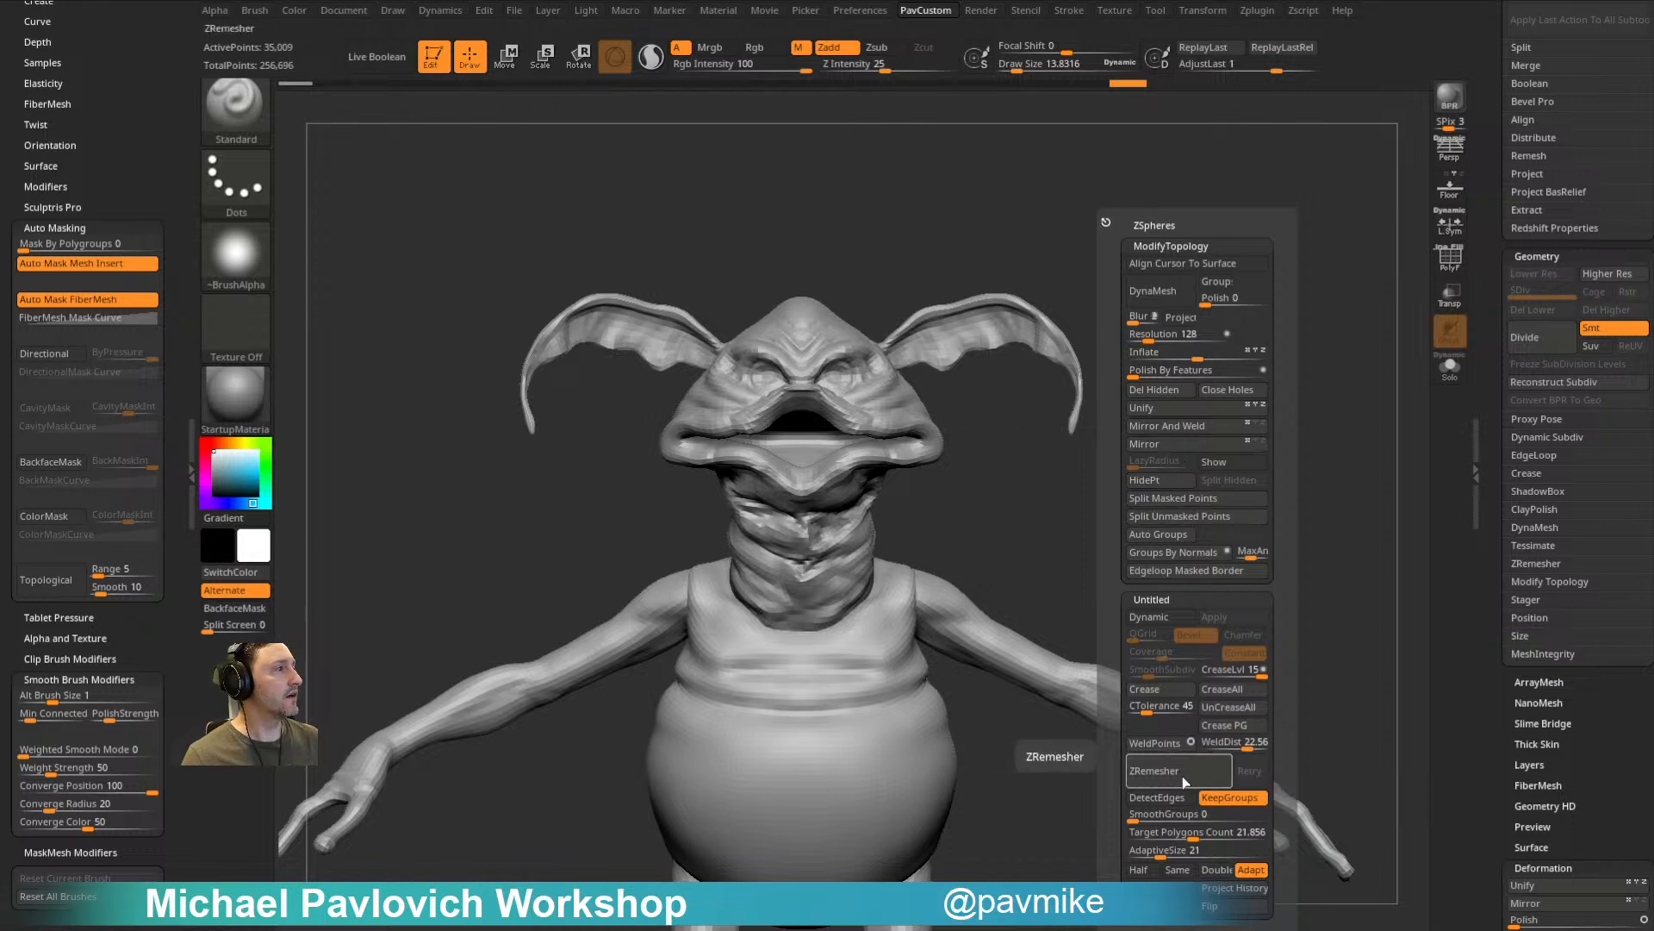
click(1180, 872)
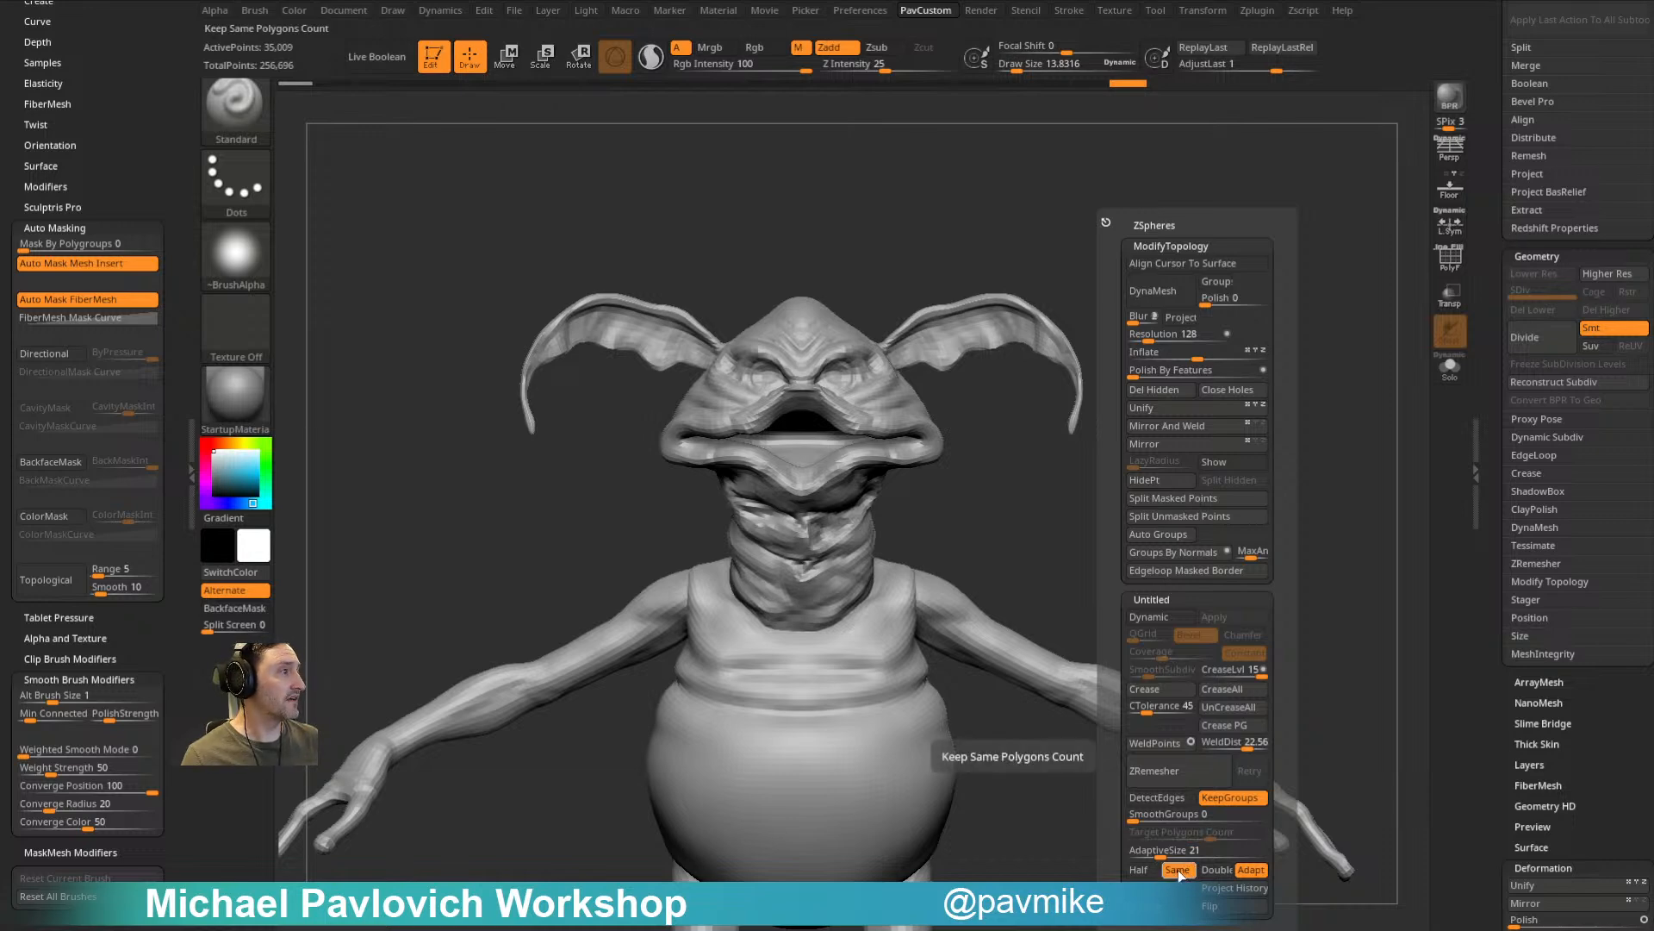
click(1231, 833)
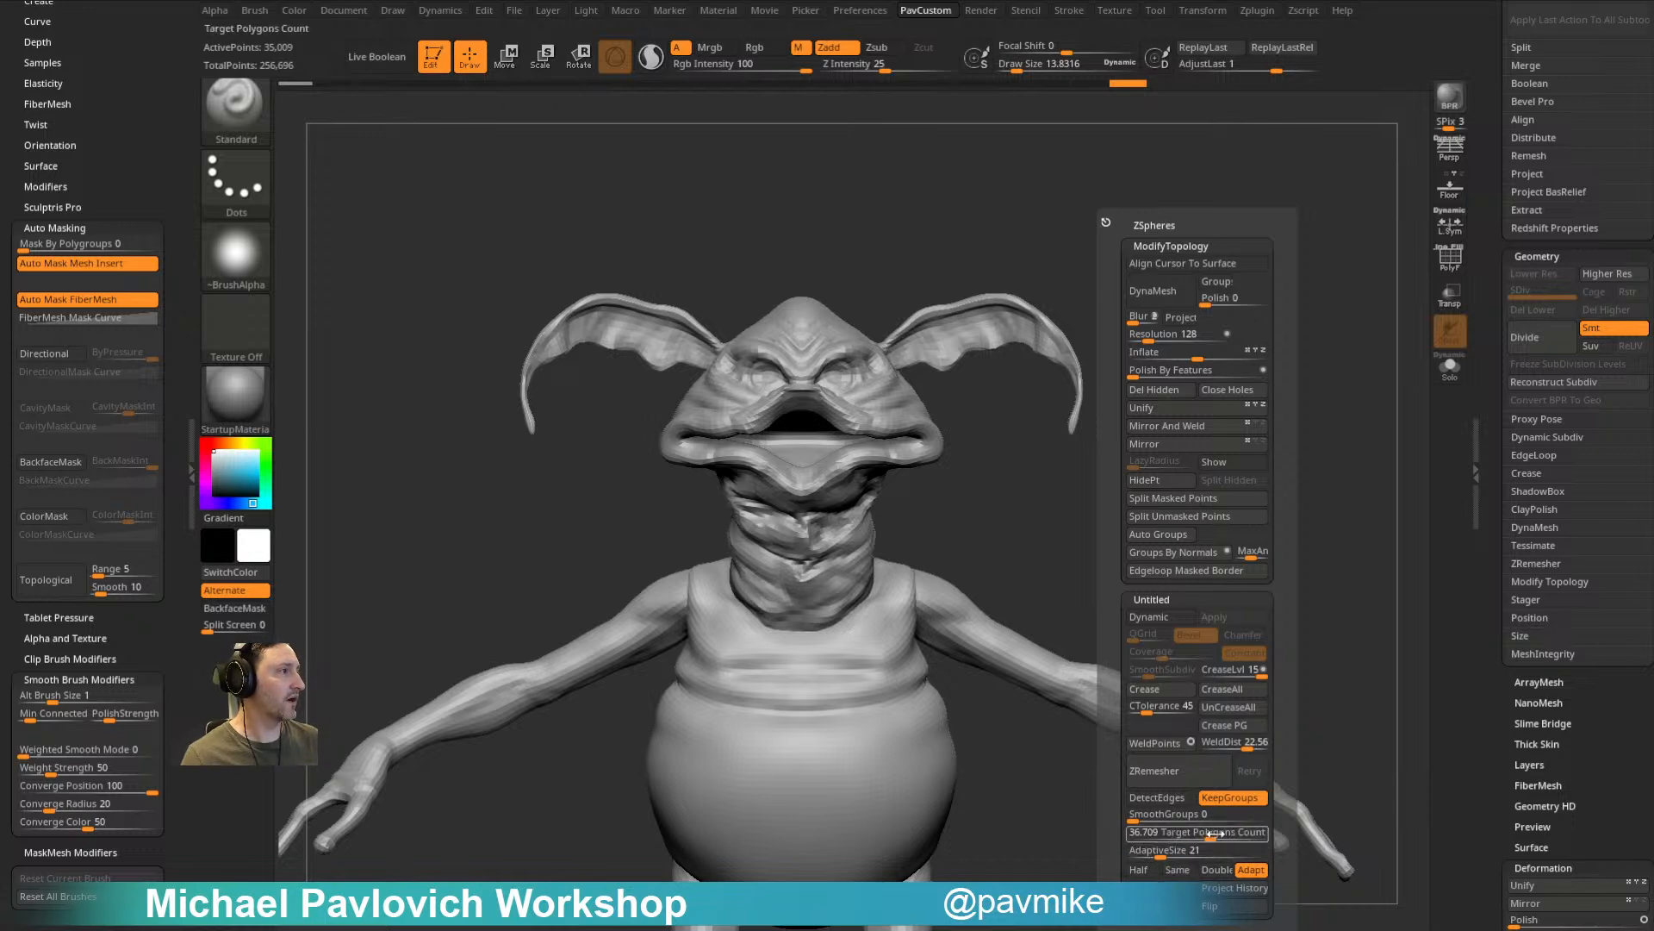
drag(1231, 835, 1202, 837)
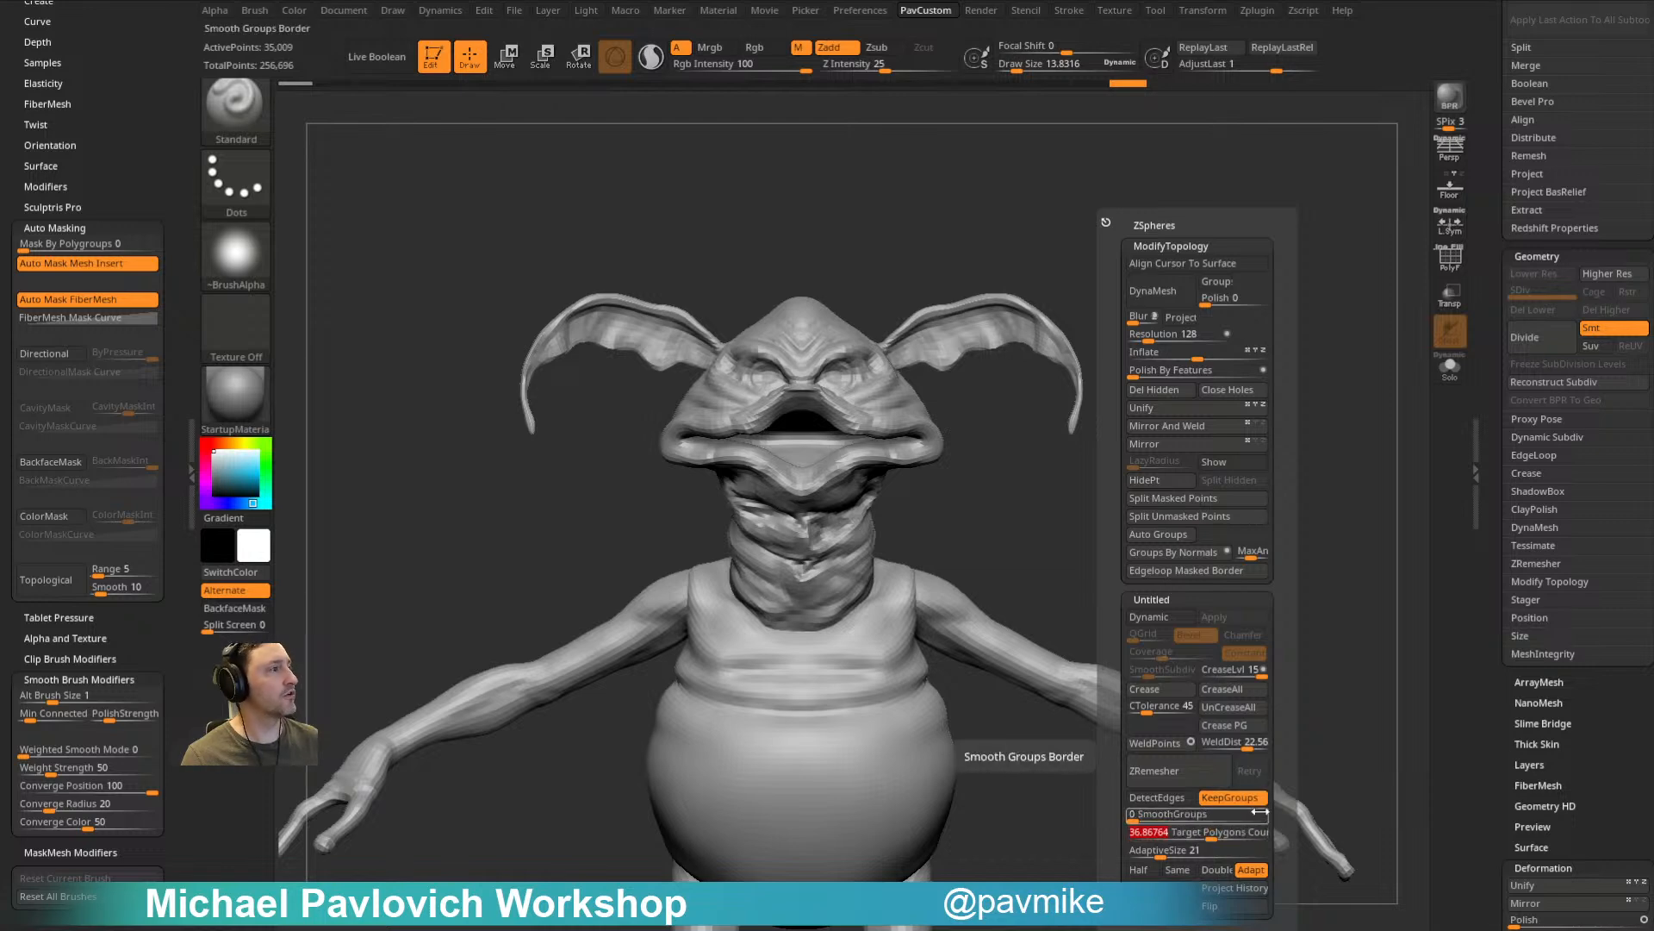
click(1190, 774)
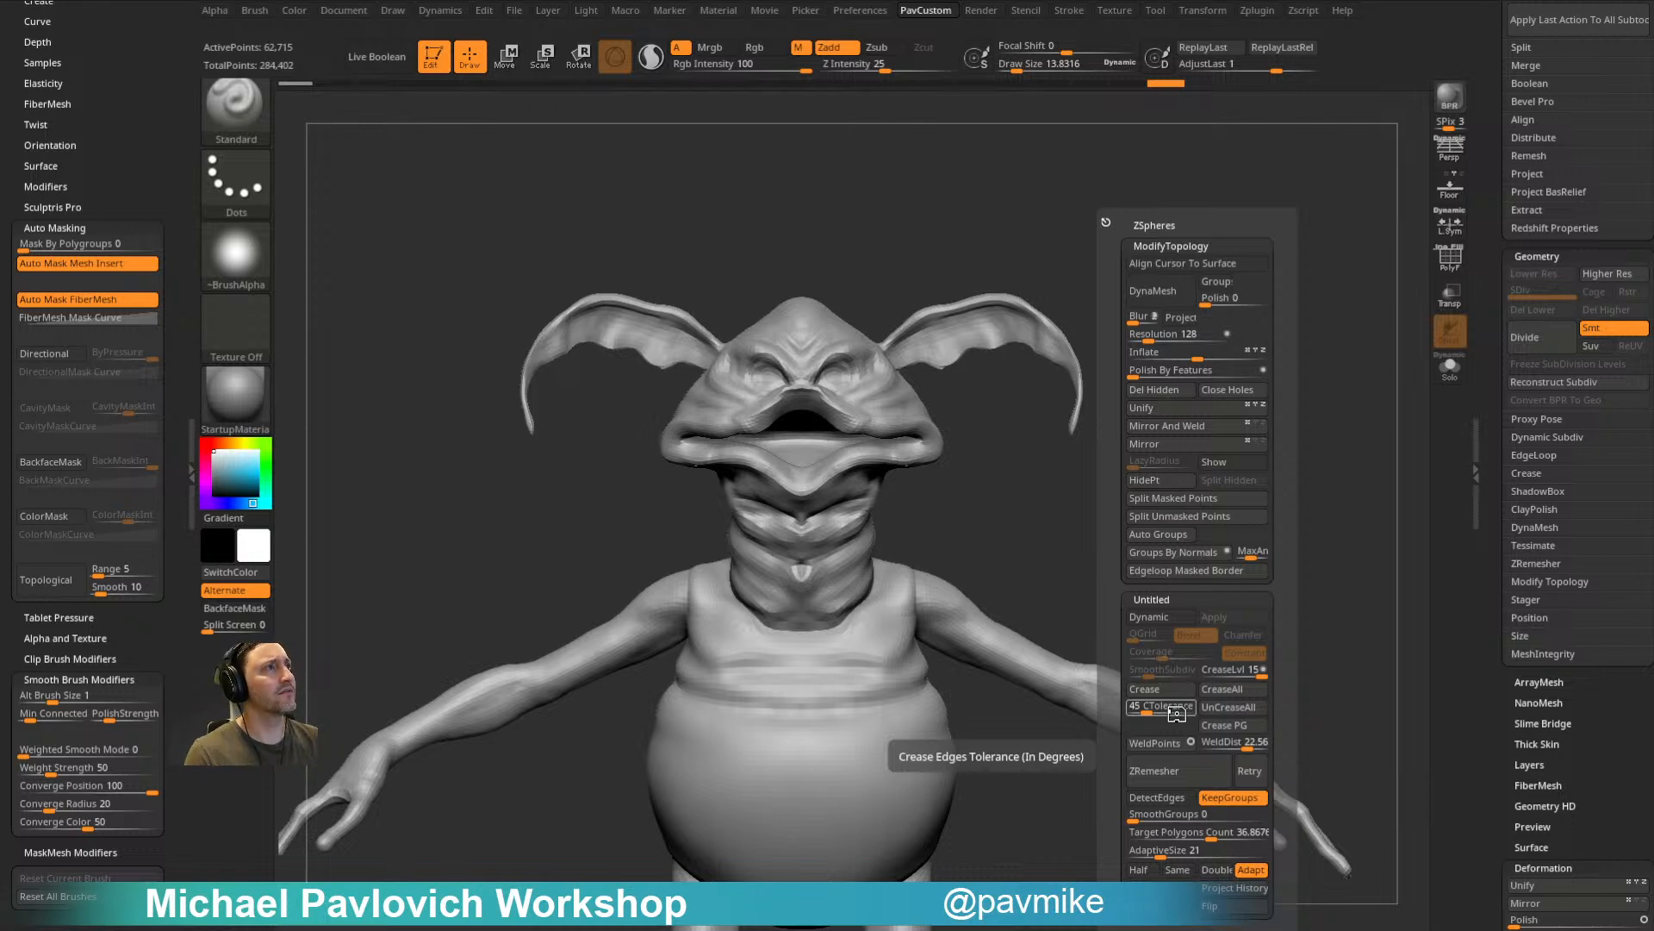
Step: Display the Body's polygroup wireframe and check the ear's rim with the Move brush at draw size about 1.4
mouse_move(1260, 411)
mouse_down()
mouse_move(1200, 398)
mouse_move(1221, 377)
mouse_up()
key(s)
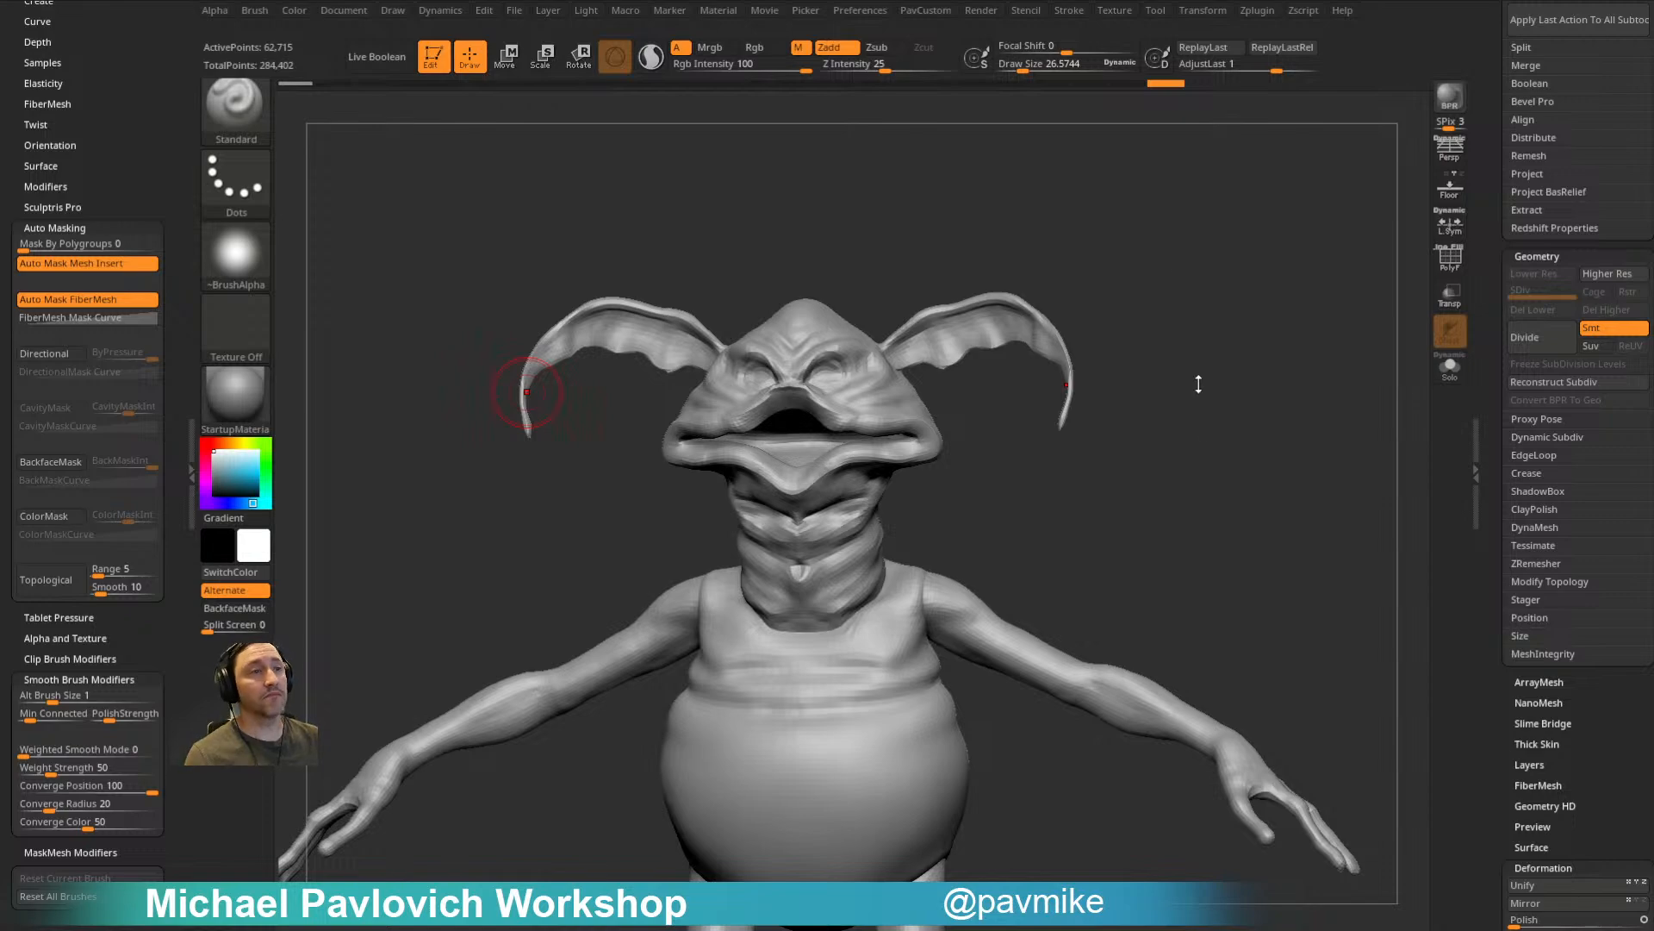
click(1446, 252)
mouse_move(1344, 359)
ctrl+right_down()
mouse_move(1149, 592)
mouse_move(1322, 366)
mouse_move(1337, 319)
mouse_move(1263, 388)
mouse_move(1207, 411)
ctrl+right_up()
key(s)
click(1256, 387)
mouse_move(1362, 319)
right_down()
mouse_move(1383, 386)
mouse_move(1366, 417)
mouse_move(1333, 284)
mouse_move(1273, 556)
mouse_move(1193, 536)
mouse_move(1108, 396)
mouse_move(1210, 334)
mouse_move(1352, 528)
mouse_move(1249, 457)
mouse_move(1292, 443)
mouse_move(1300, 373)
mouse_move(1152, 480)
right_up()
key(b)
key(m)
key(v)
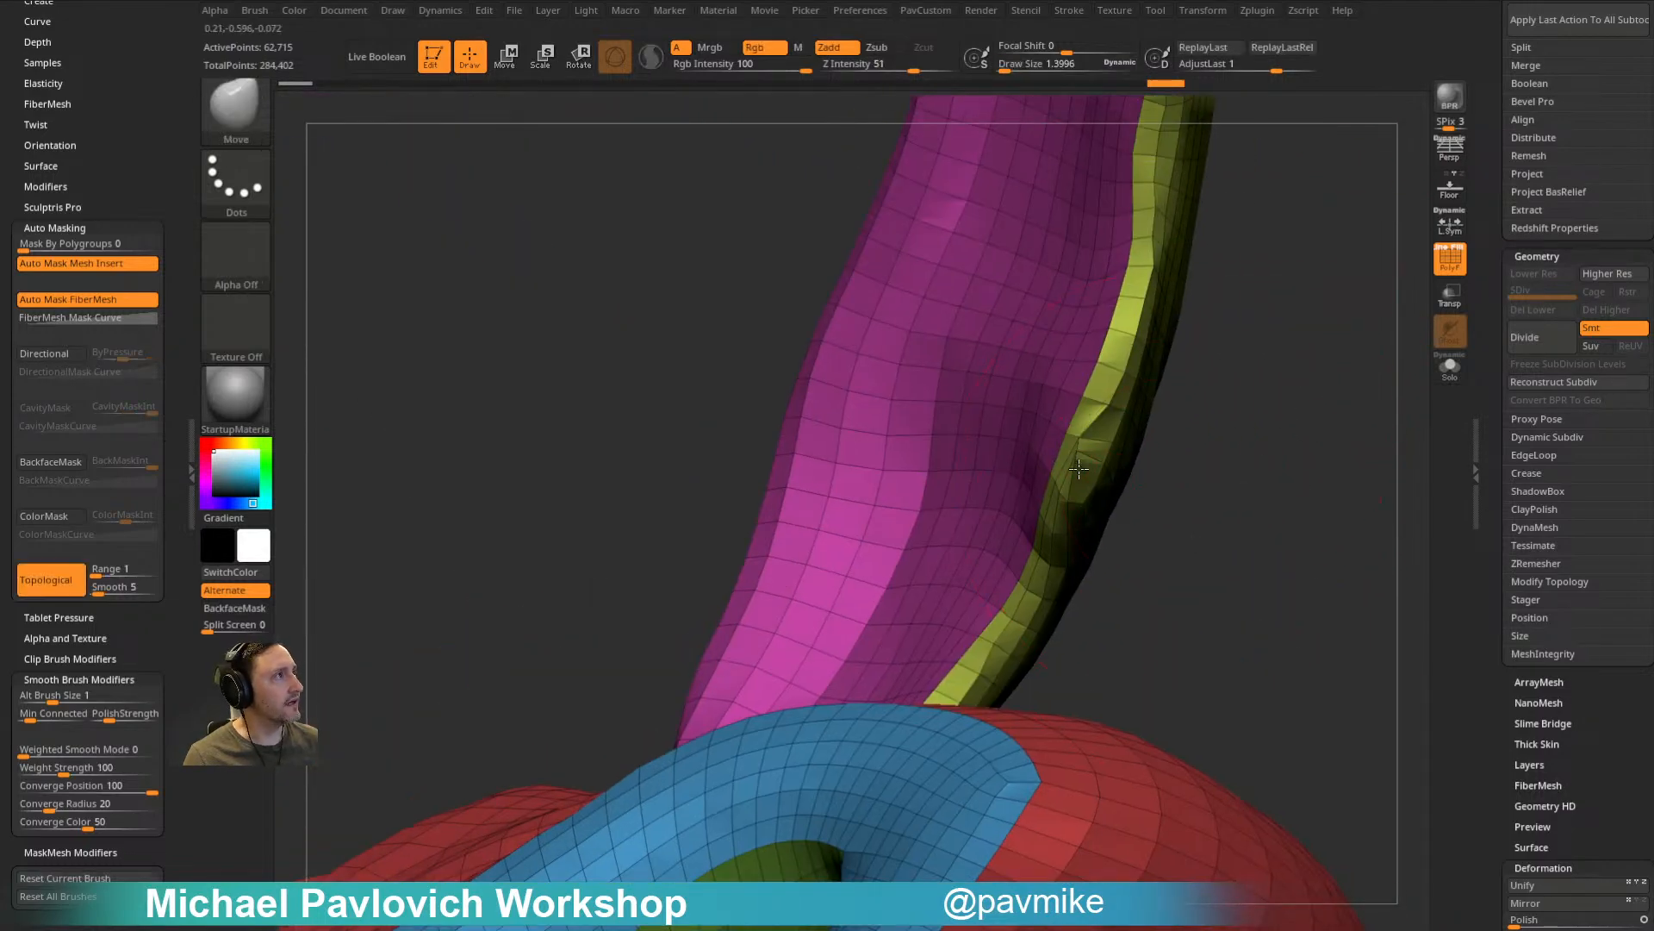
right_drag(1102, 437, 1155, 331)
right_drag(1357, 414, 974, 620)
Step: Examine the remeshed topology on the torso and around the junction of the leg and body with the Standard brush active
key(b)
key(s)
key(t)
right_drag(1004, 459, 1199, 249)
right_drag(1109, 451, 1112, 579)
right_drag(956, 687, 483, 414)
right_drag(716, 430, 796, 488)
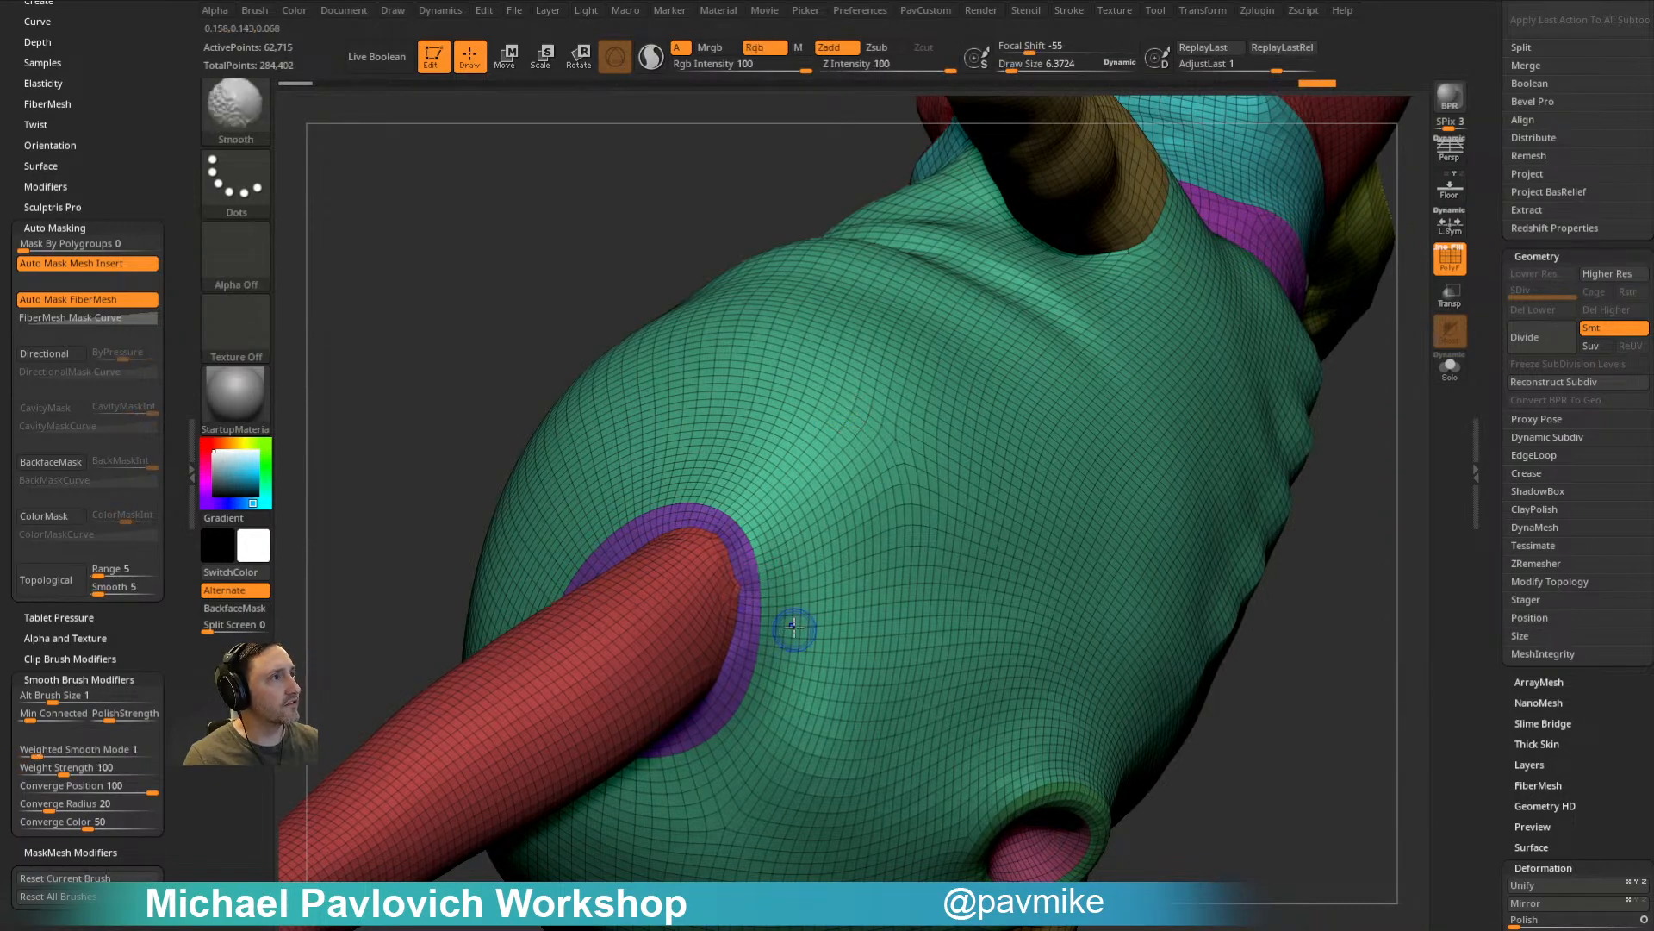
right_drag(1250, 753, 1293, 634)
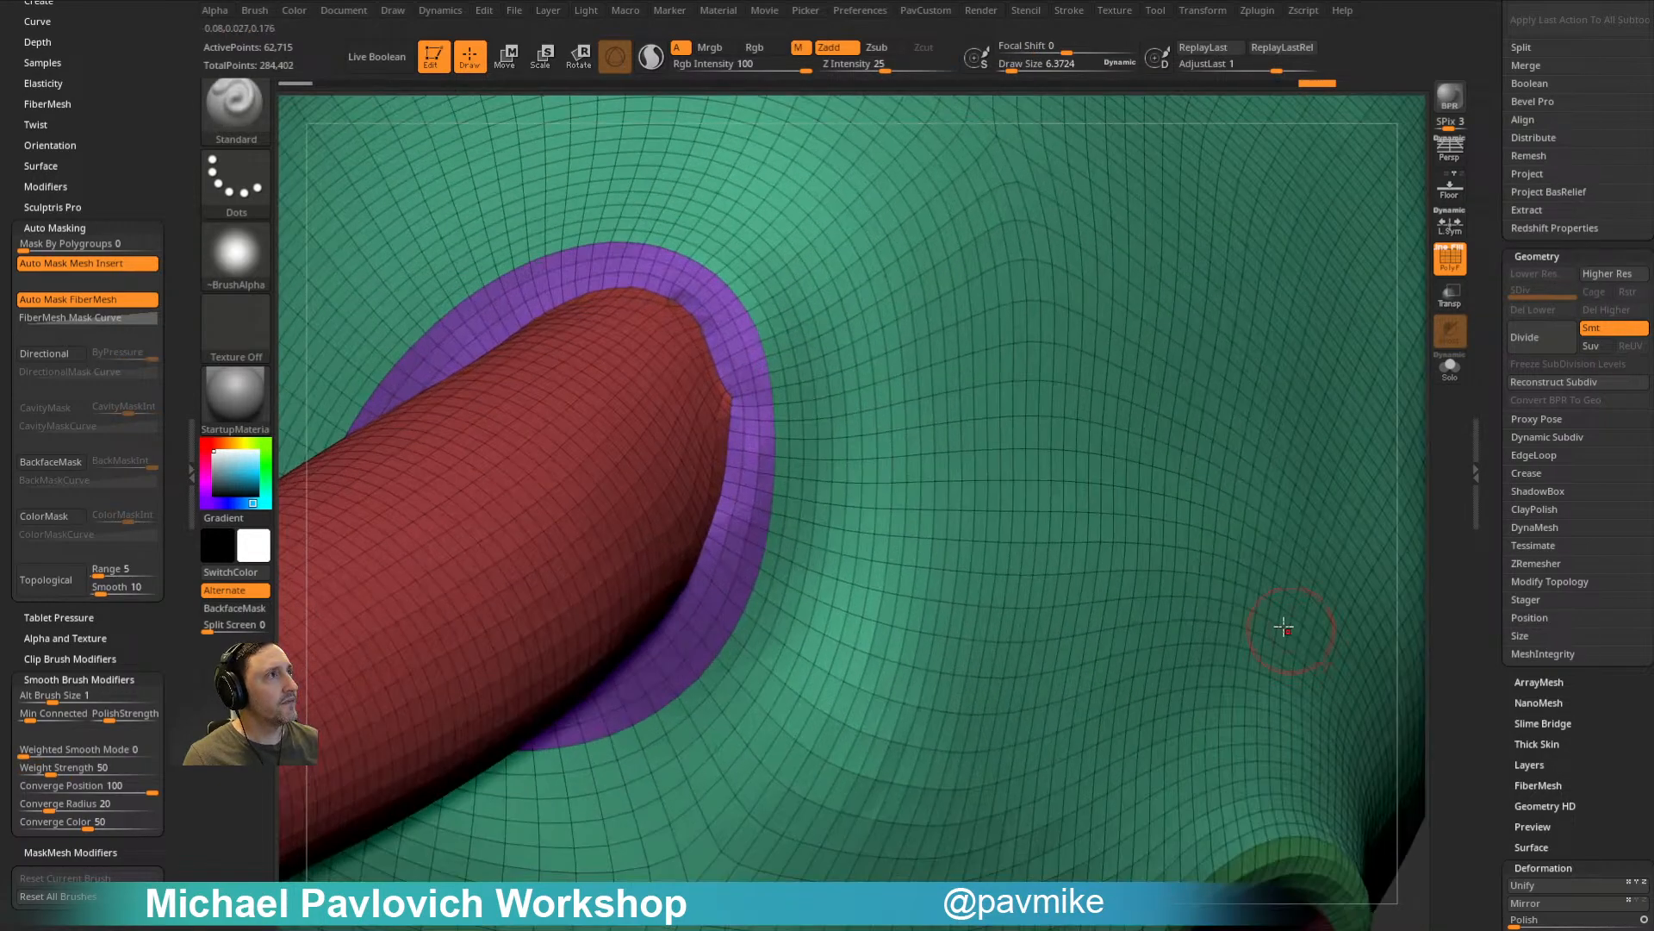
Step: Adjust the upper edge of the leg where it meets the body using the MoveAccu brush at draw size about 9.7
key(b)
key(m)
key(a)
key(s)
drag(706, 430, 730, 395)
key(s)
drag(703, 290, 678, 297)
mouse_move(886, 457)
ctrl+right_down()
mouse_move(713, 350)
mouse_move(724, 284)
mouse_move(890, 310)
mouse_move(986, 269)
mouse_move(1005, 399)
mouse_move(919, 302)
mouse_move(1207, 312)
mouse_move(1152, 487)
mouse_move(1204, 473)
mouse_move(1176, 480)
mouse_move(1115, 417)
mouse_move(1120, 444)
ctrl+right_up()
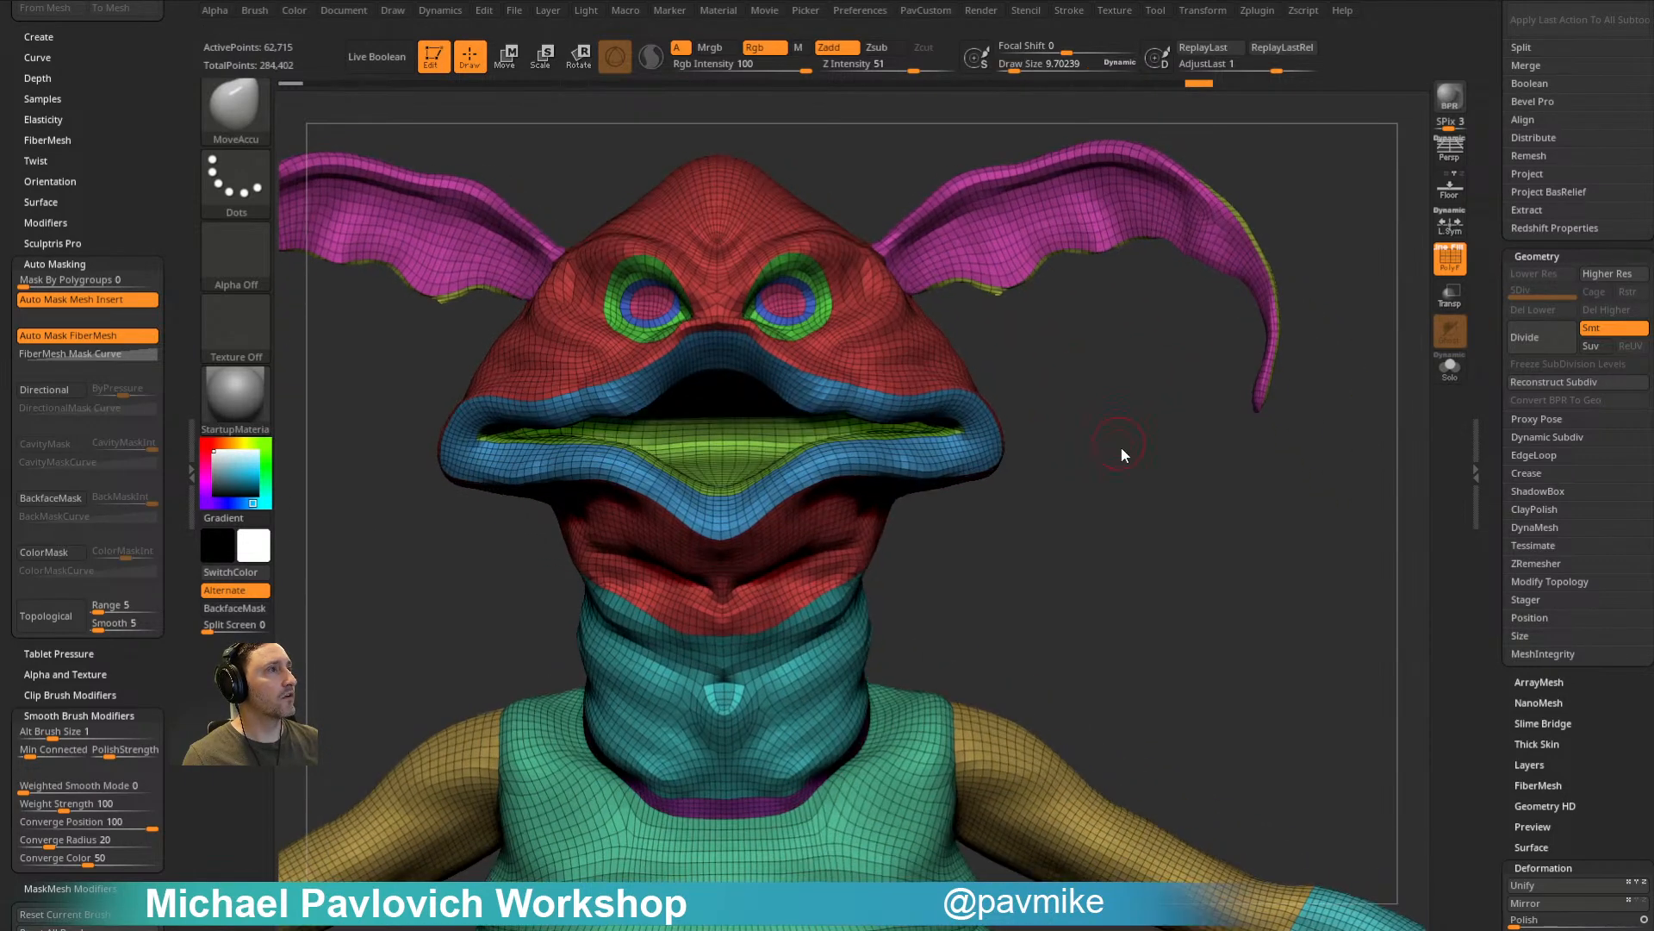
Step: ZRemesh the Body again with the Half option and KeepGroups on
key(2)
click(1077, 868)
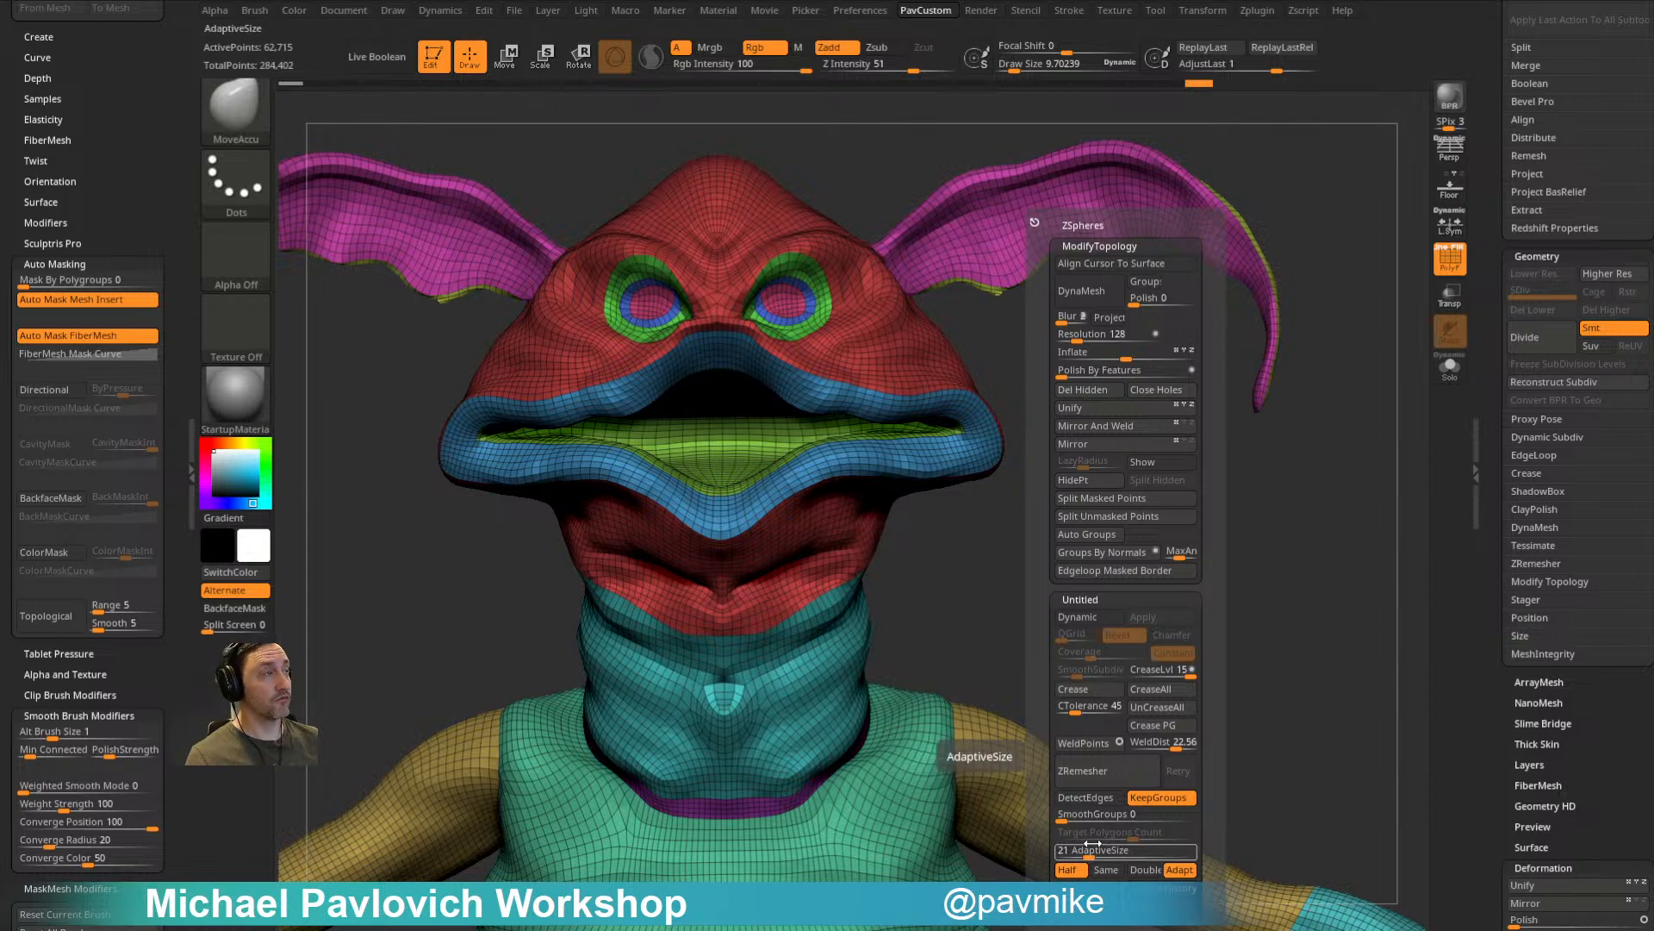
click(1125, 759)
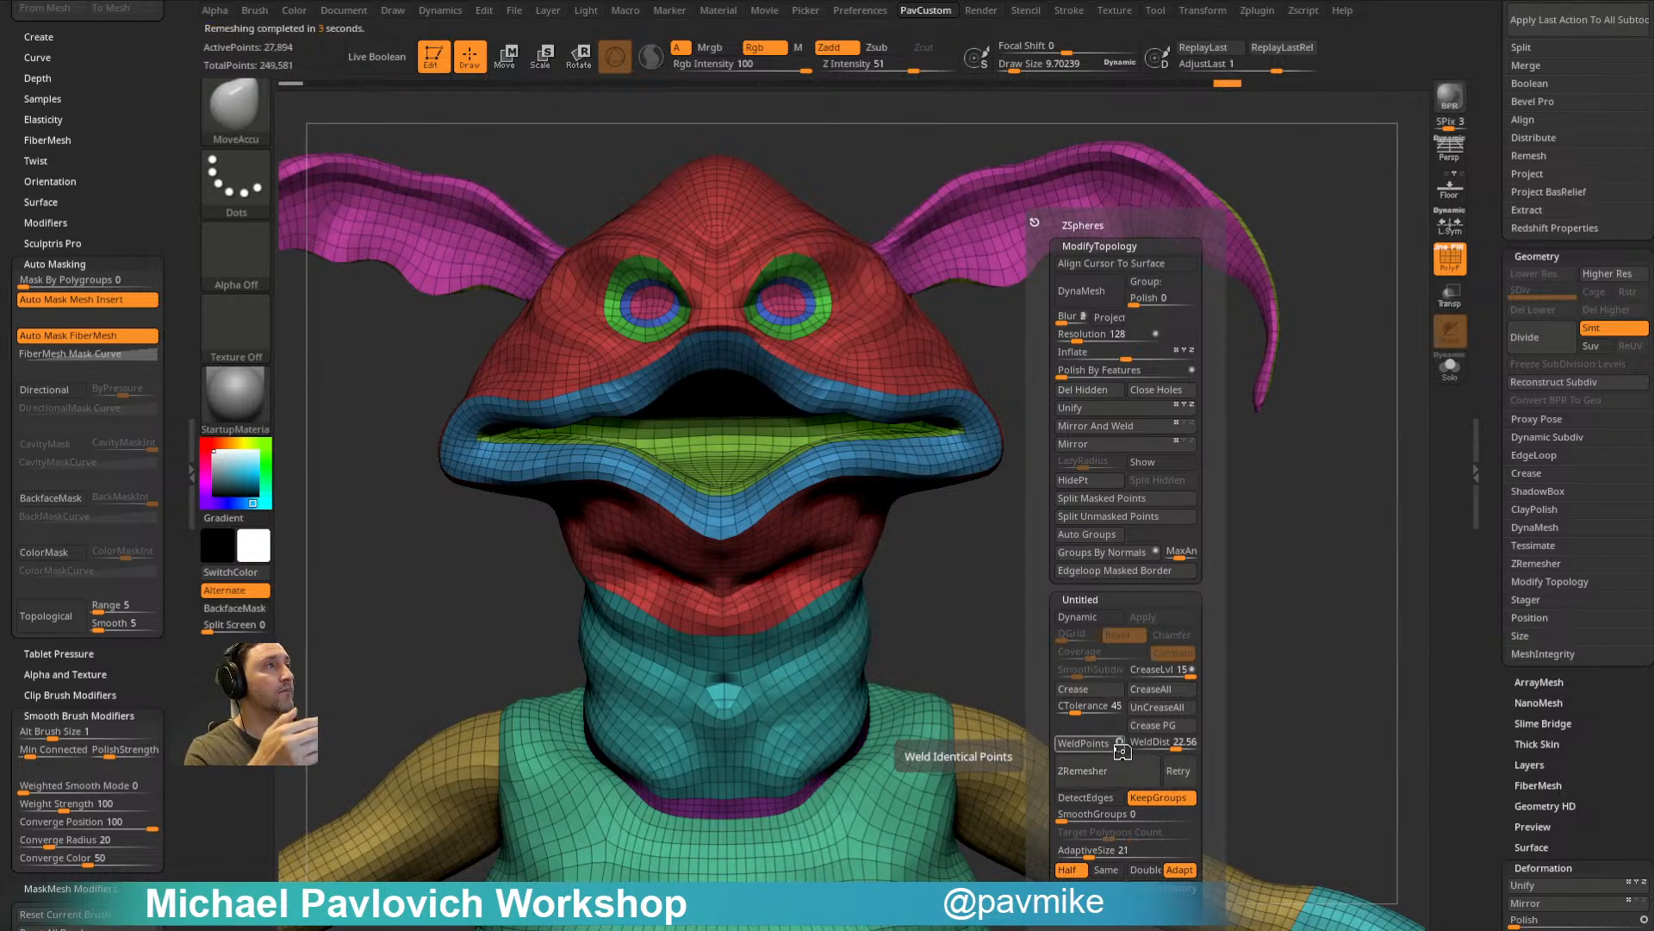
Step: Turn off the polygroup wireframe and activate the Standard brush at draw size about 9.7
mouse_move(1108, 572)
mouse_down()
mouse_move(1178, 379)
mouse_move(1238, 414)
mouse_move(1134, 480)
mouse_move(1152, 535)
mouse_move(1216, 502)
mouse_move(1203, 561)
mouse_move(1149, 555)
mouse_move(1162, 557)
mouse_up()
mouse_move(1205, 612)
alt+mouse_down()
mouse_move(1242, 447)
mouse_move(1136, 380)
alt+mouse_up()
mouse_move(1307, 464)
alt+mouse_down()
mouse_move(1356, 307)
mouse_move(1370, 354)
mouse_move(1326, 384)
mouse_move(1321, 413)
mouse_move(1300, 391)
mouse_move(1289, 517)
mouse_move(1307, 506)
mouse_move(1252, 518)
mouse_move(1333, 469)
mouse_move(1310, 388)
mouse_move(1370, 432)
mouse_move(1285, 292)
mouse_move(1307, 473)
mouse_move(1252, 478)
mouse_move(1280, 479)
alt+mouse_up()
key(b)
key(s)
key(t)
key(s)
alt+drag(1127, 501, 1071, 557)
alt+drag(1107, 431, 1186, 487)
key(shift+f)
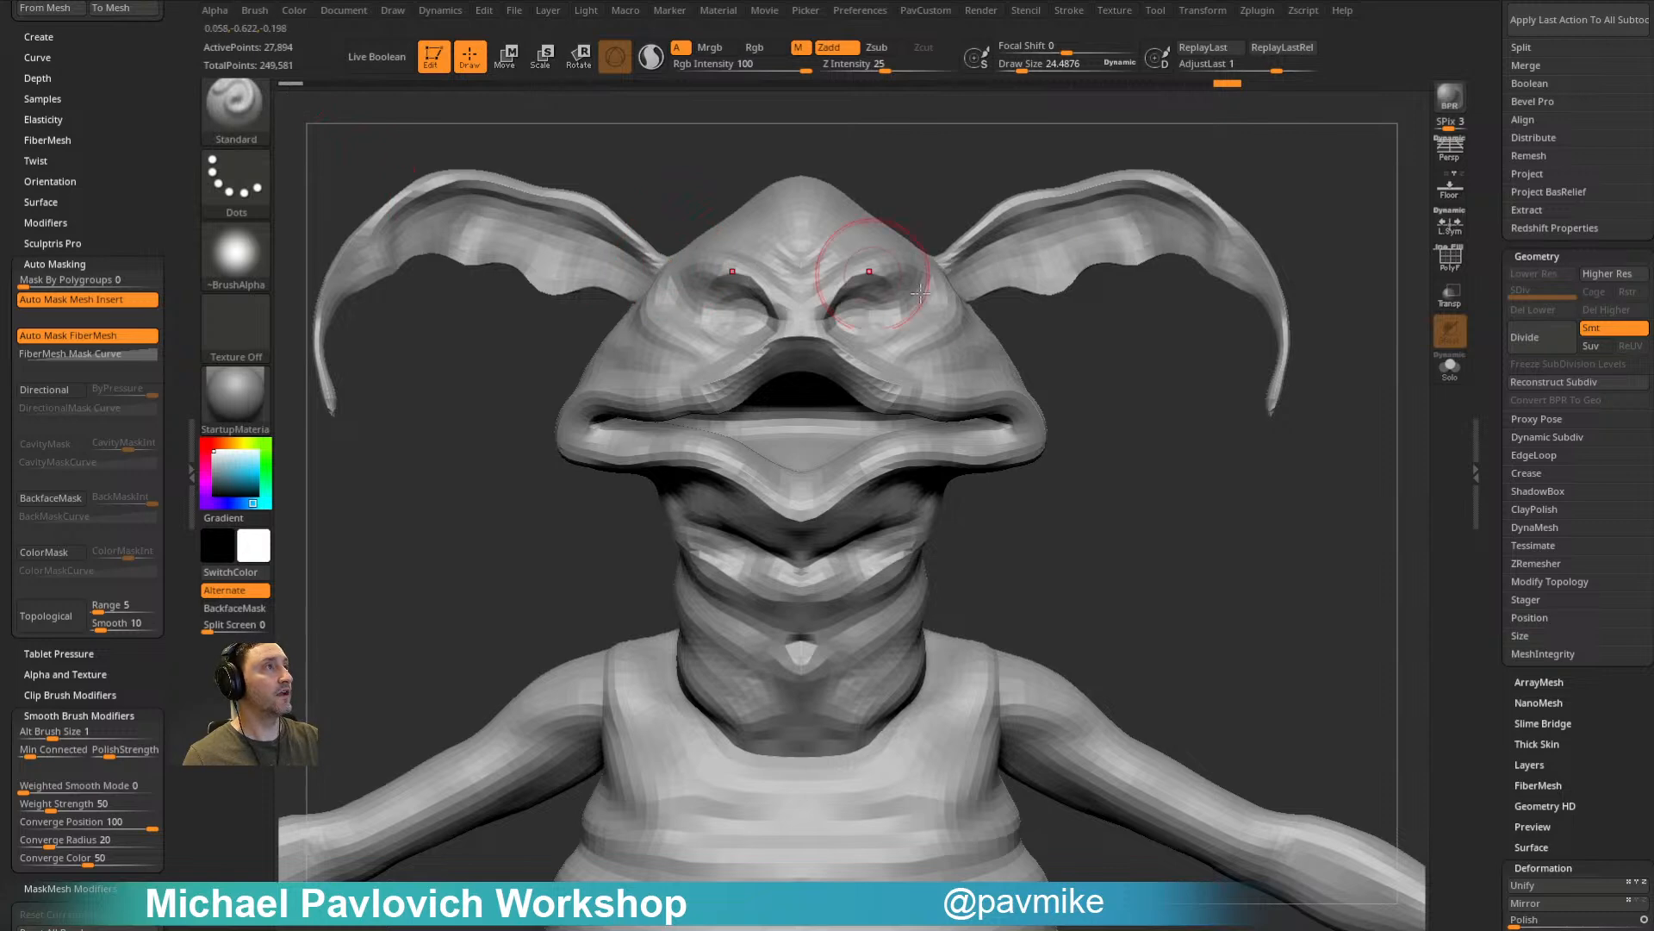
key(s)
click(1342, 497)
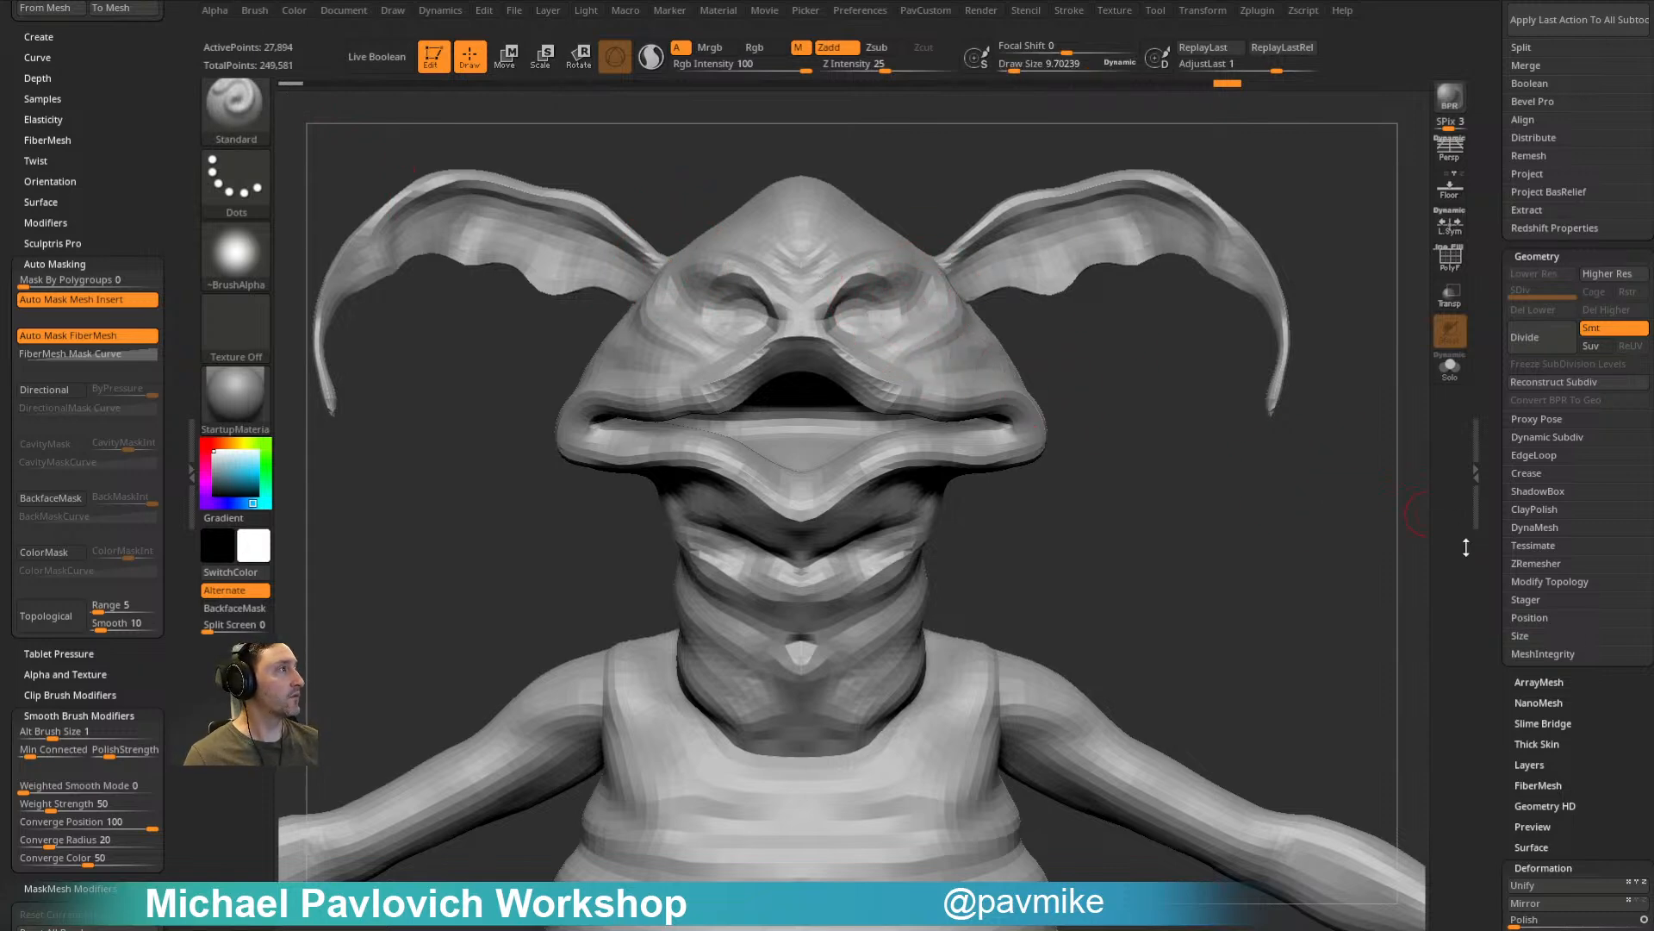
Step: Project the stored undo history detail onto the remeshed Body at distance 0.02
scroll(1534, 560, up, 5)
key(shift)
click(1538, 604)
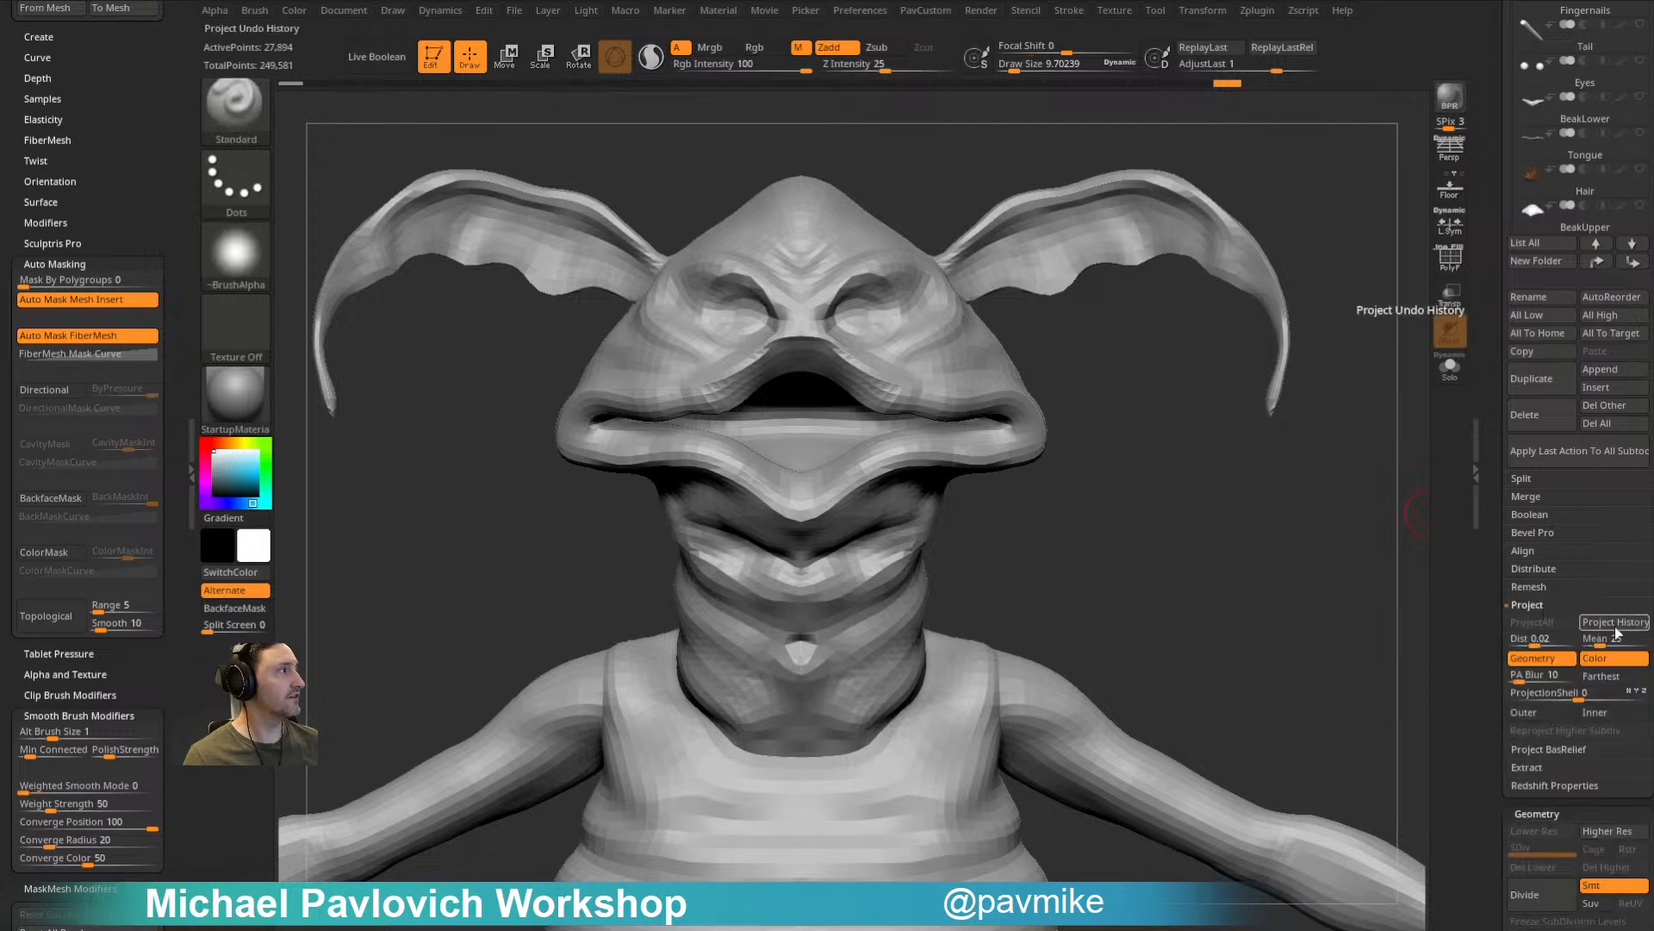
key(ctrl+z)
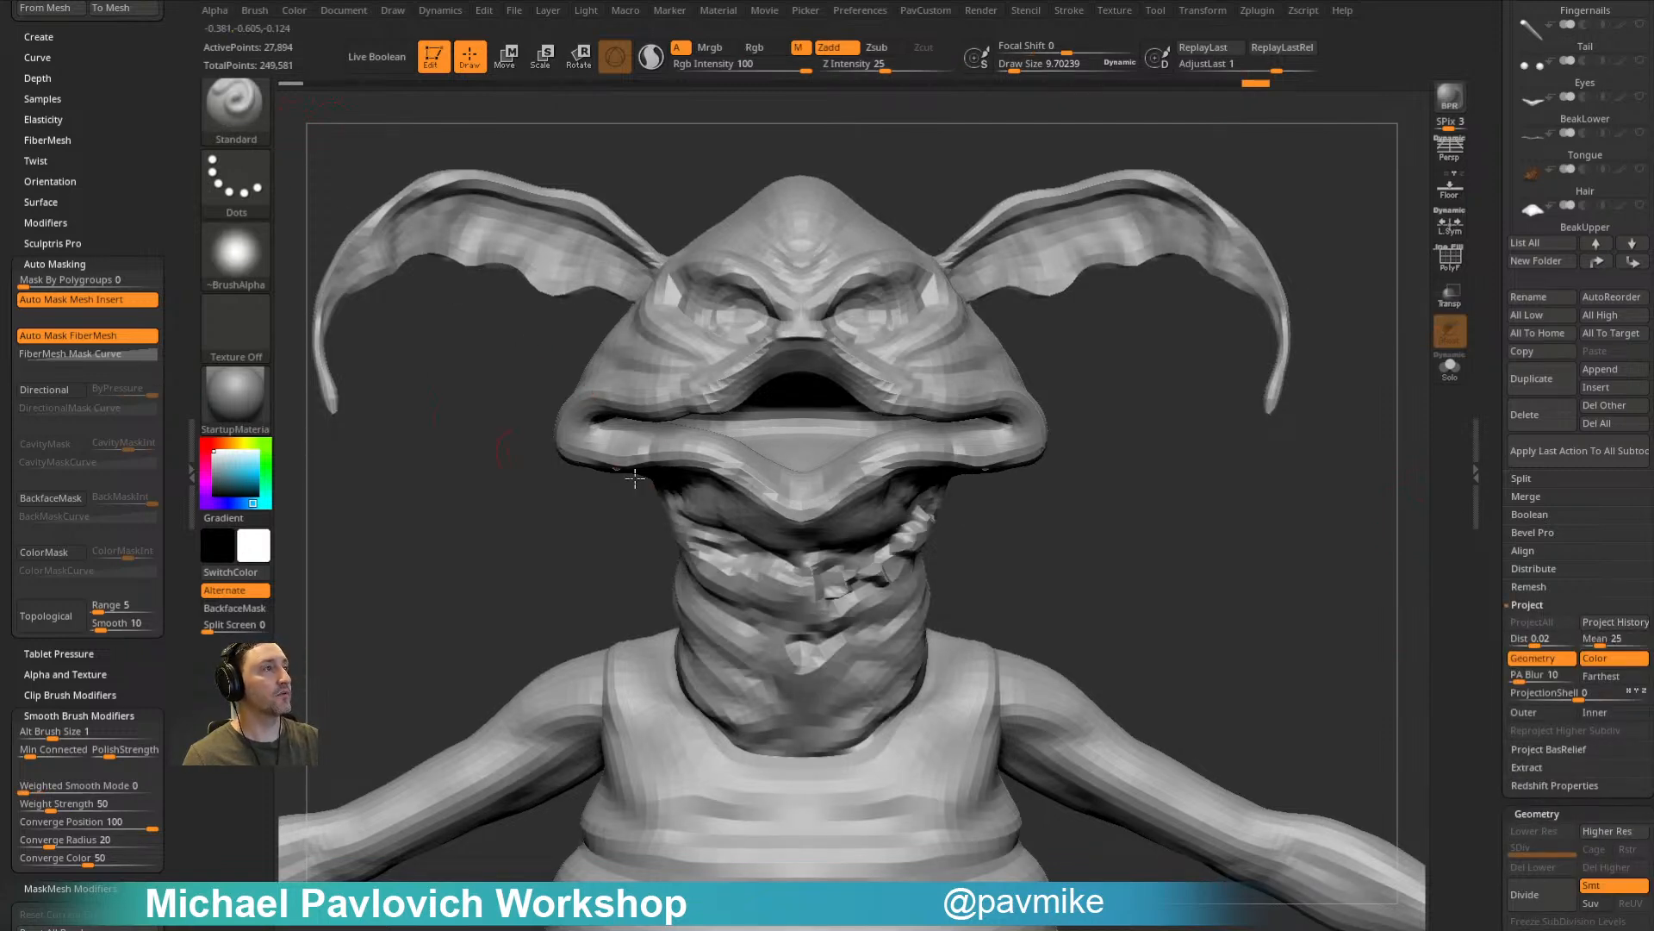
Step: Paint the original surface back onto the distorted neck folds below the jaw with the HistoryRecall brush at draw size about 22.5
mouse_move(1085, 505)
mouse_down()
mouse_move(1148, 547)
mouse_move(1000, 513)
mouse_move(1083, 533)
mouse_move(864, 548)
mouse_up()
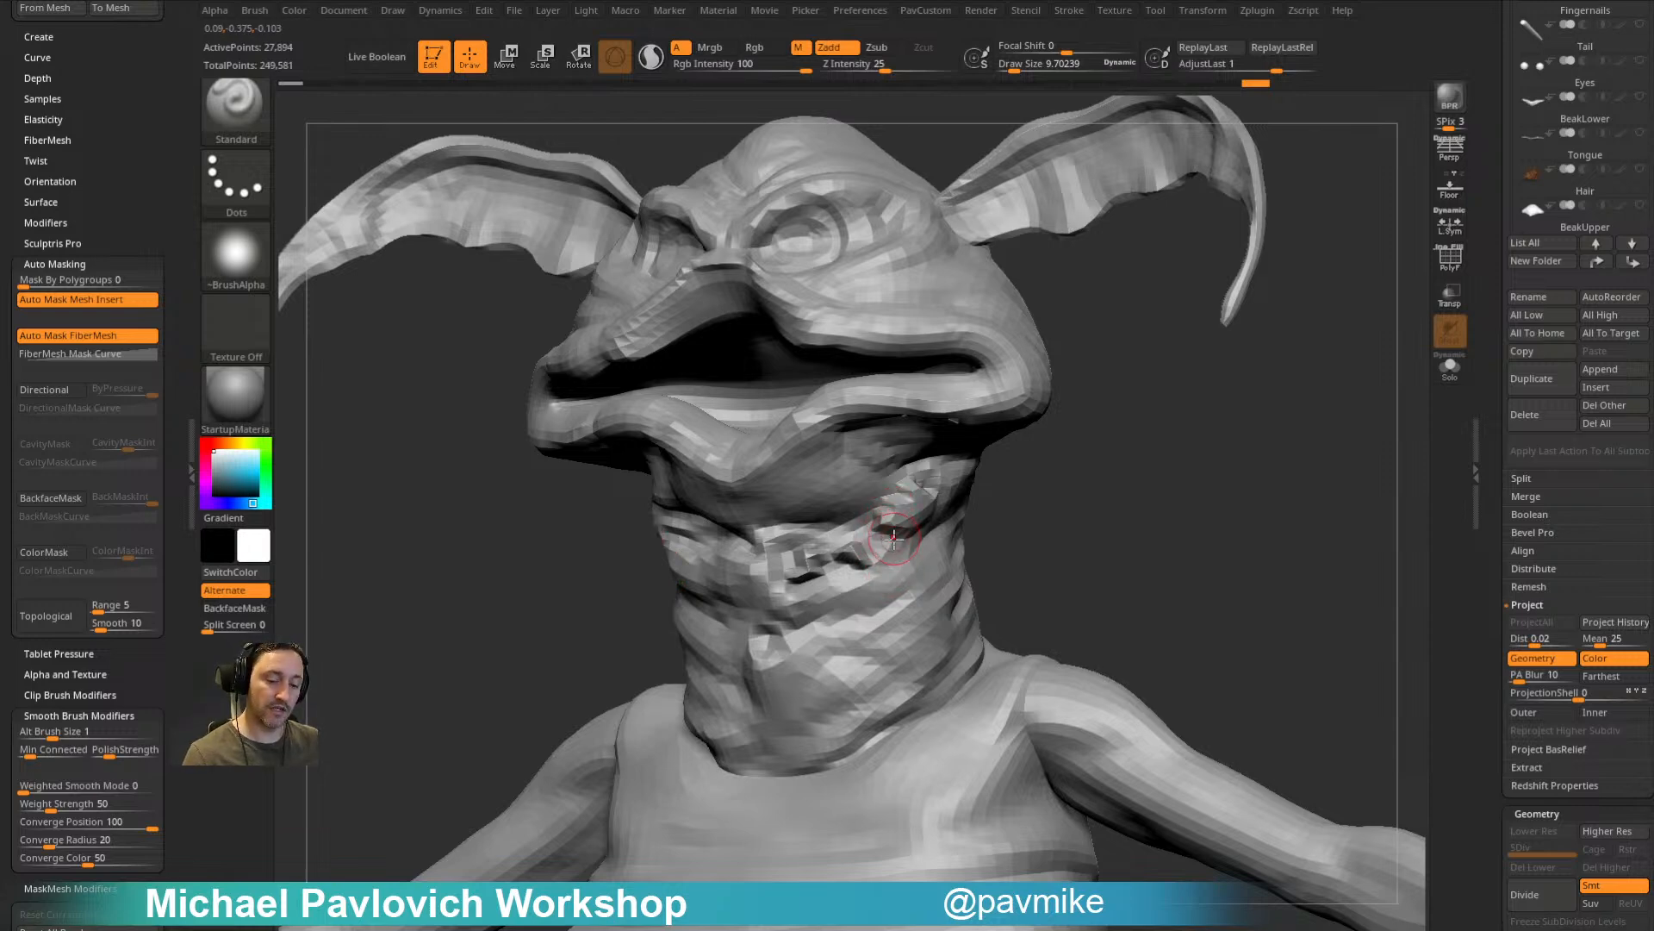
key(b)
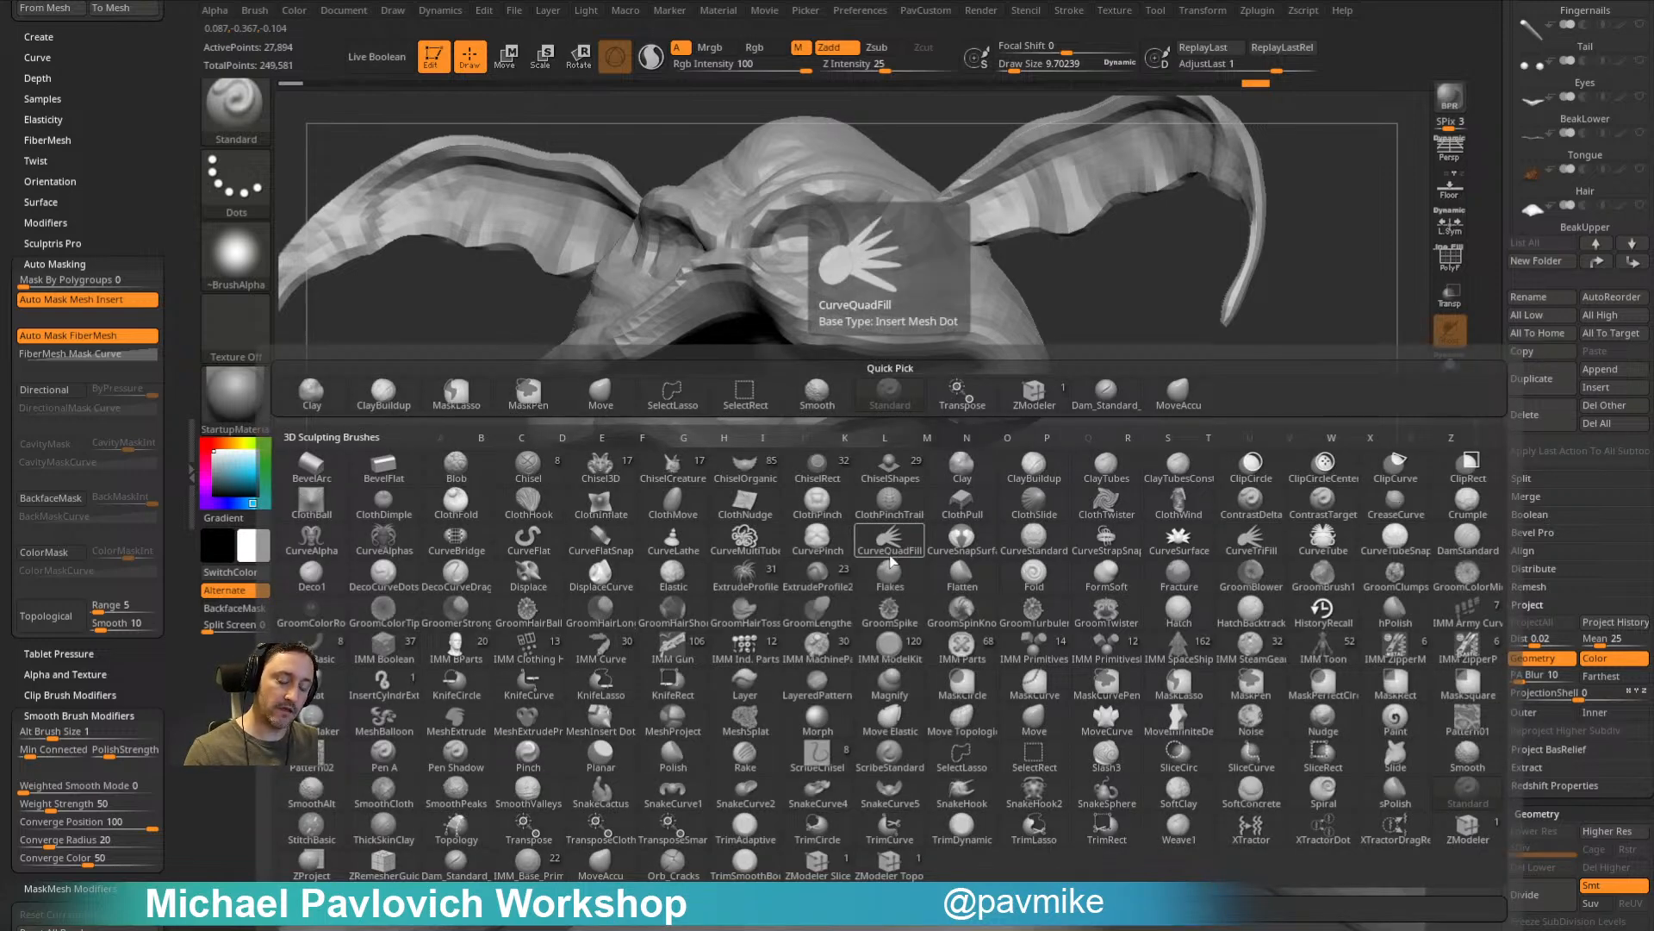
key(h)
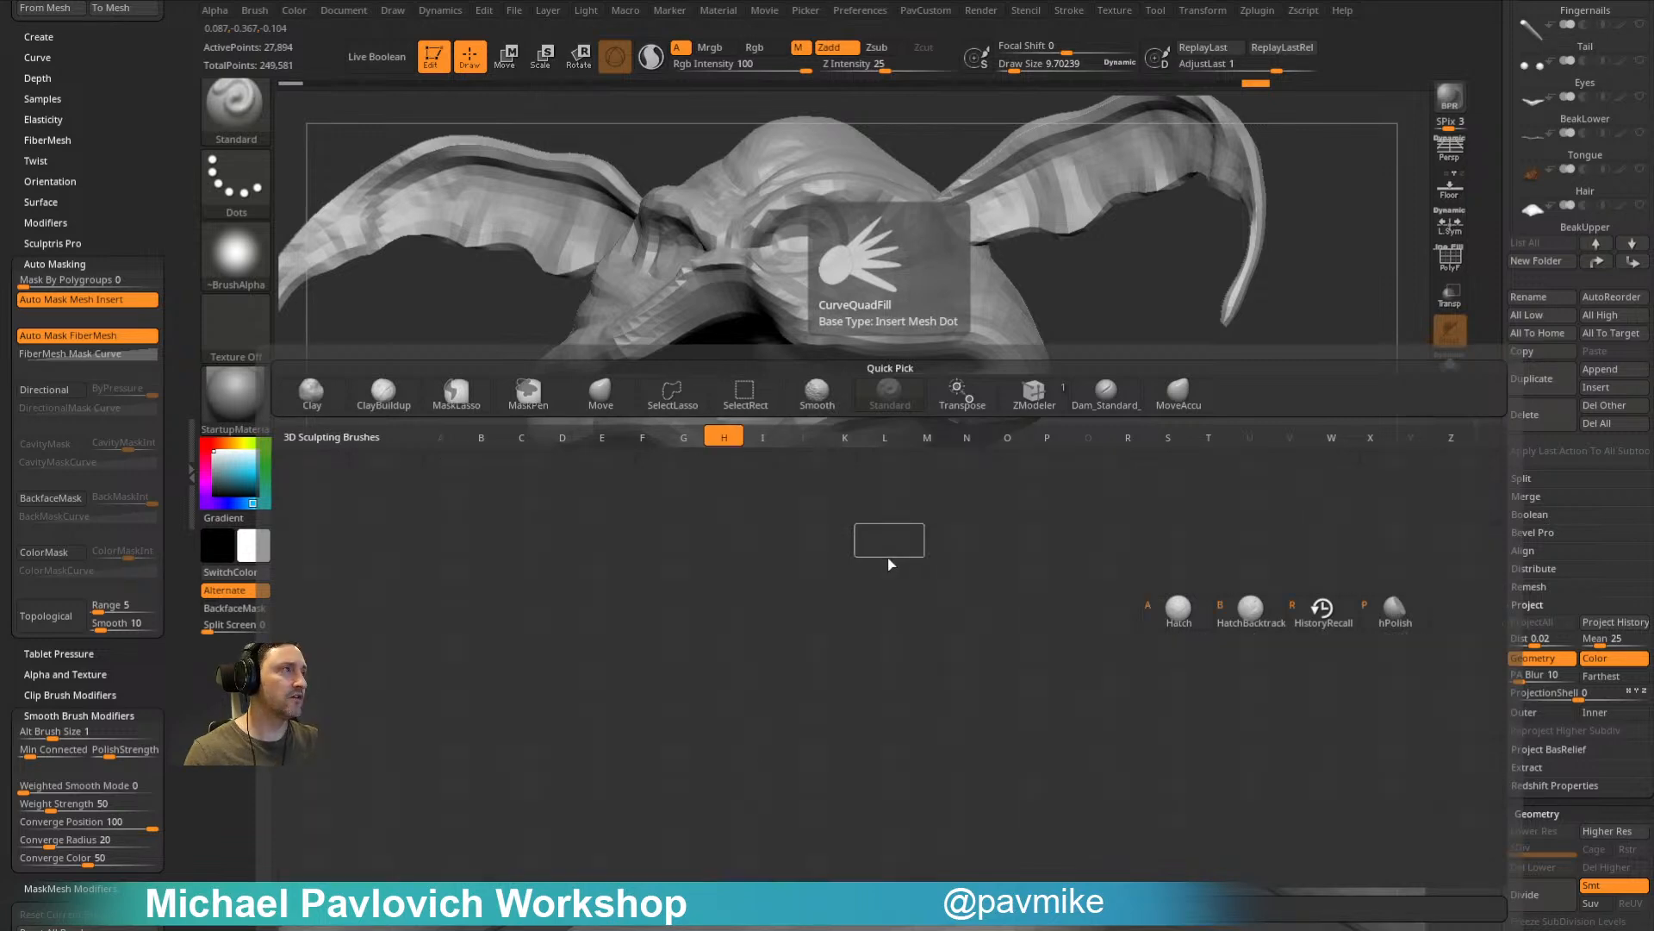
click(1323, 612)
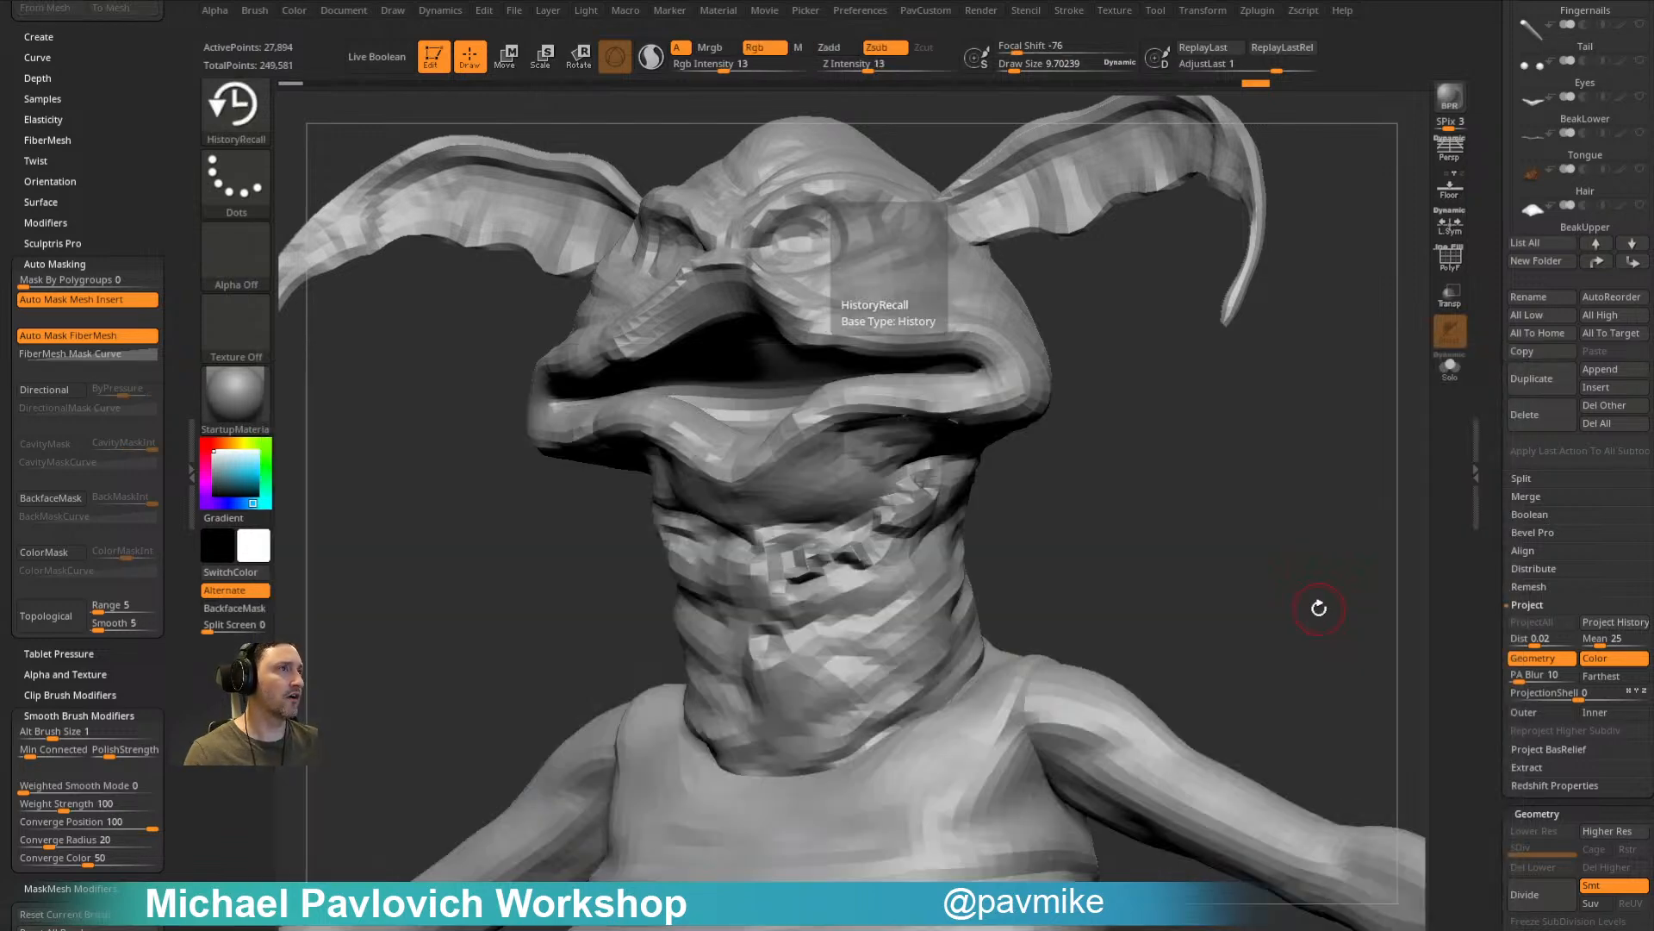
drag(1126, 443, 1108, 480)
key(s)
drag(937, 600, 908, 562)
right_drag(955, 525, 966, 579)
drag(966, 579, 803, 662)
mouse_move(1063, 576)
mouse_down()
mouse_move(1031, 559)
mouse_move(999, 569)
mouse_up()
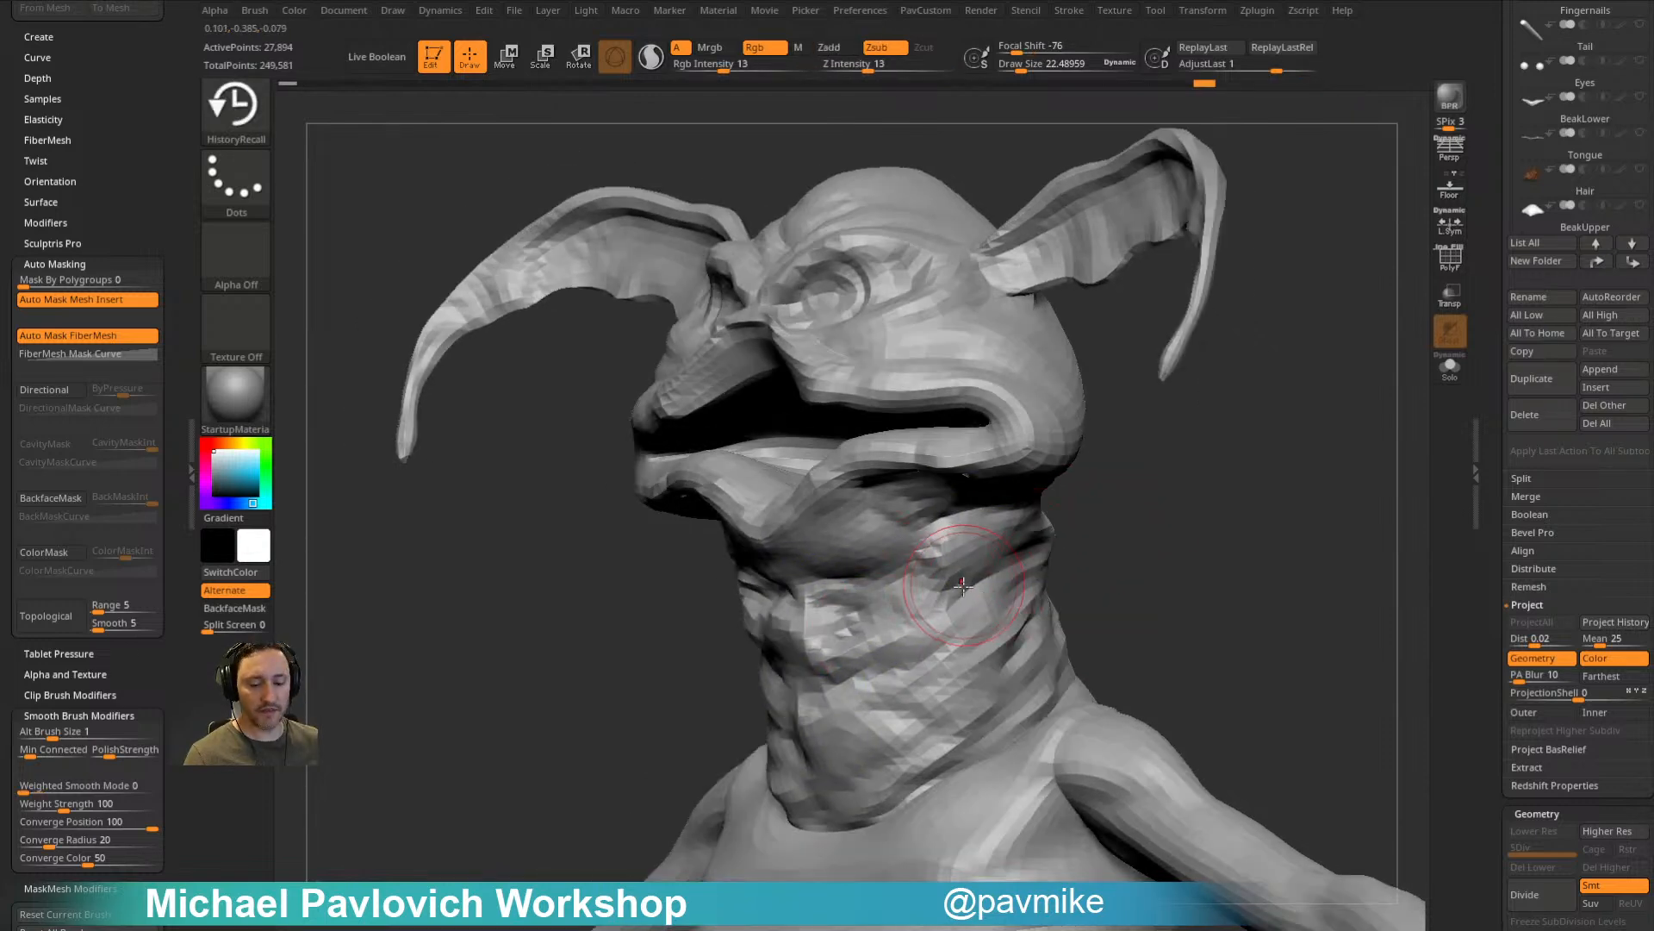
key(b)
key(z)
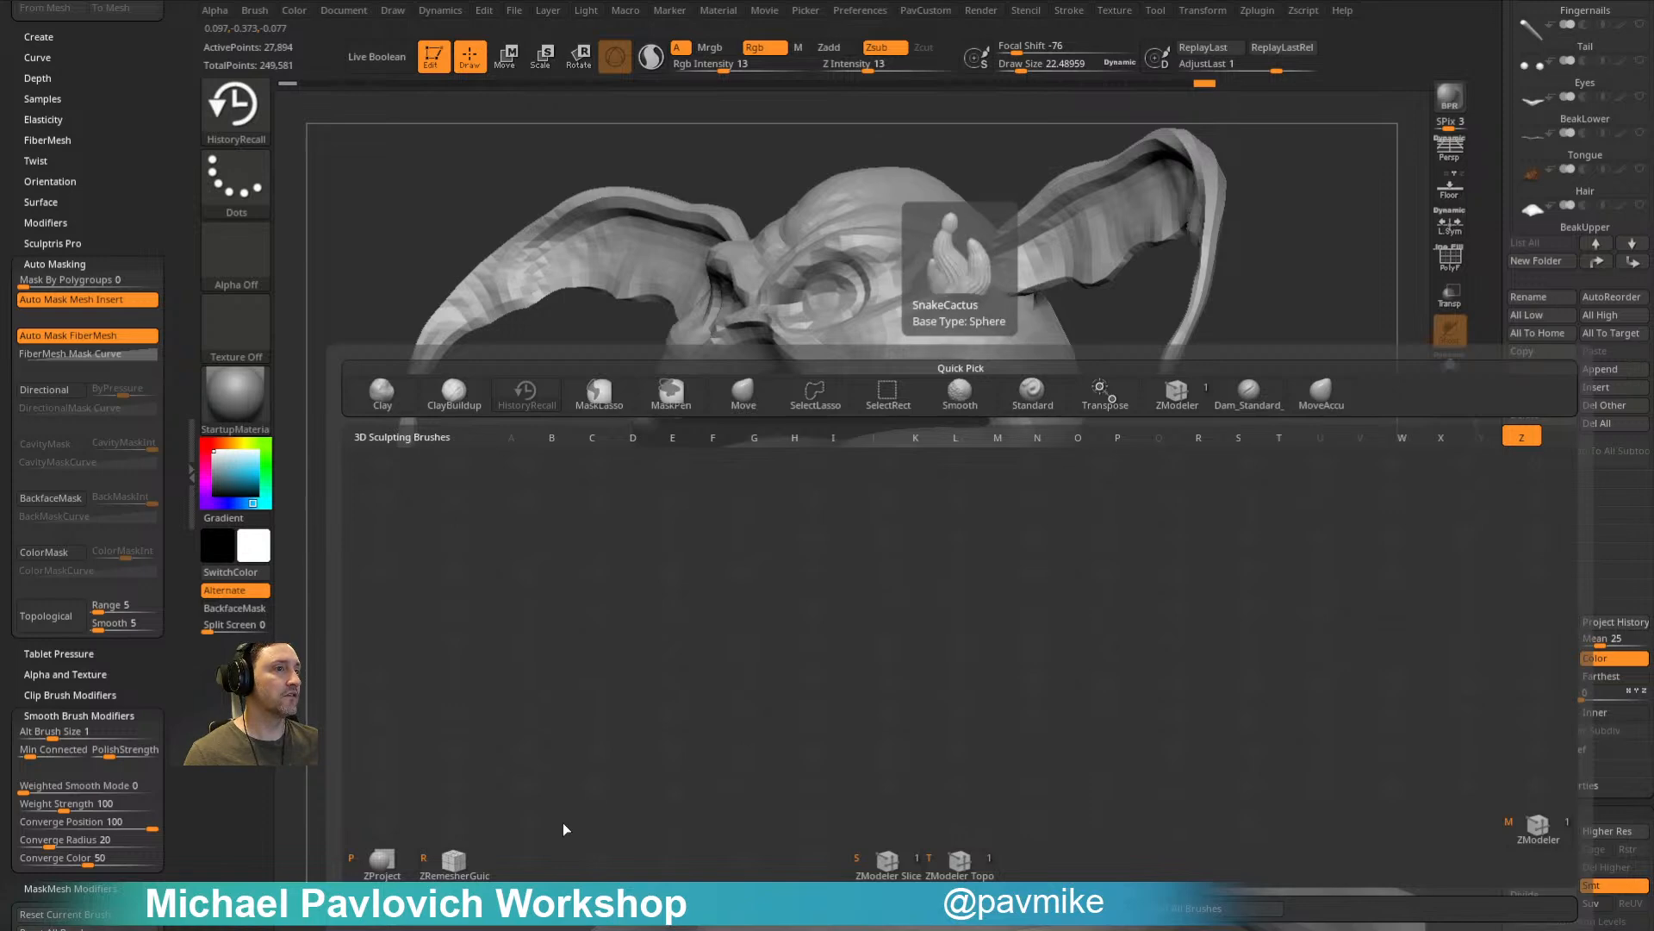
click(382, 859)
Step: Recall more of the history detail across the front and side of the neck with the HistoryRecall brush
drag(941, 571, 972, 537)
drag(1118, 508, 893, 622)
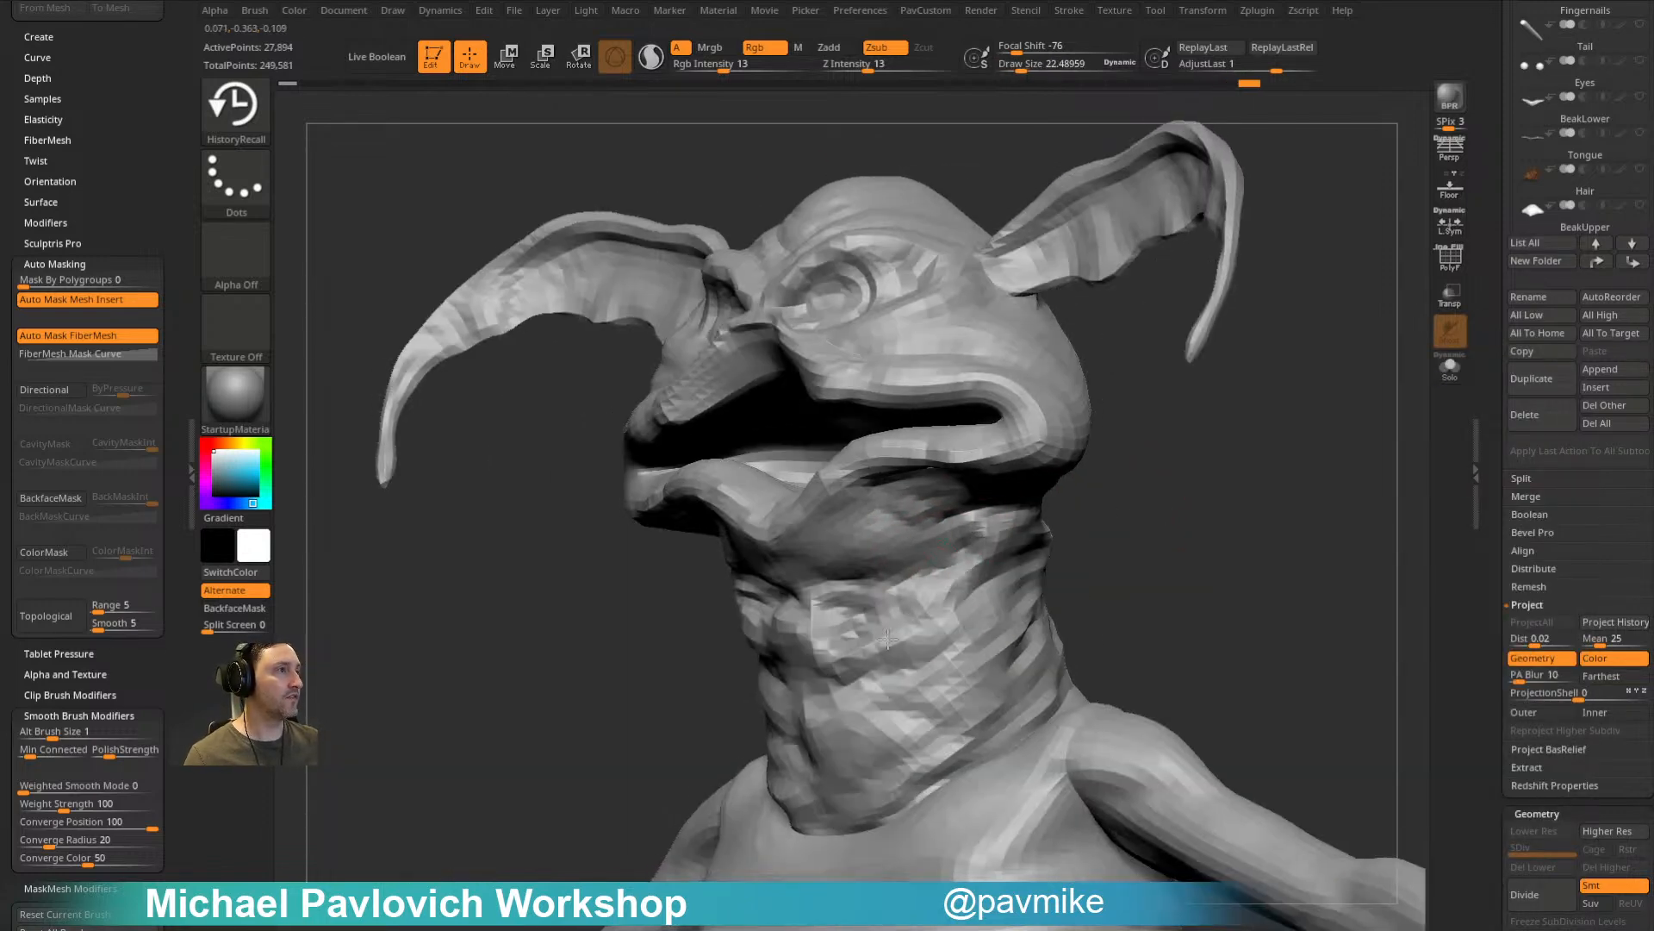
drag(1075, 557, 926, 649)
mouse_move(1199, 448)
mouse_down()
mouse_move(1174, 517)
mouse_move(793, 646)
mouse_up()
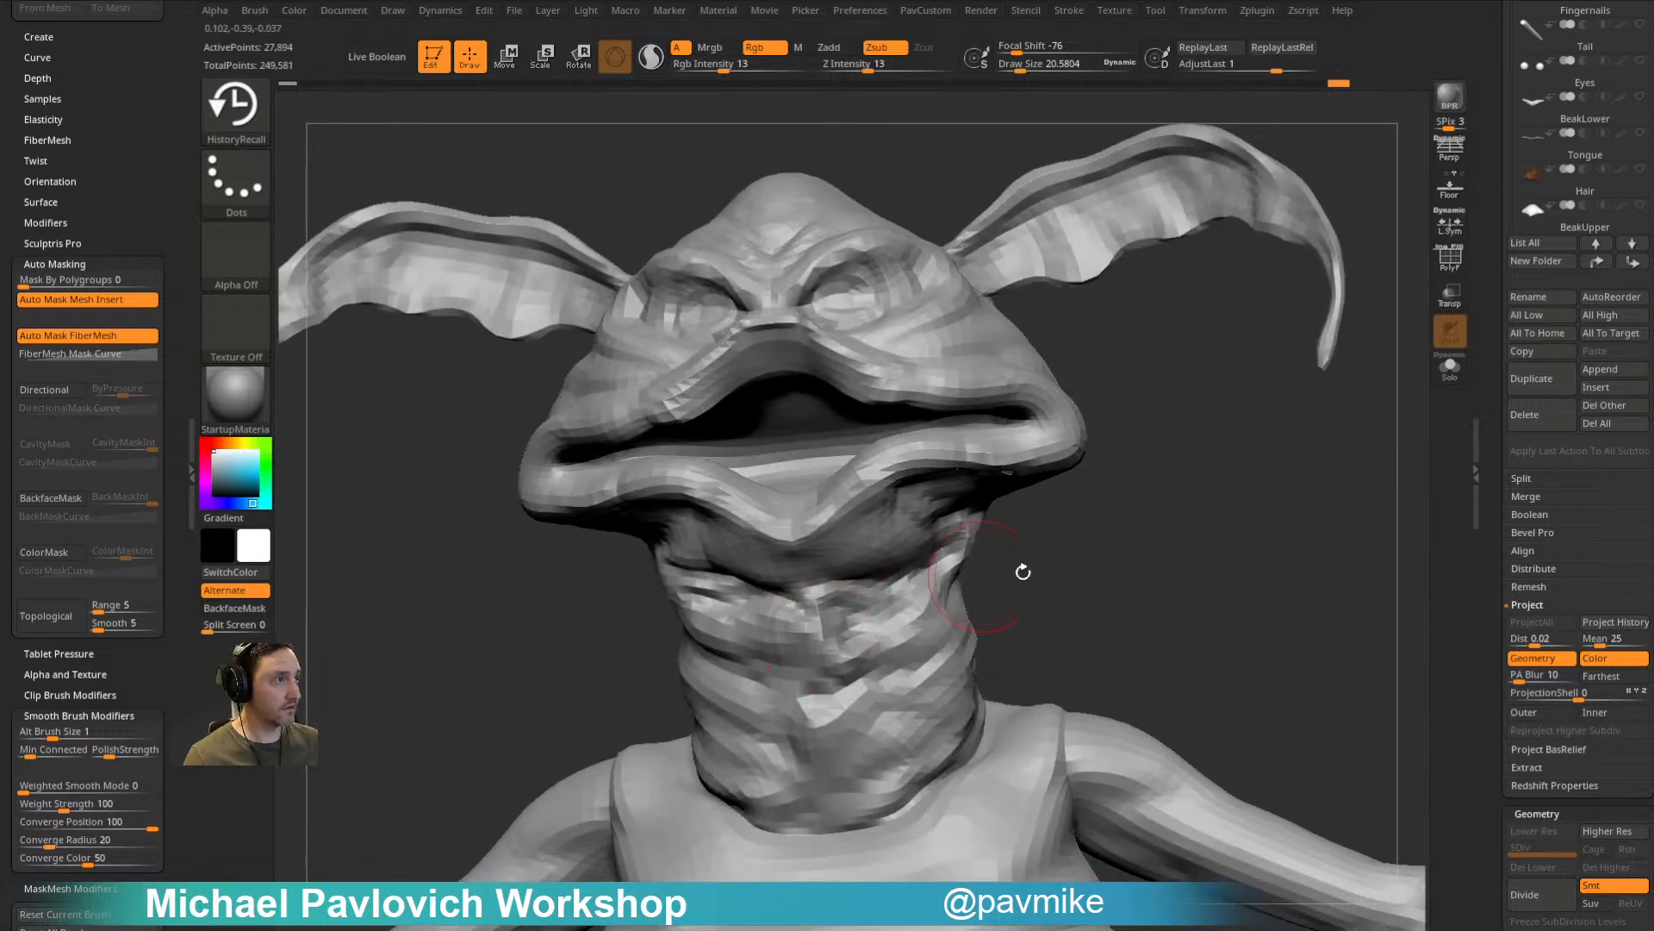
Step: Rework the throat creases with the HistoryRecall brush at draw size about 20.6, smoothing the rough spots at the front
drag(983, 575, 780, 707)
drag(983, 577, 905, 552)
mouse_move(825, 605)
shift+mouse_down()
mouse_move(820, 636)
mouse_move(797, 629)
shift+mouse_up()
mouse_move(1075, 584)
mouse_down()
mouse_move(827, 627)
mouse_move(919, 605)
mouse_up()
mouse_move(995, 530)
mouse_down()
mouse_move(1145, 491)
mouse_move(948, 603)
mouse_up()
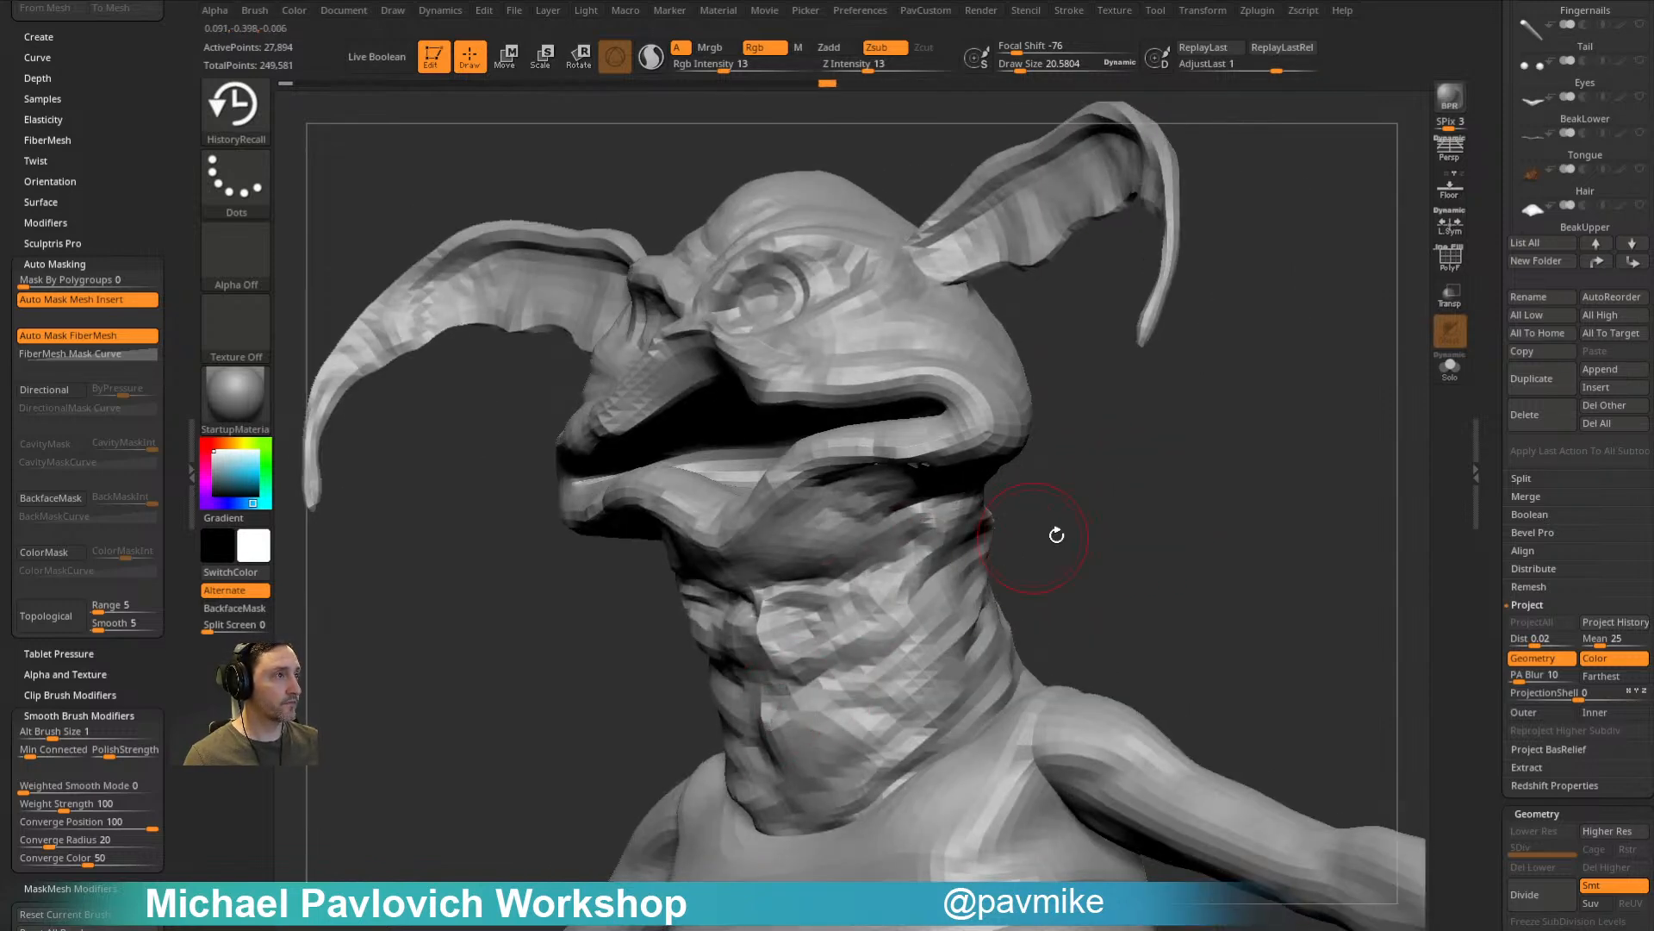
drag(1033, 537, 756, 729)
shift+drag(766, 672, 774, 726)
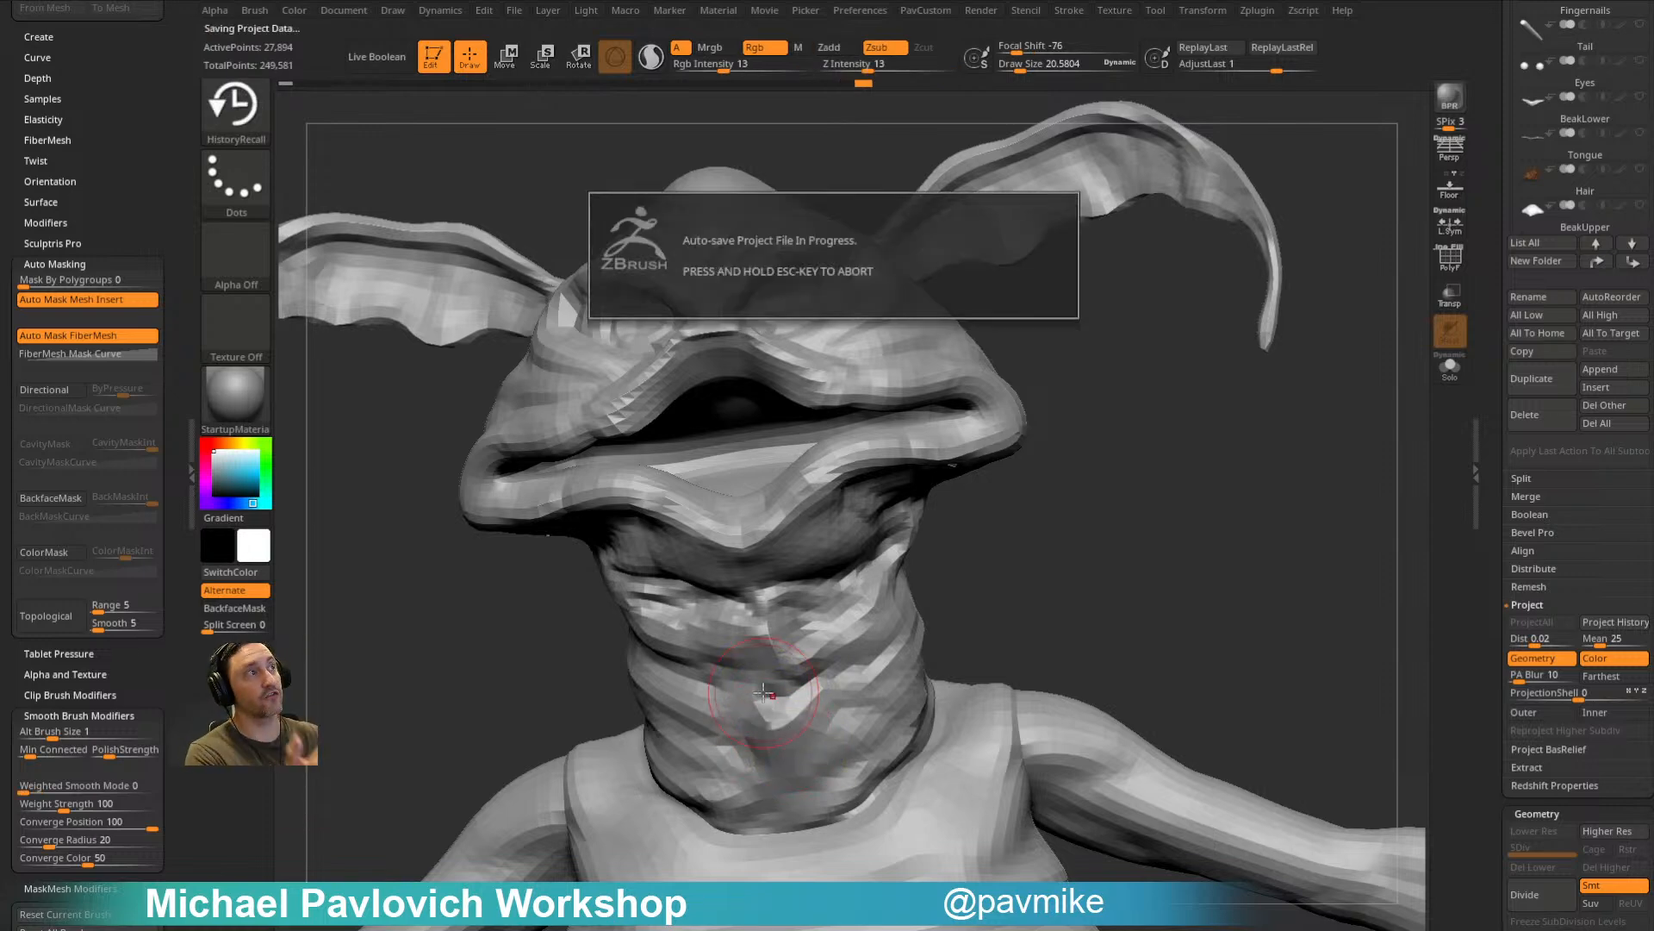
Step: Divide the Body to subdivision level 2 and project the stored undo history onto it at distance 0.02
drag(1159, 573, 1077, 608)
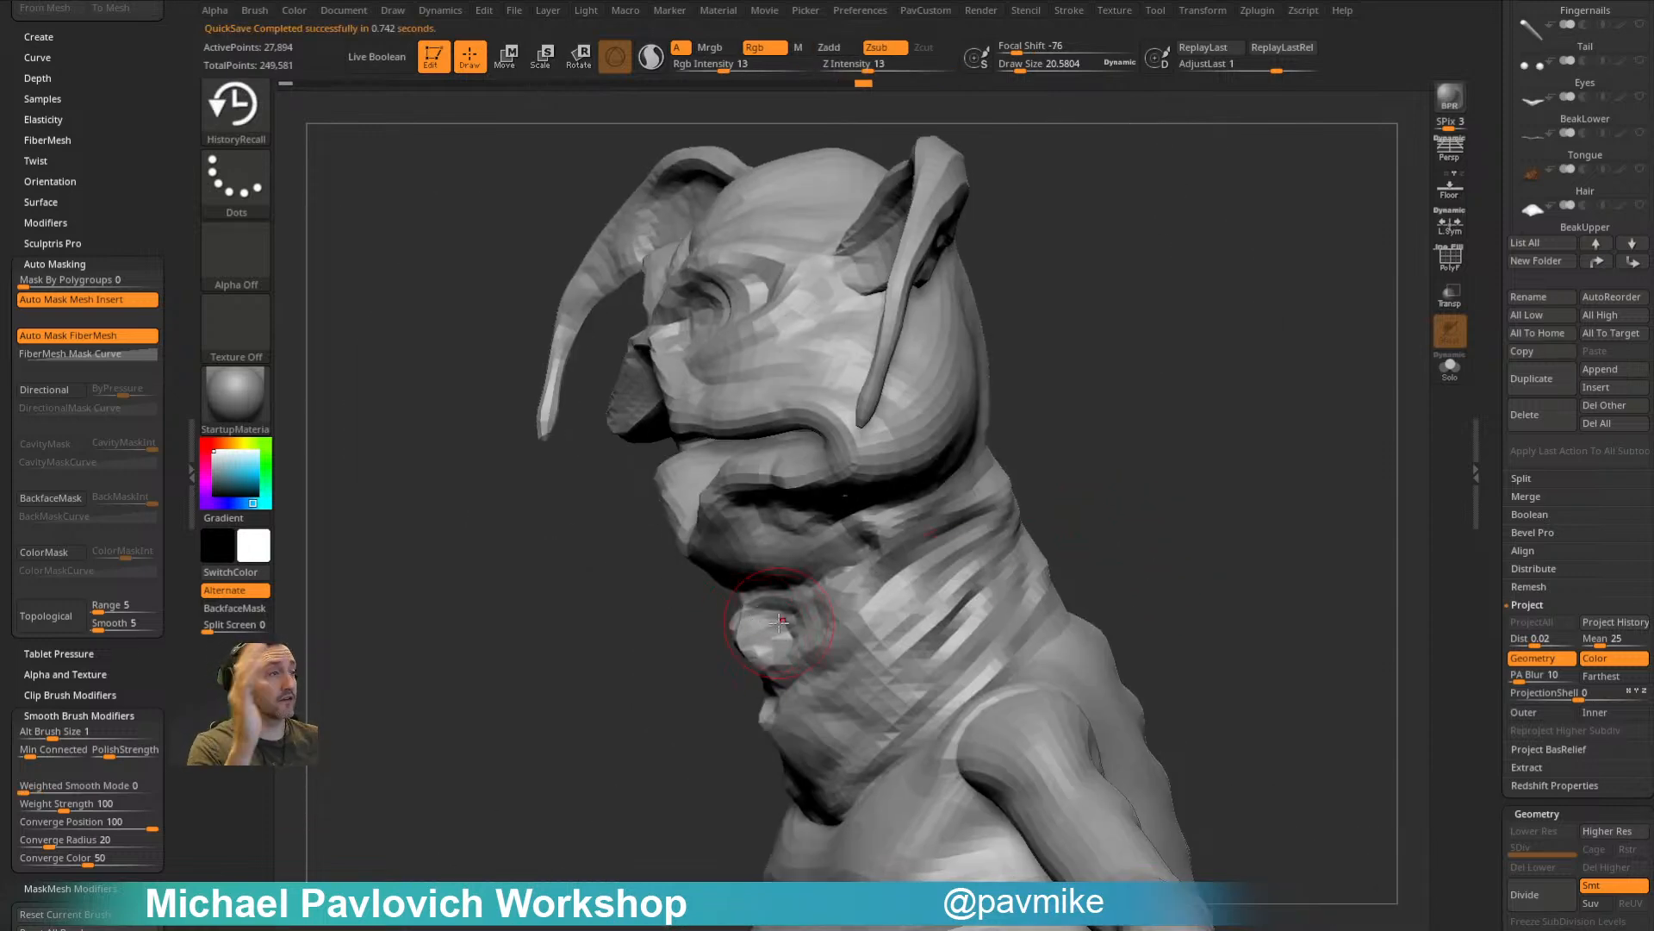
drag(1130, 507, 1143, 364)
mouse_move(1257, 350)
alt+mouse_down()
mouse_move(1296, 440)
mouse_move(1274, 385)
alt+mouse_up()
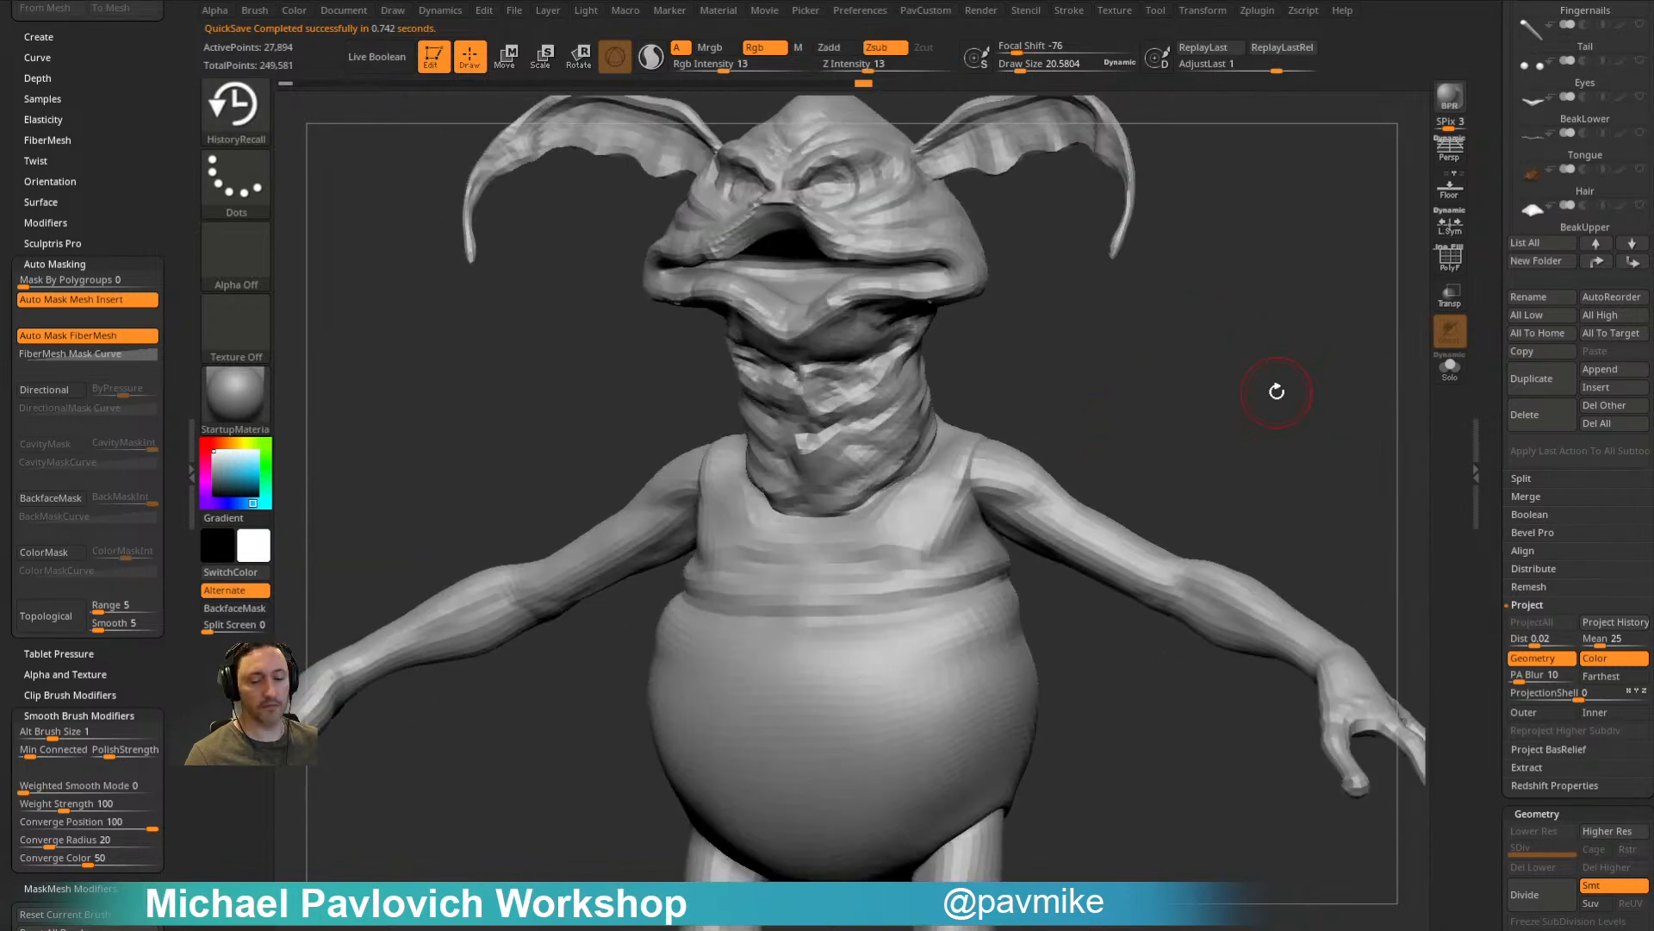
key(ctrl)
click(1543, 895)
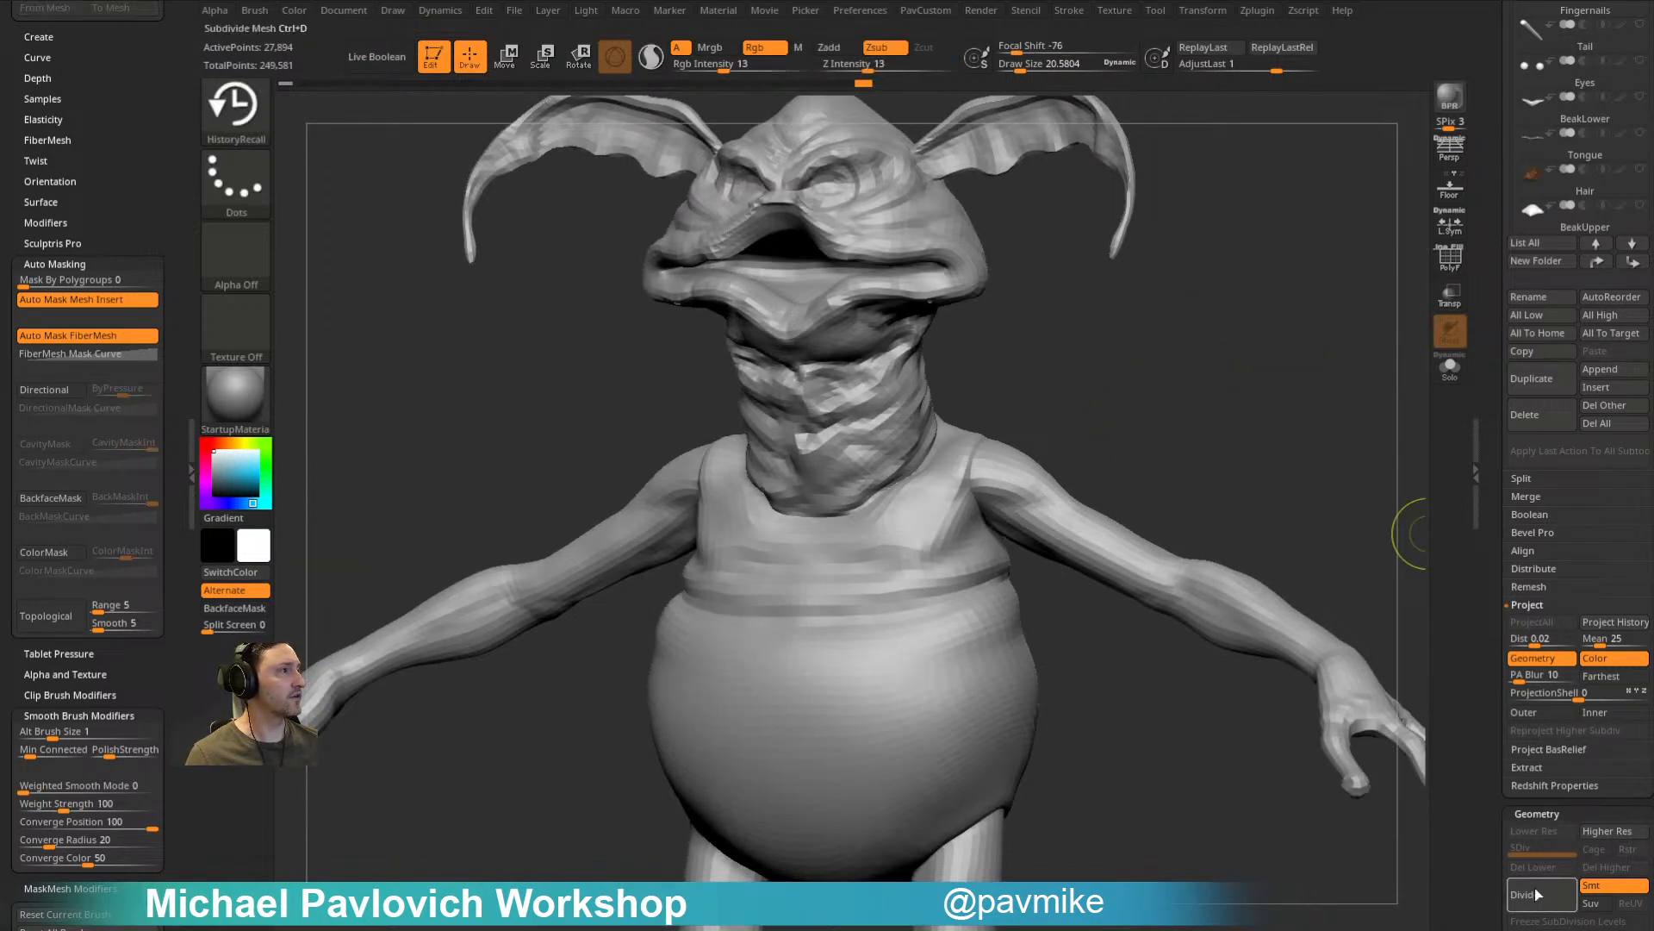
drag(1218, 586, 1286, 508)
key(space)
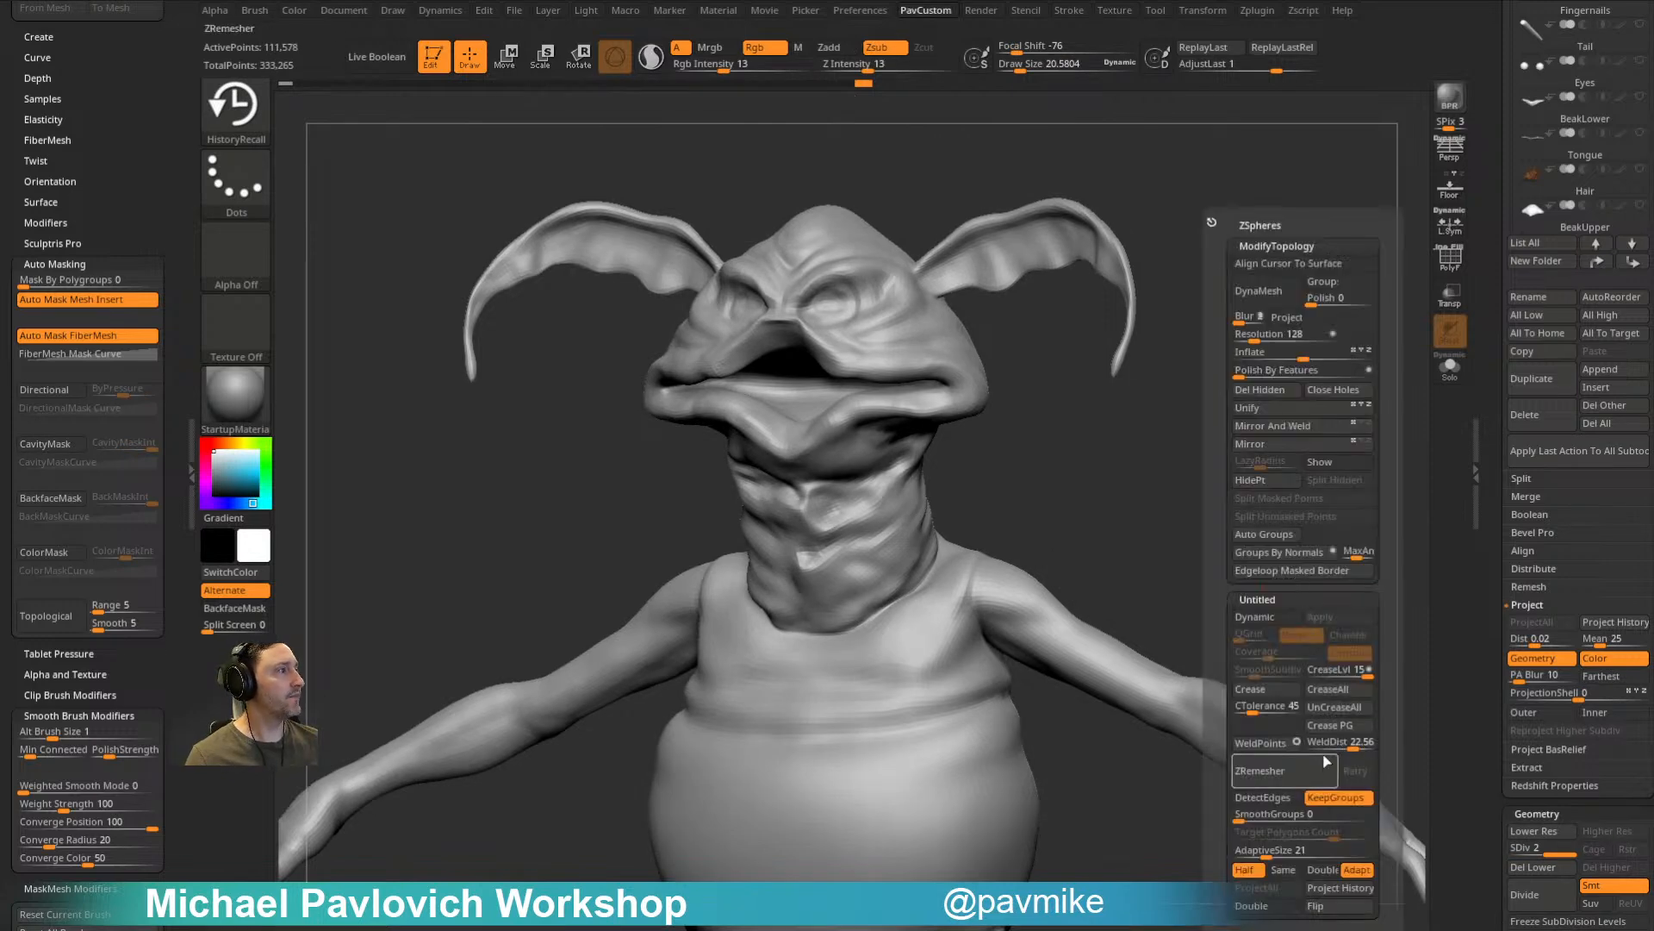
drag(1492, 514, 1491, 379)
click(1613, 441)
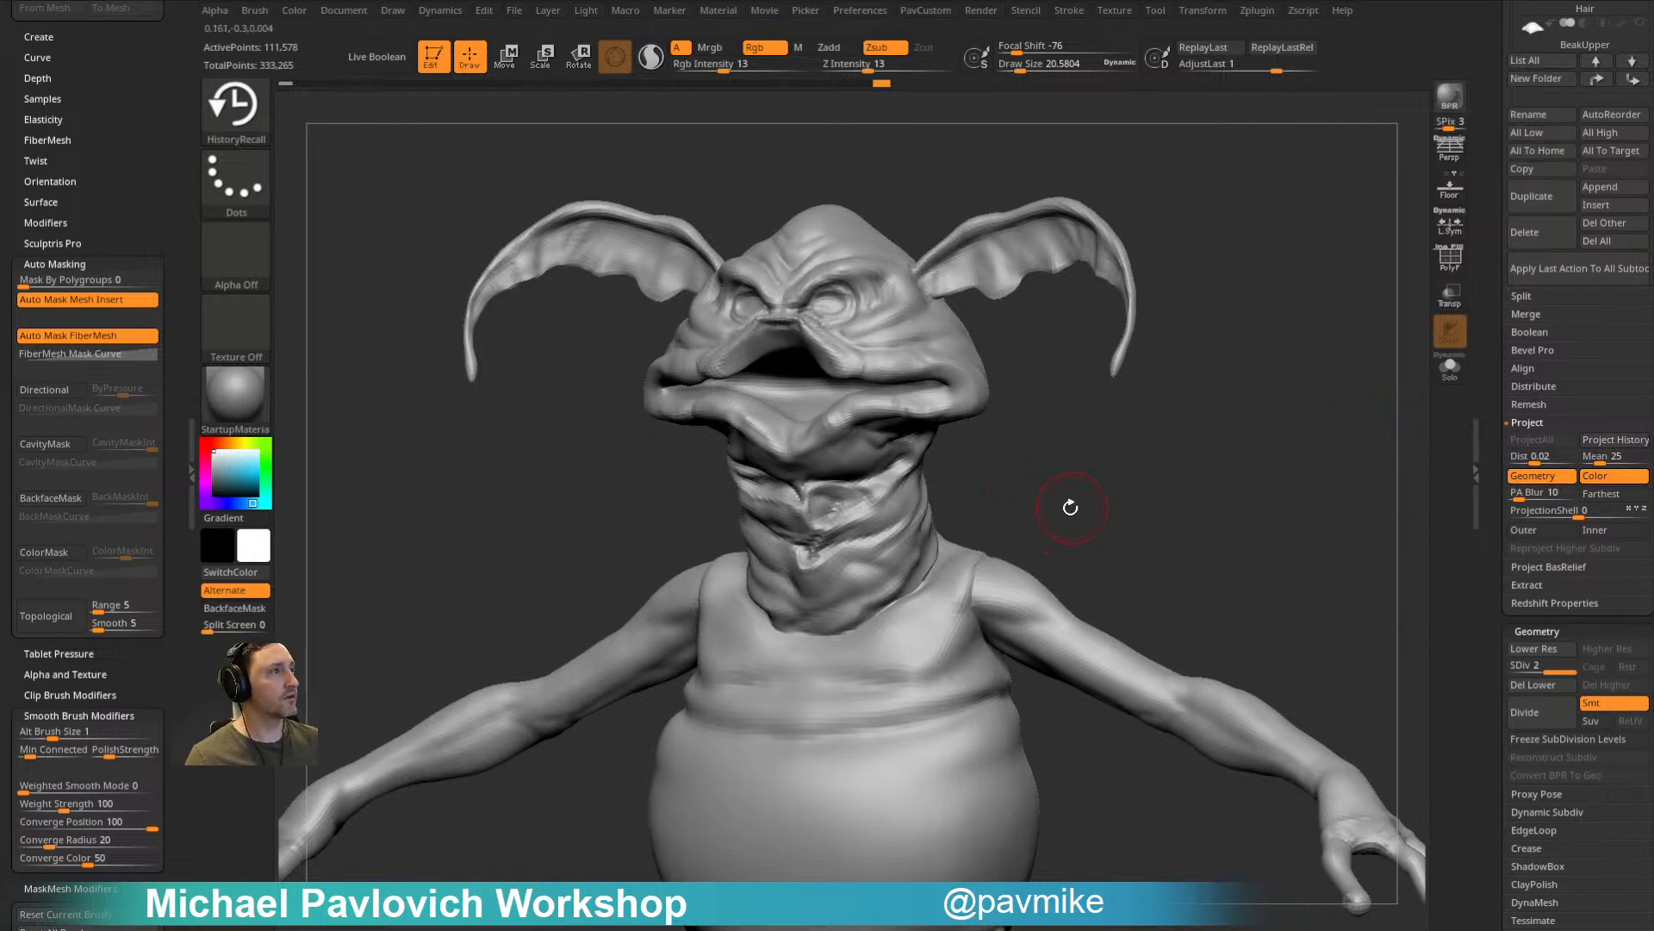
Step: With the draw size at about 13.8, divide the Body to subdivision level 3 and project the history detail onto it
mouse_move(1023, 491)
mouse_down()
mouse_move(1094, 546)
mouse_move(1023, 564)
mouse_move(1115, 513)
mouse_move(1089, 520)
mouse_move(1129, 480)
mouse_move(1220, 481)
mouse_up()
key(s)
click(1017, 575)
mouse_move(1091, 485)
mouse_down()
mouse_move(1249, 458)
mouse_move(1165, 473)
mouse_move(1206, 477)
mouse_up()
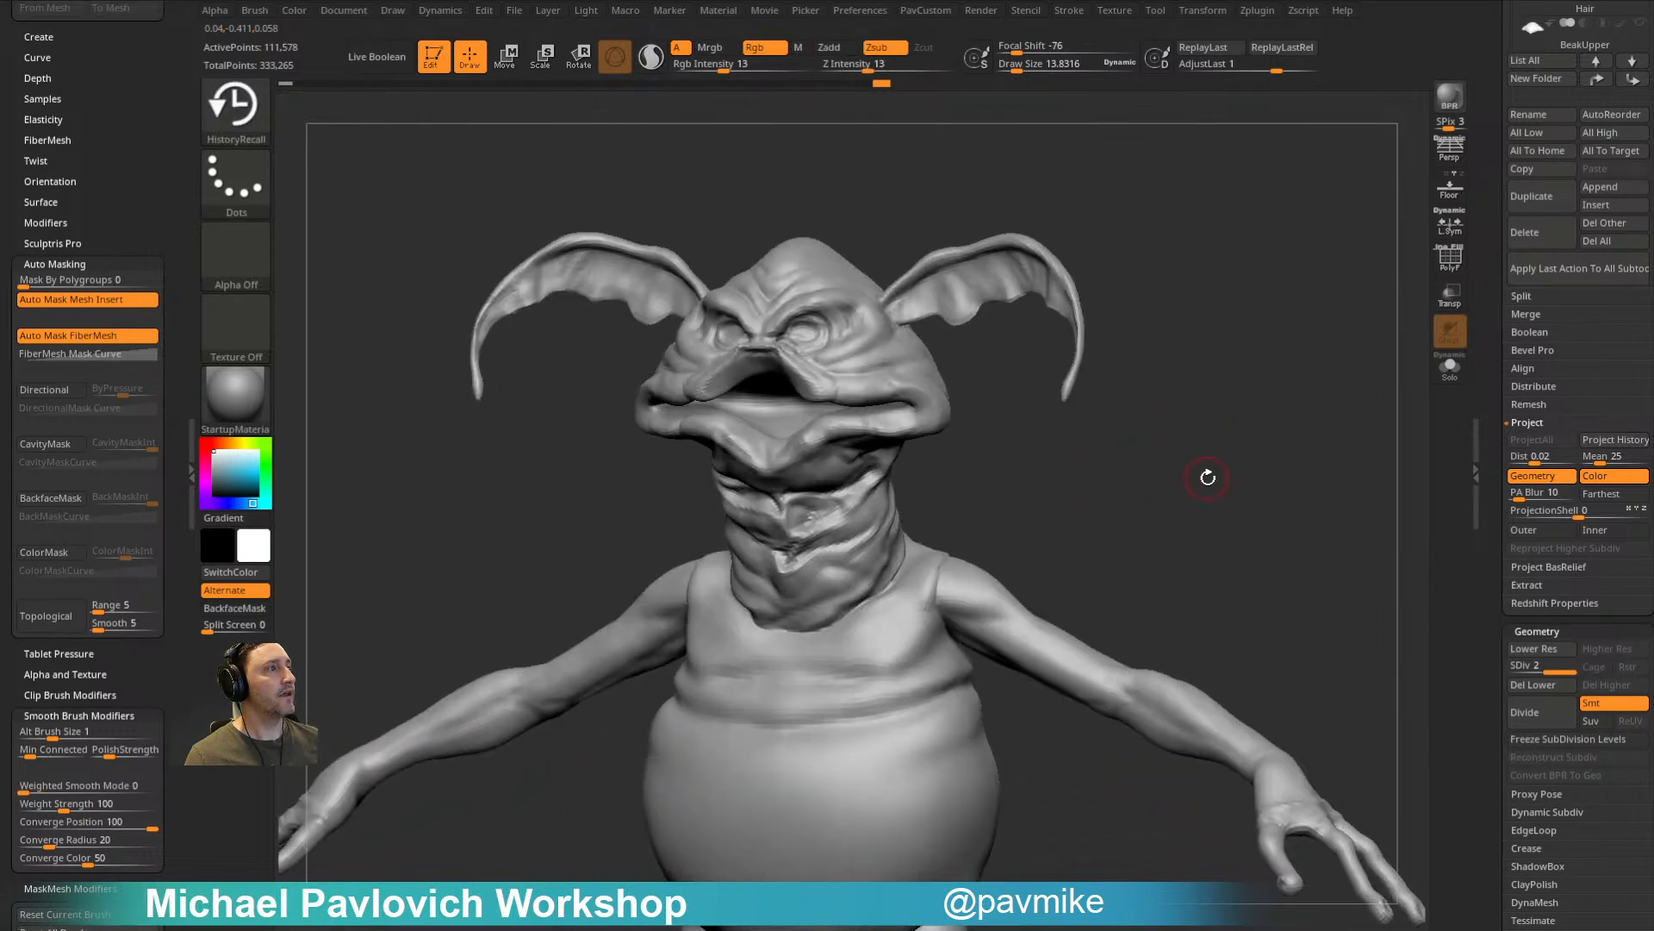
key(d)
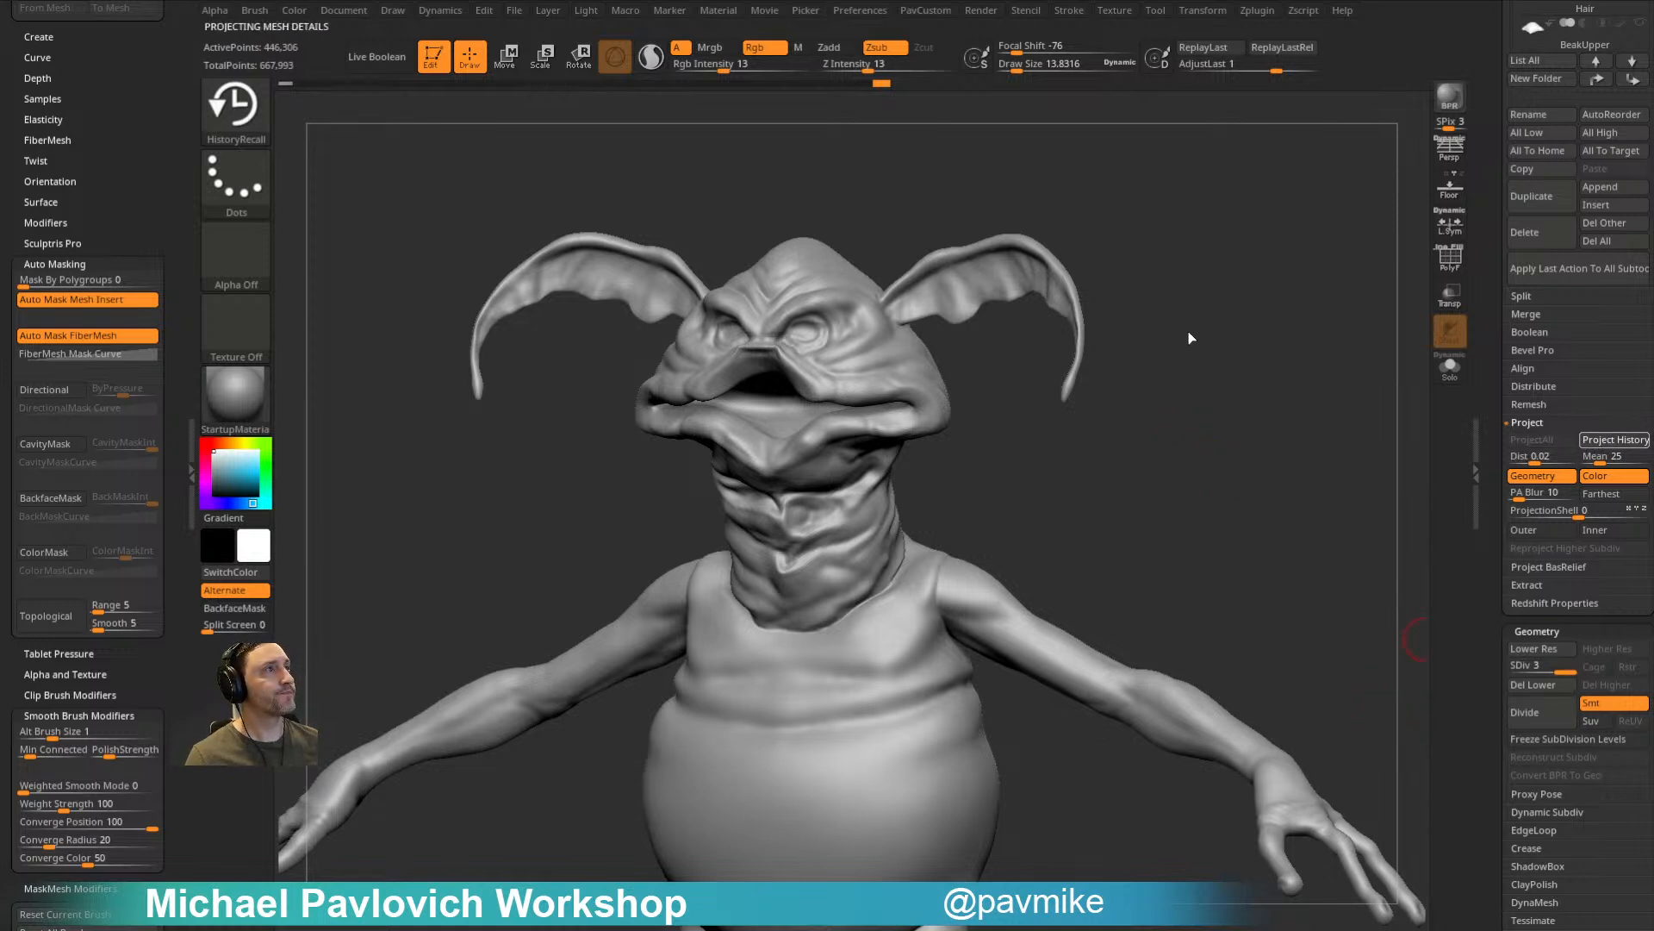
Step: Divide the Body to subdivision level 4 and project the history detail onto it again
drag(1269, 440, 1327, 525)
mouse_move(1291, 590)
alt+mouse_down()
mouse_move(1280, 436)
mouse_move(1267, 414)
mouse_move(1252, 421)
alt+mouse_up()
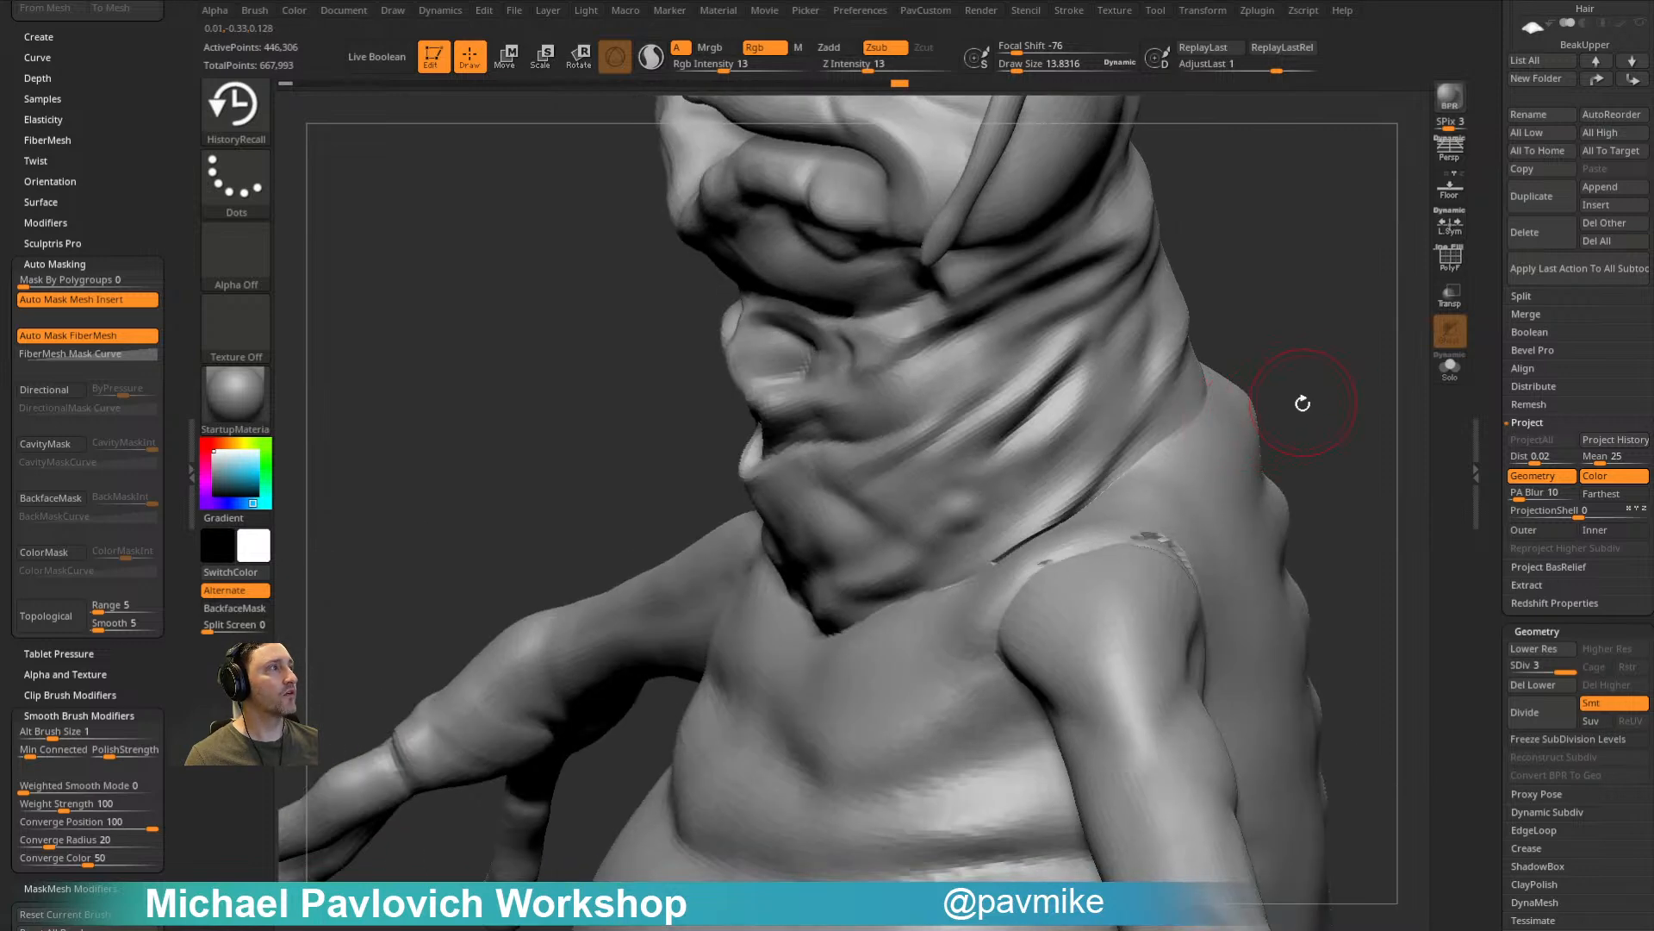
mouse_move(1284, 380)
mouse_down()
mouse_move(1359, 359)
mouse_move(1185, 391)
mouse_move(1259, 525)
mouse_move(1302, 476)
mouse_move(1270, 506)
mouse_move(1318, 324)
mouse_move(1267, 292)
mouse_move(1227, 386)
mouse_move(1330, 270)
mouse_move(1289, 329)
mouse_move(1304, 350)
mouse_move(1281, 557)
mouse_move(1229, 428)
mouse_move(1341, 473)
mouse_move(1322, 461)
mouse_up()
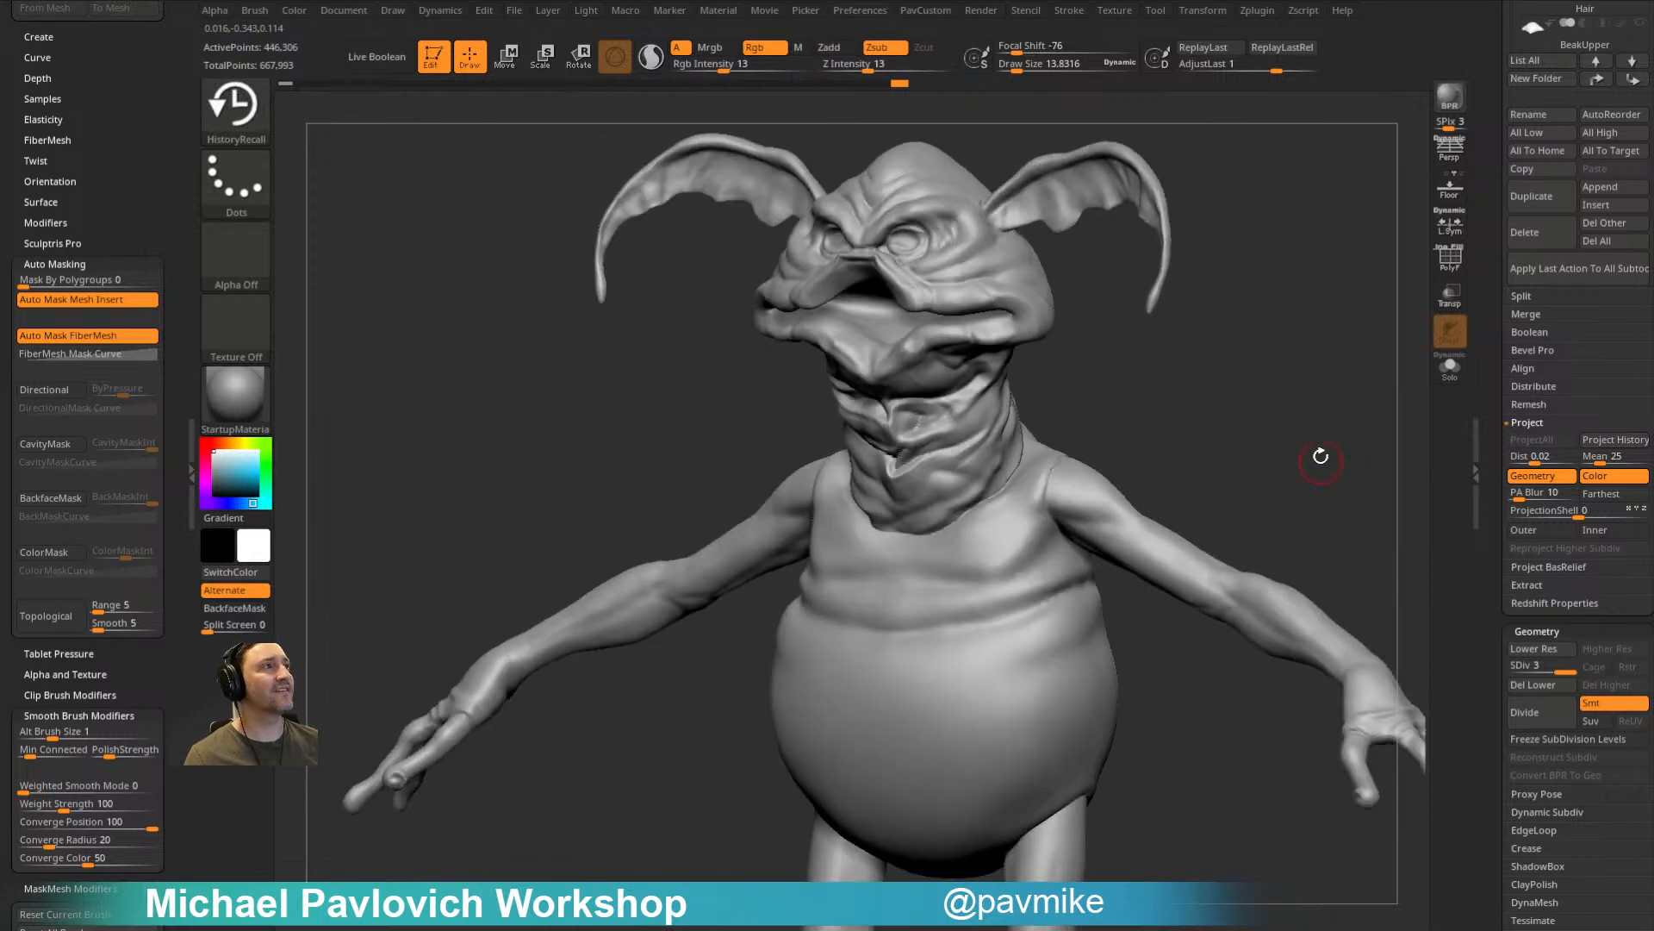
key(ctrl+d)
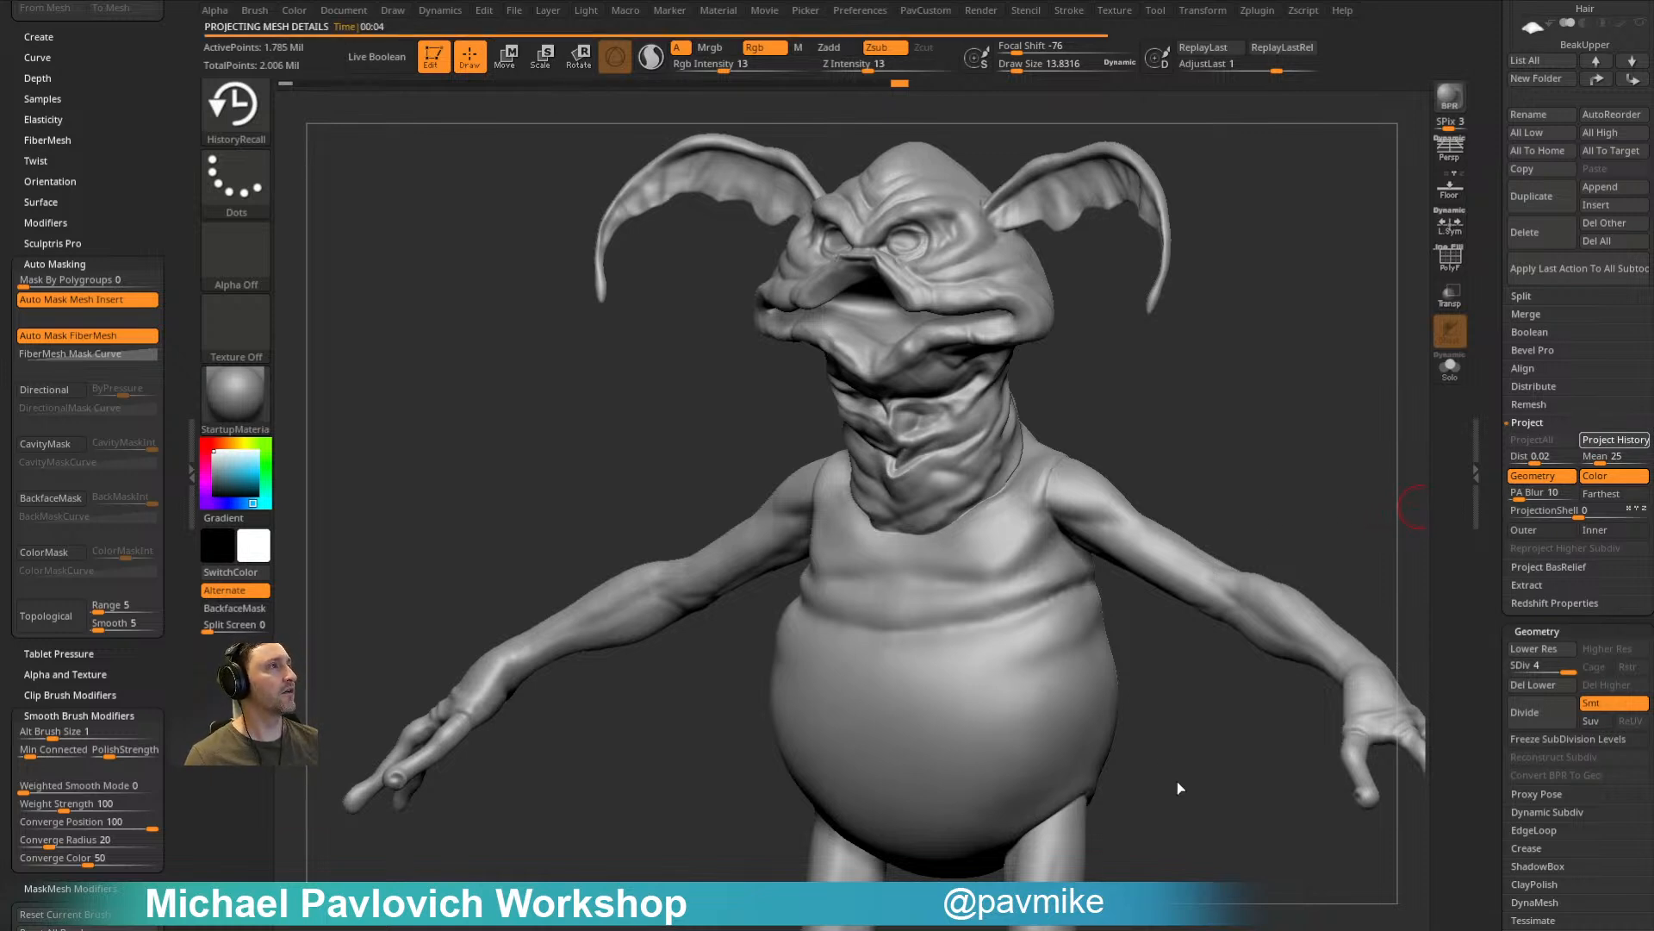
Step: Check the neck and shoulders at the lowest subdivision level, returning the Body to level 4
drag(1251, 377, 1323, 433)
drag(1219, 385, 1150, 379)
alt+drag(1150, 379, 1037, 577)
key(shift+d)
key(shift+d)
key(shift+d)
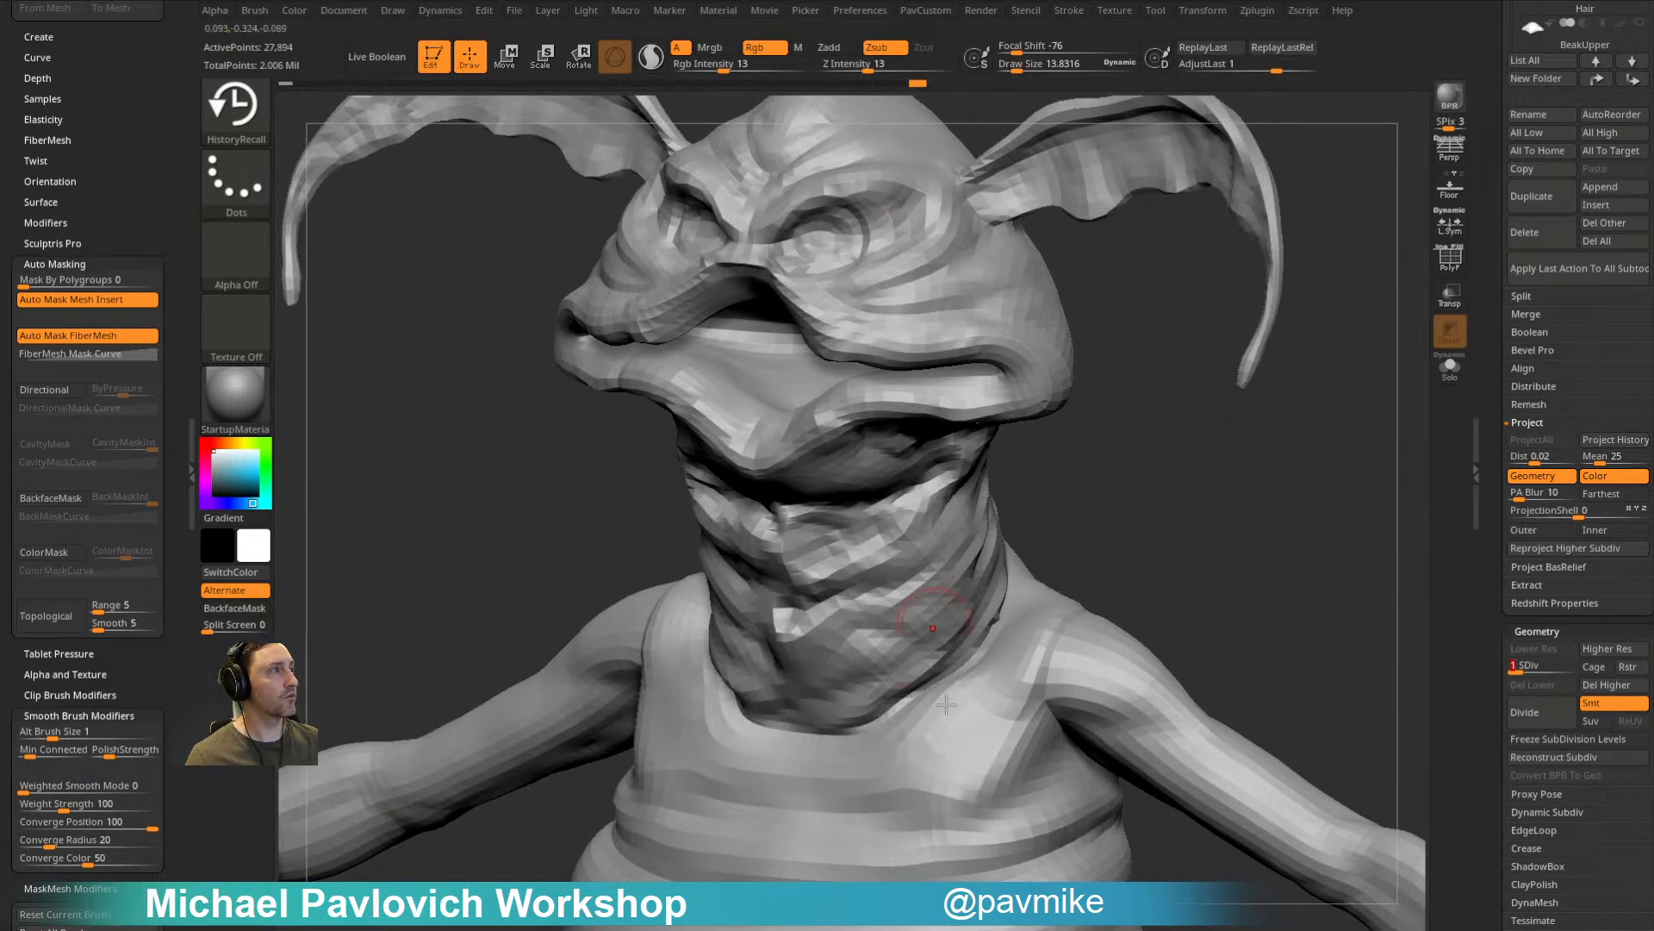
drag(1534, 667, 1594, 681)
Step: Soften the seam where the neck meets the chest and shoulder using the Smooth brush at draw size about 7.4
mouse_move(1169, 505)
alt+mouse_down()
mouse_move(1189, 551)
mouse_move(1146, 564)
alt+mouse_up()
key(s)
drag(1040, 671, 1034, 672)
key(shift)
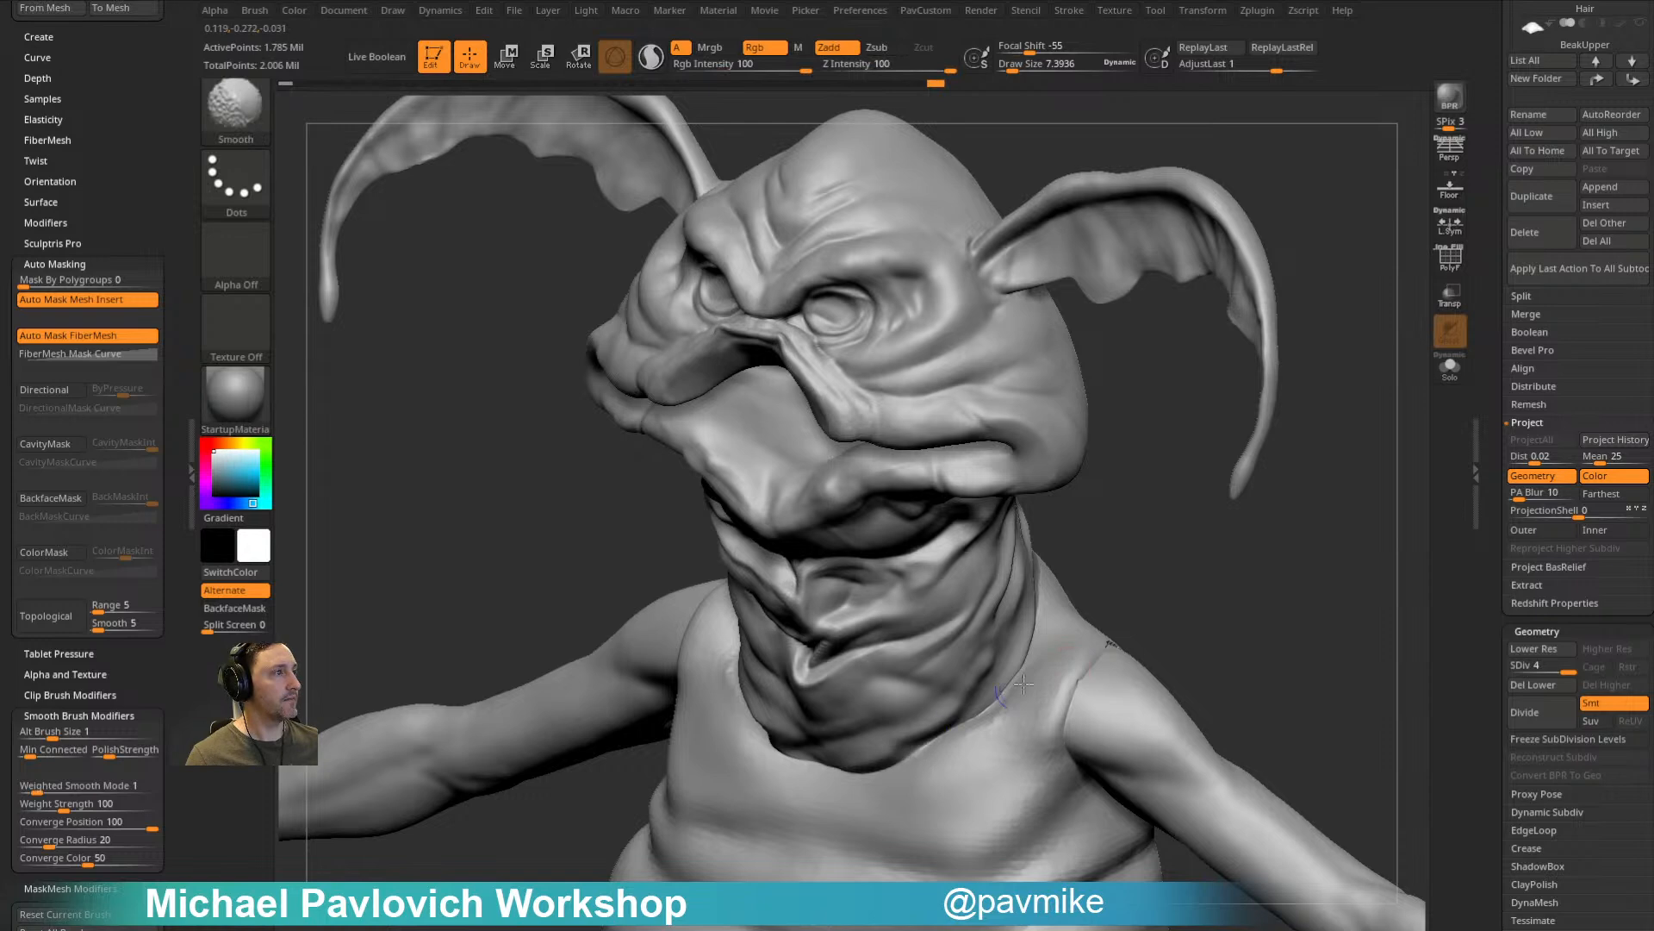
key(ctrl+z)
drag(991, 676, 1004, 612)
drag(1142, 558, 868, 611)
mouse_move(722, 586)
mouse_down()
mouse_move(795, 642)
mouse_move(1104, 603)
mouse_move(1083, 528)
mouse_move(805, 724)
mouse_up()
key(shift)
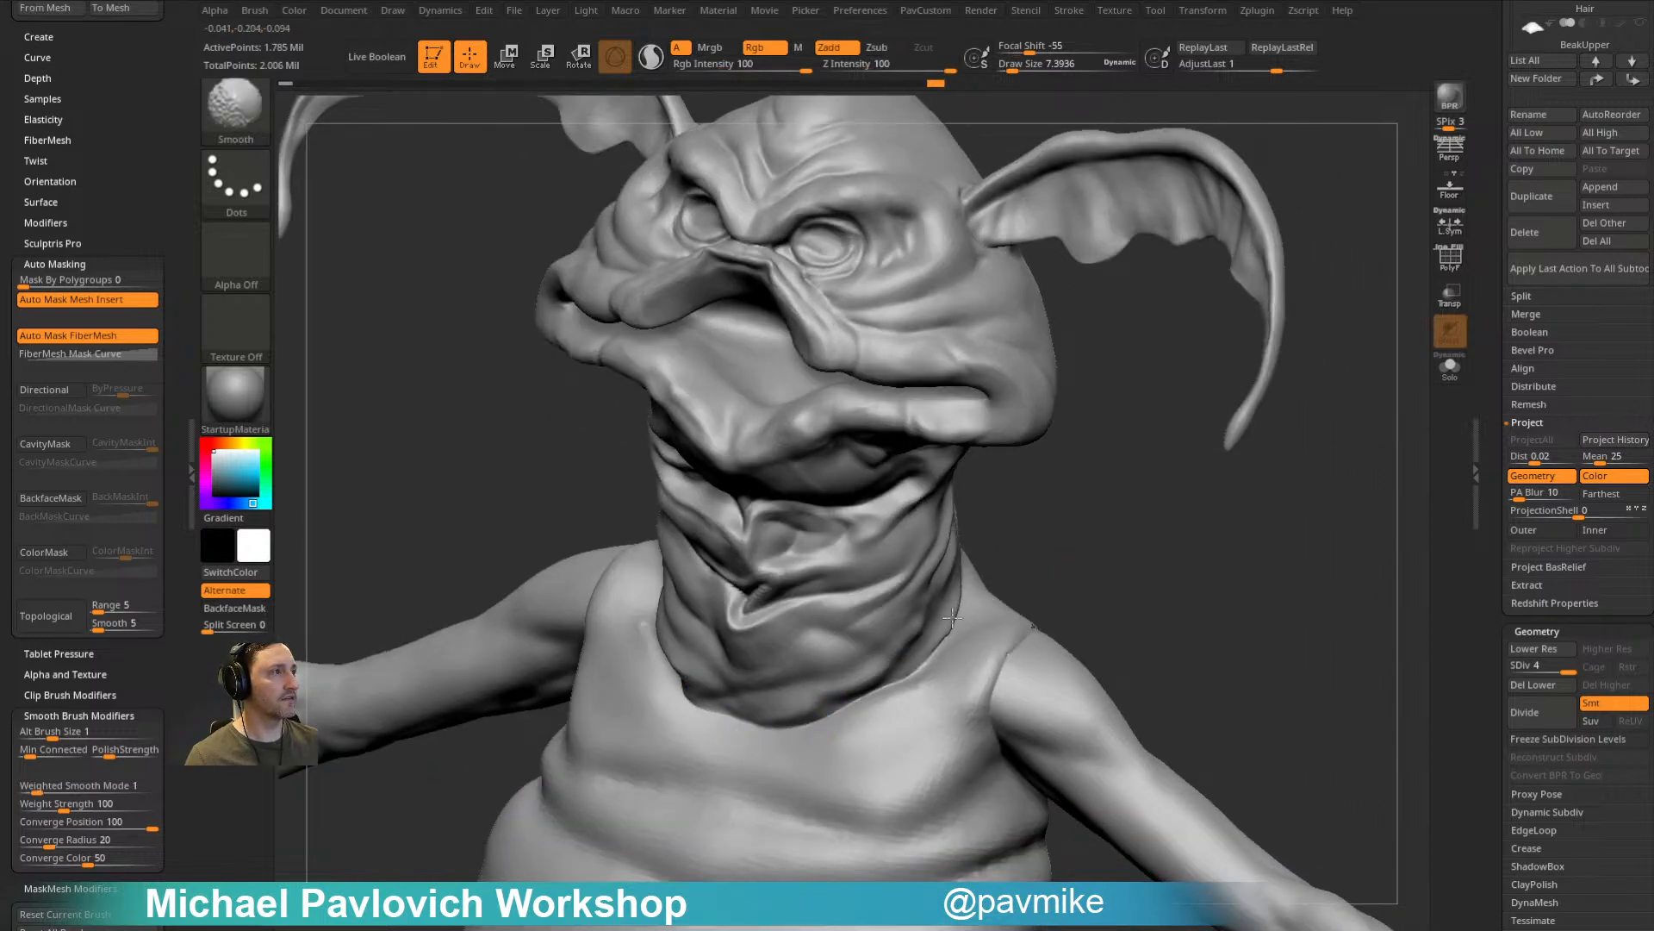
Step: Smooth the jagged projection seam along the top of the shoulder where the arm joins the body
shift+drag(1127, 546, 888, 595)
drag(968, 471, 887, 657)
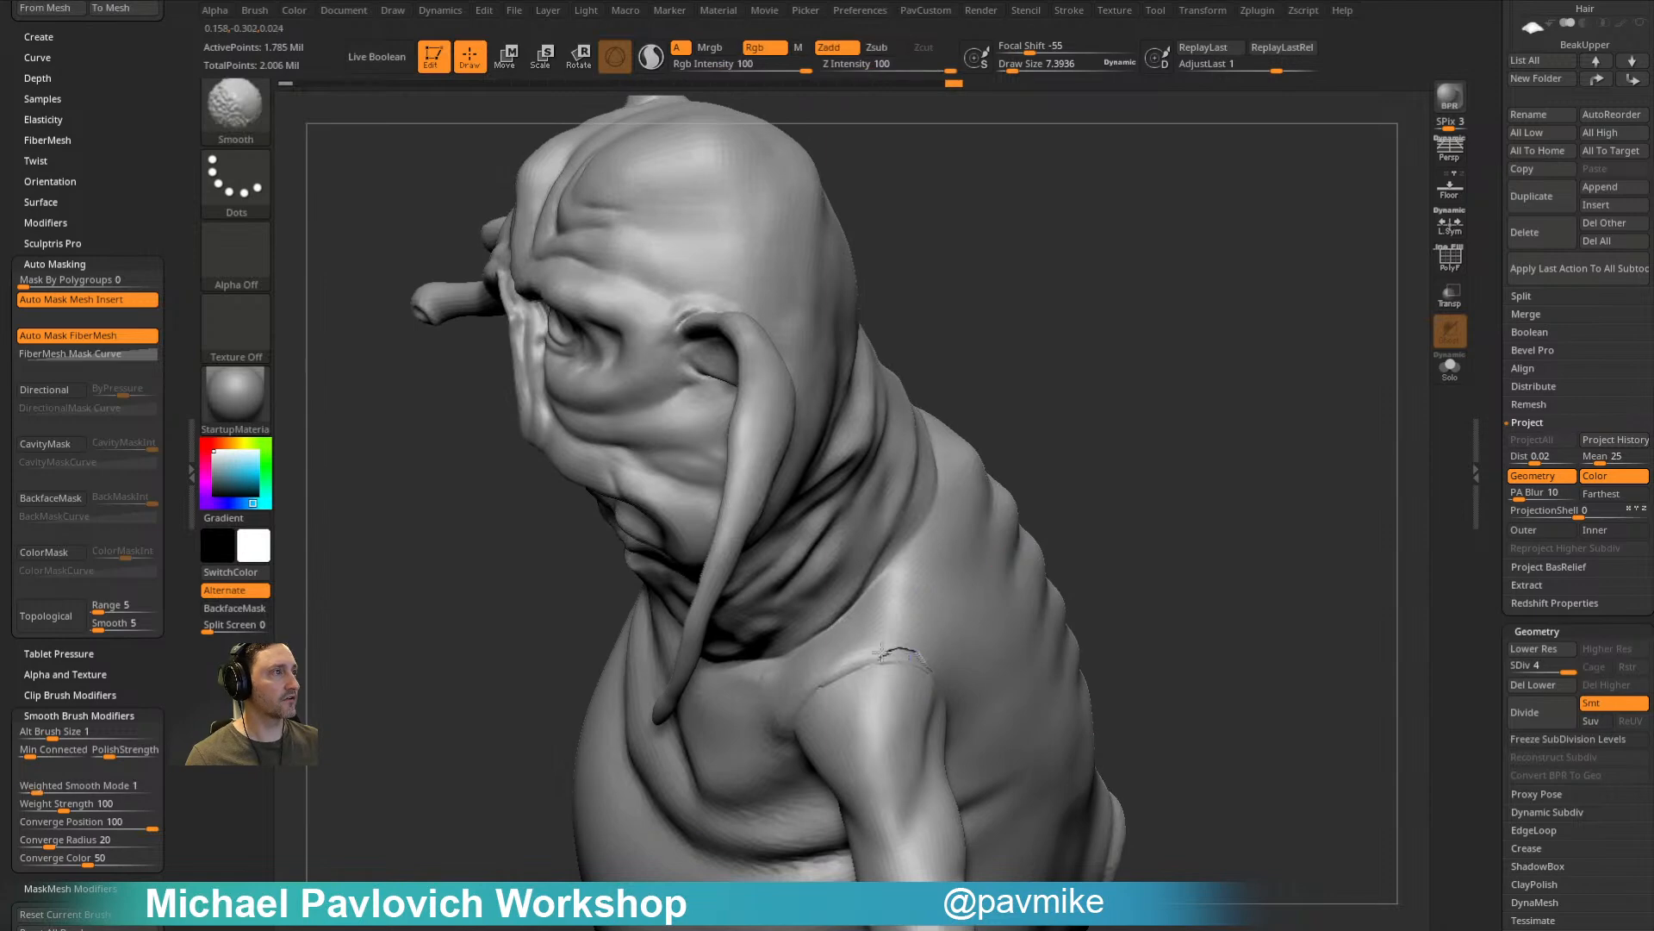
mouse_move(821, 714)
mouse_down()
mouse_move(1060, 540)
mouse_move(858, 596)
mouse_move(1252, 440)
mouse_move(1078, 417)
mouse_up()
mouse_move(817, 546)
mouse_down()
mouse_move(1215, 546)
mouse_move(1156, 413)
mouse_move(1086, 528)
mouse_move(751, 773)
mouse_move(1046, 440)
mouse_move(1120, 561)
mouse_move(897, 436)
mouse_up()
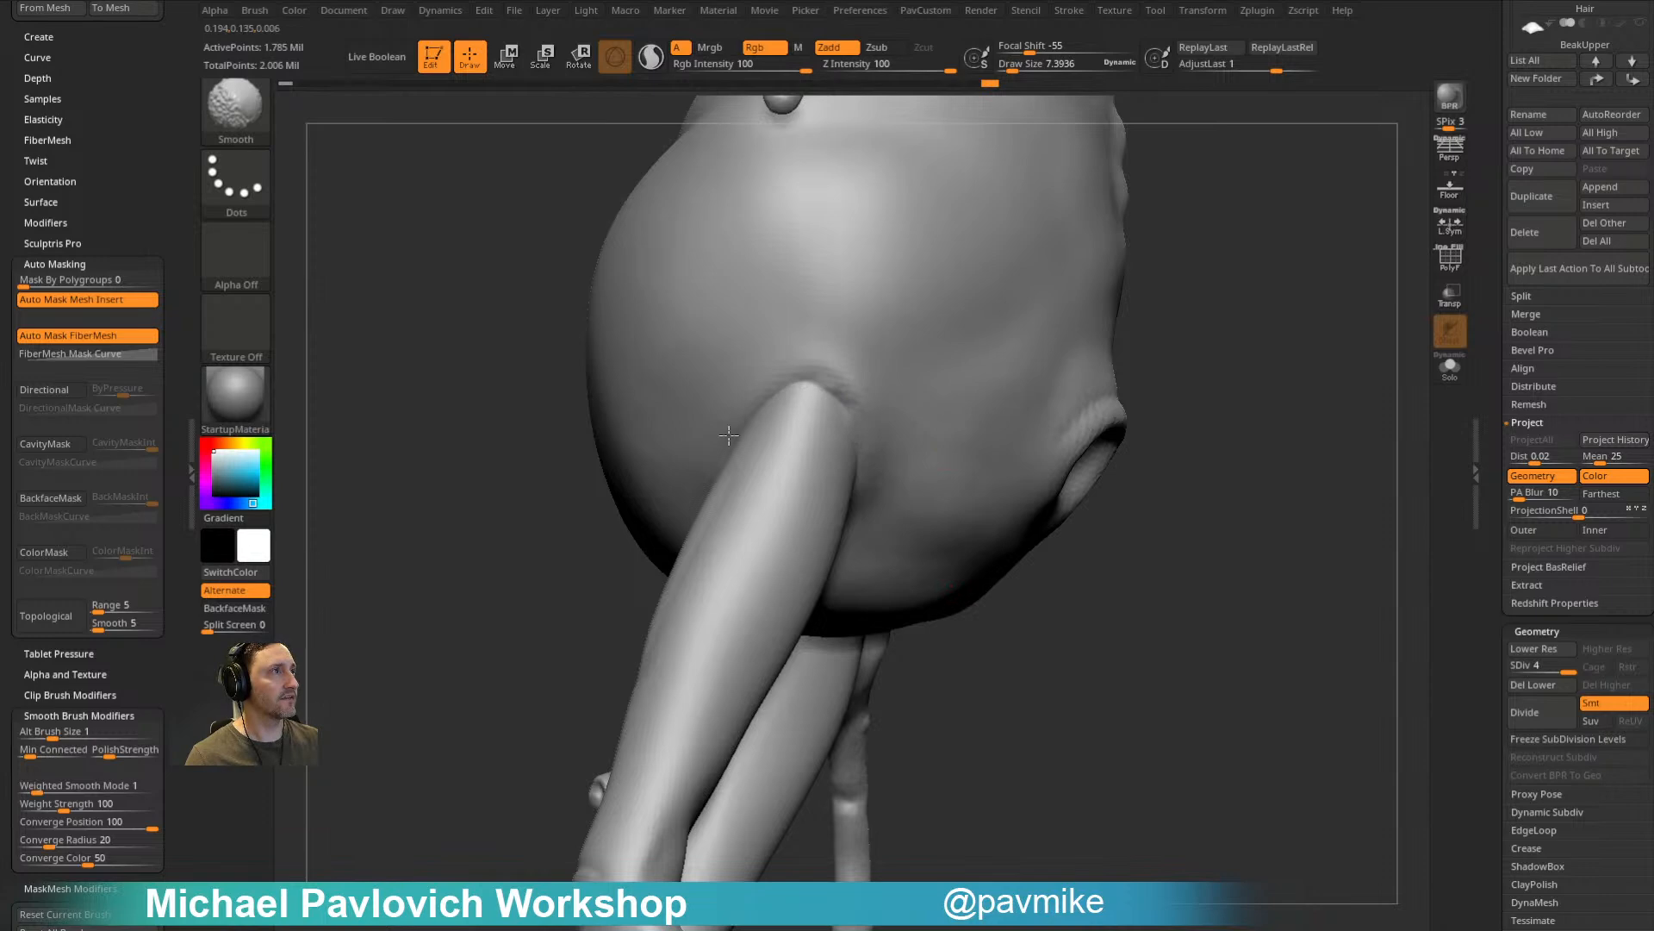
Step: Smooth the seam around the top of the leg where it joins the belly
drag(965, 362, 1111, 379)
shift+drag(791, 377, 738, 436)
drag(959, 333, 1068, 259)
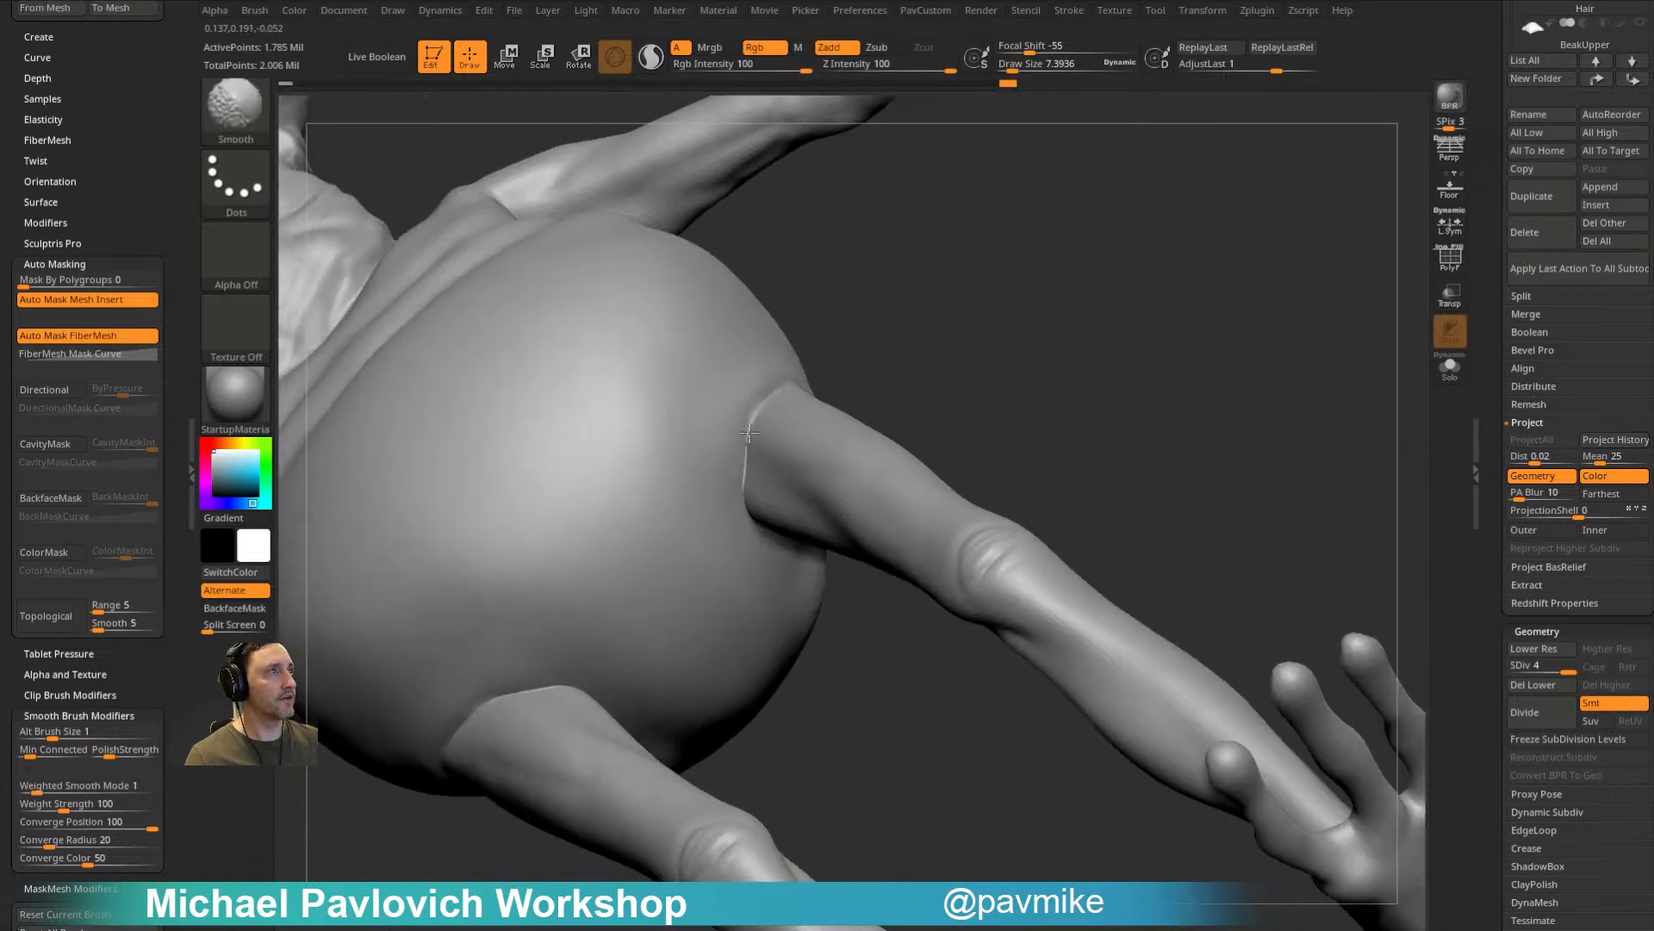
mouse_move(1000, 413)
mouse_down()
mouse_move(798, 535)
mouse_move(751, 519)
mouse_move(835, 479)
mouse_up()
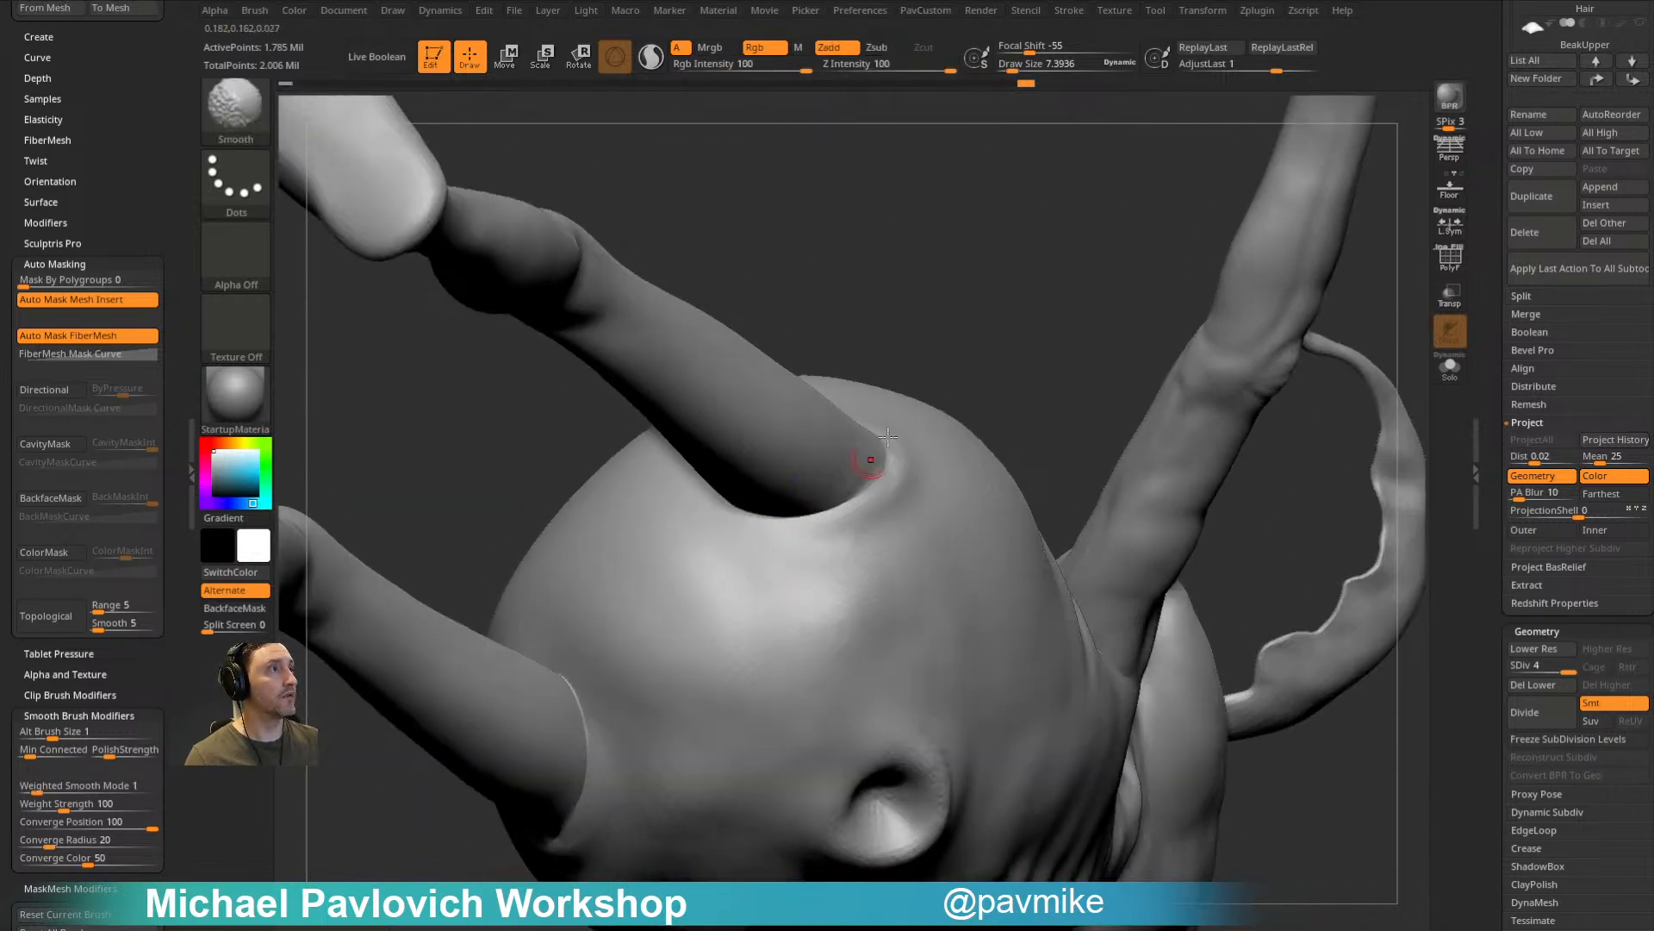
drag(939, 345, 861, 448)
Step: Smooth the seam where the ankle meets the foot
mouse_move(948, 353)
mouse_down()
mouse_move(927, 230)
mouse_move(994, 488)
mouse_move(1016, 496)
mouse_move(1073, 411)
mouse_move(1026, 509)
mouse_move(889, 670)
mouse_up()
key(shift)
drag(991, 621, 1112, 543)
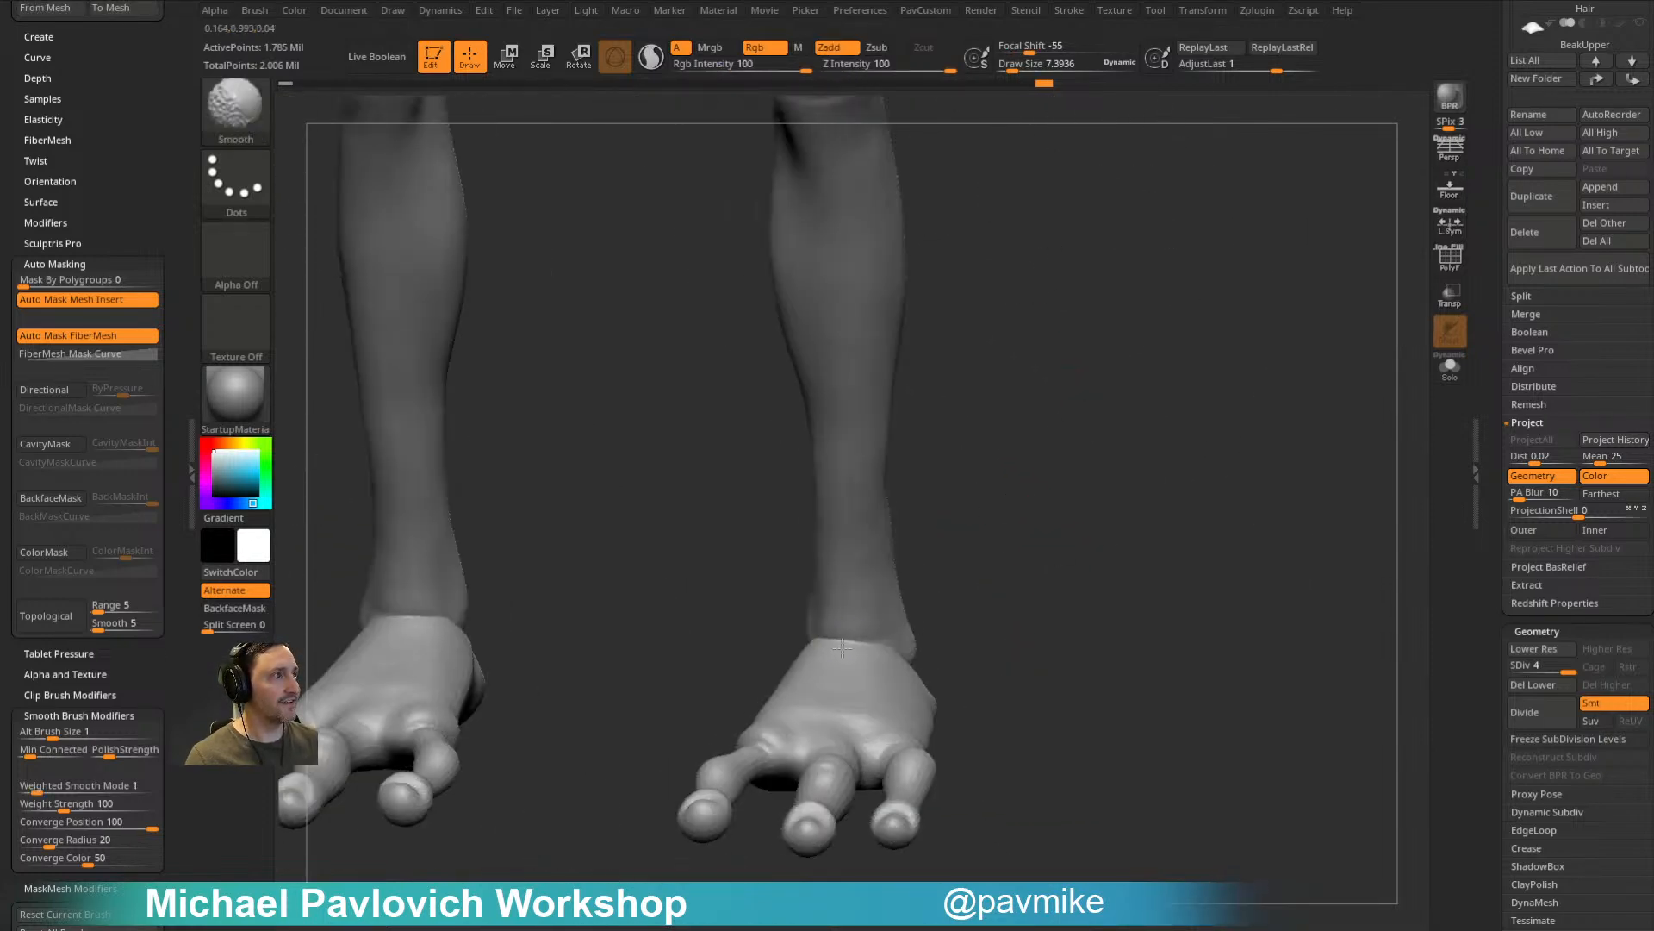
mouse_move(755, 633)
mouse_down()
mouse_move(931, 642)
mouse_move(853, 640)
mouse_move(806, 661)
mouse_up()
drag(659, 622, 784, 667)
shift+drag(797, 690, 832, 700)
Step: Frame the whole upper body from the front with the Standard brush active at draw size about 20.6
drag(734, 664, 1272, 469)
mouse_move(1379, 517)
alt+mouse_down()
mouse_move(1337, 380)
mouse_move(1241, 259)
alt+mouse_up()
drag(1241, 259, 1111, 327)
key(s)
drag(997, 493, 1012, 493)
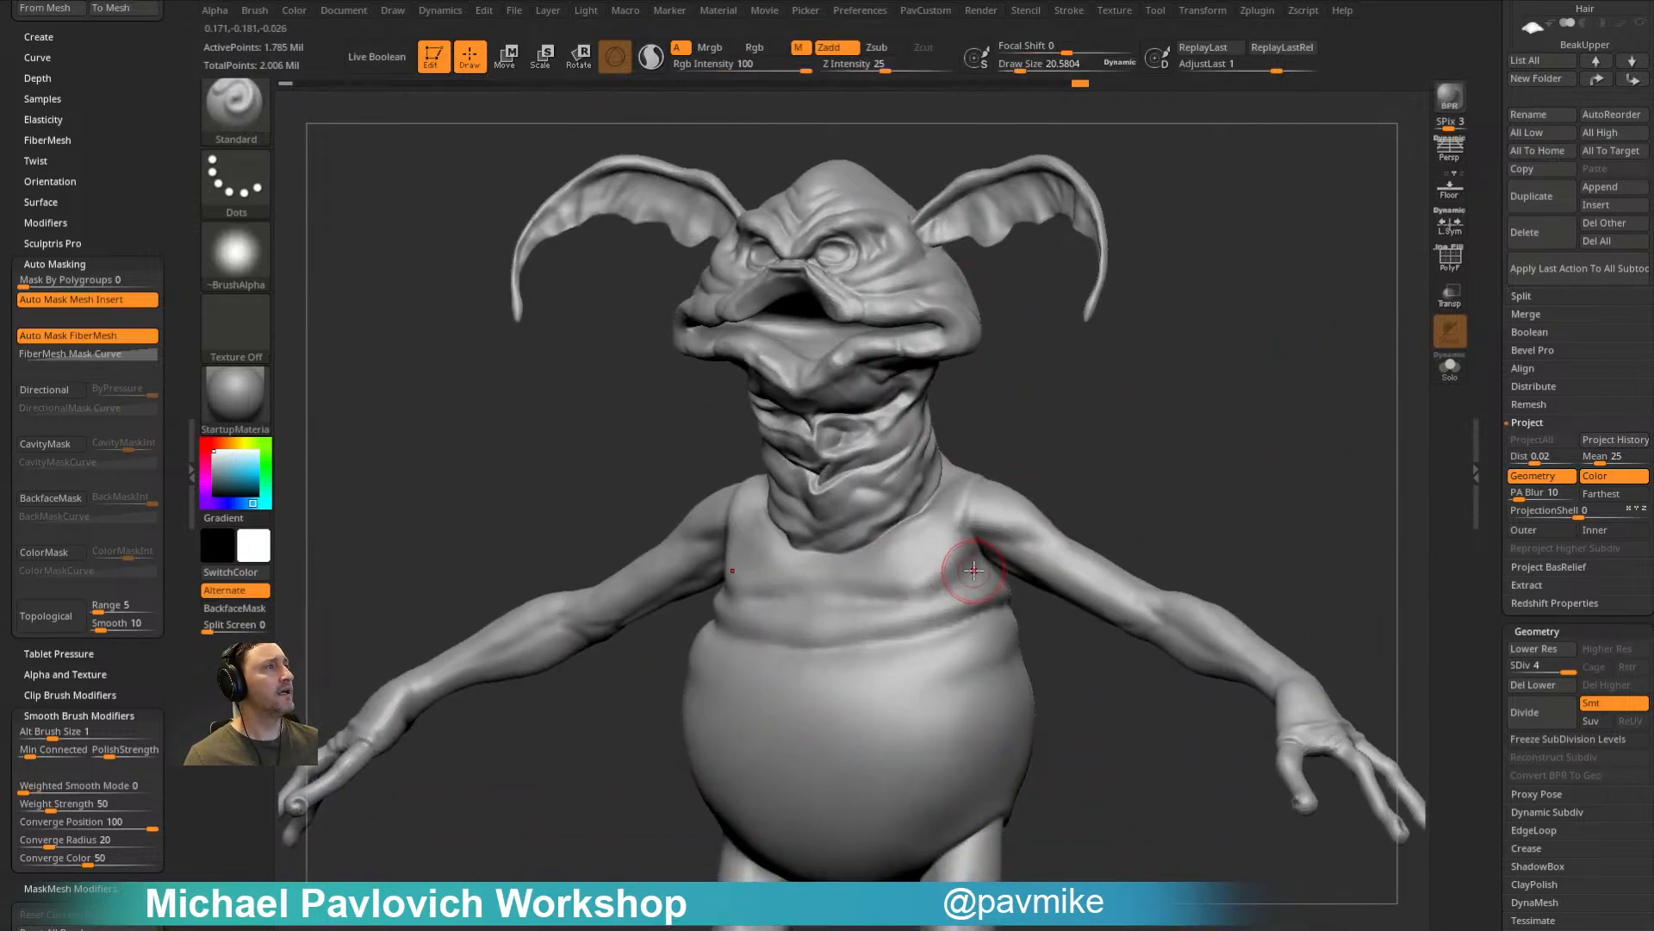
drag(1049, 440, 1209, 379)
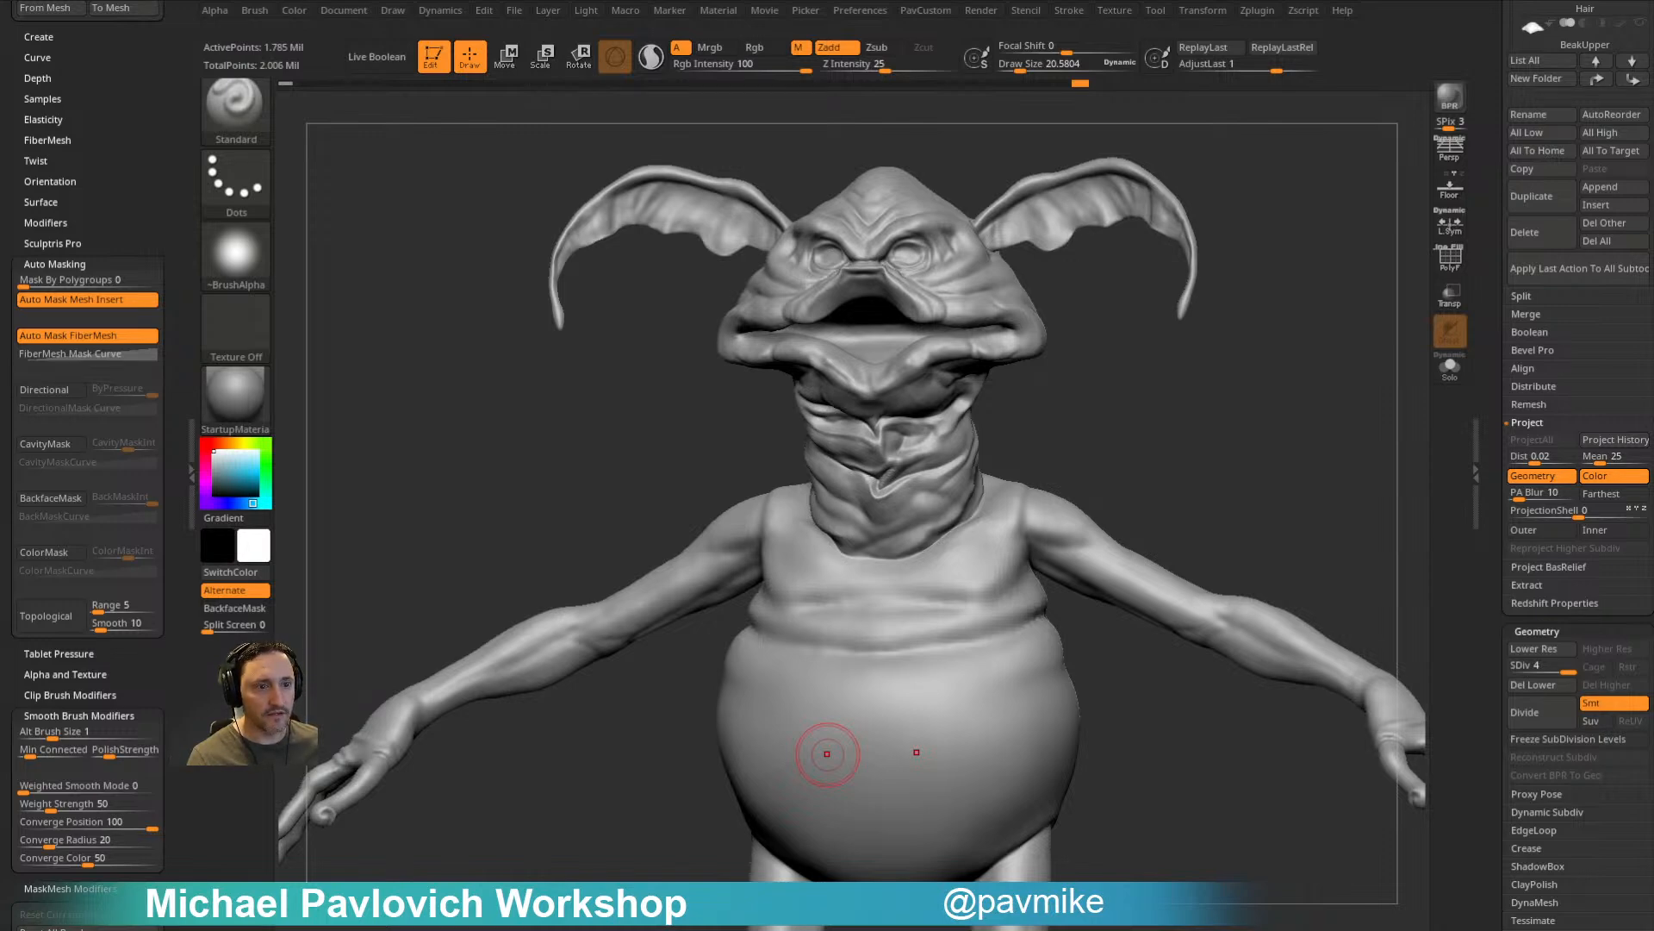
Step: Examine the reference photos of the creature's belly, chest and neck wrinkles, enlarging the close-up photo to show the head and torso
drag(469, 665, 507, 622)
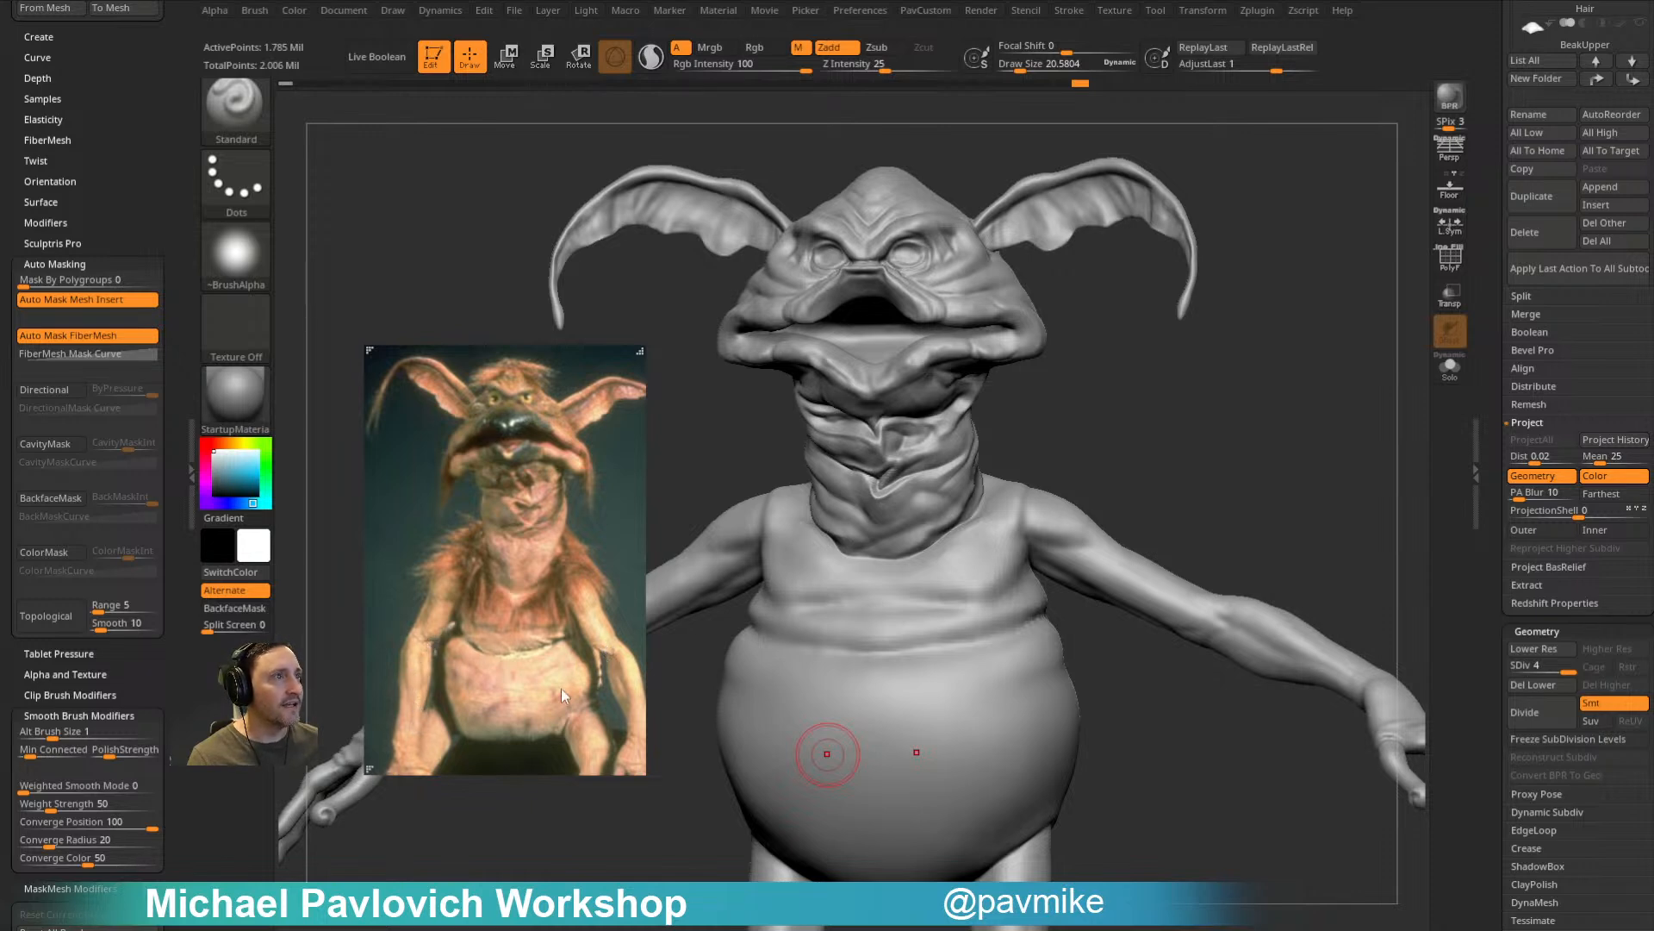
right_drag(583, 690, 560, 655)
mouse_move(572, 707)
middle_down()
mouse_move(540, 622)
mouse_move(541, 556)
mouse_move(458, 593)
mouse_move(433, 722)
middle_up()
middle_drag(443, 593, 450, 592)
key(alt+Tab)
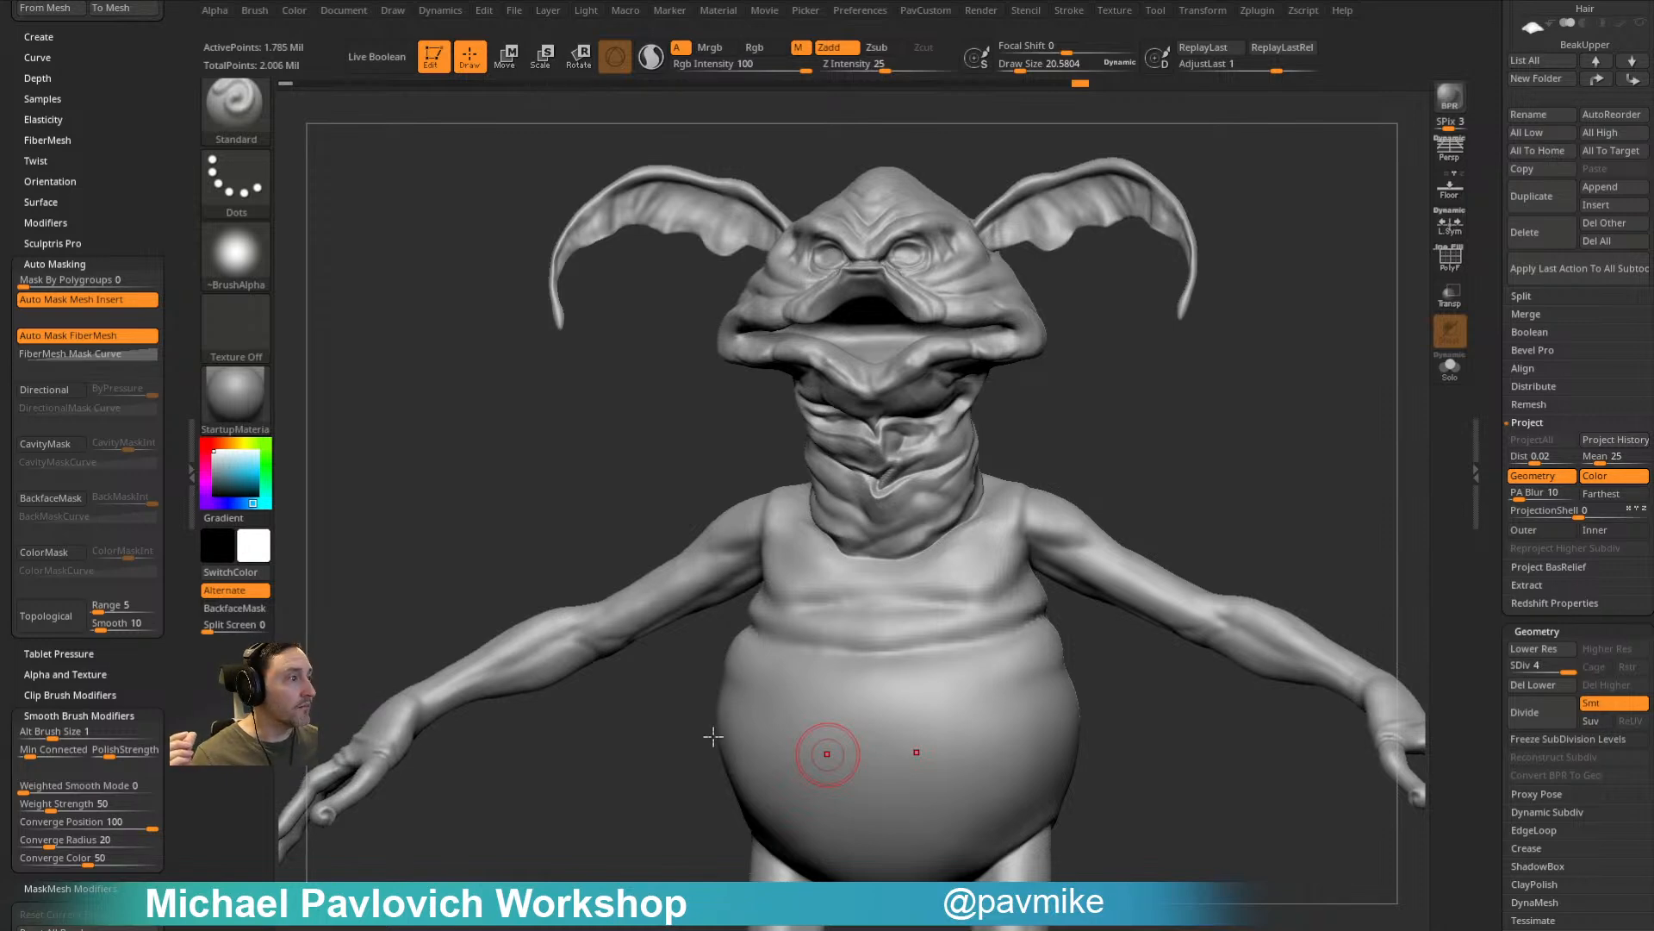
key(alt+Tab)
scroll(700, 641, up, 3)
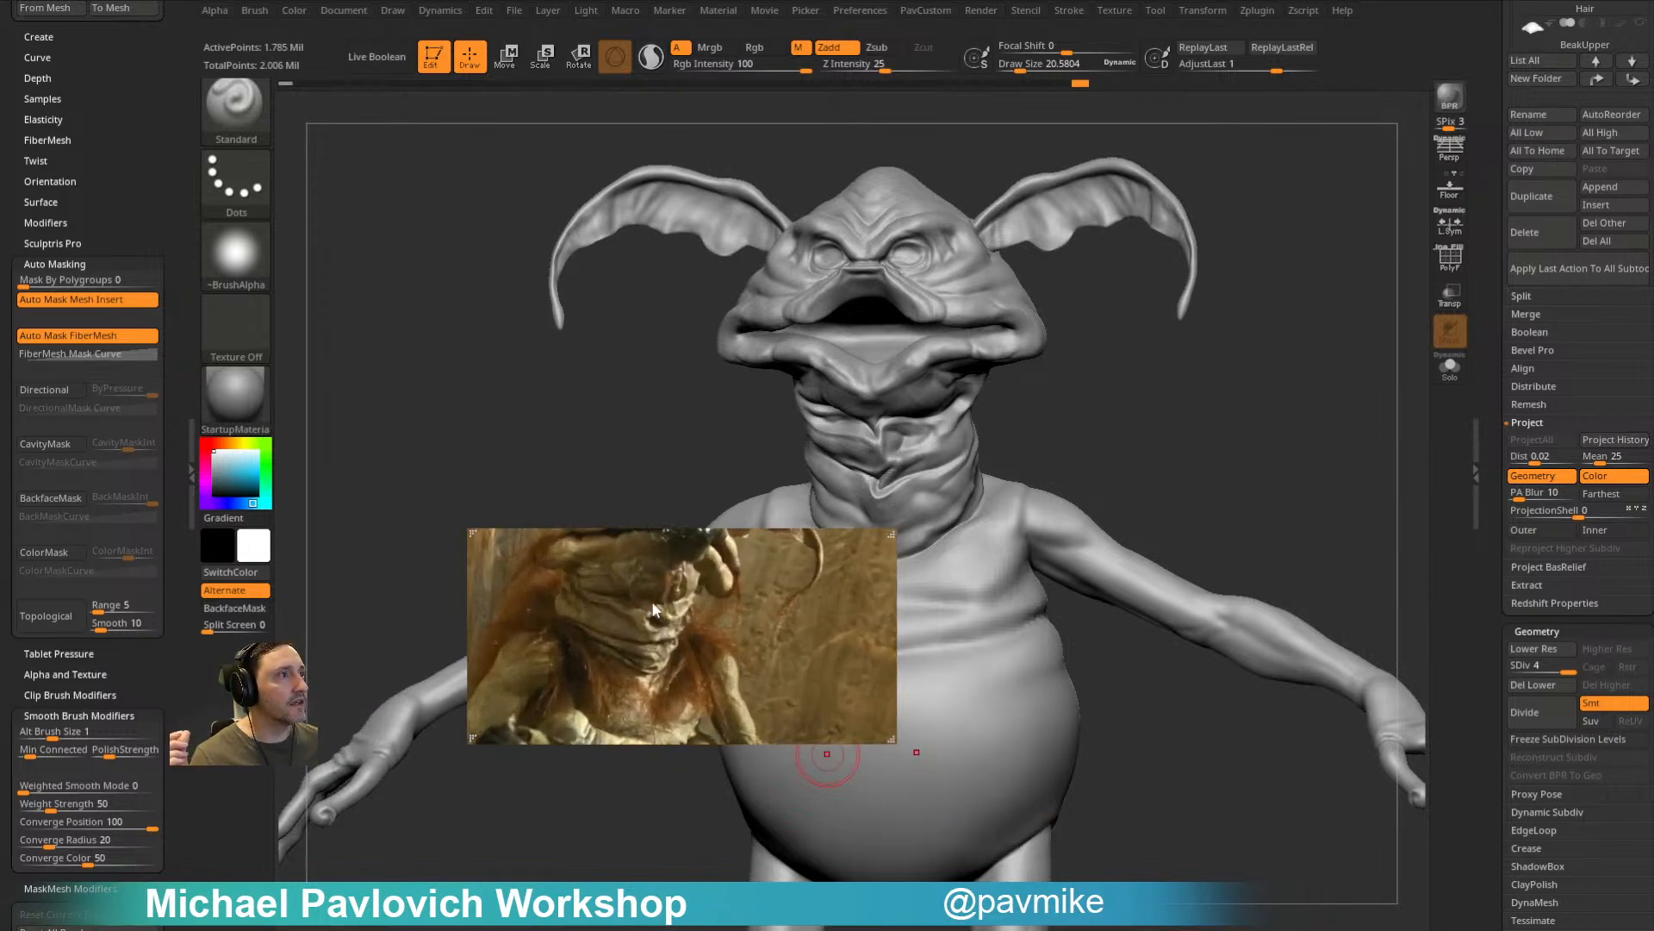
middle_drag(833, 634, 829, 722)
drag(887, 741, 991, 879)
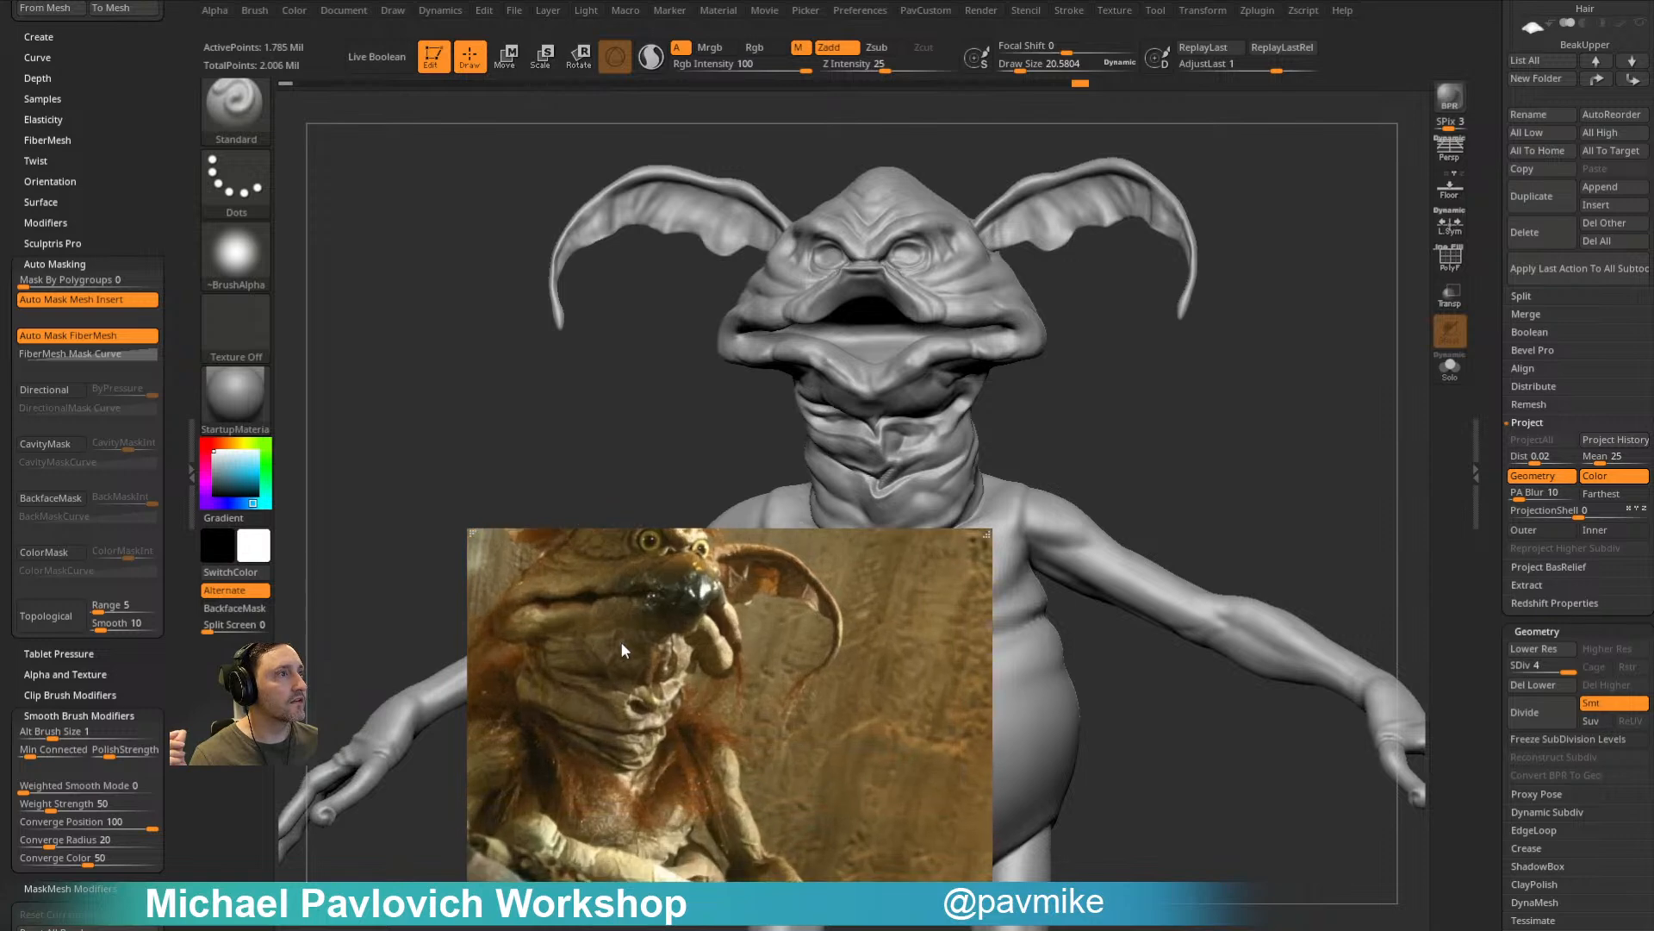
scroll(746, 822, up, 2)
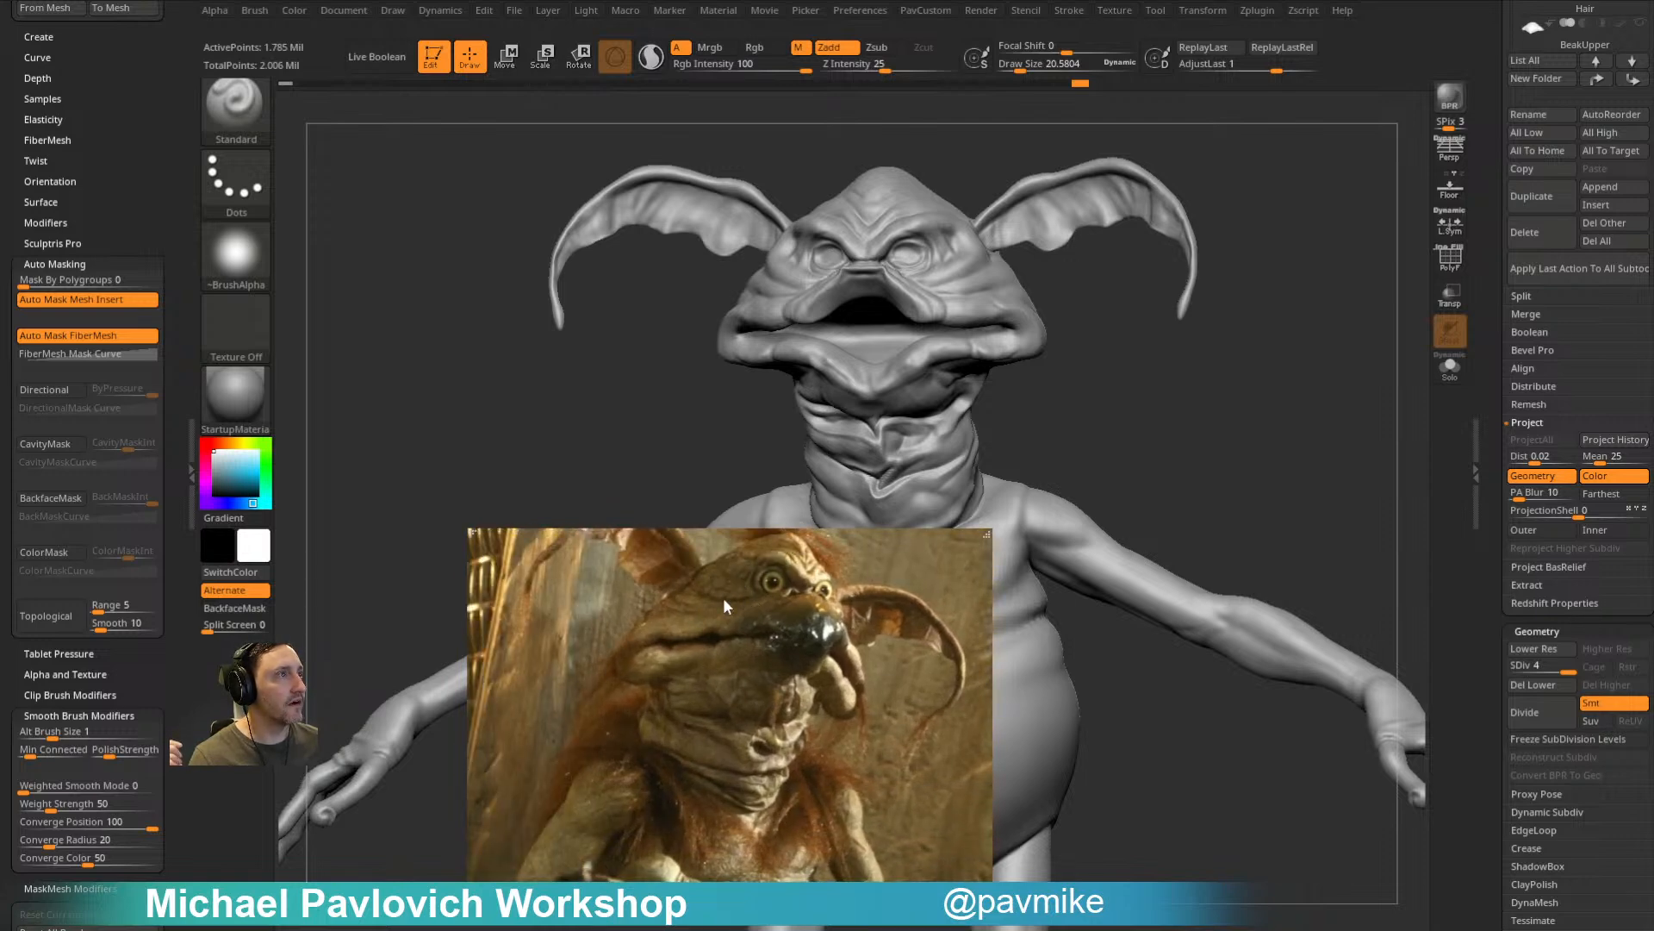
Step: Compare the sculpt with the reference photos, examining the neck folds, the lower belly wrinkles and the hands
key(alt+Tab)
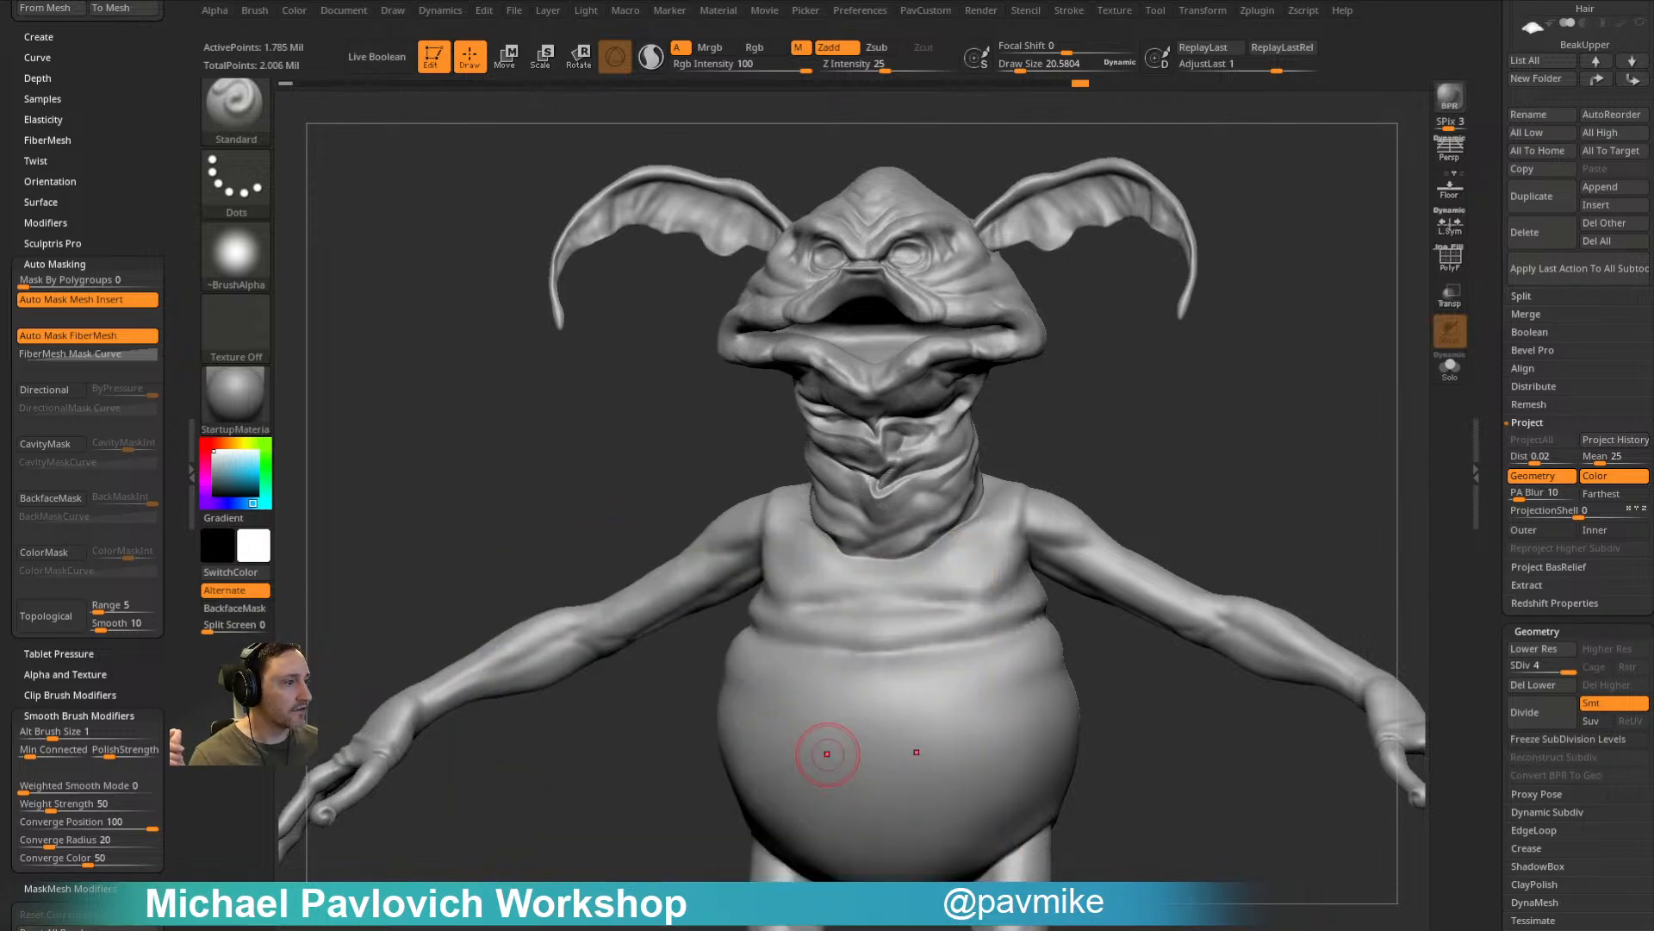
key(alt+Tab)
scroll(586, 629, up, 2)
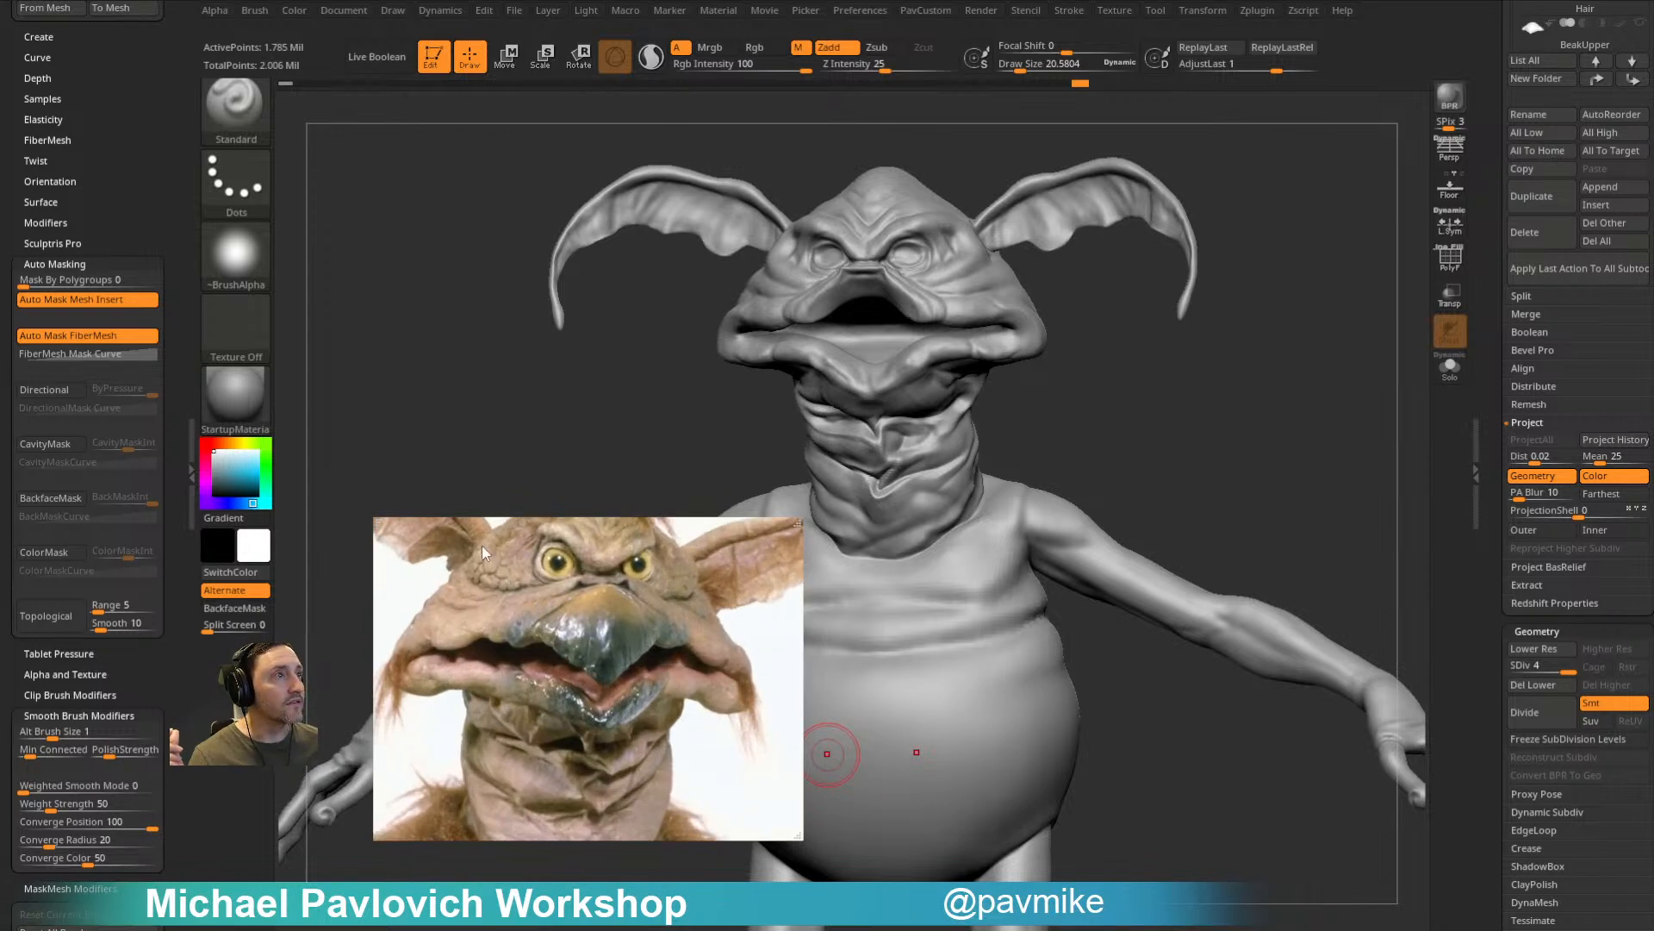
key(alt+Tab)
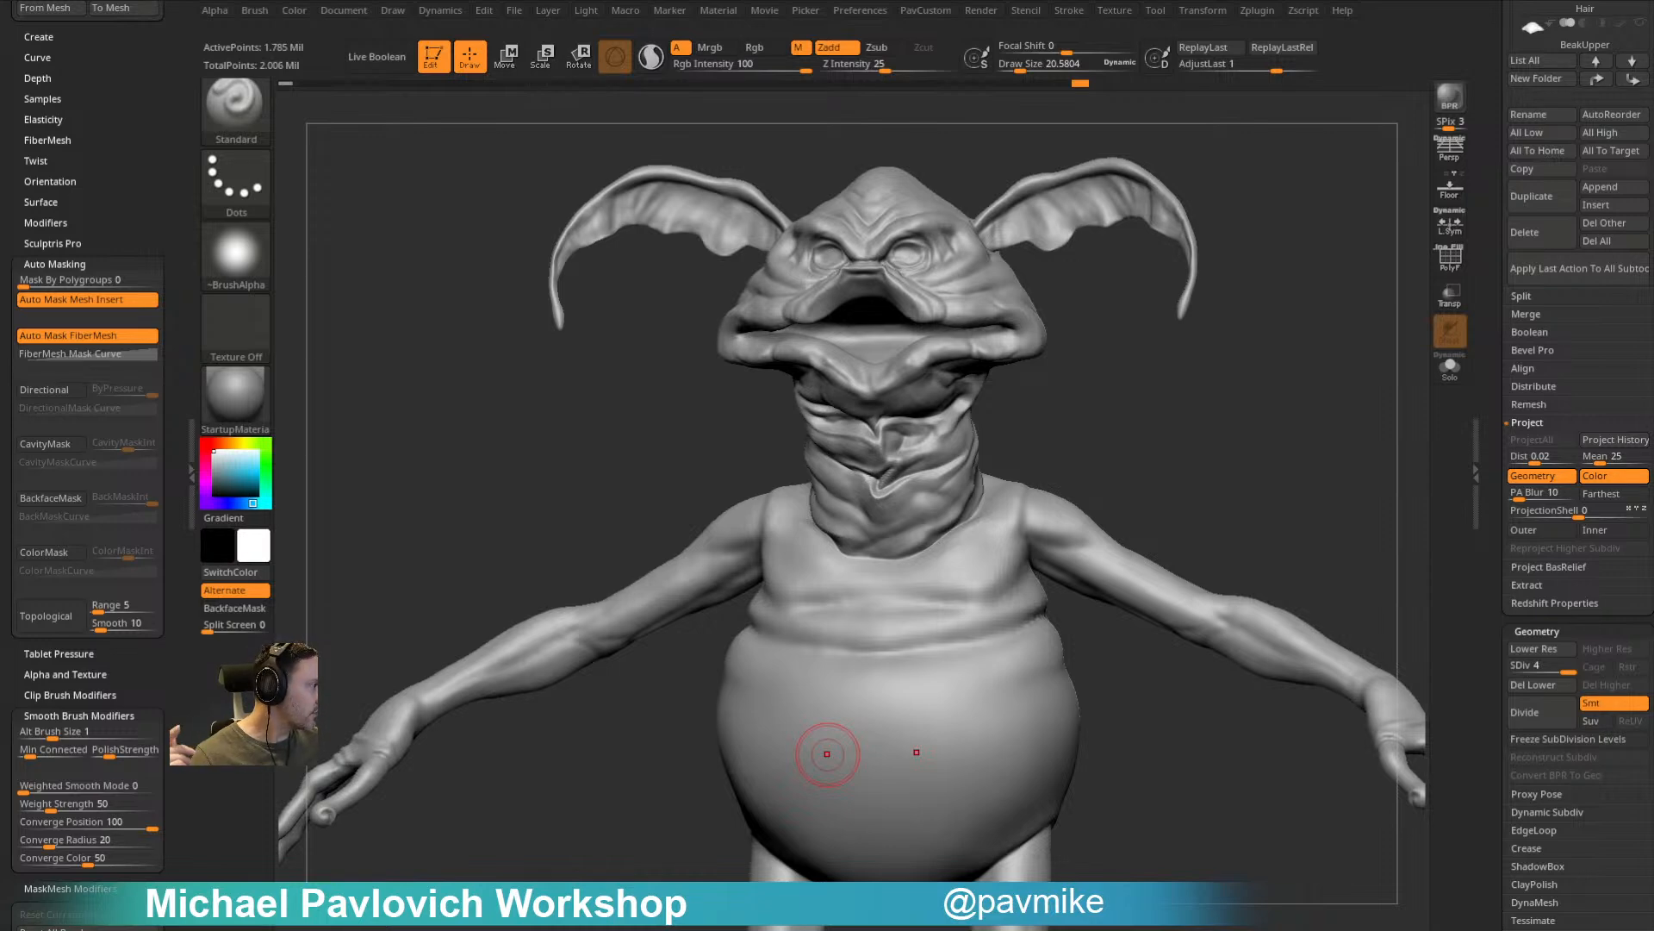
key(alt+Tab)
scroll(526, 639, up, 4)
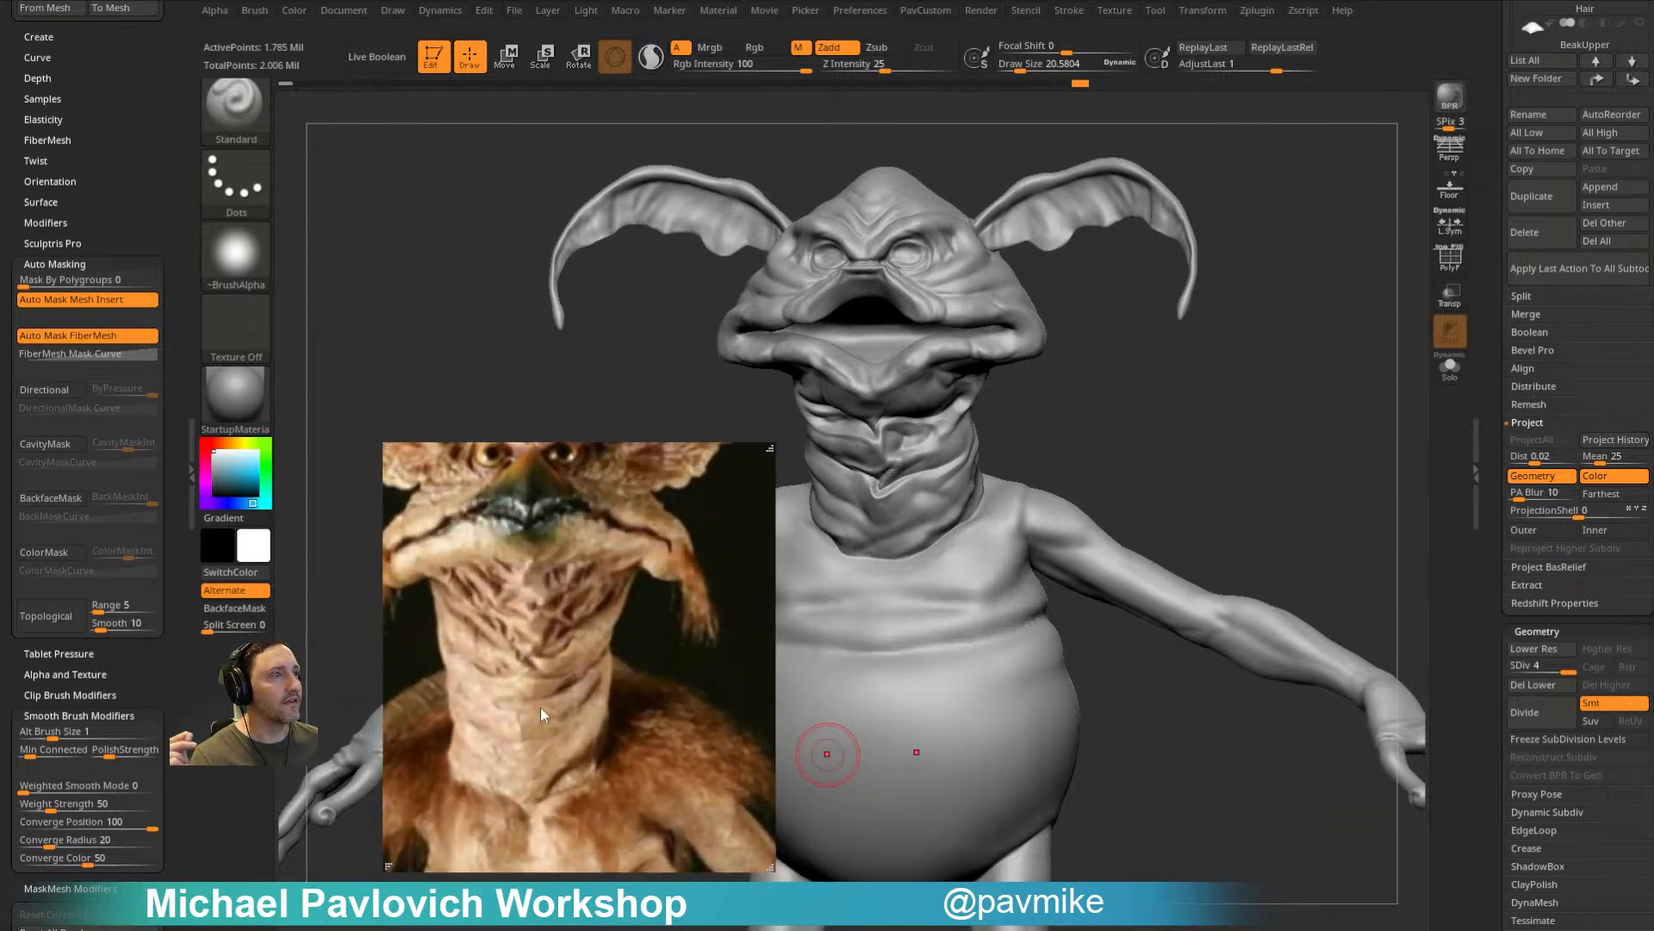
scroll(541, 711, down, 3)
drag(593, 667, 589, 622)
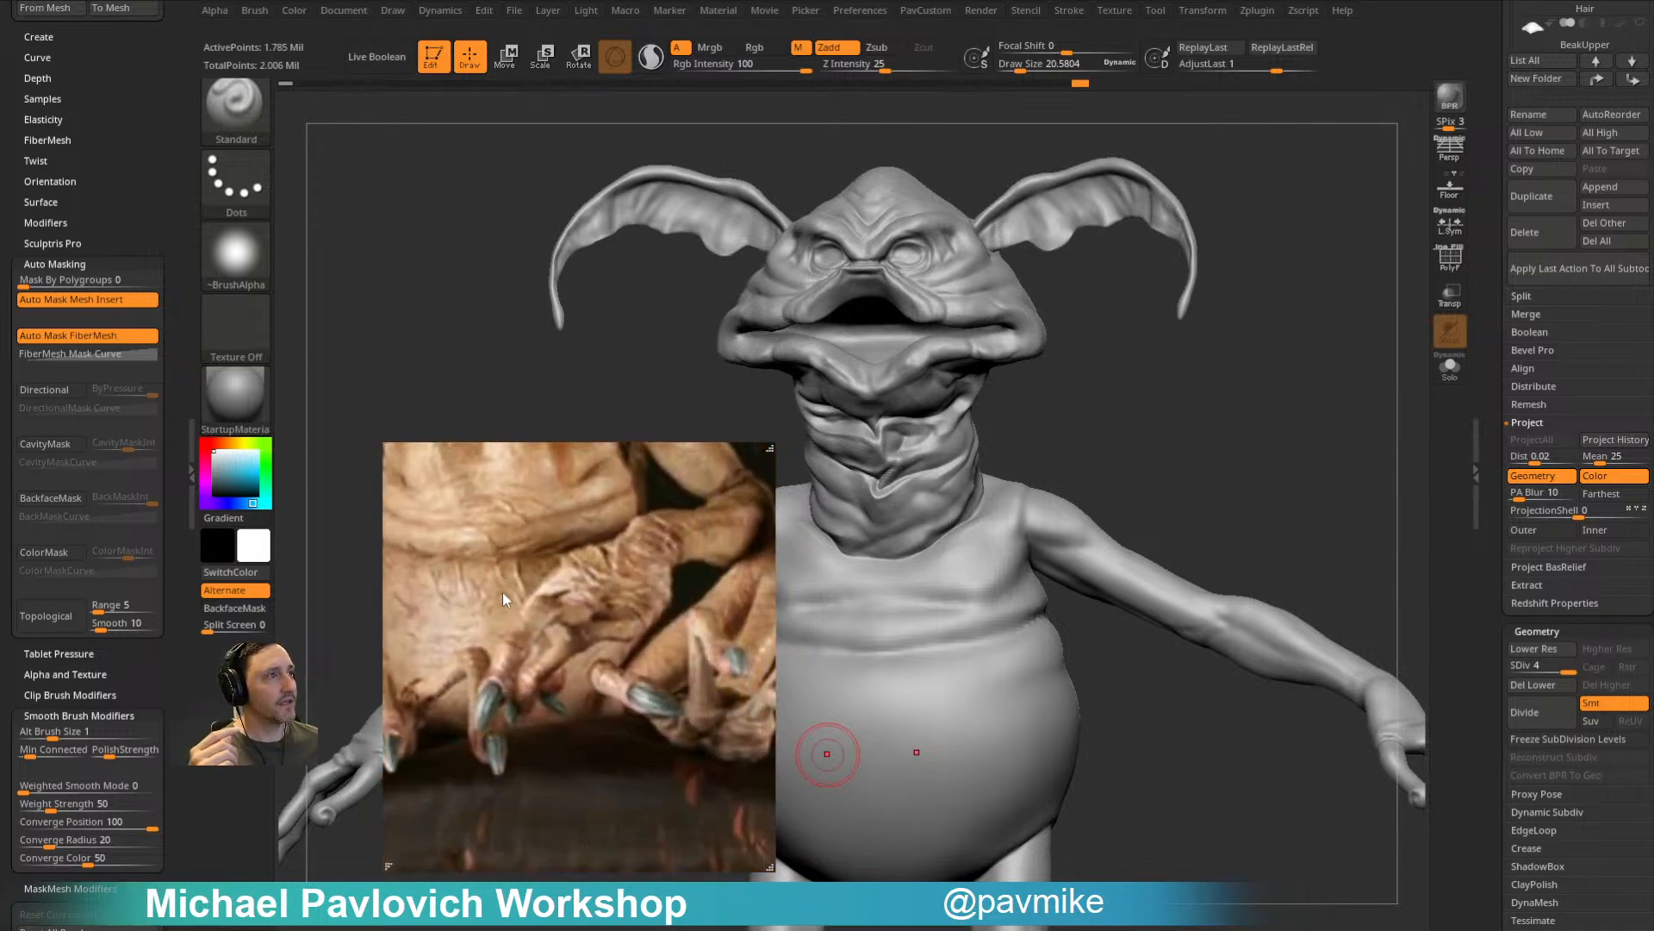
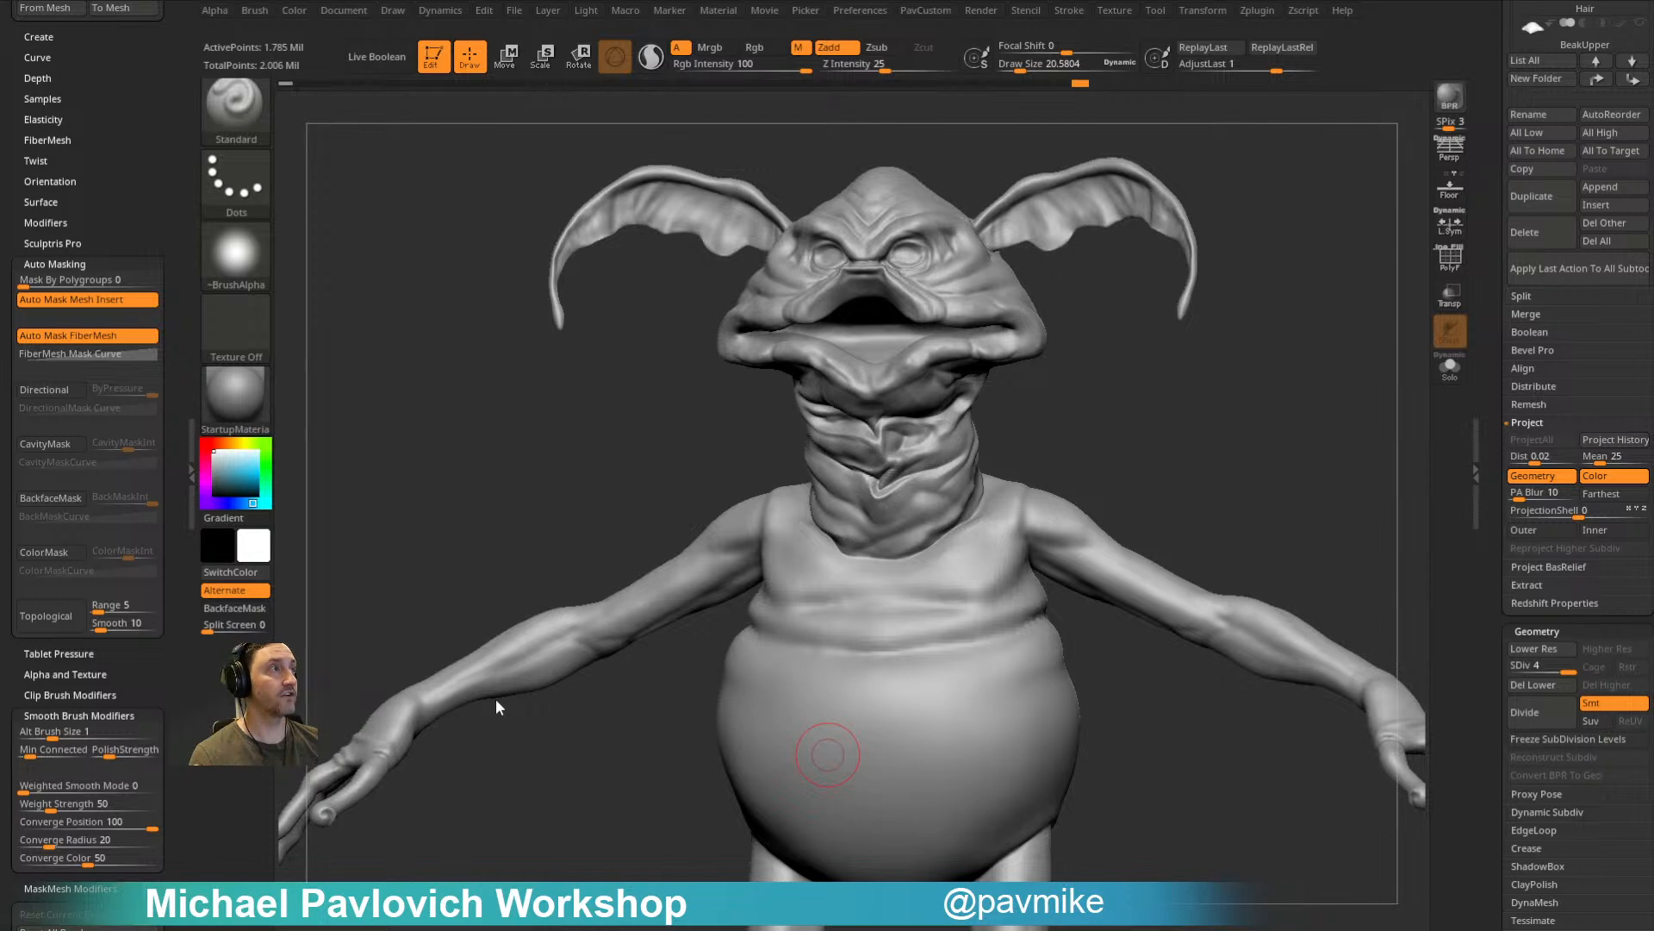
mouse_move(497, 708)
mouse_down()
mouse_move(1203, 290)
mouse_move(1333, 274)
mouse_move(1145, 399)
mouse_up()
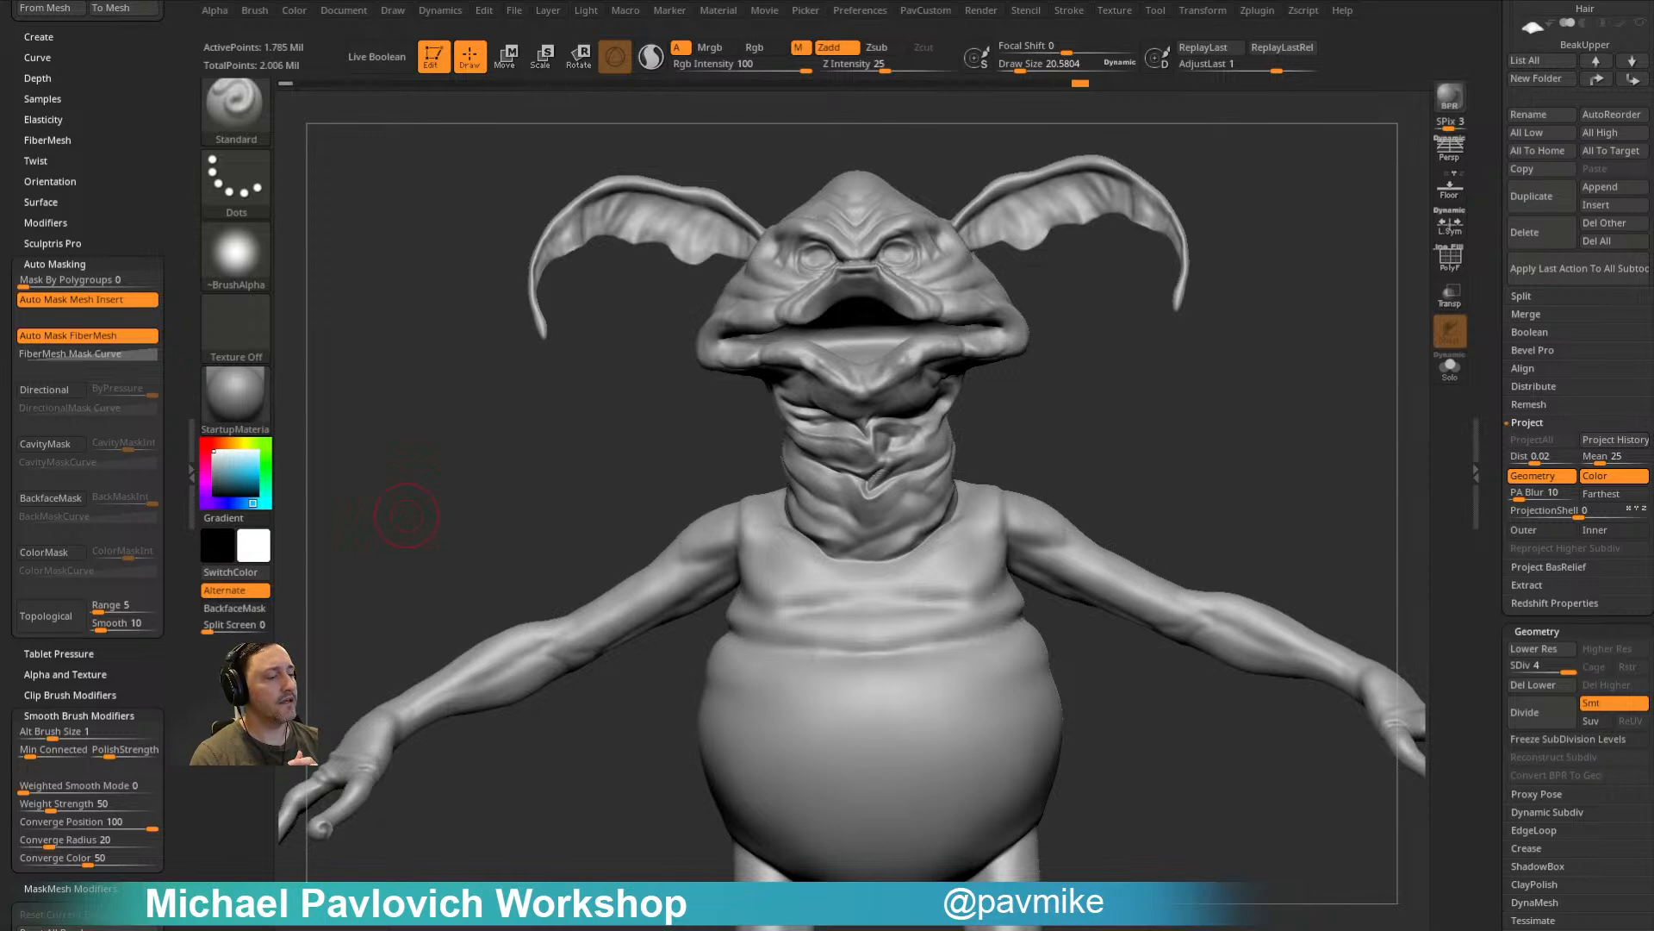
Step: Smooth the shoulder near the armpit and the seam where the base of the neck meets the shoulder
mouse_move(1167, 366)
mouse_down()
mouse_move(1126, 411)
mouse_move(1000, 483)
mouse_move(842, 628)
mouse_move(935, 653)
mouse_up()
mouse_move(1180, 461)
mouse_down()
mouse_move(1090, 469)
mouse_move(1034, 620)
mouse_move(1095, 613)
mouse_up()
drag(1207, 437, 1129, 469)
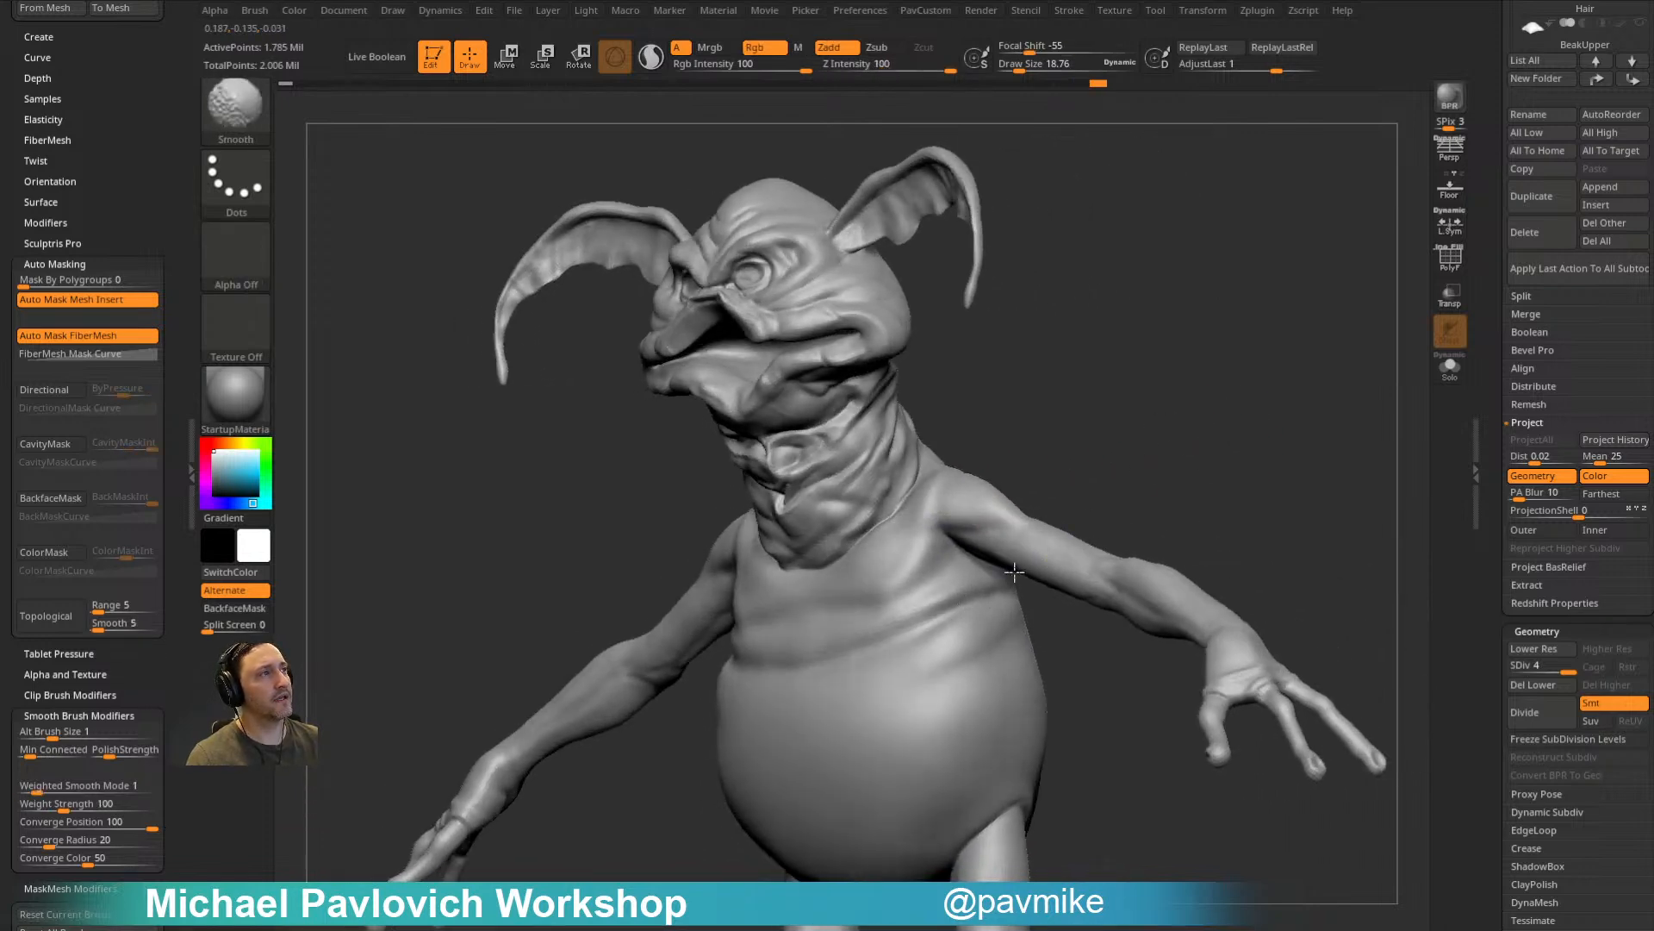
drag(1232, 431, 1094, 482)
shift+drag(1082, 539, 990, 567)
mouse_move(828, 430)
mouse_down()
mouse_move(1215, 388)
mouse_move(1191, 443)
mouse_move(1220, 465)
mouse_move(1265, 424)
mouse_move(1229, 431)
mouse_move(1254, 438)
mouse_up()
drag(849, 607, 775, 568)
key(shift)
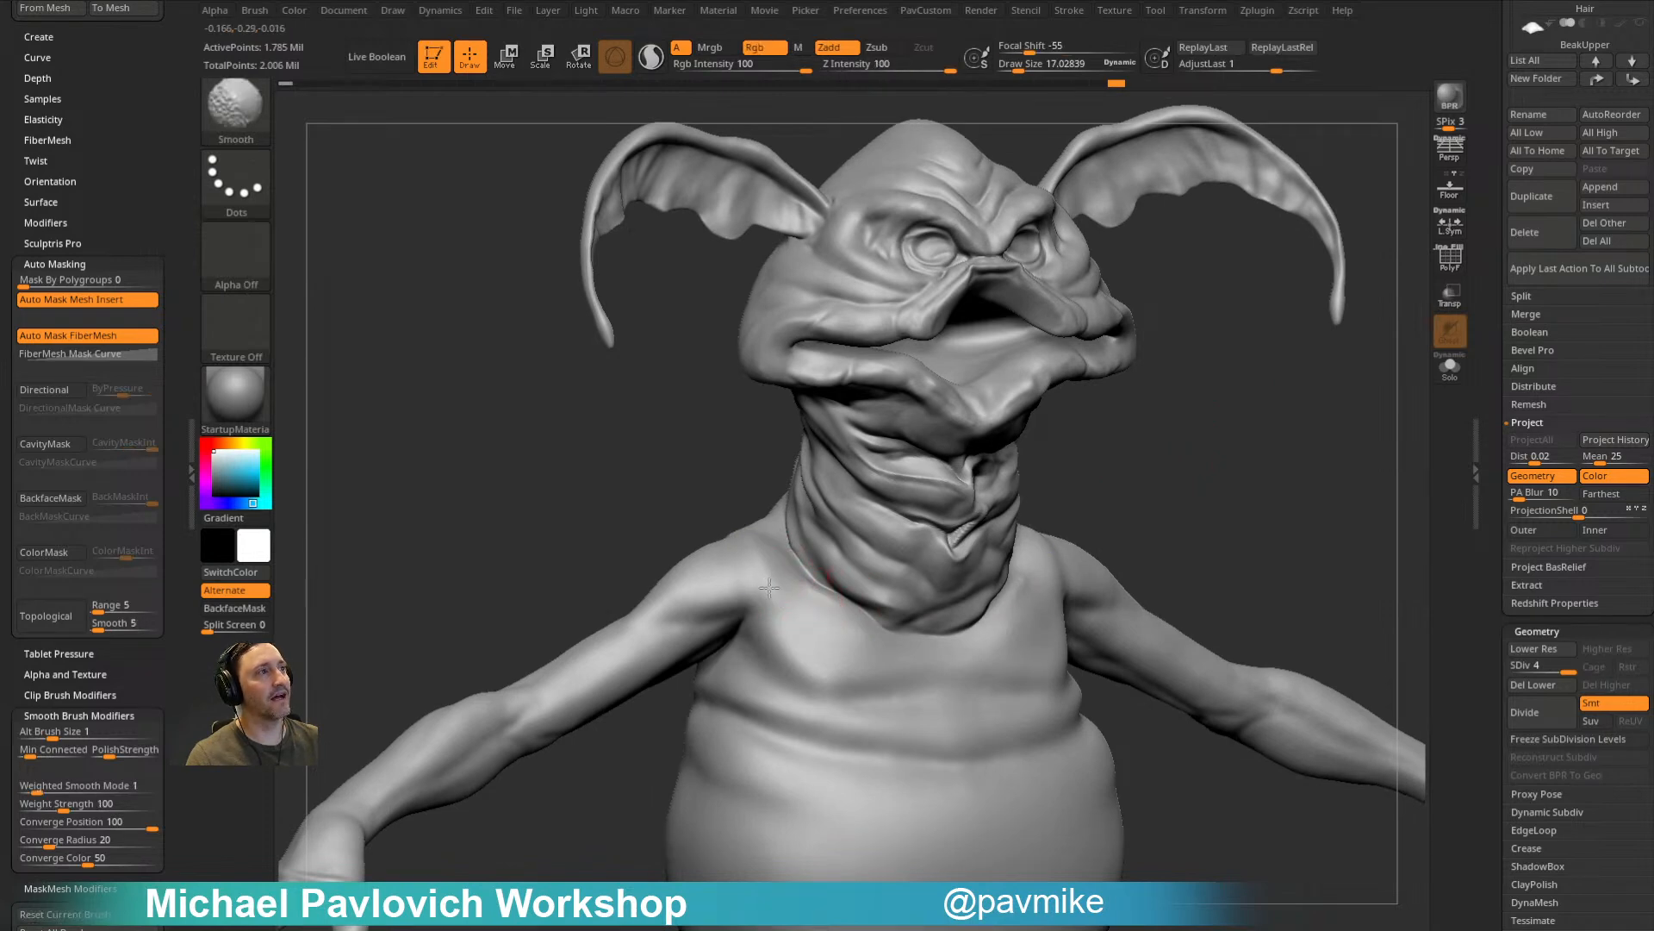
Step: Try reworking the surface around the eyes at draw size about 7.4, and undo it
mouse_move(1159, 493)
mouse_down()
mouse_move(1084, 517)
mouse_move(1049, 471)
mouse_move(1101, 429)
mouse_up()
mouse_move(1162, 362)
mouse_down()
mouse_move(1218, 632)
mouse_move(1237, 491)
mouse_move(1189, 572)
mouse_move(1344, 487)
mouse_up()
key(s)
drag(879, 539, 871, 540)
drag(1240, 431, 1246, 504)
key(s)
mouse_move(855, 547)
mouse_down()
mouse_move(828, 538)
mouse_move(858, 560)
mouse_move(902, 529)
mouse_move(862, 478)
mouse_move(786, 557)
mouse_up()
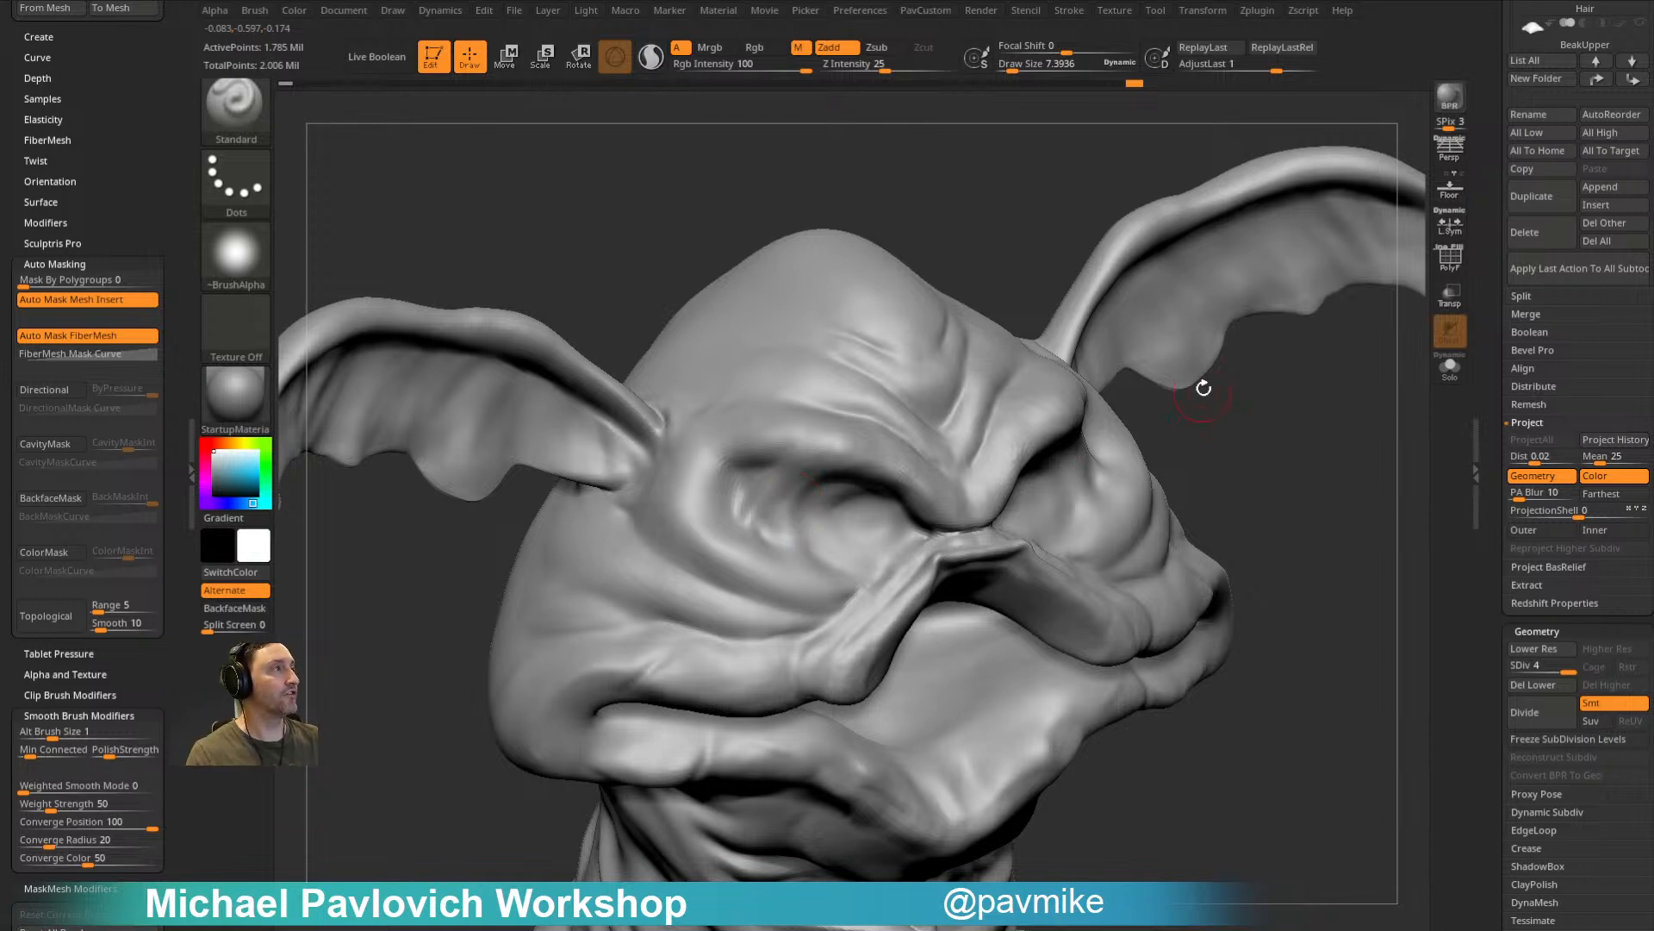
drag(1267, 461, 1250, 437)
key(ctrl+z)
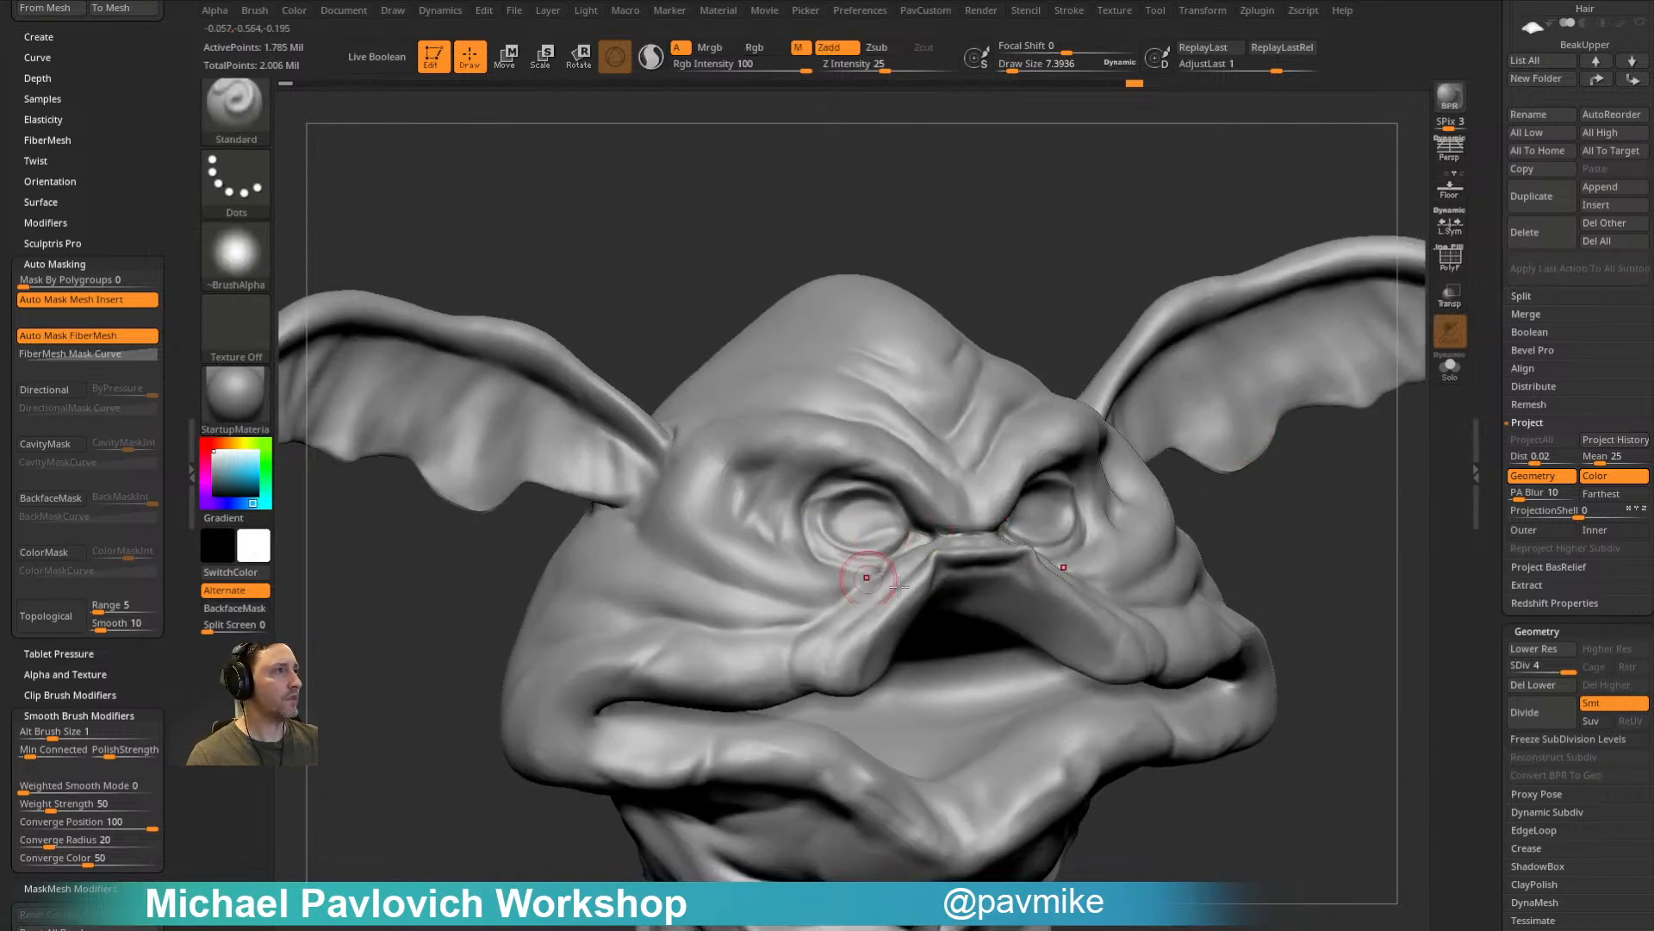
Step: Apply the Polish By Features deformation to the body, undoing the first pass and repeating it with the other polish mode
drag(1503, 431, 1505, 228)
drag(1539, 486, 1558, 355)
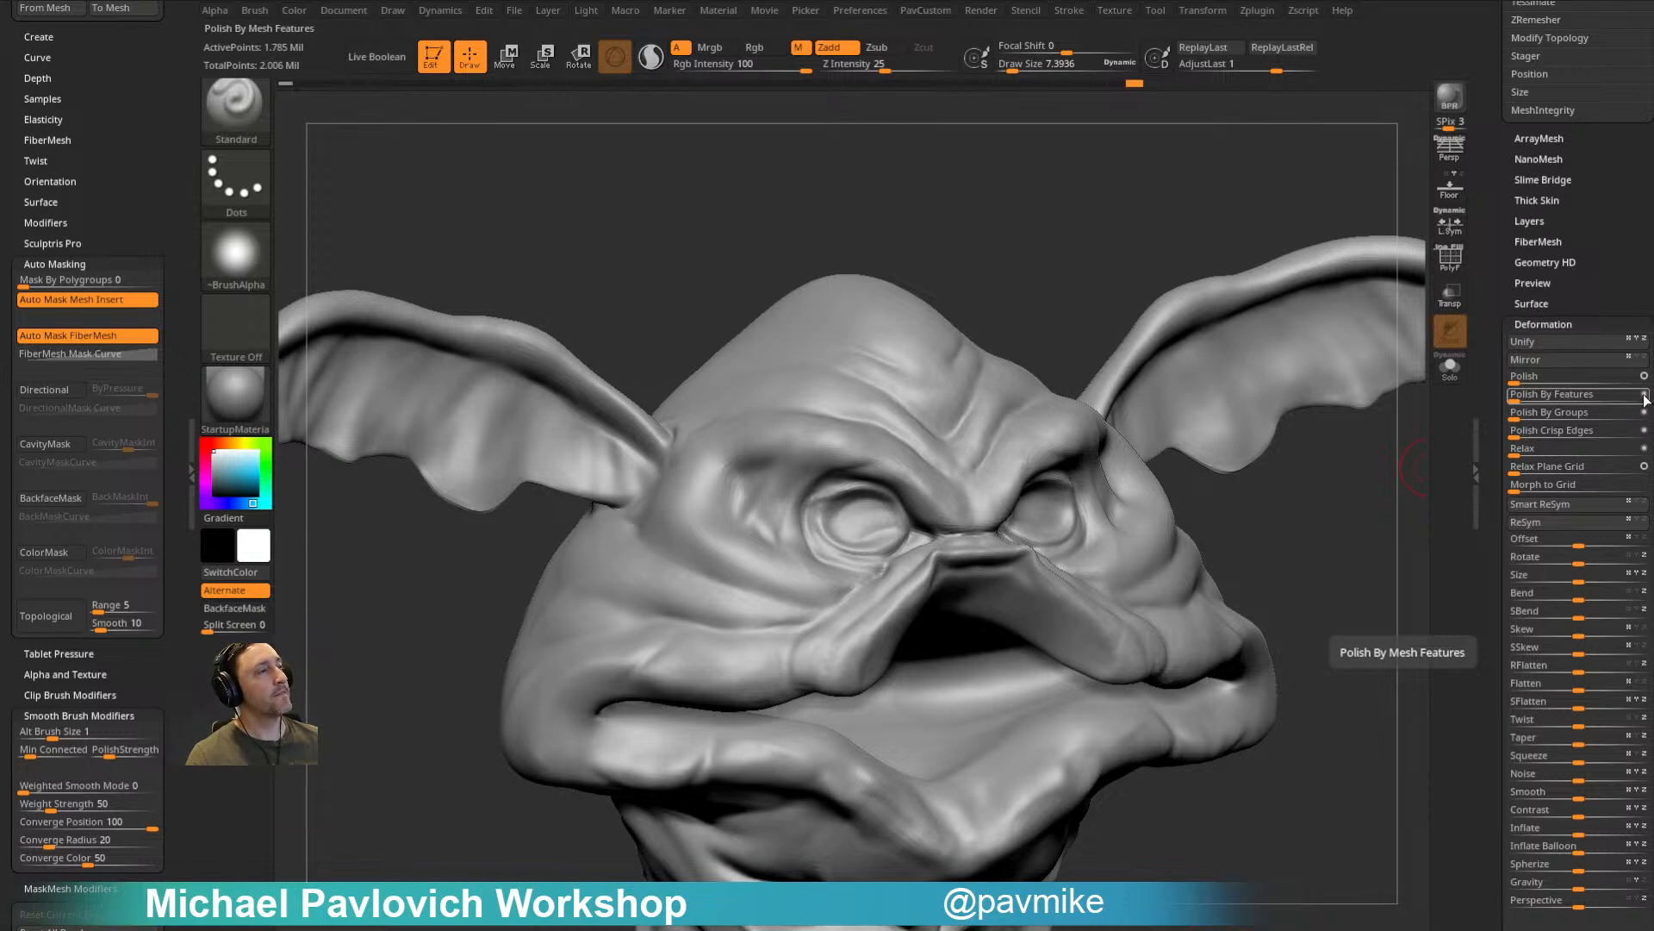
drag(1645, 396, 1575, 398)
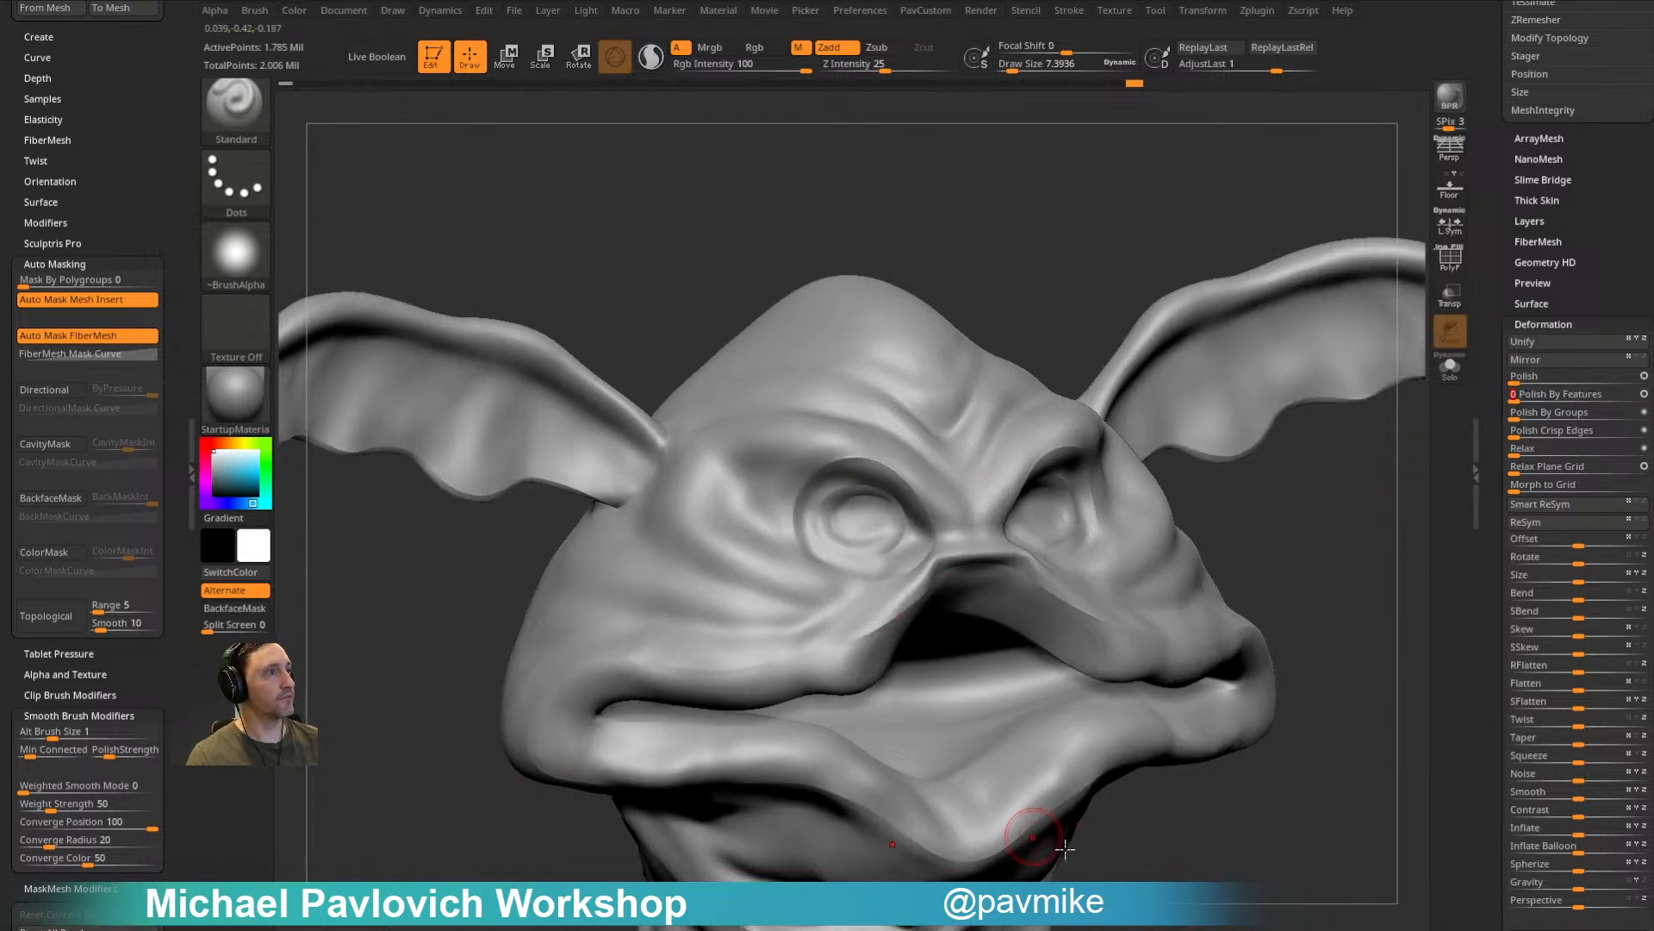
key(ctrl)
key(ctrl+z)
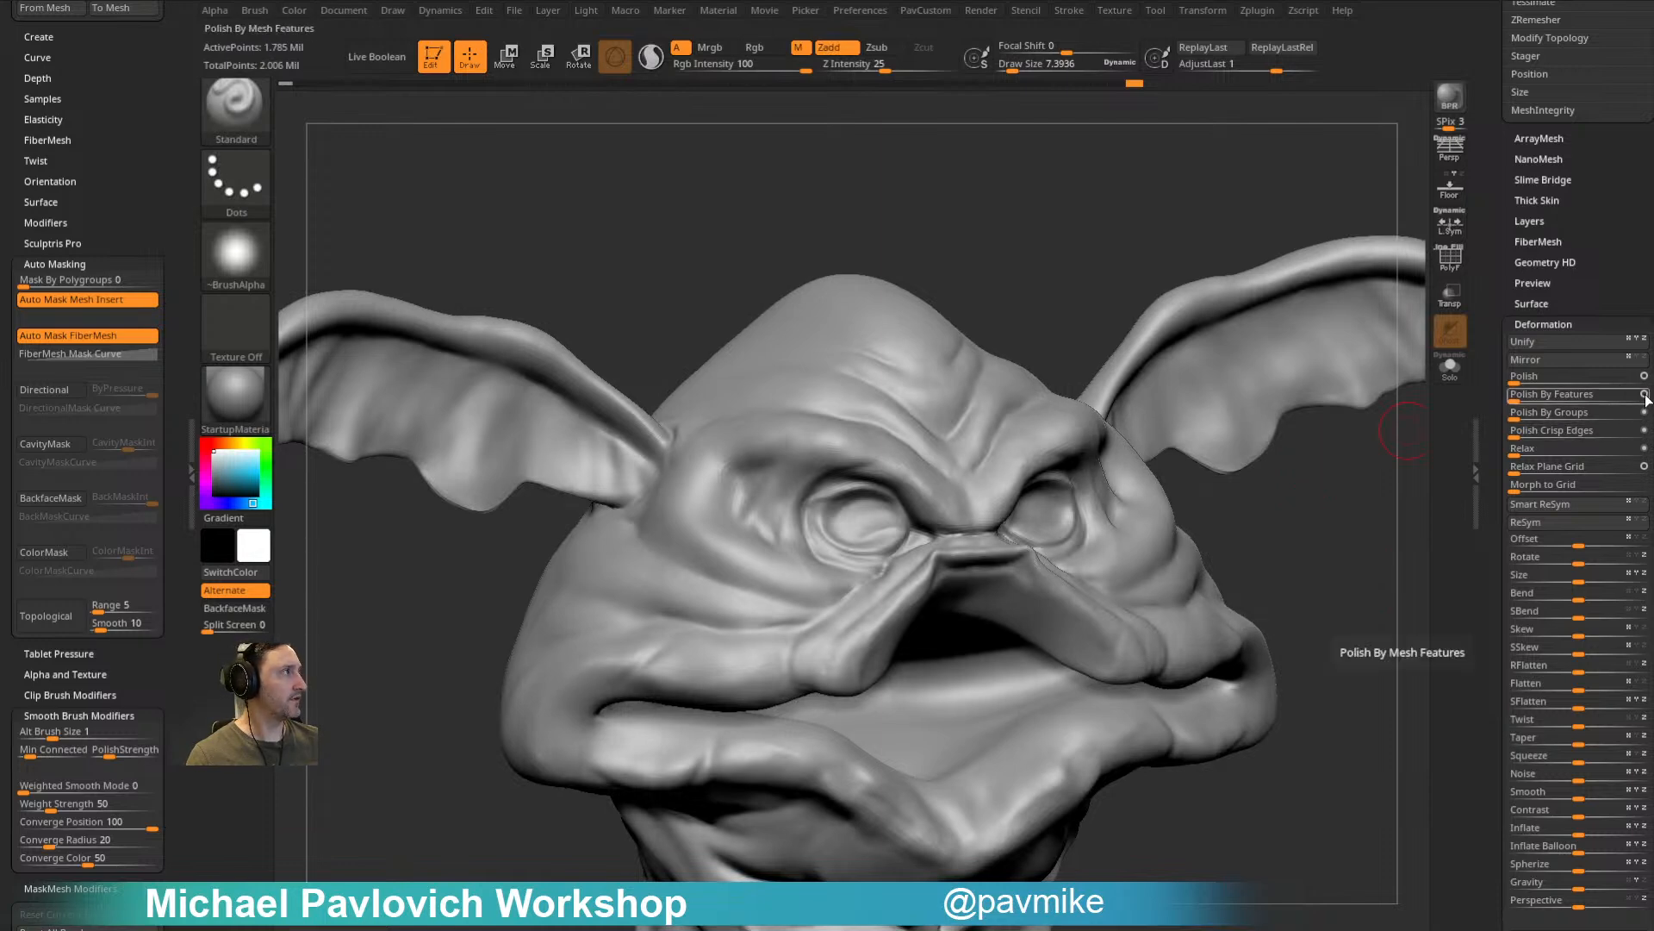
click(1595, 395)
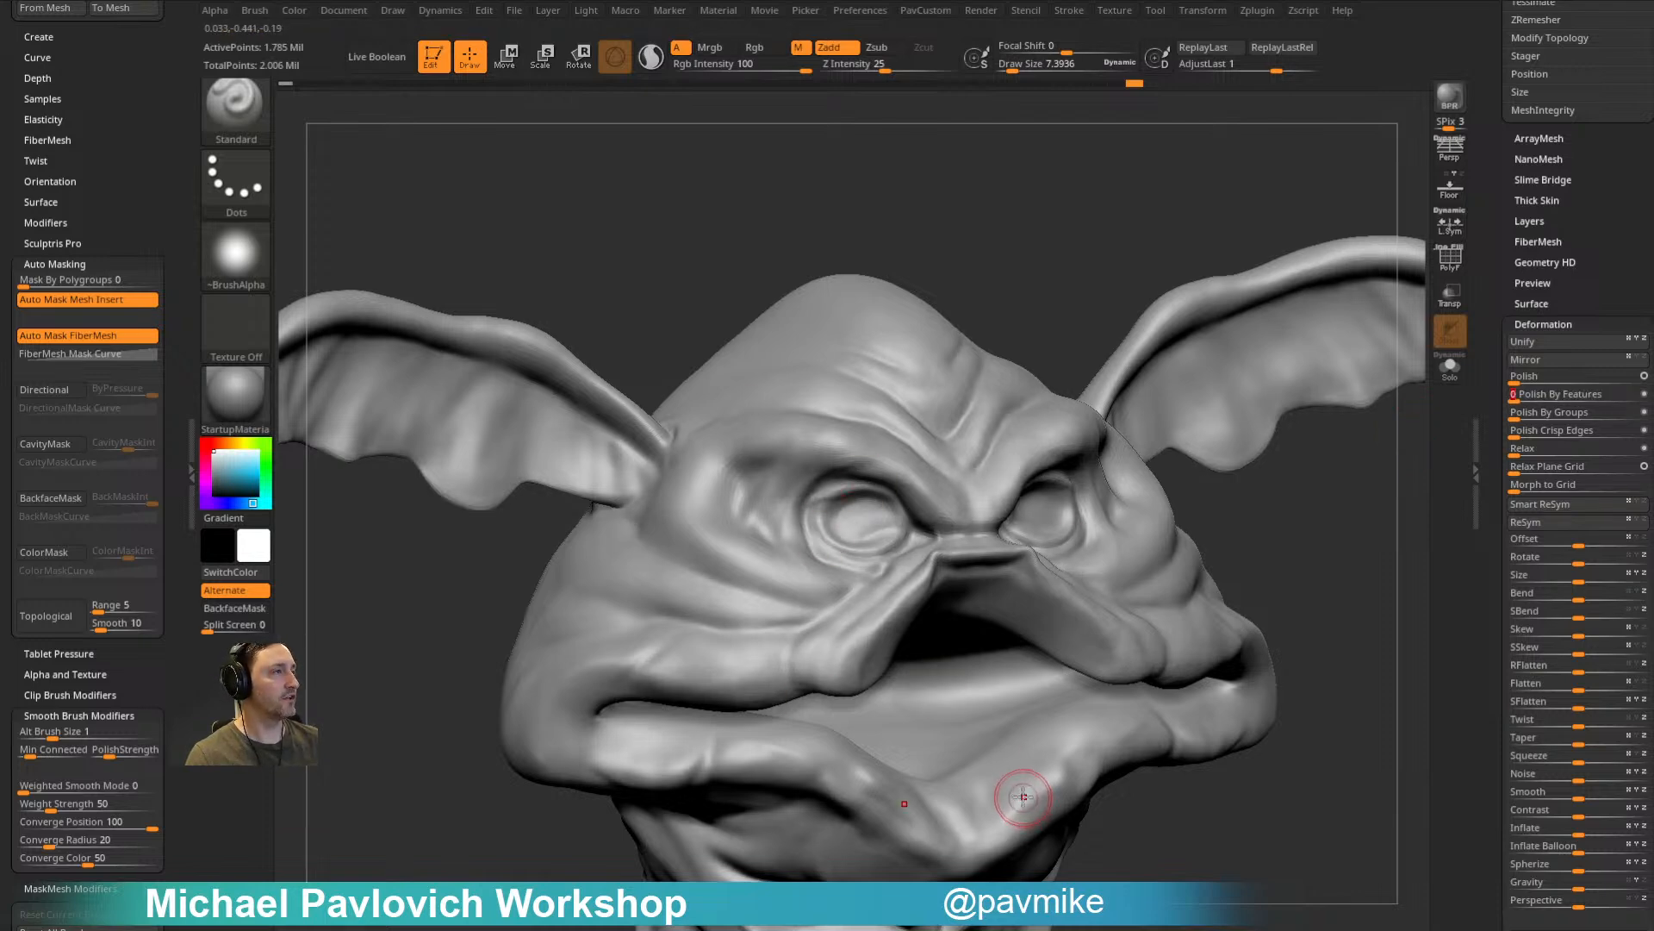
Step: Try smoothing the eyelids and eye rim at draw sizes of about 7.4 and 6.4, undoing both attempts
key(shift)
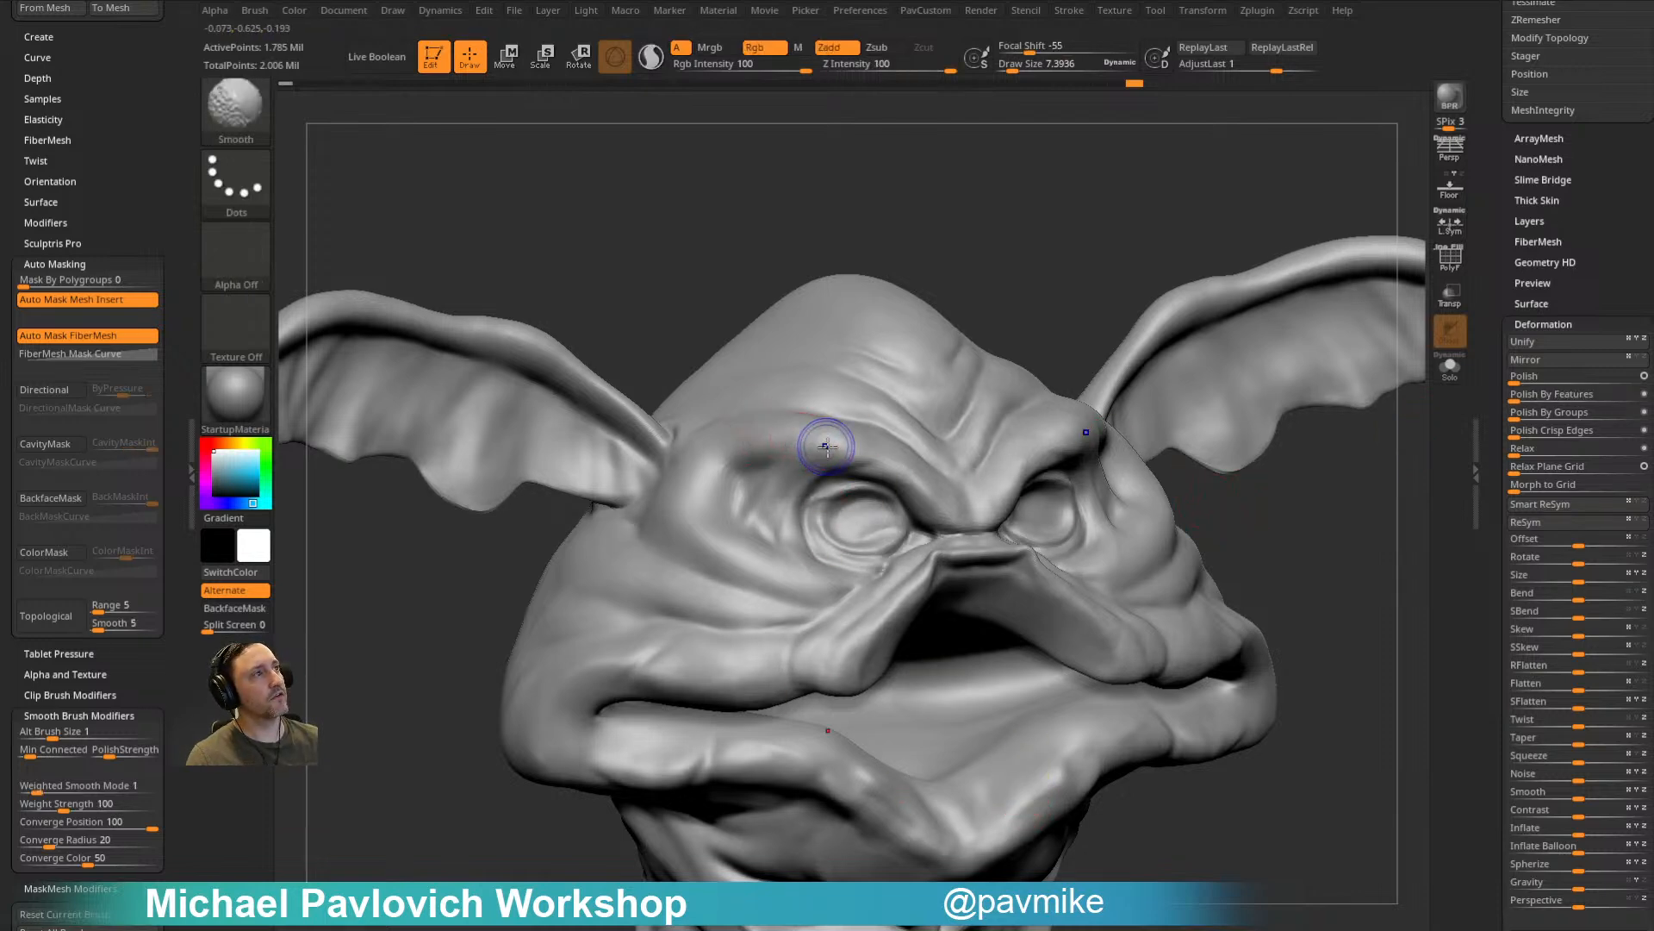
mouse_move(930, 494)
shift+mouse_down()
mouse_move(823, 508)
mouse_move(887, 552)
mouse_move(816, 527)
shift+mouse_up()
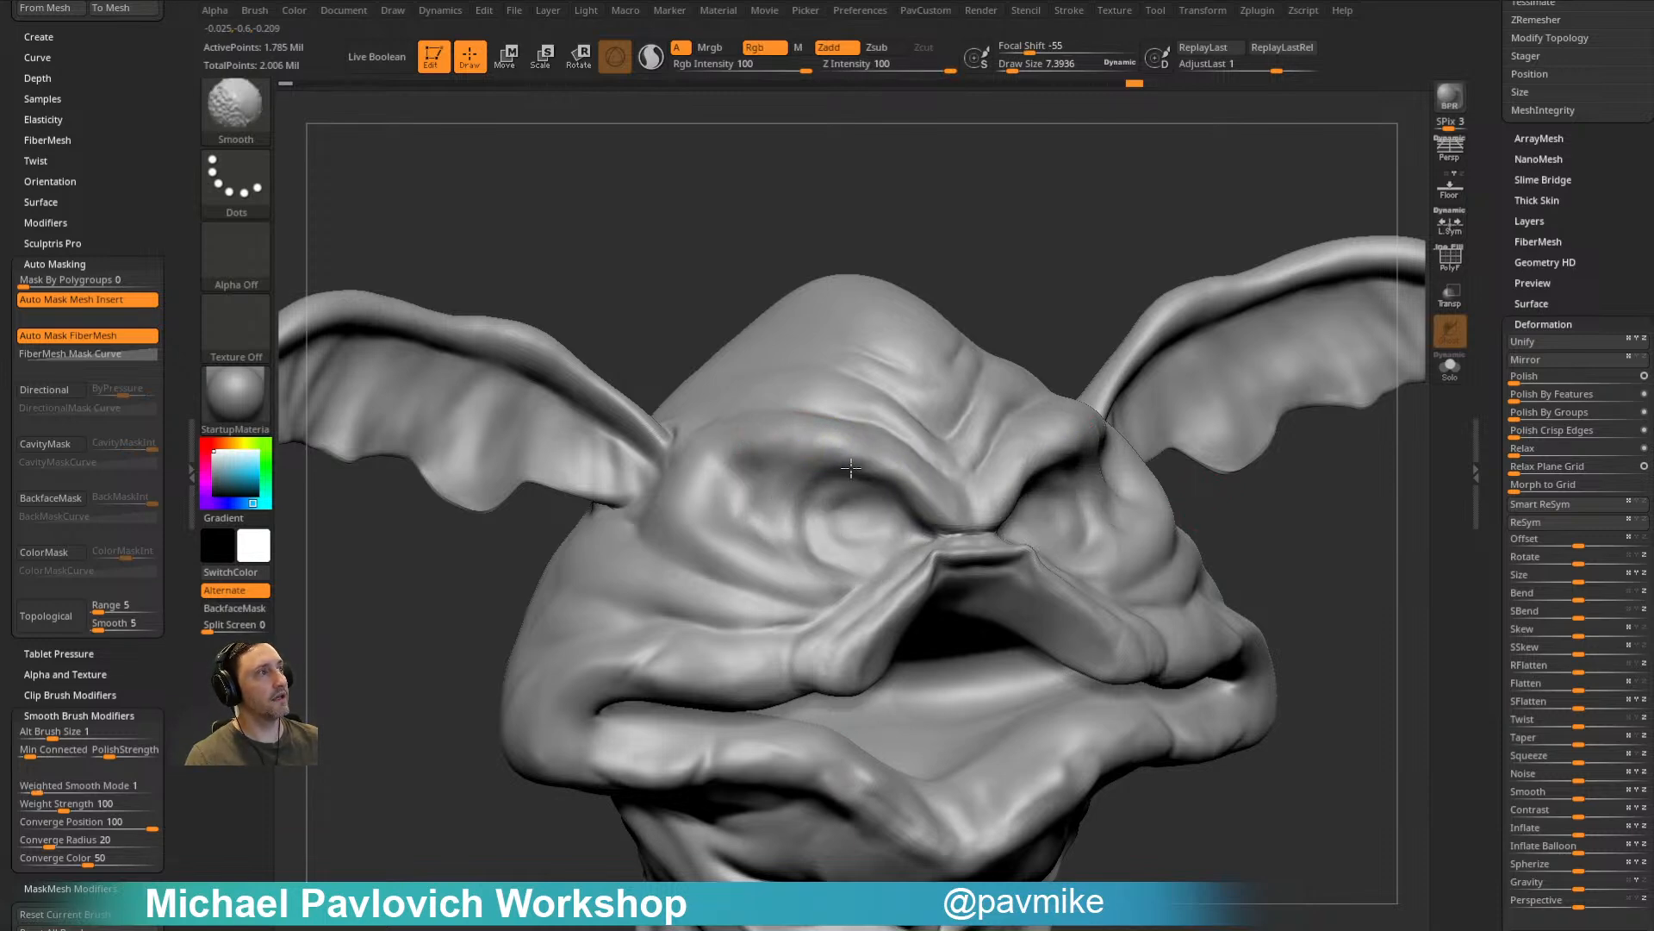
key(ctrl)
key(ctrl+z)
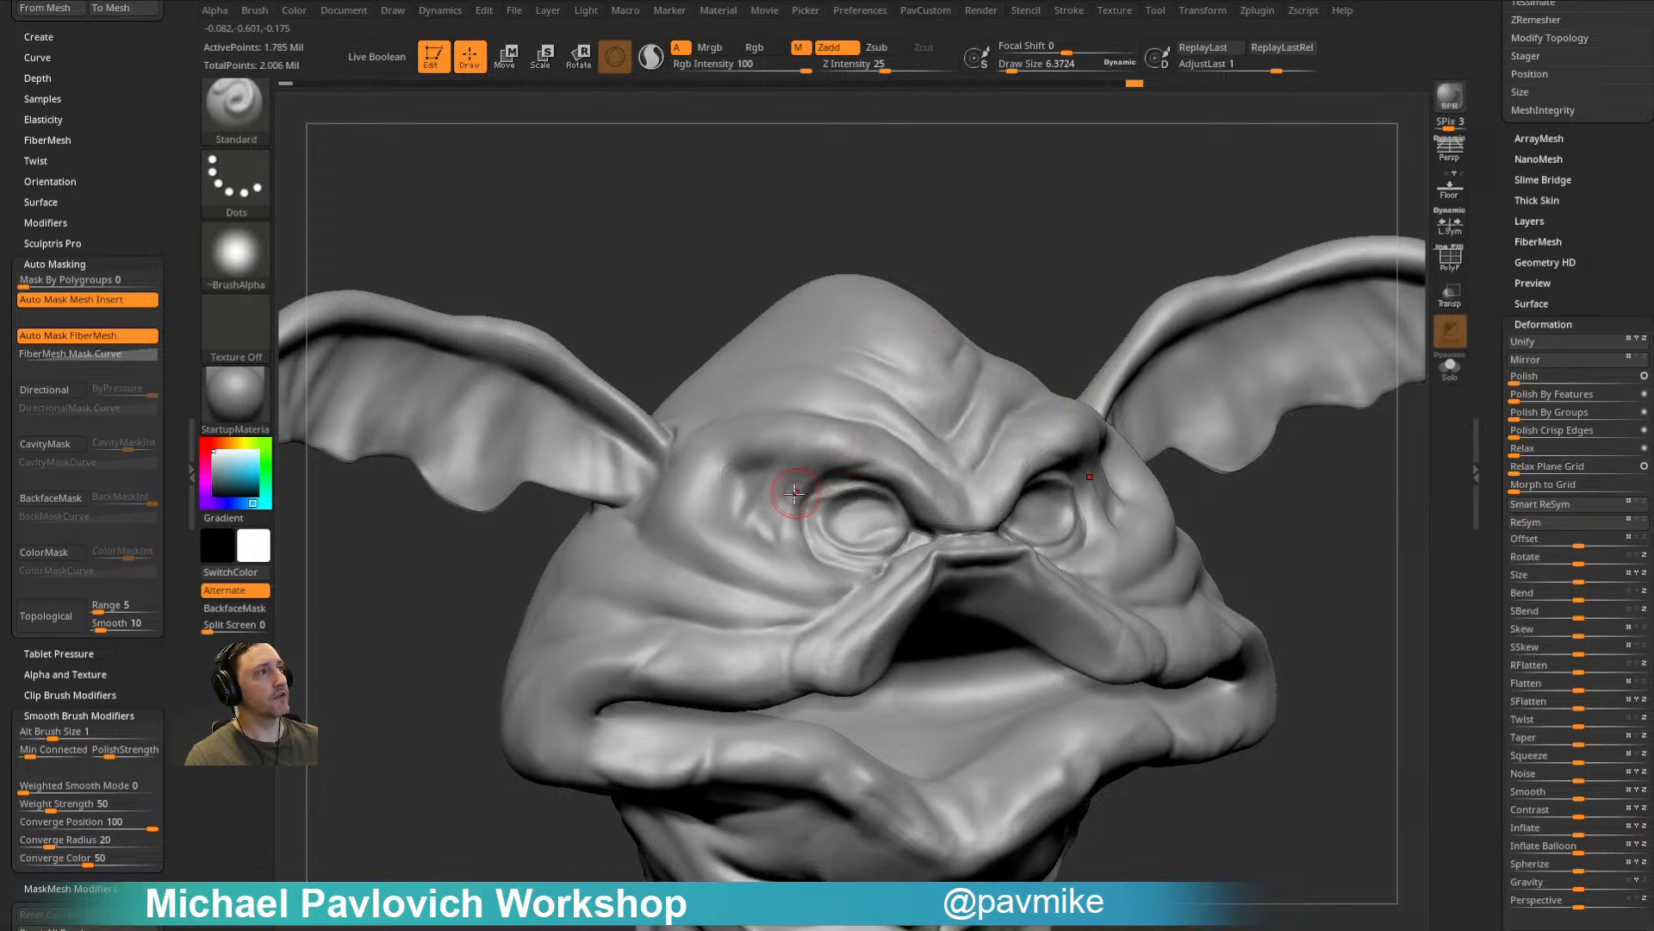
key(shift)
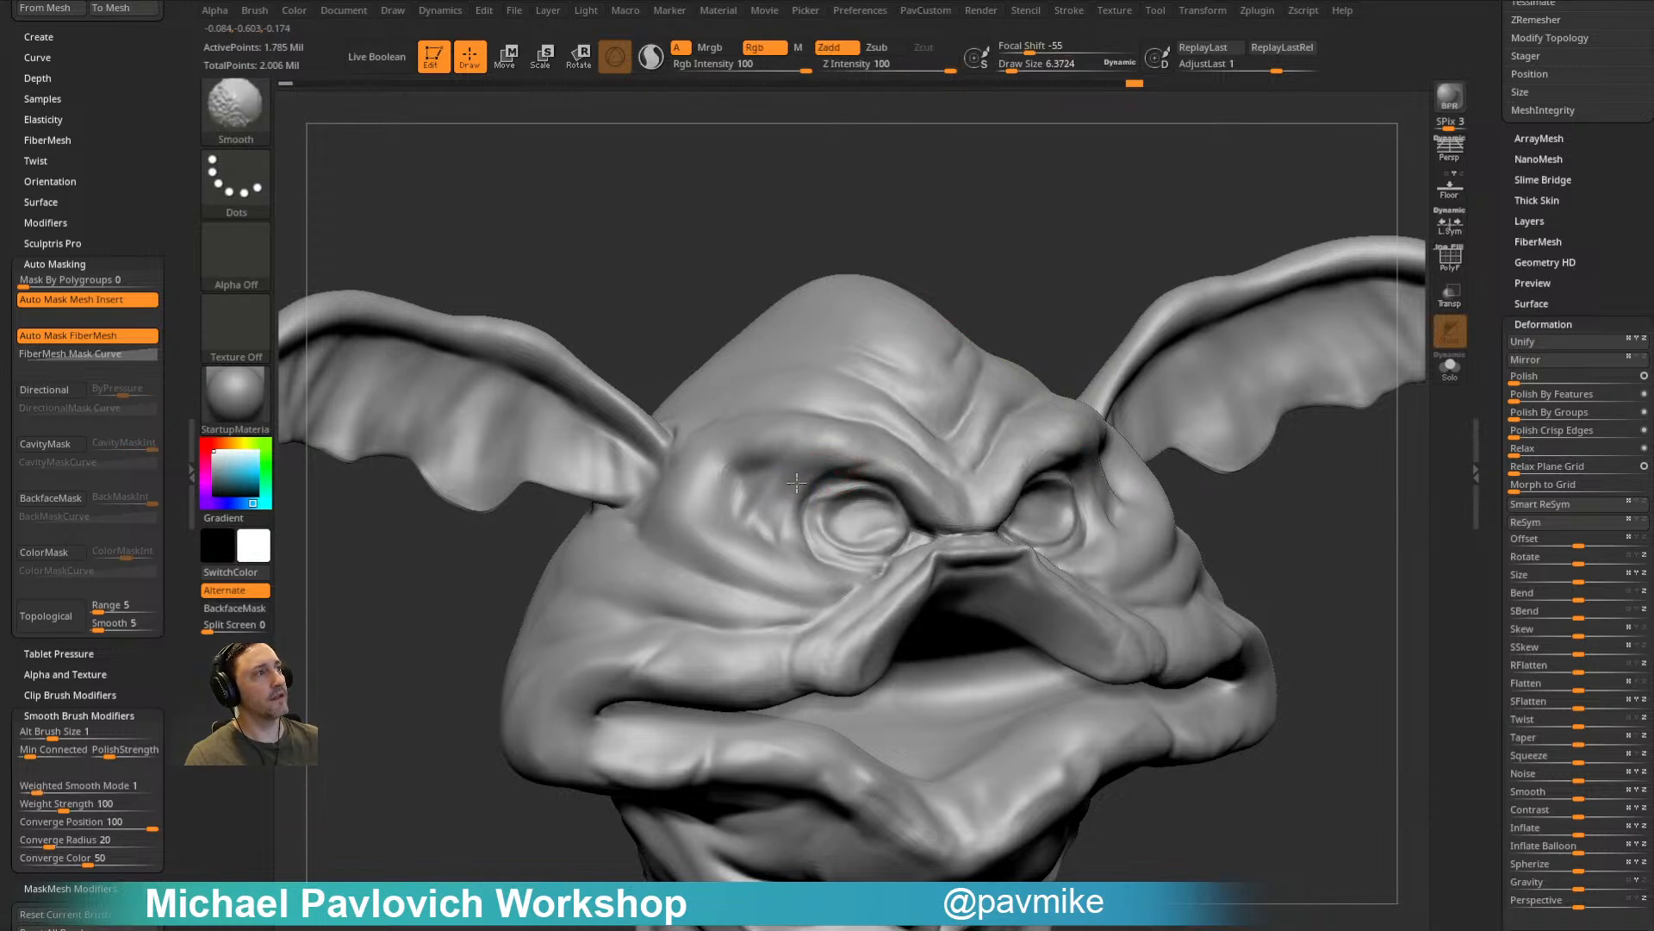
mouse_move(835, 468)
shift+mouse_down()
mouse_move(852, 548)
mouse_move(905, 541)
shift+mouse_up()
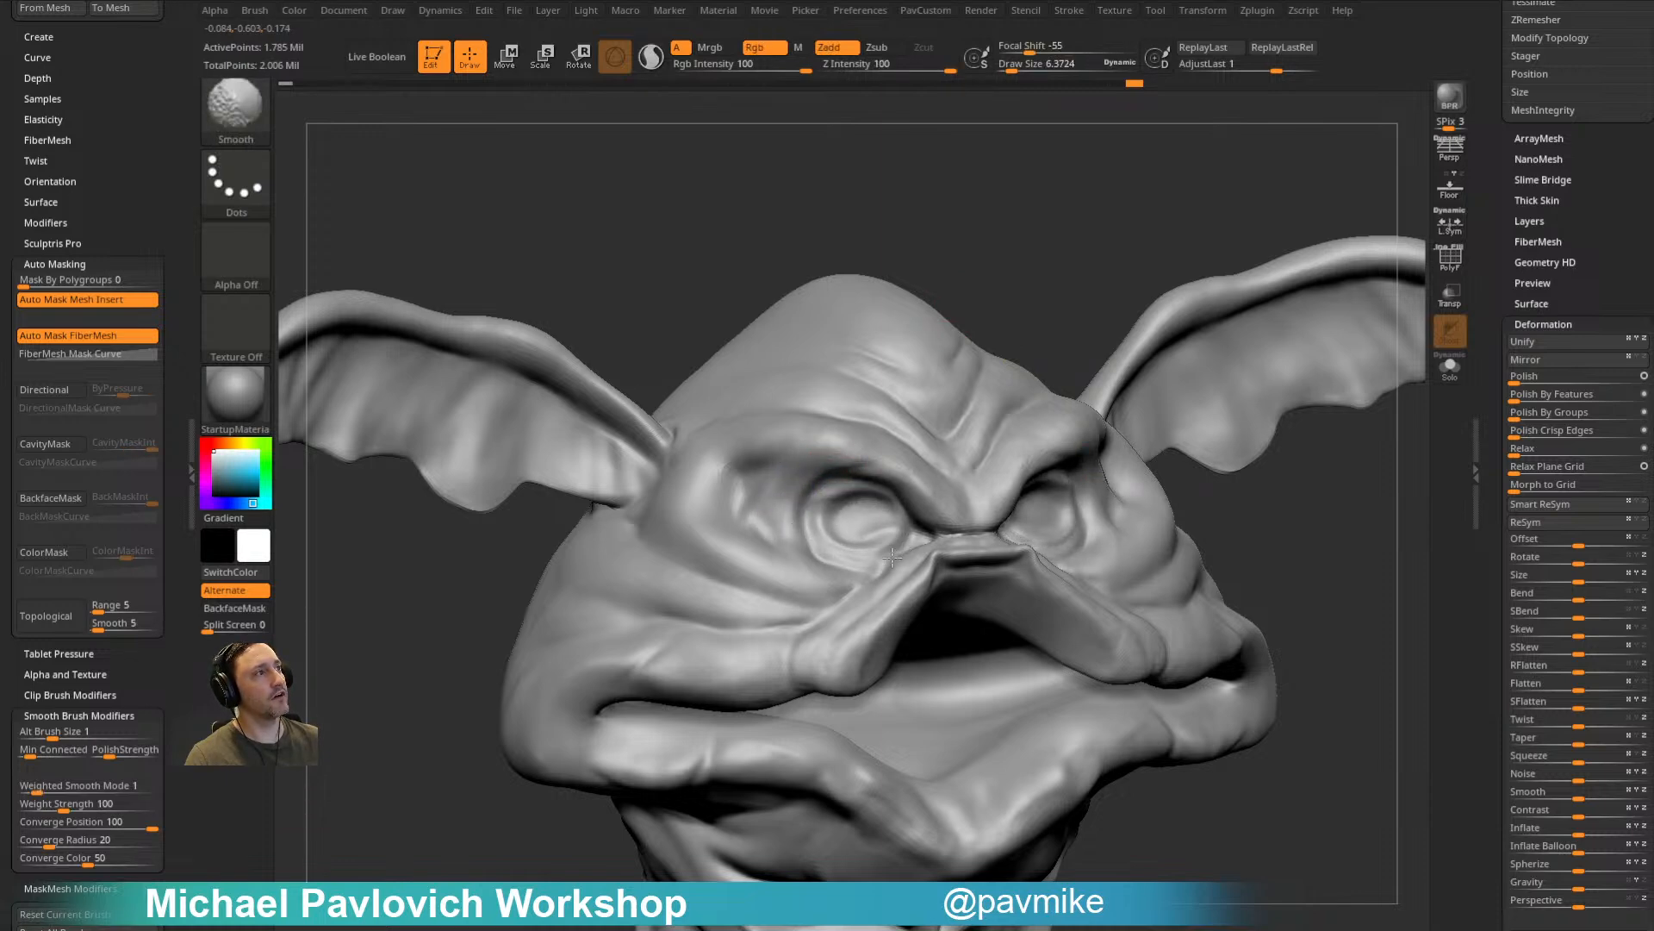
key(ctrl+z)
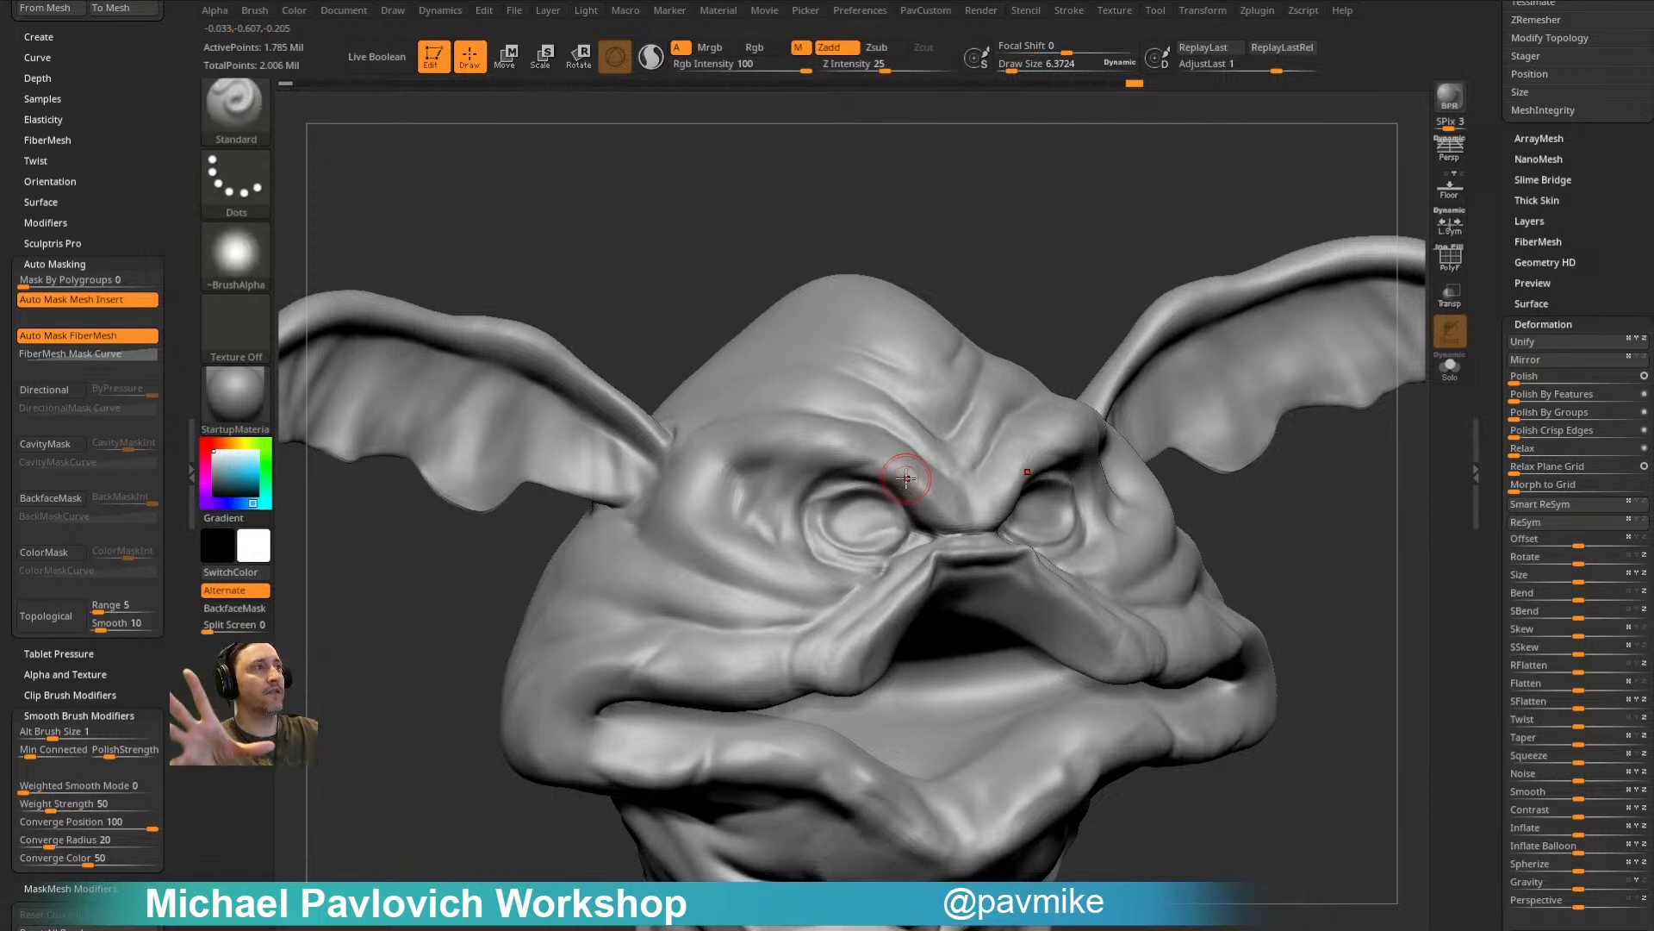
Step: Smooth the crease between the eyes and the beak edge at draw size about 5.4
mouse_move(1068, 303)
mouse_down()
mouse_move(1041, 281)
mouse_move(1106, 216)
mouse_up()
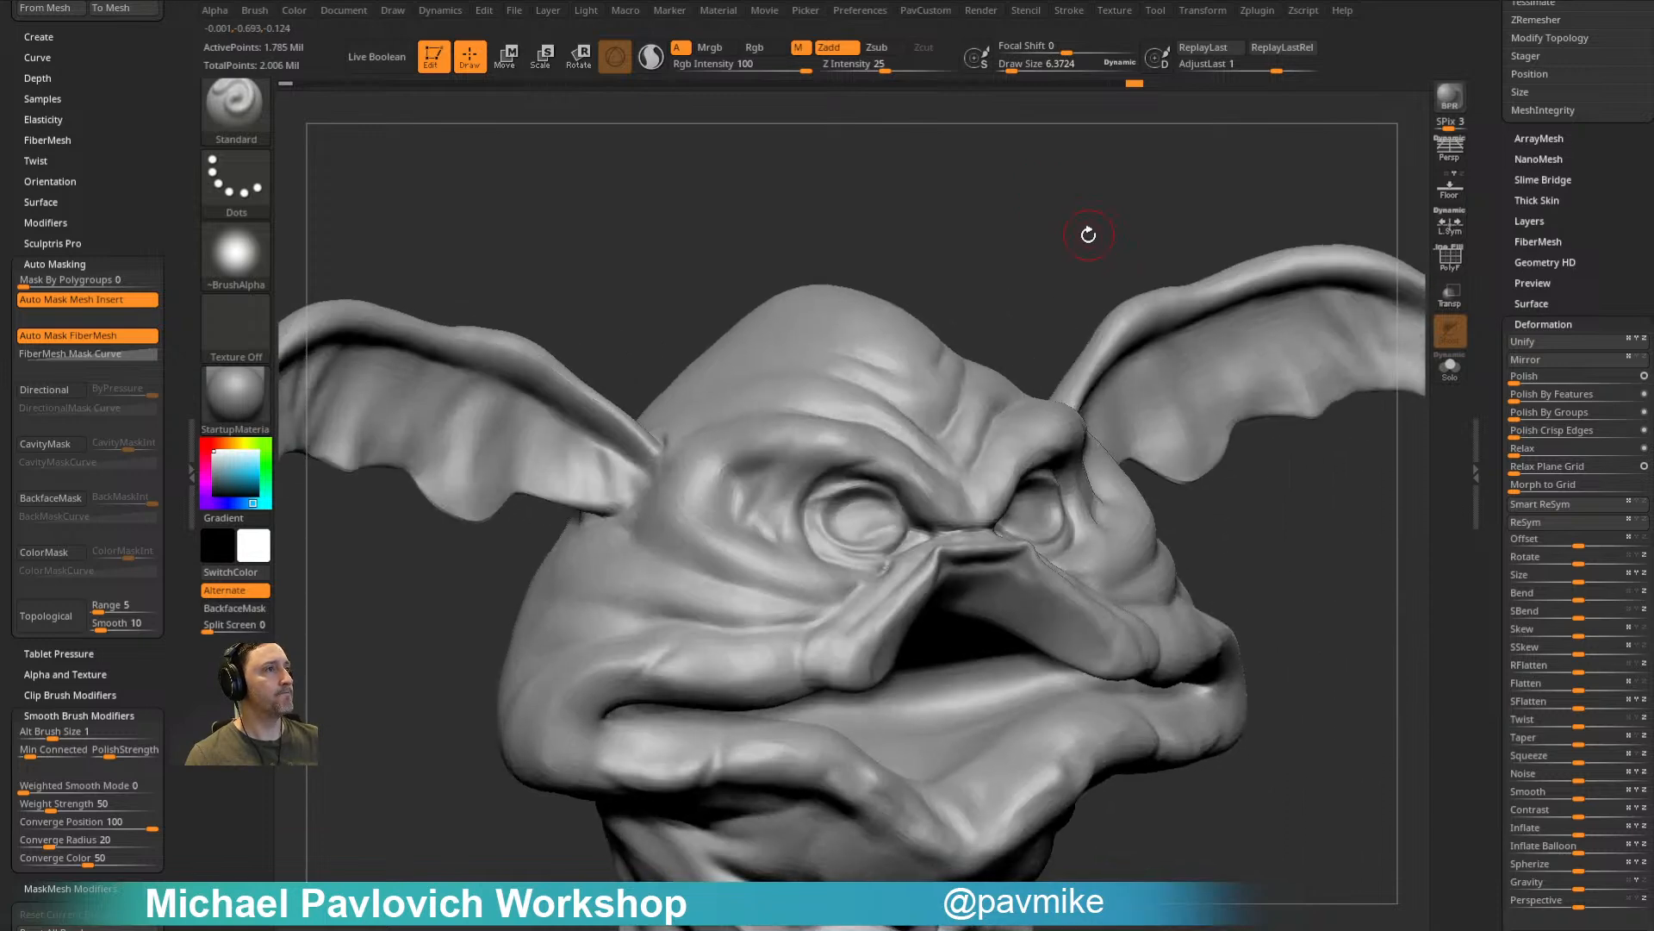
key([)
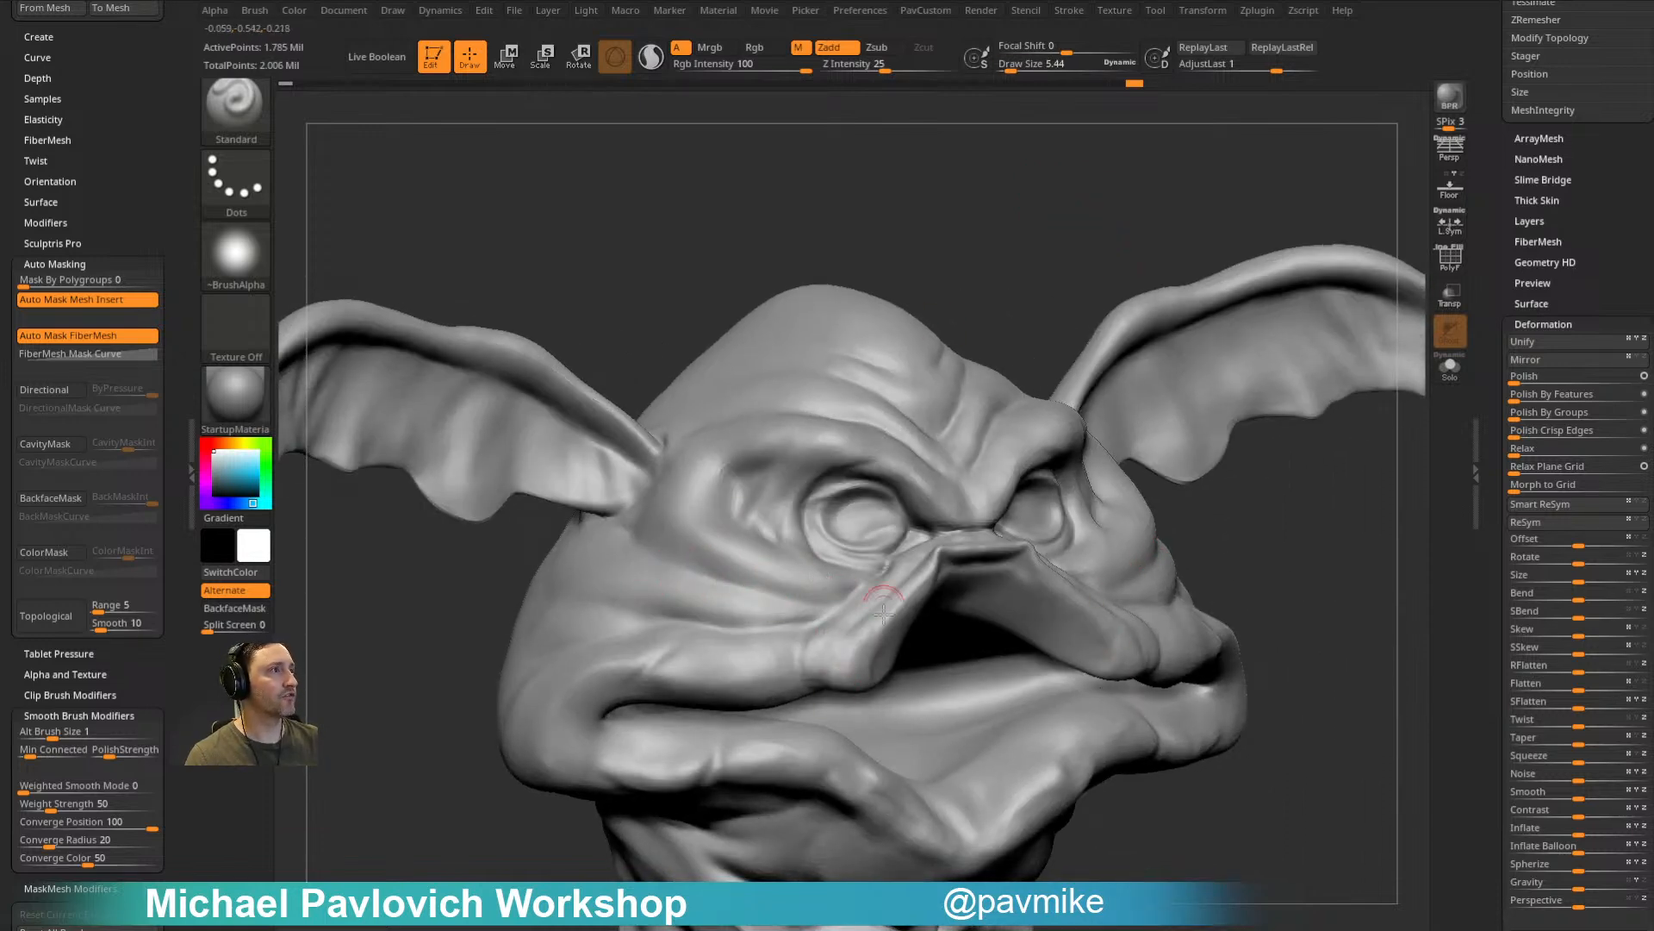
key(shift)
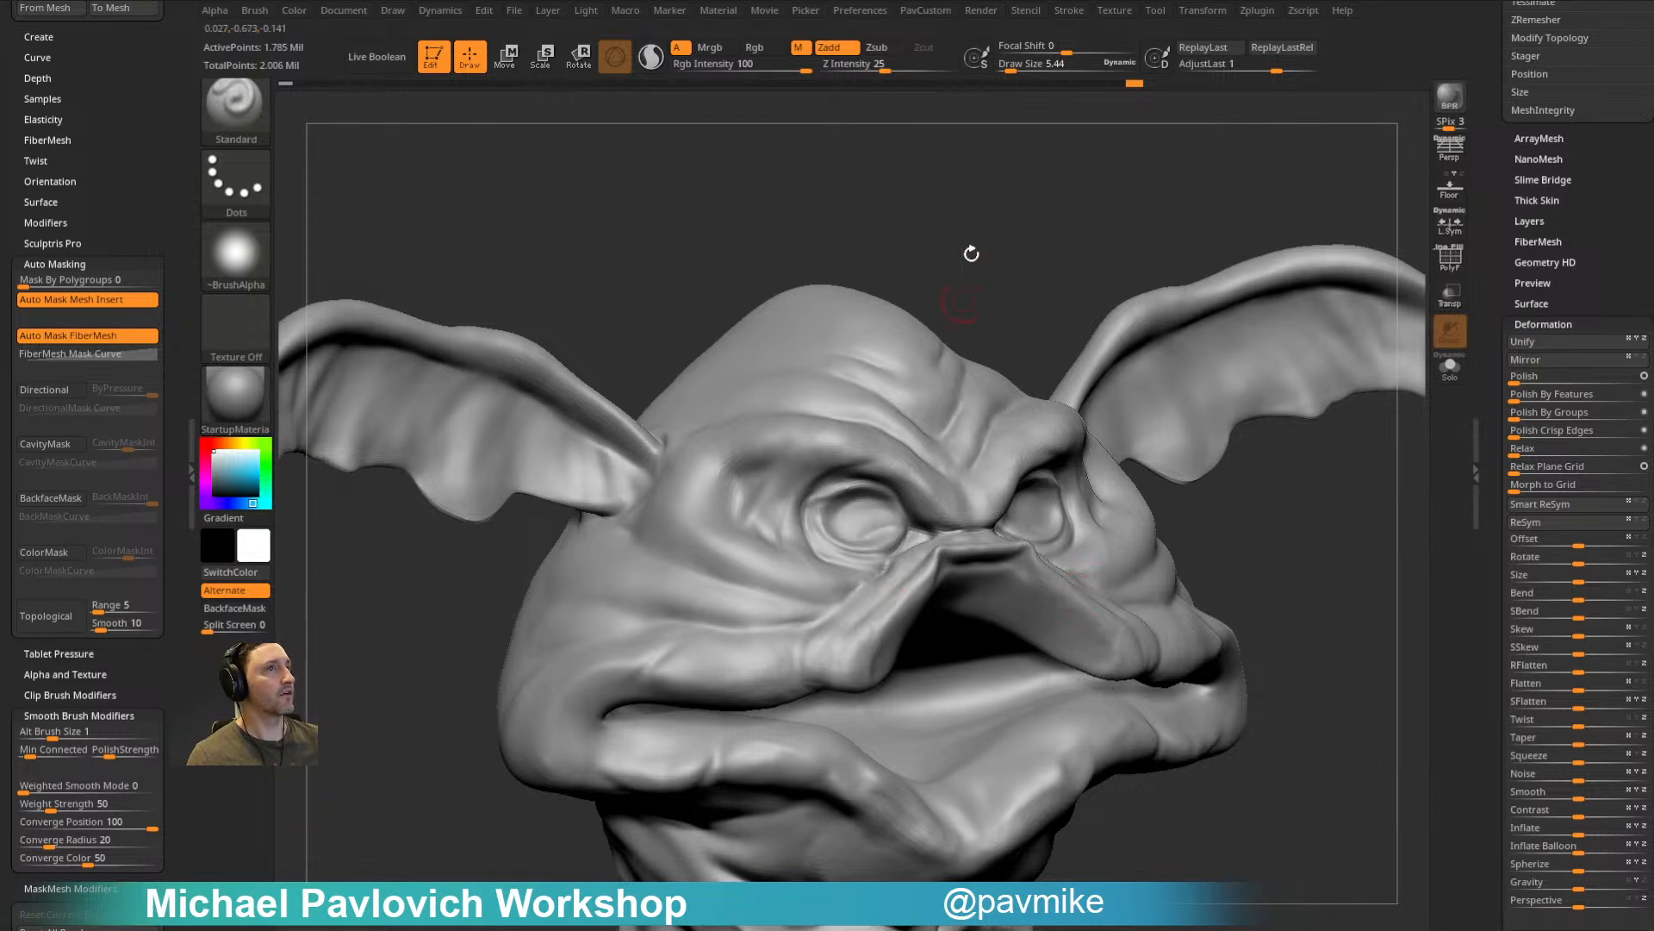
click(234, 103)
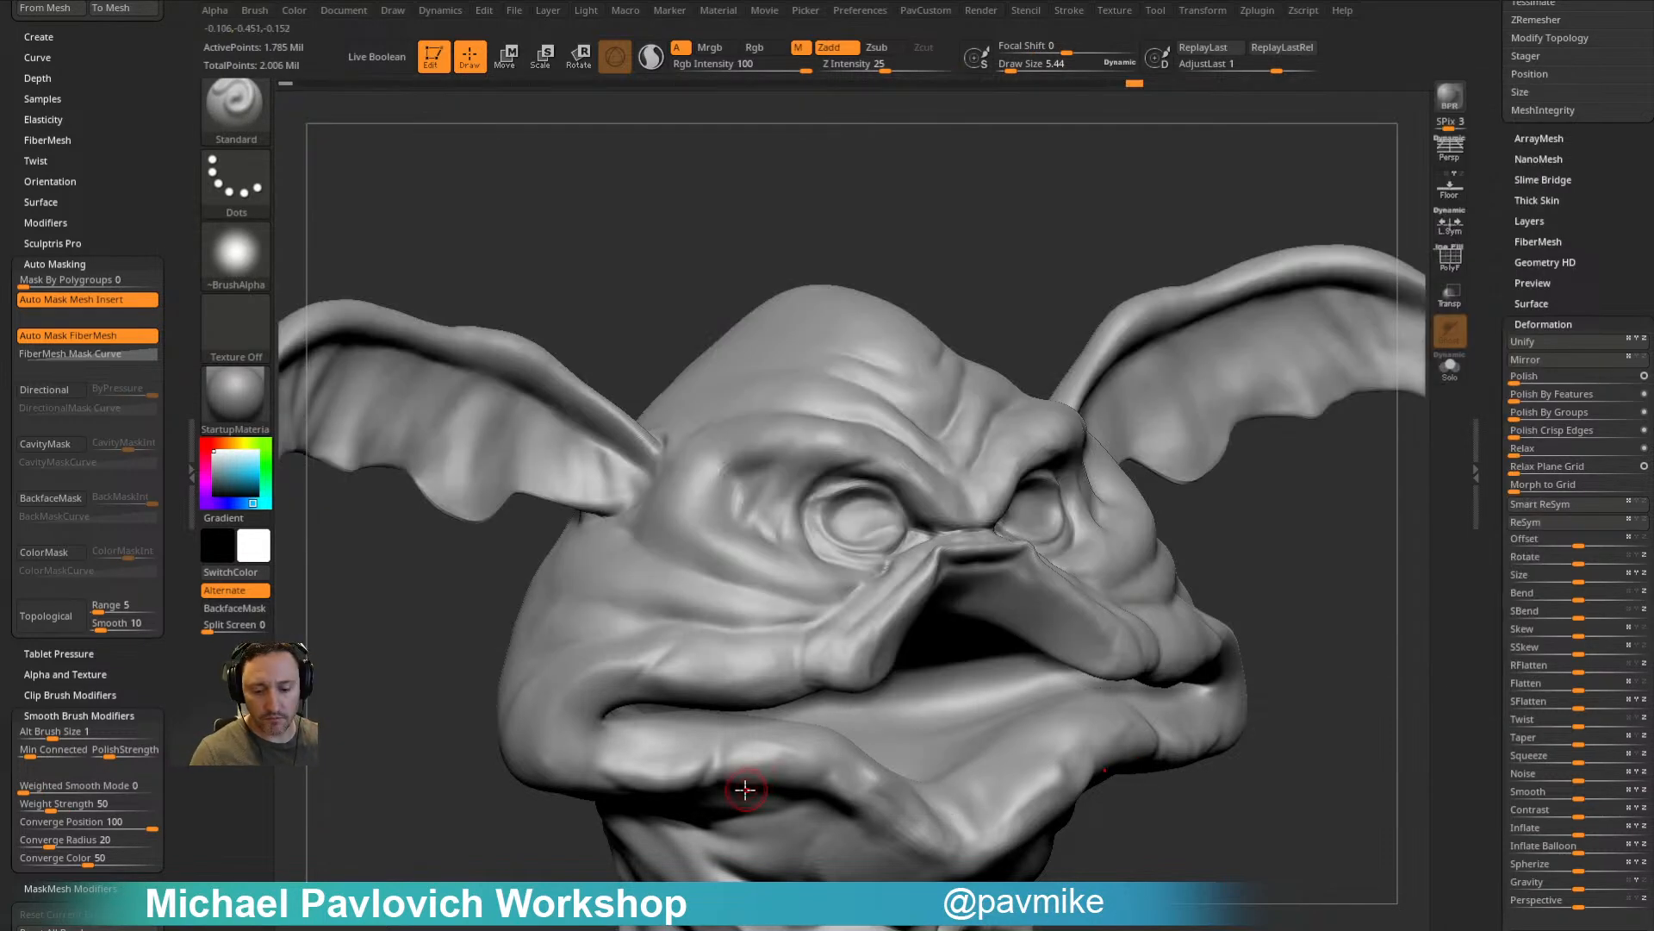
key(b)
key(s)
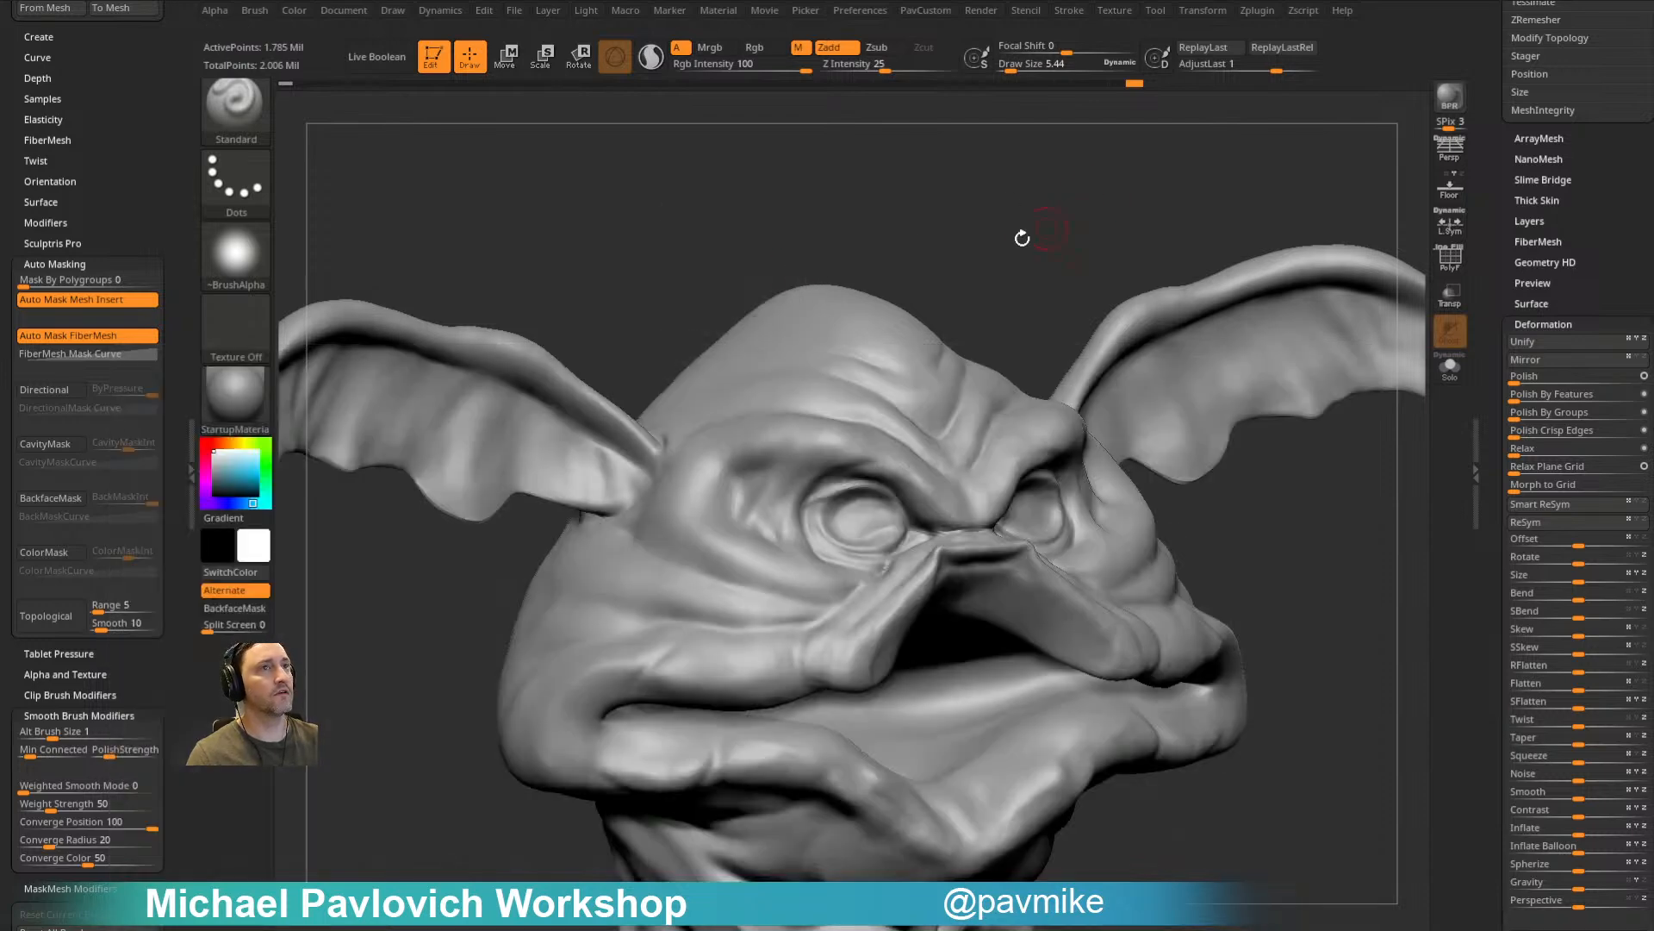
Step: Smooth the seam at the base of the neck beside the shoulder at draw size about 22.5
mouse_move(1065, 228)
mouse_down()
mouse_move(1088, 204)
mouse_move(1090, 221)
mouse_move(1212, 164)
mouse_move(1315, 288)
mouse_move(1108, 350)
mouse_move(1167, 373)
mouse_move(1255, 350)
mouse_move(1238, 413)
mouse_move(1157, 437)
mouse_move(1167, 457)
mouse_move(1137, 465)
mouse_move(1207, 388)
mouse_move(1191, 393)
mouse_move(1203, 354)
mouse_move(1134, 402)
mouse_move(1267, 359)
mouse_up()
mouse_move(1115, 354)
alt+mouse_down()
mouse_move(1178, 509)
mouse_move(1278, 602)
mouse_move(1241, 480)
mouse_move(1278, 499)
mouse_move(1274, 450)
mouse_move(1022, 421)
alt+mouse_up()
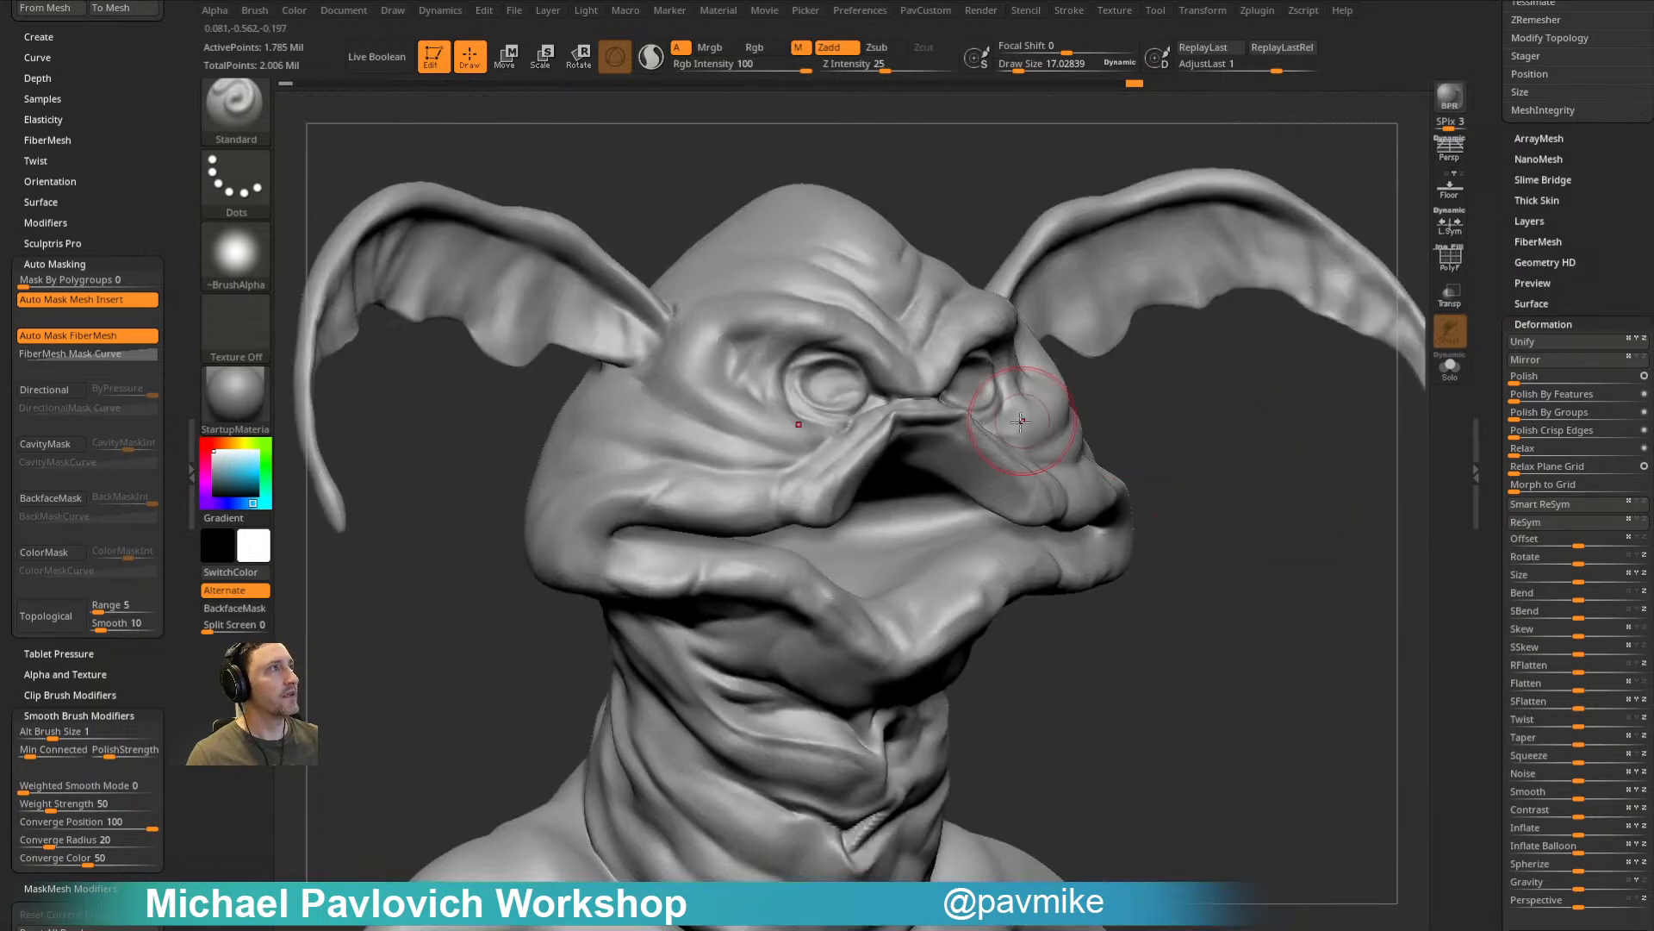
mouse_move(1146, 448)
mouse_down()
mouse_move(1230, 436)
mouse_move(1190, 469)
mouse_move(1241, 433)
mouse_move(1214, 456)
mouse_up()
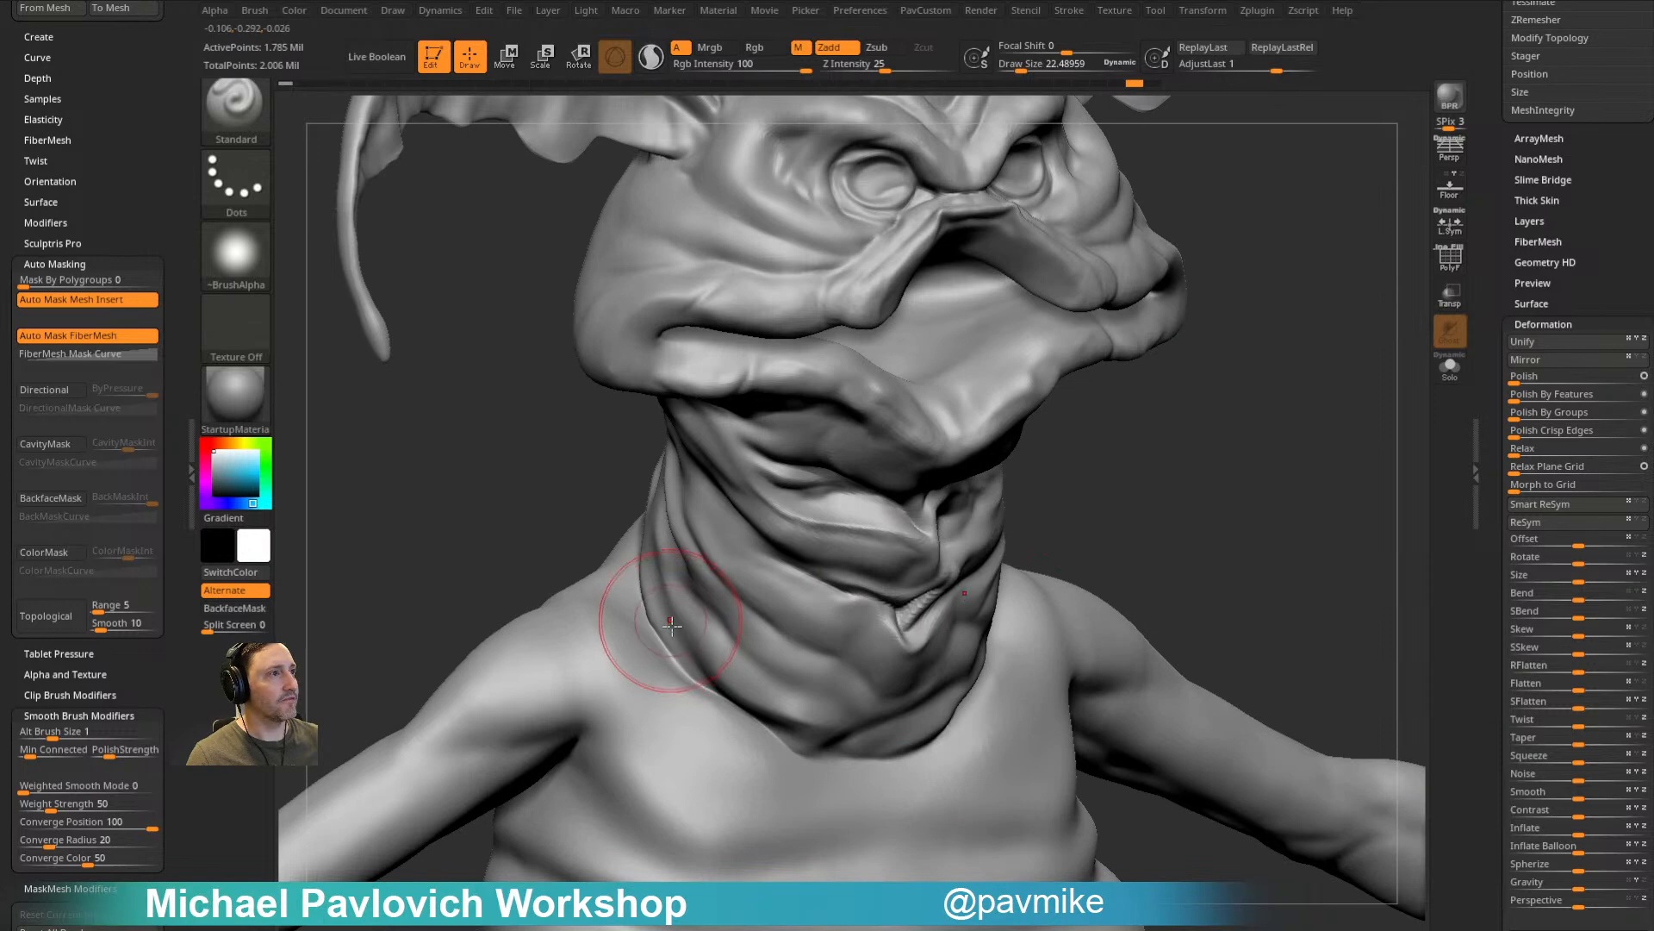
shift+drag(648, 622, 646, 623)
Step: Select the Dam_Standard brush, frame the torso from the front and set the draw size to about 31
mouse_move(1231, 506)
mouse_down()
mouse_move(1106, 539)
mouse_move(1194, 413)
mouse_move(1165, 338)
mouse_move(1178, 314)
mouse_move(683, 687)
mouse_up()
key(b)
key(d)
key(s)
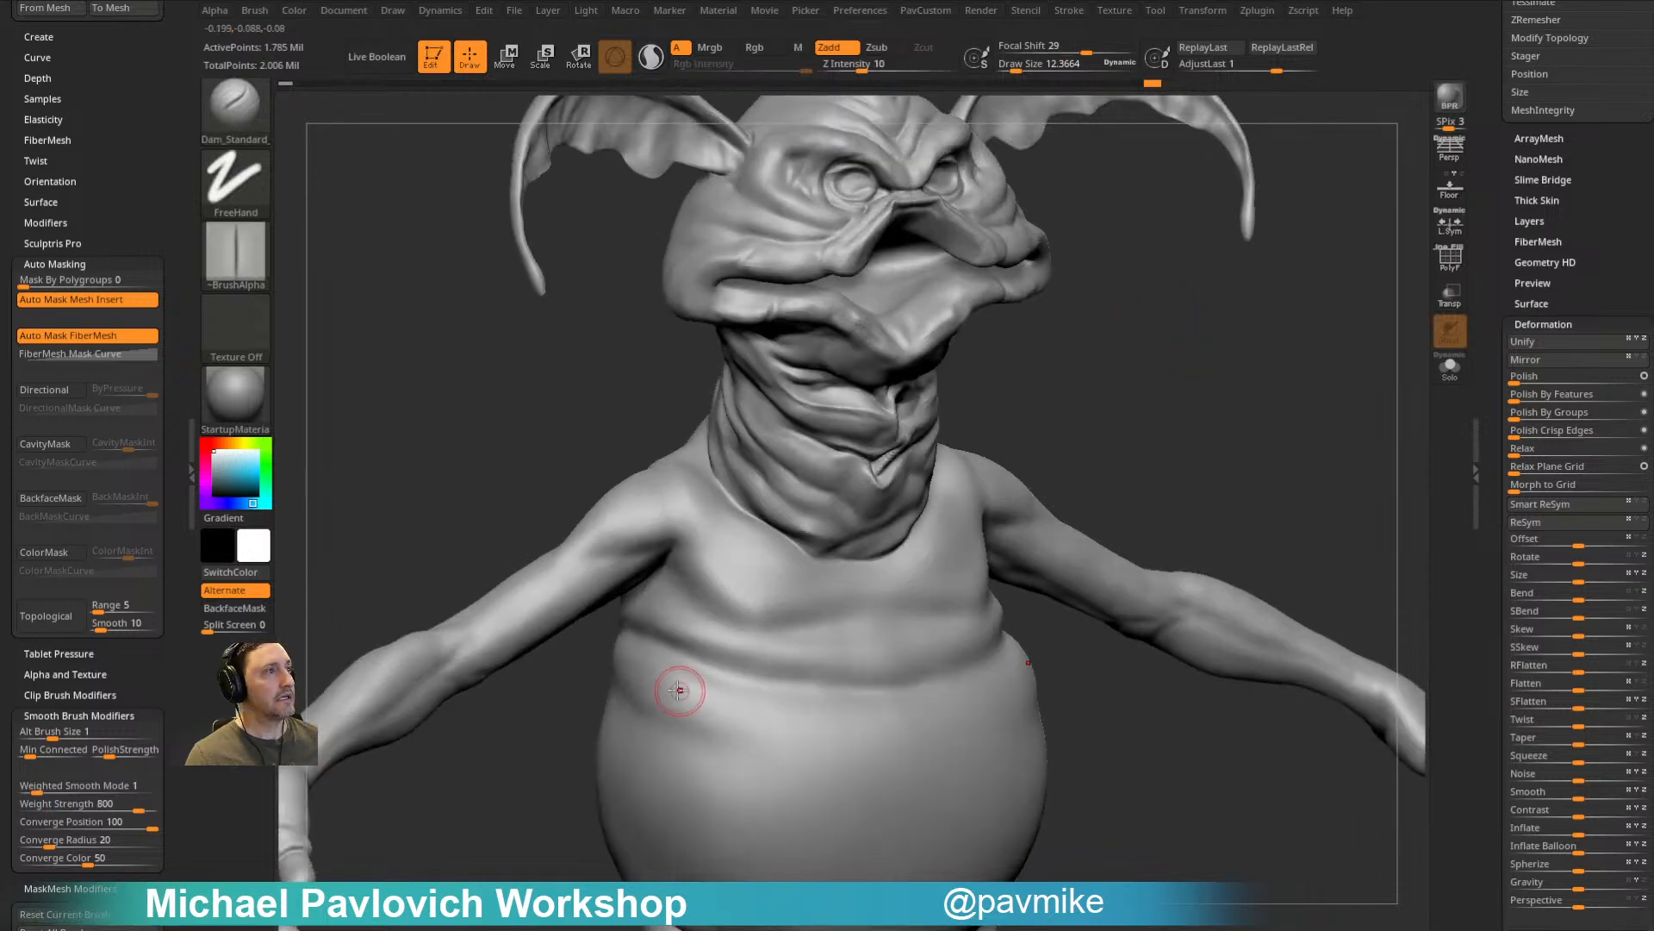
mouse_move(1121, 482)
mouse_down()
mouse_move(1108, 406)
mouse_move(1195, 378)
mouse_move(1142, 424)
mouse_up()
key(bracketleft)
key(bracketleft)
key(bracketleft)
key(bracketleft)
key(bracketleft)
Step: Lower the body to subdivision level 2 and return to the Standard brush at draw size about 18.8
scroll(1555, 375, up, 5)
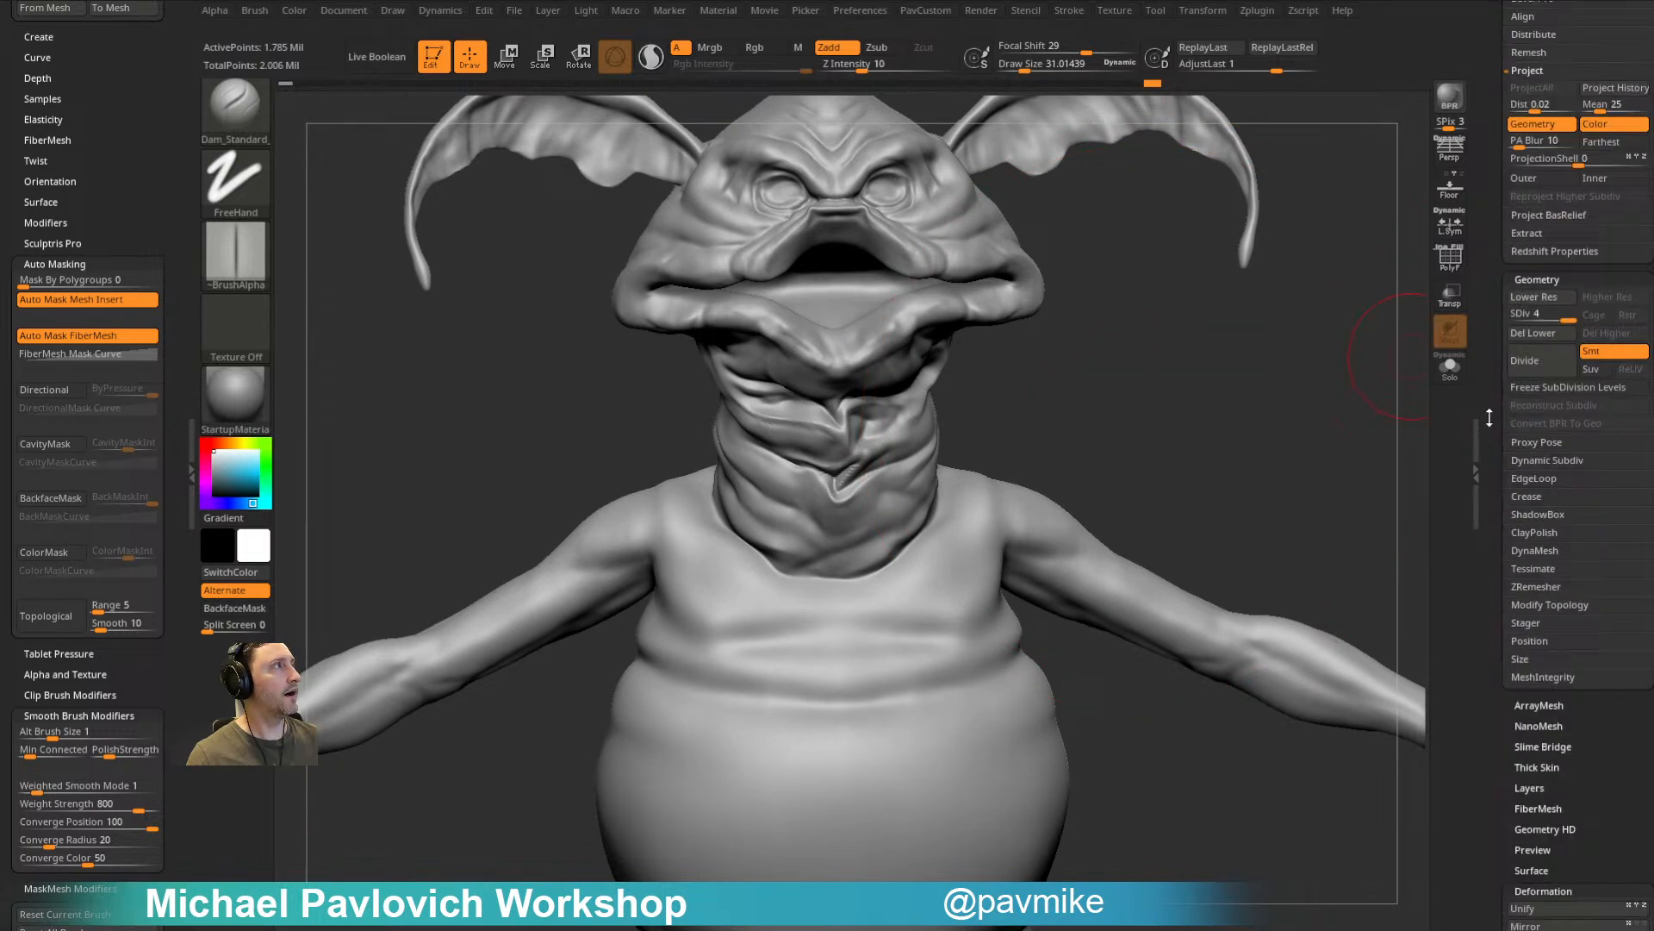
click(1540, 326)
mouse_move(1071, 406)
mouse_down()
mouse_move(1259, 340)
mouse_move(1203, 428)
mouse_move(1045, 509)
mouse_up()
key(s)
key(b)
key(m)
key(t)
key(shift)
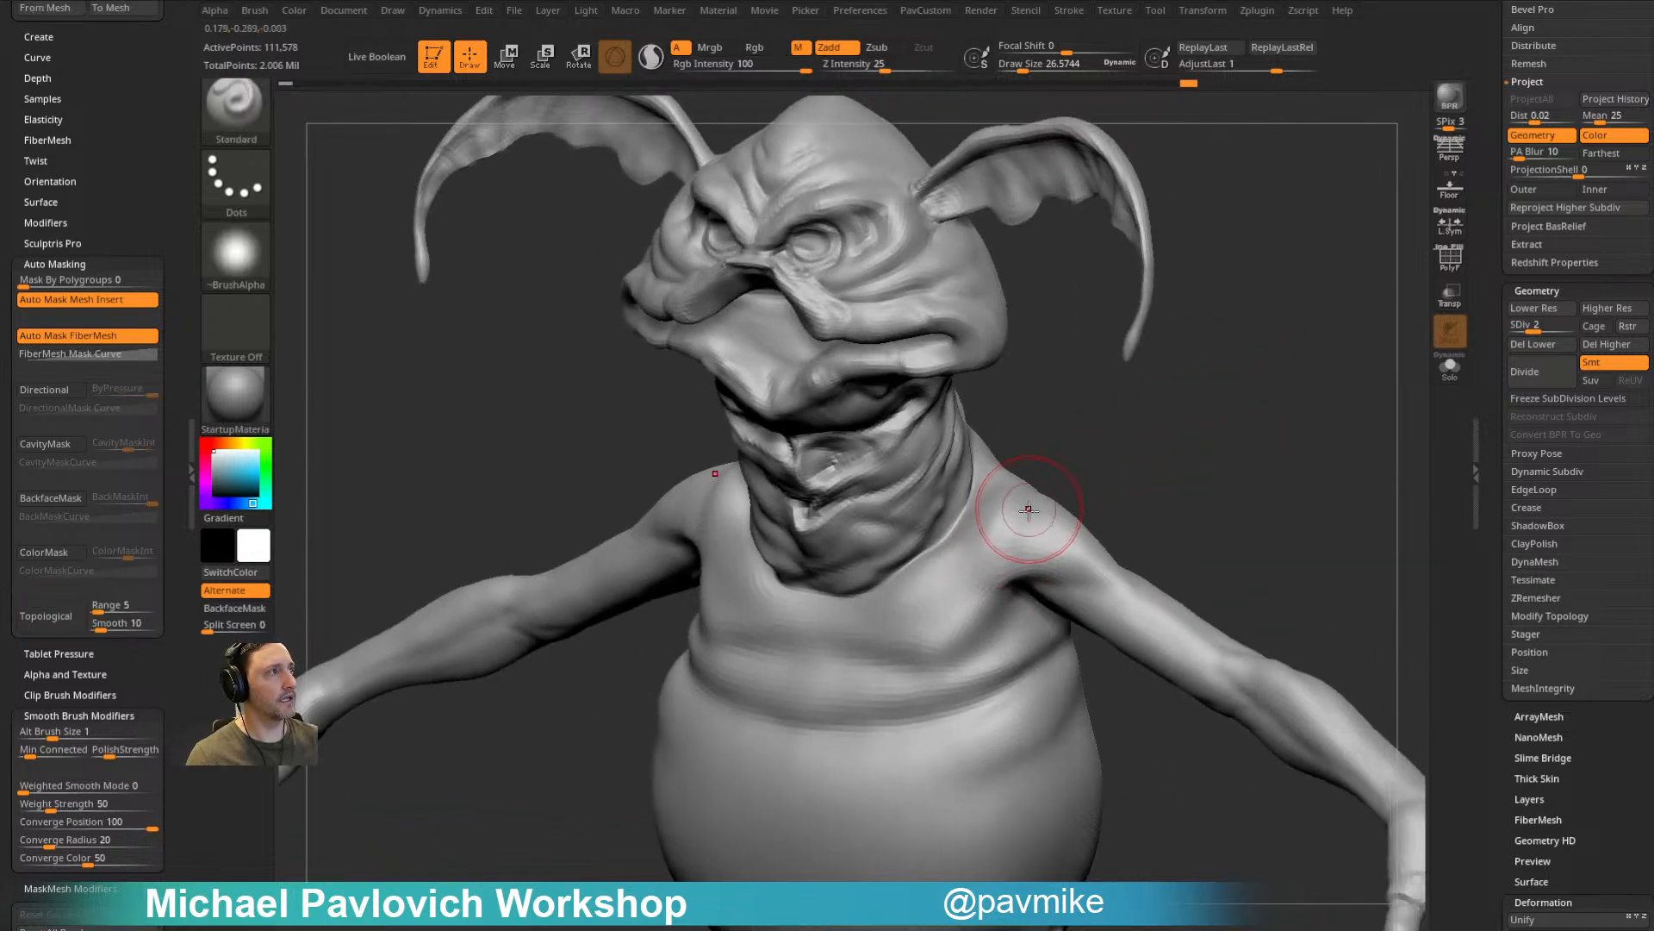
key(b)
key(s)
key(t)
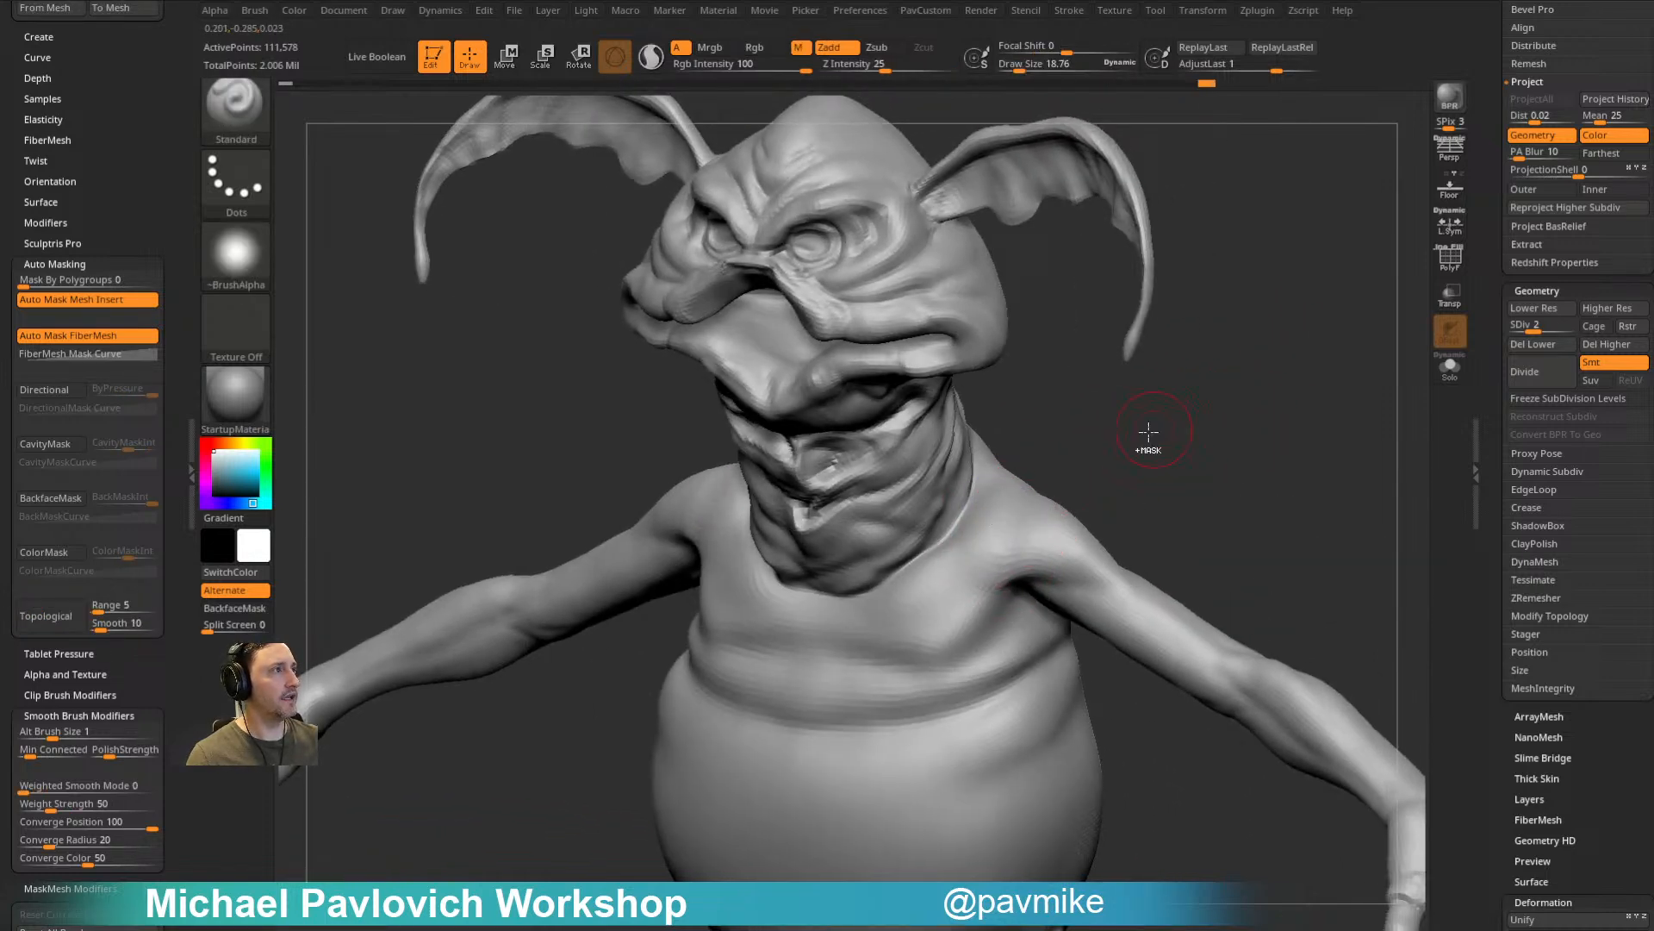
Step: Reduce the Smooth brush's Z Intensity for working on the neck and chest
drag(1148, 431, 1013, 500)
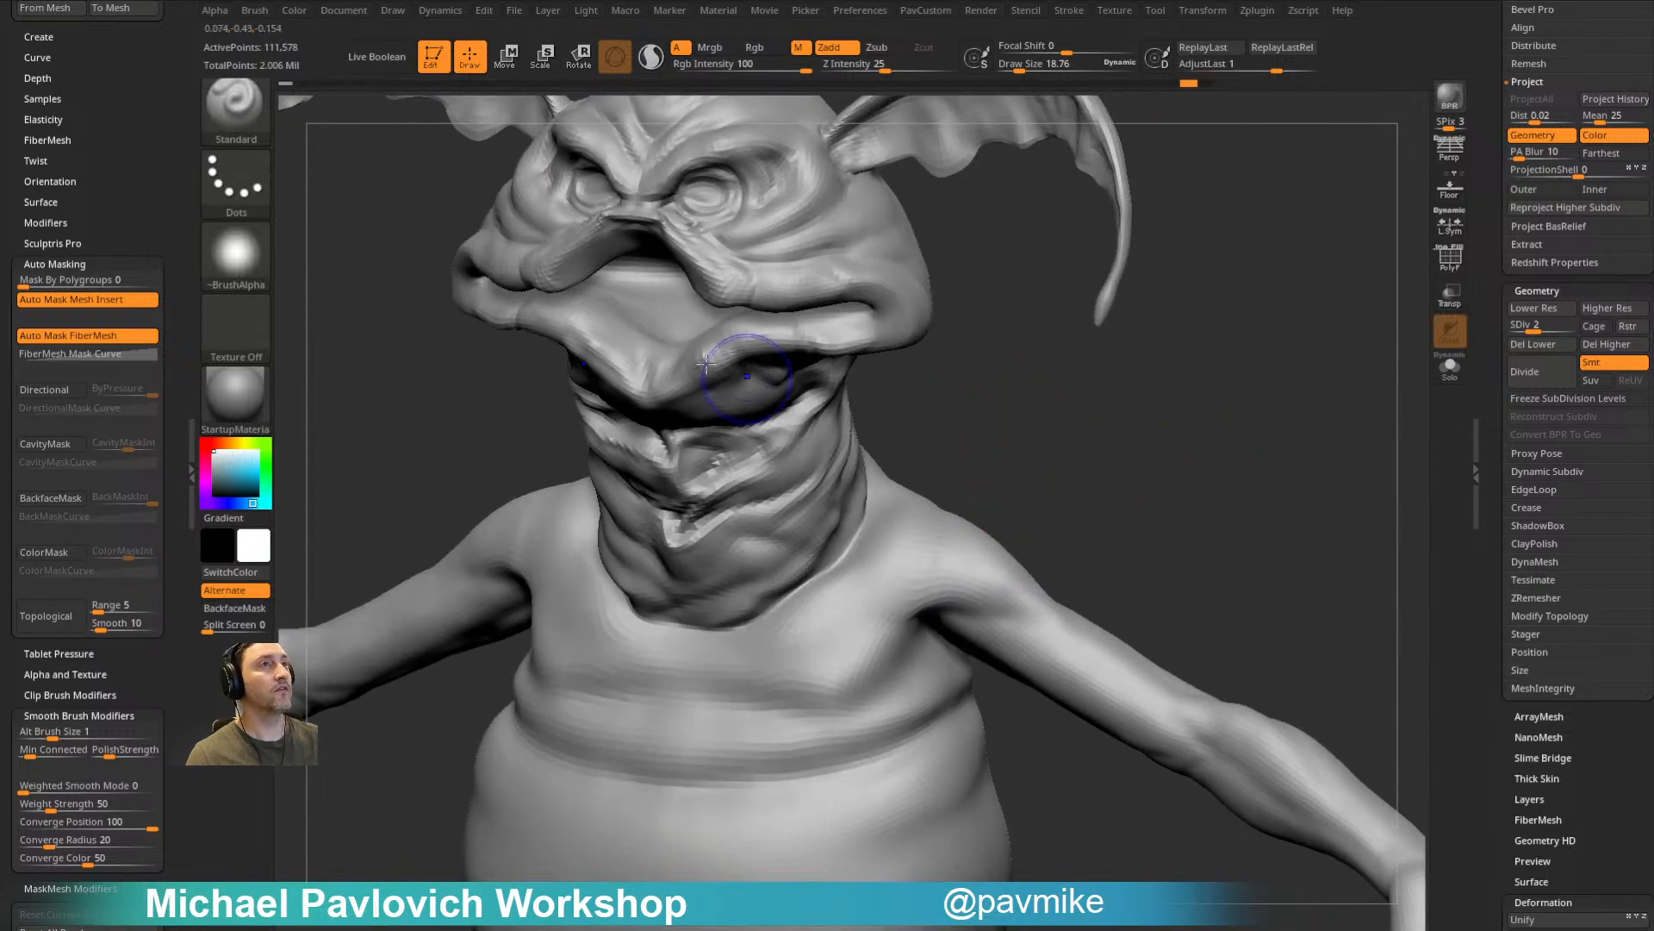
key(shift)
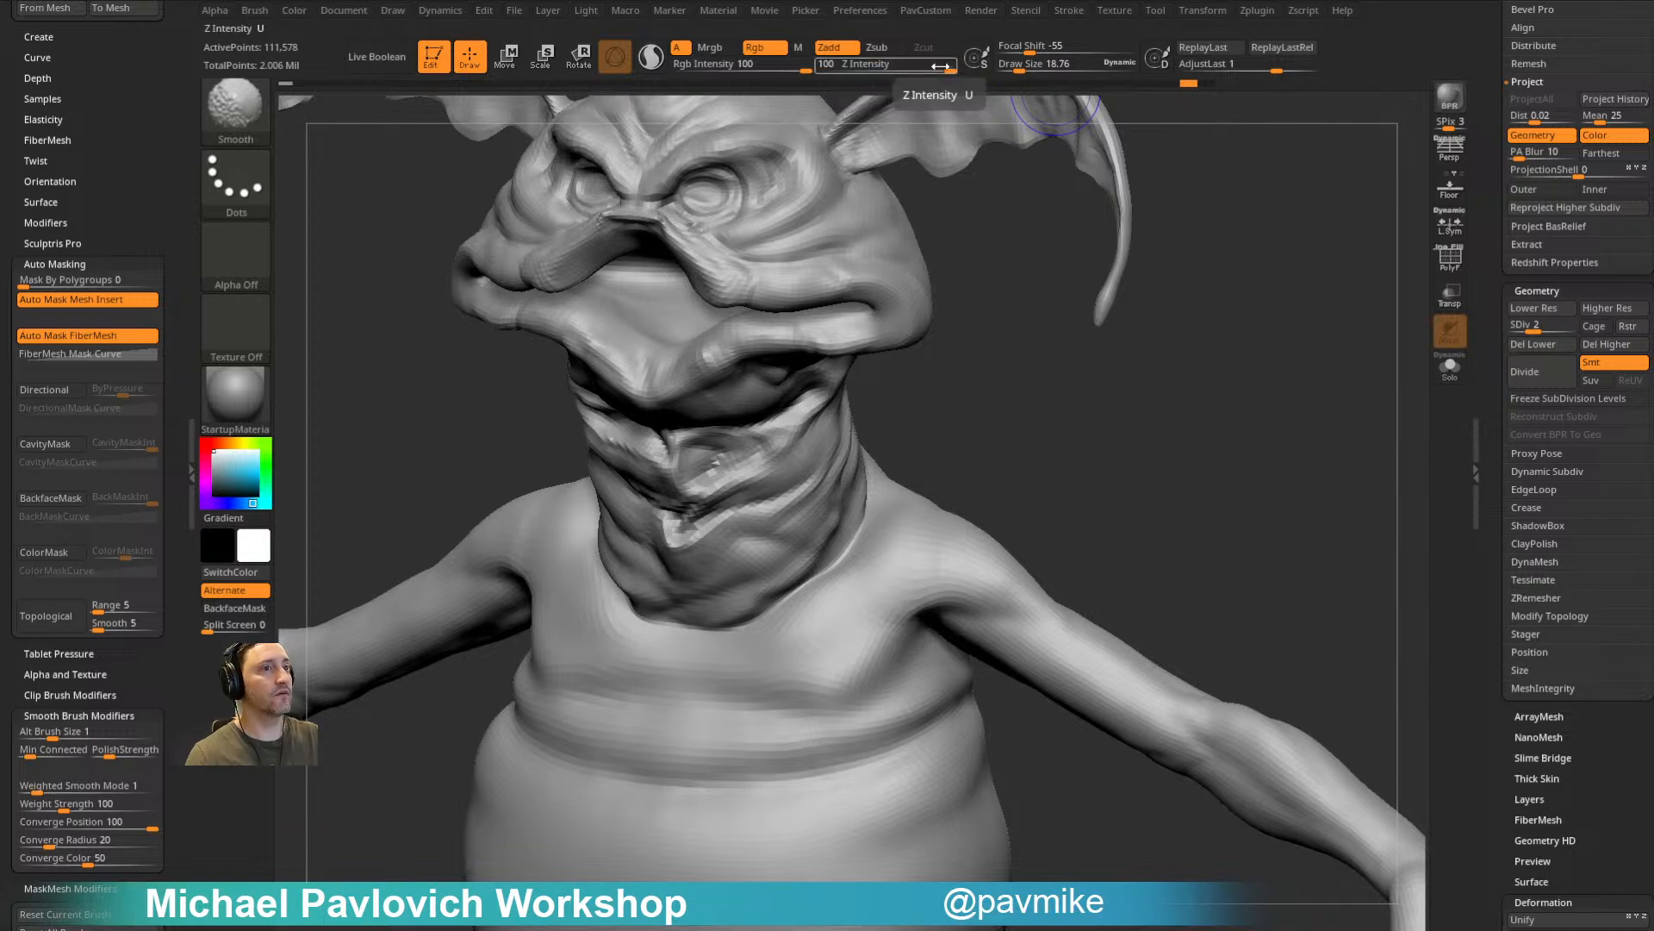
drag(944, 67, 905, 69)
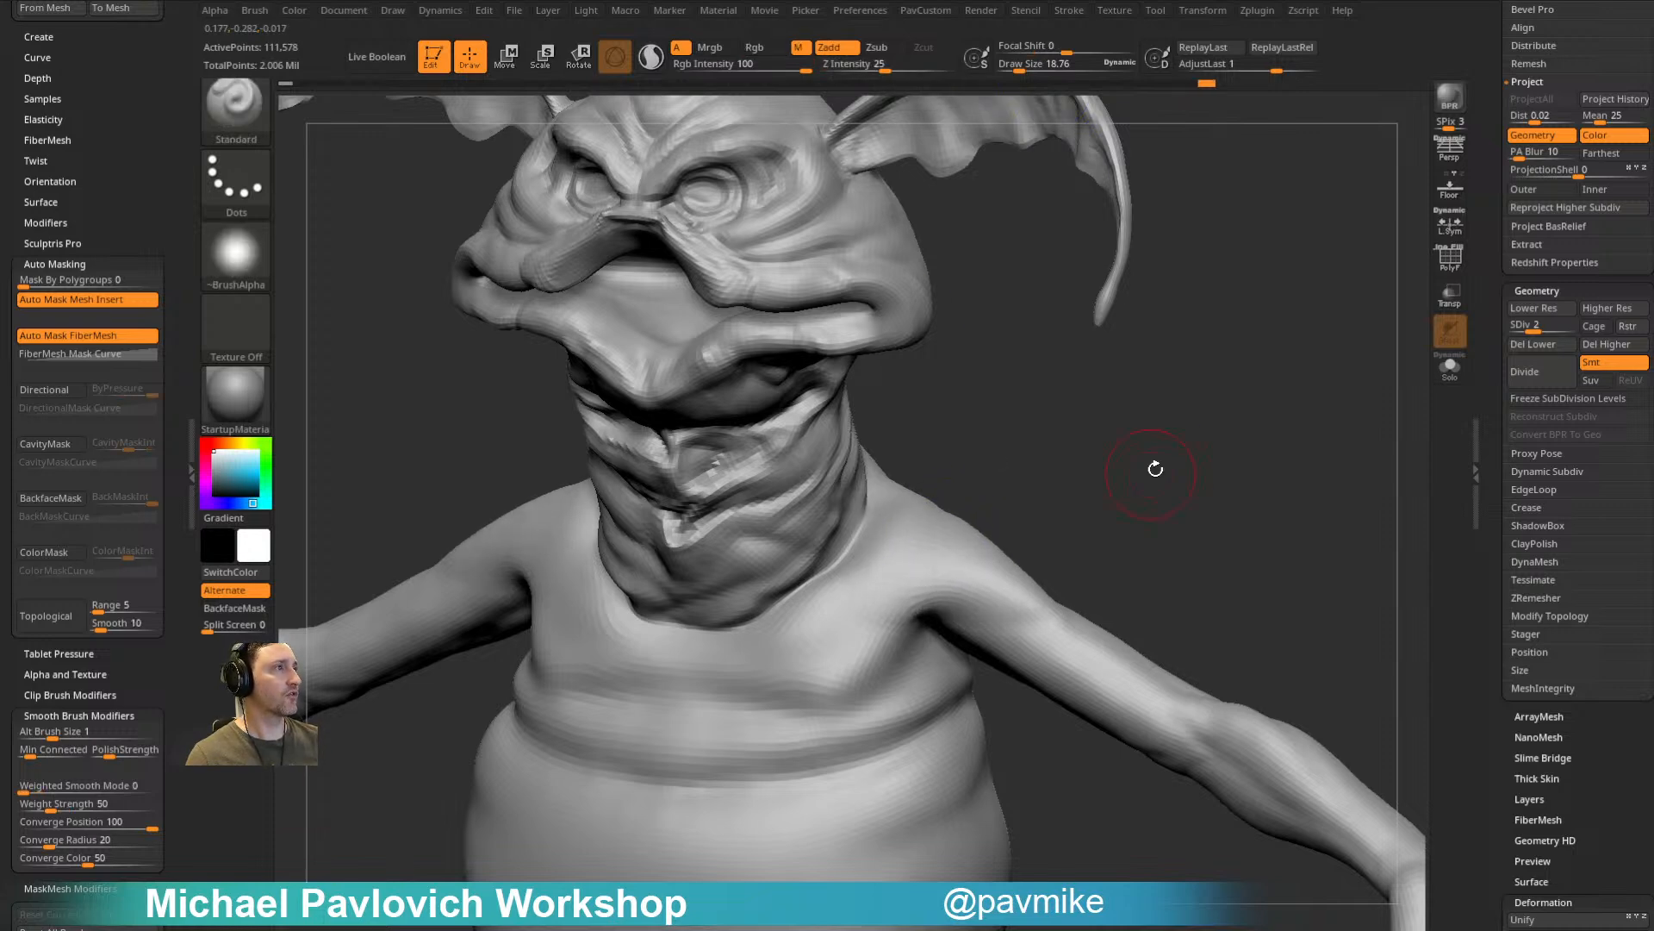
Step: Smooth the top of the shoulder beside the neck base at draw size about 15.4
drag(1034, 491, 965, 461)
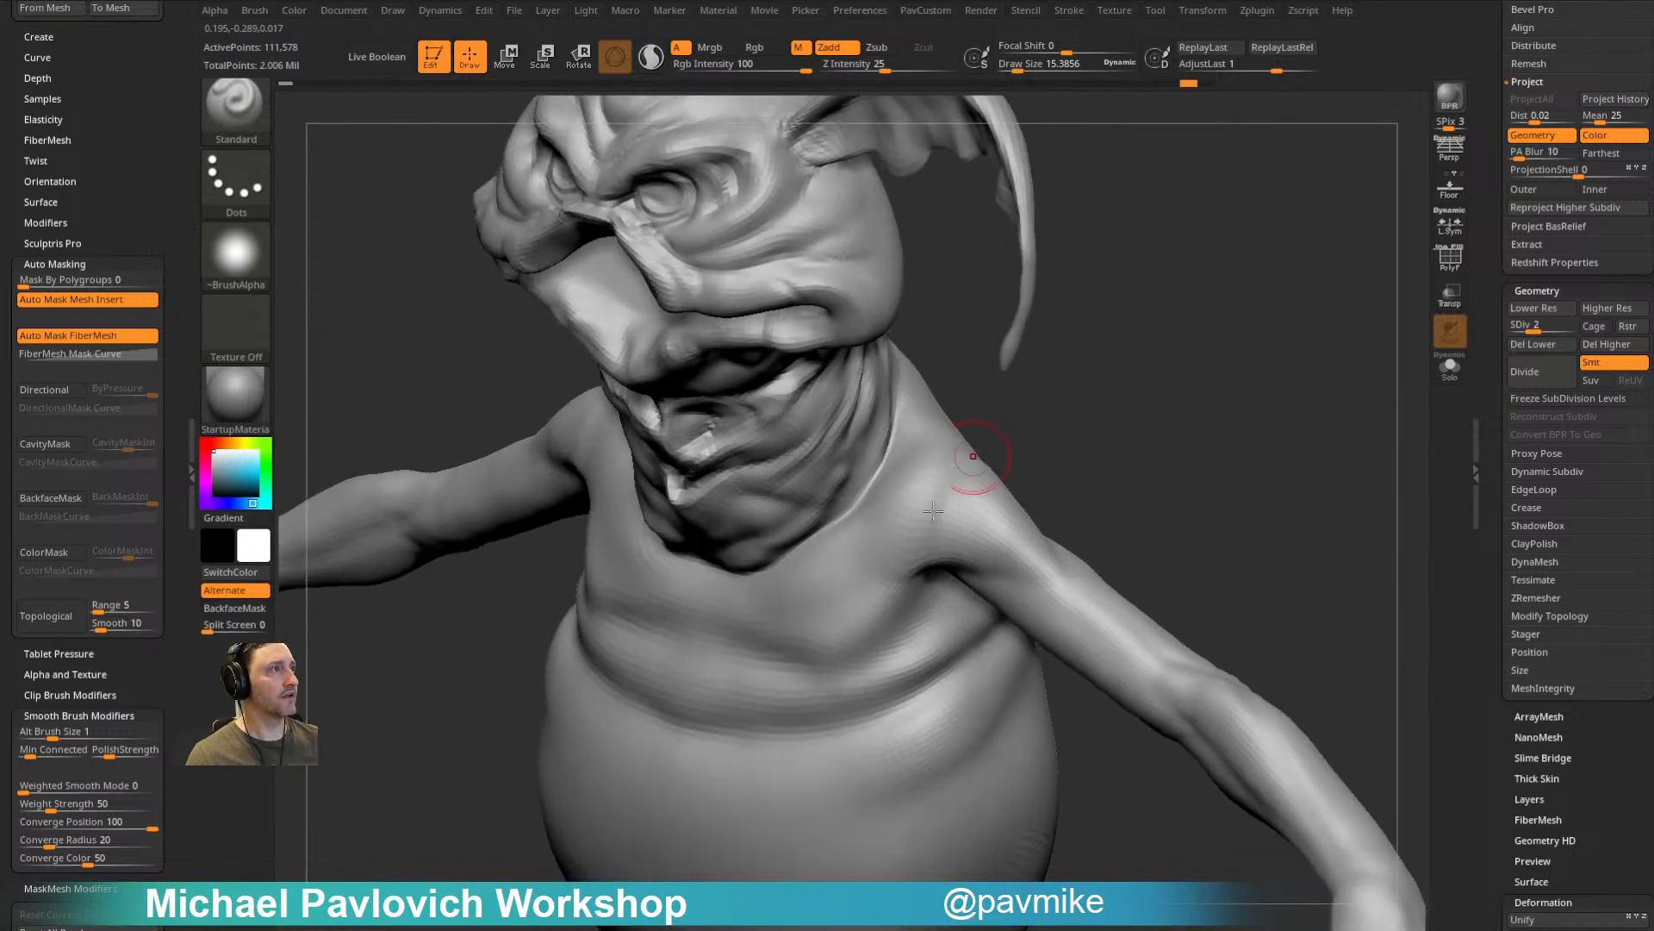
key(shift)
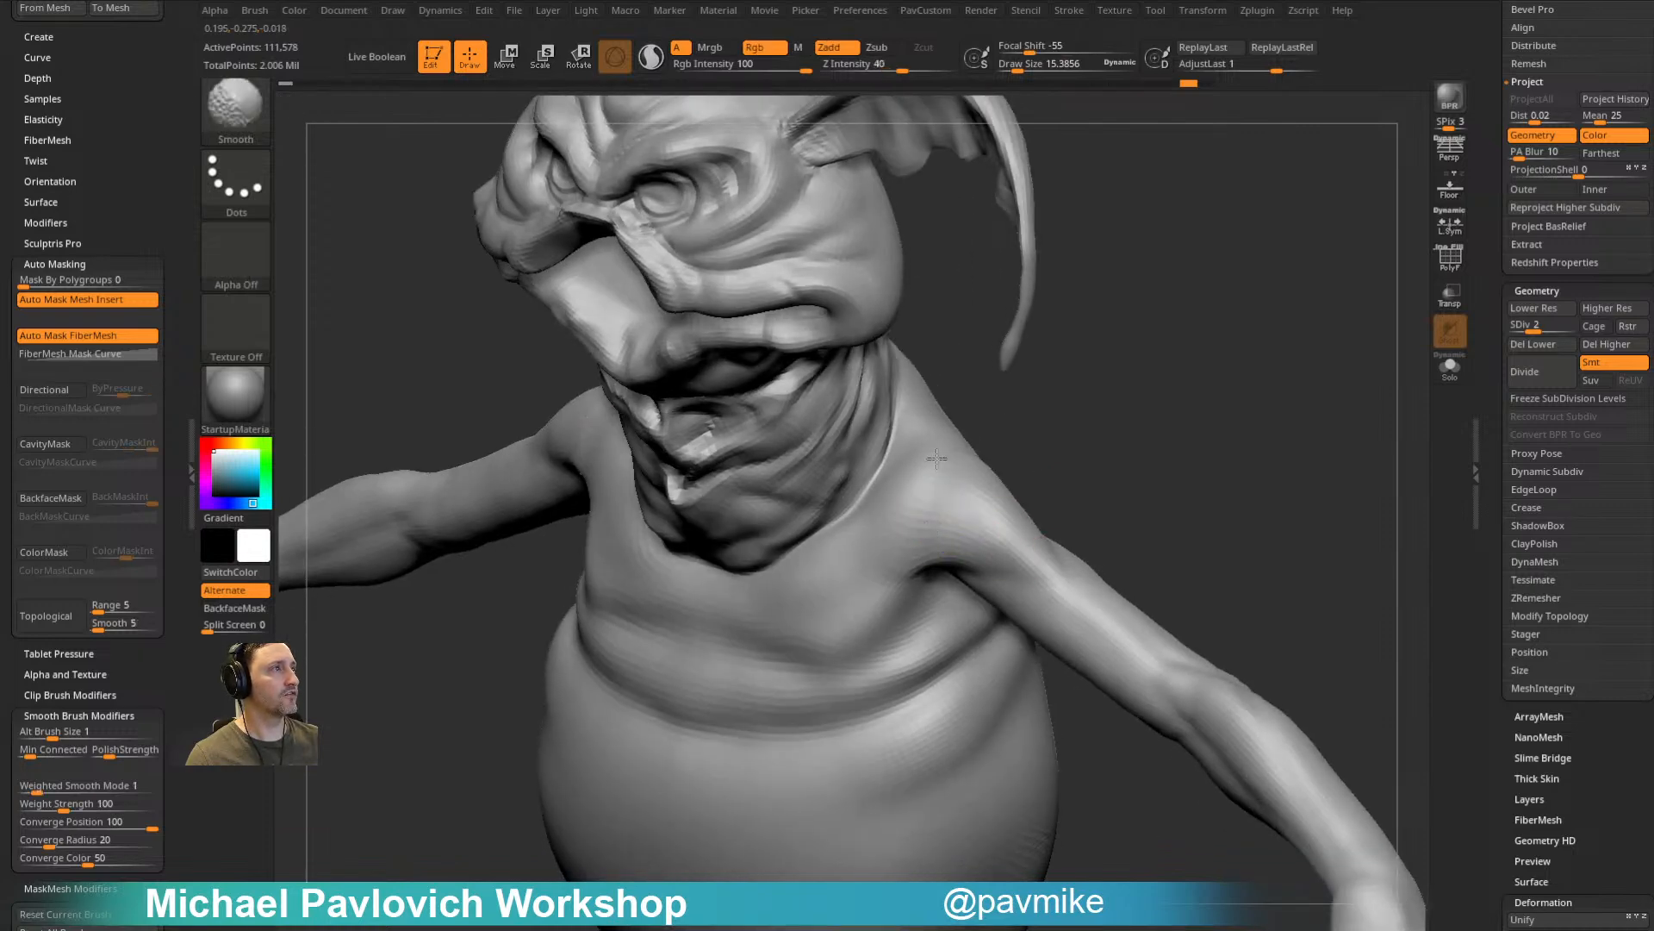
shift+drag(966, 476, 1010, 569)
Step: Fill out the area between the neck base and shoulder with the Clay brush at draw size about 41
mouse_move(1064, 509)
mouse_down()
mouse_move(1134, 395)
mouse_move(944, 472)
mouse_up()
key(b)
key(c)
key(l)
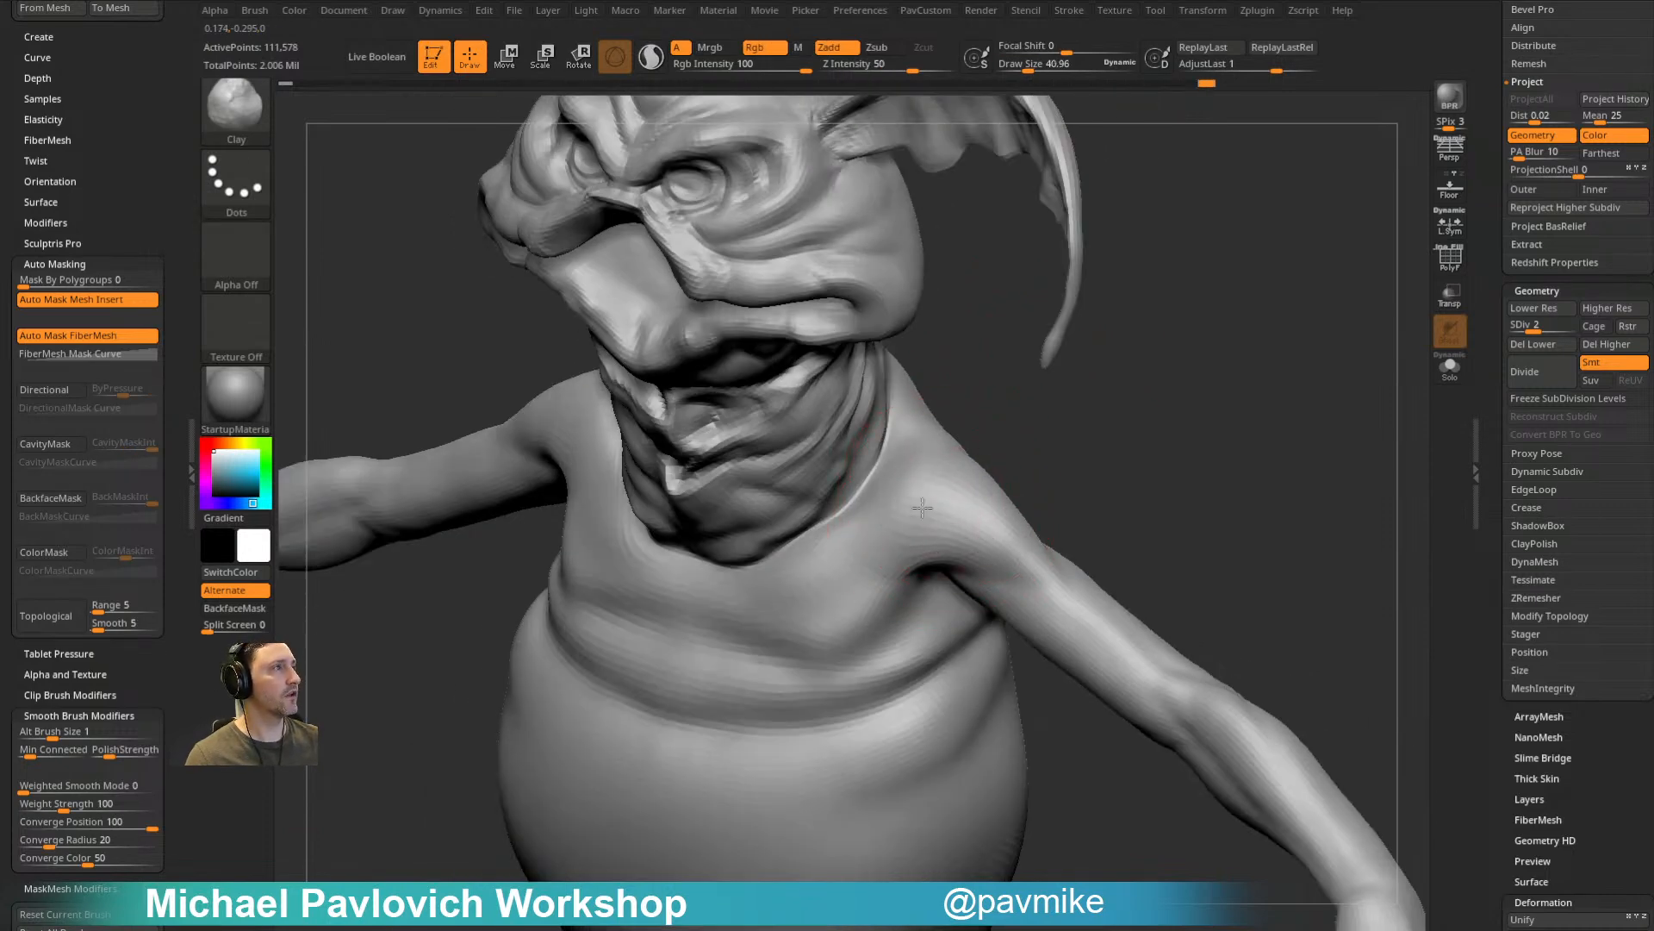
mouse_move(1106, 506)
mouse_down()
mouse_move(1127, 457)
mouse_move(875, 572)
mouse_up()
Step: Adjust the shoulder silhouette and its slope into the neck with the Move brush at draw size about 31
key(b)
key(m)
key(t)
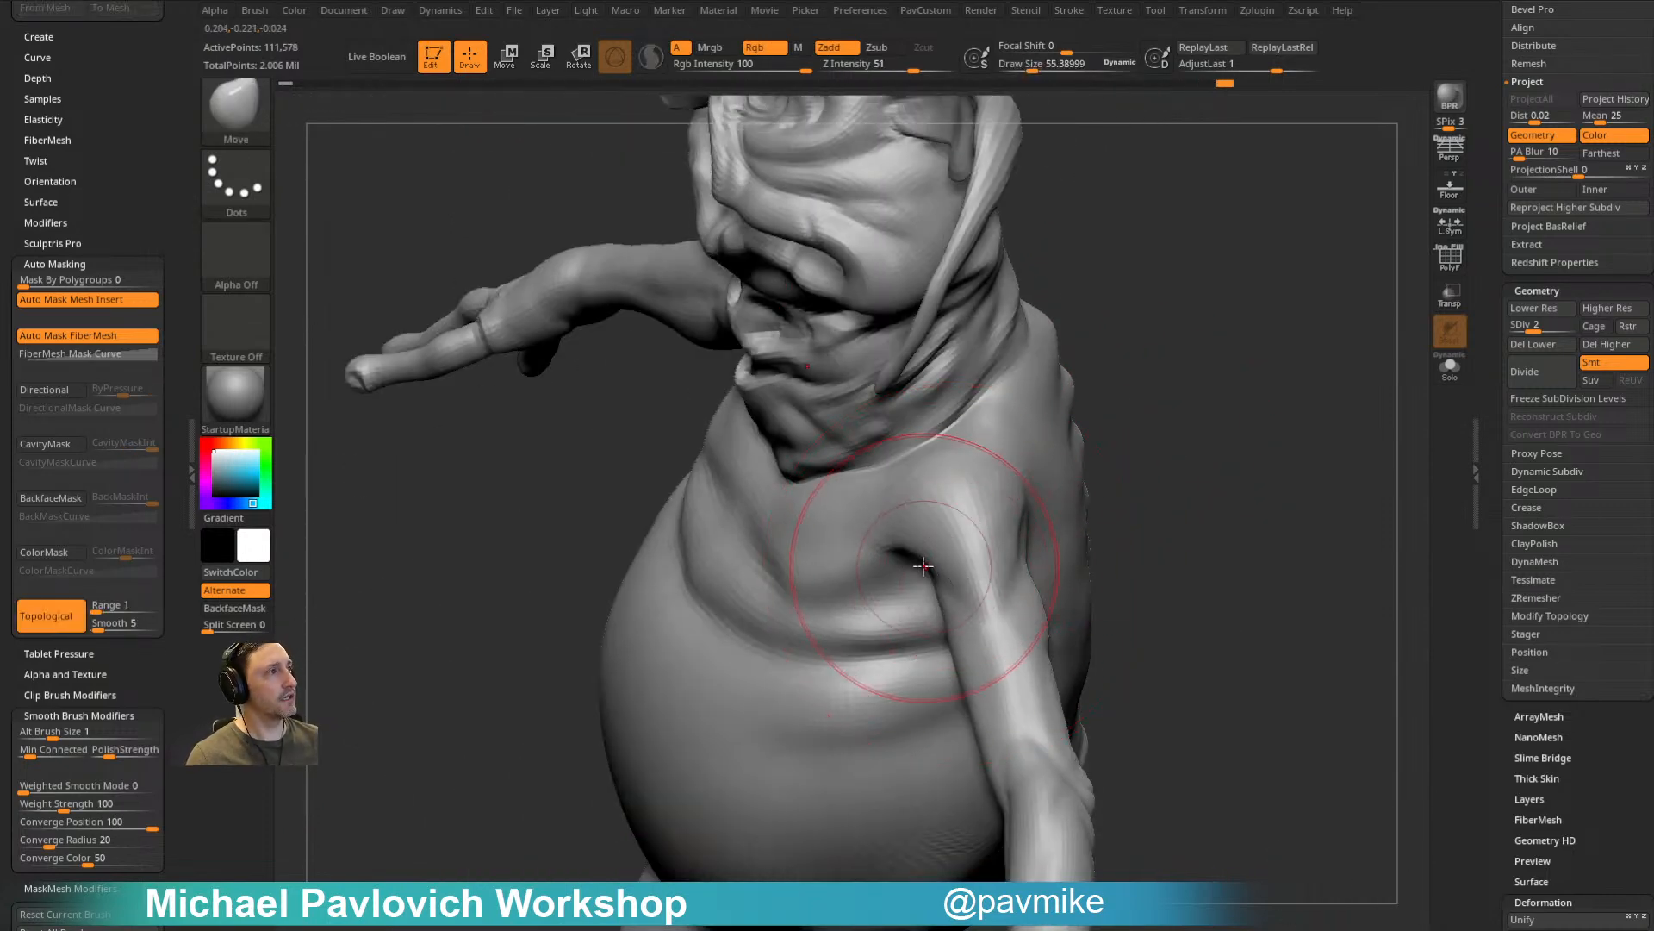
drag(1181, 446, 1065, 459)
key(s)
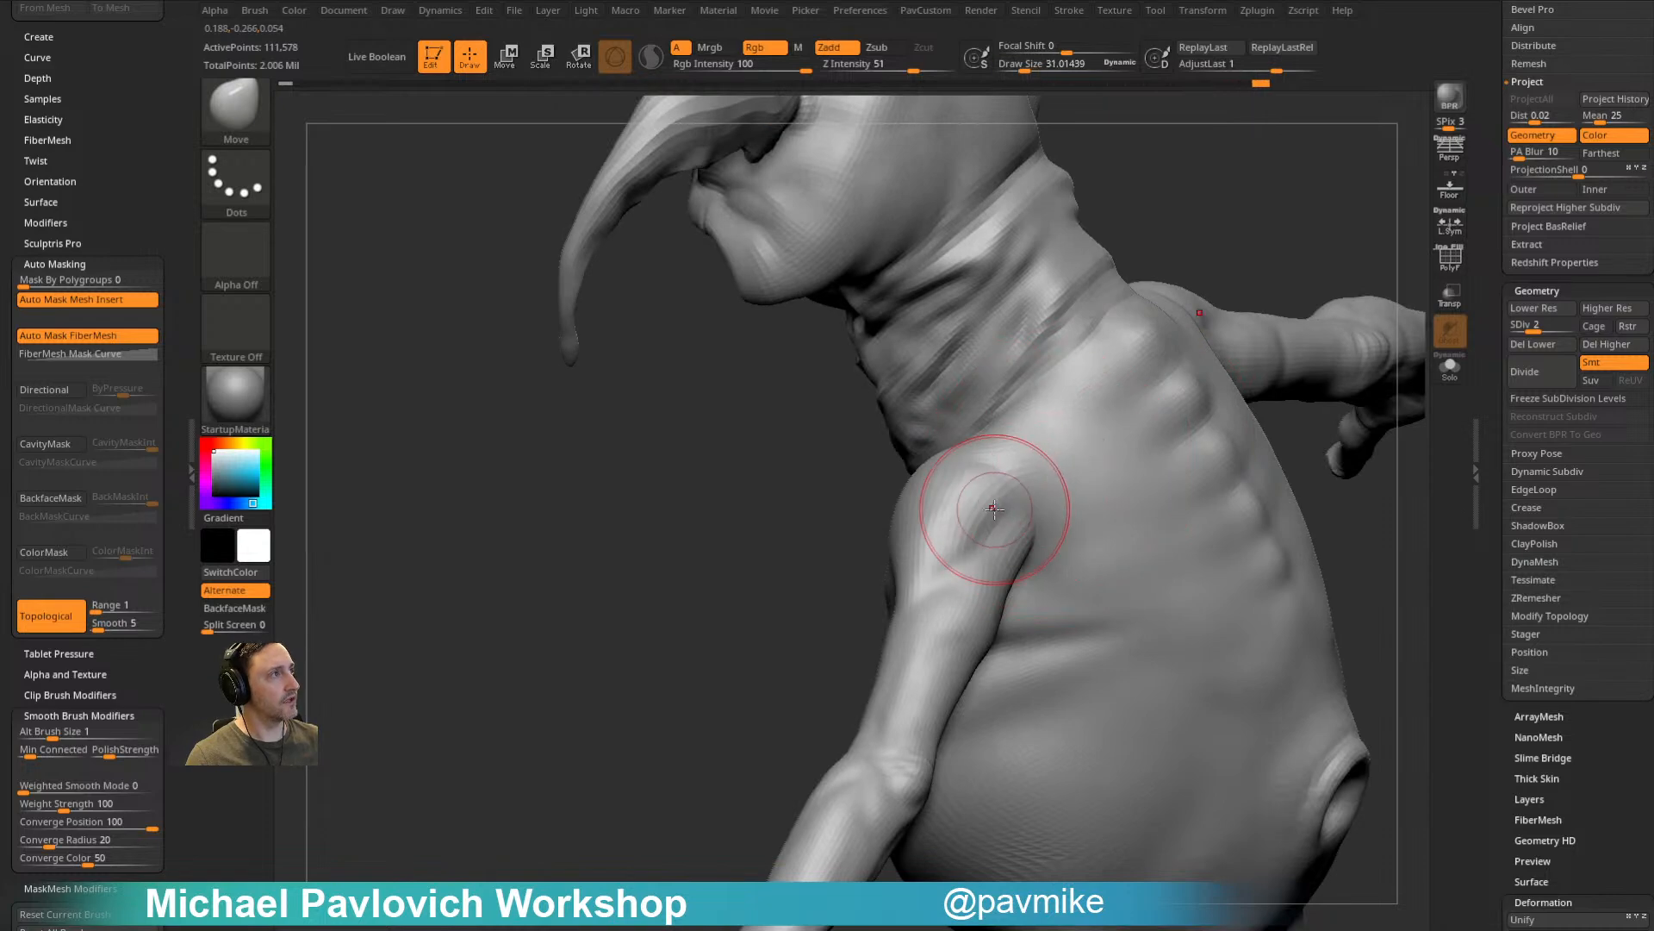
drag(1176, 309, 1184, 295)
mouse_move(1159, 205)
mouse_down()
mouse_move(1218, 207)
mouse_move(1026, 284)
mouse_up()
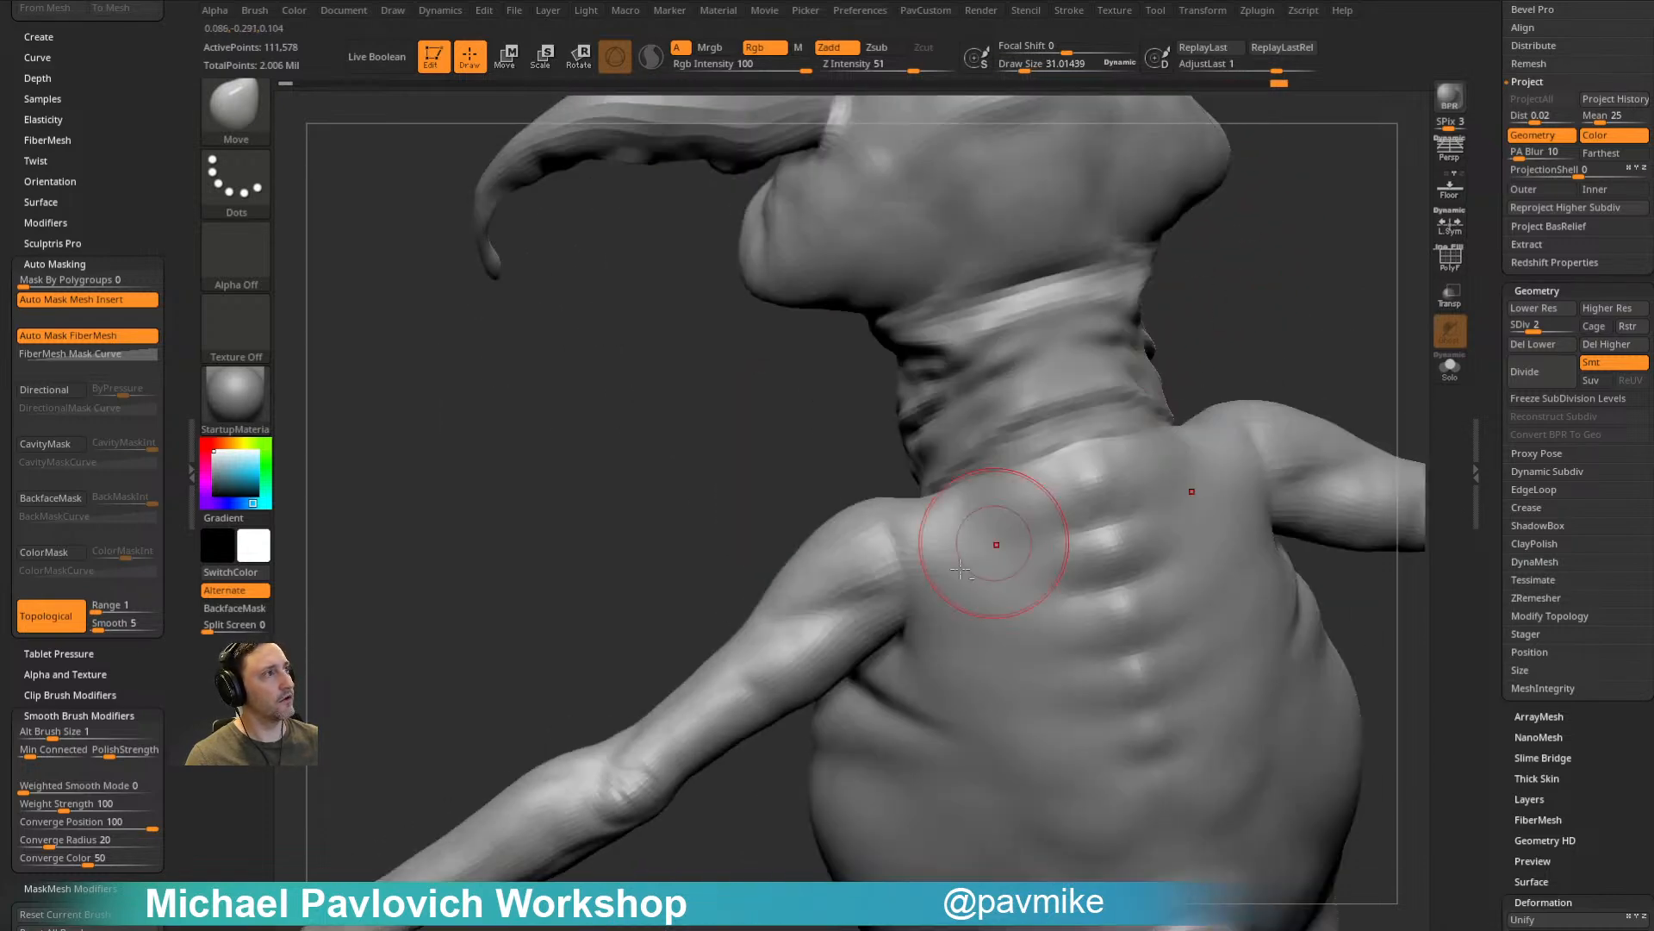
Step: Smooth the base of the neck and the upper back between the shoulders at draw size about 13.8
key(shift)
mouse_move(1284, 307)
mouse_down()
mouse_move(1223, 395)
mouse_move(1282, 454)
mouse_move(1088, 473)
mouse_move(1044, 517)
mouse_up()
mouse_move(1241, 439)
mouse_down()
mouse_move(1114, 378)
mouse_move(1123, 350)
mouse_move(1182, 362)
mouse_up()
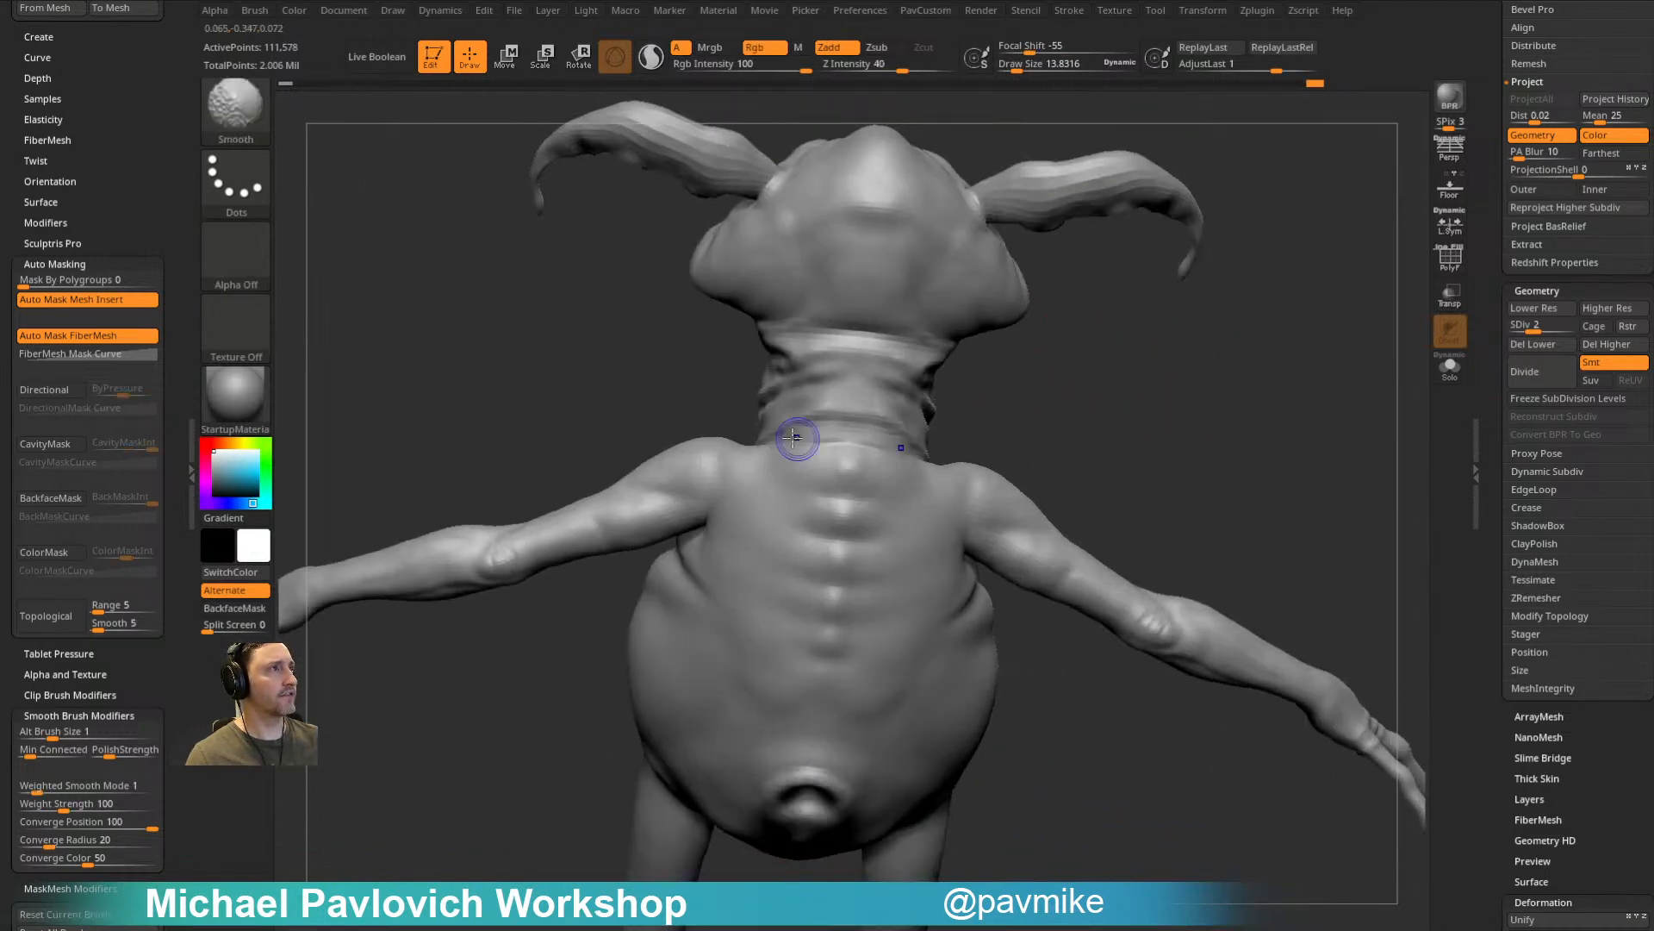
drag(982, 440, 977, 420)
shift+drag(838, 457, 849, 478)
mouse_move(1154, 419)
mouse_down()
mouse_move(1193, 381)
mouse_move(1004, 481)
mouse_up()
mouse_move(1106, 473)
mouse_down()
mouse_move(1197, 457)
mouse_move(1123, 457)
mouse_move(1157, 492)
mouse_move(1114, 488)
mouse_move(992, 382)
mouse_up()
mouse_move(1101, 508)
mouse_down()
mouse_move(1120, 405)
mouse_move(1060, 488)
mouse_move(945, 495)
mouse_move(908, 505)
mouse_move(1053, 466)
mouse_move(829, 552)
mouse_up()
mouse_move(1057, 377)
mouse_down()
mouse_move(1078, 303)
mouse_move(1193, 428)
mouse_move(1123, 417)
mouse_move(1120, 446)
mouse_move(1145, 469)
mouse_move(908, 594)
mouse_move(1152, 350)
mouse_move(1202, 349)
mouse_up()
scroll(1649, 261, up, 10)
key(shift)
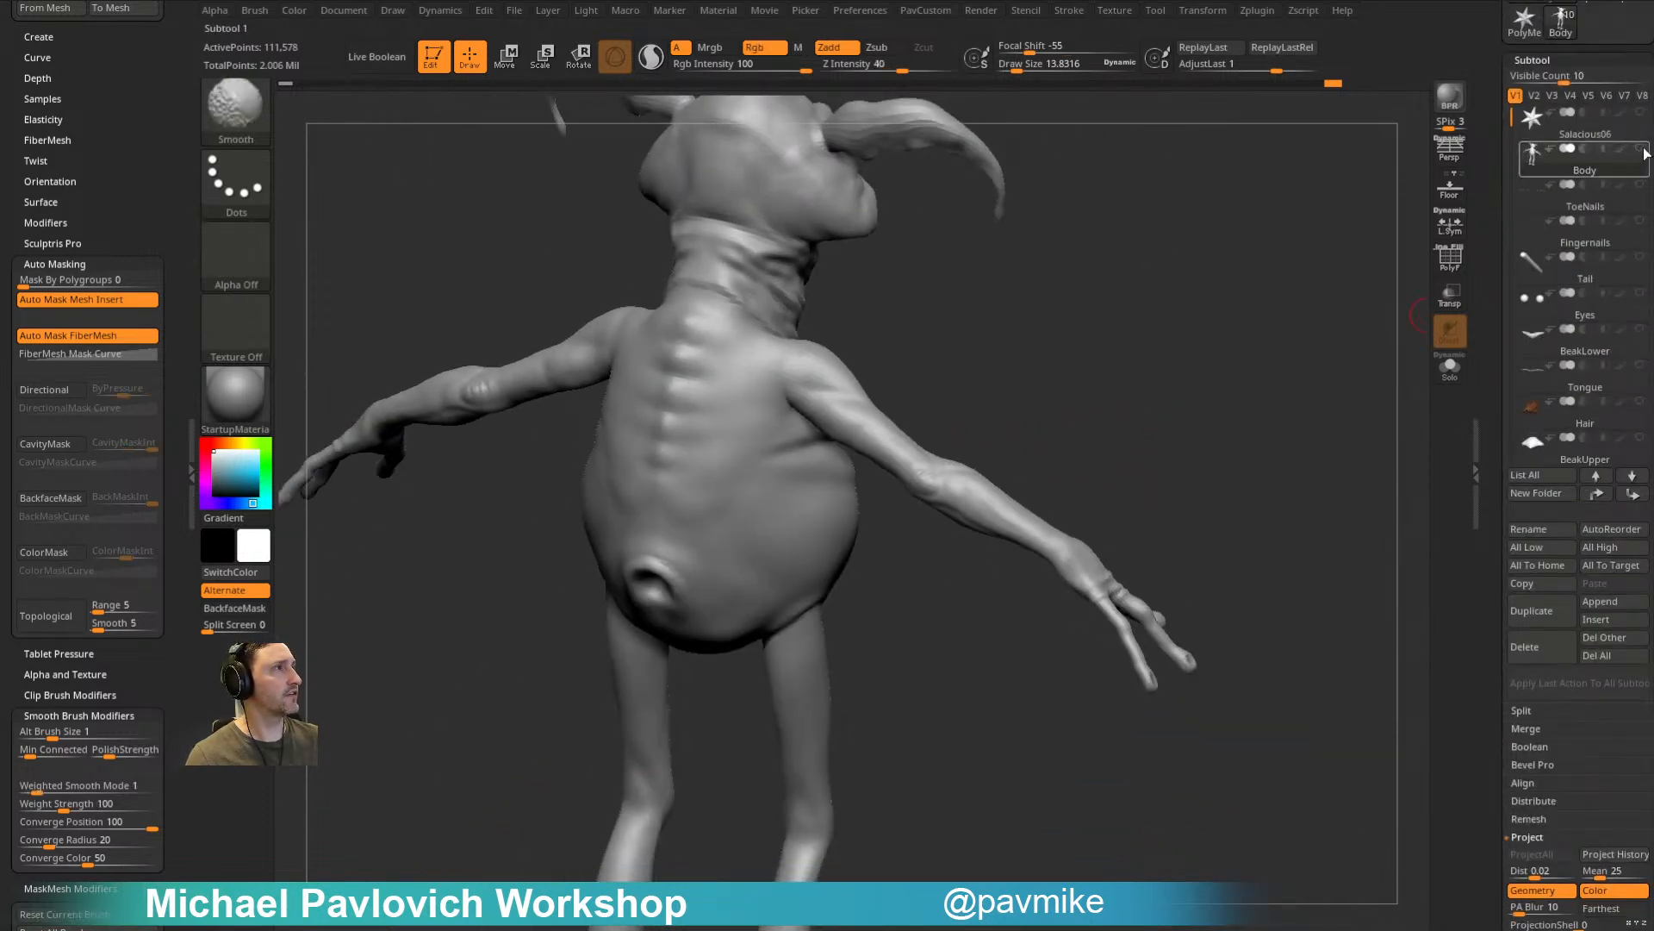
Step: Show all subtools to check the tail against the body, and return to showing only the Body
shift+click(1642, 150)
drag(1153, 409, 715, 545)
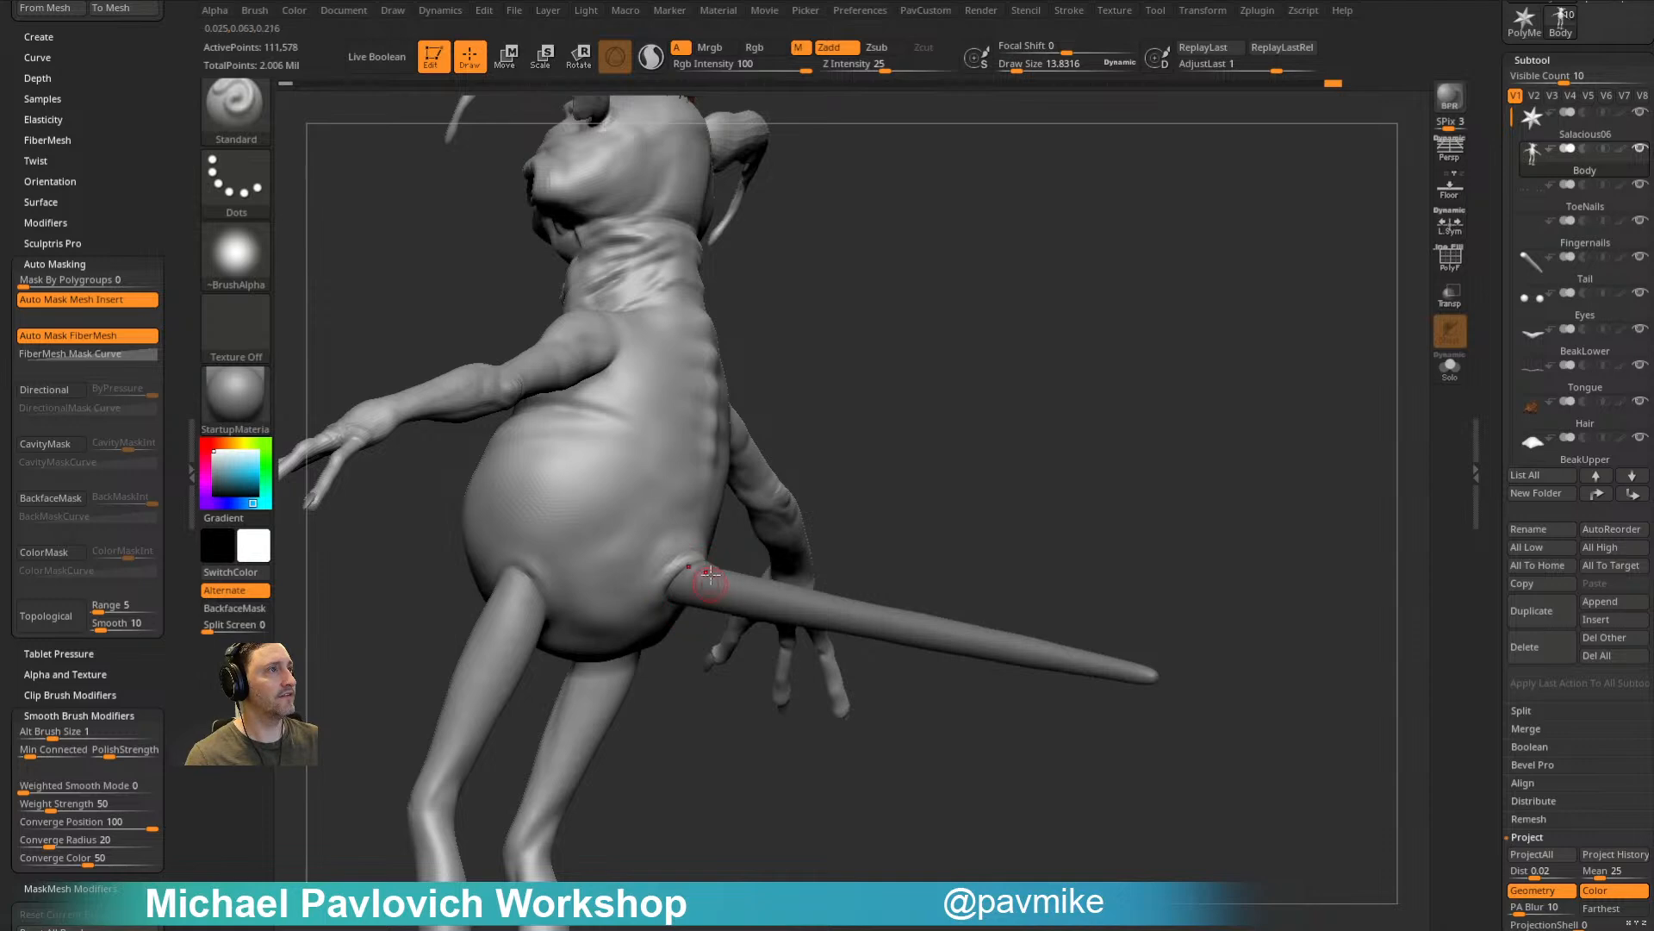
mouse_move(1059, 442)
mouse_down()
mouse_move(1042, 377)
mouse_move(1057, 399)
mouse_move(1318, 380)
mouse_move(1232, 398)
mouse_up()
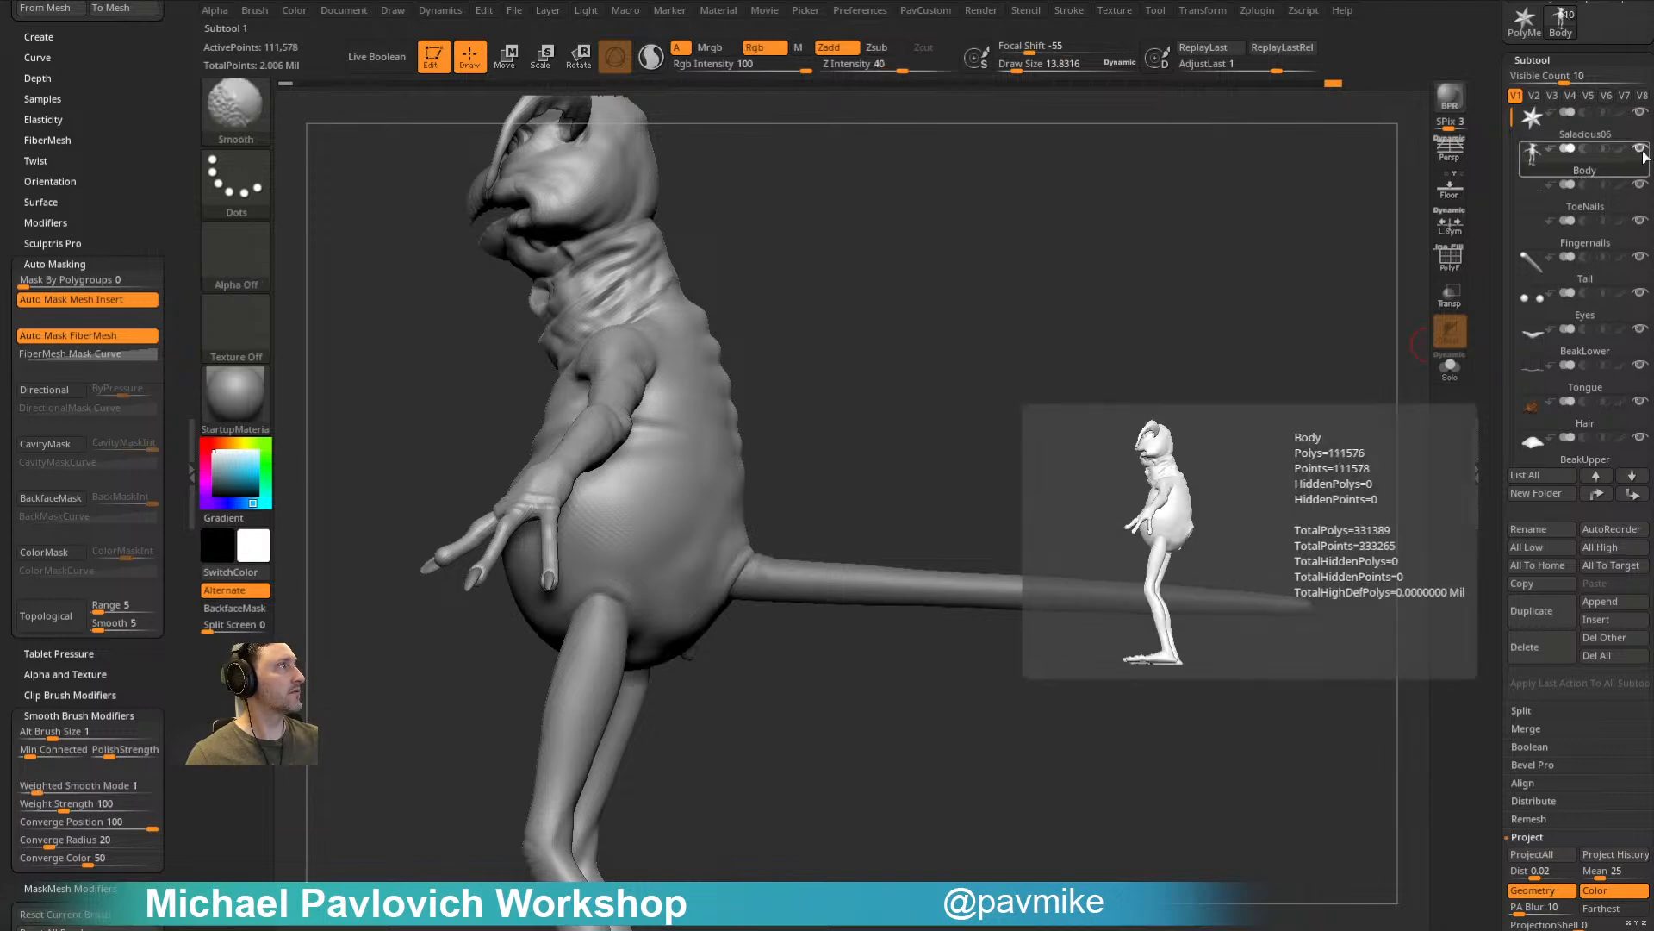
shift+click(1640, 148)
drag(991, 371, 1044, 384)
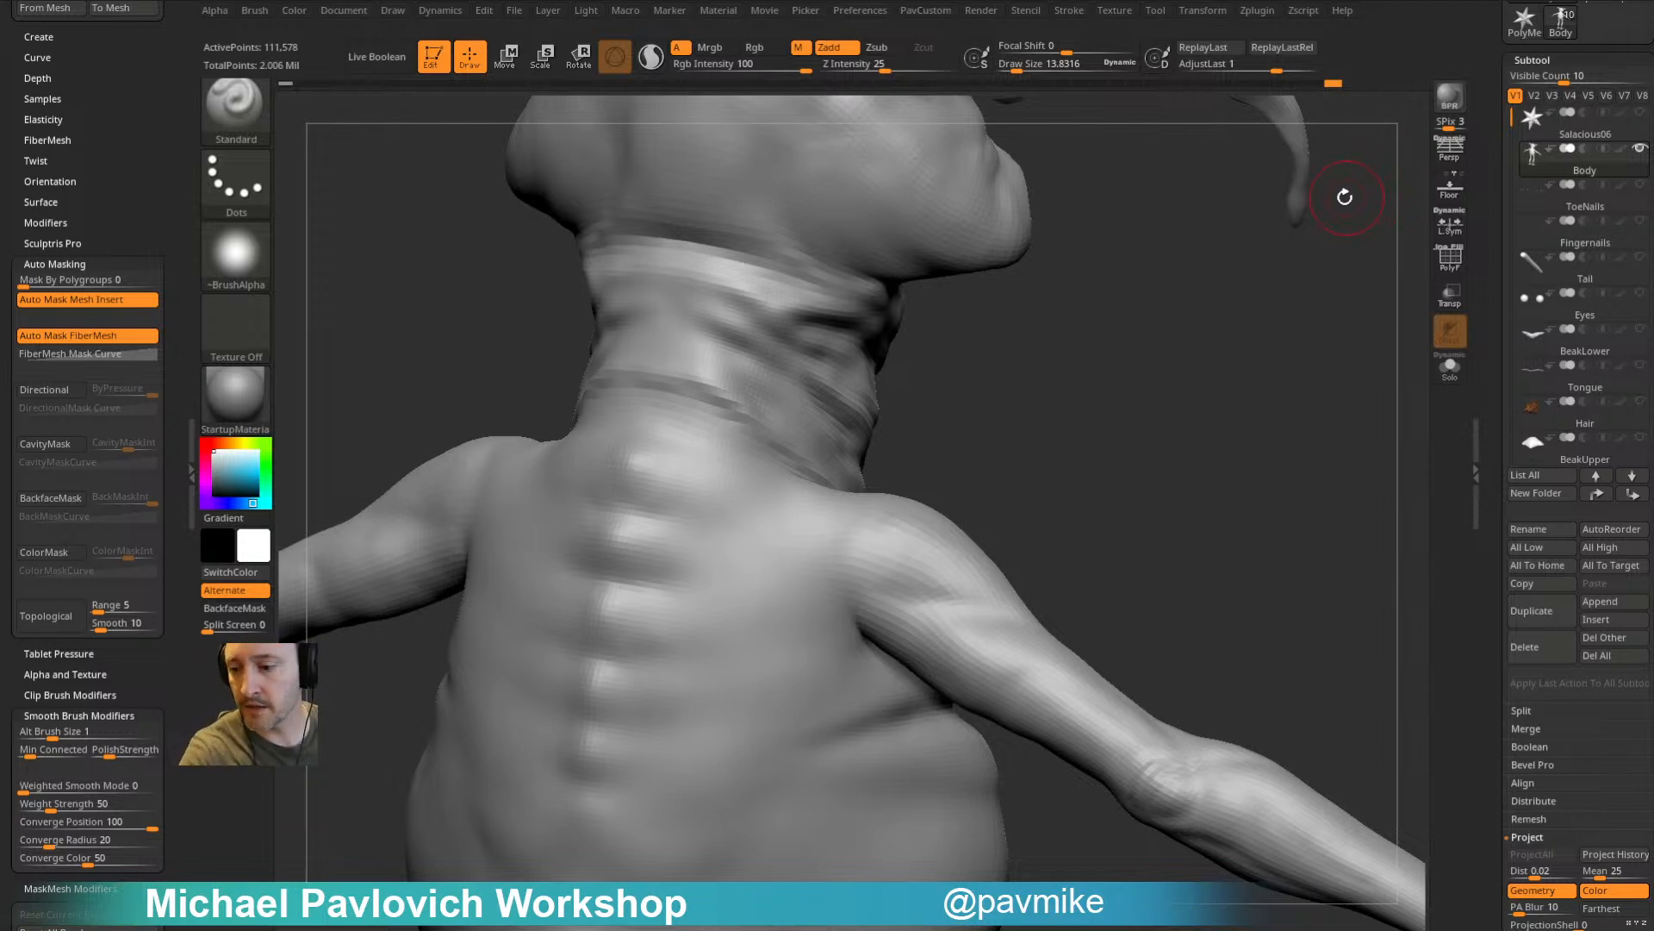
Step: Reduce the draw size to about 7.4 and smooth the seam around the base of the neck
mouse_move(992, 373)
mouse_down()
mouse_move(1046, 384)
mouse_move(1064, 425)
mouse_move(1016, 535)
mouse_move(1230, 362)
mouse_move(1271, 424)
mouse_move(1119, 440)
mouse_move(1167, 417)
mouse_move(1189, 358)
mouse_move(1182, 388)
mouse_move(1104, 429)
mouse_up()
key(s)
drag(772, 580, 767, 580)
right_drag(780, 568, 845, 483)
shift+drag(866, 483, 853, 502)
shift+drag(788, 548, 664, 567)
drag(1035, 461, 855, 498)
mouse_move(1206, 491)
mouse_down()
mouse_move(1049, 516)
mouse_move(906, 417)
mouse_up()
drag(953, 312, 810, 549)
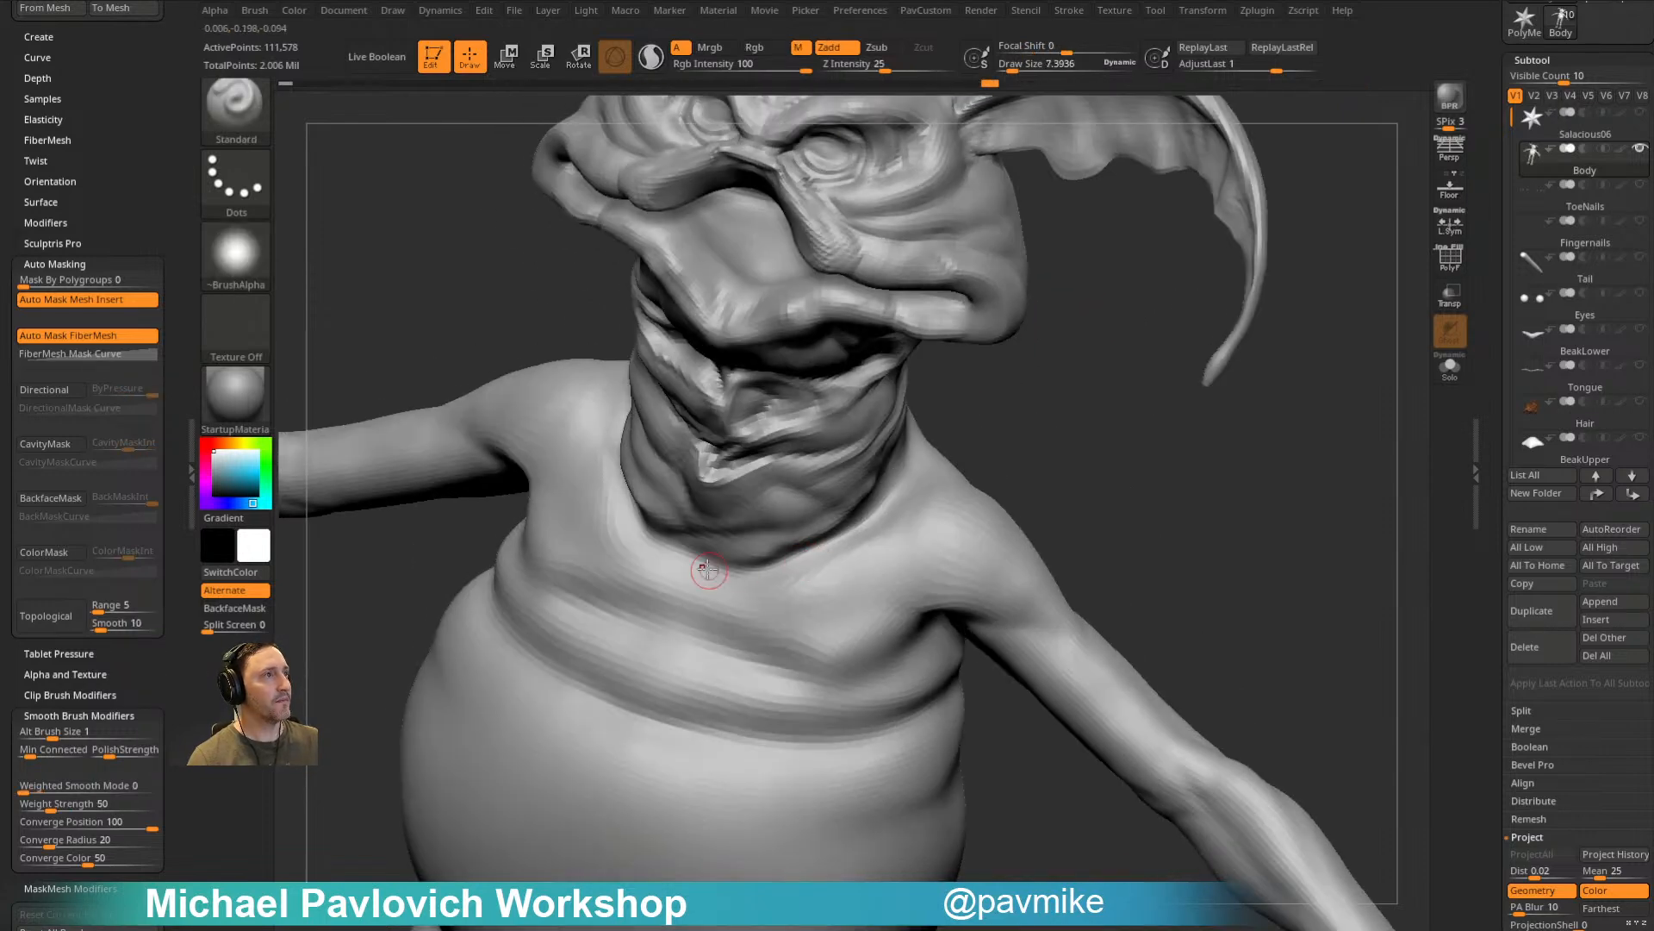
Step: Sculpt the collarbone from the neck base to the tip of the shoulder with the Standard brush at draw size about 9.7
mouse_move(1043, 422)
mouse_down()
mouse_move(761, 583)
mouse_move(1035, 466)
mouse_move(995, 513)
mouse_up()
key(bracketright)
key(bracketright)
key(bracketright)
key(bracketleft)
key(bracketleft)
key(s)
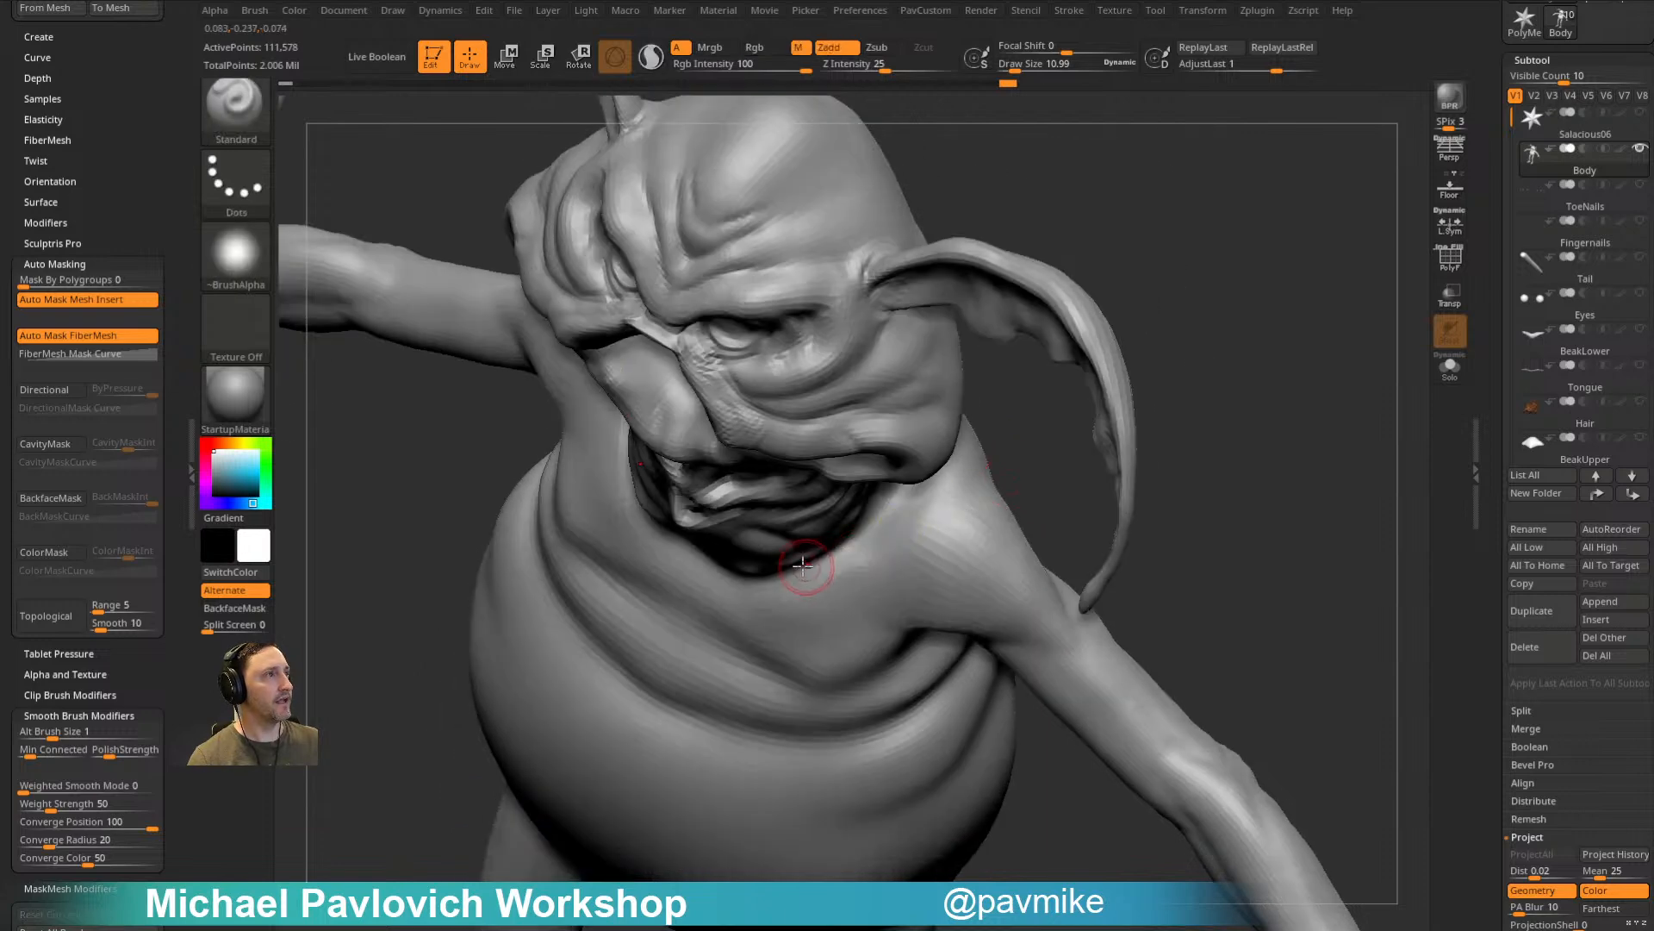
drag(1031, 458, 942, 502)
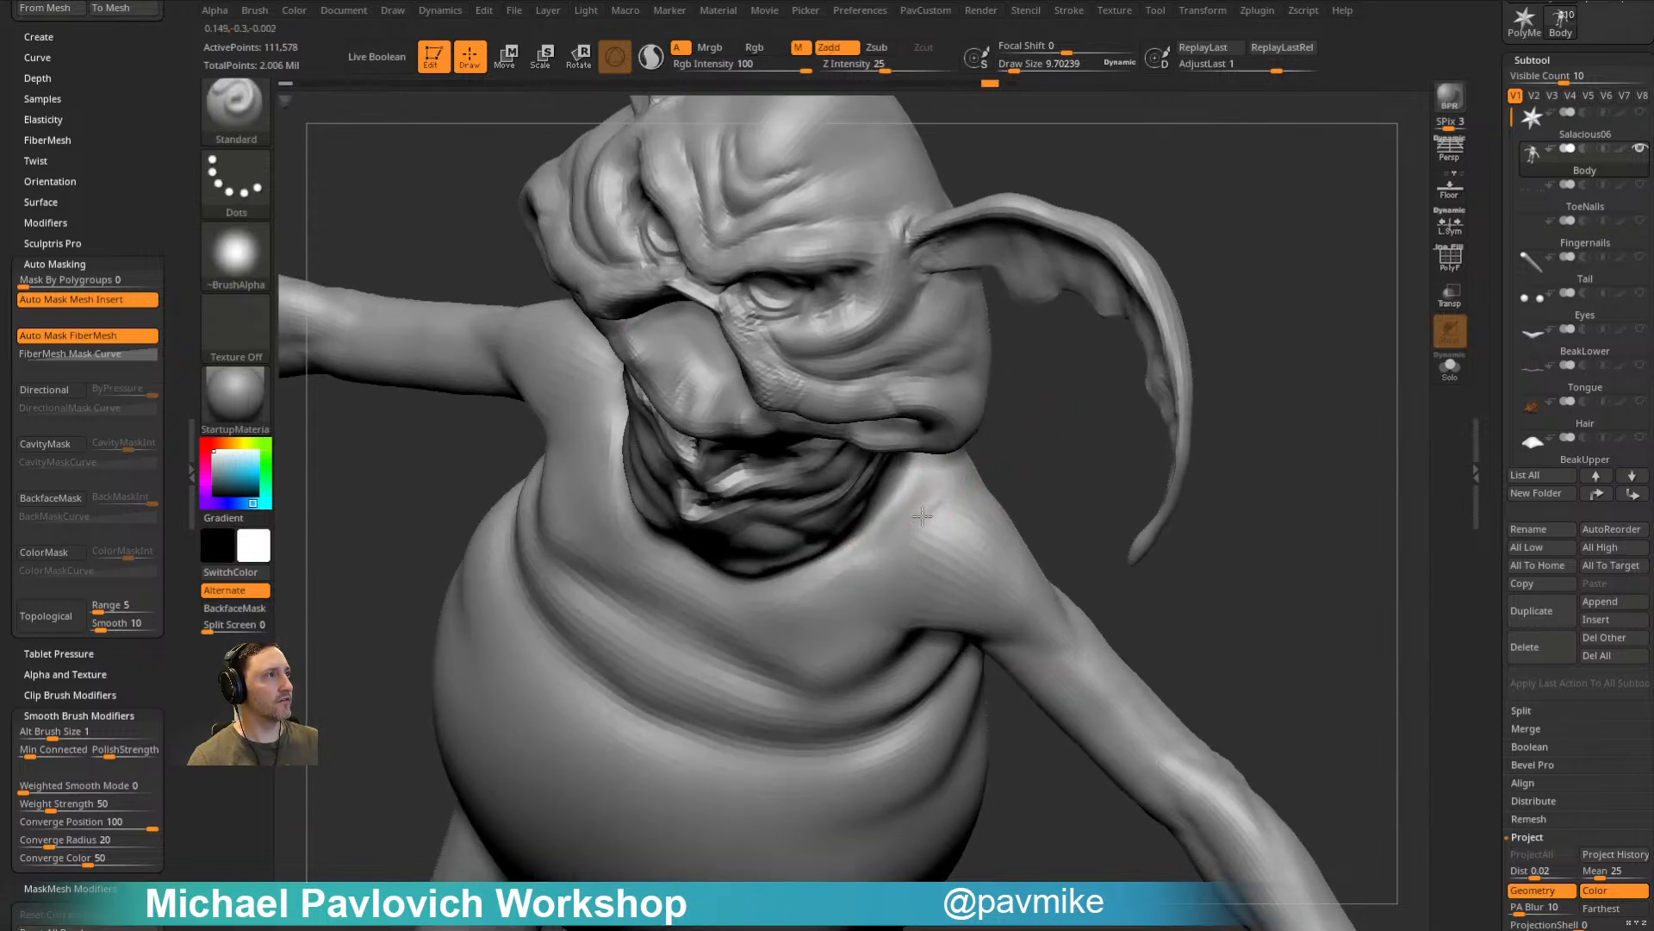
drag(1037, 488, 953, 528)
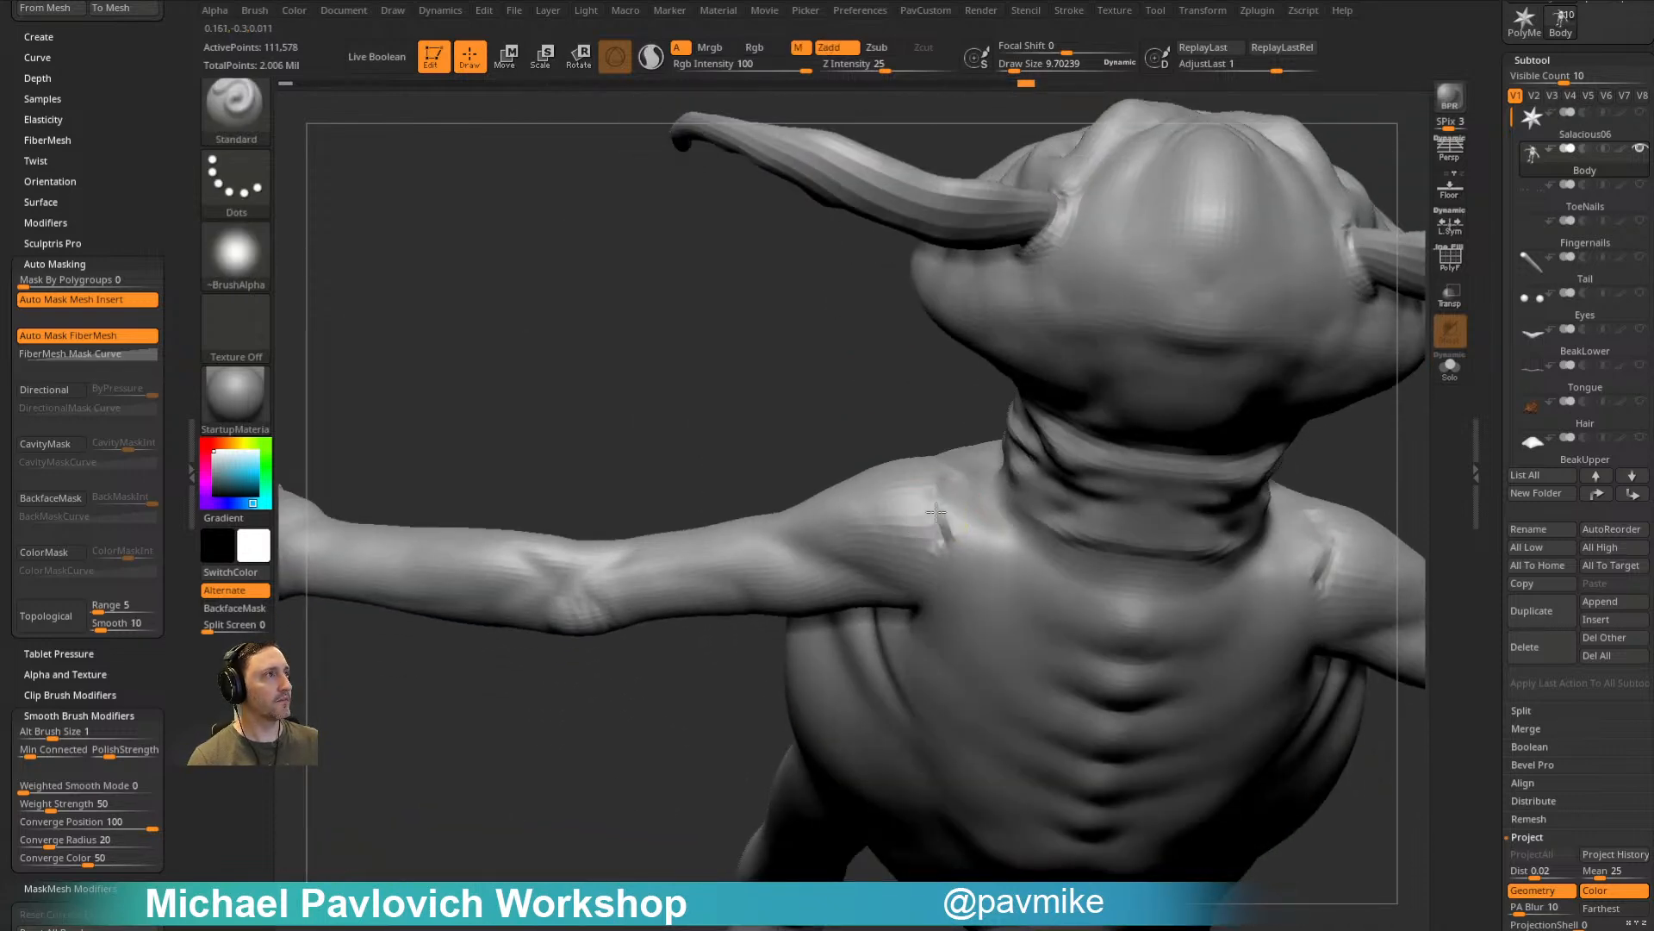
Step: Sketch the shoulder blade outlines on the upper back with the Standard brush at draw size about 9.7
drag(692, 749, 948, 560)
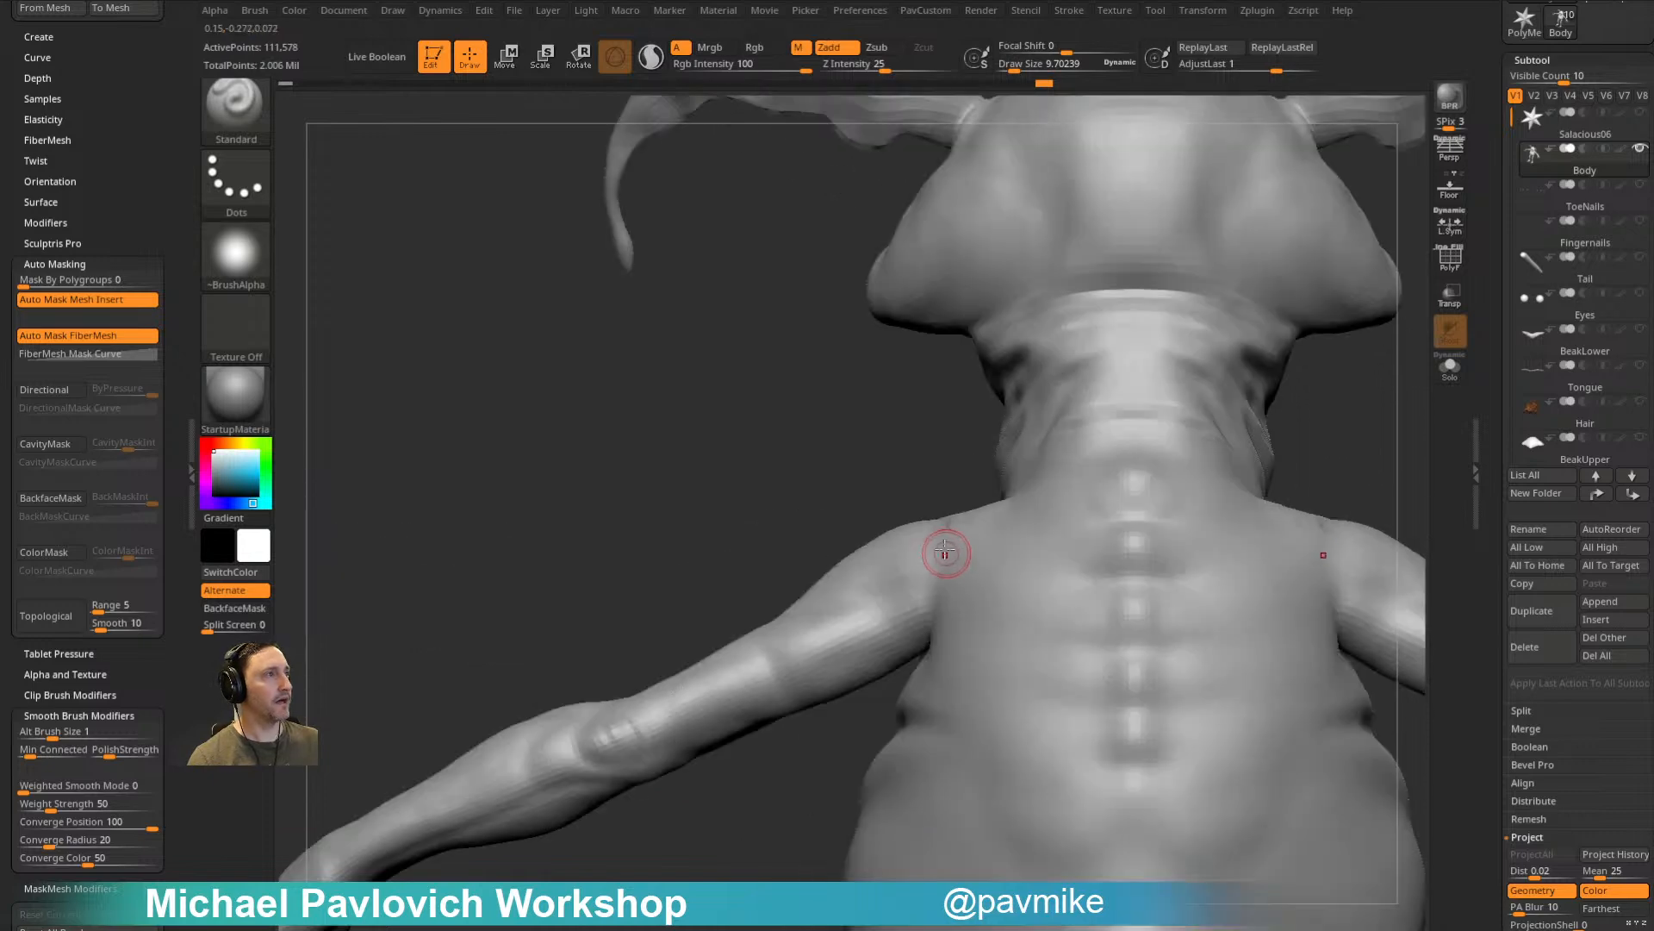
mouse_move(889, 449)
mouse_down()
mouse_move(839, 591)
mouse_move(901, 645)
mouse_up()
mouse_move(1252, 453)
alt+mouse_down()
mouse_move(1174, 362)
mouse_move(1107, 401)
alt+mouse_up()
drag(998, 570, 1017, 610)
drag(1202, 379, 1081, 349)
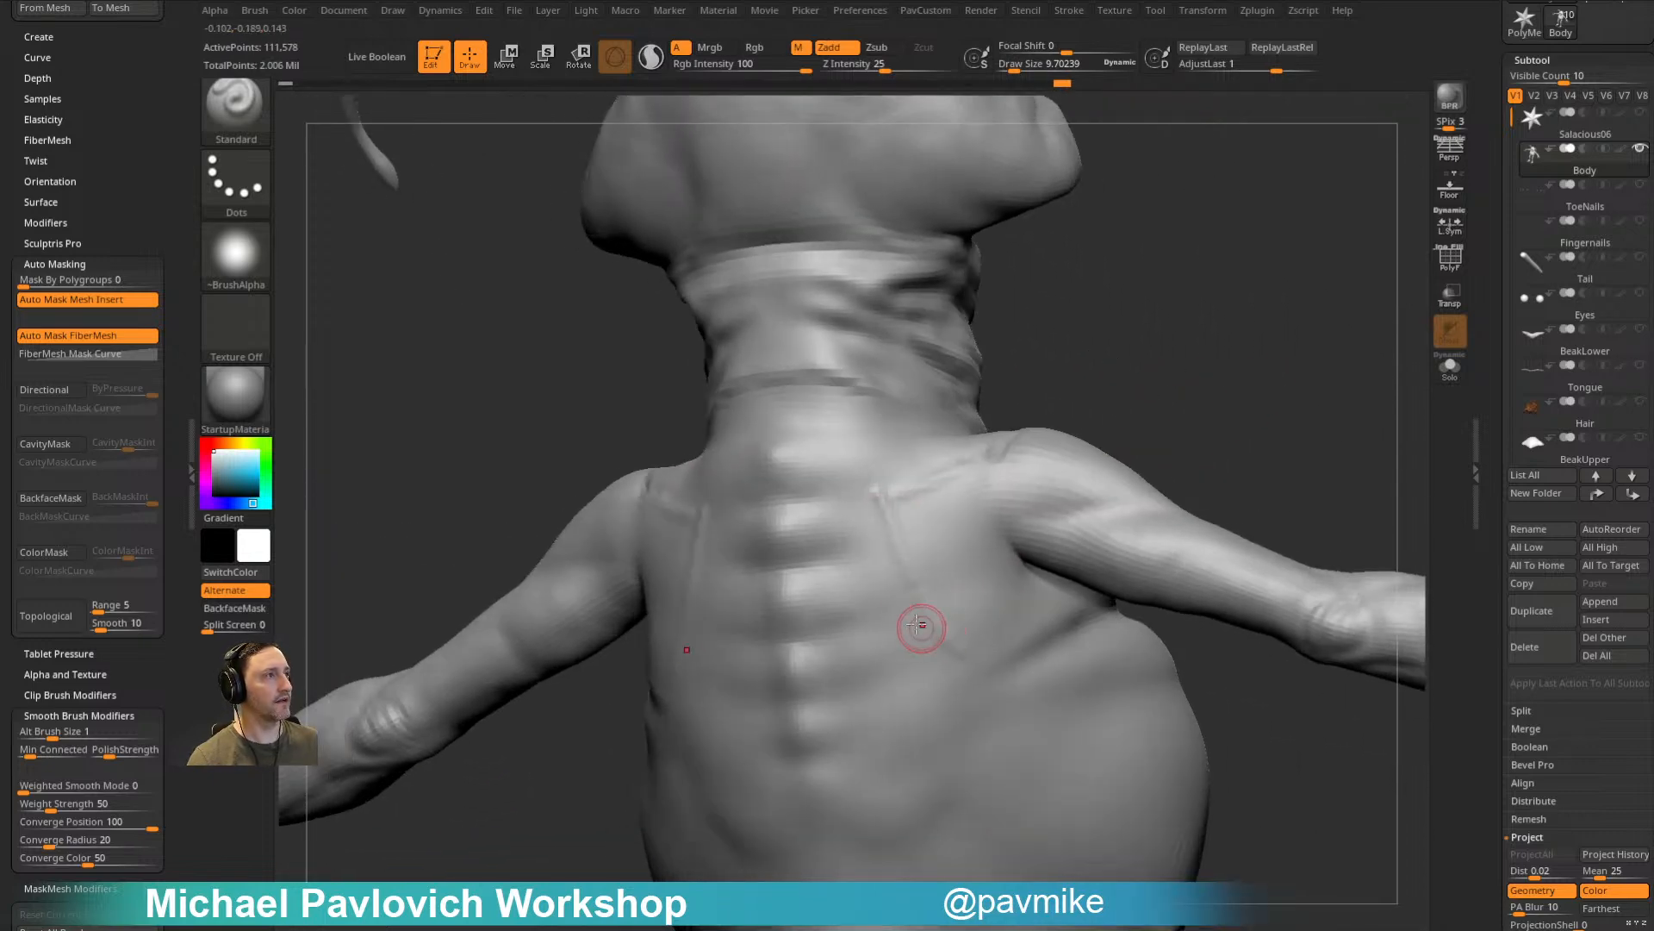
mouse_move(1156, 398)
mouse_down()
mouse_move(1245, 343)
mouse_move(1185, 325)
mouse_move(1060, 413)
mouse_move(1084, 394)
mouse_move(899, 97)
mouse_up()
Step: Build up the shoulder blade and rear shoulder muscles with the ClayTubes brush at draw size about 17, smoothing the transitions
key(b)
key(c)
key(t)
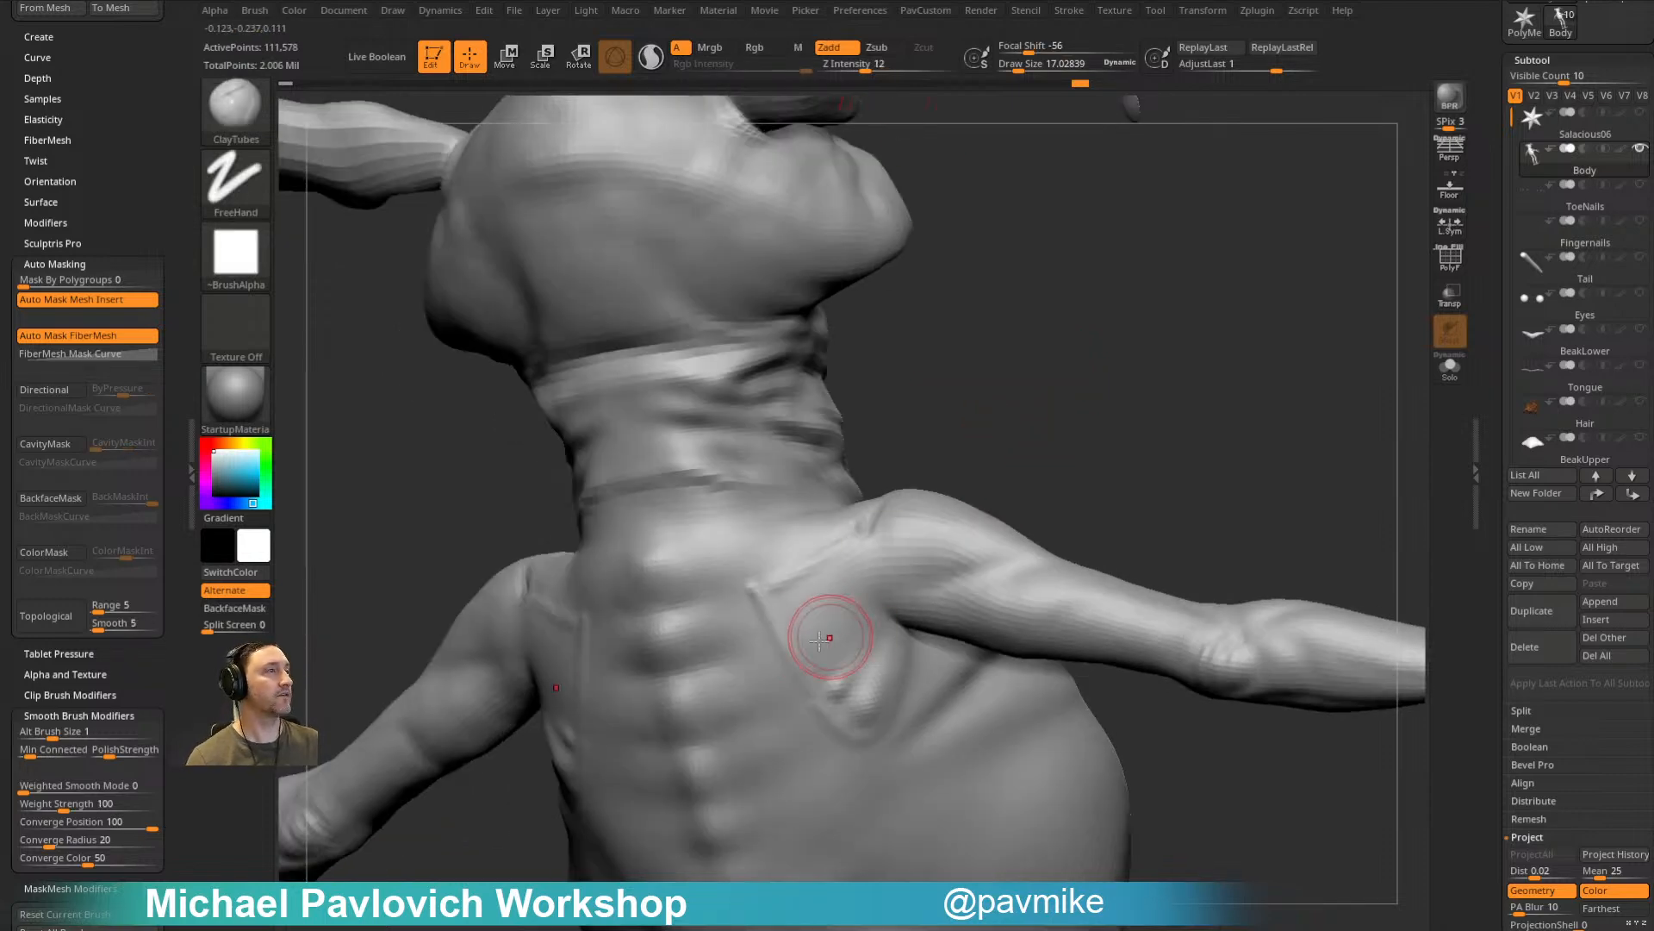
mouse_move(1081, 448)
mouse_down()
mouse_move(1077, 483)
mouse_move(1452, 628)
mouse_move(985, 585)
mouse_move(894, 637)
mouse_up()
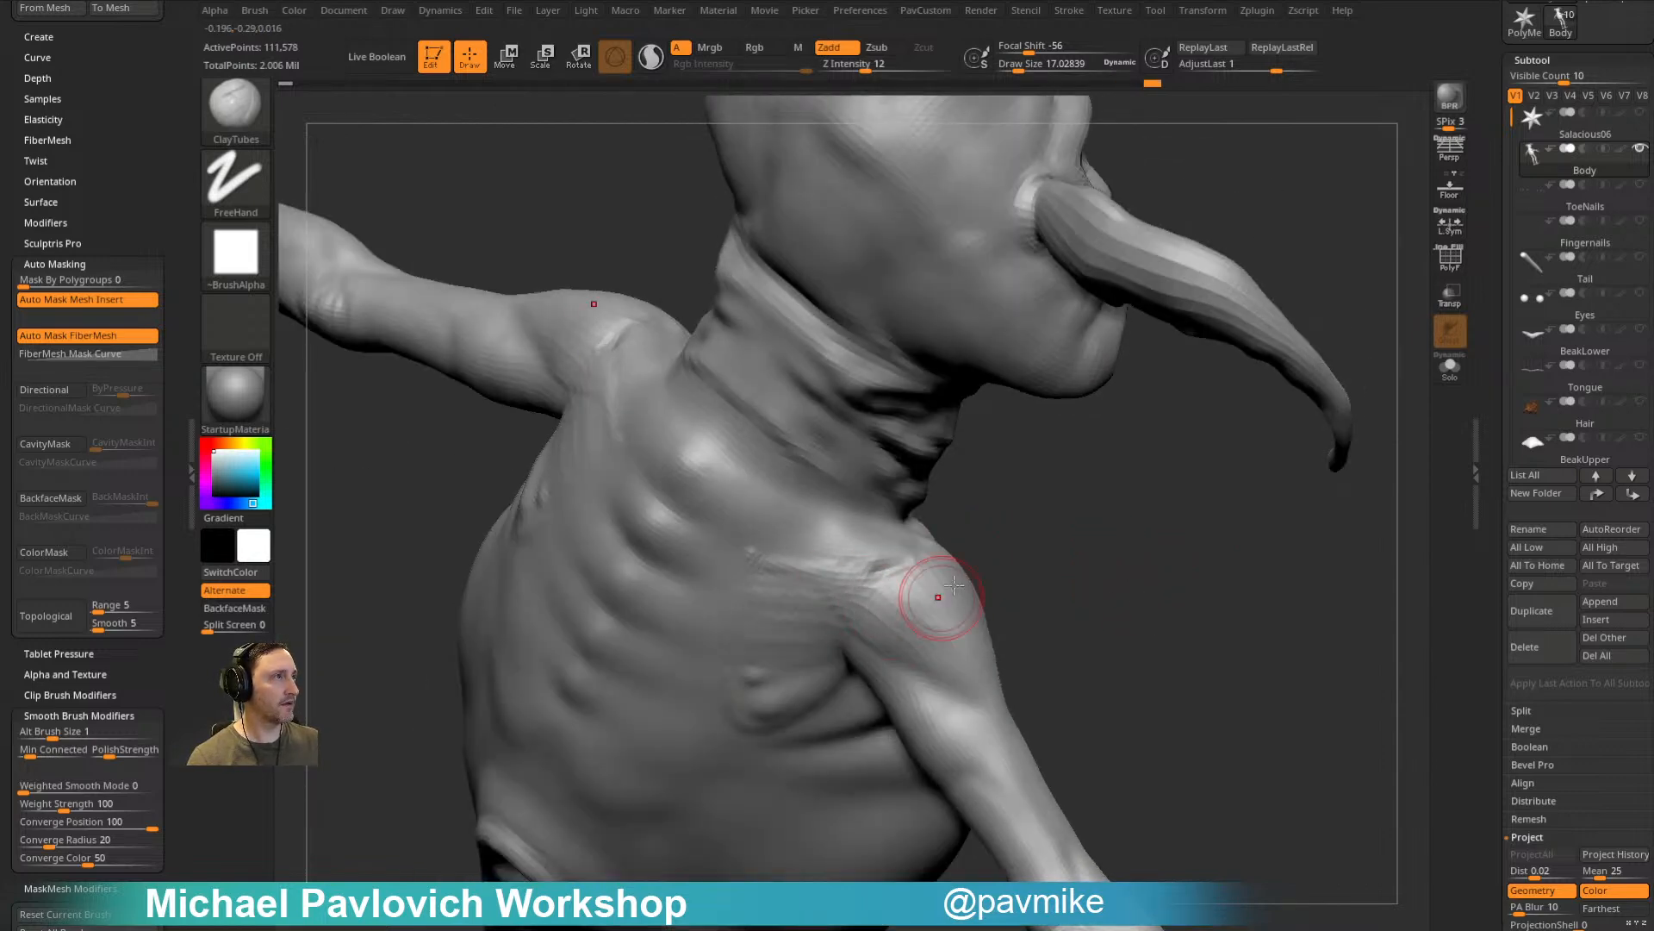
mouse_move(930, 617)
mouse_down()
mouse_move(942, 521)
mouse_move(1052, 532)
mouse_move(985, 481)
mouse_up()
key(shift)
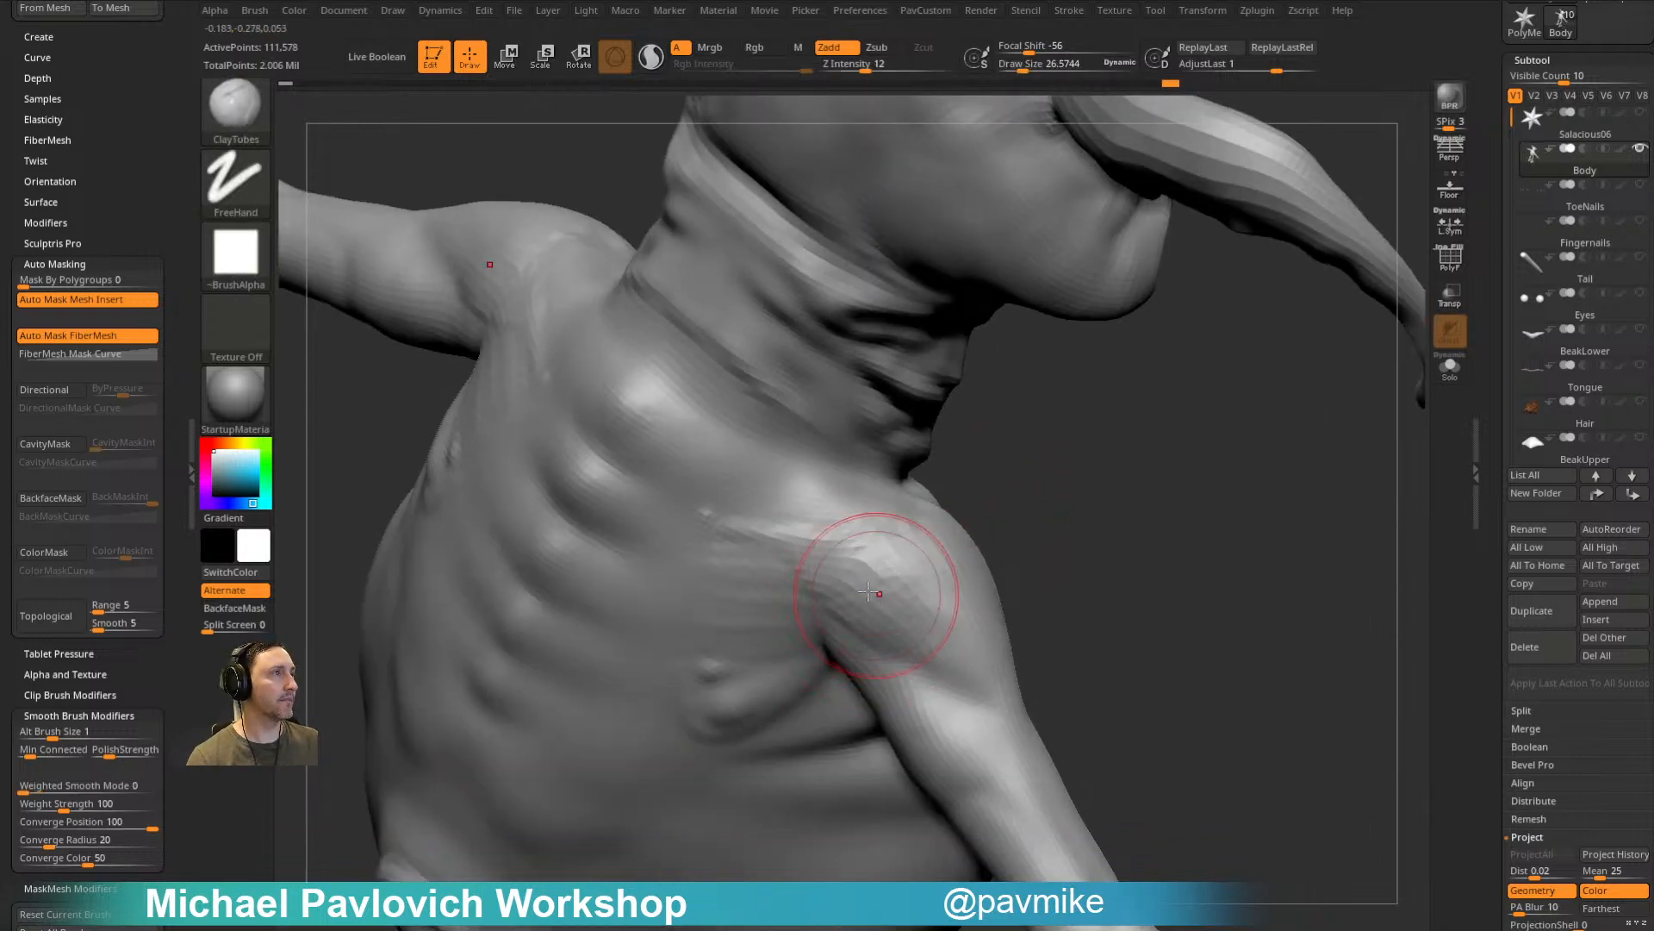
Step: Add volume to the deltoid with the ClayTubes brush at draw size about 24.5
drag(985, 603, 935, 620)
mouse_move(1002, 686)
ctrl+right_down()
mouse_move(956, 616)
mouse_move(915, 636)
ctrl+right_up()
key(s)
drag(915, 635, 923, 638)
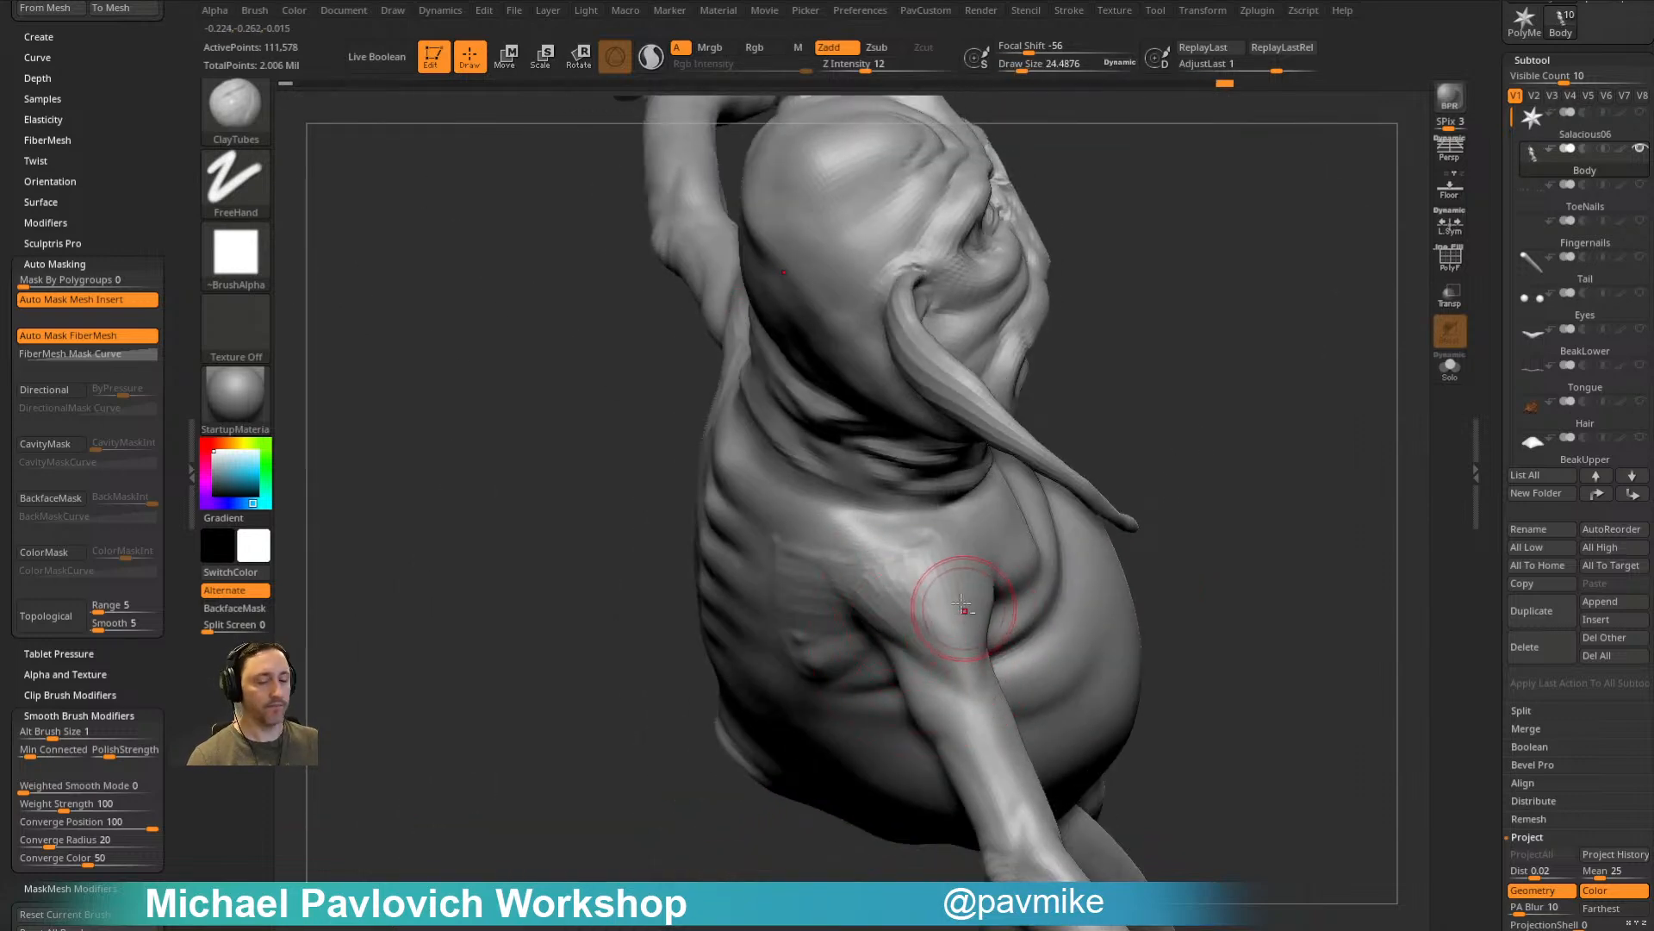
Step: Carve the creases around the deltoid and armpit with the Dam_Standard brush and soften them
key(3)
key(s)
drag(896, 594, 907, 596)
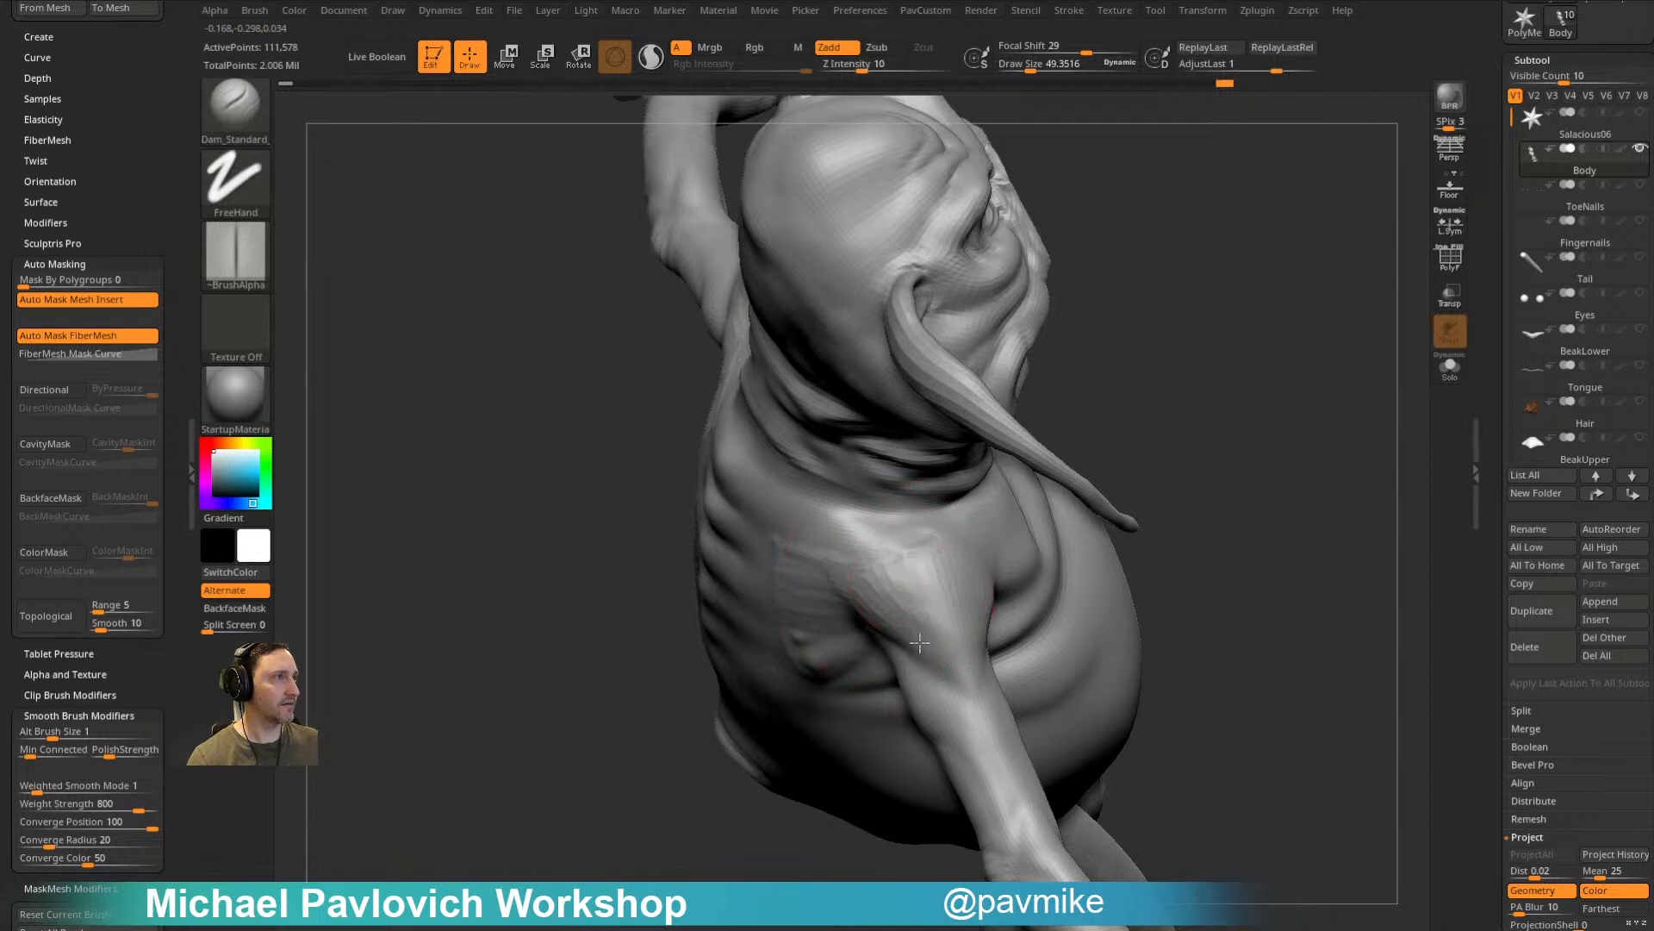
mouse_move(1219, 543)
right_down()
mouse_move(945, 548)
mouse_move(842, 764)
mouse_move(969, 556)
mouse_move(974, 573)
mouse_move(742, 658)
mouse_move(685, 595)
mouse_move(786, 549)
right_up()
mouse_move(1298, 373)
right_down()
mouse_move(1223, 417)
mouse_move(1207, 529)
mouse_move(861, 543)
mouse_move(1060, 419)
mouse_move(899, 534)
right_up()
mouse_move(1129, 498)
right_down()
mouse_move(922, 610)
mouse_move(1134, 487)
mouse_move(879, 561)
mouse_move(925, 604)
mouse_move(900, 610)
right_up()
key(shift)
drag(896, 616, 879, 617)
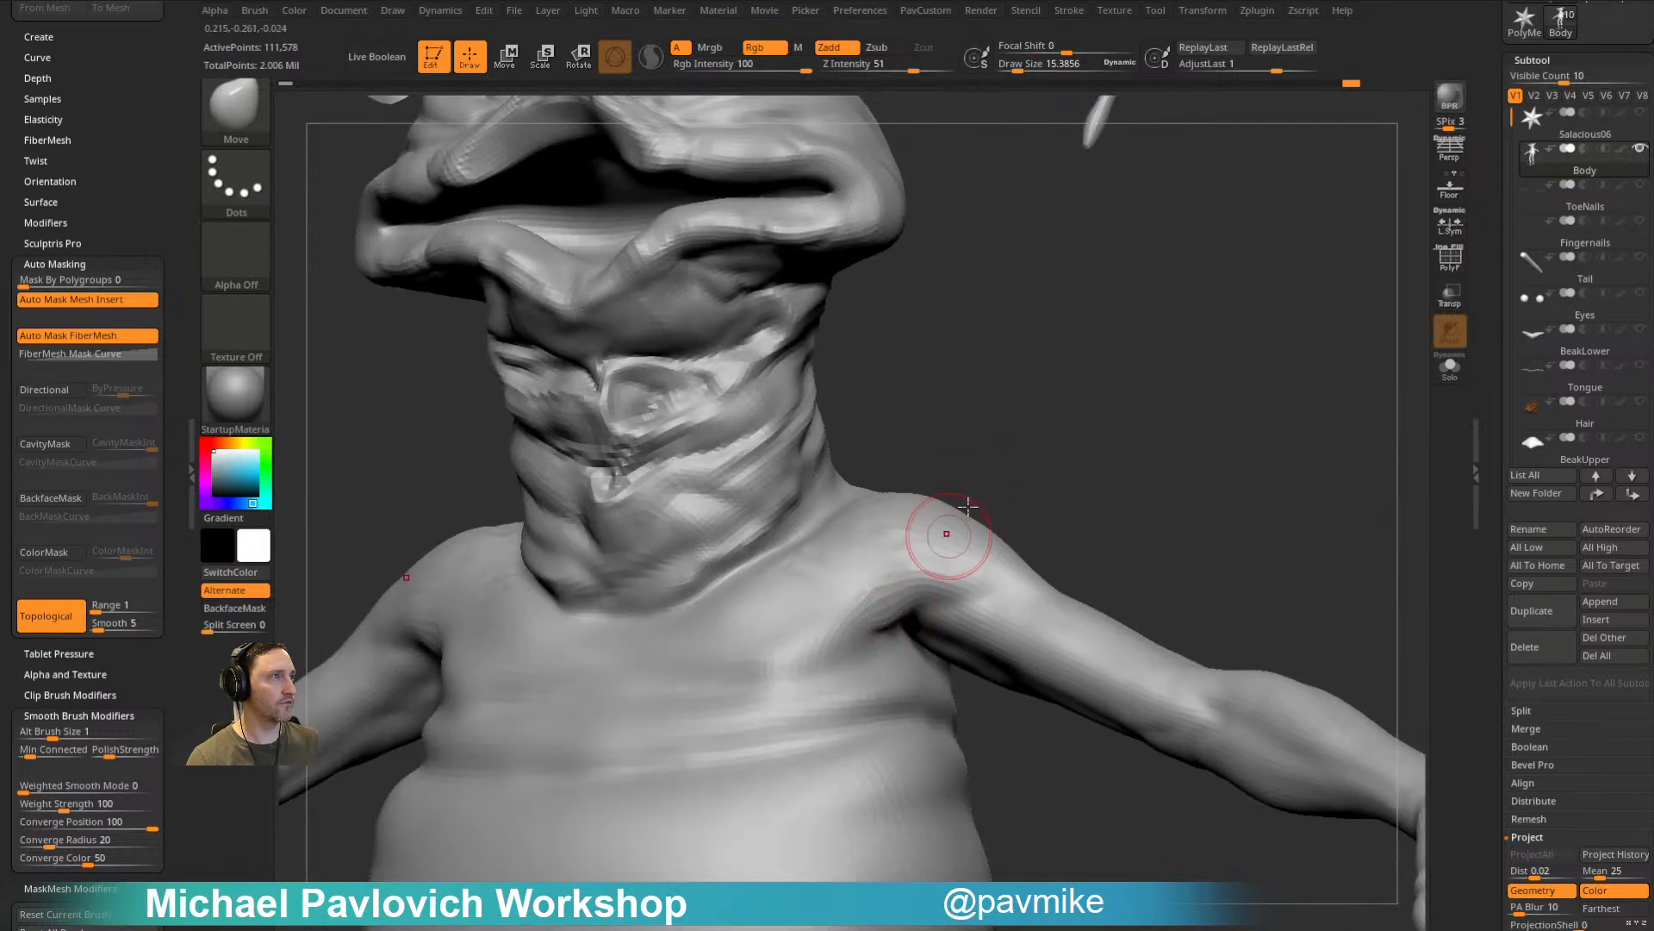
Step: Reshape the front of the shoulder and upper chest with the Move brush at draw size about 15.4
right_drag(923, 561, 987, 556)
drag(608, 670, 621, 624)
right_drag(649, 708, 1056, 515)
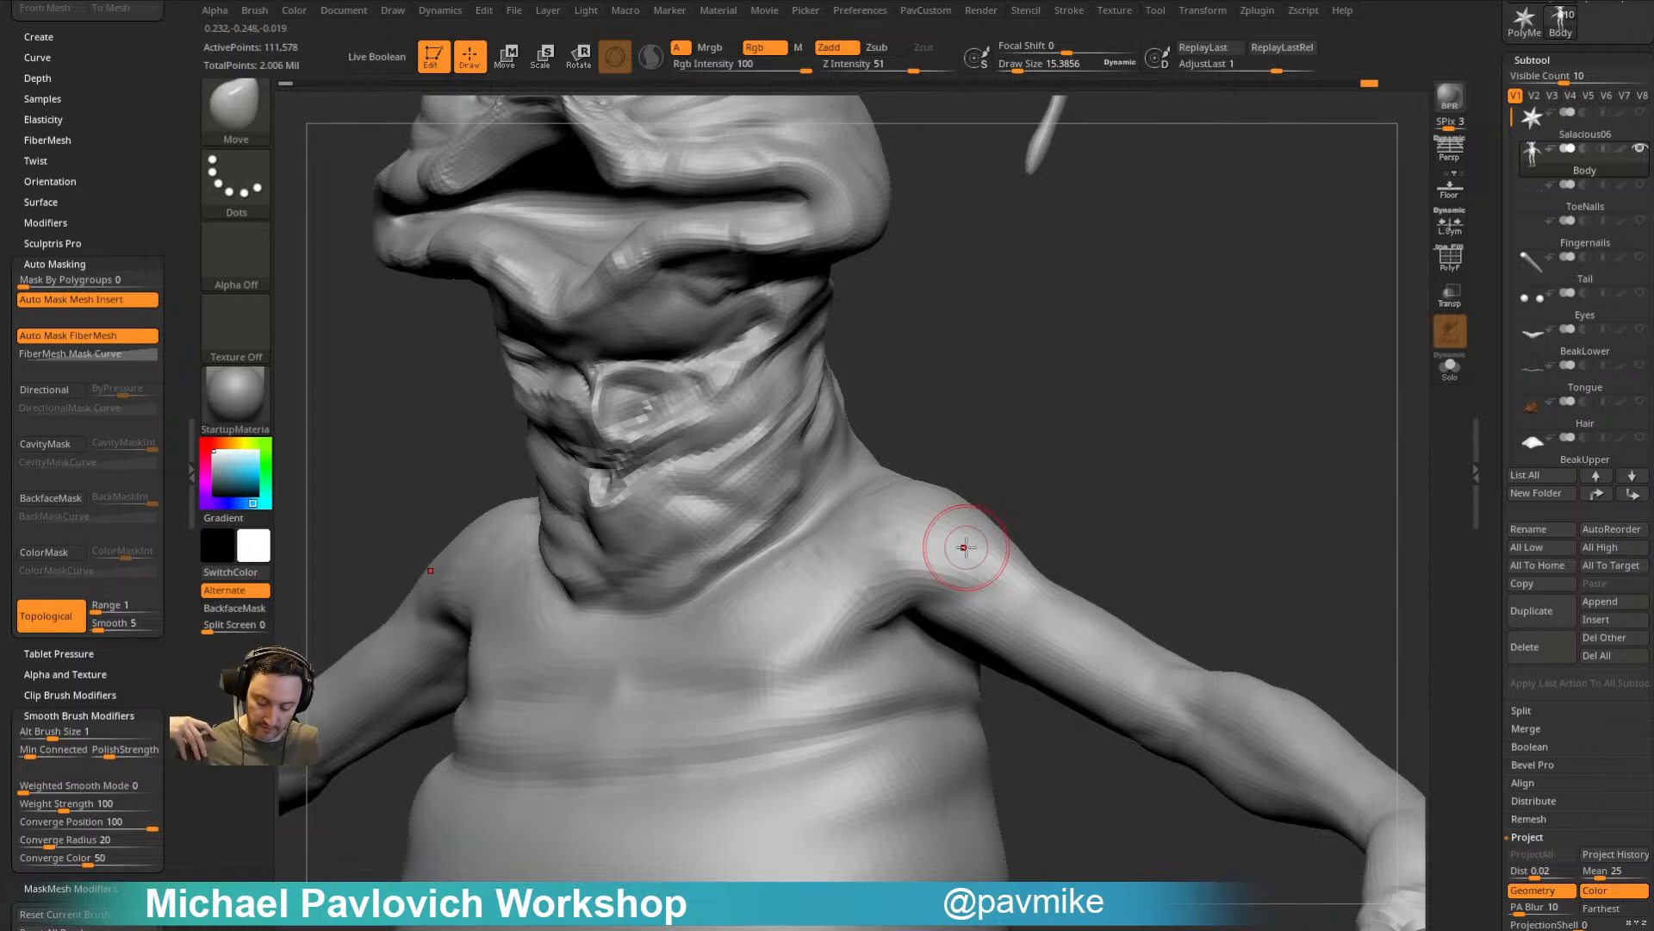
right_drag(1063, 427, 974, 431)
right_drag(720, 609, 659, 569)
key(s)
drag(869, 586, 875, 584)
Step: Pull the armpit and chest fold into shape with the Move brush, raising the draw size from about 17 to about 35.8
right_drag(946, 461, 1021, 508)
key(s)
drag(917, 573, 904, 573)
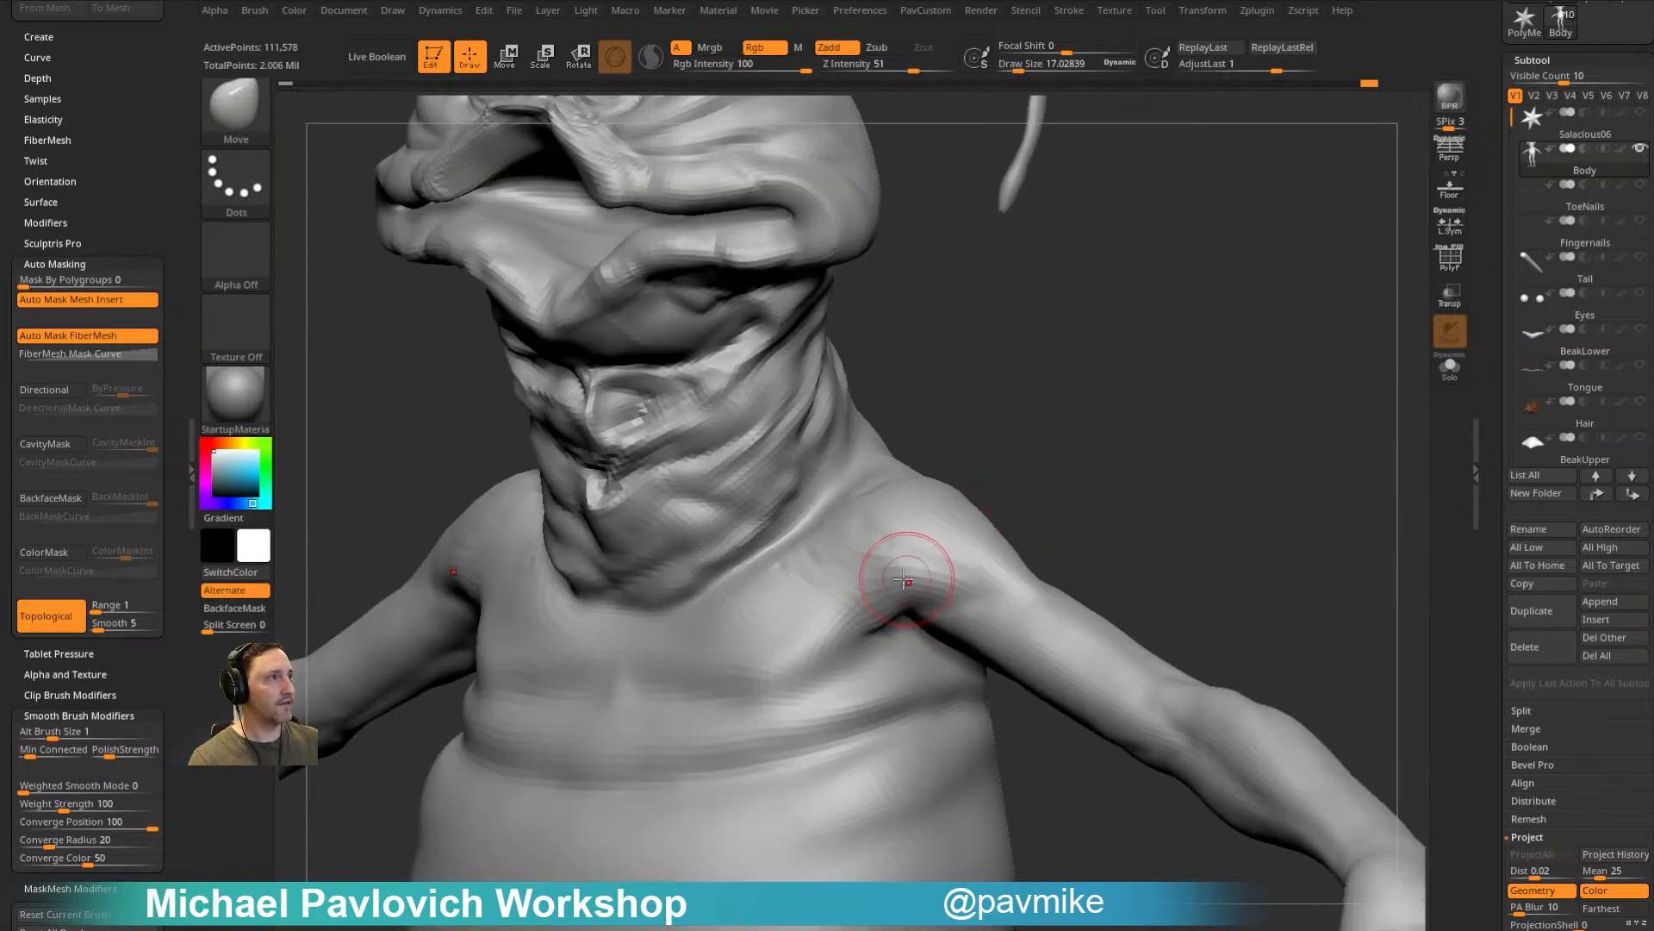
right_drag(845, 576, 1033, 488)
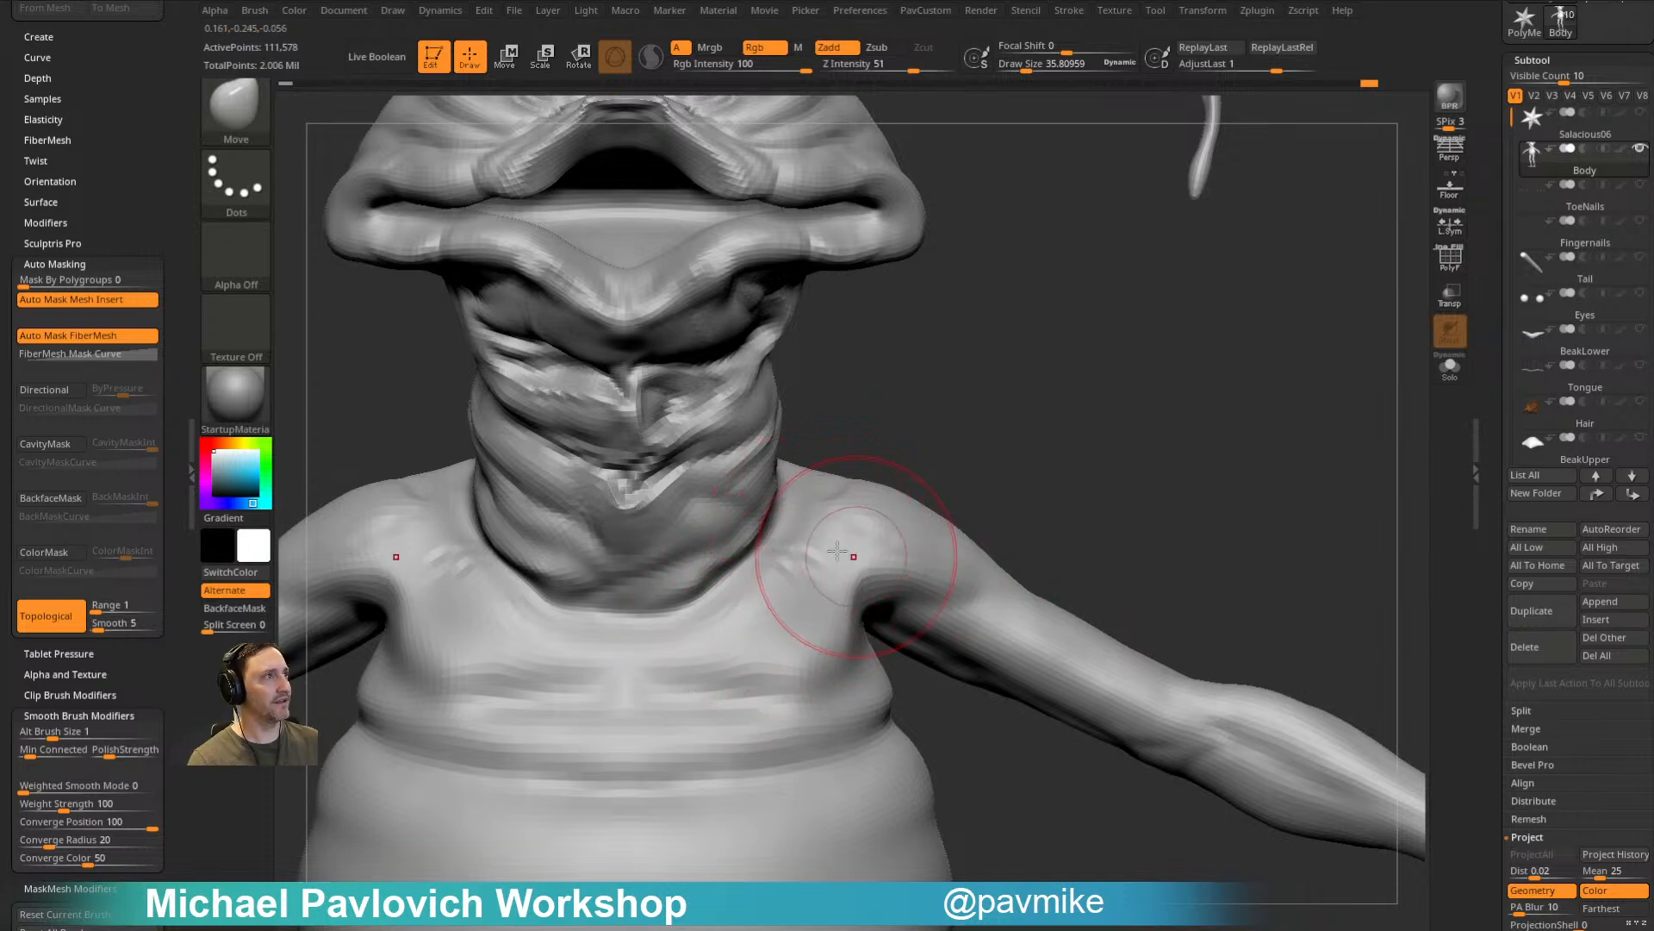
mouse_move(796, 577)
right_down()
mouse_move(866, 604)
mouse_move(888, 444)
mouse_move(948, 482)
mouse_move(1017, 465)
mouse_move(1200, 336)
mouse_move(1047, 470)
right_up()
key(ctrl)
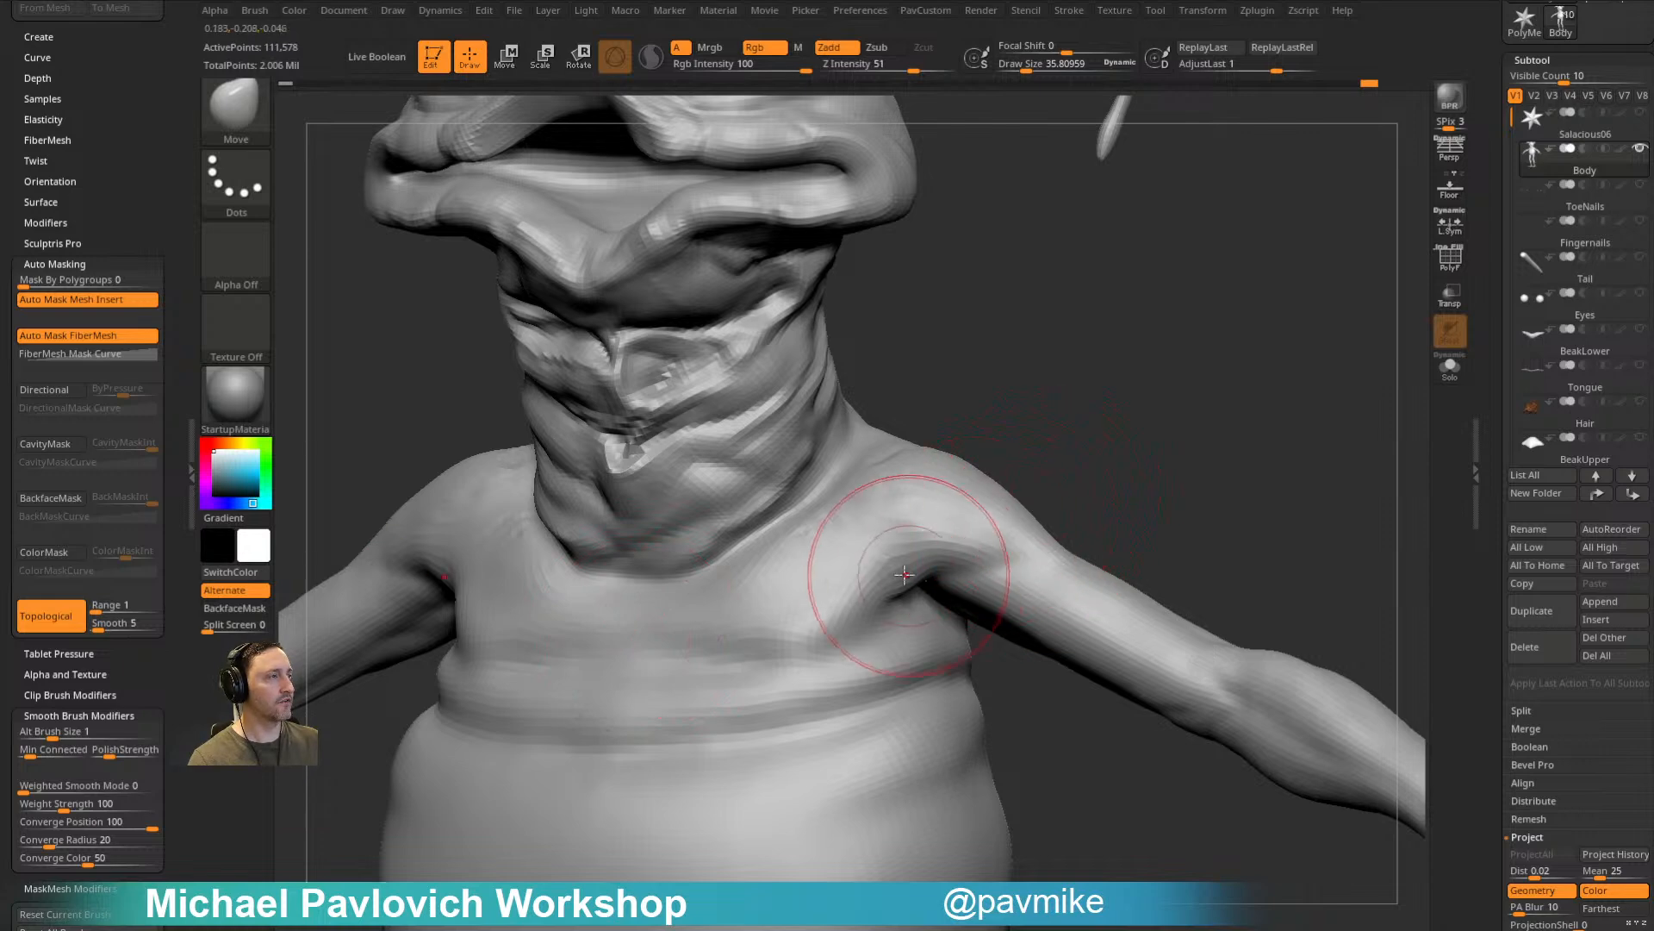
mouse_move(1008, 496)
right_down()
mouse_move(1025, 480)
mouse_move(924, 565)
right_up()
mouse_move(1097, 477)
right_down()
mouse_move(947, 582)
mouse_move(1072, 443)
mouse_move(1058, 399)
mouse_move(877, 615)
mouse_move(829, 589)
right_up()
Step: Build up the chest and front deltoid where they meet the arm with the ClayTubes brush at draw size about 18.8
key(b)
key(c)
key(t)
right_drag(909, 541, 837, 549)
right_drag(1067, 517, 889, 576)
right_drag(999, 517, 879, 545)
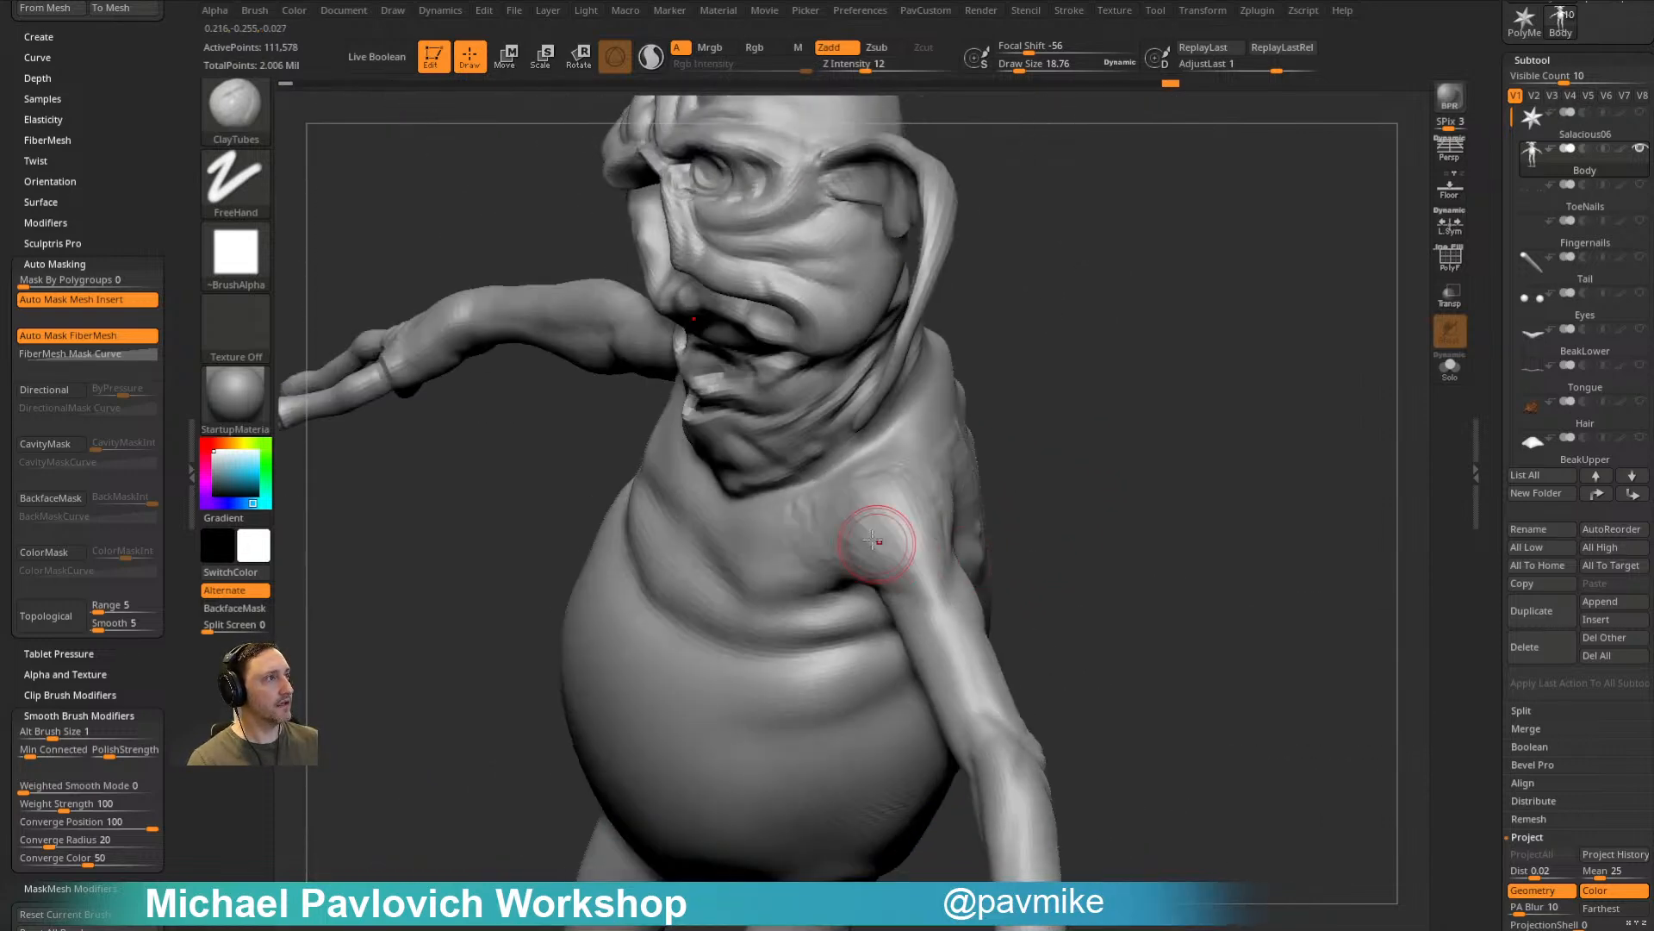
right_drag(949, 599, 1012, 461)
mouse_move(831, 557)
right_down()
mouse_move(1089, 458)
mouse_move(1063, 436)
mouse_move(1083, 396)
mouse_move(1069, 413)
right_up()
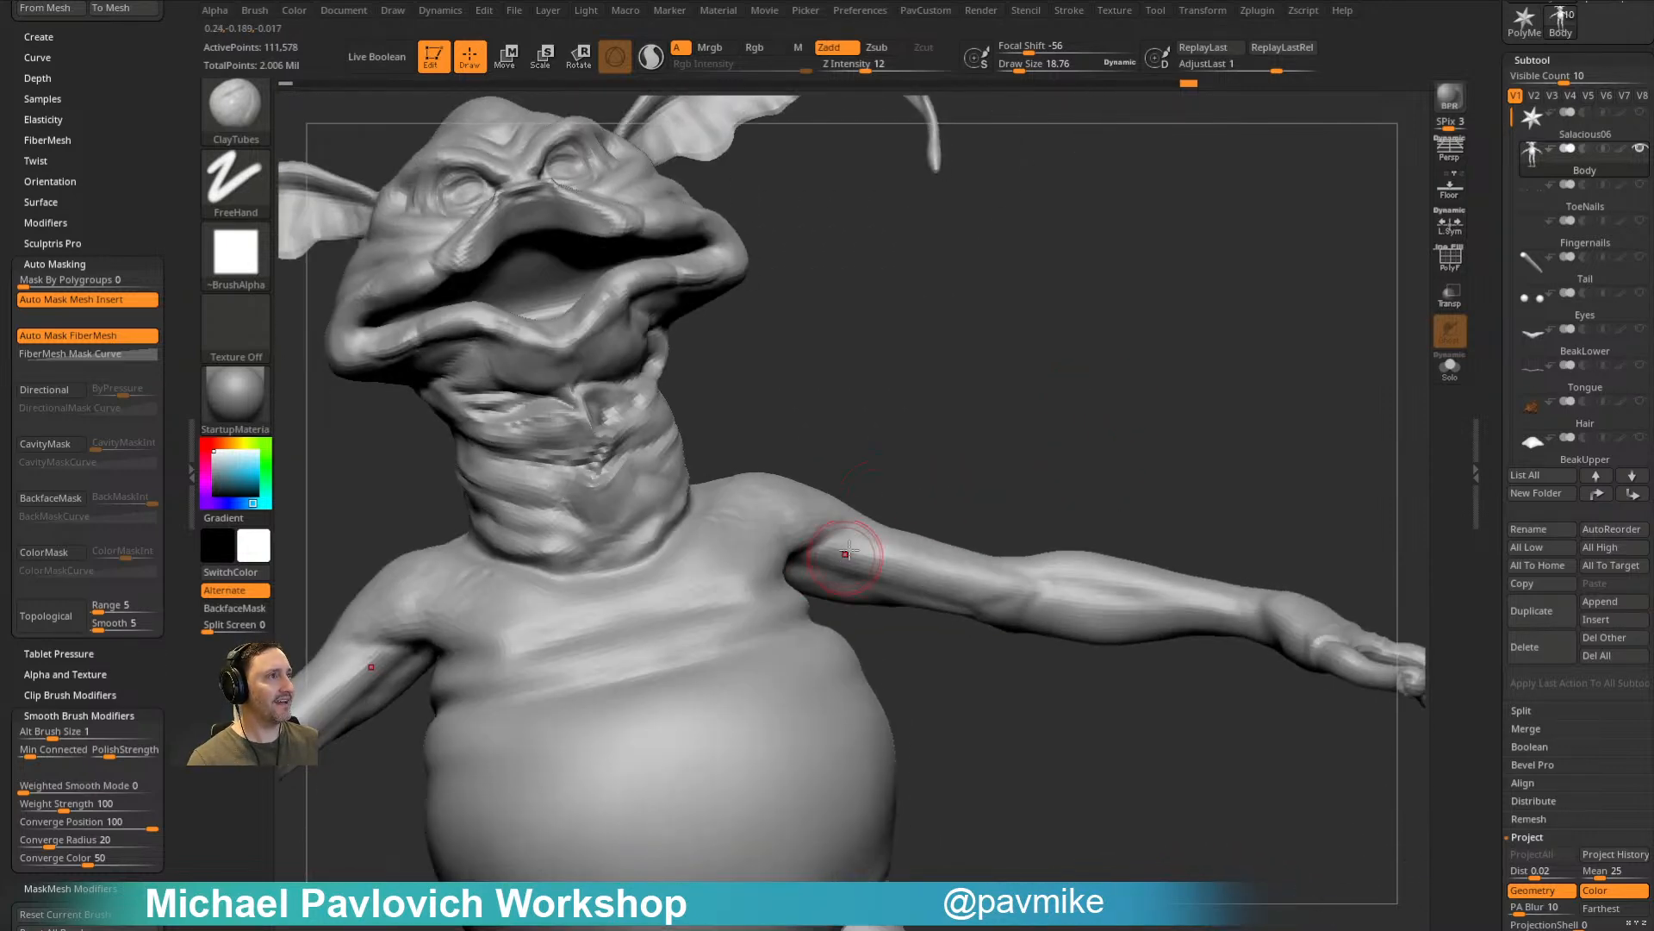
Step: Build up the back of the upper arm with the ClayTubes brush at draw sizes of about 13.8 and 17
mouse_move(891, 554)
right_down()
mouse_move(1015, 480)
mouse_move(862, 548)
mouse_move(913, 553)
mouse_move(1082, 384)
mouse_move(1149, 461)
mouse_move(1083, 477)
mouse_move(1233, 383)
mouse_move(1218, 380)
mouse_move(1284, 392)
mouse_move(1140, 452)
mouse_move(862, 488)
mouse_move(838, 476)
mouse_move(896, 618)
right_up()
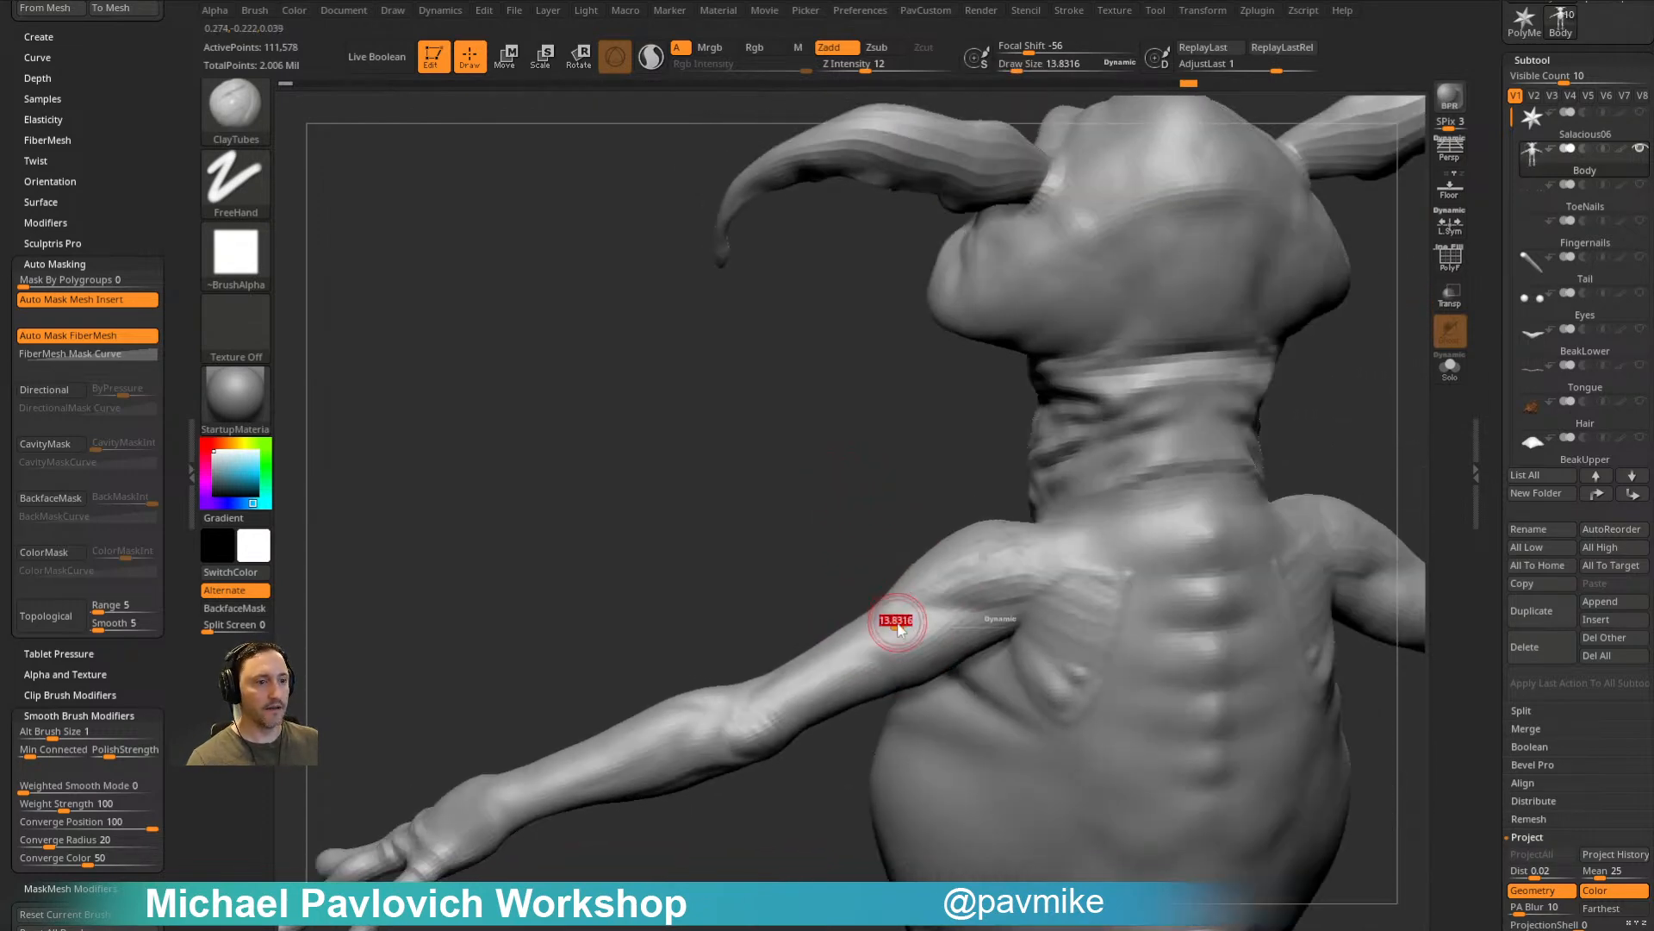
drag(909, 623, 897, 623)
right_drag(860, 765, 801, 732)
mouse_move(889, 614)
right_down()
mouse_move(882, 680)
mouse_move(866, 647)
mouse_move(886, 597)
right_up()
right_drag(781, 525, 876, 455)
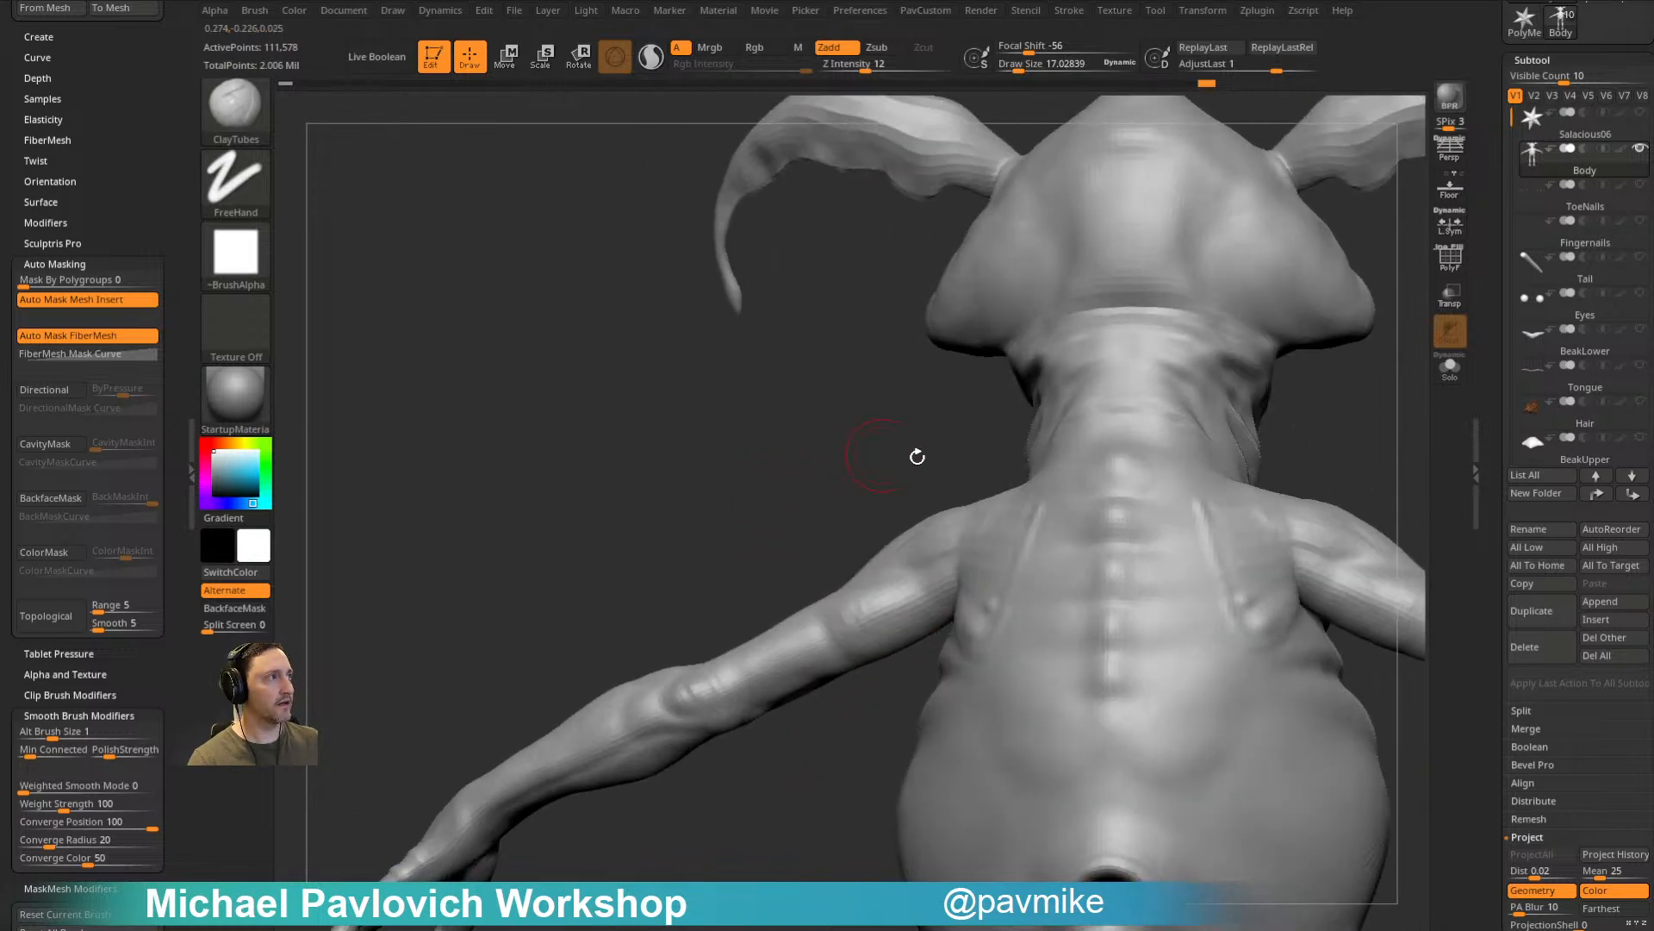
mouse_move(1350, 424)
right_down()
mouse_move(1144, 436)
mouse_move(1232, 434)
right_up()
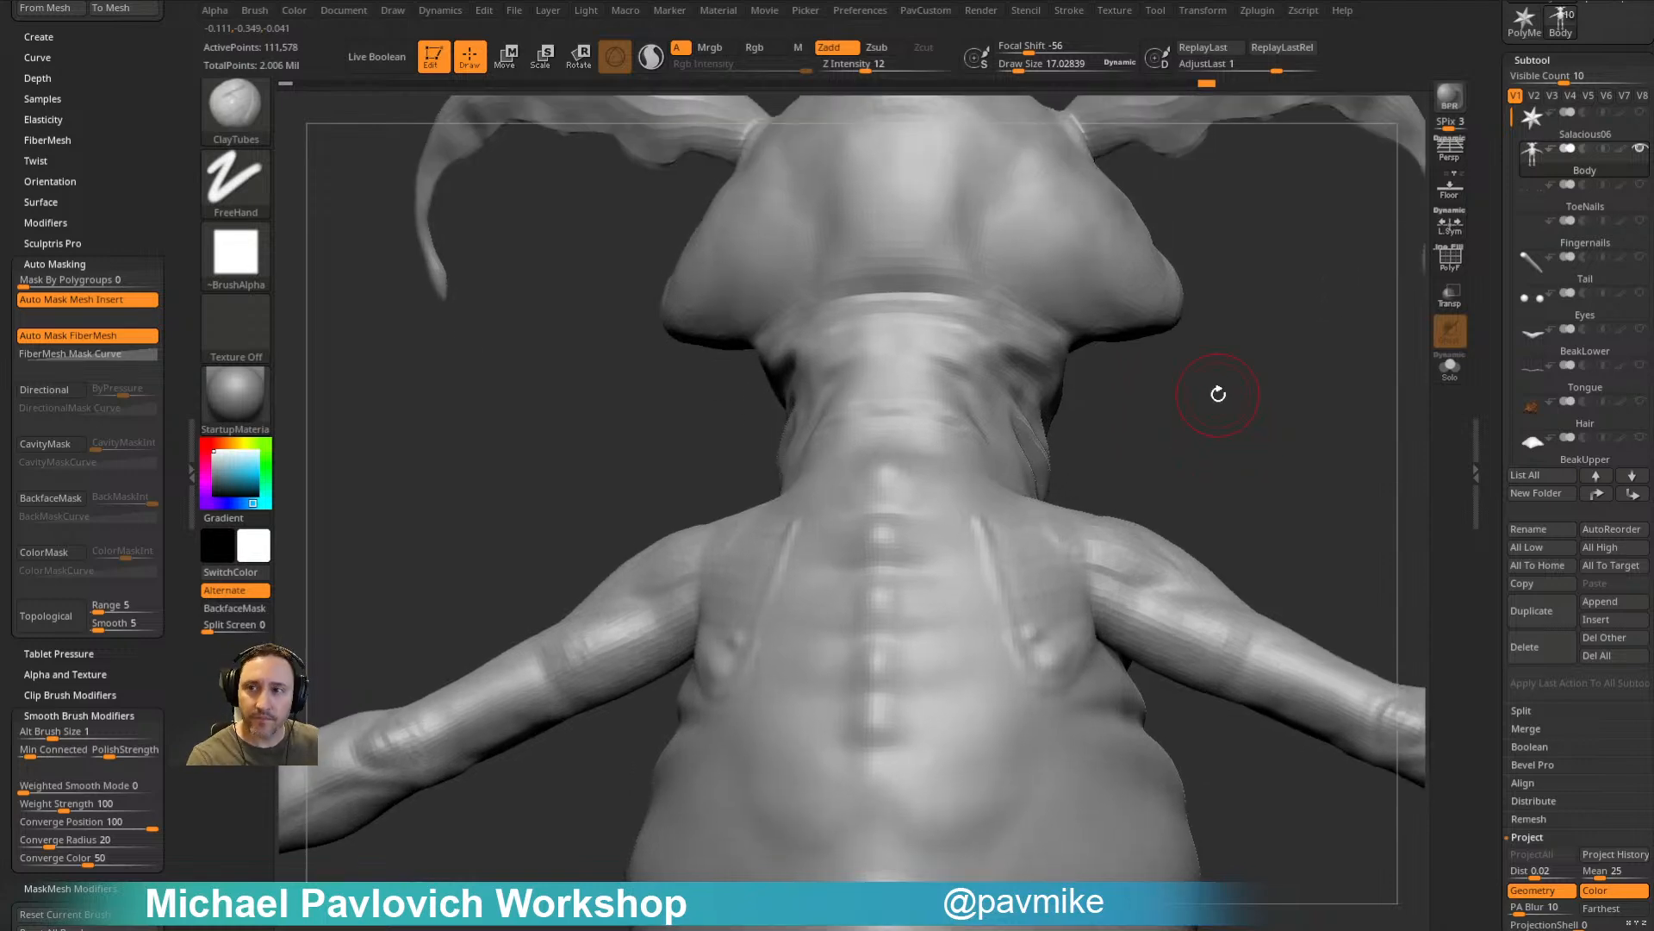
mouse_move(1295, 311)
right_down()
mouse_move(1282, 396)
mouse_move(1274, 373)
mouse_move(1215, 377)
mouse_move(811, 581)
right_up()
Step: Refine the muscle between the shoulder blade and rear armpit, switching to the Standard brush at draw size about 22.5
drag(812, 582, 837, 607)
drag(1192, 354, 1217, 352)
key(b)
key(s)
key(t)
drag(831, 603, 769, 634)
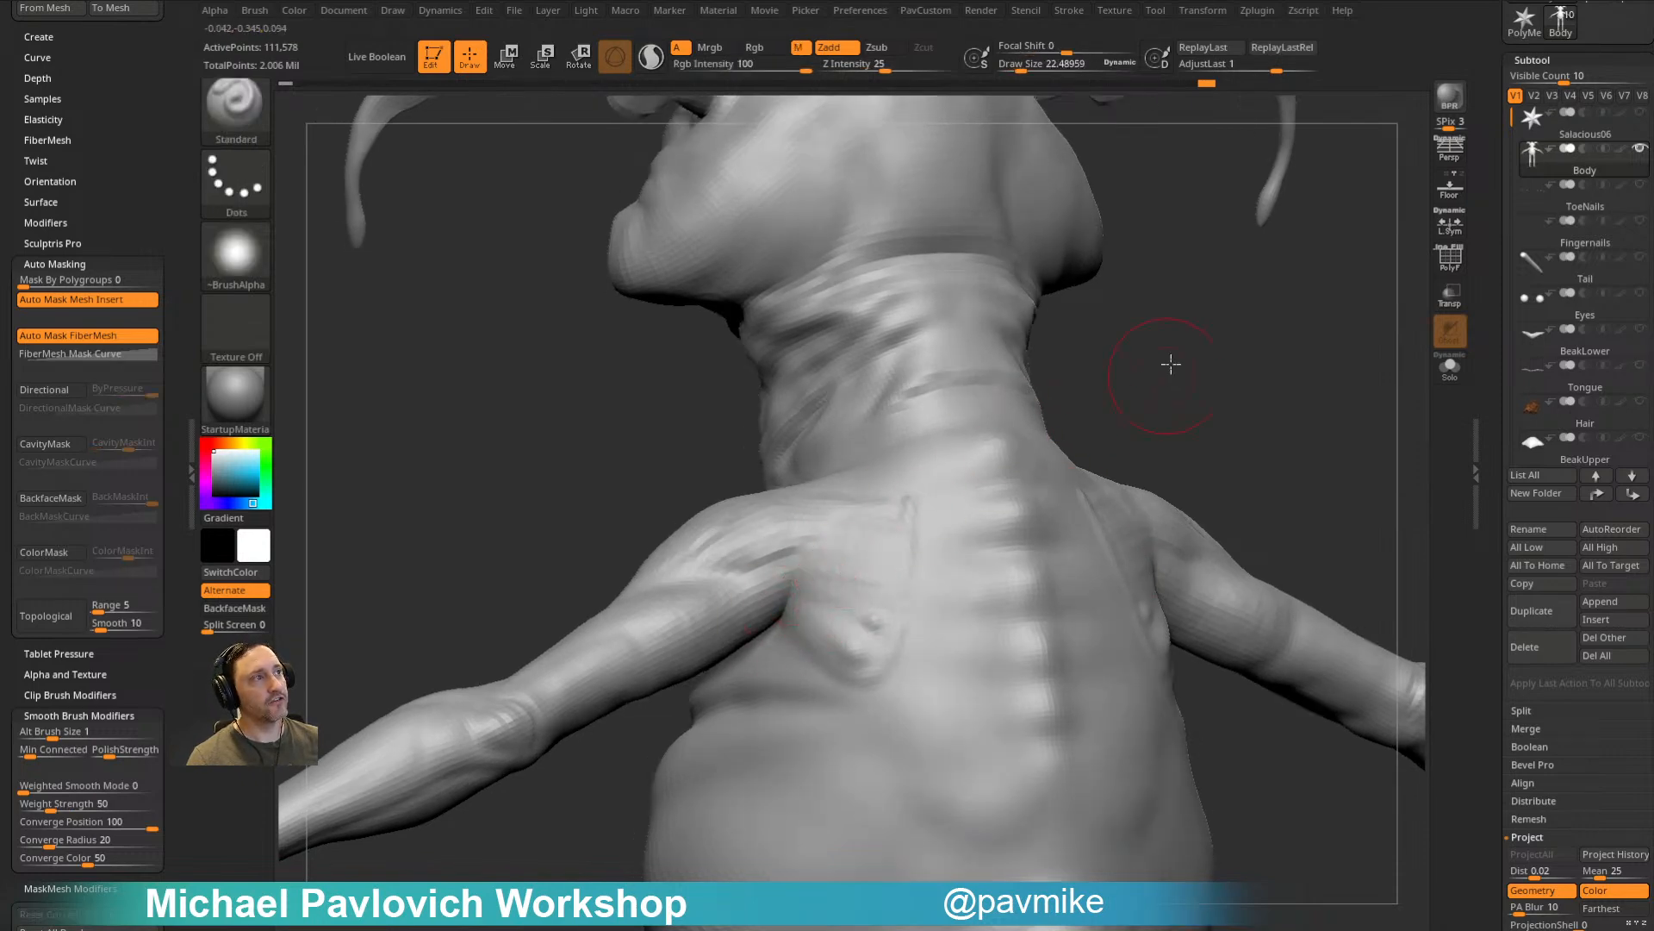
Step: Smooth the shoulder blade, rear armpit and side of the back at draw size about 17
drag(1170, 373, 1159, 414)
shift+drag(827, 602, 820, 535)
key(s)
drag(788, 614, 780, 614)
shift+drag(785, 610, 787, 599)
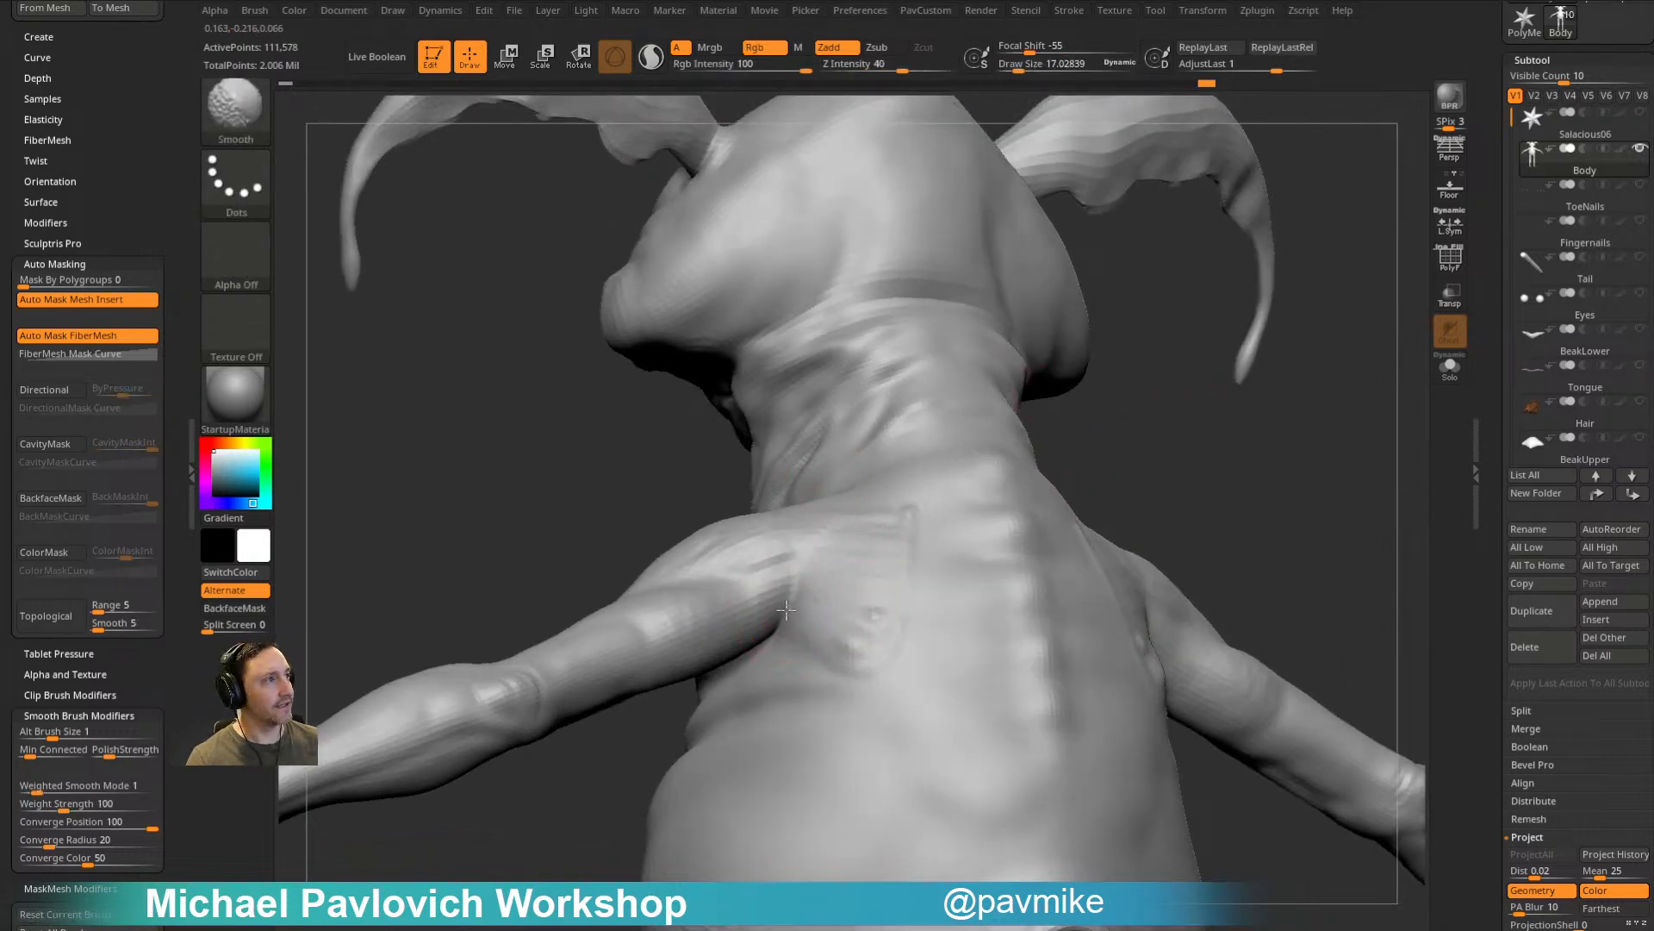
shift+drag(733, 686, 725, 691)
drag(651, 740, 672, 702)
shift+drag(775, 657, 769, 633)
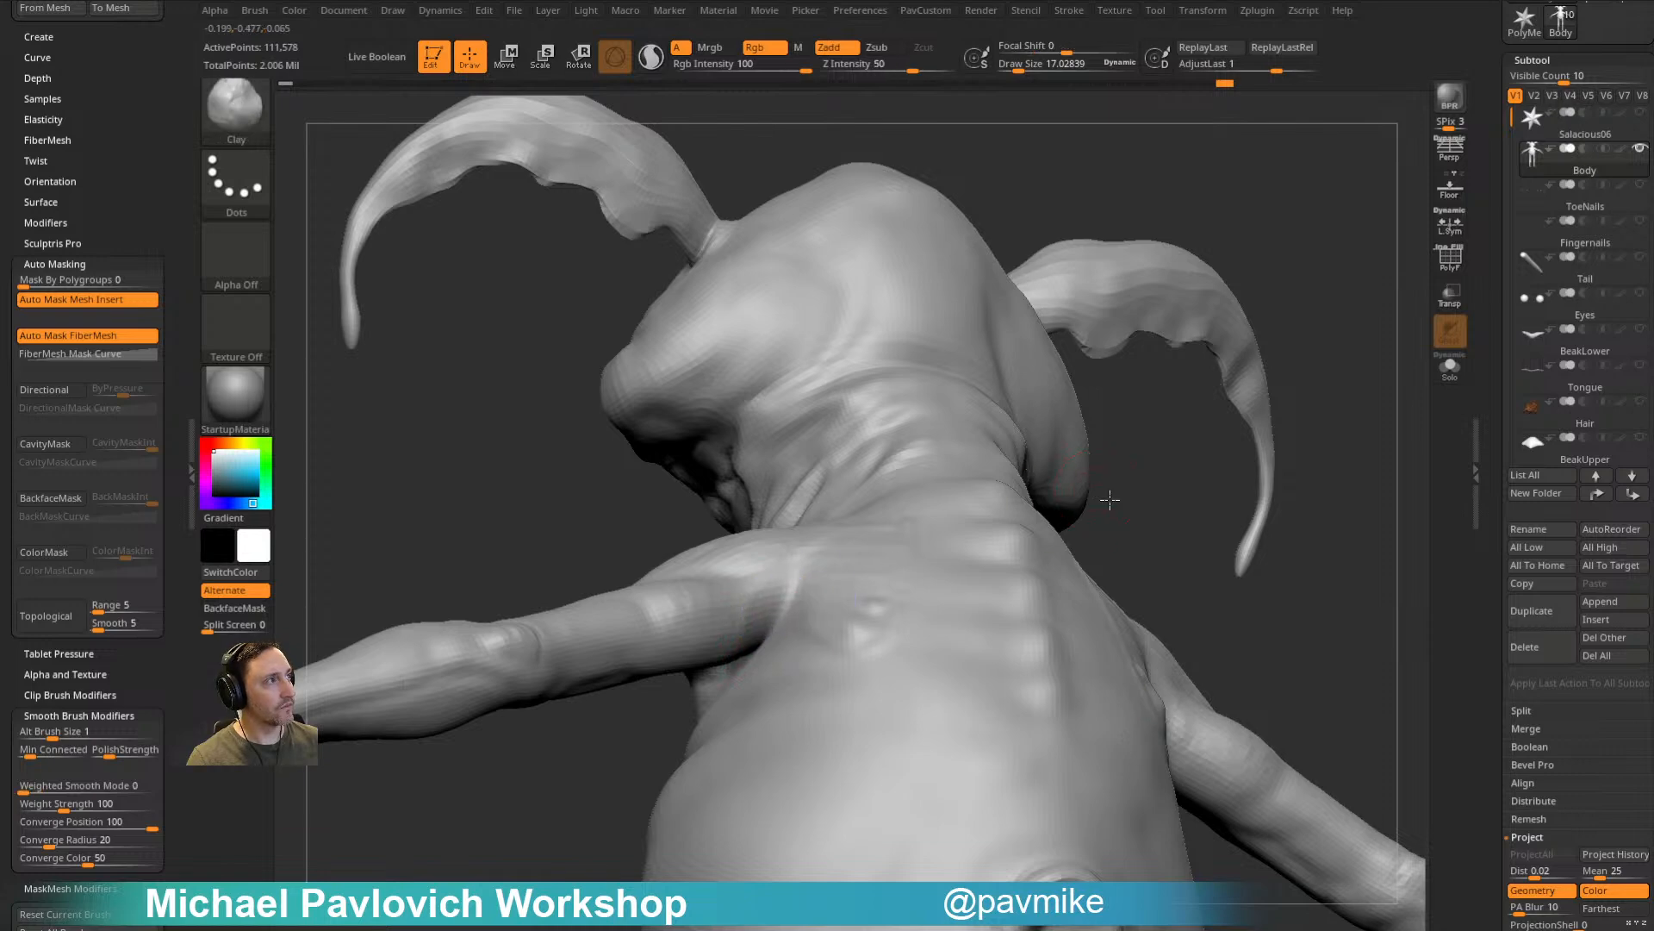
Step: Smooth the transition where the back of the upper arm meets the shoulder blade, working from several angles
drag(1104, 488, 1047, 483)
mouse_move(792, 591)
mouse_down()
mouse_move(772, 609)
mouse_move(789, 631)
mouse_up()
drag(1089, 473, 1176, 481)
shift+drag(805, 605, 779, 632)
drag(934, 465, 970, 476)
shift+drag(782, 627, 776, 626)
drag(929, 483, 874, 490)
shift+drag(801, 606, 770, 634)
drag(934, 479, 1015, 488)
mouse_move(782, 621)
shift+mouse_down()
mouse_move(769, 634)
mouse_move(786, 572)
shift+mouse_up()
Step: Refine the rear armpit and shoulder blade surface with the Clay brush at draw size about 17, smoothing the rough spots
mouse_move(1192, 358)
mouse_down()
mouse_move(920, 483)
mouse_move(784, 619)
mouse_up()
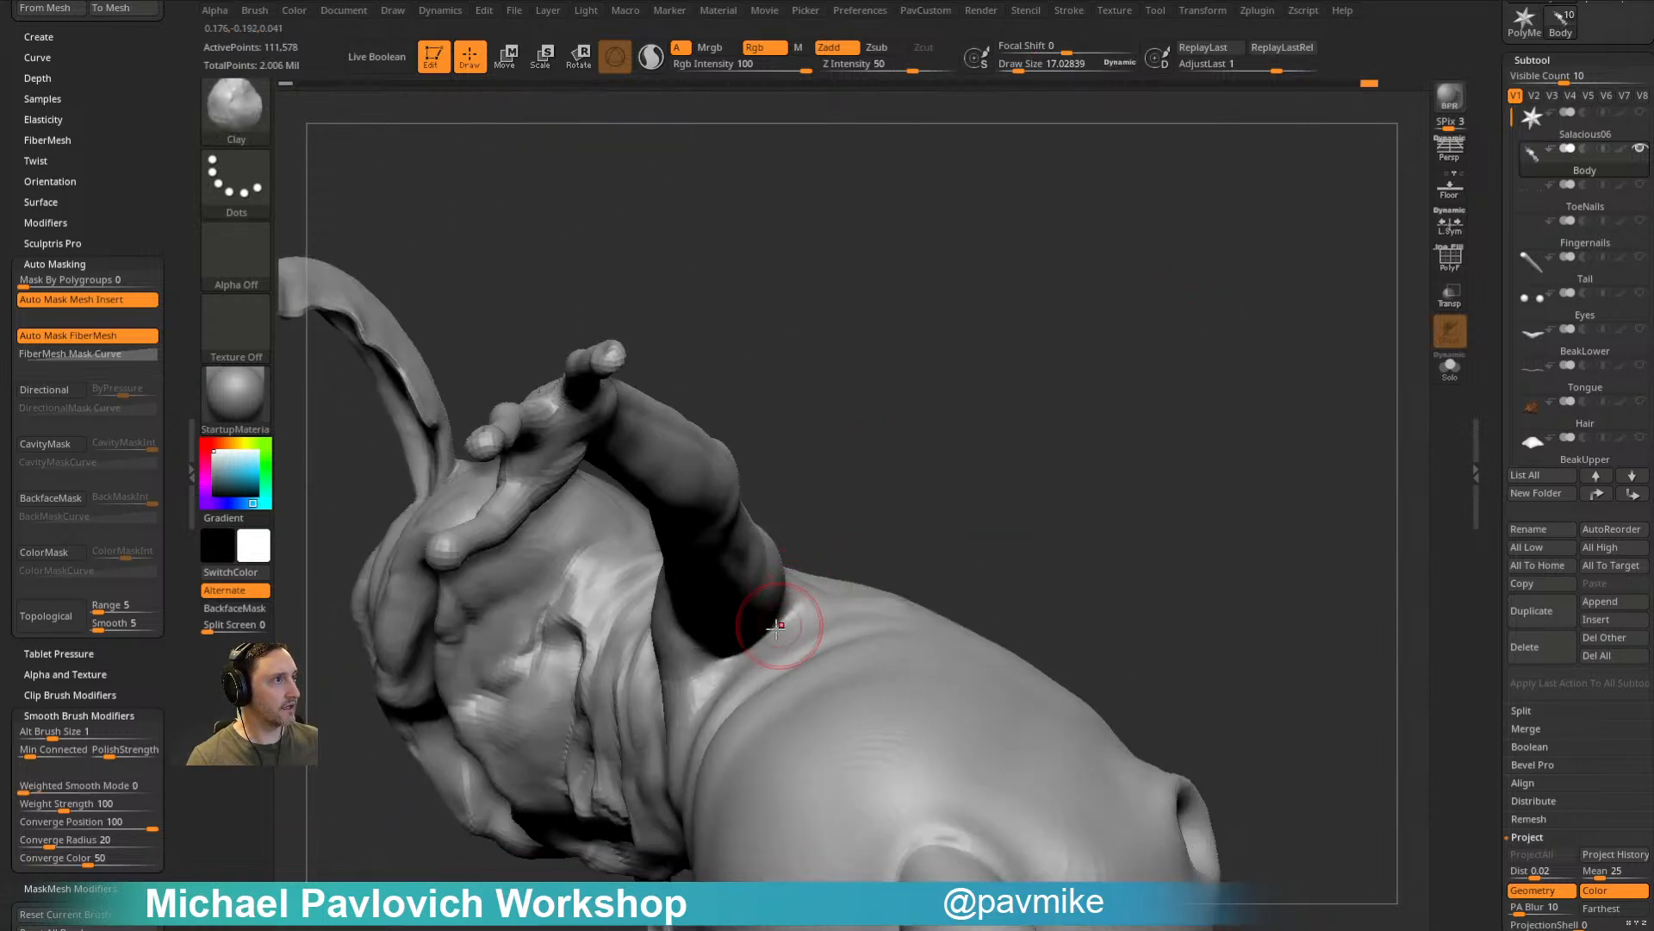
drag(866, 452, 801, 614)
drag(991, 448, 1069, 526)
shift+drag(820, 598, 848, 526)
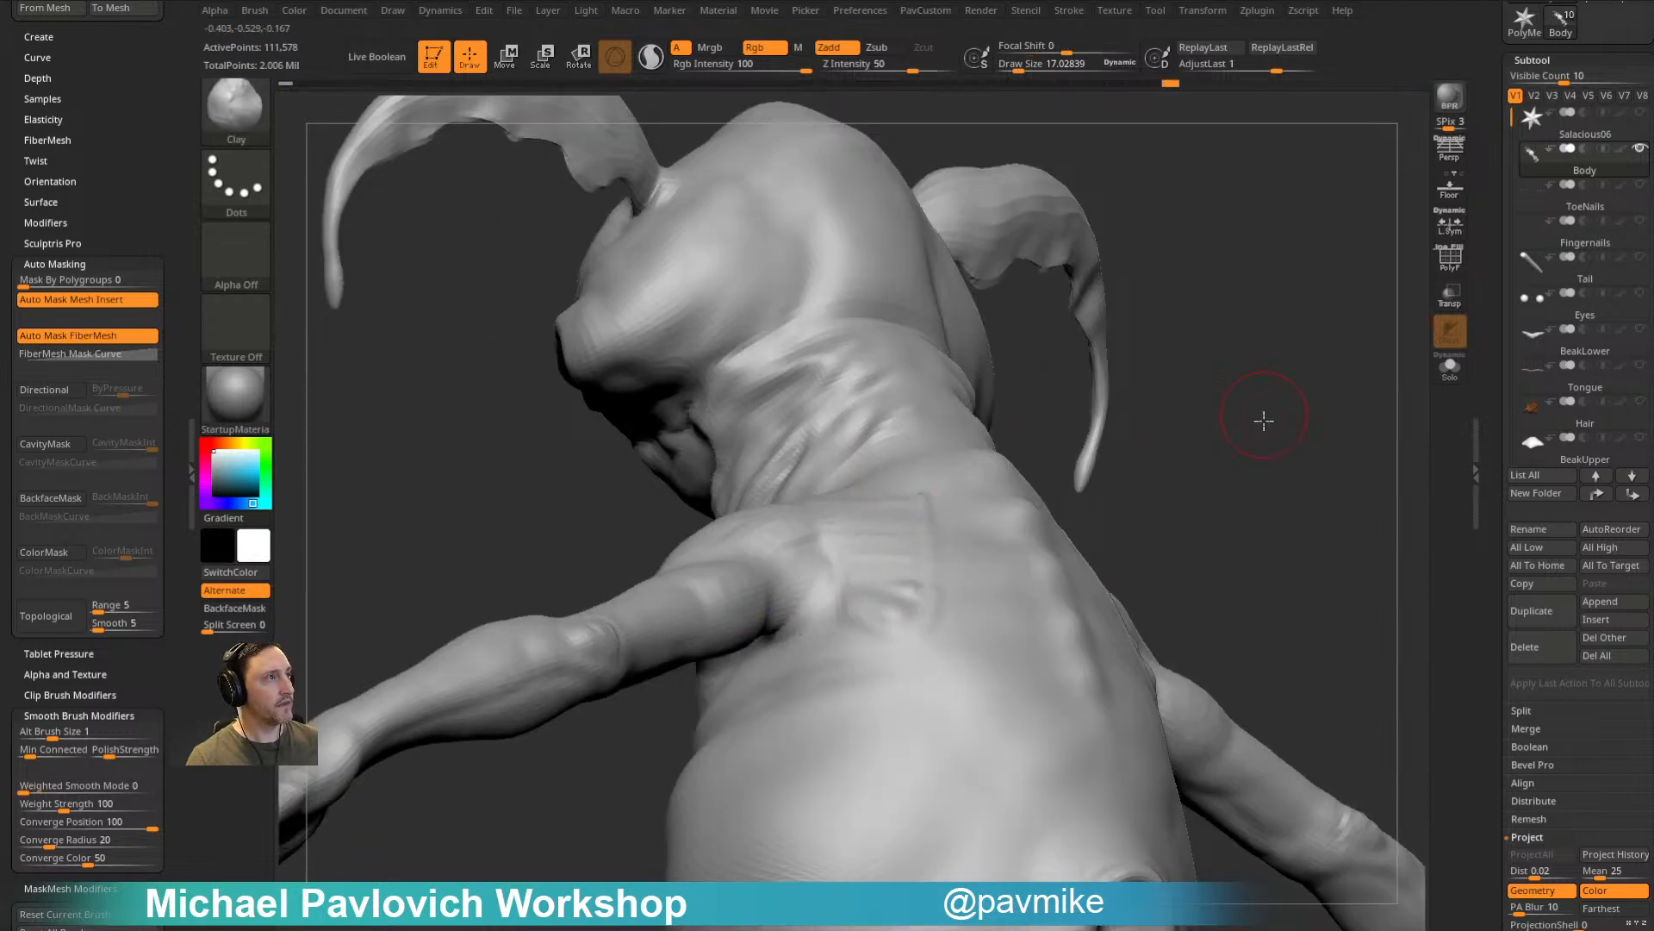
drag(1263, 414, 1344, 361)
drag(719, 690, 789, 603)
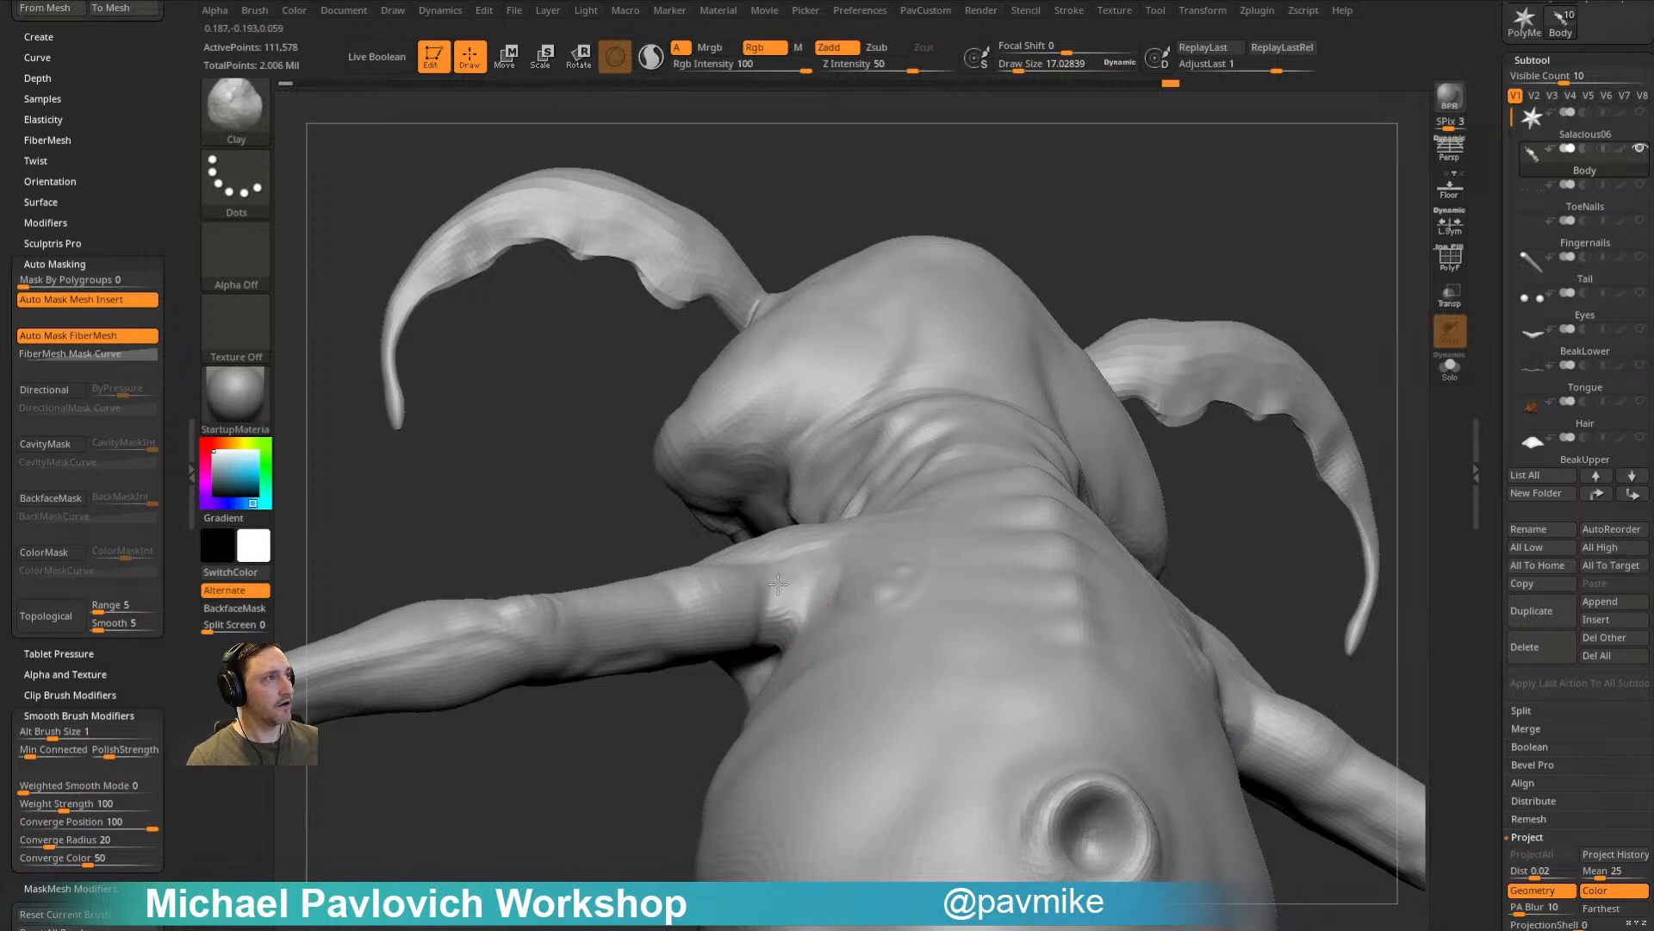
mouse_move(803, 595)
right_down()
mouse_move(777, 639)
mouse_move(1237, 436)
mouse_move(1278, 344)
right_up()
mouse_move(860, 584)
right_down()
mouse_move(1254, 409)
mouse_move(1228, 411)
mouse_move(1233, 357)
mouse_move(1115, 362)
right_up()
Step: Raise the lower end of the shoulder blade near the rear armpit with the Standard brush at draw size about 13.8
key(s)
key(b)
key(s)
key(t)
key(s)
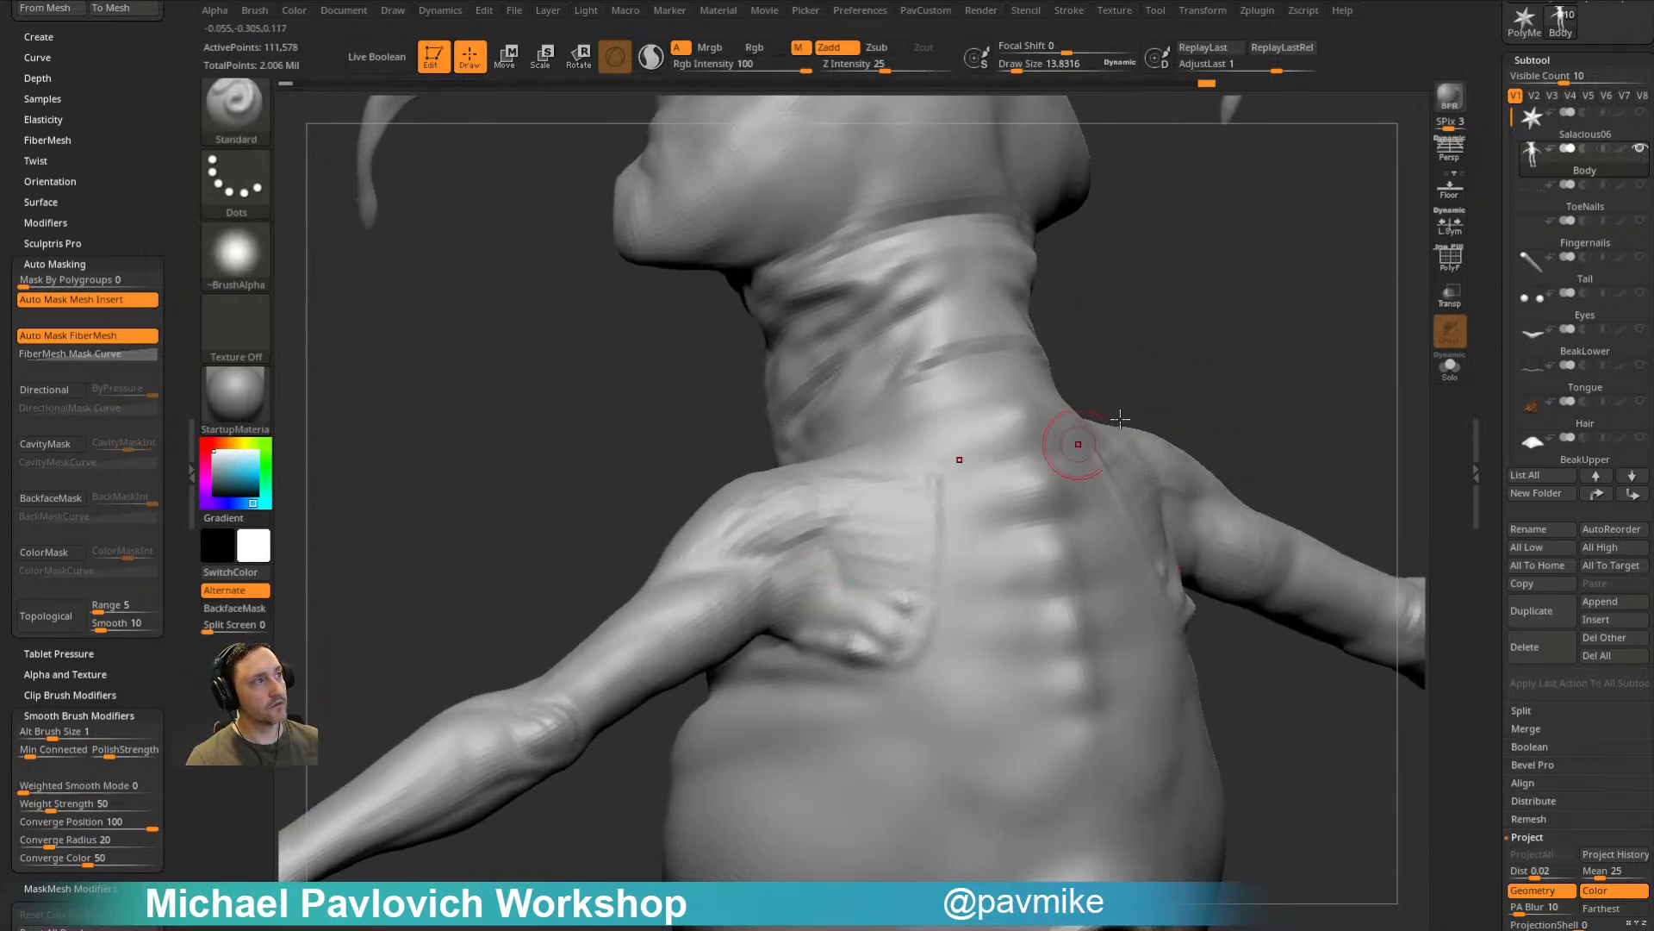
right_drag(1078, 444, 1212, 325)
Step: Fill in the shoulder blade and the muscle below it with the ClayTubes brush at draw size about 13.8
key(b)
key(c)
key(t)
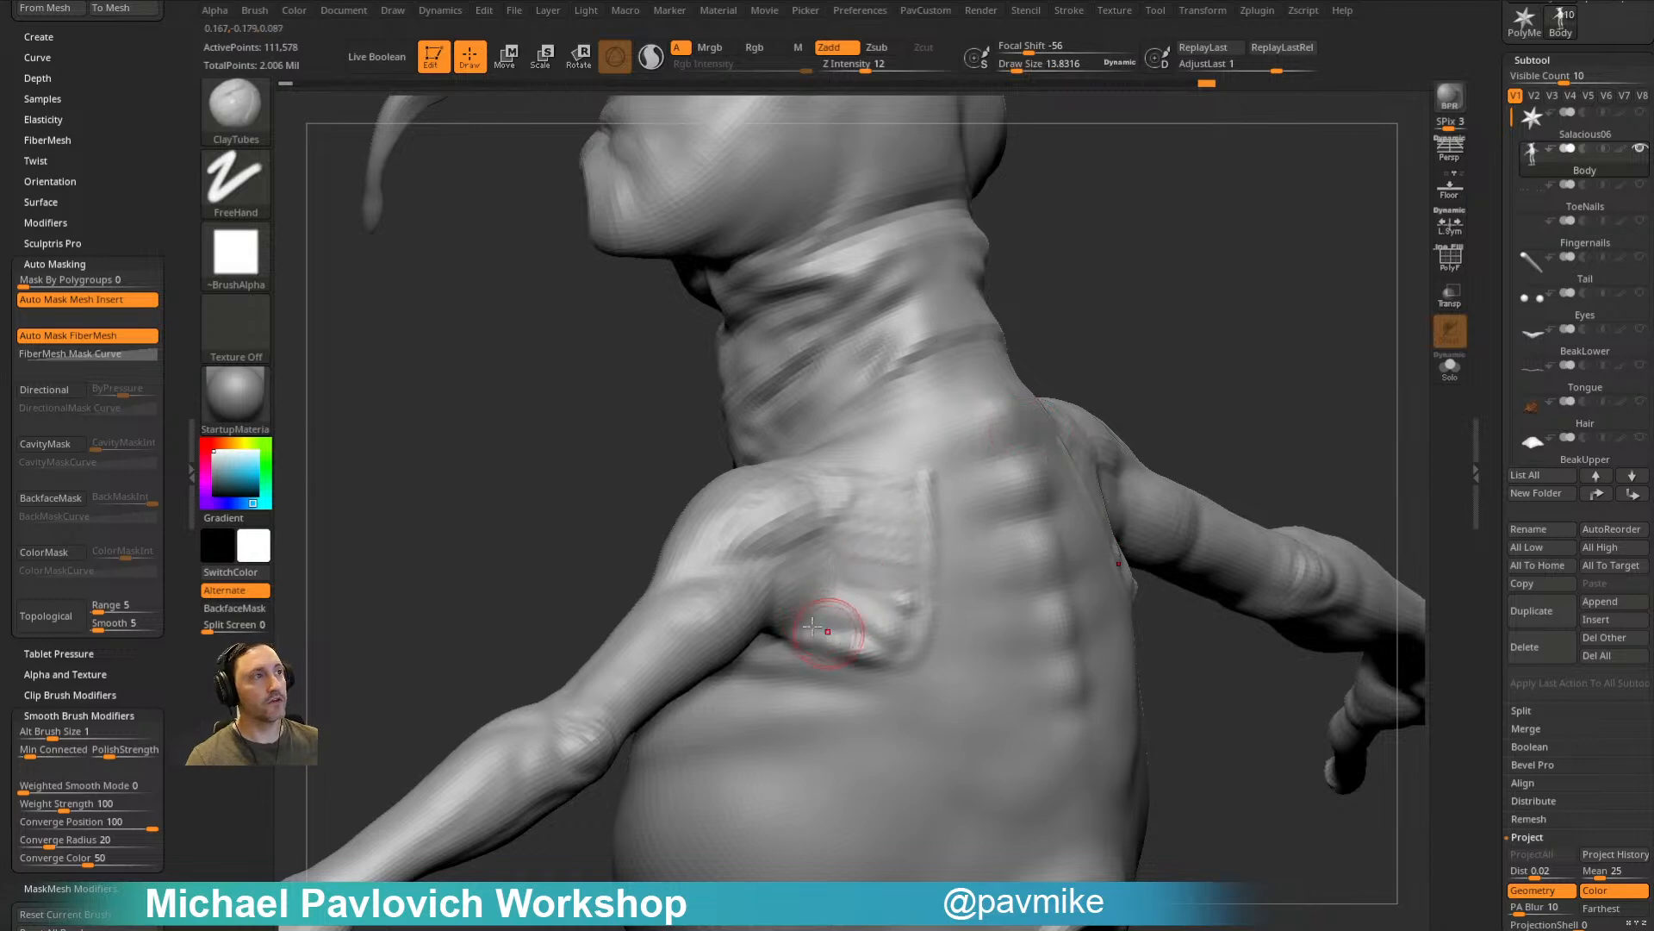
right_drag(863, 497, 947, 468)
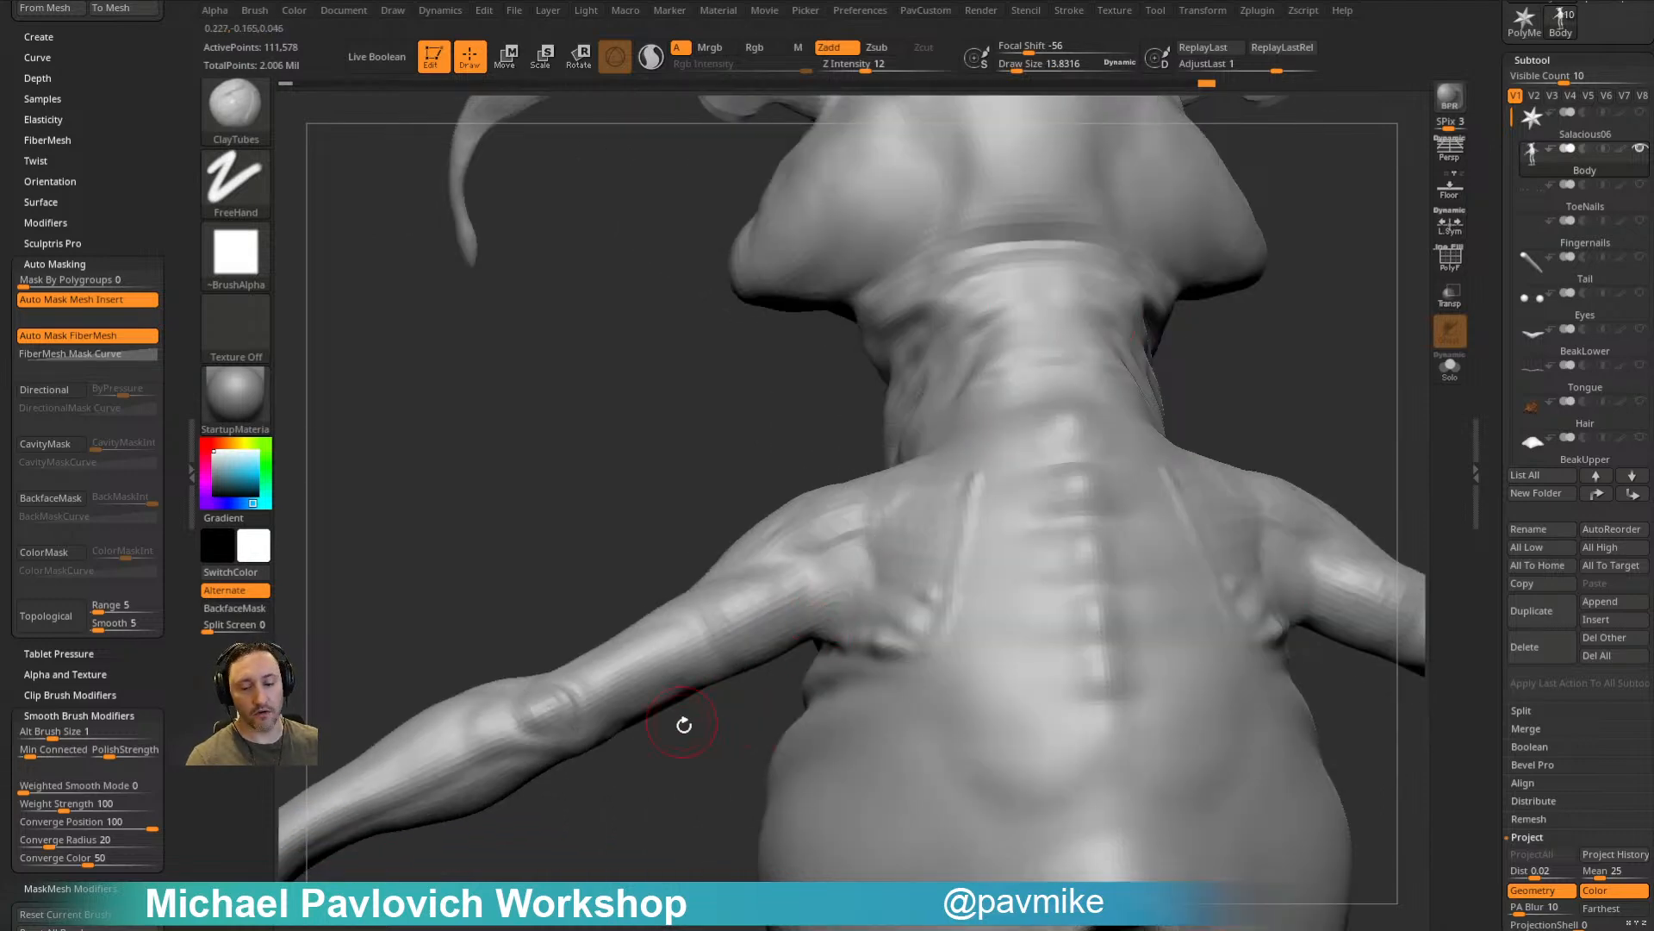
Step: Carve creases between the rear deltoid, armpit and lower shoulder blade with the DamStandard brush at draw size about 13.8
key(b)
key(d)
key(s)
right_drag(690, 787, 730, 689)
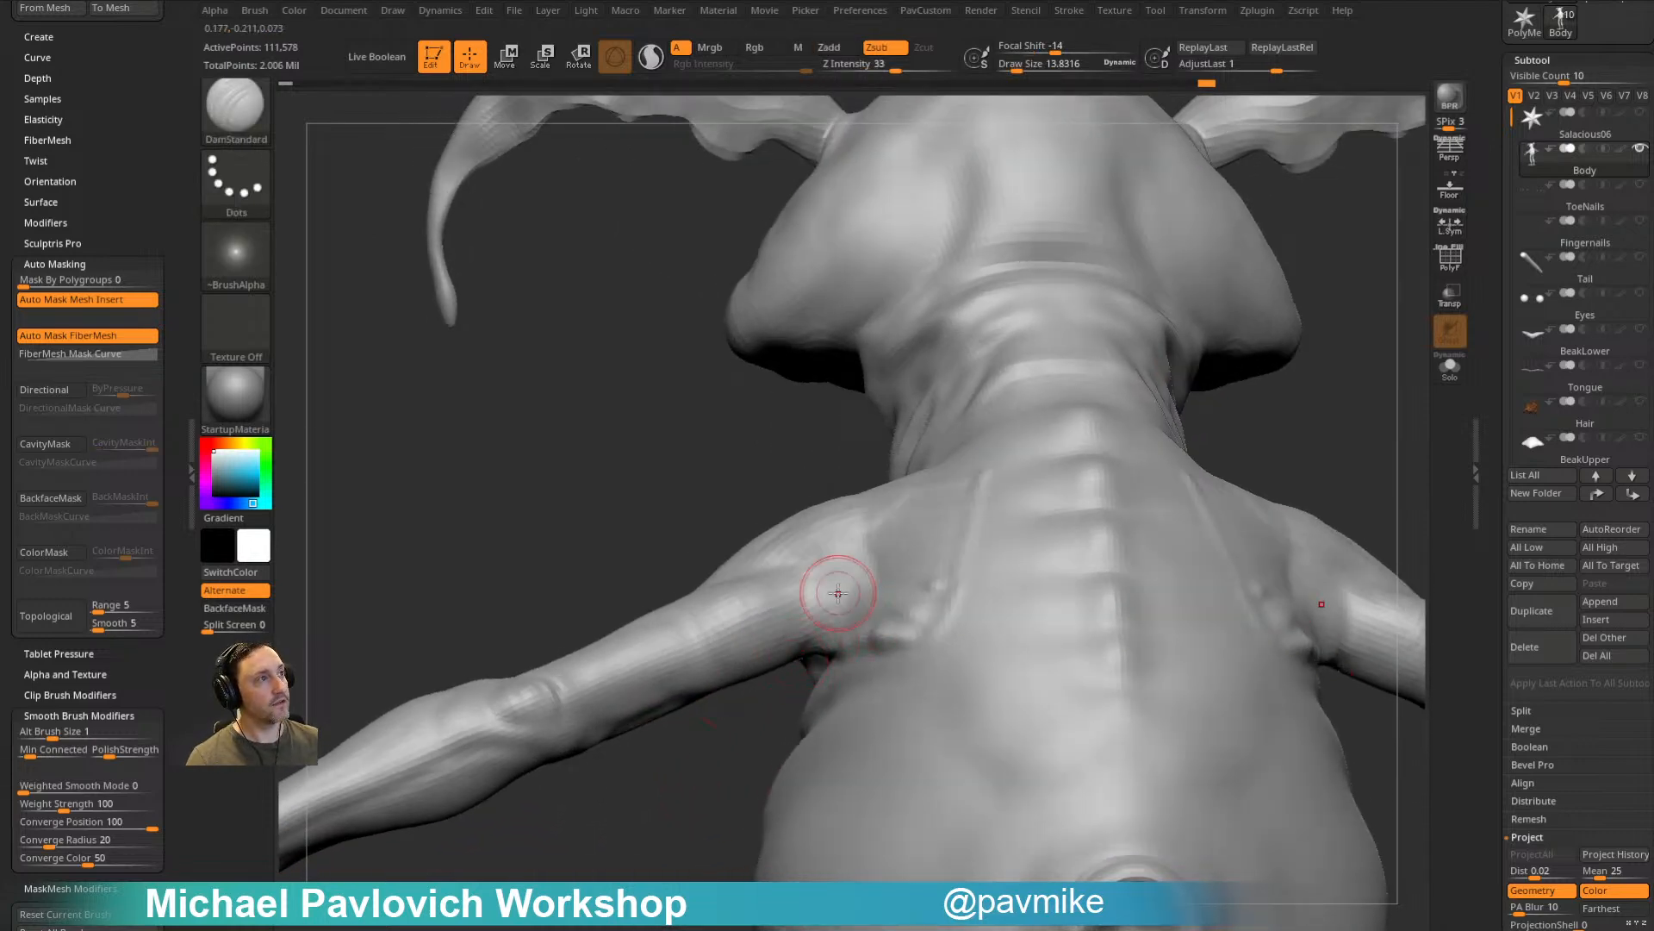
right_drag(839, 590, 818, 650)
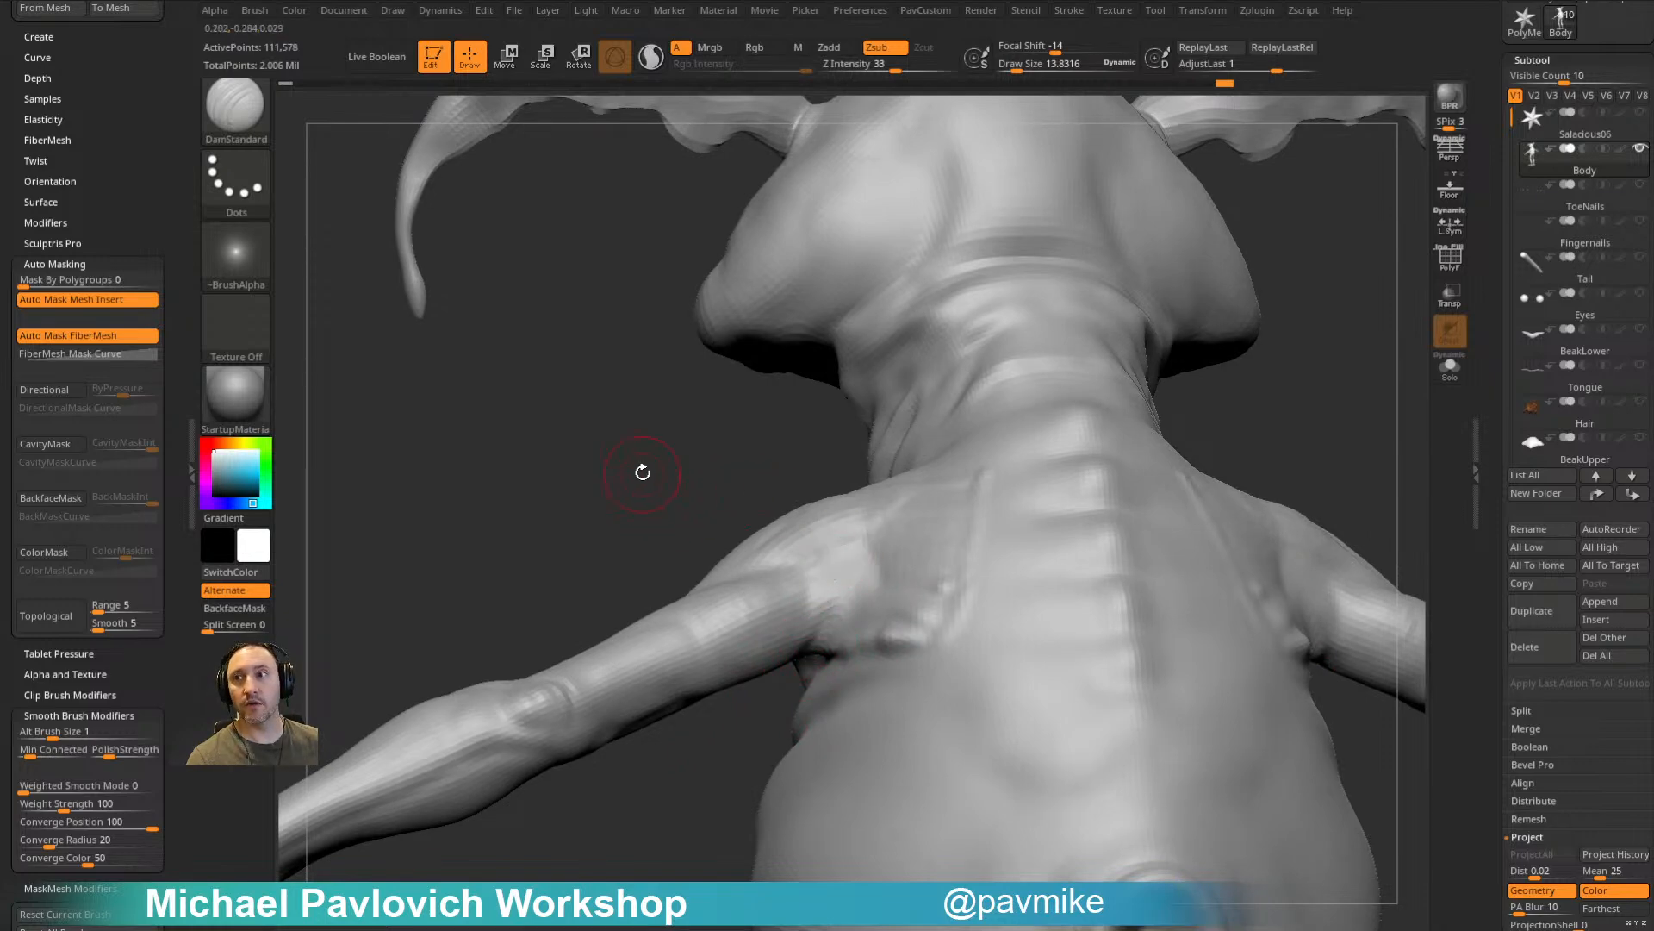
right_drag(644, 464, 705, 519)
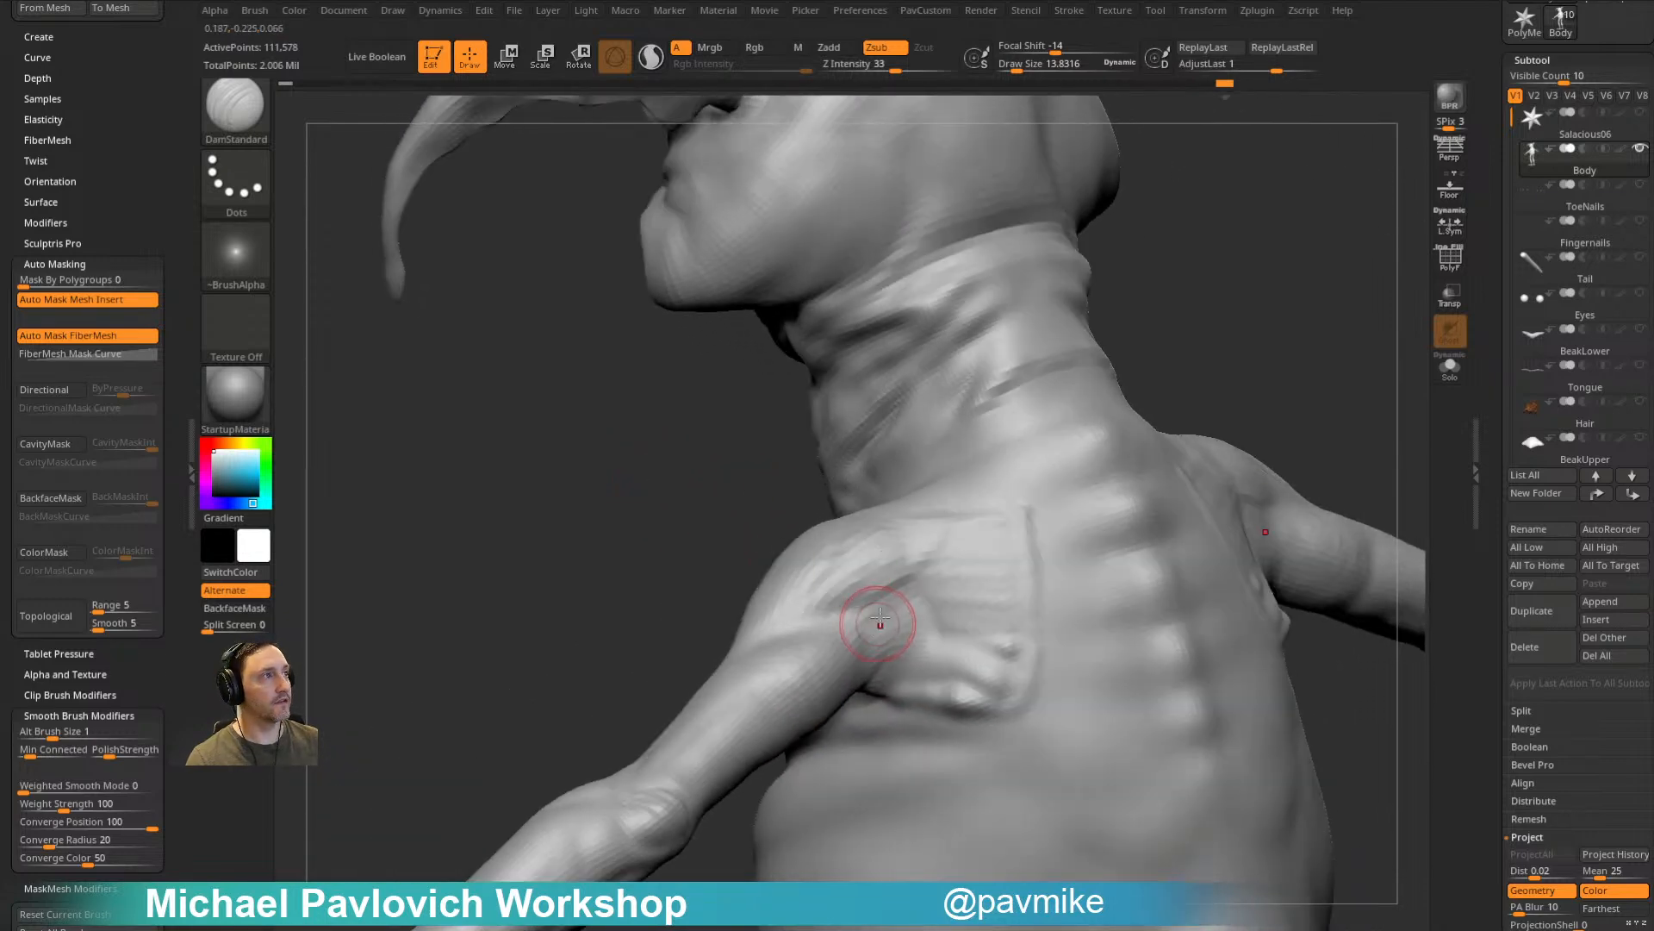
right_drag(805, 738, 702, 784)
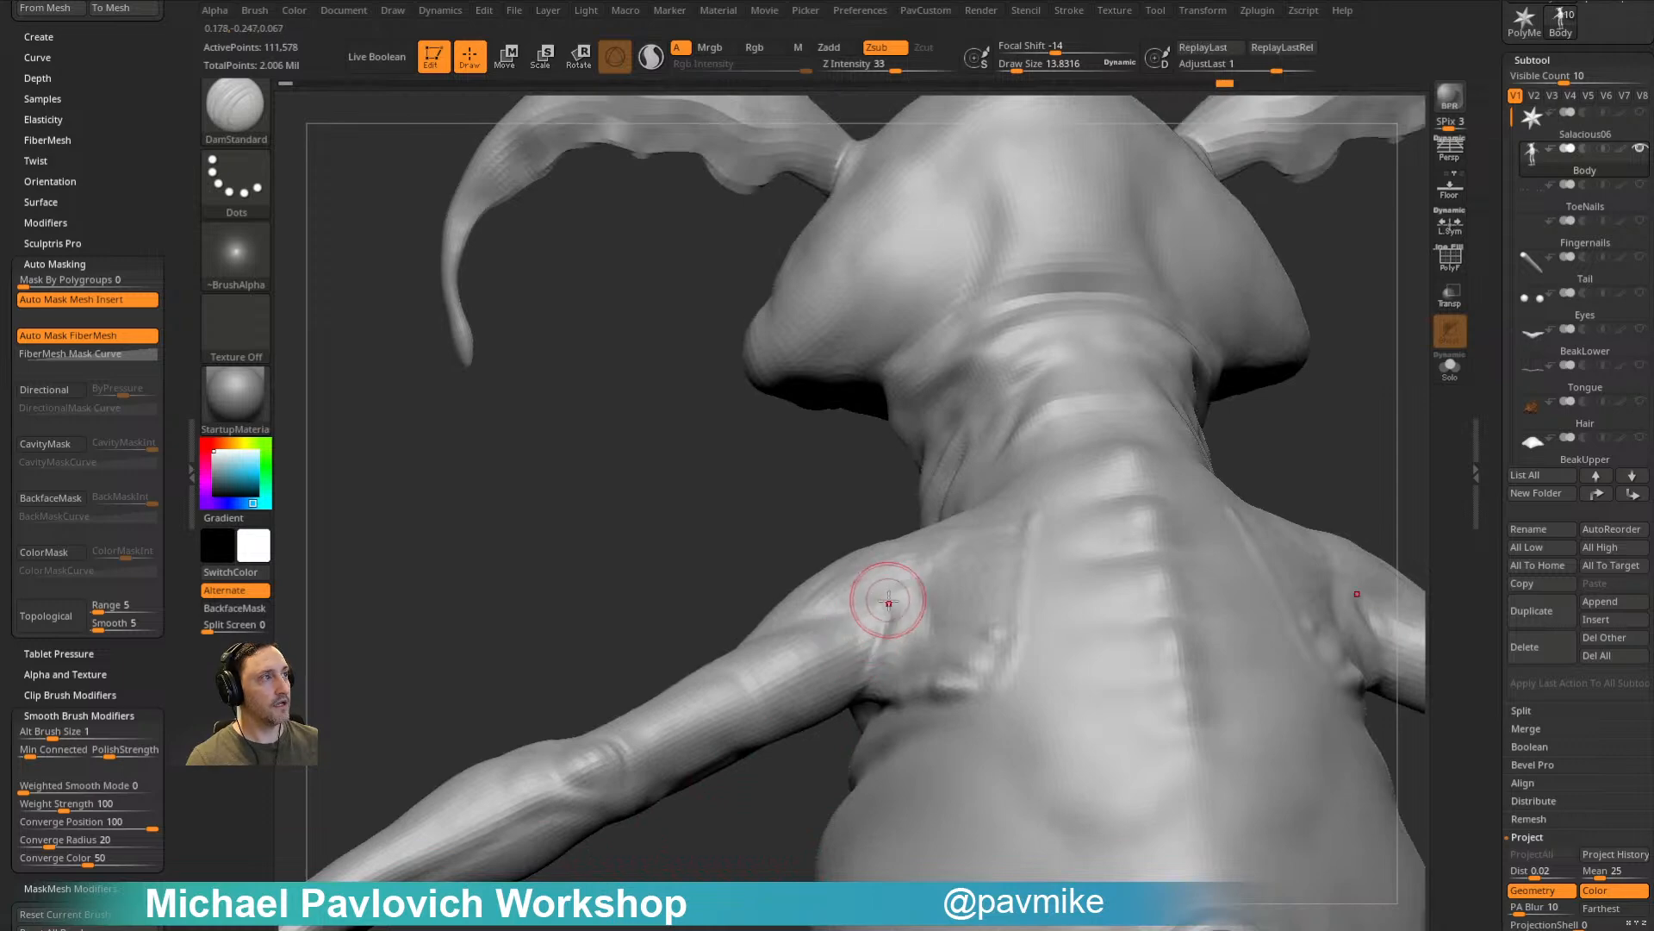
right_drag(802, 793, 856, 683)
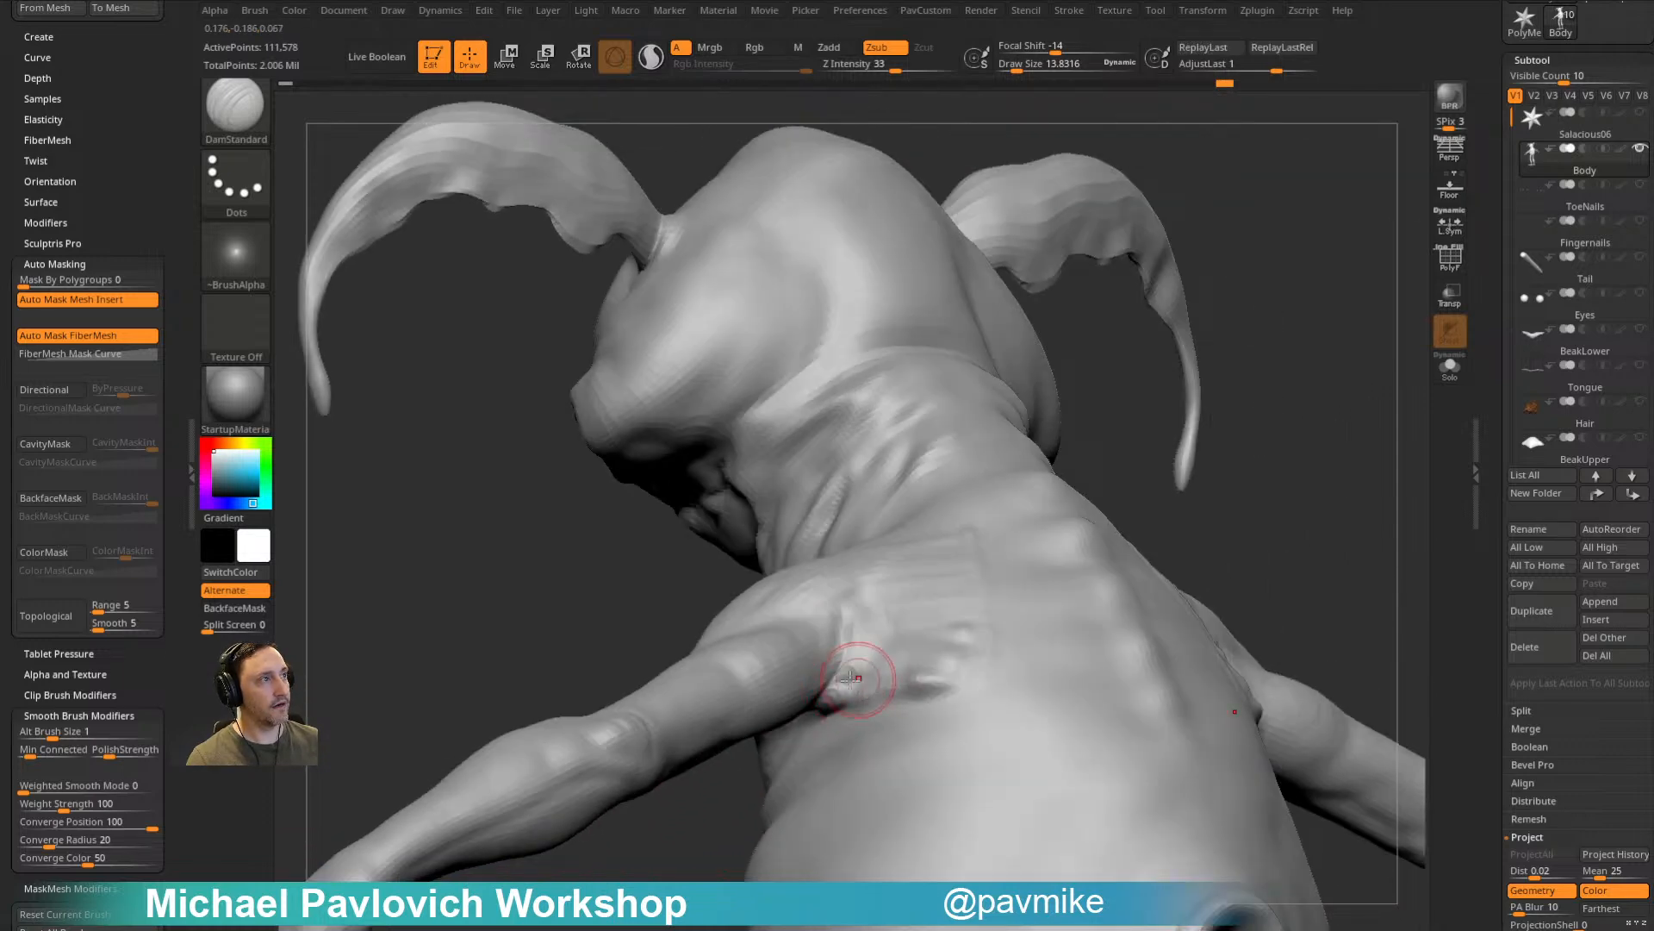
right_drag(1128, 515, 982, 602)
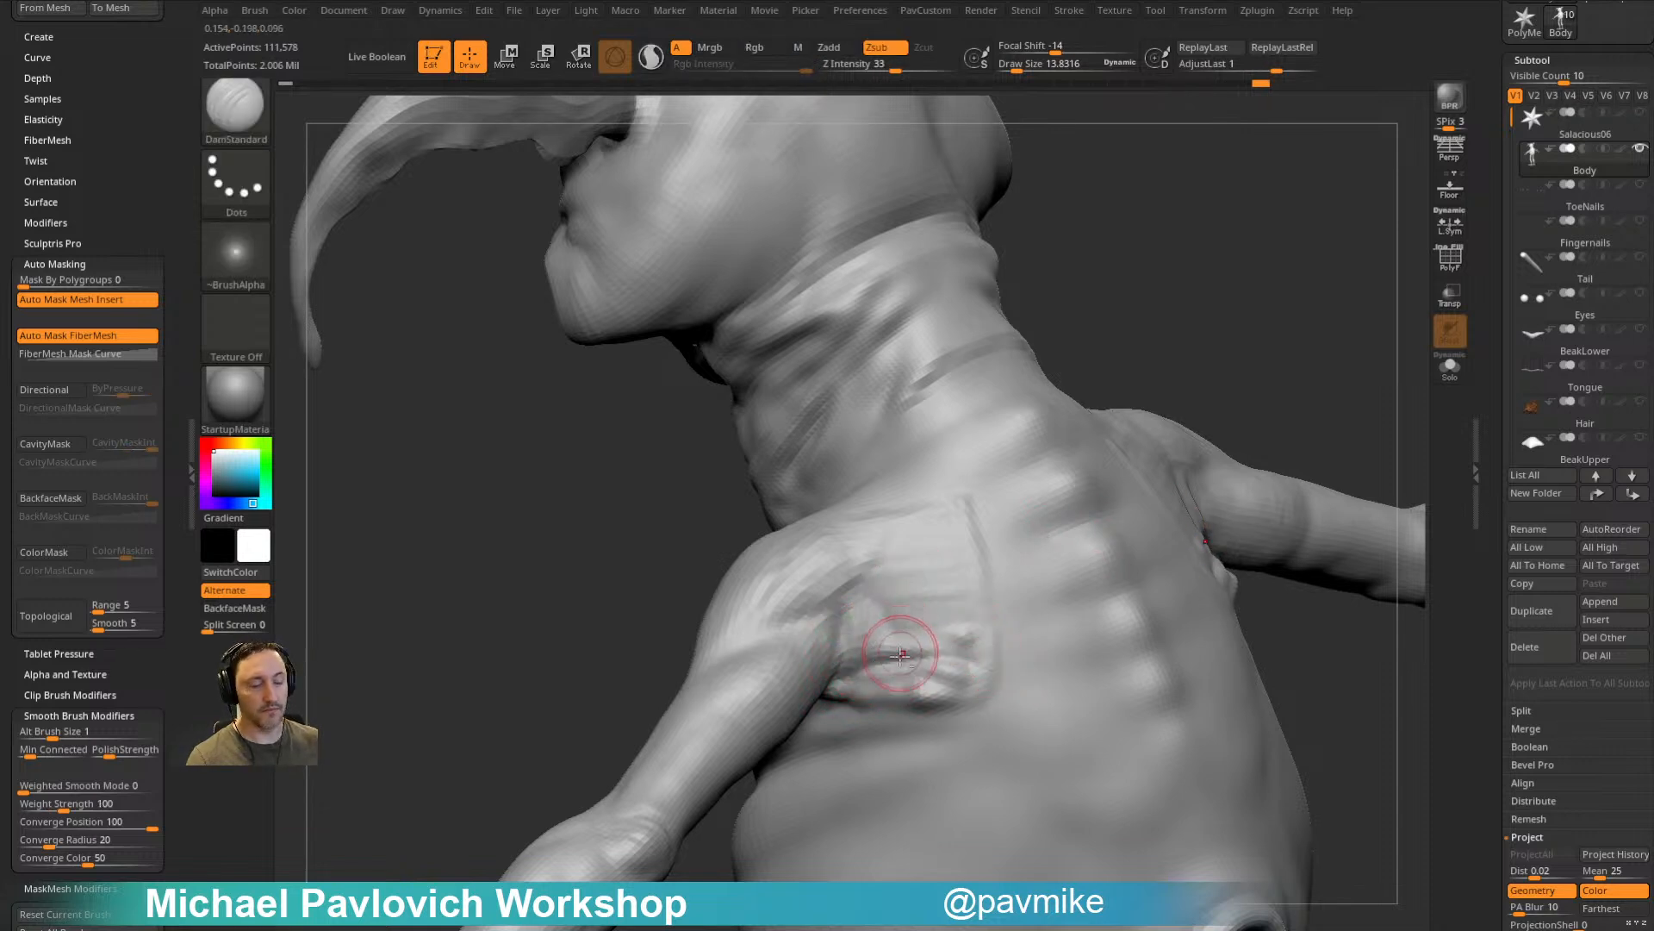
Step: Build up the muscle ridge below the shoulder blade with the ClayTubes brush at draw size about 9.7 and smooth it lightly
key(b)
key(c)
key(t)
right_drag(1233, 358, 821, 655)
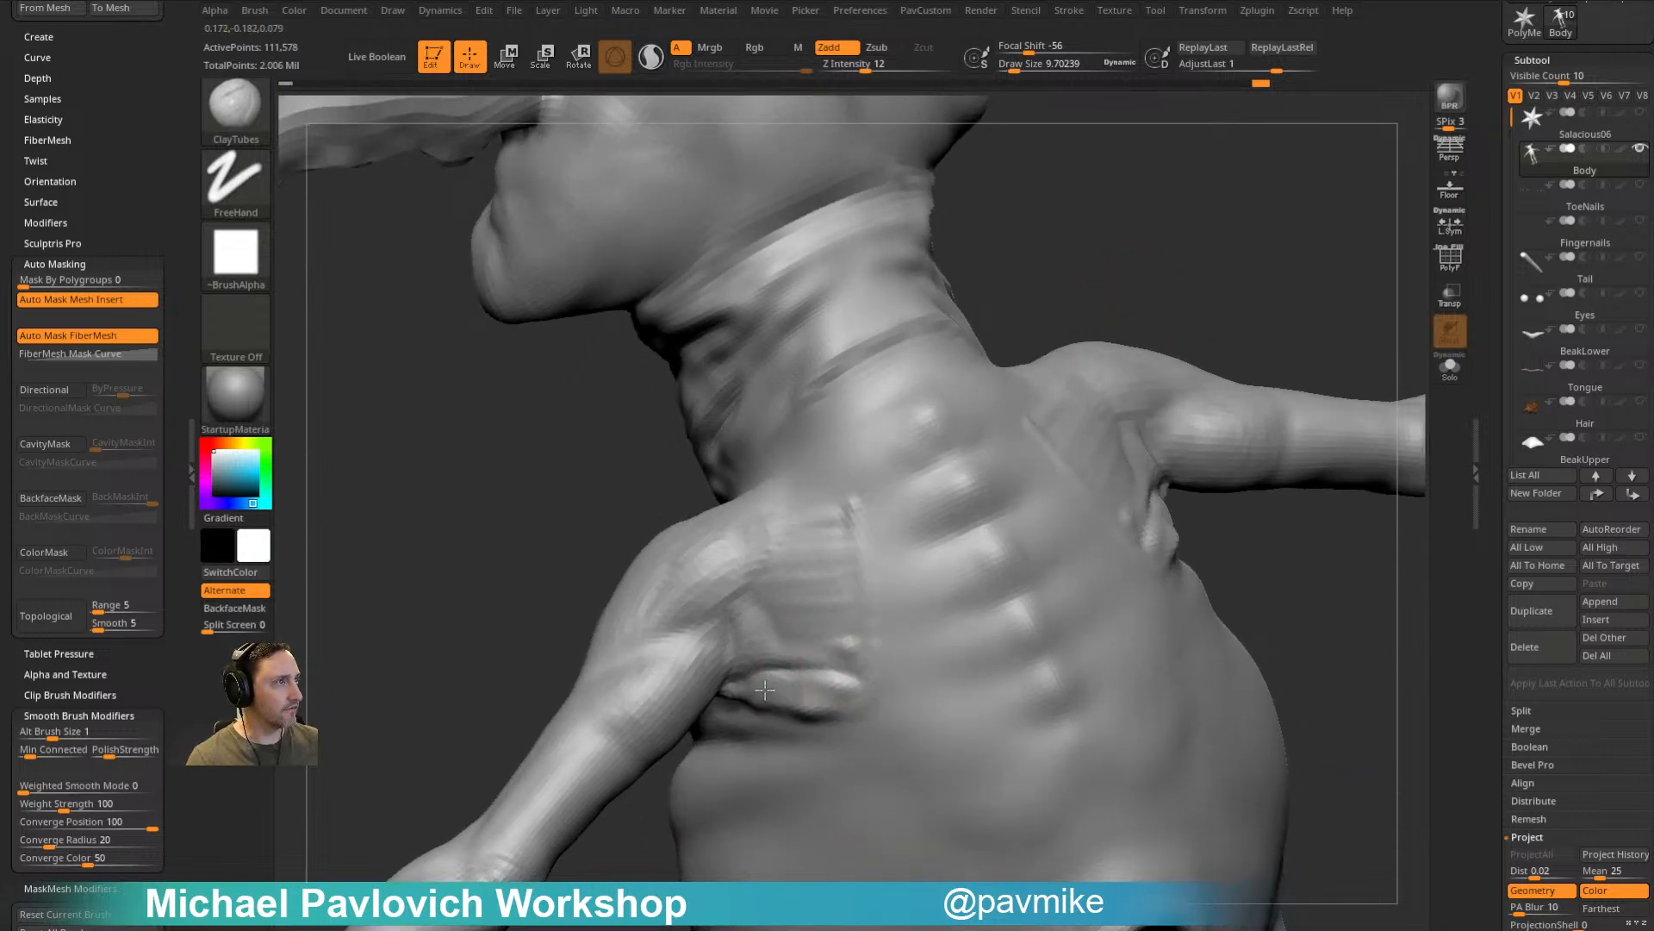
mouse_move(838, 702)
right_down()
mouse_move(1163, 314)
mouse_move(1112, 526)
mouse_move(1220, 302)
mouse_move(1052, 573)
mouse_move(1274, 303)
mouse_move(989, 565)
right_up()
key(shift)
shift+drag(989, 565, 989, 567)
mouse_move(1032, 590)
right_down()
mouse_move(1229, 354)
mouse_move(1192, 366)
mouse_move(1219, 333)
mouse_move(1207, 317)
mouse_move(1155, 362)
right_up()
Step: Smooth the lumps at the lower shoulder blade and cut the armpit creases with DamStandard at draw size about 20.6
key(s)
drag(820, 630, 825, 631)
mouse_move(815, 668)
shift+mouse_down()
mouse_move(802, 680)
mouse_move(818, 680)
mouse_move(763, 658)
mouse_move(768, 673)
shift+mouse_up()
key(s)
key(3)
key(s)
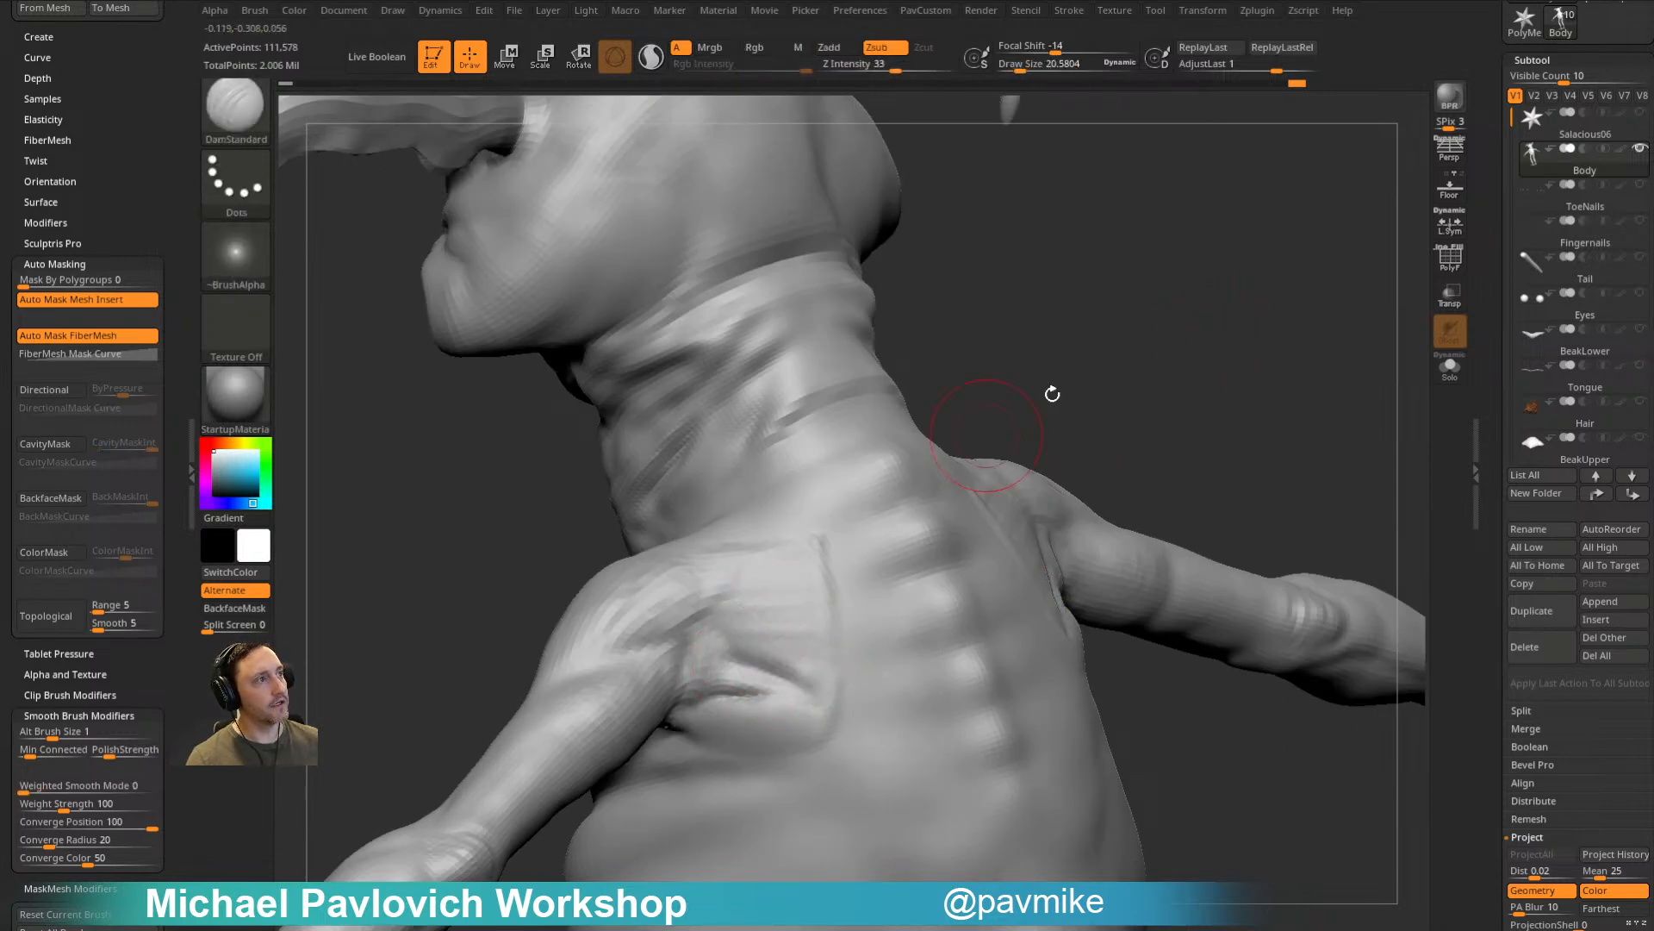
right_drag(987, 434, 814, 629)
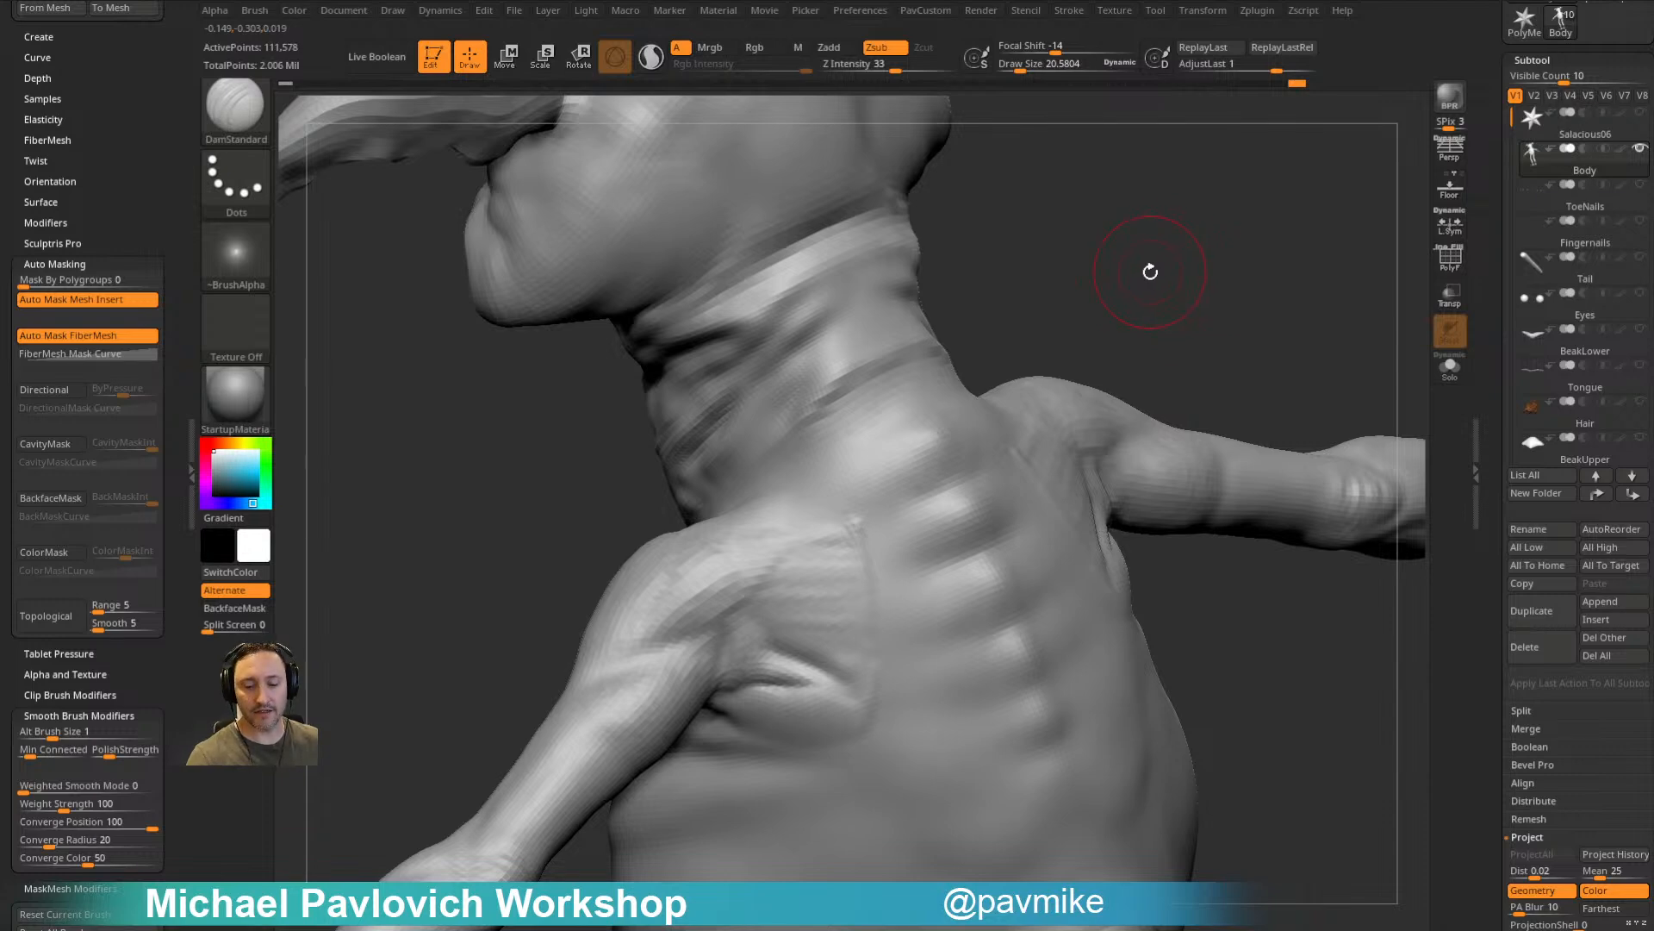
Step: Build up the shoulder blade surface and rear armpit muscles with the ClayTubes brush at draw size about 13.8
key(b)
key(c)
key(t)
drag(829, 595, 848, 613)
mouse_move(1137, 250)
right_down()
mouse_move(1186, 233)
mouse_move(1285, 398)
mouse_move(1248, 331)
mouse_move(1164, 379)
right_up()
key(s)
drag(865, 556, 859, 556)
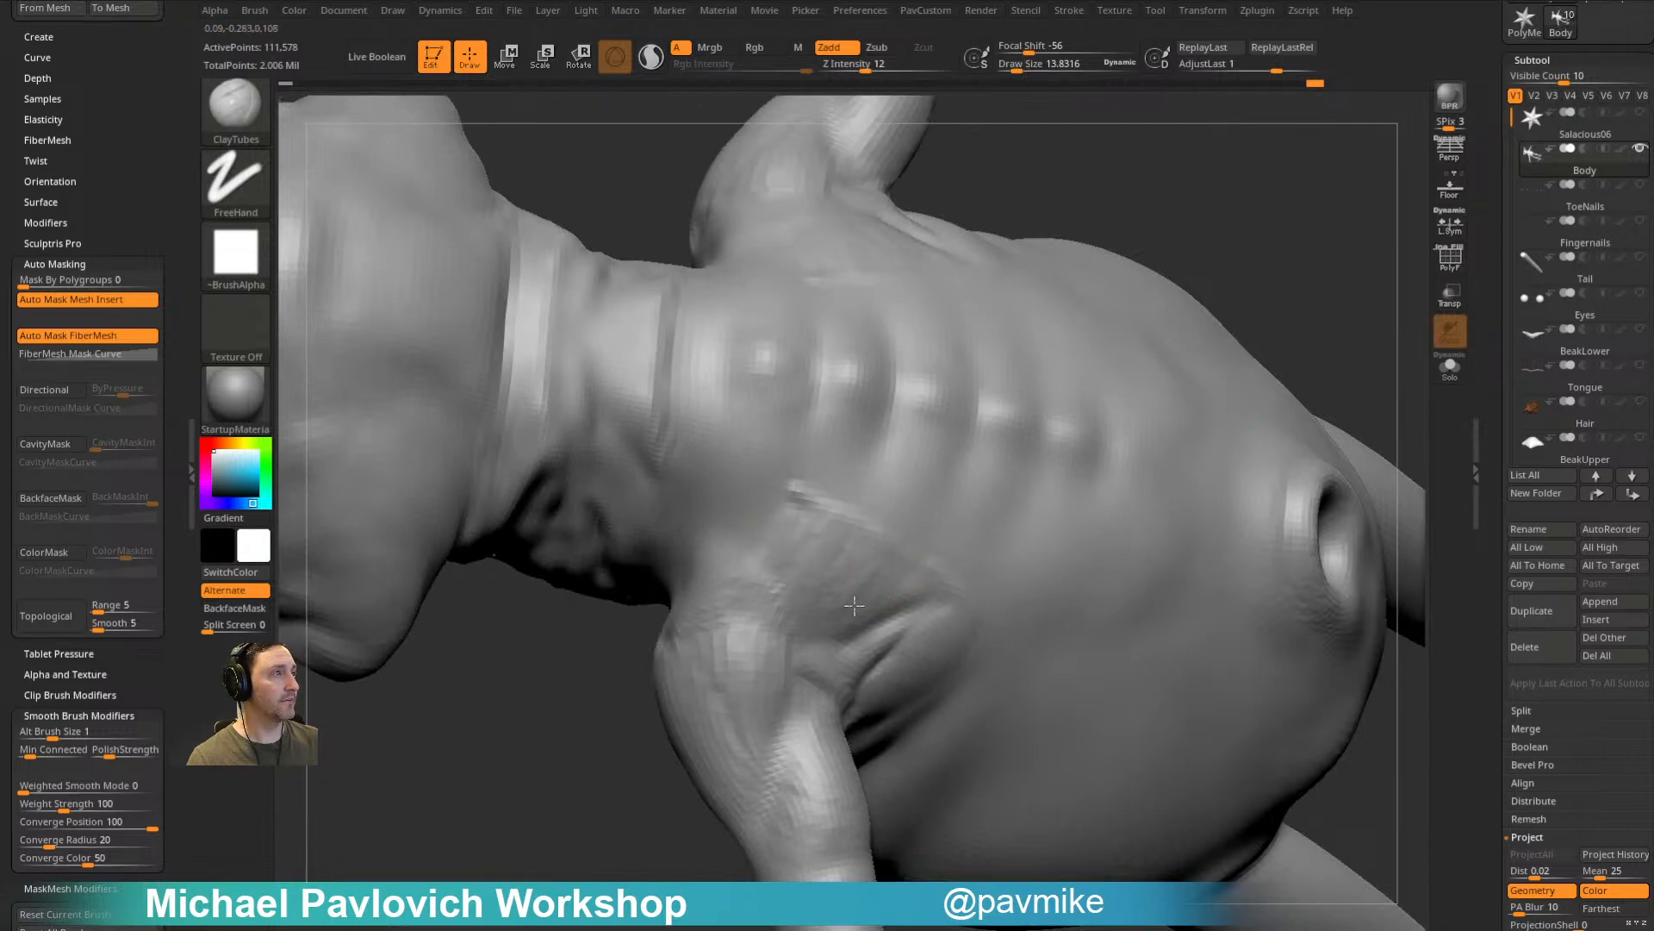
right_drag(650, 825, 790, 595)
right_drag(1247, 329, 966, 471)
drag(1292, 257, 1371, 327)
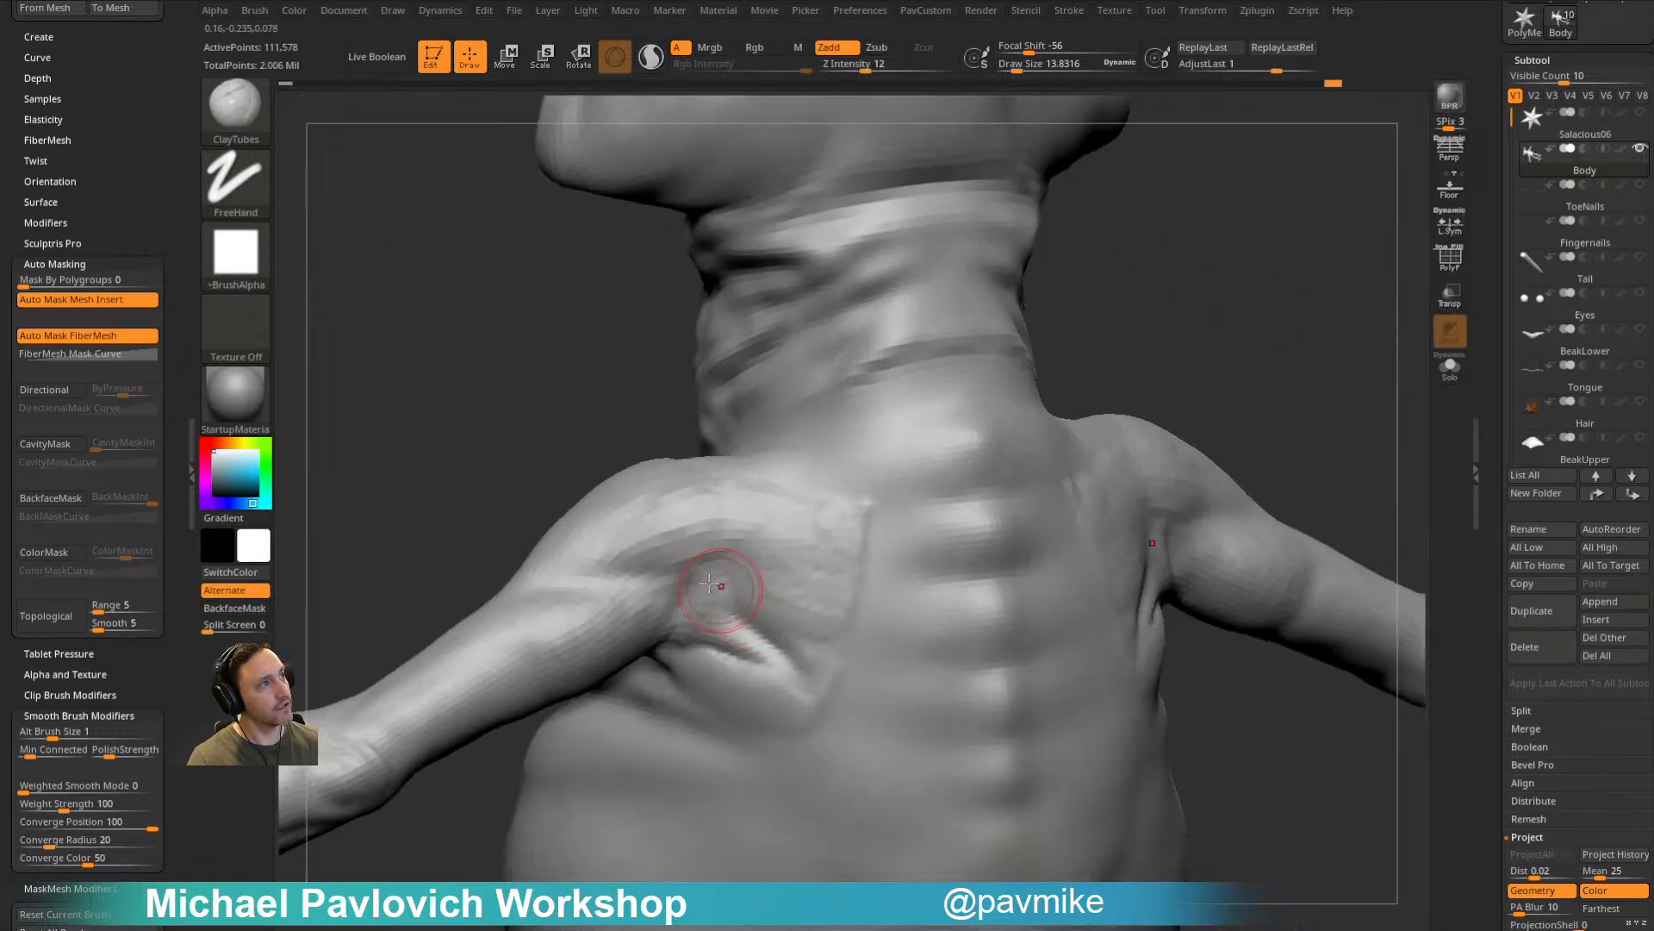
mouse_move(1105, 315)
mouse_down()
mouse_move(1183, 332)
mouse_move(1219, 392)
mouse_move(797, 629)
mouse_up()
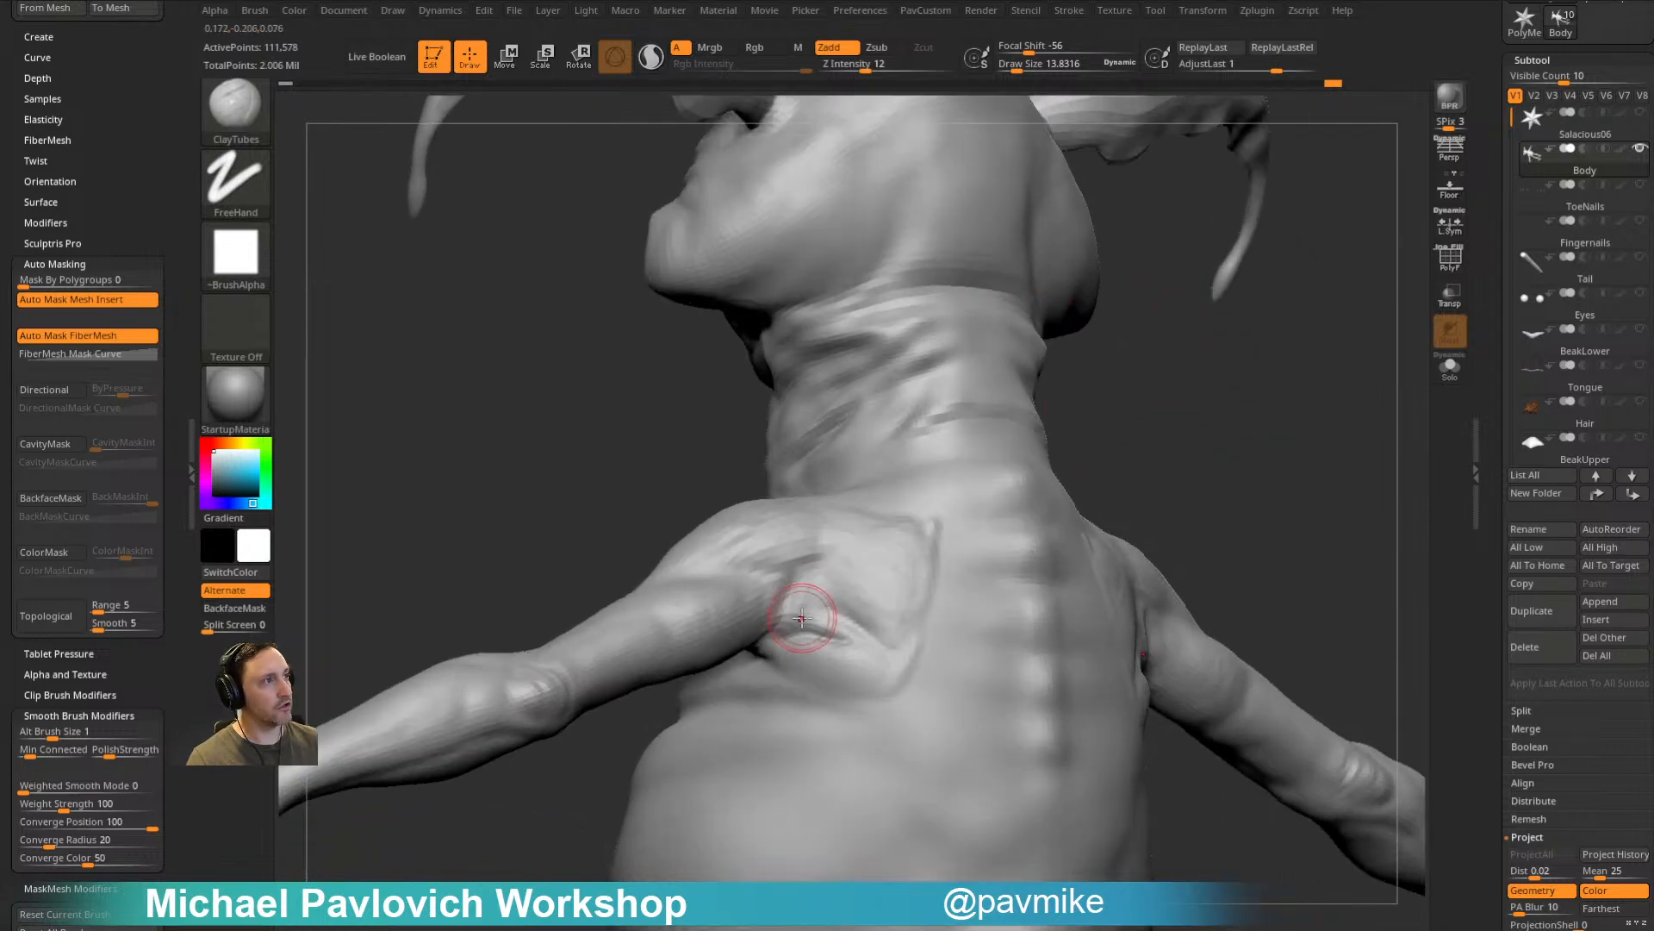
Step: Add finer muscle volume over and below the shoulder blade with the ClayTubes brush at draw size about 12.4
drag(1218, 422, 830, 640)
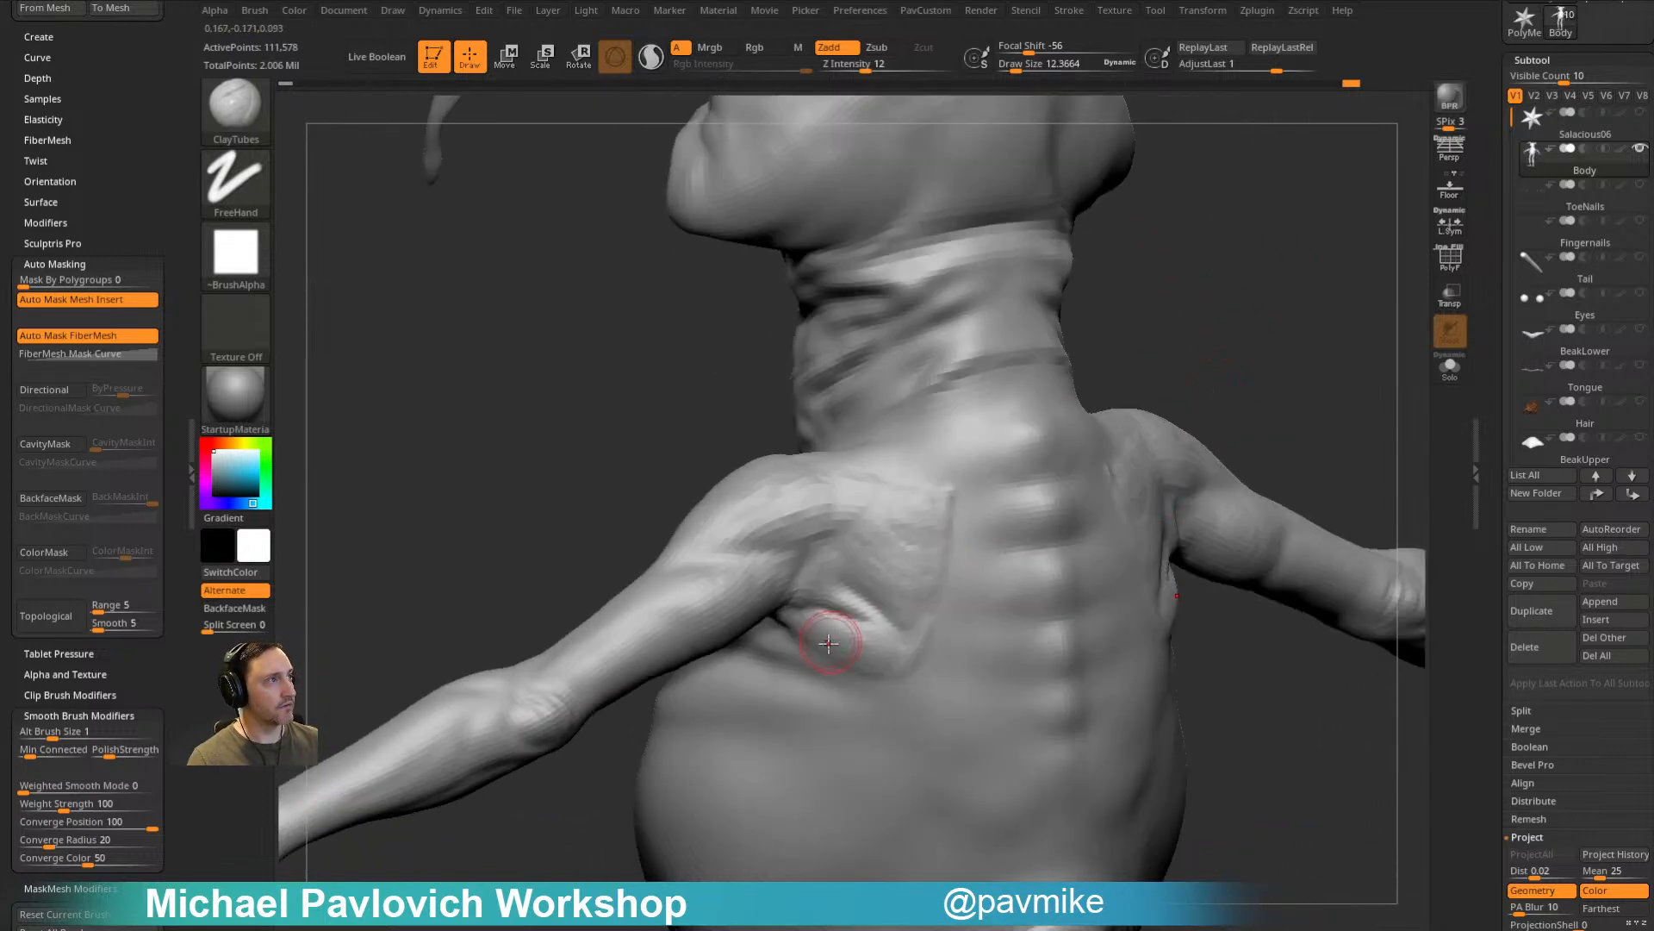
drag(1194, 371, 830, 552)
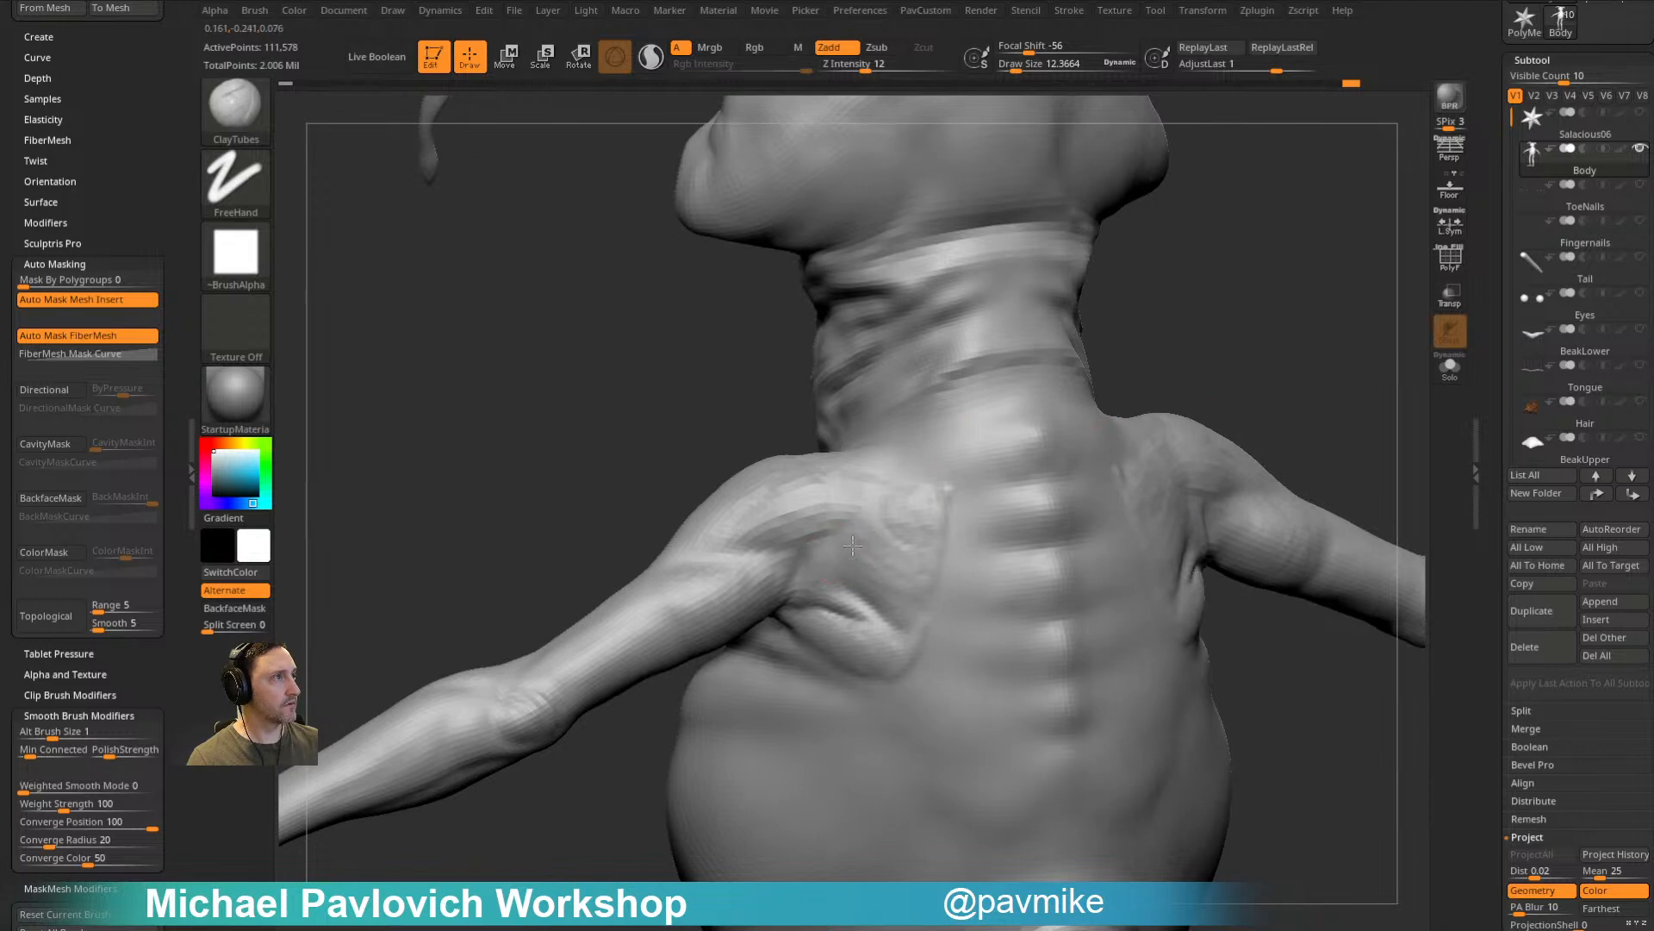
drag(1274, 337, 953, 396)
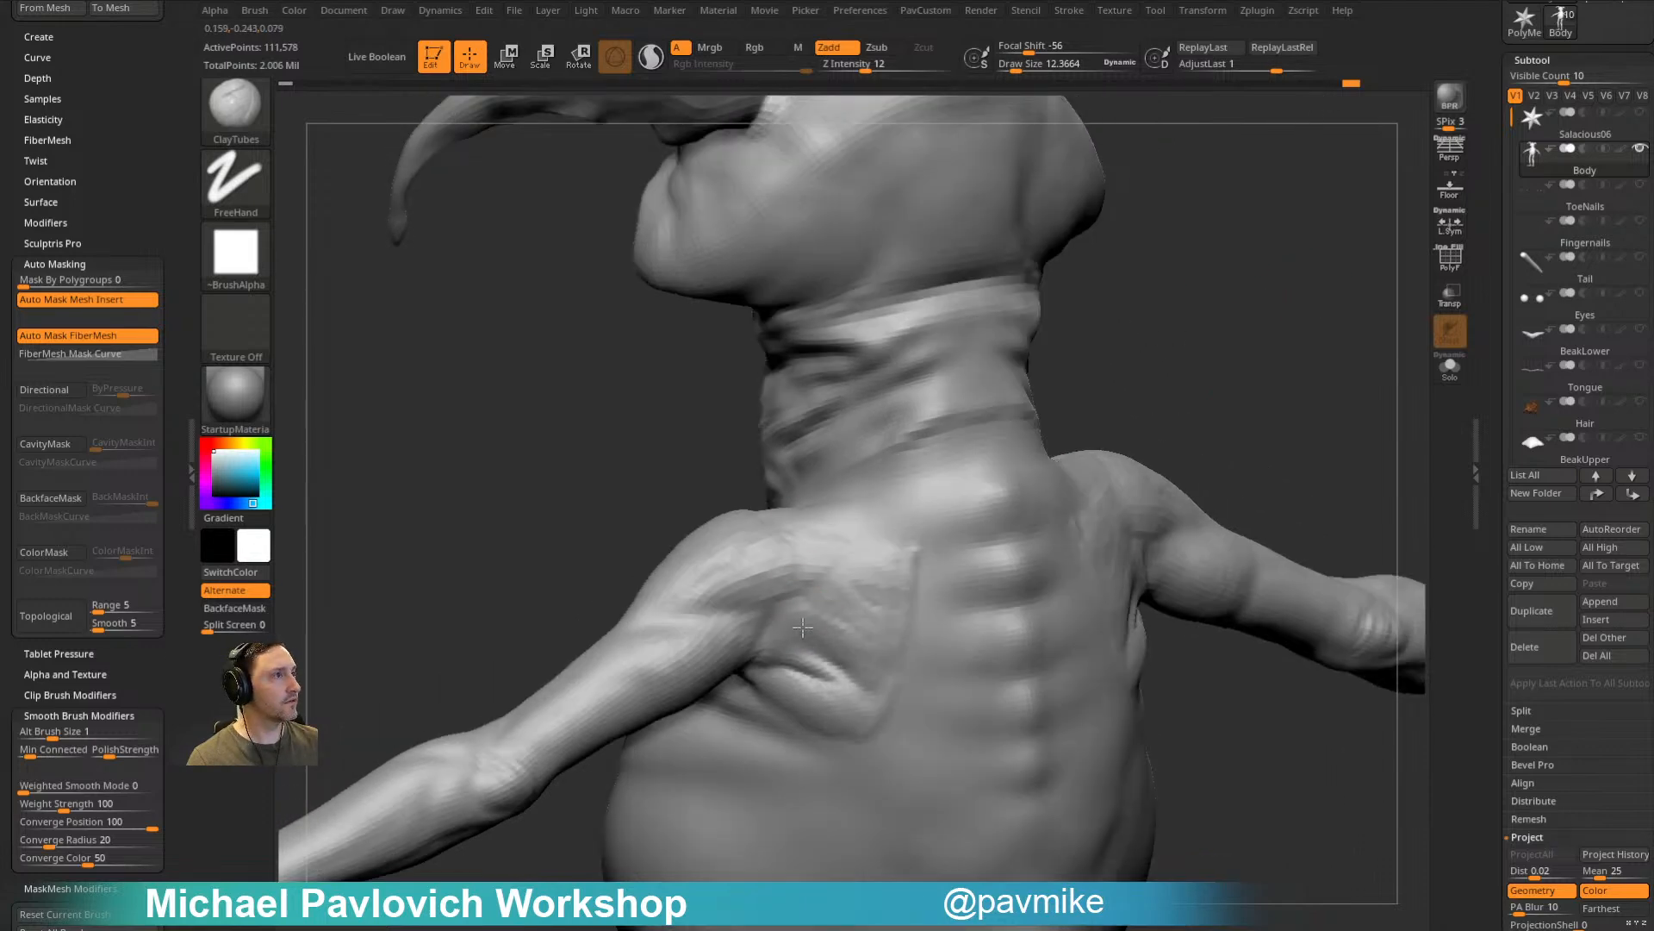
drag(1311, 319, 1196, 322)
Step: Smooth the rear deltoid and the hard edges of the shoulder blade at a wider brush size
drag(1193, 465, 1096, 443)
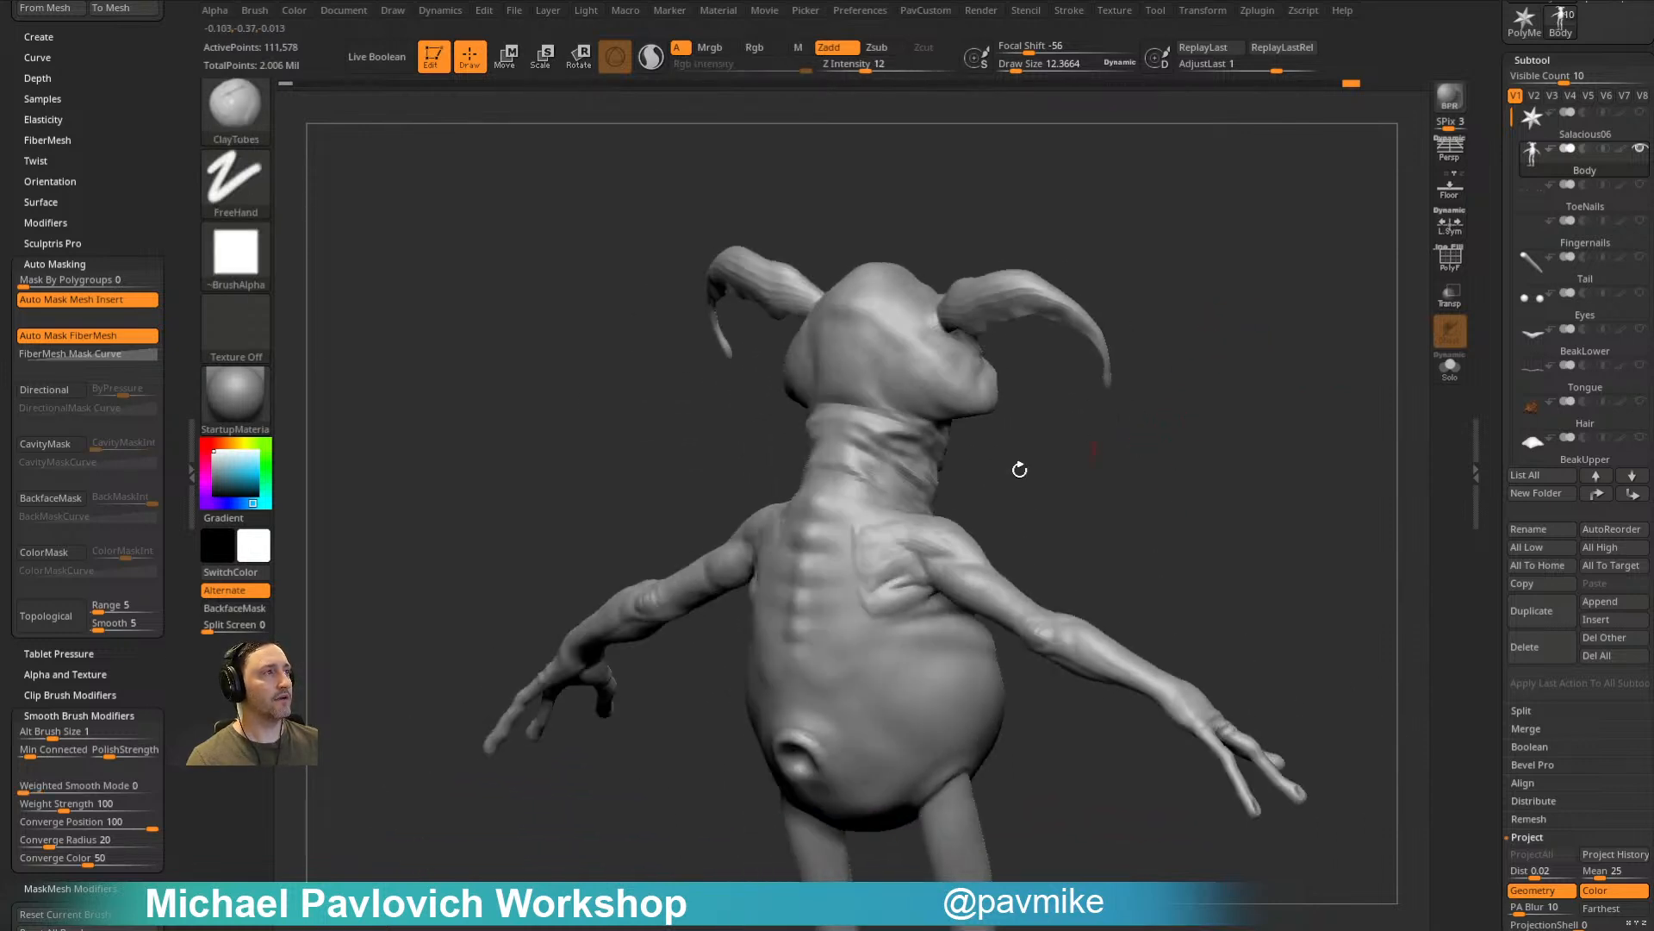
mouse_move(1016, 538)
mouse_down()
mouse_move(1096, 467)
mouse_move(920, 509)
mouse_up()
key(shift)
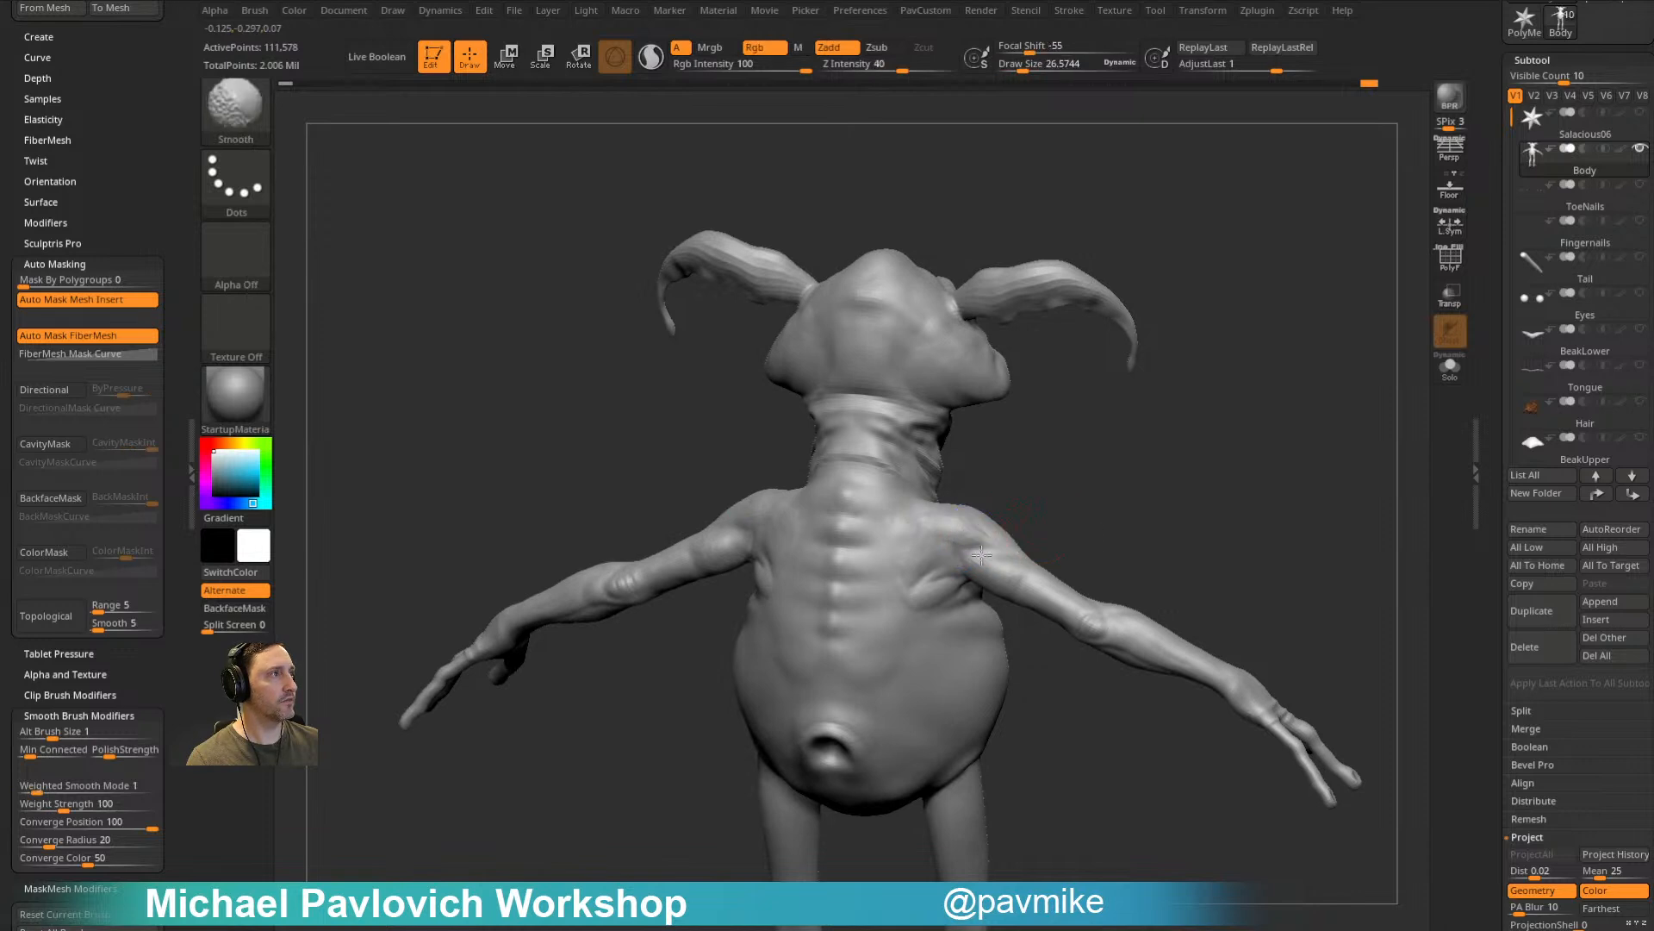
drag(1038, 508, 1021, 486)
mouse_move(948, 554)
shift+mouse_down()
mouse_move(921, 529)
mouse_move(978, 552)
shift+mouse_up()
drag(1047, 483, 1103, 436)
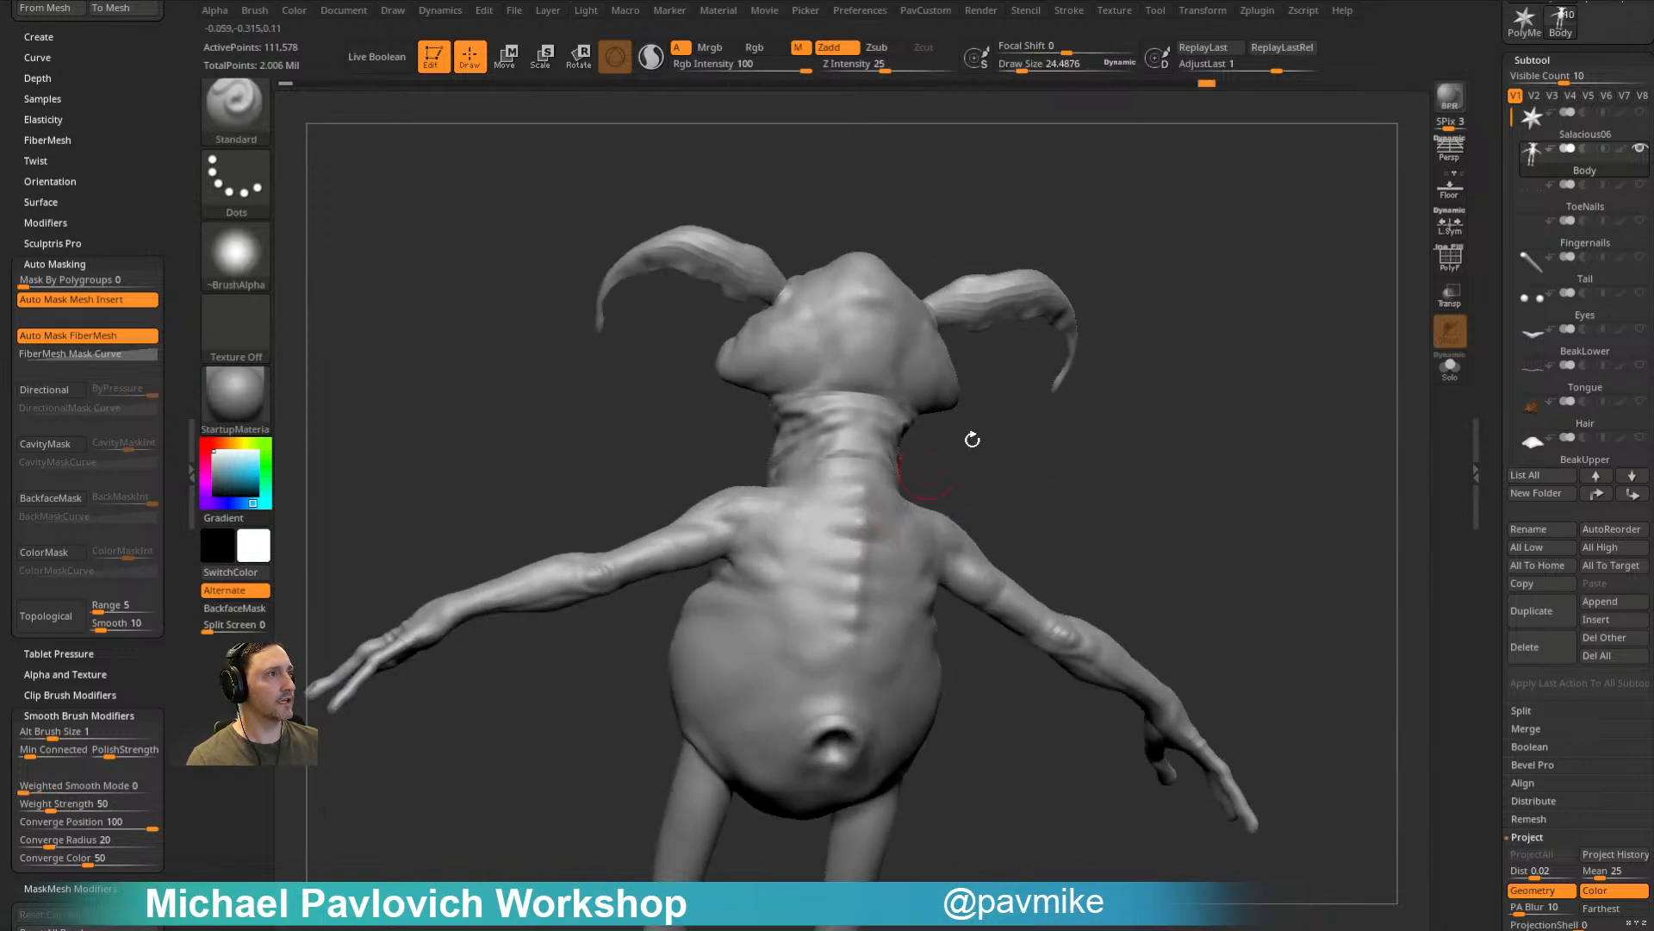
Step: Soften the shoulder blades and upper back on both sides with smoothing strokes at draw size about 24.5
drag(927, 469, 990, 488)
shift+drag(825, 548, 833, 541)
drag(1043, 478, 1034, 517)
drag(1035, 517, 942, 510)
shift+drag(783, 540, 794, 544)
drag(986, 502, 958, 504)
mouse_move(845, 538)
shift+mouse_down()
mouse_move(864, 510)
mouse_move(849, 539)
shift+mouse_up()
mouse_move(970, 522)
mouse_down()
mouse_move(931, 519)
mouse_move(958, 540)
mouse_move(937, 495)
mouse_up()
Step: Reshape the front armpit fold where the chest meets the arm with the Move brush at draw size about 20.6
key(b)
key(m)
key(v)
key(s)
drag(853, 606, 846, 603)
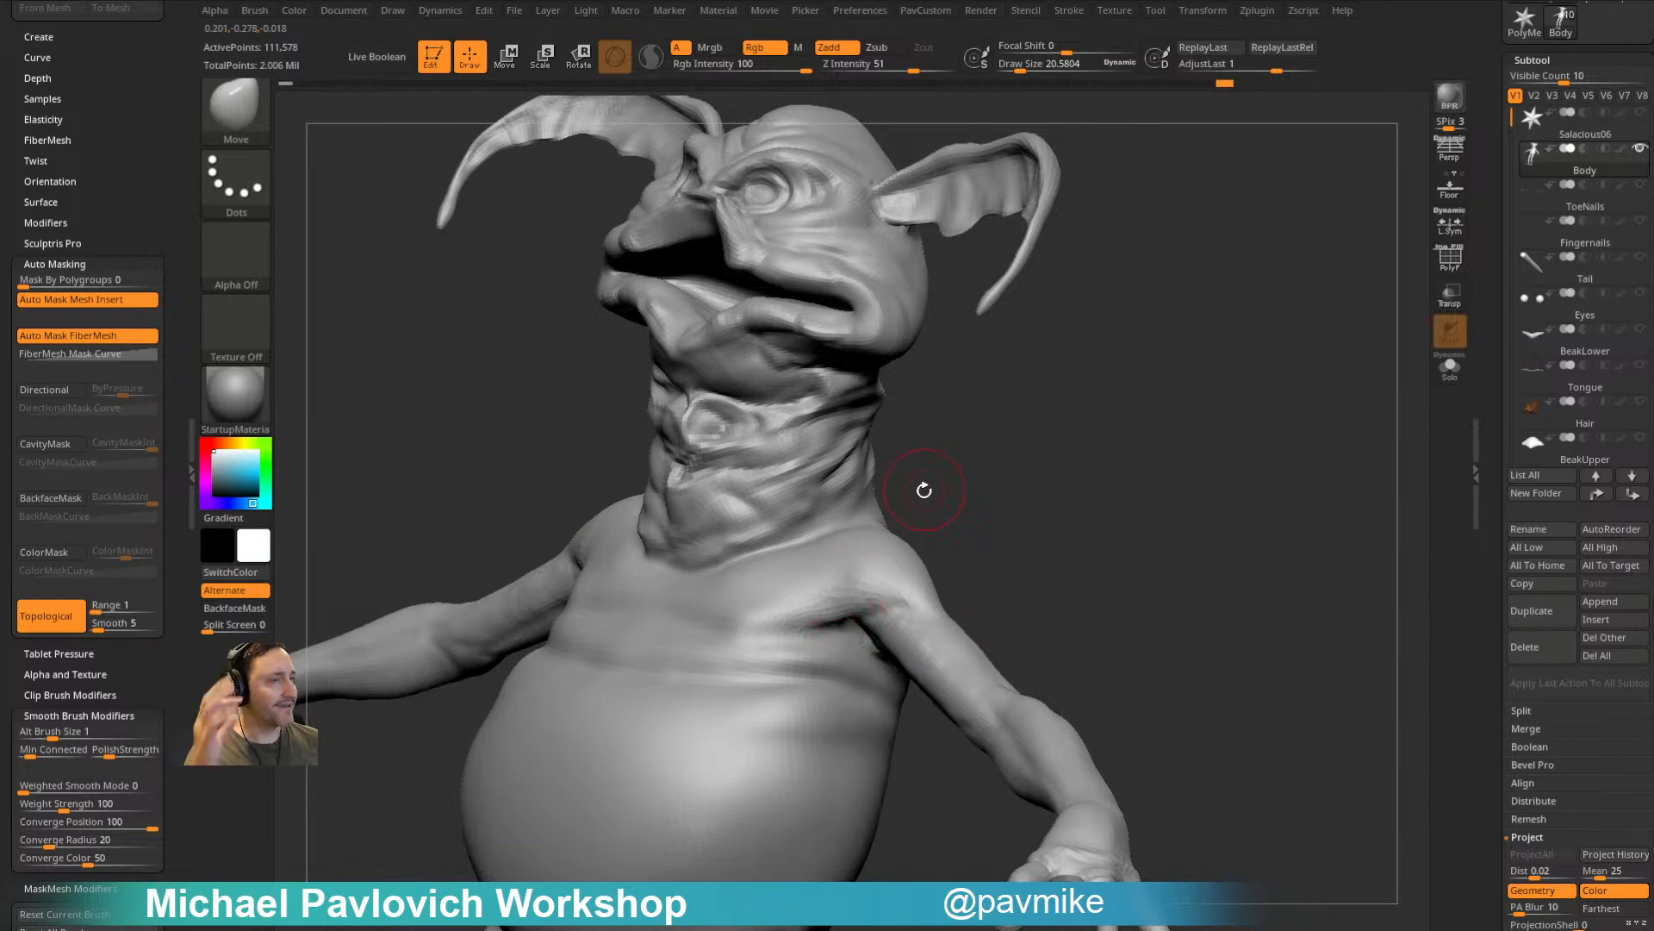
drag(997, 505, 1041, 513)
drag(848, 586, 860, 578)
Step: Smooth the chest fold and the side of the torso below the front armpit
drag(974, 515, 926, 520)
shift+drag(839, 638, 853, 619)
drag(1001, 497, 1039, 507)
shift+drag(887, 669, 866, 642)
mouse_move(1026, 443)
alt+mouse_down()
mouse_move(1046, 469)
mouse_move(1000, 414)
alt+mouse_up()
Step: Sculpt the underside of the front armpit with the Clay brush at draw size about 8.5, smoothing the strokes
key(b)
key(c)
key(b)
key(s)
drag(853, 626, 847, 623)
shift+drag(806, 599, 824, 625)
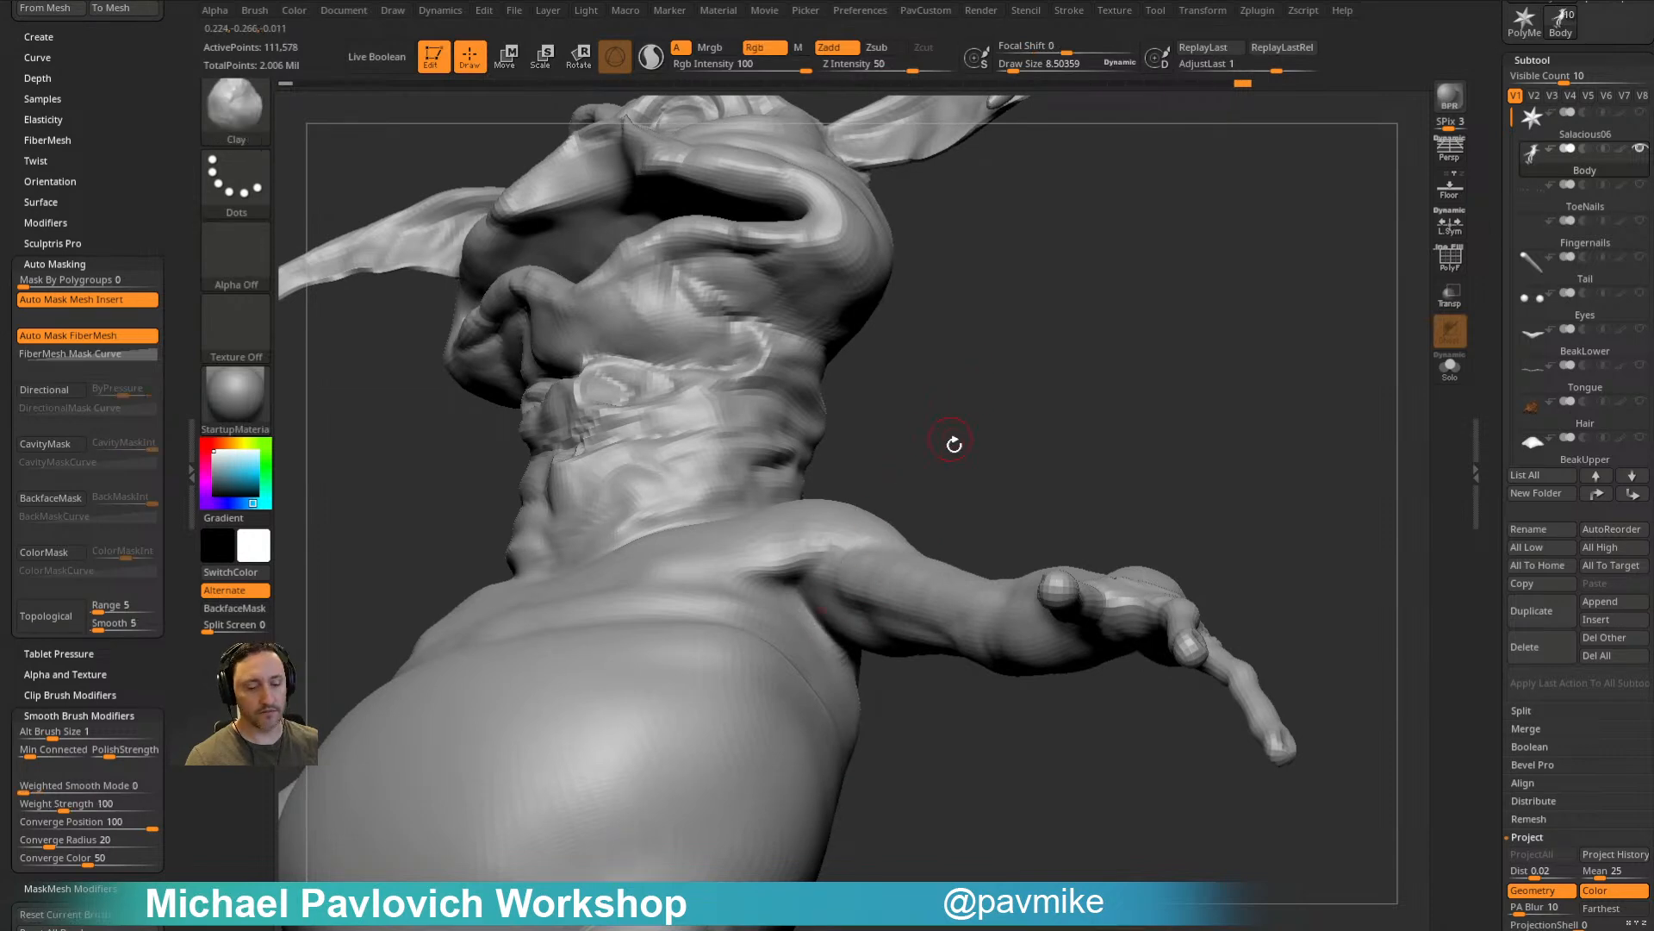
drag(953, 436, 804, 630)
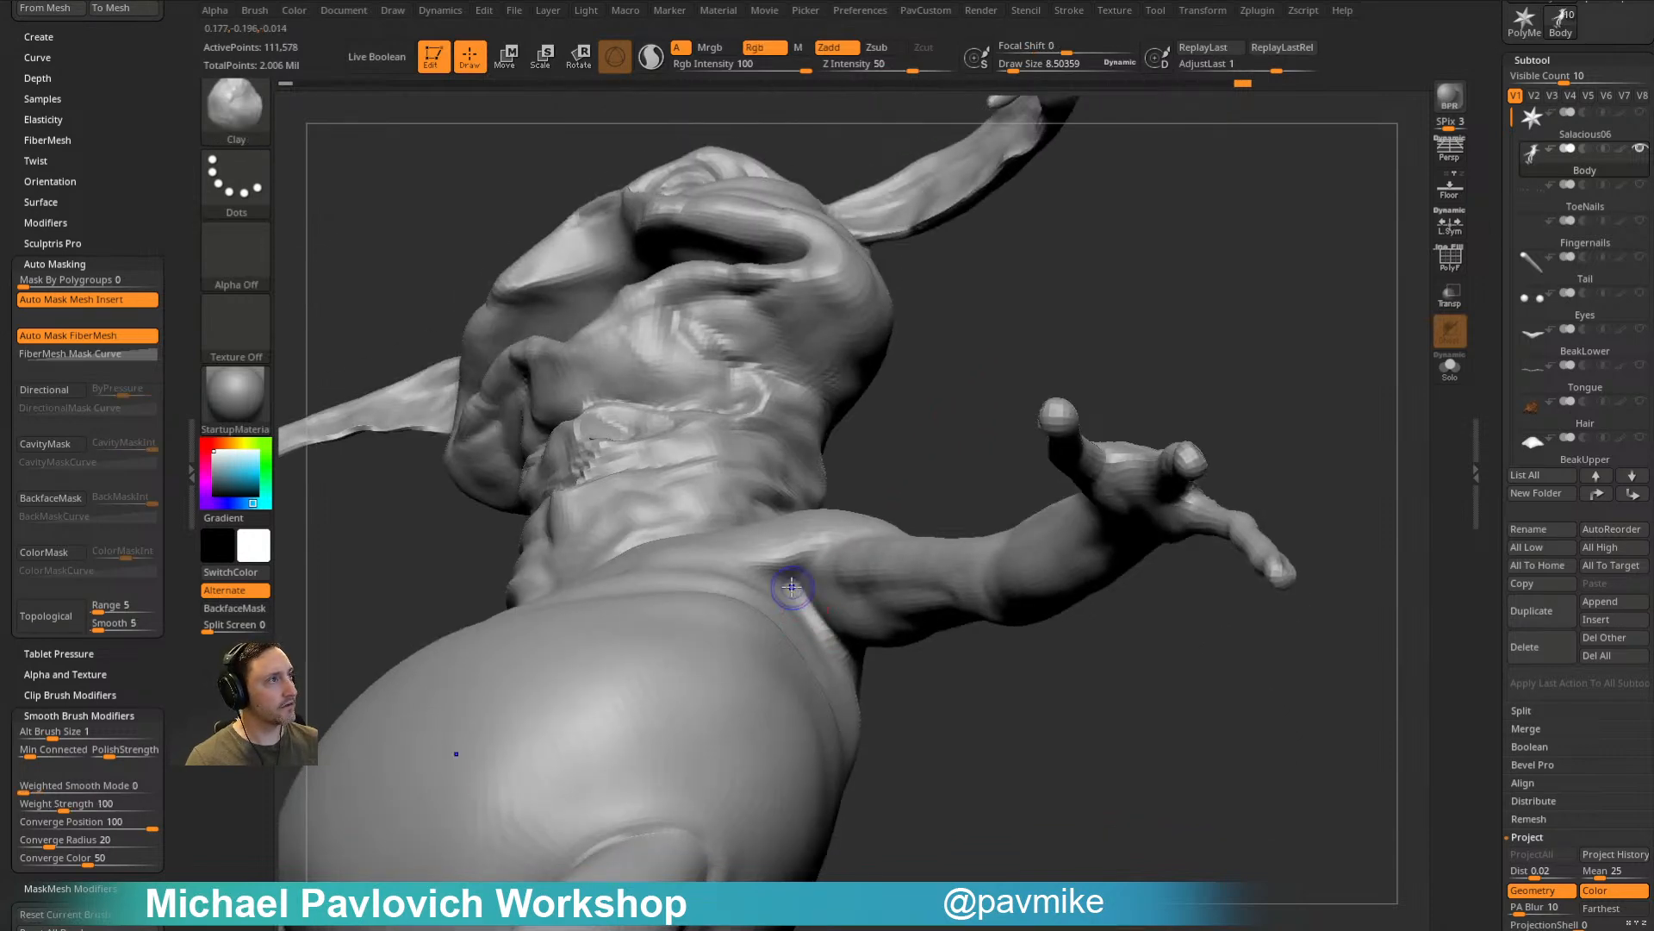
Step: Blend the armpit into the side of the torso, raising the Clay draw size to about 15.4
mouse_move(879, 674)
mouse_down()
mouse_move(626, 475)
mouse_move(1067, 310)
mouse_move(1197, 325)
mouse_move(1226, 306)
mouse_move(1186, 349)
mouse_move(1161, 337)
mouse_move(1215, 358)
mouse_move(1017, 379)
mouse_up()
key(shift)
mouse_move(1028, 450)
shift+mouse_down()
mouse_move(1319, 422)
mouse_move(1207, 494)
mouse_move(975, 535)
shift+mouse_up()
key(shift)
mouse_move(1096, 473)
mouse_down()
mouse_move(965, 532)
mouse_move(934, 572)
mouse_up()
drag(1136, 518, 1154, 504)
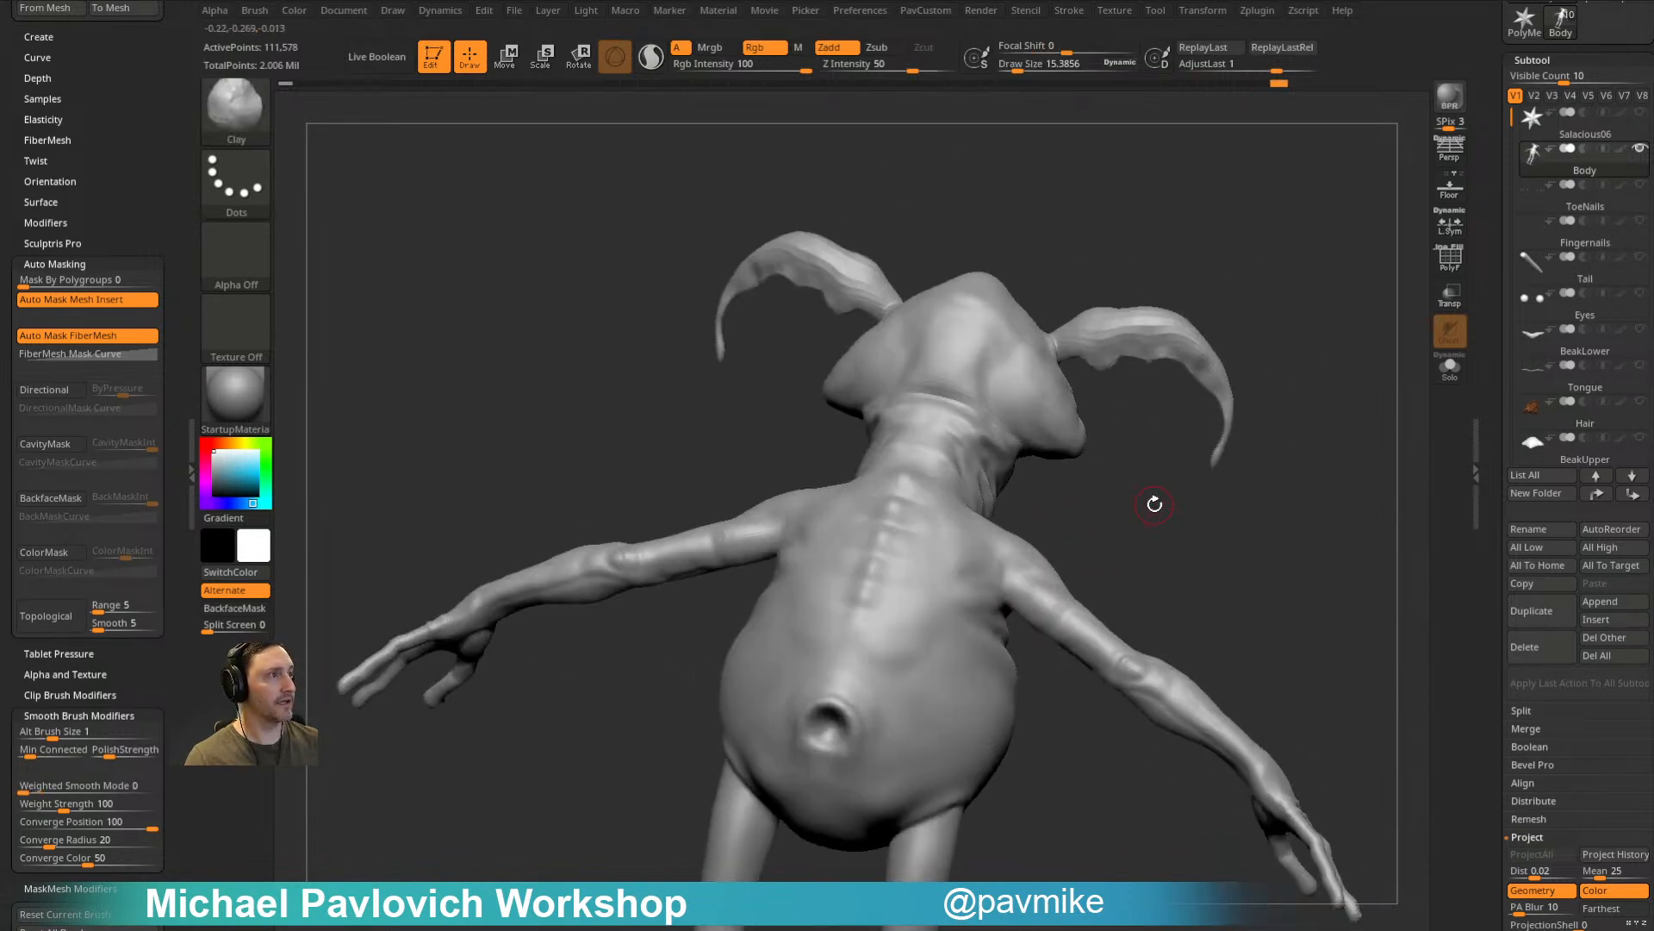
drag(1189, 114, 1361, 531)
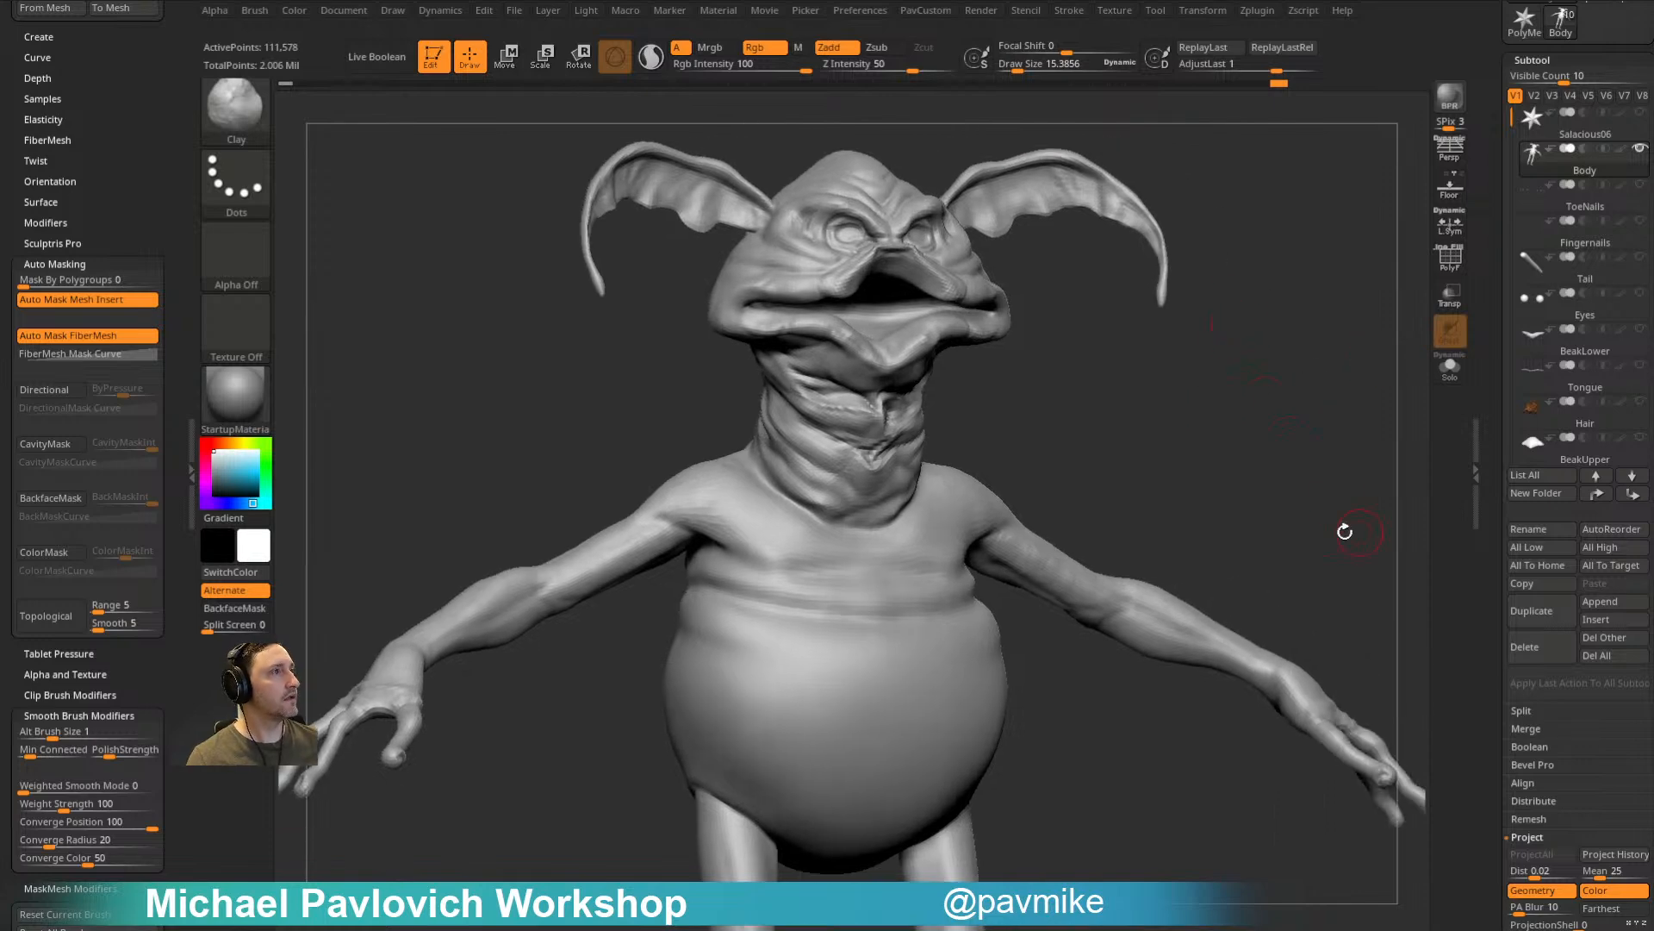
Step: Deepen the crease under the chest near the armpits with the Dam_Standard brush, reducing the draw size to about 58.5
mouse_move(1220, 452)
mouse_down()
mouse_move(1274, 433)
mouse_move(1275, 407)
mouse_up()
key(b)
key(d)
key(s)
key(s)
drag(868, 569, 886, 571)
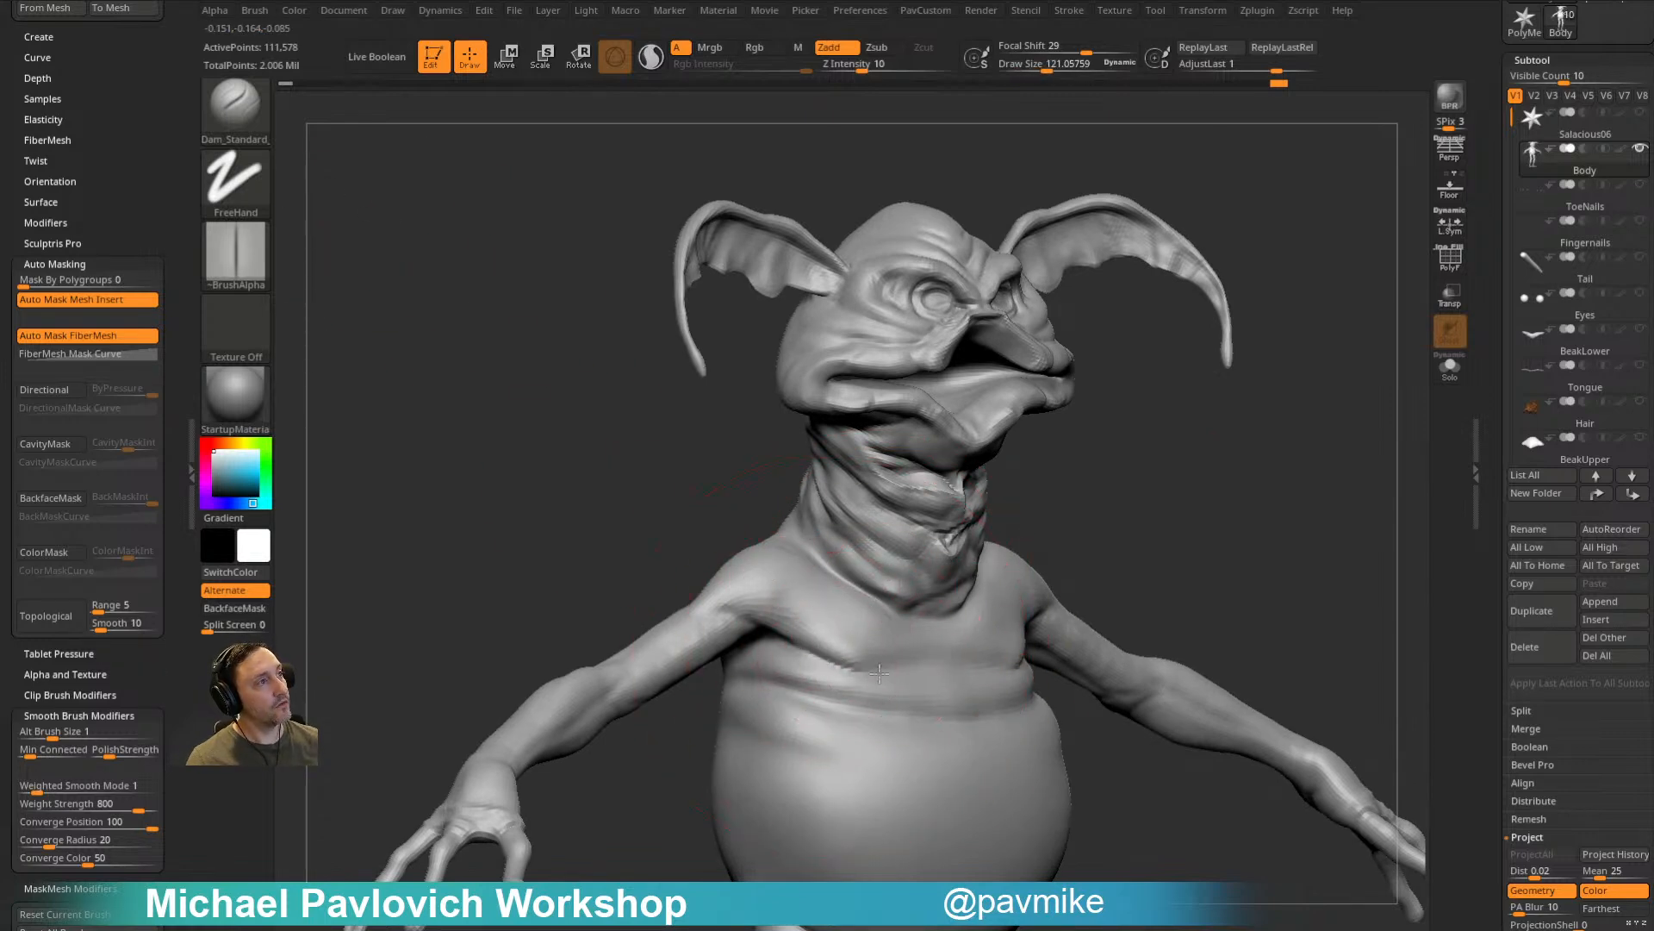
key(s)
drag(845, 669, 896, 674)
key(s)
alt+drag(1108, 524, 1137, 495)
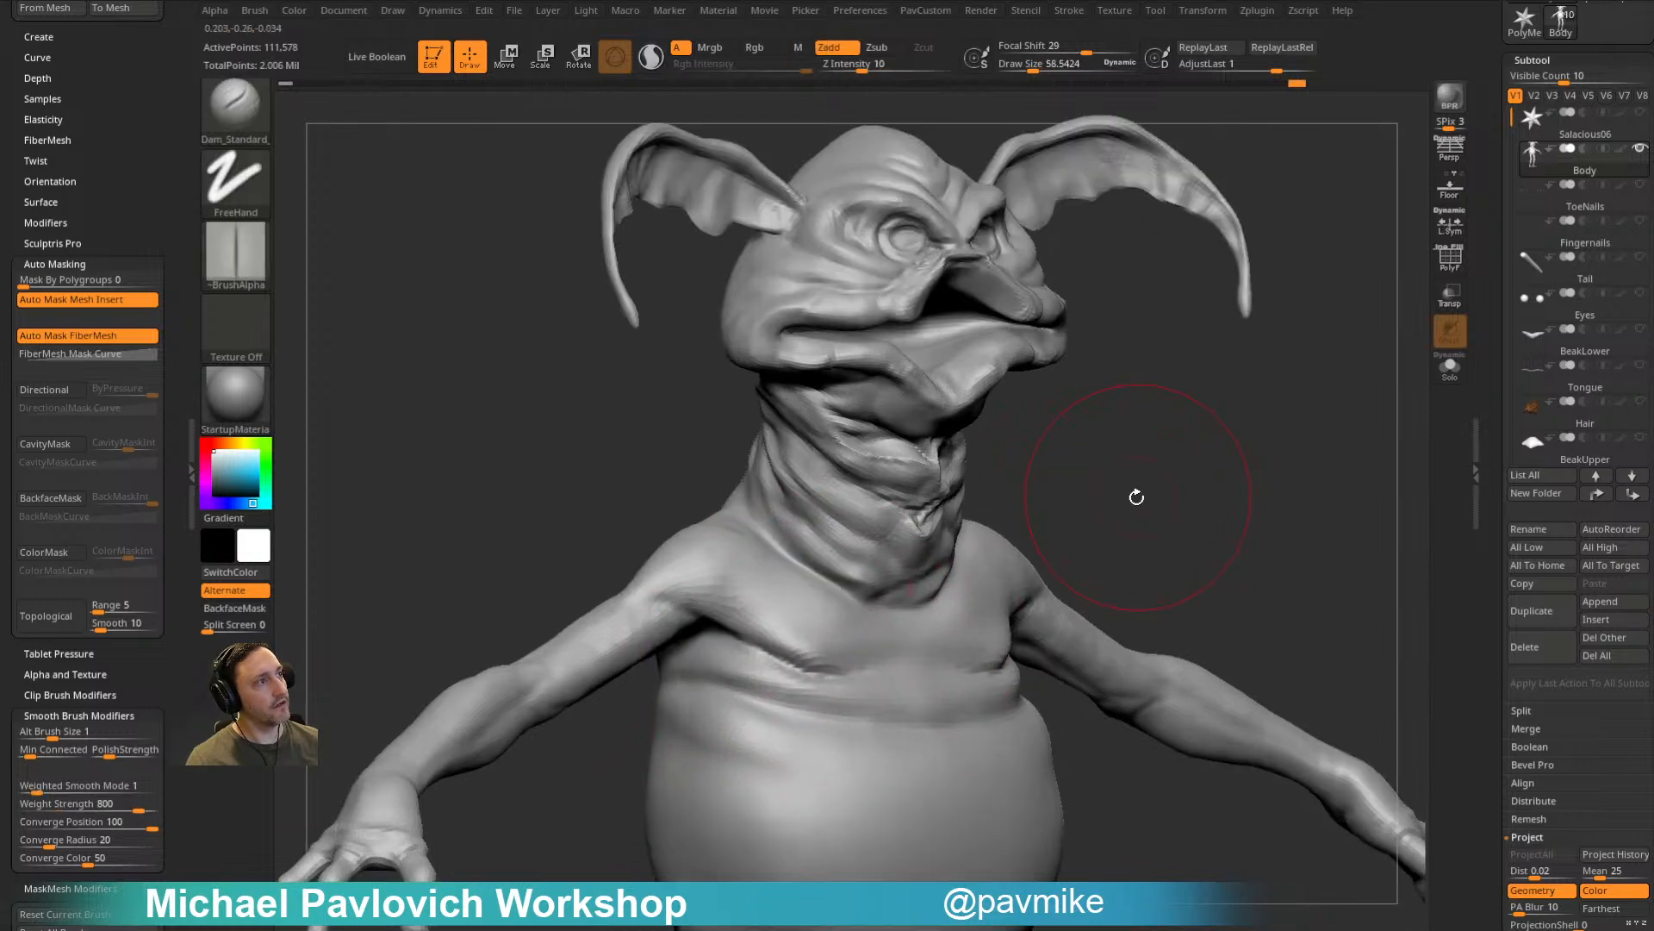
Step: Adjust the lower edge of the chest beside the crease with the Move brush at draw size about 24.5
key(1)
drag(123, 665, 122, 625)
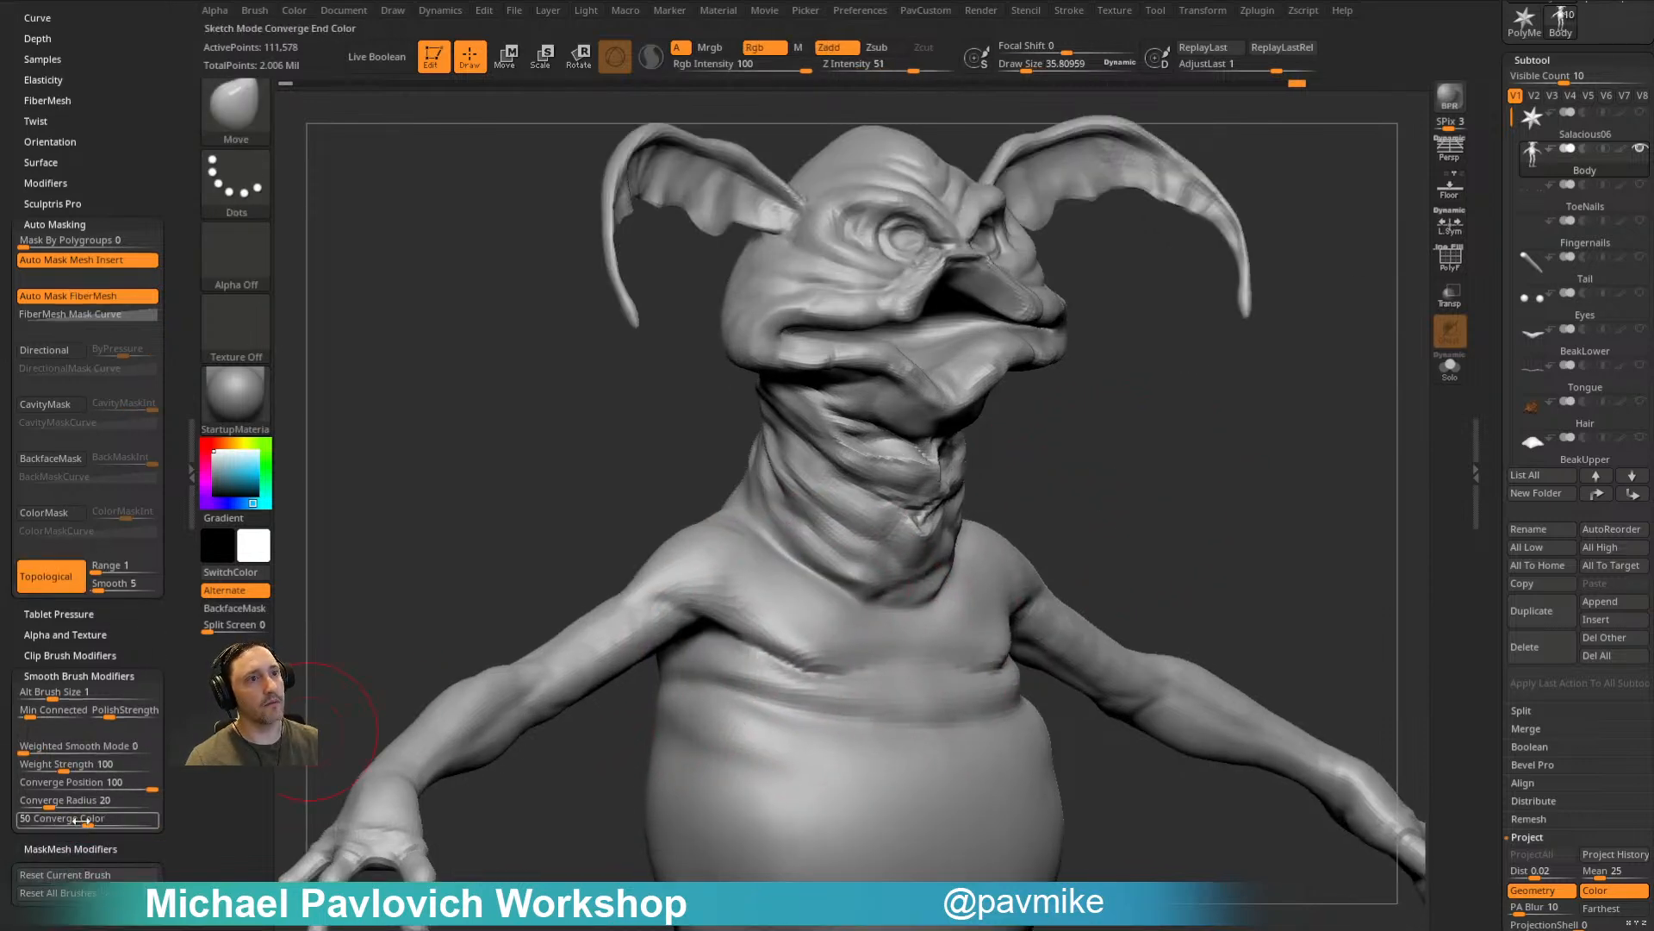
mouse_move(1183, 448)
alt+mouse_down()
mouse_move(1194, 461)
mouse_move(1153, 459)
alt+mouse_up()
key(s)
drag(784, 670, 779, 669)
drag(781, 659, 786, 653)
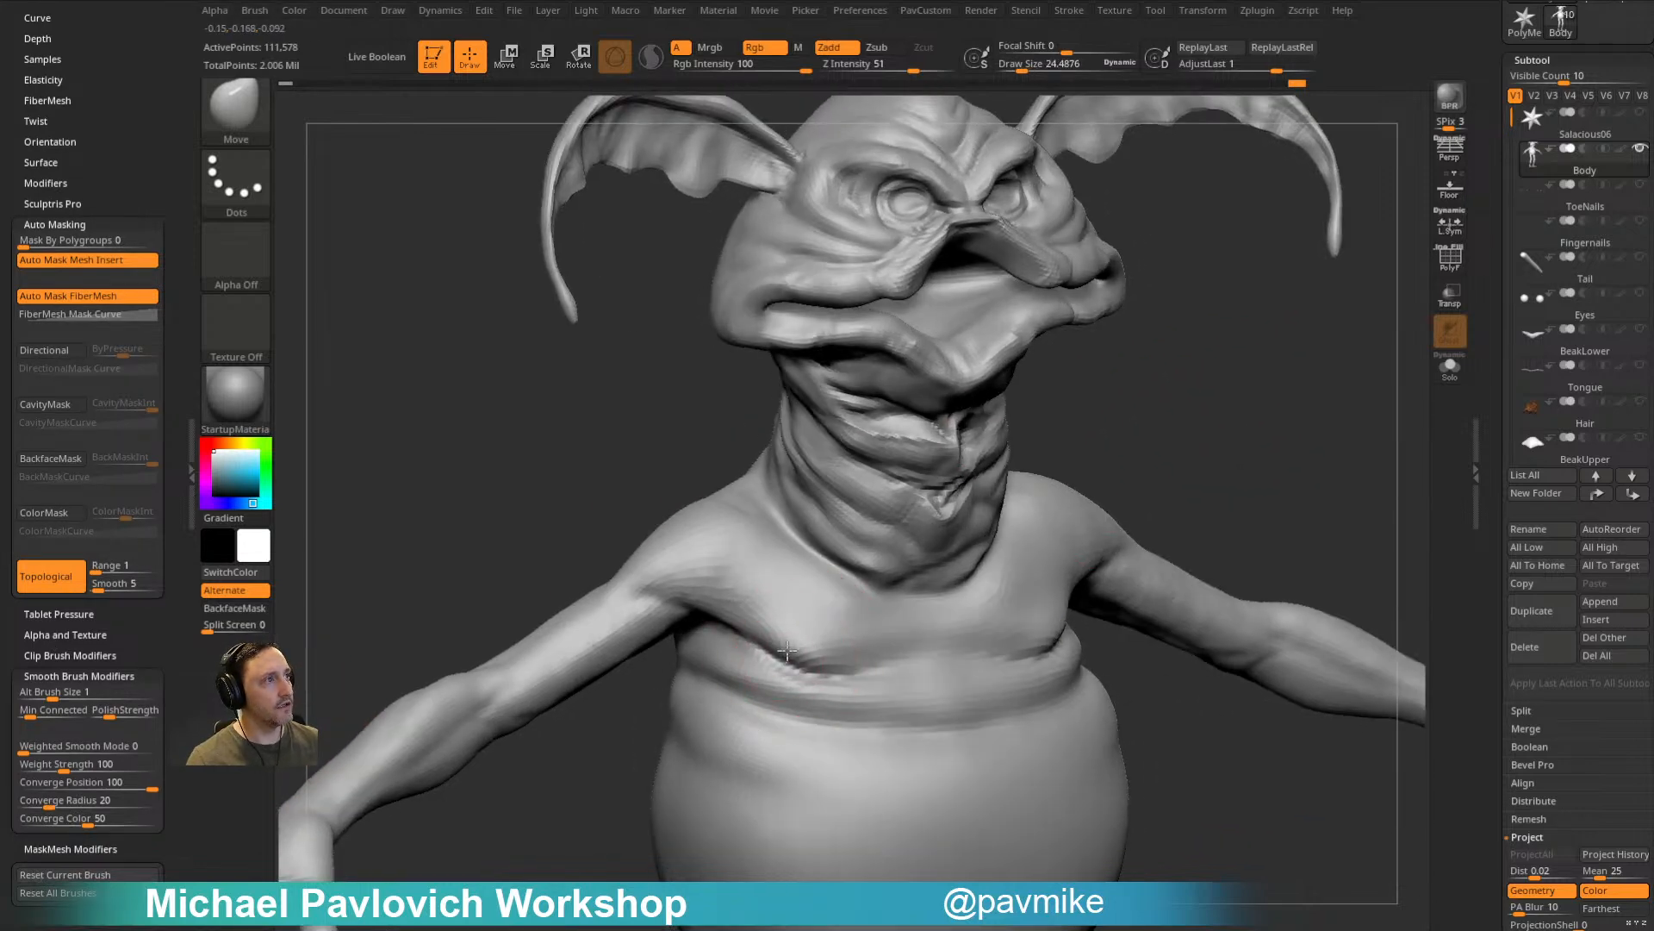
Step: Switch the masking brush to MaskPen with the FreeHand stroke, mask the chest beside the neck, and clear the mask
key(ctrl)
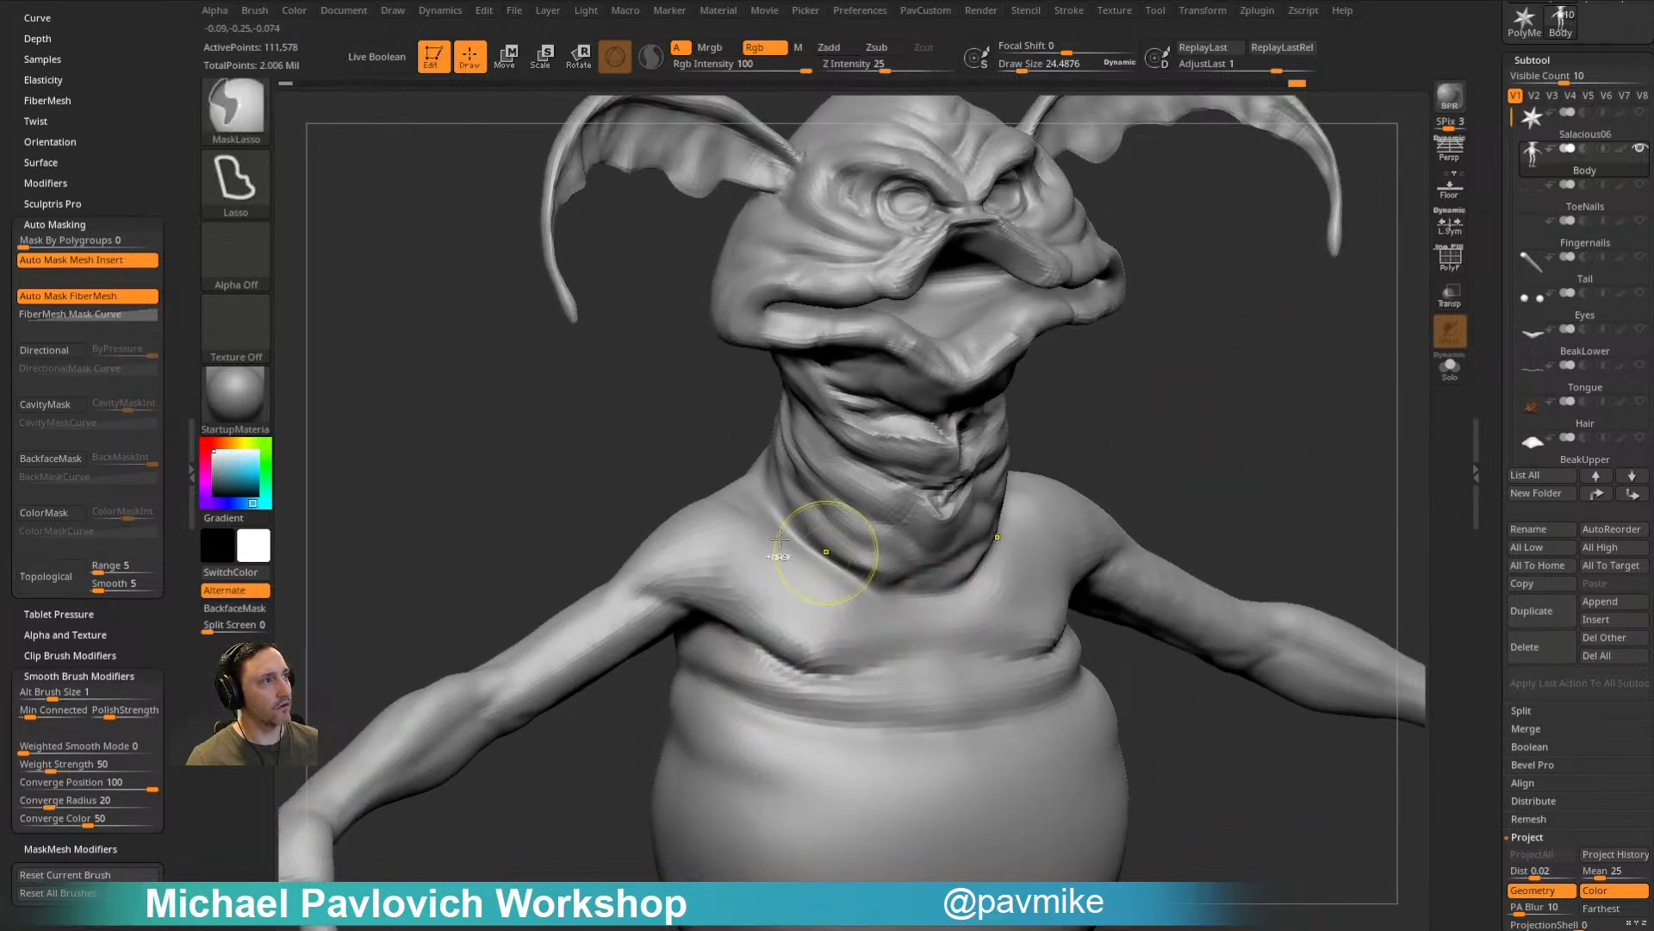
click(235, 179)
click(403, 183)
mouse_move(786, 625)
ctrl+mouse_down()
mouse_move(766, 610)
mouse_move(847, 633)
ctrl+mouse_up()
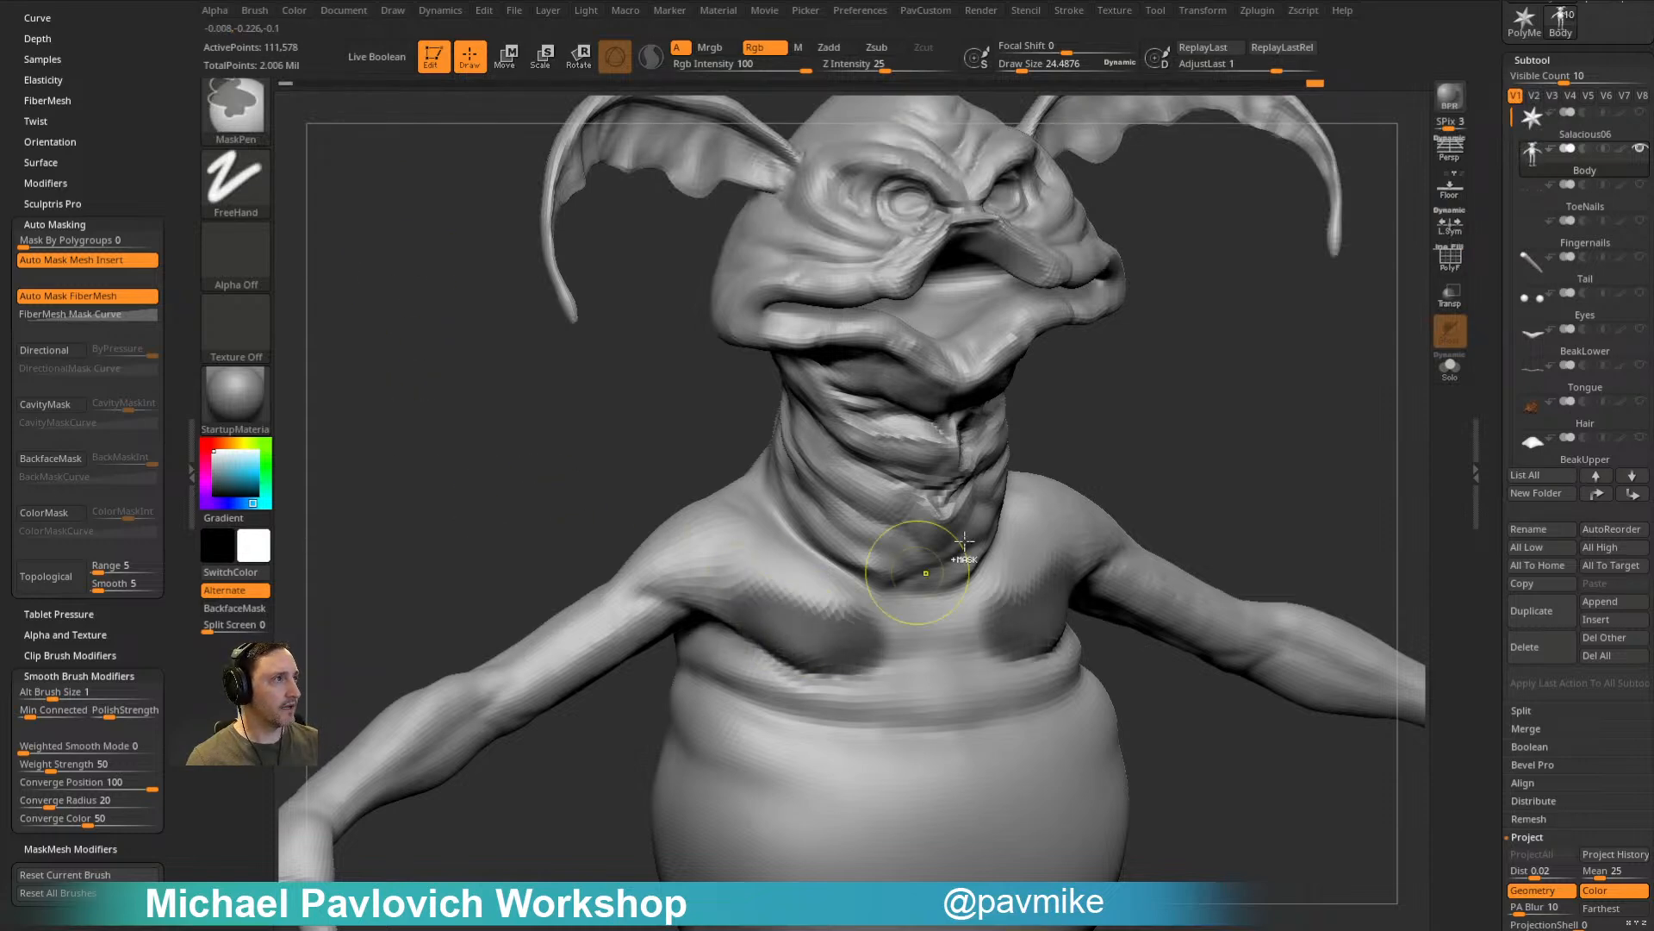
right_drag(917, 572, 881, 627)
ctrl+drag(790, 664, 773, 652)
ctrl+drag(1089, 449, 1099, 474)
Step: Smooth the crease under the chest and near the armpits at draw size about 13.8
key(s)
drag(794, 668, 783, 668)
shift+drag(776, 668, 810, 647)
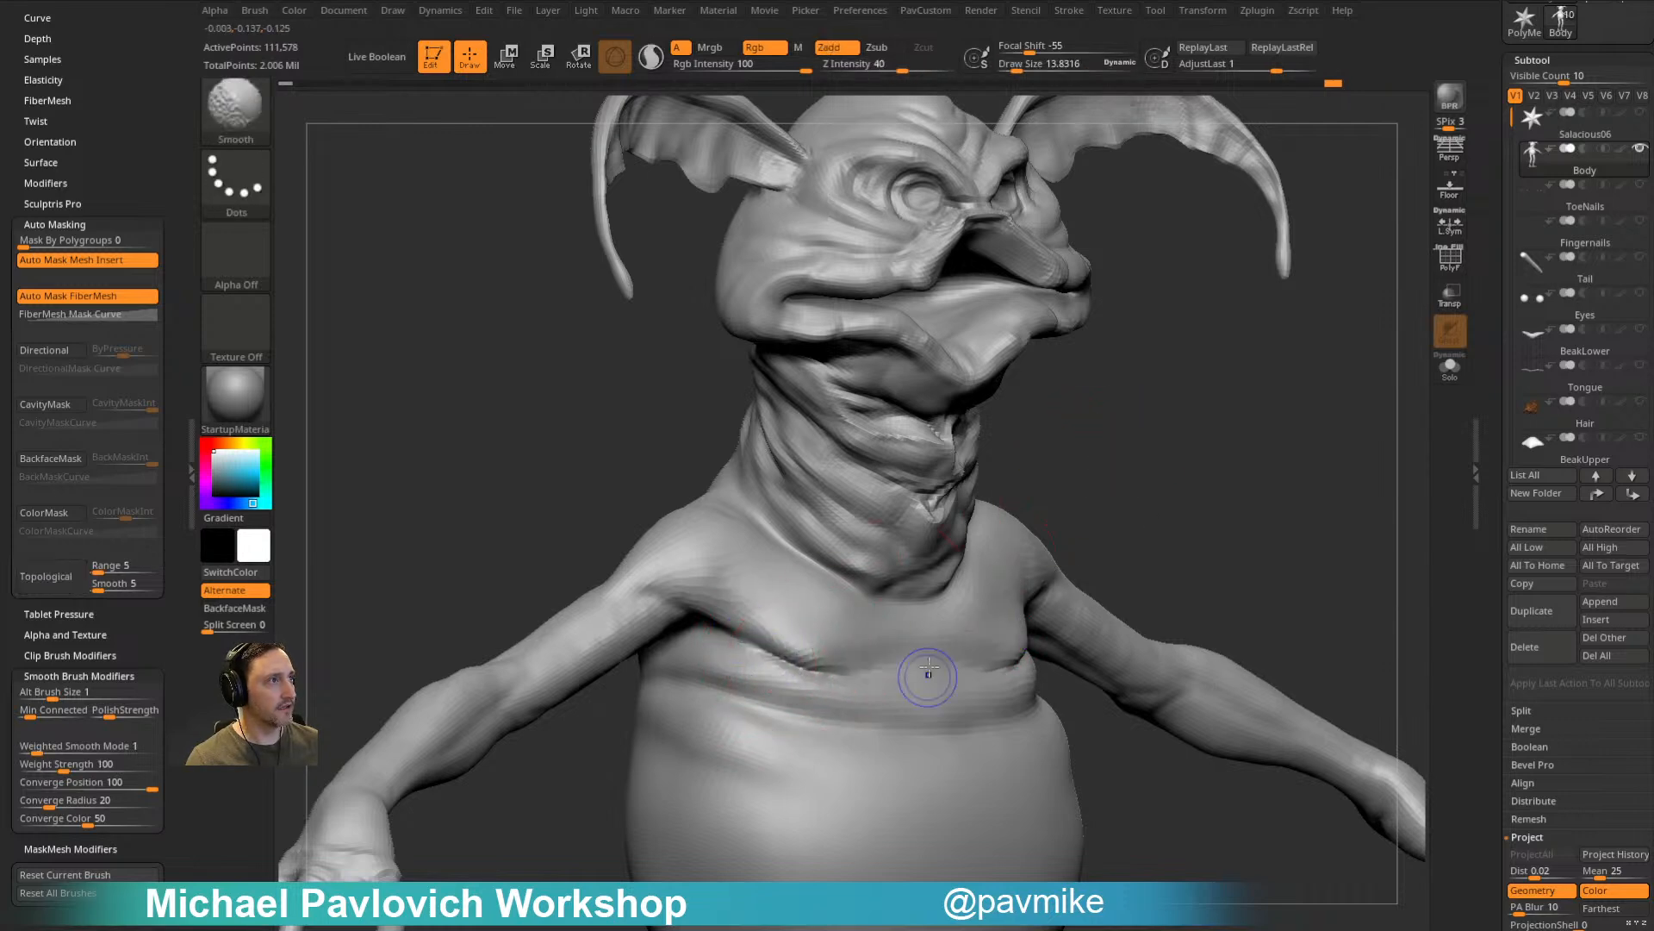
right_drag(1180, 508, 1112, 522)
shift+drag(991, 664, 1146, 629)
right_drag(1201, 553, 1159, 555)
shift+drag(1064, 668, 1082, 661)
Step: Mask the upper head topologically from the corner of the mouth, repositioning the gizmo and repeating the mask from the side
right_drag(1289, 469, 1253, 474)
alt+right_drag(1253, 474, 1265, 579)
alt+right_drag(1249, 440, 1154, 517)
ctrl+right_drag(1154, 517, 1108, 445)
key(w)
ctrl+drag(979, 425, 1022, 509)
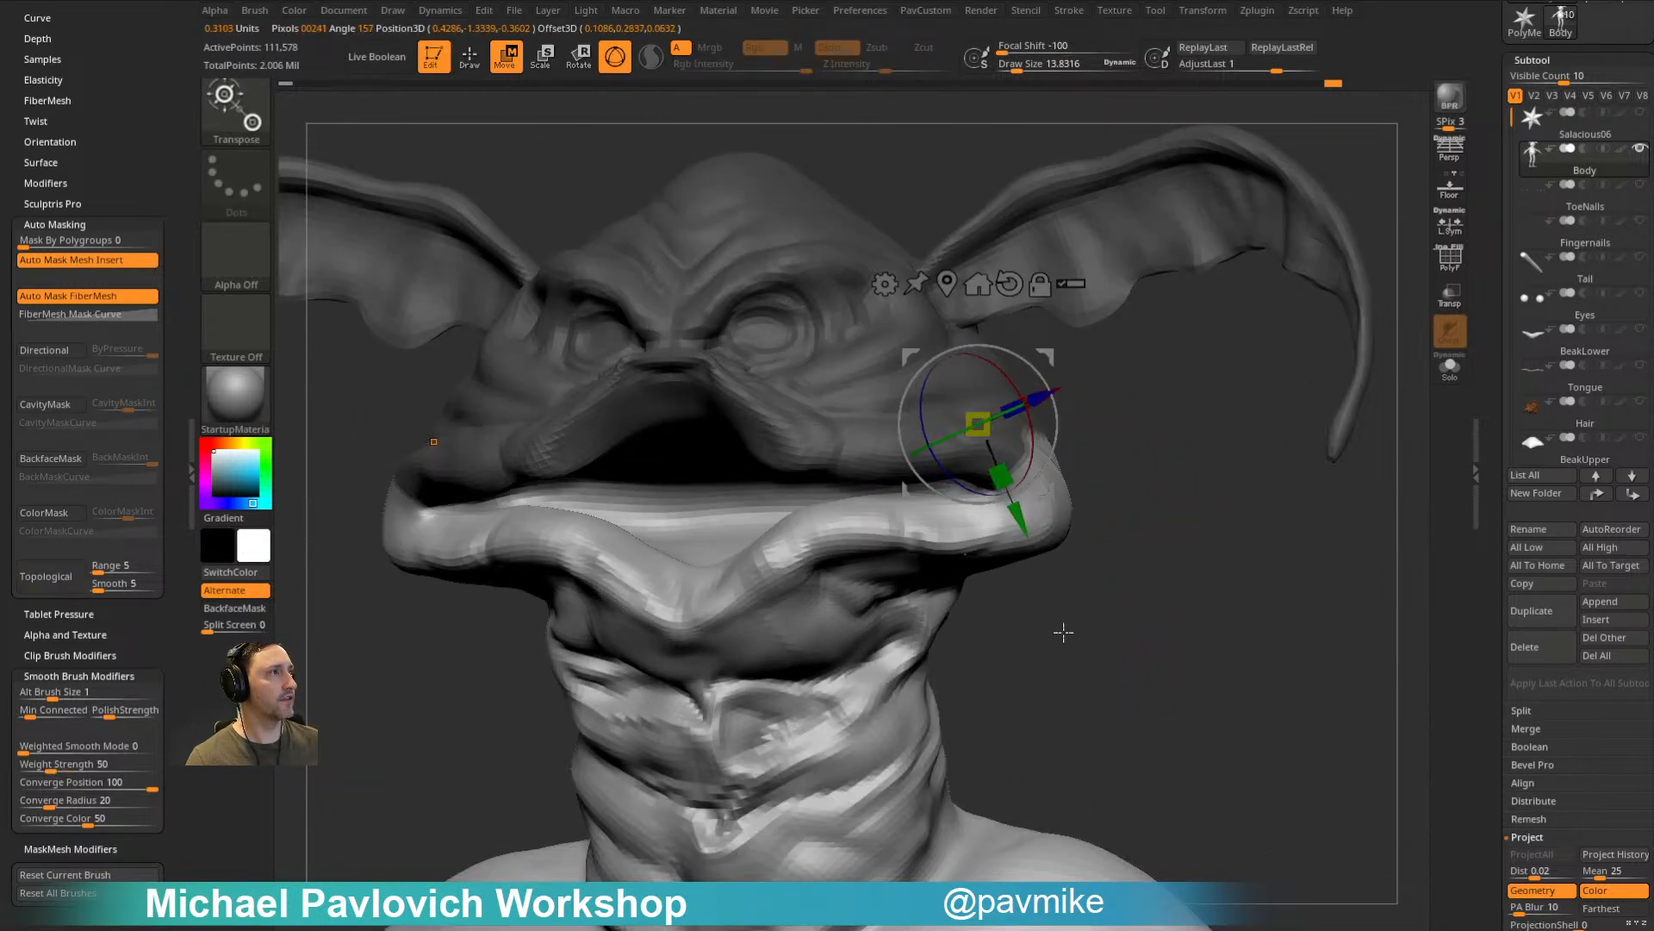
right_drag(1175, 503, 1078, 451)
click(947, 284)
mouse_move(1041, 427)
ctrl+mouse_down()
mouse_move(1088, 595)
mouse_move(1080, 526)
mouse_move(1112, 526)
mouse_move(1105, 506)
ctrl+mouse_up()
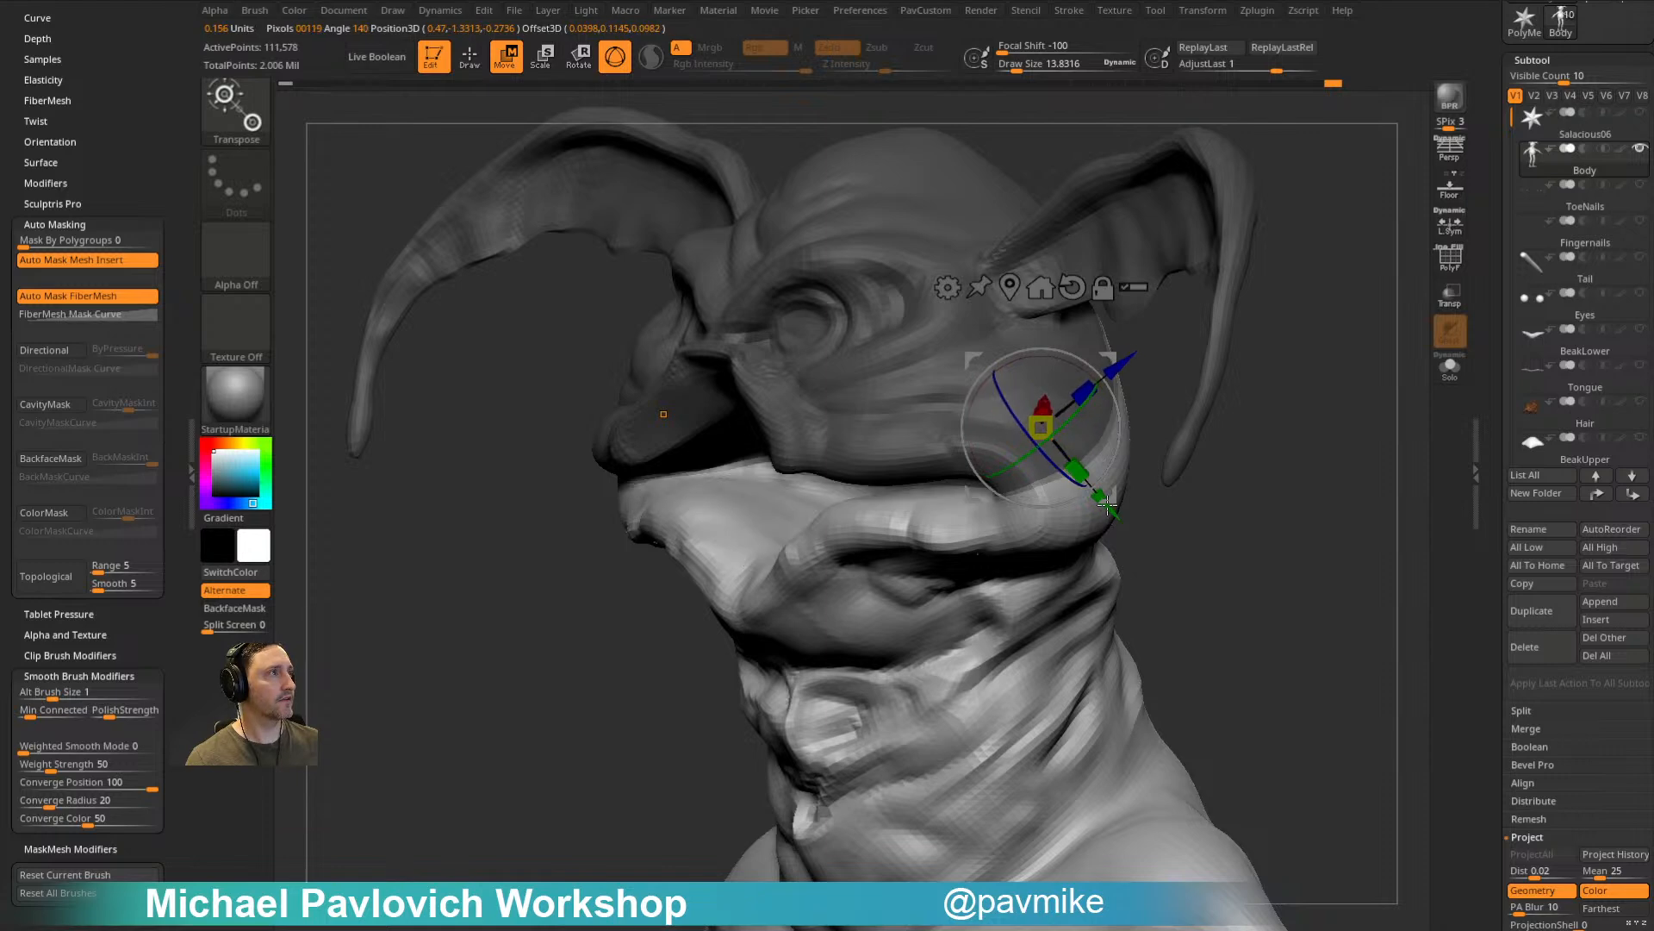
Step: Try the Move brush on the masked mouth corner, raise the draw size to about 46.5, and undo the changes
key(q)
mouse_move(1153, 473)
right_down()
mouse_move(1213, 523)
mouse_move(1152, 517)
mouse_move(1101, 461)
right_up()
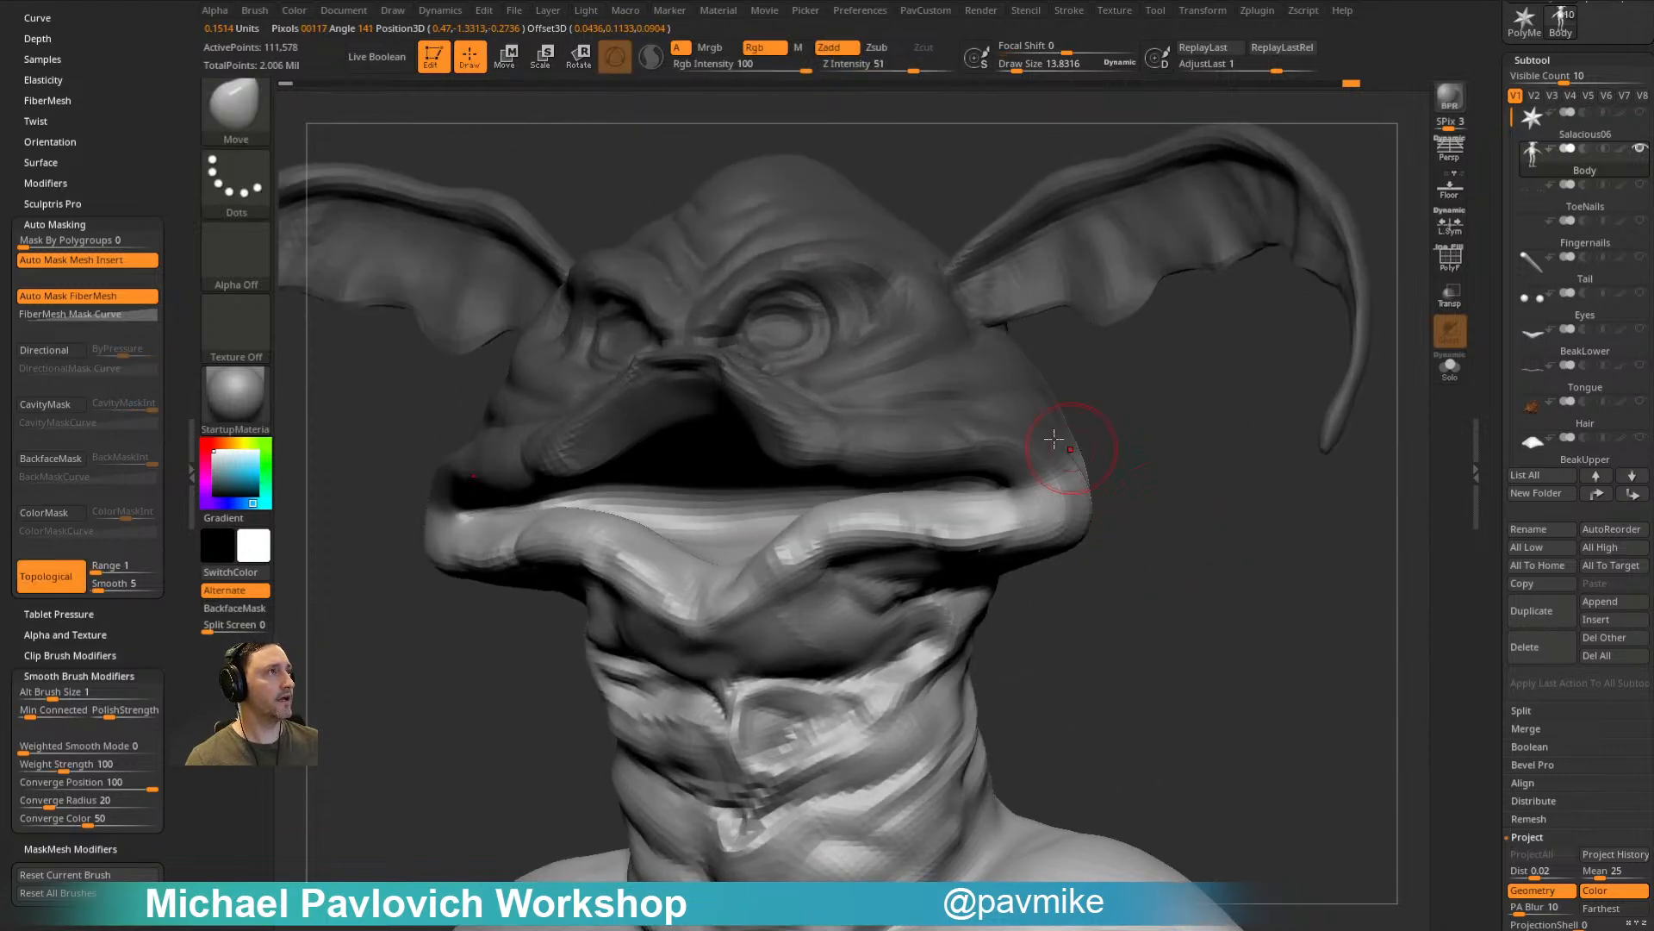
drag(1119, 433, 1156, 438)
key(s)
mouse_move(1044, 515)
mouse_down()
mouse_move(979, 492)
mouse_move(948, 512)
mouse_move(940, 496)
mouse_up()
key(s)
key(ctrl+z)
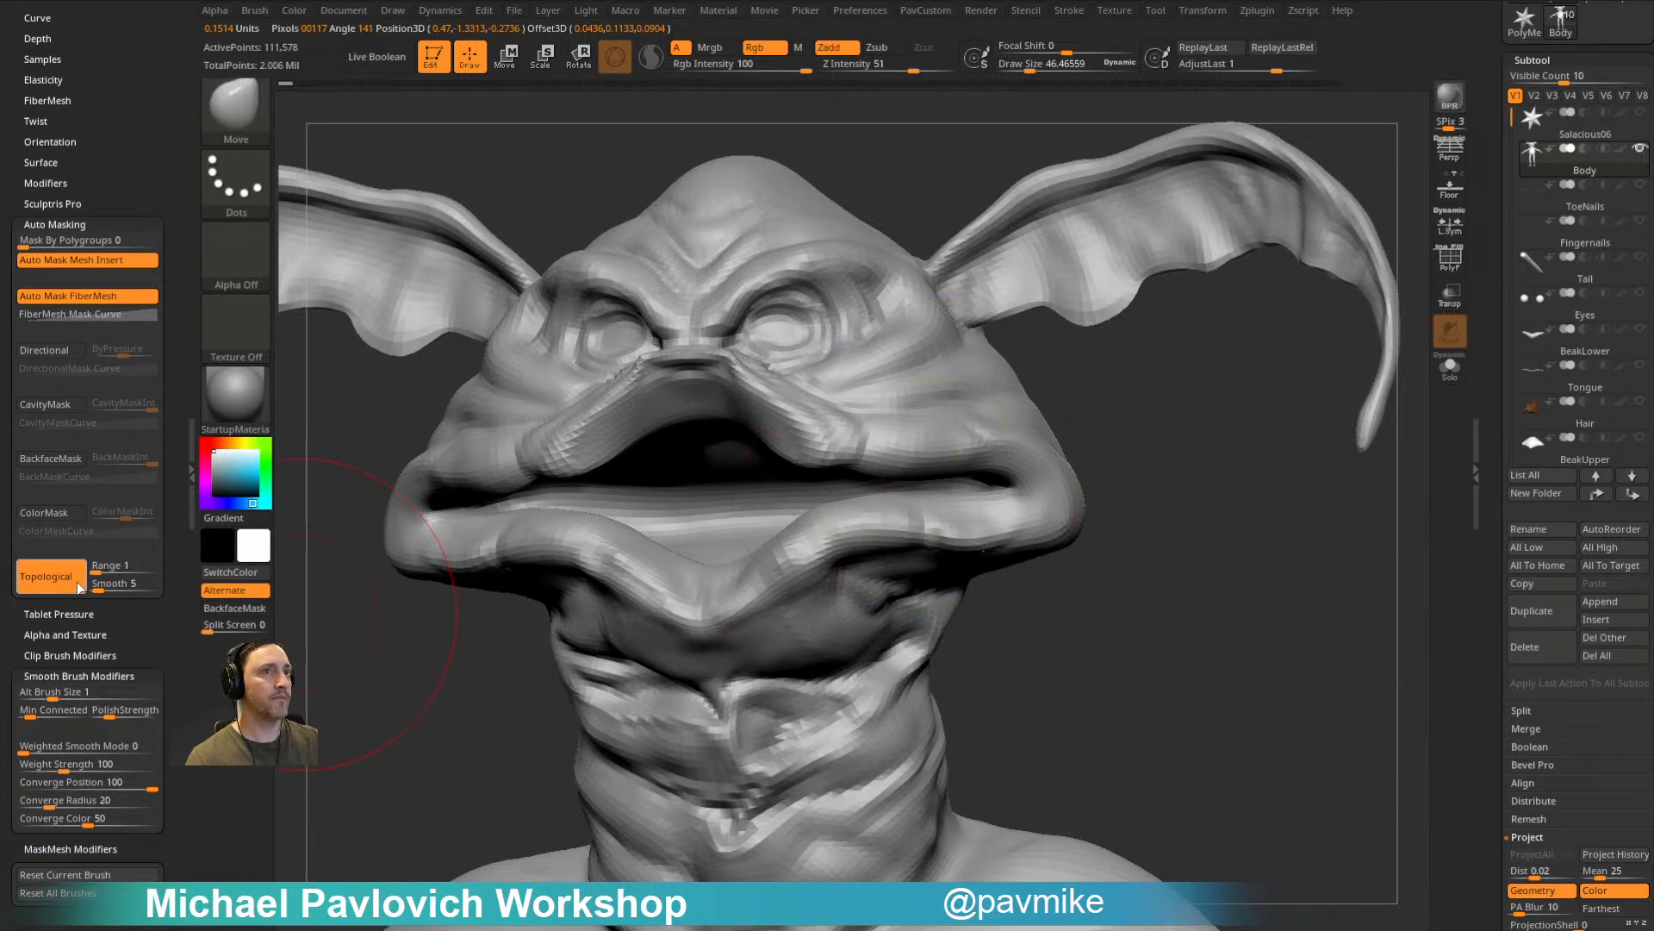
Step: Try the Move brush on the lips with Topological auto masking off, view the Move brush variants, and re-enable Topological masking
click(46, 576)
drag(935, 523, 959, 497)
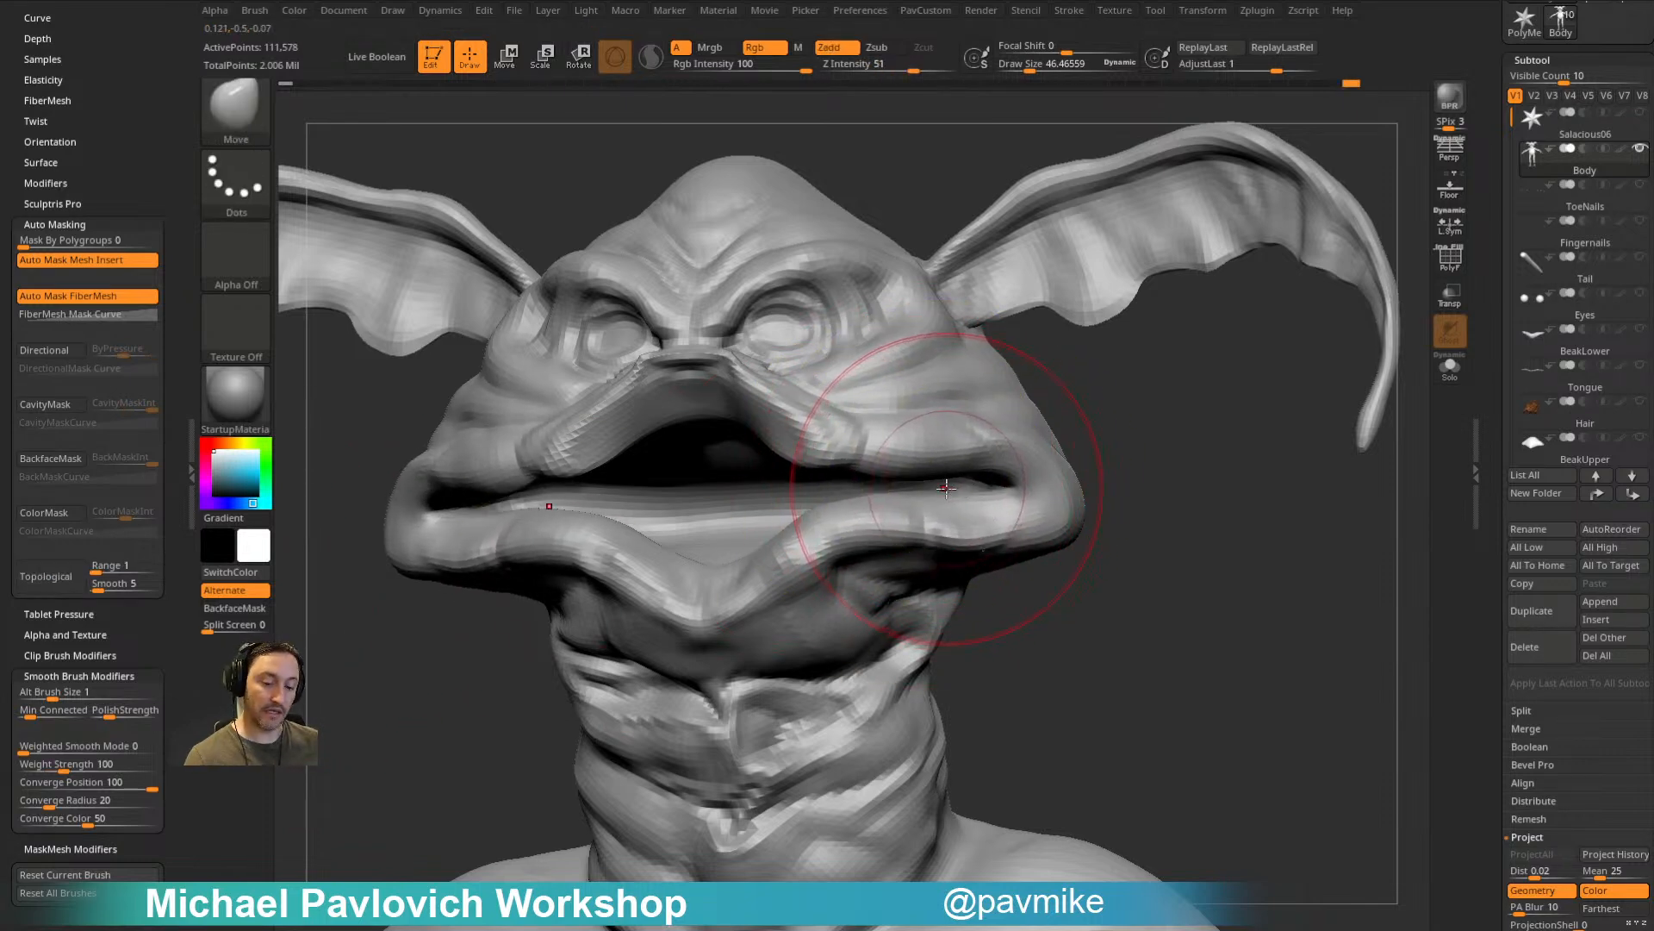
key(b)
key(m)
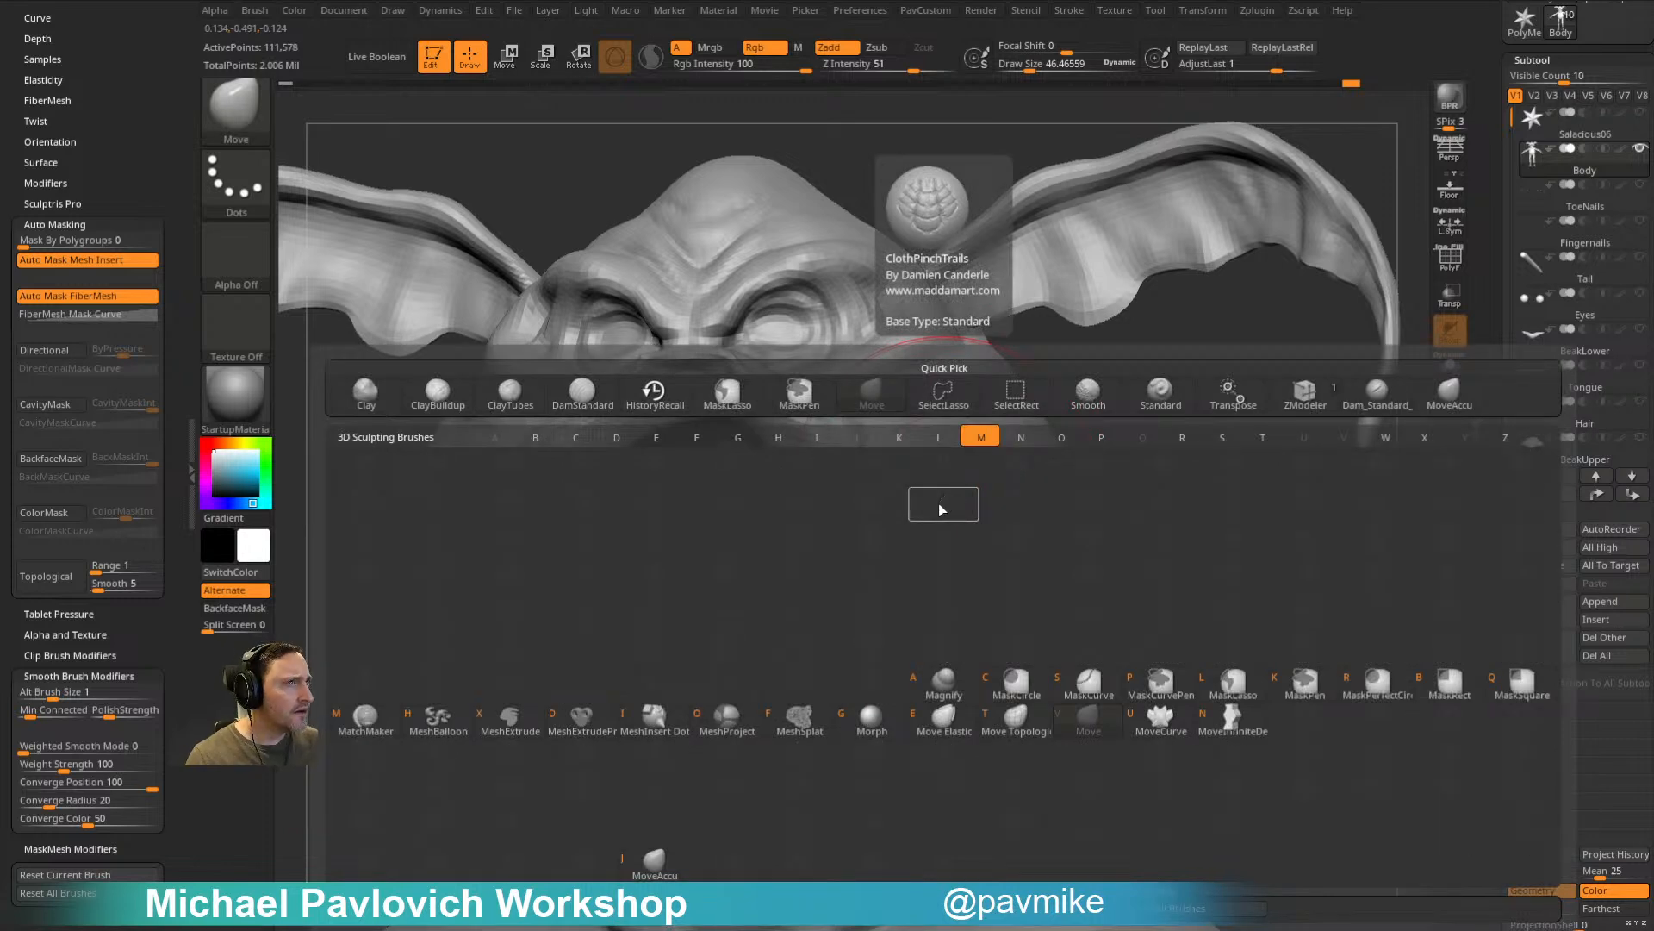
click(1013, 724)
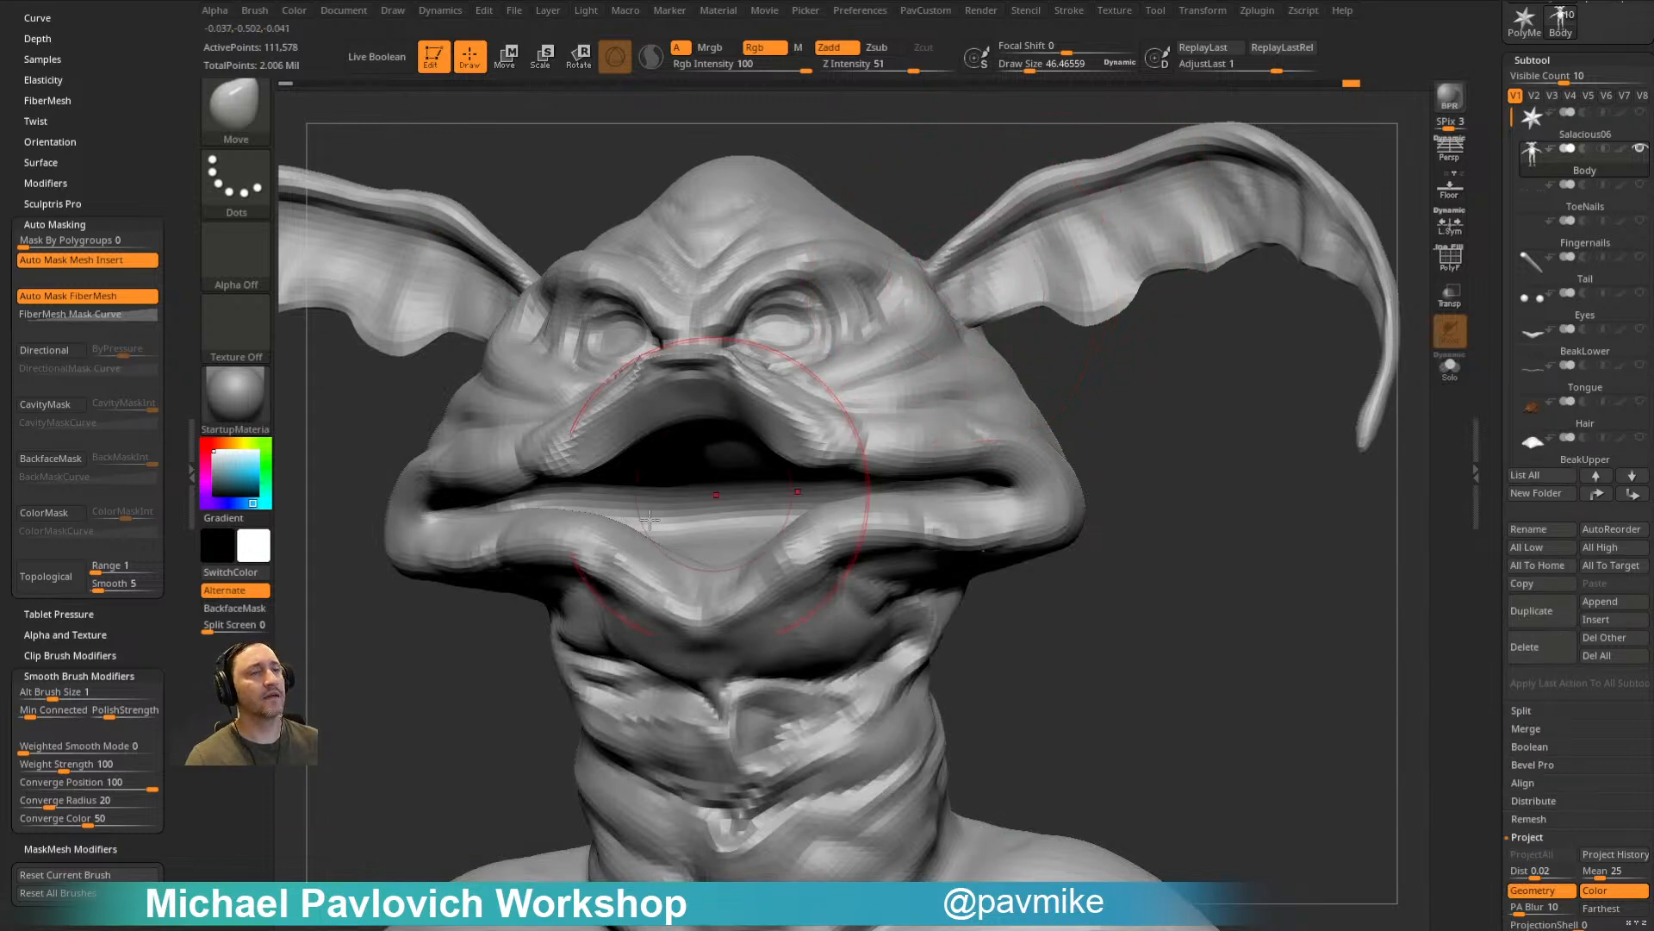
click(46, 577)
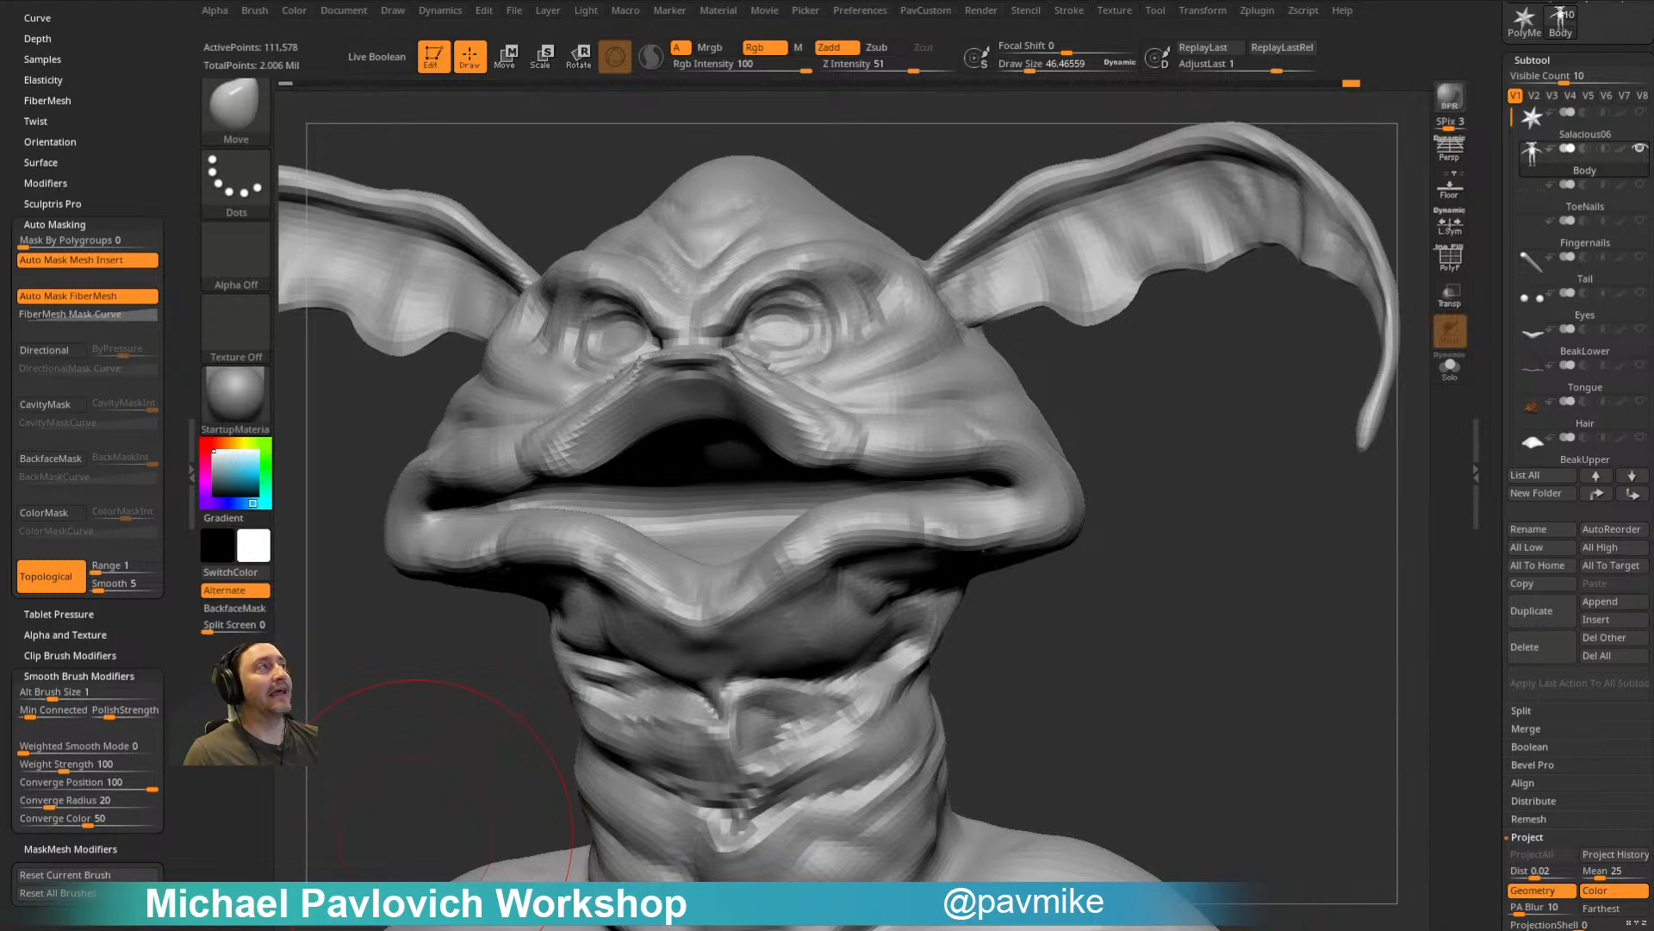
Step: Display the polyframe with the Standard brush active and examine the polygroups and edge flow on the head, neck and torso
click(1450, 258)
key(1)
key(s)
click(1136, 485)
alt+drag(1168, 571, 1185, 382)
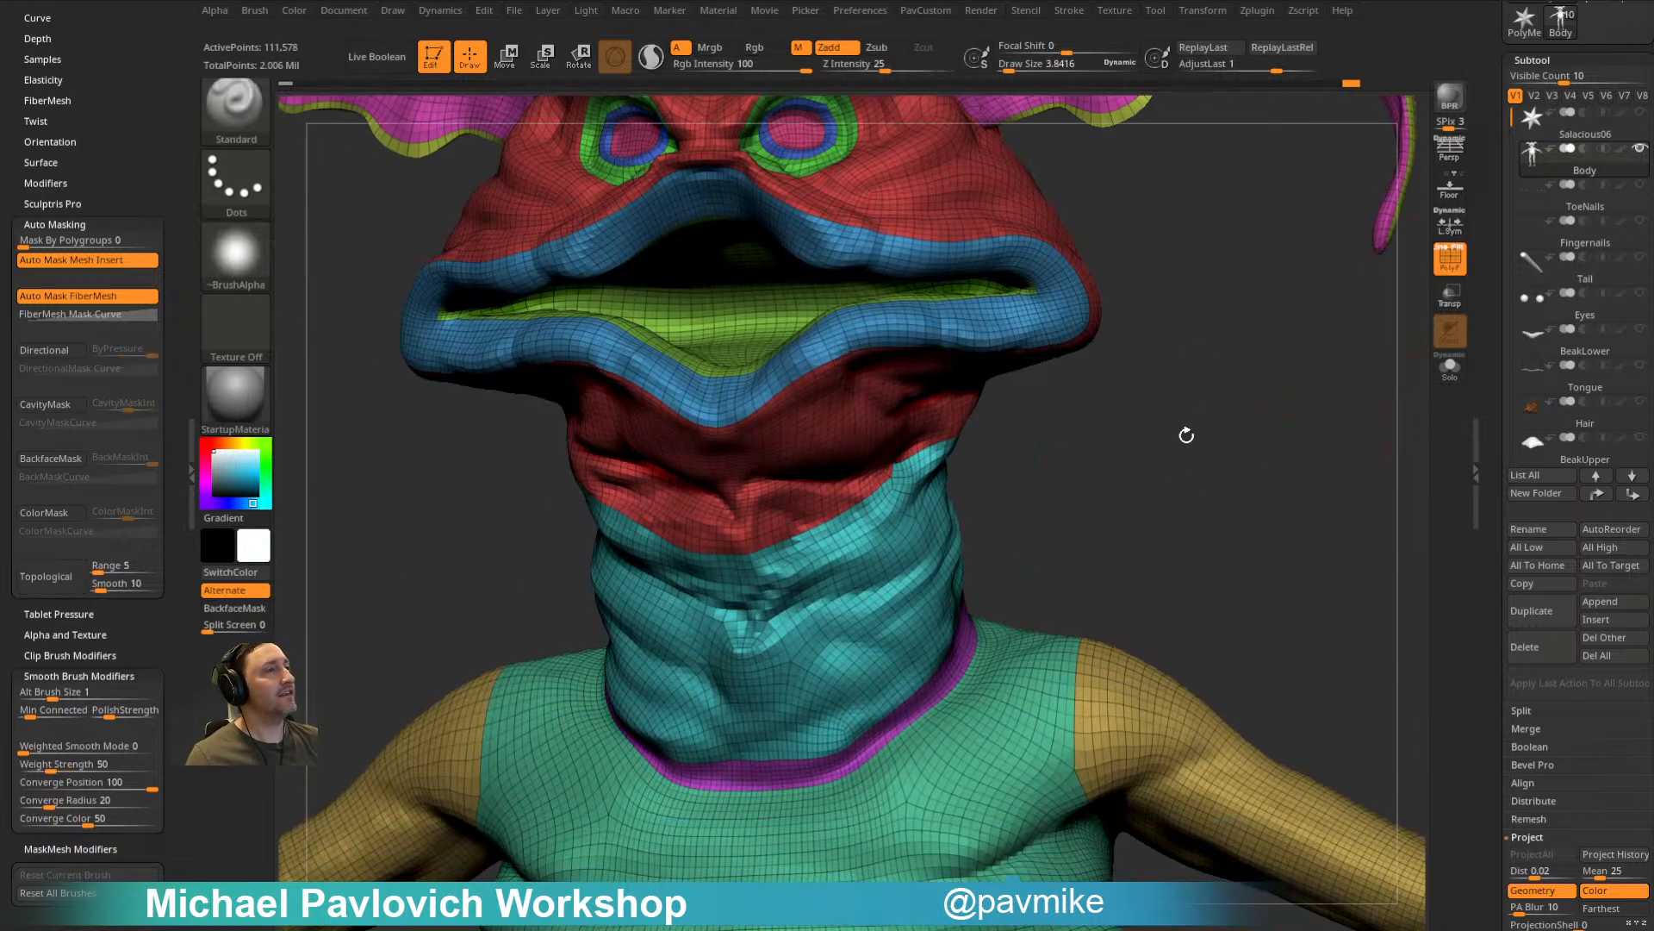
key(f)
key(s)
click(1139, 461)
mouse_move(1192, 440)
mouse_down()
mouse_move(1215, 489)
mouse_move(1234, 439)
mouse_move(1200, 428)
mouse_up()
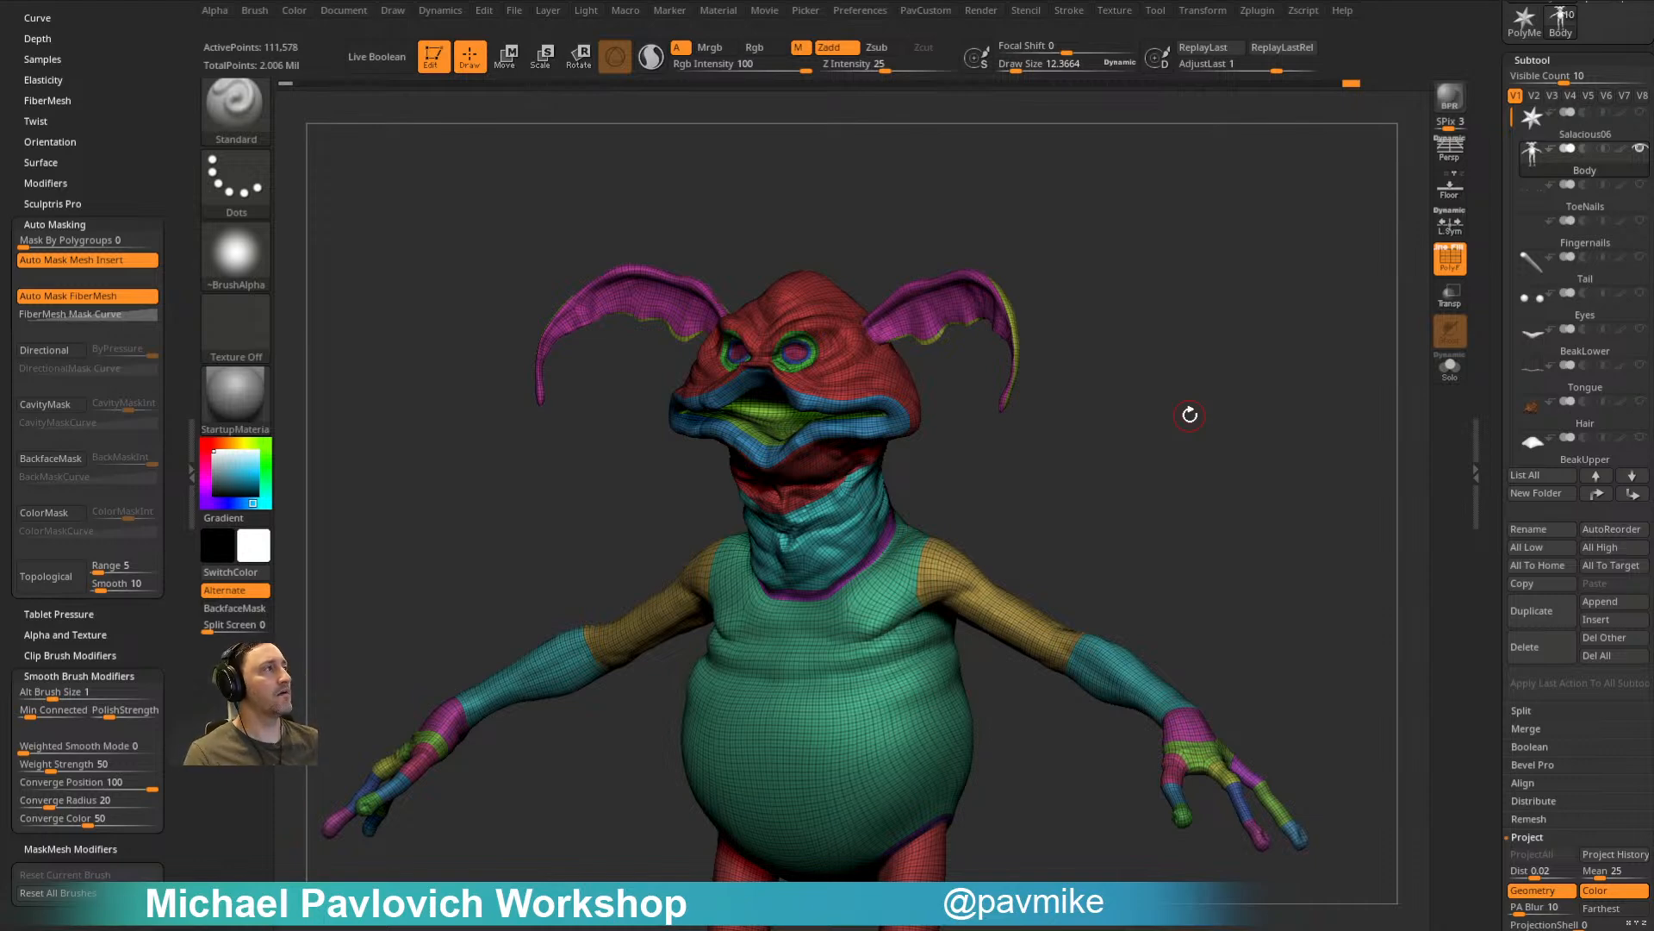
Step: Lower the Body to subdivision level 1 and examine the base mesh topology up close and across the whole figure
drag(1488, 460, 1493, 266)
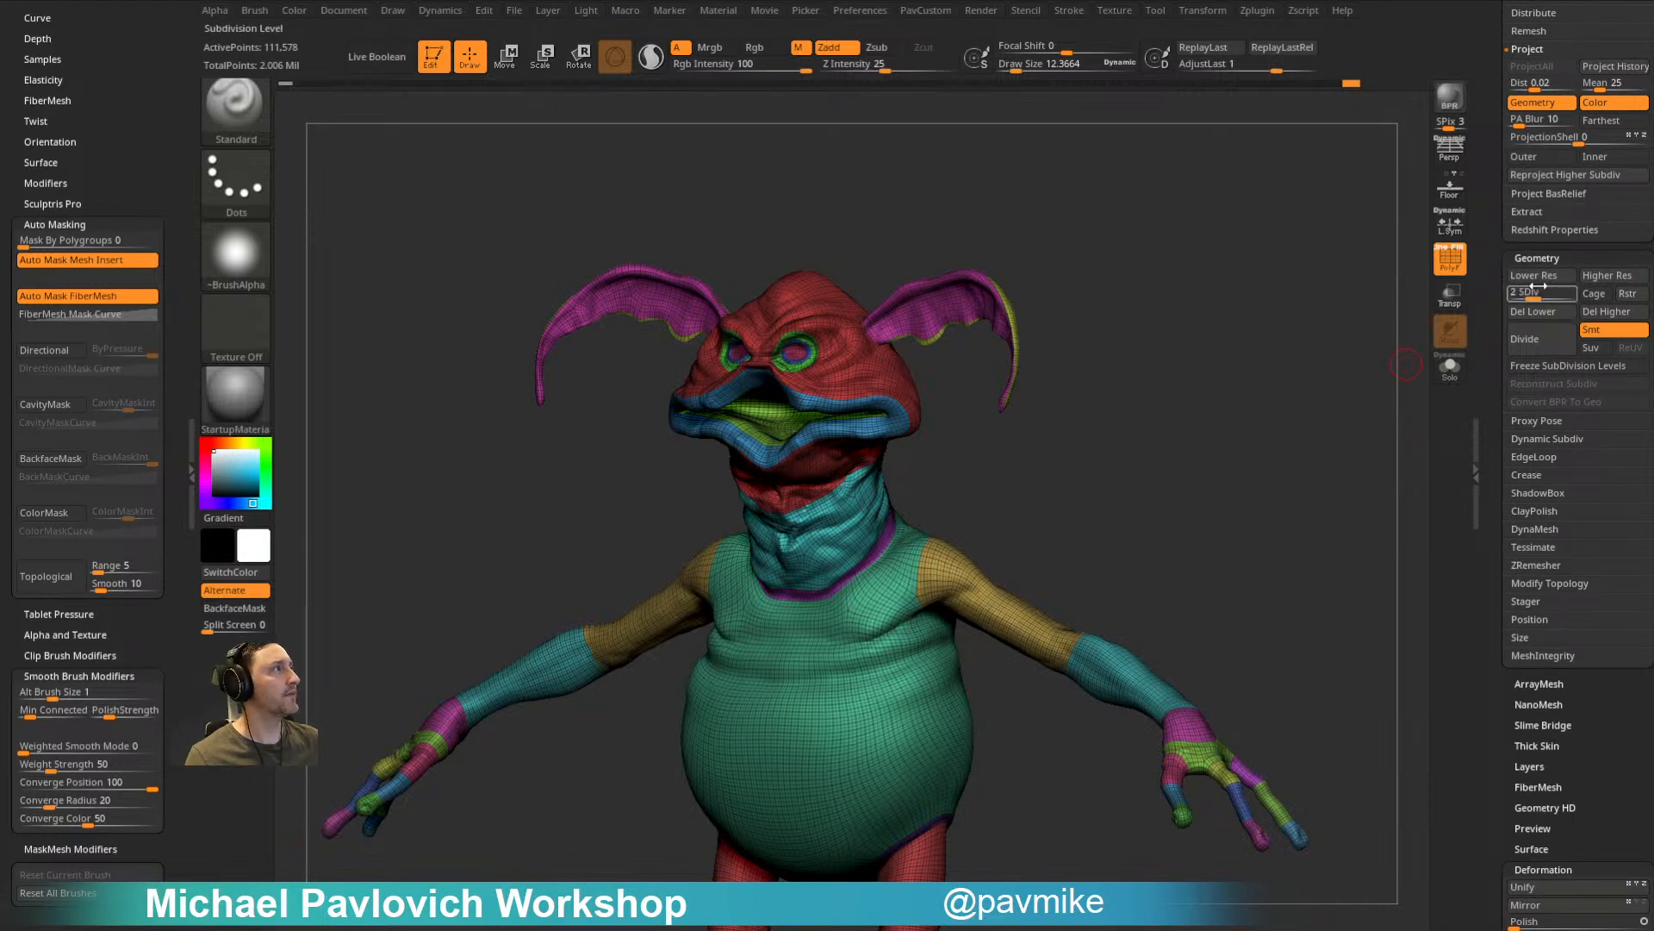
click(1517, 294)
drag(1284, 320, 1204, 355)
key(s)
click(1195, 362)
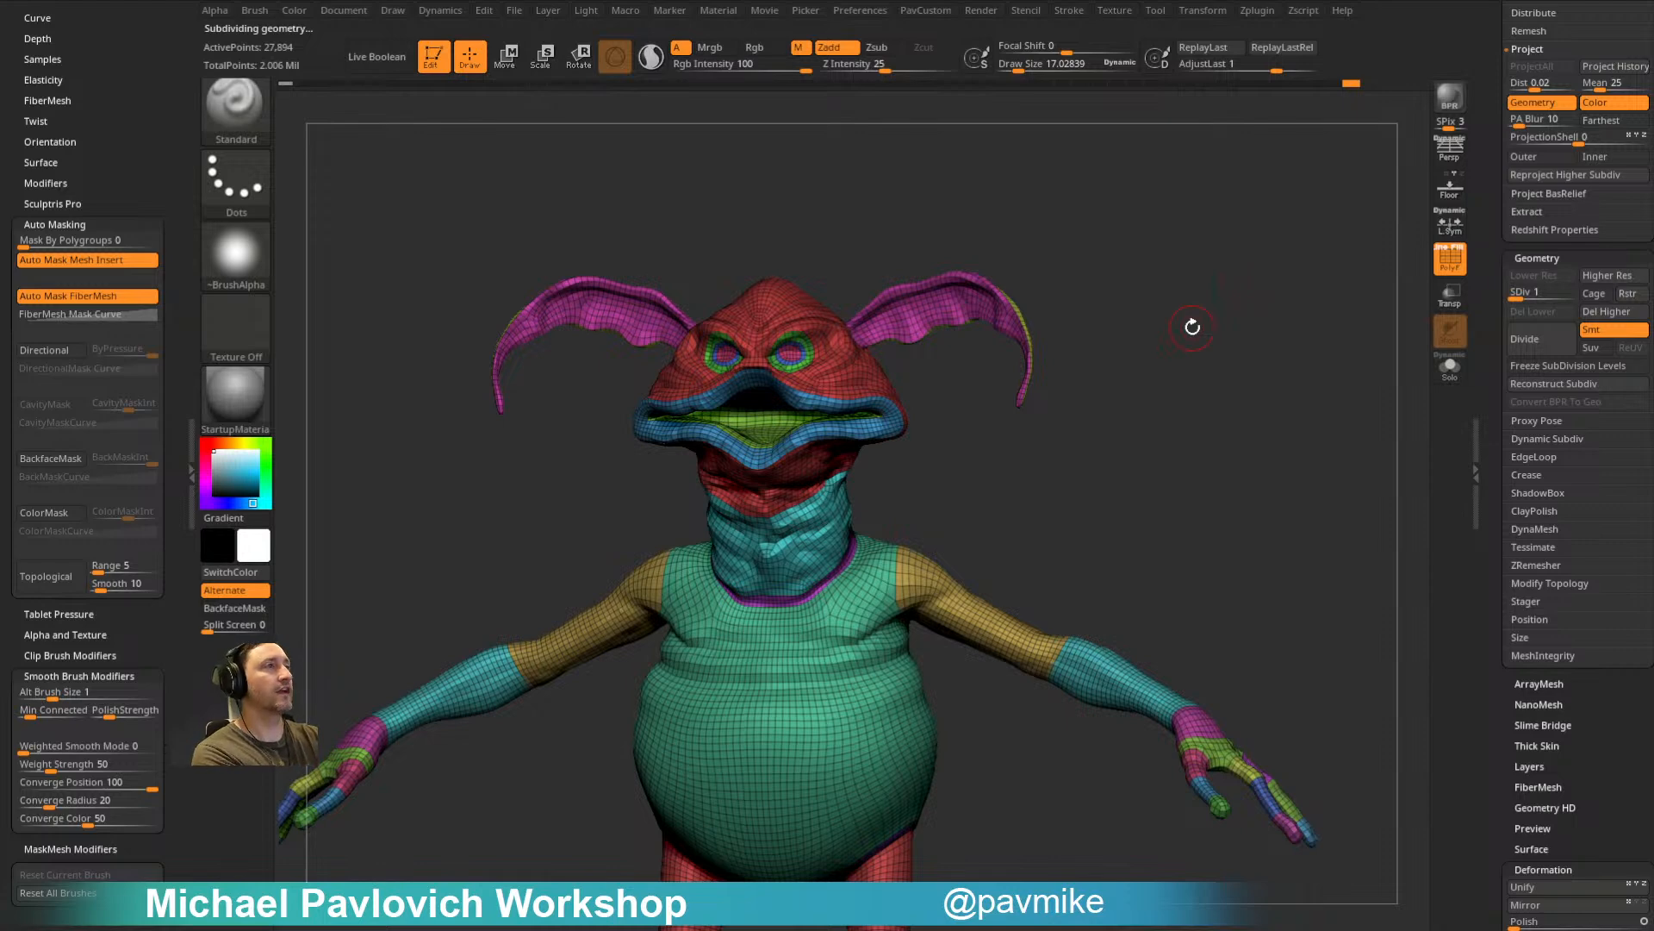
mouse_move(1208, 410)
alt+mouse_down()
mouse_move(1264, 362)
mouse_move(1238, 394)
mouse_move(1277, 371)
alt+mouse_up()
key(s)
click(1241, 377)
mouse_move(1007, 386)
mouse_down()
mouse_move(1222, 344)
mouse_move(1163, 322)
mouse_move(1311, 333)
mouse_move(1234, 330)
mouse_move(1226, 351)
mouse_move(1152, 270)
mouse_move(1233, 350)
mouse_move(1165, 274)
mouse_up()
key(s)
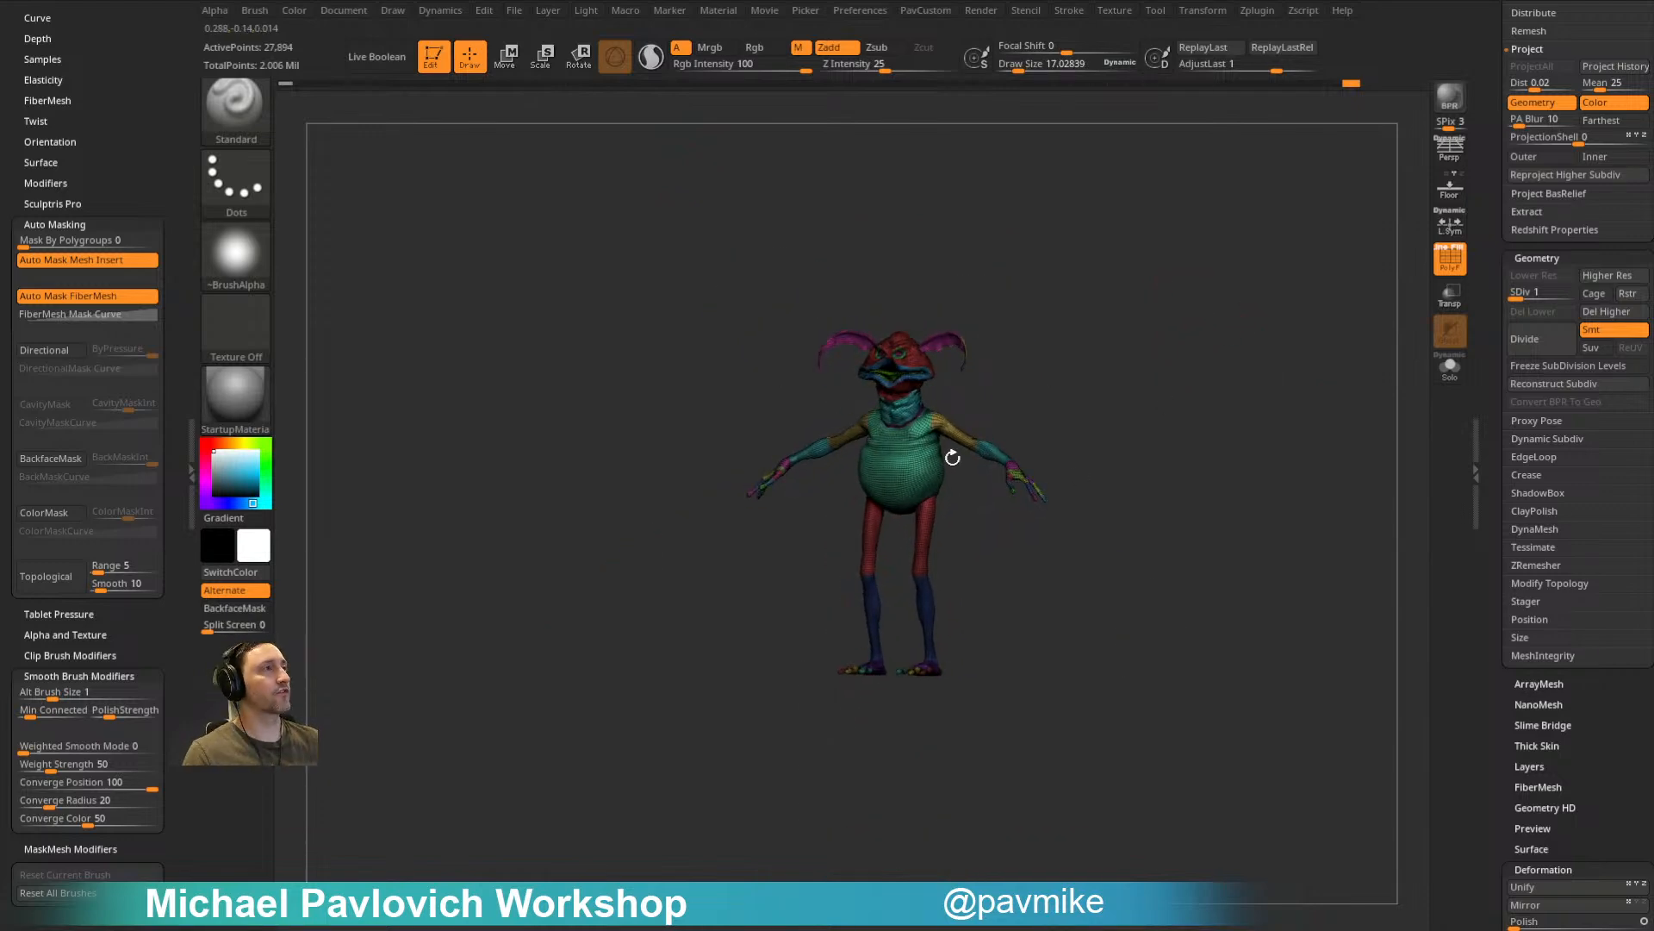
alt+drag(1101, 229, 1150, 402)
key(s)
drag(1151, 399, 1152, 384)
key(s)
Step: Hide the polyframe, raise the Body to subdivision level 4, and examine the sculpted detail on the face and neck
click(1455, 272)
shift+drag(1252, 325, 1344, 462)
key(d)
key(d)
key(d)
mouse_move(1185, 297)
alt+mouse_down()
mouse_move(1256, 399)
mouse_move(1275, 400)
alt+mouse_up()
key(s)
drag(1269, 402, 1263, 403)
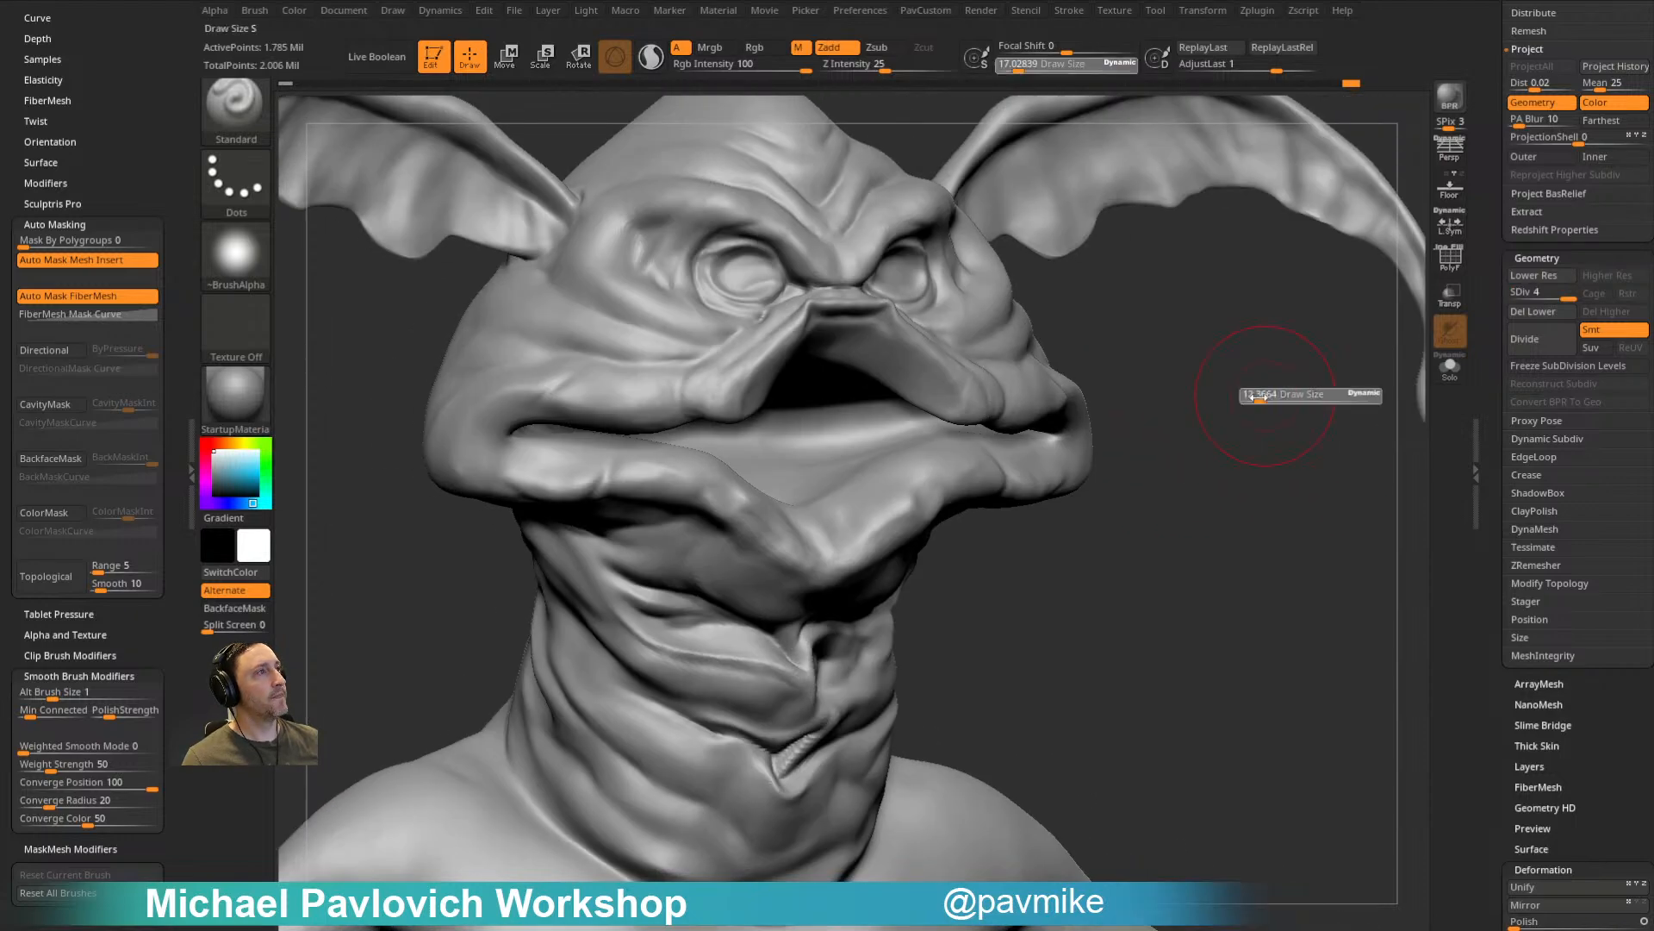
mouse_move(852, 442)
right_down()
mouse_move(1285, 491)
mouse_move(1115, 384)
mouse_move(1222, 388)
mouse_move(1153, 595)
mouse_move(1045, 347)
mouse_move(990, 344)
mouse_move(1193, 432)
mouse_move(997, 184)
mouse_move(1034, 307)
mouse_move(868, 583)
mouse_move(1233, 510)
mouse_move(1198, 465)
mouse_move(1148, 480)
mouse_move(1399, 301)
right_up()
Step: Set the Body to subdivision level 1 and compare its base shape with the polyframe on and off
key(f)
drag(1491, 238, 1492, 257)
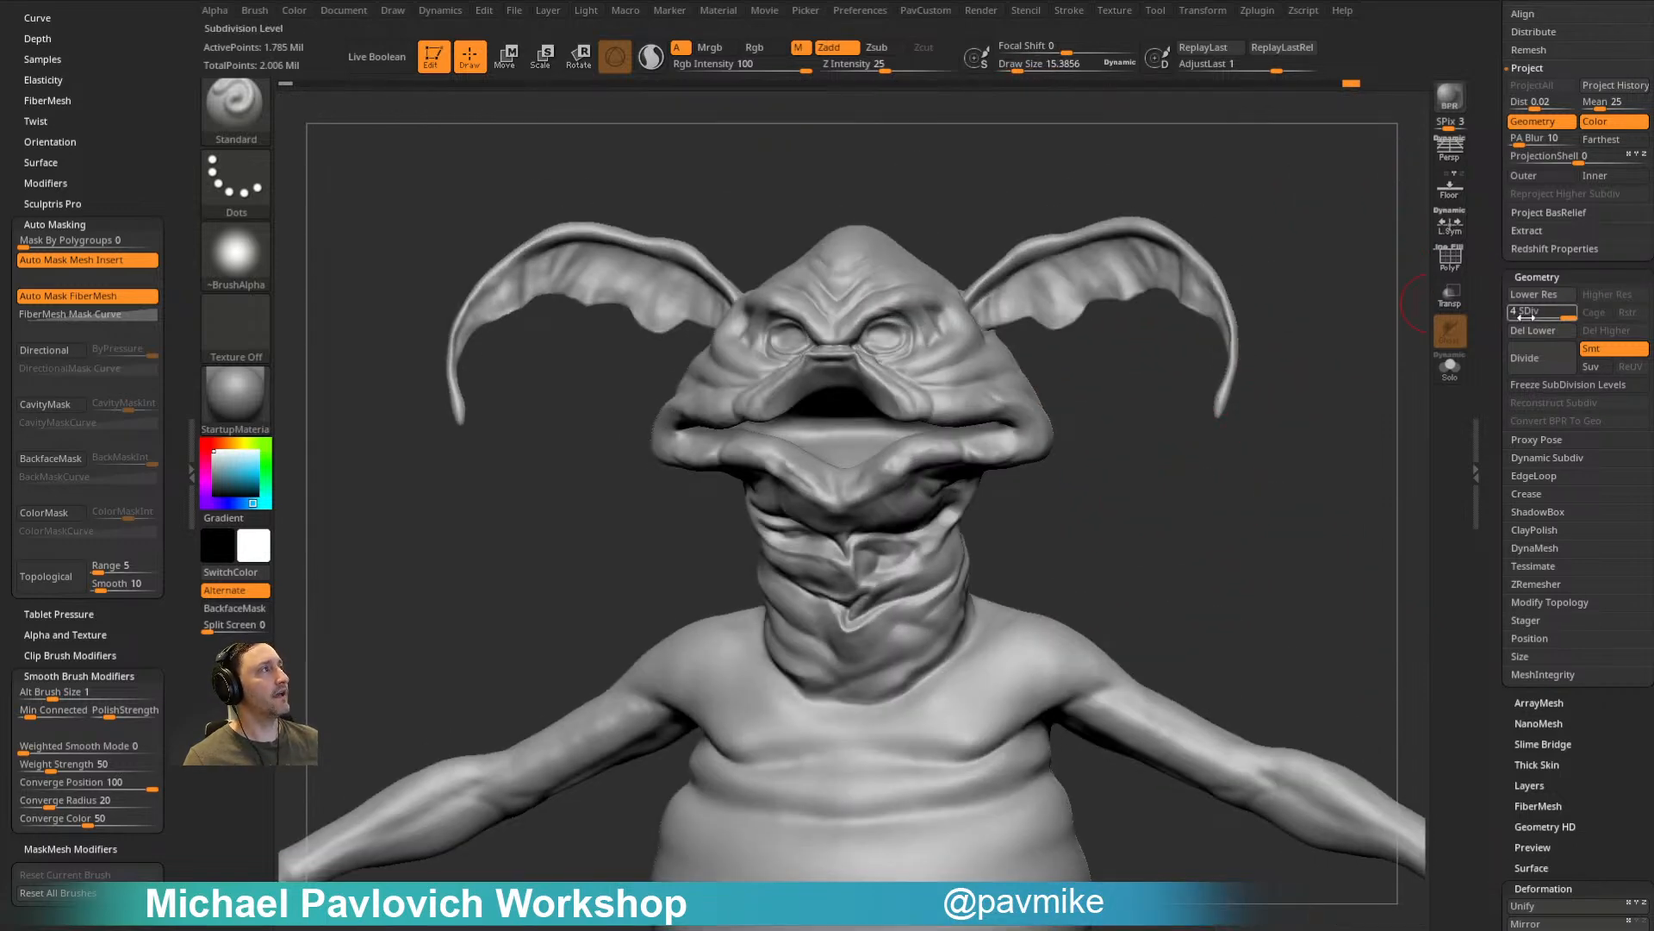
click(1514, 315)
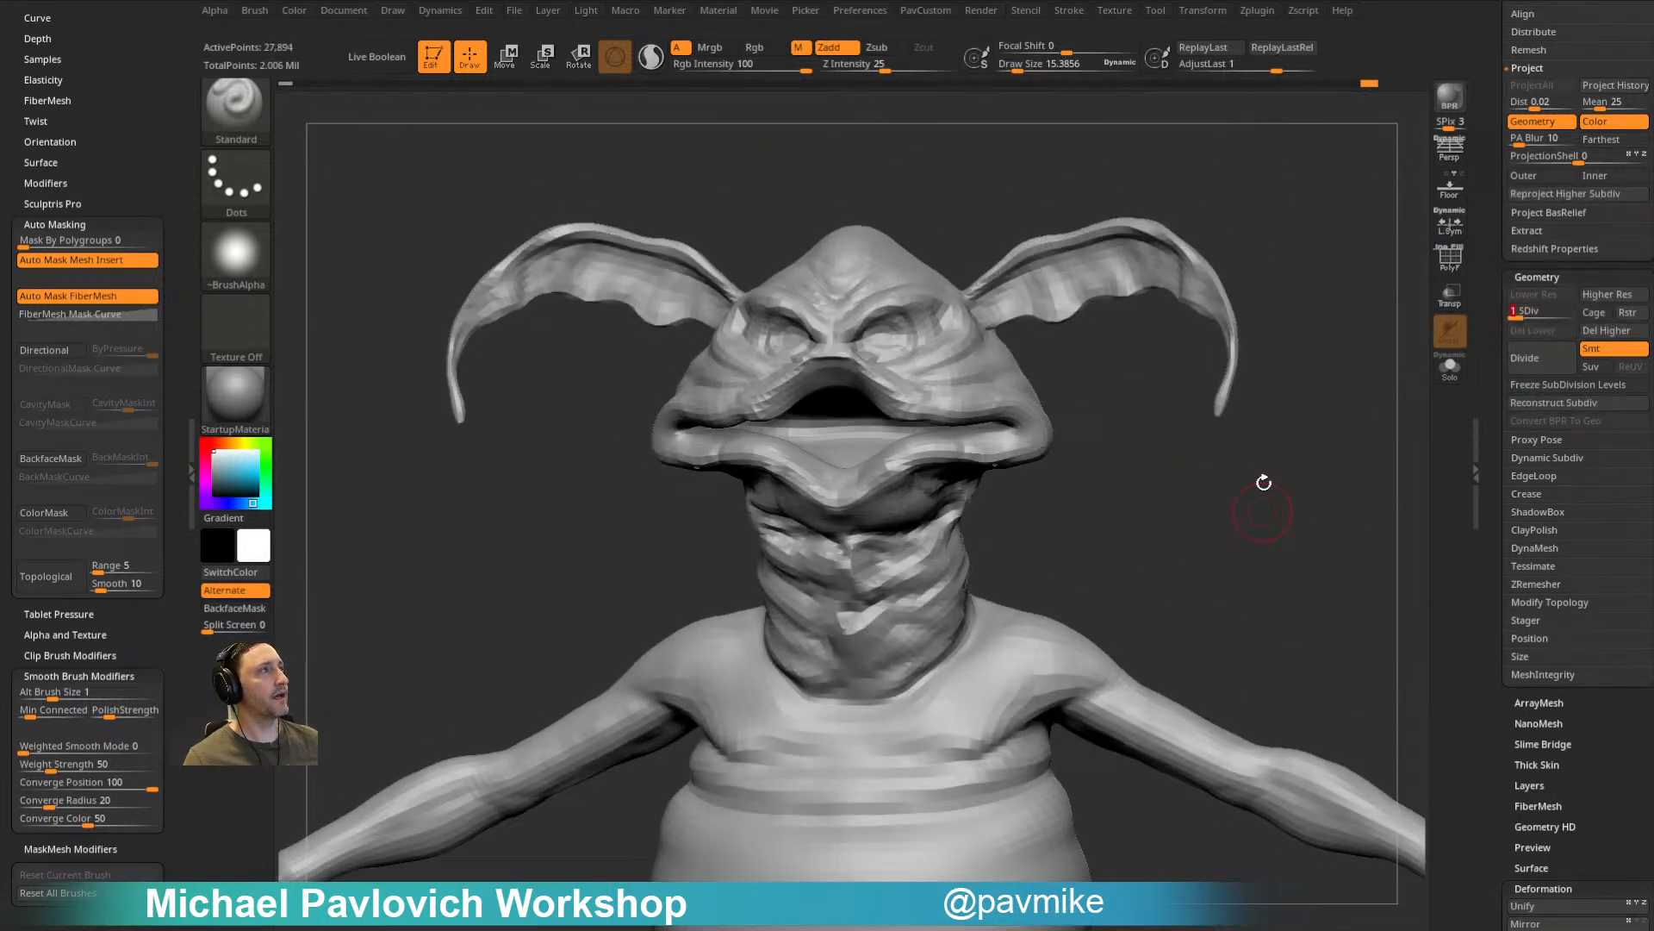
click(1450, 257)
right_drag(1374, 330, 1412, 350)
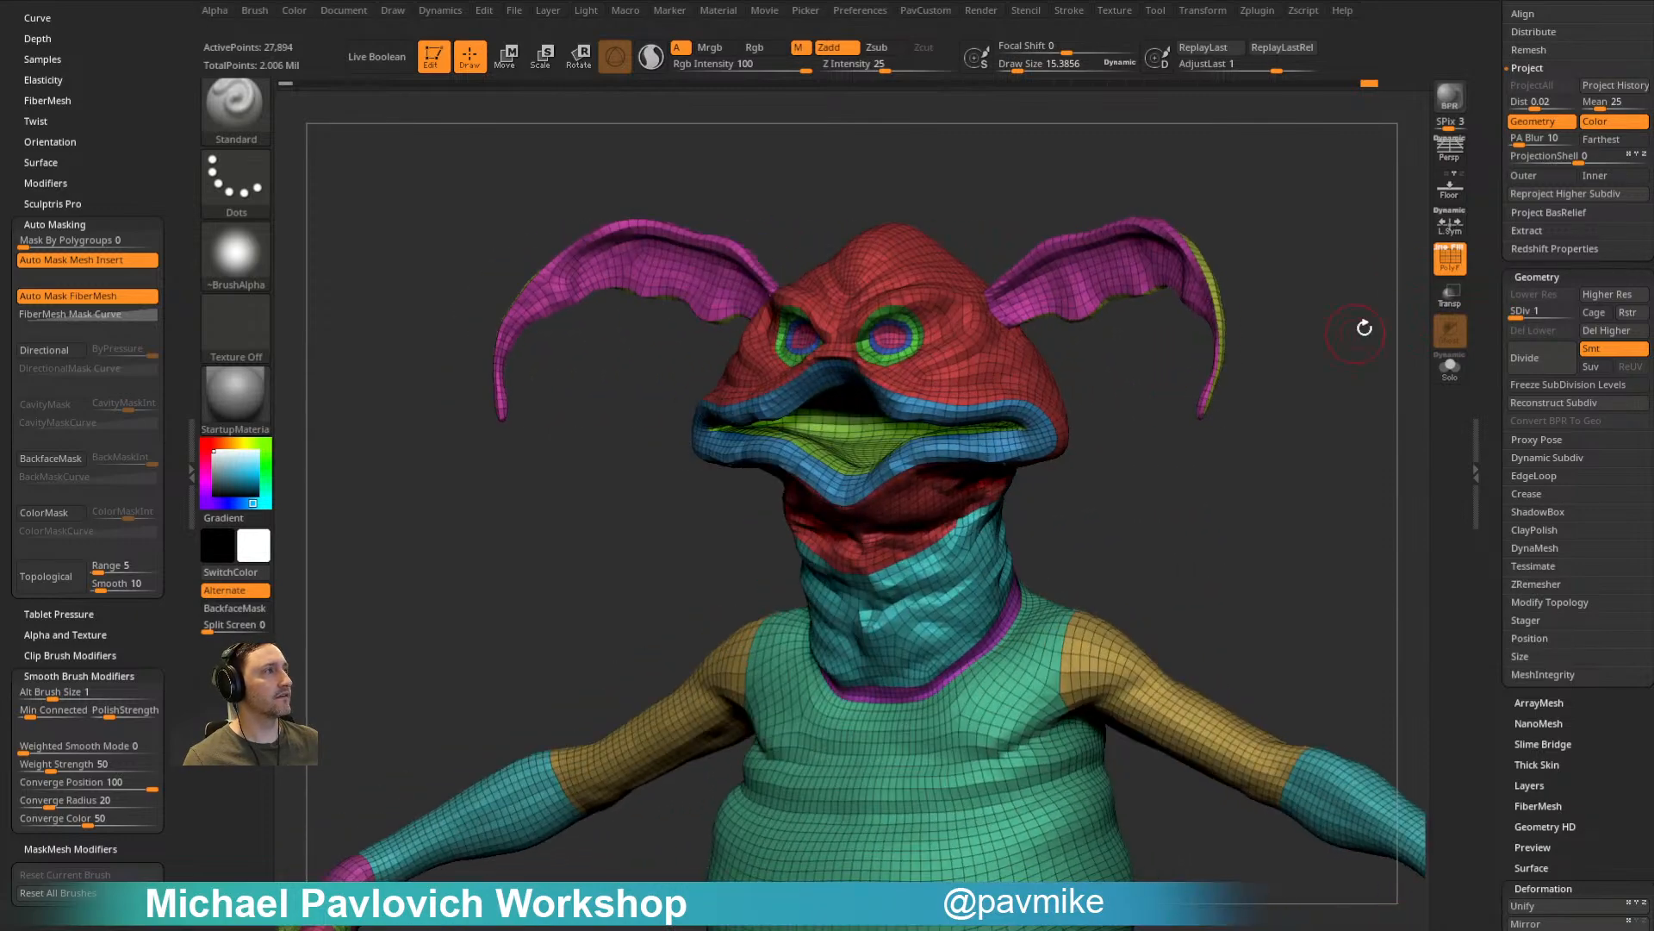
click(1439, 267)
click(1439, 269)
right_drag(1341, 259, 1349, 297)
click(1464, 252)
click(1464, 252)
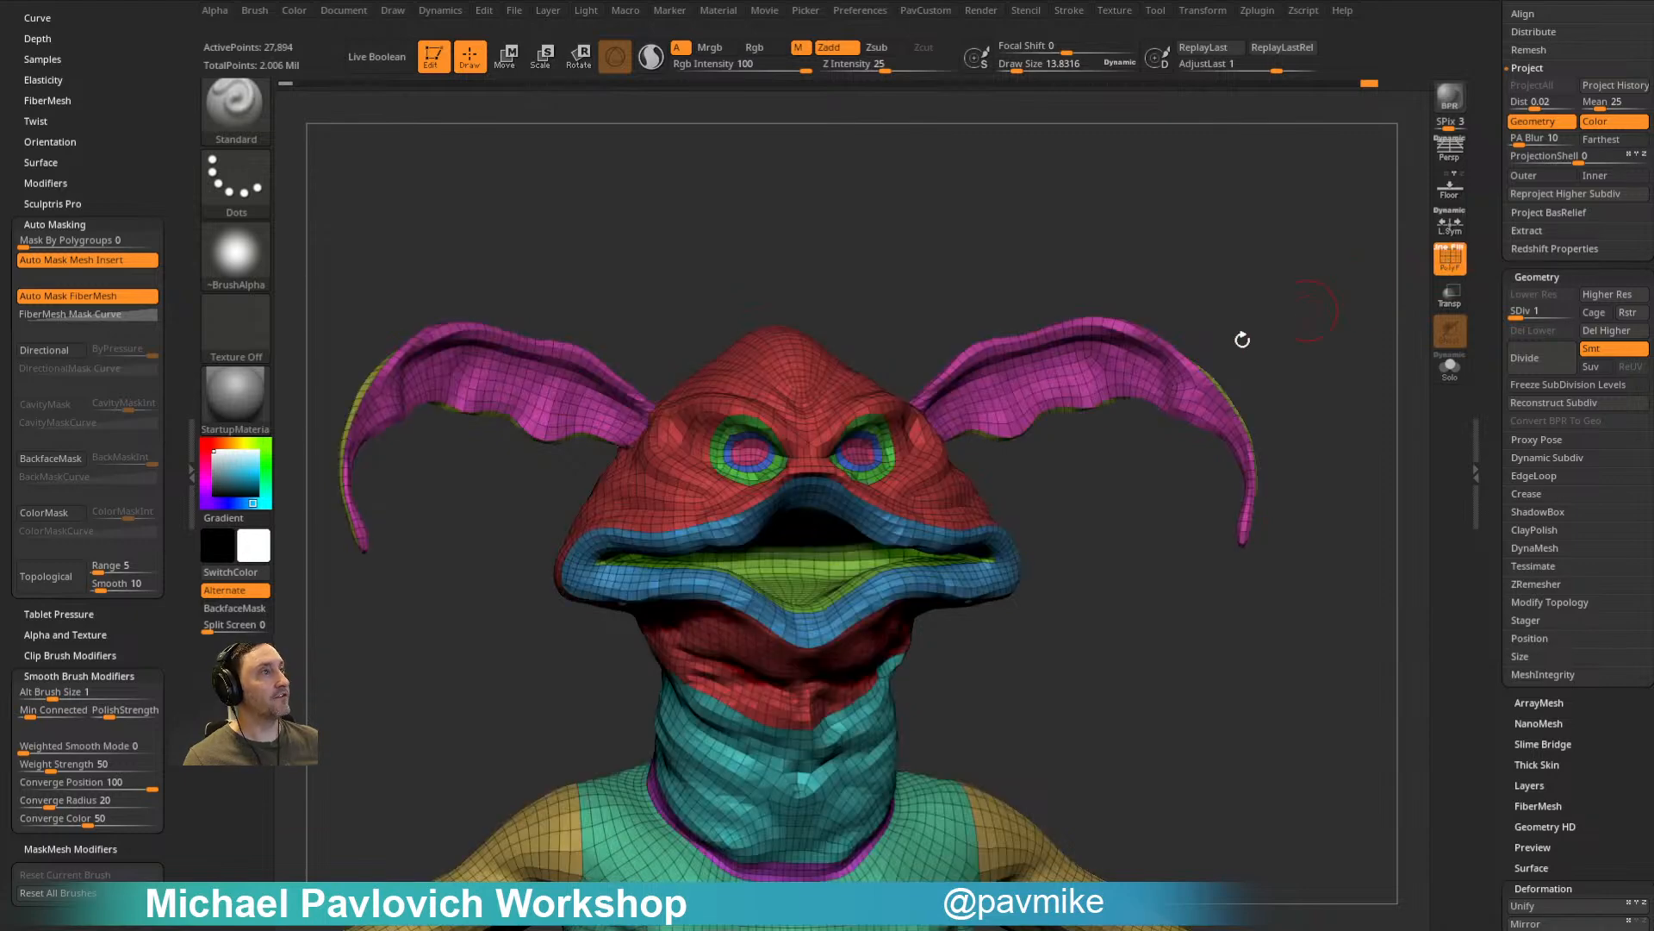
Step: Examine the polygroup loops around the eyes, mouth and neck of the base mesh, and hide the polyframe
right_drag(933, 318, 880, 404)
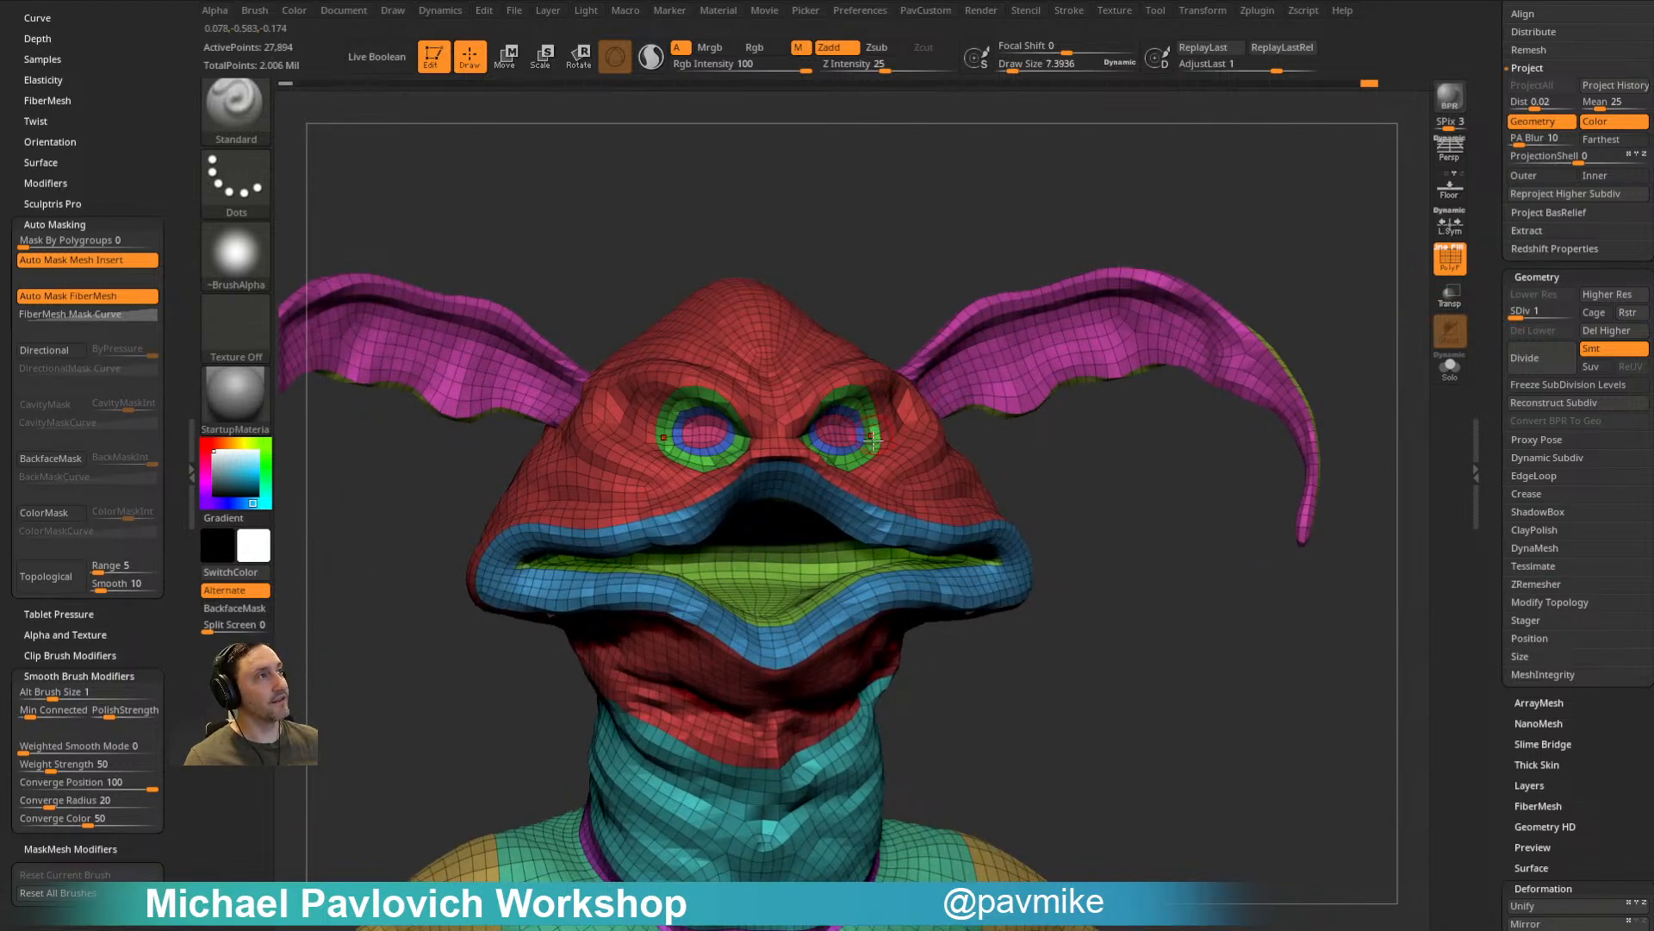
right_drag(1058, 476, 866, 512)
mouse_move(1098, 503)
alt+mouse_down()
mouse_move(1108, 462)
mouse_move(1129, 469)
alt+mouse_up()
key(s)
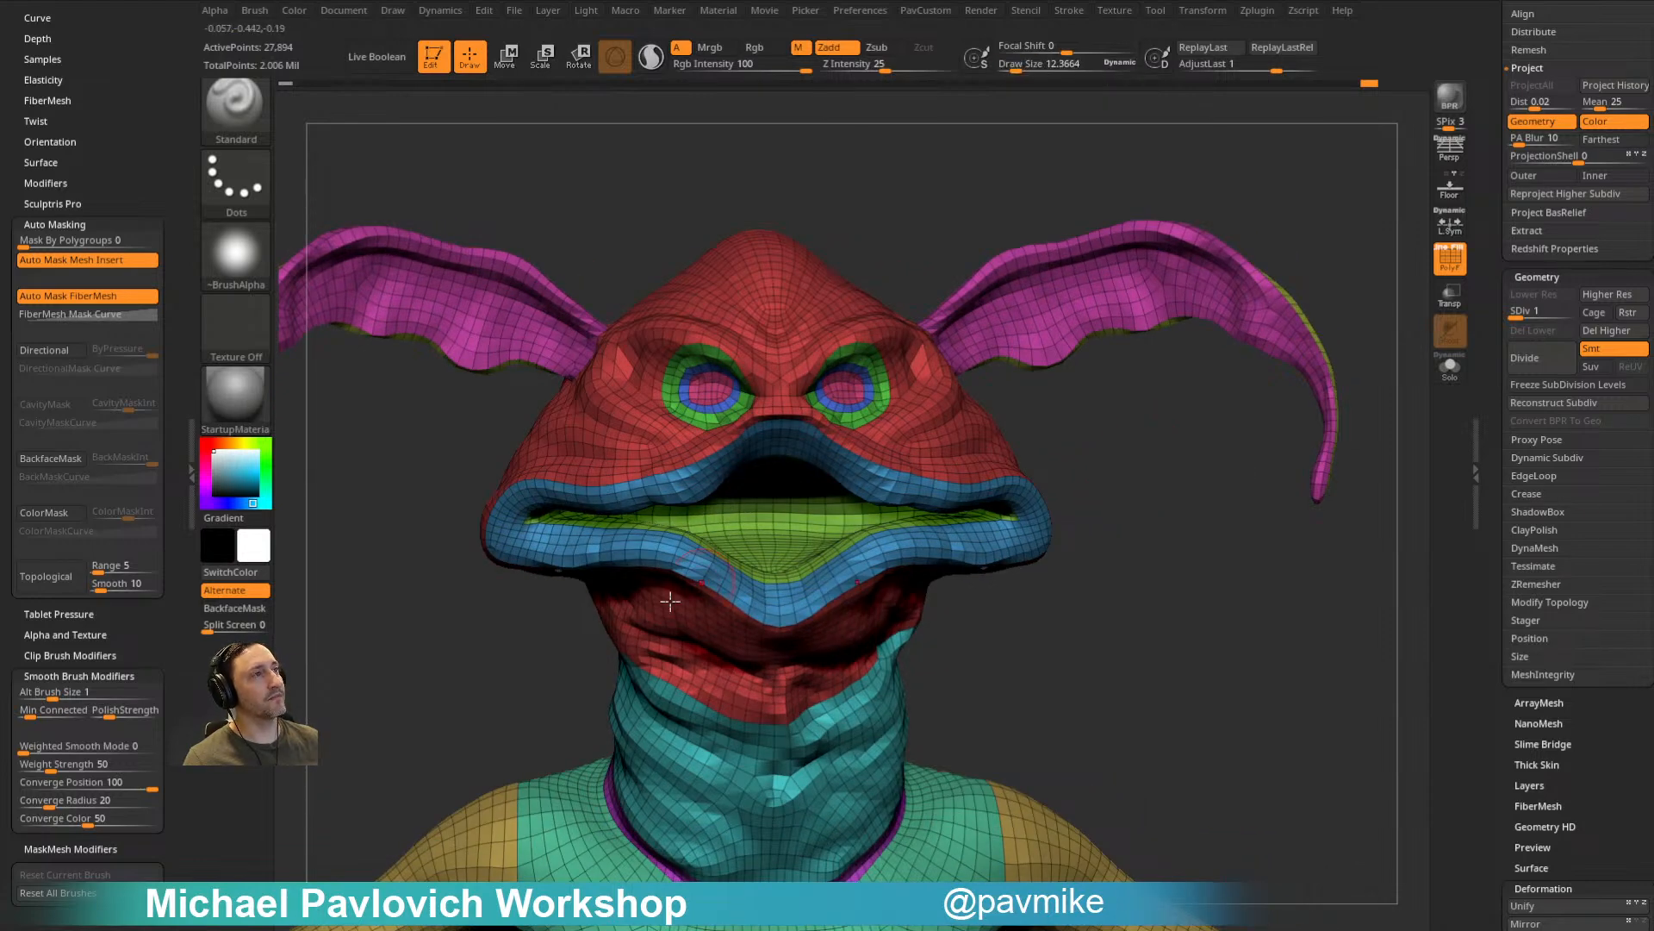
alt+drag(1160, 544, 1101, 536)
alt+drag(1347, 457, 1348, 381)
click(1450, 260)
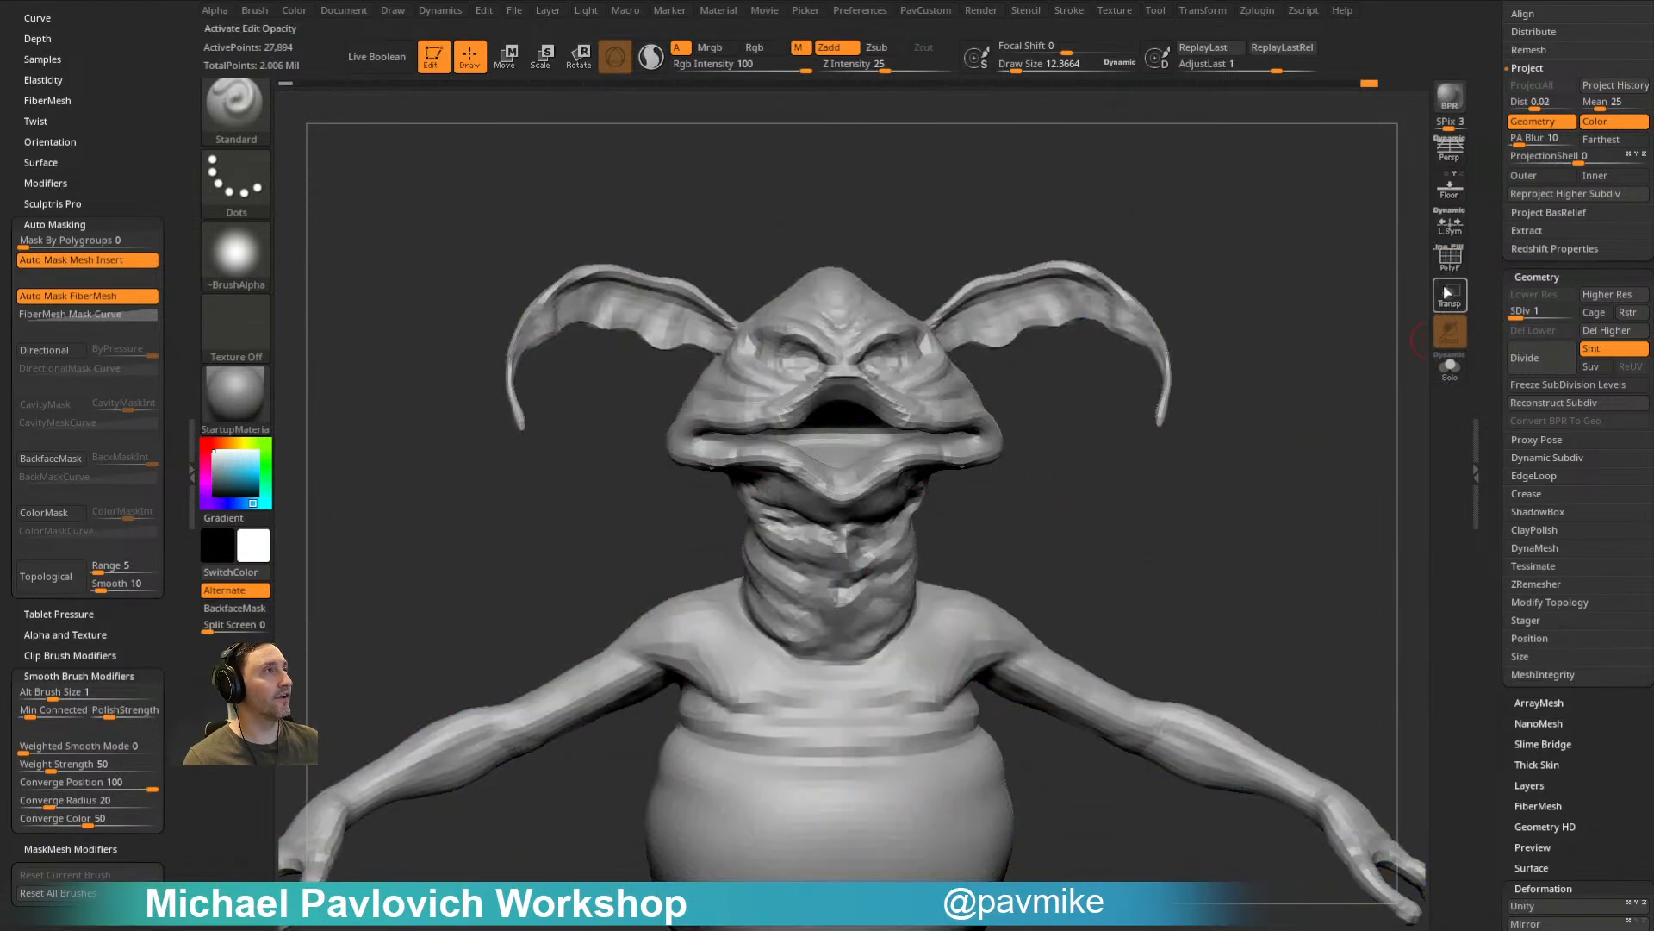
alt+drag(1315, 318, 1270, 265)
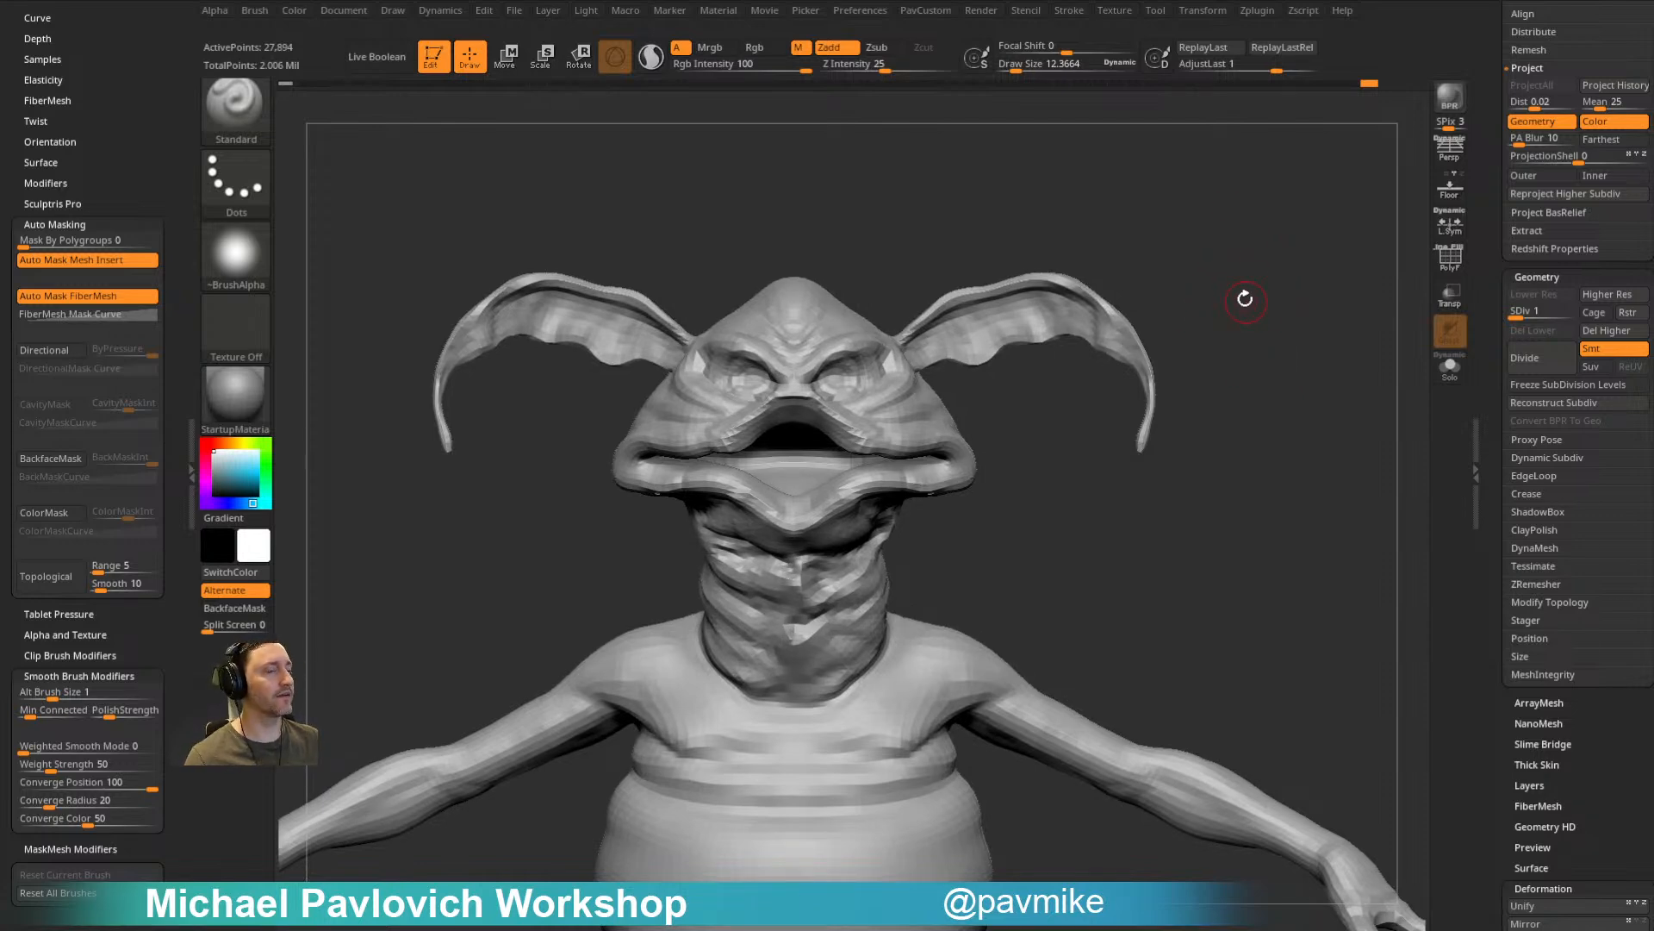
Step: Compare the full figure at subdivision level 4 with subdivision level 1
drag(1561, 291, 1564, 292)
mouse_move(1361, 362)
mouse_down()
mouse_move(1308, 377)
mouse_move(1256, 353)
mouse_move(1255, 376)
mouse_move(1278, 369)
mouse_move(1259, 414)
mouse_move(1275, 407)
mouse_up()
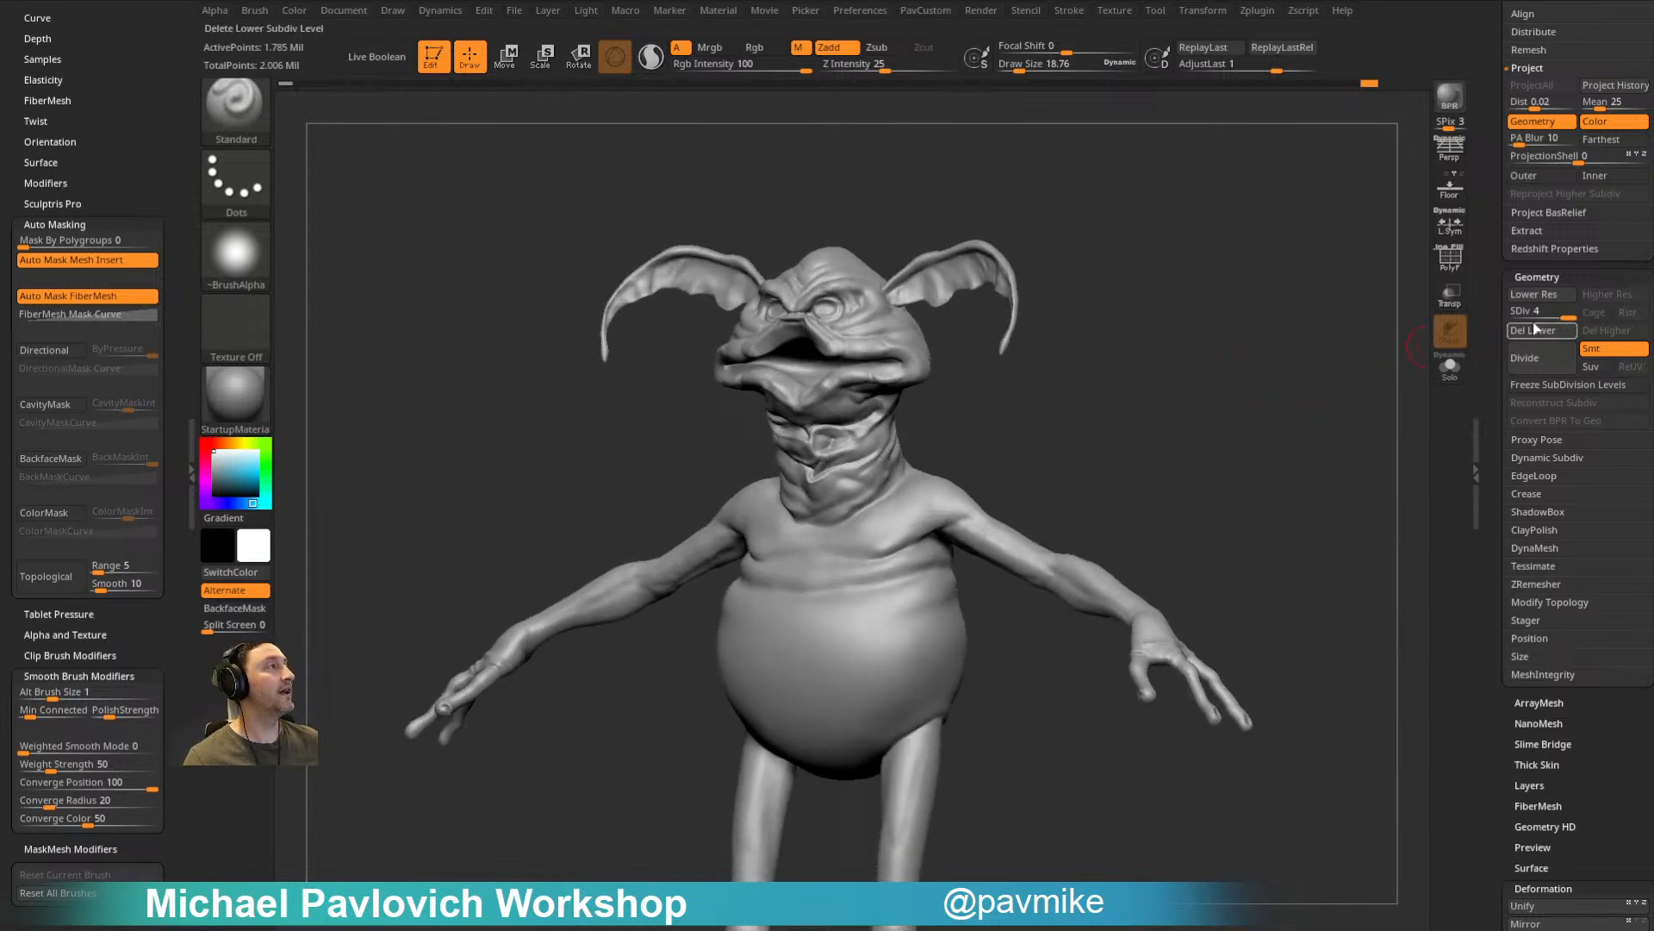
drag(1510, 313, 1508, 313)
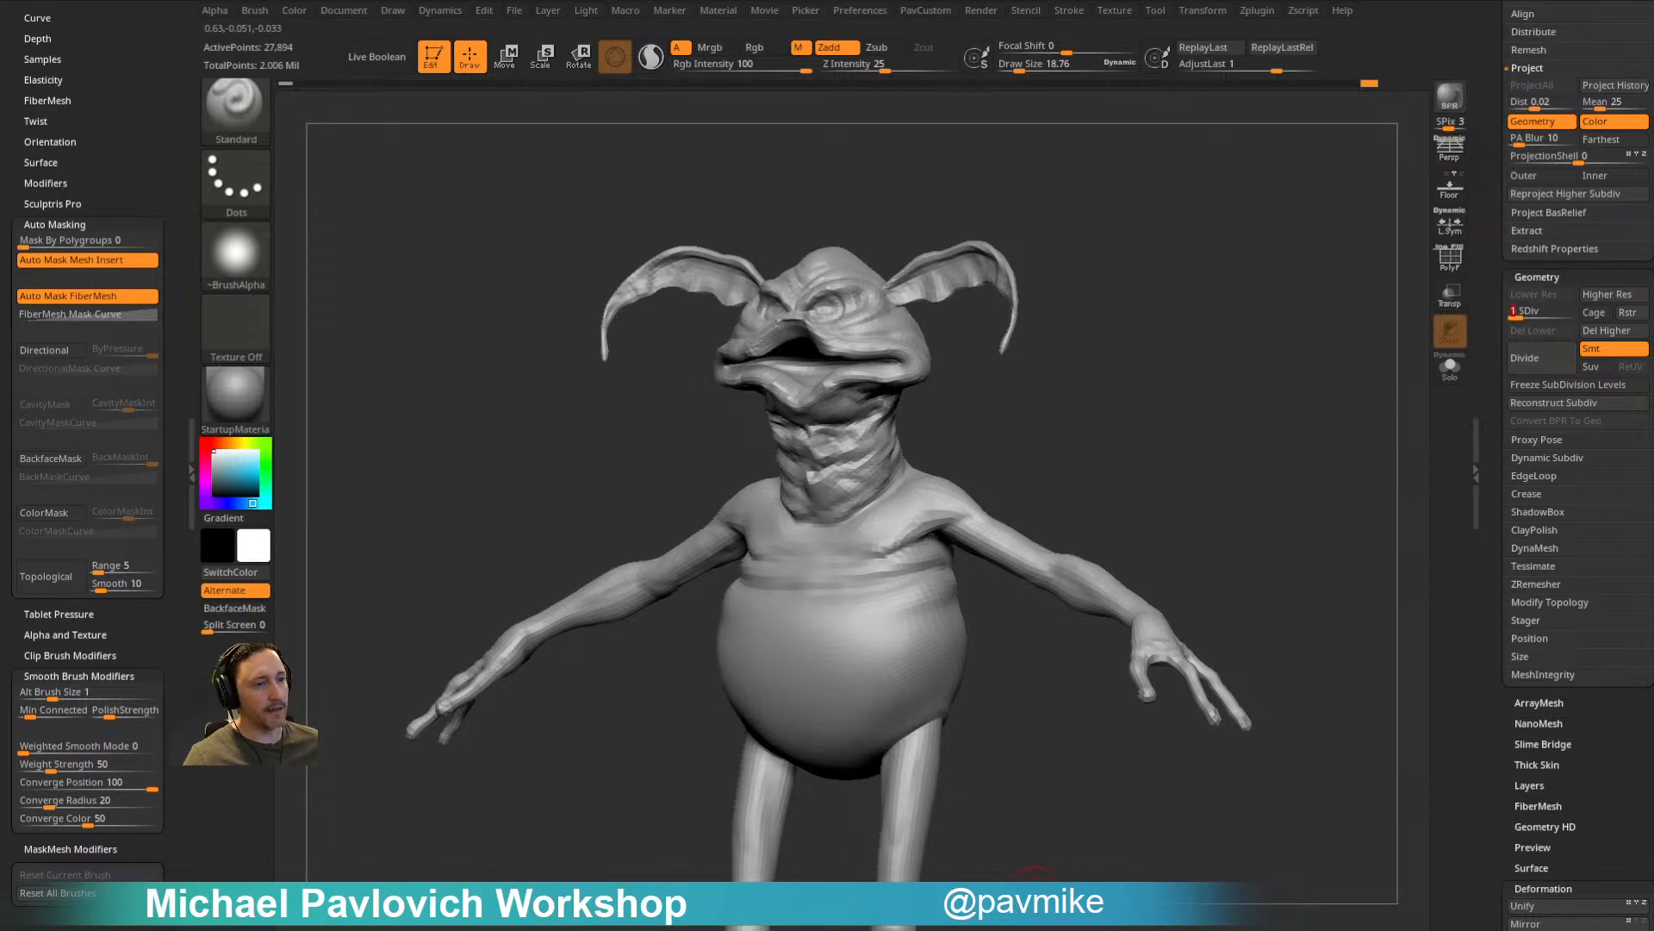
Step: Switch to Chrome, go back from the YouTube video to the channel's playlists page, and select the page address
key(alt+Tab)
scroll(583, 251, down, 4)
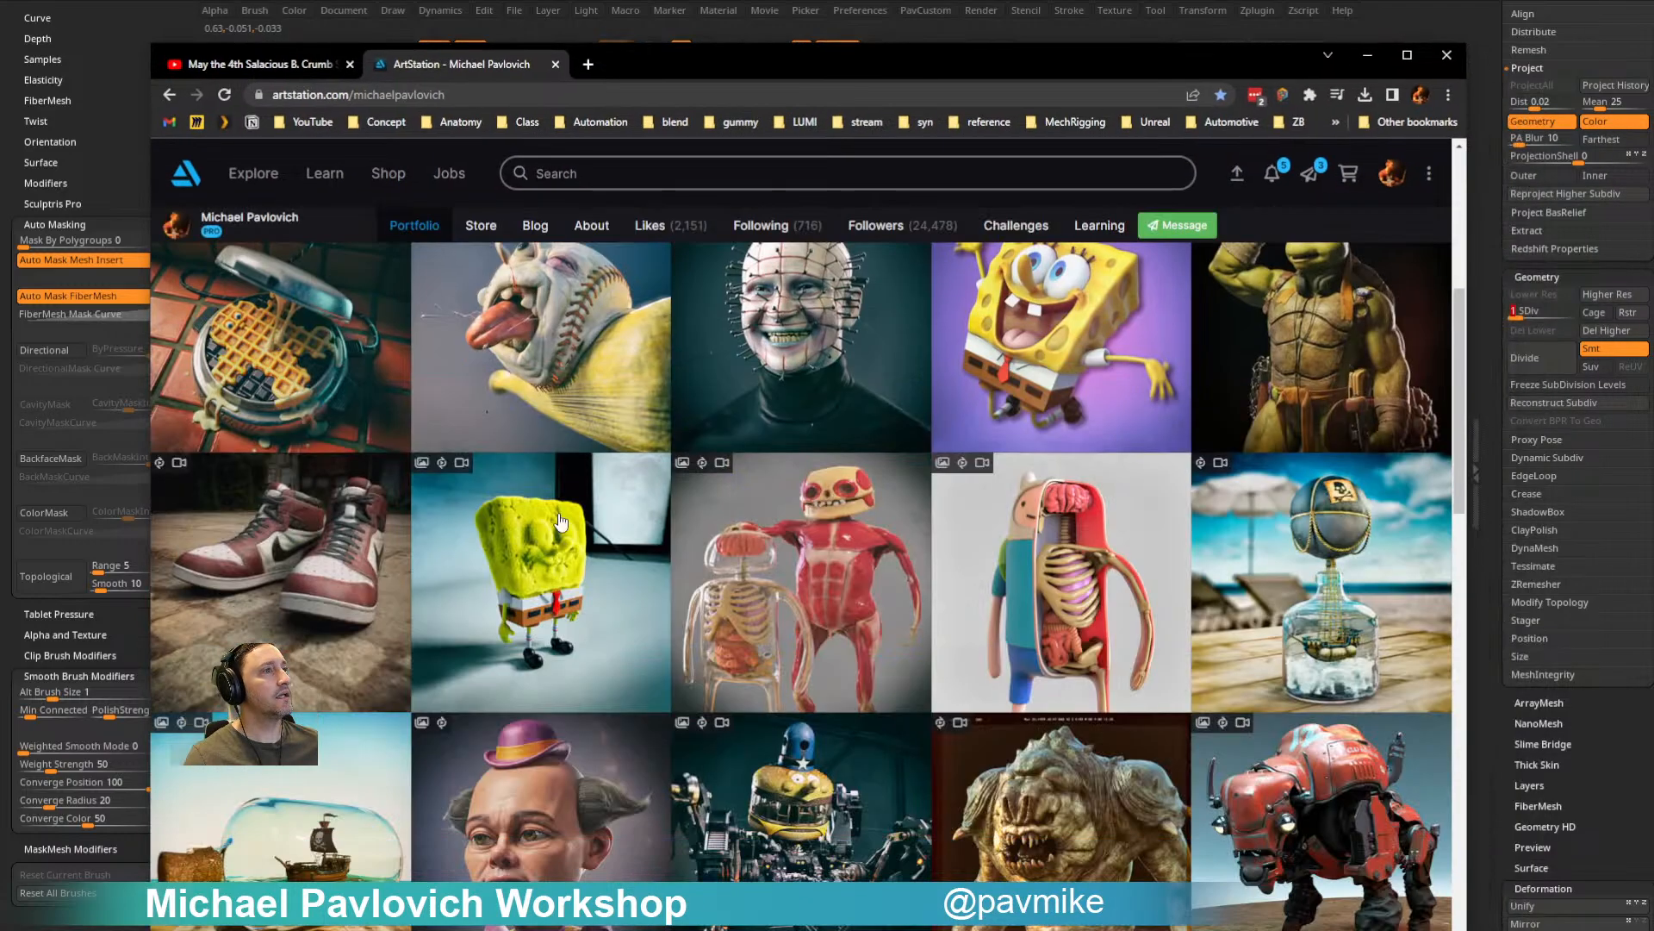
click(281, 62)
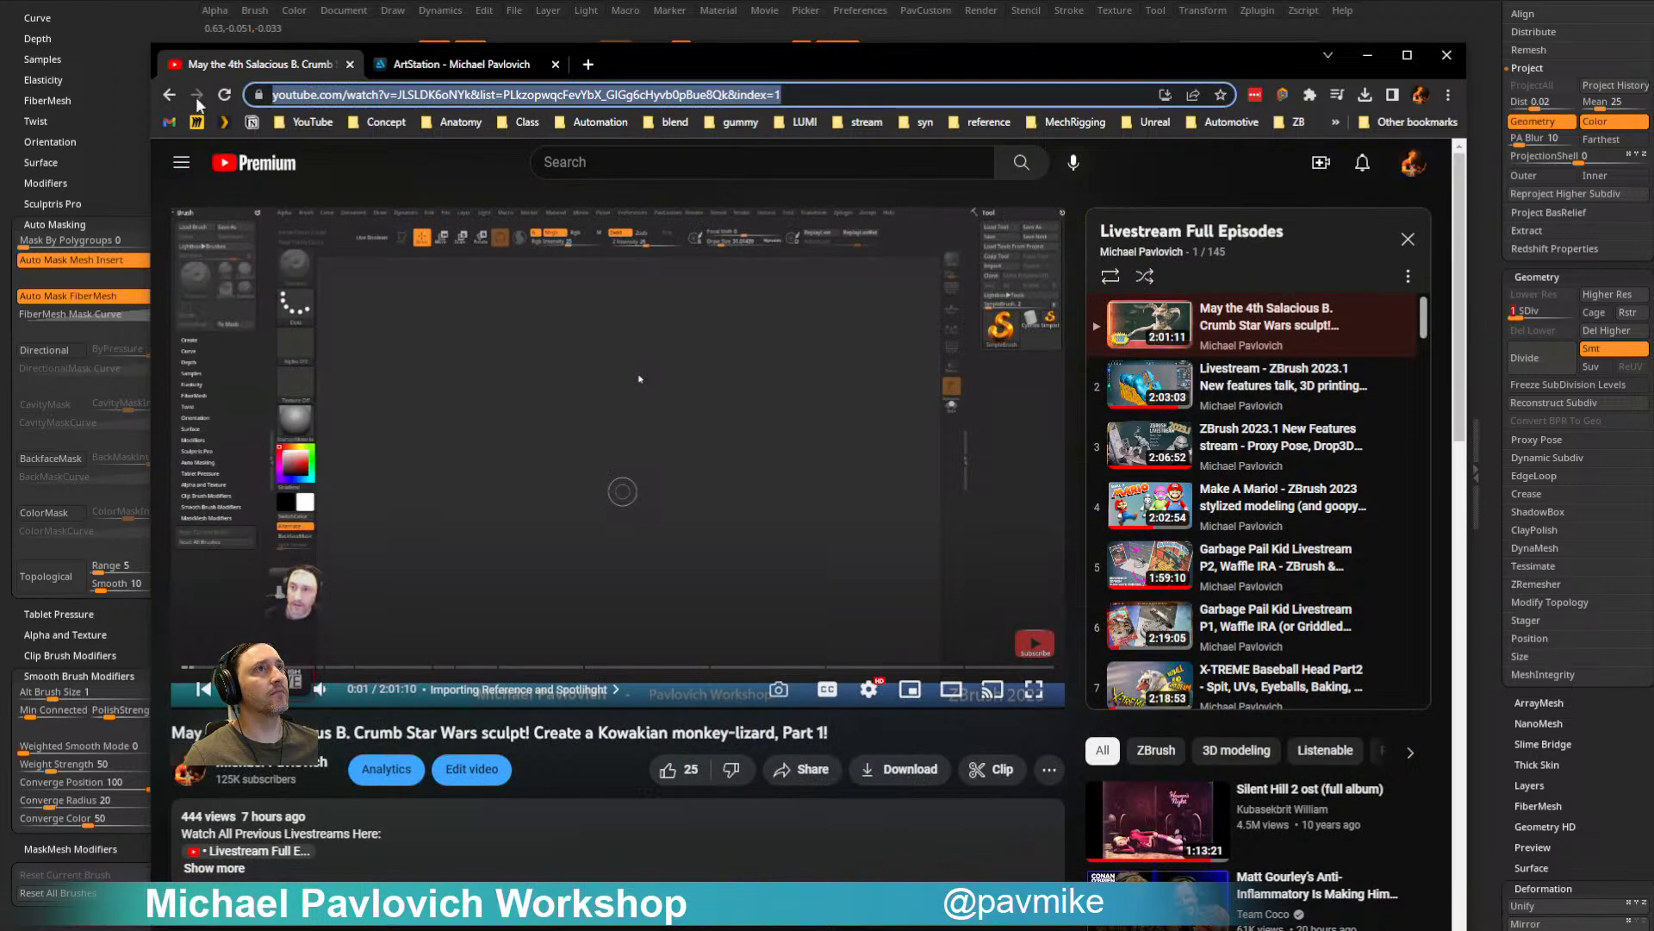
click(169, 95)
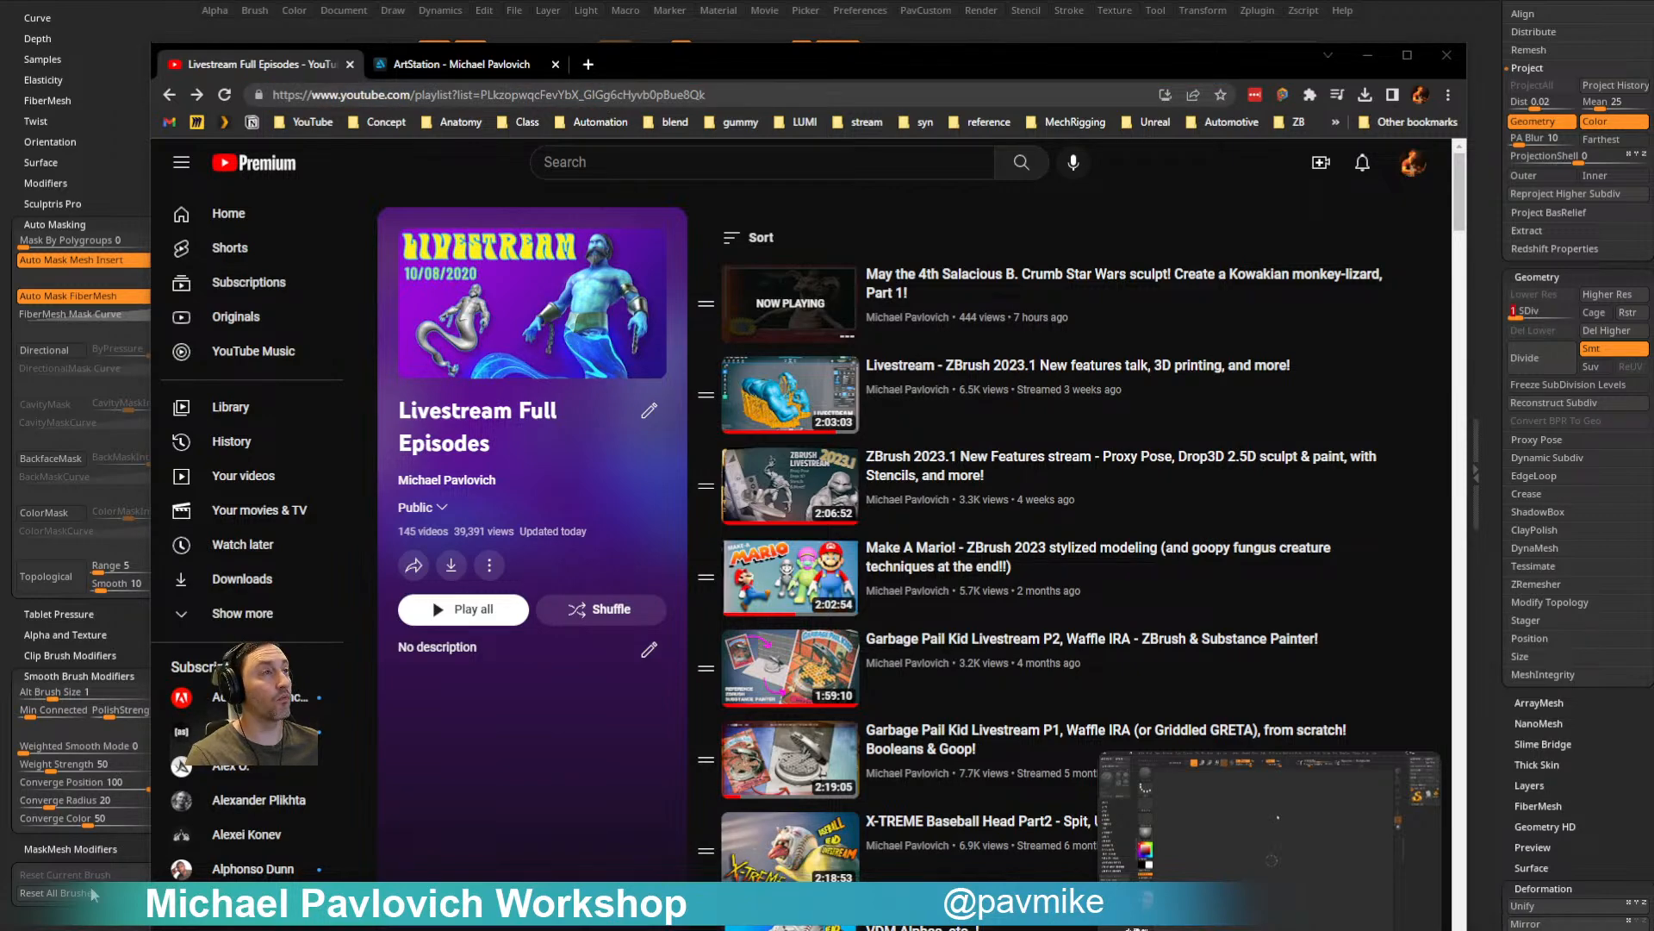
click(169, 94)
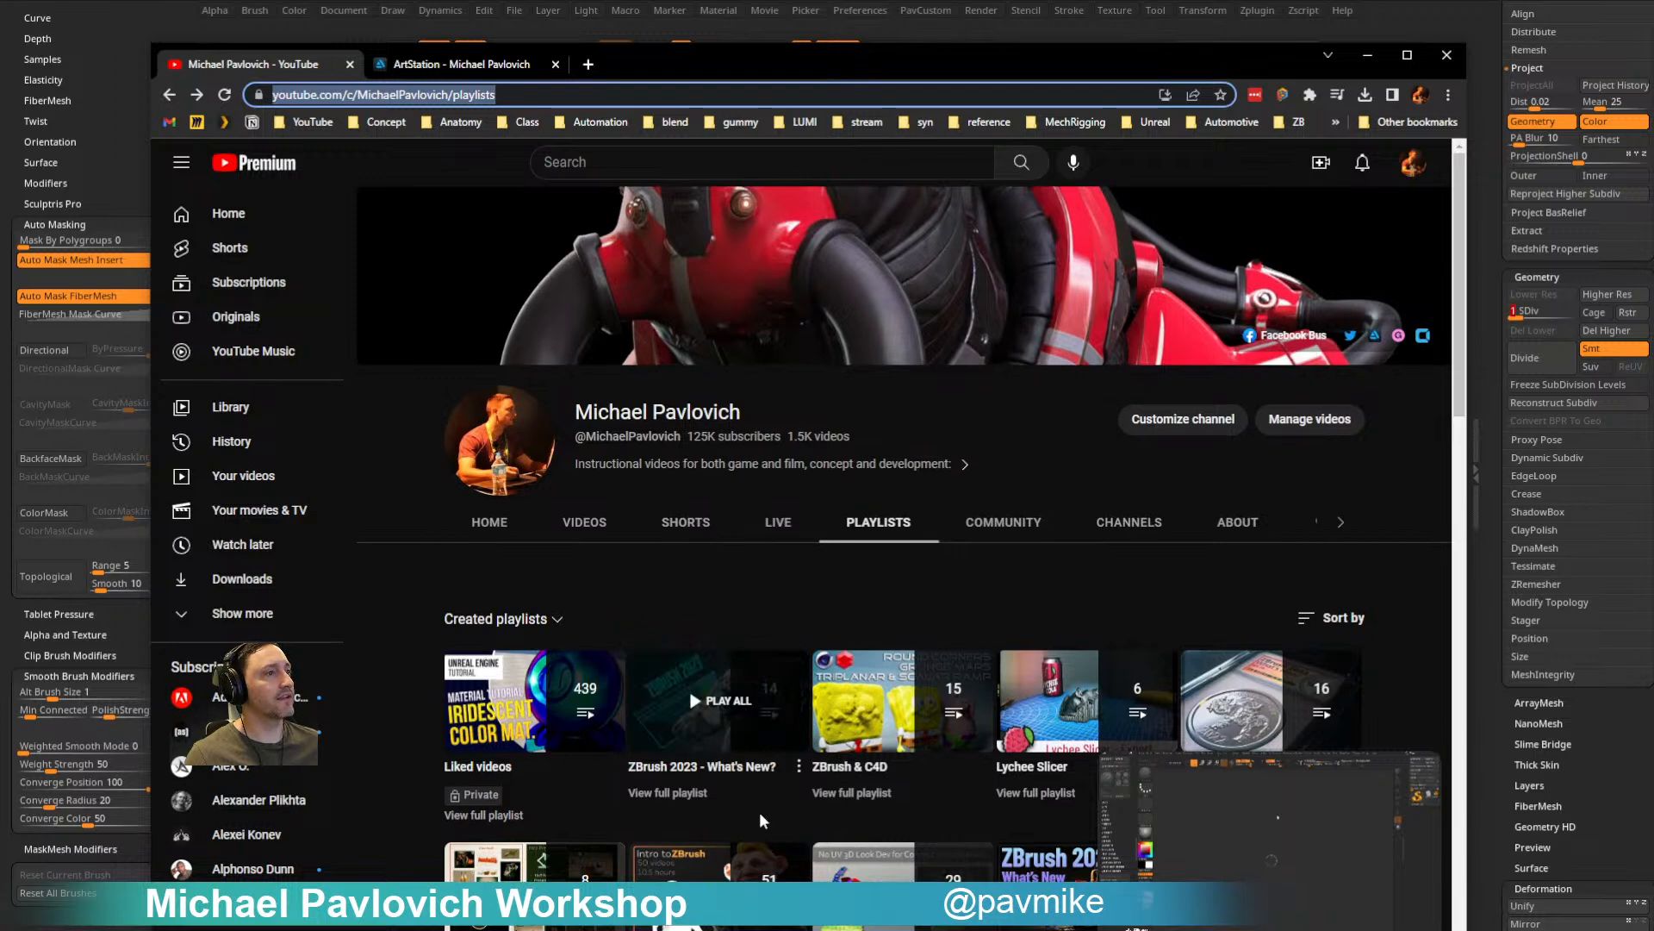
scroll(720, 803, down, 3)
double_click(523, 95)
triple_click(523, 95)
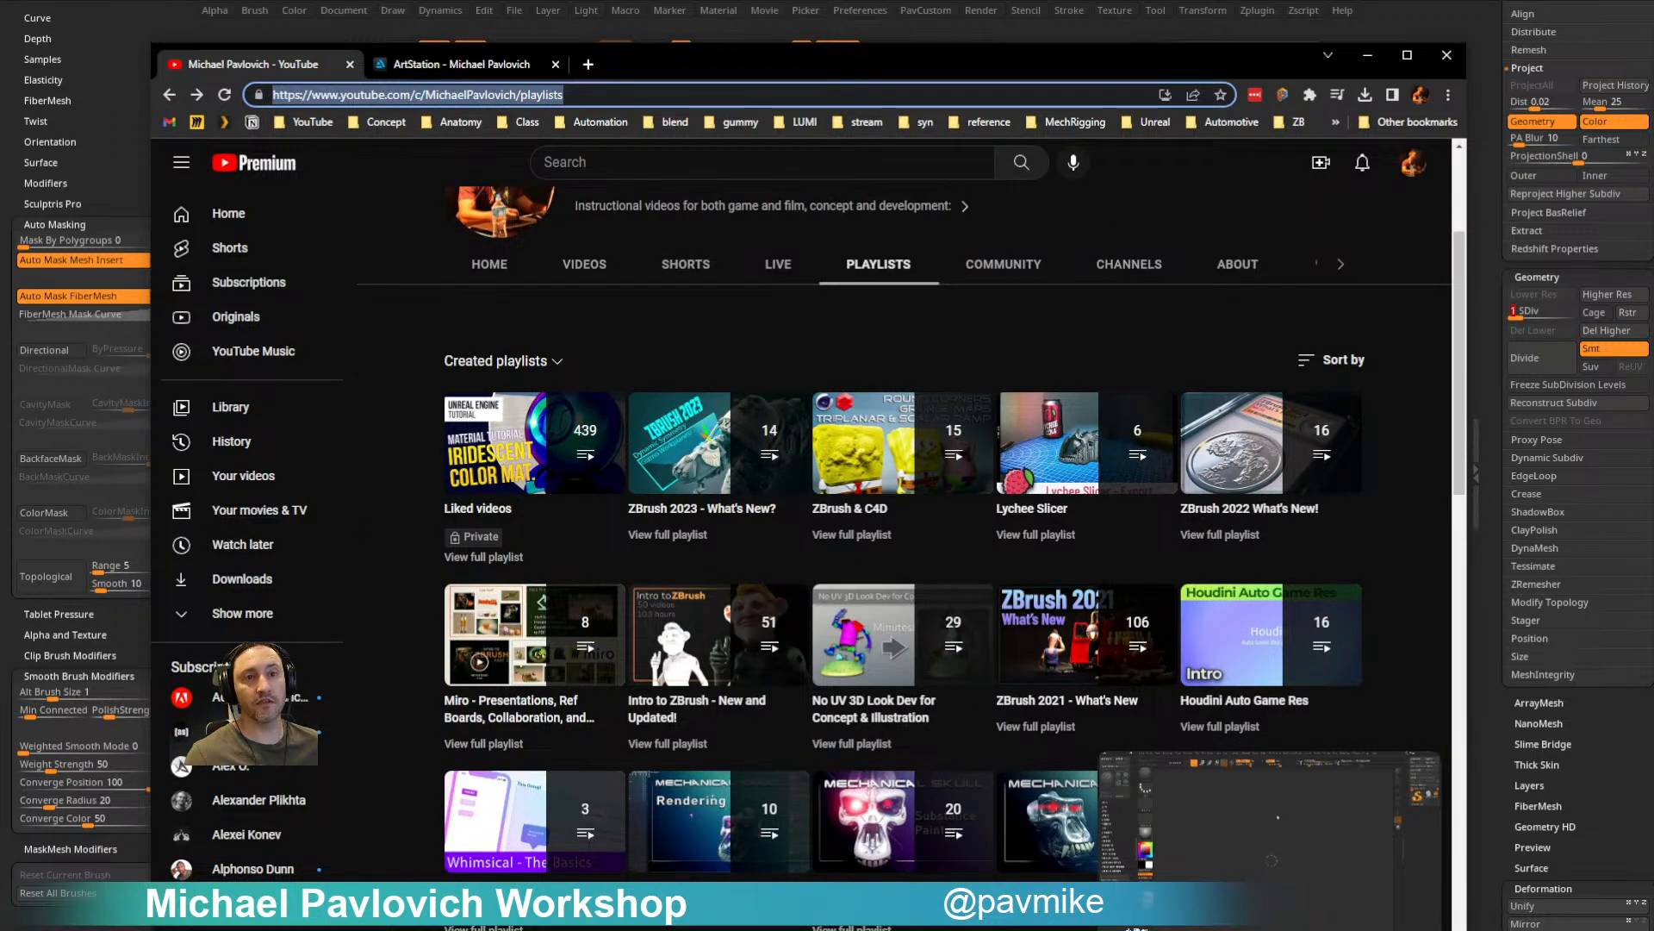
Step: Browse the project thumbnails on the ArtStation portfolio page
click(473, 65)
scroll(555, 541, down, 10)
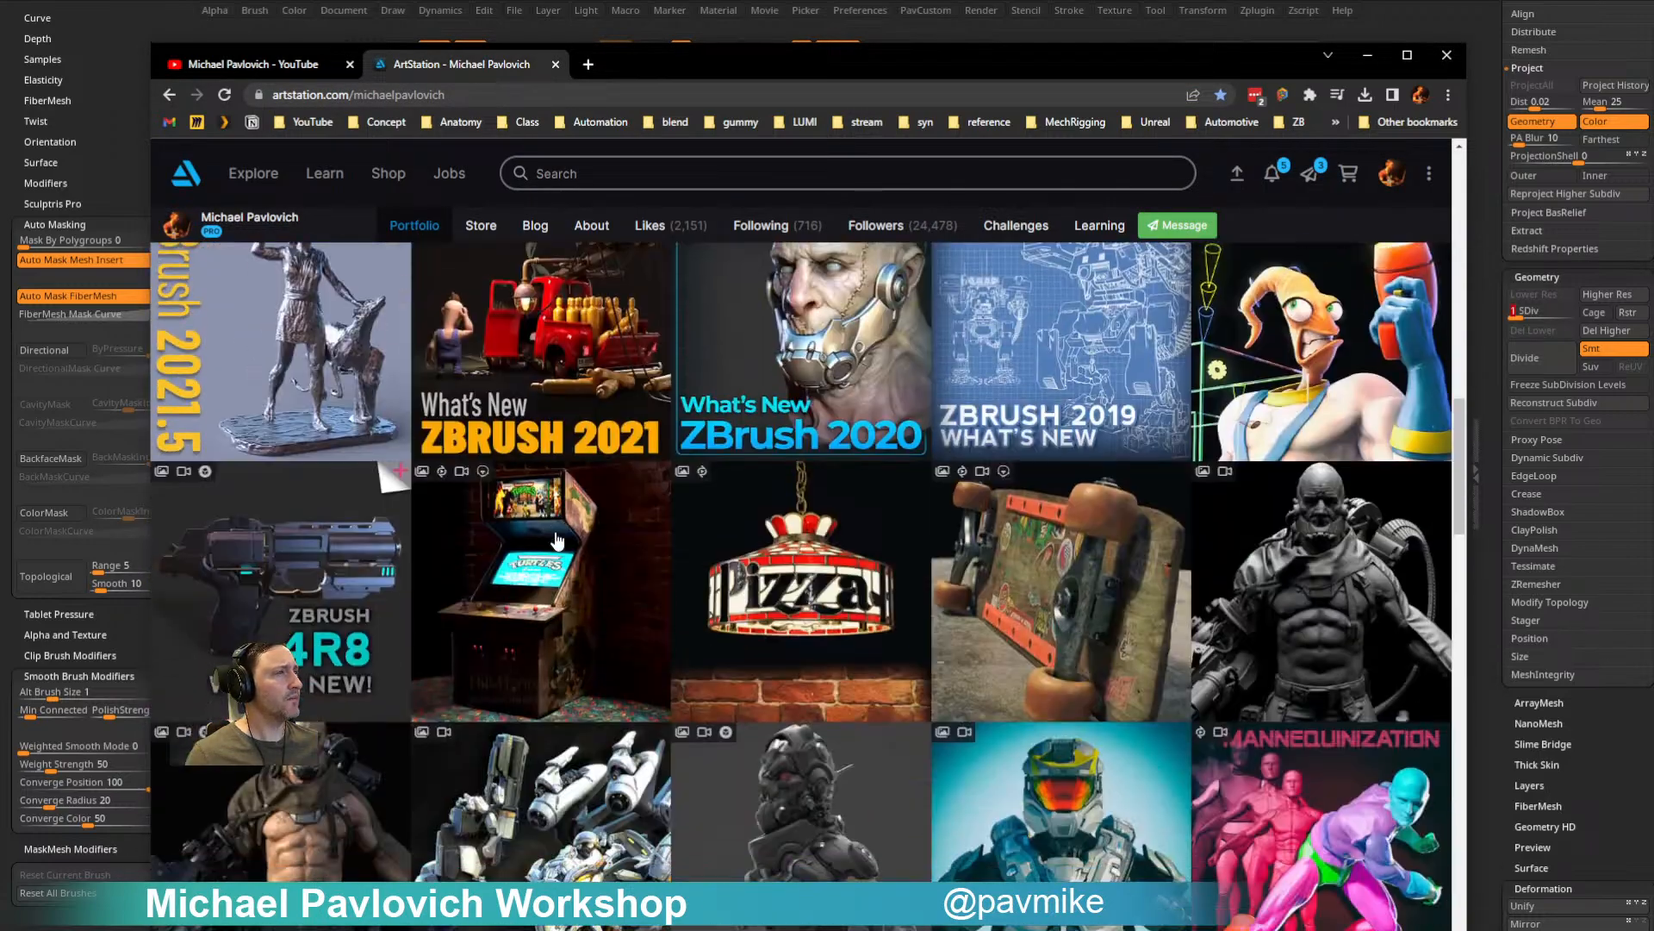
scroll(556, 541, up, 10)
scroll(607, 504, down, 4)
scroll(607, 504, down, 4)
scroll(608, 504, up, 10)
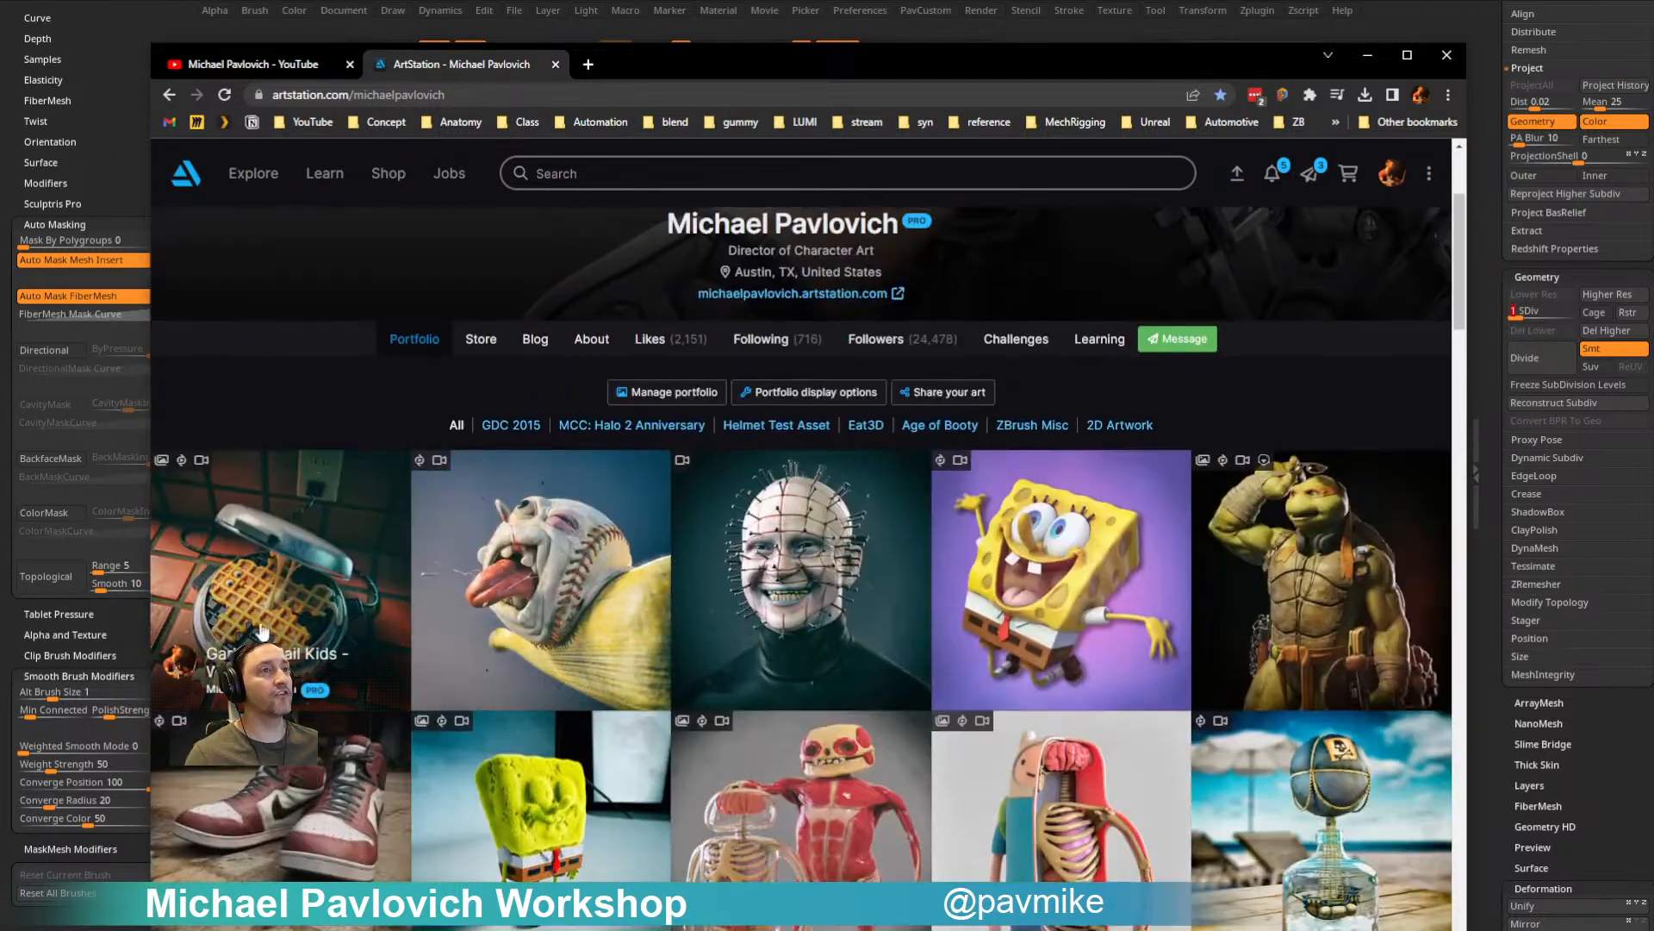
Step: Open the Garbage Pail Kids - Waffle IRA artwork and look through its renders and embedded livestream videos
click(321, 543)
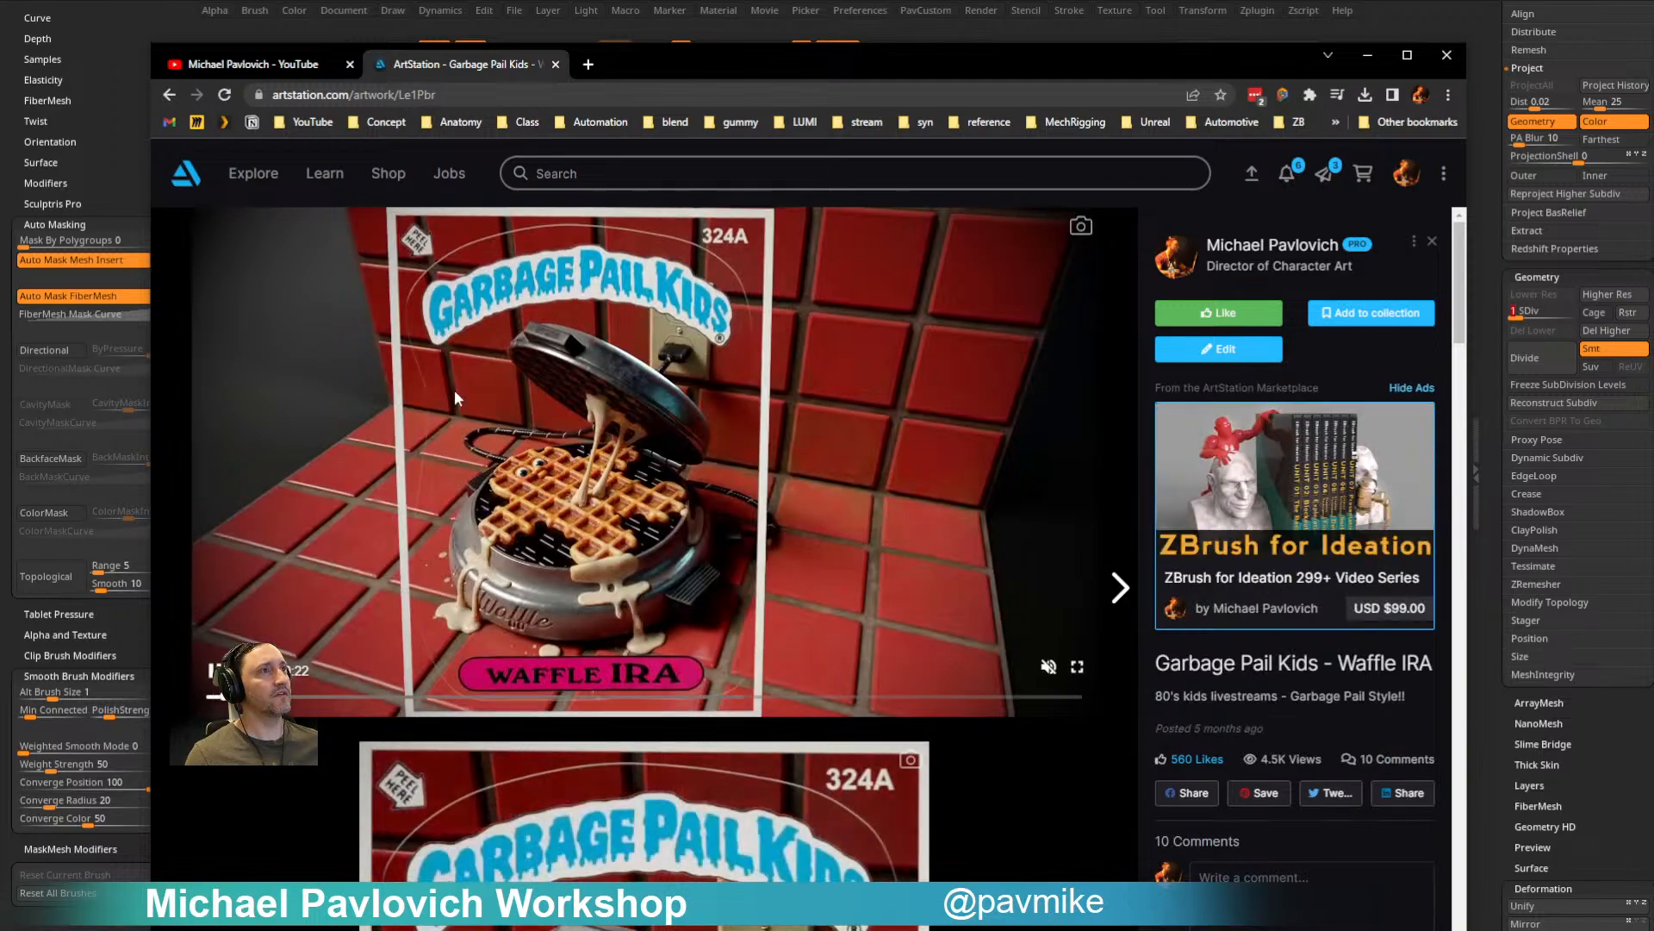
scroll(573, 467, down, 4)
scroll(623, 657, down, 15)
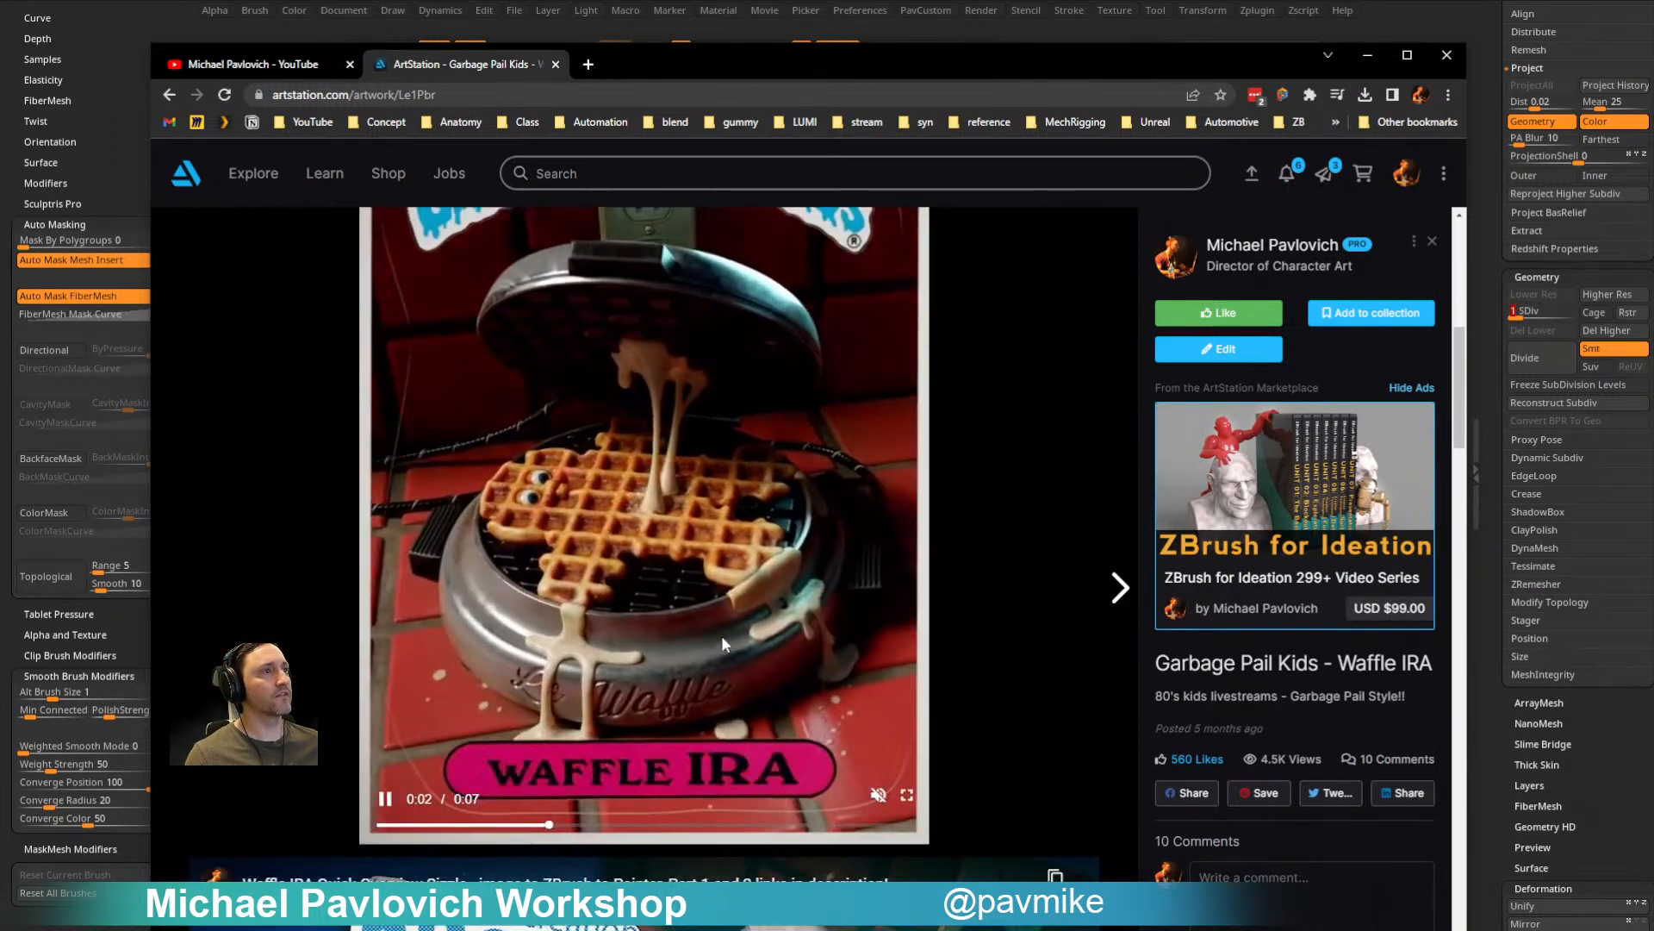
scroll(657, 638, down, 3)
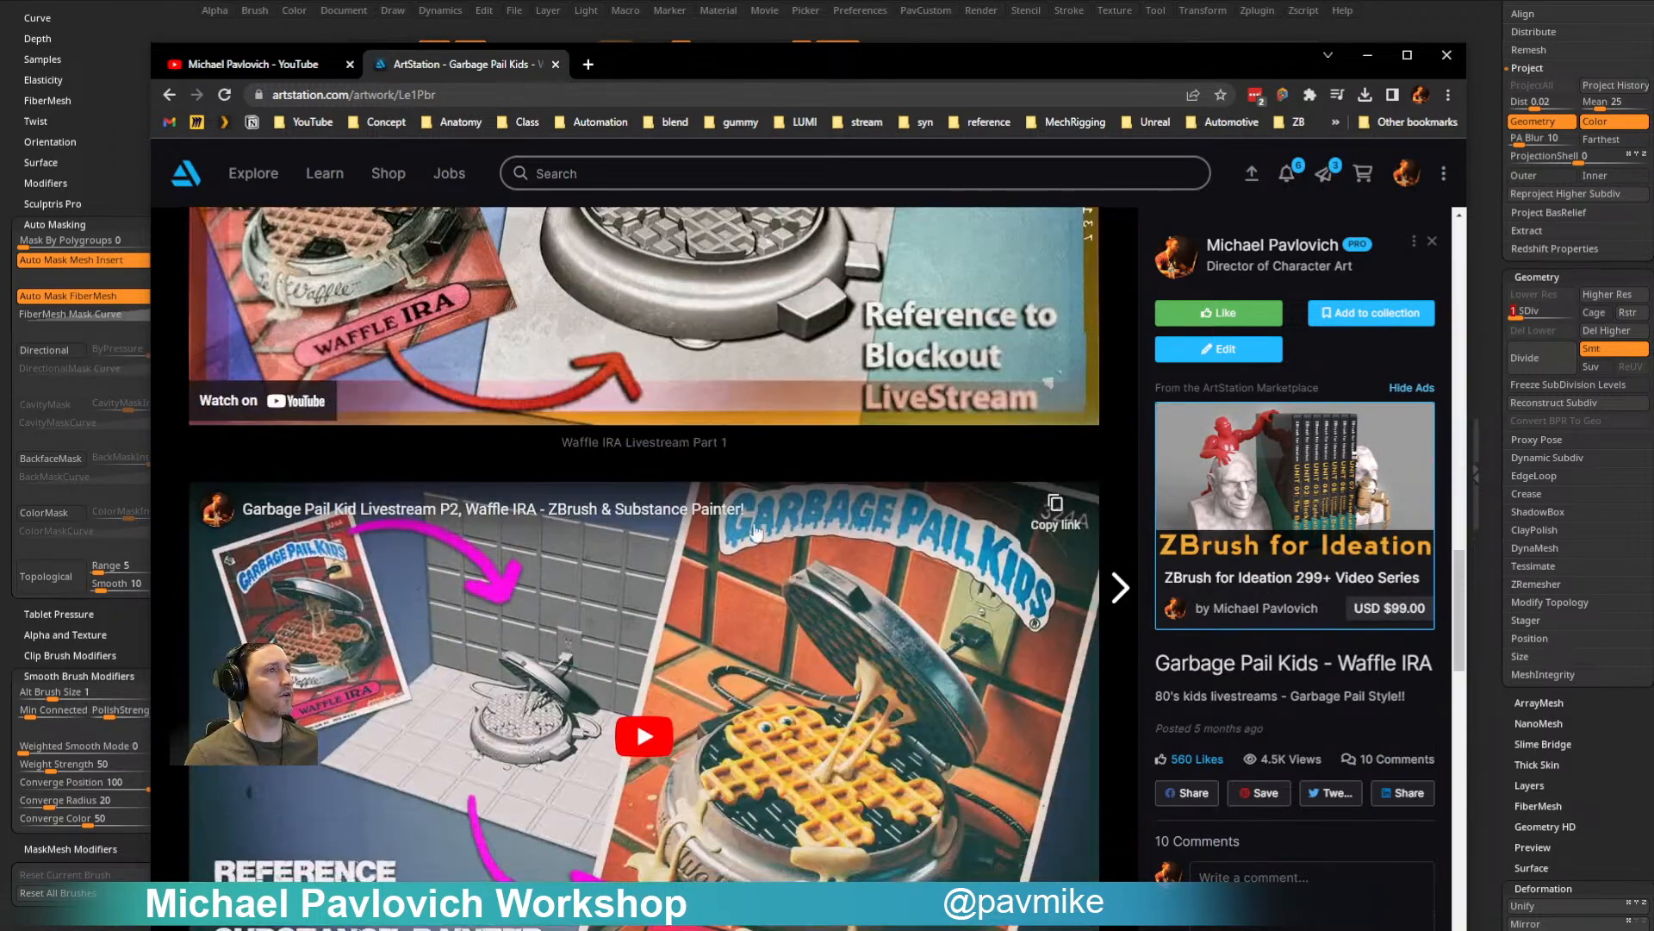
scroll(623, 661, down, 7)
scroll(638, 376, down, 8)
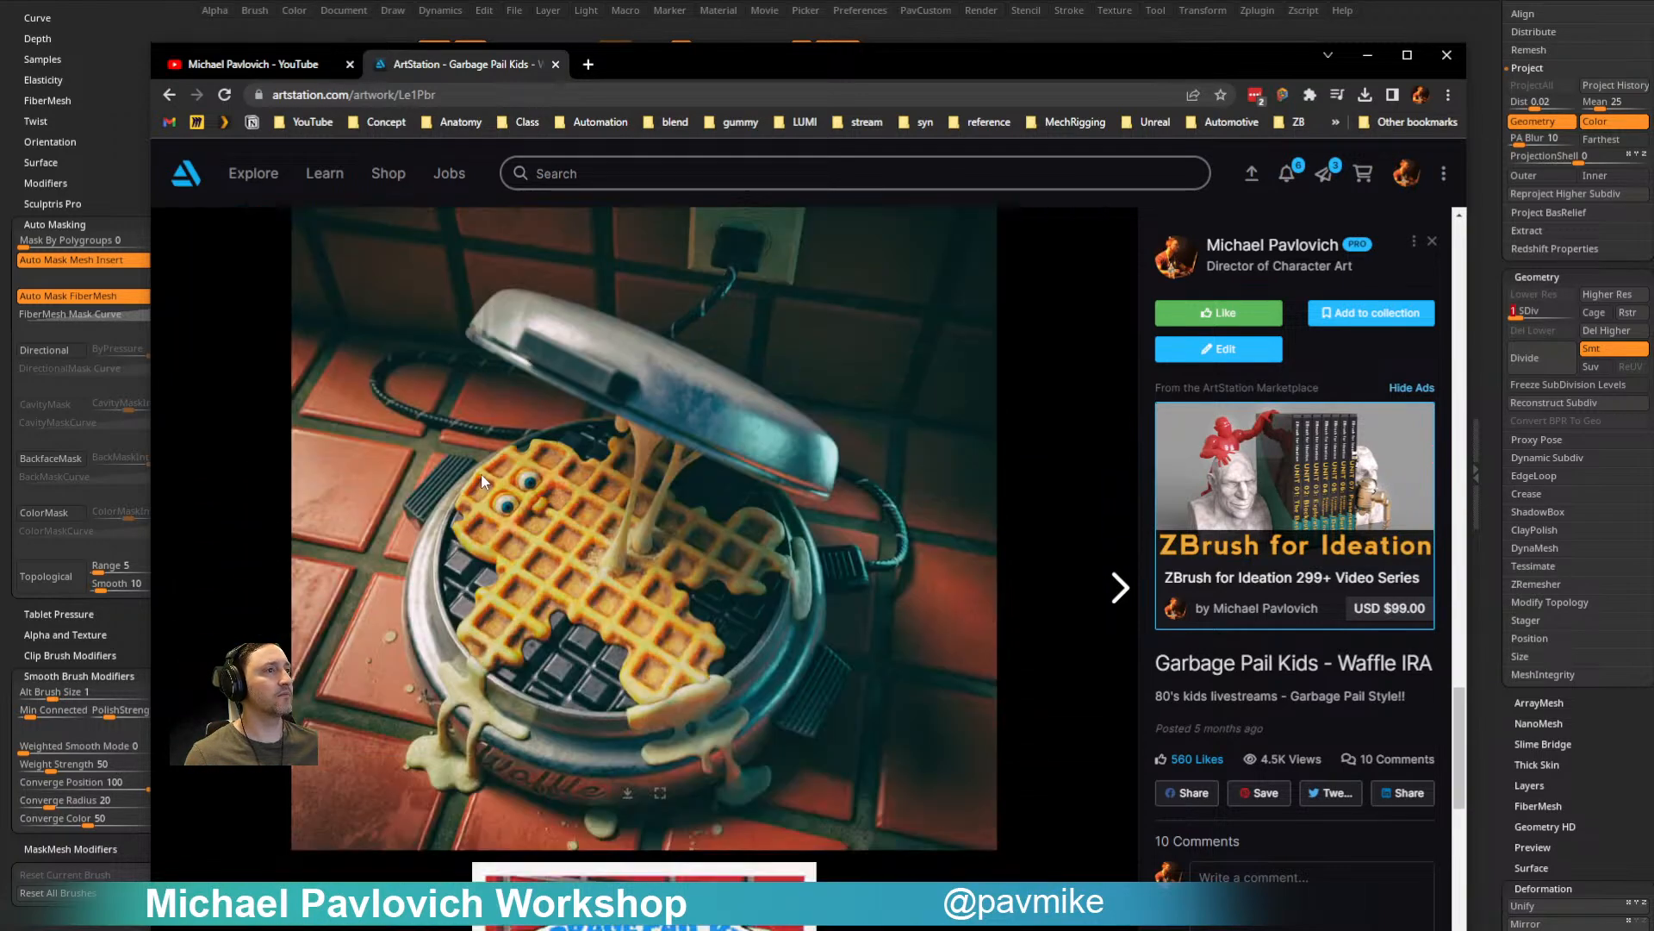
Step: Return to the artist's ArtStation portfolio and browse through its artwork thumbnails
click(169, 95)
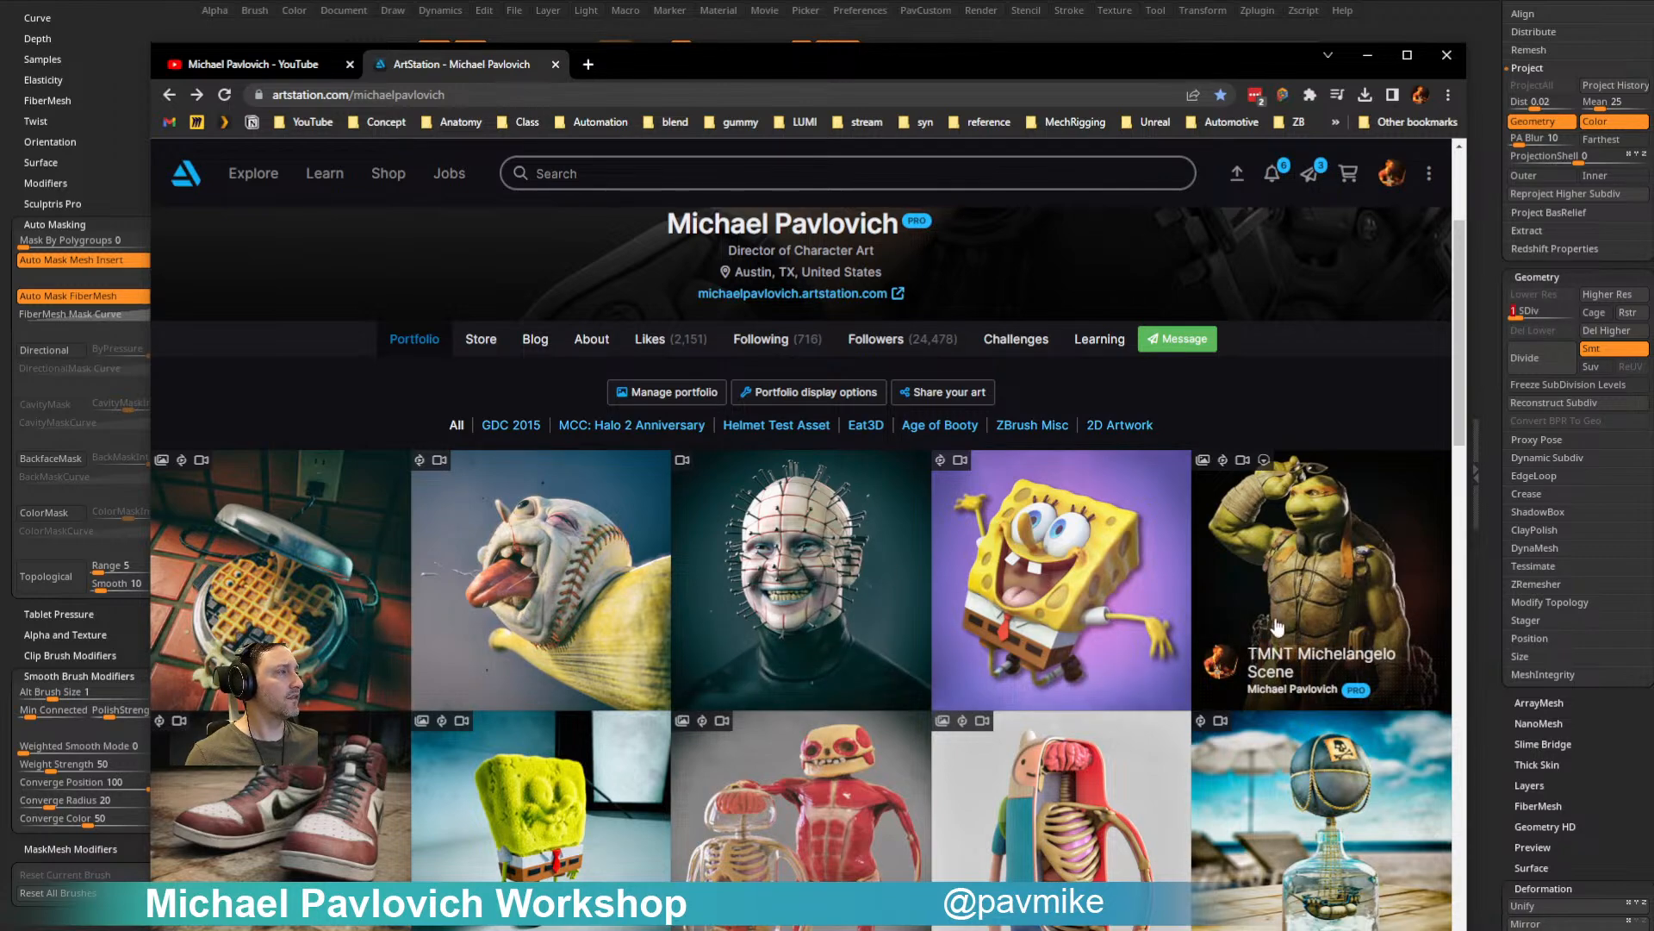
scroll(657, 556, down, 4)
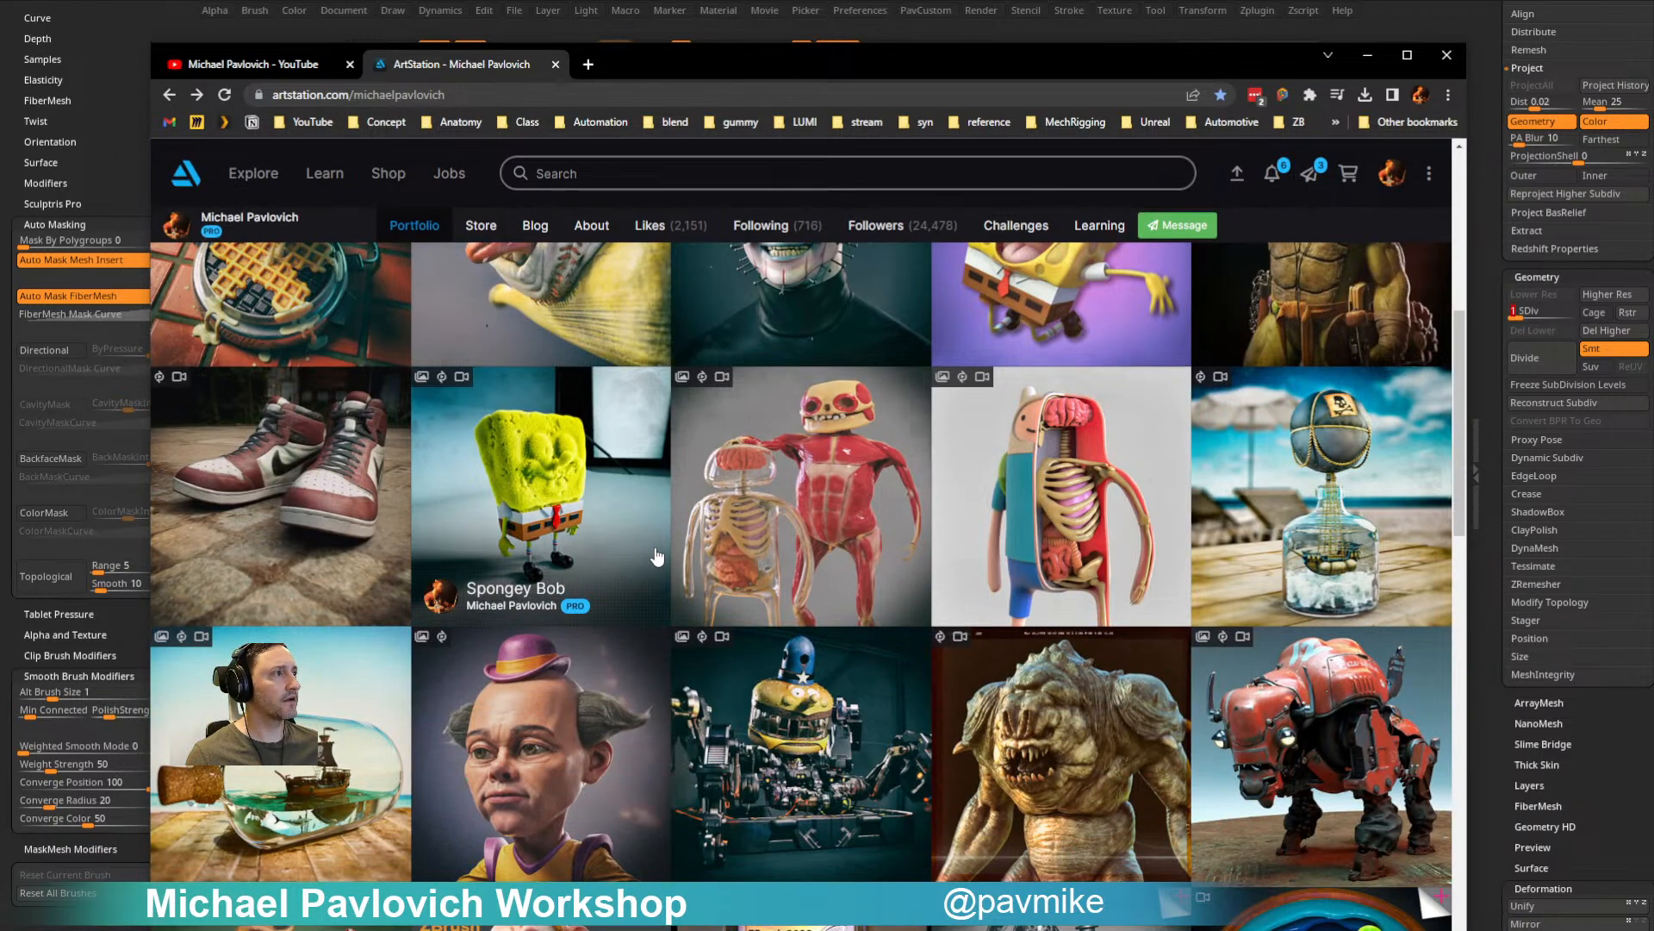
scroll(656, 556, down, 4)
scroll(657, 555, down, 4)
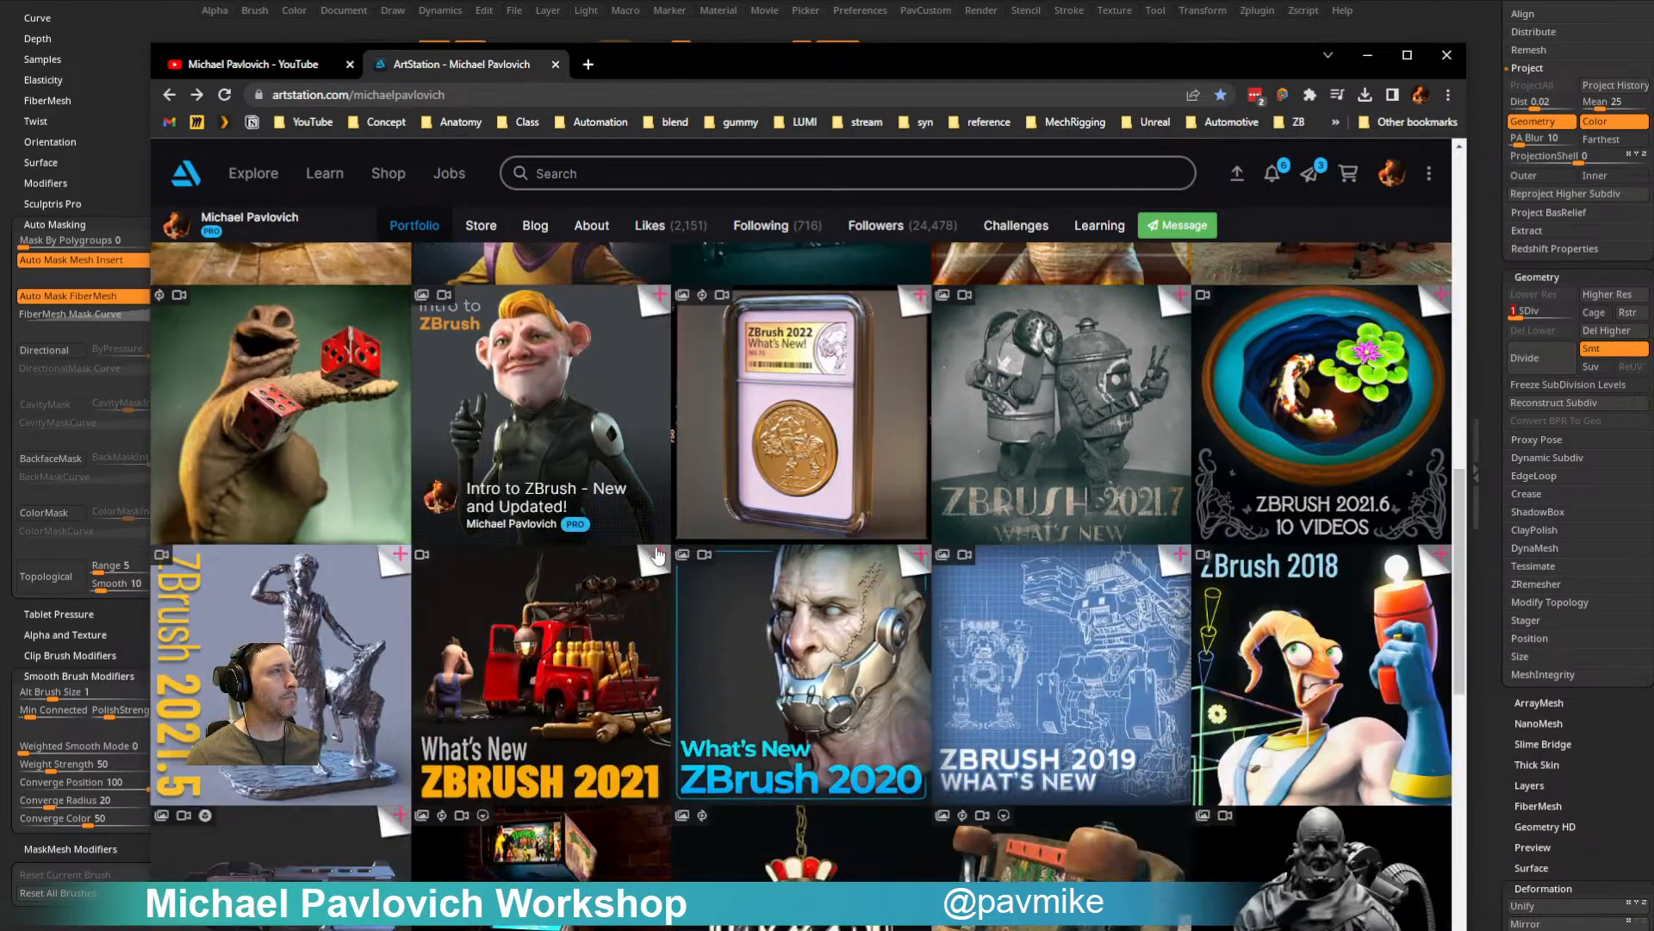
scroll(657, 555, down, 3)
scroll(657, 556, down, 3)
scroll(656, 556, down, 3)
scroll(657, 556, down, 5)
scroll(659, 554, up, 8)
scroll(660, 554, up, 5)
scroll(659, 554, up, 4)
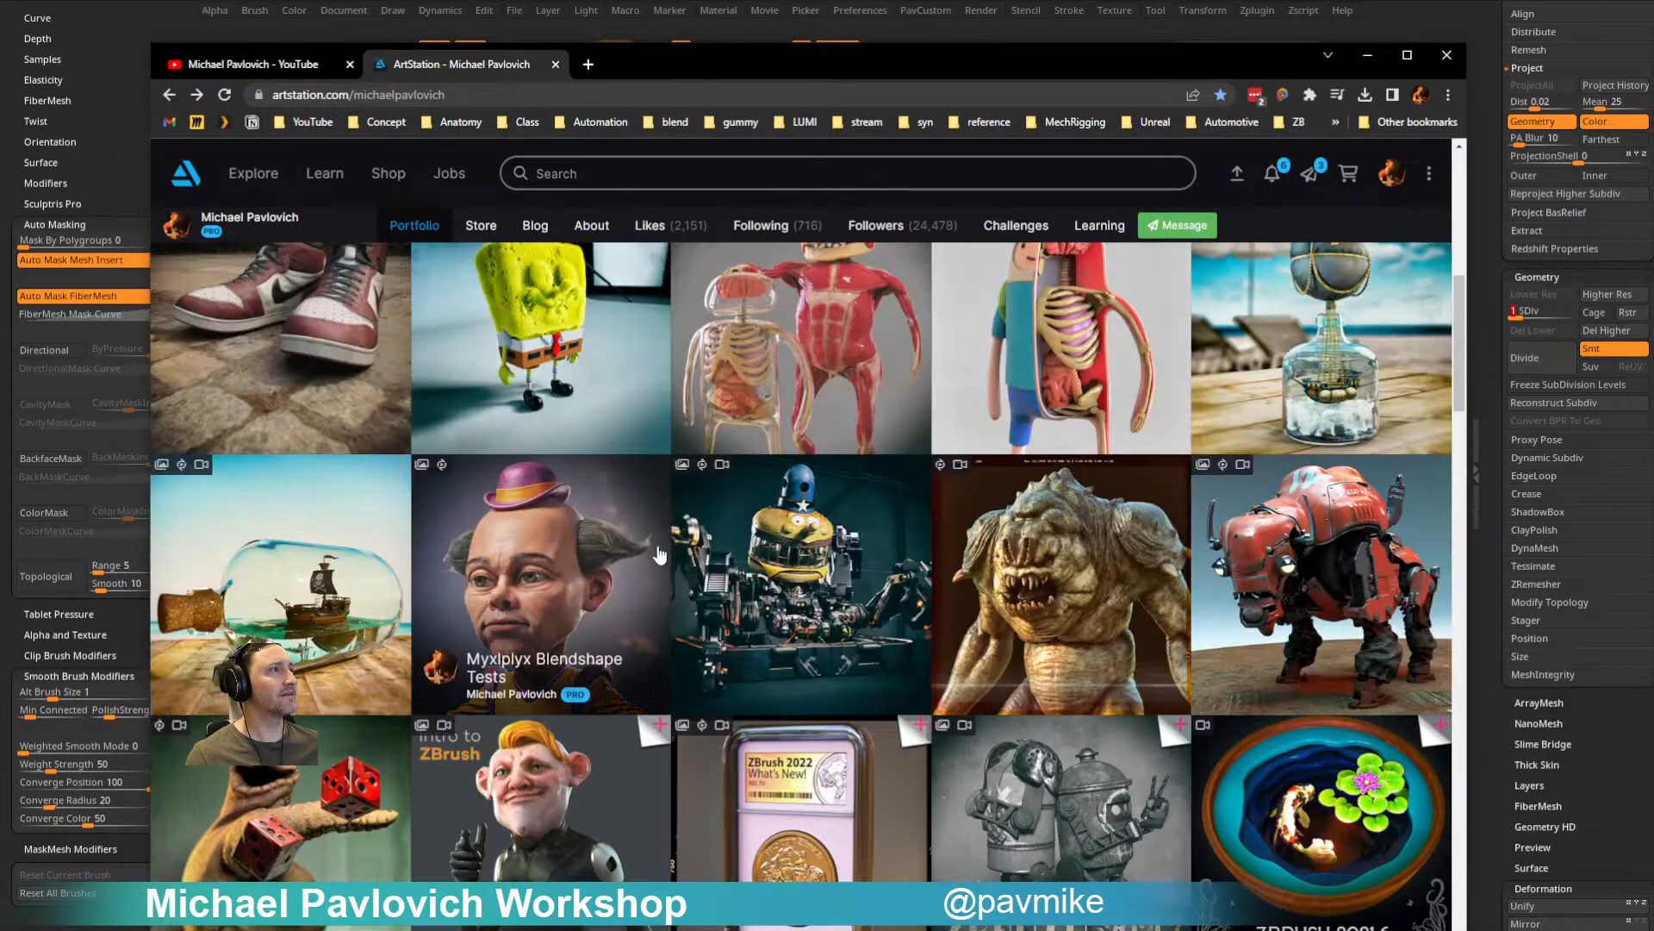
scroll(659, 554, up, 3)
Step: Find the ZBrush Summit 2018 Demo Tutorial Series in the portfolio and open its artwork page
scroll(660, 554, down, 10)
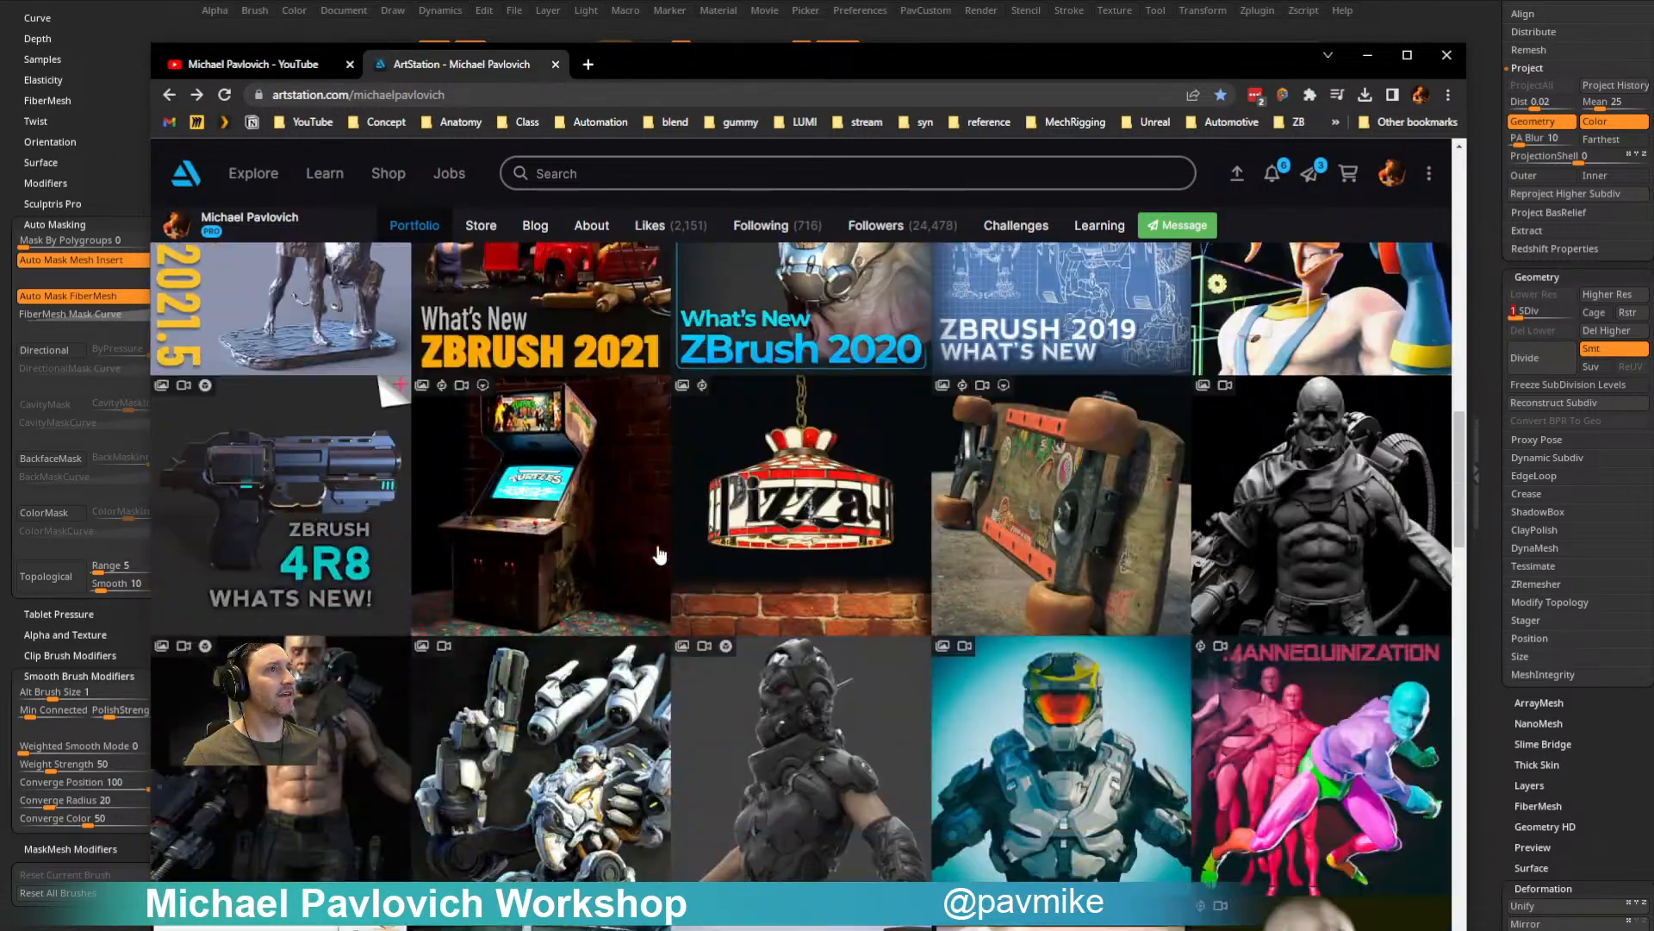
scroll(659, 554, down, 20)
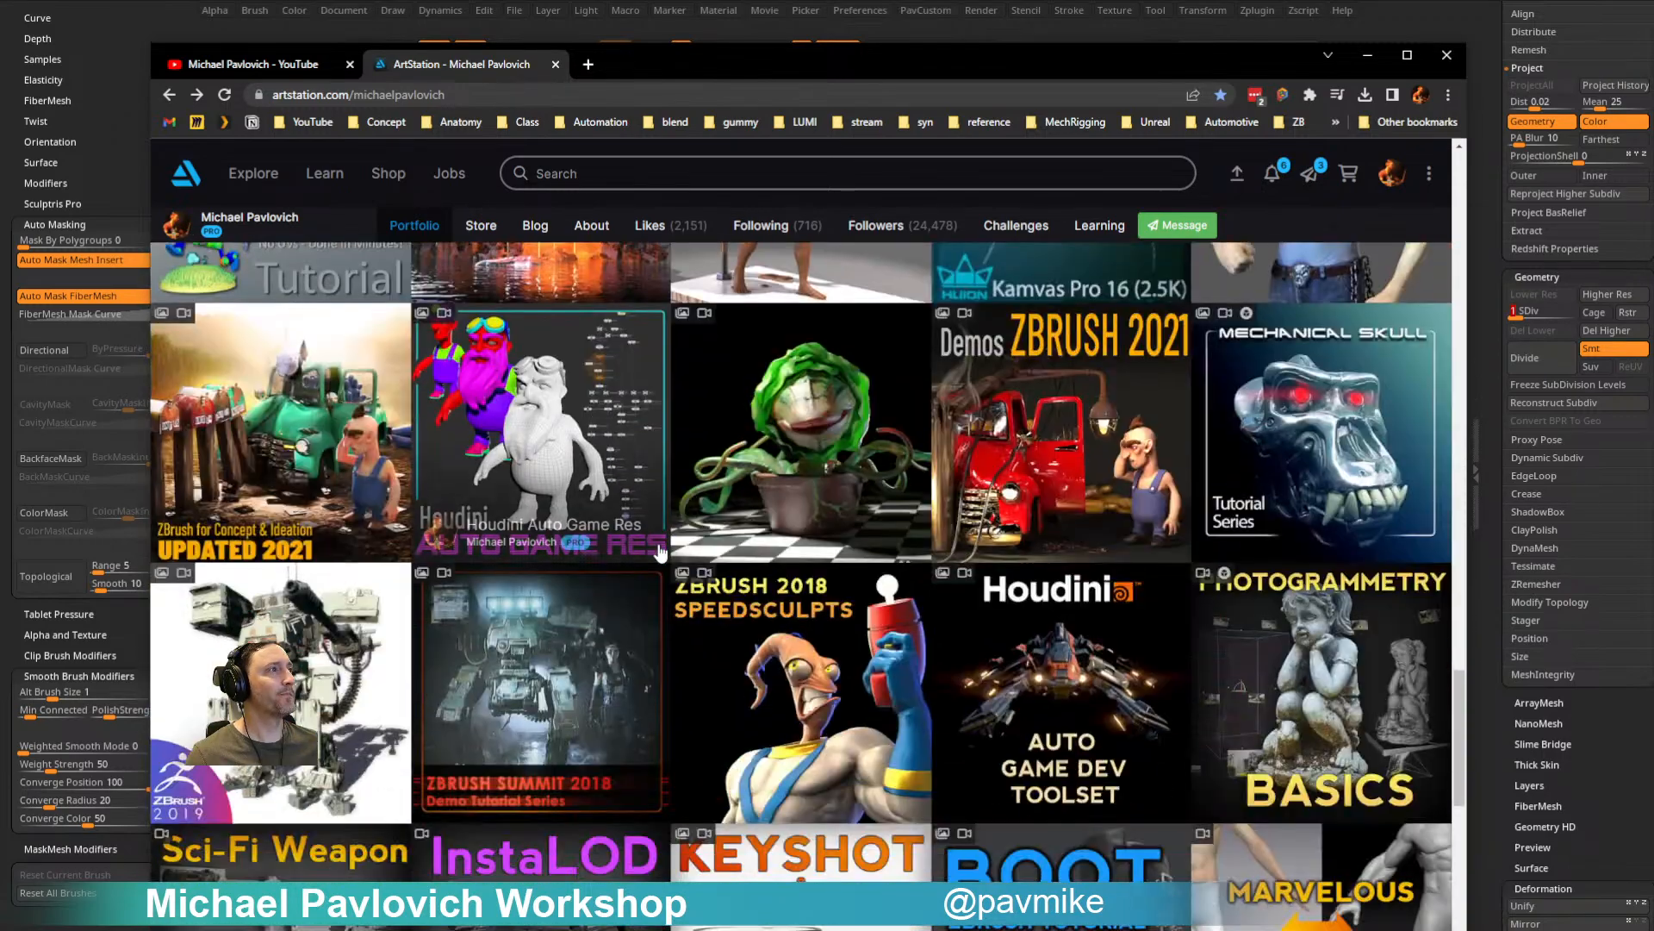
scroll(659, 554, down, 3)
click(560, 534)
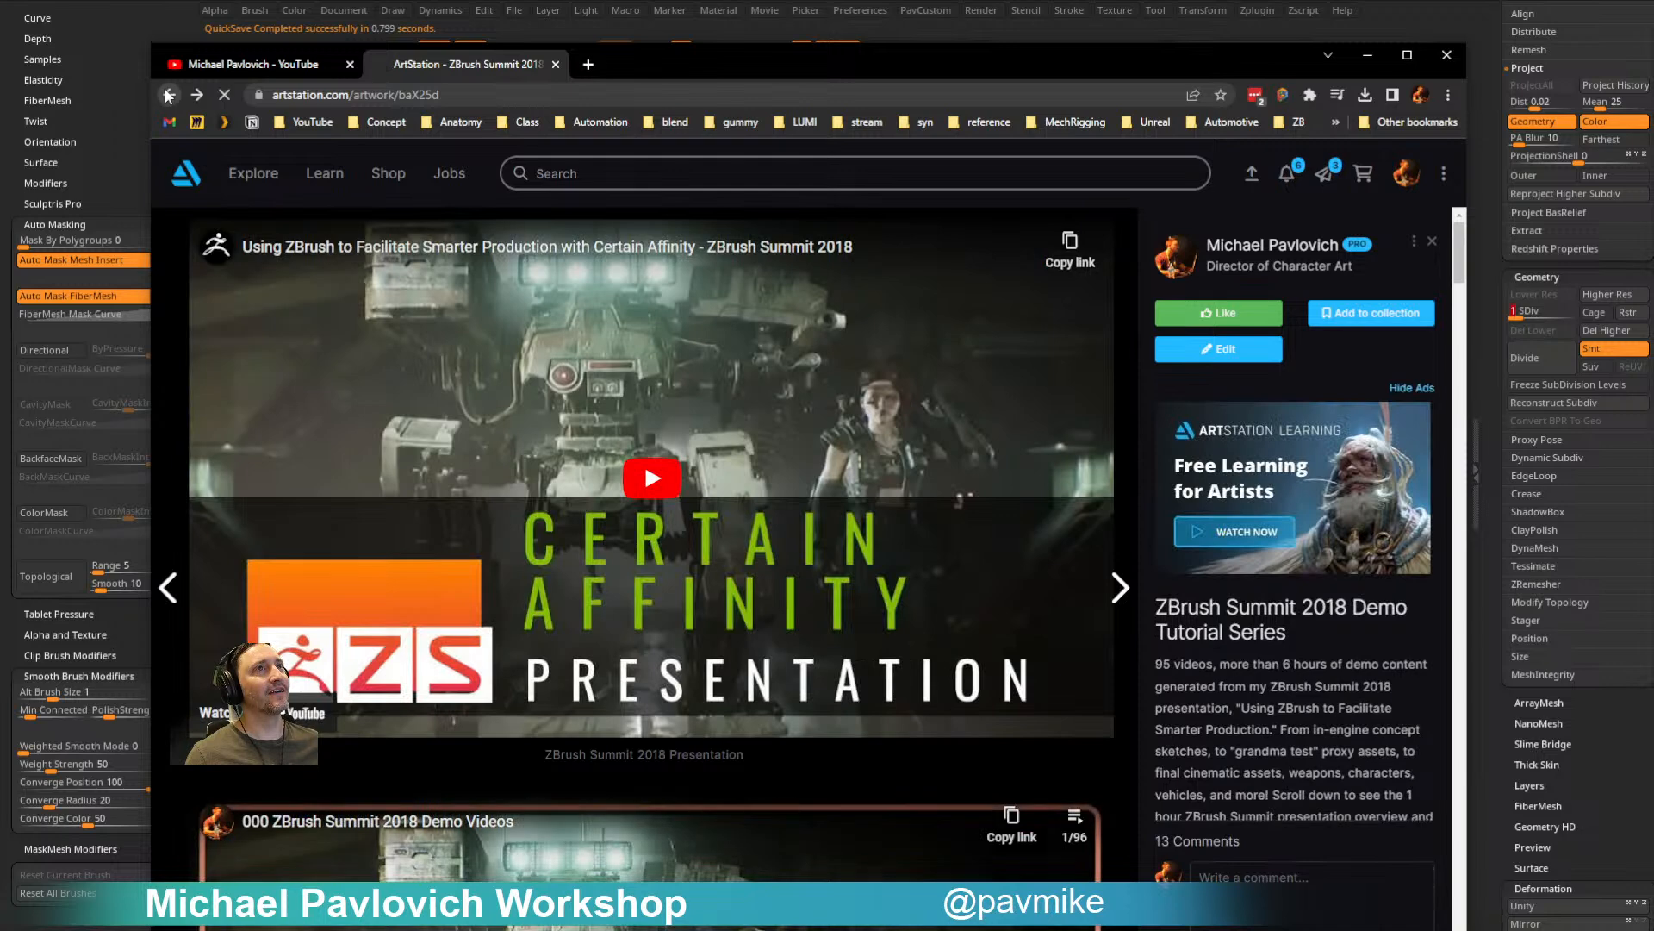
click(168, 94)
click(382, 96)
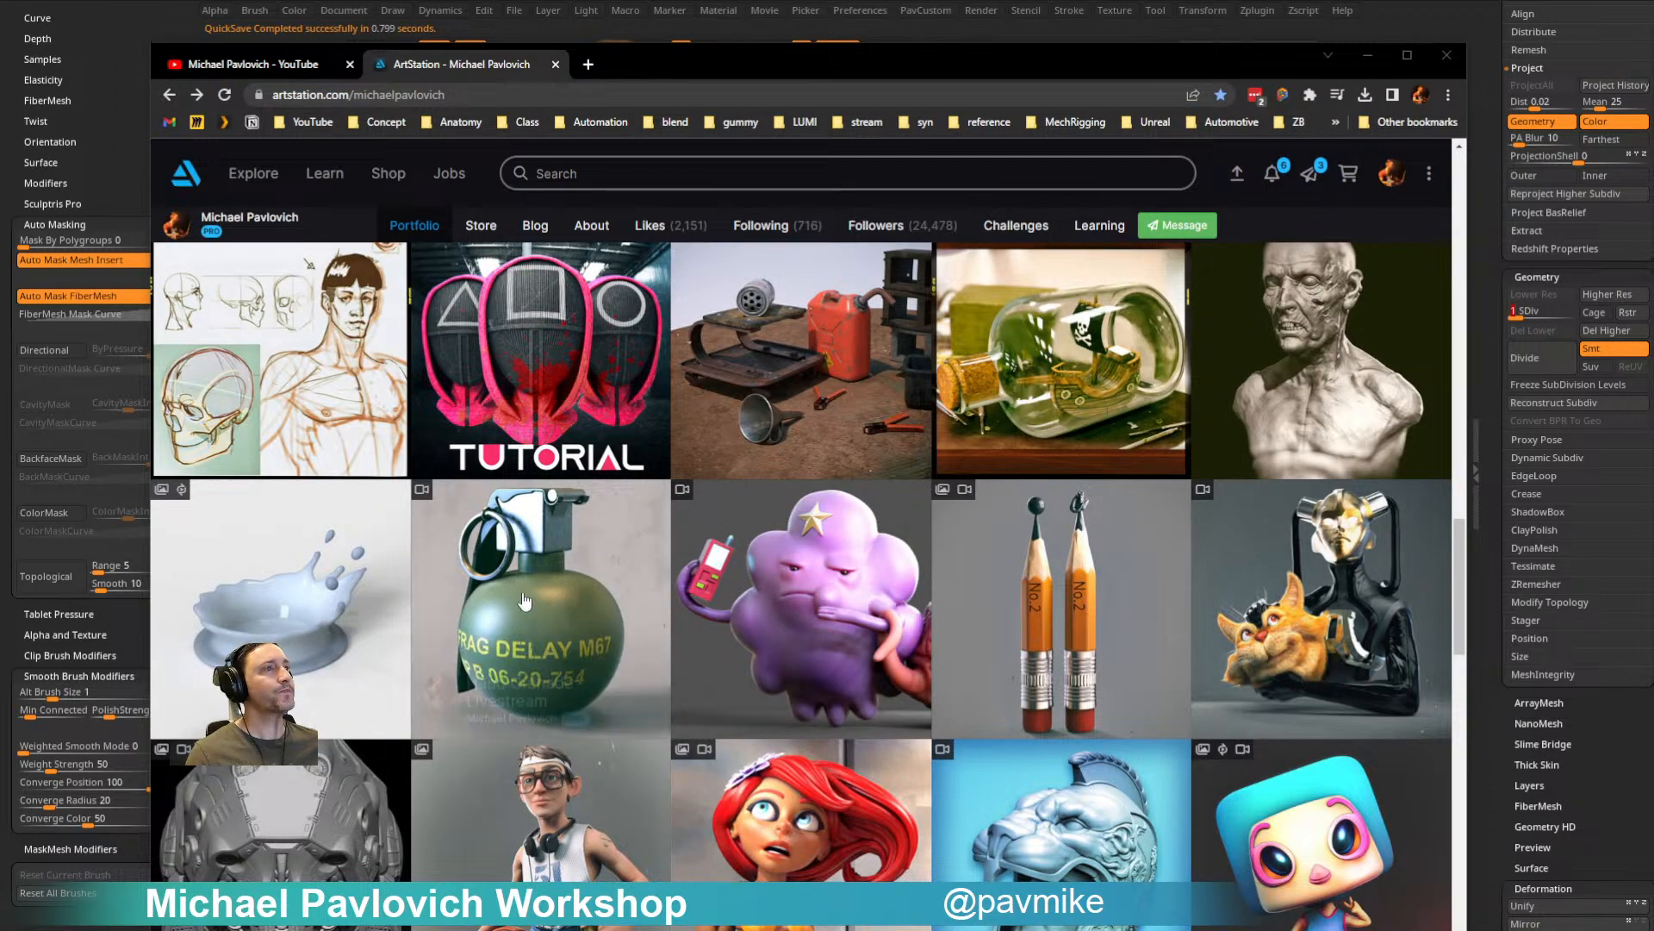
scroll(534, 585, down, 12)
scroll(559, 564, down, 2)
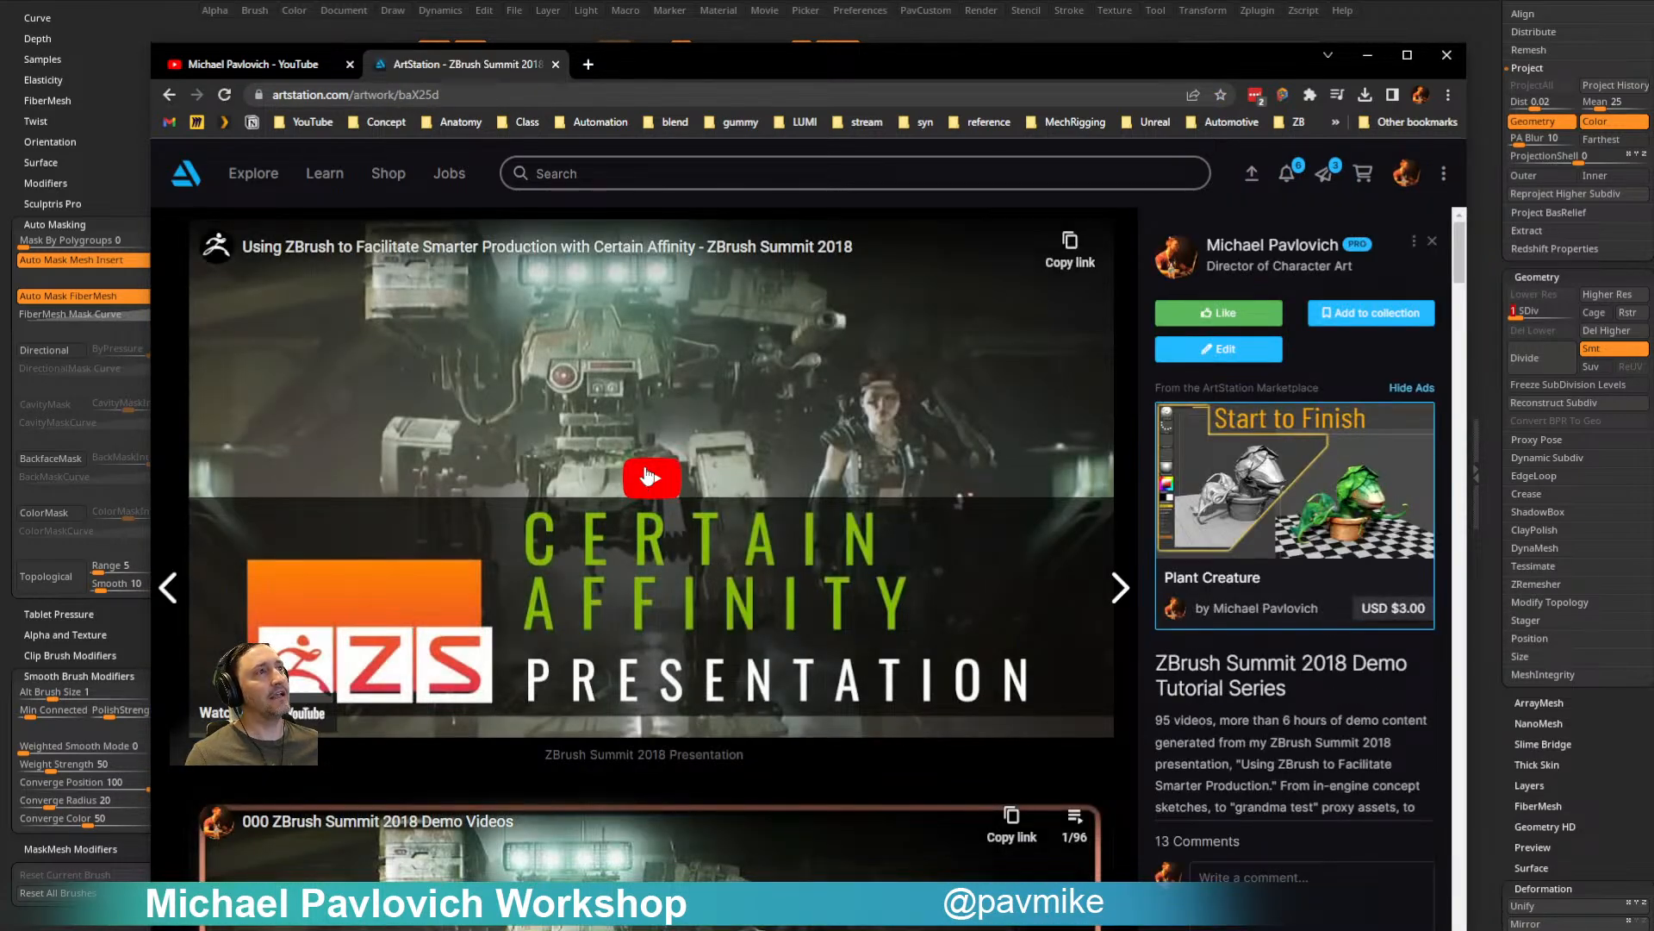
Step: Play the ZBrush Summit 2018 presentation video, skip to the Weapon Refine "Grandma Test" slide and pause it there
click(648, 477)
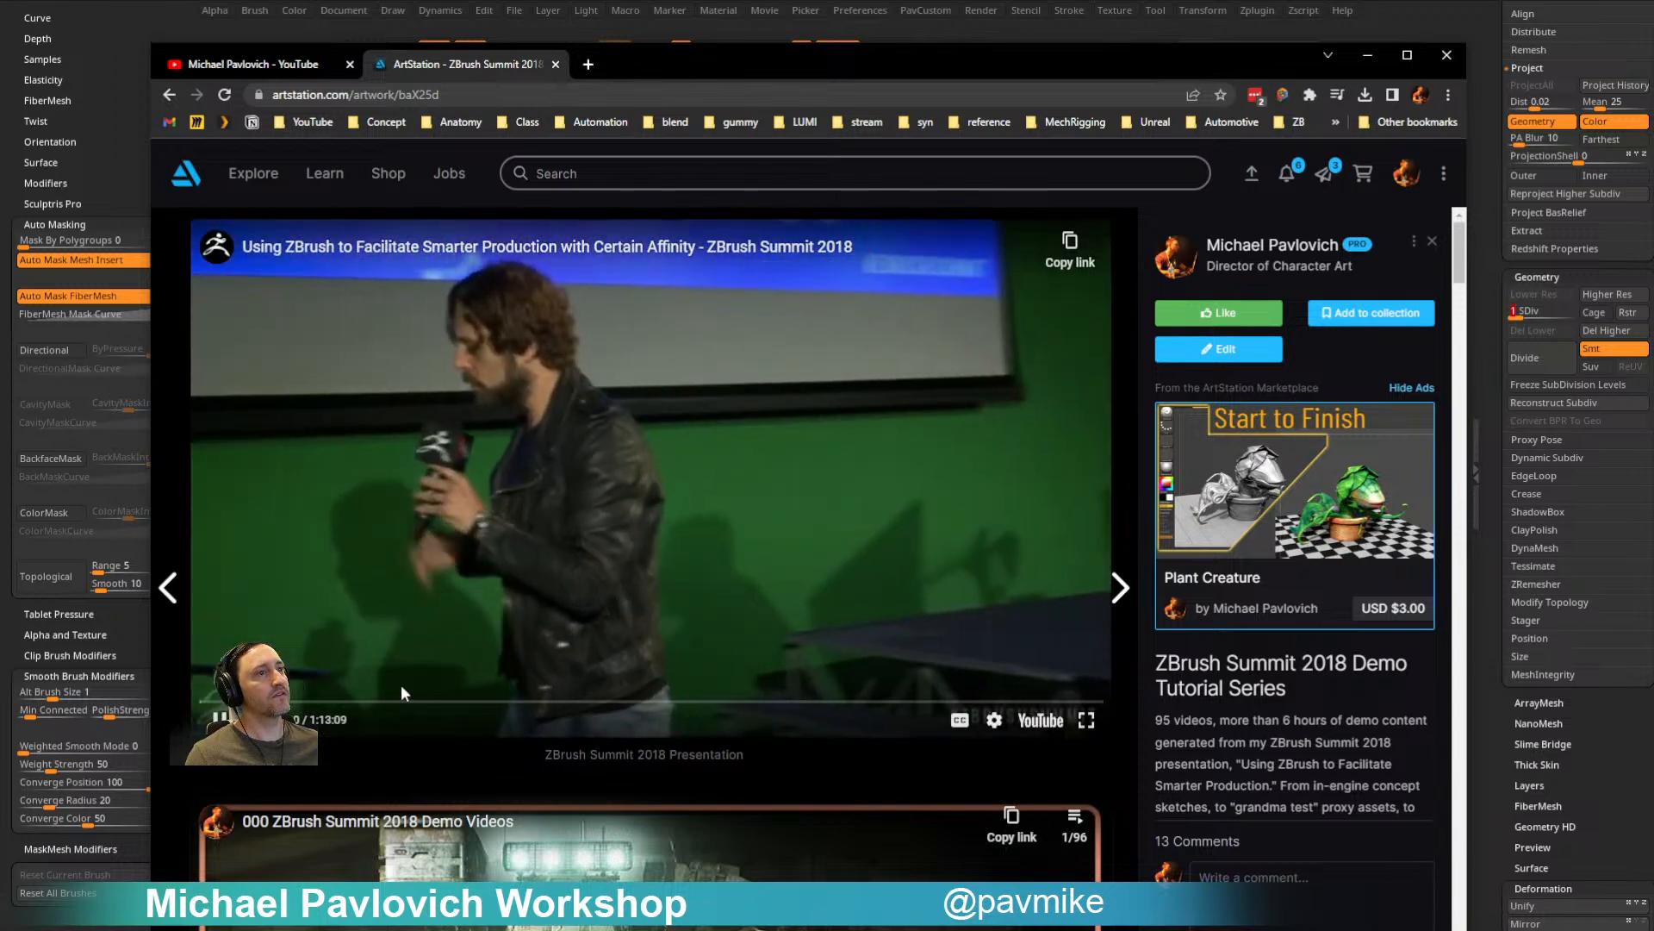
drag(423, 704, 372, 704)
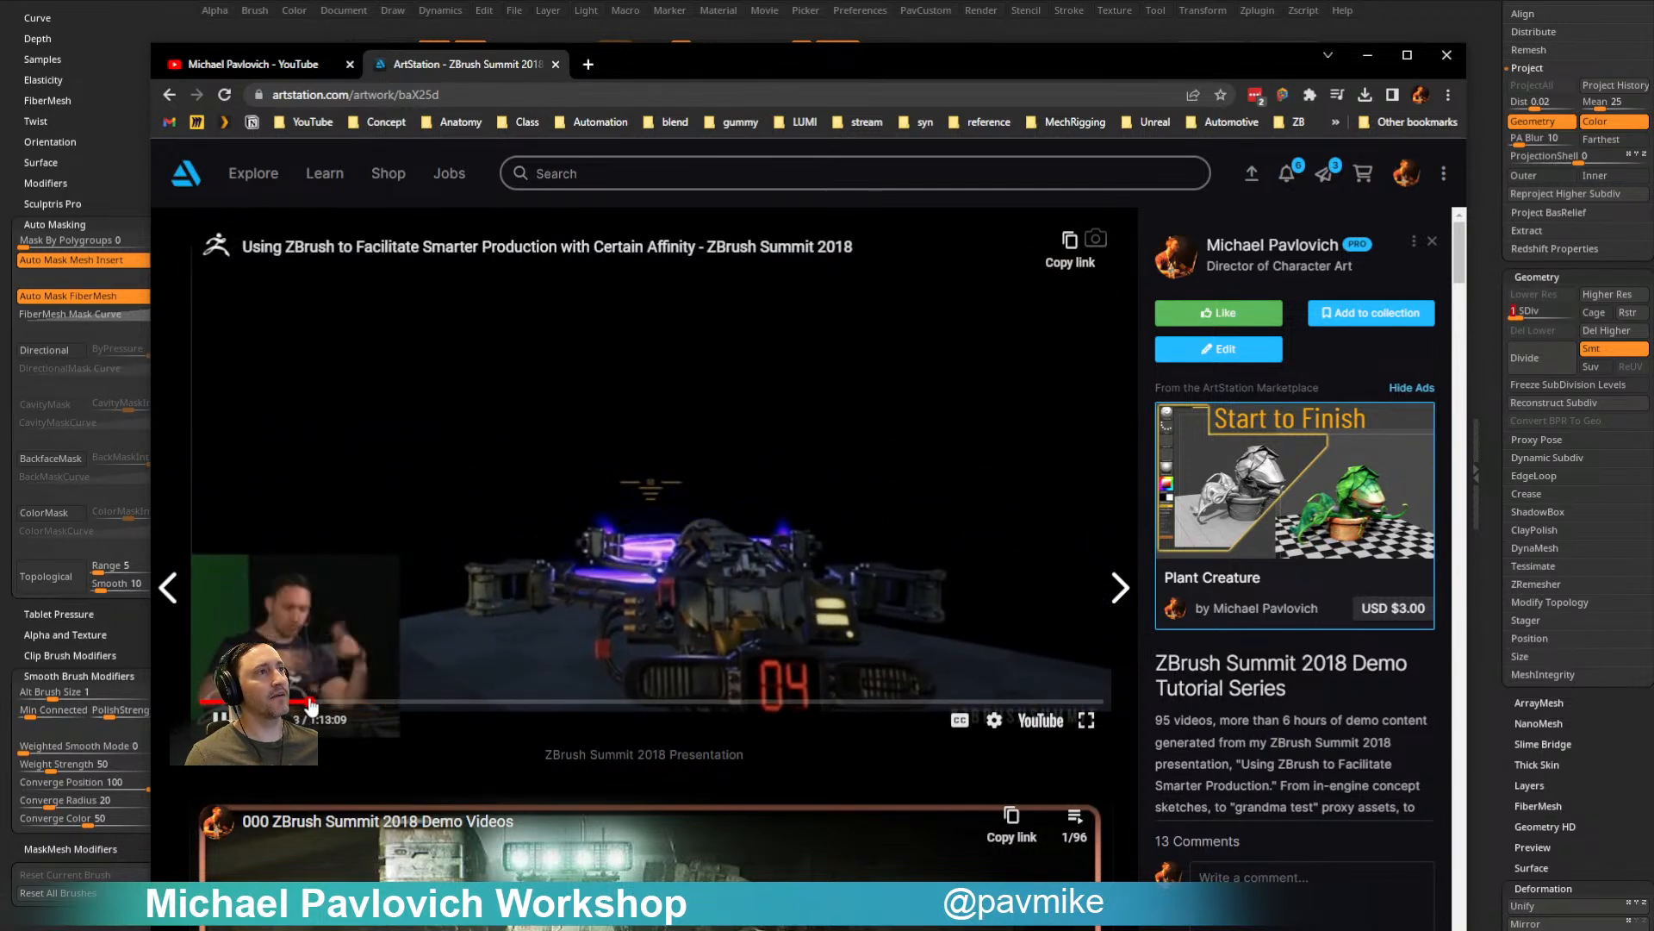
click(312, 704)
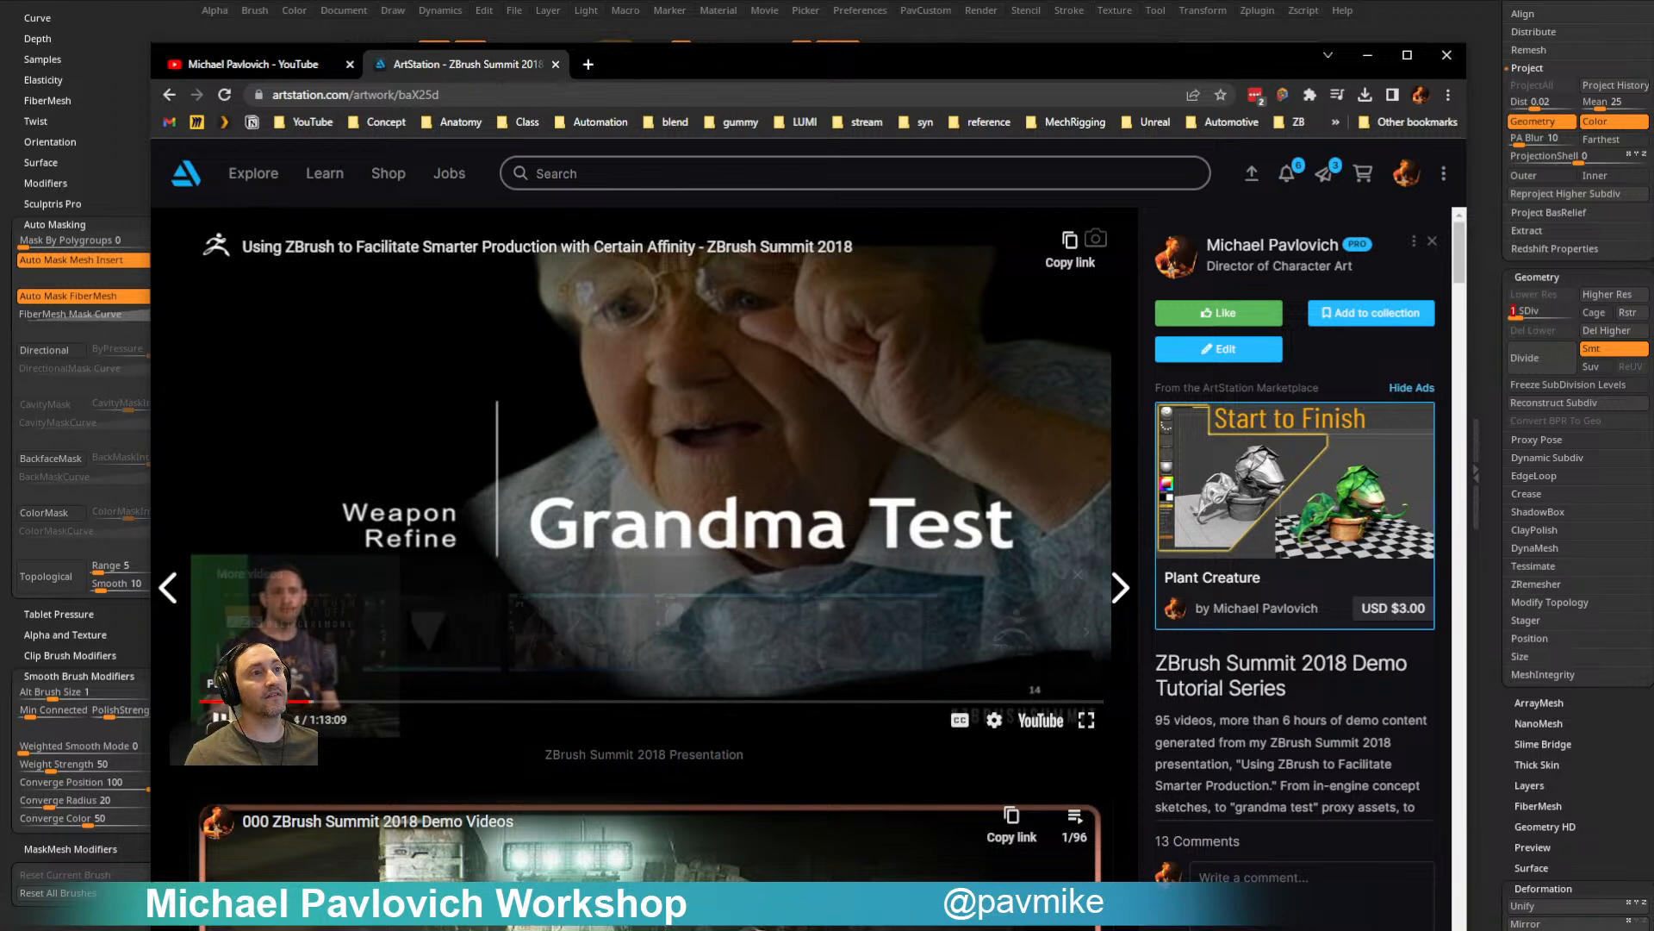
click(221, 719)
Step: Switch to ZBrush and display the polyframe to examine the full creature's polygroups at the lowest subdivision level
drag(941, 57, 1025, 928)
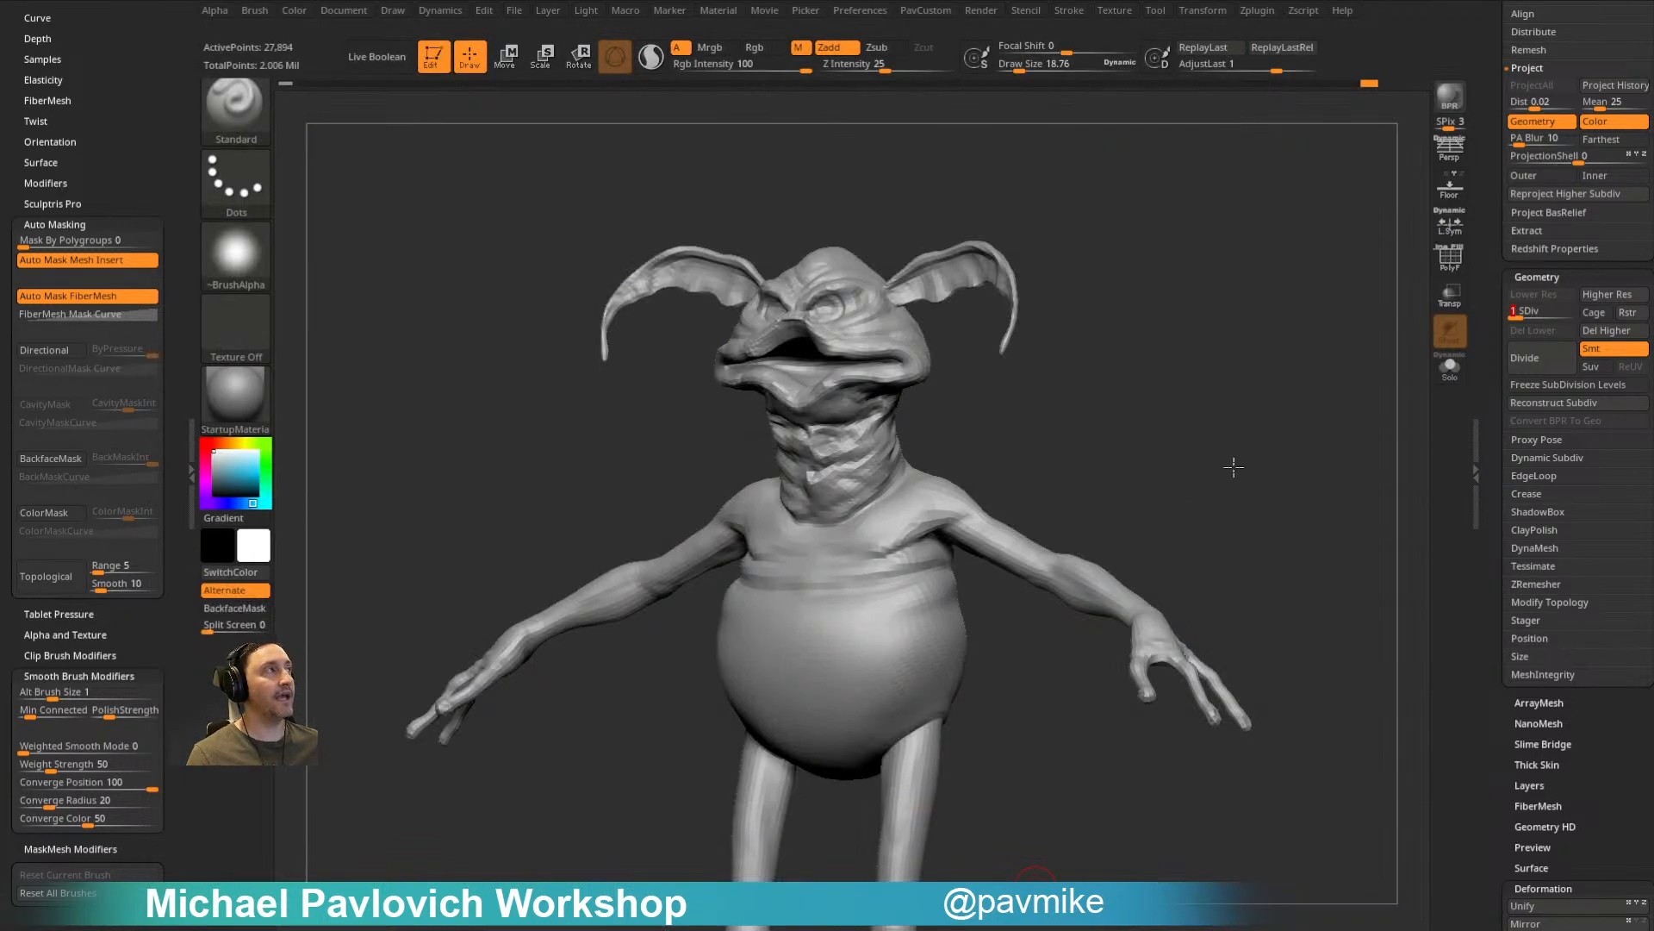
key(shift+d)
key(shift+d)
key(shift+f)
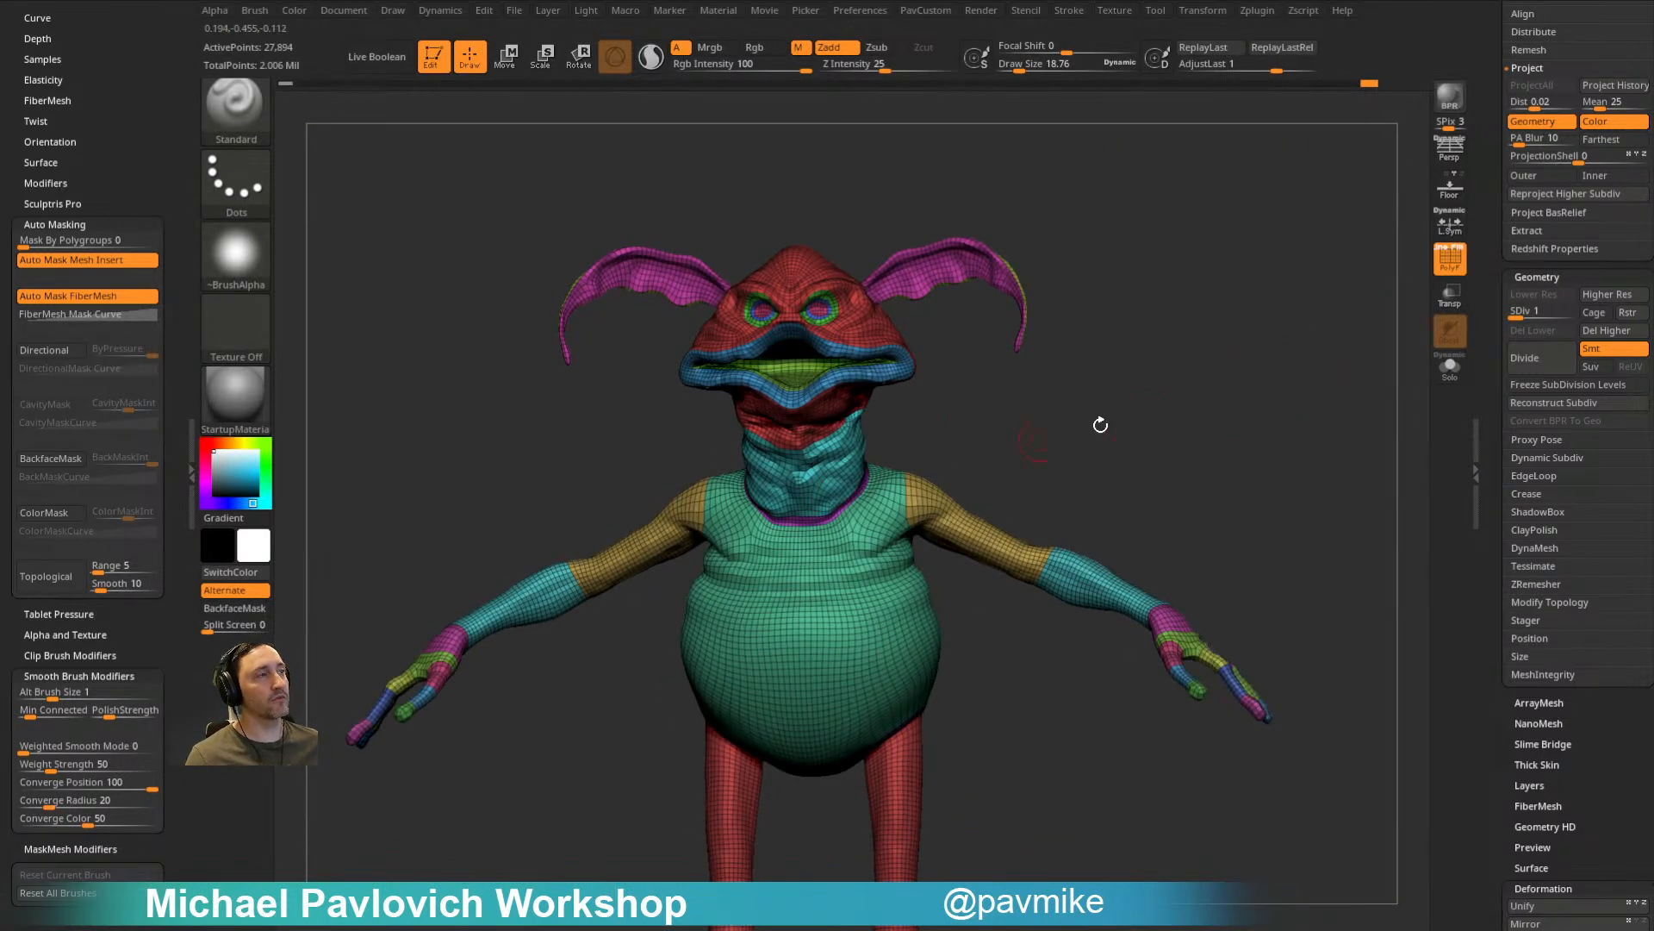
drag(1166, 430, 853, 428)
mouse_move(1121, 366)
shift+mouse_down()
mouse_move(1193, 340)
mouse_move(1193, 357)
mouse_move(1100, 350)
mouse_move(1137, 376)
shift+mouse_up()
key(s)
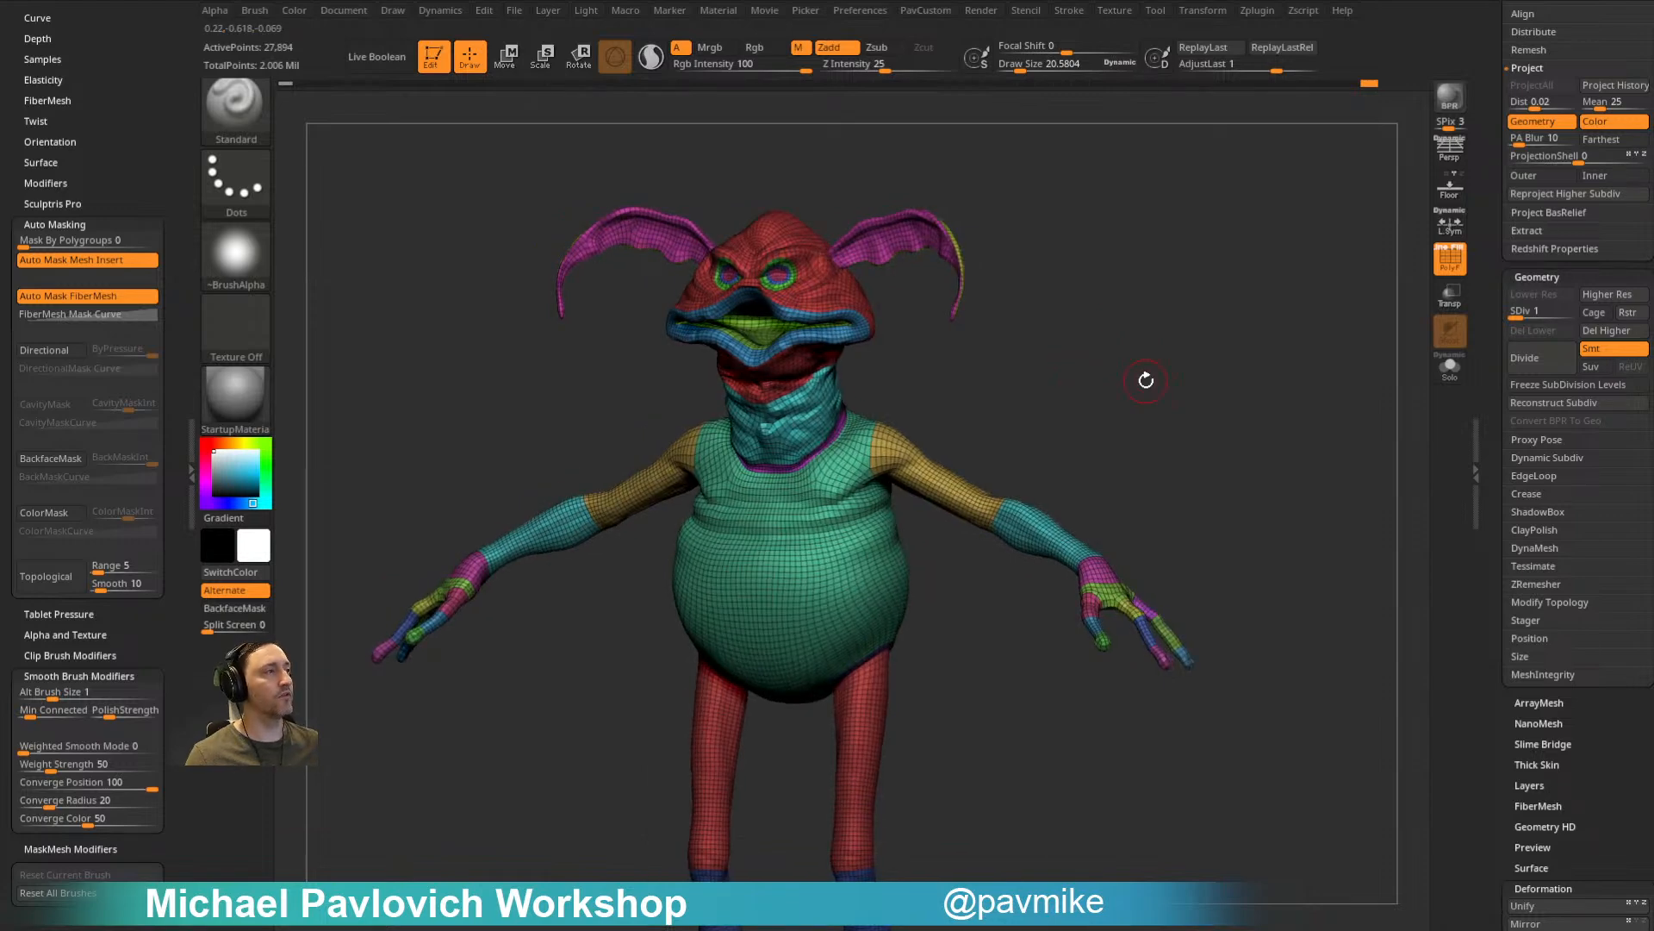
drag(1119, 447, 1205, 424)
shift+drag(1205, 424, 919, 417)
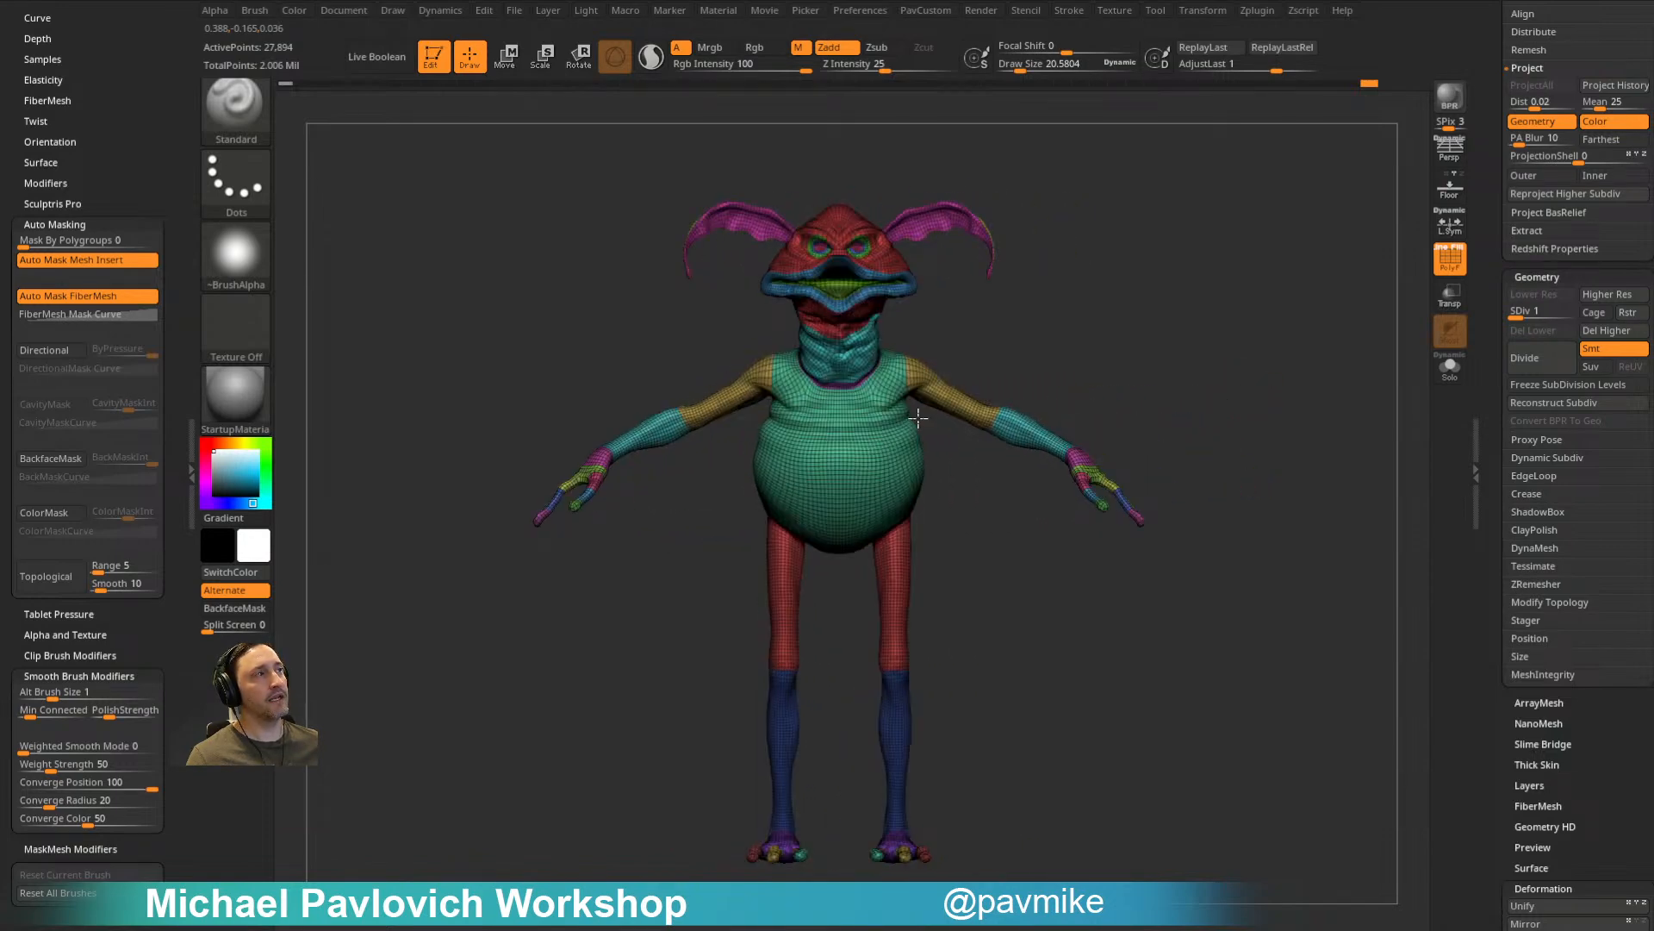
Step: Hide the polyframe and examine the creature's overall form from the front and at a slight angle
click(1451, 257)
mouse_move(1222, 296)
mouse_down()
mouse_move(1358, 300)
mouse_move(1270, 354)
mouse_move(1086, 345)
mouse_up()
key(s)
key(s)
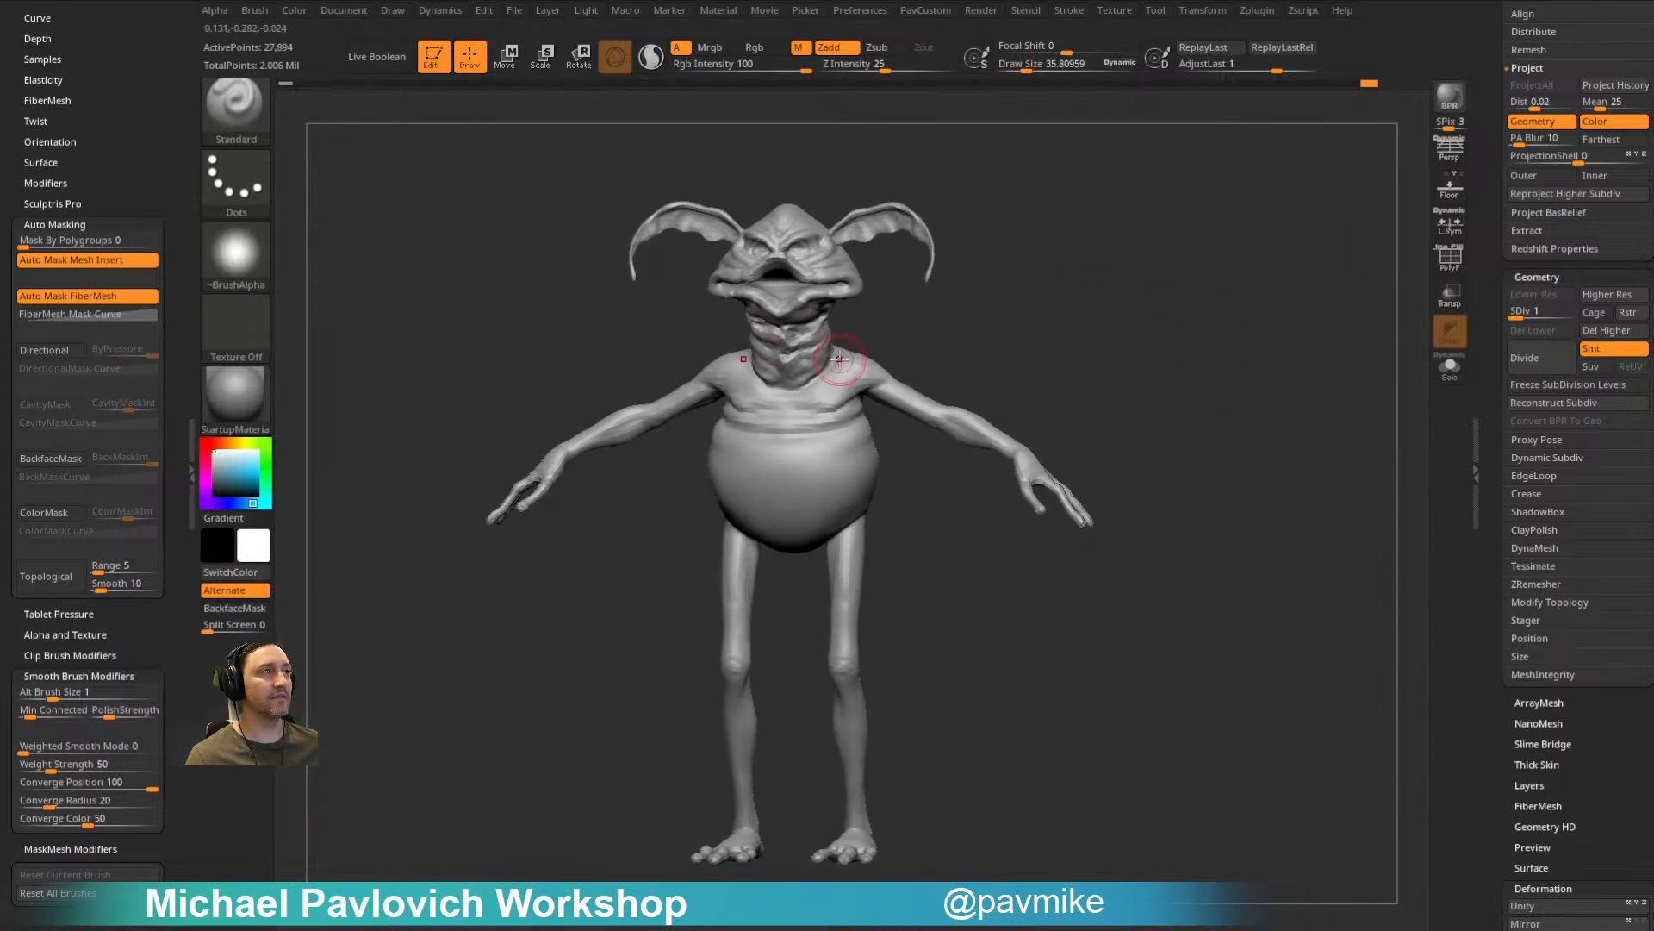
drag(1228, 370, 1194, 355)
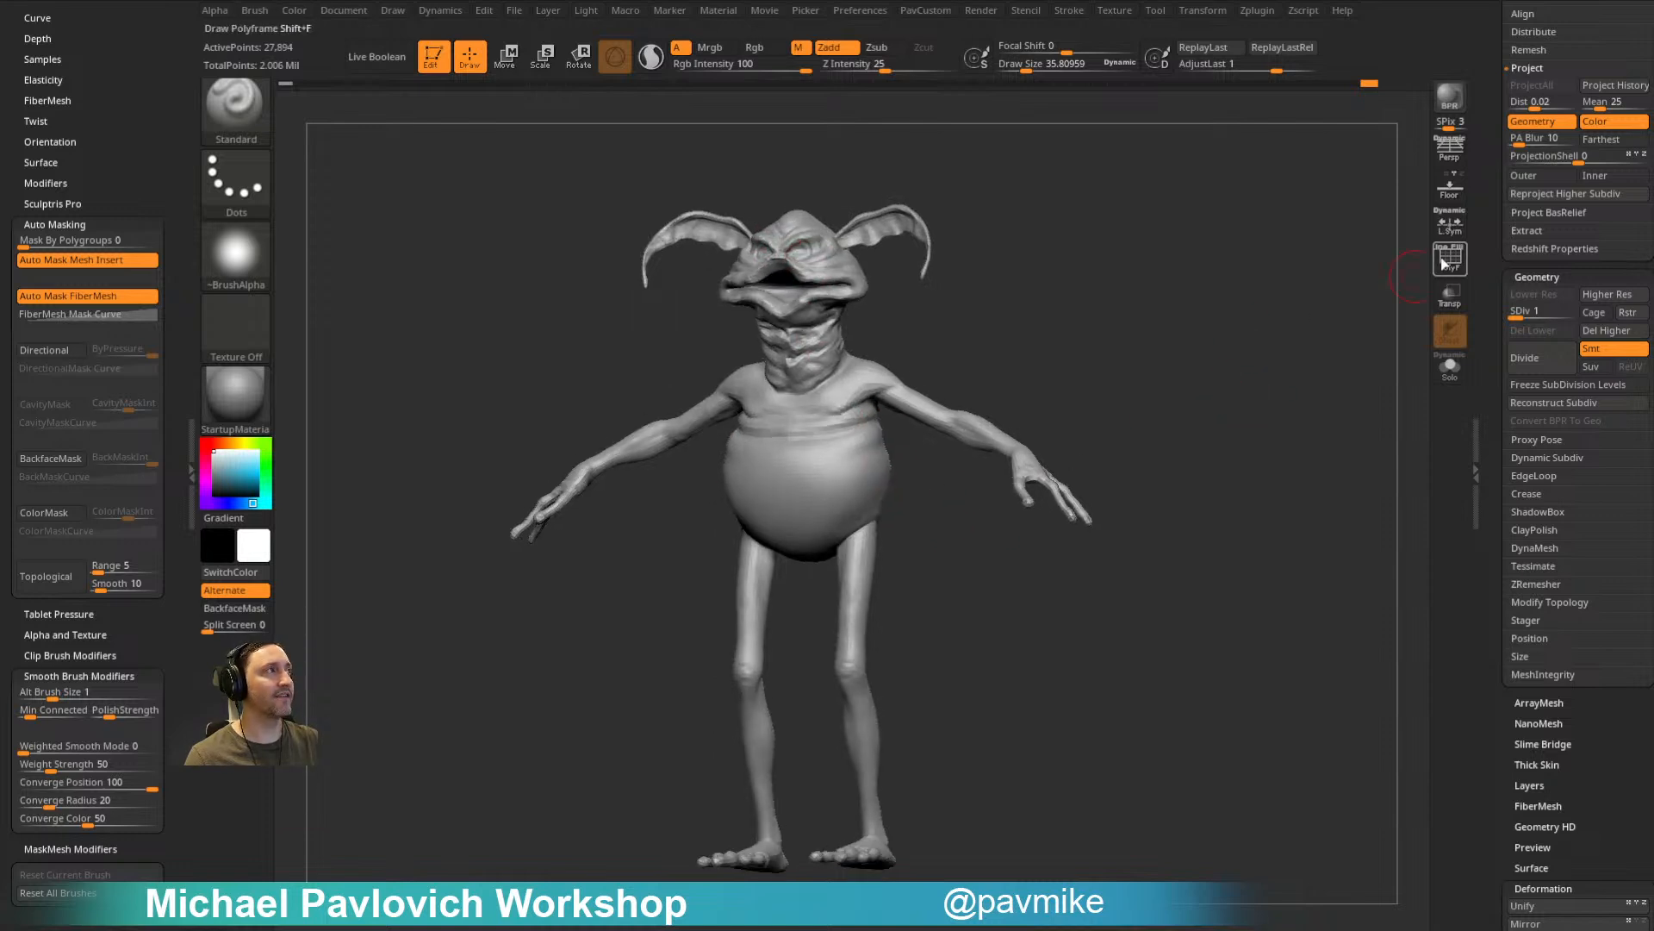
click(1450, 262)
click(1449, 260)
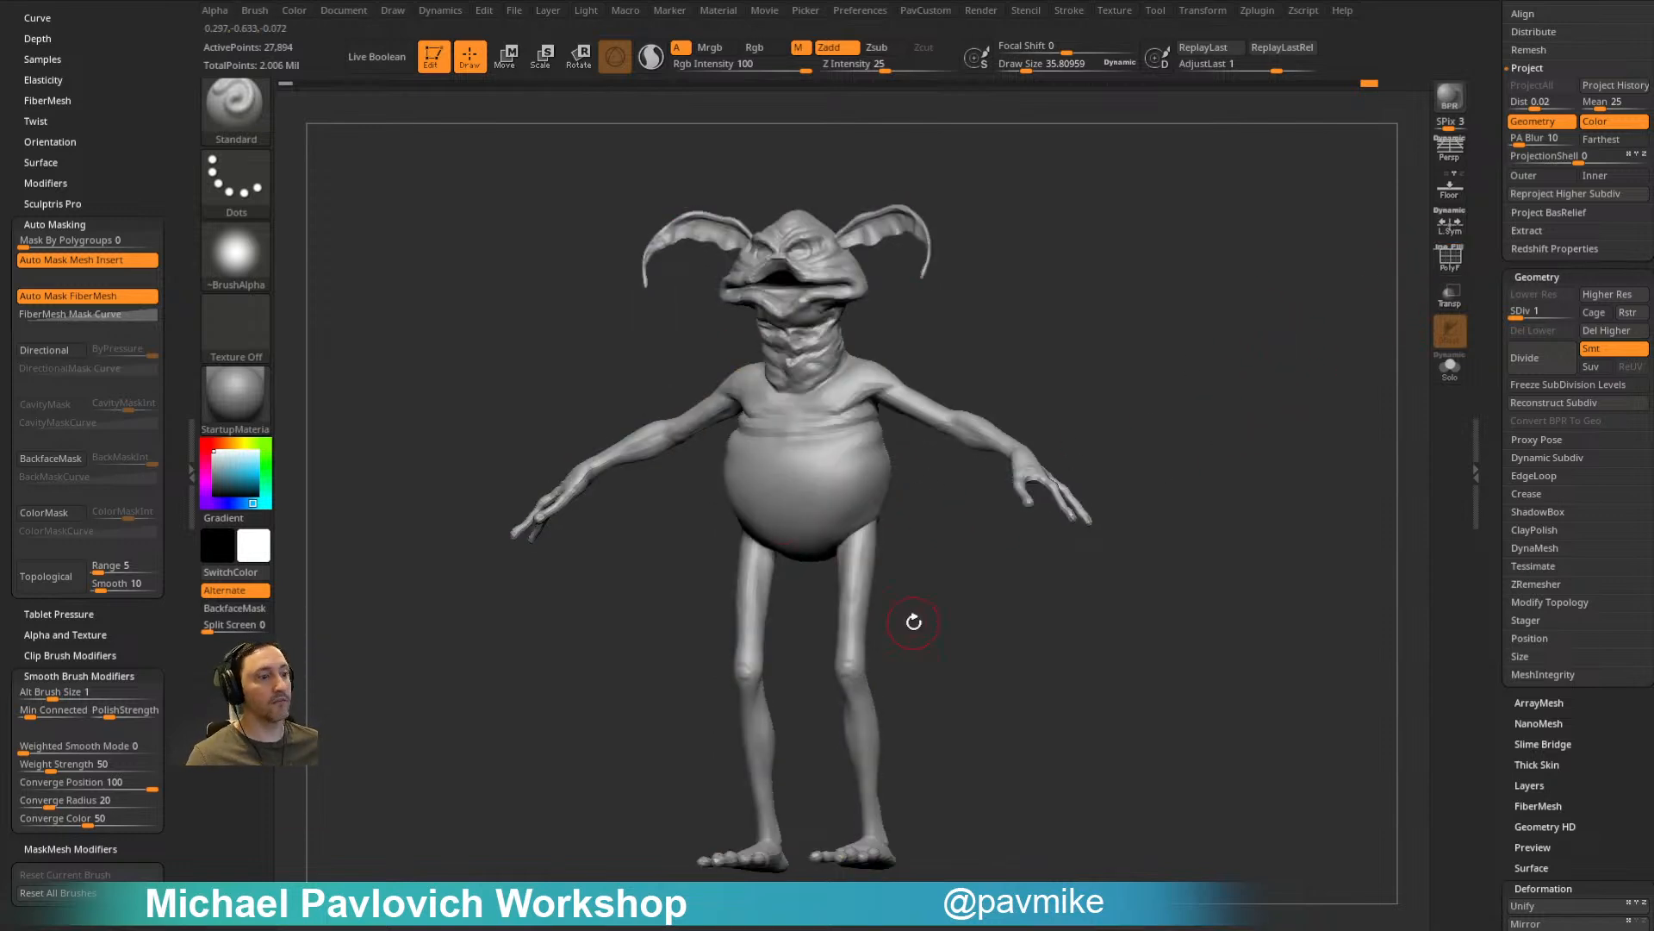
Step: Bring the browser with the "Grandma Test" slide back into view and move it off the ZBrush canvas again
key(alt+Tab)
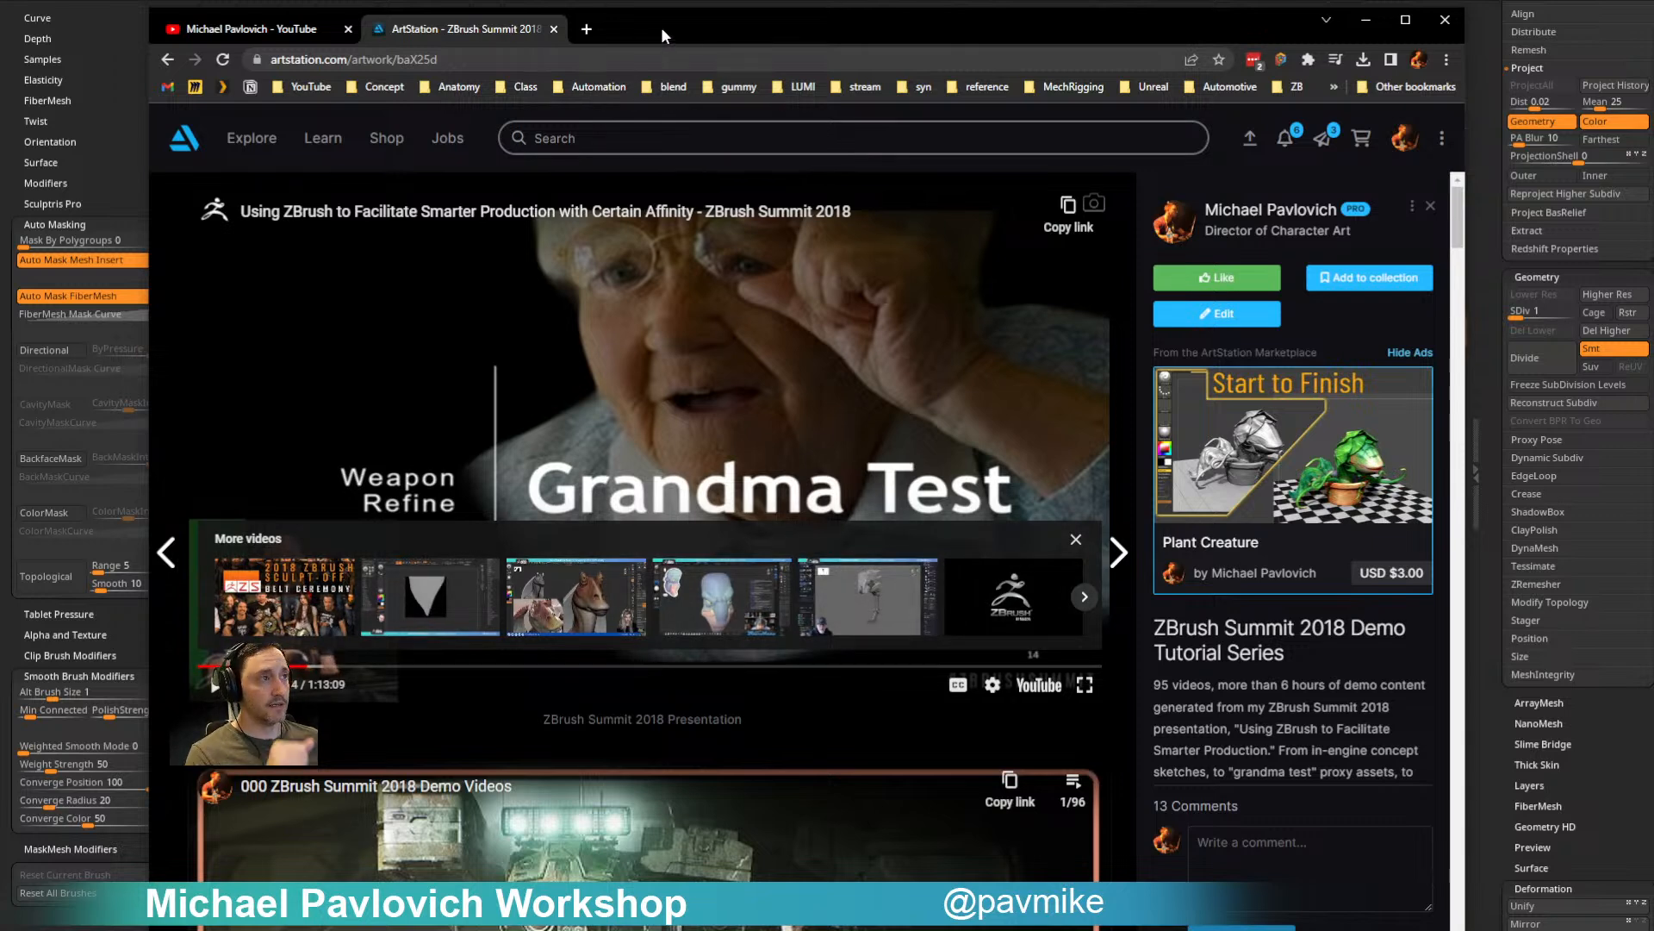
drag(660, 27, 648, 930)
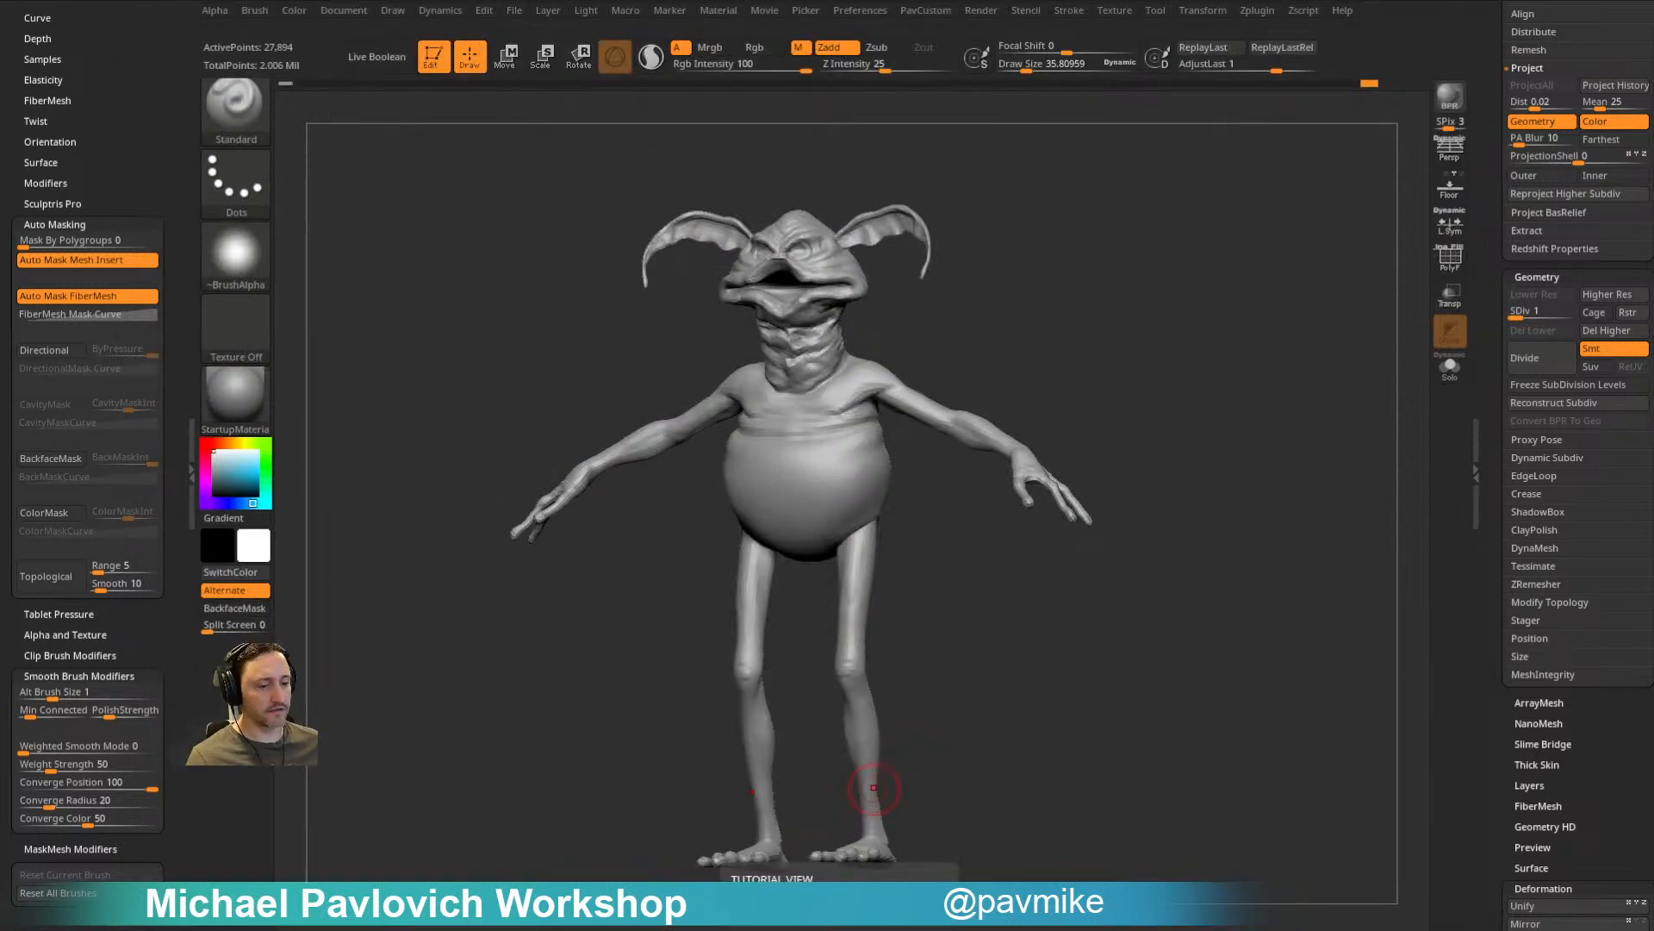
Step: Reduce the brush draw size to about 17 and raise the creature's subdivision level to 3
shift+drag(1221, 297, 1094, 401)
shift+drag(1234, 374, 1200, 369)
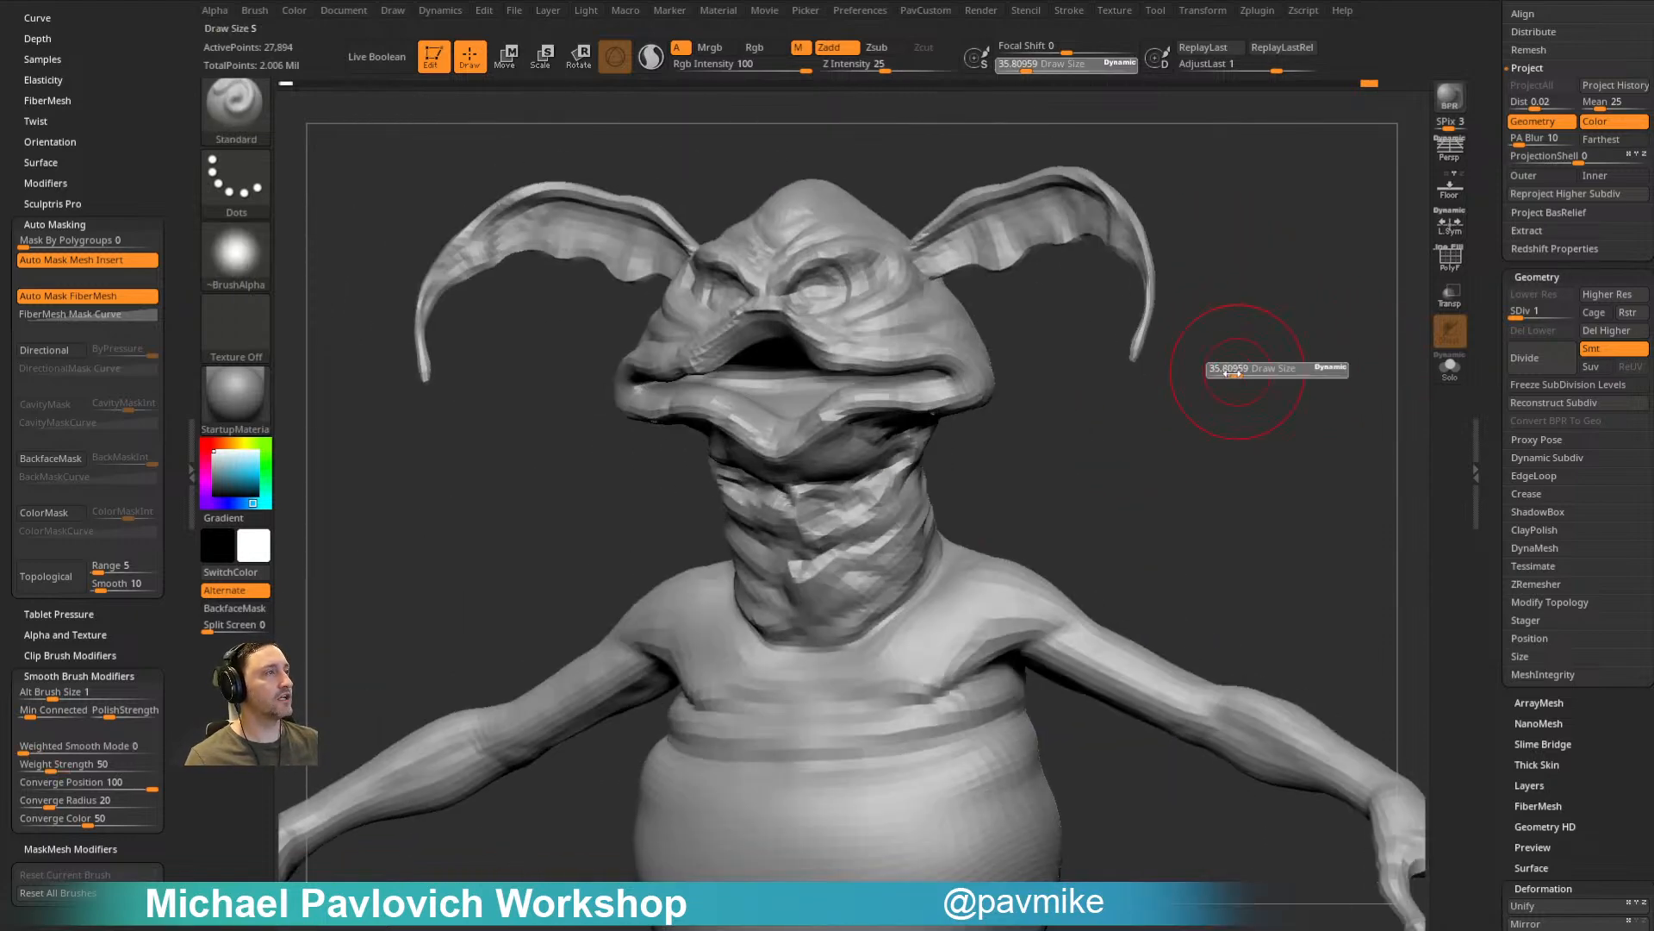
mouse_move(1320, 350)
mouse_down()
mouse_move(1345, 329)
mouse_move(1281, 299)
mouse_move(1366, 344)
mouse_move(1381, 274)
mouse_move(1400, 289)
mouse_up()
key(s)
click(947, 523)
click(1519, 308)
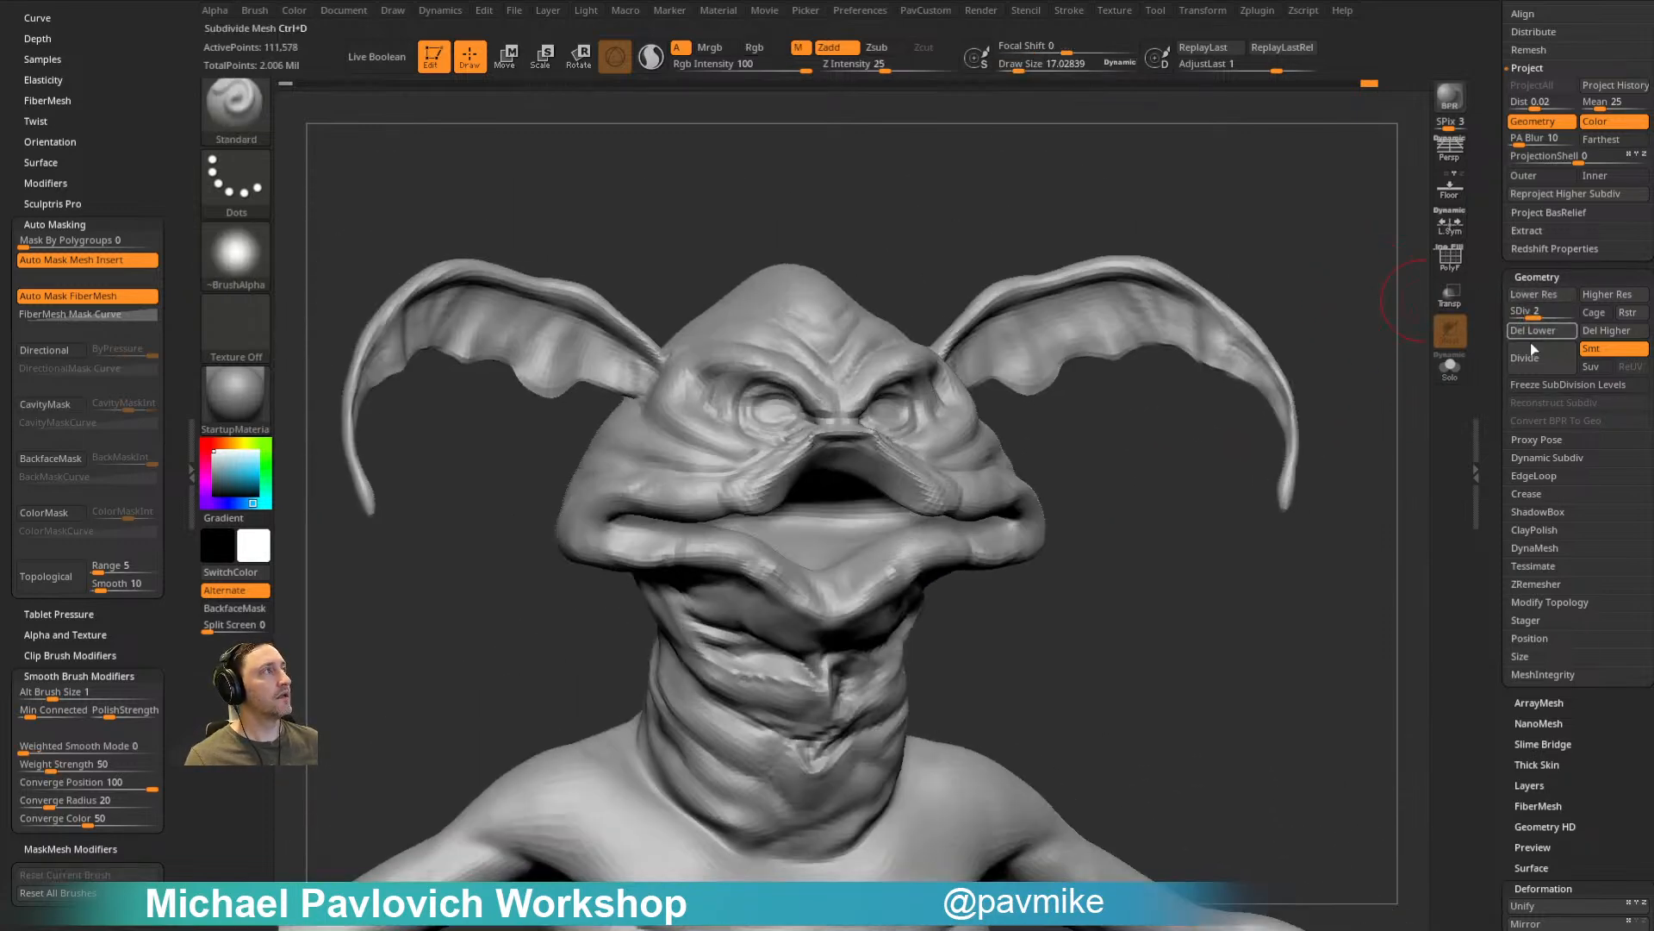
click(1536, 309)
Step: Inspect the creature's back, legs and head, and raise the subdivision level to 4
alt+drag(1252, 598, 961, 480)
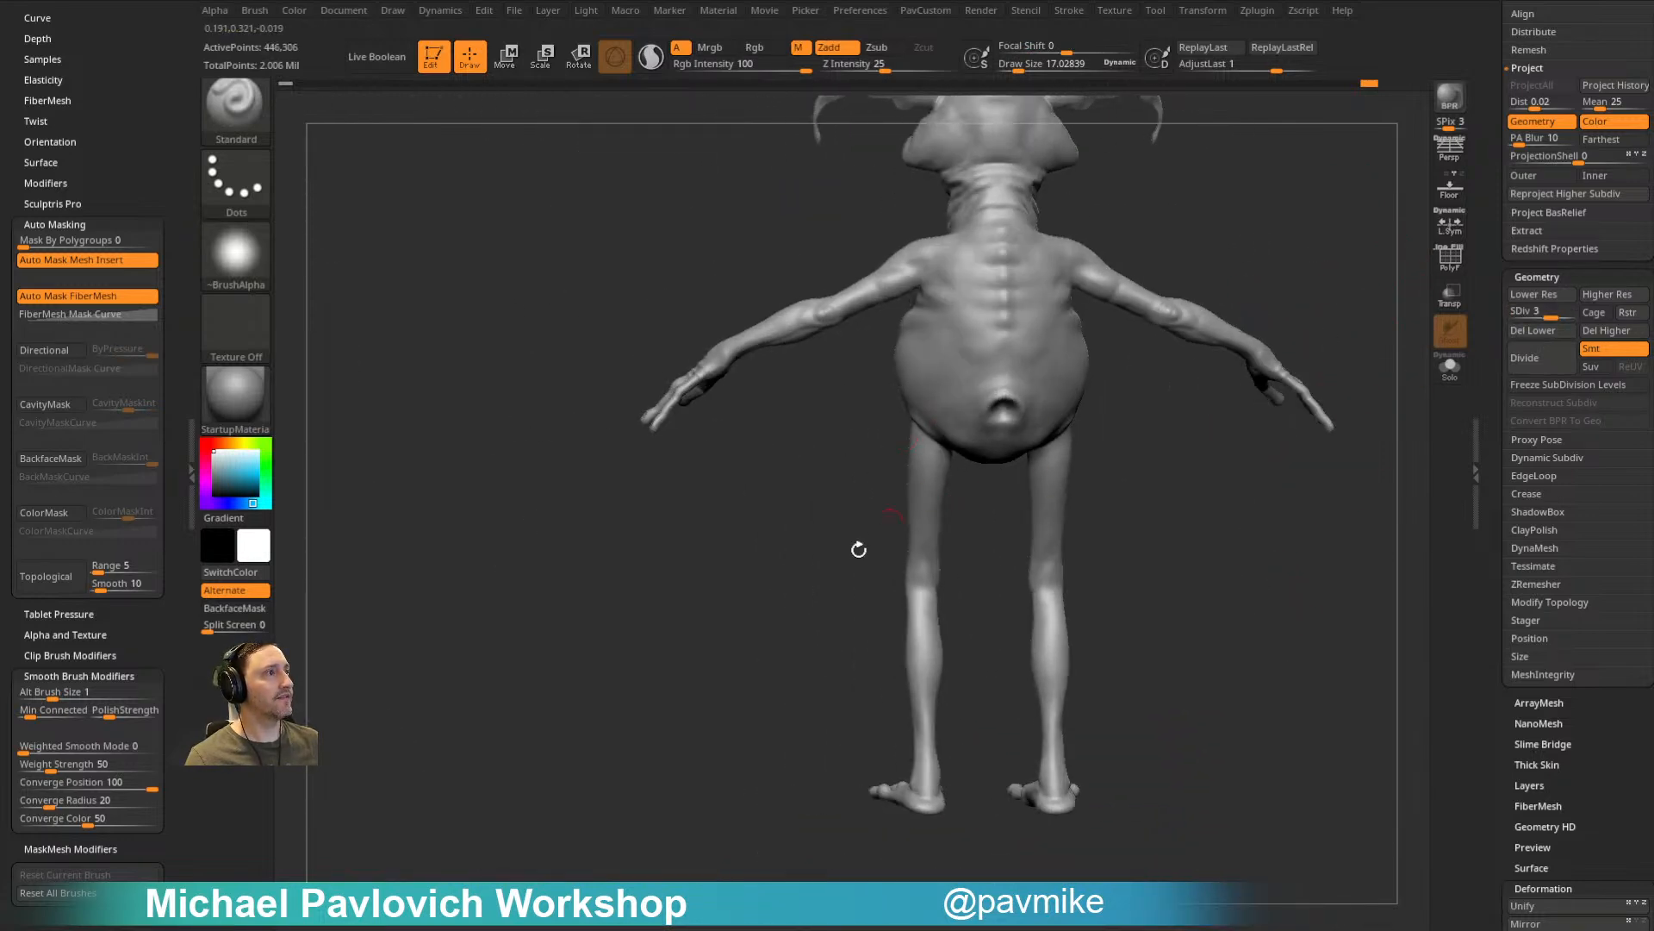
drag(881, 534, 943, 533)
drag(1104, 621, 1215, 655)
alt+drag(1281, 310, 1124, 780)
alt+drag(1219, 510, 1260, 377)
drag(1166, 214, 1413, 250)
click(1569, 313)
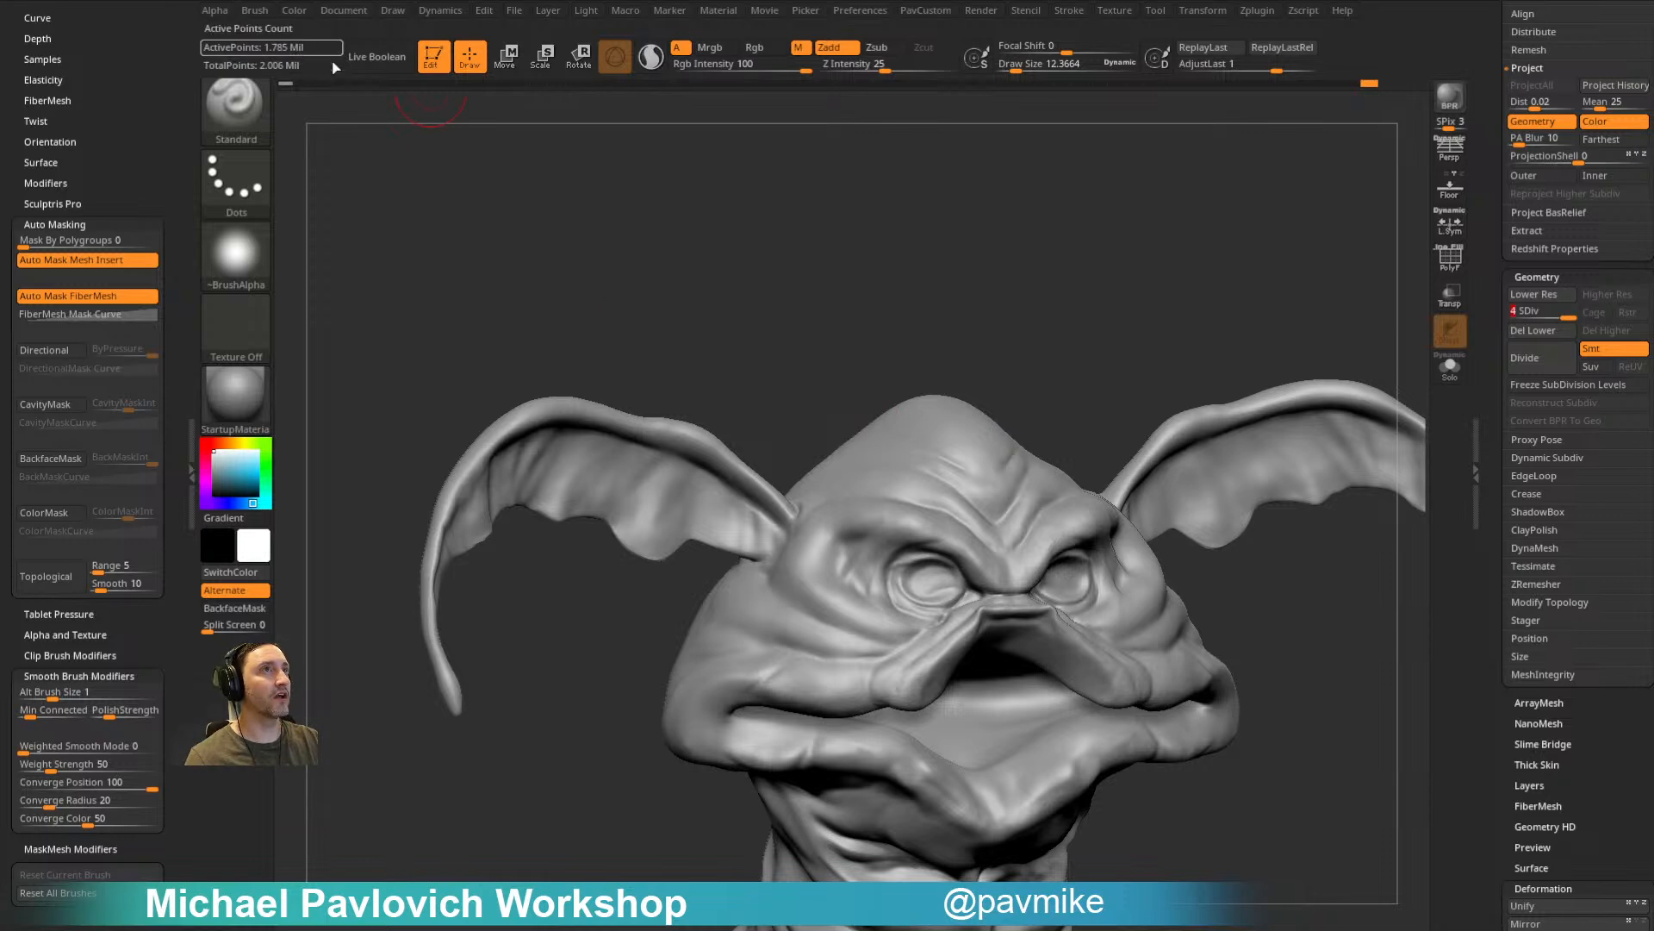
Step: Reduce the Standard brush draw size to about 1.7 for fine detail around the creature's eyes and brow
mouse_move(1178, 250)
mouse_down()
mouse_move(1204, 269)
mouse_move(1194, 283)
mouse_move(1086, 281)
mouse_move(1182, 266)
mouse_move(1177, 213)
mouse_up()
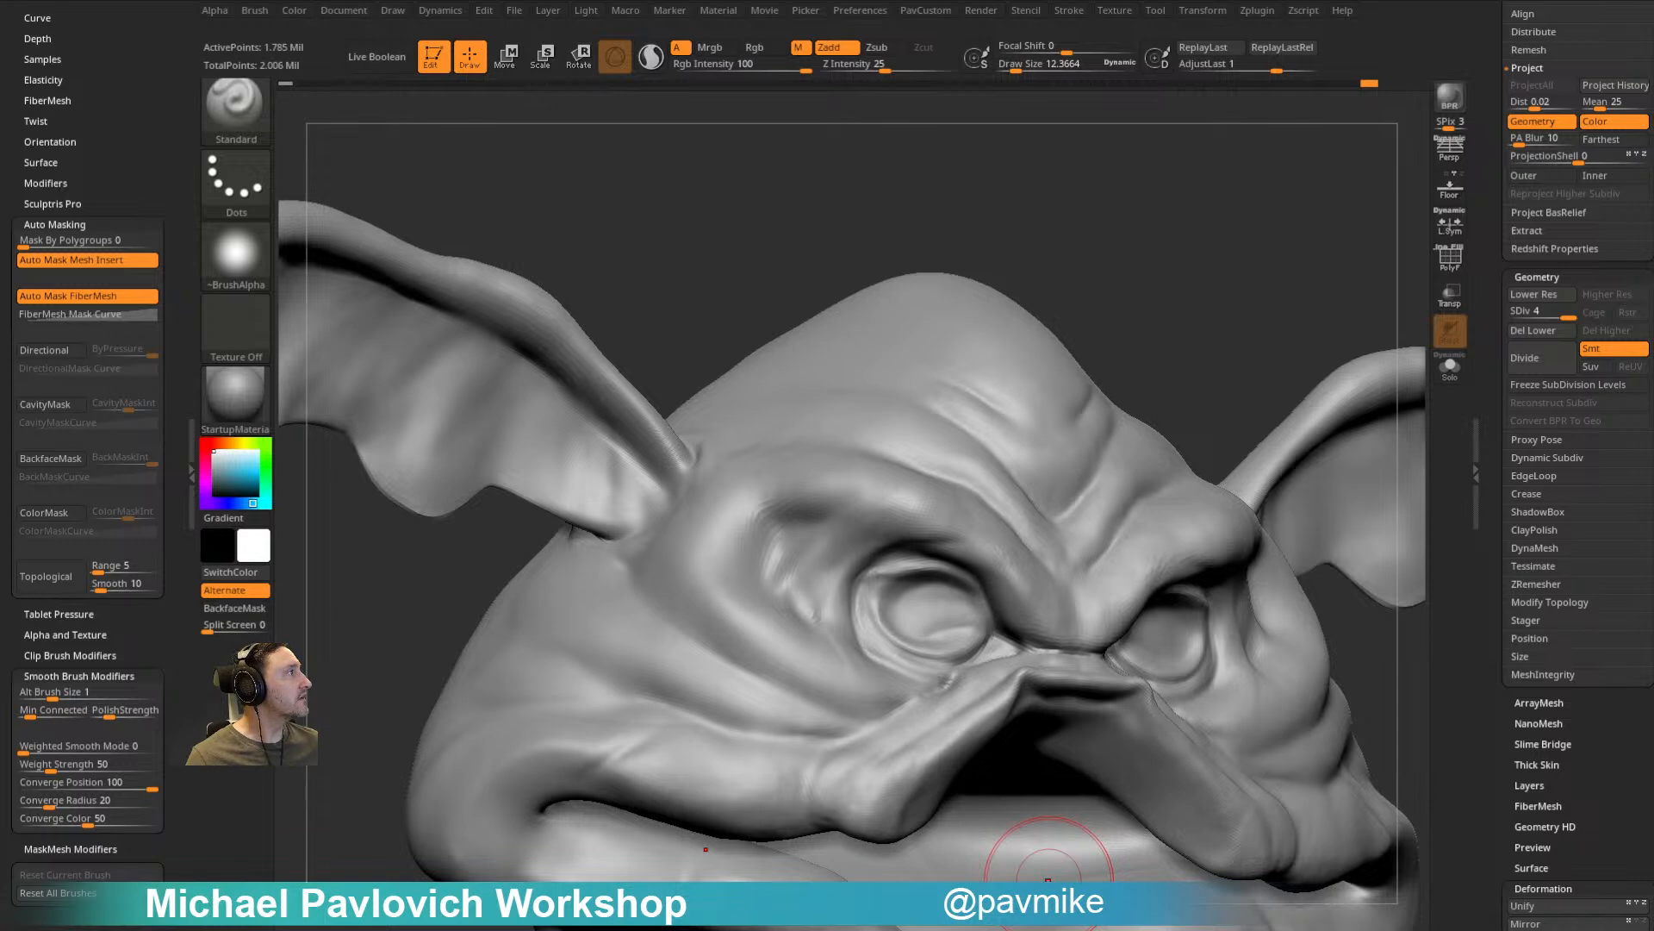
mouse_move(945, 194)
mouse_down()
mouse_move(1149, 192)
mouse_move(1218, 236)
mouse_move(1304, 235)
mouse_move(1167, 218)
mouse_move(1221, 252)
mouse_move(1192, 247)
mouse_move(1229, 247)
mouse_move(1223, 231)
mouse_move(1190, 258)
mouse_up()
key(shift)
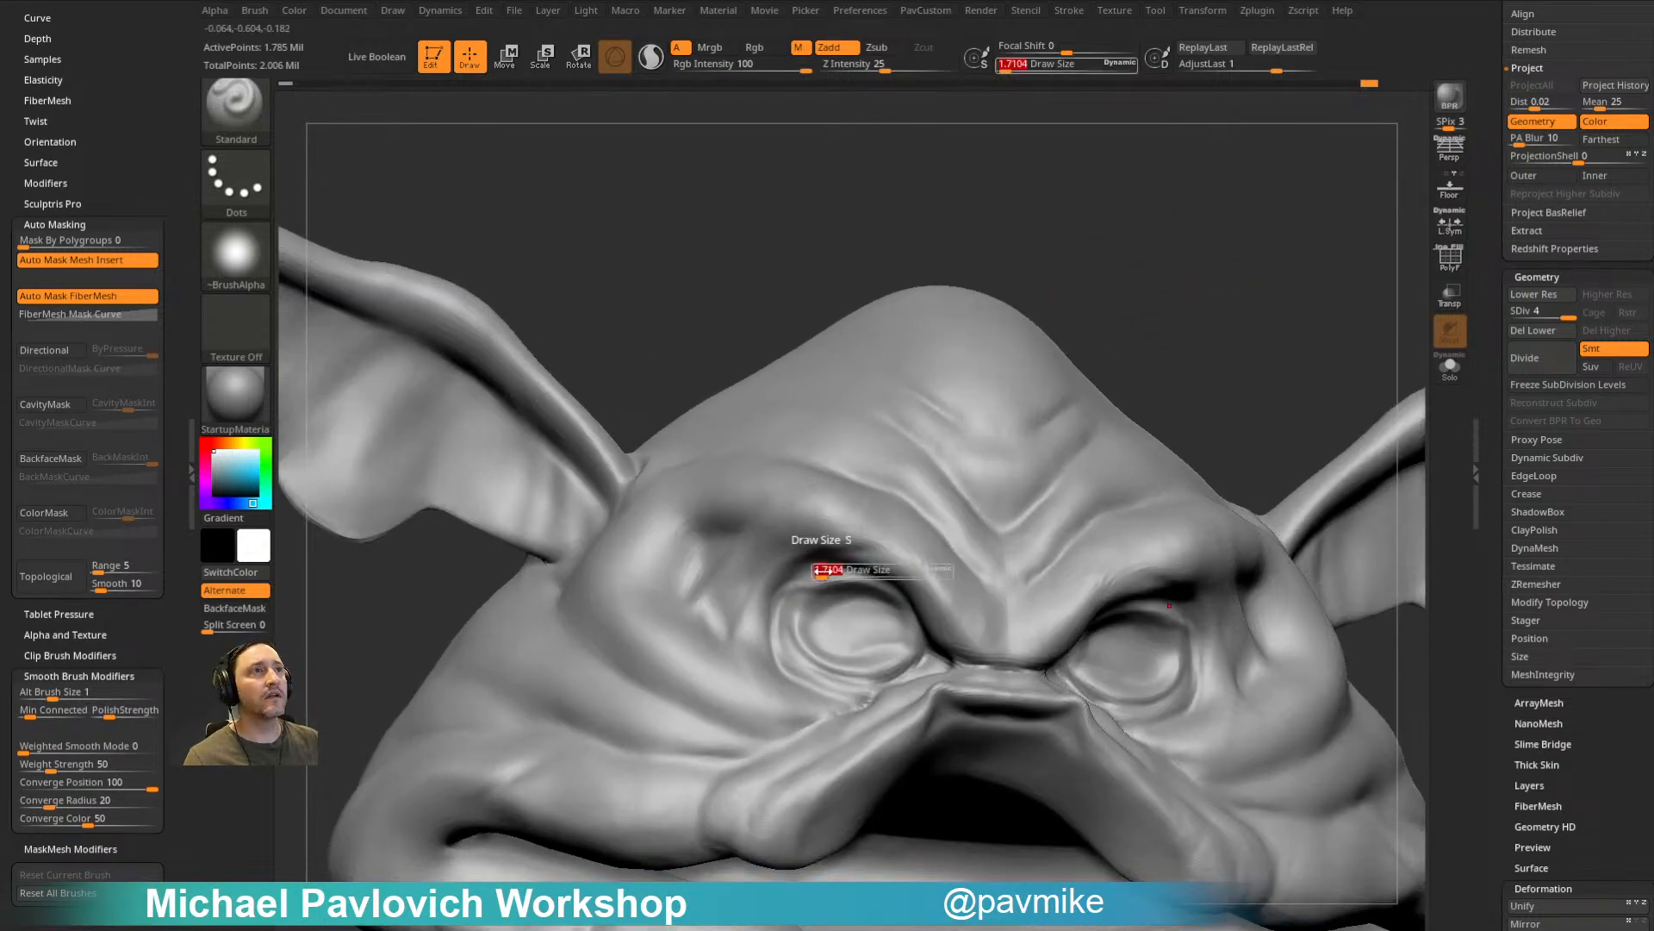
drag(1259, 351, 1119, 336)
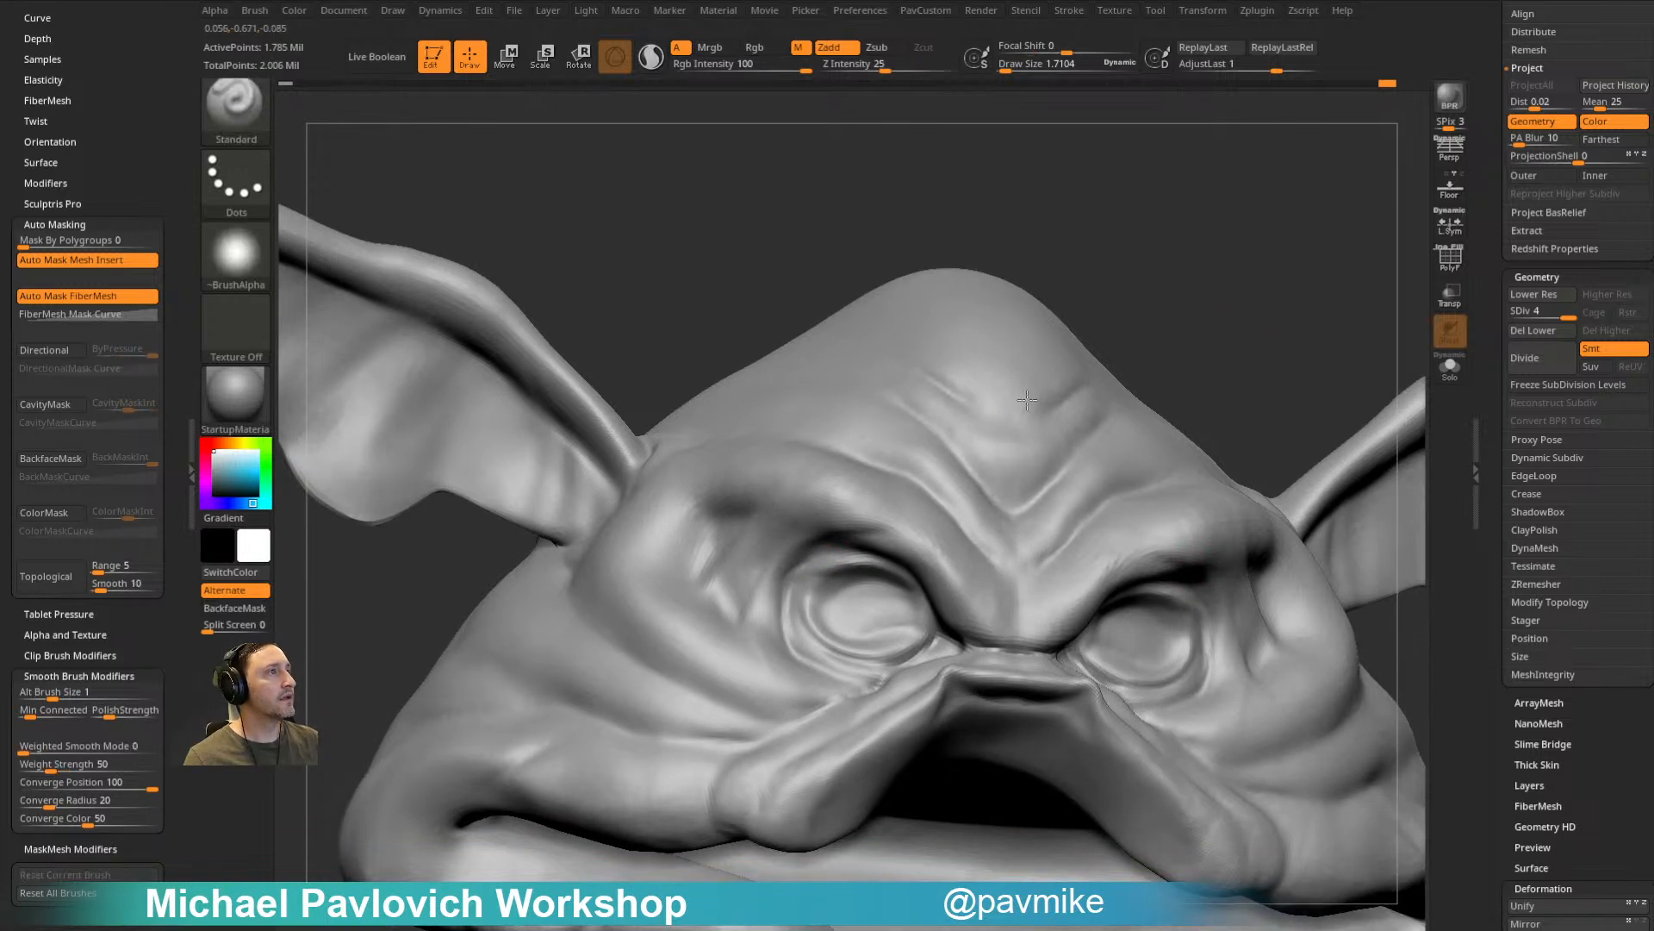
alt+drag(1278, 310, 1218, 266)
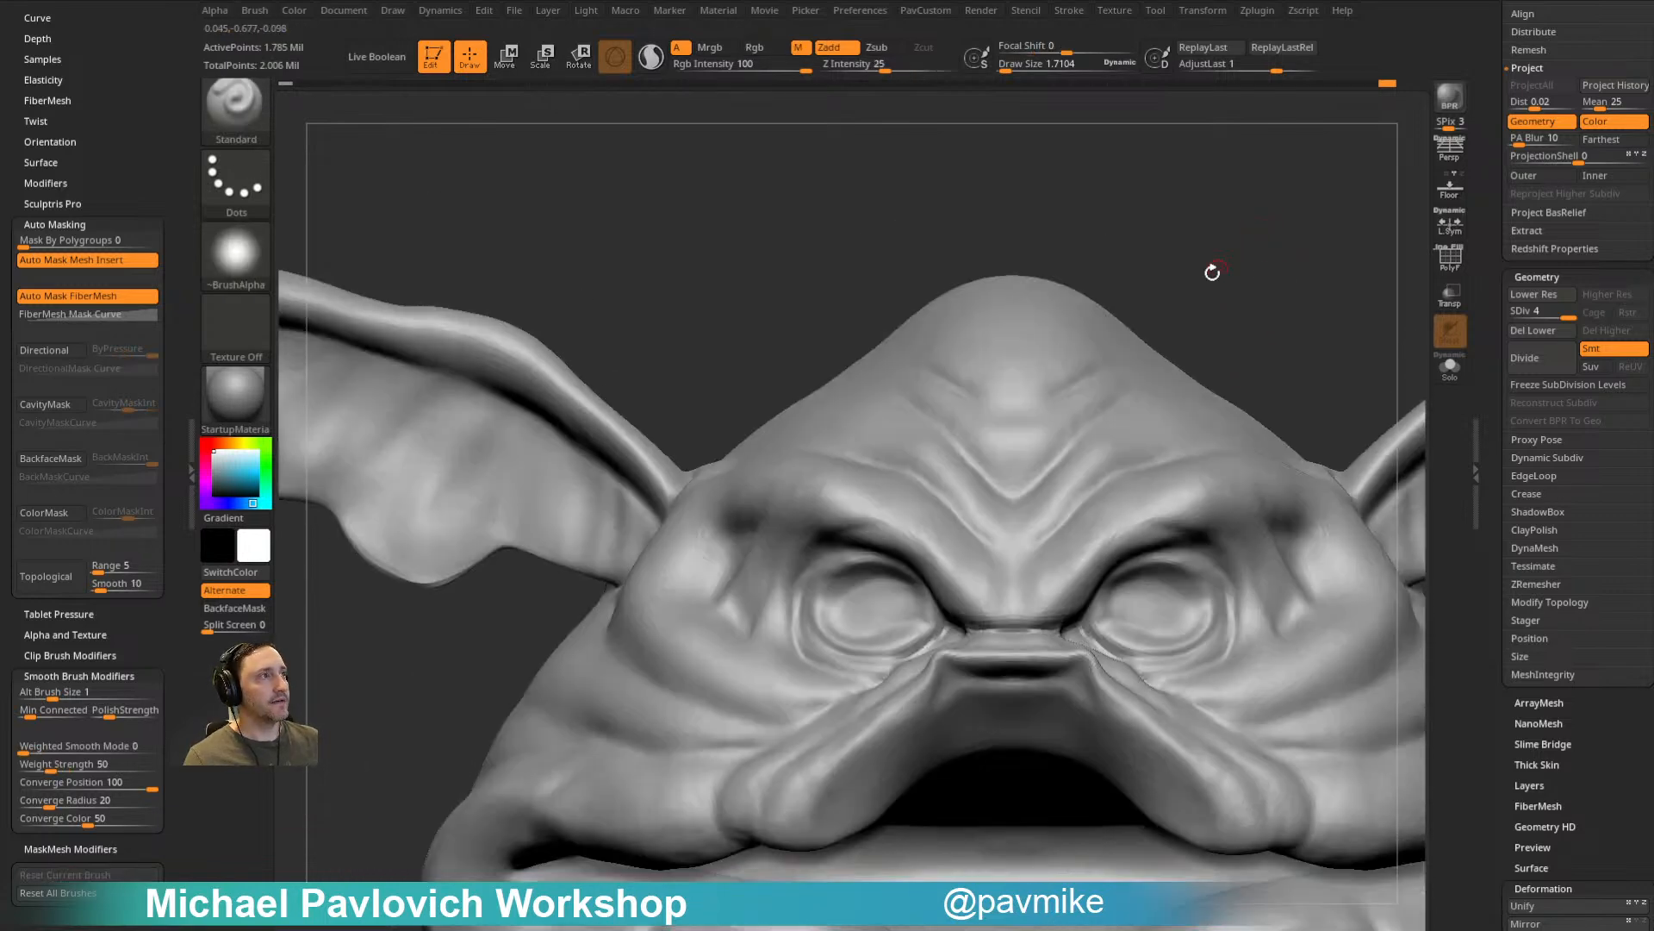
Step: Choose the DamStandard brush and set its draw size to about 8.5 for work on the creature's eyelid creases
key(b)
key(d)
key(s)
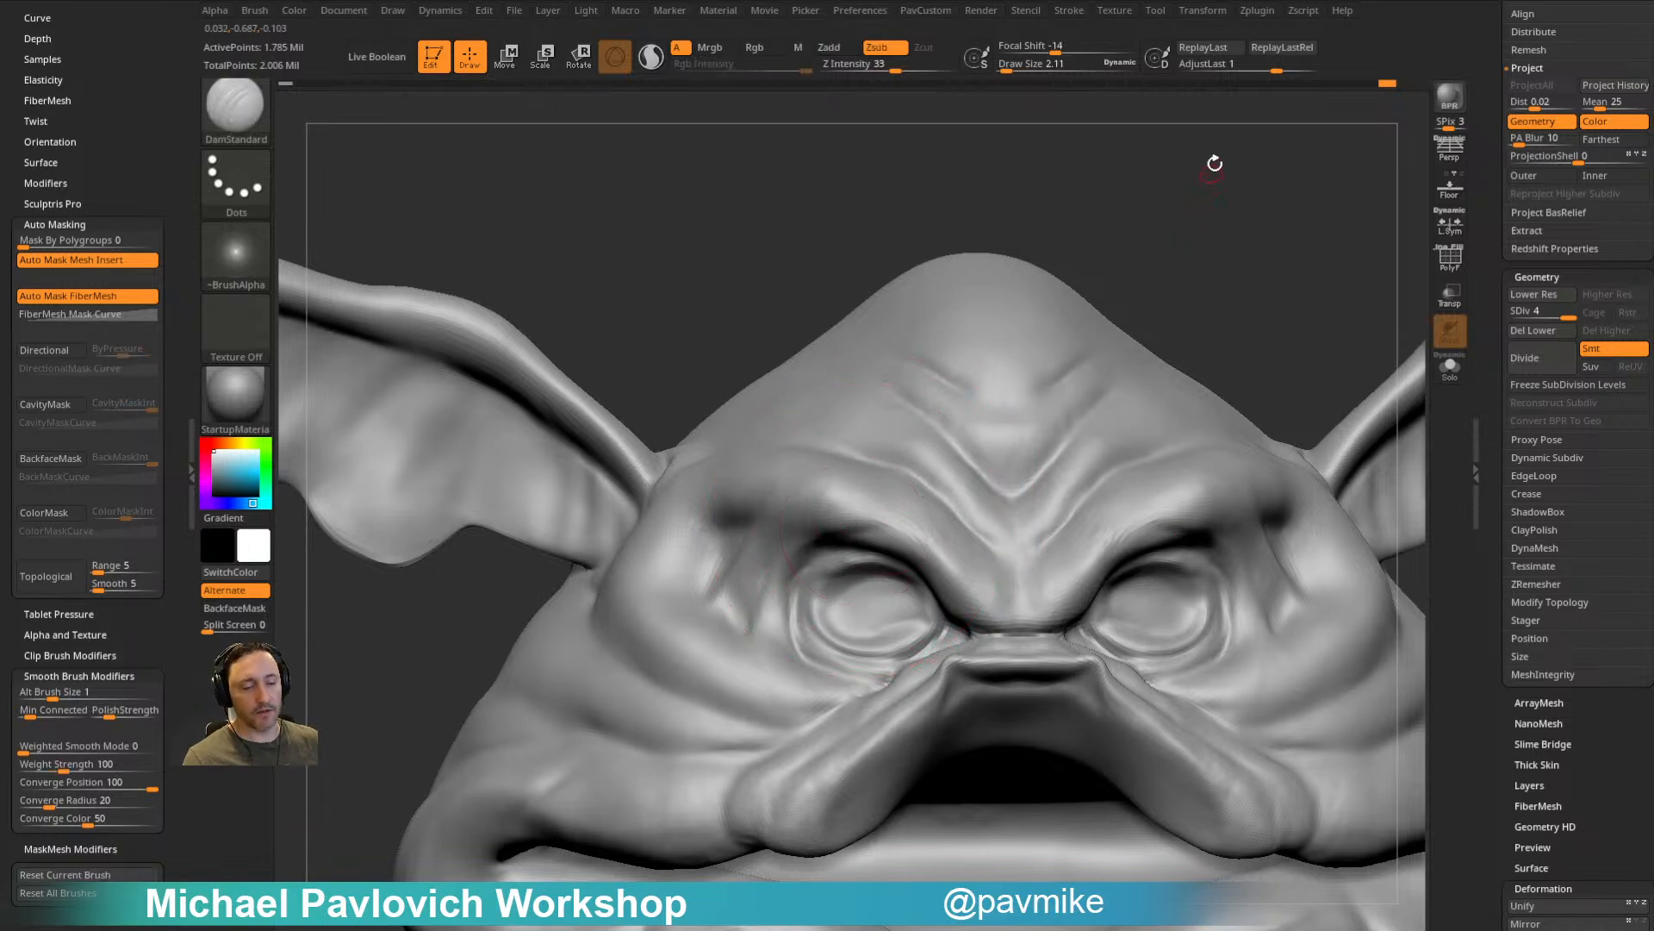
drag(1207, 169, 739, 561)
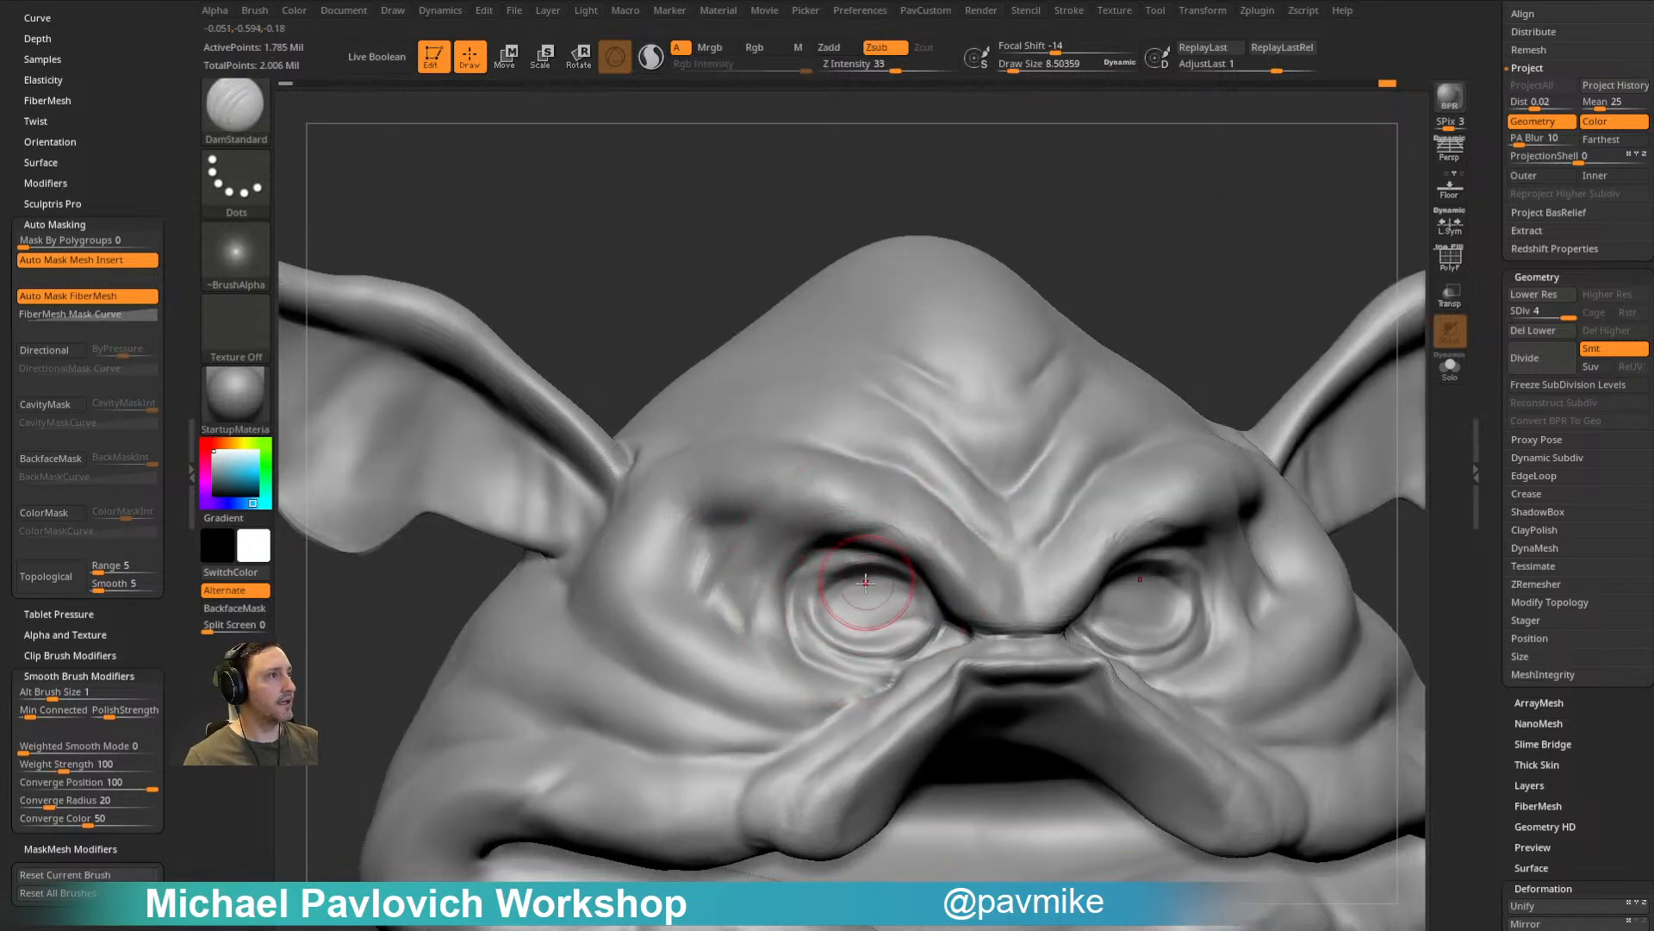
right_drag(1059, 419, 885, 565)
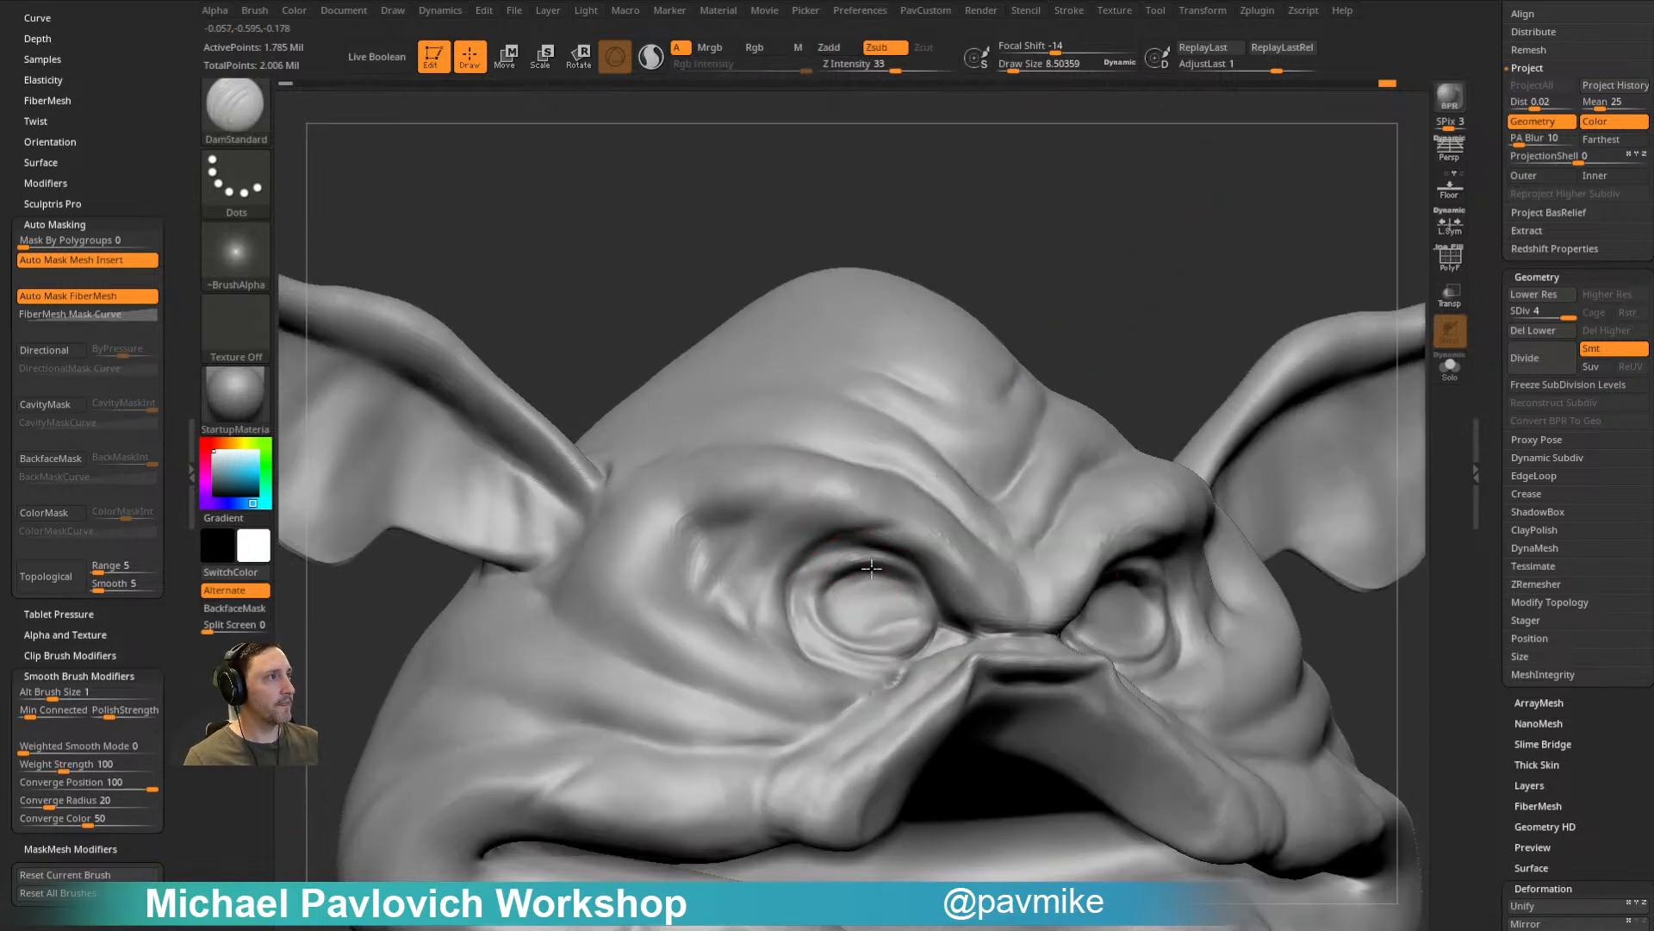
right_drag(1015, 442, 1231, 294)
Step: Switch to the freehand Dam_Standard brush variant and work around the creature's eye, reducing the draw size to about 15
key(3)
key(s)
drag(975, 554, 987, 556)
key([)
key([)
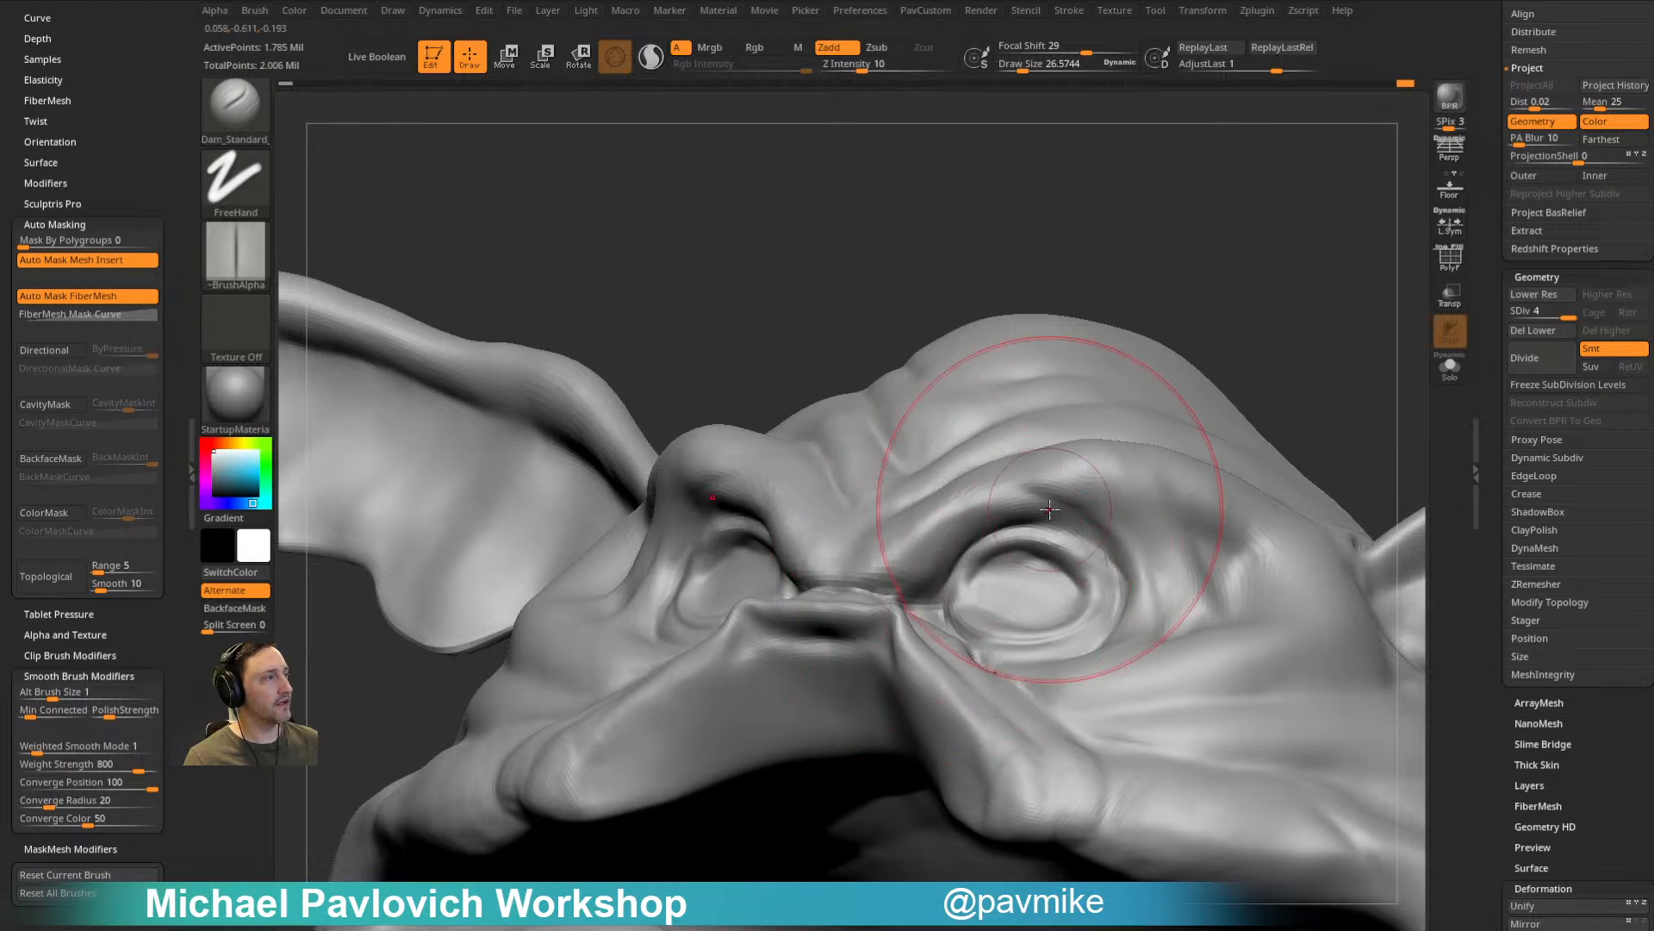
mouse_move(1206, 310)
mouse_down()
mouse_move(1267, 251)
mouse_move(931, 488)
mouse_up()
key([)
key([)
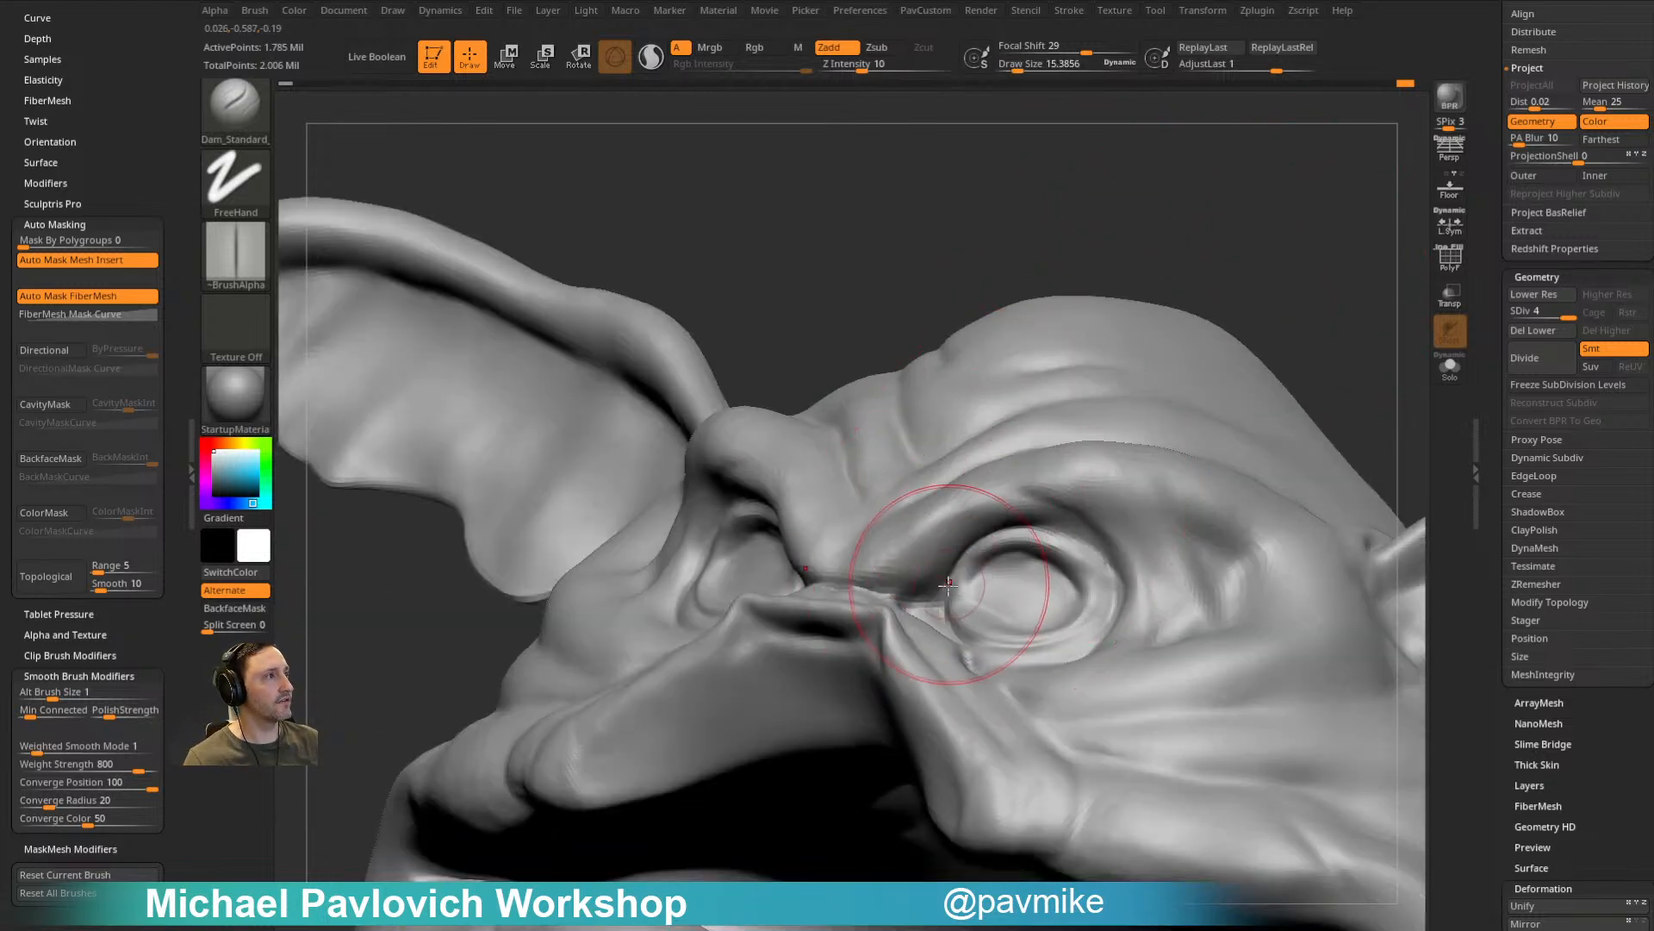
mouse_move(1258, 319)
mouse_down()
mouse_move(1305, 245)
mouse_move(1284, 258)
mouse_up()
mouse_move(1236, 348)
alt+mouse_down()
mouse_move(1163, 362)
mouse_move(1232, 302)
mouse_move(1310, 295)
mouse_move(1108, 288)
mouse_move(1225, 287)
mouse_move(1192, 236)
alt+mouse_up()
alt+click(800, 527)
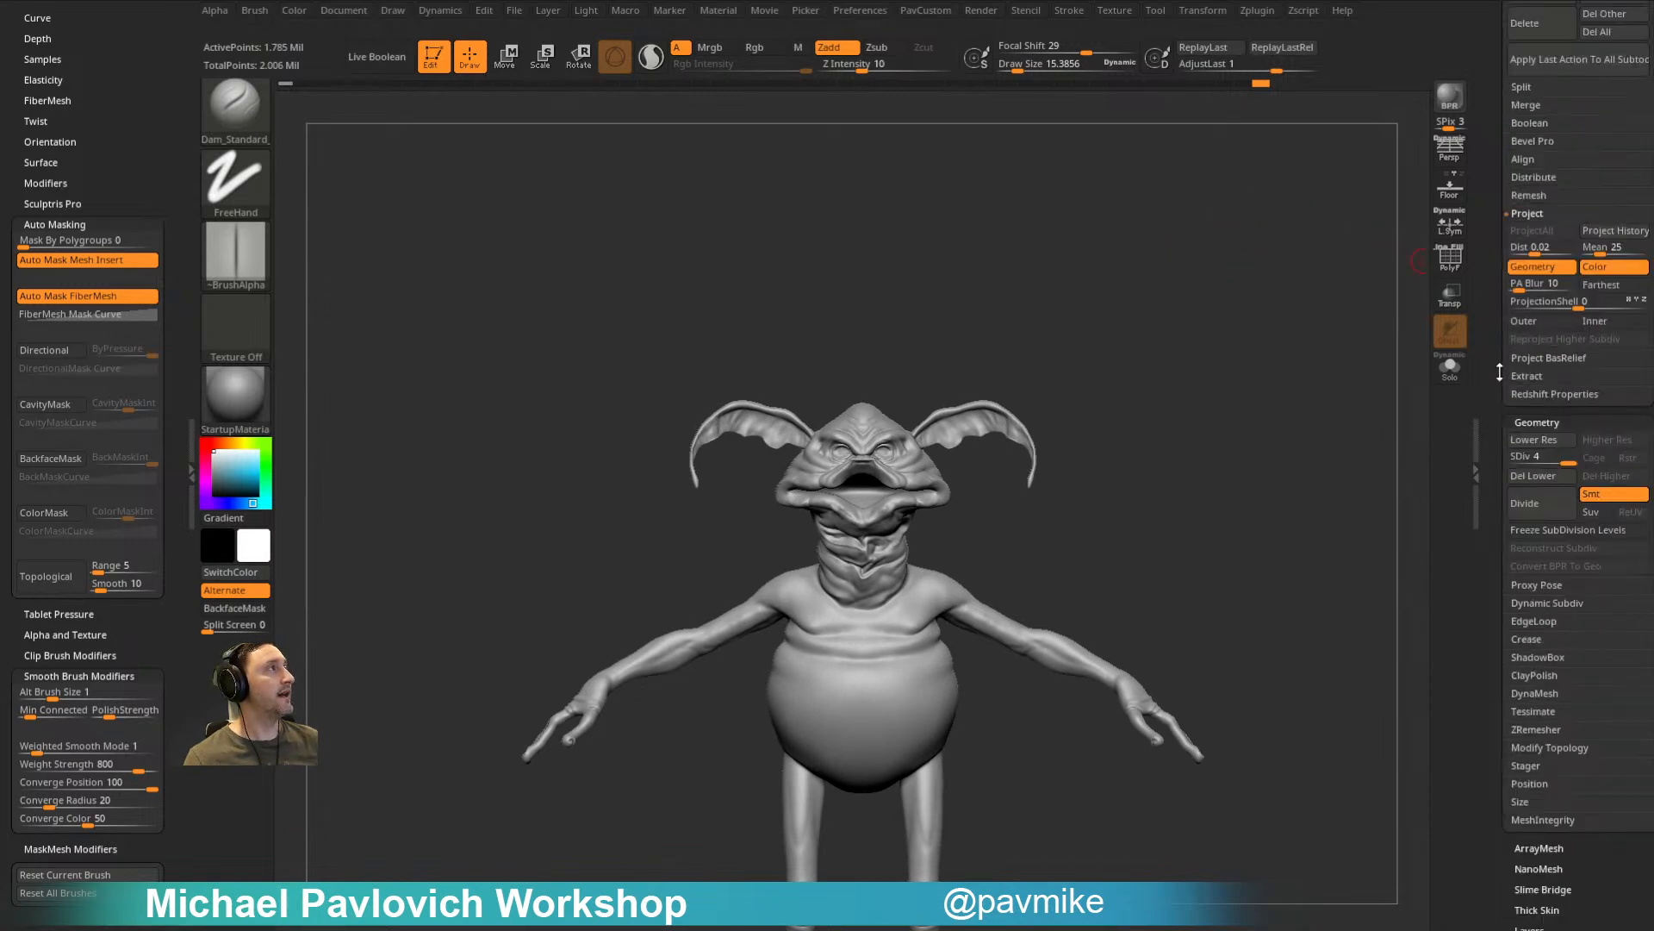
Step: Switch to the Move brush, turn off topological auto masking and adjust the creature's neck and shoulder forms at a draw size of about 36
scroll(1551, 388, up, 6)
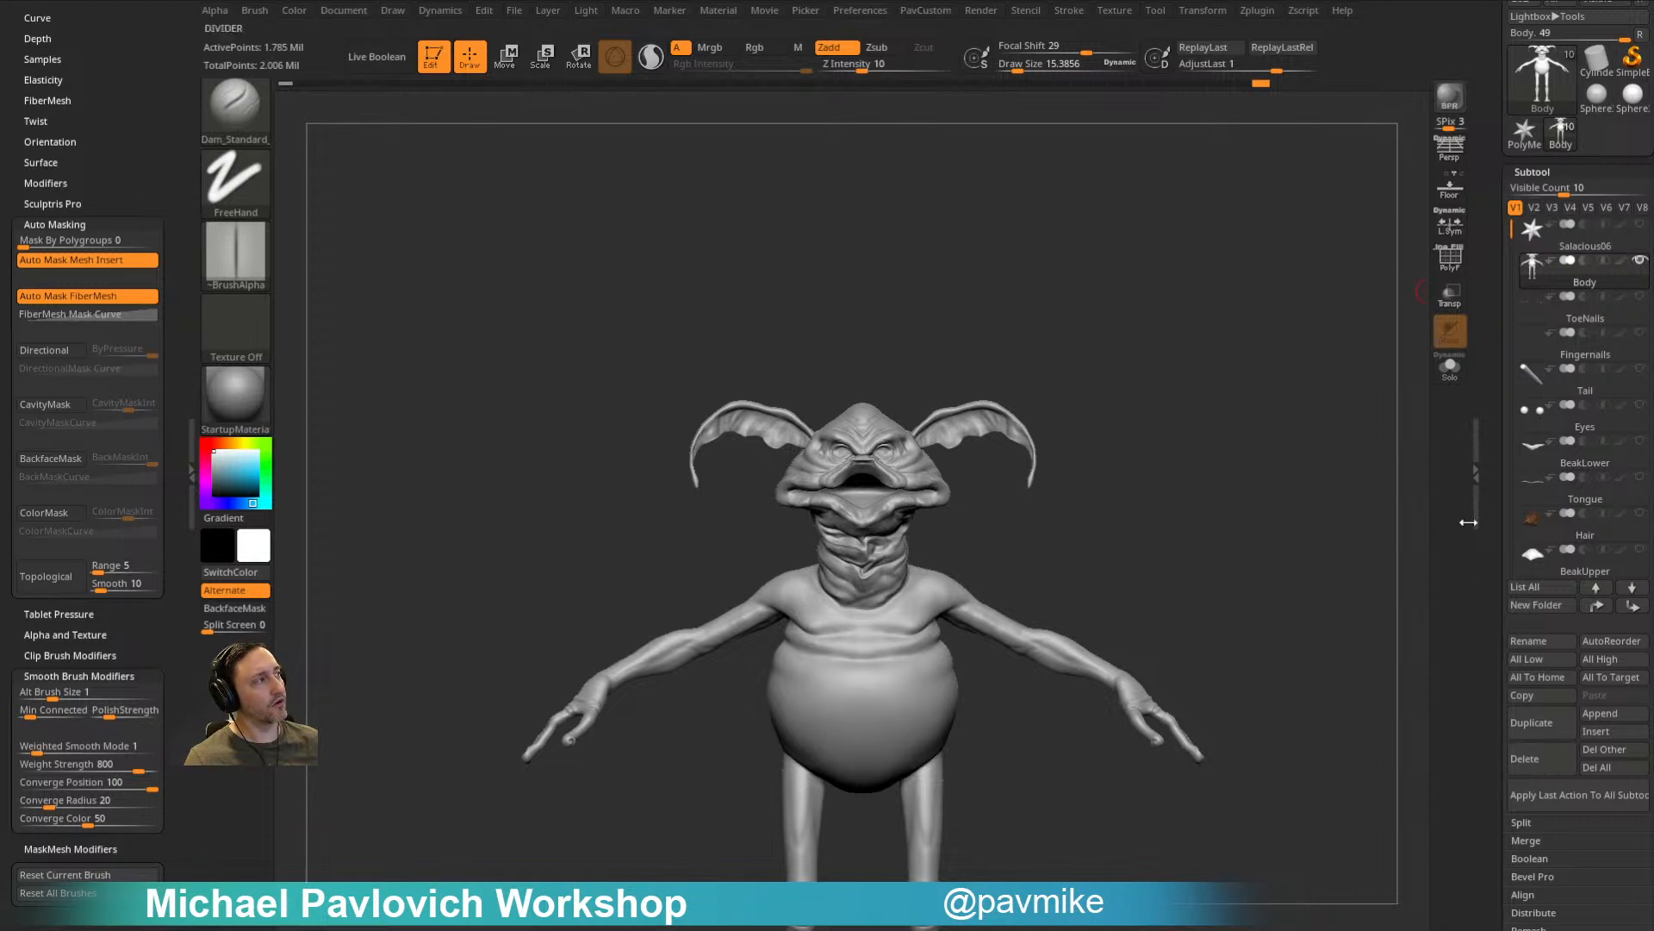
mouse_move(1198, 330)
mouse_down()
mouse_move(1192, 506)
mouse_move(1134, 510)
mouse_move(1216, 534)
mouse_move(1189, 440)
mouse_move(1229, 491)
mouse_move(1215, 435)
mouse_move(997, 610)
mouse_up()
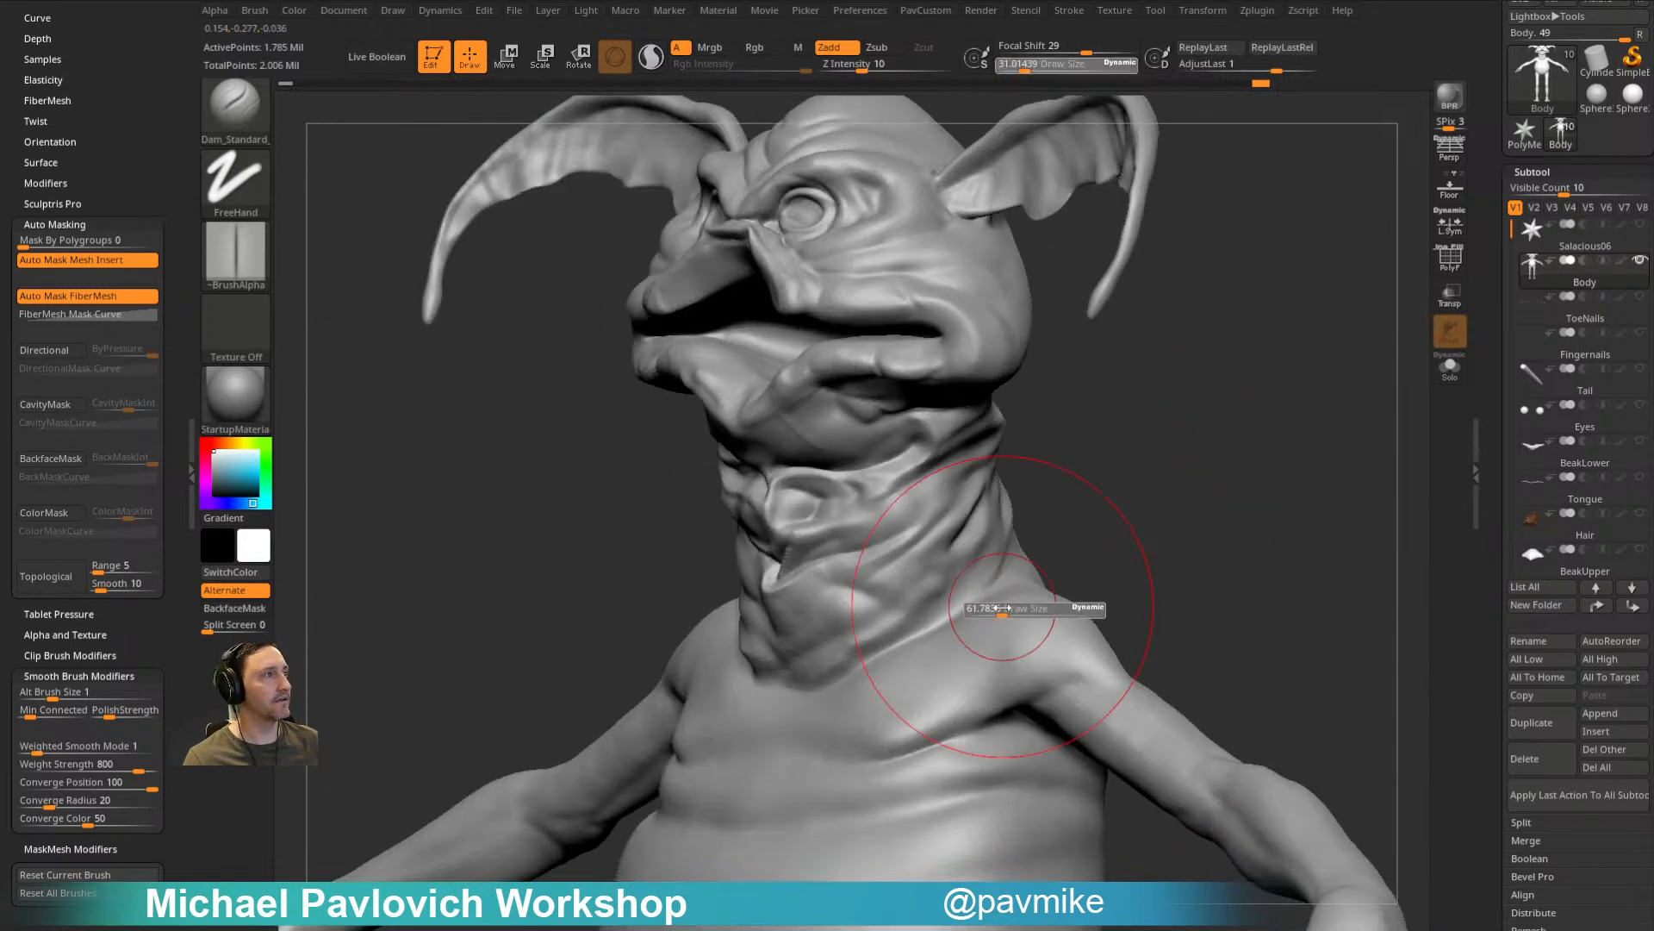
key(b)
key(m)
key(v)
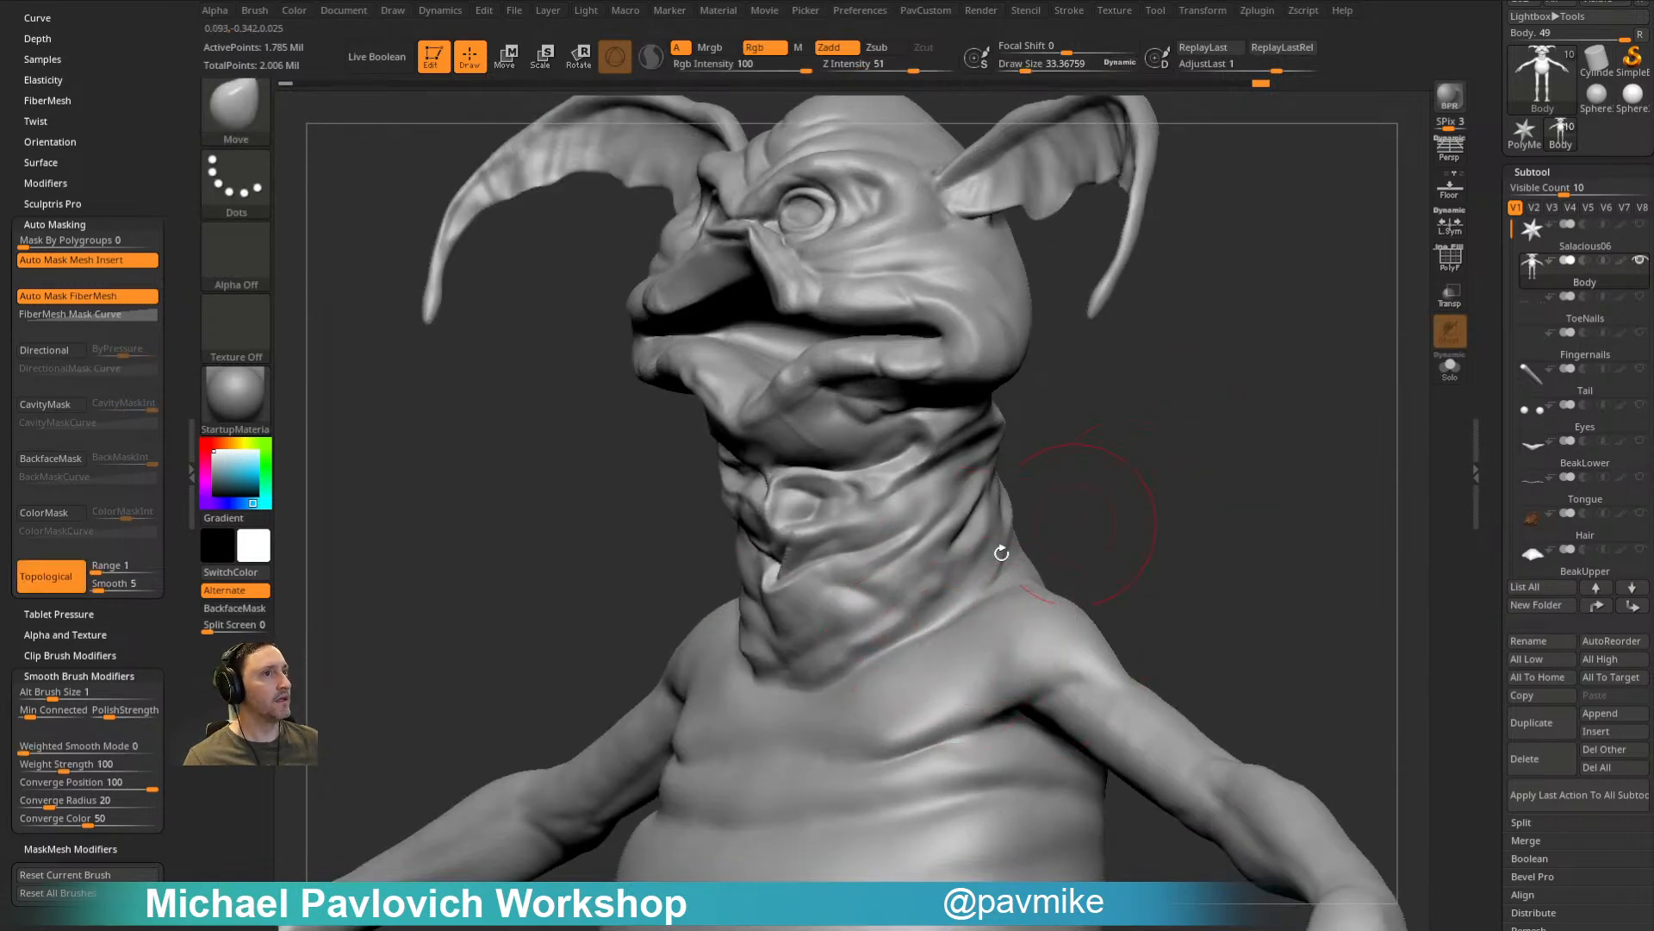
click(70, 562)
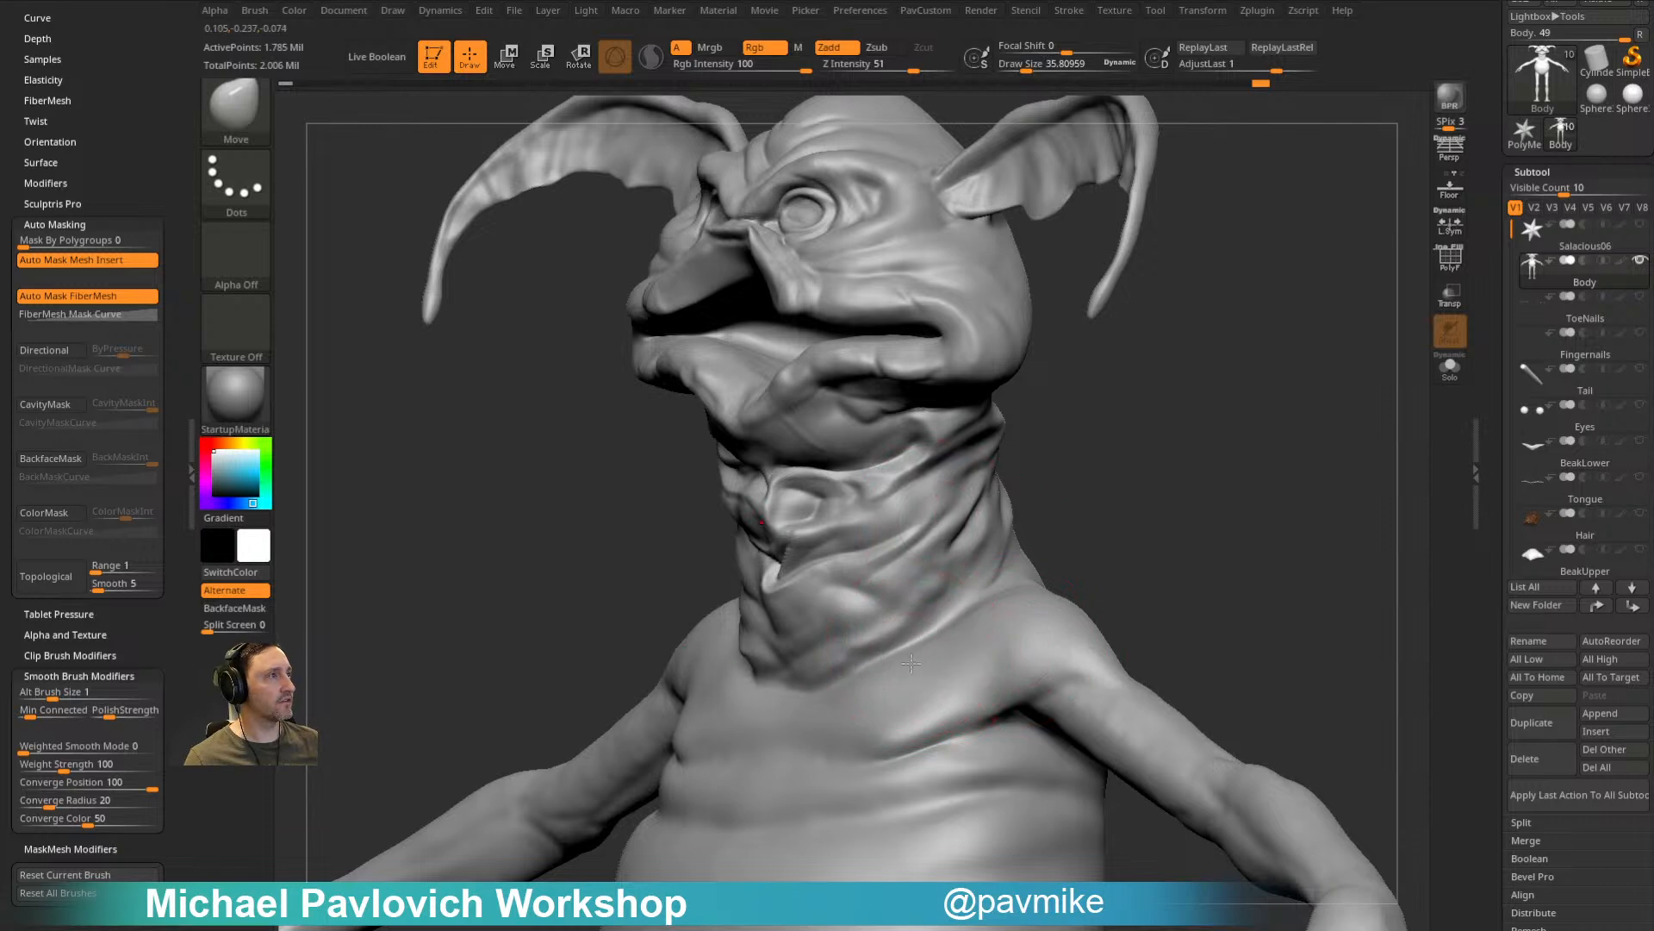
mouse_move(1068, 491)
shift+mouse_down()
mouse_move(1167, 521)
mouse_move(1145, 432)
mouse_move(1266, 719)
shift+mouse_up()
key(s)
drag(946, 491, 919, 491)
Step: Choose the DamStandard brush with a draw size of about 3.8 and work along the outer rim of the creature's eye
mouse_move(1082, 248)
alt+mouse_down()
mouse_move(1122, 328)
mouse_move(1089, 121)
mouse_move(1119, 344)
mouse_move(1112, 422)
alt+mouse_up()
mouse_move(1111, 422)
mouse_down()
mouse_move(1100, 321)
mouse_move(1094, 335)
mouse_move(1064, 288)
mouse_move(1041, 296)
mouse_move(1083, 166)
mouse_move(1077, 262)
mouse_up()
key(b)
key(d)
key(s)
key(bracketright)
key(bracketright)
key(bracketright)
key(bracketright)
drag(1107, 384, 1025, 395)
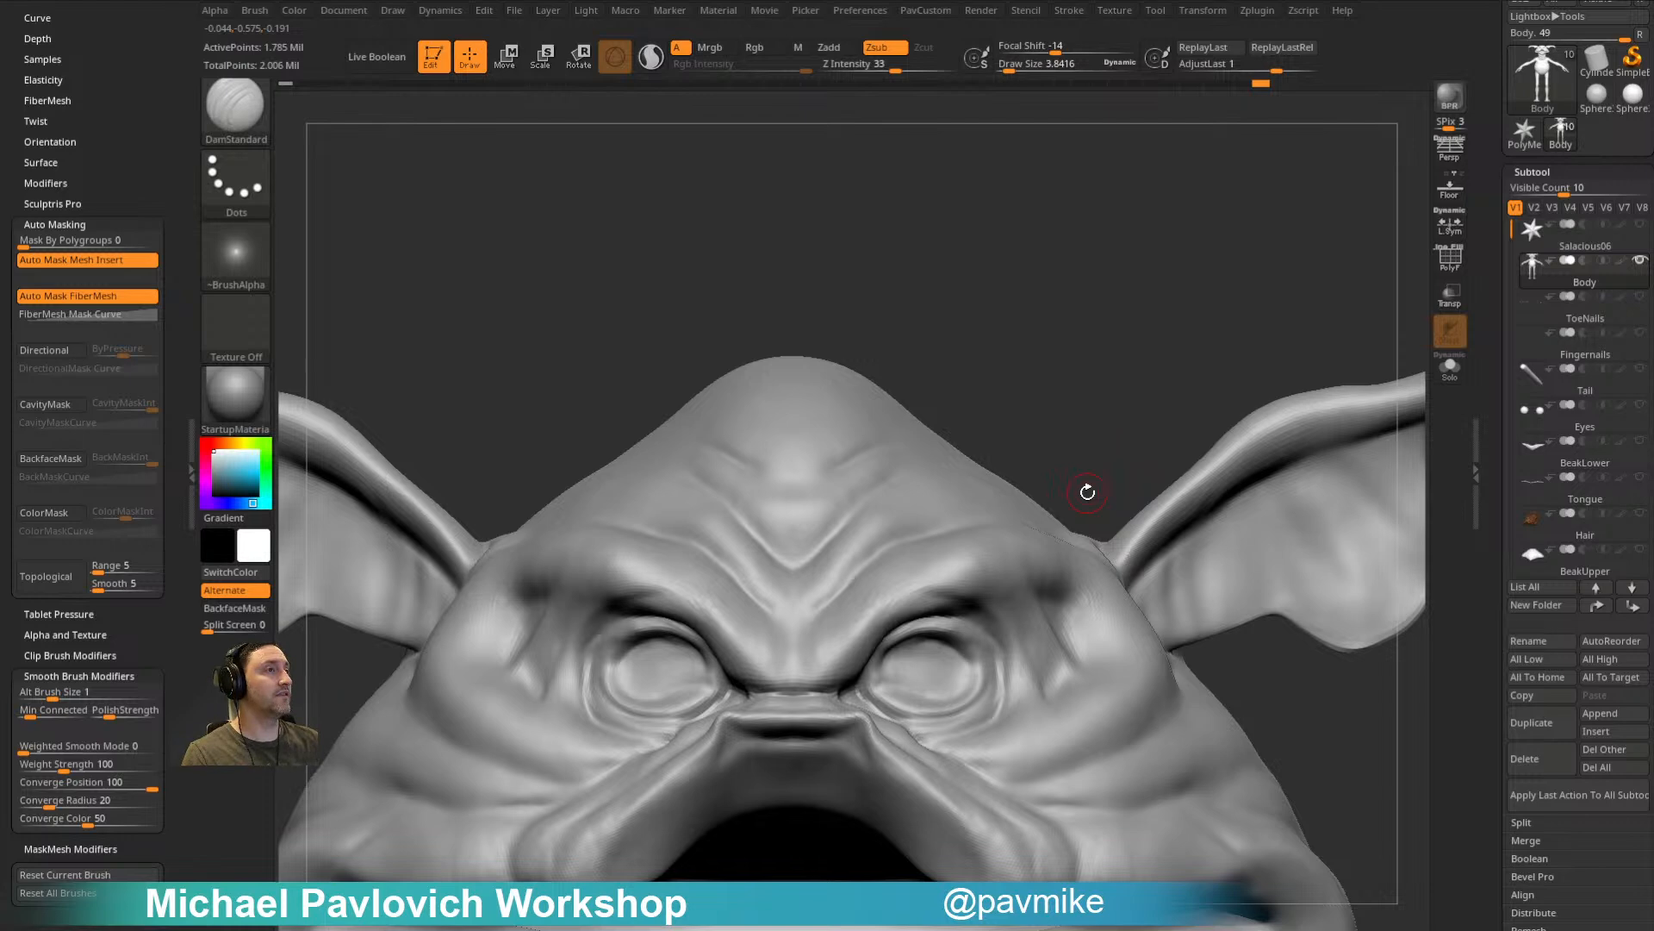
drag(1164, 347, 1068, 362)
drag(699, 631, 695, 632)
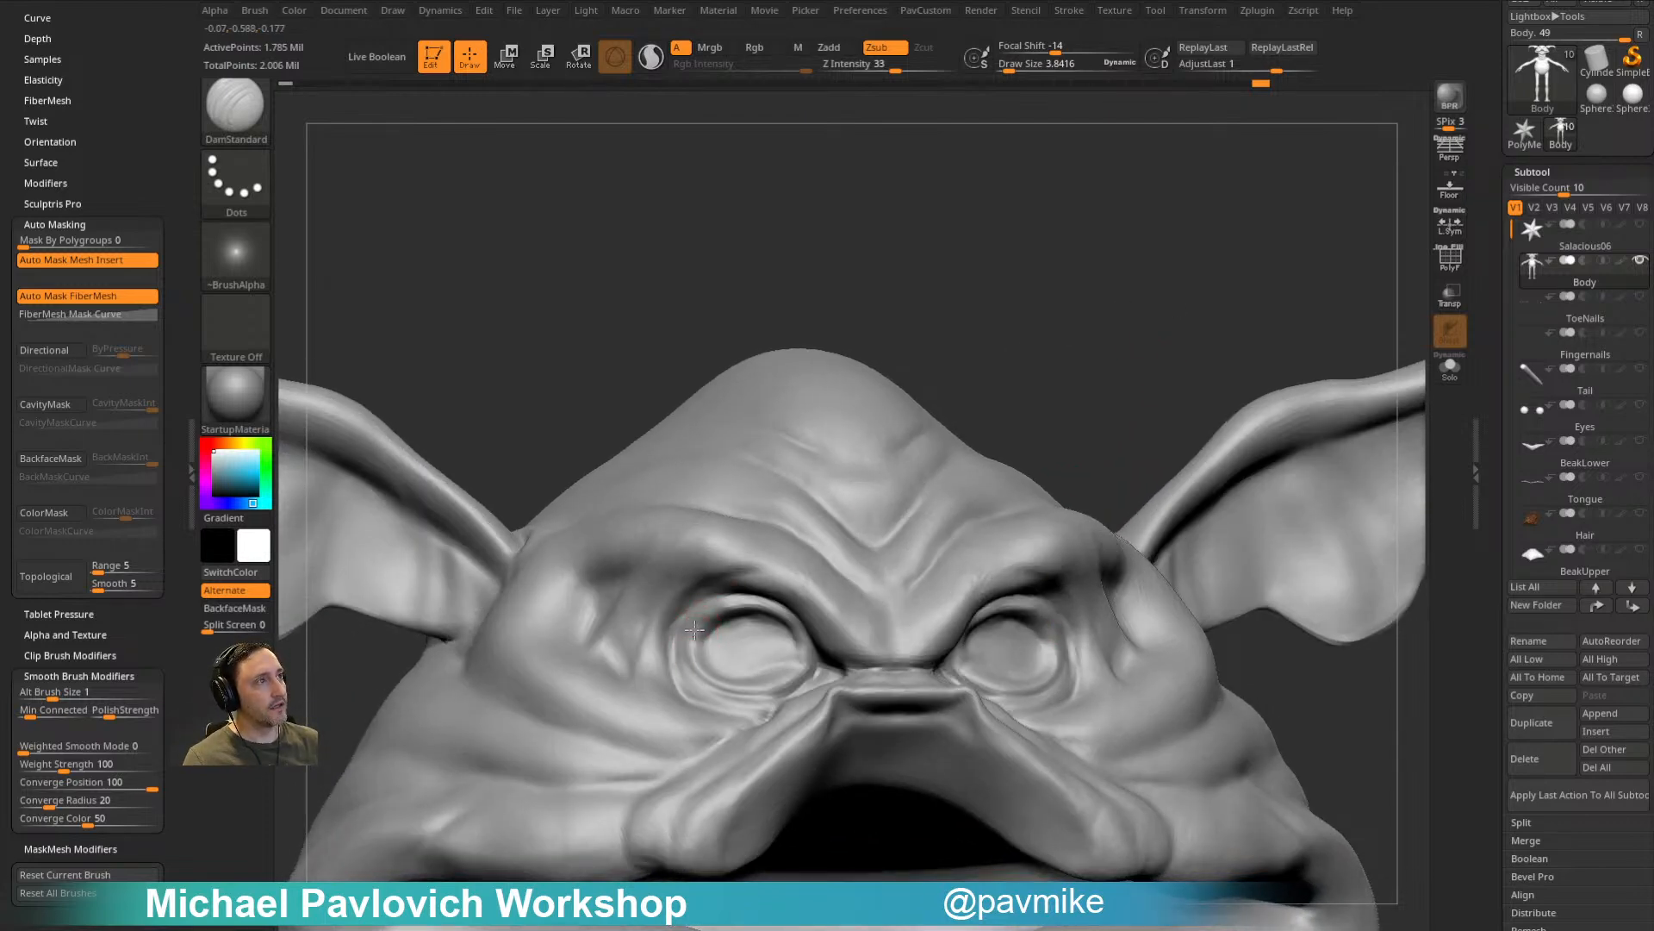
Step: Carve the upper eyelid creases from the outer to the inner corner with the DamStandard brush
drag(1049, 362, 1112, 371)
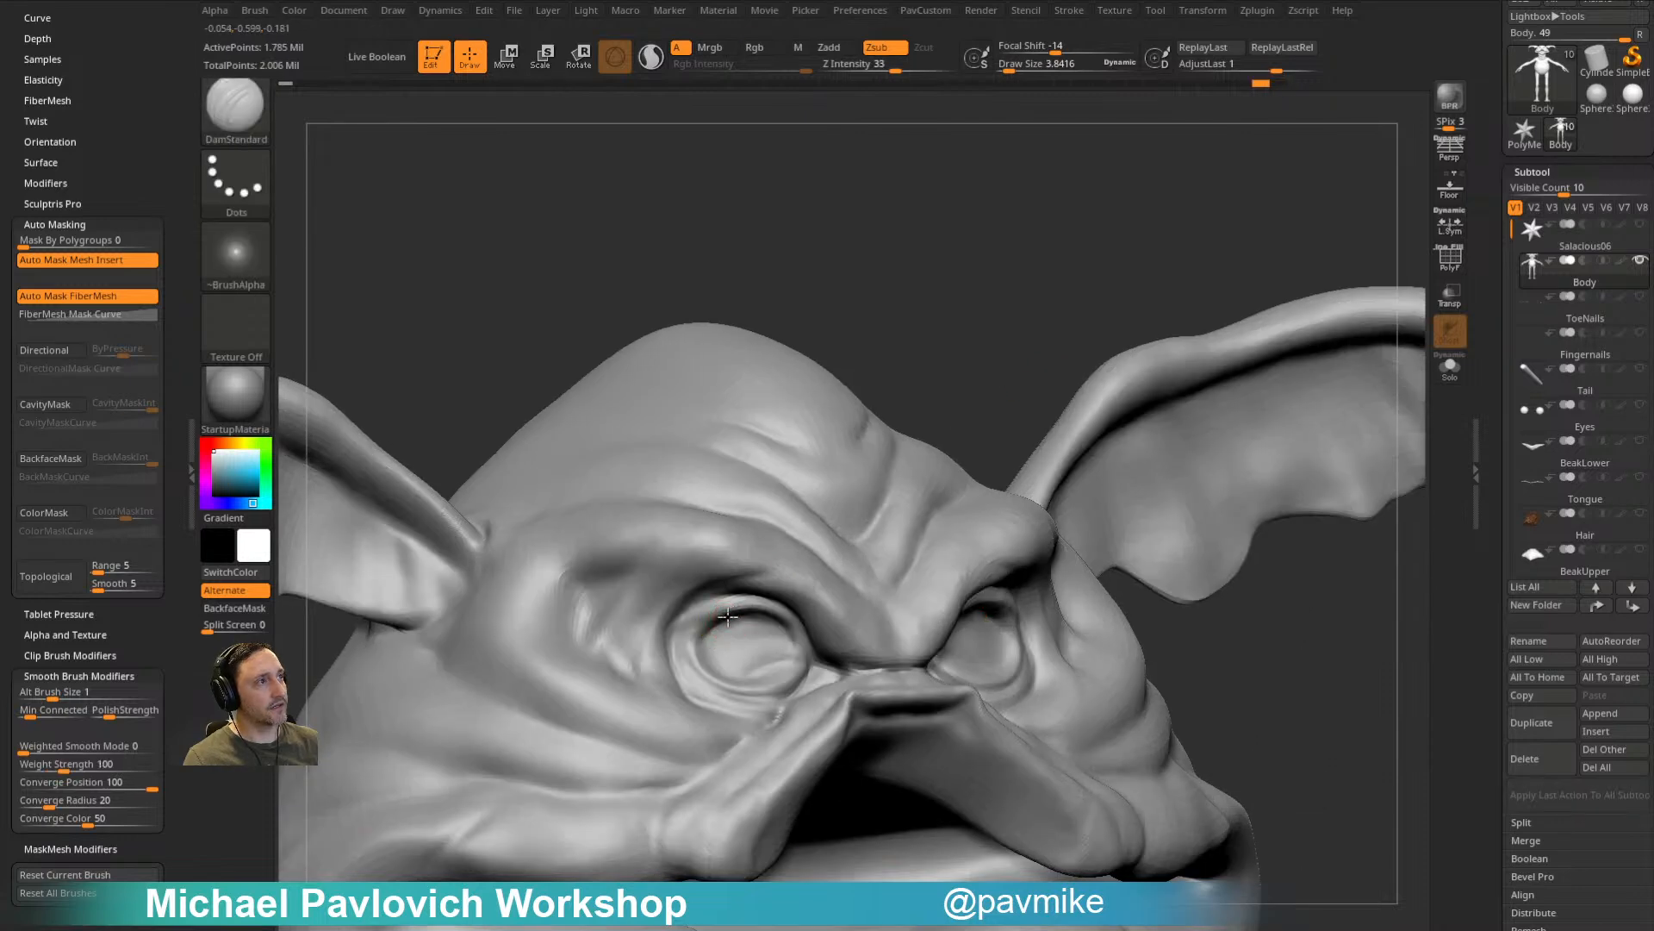
drag(705, 637, 700, 629)
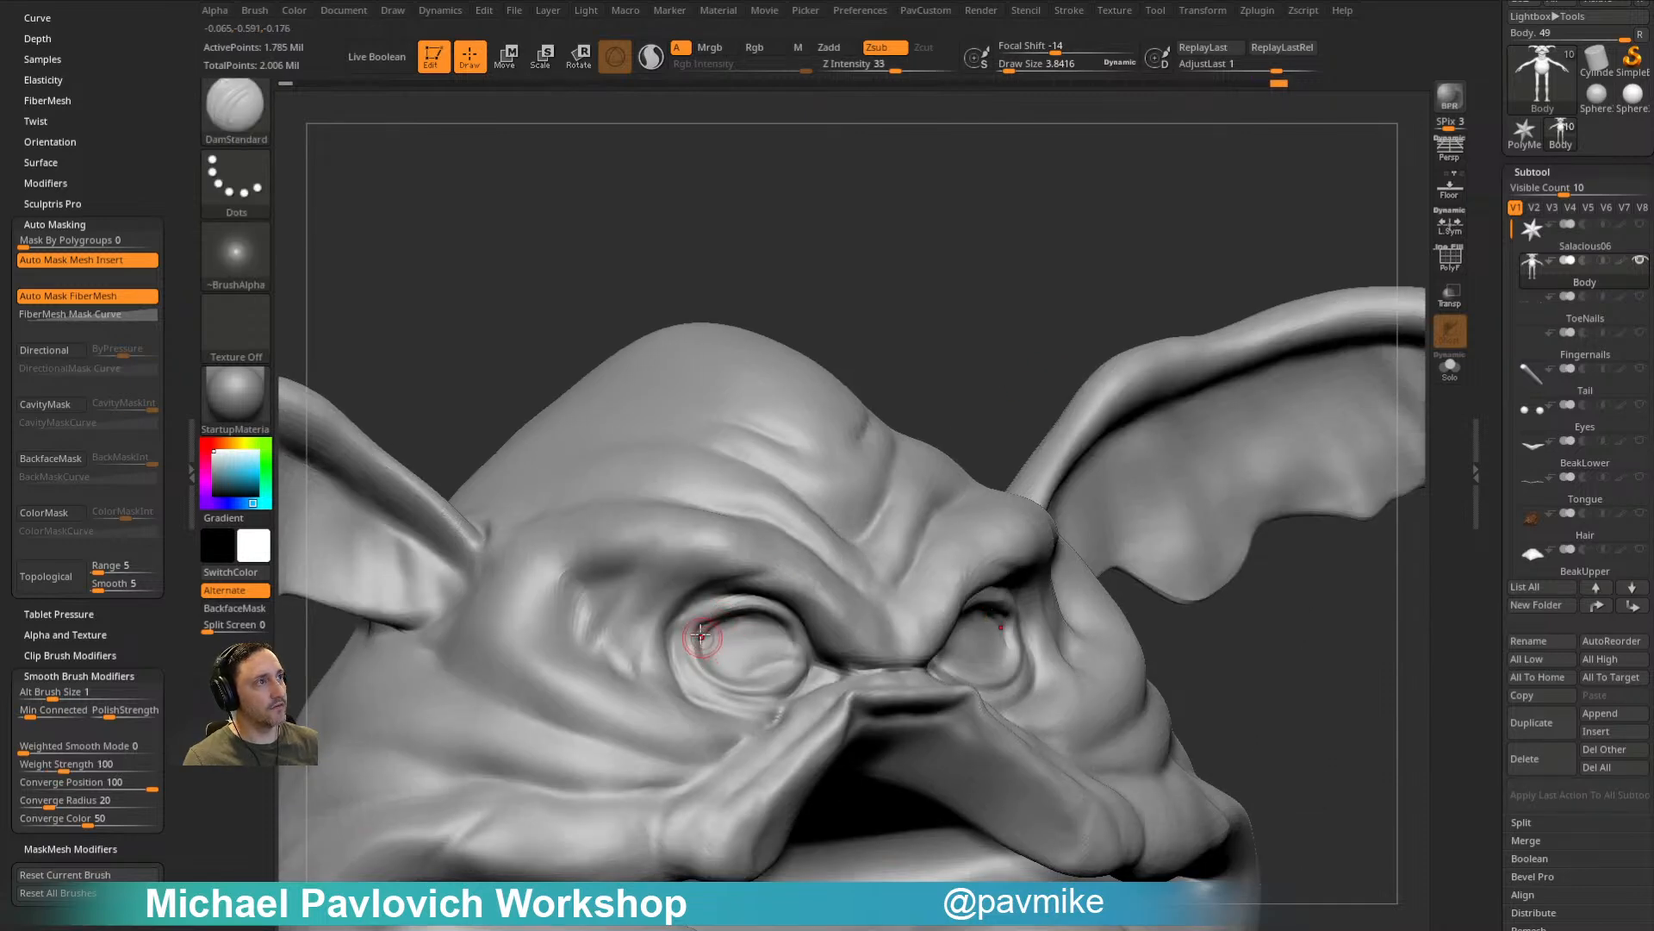
drag(908, 382, 698, 634)
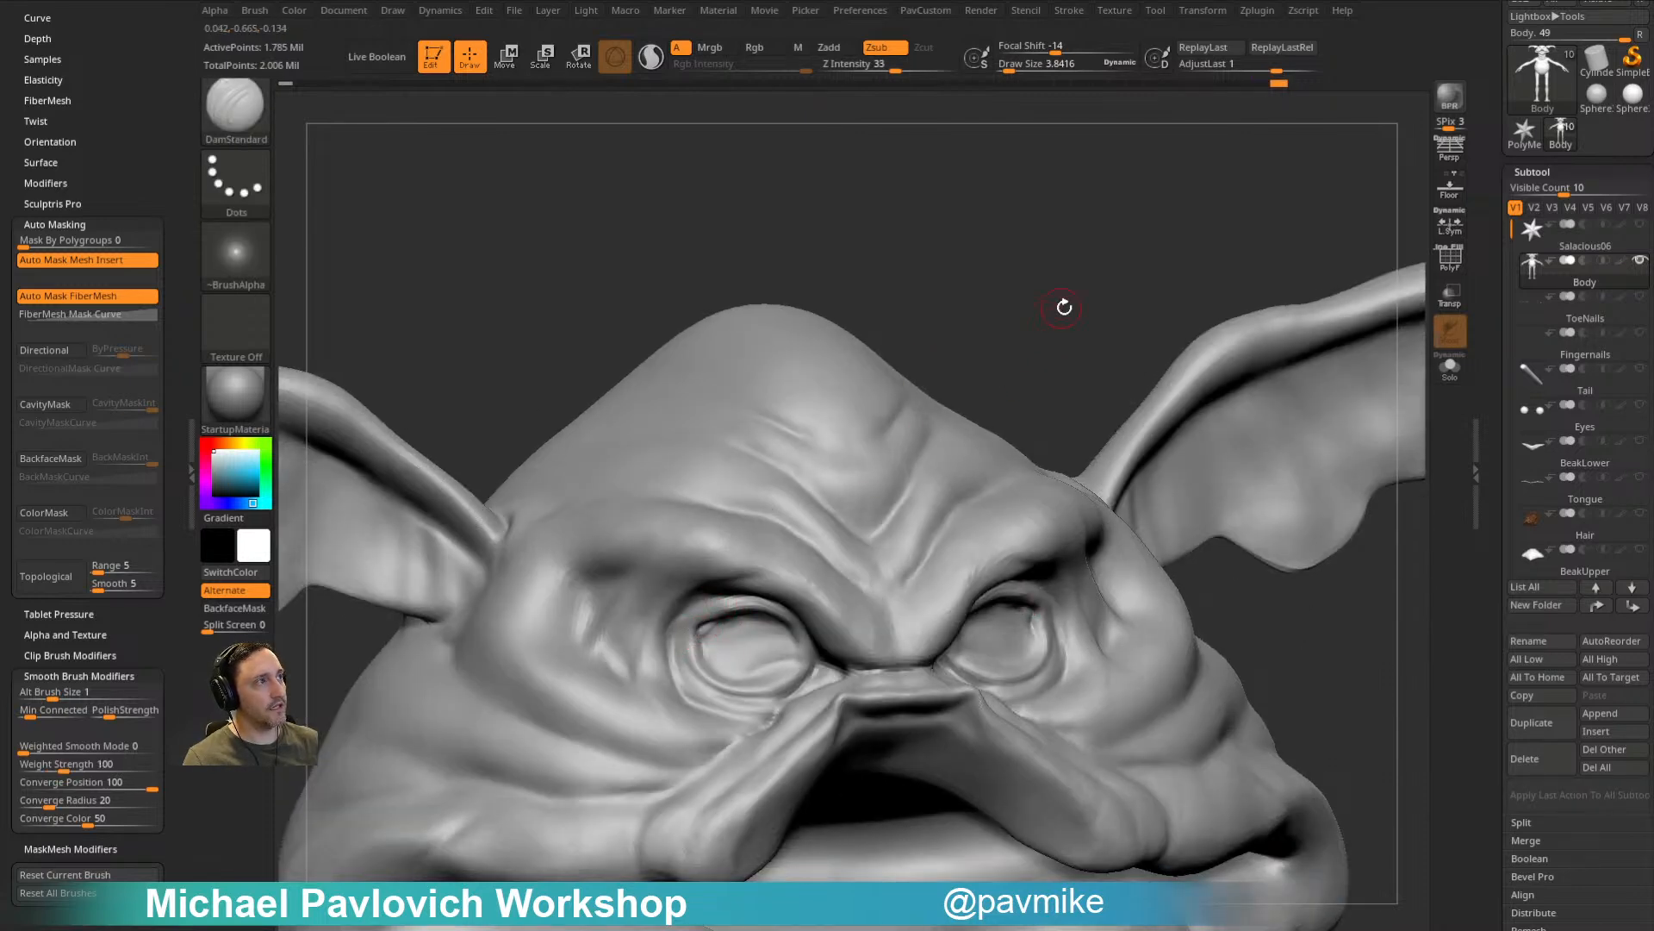
drag(1061, 307, 797, 628)
drag(1146, 233, 672, 609)
drag(1087, 289, 968, 469)
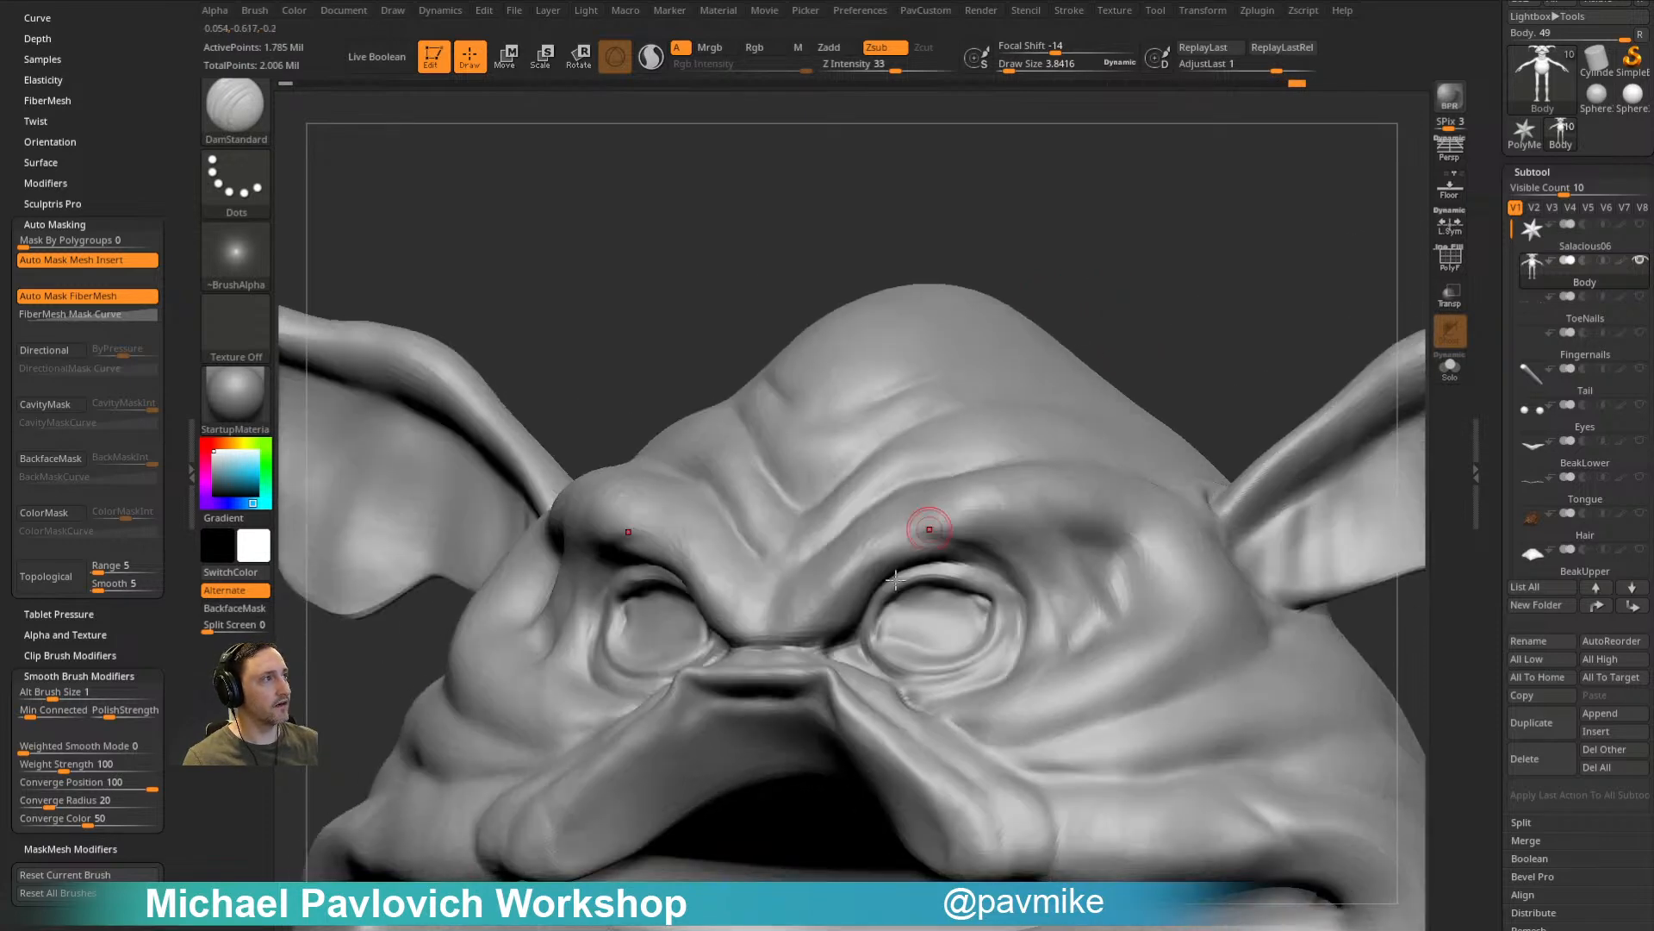
Step: Smooth the eyelid edges and sharpen the lid line around the eyeball from several angles
mouse_move(1148, 313)
mouse_down()
mouse_move(1174, 332)
mouse_move(1193, 303)
mouse_move(1171, 311)
mouse_up()
shift+drag(680, 646, 659, 651)
drag(1010, 283, 1081, 232)
shift+drag(718, 631, 730, 638)
mouse_move(918, 344)
mouse_down()
mouse_move(876, 315)
mouse_move(948, 379)
mouse_up()
drag(991, 315, 1017, 340)
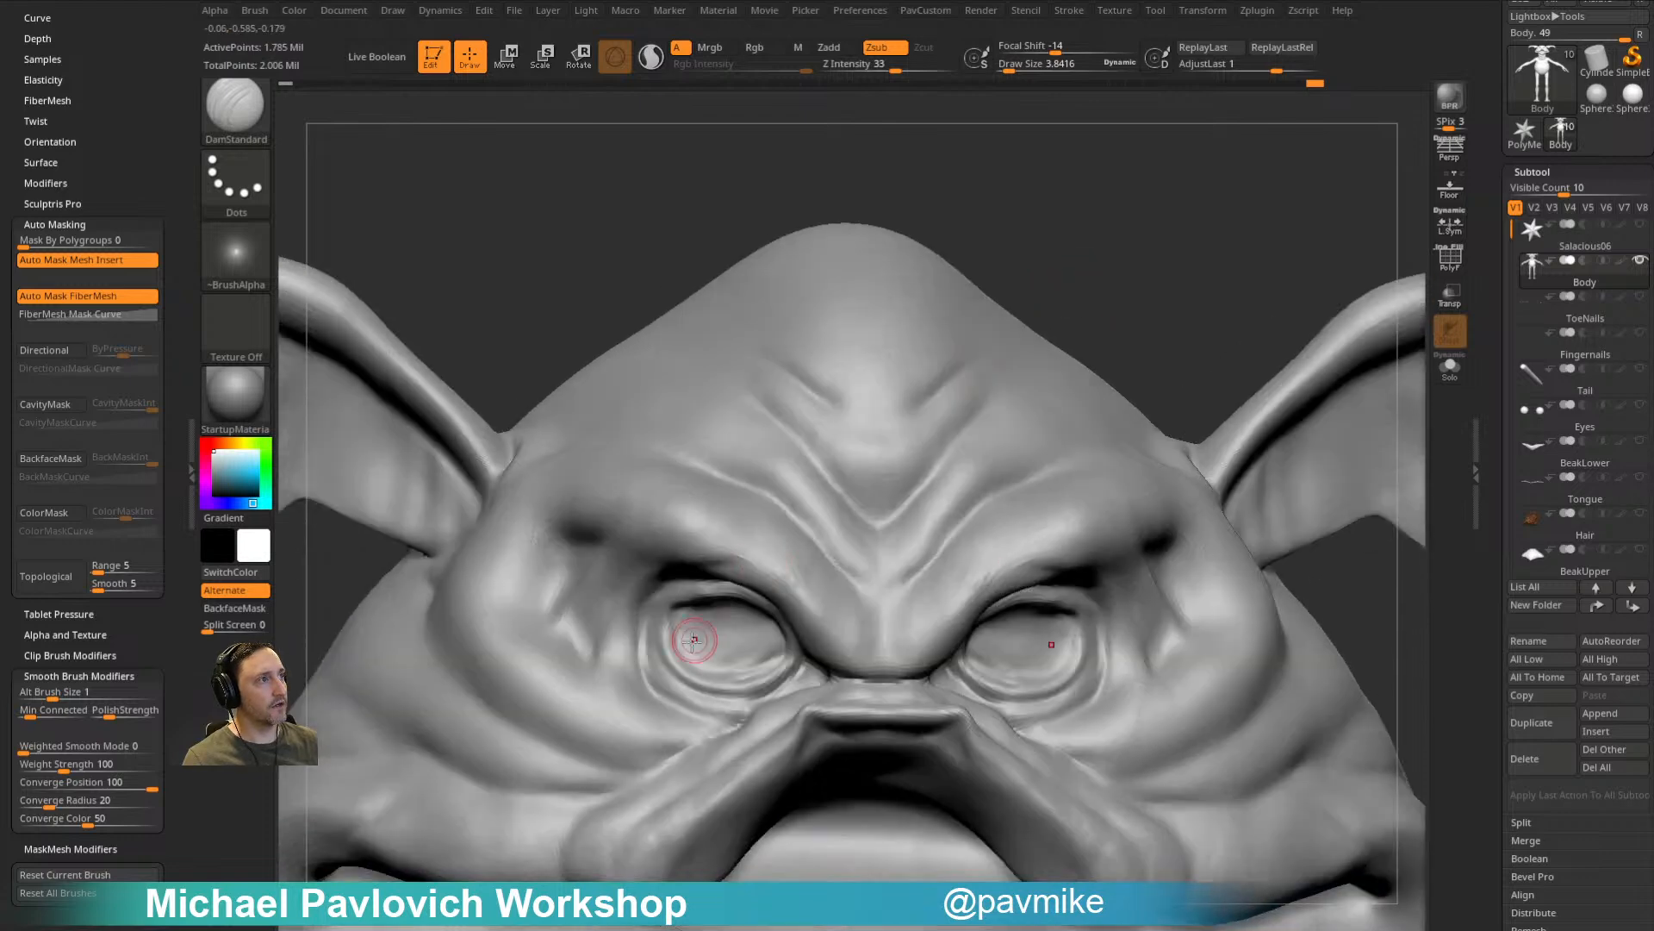
drag(1151, 236, 1070, 242)
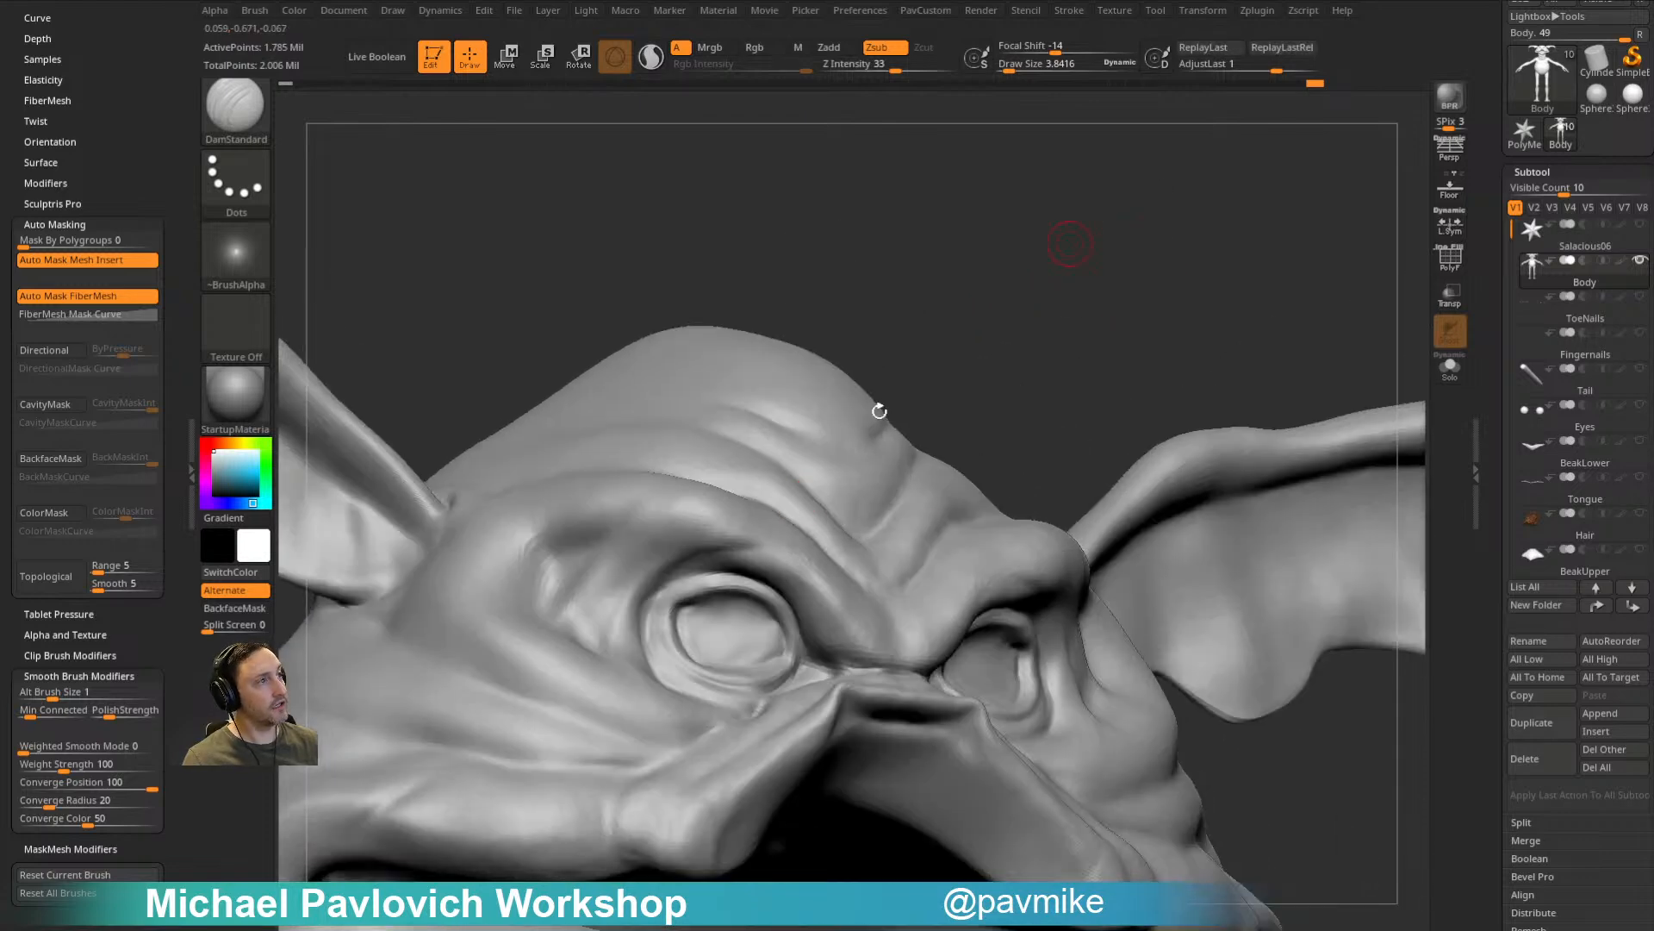
drag(1072, 357, 930, 327)
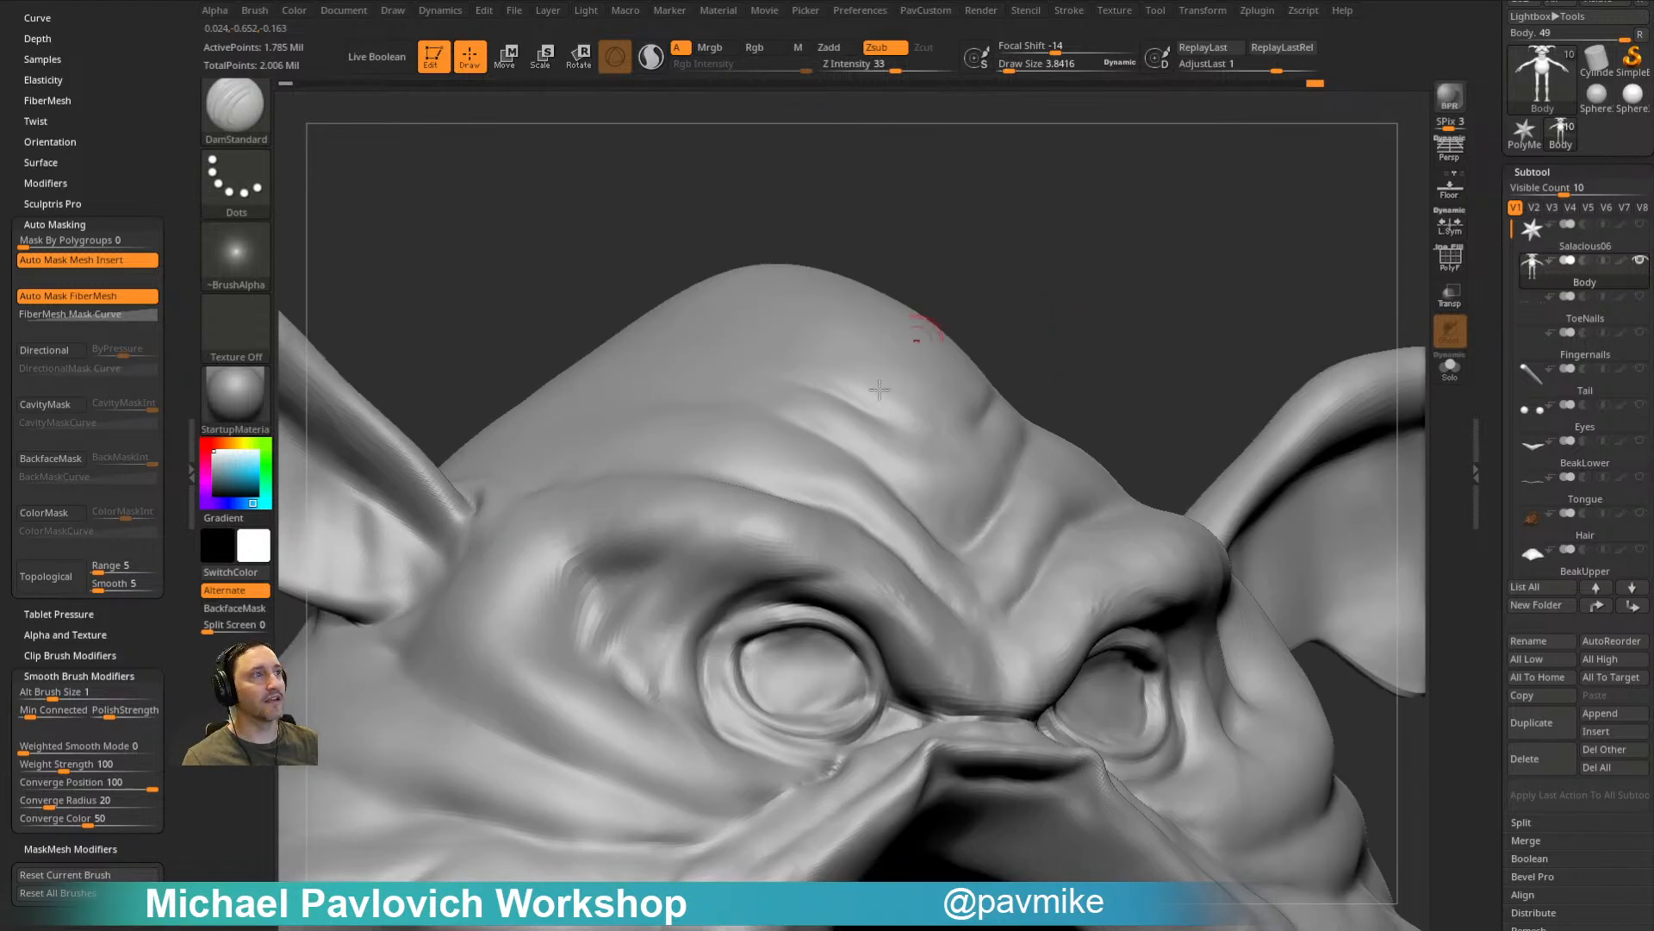
drag(1022, 384, 1004, 311)
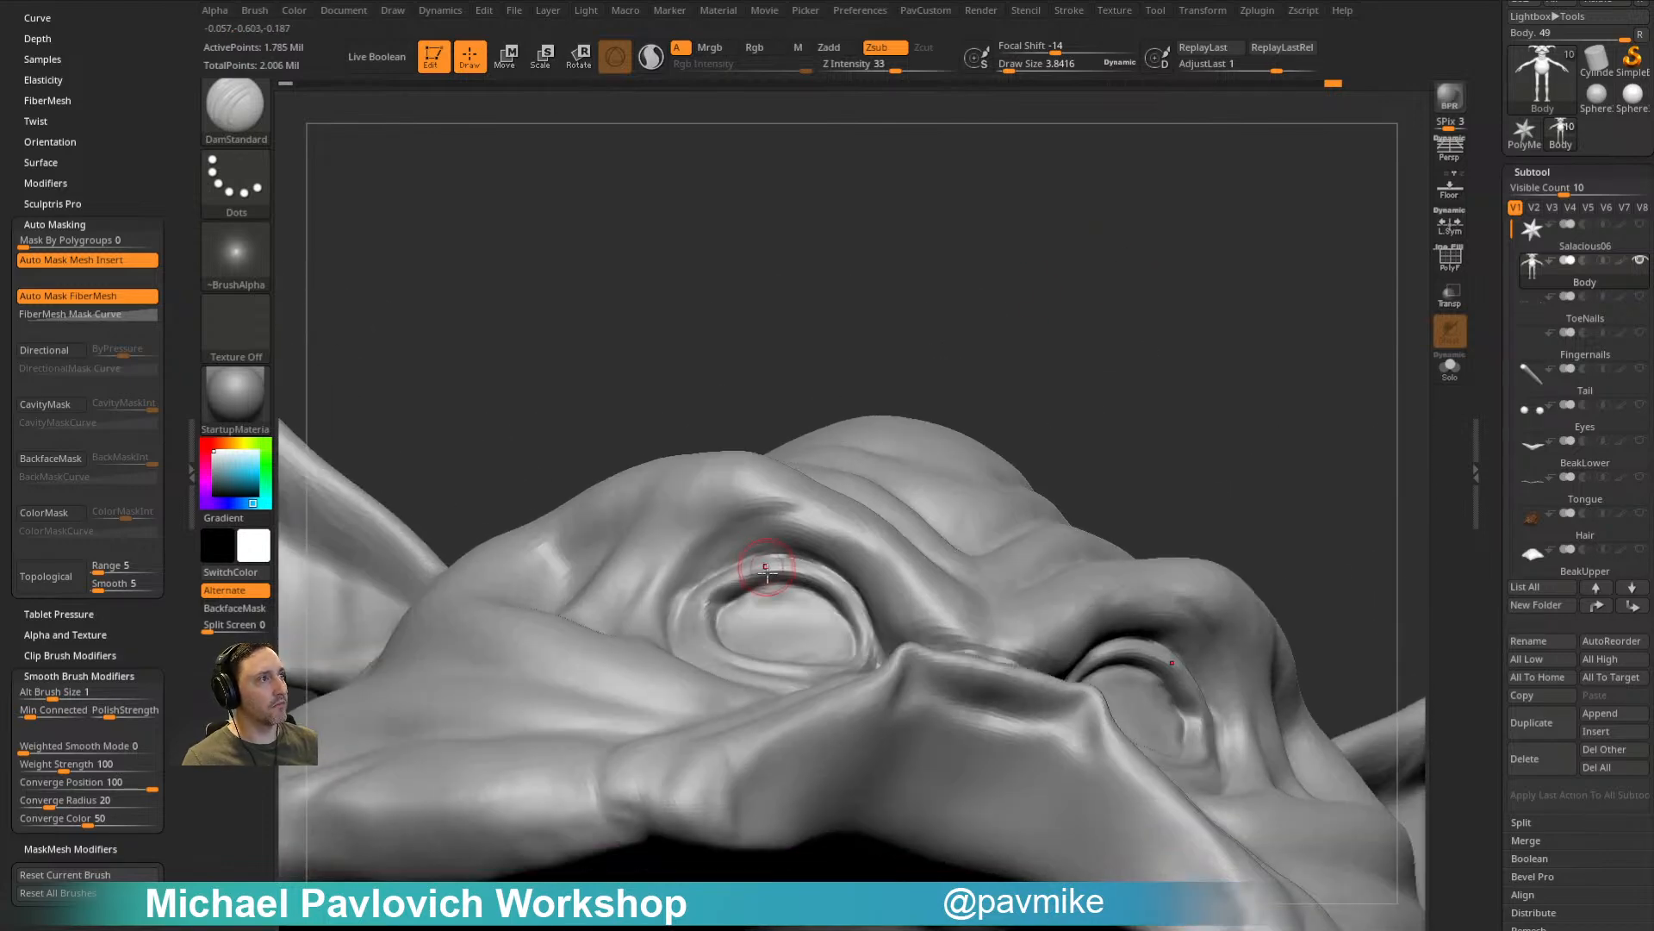
Step: Soften the upper eyelid and the folds beneath the lower lid with the Smooth brush
shift+drag(780, 571, 853, 610)
drag(1082, 322, 1030, 431)
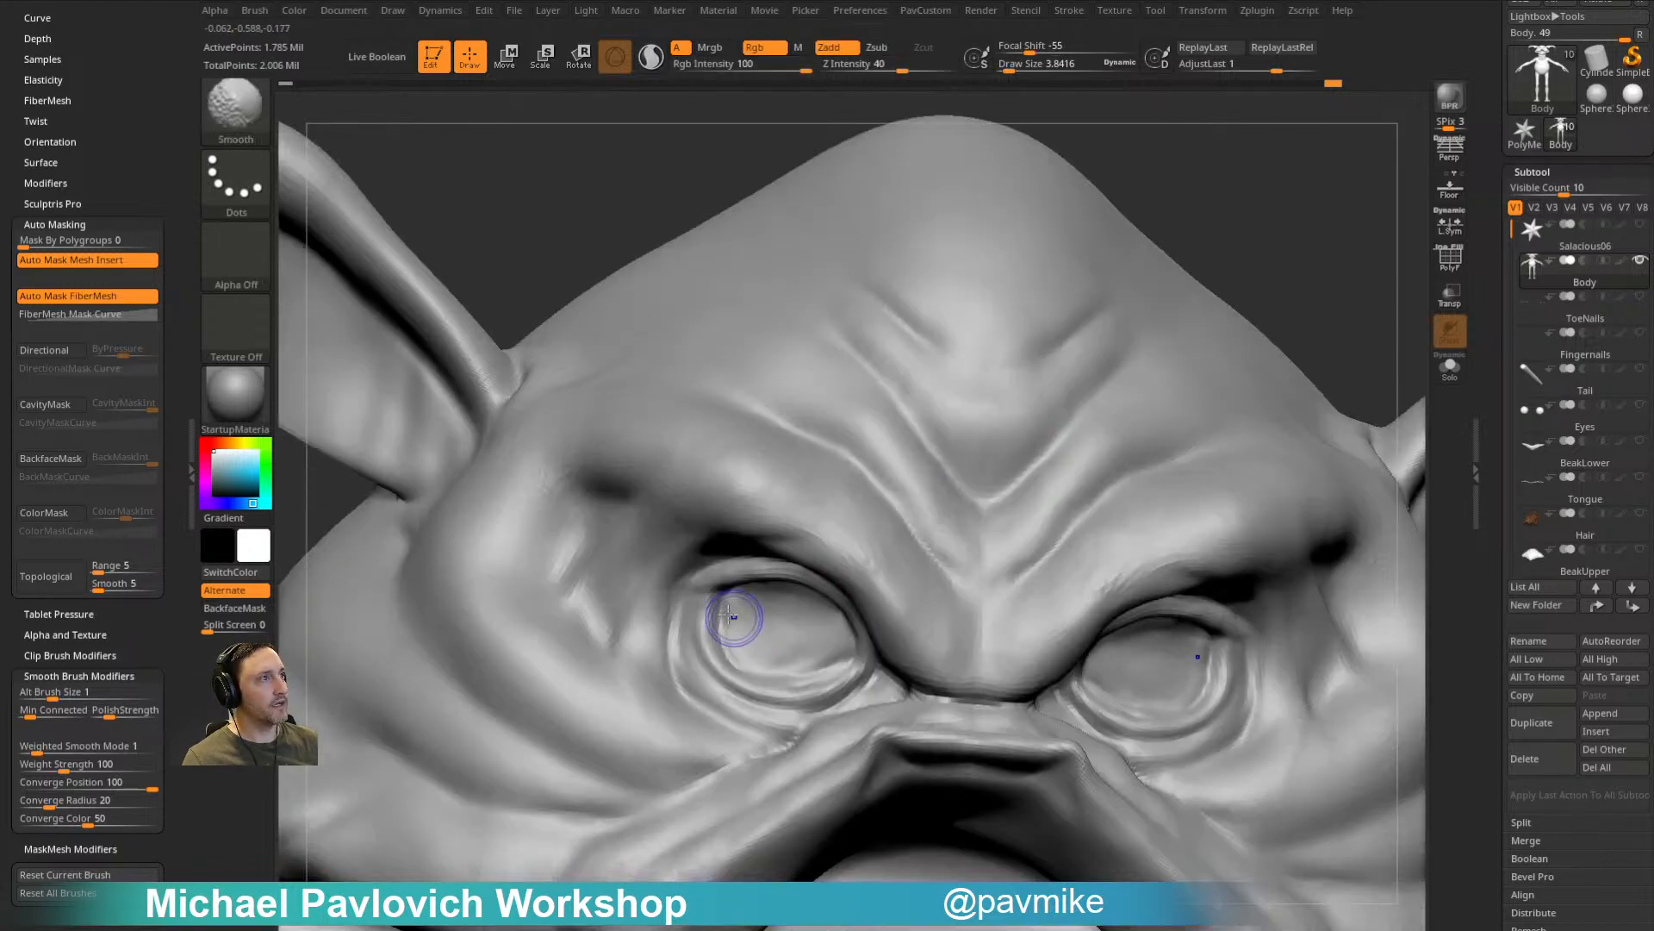
mouse_move(1219, 185)
mouse_down()
mouse_move(1193, 166)
mouse_move(1179, 216)
mouse_move(1180, 144)
mouse_move(1150, 194)
mouse_up()
mouse_move(815, 705)
shift+mouse_down()
mouse_move(779, 728)
mouse_move(778, 709)
shift+mouse_up()
drag(1146, 164, 1123, 108)
Step: Go over the inner eye corner with ClayTubes, and return to DamStandard at about size 4.6 to refine the lower lid and brow
key(b)
key(c)
key(t)
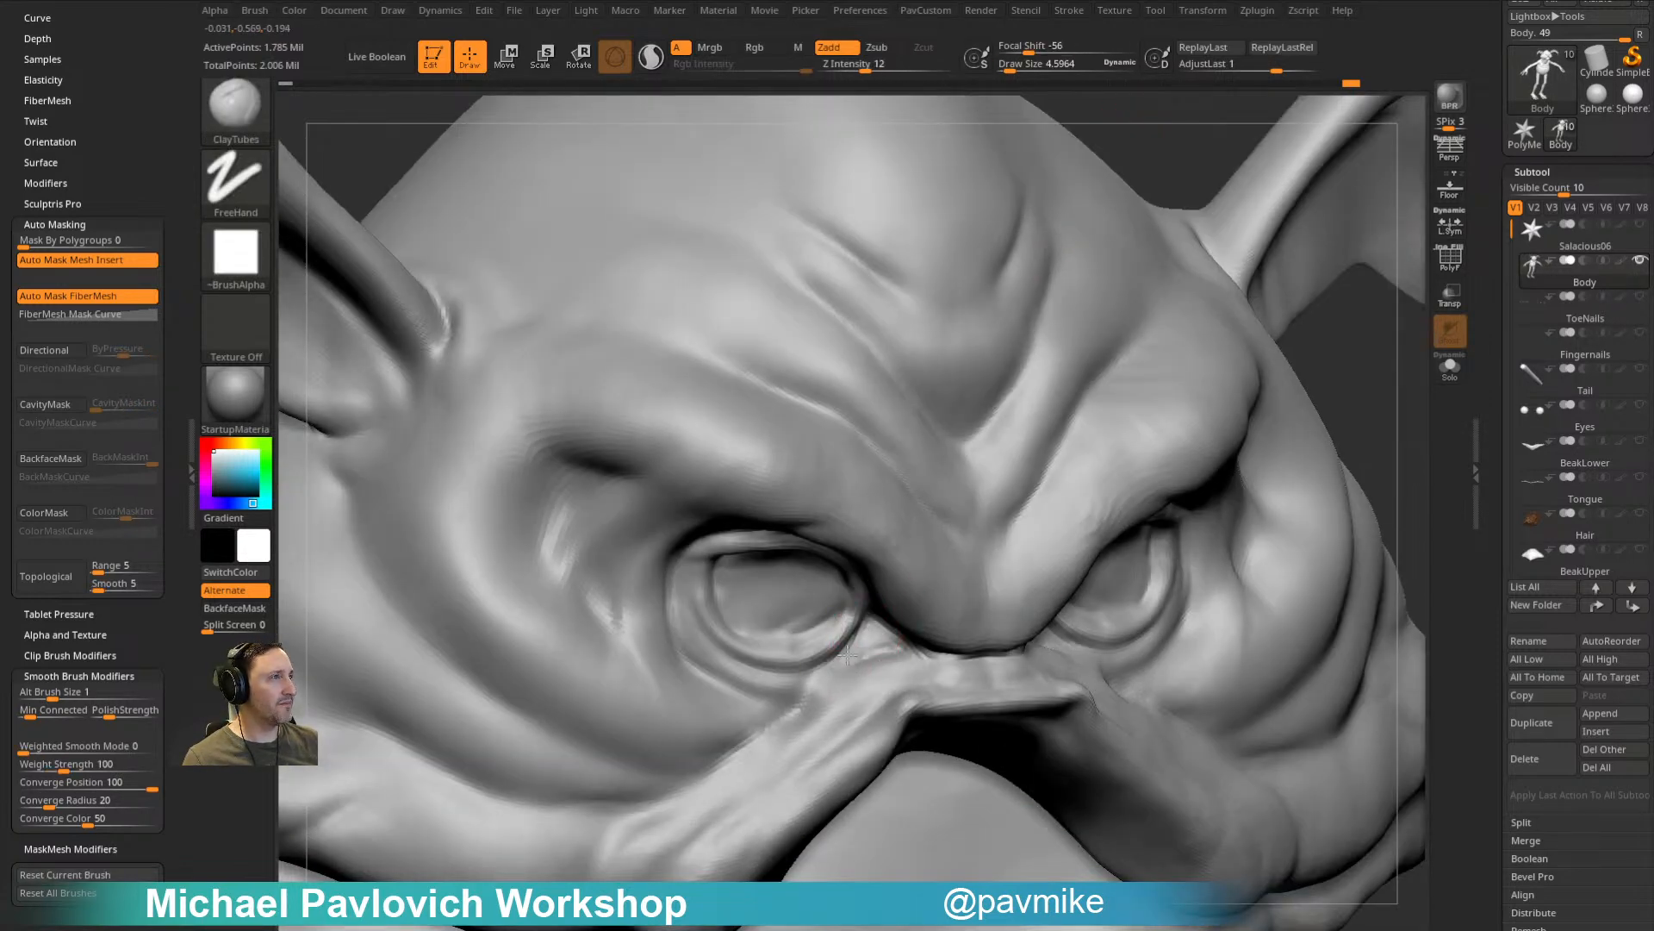
key(b)
key(d)
key(s)
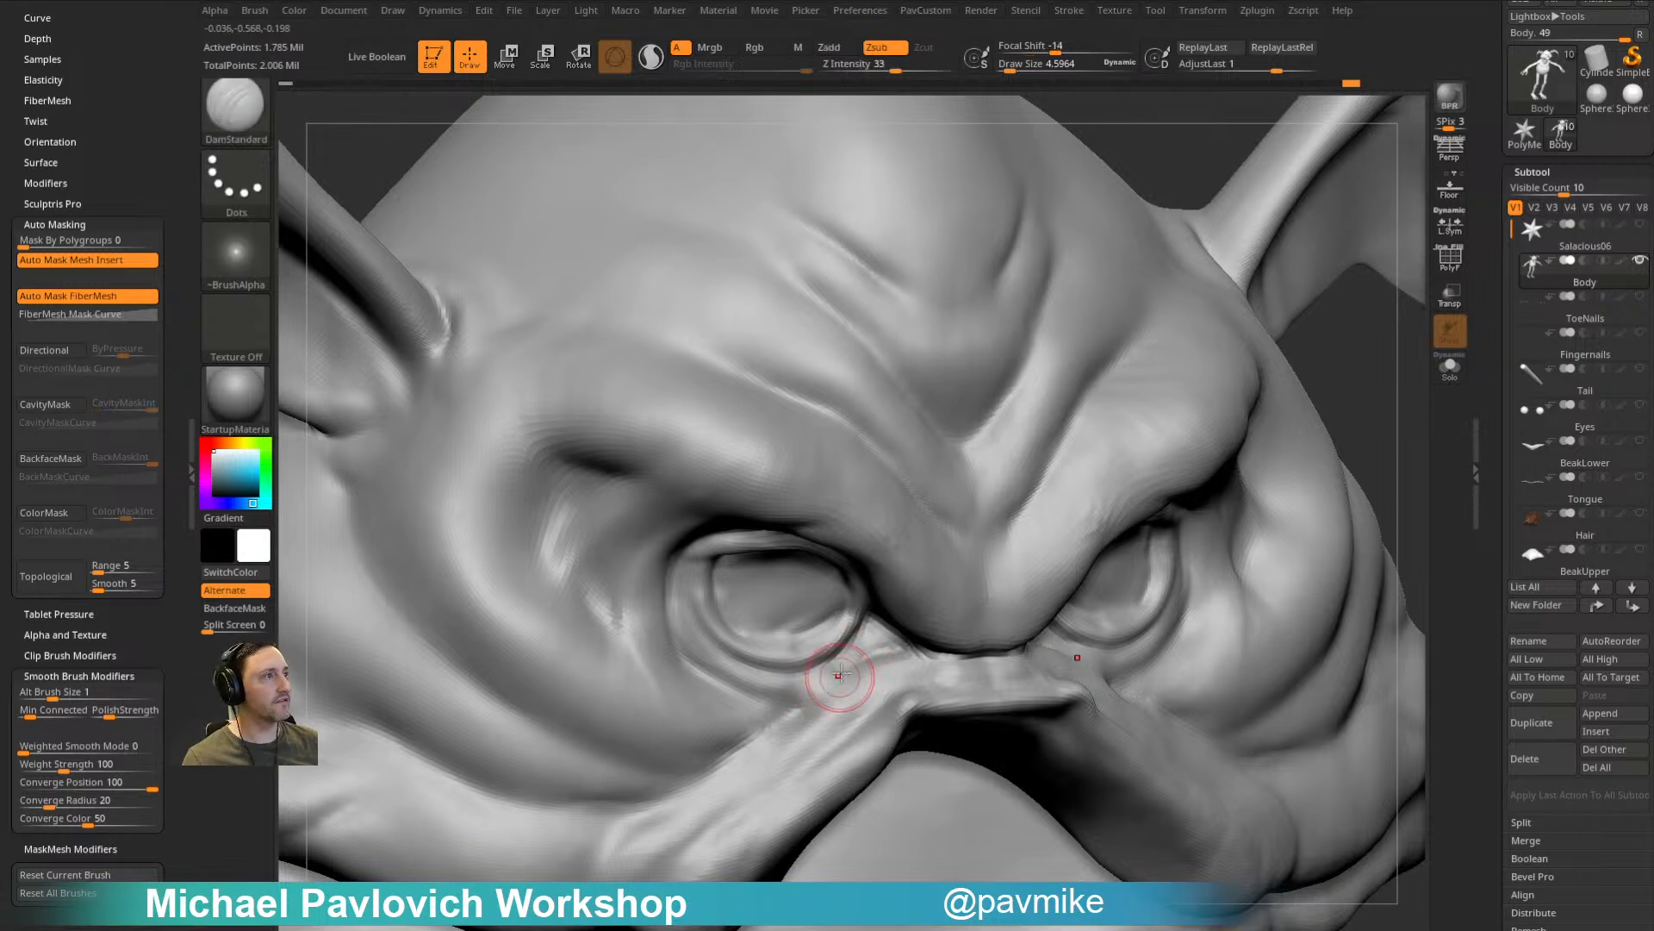
right_drag(793, 681, 783, 660)
right_drag(688, 499, 740, 475)
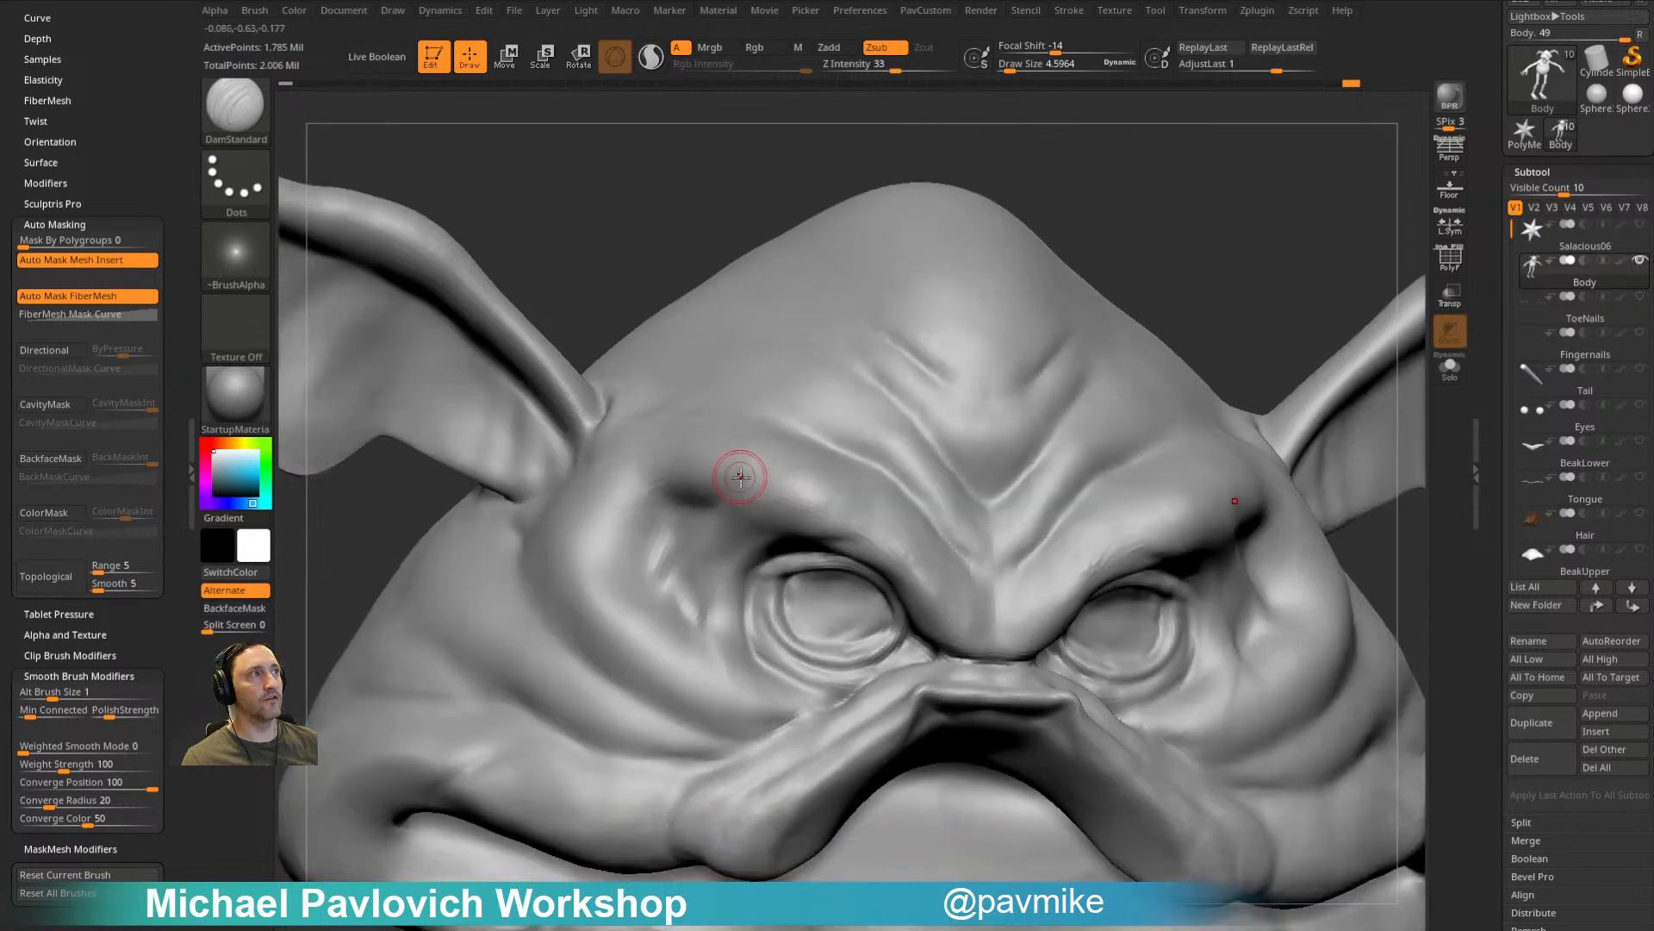
right_drag(1083, 247, 1148, 246)
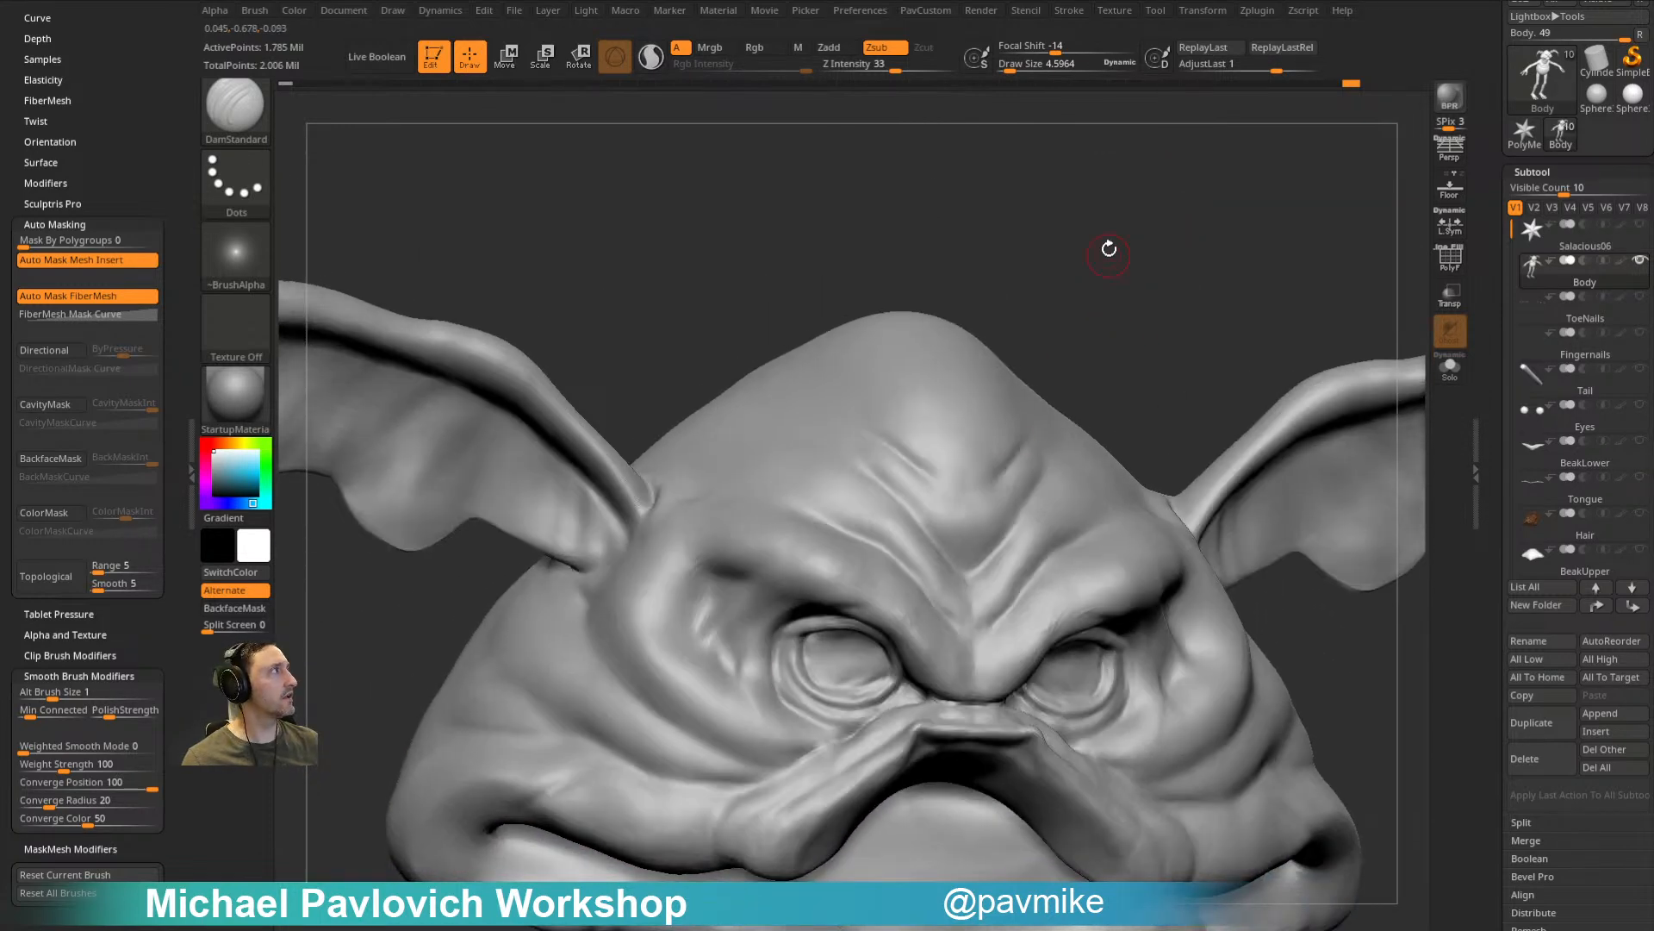
Step: Switch to the freehand Dam_Standard variant and refine and smooth the inner corner of the eye beside the beak
key(3)
mouse_move(1117, 264)
right_down()
mouse_move(1097, 240)
mouse_move(1130, 233)
mouse_move(1130, 192)
right_up()
click(948, 929)
click(948, 929)
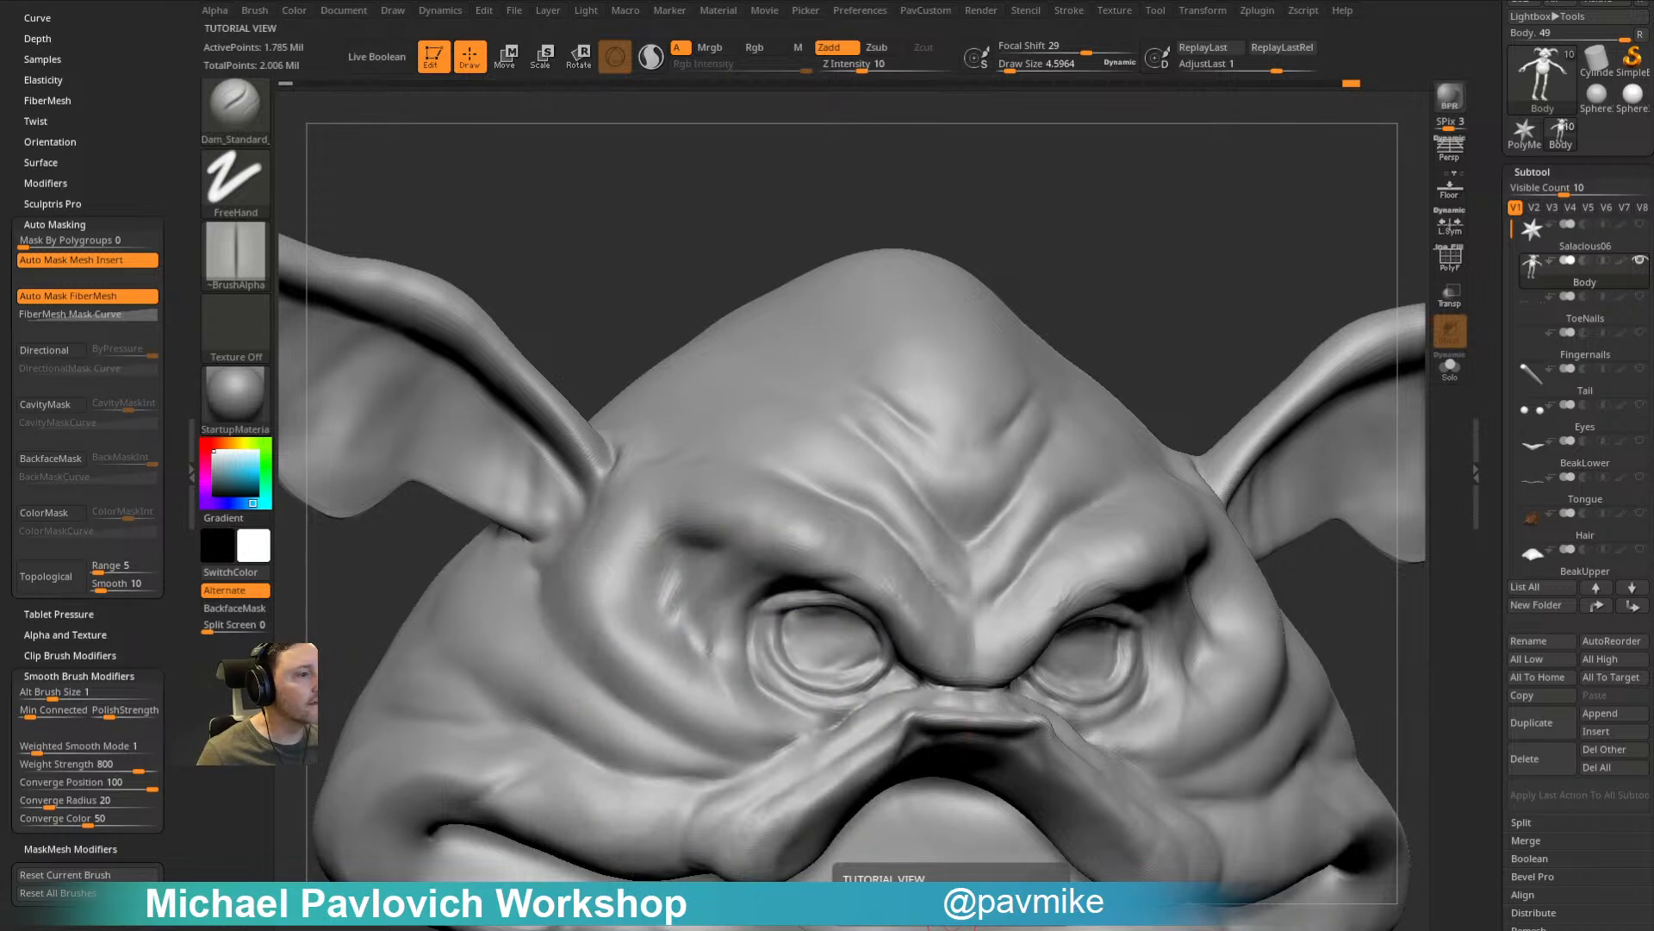
mouse_move(1181, 283)
right_down()
mouse_move(1218, 210)
mouse_move(1186, 189)
mouse_move(1218, 583)
mouse_move(1242, 524)
mouse_move(1004, 483)
right_up()
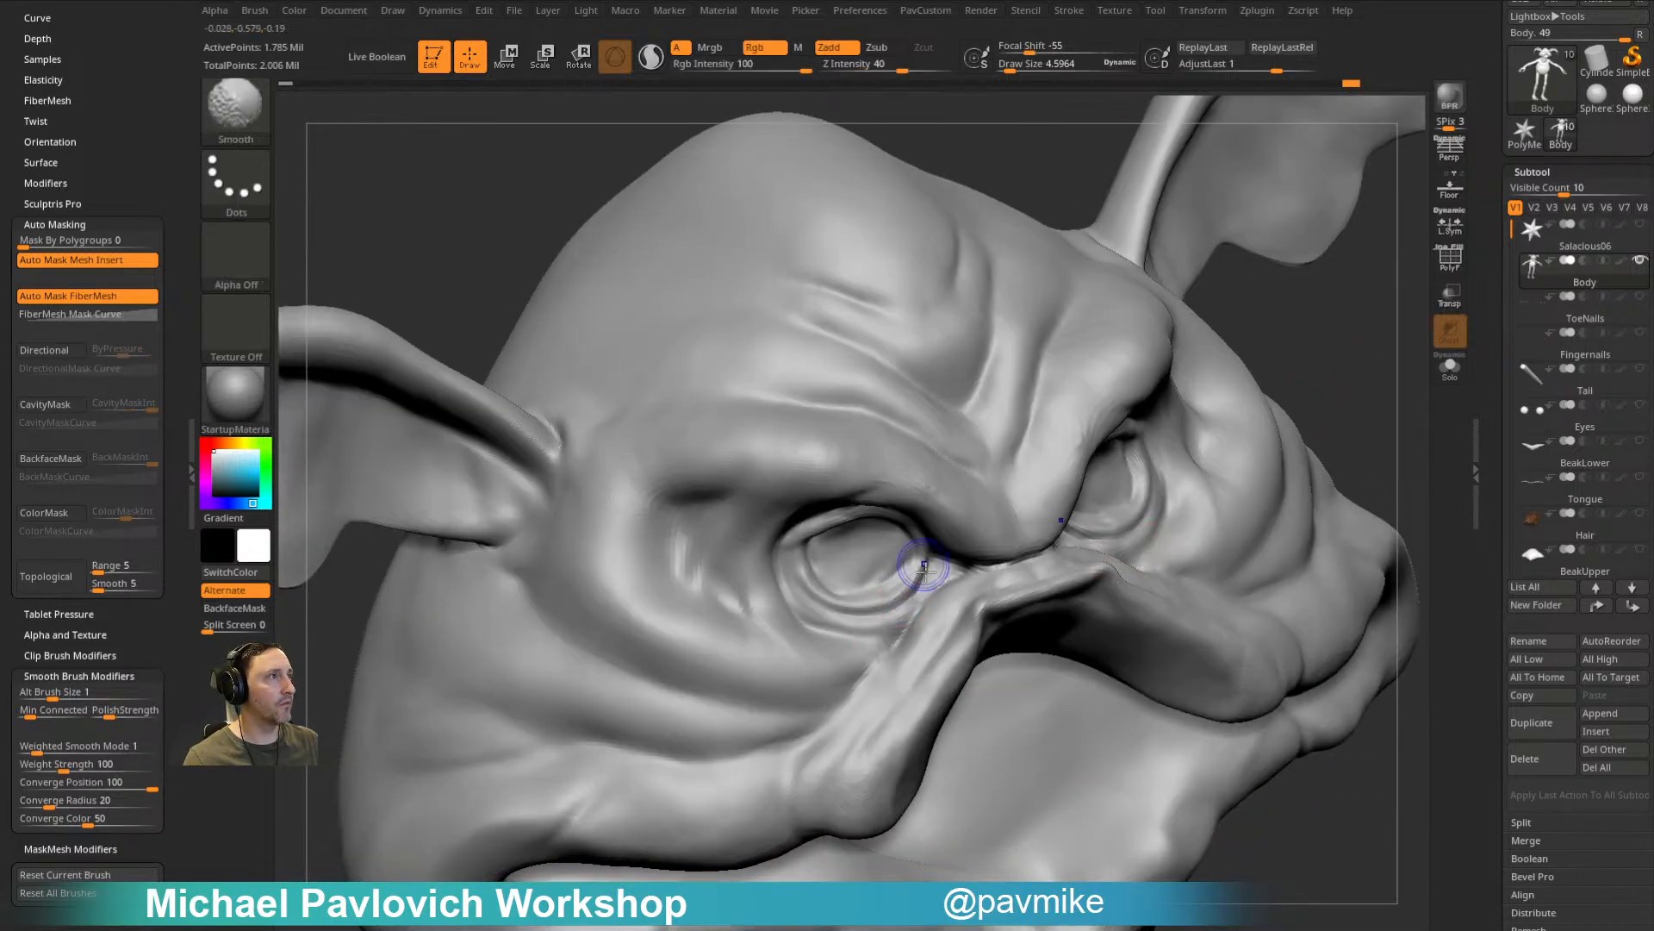
mouse_move(1352, 325)
right_down()
mouse_move(1317, 417)
mouse_move(1284, 407)
right_up()
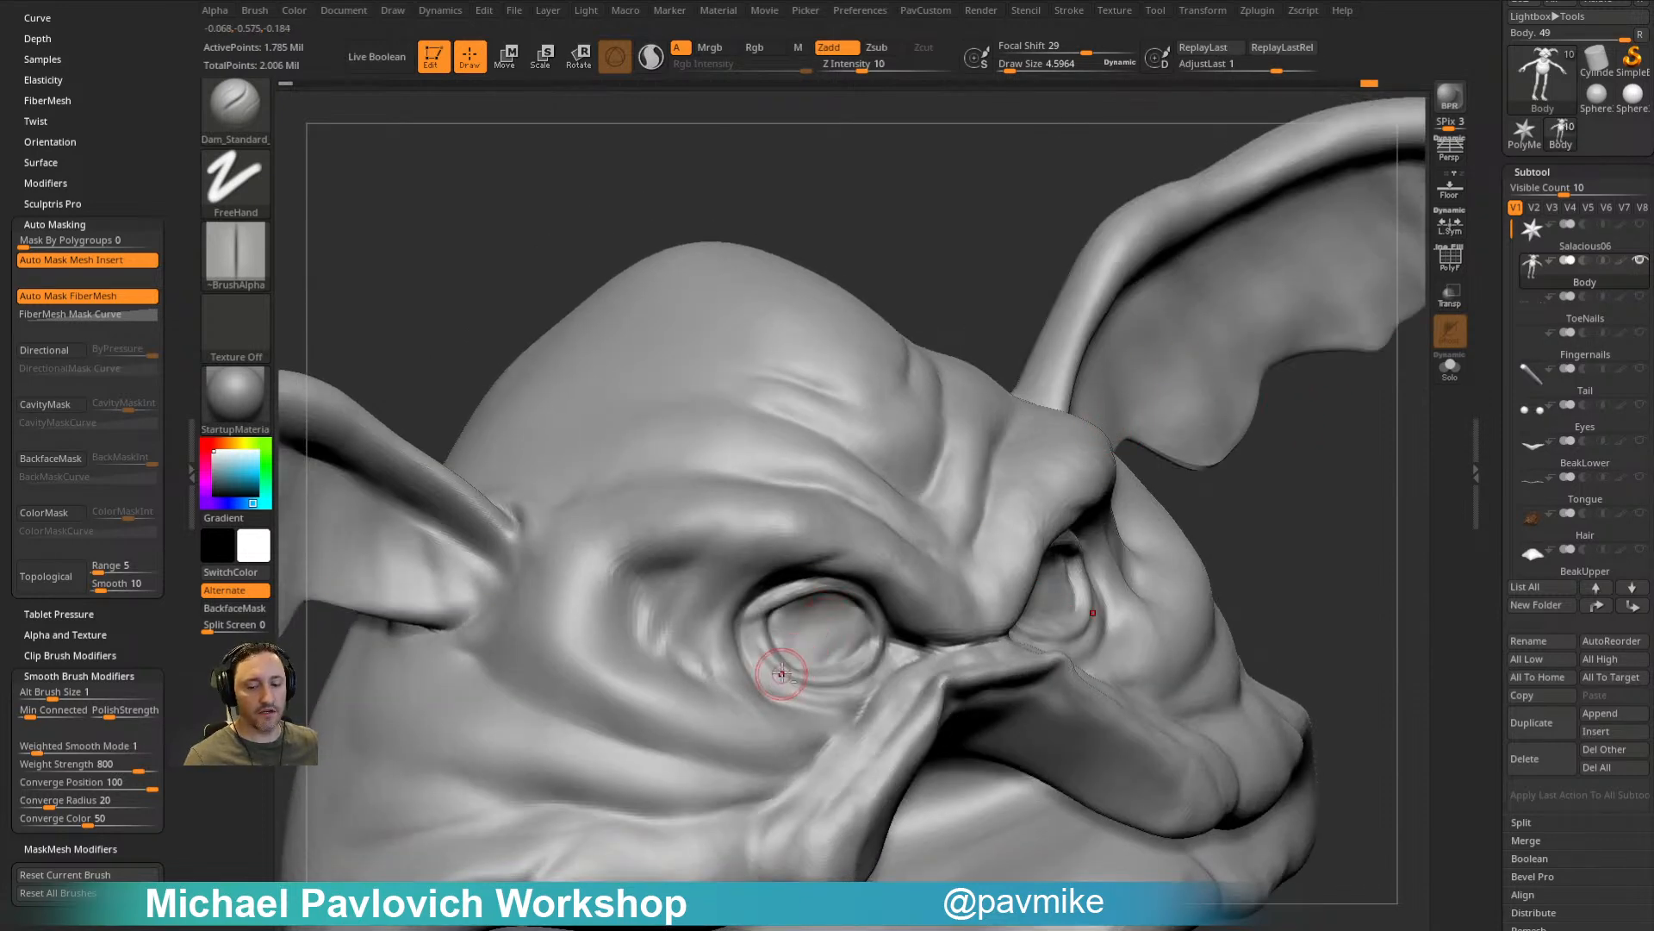
Step: Set the Dam_Standard draw size to about 15 and work the crease under the lower eyelid toward the inner corner
key(s)
drag(776, 679, 786, 682)
key(s)
right_drag(865, 675, 786, 694)
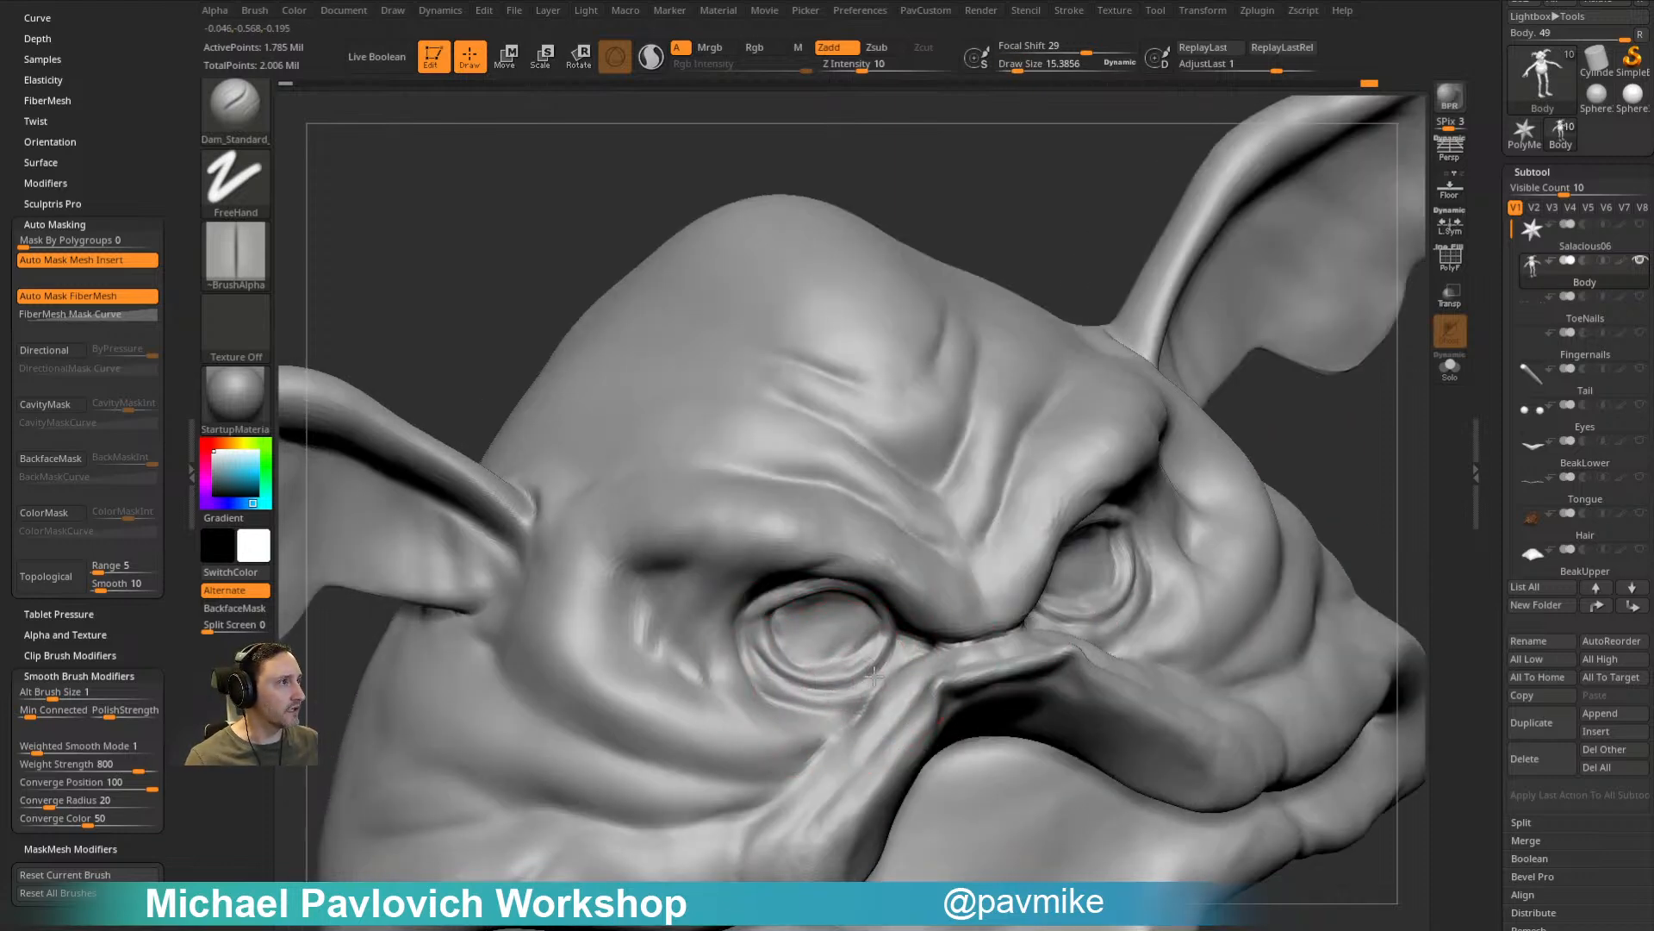
drag(866, 671, 896, 636)
mouse_move(1329, 450)
mouse_down()
mouse_move(1249, 431)
mouse_move(1337, 451)
mouse_move(1293, 515)
mouse_up()
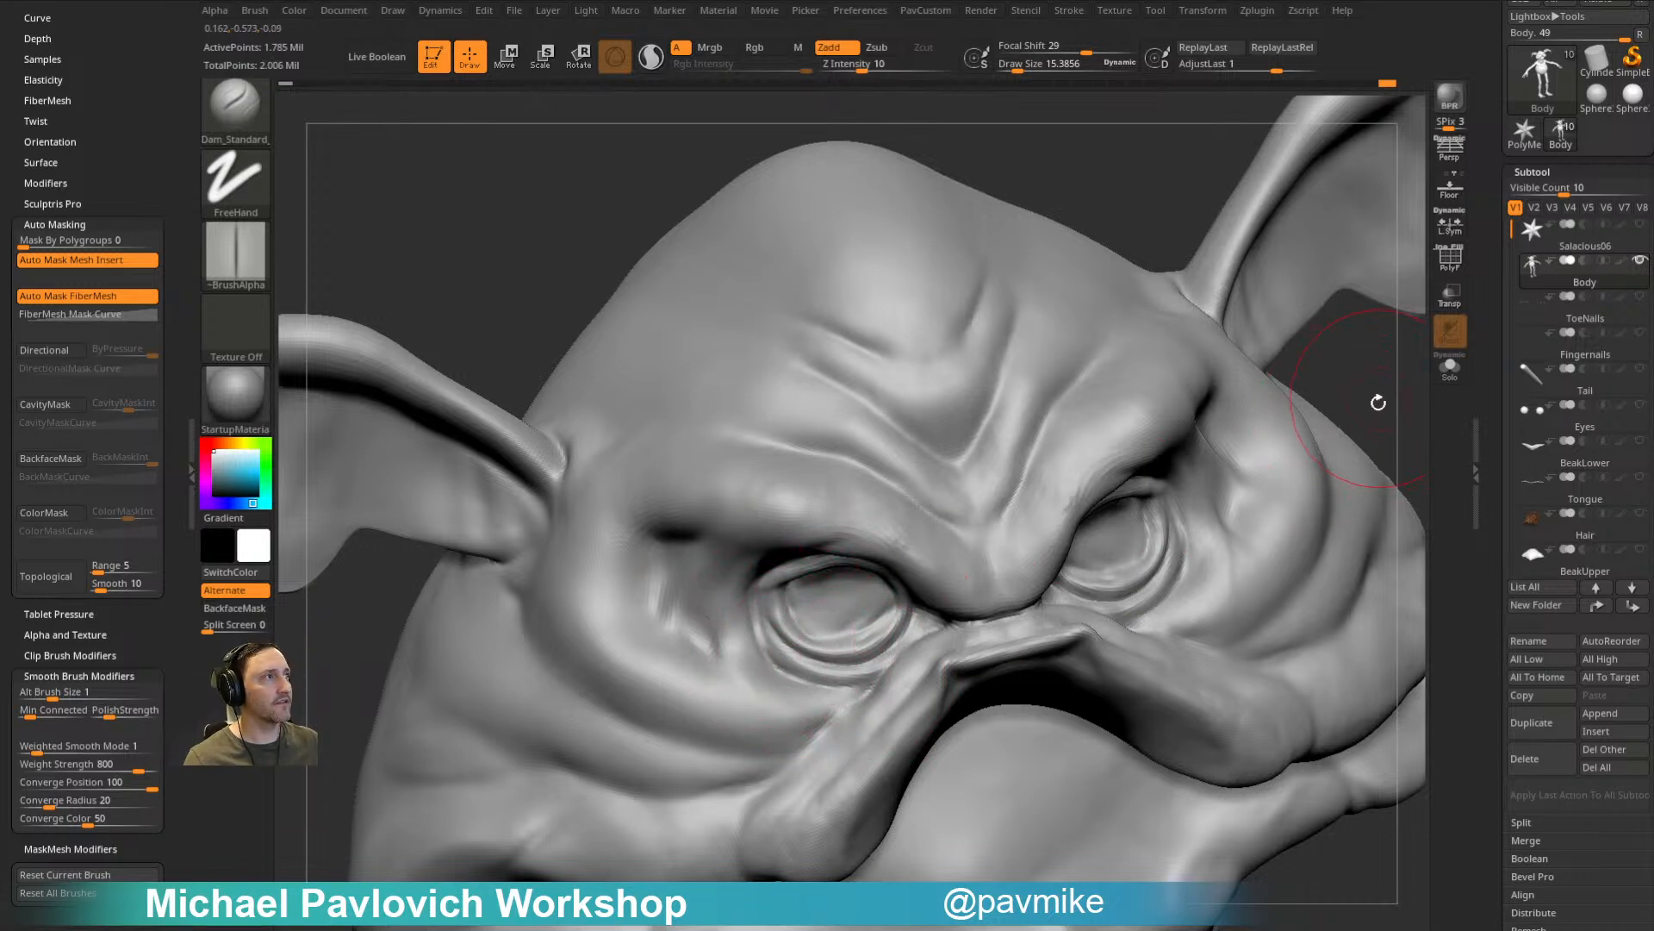
Step: Reduce the Dam_Standard draw size to about 14 and define the fold between the upper eyelid and the brow
drag(1382, 396, 1373, 278)
mouse_move(1090, 257)
mouse_down()
mouse_move(1100, 233)
mouse_move(1008, 262)
mouse_up()
mouse_move(1244, 221)
mouse_down()
mouse_move(1236, 210)
mouse_move(1020, 359)
mouse_up()
drag(1180, 277, 1154, 310)
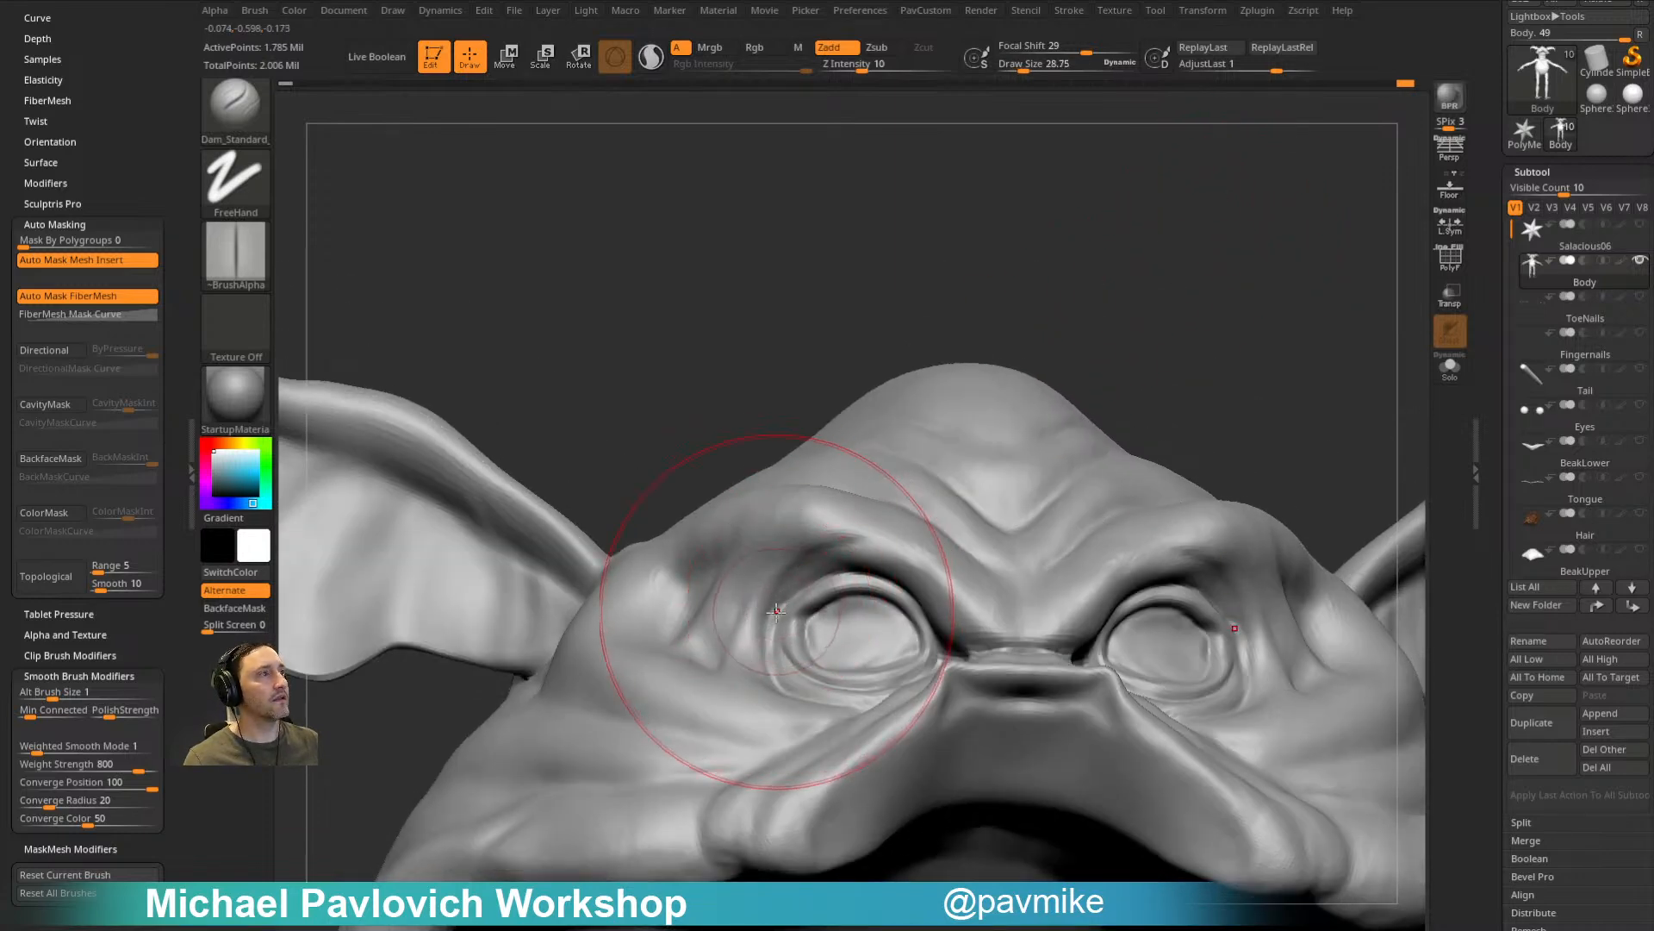
key(s)
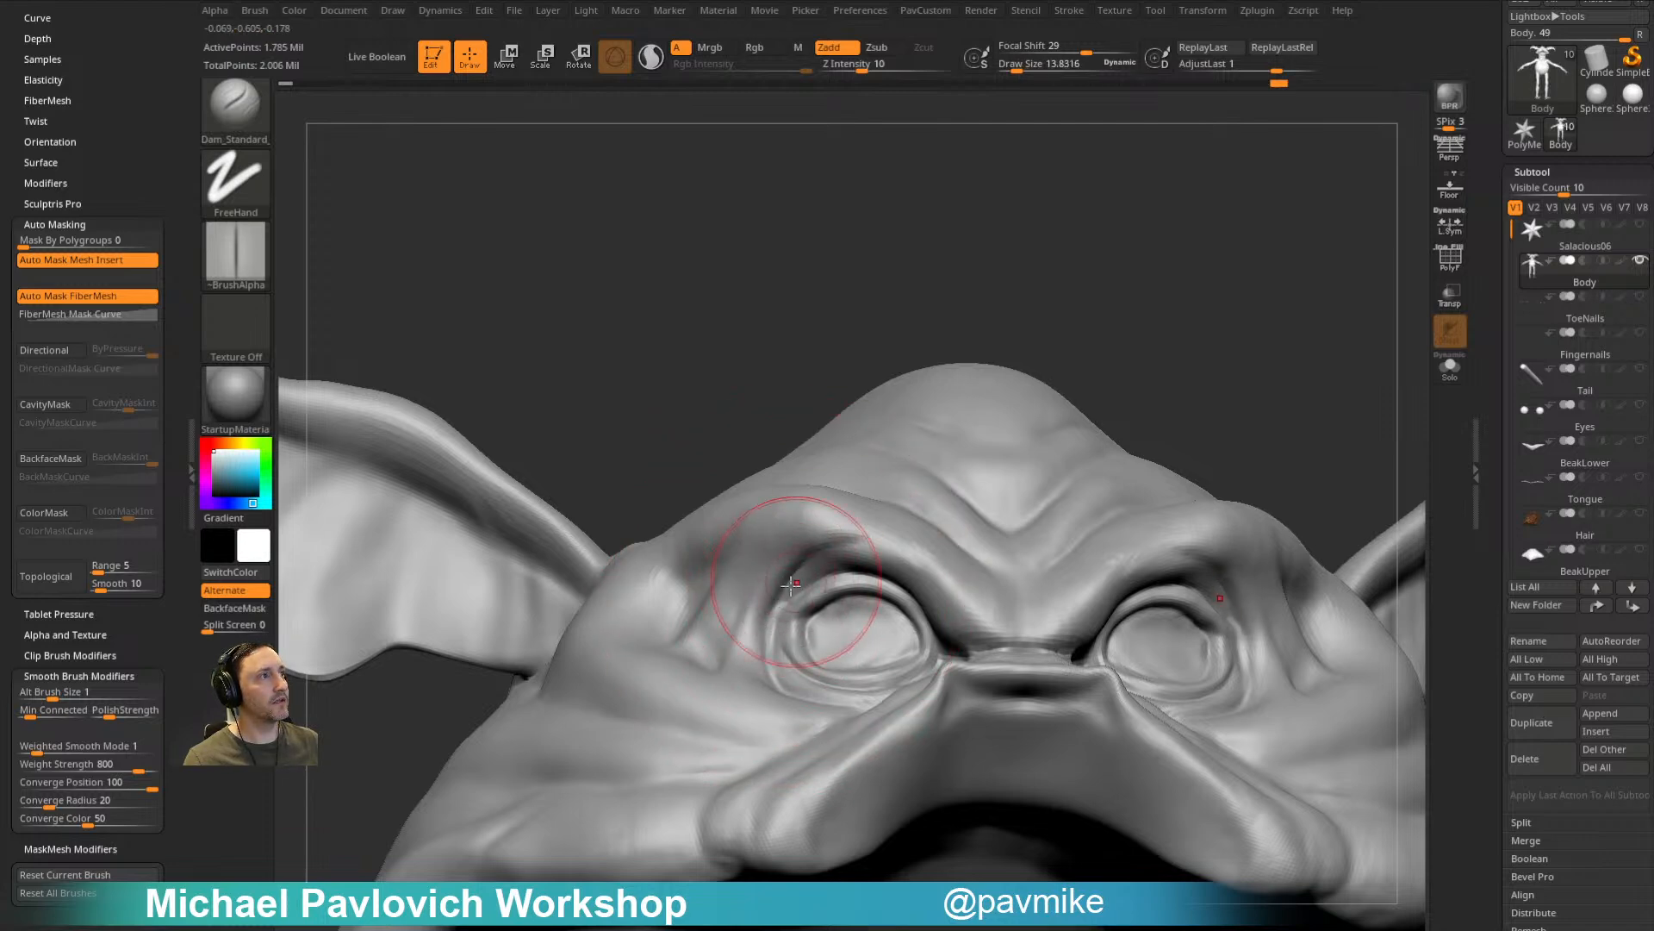
drag(1103, 247, 1180, 336)
drag(1292, 337, 1206, 311)
drag(1181, 227, 1194, 155)
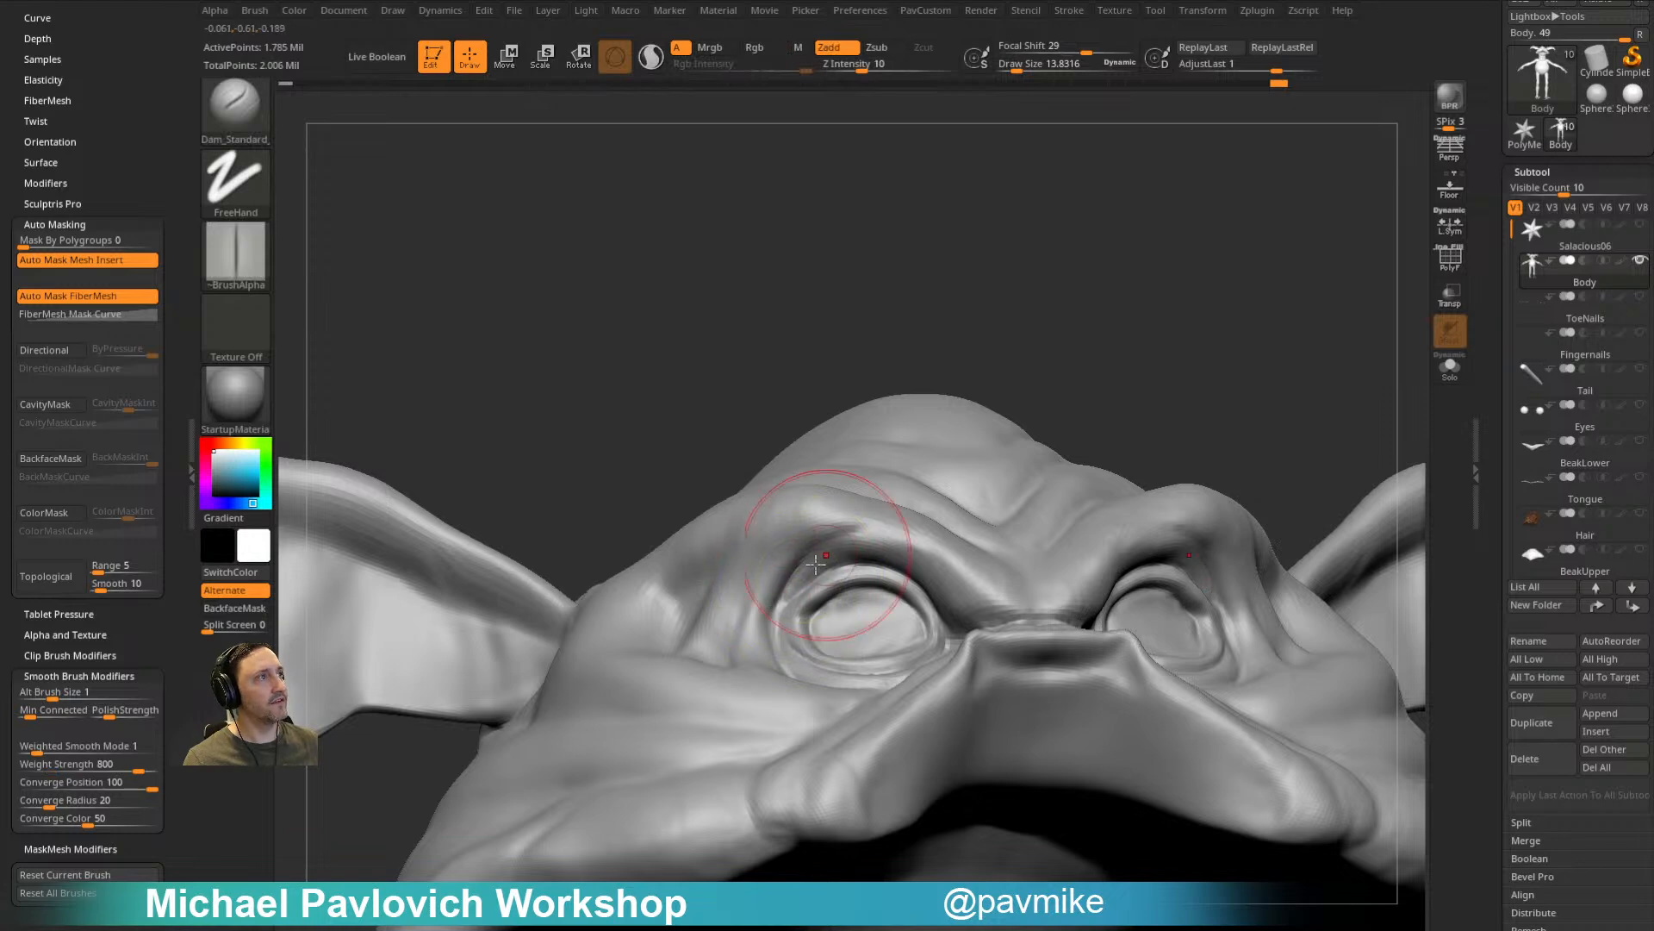
Step: Switch to the Move brush at a draw size of about 8.5 and adjust the outer edge of the eyelid
drag(1078, 358, 1034, 354)
mouse_move(1155, 247)
mouse_down()
mouse_move(1166, 207)
mouse_move(1159, 250)
mouse_up()
drag(1017, 289, 1125, 298)
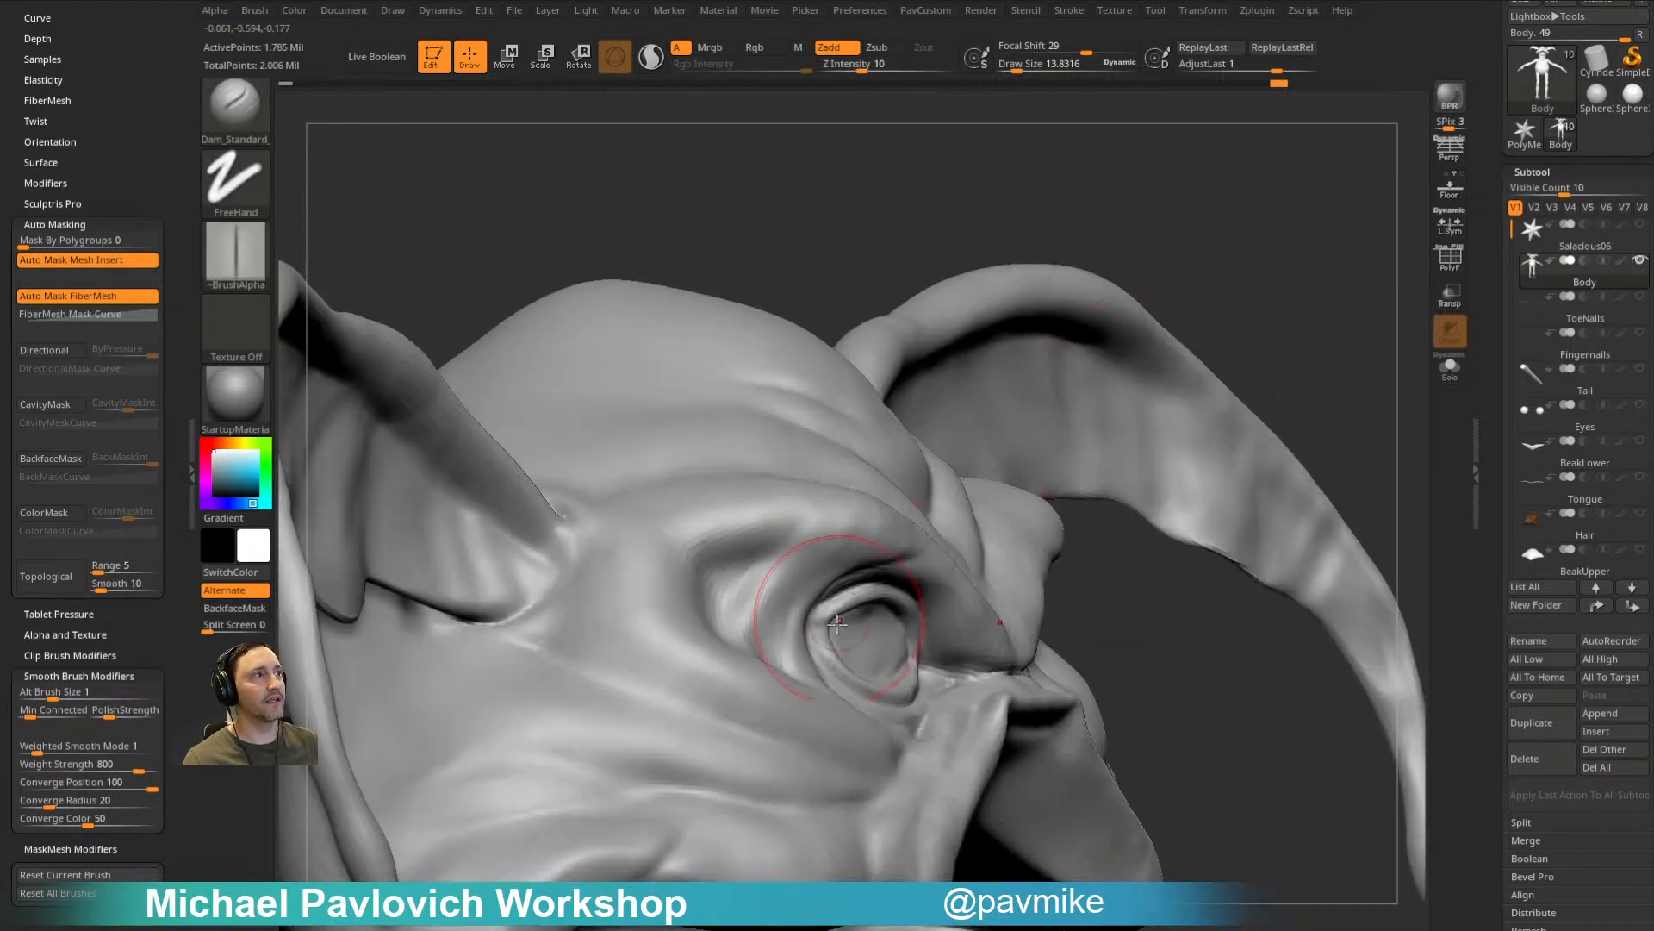
key(s)
drag(825, 619, 818, 619)
key(1)
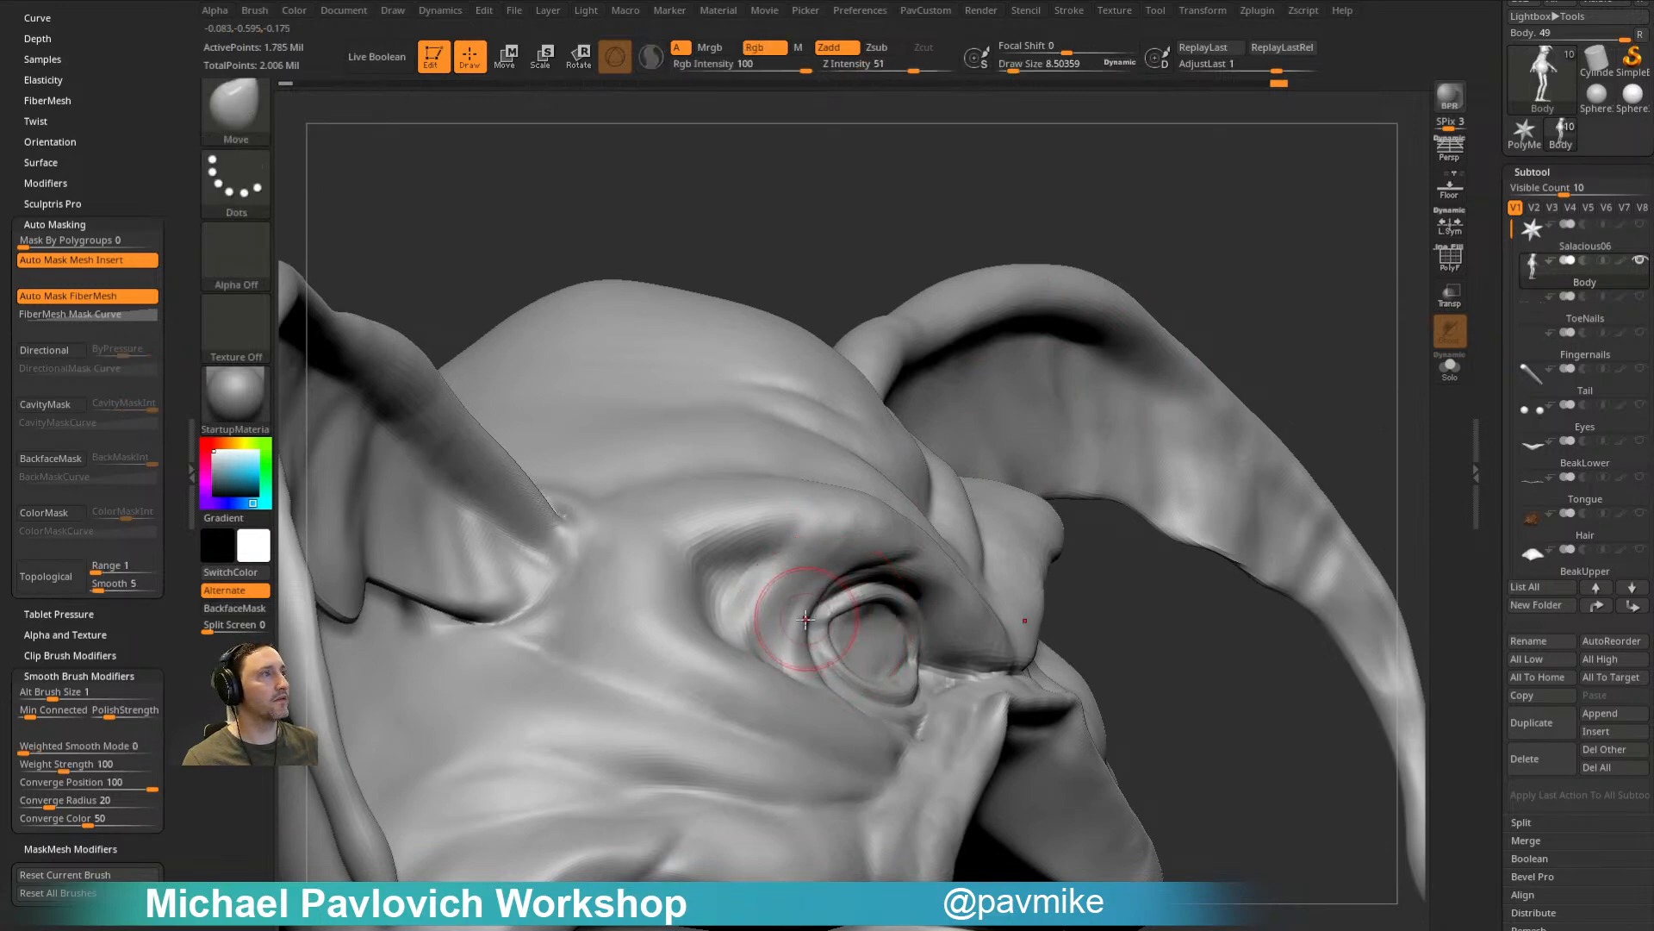
mouse_move(1198, 248)
mouse_down()
mouse_move(1087, 259)
mouse_move(1107, 258)
mouse_up()
Step: Use the Standard brush at a draw size of about 4.6 to model the skin beside the outer eye corner
key(3)
key(s)
key(s)
drag(796, 610, 769, 642)
mouse_move(1090, 272)
mouse_down()
mouse_move(1045, 307)
mouse_move(1049, 336)
mouse_up()
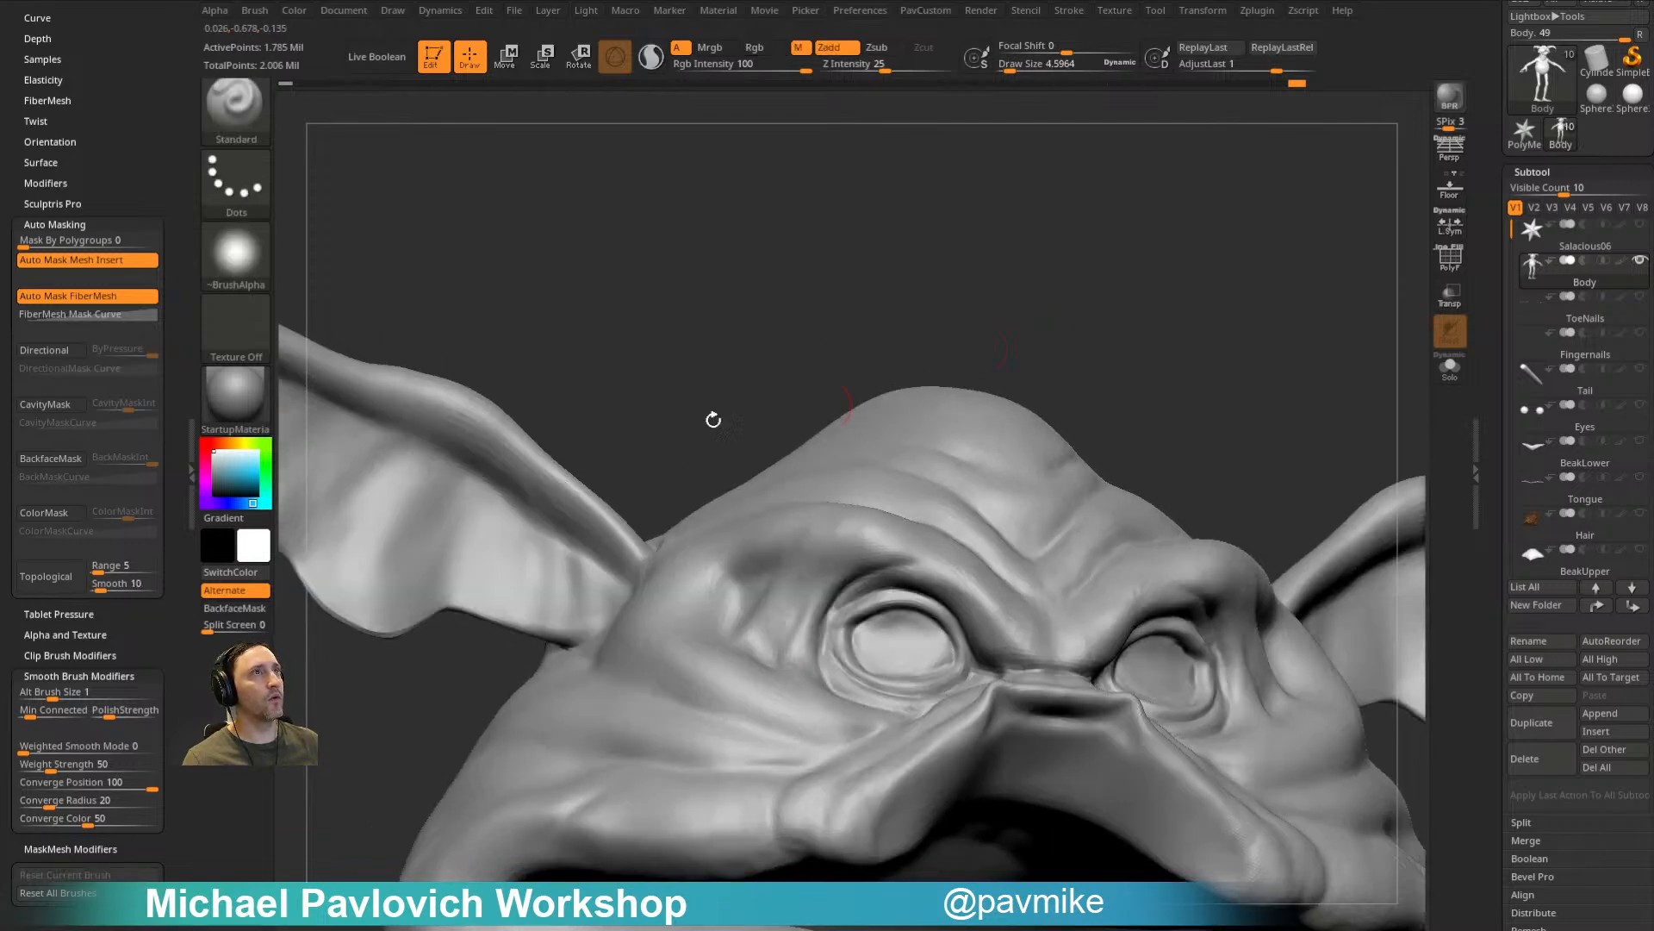
key(space)
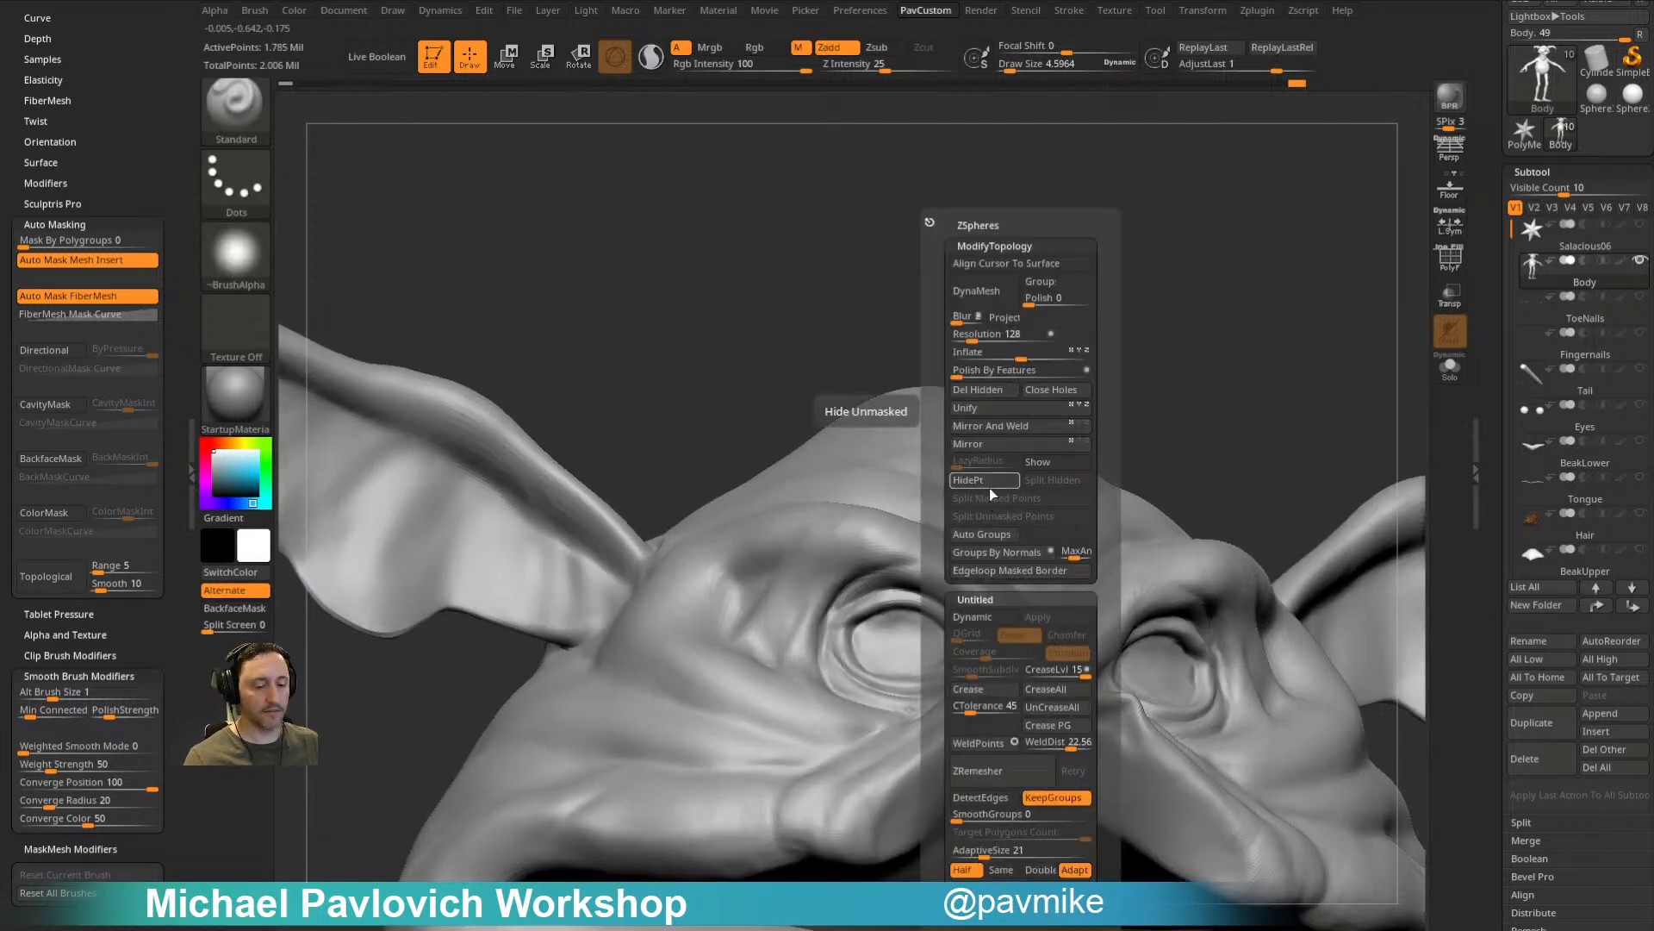
drag(983, 345, 806, 606)
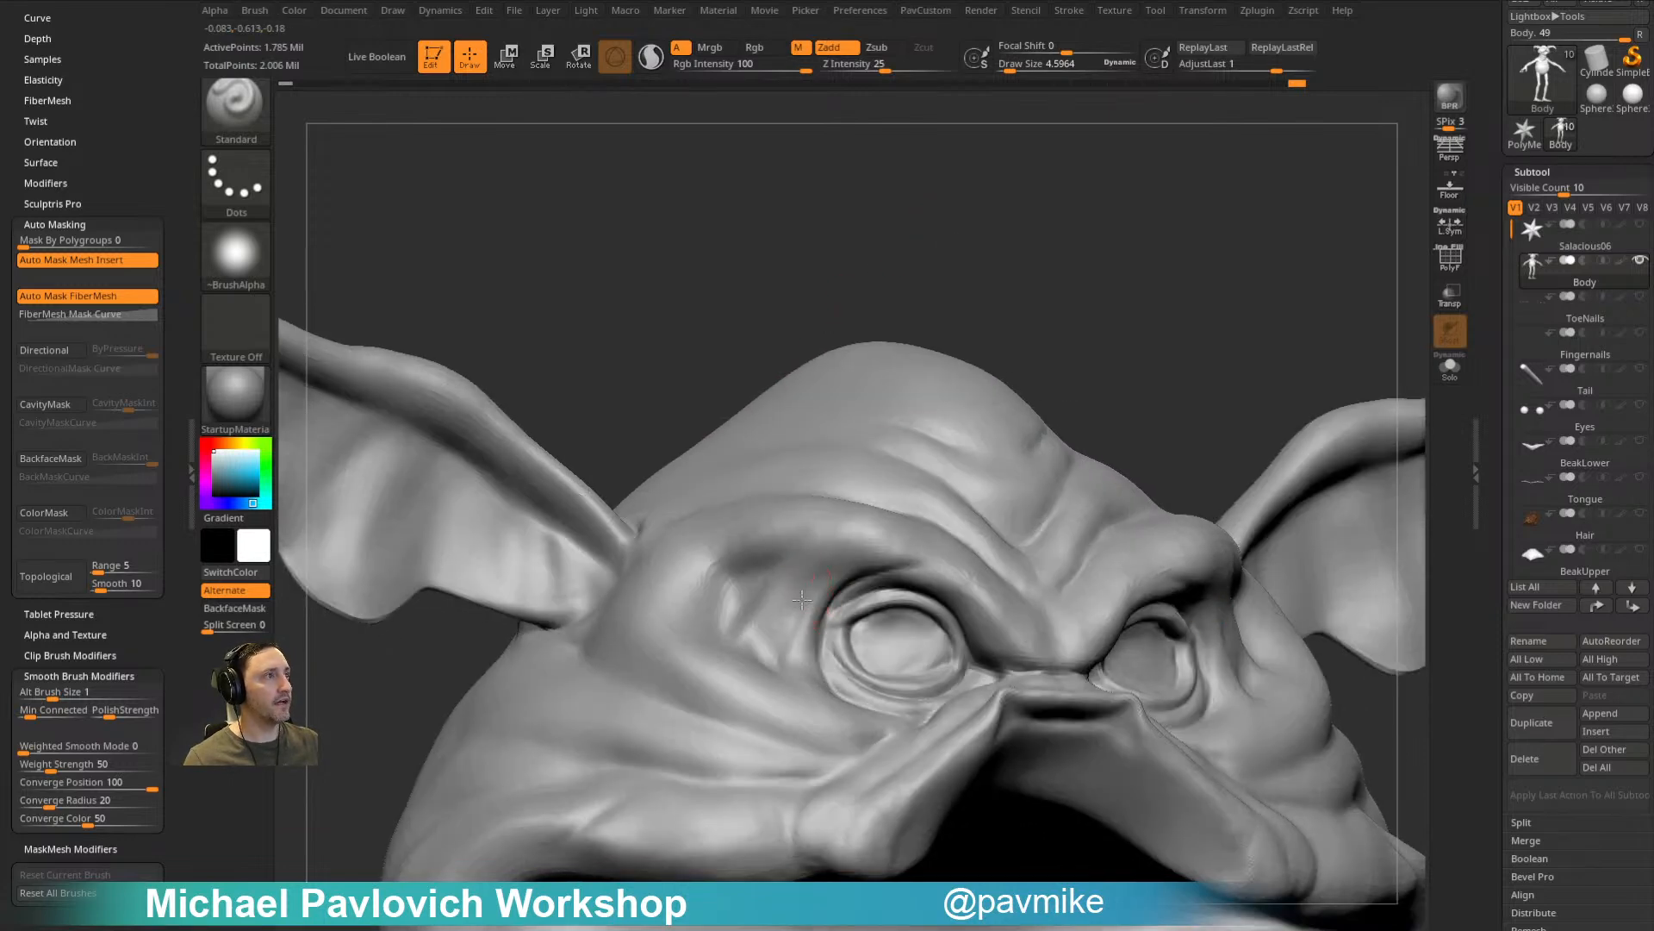
mouse_move(1101, 294)
mouse_down()
mouse_move(979, 333)
mouse_move(931, 370)
mouse_move(853, 483)
mouse_move(816, 591)
mouse_move(709, 592)
mouse_up()
Step: Adjust the eye socket with the Move brush, and refine its wrinkles with the Standard and Smooth brushes at about size 5.4
key(b)
key(m)
key(v)
key(b)
key(s)
key(t)
mouse_move(1060, 292)
mouse_down()
mouse_move(1067, 236)
mouse_move(841, 590)
mouse_move(866, 568)
mouse_up()
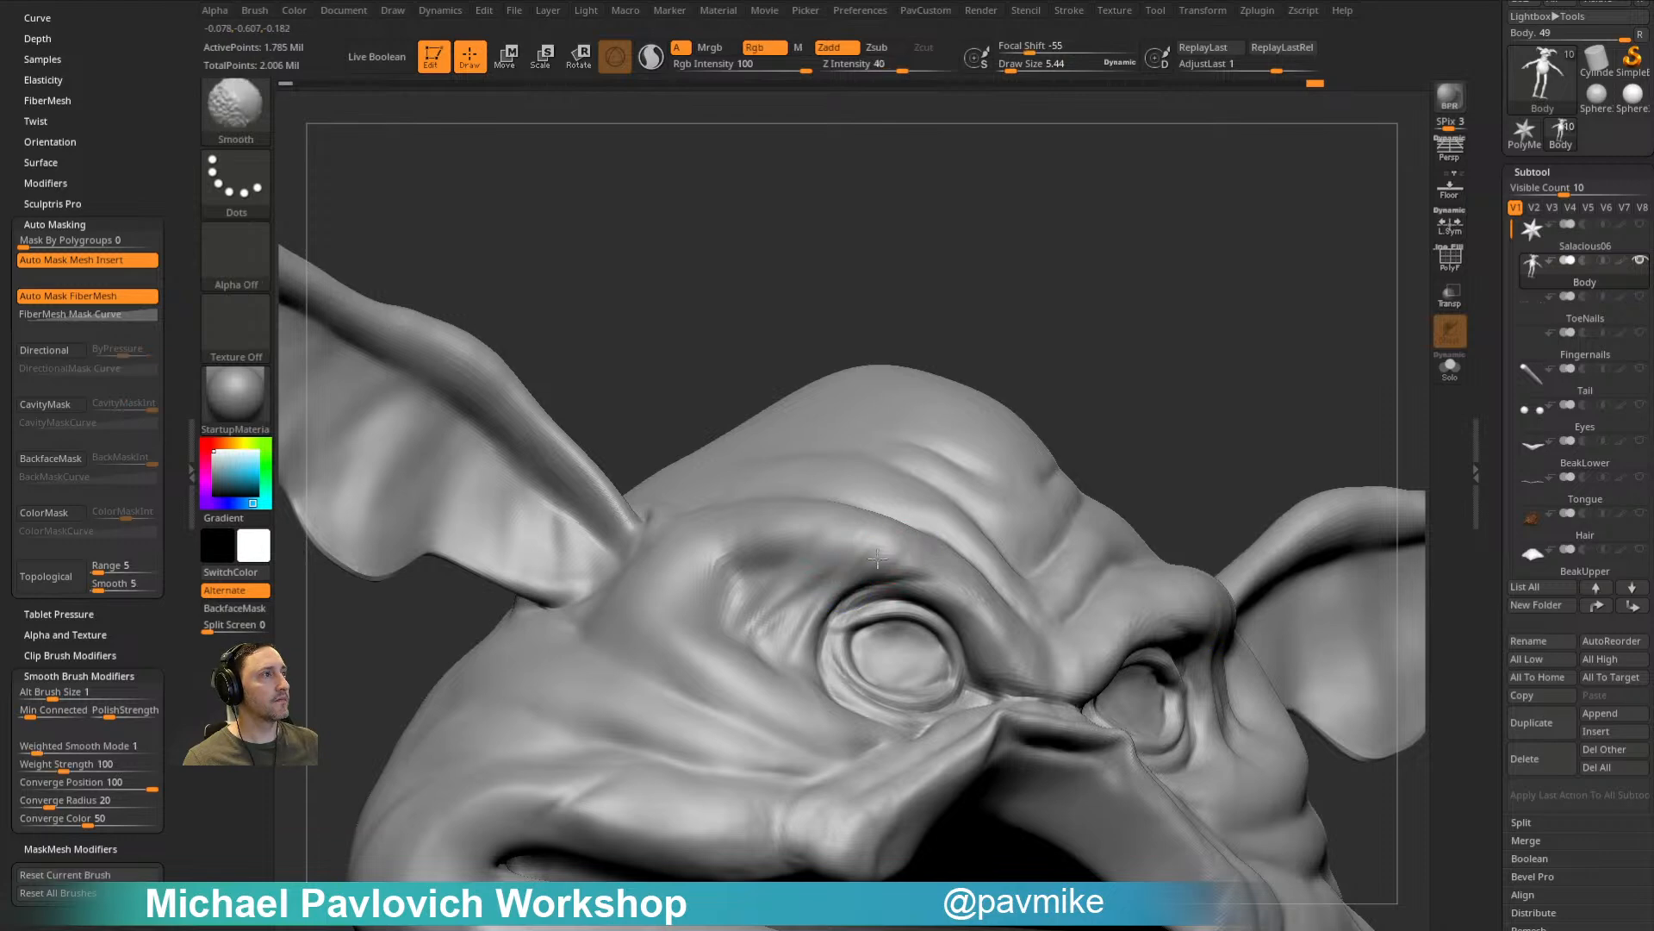
drag(1052, 358, 758, 604)
Step: Choose the ClayTubes brush with a draw size of about 12.4 and build up the outer brow and temple beside the eyes
drag(1120, 259, 917, 491)
drag(1208, 276, 1152, 311)
mouse_move(1156, 229)
mouse_down()
mouse_move(1204, 221)
mouse_move(1152, 222)
mouse_up()
drag(1134, 236, 1077, 236)
key(b)
key(c)
key(t)
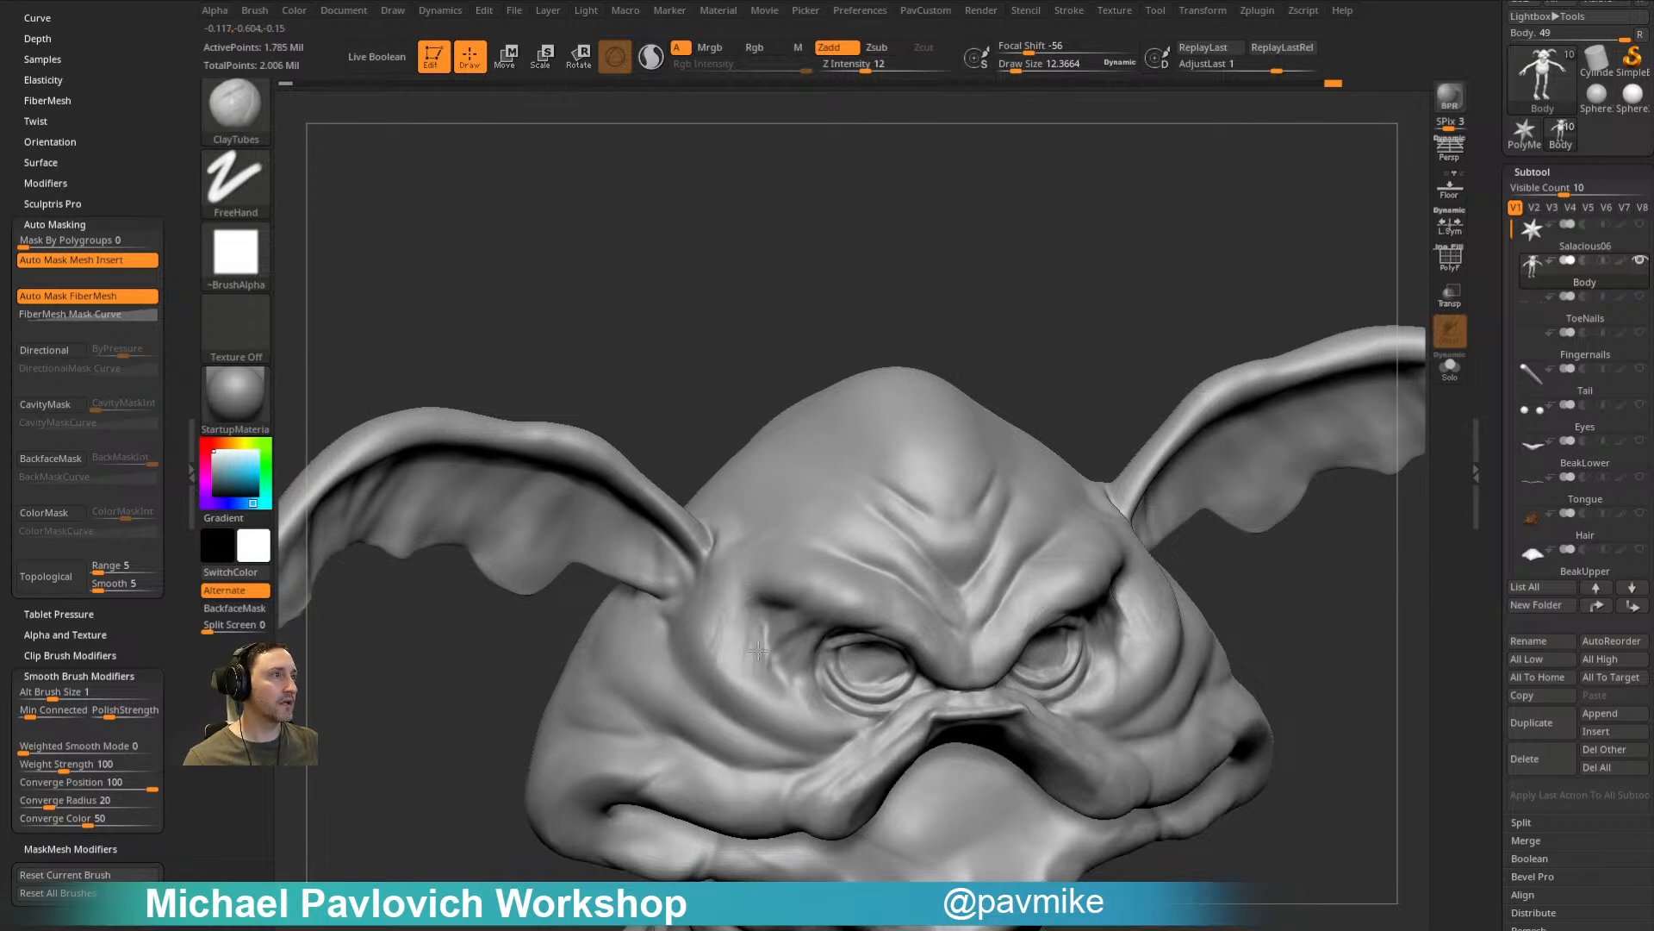
key(shift)
mouse_move(1082, 232)
mouse_down()
mouse_move(1063, 236)
mouse_move(1065, 276)
mouse_up()
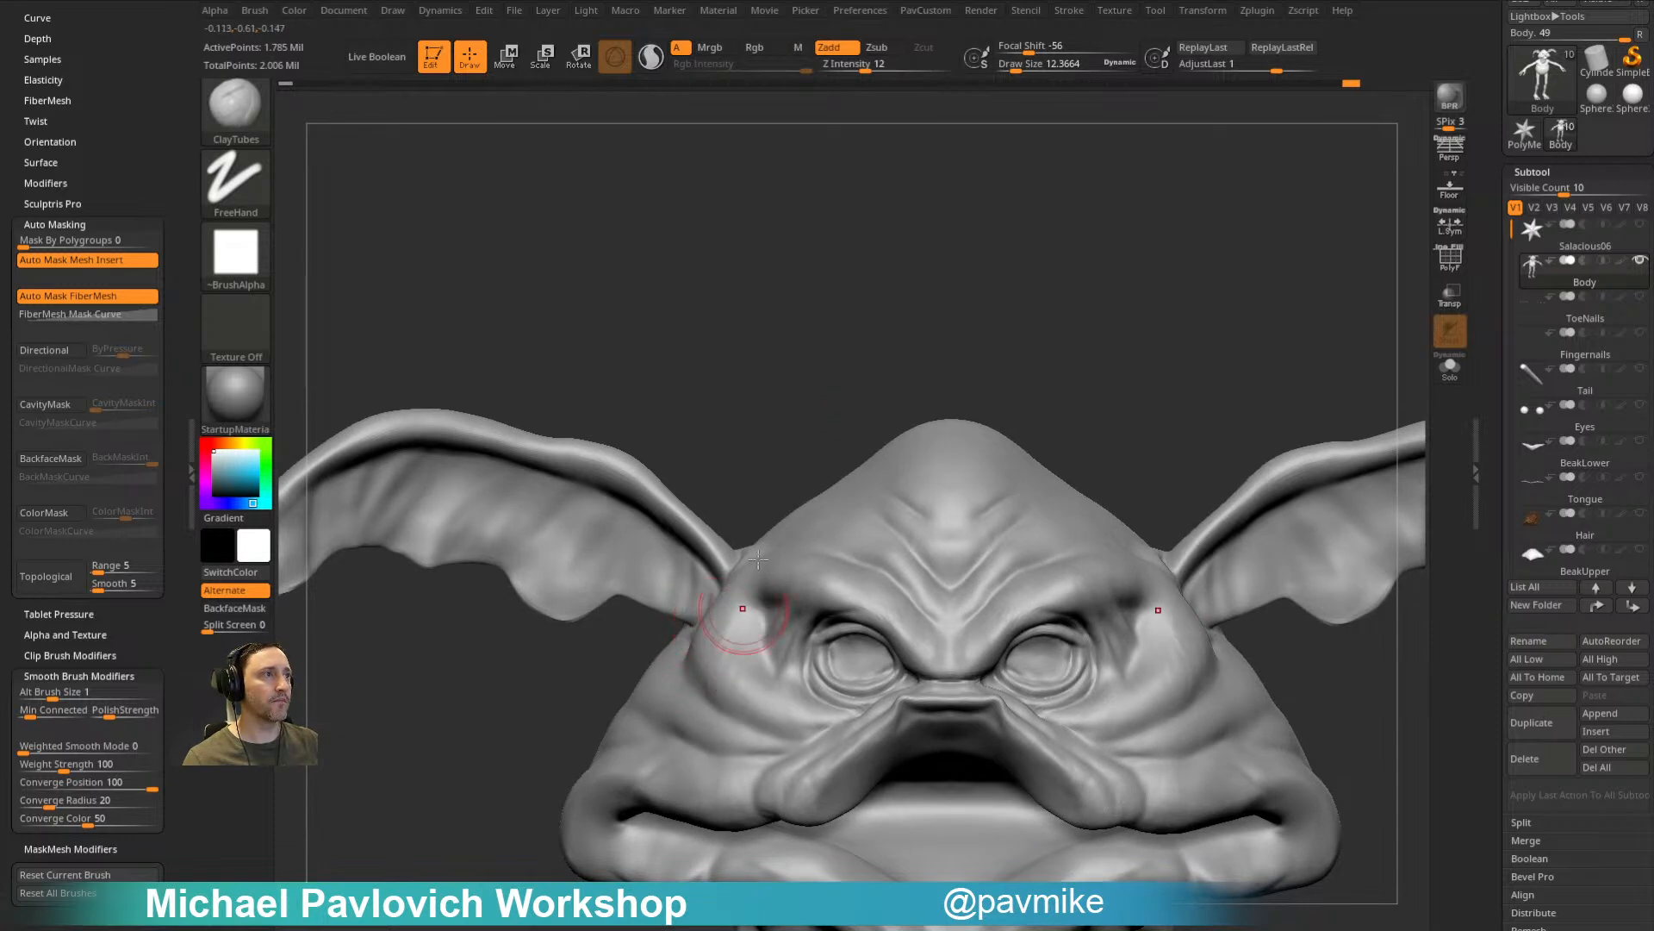
Step: Smooth and blend the ClayTubes buildup on the outer brow and temple between the eye and the ear
right_drag(740, 624, 711, 640)
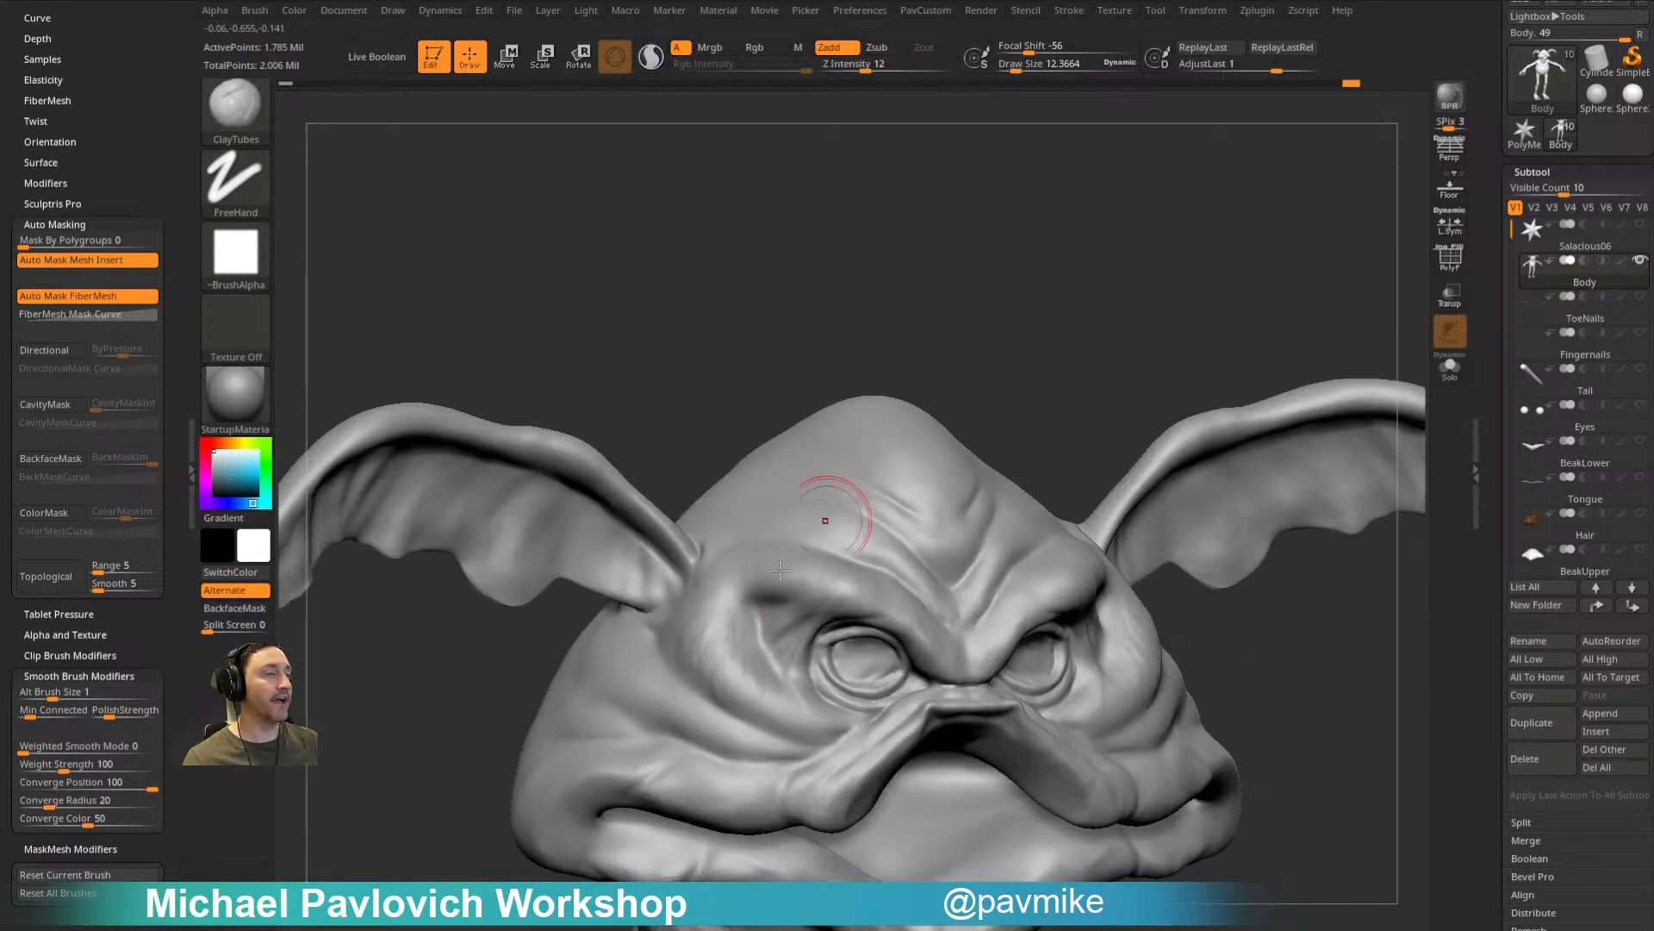
key(shift)
shift+right_drag(778, 568, 937, 380)
key(shift)
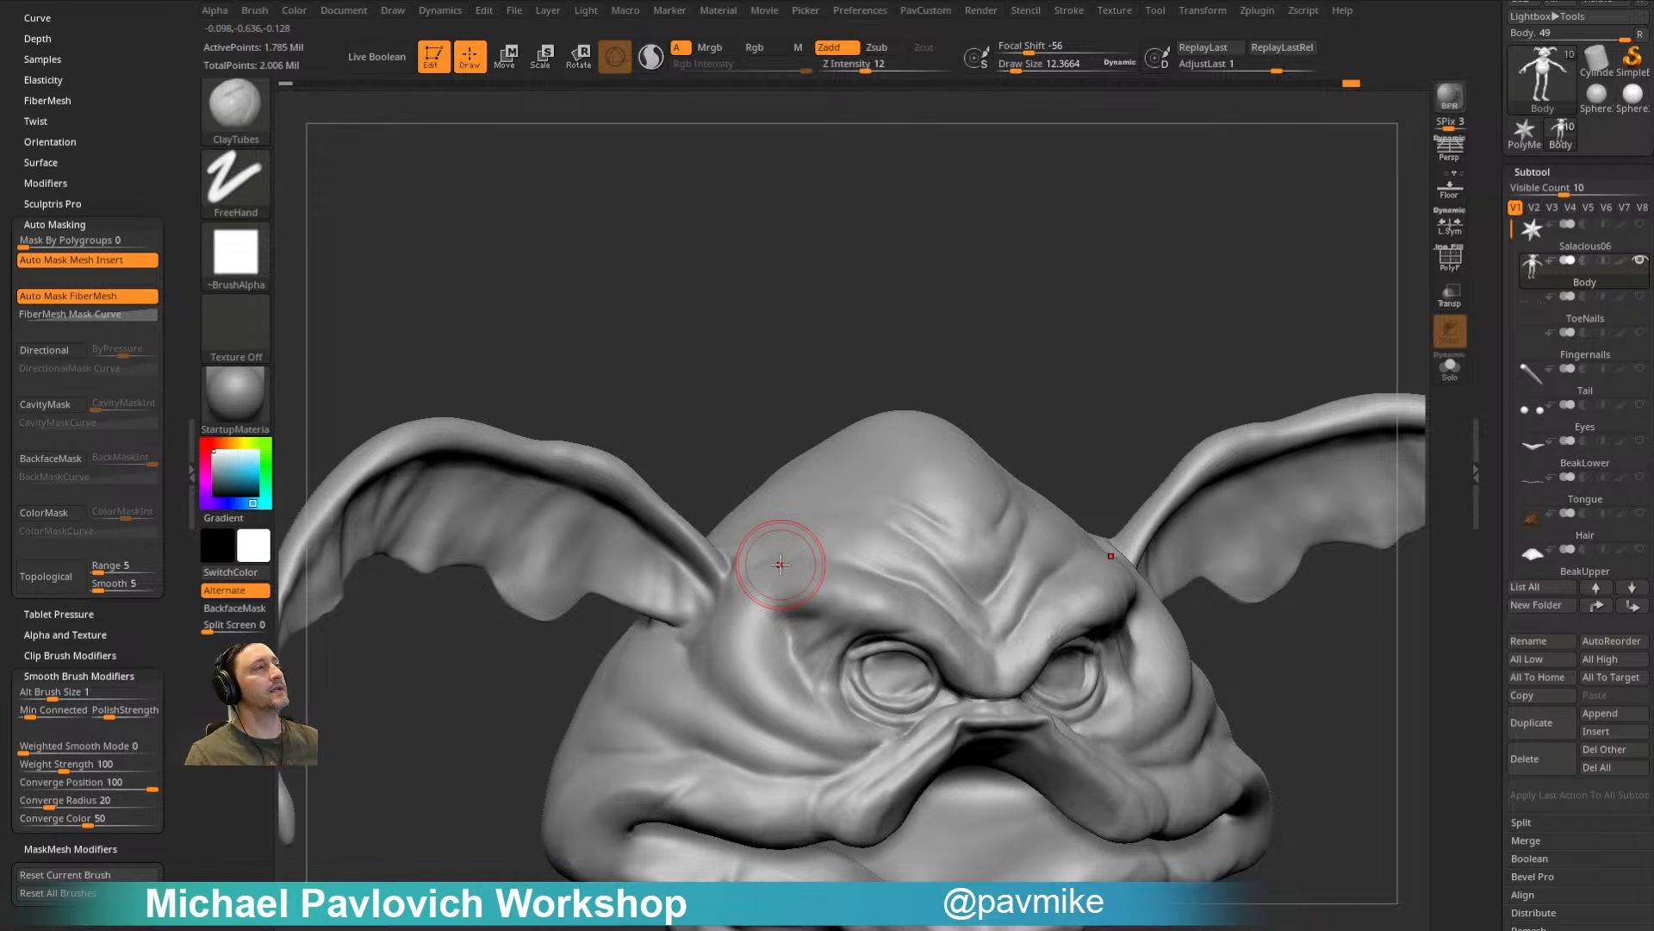
drag(1041, 341, 1048, 273)
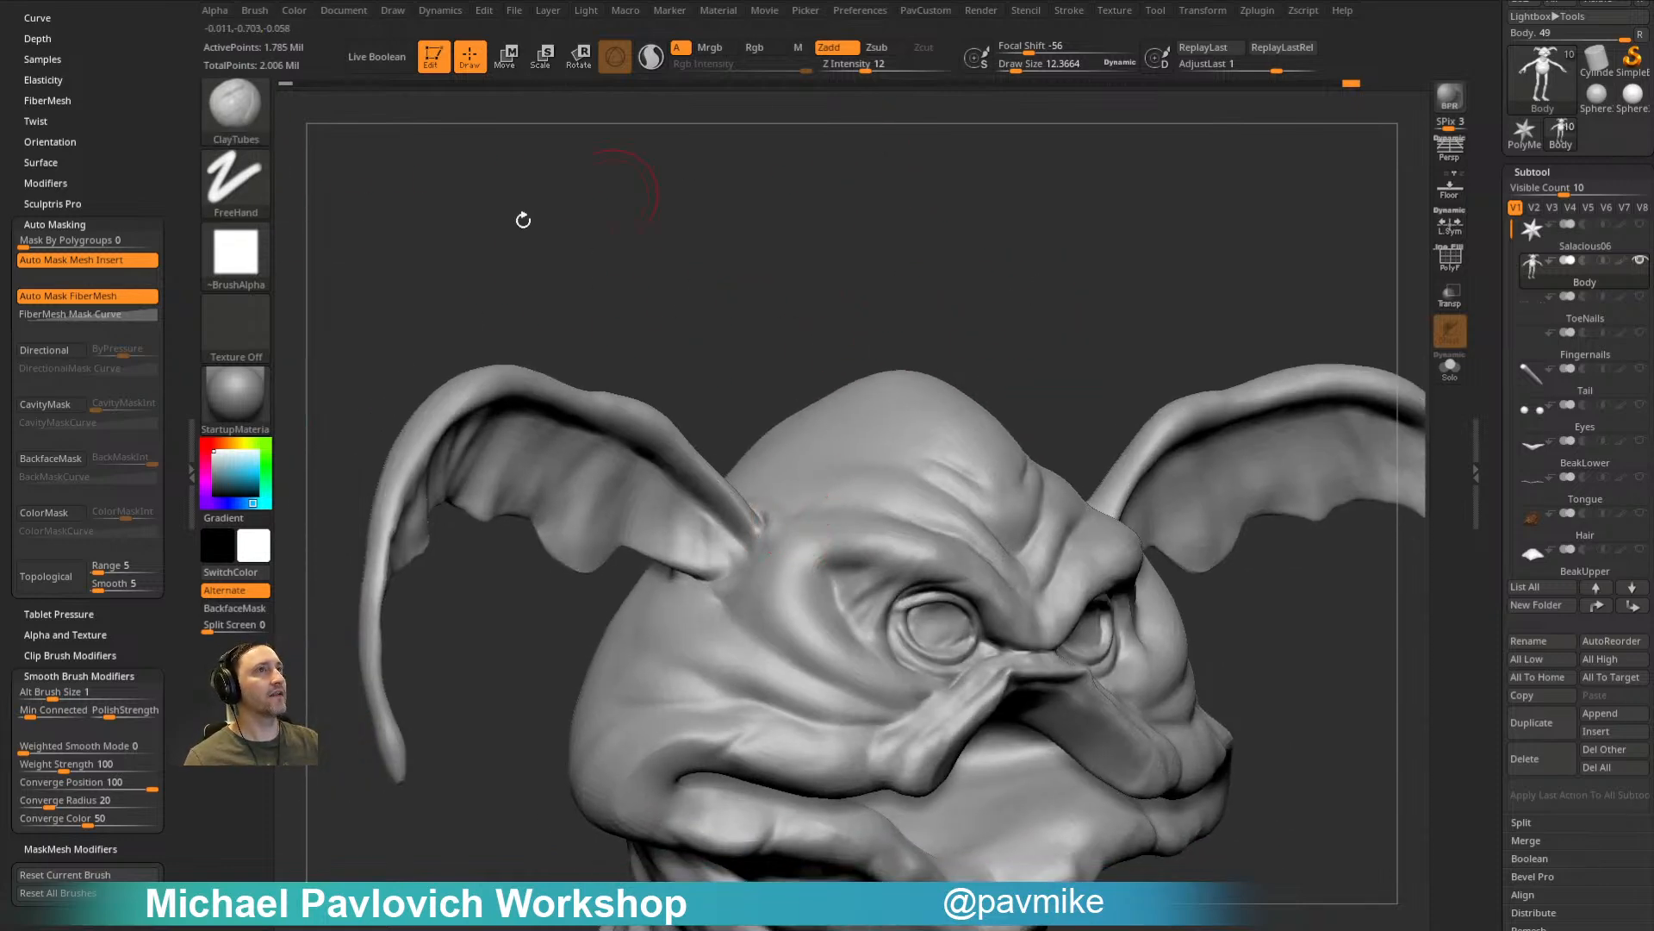
Step: Inspect the stroke modifiers of the ClayTubes brush and continue shaping the temple between the brow and the ear
click(1079, 19)
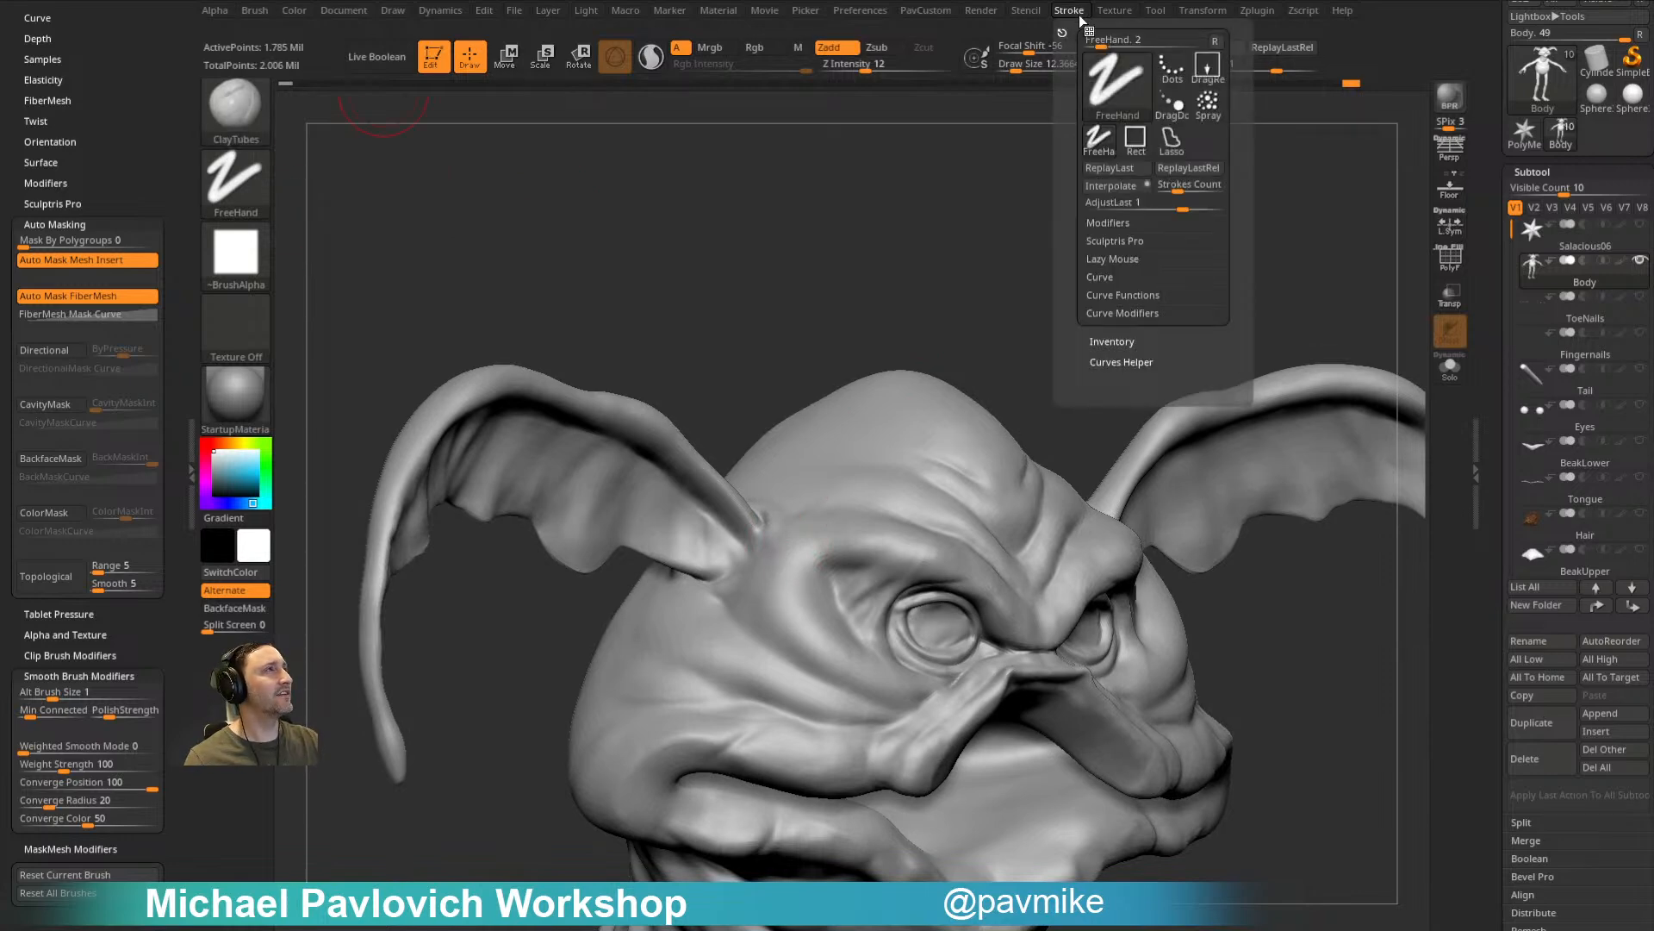
click(1108, 223)
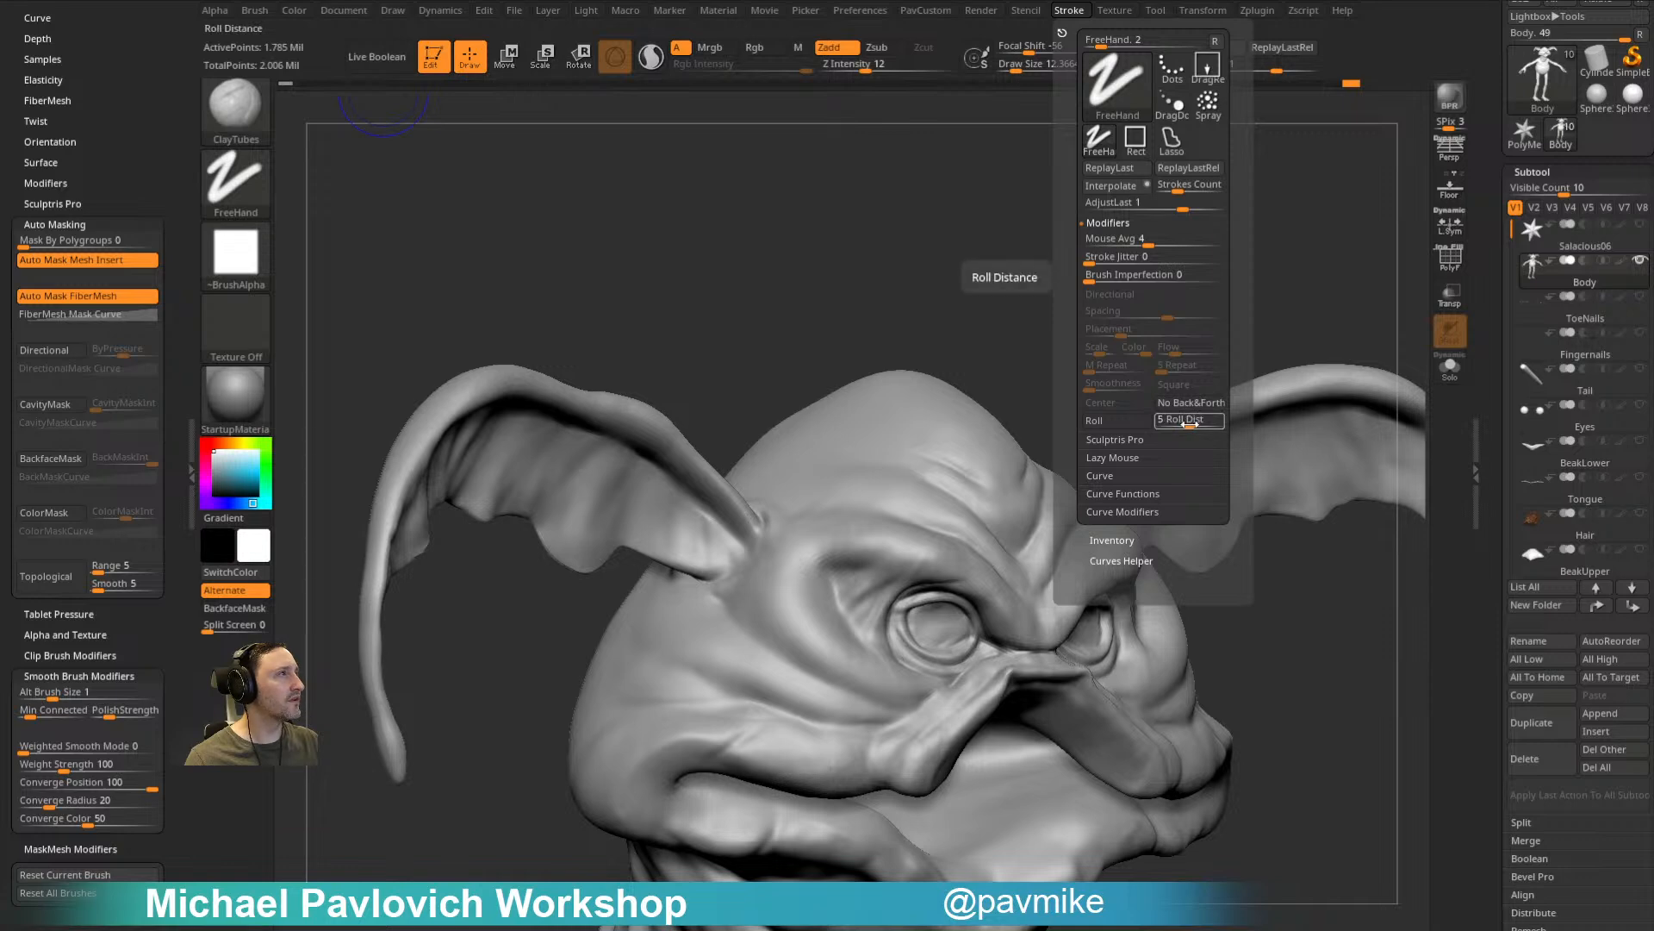
mouse_move(1008, 237)
mouse_down()
mouse_move(1108, 230)
mouse_move(801, 561)
mouse_up()
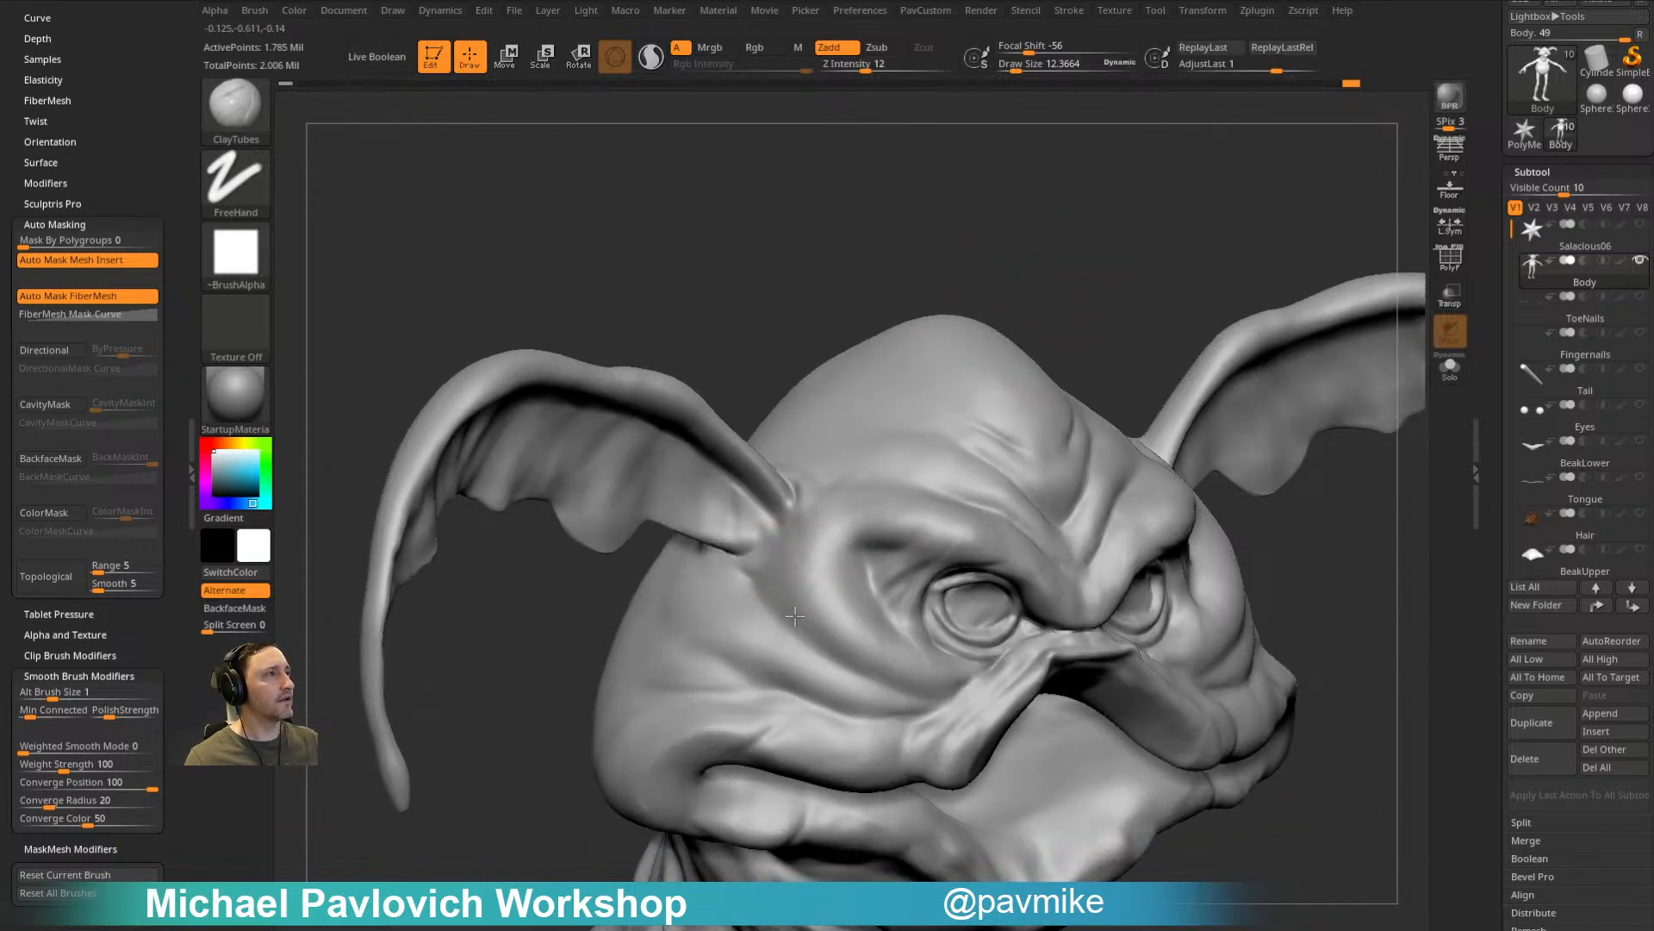
key(shift)
mouse_move(1172, 289)
mouse_down()
mouse_move(1075, 251)
mouse_move(905, 451)
mouse_up()
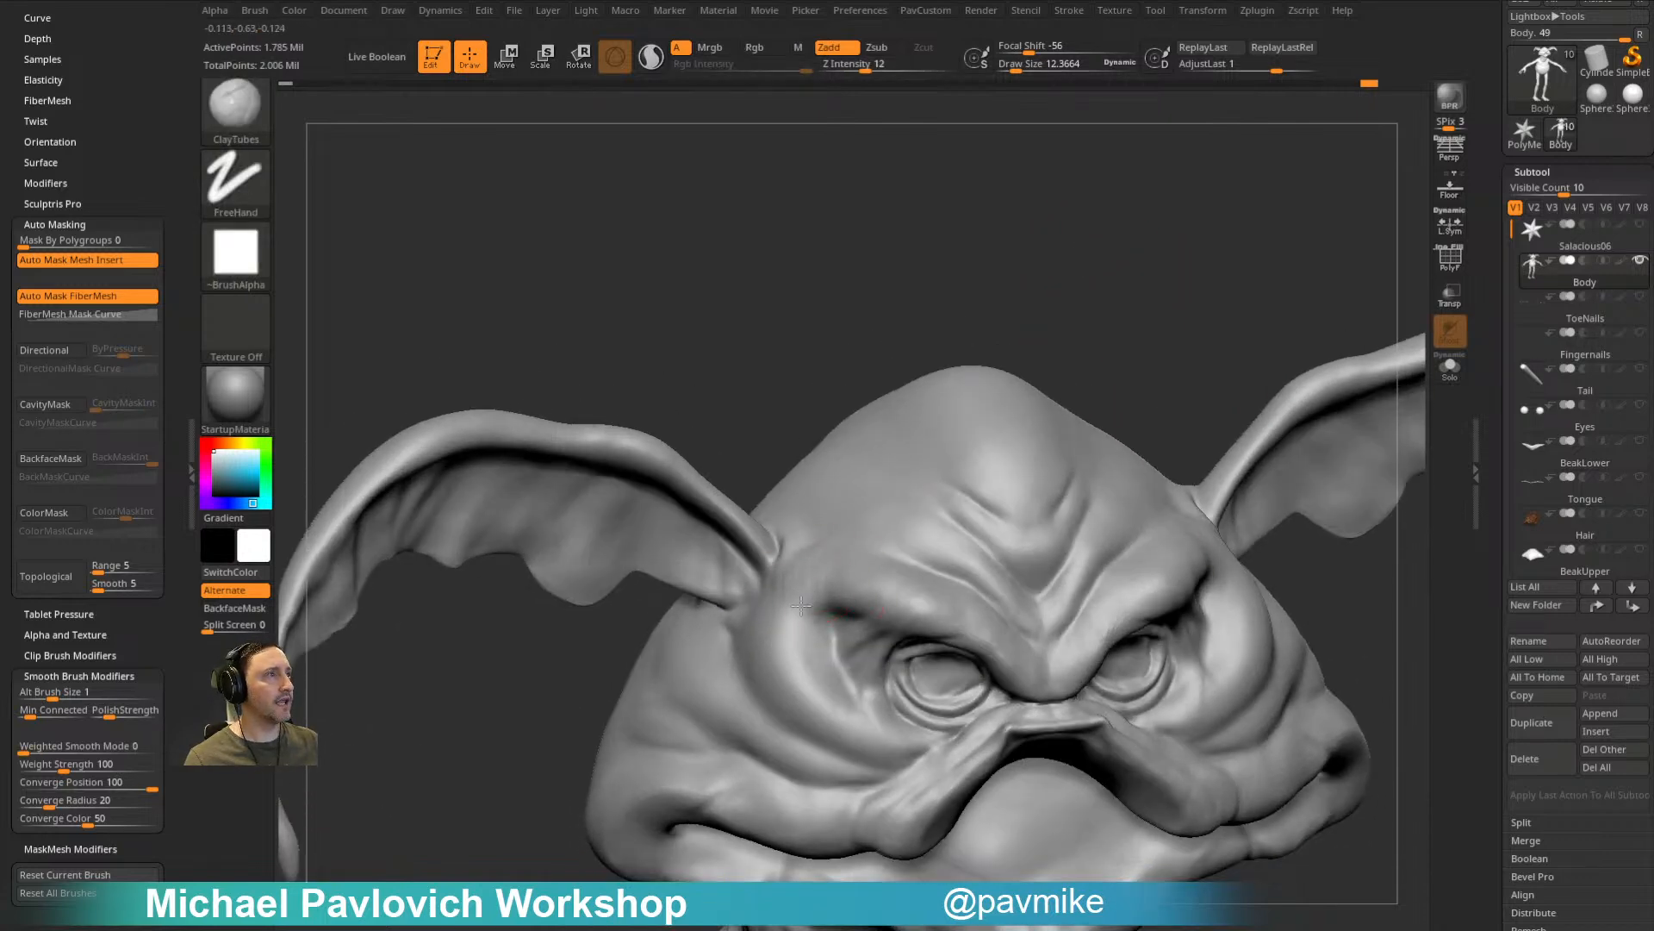
mouse_move(1203, 303)
mouse_down()
mouse_move(1189, 281)
mouse_move(939, 551)
mouse_up()
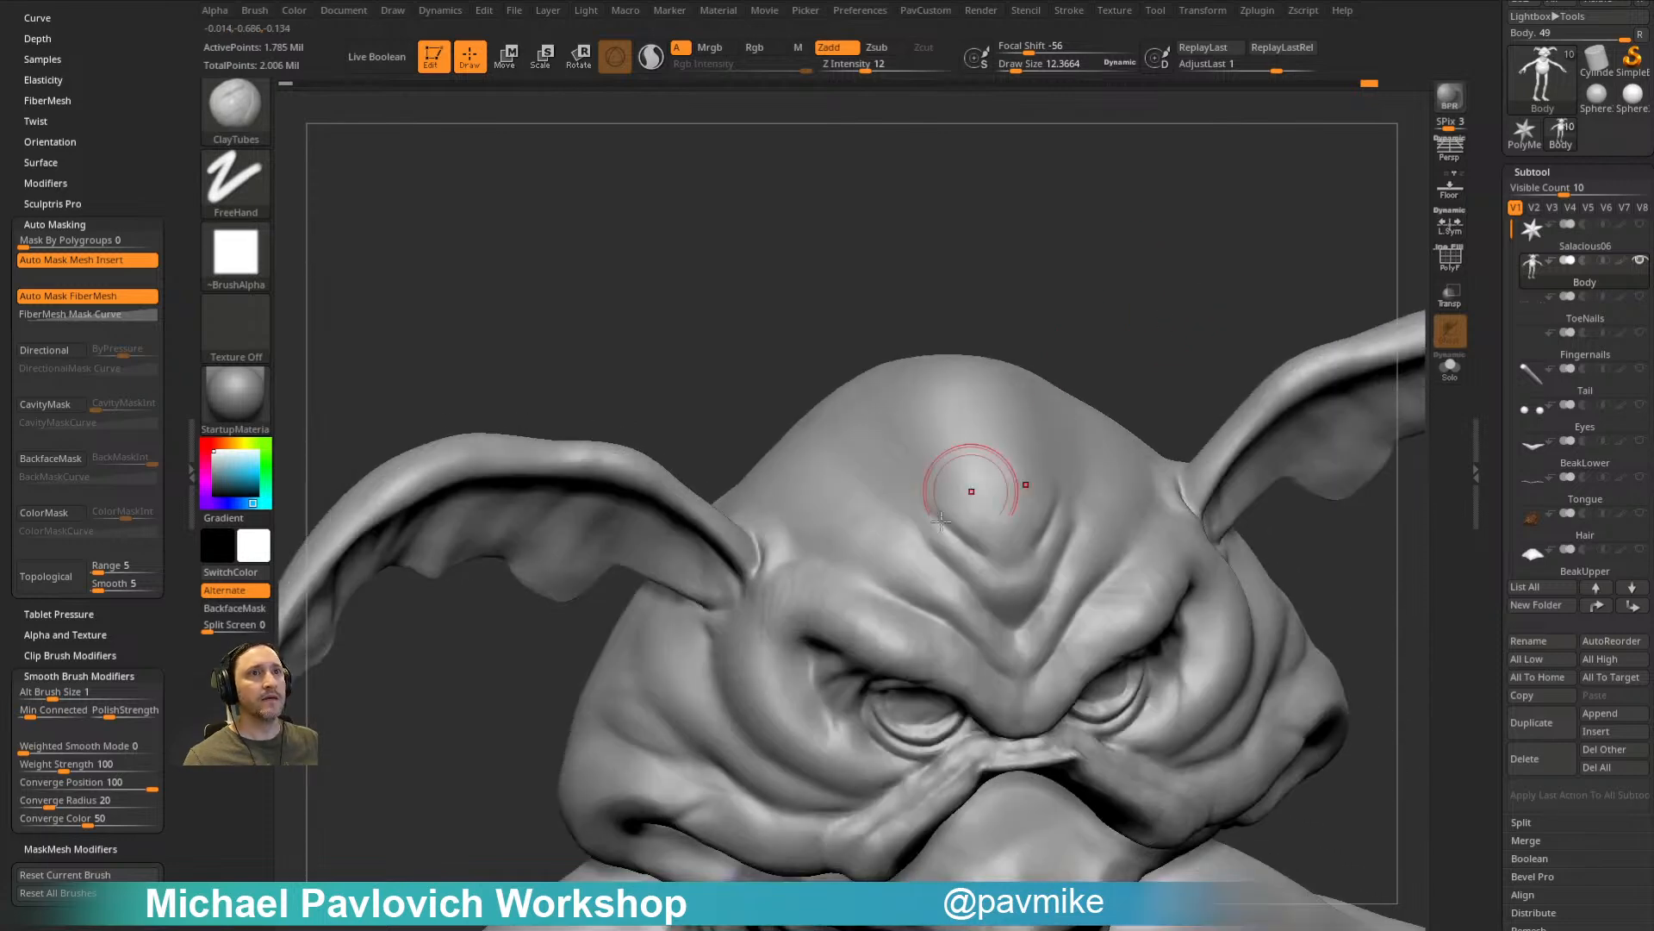
mouse_move(1013, 293)
mouse_down()
mouse_move(1031, 347)
mouse_move(864, 551)
mouse_up()
Step: Use the Standard brush at a draw size of about 6.4 to raise skin folds around the base of the ear
key(b)
key(s)
key(t)
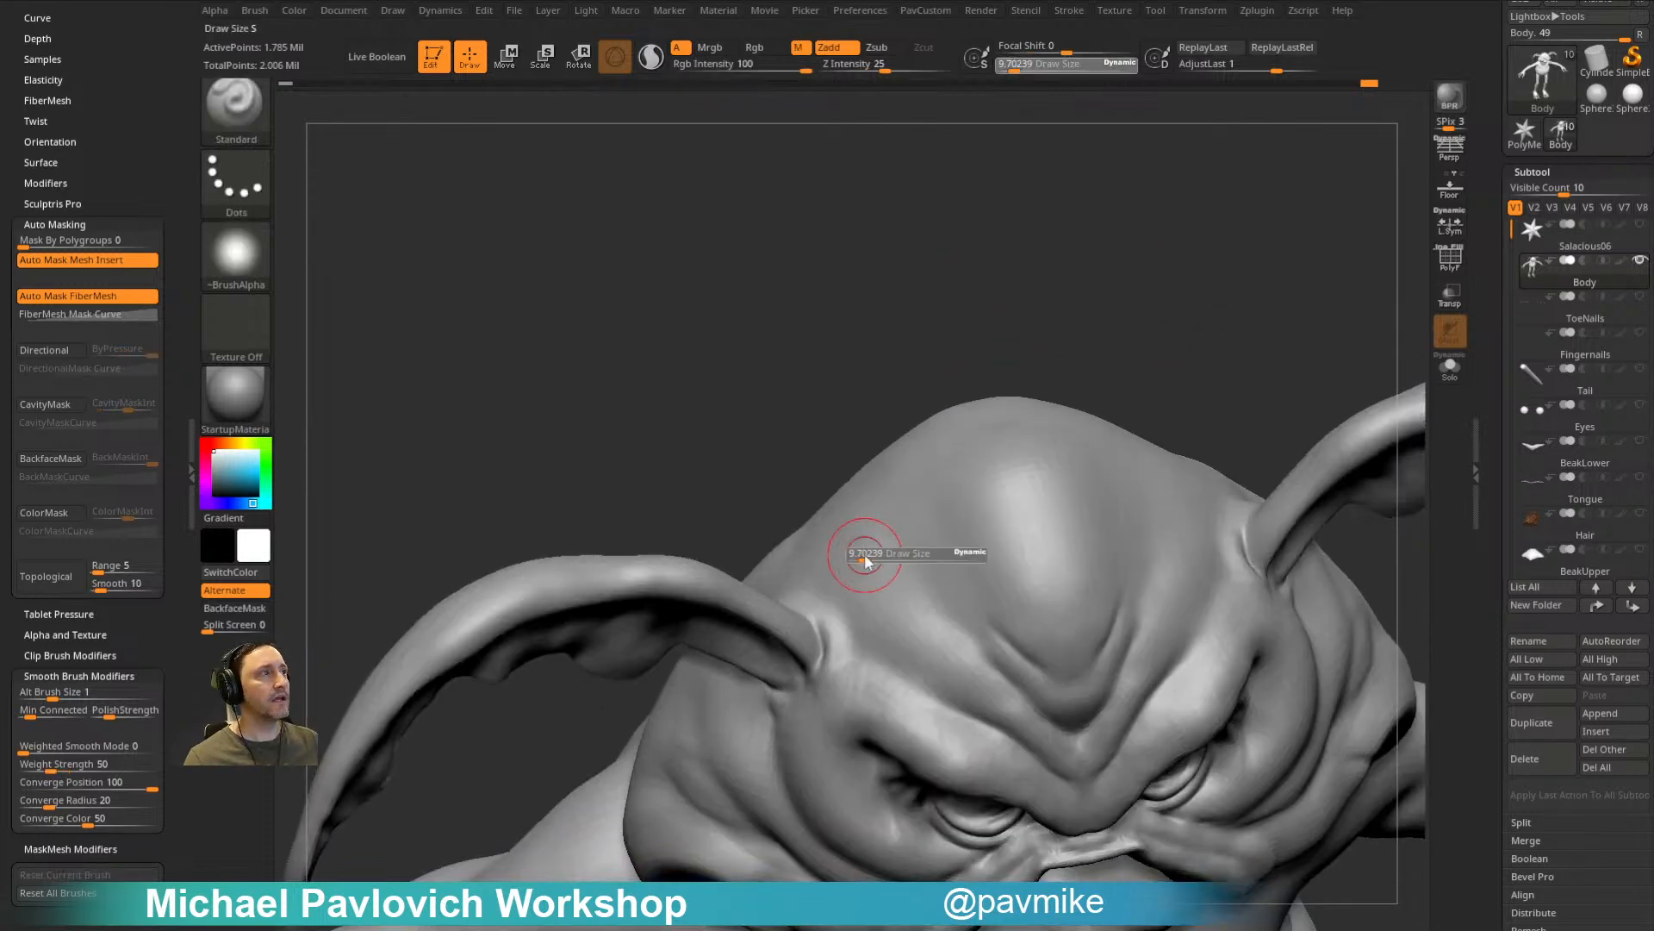
mouse_move(809, 561)
right_down()
mouse_move(823, 596)
mouse_move(916, 255)
mouse_move(908, 336)
mouse_move(1060, 392)
mouse_move(801, 544)
right_up()
key(s)
drag(795, 554, 802, 540)
key(s)
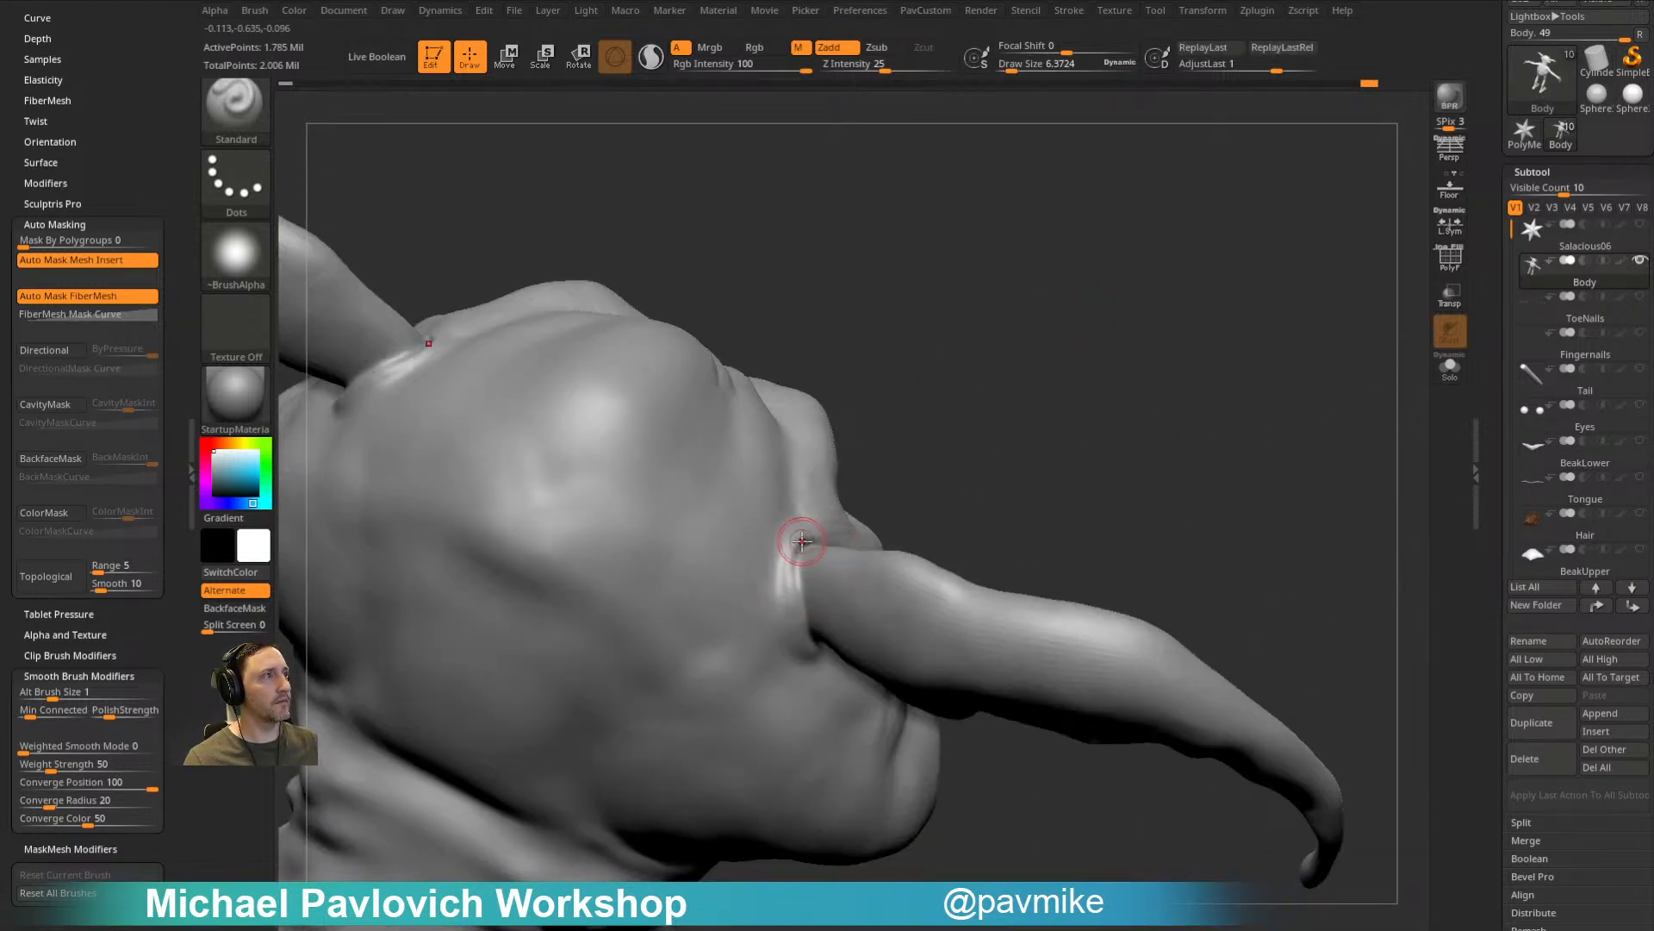
right_drag(954, 433, 790, 586)
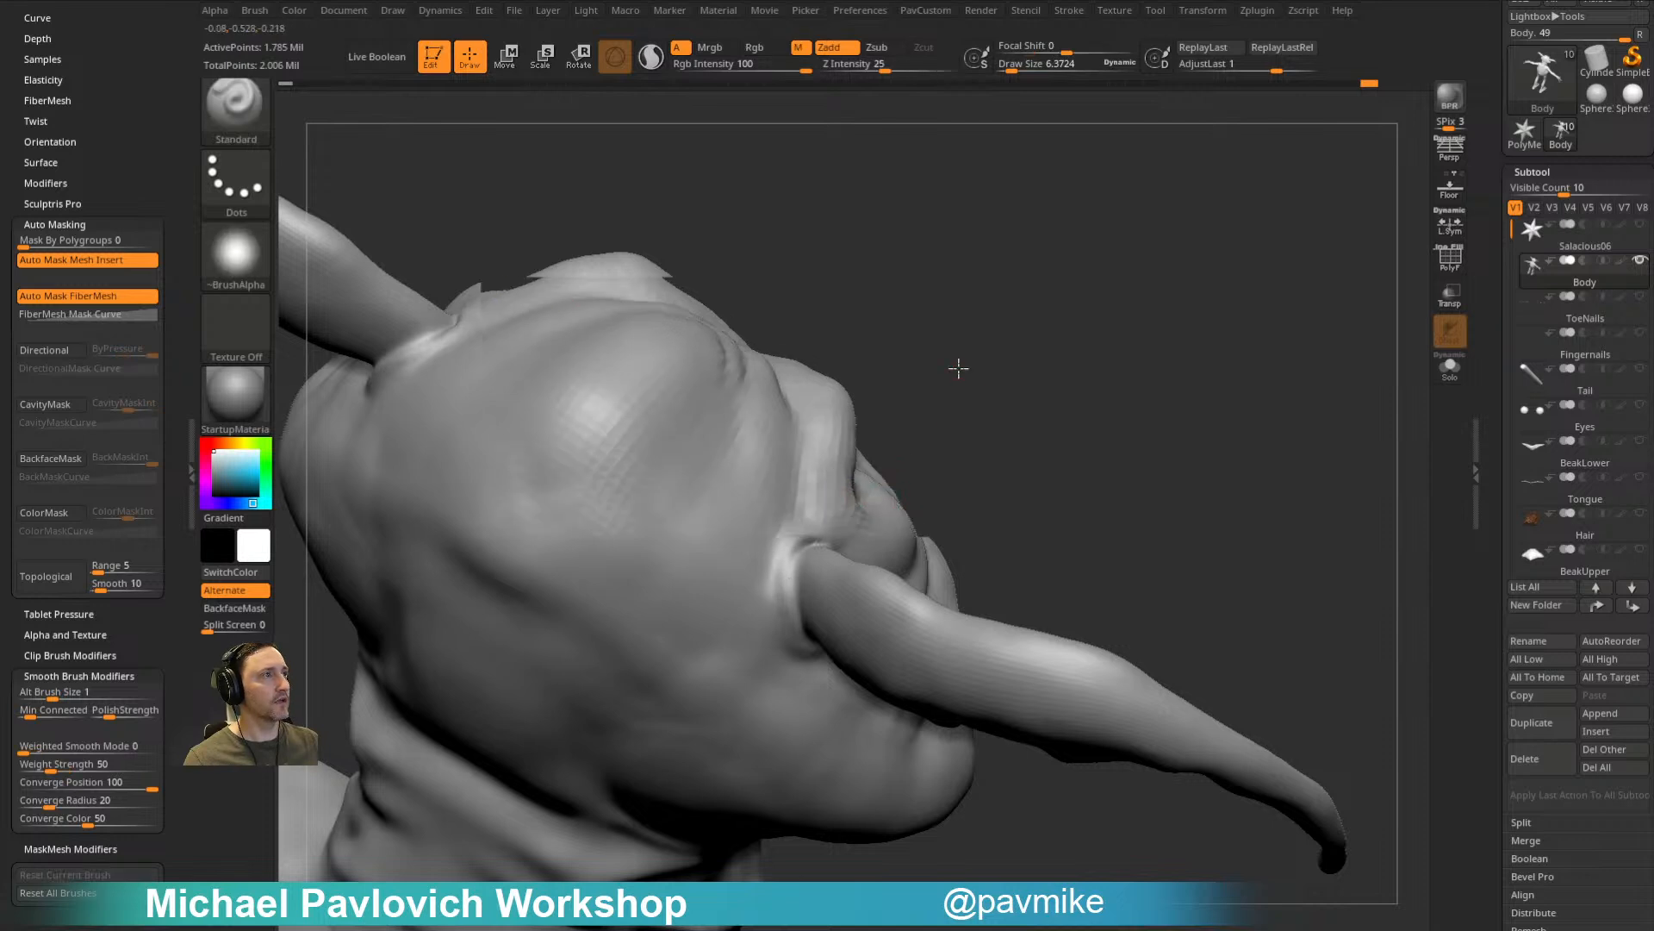
right_drag(956, 373, 810, 540)
right_drag(947, 357, 816, 546)
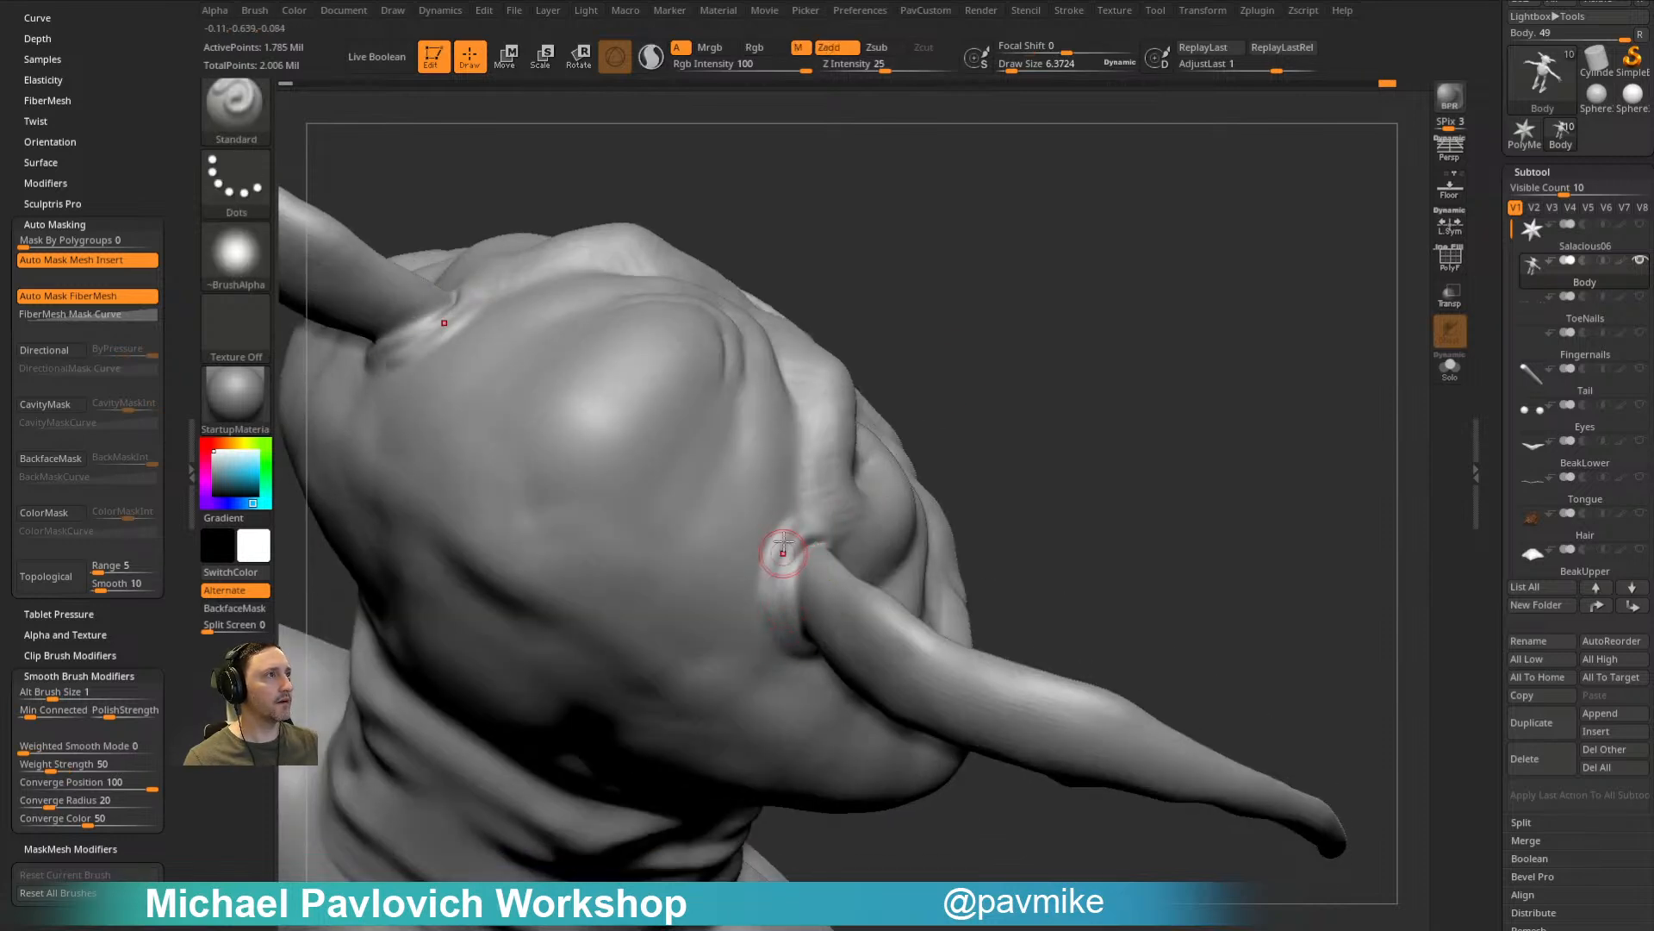
right_drag(1009, 413, 787, 554)
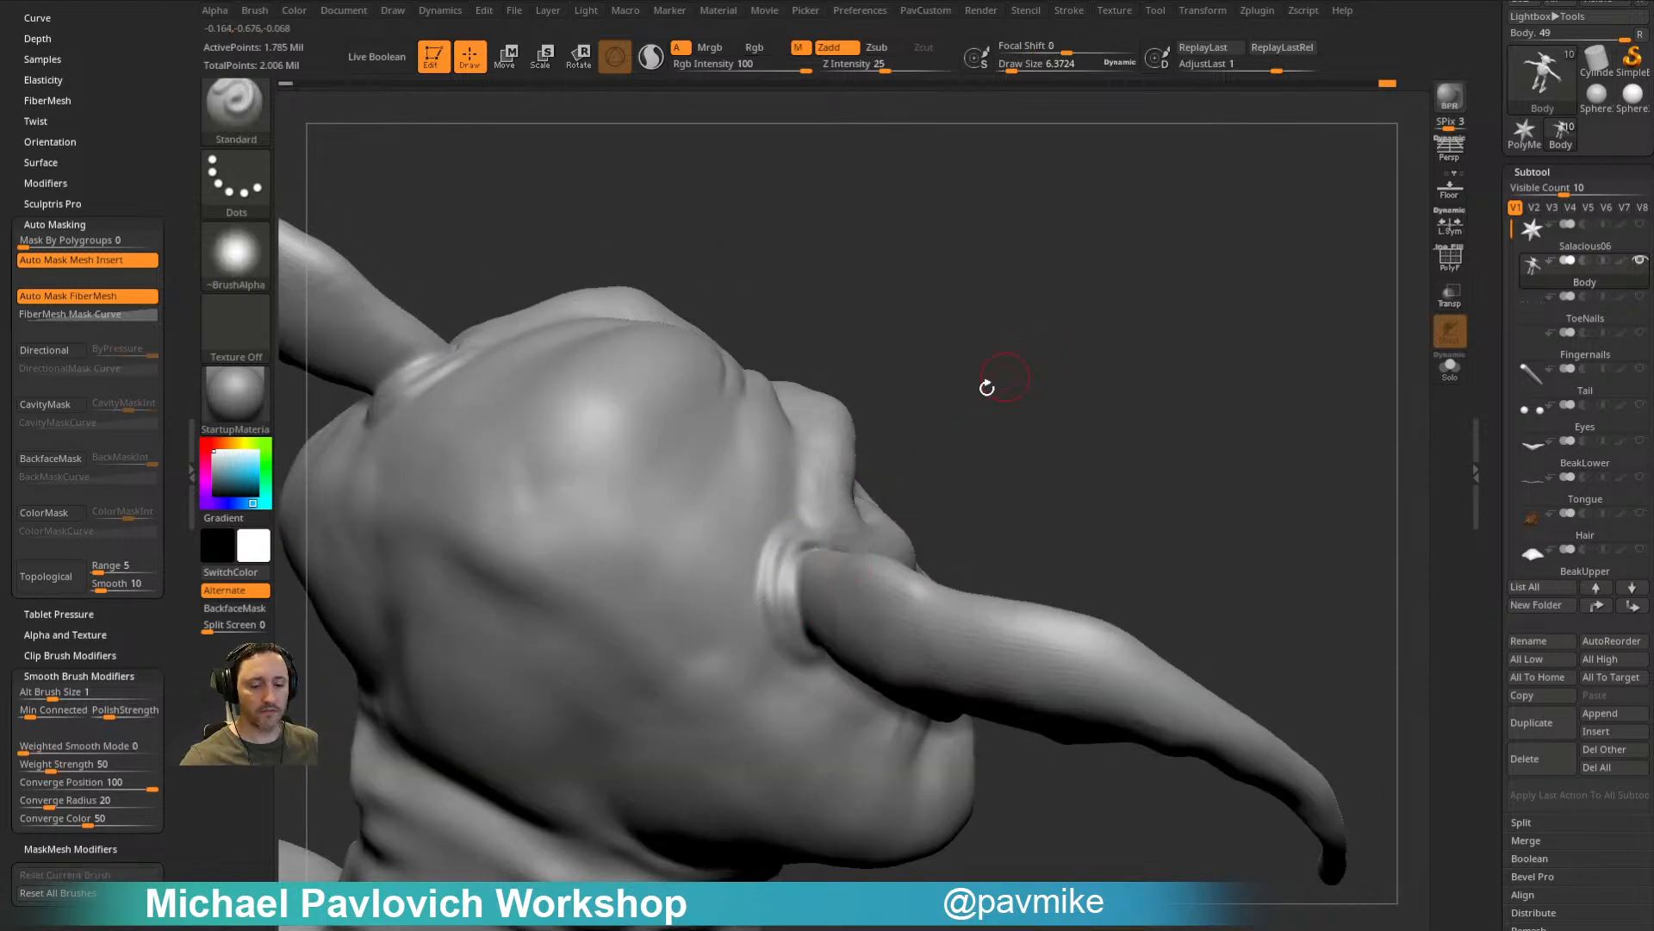
Step: Swell the folds at the base of the ear with the Inflat brush at a draw size of about 13.8
key(b)
key(i)
key(n)
drag(786, 566, 784, 532)
mouse_move(959, 405)
right_down()
mouse_move(1005, 310)
mouse_move(790, 558)
right_up()
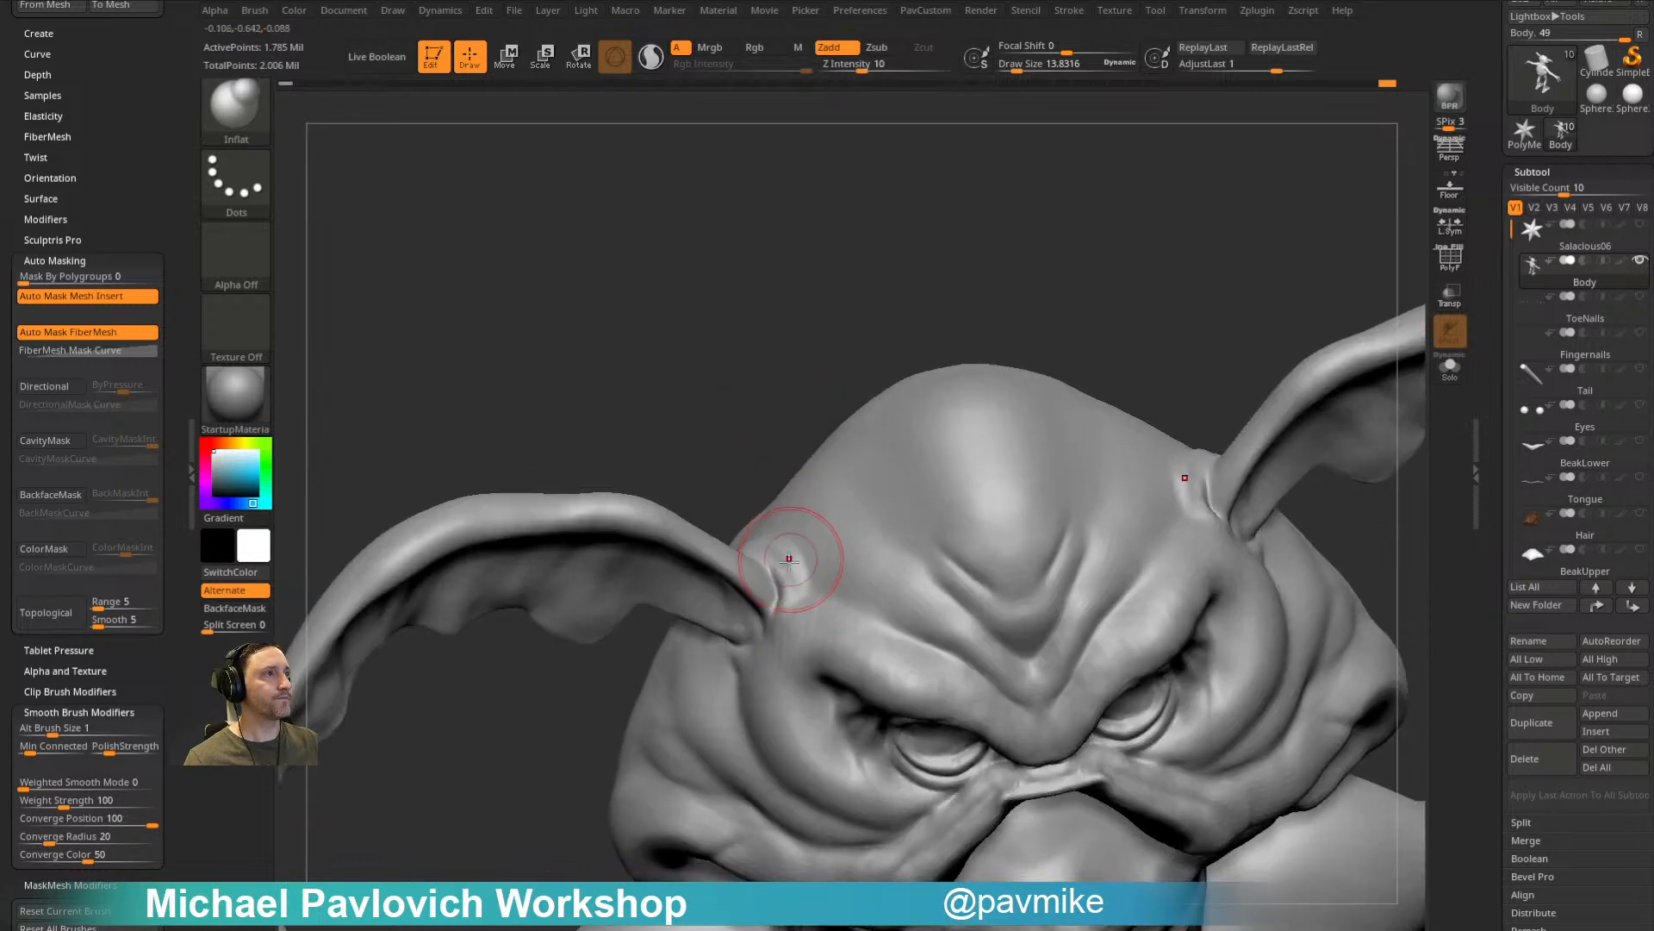
Step: Lower the Body to subdivision level 3 and adjust the ear attachment with the Move brush at a draw size of about 7.4
scroll(1489, 511, down, 10)
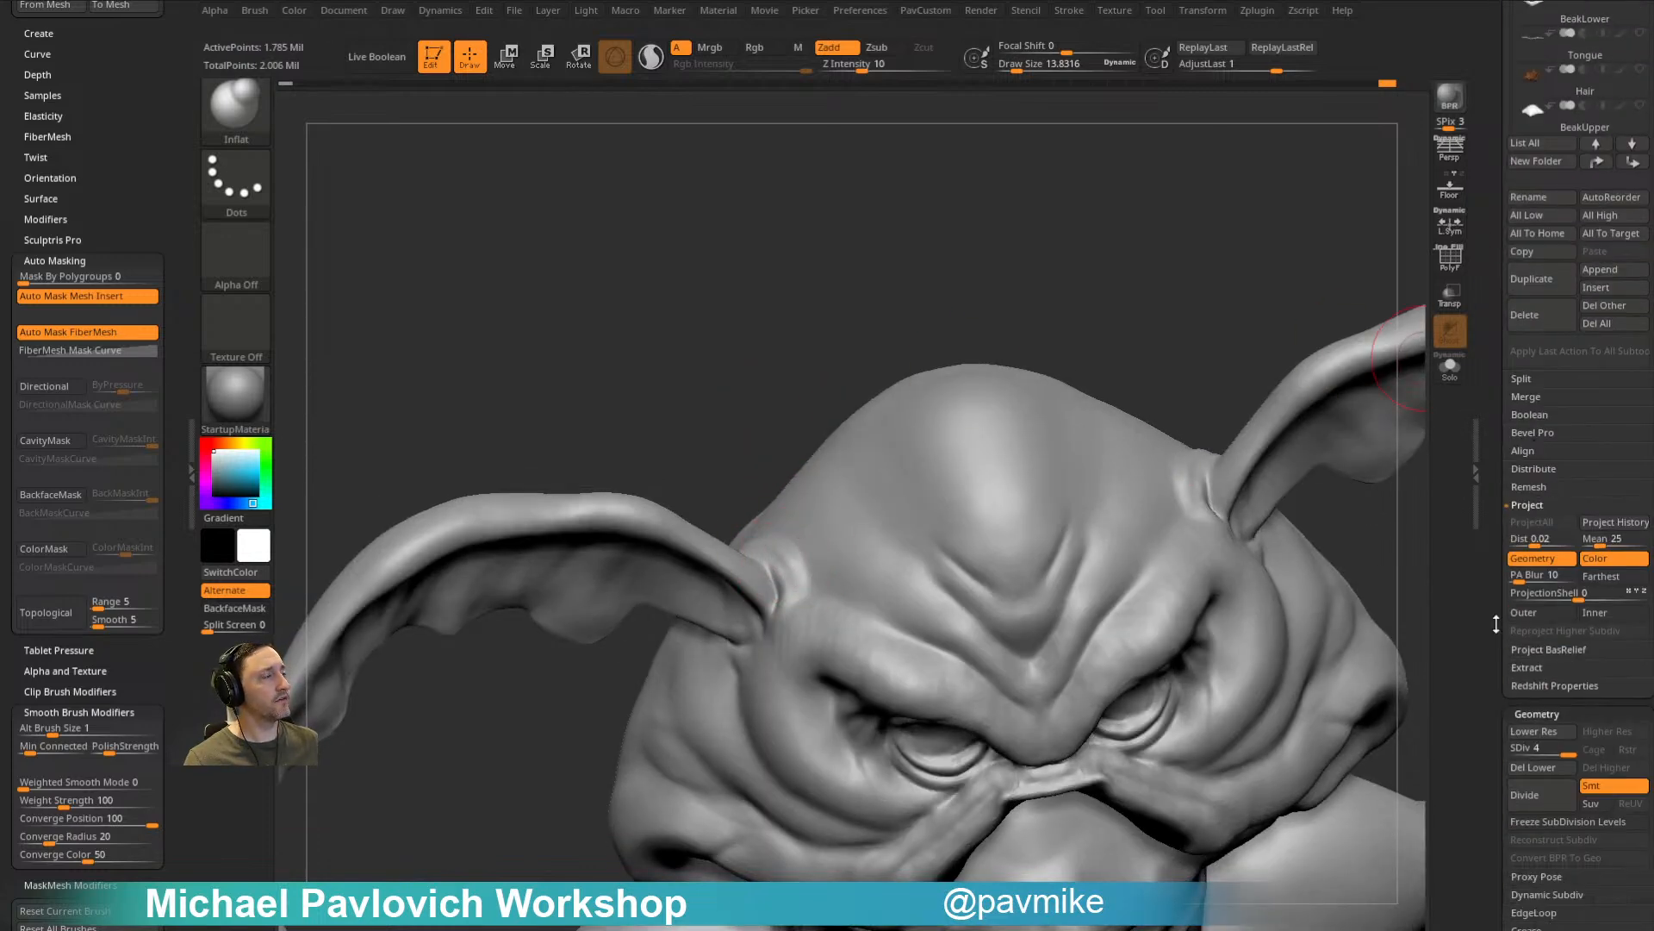
scroll(1489, 511, down, 2)
drag(1554, 512, 1536, 512)
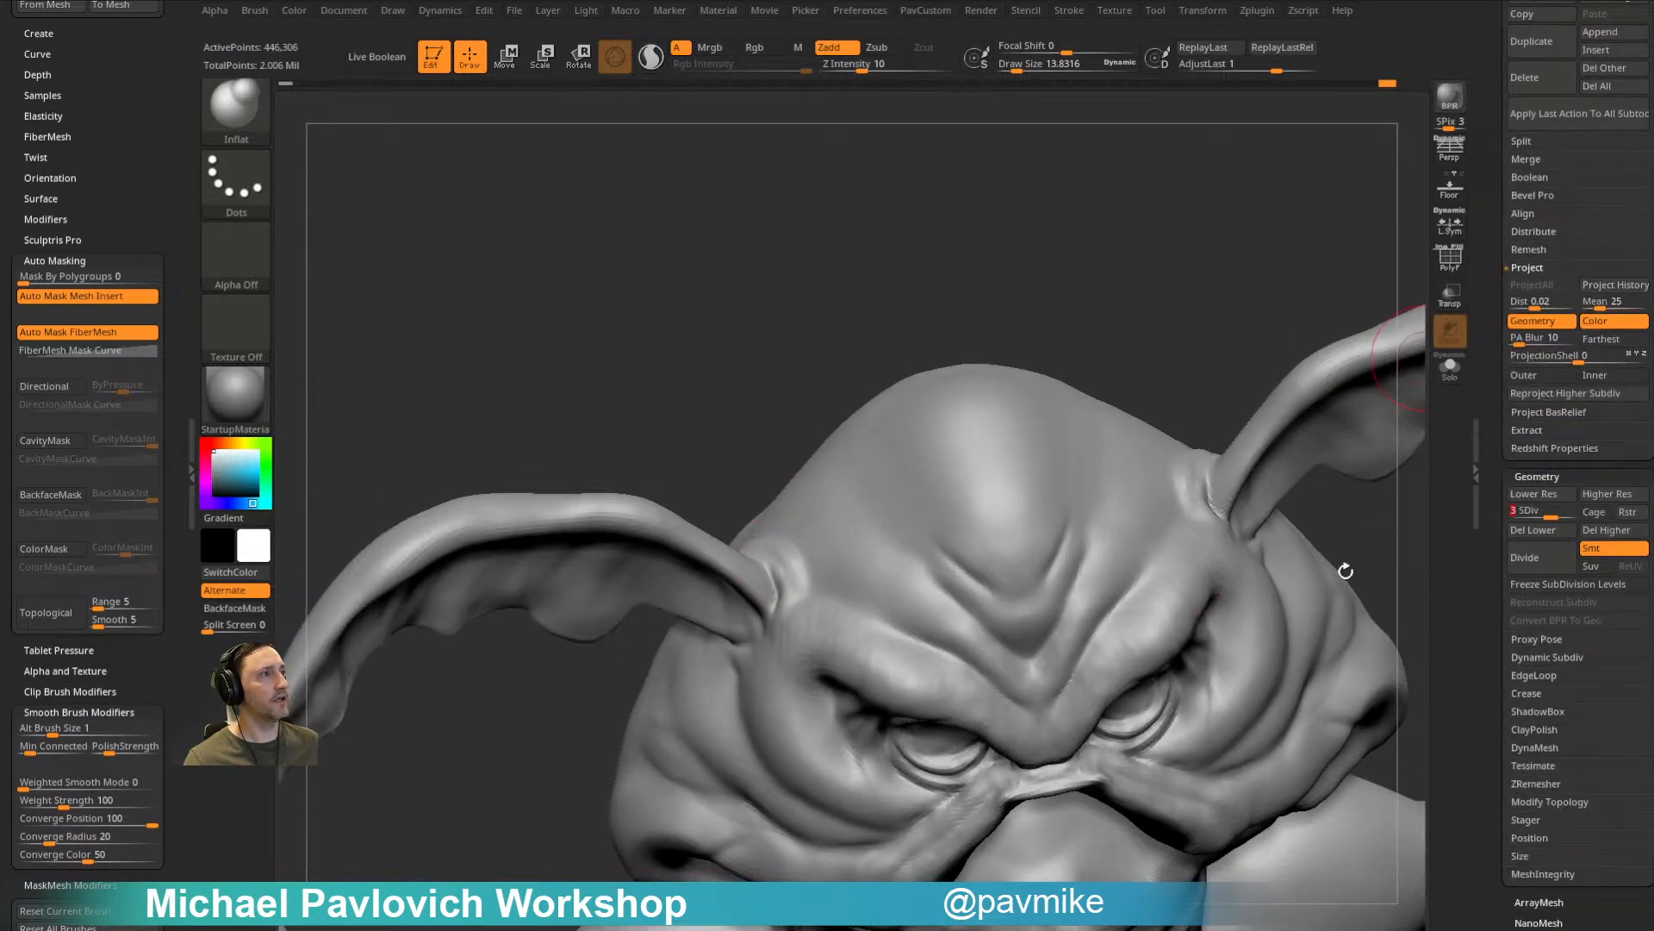
right_drag(931, 303, 797, 597)
key(b)
key(m)
key(v)
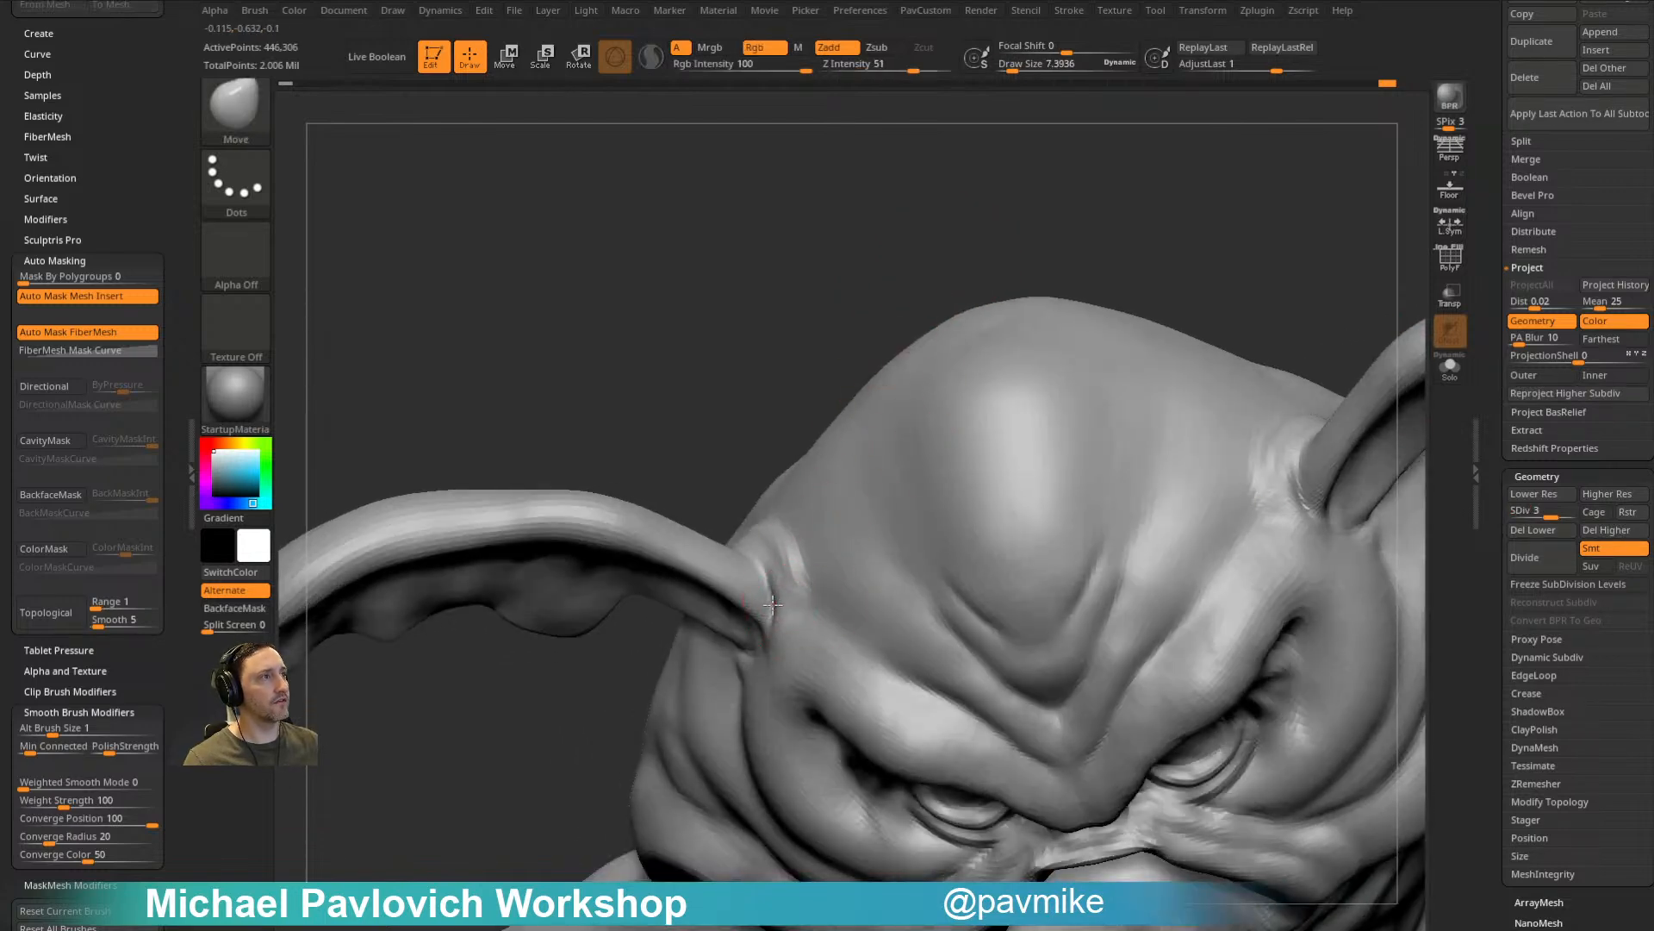
Step: Model the skin where the ear meets the head with the Standard brush at a draw size of 5.44
key(b)
key(s)
key(t)
key(s)
key(s)
mouse_move(742, 436)
right_down()
mouse_move(773, 559)
mouse_move(801, 579)
right_up()
right_drag(856, 309, 857, 348)
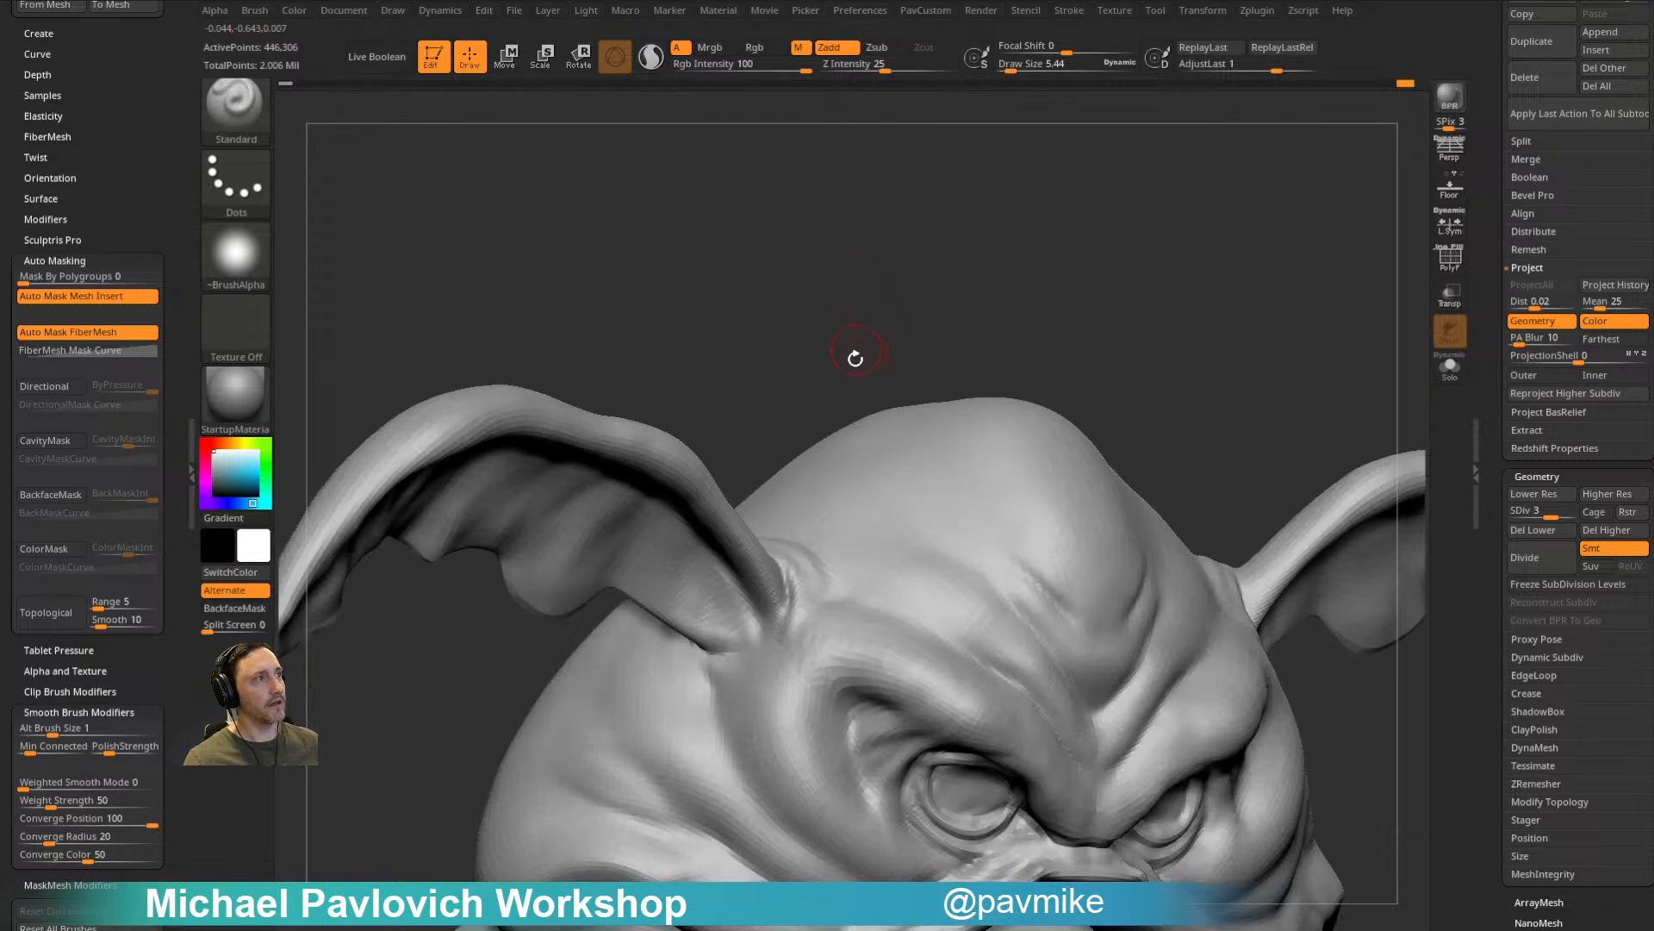
Step: Carve creases around the ear attachment with the DamStandard brush at a draw size of about 13.8
key(b)
key(d)
key(s)
right_drag(963, 295, 842, 418)
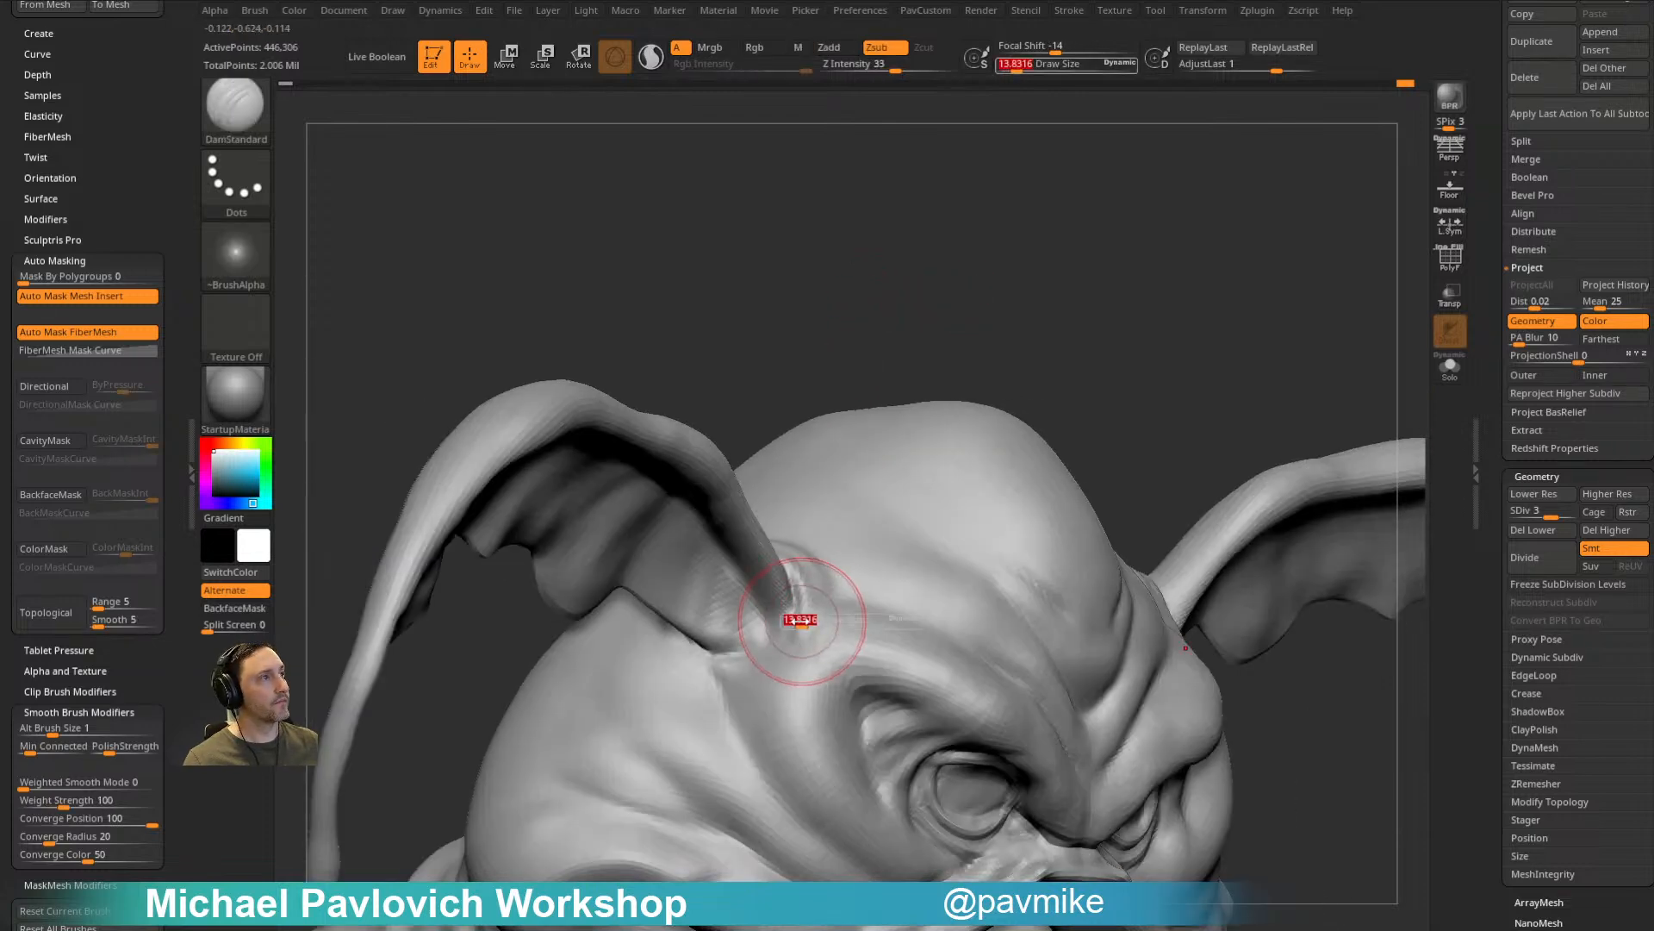
mouse_move(919, 317)
right_down()
mouse_move(960, 267)
mouse_move(986, 276)
right_up()
mouse_move(870, 344)
right_down()
mouse_move(1109, 281)
mouse_move(1077, 319)
right_up()
mouse_move(953, 628)
right_down()
mouse_move(1232, 373)
mouse_move(1489, 347)
right_up()
Step: Return to subdivision level 4 and carve fine wrinkles at the outer eye corner with Dam_Standard at a draw size of about 9.7
drag(1555, 514, 1570, 515)
mouse_move(1271, 303)
right_down()
mouse_move(1127, 222)
mouse_move(1108, 175)
mouse_move(1192, 299)
right_up()
key(3)
right_drag(1274, 586, 1387, 579)
right_drag(1141, 269, 1132, 253)
mouse_move(1133, 252)
mouse_down()
mouse_move(1145, 214)
mouse_move(1120, 316)
mouse_move(1152, 289)
mouse_move(1137, 265)
mouse_move(1068, 341)
mouse_up()
key(s)
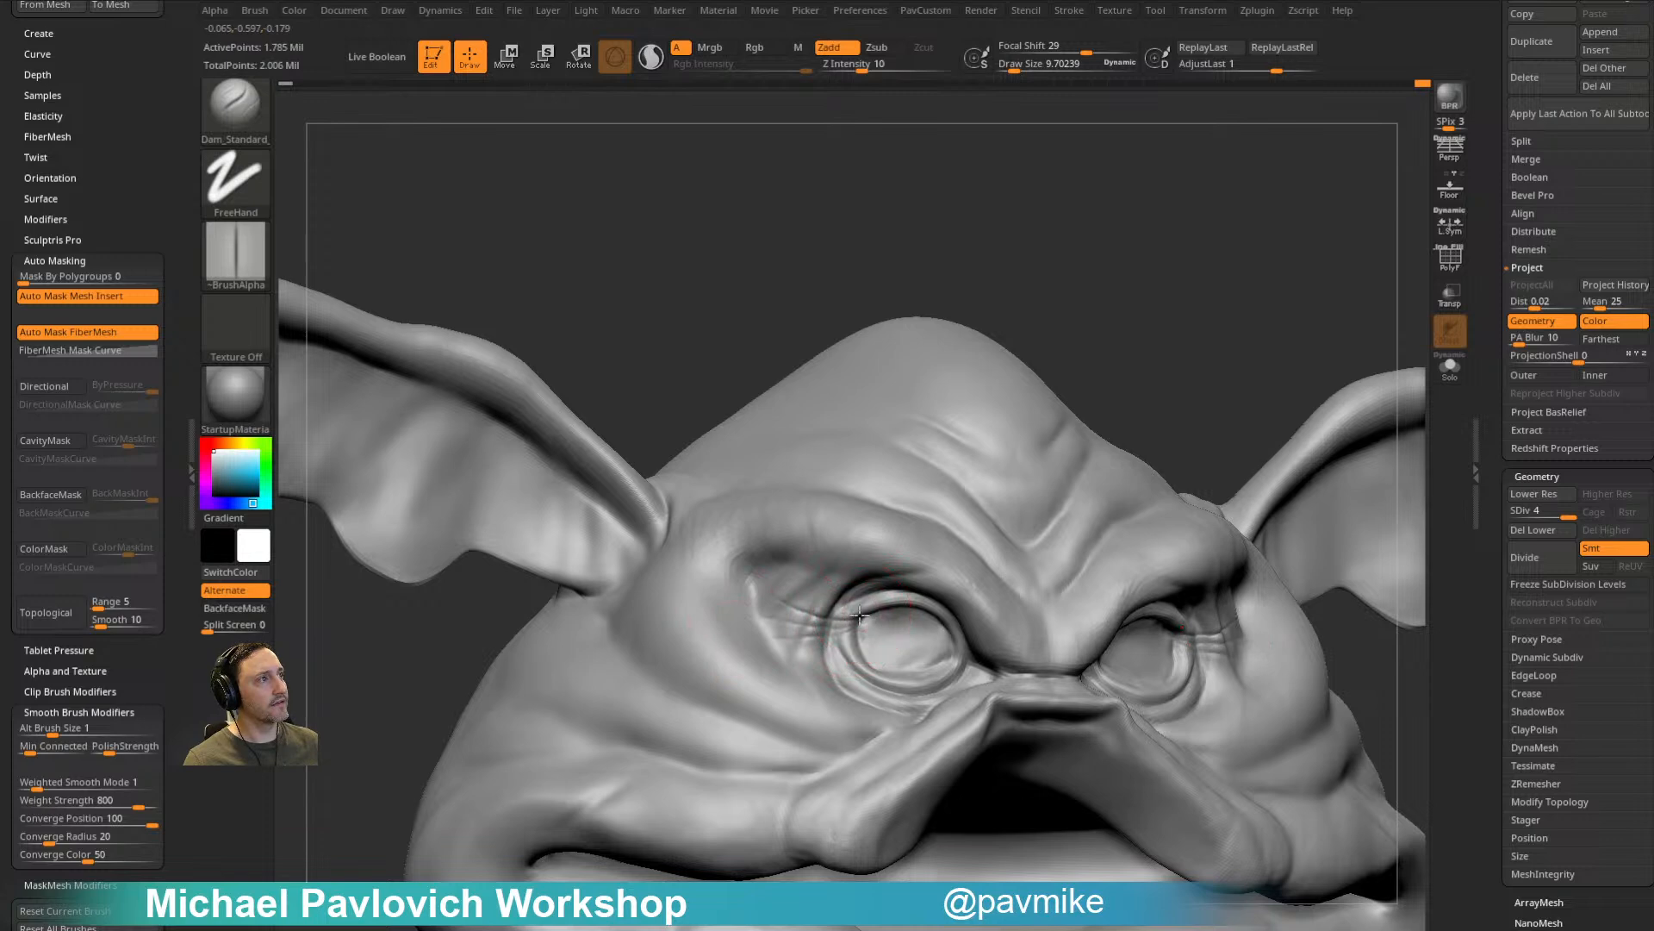
Step: Set the Dam_Standard draw size to about 13.8 and carve wrinkles around the eyelids and under the eye
drag(1143, 316, 1109, 331)
key(s)
drag(872, 634, 878, 634)
drag(1008, 391, 1044, 422)
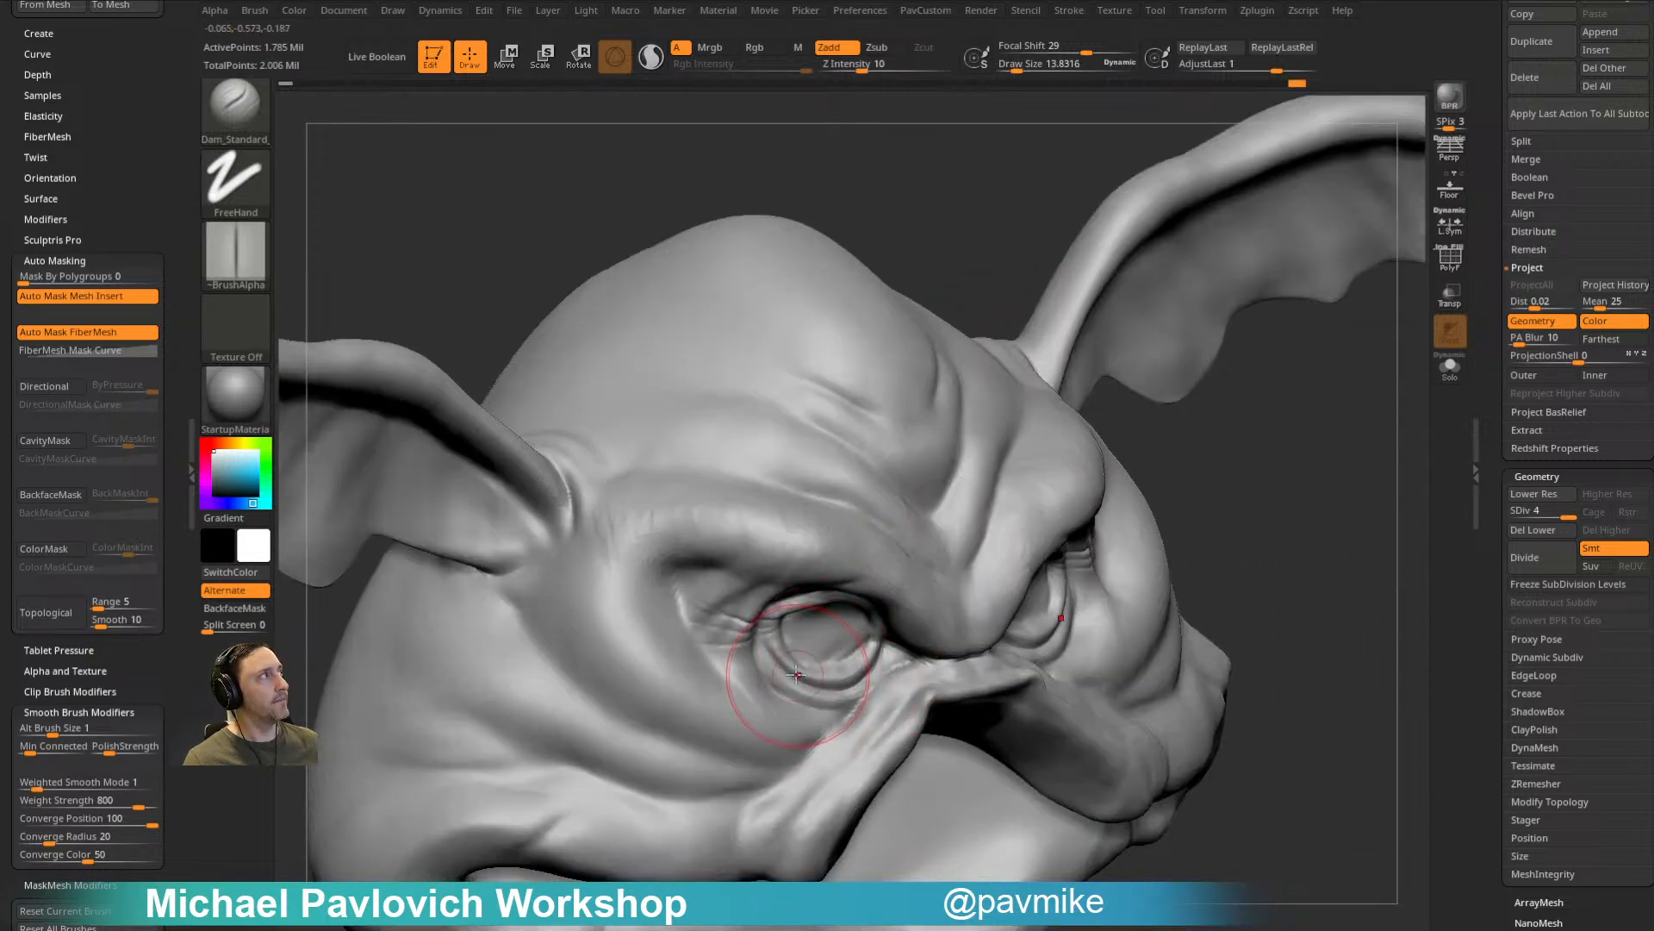
mouse_move(774, 672)
mouse_down()
mouse_move(841, 690)
mouse_move(871, 662)
mouse_up()
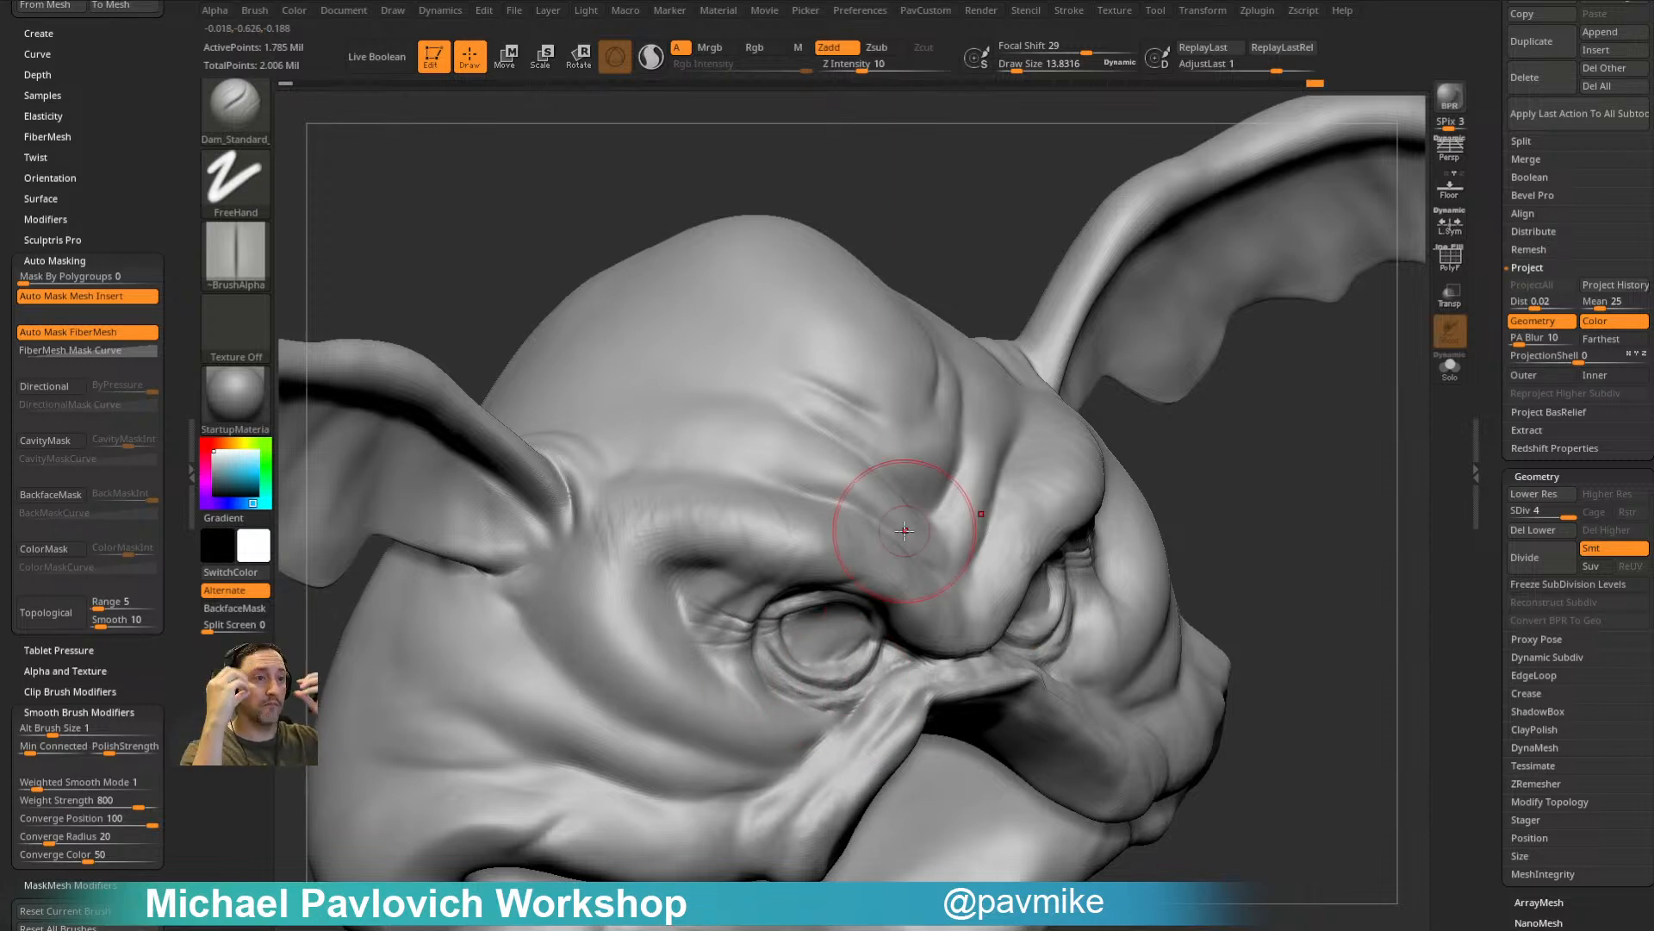
Step: Carve creases at the mouth corner and in the folds beside the eye with Dam_Standard at a draw size of about 17
mouse_move(1045, 148)
mouse_down()
mouse_move(971, 170)
mouse_move(983, 255)
mouse_move(1040, 147)
mouse_up()
mouse_move(1026, 273)
mouse_down()
mouse_move(1092, 188)
mouse_move(591, 684)
mouse_move(608, 703)
mouse_move(624, 643)
mouse_up()
mouse_move(545, 817)
mouse_down()
mouse_move(529, 842)
mouse_move(576, 817)
mouse_up()
drag(1025, 259, 976, 405)
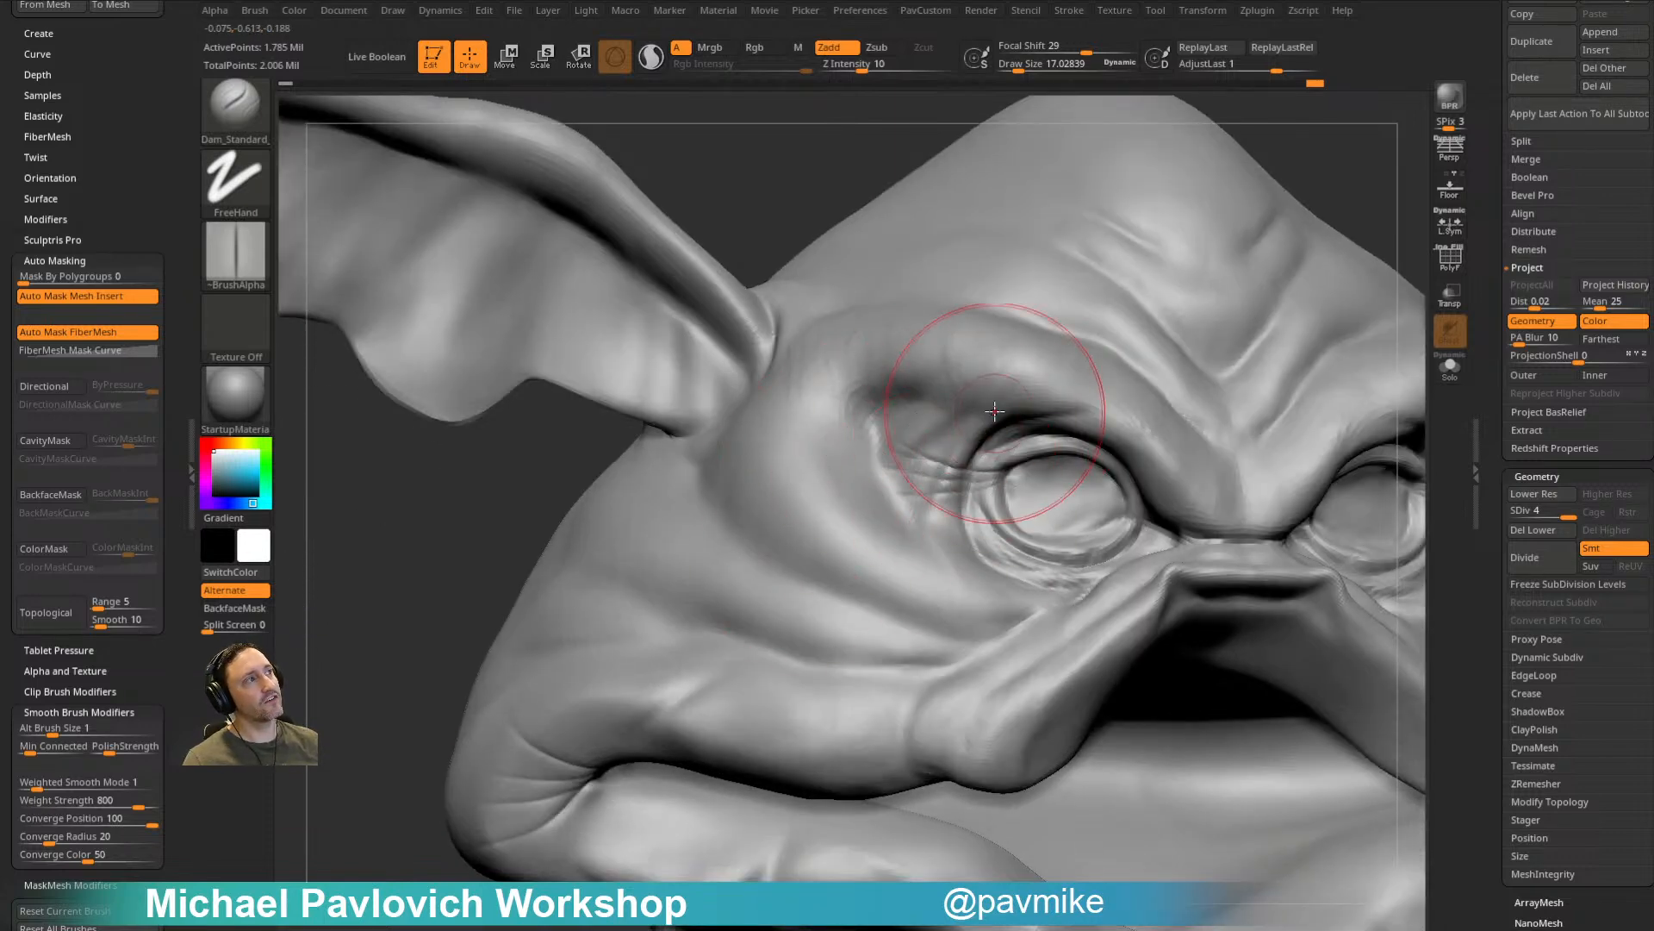
mouse_move(1308, 197)
alt+mouse_down()
mouse_move(1285, 150)
mouse_move(1249, 221)
alt+mouse_up()
key(ctrl)
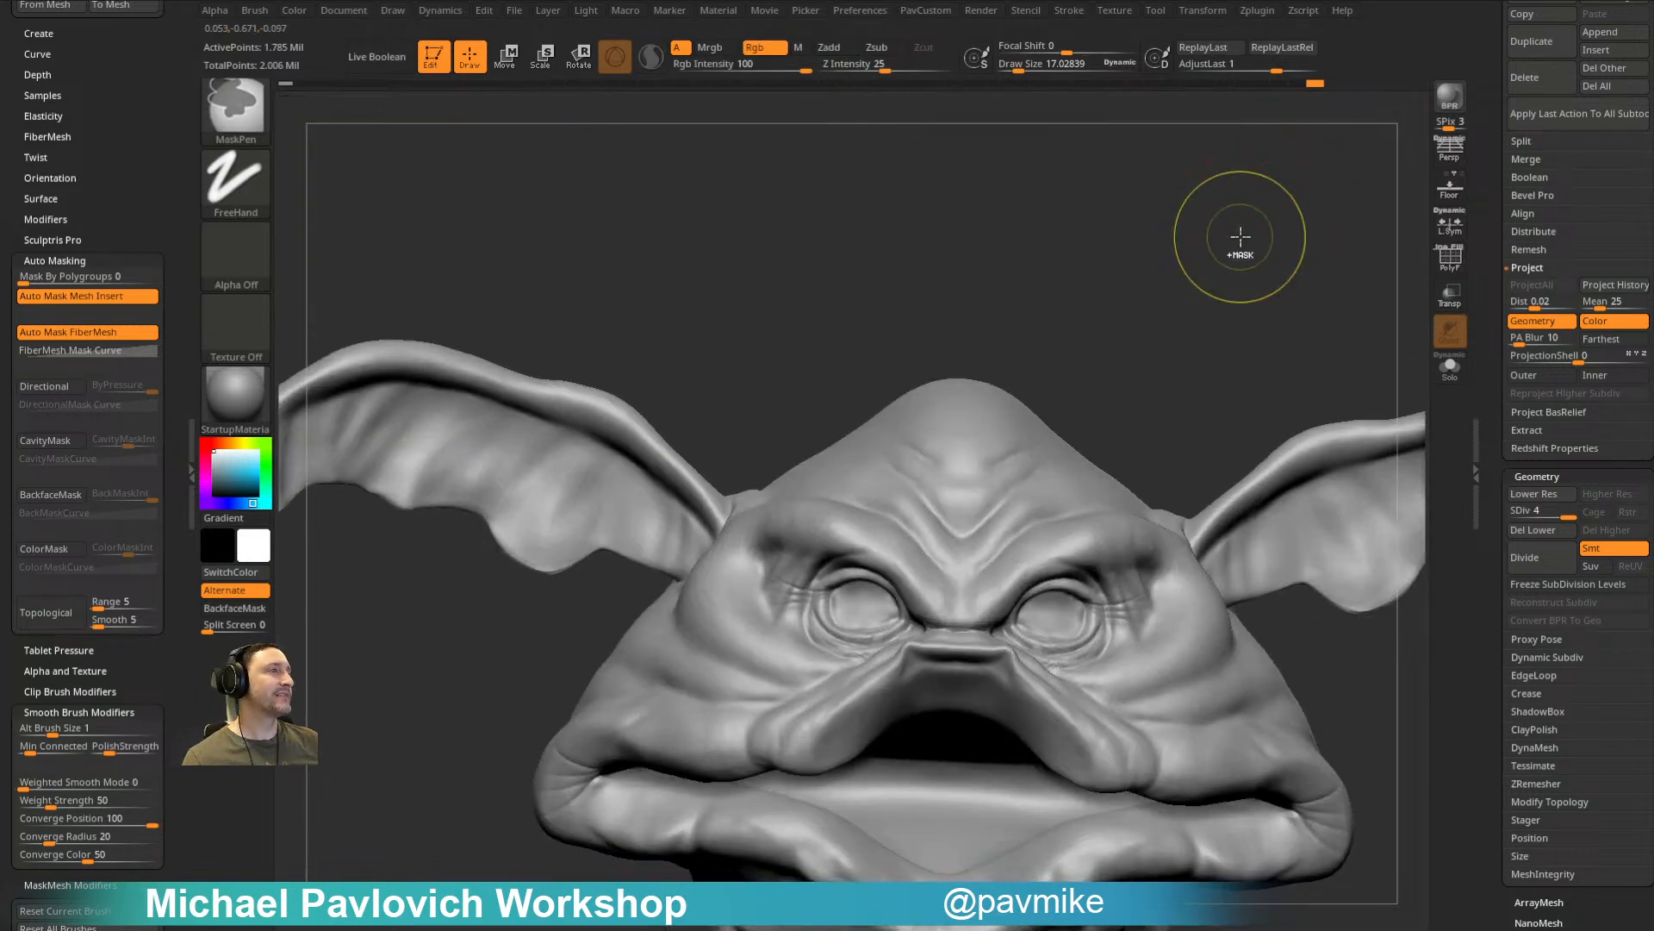
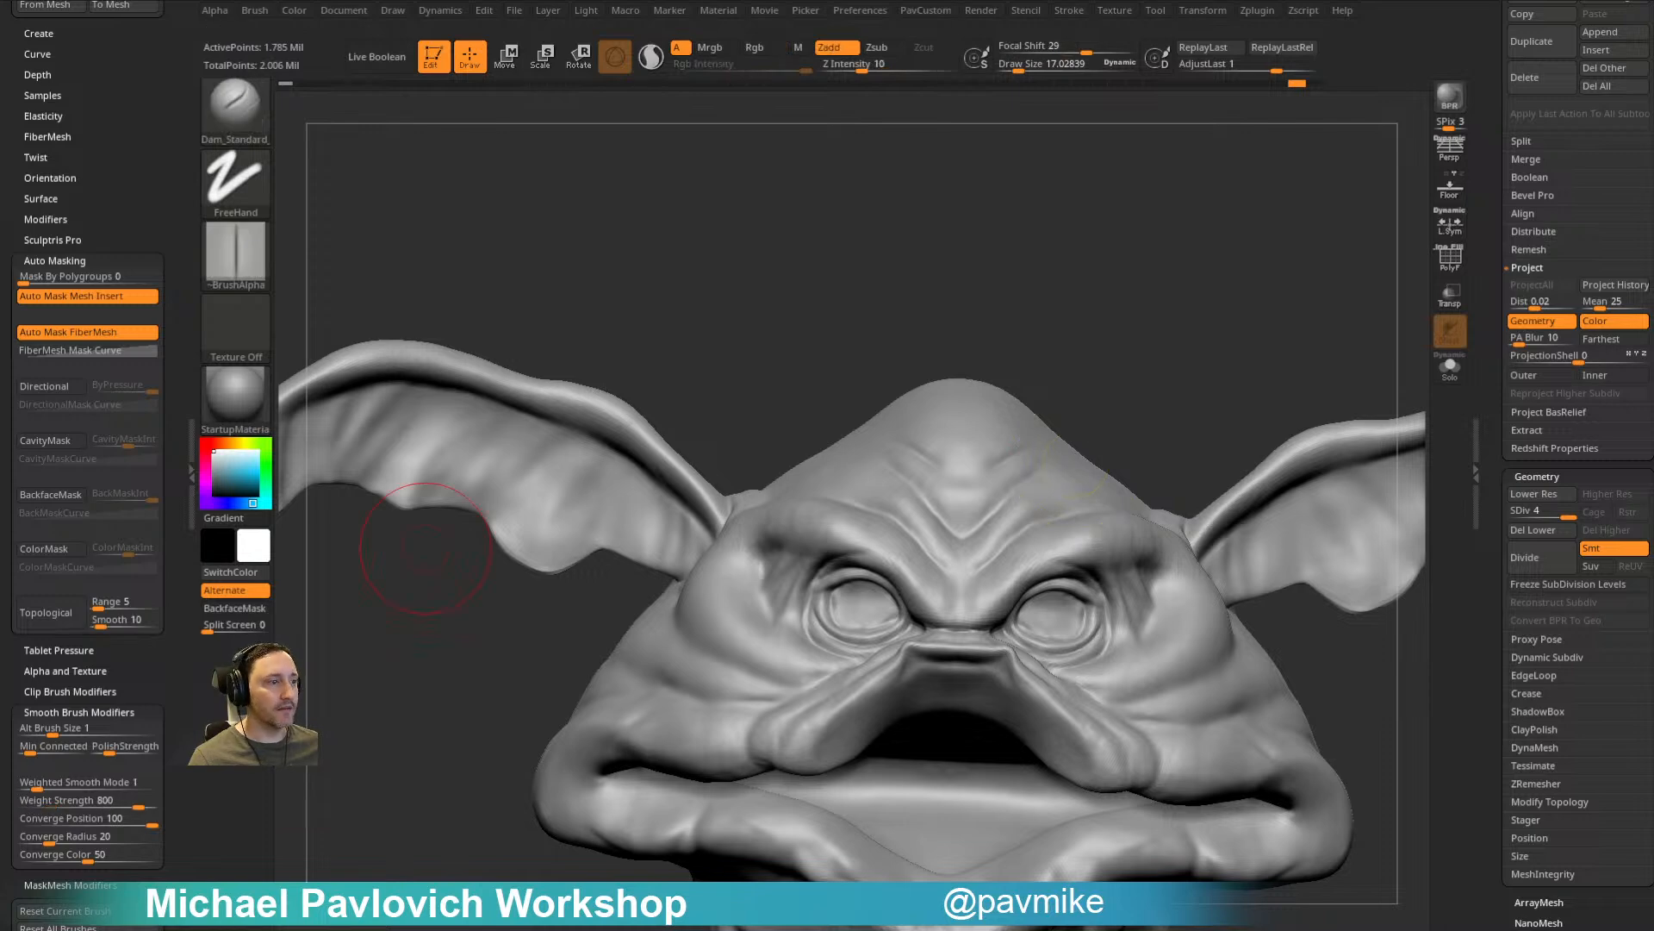
Step: Compare the head with the reference photo and define the forehead folds with Dam_Standard at a draw size of 28.75
key(alt+Tab)
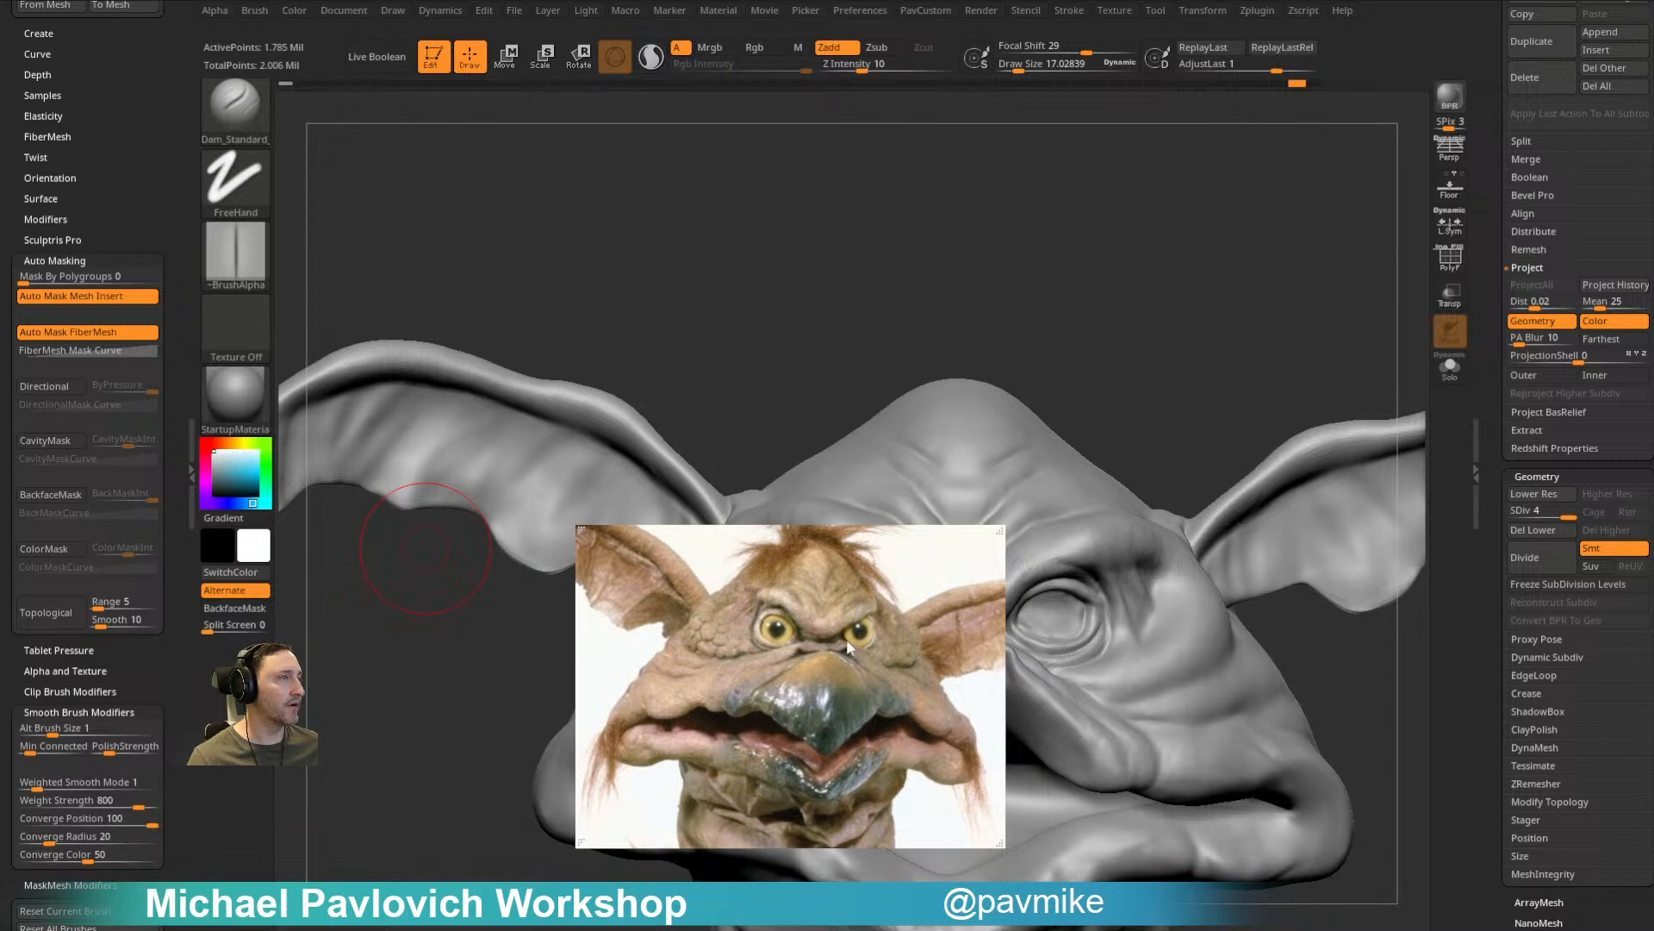
key(alt+Tab)
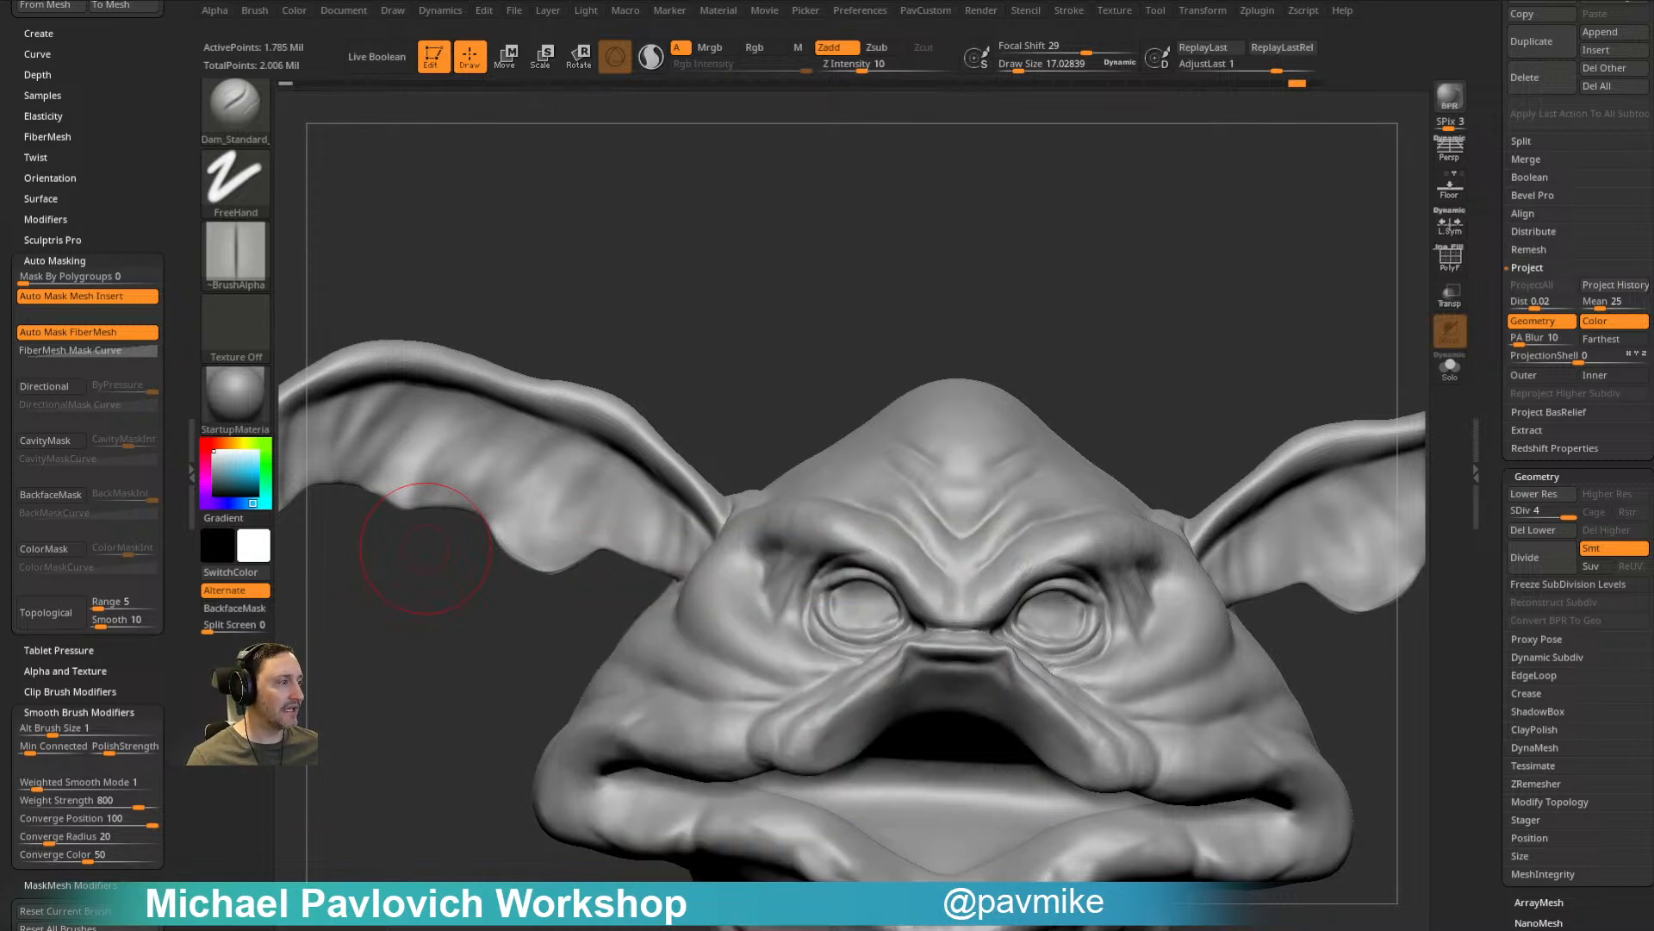
mouse_move(1075, 281)
mouse_down()
mouse_move(1134, 270)
mouse_move(1094, 274)
mouse_move(1163, 234)
mouse_move(1108, 236)
mouse_move(1149, 251)
mouse_move(1112, 229)
mouse_up()
key(s)
drag(919, 513, 928, 516)
mouse_move(1111, 331)
mouse_down()
mouse_move(1076, 330)
mouse_move(1276, 482)
mouse_move(1301, 546)
mouse_move(1272, 528)
mouse_move(1326, 540)
mouse_up()
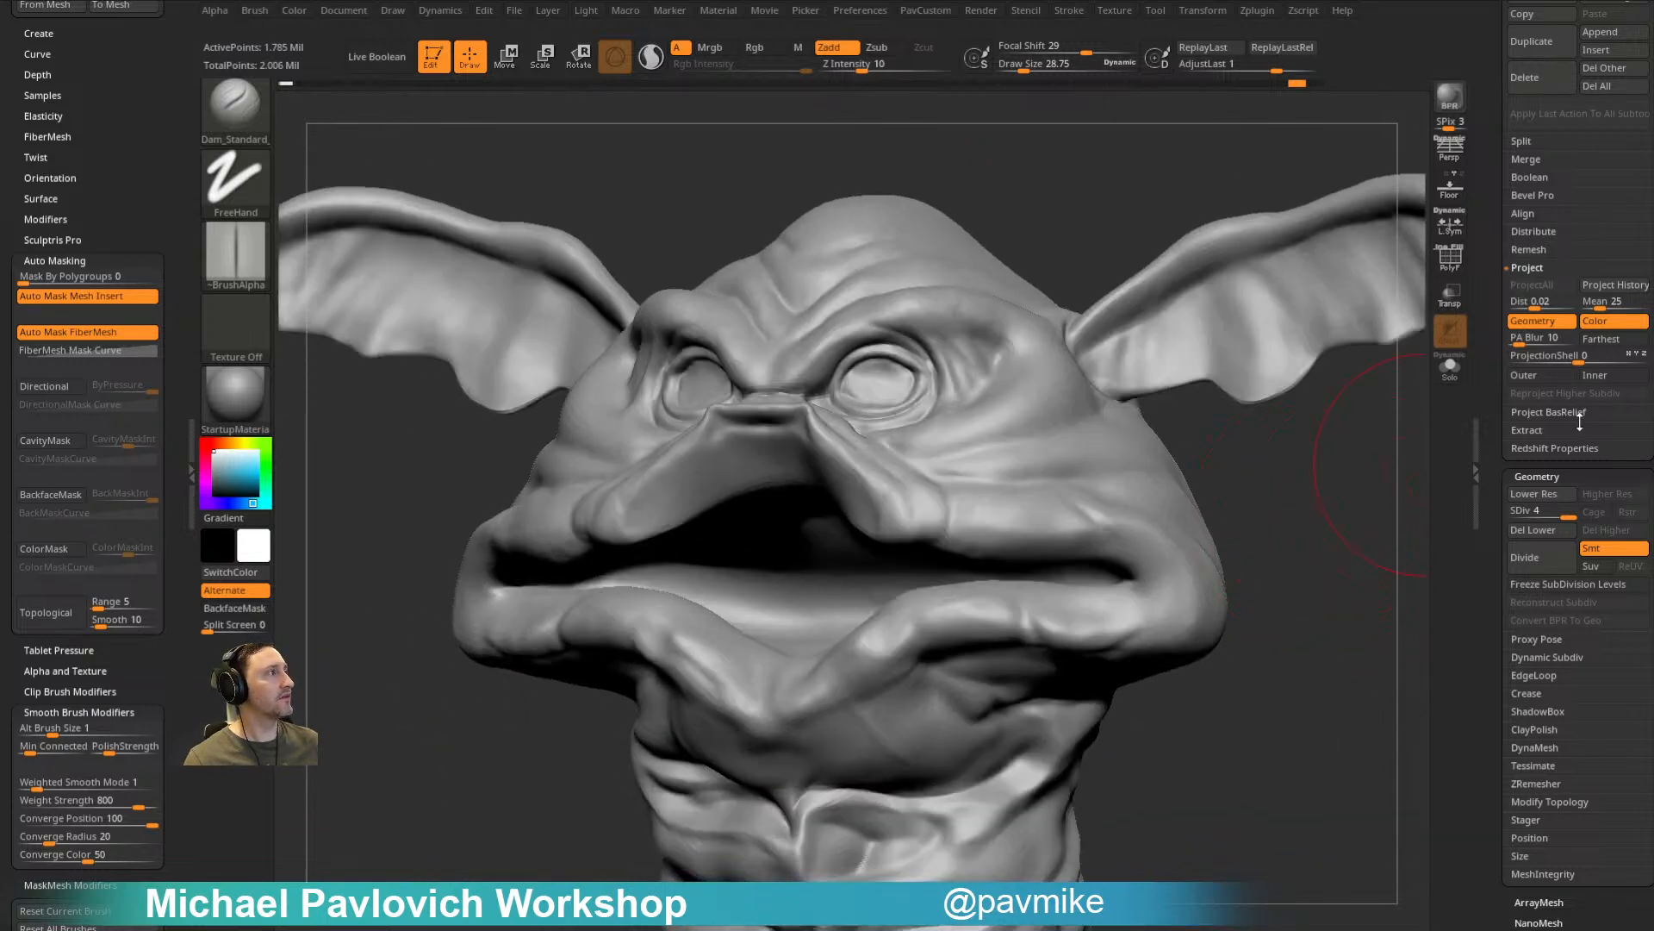
Step: Drop the Body to subdivision level 1 and reshape the mouth corner using the Move brush with topological auto masking
drag(1515, 518, 1514, 517)
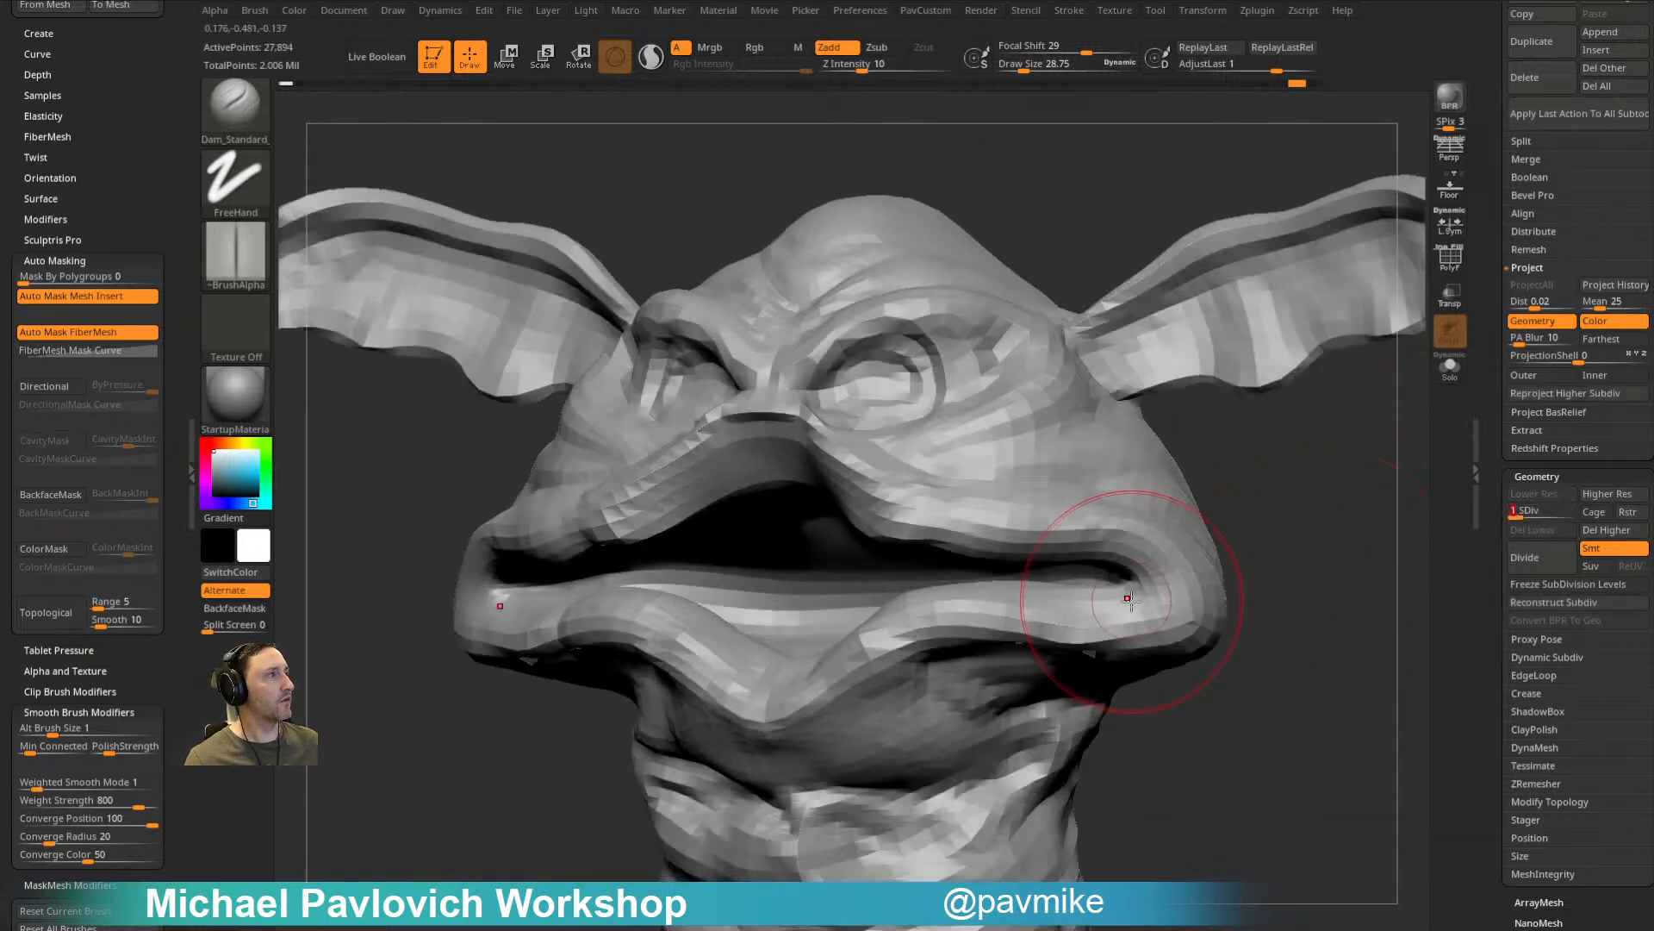
key(b)
key(m)
key(v)
click(47, 613)
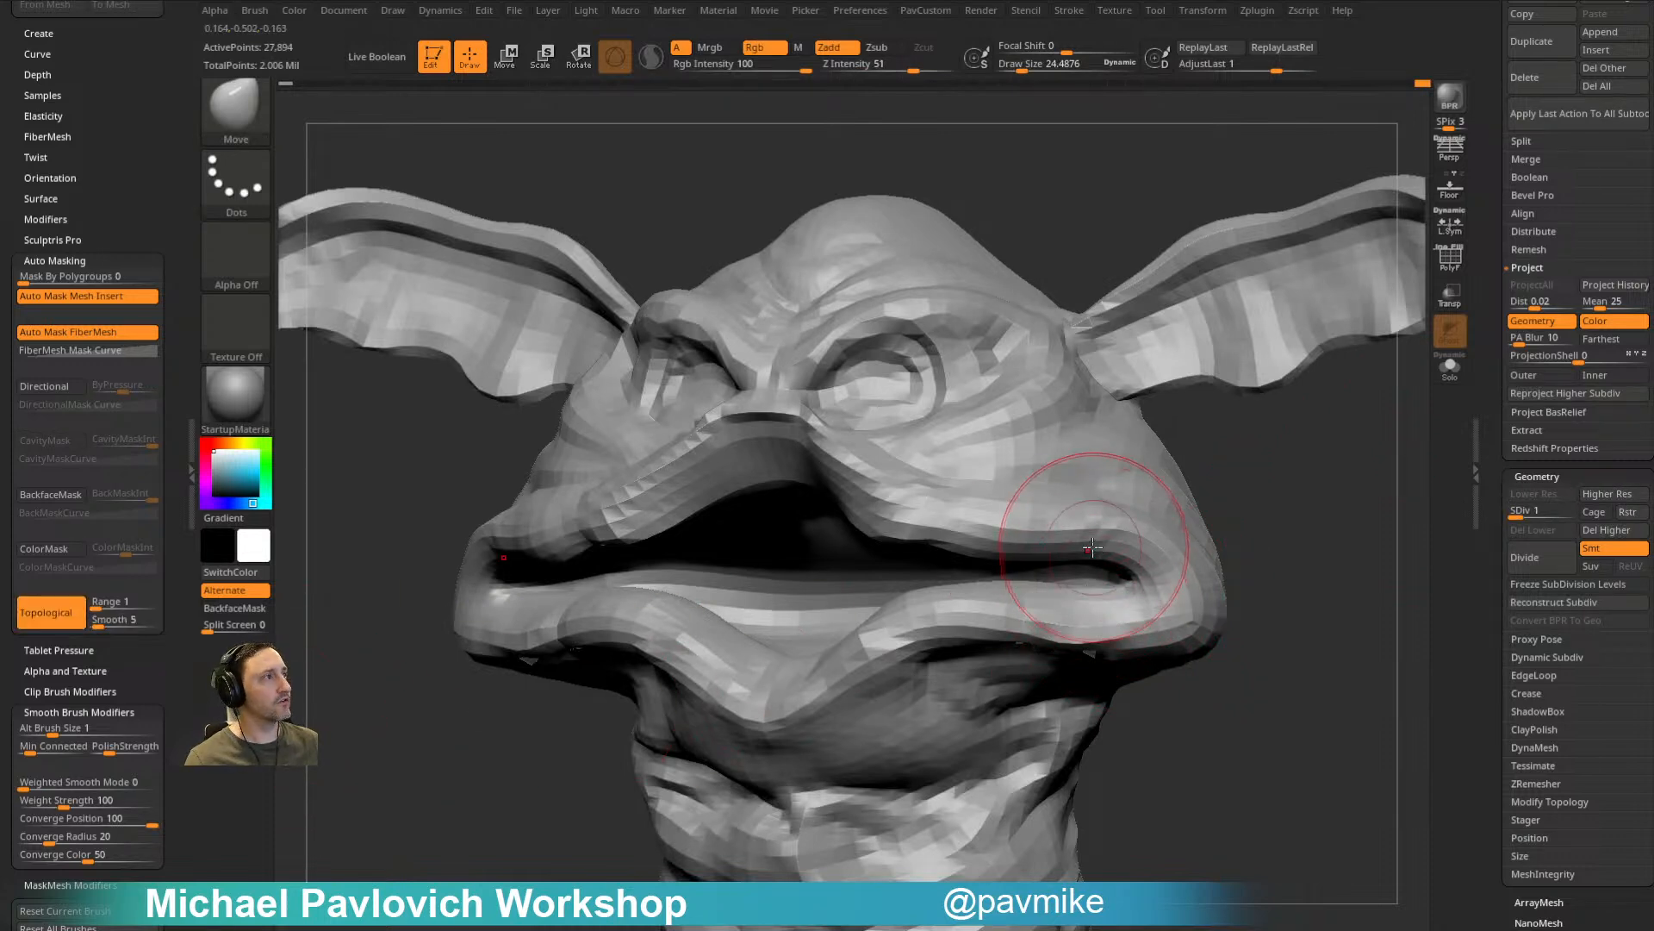
drag(1259, 495, 1309, 521)
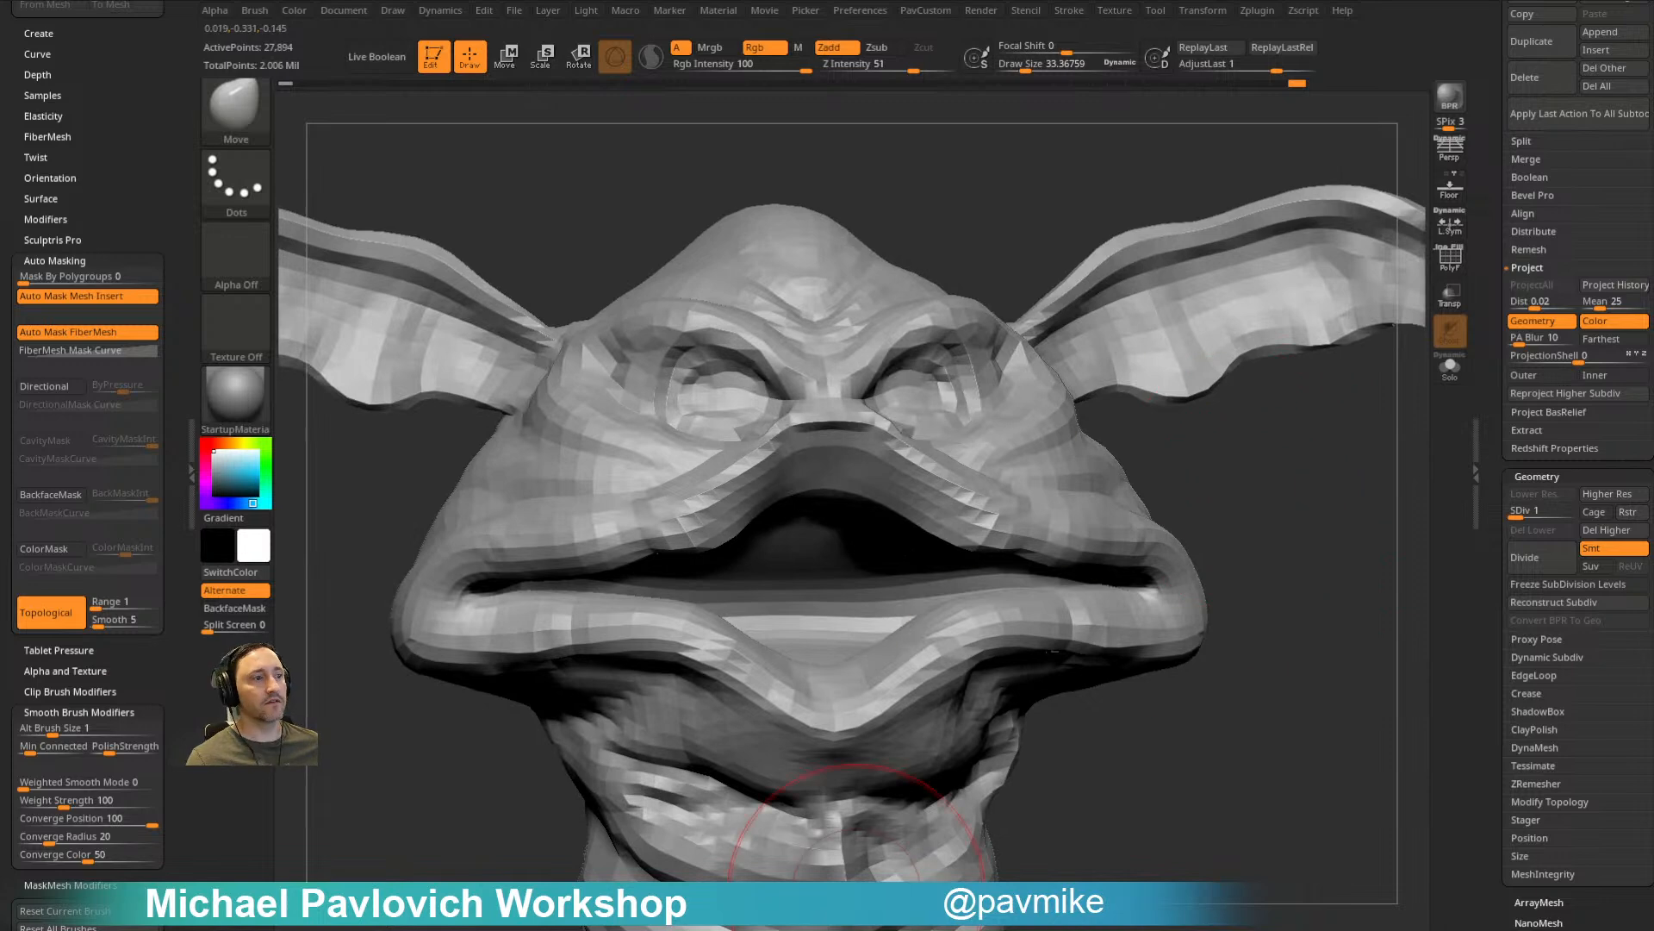
Step: Check the mouth on the reference photo, adjust the mouth corner with the Move brush at about size 33.4, and undo the last change
drag(594, 929, 590, 639)
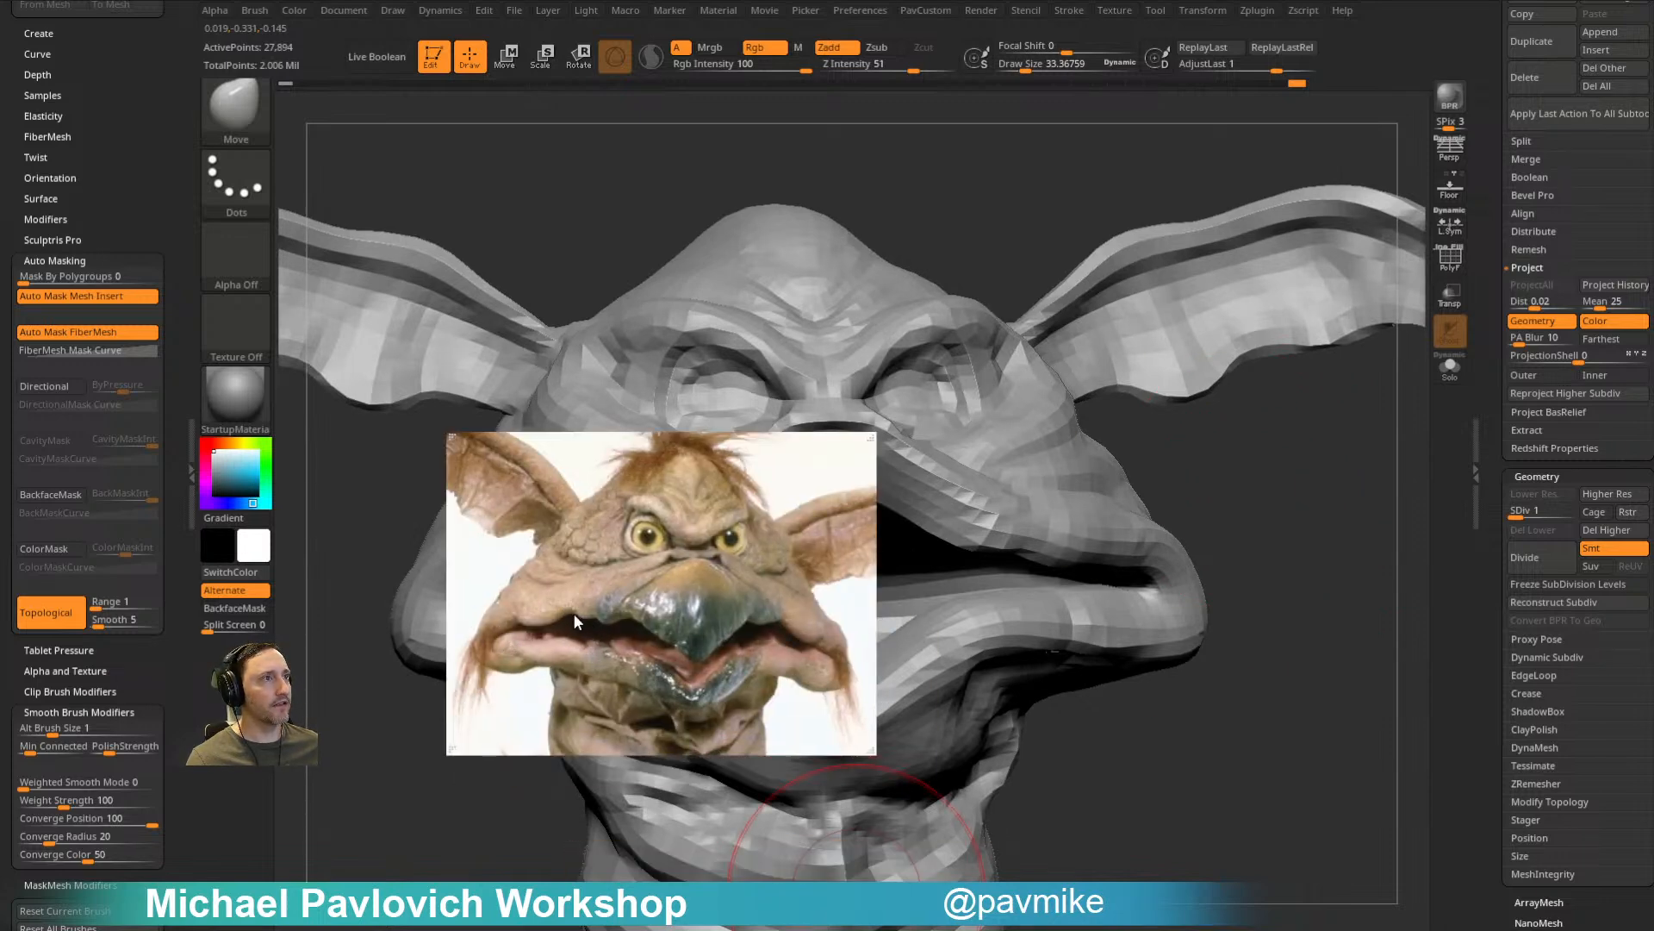
mouse_move(571, 613)
mouse_down()
mouse_move(634, 930)
mouse_move(630, 758)
mouse_move(577, 641)
mouse_move(750, 929)
mouse_up()
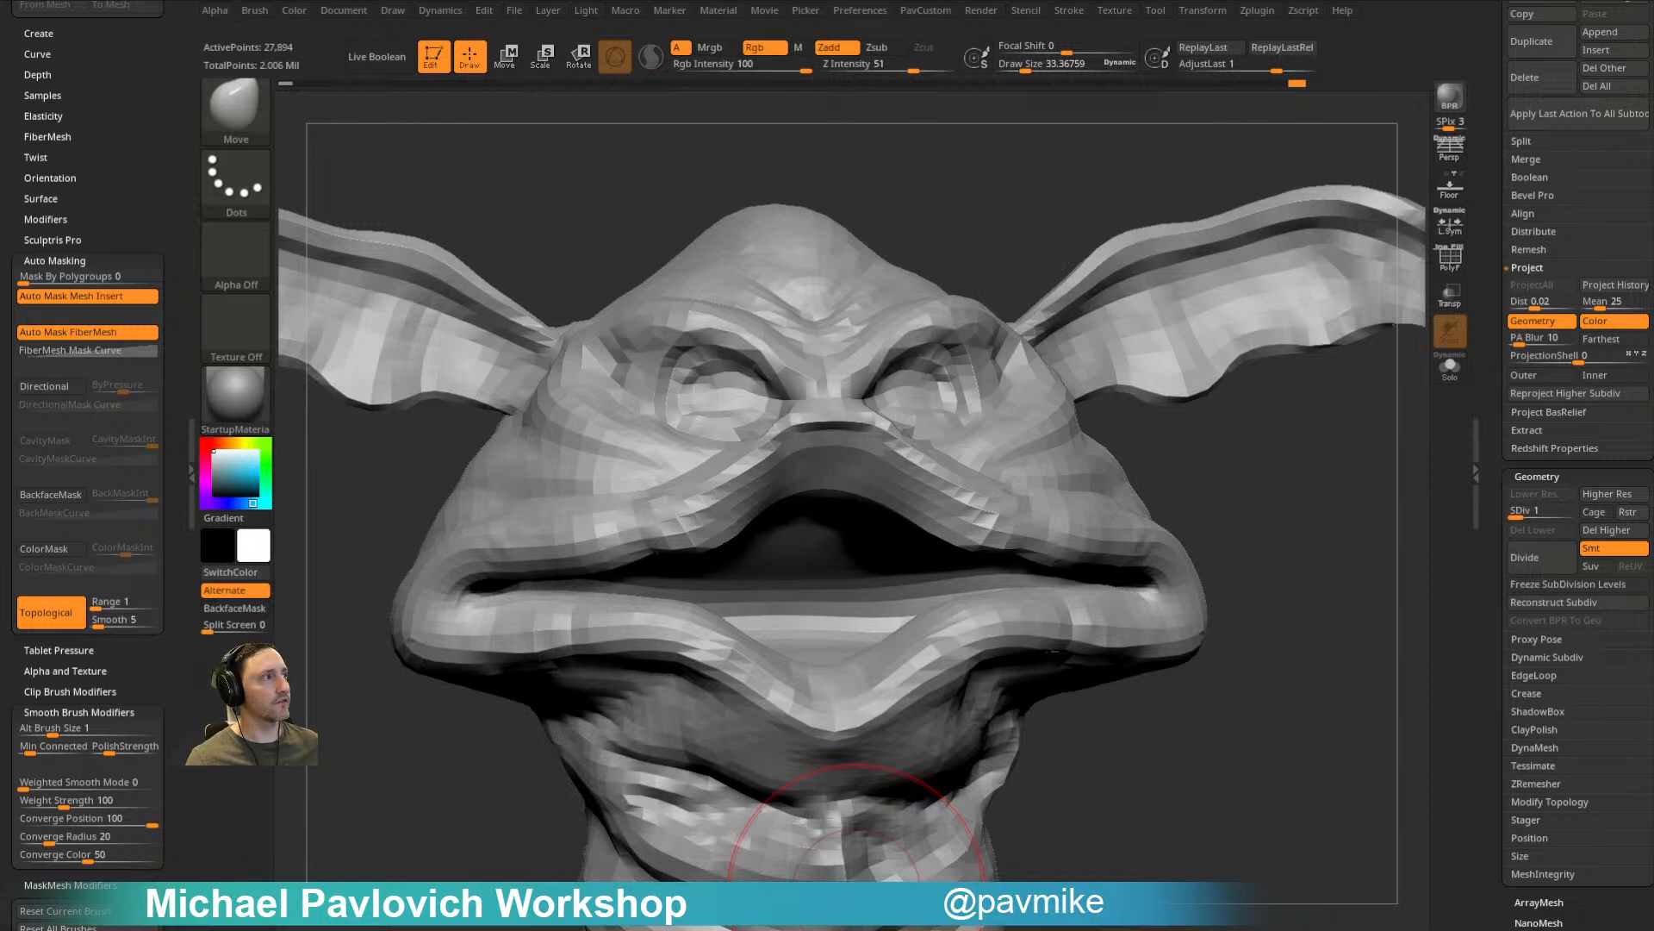
mouse_move(1370, 485)
mouse_down()
mouse_move(1333, 532)
mouse_move(1304, 525)
mouse_up()
key(s)
drag(1078, 591, 1087, 606)
drag(1319, 551, 1232, 543)
drag(878, 565, 872, 616)
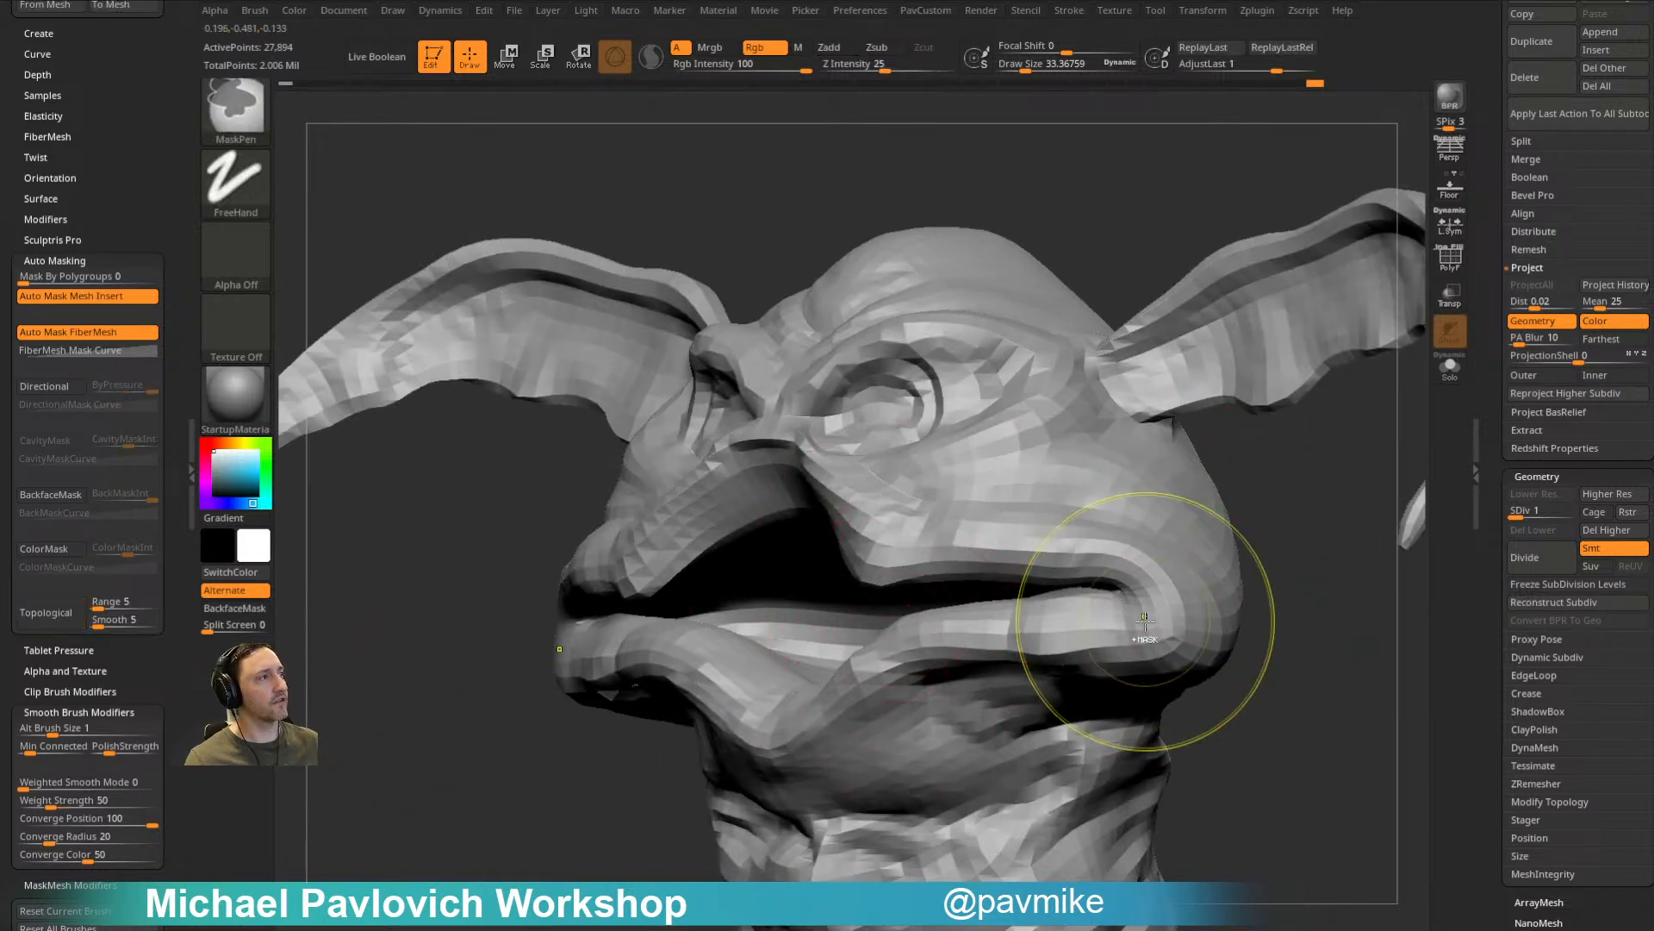
key(ctrl+z)
Step: Refine the lip edges at the mouth corner with the Move brush at a draw size of 18.76
drag(1284, 535, 1327, 541)
key(s)
drag(1104, 592, 1097, 591)
mouse_move(1103, 576)
mouse_down()
mouse_move(1113, 589)
mouse_move(1103, 571)
mouse_up()
drag(1217, 569, 1132, 554)
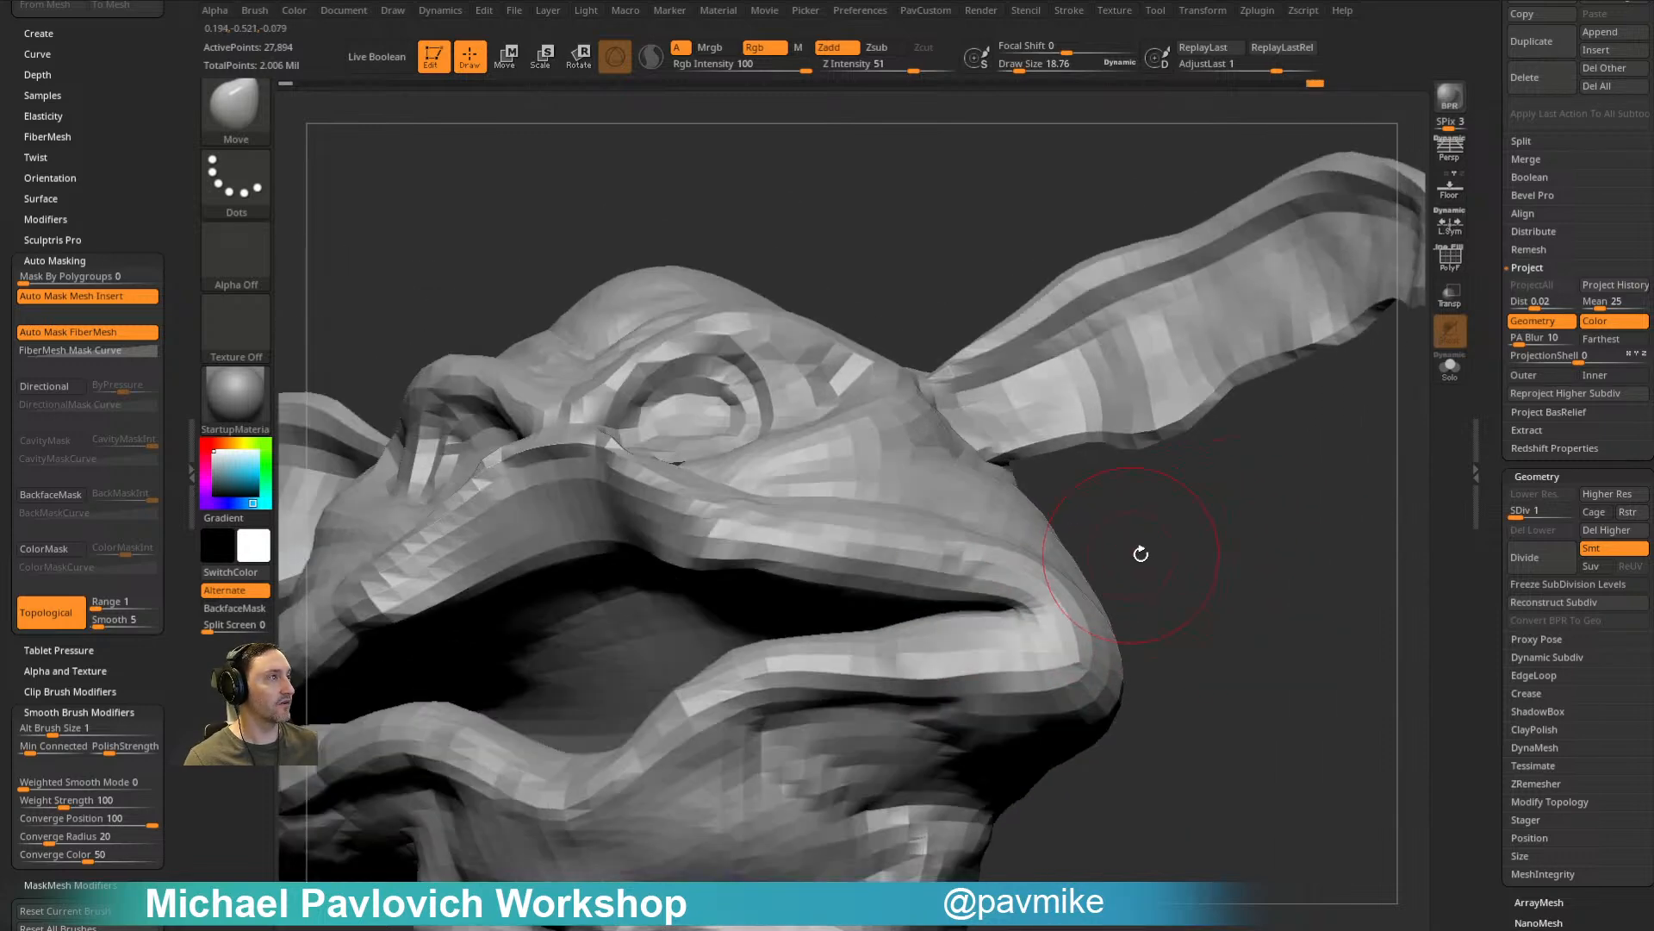
Step: Mask part of the mouth corner, invert the mask and reshape the corner with the Move brush at a draw size of about 15.39
key(w)
drag(1233, 537, 1228, 588)
ctrl+drag(931, 508, 1194, 711)
mouse_move(1076, 583)
ctrl+mouse_down()
mouse_move(1096, 669)
mouse_move(1023, 644)
ctrl+mouse_up()
key(q)
key(s)
key(ctrl+i)
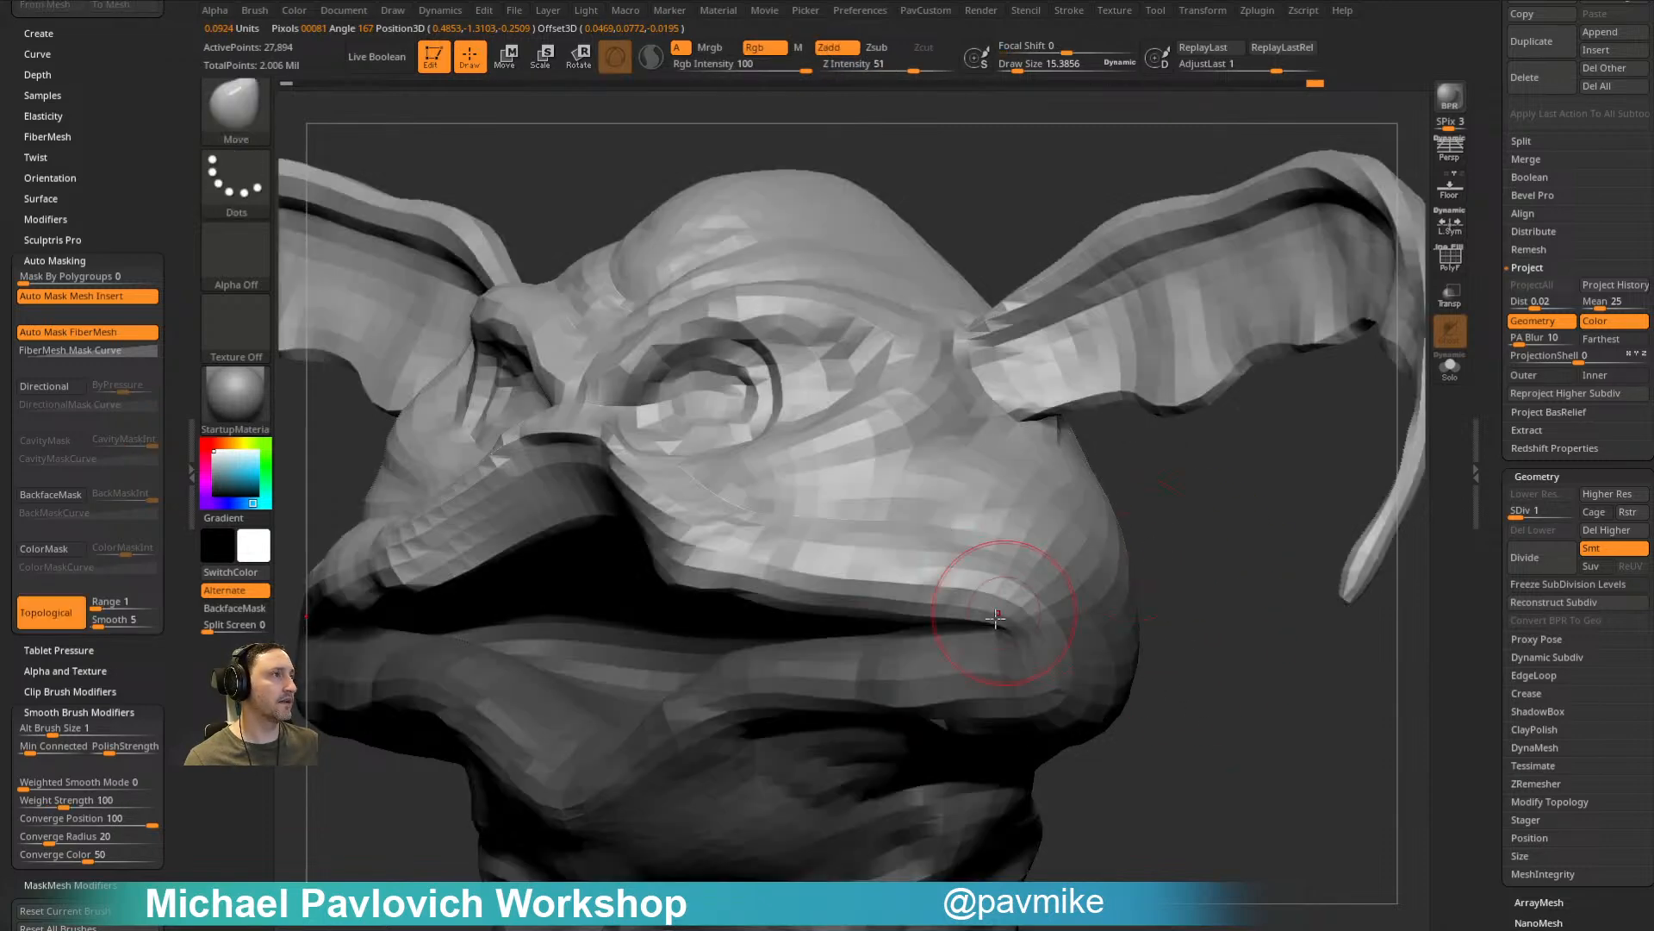
drag(1197, 567, 1141, 655)
Step: Raise the Body to subdivision level 4 and carve fine creases around the eyelids with Dam_Standard at draw sizes of about 9.7 and 8.5
click(1569, 514)
mouse_move(1128, 230)
mouse_down()
mouse_move(1190, 229)
mouse_move(1344, 310)
mouse_move(1301, 576)
mouse_move(1367, 543)
mouse_move(1338, 538)
mouse_up()
key(b)
key(d)
key(s)
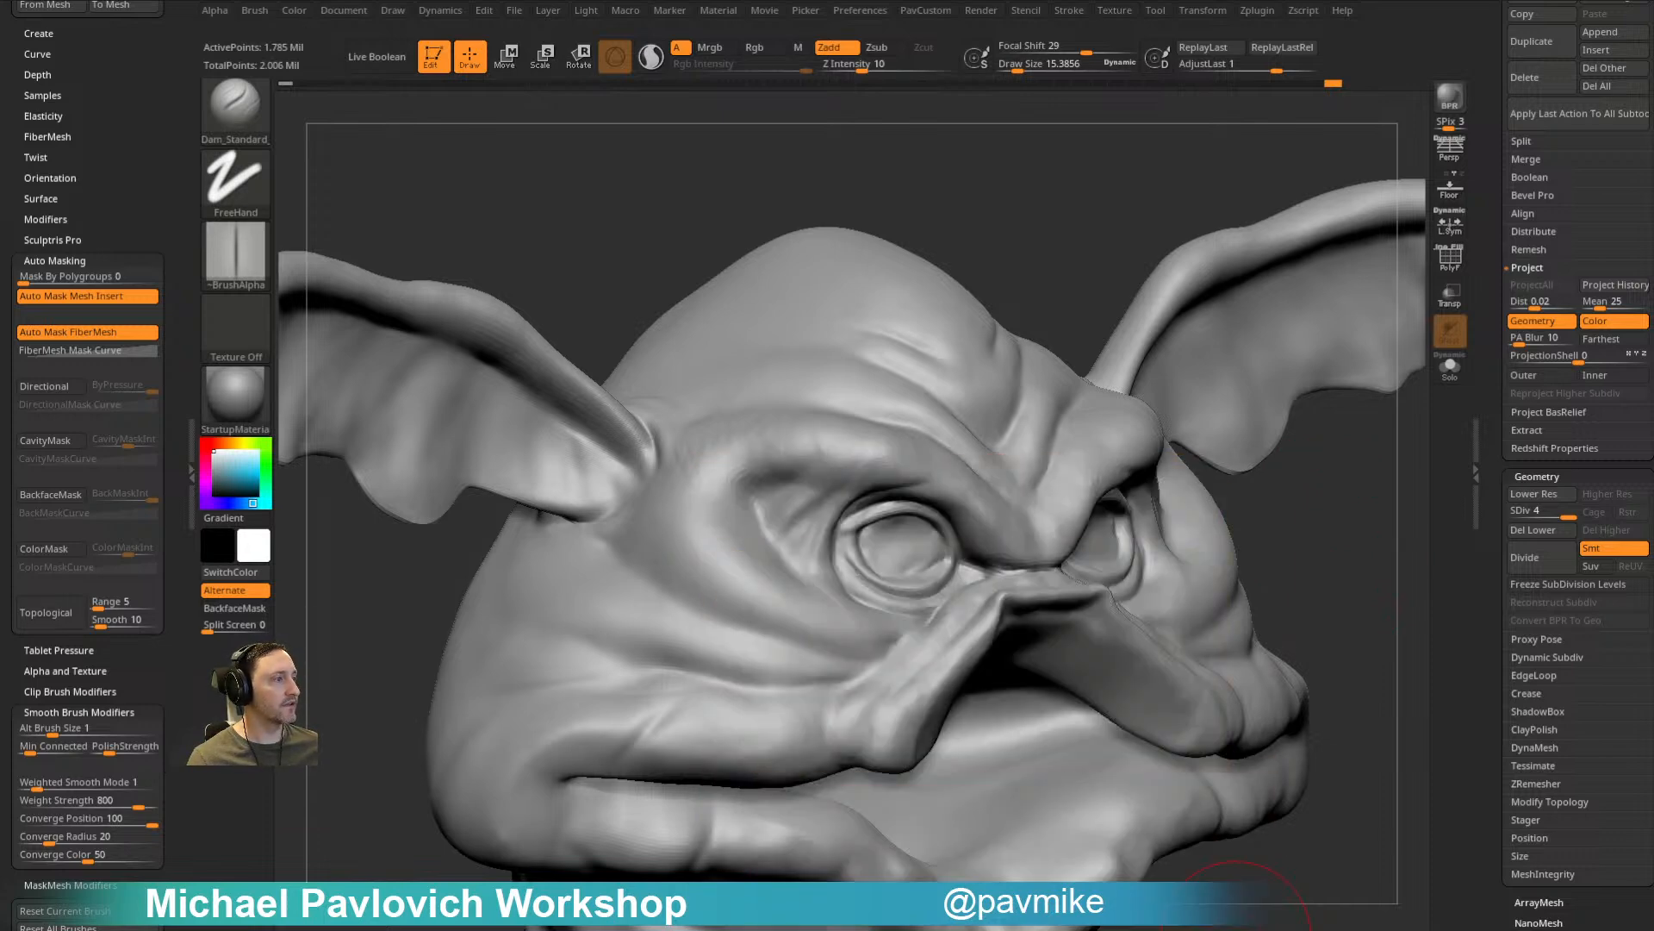
mouse_move(1104, 256)
mouse_down()
mouse_move(1063, 192)
mouse_move(1152, 163)
mouse_move(1159, 203)
mouse_move(1174, 155)
mouse_move(1149, 273)
mouse_move(1112, 250)
mouse_up()
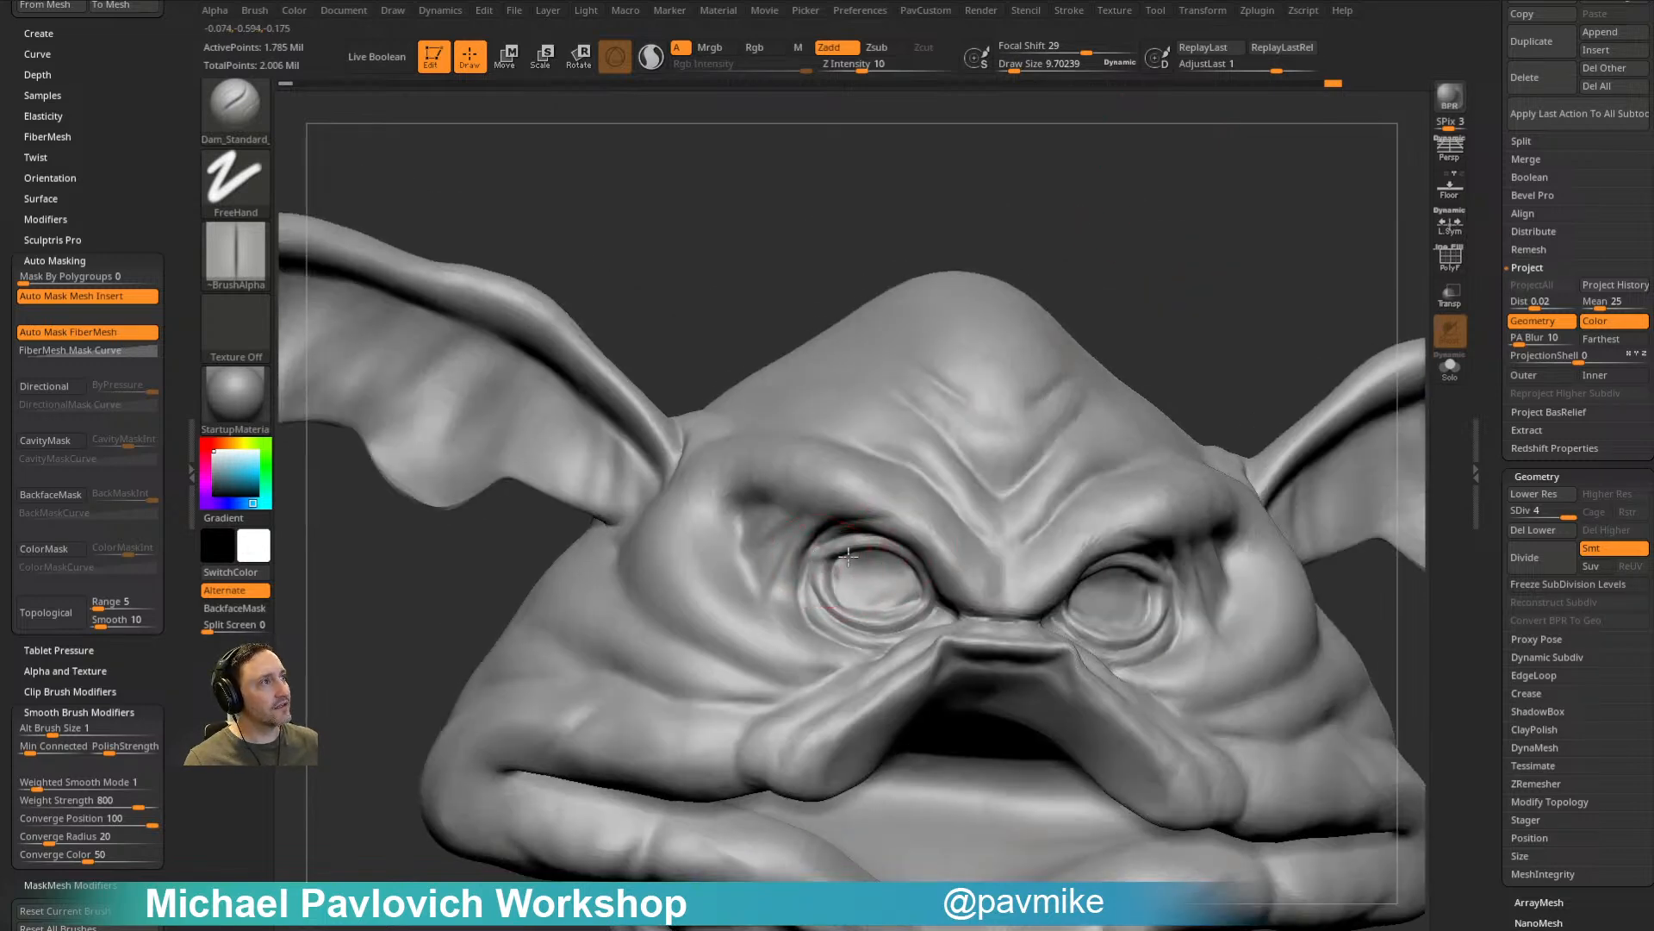
drag(811, 562, 820, 555)
alt+drag(1145, 221, 1152, 288)
drag(843, 648, 815, 655)
drag(1203, 280, 1210, 259)
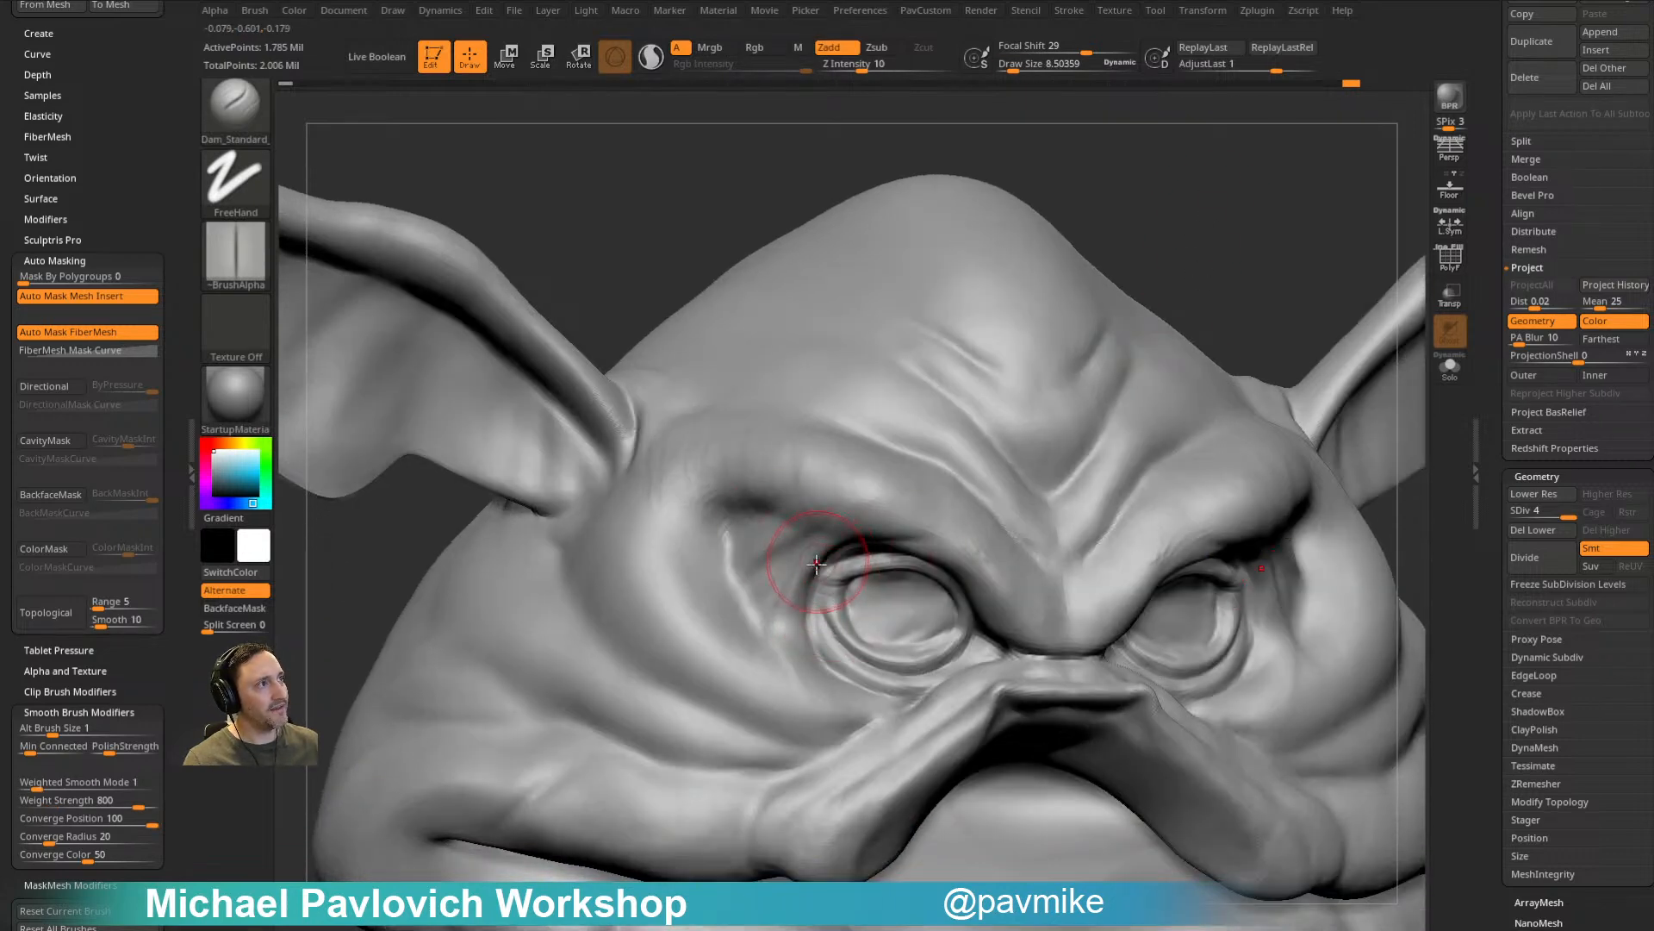
Step: Carve wrinkles into the outer eye corner with Dam_Standard at a draw size of 18.76, and refine them at about 12.37
key(s)
drag(811, 570, 817, 570)
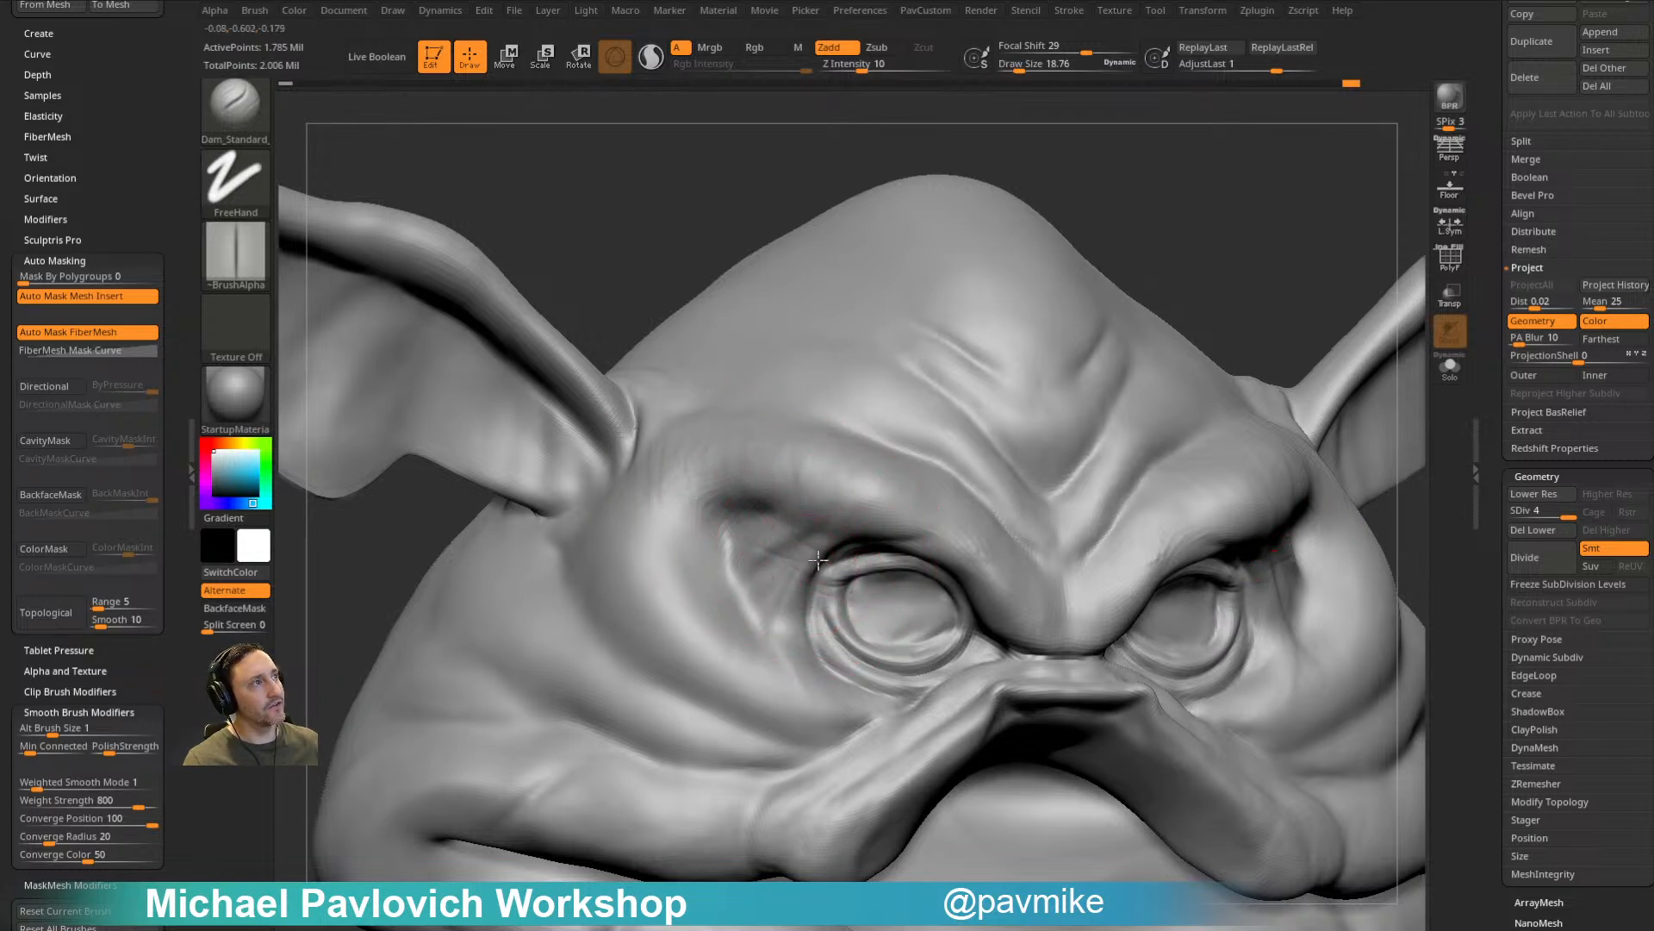
mouse_move(1016, 193)
mouse_down()
mouse_move(1135, 204)
mouse_move(1241, 354)
mouse_move(1330, 247)
mouse_move(1266, 354)
mouse_move(797, 589)
mouse_up()
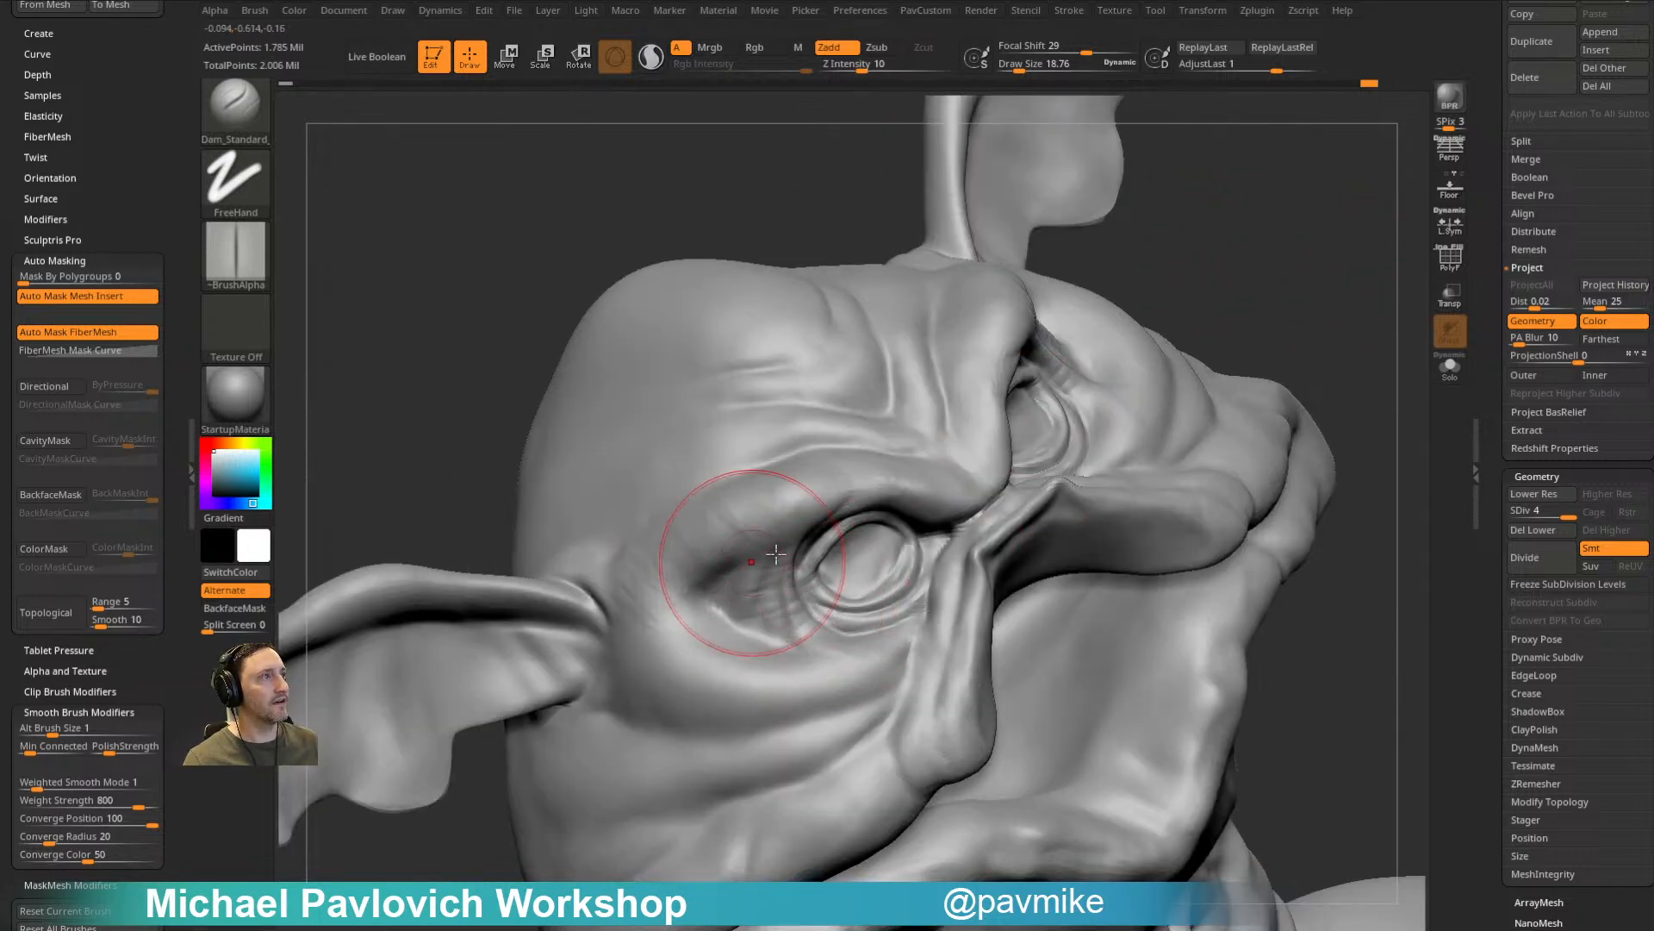
mouse_move(1258, 340)
mouse_down()
mouse_move(1285, 350)
mouse_move(759, 644)
mouse_up()
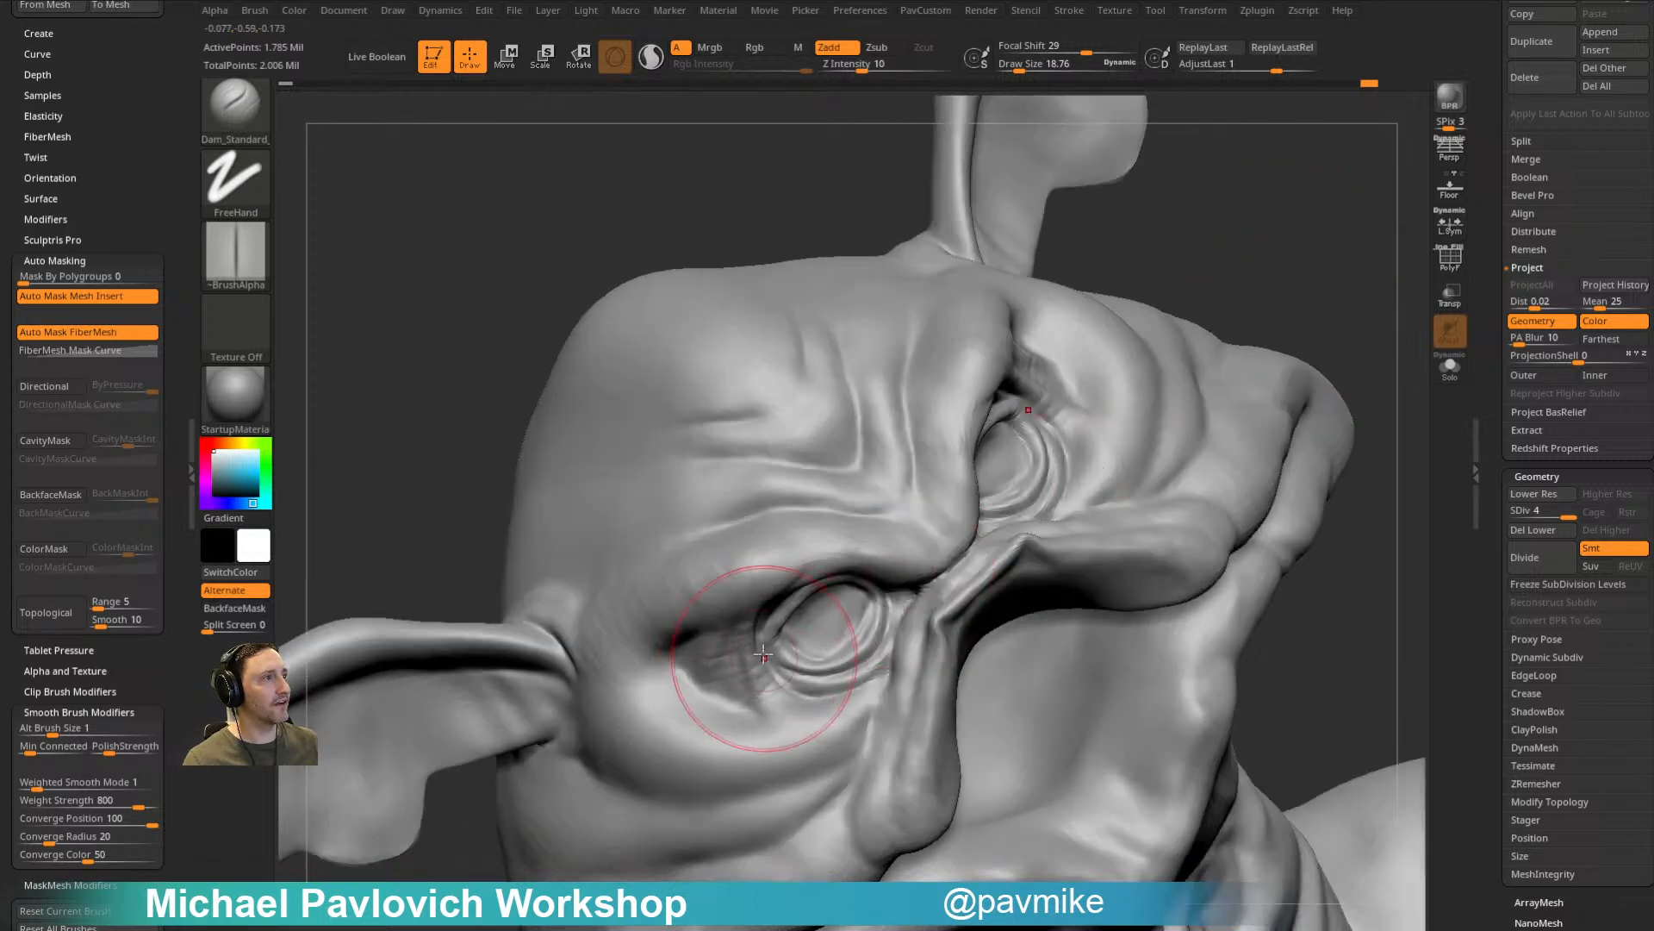
drag(1263, 289, 1284, 271)
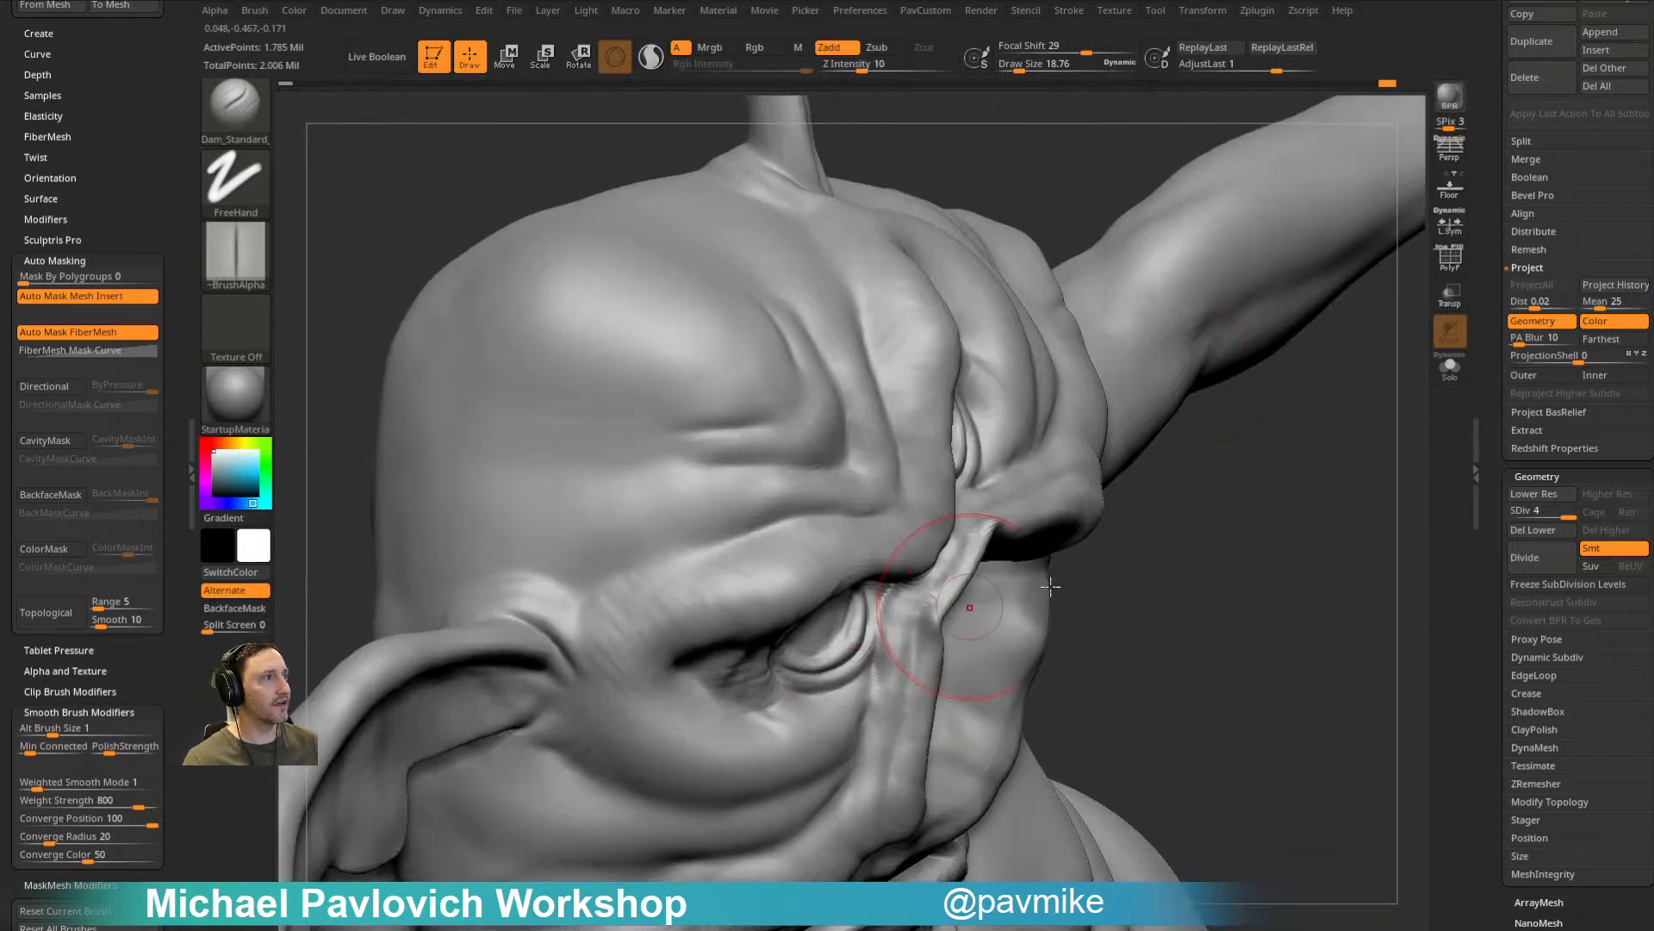
drag(947, 612, 801, 687)
mouse_move(1284, 327)
mouse_down()
mouse_move(1301, 313)
mouse_move(949, 314)
mouse_move(856, 369)
mouse_up()
mouse_move(965, 258)
mouse_down()
mouse_move(942, 240)
mouse_move(799, 678)
mouse_up()
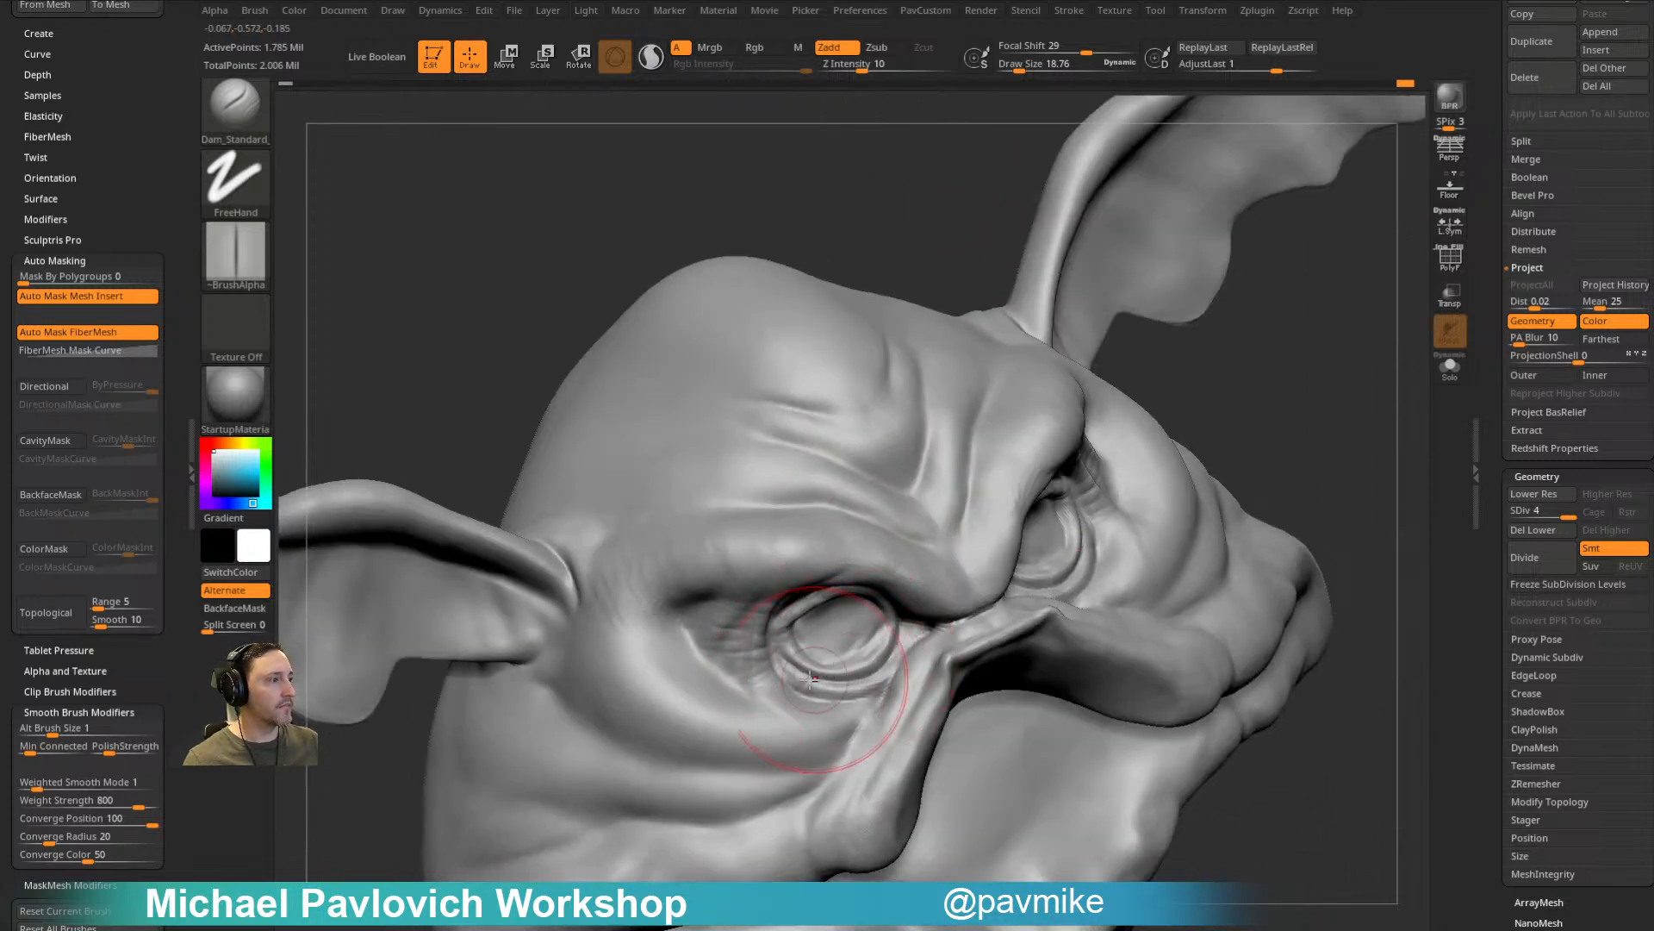
drag(1266, 499, 793, 664)
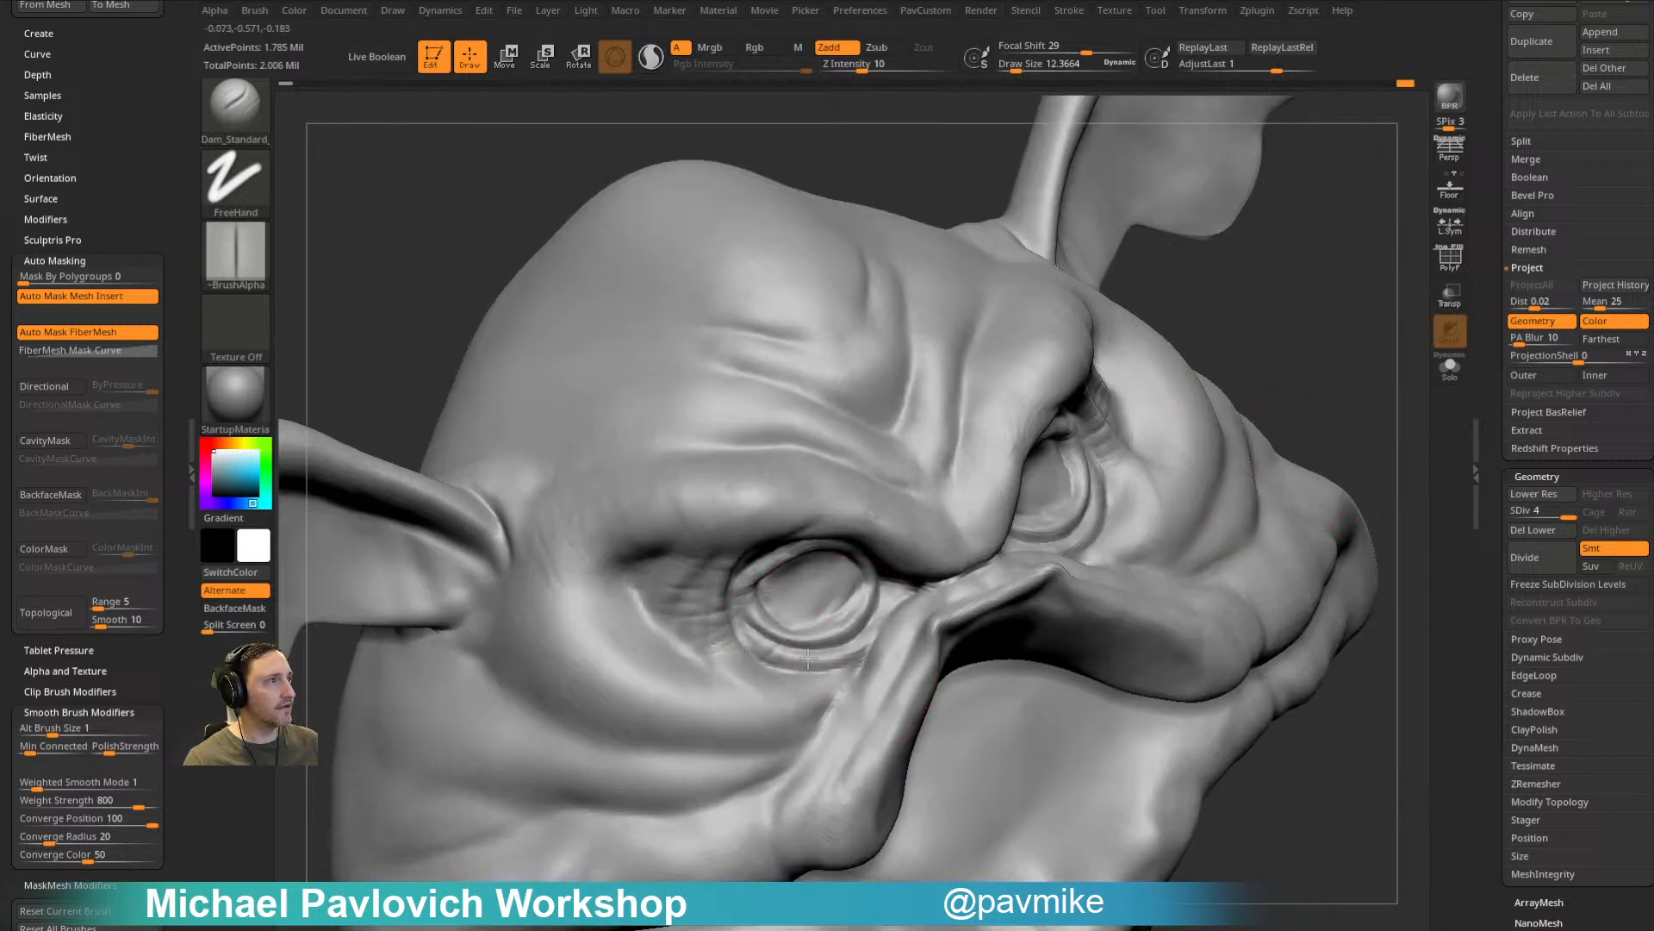
drag(1321, 370, 820, 675)
key(b)
key(c)
key(t)
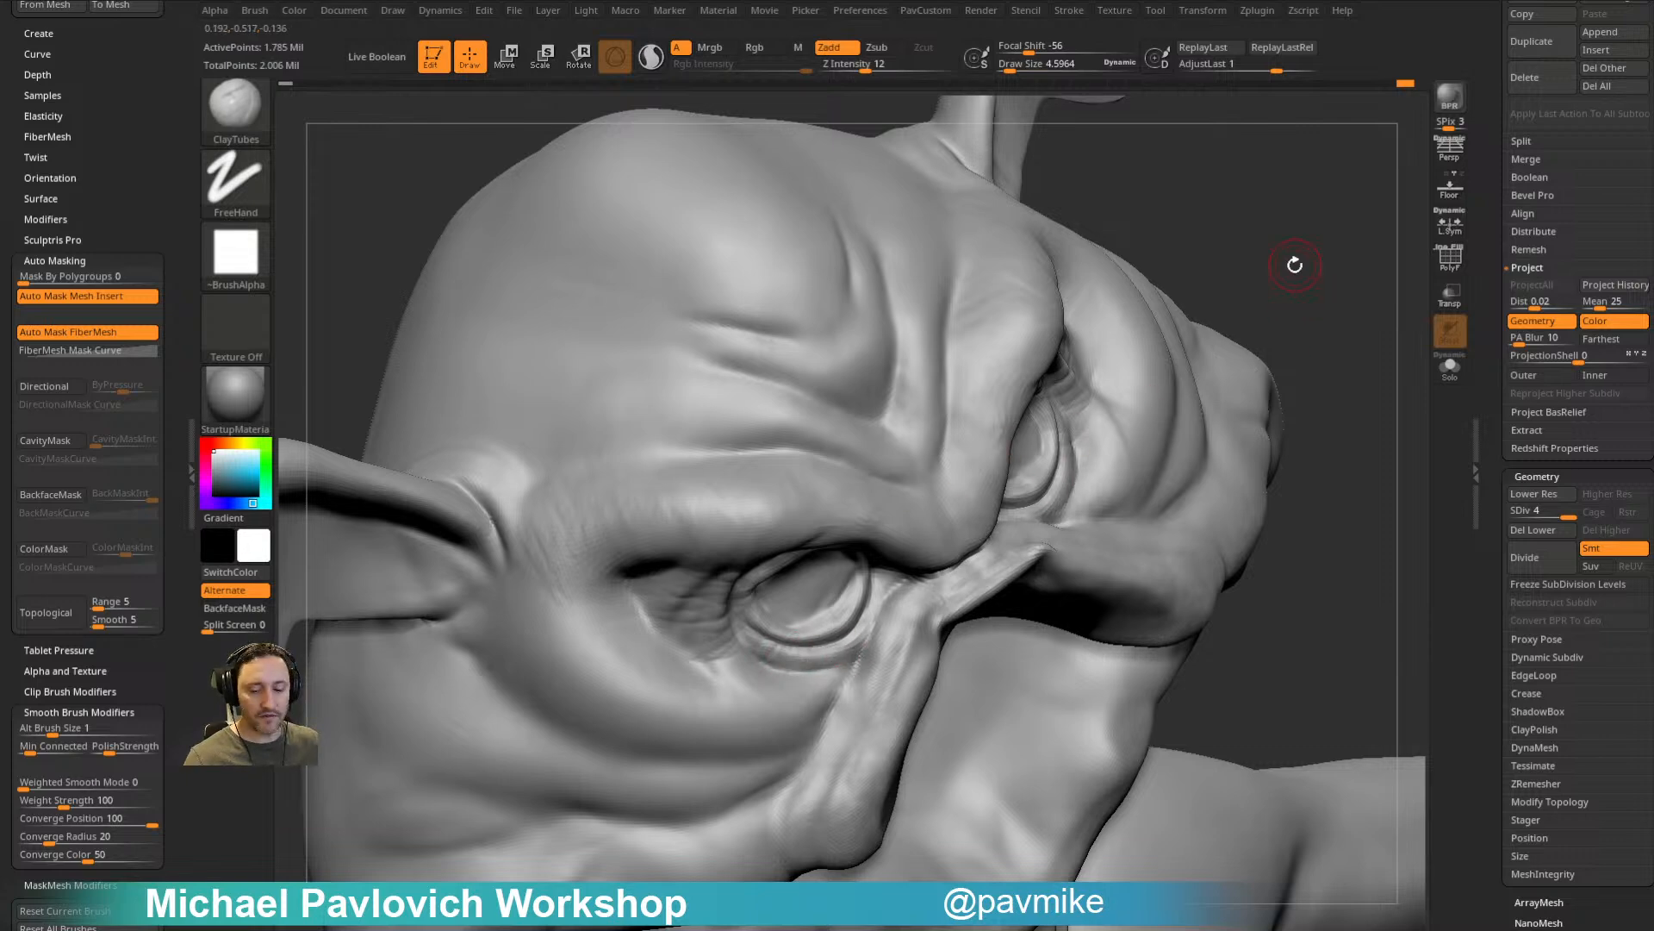
Step: Carve creases below the lower eyelid and toward the inner eye corner with Dam_Standard at a draw size of about 15.39
key(b)
key(d)
key(s)
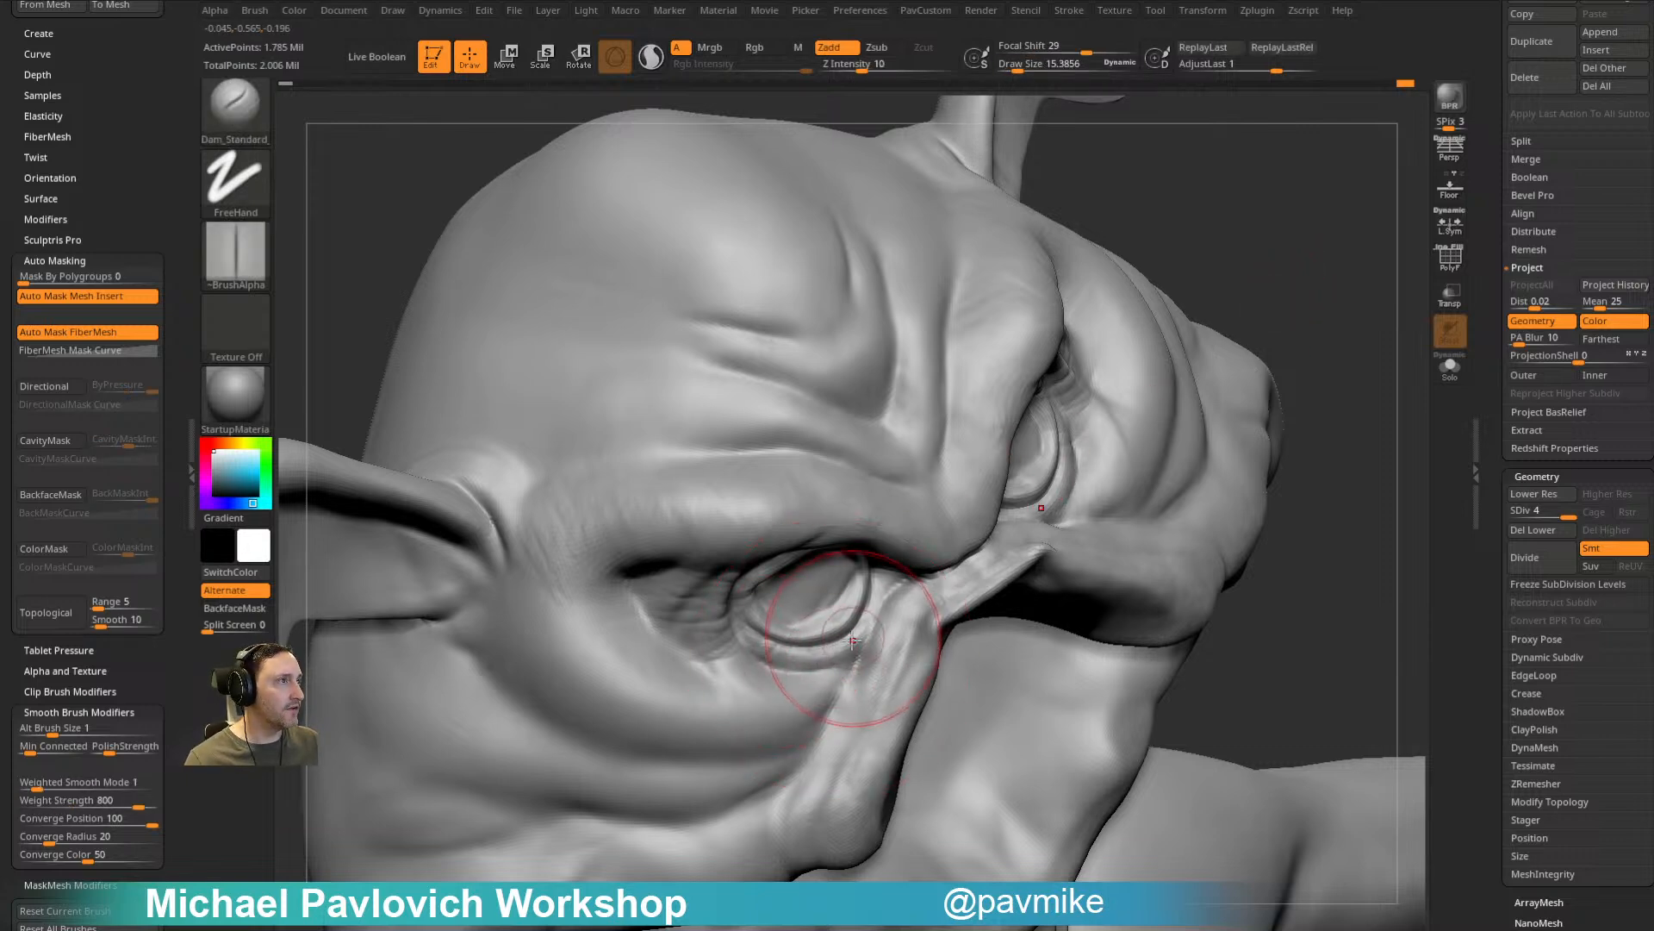
right_drag(1144, 413, 1029, 497)
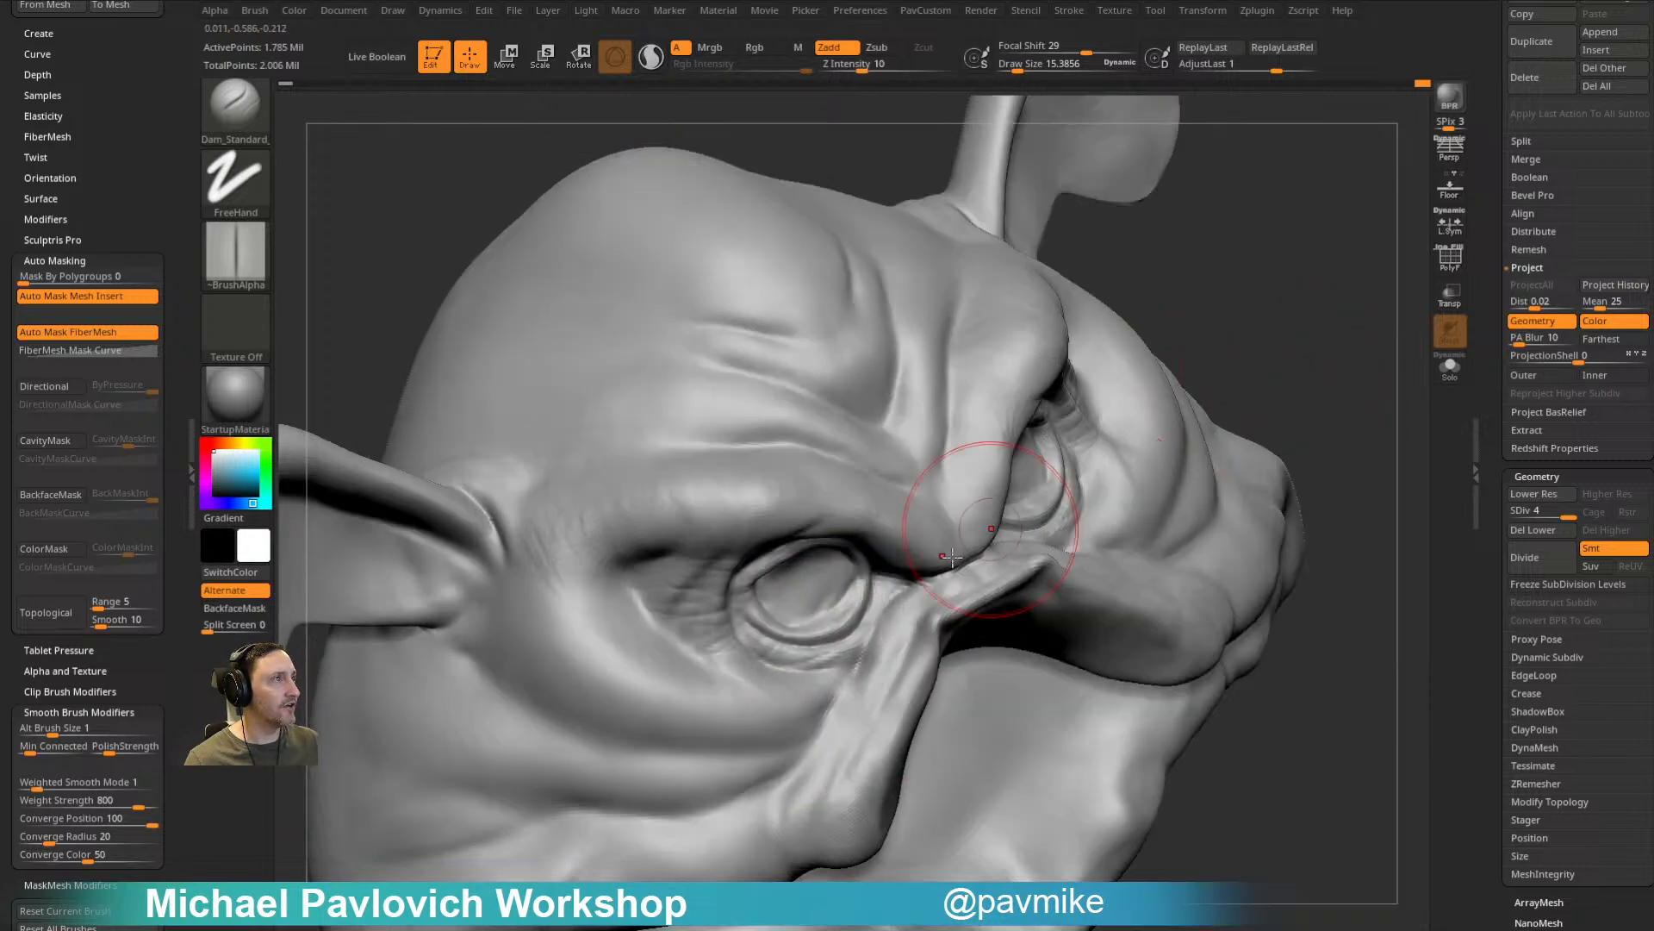
right_drag(891, 601, 836, 657)
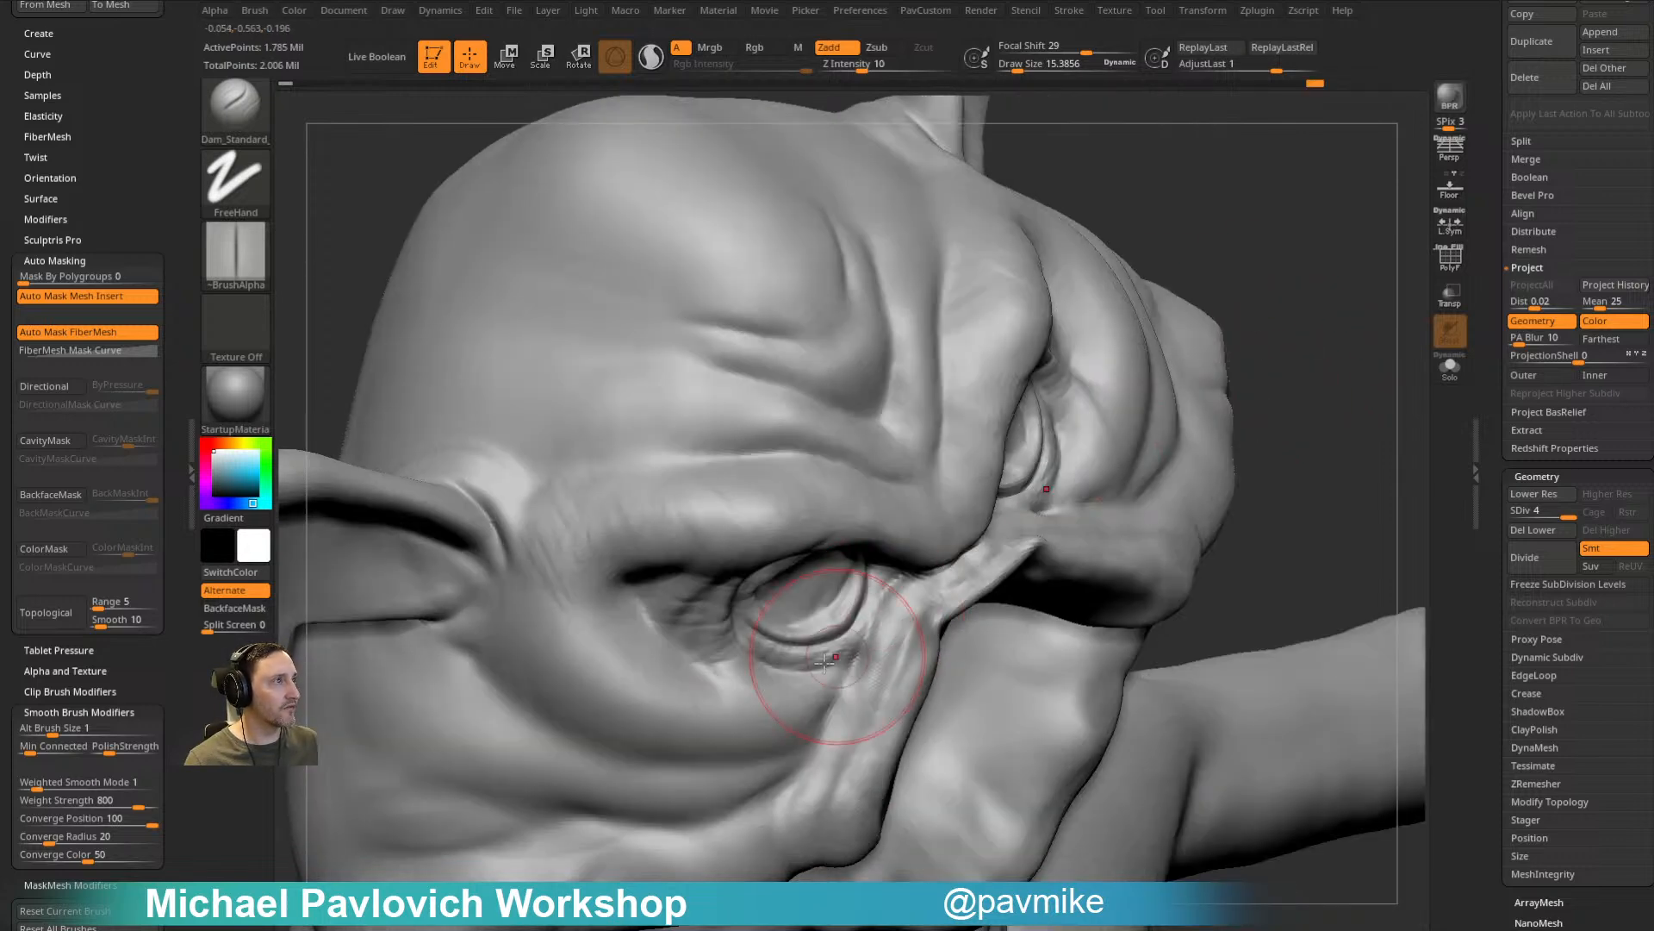
right_drag(1075, 498, 842, 661)
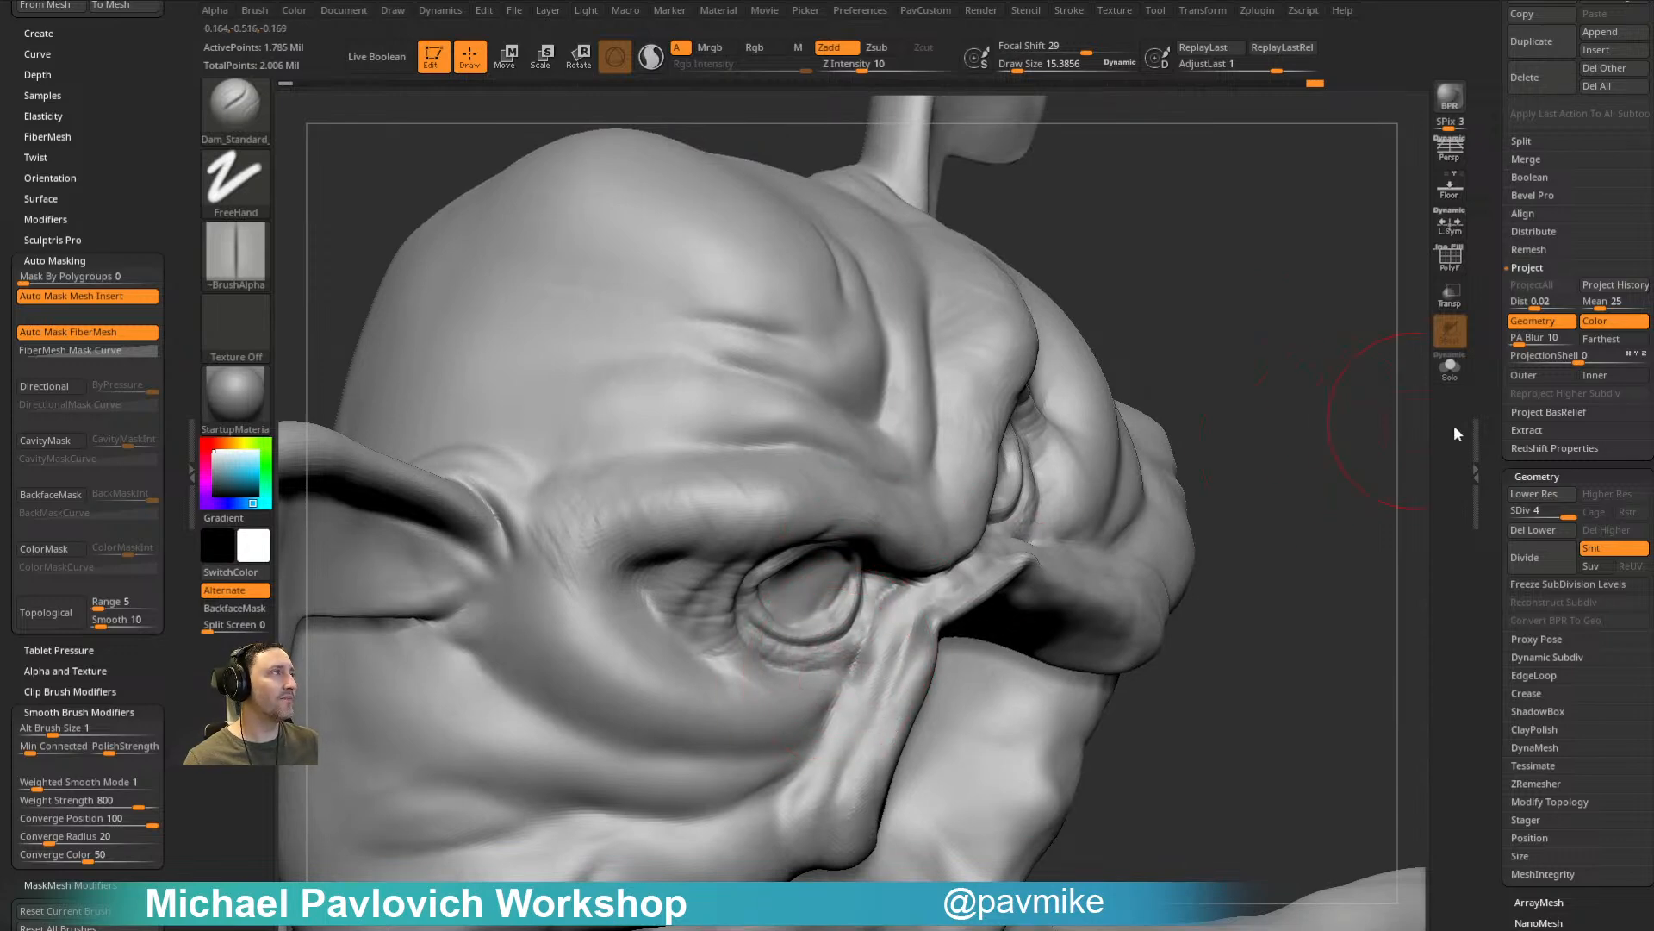
Step: Divide the Body to subdivision level 5 and sharpen the wrinkles around the eye with Dam_Standard at a draw size of about 15.39
key(ctrl+d)
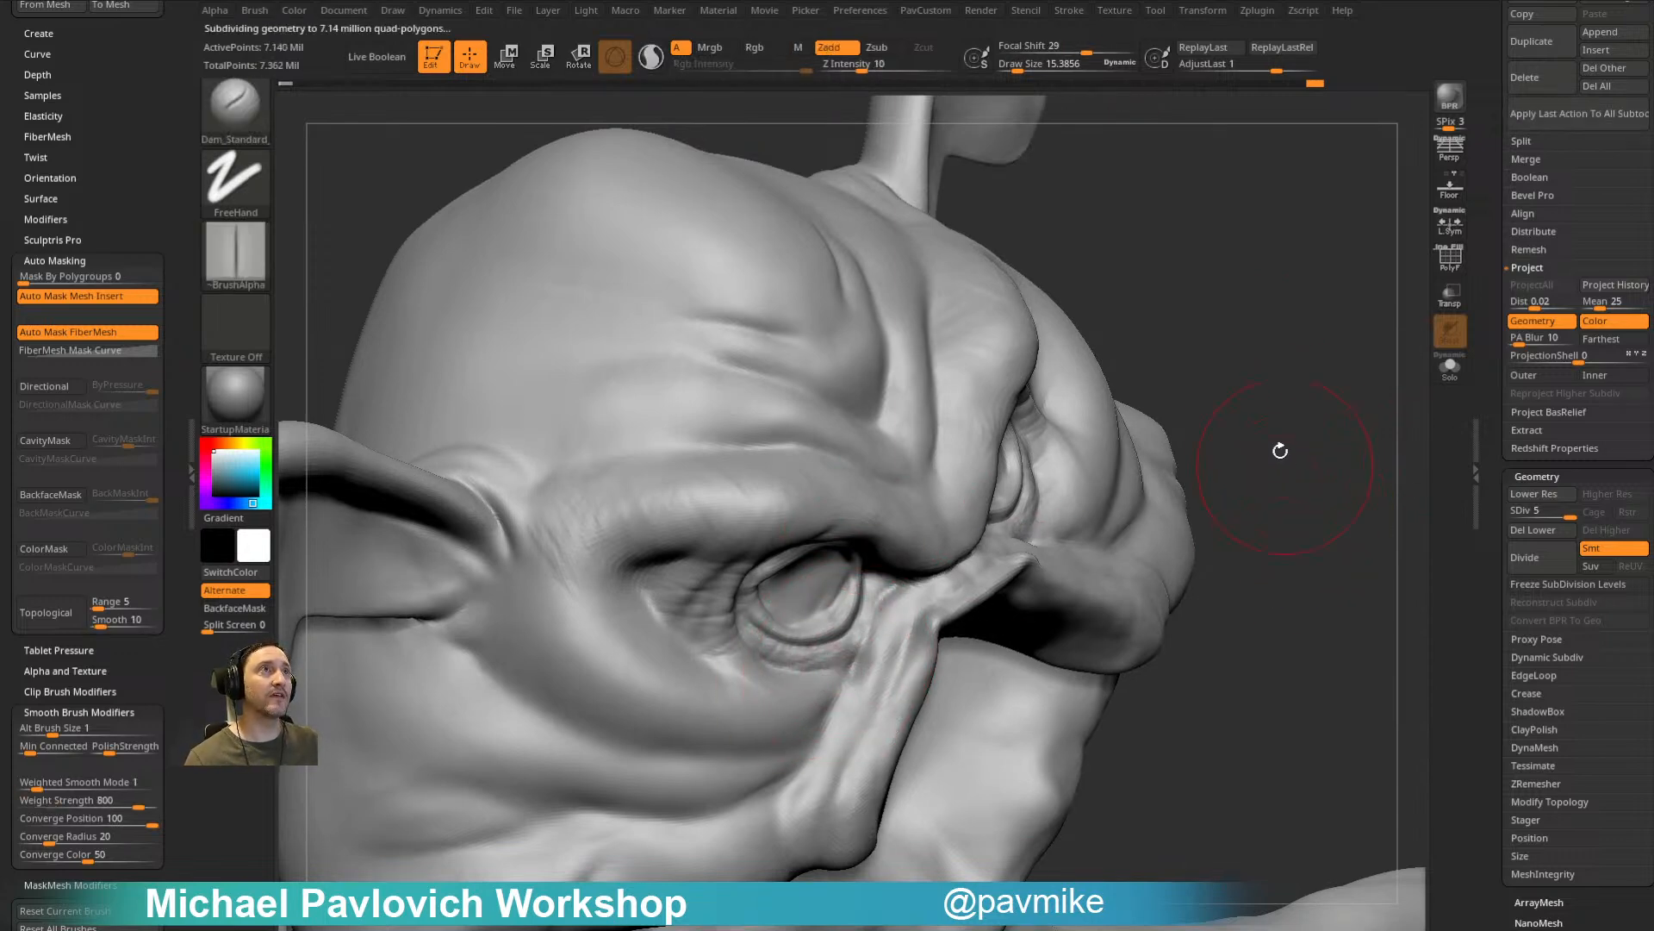
right_drag(1299, 466, 837, 640)
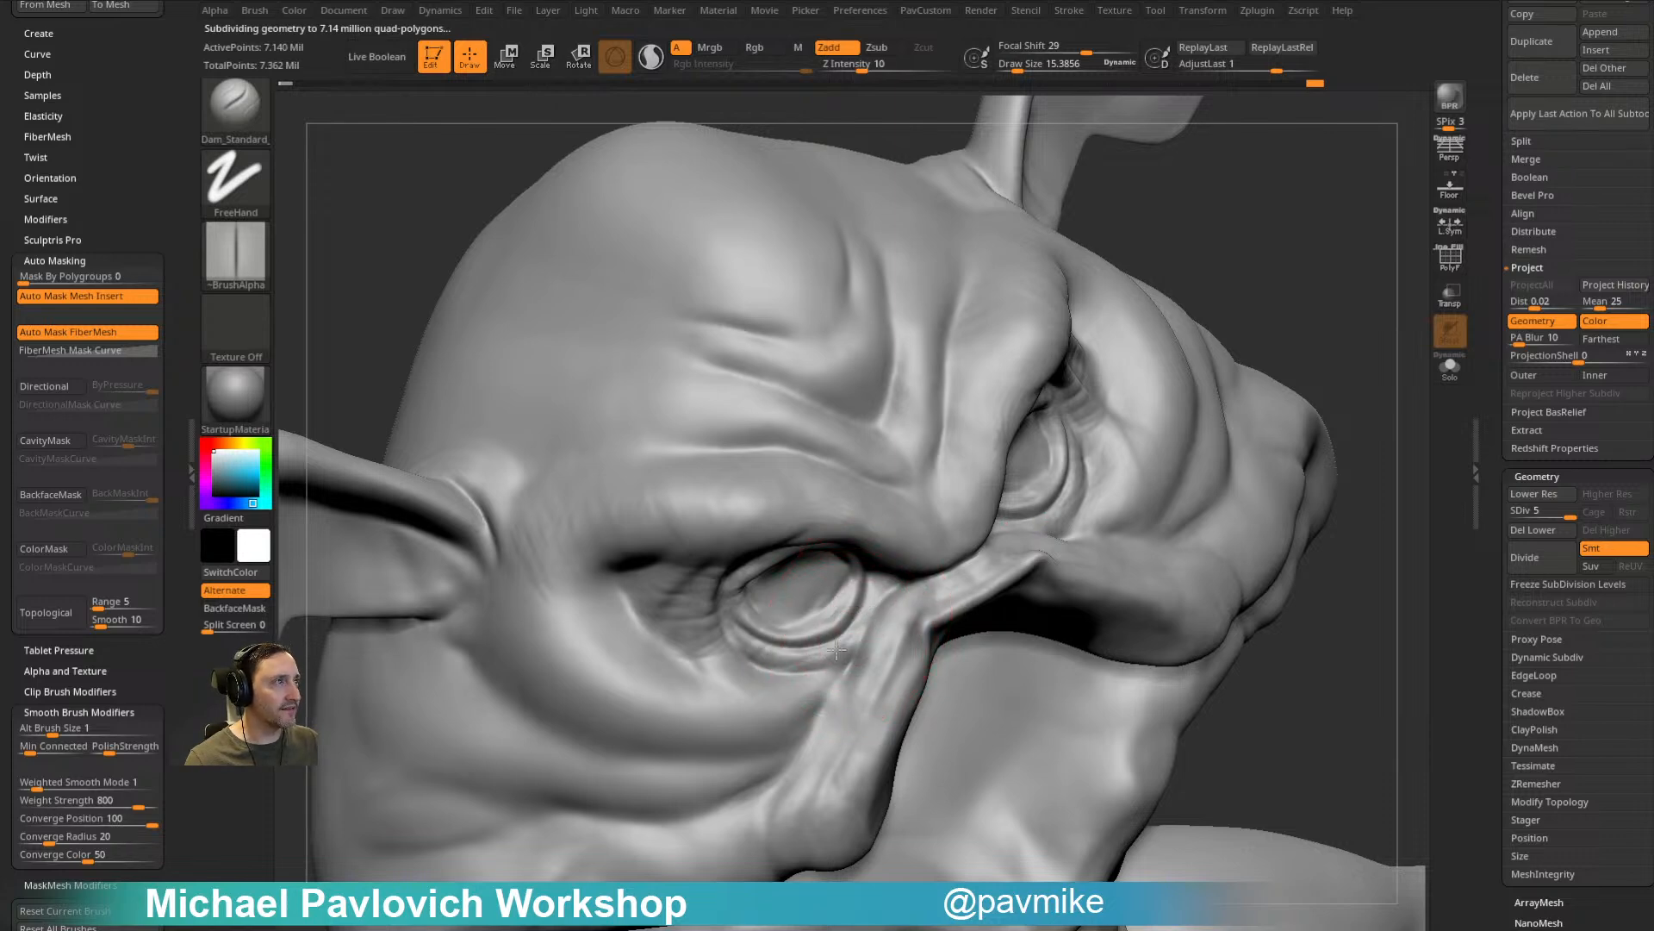
mouse_move(1175, 425)
right_down()
mouse_move(1293, 277)
mouse_move(1123, 414)
right_up()
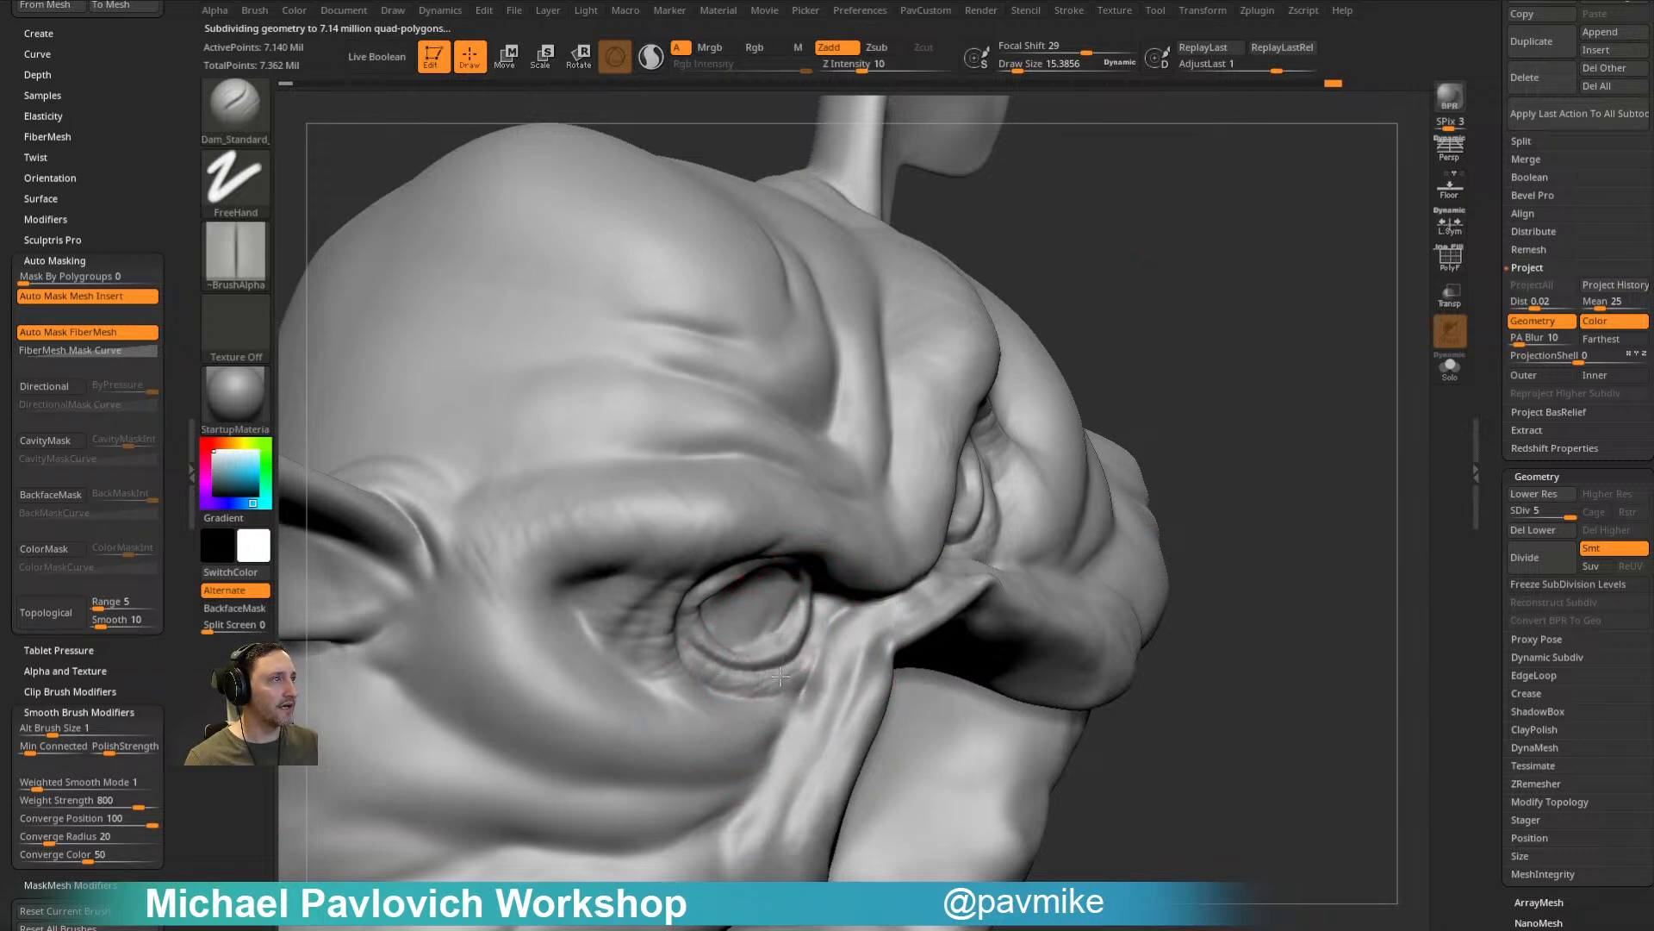
mouse_move(775, 554)
right_down()
mouse_move(1236, 406)
mouse_move(734, 644)
right_up()
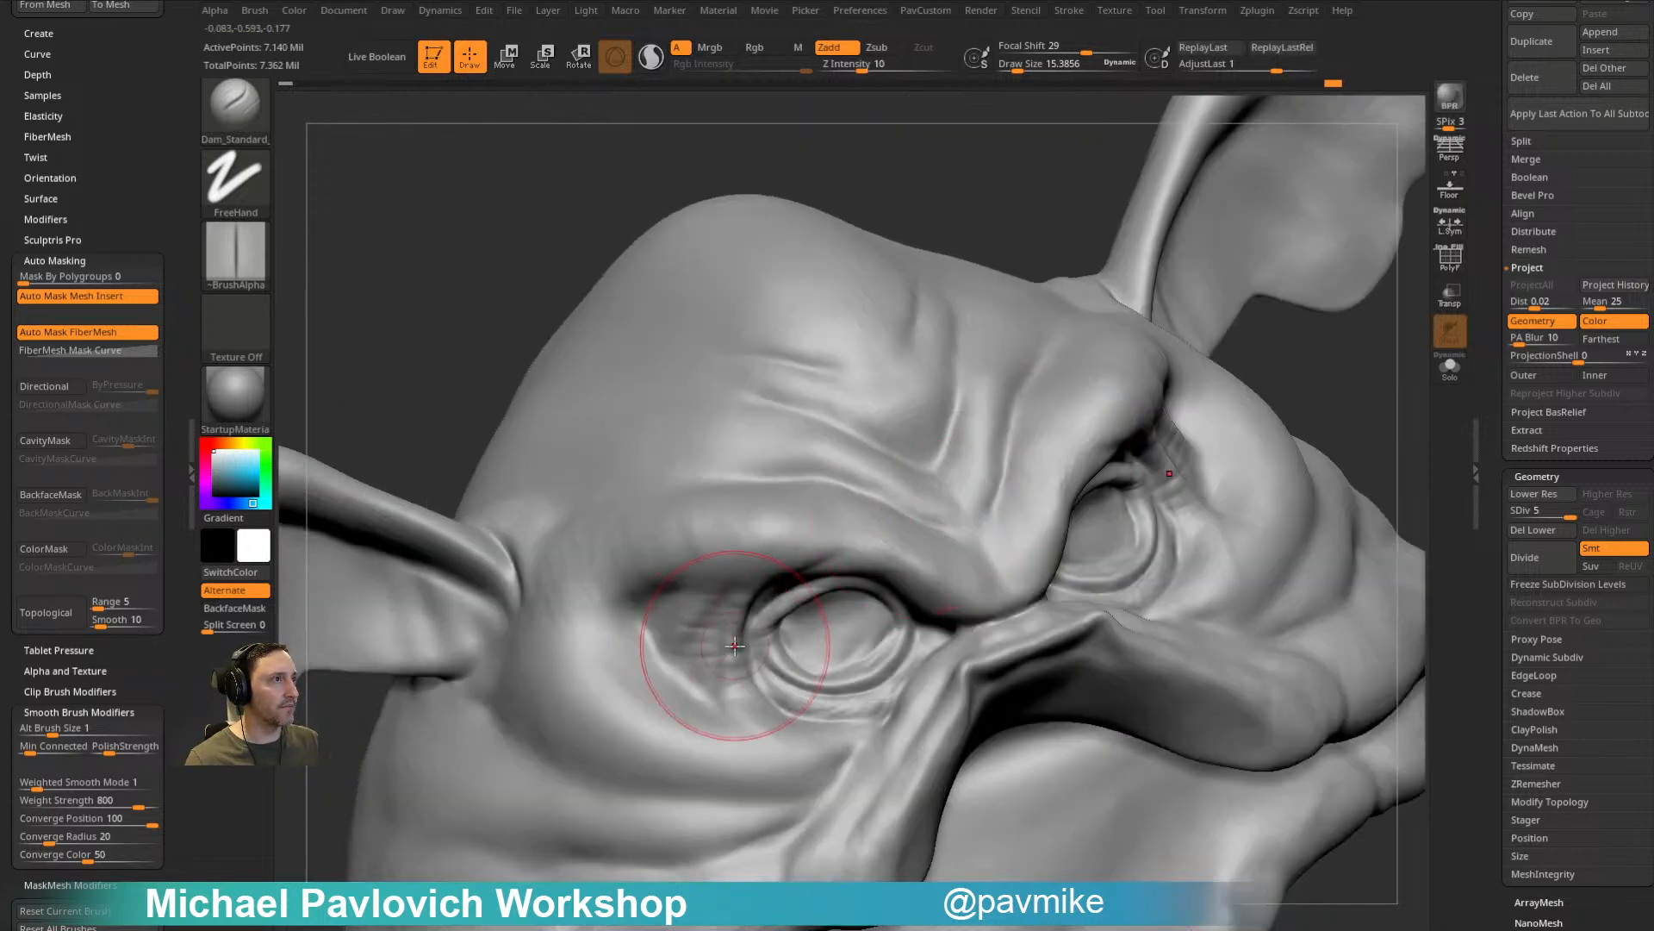
mouse_move(748, 644)
mouse_down()
mouse_move(691, 664)
mouse_move(709, 616)
mouse_up()
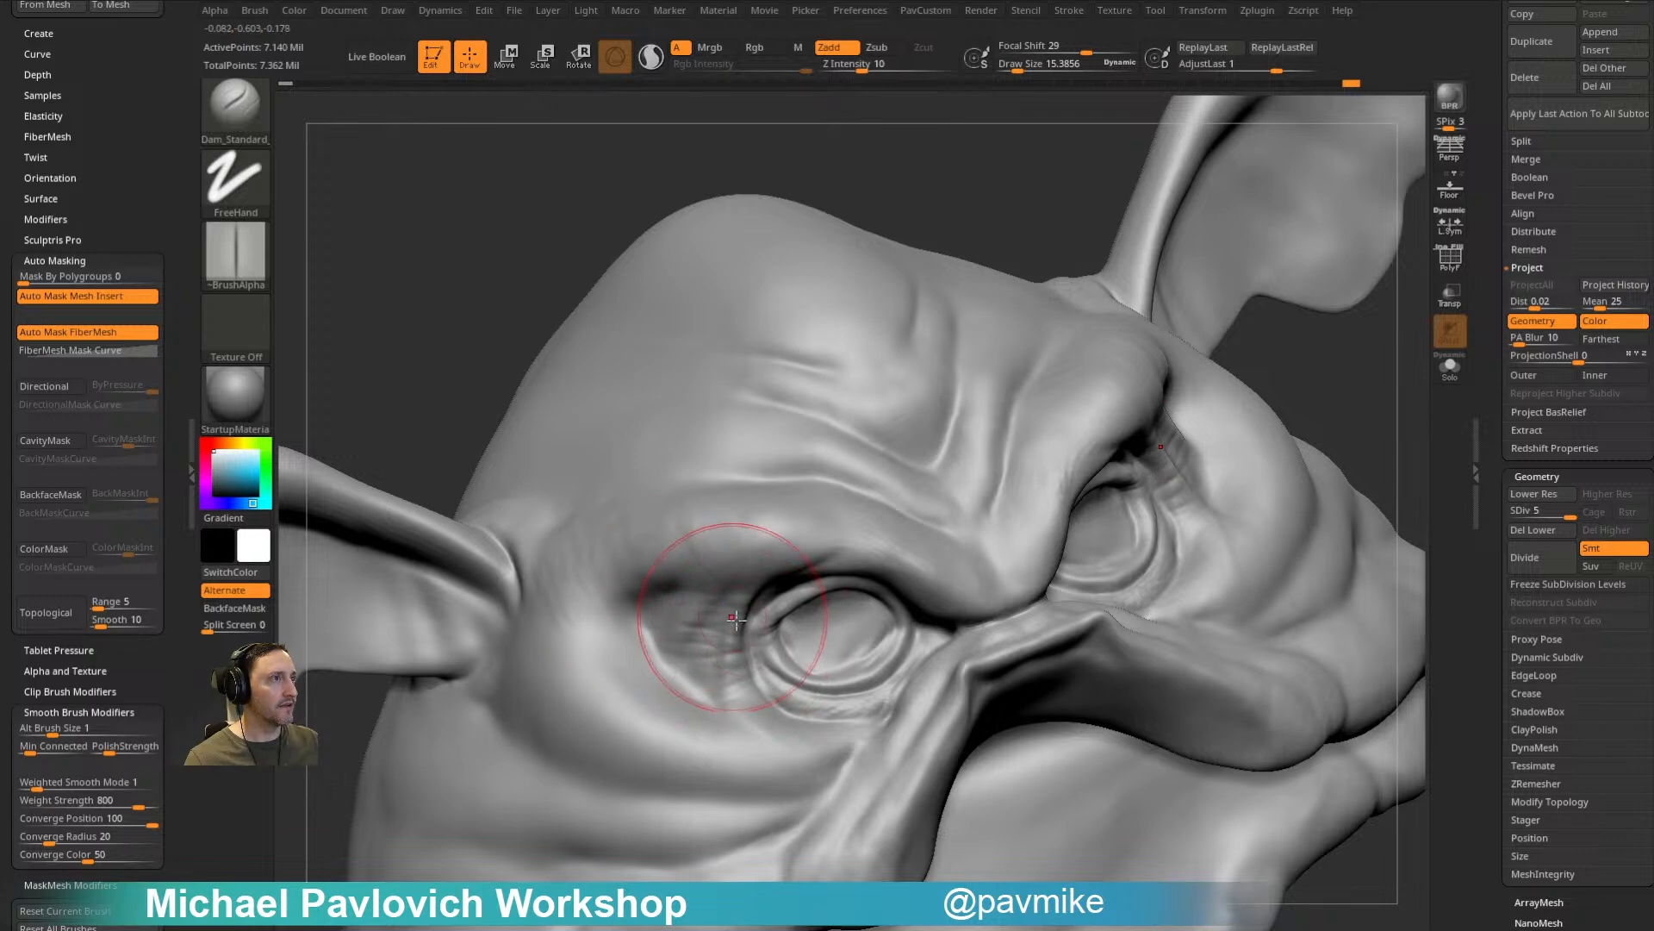
mouse_move(1241, 448)
right_down()
mouse_move(1307, 332)
mouse_move(884, 559)
right_up()
mouse_move(1287, 471)
right_down()
mouse_move(1318, 540)
mouse_move(1355, 422)
mouse_move(1335, 428)
right_up()
mouse_move(1039, 555)
right_down()
mouse_move(1241, 517)
mouse_move(793, 683)
mouse_move(1253, 425)
mouse_move(814, 590)
right_up()
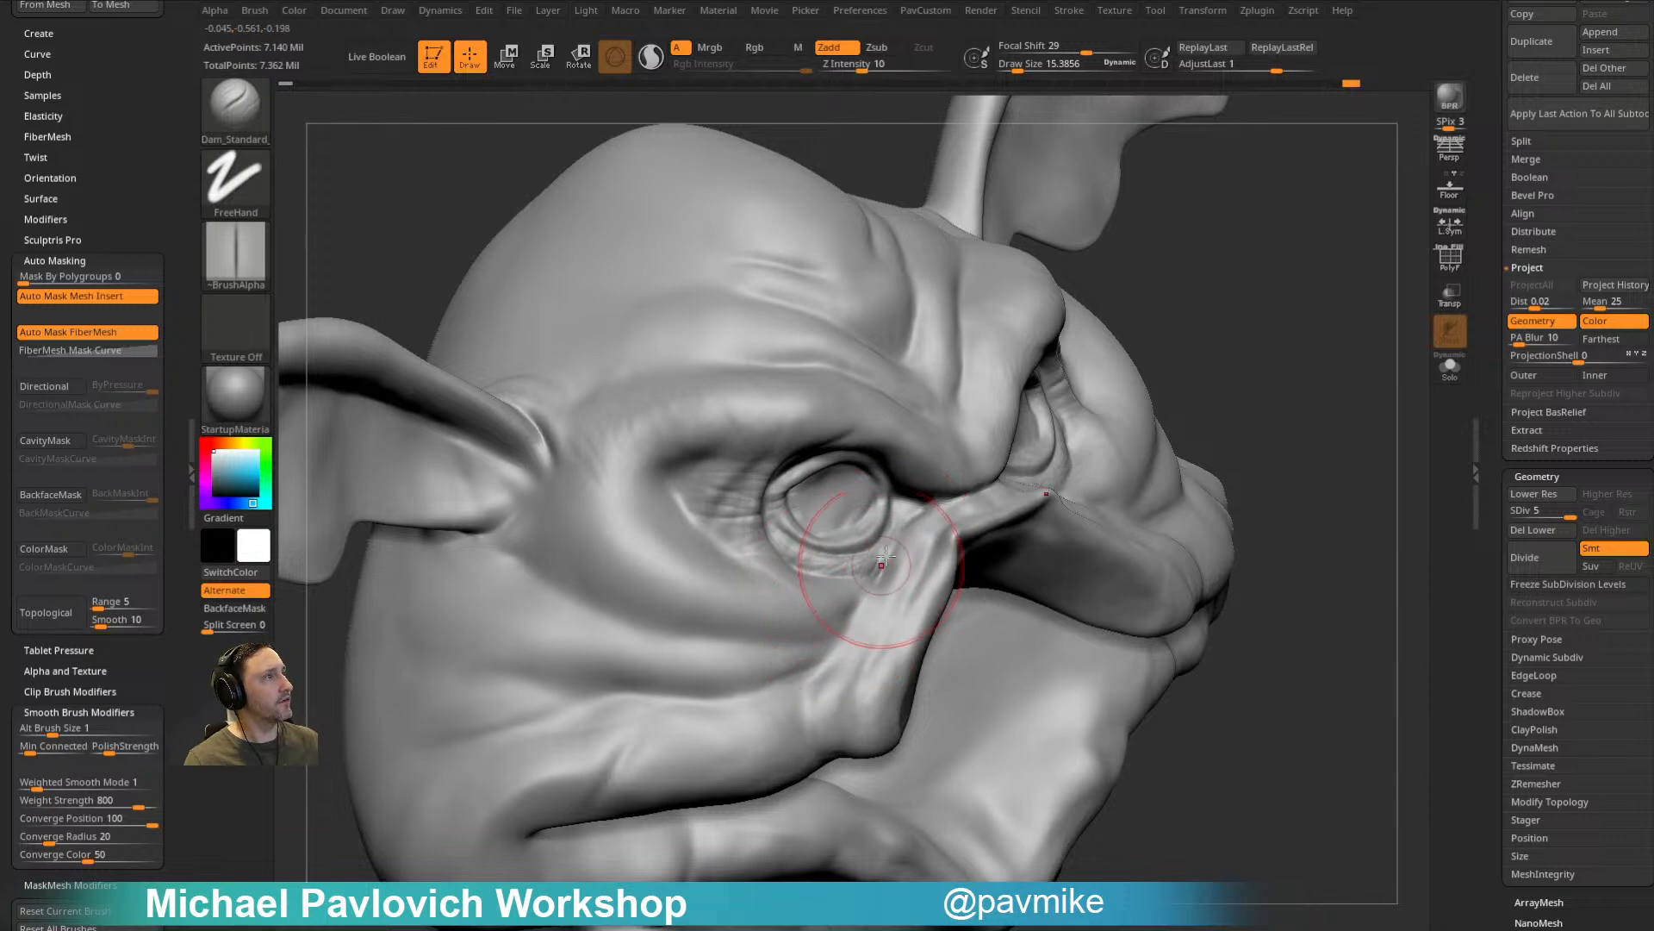
Step: Carve diagonal creases into the folds between the eye bag and the snout with Dam_Standard at a draw size of 18.76
key(bracketright)
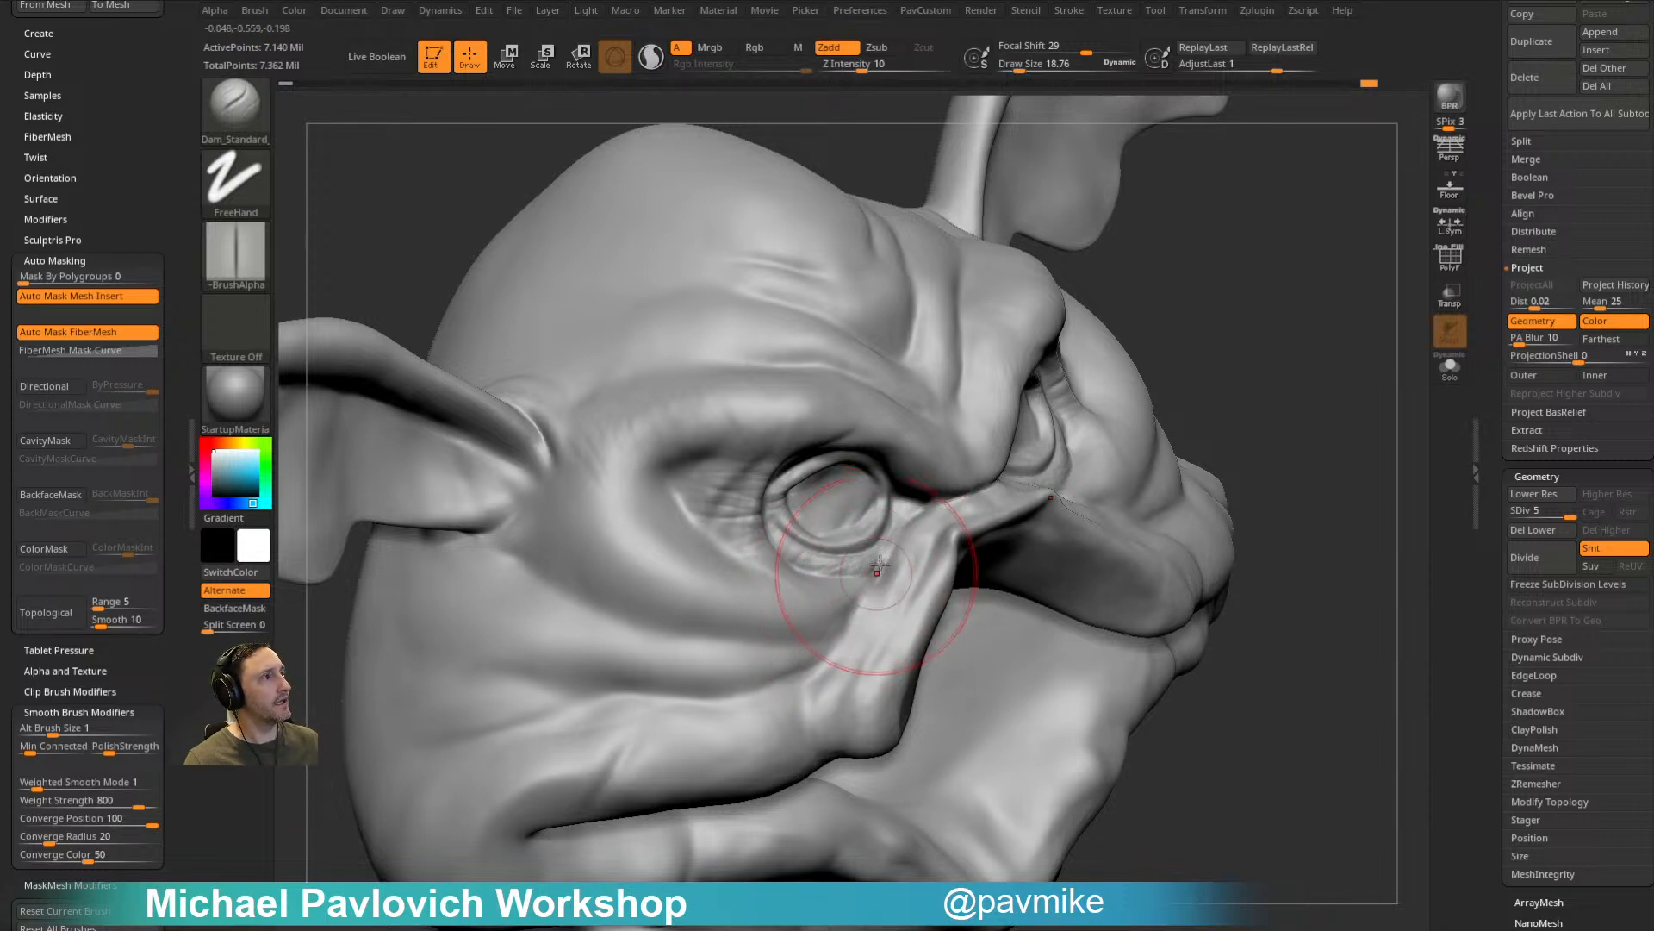
mouse_move(800, 636)
mouse_down()
mouse_move(824, 598)
mouse_move(827, 627)
mouse_up()
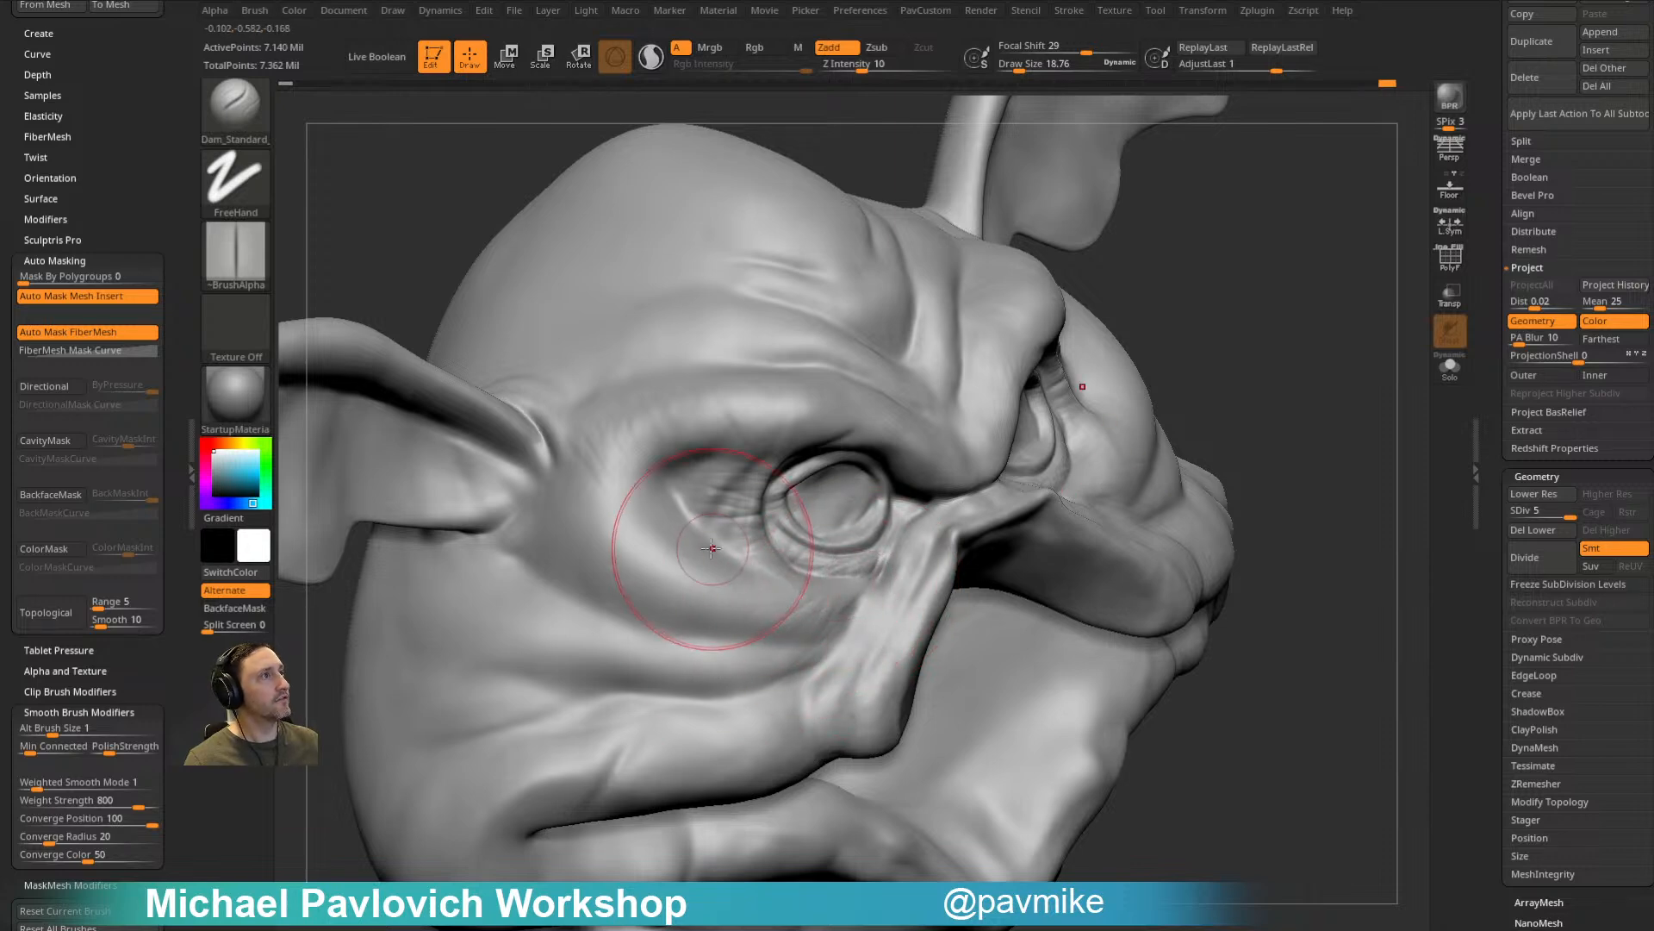
right_drag(1112, 284, 658, 616)
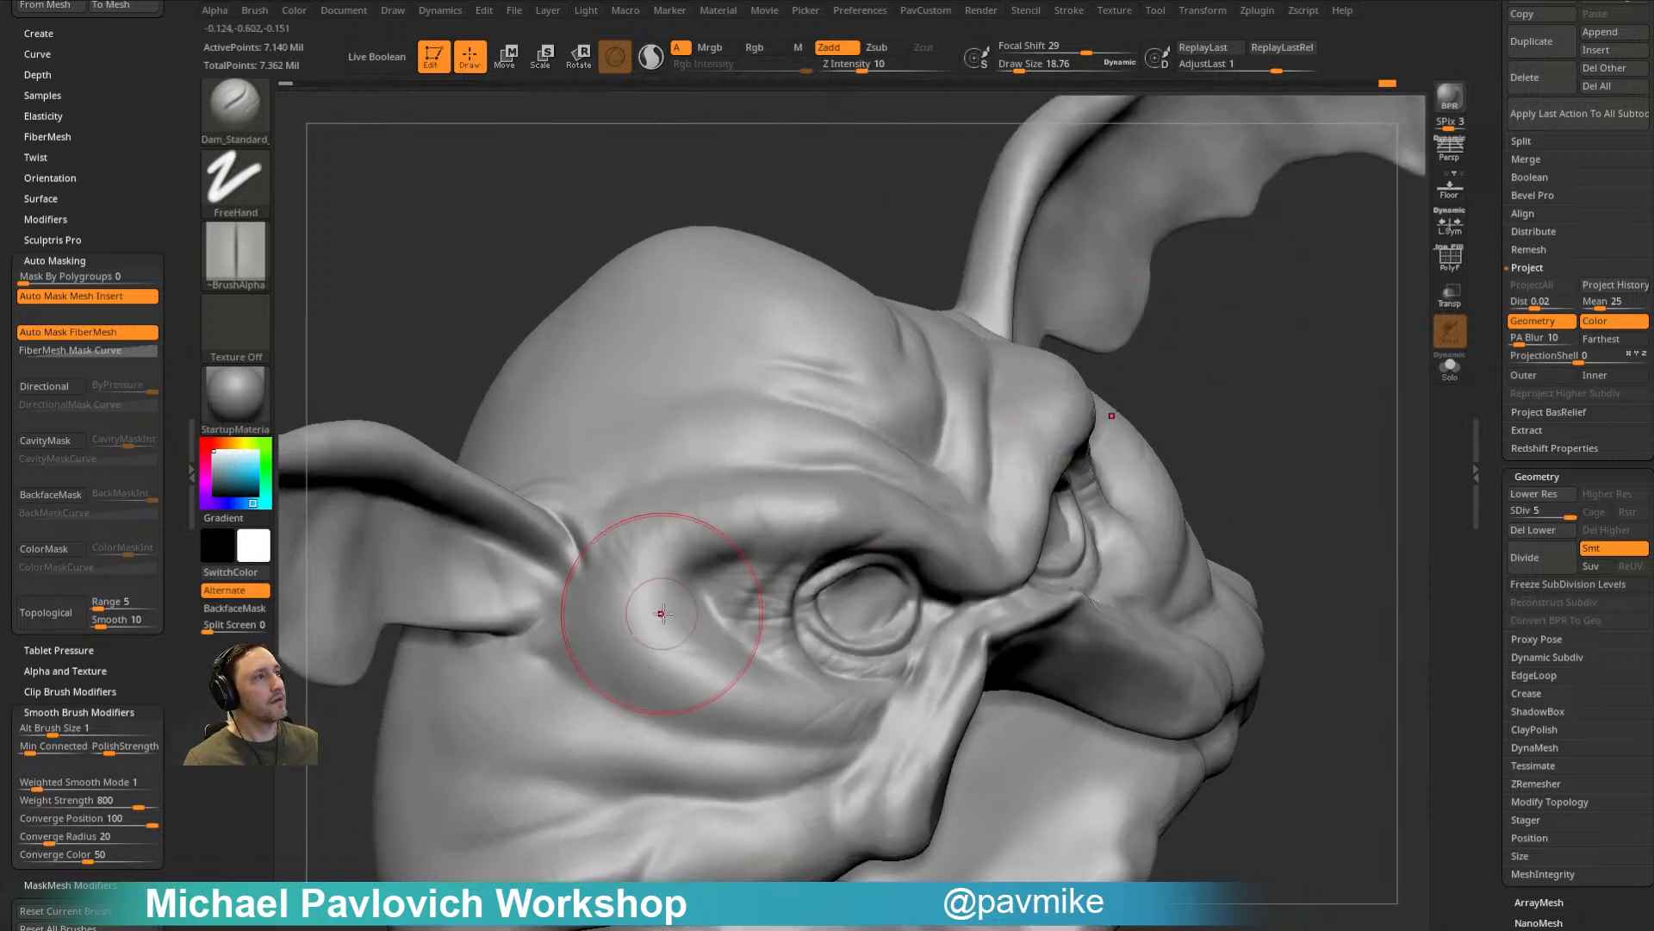
right_drag(1012, 424, 1045, 475)
drag(850, 605, 815, 637)
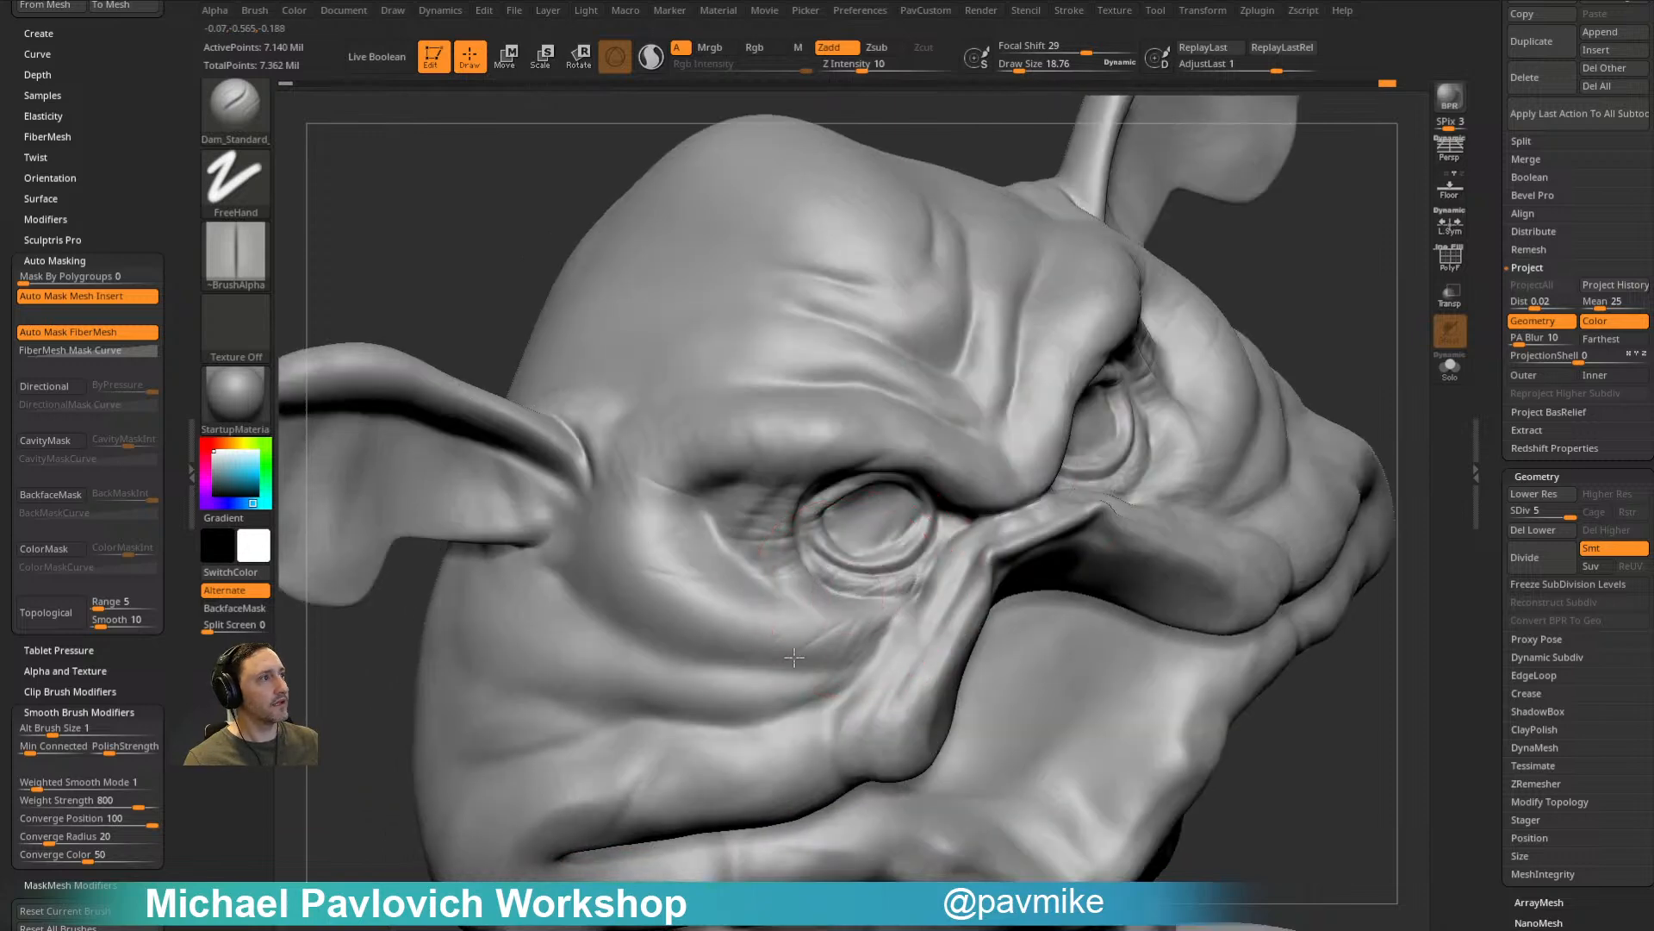
right_drag(833, 634, 862, 595)
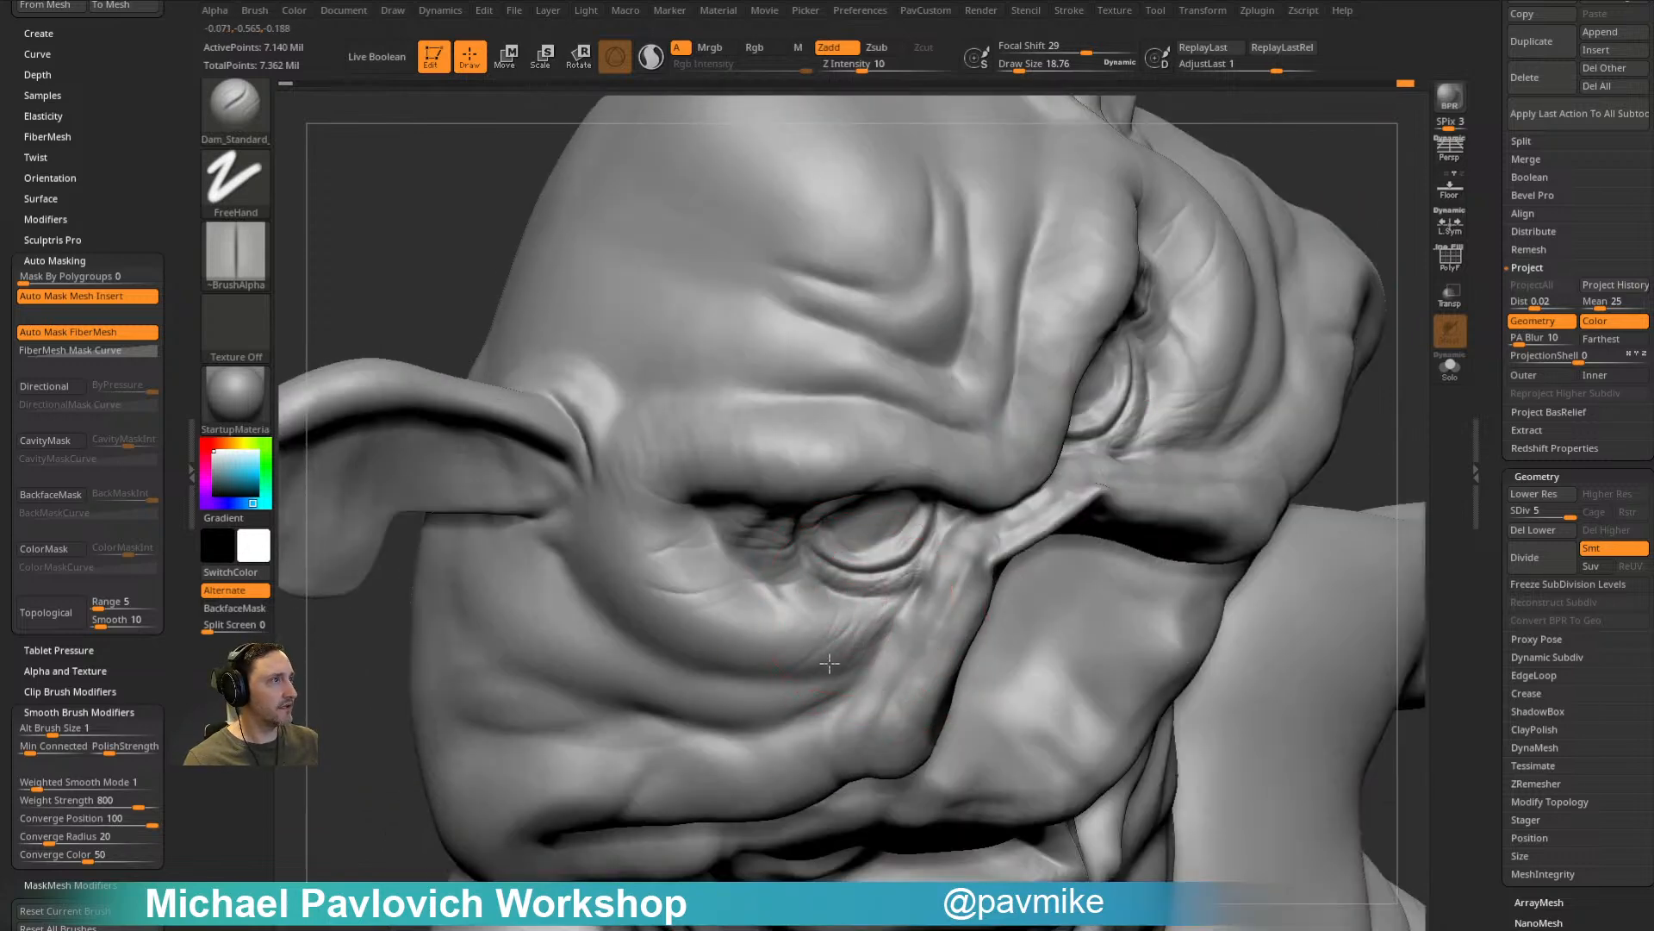
right_drag(1177, 450, 825, 675)
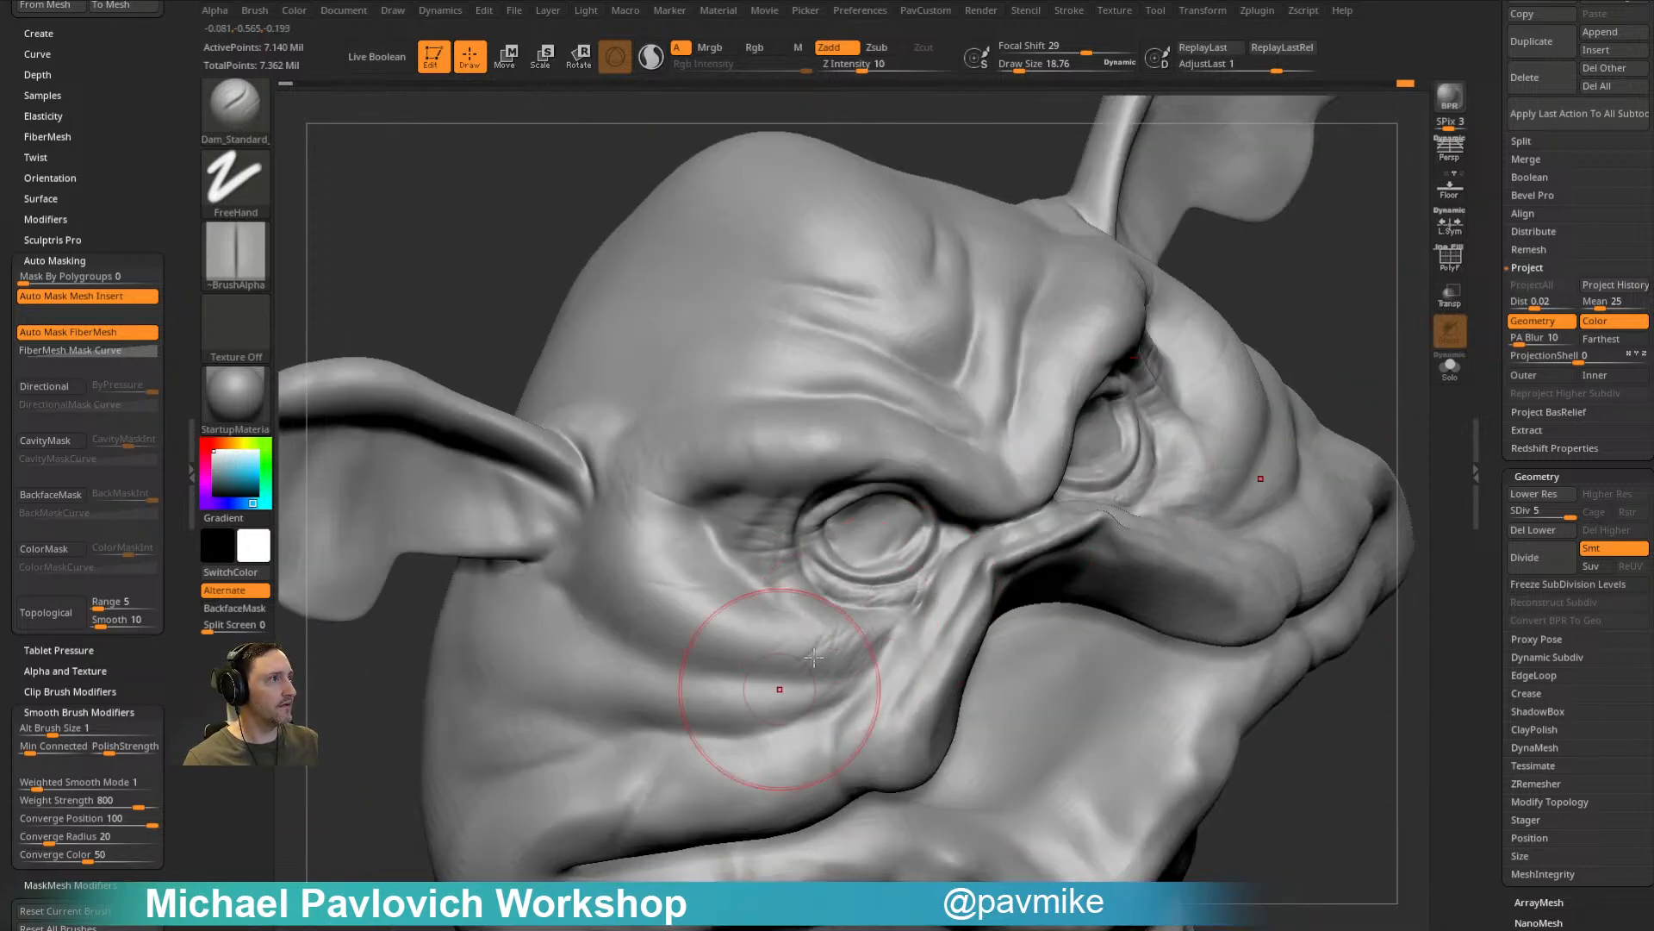
Step: Add fine wrinkles along the lower edge of the eye bag with Dam_Standard, working from the snout fold toward the outer eye
drag(1267, 300, 1207, 345)
drag(905, 577, 848, 638)
mouse_move(1320, 430)
mouse_down()
mouse_move(1313, 380)
mouse_move(865, 558)
mouse_up()
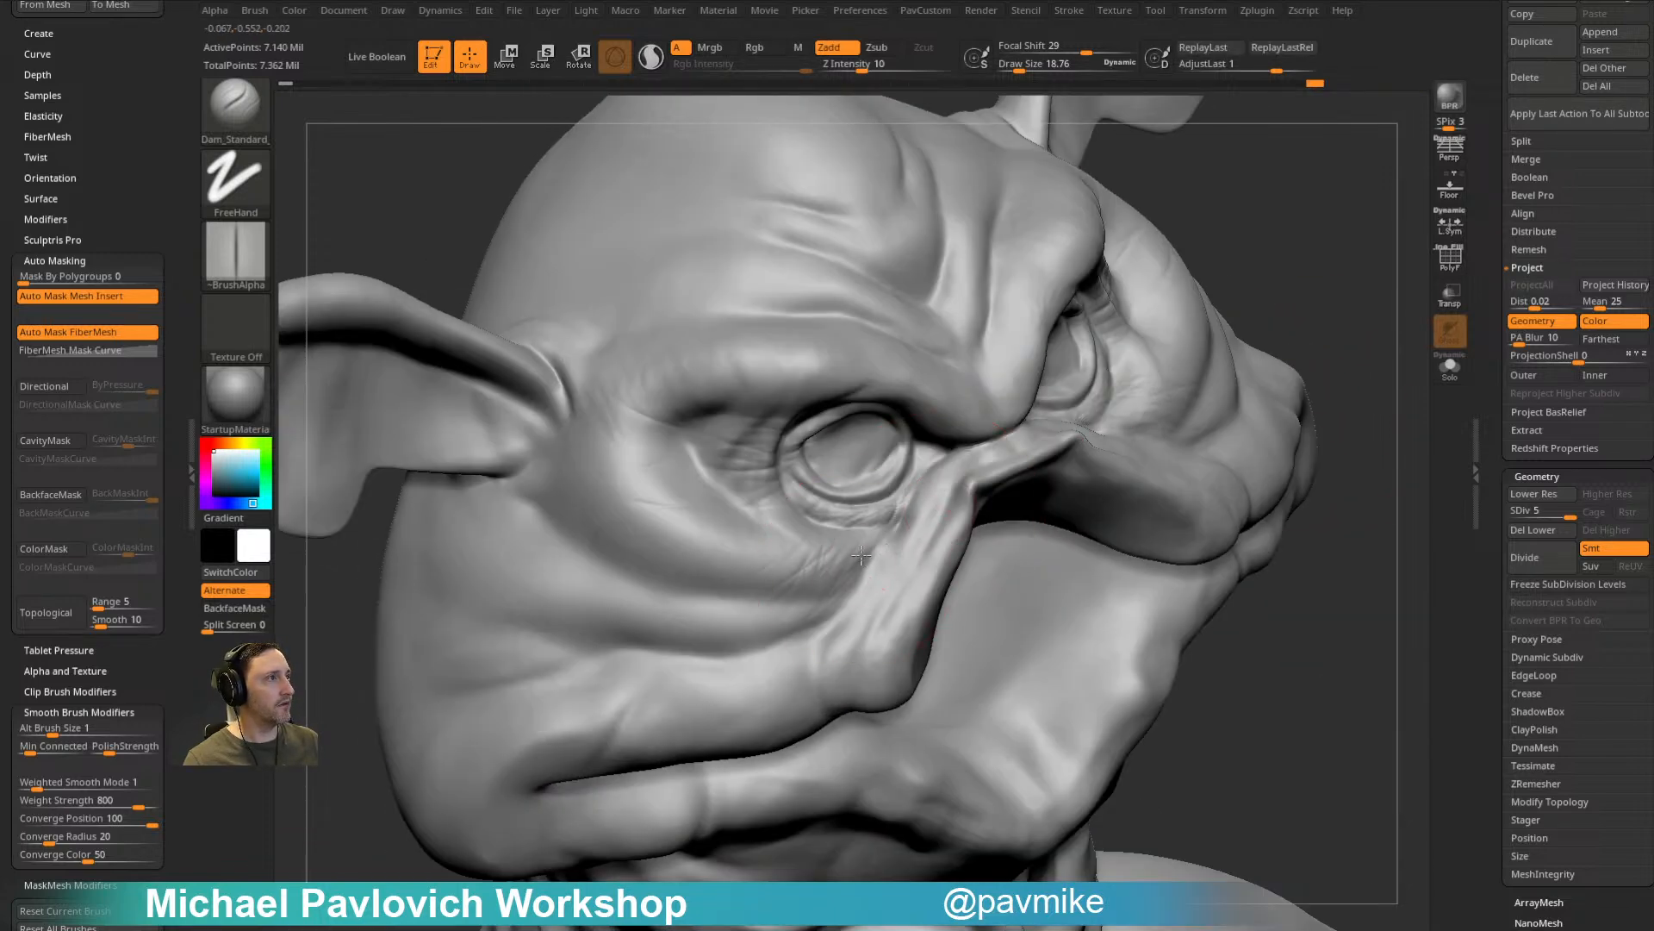
drag(1283, 274, 867, 554)
mouse_move(1256, 375)
mouse_down()
mouse_move(1241, 340)
mouse_move(1267, 447)
mouse_move(1308, 447)
mouse_move(1269, 548)
mouse_move(1289, 561)
mouse_move(746, 578)
mouse_up()
drag(1067, 479, 879, 511)
mouse_move(991, 492)
mouse_down()
mouse_move(974, 403)
mouse_move(1096, 473)
mouse_move(887, 517)
mouse_up()
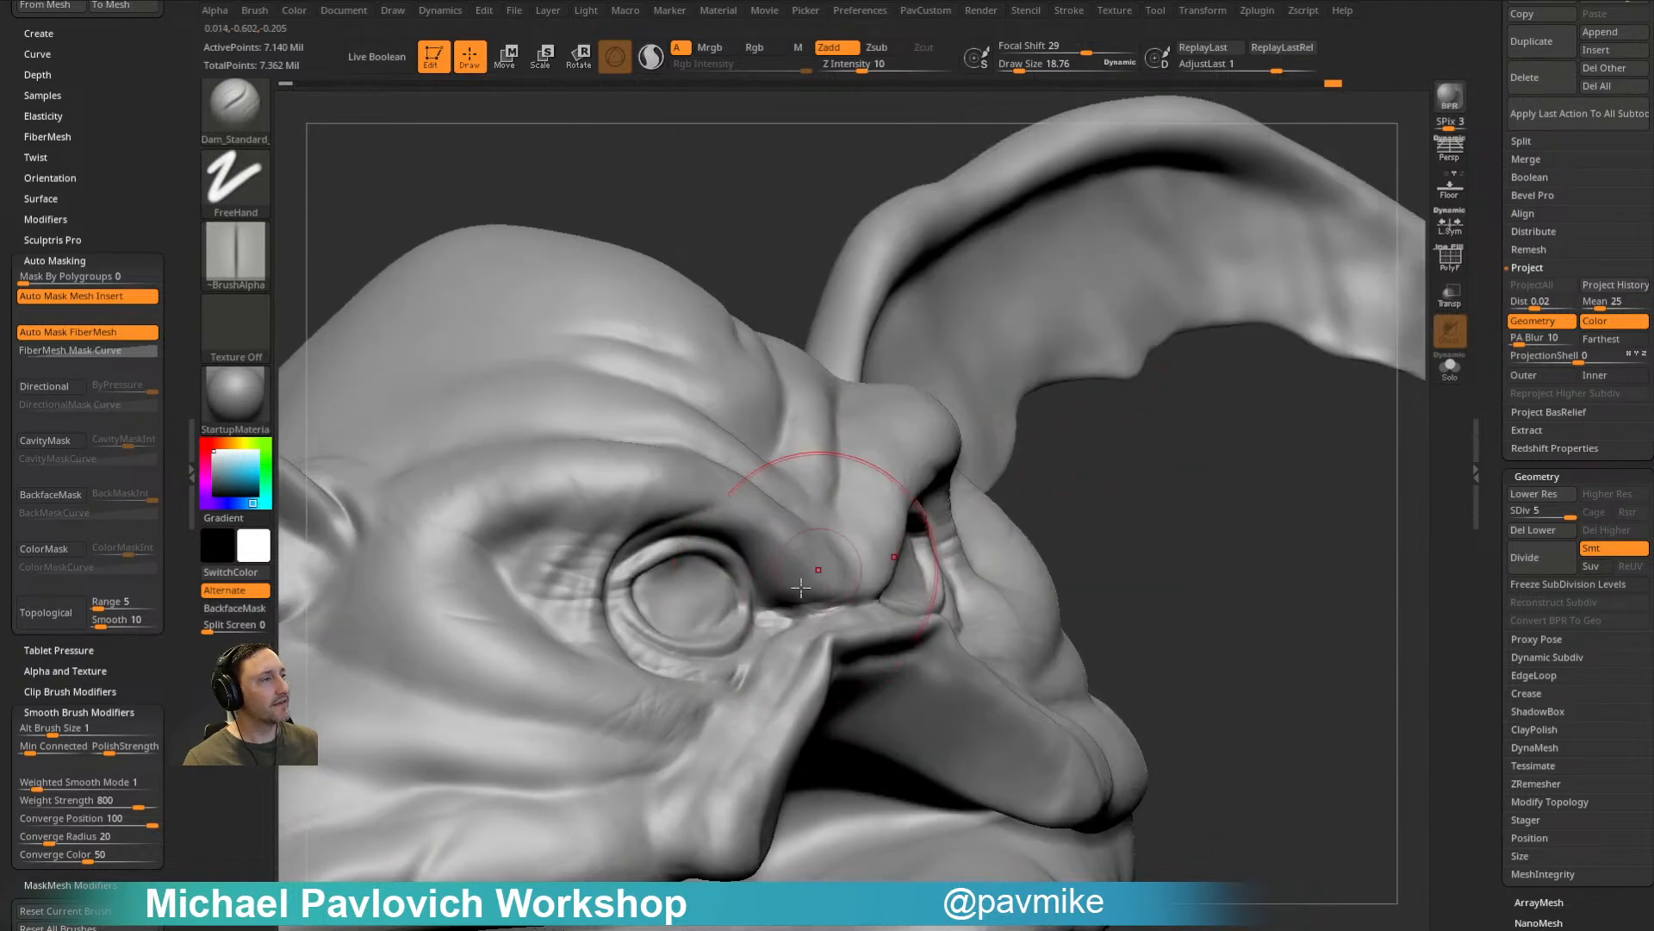
Step: Define the skin at the inner eye corner and carve radiating wrinkles across the outer eye bag with Dam_Standard
mouse_move(1112, 431)
mouse_down()
mouse_move(1219, 436)
mouse_move(1120, 448)
mouse_up()
mouse_move(1223, 431)
mouse_down()
mouse_move(1296, 428)
mouse_move(1181, 482)
mouse_up()
shift+drag(391, 768, 349, 762)
mouse_move(1010, 176)
mouse_down()
mouse_move(1016, 209)
mouse_move(1141, 240)
mouse_move(1154, 188)
mouse_up()
drag(388, 767, 801, 635)
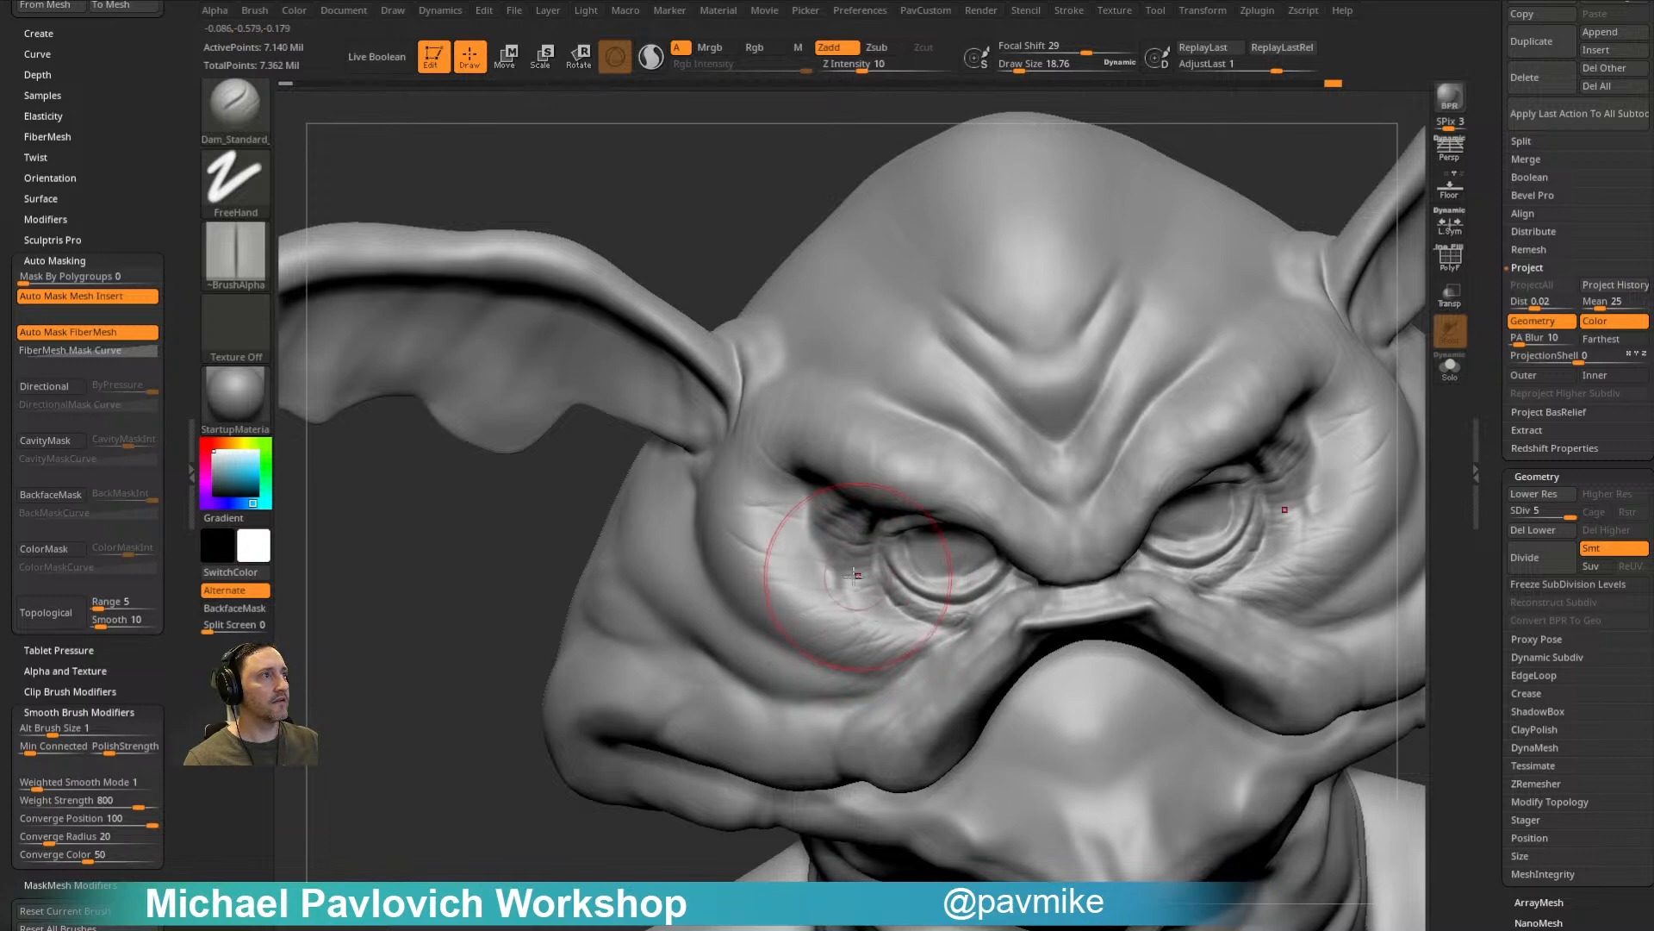
Step: Refine the creases from the outer eye bag toward the cheek with Dam_Standard and smooth them
drag(535, 807, 865, 580)
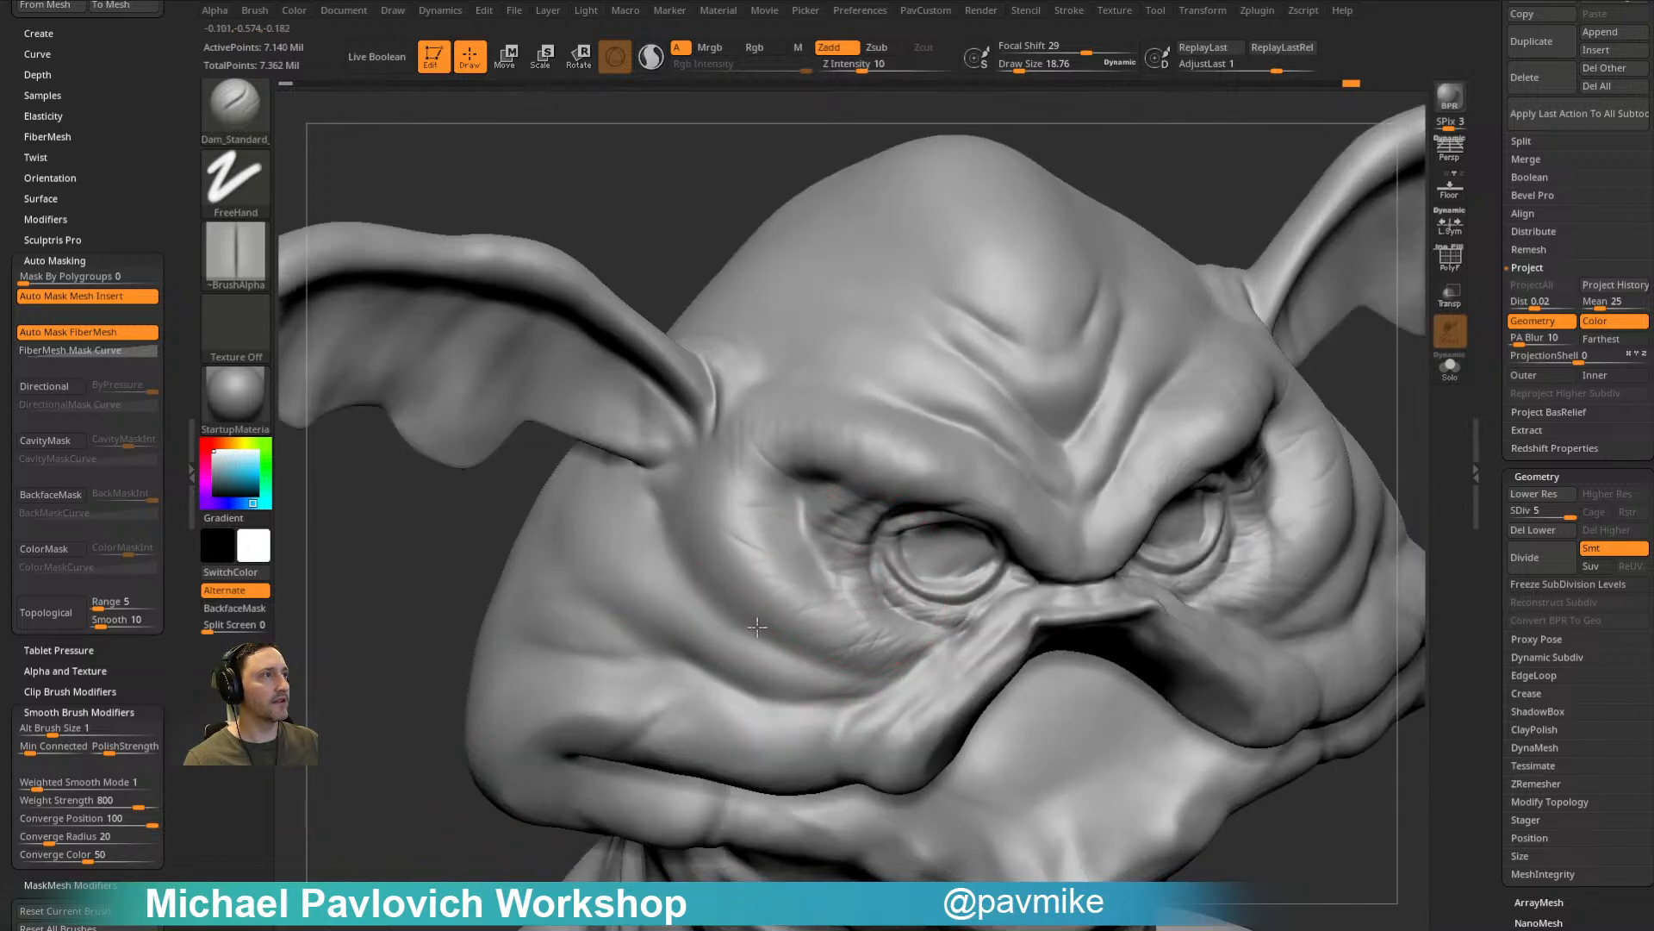
mouse_move(602, 639)
mouse_down()
mouse_move(638, 603)
mouse_move(543, 613)
mouse_move(765, 565)
mouse_move(733, 561)
mouse_move(757, 583)
mouse_up()
drag(405, 653, 395, 691)
mouse_move(772, 581)
shift+mouse_down()
mouse_move(782, 546)
mouse_move(748, 576)
shift+mouse_up()
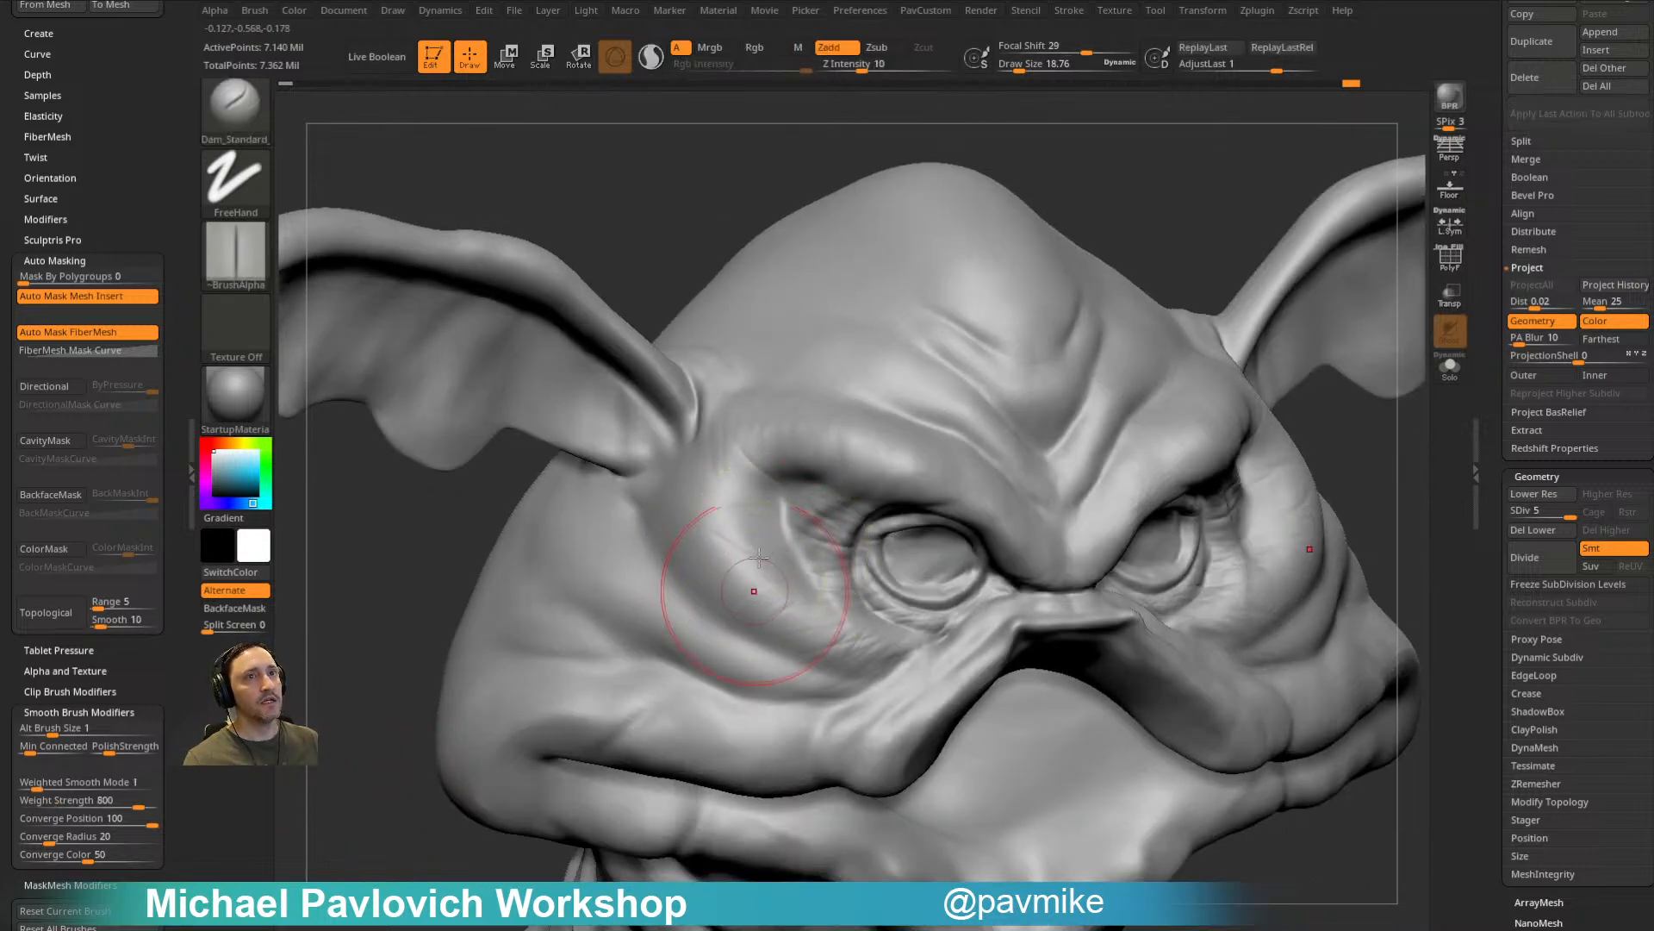
Step: Carve fine crossing creases over the eye bag below the outer eye corner with Dam_Standard at a draw size of 18.76
drag(1136, 178, 1107, 285)
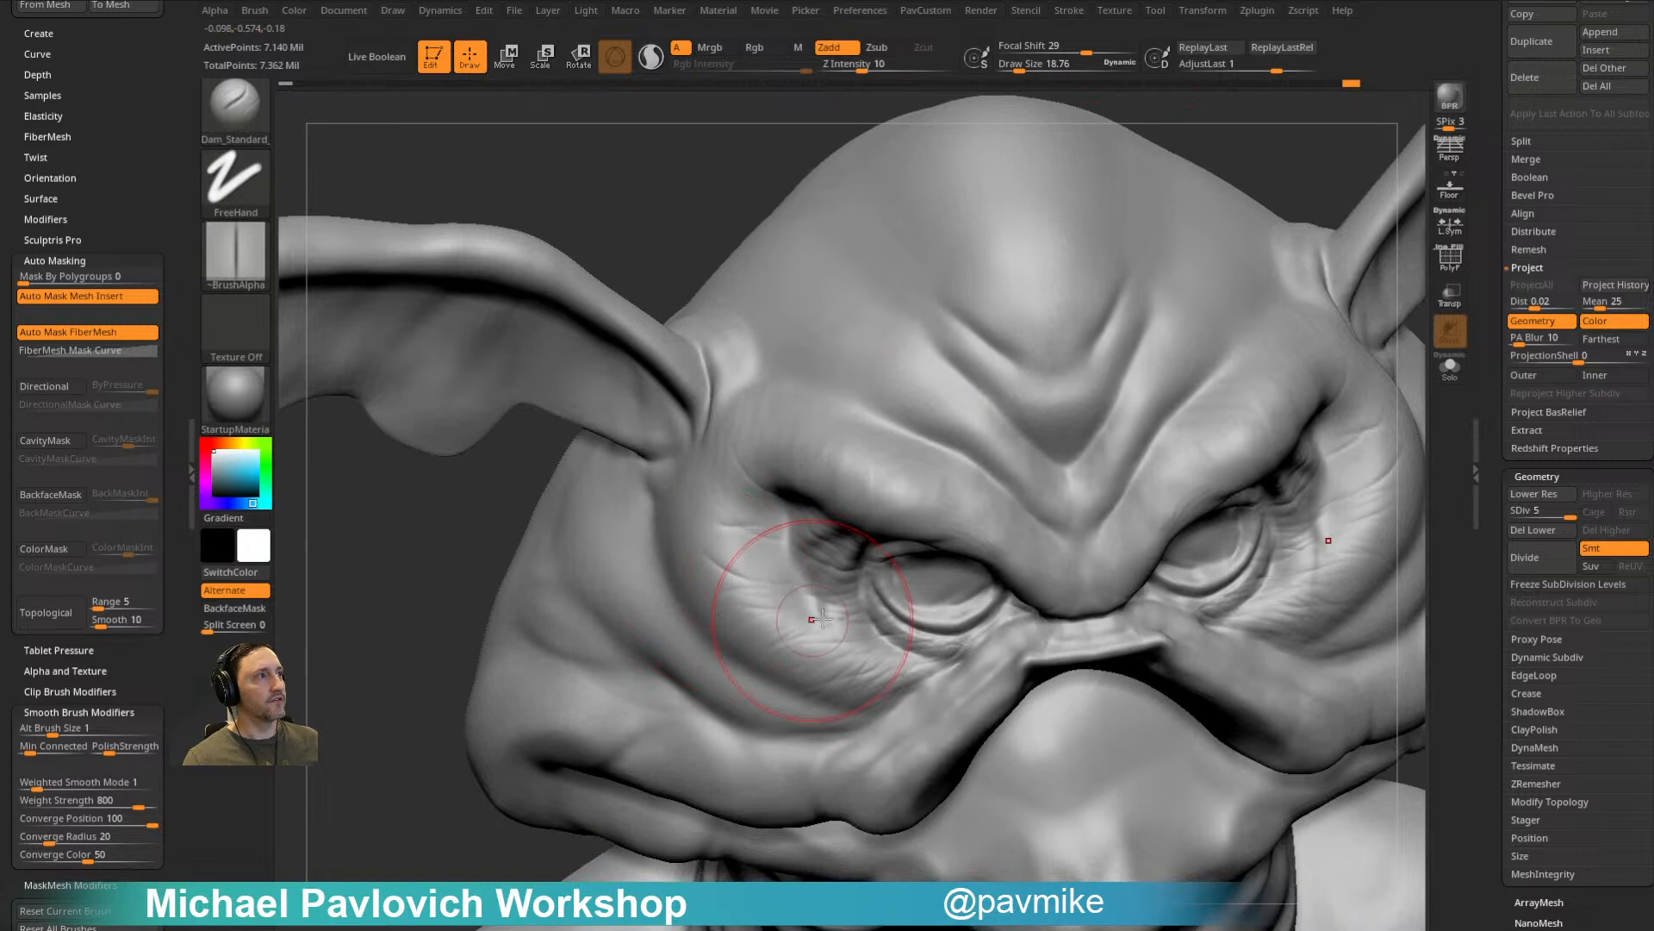
mouse_move(417, 757)
mouse_down()
mouse_move(1203, 336)
mouse_move(1211, 510)
mouse_up()
drag(1099, 560, 1063, 479)
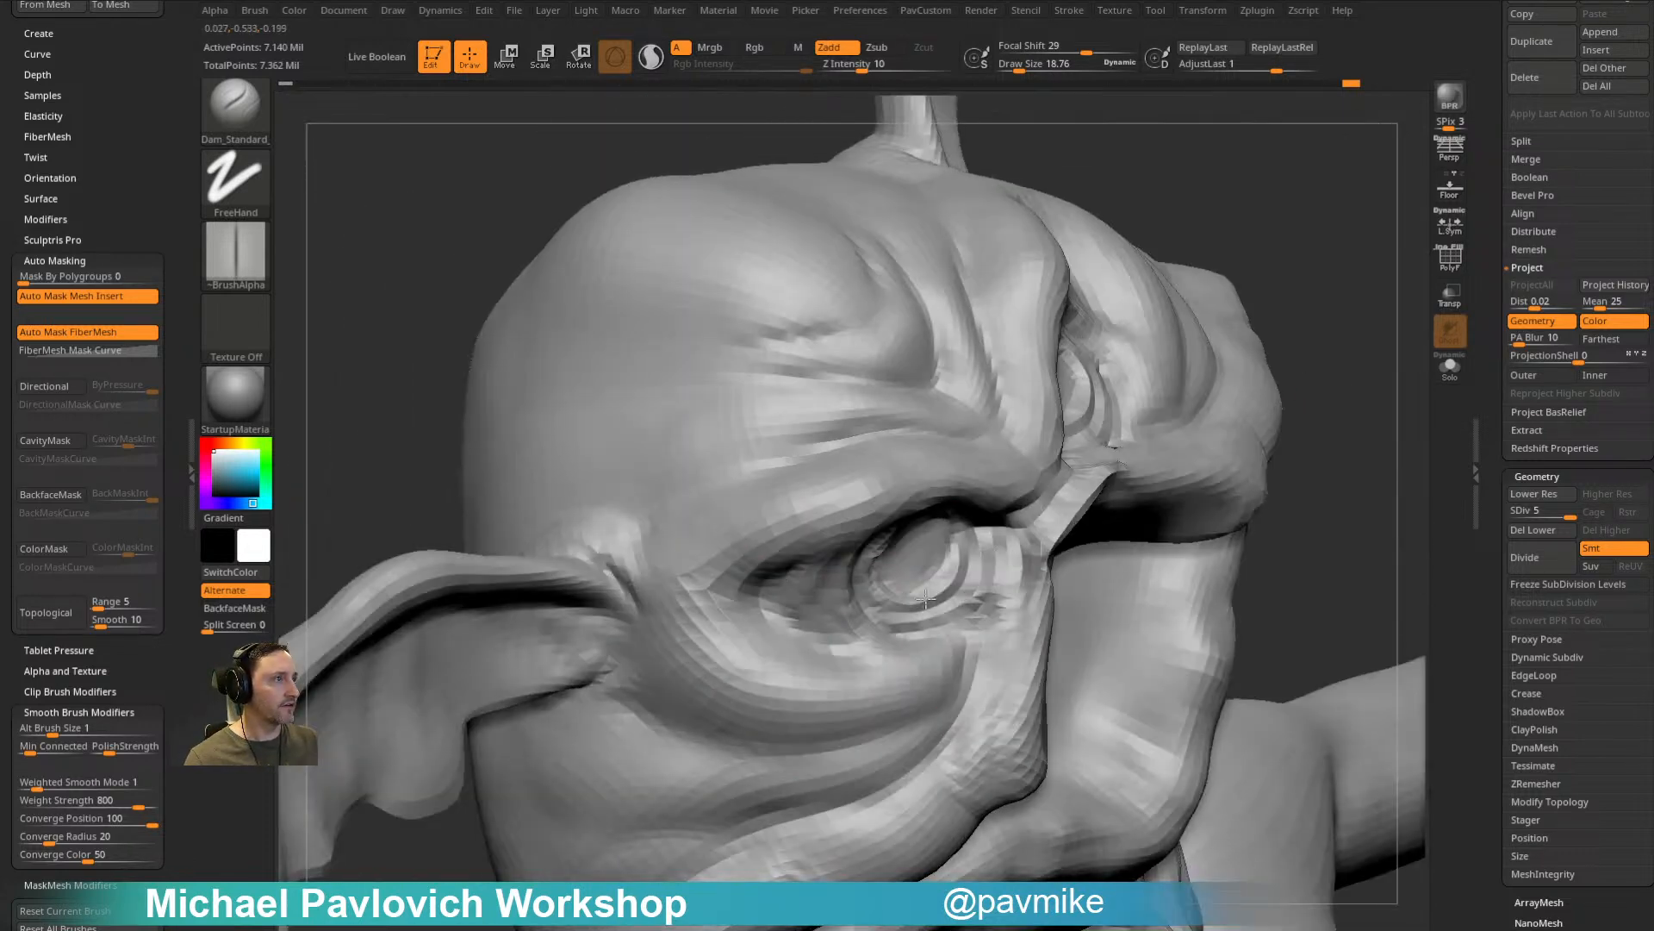
drag(1362, 497, 816, 645)
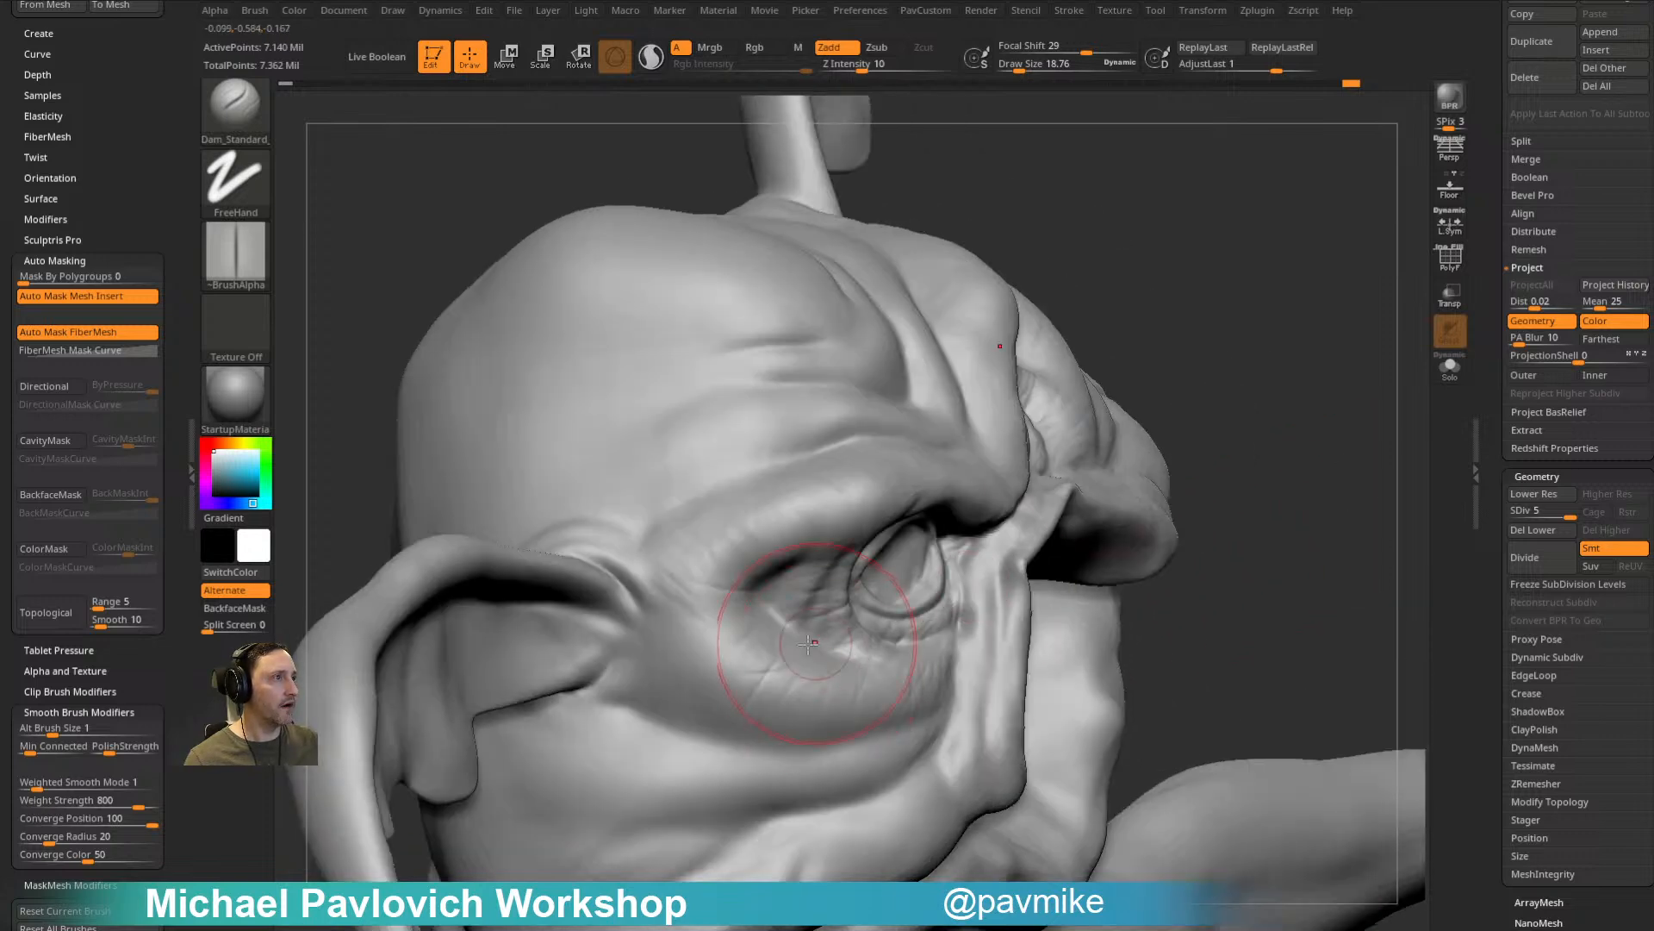
Step: Outline the first rounded scales on the outer eye bag with Dam_Standard at a draw size of 9.70239
mouse_move(1277, 539)
mouse_down()
mouse_move(1248, 421)
mouse_move(1299, 487)
mouse_move(1279, 582)
mouse_up()
key(s)
drag(866, 583, 848, 599)
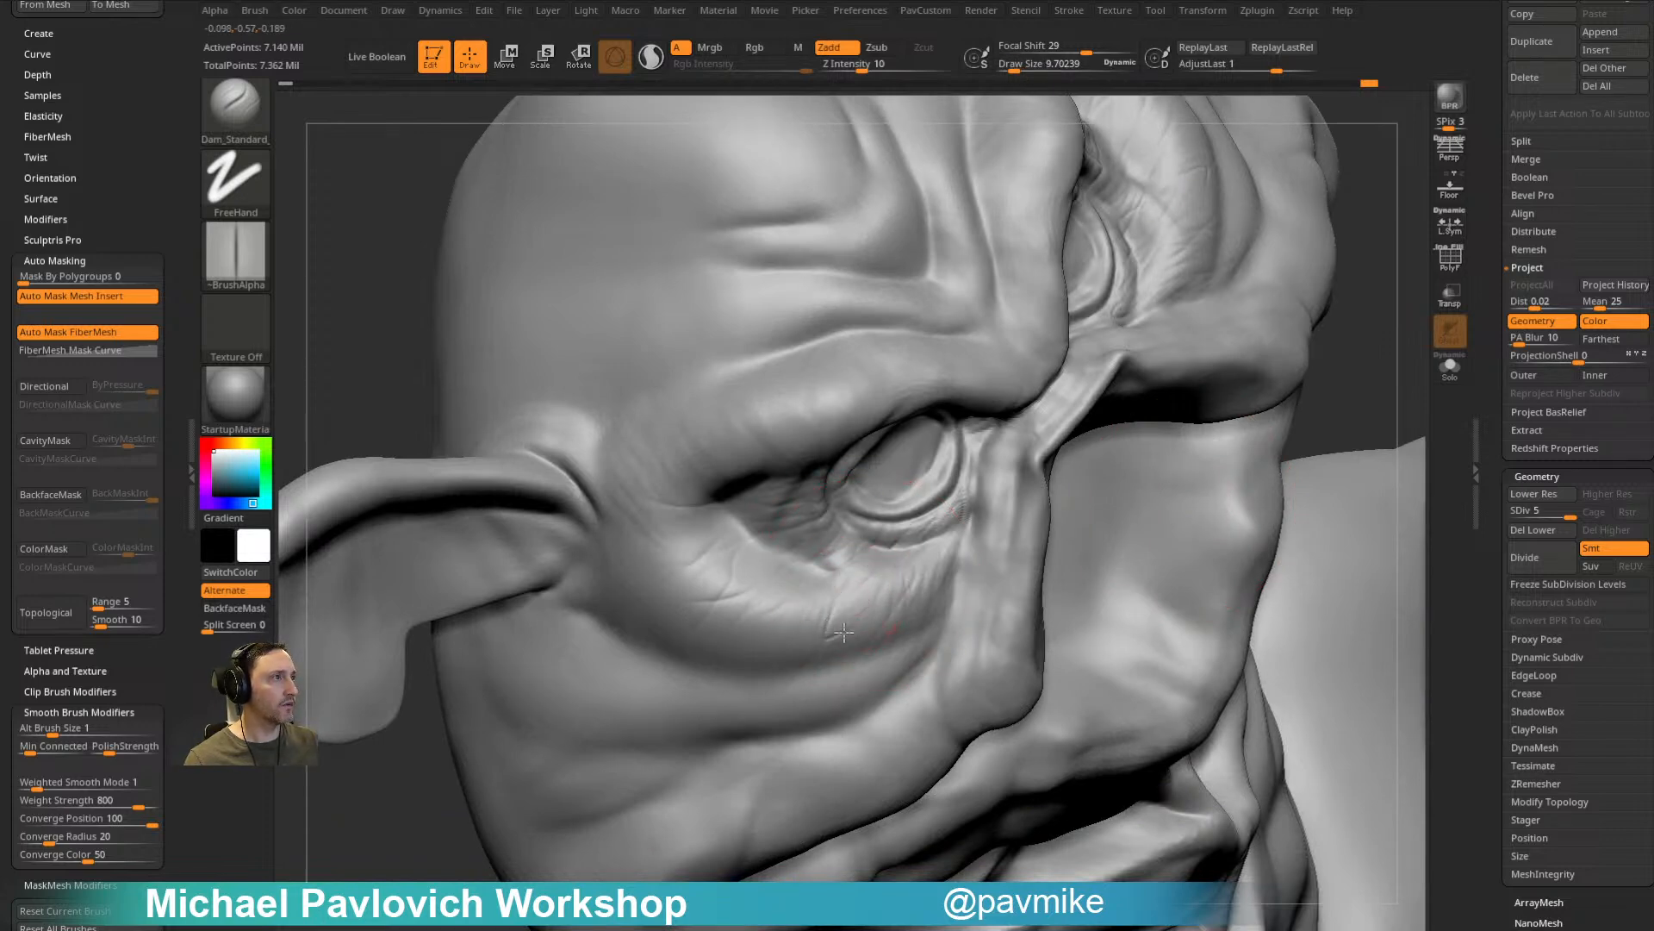
mouse_move(1260, 432)
mouse_down()
mouse_move(1374, 251)
mouse_move(1175, 247)
mouse_move(1204, 190)
mouse_move(1023, 184)
mouse_move(1238, 167)
mouse_move(1196, 190)
mouse_up()
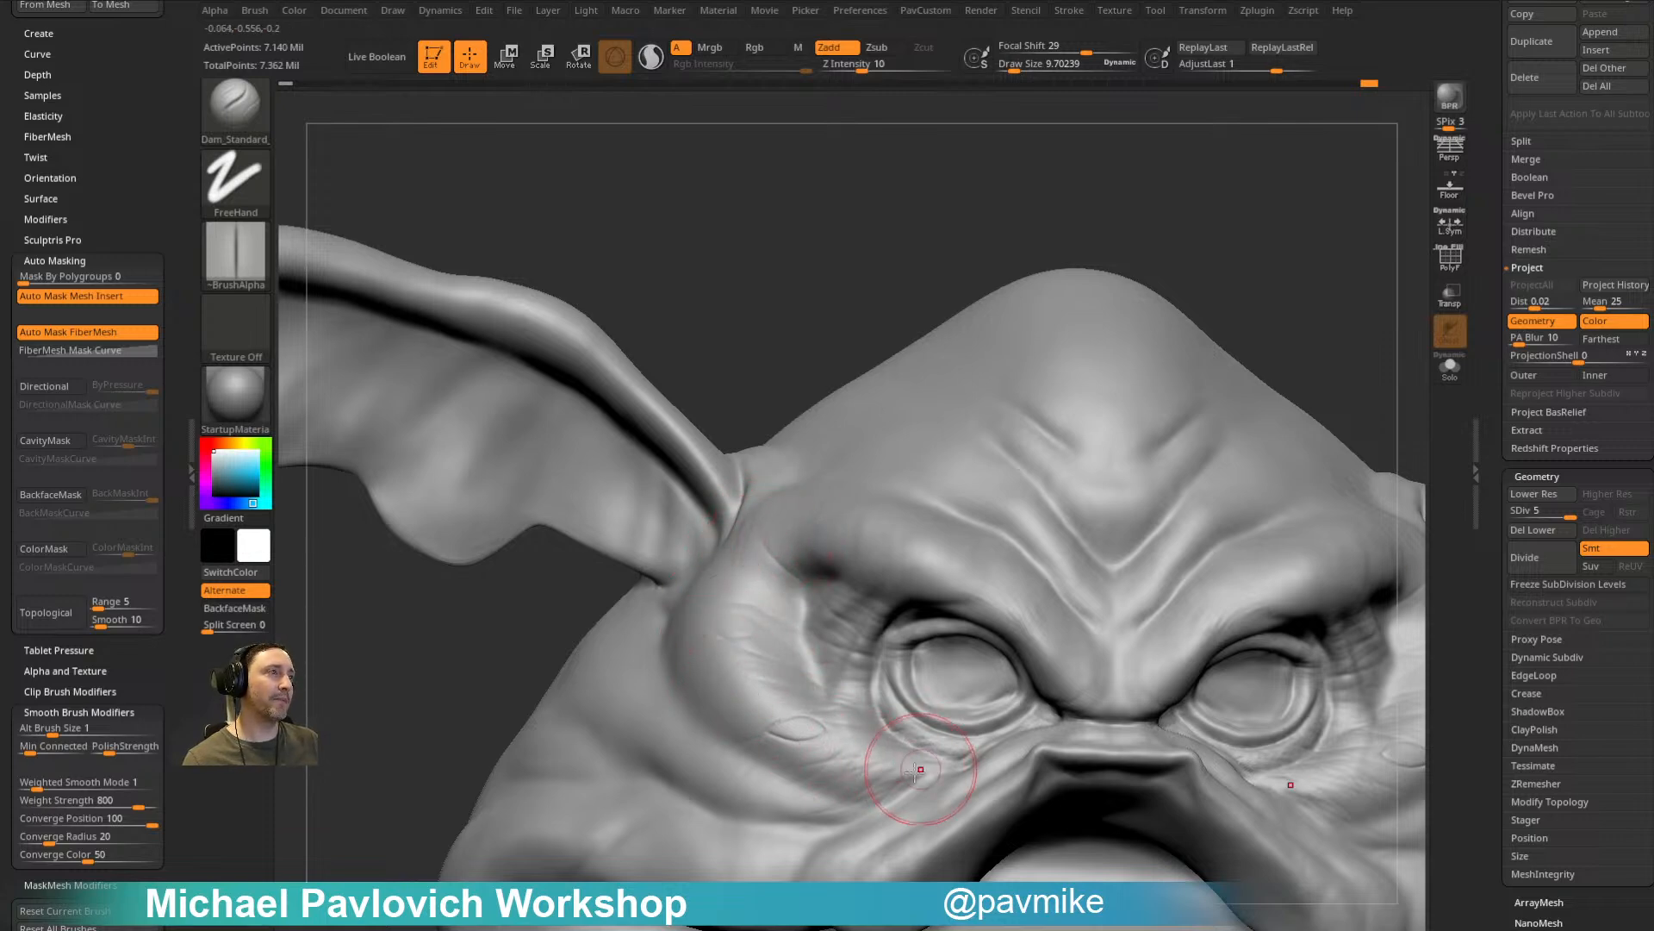
drag(1130, 234, 1193, 280)
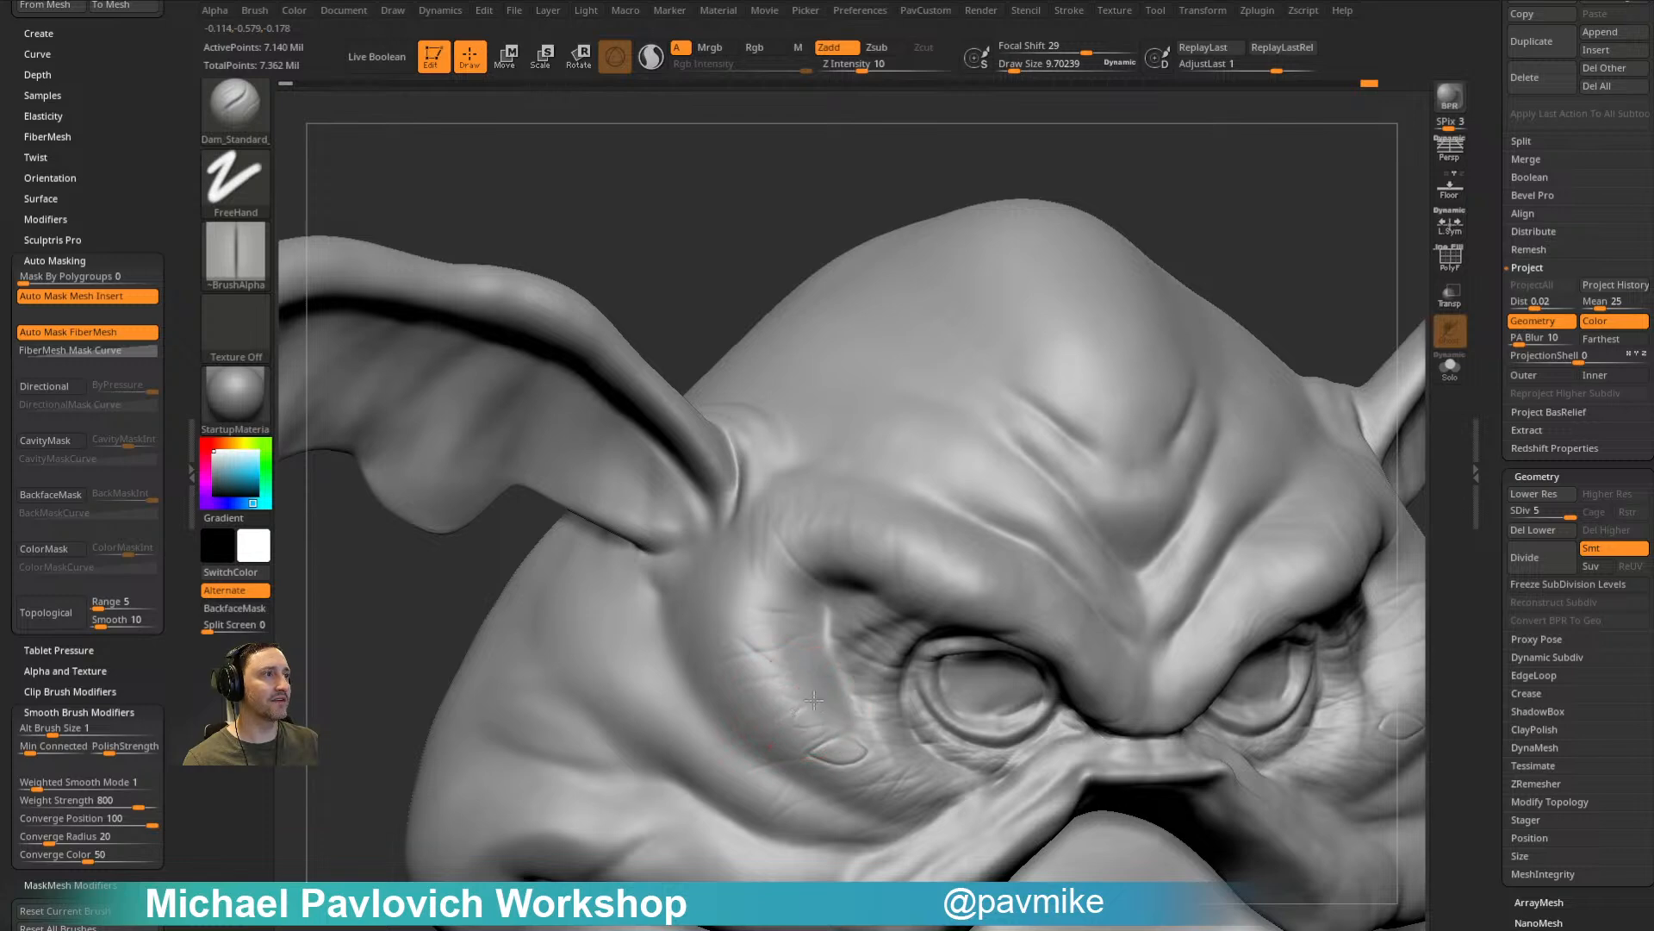
drag(1257, 151, 863, 603)
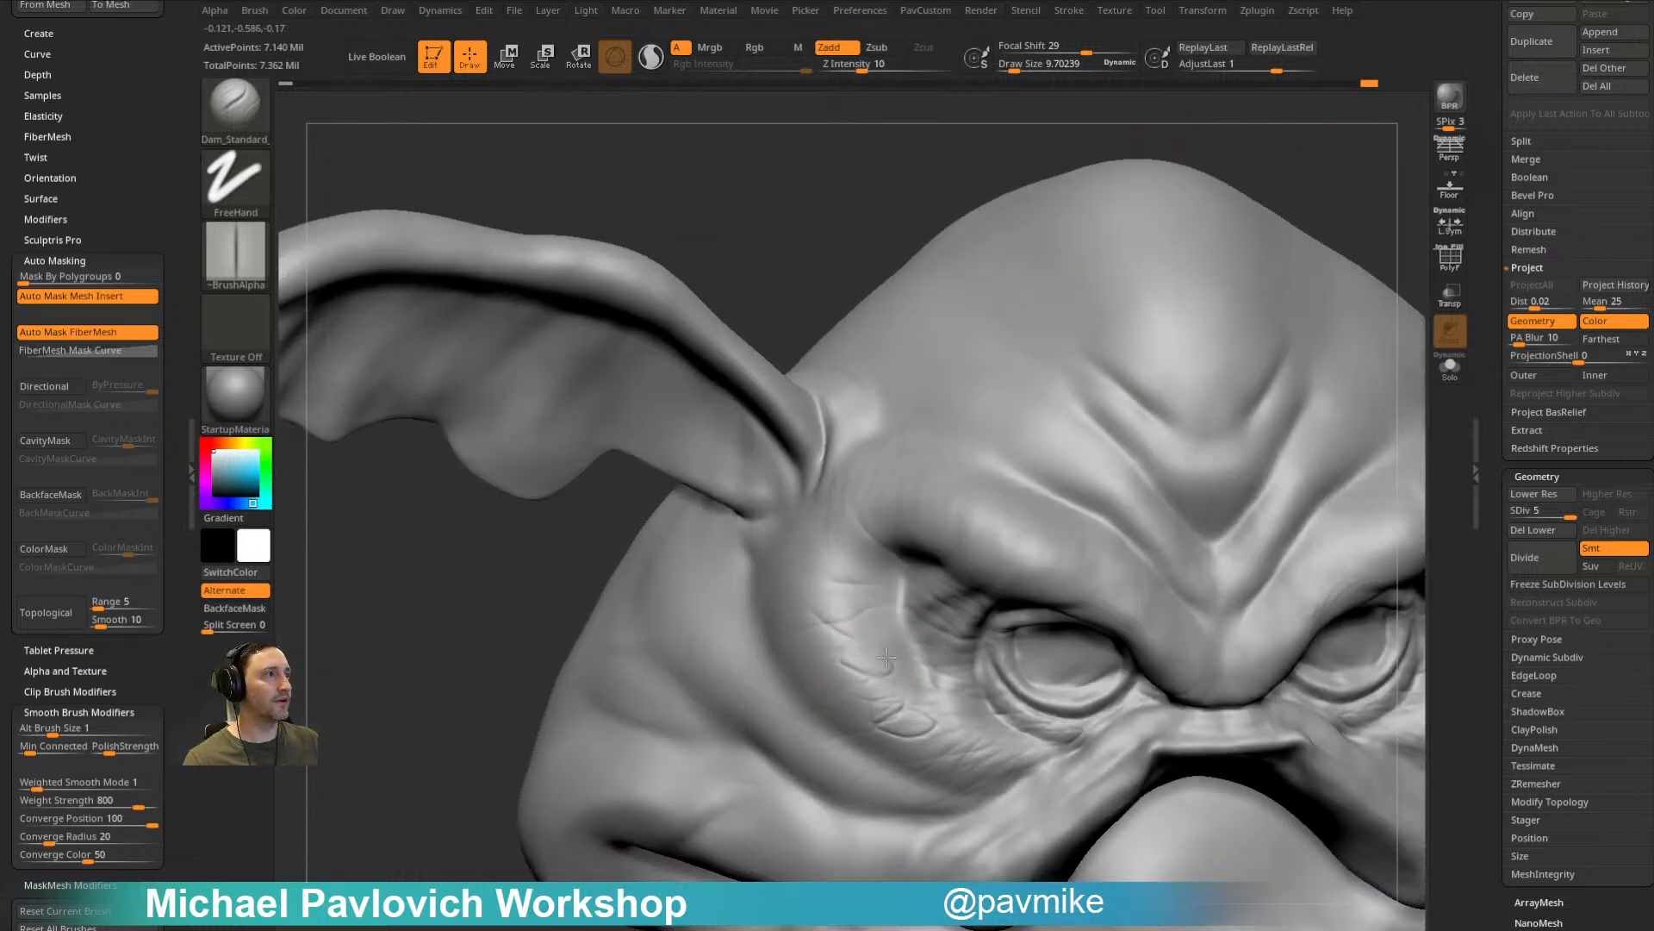
drag(872, 648, 852, 643)
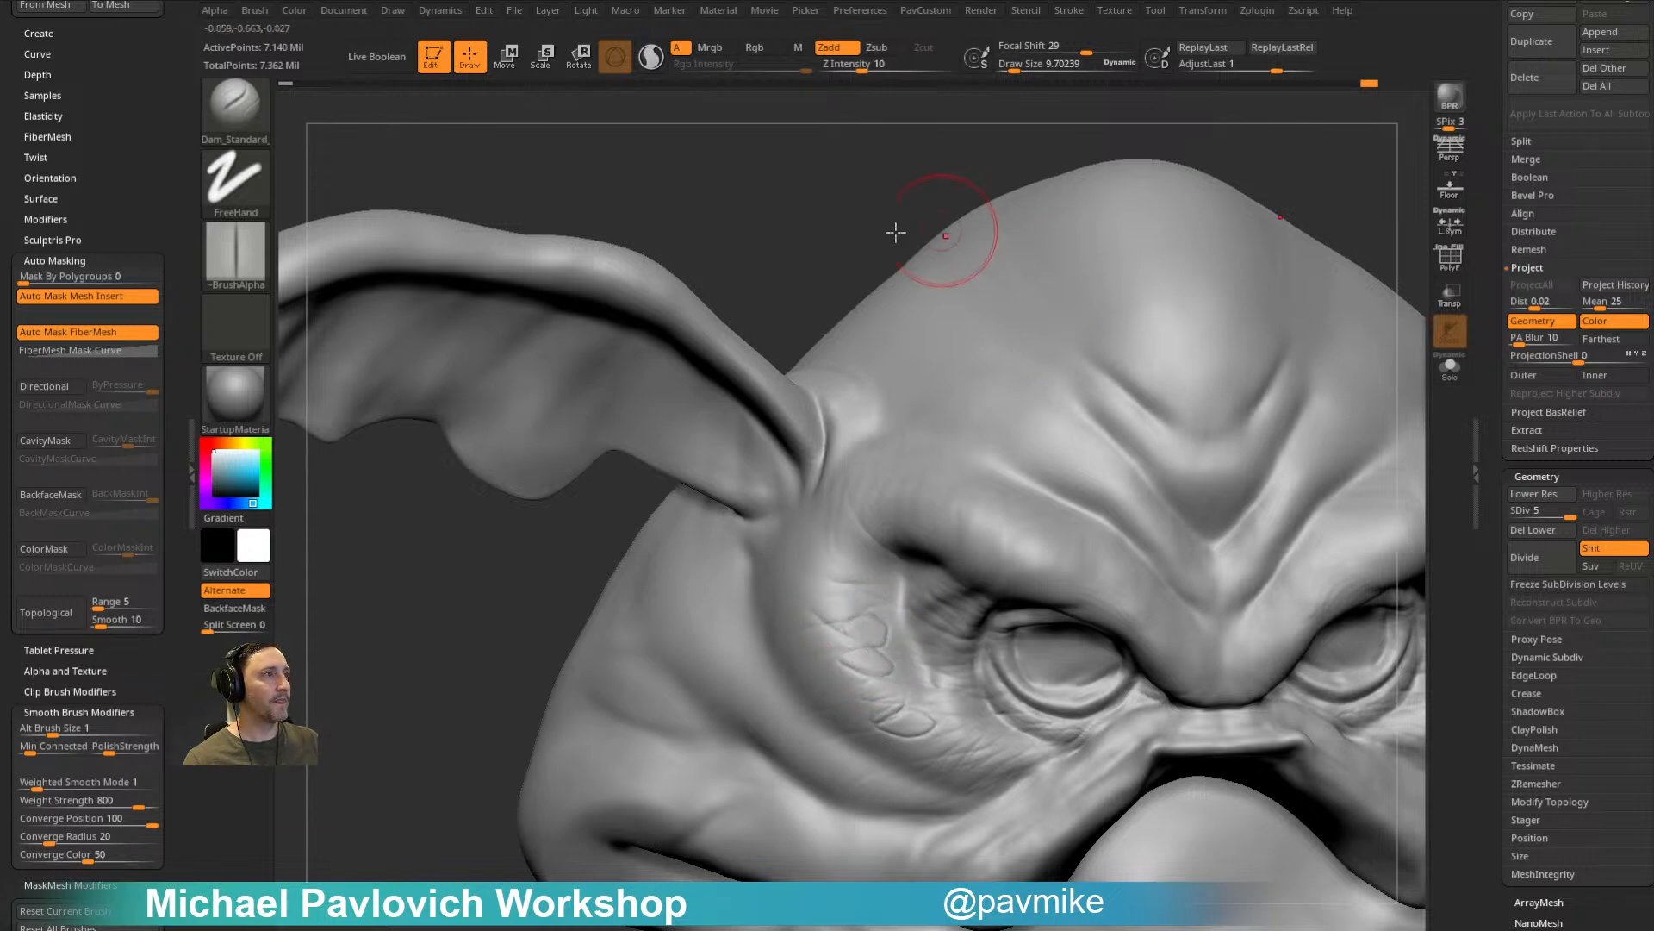
Step: Undo the last stroke and carve another scale outline on the upper eye bag at a draw size of 20.5804
drag(940, 230, 818, 599)
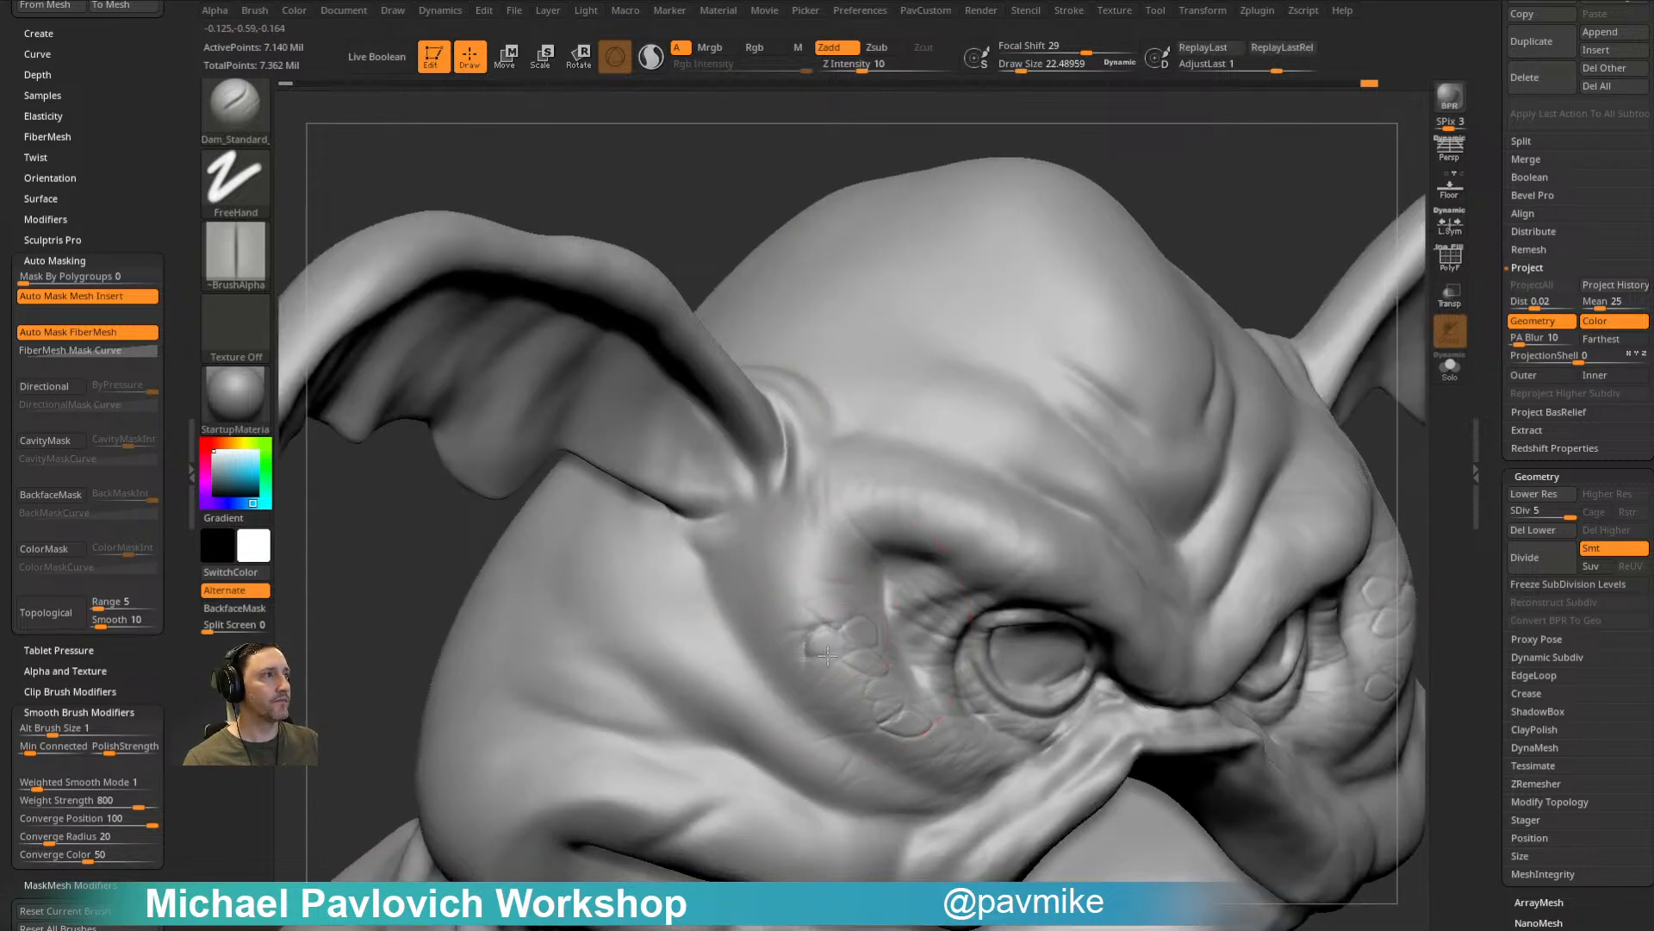
key(ctrl)
key(ctrl+z)
key(s)
mouse_move(838, 635)
mouse_down()
mouse_move(819, 629)
mouse_move(842, 655)
mouse_up()
alt+drag(1190, 218, 1207, 136)
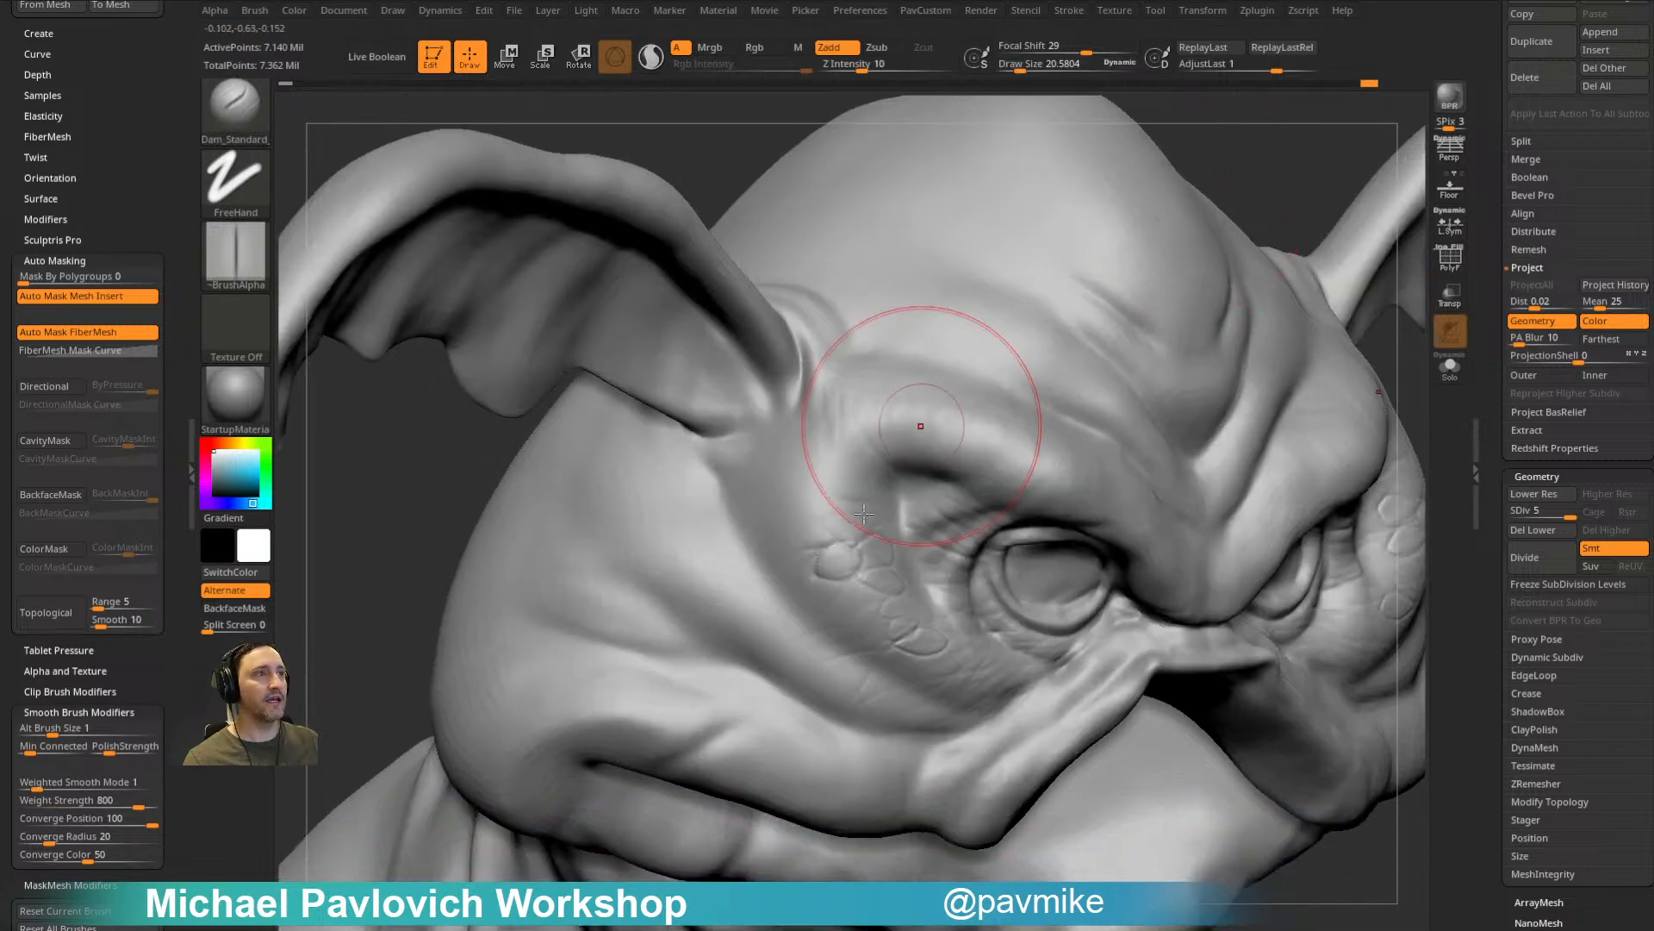
Step: Build up a cluster of scales down the outer eye bag with Dam_Standard, undoing one misplaced stroke
mouse_move(837, 583)
mouse_down()
mouse_move(817, 616)
mouse_move(881, 610)
mouse_up()
drag(1271, 196, 1223, 148)
mouse_move(1257, 241)
mouse_down()
mouse_move(1215, 229)
mouse_move(1194, 276)
mouse_up()
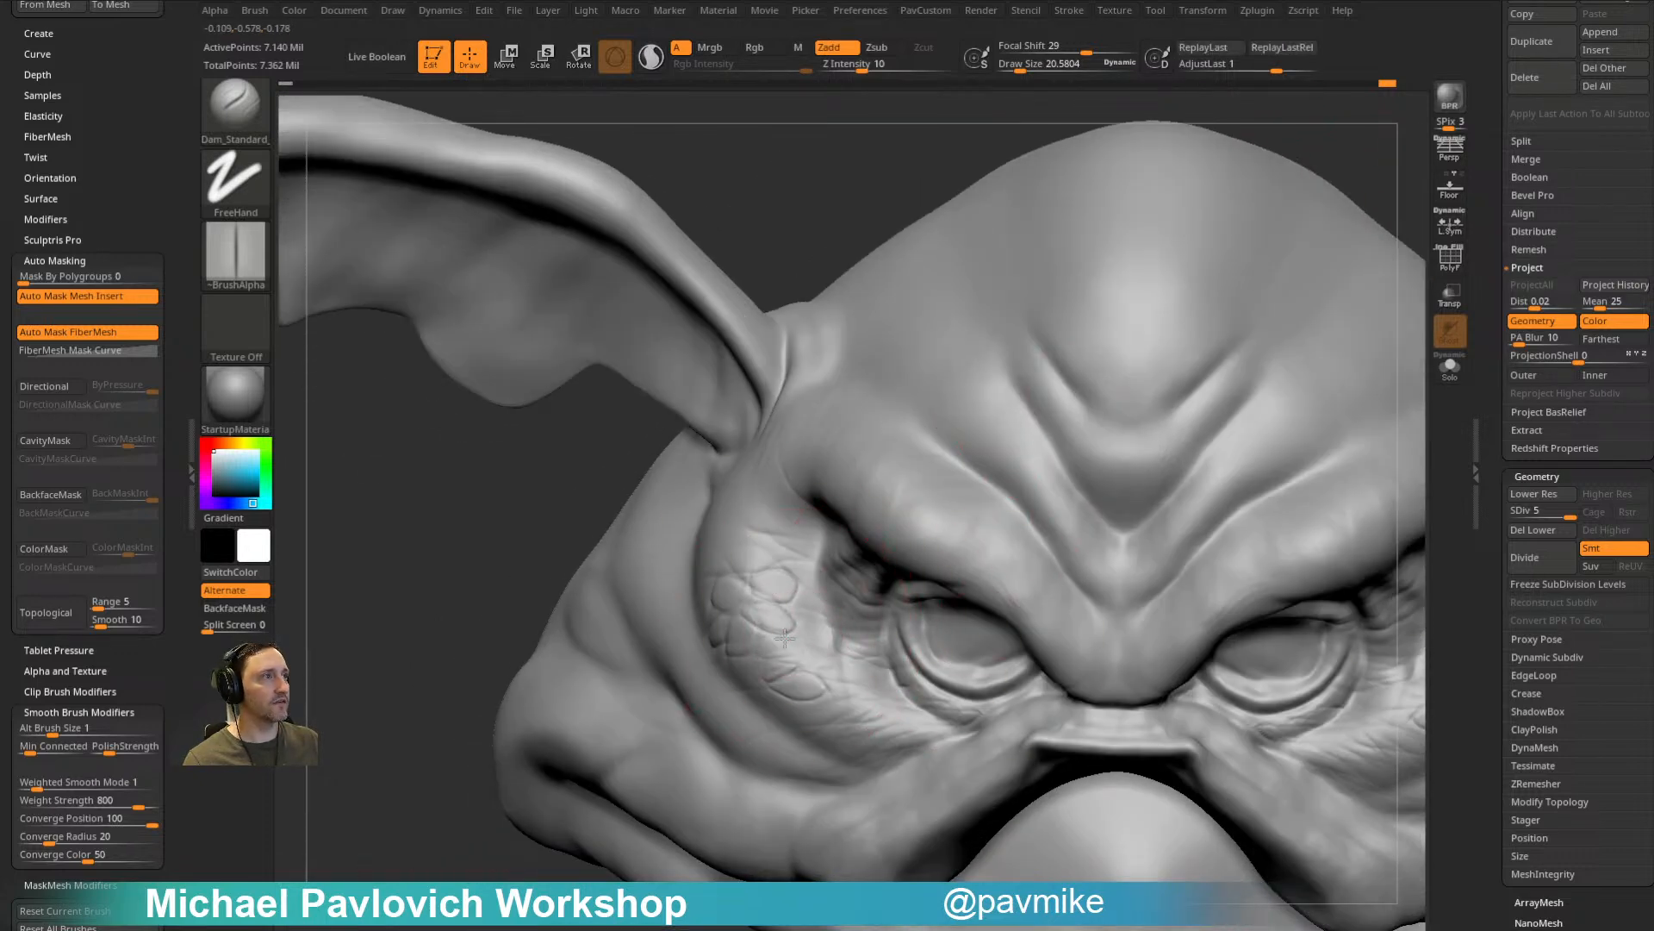
mouse_move(757, 647)
mouse_down()
mouse_move(791, 659)
mouse_move(755, 660)
mouse_up()
key(ctrl+z)
drag(532, 602, 580, 579)
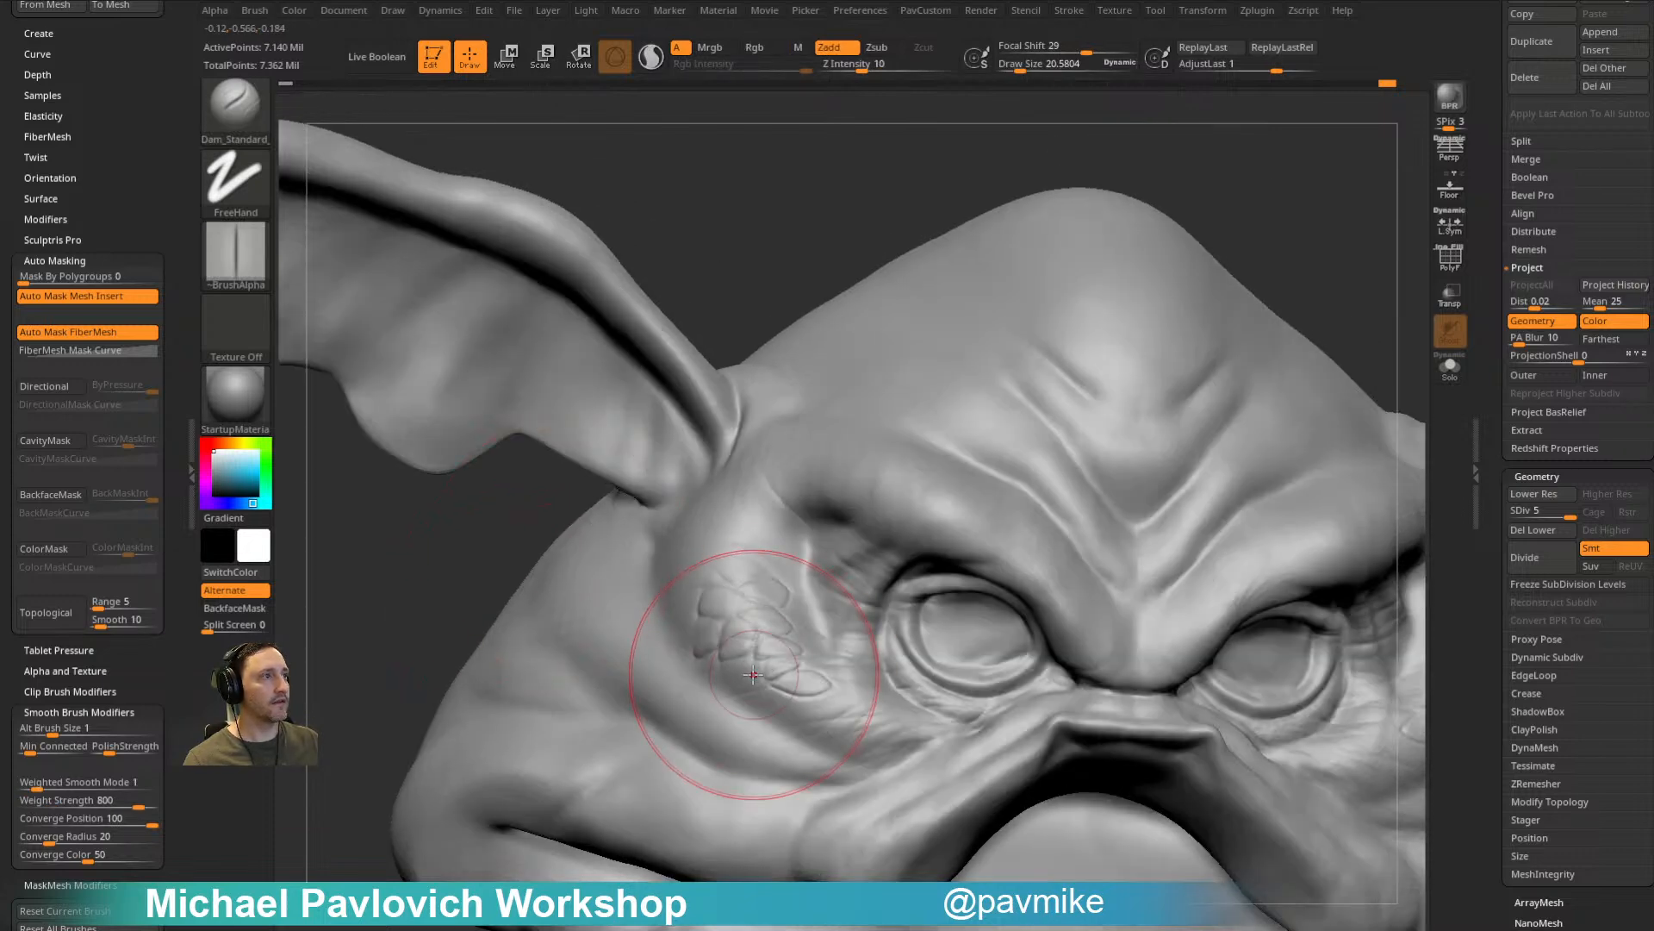
mouse_move(760, 686)
mouse_down()
mouse_move(747, 644)
mouse_move(765, 711)
mouse_move(801, 709)
mouse_up()
Step: Carve smaller scales between the large ones and toward the eye at a draw size of 13.8316
drag(816, 276, 814, 428)
drag(813, 642, 813, 602)
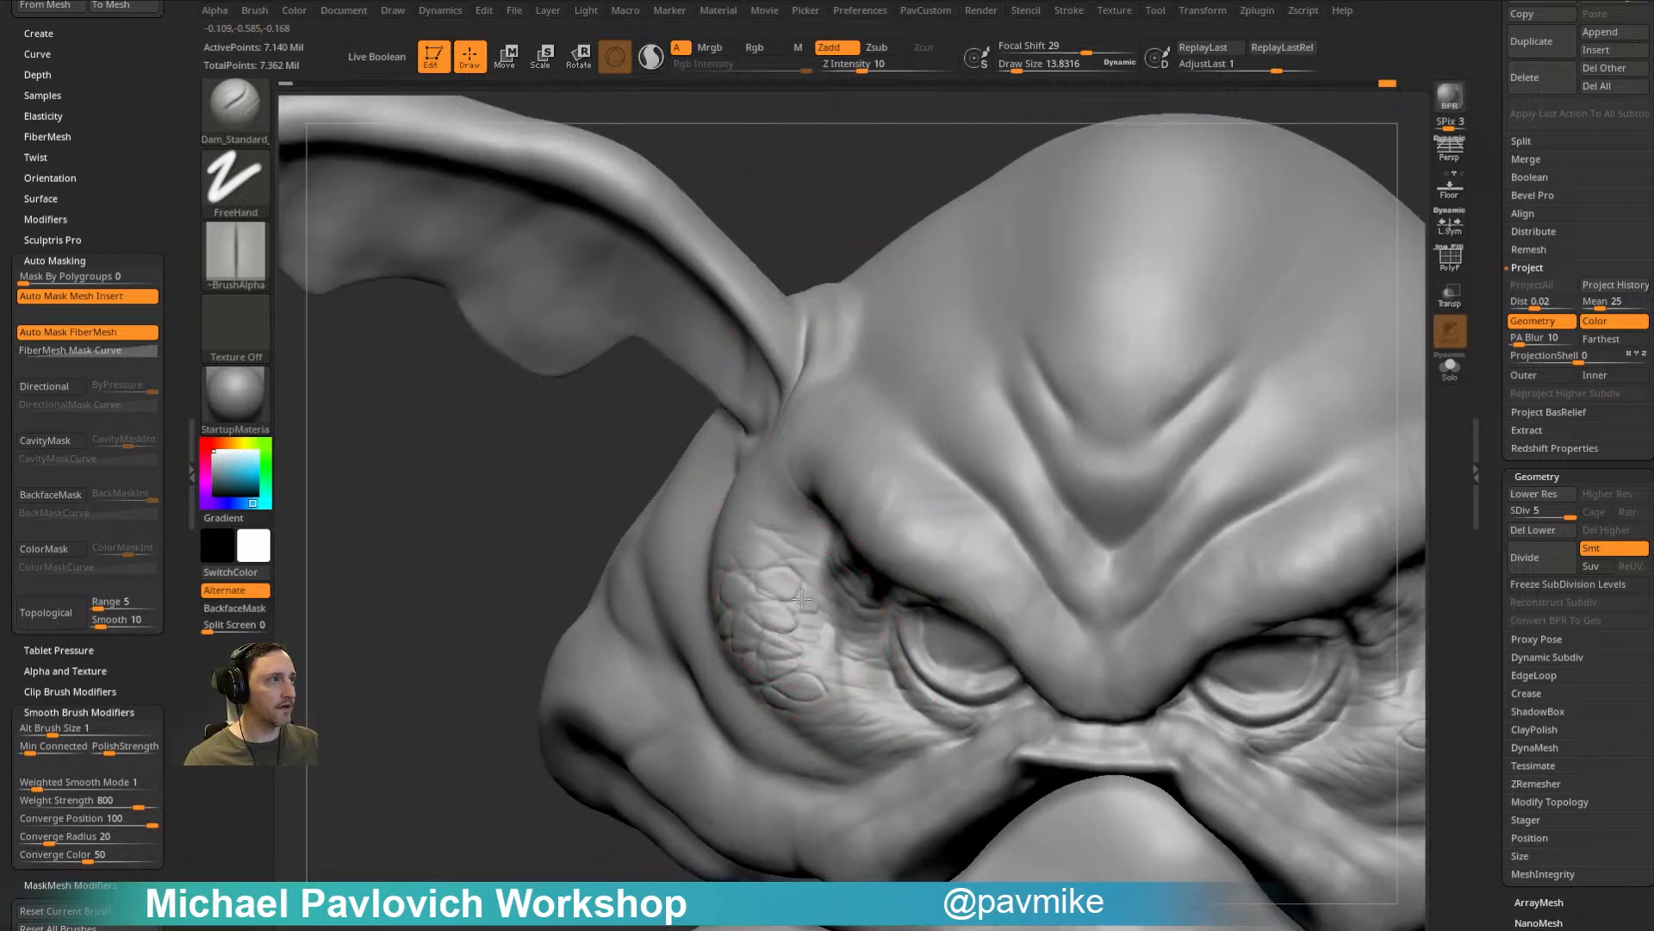
drag(589, 873, 566, 869)
drag(829, 656, 836, 644)
drag(1337, 199, 1275, 188)
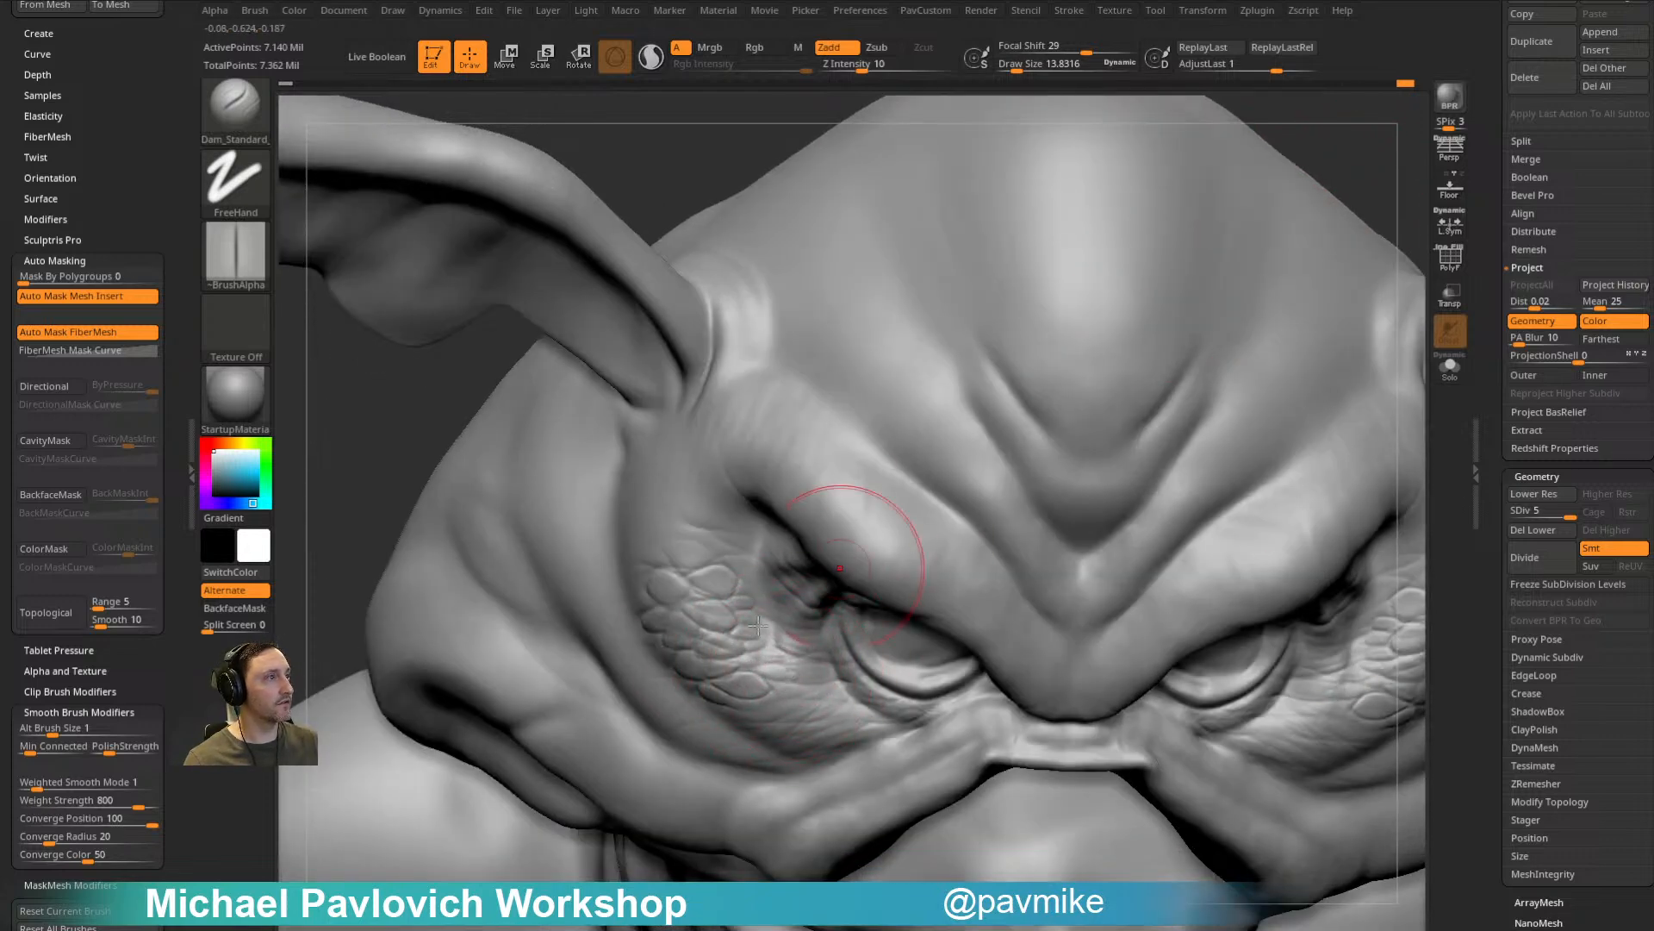
Step: Continue the scale pattern along the lower eye bag, blending it into the wrinkles beneath the eye
drag(365, 439, 419, 413)
drag(784, 696, 734, 709)
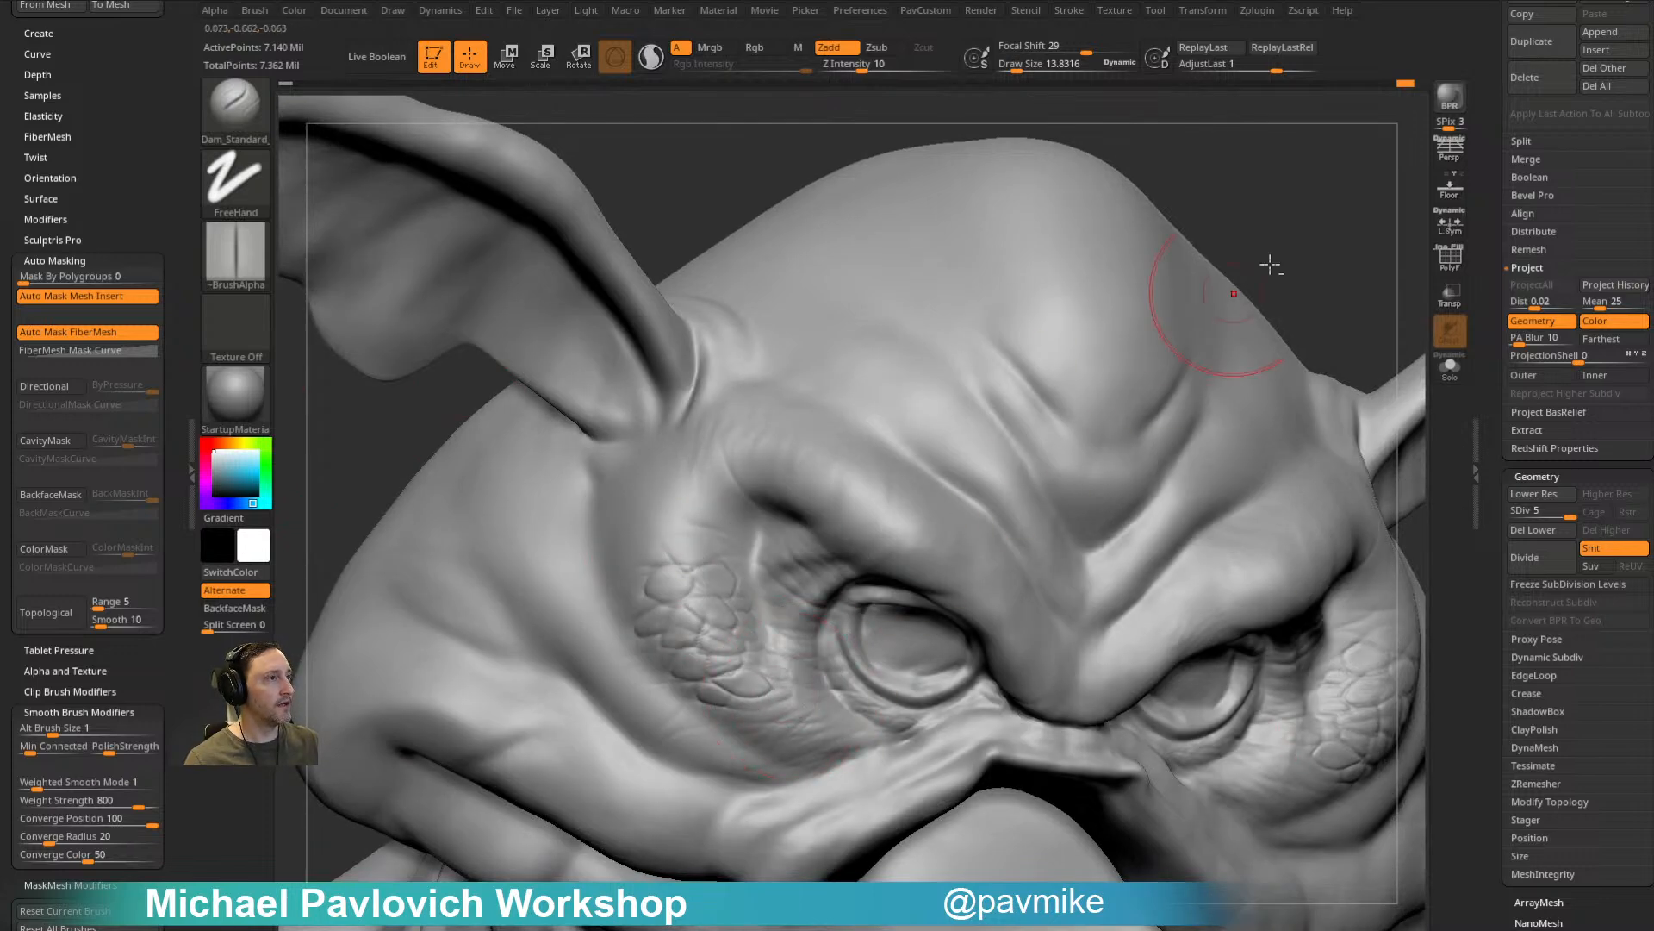
drag(1293, 206, 1310, 179)
mouse_move(787, 662)
mouse_down()
mouse_move(747, 676)
mouse_move(792, 681)
mouse_up()
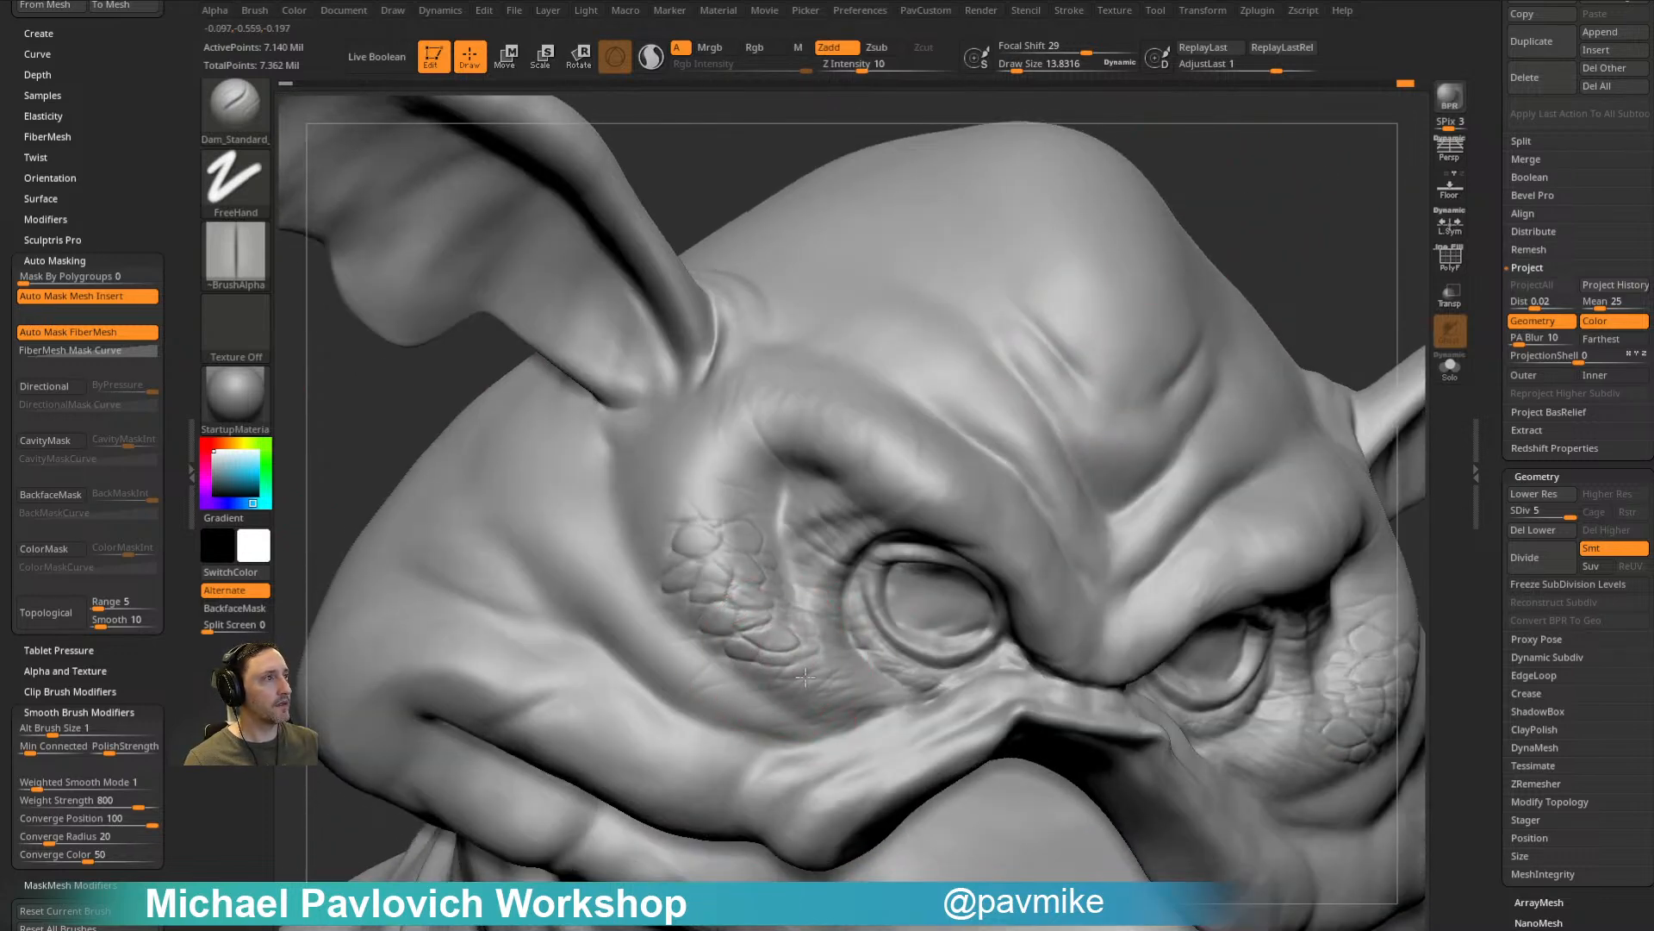
drag(1258, 256, 1223, 293)
right_drag(826, 659, 909, 388)
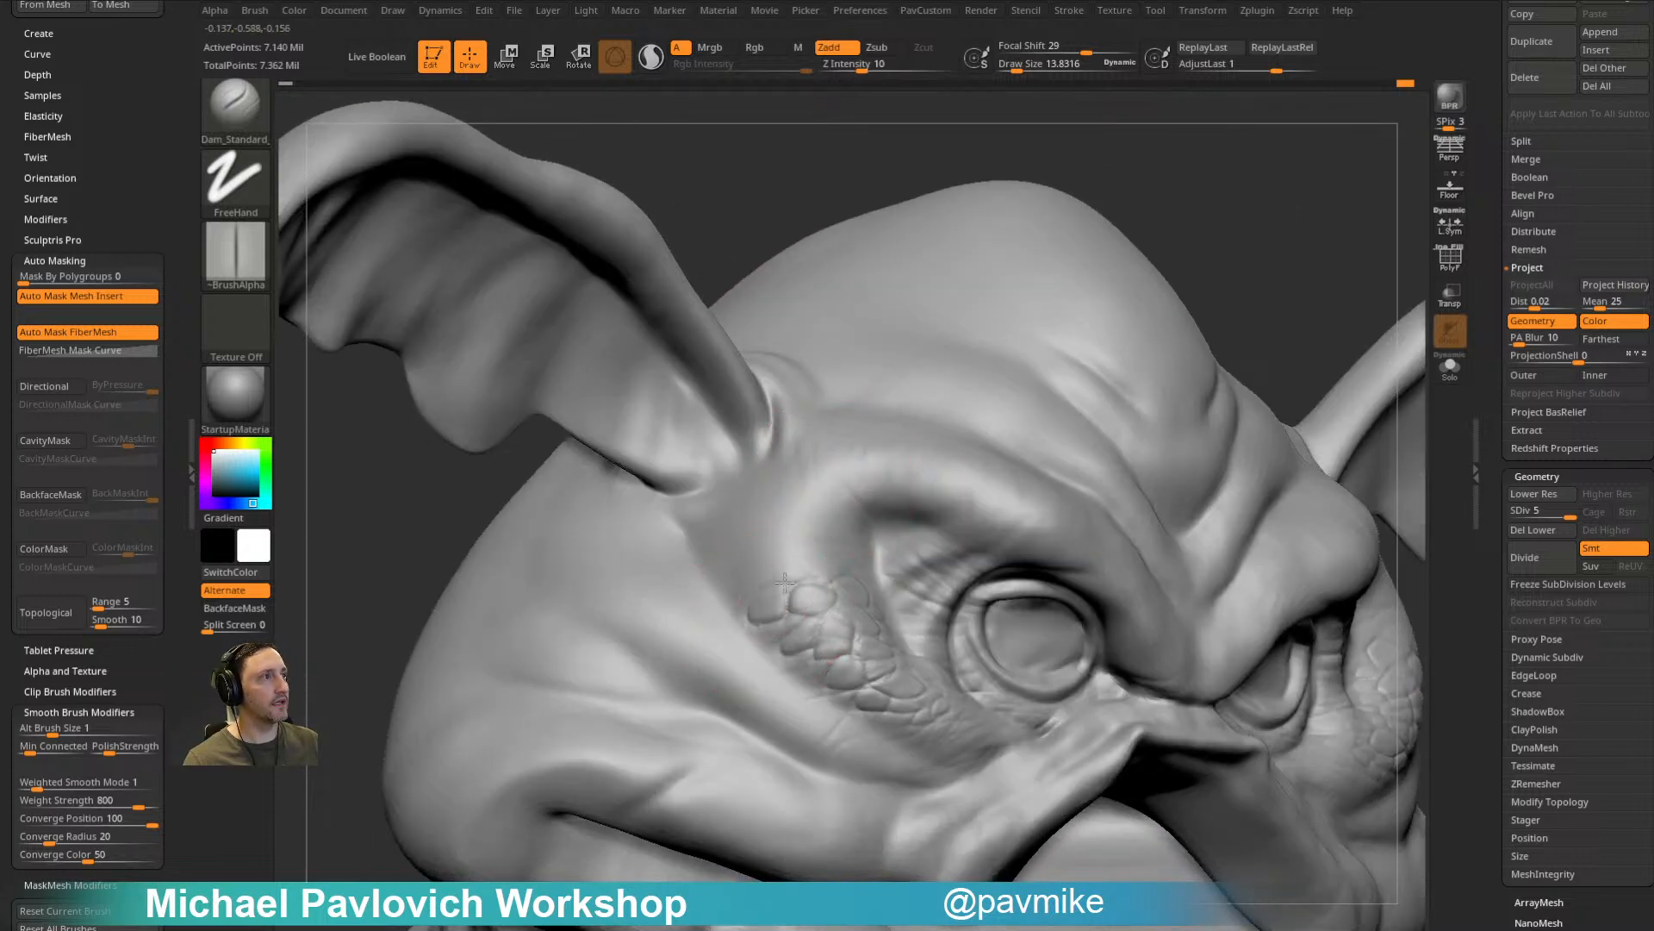
Step: Carve scales up the outer eye socket toward the ear base with Dam_Standard at a draw size of 12.3664
right_drag(1196, 218, 846, 548)
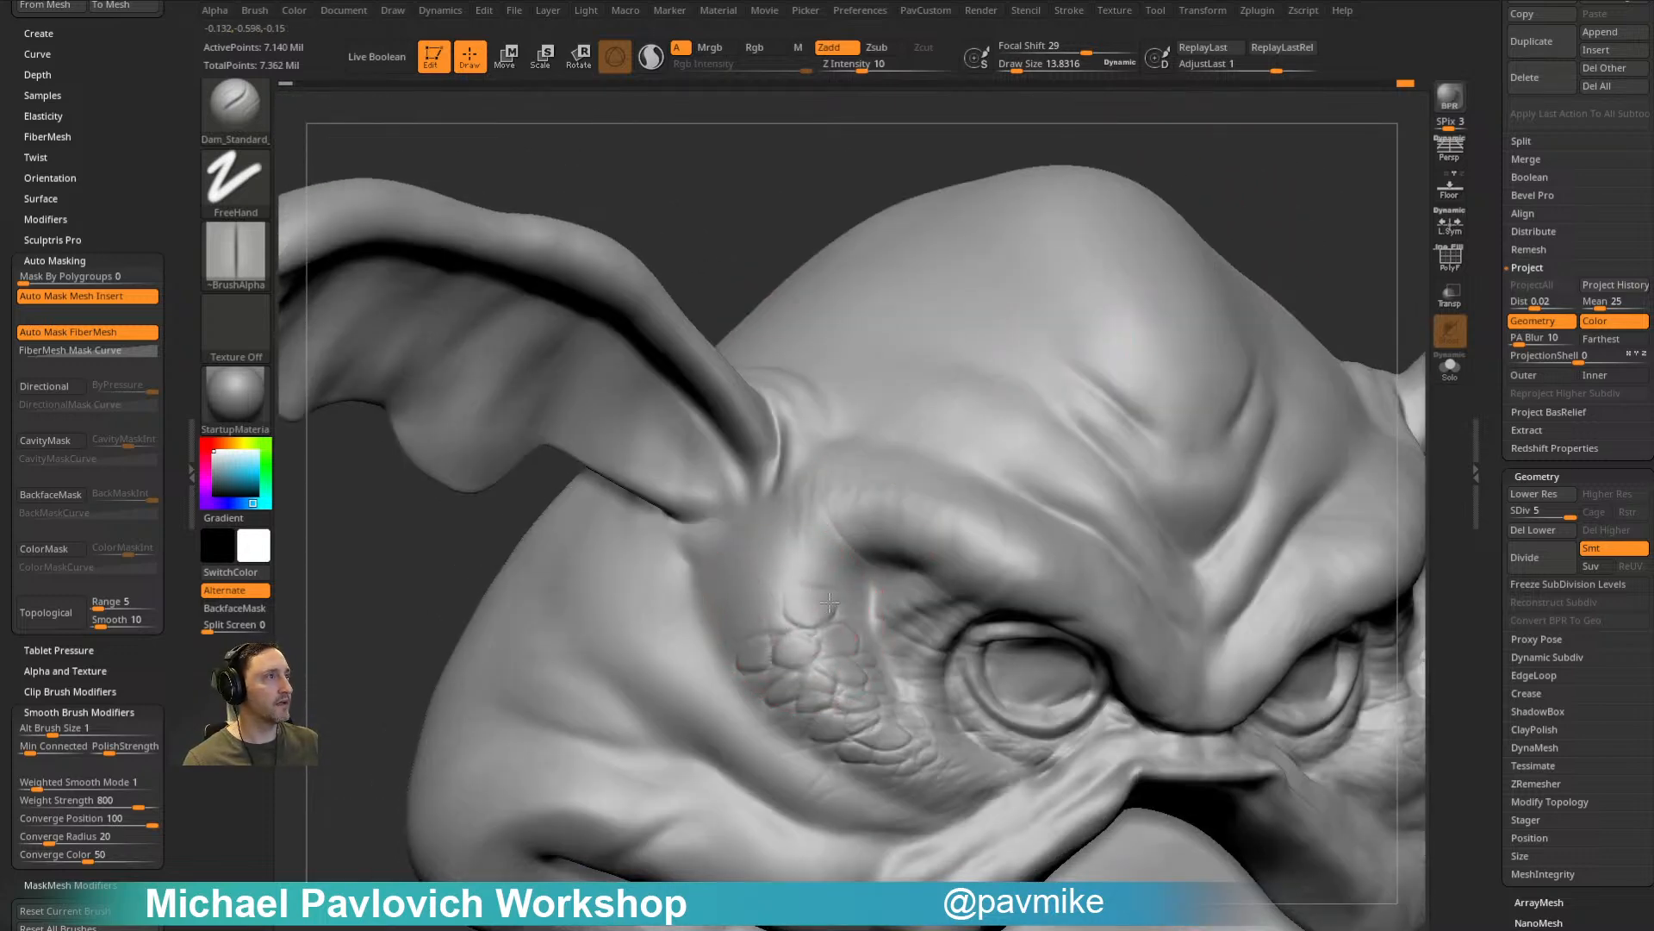
right_drag(1259, 244, 805, 570)
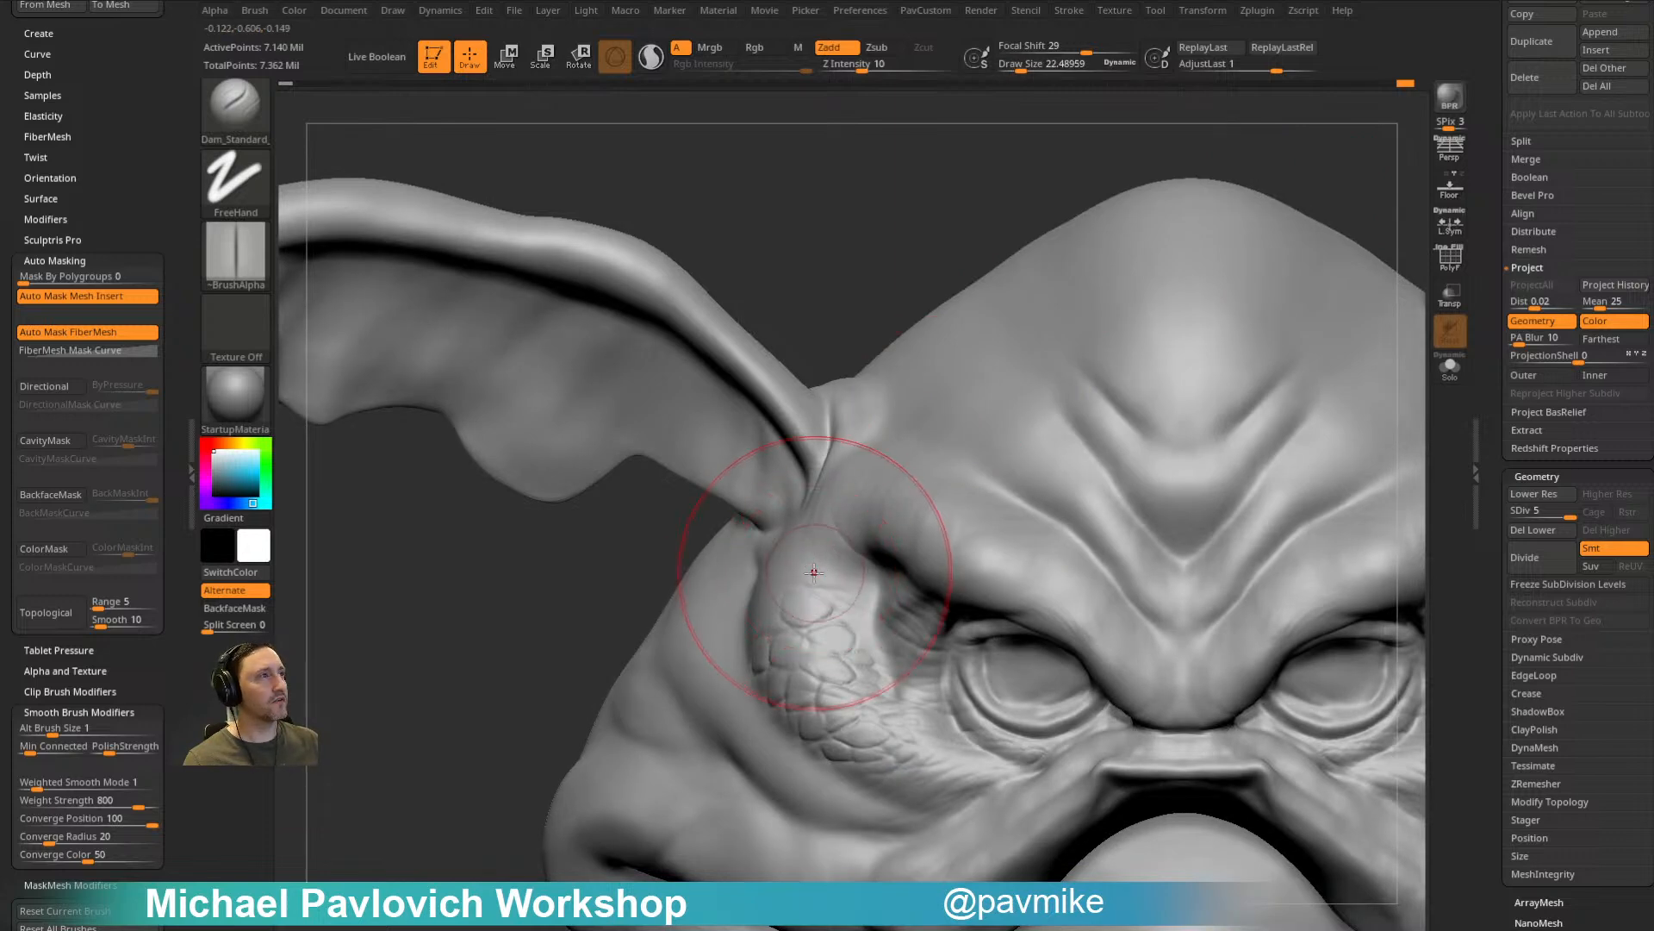
mouse_move(757, 499)
right_down()
mouse_move(916, 413)
mouse_move(841, 597)
right_up()
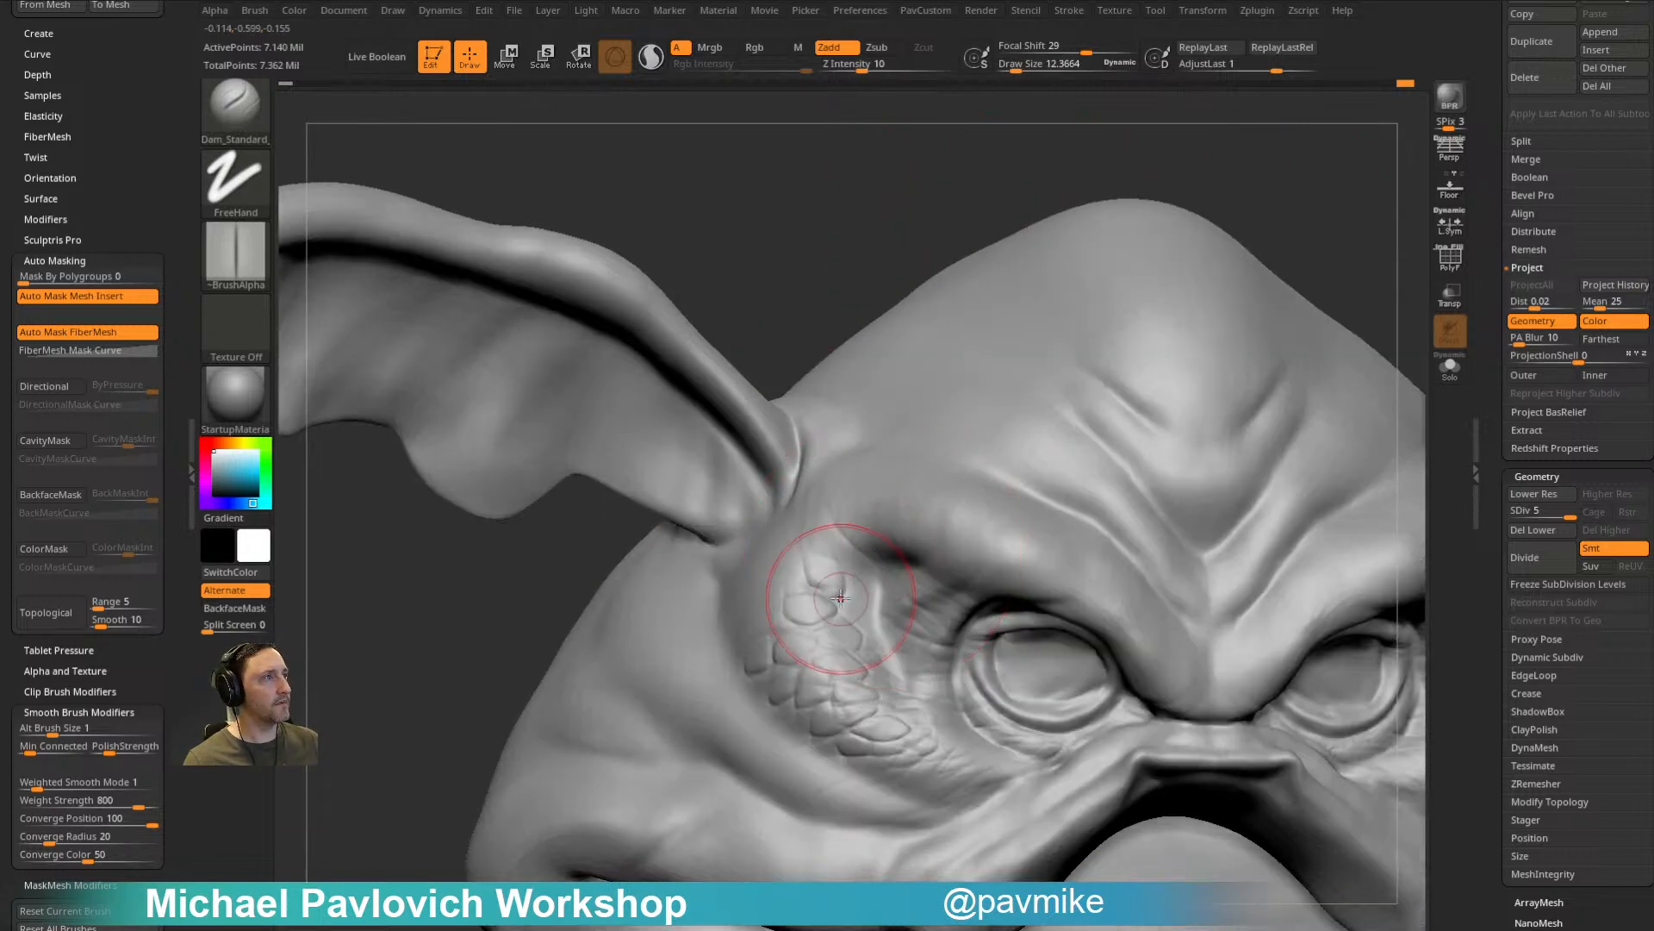
right_drag(868, 228, 796, 595)
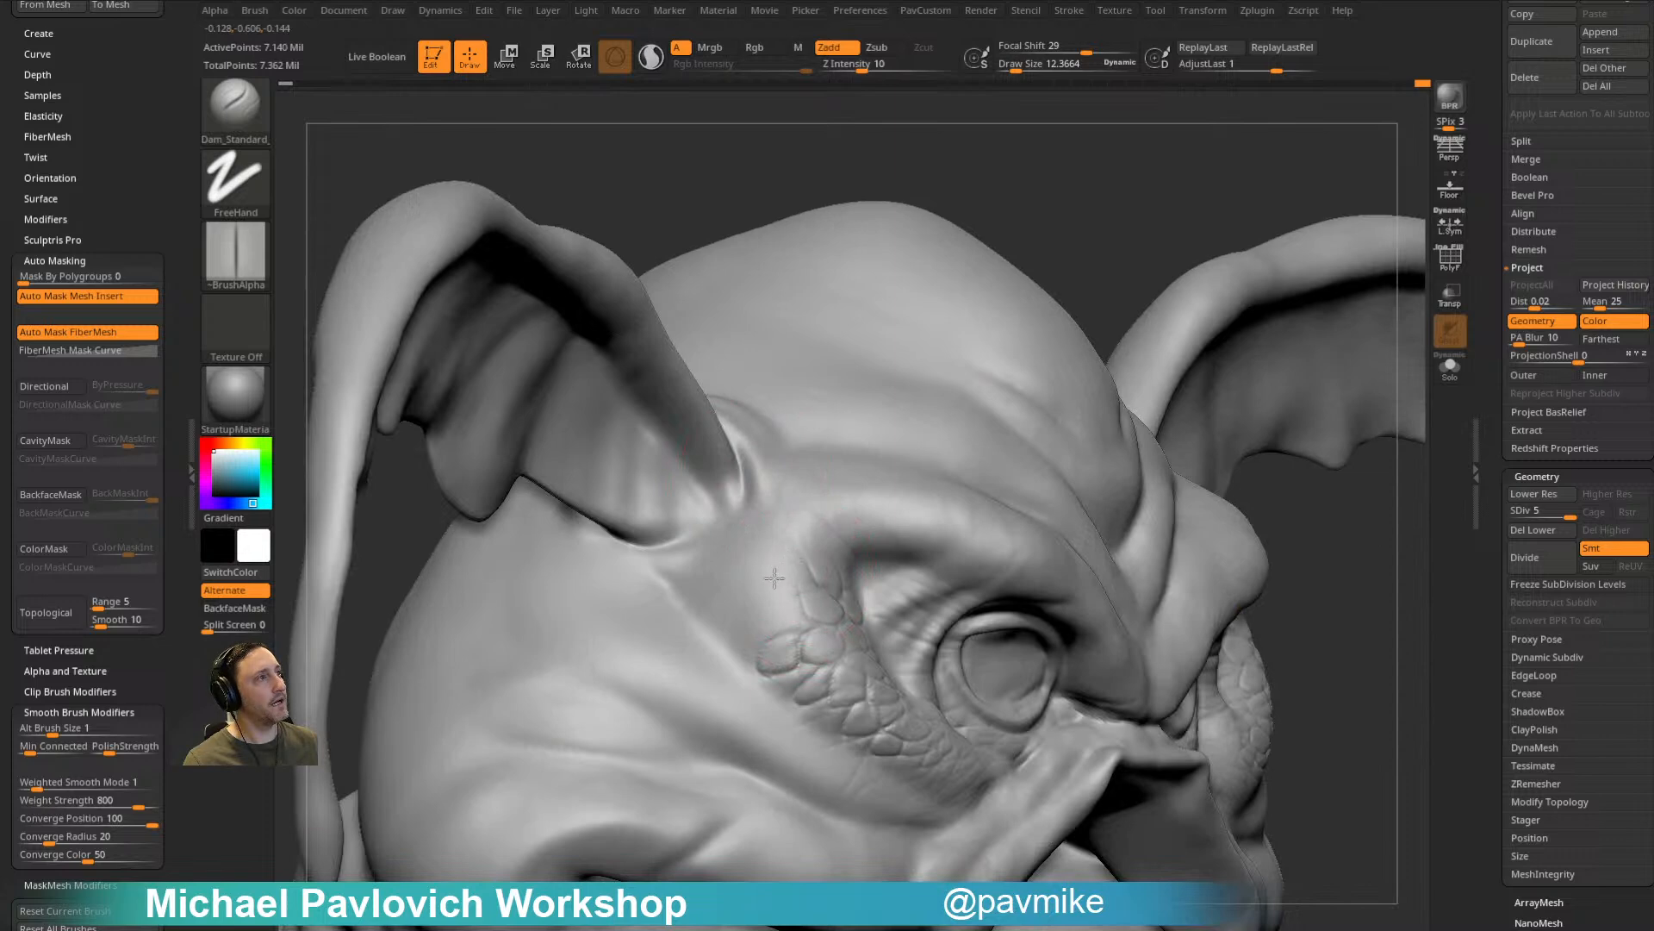
right_drag(905, 388, 810, 531)
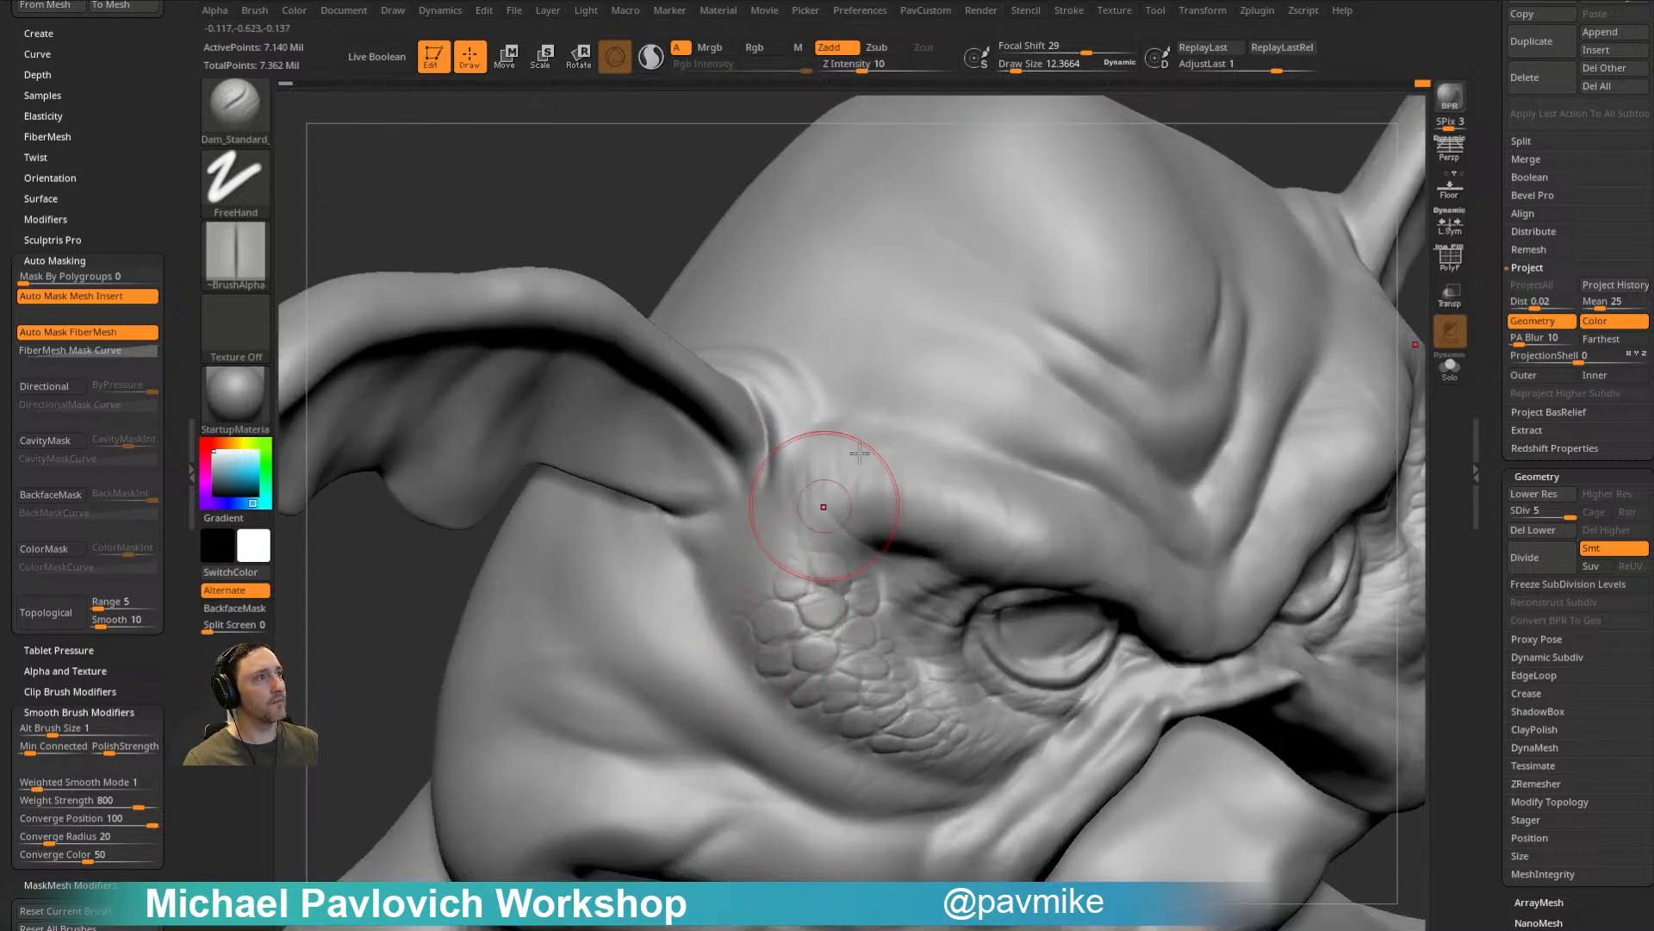
Step: Extend the scale outlines across the temple and down the eye bag's outer edge facing the cheek
right_drag(1287, 107, 1138, 180)
drag(1042, 260, 1041, 261)
mouse_move(695, 646)
mouse_down()
mouse_move(702, 679)
mouse_move(731, 681)
mouse_up()
drag(1134, 222, 1090, 254)
drag(1182, 162, 1267, 194)
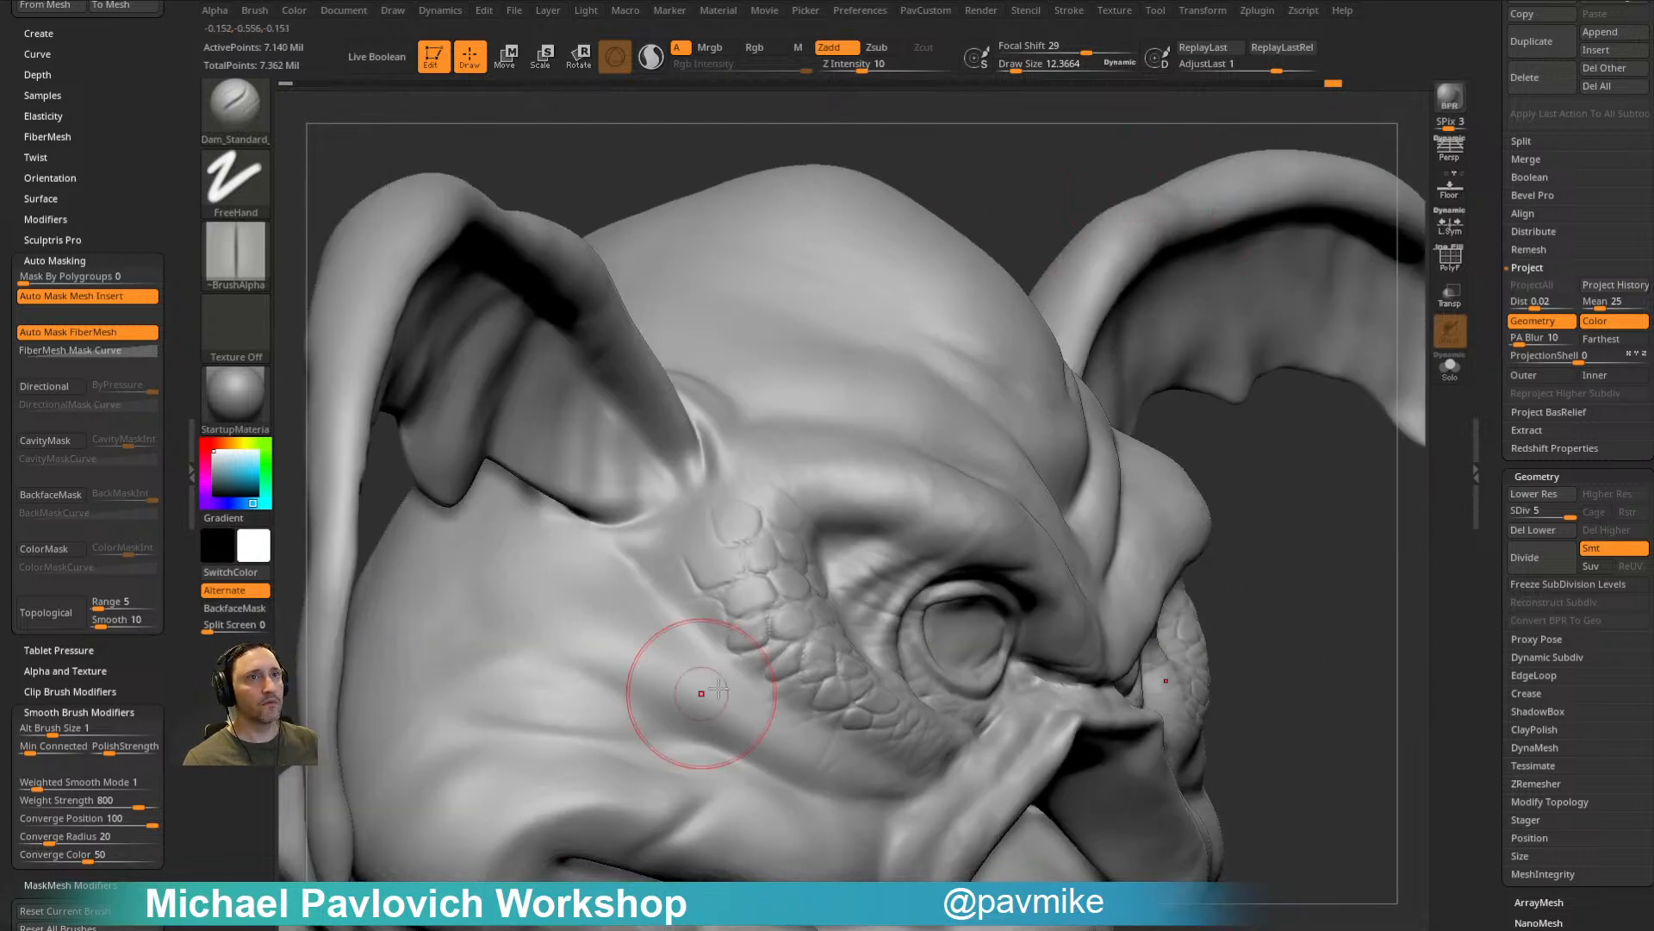
drag(1266, 561, 1163, 526)
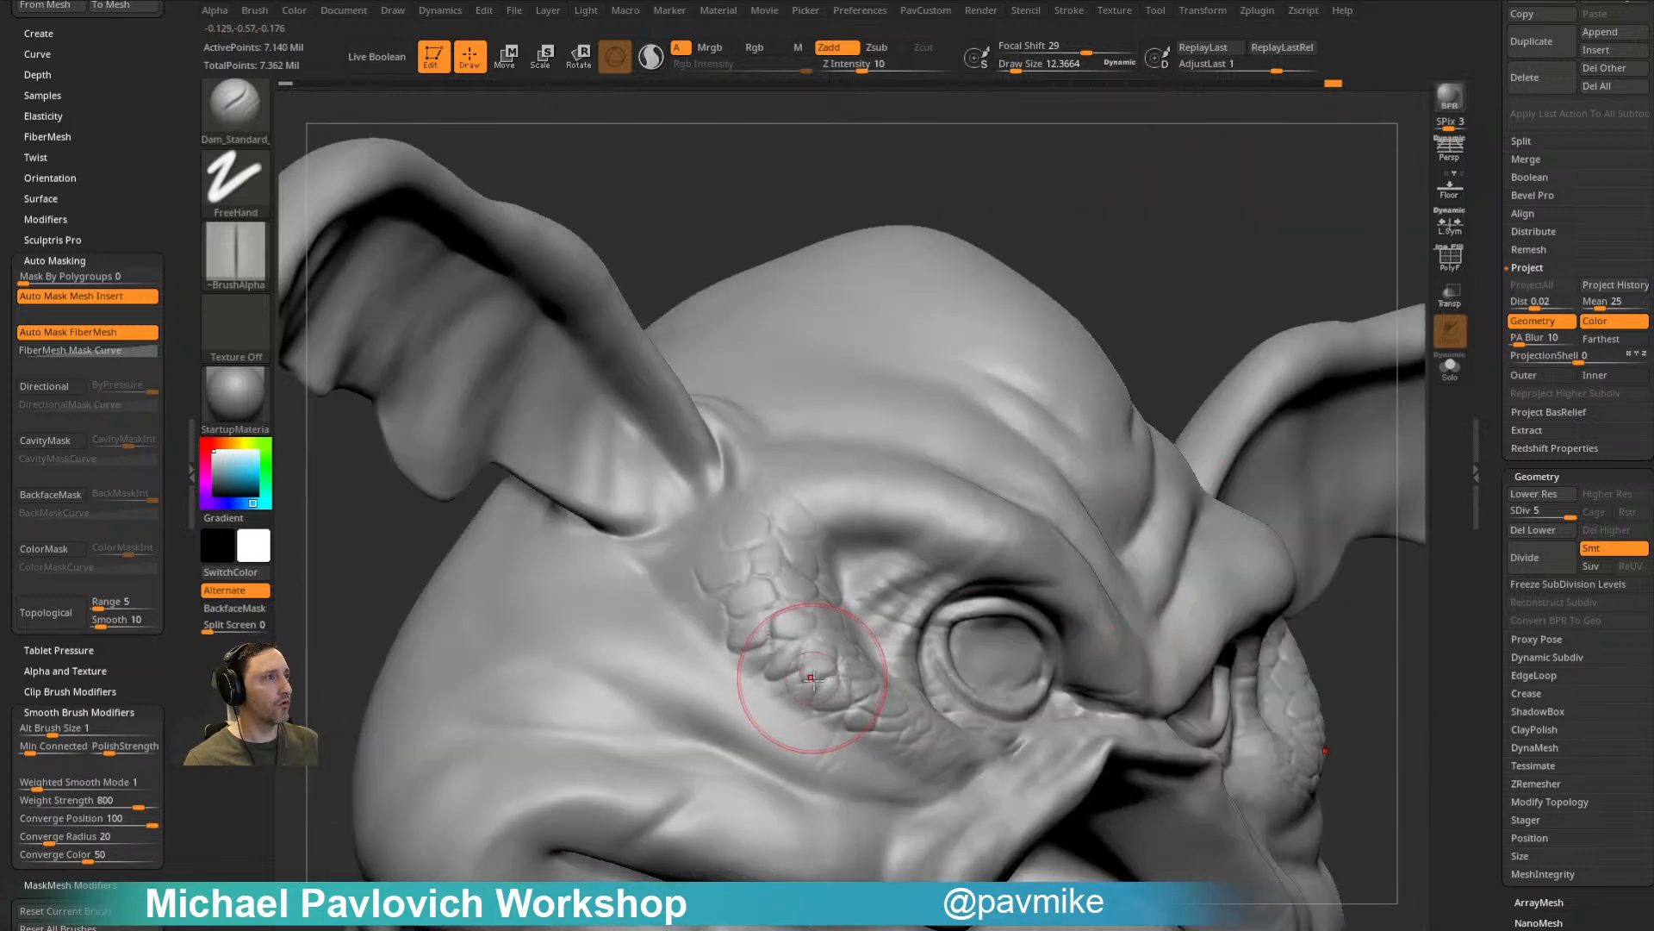
Step: Fill the lower eye bag with small scales and add more along its outer rim below the ear
drag(1285, 265, 1258, 259)
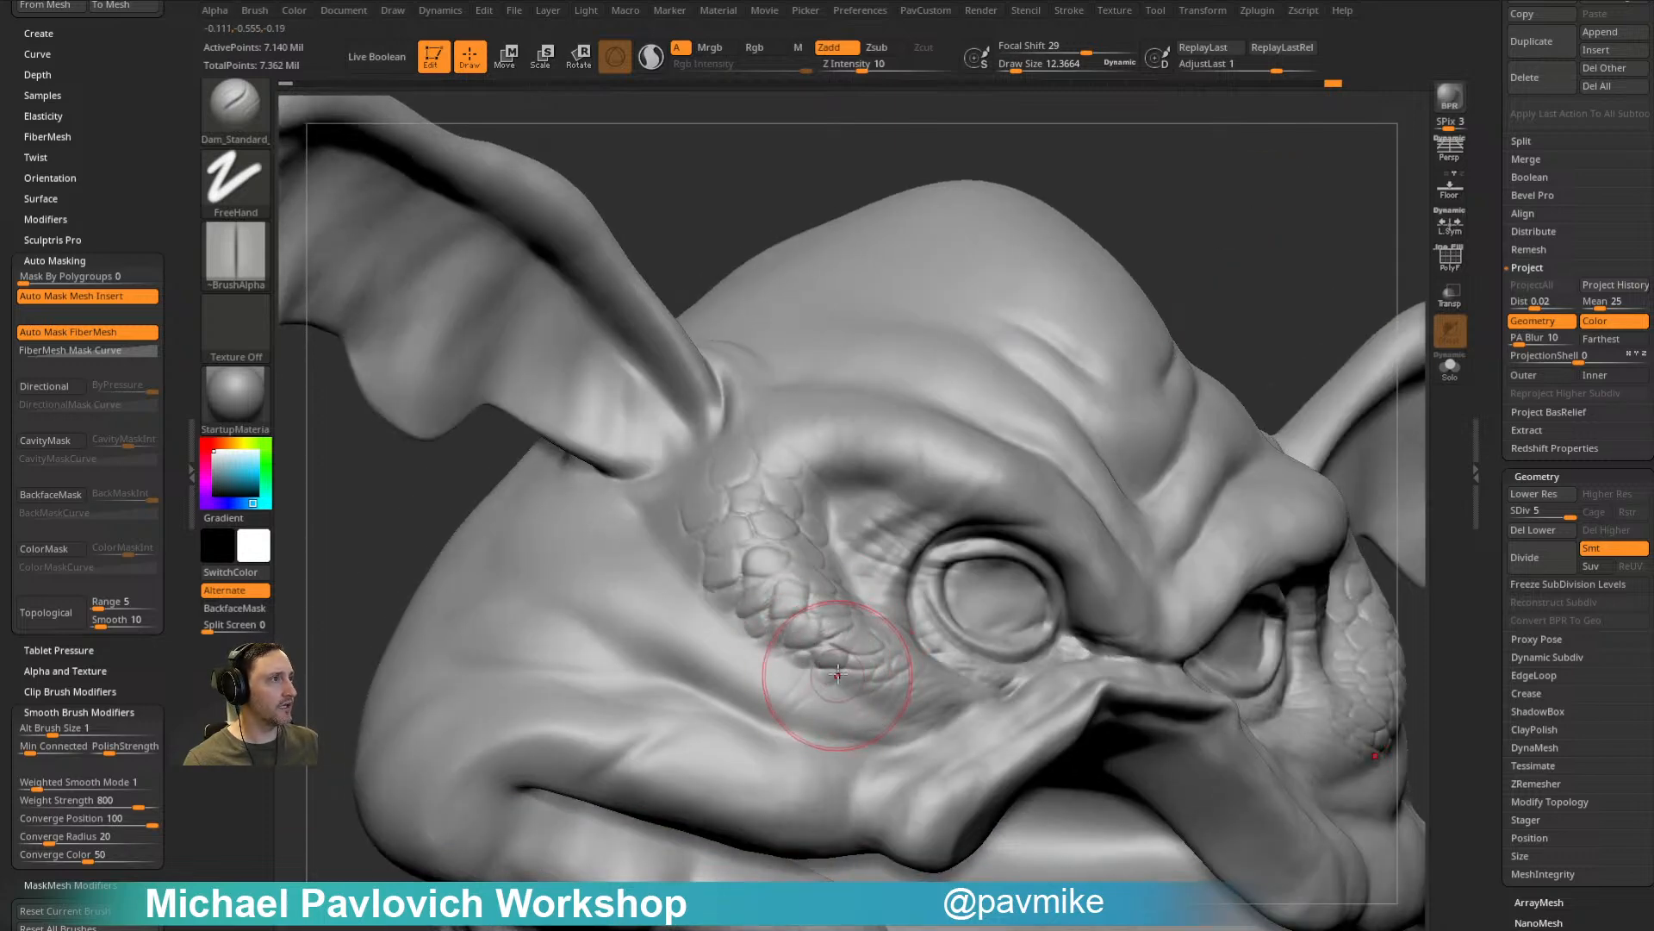
drag(1267, 259, 1172, 262)
drag(849, 635, 863, 644)
mouse_move(910, 237)
mouse_down()
mouse_move(857, 226)
mouse_move(908, 190)
mouse_move(727, 572)
mouse_up()
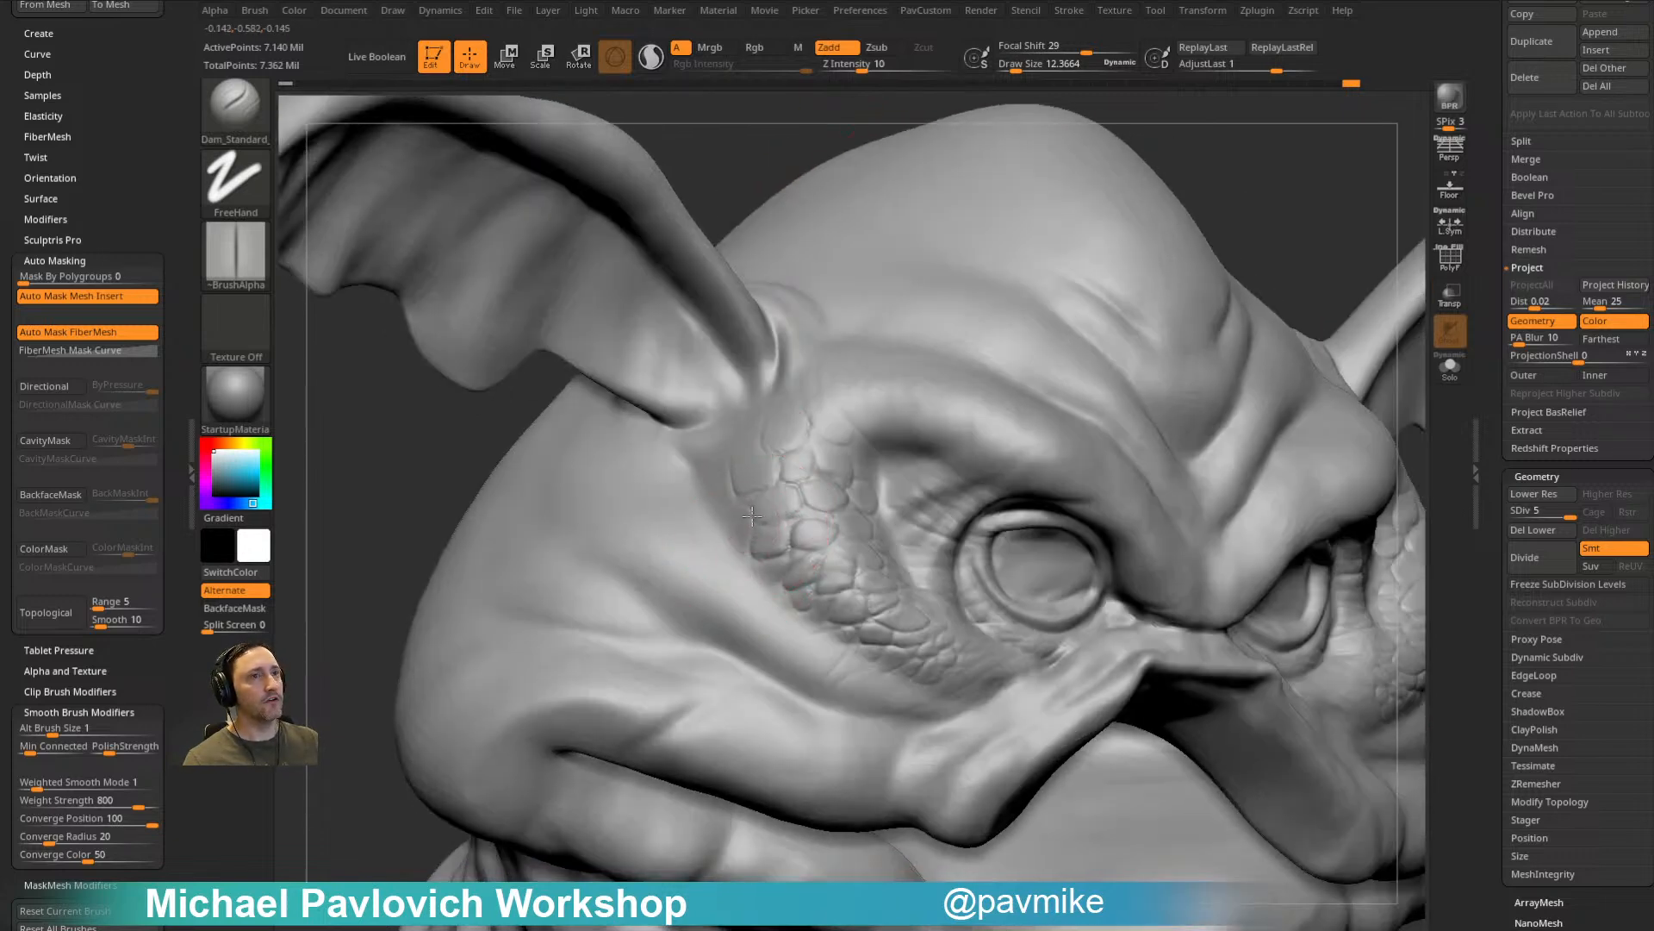
mouse_move(748, 509)
mouse_down()
mouse_move(725, 506)
mouse_move(722, 539)
mouse_up()
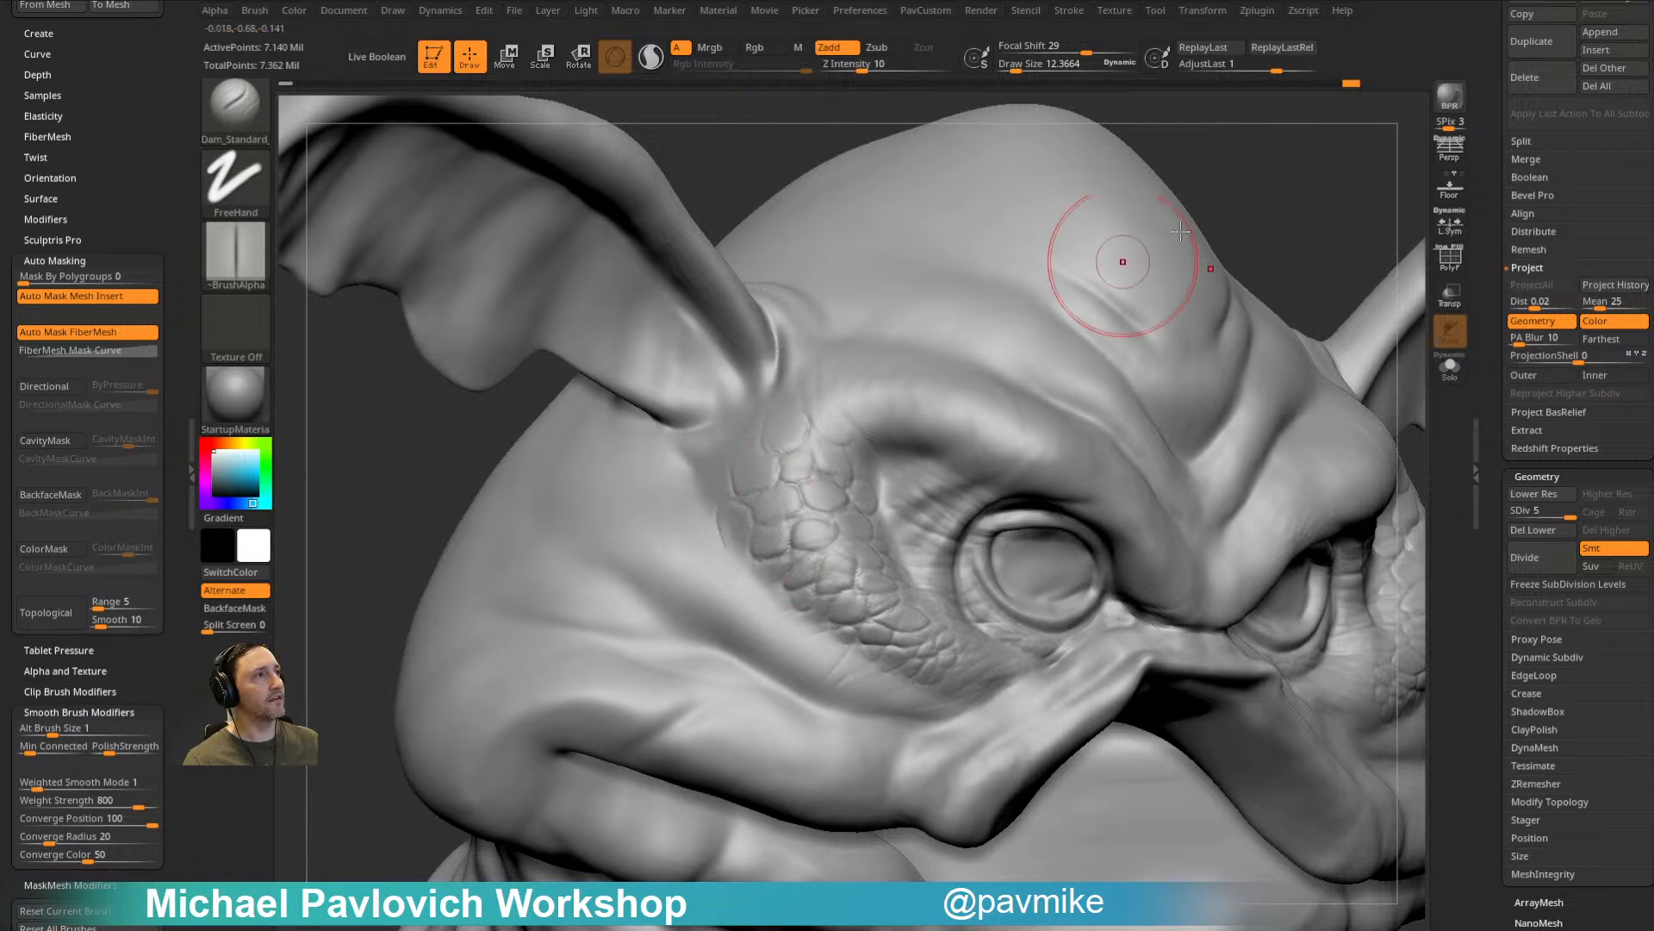
right_drag(1070, 295, 1129, 298)
drag(950, 674, 967, 671)
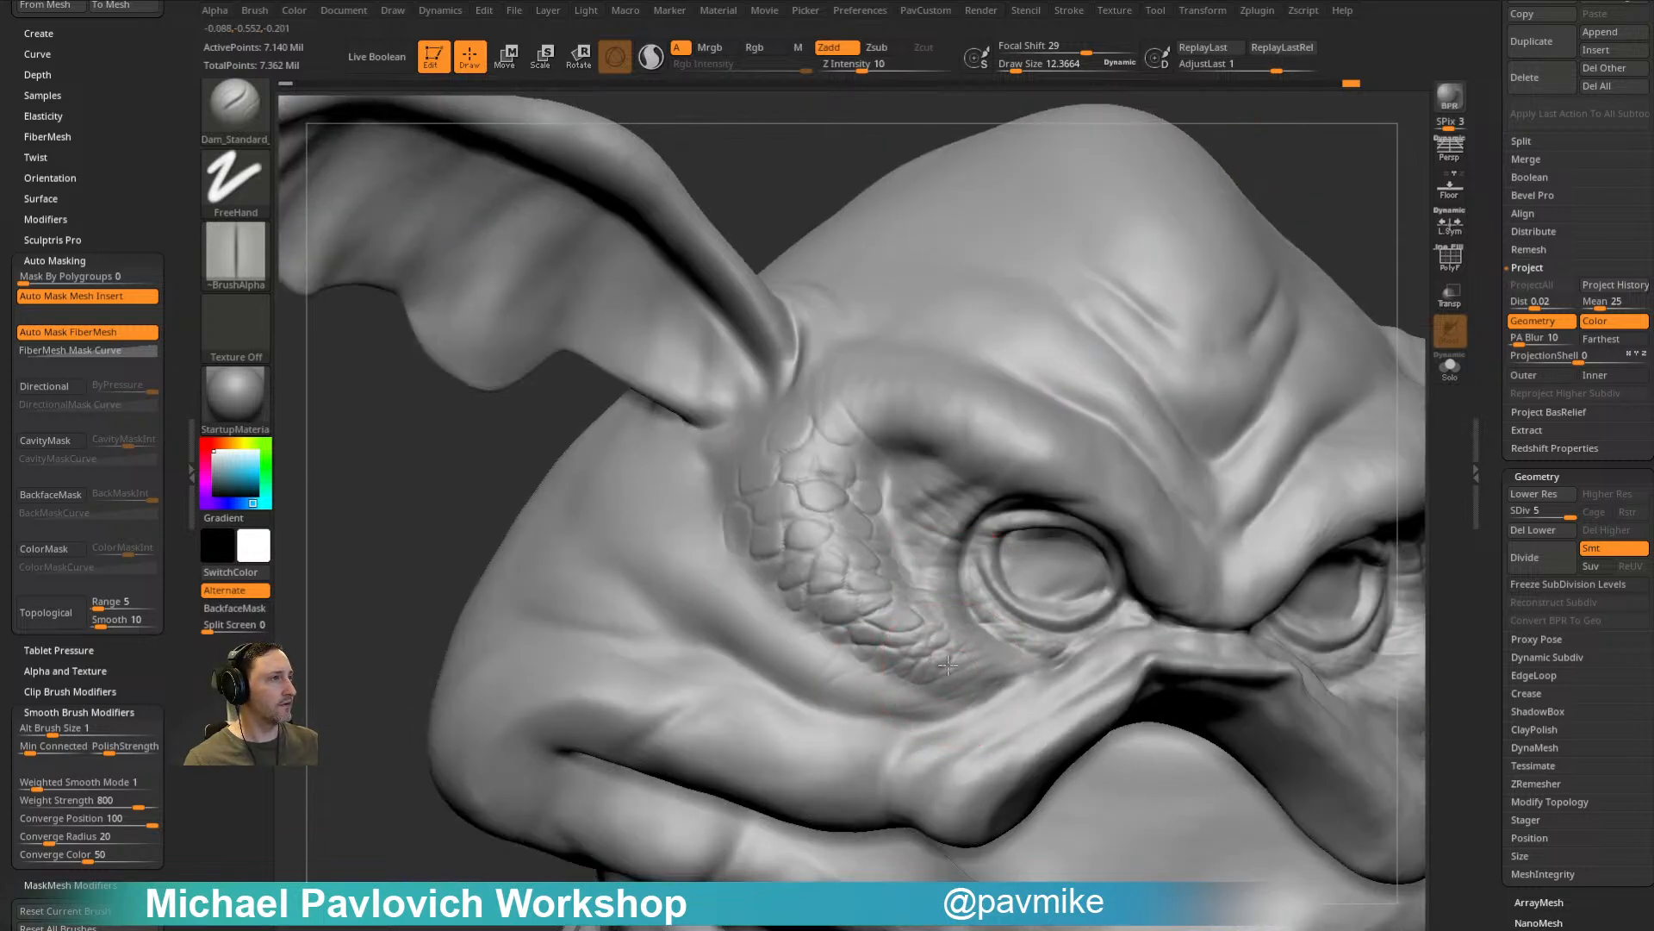
Step: Tighten the scale outlines on the eye bag and add small scales spilling over its edge onto the cheek
drag(1374, 263, 1284, 267)
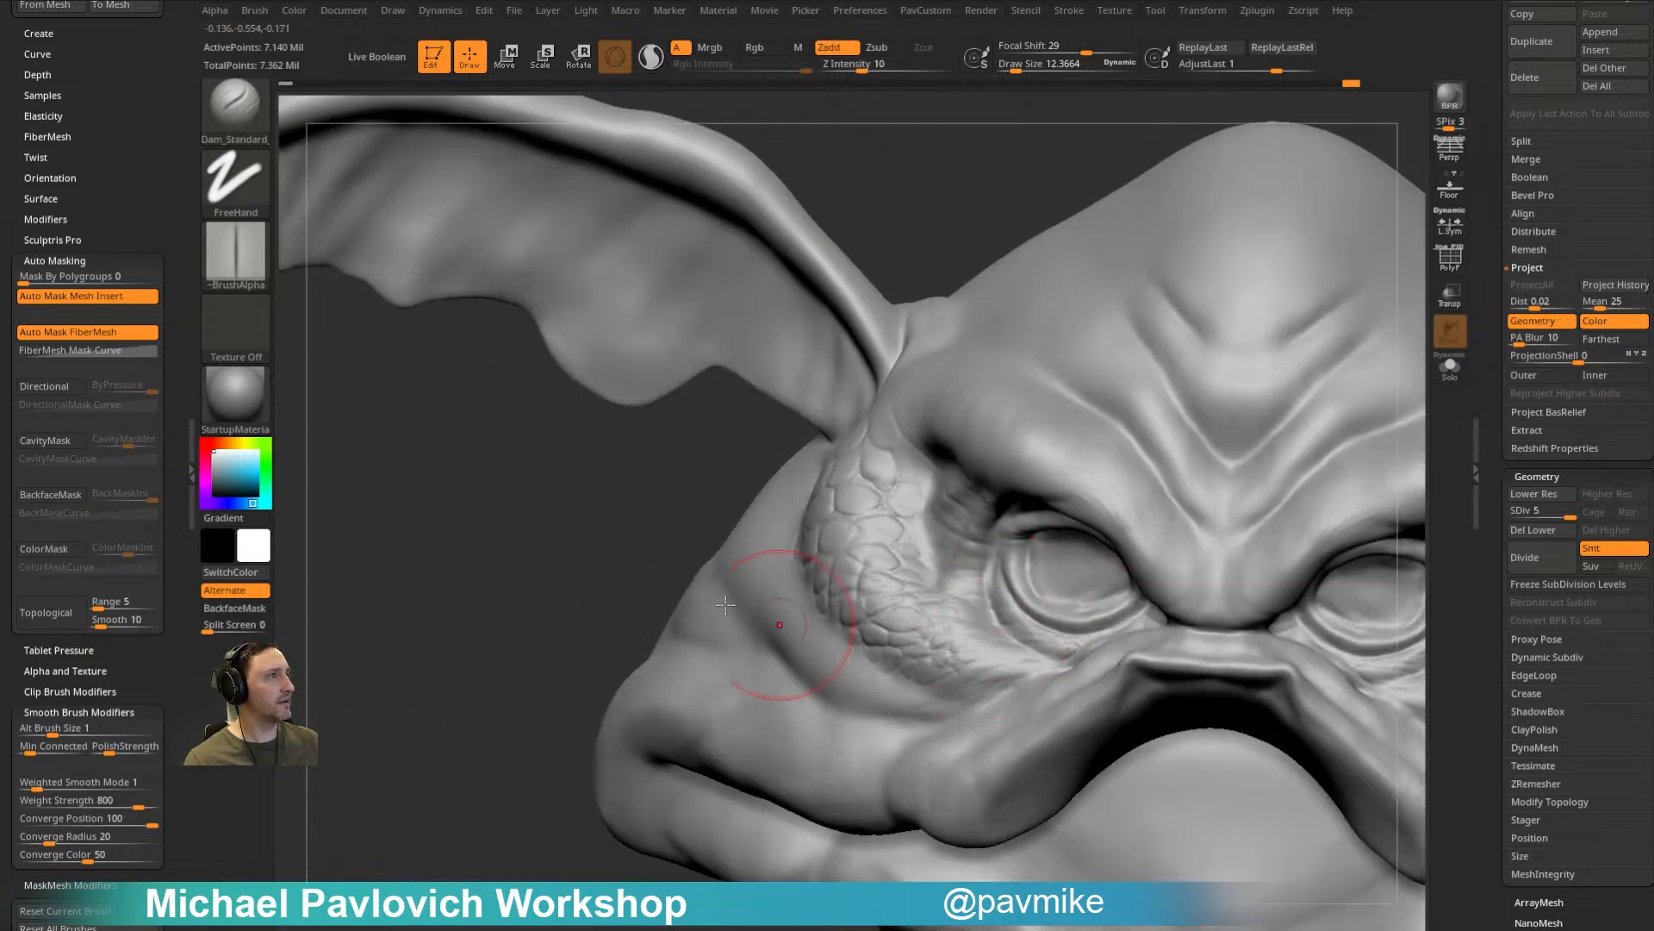
drag(594, 636, 593, 697)
mouse_move(990, 639)
mouse_down()
mouse_move(961, 641)
mouse_move(955, 624)
mouse_up()
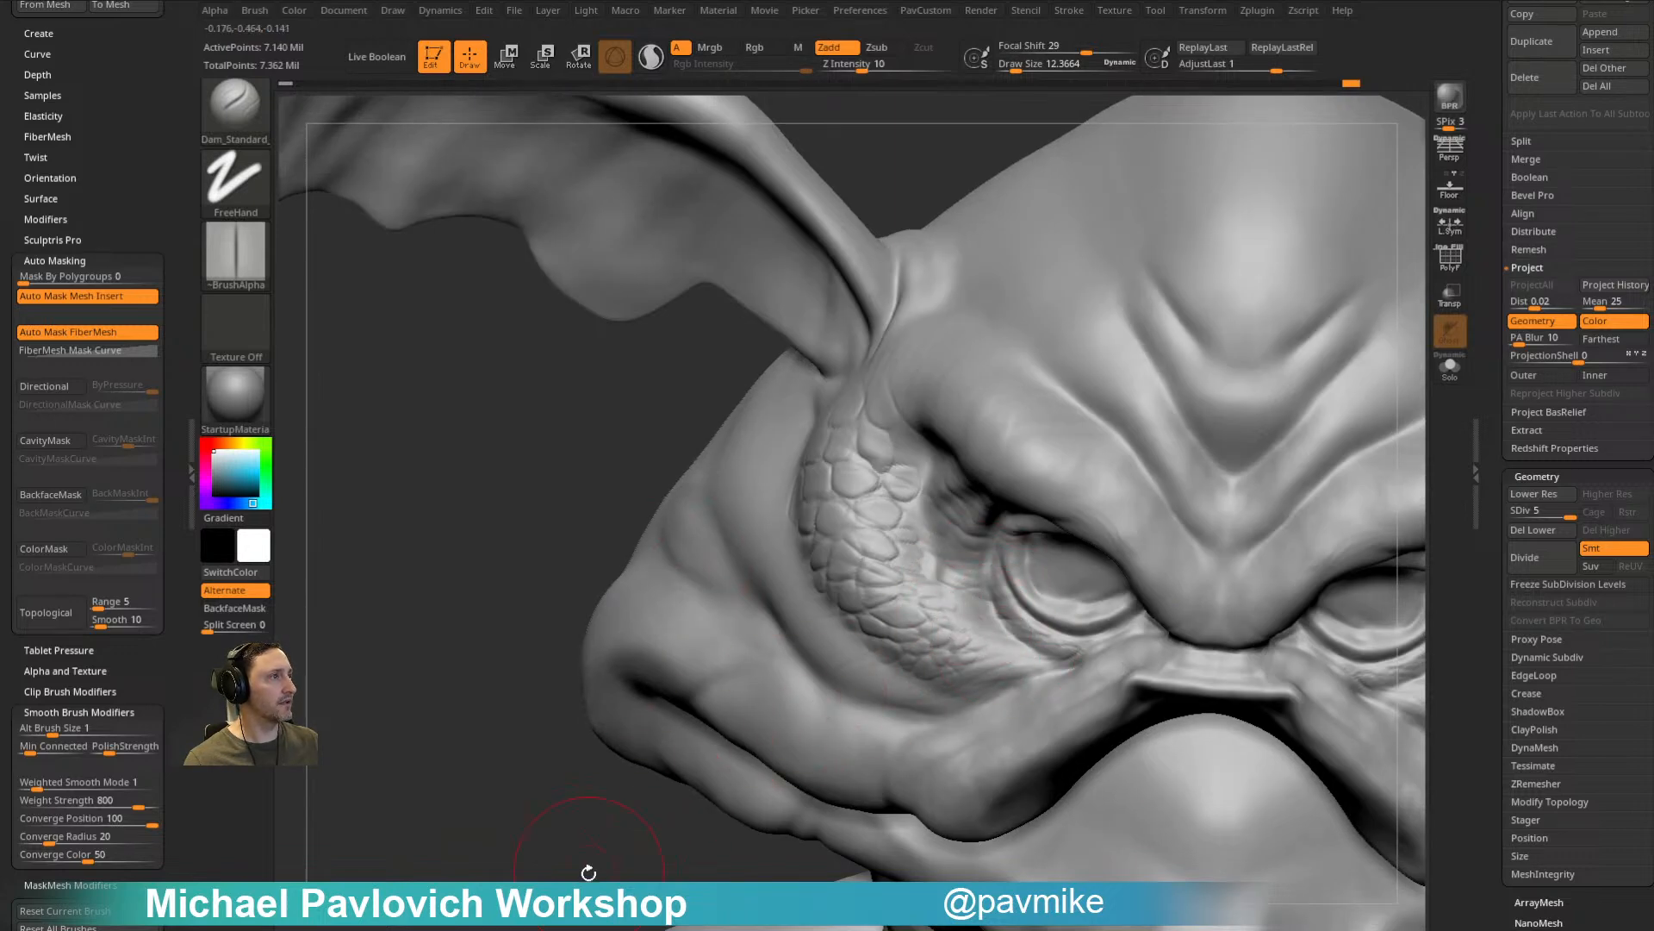
drag(593, 867, 849, 642)
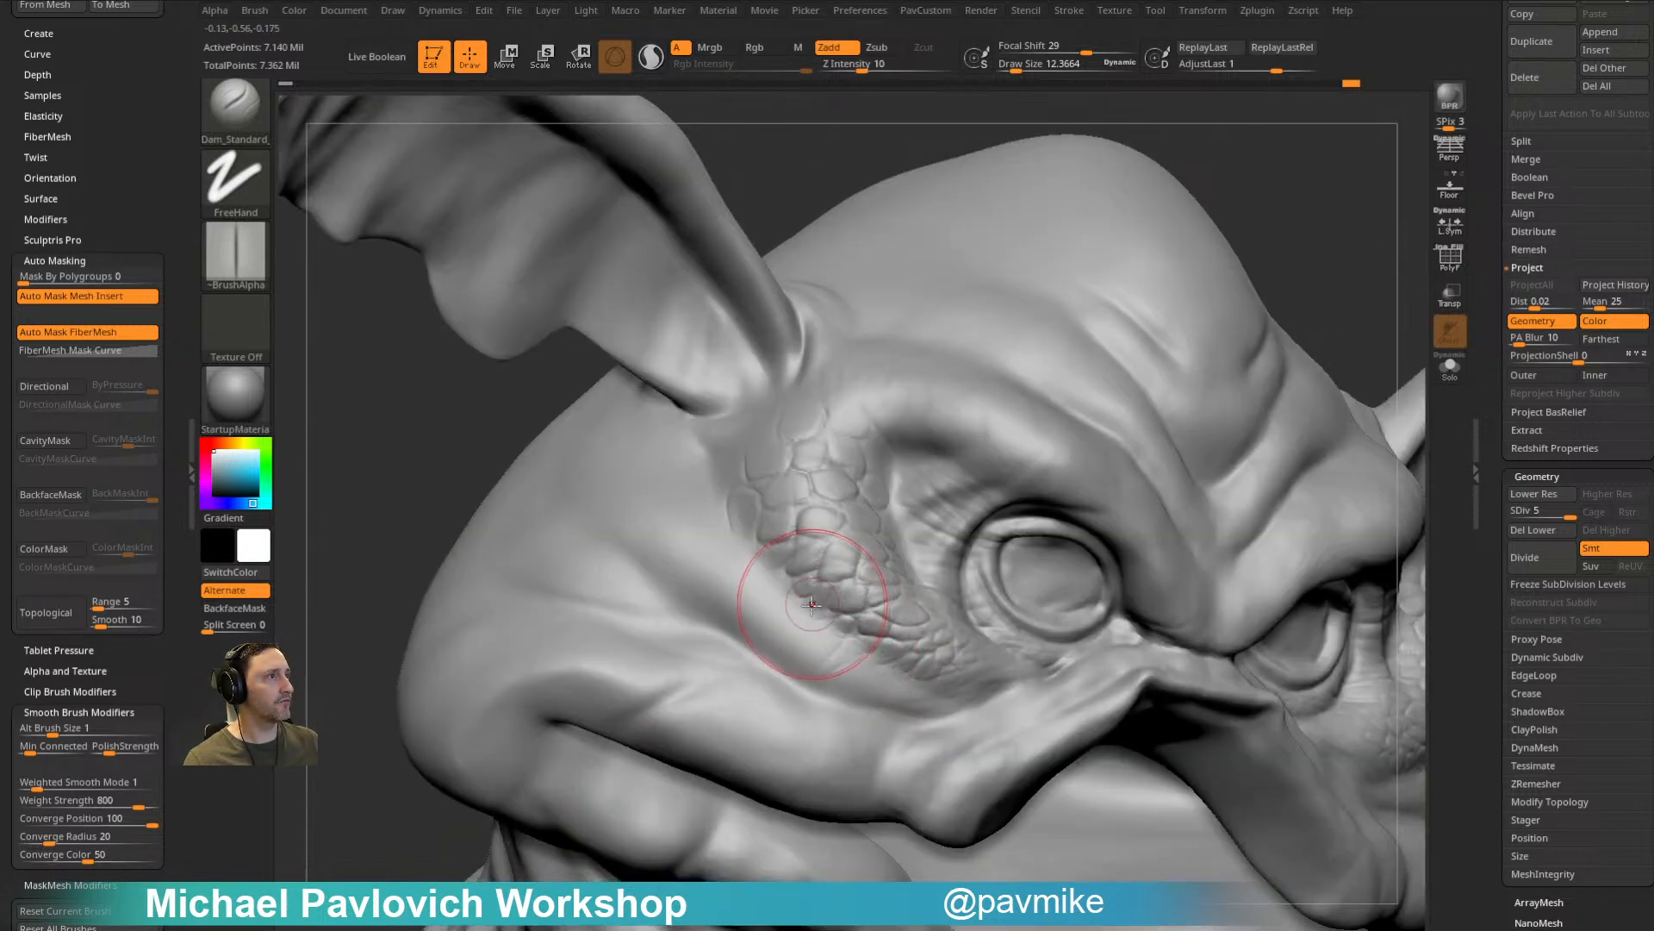
drag(1296, 167, 1100, 339)
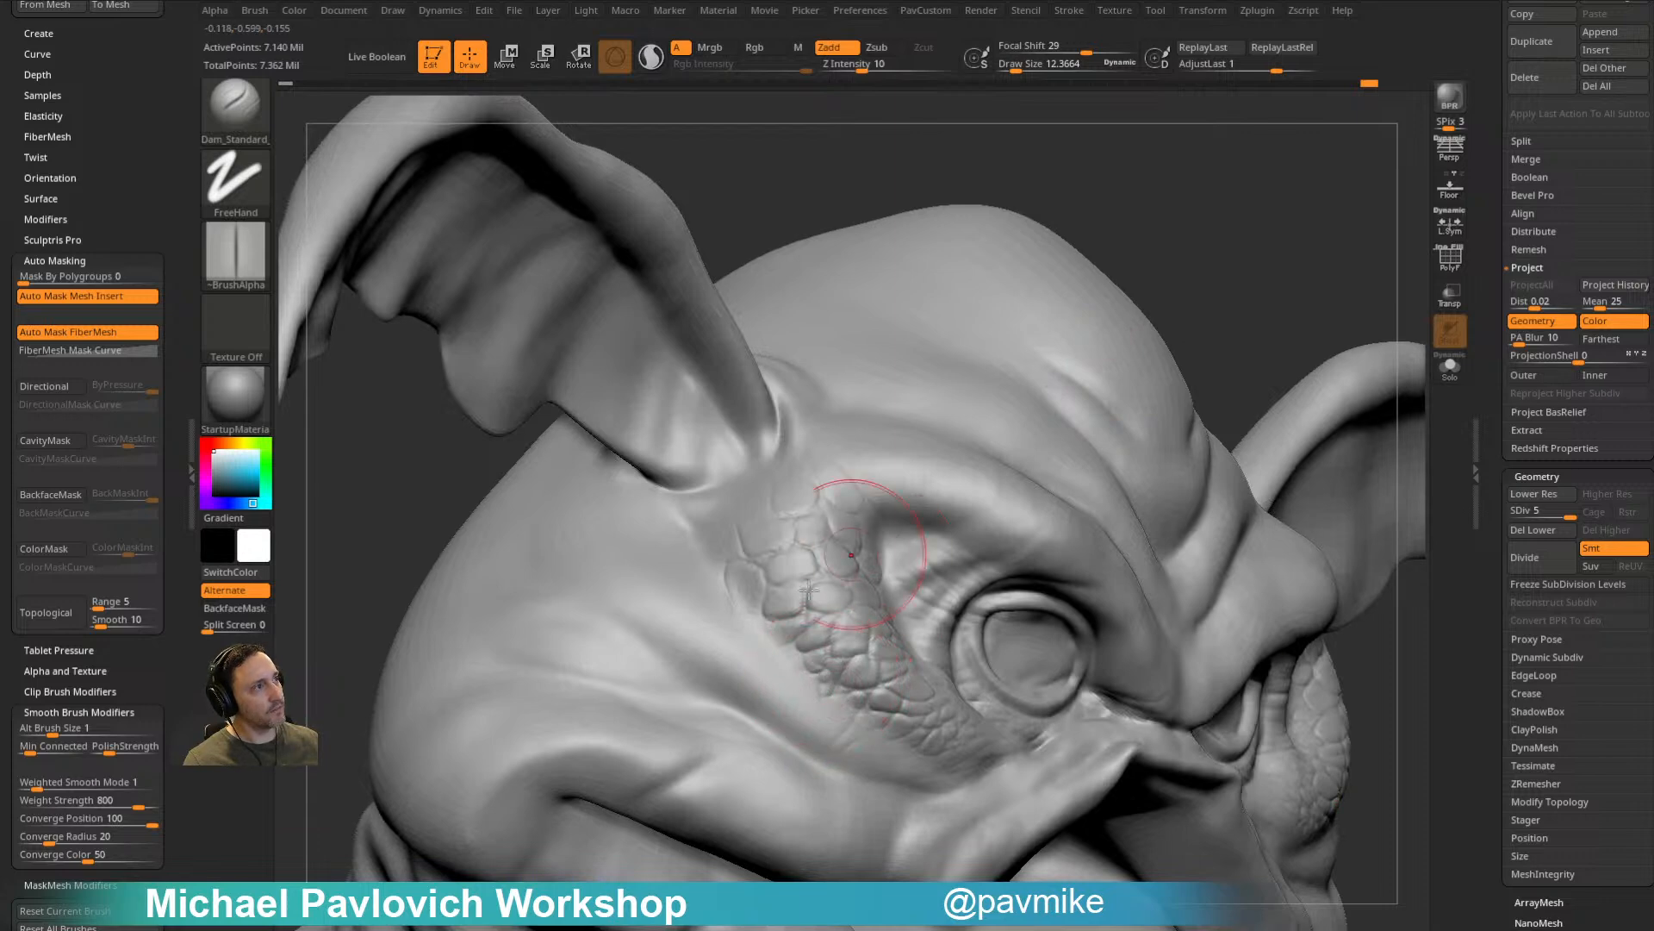
drag(1204, 237, 763, 664)
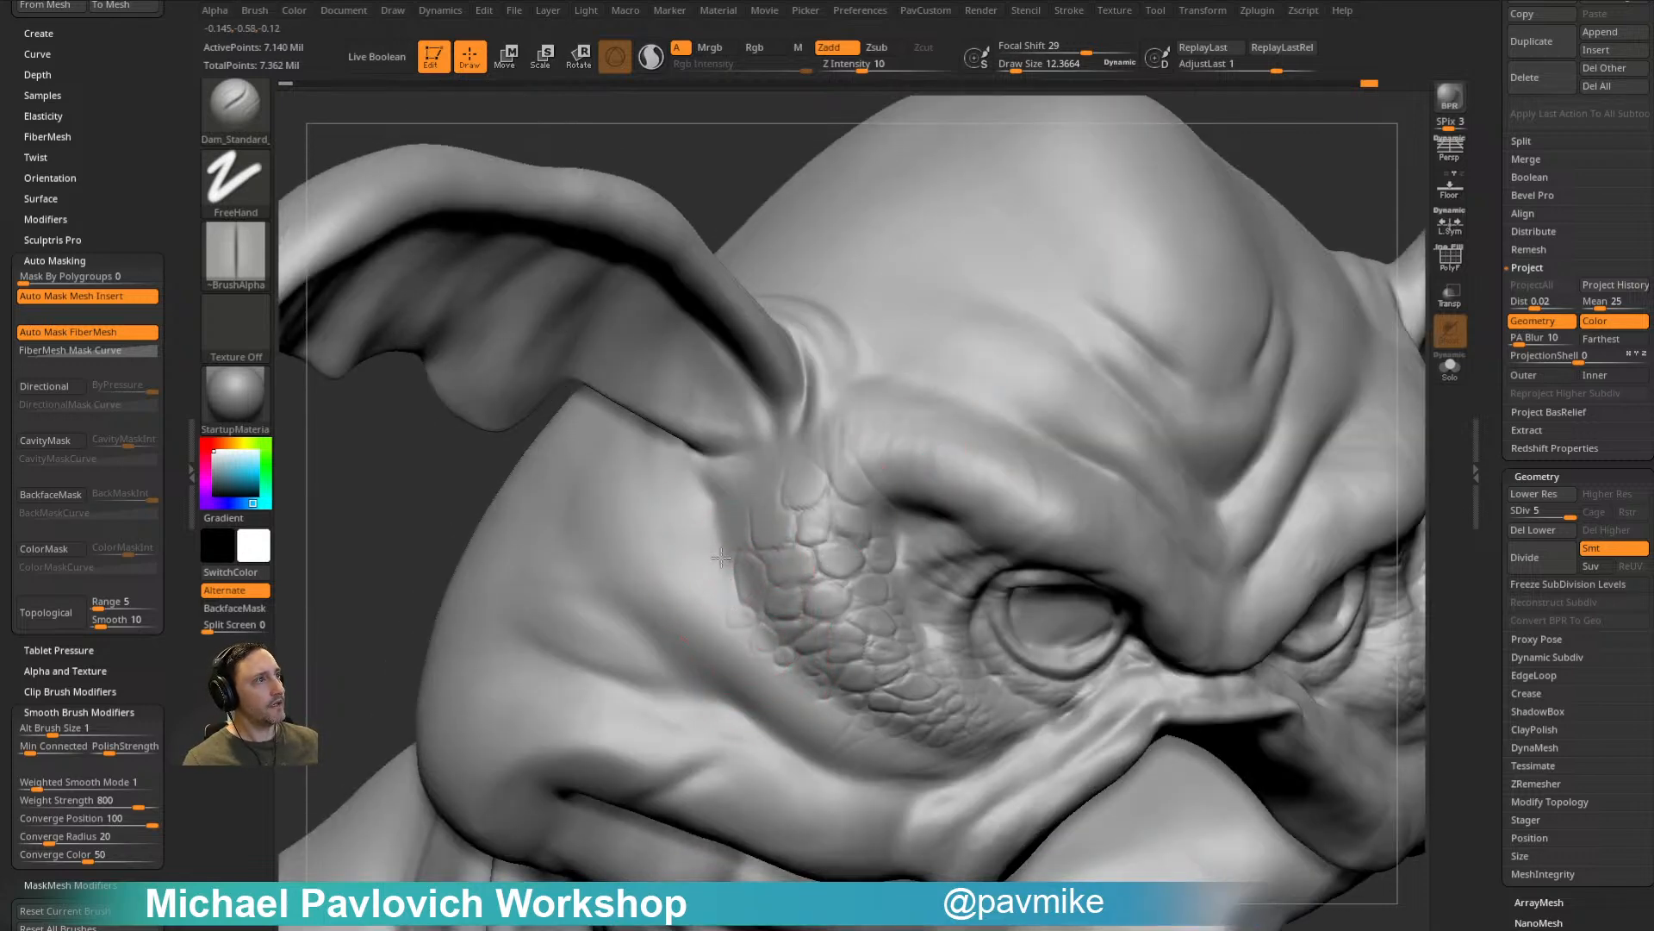
Step: Check the scale pattern on the whole head and deepen the scale outlines in the middle of the eye bag
mouse_move(1303, 180)
mouse_down()
mouse_move(1323, 117)
mouse_move(1256, 203)
mouse_move(1122, 283)
mouse_up()
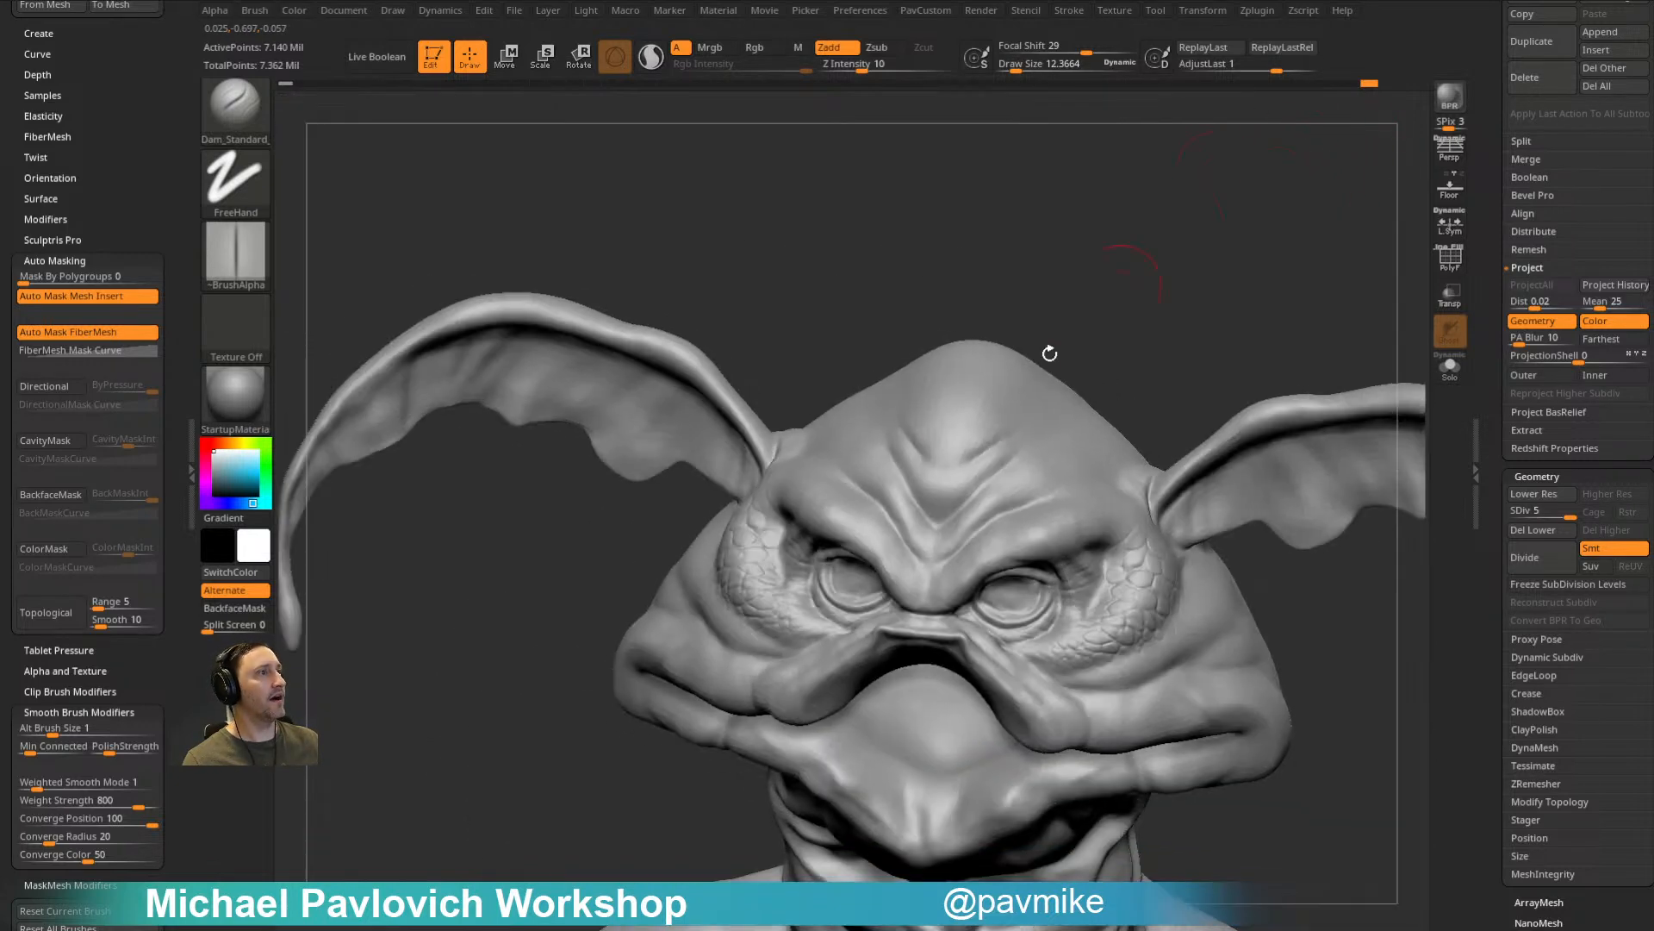
drag(1247, 325, 1171, 297)
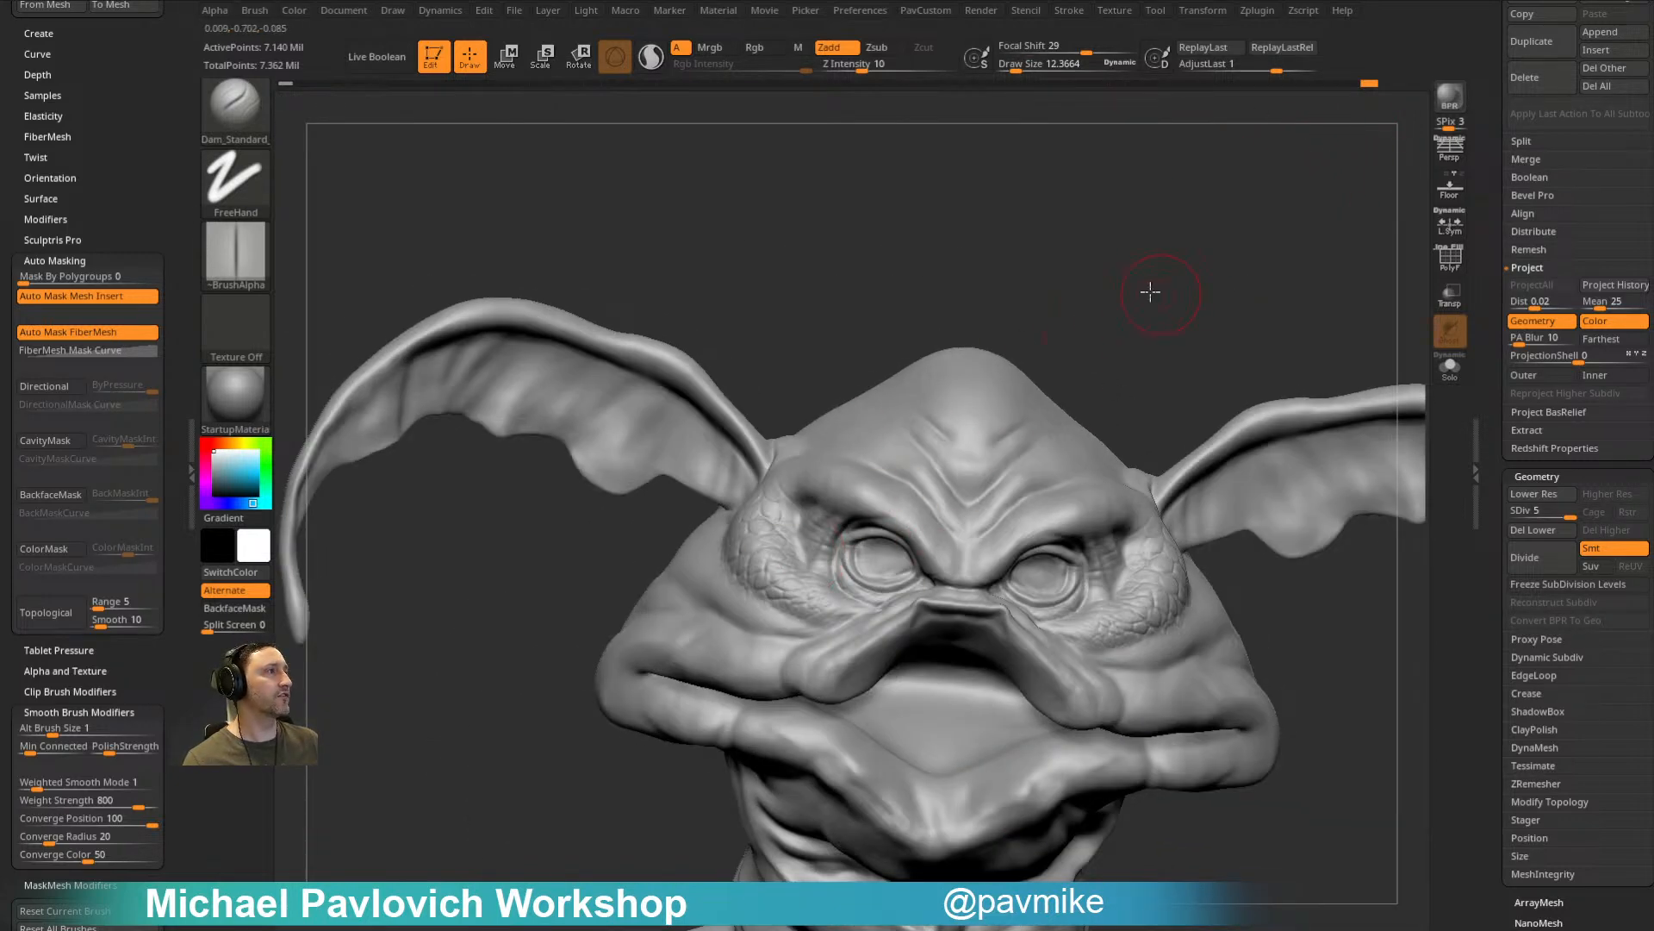
mouse_move(1188, 241)
mouse_down()
mouse_move(1174, 258)
mouse_move(1200, 170)
mouse_move(1220, 269)
mouse_up()
mouse_move(717, 684)
mouse_down()
mouse_move(687, 636)
mouse_move(709, 642)
mouse_move(685, 695)
mouse_move(697, 730)
mouse_up()
mouse_move(737, 544)
alt+right_down()
mouse_move(728, 477)
mouse_move(757, 635)
mouse_move(720, 560)
alt+right_up()
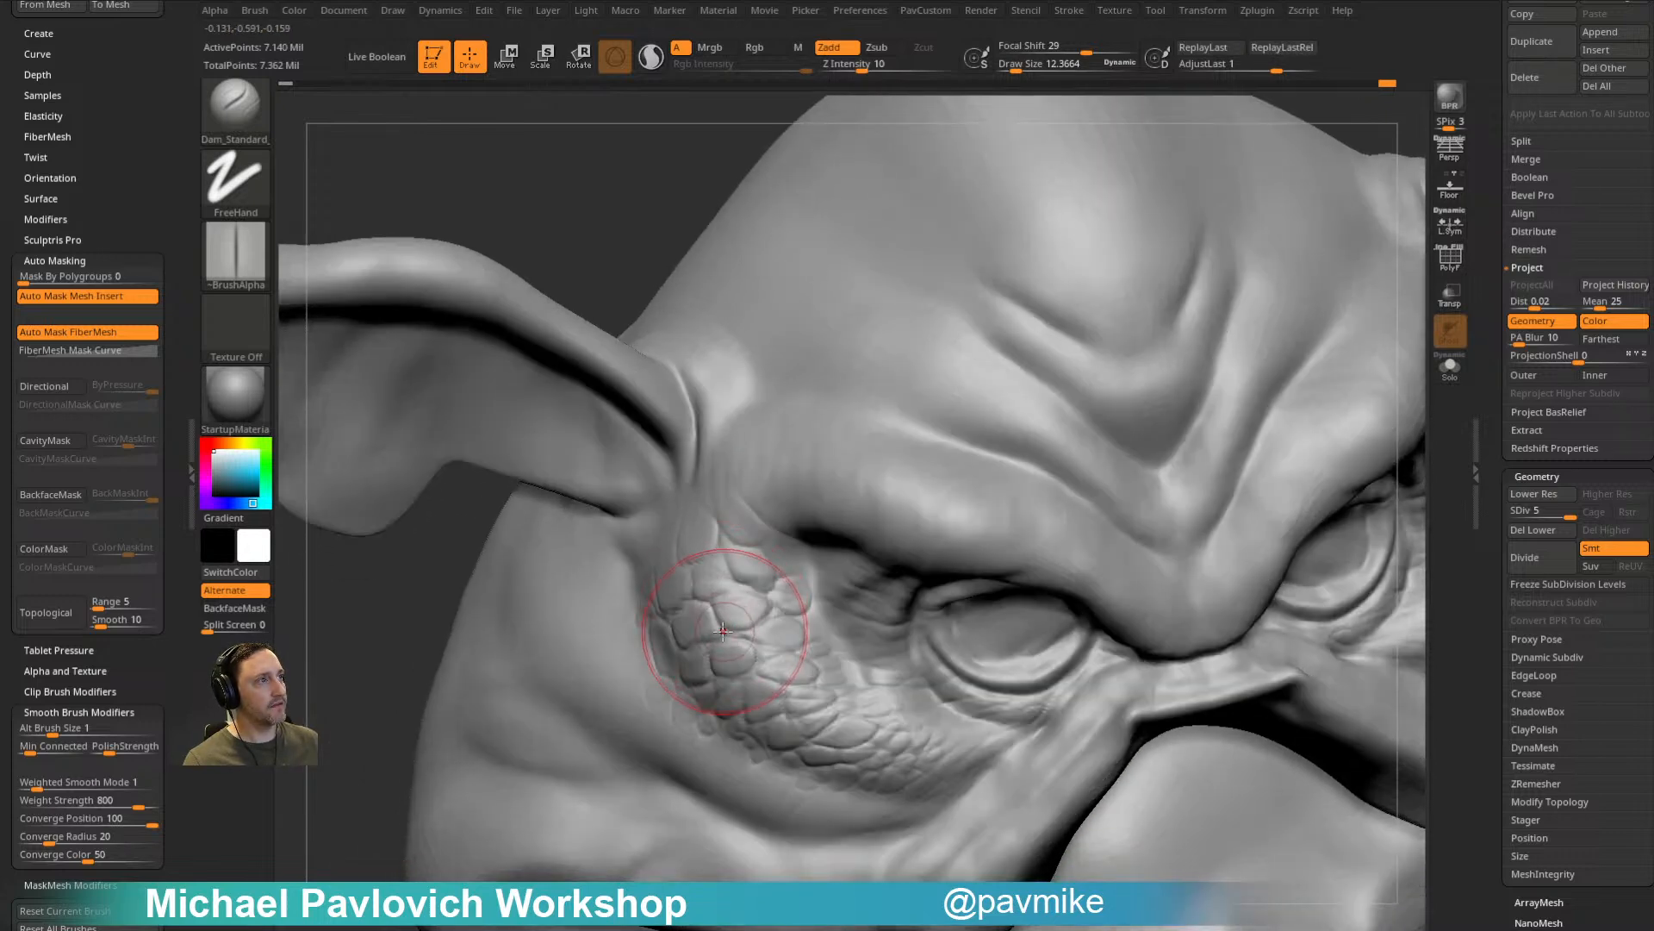
right_drag(730, 635, 756, 607)
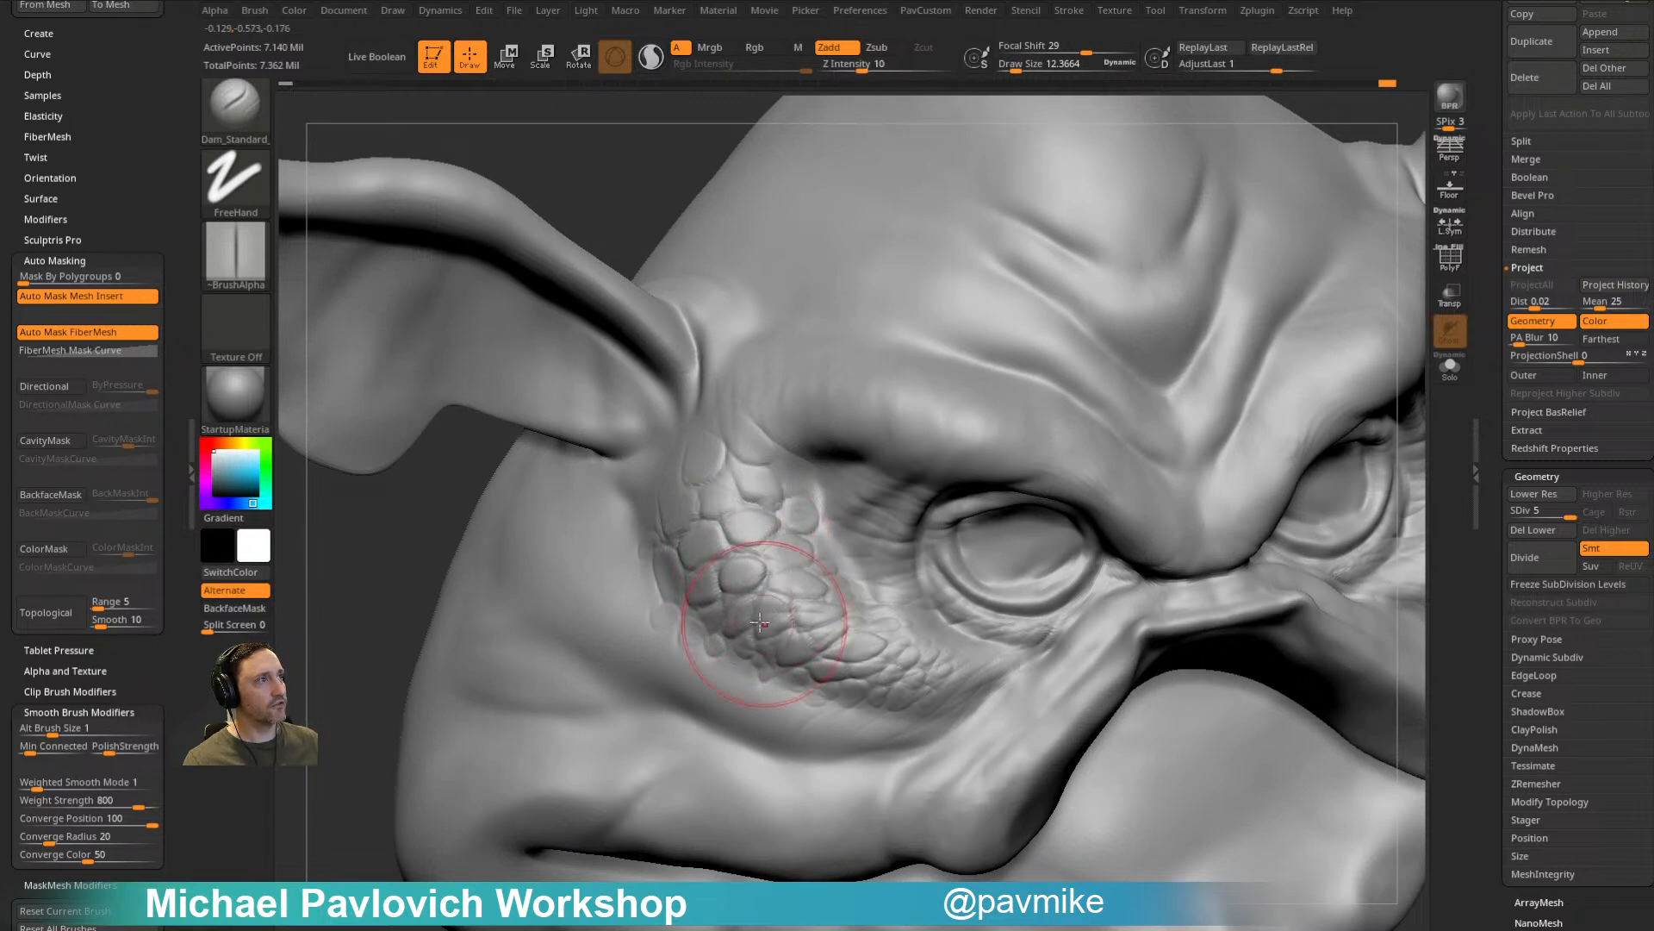
right_drag(793, 608, 786, 638)
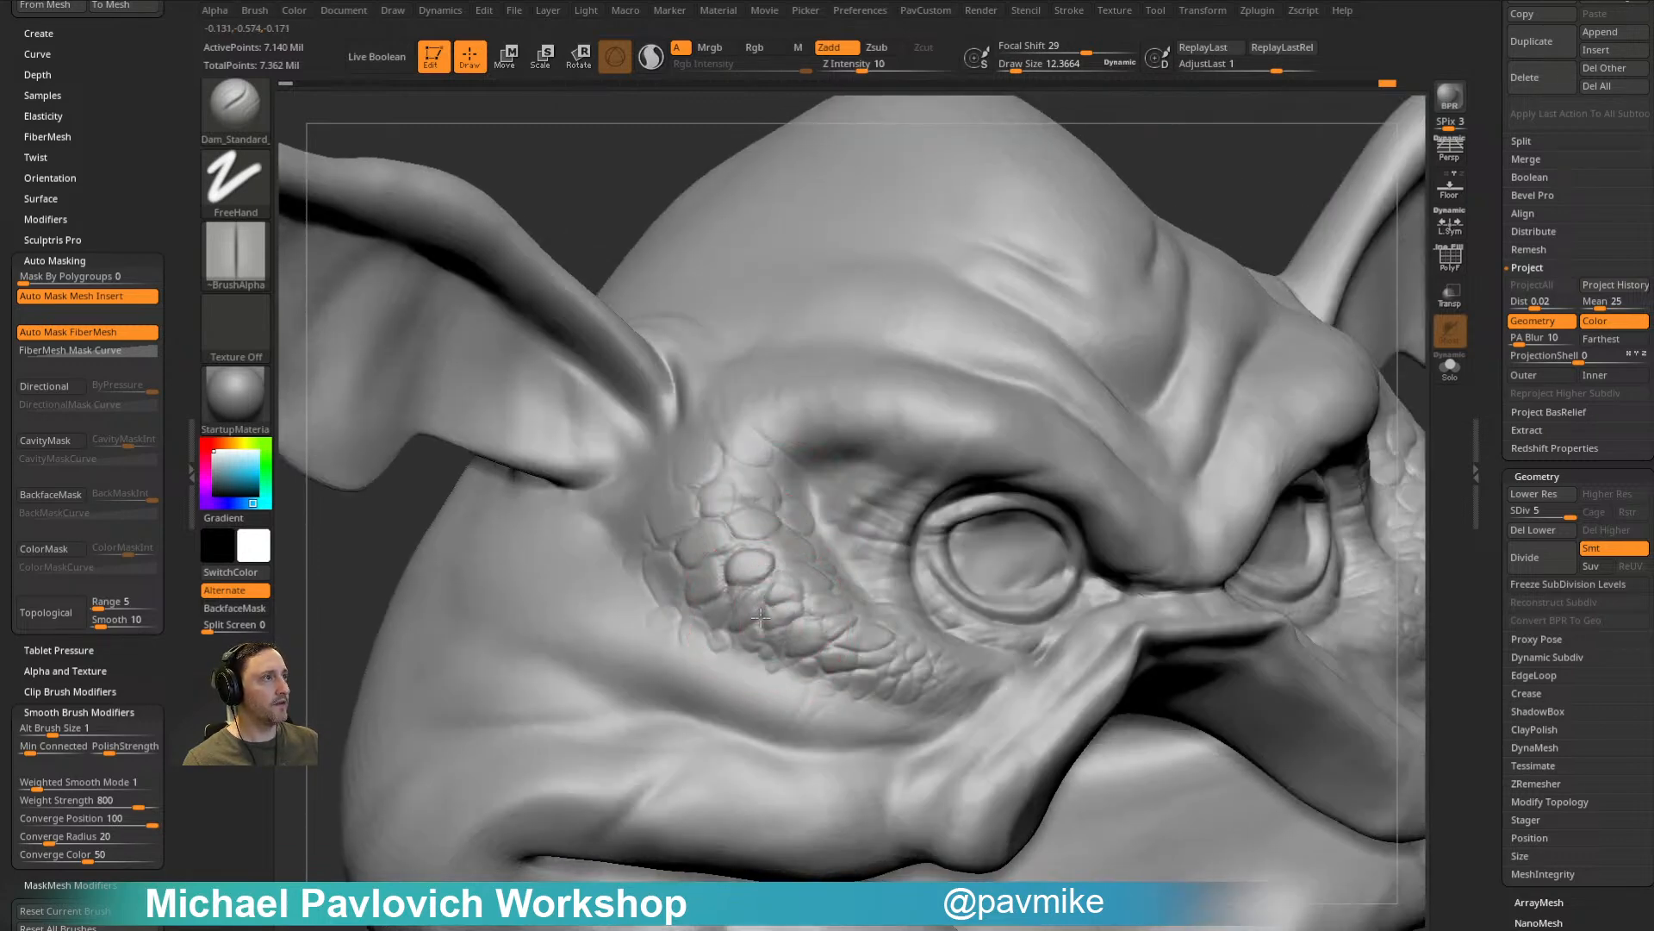
Step: Look over the scale pattern on the whole head and open the ZRemesher settings
right_drag(913, 552, 834, 551)
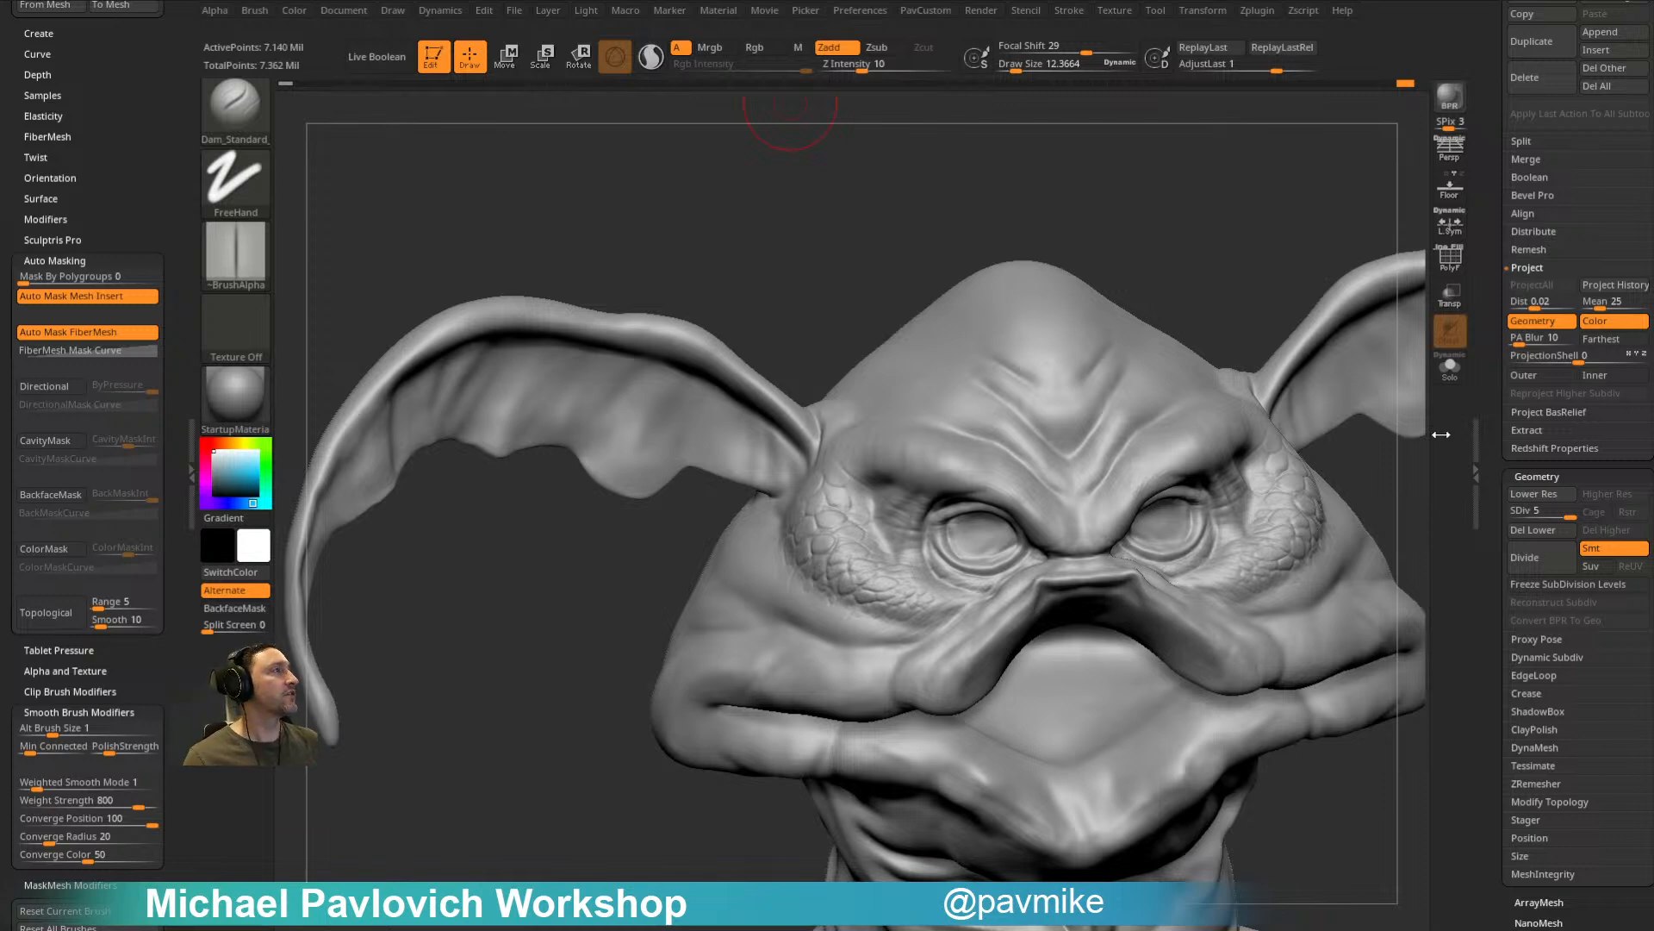
scroll(1497, 425, down, 2)
key(shift)
click(1529, 690)
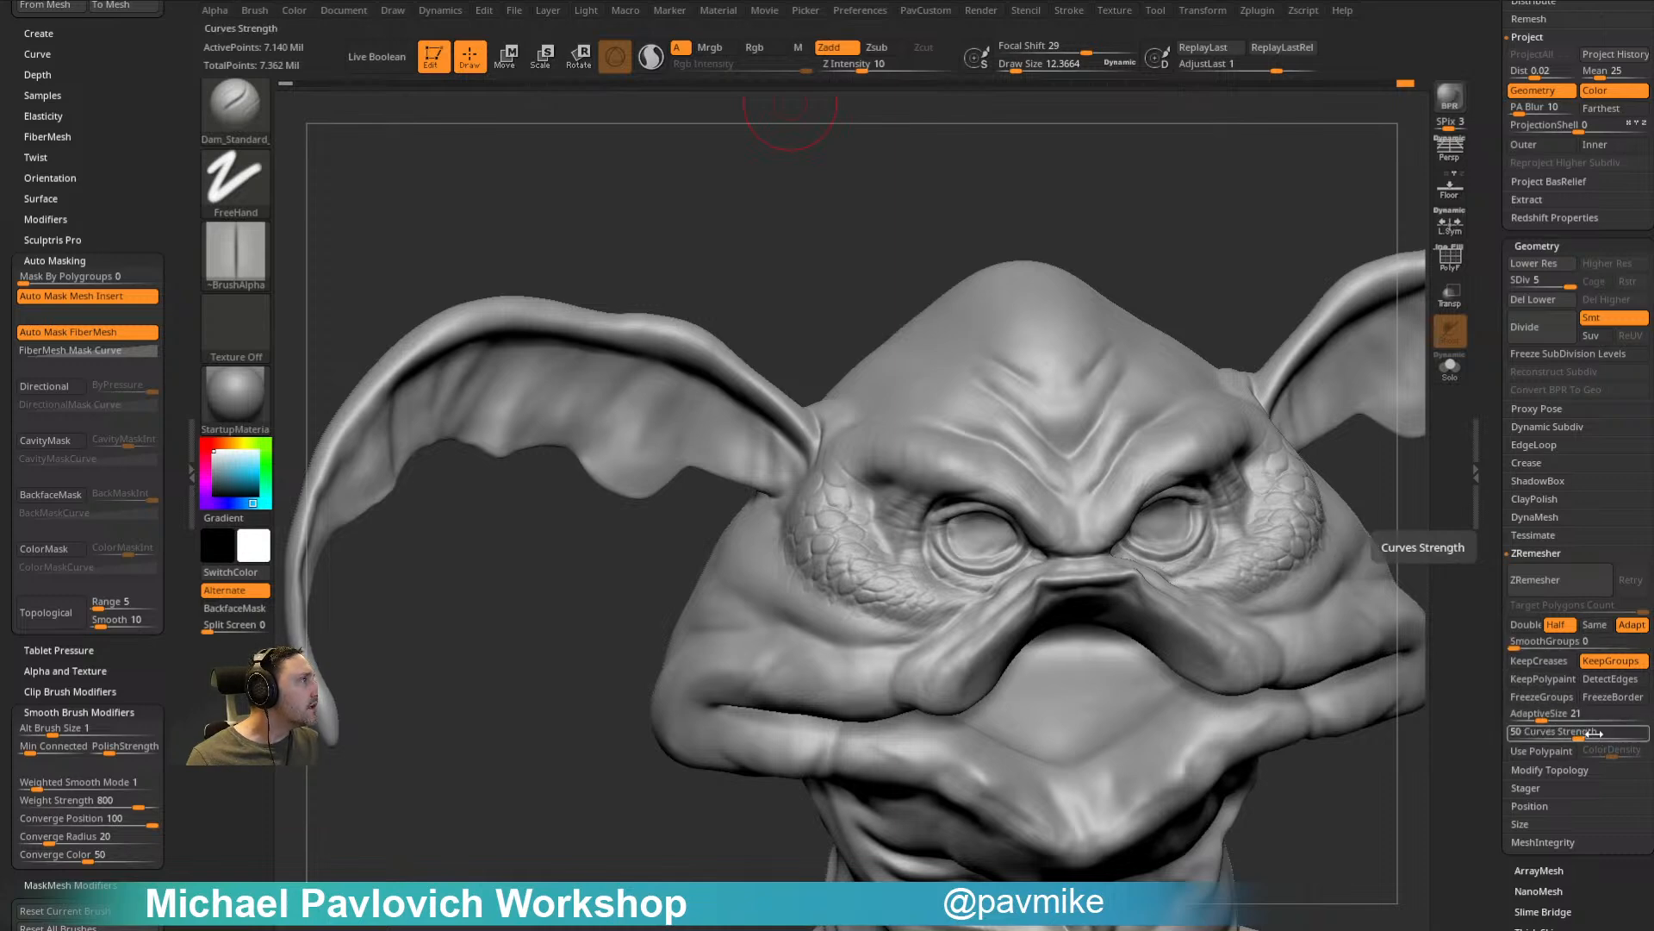
key(space)
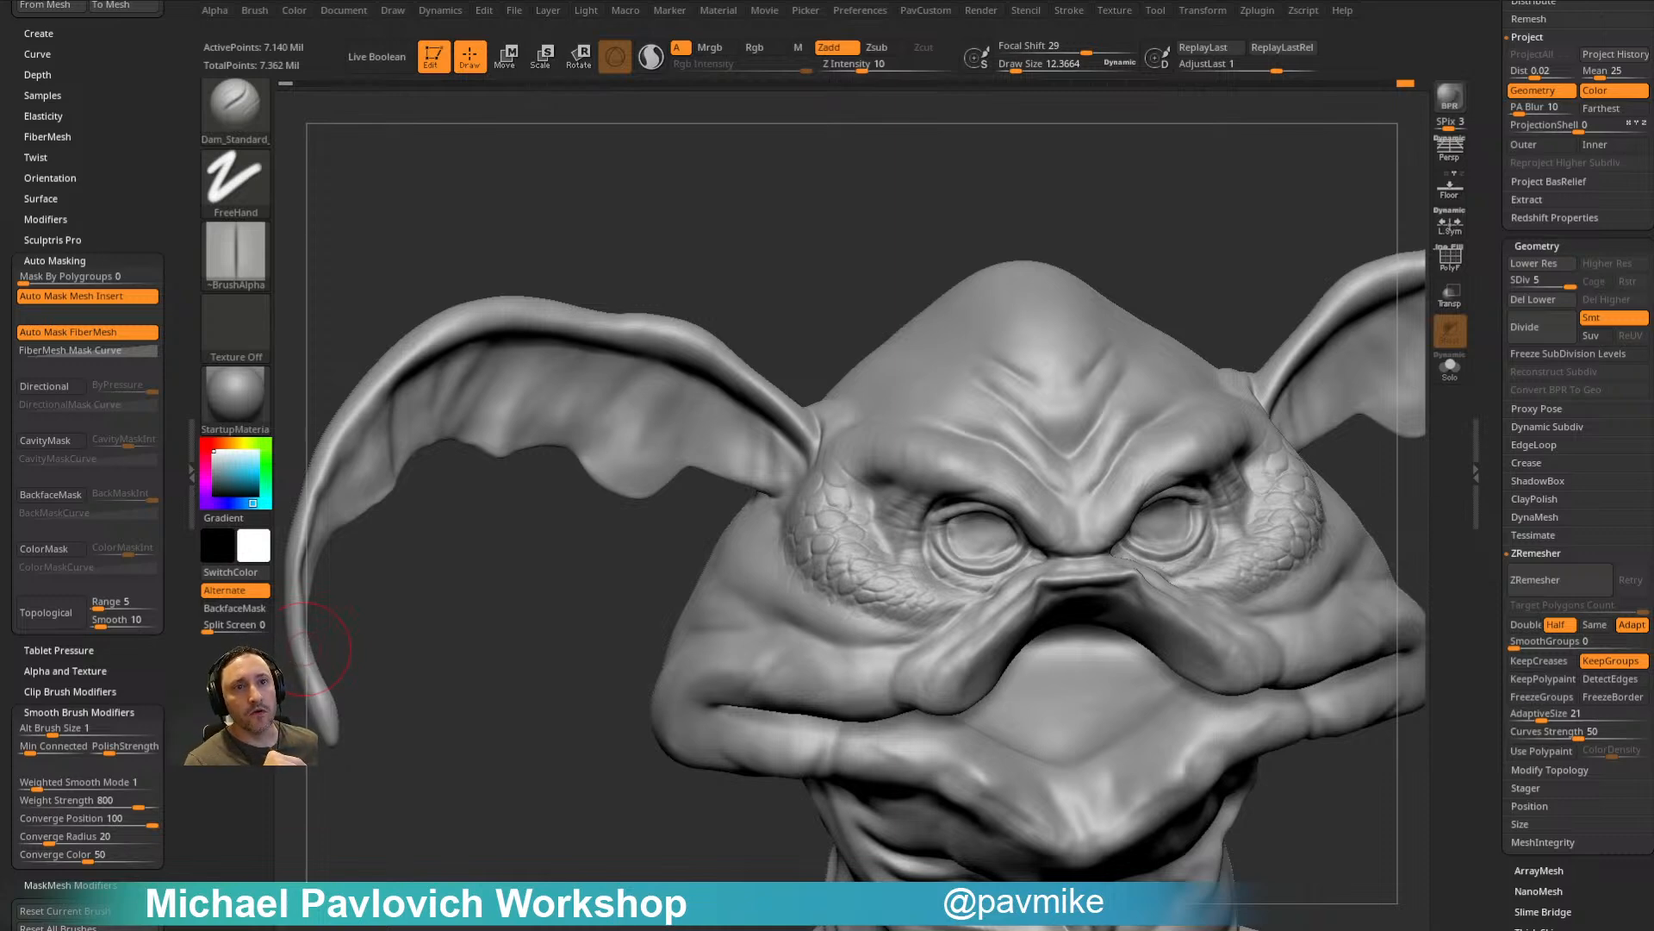
mouse_move(1279, 293)
mouse_down()
mouse_move(1267, 155)
mouse_move(1315, 178)
mouse_move(1296, 147)
mouse_move(1302, 189)
mouse_move(1274, 173)
mouse_move(1292, 159)
mouse_move(1224, 151)
mouse_up()
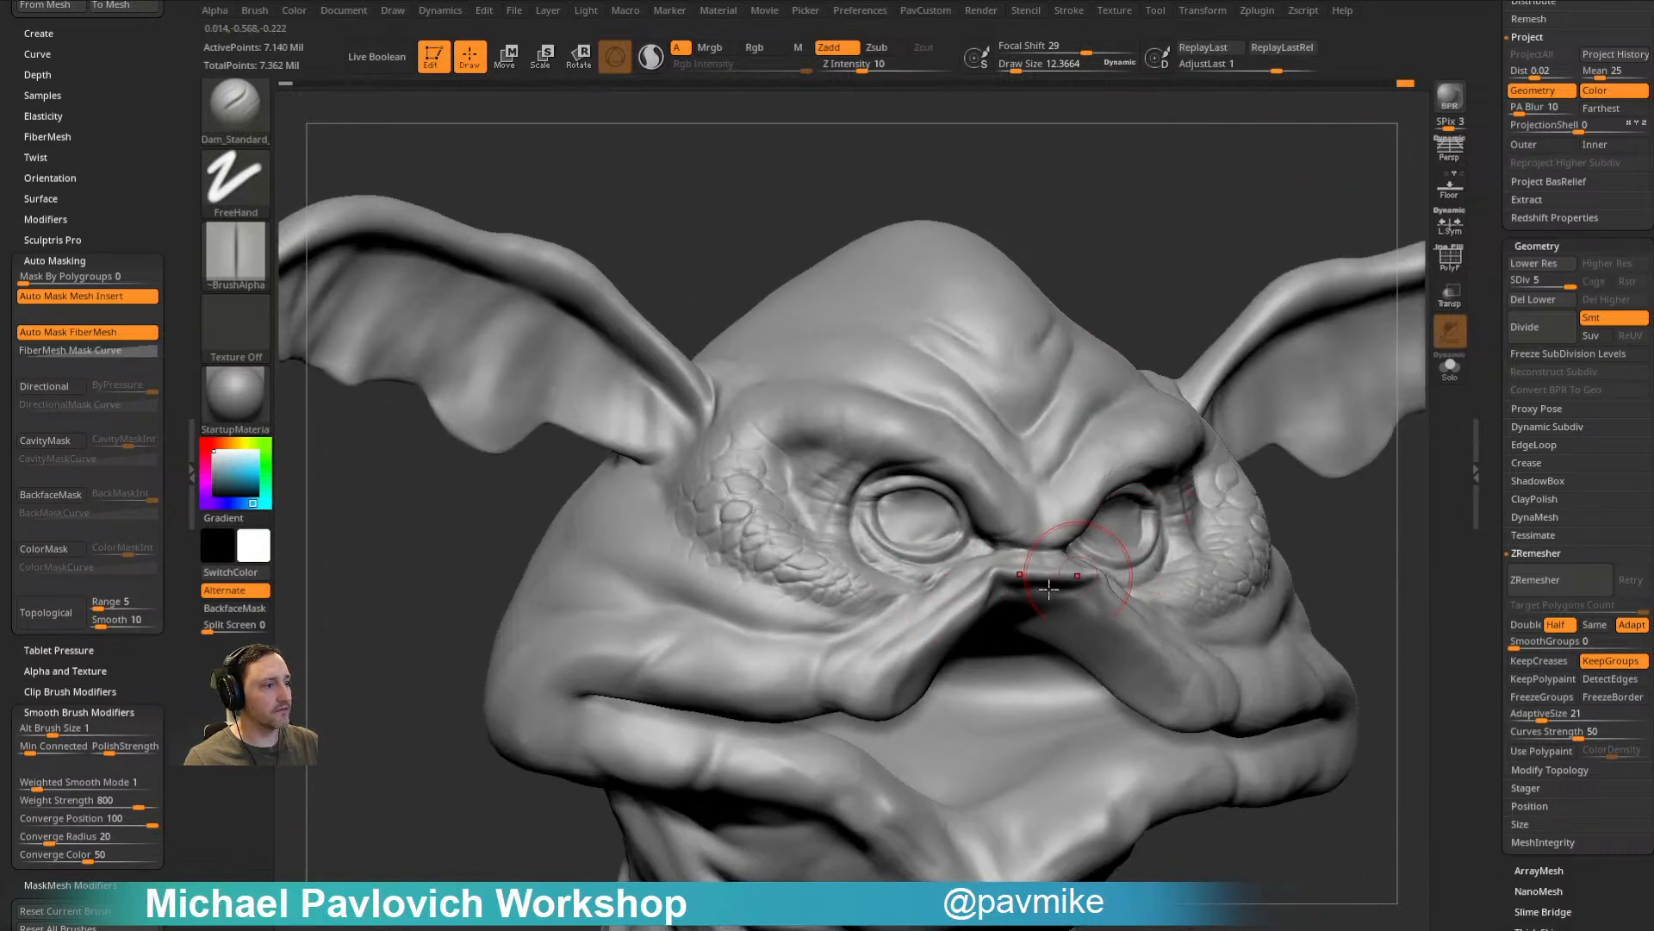
Step: Switch to the Standard brush and set its draw size to 5.44
key(b)
key(s)
key(t)
key(s)
drag(978, 608, 975, 609)
drag(1173, 235, 1189, 219)
key(s)
drag(953, 597, 949, 597)
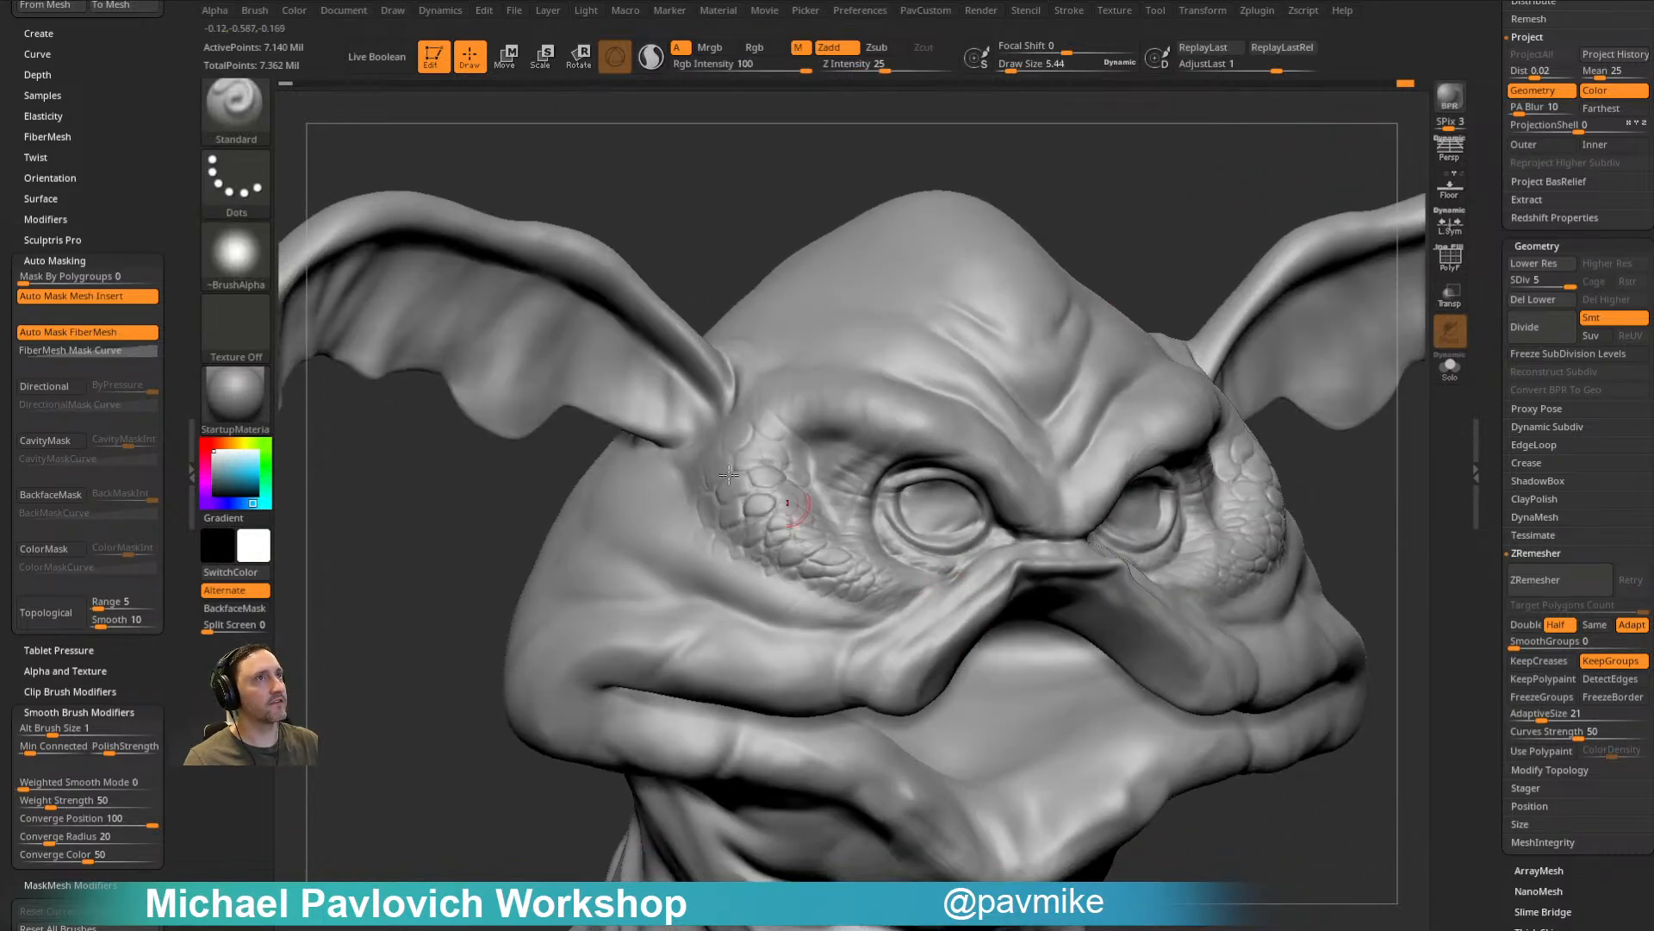
Step: Try several draw sizes and raise small bumps on the fleshy fold beside the mouth, settling on 5.44
key(grave)
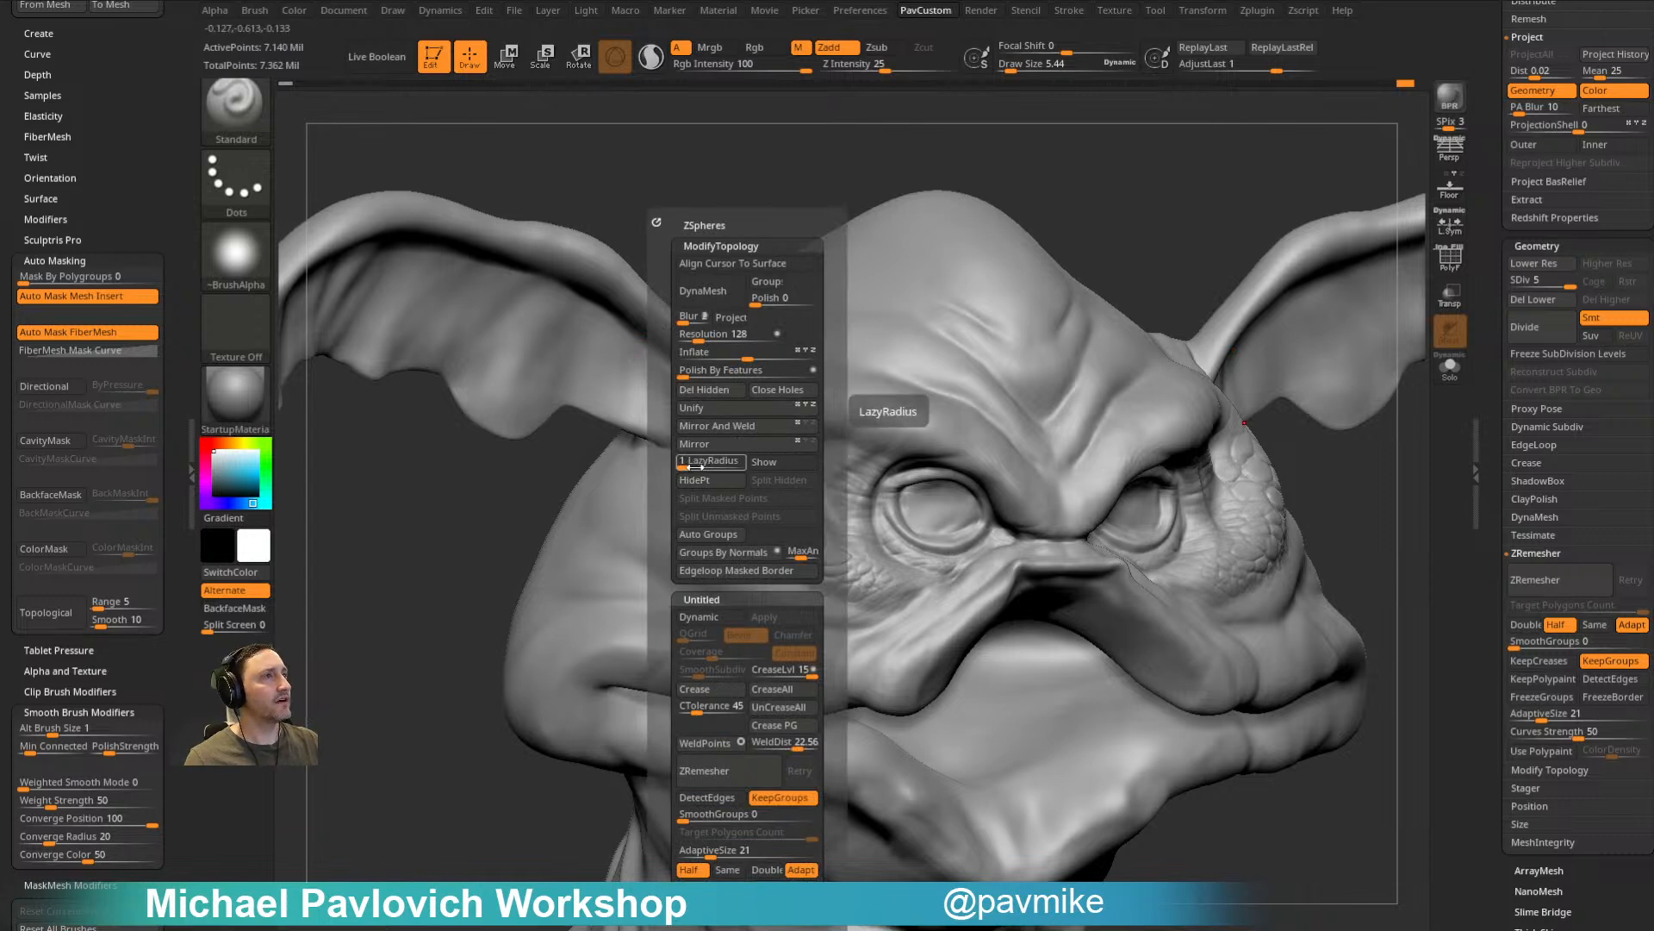
key(s)
drag(903, 658, 886, 670)
key(s)
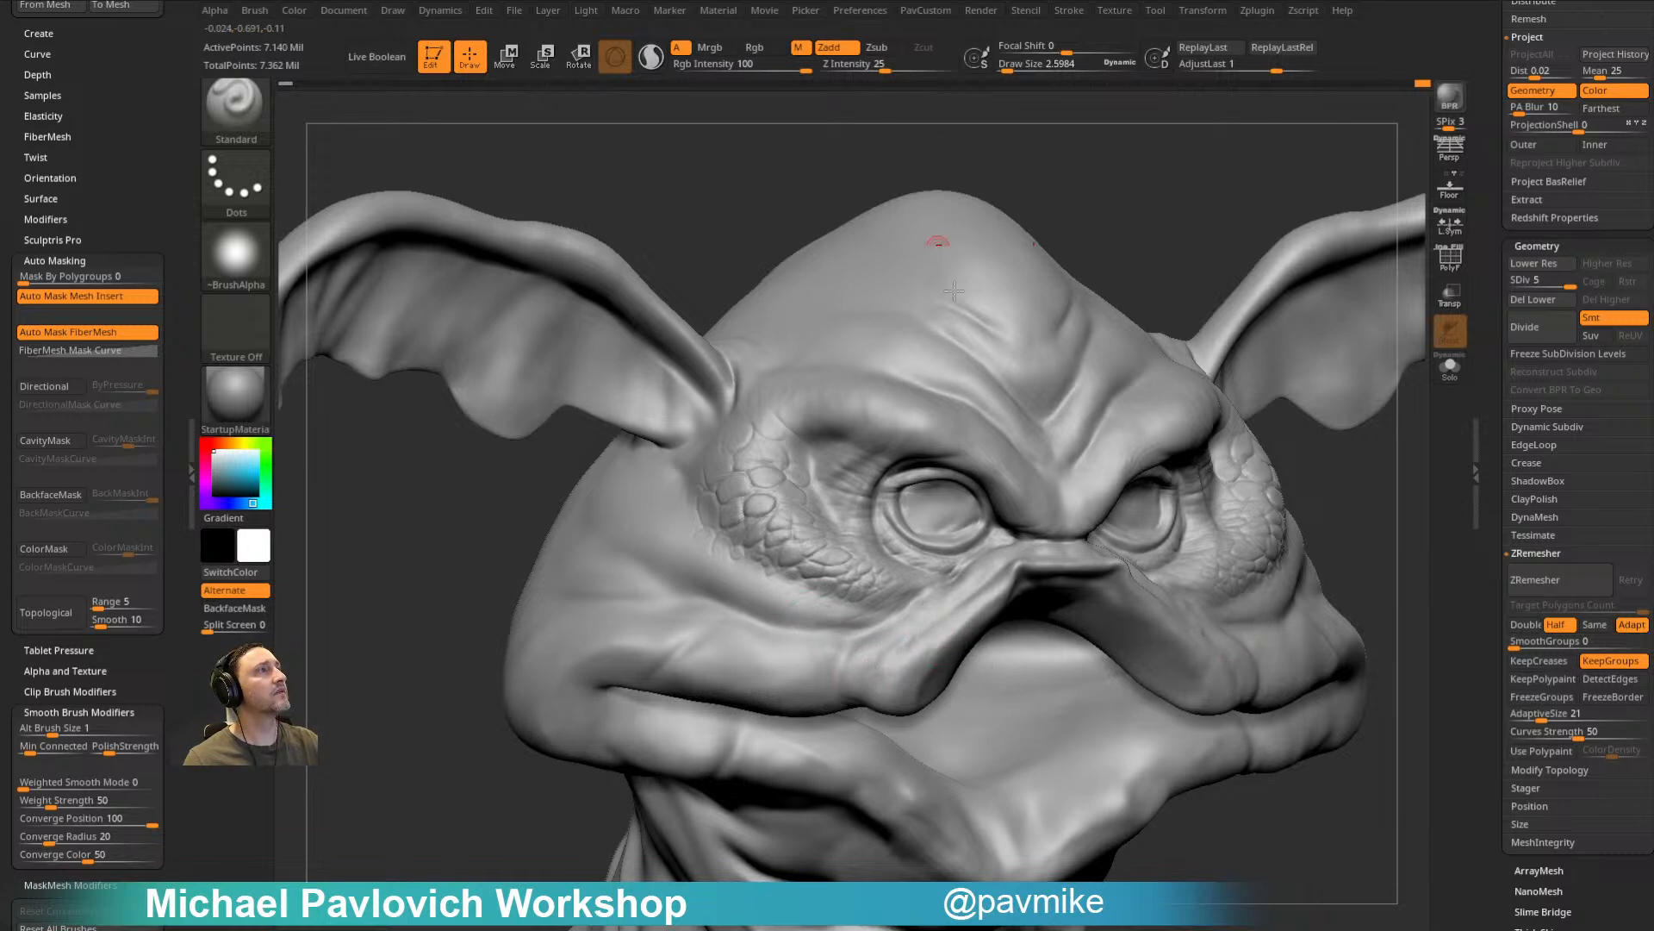
key(s)
key(ctrl)
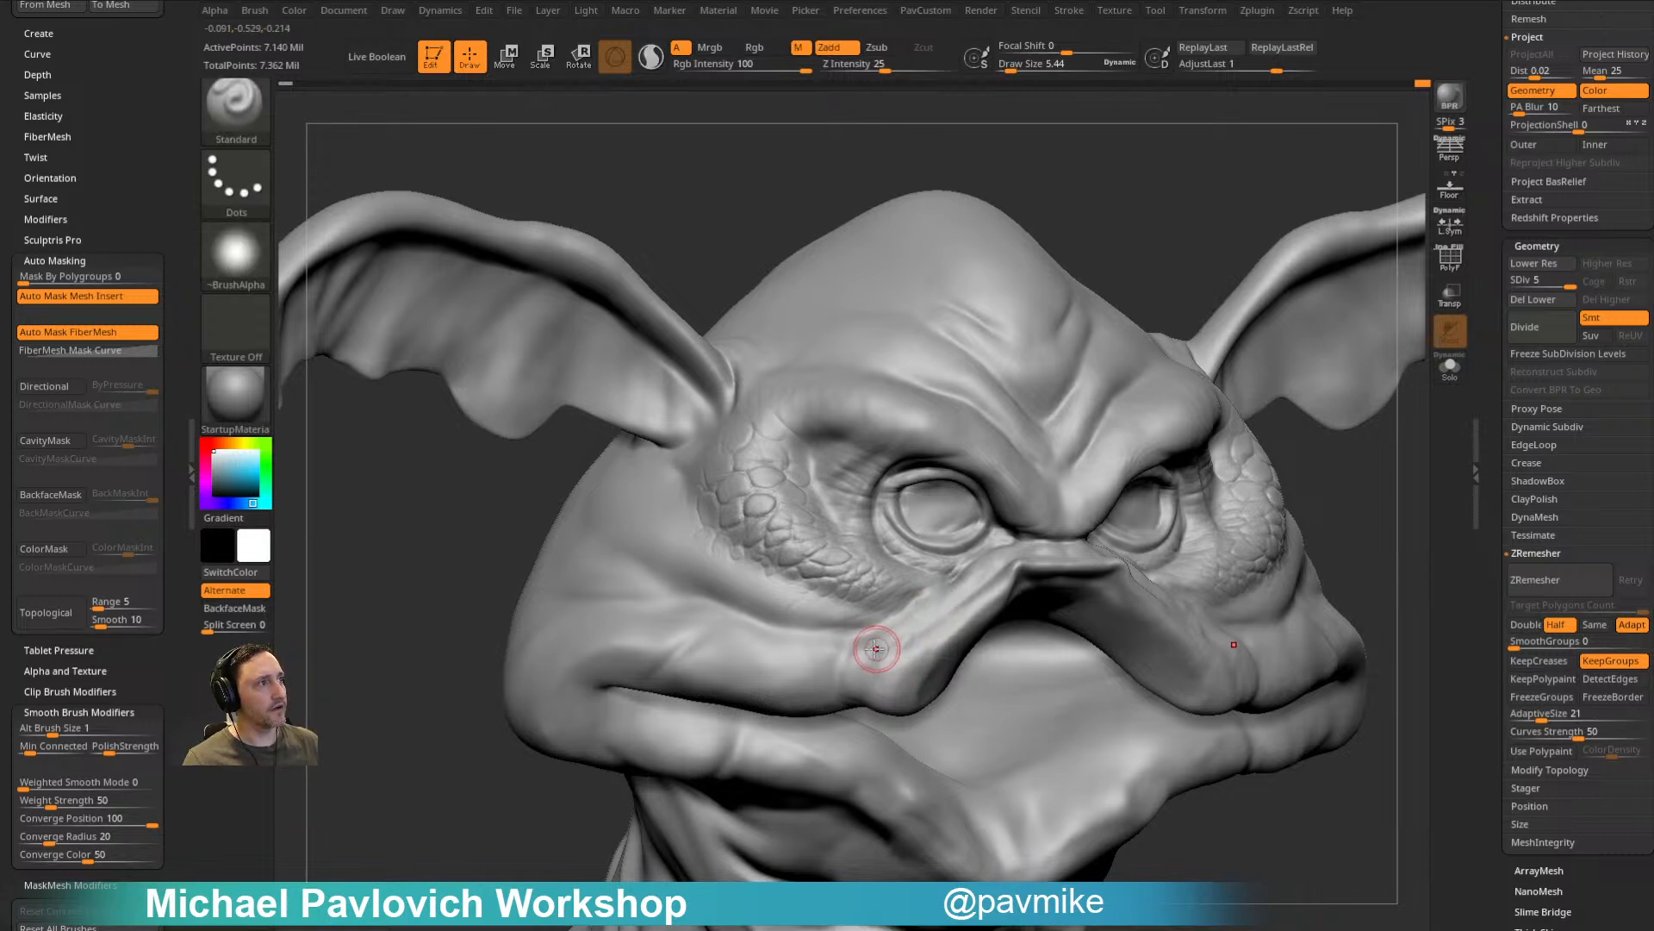
key(ctrl)
key(])
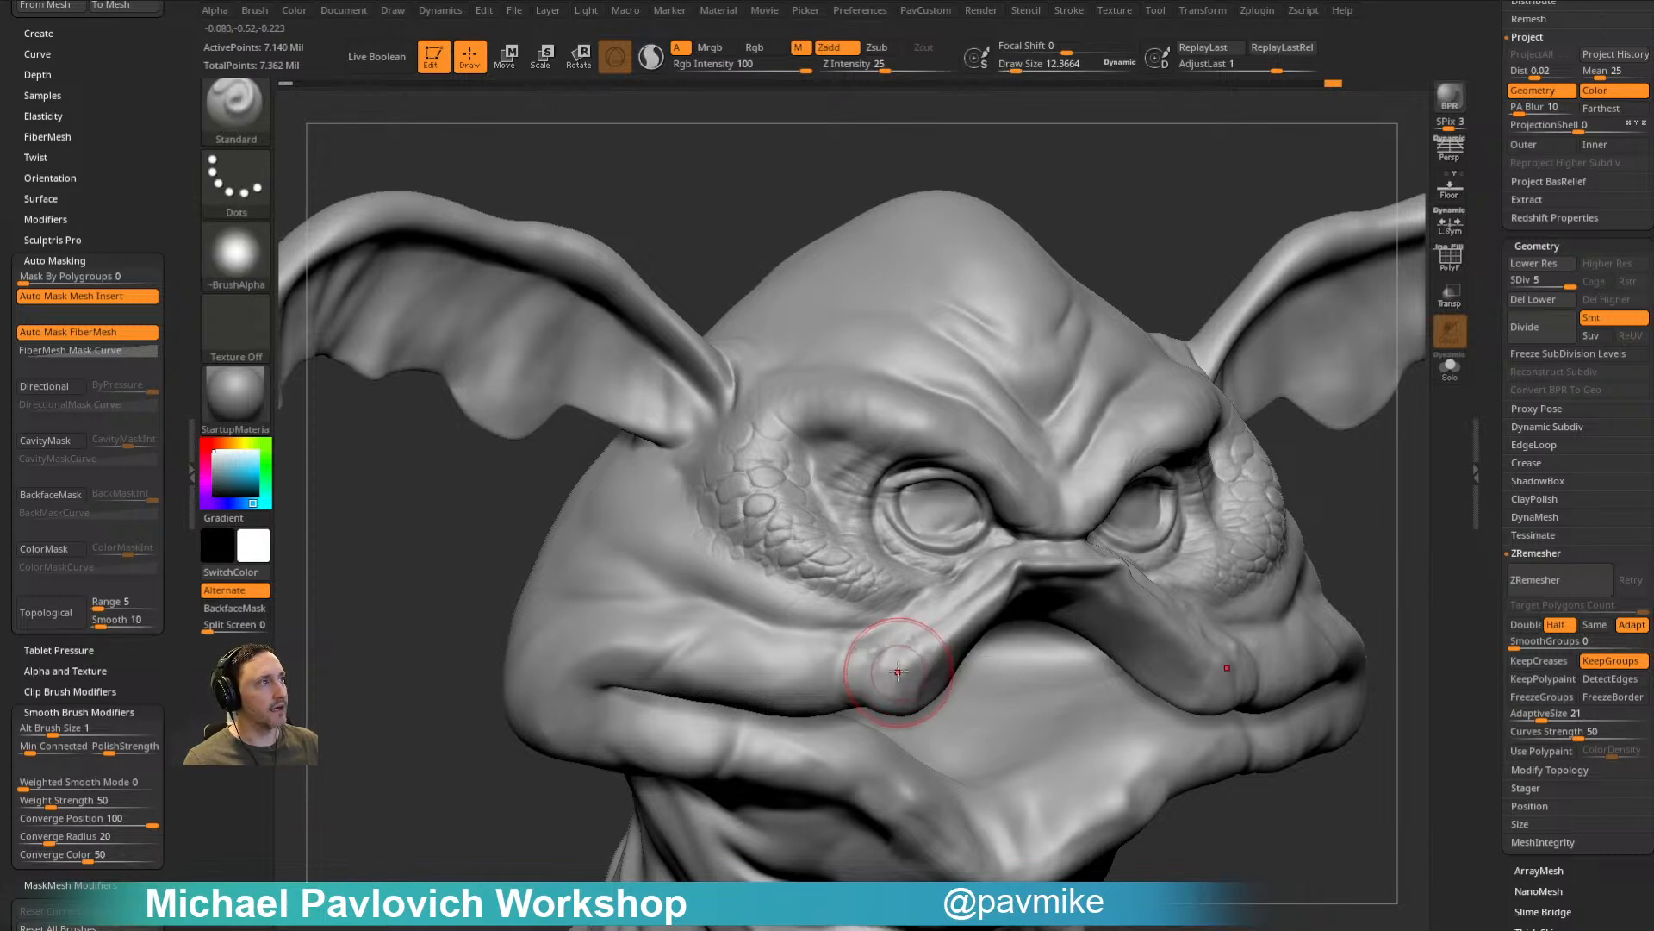
key(ctrl)
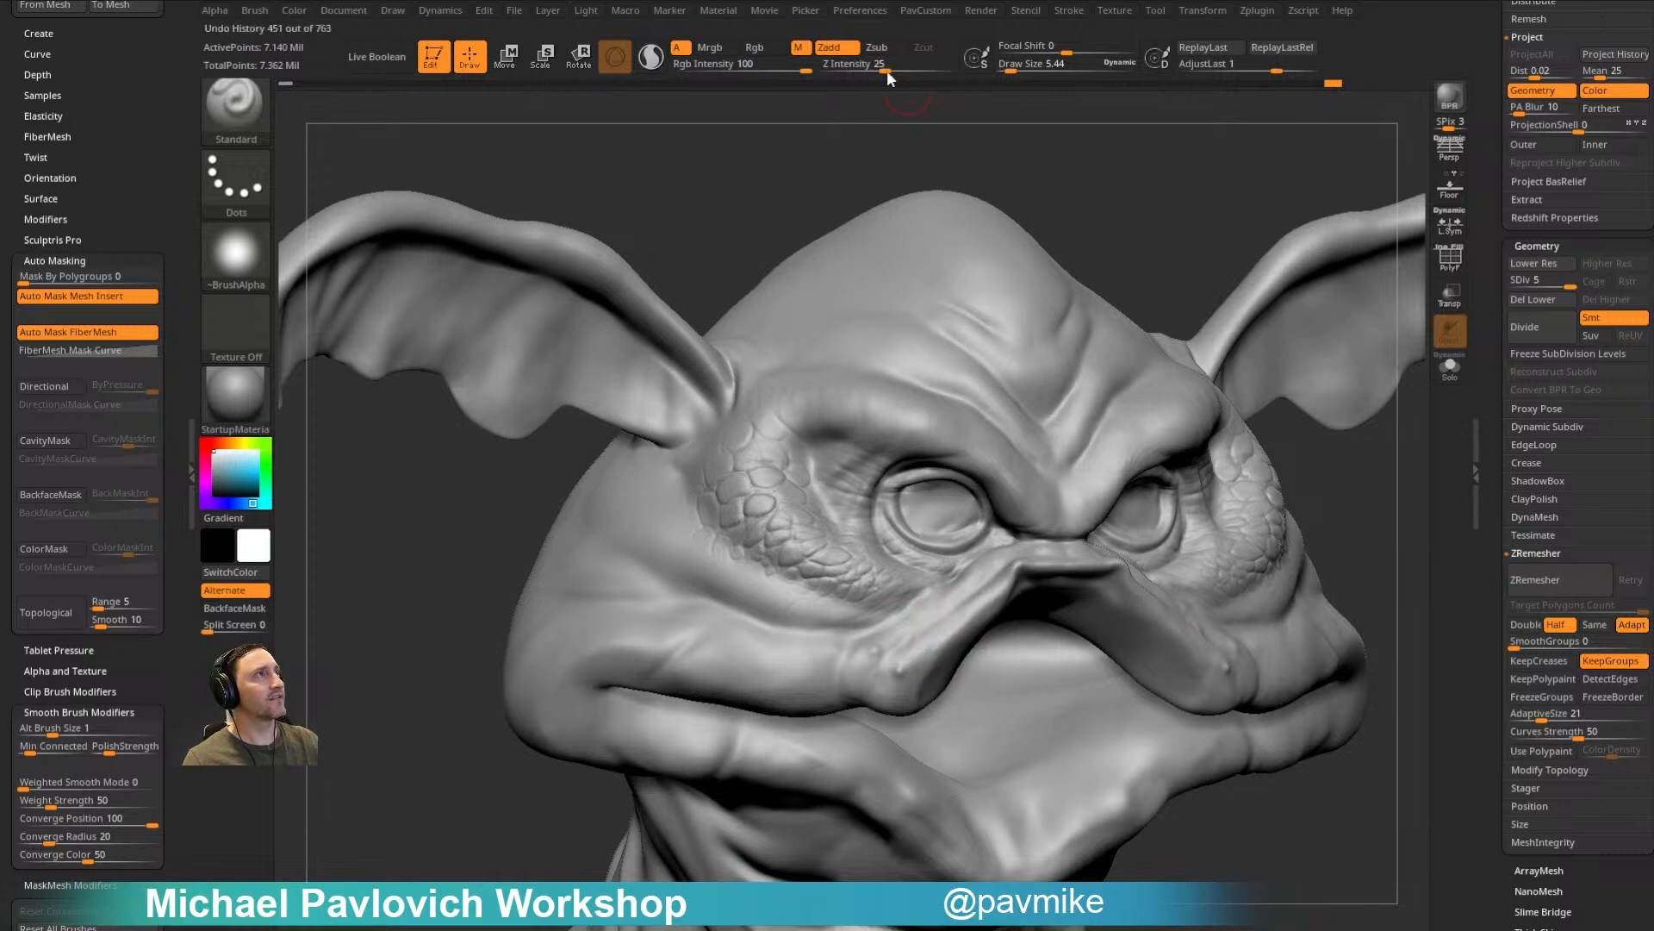
Step: Set the Z Intensity to 17 and add more bumps up the fold toward the nose and along the upper lip
drag(886, 69, 875, 69)
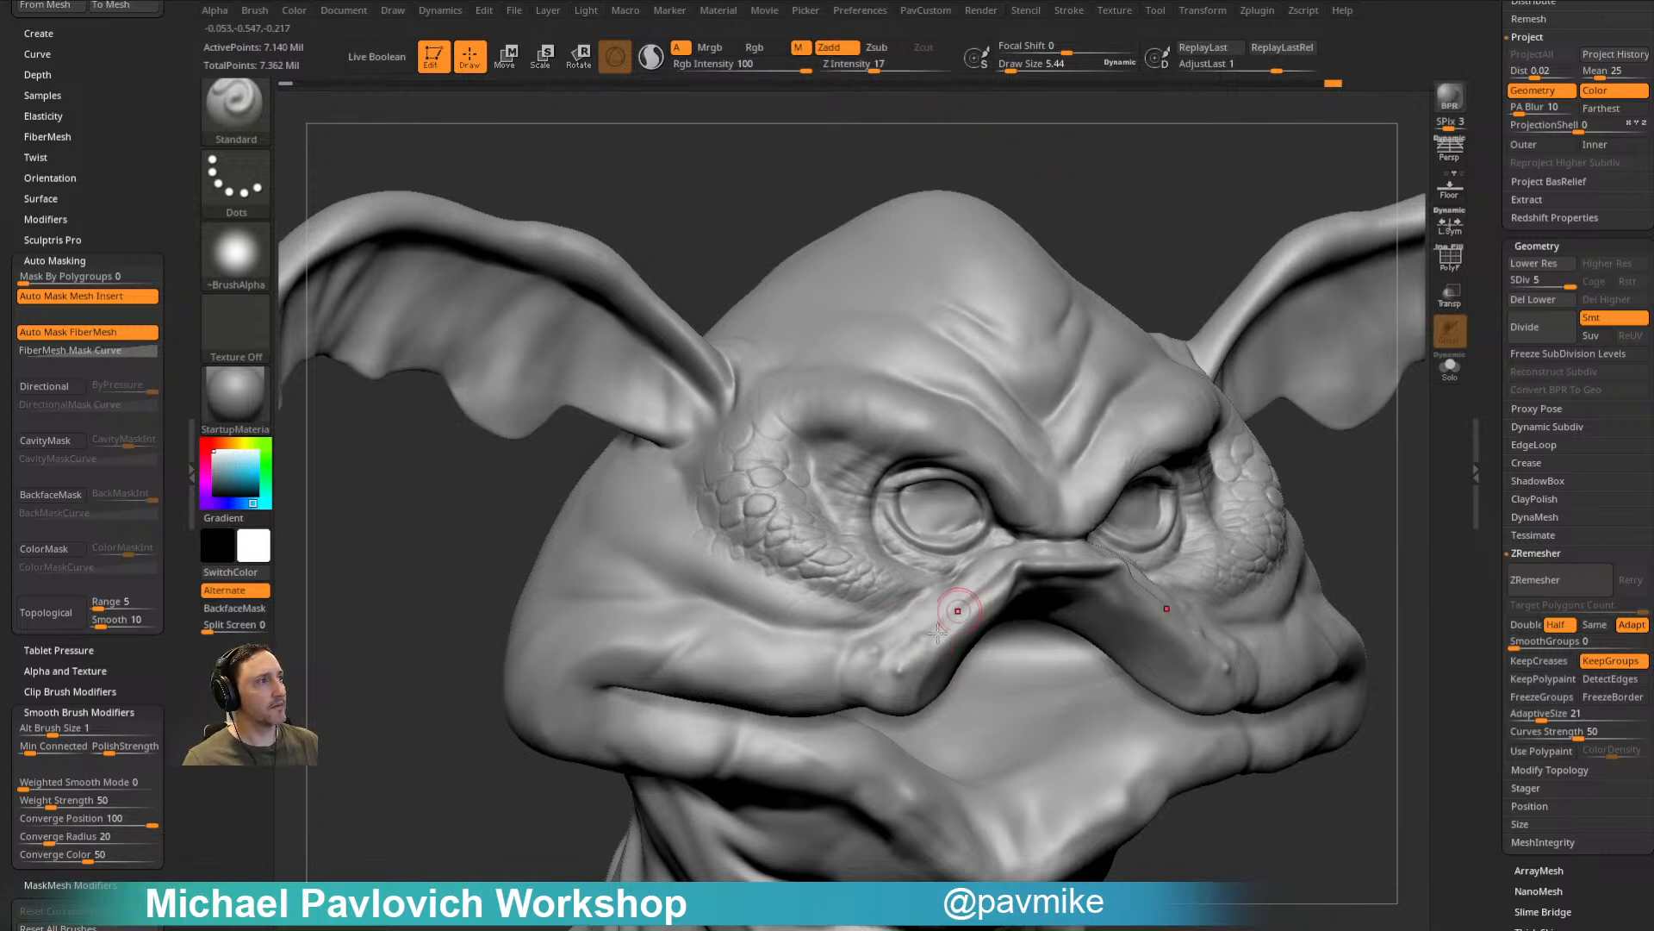
drag(1138, 203, 1190, 207)
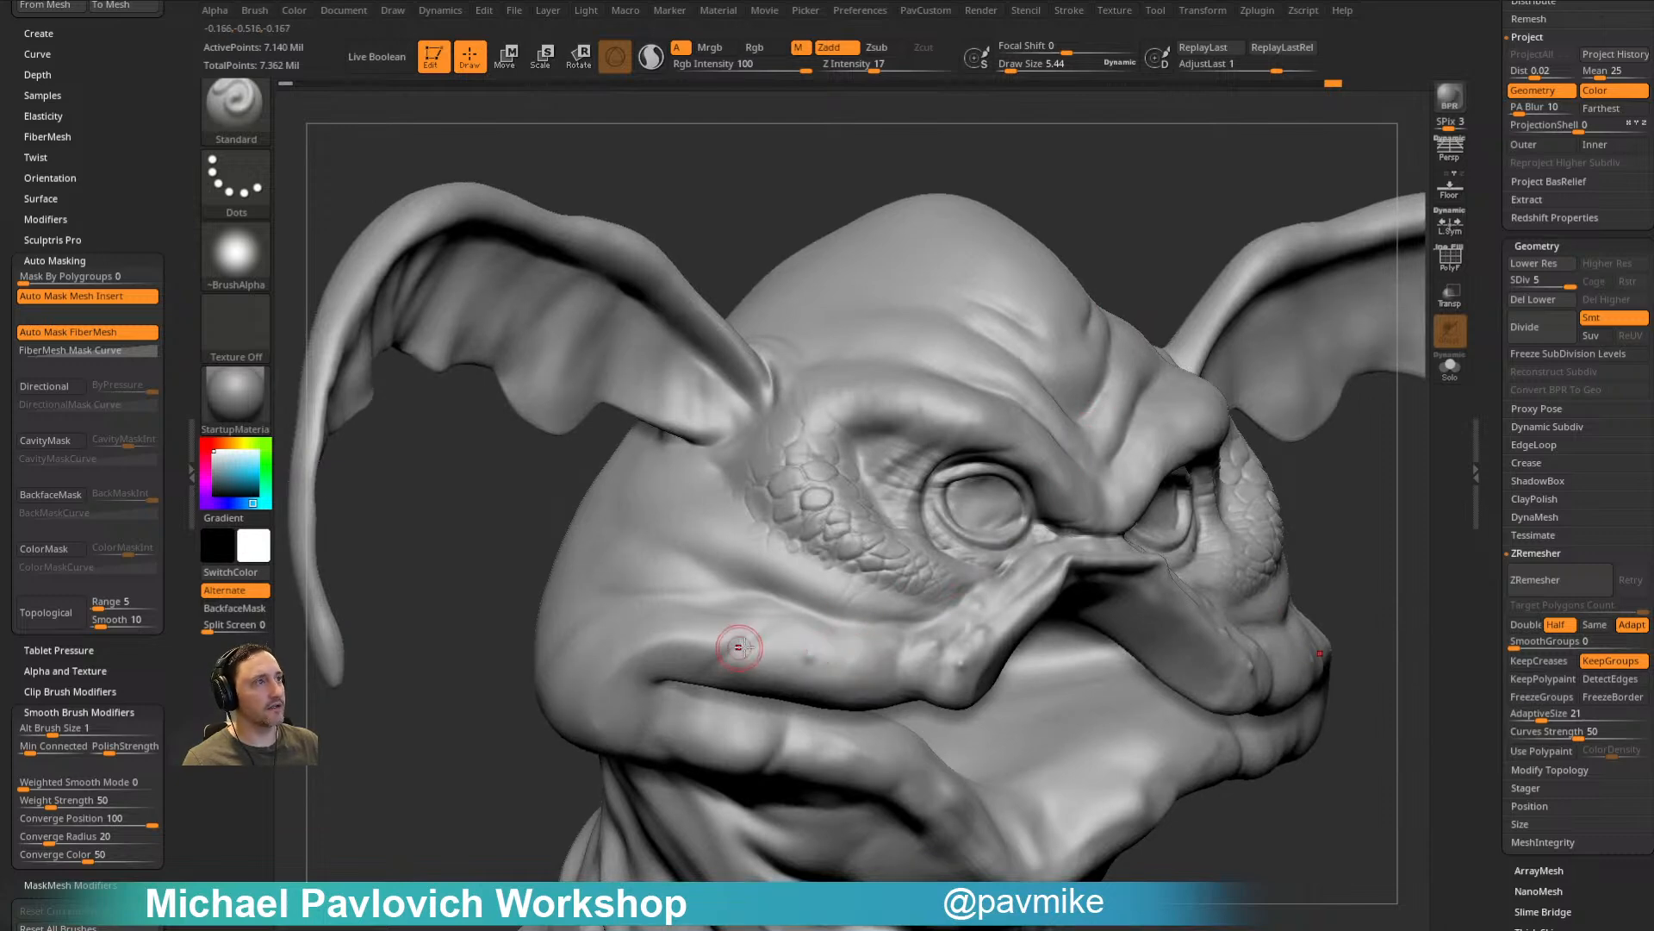
drag(1169, 169, 972, 304)
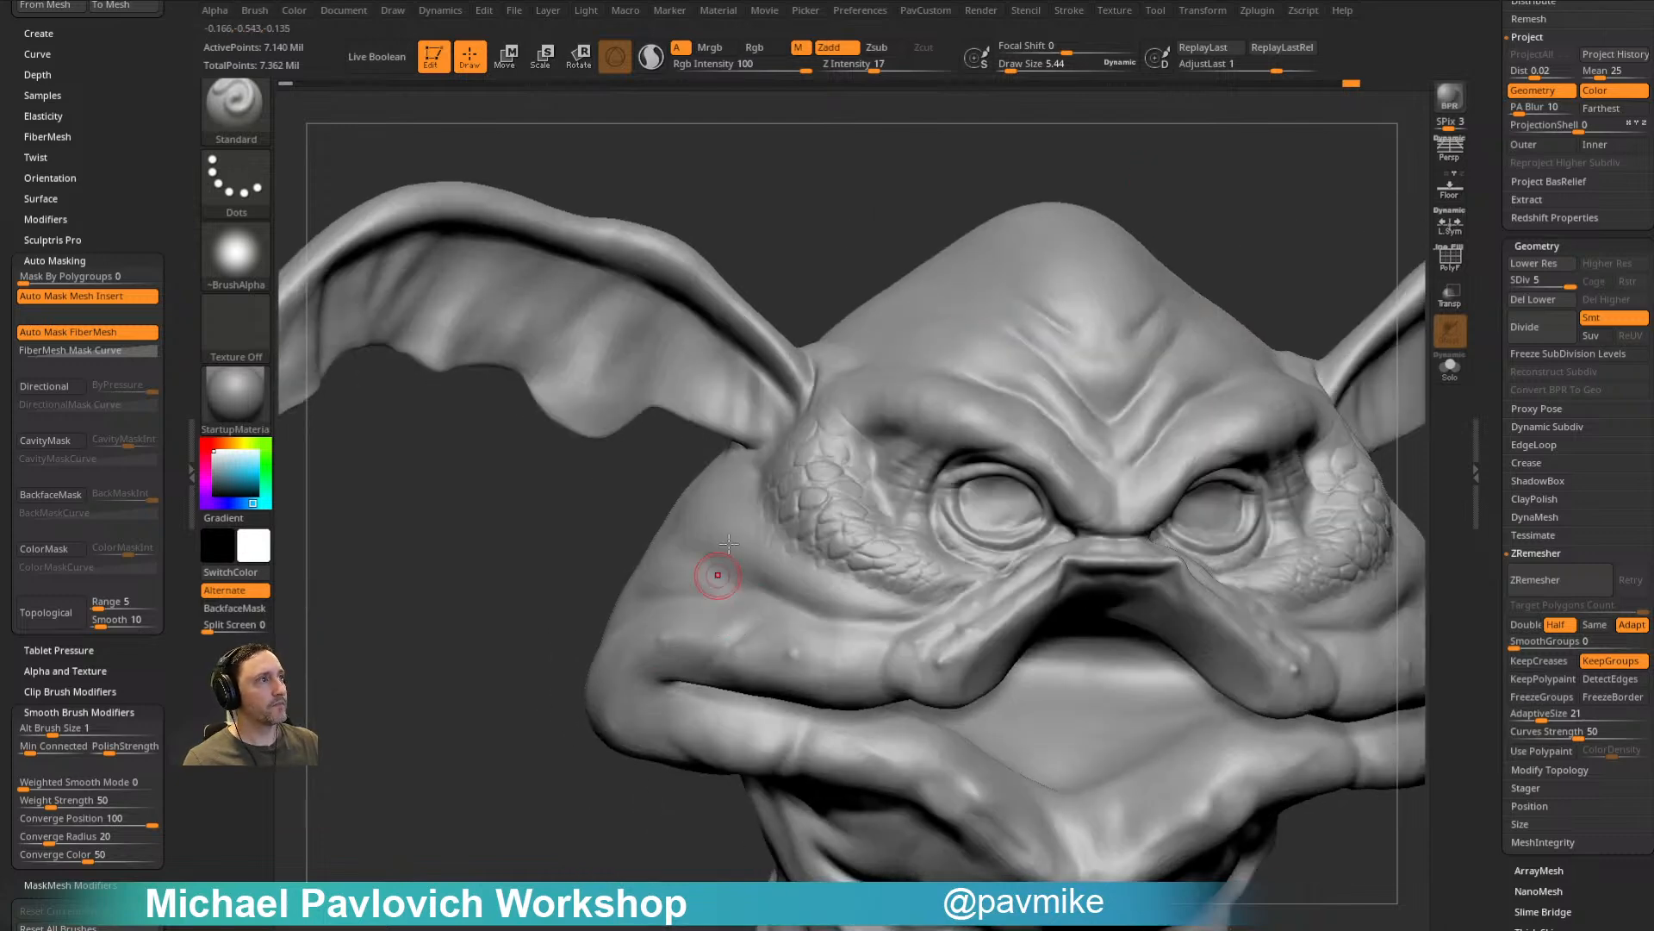
Step: Raise individual scales on the eye bag with the Standard brush, reducing the draw size to 2.11 and 1.3996
mouse_move(1282, 177)
mouse_down()
mouse_move(1175, 225)
mouse_move(877, 519)
mouse_up()
key(bracketleft)
key(bracketleft)
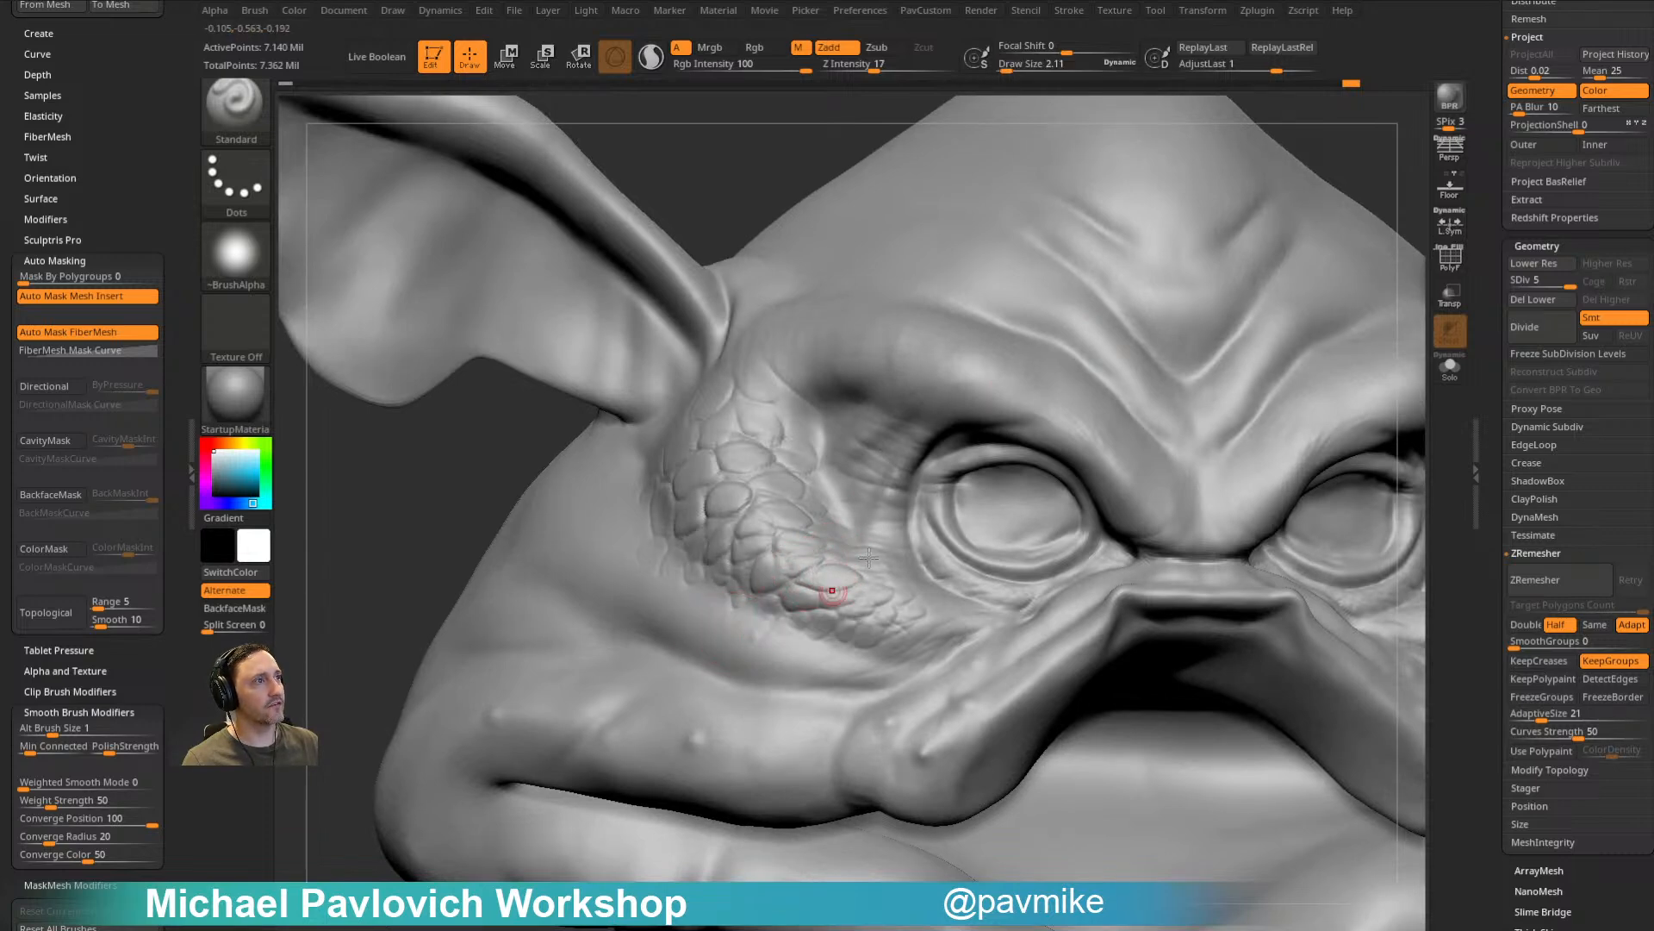
drag(1359, 148, 1353, 203)
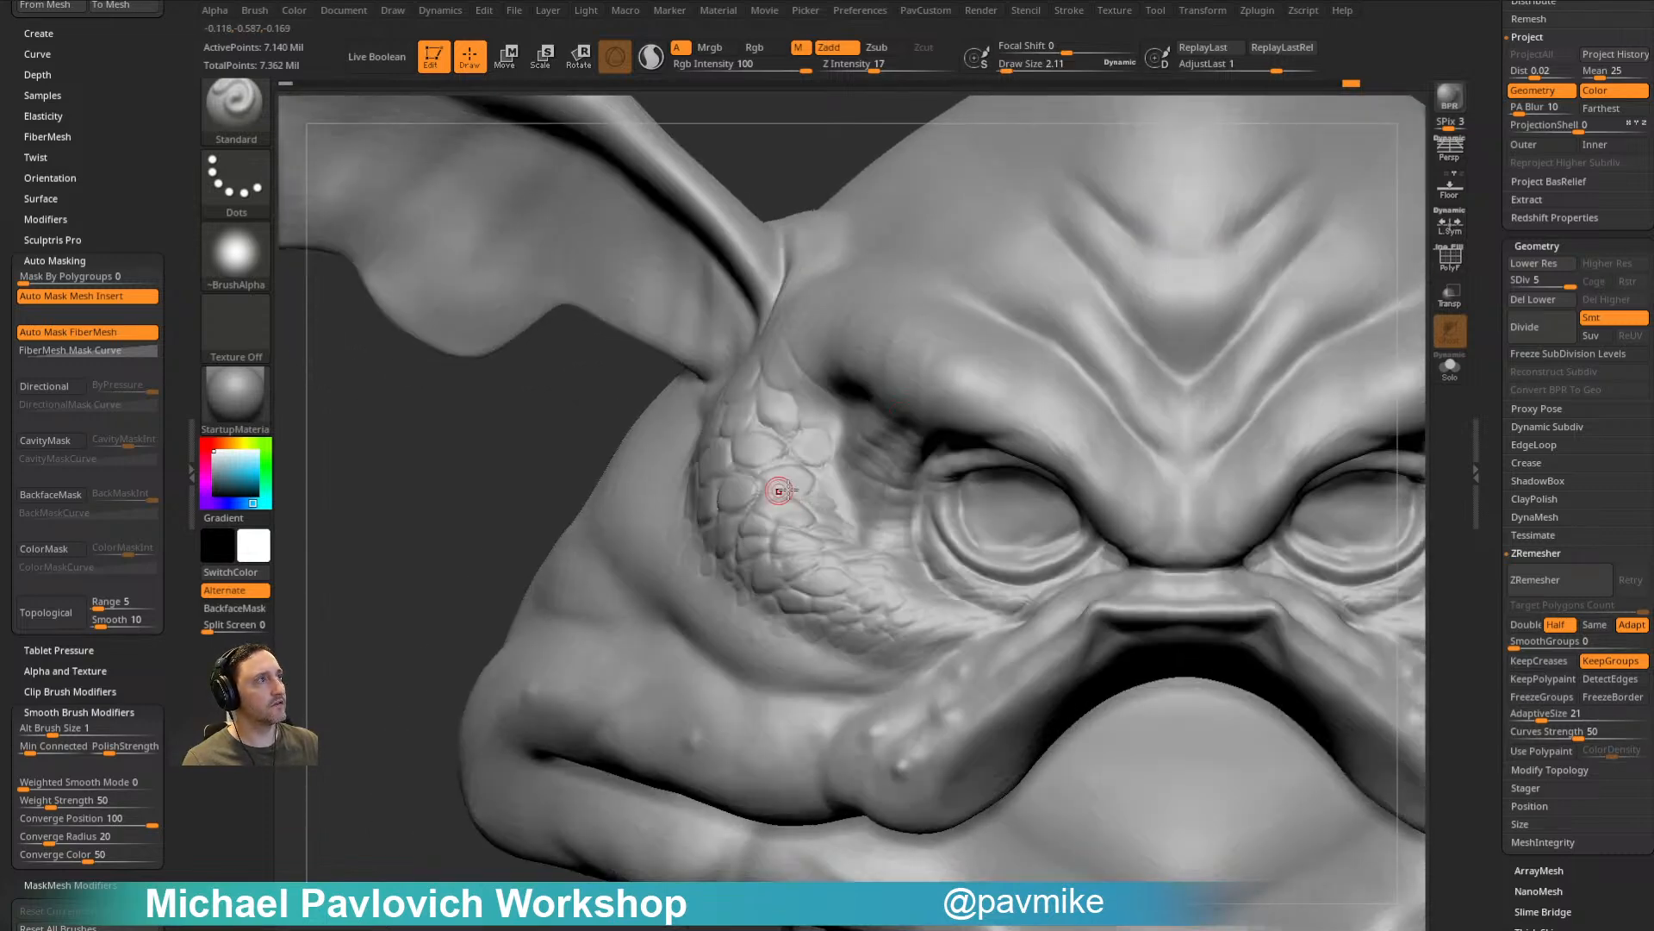
right_drag(906, 419, 884, 461)
key(s)
click(849, 493)
drag(887, 458, 889, 462)
key(s)
click(880, 467)
Step: Turn off the Standard brush's alpha and set its Z Intensity to 24
click(235, 254)
click(343, 269)
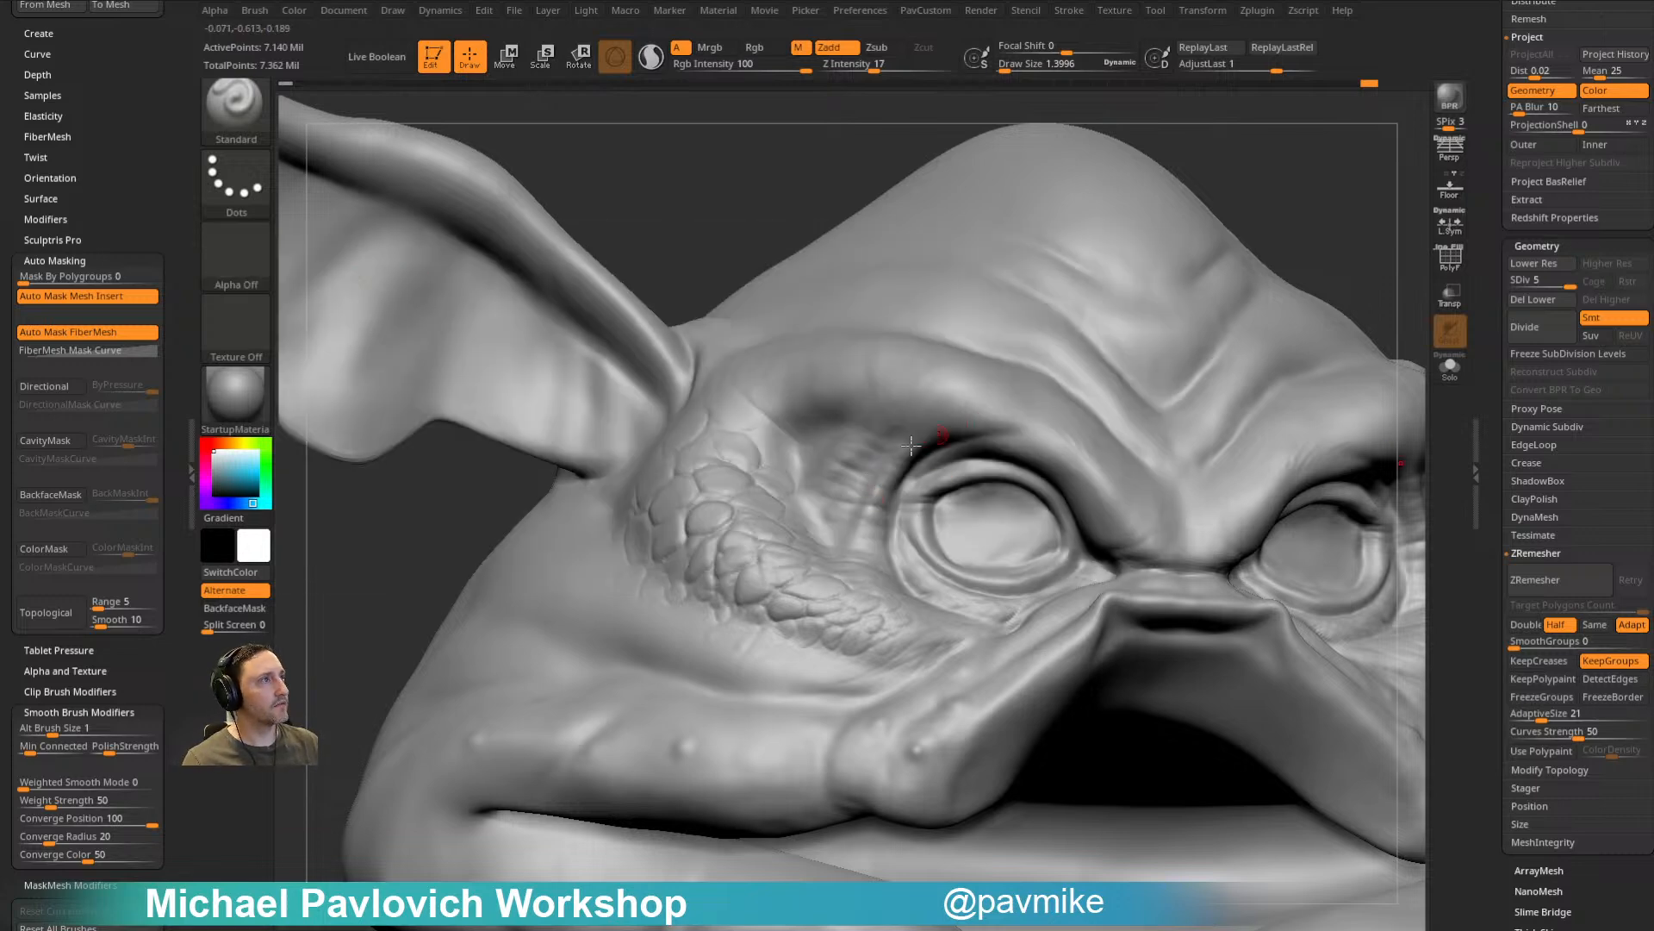
click(892, 67)
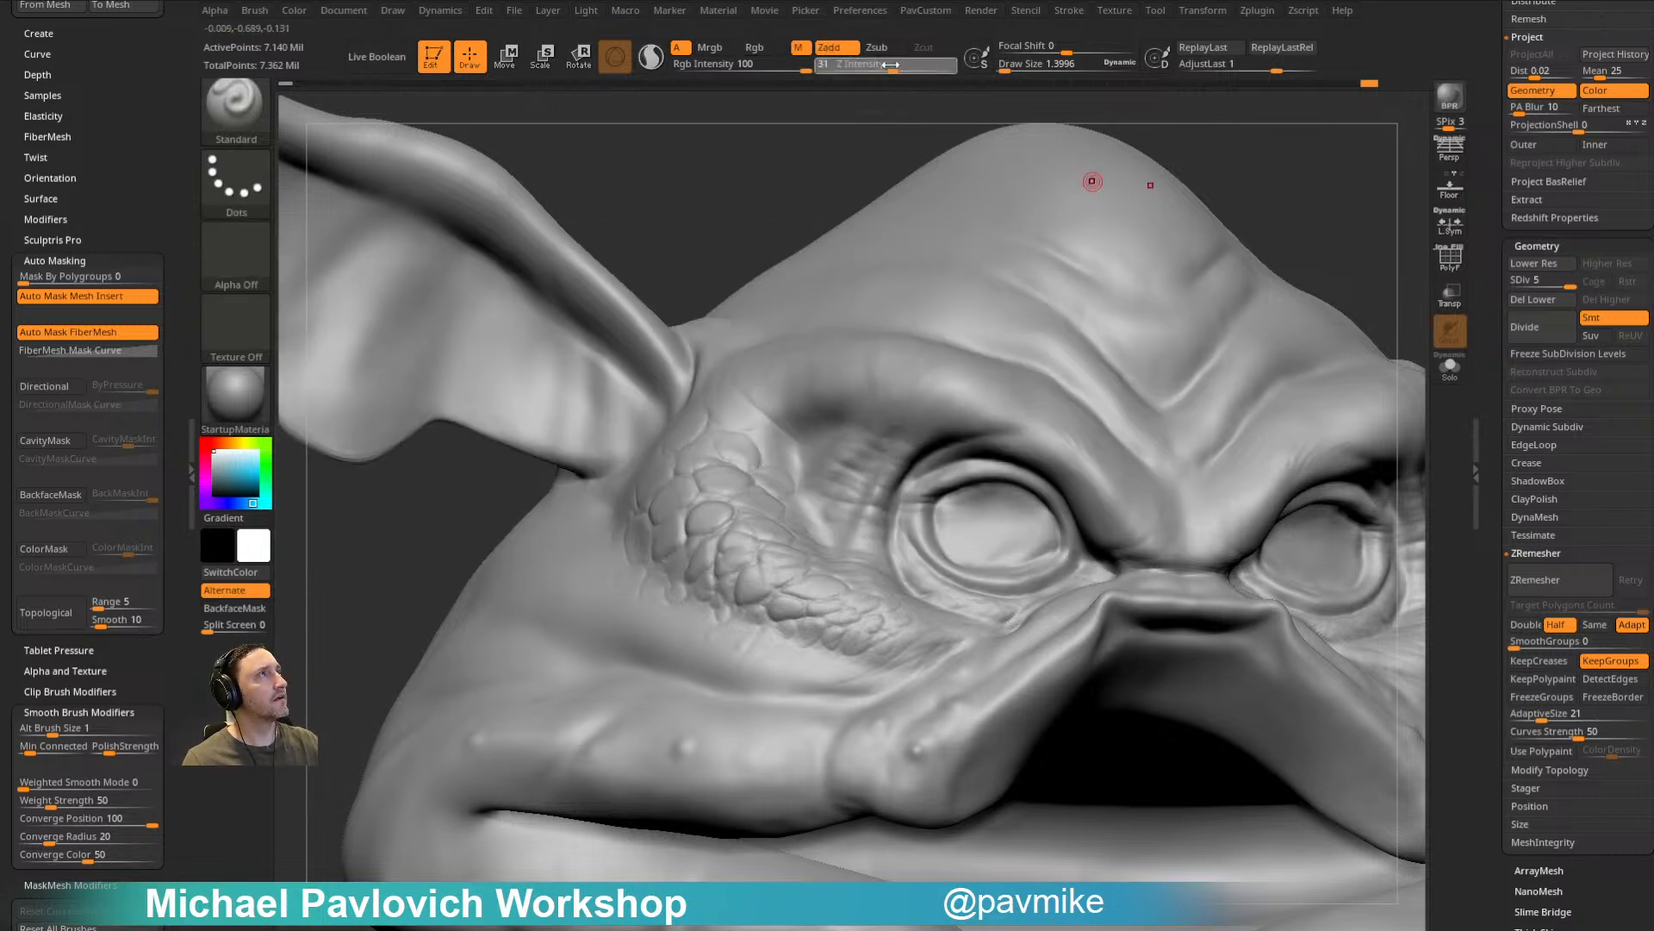
drag(892, 64, 884, 66)
ctrl+right_drag(855, 489, 802, 506)
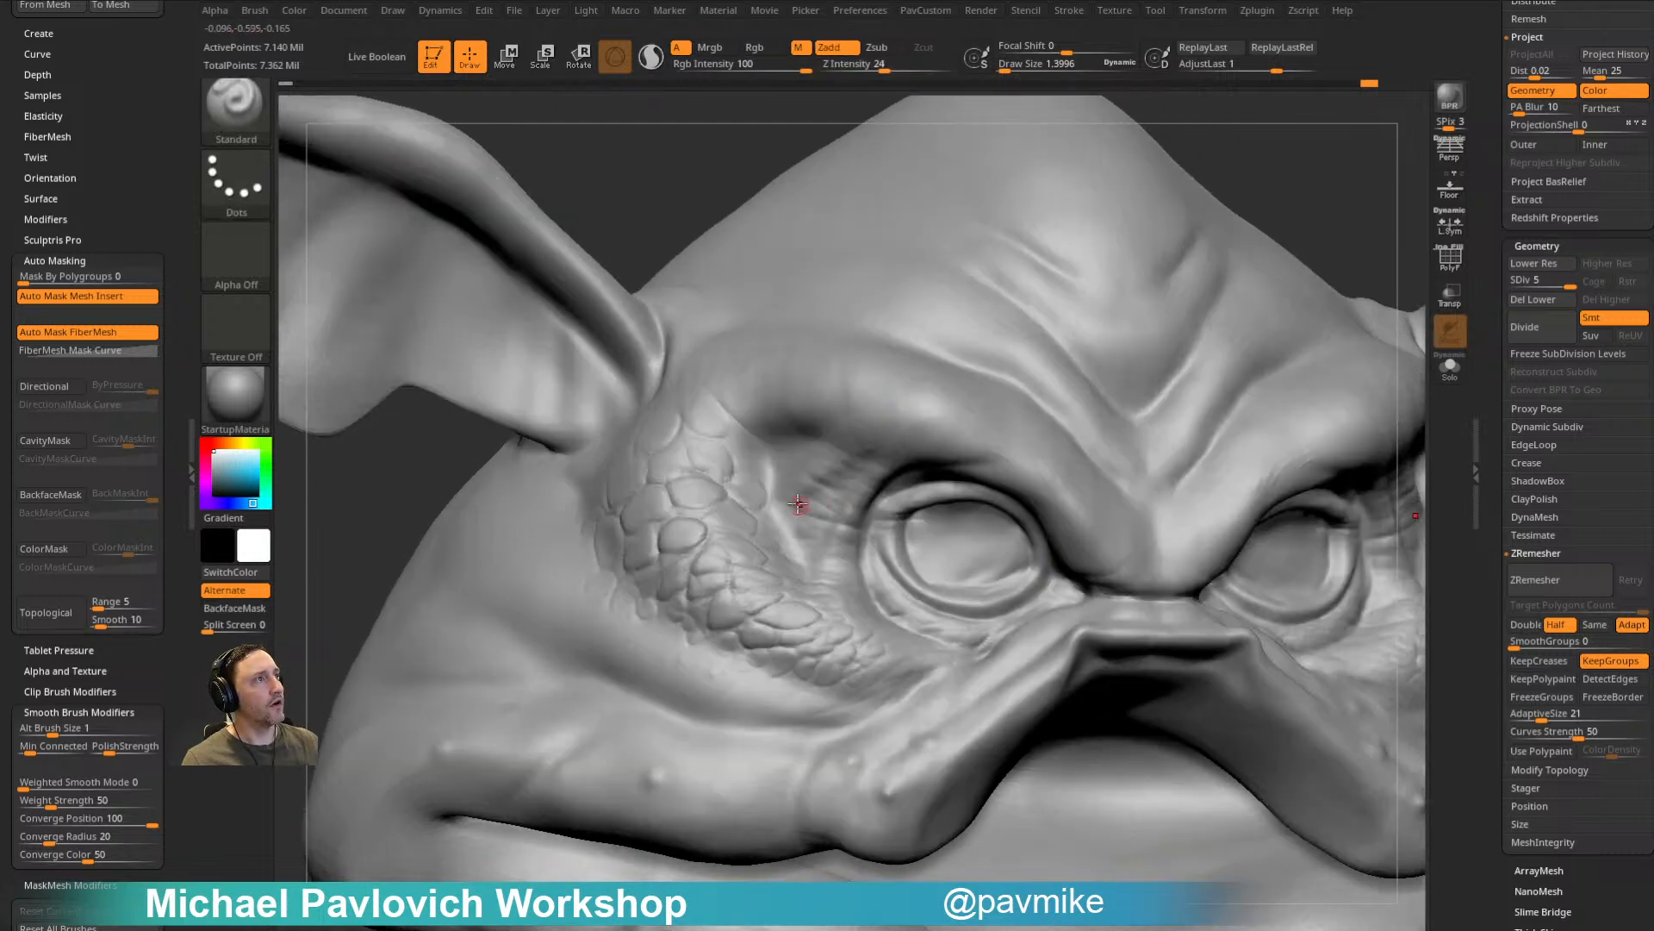
Step: Puff up the scales on the temple and middle of the eye bag at draw size 2.5984
right_drag(834, 386, 760, 456)
key(bracketright)
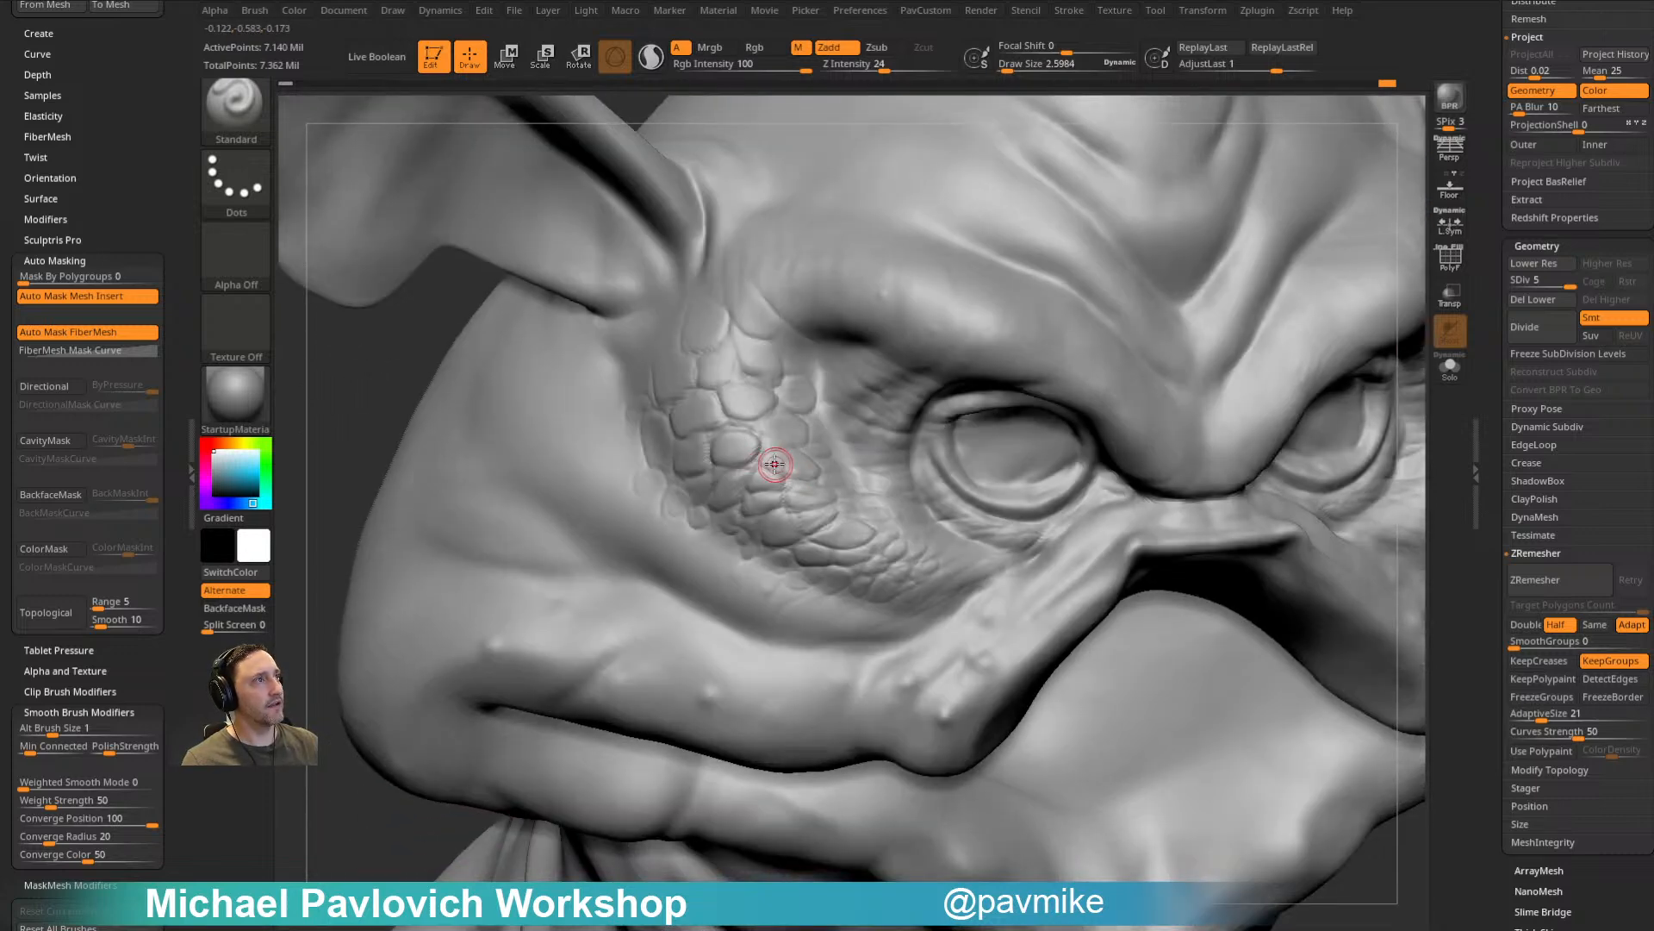
right_drag(802, 303, 793, 499)
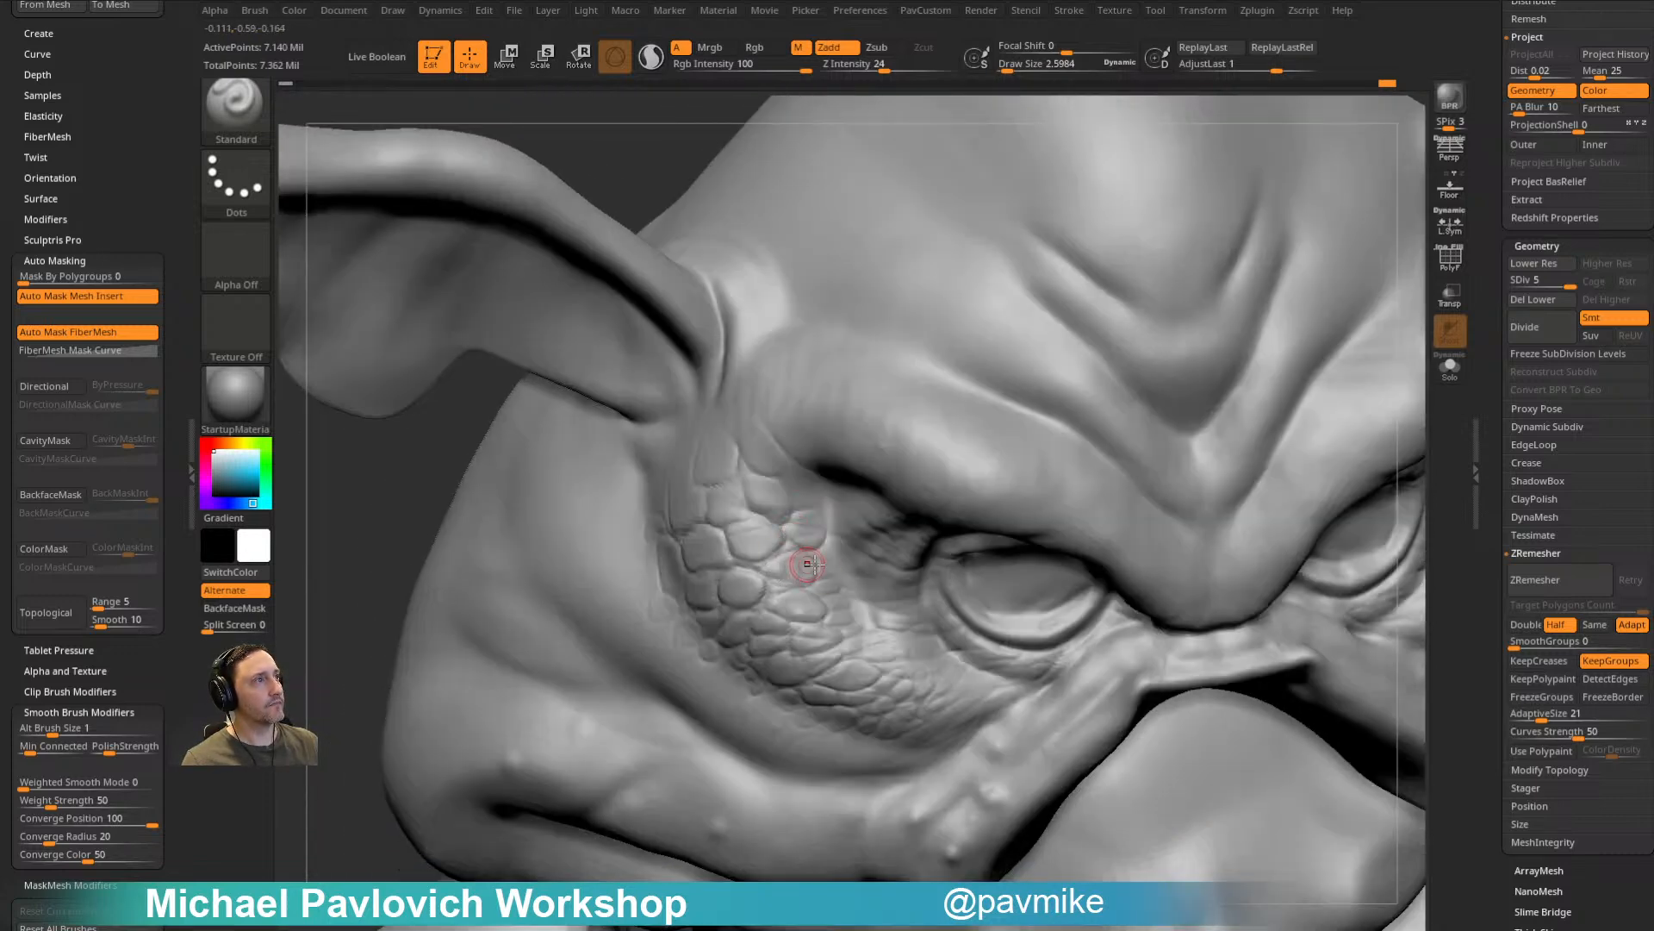
Step: Switch to the Clay brush at draw size 4.5964 and fill out the scales near the eye bag's inner edge
mouse_move(875, 362)
right_down()
mouse_move(769, 480)
mouse_move(783, 528)
right_up()
key(b)
key(c)
key(t)
key(b)
key(c)
key(l)
key(s)
drag(782, 552, 773, 553)
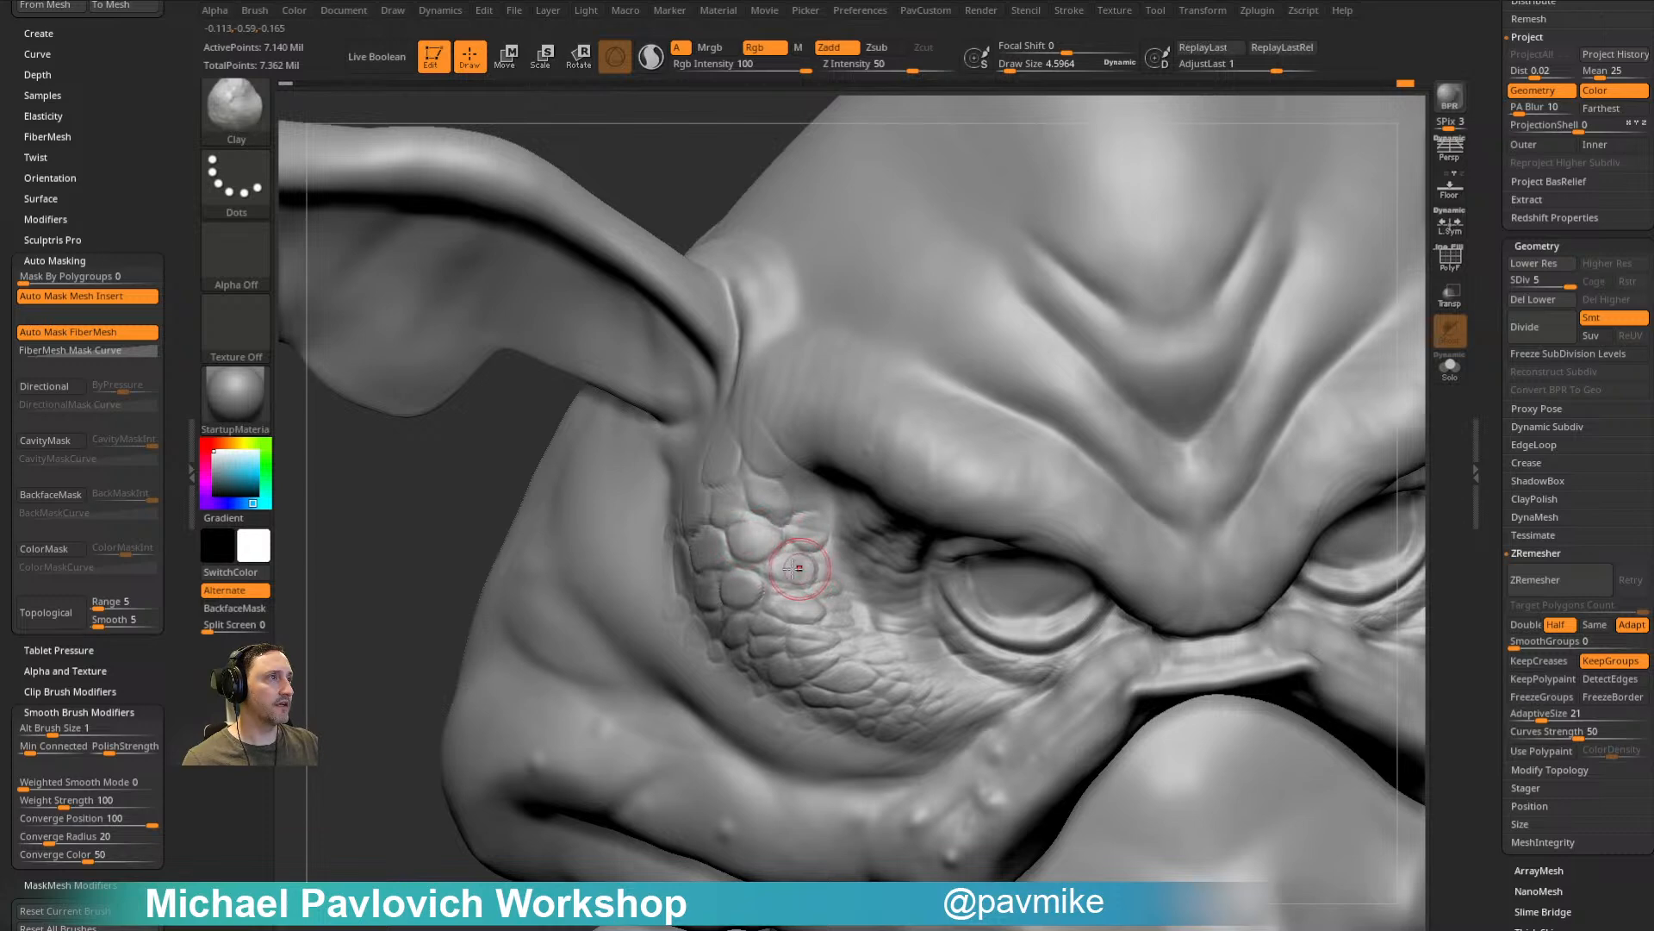
Step: Return to the Standard brush and work over the scales in the middle of the eye bag
mouse_move(797, 594)
right_down()
mouse_move(758, 517)
mouse_move(763, 616)
right_up()
key(b)
key(s)
key(t)
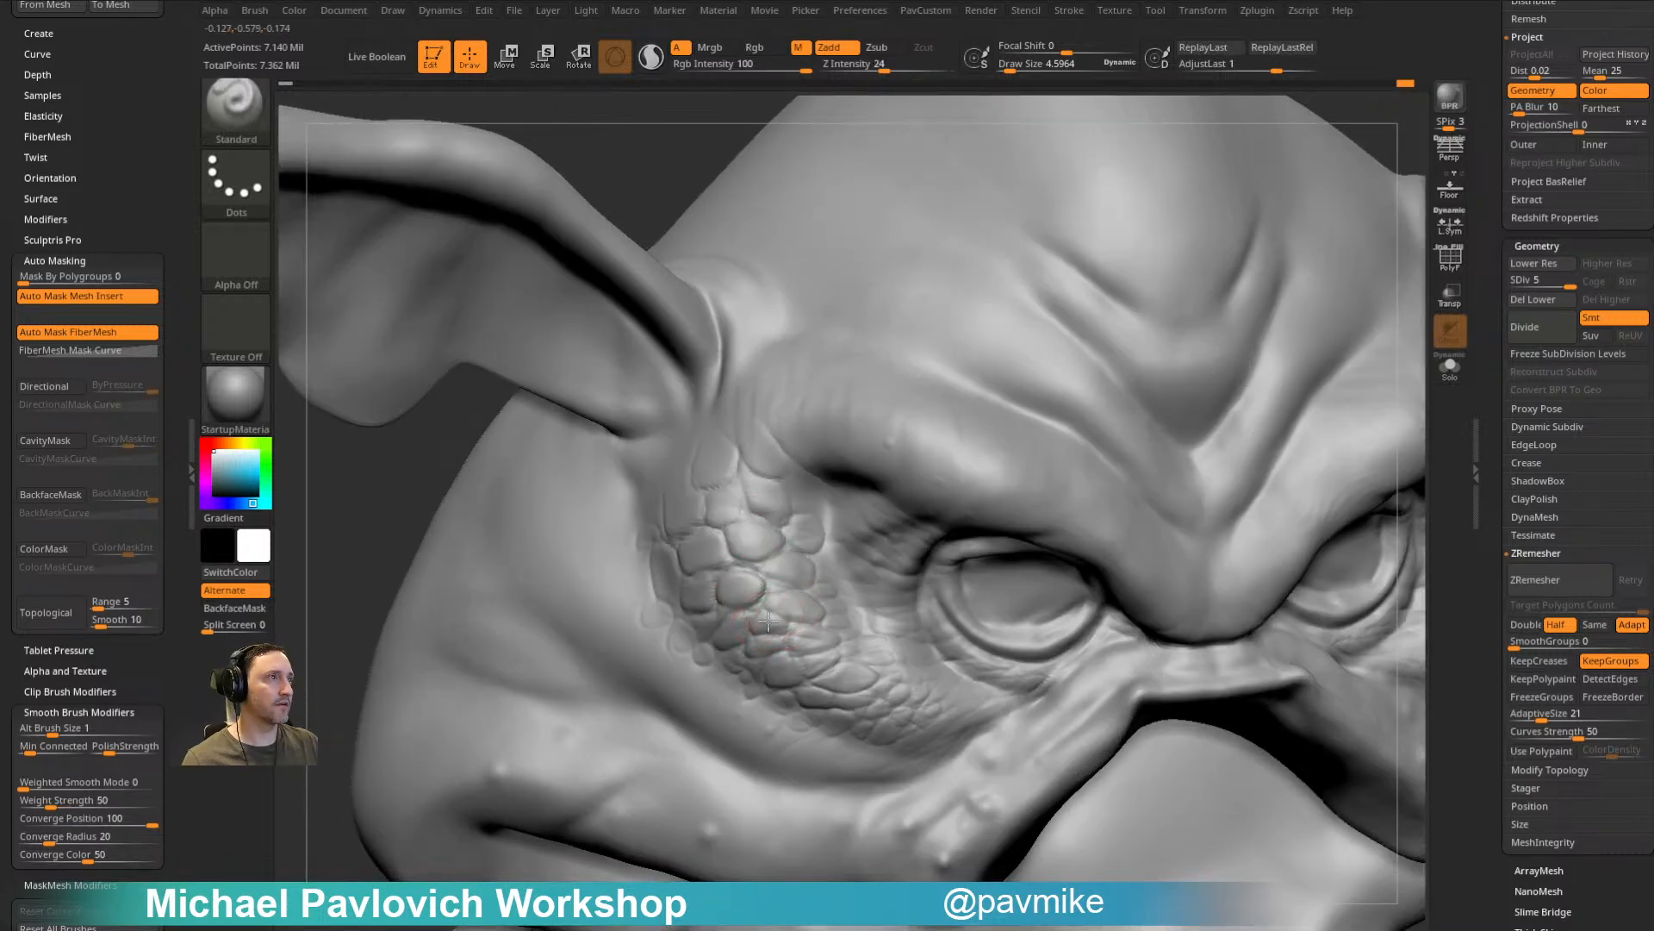
key(shift)
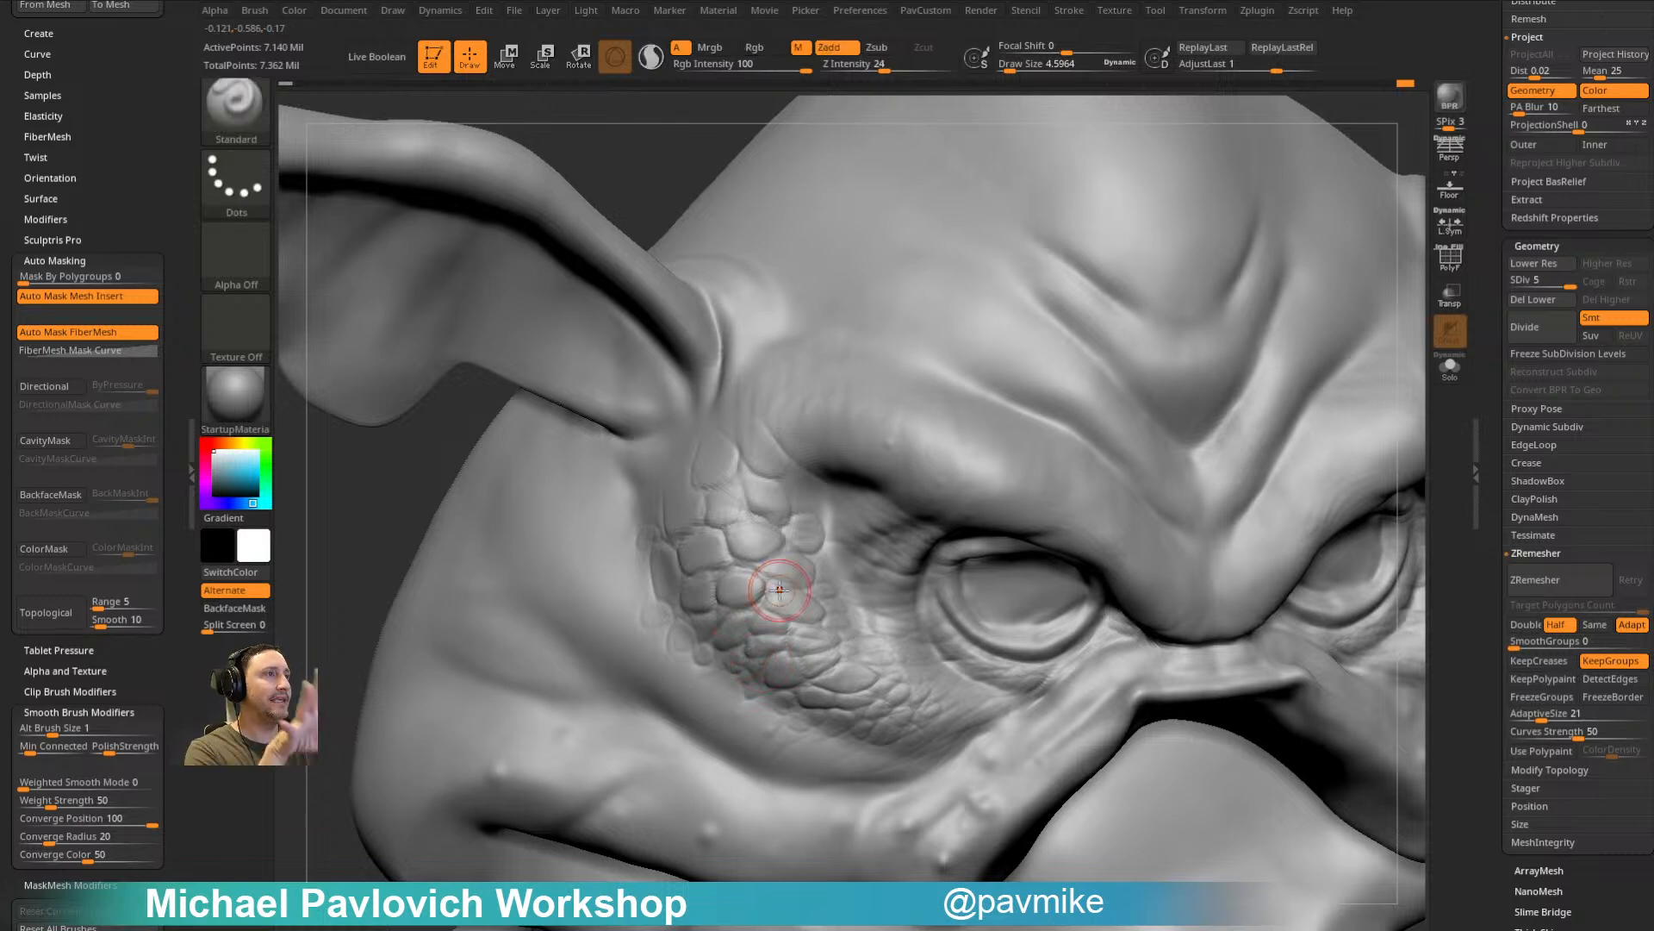
Step: Build up individual scales across the middle and lower rim of the eye bag with the Clay brush at draw size 2.5984
key(b)
key(c)
key(l)
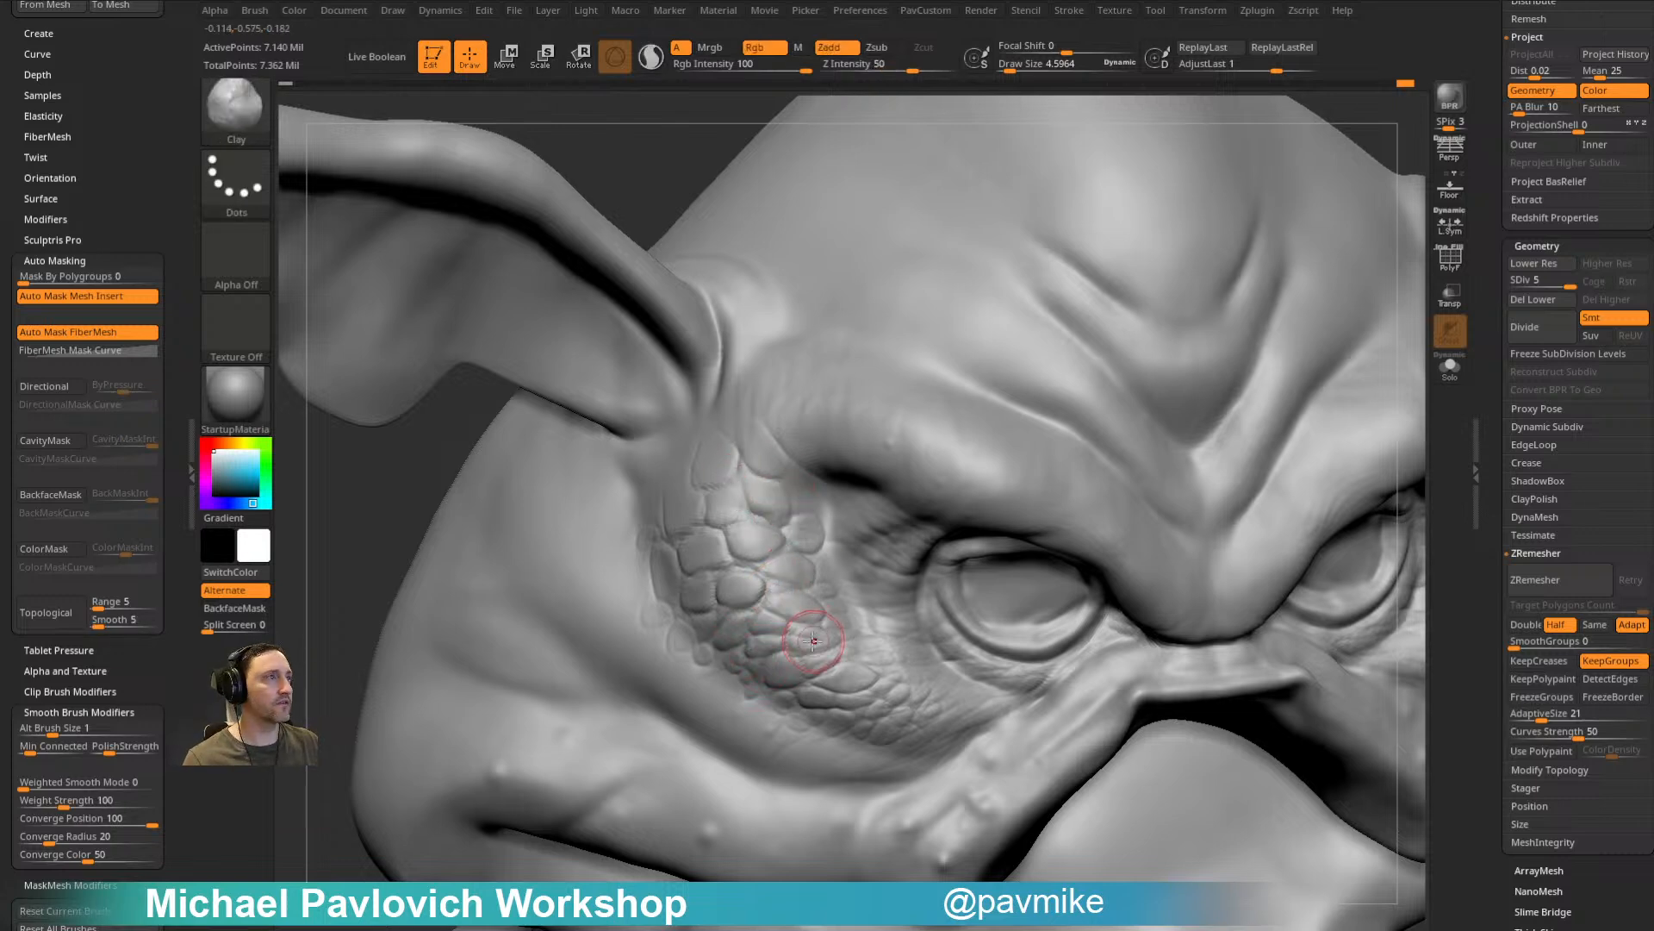
right_drag(825, 593, 780, 607)
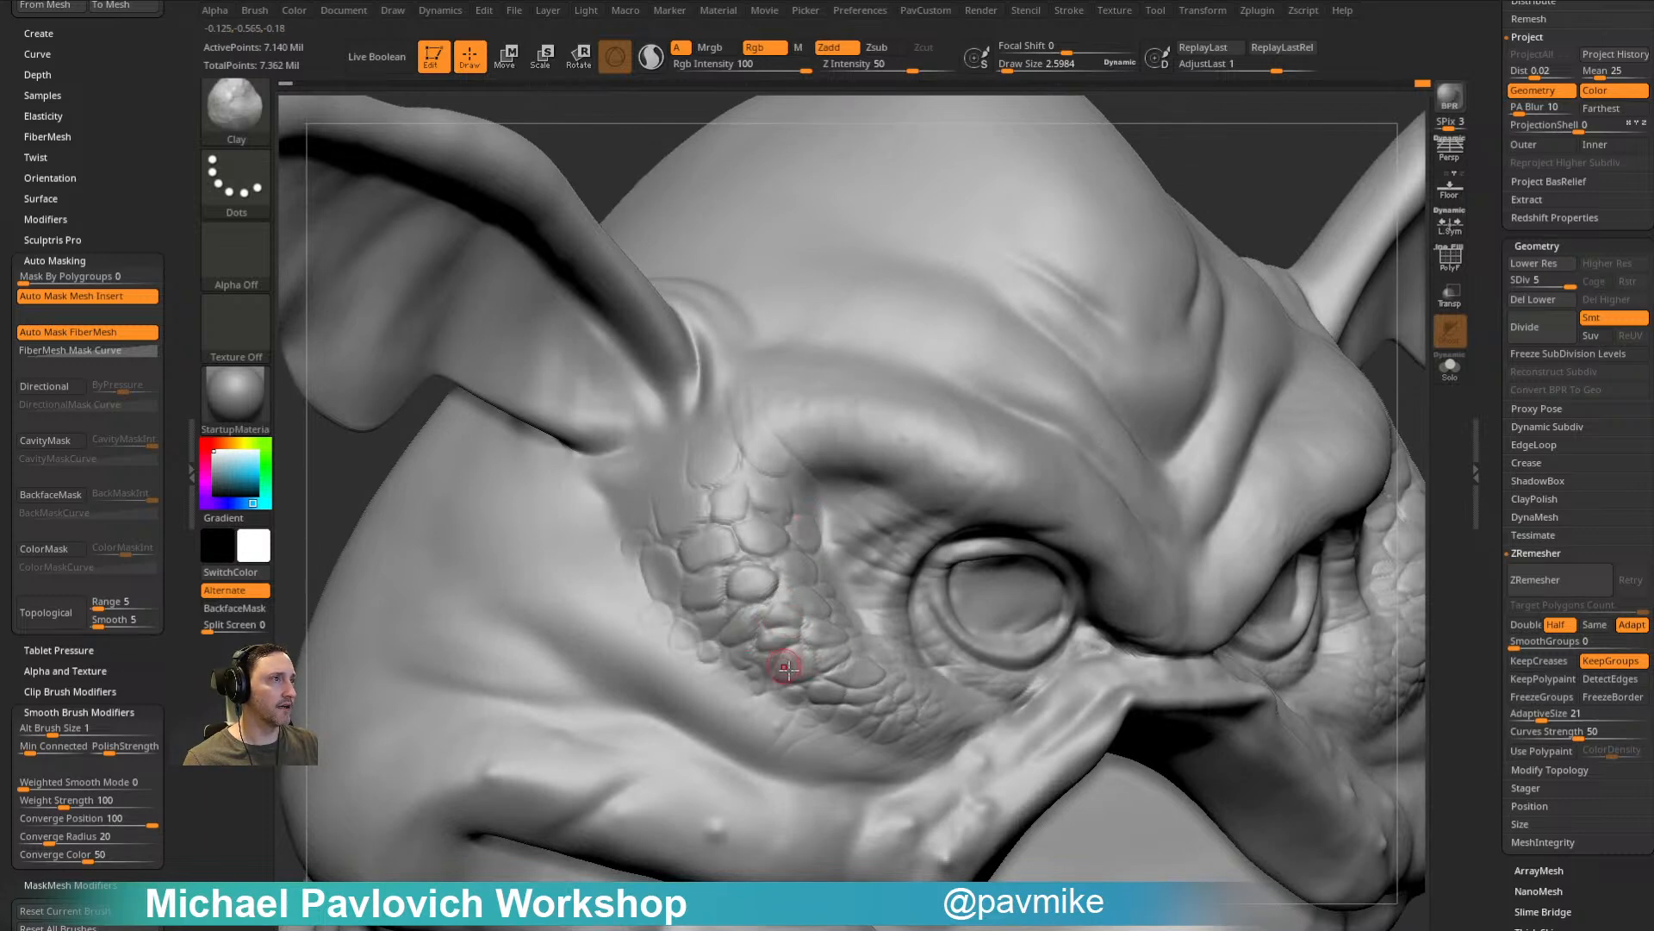
mouse_move(854, 573)
right_down()
mouse_move(794, 658)
mouse_move(813, 668)
right_up()
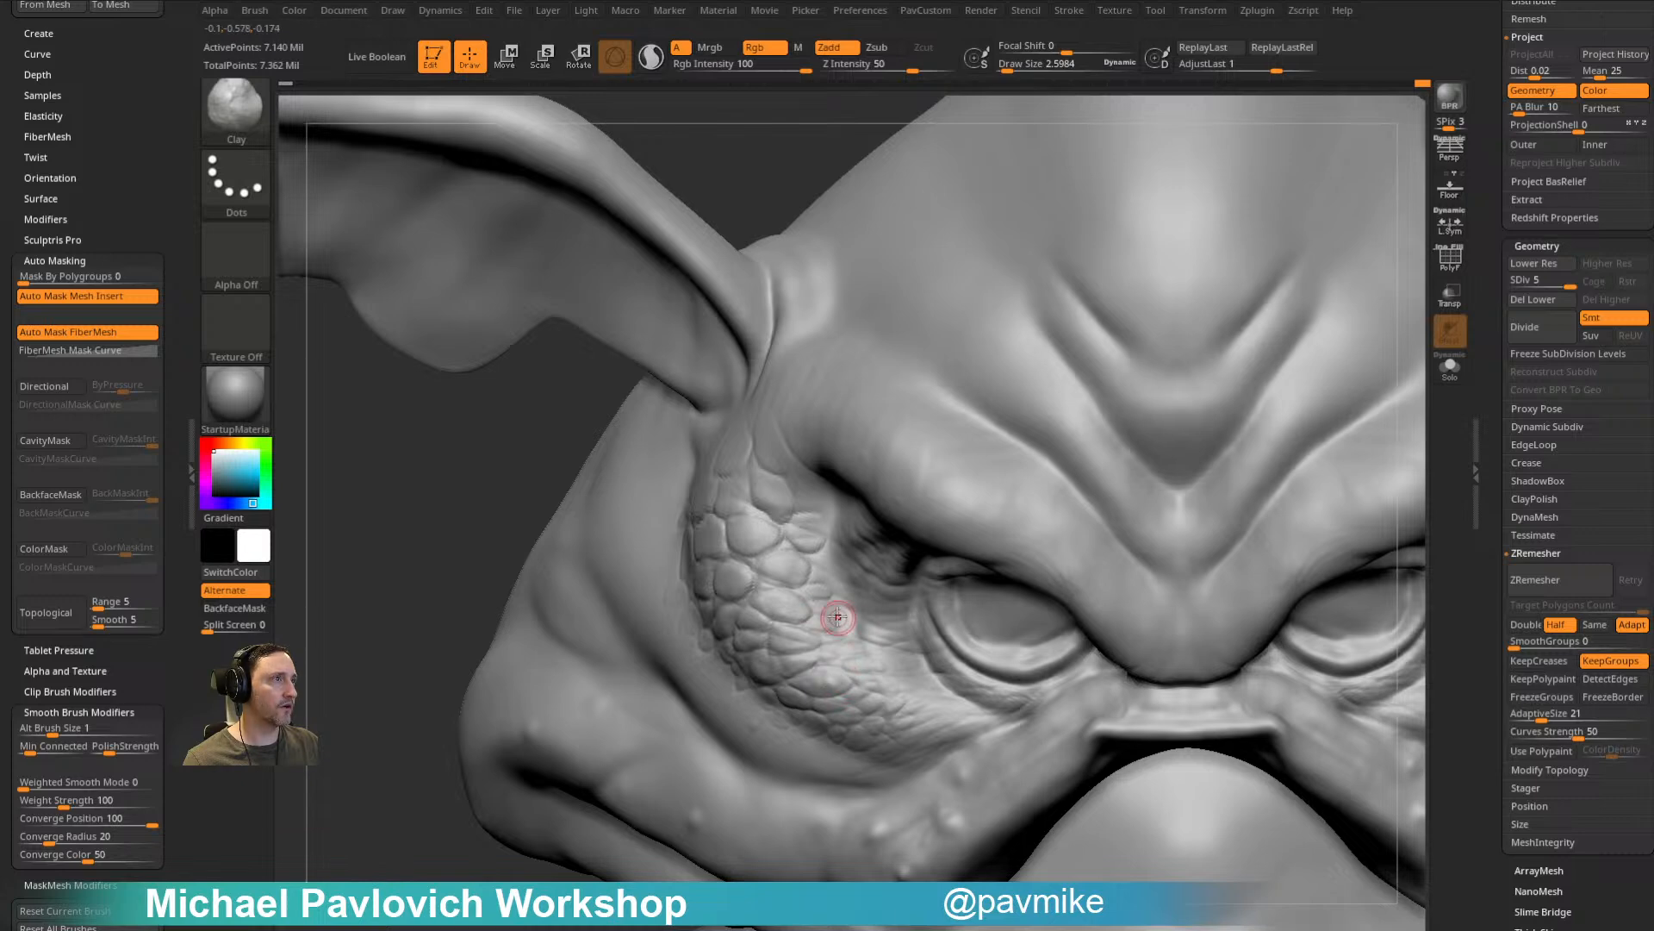
right_drag(875, 651, 827, 646)
mouse_move(829, 715)
right_down()
mouse_move(795, 683)
mouse_move(845, 714)
right_up()
mouse_move(869, 597)
right_down()
mouse_move(865, 749)
mouse_move(836, 663)
mouse_move(792, 626)
right_up()
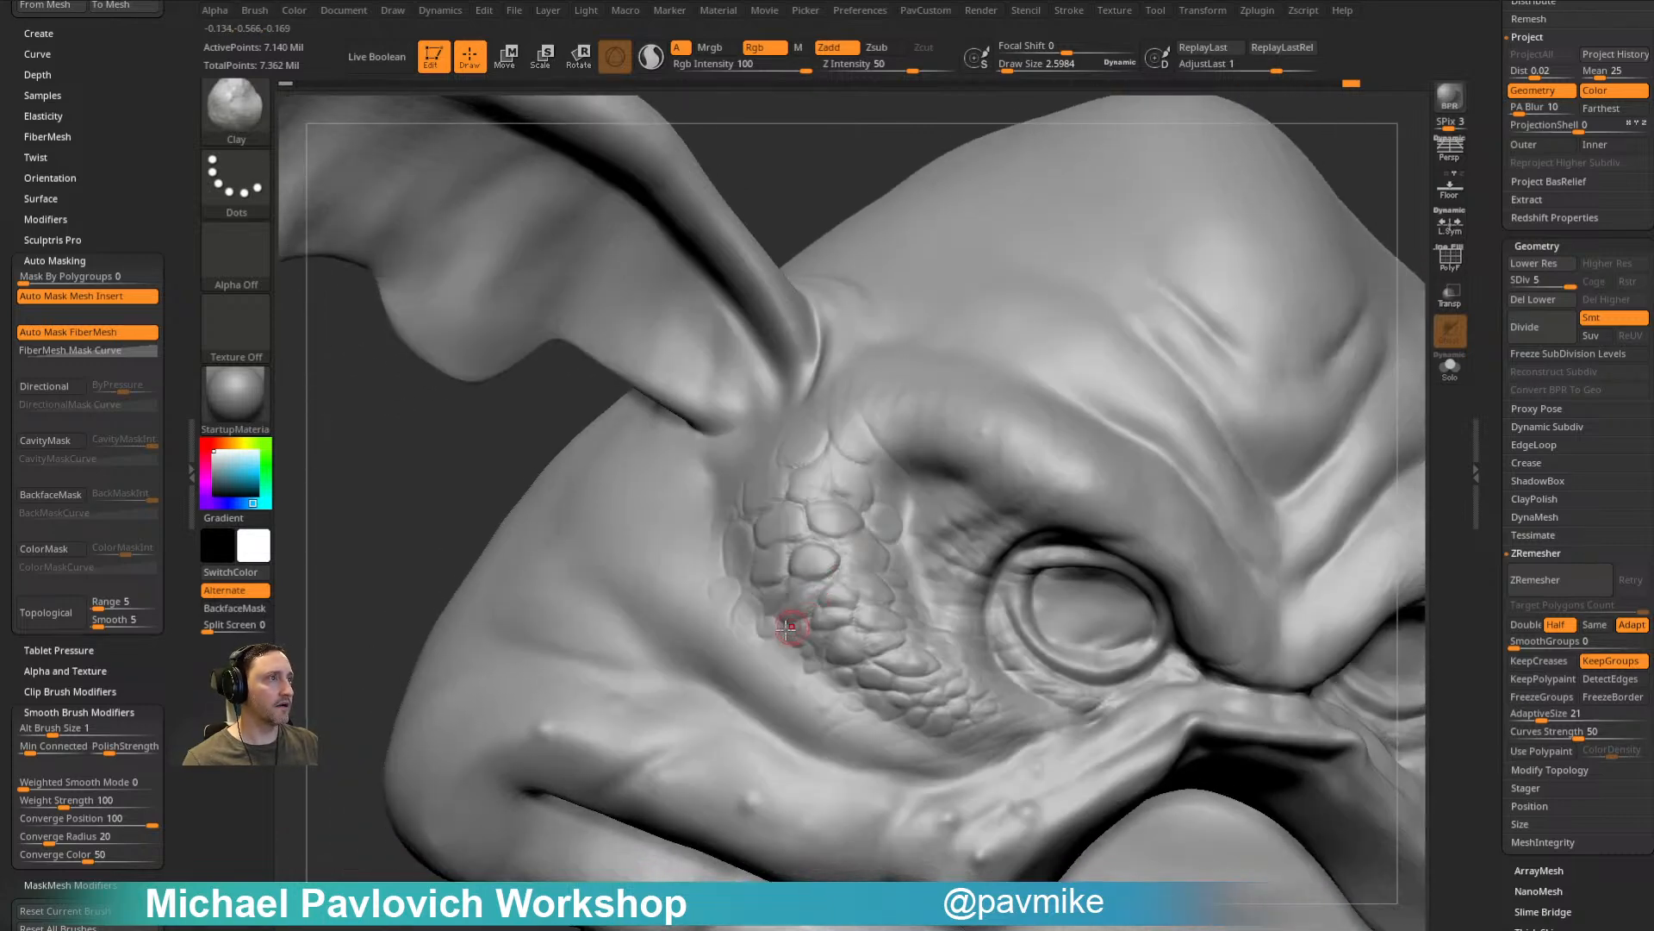
Step: Switch to the Dam_Standard brush, carve creases below the eye bag's scales and enlarge the draw size to 17.02839
key(b)
key(d)
key(s)
mouse_move(905, 528)
right_down()
mouse_move(805, 473)
mouse_move(1081, 515)
mouse_move(809, 477)
mouse_move(914, 500)
mouse_move(923, 432)
mouse_move(768, 583)
right_up()
key(s)
drag(768, 583, 784, 580)
mouse_move(784, 580)
right_down()
mouse_move(858, 340)
mouse_move(820, 554)
right_up()
mouse_move(851, 590)
mouse_down()
mouse_move(849, 607)
mouse_move(886, 597)
mouse_move(798, 613)
mouse_up()
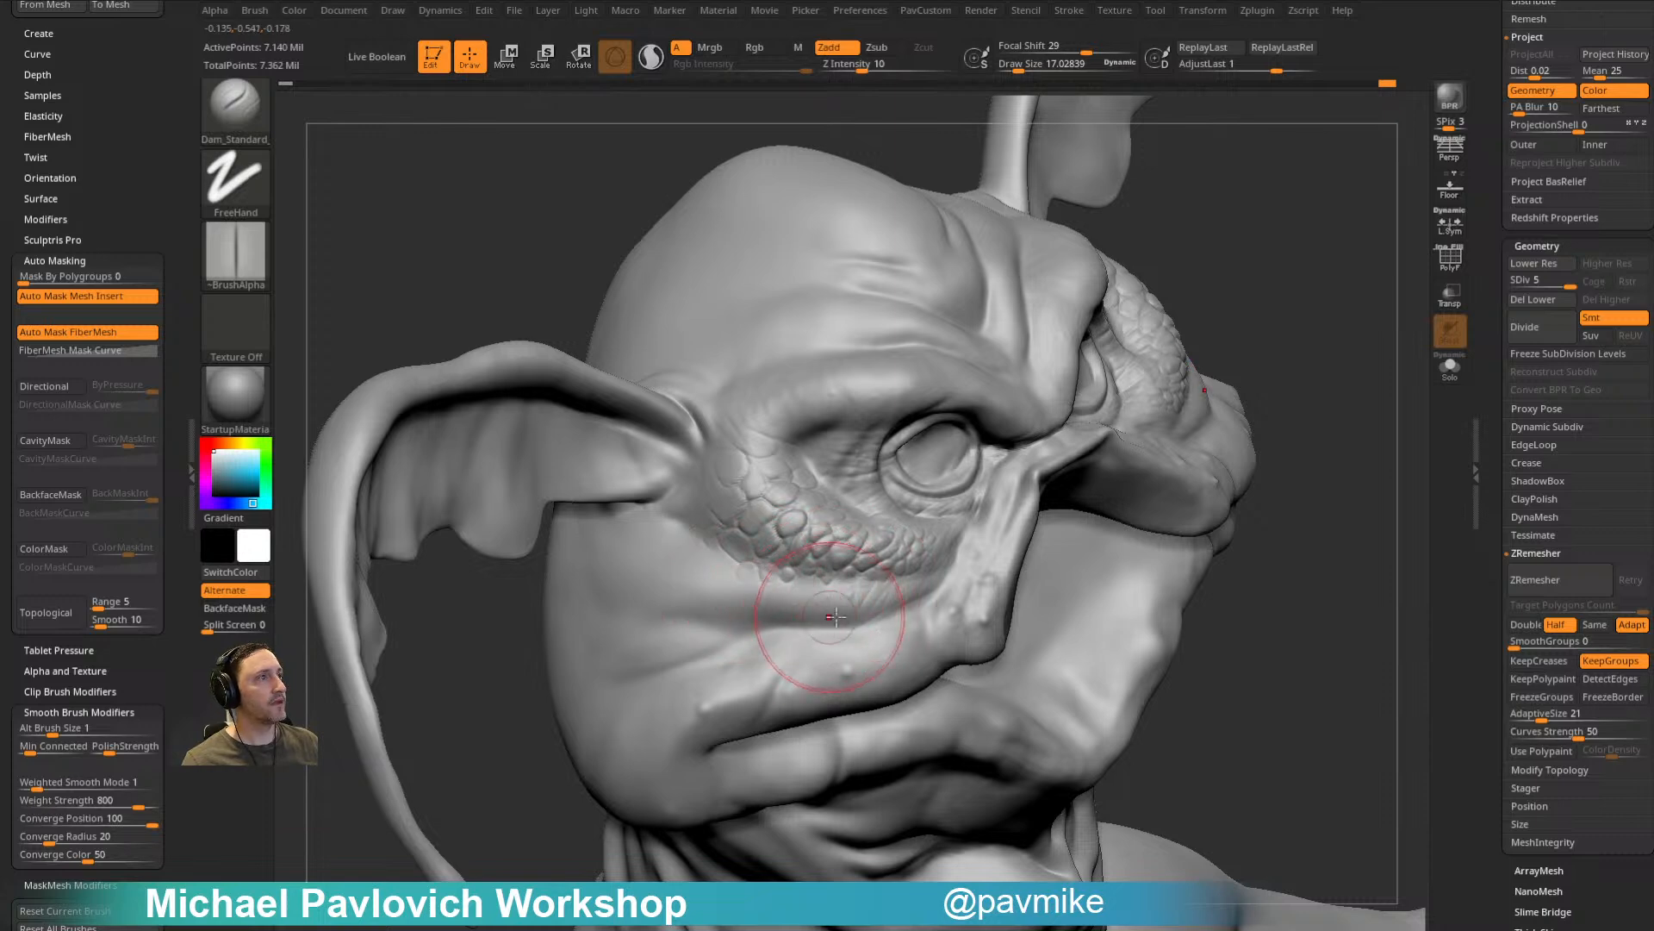
Step: Turn off the body's isolation so that all the other subtools are displayed on the head
mouse_move(796, 605)
right_down()
mouse_move(914, 552)
mouse_move(1201, 340)
right_up()
drag(1495, 258, 1497, 469)
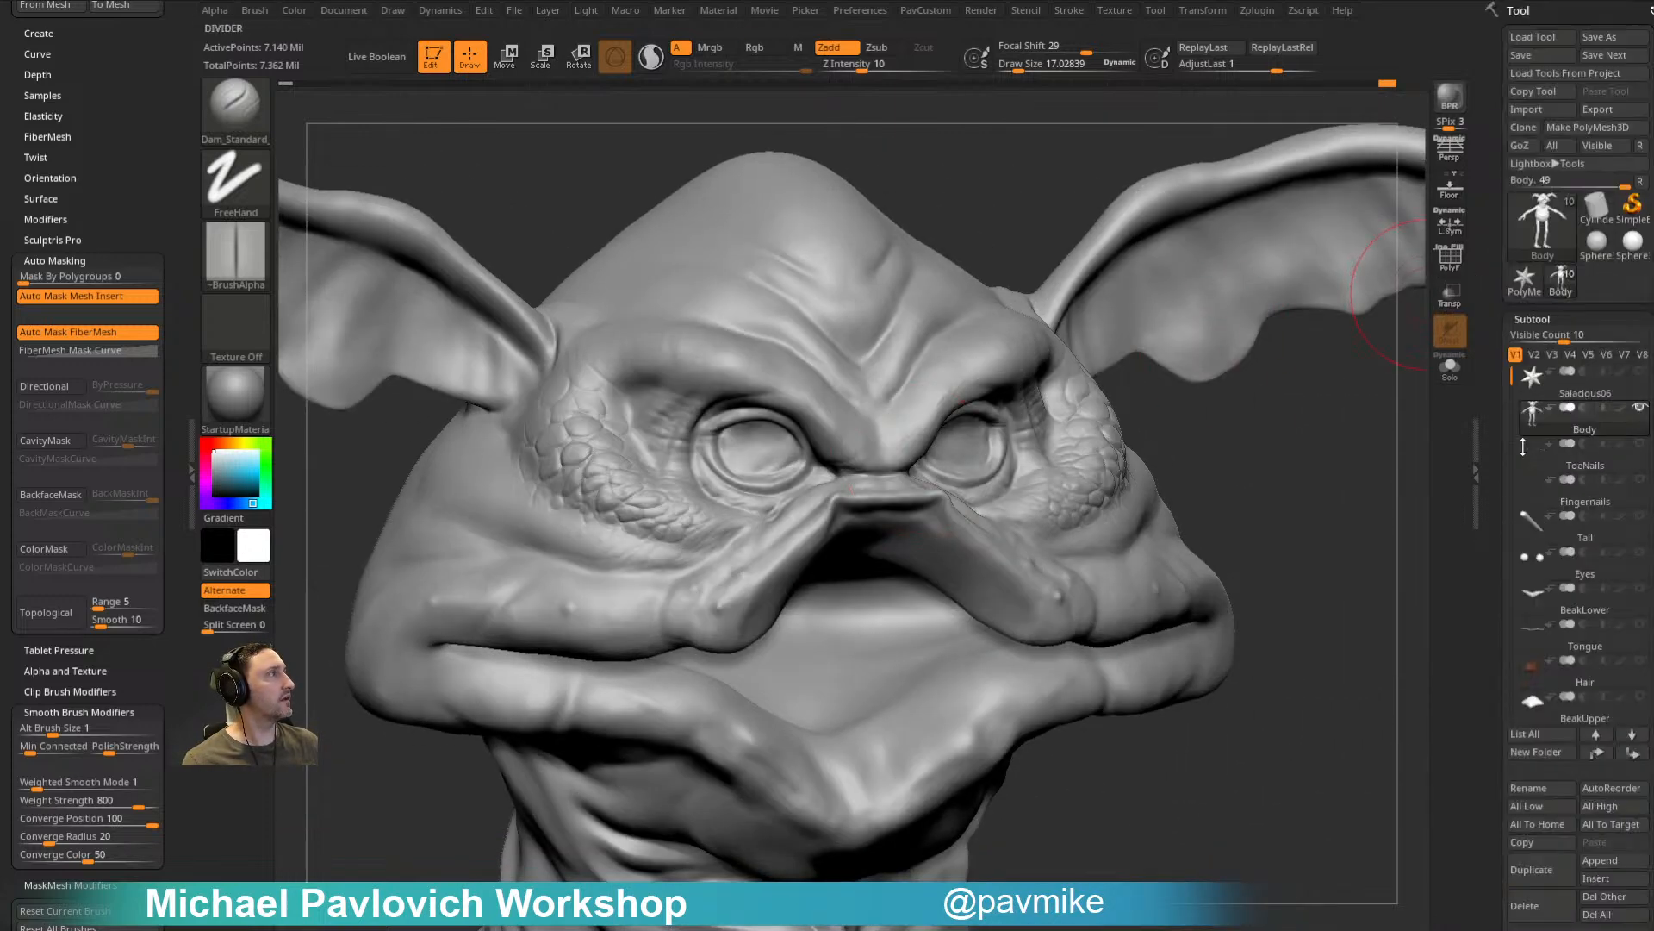
shift+click(1640, 409)
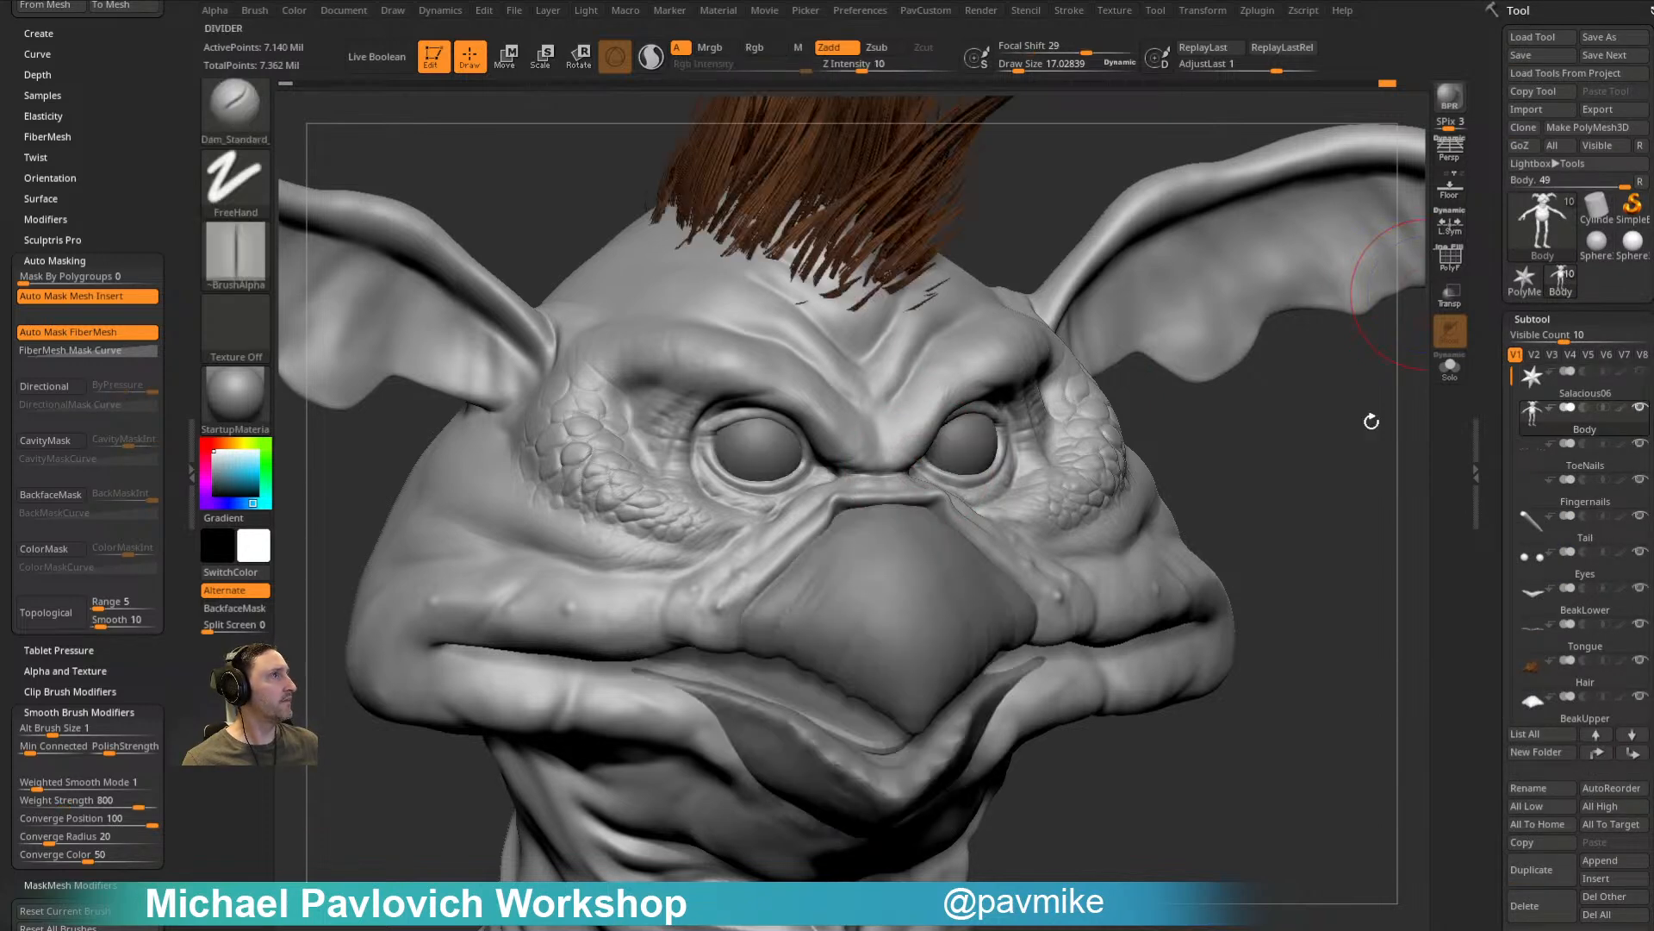
Step: Hide the Hair subtool and make the Body subtool active again
alt+click(922, 212)
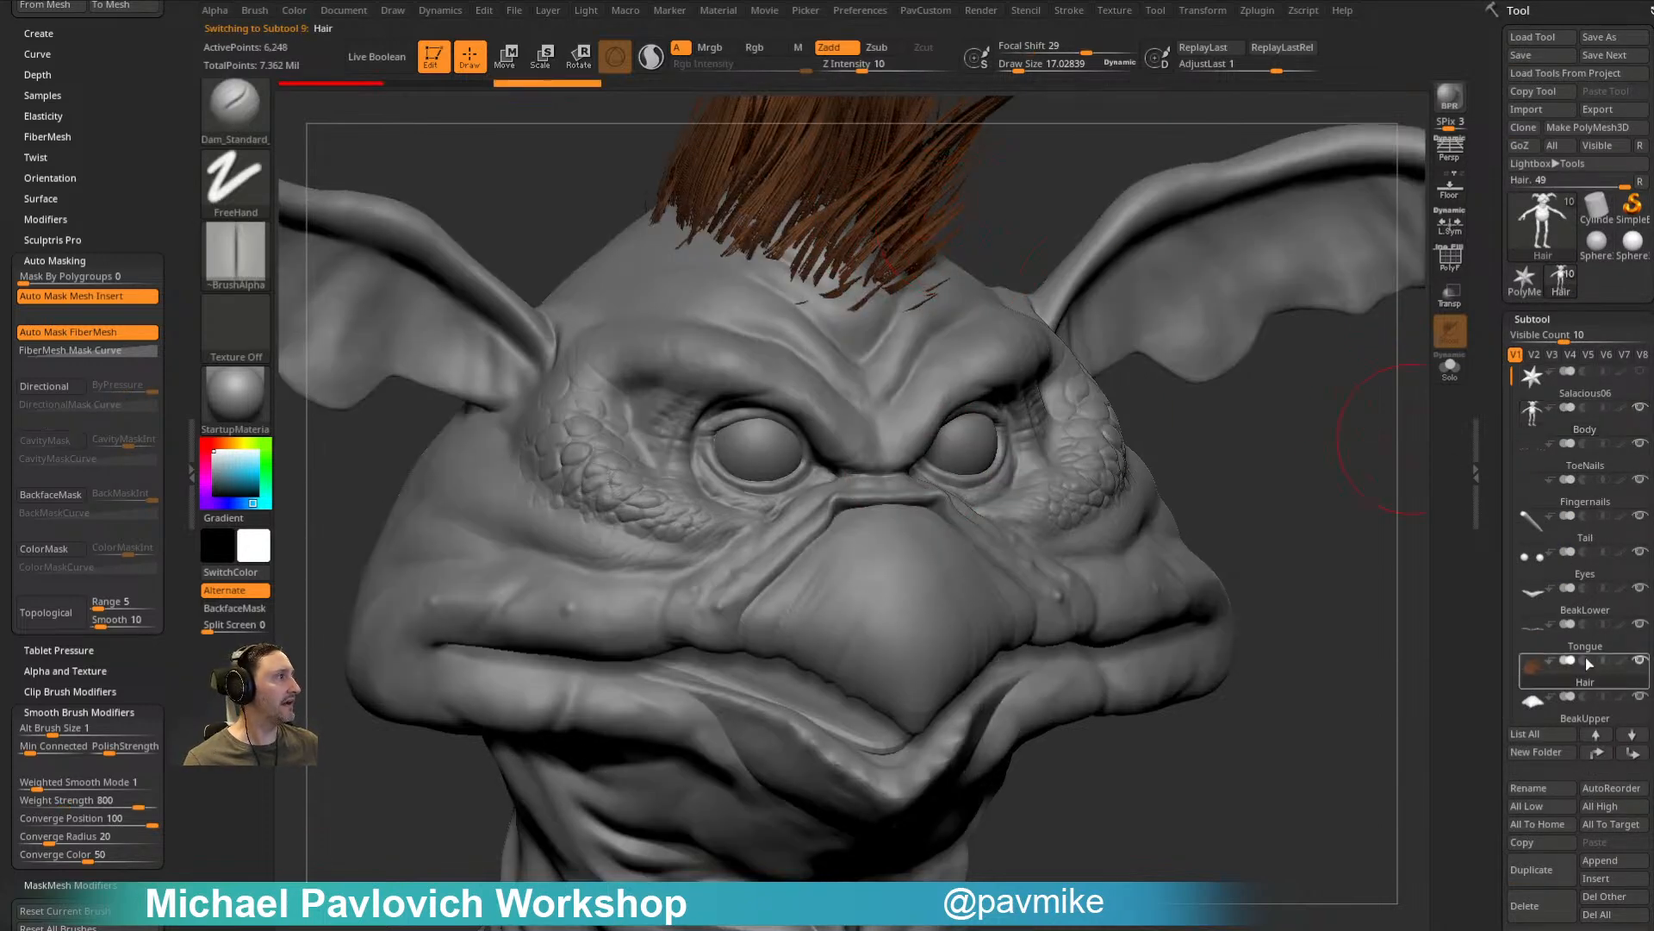
click(1640, 659)
right_drag(1403, 665, 776, 551)
alt+click(776, 551)
right_drag(1169, 502, 1250, 524)
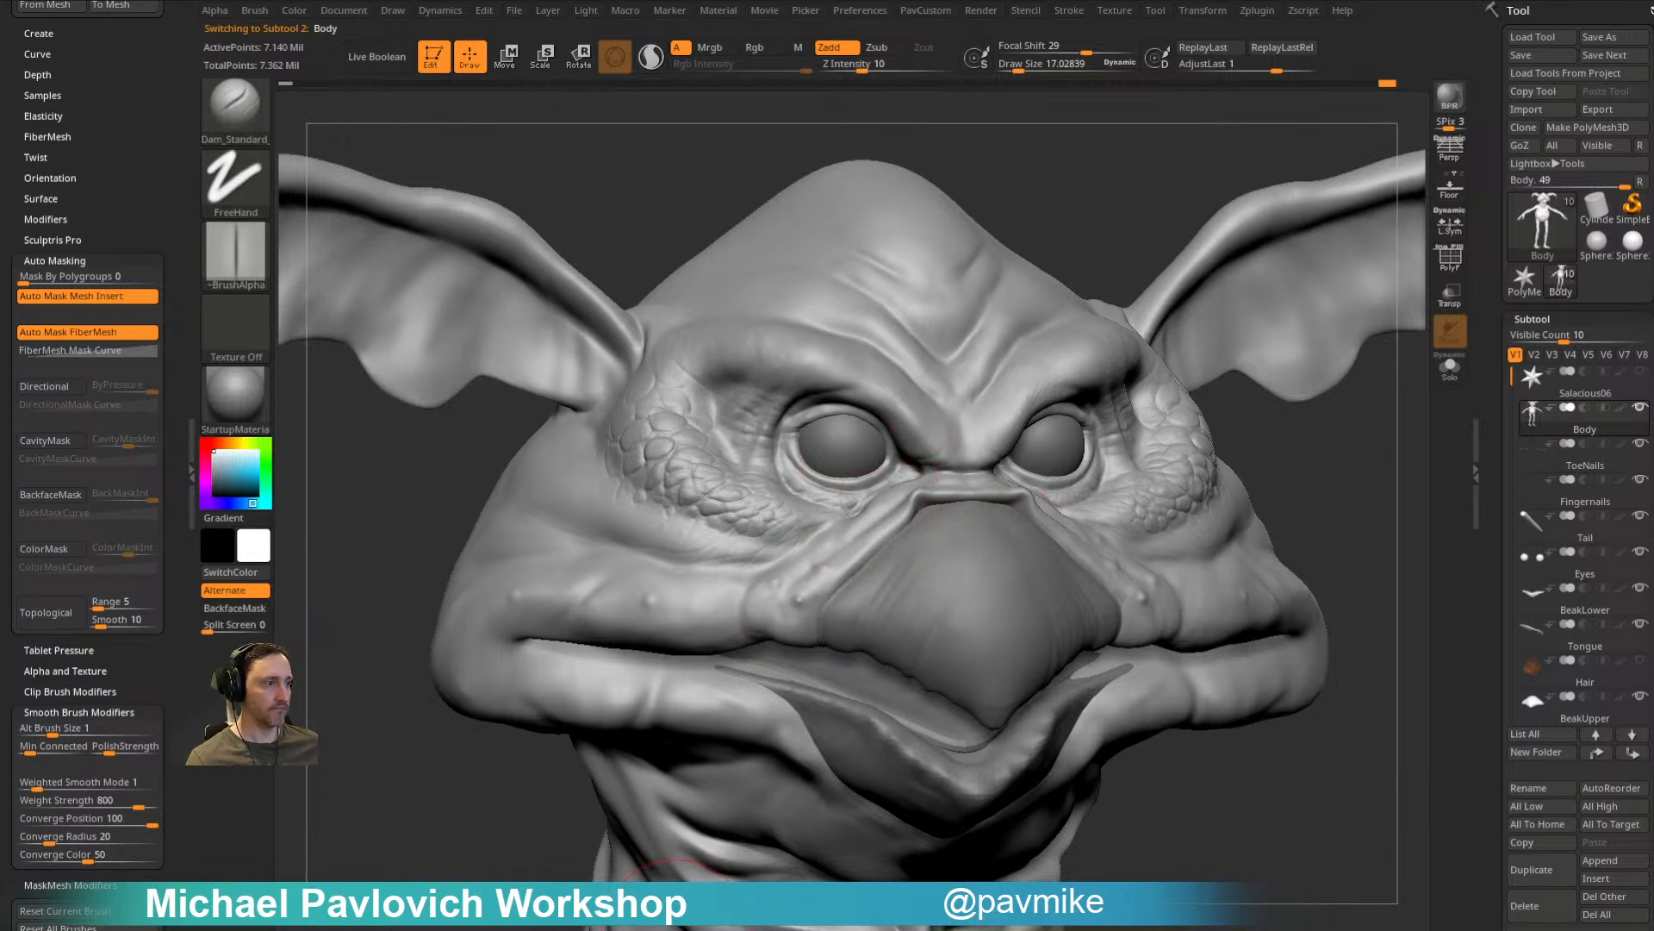
Step: Bring up the creature reference photo and place it beside the sculpted face for comparison
click(674, 927)
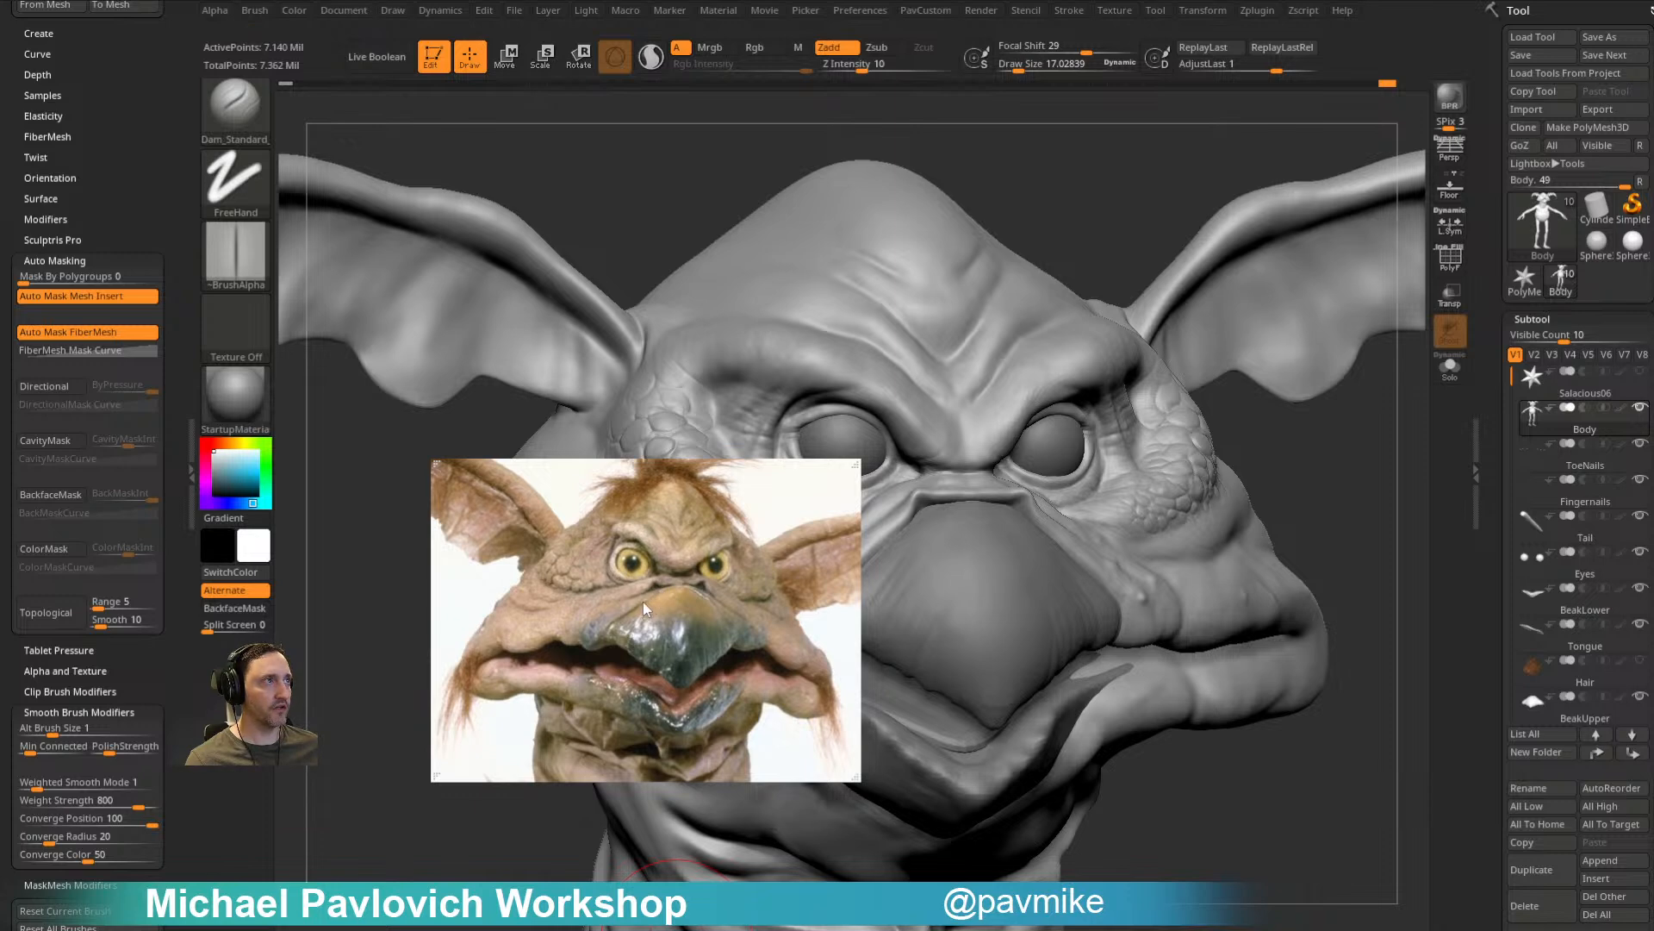
drag(722, 600, 619, 755)
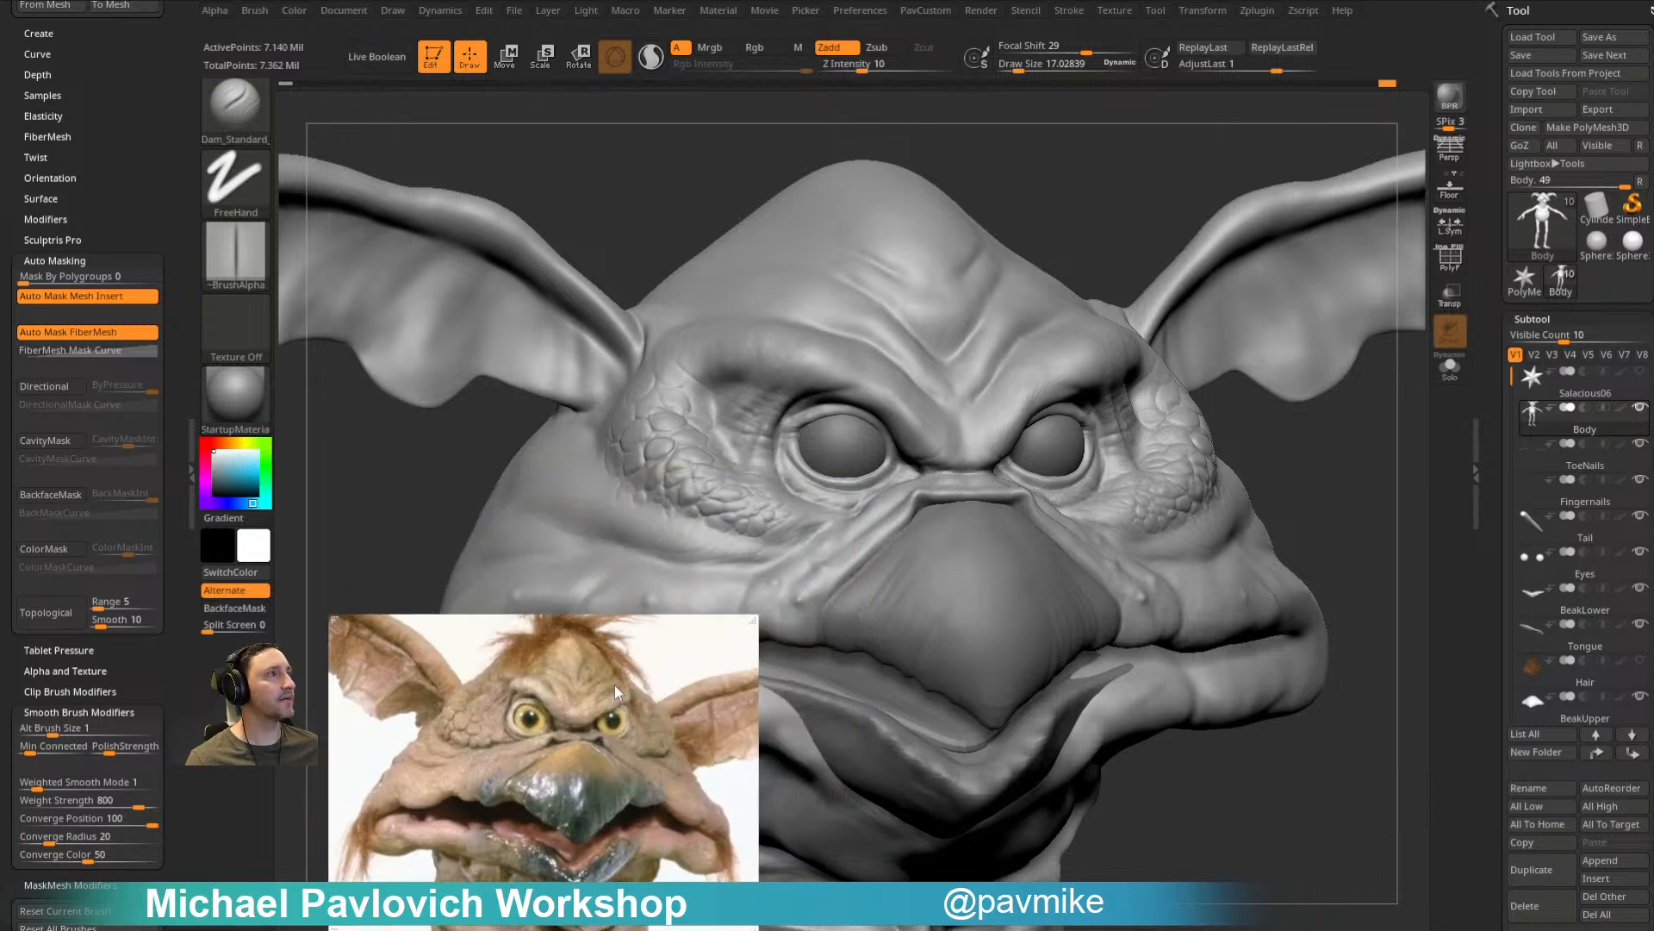
drag(614, 684, 684, 595)
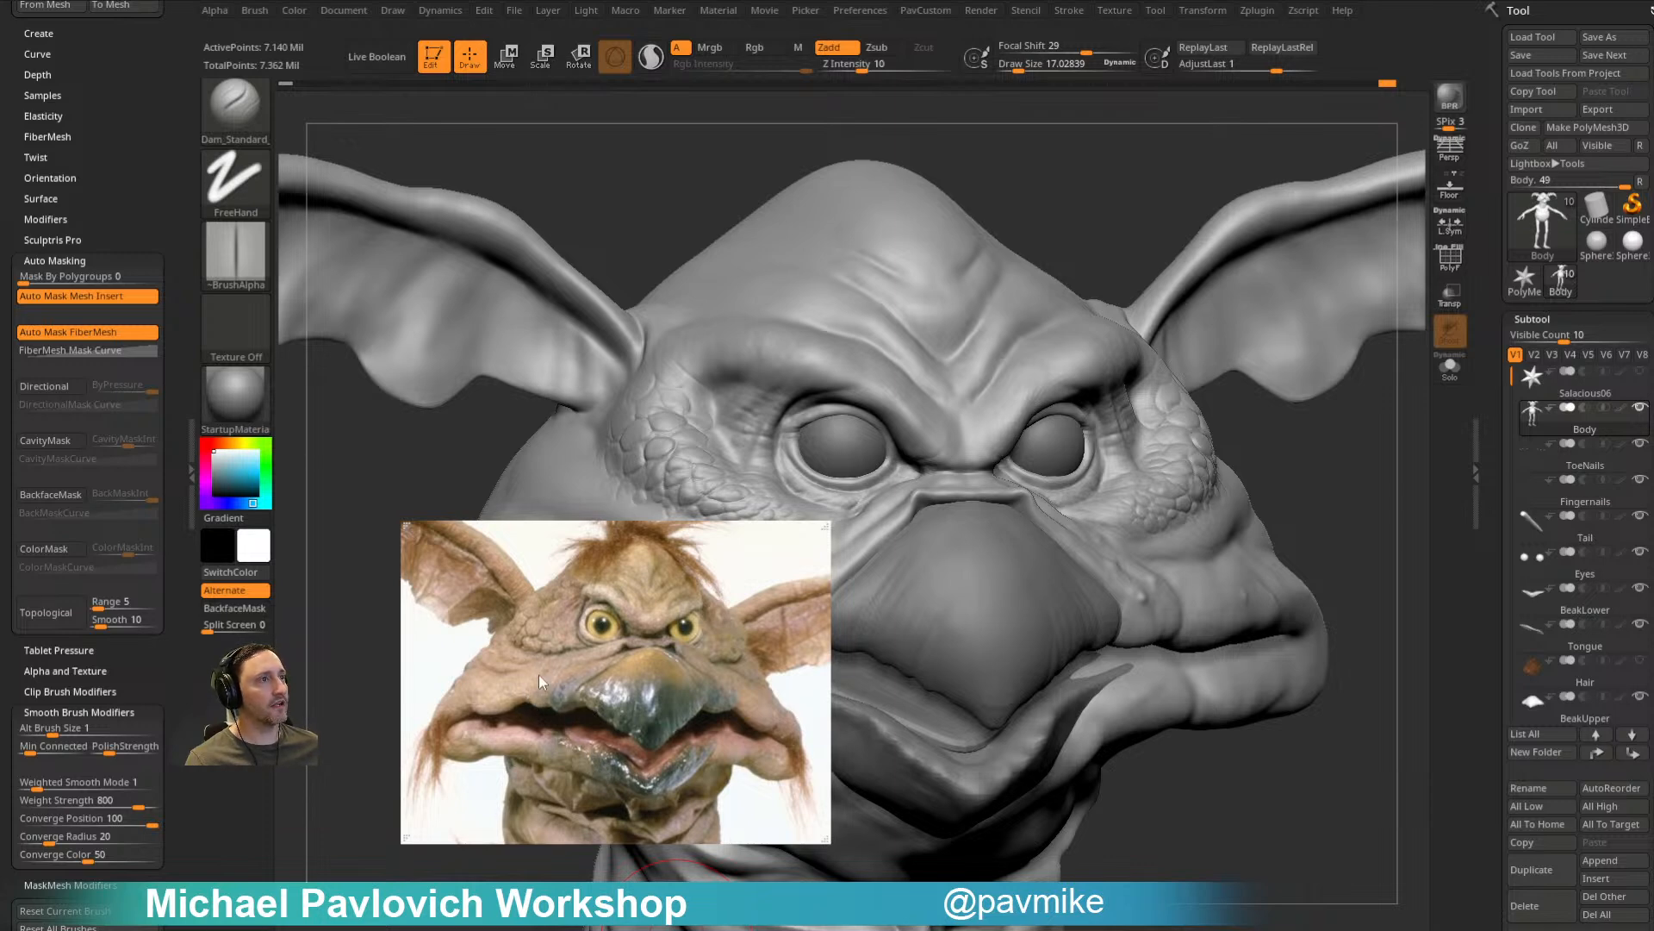
Step: Move the reference photo off the sculpt and carve fine creases around the bumps beside the beak at draw size 12.3664
drag(527, 694, 569, 930)
mouse_move(1029, 161)
mouse_down()
mouse_move(1314, 444)
mouse_move(1395, 448)
mouse_up()
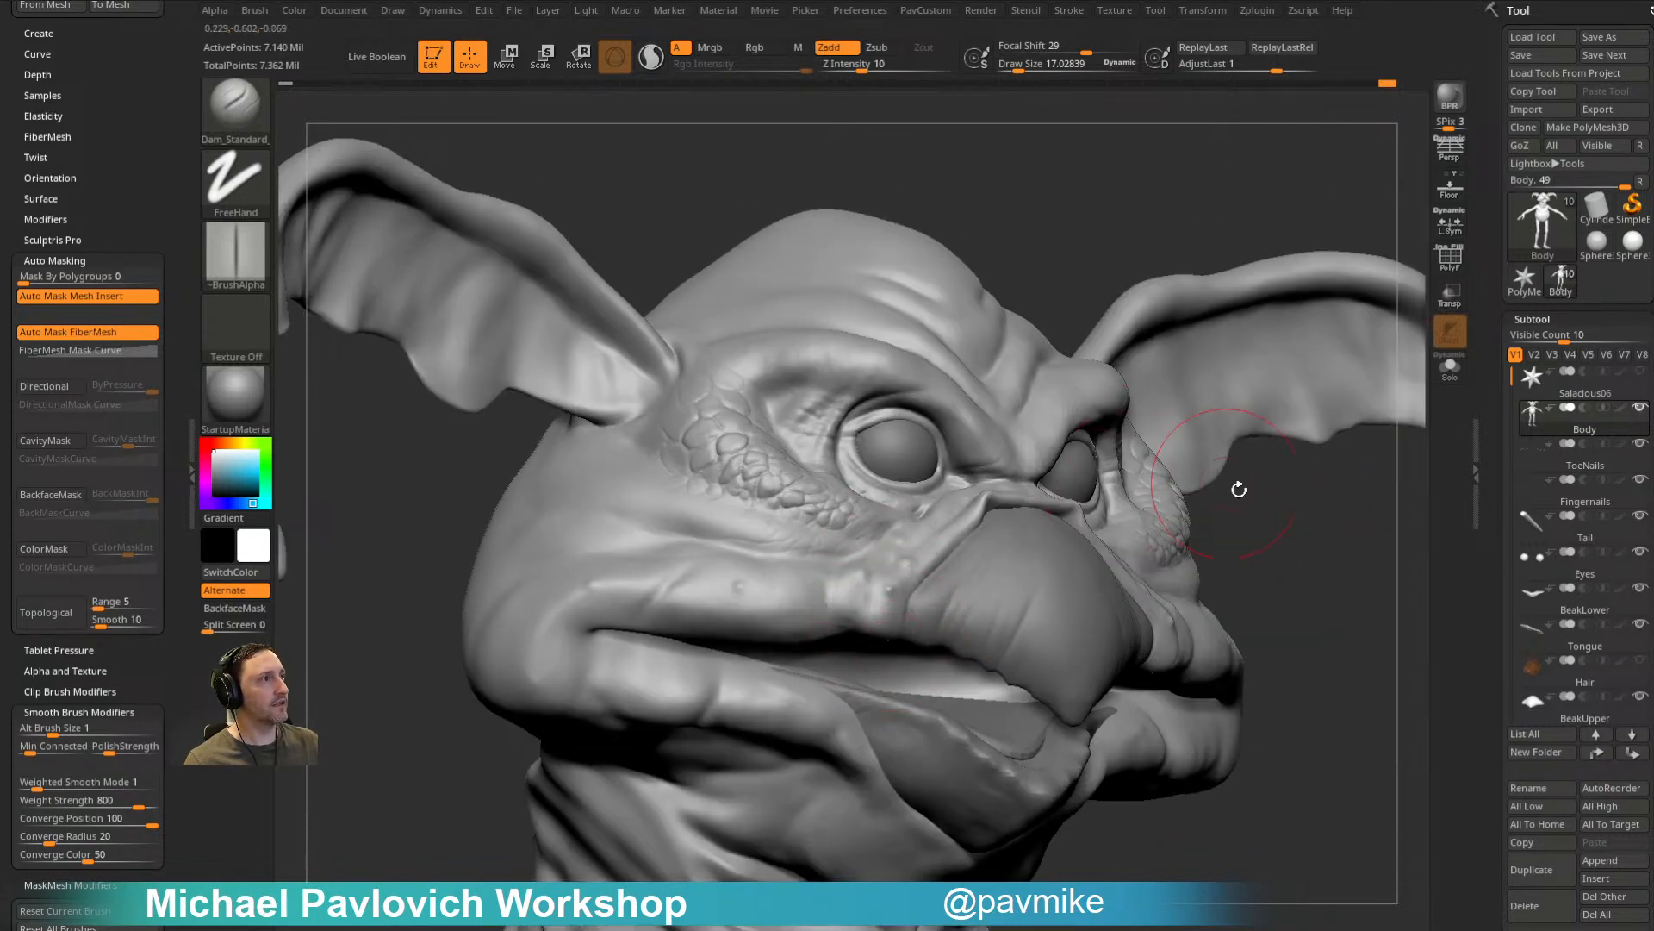
drag(1215, 480, 1069, 560)
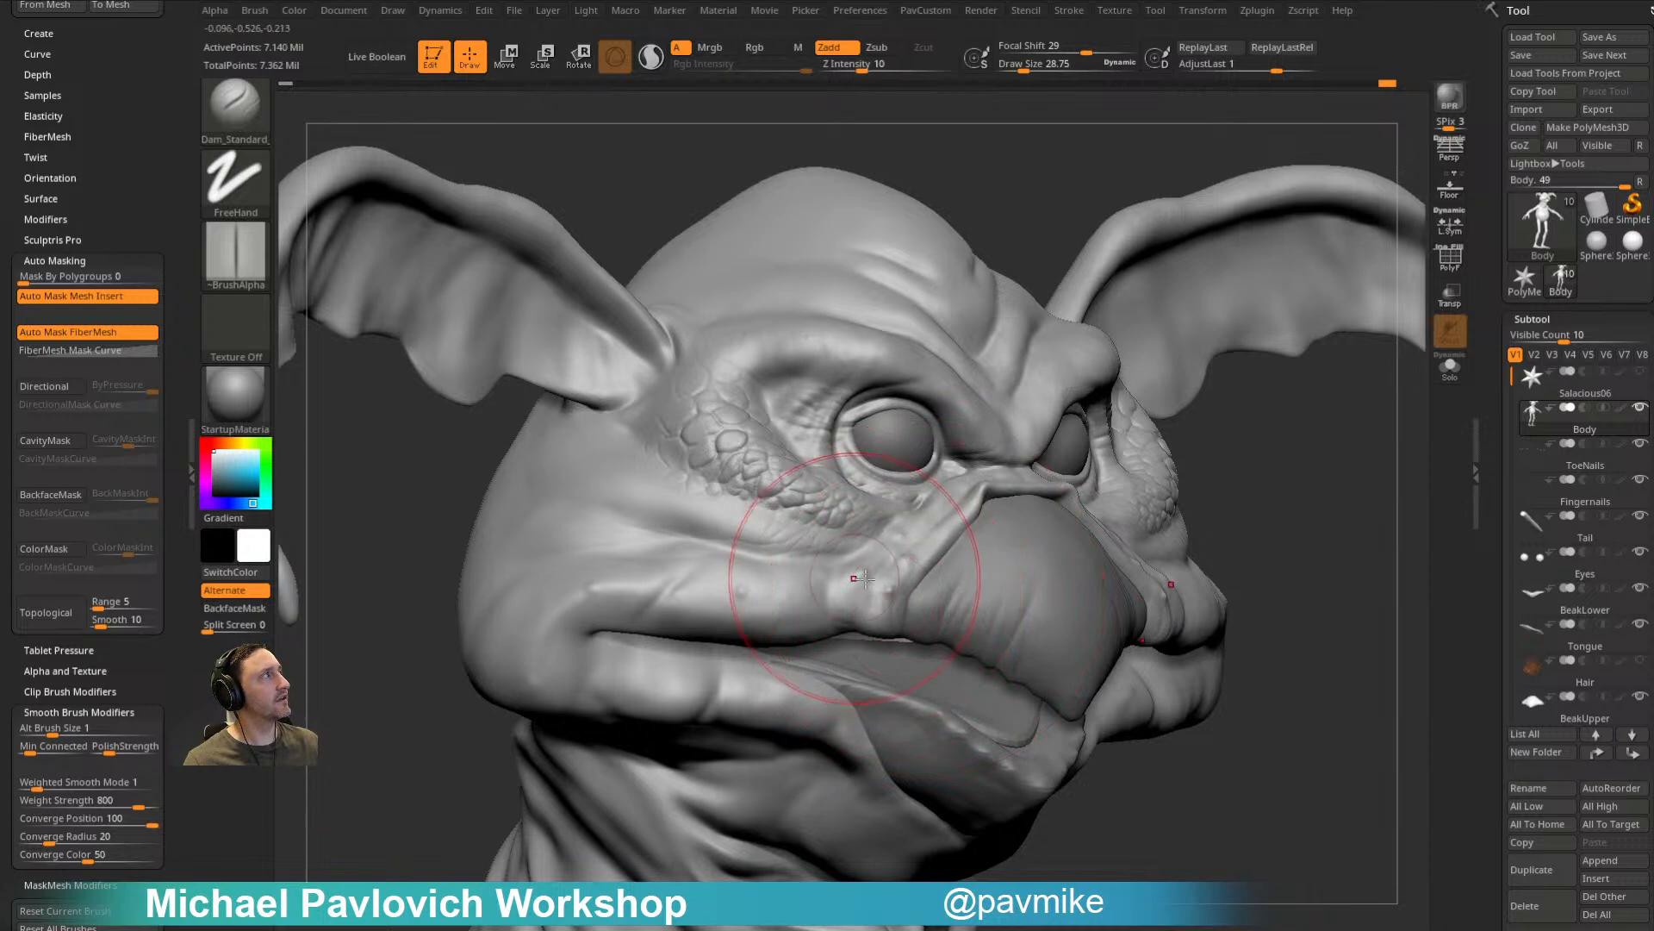
key(s)
drag(892, 615, 897, 615)
drag(1273, 452, 861, 618)
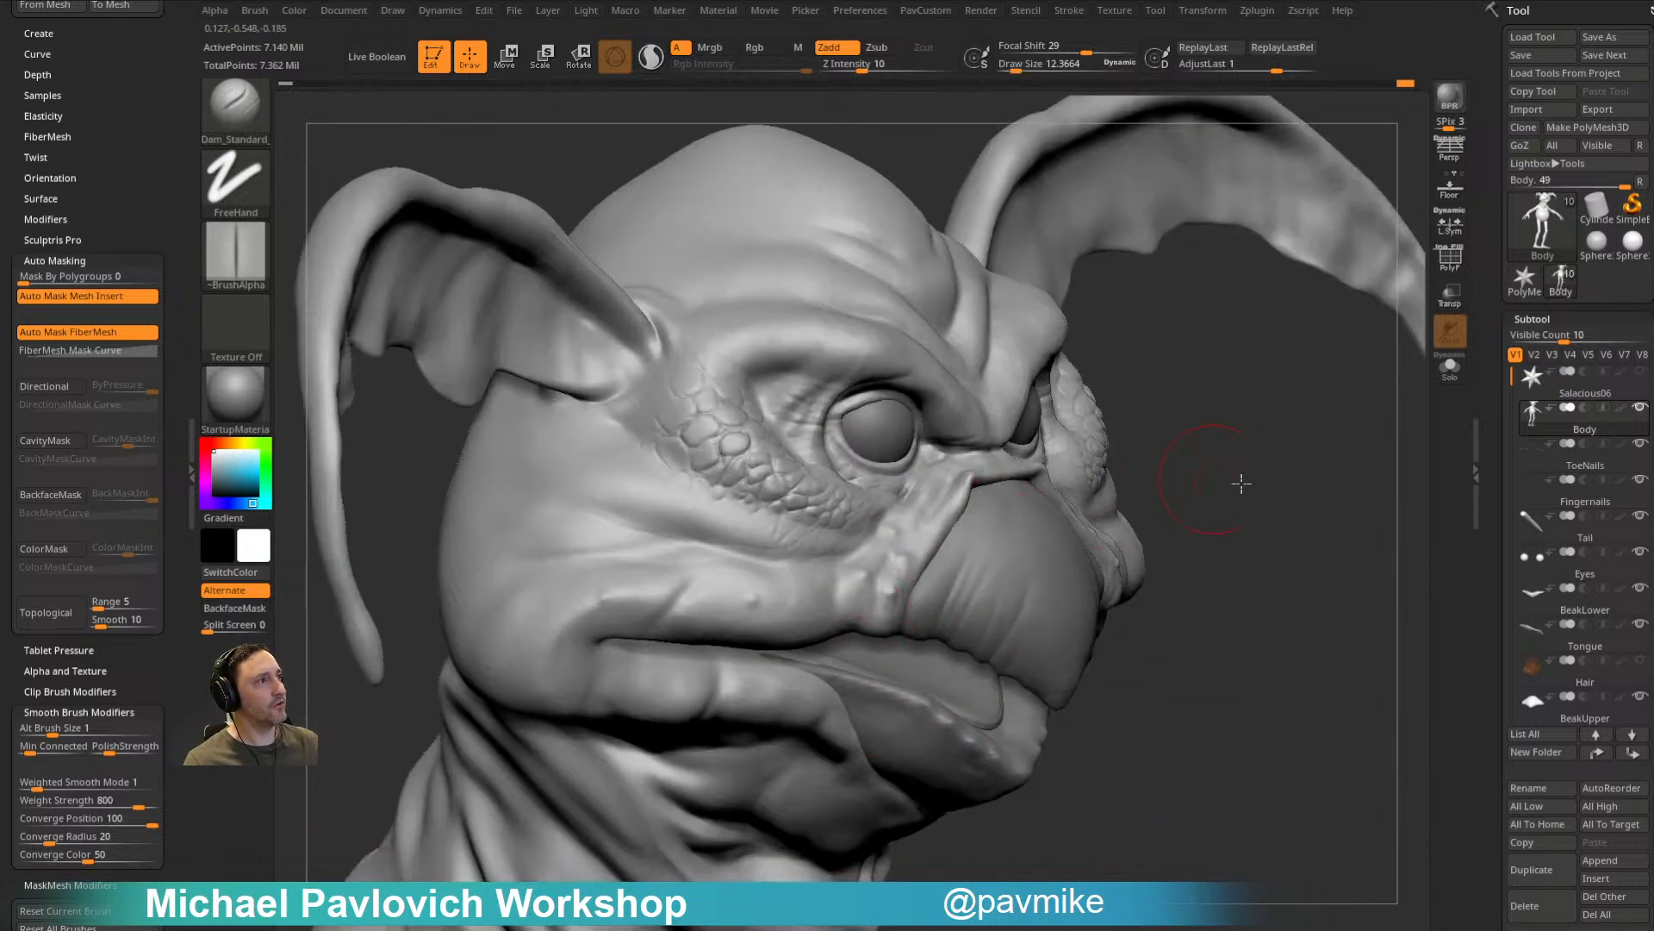
Step: Set the draw size to 22.48959 and carve short vertical wrinkles into the upper lip next to the beak
drag(1207, 477, 1094, 414)
key(s)
drag(858, 526, 867, 526)
drag(1068, 403, 923, 608)
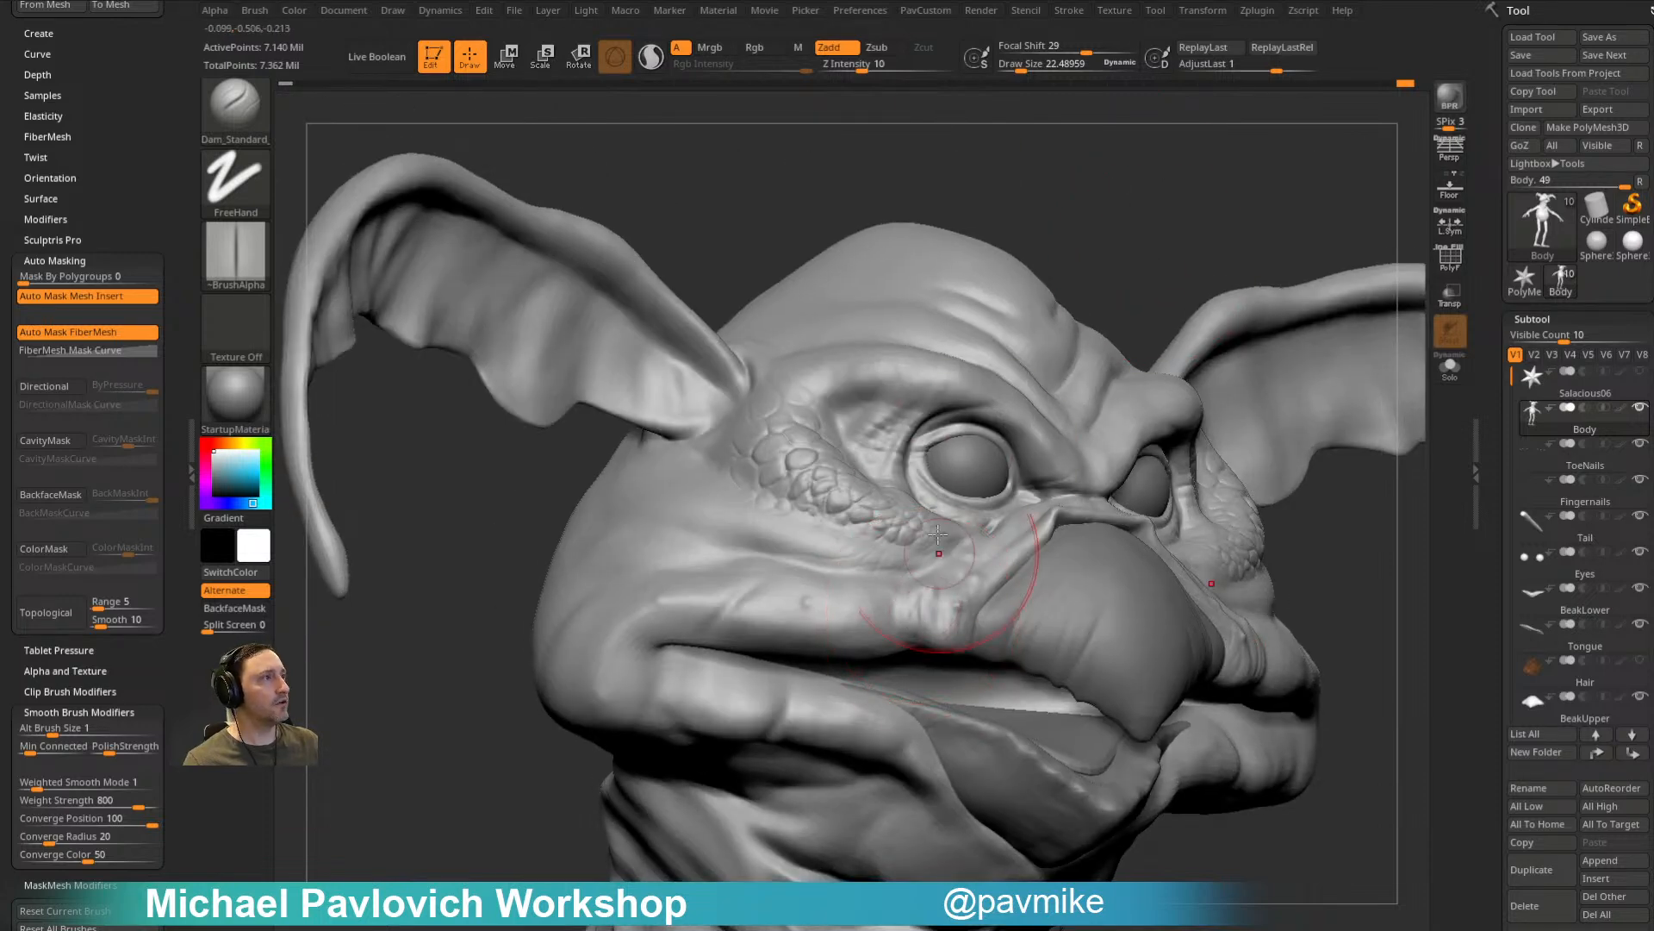
drag(1123, 244, 1206, 302)
drag(1223, 448, 1125, 349)
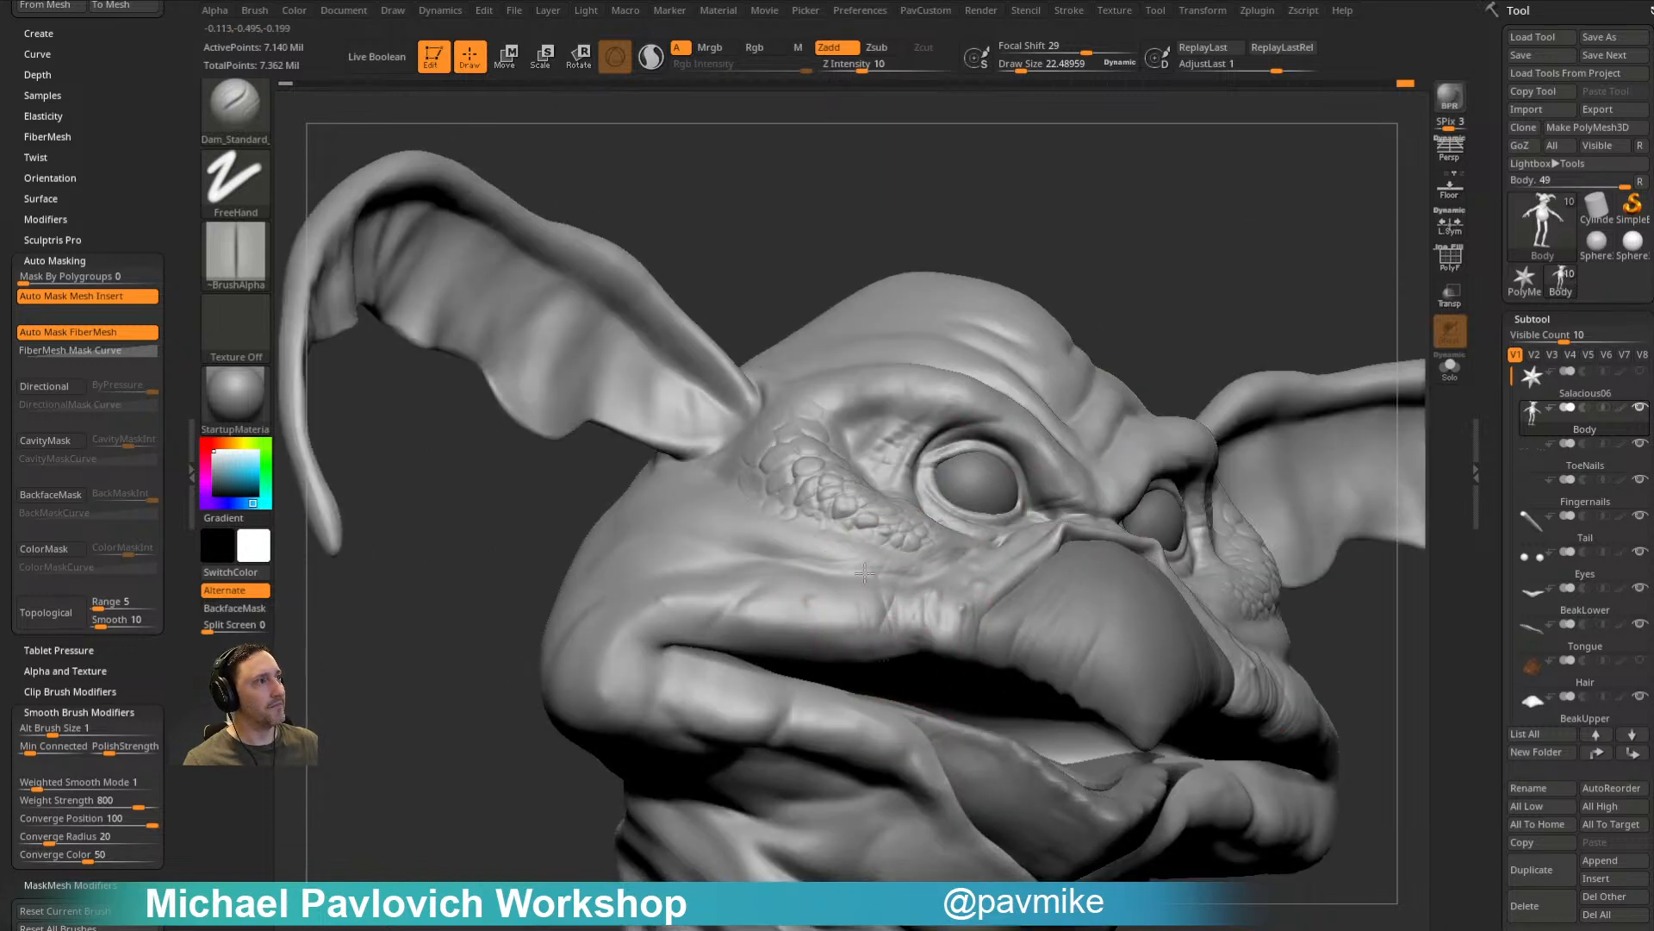
drag(1094, 220, 1202, 297)
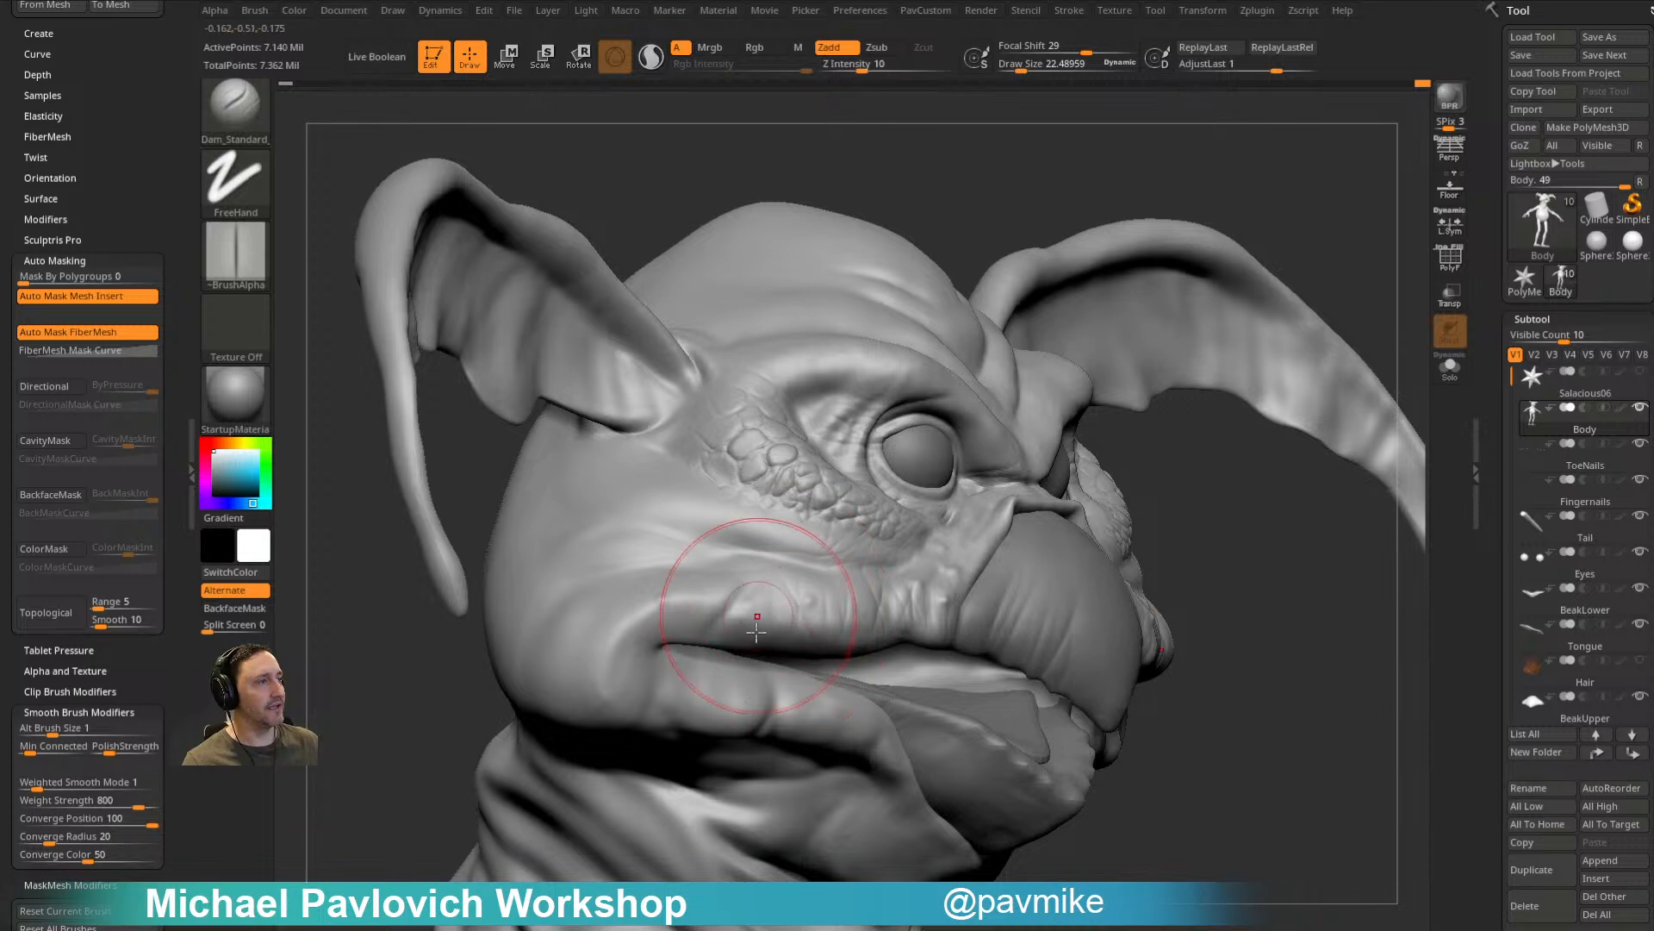
Step: Extend the vertical wrinkles along the upper lip from the beak towards the corner of the mouth
drag(1045, 184, 991, 156)
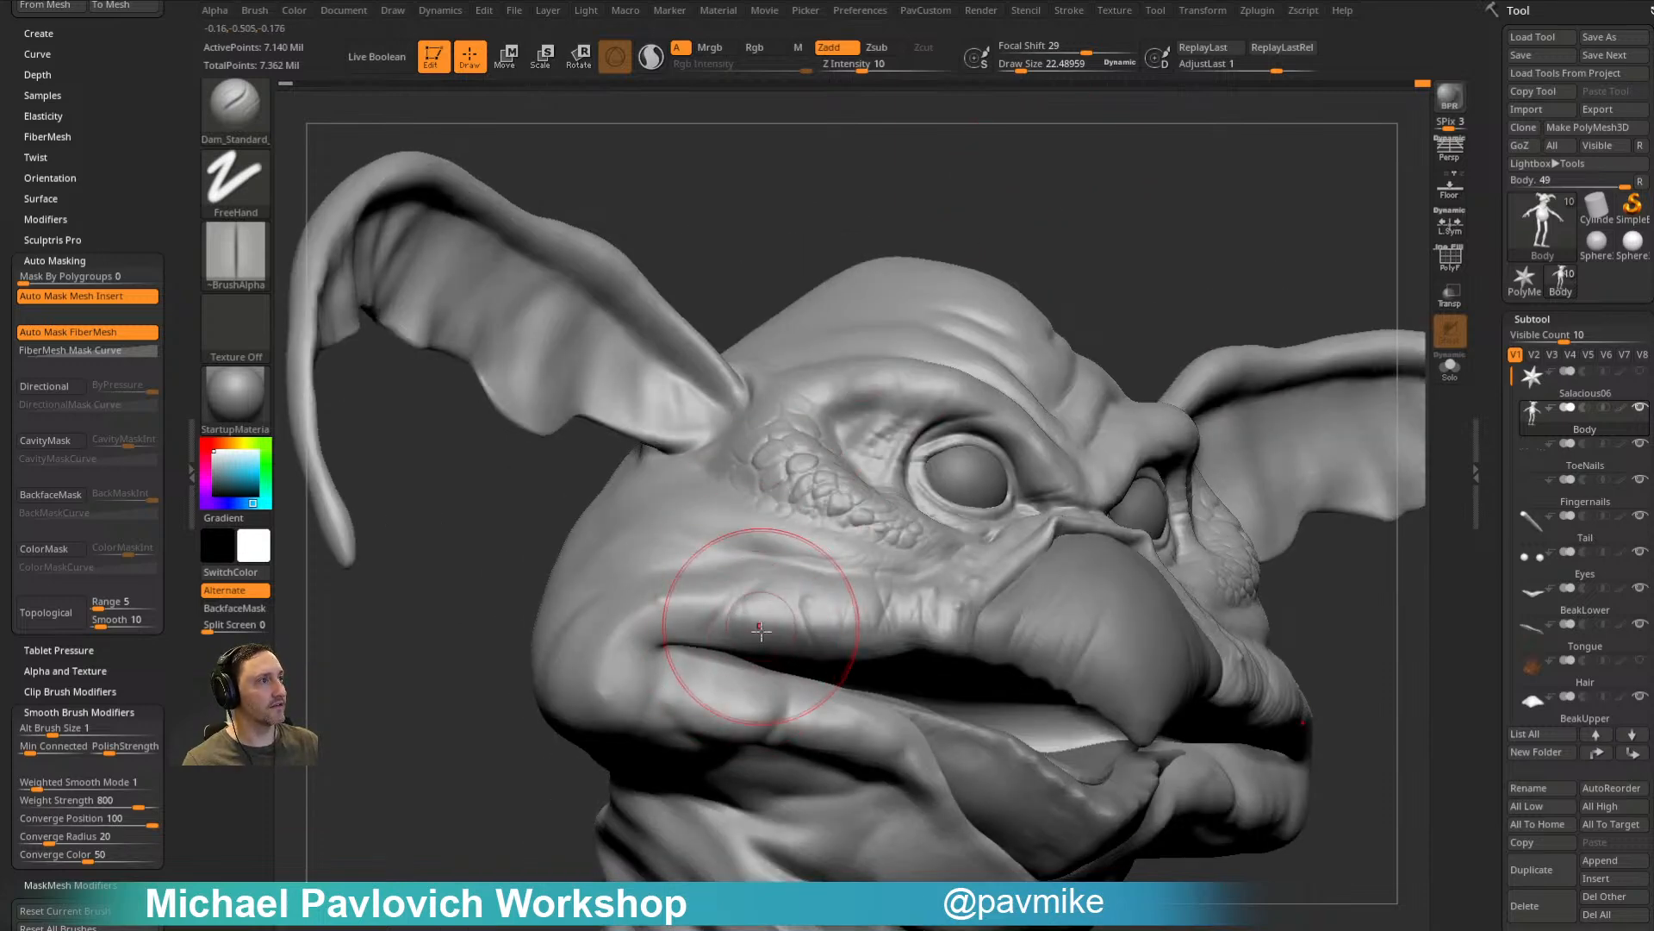
drag(1086, 212, 982, 293)
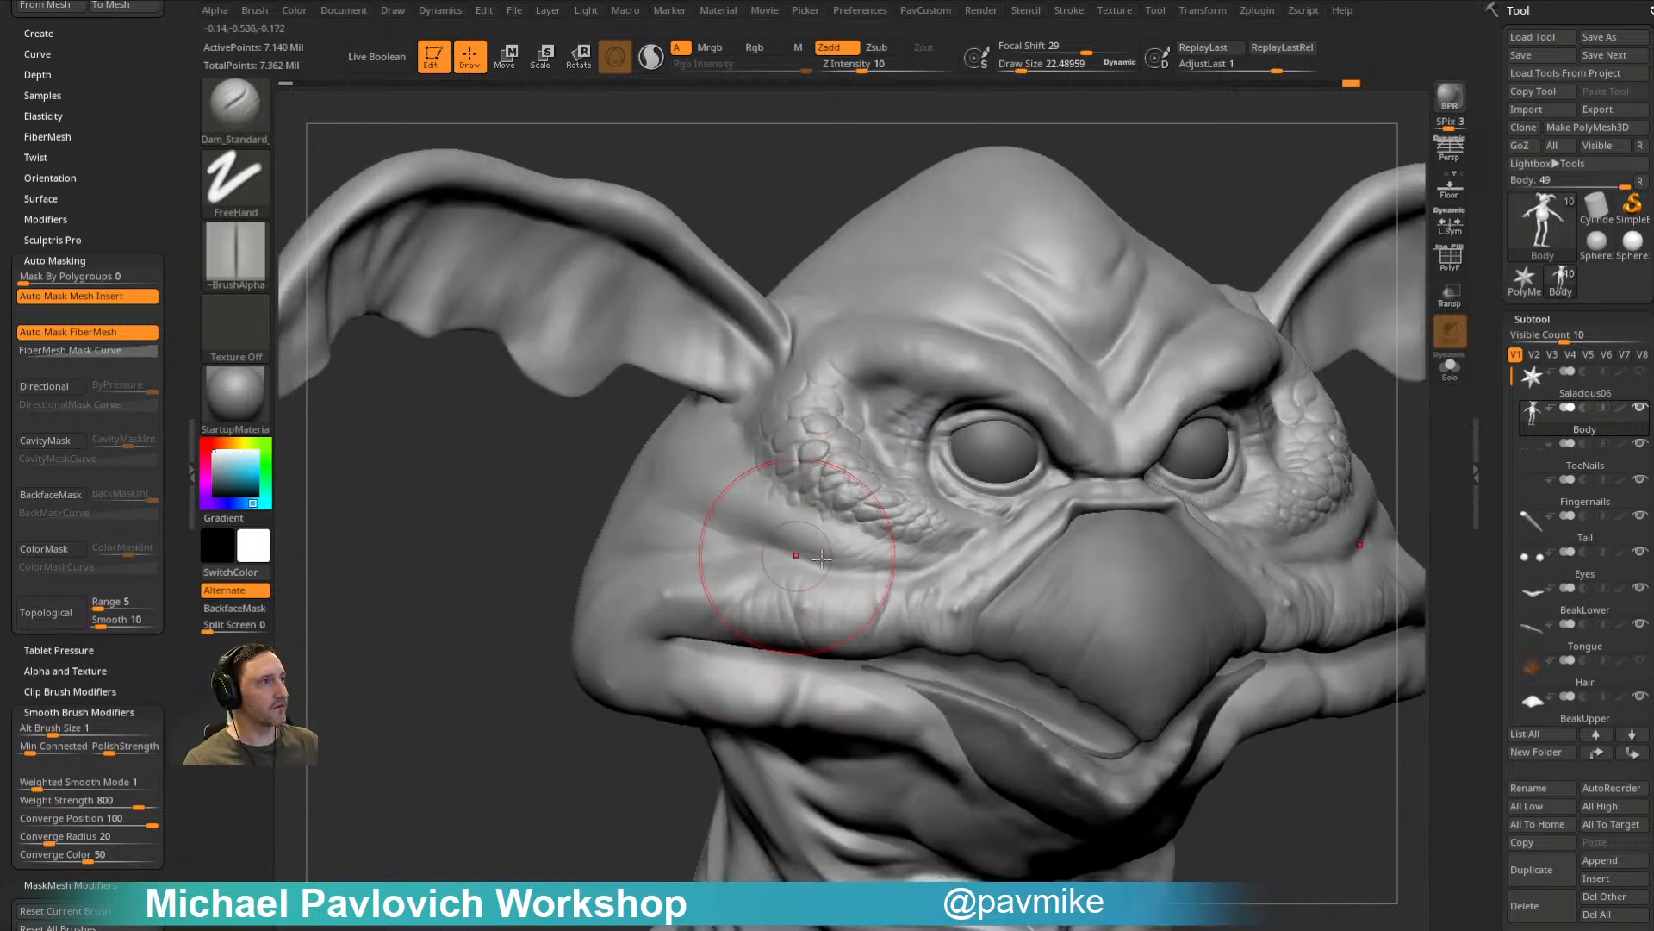
drag(595, 757, 653, 708)
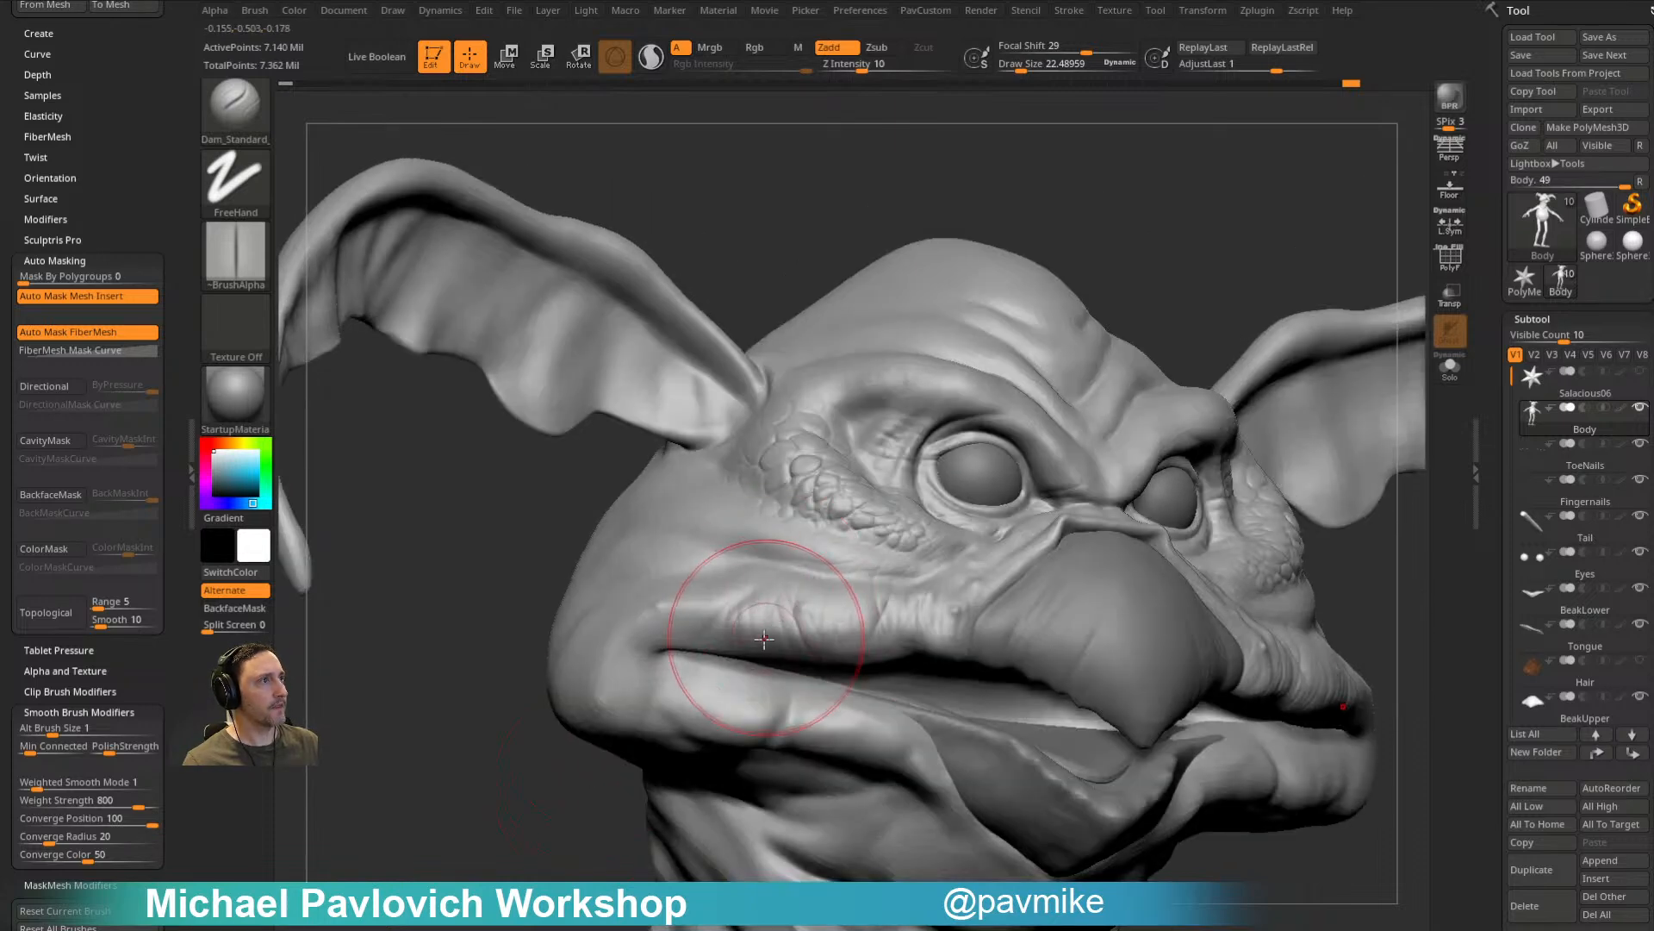
drag(649, 648, 718, 510)
mouse_move(534, 672)
mouse_down()
mouse_move(529, 713)
mouse_move(695, 624)
mouse_up()
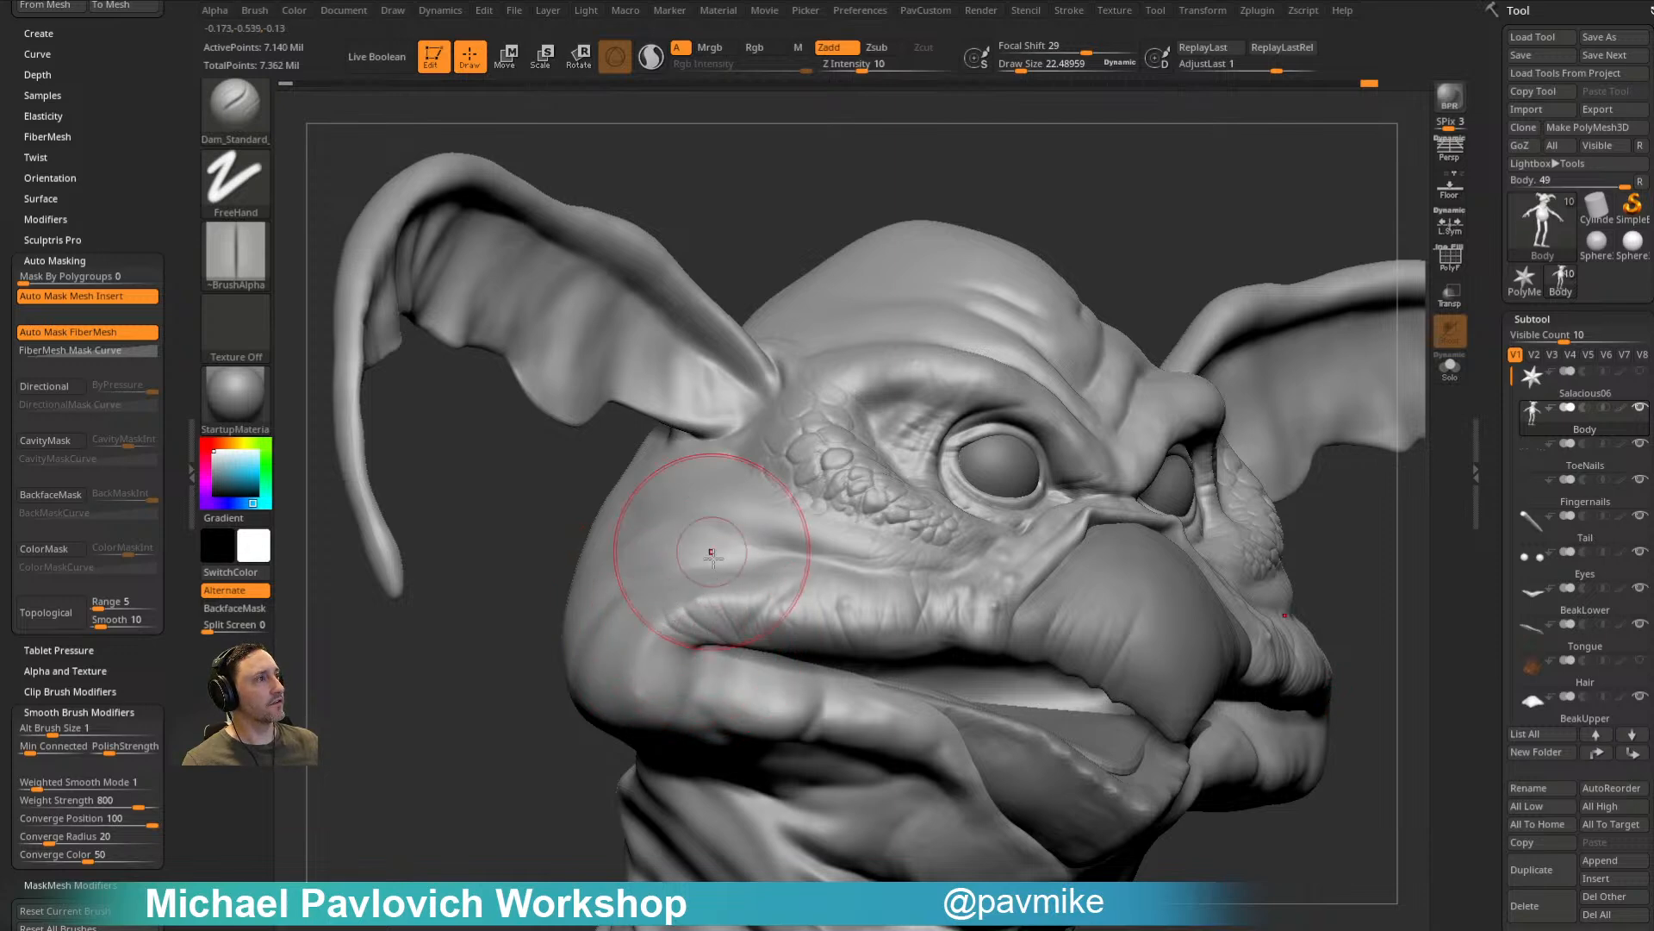
Step: Carve radiating creases around the corner of the mouth where the upper and lower lips meet
right_drag(567, 660, 683, 654)
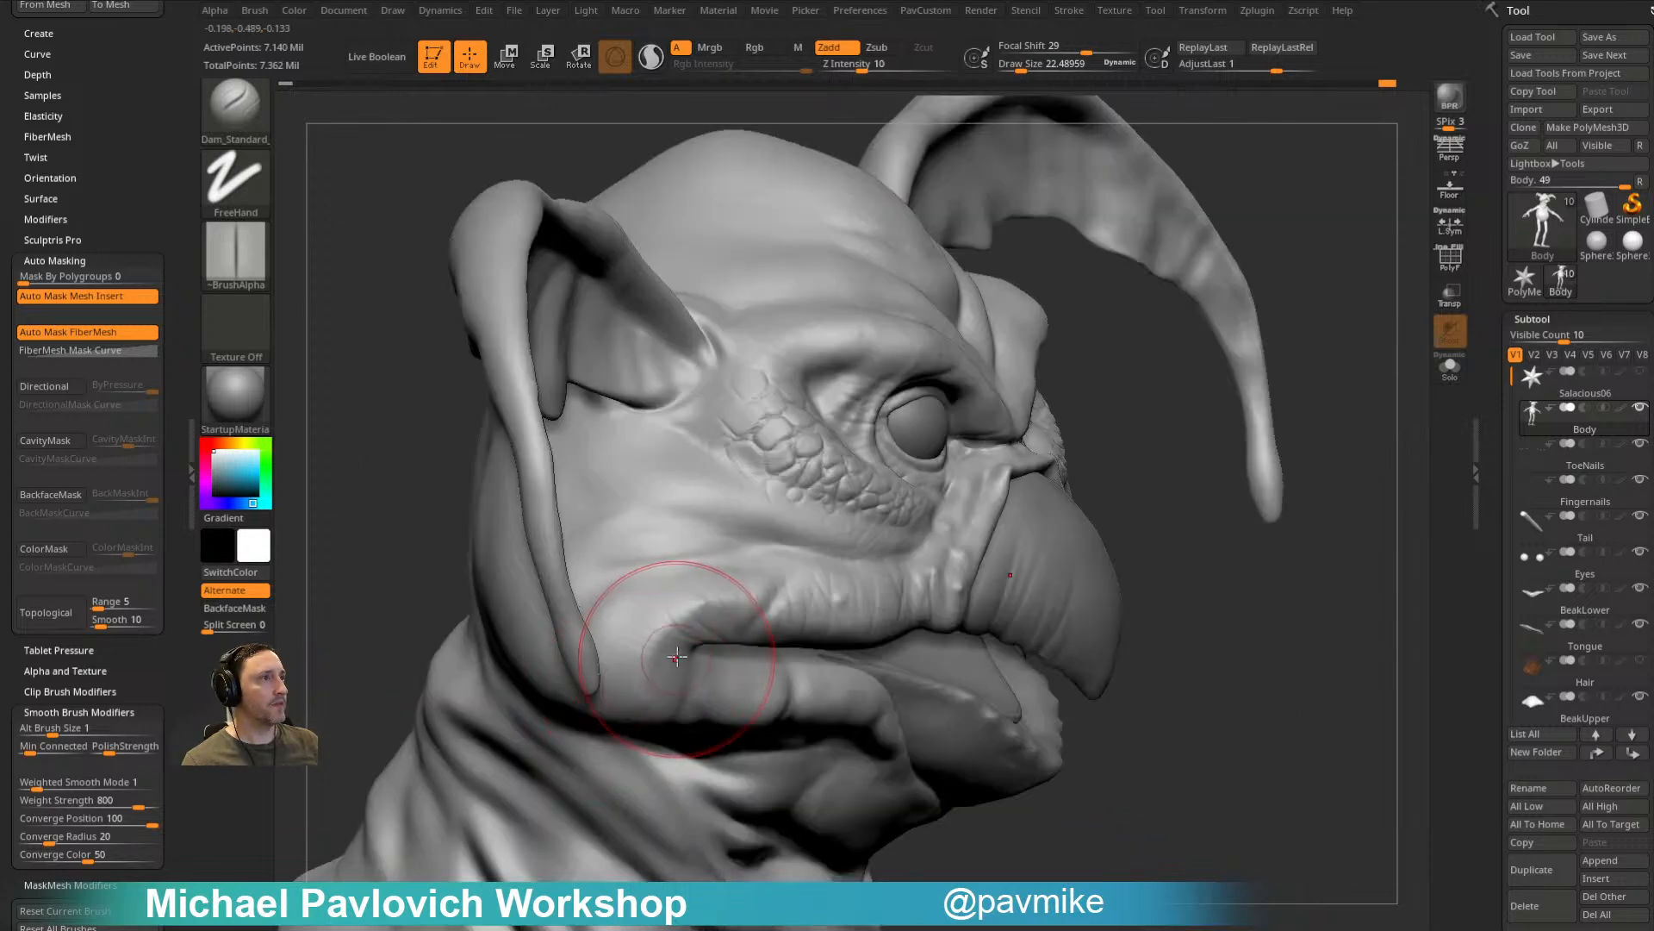
right_drag(860, 534, 662, 658)
right_drag(588, 737, 704, 641)
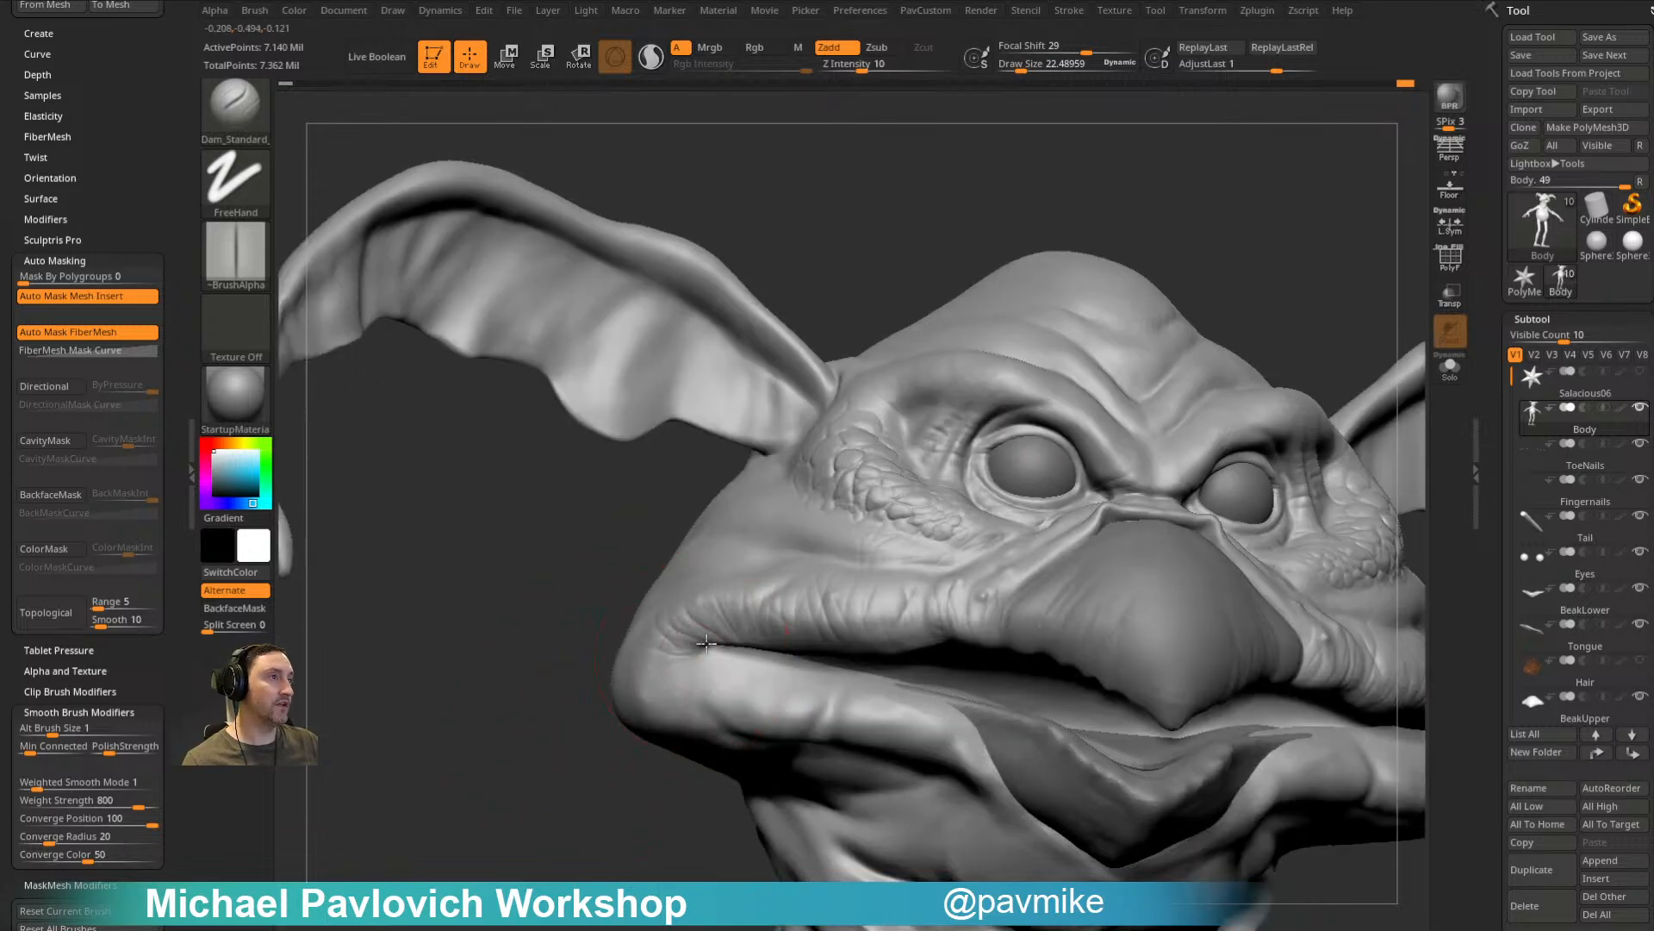
right_drag(593, 734, 645, 650)
mouse_move(528, 783)
mouse_down()
mouse_move(603, 748)
mouse_move(591, 717)
mouse_up()
mouse_move(1213, 573)
mouse_down()
mouse_move(1218, 643)
mouse_move(1238, 565)
mouse_move(1159, 509)
mouse_up()
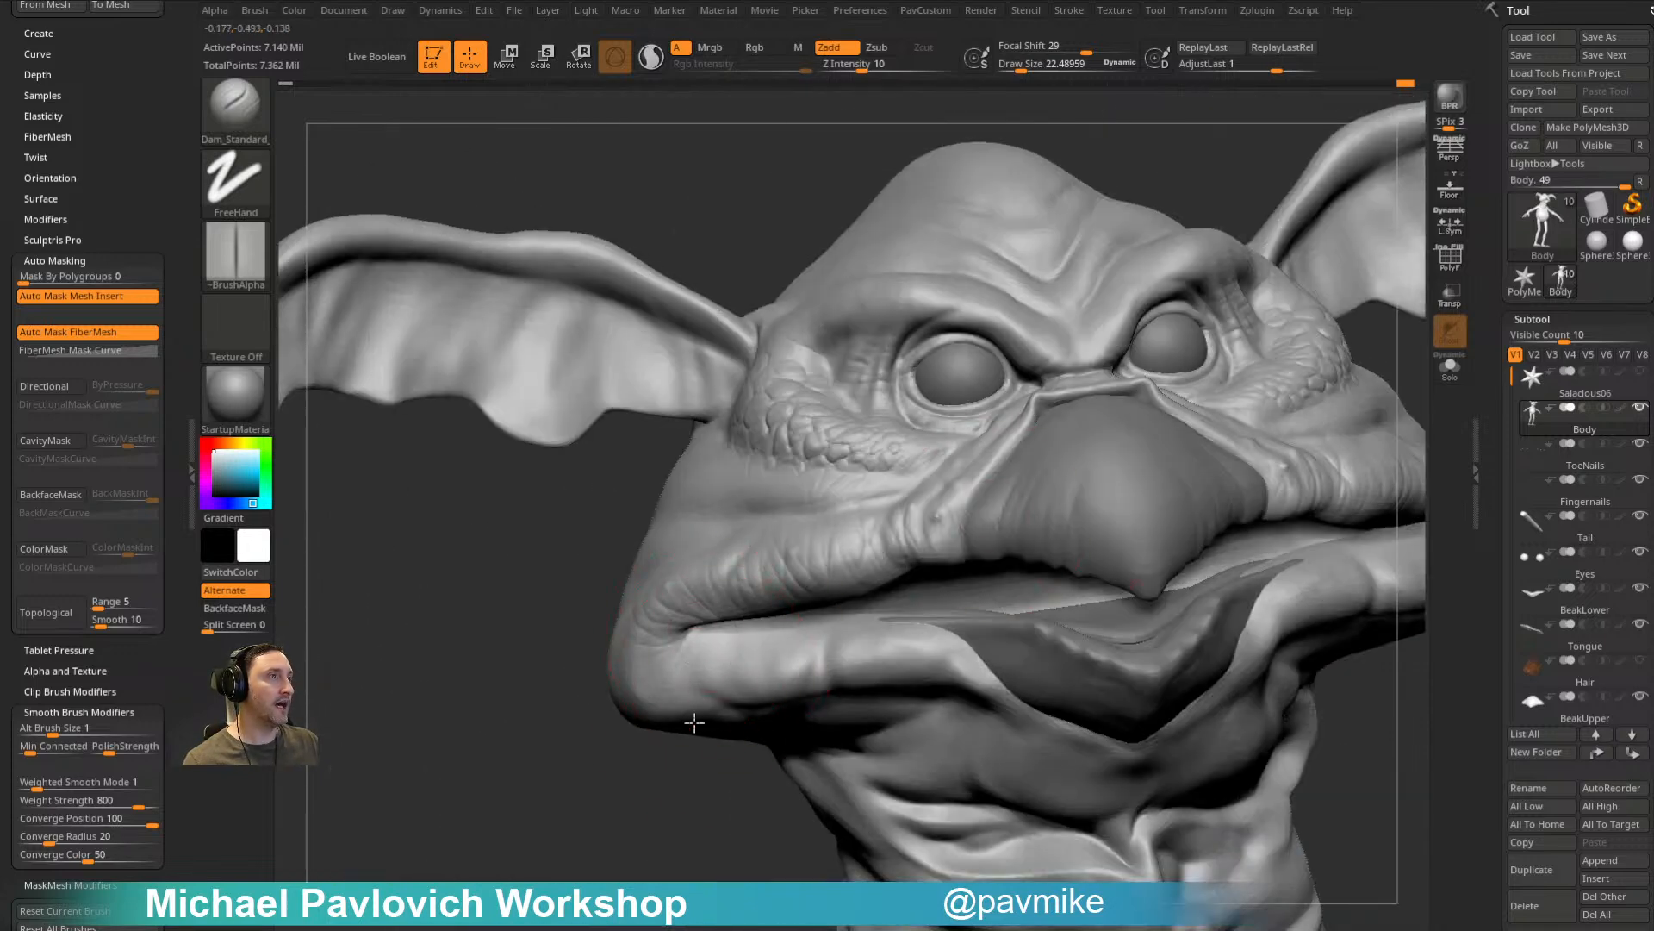
Step: Carve vertical wrinkles across the lower lip from the mouth corner towards the lower beak
drag(670, 768, 711, 638)
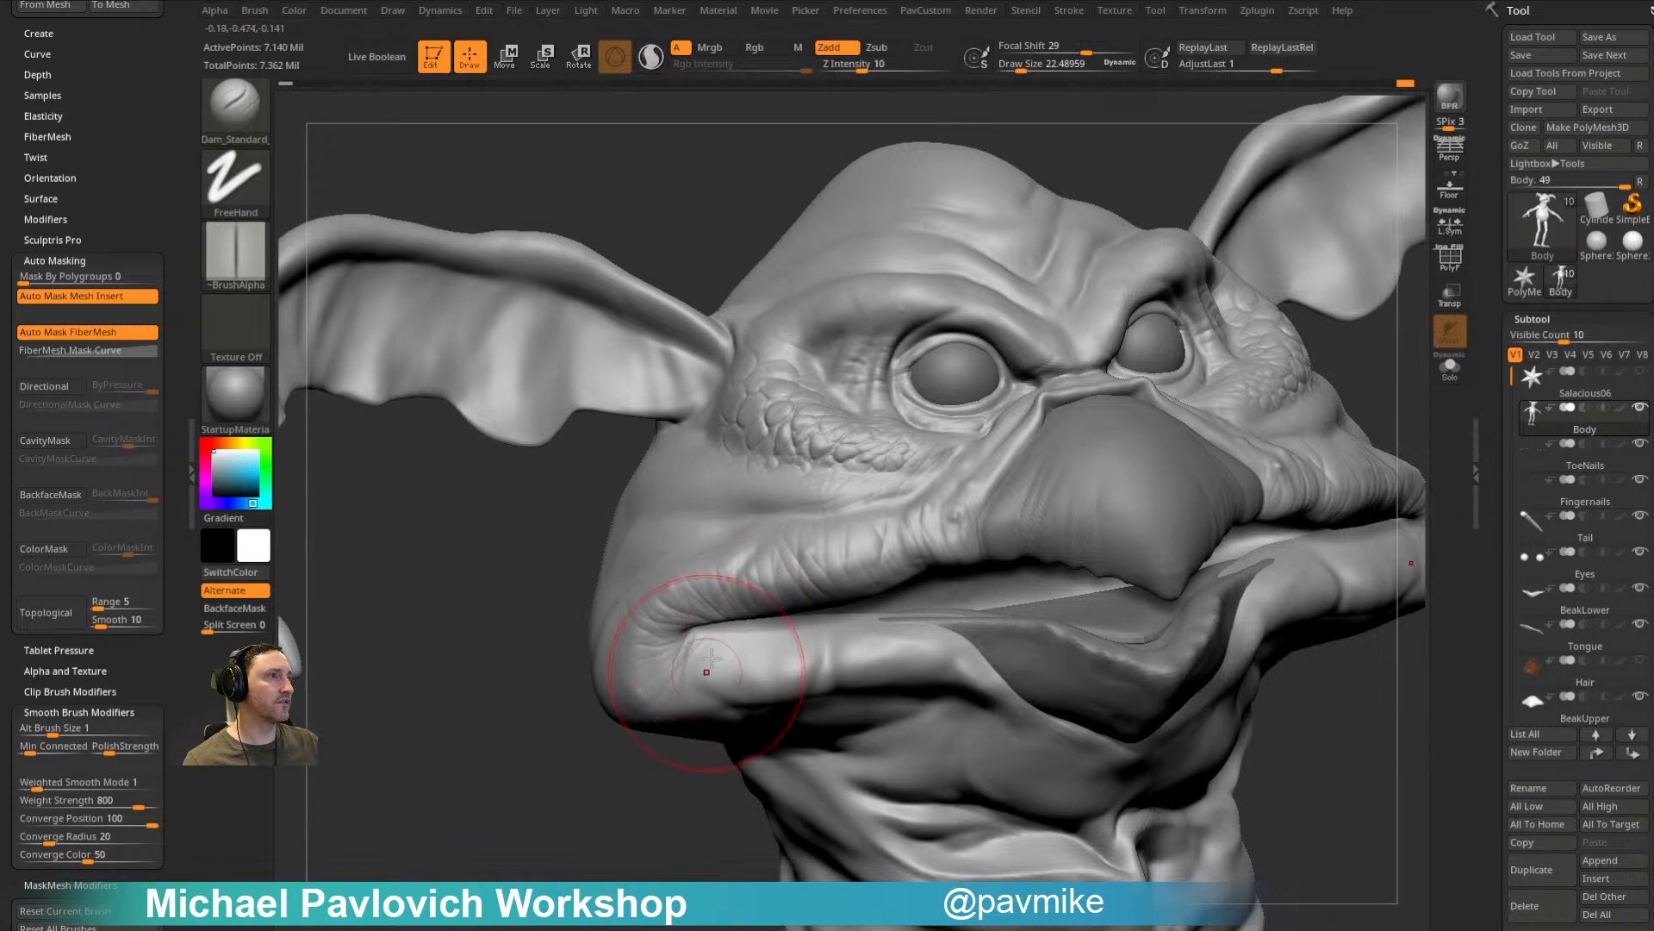
drag(633, 810, 732, 639)
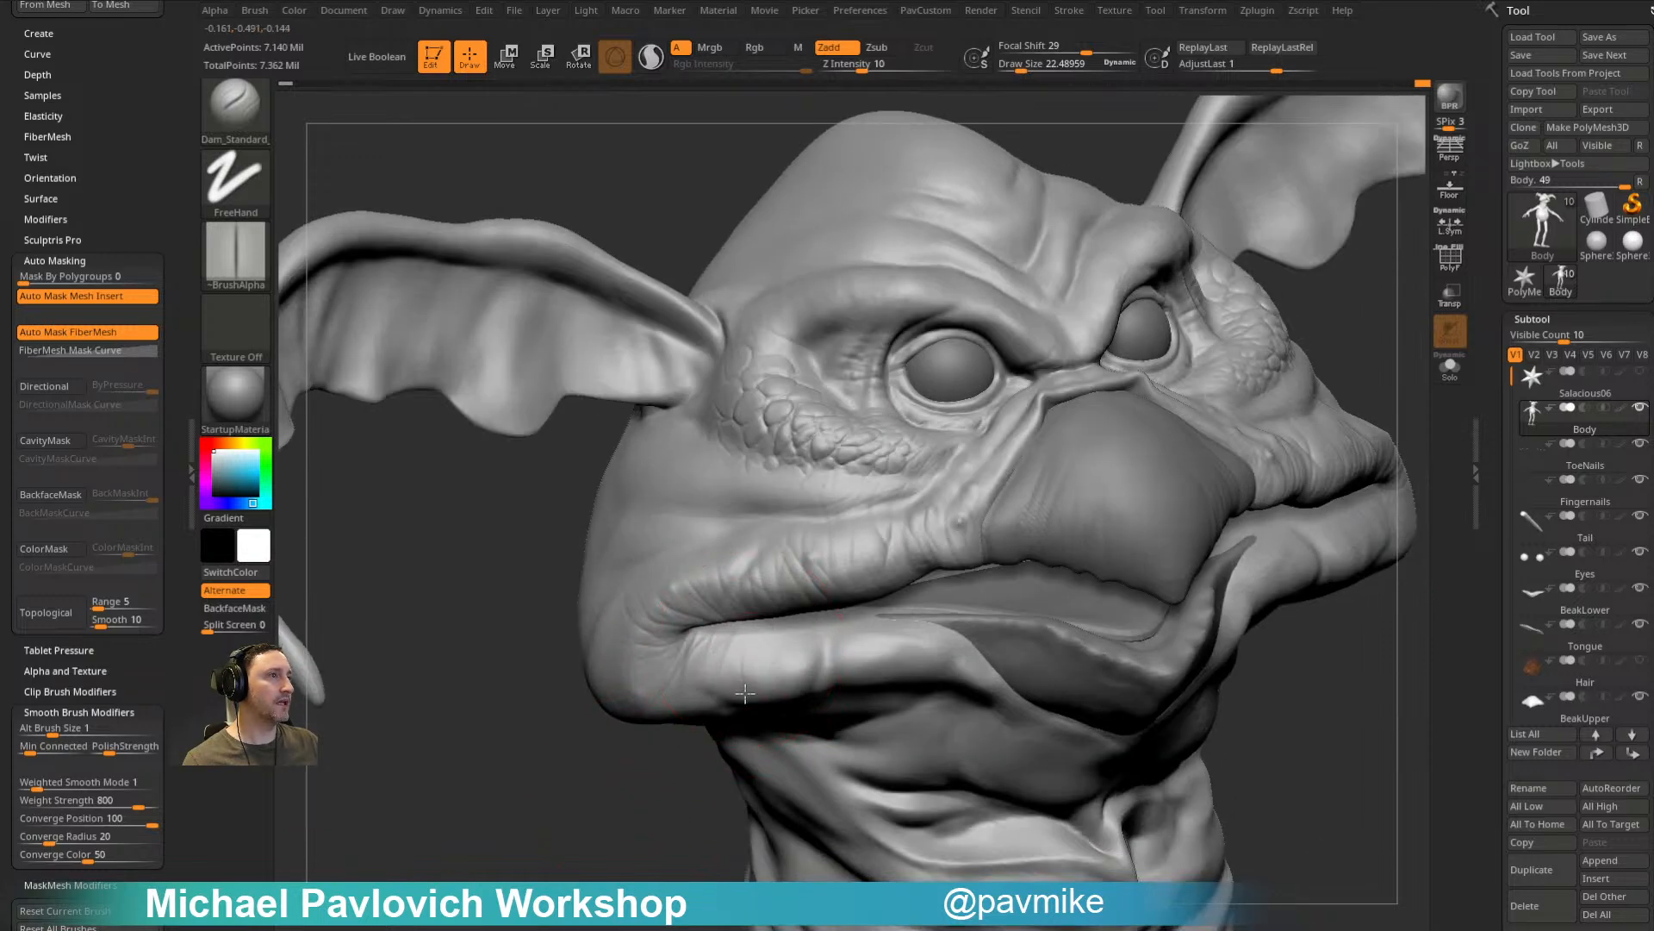
drag(663, 786, 758, 664)
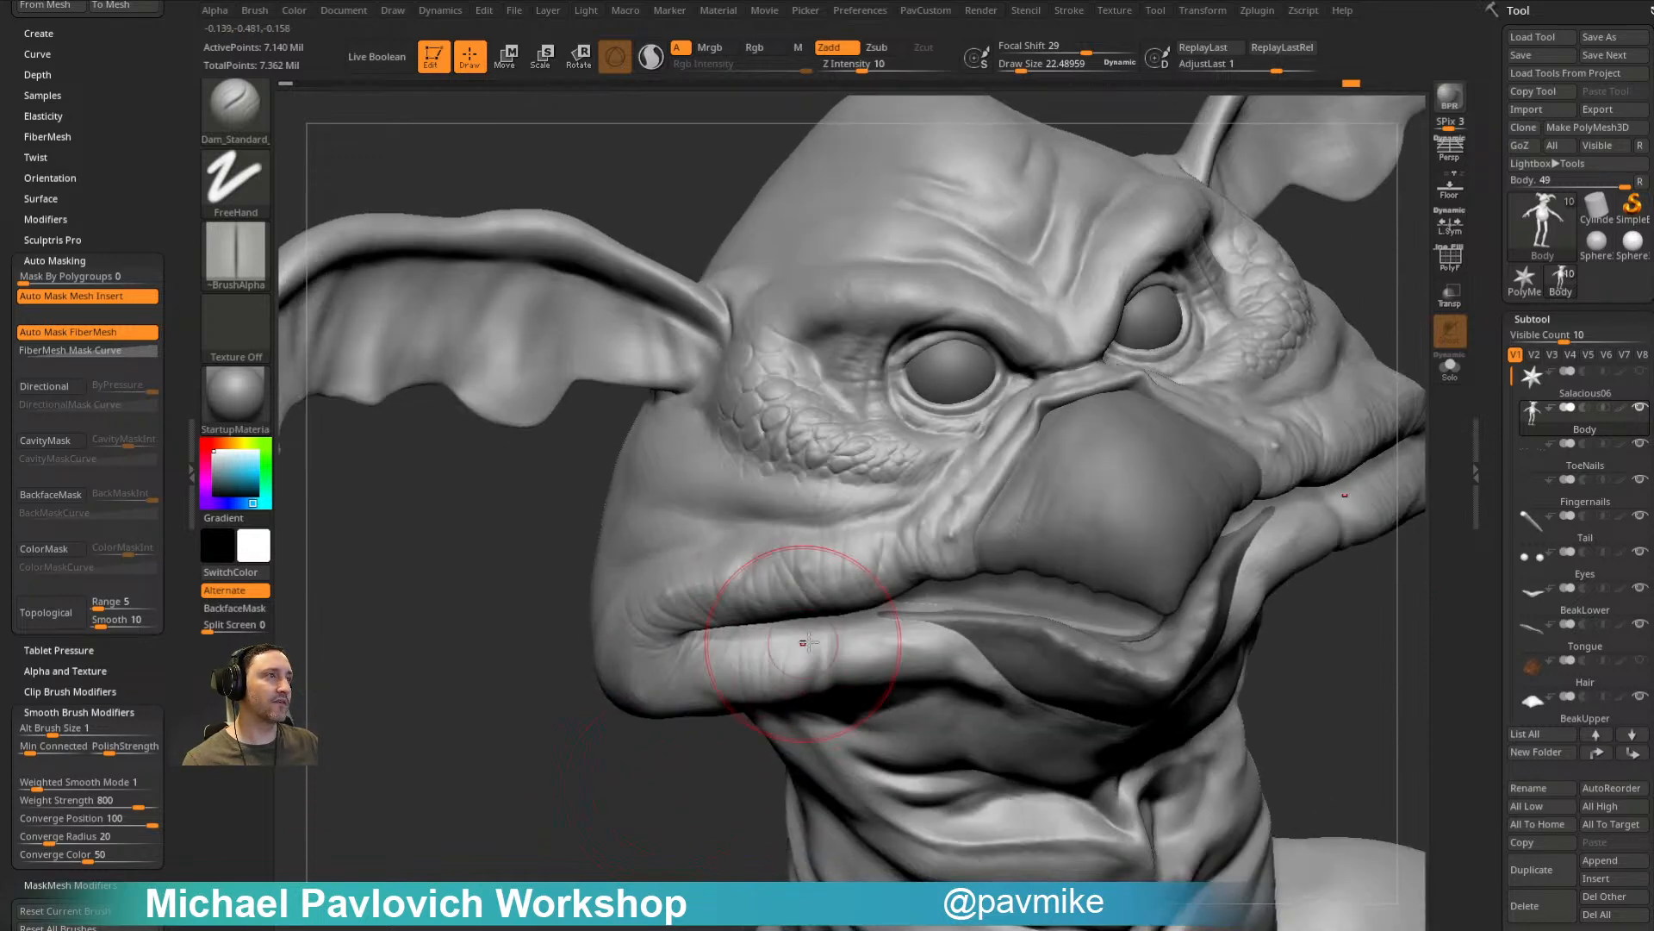
drag(687, 817, 818, 668)
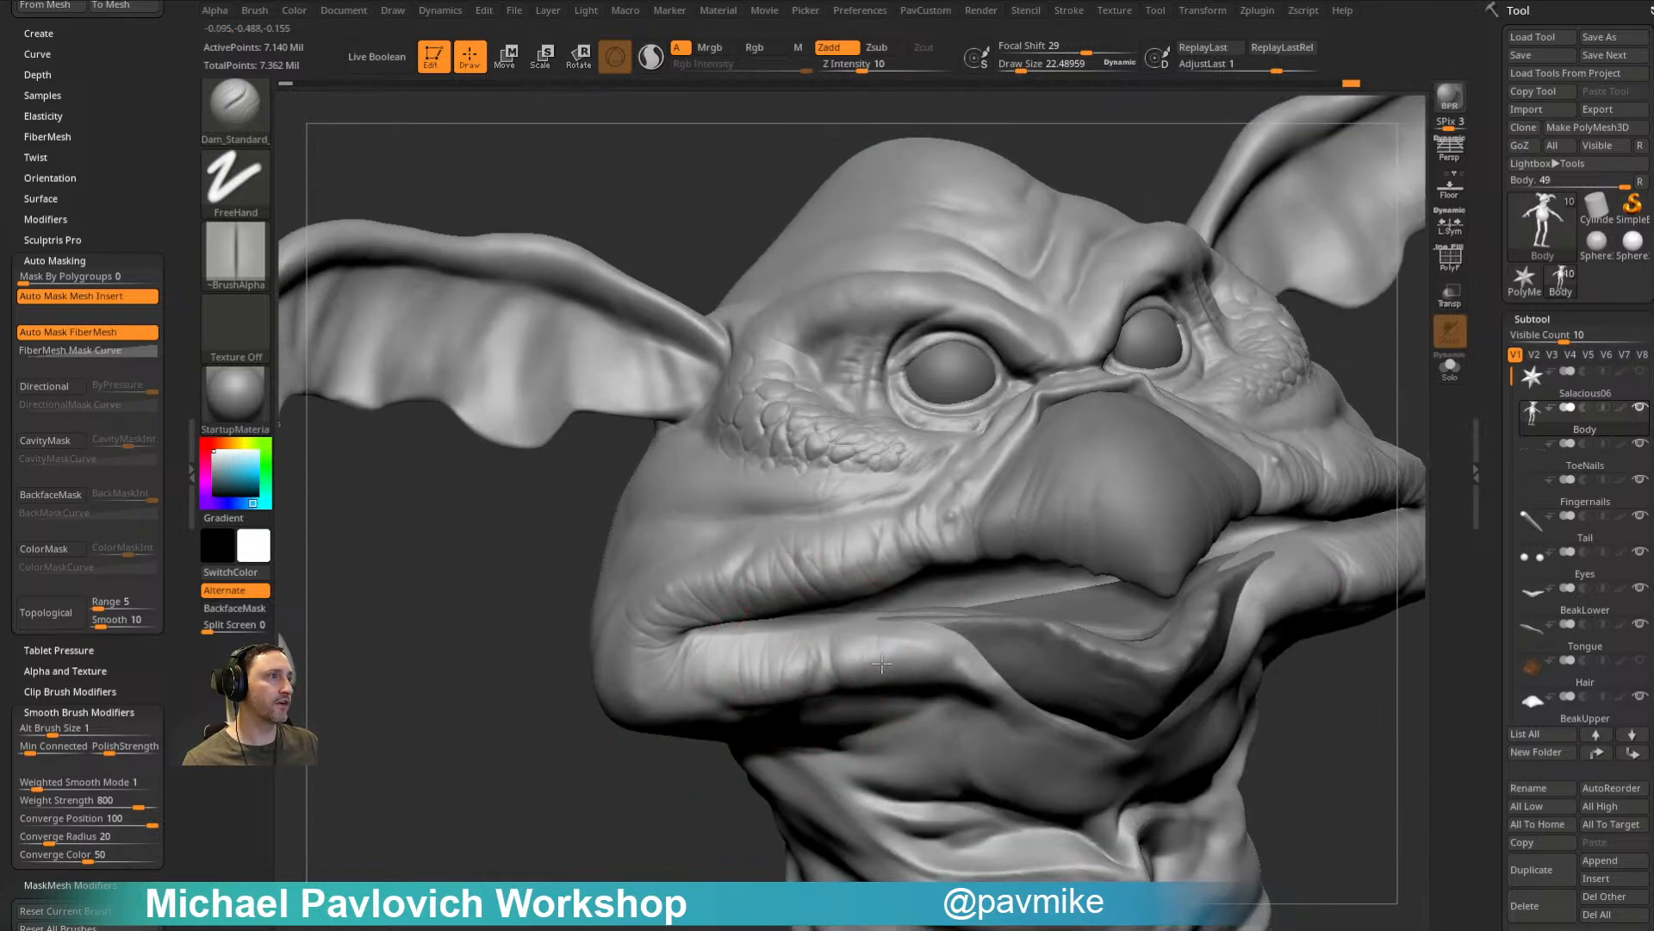
drag(693, 810, 831, 750)
Step: Deepen the folds behind the mouth corner and carry the creases up into the cheek above the lip
mouse_move(1305, 625)
mouse_down()
mouse_move(1311, 535)
mouse_move(933, 582)
mouse_up()
mouse_move(1293, 603)
mouse_down()
mouse_move(1255, 538)
mouse_move(962, 608)
mouse_up()
mouse_move(1349, 576)
mouse_down()
mouse_move(1289, 572)
mouse_move(948, 733)
mouse_move(539, 846)
mouse_move(686, 706)
mouse_move(636, 722)
mouse_move(683, 686)
mouse_move(639, 715)
mouse_up()
drag(540, 816, 644, 704)
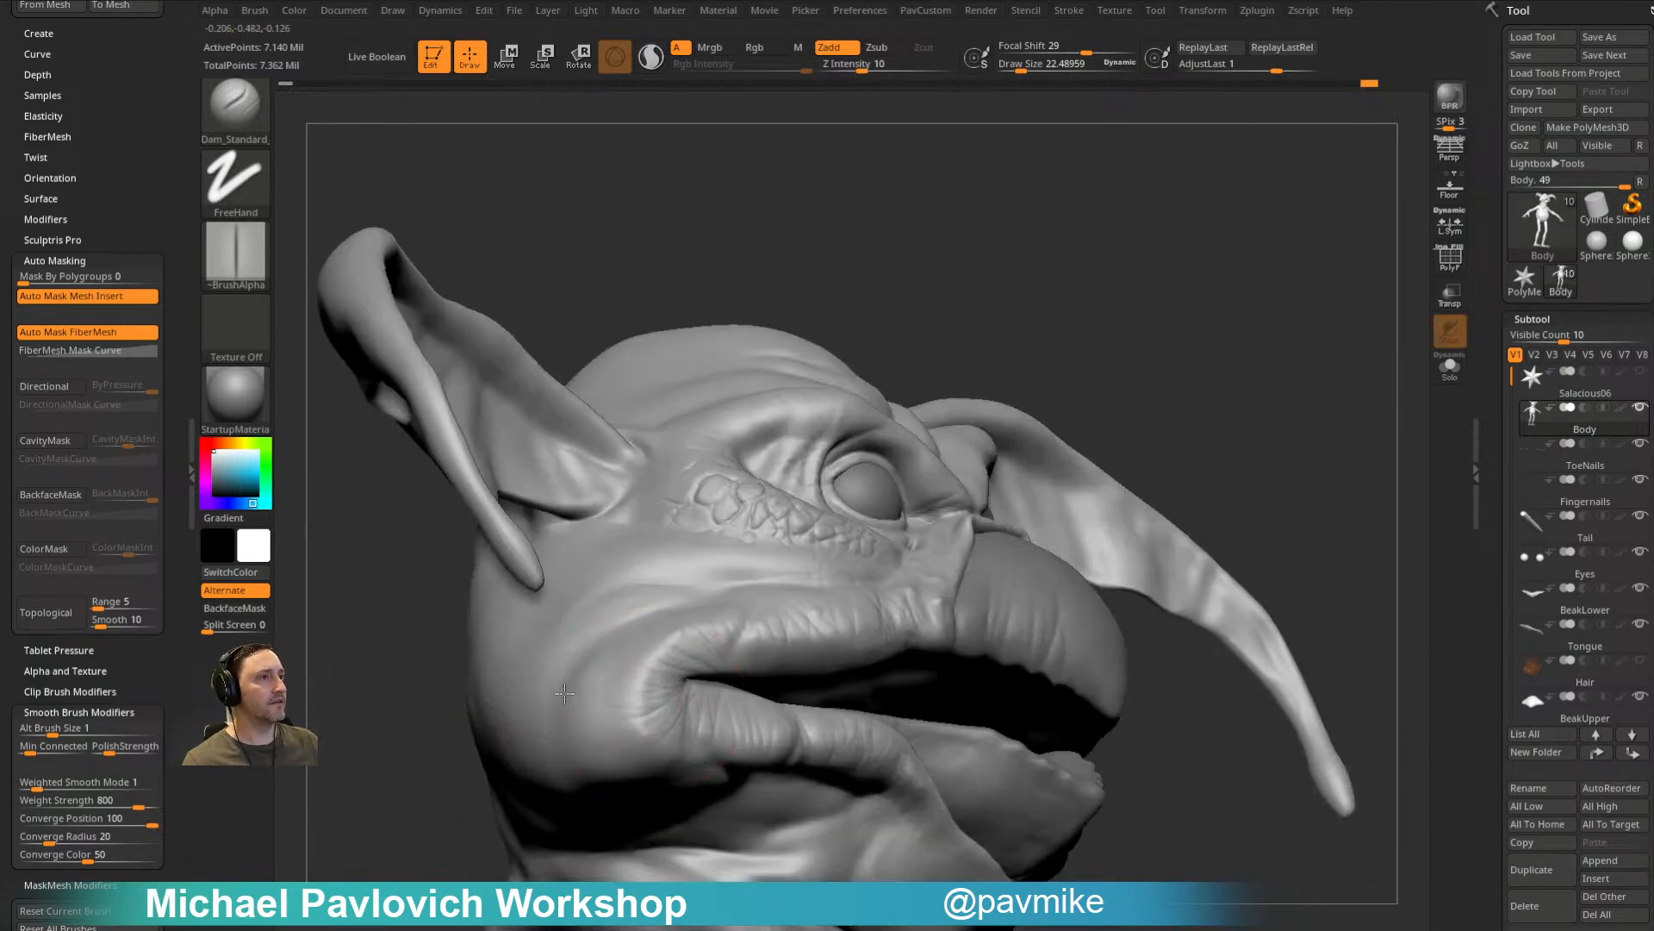
mouse_move(1155, 345)
mouse_down()
mouse_move(1090, 414)
mouse_move(607, 697)
mouse_up()
drag(492, 722, 649, 638)
drag(1261, 424, 757, 618)
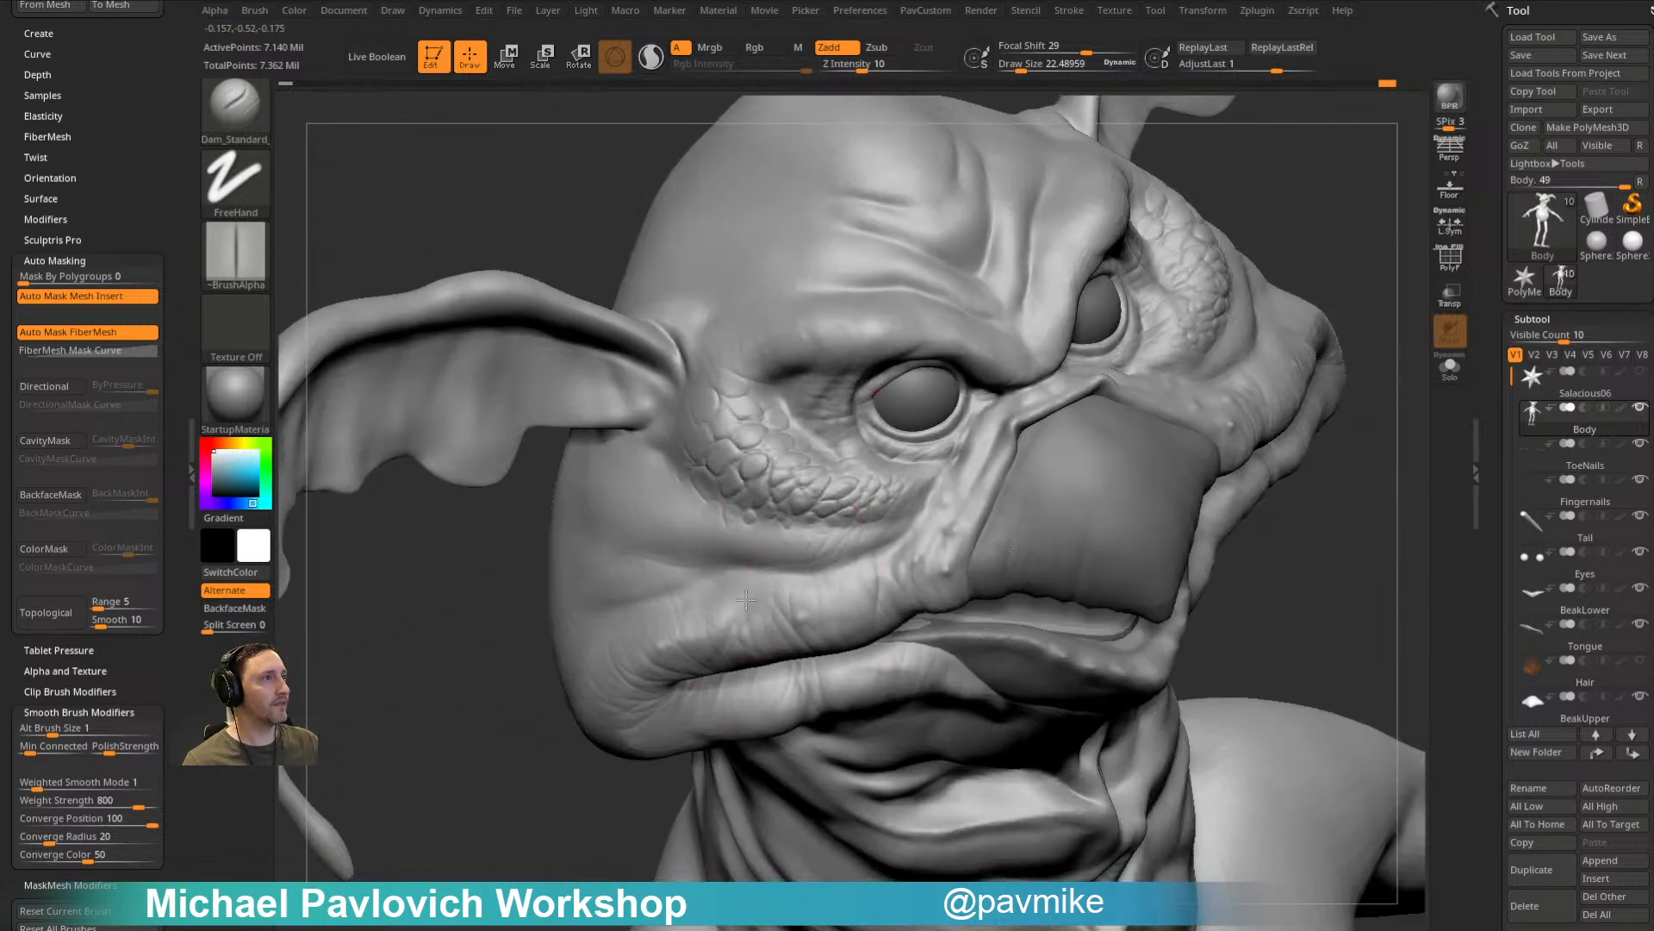
Step: Carve small wrinkles at the inner end of the brow beside the beak's bridge and reduce the draw size to 13.8316
mouse_move(1363, 362)
mouse_down()
mouse_move(1296, 236)
mouse_move(1229, 214)
mouse_move(1207, 226)
mouse_up()
drag(593, 787, 582, 694)
mouse_move(1303, 261)
mouse_down()
mouse_move(1341, 151)
mouse_move(1180, 183)
mouse_up()
mouse_move(1307, 163)
mouse_down()
mouse_move(1267, 293)
mouse_move(1238, 207)
mouse_move(1274, 359)
mouse_up()
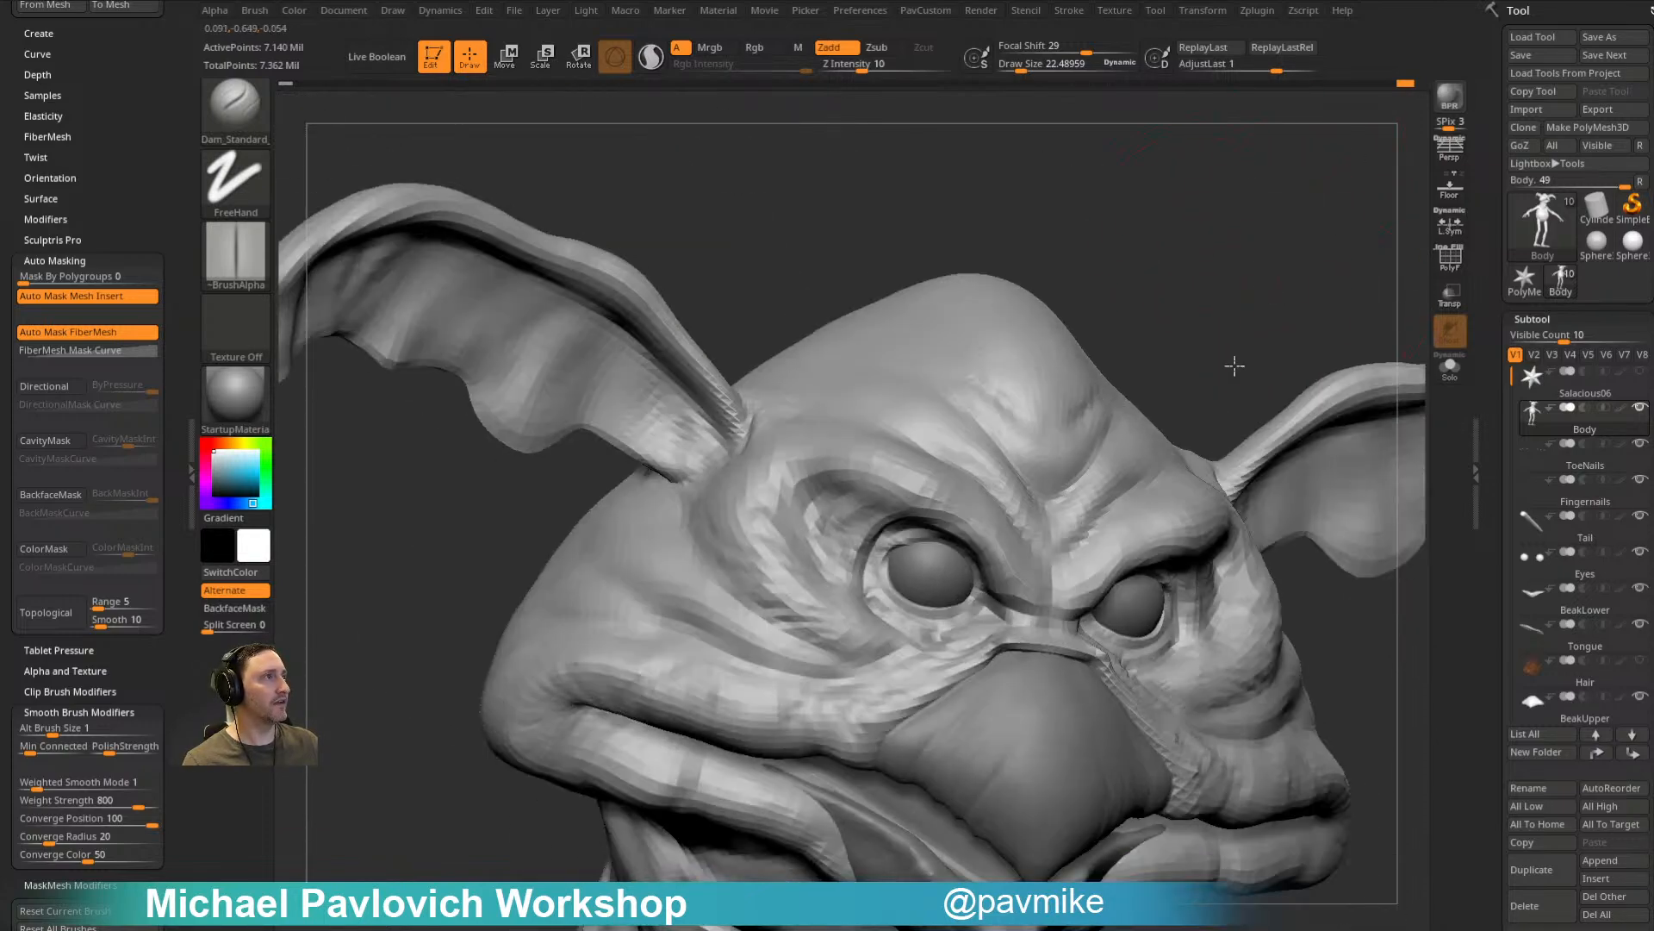
mouse_move(1206, 272)
mouse_down()
mouse_move(1130, 338)
mouse_move(1189, 336)
mouse_move(1145, 336)
mouse_move(1158, 377)
mouse_move(1134, 344)
mouse_up()
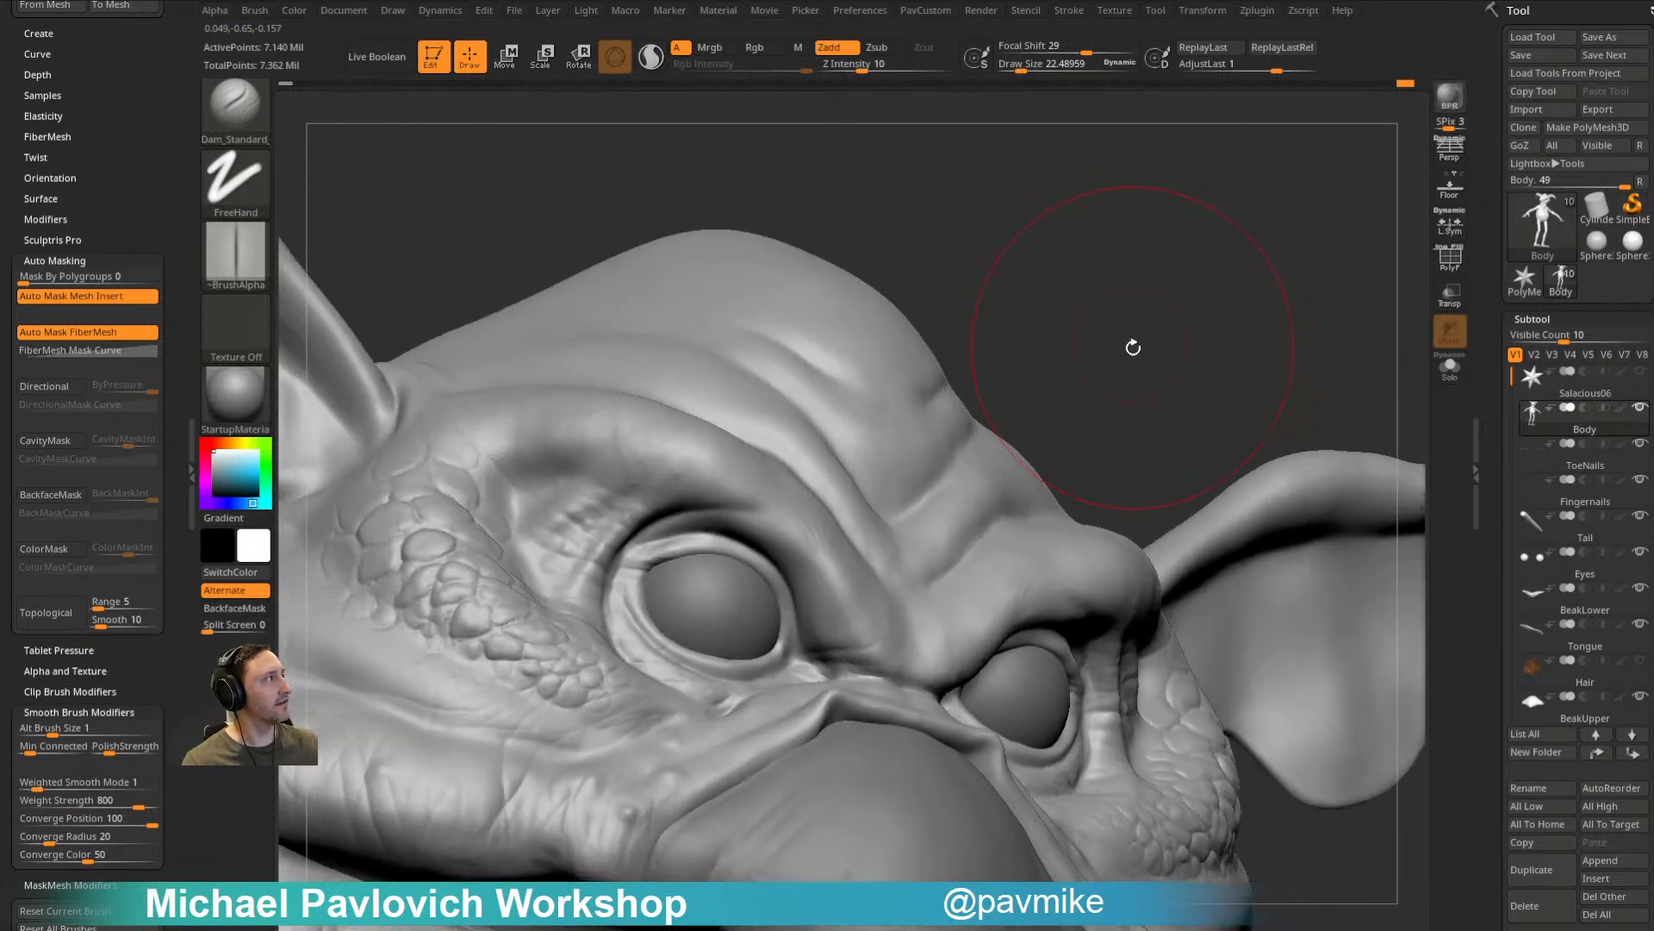
key(s)
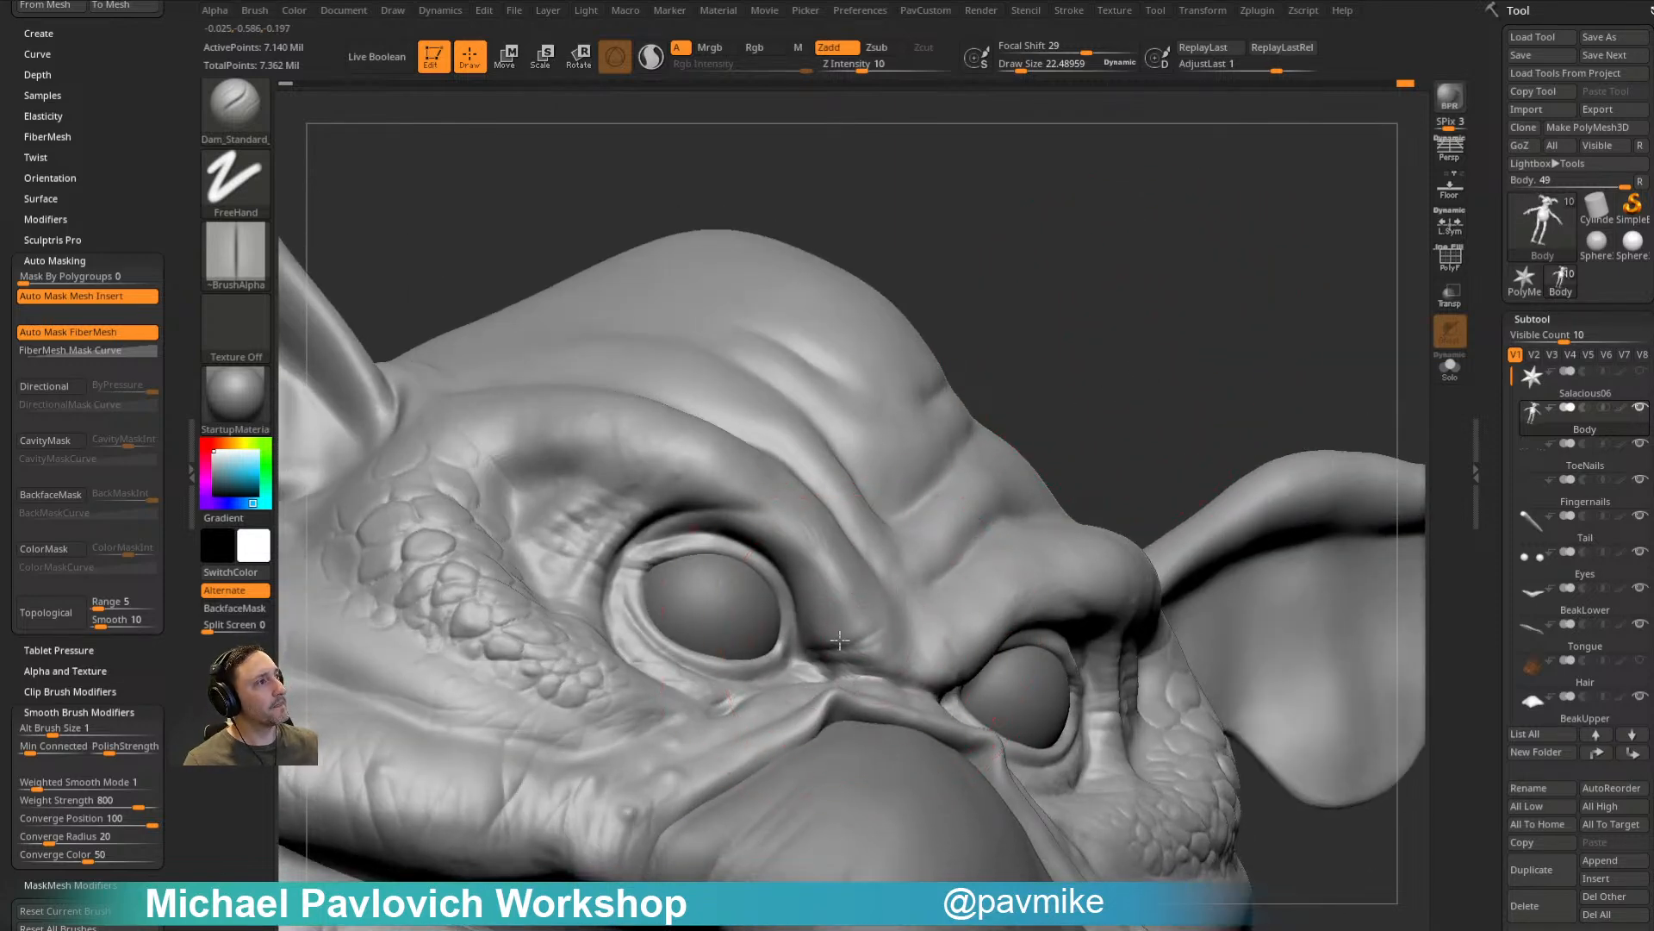
mouse_move(1156, 355)
mouse_down()
mouse_move(1149, 295)
mouse_move(1137, 310)
mouse_up()
mouse_move(892, 676)
mouse_down()
mouse_move(920, 629)
mouse_move(891, 663)
mouse_up()
key(bracketleft)
mouse_move(910, 574)
mouse_down()
mouse_move(1090, 395)
mouse_move(909, 606)
mouse_up()
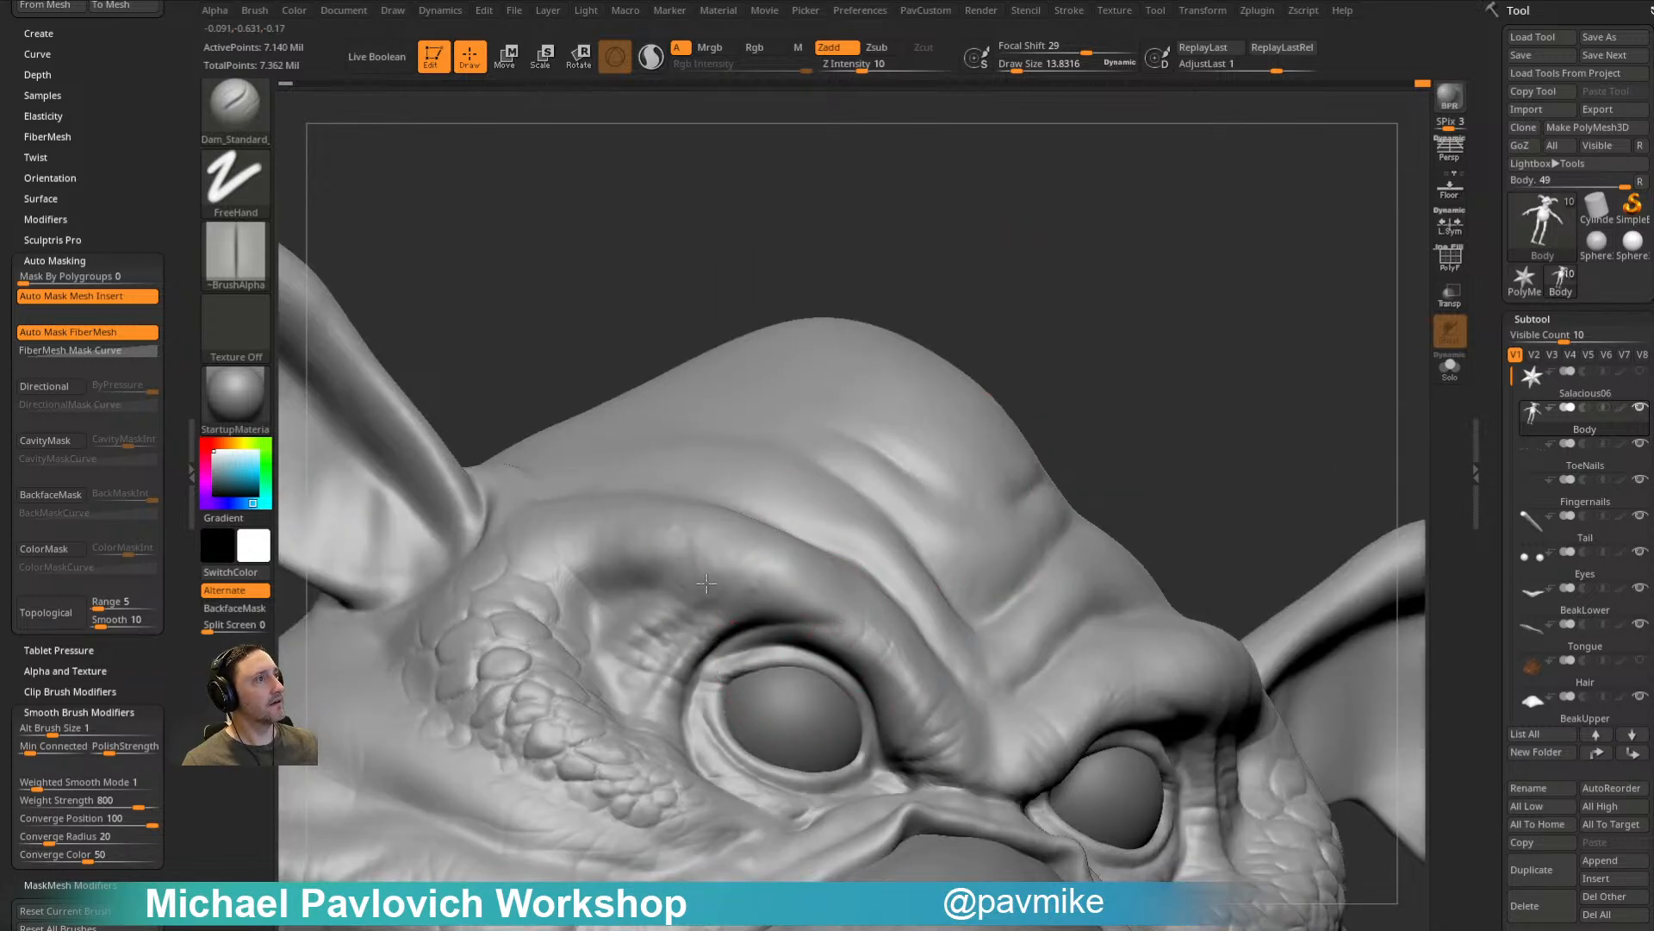
Step: Carve fine short wrinkles across the brow ridge above the eye
right_drag(782, 517, 628, 554)
mouse_move(564, 532)
mouse_down()
mouse_move(589, 571)
mouse_move(679, 592)
mouse_up()
drag(1115, 206, 1084, 245)
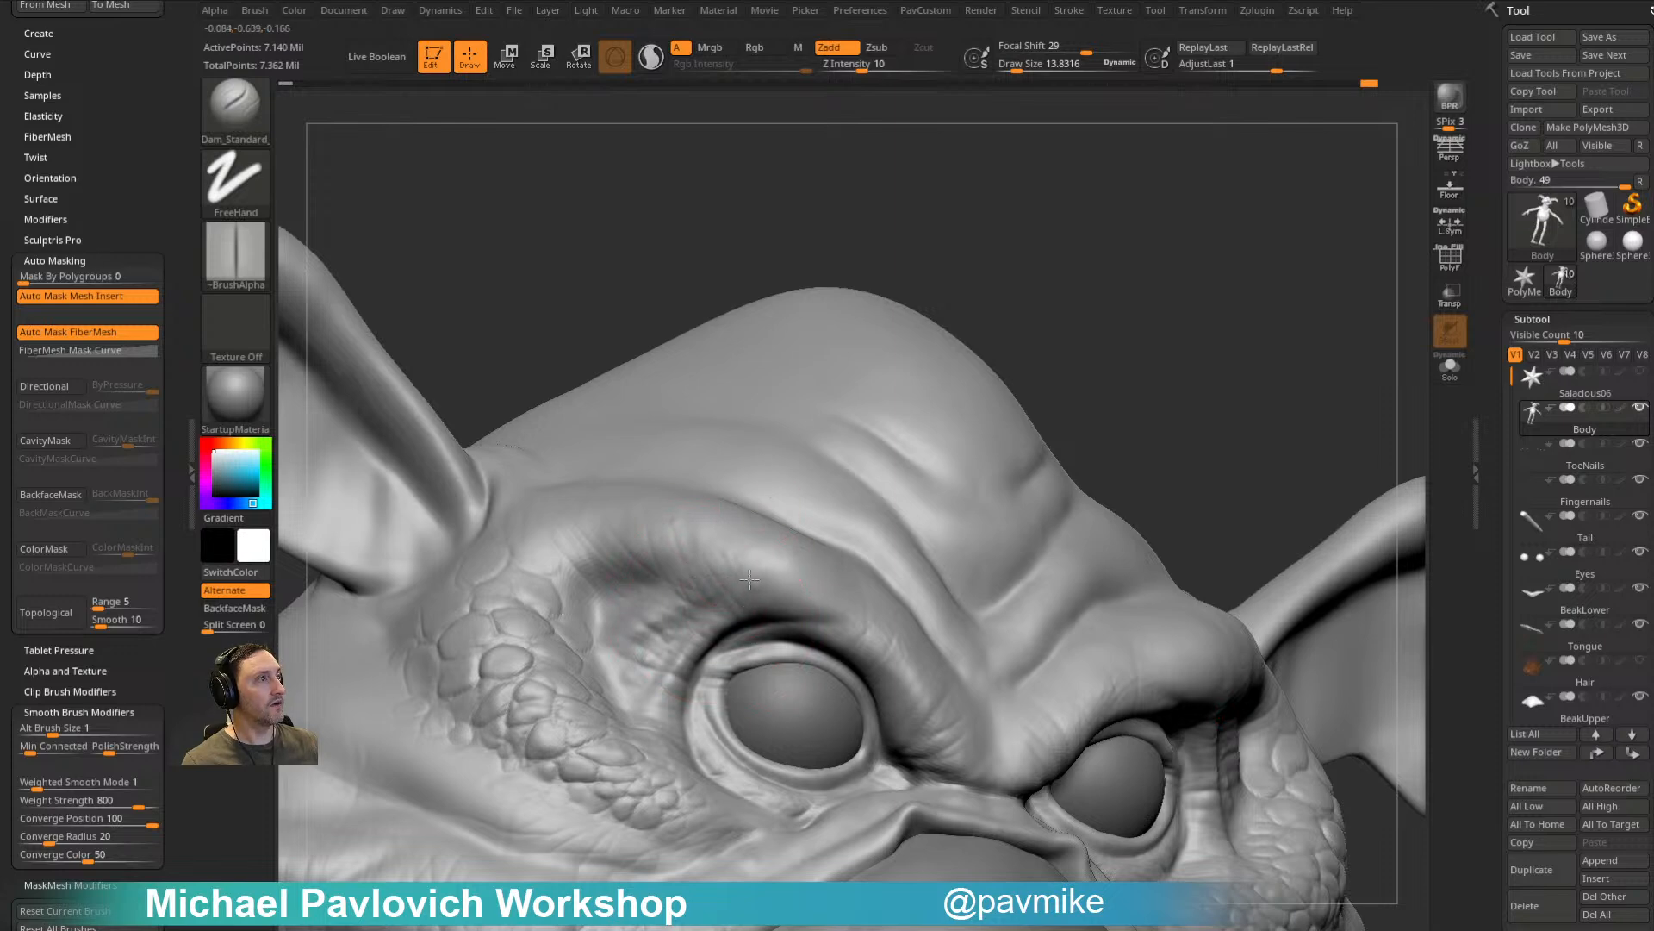
right_drag(739, 396, 776, 636)
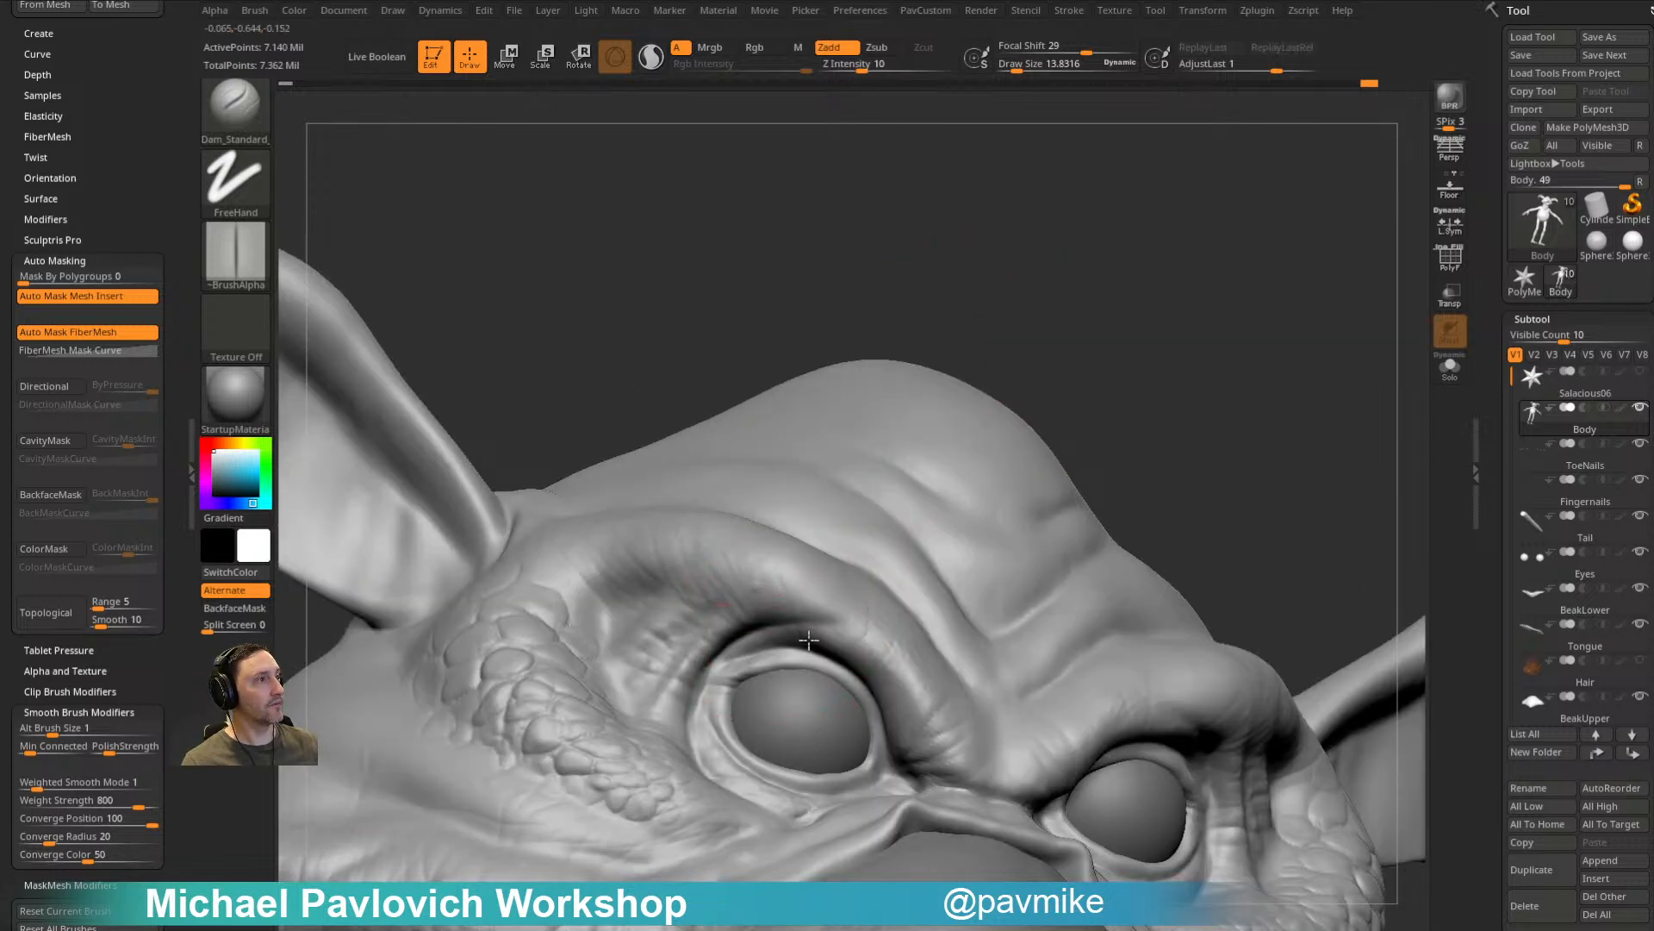
right_drag(766, 555, 789, 575)
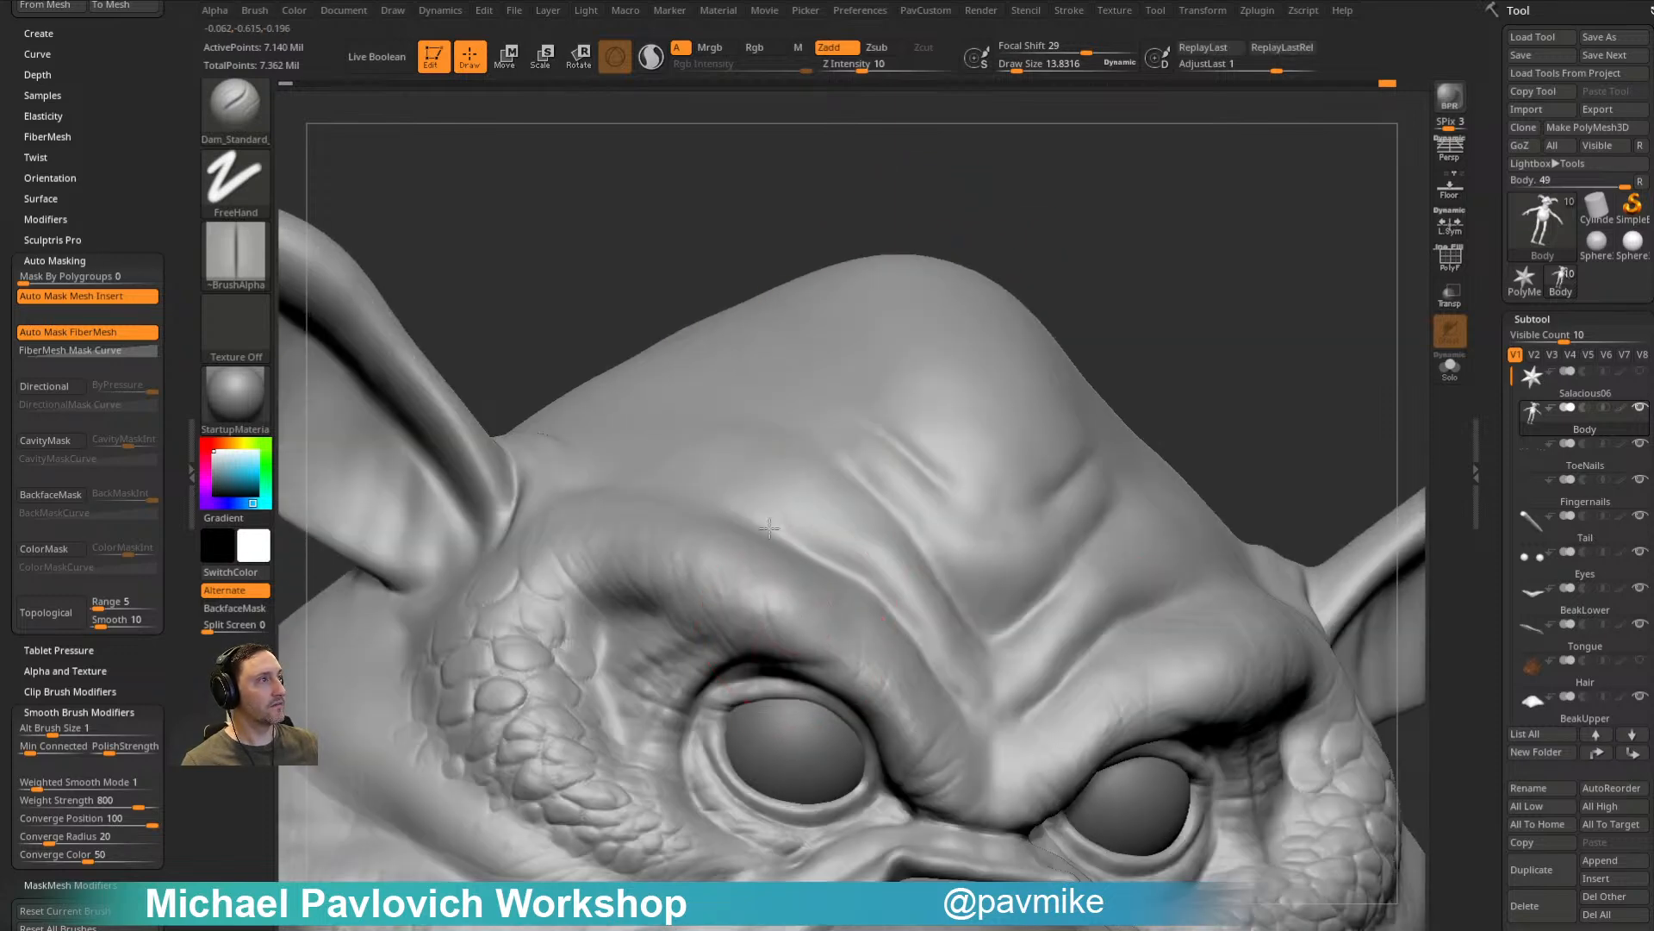
Step: Enlarge the draw size to 24.4876 and carve broader creases into the forehead folds above the brow
mouse_move(886, 554)
right_down()
mouse_move(720, 507)
mouse_move(1108, 291)
mouse_move(794, 610)
right_up()
key(s)
drag(794, 627, 802, 631)
mouse_move(897, 624)
right_down()
mouse_move(1152, 210)
mouse_move(794, 547)
right_up()
key(s)
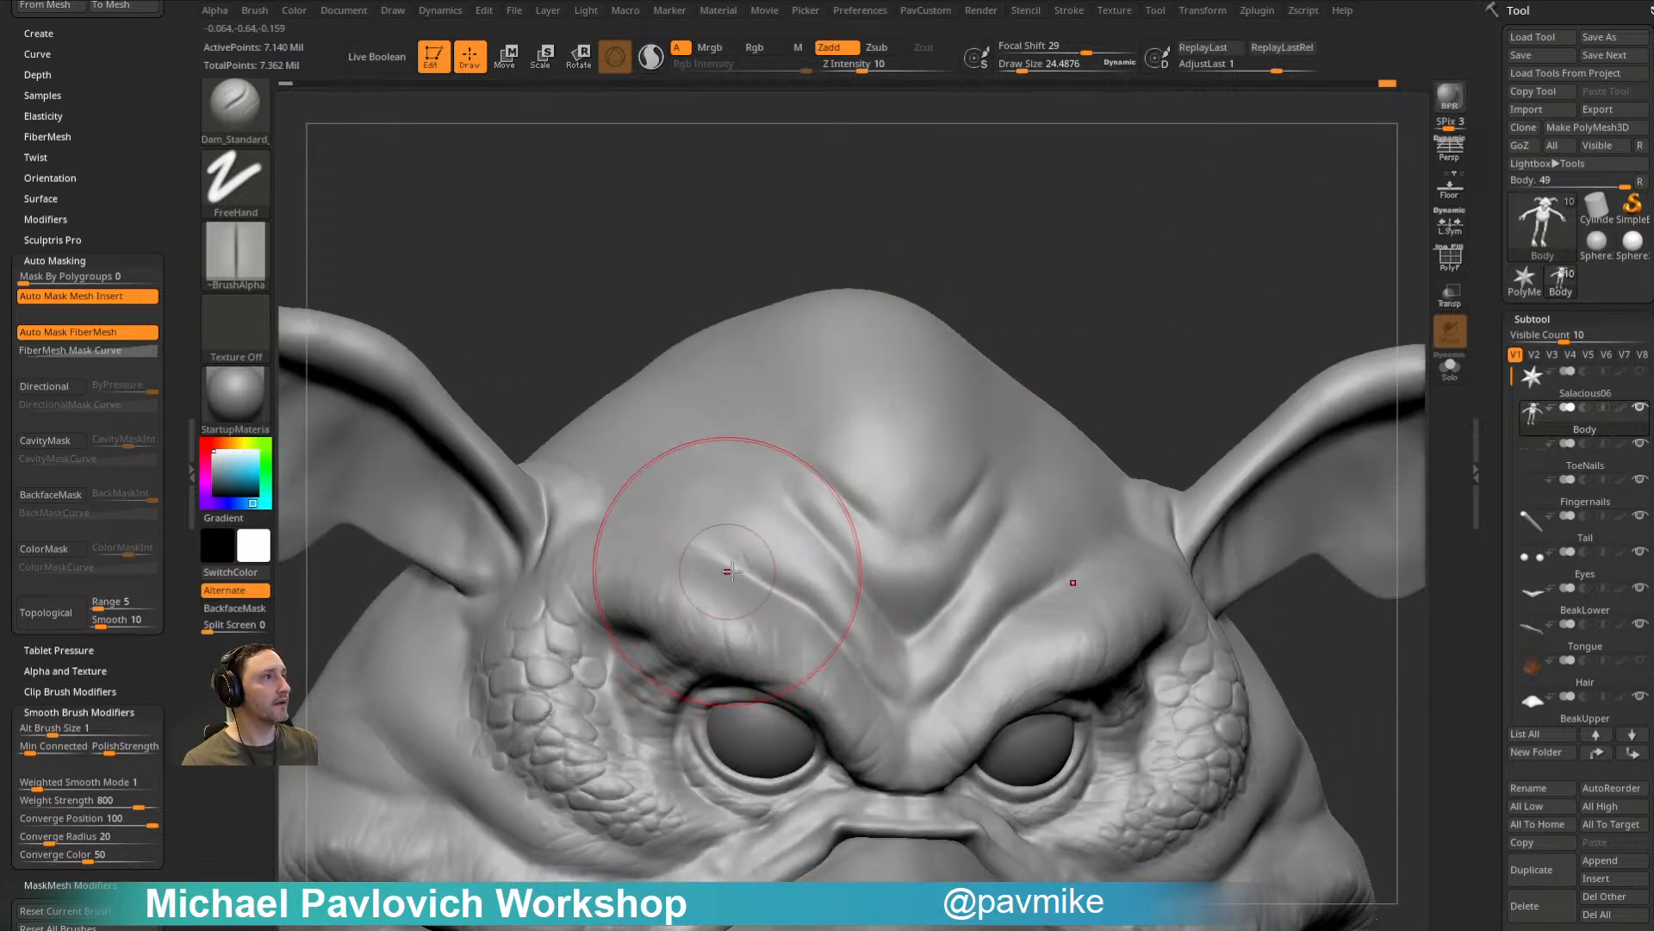
Step: Set the draw size to 17.02839 and sharpen the V-shaped frown folds in the middle of the forehead
right_drag(1075, 284, 820, 613)
key(s)
drag(820, 613, 814, 613)
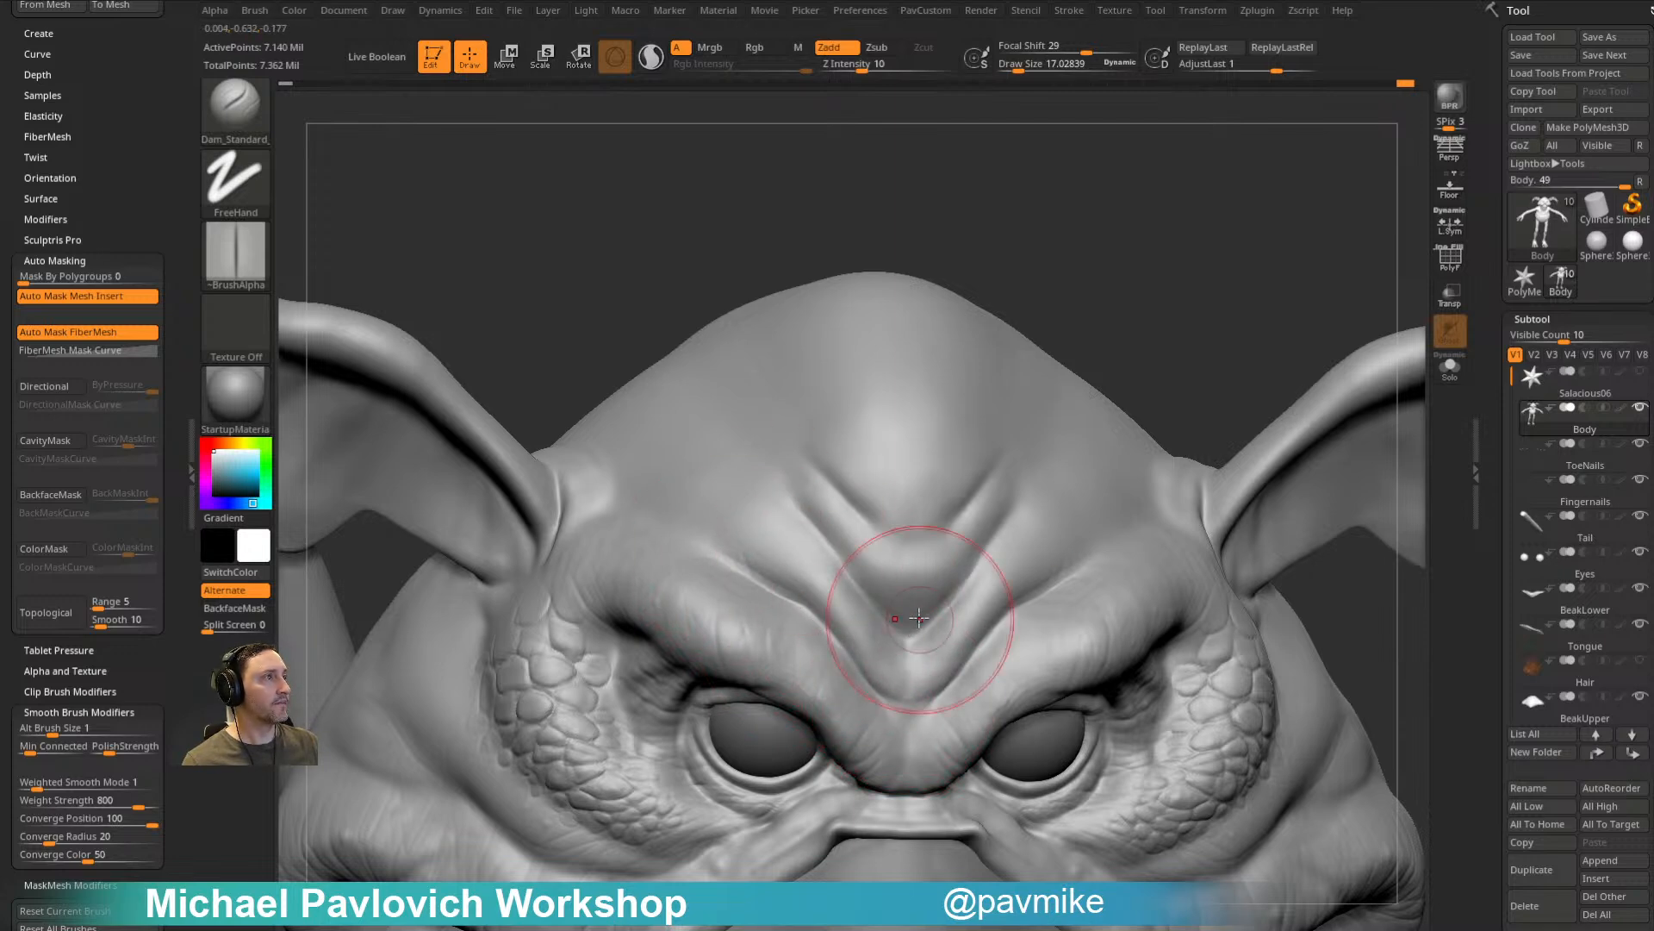
mouse_move(840, 511)
right_down()
mouse_move(769, 515)
mouse_move(790, 540)
right_up()
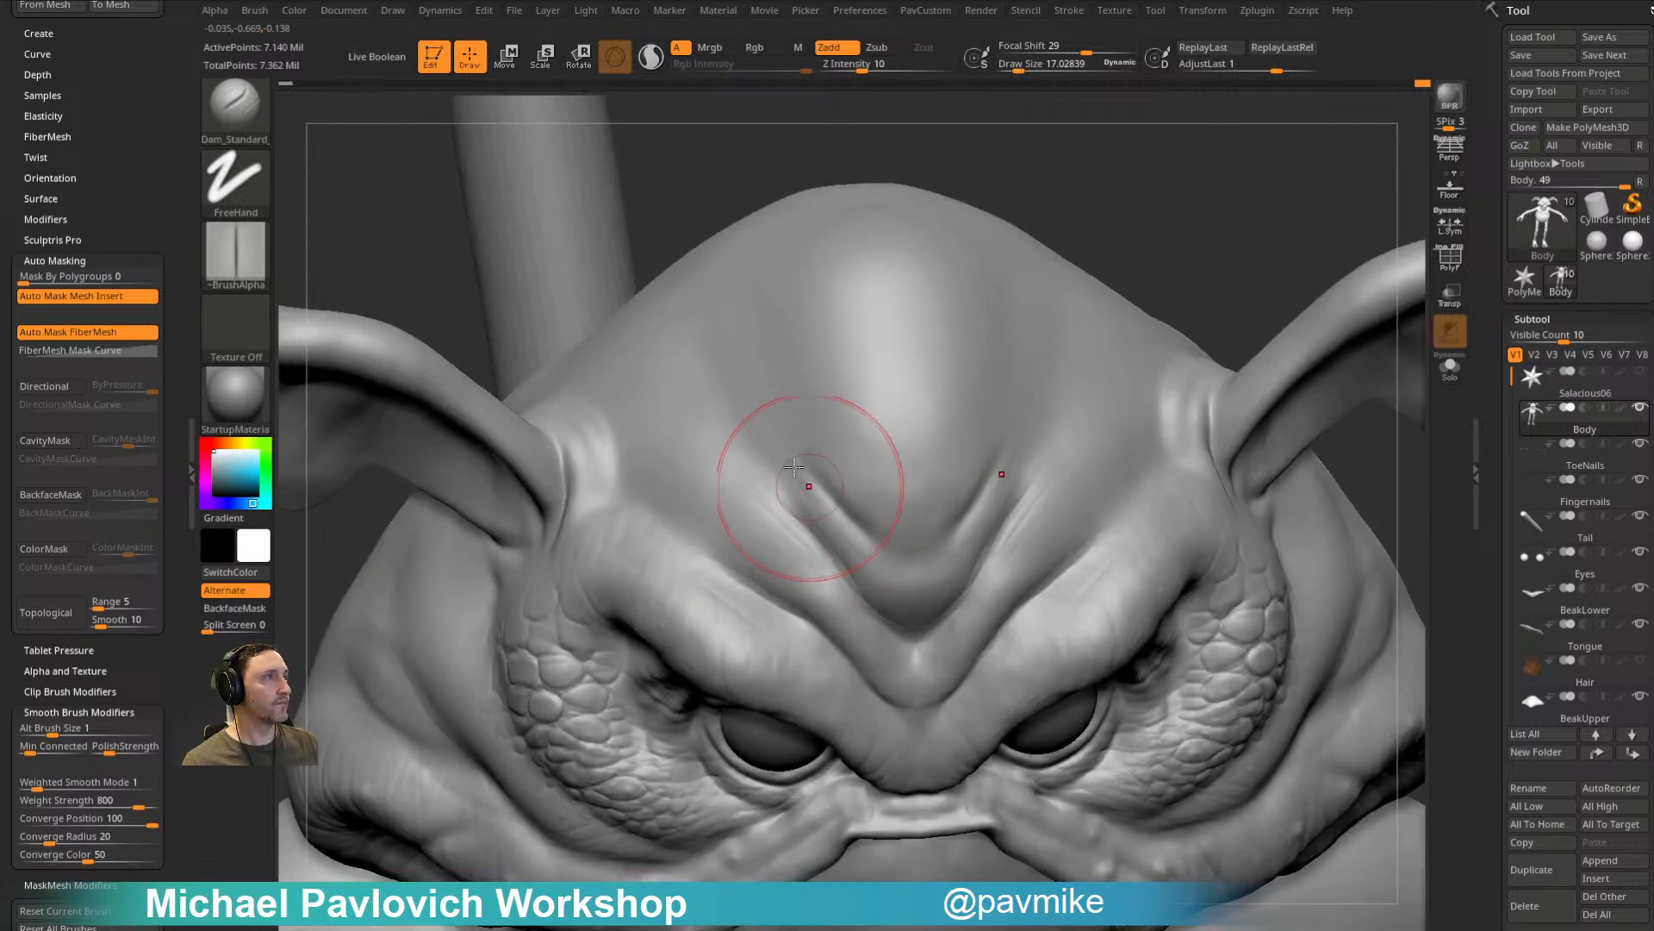
right_drag(1078, 178, 991, 521)
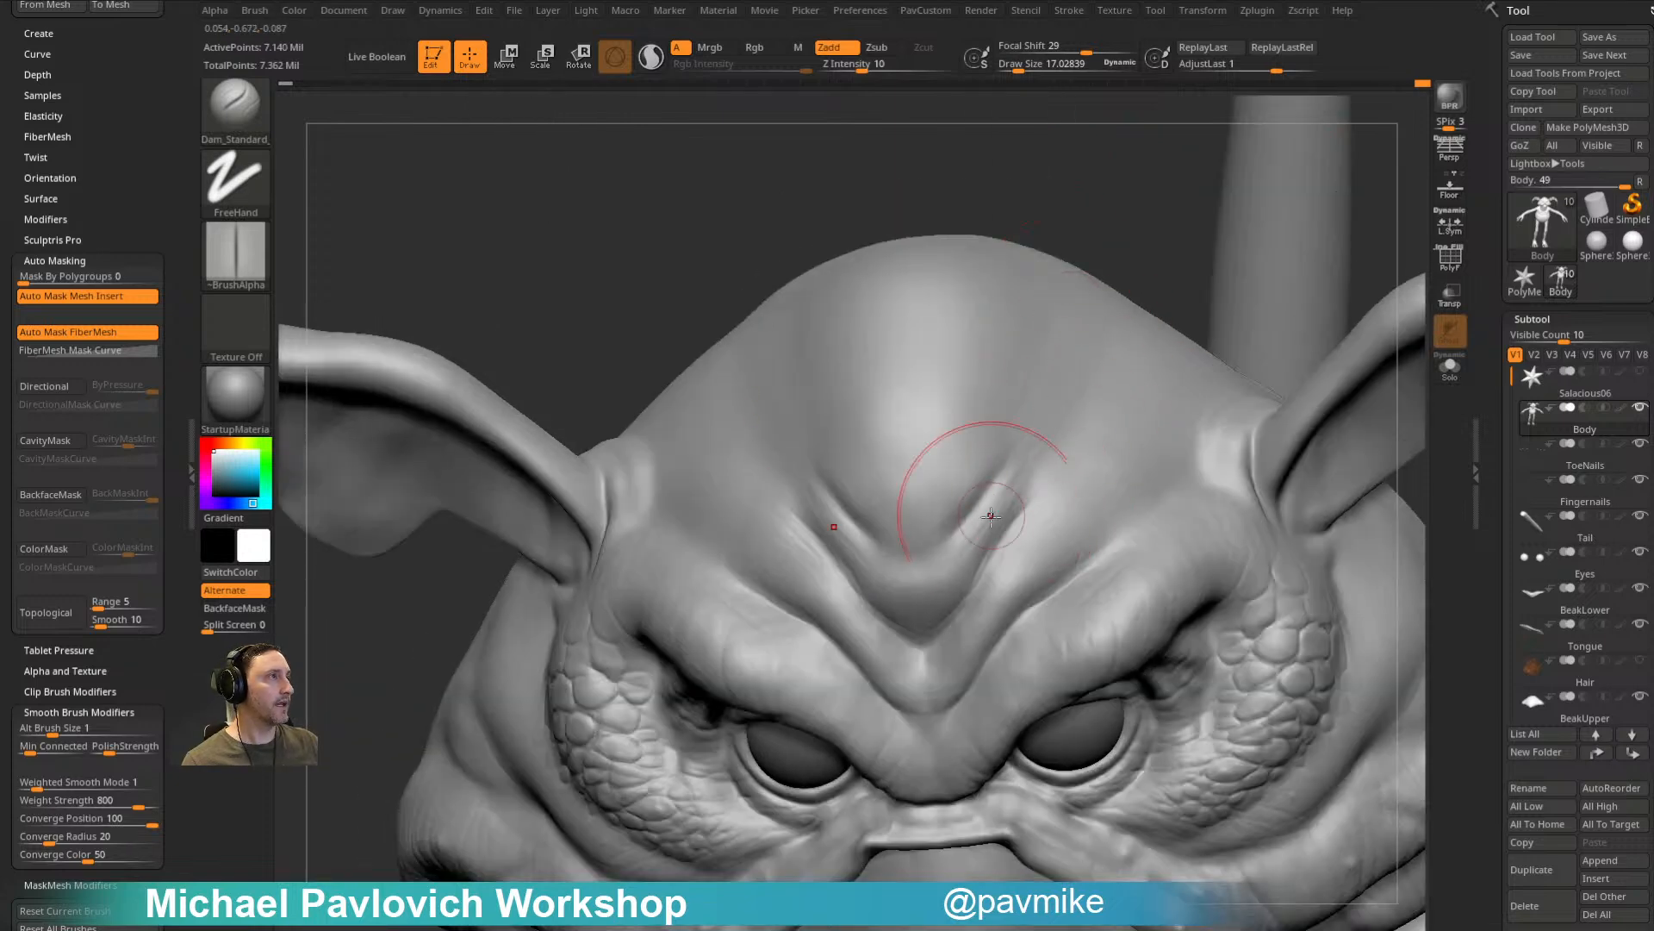
right_drag(1046, 468, 828, 447)
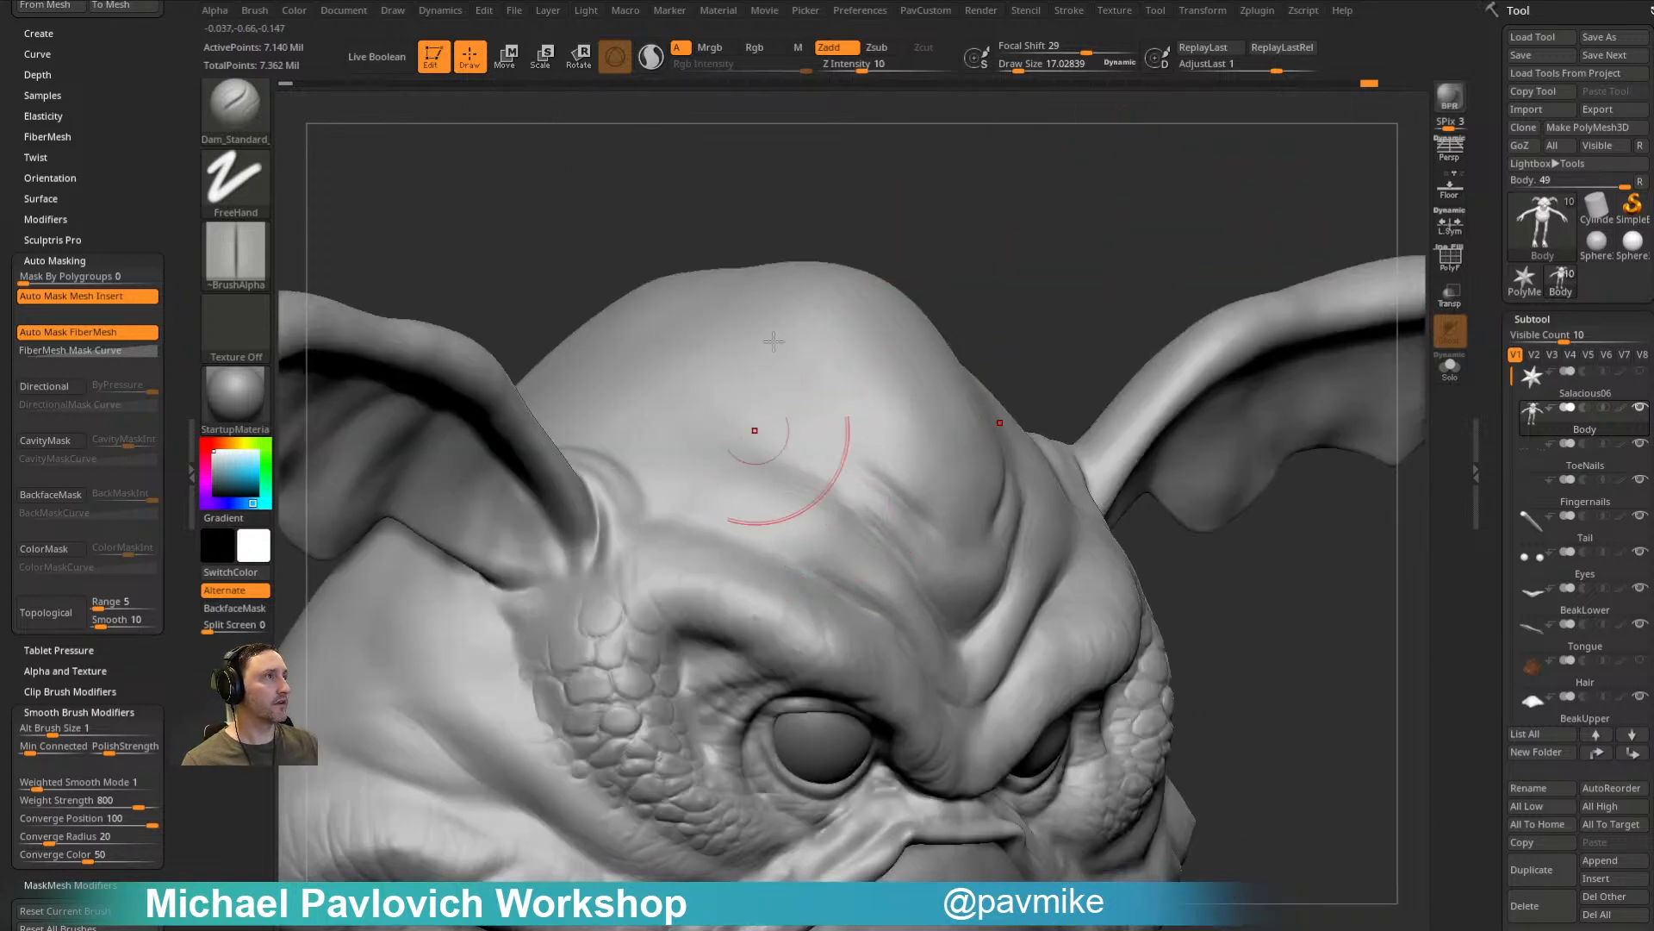
Step: Carve fine secondary wrinkles on the side of the forehead between the frown folds and the brow
right_drag(746, 388, 805, 480)
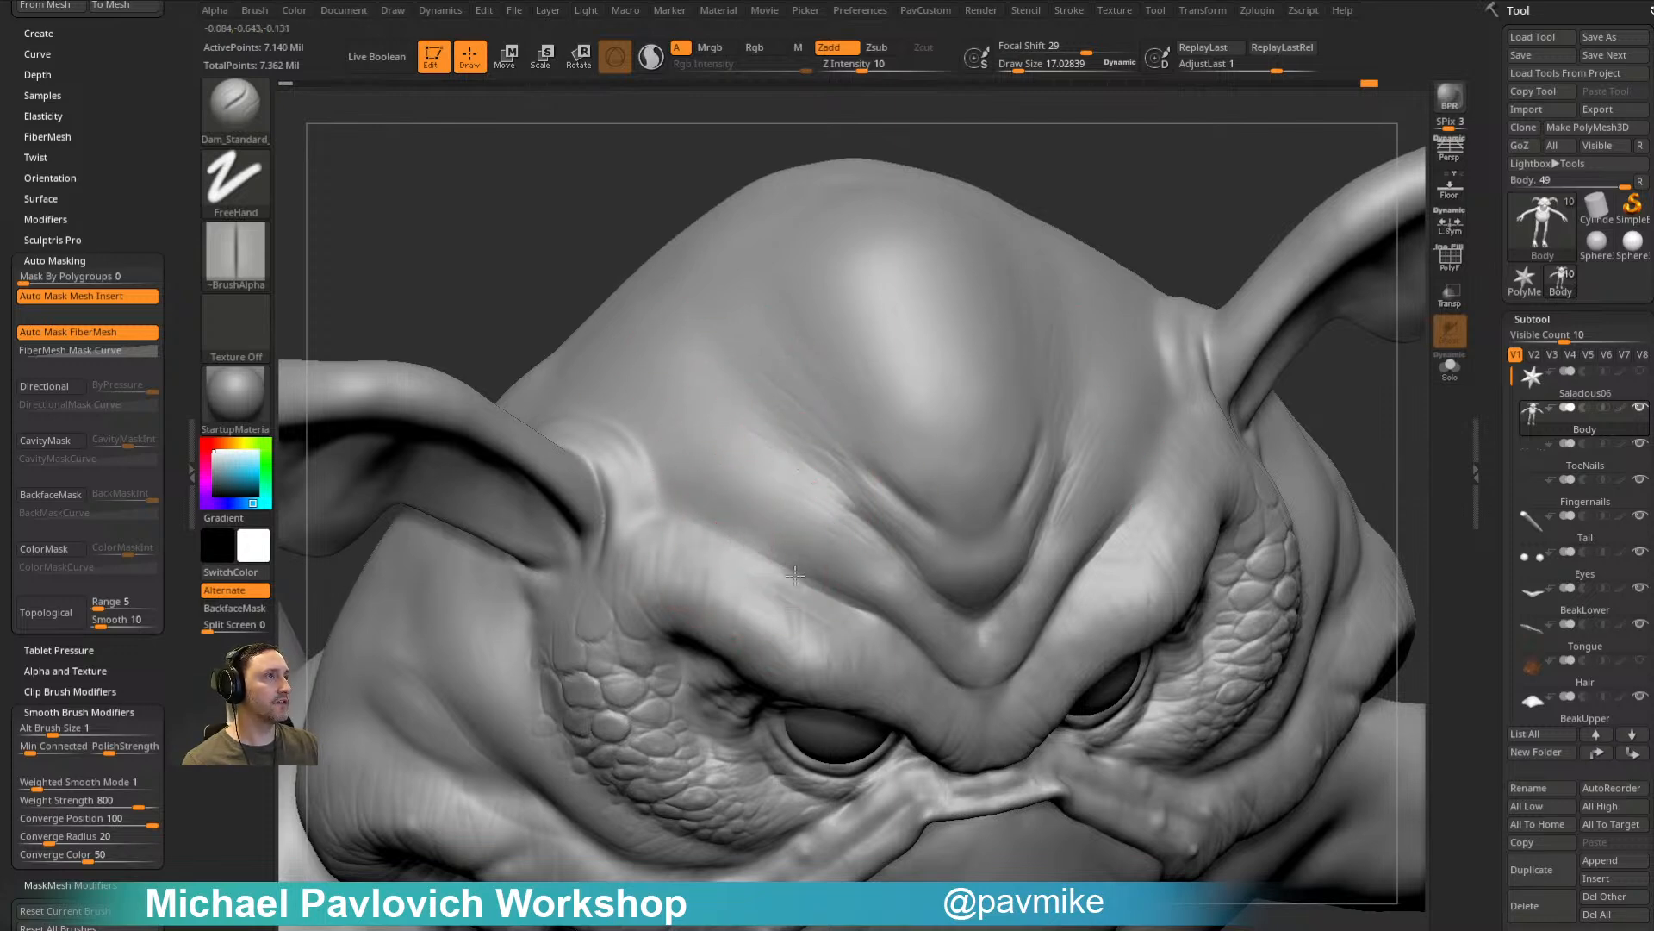
mouse_move(851, 586)
right_down()
mouse_move(1130, 203)
mouse_move(738, 462)
right_up()
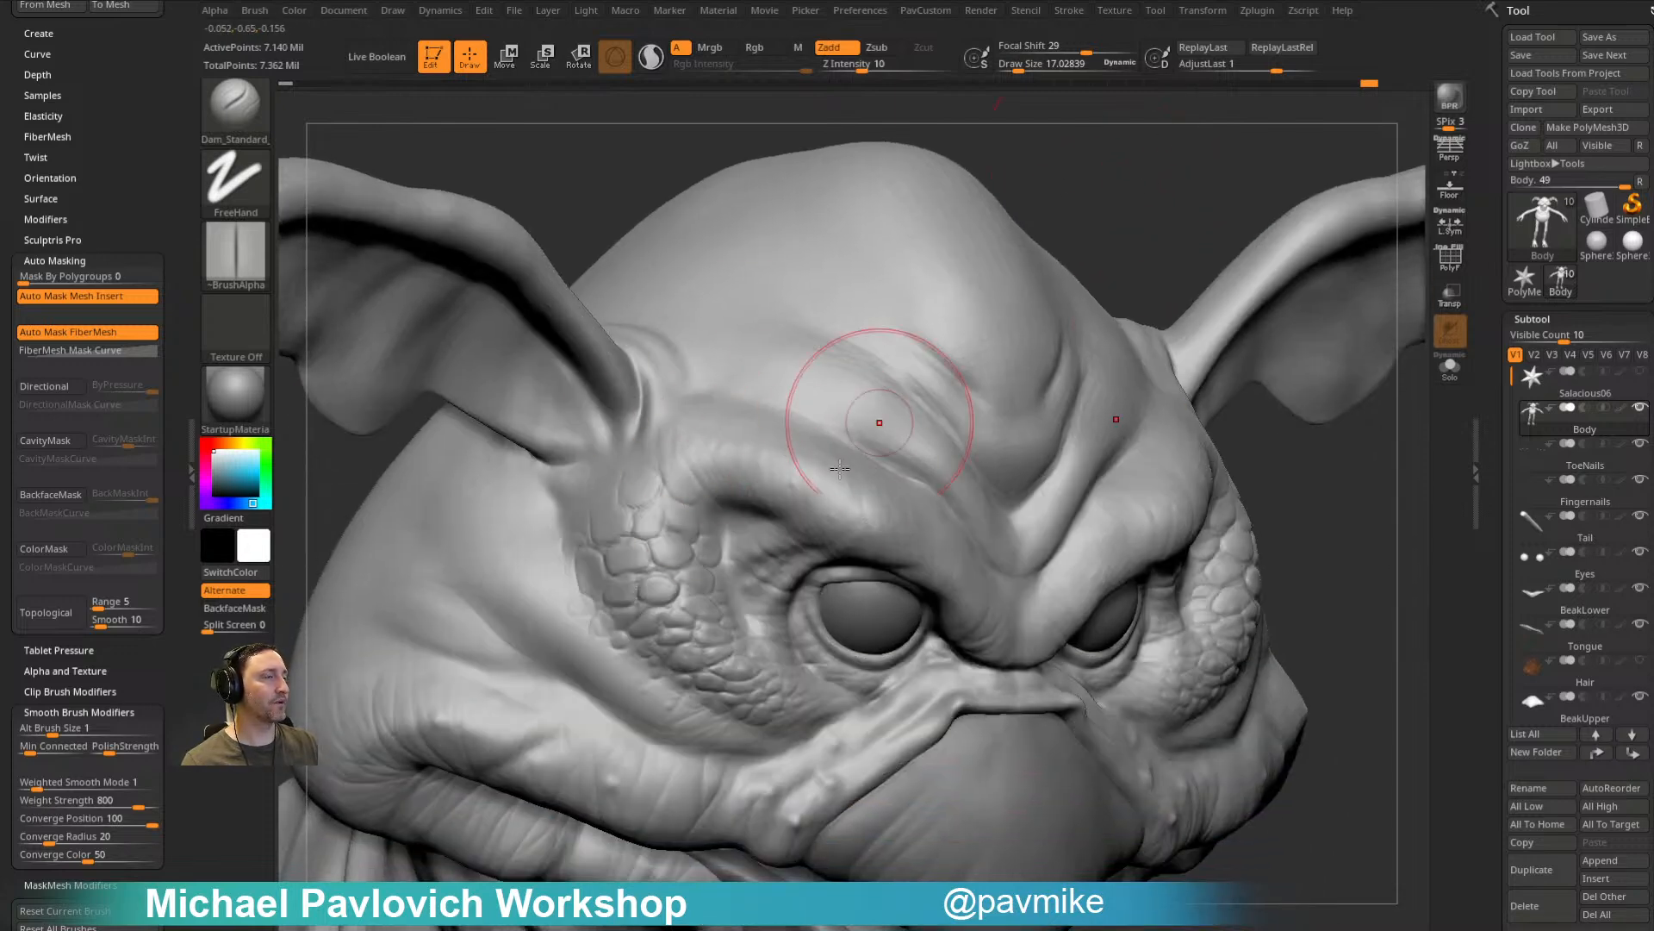
drag(912, 353, 901, 373)
drag(1119, 218, 1159, 259)
mouse_move(827, 535)
mouse_down()
mouse_move(887, 465)
mouse_move(836, 451)
mouse_up()
Step: Carve creases from the base of the ear across the outer brow to the scales beside the eye
right_drag(874, 483, 758, 422)
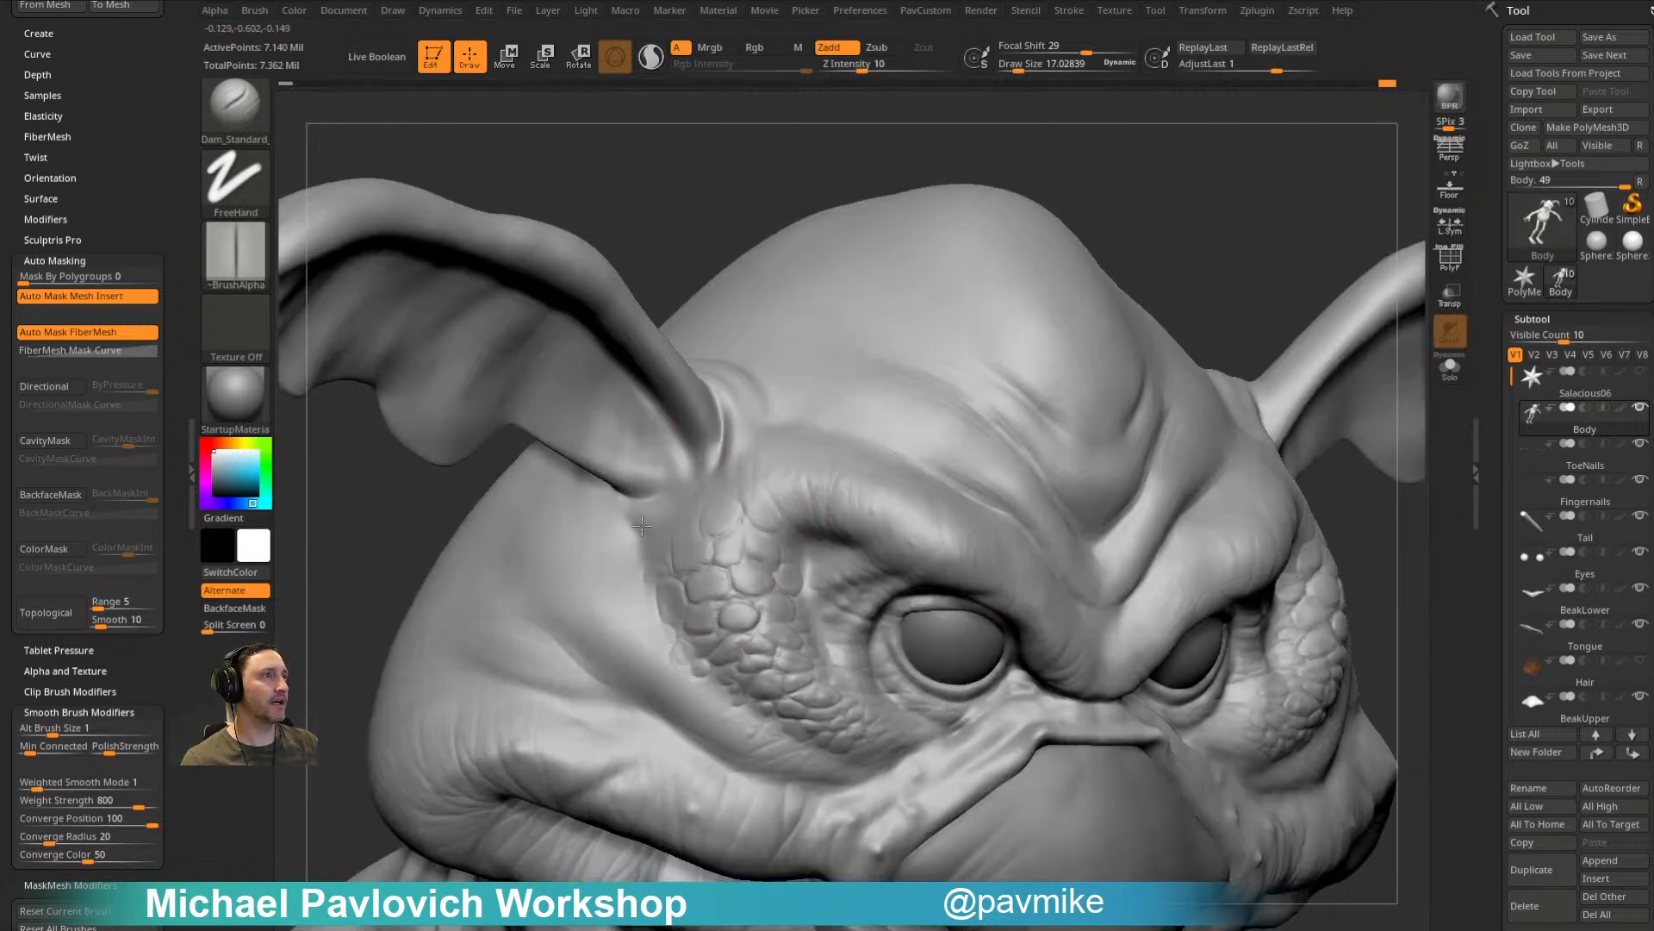
right_drag(742, 482, 834, 496)
drag(849, 549, 853, 565)
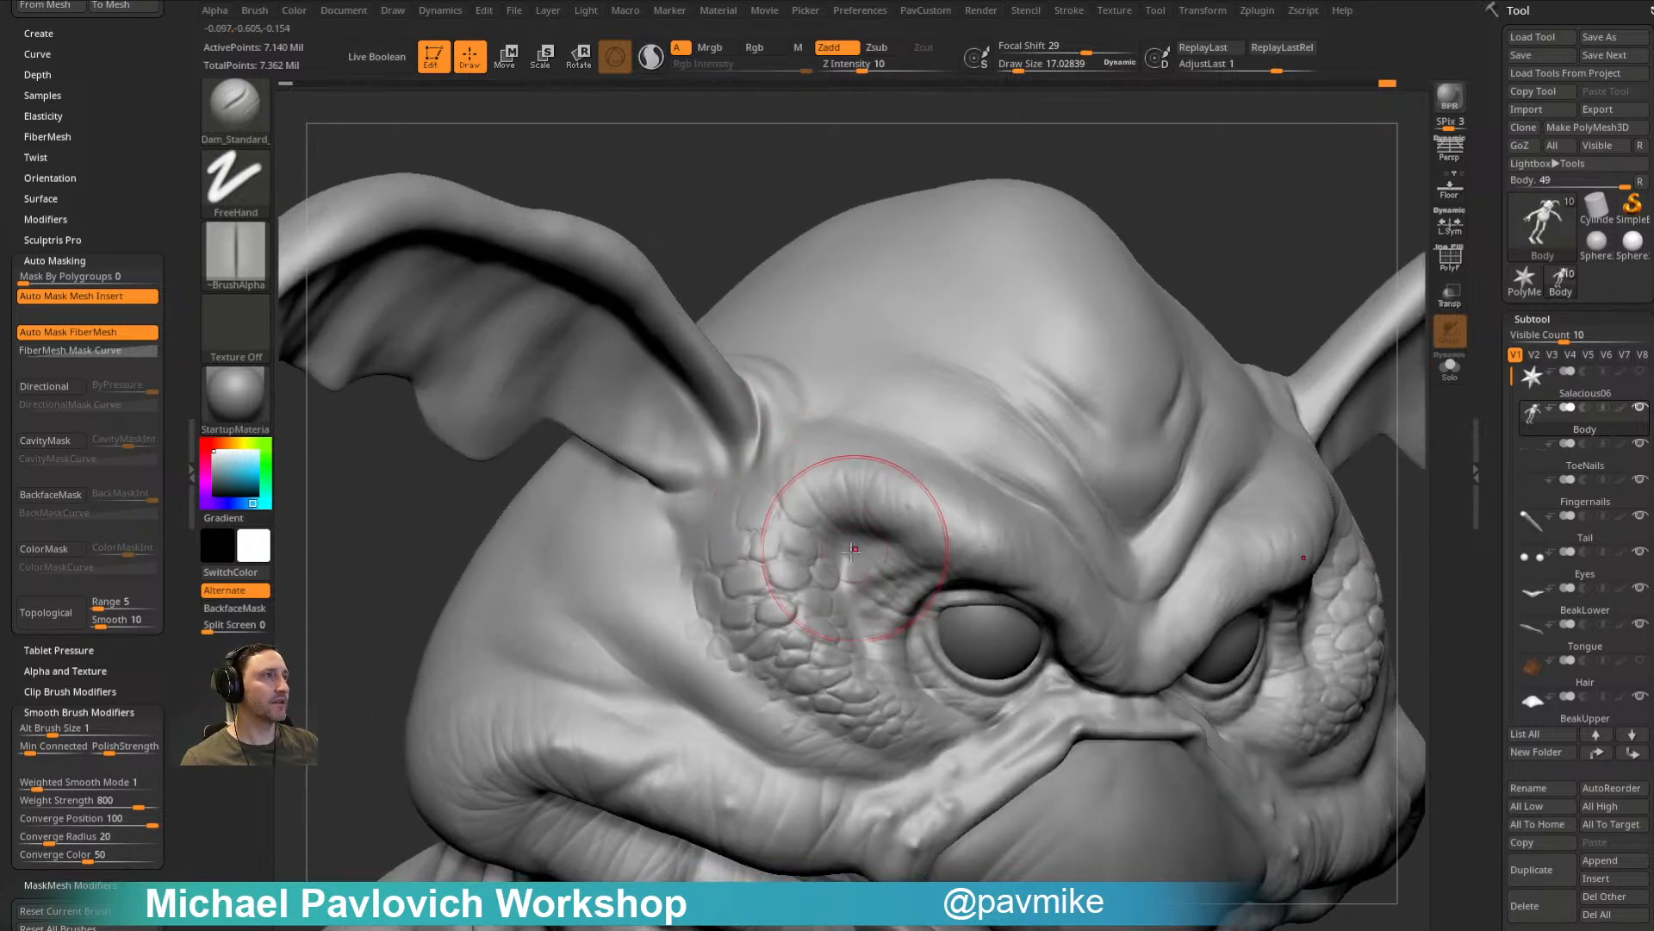
Step: Carve creases from the front of the ear base down along the upper edge of the outer brow
alt+right_drag(969, 157, 1081, 274)
right_drag(1082, 274, 801, 465)
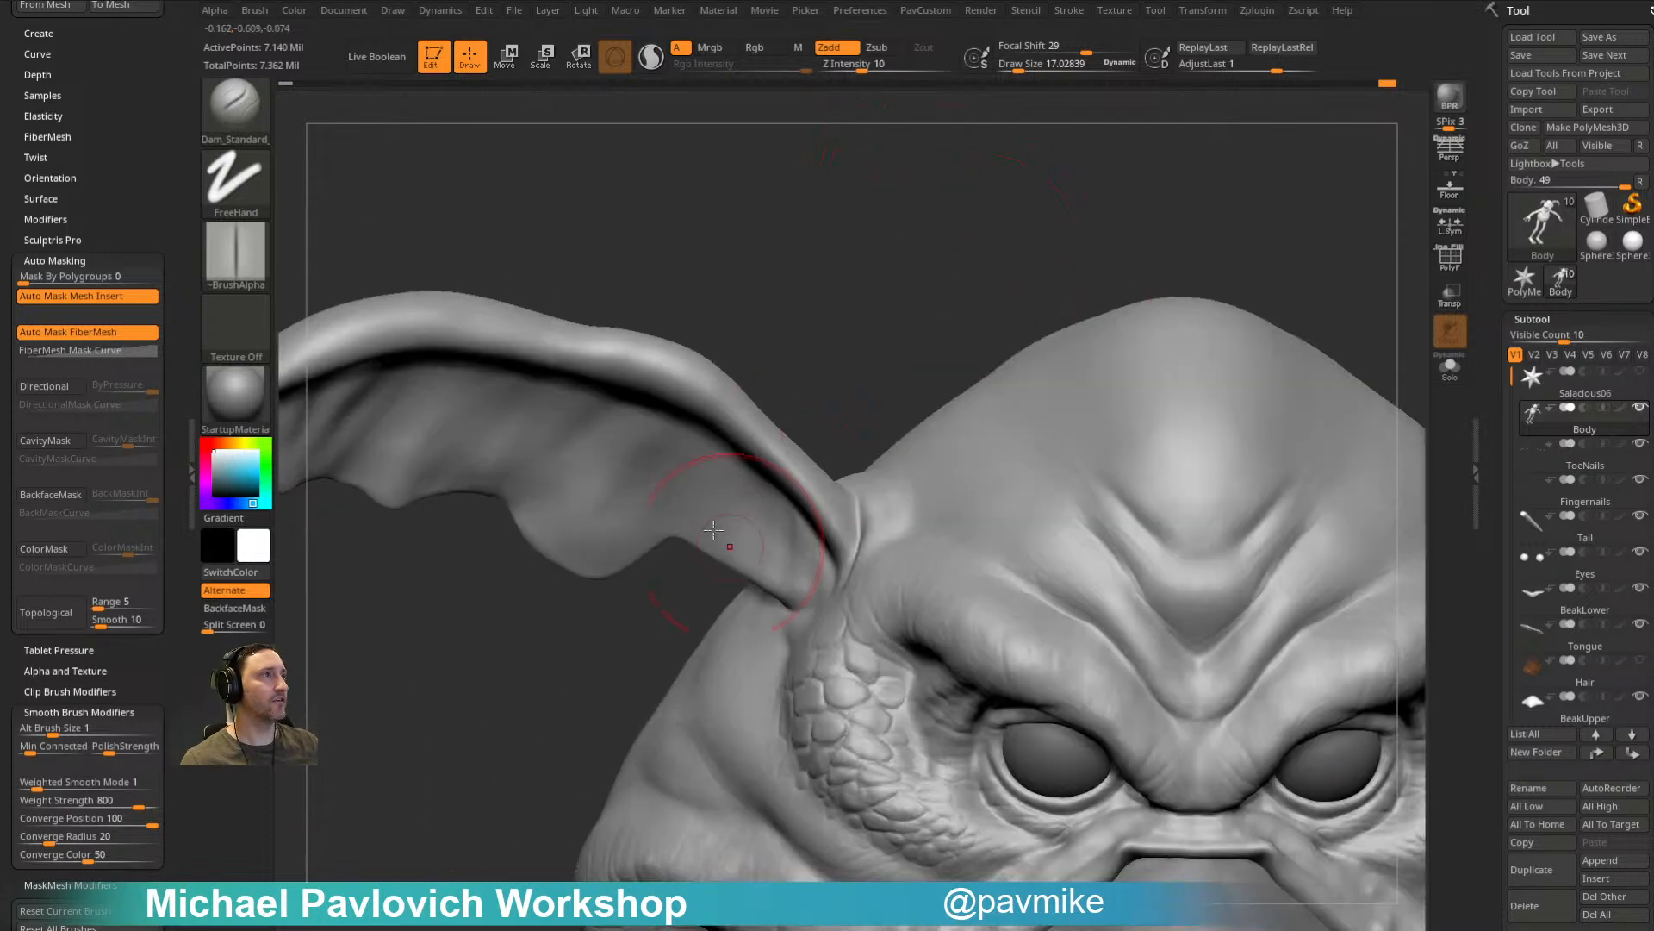
right_drag(817, 348, 855, 585)
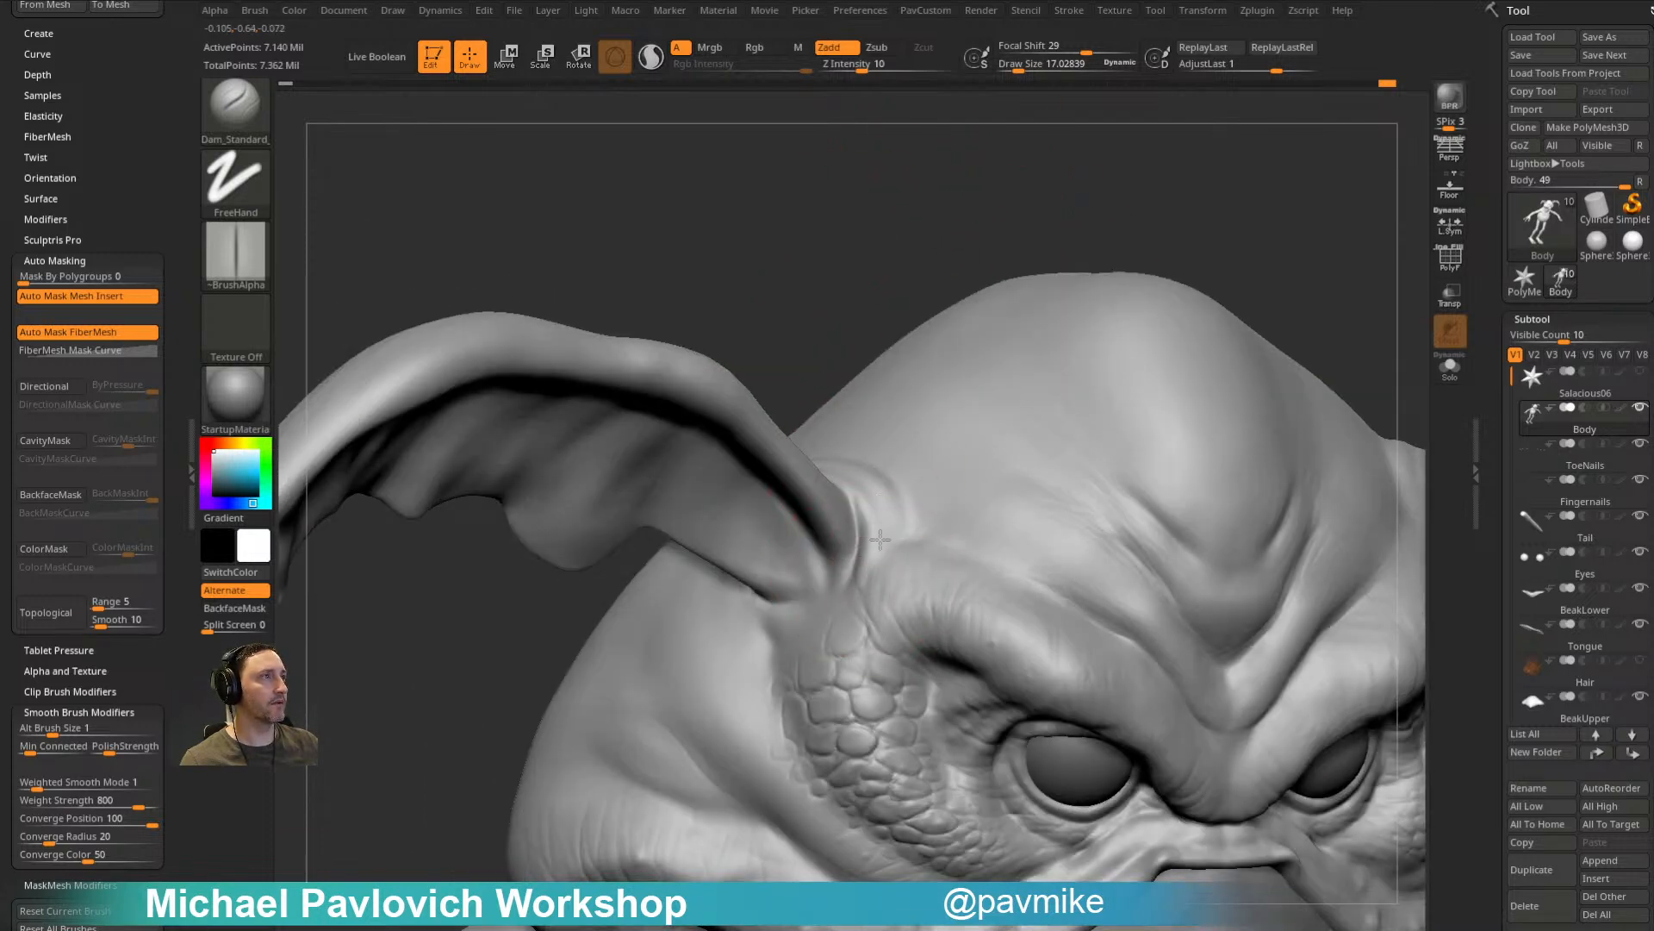
right_drag(821, 324, 847, 455)
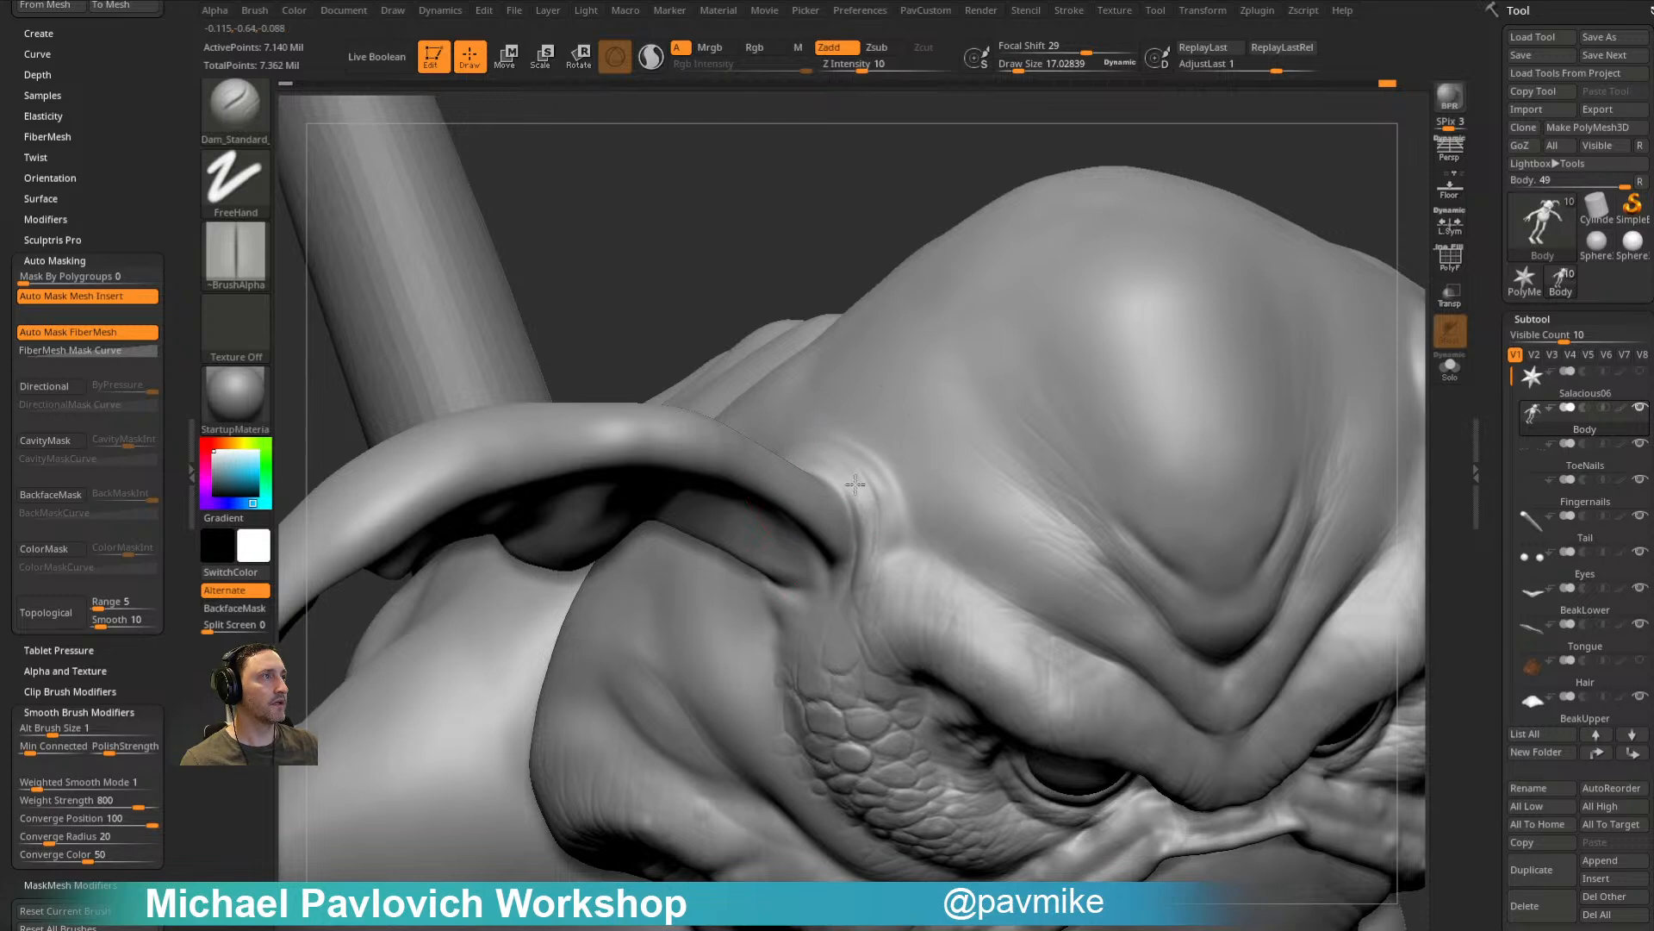
mouse_move(875, 466)
mouse_down()
mouse_move(957, 562)
mouse_move(978, 560)
mouse_up()
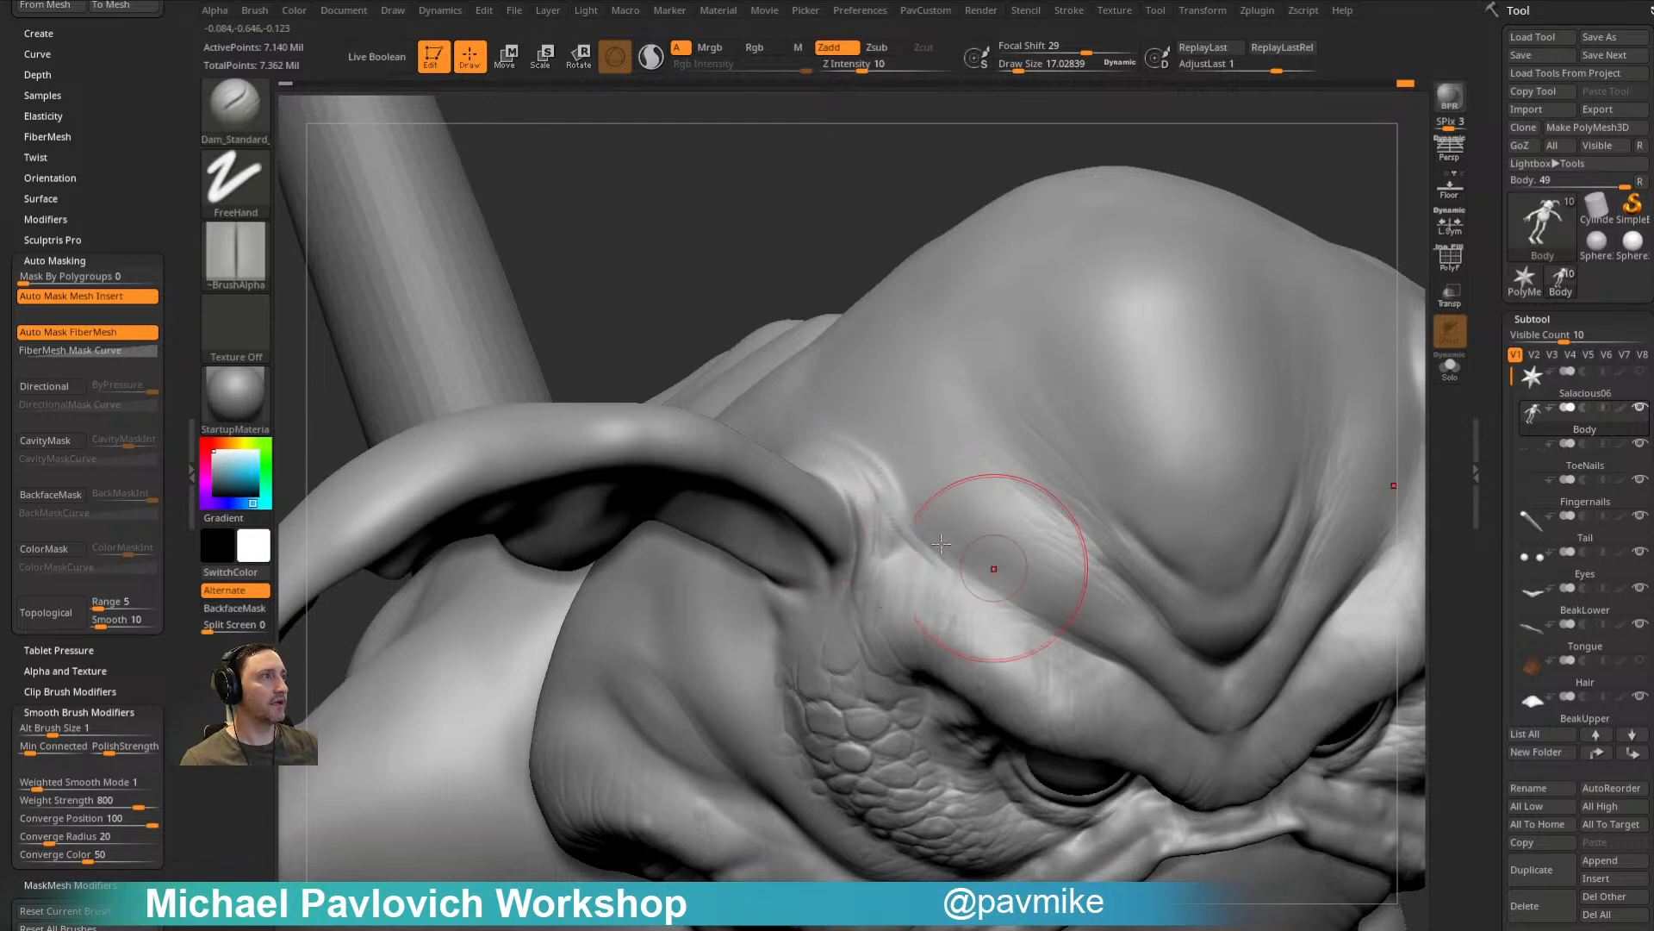
right_drag(1273, 203, 853, 521)
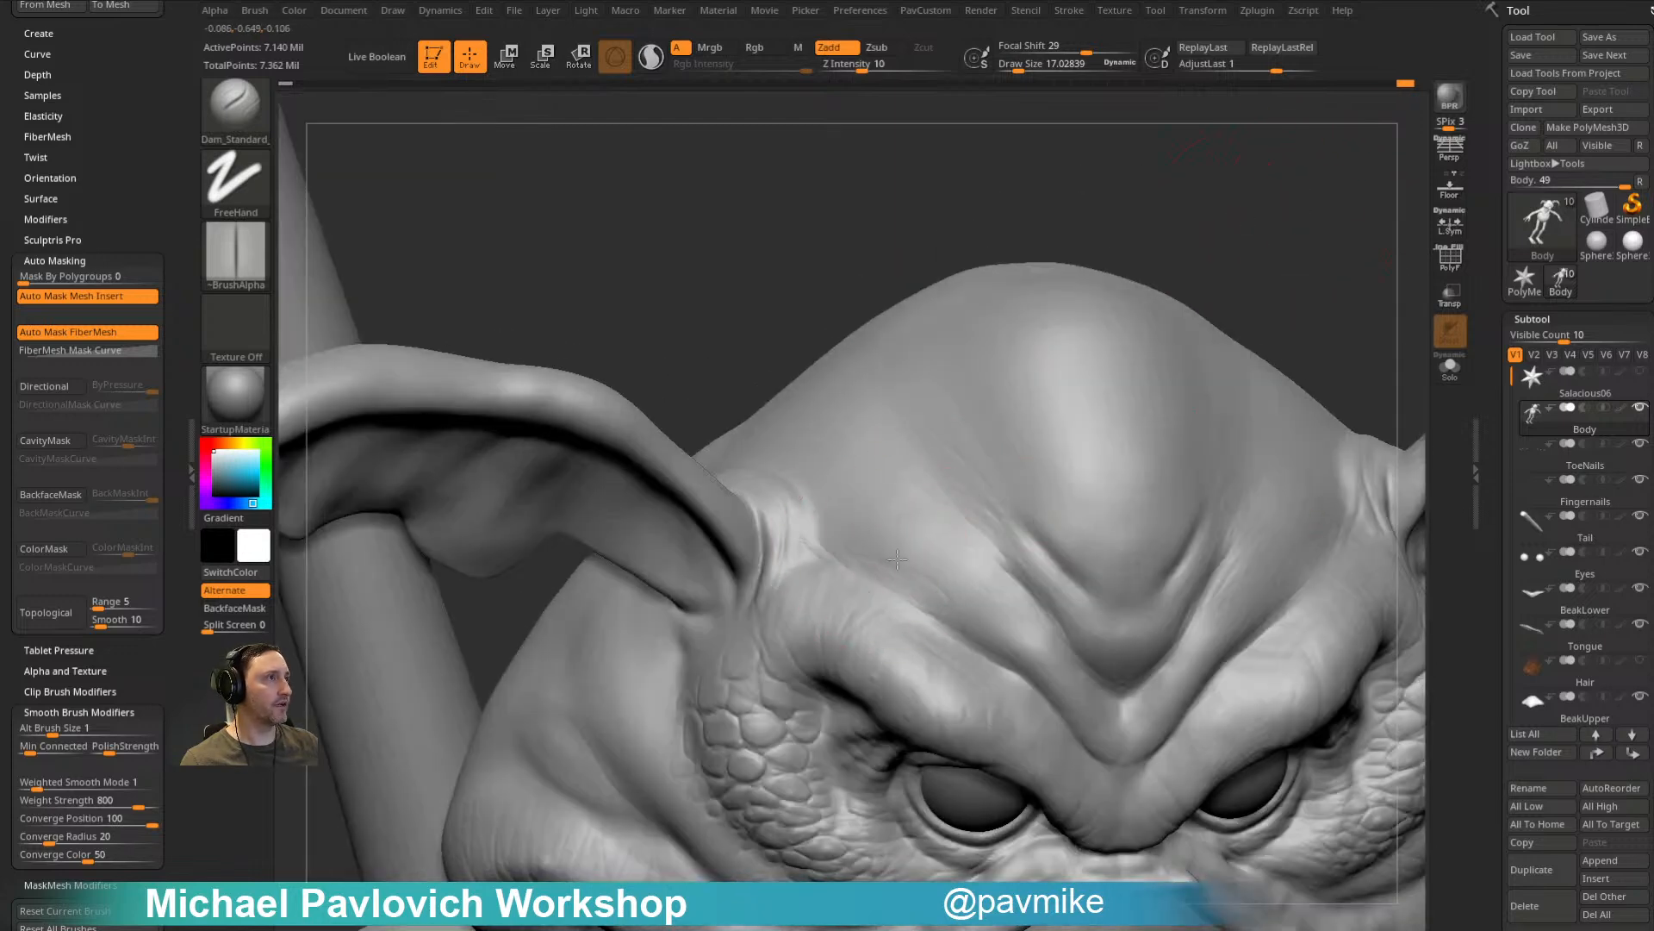
Step: Carve short skin creases beneath and behind the base of the ear
right_drag(1275, 255, 1163, 232)
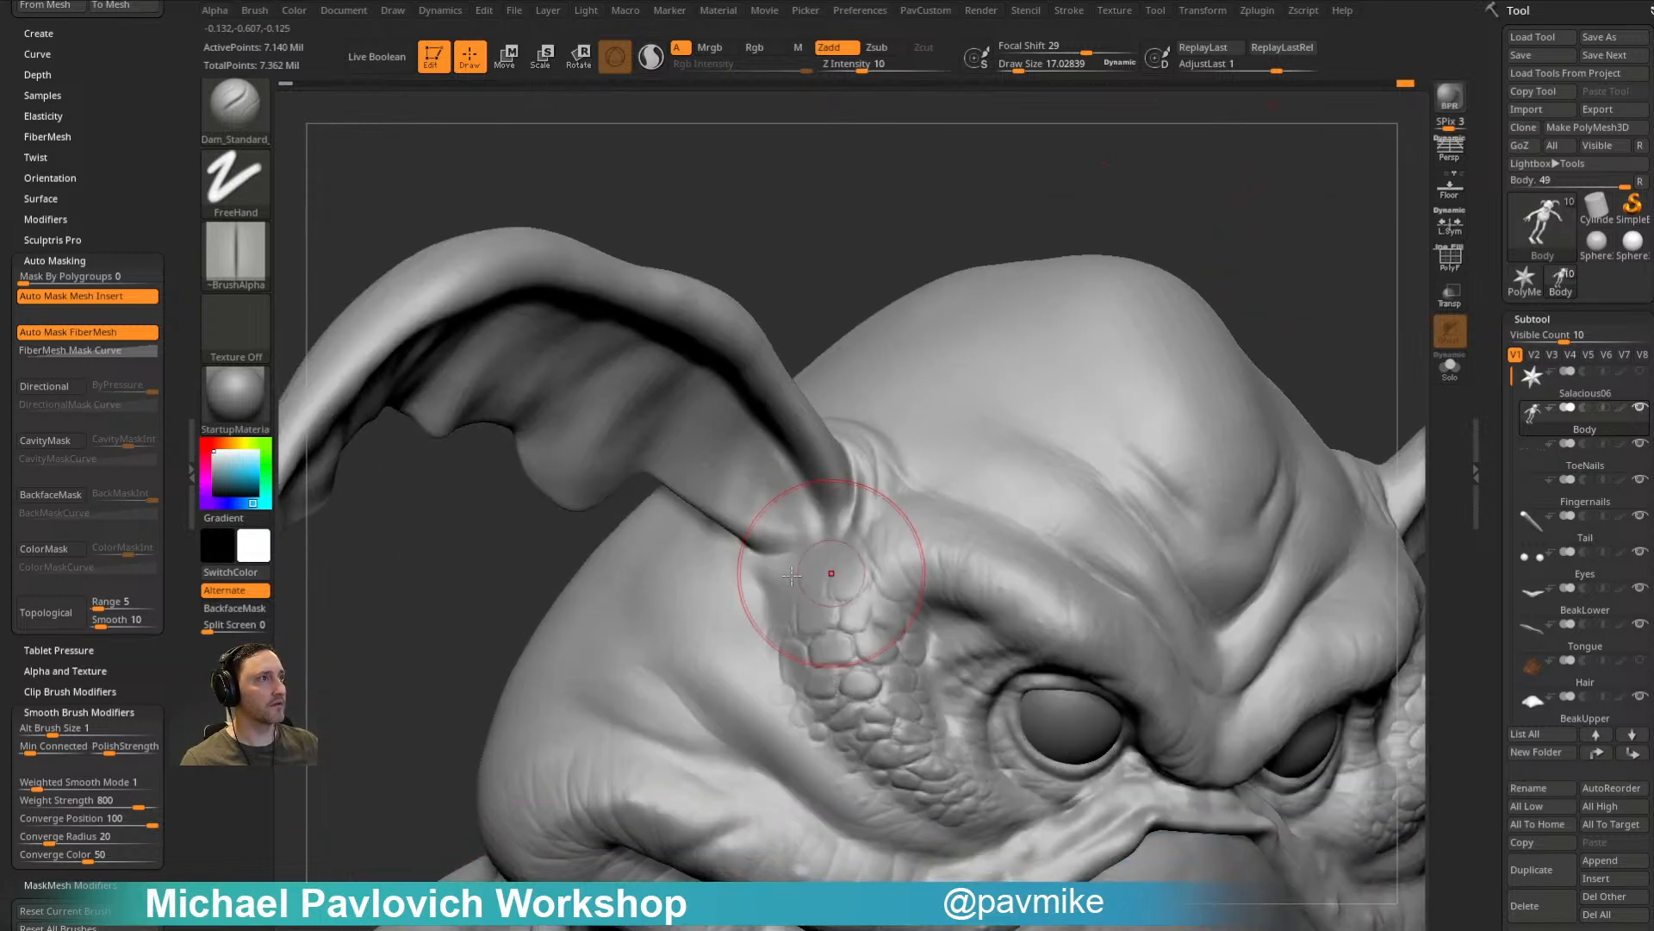
mouse_move(938, 395)
right_down()
mouse_move(1217, 189)
mouse_move(1208, 212)
right_up()
drag(750, 541, 814, 579)
right_drag(1215, 194, 1185, 258)
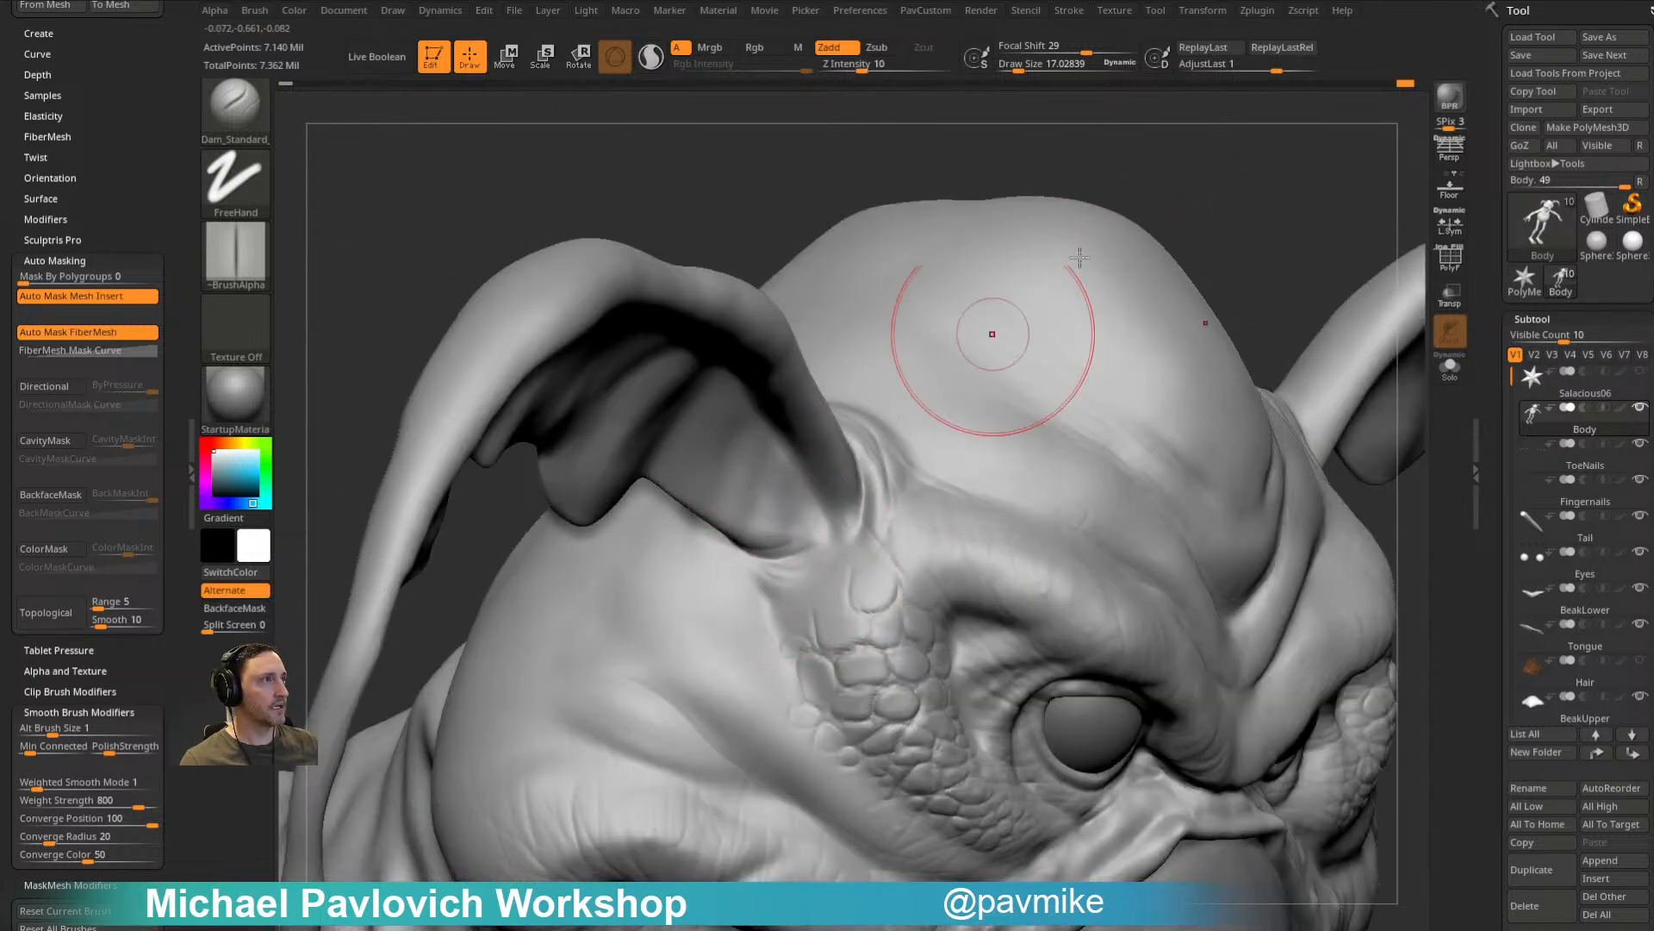
right_drag(1203, 195, 1177, 250)
drag(762, 562, 776, 566)
mouse_move(1108, 247)
right_down()
mouse_move(1333, 184)
mouse_move(1197, 267)
right_up()
right_drag(862, 537, 867, 461)
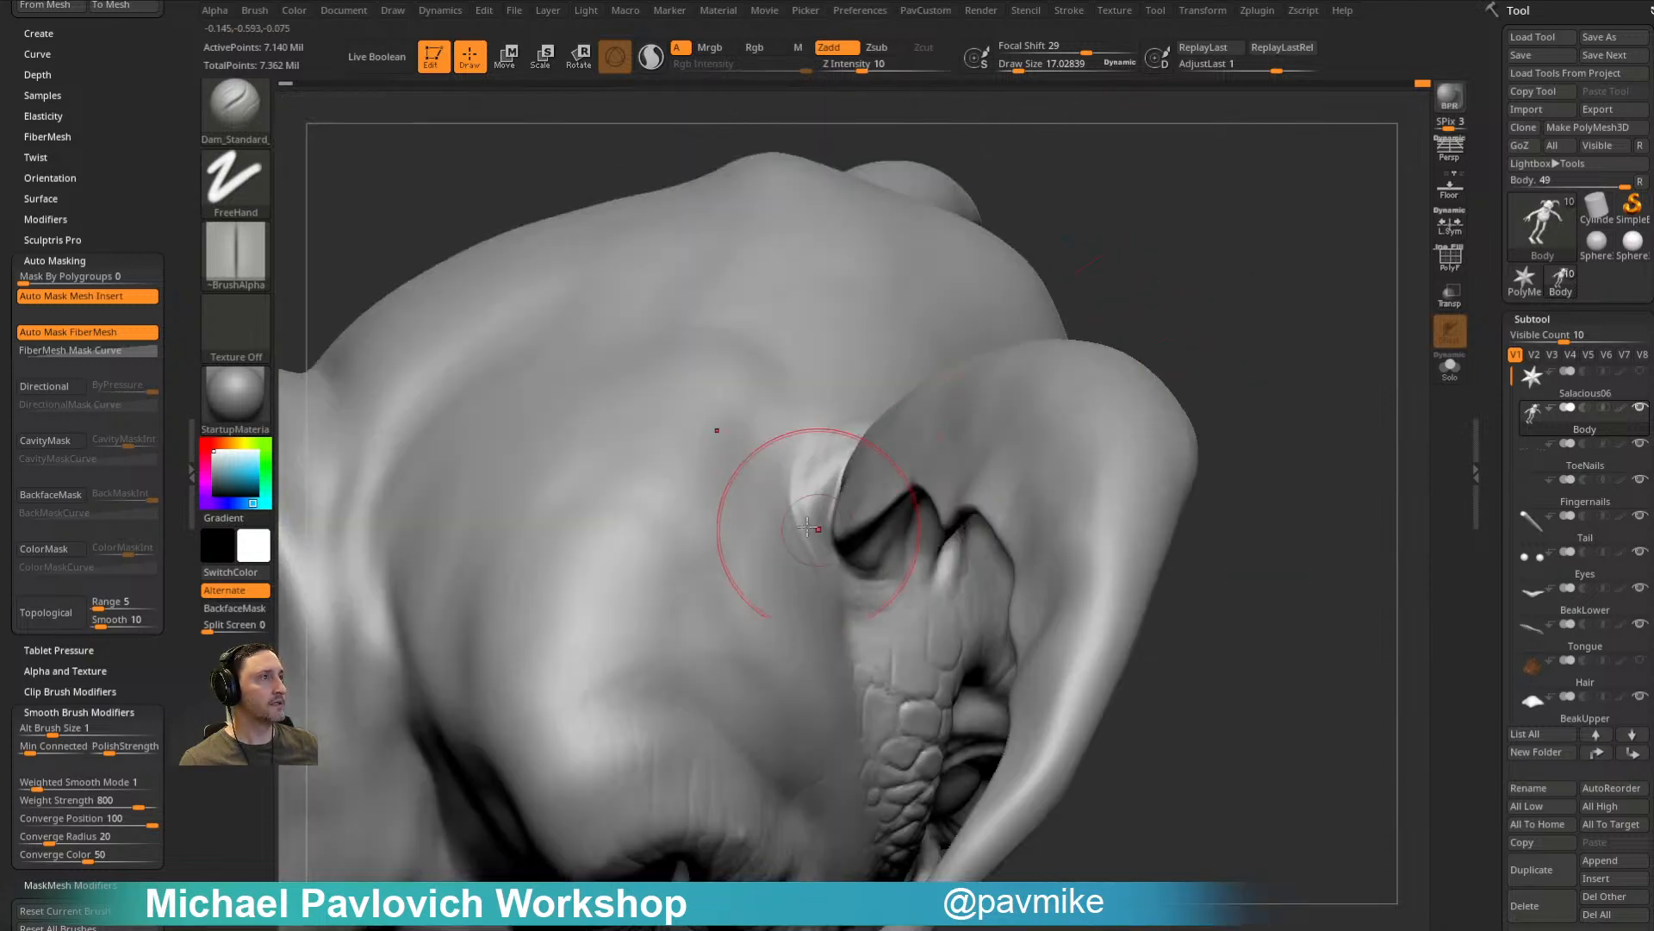
Step: Carve wrinkles across the cheek just below the scales beside the eye
right_drag(1093, 416, 856, 599)
mouse_move(1275, 496)
right_down()
mouse_move(1319, 483)
mouse_move(1302, 462)
right_up()
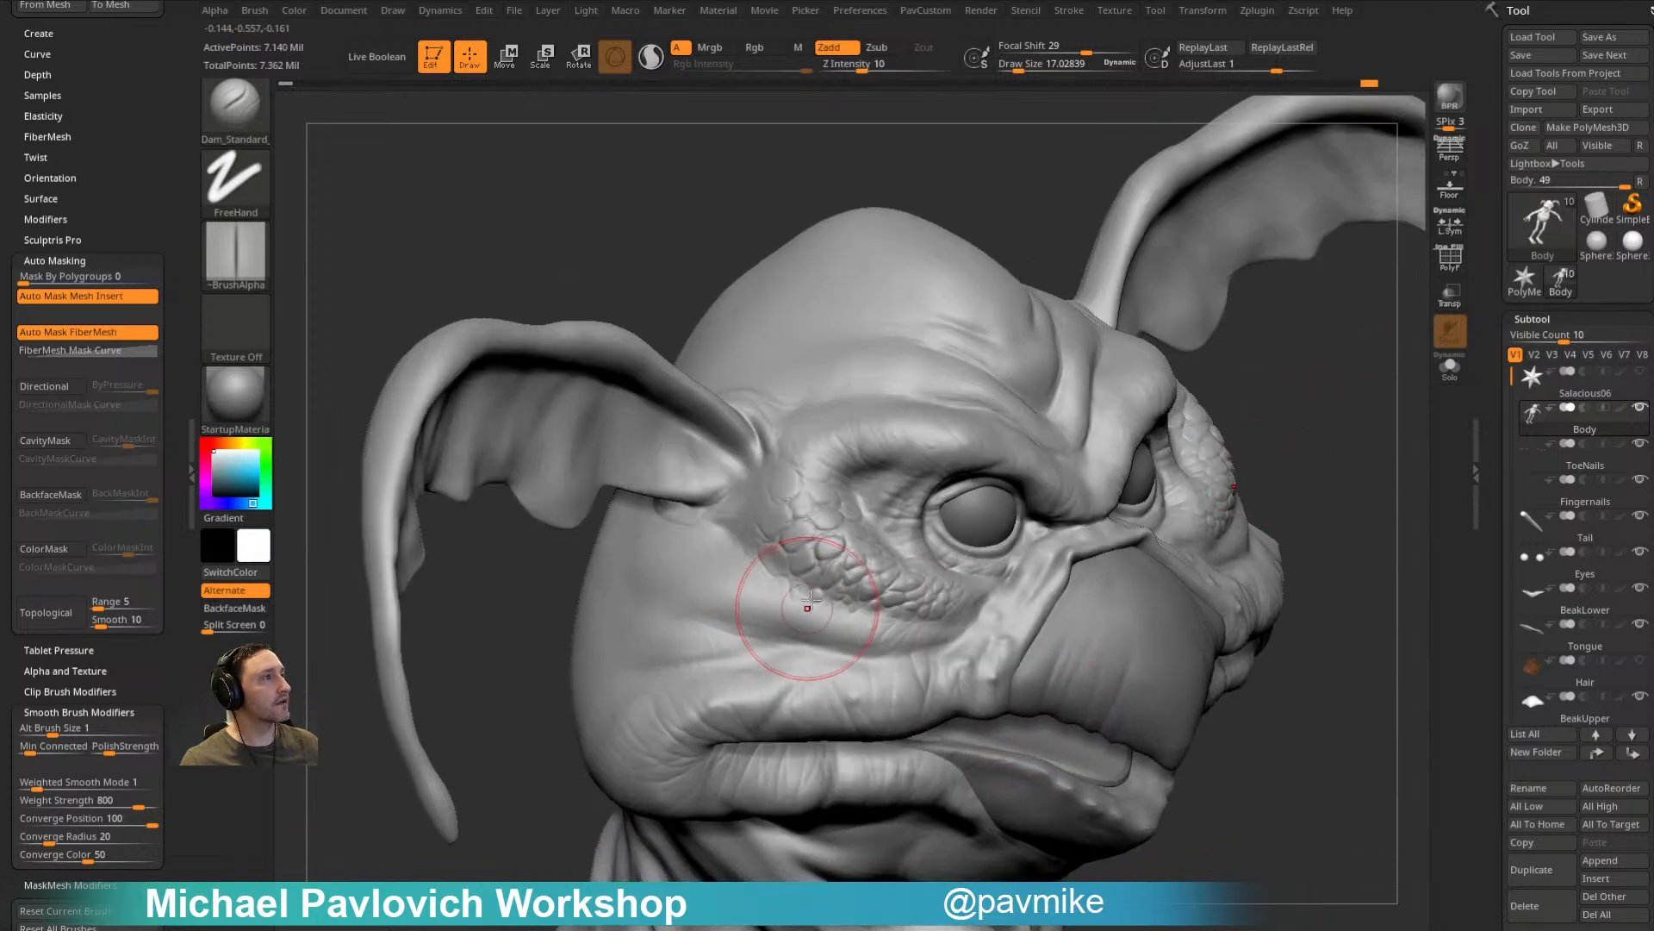
drag(816, 621, 856, 623)
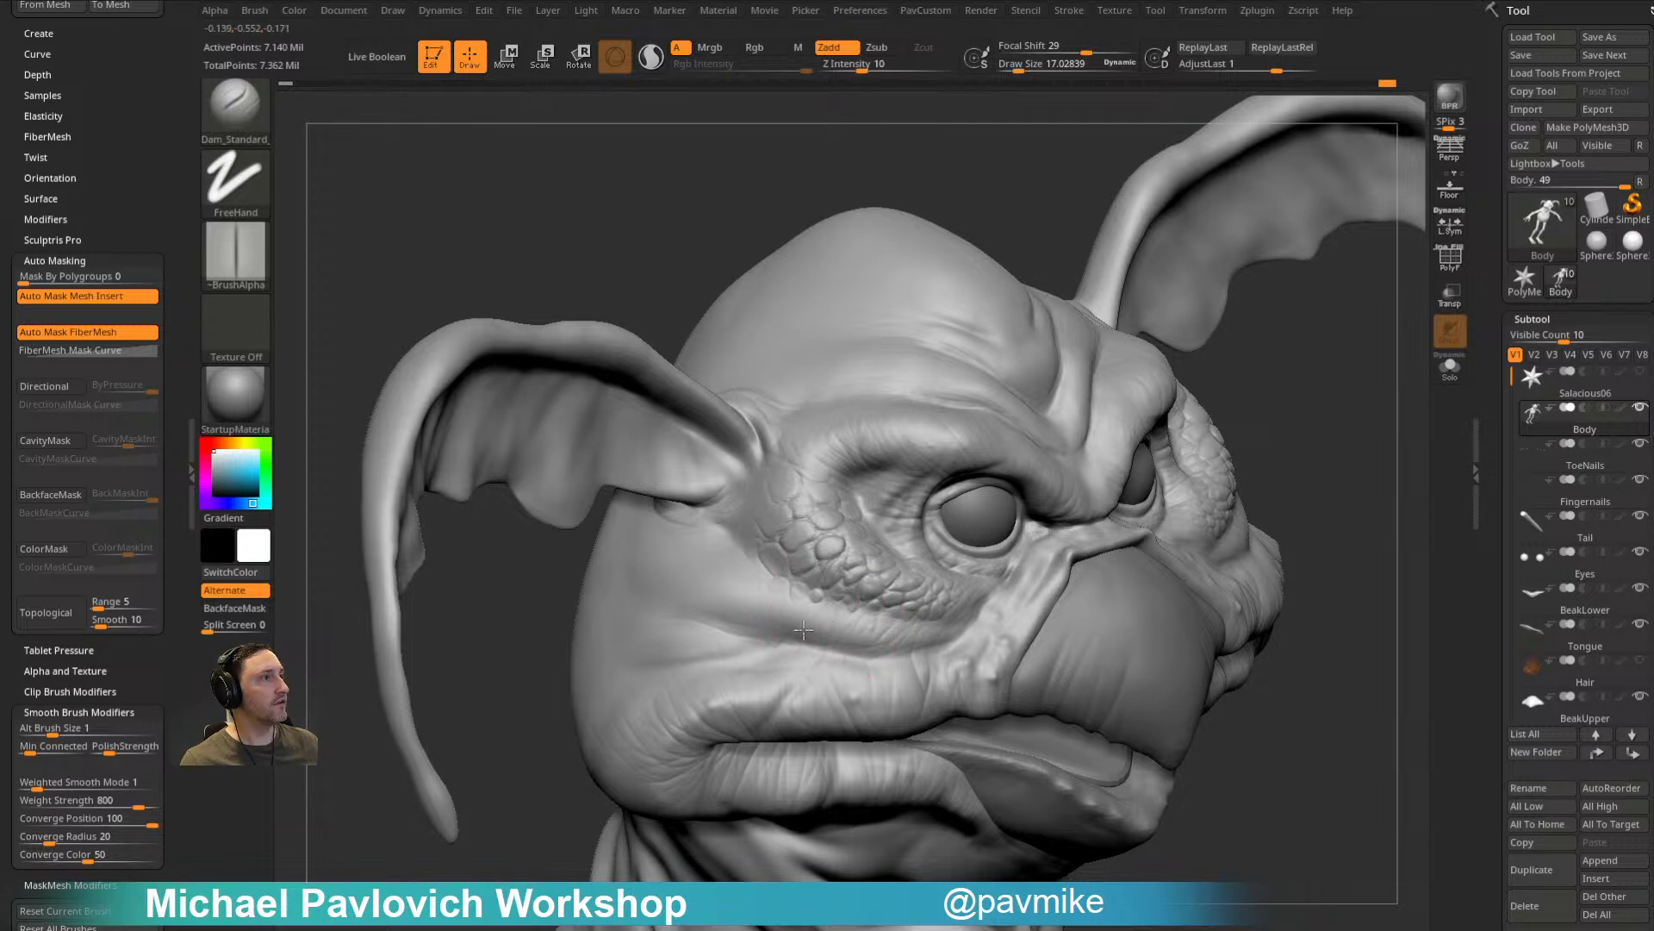
drag(528, 680, 599, 685)
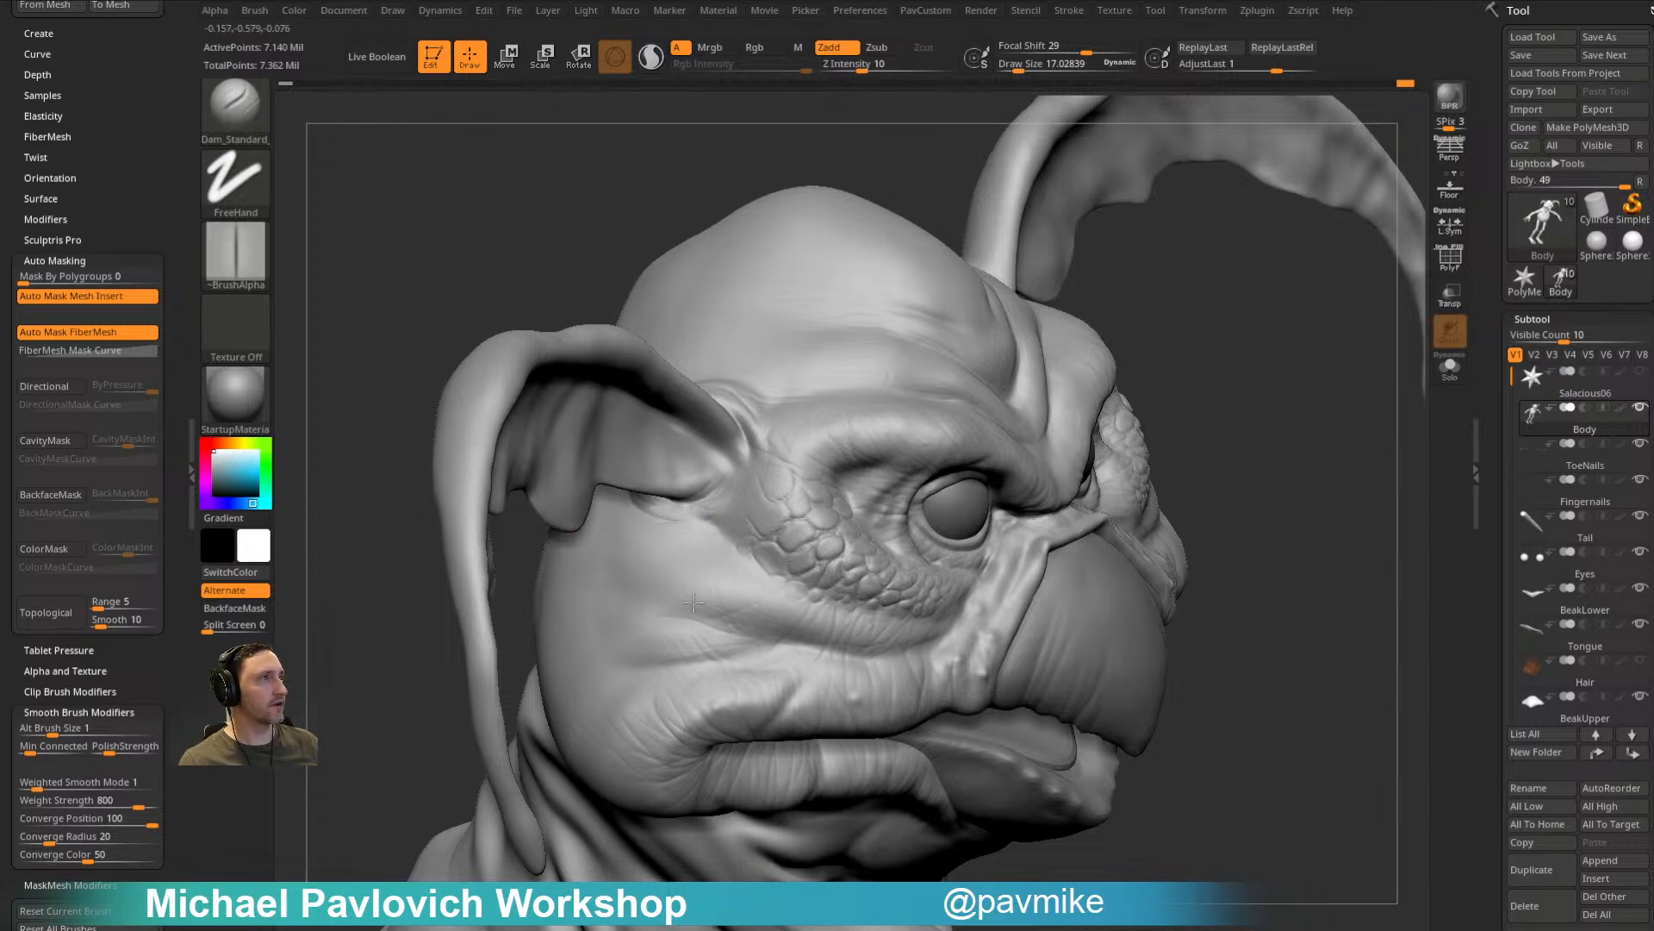
drag(1243, 438, 1093, 394)
drag(1127, 227, 1215, 258)
Step: Switch to the Standard brush and try raised skin bumps around the lips at draw sizes 1.7104 and 4.5964
key(b)
key(s)
key(t)
mouse_move(1341, 517)
alt+mouse_down()
mouse_move(1333, 454)
mouse_move(1344, 498)
alt+mouse_up()
key(s)
drag(926, 625, 875, 626)
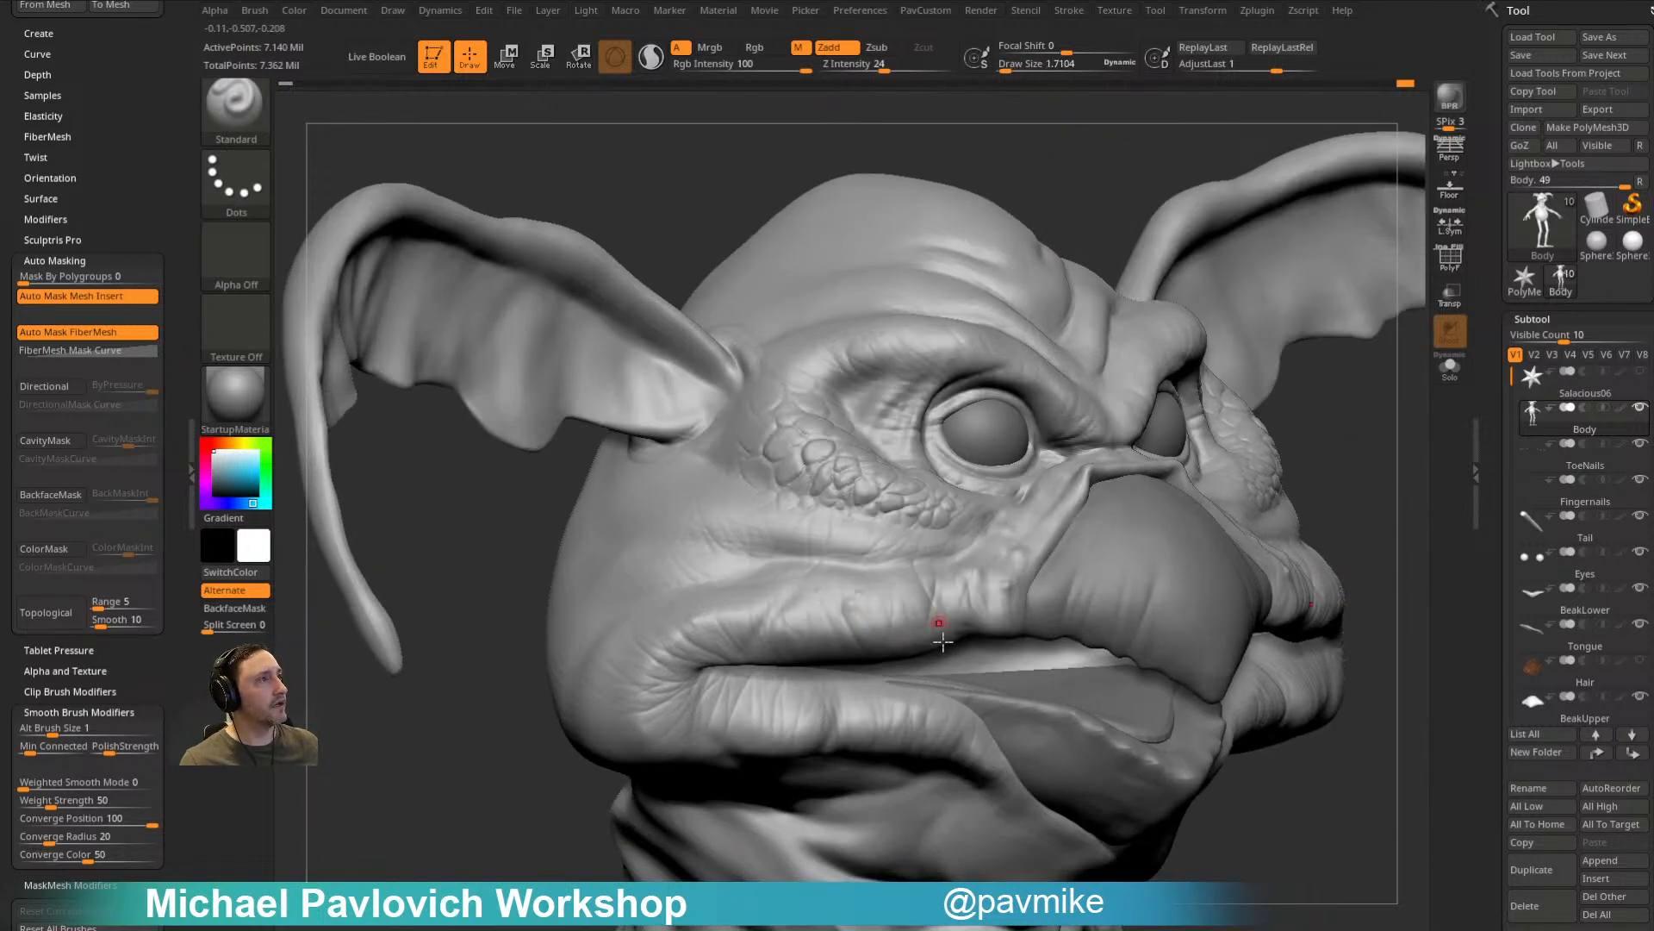
key(s)
drag(674, 642, 598, 677)
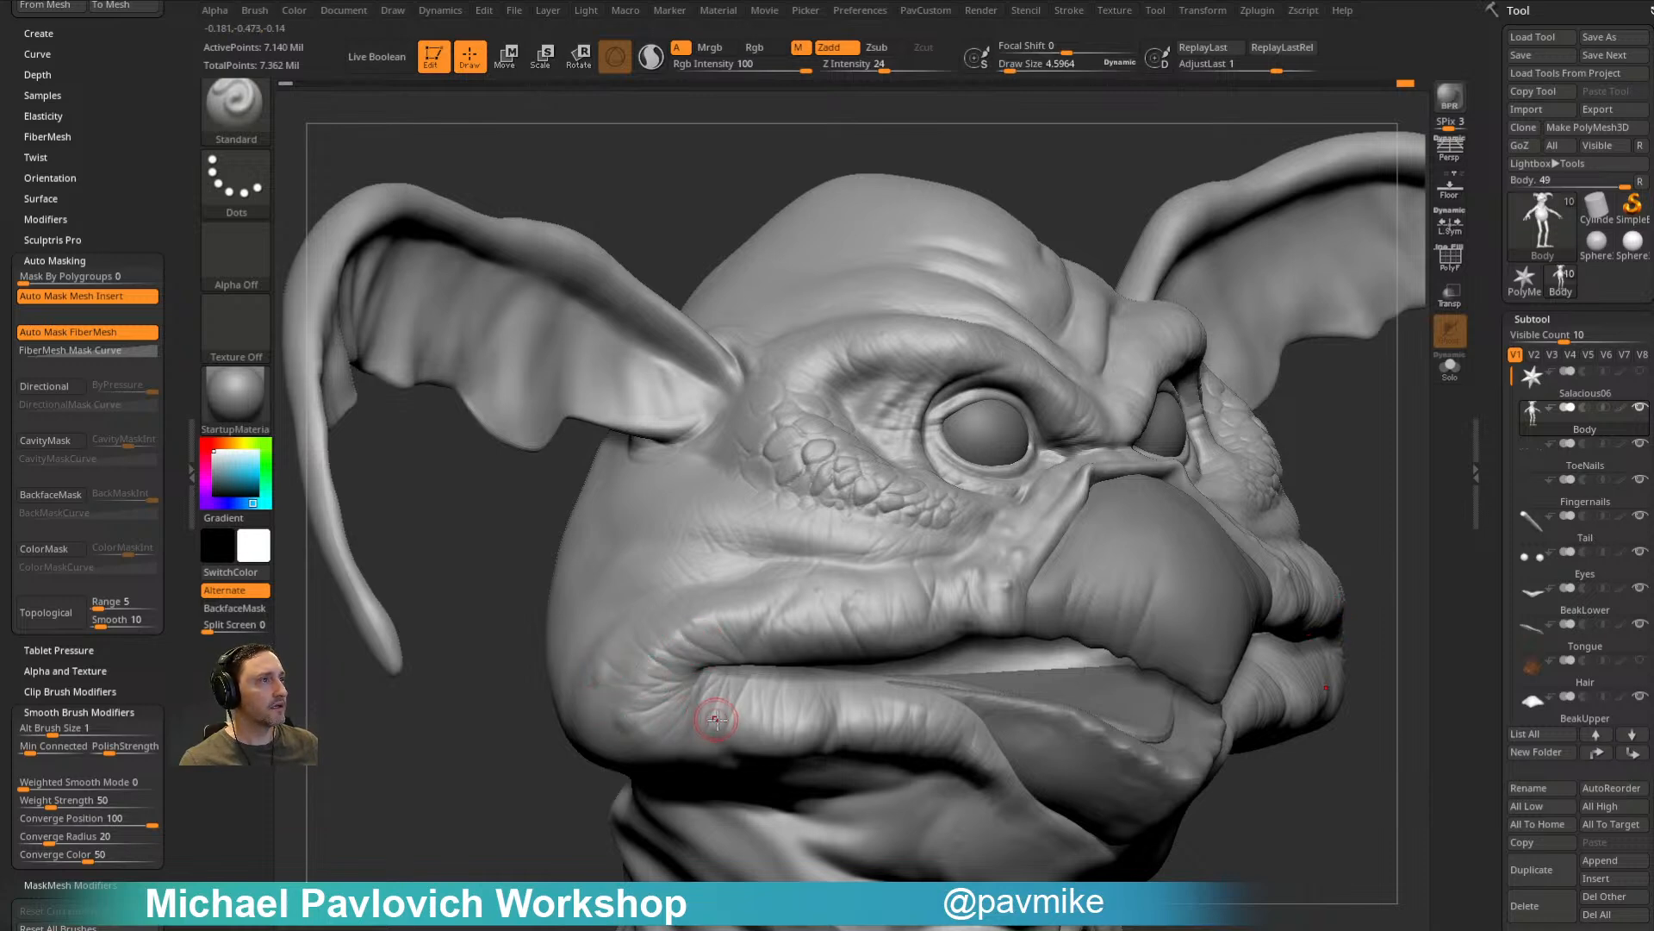
Step: Undo the last bump, reduce the draw size to 2.11 and build small warts over the cheek, lips and mouth corner
key(ctrl+z)
click(622, 652)
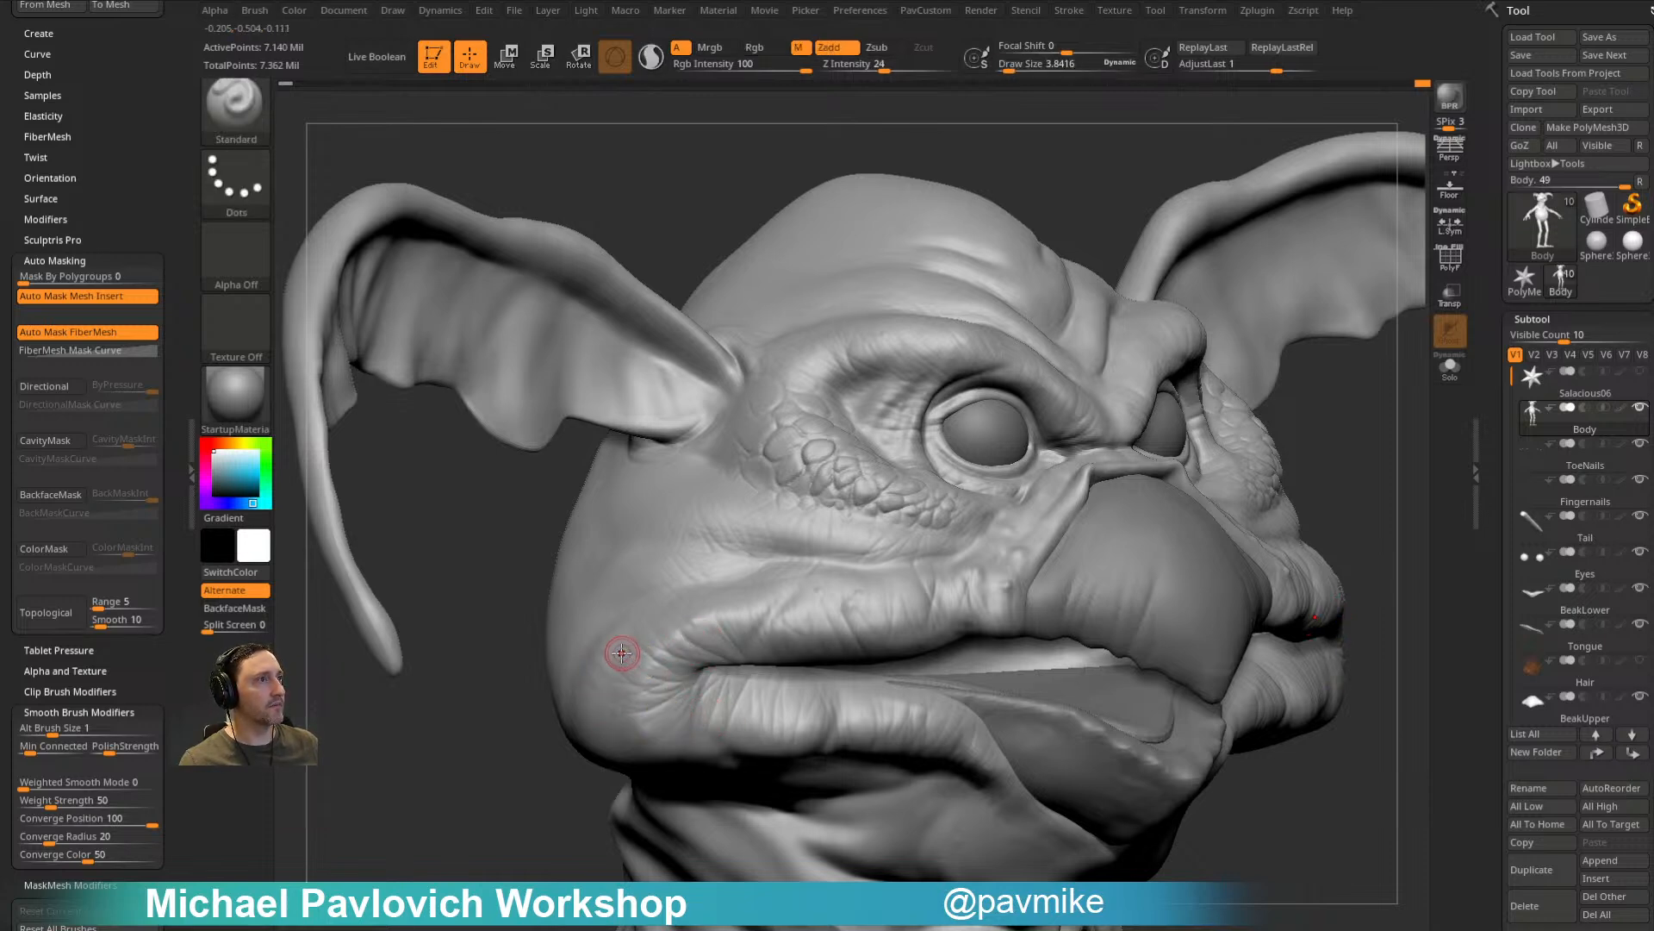
key(bracketleft)
drag(1128, 240, 645, 566)
drag(516, 573, 520, 580)
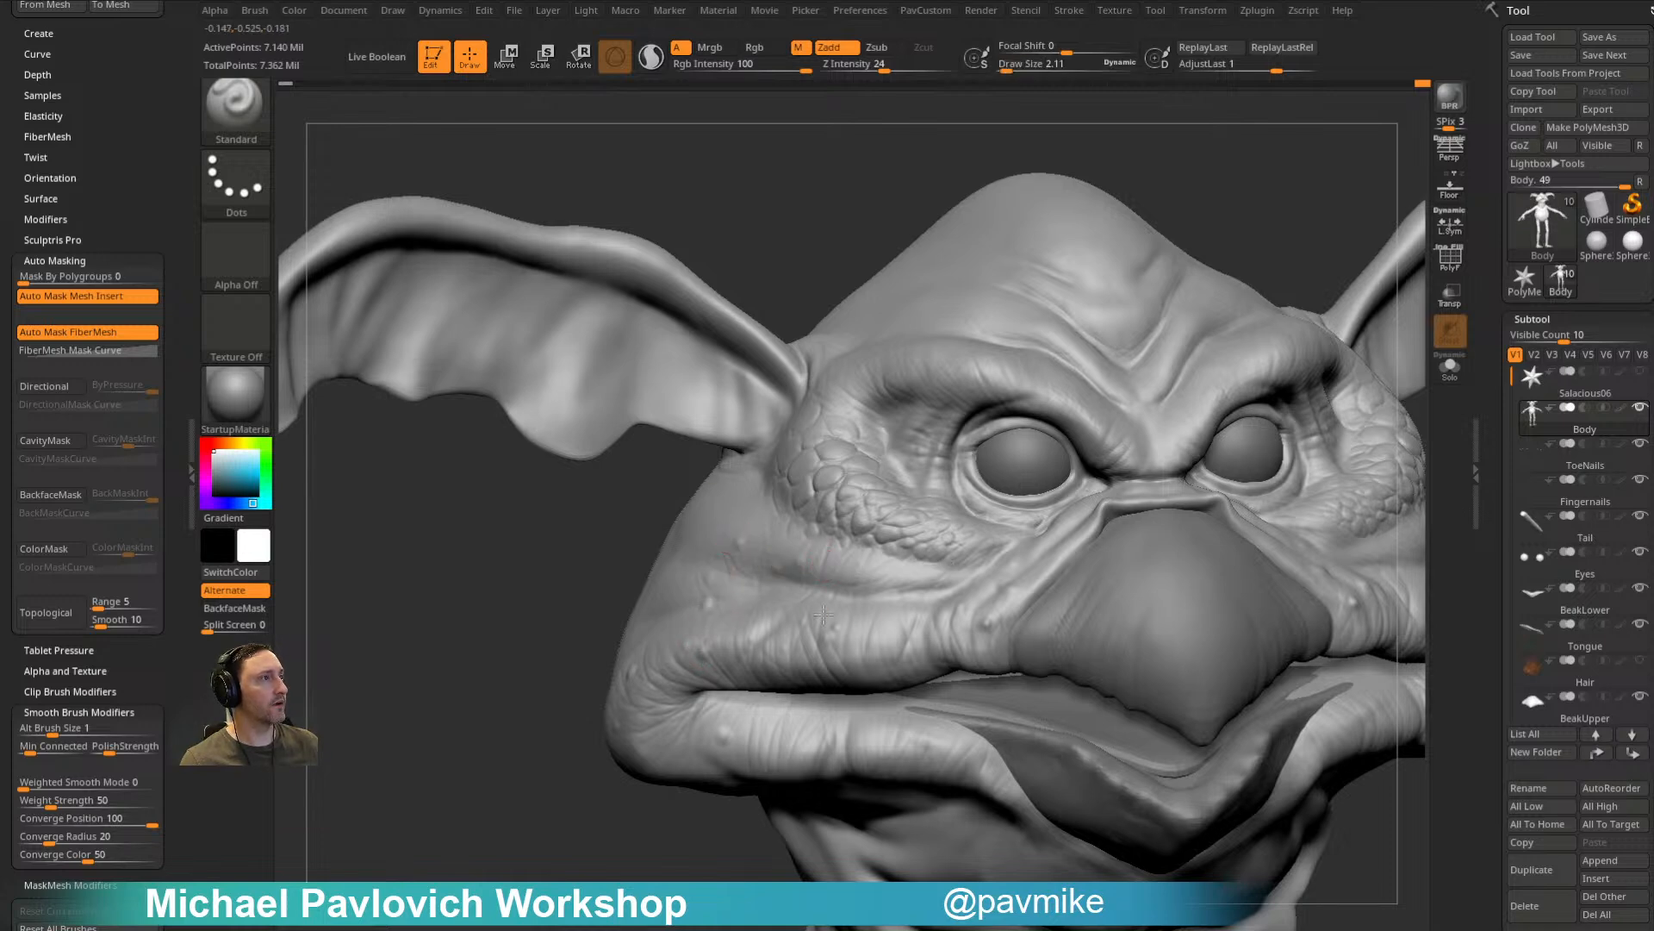
Step: Add small warts along the brow ridge and in the skin around the eye socket
drag(1192, 256, 1159, 277)
mouse_move(1265, 169)
alt+mouse_down()
mouse_move(1116, 331)
mouse_move(1031, 298)
mouse_move(1078, 350)
alt+mouse_up()
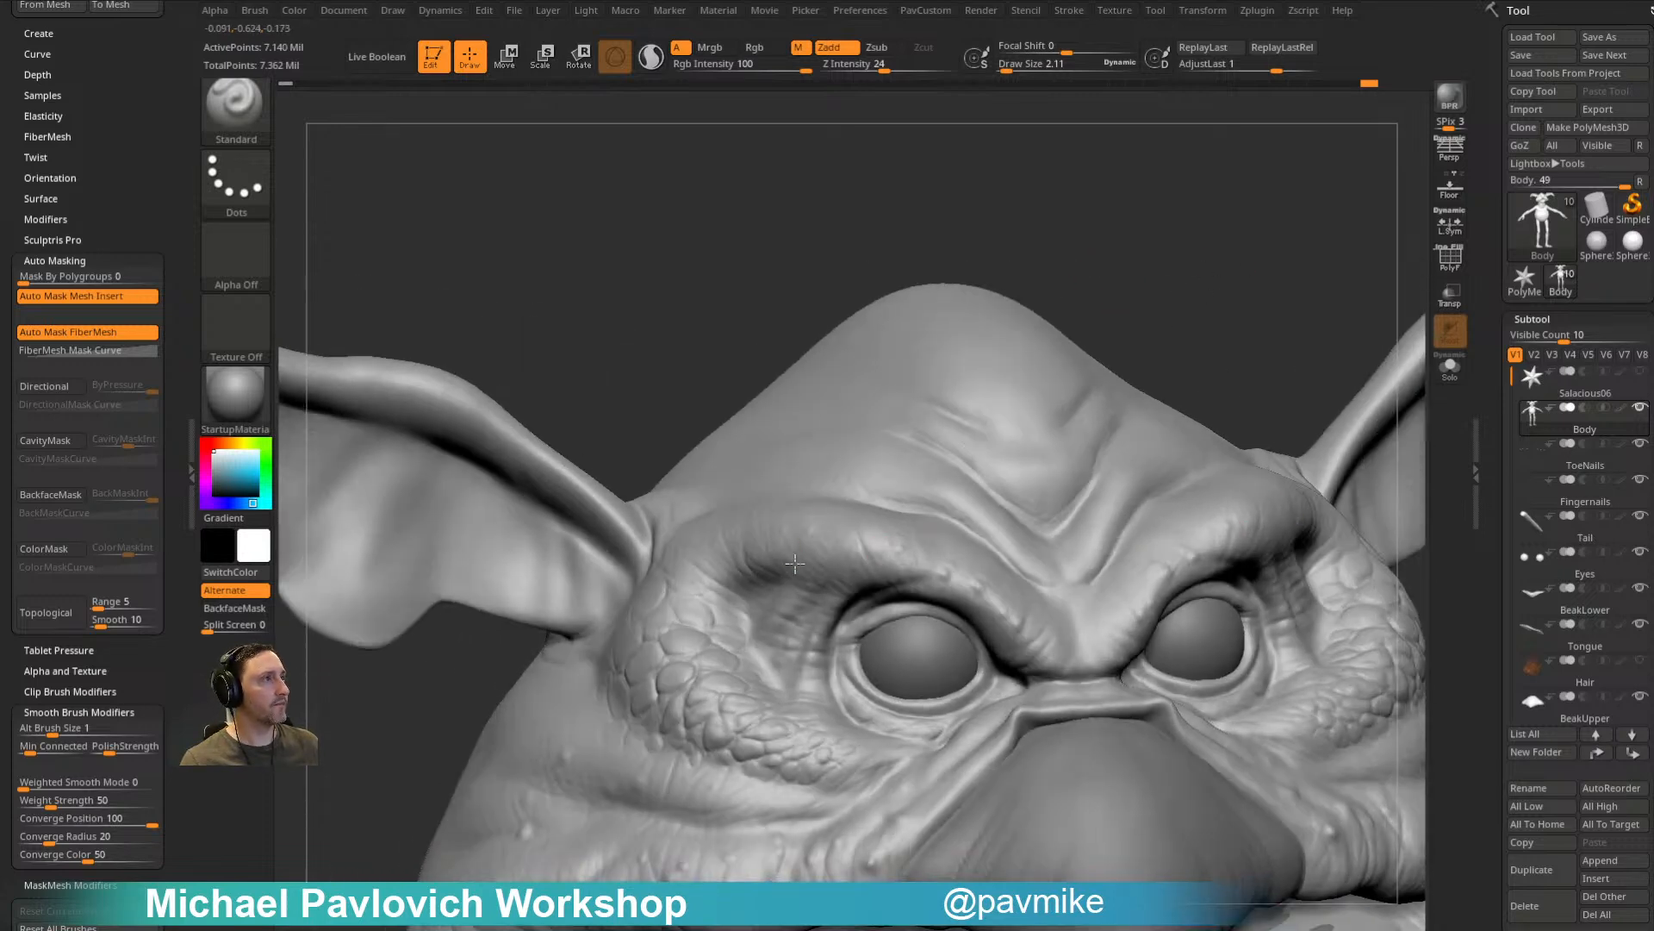
drag(1062, 259, 1087, 309)
drag(1192, 265, 1215, 163)
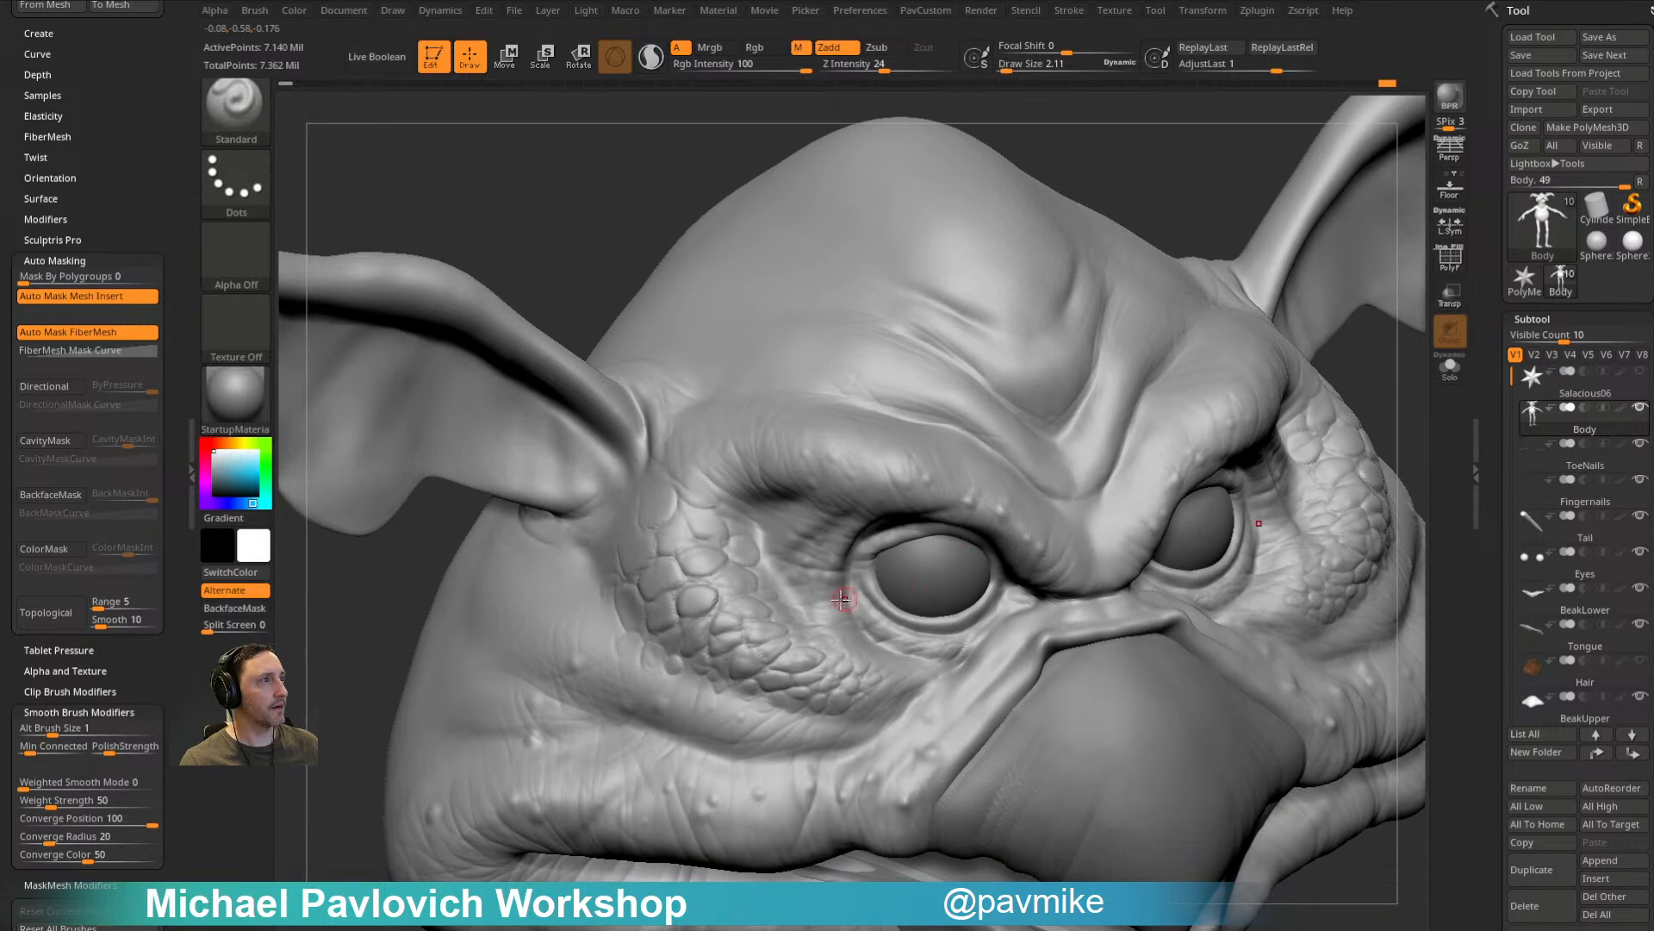
Step: Try to sculpt with the Clay brush on an earlier undo history state and cancel discarding the newer history entries
alt+right_drag(1051, 230, 1119, 152)
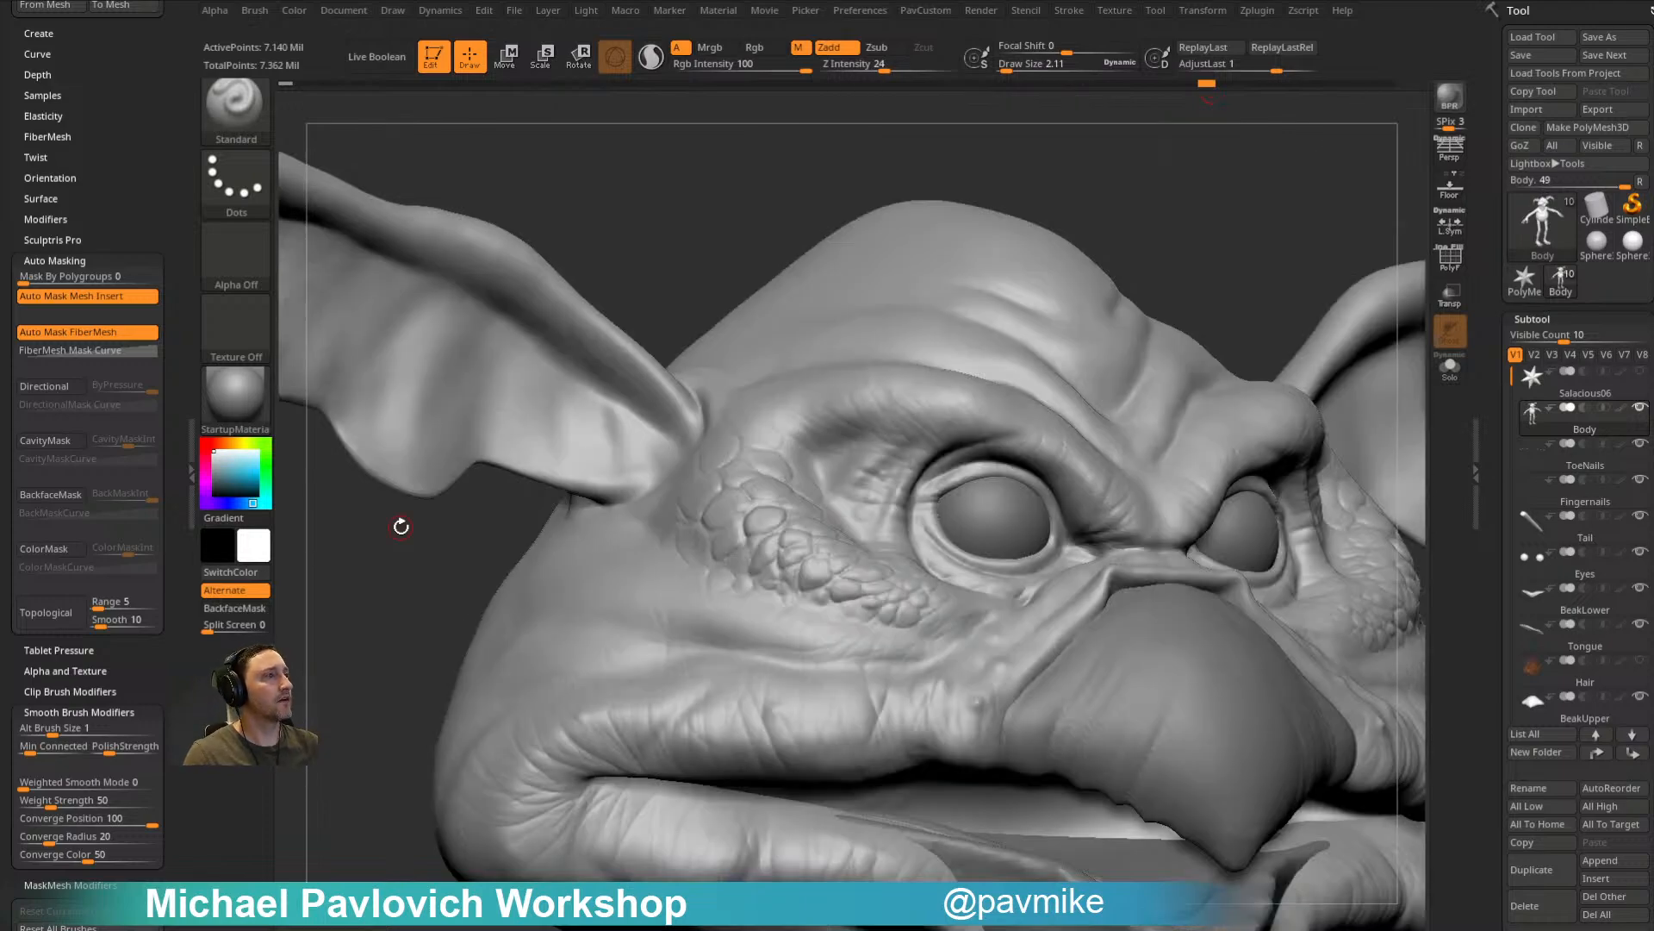
drag(1228, 215, 1255, 188)
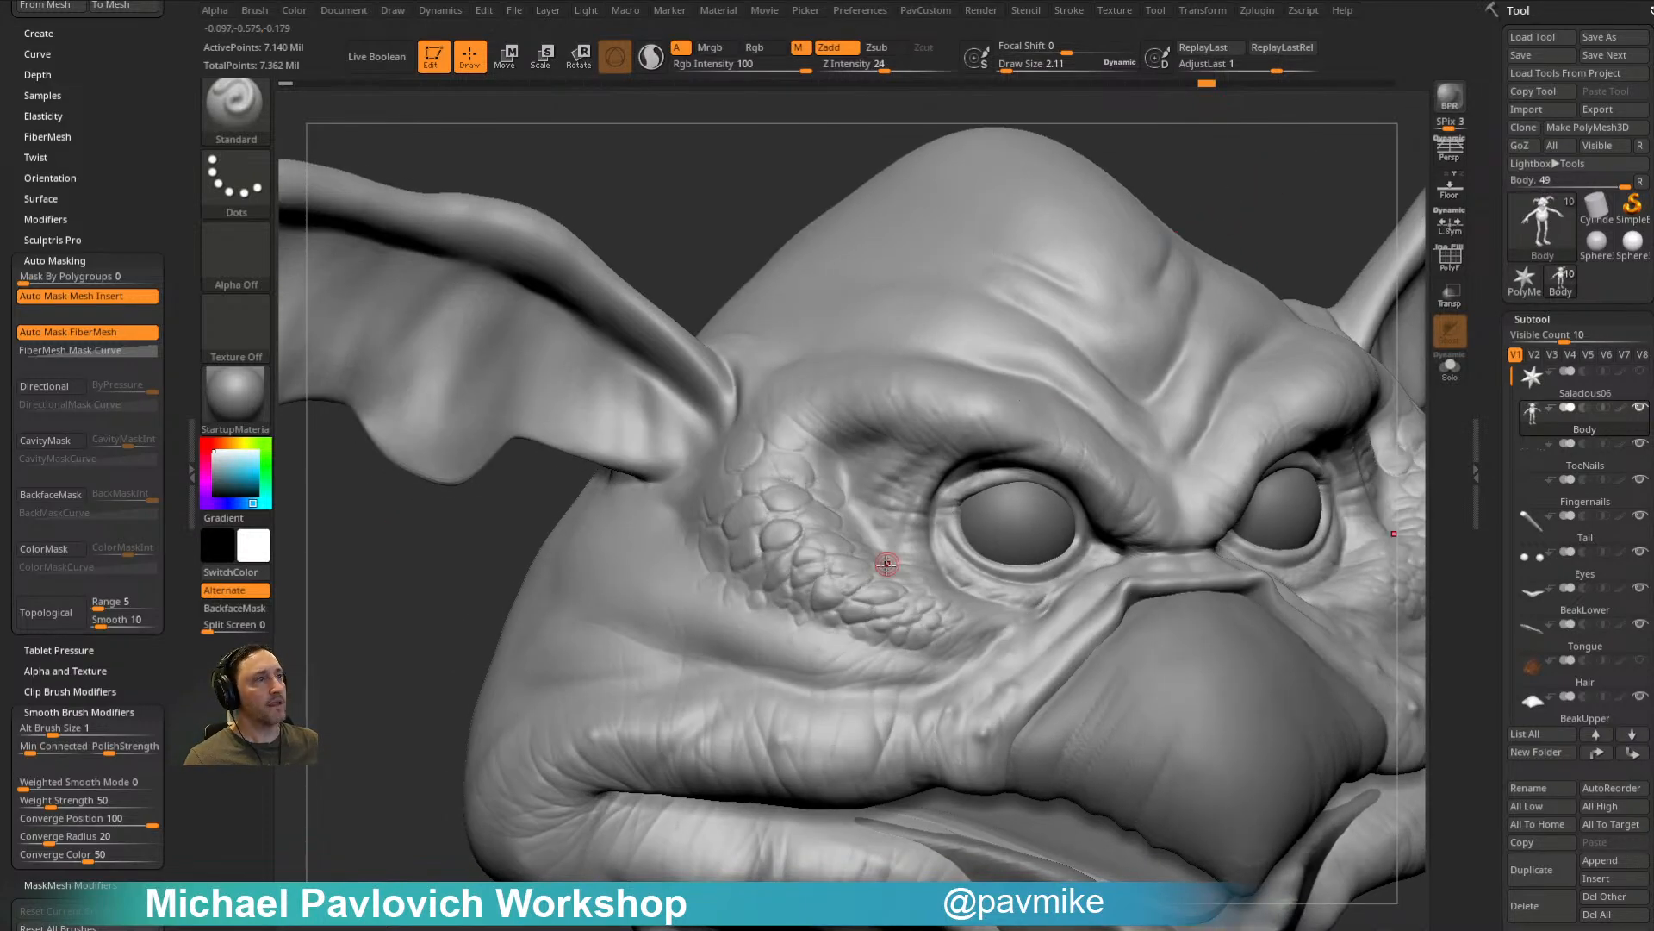
key(2)
mouse_move(886, 563)
right_down()
mouse_move(893, 535)
mouse_move(850, 602)
right_up()
key(s)
drag(858, 604, 908, 540)
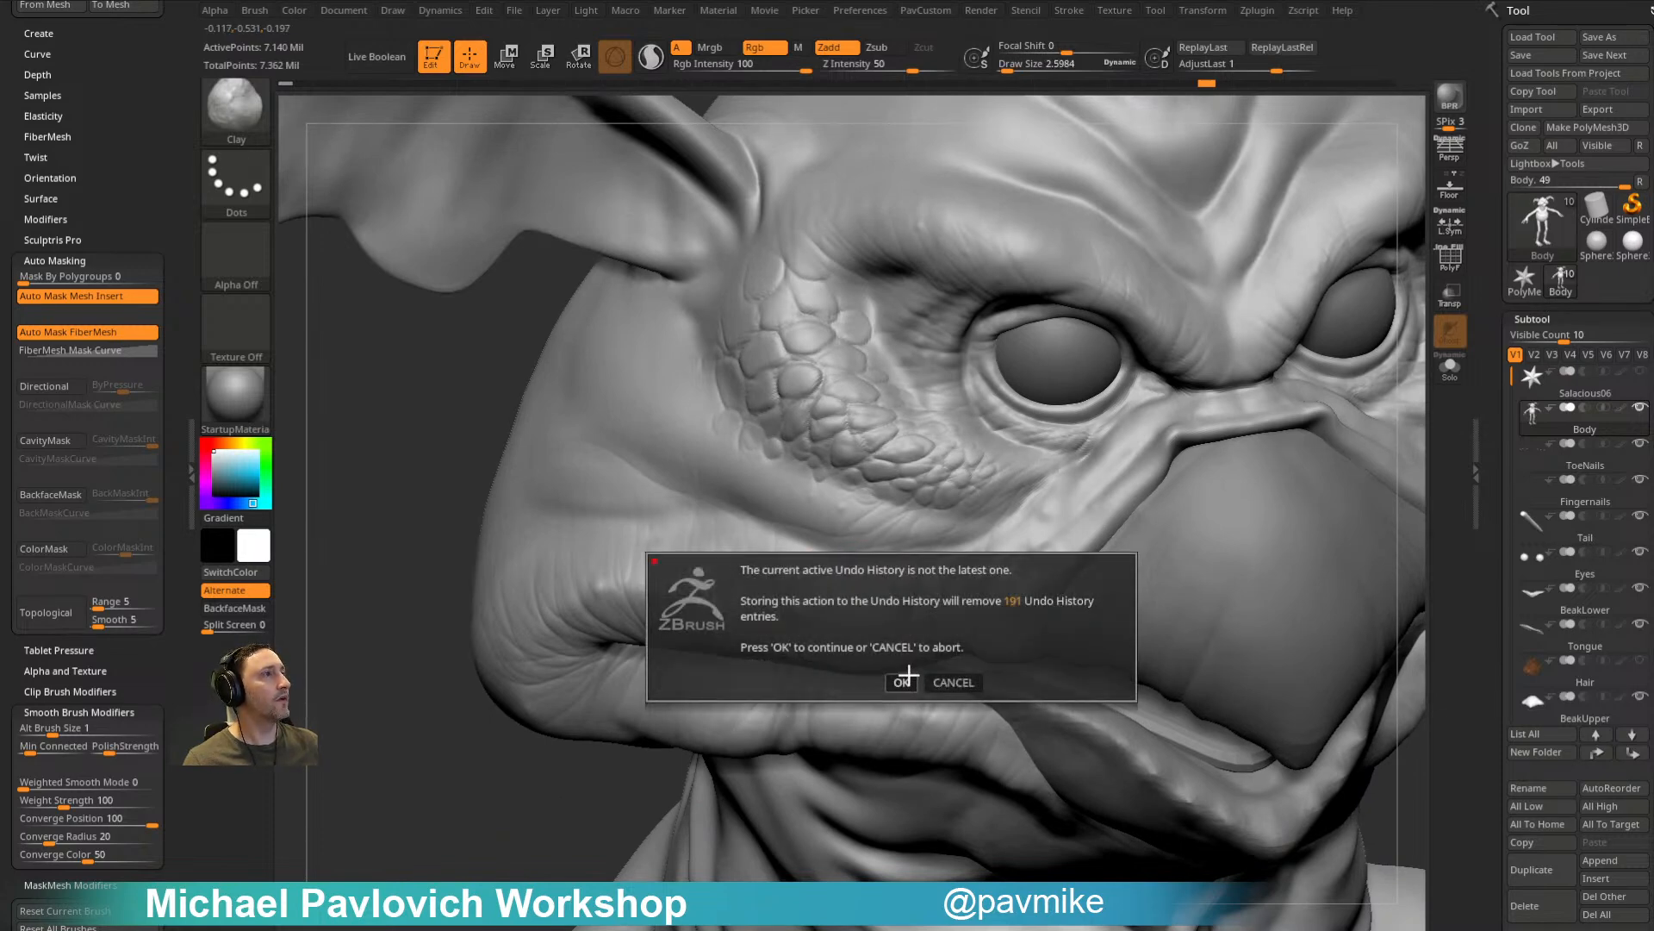
click(953, 682)
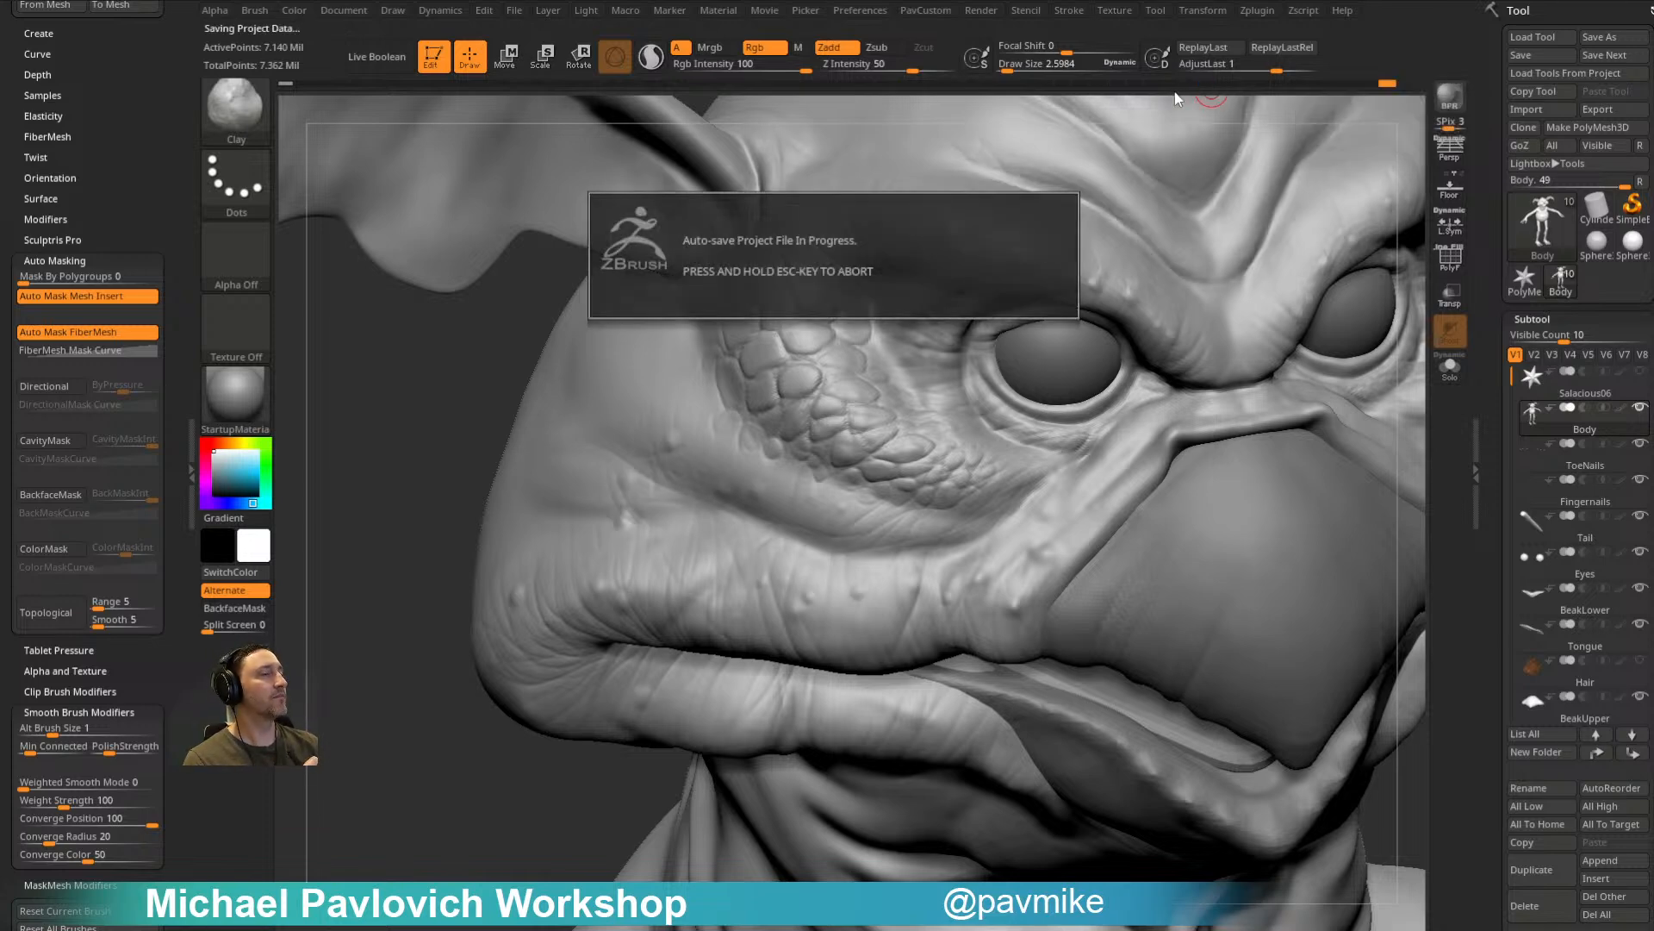
Step: Open the Undo History preferences and examine the history limit and deletion warning settings
alt+drag(450, 476, 408, 547)
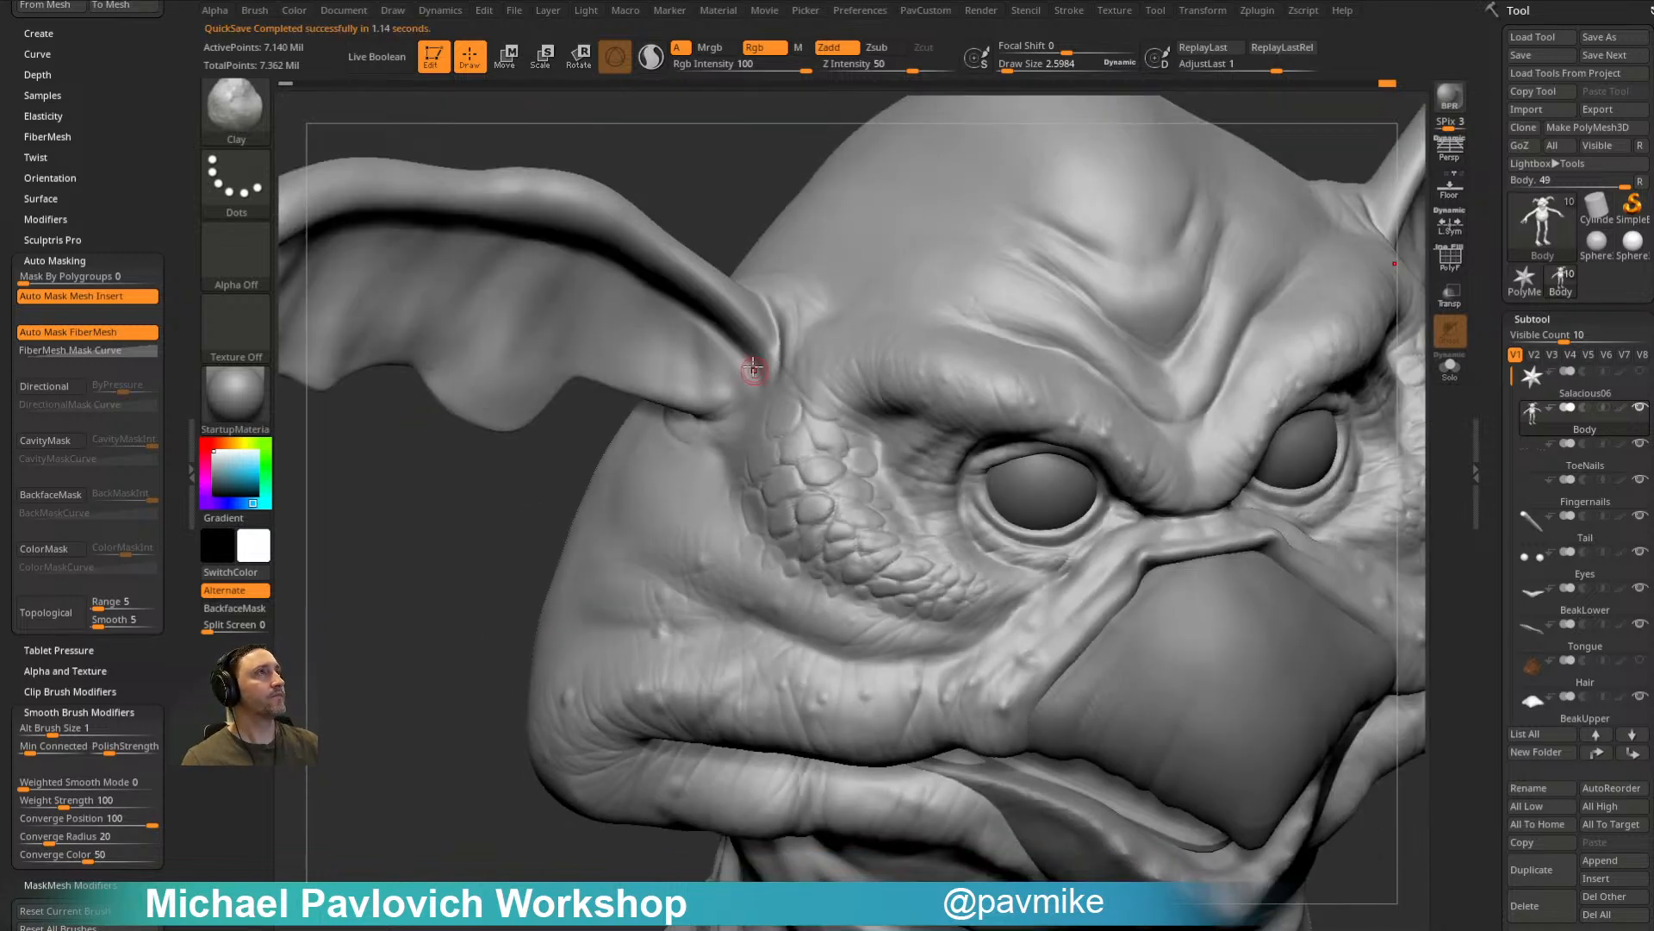
click(860, 10)
key(shift)
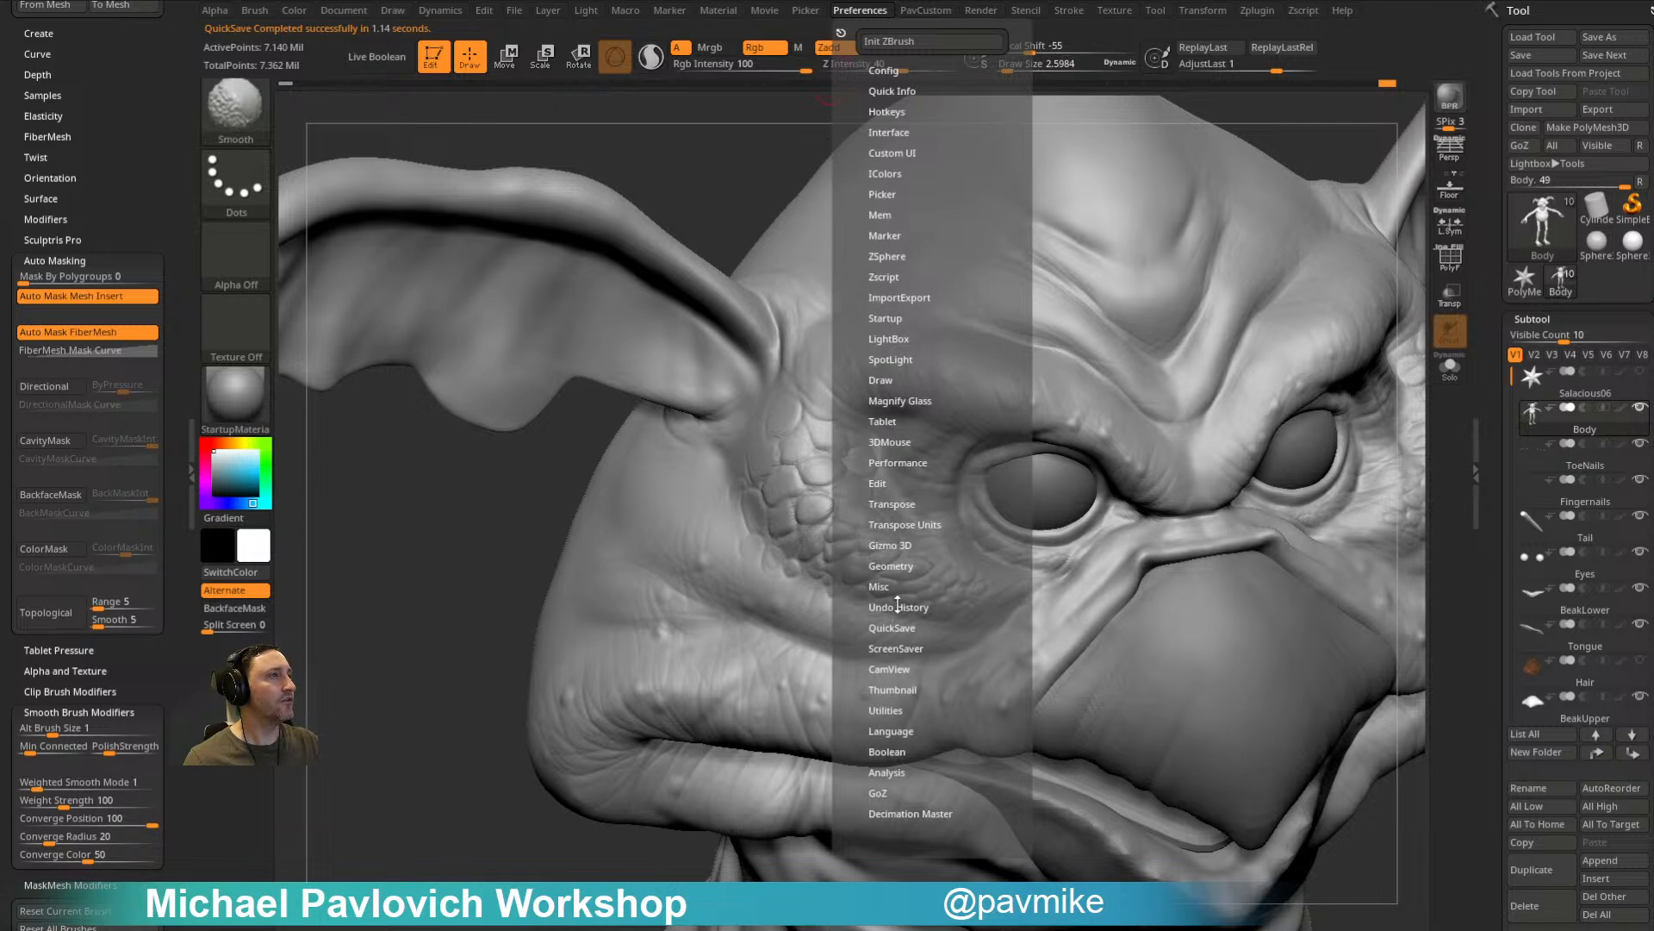
click(898, 607)
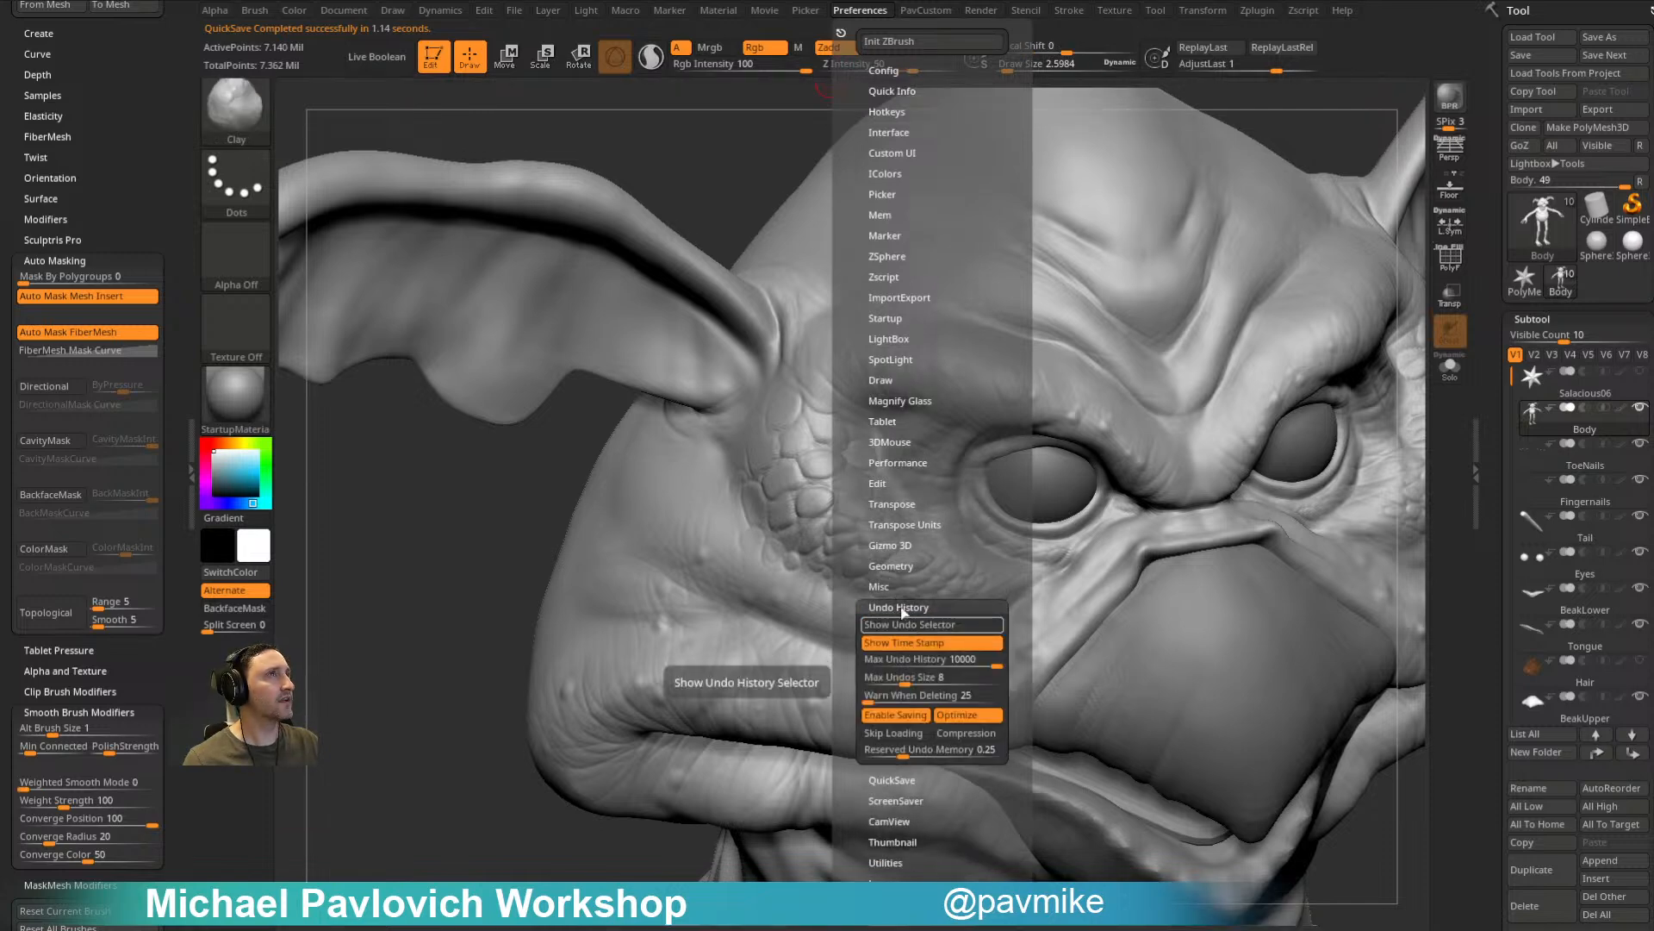
drag(522, 797, 498, 766)
mouse_move(445, 853)
mouse_down()
mouse_move(443, 817)
mouse_move(491, 820)
mouse_move(467, 872)
mouse_up()
Step: Select the ContrastTarget brush, set the draw size to 17.02839 and intensify the wrinkles and bumps along the upper lip and mouth corner
key(s)
mouse_move(828, 658)
mouse_down()
mouse_move(843, 607)
mouse_move(887, 589)
mouse_up()
alt+right_drag(810, 566, 805, 517)
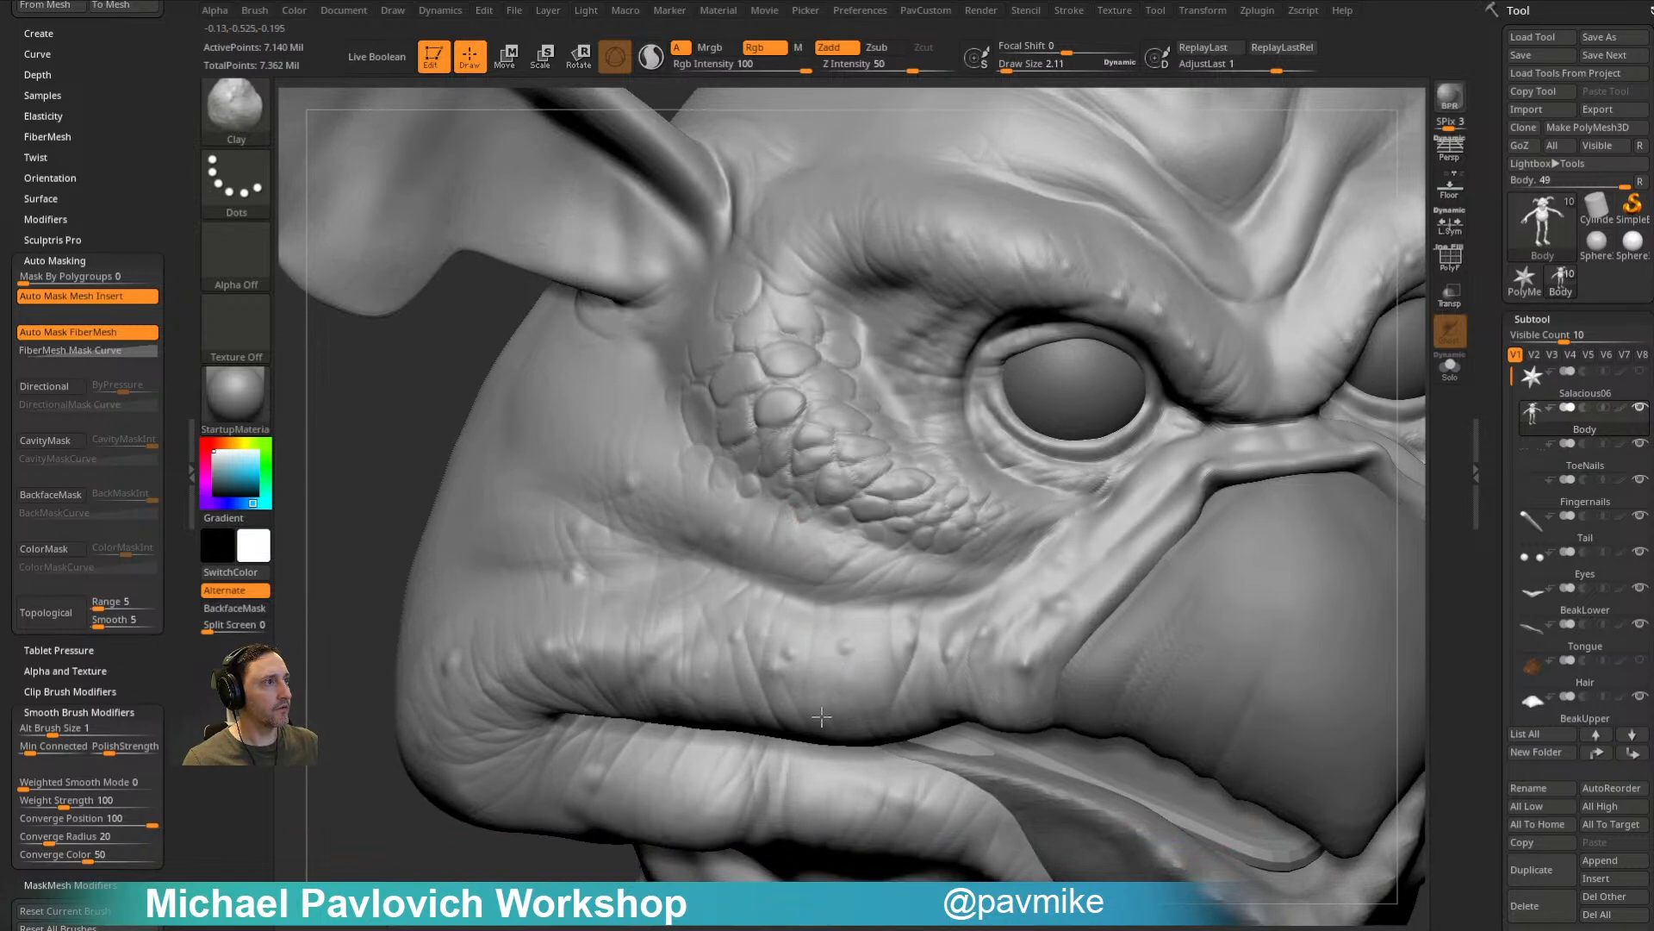
key(b)
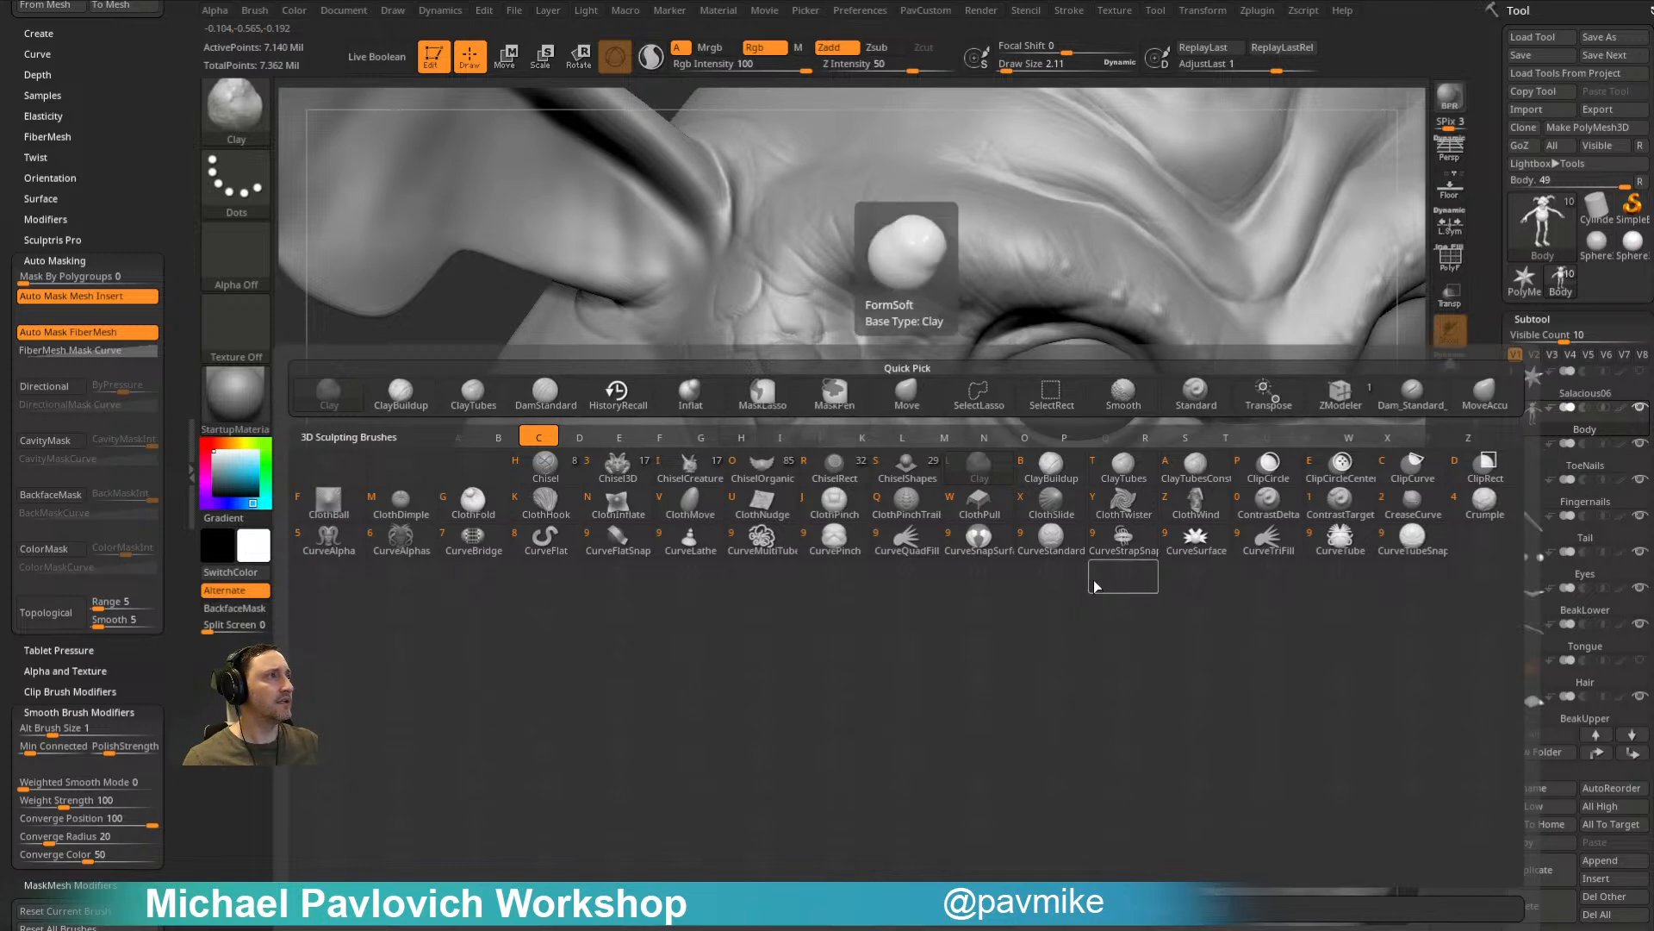
click(1340, 502)
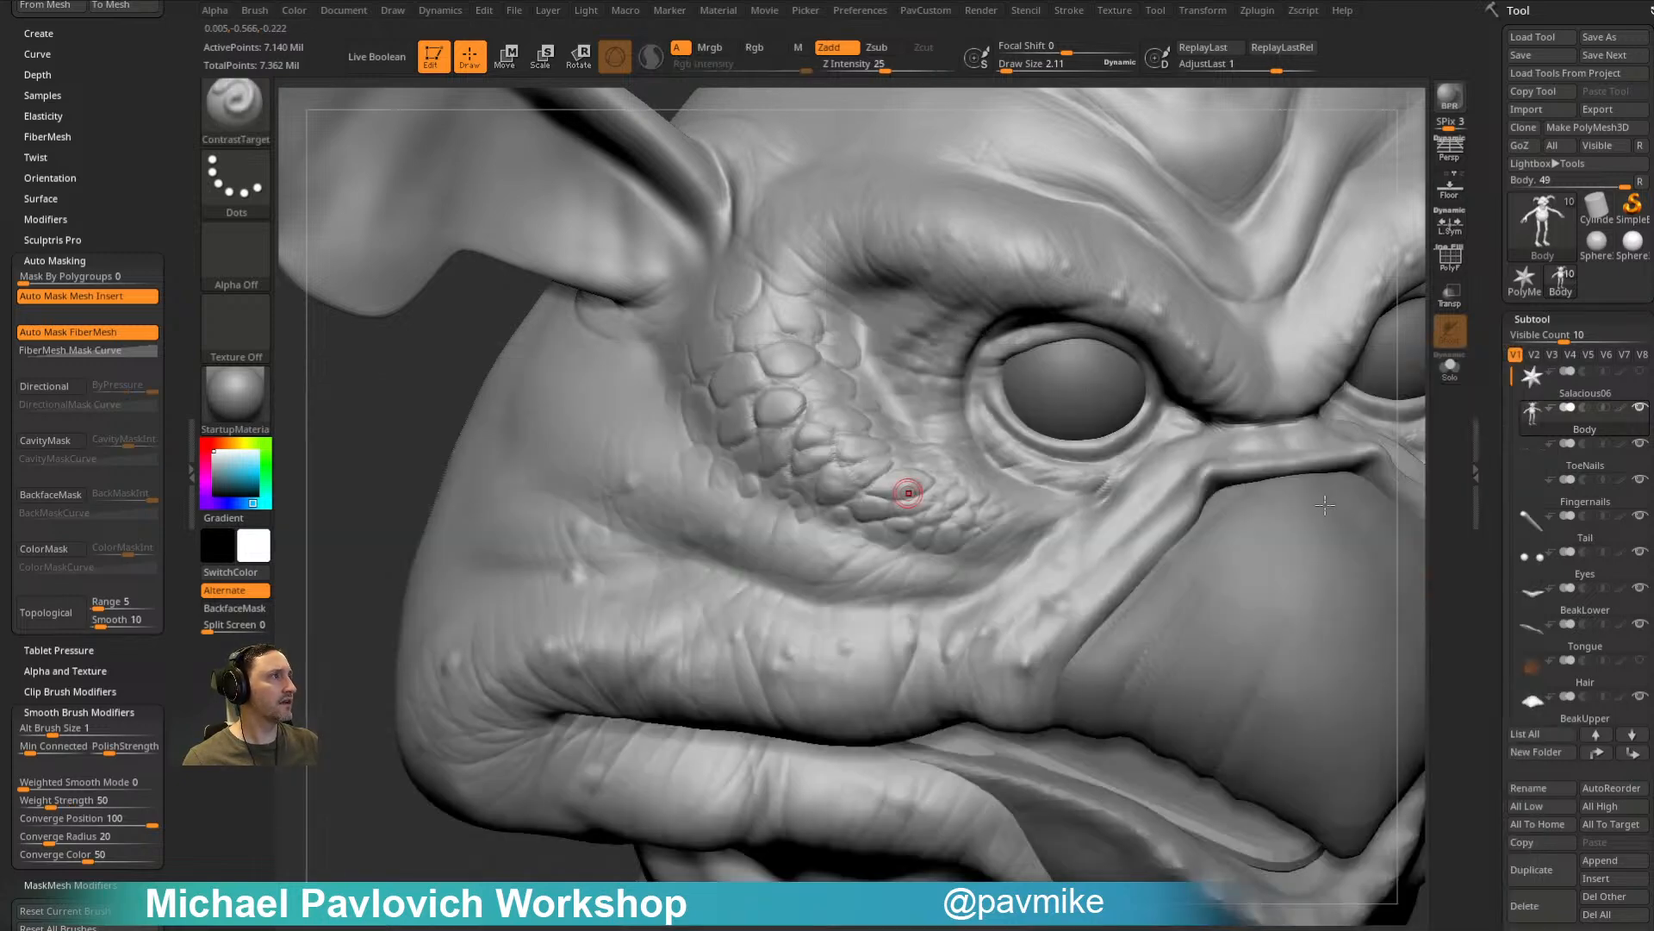
key(s)
mouse_move(816, 616)
mouse_down()
mouse_move(844, 567)
mouse_move(900, 582)
mouse_move(780, 604)
mouse_up()
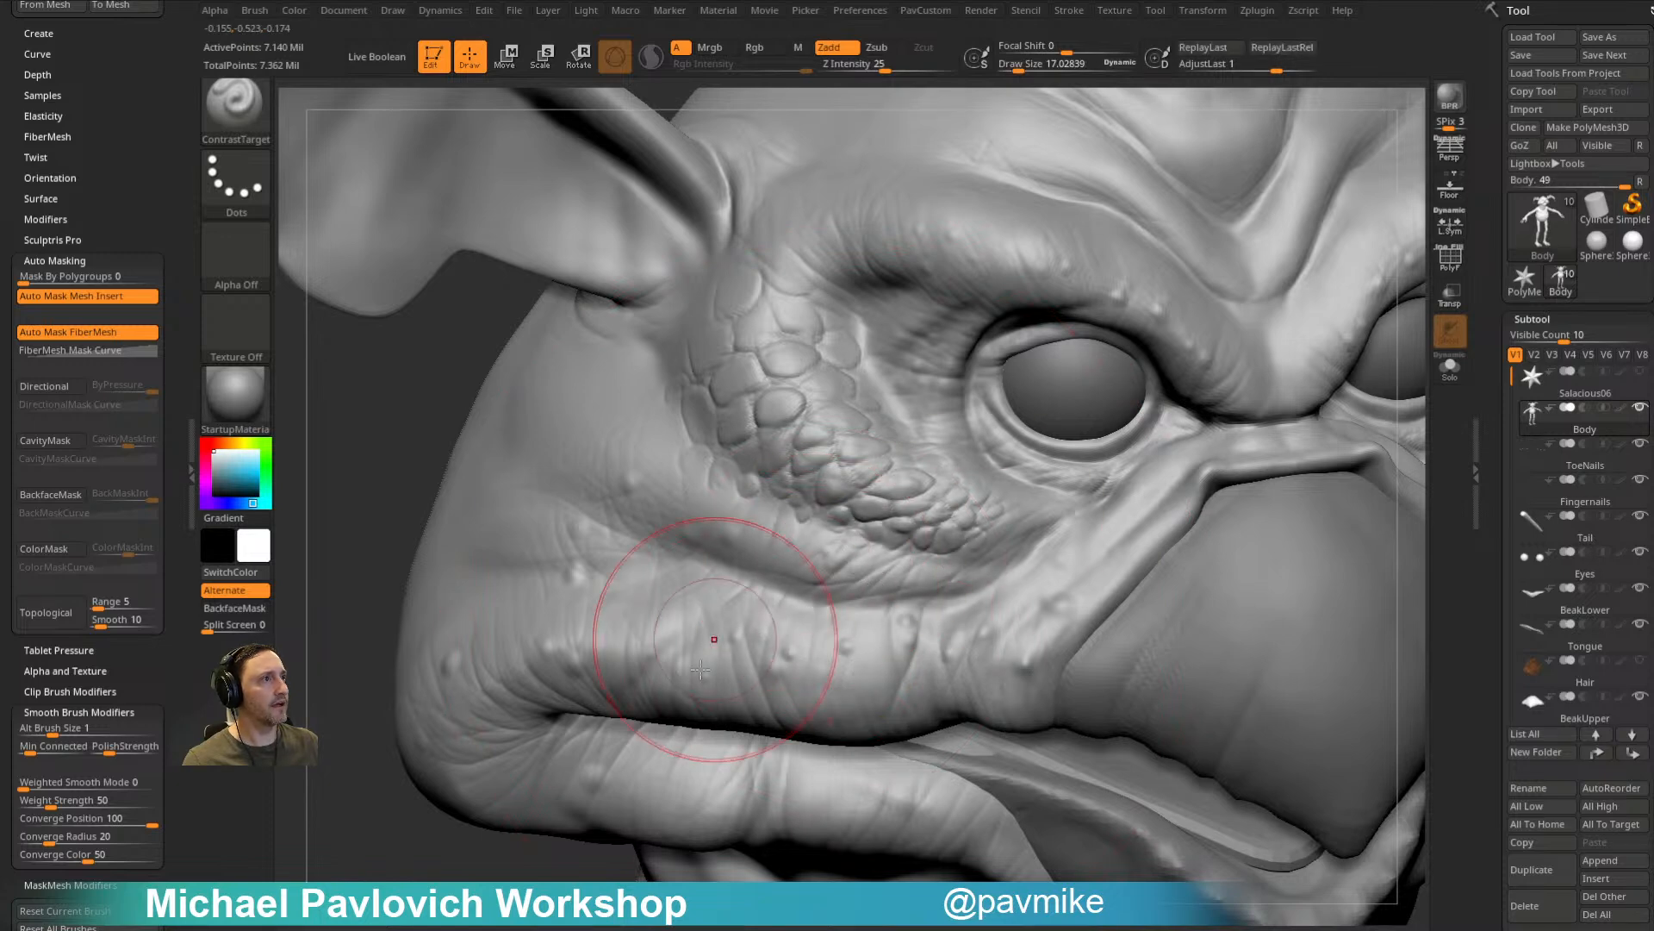
drag(753, 664, 732, 703)
drag(855, 686, 917, 648)
right_drag(760, 530, 893, 338)
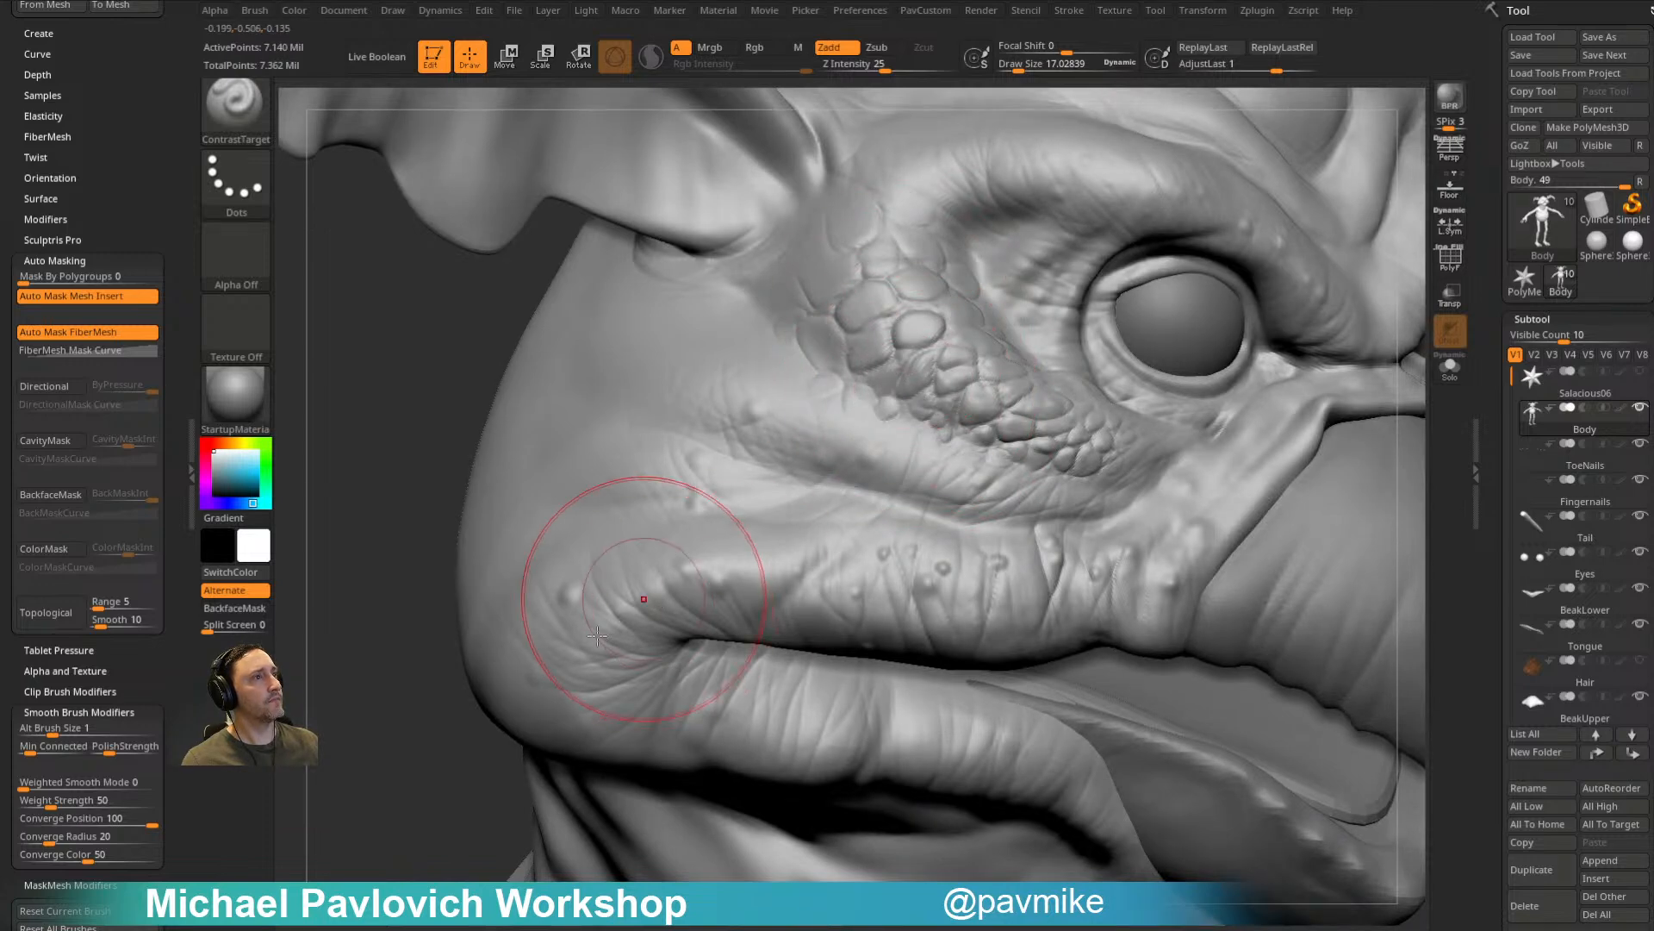
mouse_move(689, 491)
ctrl+right_down()
mouse_move(558, 560)
mouse_move(484, 750)
ctrl+right_up()
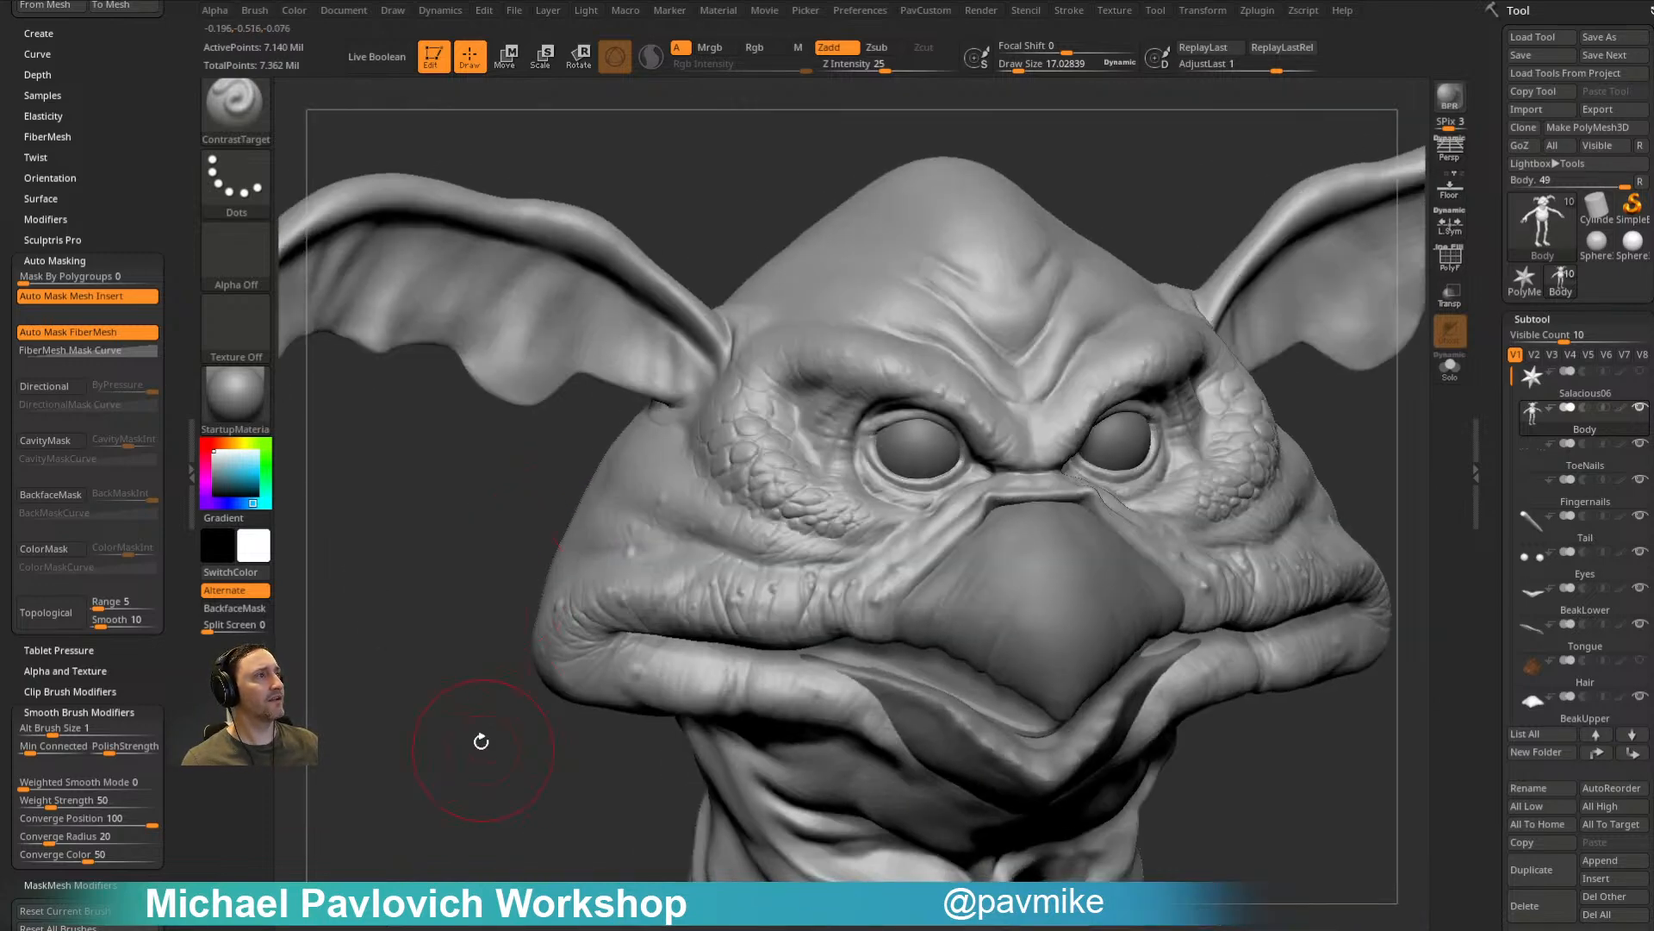
Step: Examine the neck folds below the beak and compare them with the reference photos of the creature's throat
key(ctrl)
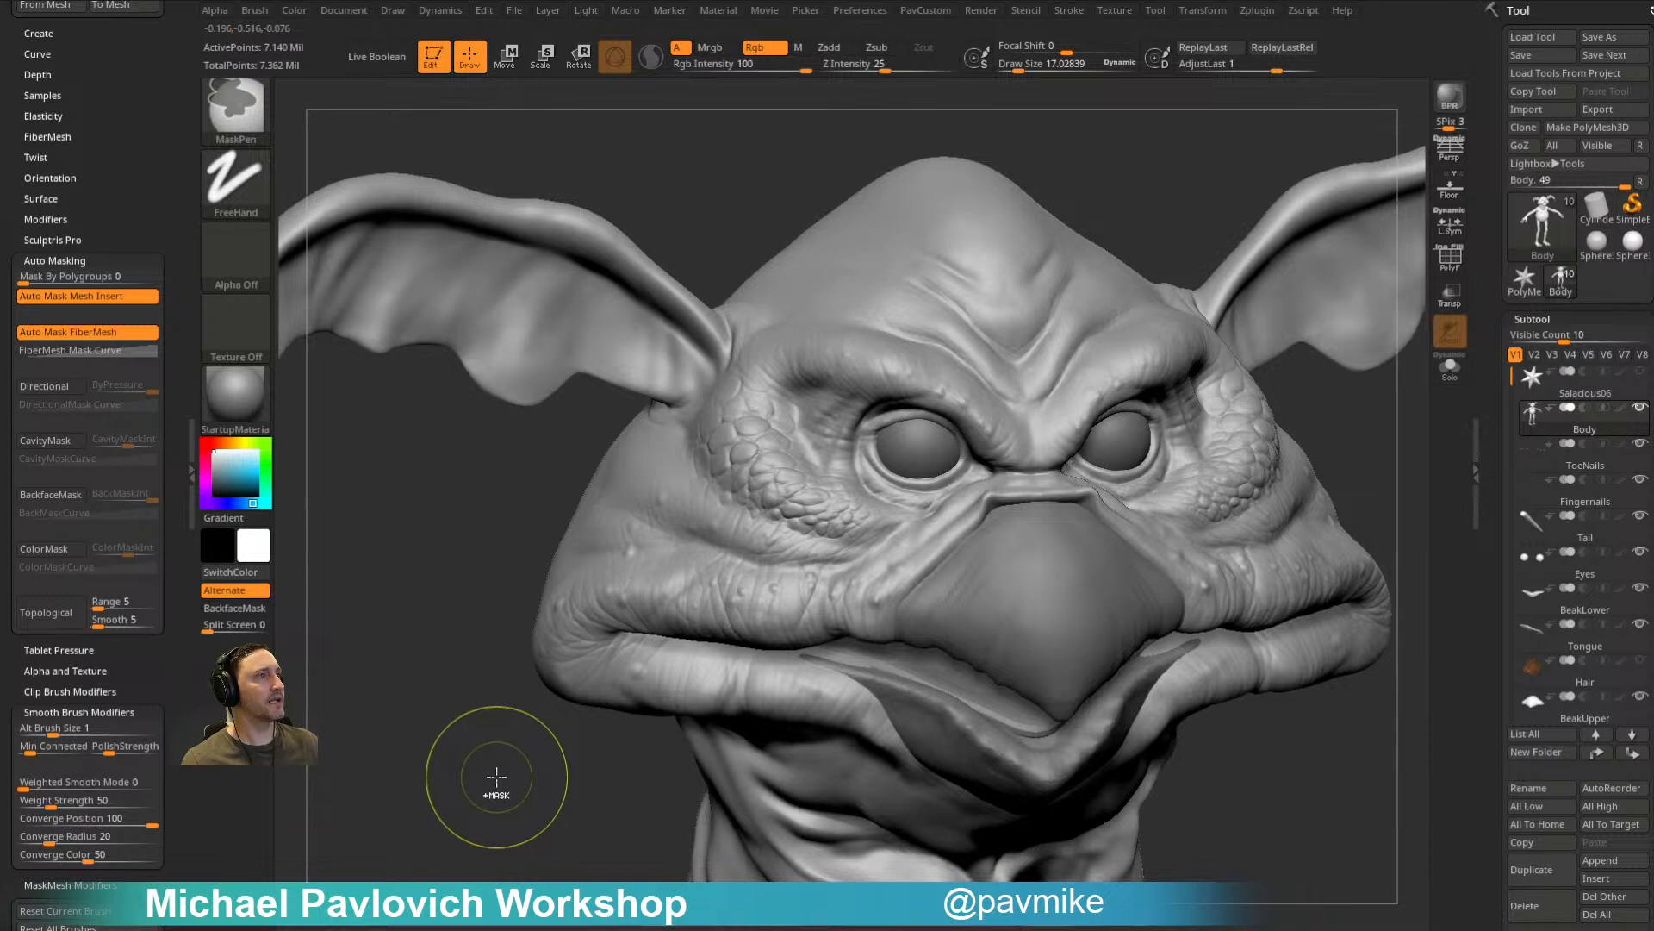
mouse_move(535, 776)
right_down()
mouse_move(493, 782)
mouse_move(1067, 265)
mouse_move(1108, 491)
mouse_move(1200, 509)
mouse_move(1267, 591)
mouse_move(1270, 495)
right_up()
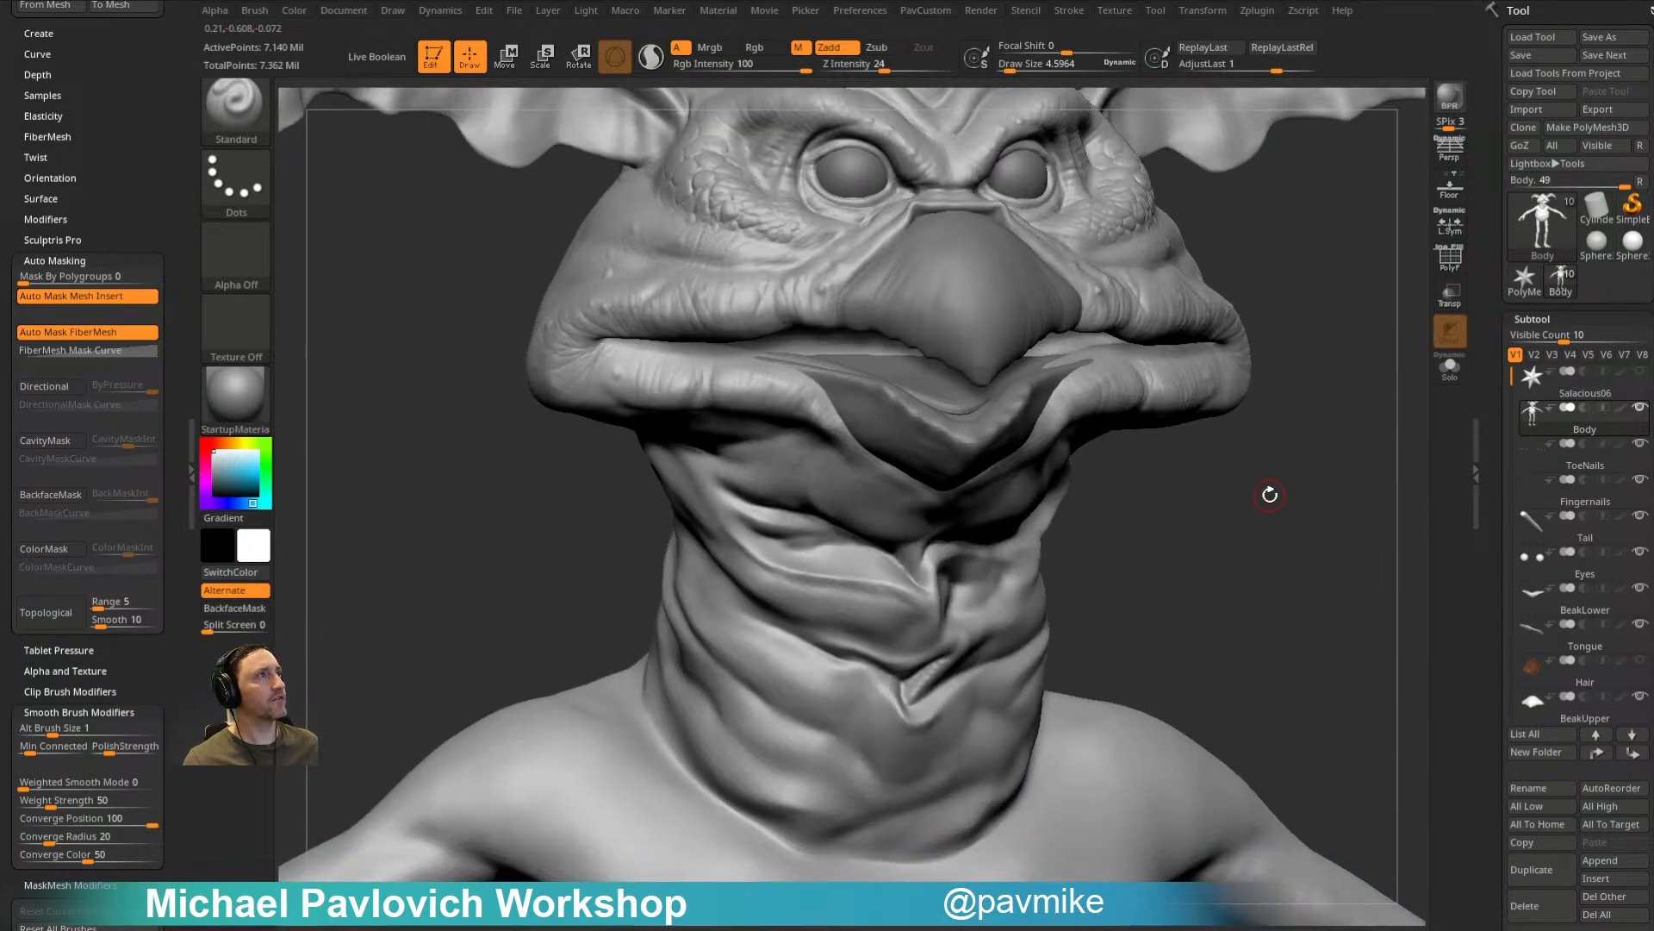
right_drag(1314, 321, 1328, 373)
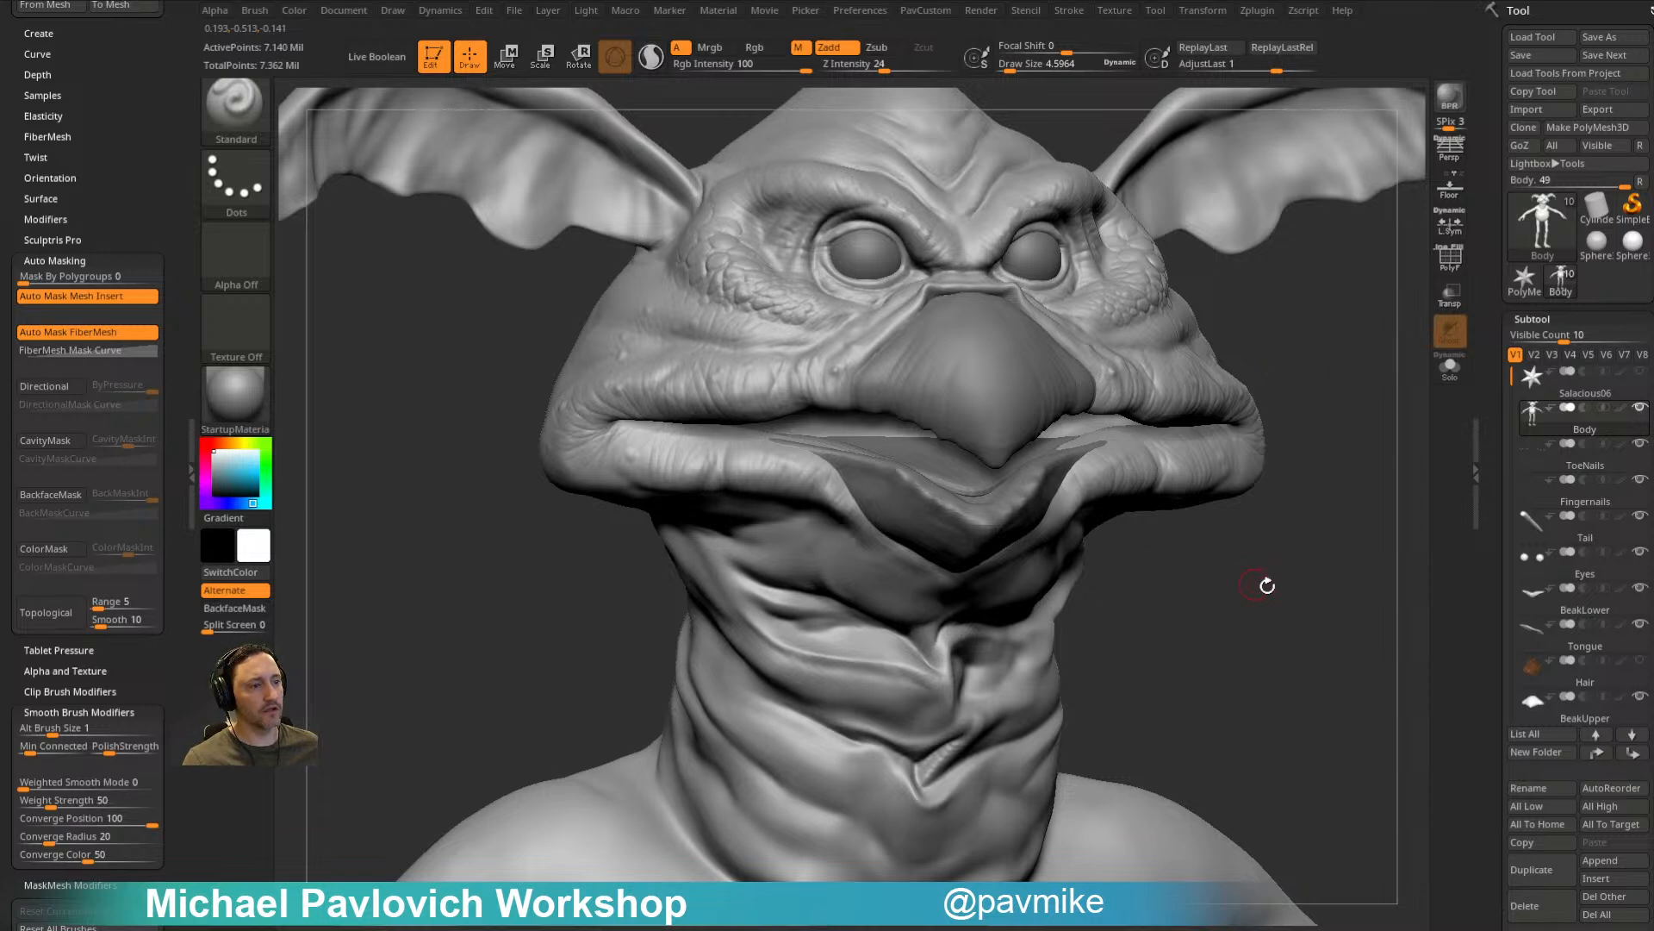
right_drag(1653, 552, 939, 571)
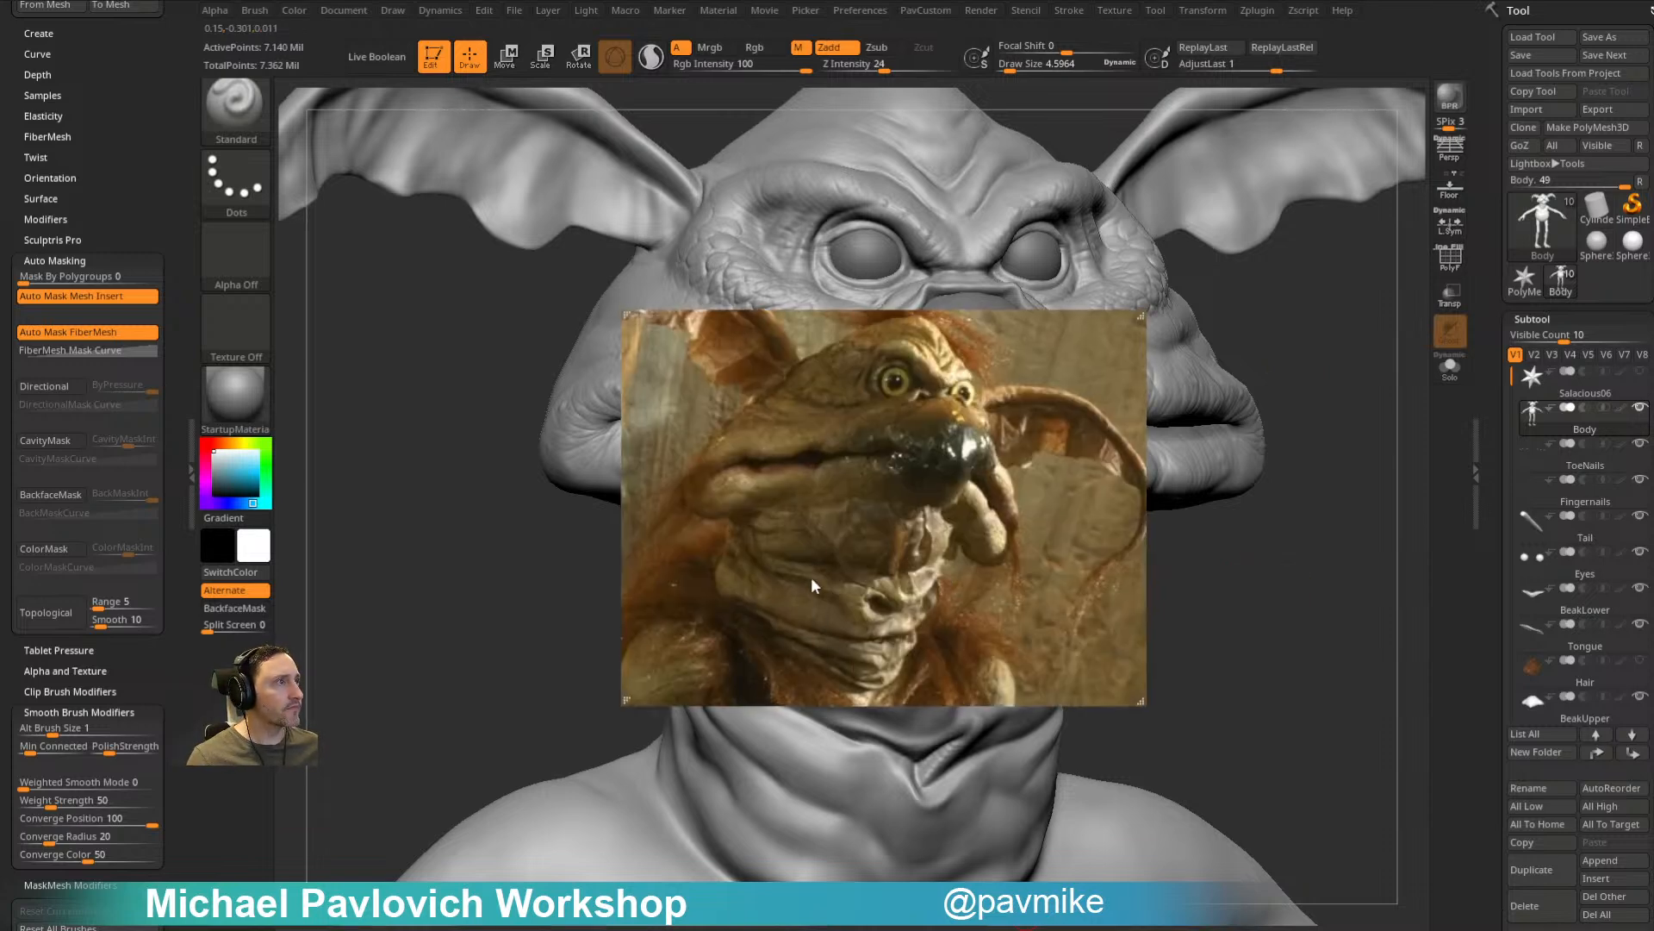
right_drag(813, 515, 978, 930)
right_drag(861, 930, 708, 552)
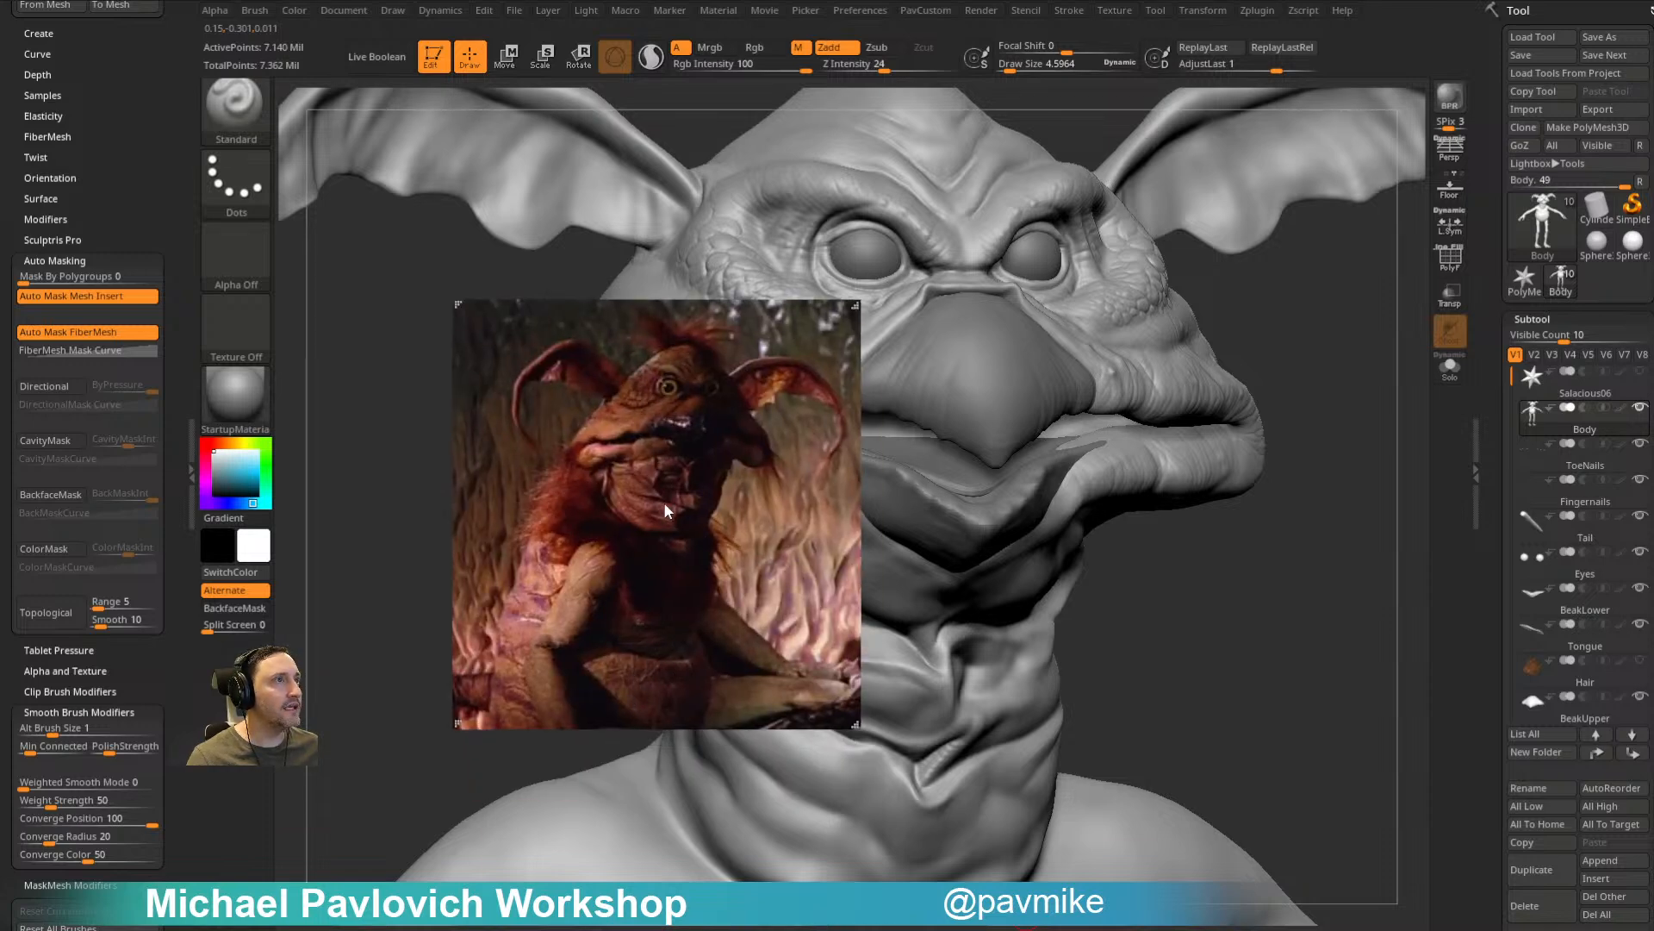
Step: Put the reference photo away and carve a fold running down from the lower lip beneath the beak with the Standard brush
right_drag(610, 595, 654, 929)
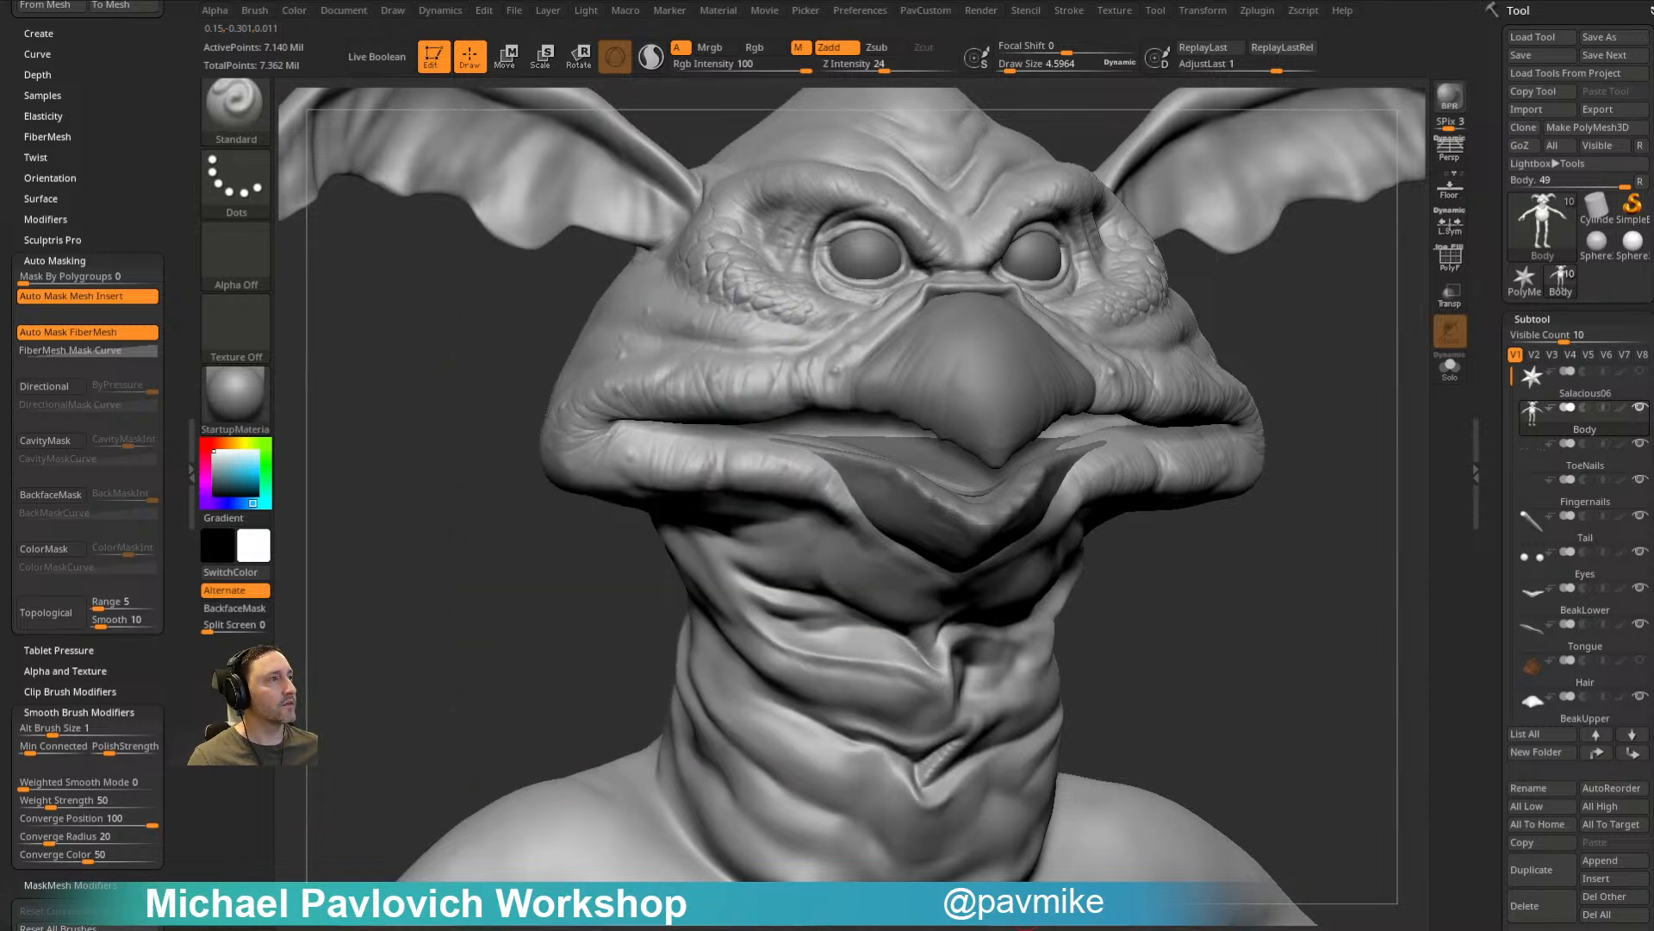
mouse_move(1269, 623)
mouse_down()
mouse_move(1223, 639)
mouse_move(1256, 621)
mouse_move(1024, 621)
mouse_up()
mouse_move(1118, 591)
mouse_down()
mouse_move(1256, 628)
mouse_move(844, 578)
mouse_up()
mouse_move(1223, 604)
mouse_down()
mouse_move(1000, 553)
mouse_move(1289, 639)
mouse_move(866, 543)
mouse_up()
key(ctrl)
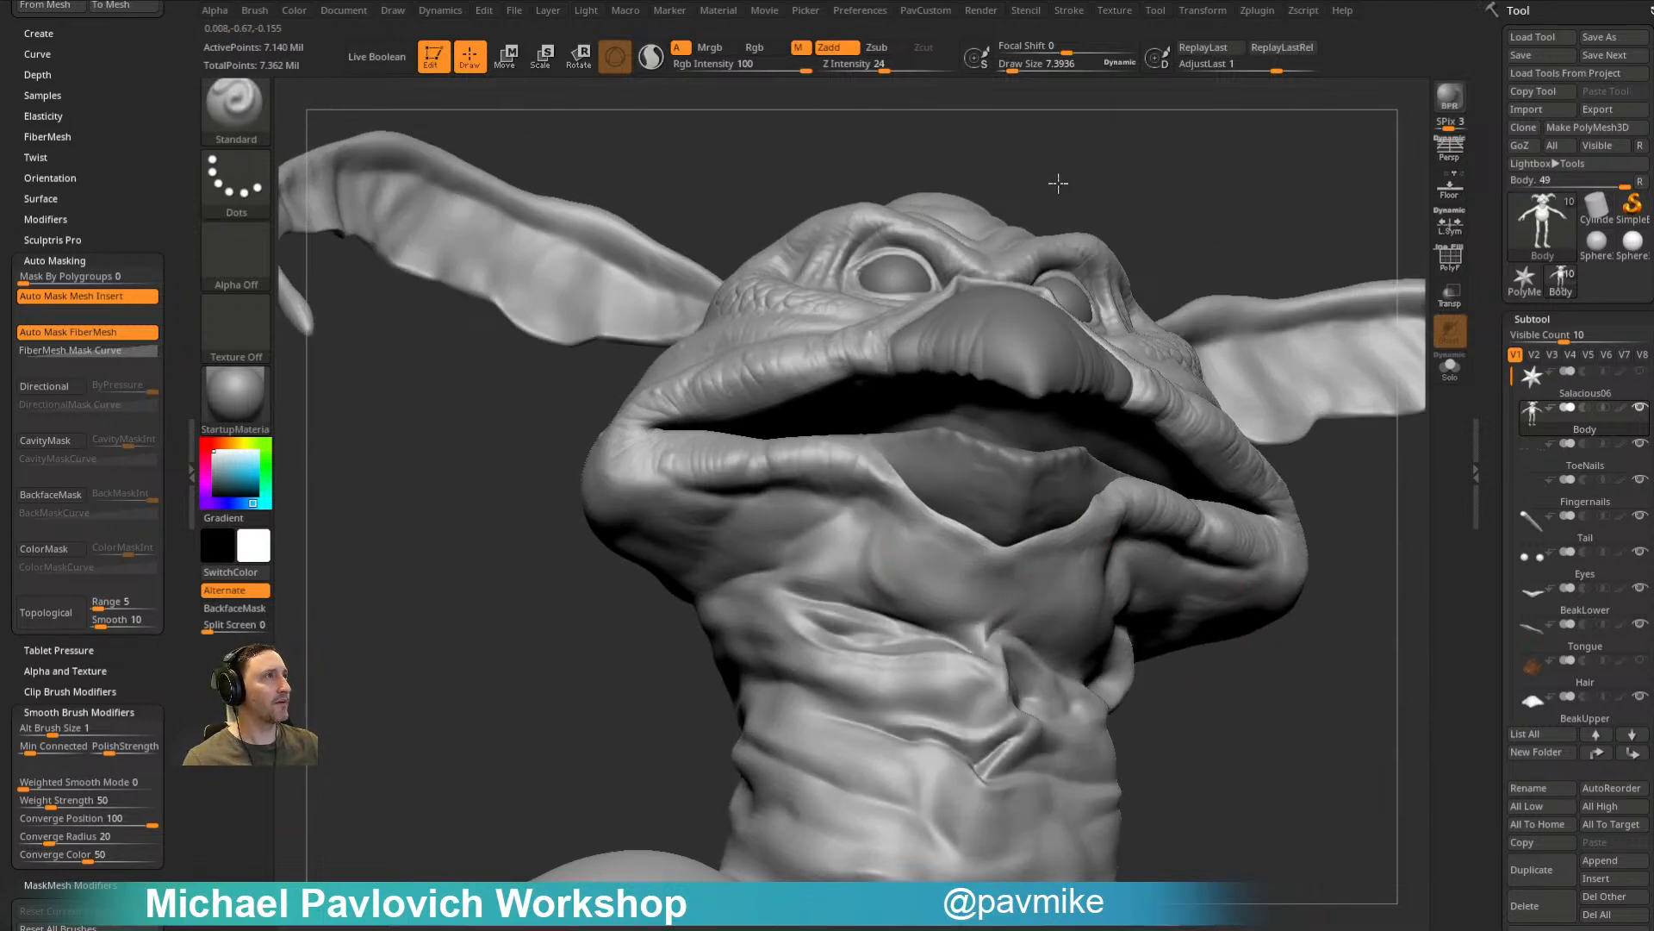
drag(1061, 158, 704, 371)
mouse_move(1345, 380)
mouse_down()
mouse_move(1318, 362)
mouse_move(1355, 377)
mouse_move(1259, 468)
mouse_move(1329, 503)
mouse_move(1278, 484)
mouse_move(1311, 525)
mouse_move(1276, 517)
mouse_up()
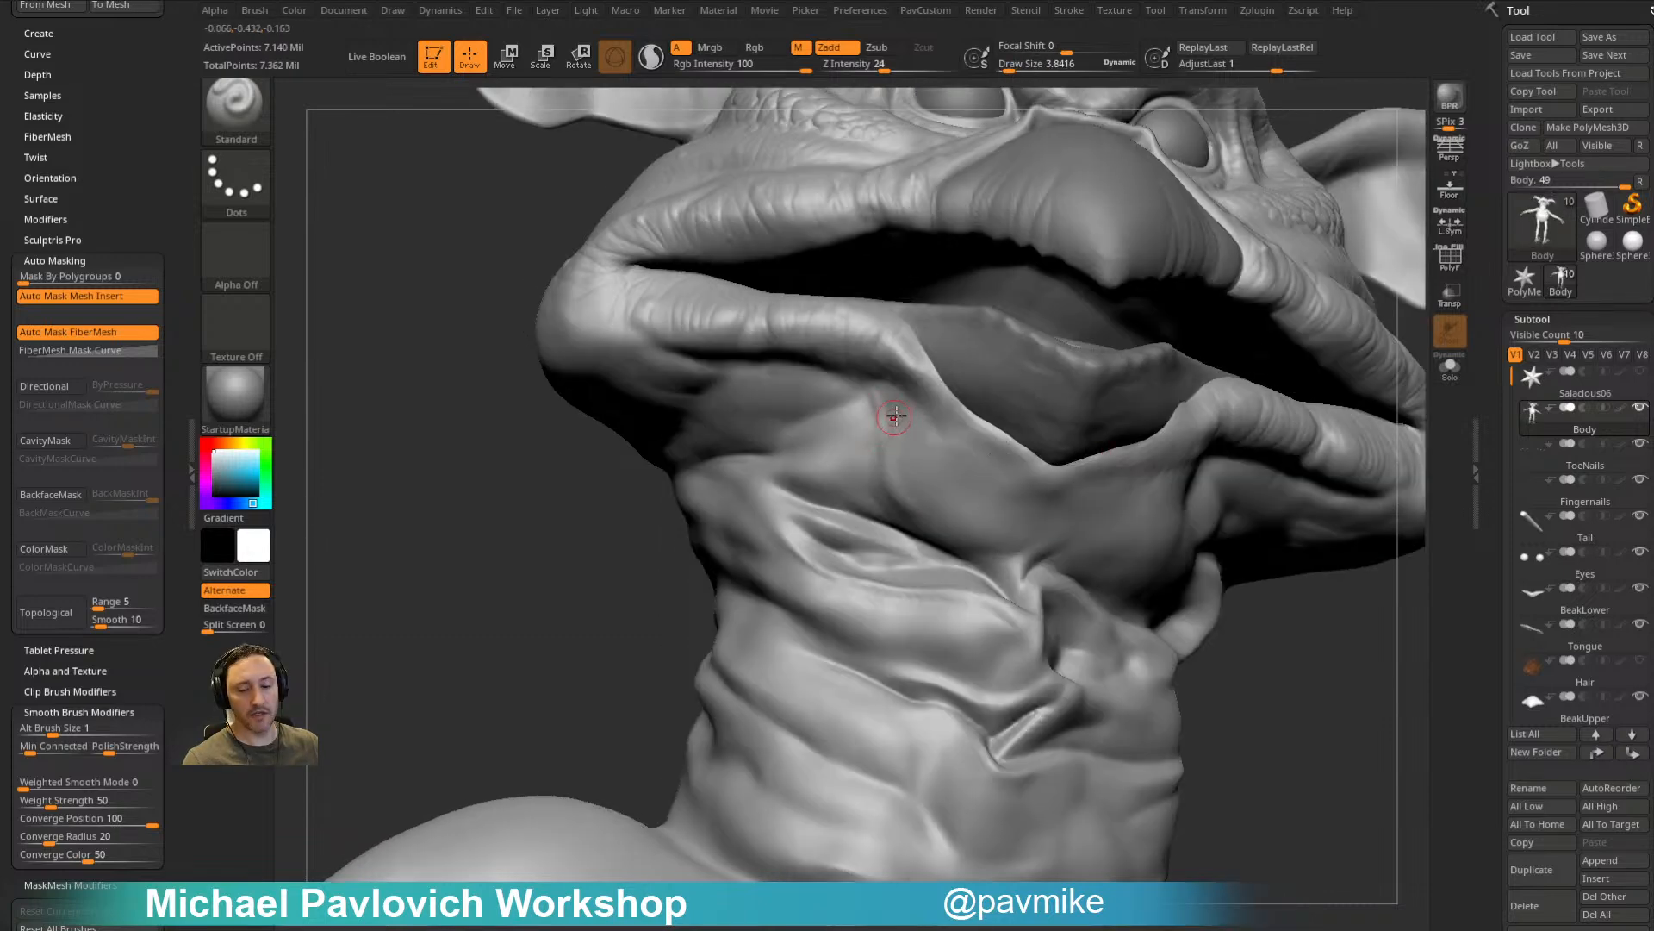
key(space)
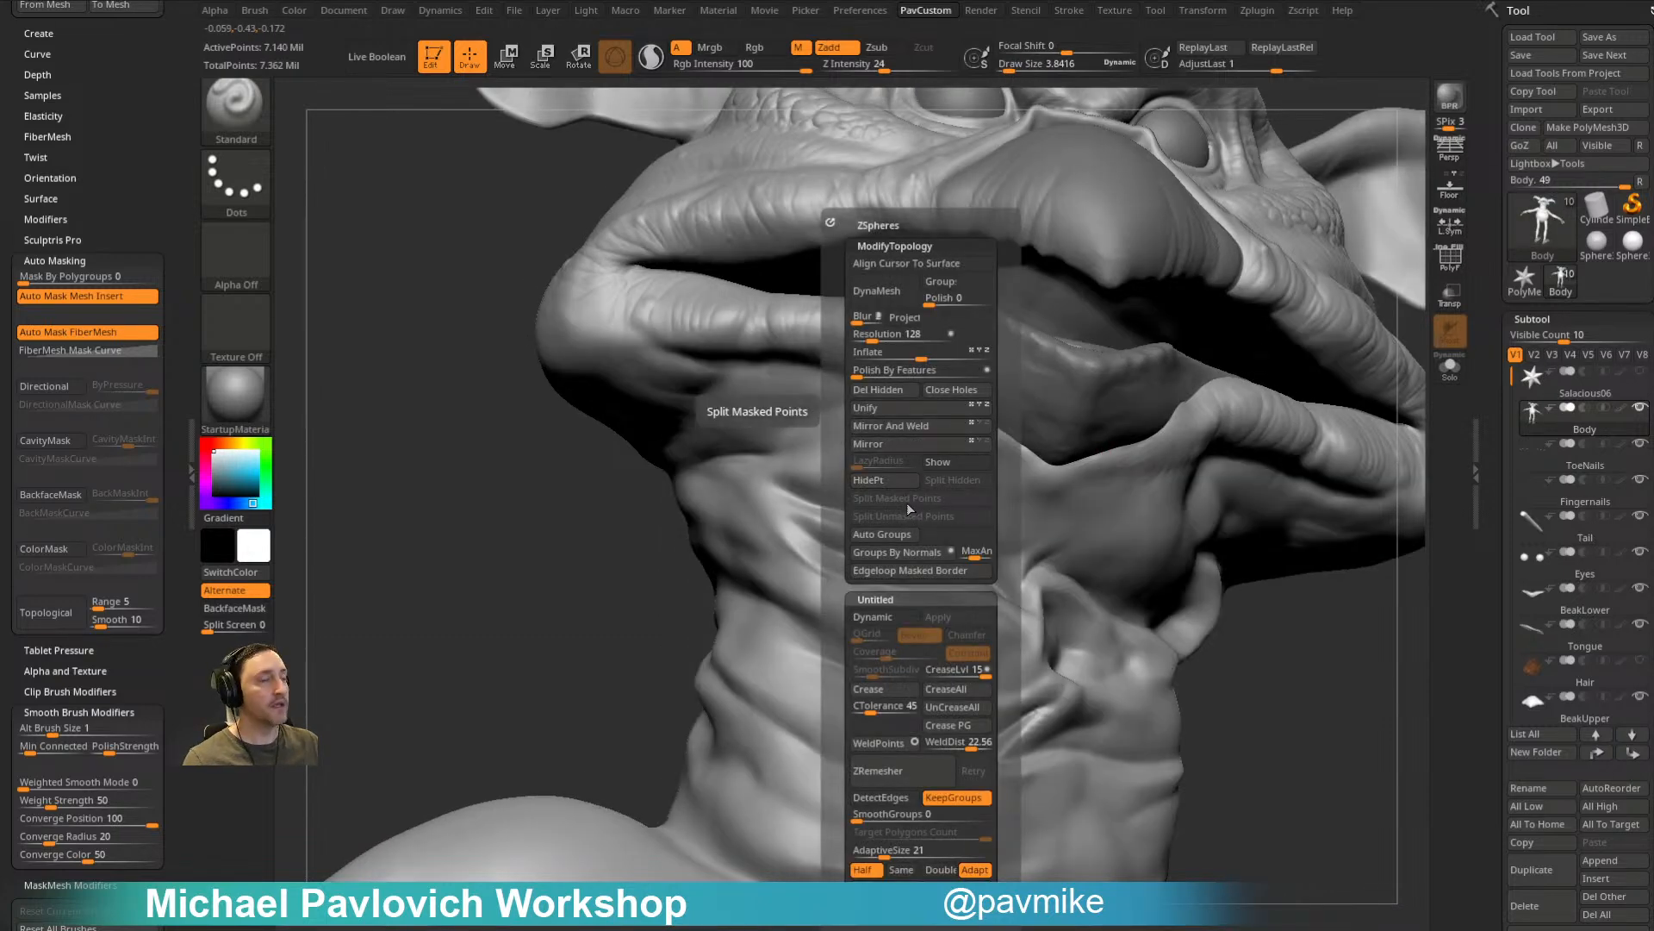
drag(690, 560, 862, 523)
key(s)
click(936, 531)
drag(925, 470, 932, 491)
Step: Deepen the folds beneath the lower beak with the Standard brush, varying the draw size between 6.3724 and 4.5964
mouse_move(1266, 652)
alt+mouse_down()
mouse_move(1235, 595)
mouse_move(1176, 595)
alt+mouse_up()
key(s)
click(958, 514)
key(s)
click(939, 480)
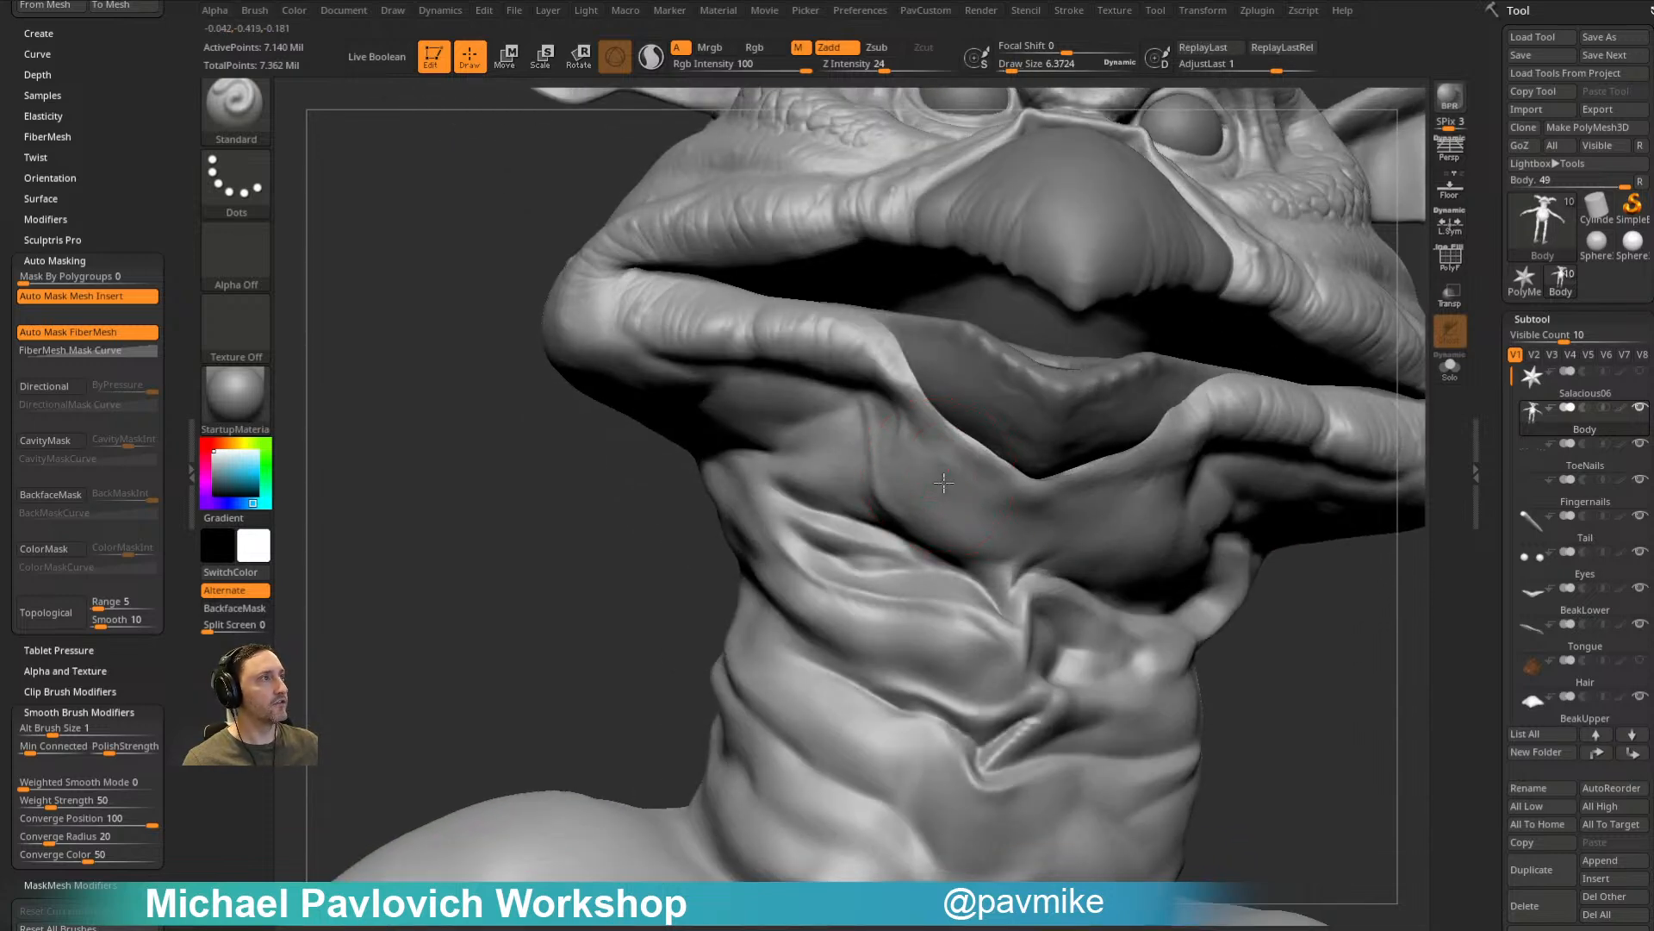
key(s)
click(945, 452)
mouse_move(934, 536)
mouse_down()
mouse_move(1230, 569)
mouse_move(1240, 532)
mouse_up()
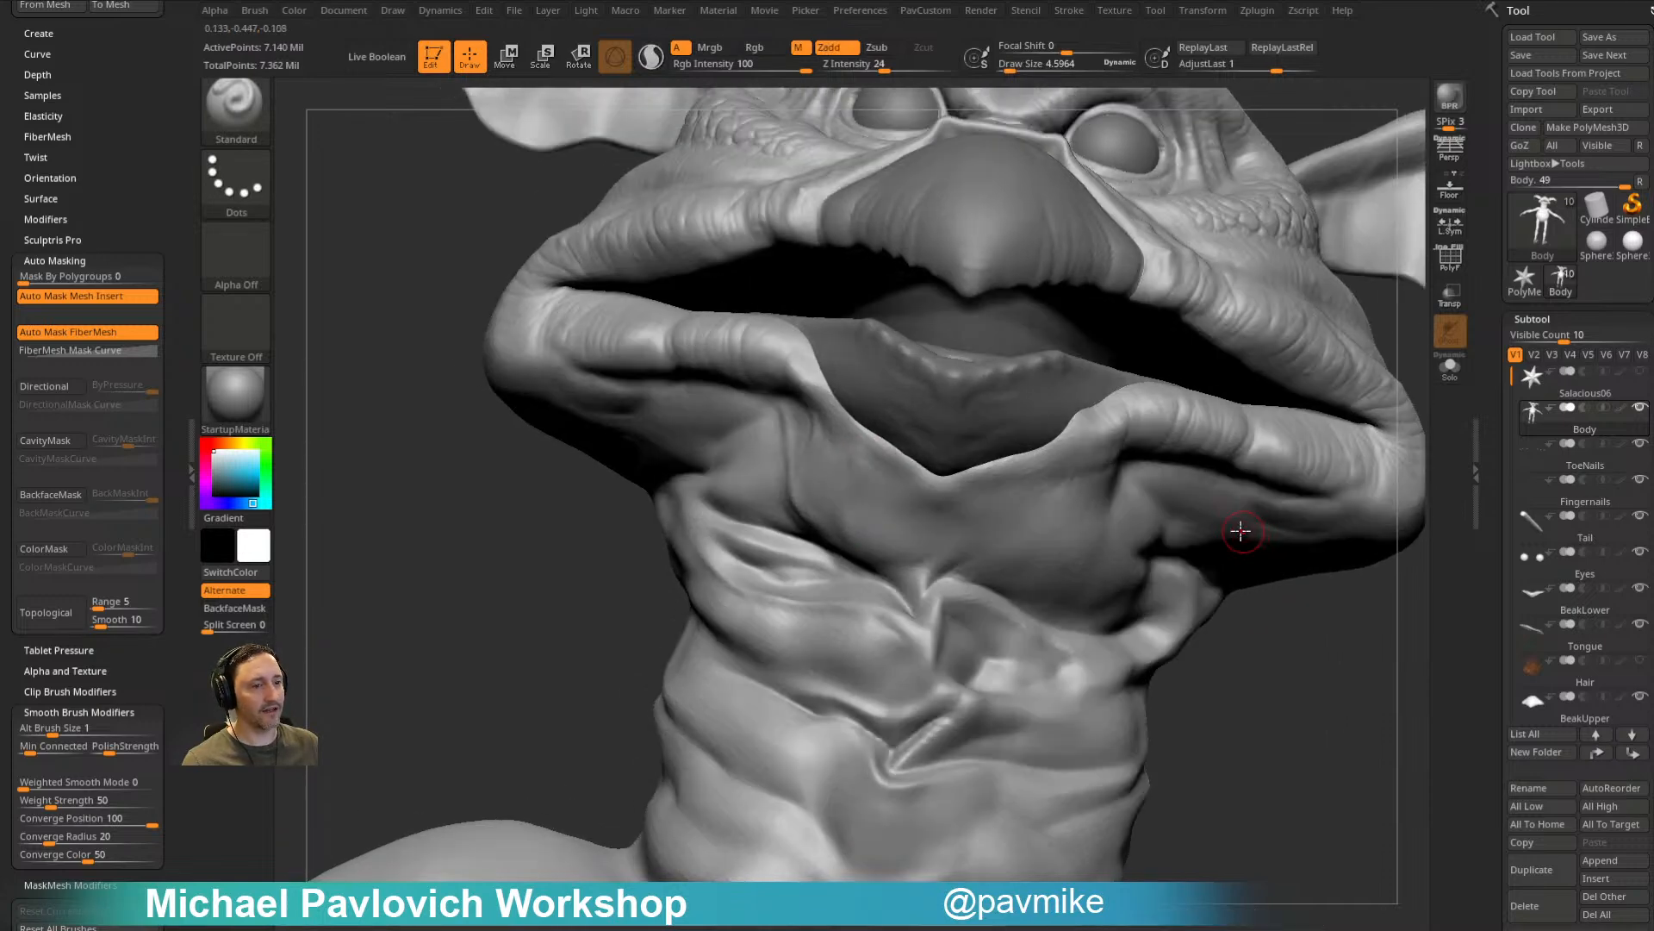
Step: Add further diagonal creases across both sides of the chin with the Standard brush at draw size 4.5964
drag(1285, 583, 1085, 429)
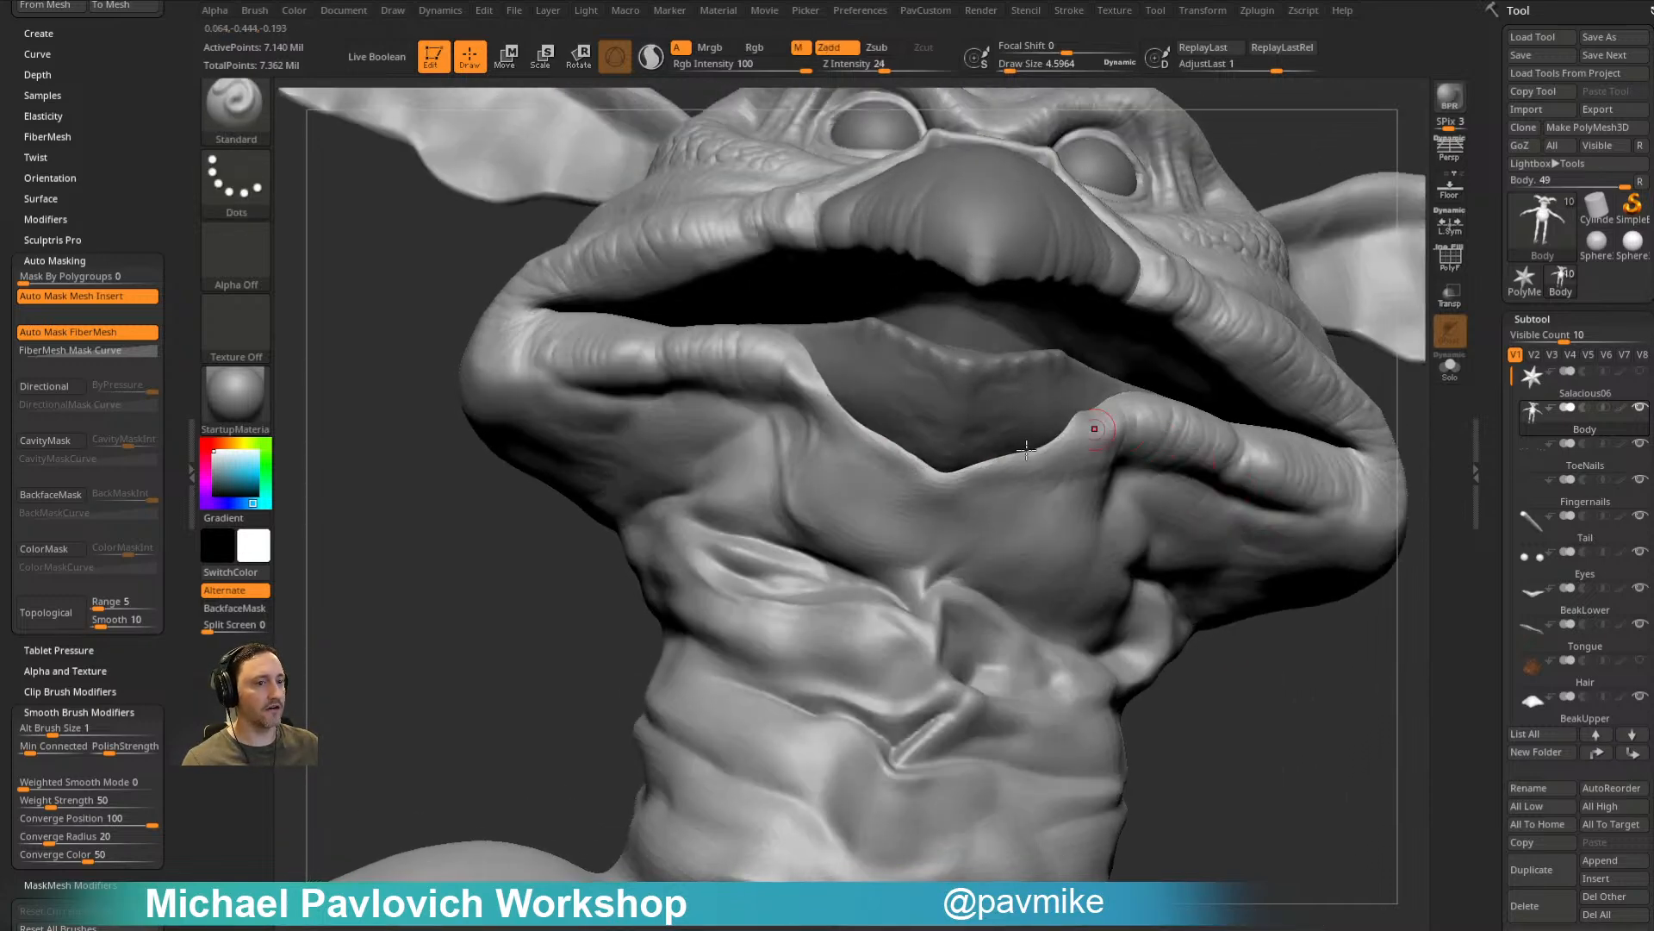
drag(1183, 622, 1016, 480)
drag(669, 580, 874, 444)
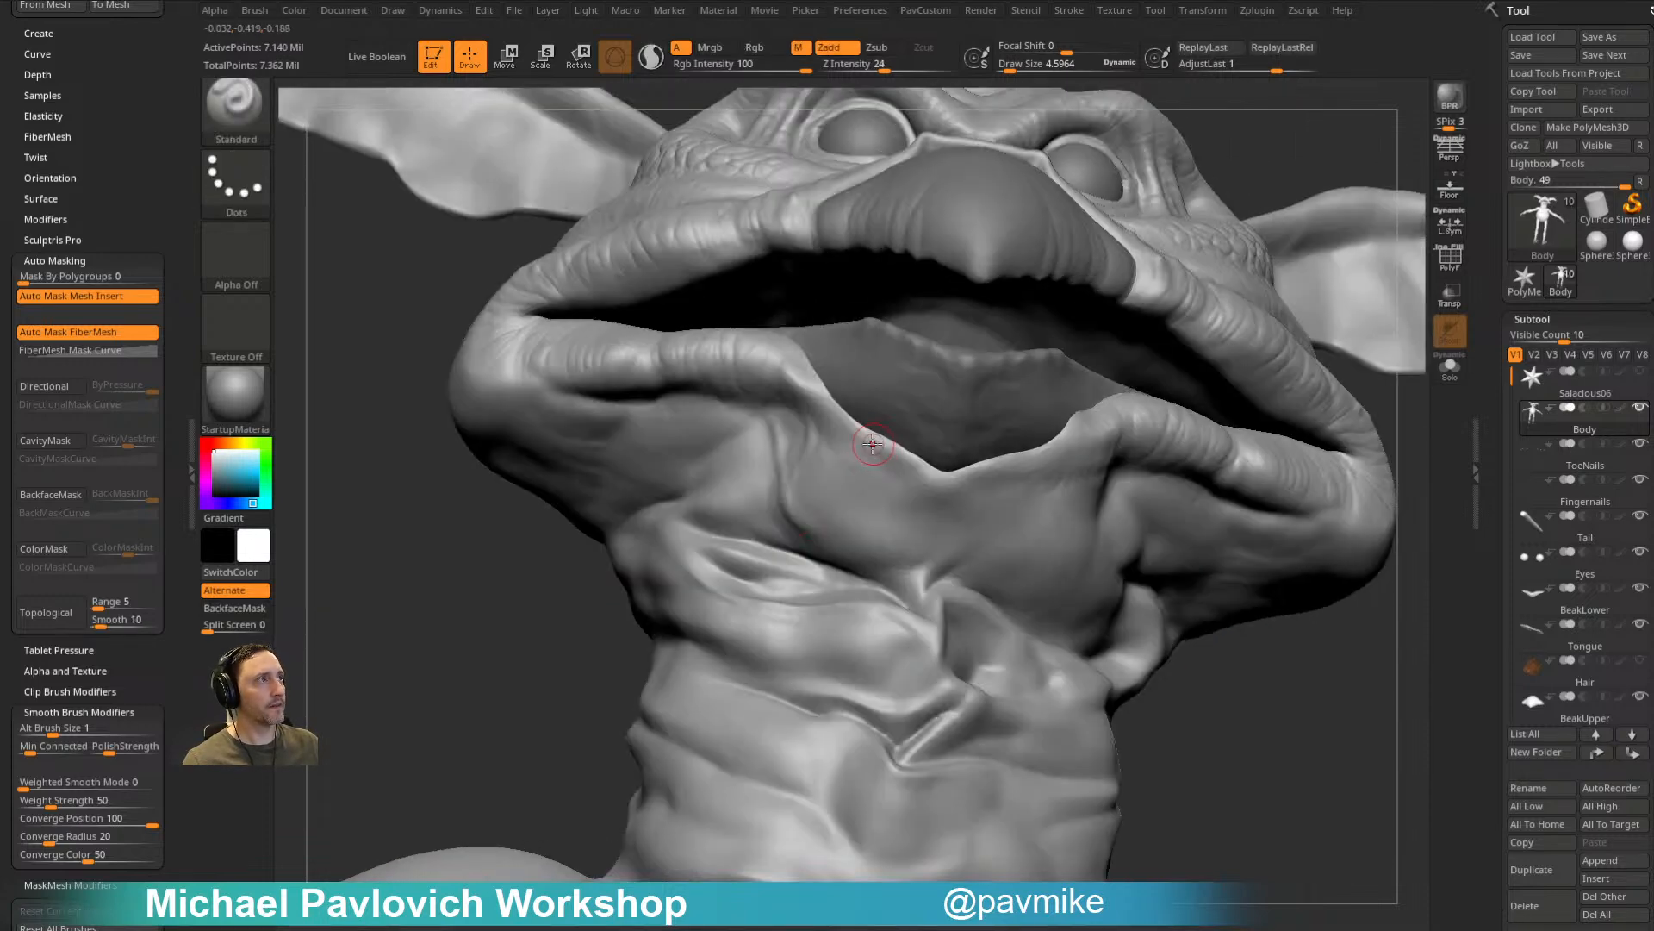
right_drag(1112, 622, 992, 498)
right_drag(1344, 653, 1008, 515)
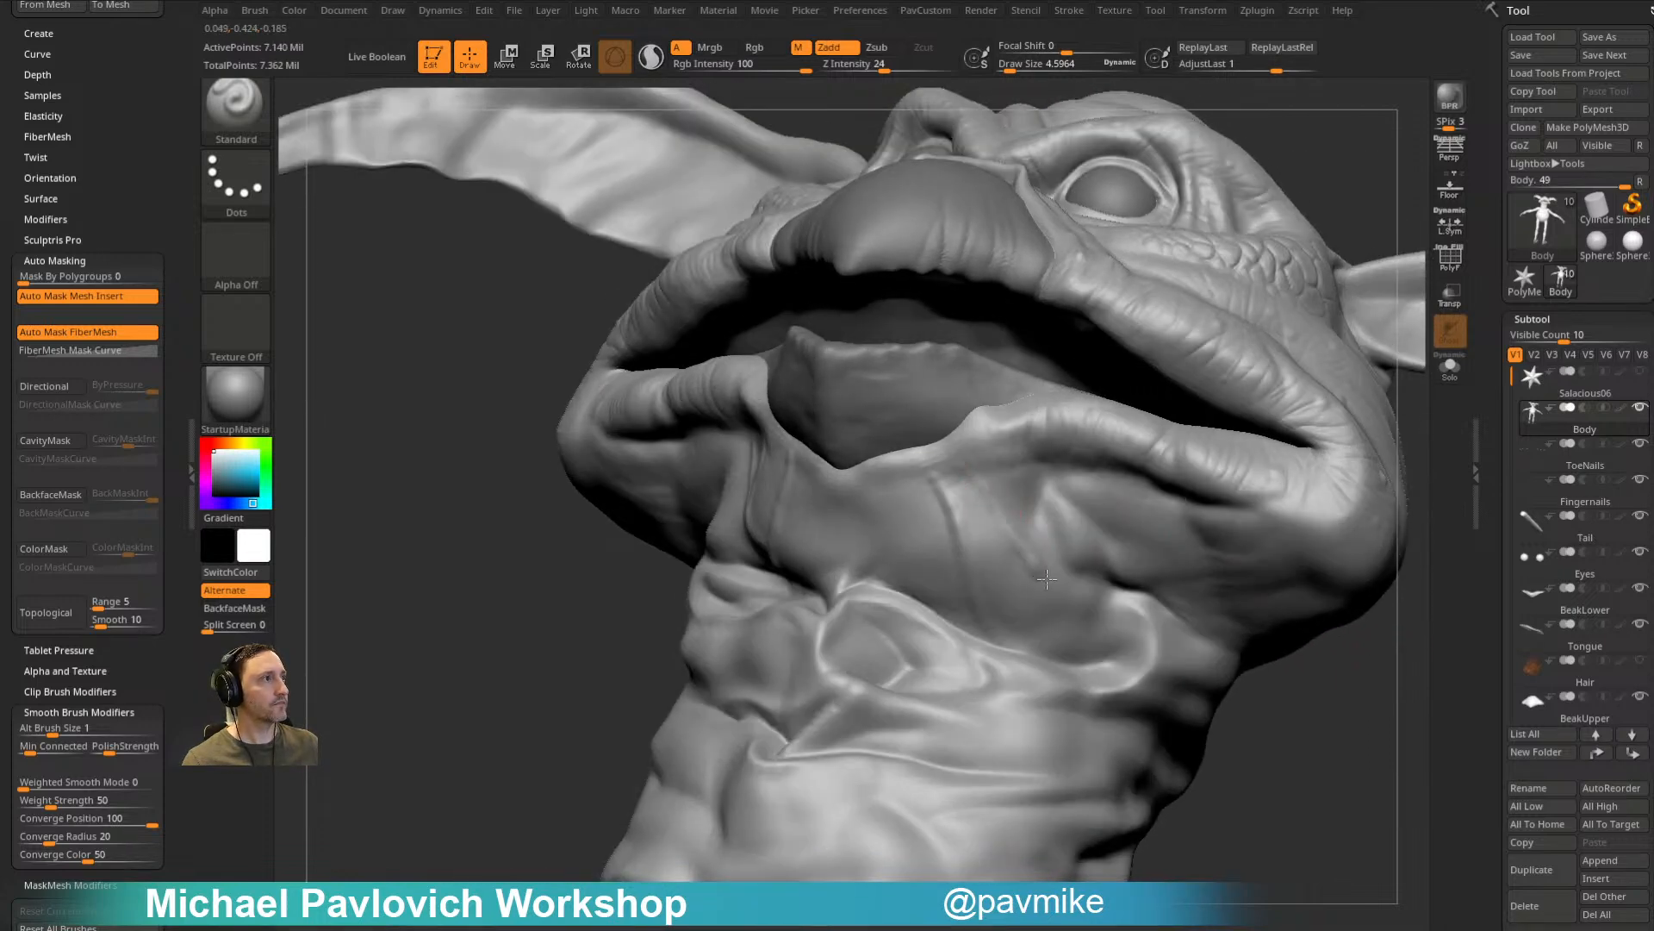
mouse_move(1256, 636)
right_down()
mouse_move(1374, 602)
mouse_move(1307, 632)
mouse_move(1033, 494)
right_up()
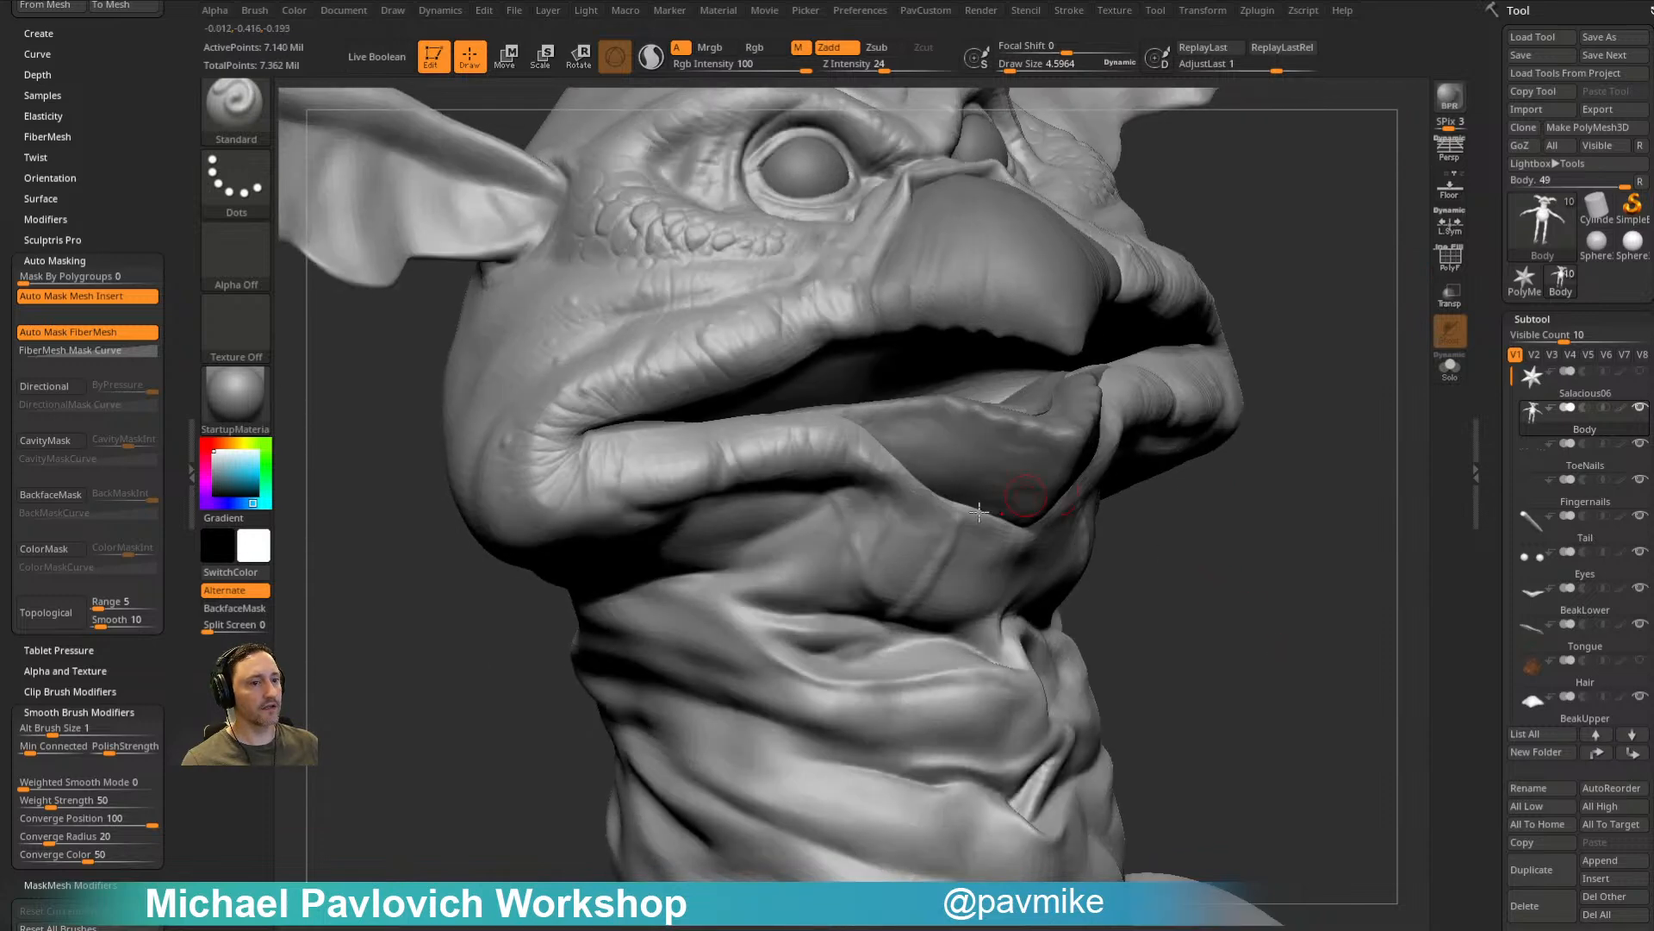
right_drag(1201, 554, 1190, 542)
Step: Select the Dam_Standard brush, set the draw size to 35.80959 and refine the creases under the lower lip
key(b)
key(d)
key(s)
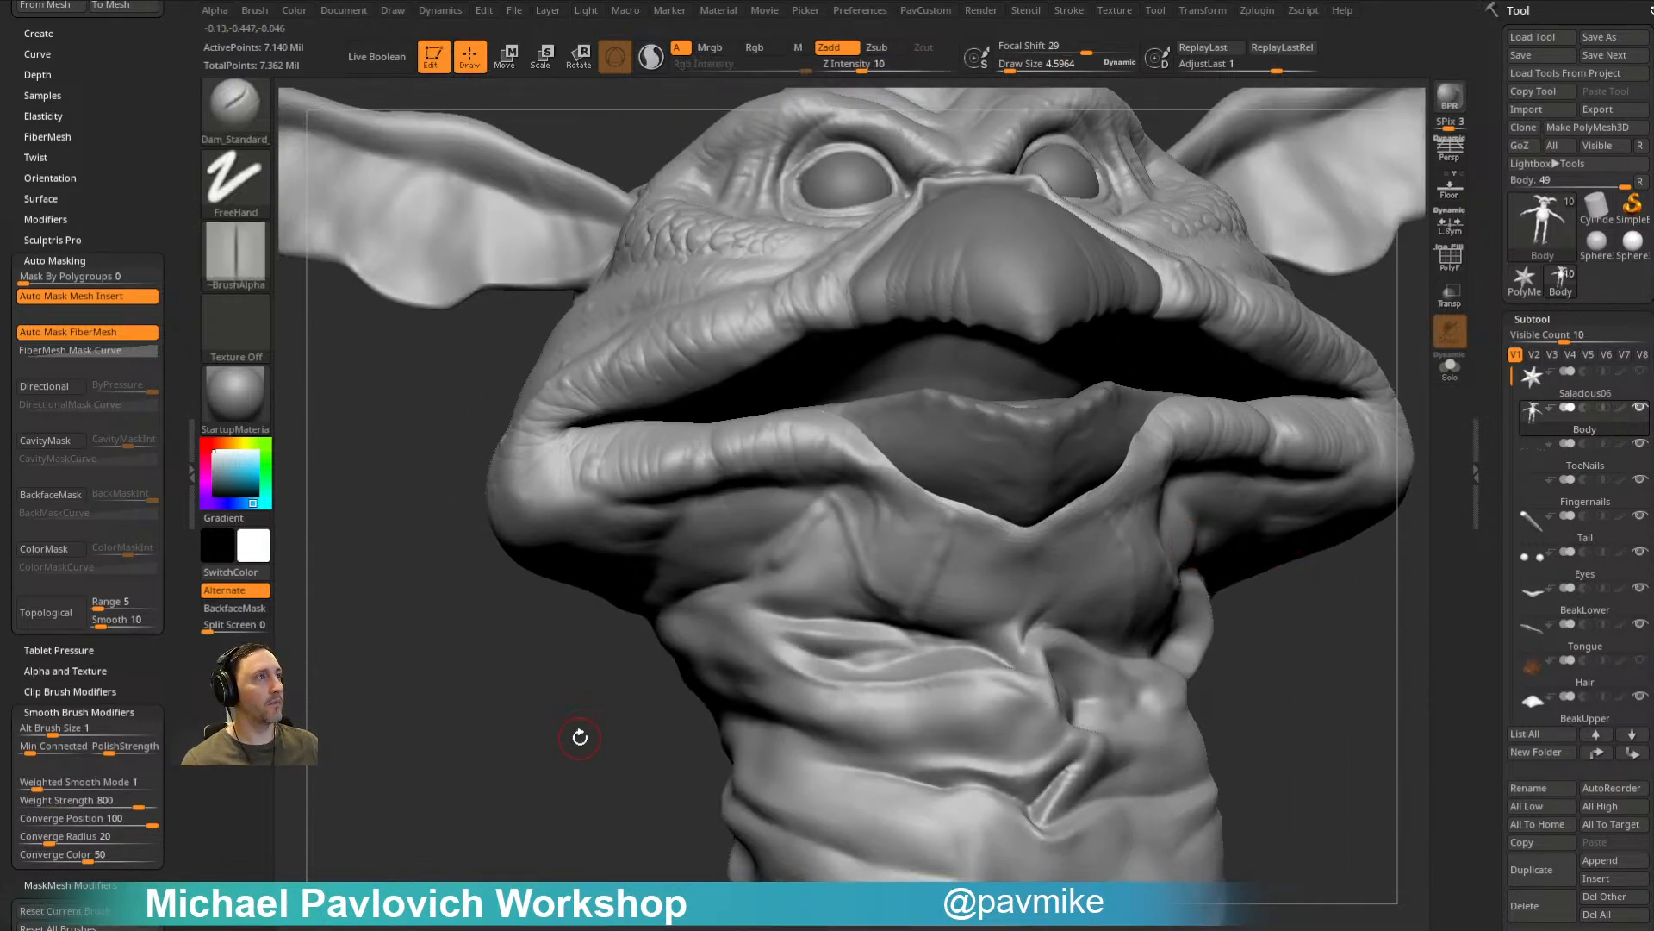
right_drag(578, 735, 659, 720)
drag(831, 505, 773, 573)
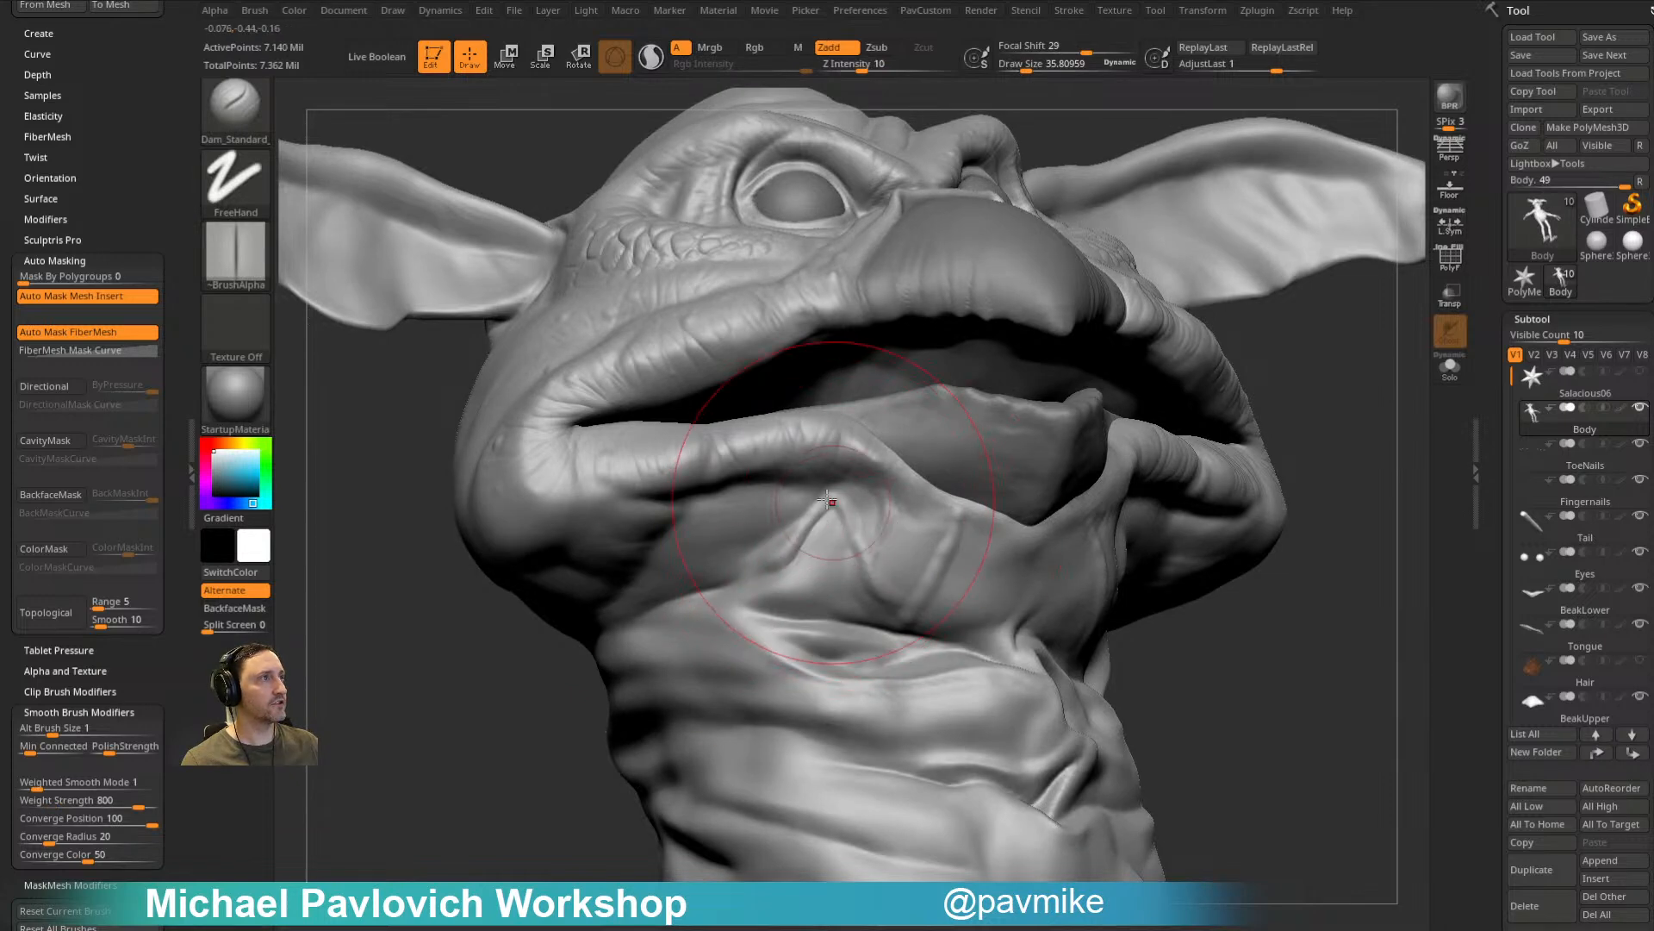
right_drag(1219, 636, 948, 513)
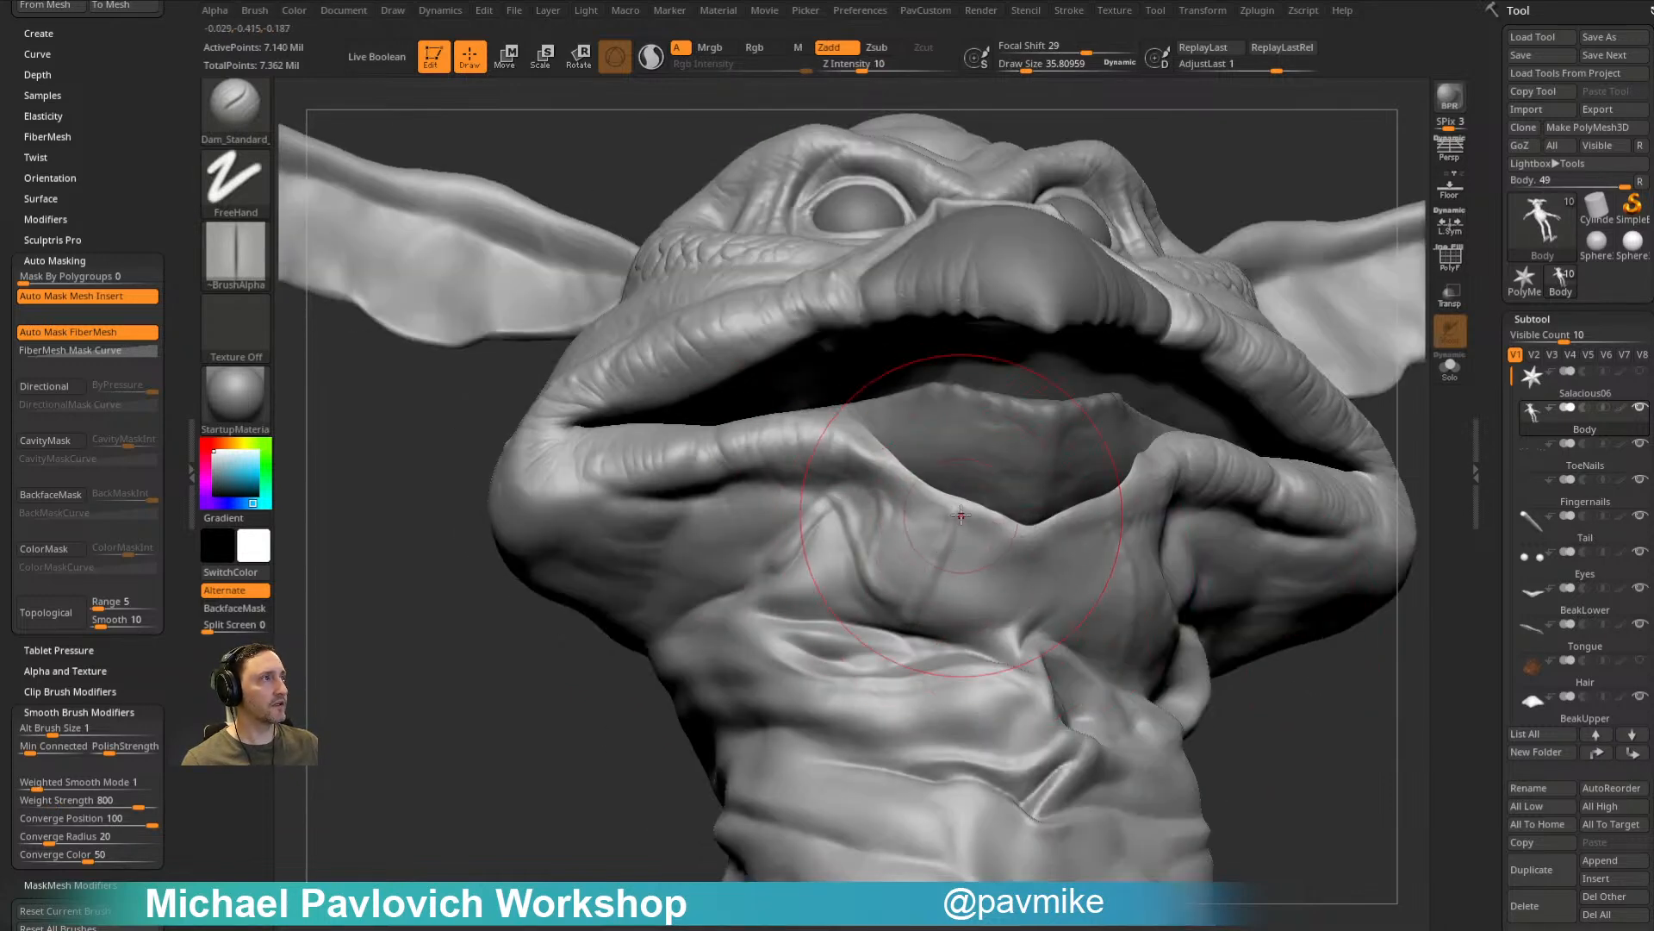
right_drag(1202, 642, 1019, 509)
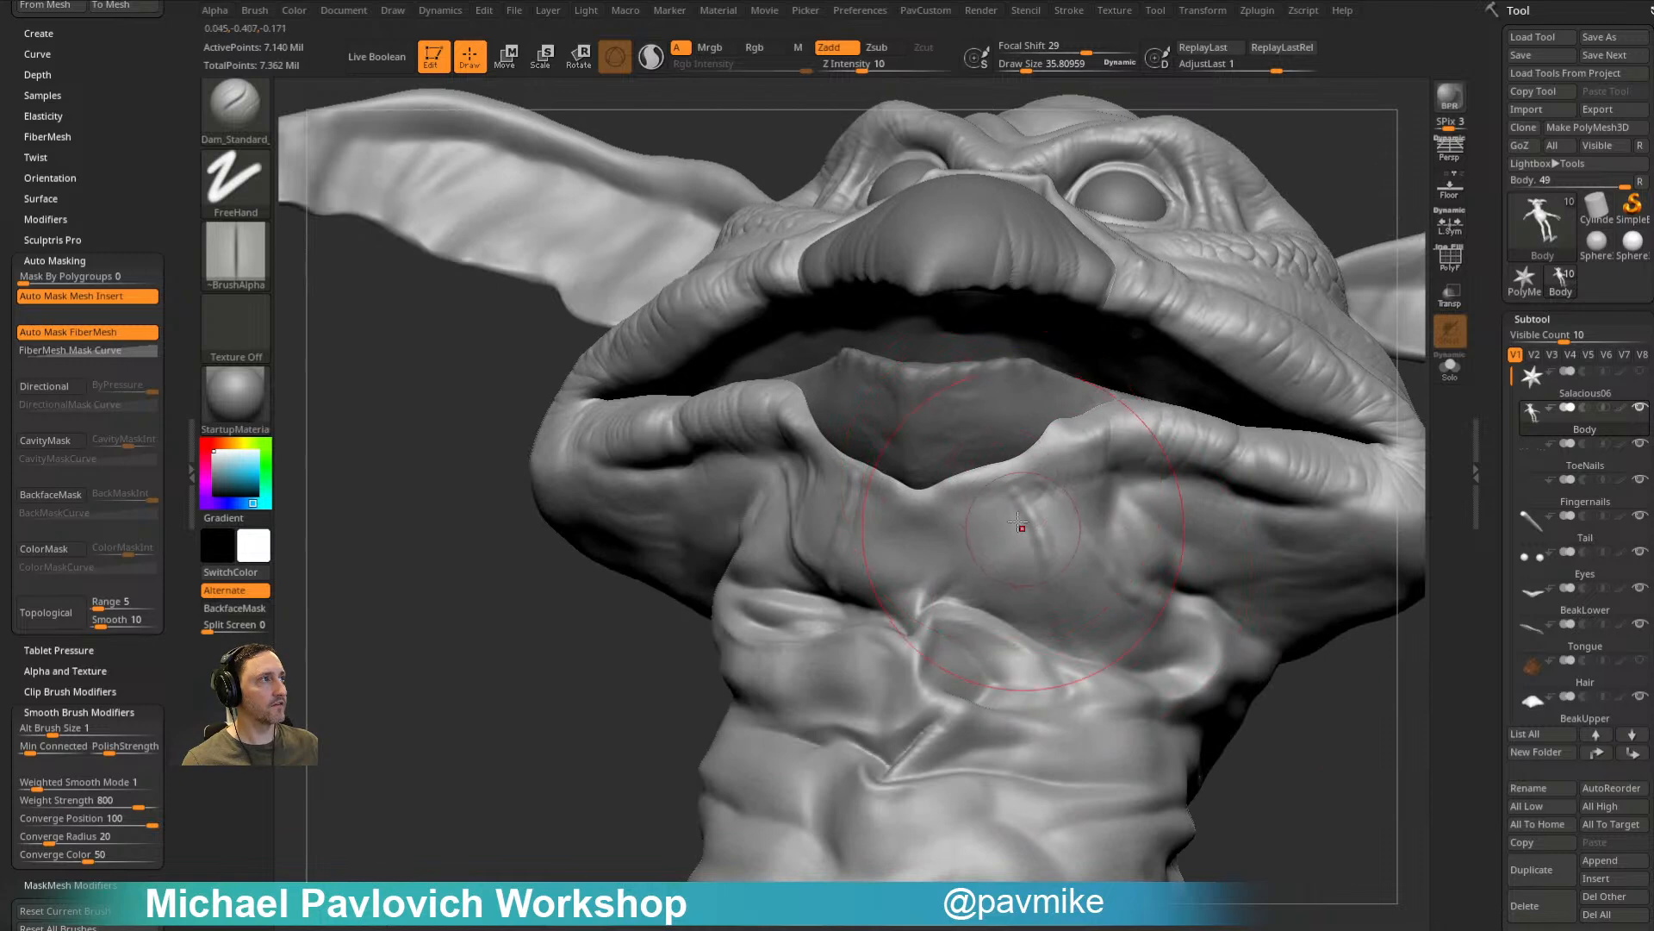
mouse_move(1378, 743)
right_down()
mouse_move(1396, 764)
mouse_move(1213, 607)
right_up()
Step: Build up volume between the chin creases with the Clay brush at draw size 6.3724
key(2)
mouse_move(1256, 670)
alt+right_down()
mouse_move(1295, 707)
mouse_move(1366, 702)
alt+right_up()
key(s)
drag(853, 584, 840, 585)
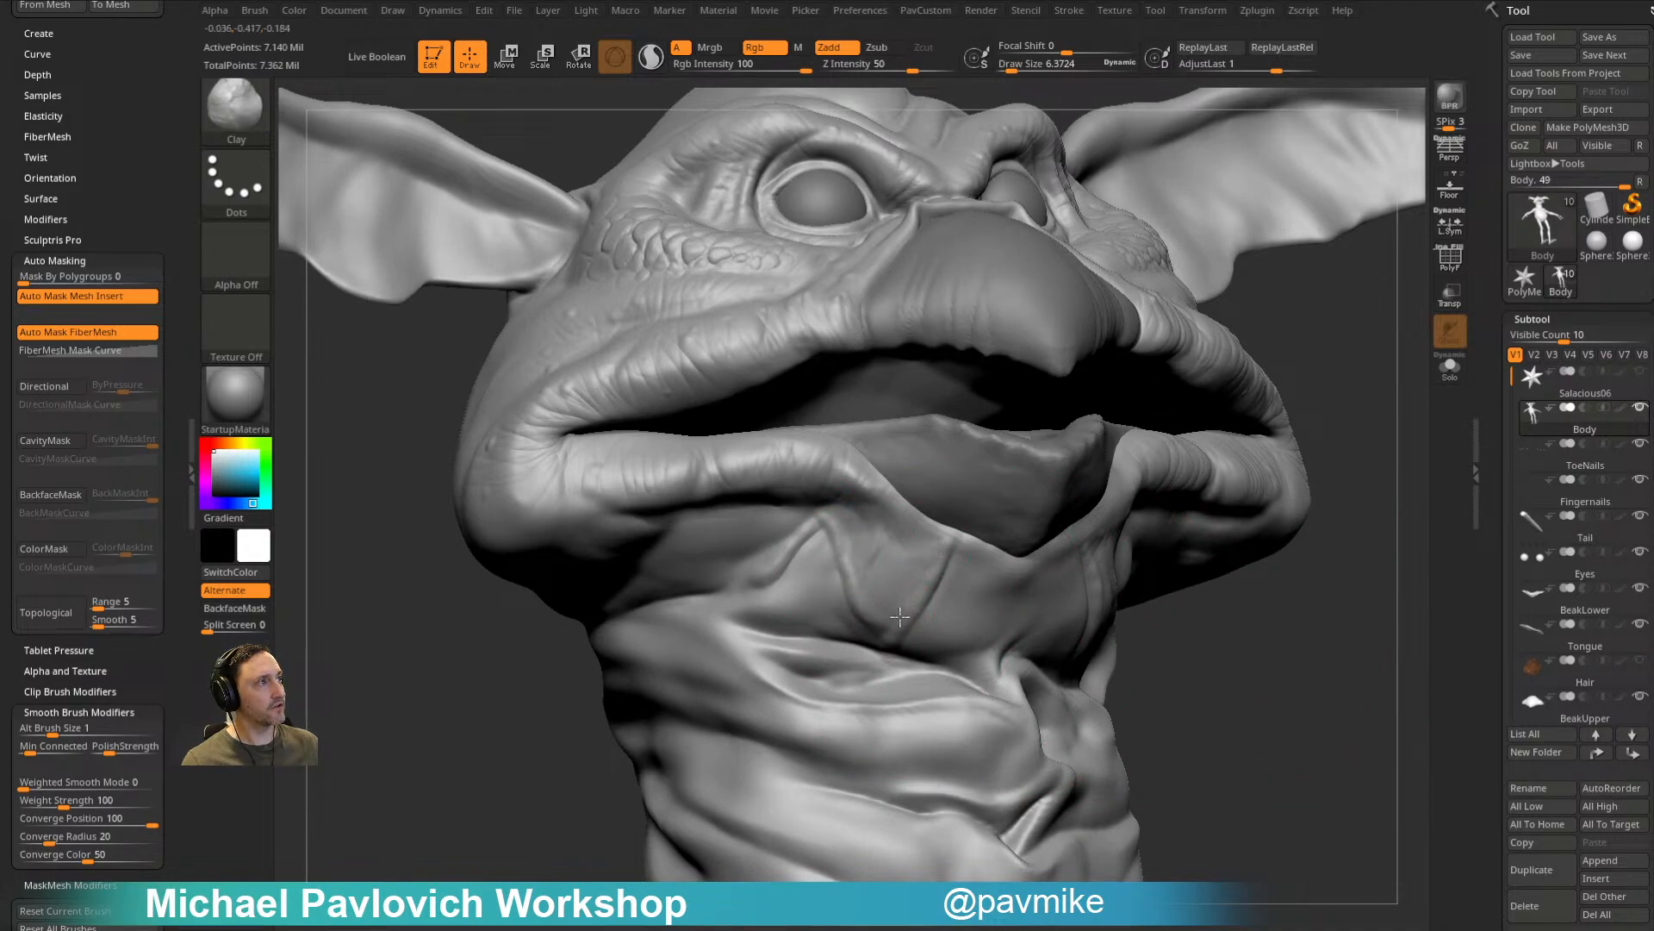
mouse_move(1211, 536)
right_down()
mouse_move(1266, 569)
mouse_move(1093, 557)
right_up()
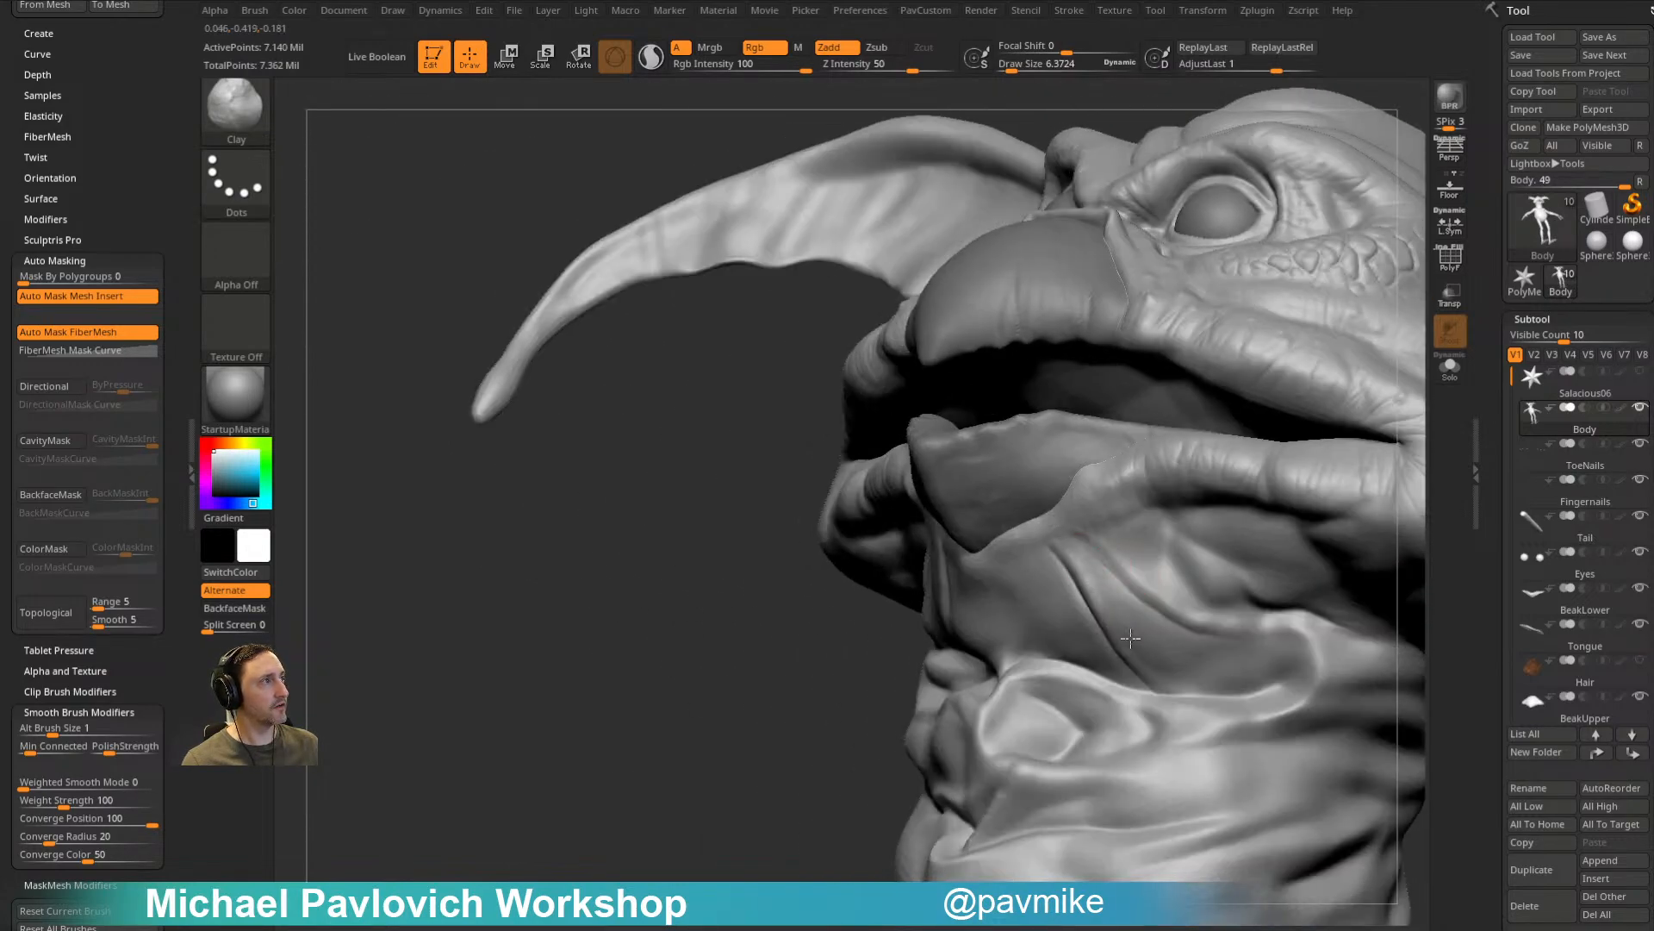
right_drag(1189, 622, 1356, 664)
Step: Open the Geometry subdivision settings, select the ClothHook brush and dock the Dynamics palette beside the canvas
drag(1493, 552, 1488, 305)
drag(1498, 695, 1497, 579)
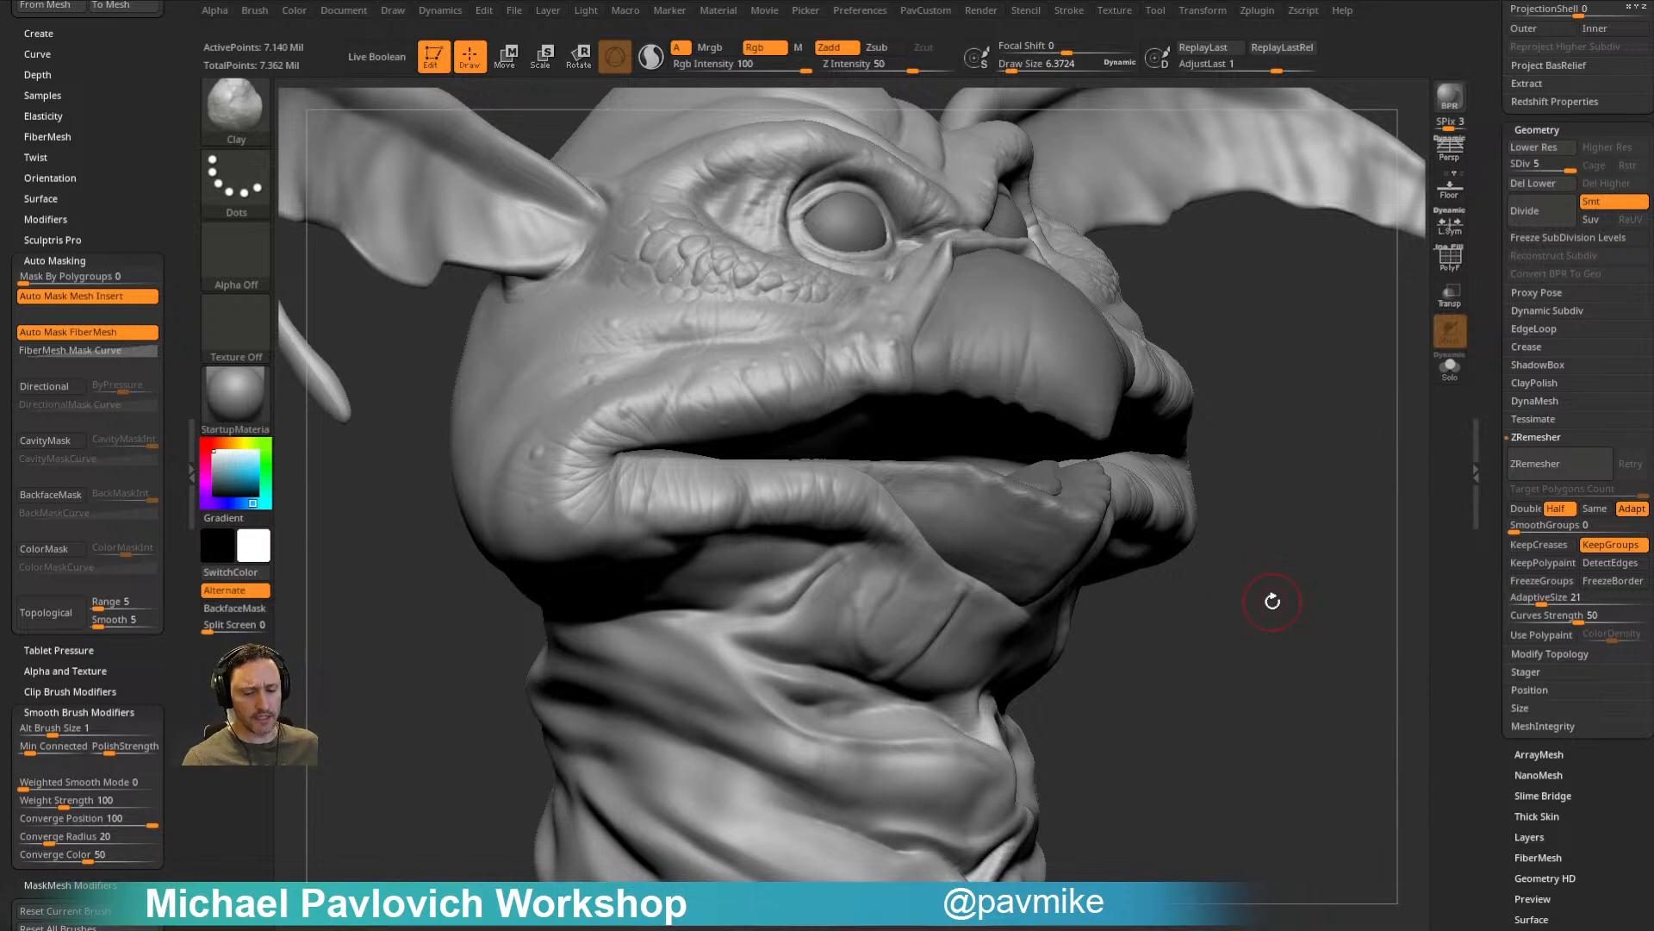
key(b)
key(c)
key(h)
alt+right_drag(1262, 592, 1284, 628)
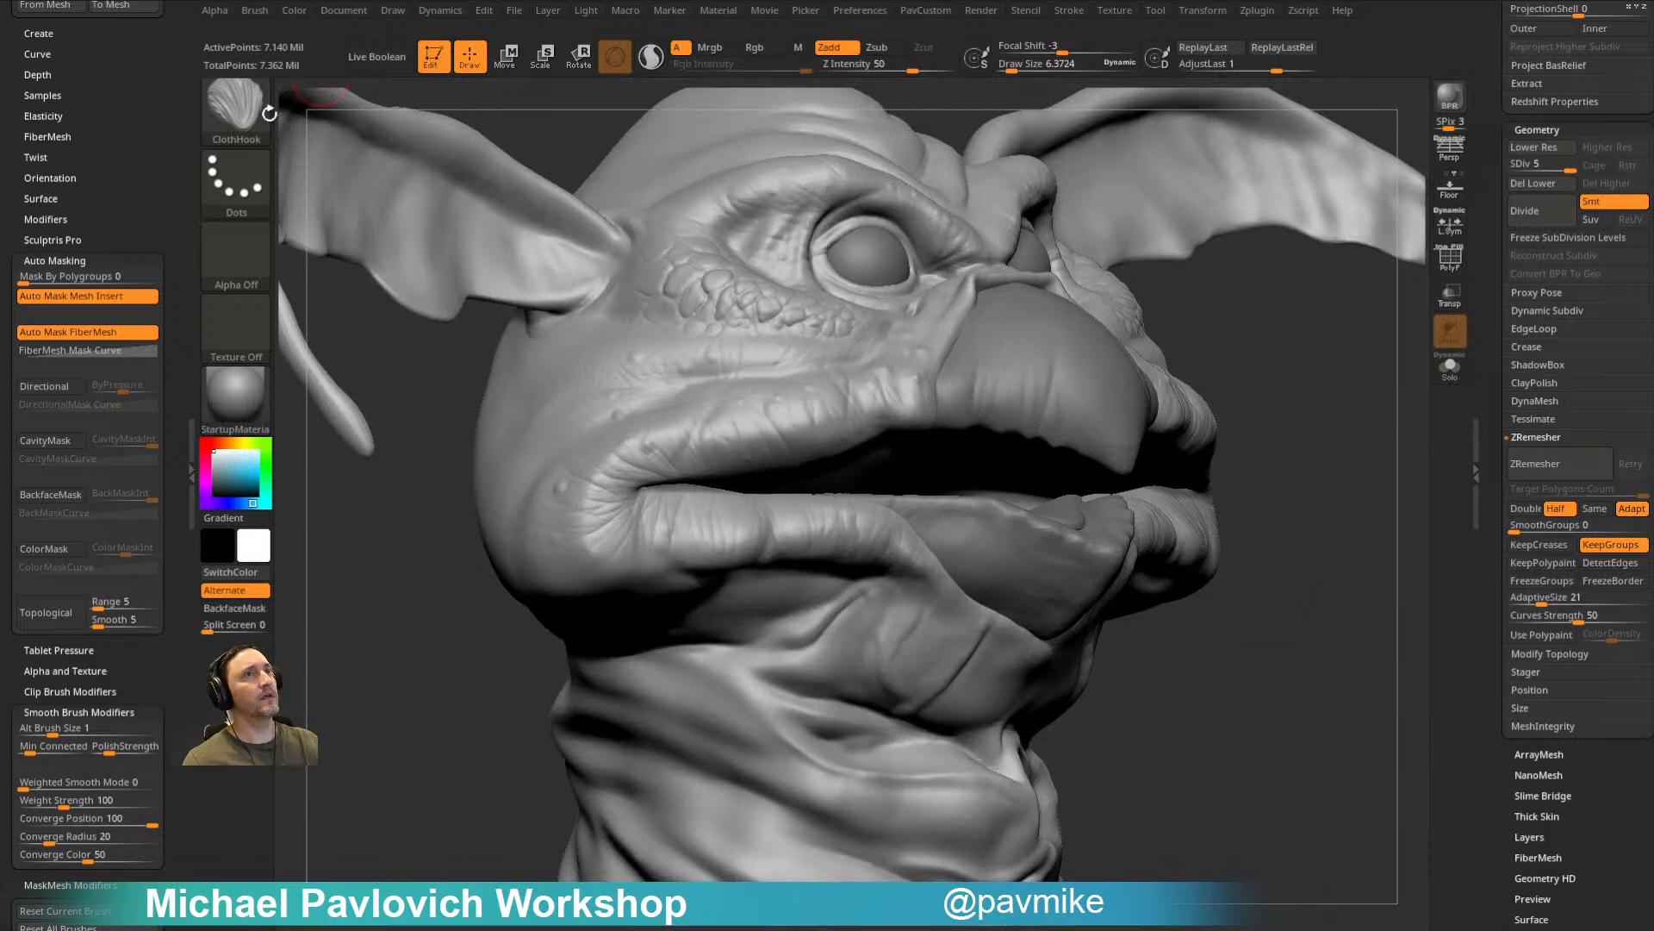
click(450, 14)
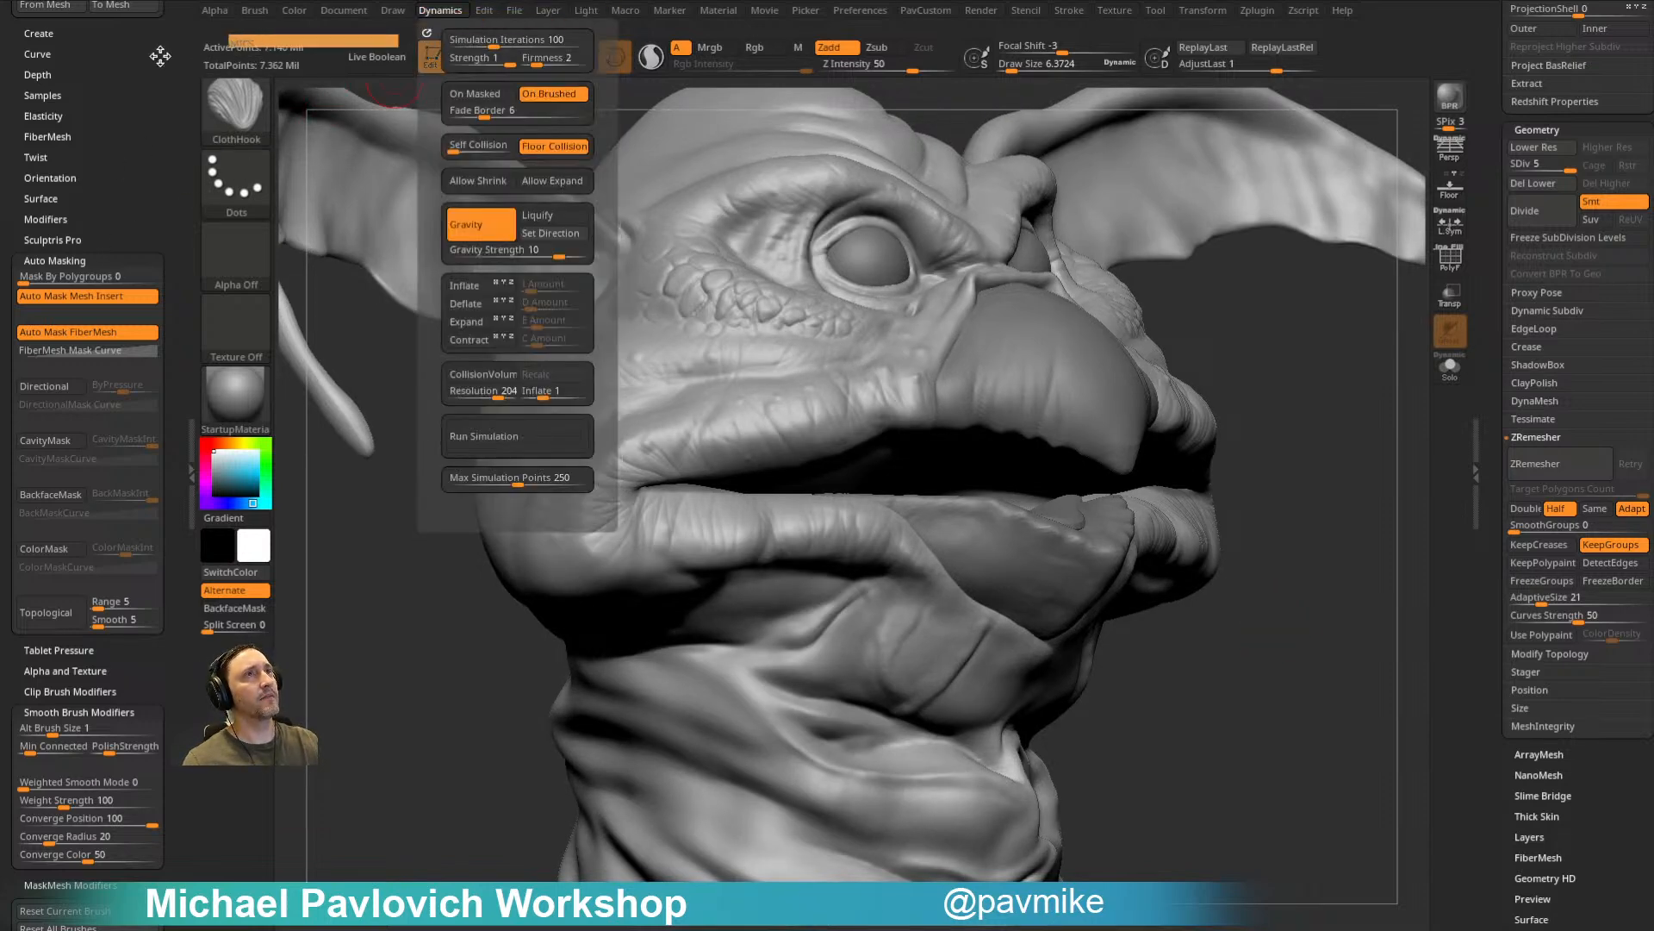
drag(427, 39, 80, 86)
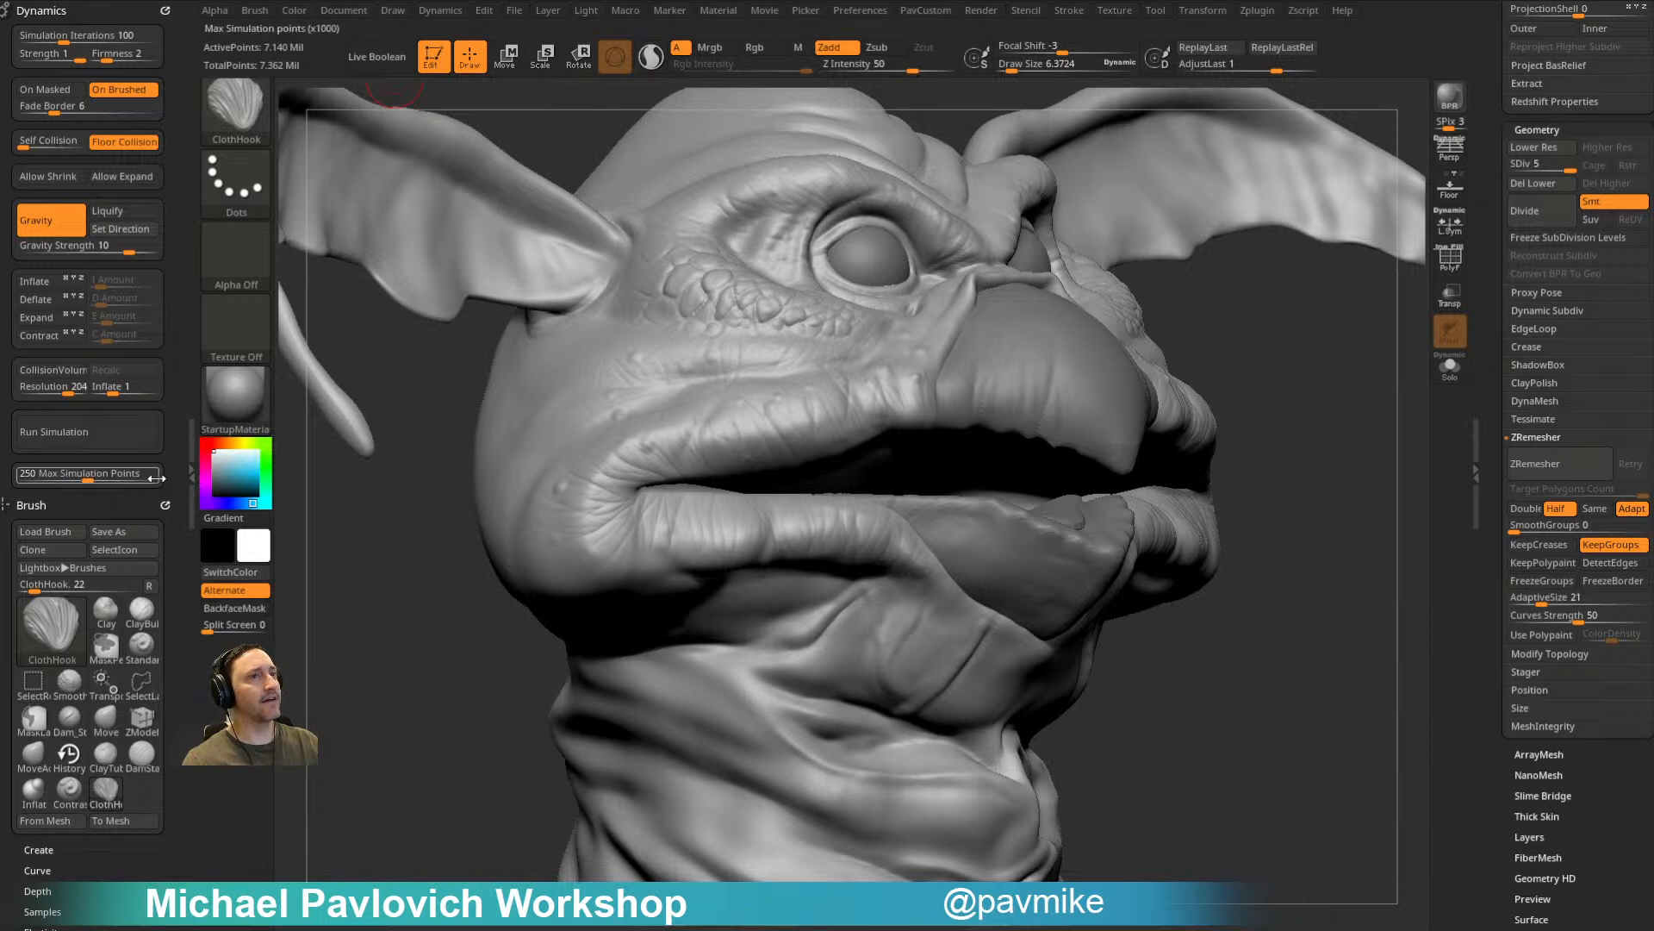
Step: Try pulling the throat skin with ClothHook at draw size 22.48959, lower the body to subdivision level 2 and undo the test stroke
key(s)
mouse_move(927, 656)
mouse_down()
mouse_move(905, 667)
mouse_move(939, 639)
mouse_up()
mouse_move(1073, 578)
mouse_down()
mouse_move(1047, 614)
mouse_move(928, 610)
mouse_up()
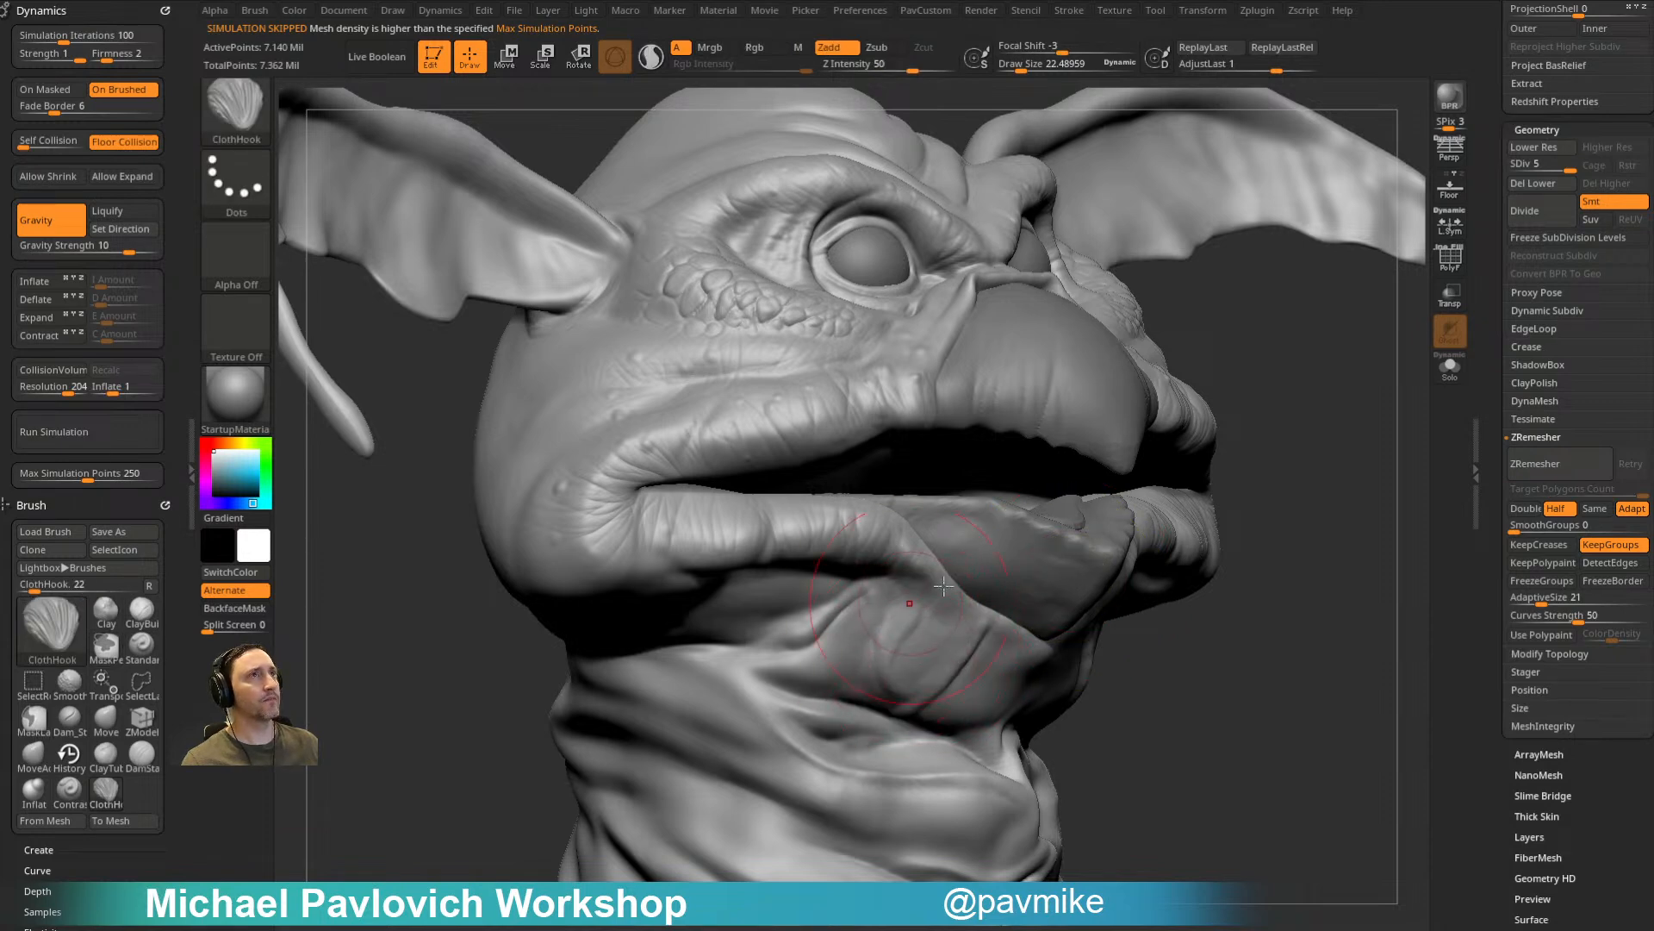
key(shift+d)
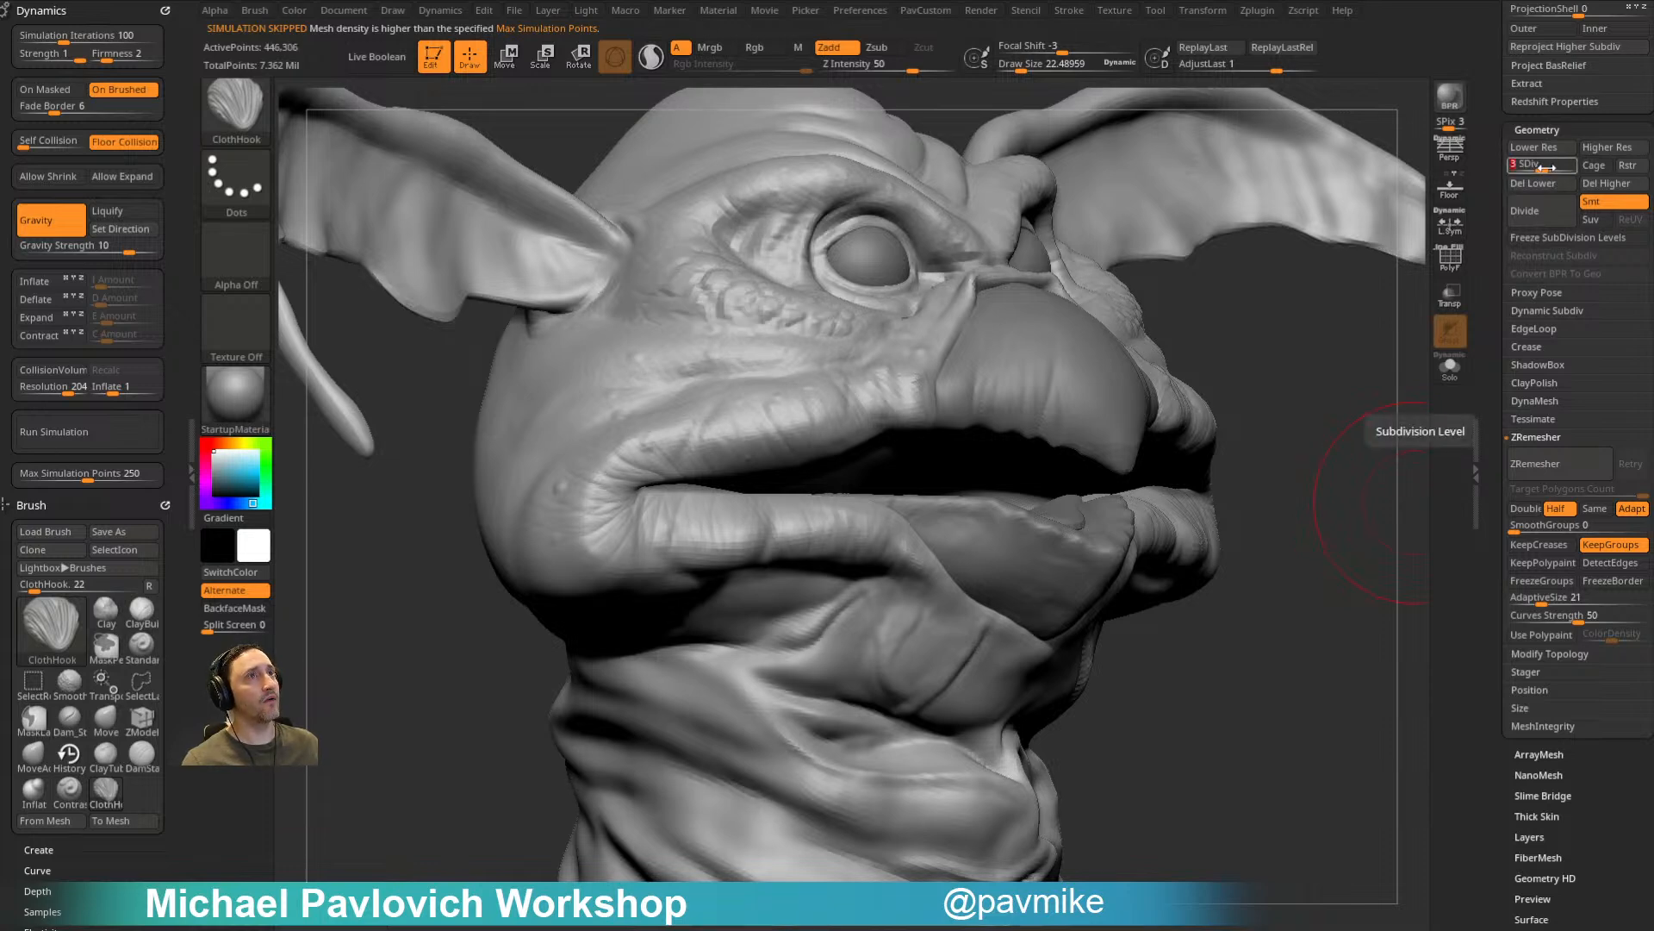
drag(1541, 172, 1529, 172)
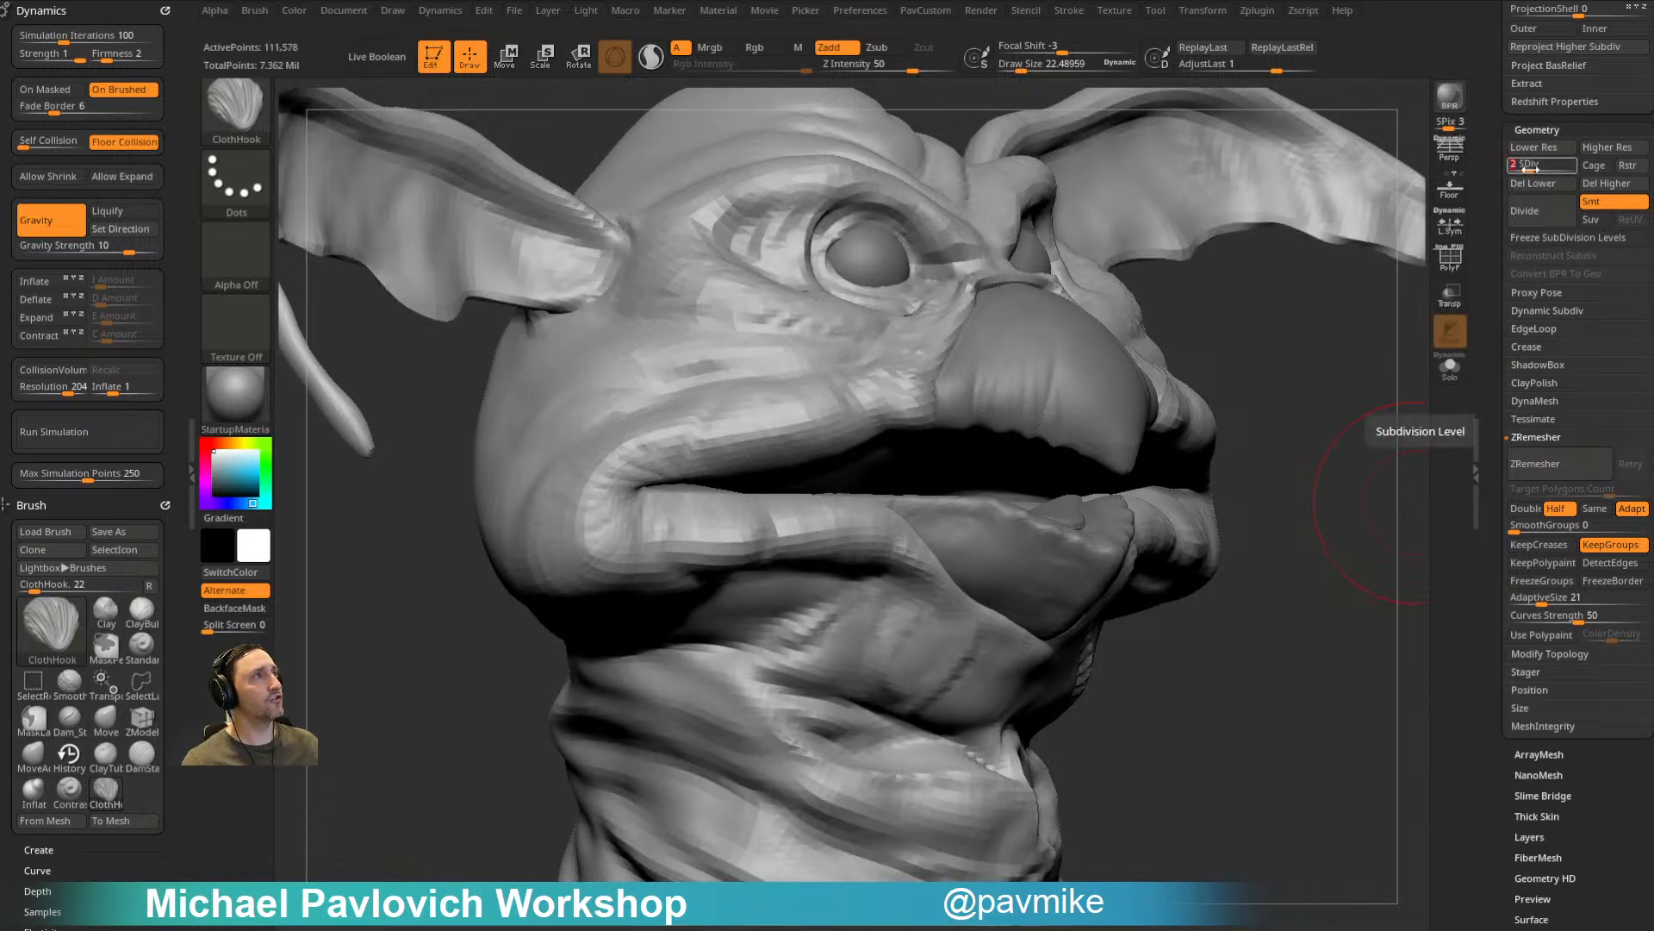
drag(781, 563, 872, 657)
key(ctrl+z)
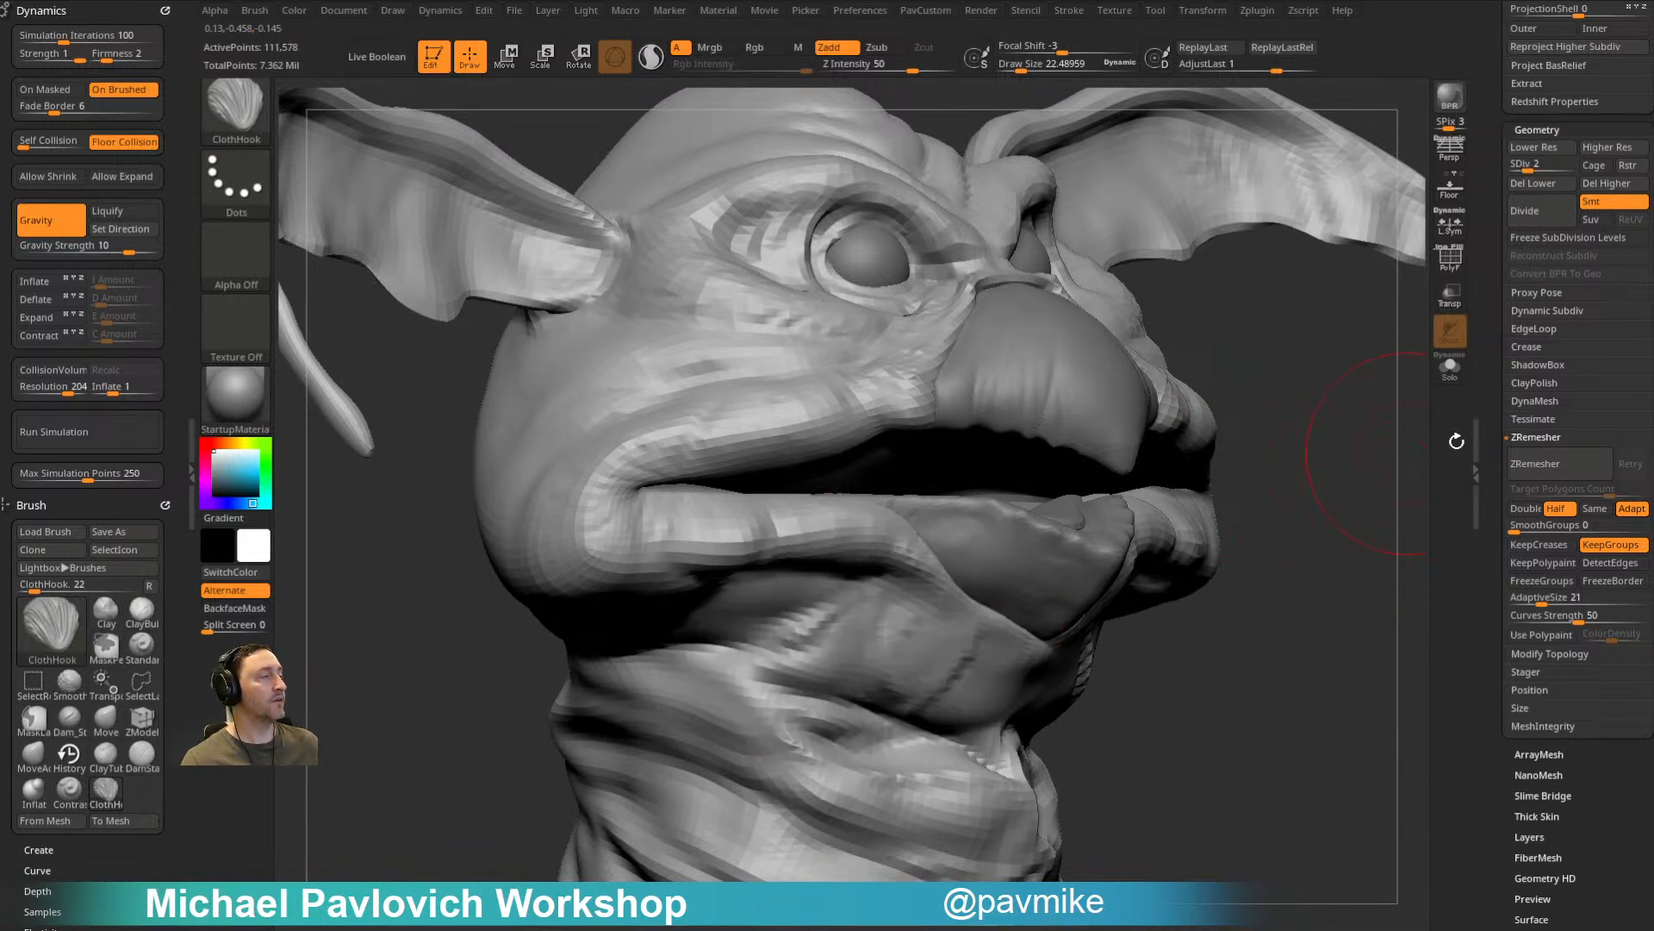
Step: Turn on Thick Skin with a thickness of 1.97728 and pull the throat skin below the chin with ClothHook
scroll(1506, 418, down, 5)
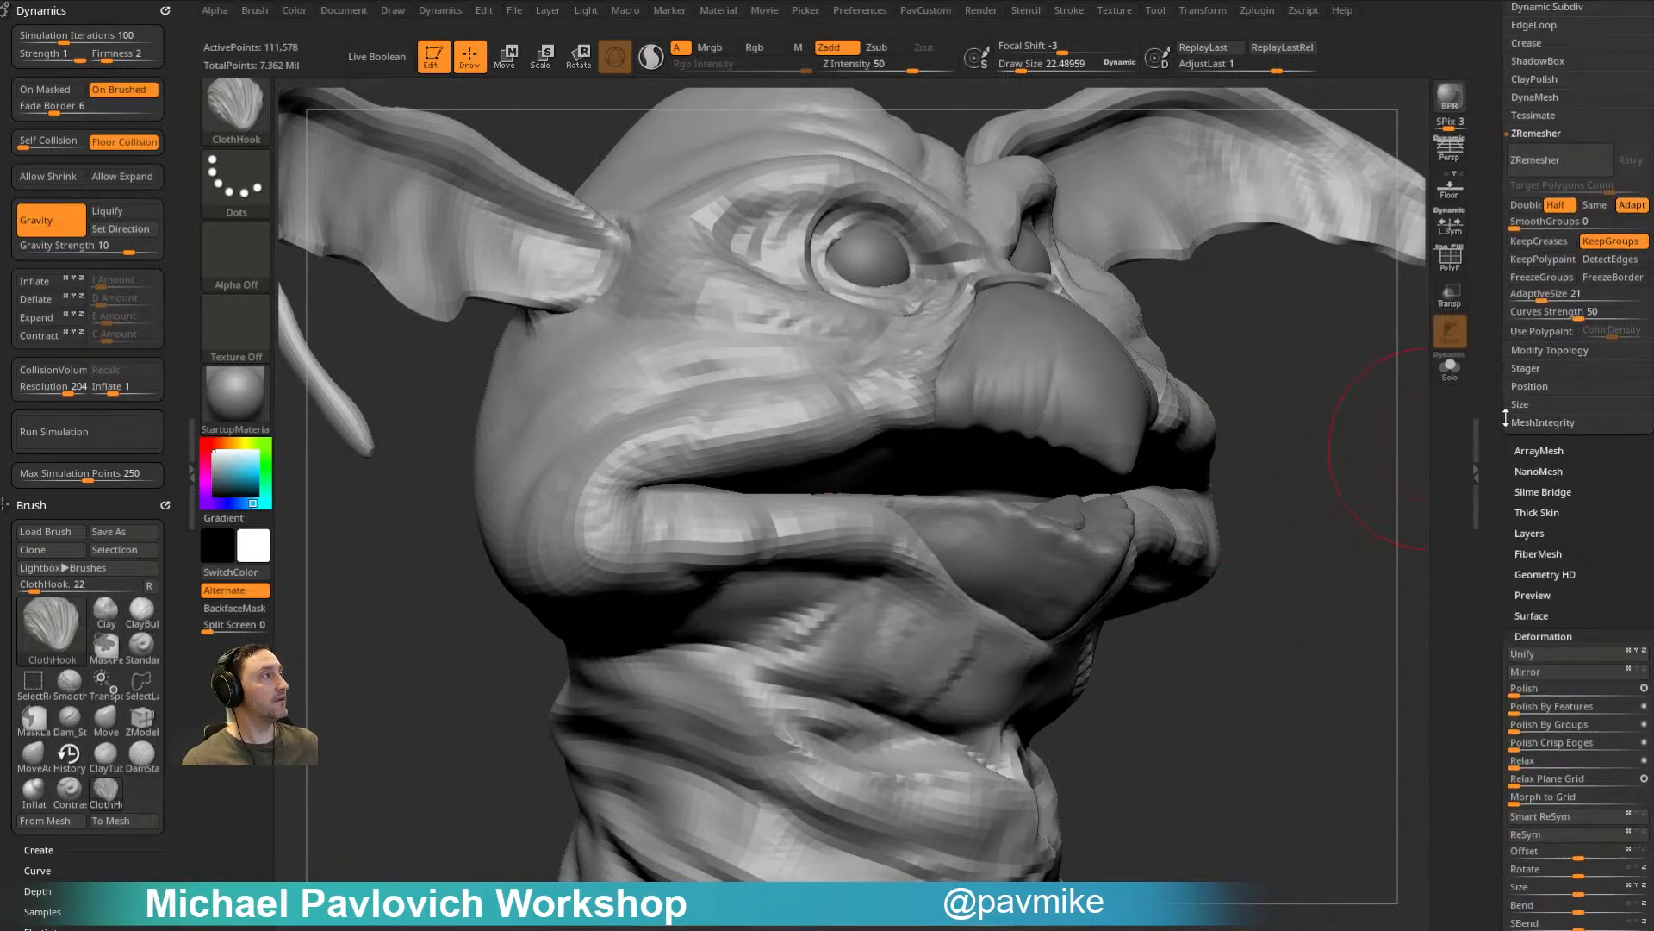
shift+click(1537, 635)
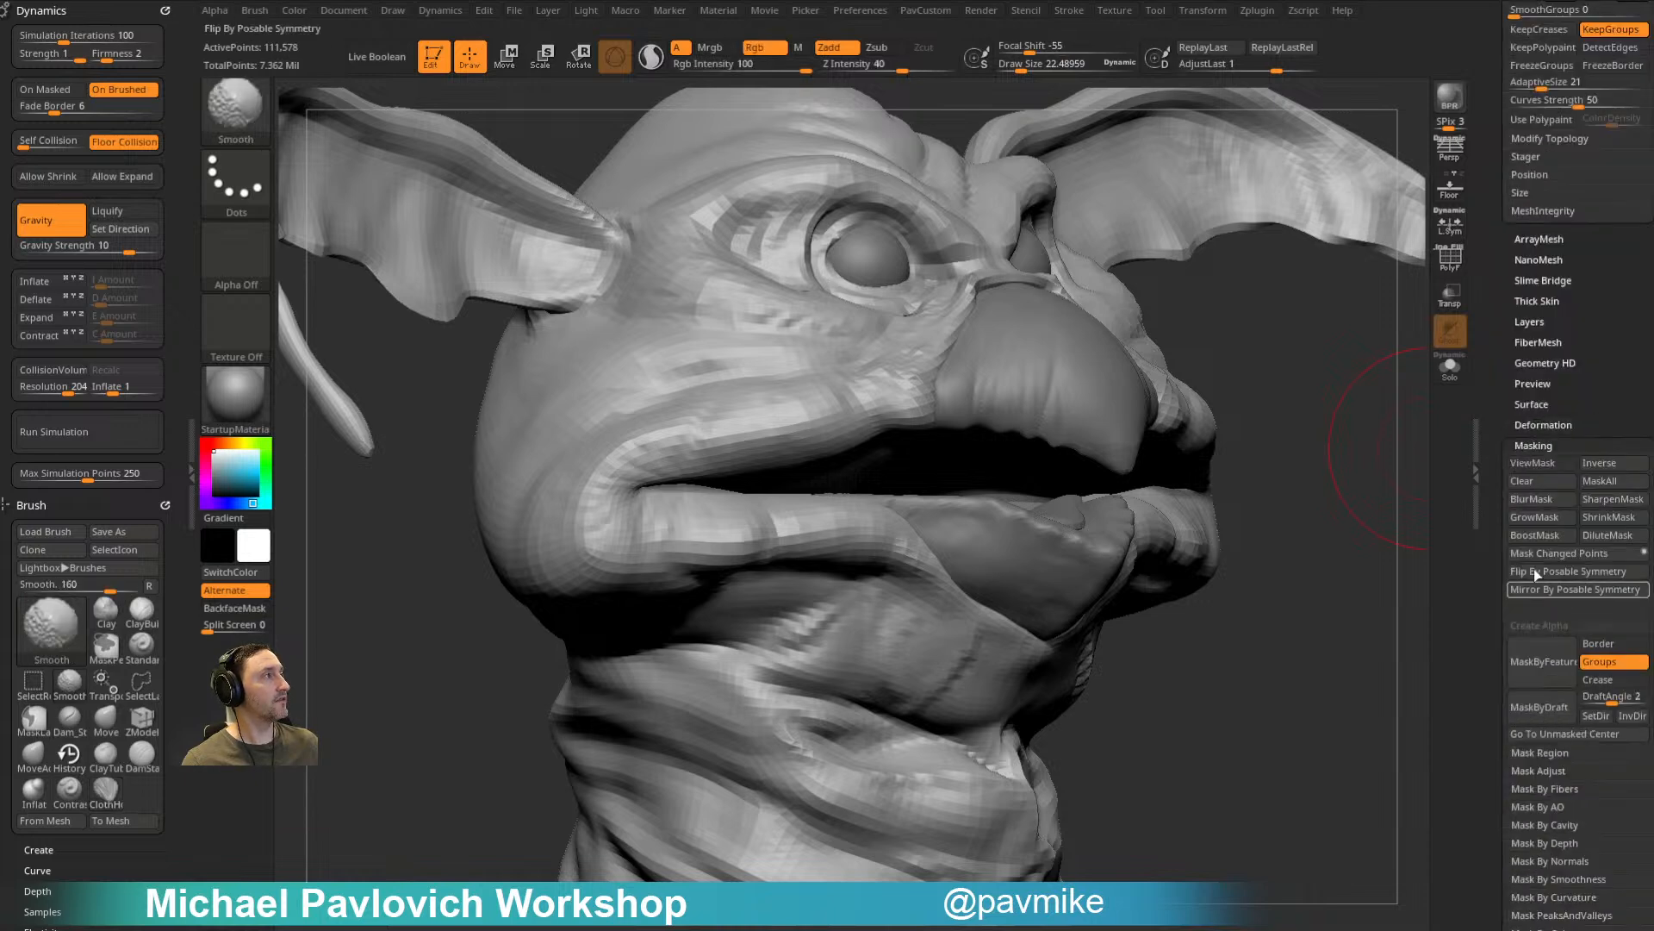
click(1532, 442)
click(1537, 294)
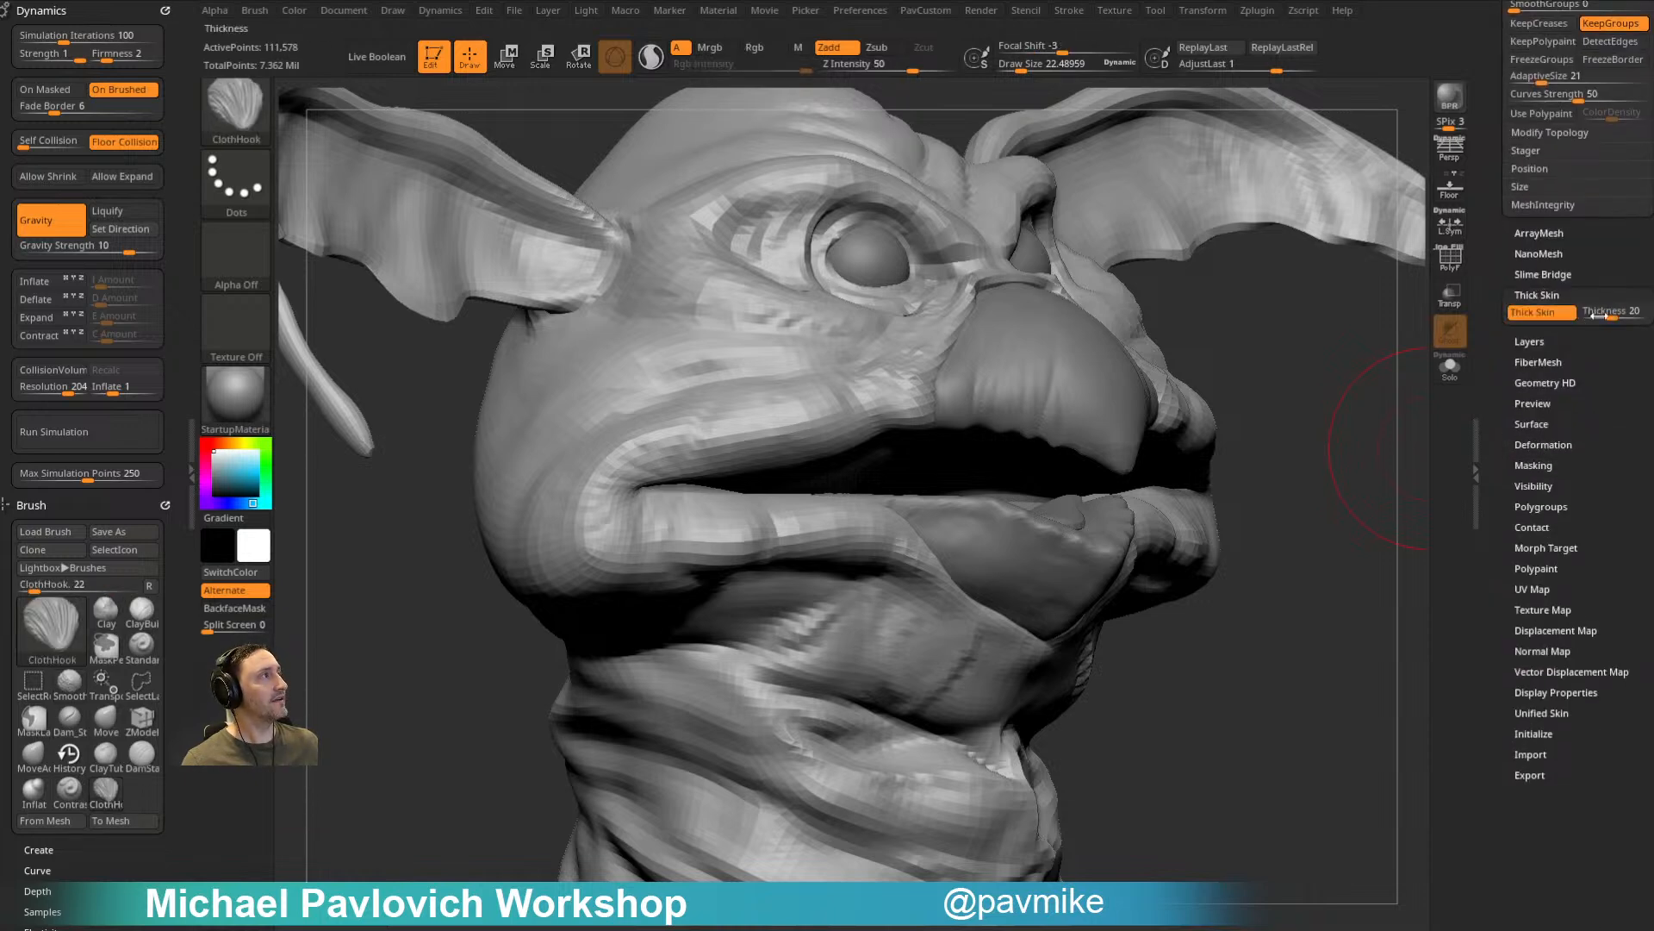
drag(1597, 314, 1600, 315)
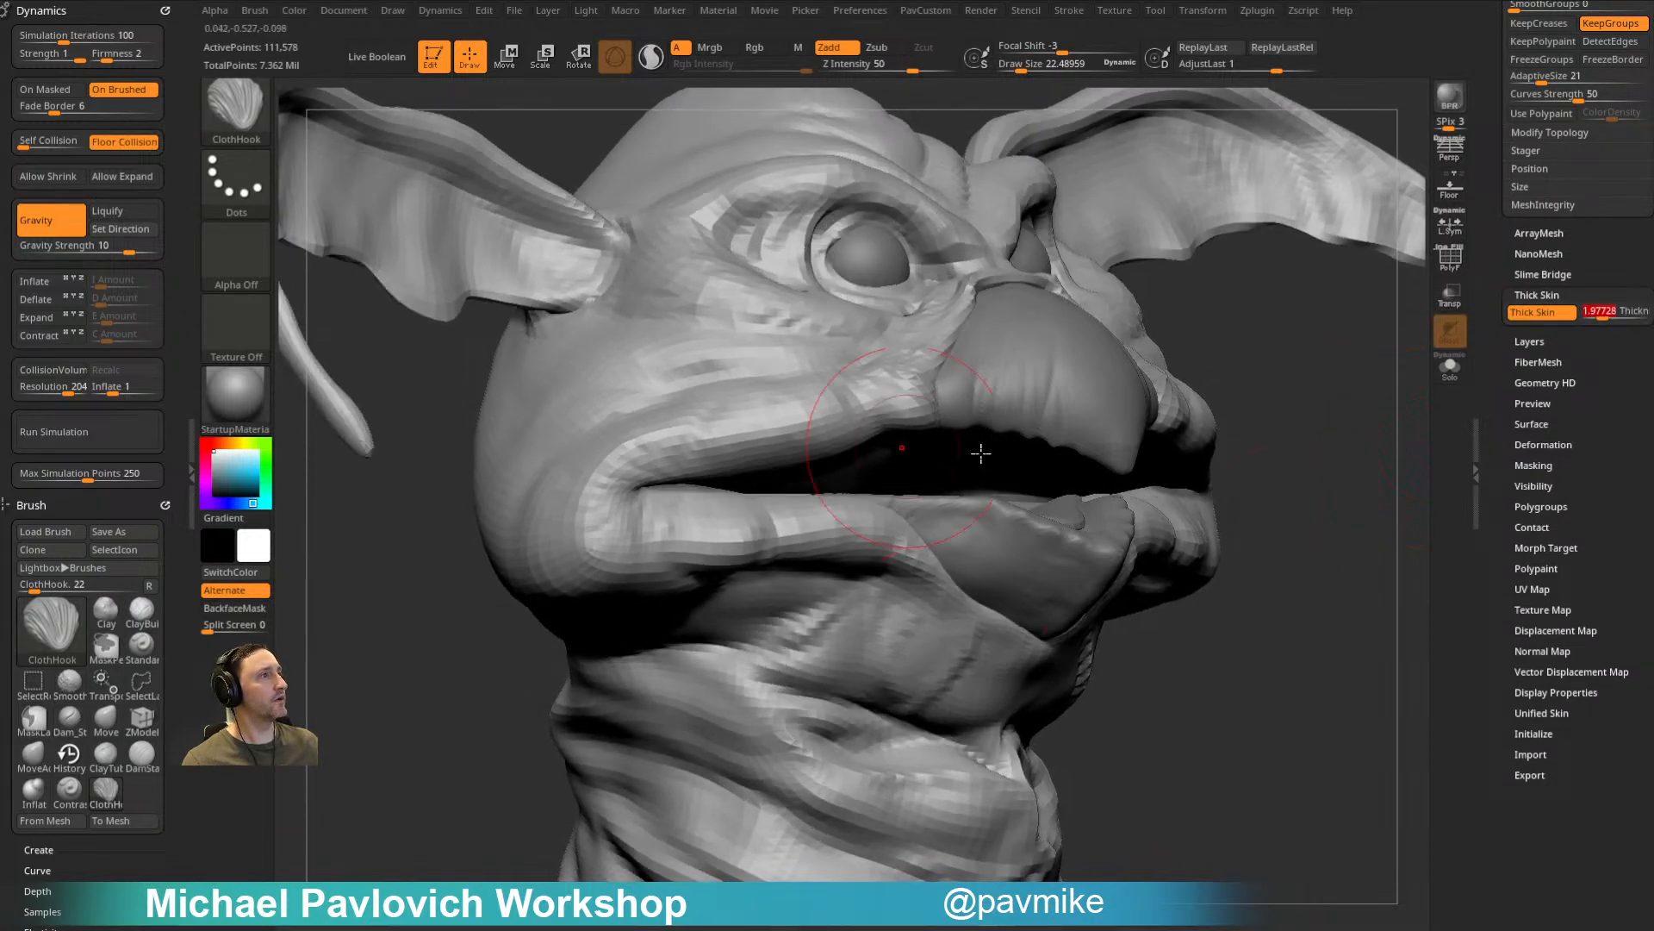
mouse_move(1327, 510)
mouse_down()
mouse_move(1300, 499)
mouse_move(907, 611)
mouse_move(872, 637)
mouse_move(954, 677)
mouse_move(947, 698)
mouse_up()
drag(1331, 603, 1330, 596)
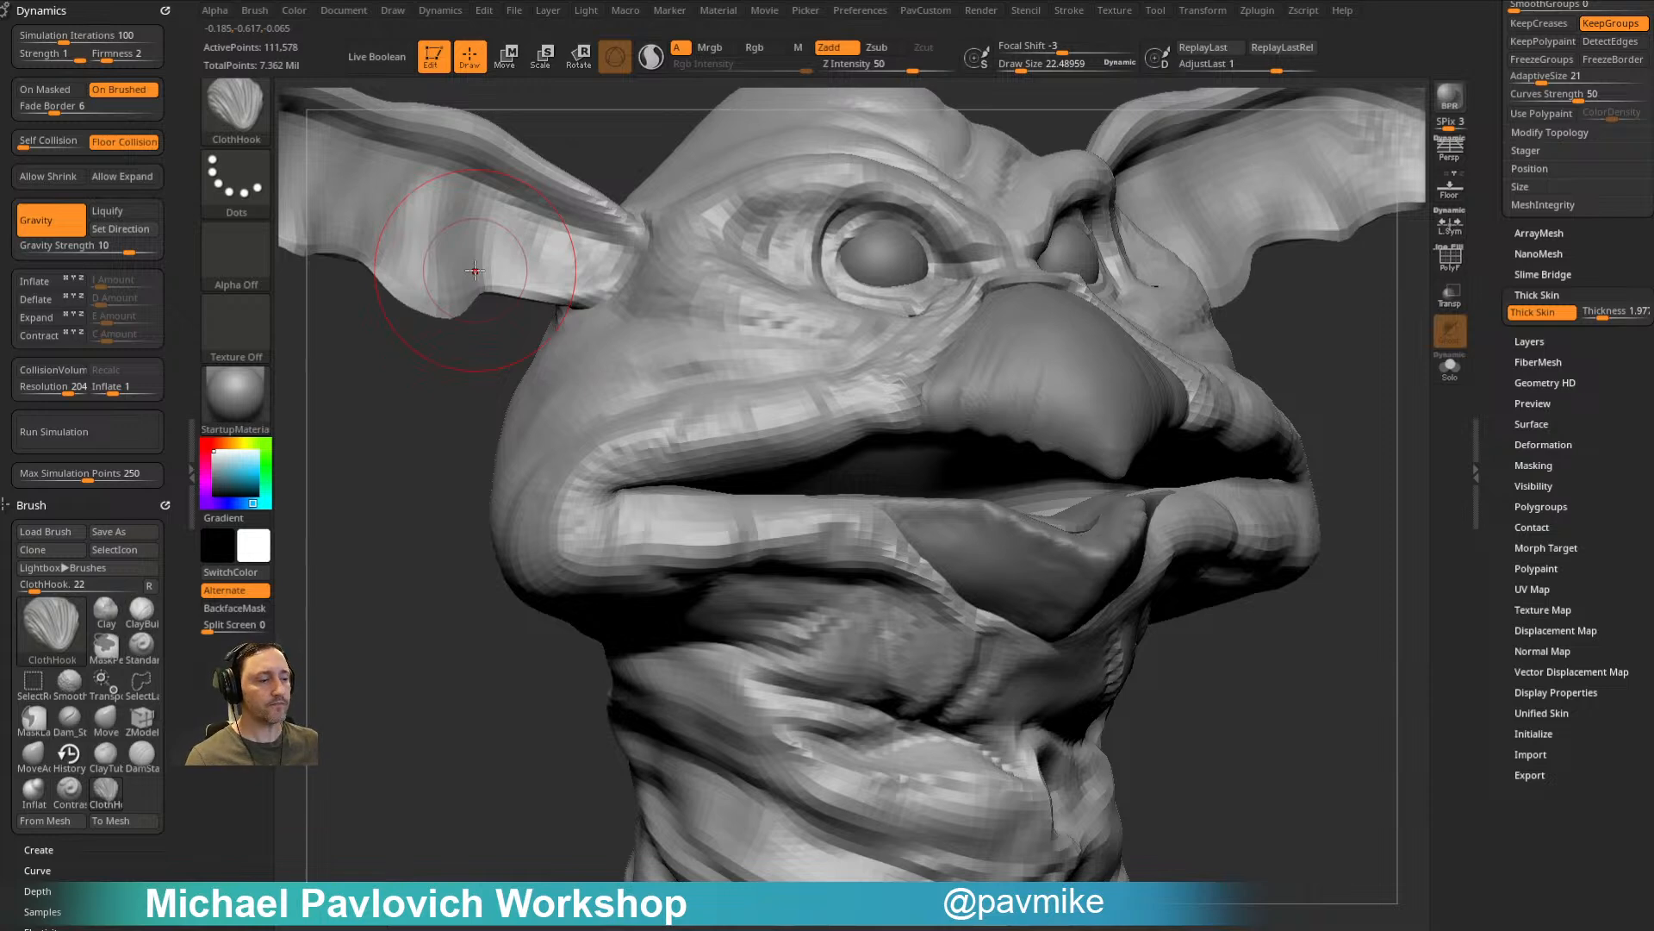
Step: Select the Move brush and set its Elasticity simulation iterations to 100
key(b)
key(m)
key(v)
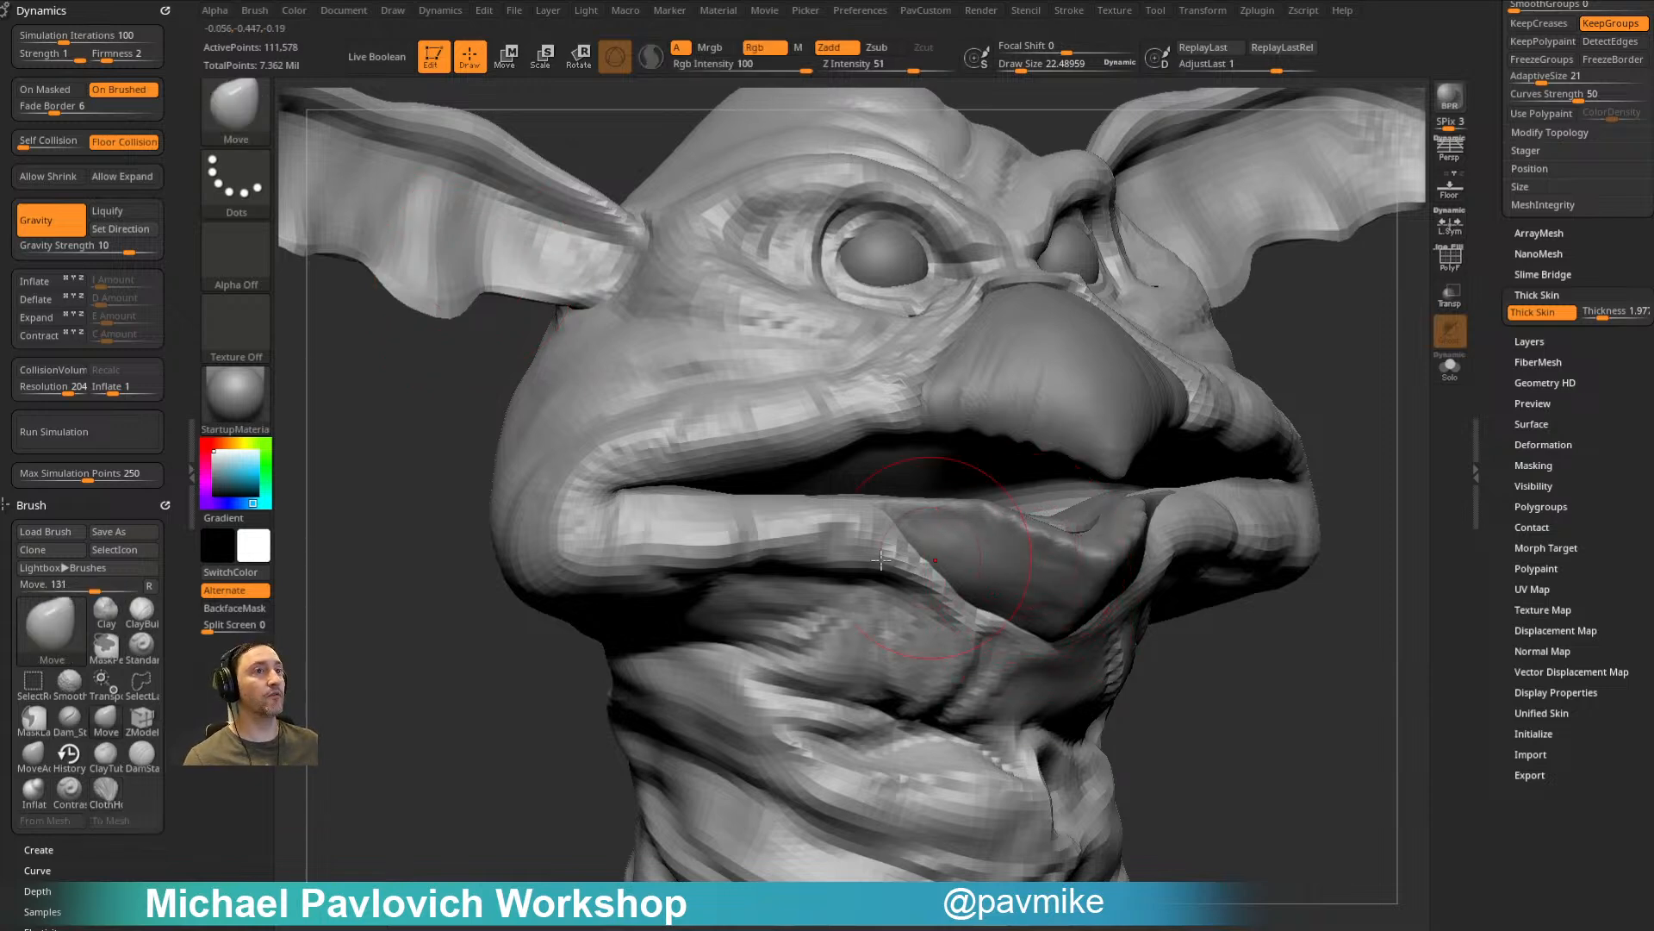
drag(133, 904, 112, 480)
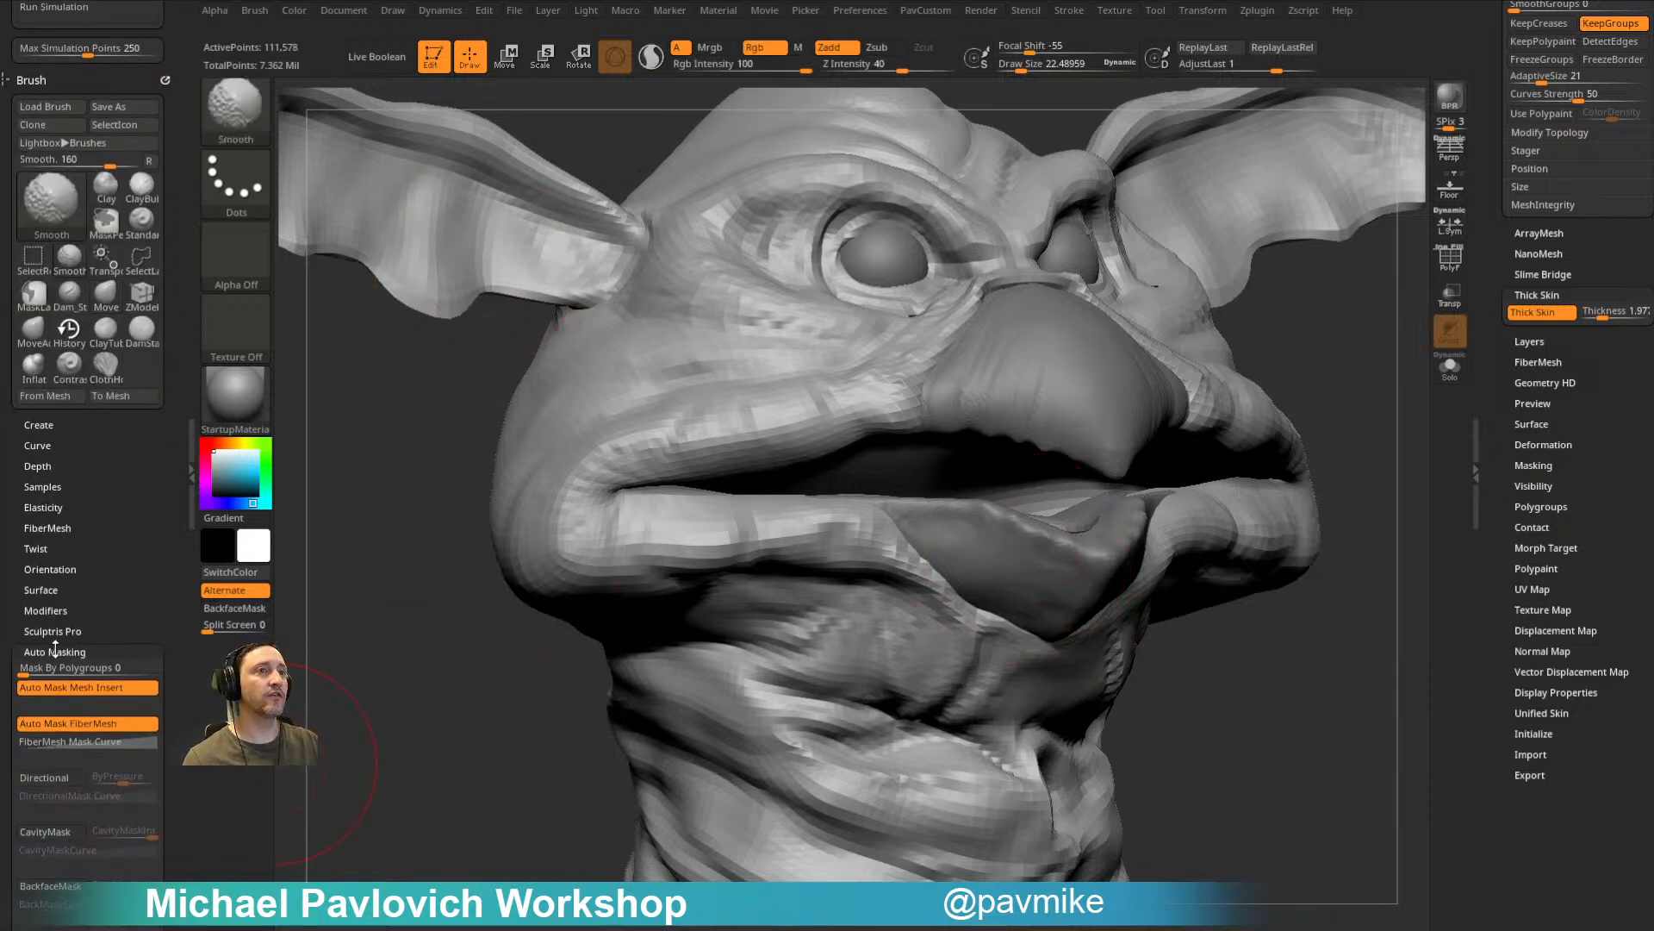
shift+drag(55, 649, 52, 570)
shift+click(51, 570)
shift+click(46, 427)
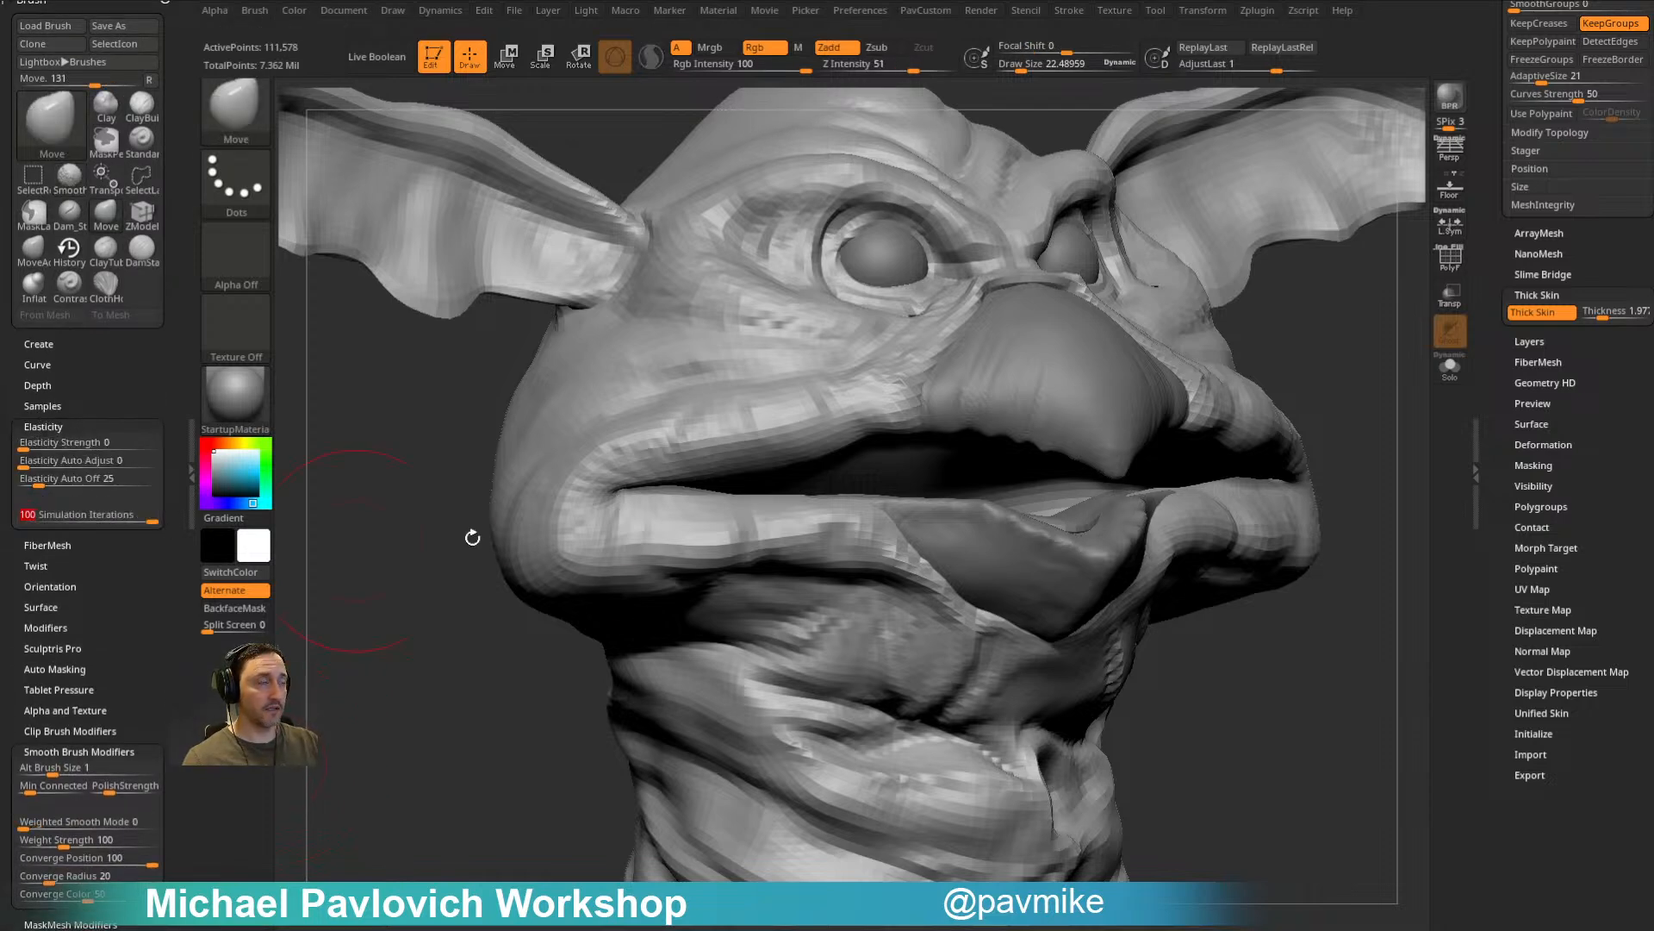
Step: Reshape the folds beneath the lower beak with the Move brush at draw size 17.02839
drag(1318, 620, 1112, 614)
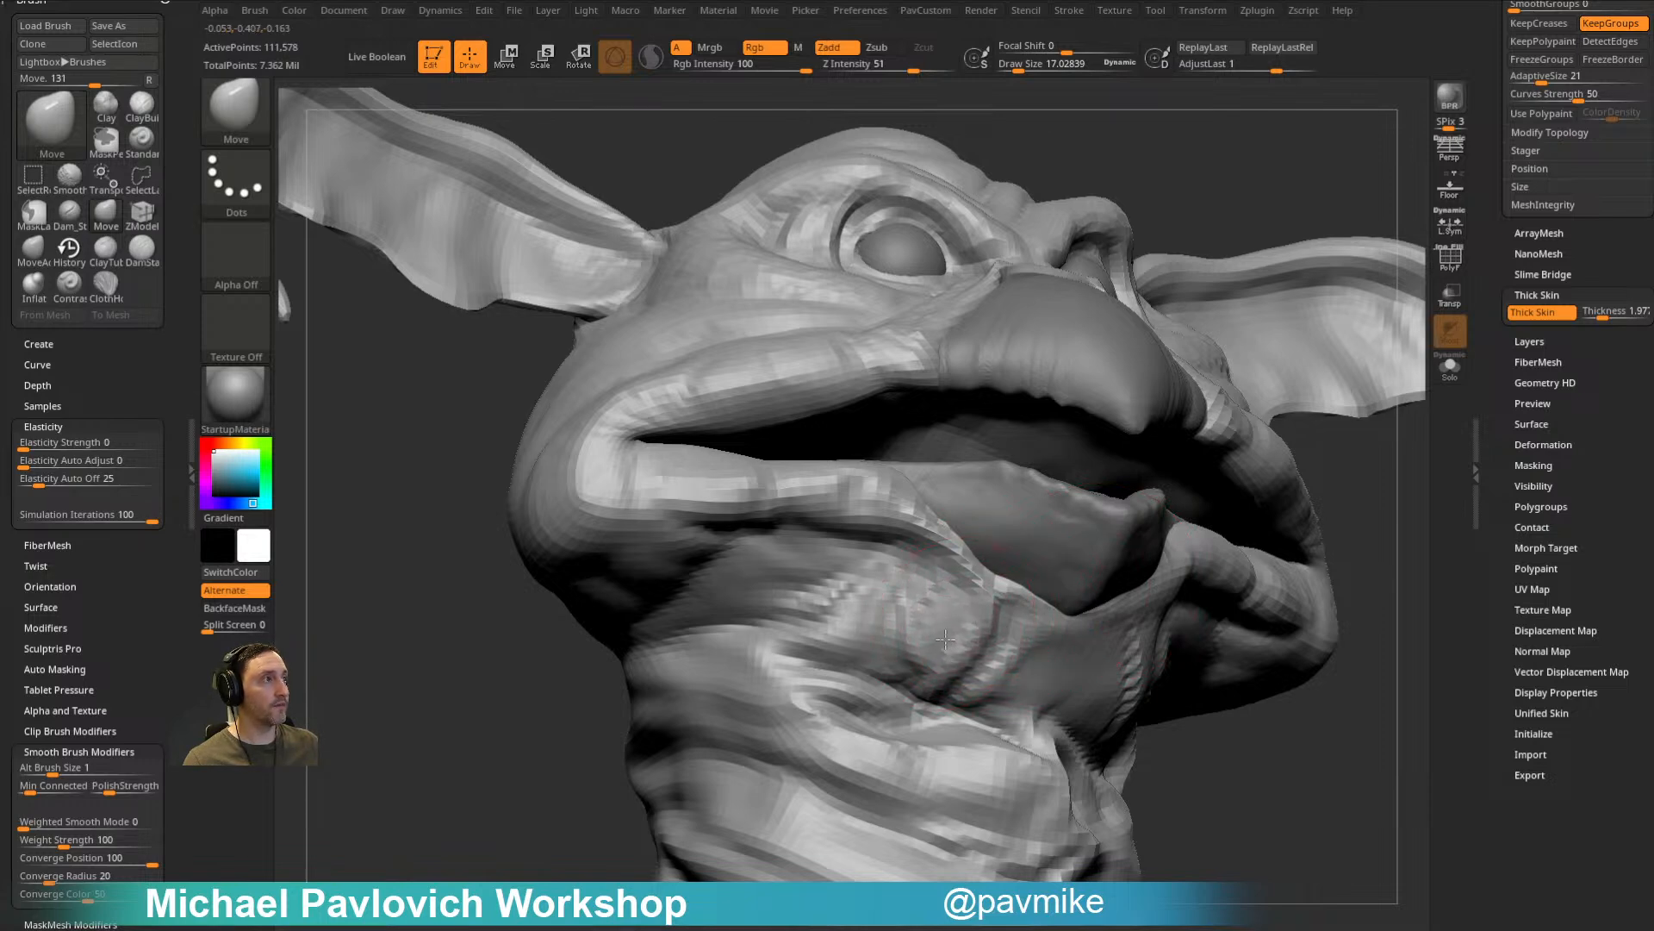
drag(1259, 772, 1299, 805)
alt+drag(1274, 742, 1124, 569)
drag(1185, 617, 1137, 603)
mouse_move(1138, 603)
alt+mouse_down()
mouse_move(1247, 697)
mouse_move(353, 622)
alt+mouse_up()
Step: Expand the brush's Auto Masking settings and pull the skin fold below the mouth down toward the neck
click(86, 748)
click(63, 669)
drag(79, 837, 78, 734)
mouse_move(1130, 566)
mouse_down()
mouse_move(1200, 598)
mouse_move(896, 599)
mouse_up()
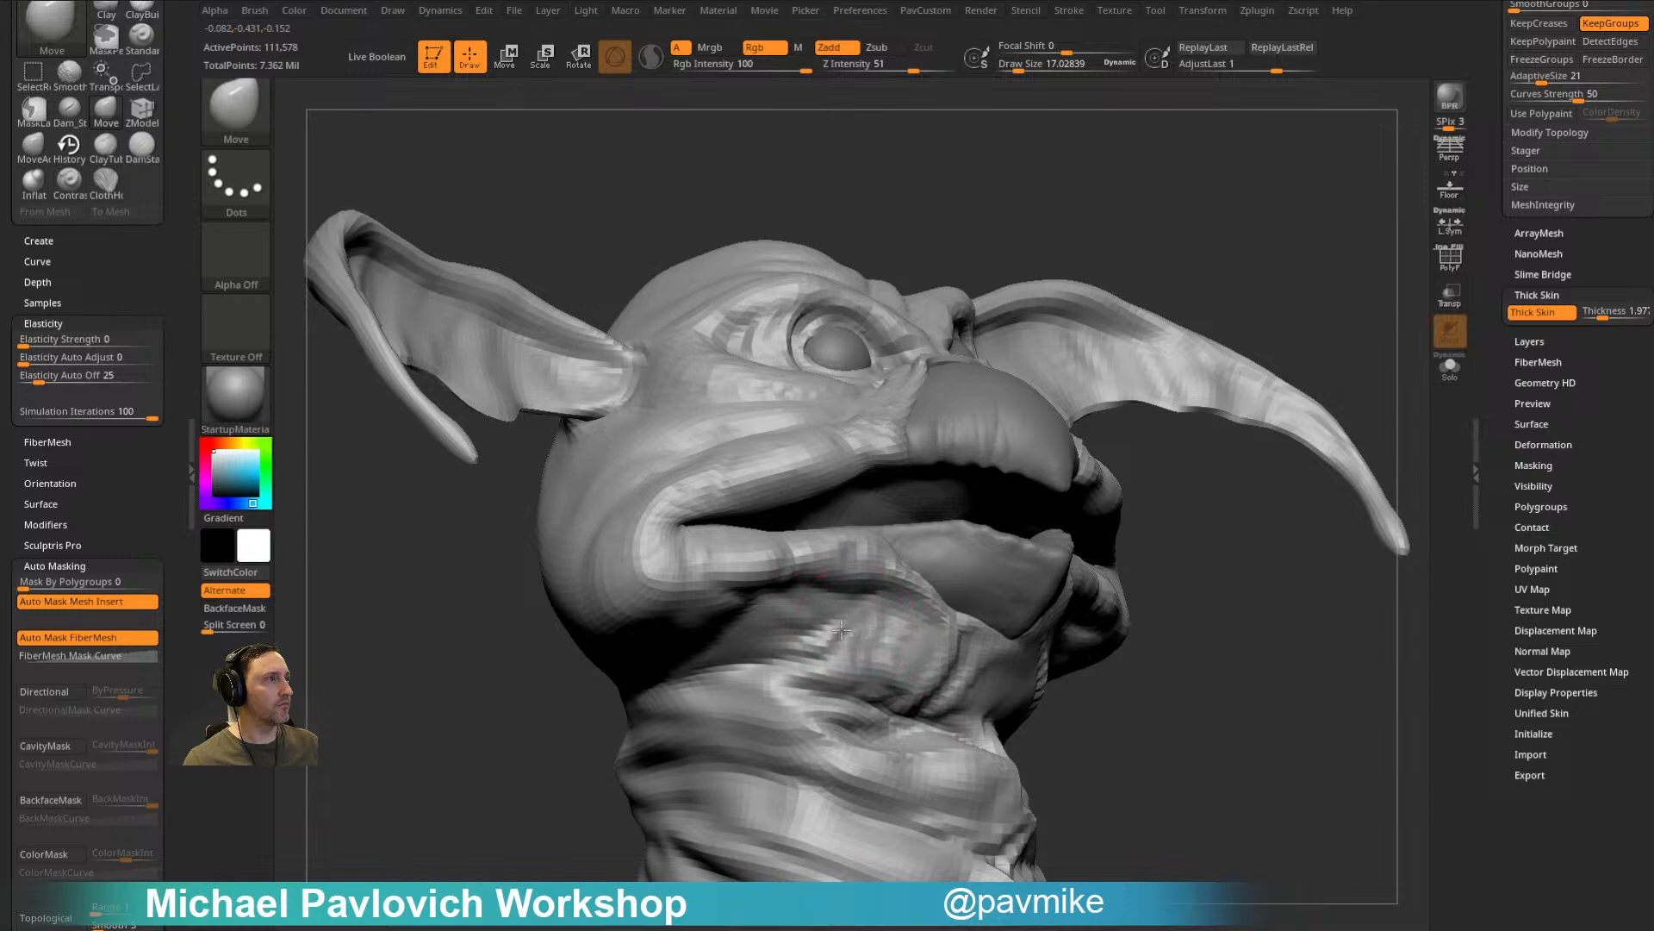
mouse_move(901, 632)
mouse_down()
mouse_move(890, 679)
mouse_move(851, 681)
mouse_up()
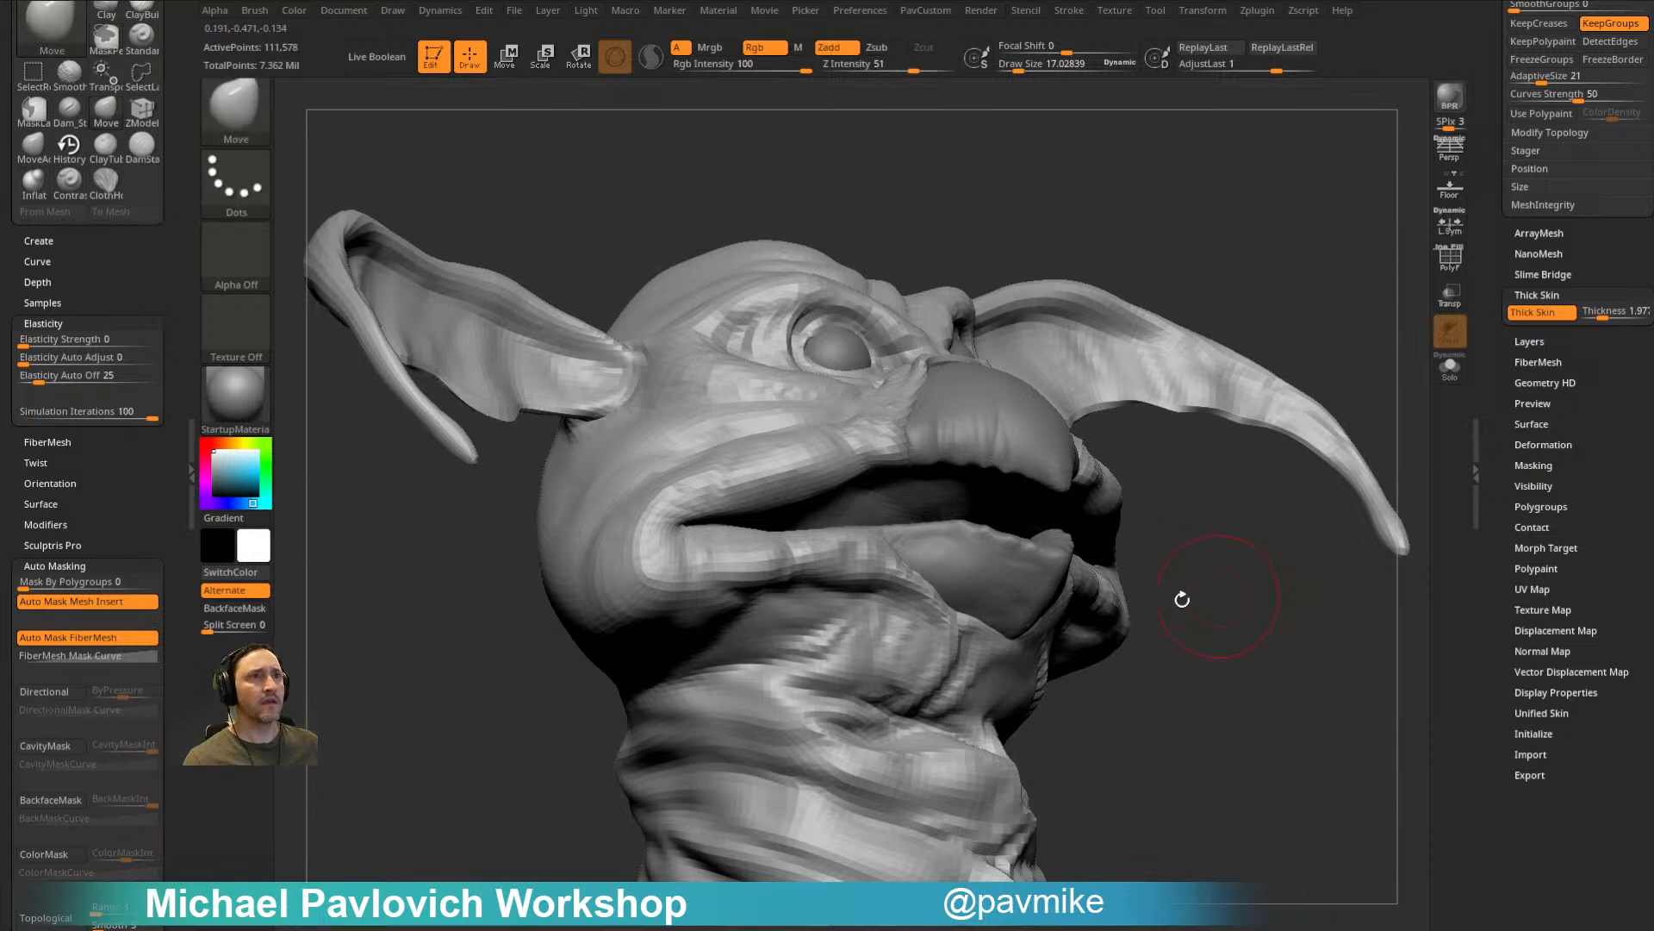
Step: Subdivide the creature's body mesh once to reach subdivision level 3
drag(1222, 599, 1189, 662)
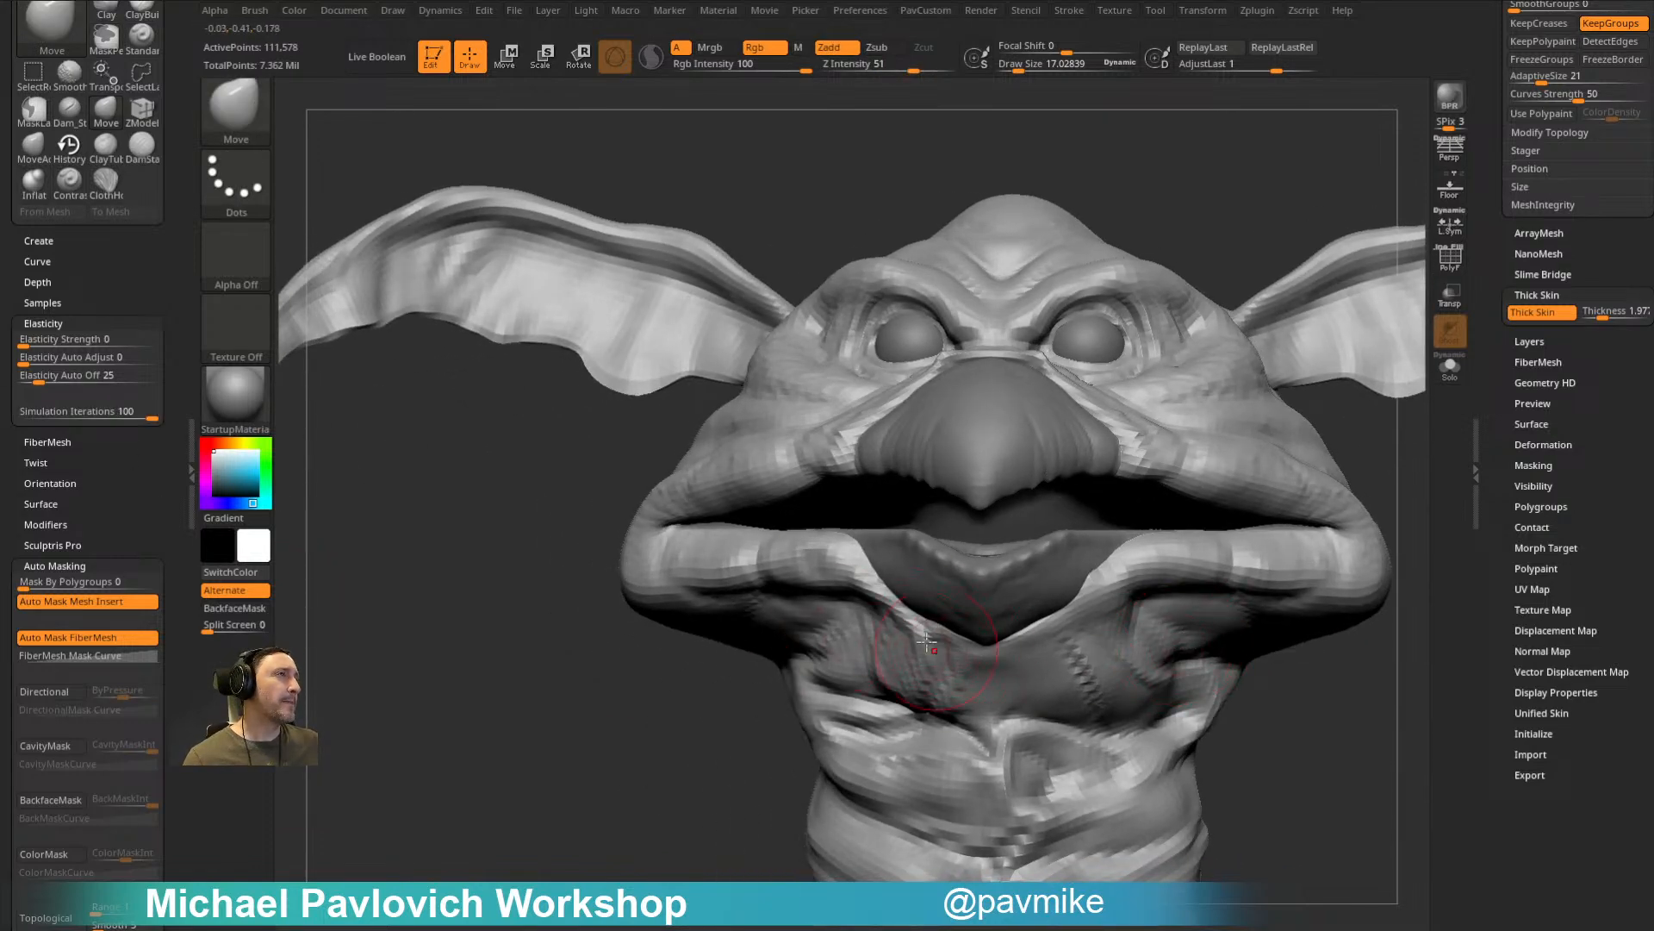
drag(1378, 426, 1355, 446)
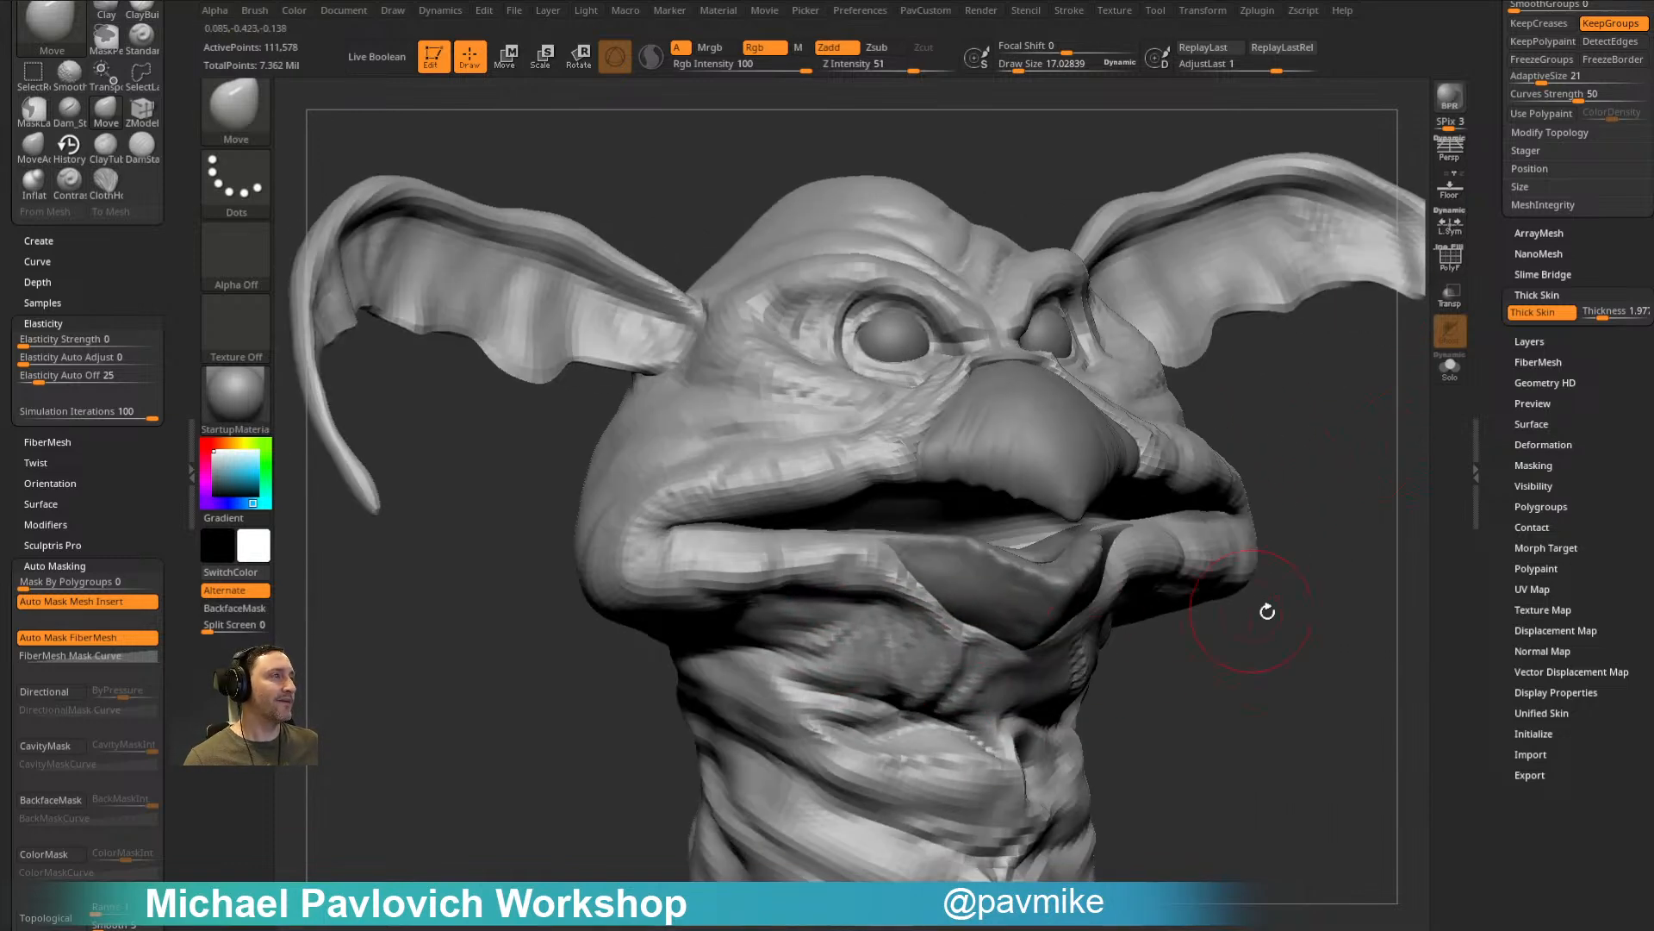
drag(1258, 609, 1129, 646)
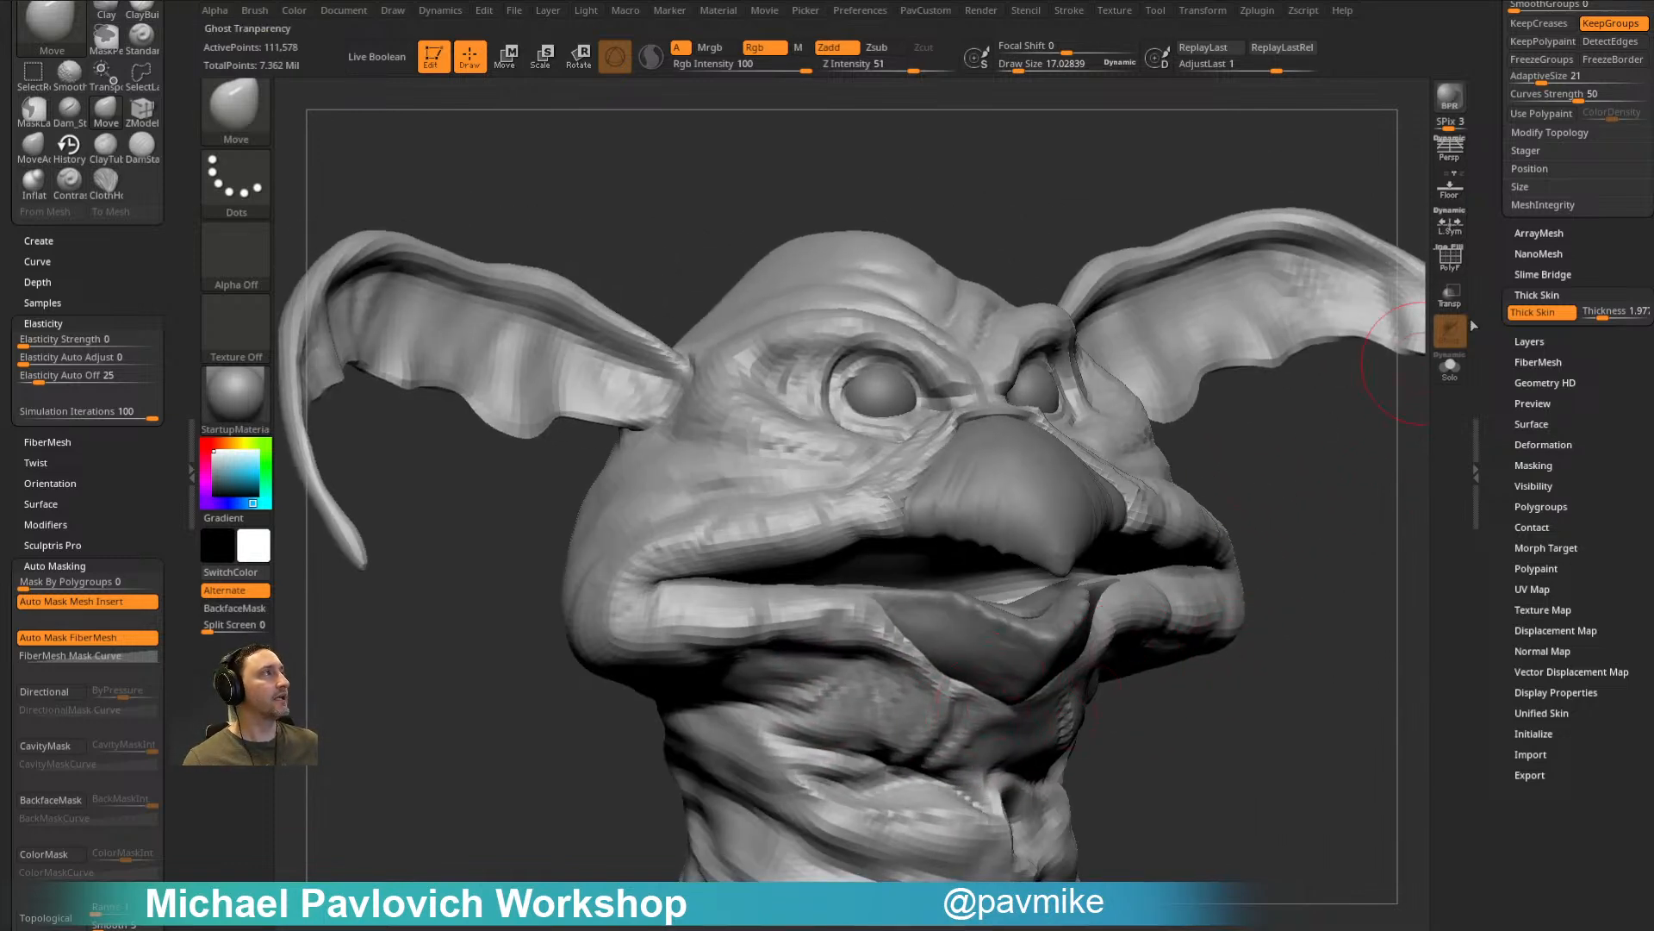
scroll(1566, 262, up, 8)
click(1566, 262)
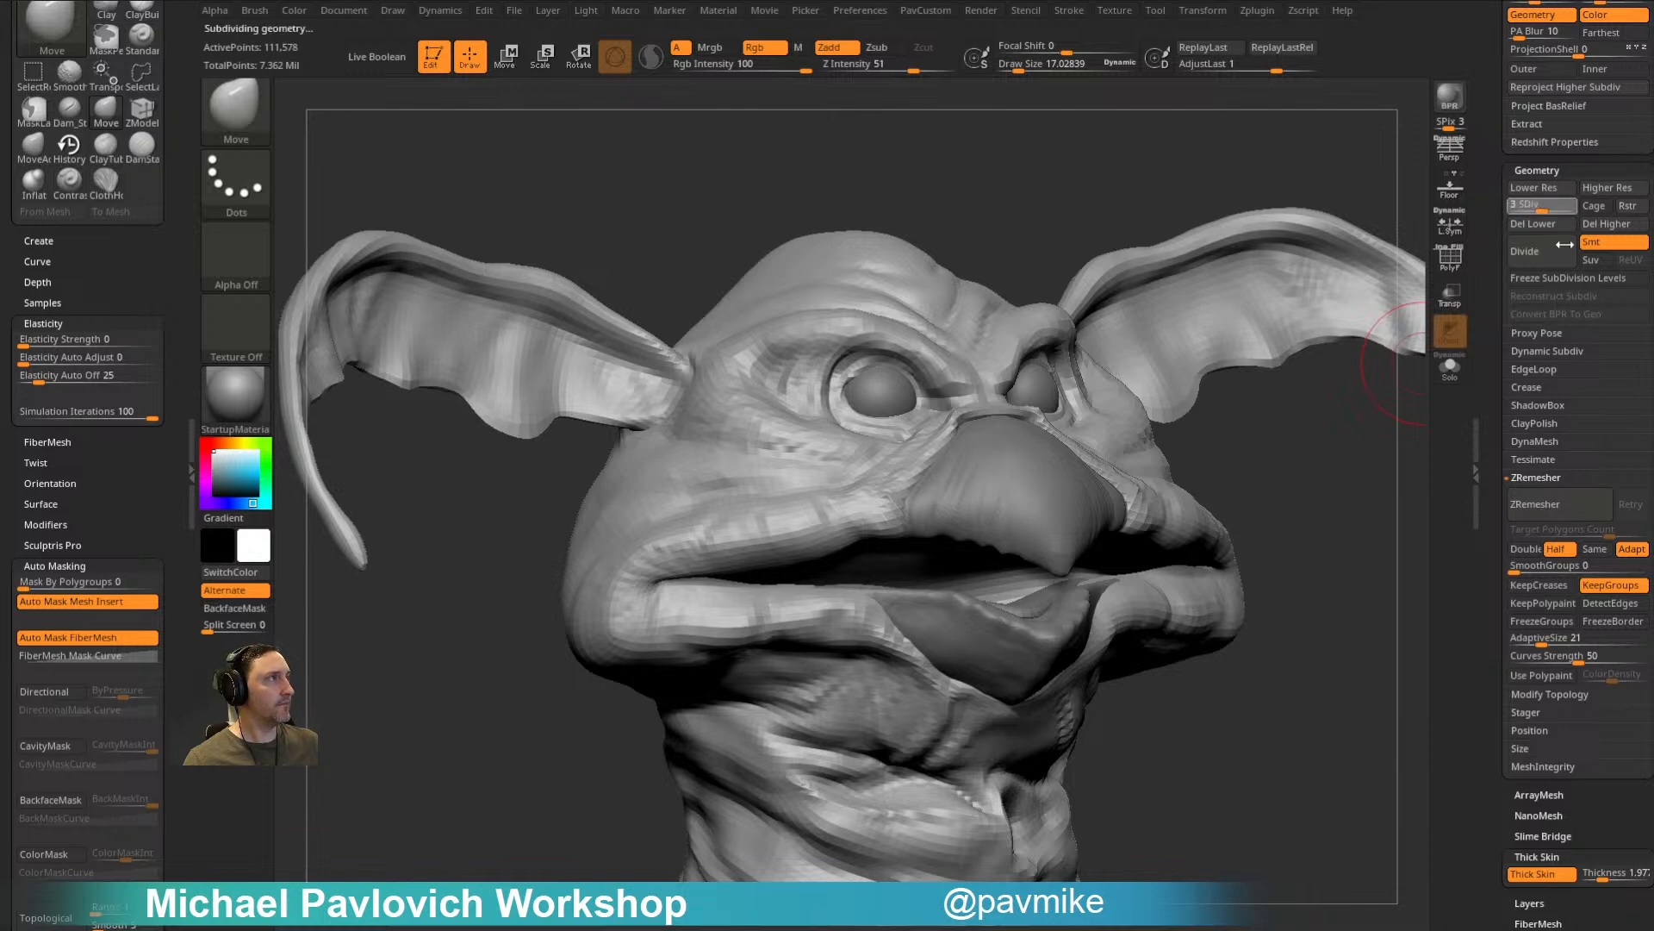
Step: Isolate the lower jaw and upper throat of the creature by hiding the rest of the body mesh
mouse_move(1307, 573)
mouse_down()
mouse_move(1333, 593)
mouse_move(1333, 577)
mouse_up()
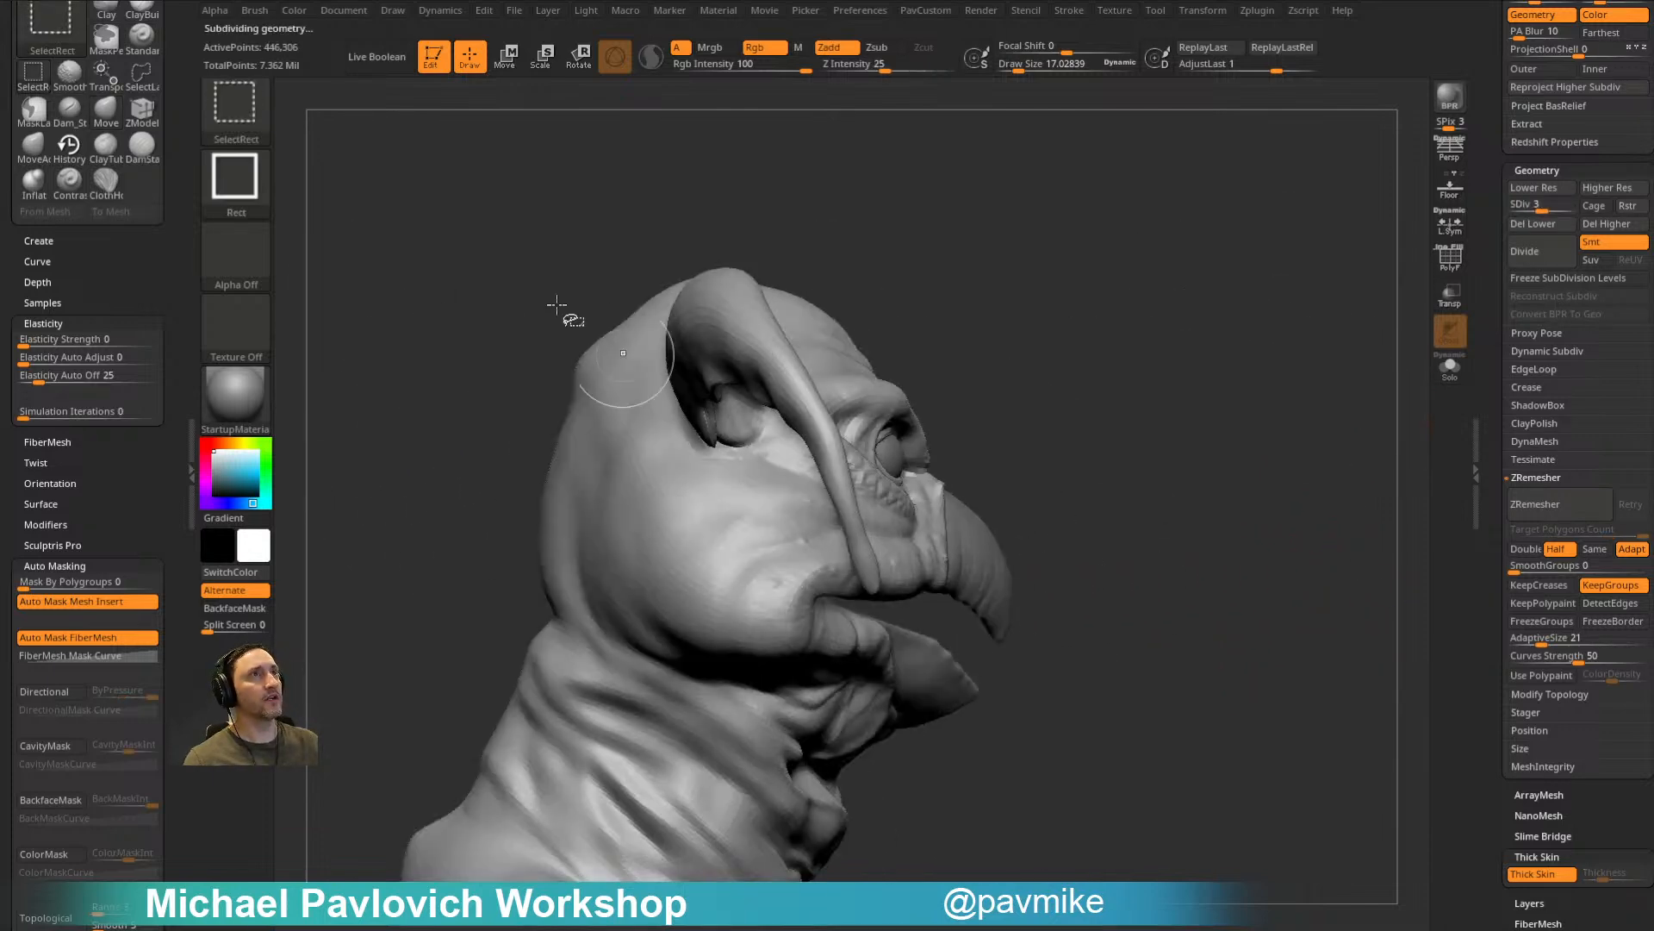
ctrl+shift+click(256, 127)
click(330, 126)
mouse_move(1058, 737)
ctrl+shift+mouse_down()
mouse_move(879, 623)
mouse_move(696, 635)
ctrl+shift+mouse_up()
mouse_move(1244, 580)
mouse_down()
mouse_move(1308, 414)
mouse_move(744, 190)
mouse_move(1256, 354)
mouse_move(1195, 353)
mouse_up()
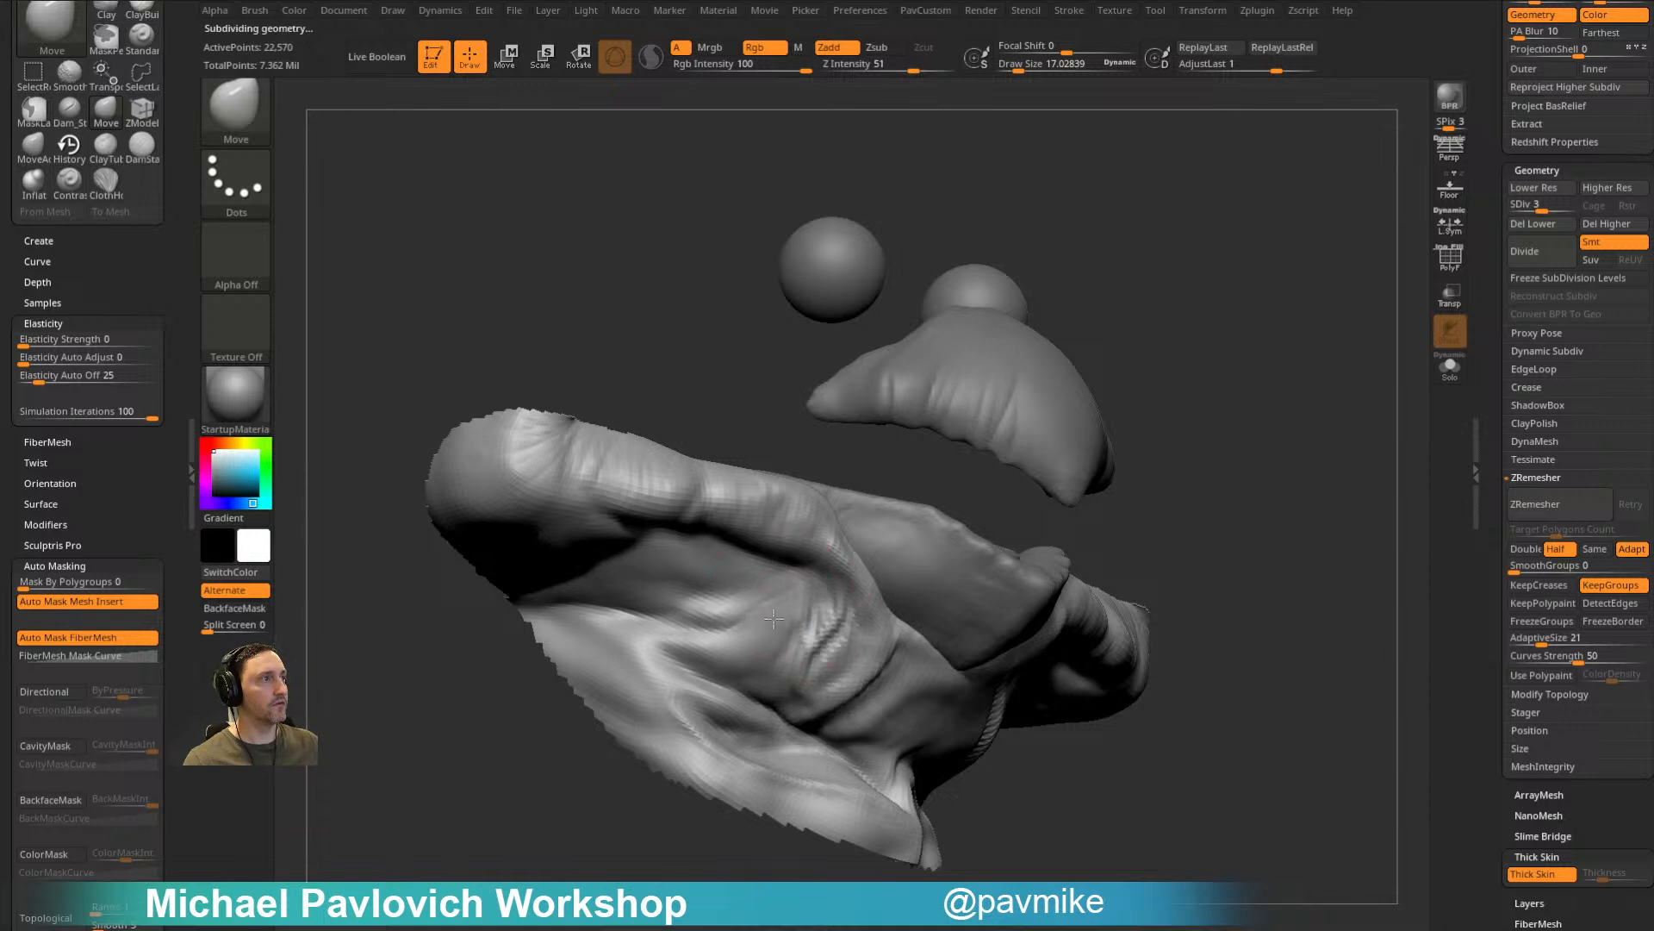
Step: Tighten the creases beneath the lower beak with the Pinch brush at draw size 13.8316
drag(1177, 474, 1191, 505)
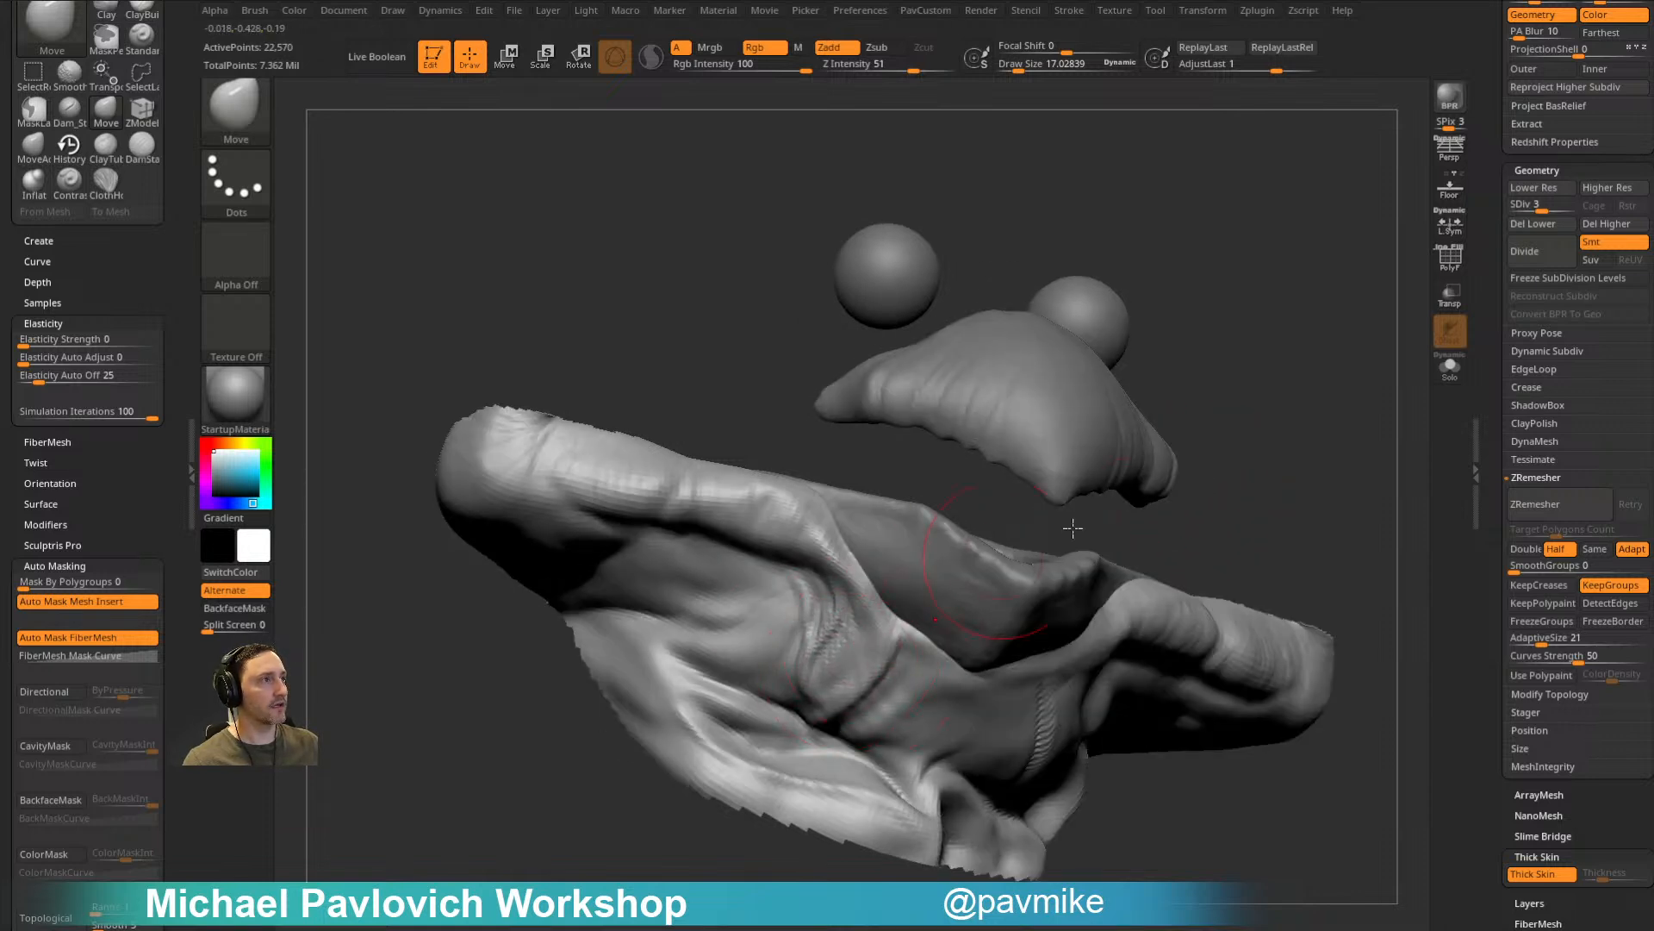
drag(1215, 380, 1082, 450)
drag(1241, 345, 1154, 400)
key(b)
key(p)
key(i)
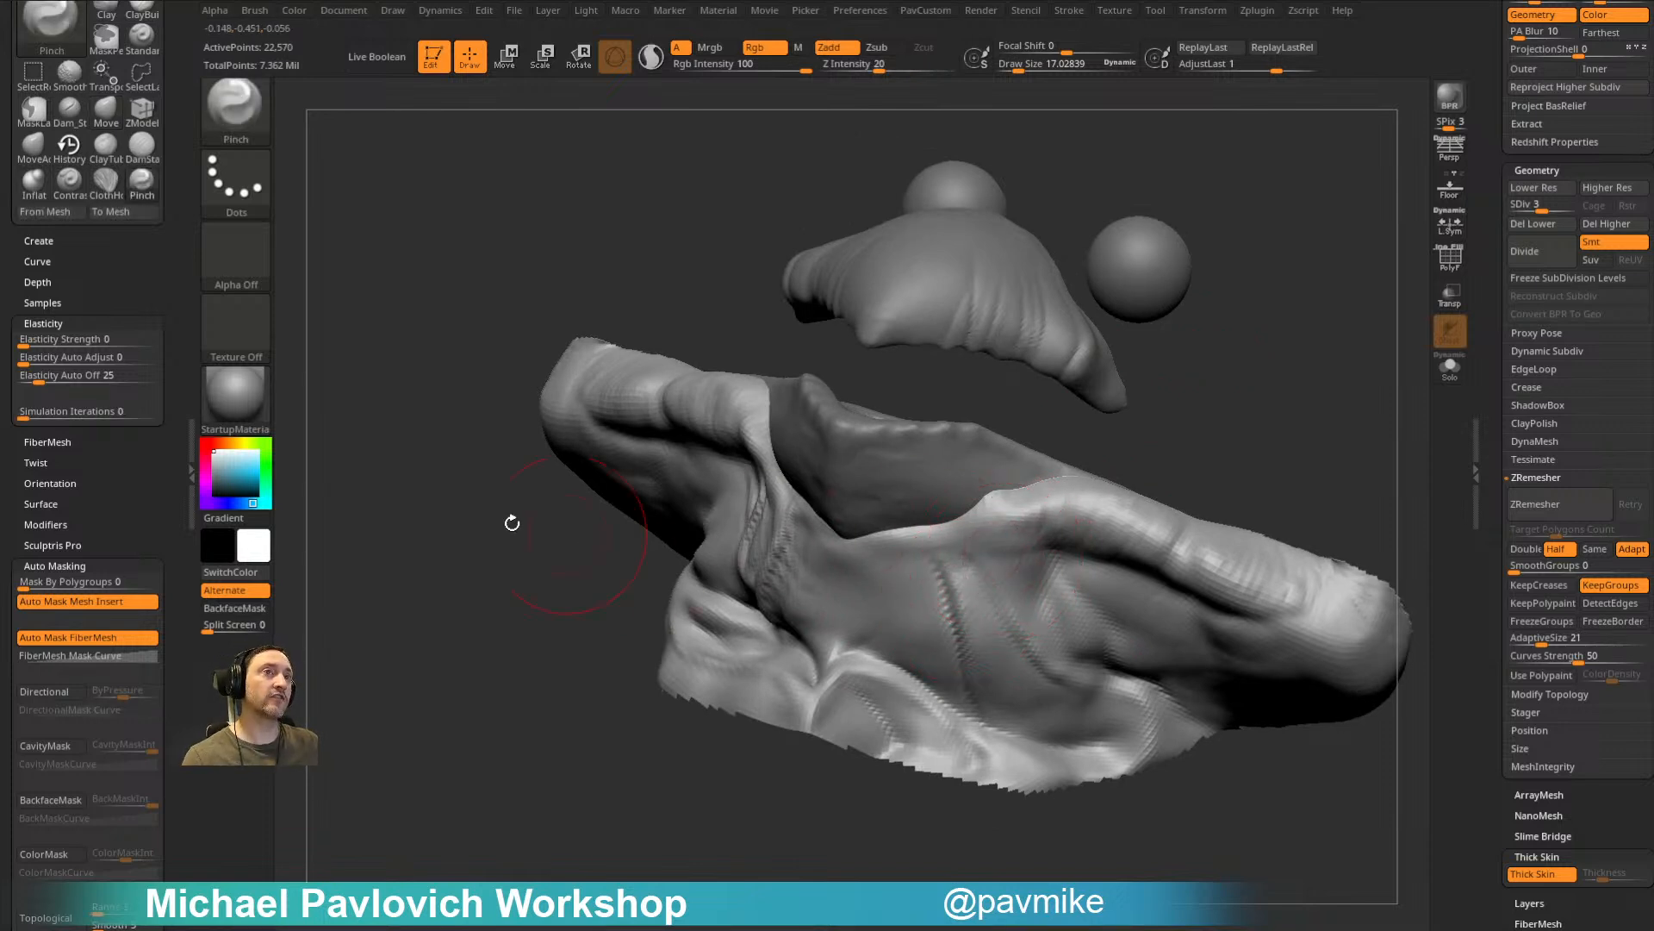
drag(975, 648, 991, 717)
key(ctrl+z)
drag(945, 569, 992, 720)
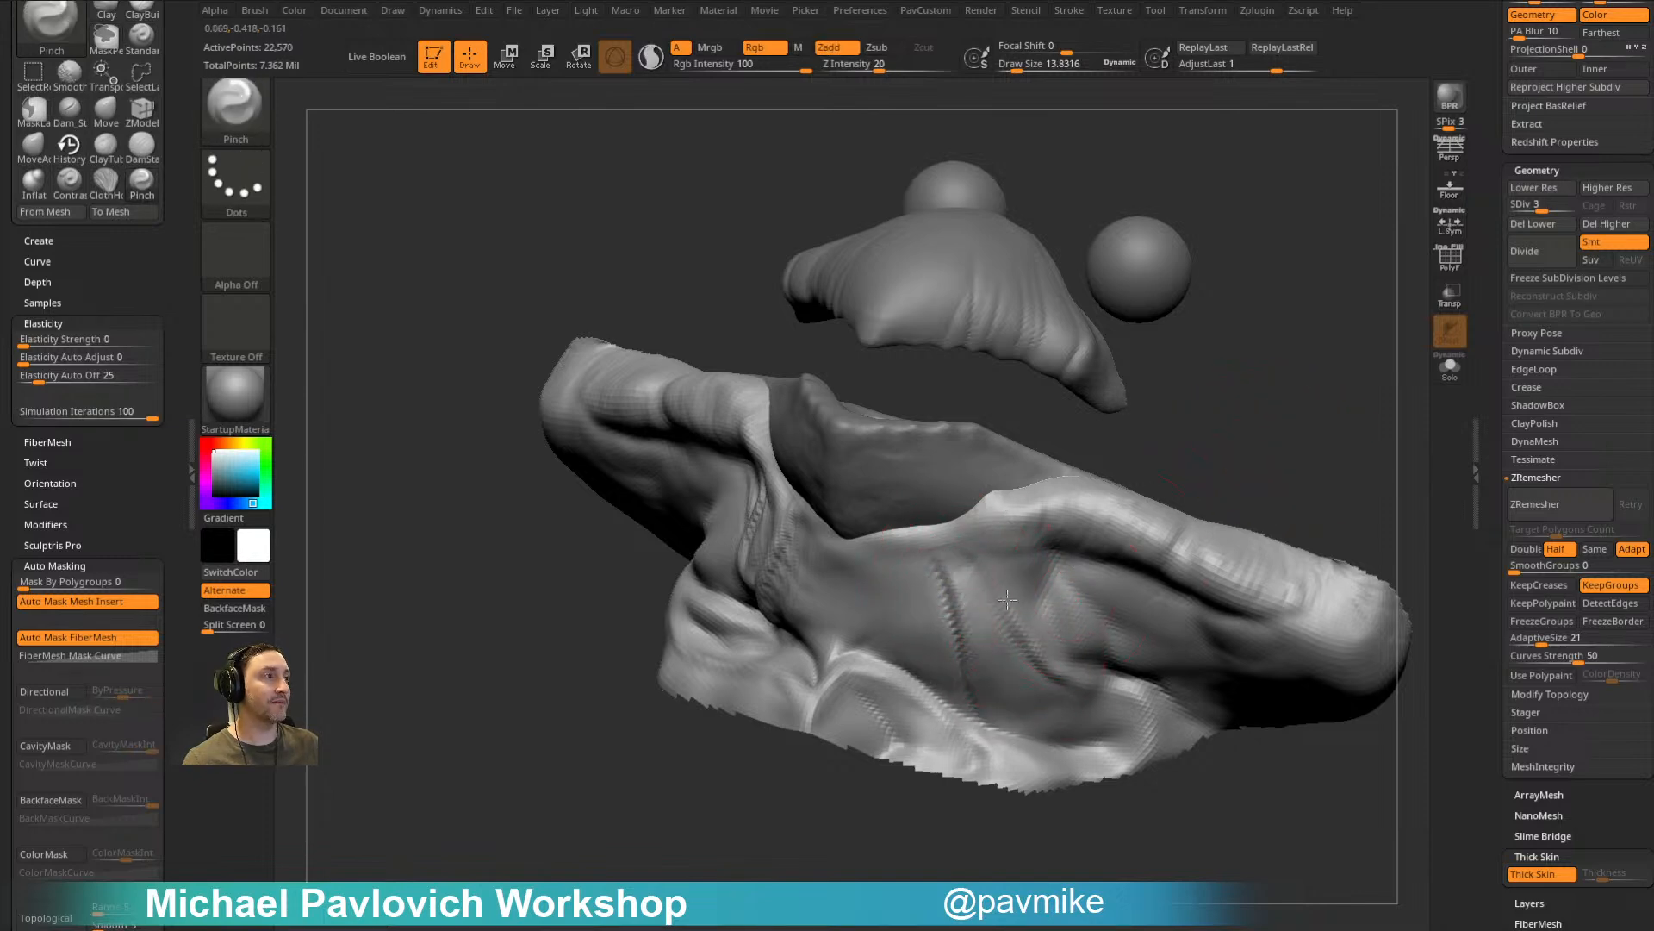
Step: Turn off Gravity in the Dynamics settings and pinch the chin creases further
scroll(86, 256, up, 5)
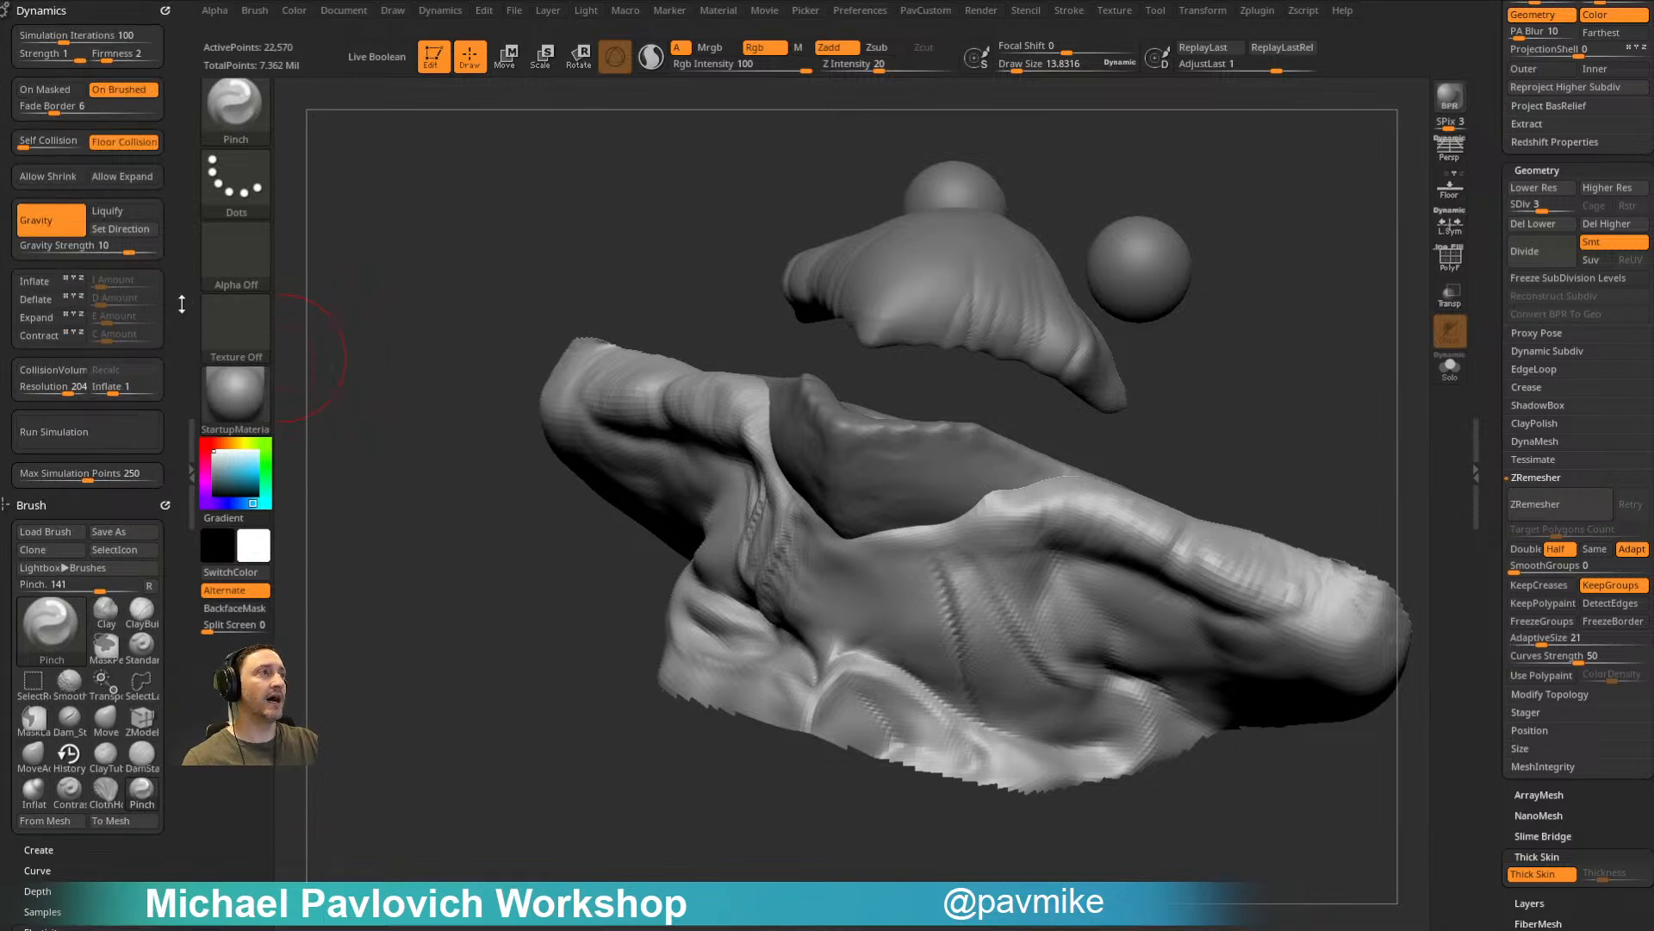
click(51, 230)
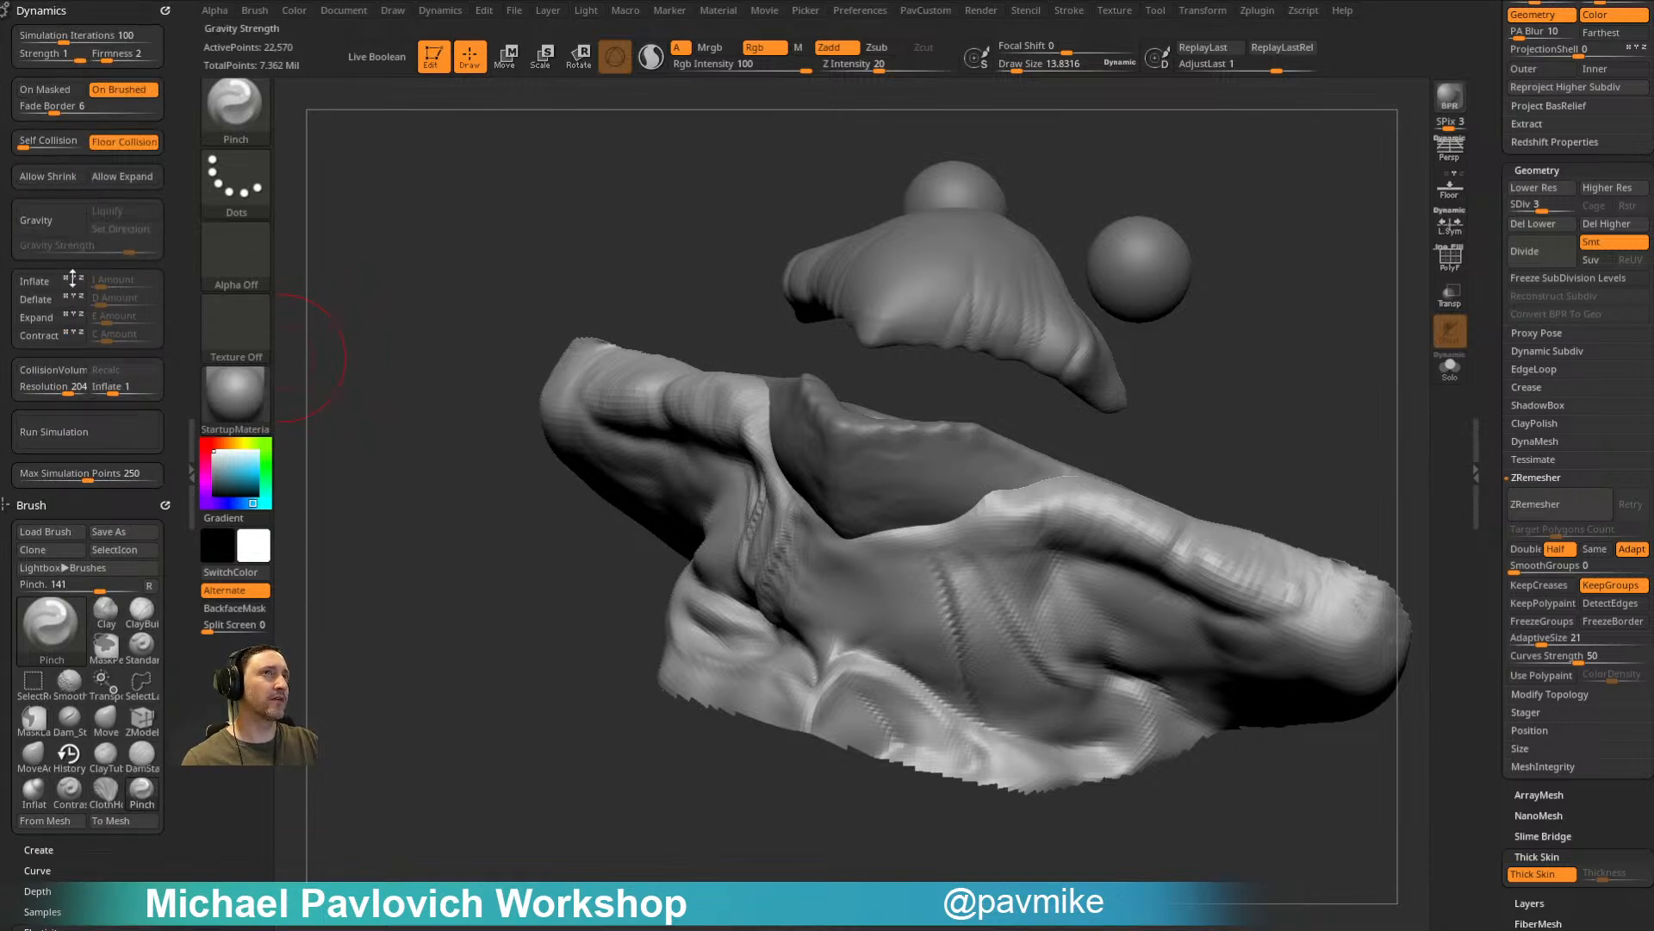
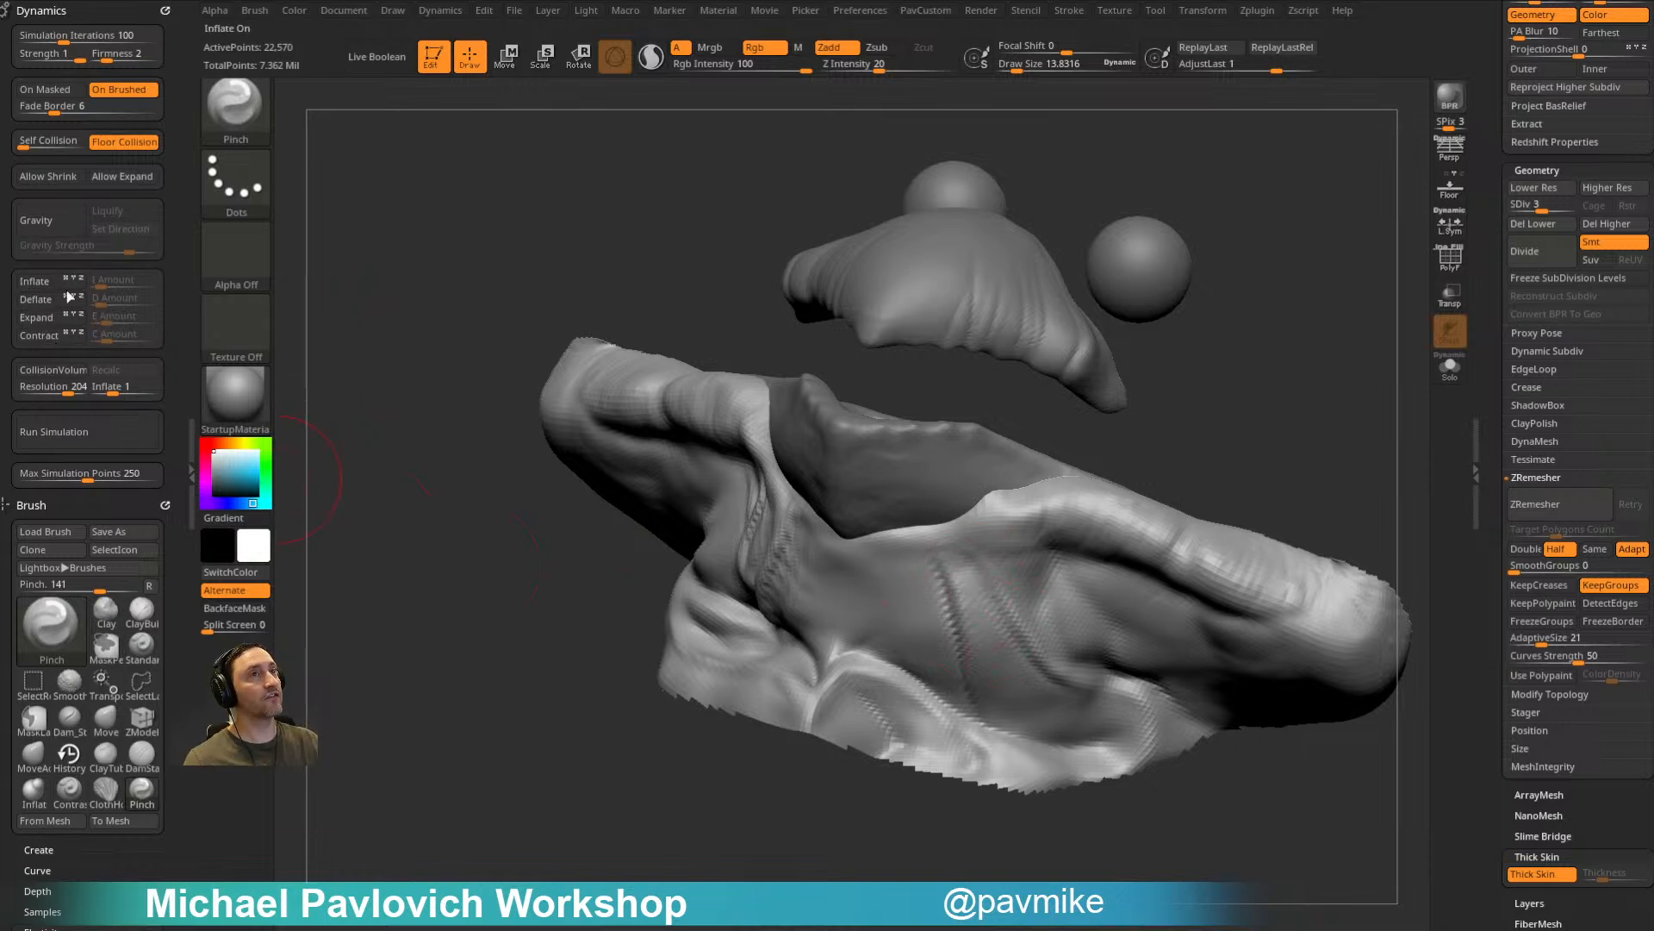
mouse_move(1261, 391)
mouse_down()
mouse_move(1285, 373)
mouse_move(970, 587)
mouse_up()
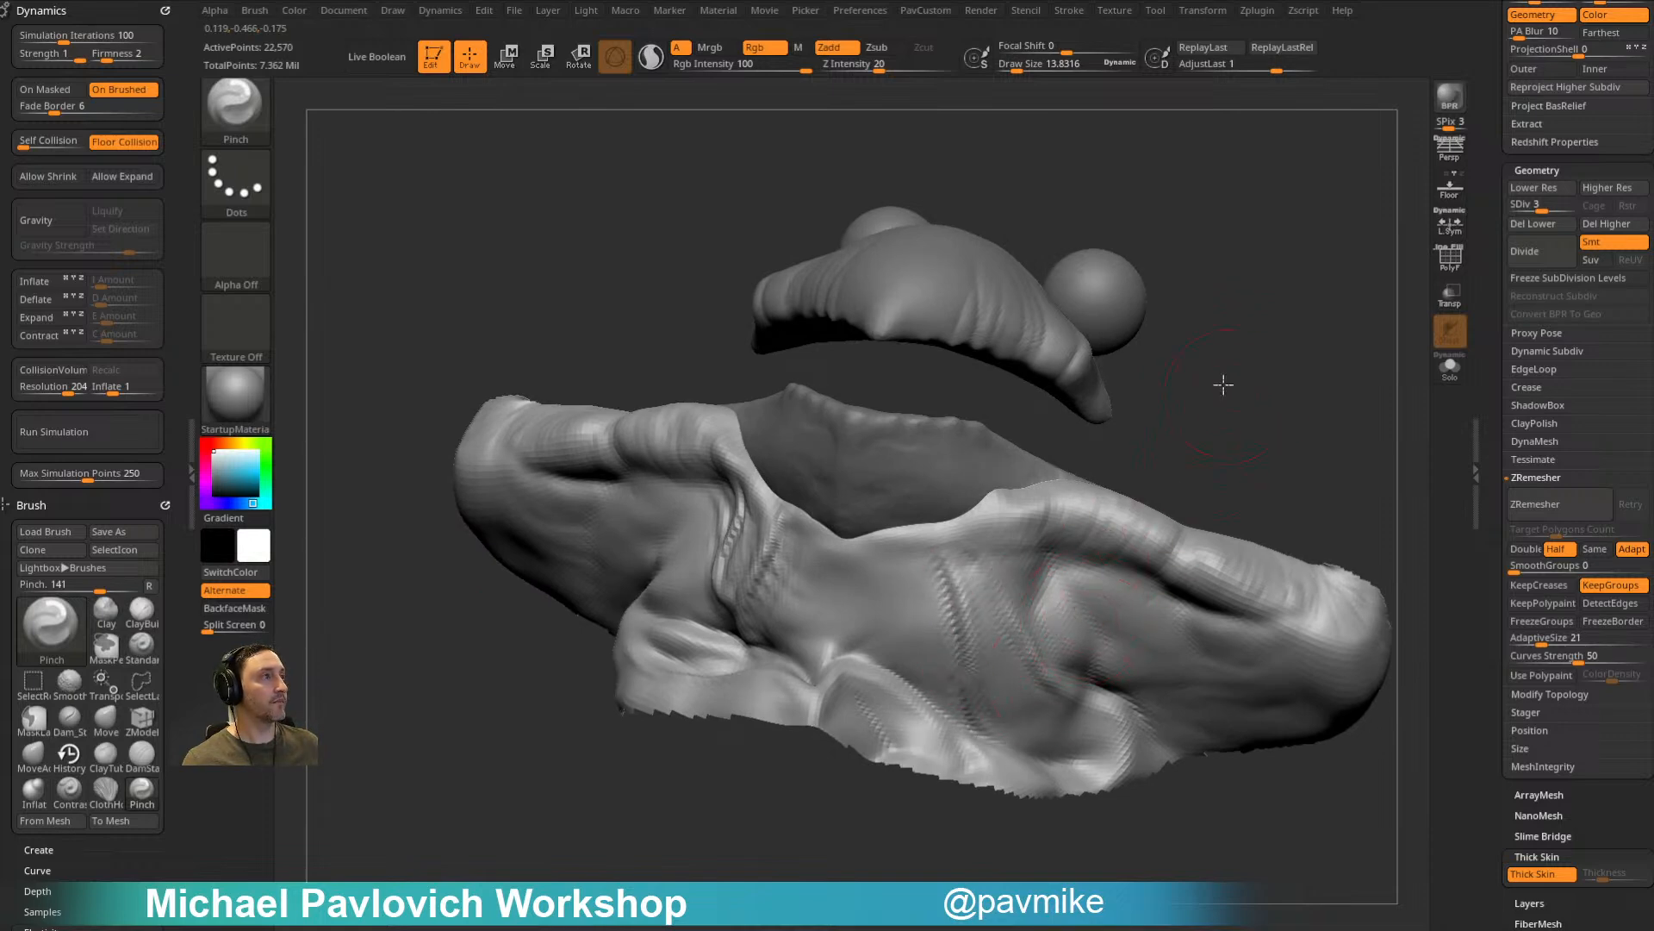
drag(1226, 380, 1060, 594)
Step: Shift the pinched chin folds with the Move brush at draw size 13.8316 and unhide the whole body mesh
key(b)
key(m)
key(v)
drag(158, 865, 159, 508)
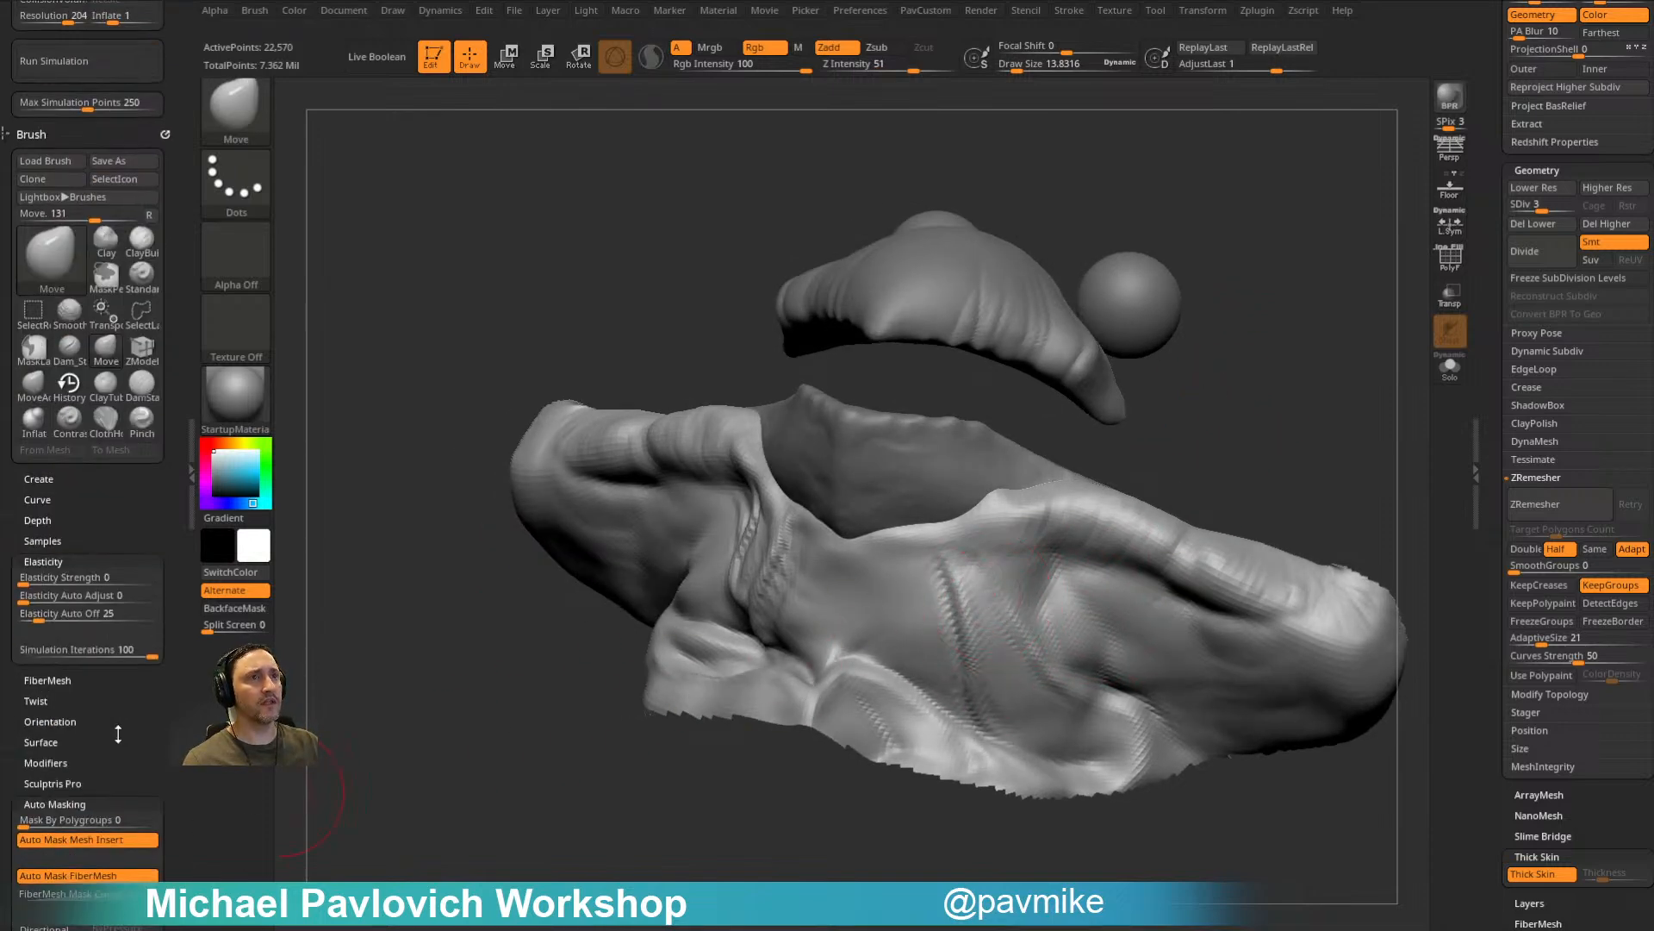
drag(985, 630, 989, 687)
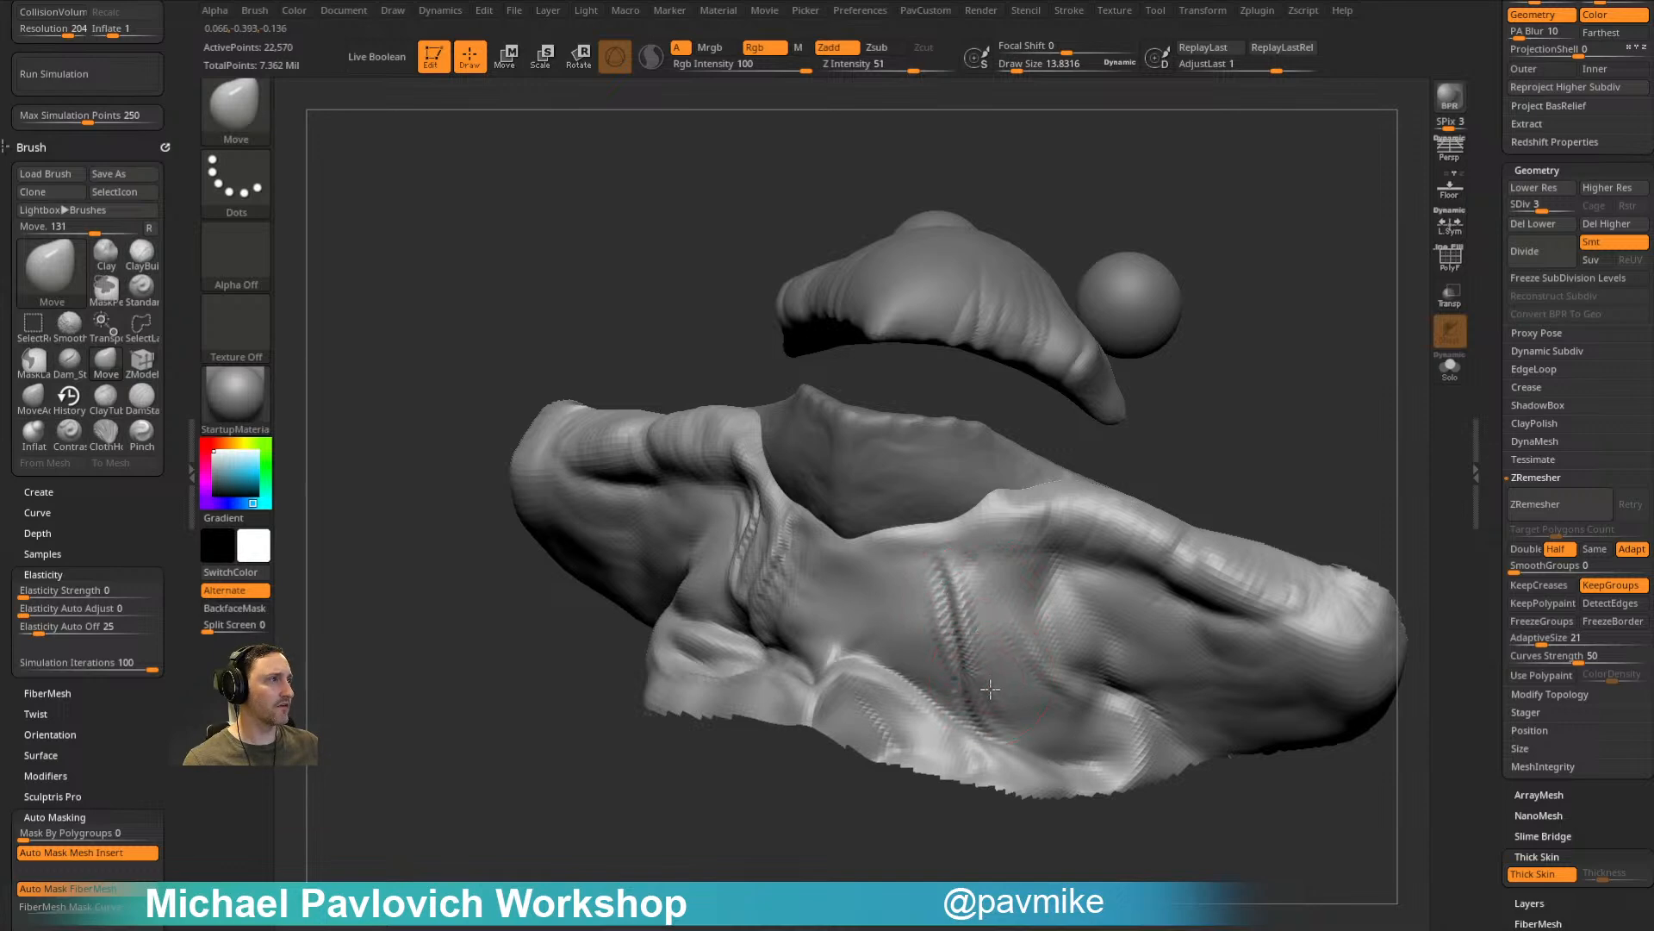
drag(1314, 421, 1060, 612)
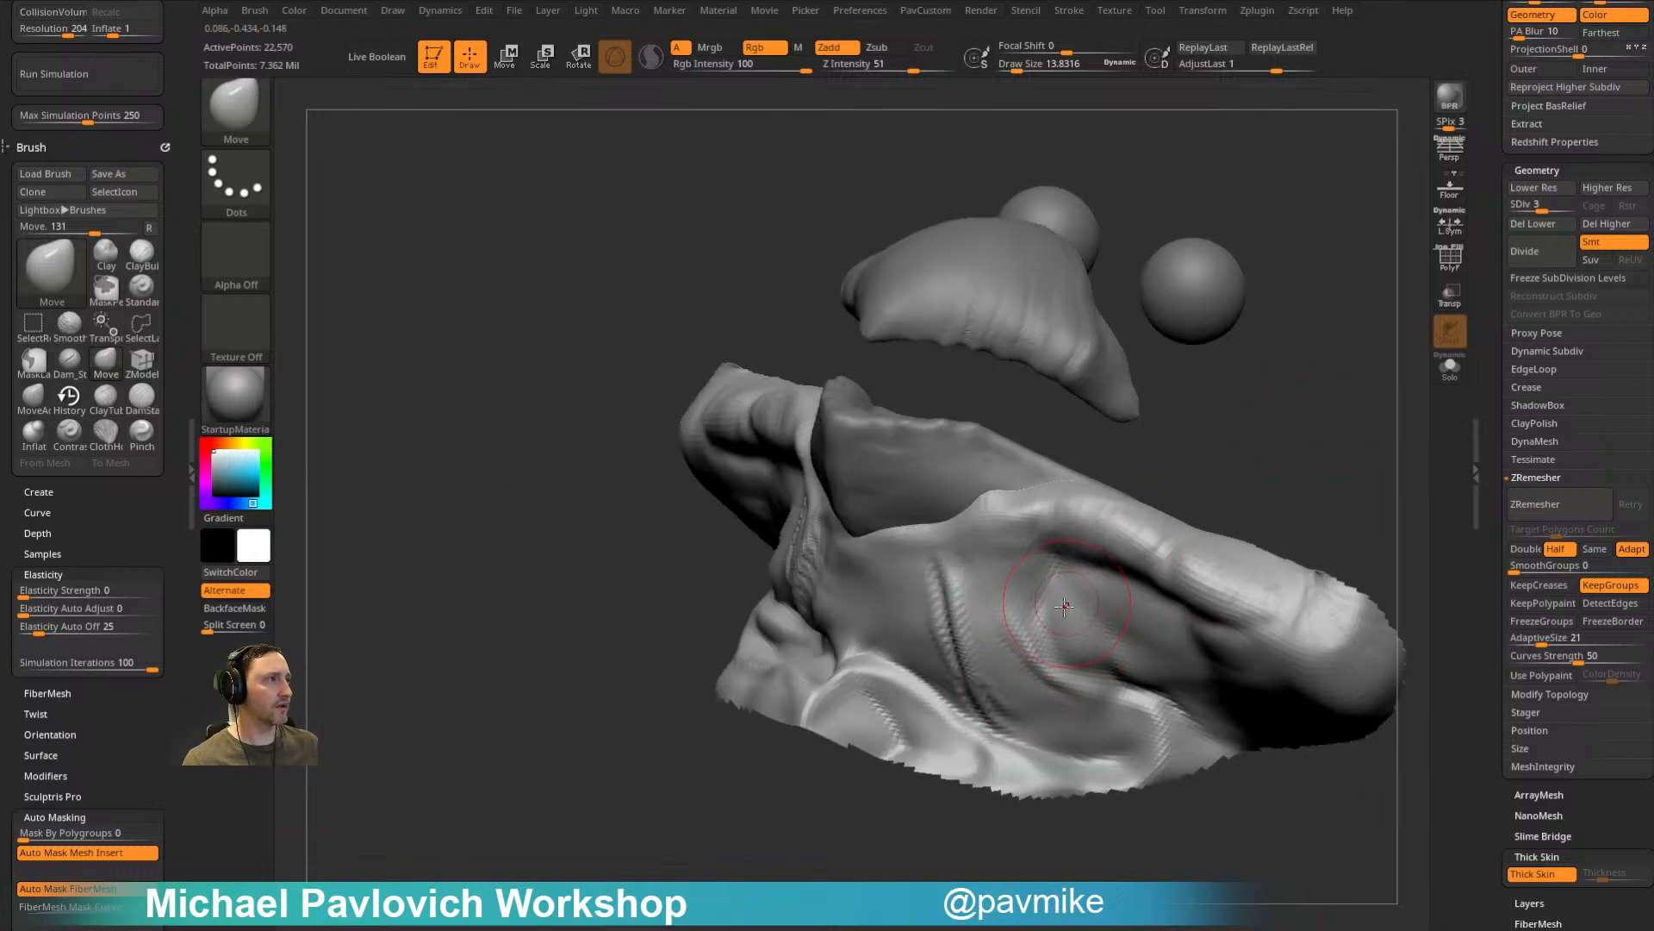
mouse_move(1301, 436)
mouse_down()
mouse_move(1278, 399)
mouse_move(1244, 447)
mouse_up()
mouse_move(1267, 362)
mouse_down()
mouse_move(1270, 328)
mouse_move(1107, 465)
mouse_move(1317, 305)
mouse_move(1292, 314)
mouse_up()
mouse_move(1347, 554)
mouse_down()
mouse_move(1351, 492)
mouse_move(1338, 545)
mouse_move(1252, 573)
mouse_move(1308, 540)
mouse_up()
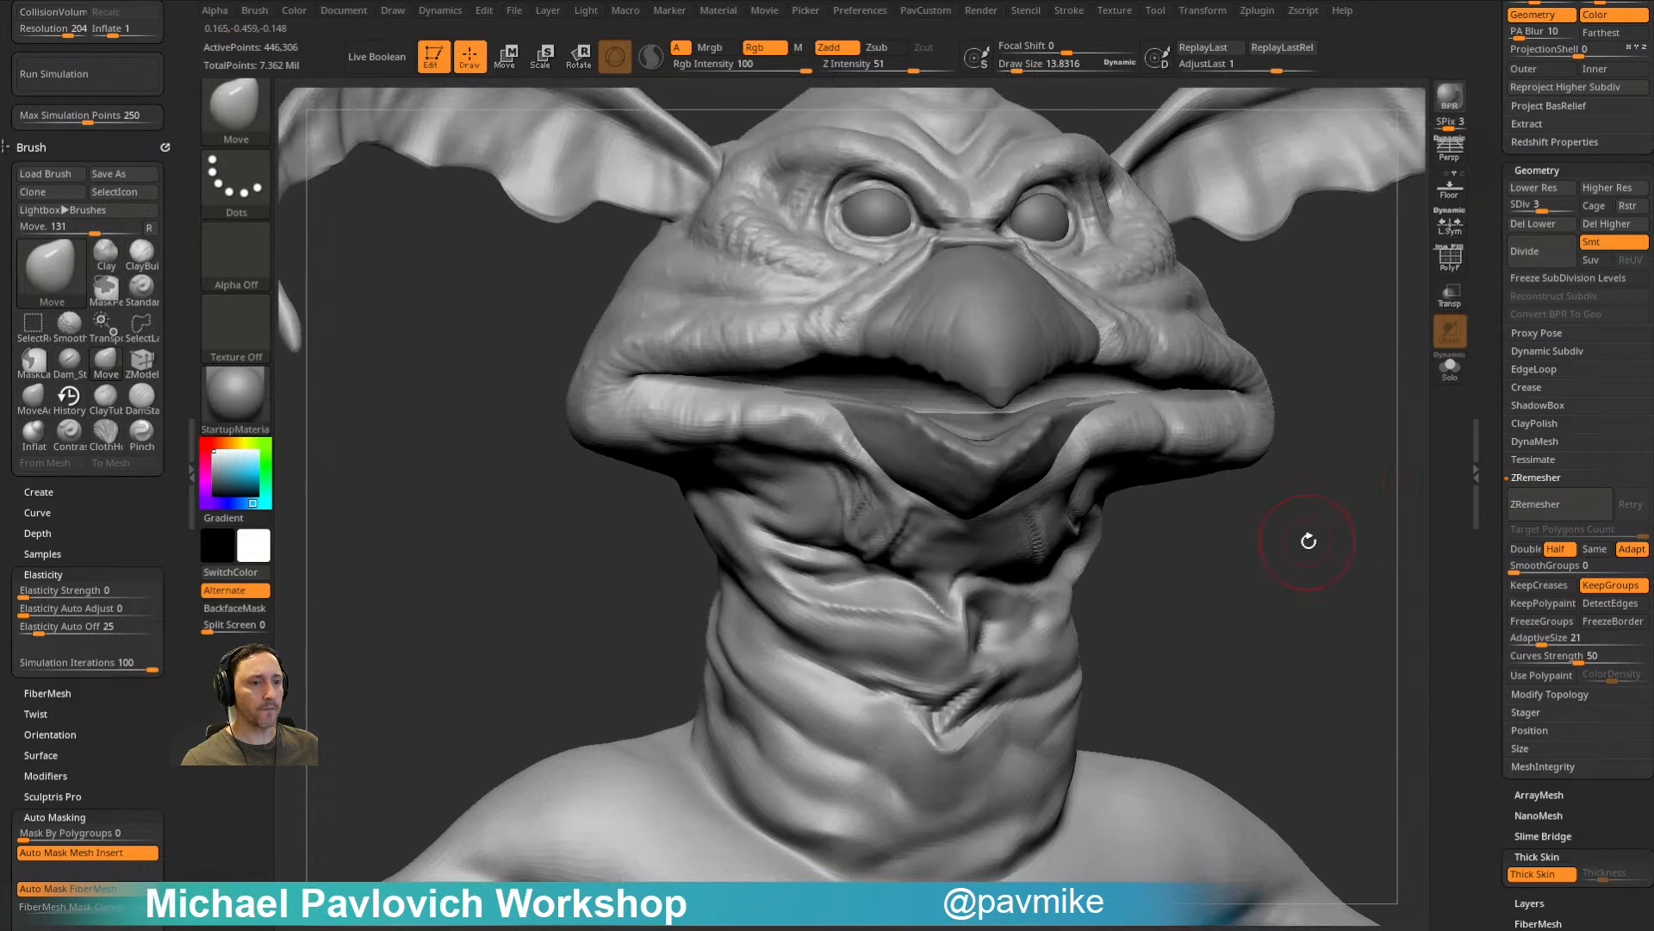
Step: Sculpt fine folds across the front of the neck with the Standard brush at draw size 5.44
mouse_move(1243, 436)
mouse_down()
mouse_move(1292, 528)
mouse_move(1319, 491)
mouse_move(1334, 506)
mouse_move(1311, 483)
mouse_up()
key(b)
key(s)
key(t)
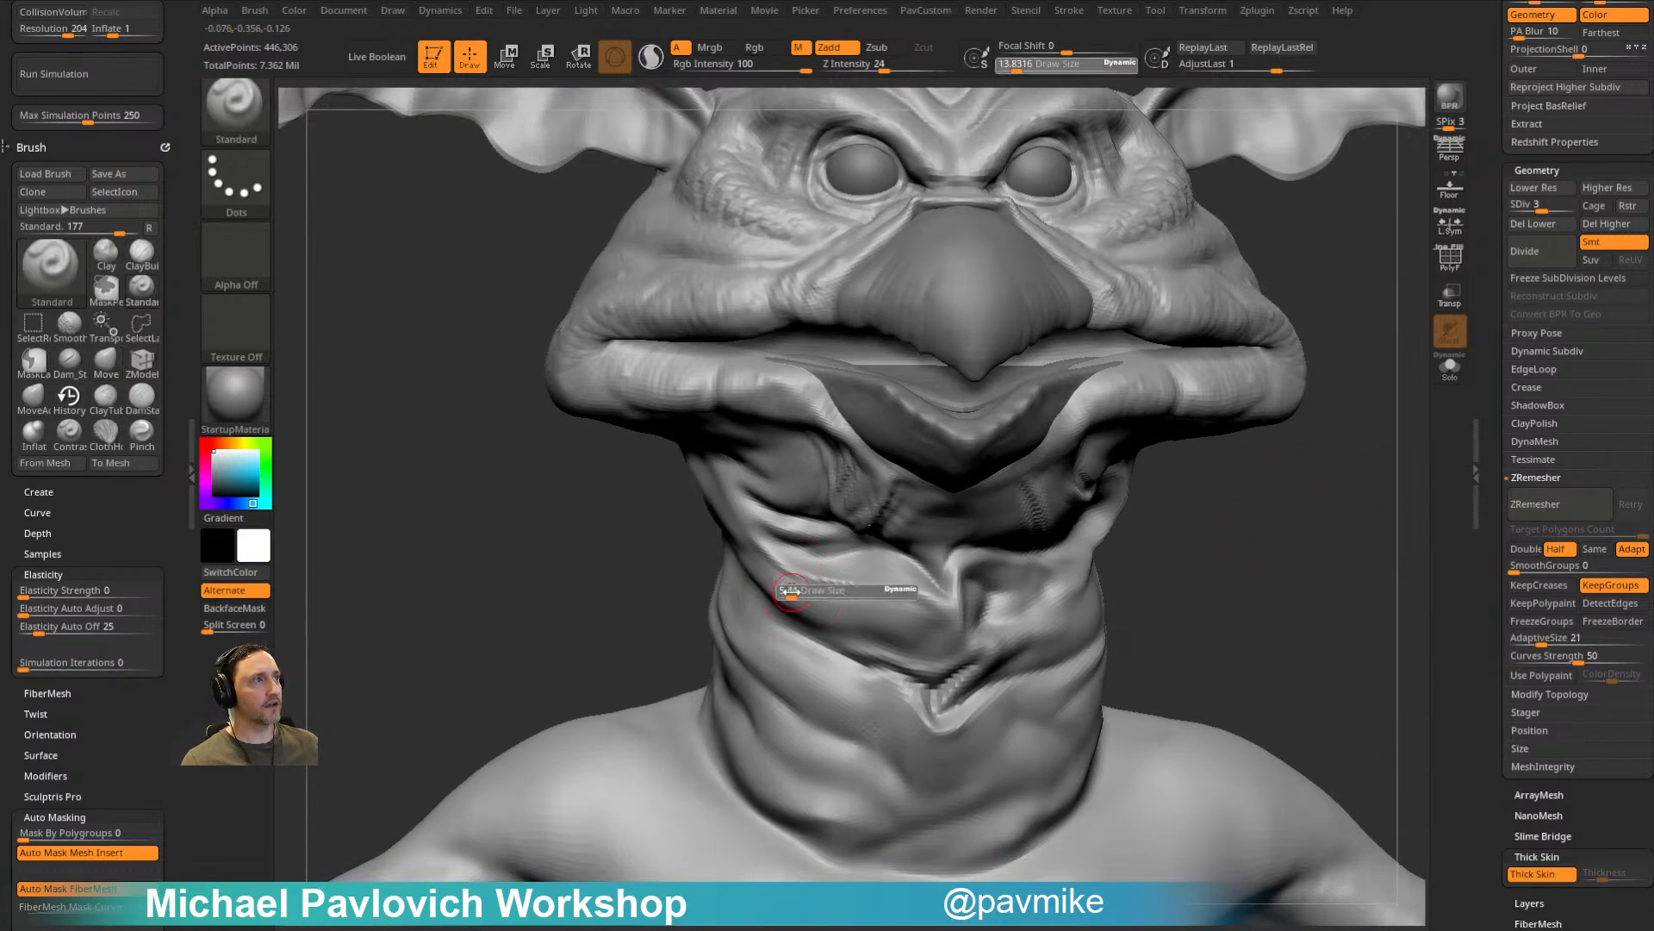
key(s)
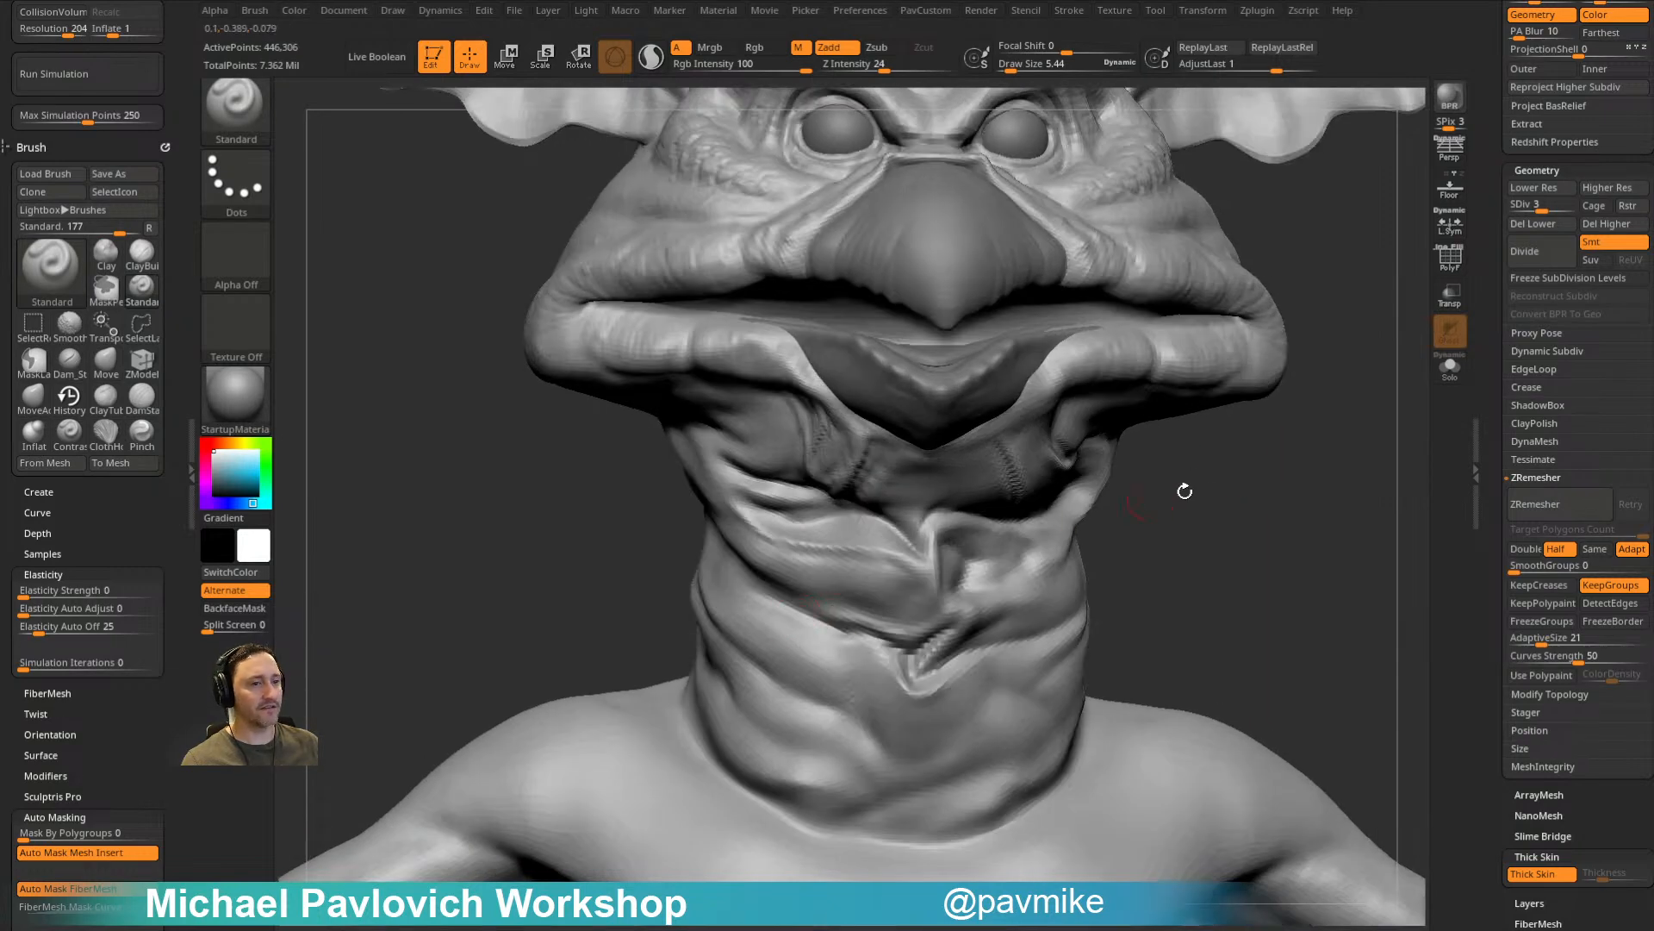
drag(1134, 506, 1088, 565)
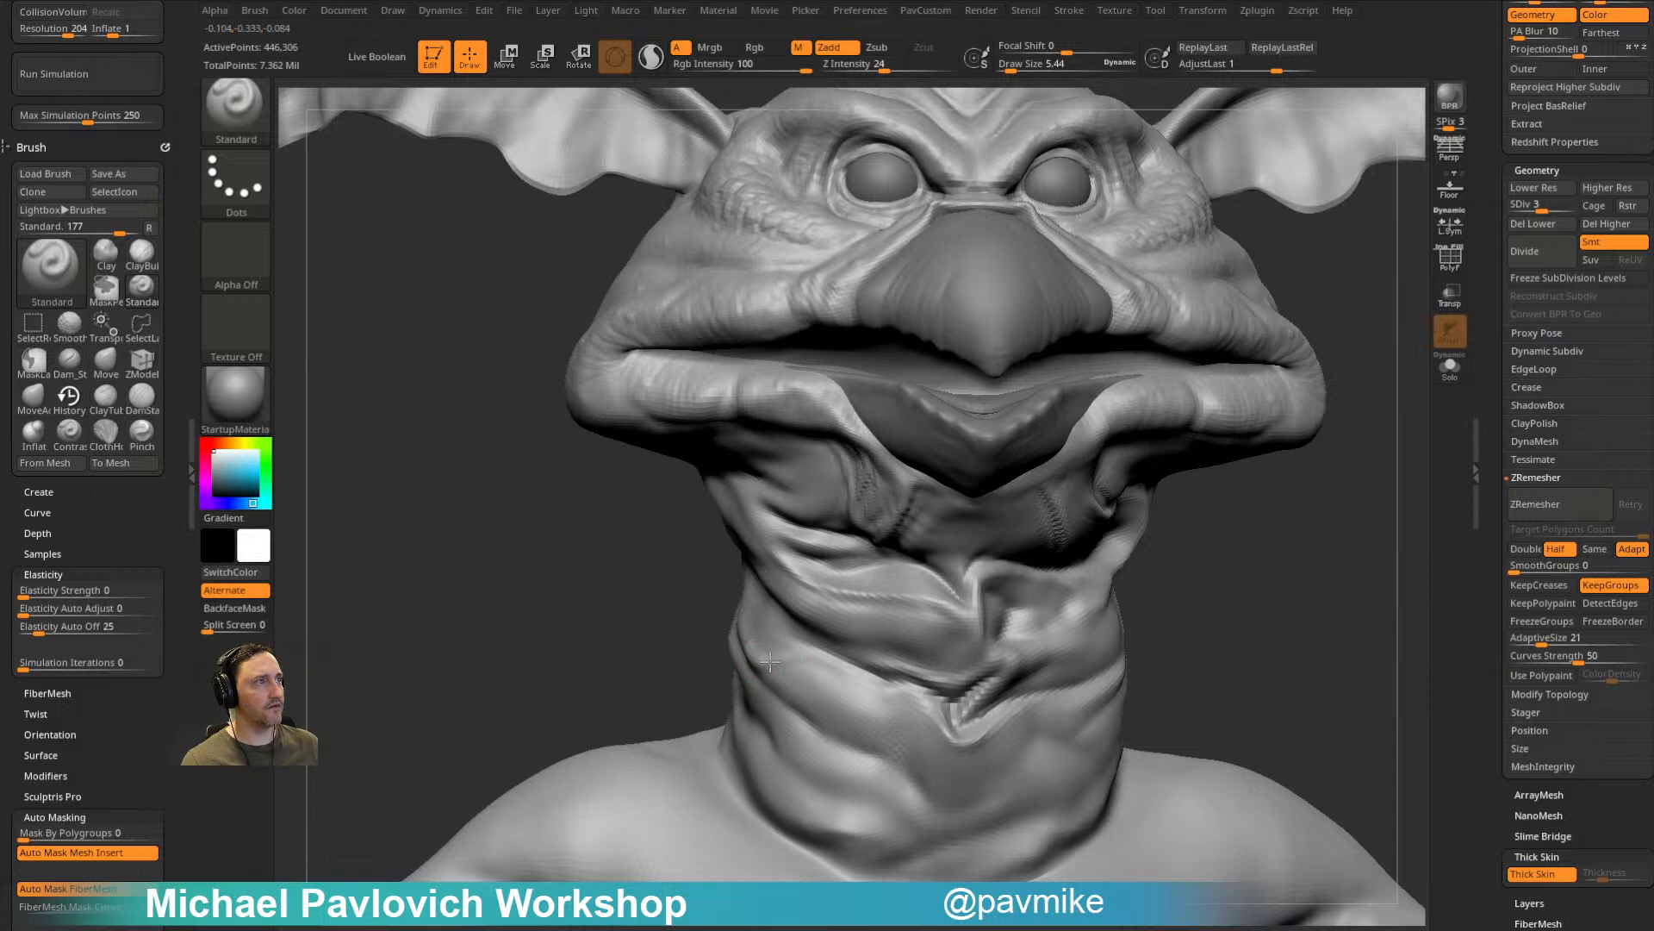
mouse_move(1120, 598)
mouse_down()
mouse_move(1311, 595)
mouse_move(1125, 506)
mouse_move(1200, 552)
mouse_up()
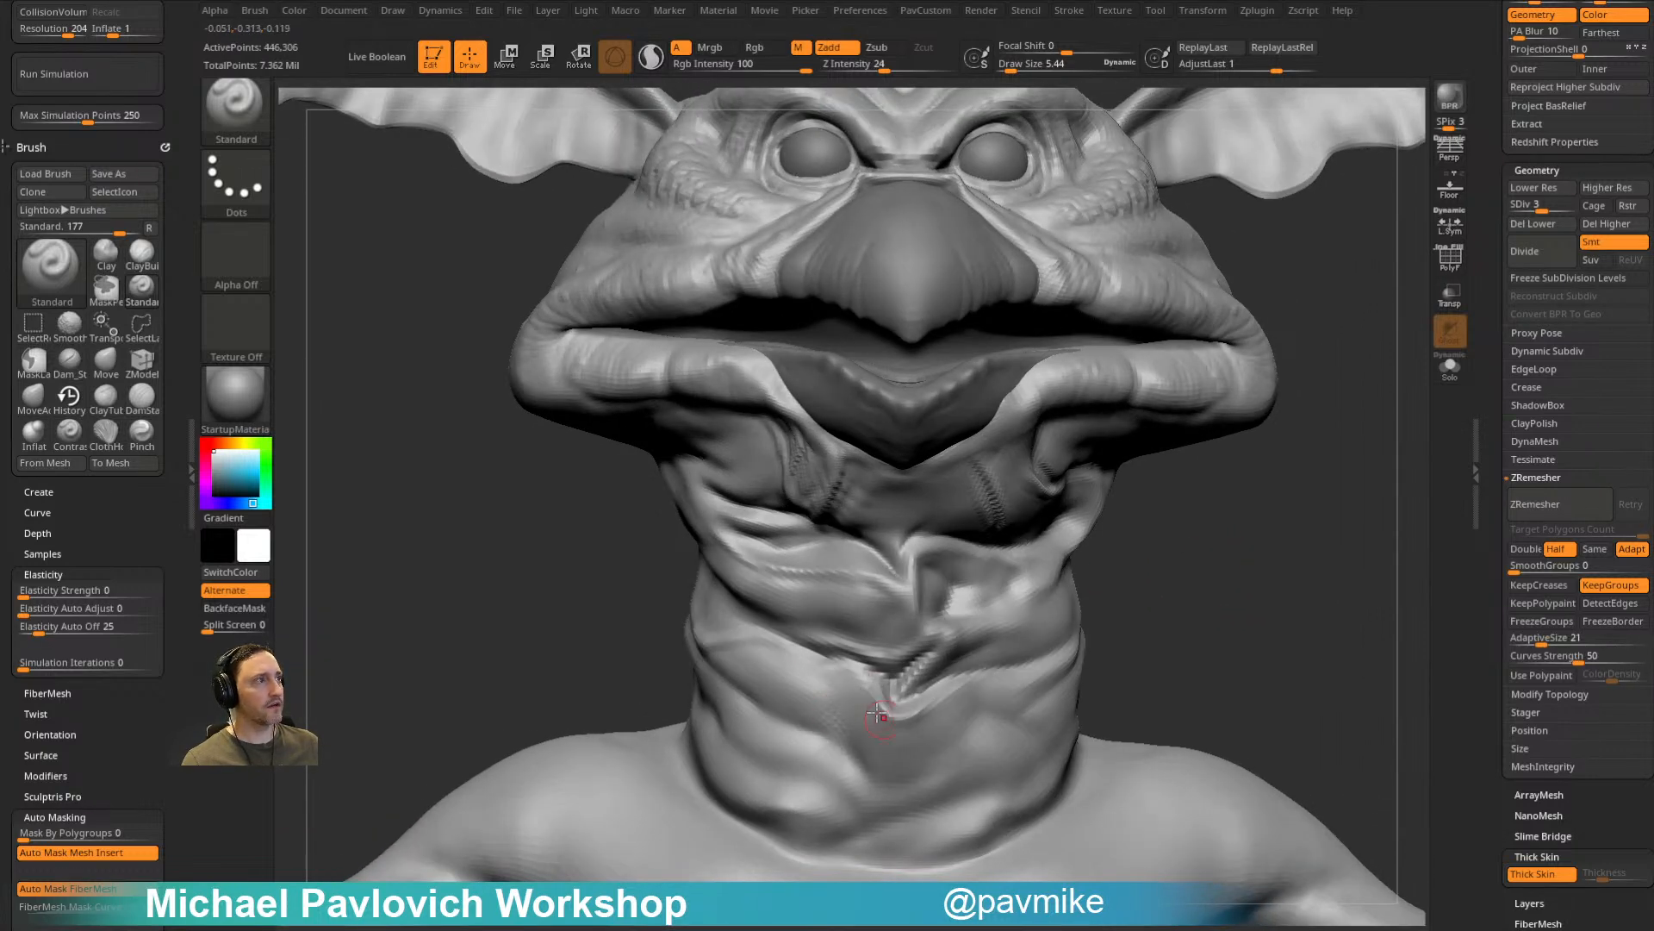
mouse_move(886, 741)
right_down()
mouse_move(1167, 543)
mouse_move(911, 709)
right_up()
mouse_move(1215, 569)
mouse_down()
mouse_move(1204, 528)
mouse_move(1219, 517)
mouse_move(1192, 528)
mouse_move(1113, 484)
mouse_move(1128, 473)
mouse_up()
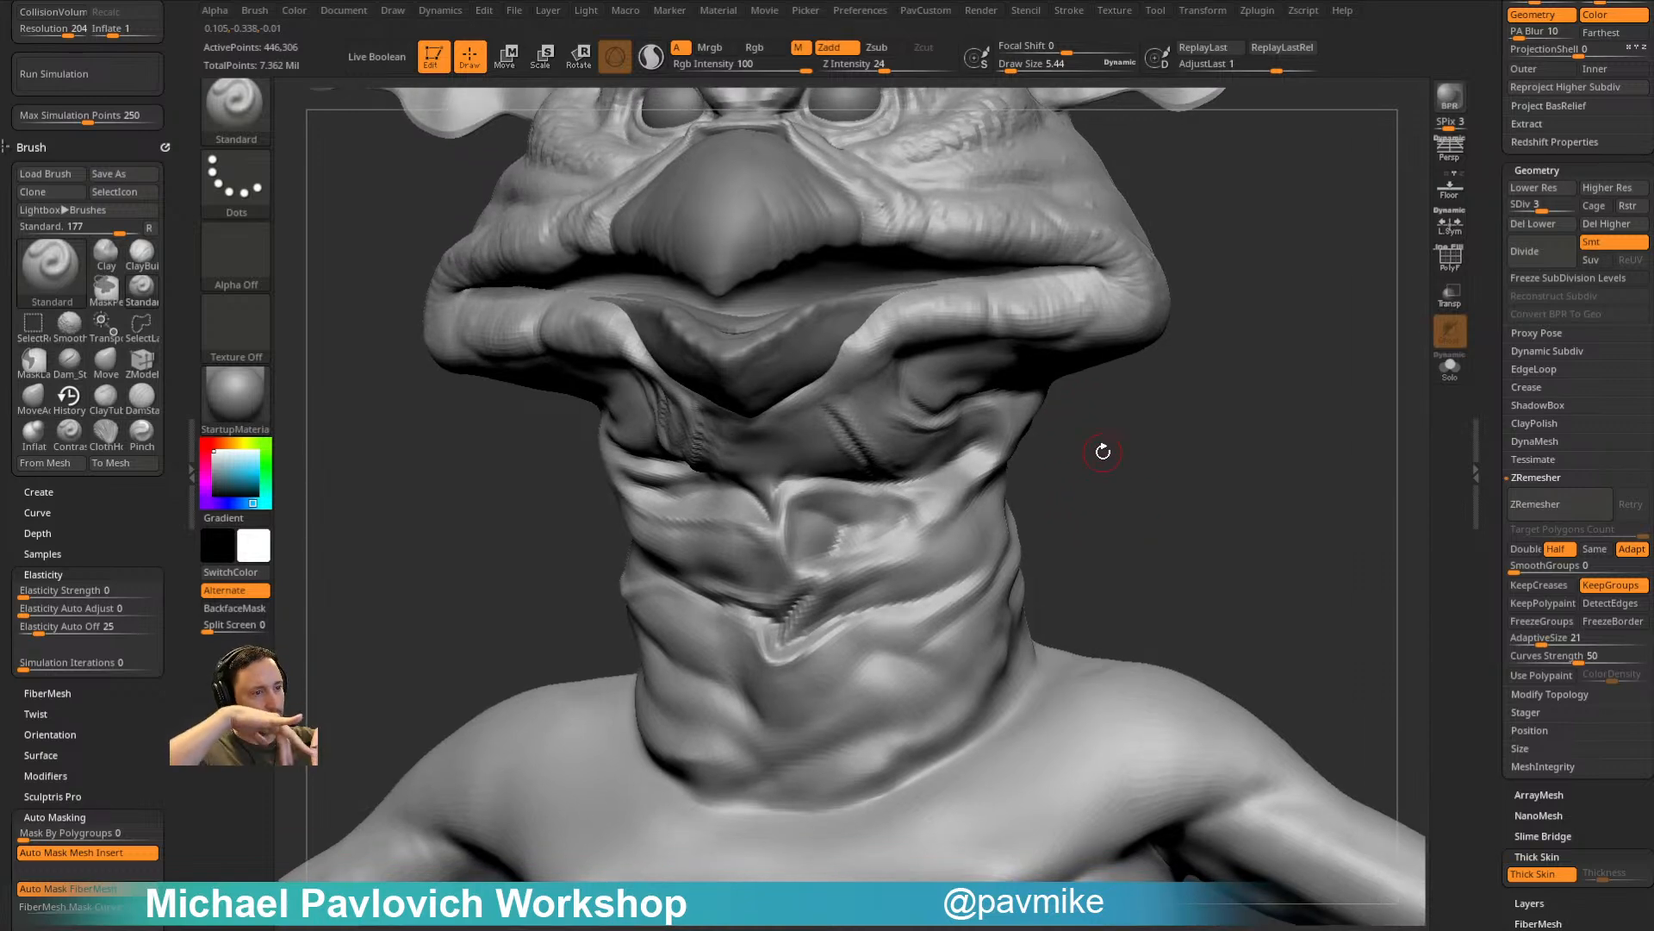
Step: Deepen the wrinkles running from the throat's center around the creature's left side of the neck with the Standard brush
mouse_move(1155, 536)
mouse_down()
mouse_move(1244, 480)
mouse_move(997, 585)
mouse_up()
drag(1170, 499, 953, 603)
mouse_move(1118, 532)
mouse_down()
mouse_move(1149, 529)
mouse_move(1015, 570)
mouse_up()
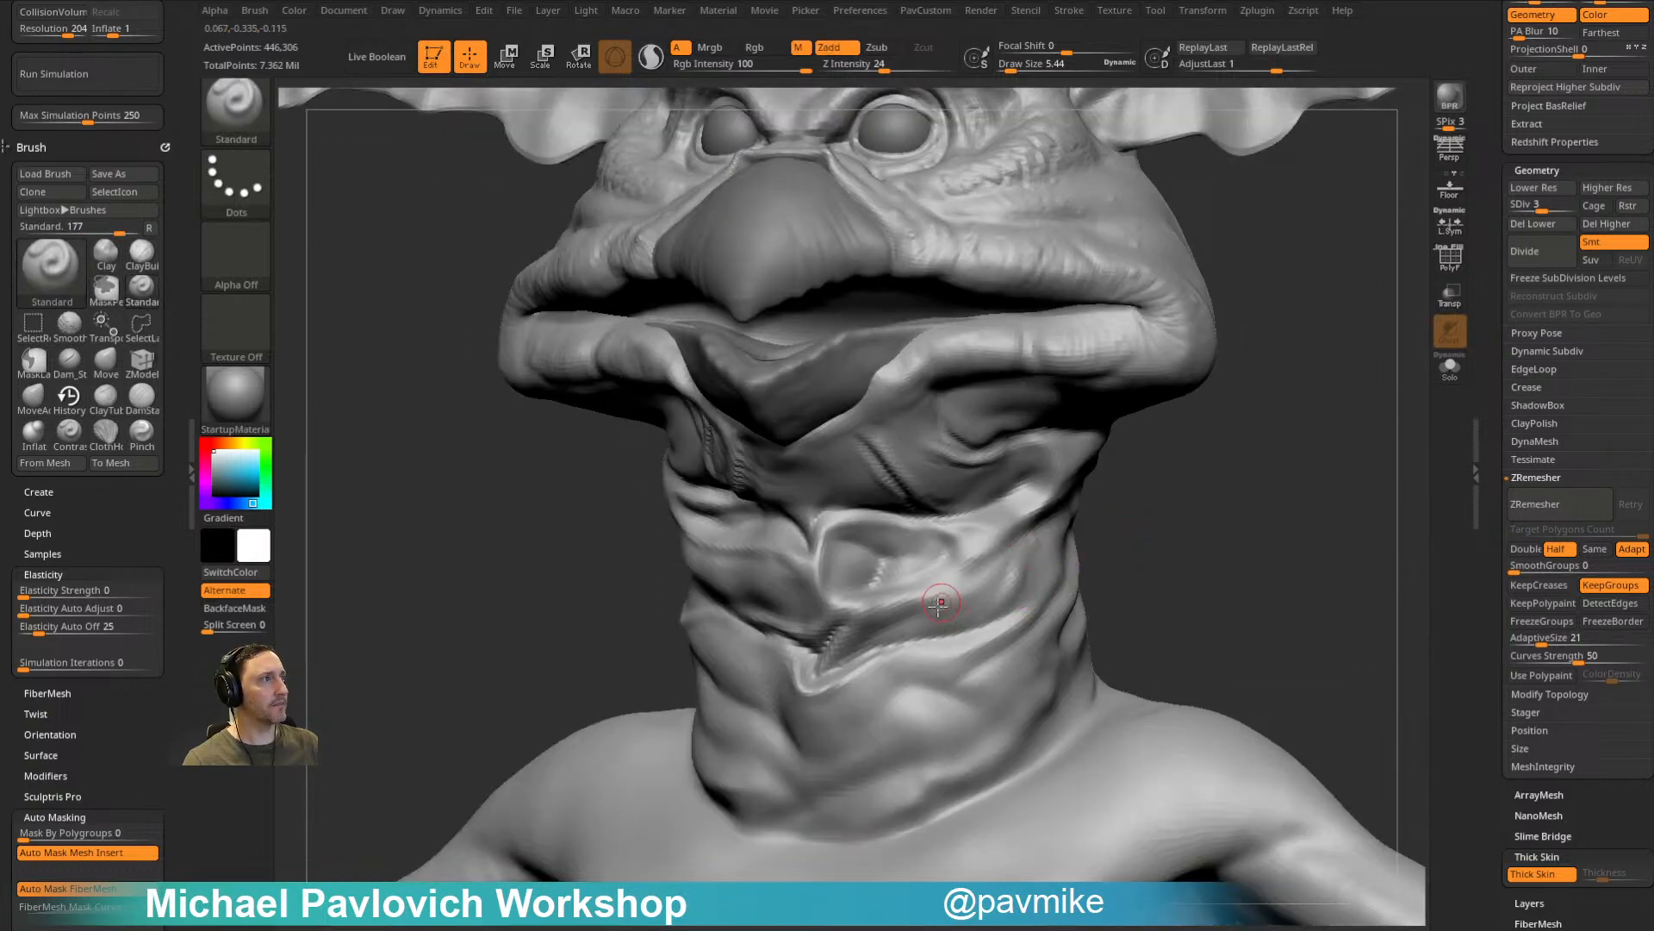
drag(1137, 497, 1030, 560)
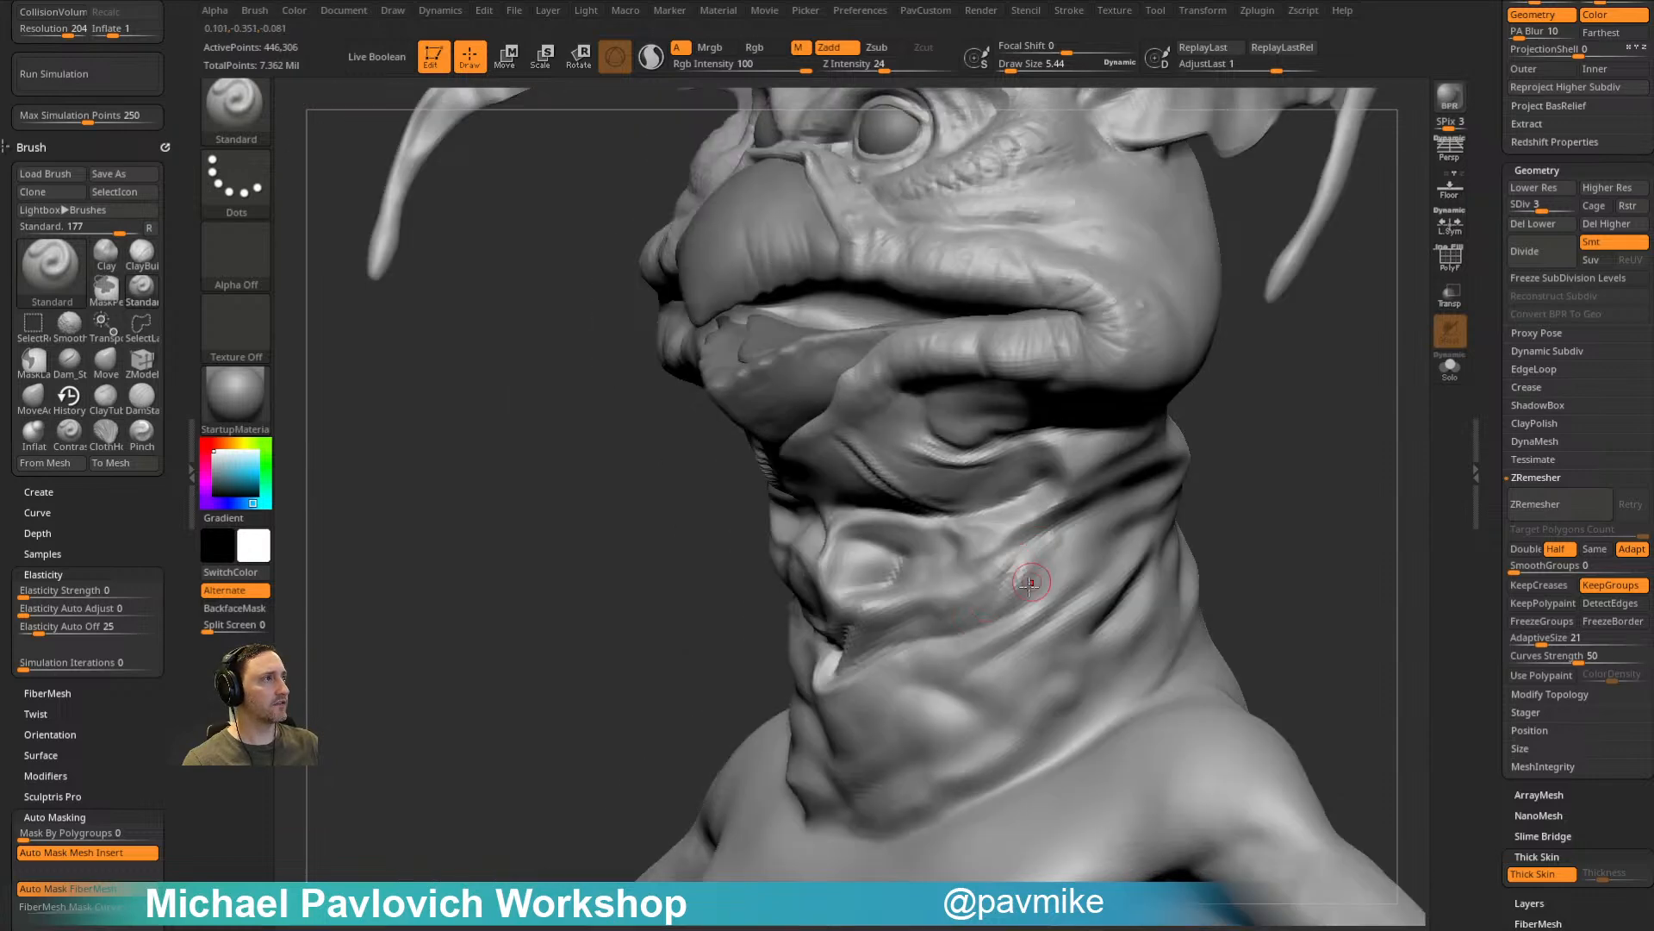
drag(1244, 479, 1194, 504)
mouse_move(1111, 584)
mouse_down()
mouse_move(1070, 596)
mouse_move(1030, 534)
mouse_move(1134, 538)
mouse_move(1050, 638)
mouse_up()
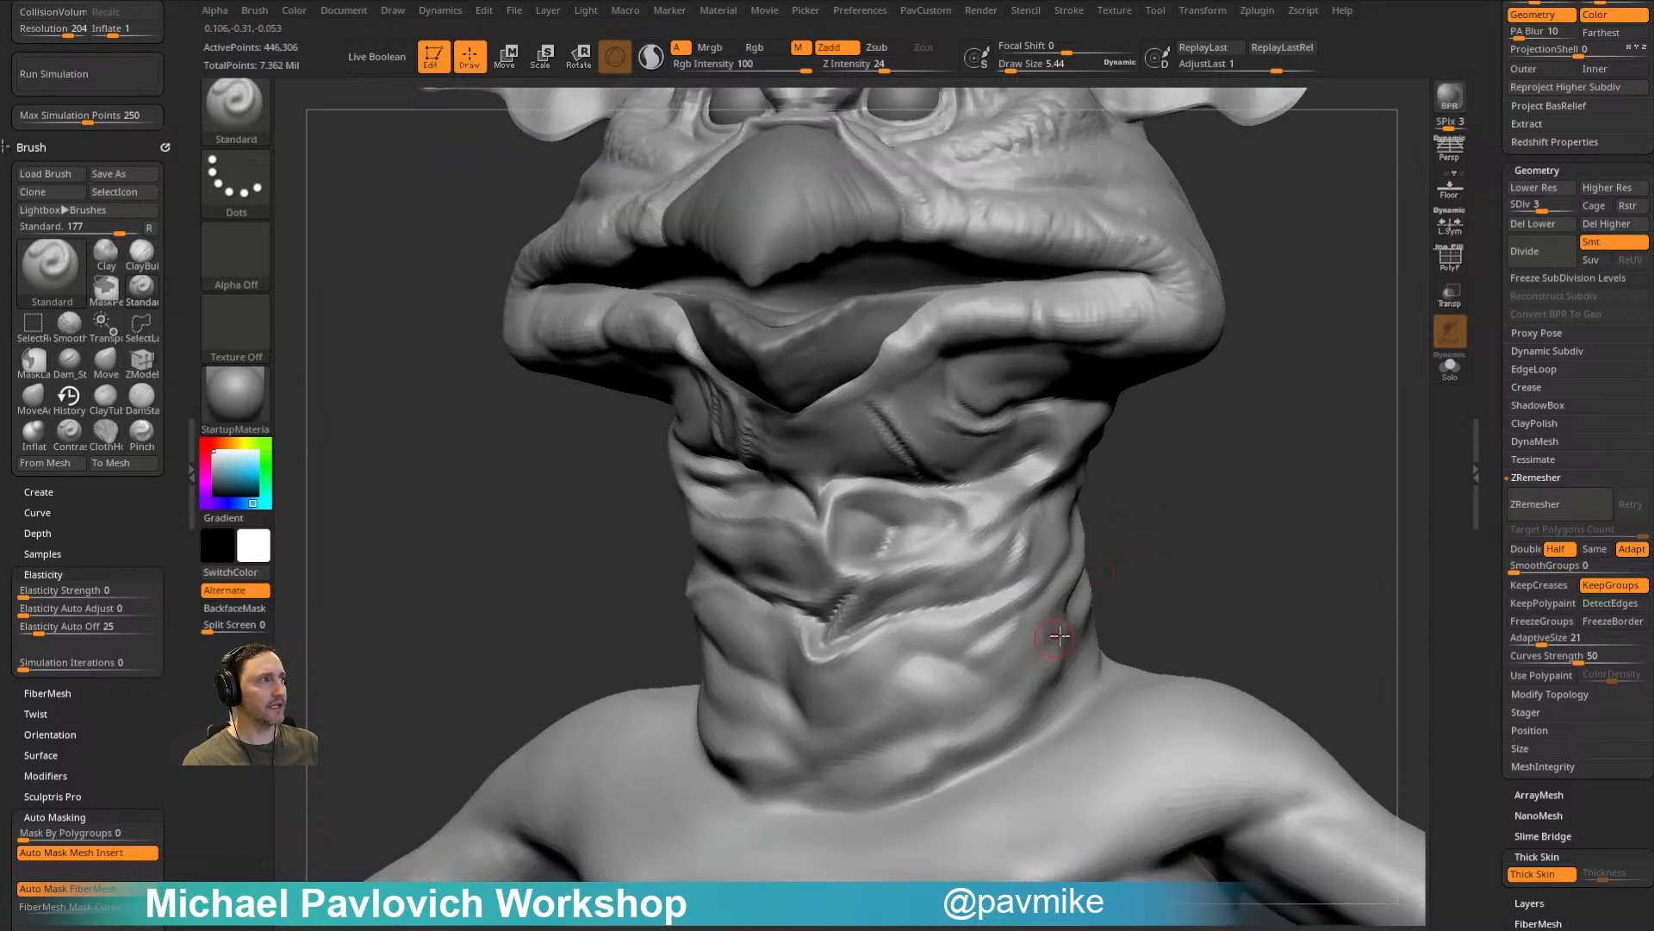
Step: Add wrinkles to the creature's right side of the lower neck with the Standard brush
mouse_move(1218, 561)
mouse_down()
mouse_move(1154, 540)
mouse_move(1084, 573)
mouse_up()
drag(547, 570, 586, 557)
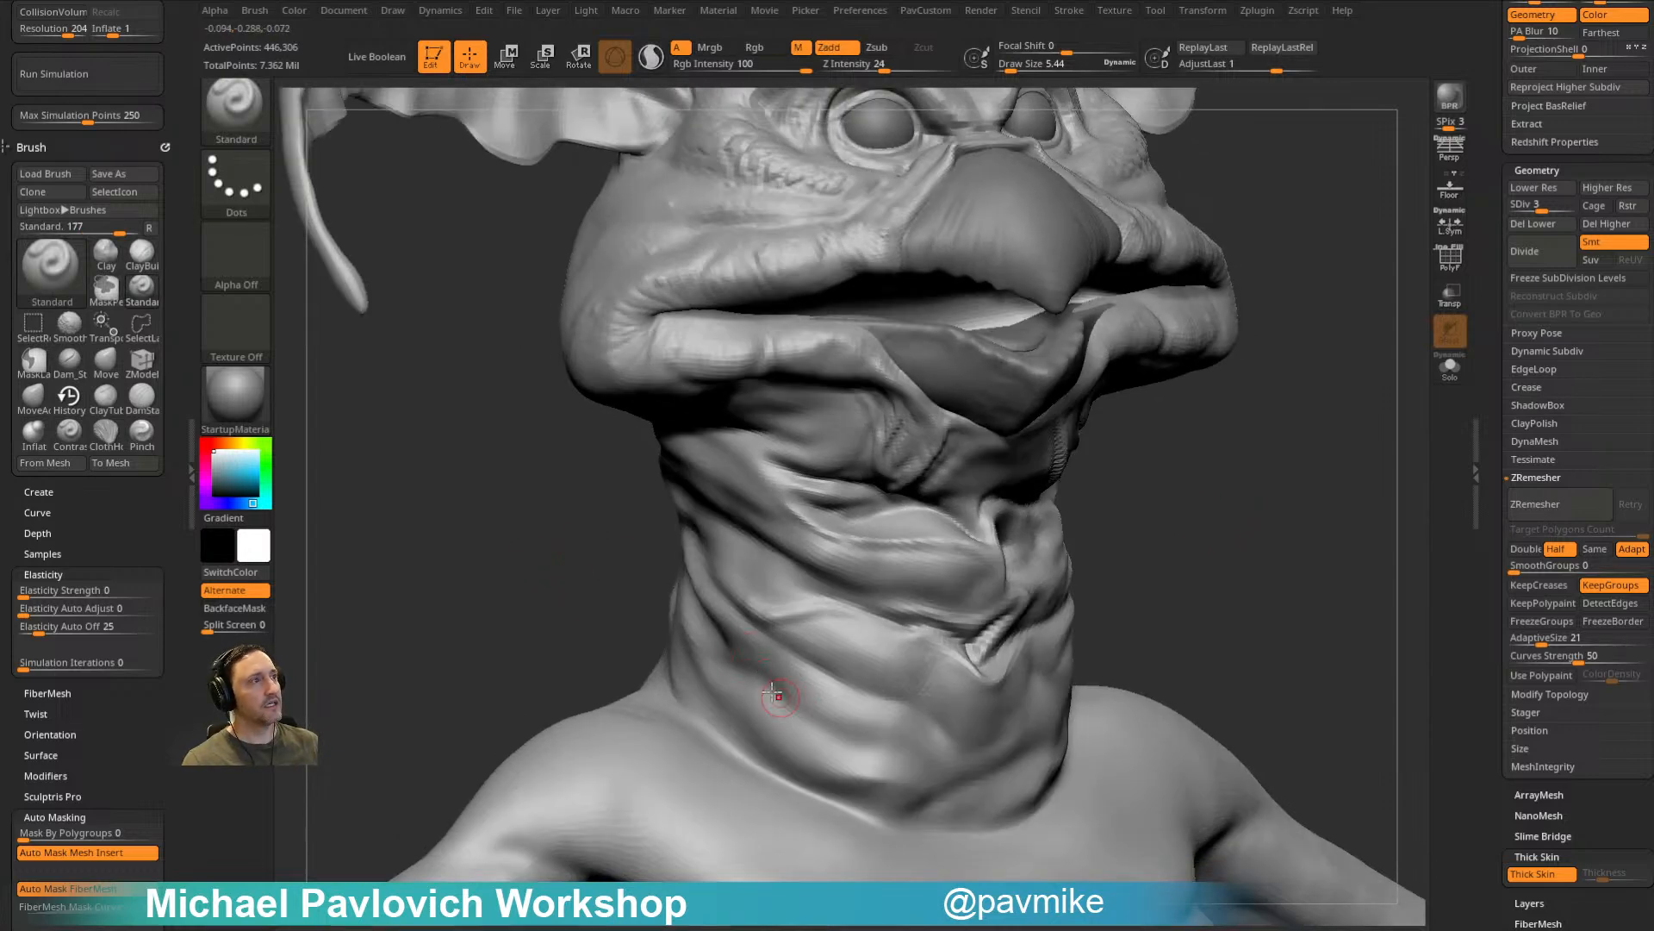
drag(1160, 557, 802, 690)
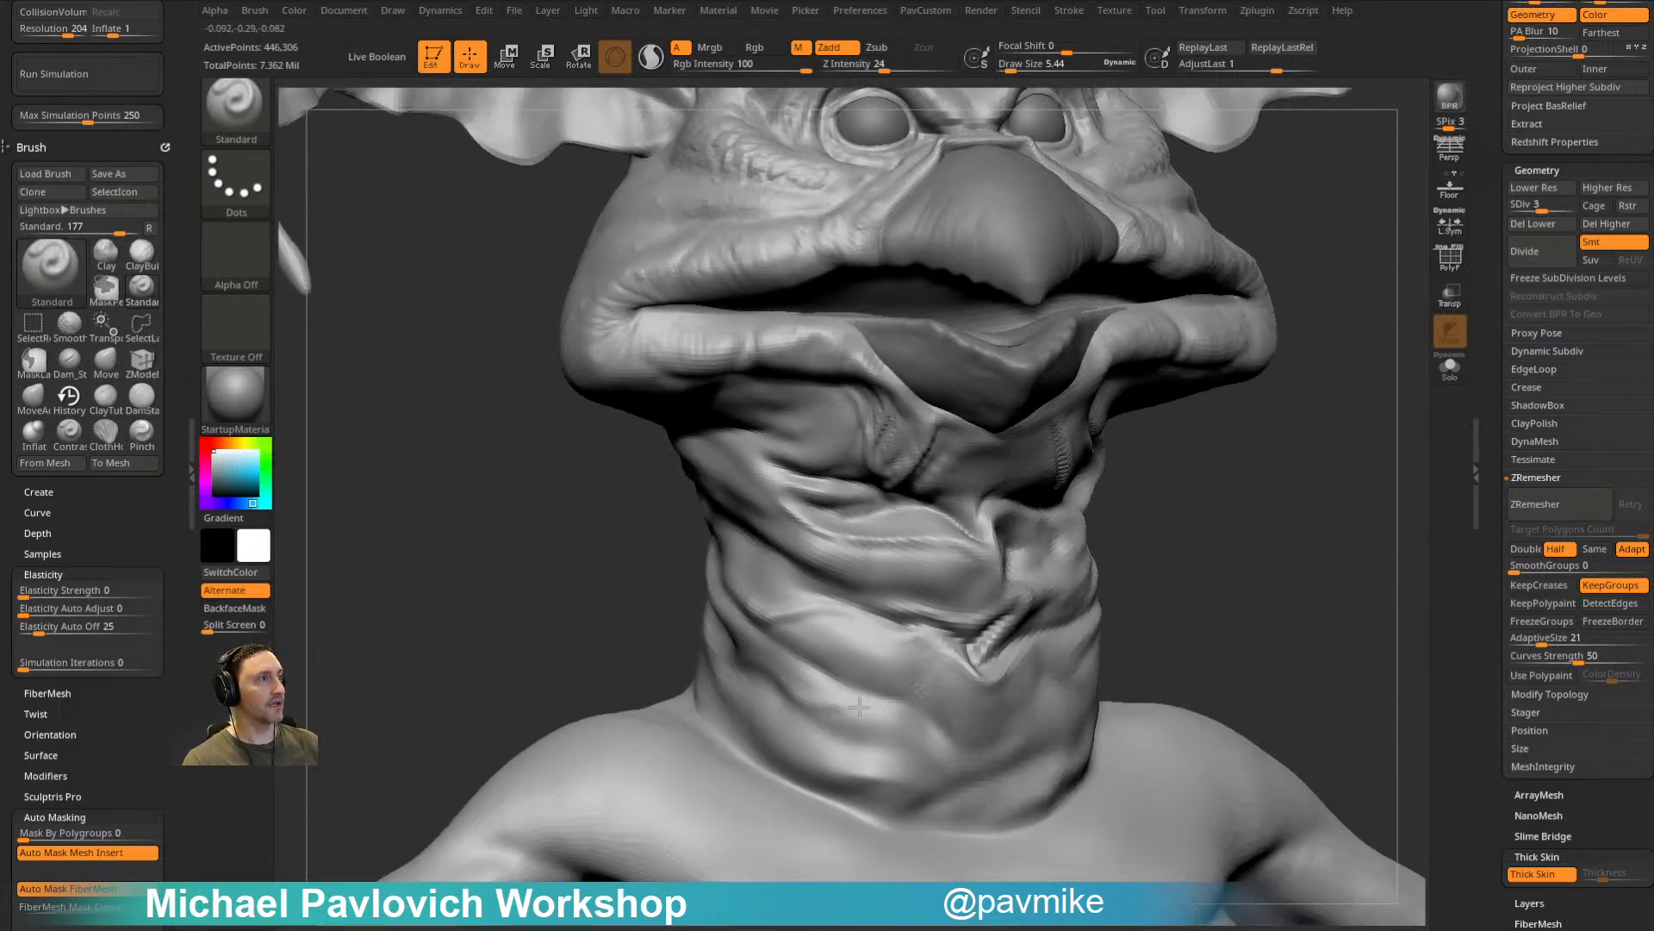
drag(1242, 540, 1111, 560)
mouse_move(1228, 621)
mouse_down()
mouse_move(1119, 622)
mouse_move(1281, 499)
mouse_move(949, 569)
mouse_up()
Step: Sculpt subtle skin wrinkles on the back of the head behind the ear with the Standard brush at draw size 5.44
mouse_move(1262, 442)
mouse_down()
mouse_move(1188, 464)
mouse_move(1256, 542)
mouse_move(1307, 499)
mouse_move(1247, 489)
mouse_up()
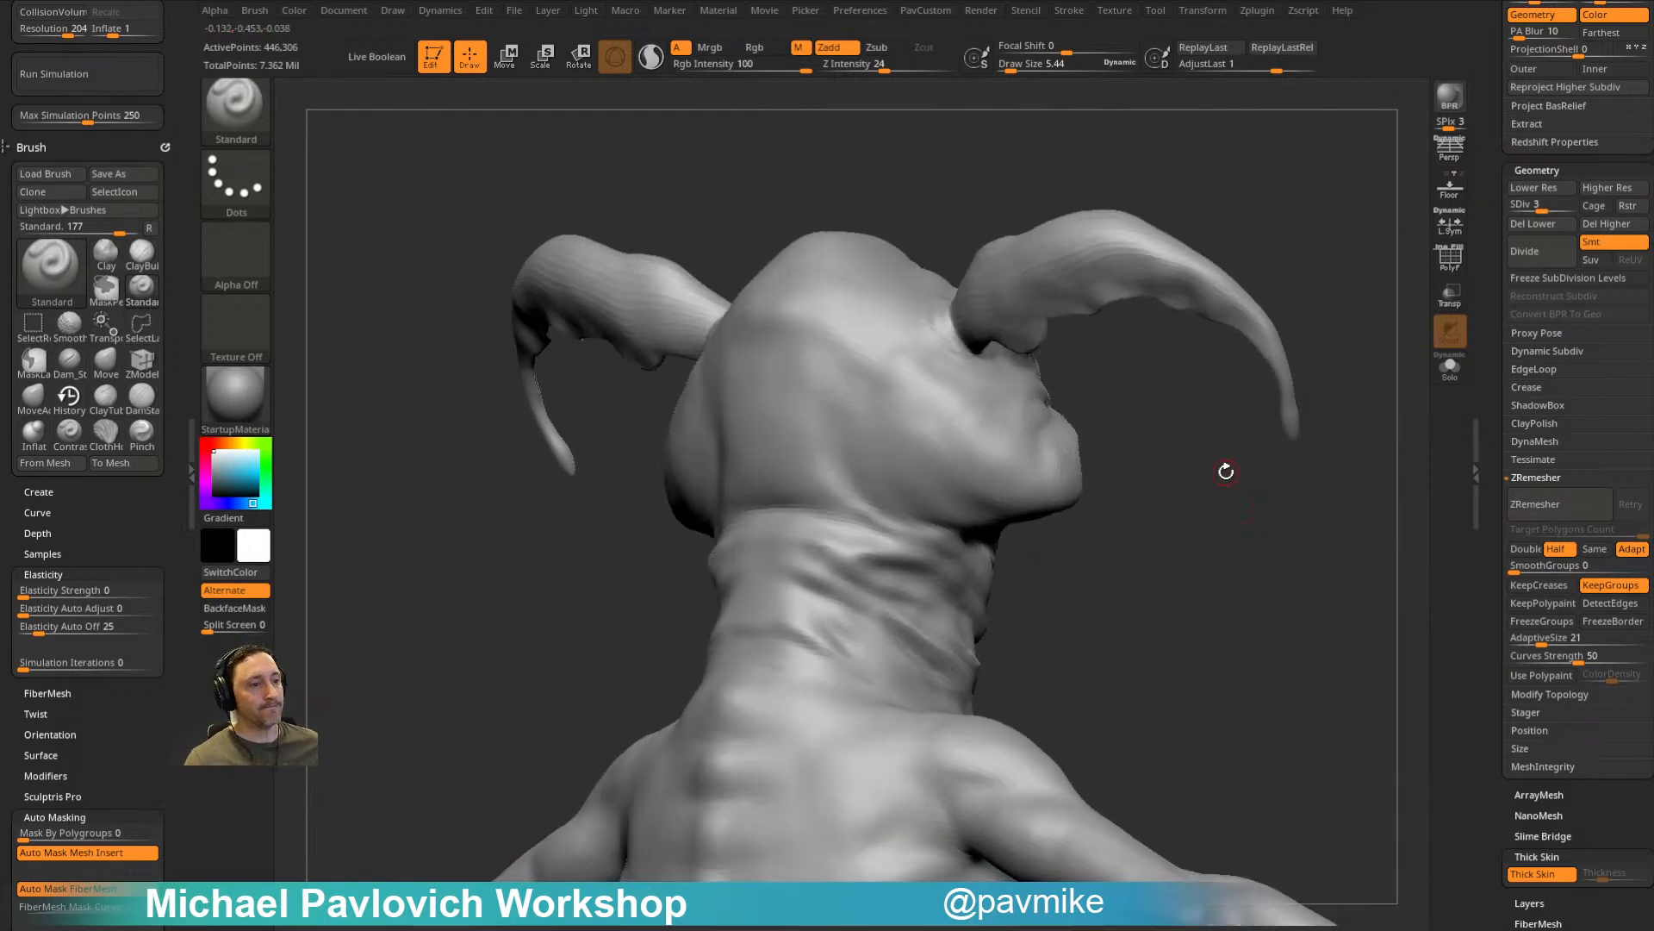
mouse_move(1128, 424)
mouse_down()
mouse_move(1207, 520)
mouse_move(1366, 573)
mouse_move(1370, 546)
mouse_move(1223, 668)
mouse_move(1233, 713)
mouse_move(886, 509)
mouse_up()
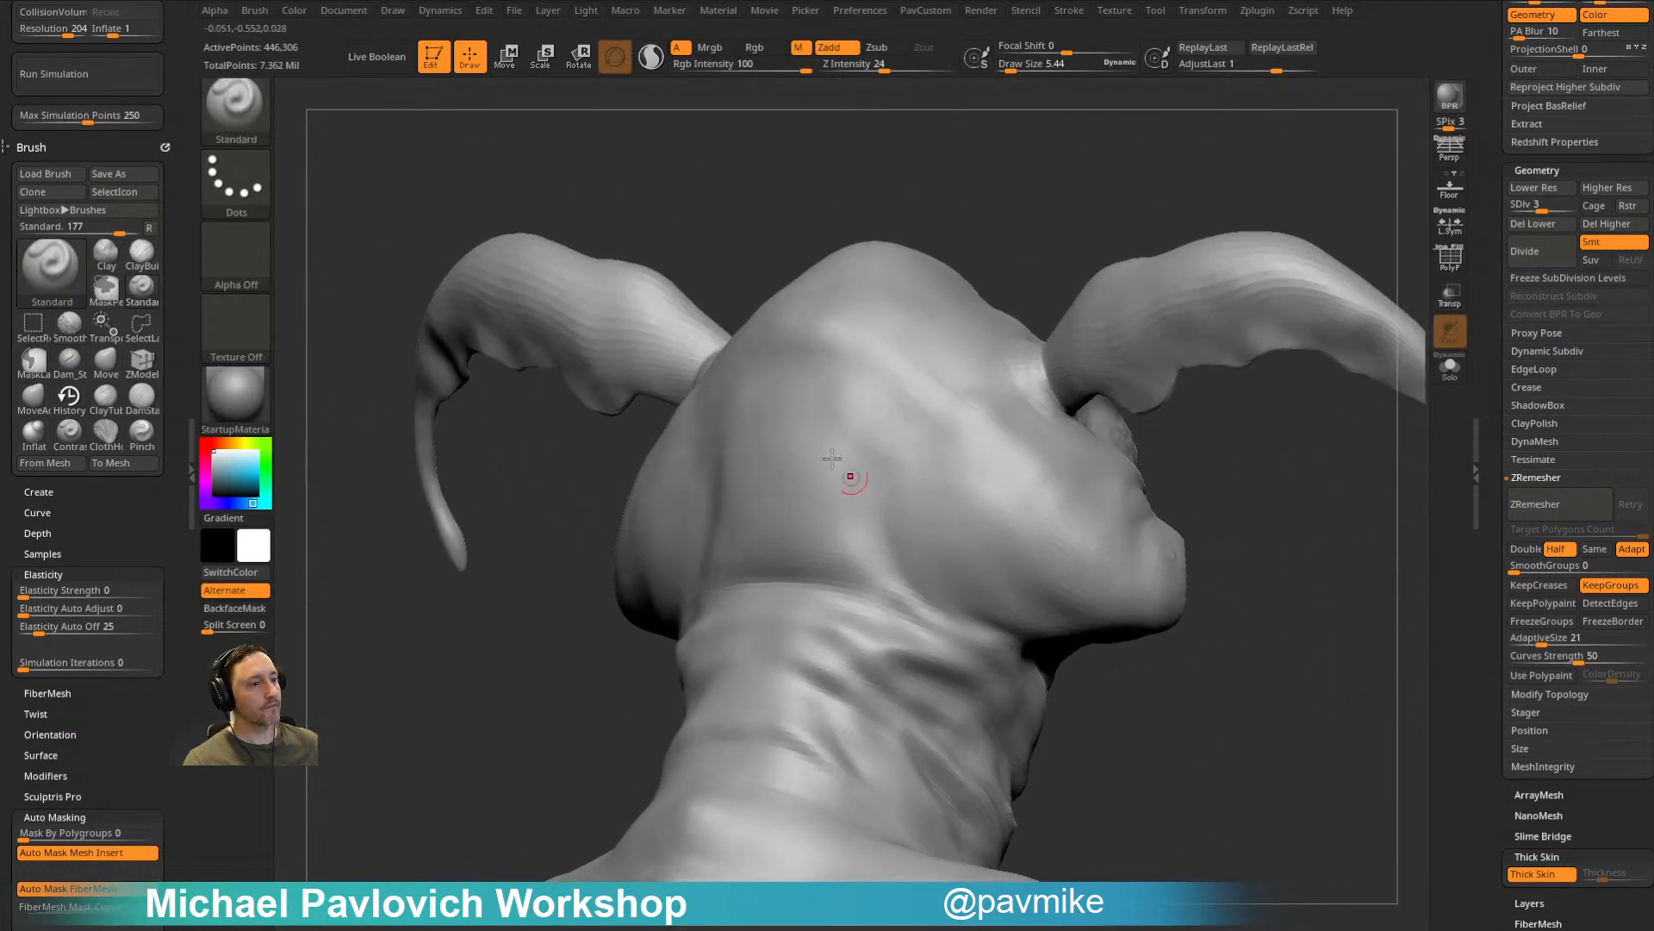
drag(1015, 259, 819, 457)
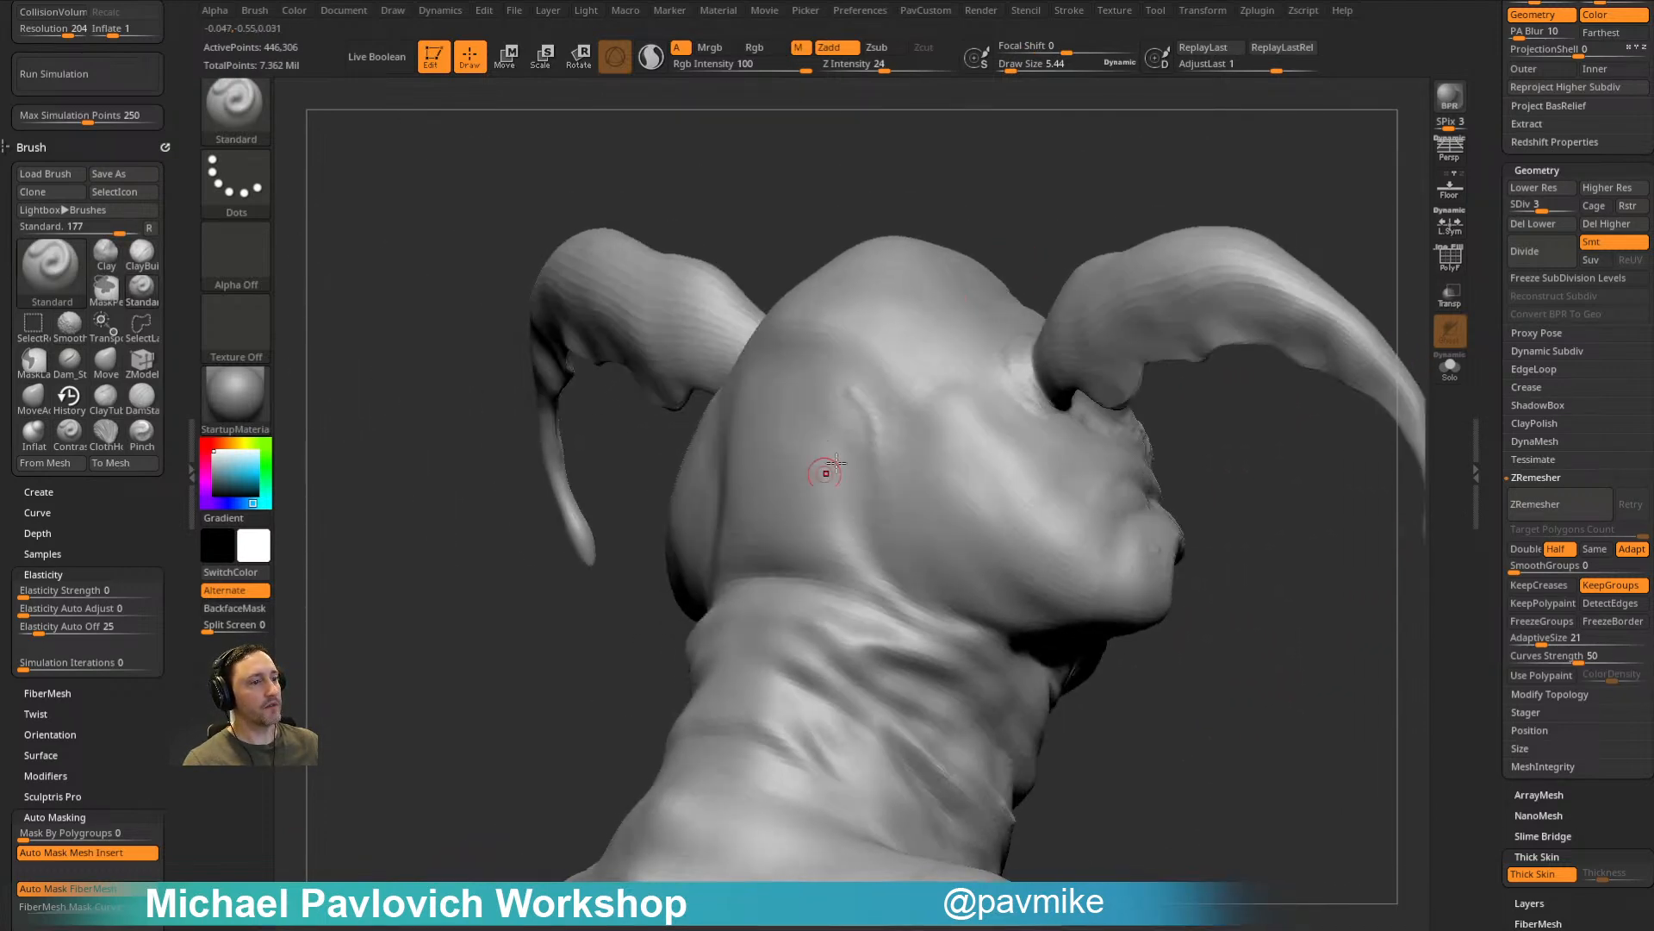
mouse_move(872, 399)
mouse_down()
mouse_move(897, 379)
mouse_move(904, 421)
mouse_up()
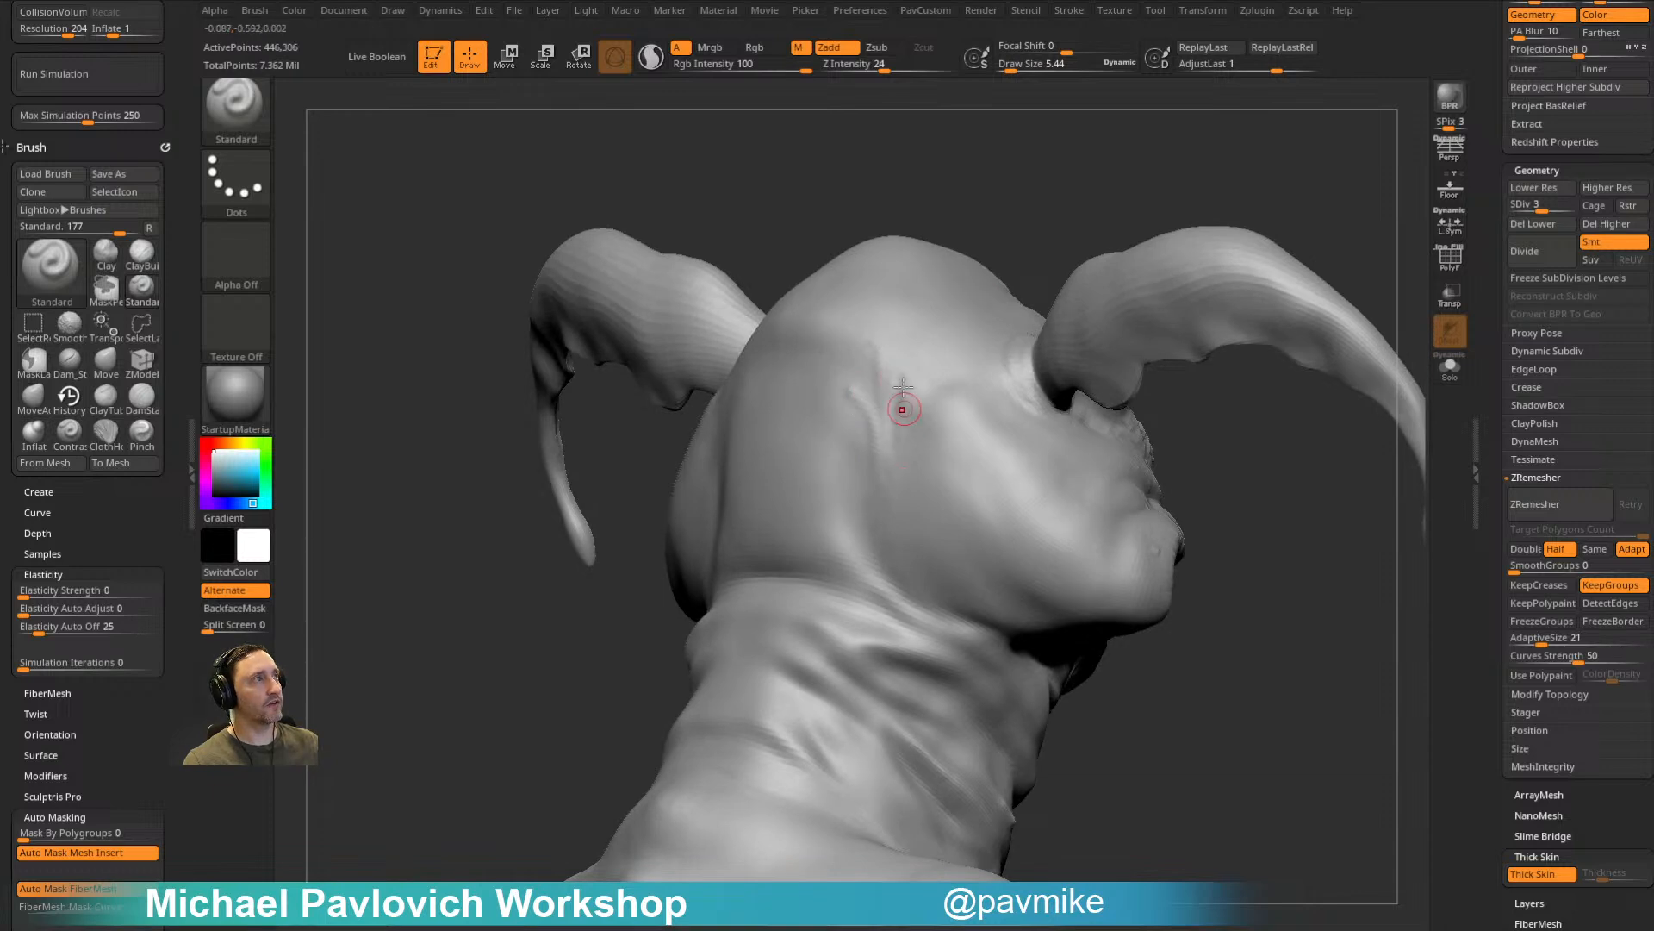
drag(1067, 195, 1088, 231)
drag(890, 469, 908, 535)
mouse_move(861, 173)
mouse_down()
mouse_move(964, 170)
mouse_move(1089, 231)
mouse_up()
drag(909, 246, 1021, 279)
Step: Extend the wrinkles from the back of the skull down behind the jaw into the side of the neck
mouse_move(1152, 535)
mouse_down()
mouse_move(1181, 542)
mouse_move(903, 522)
mouse_up()
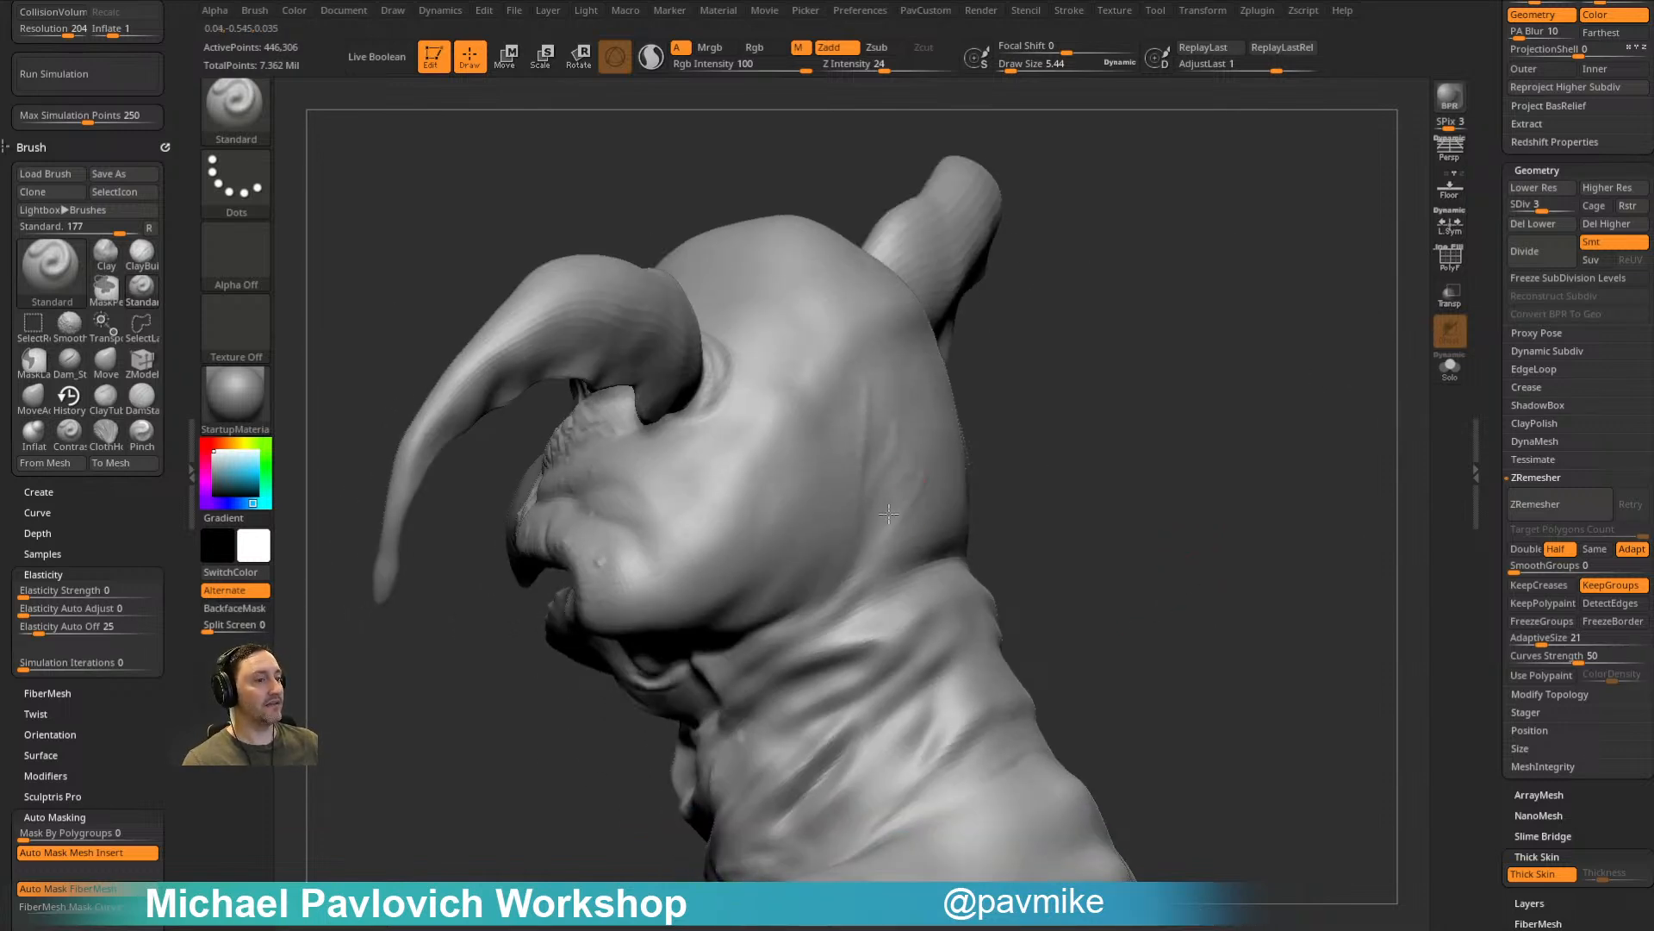
drag(865, 585, 868, 553)
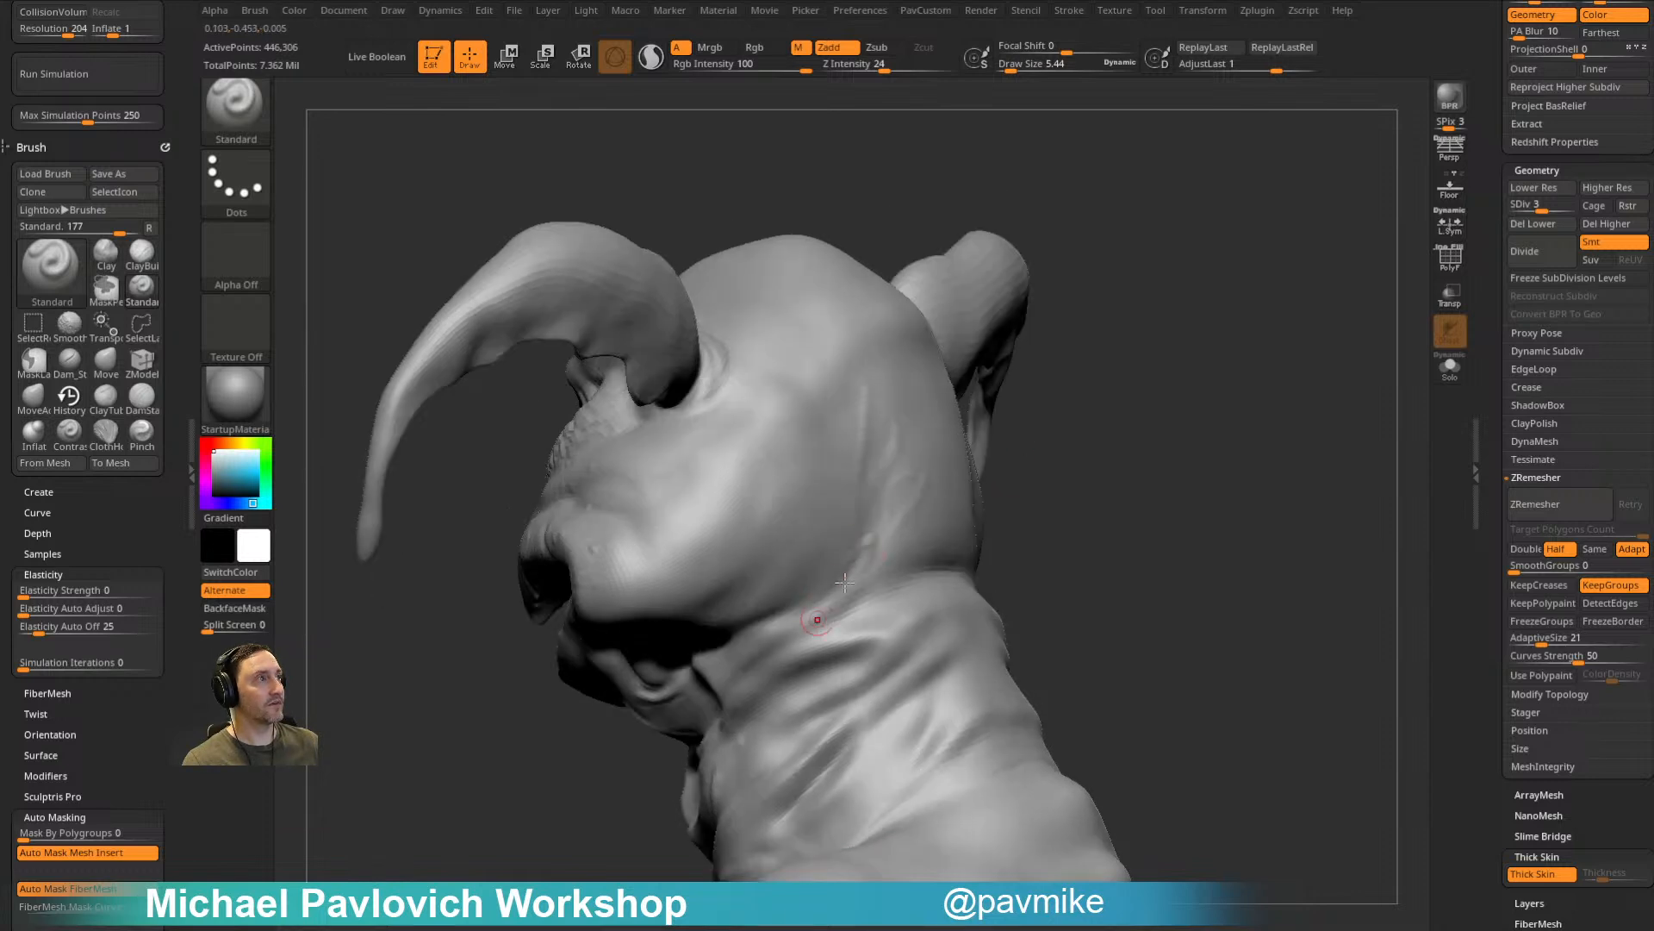
mouse_move(1115, 470)
mouse_down()
mouse_move(1219, 439)
mouse_move(939, 482)
mouse_up()
drag(1130, 459, 864, 502)
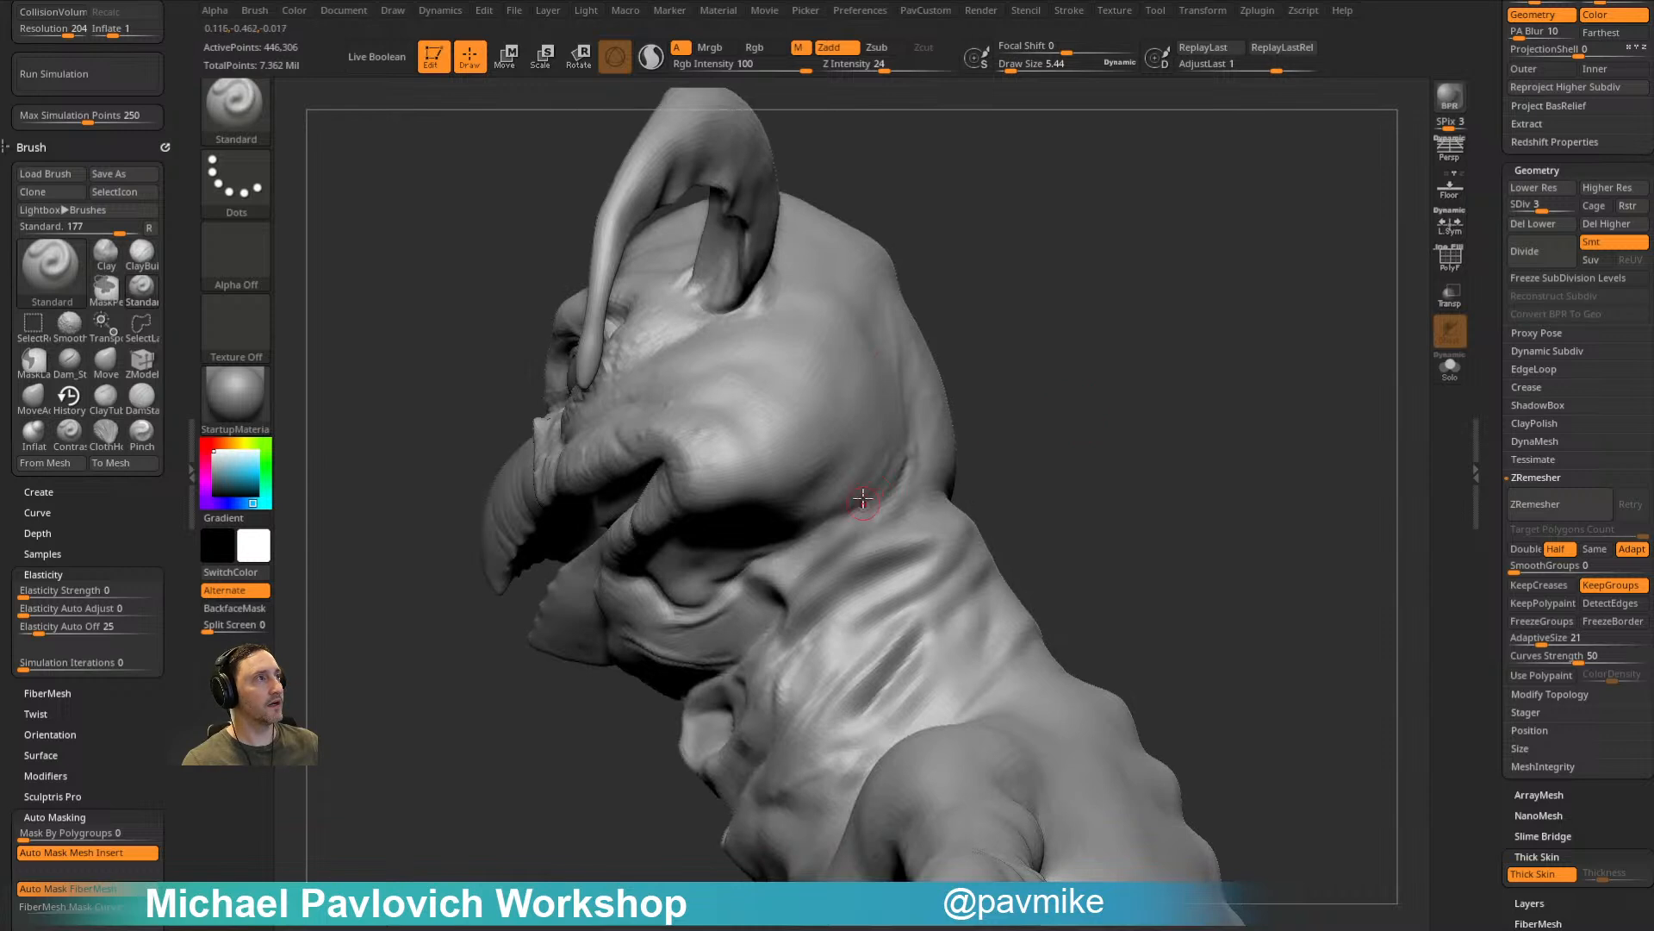
mouse_move(1069, 462)
mouse_down()
mouse_move(1093, 443)
mouse_move(871, 567)
mouse_up()
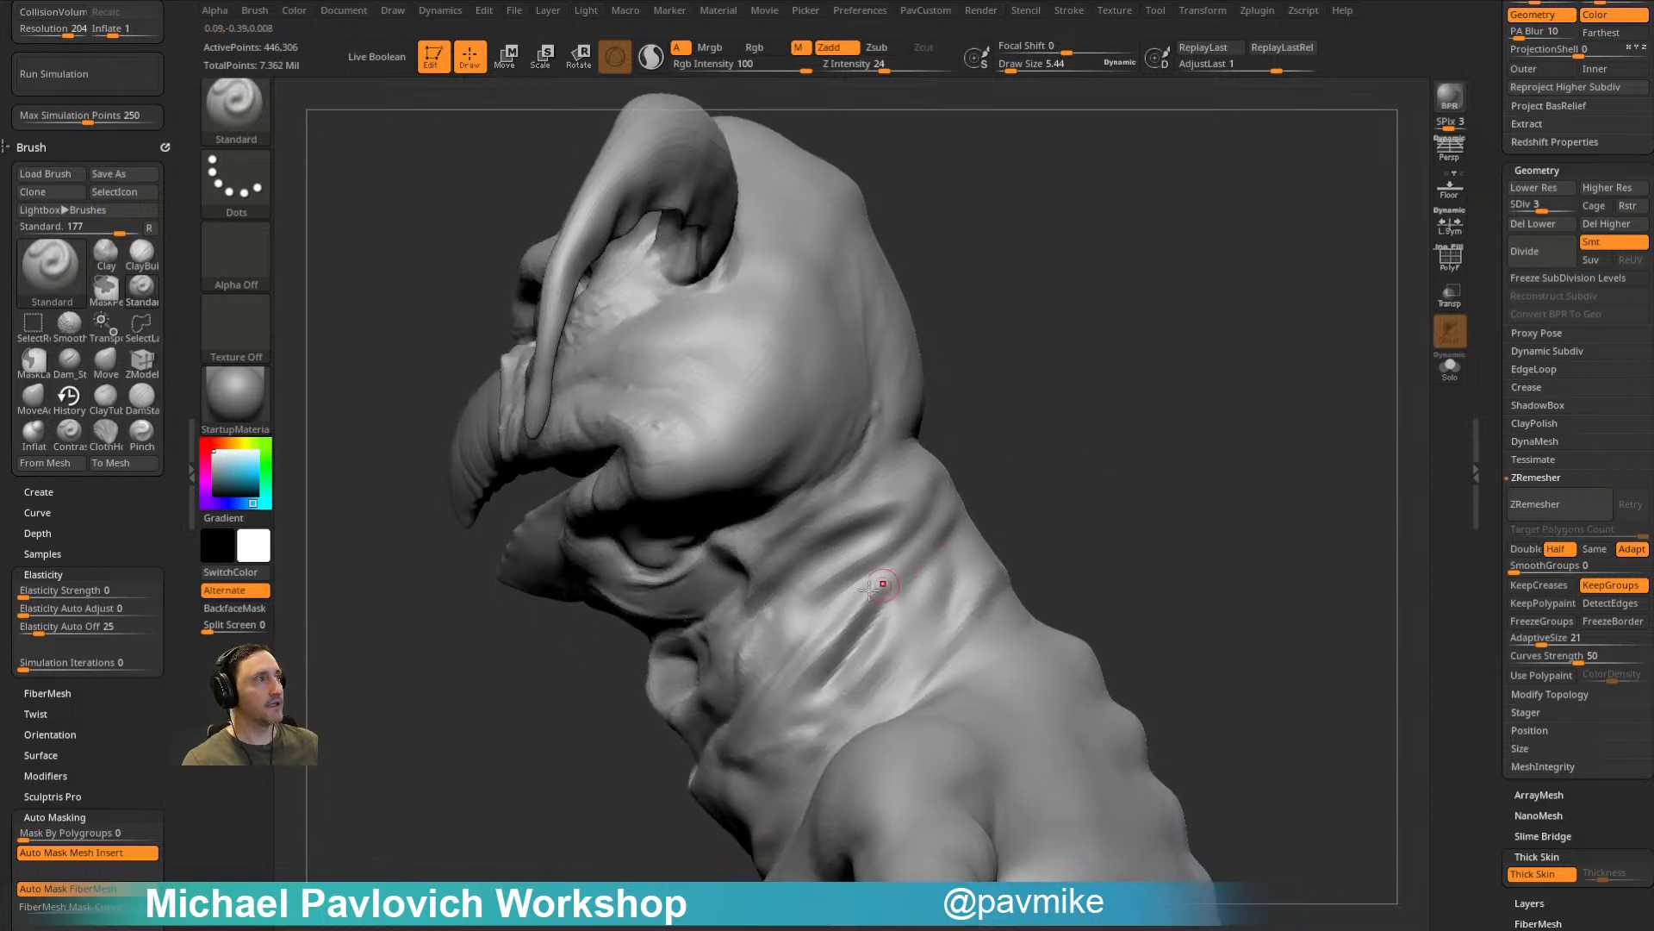
Step: Carve deeper creases between the folds on the back and left side of the neck with the DamStandard brush
key(b)
key(d)
key(s)
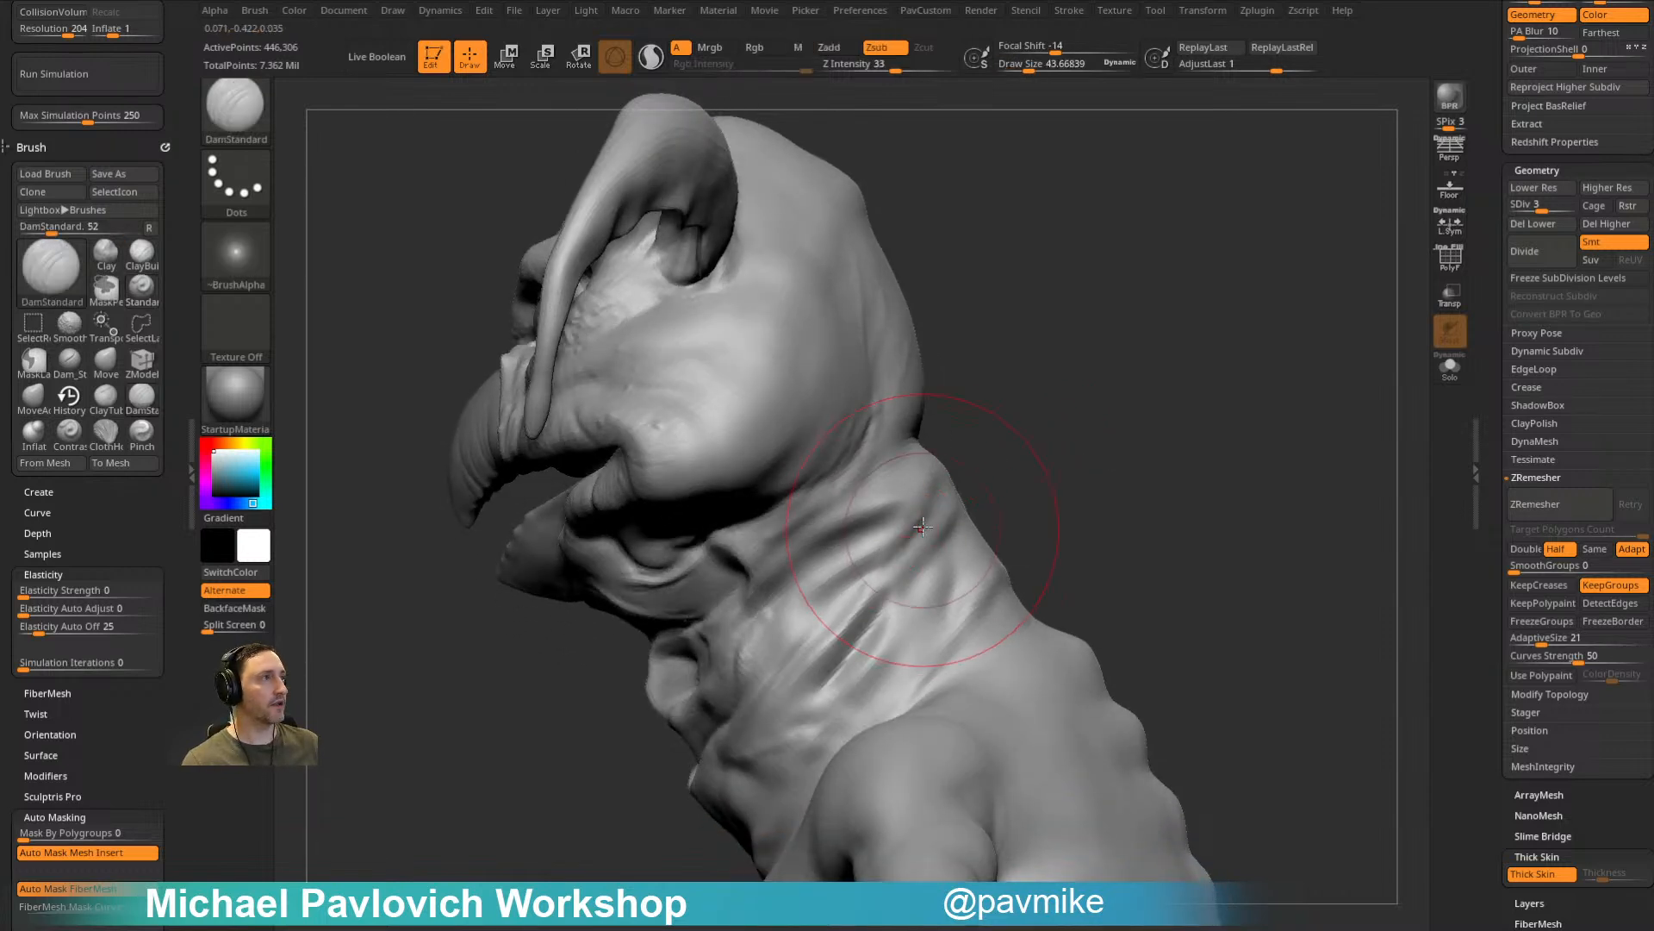
drag(1069, 449, 904, 480)
mouse_move(1027, 441)
mouse_down()
mouse_move(1078, 466)
mouse_move(926, 556)
mouse_move(965, 482)
mouse_move(941, 506)
mouse_up()
drag(1061, 443, 958, 522)
mouse_move(1078, 456)
mouse_down()
mouse_move(1130, 443)
mouse_move(842, 635)
mouse_up()
mouse_move(978, 651)
mouse_down()
mouse_move(1100, 447)
mouse_move(895, 669)
mouse_up()
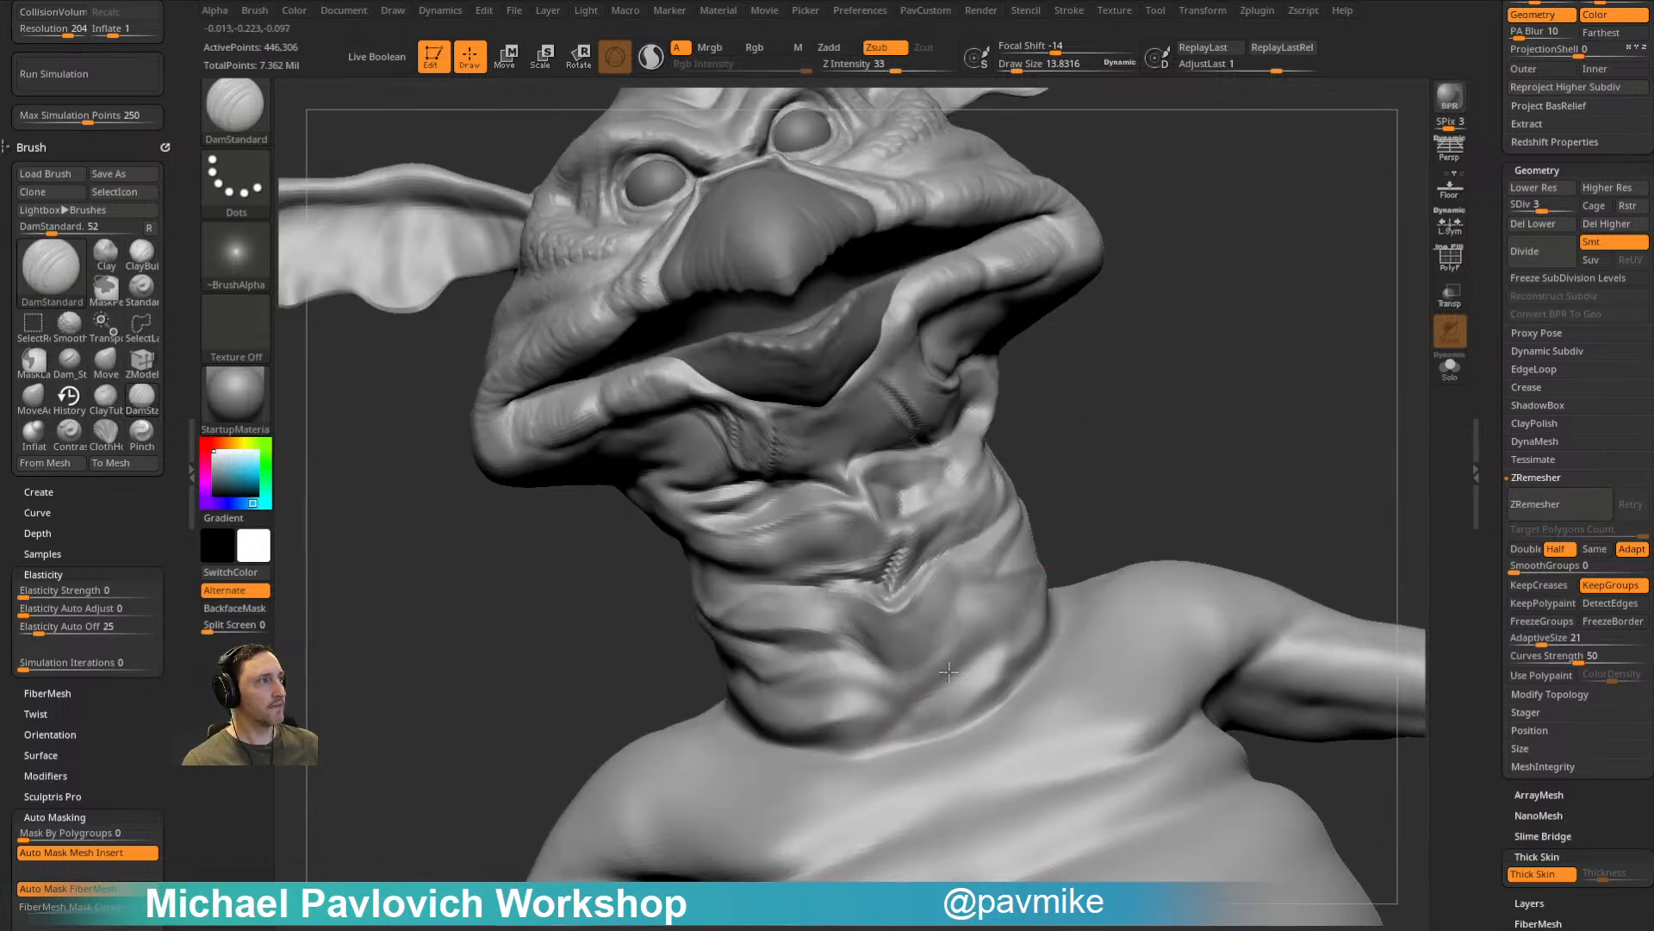
mouse_move(1120, 514)
mouse_down()
mouse_move(1301, 458)
mouse_move(1244, 483)
mouse_move(1130, 430)
mouse_move(952, 603)
mouse_up()
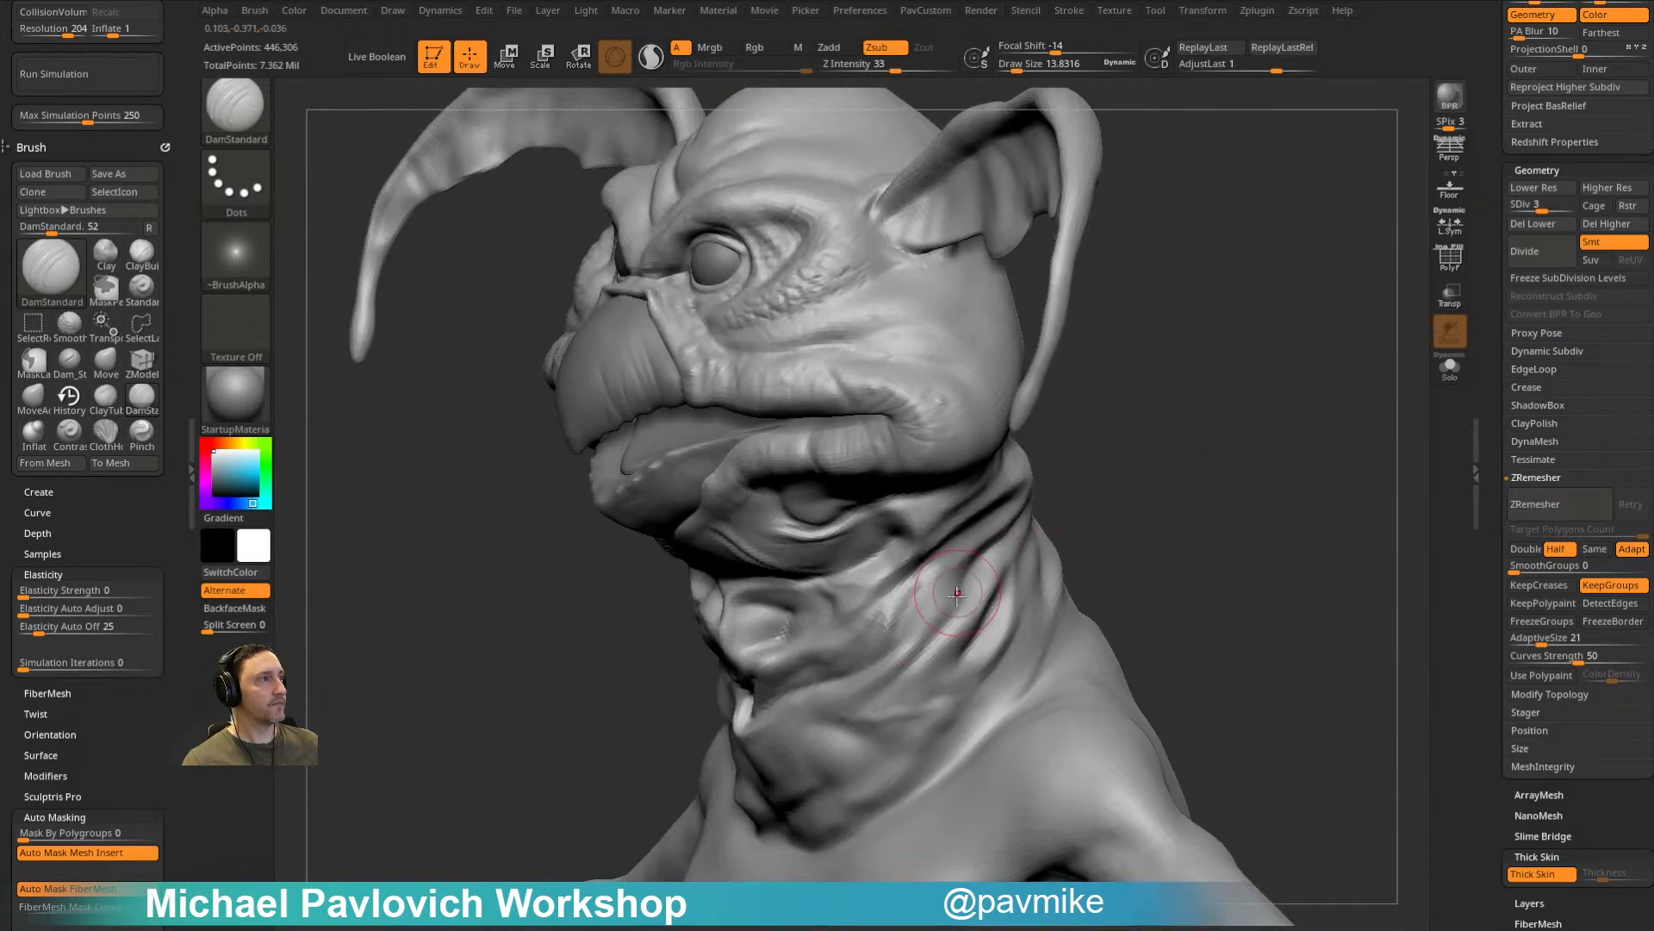
Step: Sculpt fine wrinkles at the base of the skull behind the left jaw with the Standard brush at draw size about 4.6
mouse_move(1202, 489)
mouse_down()
mouse_move(1227, 451)
mouse_move(1247, 546)
mouse_move(1268, 536)
mouse_up()
key(s)
drag(903, 470, 897, 470)
mouse_move(638, 658)
mouse_down()
mouse_move(621, 724)
mouse_move(629, 633)
mouse_up()
key(b)
key(s)
key(t)
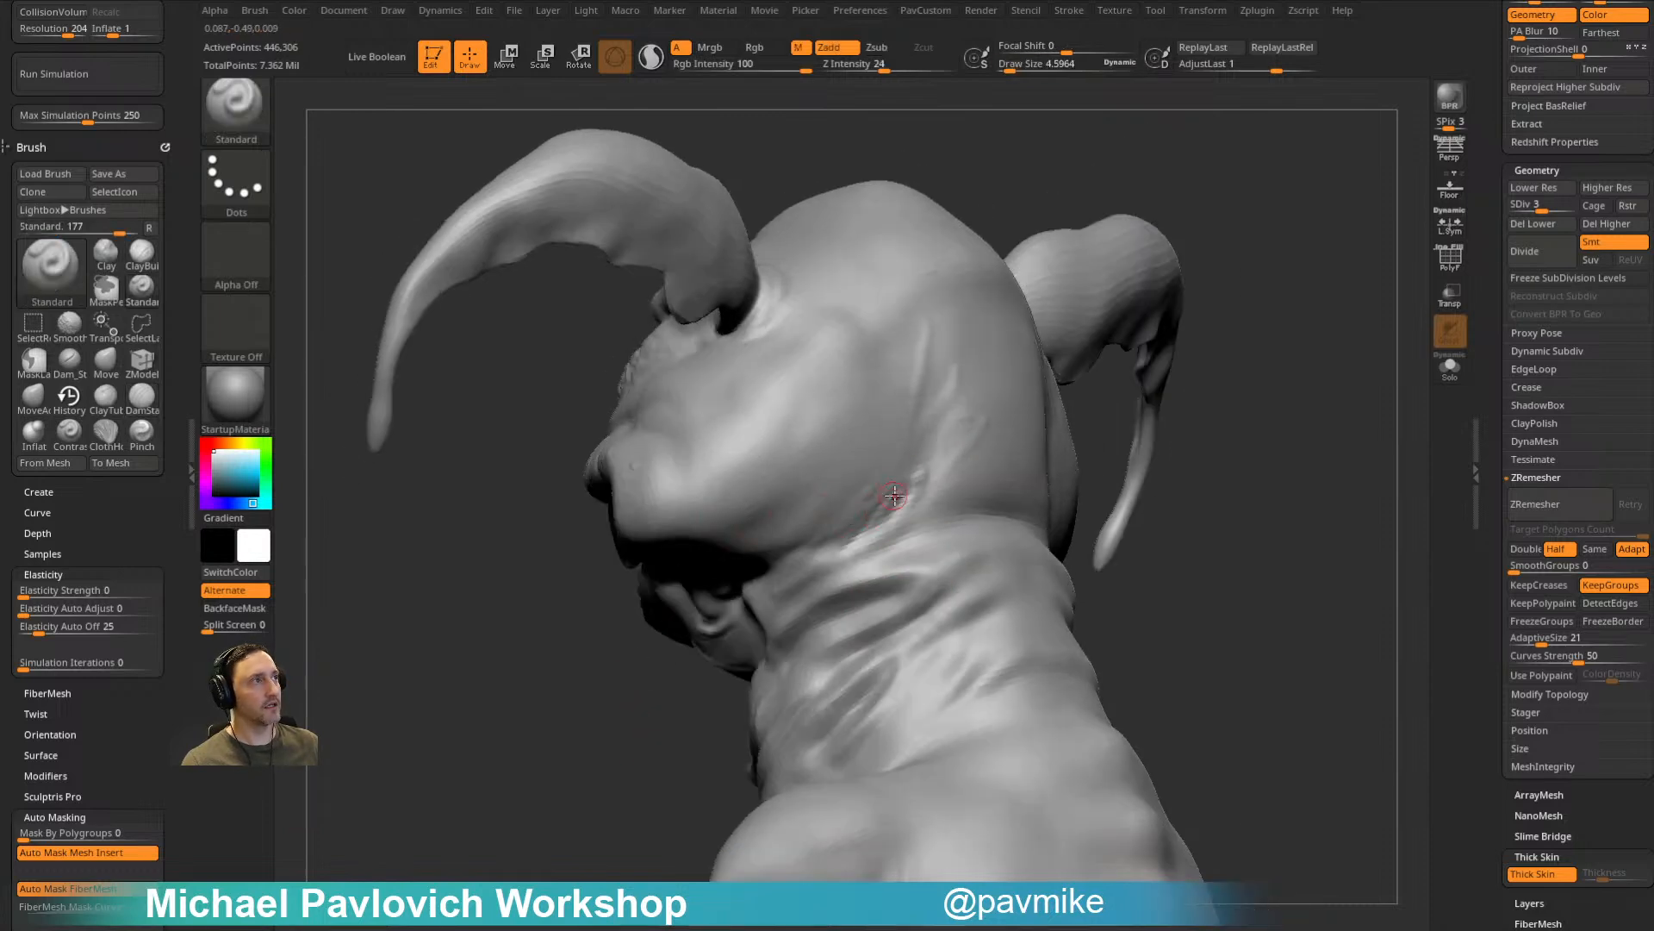
drag(677, 763, 821, 584)
mouse_move(991, 528)
mouse_down()
mouse_move(1064, 473)
mouse_move(916, 543)
mouse_up()
drag(1061, 427, 935, 434)
mouse_move(1190, 324)
mouse_down()
mouse_move(1266, 429)
mouse_move(920, 480)
mouse_up()
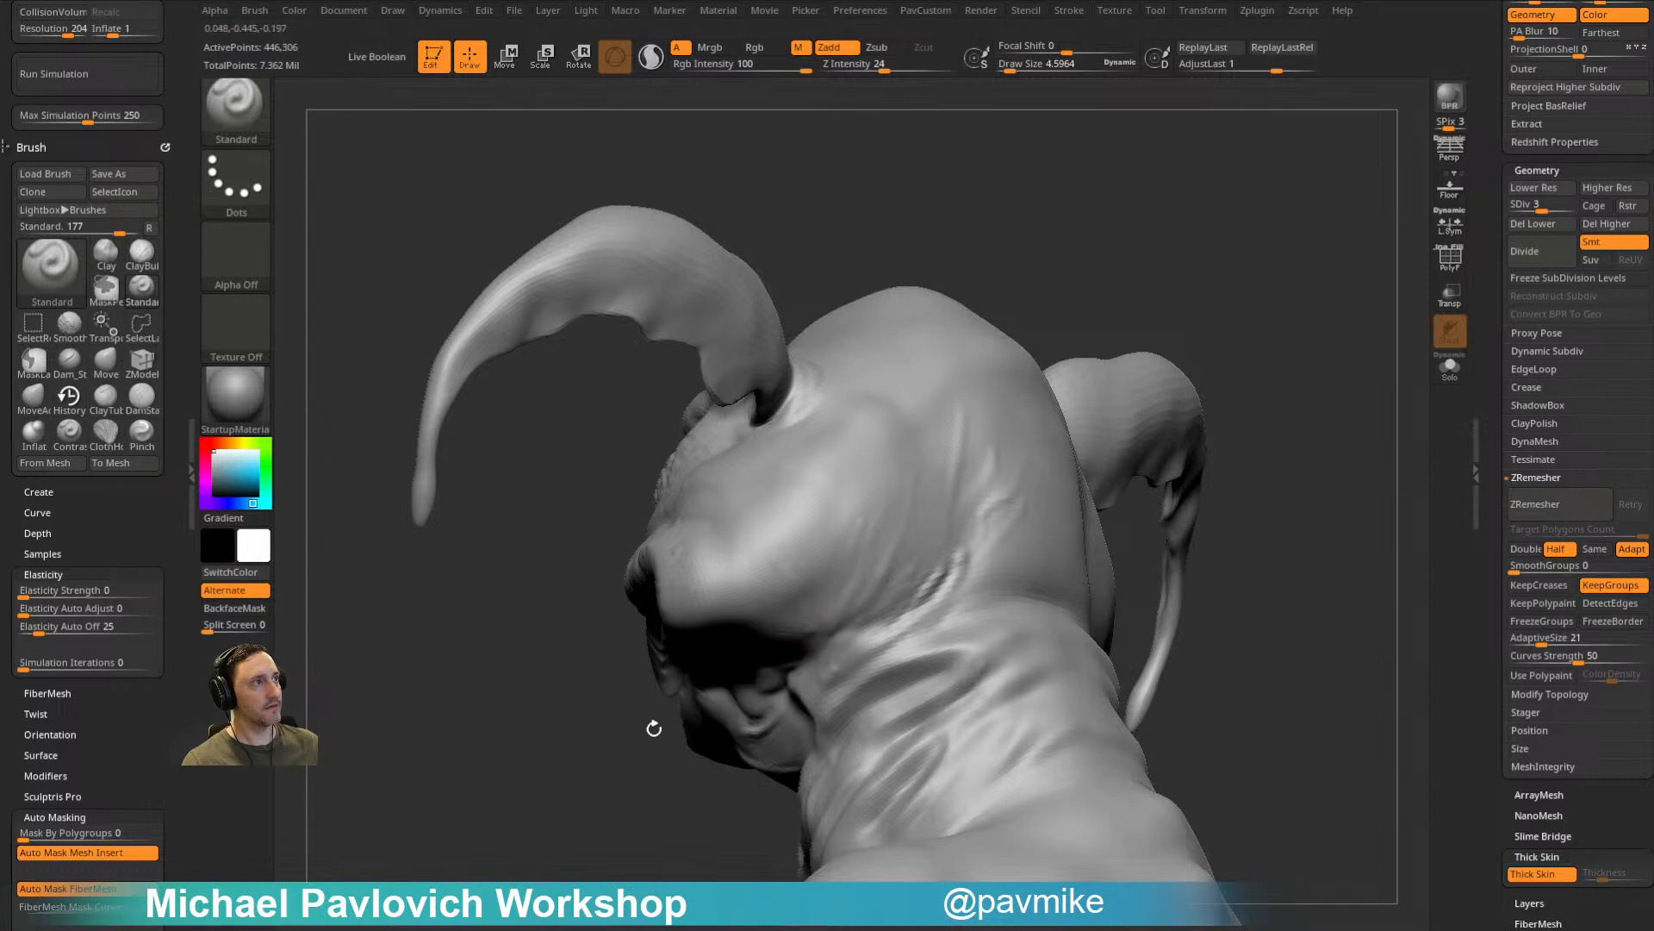
drag(672, 706, 909, 540)
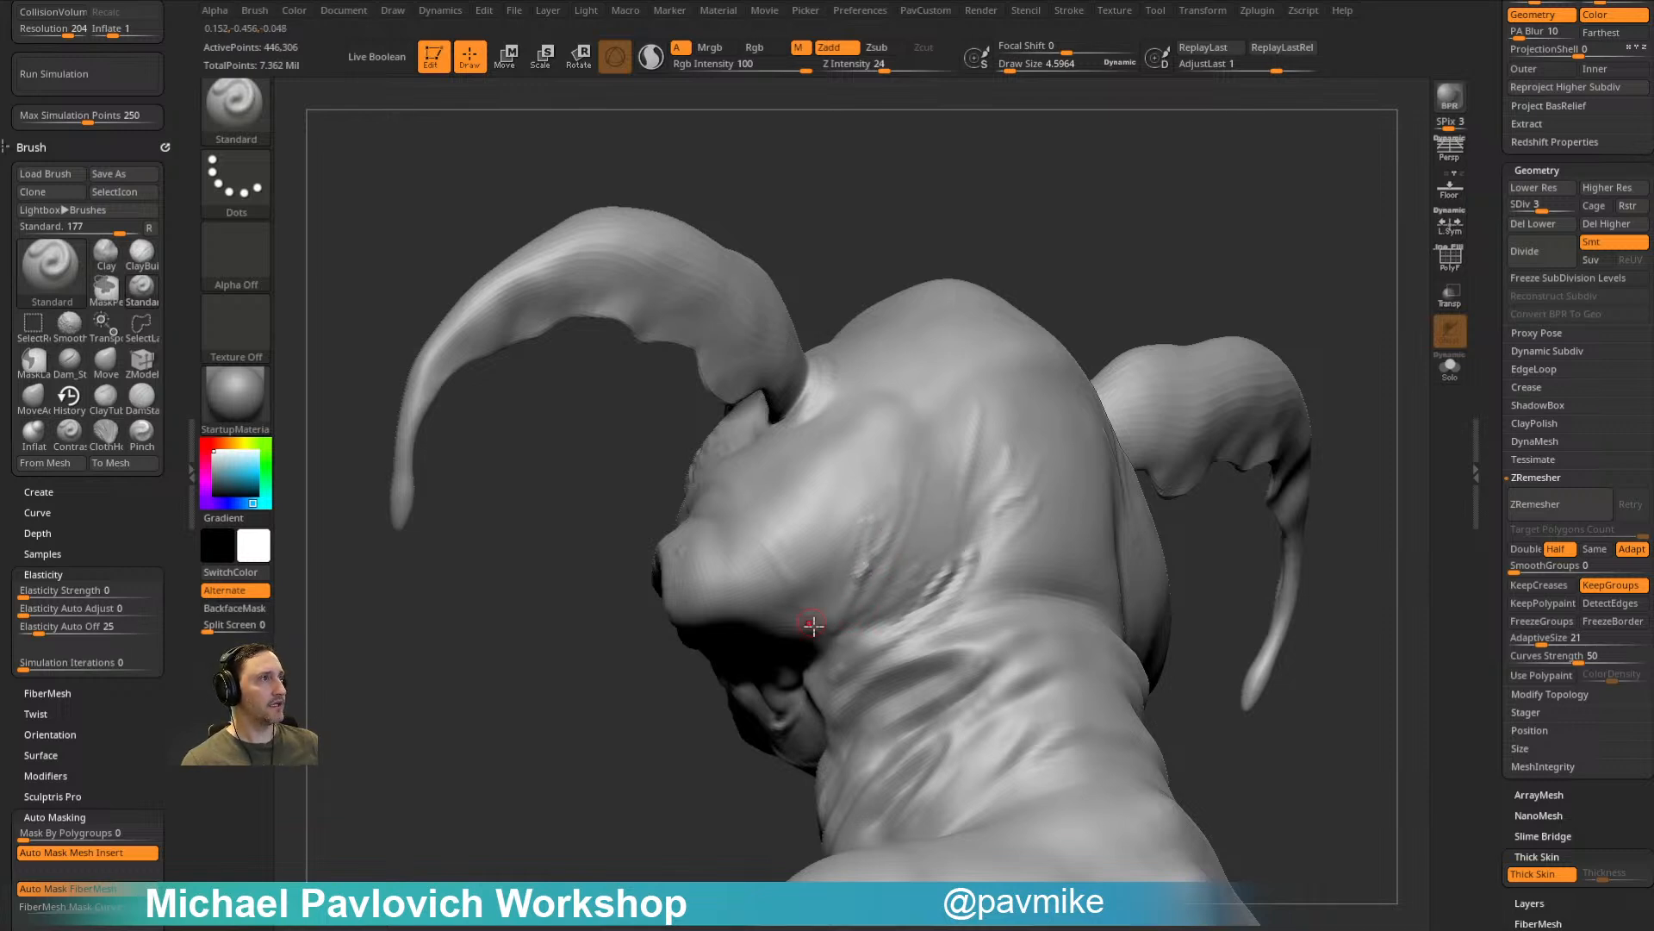
Step: Add matching fine wrinkles on the creature's right side of the skull base, running down behind the jaw
drag(941, 294, 966, 449)
mouse_move(1156, 285)
mouse_down()
mouse_move(999, 524)
mouse_move(1015, 598)
mouse_up()
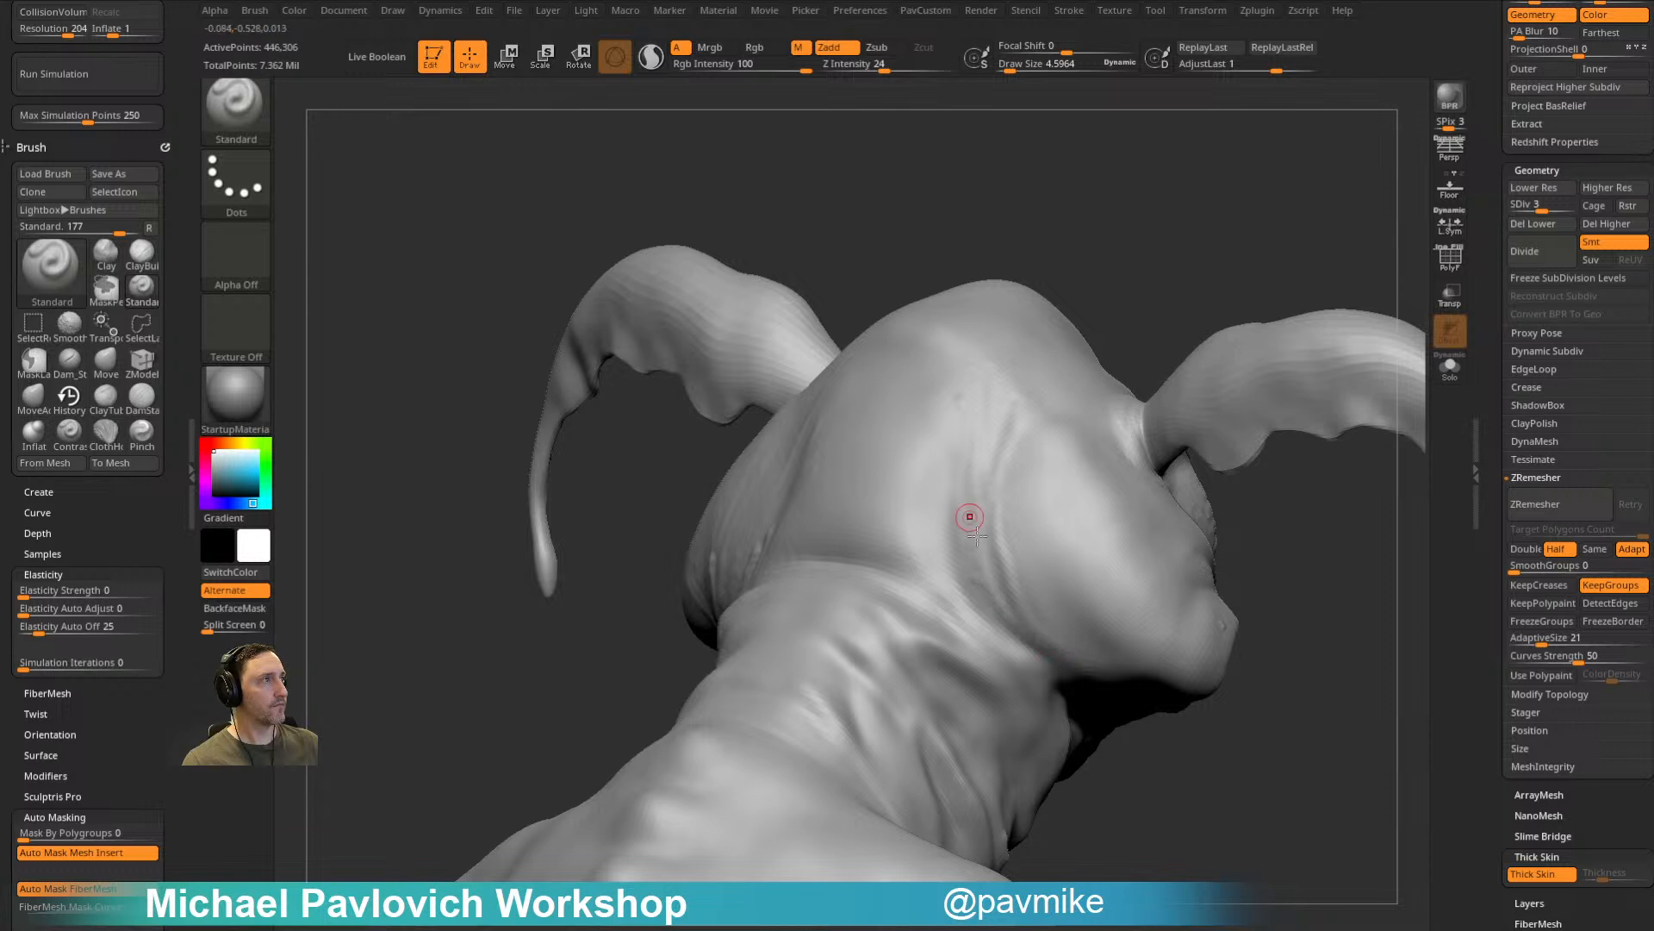
drag(965, 584, 988, 605)
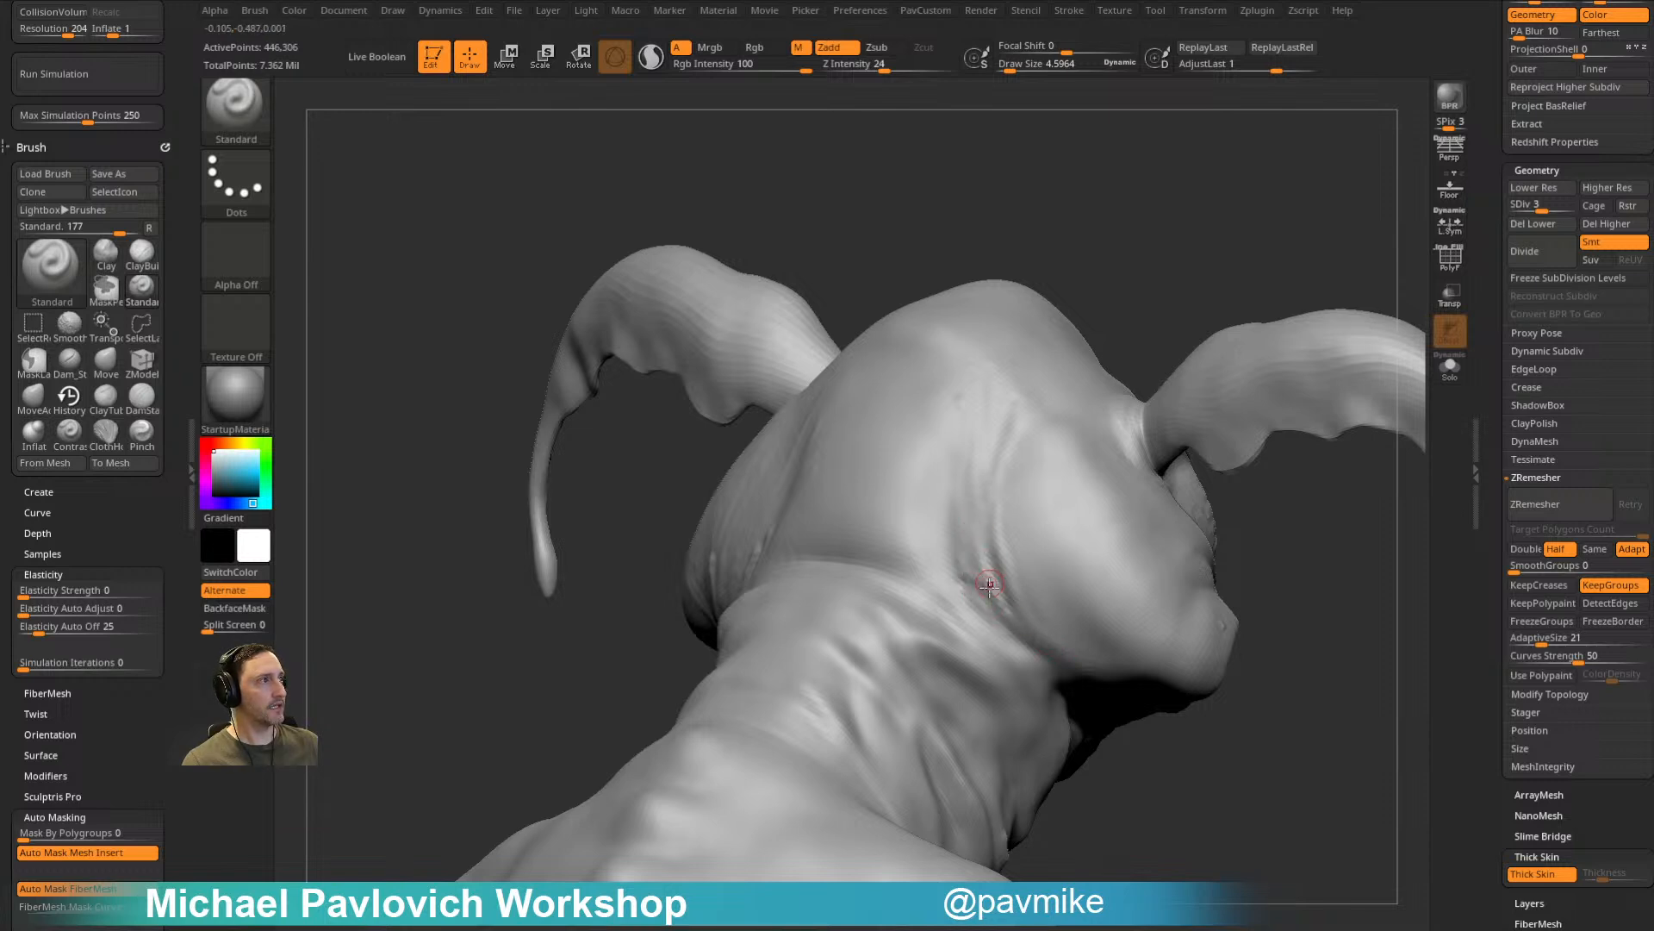
drag(934, 528, 958, 568)
right_drag(957, 564, 898, 470)
drag(1200, 292, 1049, 372)
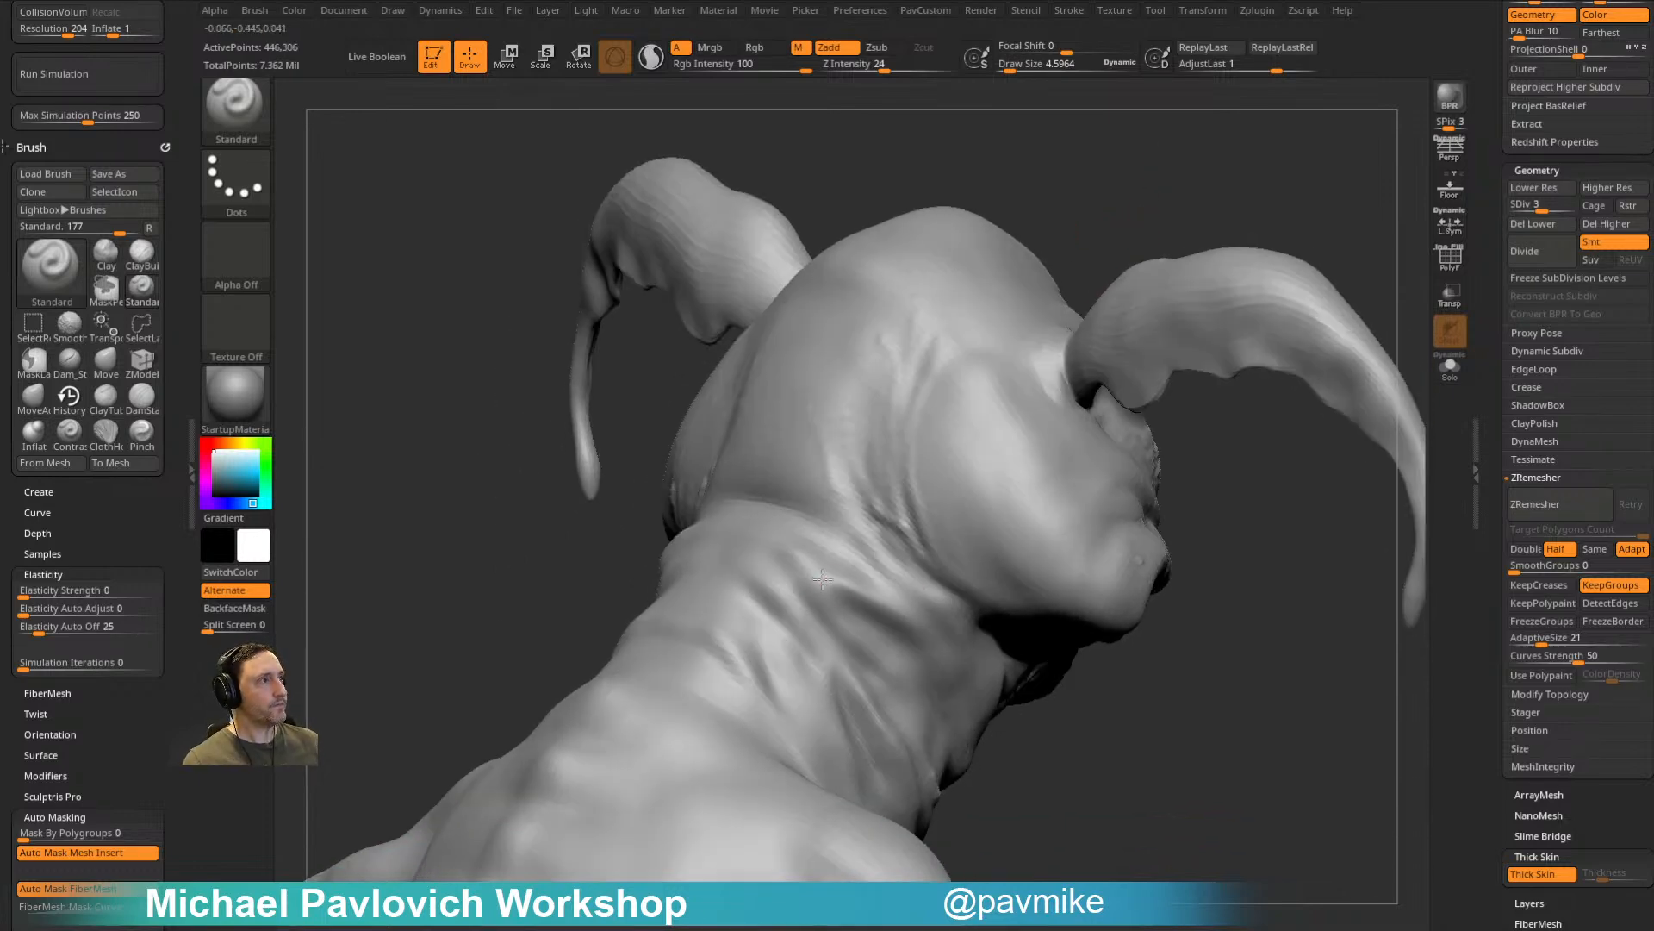
Step: Deepen the folds on the creature's right side of the upper neck with the DamStandard brush at draw size about 31
key(b)
key(d)
key(s)
drag(1113, 680, 1073, 573)
key(s)
drag(952, 547, 875, 547)
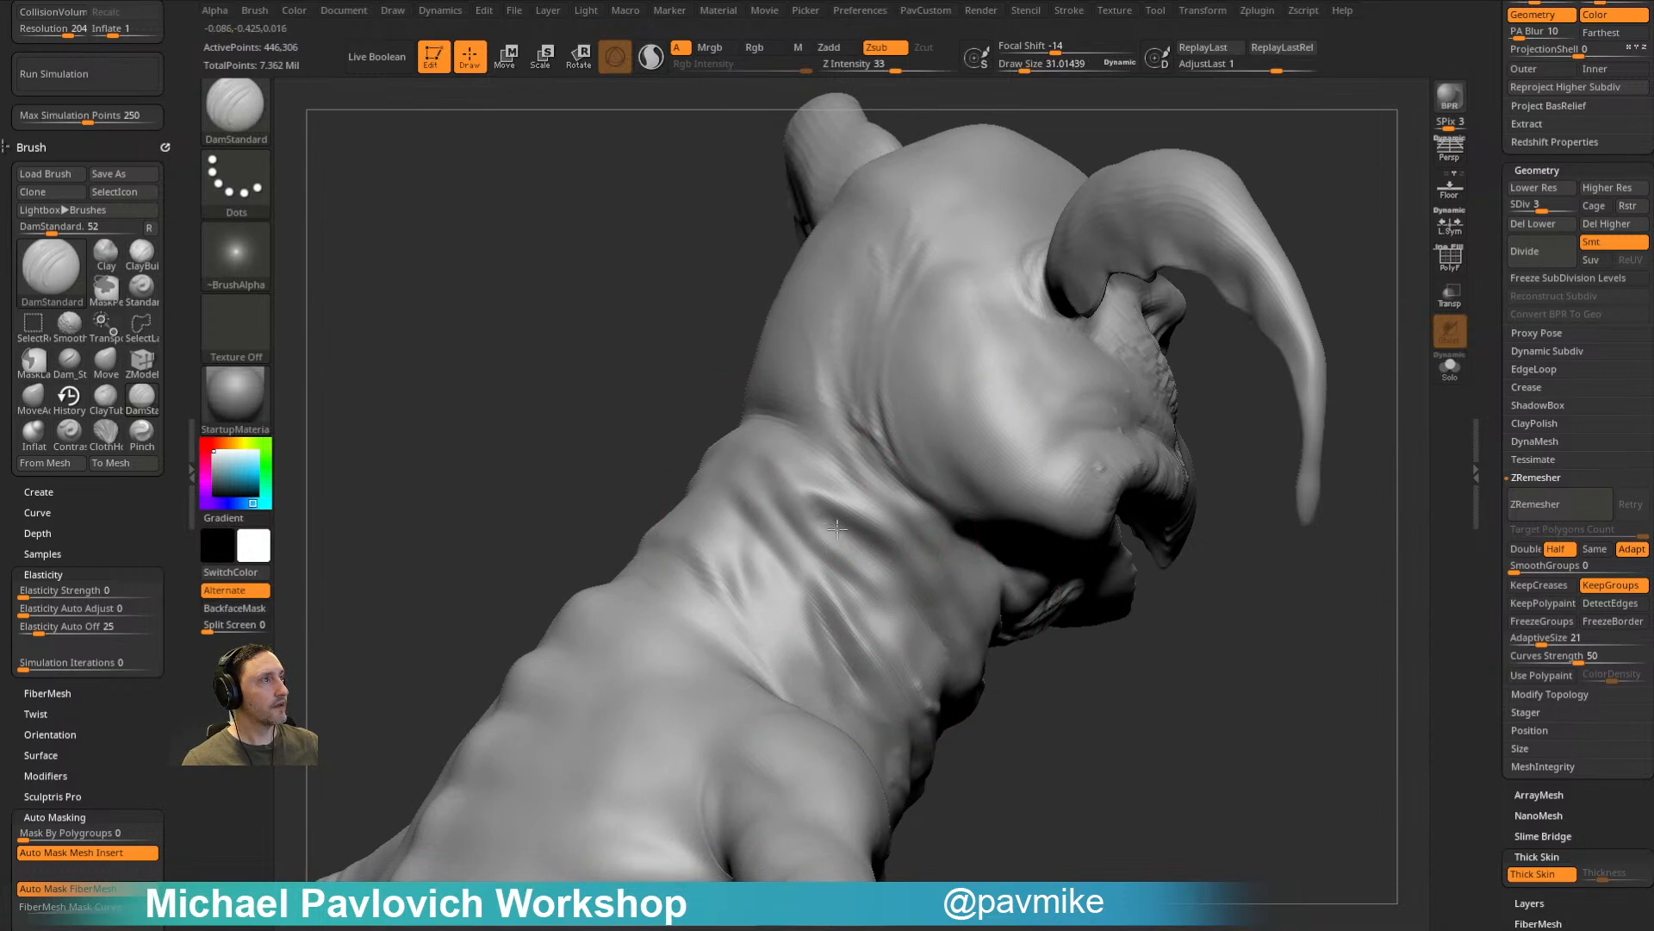
drag(812, 498, 898, 553)
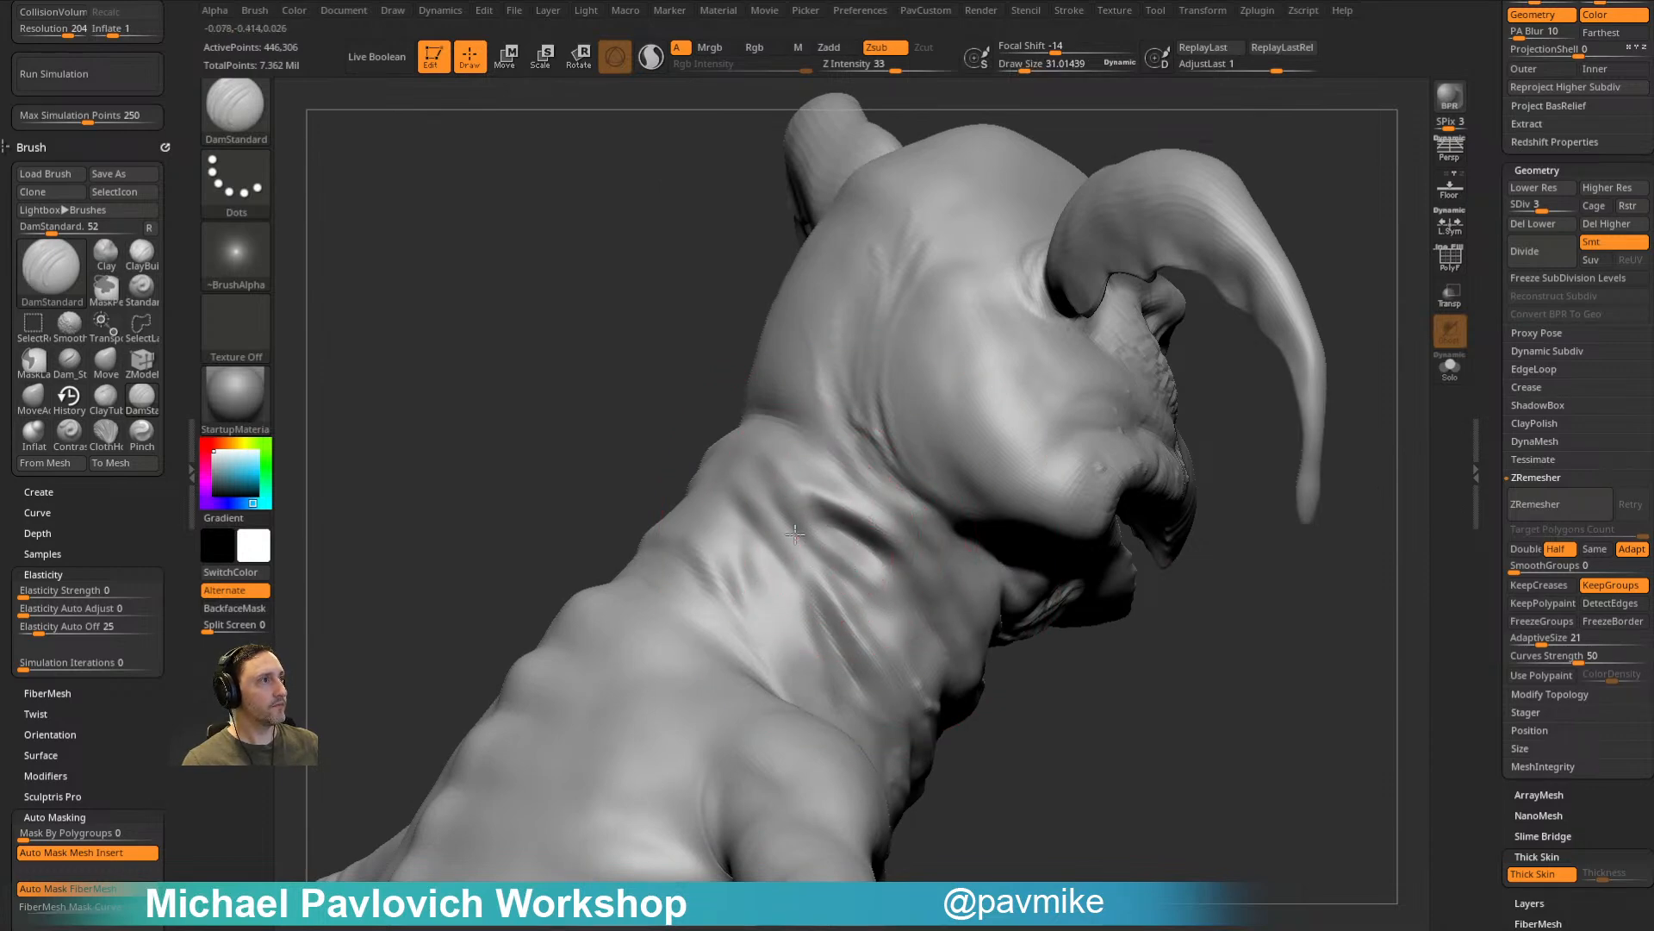
drag(1048, 707, 874, 597)
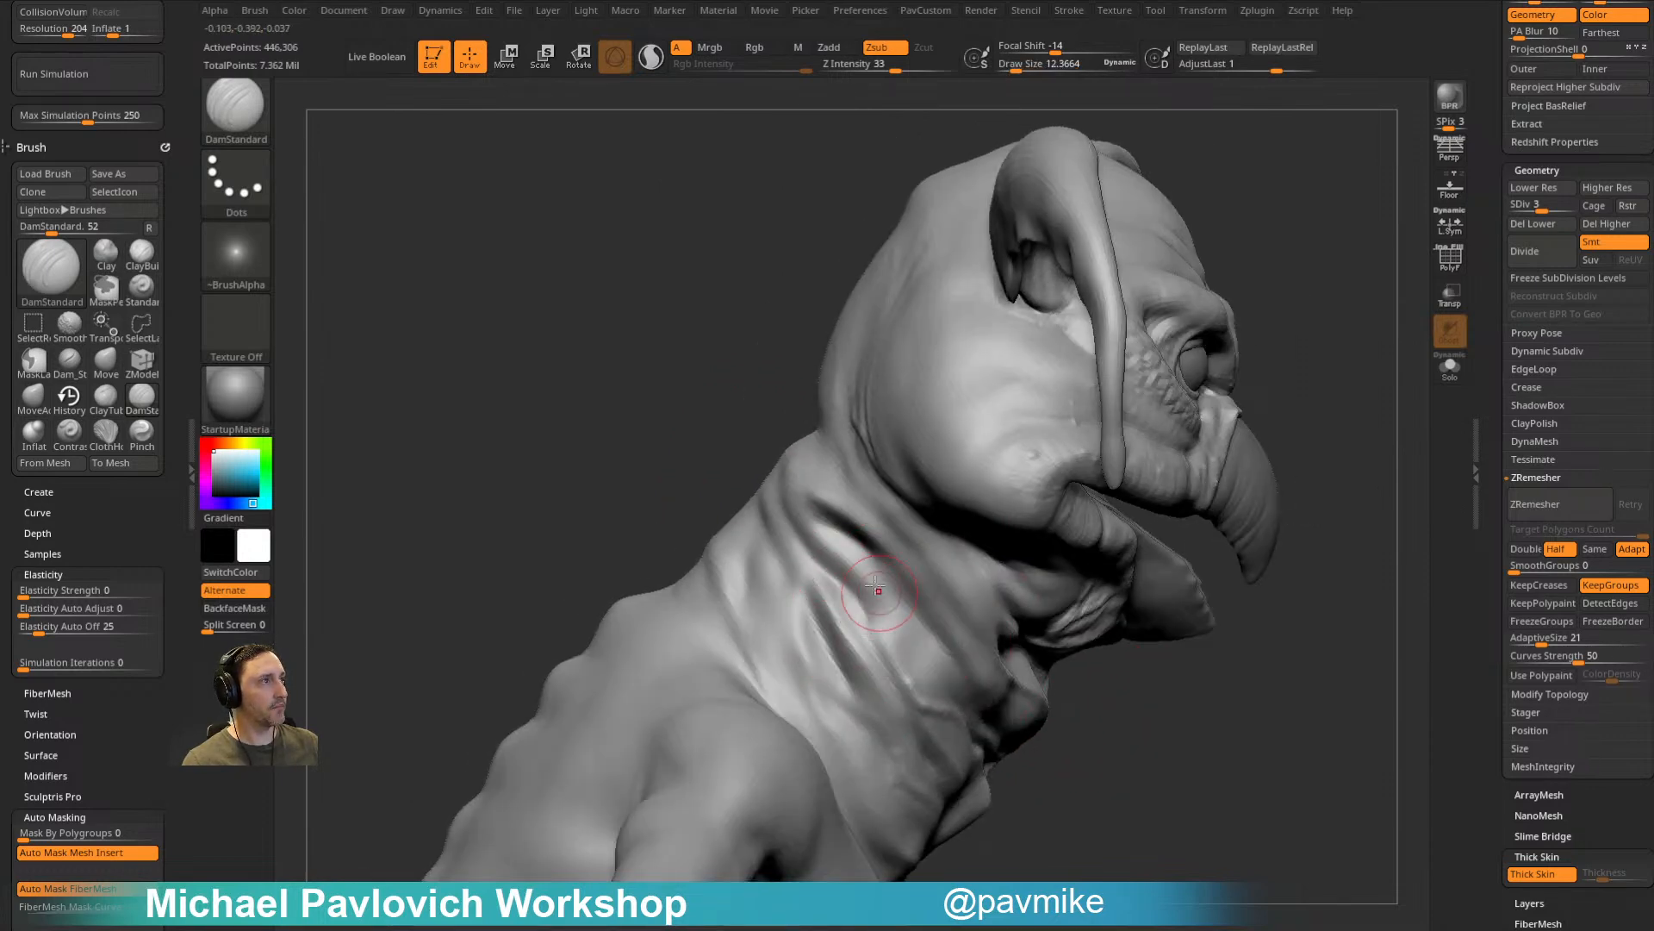
Step: Carve wrinkles across the nape to link both sides of the neck, using DamStandard at draw size about 20.6
alt+drag(1097, 687, 1103, 657)
drag(1169, 730, 817, 591)
drag(1167, 749, 836, 560)
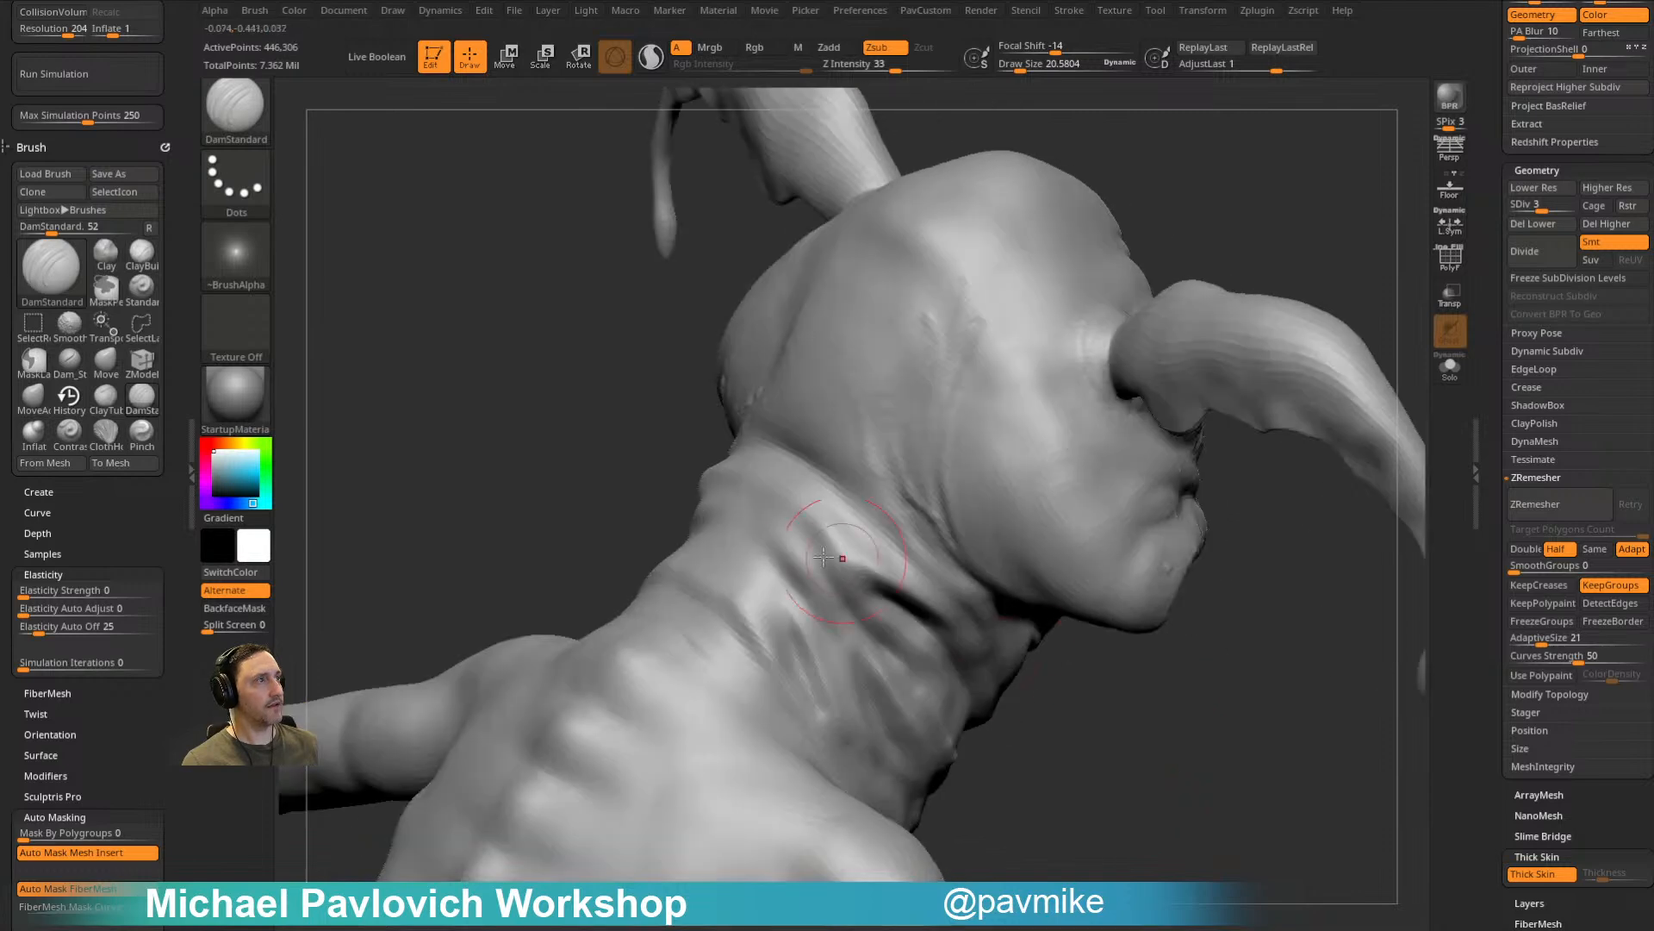
drag(612, 468, 1083, 436)
drag(837, 517, 854, 531)
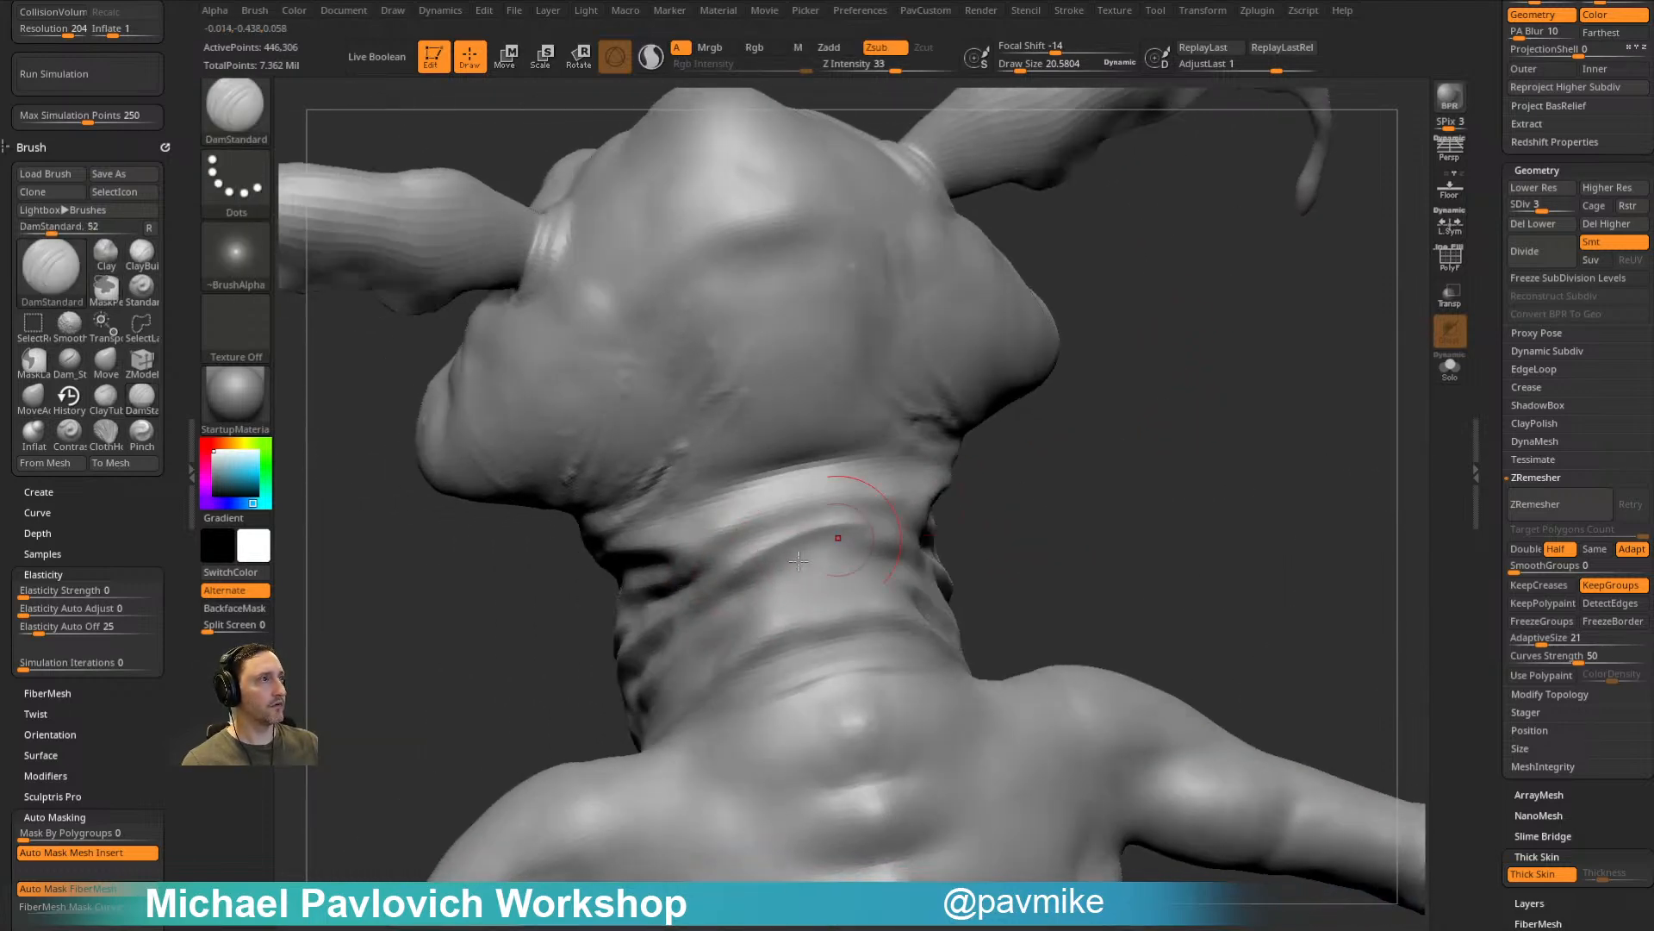
drag(1095, 516, 849, 556)
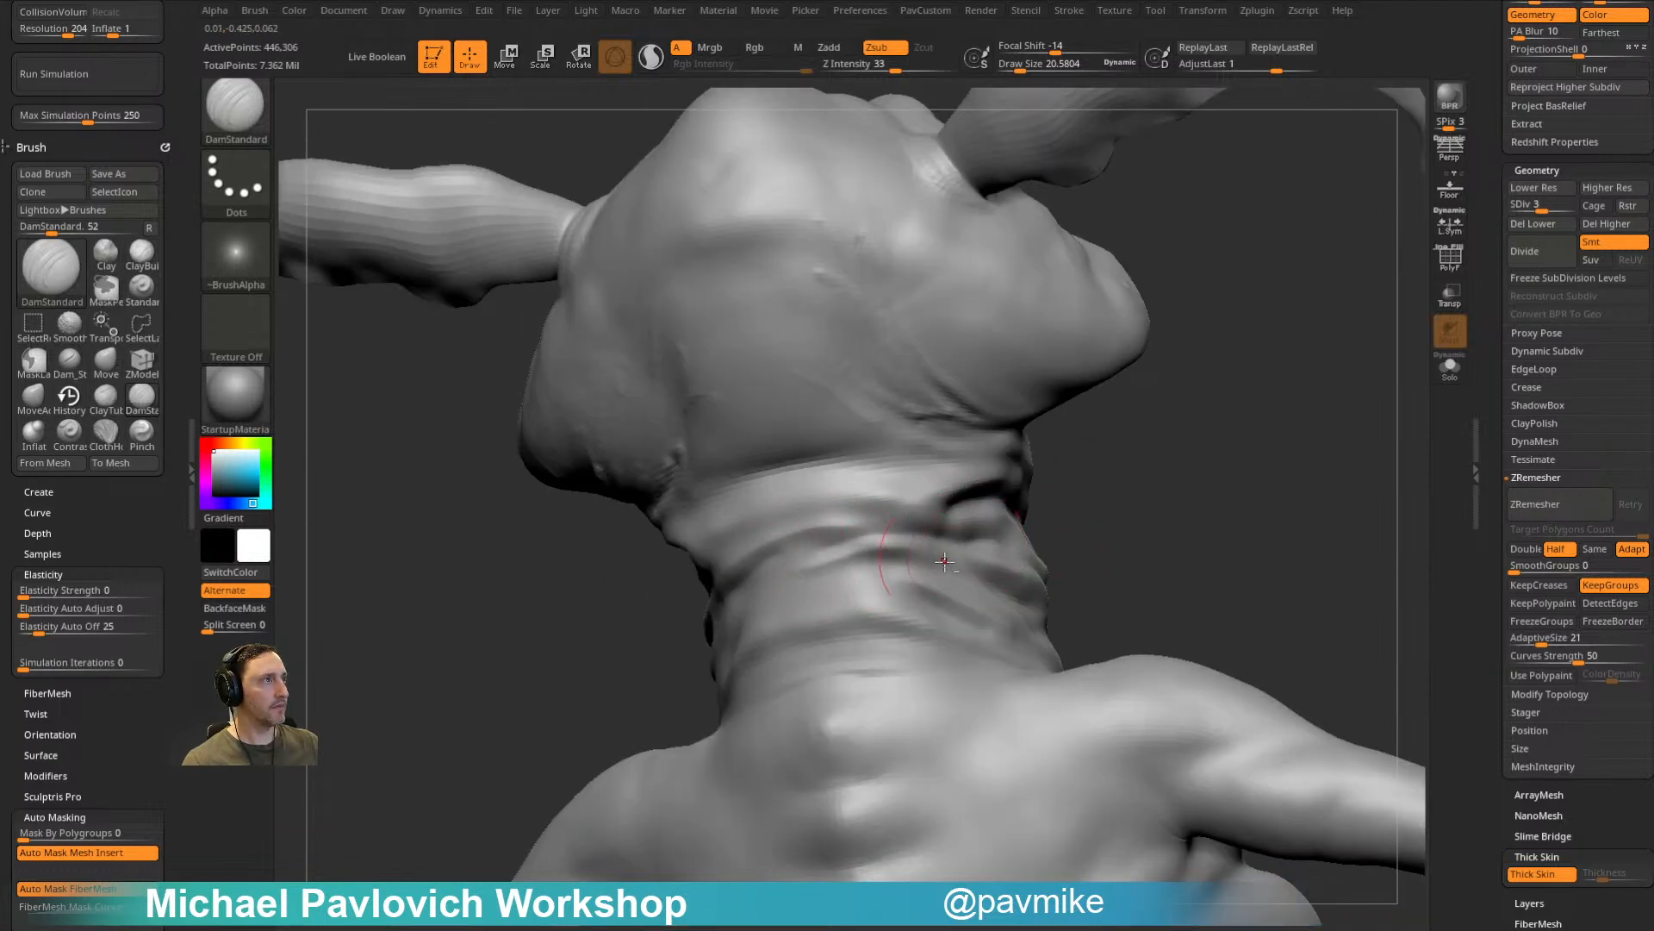
mouse_move(1113, 543)
mouse_down()
mouse_move(1052, 532)
mouse_move(1164, 492)
mouse_move(868, 593)
mouse_up()
drag(1108, 527, 806, 577)
mouse_move(1107, 522)
mouse_down()
mouse_move(1048, 494)
mouse_move(803, 571)
mouse_up()
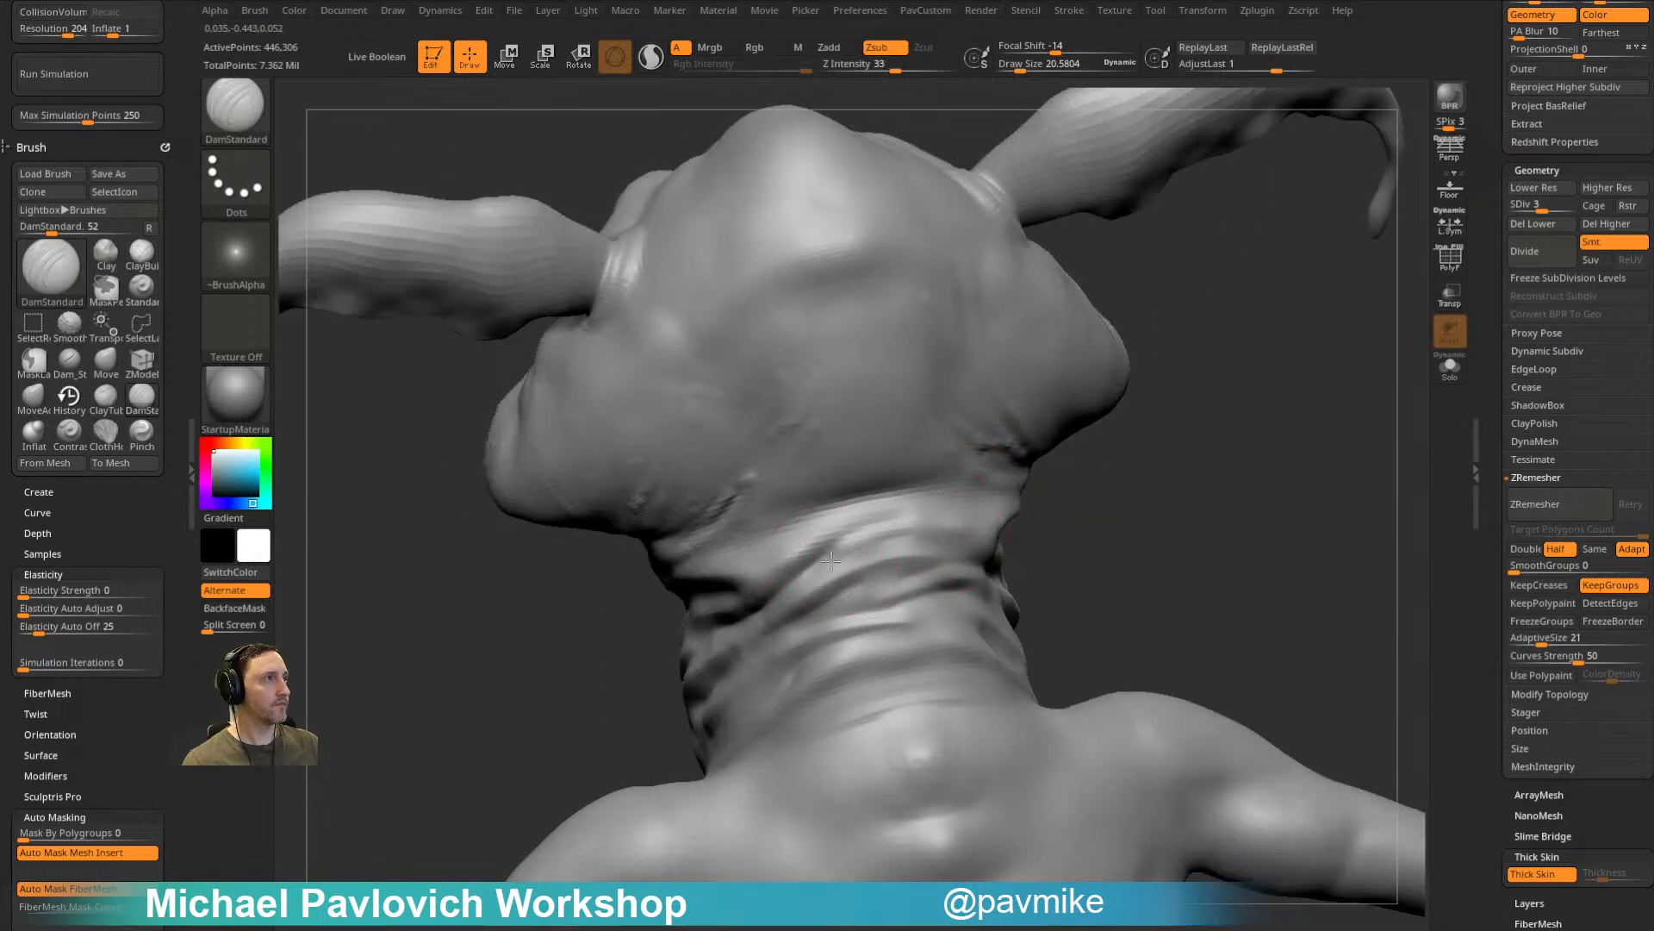
drag(1063, 528, 958, 540)
mouse_move(1093, 500)
mouse_down()
mouse_move(1093, 455)
mouse_move(776, 577)
mouse_up()
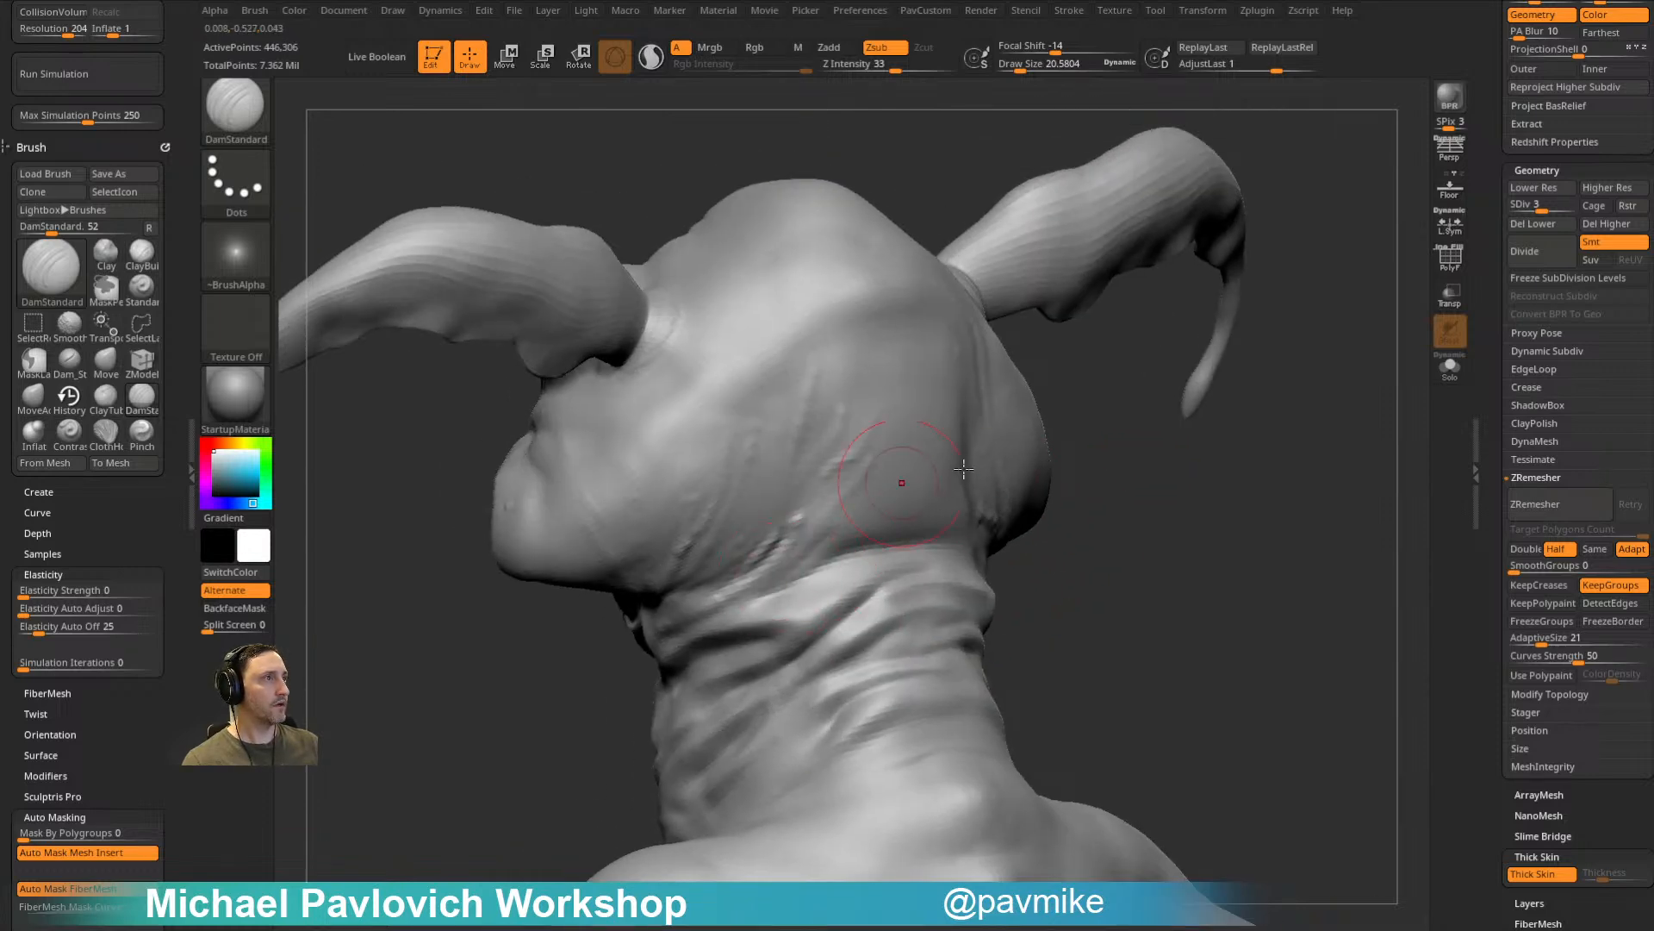
Step: Build up the ridges between the folds on the left and back of the neck with the Standard brush at draw size 7.39
drag(901, 482, 887, 449)
drag(1376, 463, 1254, 481)
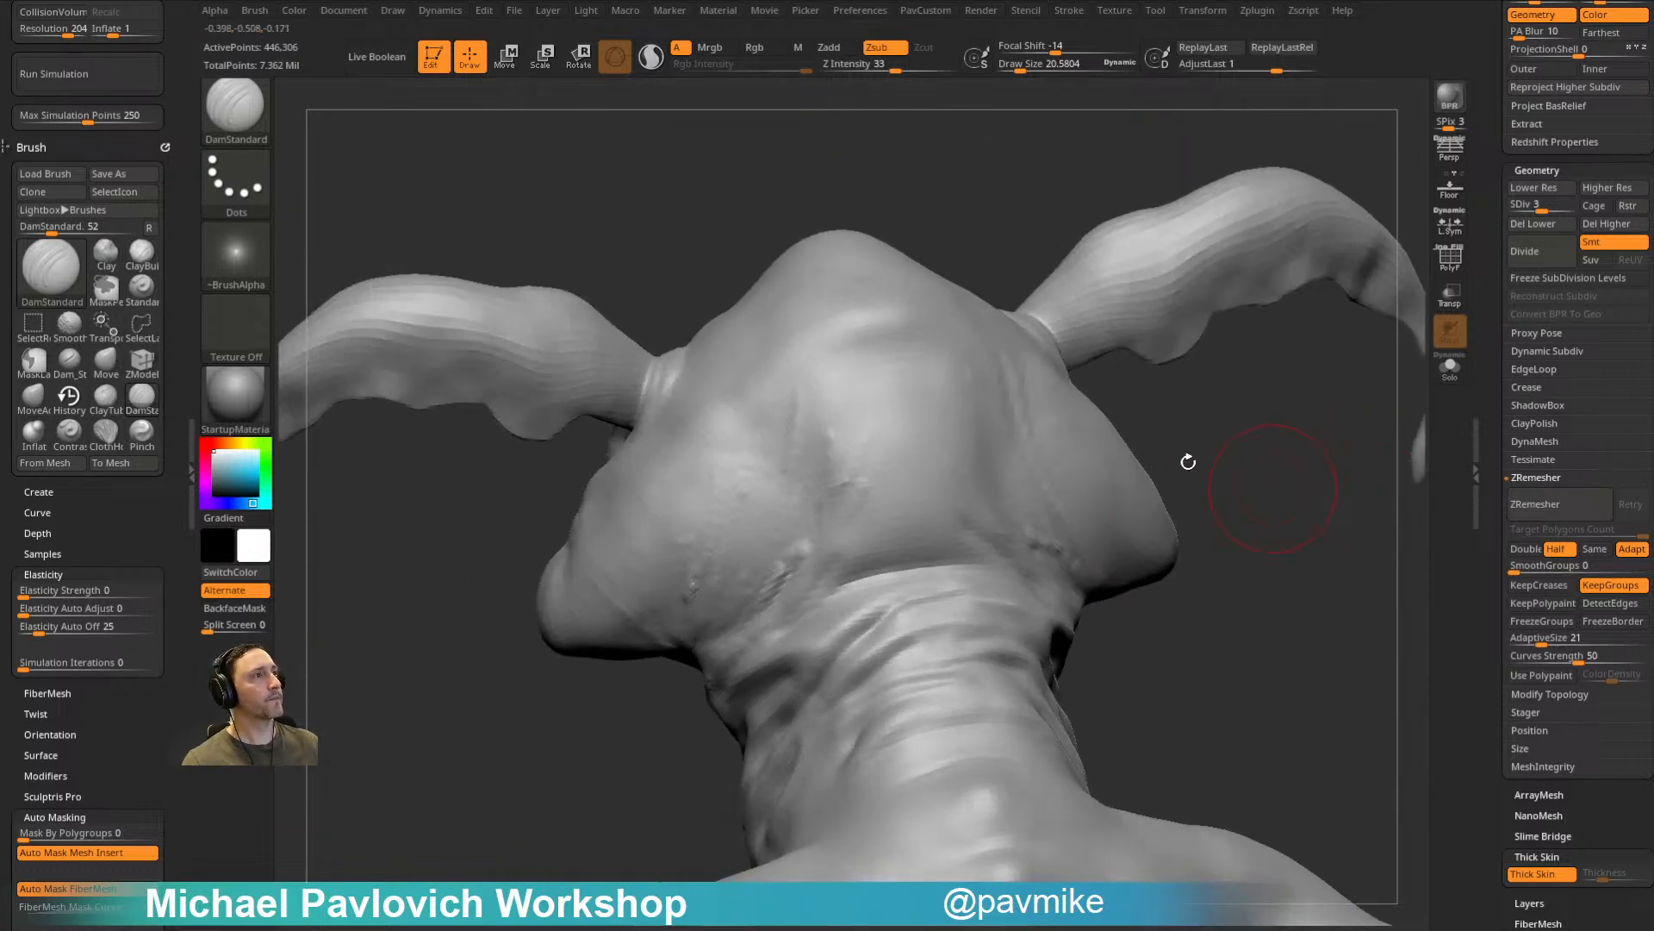
key(1)
key(s)
drag(849, 554, 841, 554)
drag(1146, 517, 1258, 509)
key(s)
drag(866, 646, 860, 647)
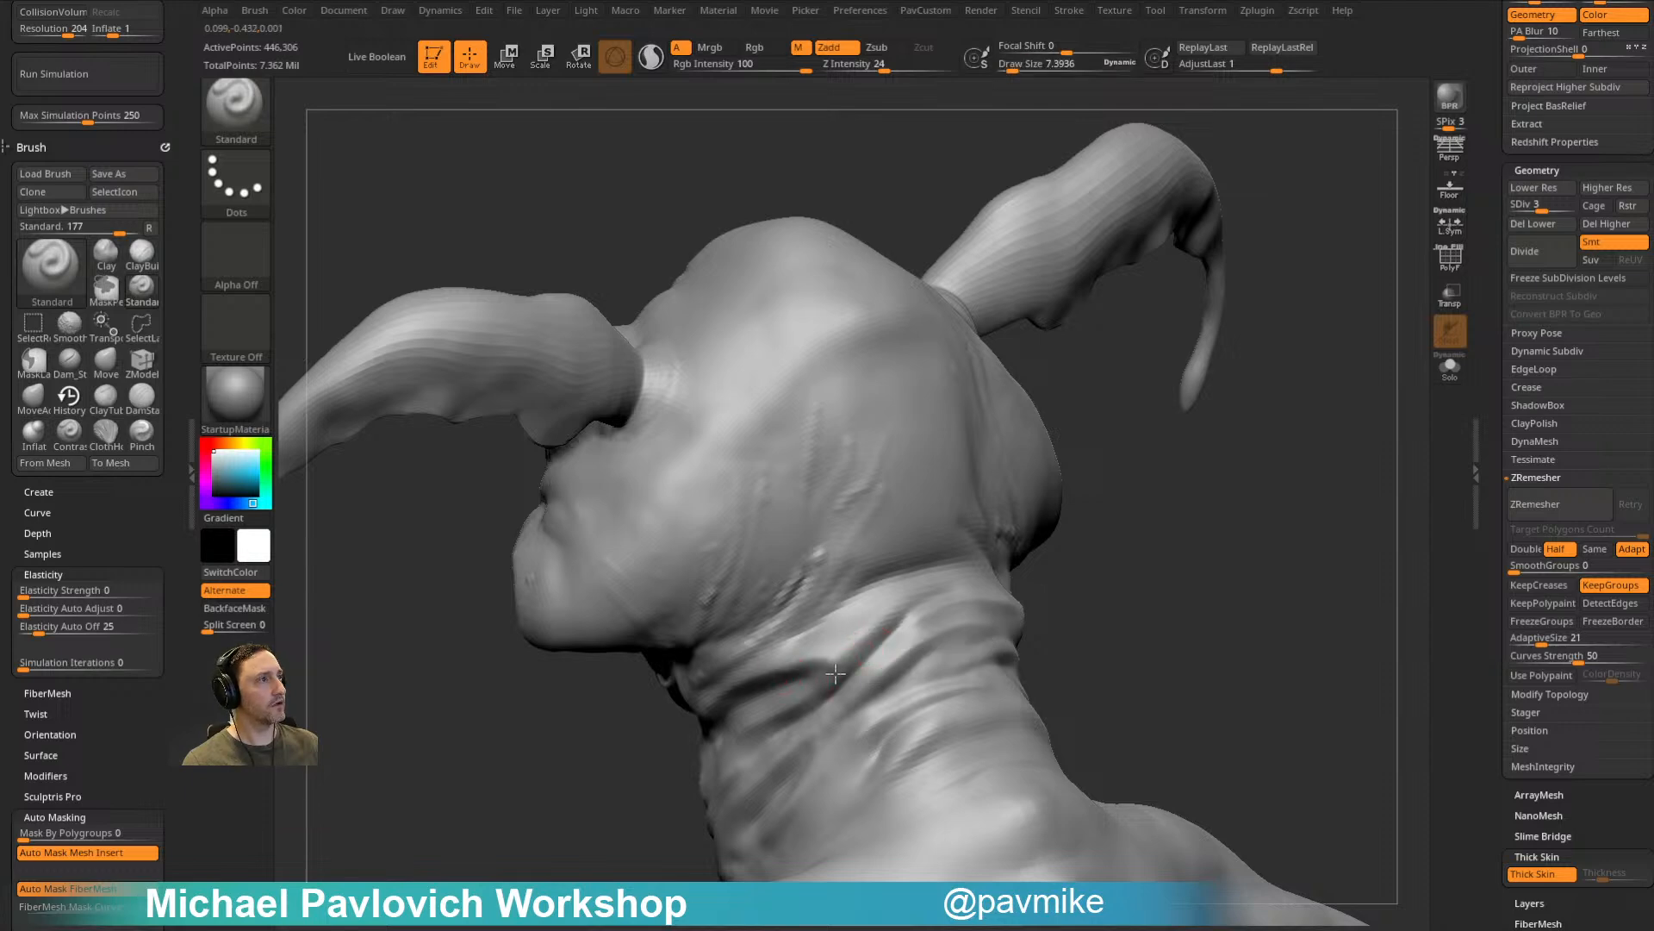
drag(1043, 564, 992, 558)
drag(835, 638, 921, 585)
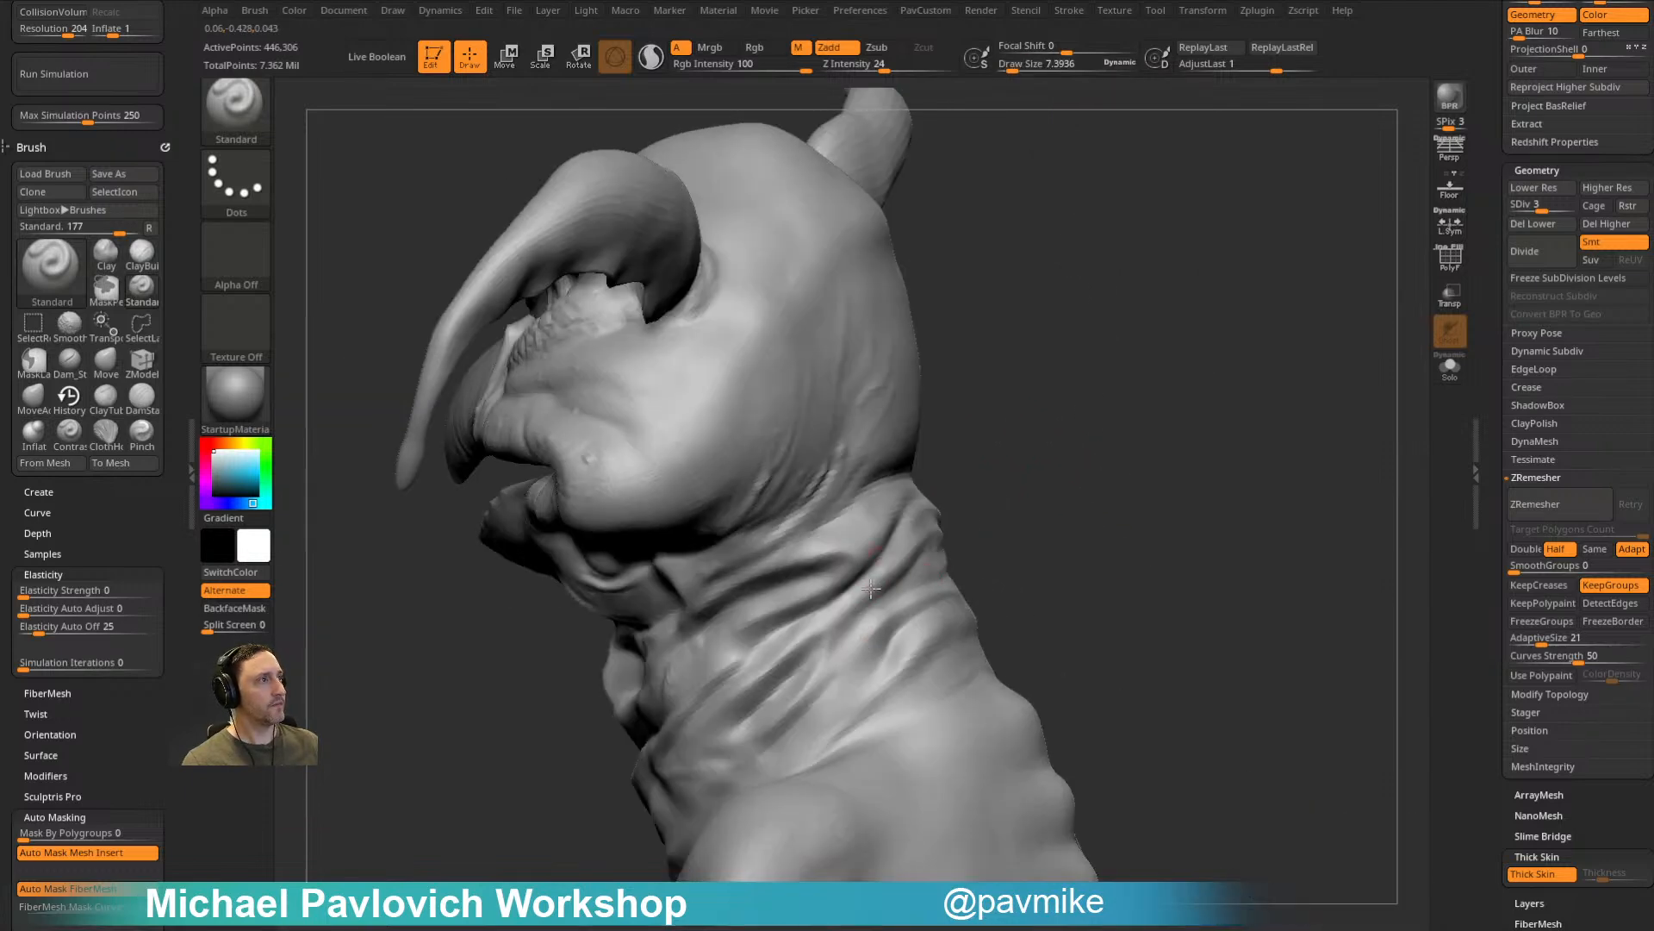
alt+drag(847, 638, 812, 687)
alt+right_drag(818, 644, 862, 600)
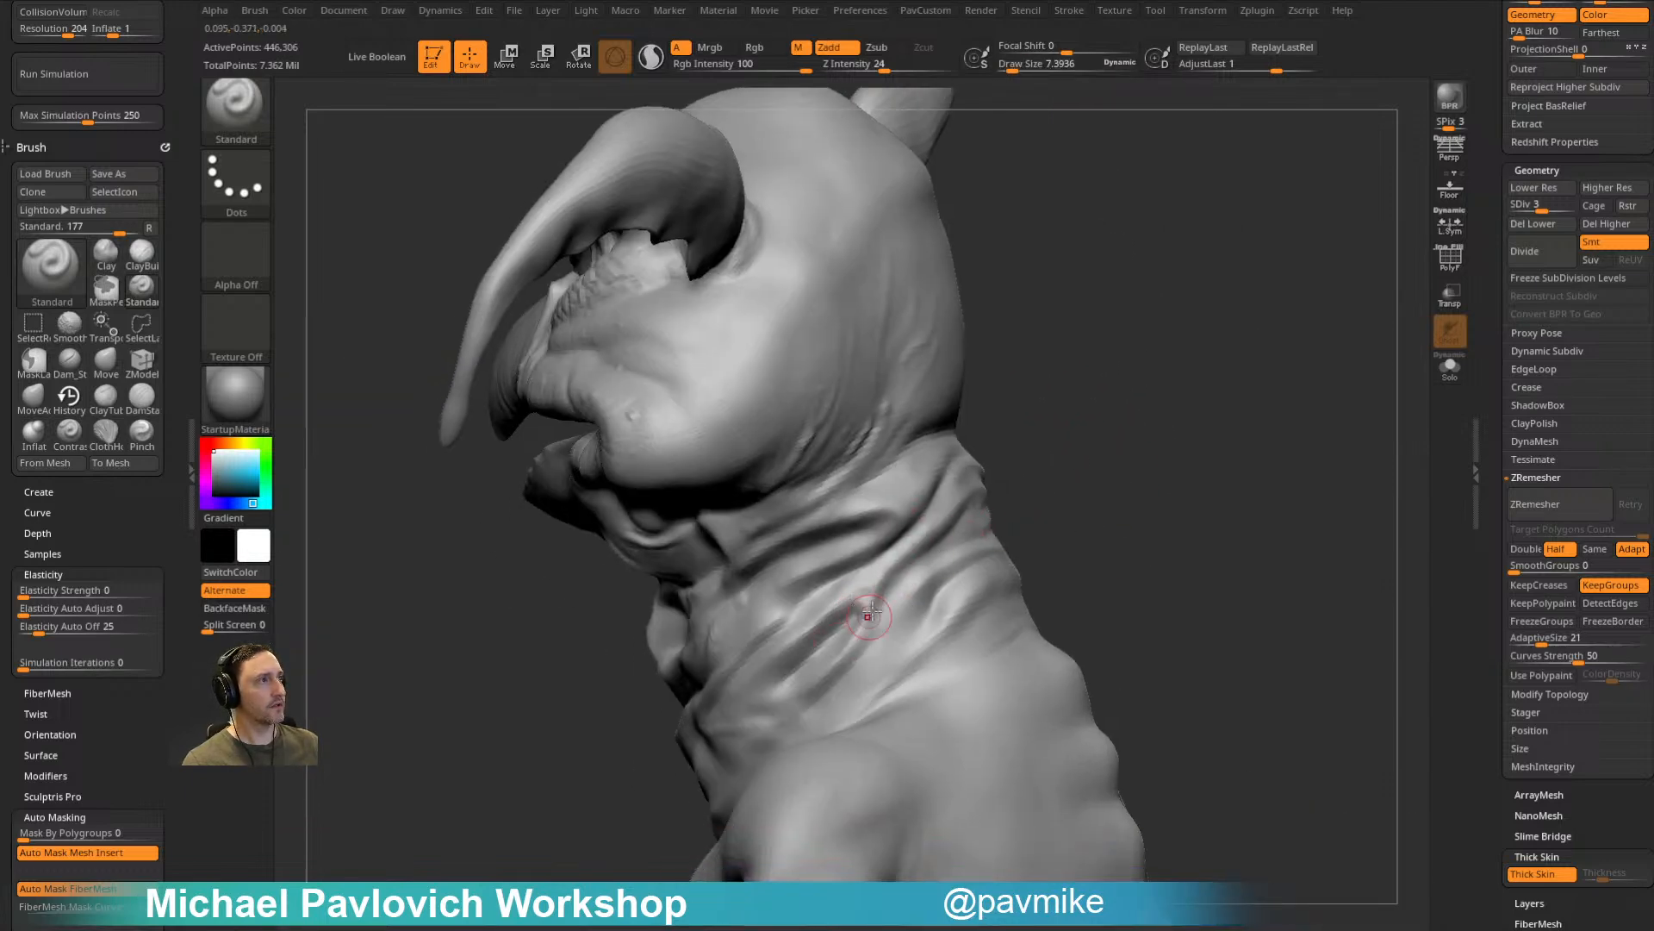
Step: Isolate the neck and lower jaw area and adjust the neck folds with the Move brush at draw size about 26.6
mouse_move(1118, 417)
mouse_down()
mouse_move(1022, 410)
mouse_move(1093, 446)
mouse_move(702, 412)
mouse_move(755, 818)
mouse_up()
key(b)
key(m)
key(v)
alt+drag(1109, 461, 1185, 422)
key(s)
drag(835, 620, 852, 619)
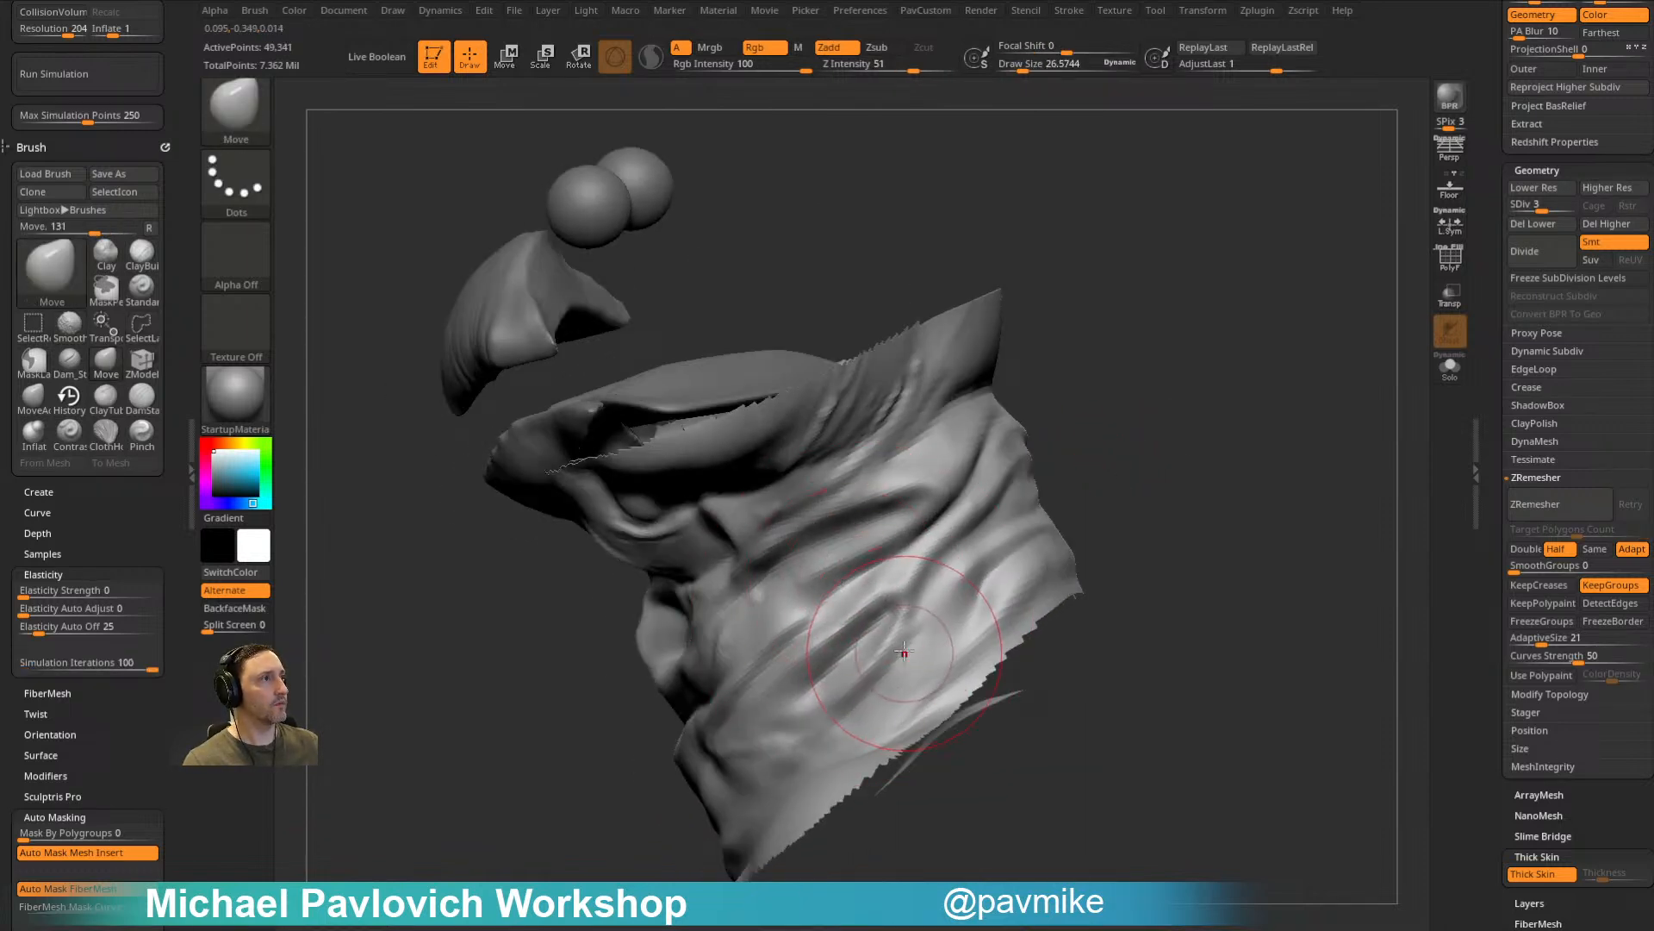
Step: Turn off Thick Skin for the creature mesh
drag(159, 719, 164, 630)
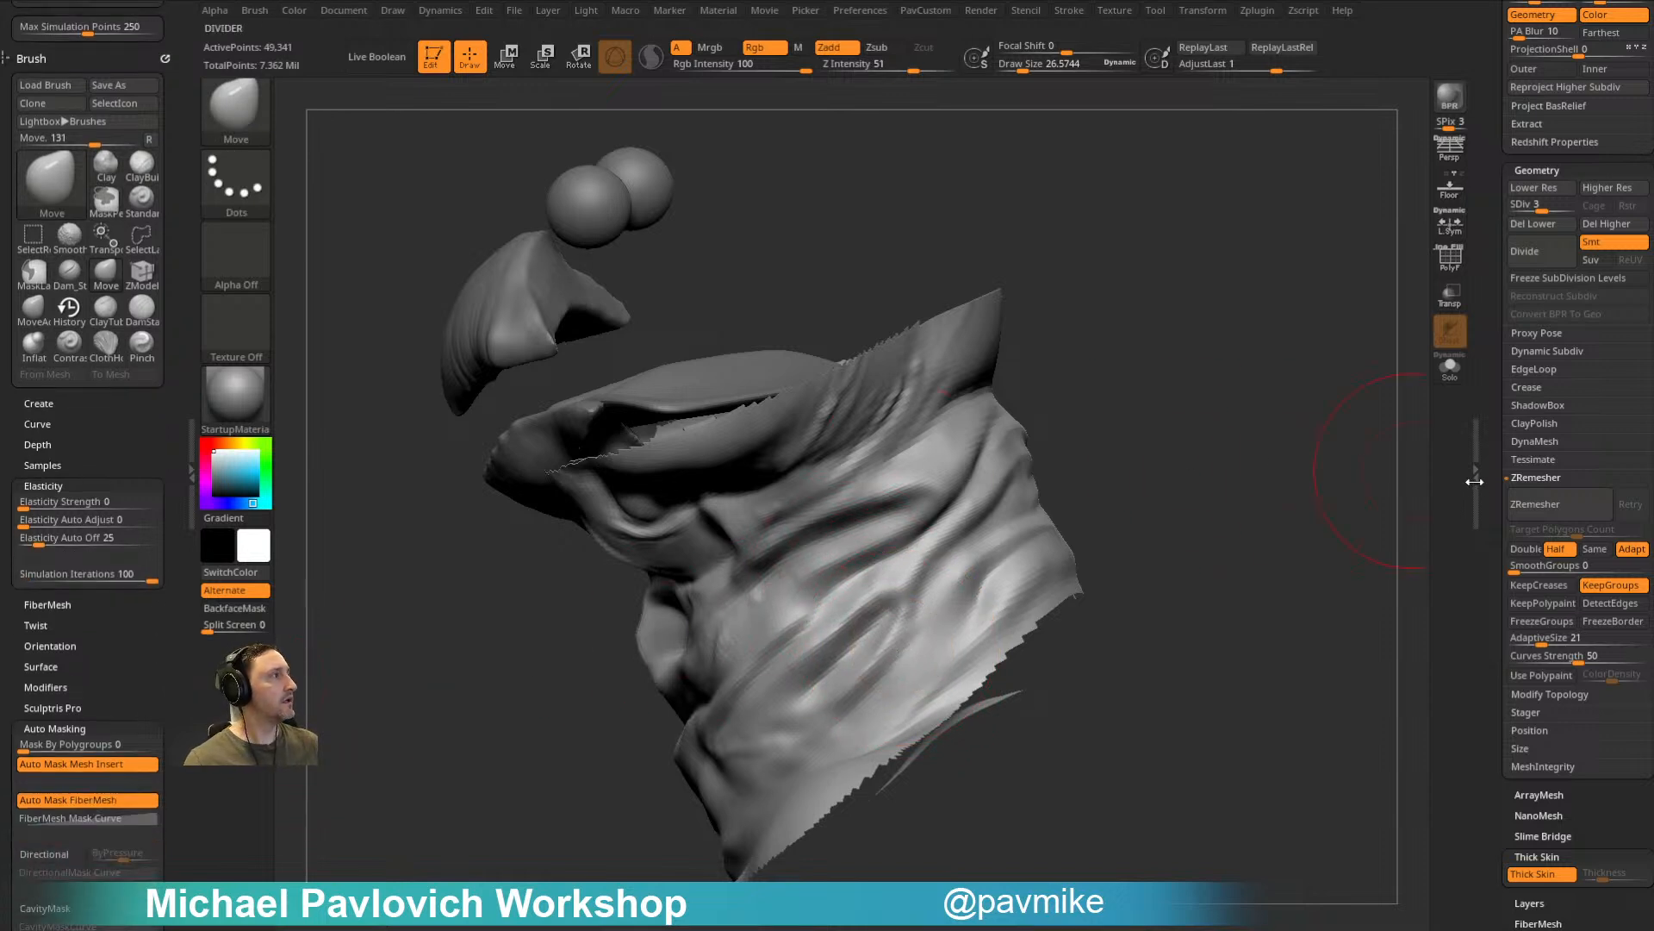
scroll(1497, 475, down, 3)
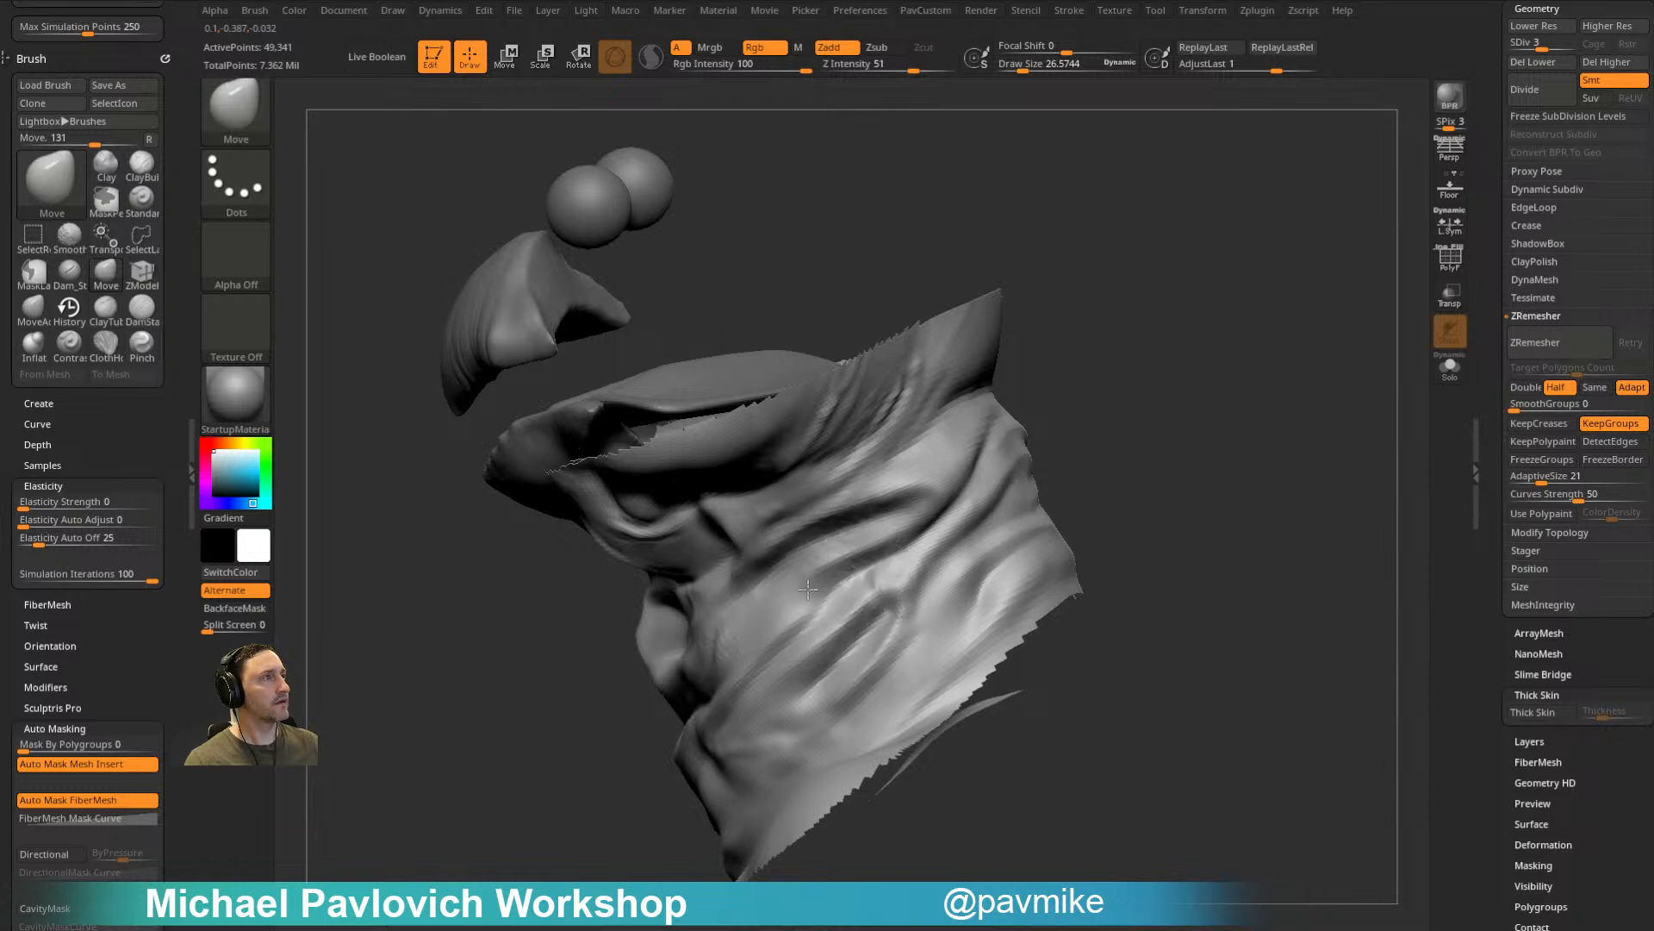
scroll(1543, 259, up, 3)
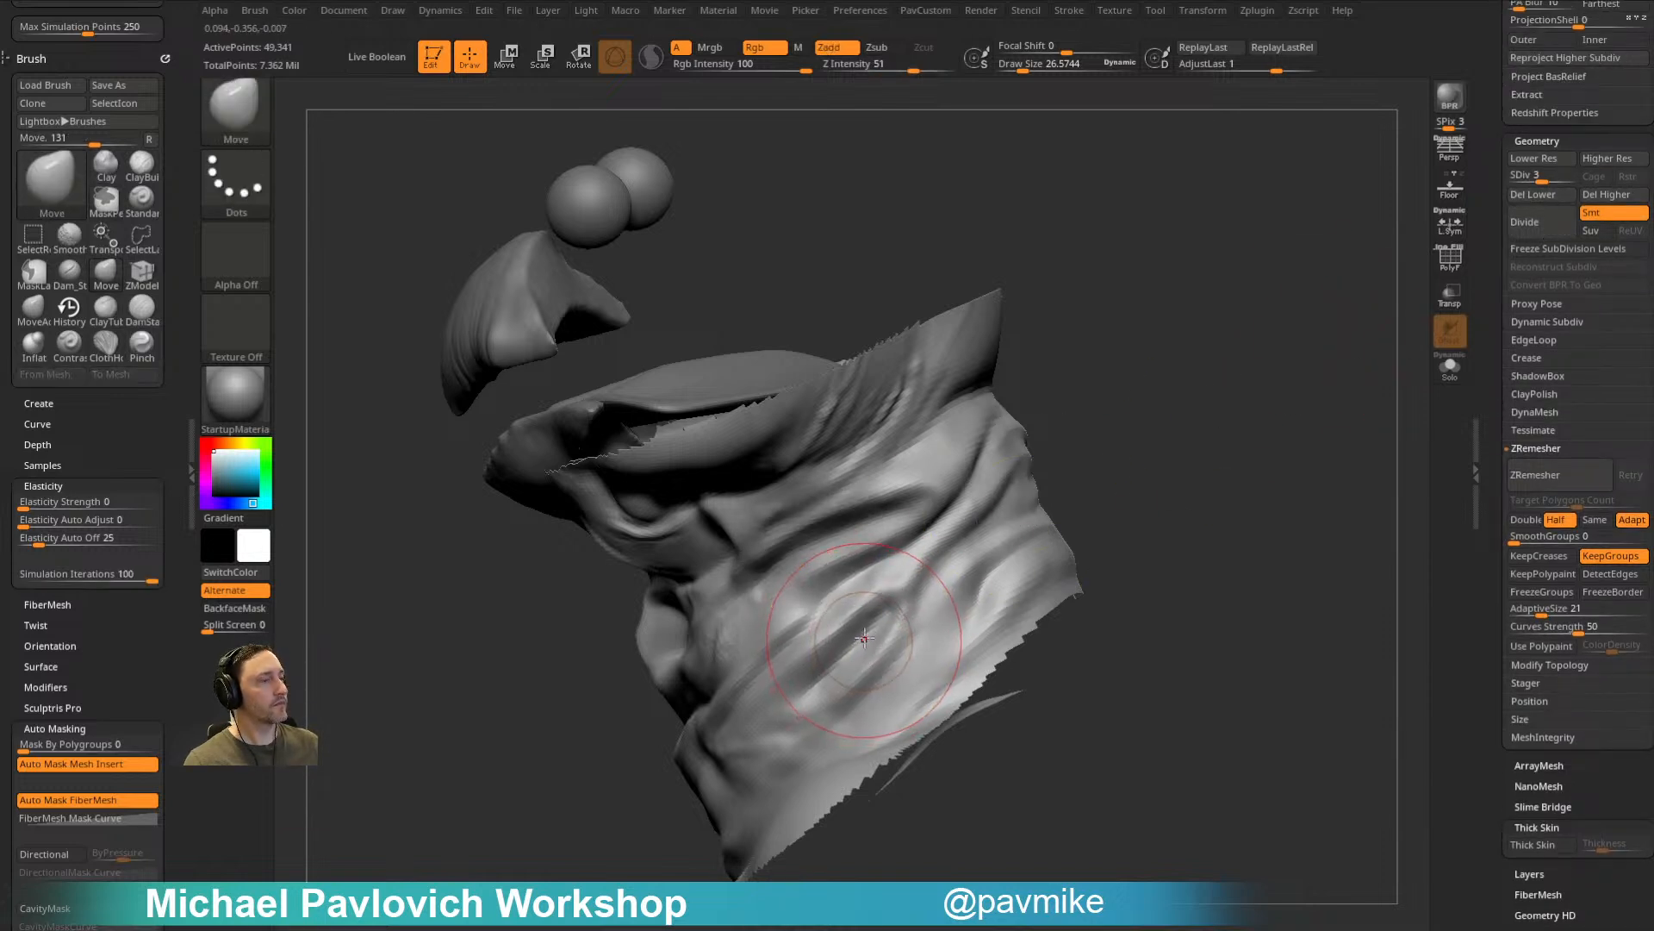
Step: Tighten the folds on the creature's left side of the neck with the Pinch brush at draw size about 26.6
key(b)
key(p)
key(i)
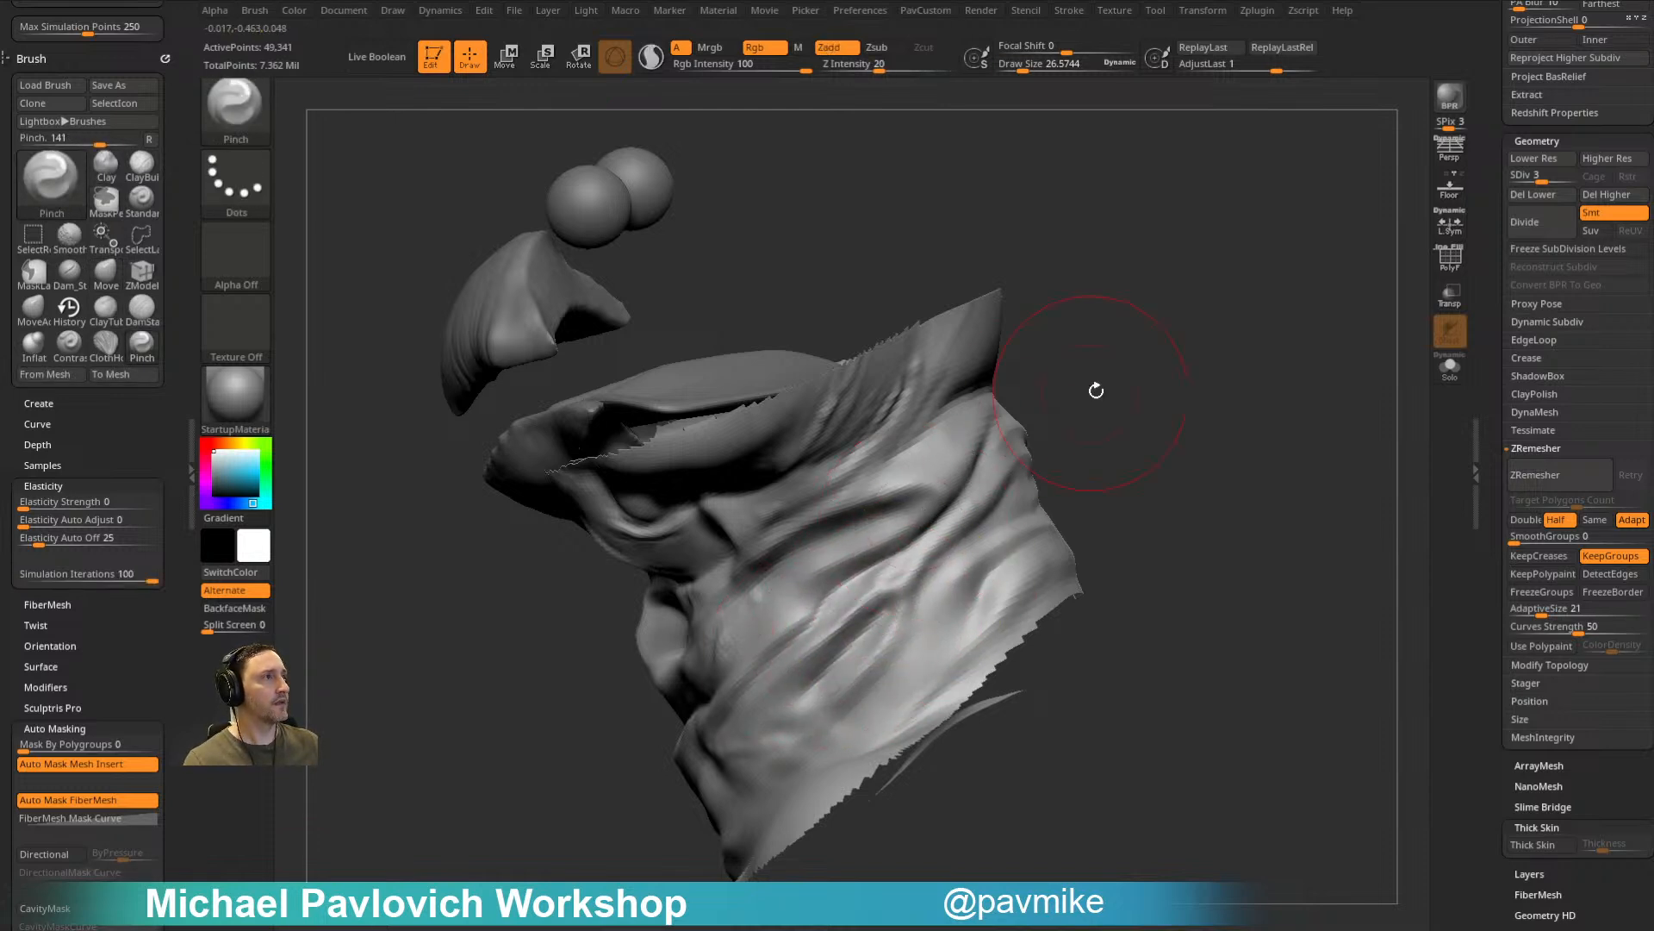
drag(1075, 388, 807, 539)
mouse_move(1032, 432)
mouse_down()
mouse_move(1328, 425)
mouse_move(1255, 517)
mouse_move(766, 658)
mouse_up()
mouse_move(941, 720)
mouse_down()
mouse_move(1322, 572)
mouse_move(872, 683)
mouse_up()
mouse_move(578, 676)
alt+mouse_down()
mouse_move(654, 801)
mouse_move(731, 823)
alt+mouse_up()
Step: Sharpen the creases on the creature's right side of the neck with the Pinch brush at draw size about 6.4
drag(1169, 597, 1199, 593)
key(s)
drag(868, 618, 905, 617)
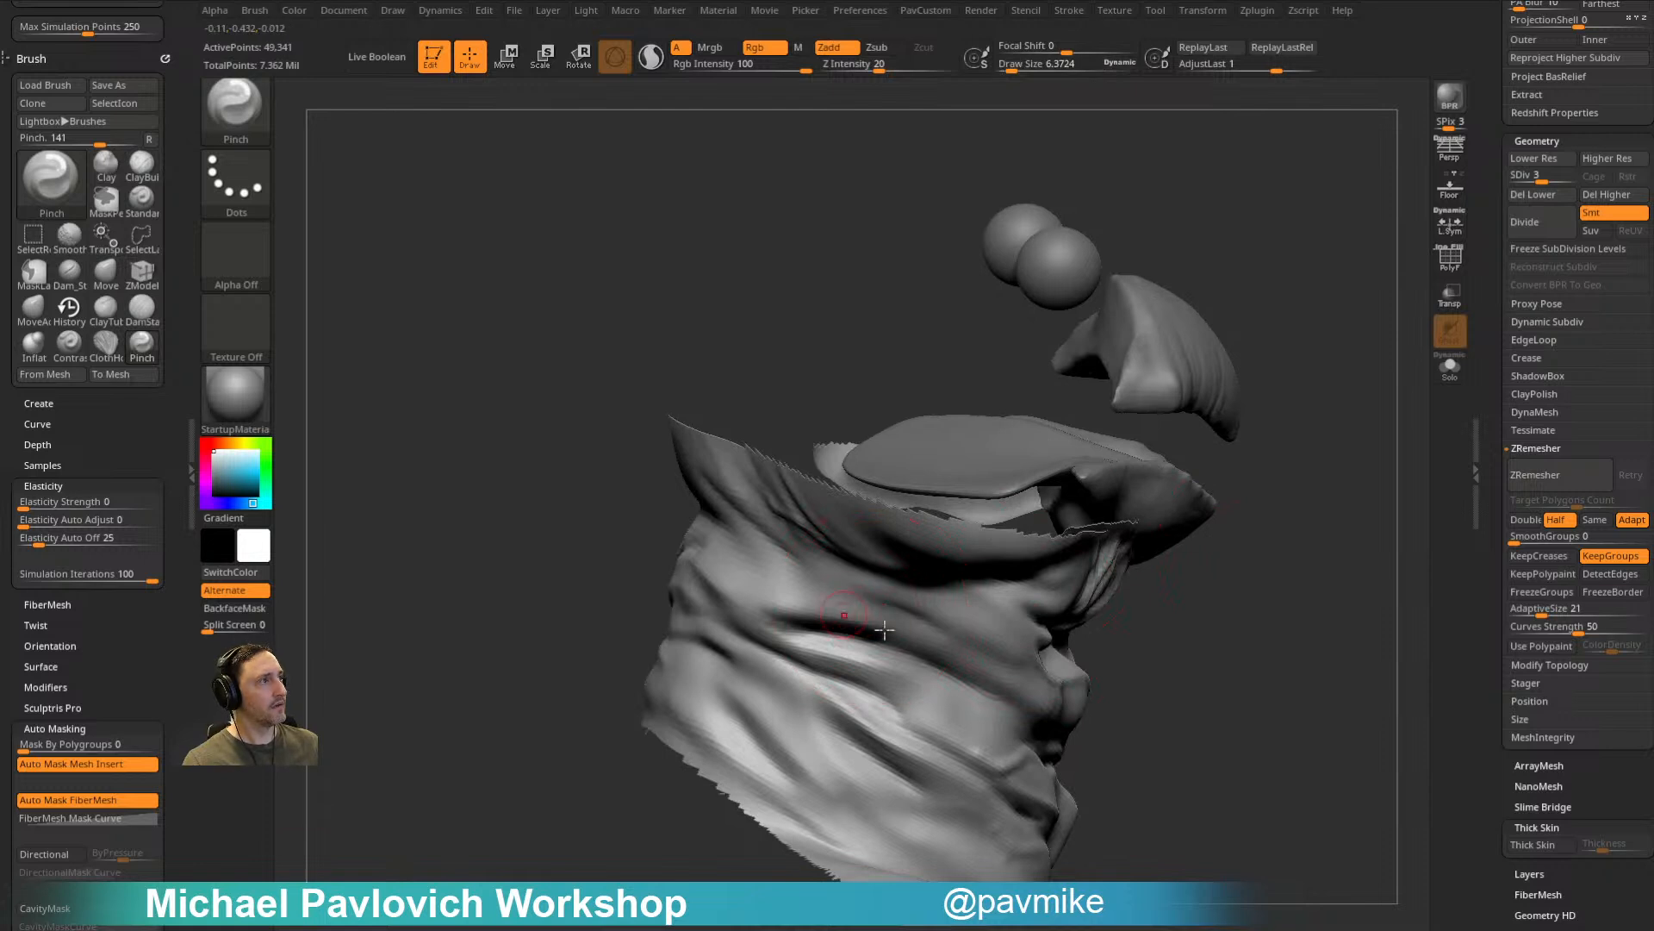
alt+right_drag(1032, 674, 1110, 613)
right_drag(1110, 614, 1093, 607)
Step: Pinch the broader folds on the creature's right side of the neck at draw size about 24.5
key(s)
drag(1093, 607, 1077, 608)
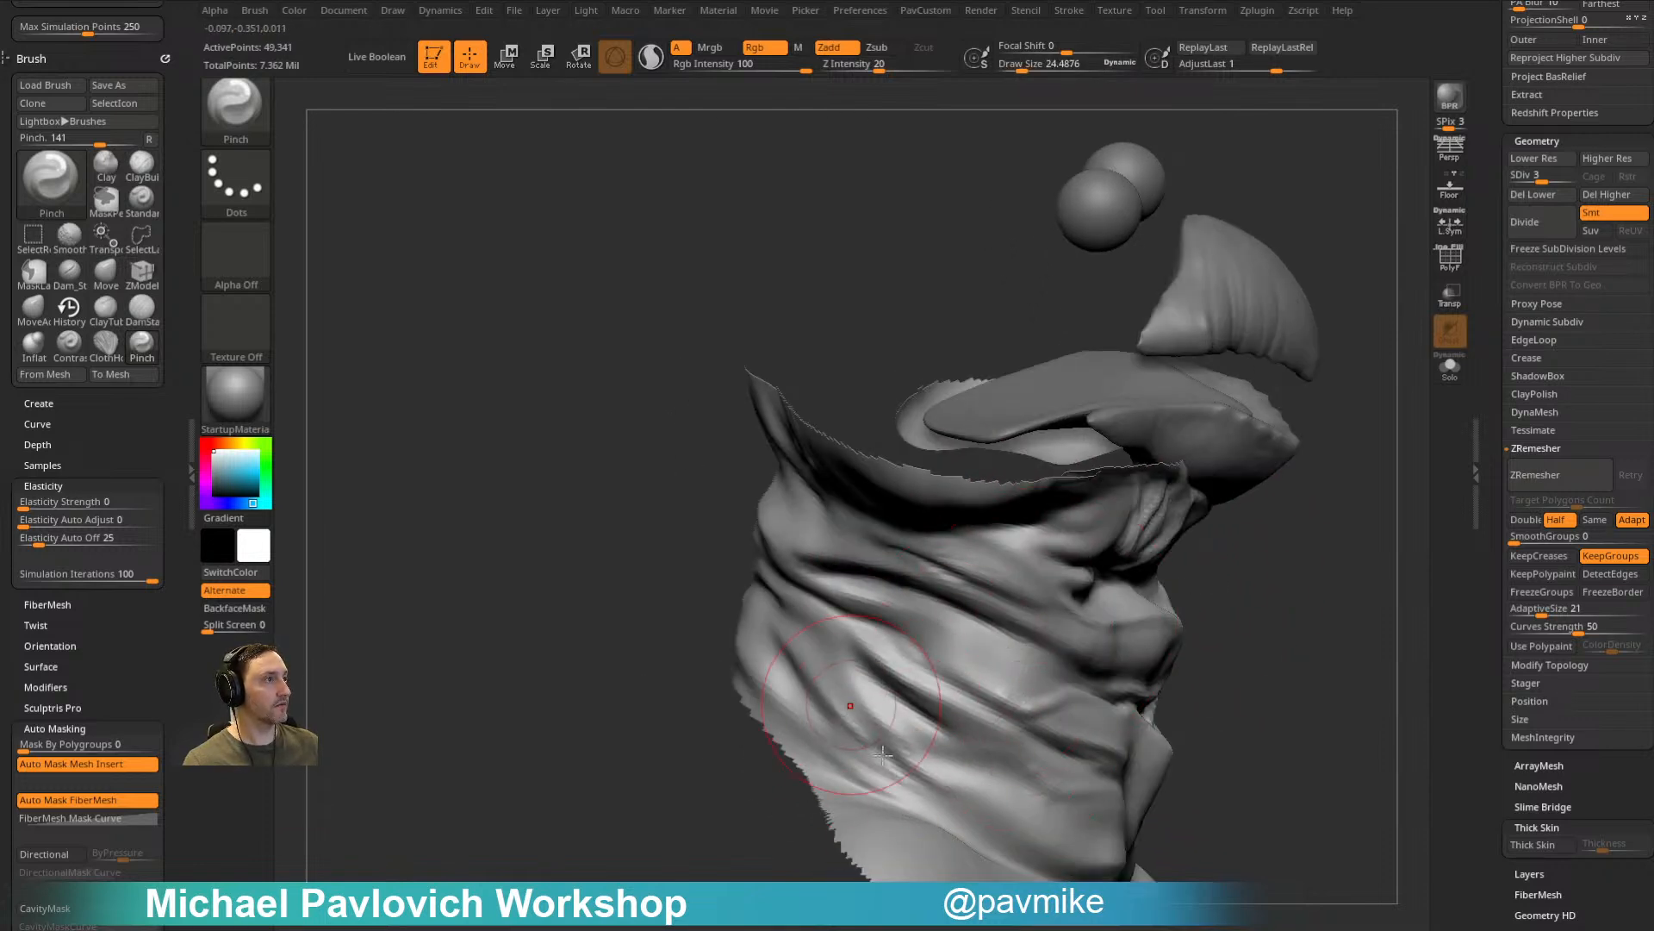
right_drag(869, 708, 1115, 598)
mouse_move(1291, 577)
mouse_down()
mouse_move(1193, 543)
mouse_move(1088, 551)
mouse_up()
mouse_move(1249, 520)
mouse_down()
mouse_move(1150, 536)
mouse_move(901, 659)
mouse_up()
mouse_move(1182, 505)
mouse_down()
mouse_move(1207, 579)
mouse_move(1259, 509)
mouse_move(884, 501)
mouse_up()
Step: Pinch the wrinkles beneath the right jaw and along the base of the skull
drag(1167, 448, 1077, 517)
drag(712, 675, 806, 610)
mouse_move(1219, 463)
mouse_down()
mouse_move(1196, 380)
mouse_move(932, 518)
mouse_up()
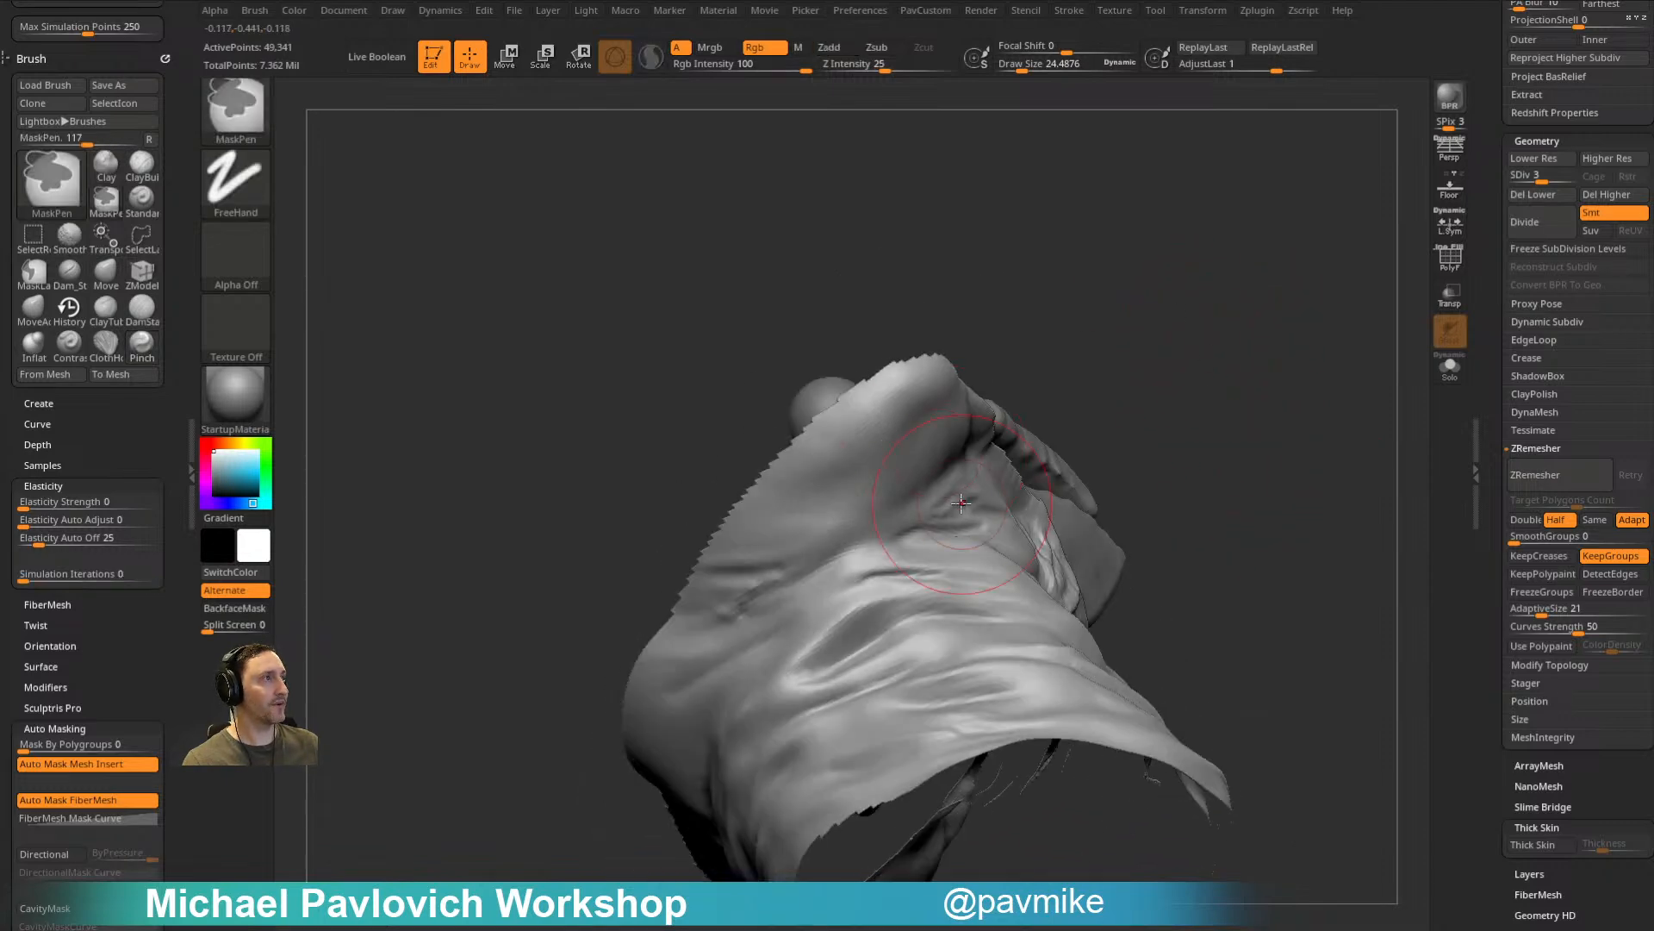
drag(1120, 397, 930, 491)
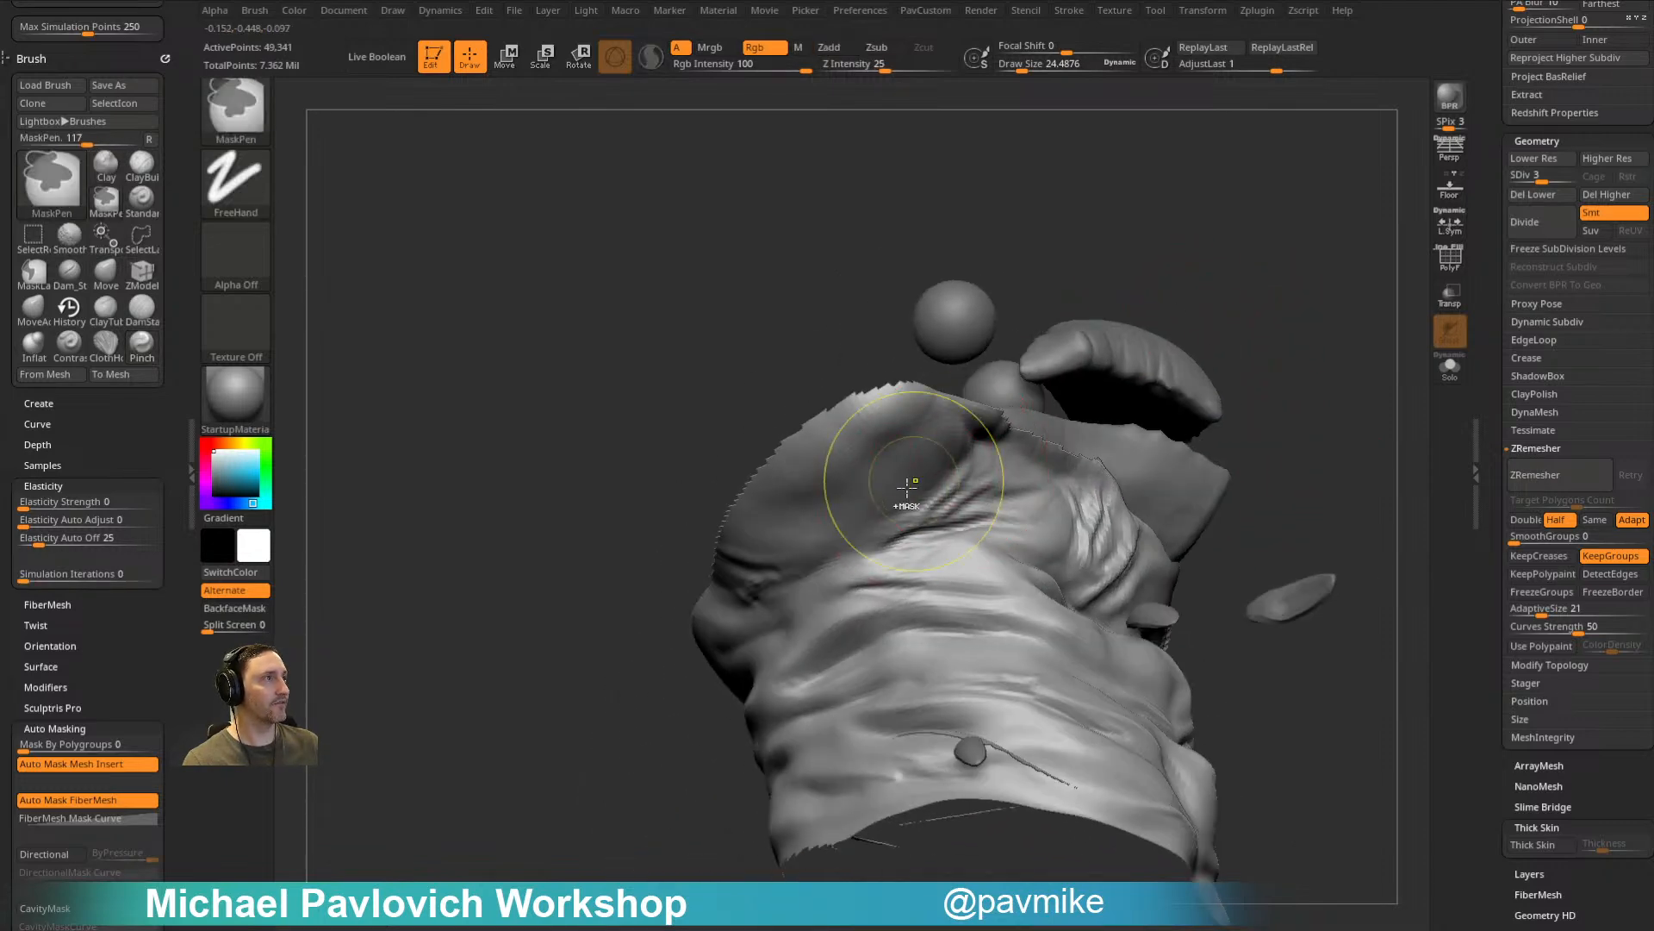
drag(594, 549, 854, 491)
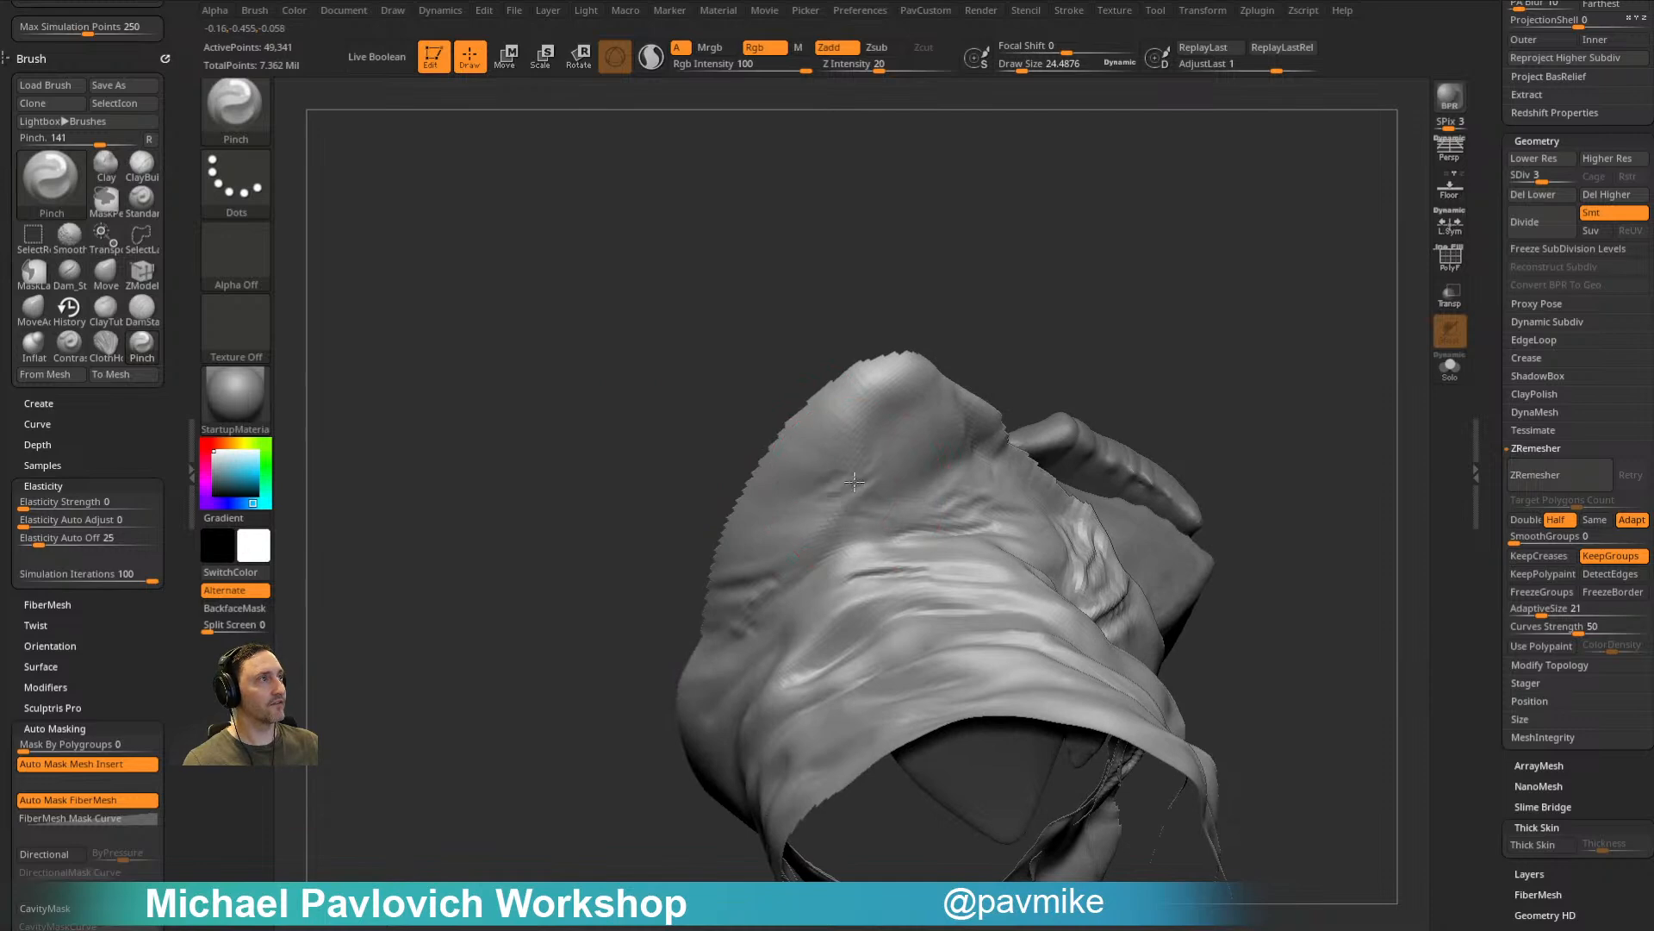
drag(967, 377, 909, 517)
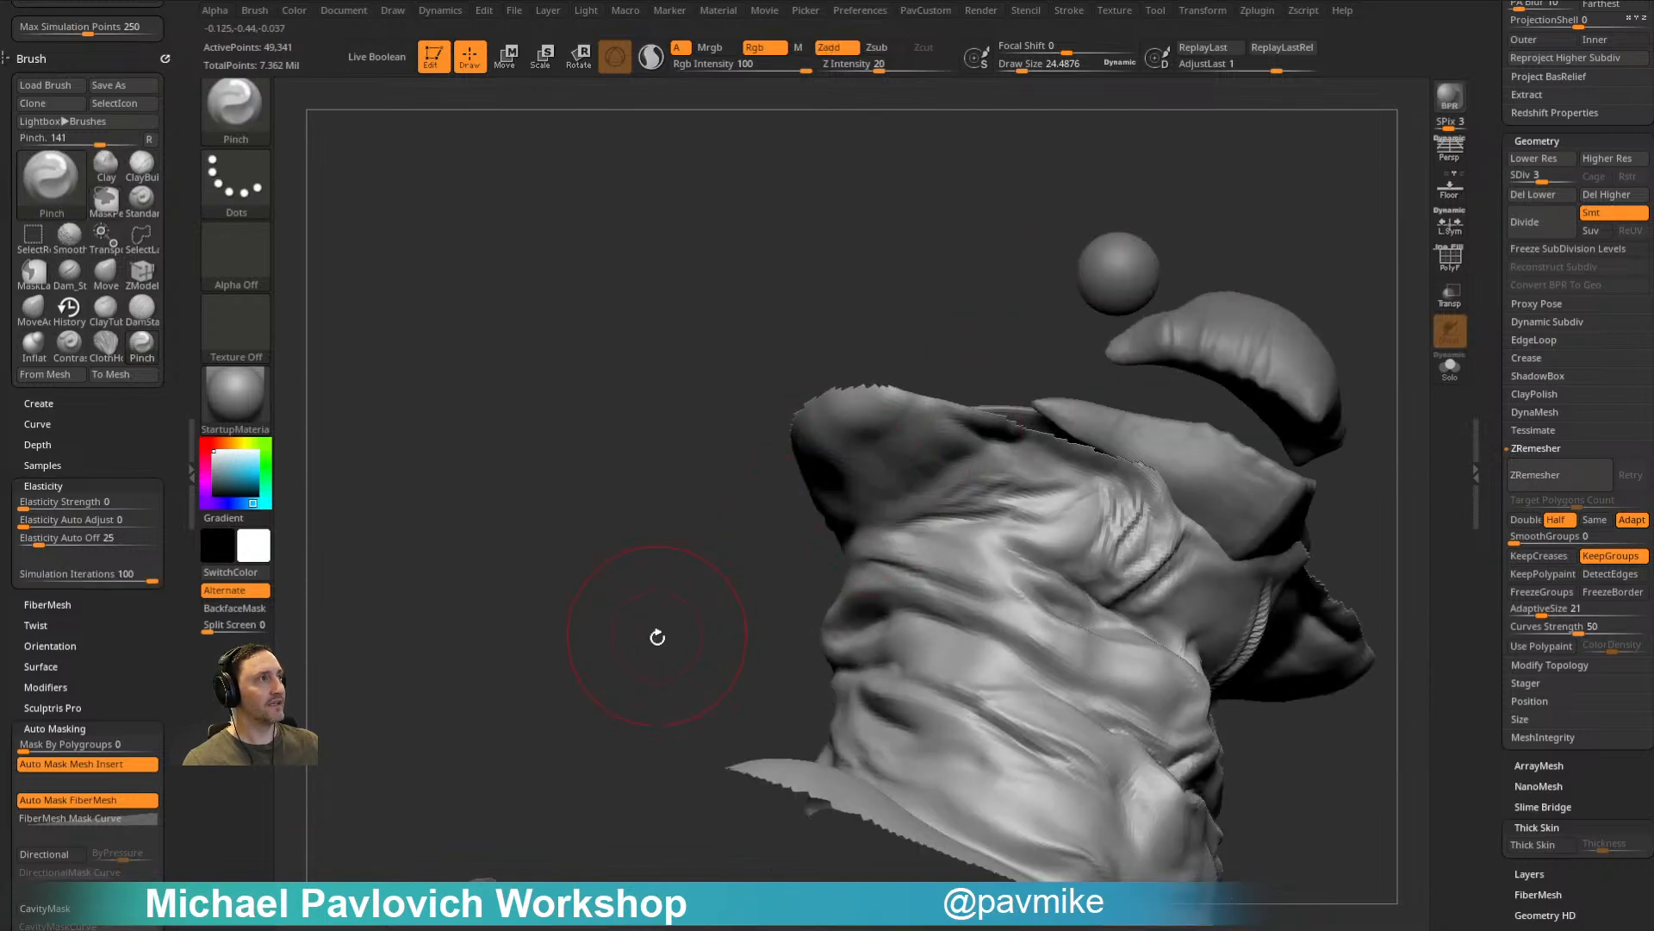
Step: Isolate the head with its upper neck, hiding the lower neck, body and outer ears
drag(629, 645, 925, 478)
mouse_move(991, 360)
mouse_down()
mouse_move(687, 561)
mouse_move(948, 448)
mouse_up()
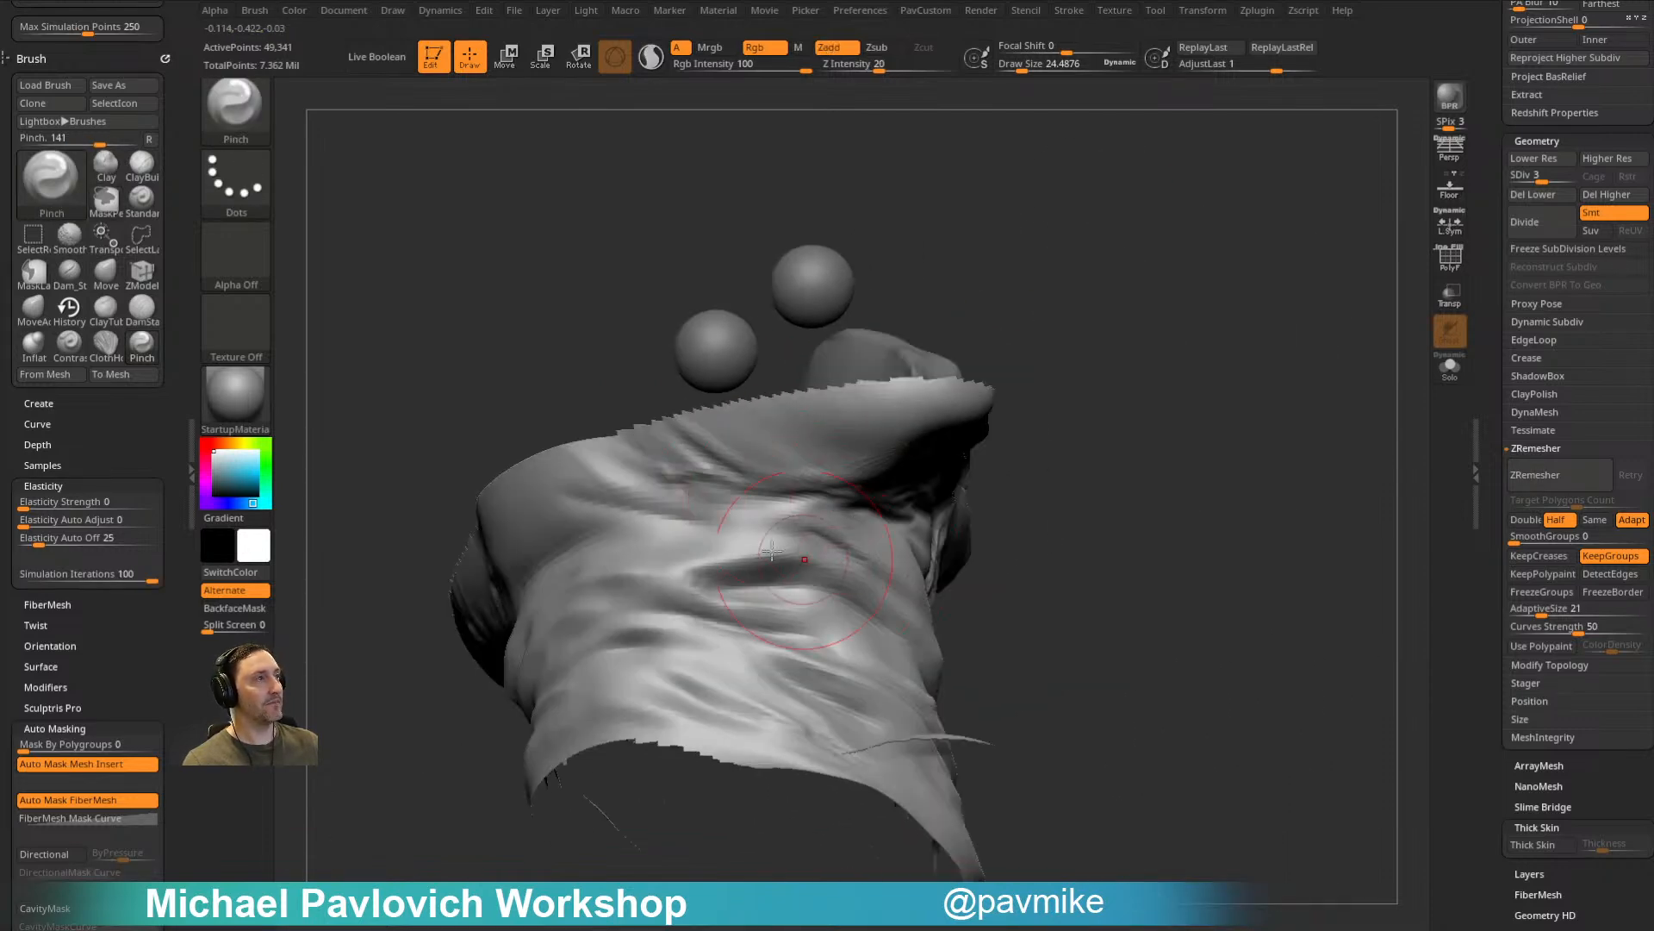
mouse_move(1052, 436)
mouse_down()
mouse_move(1158, 444)
mouse_move(763, 548)
mouse_move(1138, 302)
mouse_move(1160, 421)
mouse_up()
ctrl+shift+click(1210, 402)
mouse_move(1264, 414)
alt+mouse_down()
mouse_move(1222, 278)
mouse_move(716, 483)
mouse_move(783, 669)
mouse_move(1034, 560)
alt+mouse_up()
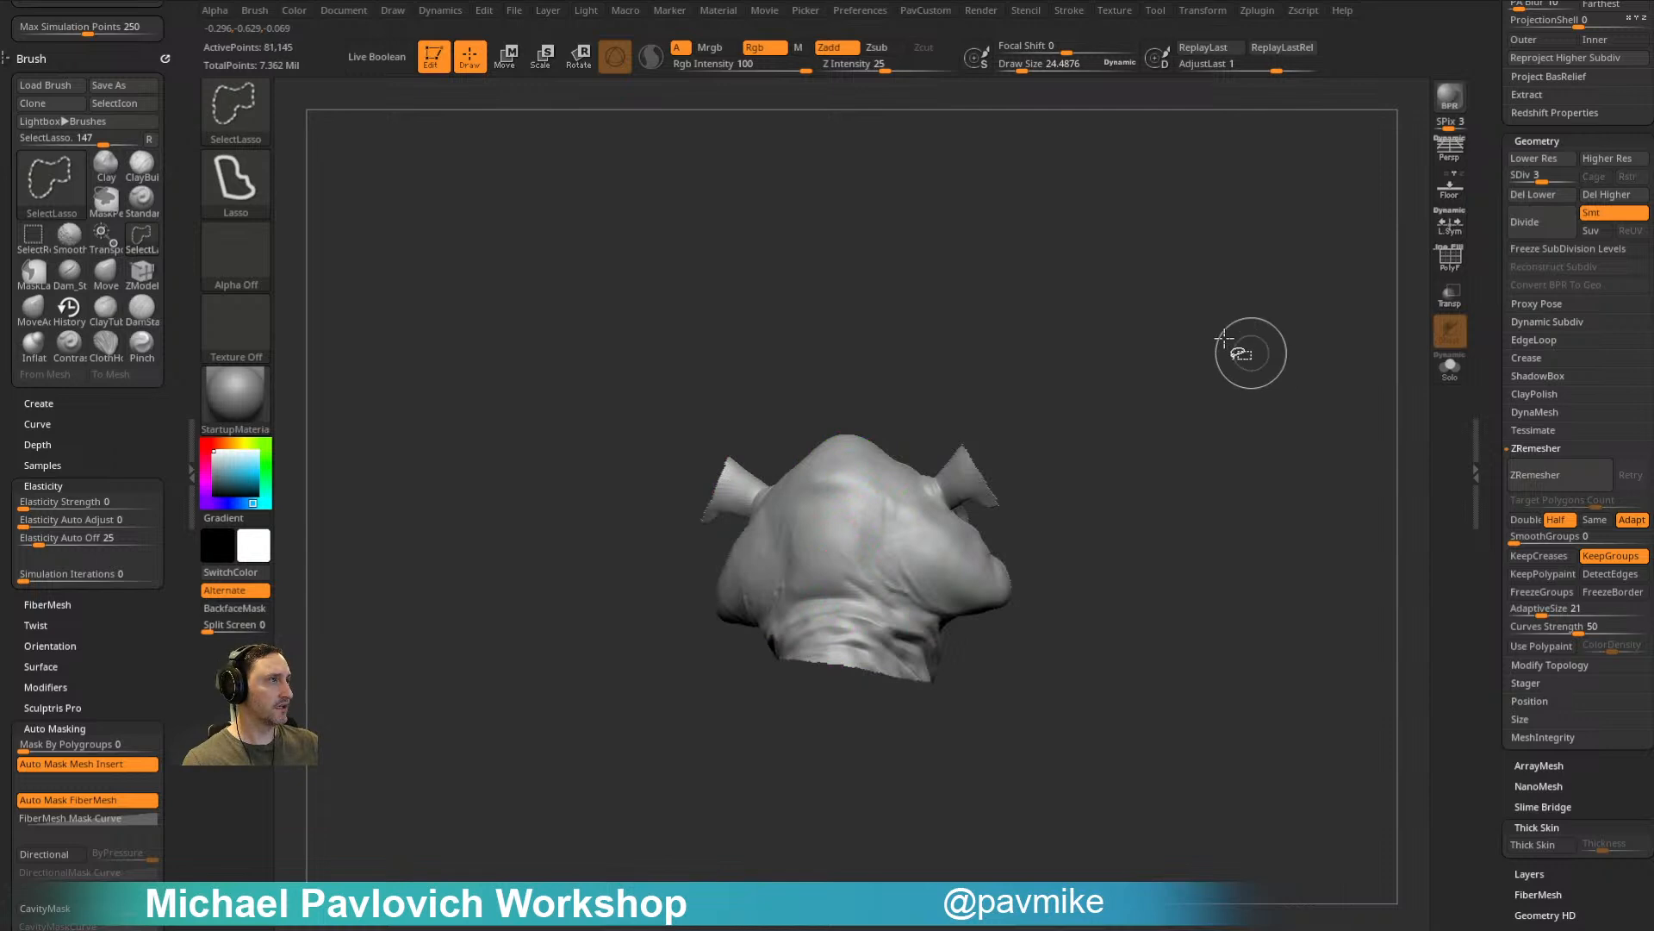
key(f)
drag(1196, 328, 1005, 436)
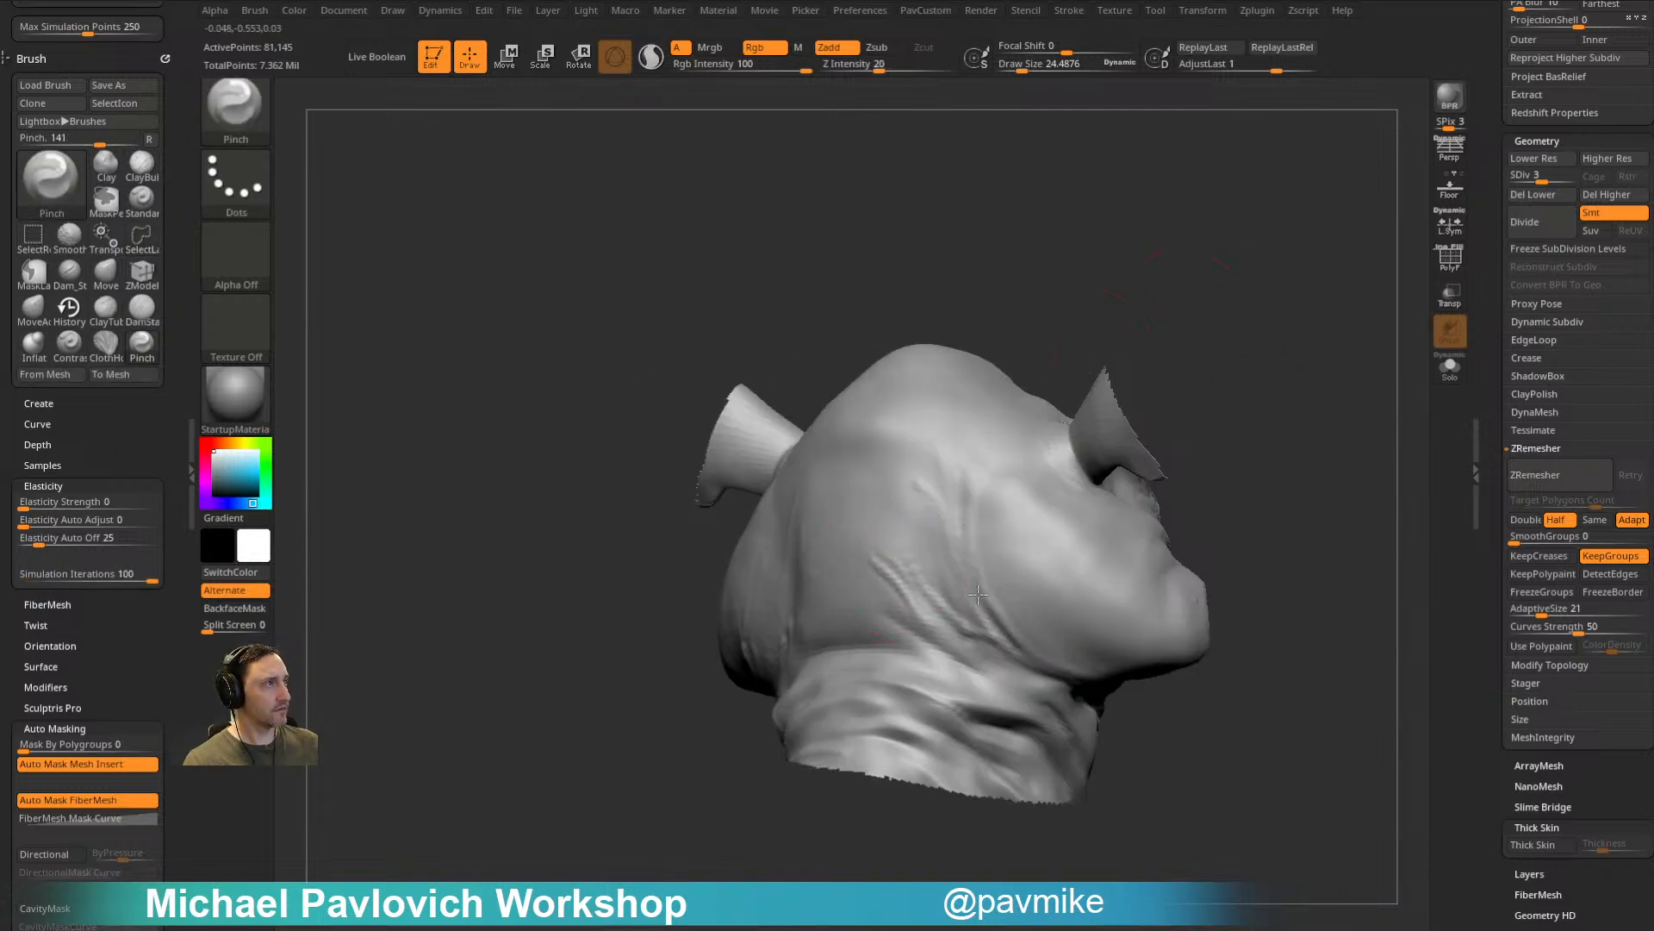
Step: Pinch and smooth the skin folds behind the jaw, where the cheeks and back of the head meet the neck
drag(1042, 321, 1087, 329)
mouse_move(924, 461)
mouse_down()
mouse_move(974, 595)
mouse_move(856, 604)
mouse_up()
mouse_move(1038, 308)
mouse_down()
mouse_move(1045, 262)
mouse_move(1099, 259)
mouse_up()
shift+drag(901, 554, 862, 616)
drag(1077, 299, 1163, 302)
drag(808, 564, 758, 662)
drag(892, 571, 823, 668)
drag(1064, 302, 1110, 282)
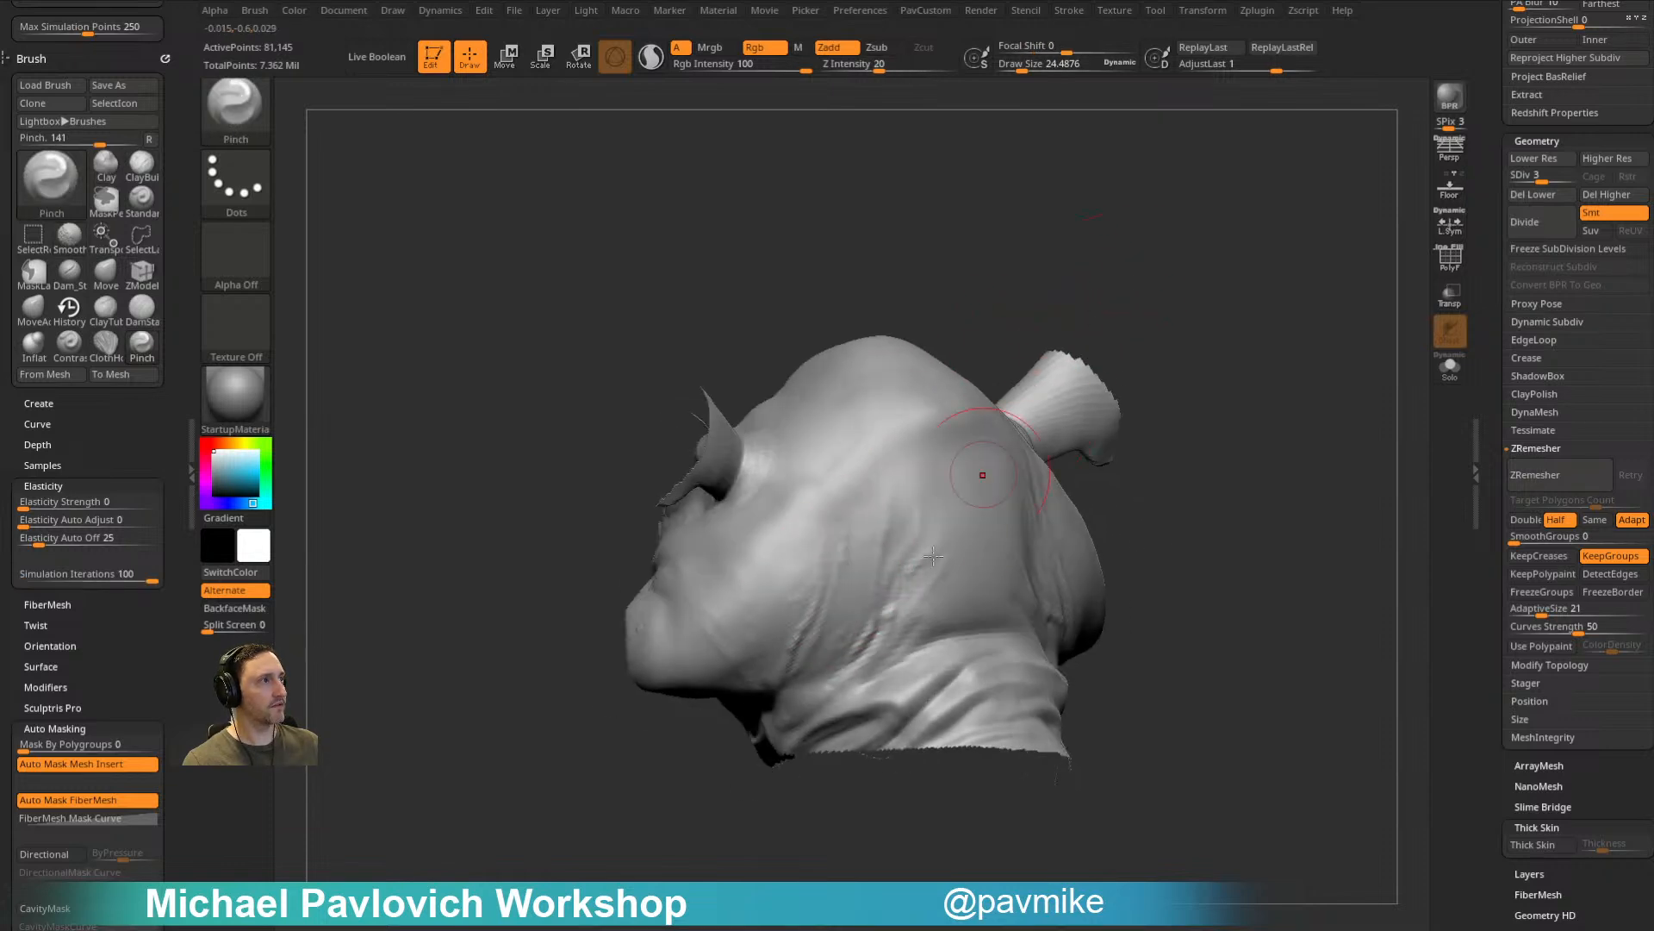
drag(1142, 366, 1217, 355)
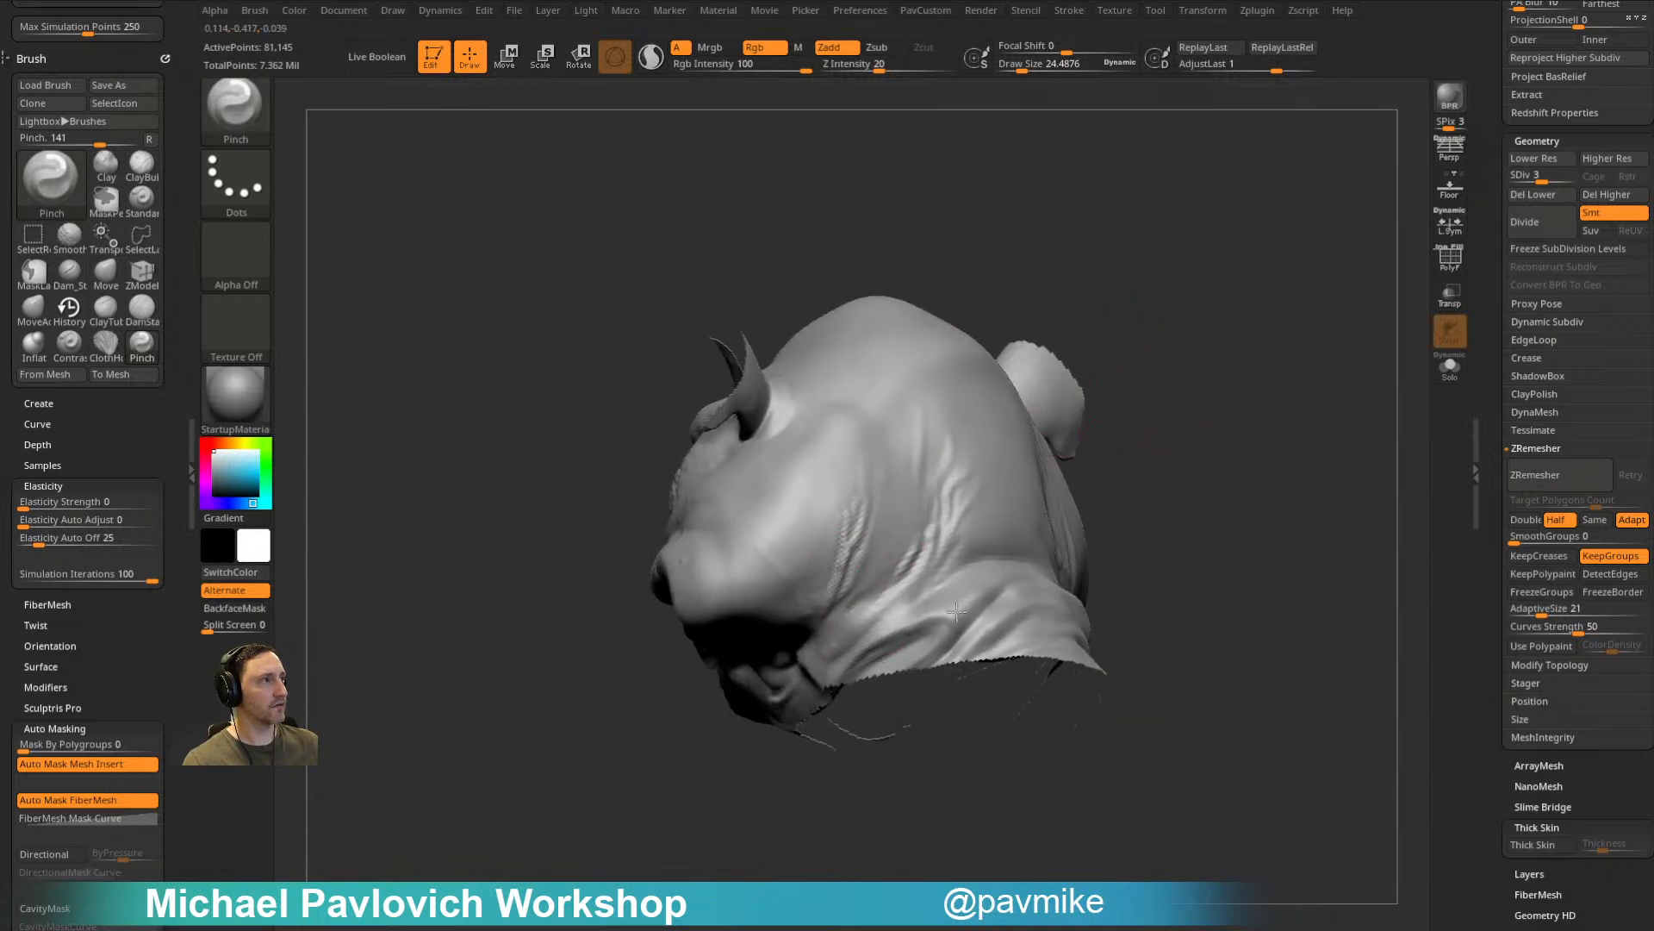
drag(917, 634, 873, 644)
Step: Reveal the hidden geometry and isolate the head together with its full ears and neck
drag(1126, 483, 1182, 434)
ctrl+shift+click(1181, 434)
mouse_move(1272, 382)
ctrl+shift+mouse_down()
mouse_move(440, 483)
mouse_move(1204, 602)
mouse_move(1230, 451)
ctrl+shift+mouse_up()
Step: Pinch the creases at the side of the head and upper neck to sharpen the skin folds behind the jaw
mouse_move(1094, 541)
mouse_down()
mouse_move(1016, 561)
mouse_move(1070, 579)
mouse_move(1053, 559)
mouse_move(1096, 676)
mouse_up()
mouse_move(982, 643)
mouse_down()
mouse_move(995, 665)
mouse_move(987, 547)
mouse_up()
drag(1176, 470, 1139, 470)
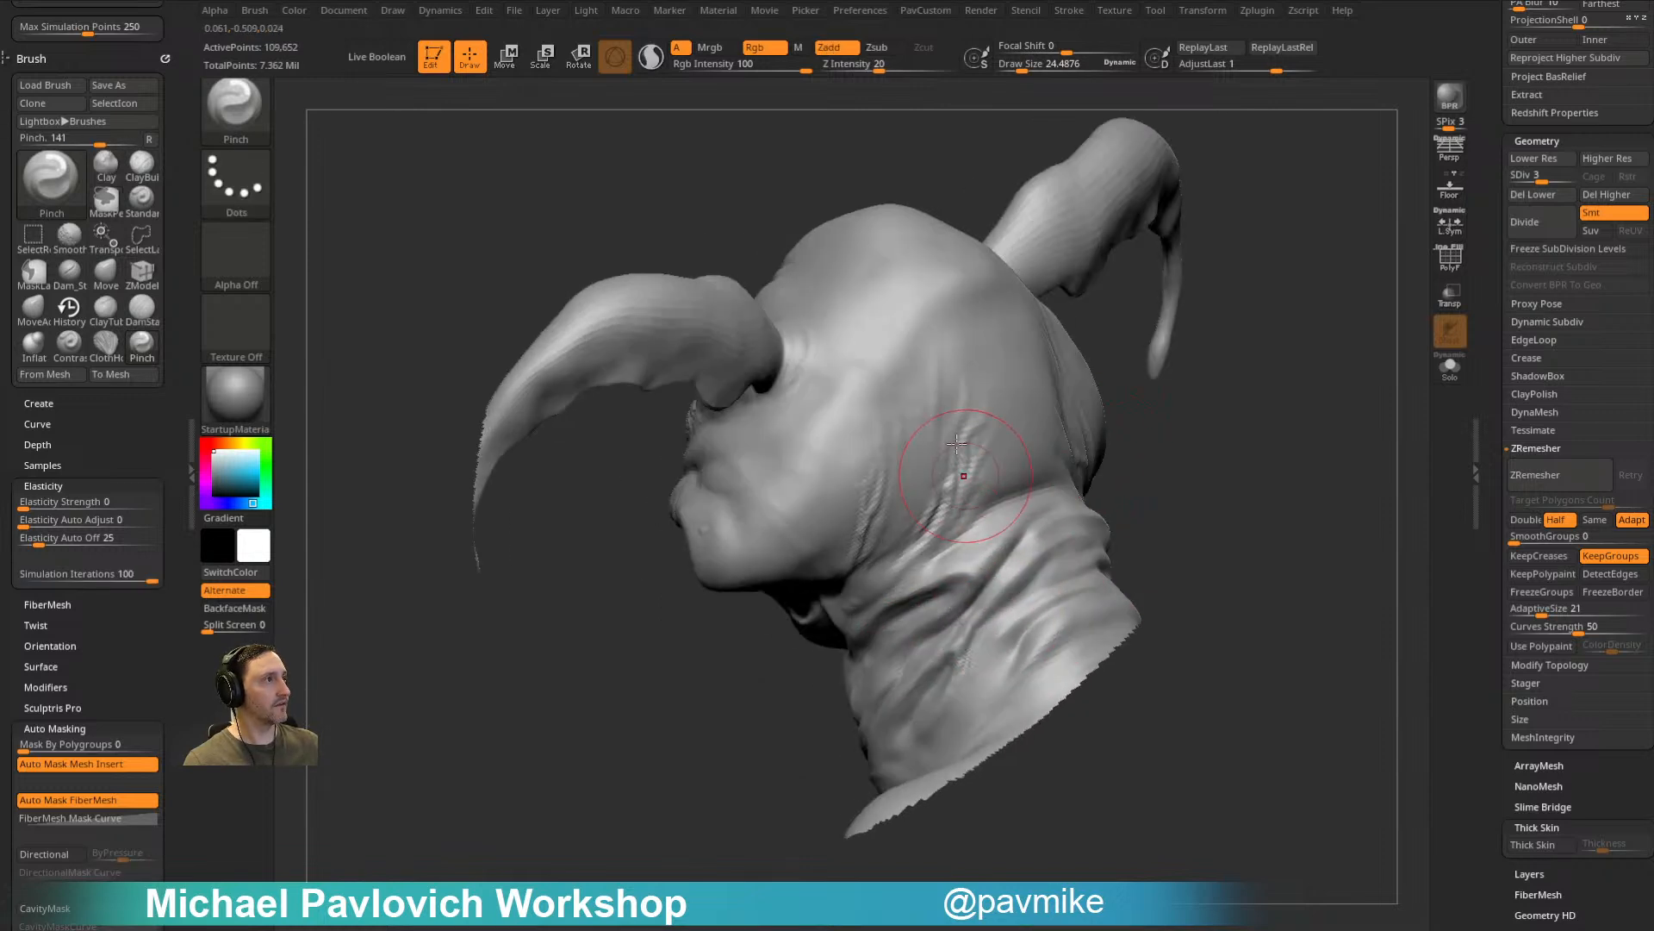
drag(1145, 351, 1142, 298)
drag(936, 497, 915, 568)
drag(729, 751, 763, 663)
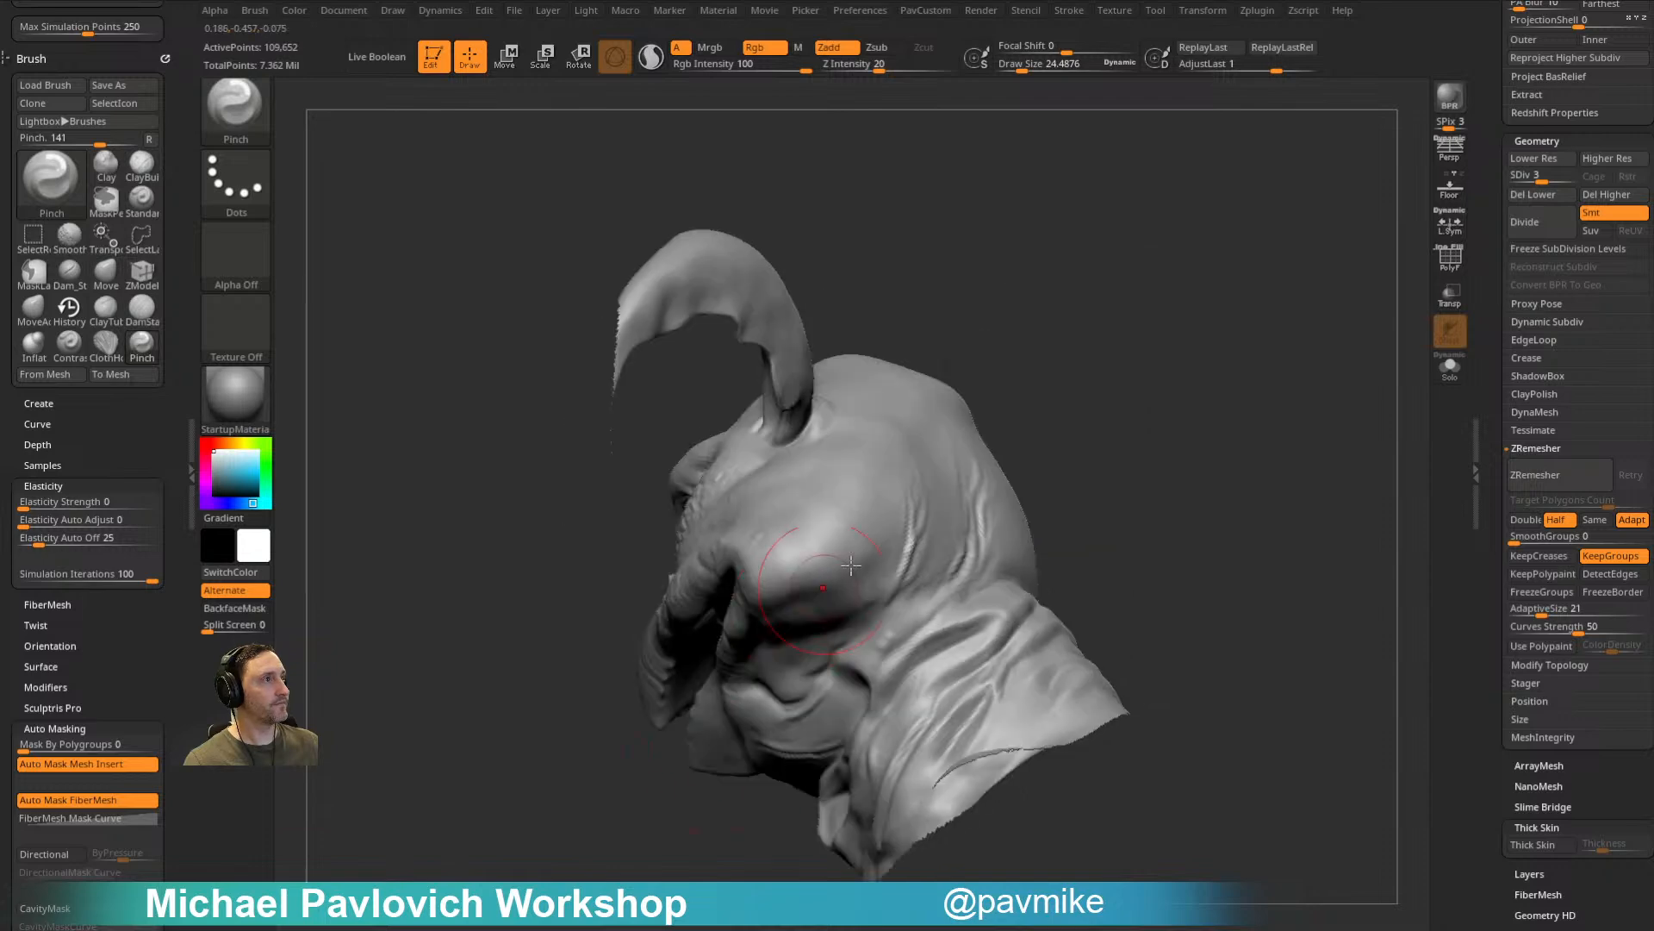
Step: Pinch and smooth the wrinkles beneath the lower jaw and along the throat
mouse_move(1060, 443)
mouse_down()
mouse_move(1087, 432)
mouse_move(1303, 473)
mouse_move(1307, 395)
mouse_move(901, 579)
mouse_up()
mouse_move(1044, 530)
mouse_down()
mouse_move(985, 552)
mouse_move(1267, 477)
mouse_move(1296, 440)
mouse_move(874, 594)
mouse_up()
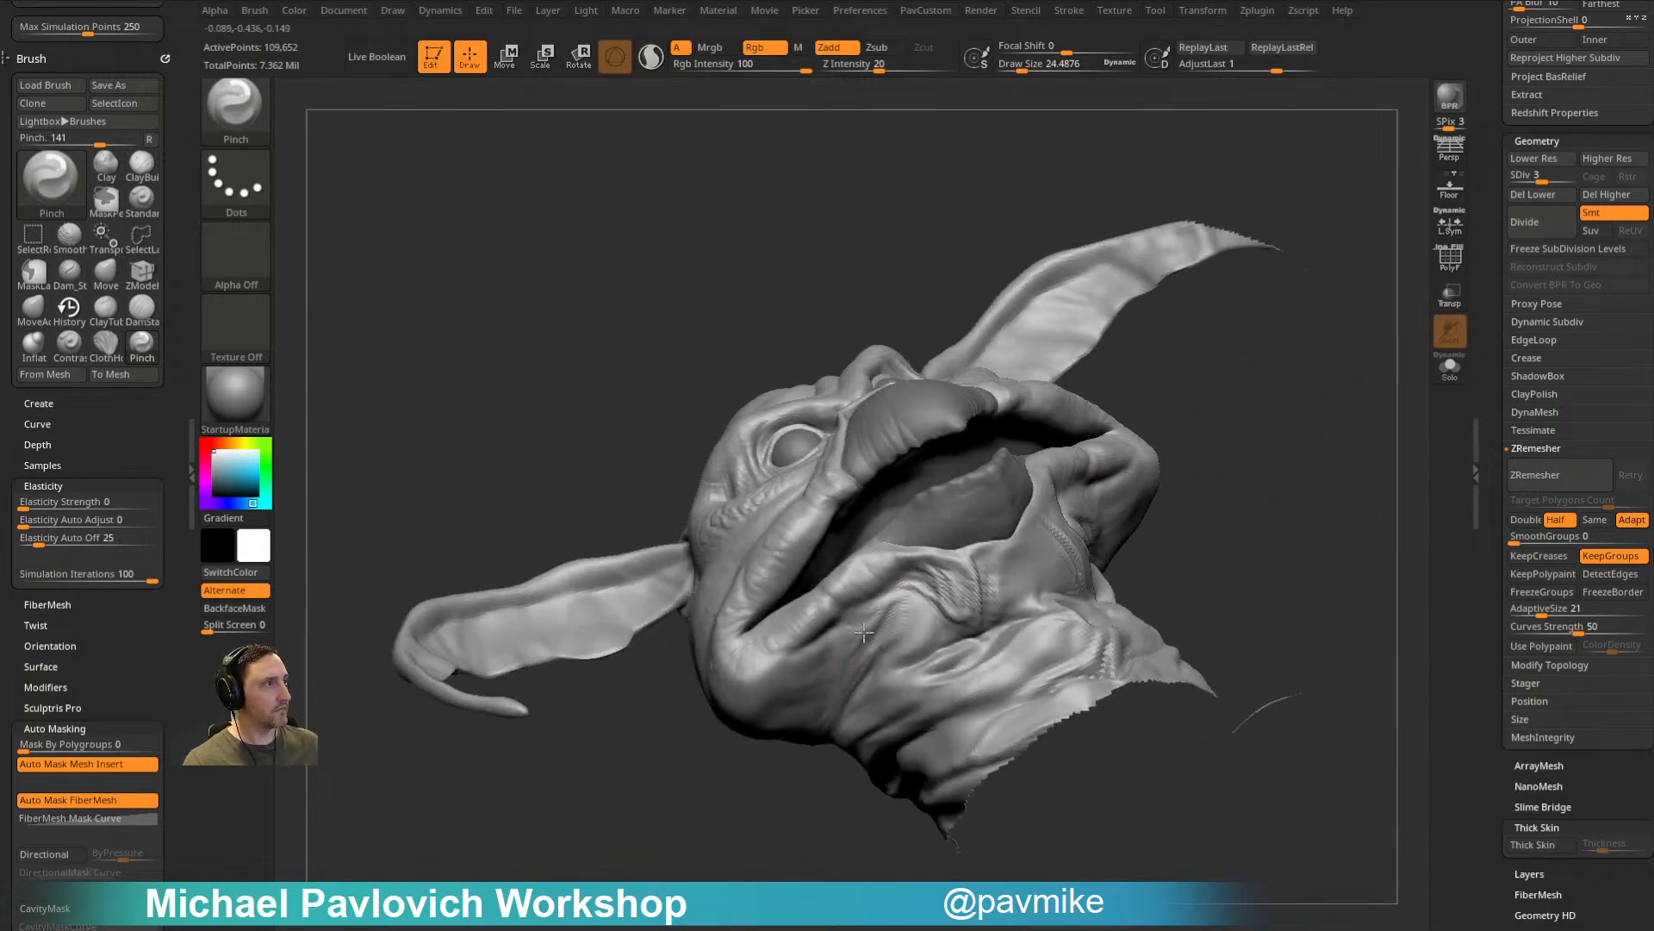
mouse_move(909, 650)
mouse_down()
mouse_move(1120, 560)
mouse_move(1043, 598)
mouse_up()
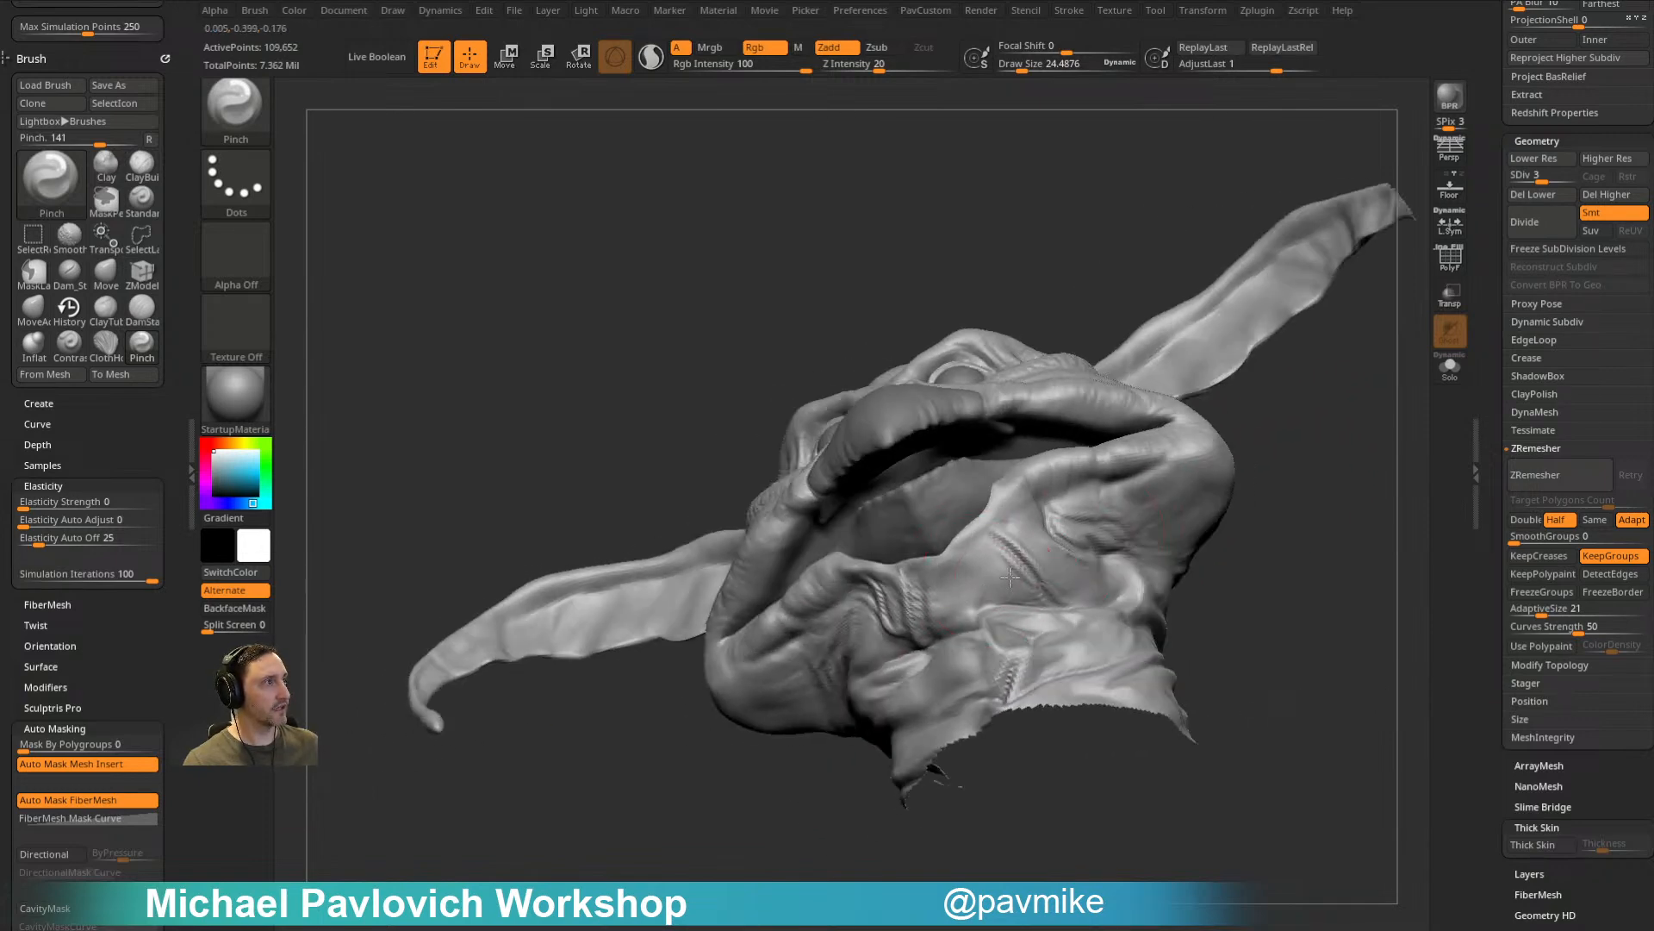
mouse_move(1014, 627)
right_down()
mouse_move(1258, 535)
mouse_move(1282, 551)
mouse_move(1150, 573)
right_up()
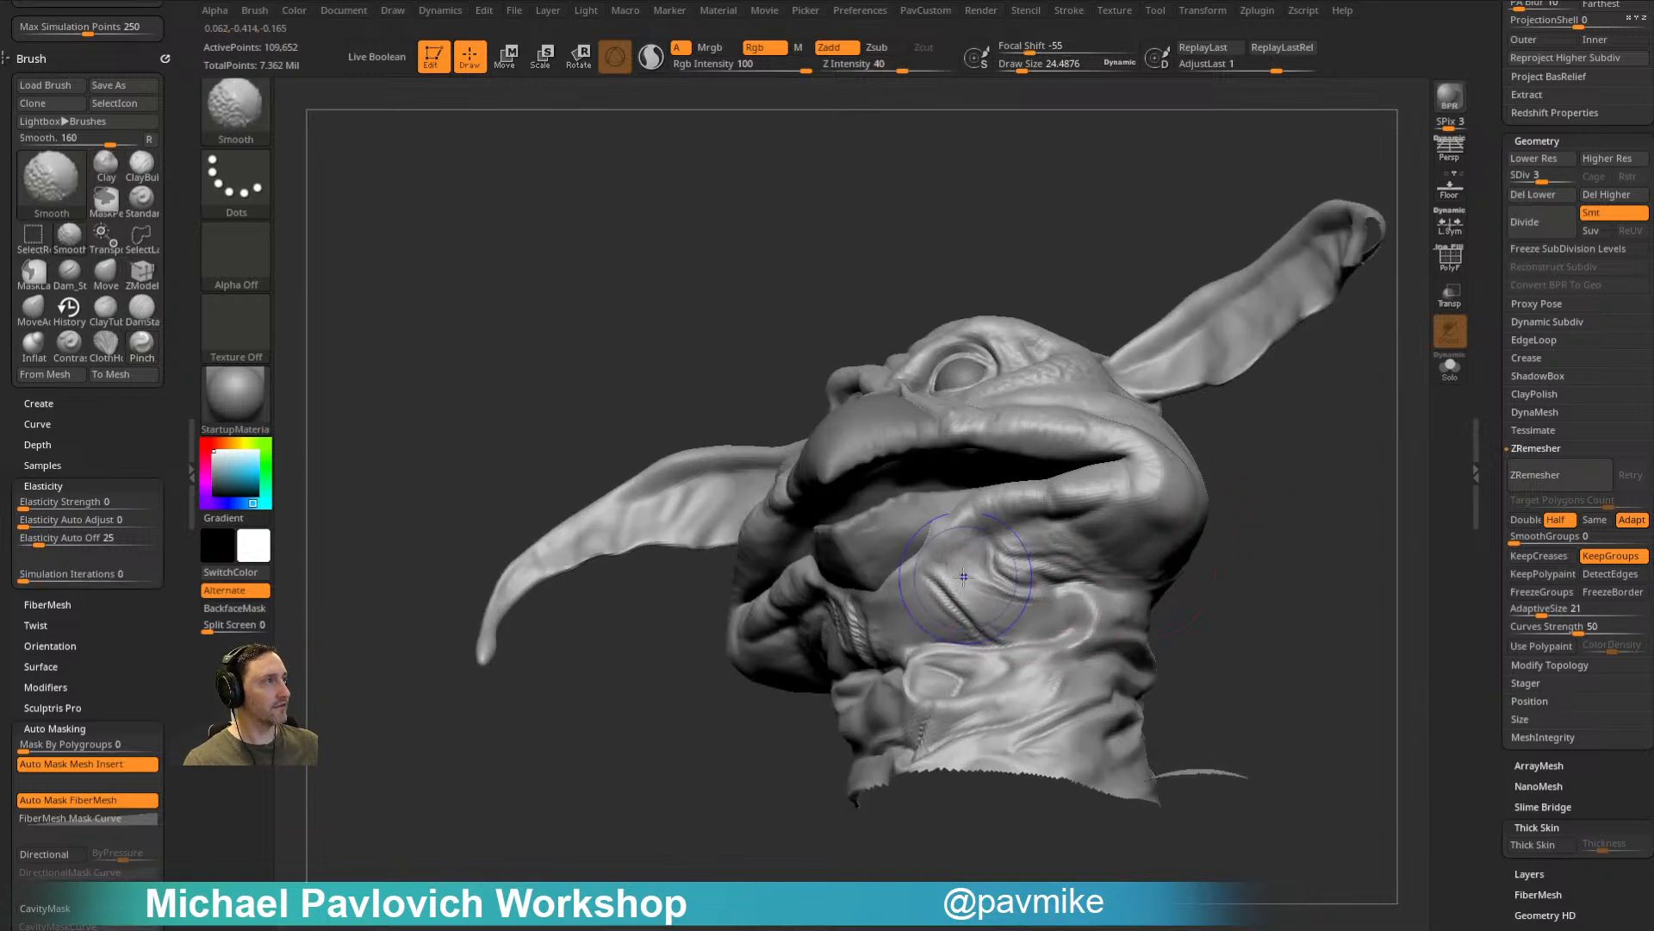
mouse_move(1015, 601)
right_down()
mouse_move(1032, 673)
mouse_move(1303, 505)
mouse_move(1291, 558)
mouse_move(1204, 547)
mouse_move(1319, 521)
mouse_move(1242, 504)
mouse_move(1296, 535)
mouse_move(946, 678)
right_up()
mouse_move(1127, 536)
right_down()
mouse_move(1115, 488)
mouse_move(1213, 557)
right_up()
Step: Isolate the neck and lower jaw area, and smooth the wrinkles around the back of the neck
mouse_move(1217, 556)
ctrl+shift+mouse_down()
mouse_move(1156, 417)
mouse_move(946, 767)
ctrl+shift+mouse_up()
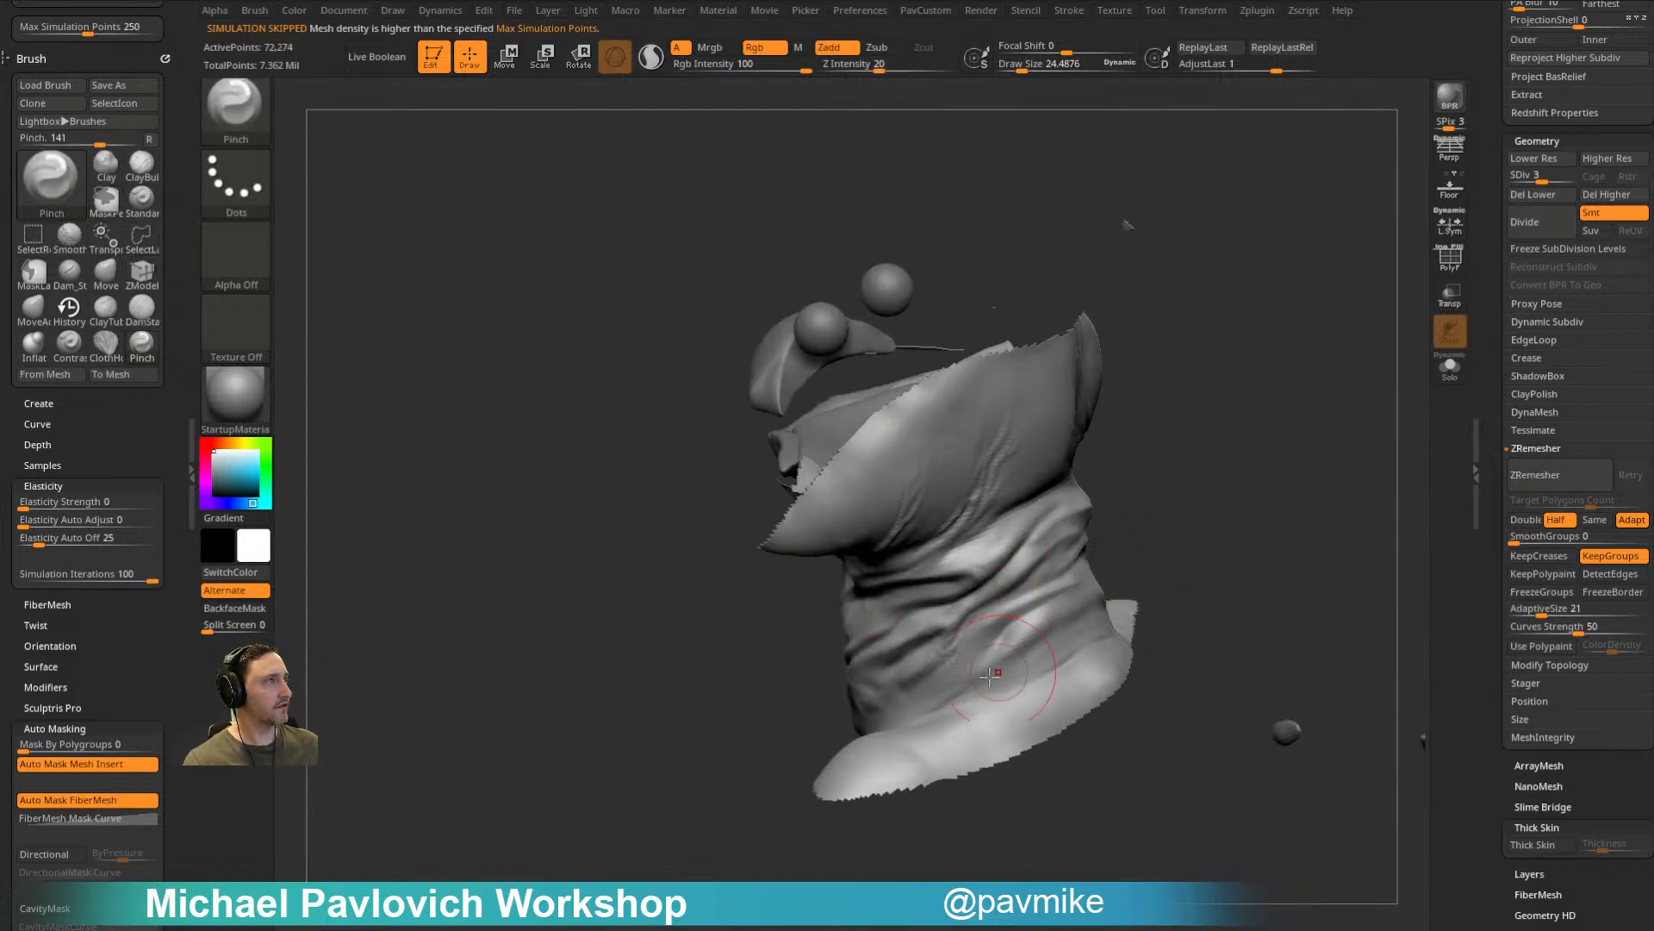
mouse_move(1104, 583)
right_down()
mouse_move(1141, 310)
mouse_move(1211, 517)
mouse_move(1192, 380)
mouse_move(1206, 603)
right_up()
shift+drag(1083, 671, 1061, 661)
mouse_move(1254, 549)
right_down()
mouse_move(1263, 525)
mouse_move(1120, 534)
right_up()
right_drag(1296, 517, 1137, 556)
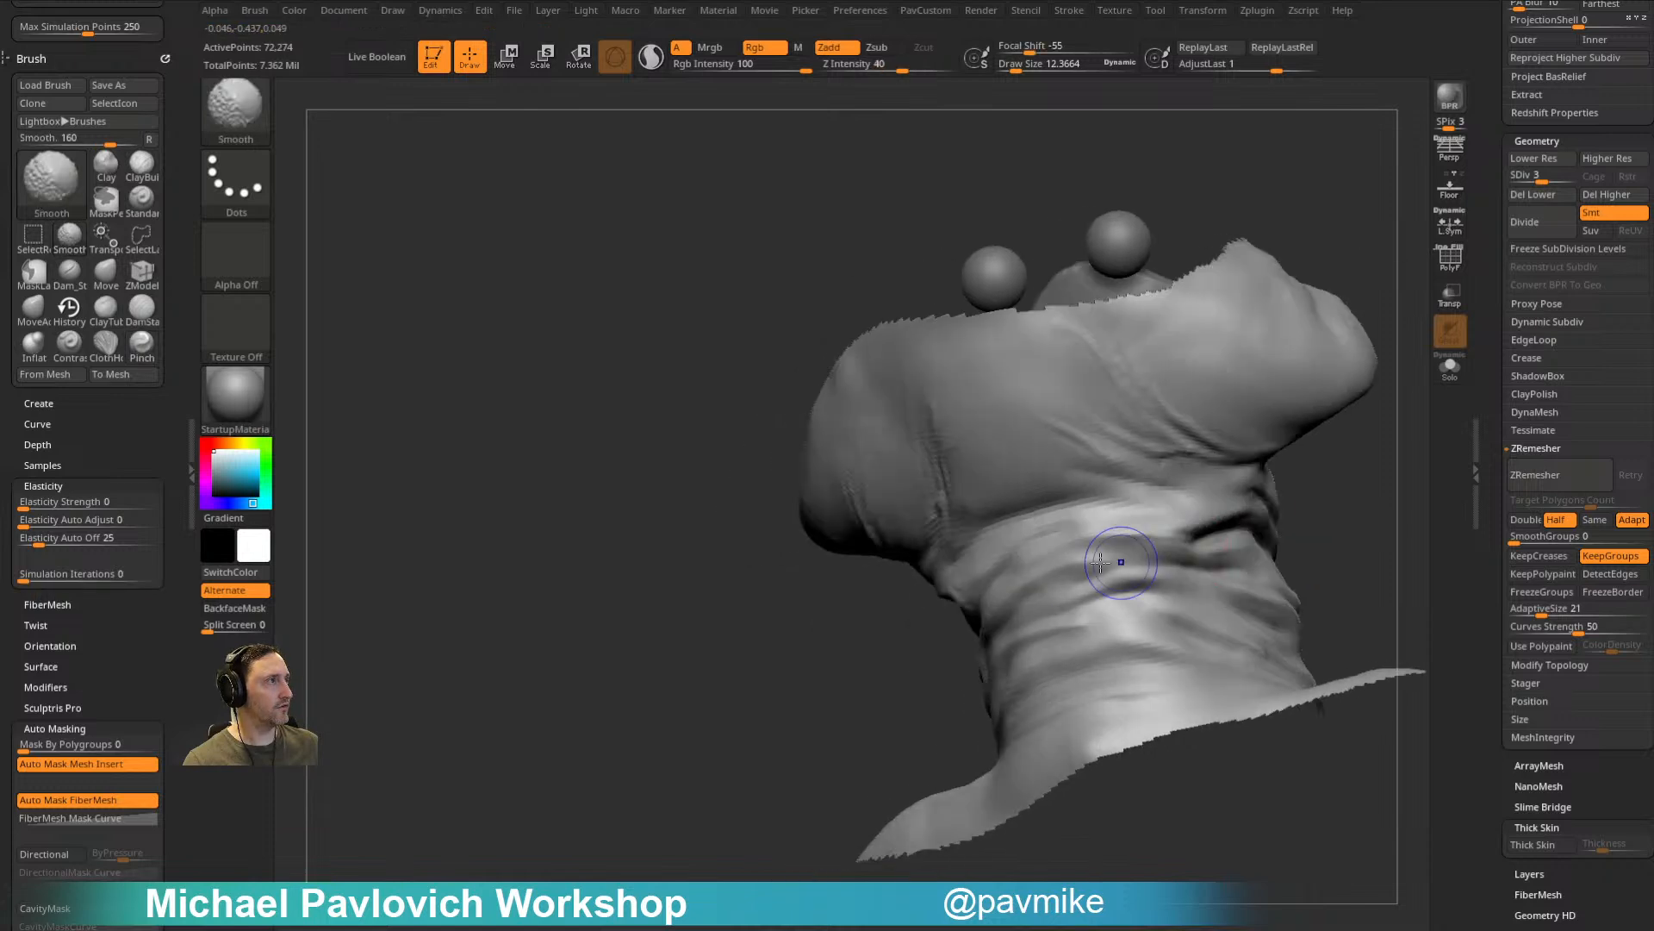
mouse_move(1254, 556)
right_down()
mouse_move(1414, 506)
mouse_move(1341, 492)
right_up()
mouse_move(1295, 435)
right_down()
mouse_move(1240, 495)
mouse_move(1278, 480)
right_up()
Step: Refine the wrinkles on the back and side of the neck with Pinch and Smooth strokes
drag(1081, 559, 1159, 522)
right_drag(1198, 517, 1228, 483)
right_drag(1210, 546, 1310, 522)
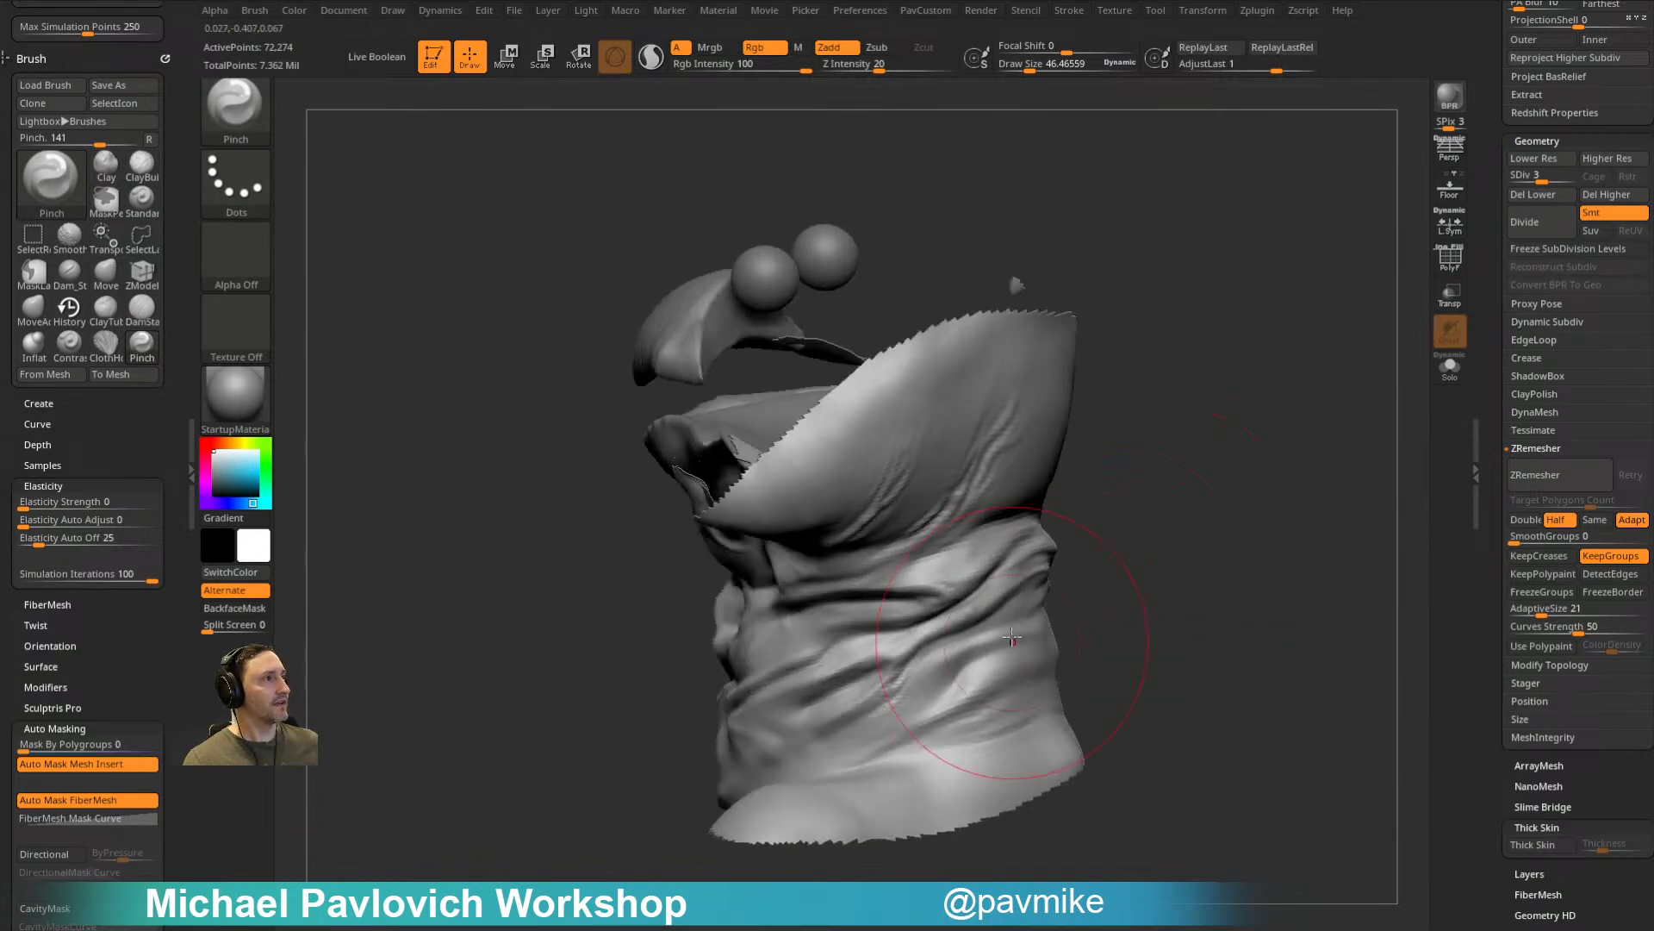
alt+right_drag(1132, 569, 1189, 528)
right_drag(973, 633, 1021, 676)
shift+drag(950, 664, 971, 644)
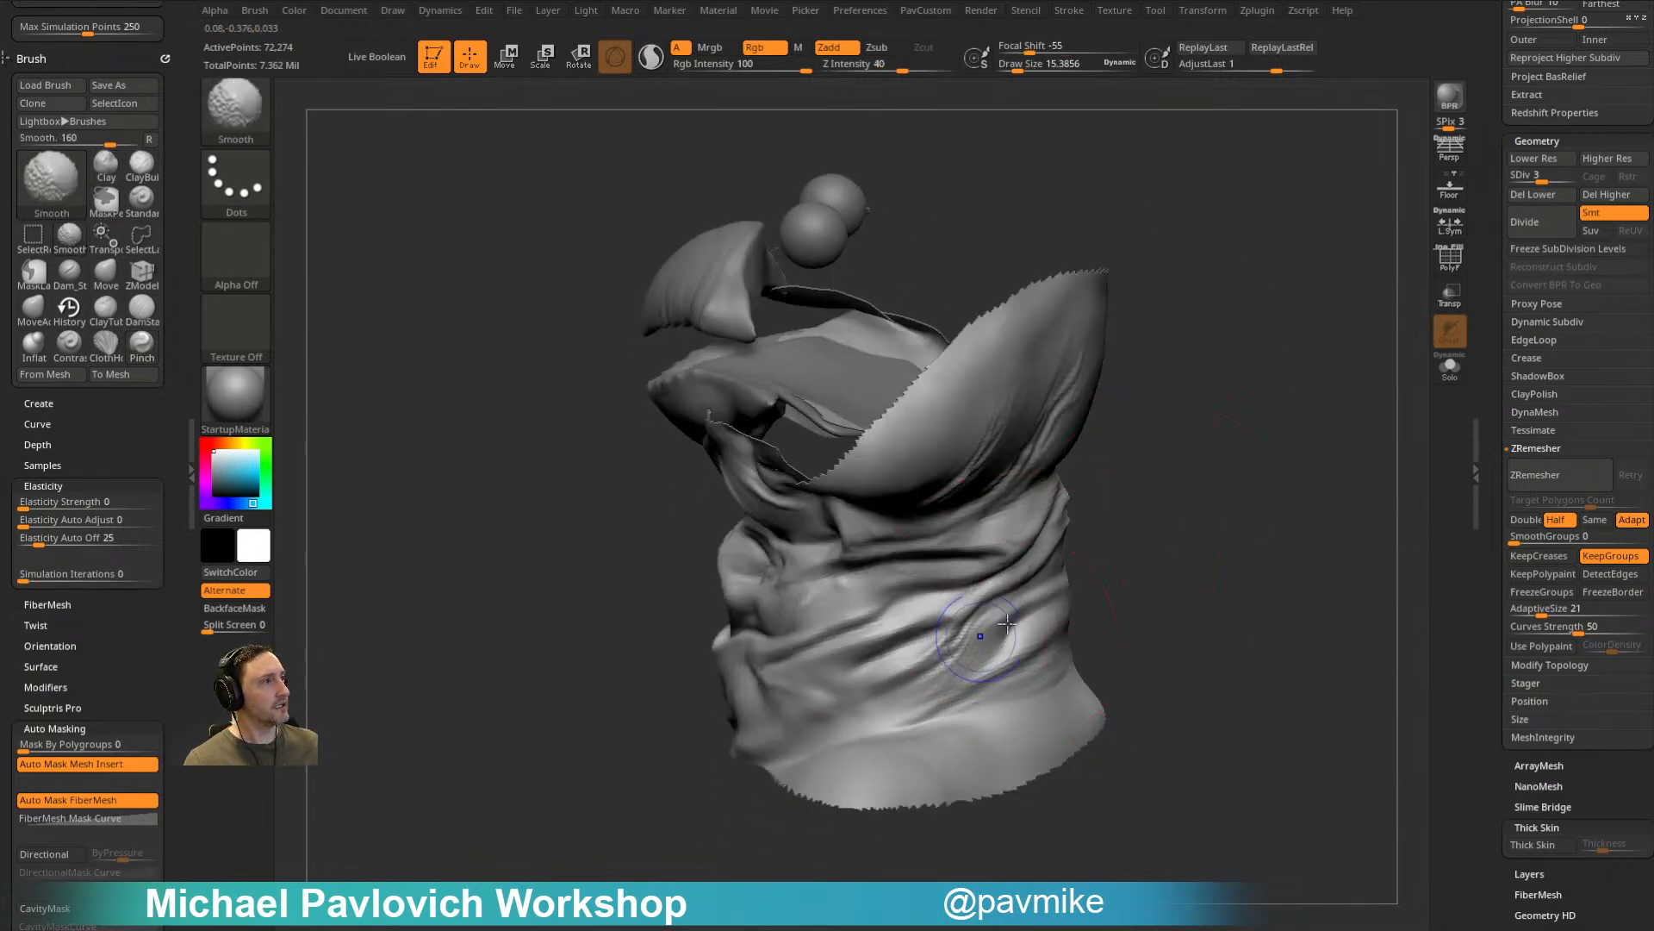
Step: Pinch the folds running from the side to the front of the lower neck
alt+right_drag(1139, 530, 1178, 550)
drag(972, 699, 1060, 629)
drag(1165, 577, 1070, 721)
drag(1259, 650, 876, 681)
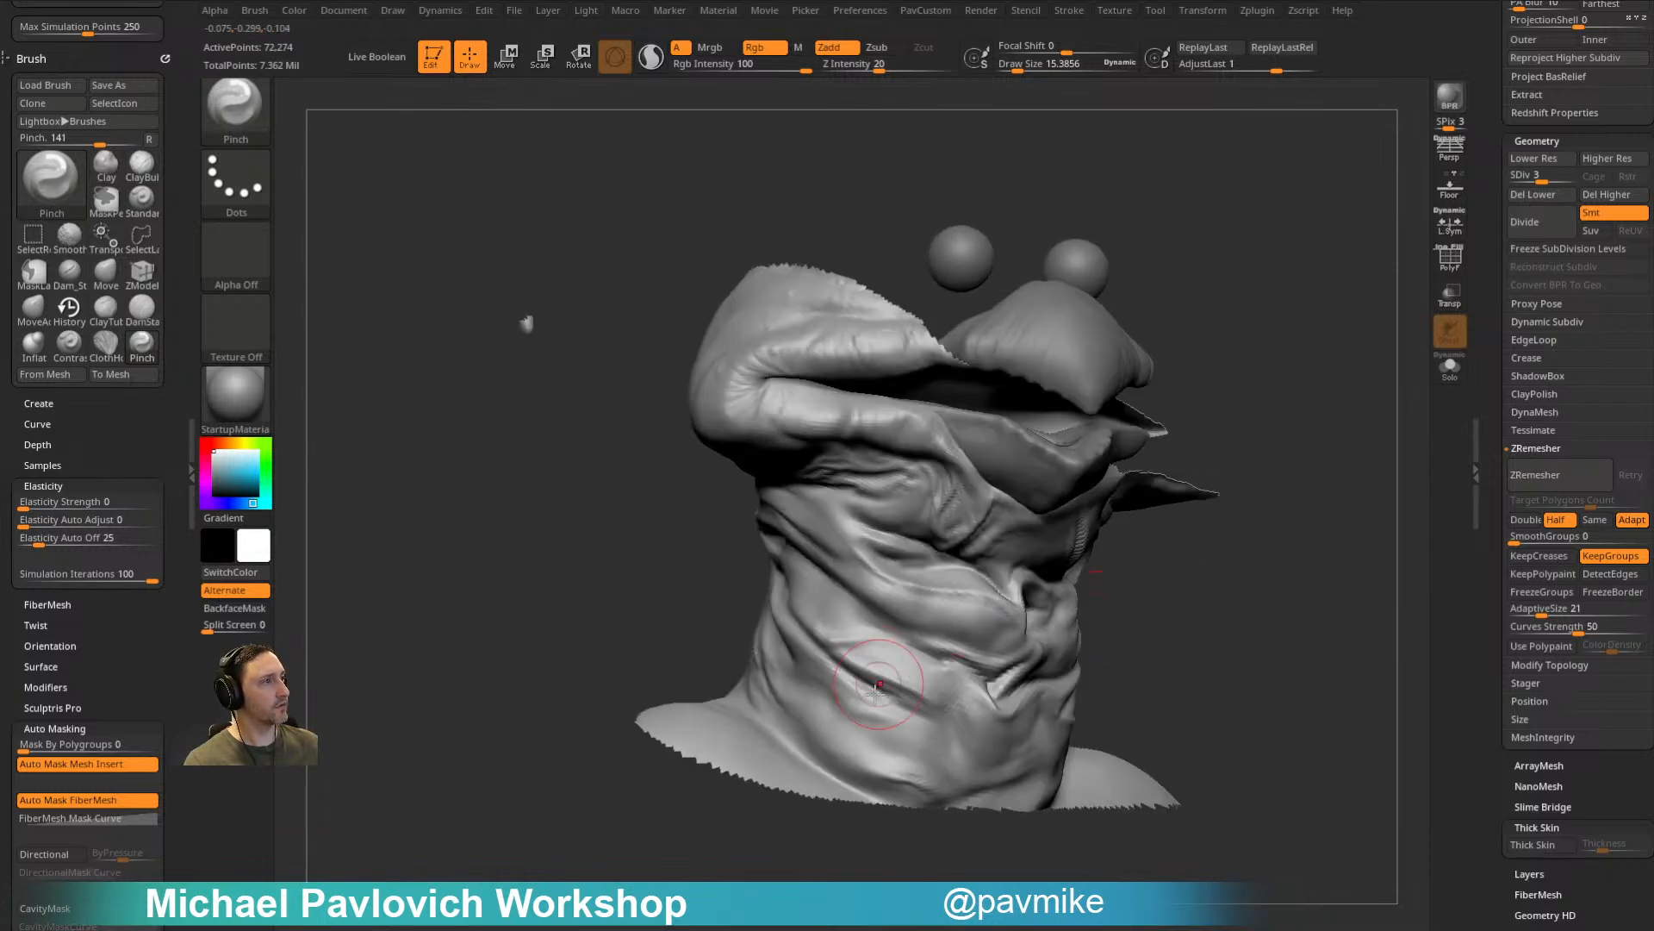
drag(1126, 620, 820, 617)
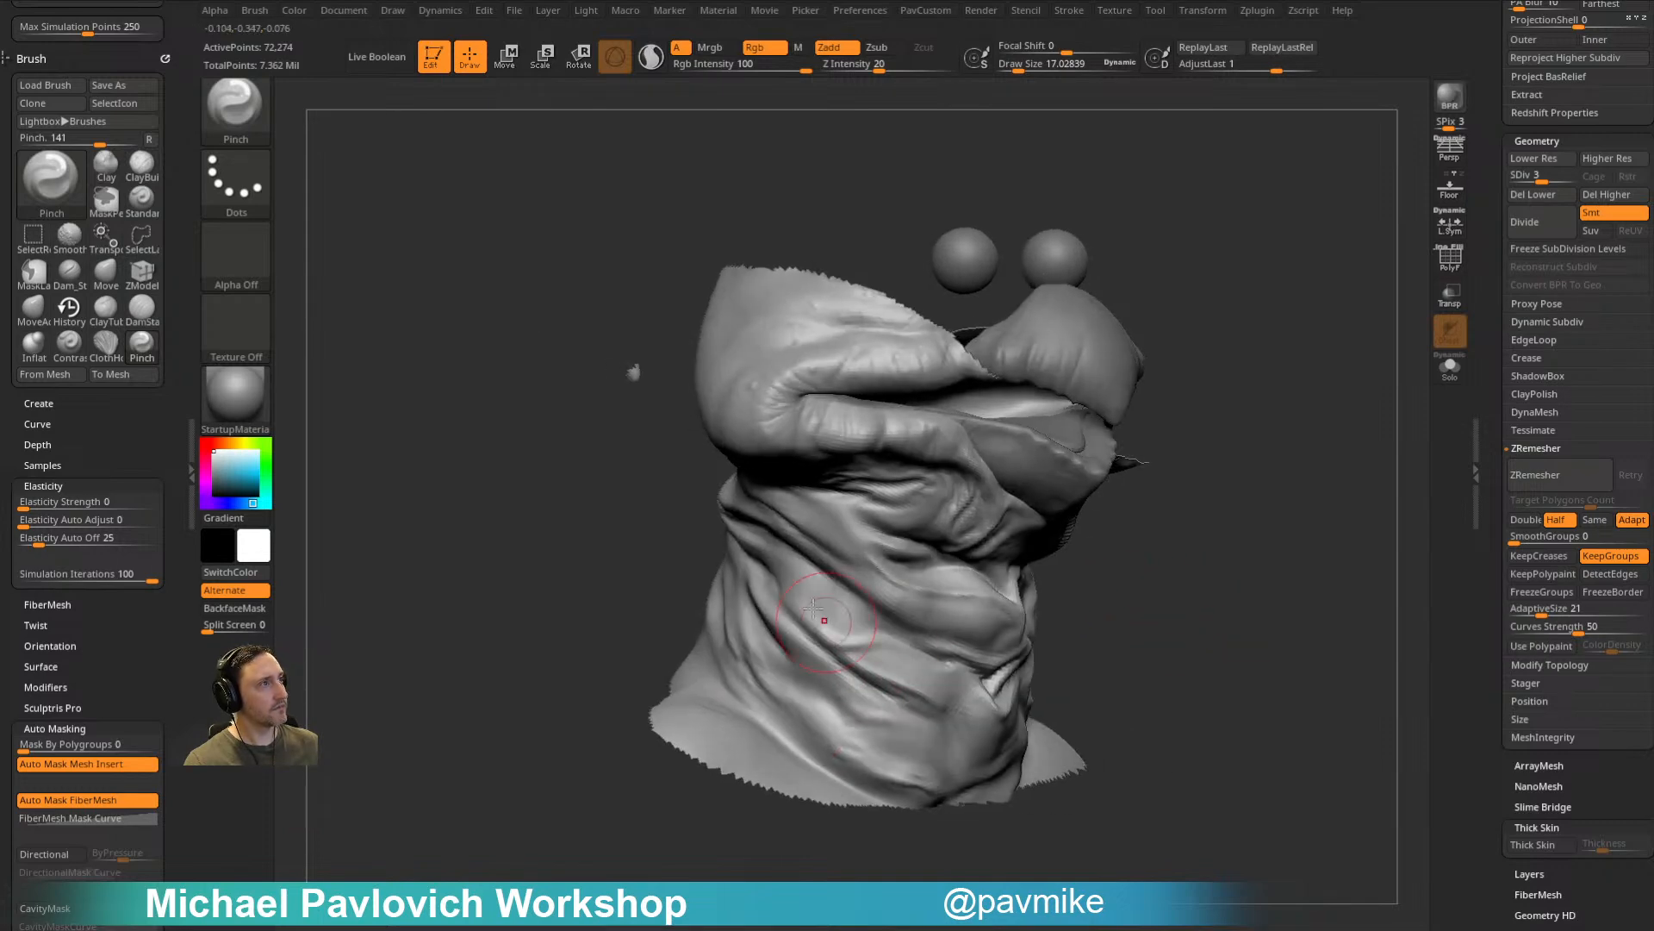
Step: Unhide the whole creature and review the sculpted neck from the front and three-quarter view
drag(1138, 596, 1259, 359)
ctrl+shift+click(1244, 583)
drag(1200, 543, 1266, 473)
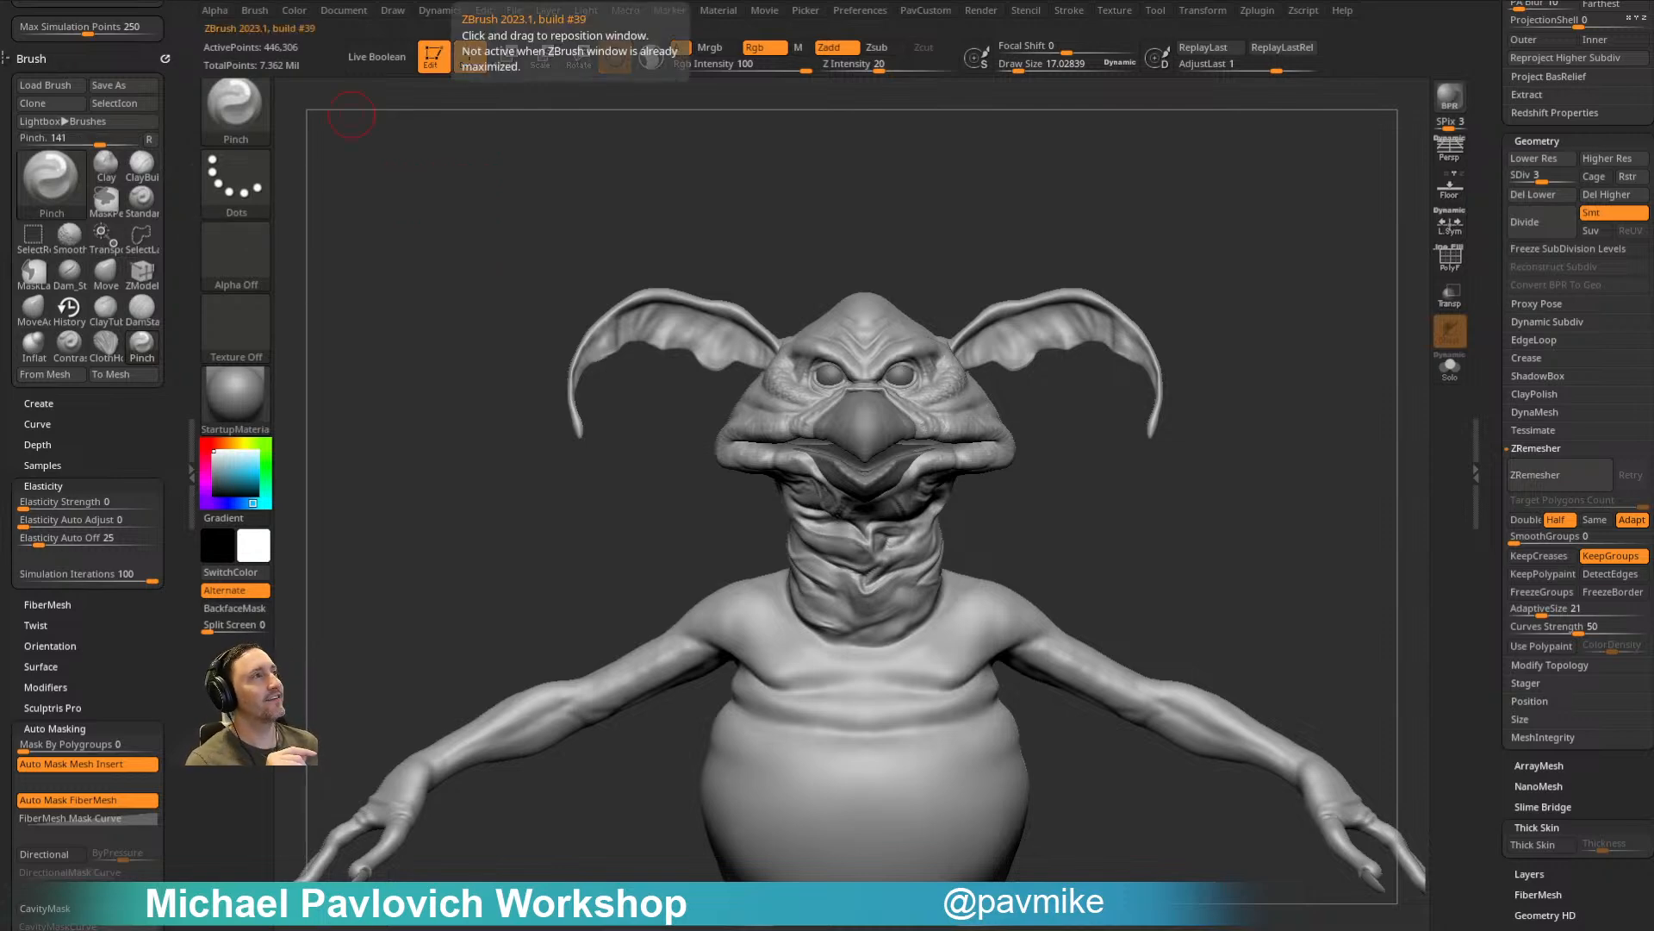
mouse_move(1078, 158)
mouse_down()
mouse_move(1163, 184)
mouse_move(1151, 192)
mouse_up()
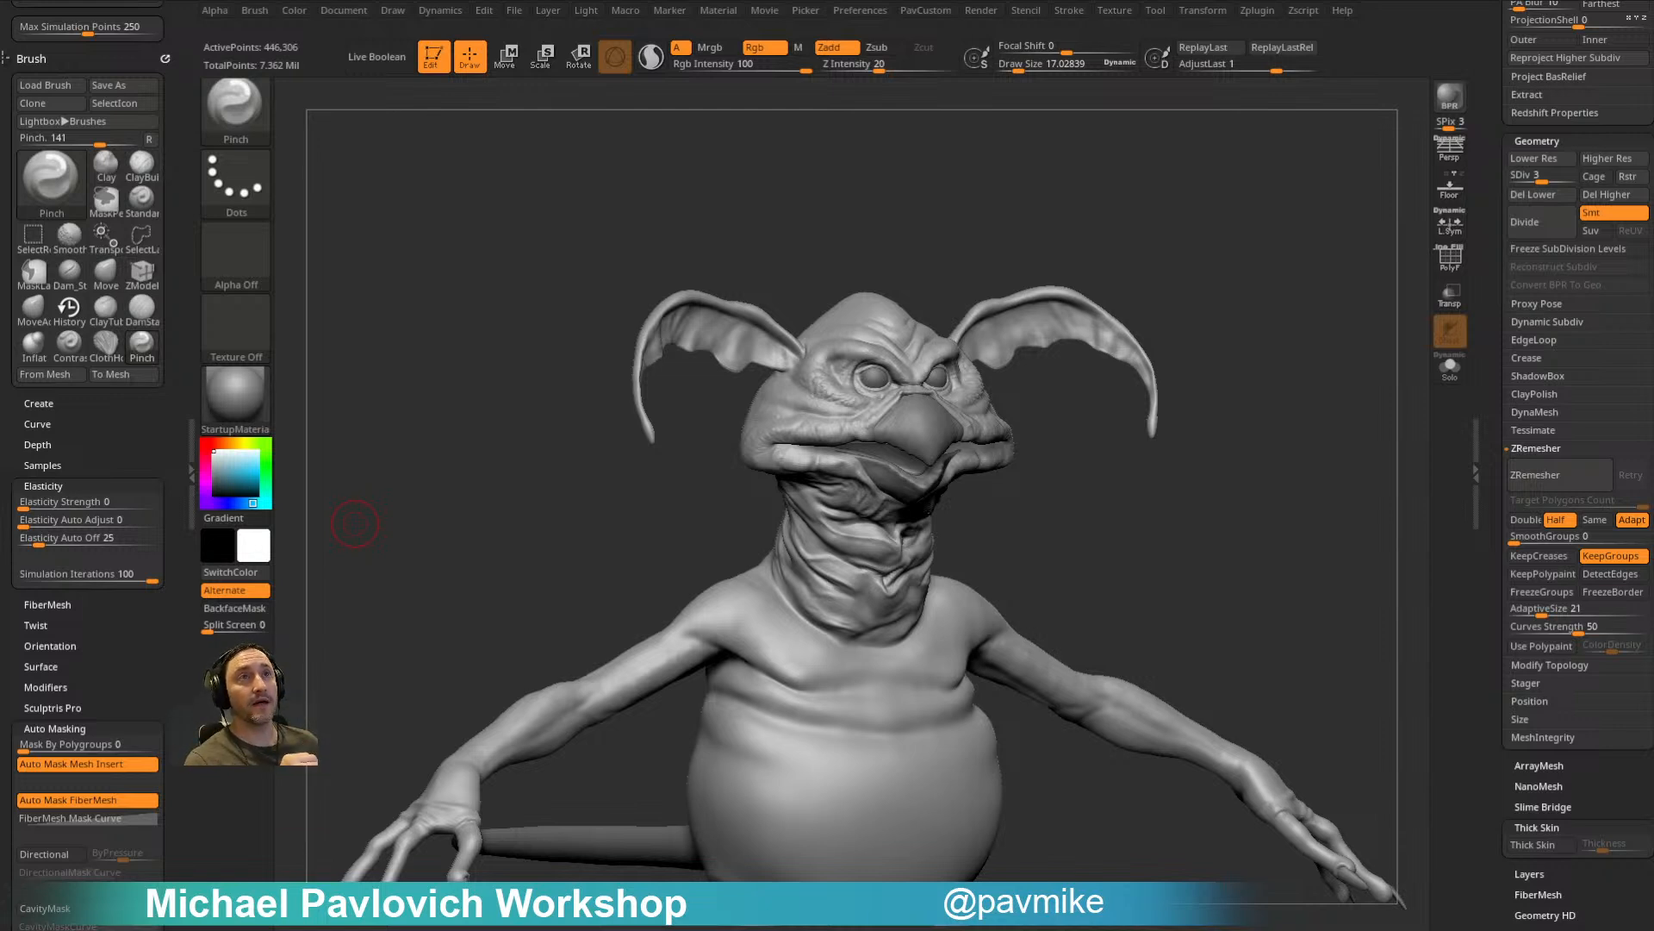
drag(505, 336, 457, 318)
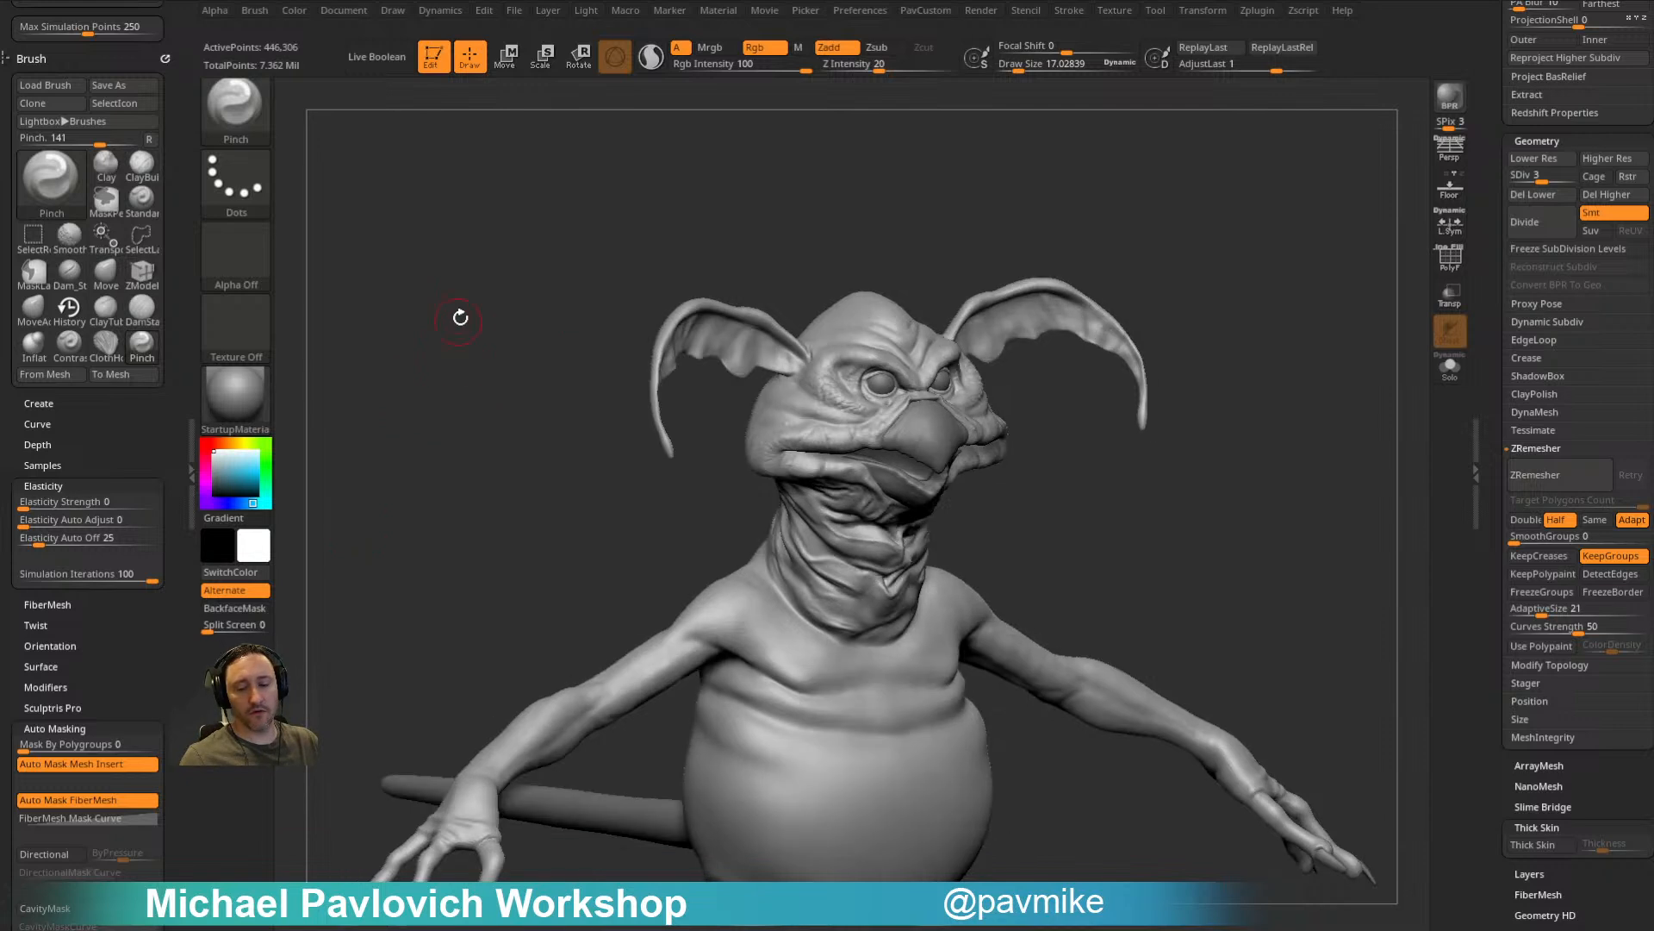
Step: Compare the Clay, ClayTubes and ClayBuildup brushes, finishing with ClayBuildup active
key(b)
key(c)
key(l)
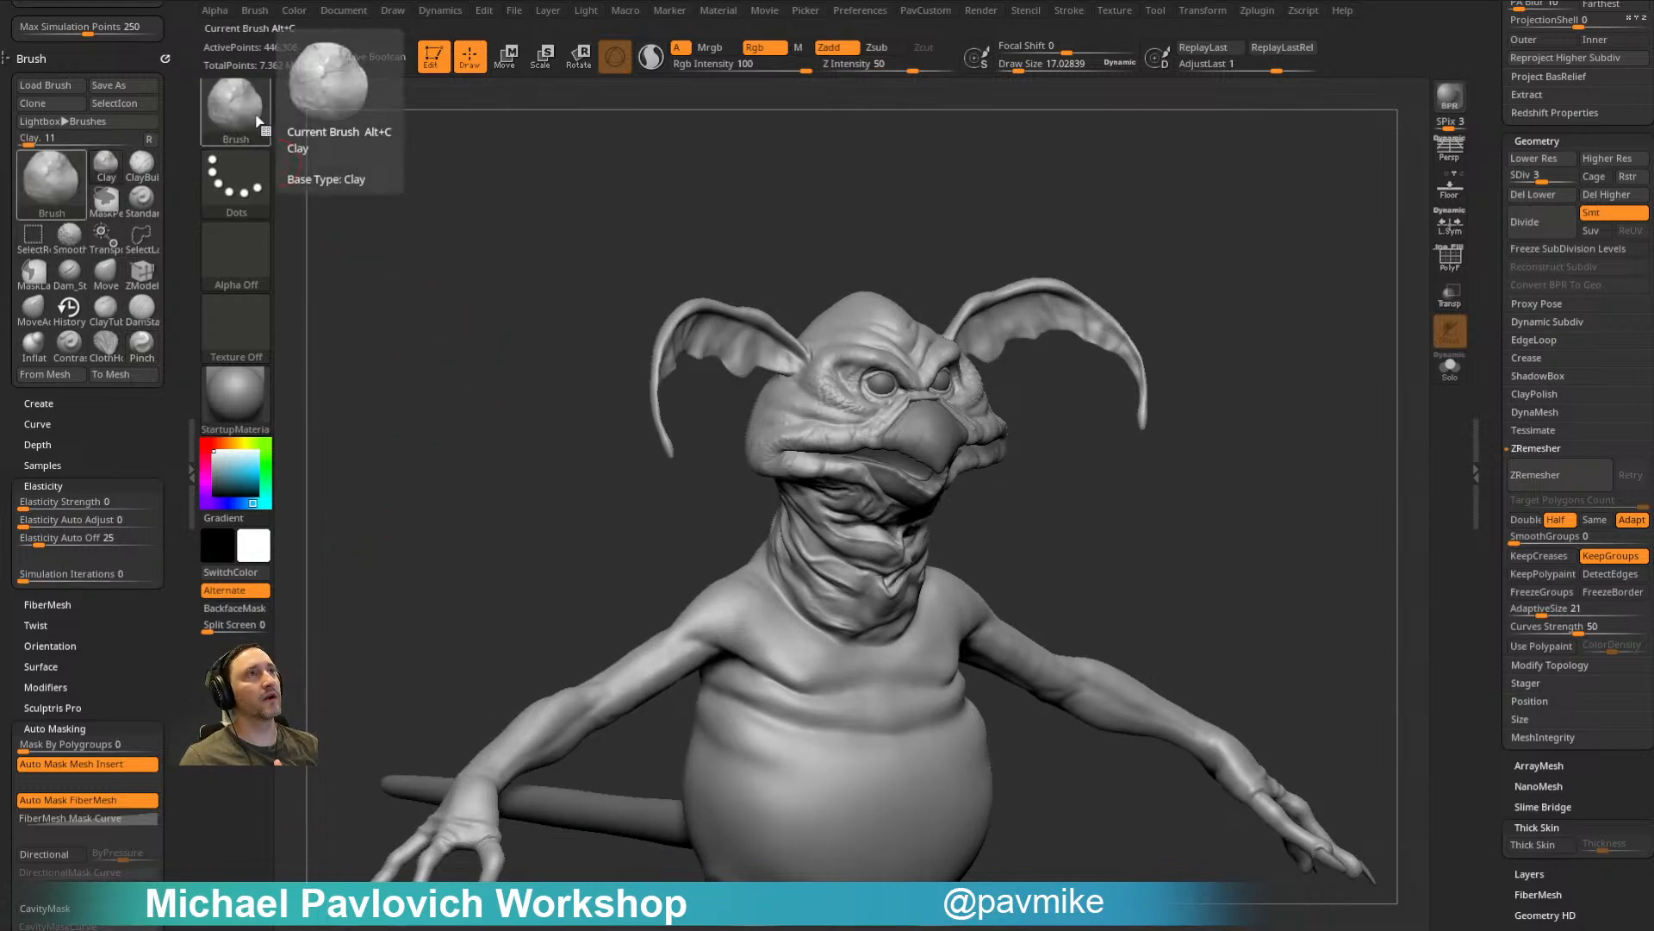
key(b)
key(c)
key(t)
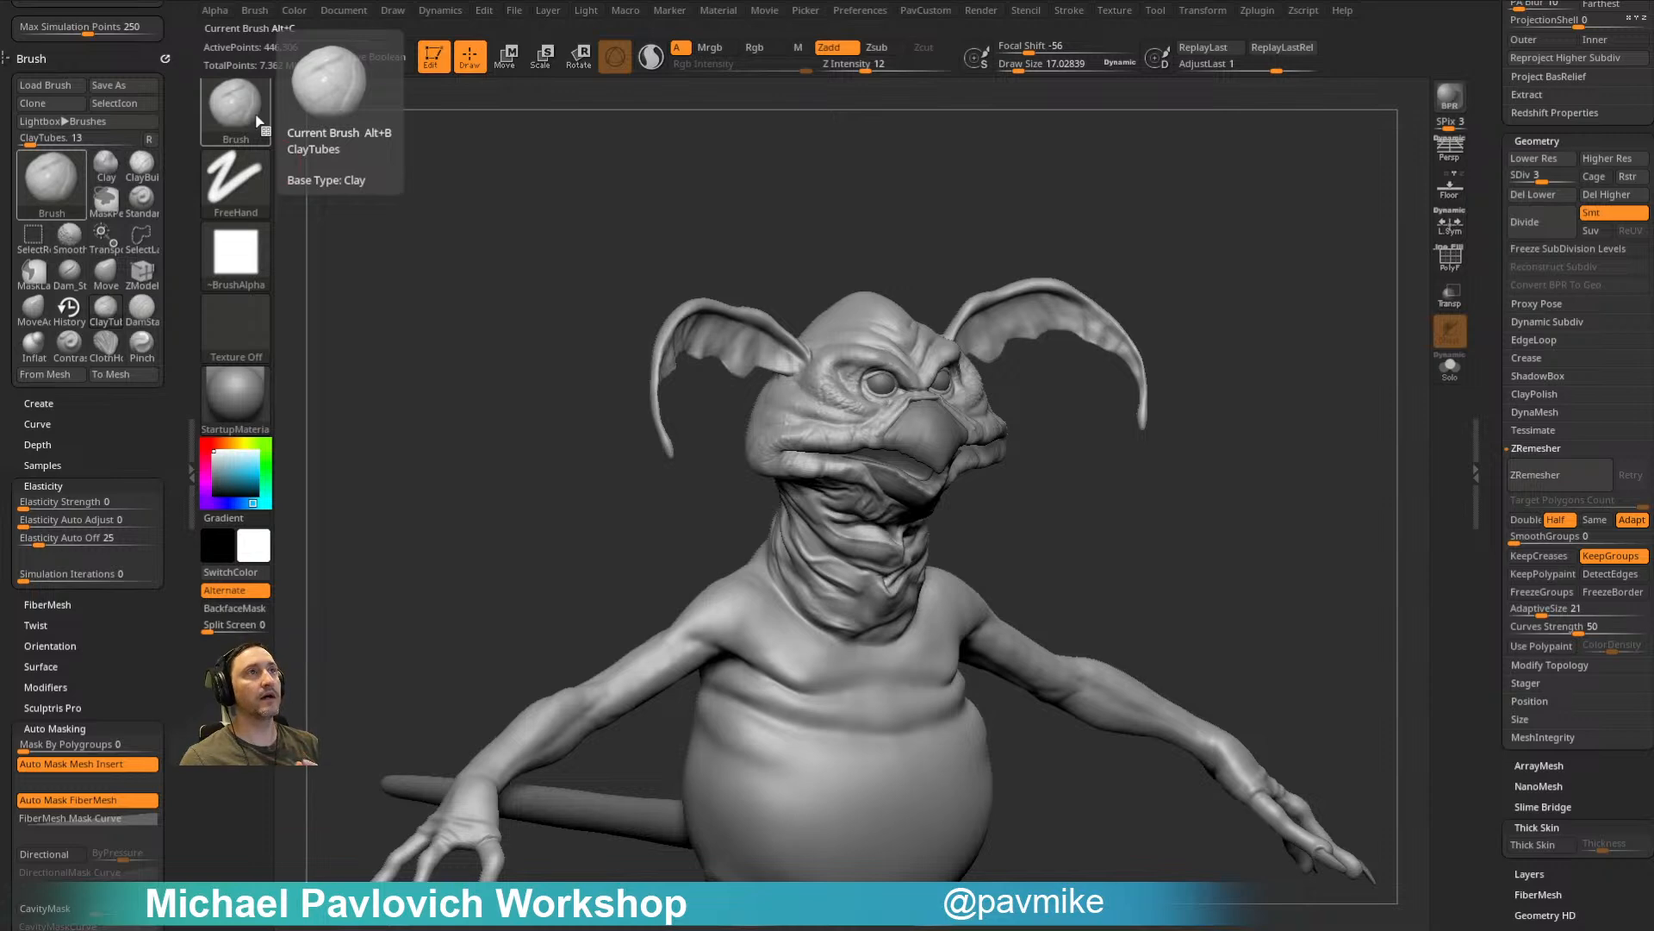
key(b)
key(c)
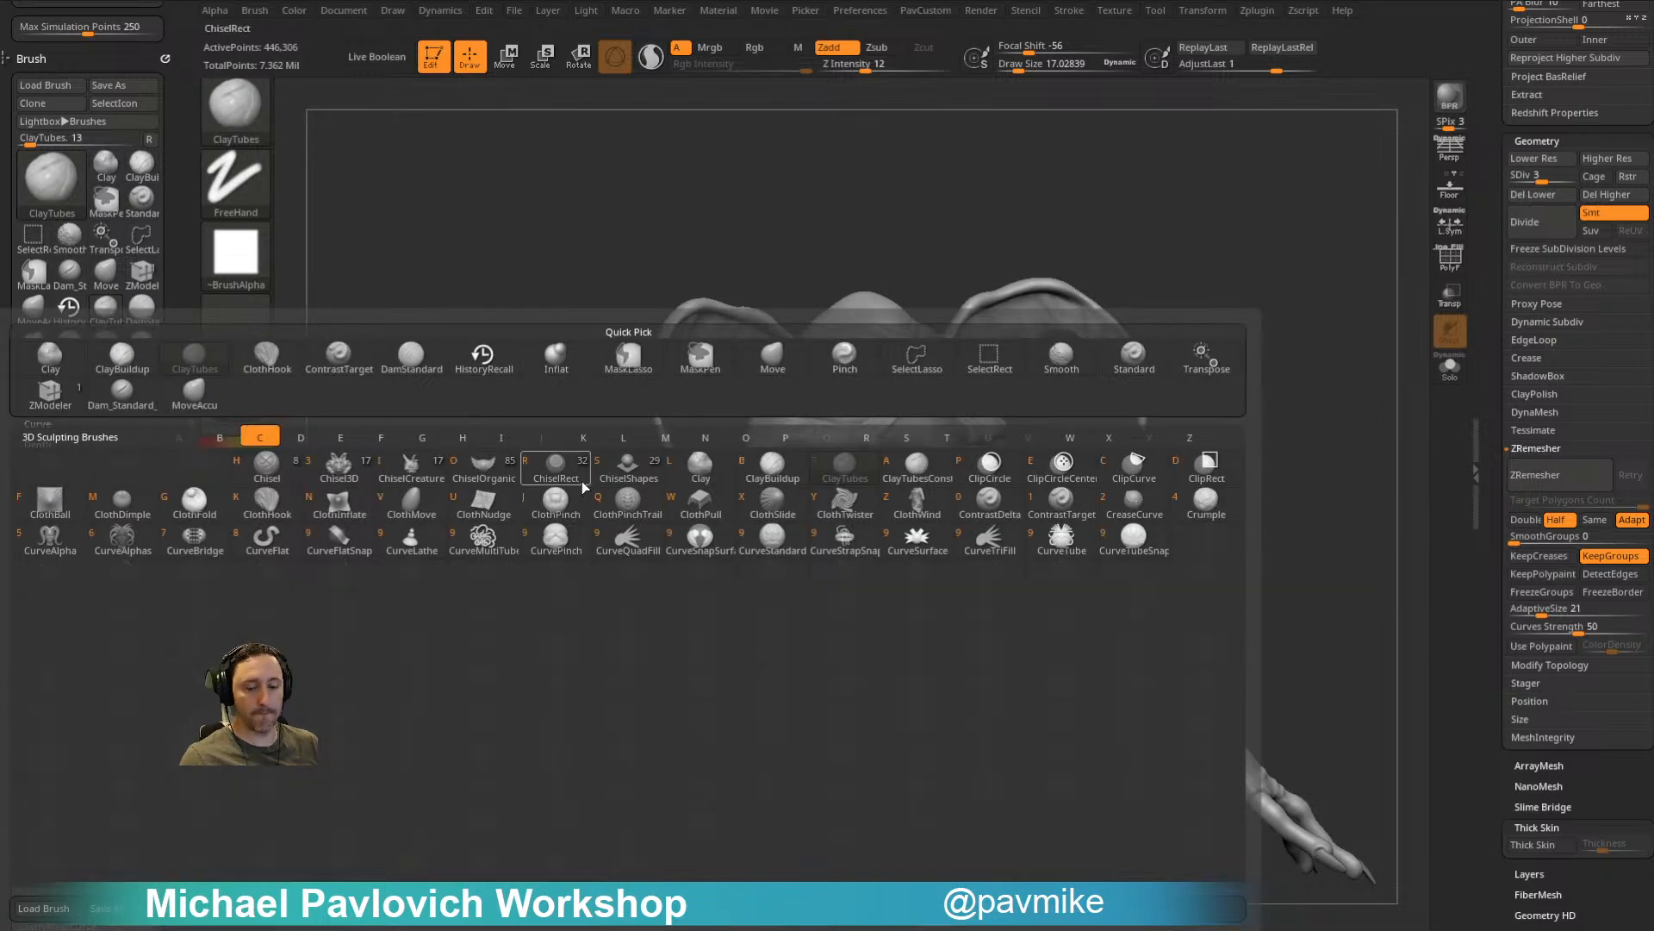
key(b)
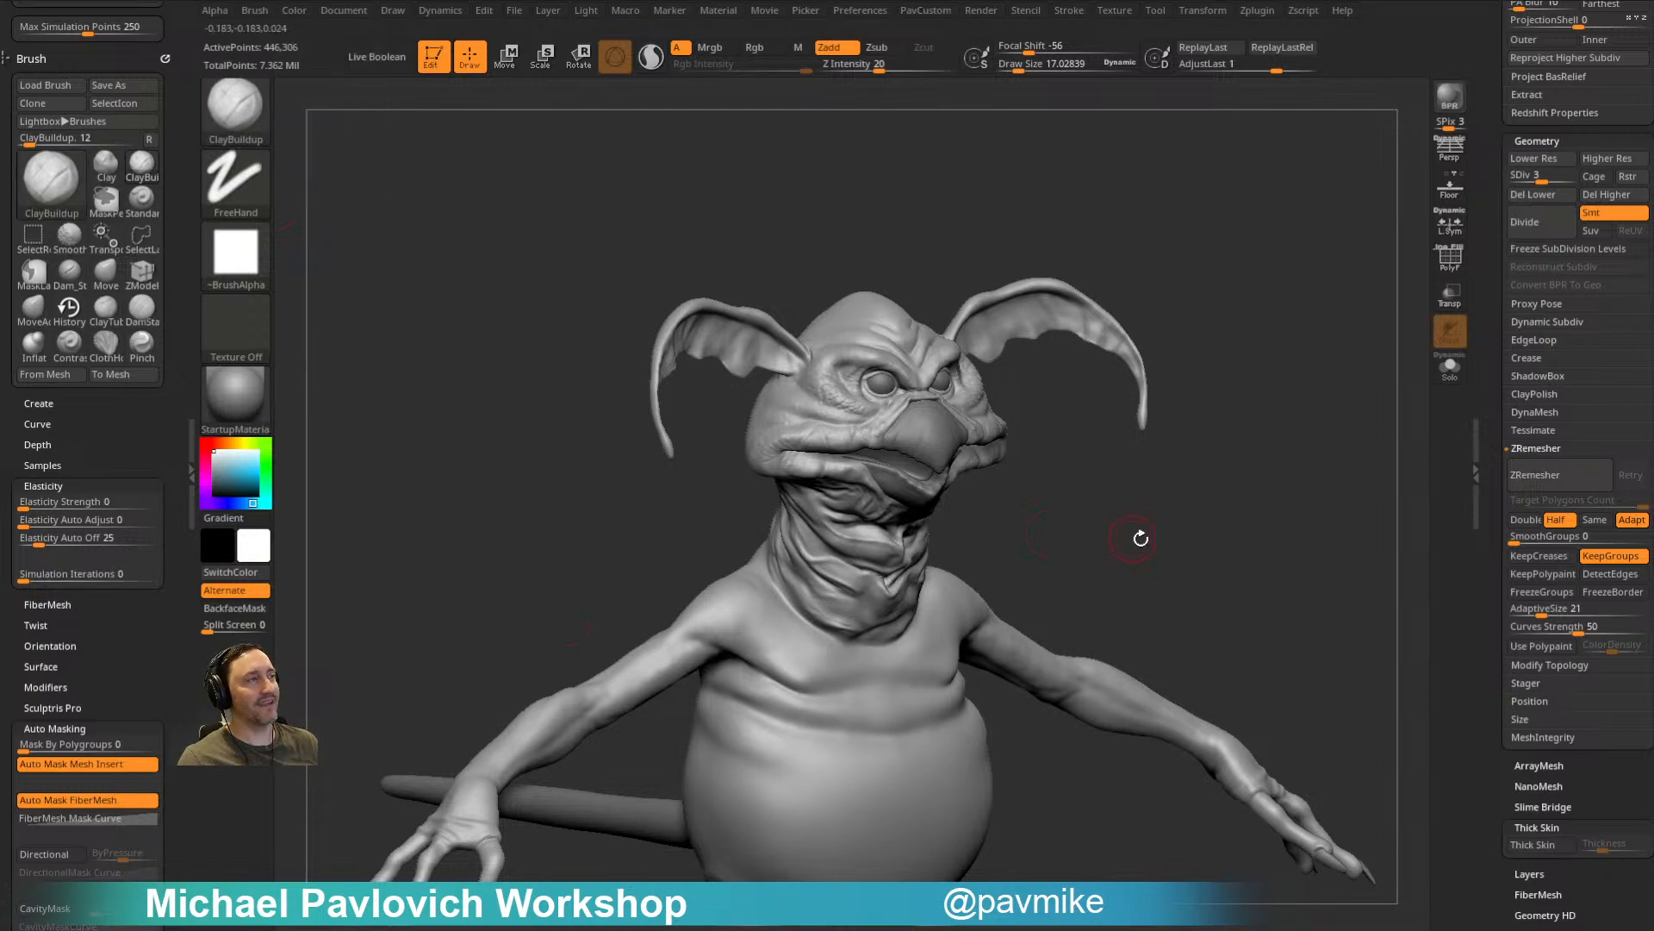
Step: Inspect the stroke modifiers and brush settings of the ClayBuildup brush
scroll(1120, 547, up, 2)
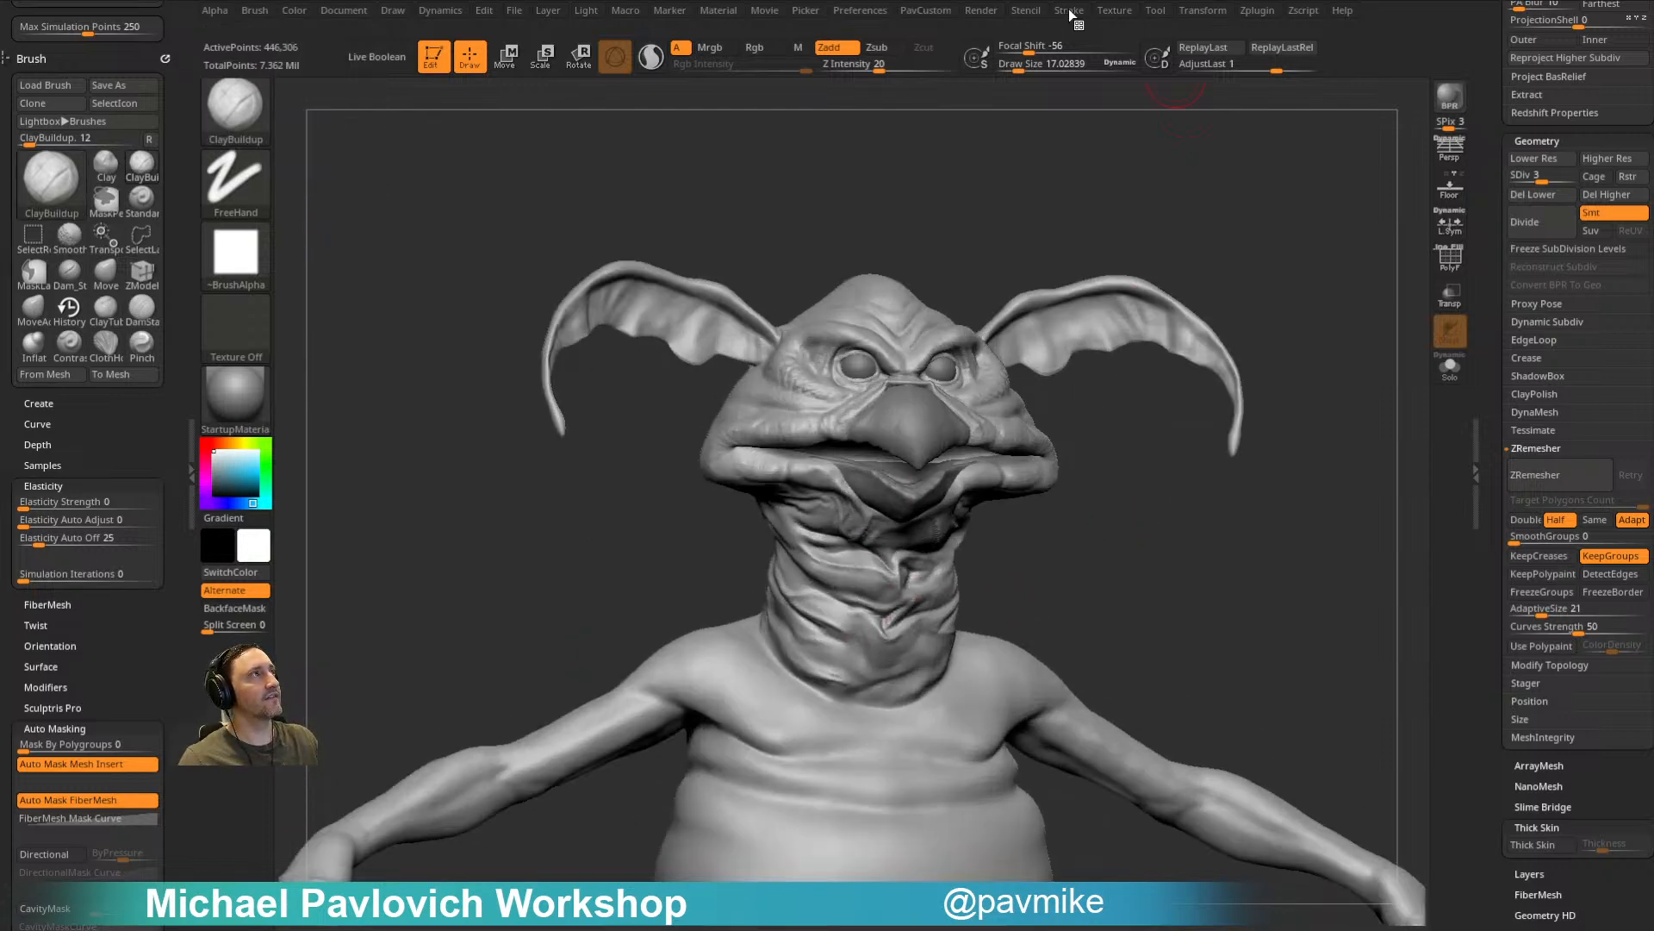
click(1069, 11)
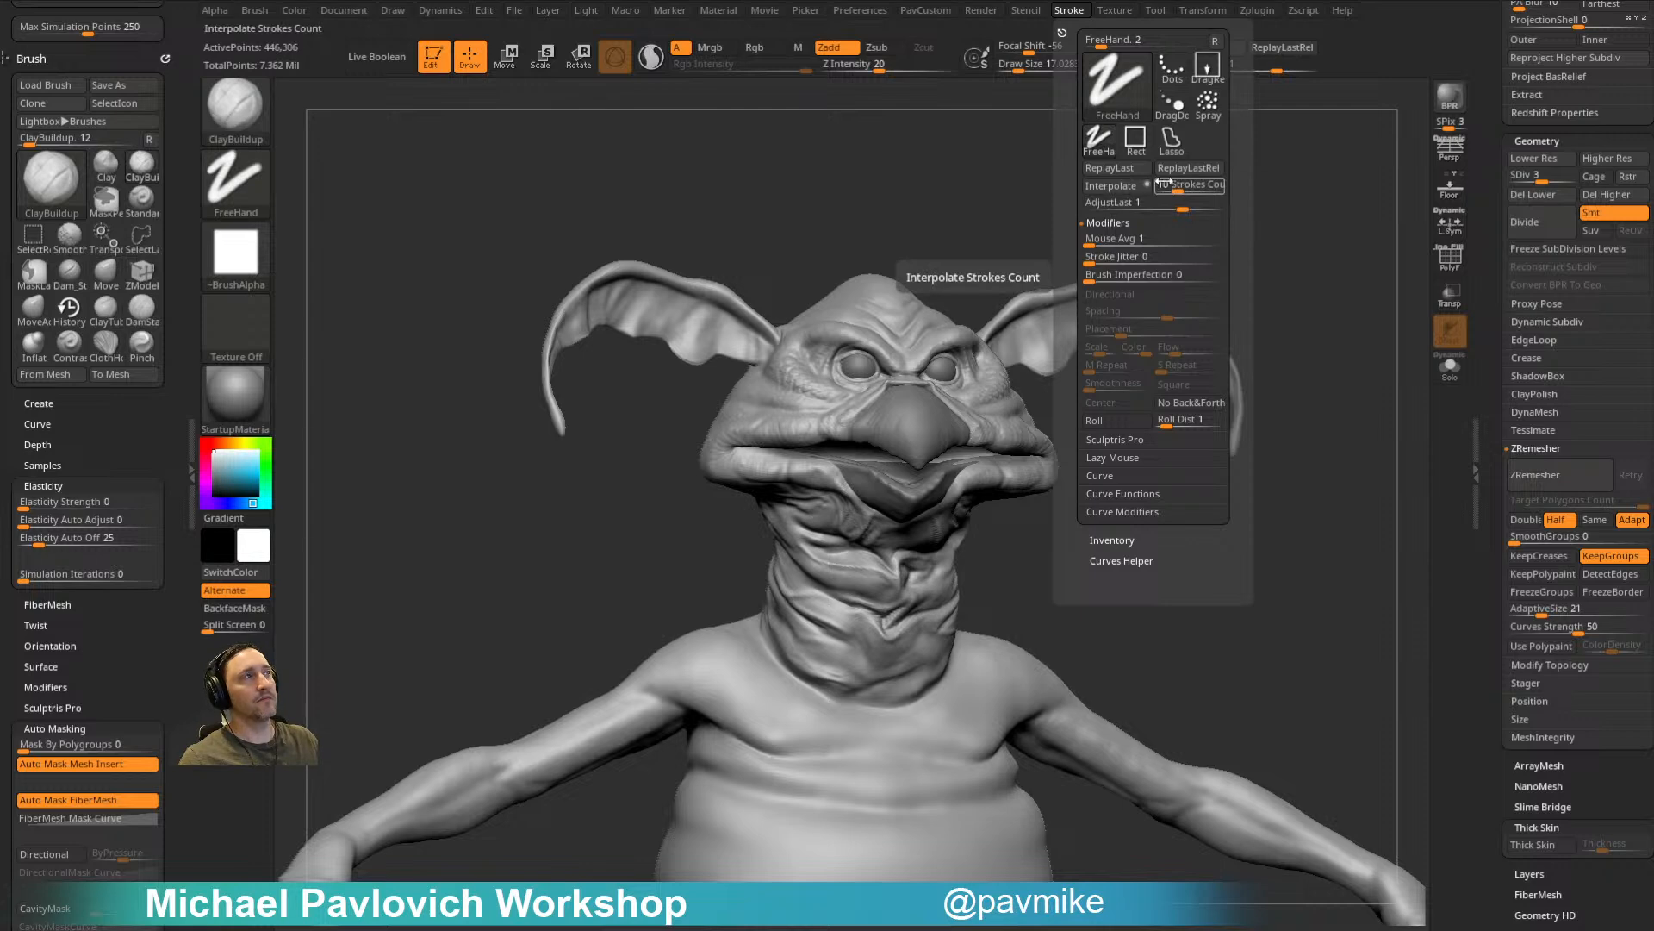
click(255, 11)
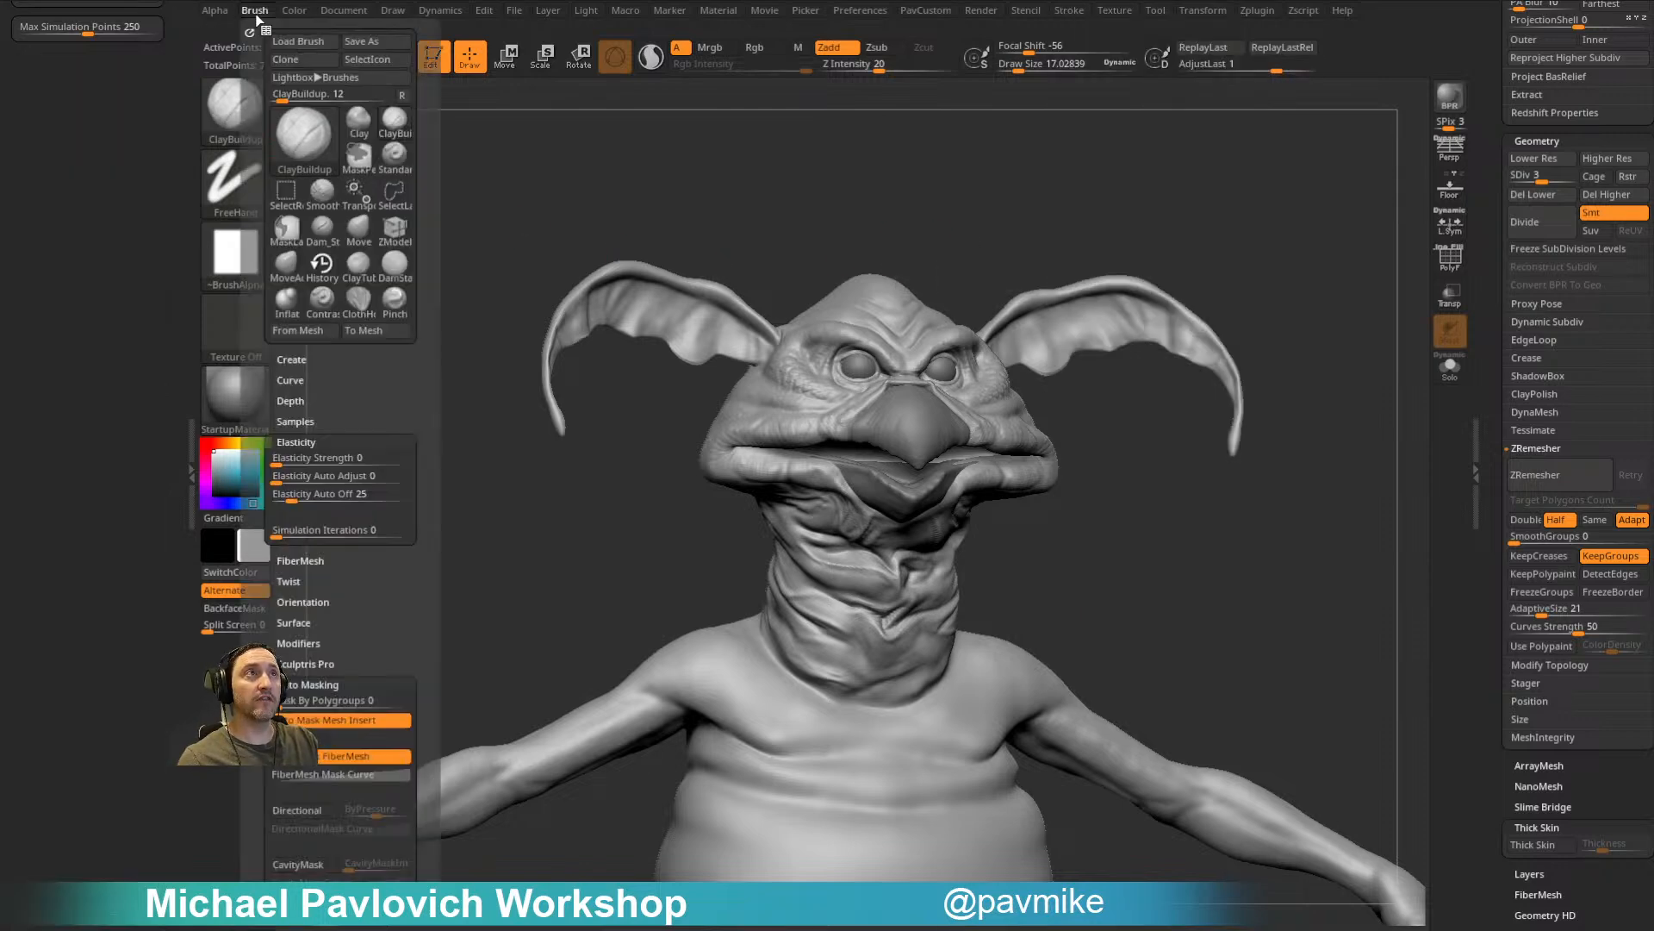
click(331, 528)
drag(143, 598, 143, 489)
Step: Select the Clay brush and expand its Modifiers and Samples settings
key(b)
key(c)
key(l)
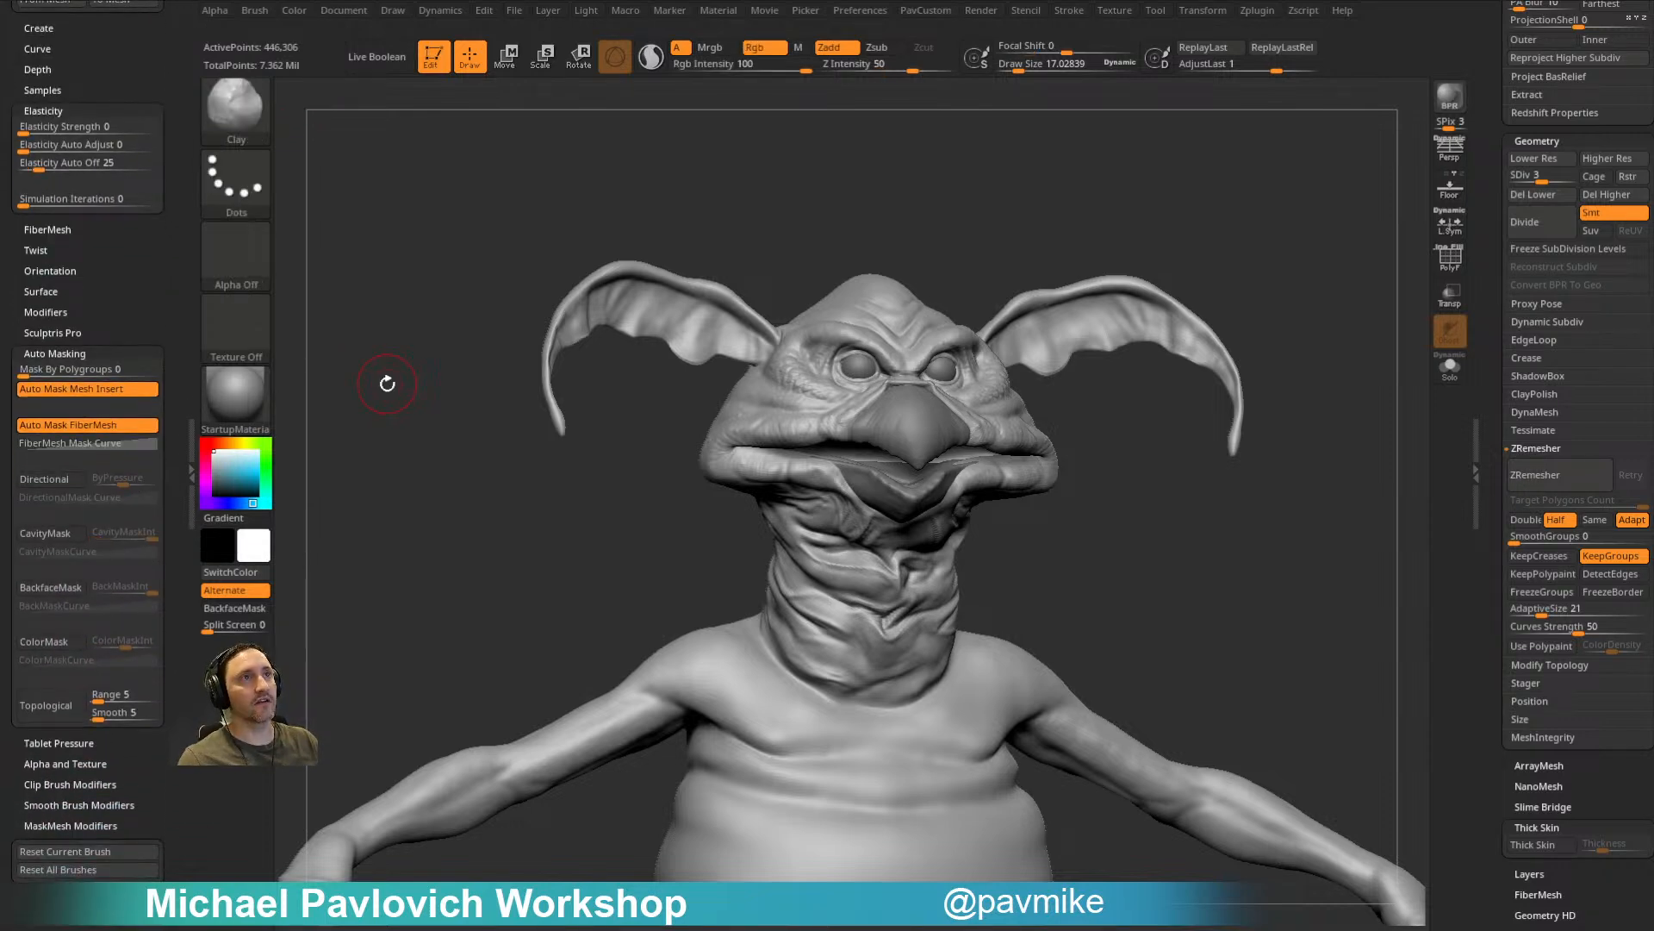
shift+click(58, 290)
shift+click(58, 289)
shift+click(59, 310)
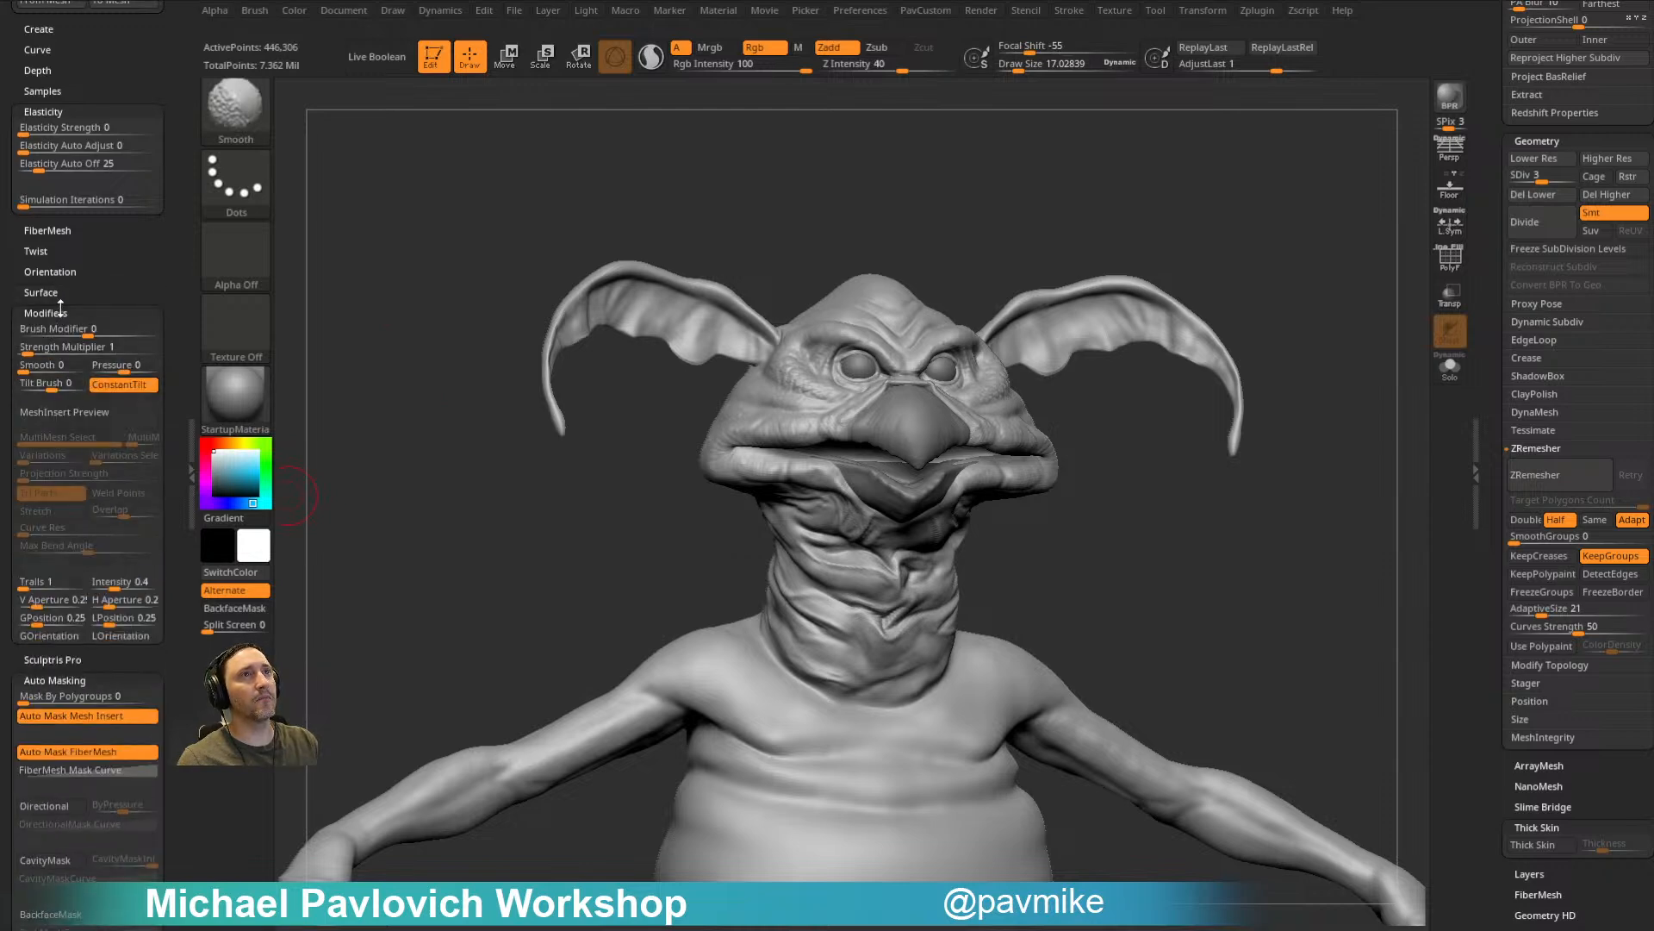
drag(77, 181, 79, 251)
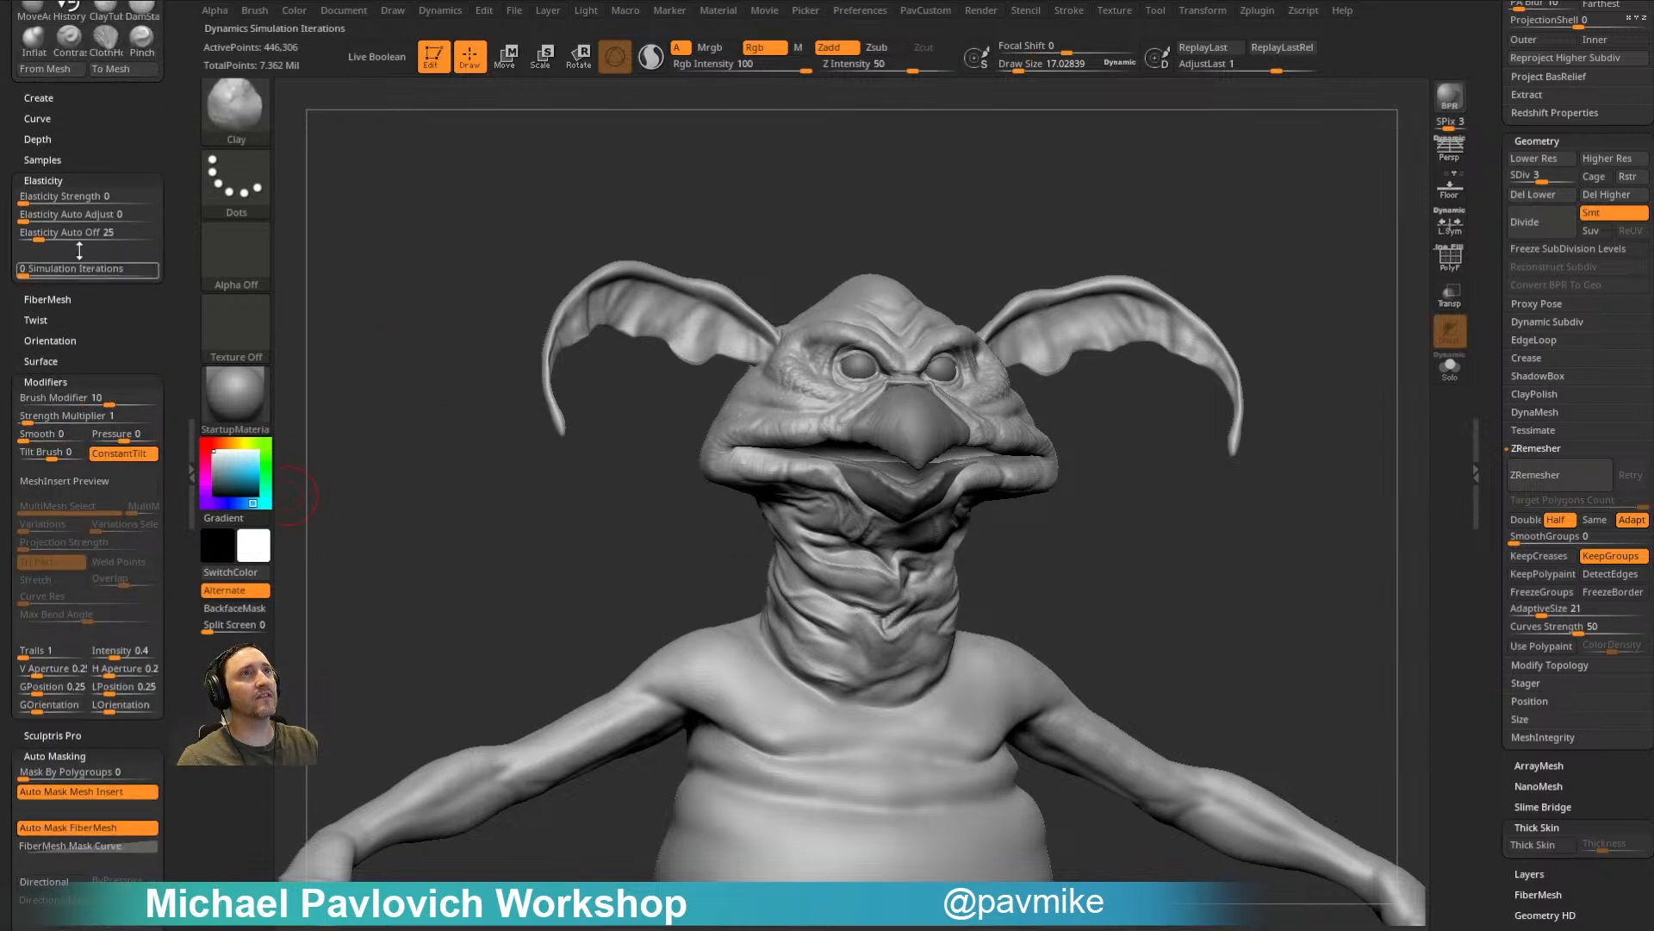
click(56, 161)
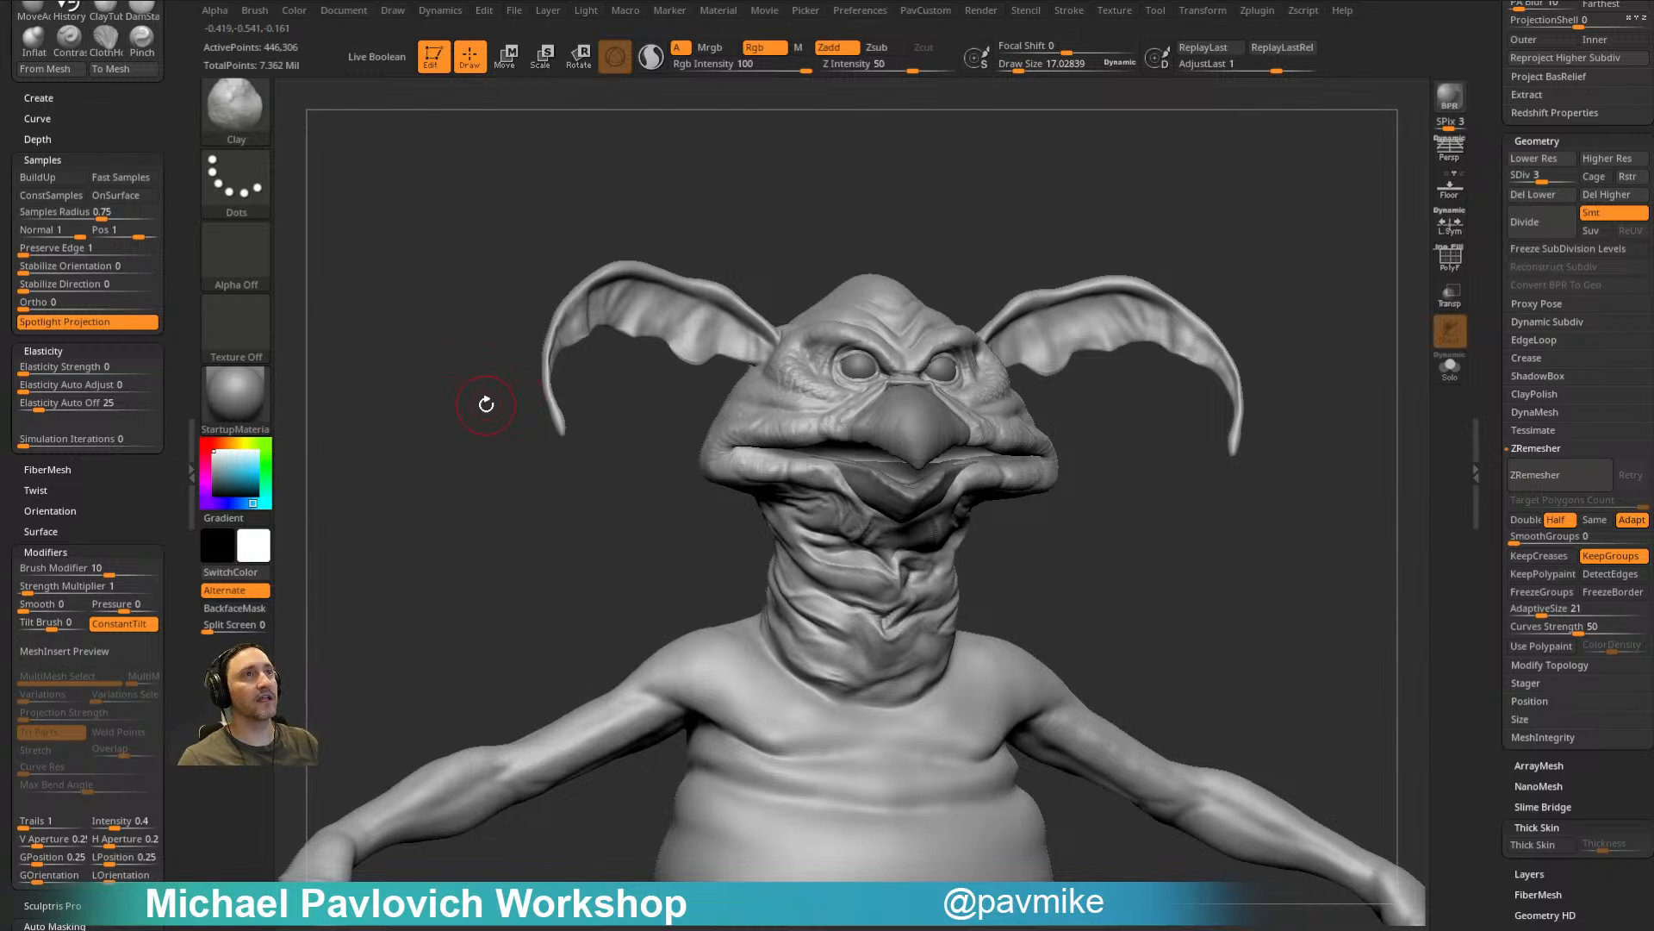
Step: Alternate between the ClayTubes and Clay brushes to compare their Modifiers and Samples settings, finishing on ClayTubes
key(b)
key(c)
key(t)
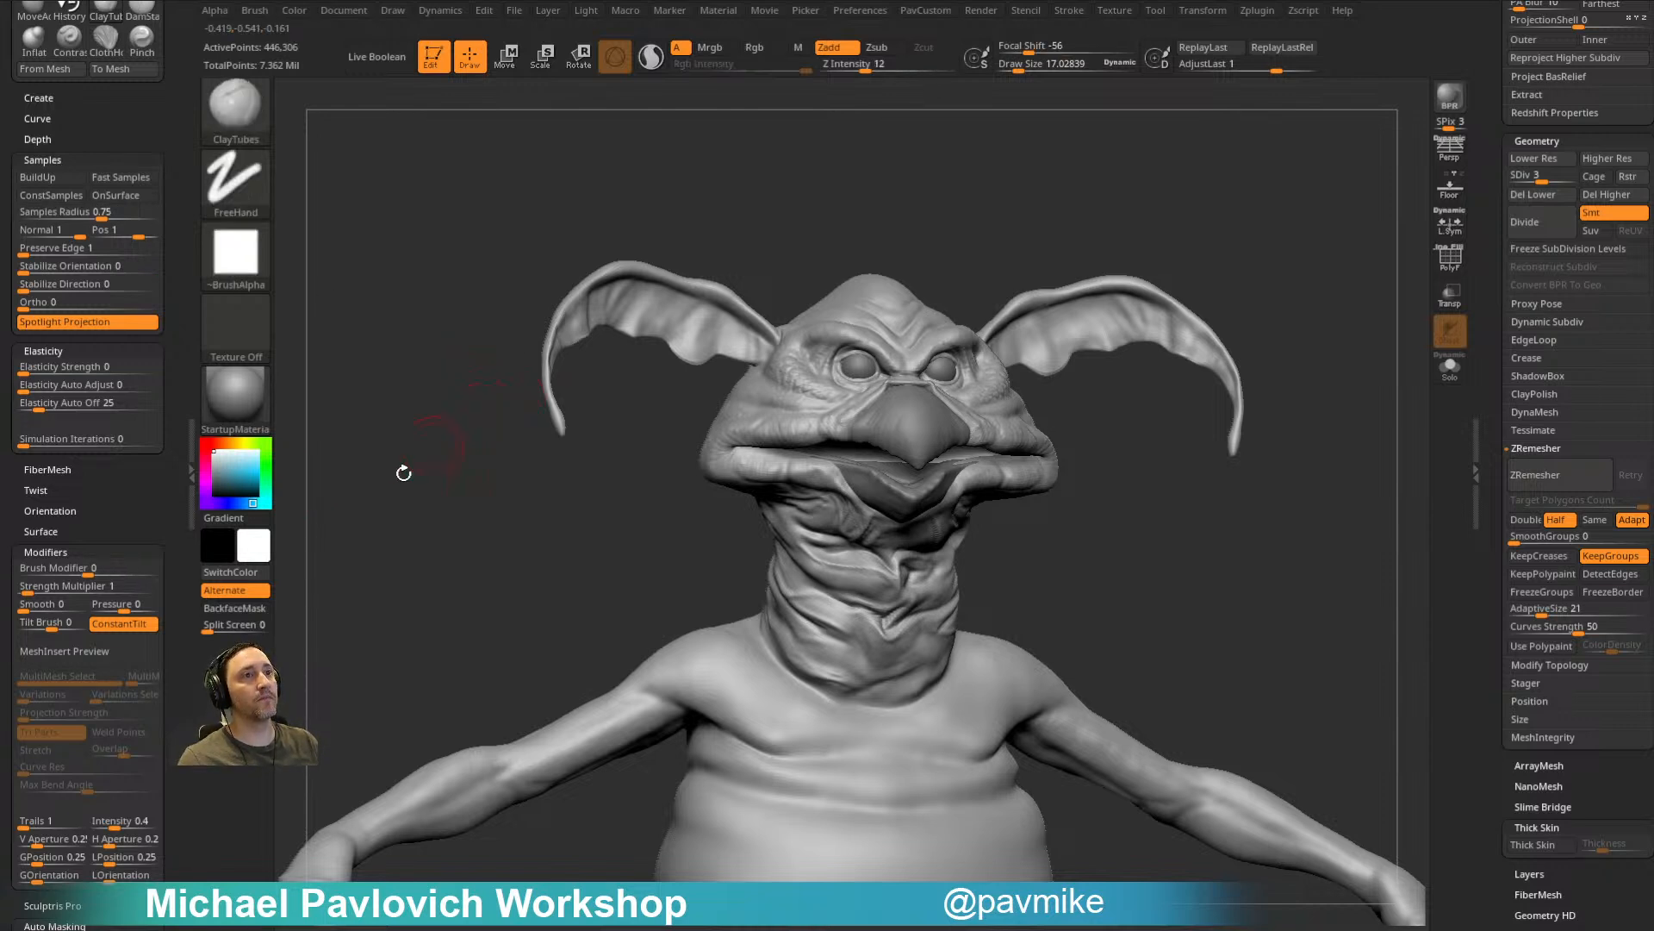
key(b)
key(c)
key(l)
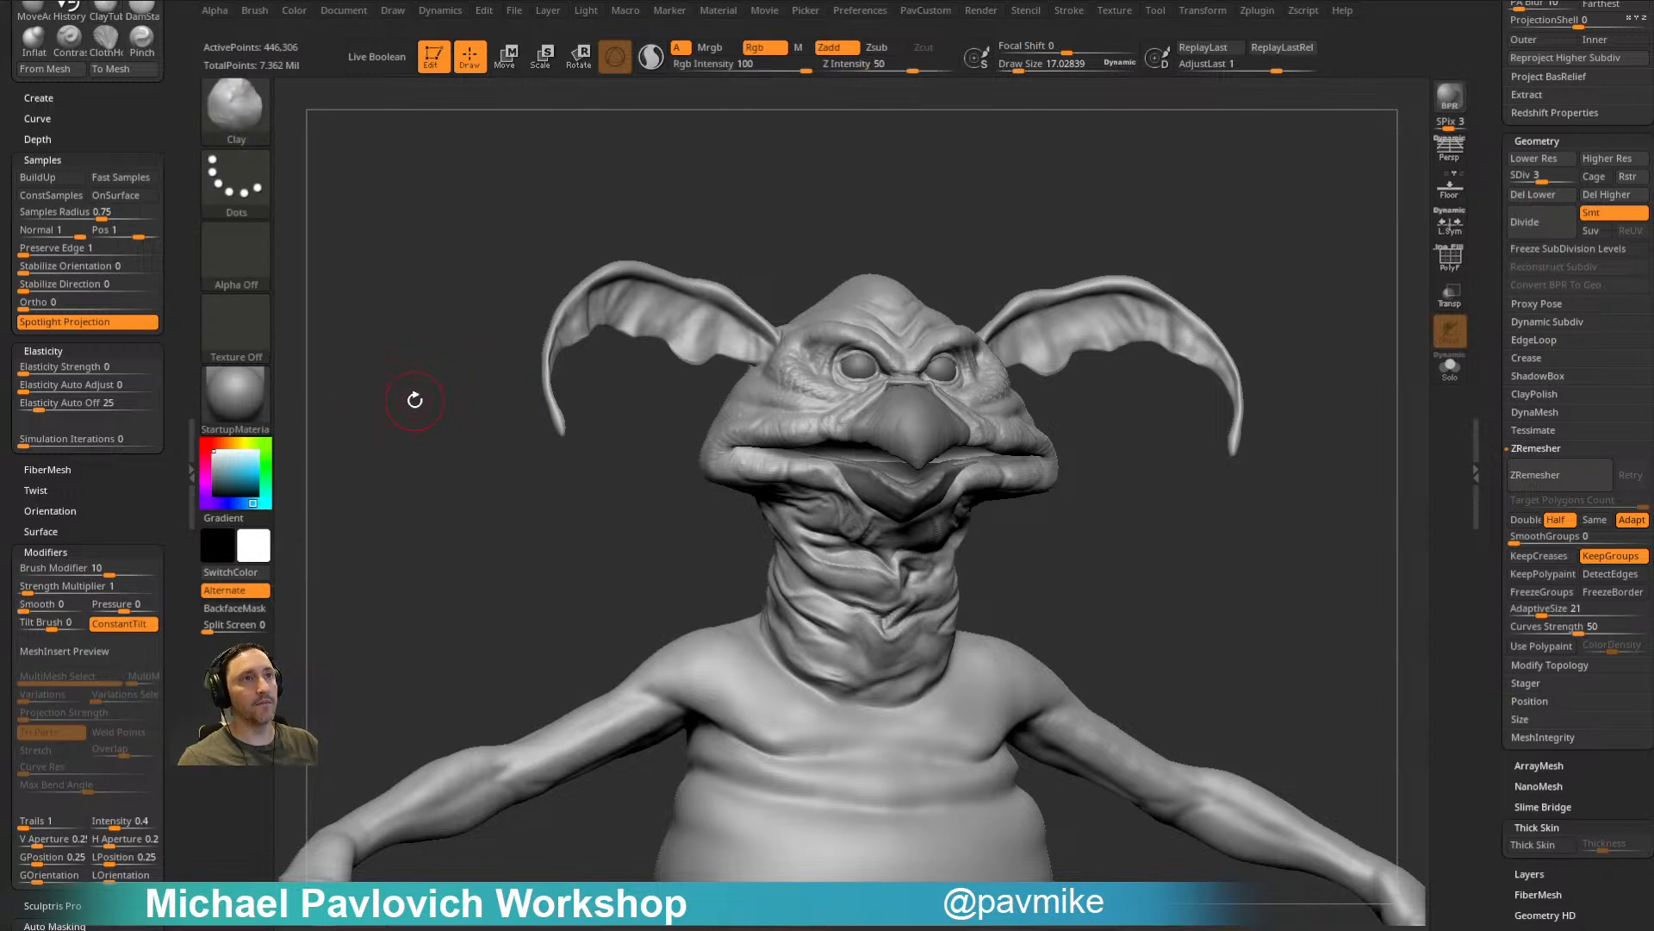
key(b)
key(c)
key(t)
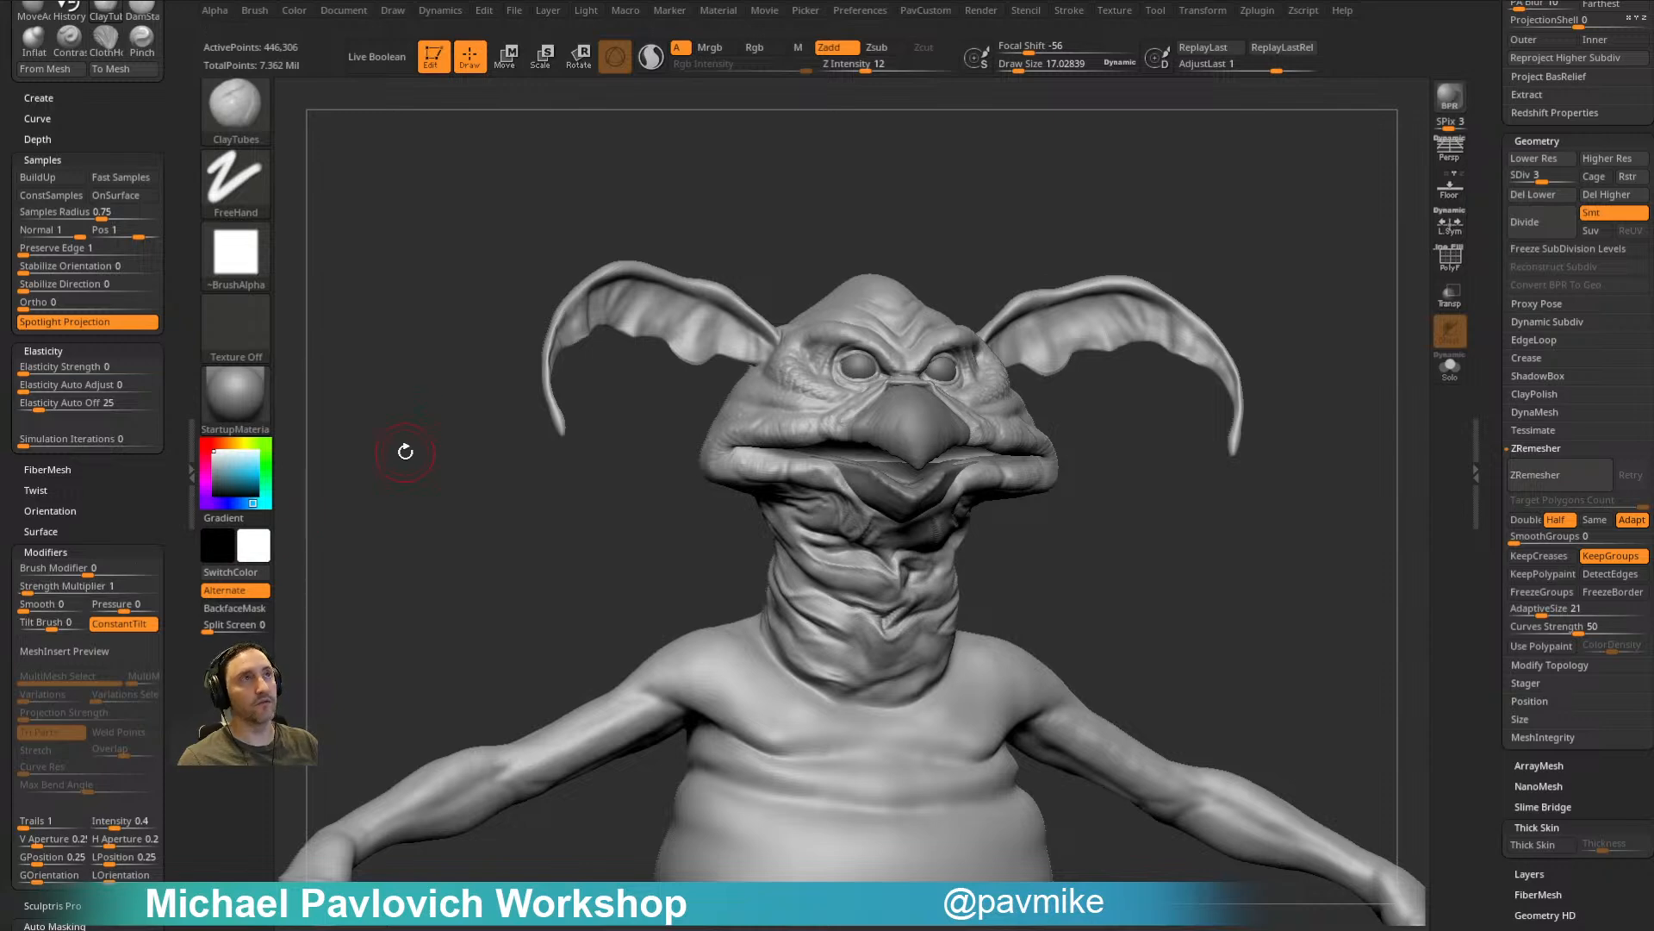
key(b)
key(c)
key(l)
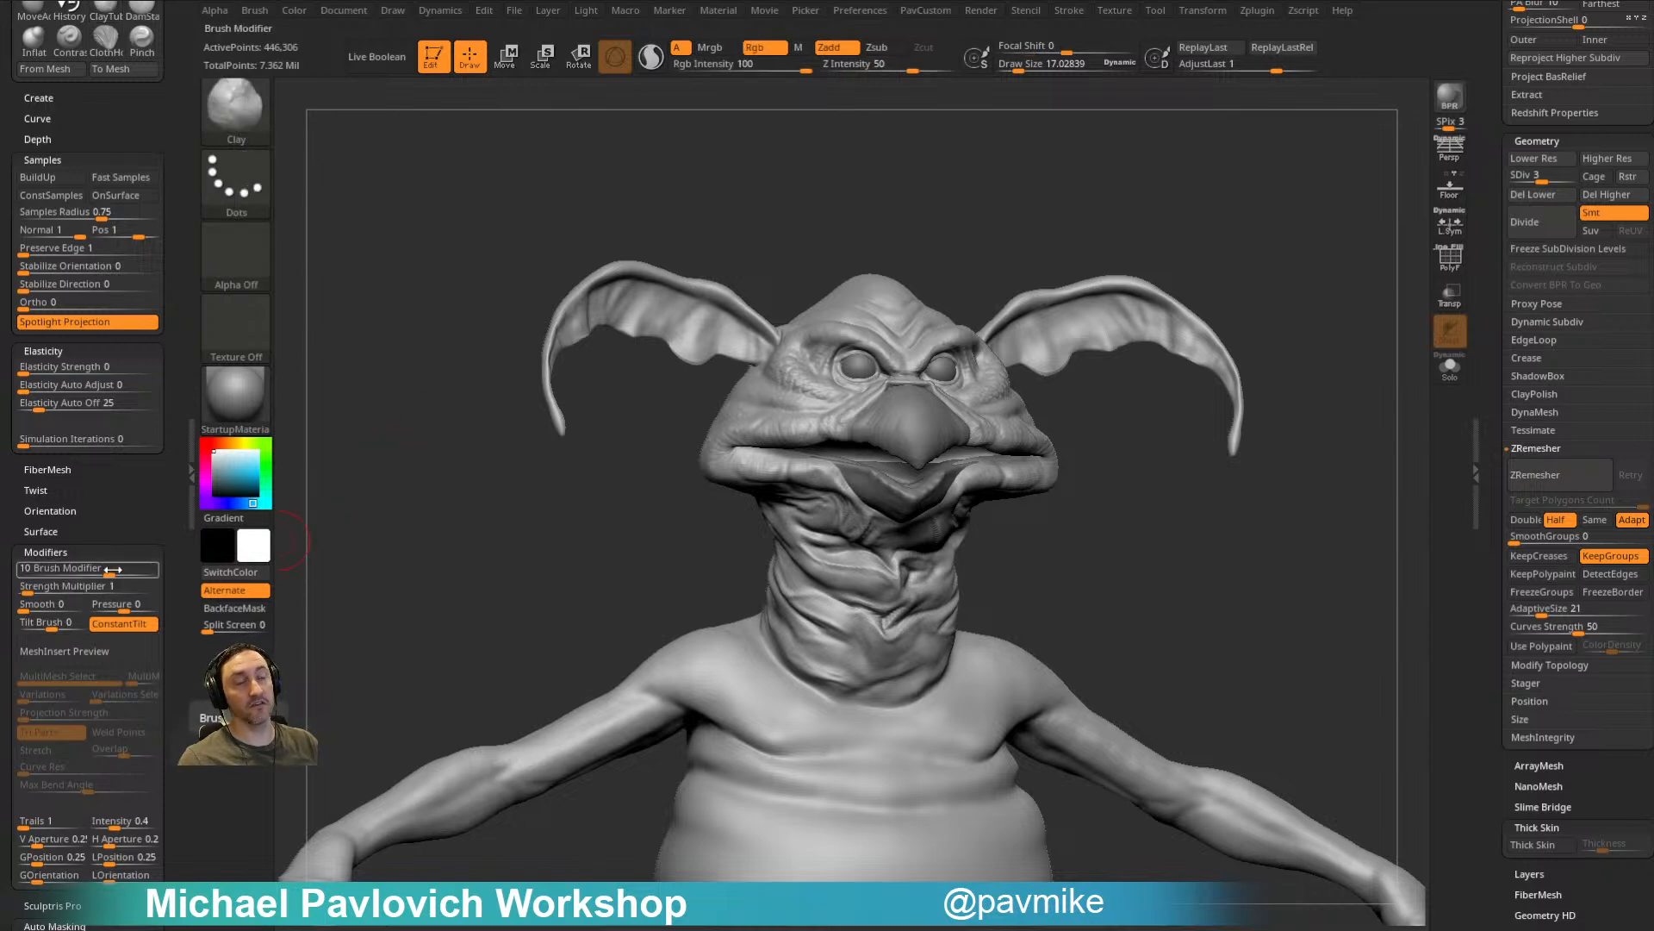
key(b)
key(c)
key(t)
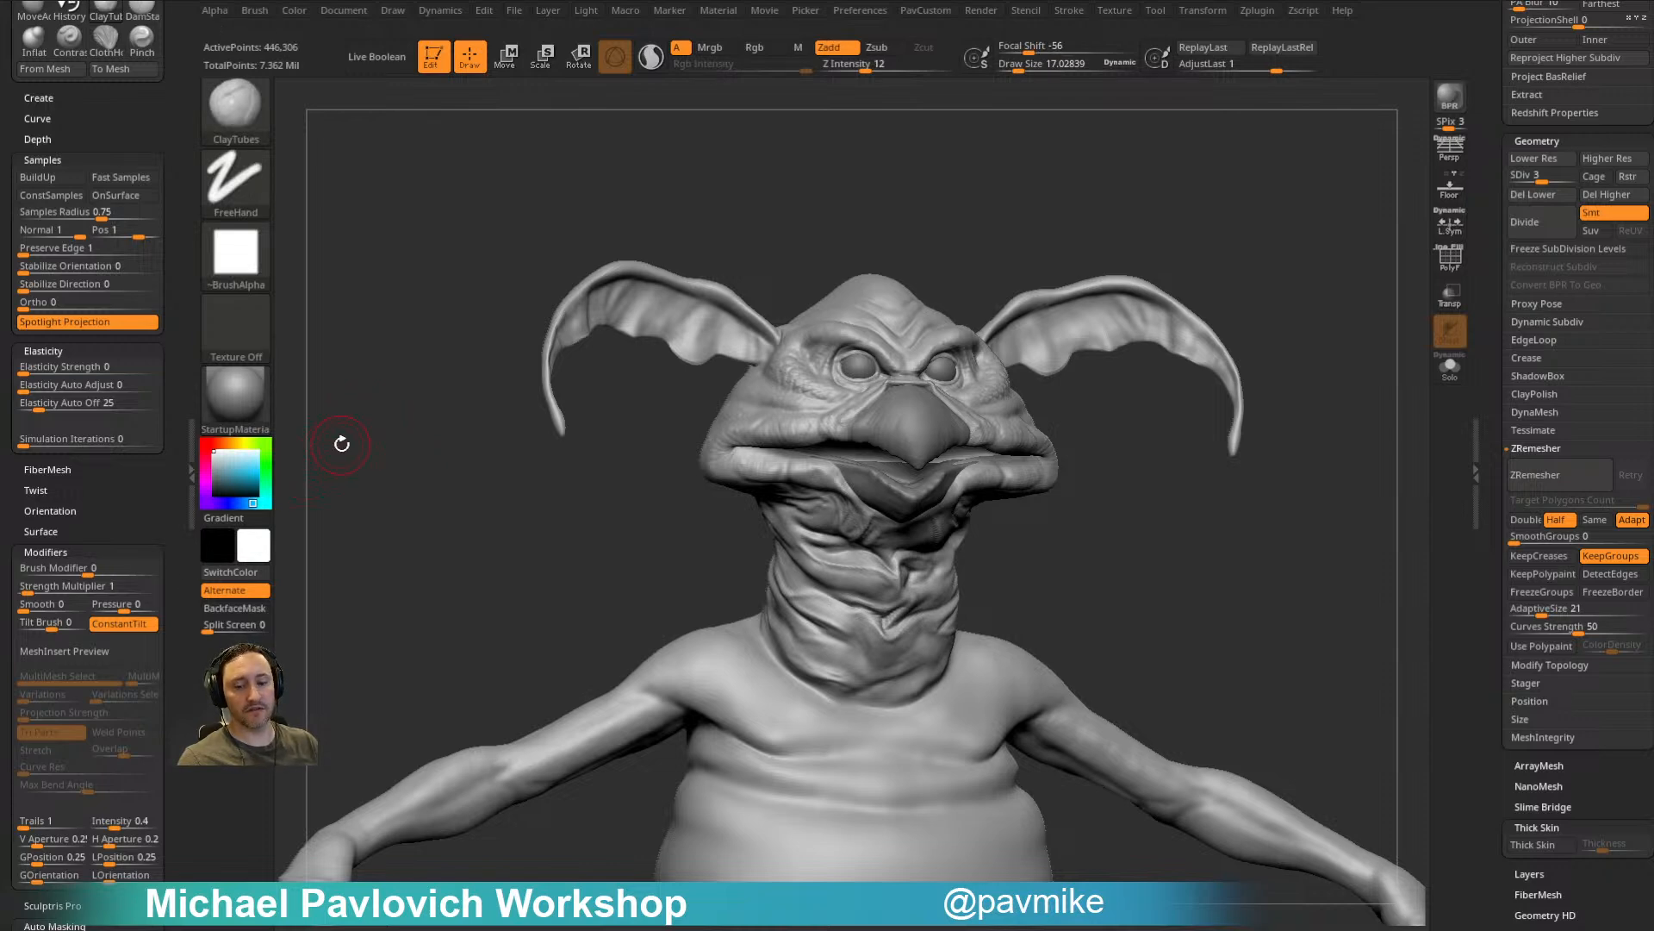
Step: Compare the Modifiers and Samples settings of the Clay brush with those of ClayTubes once more, ending with ClayTubes active
key(b)
key(c)
key(l)
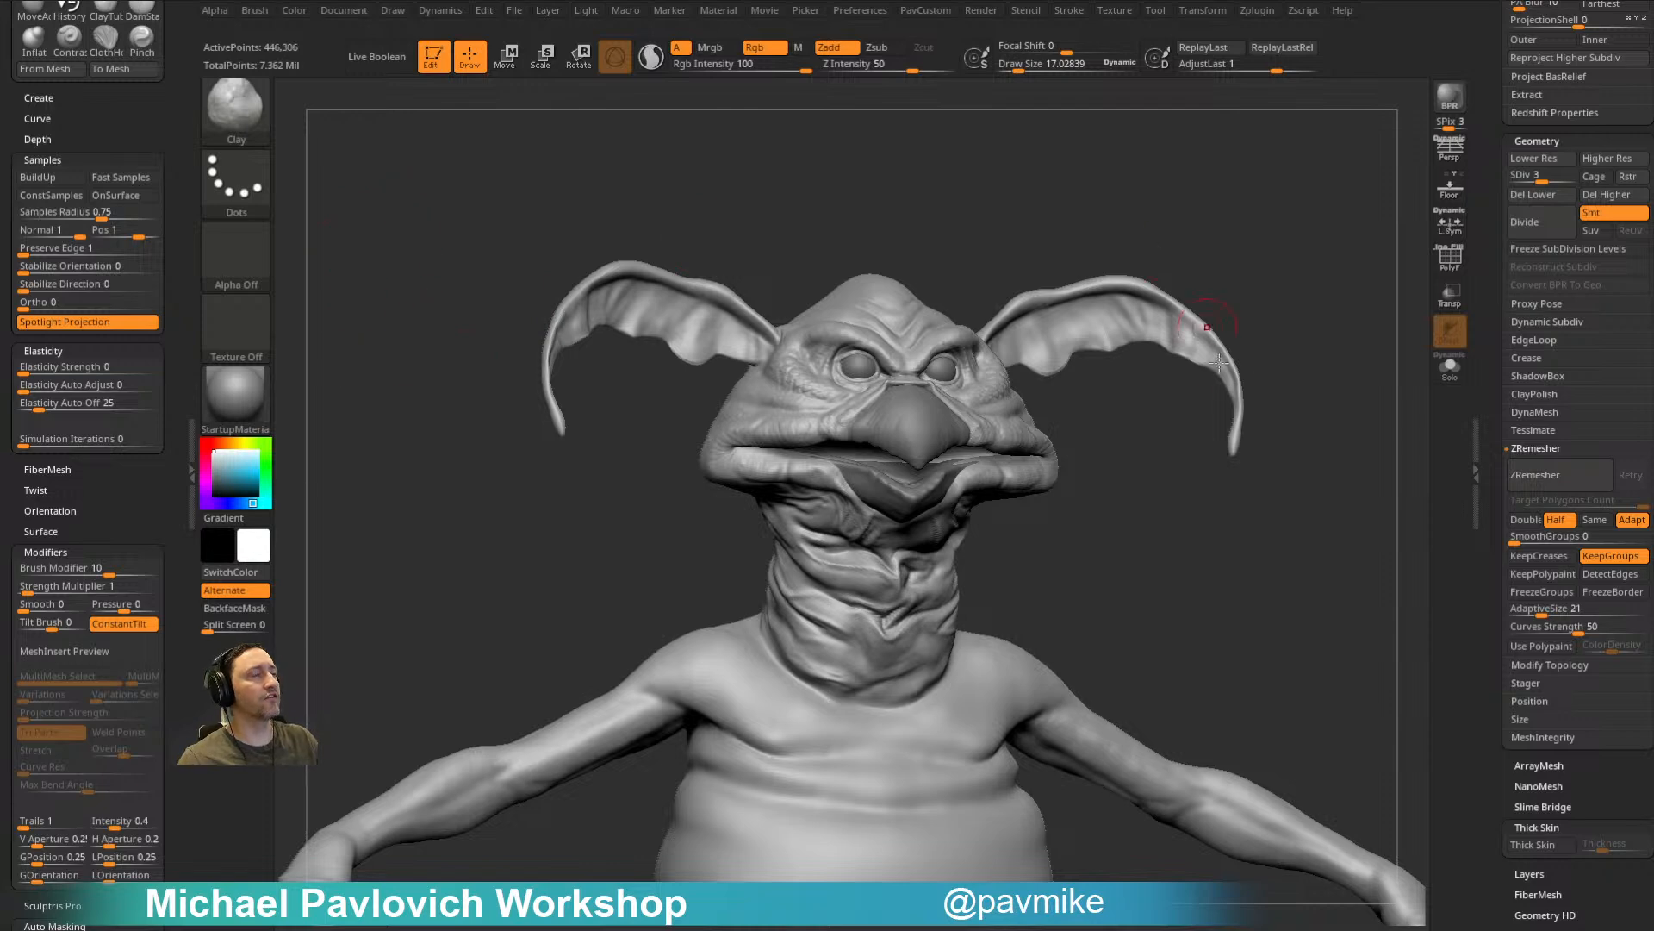
key(b)
key(c)
key(t)
scroll(1156, 506, up, 5)
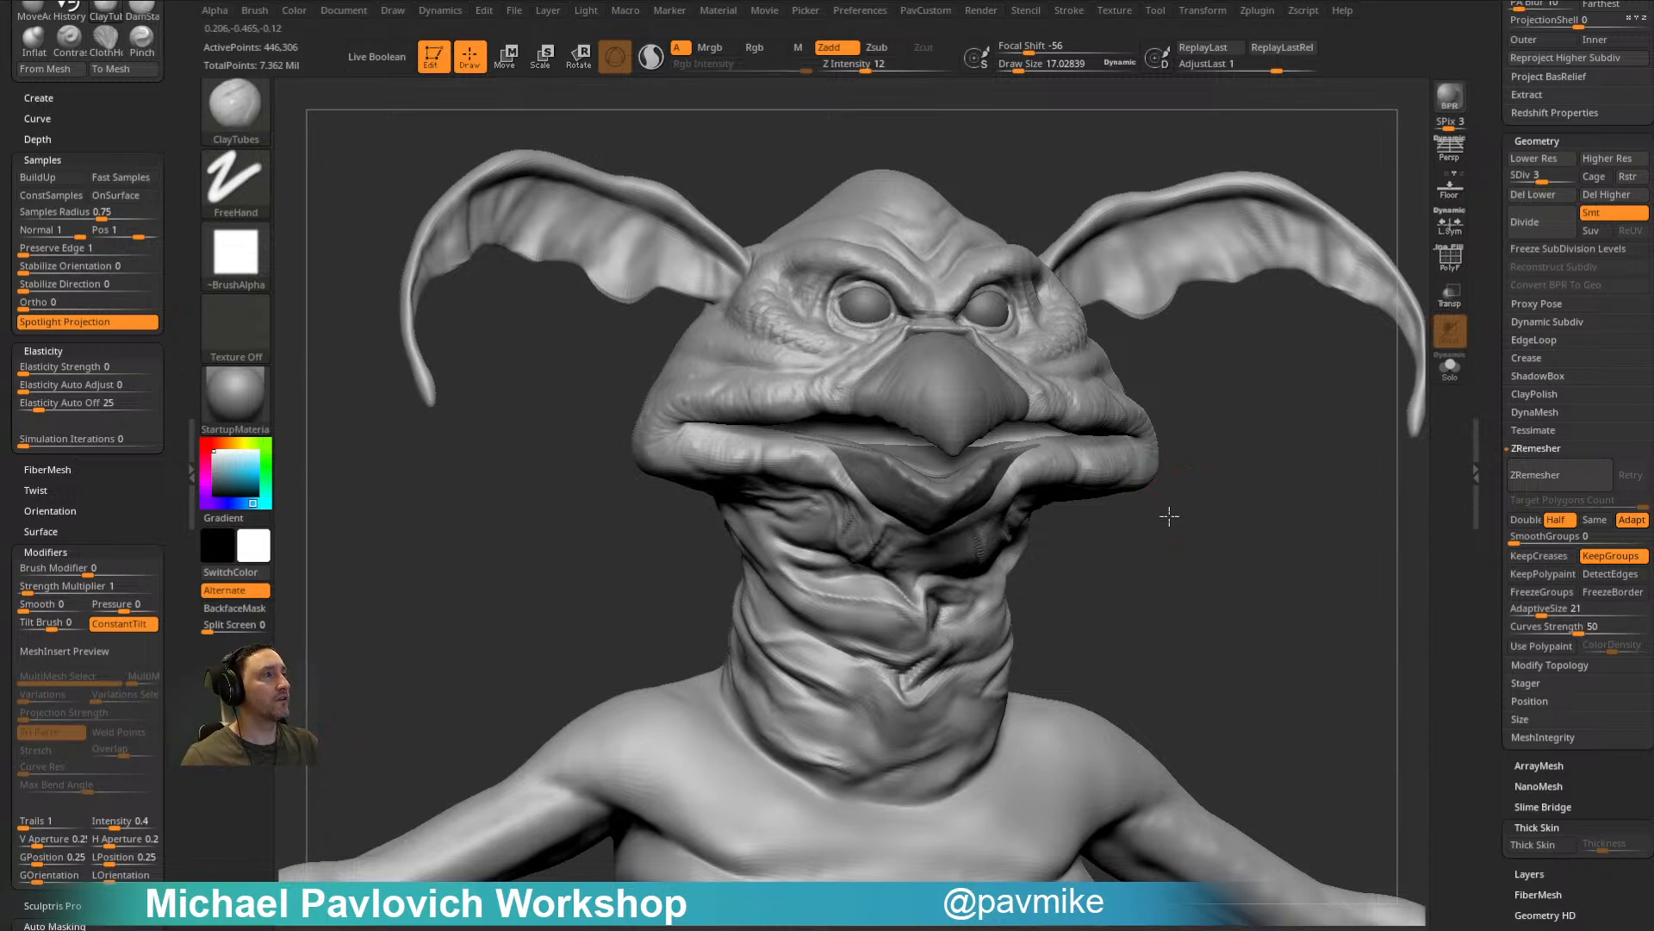
Step: Face the creature's head and save the current project
drag(1171, 514, 1252, 466)
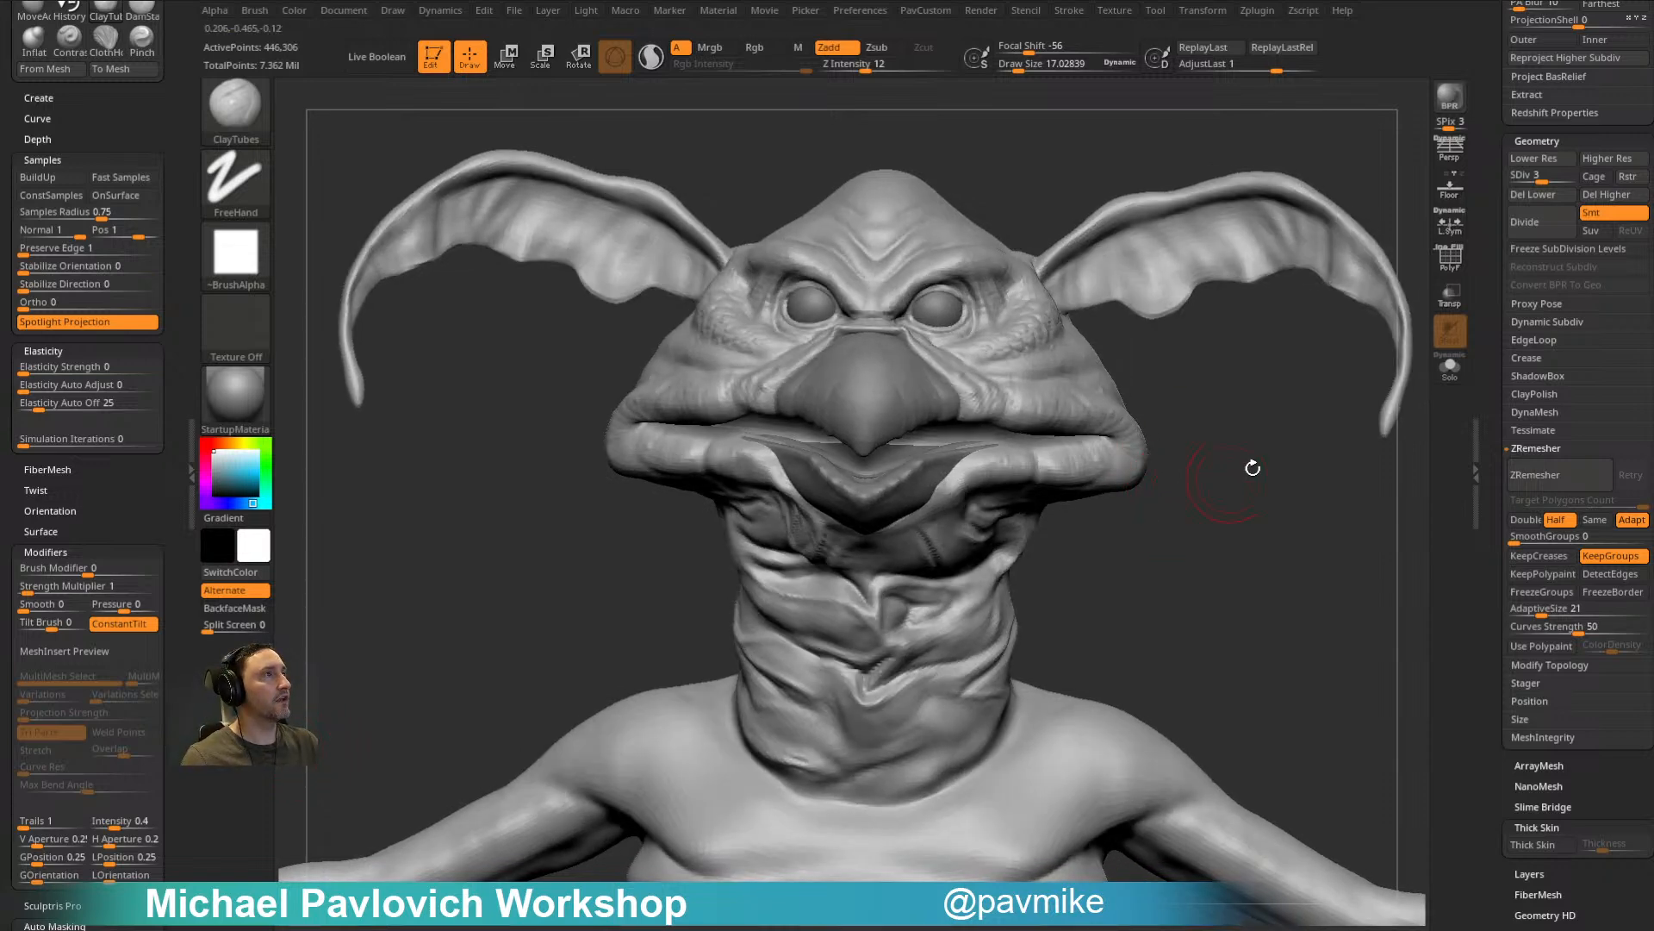
click(1254, 10)
key(ctrl+s)
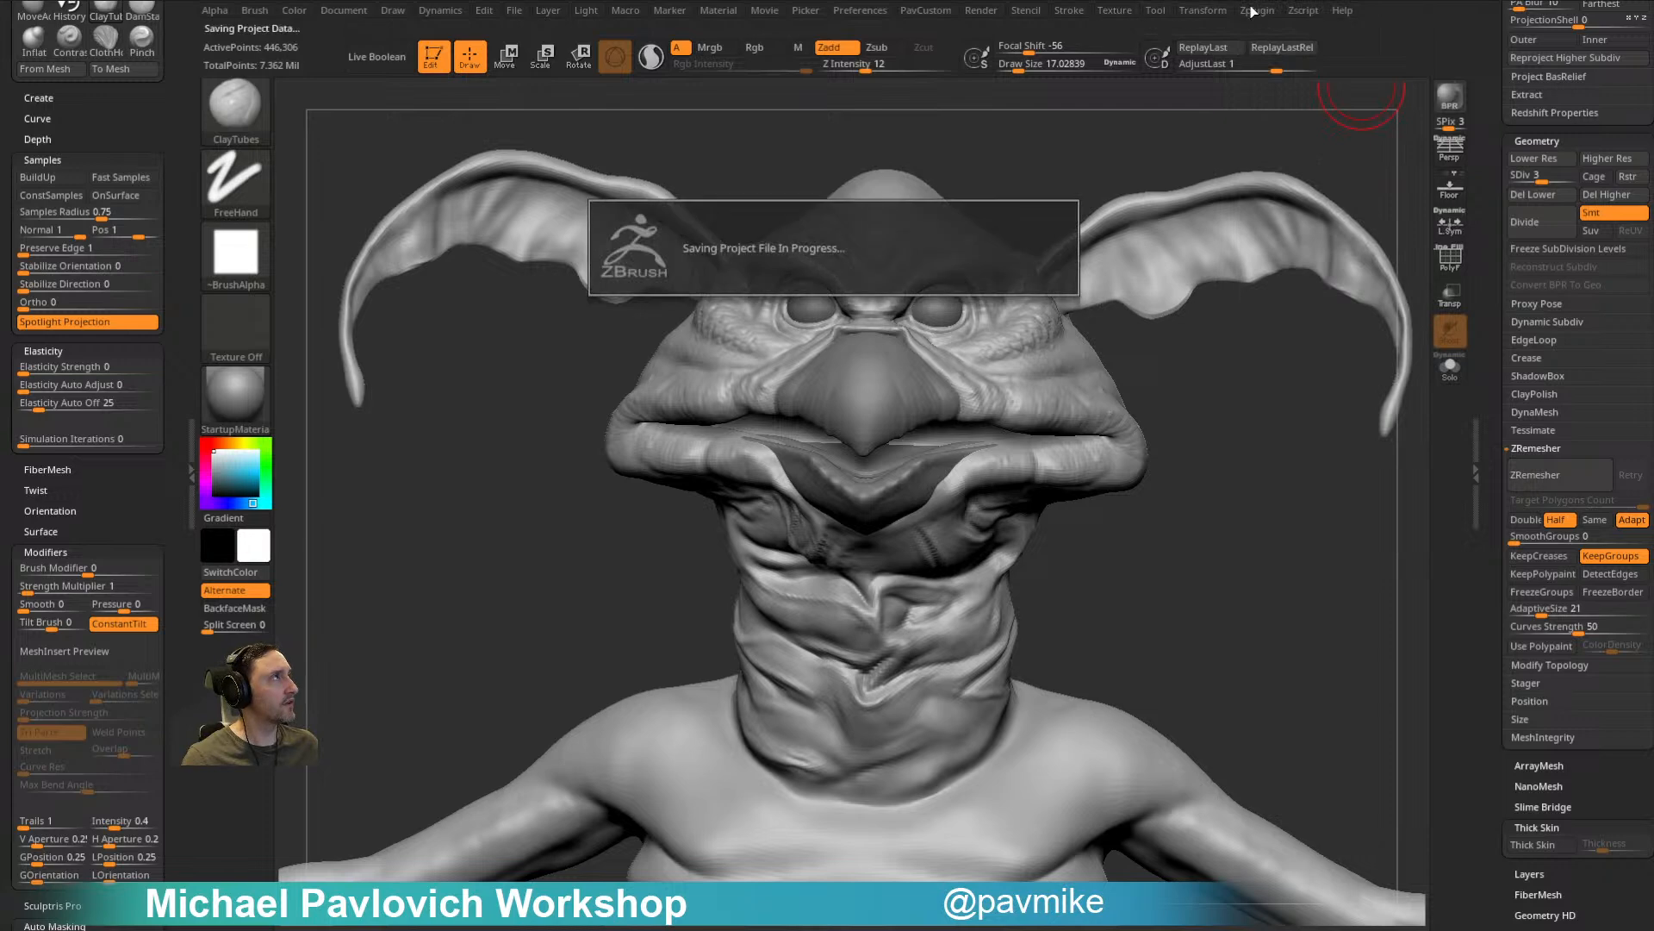
Step: Switch the active tool to the Sphere3D primitive, convert it to a PolyMesh3D and frame it in the view
drag(1506, 180, 1559, 326)
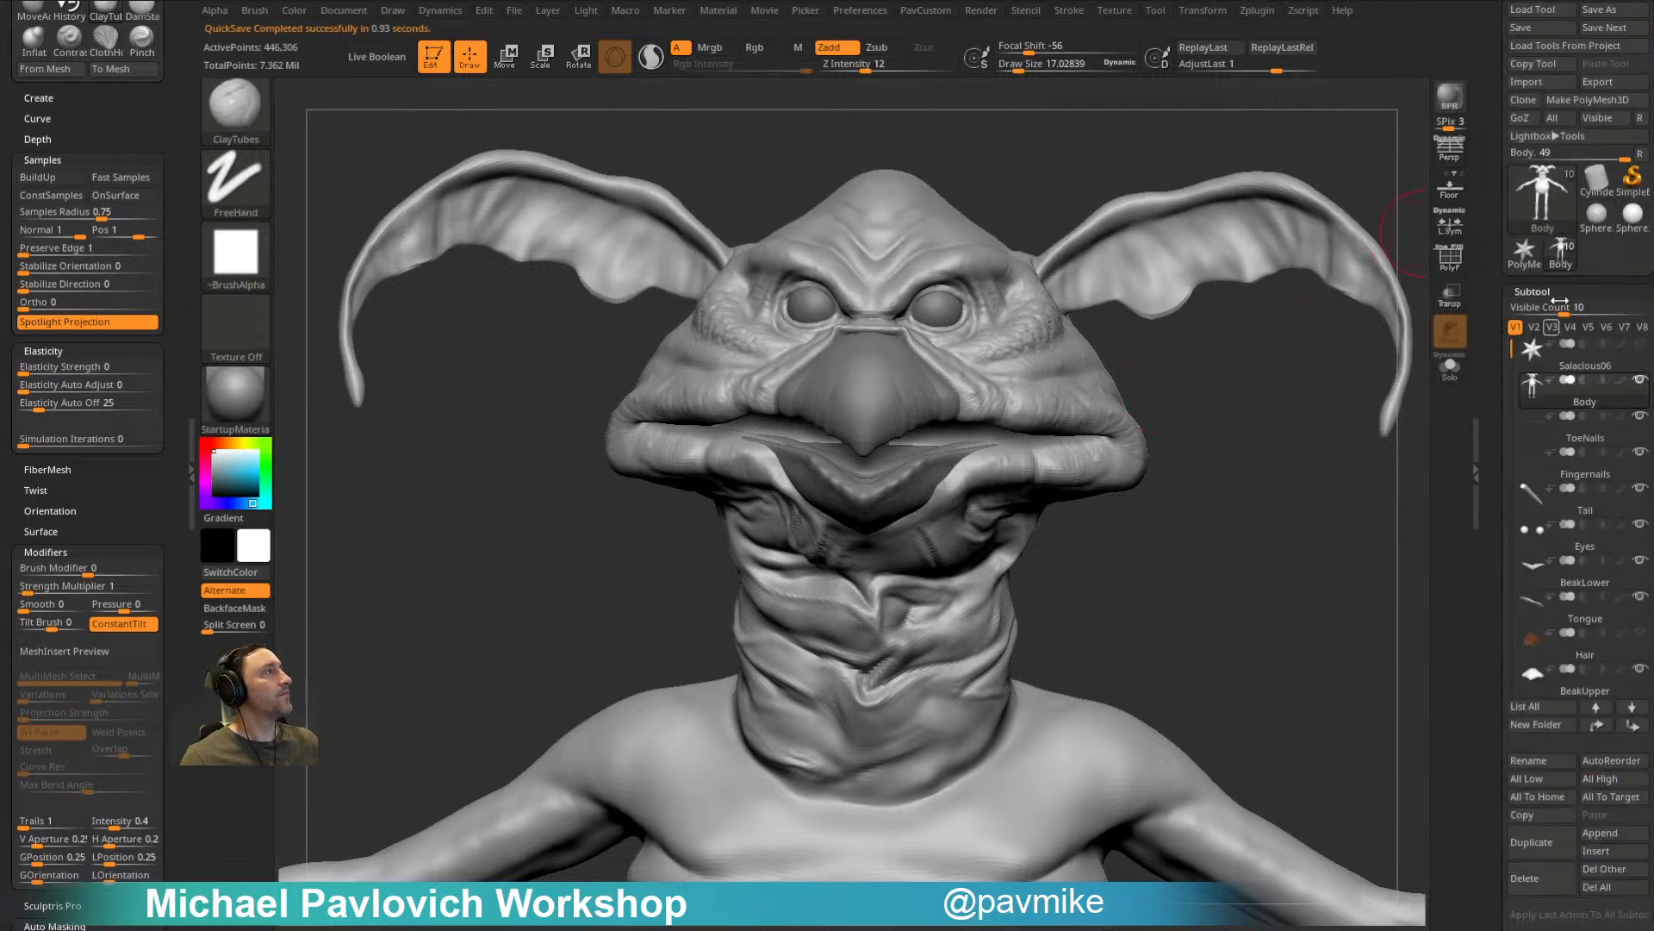
click(1595, 214)
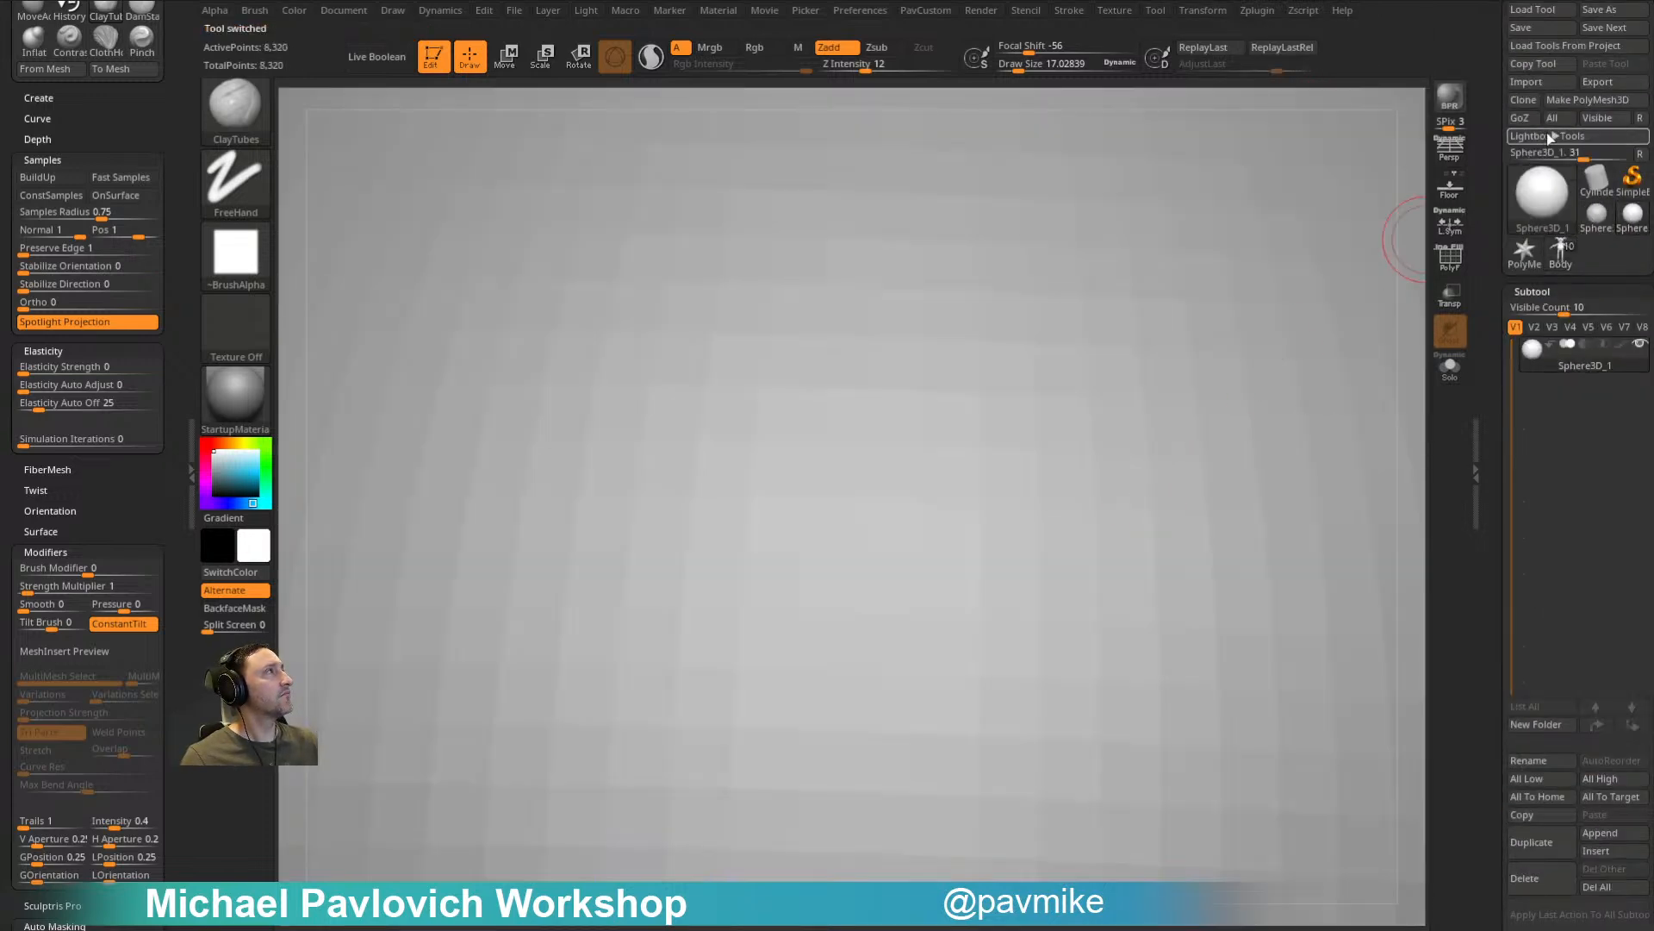
click(1598, 94)
key(f)
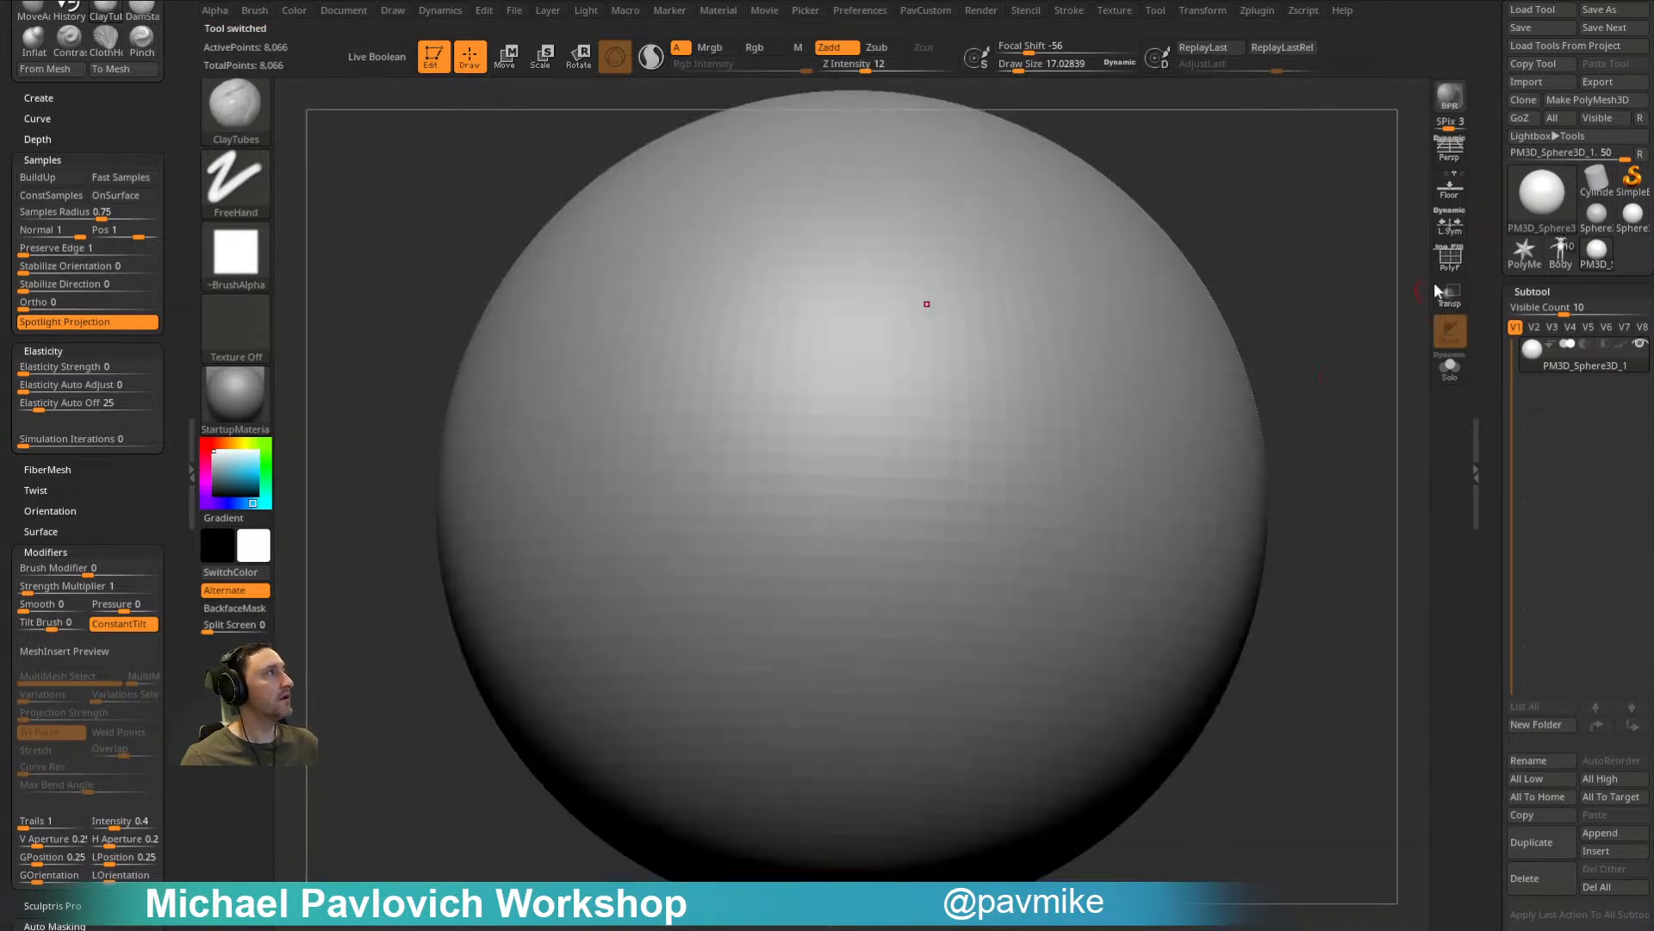
Step: Show the sphere's polygon wireframe and subdivide the mesh twice
key(shift+f)
key(ctrl+d)
key(ctrl+d)
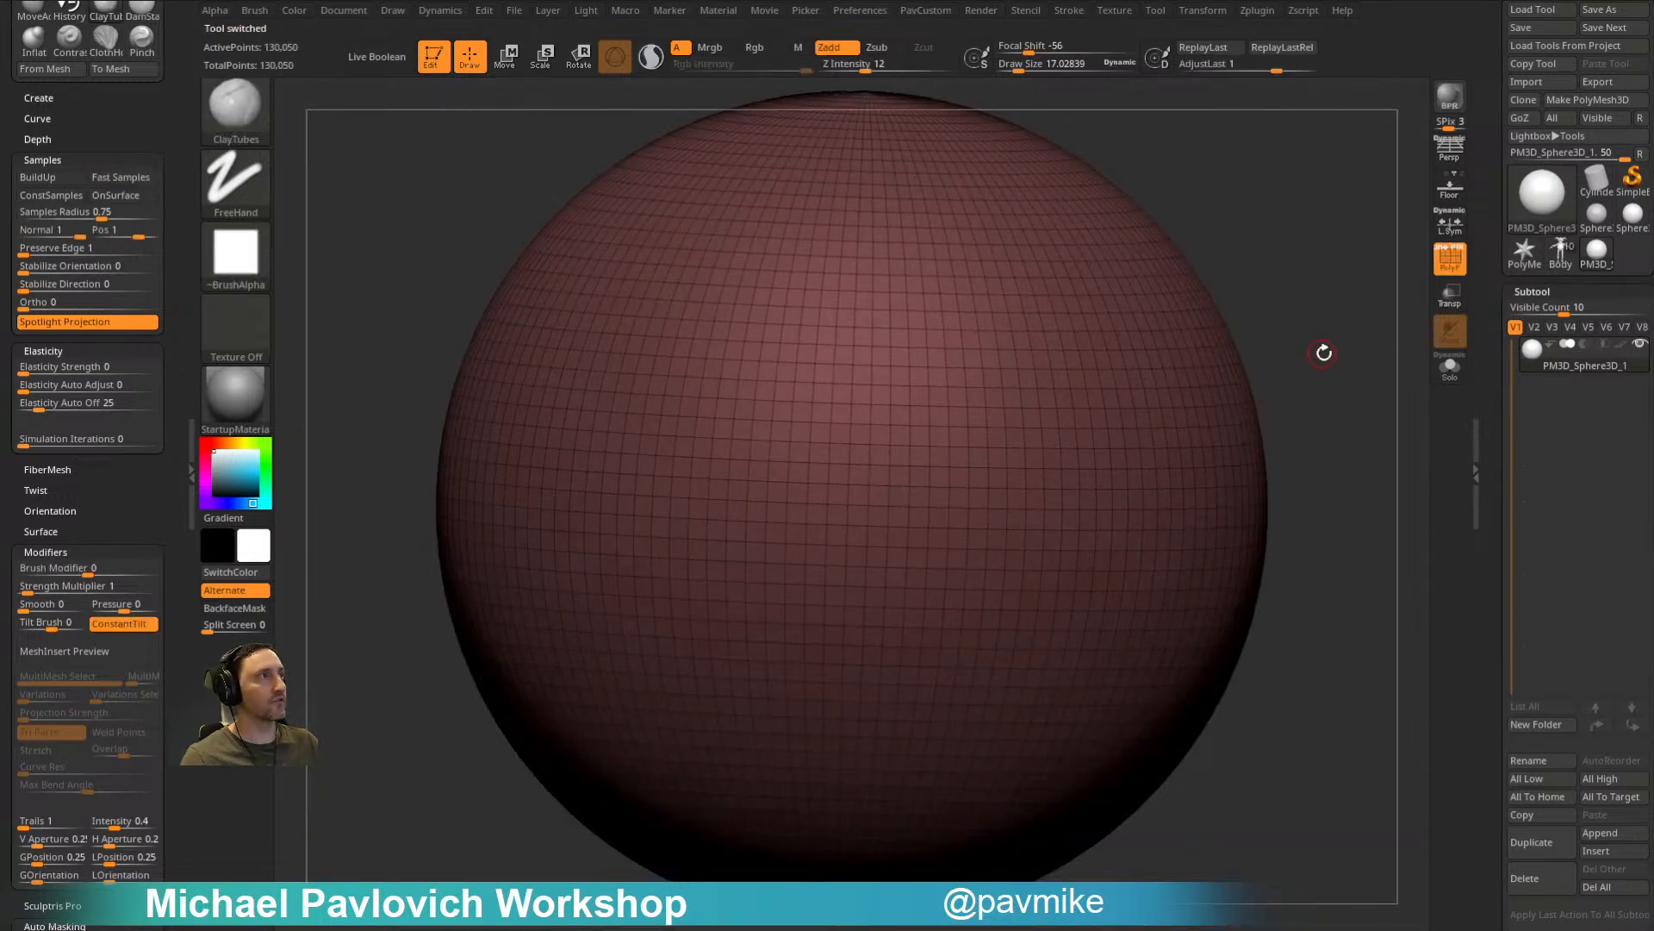
key(f)
shift+drag(1331, 342, 1292, 347)
Step: Cut a narrow slit into the side of the sphere with the ClipCurve brush
ctrl+shift+click(243, 114)
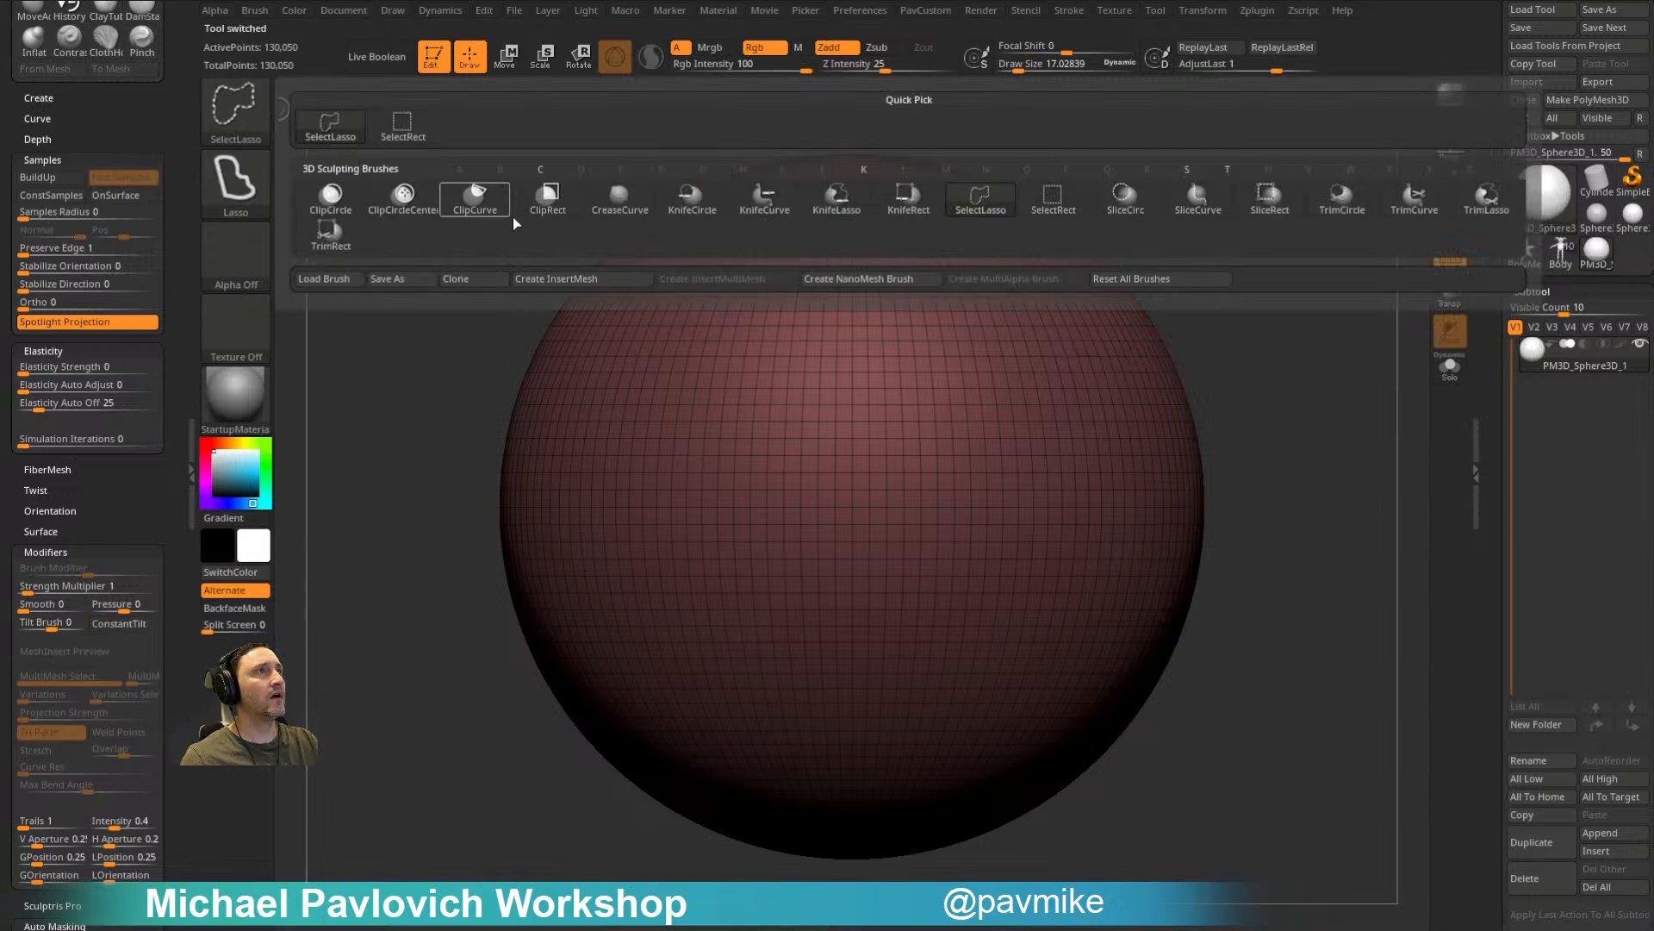
ctrl+shift+click(497, 216)
mouse_move(1324, 407)
ctrl+shift+mouse_down()
mouse_move(1116, 463)
mouse_move(1278, 478)
mouse_move(1339, 443)
ctrl+shift+mouse_up()
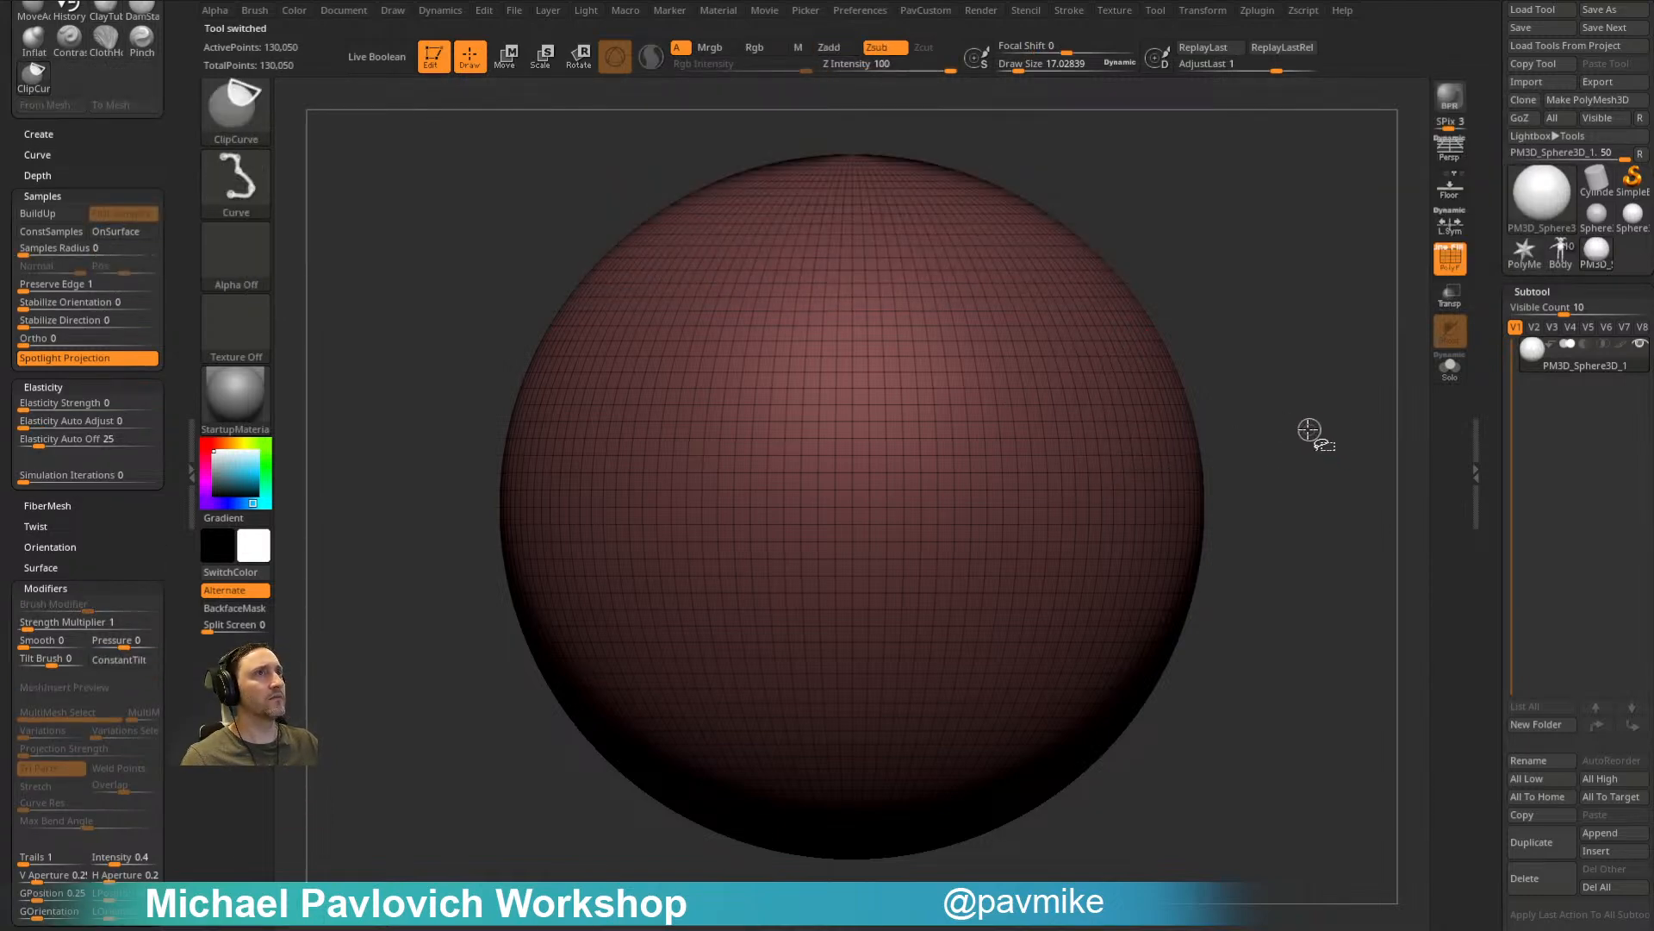
mouse_move(1294, 373)
mouse_down()
mouse_move(1289, 388)
mouse_move(1101, 411)
mouse_move(1310, 429)
mouse_move(1359, 370)
mouse_move(1233, 446)
mouse_move(1247, 429)
mouse_up()
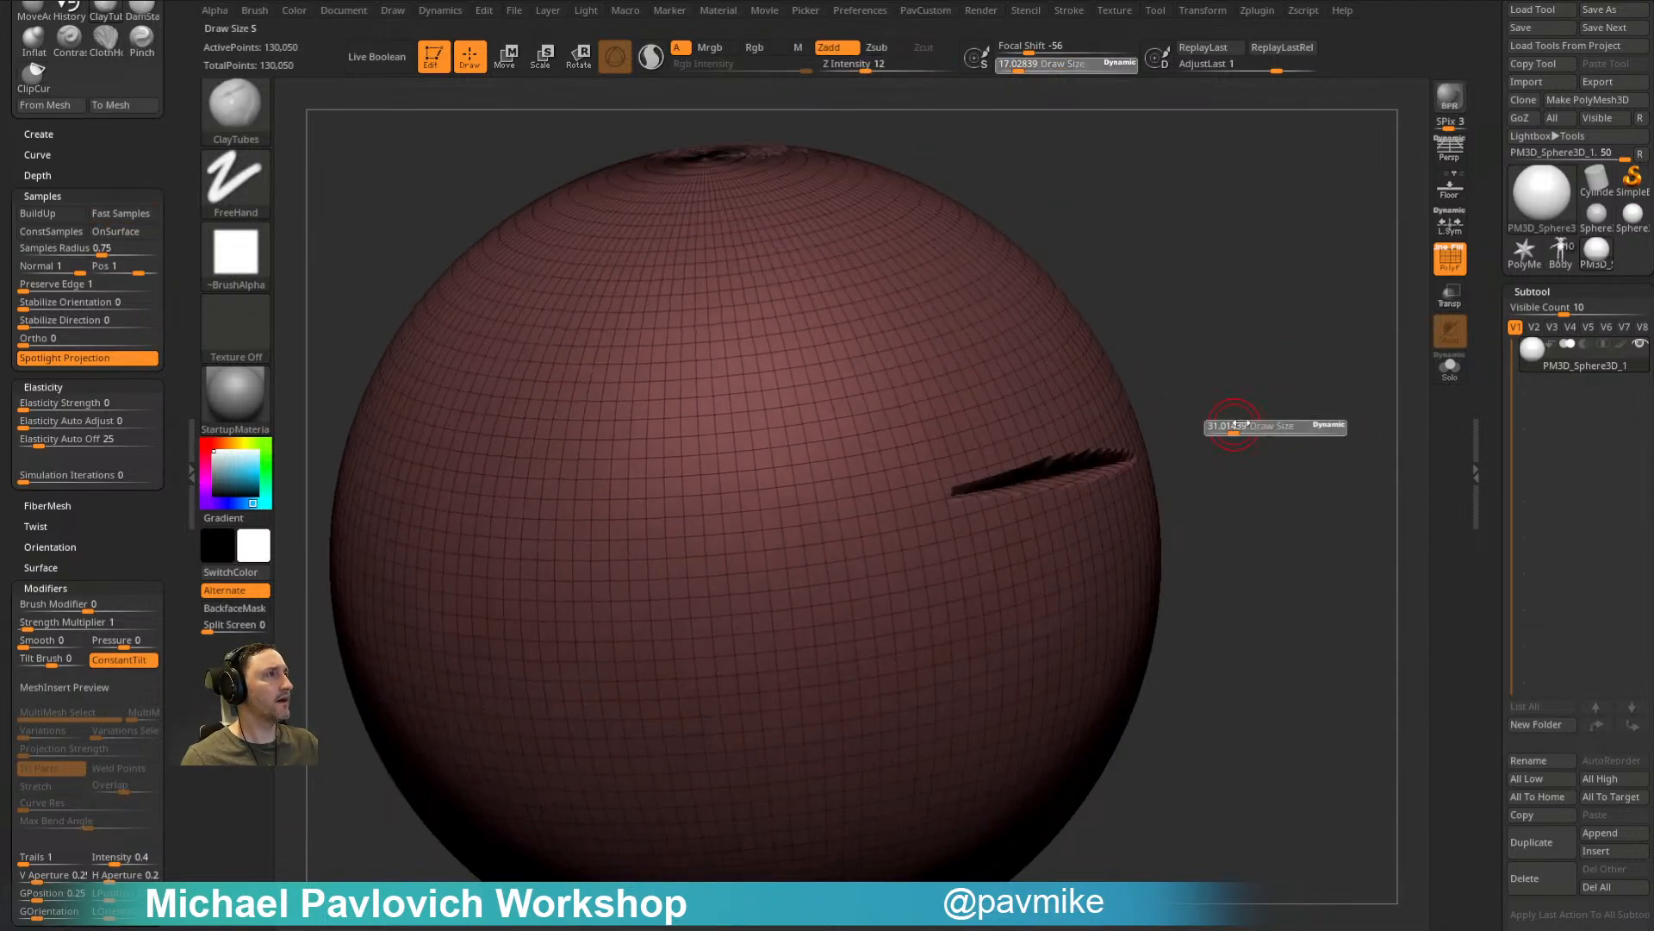
Step: Choose the Pinch brush with a draw size of about 87 and set its Simulation Iterations to 0
key(b)
key(m)
key(v)
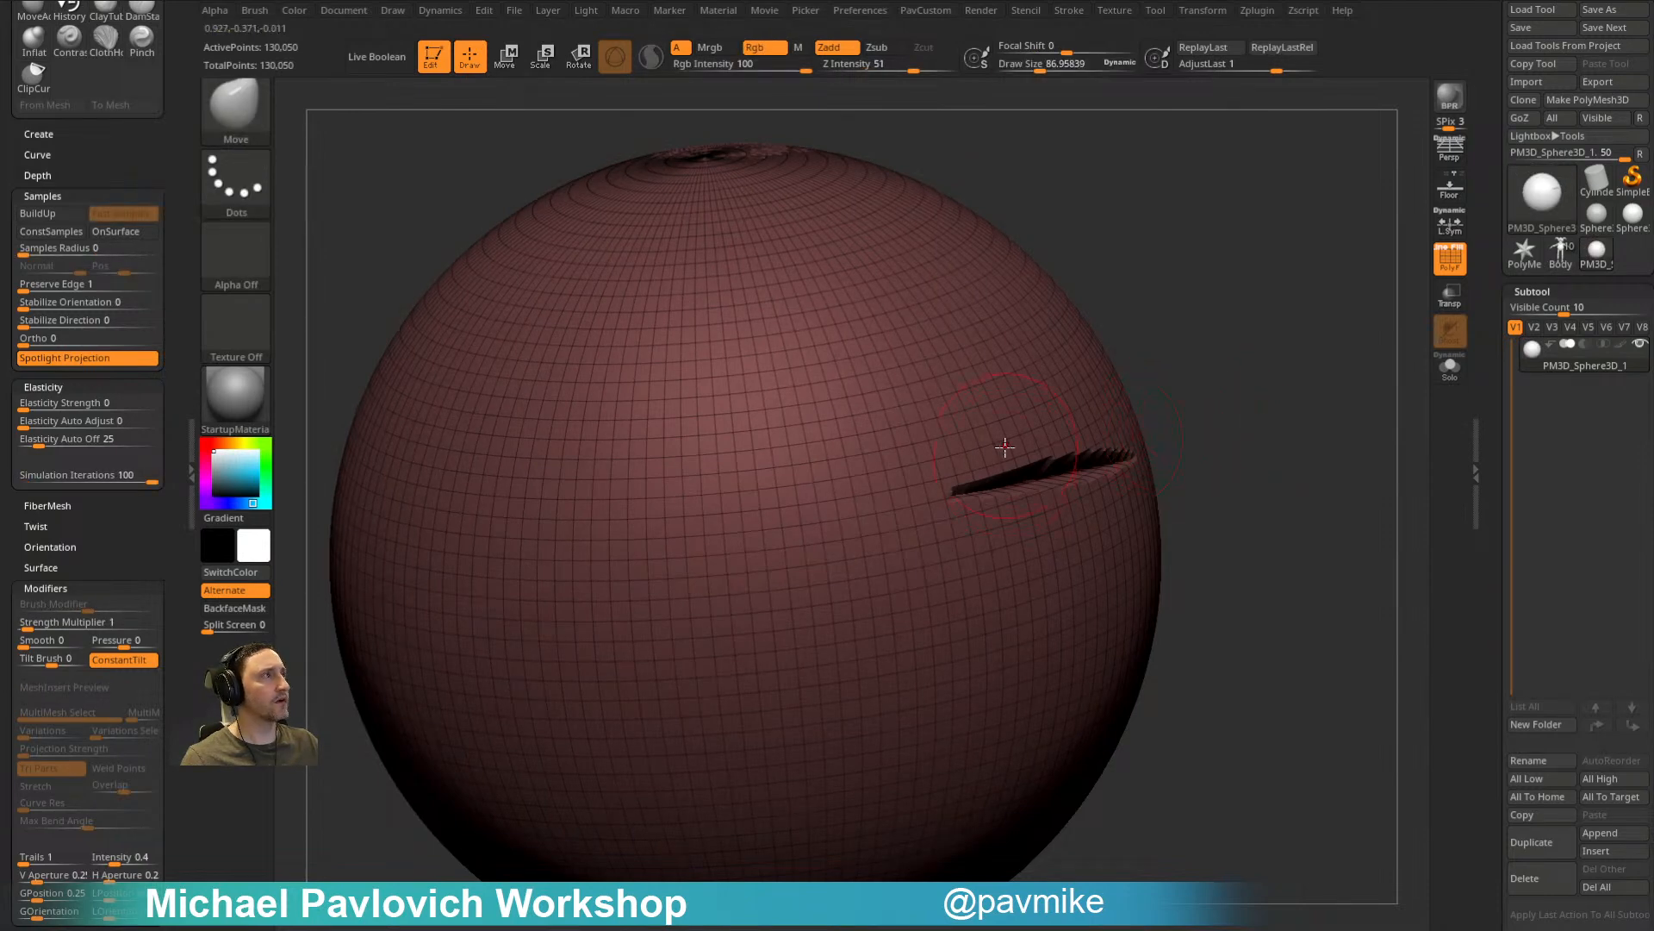
key(b)
key(p)
key(i)
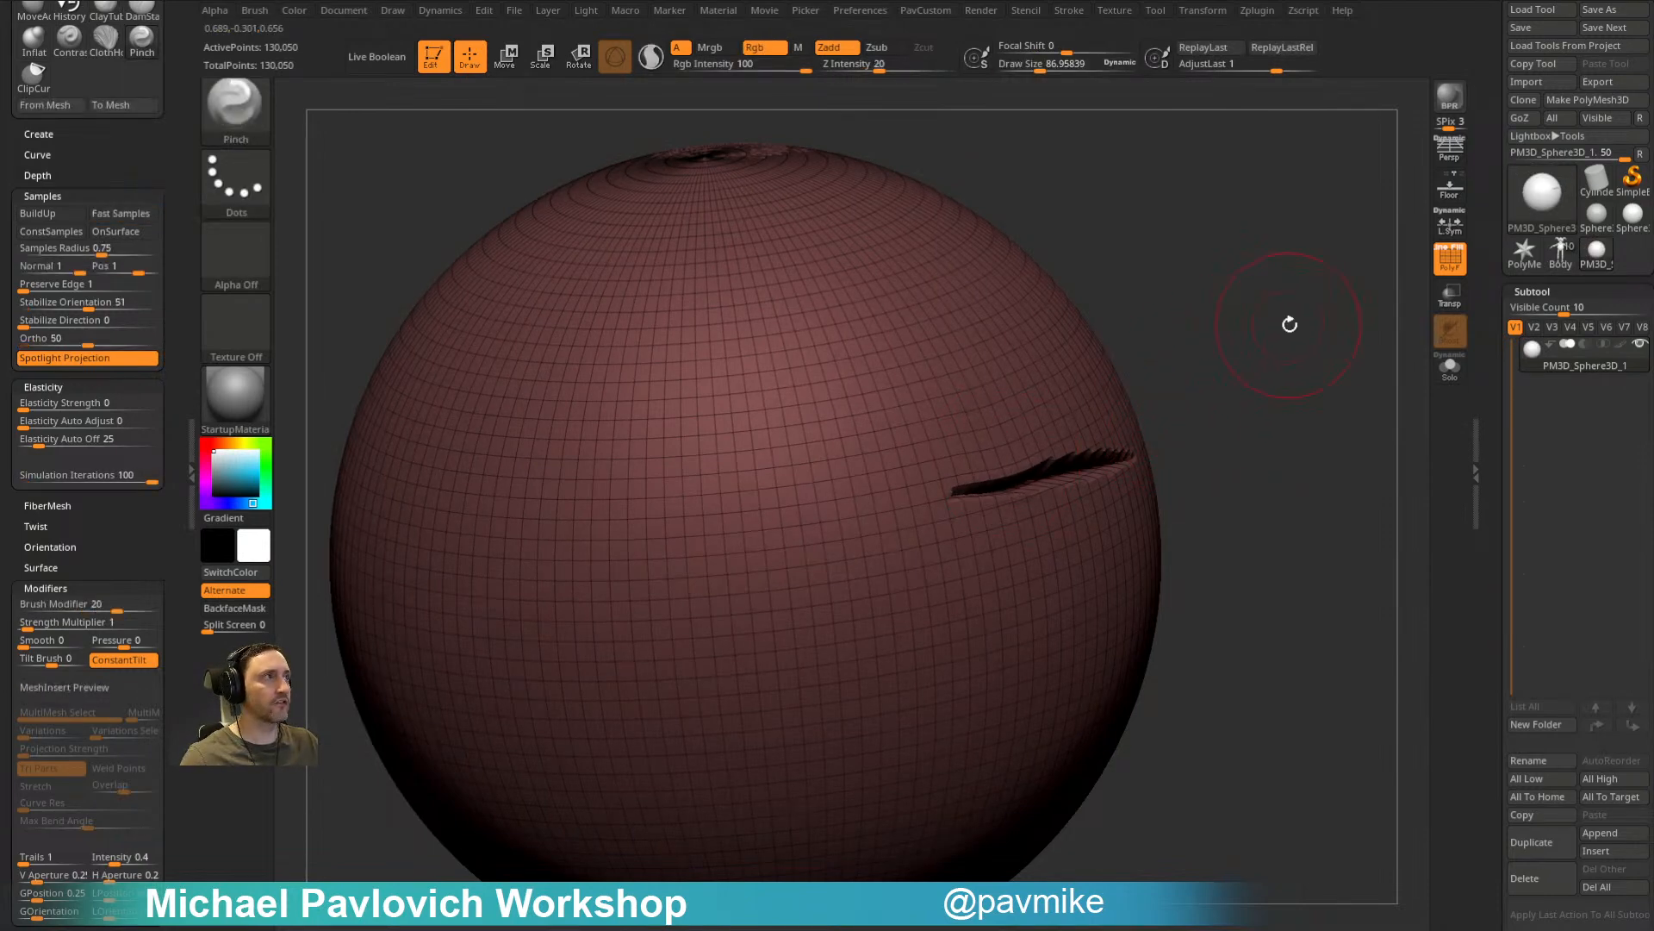
drag(1290, 325, 1202, 349)
click(20, 472)
Step: Pinch the edges of the slit on the sphere and hide the polygon wireframe
mouse_move(1124, 445)
mouse_down()
mouse_move(1082, 457)
mouse_move(1193, 433)
mouse_up()
mouse_move(1388, 311)
mouse_down()
mouse_move(1465, 302)
mouse_move(1264, 333)
mouse_move(1275, 344)
mouse_up()
key(shift+f)
Step: Try to DynaMesh the sphere at resolution 128 without freezing its subdivision levels, and undo the remesh
key(2)
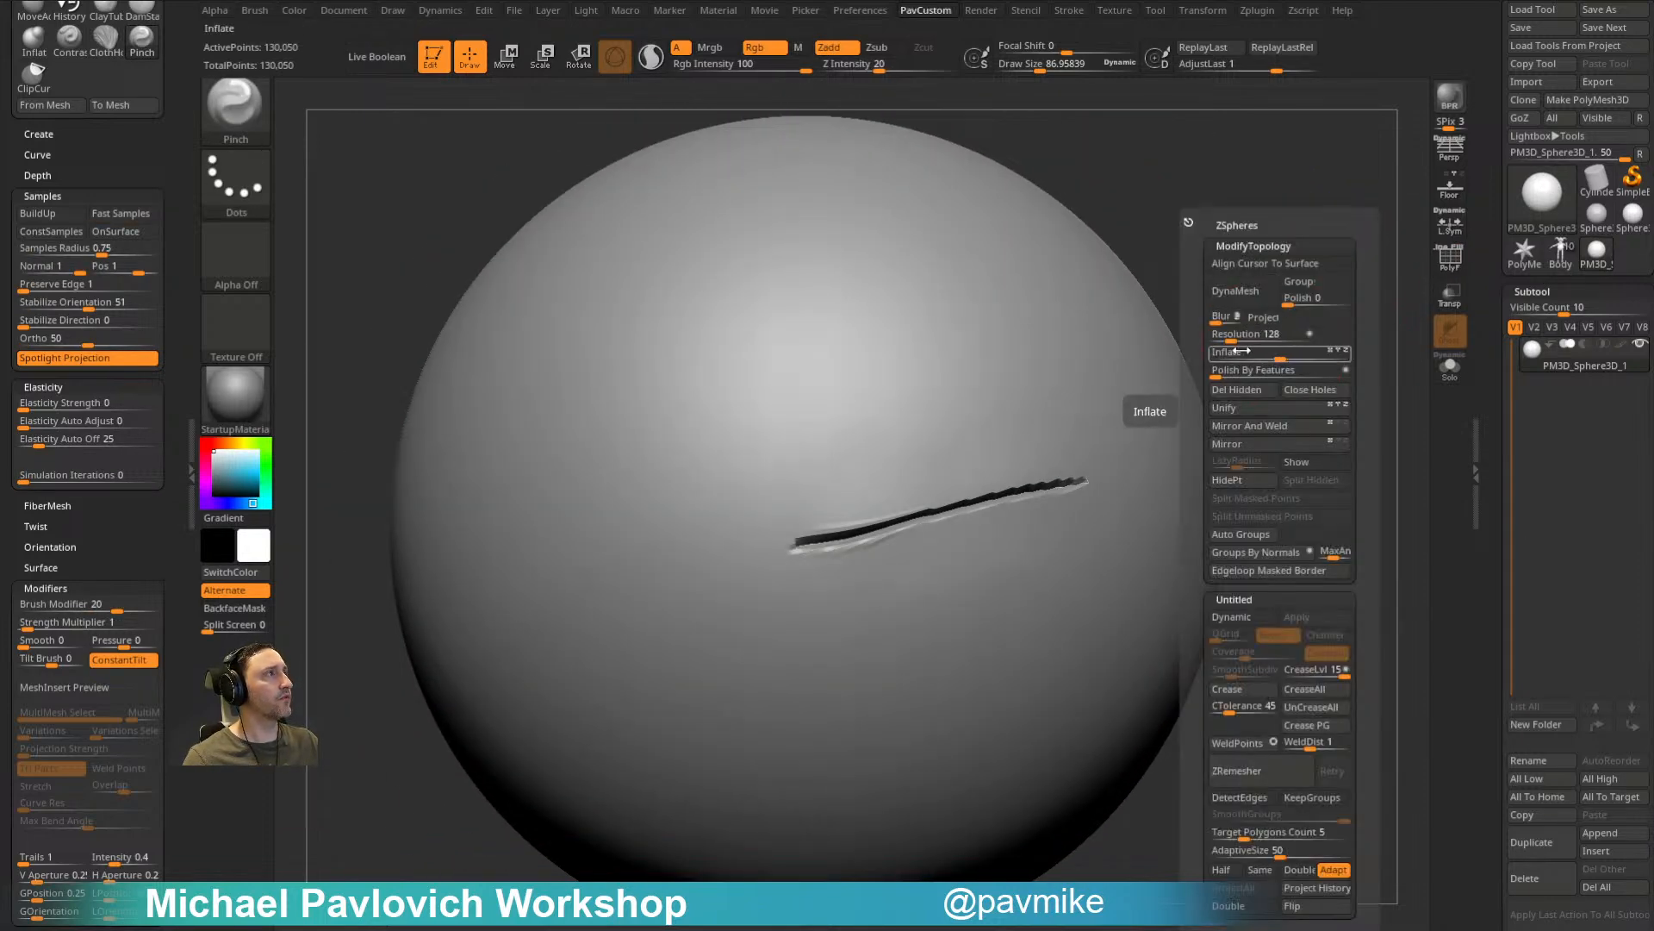
click(1223, 316)
click(1238, 294)
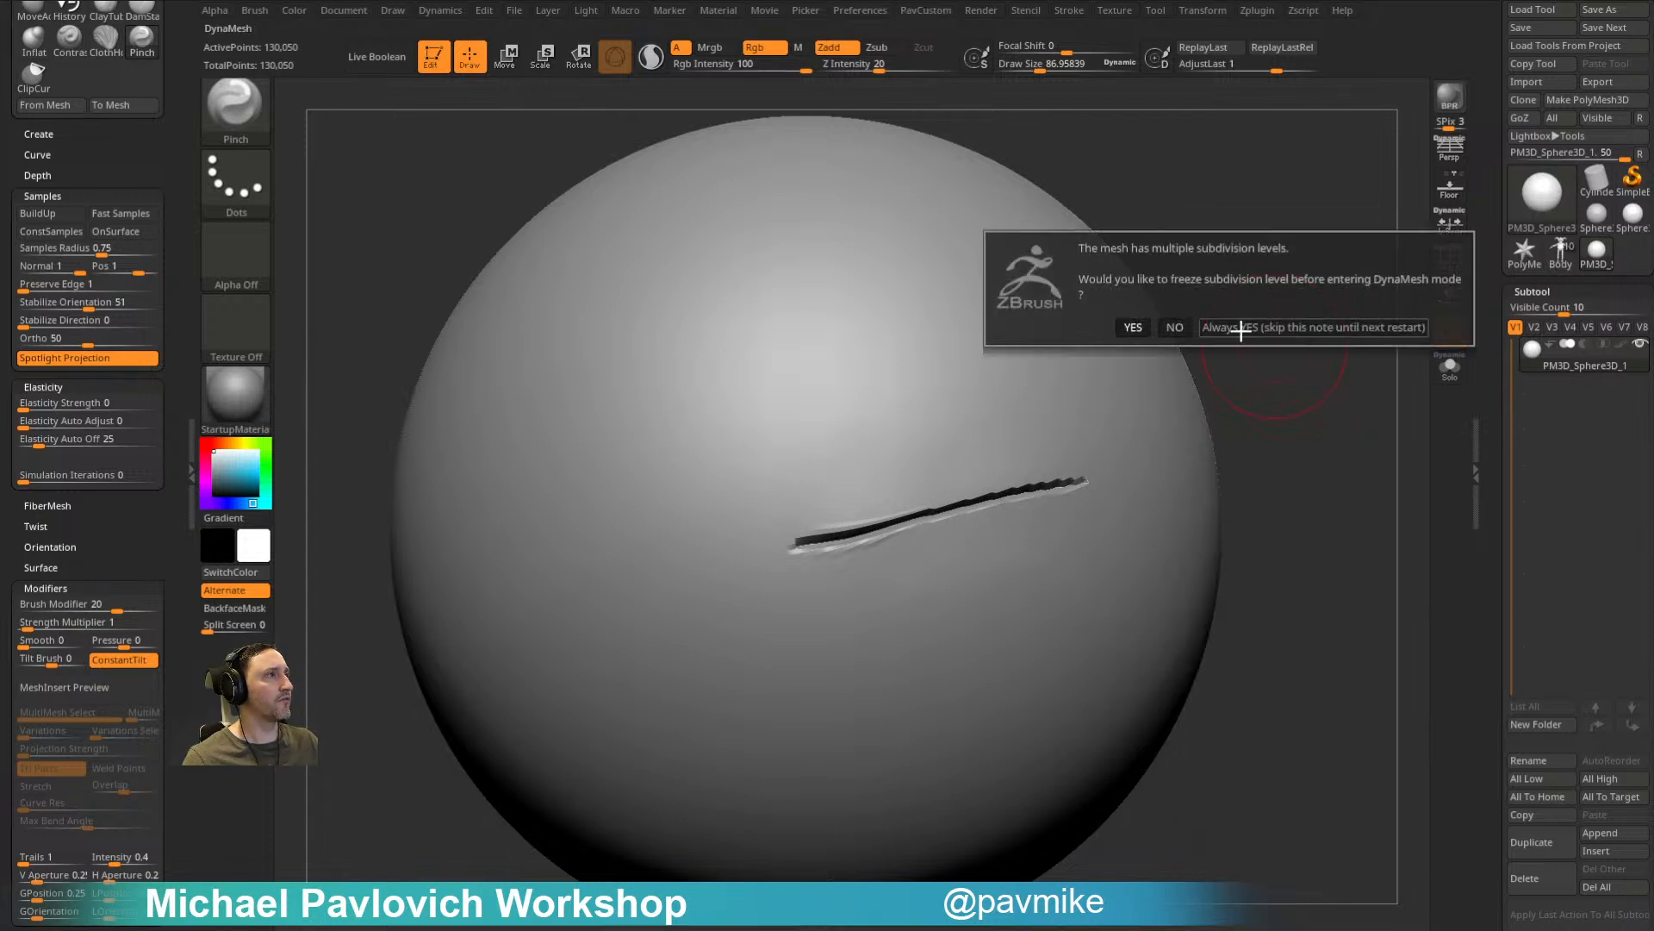
click(1184, 331)
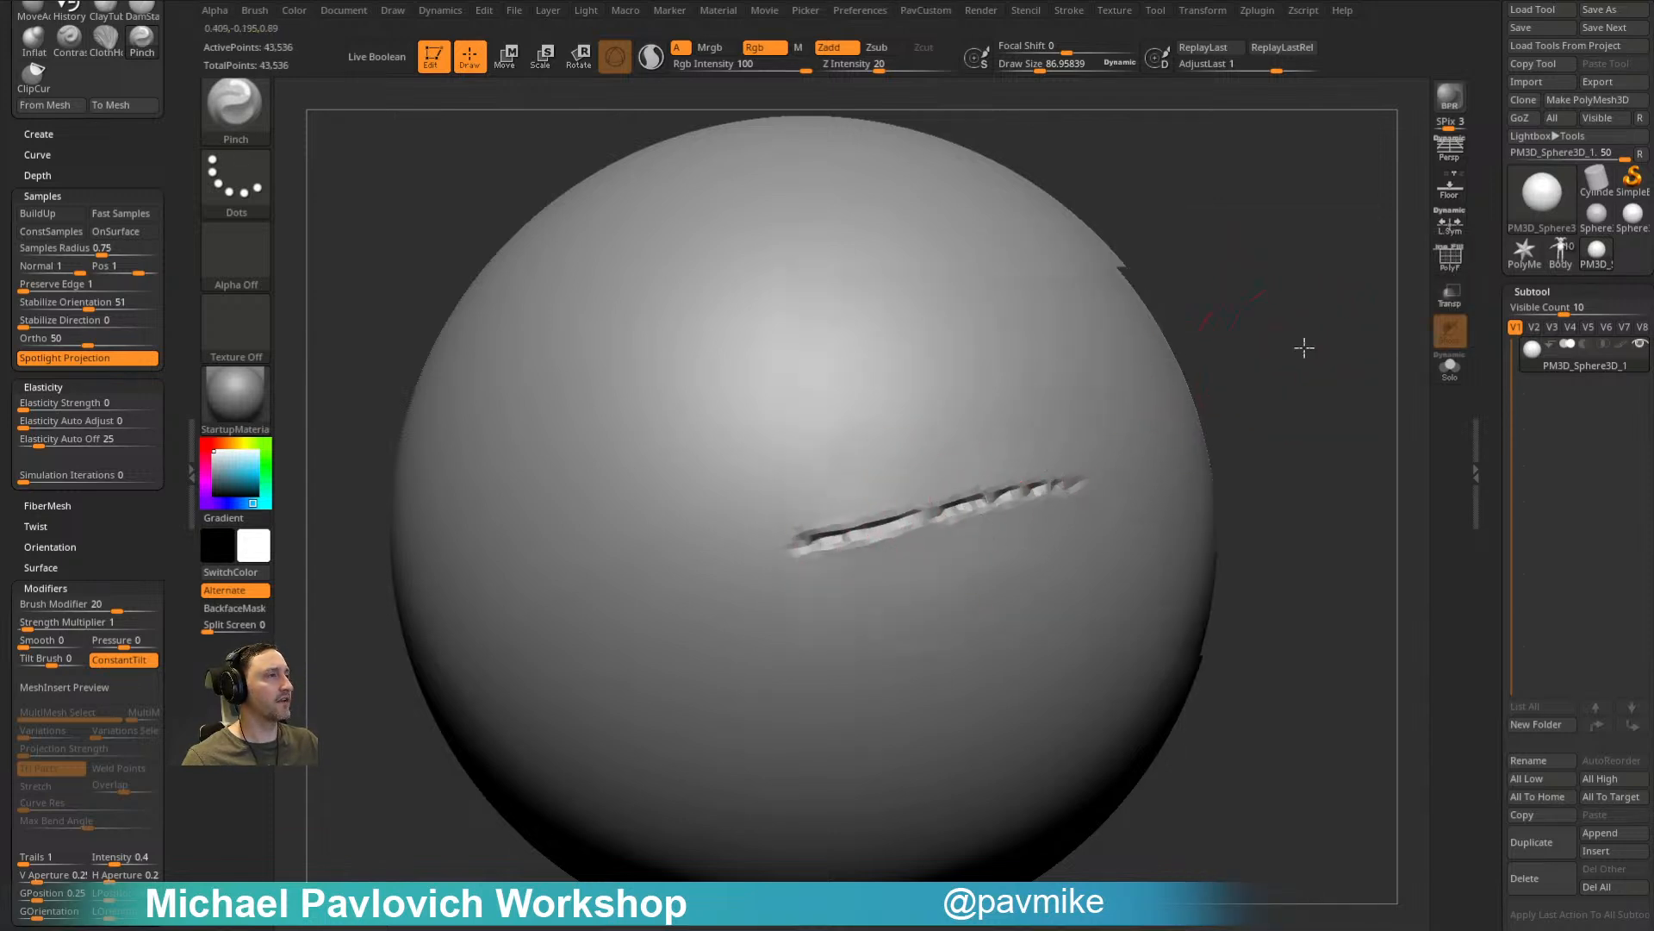
key(ctrl+z)
key(ctrl+z)
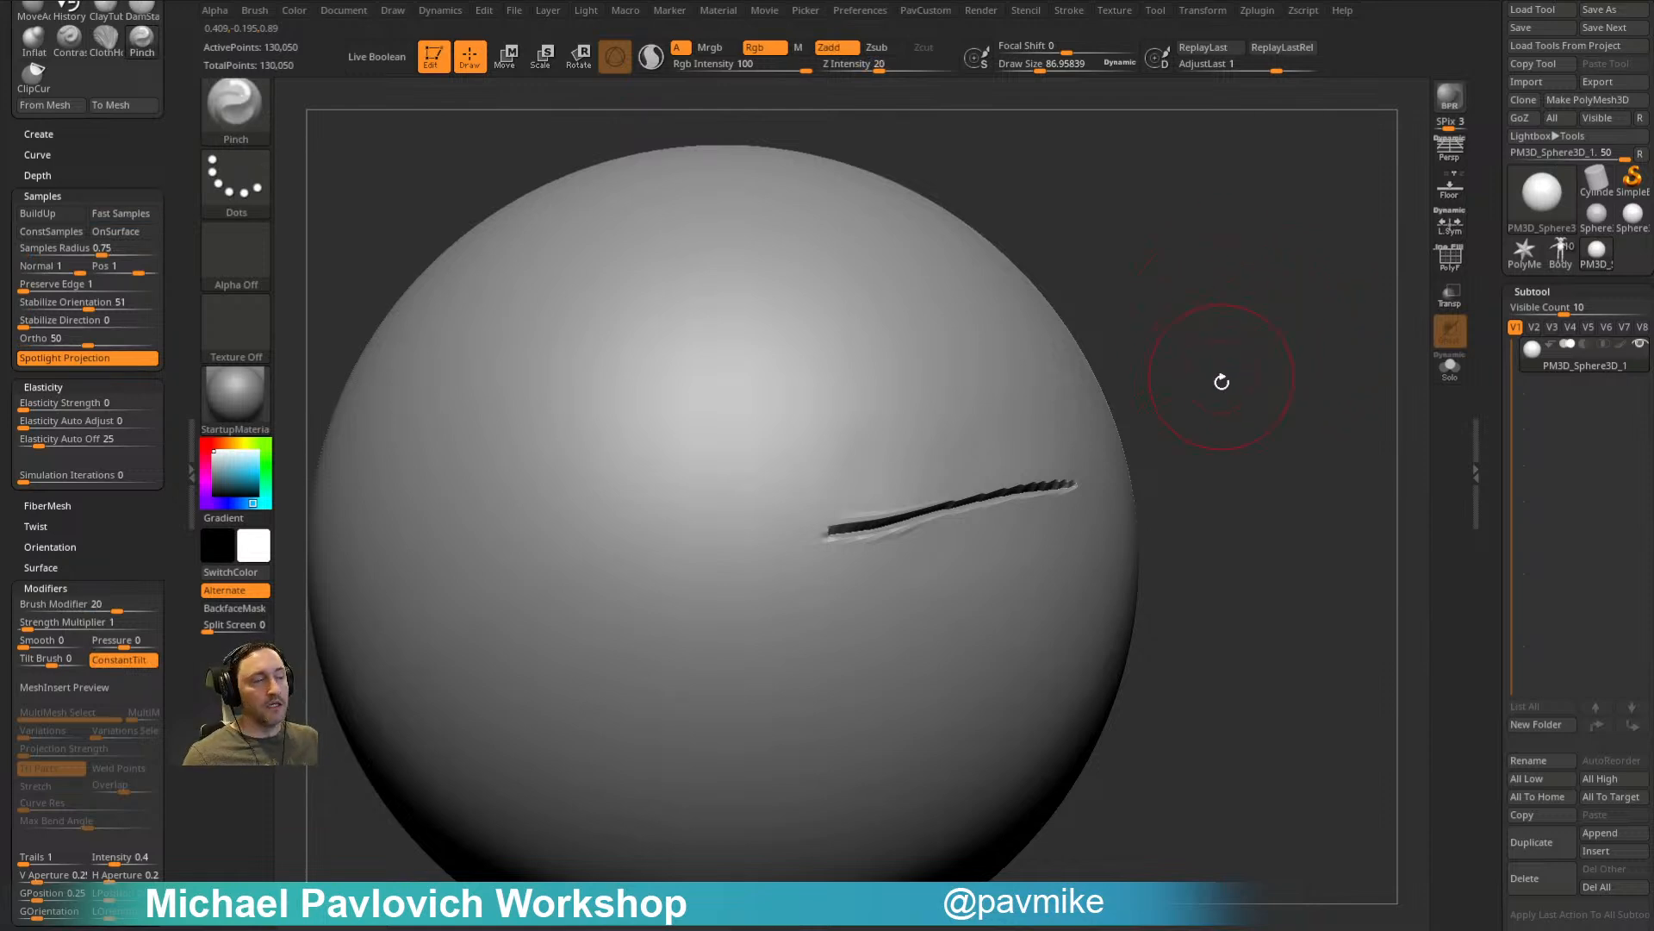
Step: Raise the DynaMesh resolution to about 1272 and reduce the Pinch brush's draw size to about 31
mouse_move(1158, 405)
mouse_down()
mouse_move(1189, 370)
mouse_move(786, 483)
mouse_up()
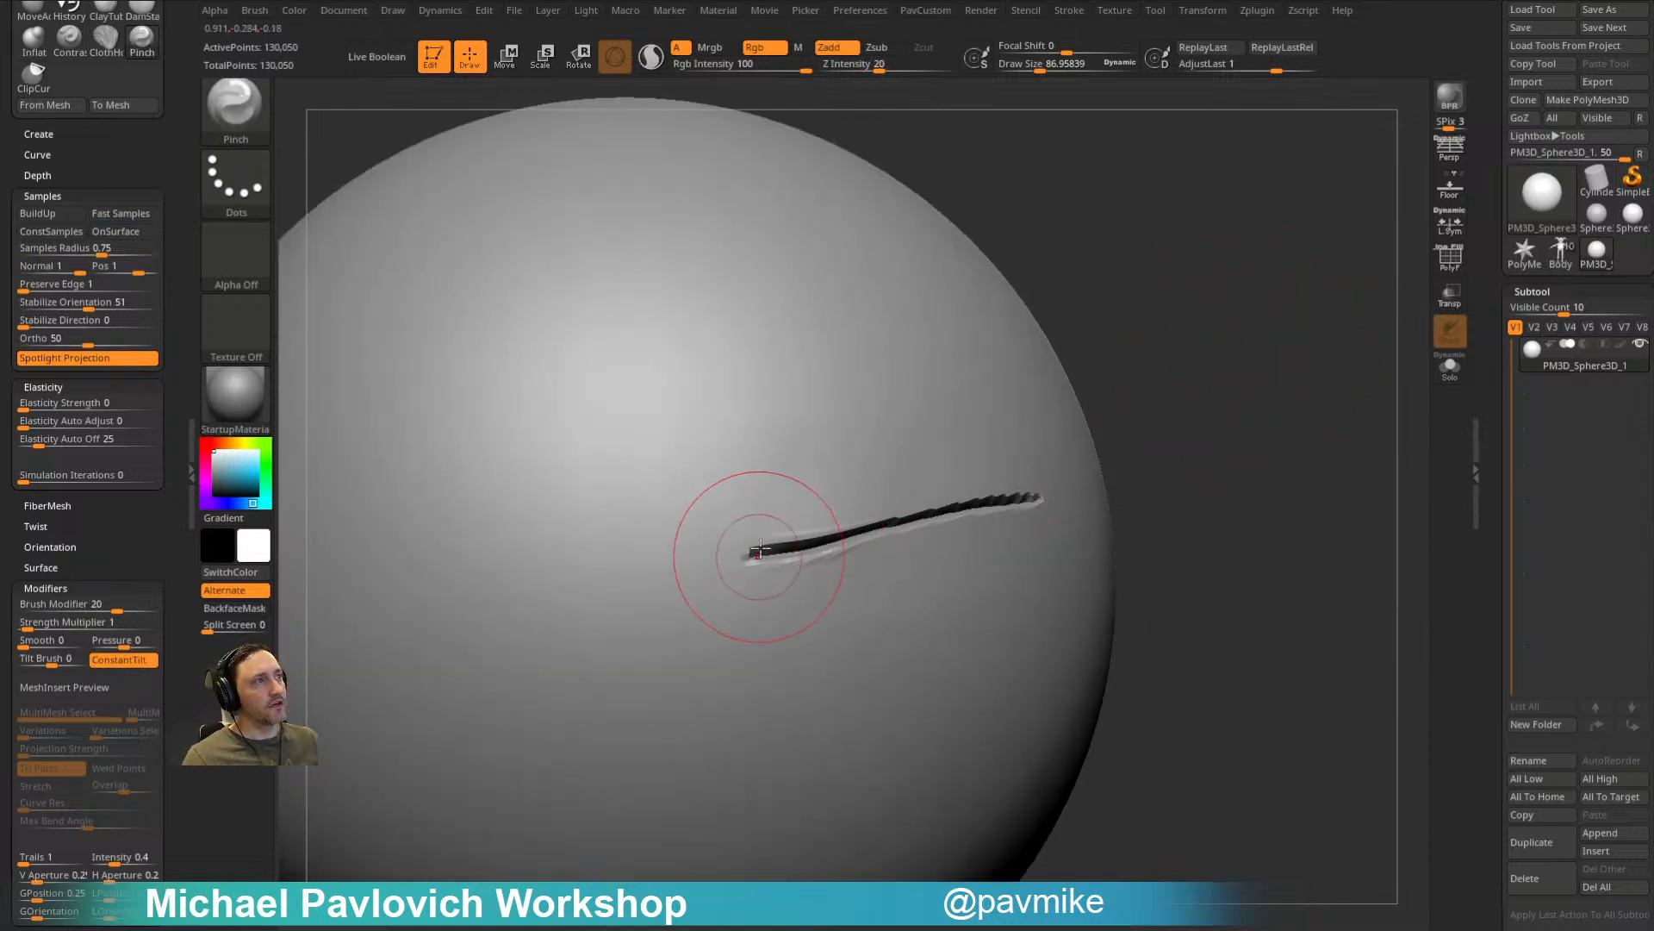
key(space)
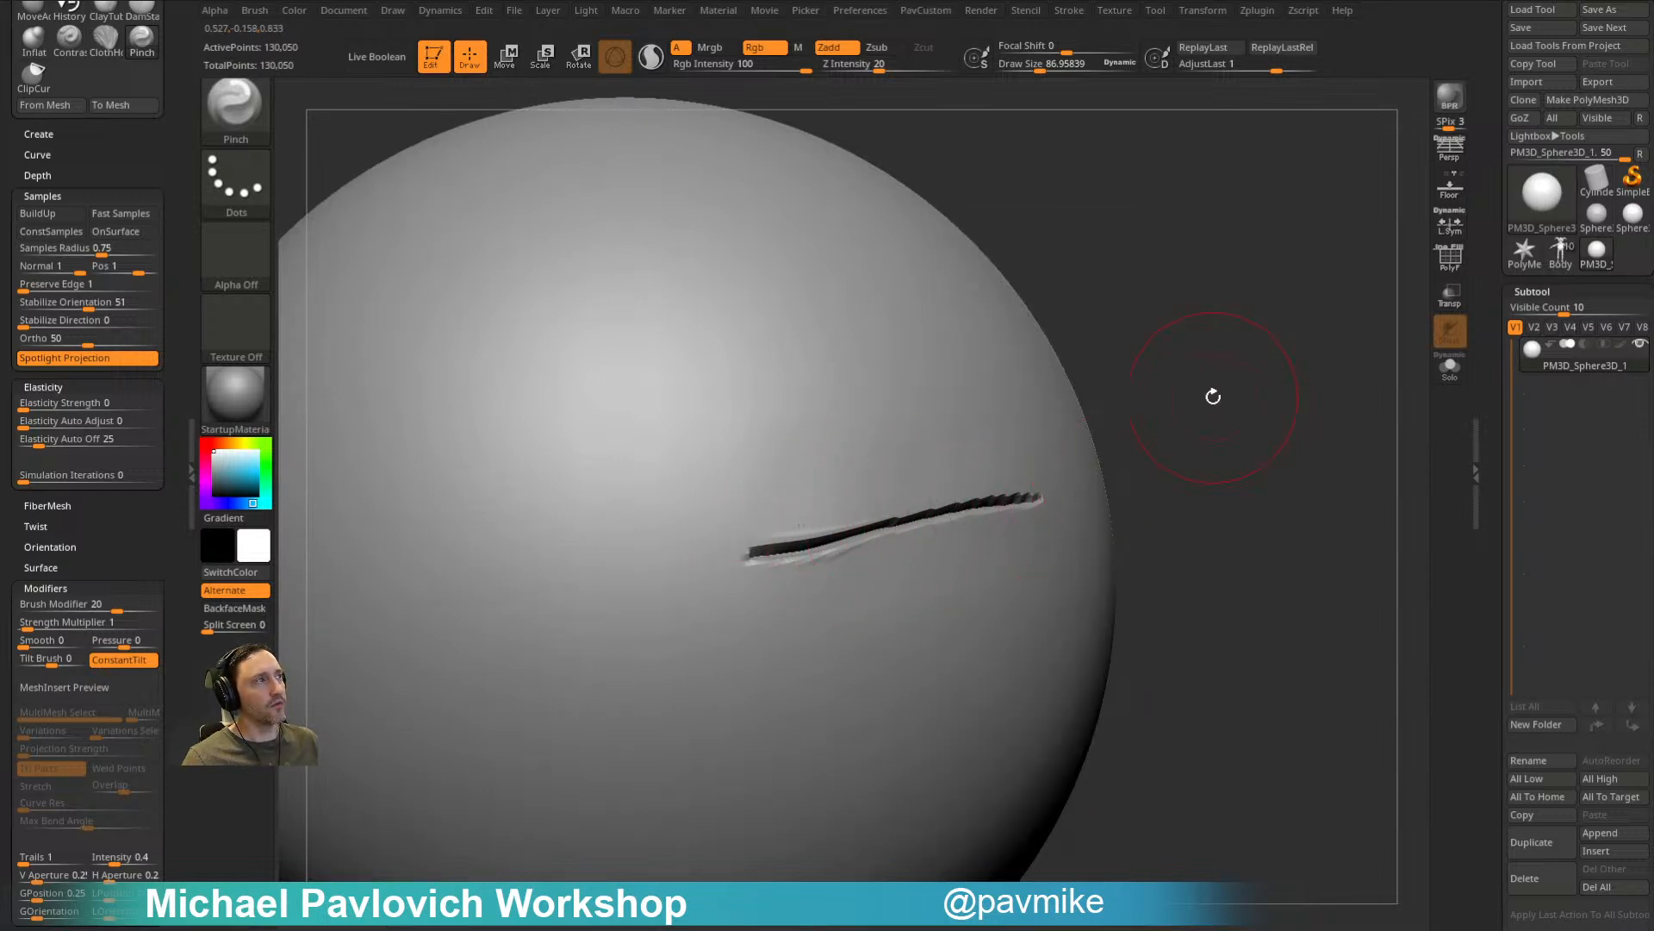
key(space)
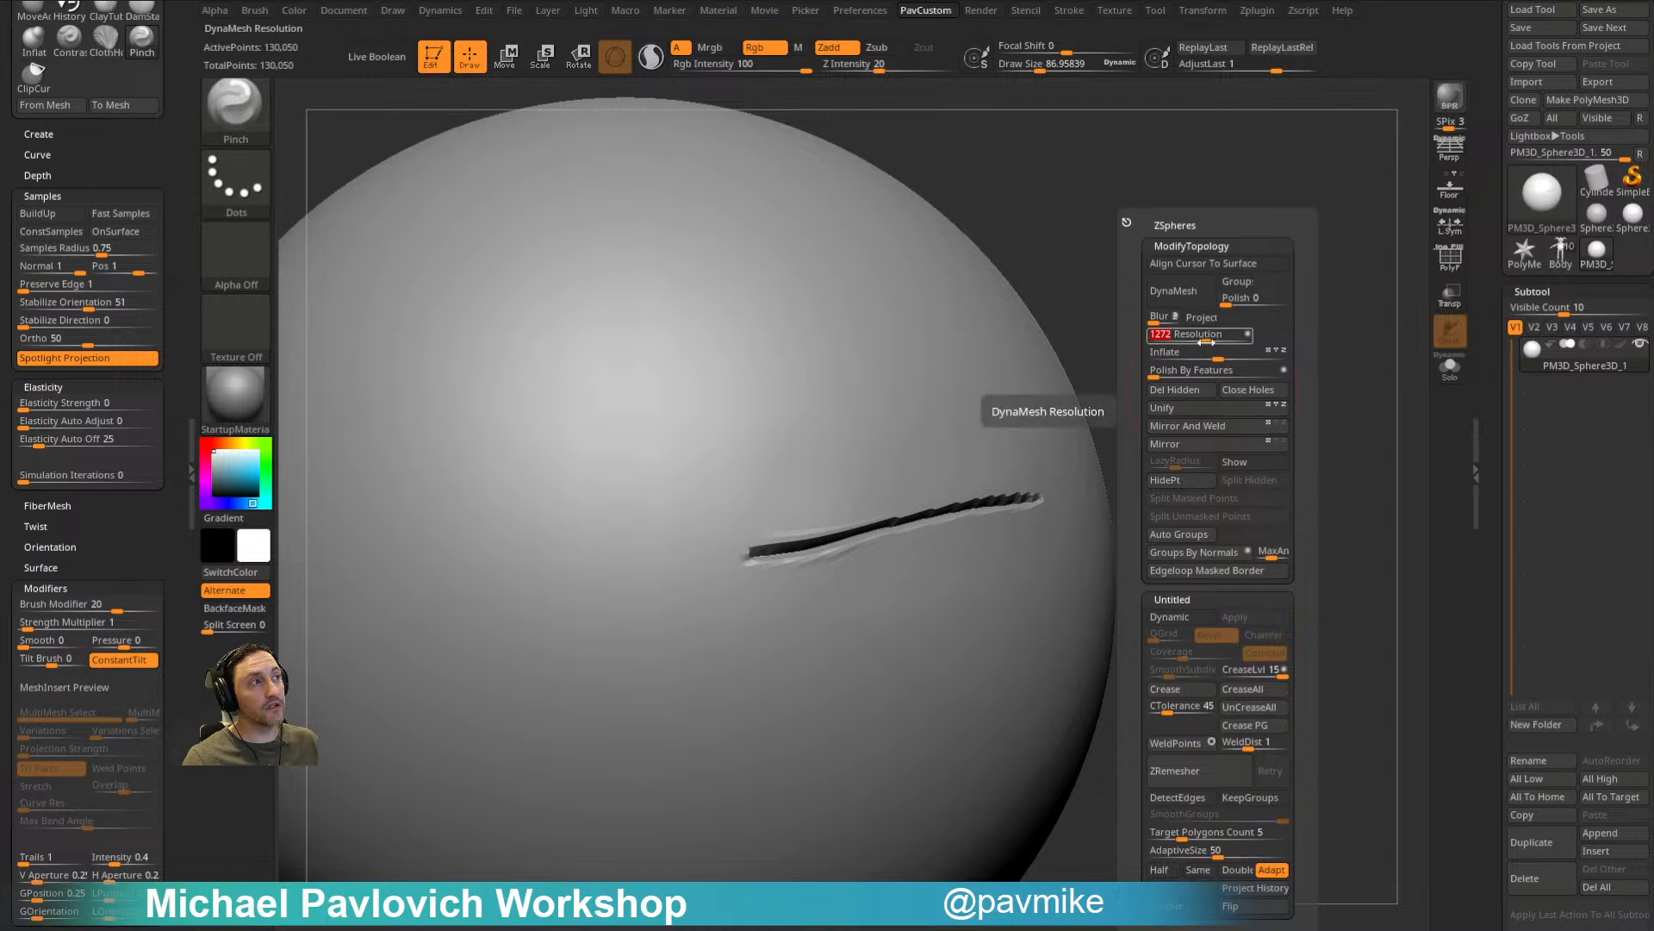
key(s)
drag(948, 522, 934, 522)
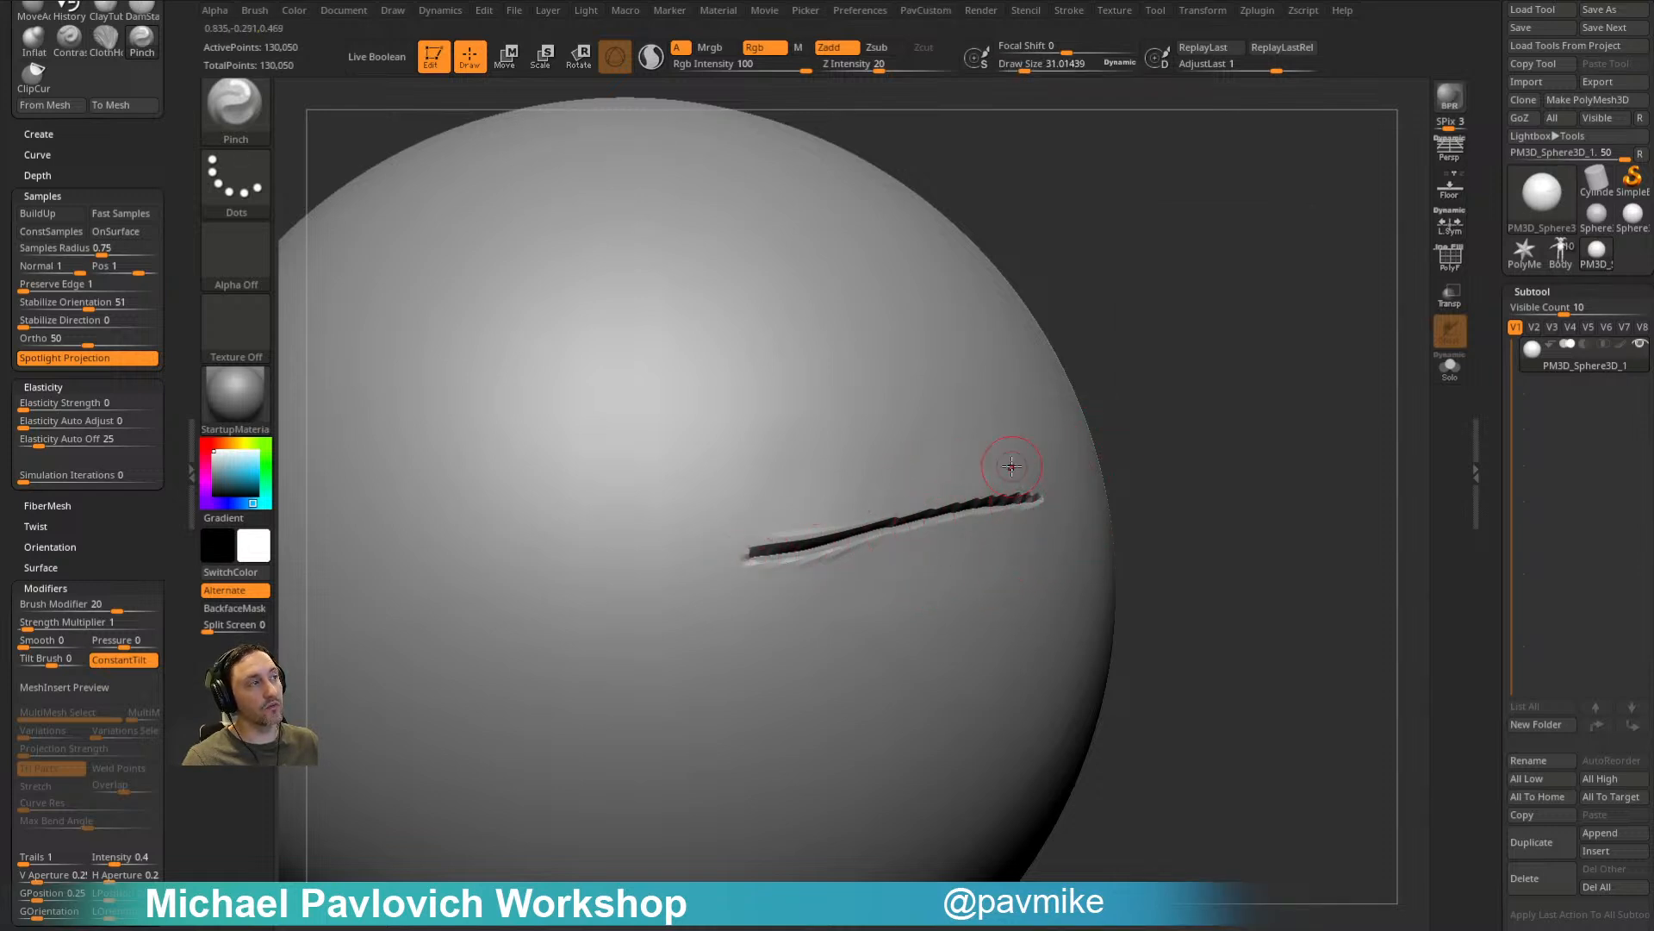
Step: Switch to the creature's Body tool and examine the wrinkles around its mouth and neck from several angles
alt+drag(1178, 373, 1262, 349)
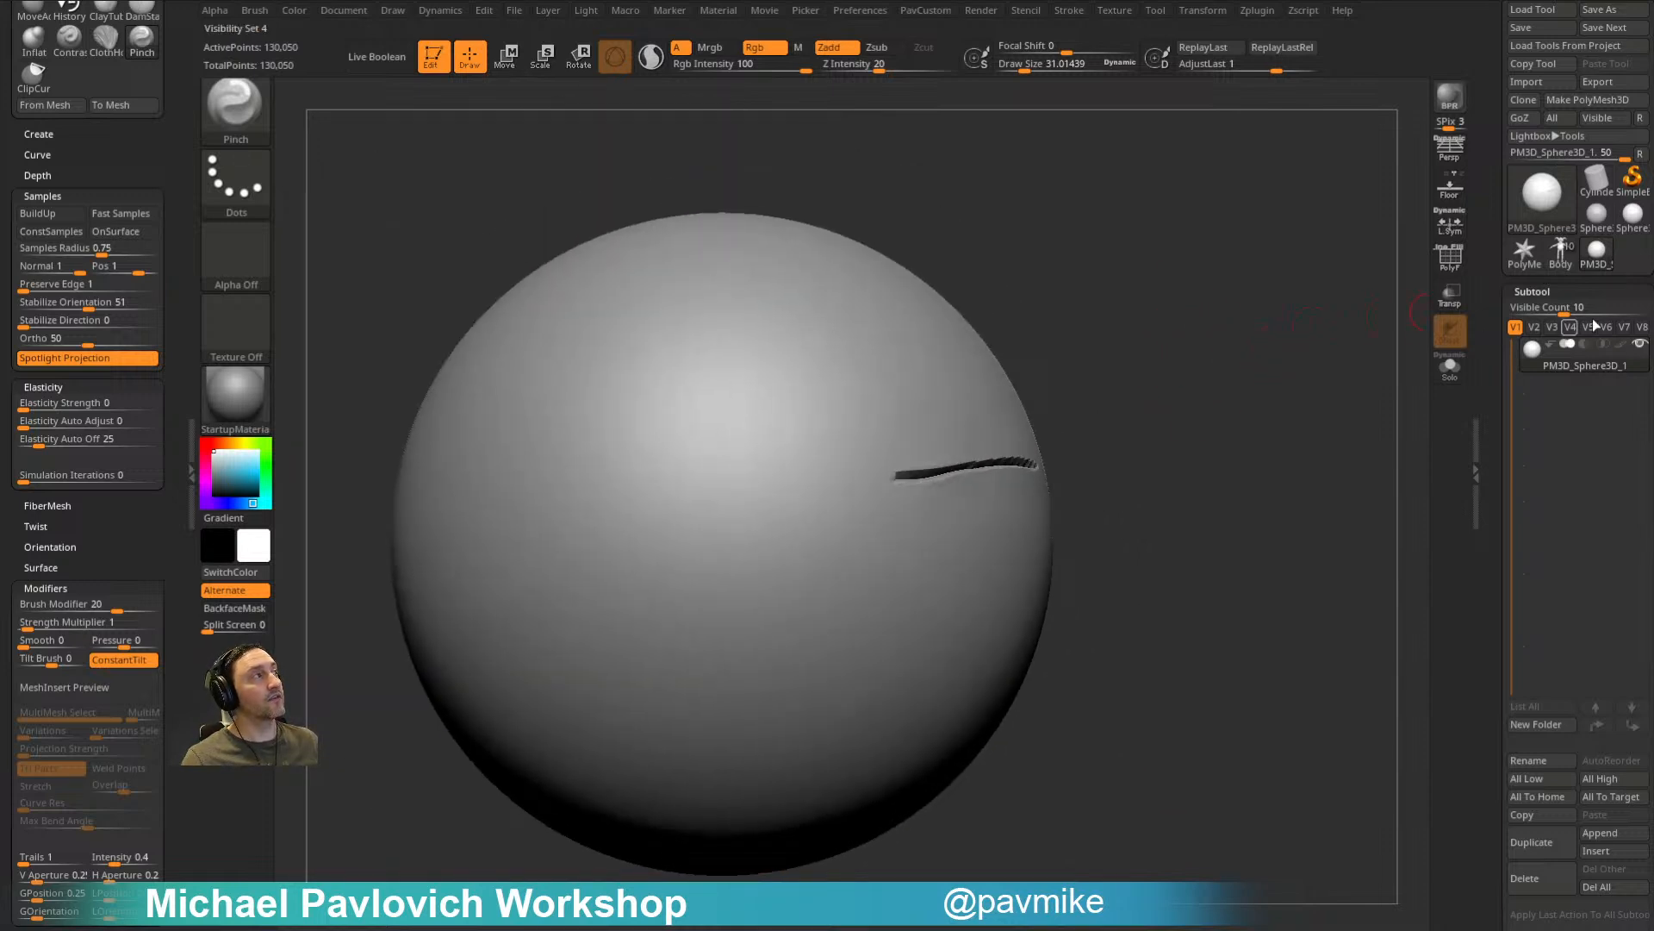
click(1560, 255)
alt+drag(1168, 309, 1150, 488)
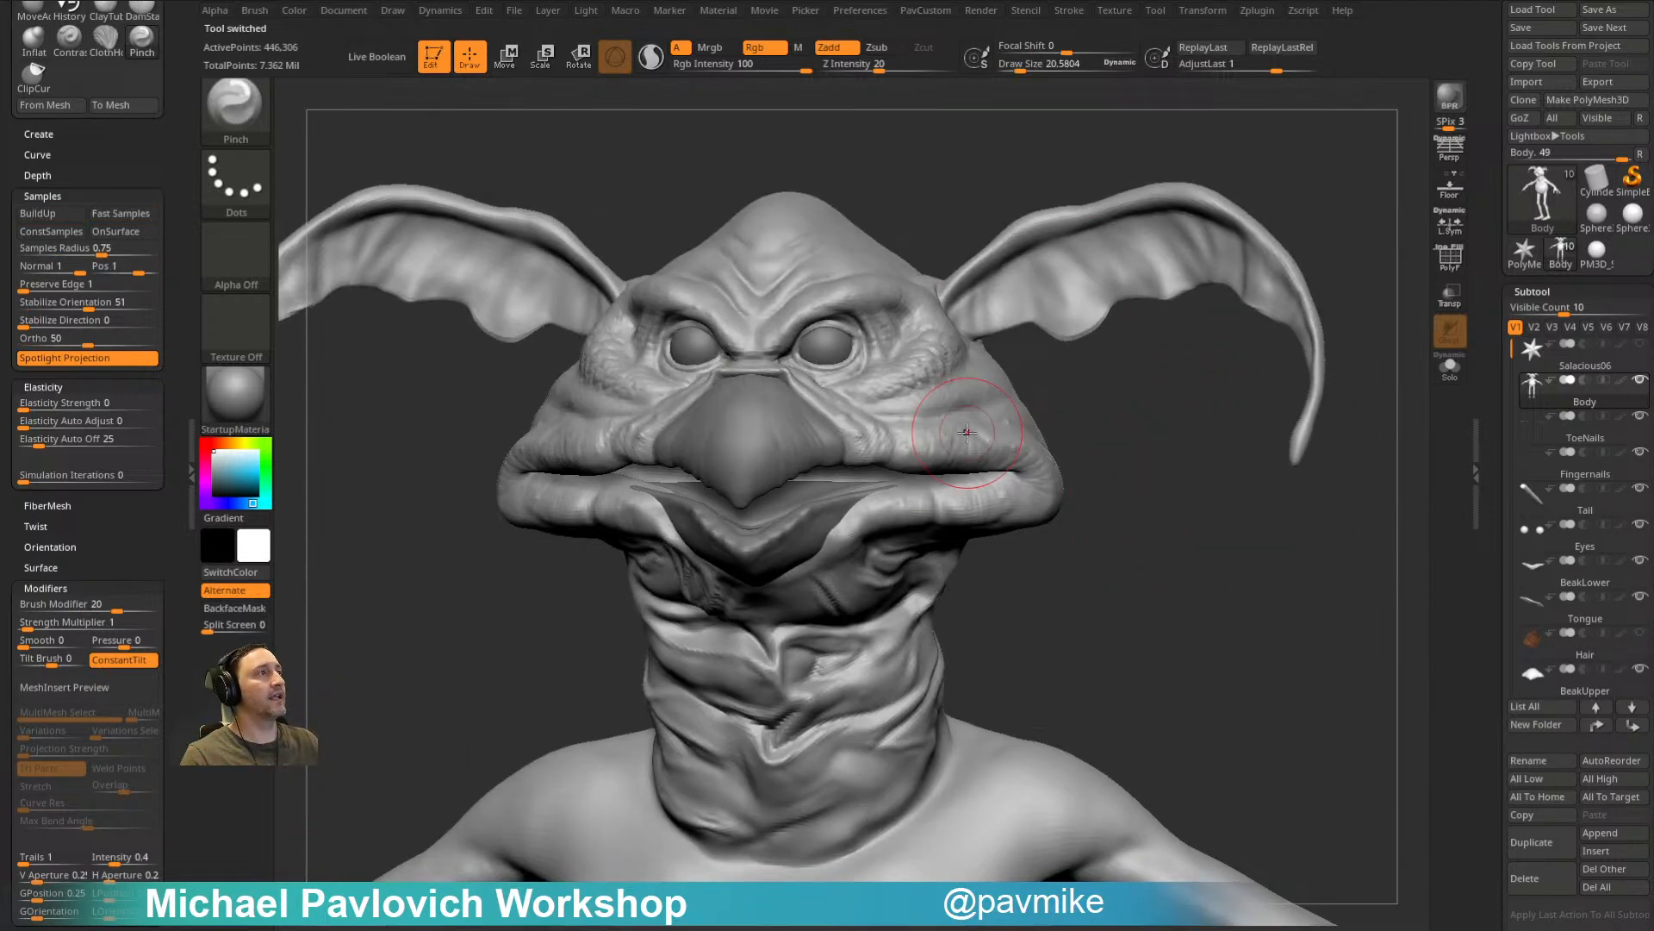
drag(1190, 357, 1049, 381)
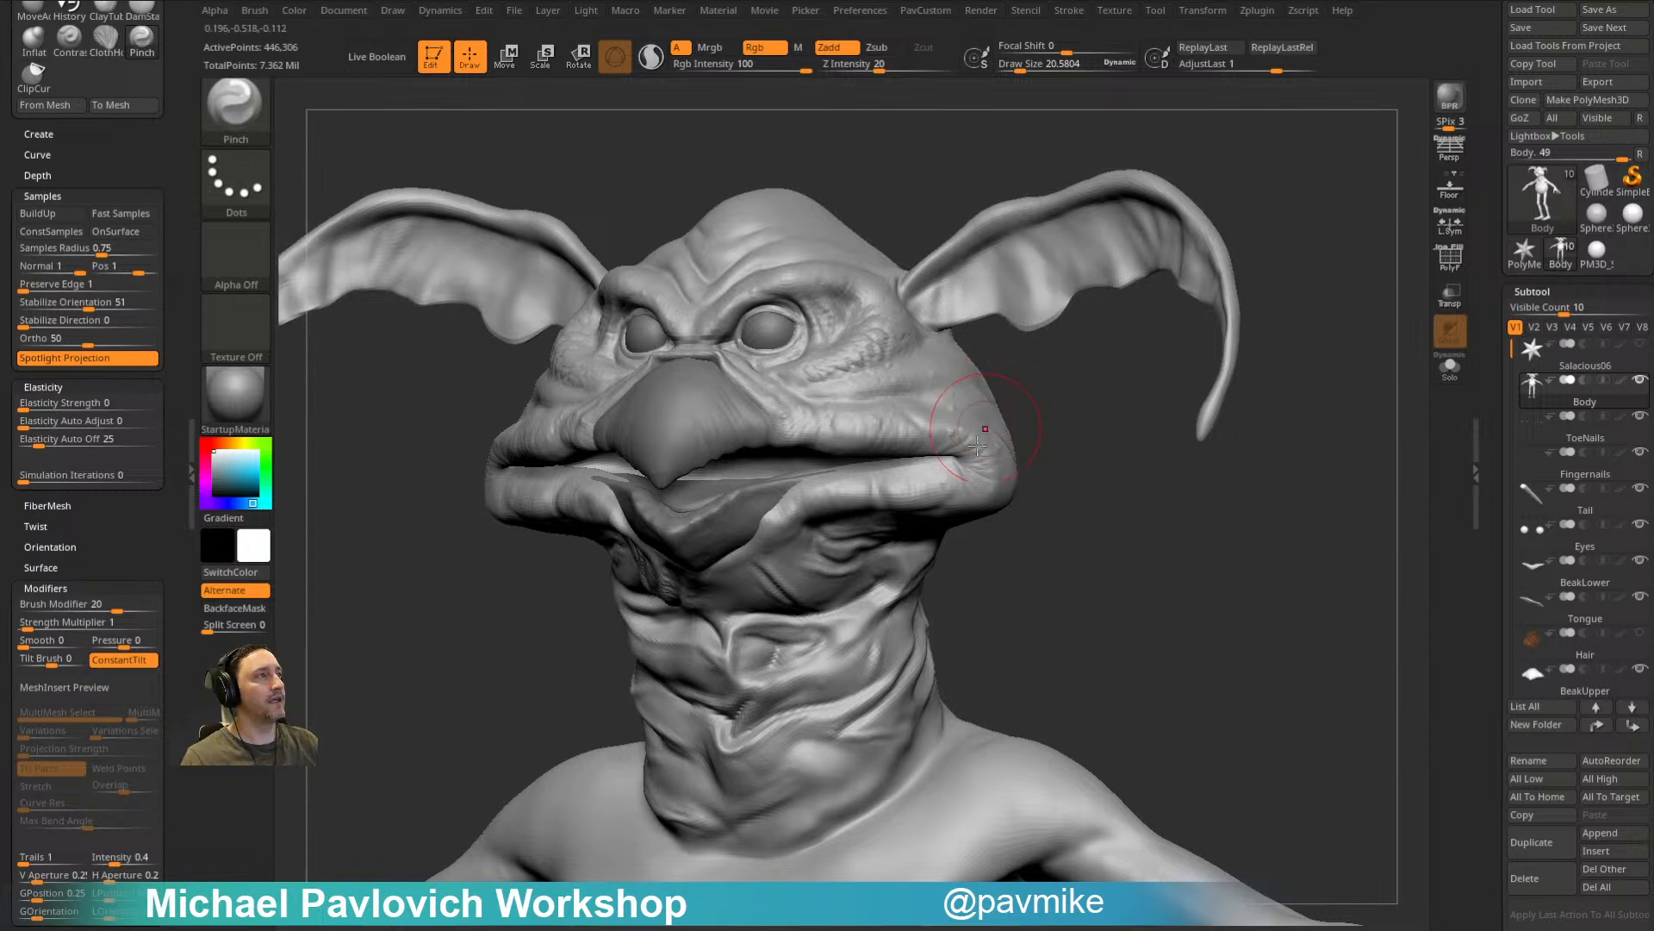
drag(1045, 413, 1190, 422)
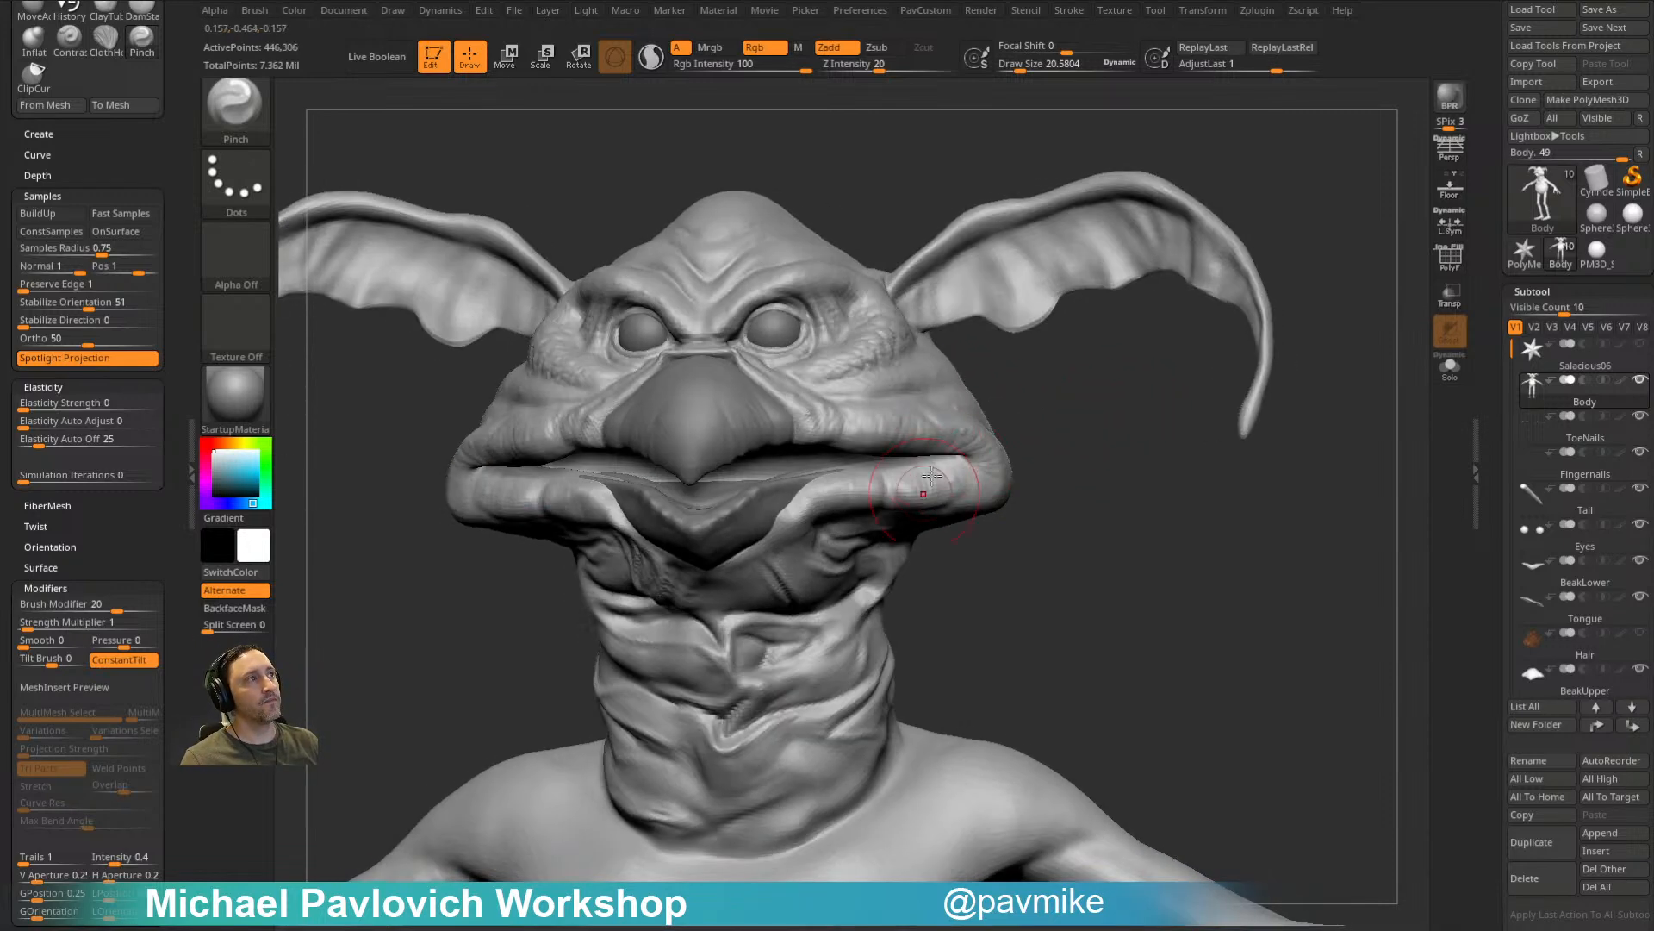
Step: Return to the PM3D_Sphere3D_1 sphere with the slit and turn on Sculptris Pro
click(1599, 265)
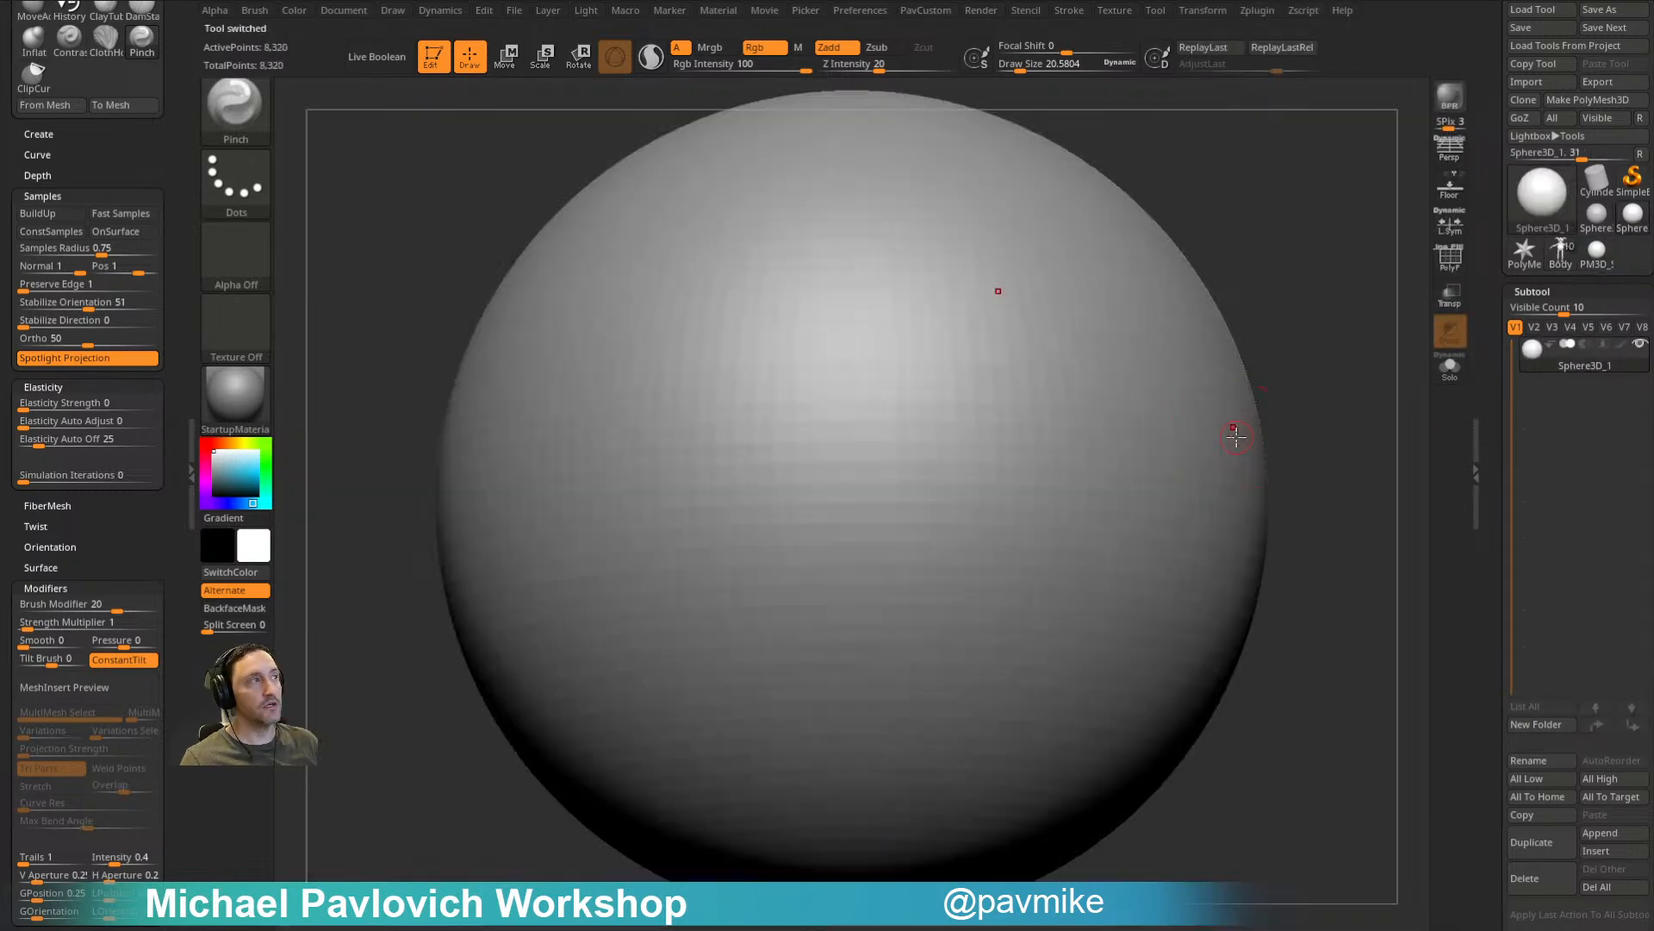
click(1597, 250)
mouse_move(1399, 310)
mouse_down()
mouse_move(1336, 362)
mouse_move(1025, 423)
mouse_move(1040, 355)
mouse_up()
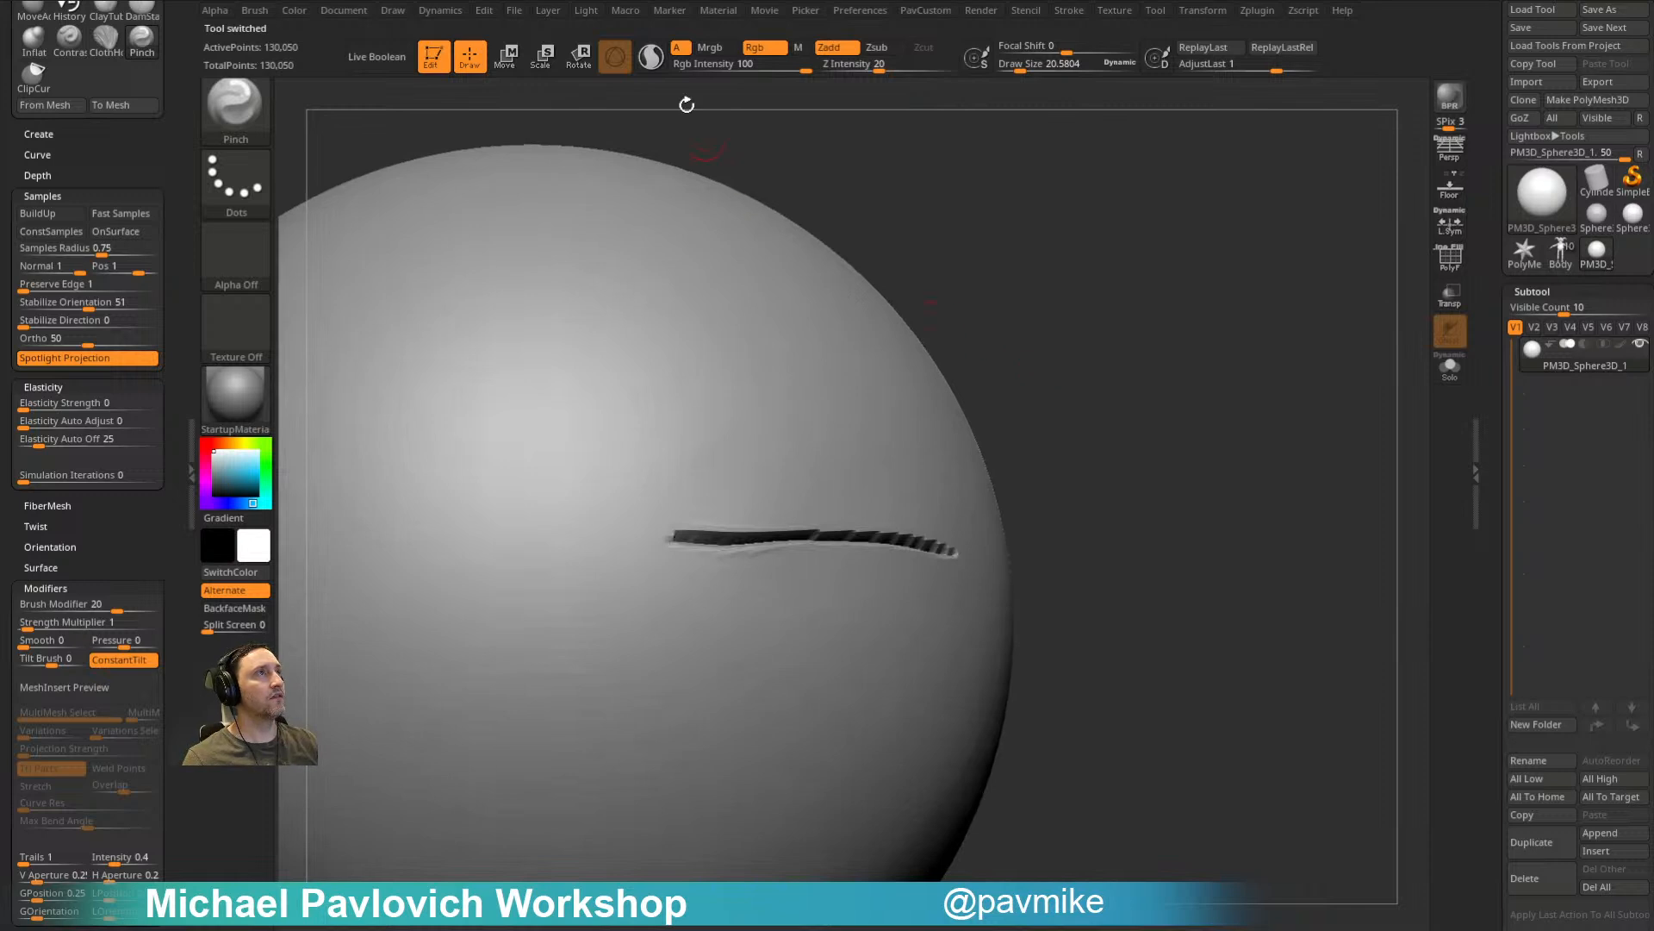
alt+drag(1056, 243, 1166, 302)
click(651, 58)
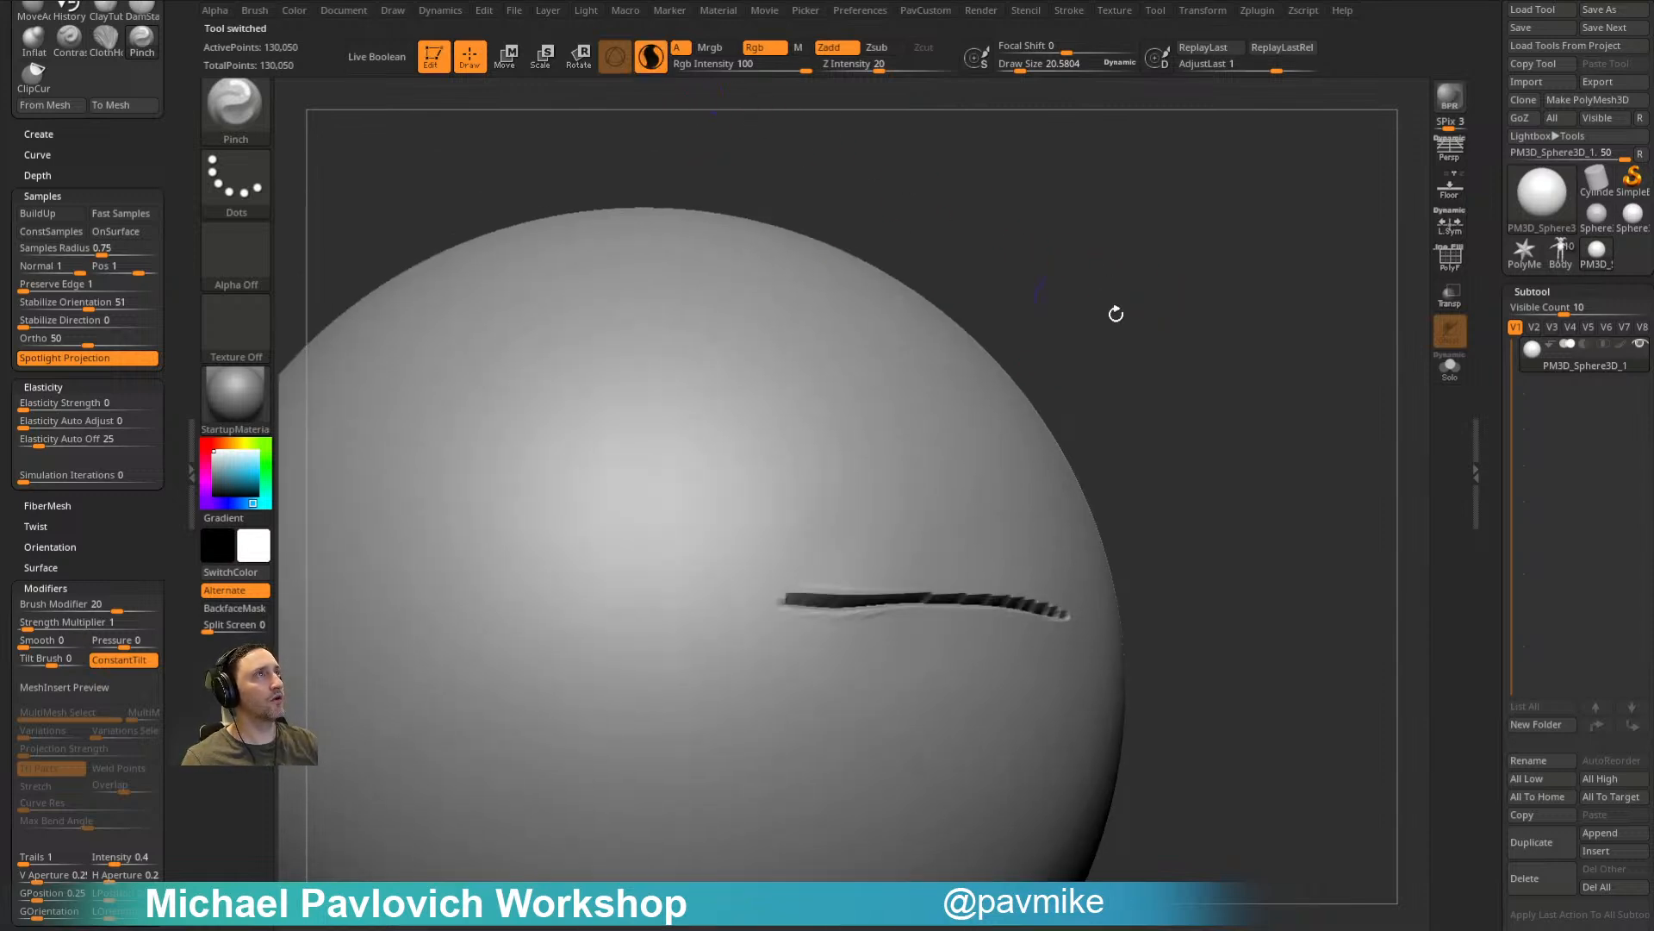
Step: Increase the Pinch brush's draw size to about 49 and try to pinch along the slit with Sculptris Pro
drag(1040, 290, 974, 344)
key(])
key(])
key(])
drag(963, 601, 872, 621)
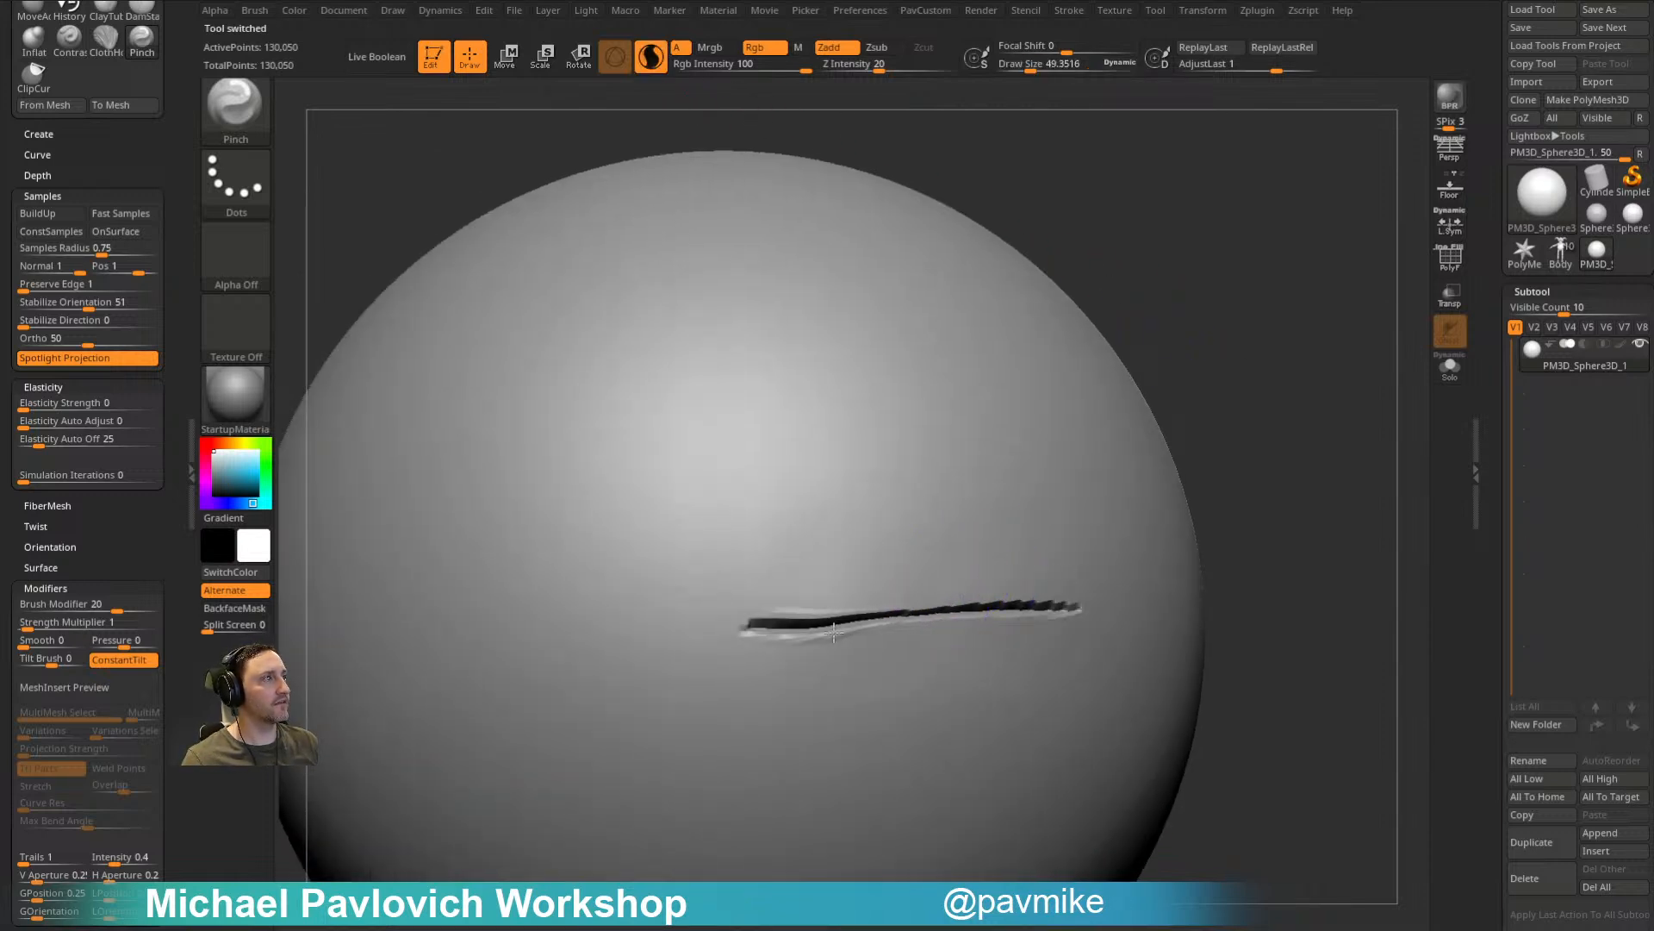
Step: Delete the sphere's lower subdivision levels and turn Sculptris Pro back on
scroll(1527, 435, down, 10)
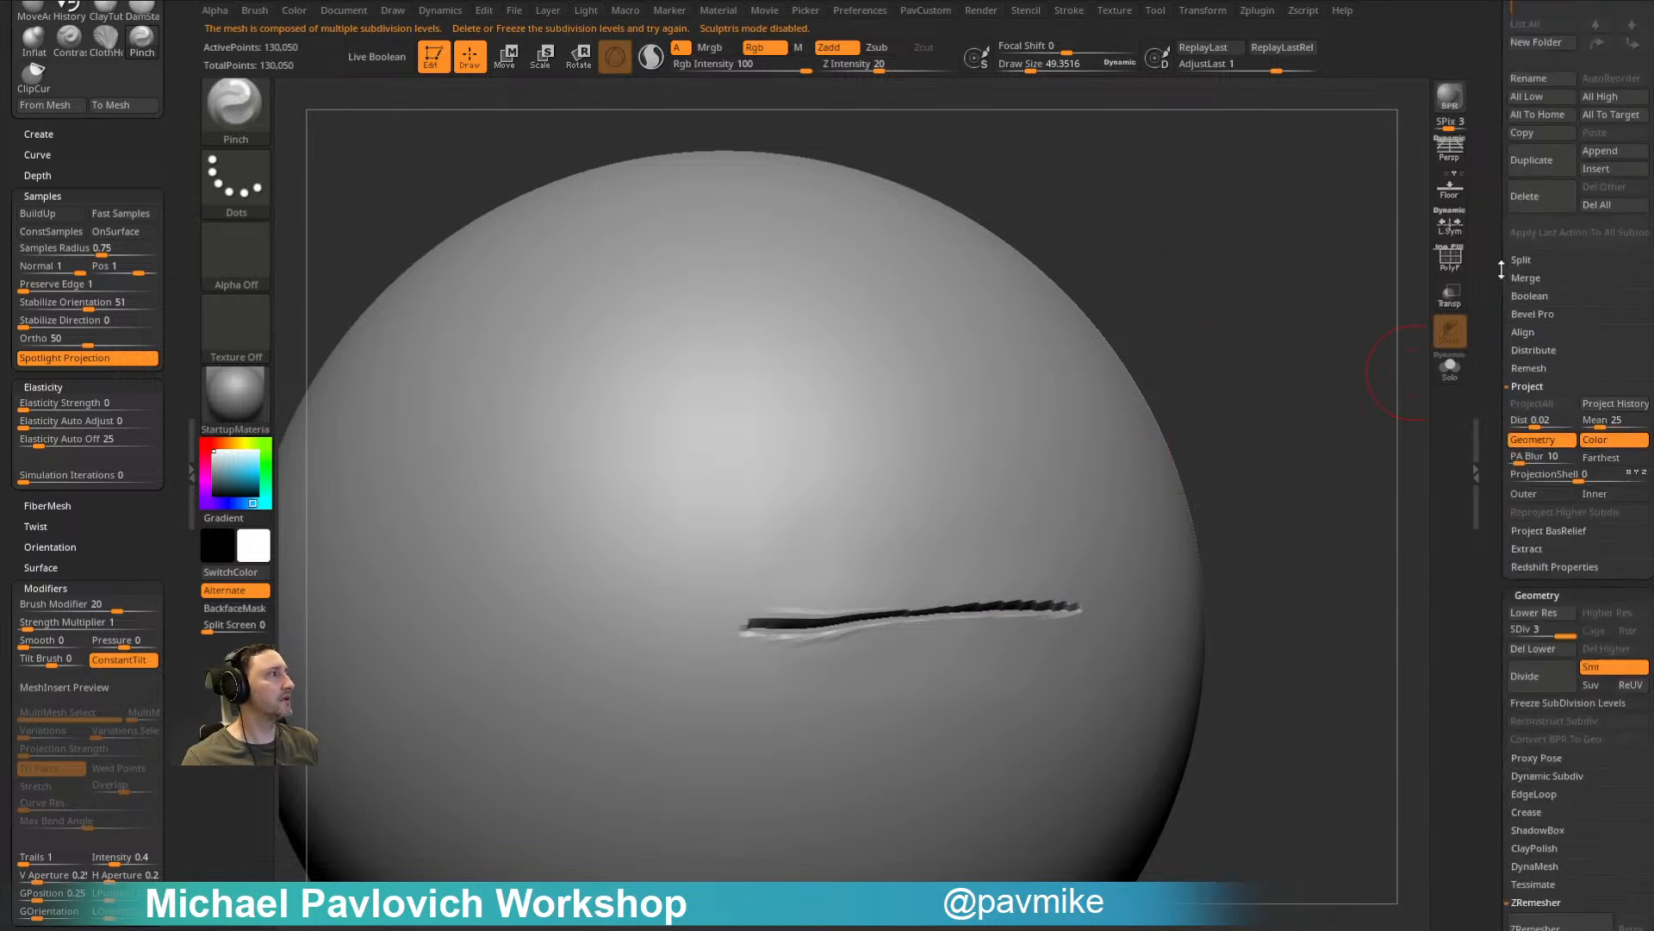
click(1551, 493)
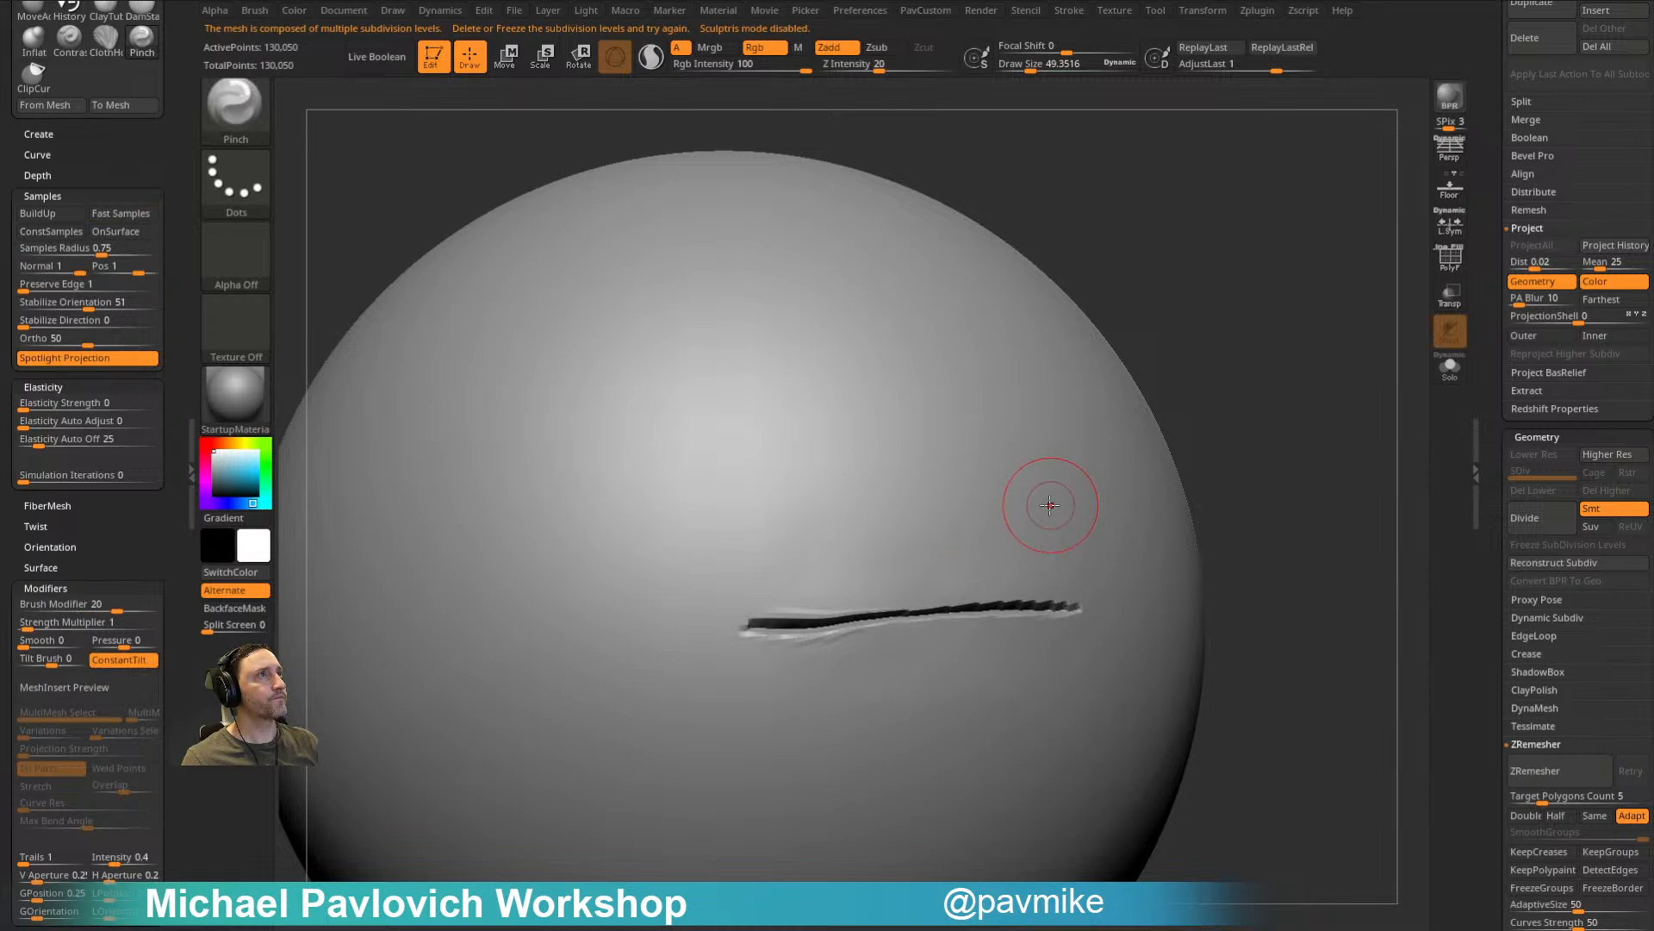
click(651, 57)
Step: Pinch the sphere's slit into a tight crease with Sculptris Pro, undoing unwanted pinch and smoothing strokes
mouse_move(946, 617)
mouse_down()
mouse_move(1057, 608)
mouse_move(860, 611)
mouse_up()
key(ctrl+z)
key(ctrl+z)
key(ctrl+z)
key(ctrl+z)
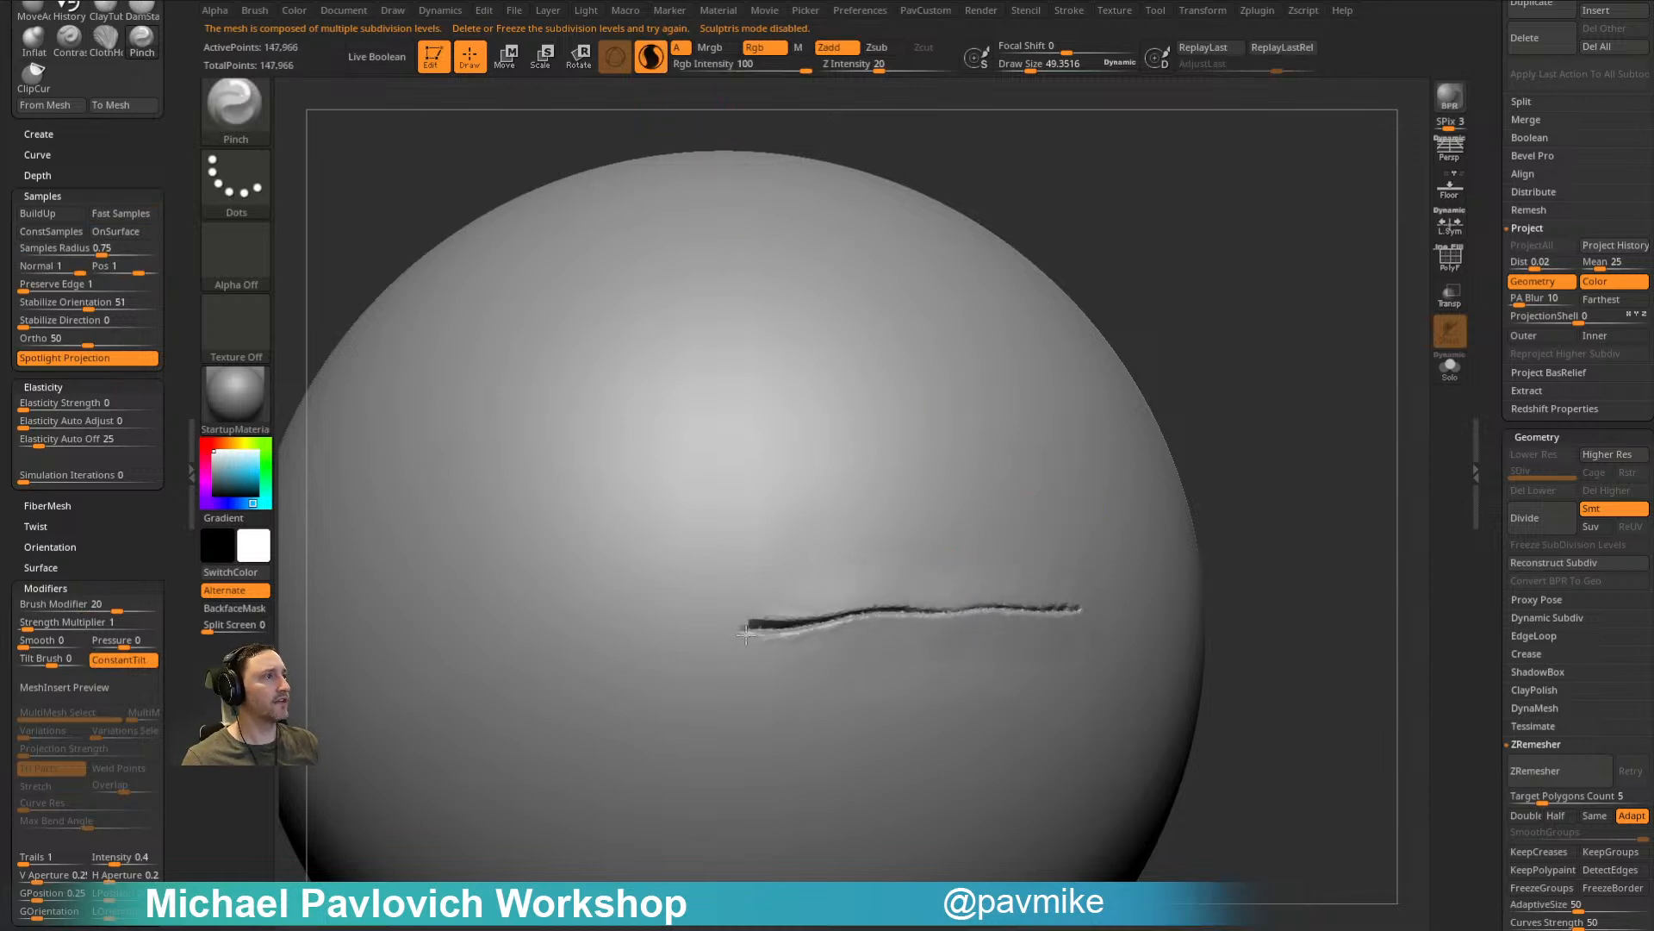
key(ctrl+z)
mouse_move(788, 624)
mouse_down()
mouse_move(1061, 606)
mouse_move(741, 624)
mouse_up()
mouse_move(922, 613)
shift+mouse_down()
mouse_move(797, 621)
mouse_move(1111, 618)
shift+mouse_up()
key(ctrl+z)
ctrl+right_drag(1296, 465, 1311, 368)
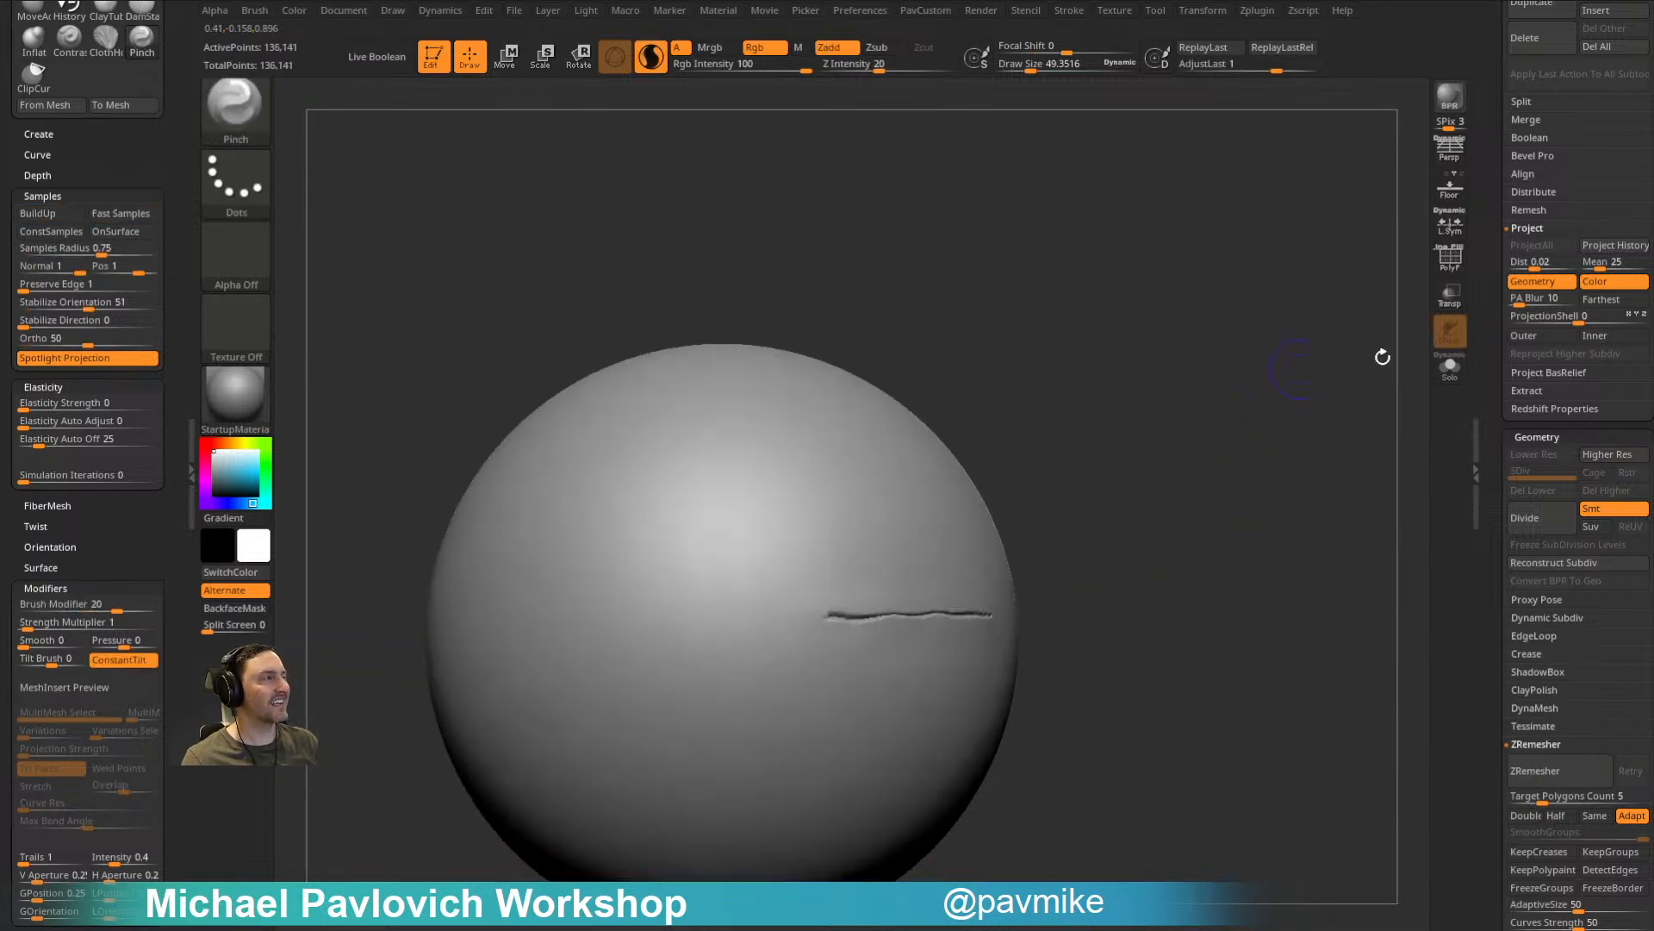
Step: Delete the test sphere subtool and confirm the deletion
scroll(1563, 572, up, 10)
scroll(1486, 825, down, 3)
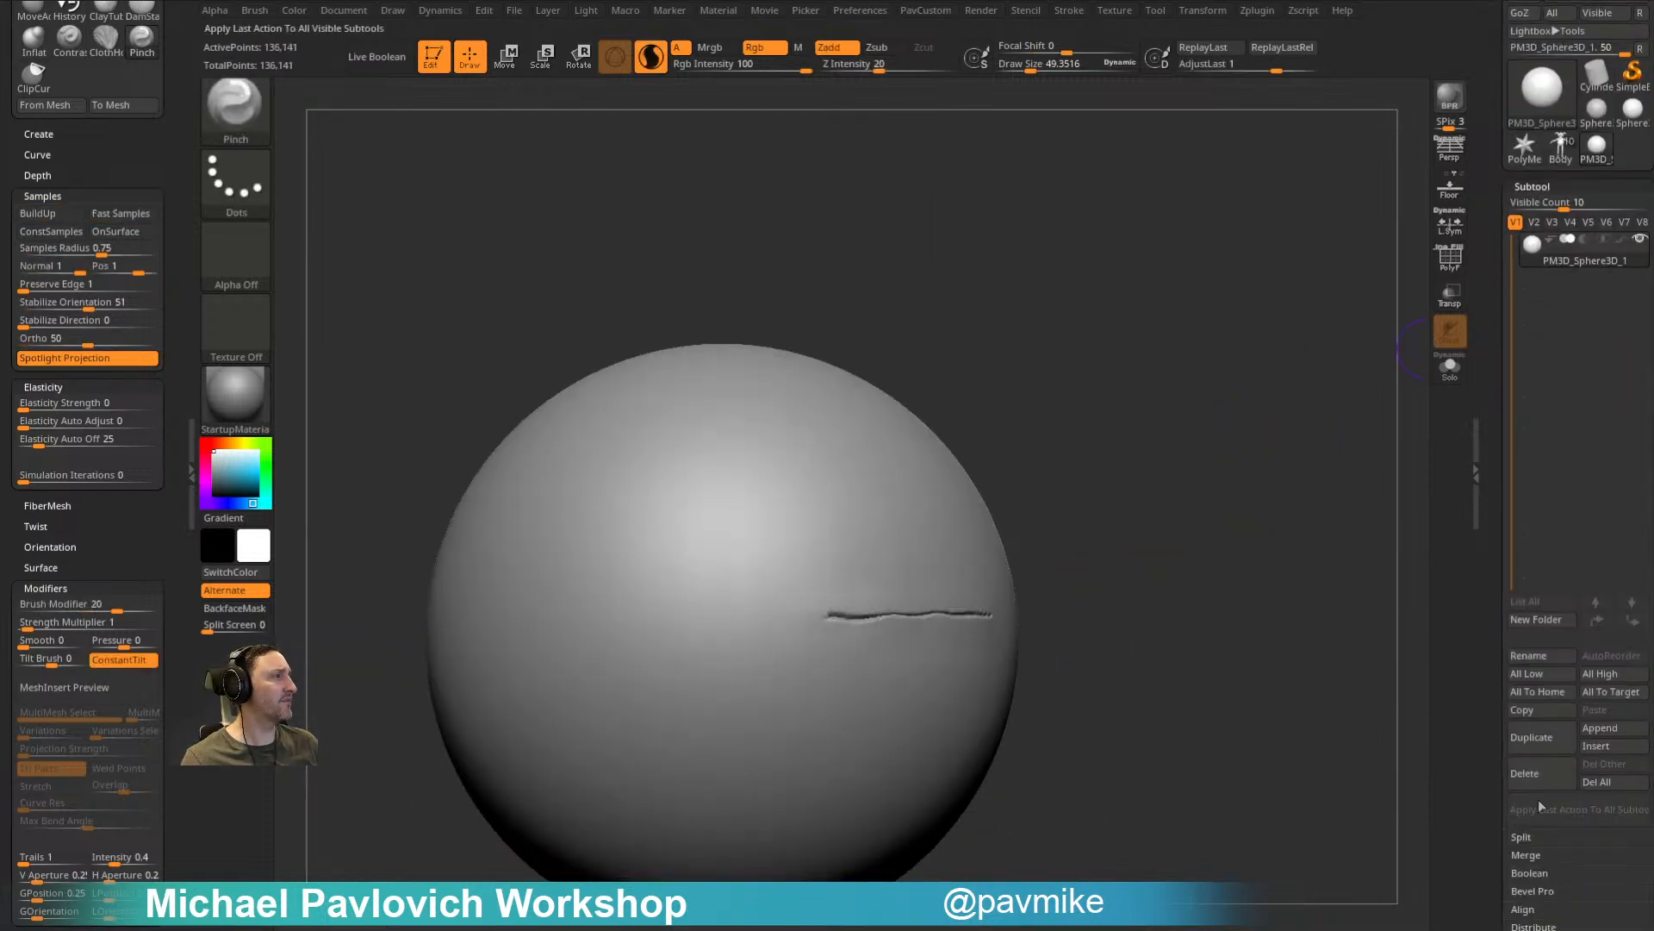
click(1560, 775)
click(1498, 806)
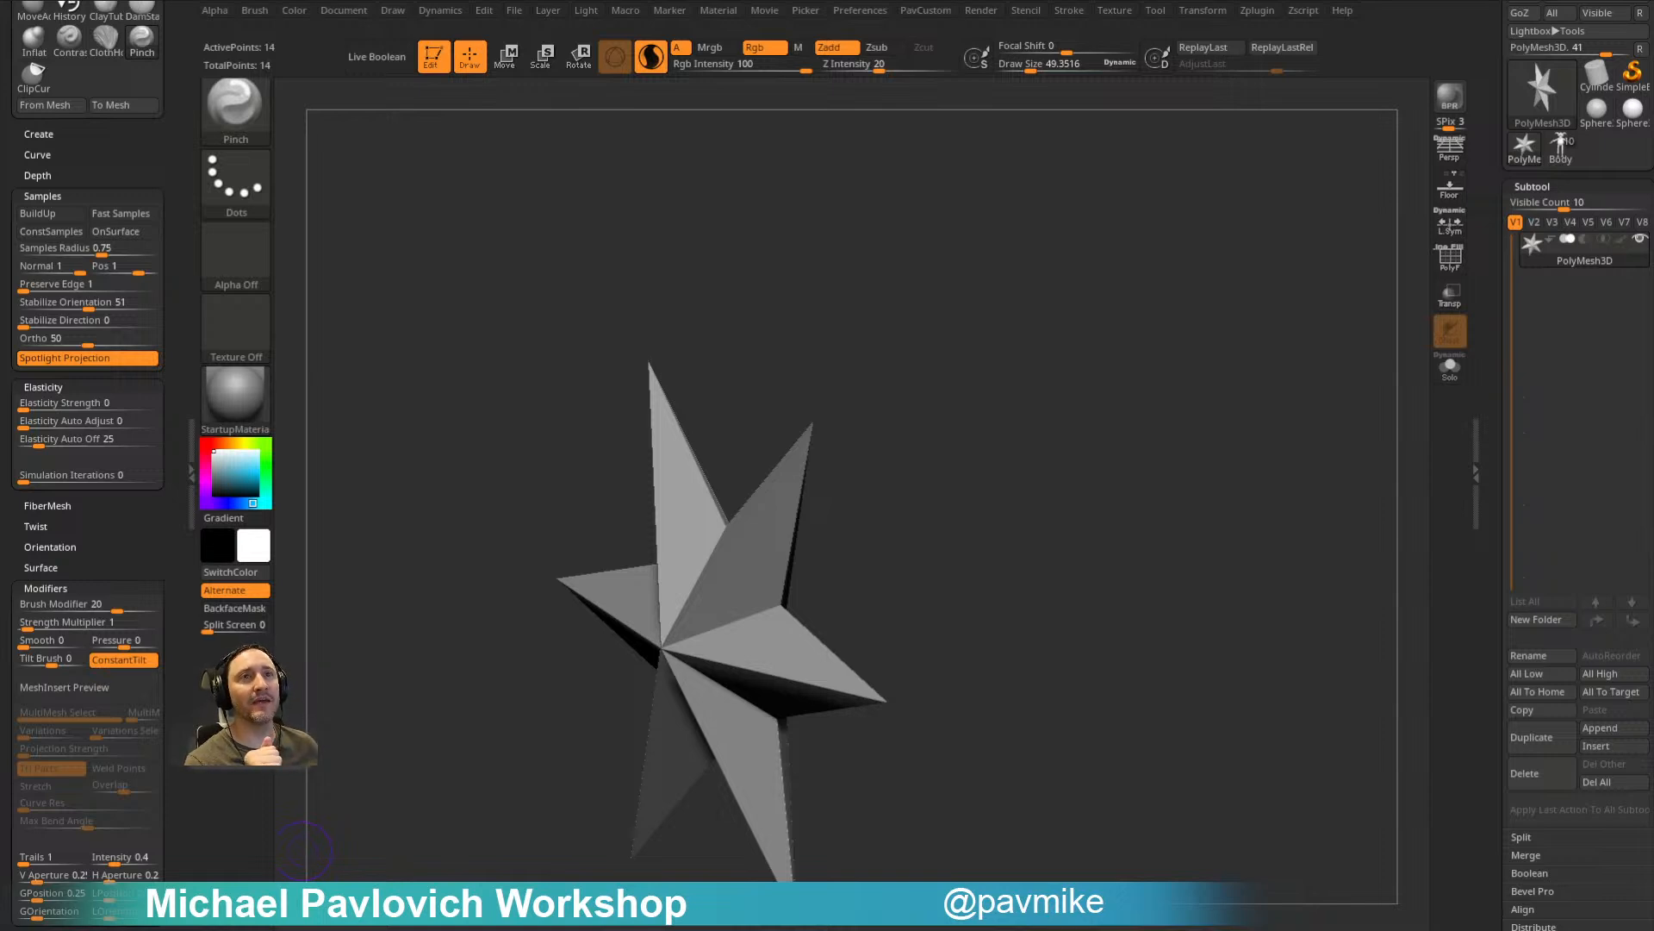
Step: Switch back to the Body model, choose the Standard brush, turn off Sculptris Pro and set the draw size to about 11
click(1564, 155)
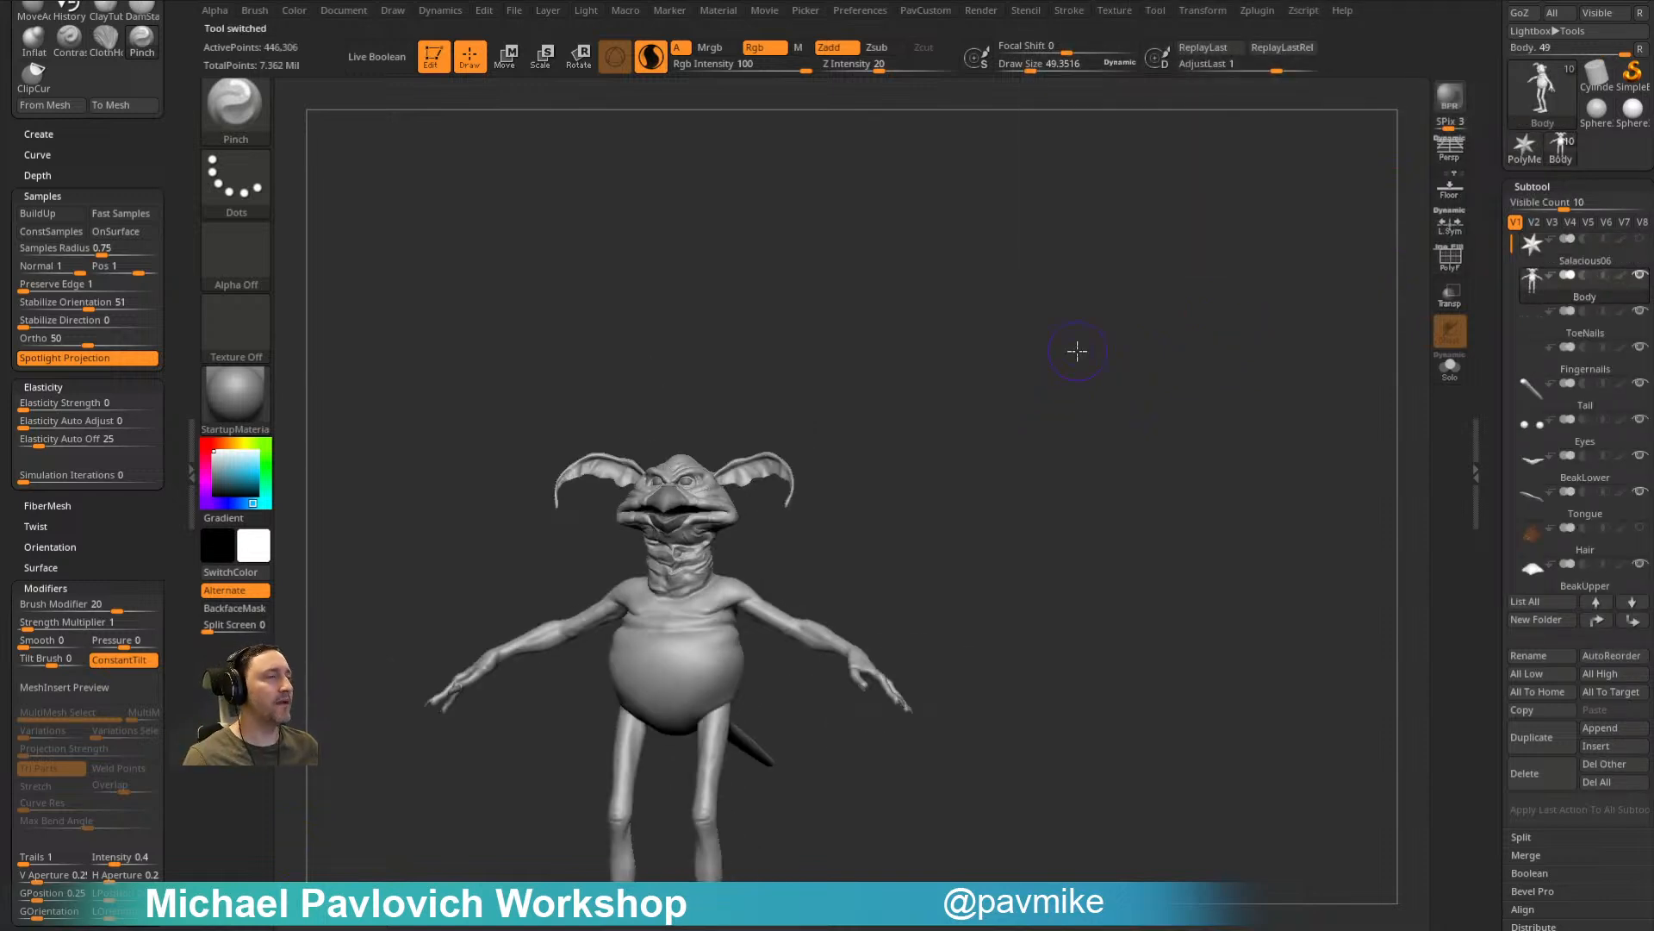
mouse_move(1001, 354)
alt+mouse_down()
mouse_move(1059, 450)
mouse_move(1018, 414)
mouse_move(1231, 371)
mouse_move(1177, 303)
alt+mouse_up()
key(b)
key(s)
key(t)
click(651, 57)
drag(1301, 324, 1248, 333)
key(bracketleft)
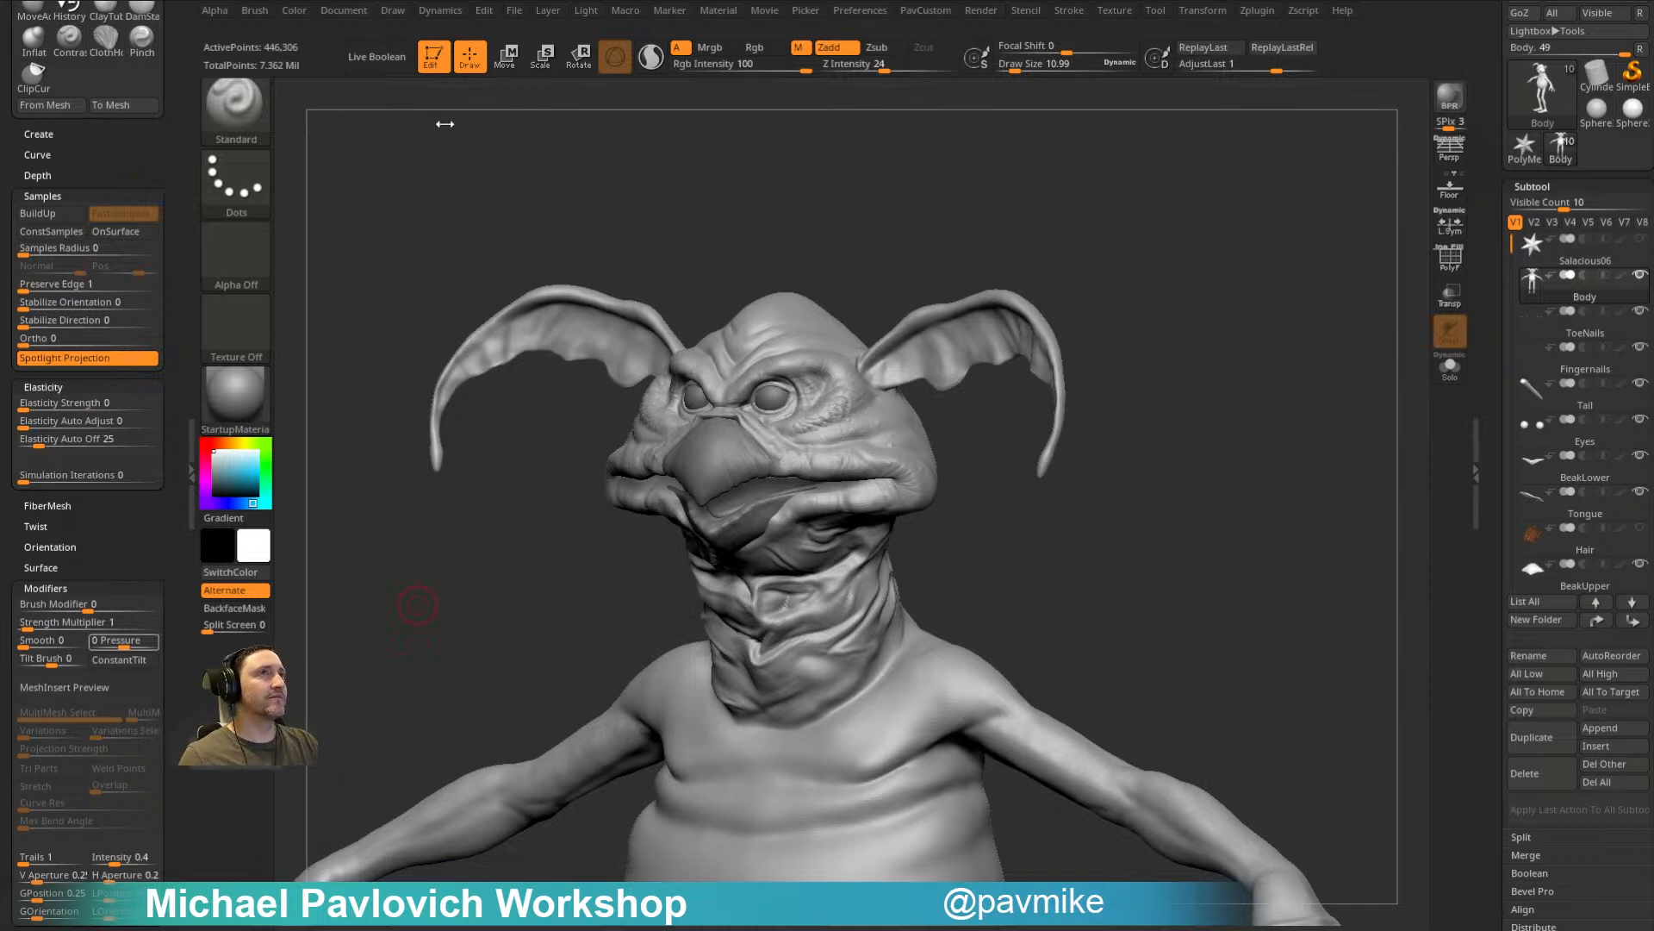
Step: Choose MaskPen as the masking brush and paint a small round mask on the creature's cheek
click(237, 107)
right_drag(297, 128, 380, 133)
ctrl+click(240, 108)
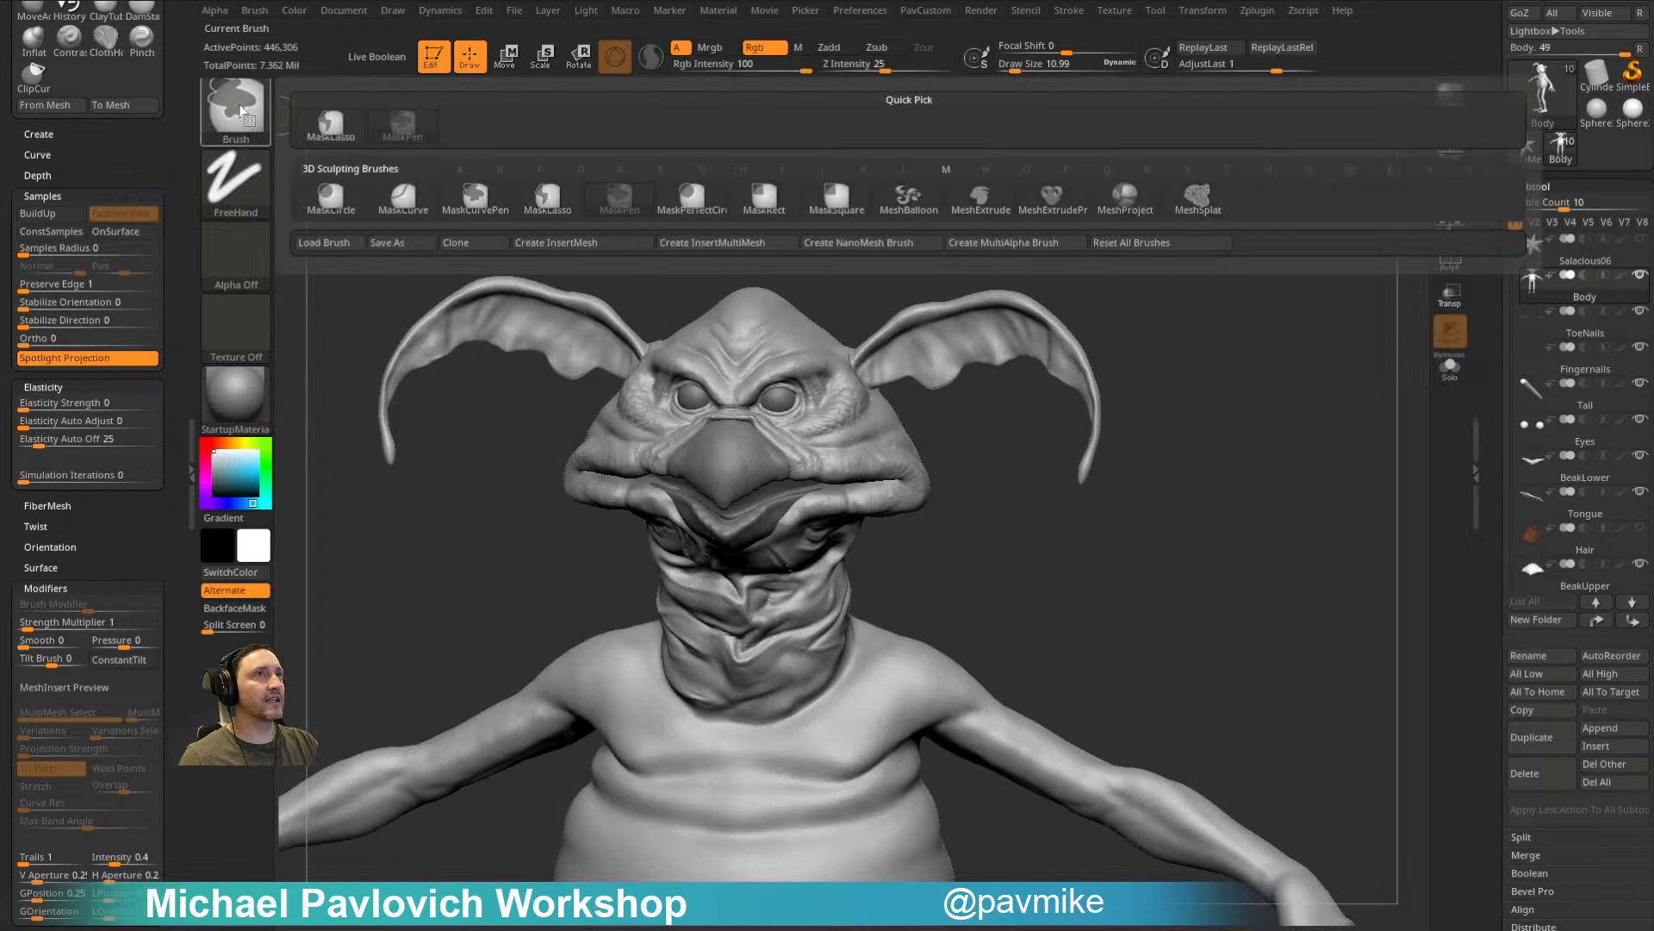
click(619, 196)
drag(1006, 580, 889, 449)
alt+drag(1051, 532, 1071, 608)
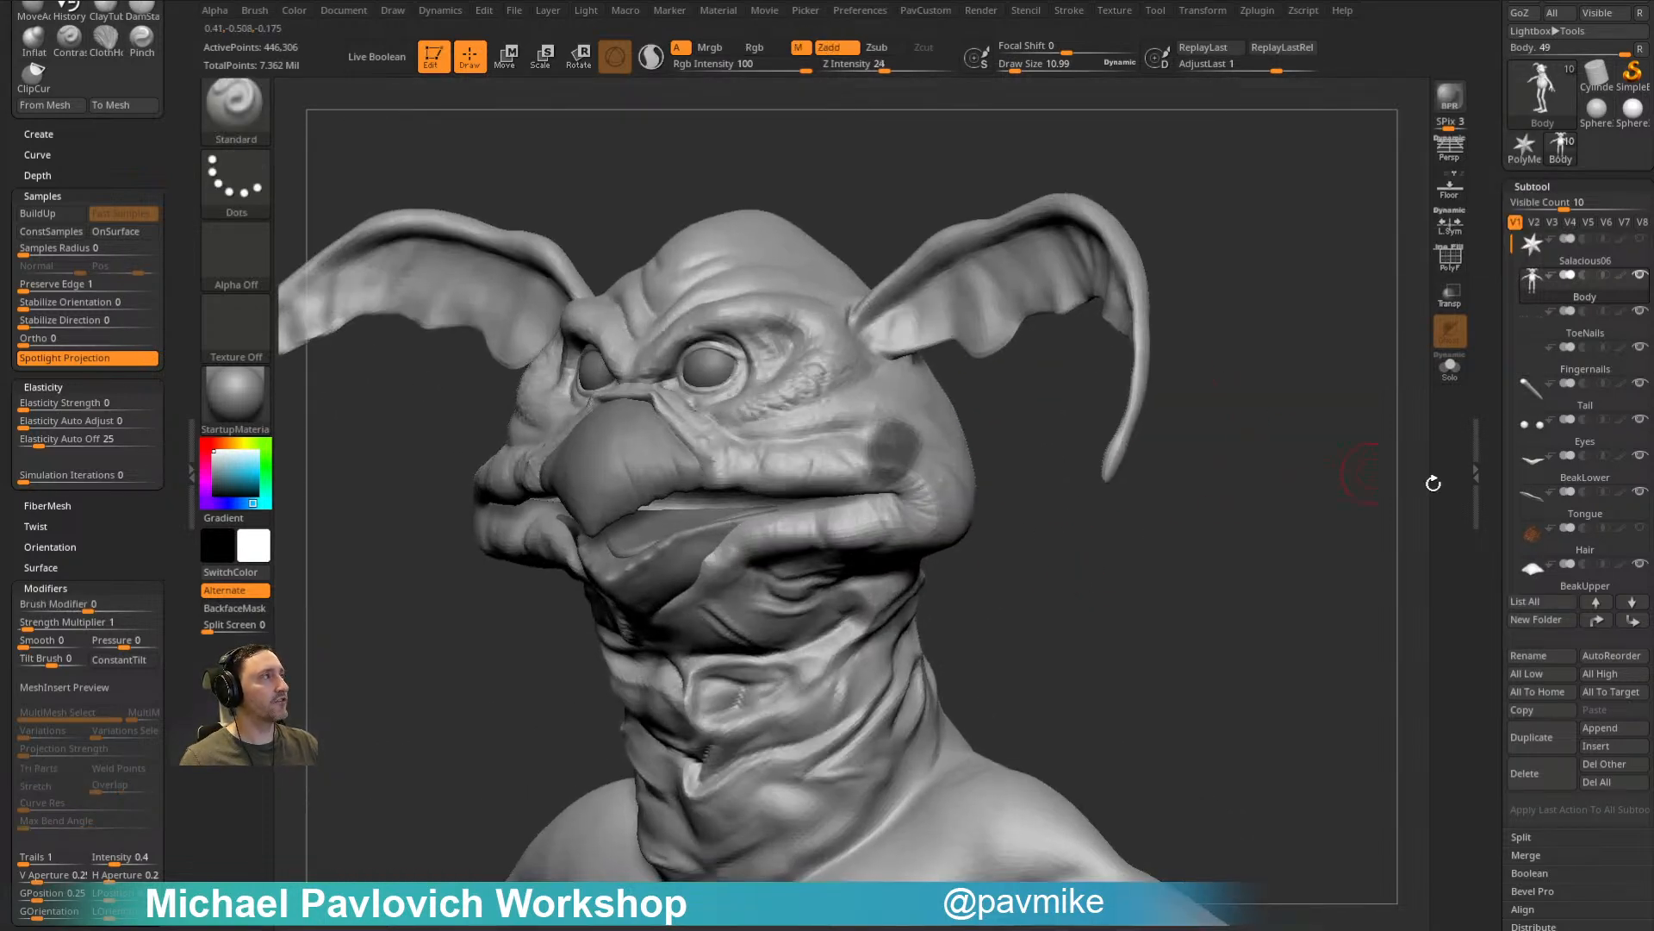
Step: Raise the body to subdivision level 5, then mask a spot on the cheek and blur it
drag(1496, 536, 1515, 311)
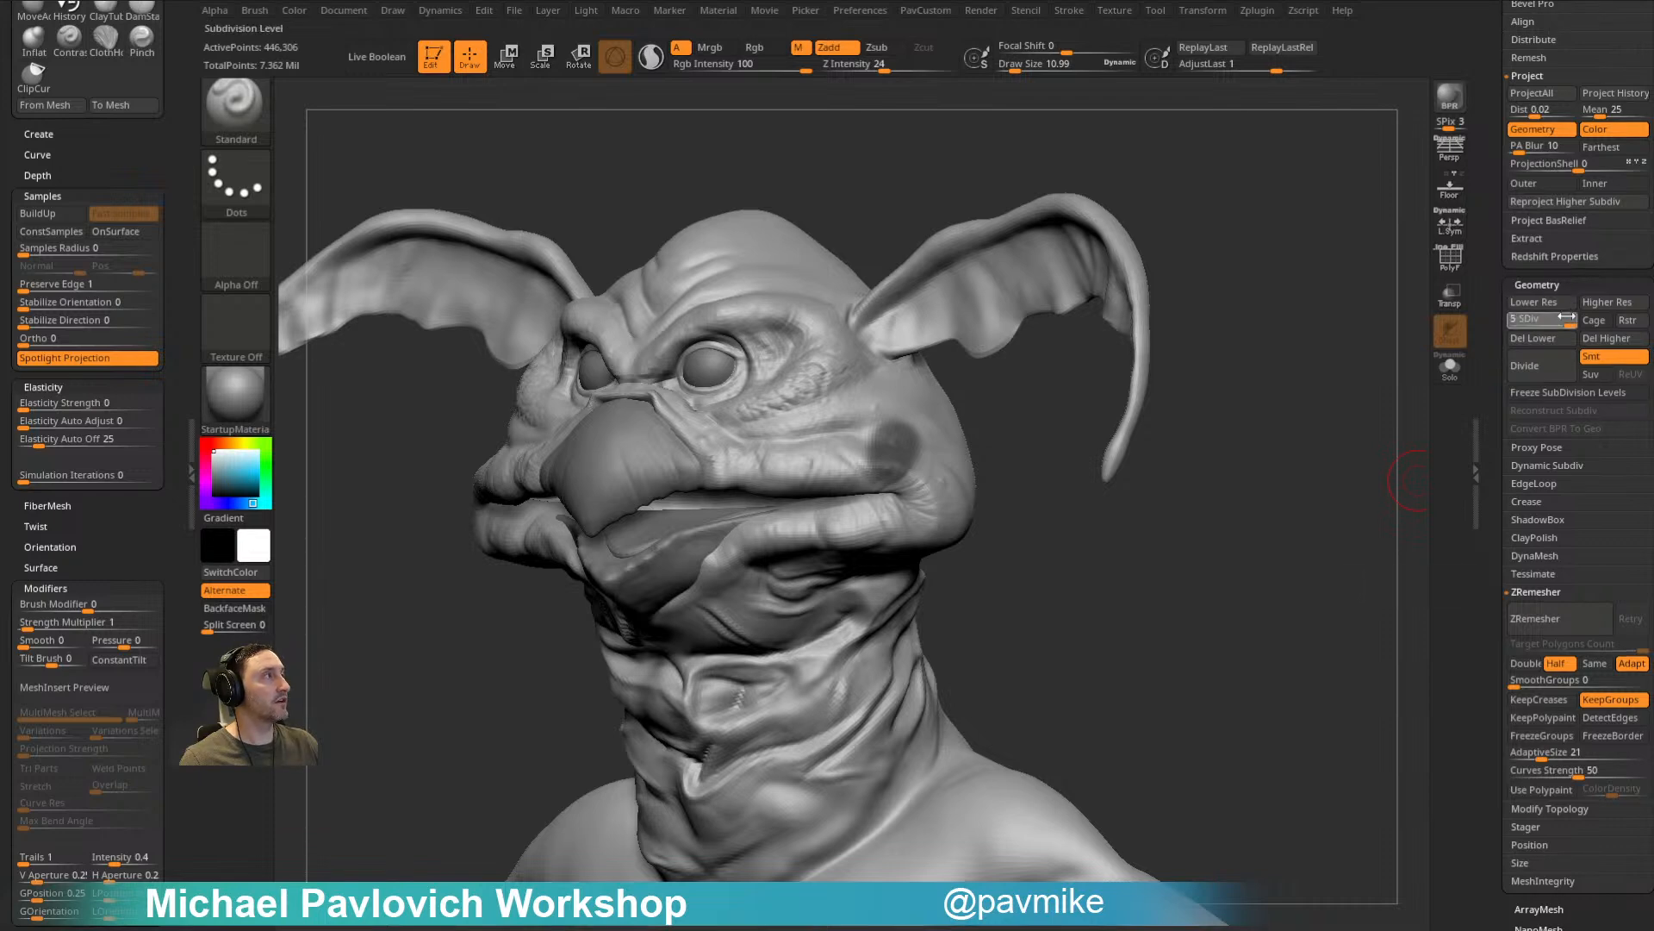
mouse_move(1273, 425)
alt+mouse_down()
mouse_move(1319, 515)
mouse_move(1329, 483)
alt+mouse_up()
ctrl+drag(1329, 483, 1343, 510)
ctrl+drag(929, 536, 929, 553)
drag(1497, 464, 1495, 308)
click(1537, 432)
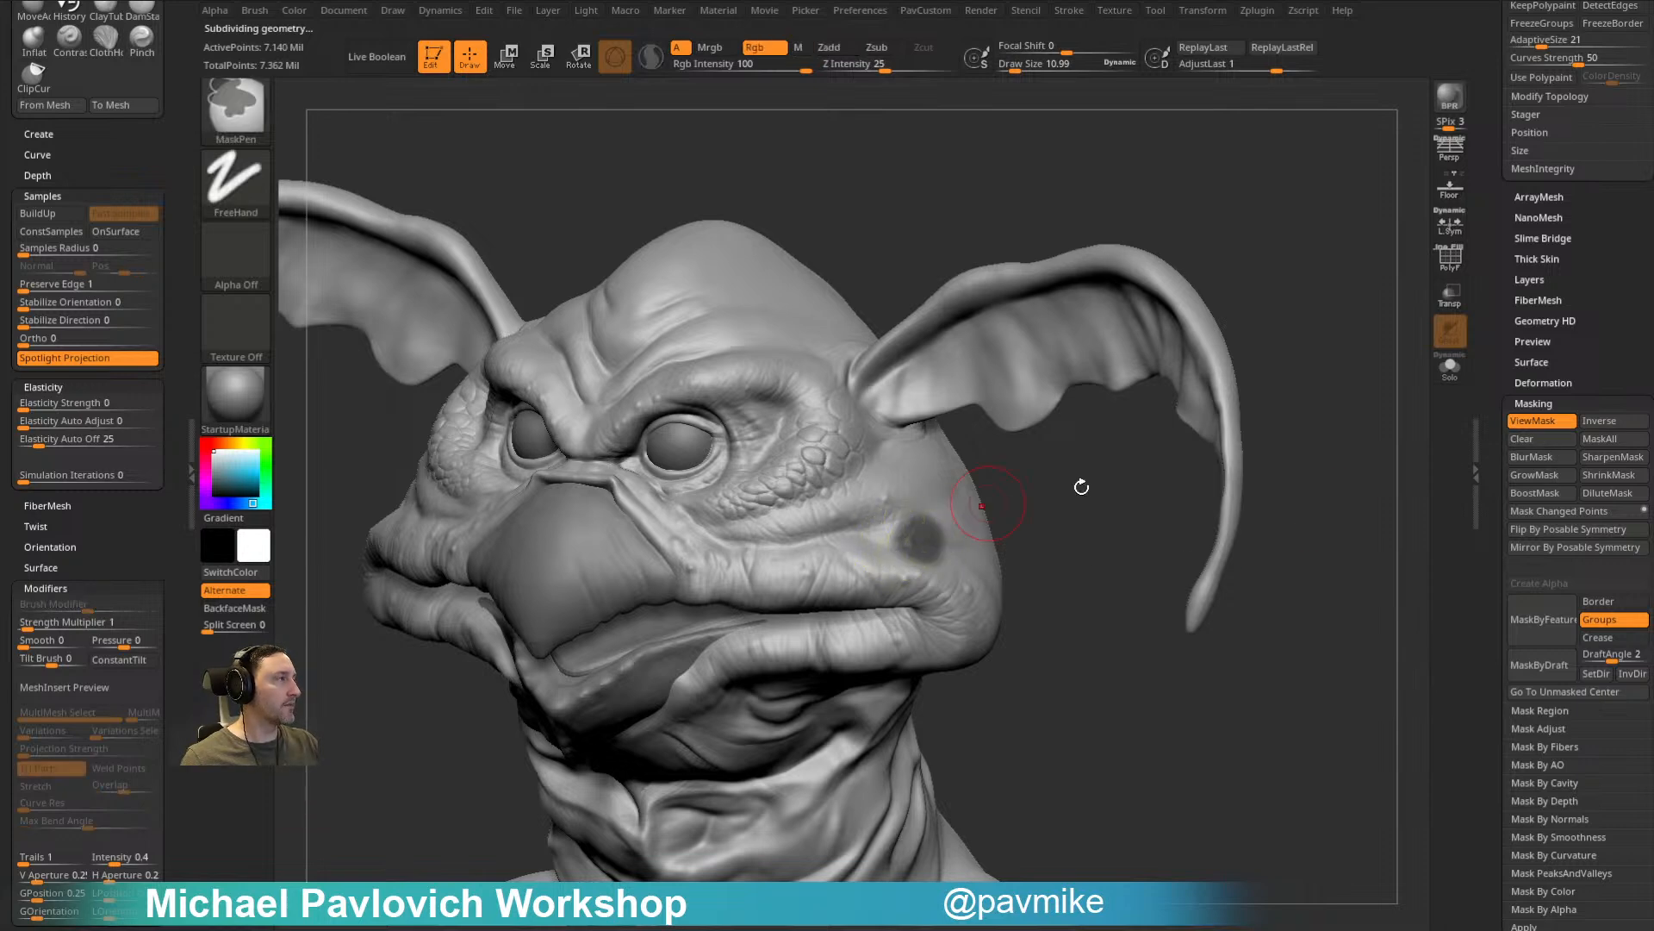
click(1541, 463)
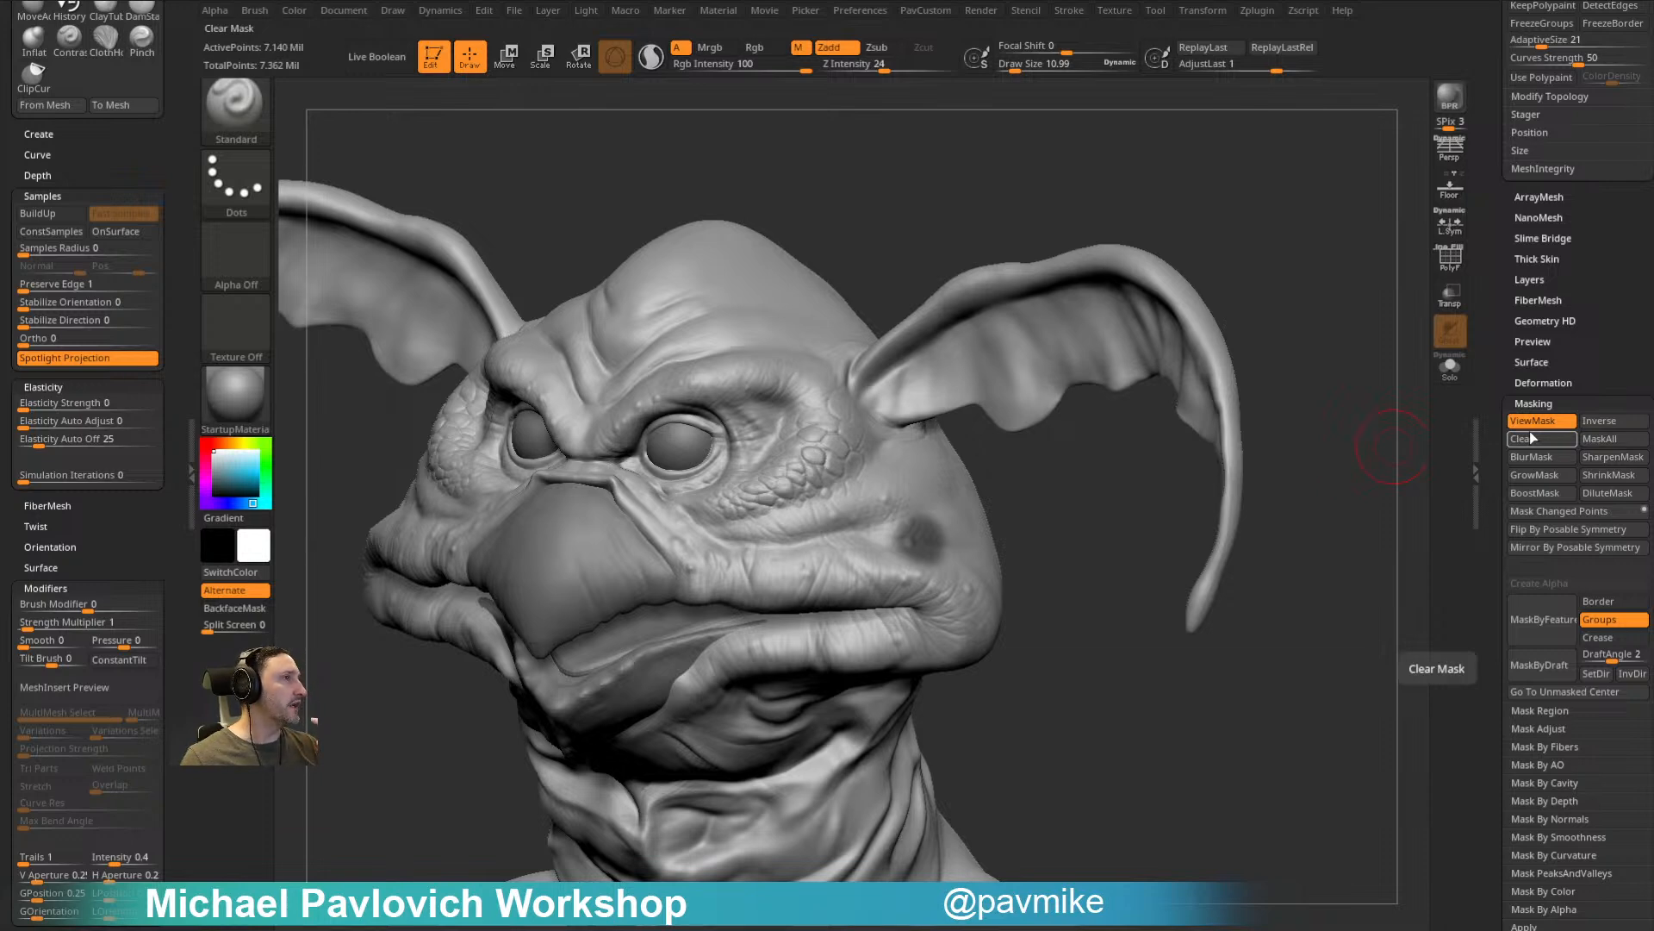
Step: Clear the mask and repeat the cheek masking and blurring at subdivision level 3
click(1532, 437)
drag(1481, 327, 1542, 468)
mouse_move(918, 508)
ctrl+mouse_down()
mouse_move(879, 517)
mouse_move(890, 527)
ctrl+mouse_up()
ctrl+click(899, 517)
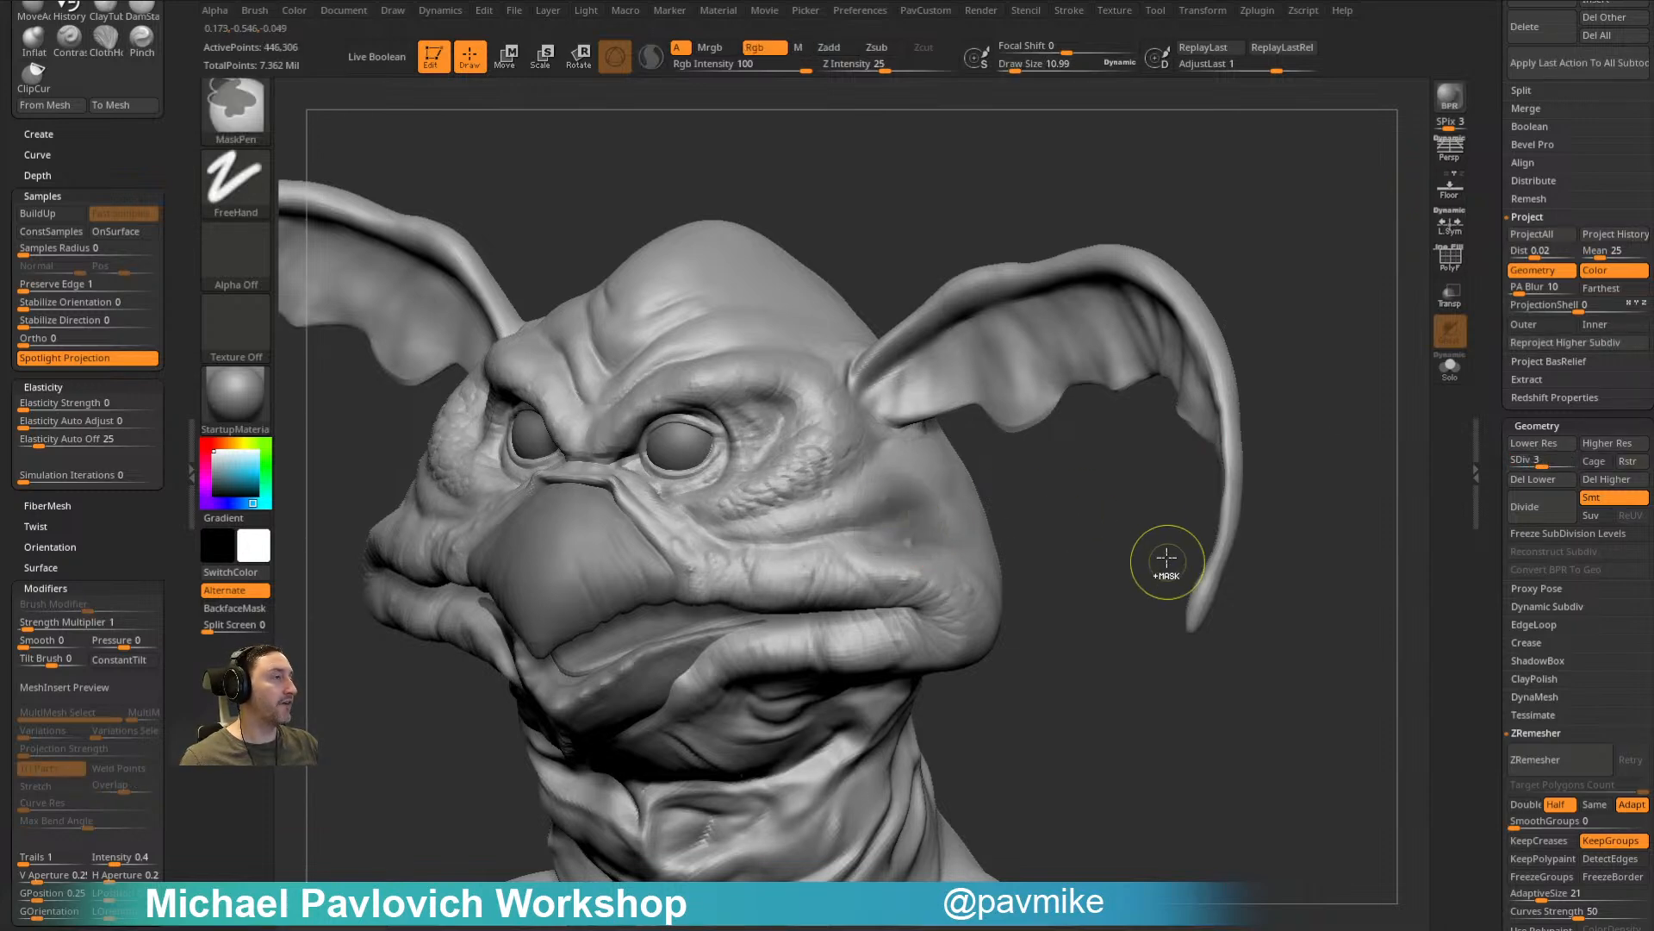
ctrl+drag(1162, 566, 1163, 580)
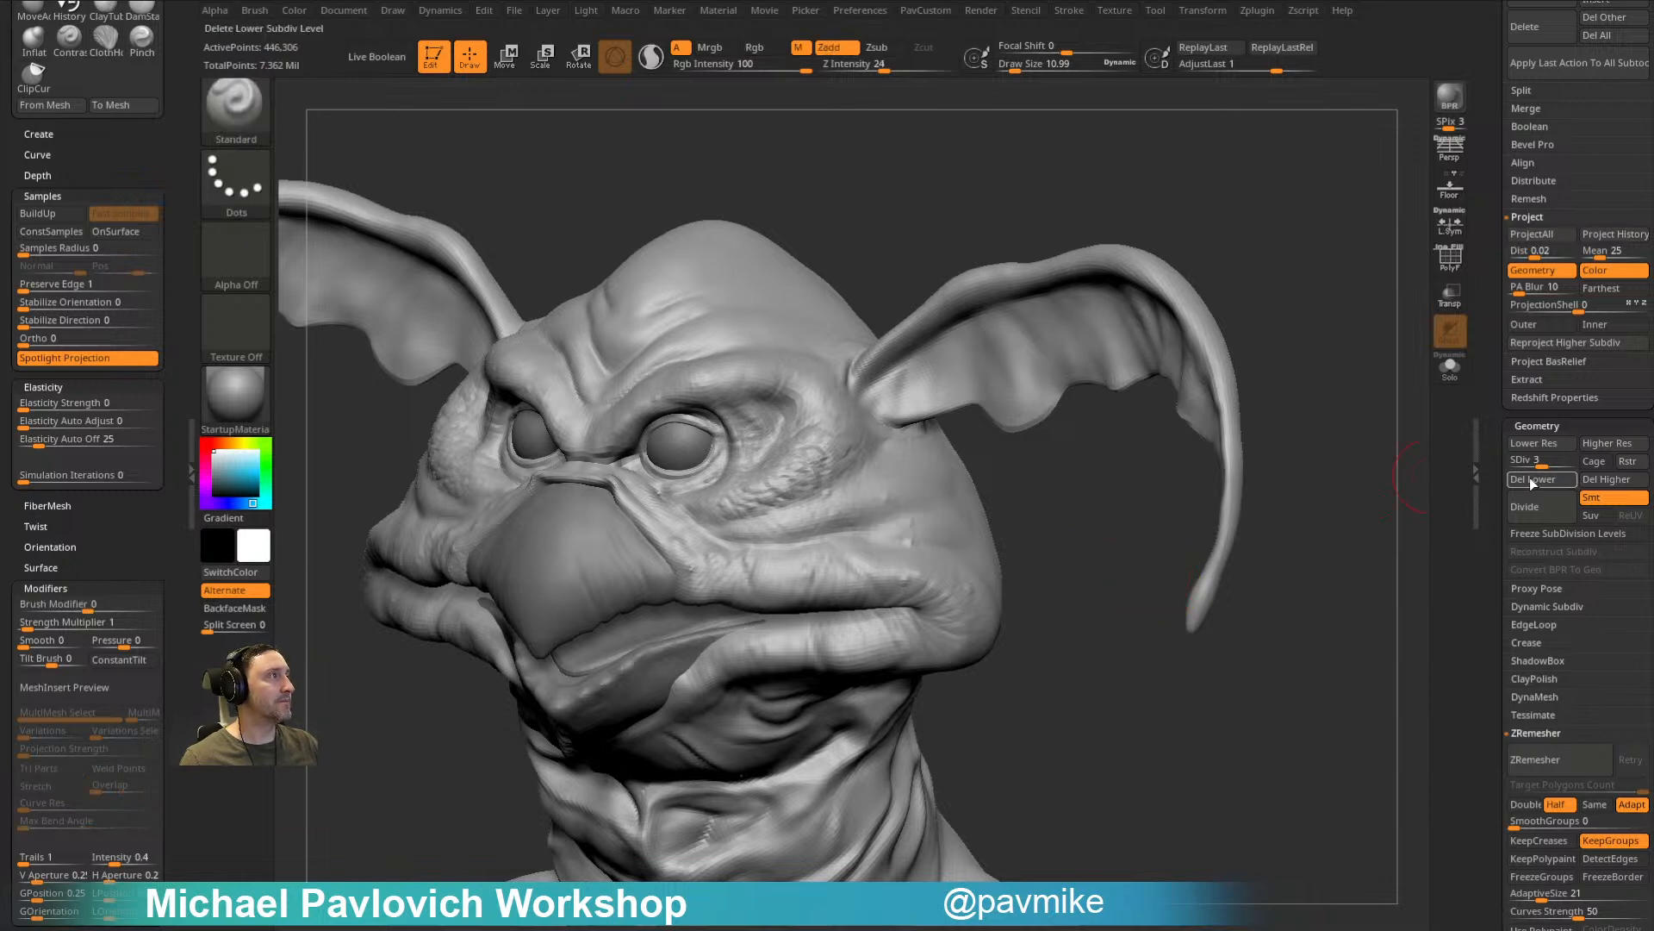
Step: Return the body to subdivision level 5 and choose MaskLasso as the masking brush
drag(1543, 461, 1572, 461)
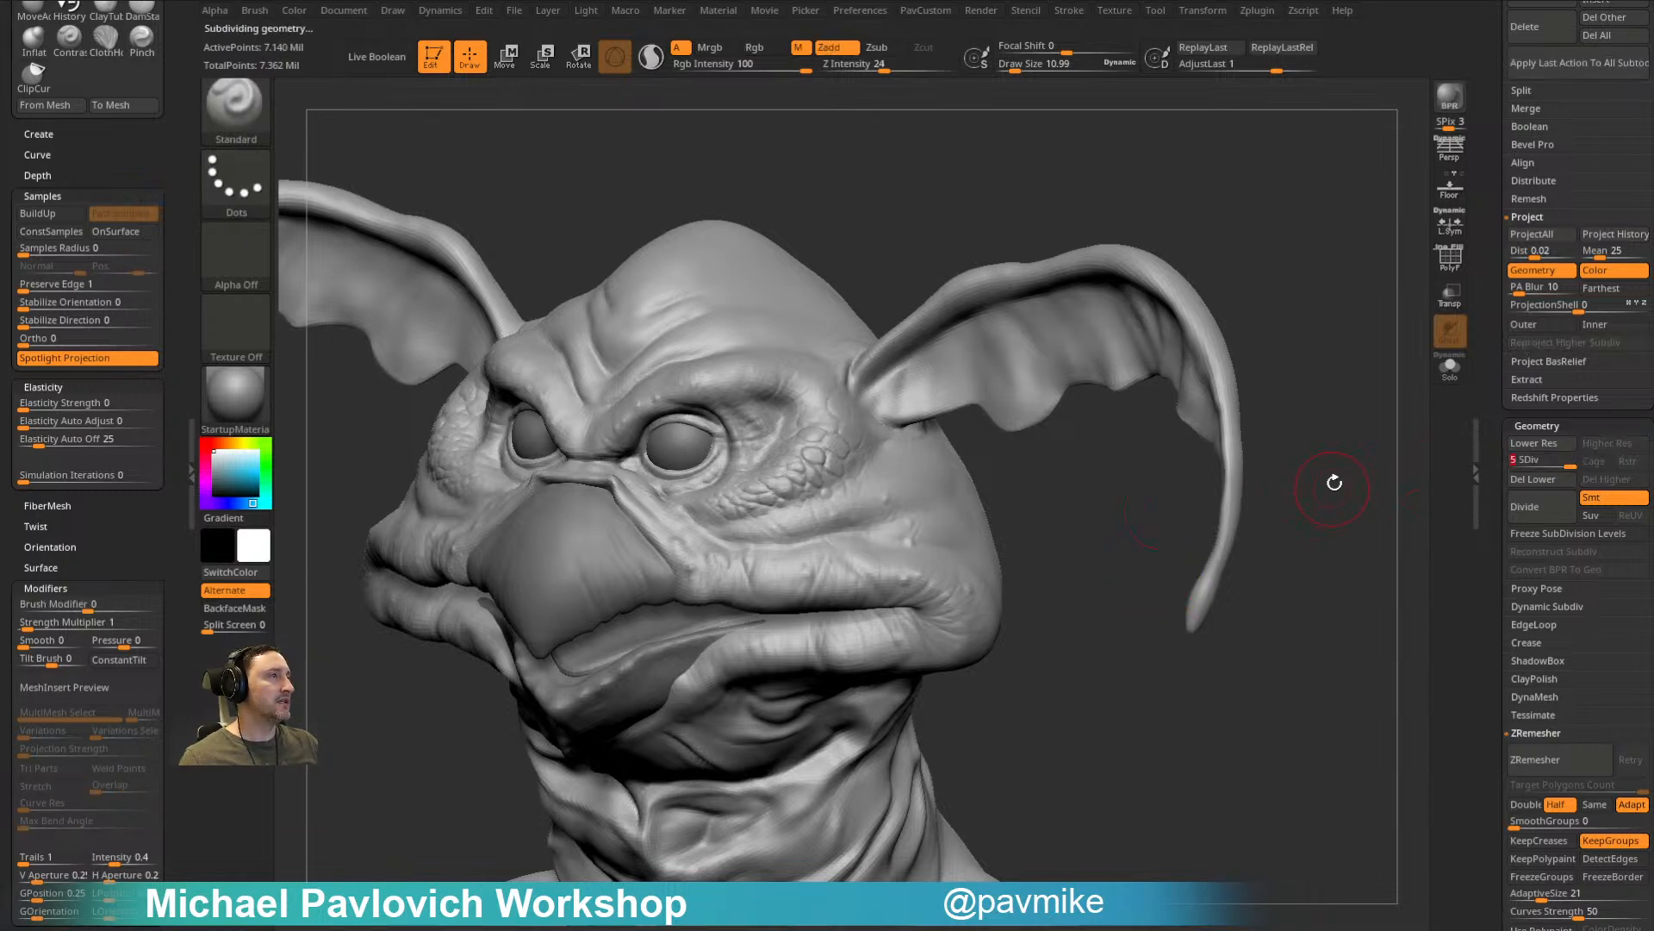
alt+drag(1356, 446, 1225, 412)
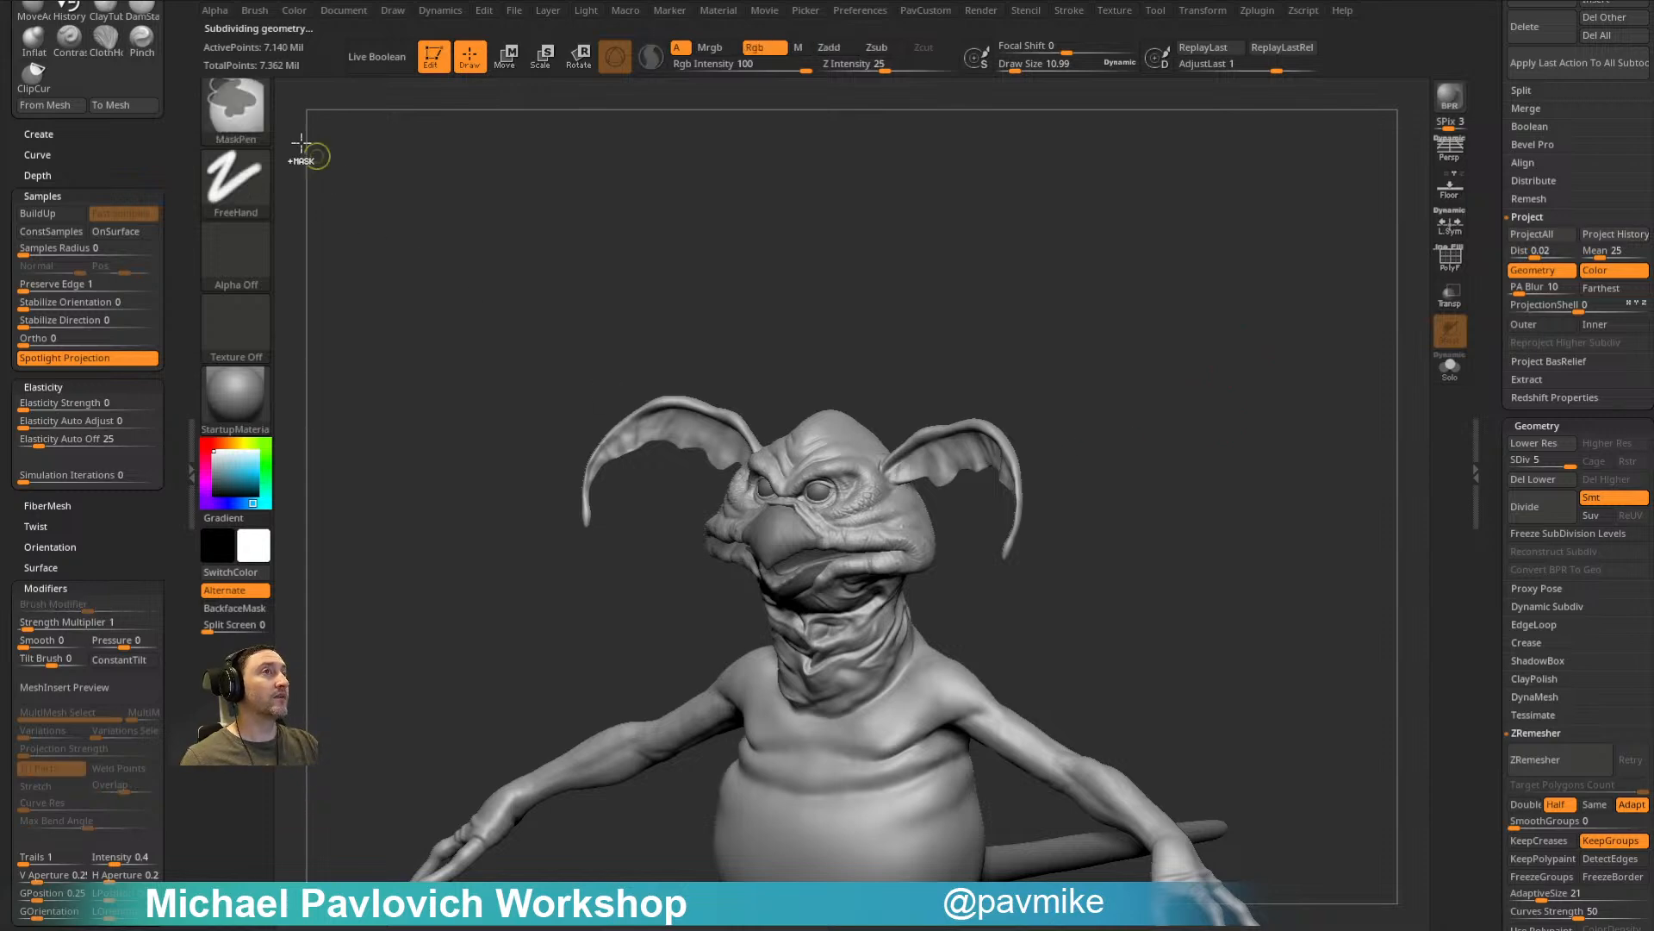
ctrl+click(246, 116)
ctrl+click(321, 131)
Step: Lasso-mask the edge of the cheek and the upper arm from close up, clearing each mask
mouse_move(842, 325)
alt+mouse_down()
mouse_move(1281, 554)
mouse_move(979, 457)
mouse_move(900, 541)
mouse_move(1087, 574)
alt+mouse_up()
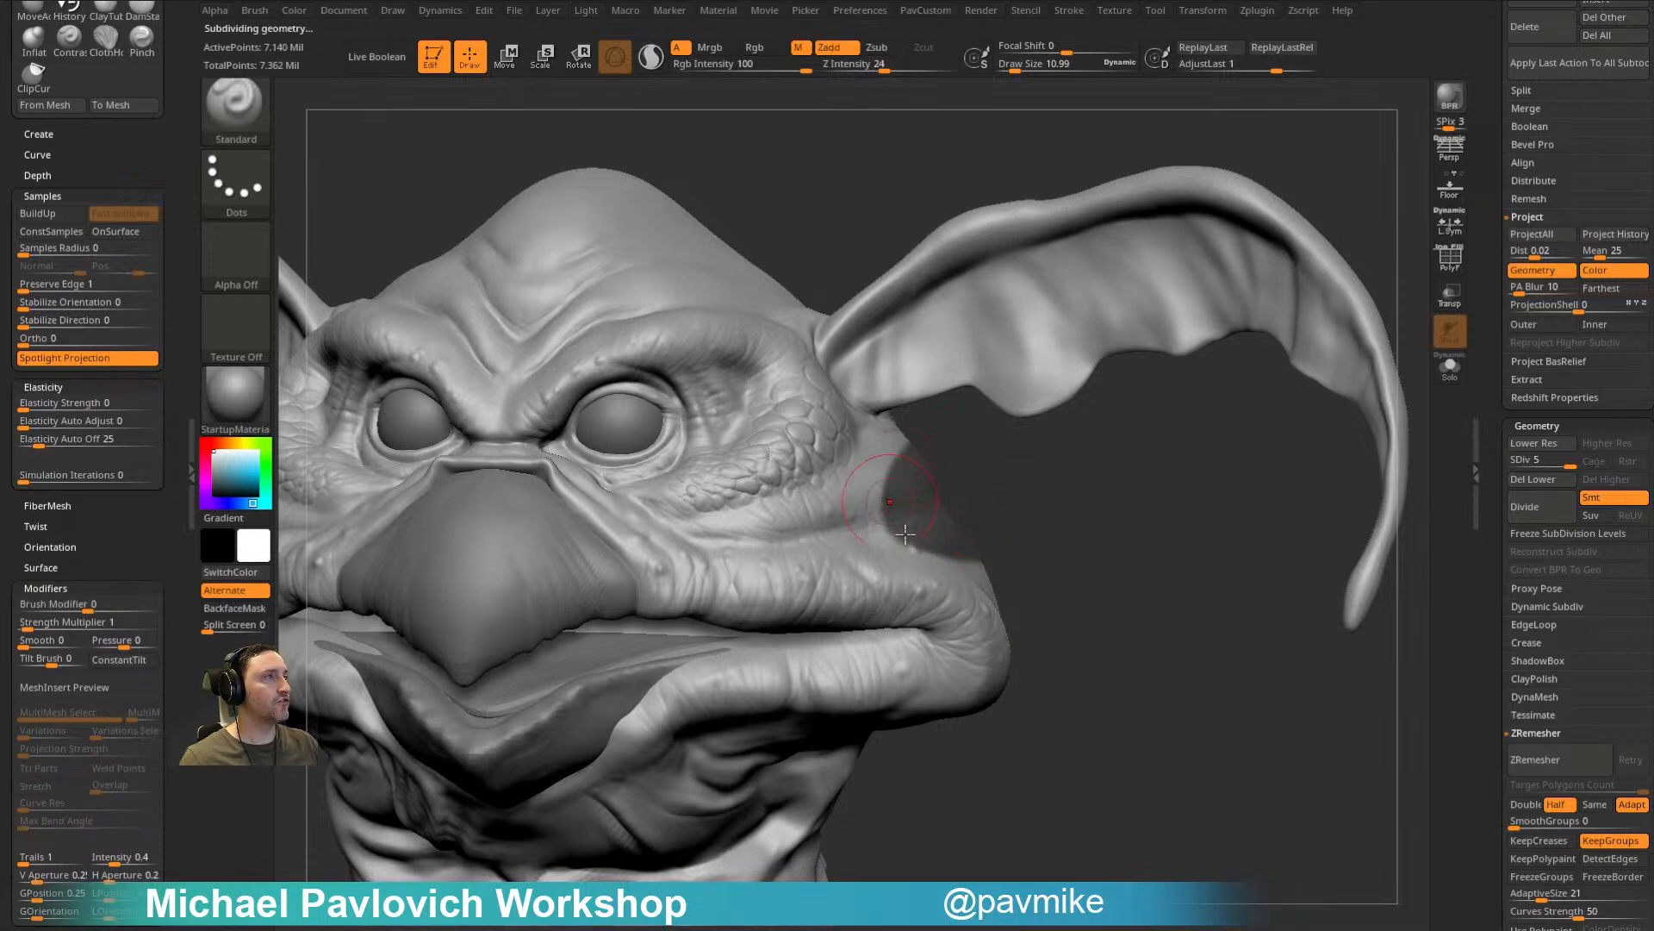
mouse_move(1097, 369)
ctrl+mouse_down()
mouse_move(1137, 461)
mouse_move(1311, 433)
ctrl+mouse_up()
key(f)
alt+drag(1283, 772, 1037, 543)
mouse_move(975, 414)
alt+mouse_down()
mouse_move(1100, 266)
mouse_move(1087, 249)
alt+mouse_up()
mouse_move(1069, 564)
ctrl+mouse_down()
mouse_move(966, 407)
mouse_move(905, 862)
mouse_move(1120, 561)
ctrl+mouse_up()
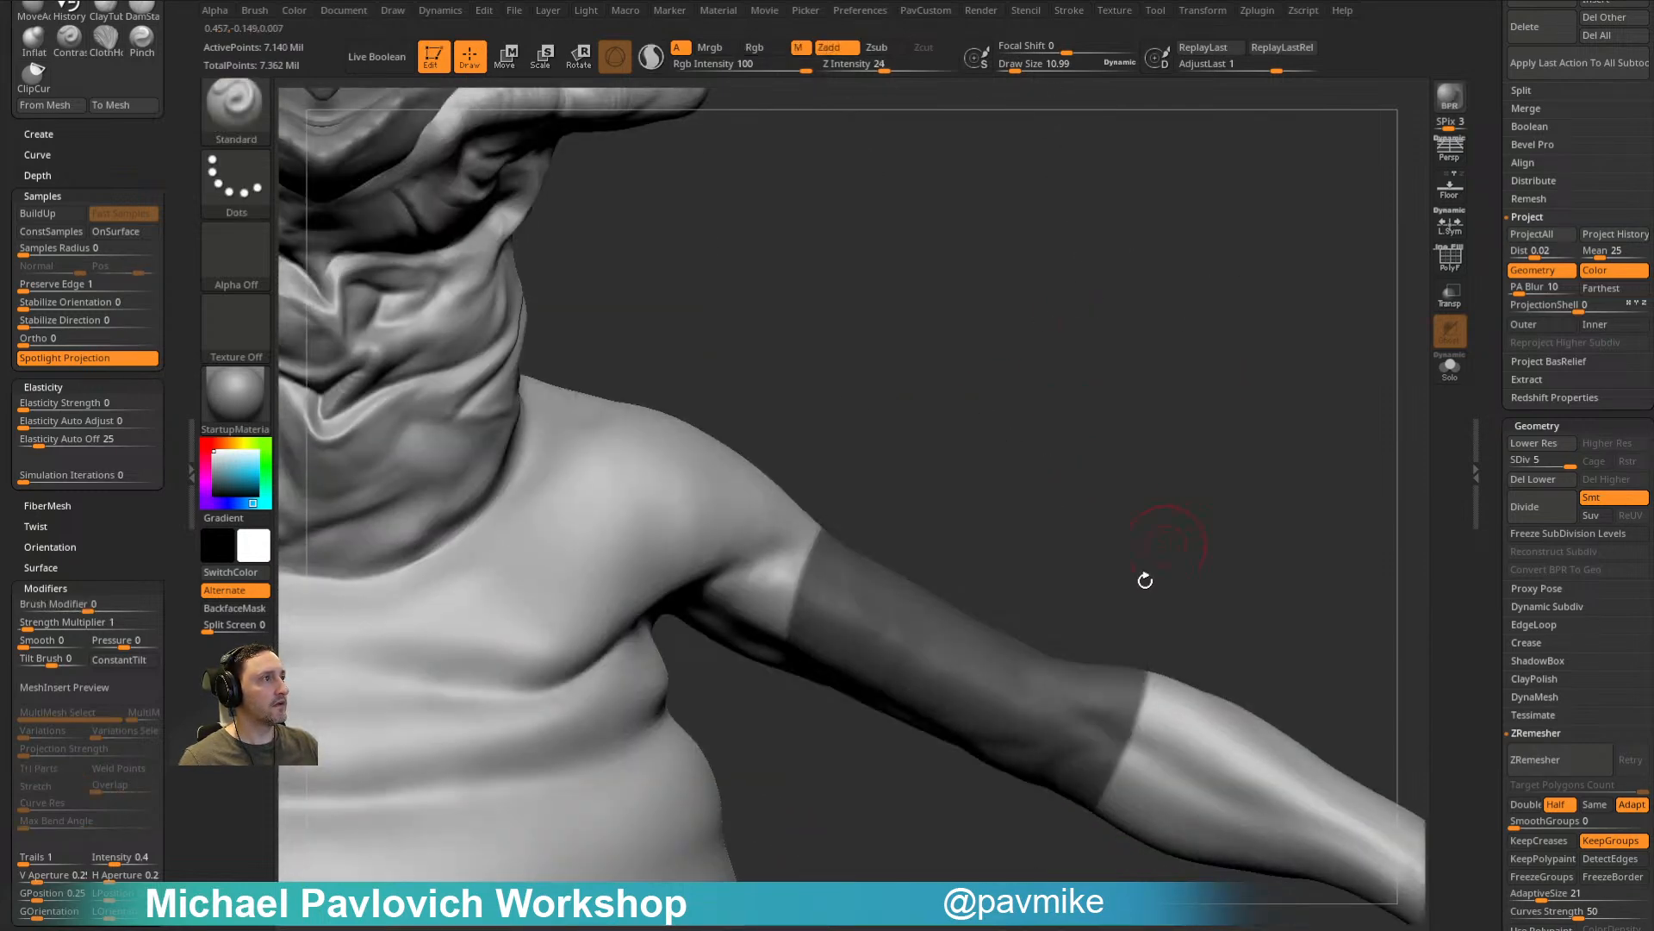
Step: Lasso-mask the upper arm with the whole figure tiny in view, inspect the mask's edge up close and clear it
key(f)
mouse_move(1132, 330)
alt+mouse_down()
mouse_move(1097, 225)
mouse_move(1271, 541)
alt+mouse_up()
mouse_move(1271, 541)
alt+mouse_down()
mouse_move(1145, 377)
mouse_move(1153, 542)
alt+mouse_up()
ctrl+drag(1078, 362, 1034, 422)
mouse_move(926, 440)
alt+mouse_down()
mouse_move(912, 375)
mouse_move(929, 453)
alt+mouse_up()
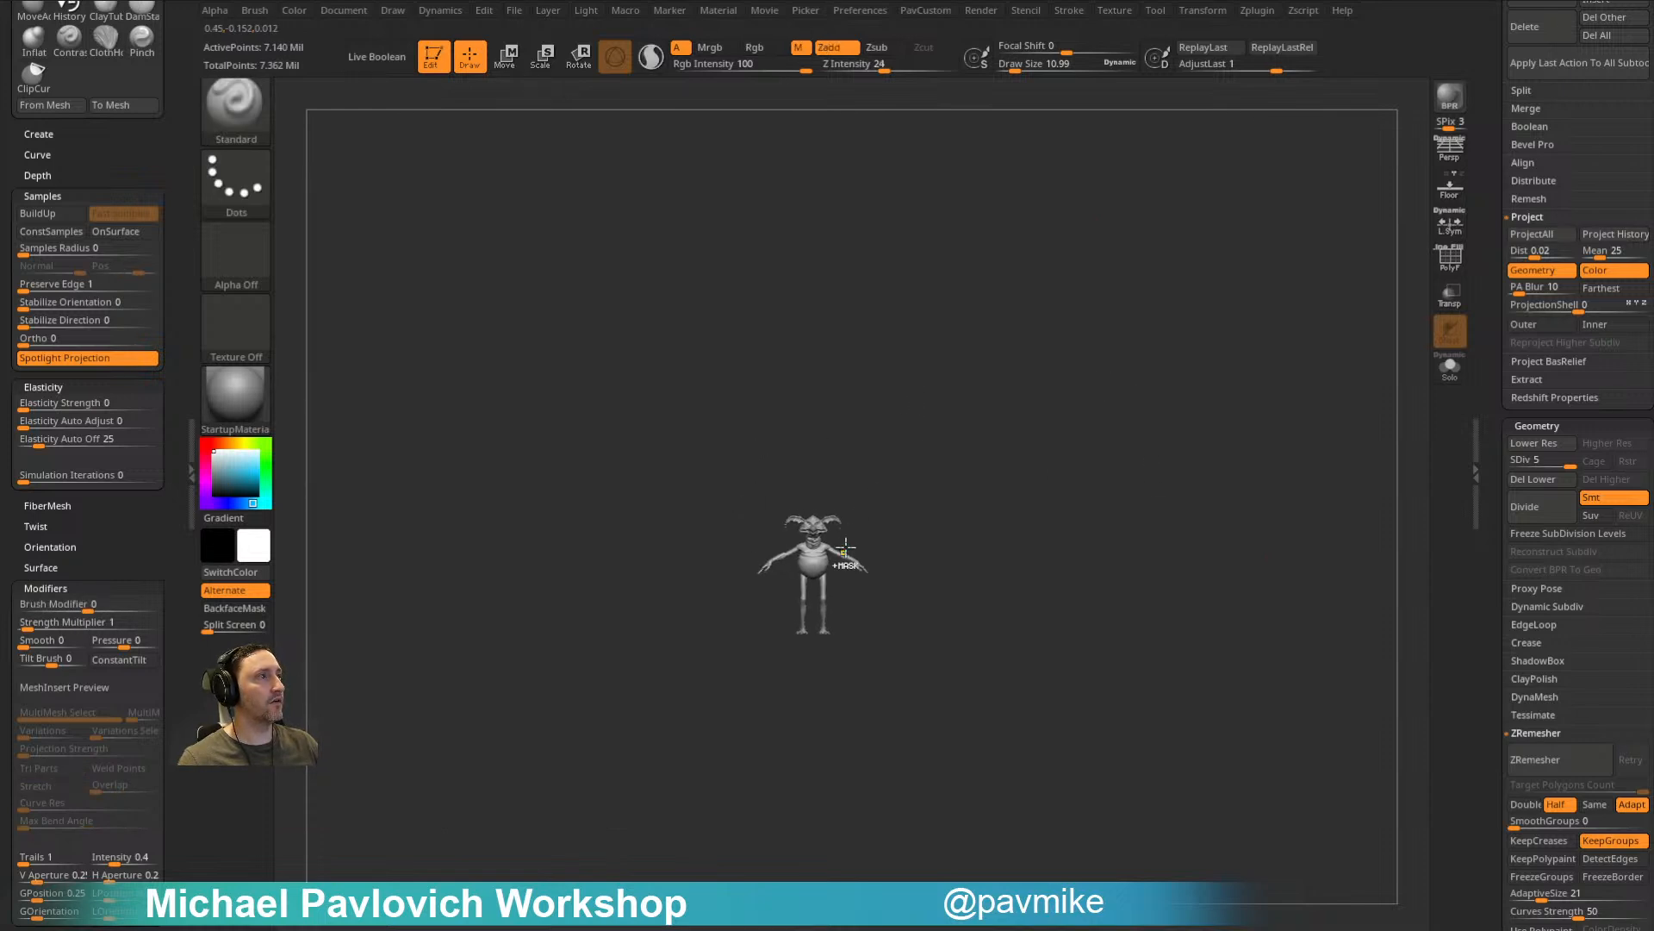
ctrl+drag(839, 536, 829, 551)
alt+drag(1005, 392, 1152, 568)
mouse_move(1069, 379)
alt+mouse_down()
mouse_move(1090, 484)
mouse_move(1163, 494)
alt+mouse_up()
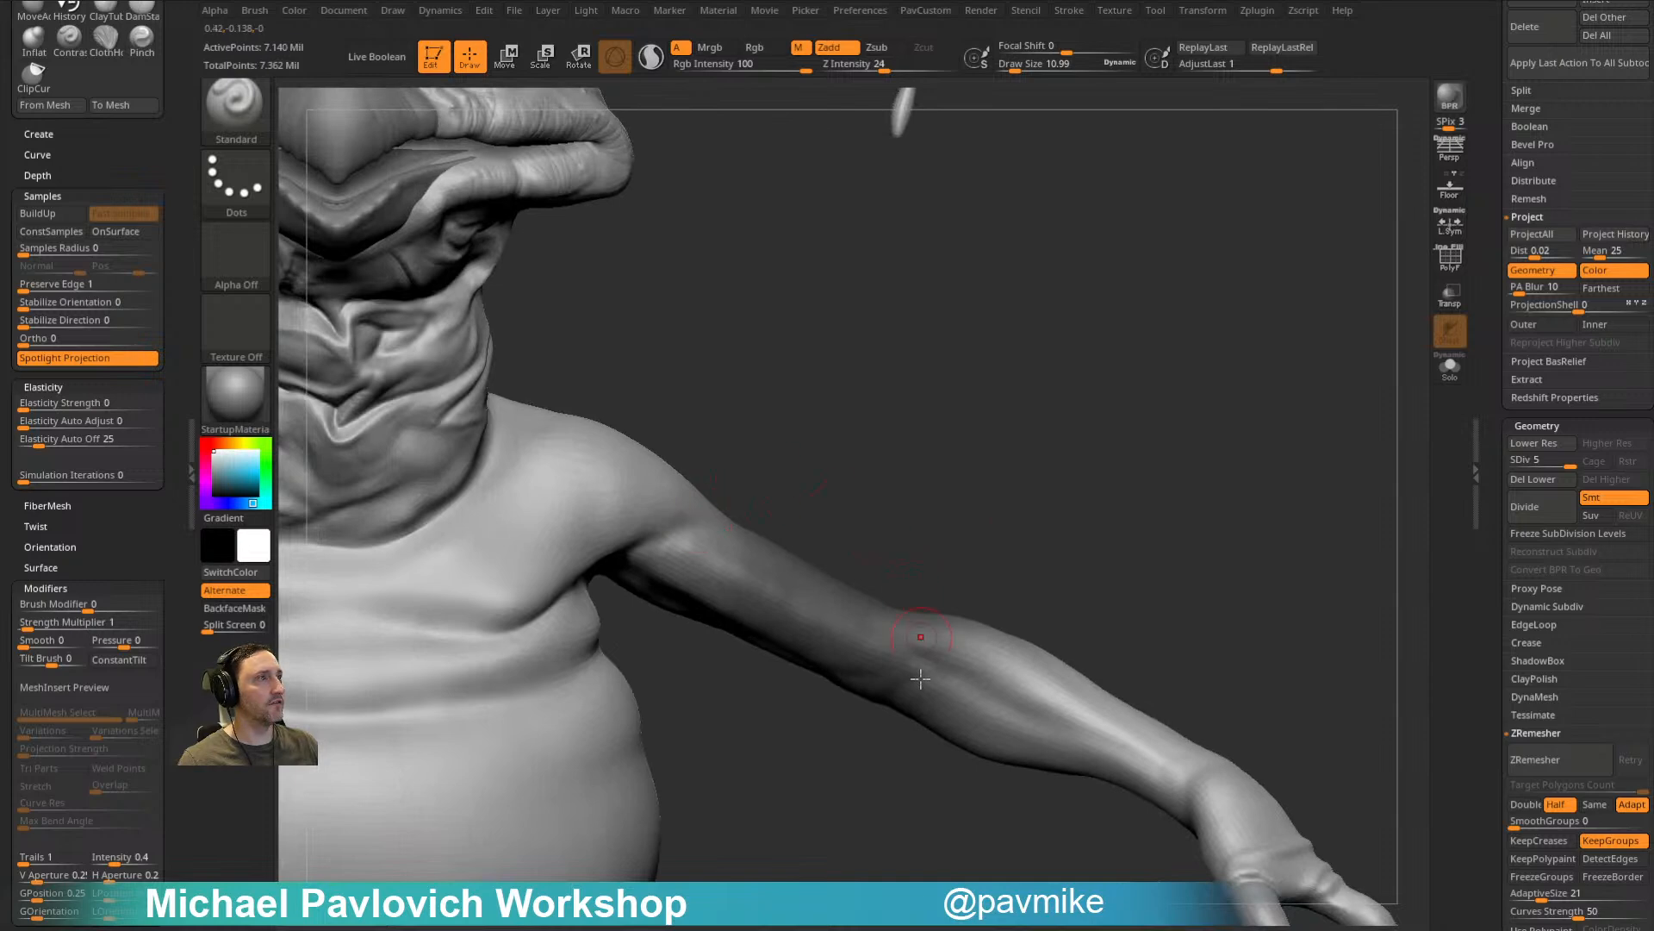
ctrl+drag(1123, 325, 1159, 379)
drag(1159, 371, 1256, 466)
key(f)
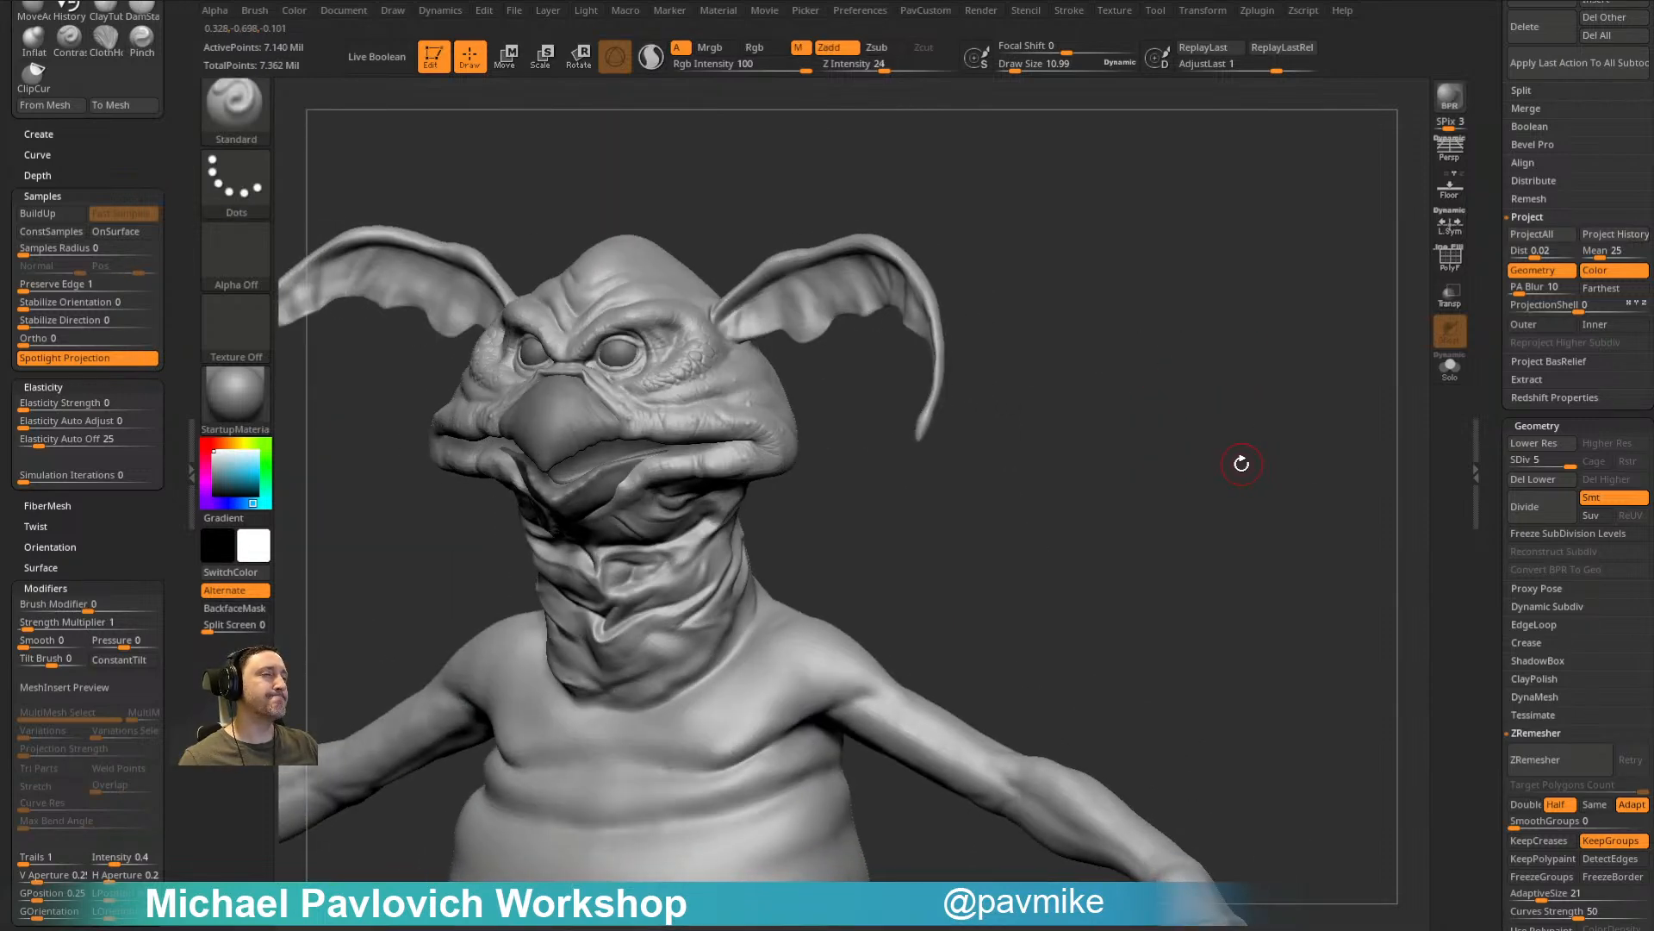
drag(1186, 420, 1216, 390)
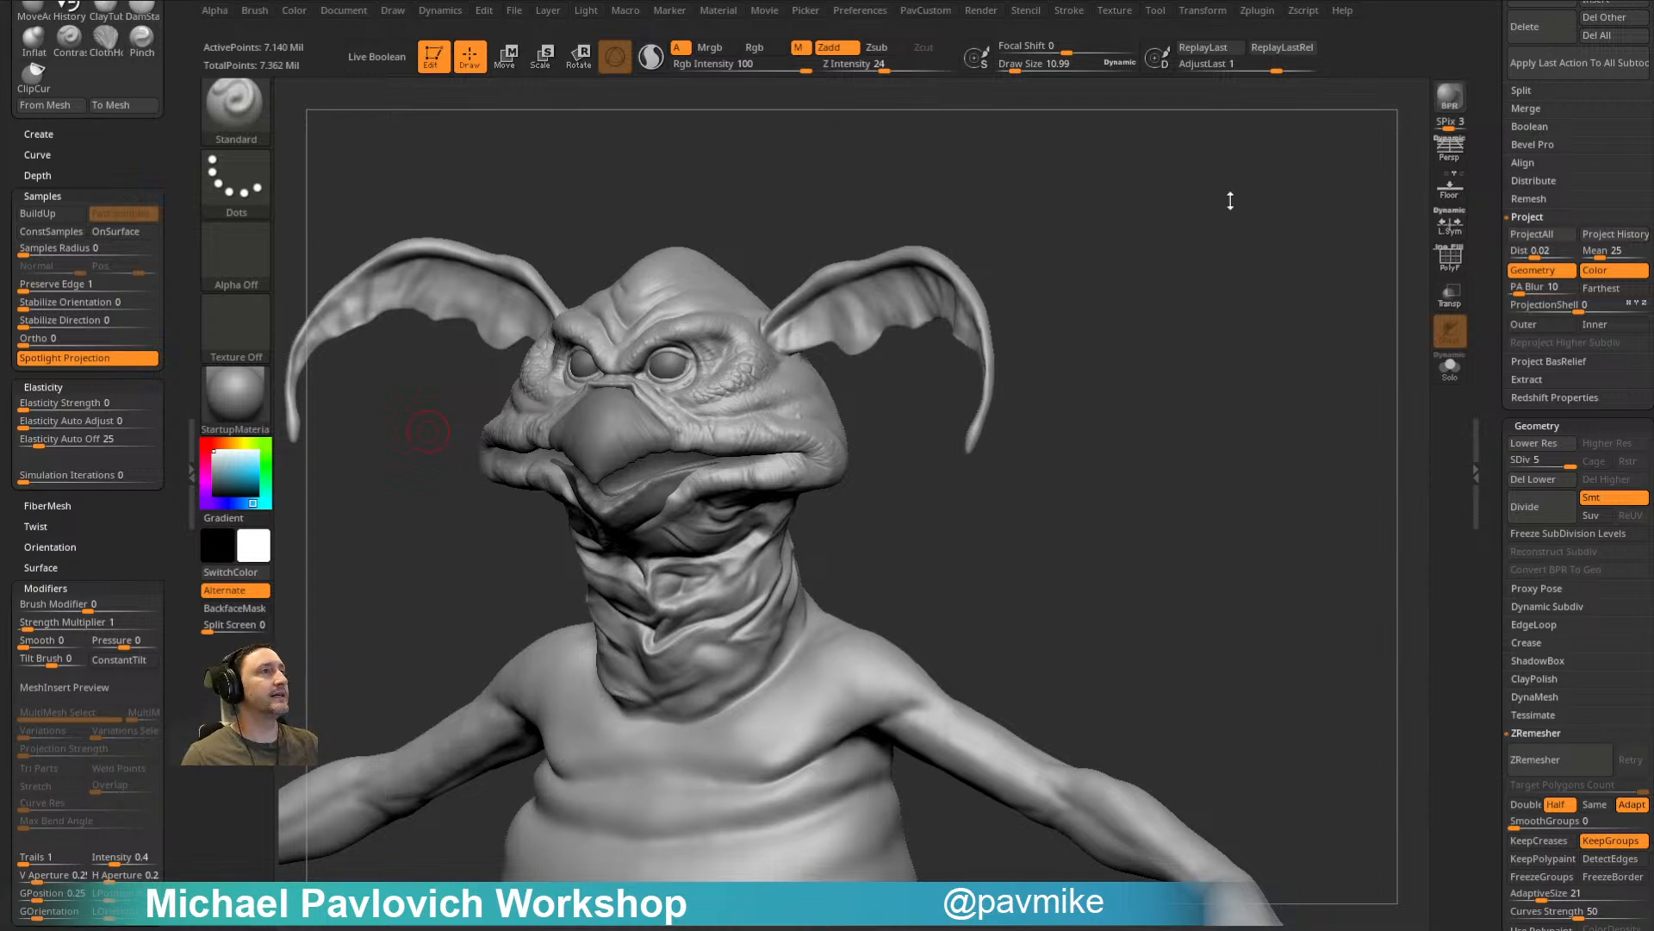
drag(1193, 350, 1263, 321)
alt+drag(1104, 539, 1297, 522)
Step: Set the draw size to about 21 and compare the sculpted ears with the reference photo
key(s)
key(s)
mouse_move(993, 480)
mouse_down()
mouse_move(1097, 494)
mouse_move(1305, 344)
mouse_move(956, 424)
mouse_move(506, 661)
mouse_move(698, 639)
mouse_up()
alt+drag(860, 631, 1287, 737)
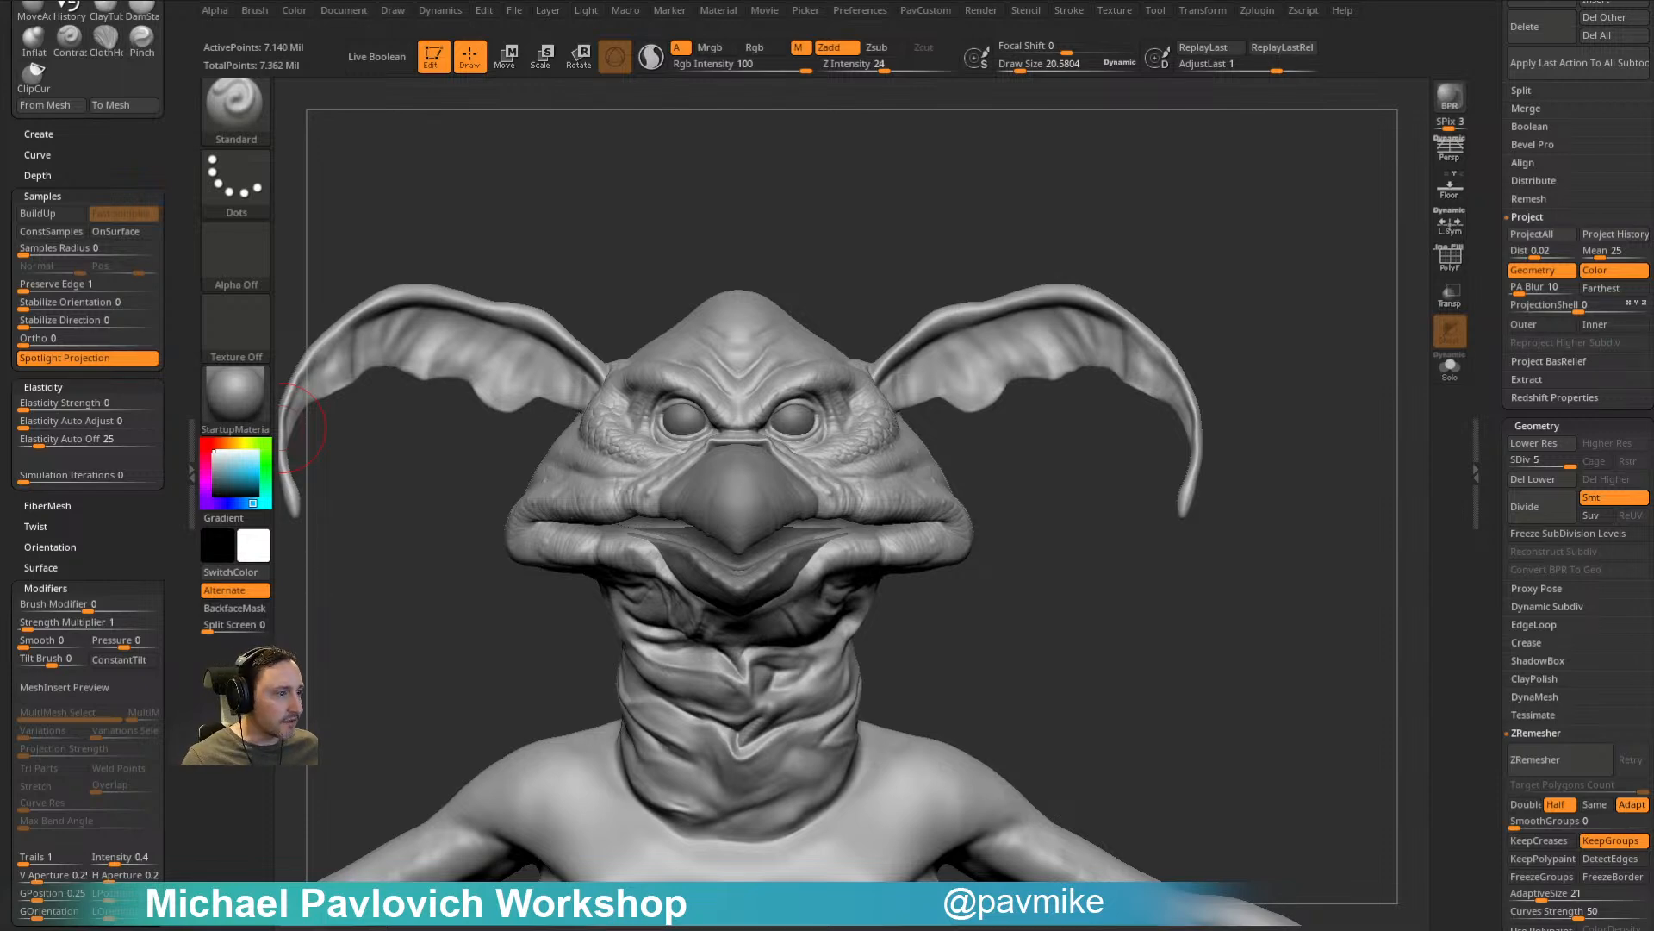
right_drag(0, 595, 623, 627)
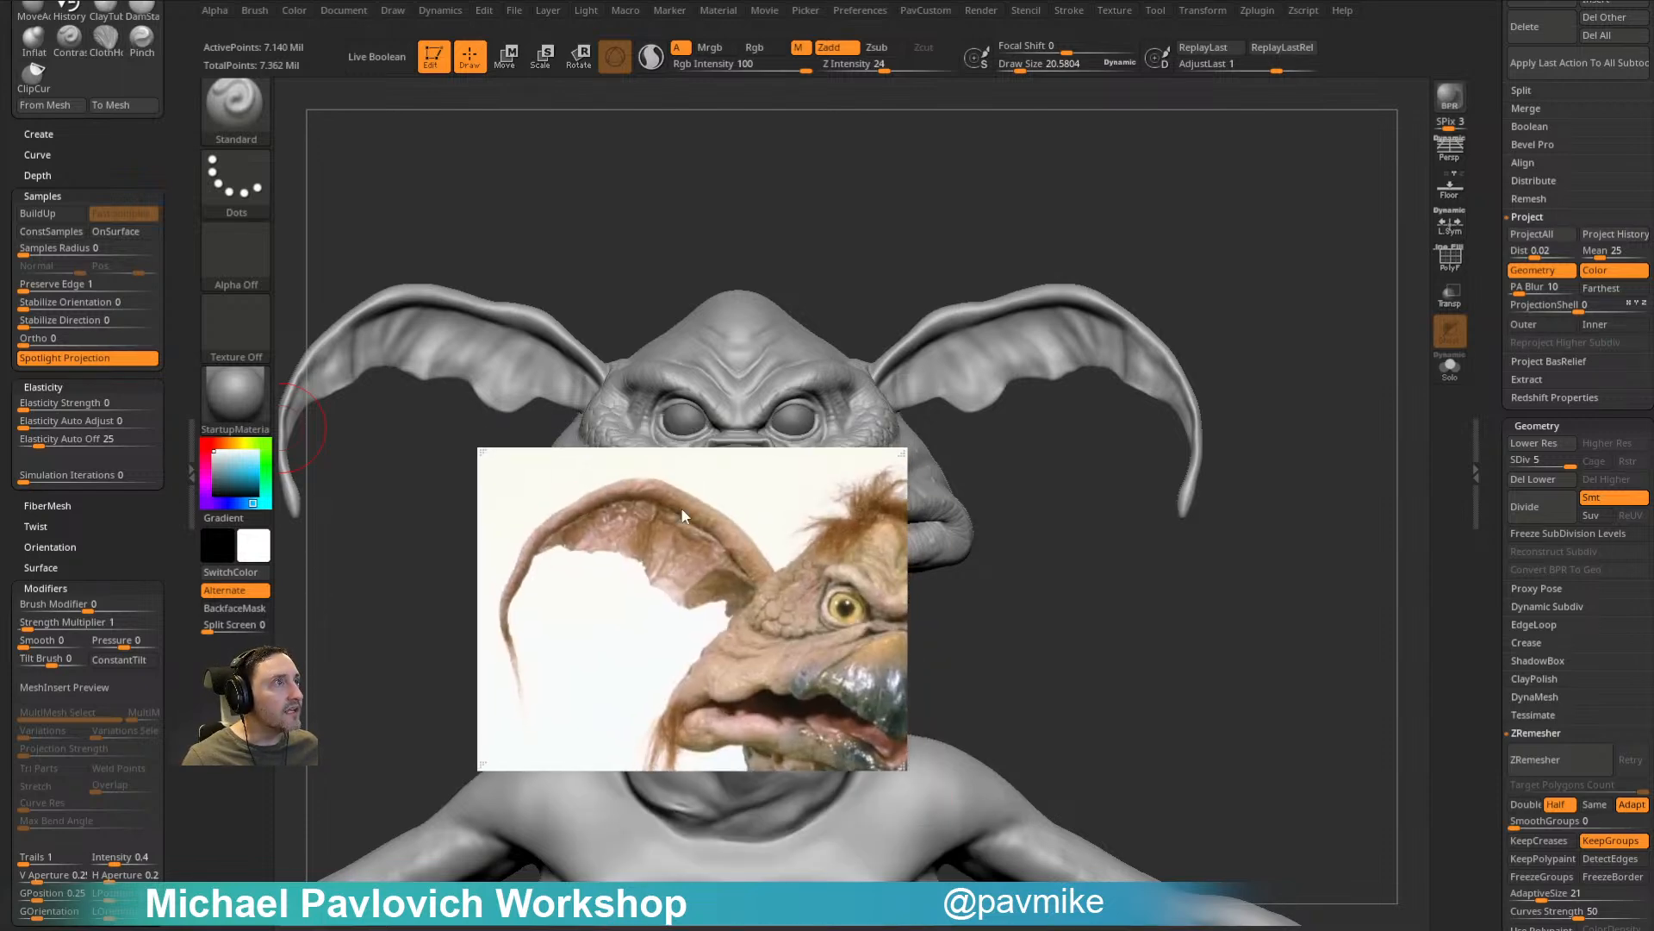
right_drag(596, 534, 663, 929)
Step: Choose the ClayTubes brush with a draw size of about 8.5 for working inside the ear
mouse_move(1097, 215)
mouse_down()
mouse_move(1230, 258)
mouse_move(1094, 137)
mouse_move(1145, 284)
mouse_move(888, 272)
mouse_move(1088, 336)
mouse_up()
key(bracketleft)
key(bracketleft)
key(bracketleft)
drag(894, 302, 939, 302)
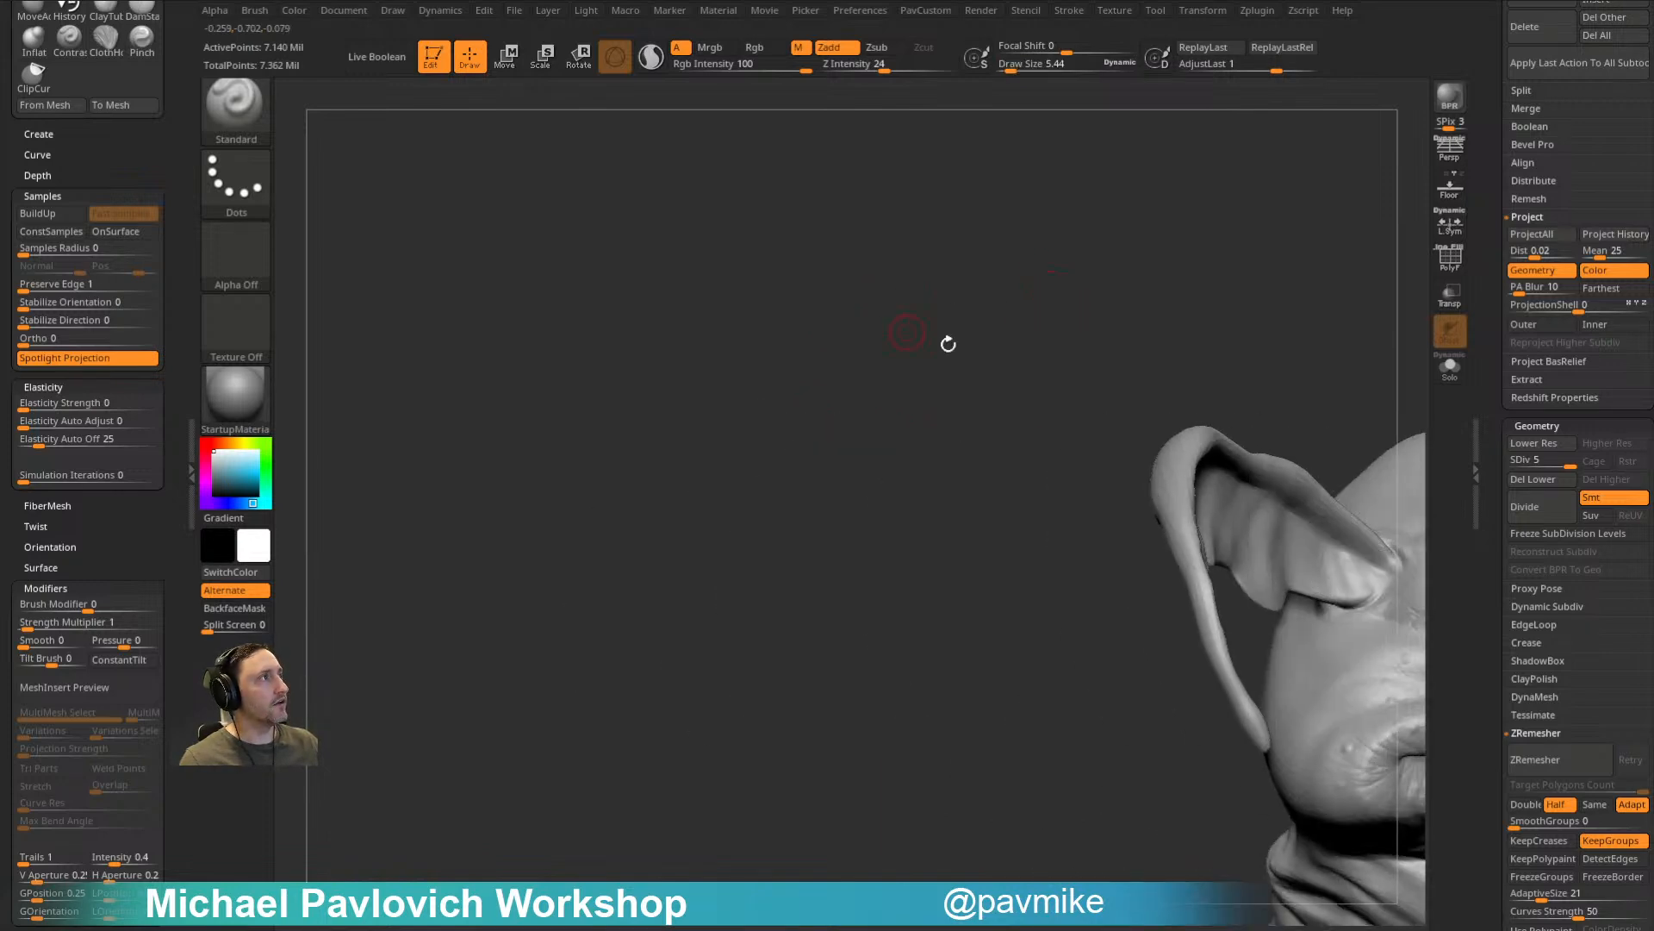
mouse_move(1218, 399)
mouse_down()
mouse_move(1336, 306)
mouse_move(1330, 280)
mouse_move(1233, 256)
mouse_move(964, 267)
mouse_move(993, 372)
mouse_up()
key(b)
key(c)
key(t)
key(s)
Step: Try building up clay on the inner ear membrane, inspect the back of the ear and undo the strokes
mouse_move(950, 536)
mouse_down()
mouse_move(953, 551)
mouse_move(963, 532)
mouse_move(955, 558)
mouse_move(979, 547)
mouse_up()
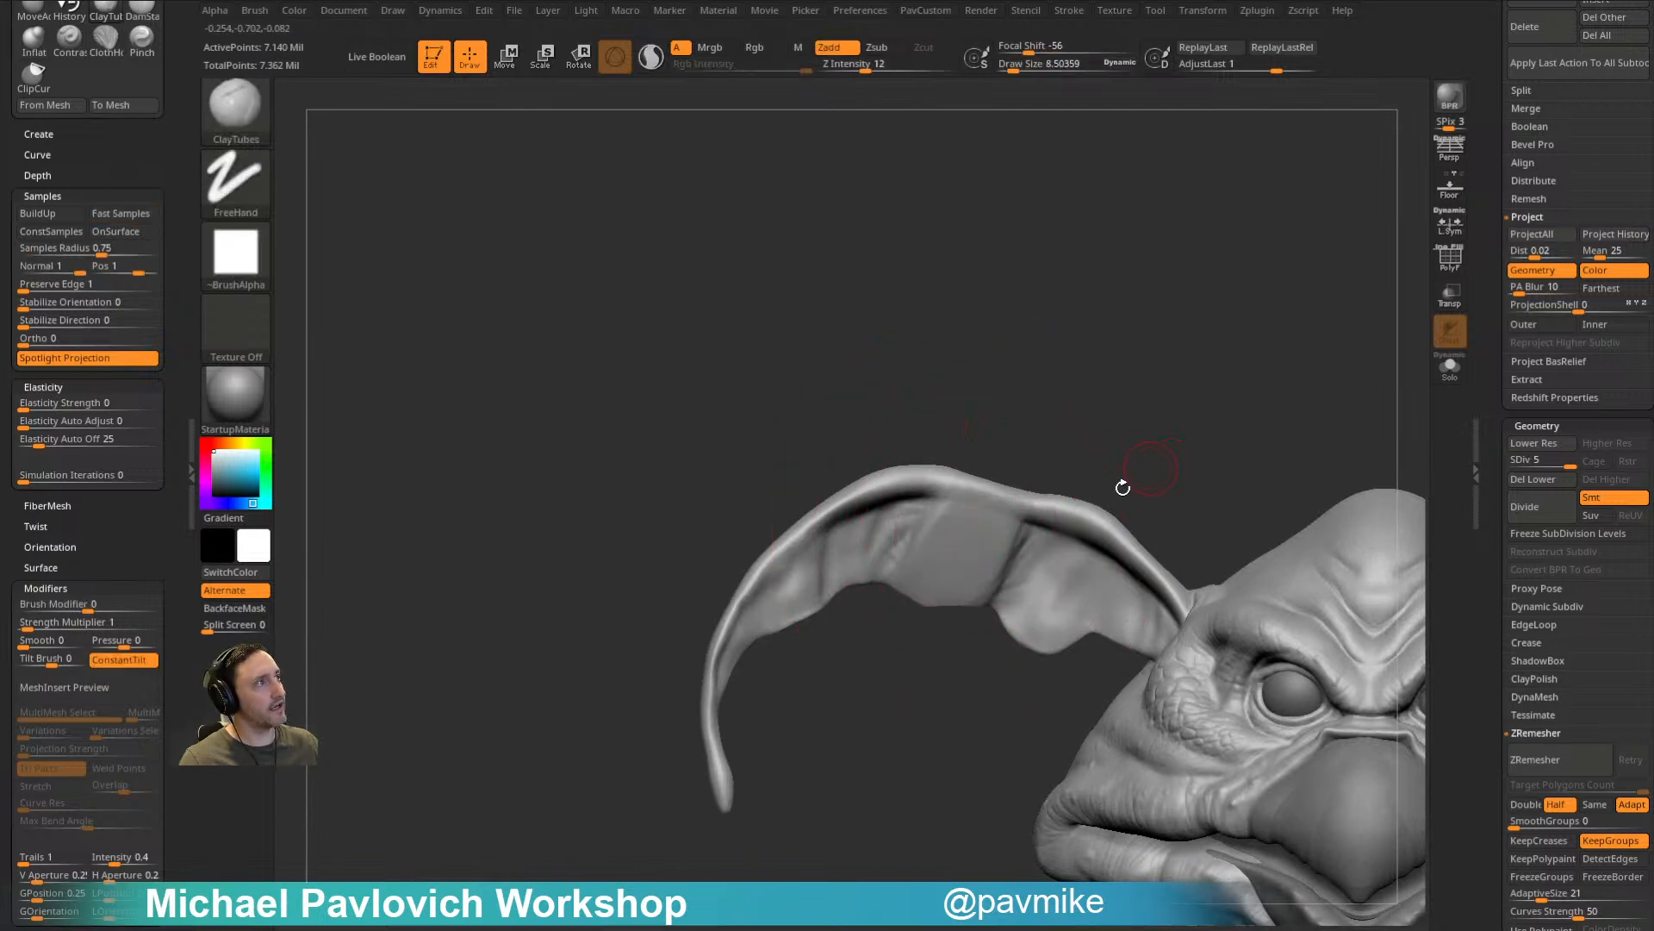
drag(964, 386, 1070, 478)
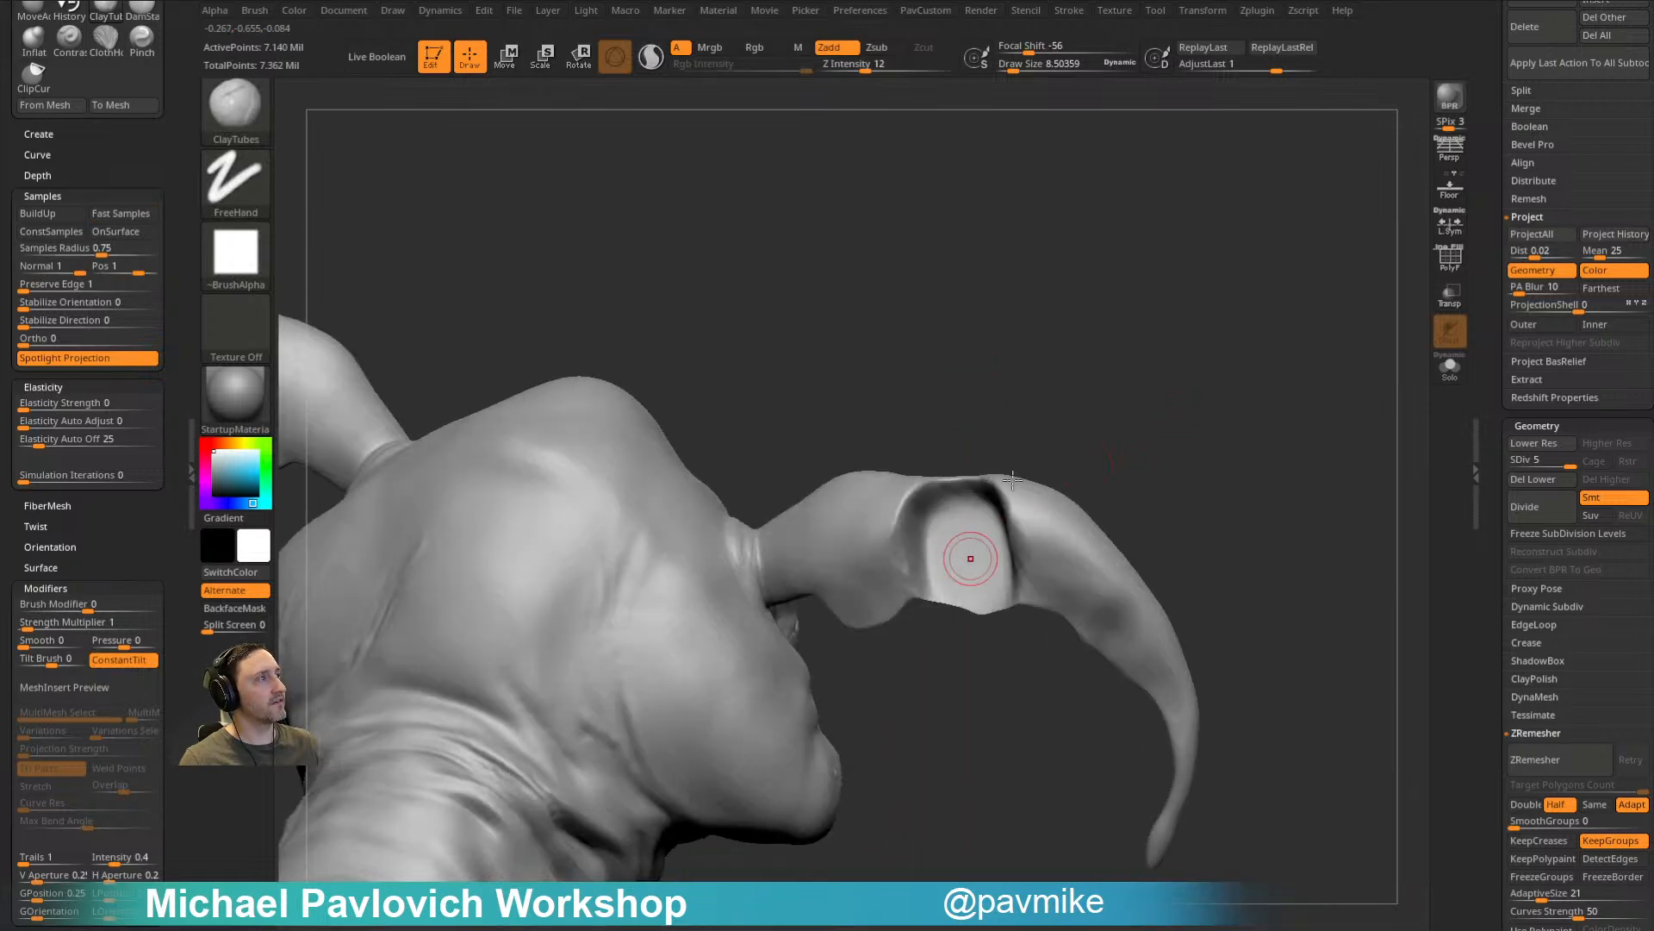
drag(1211, 369, 1212, 410)
key(ctrl+z)
key(ctrl+z)
key(ctrl+z)
key(ctrl+z)
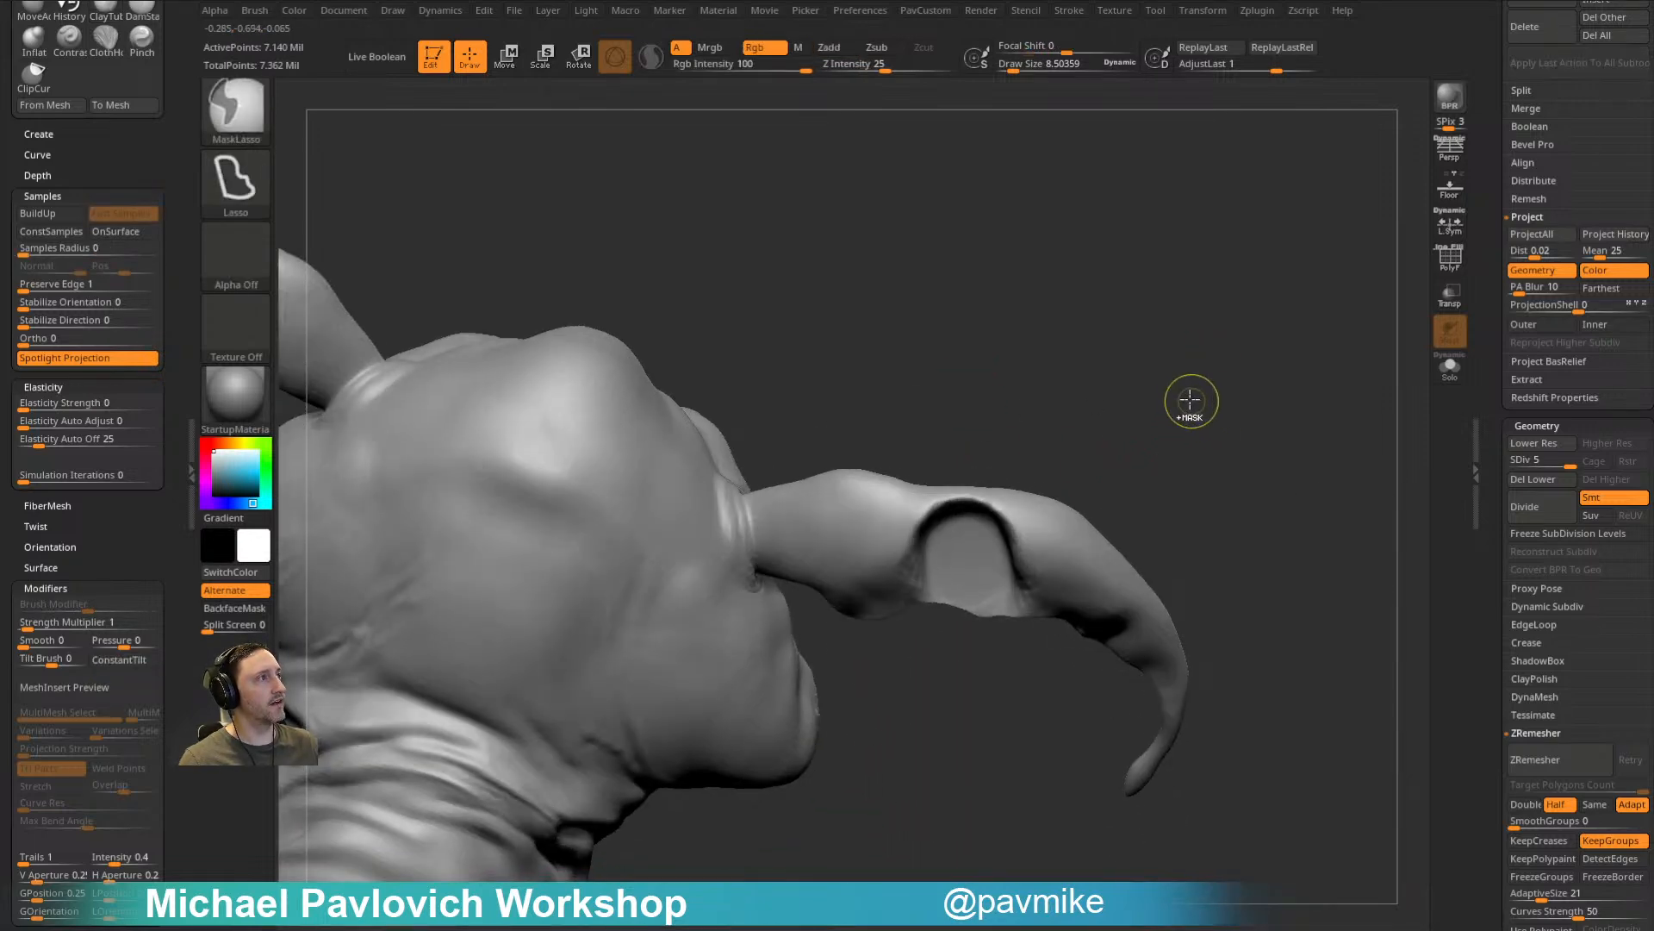
drag(1212, 426, 1001, 342)
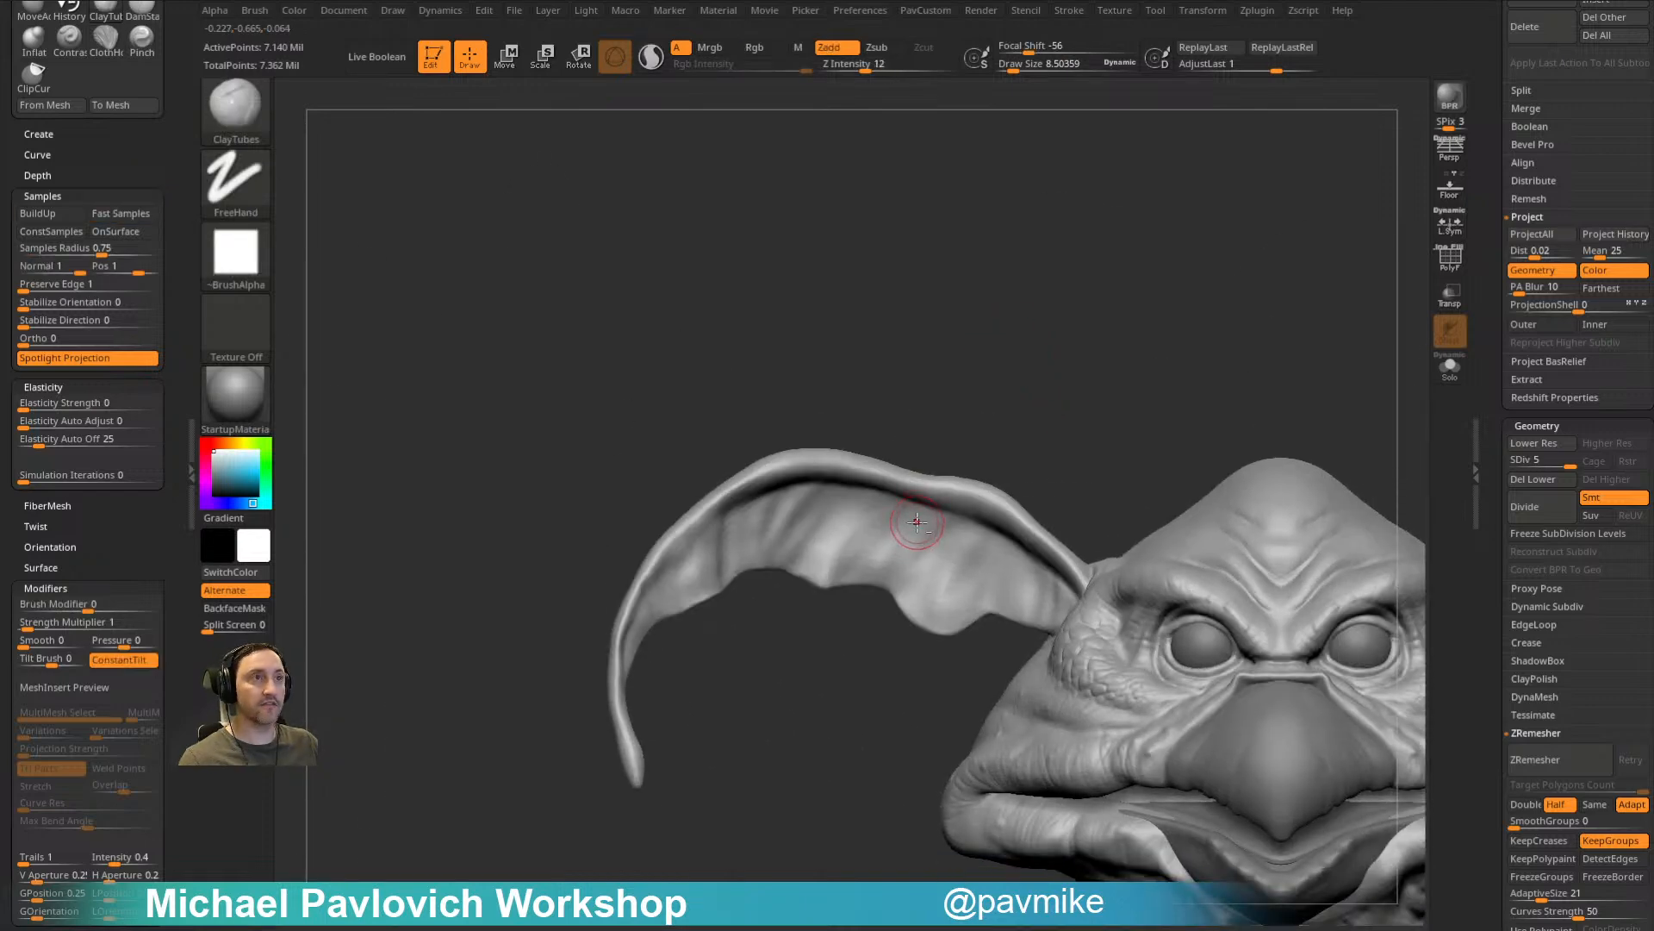
Step: Turn on BackfaceMask for the ClayTubes brush and show its auto masking settings
click(234, 607)
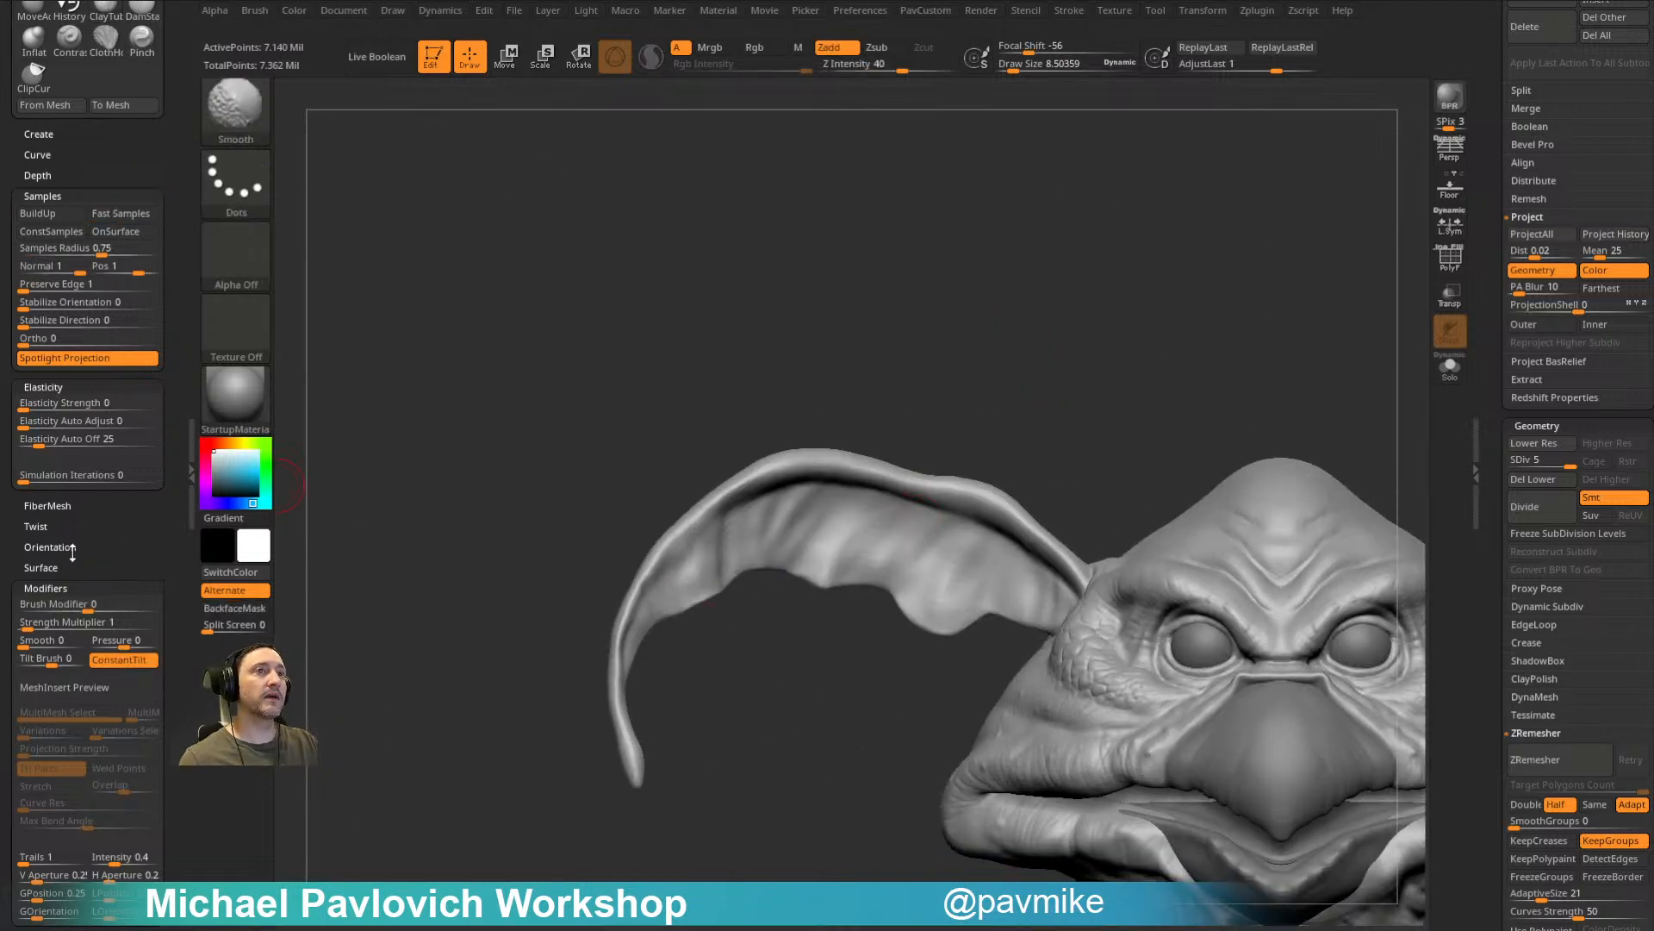
click(72, 588)
click(56, 628)
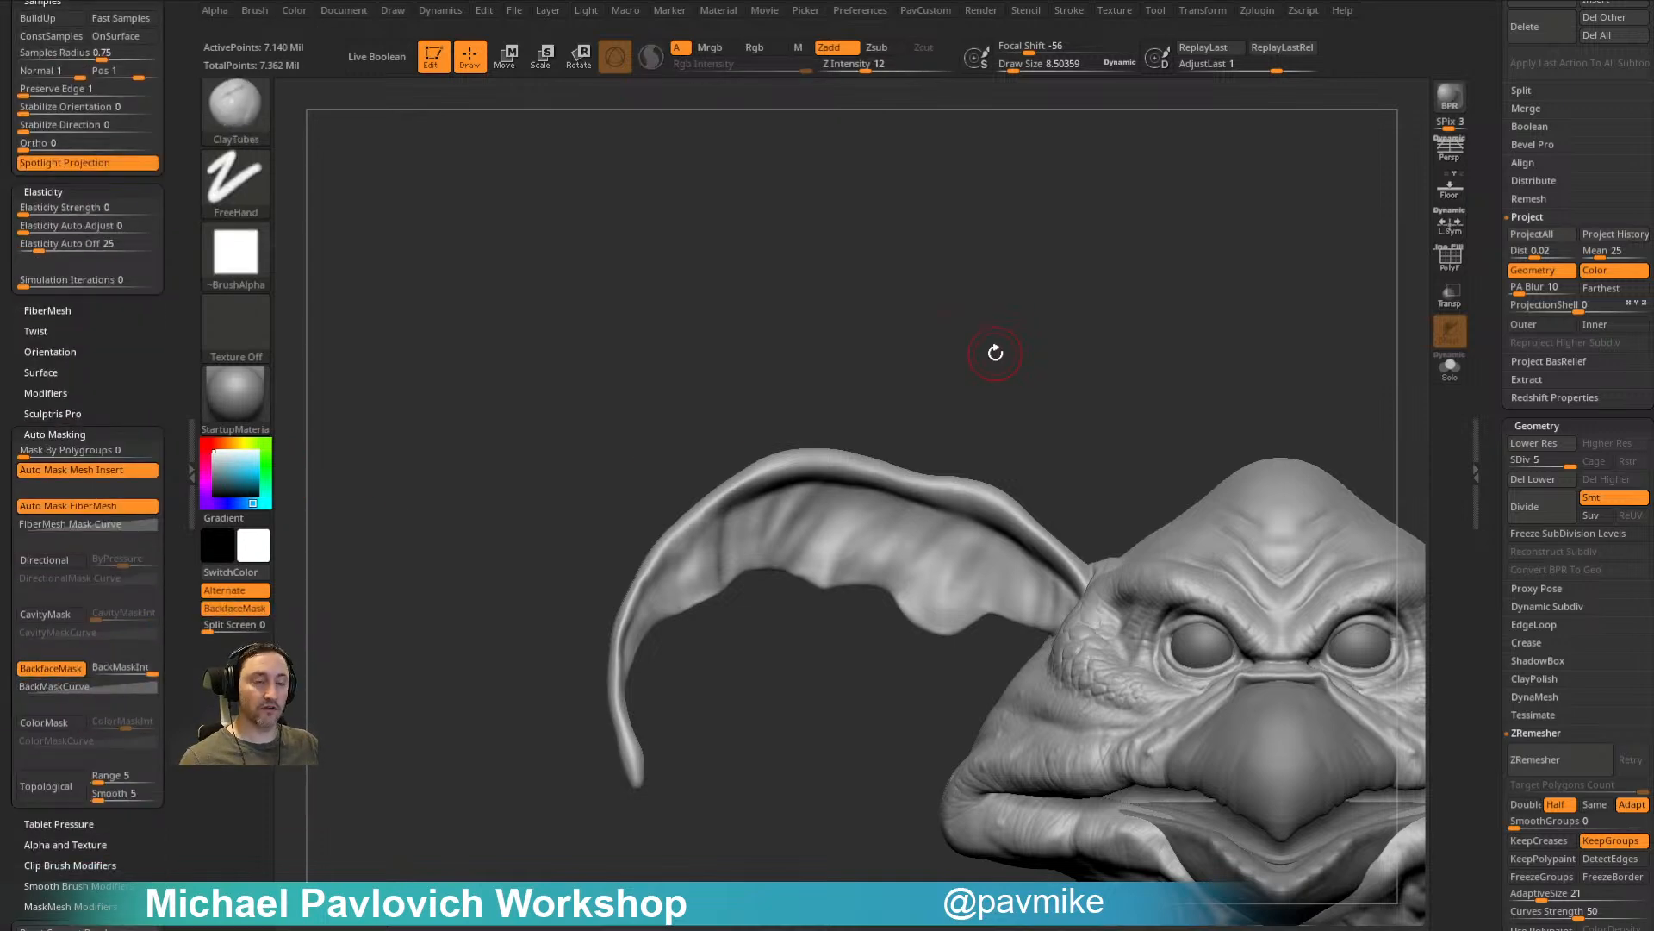
Step: Switch to the Standard brush, hide the auto masking settings and turn on BackfaceMask for this brush
key(1)
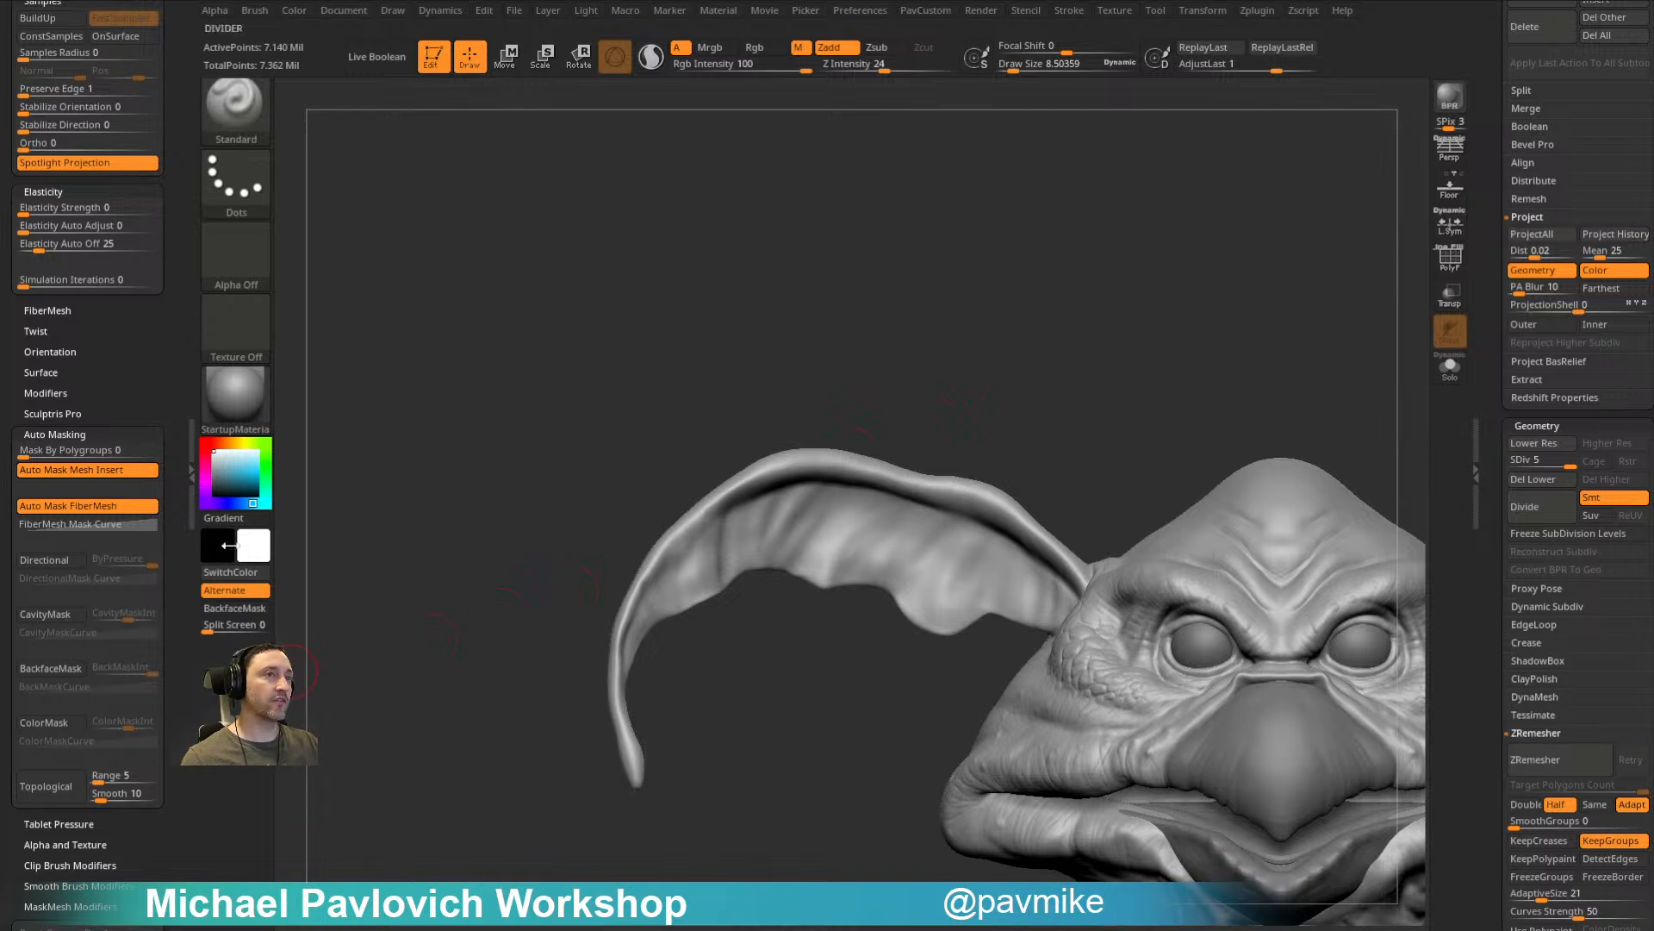
key(ctrl+b)
key(ctrl+b)
key(shift)
click(65, 433)
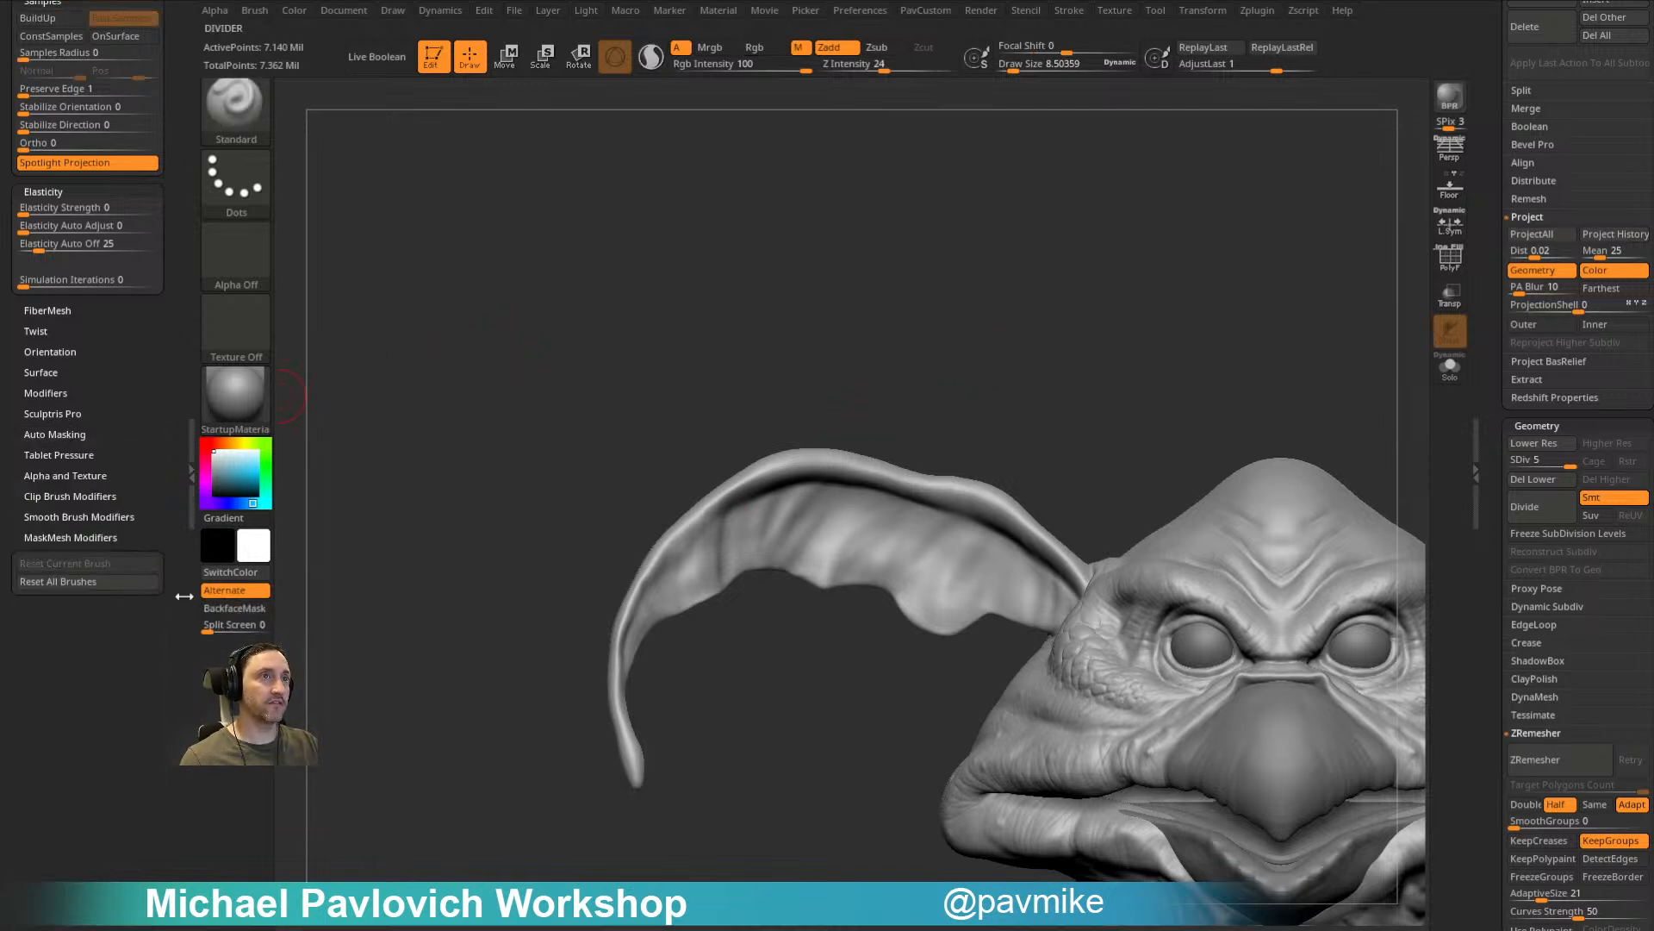
drag(868, 368, 748, 416)
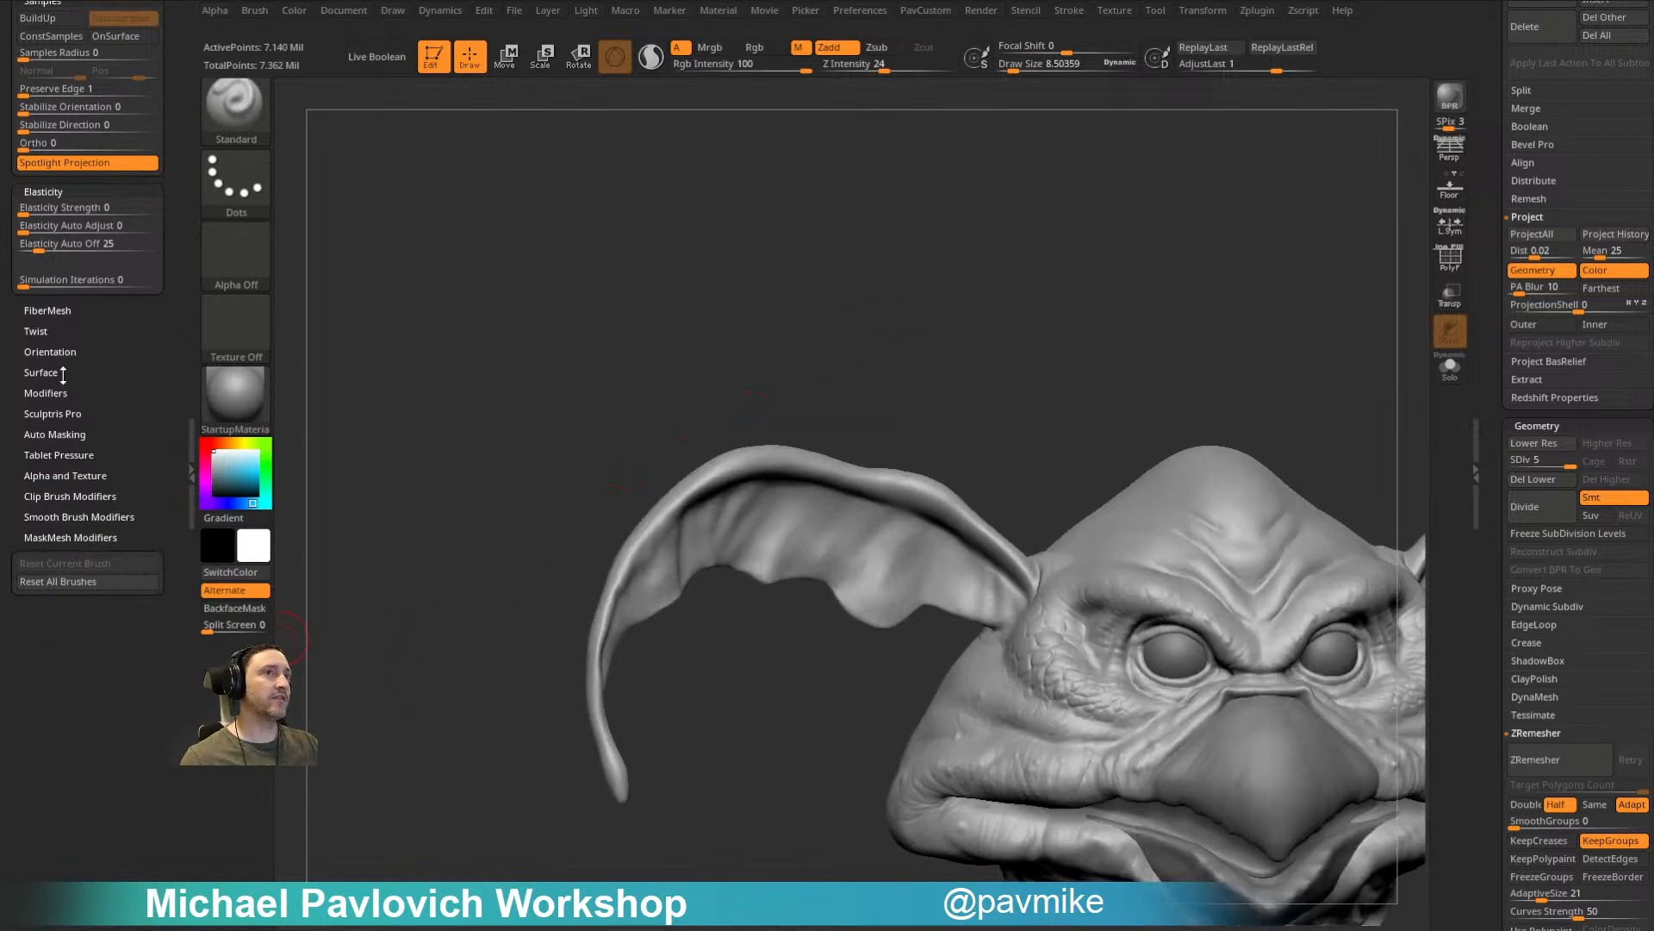
mouse_move(1000, 349)
mouse_down()
mouse_move(956, 362)
mouse_move(979, 334)
mouse_move(957, 310)
mouse_up()
click(235, 608)
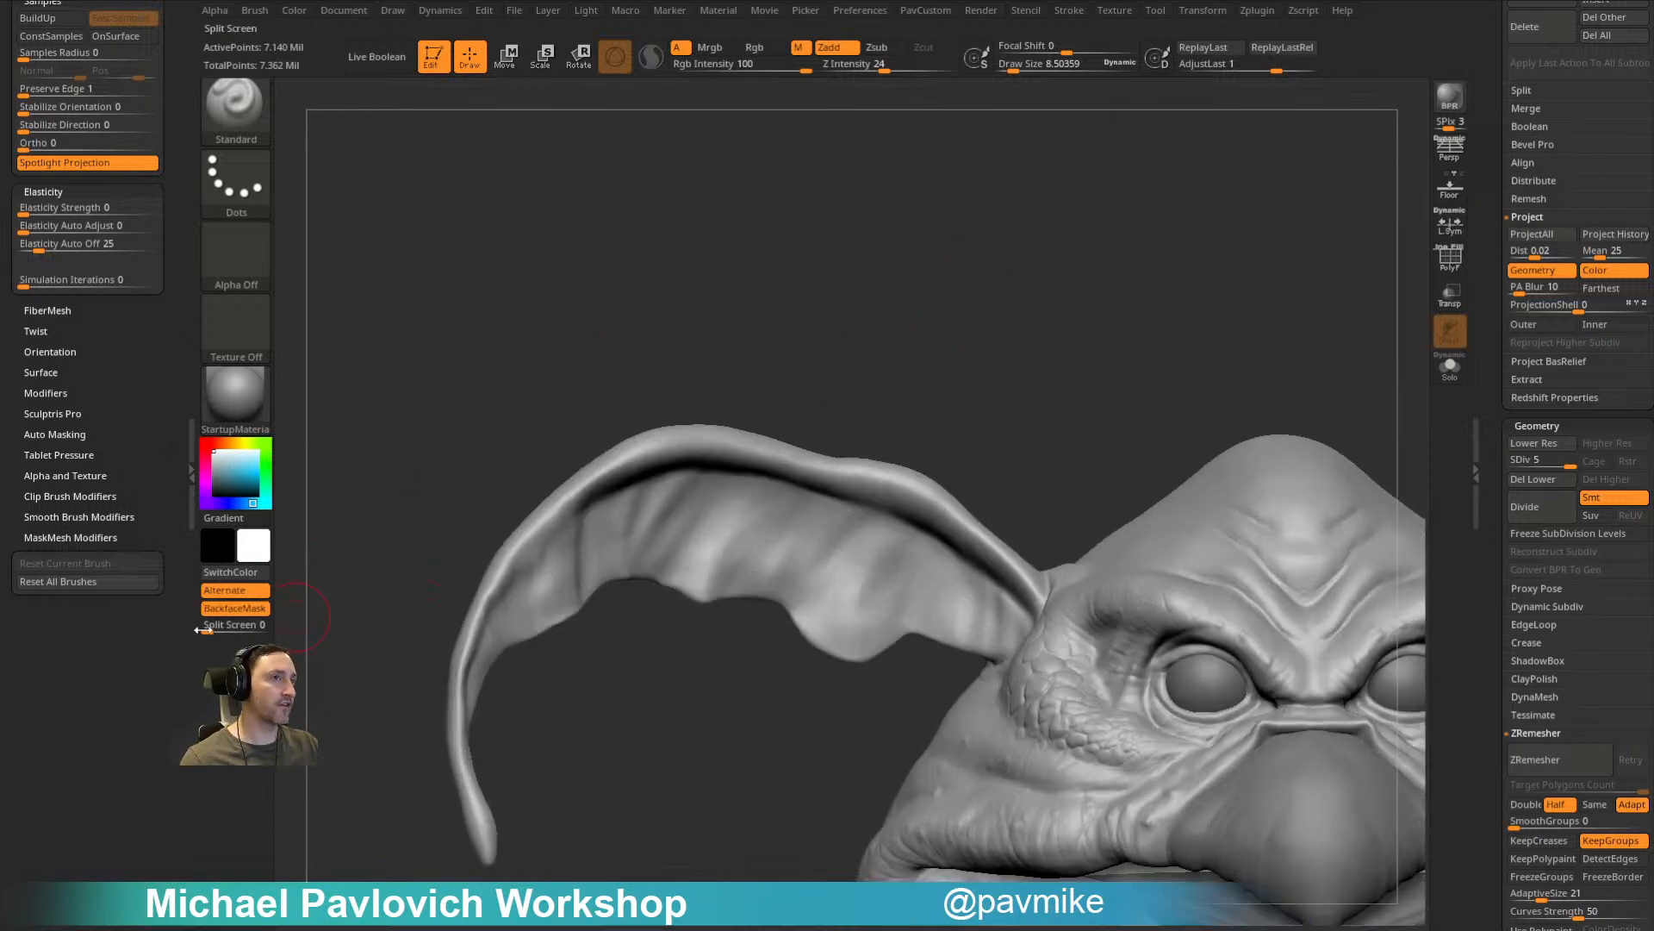
Step: Sculpt vertical folds across the middle of the inner ear membrane with the Standard brush at a draw size of about 4.6
alt+drag(777, 340, 837, 323)
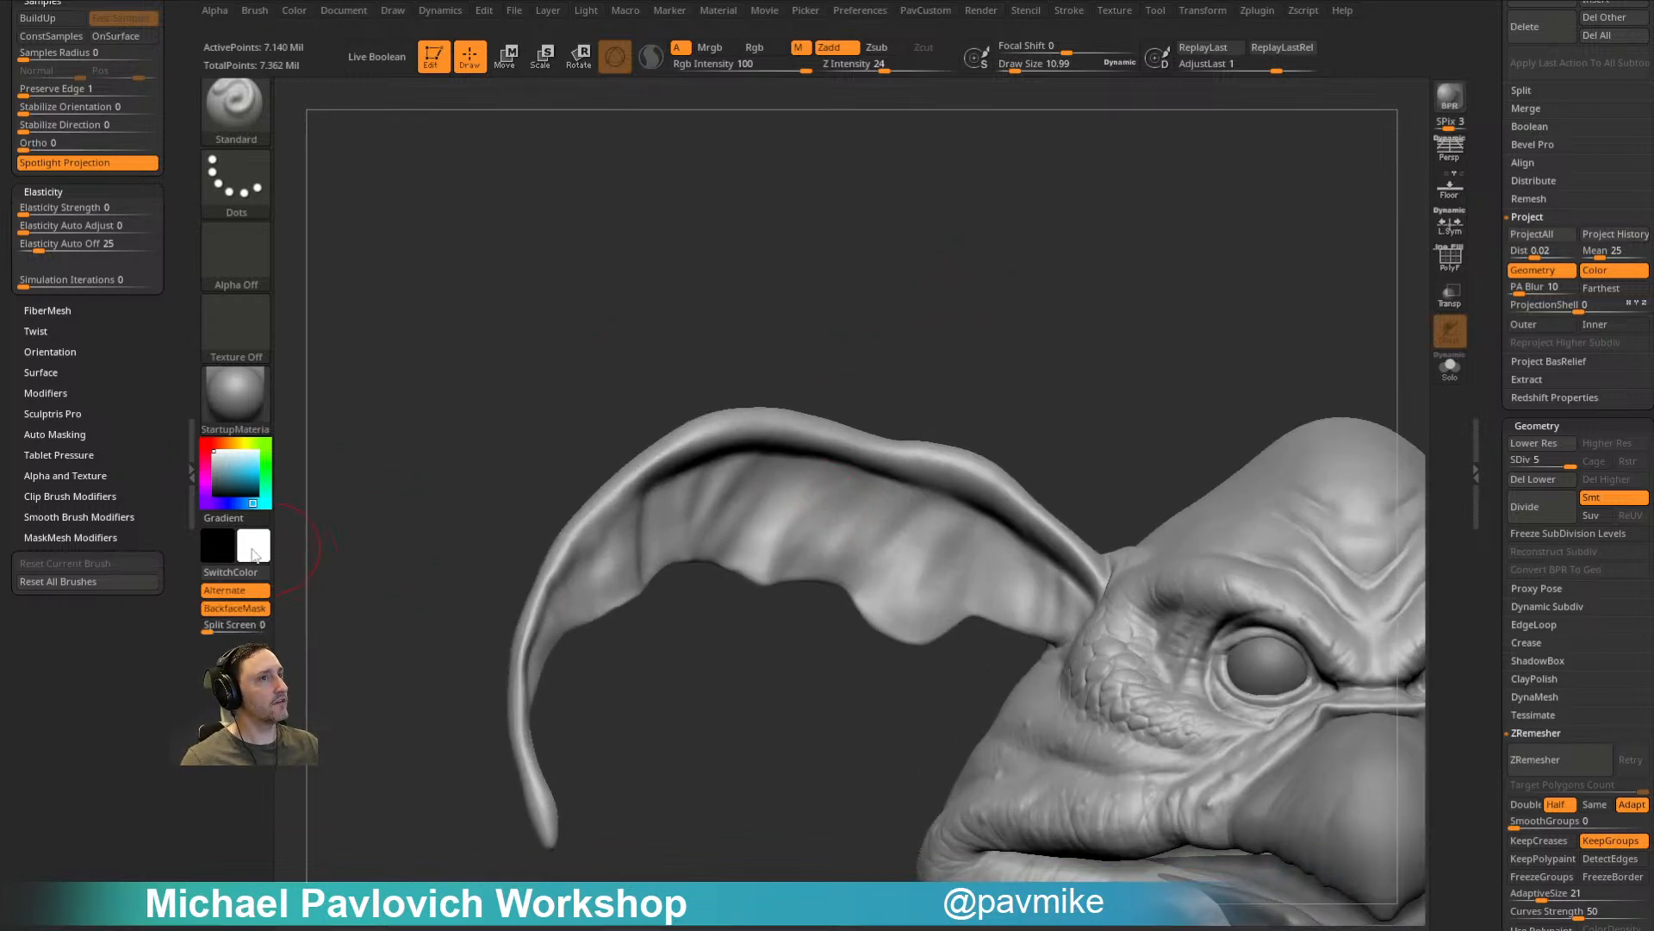
drag(1041, 358, 935, 427)
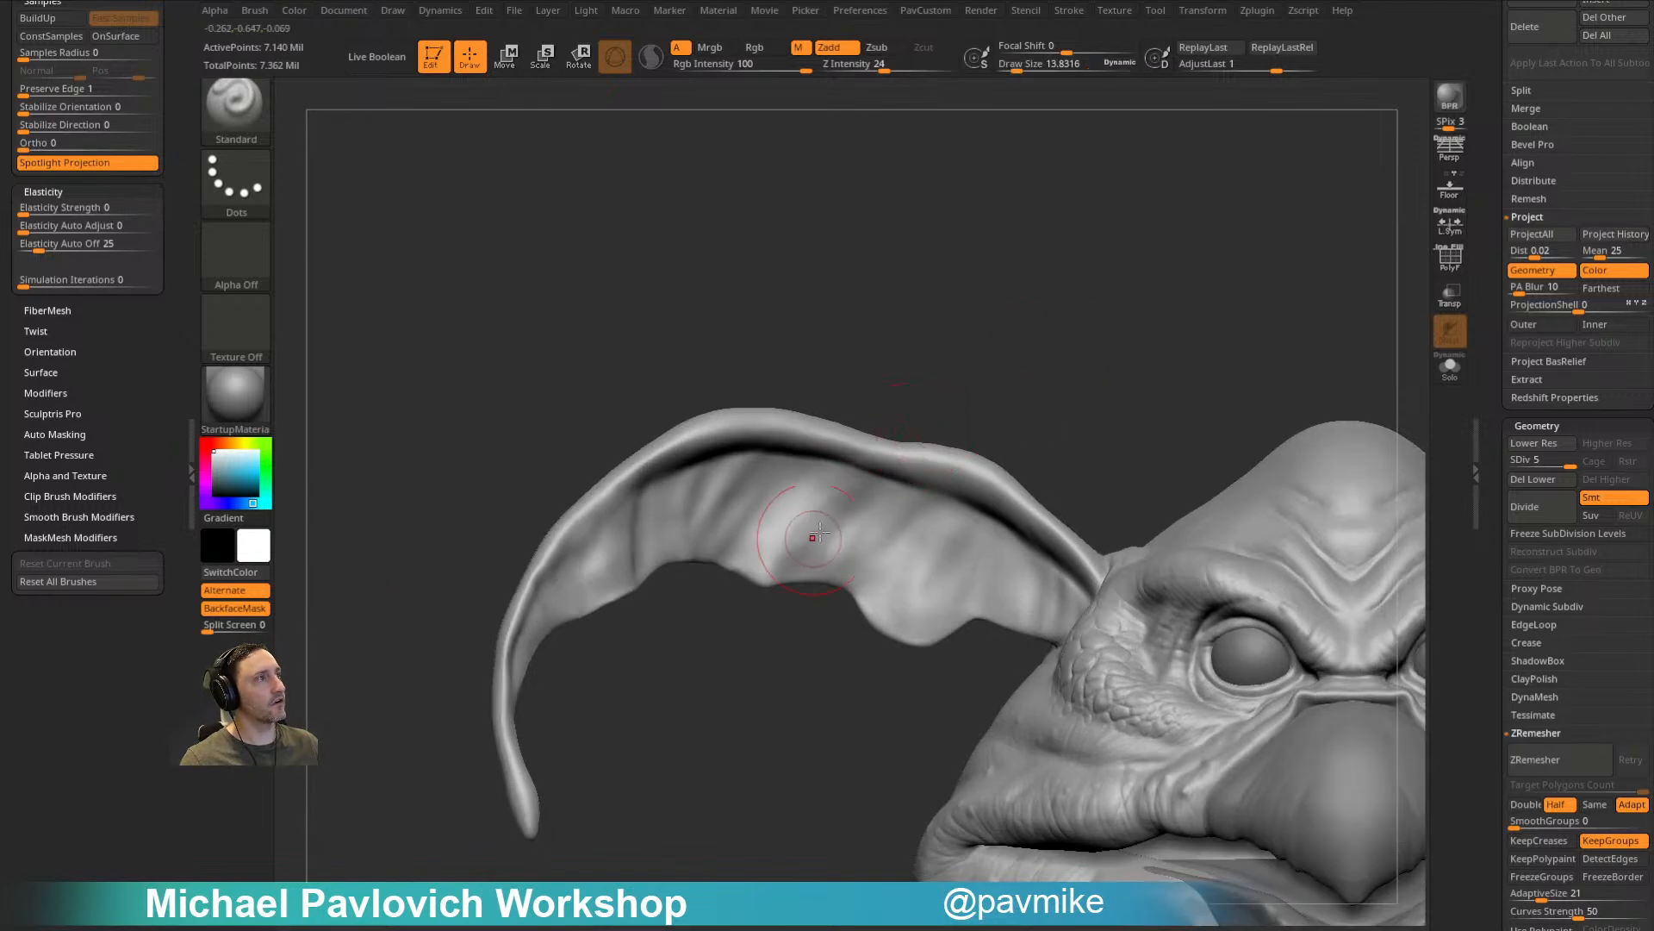
drag(963, 357, 914, 410)
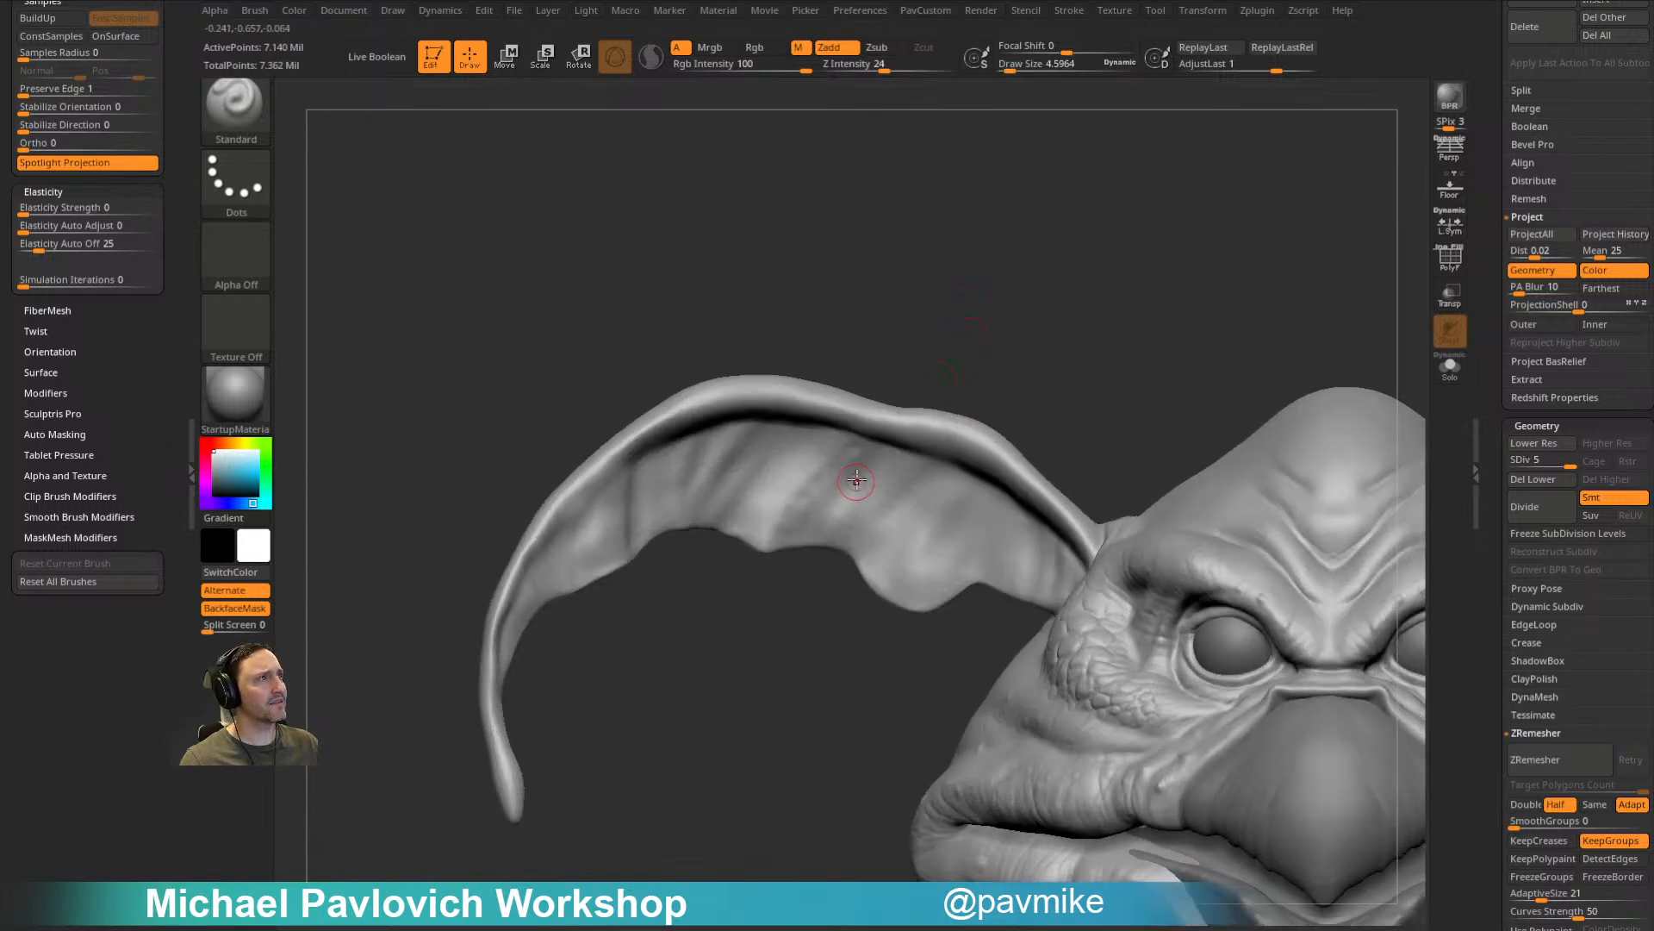
key(3)
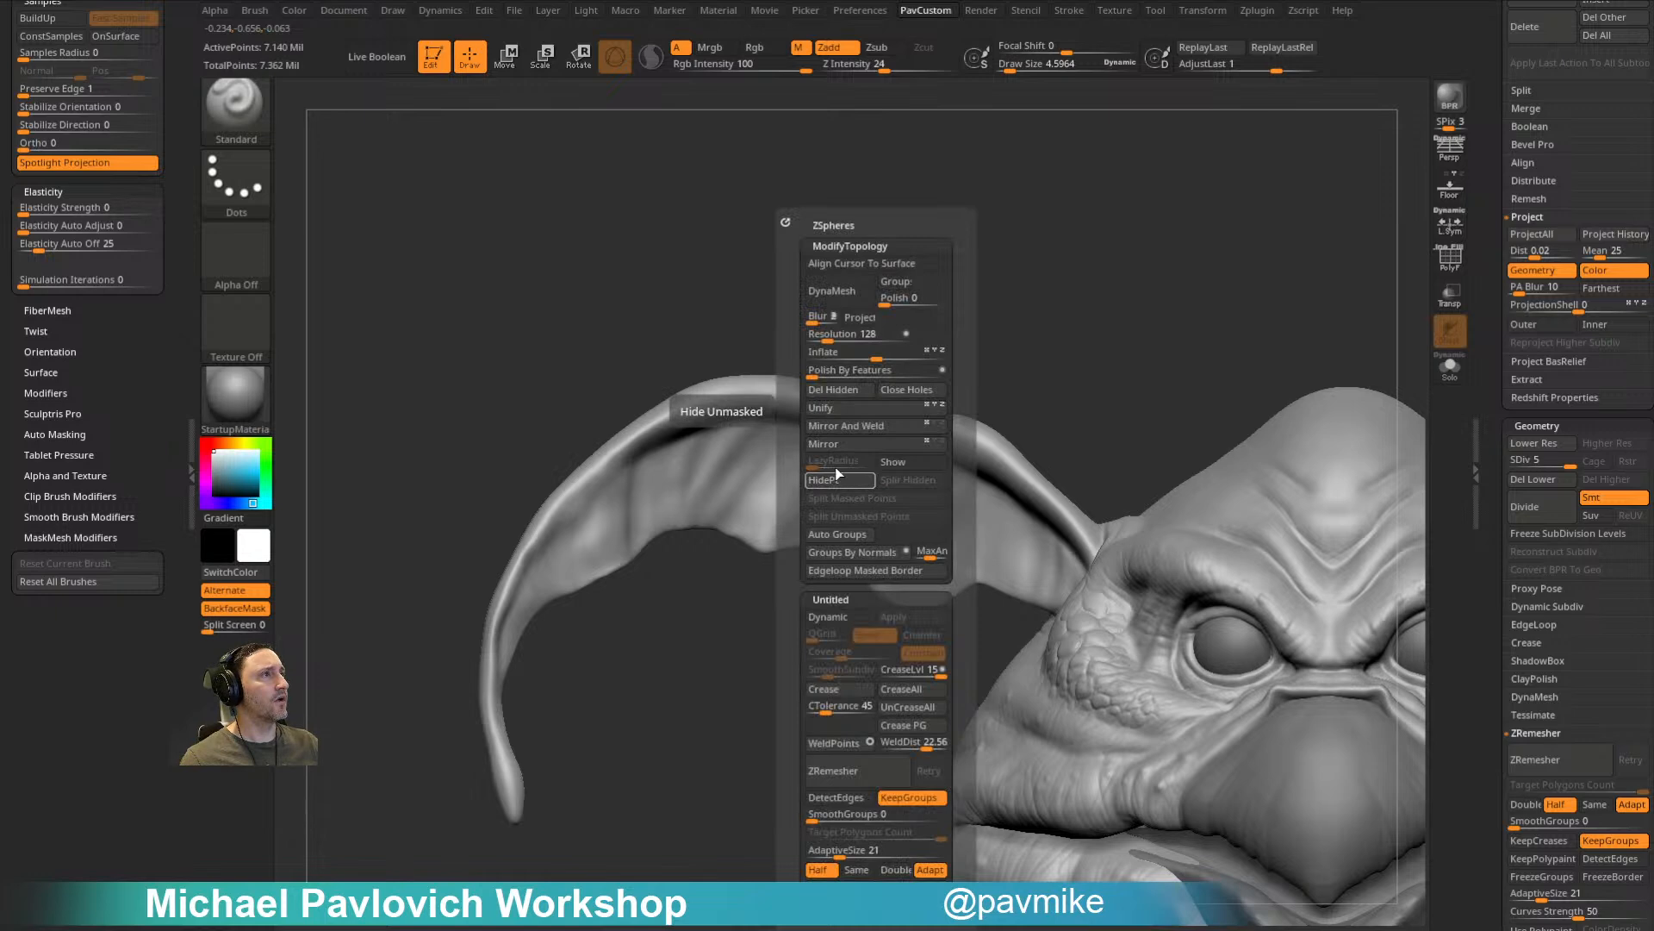
click(841, 478)
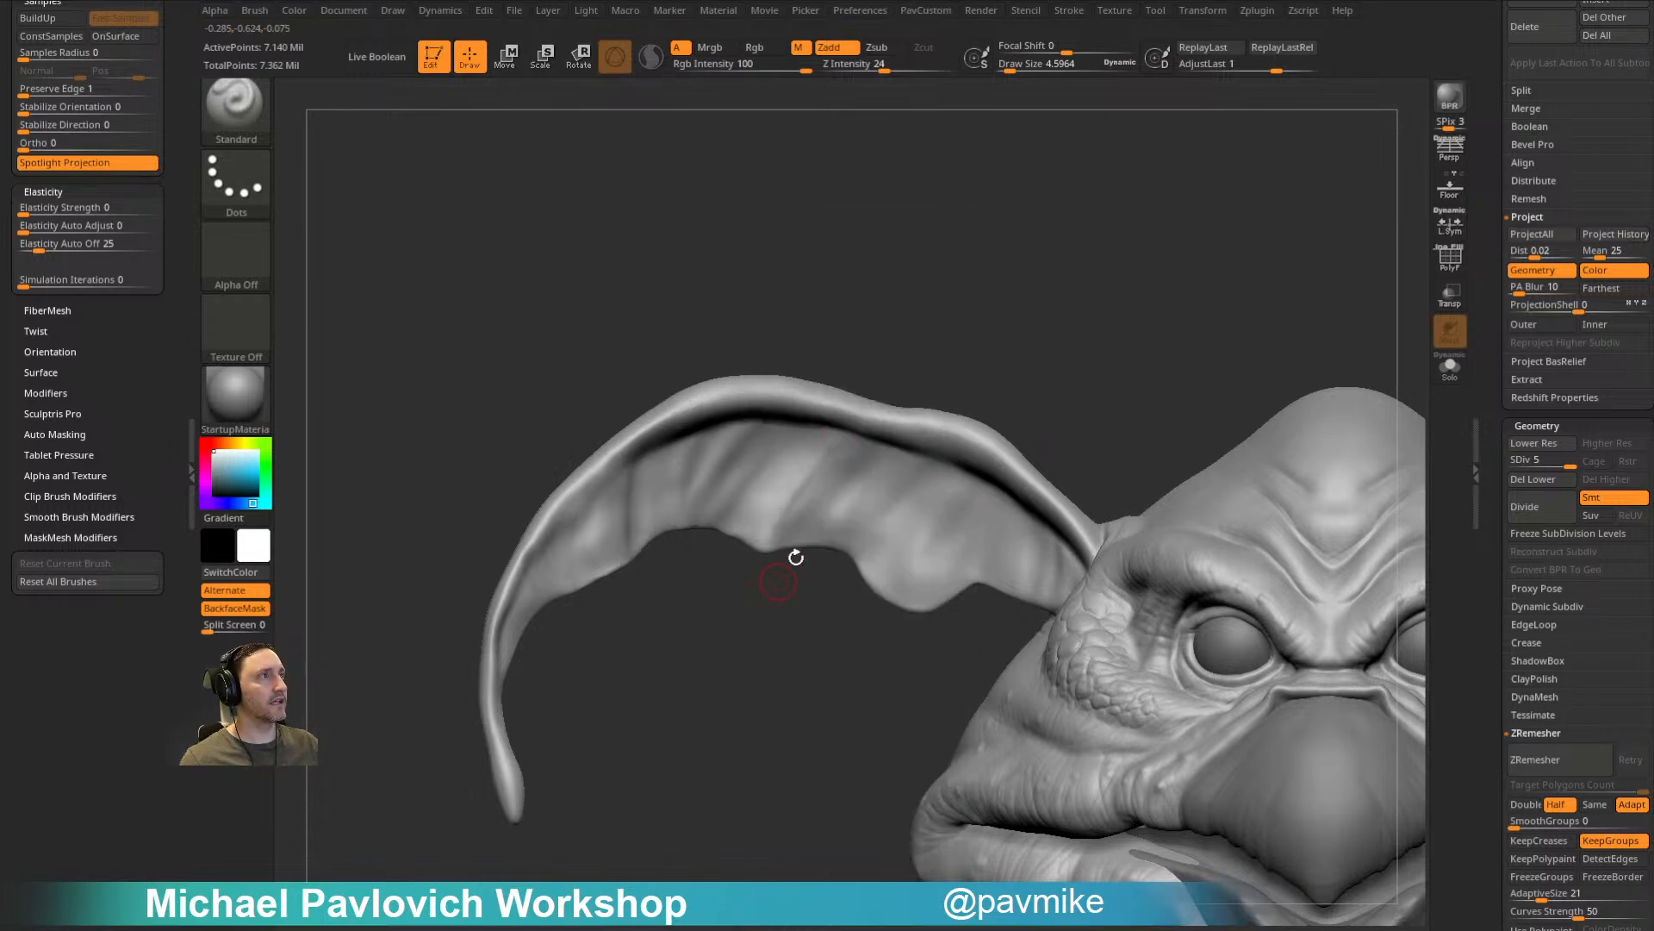
drag(797, 499, 786, 516)
drag(862, 448, 842, 520)
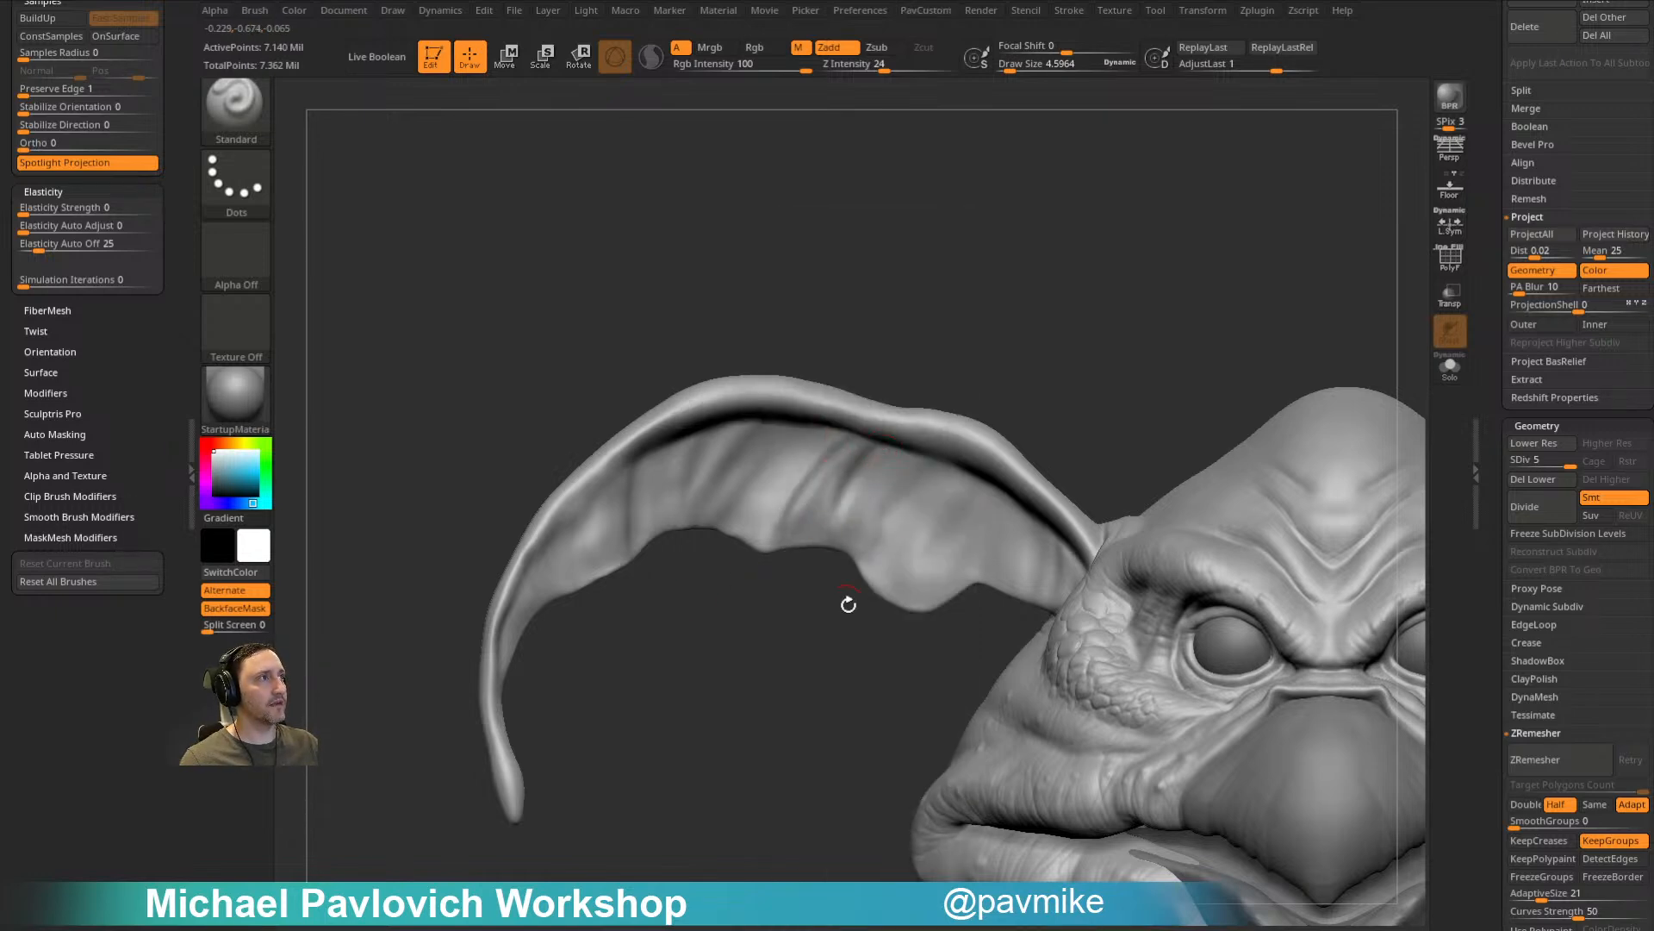
drag(785, 652, 814, 571)
mouse_move(865, 466)
mouse_down()
mouse_move(828, 558)
mouse_move(848, 571)
mouse_up()
drag(894, 517, 864, 600)
drag(1056, 201, 909, 257)
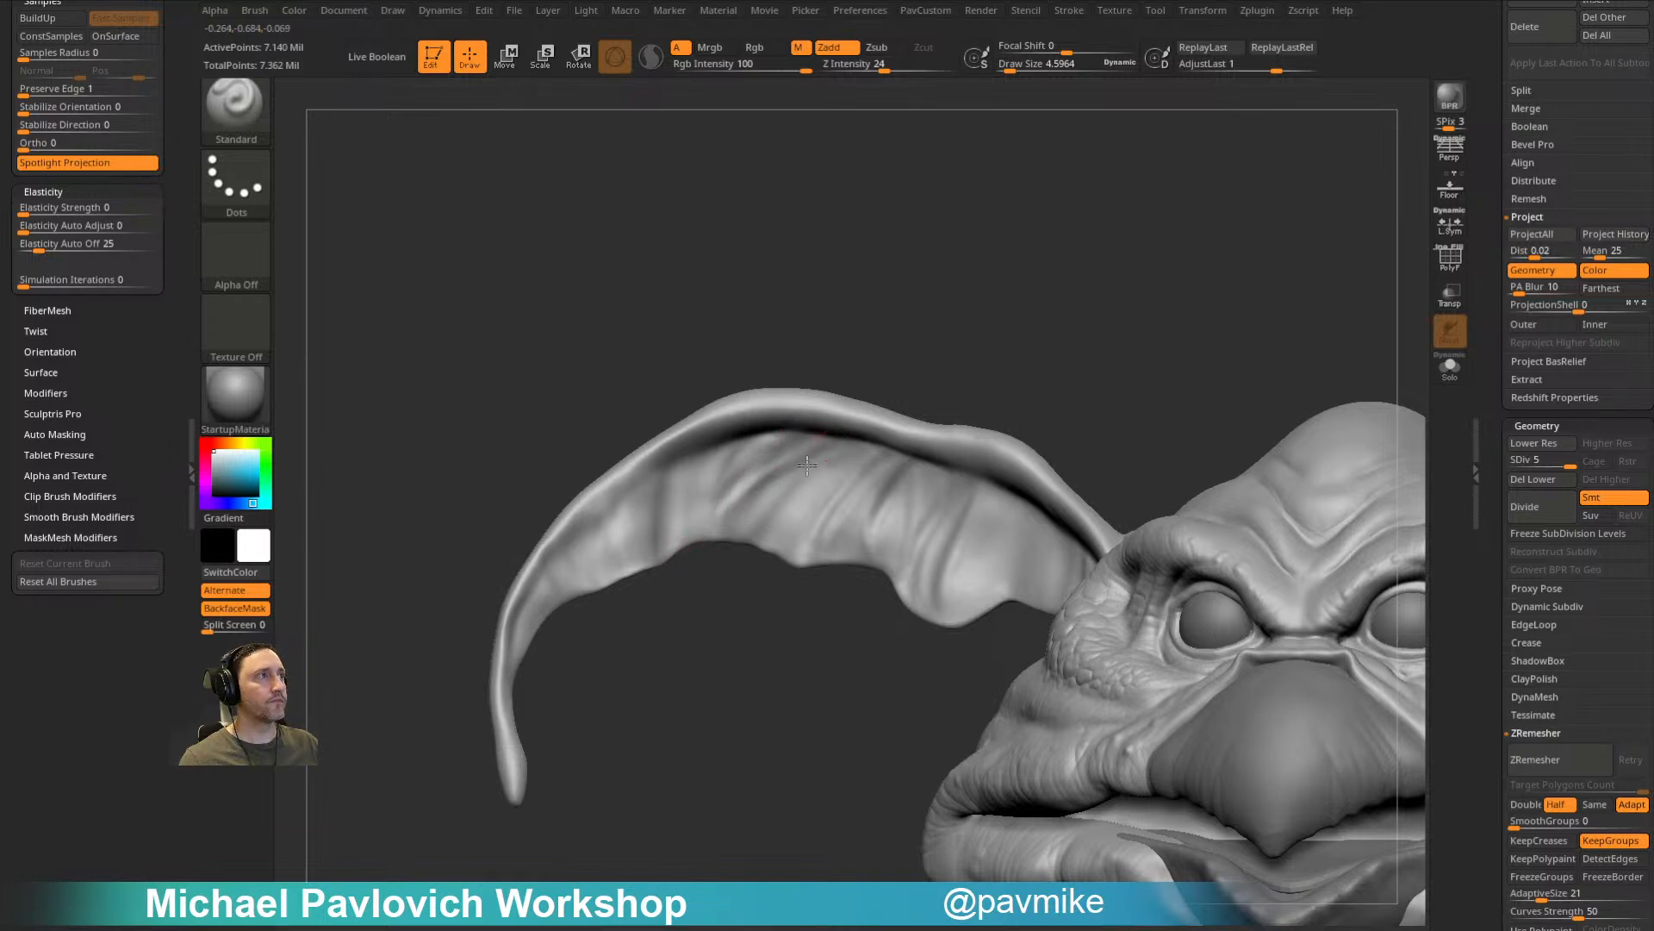
Step: Reduce the draw size to about 2.6 and sculpt finer folds along the inner membrane towards the ear tip
mouse_move(738, 561)
mouse_down()
mouse_move(672, 491)
mouse_move(753, 609)
mouse_move(726, 518)
mouse_up()
key(s)
mouse_move(812, 437)
mouse_down()
mouse_move(691, 550)
mouse_move(717, 515)
mouse_up()
key(s)
mouse_move(718, 502)
mouse_down()
mouse_move(675, 560)
mouse_move(686, 620)
mouse_move(603, 578)
mouse_up()
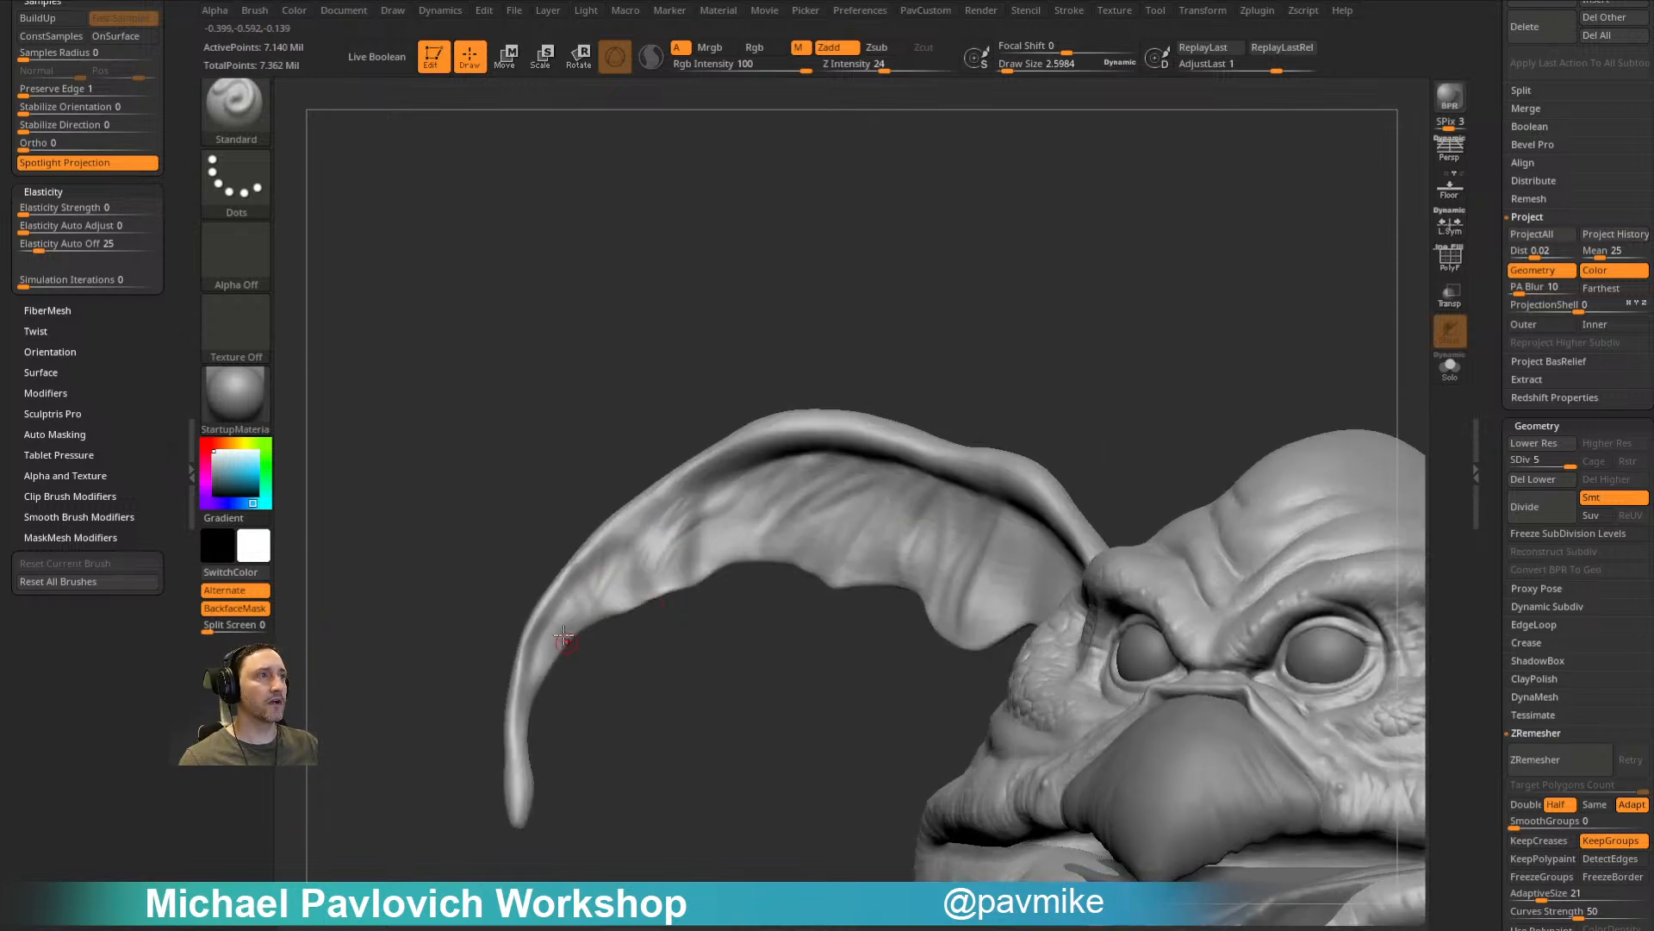
Step: Sculpt fine folds and wrinkles on the inner membrane where the ear joins the head
mouse_move(809, 498)
mouse_down()
mouse_move(698, 643)
mouse_move(960, 380)
mouse_move(825, 471)
mouse_up()
right_drag(823, 471, 775, 515)
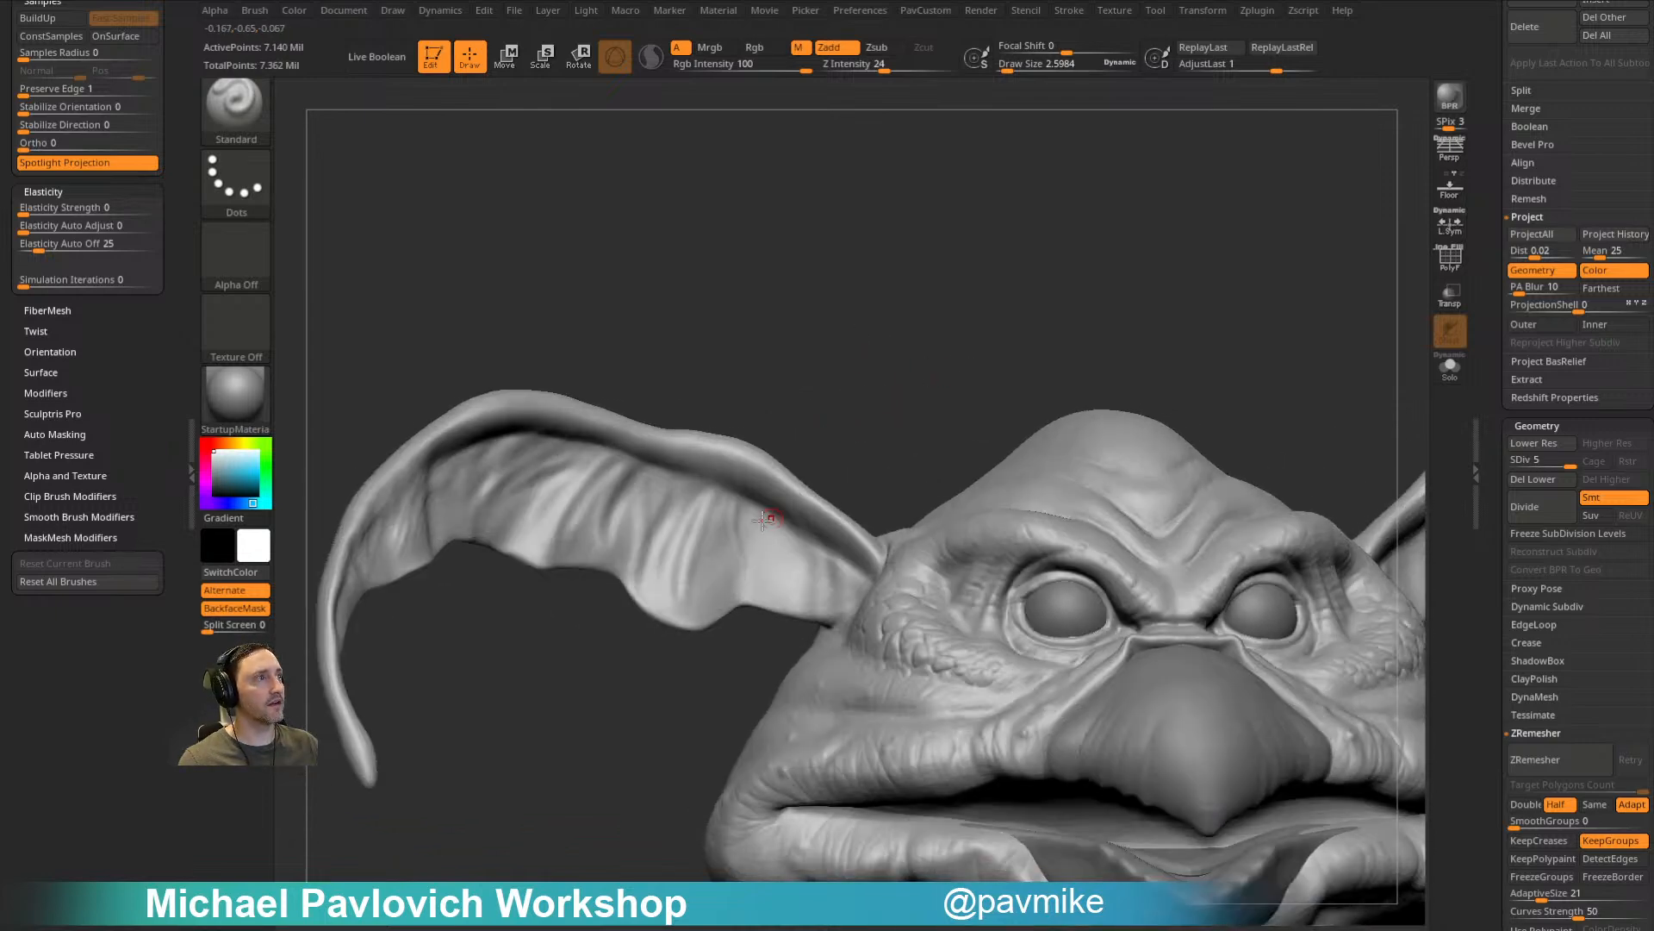
drag(821, 424, 782, 559)
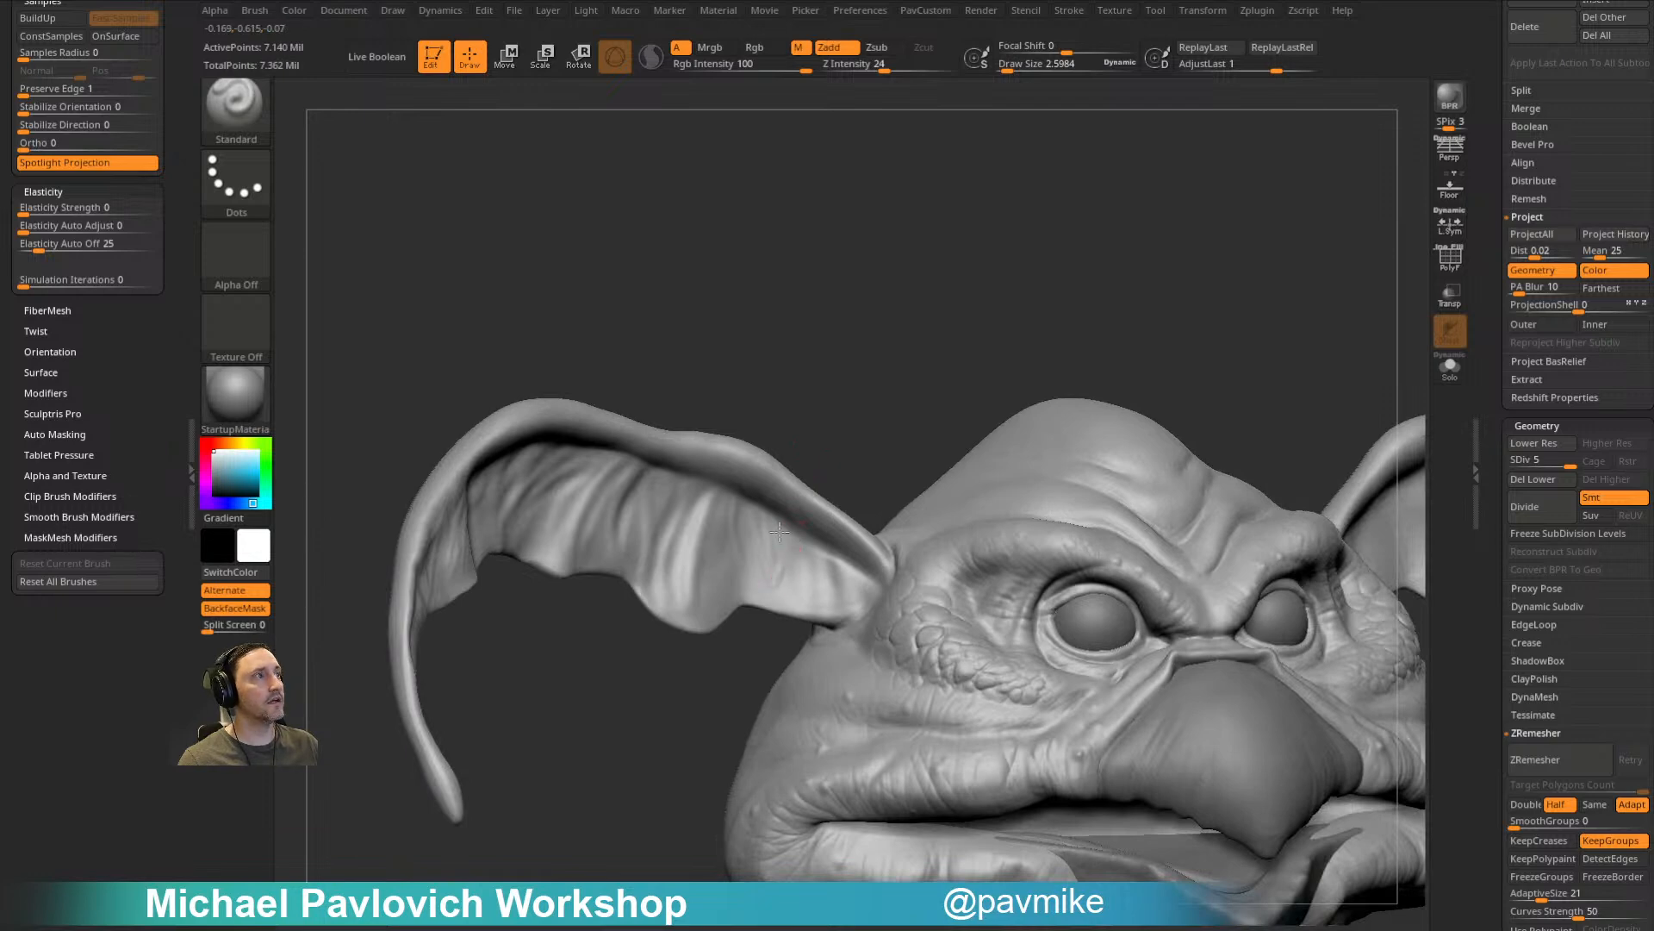
mouse_move(897, 406)
mouse_down()
mouse_move(875, 406)
mouse_move(819, 476)
mouse_move(757, 491)
mouse_move(861, 358)
mouse_move(836, 539)
mouse_up()
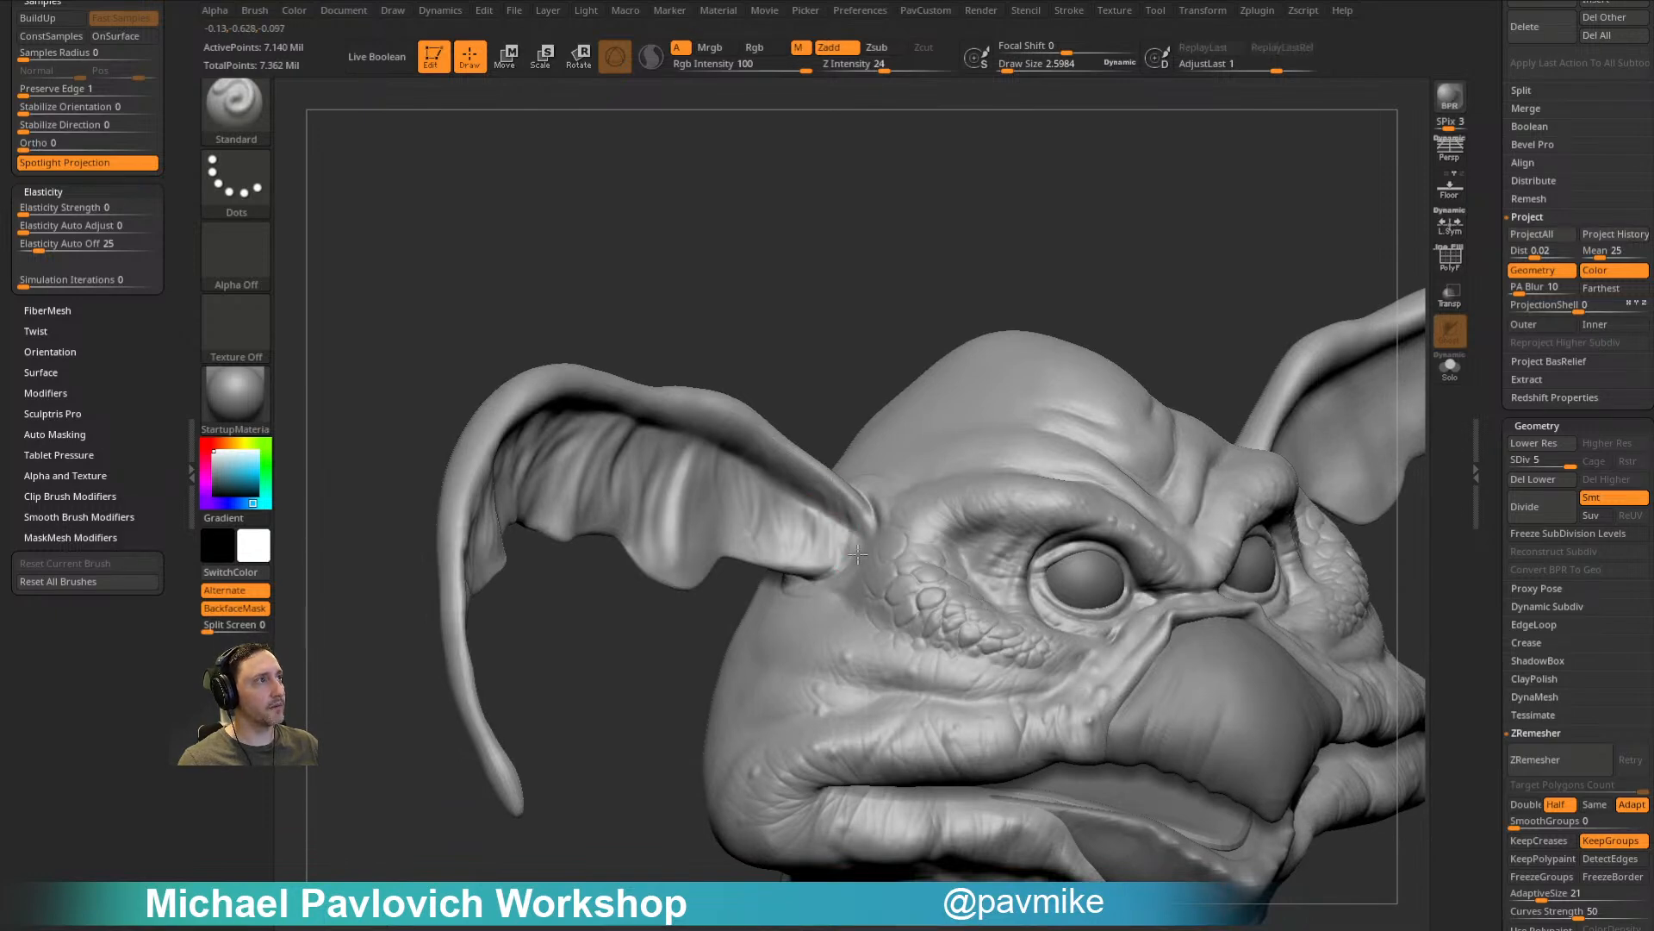
drag(856, 350, 866, 547)
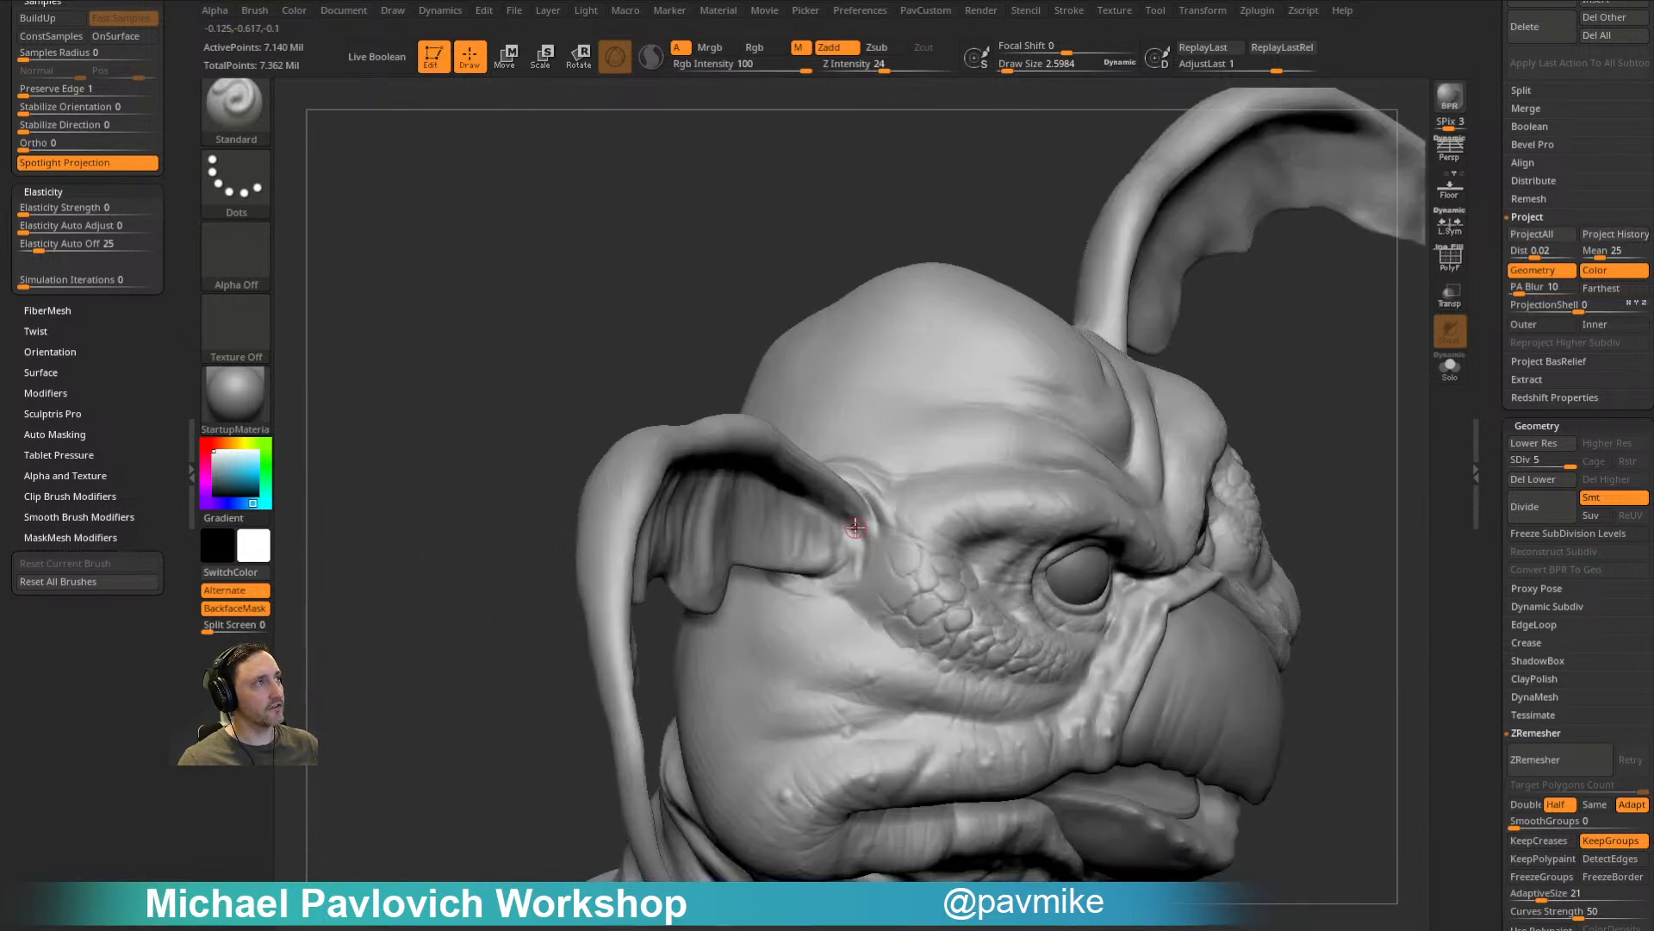
mouse_move(875, 439)
mouse_down()
mouse_move(841, 232)
mouse_move(864, 273)
mouse_move(849, 349)
mouse_move(1167, 277)
mouse_move(997, 296)
mouse_move(991, 264)
mouse_move(1009, 327)
mouse_move(1061, 273)
mouse_move(953, 307)
mouse_move(931, 259)
mouse_move(724, 466)
mouse_up()
drag(714, 591, 711, 485)
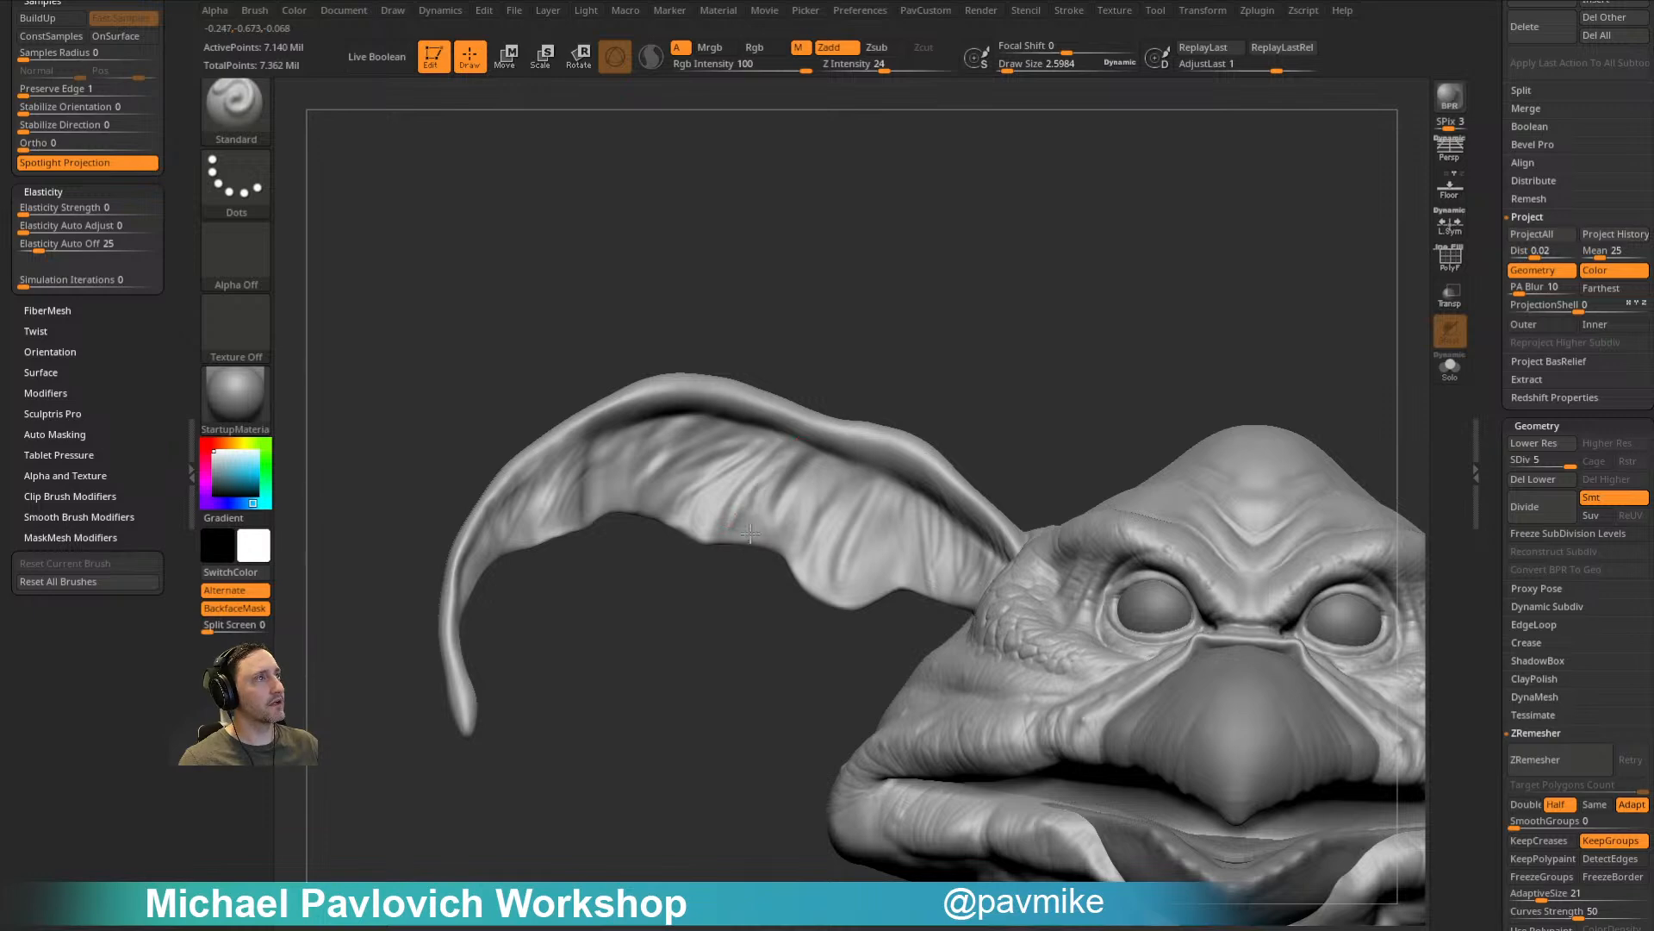
Step: Add more thin wrinkles between the existing folds from the middle to the inner end of the ear membrane
mouse_move(1000, 357)
mouse_down()
mouse_move(941, 351)
mouse_move(747, 526)
mouse_up()
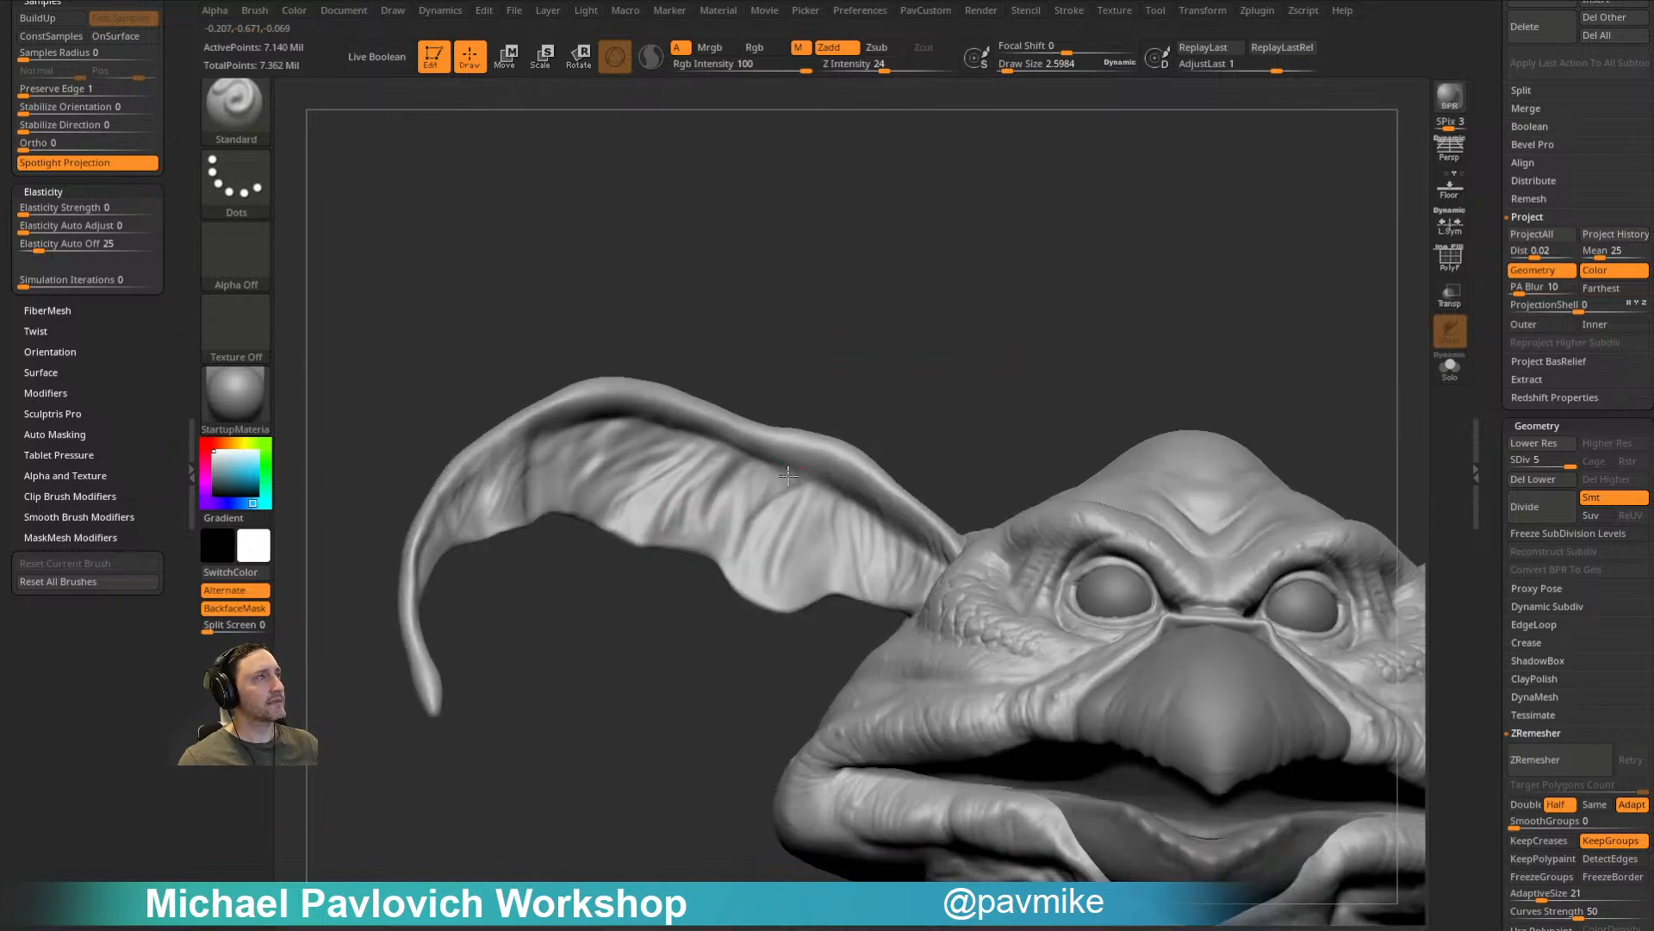
drag(887, 408, 829, 495)
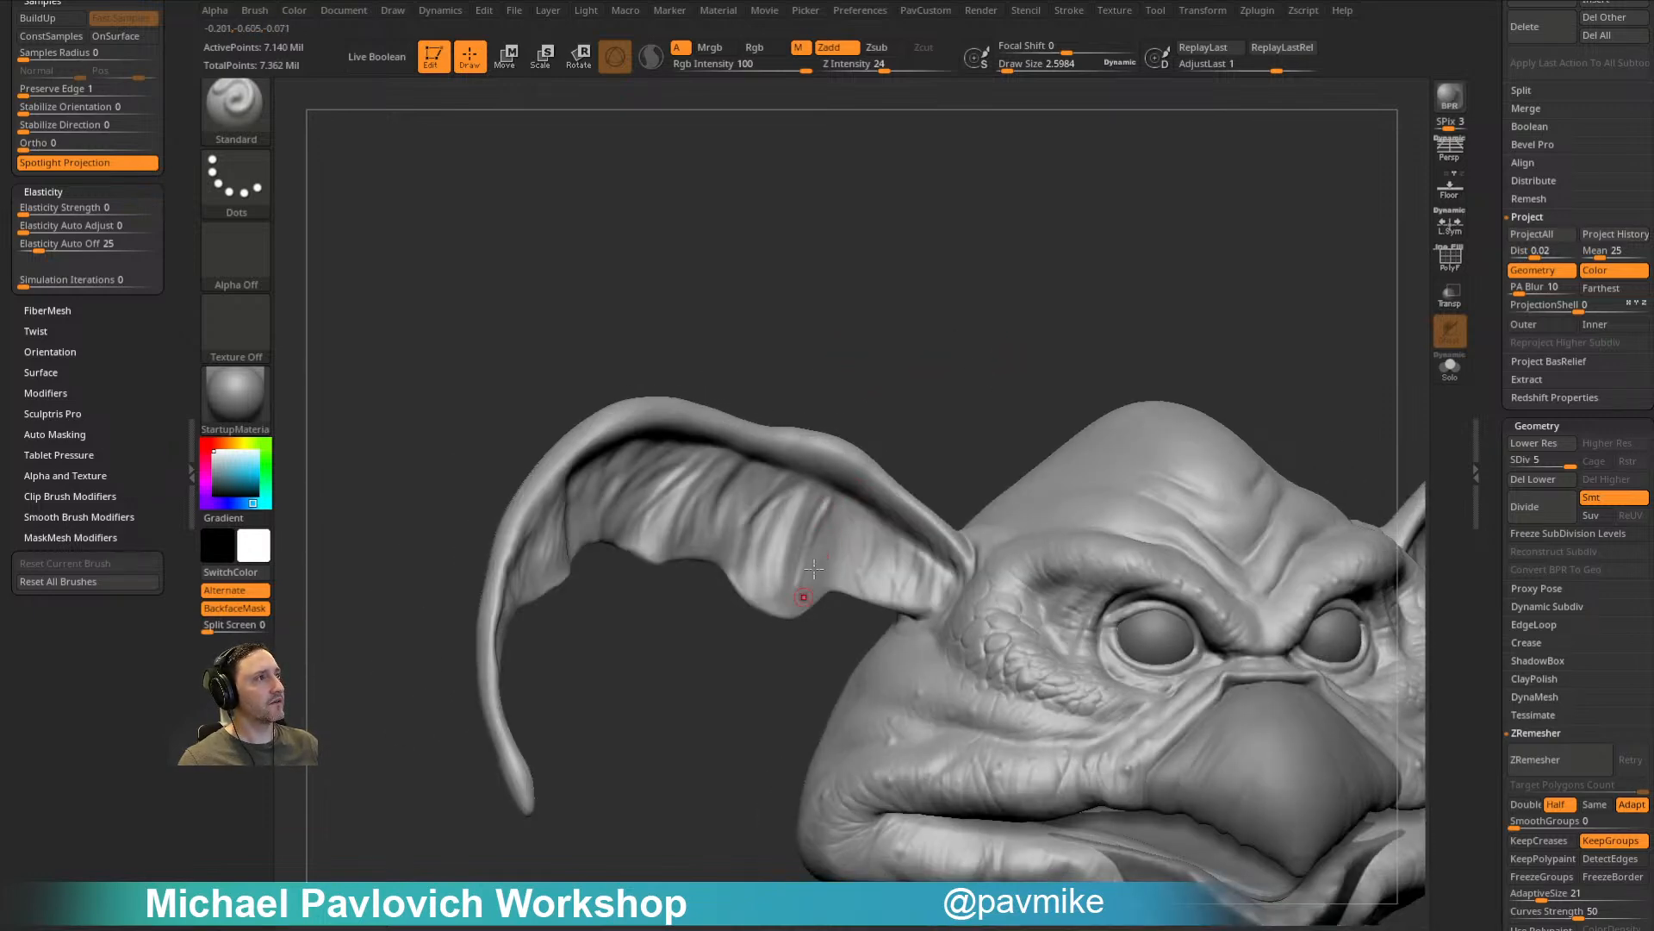
drag(803, 596, 881, 506)
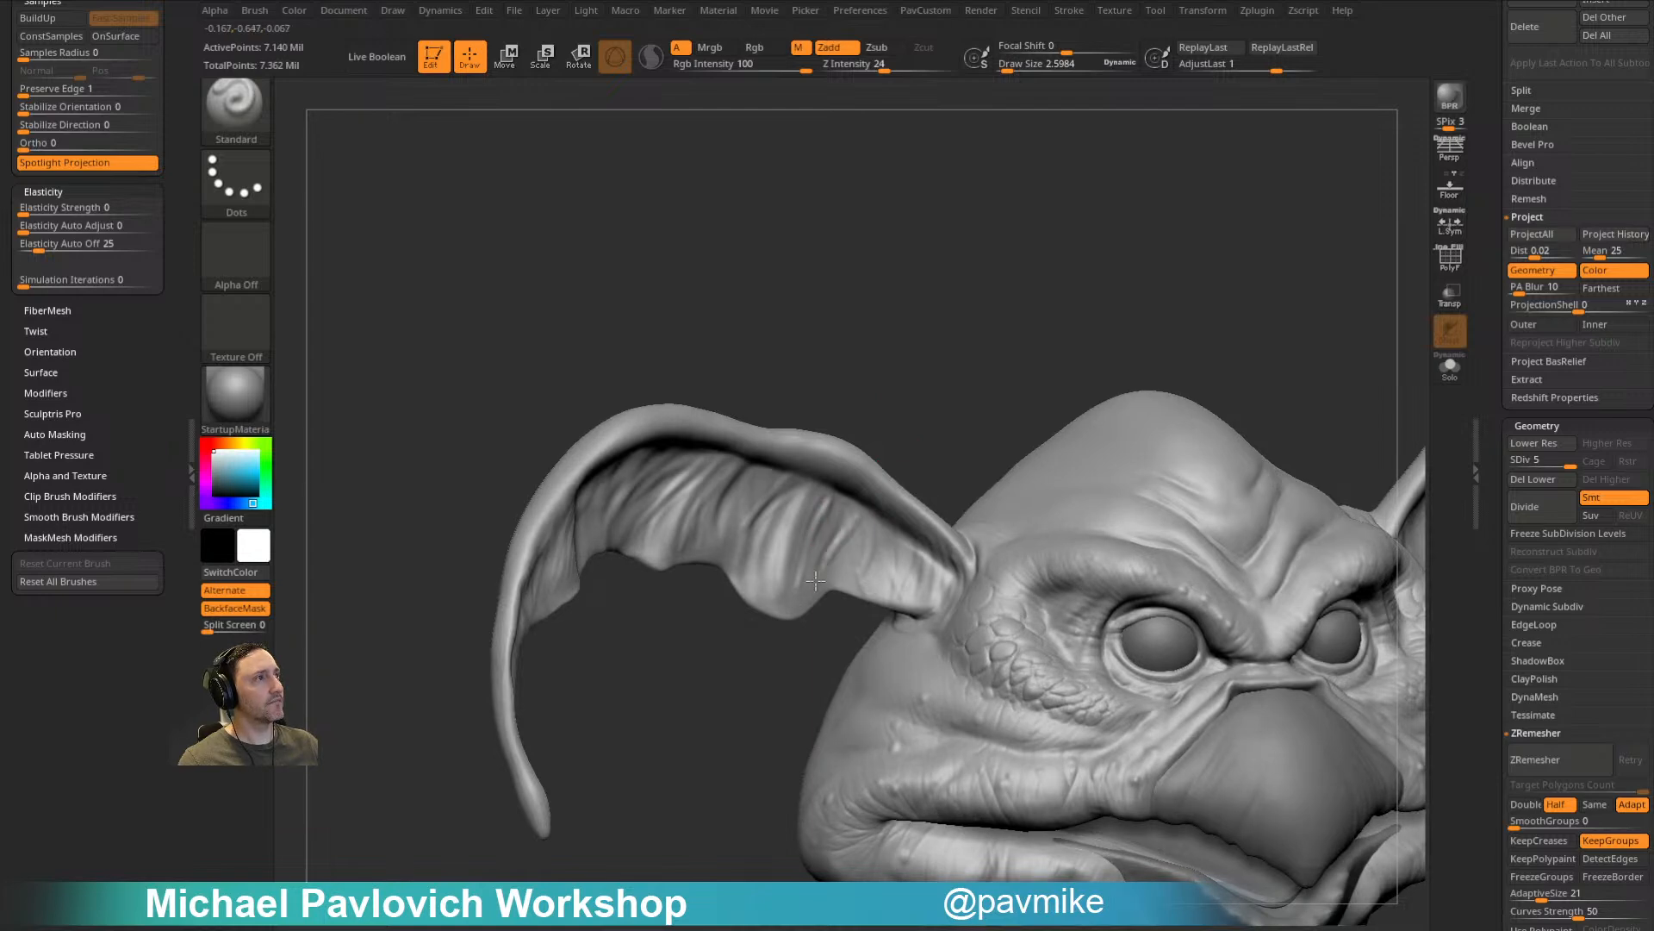
drag(873, 307, 676, 463)
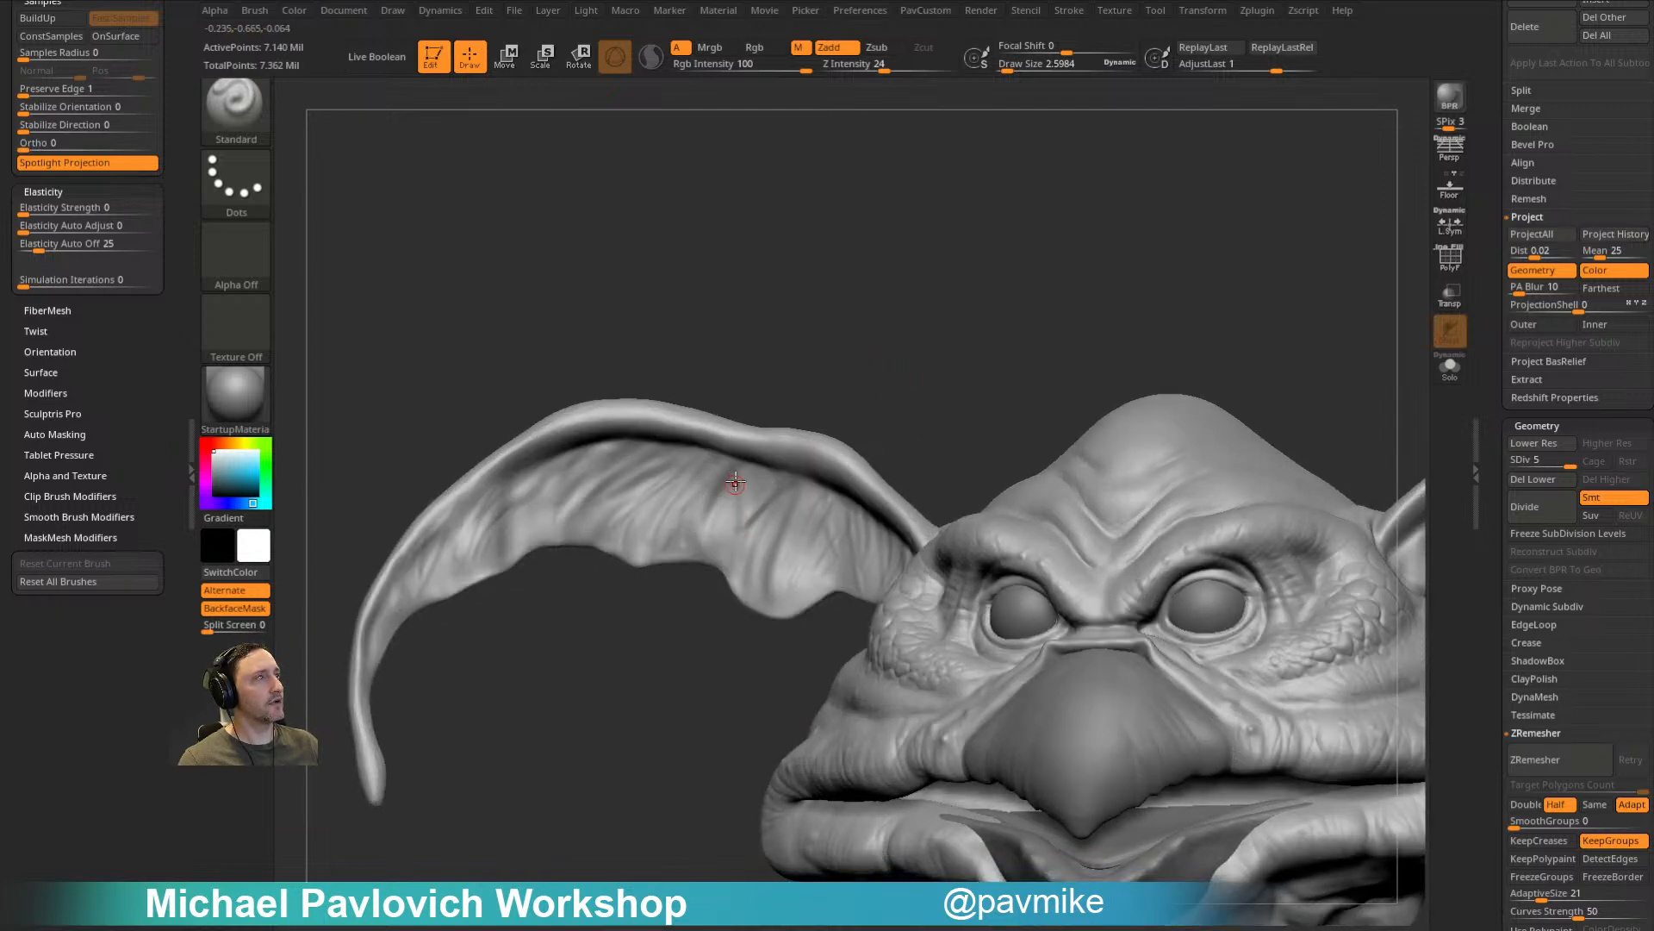
Step: Undo the stray stroke and sculpt broad folds on the back of the ear at a draw size of about 8.5
drag(855, 345, 1001, 380)
drag(813, 311, 903, 418)
mouse_move(1003, 414)
mouse_down()
mouse_move(994, 352)
mouse_move(937, 377)
mouse_up()
key(s)
drag(832, 510, 906, 590)
alt+drag(1050, 409, 946, 379)
key(ctrl+z)
key(s)
drag(800, 510, 793, 510)
mouse_move(822, 448)
right_down()
mouse_move(799, 429)
mouse_move(803, 528)
right_up()
key(s)
drag(802, 528, 810, 534)
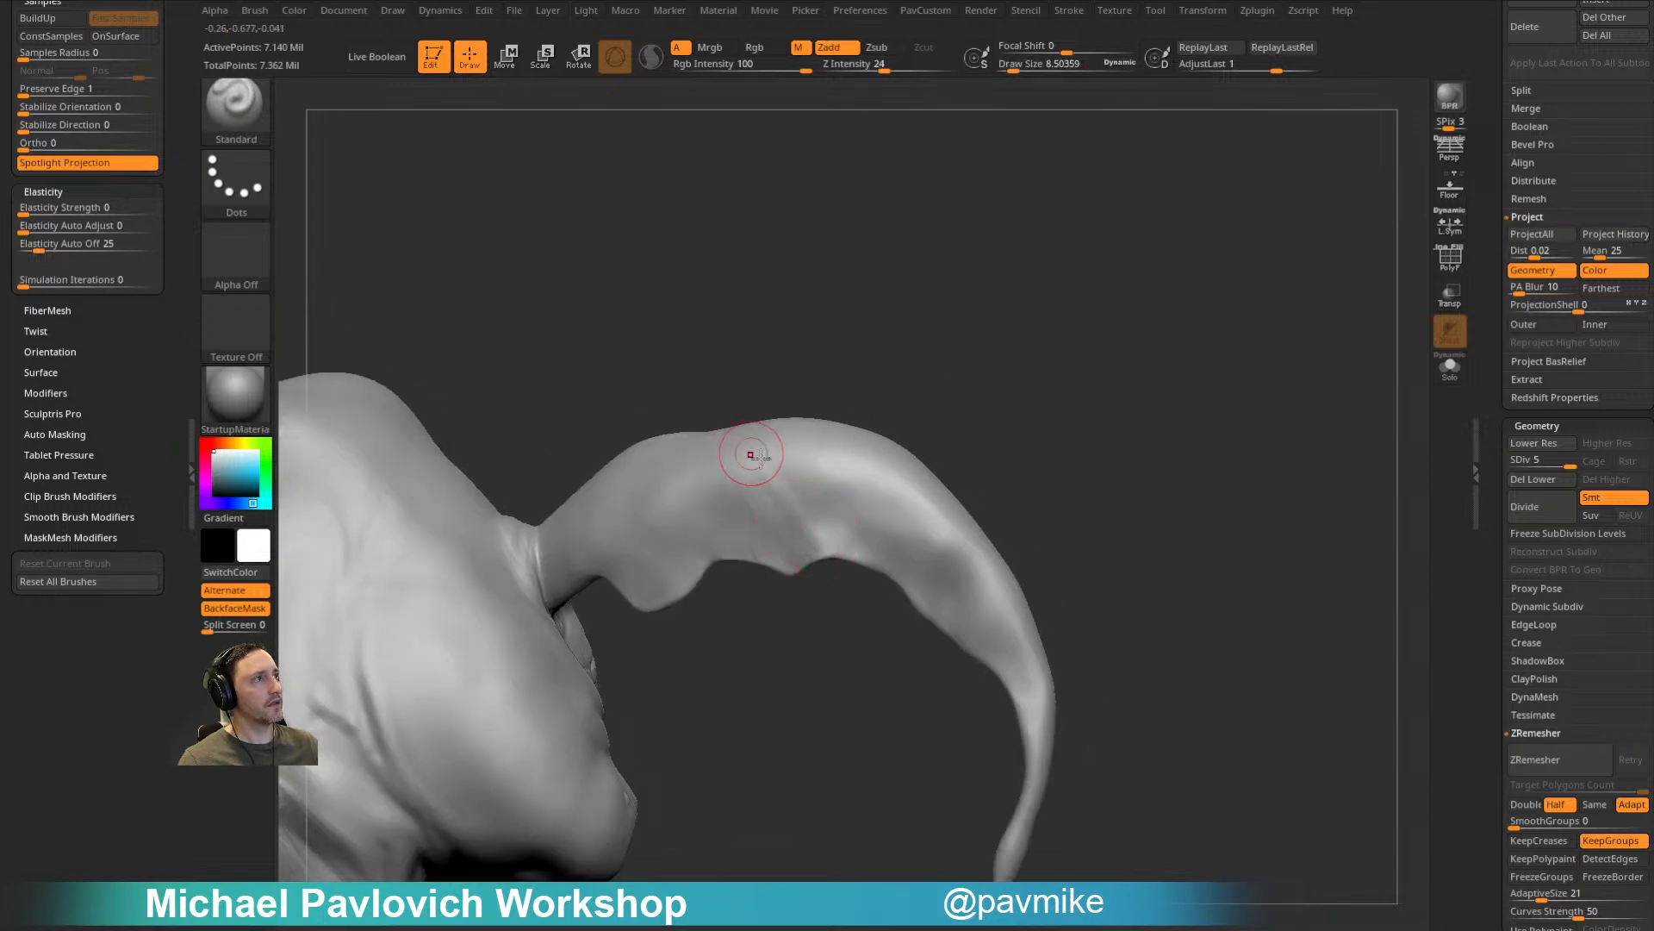
Step: Sculpt narrower creases along the back of the ear with the Standard brush at a draw size of about 4.6
right_drag(894, 432, 911, 503)
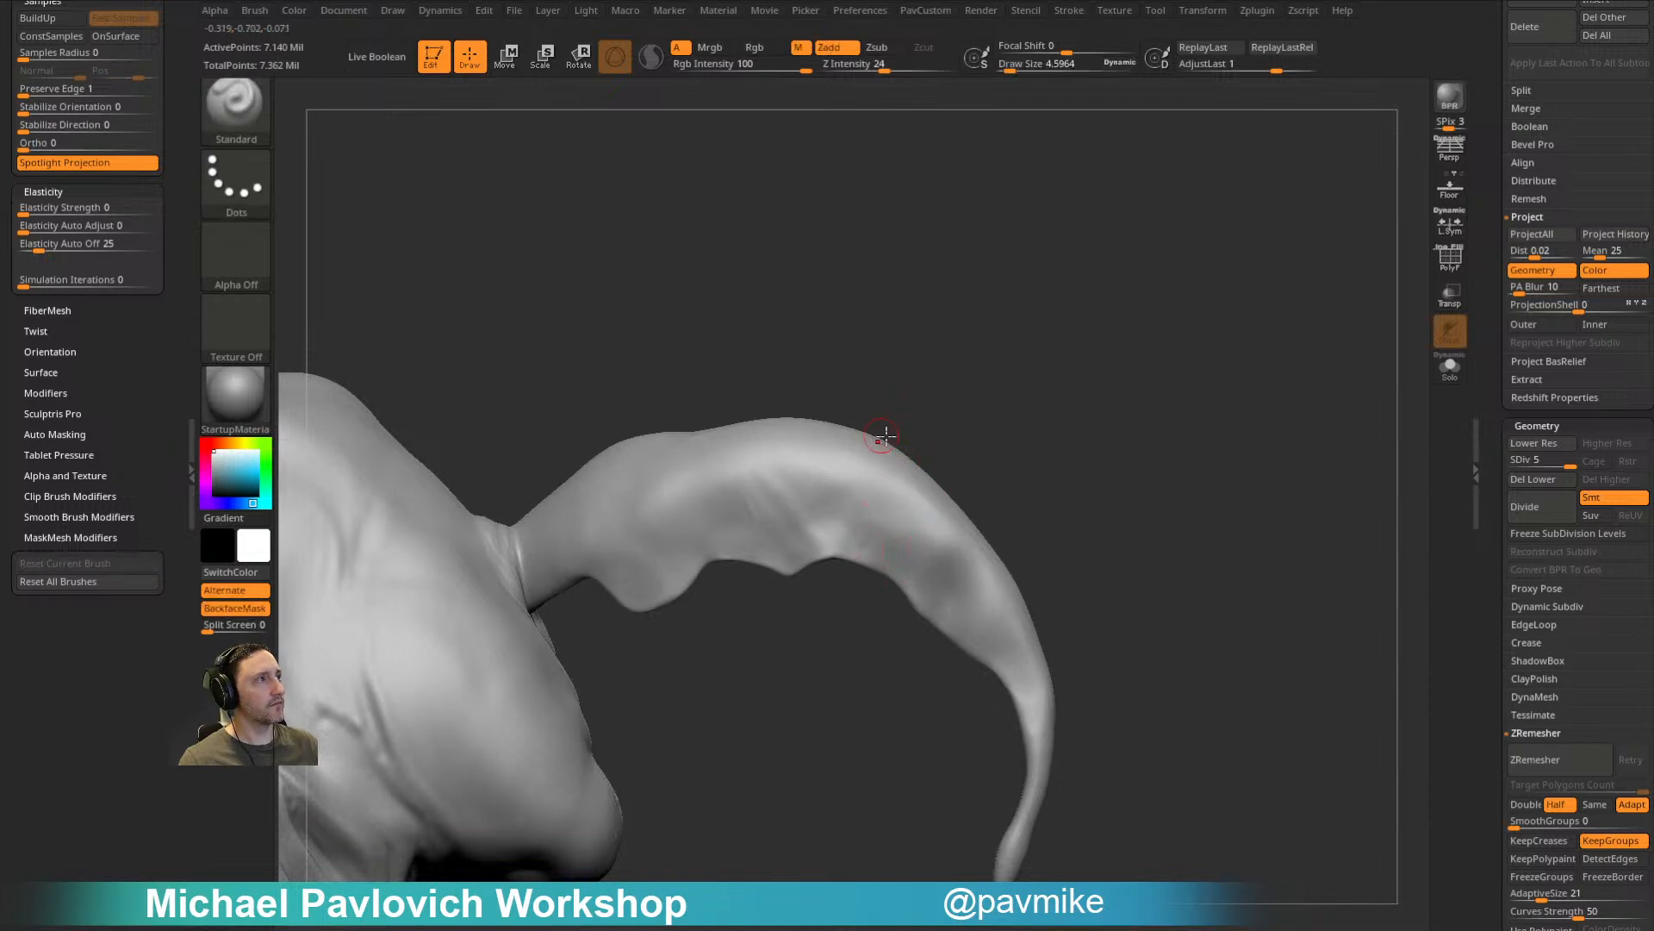
right_drag(950, 566, 940, 445)
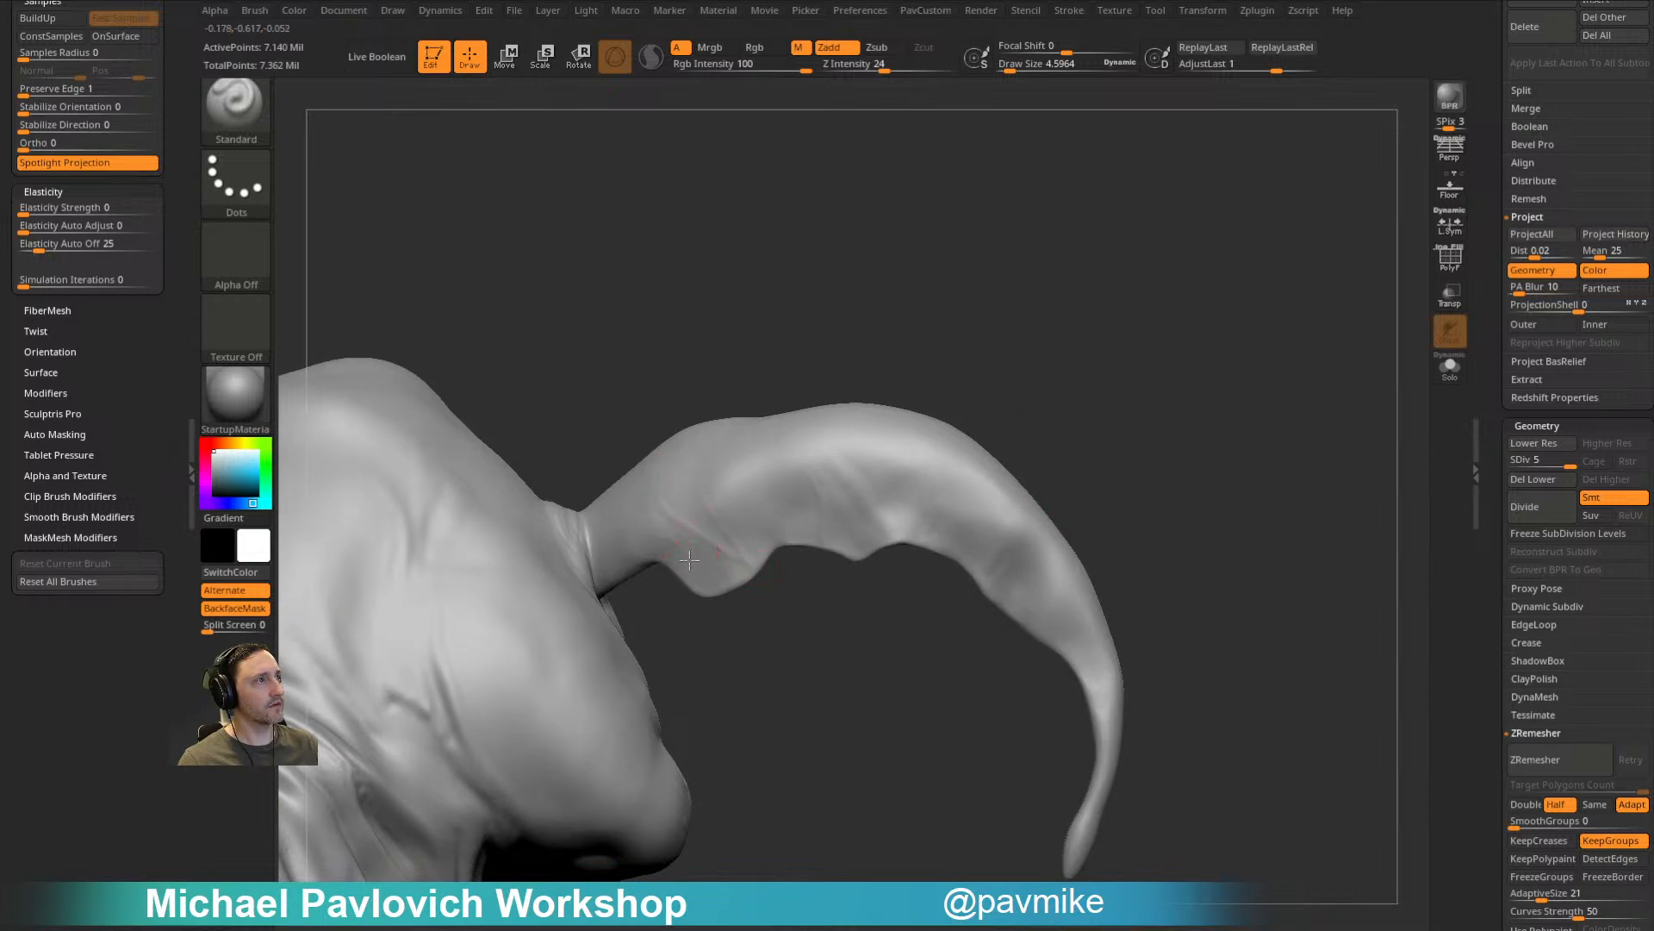
right_drag(1129, 431, 1023, 619)
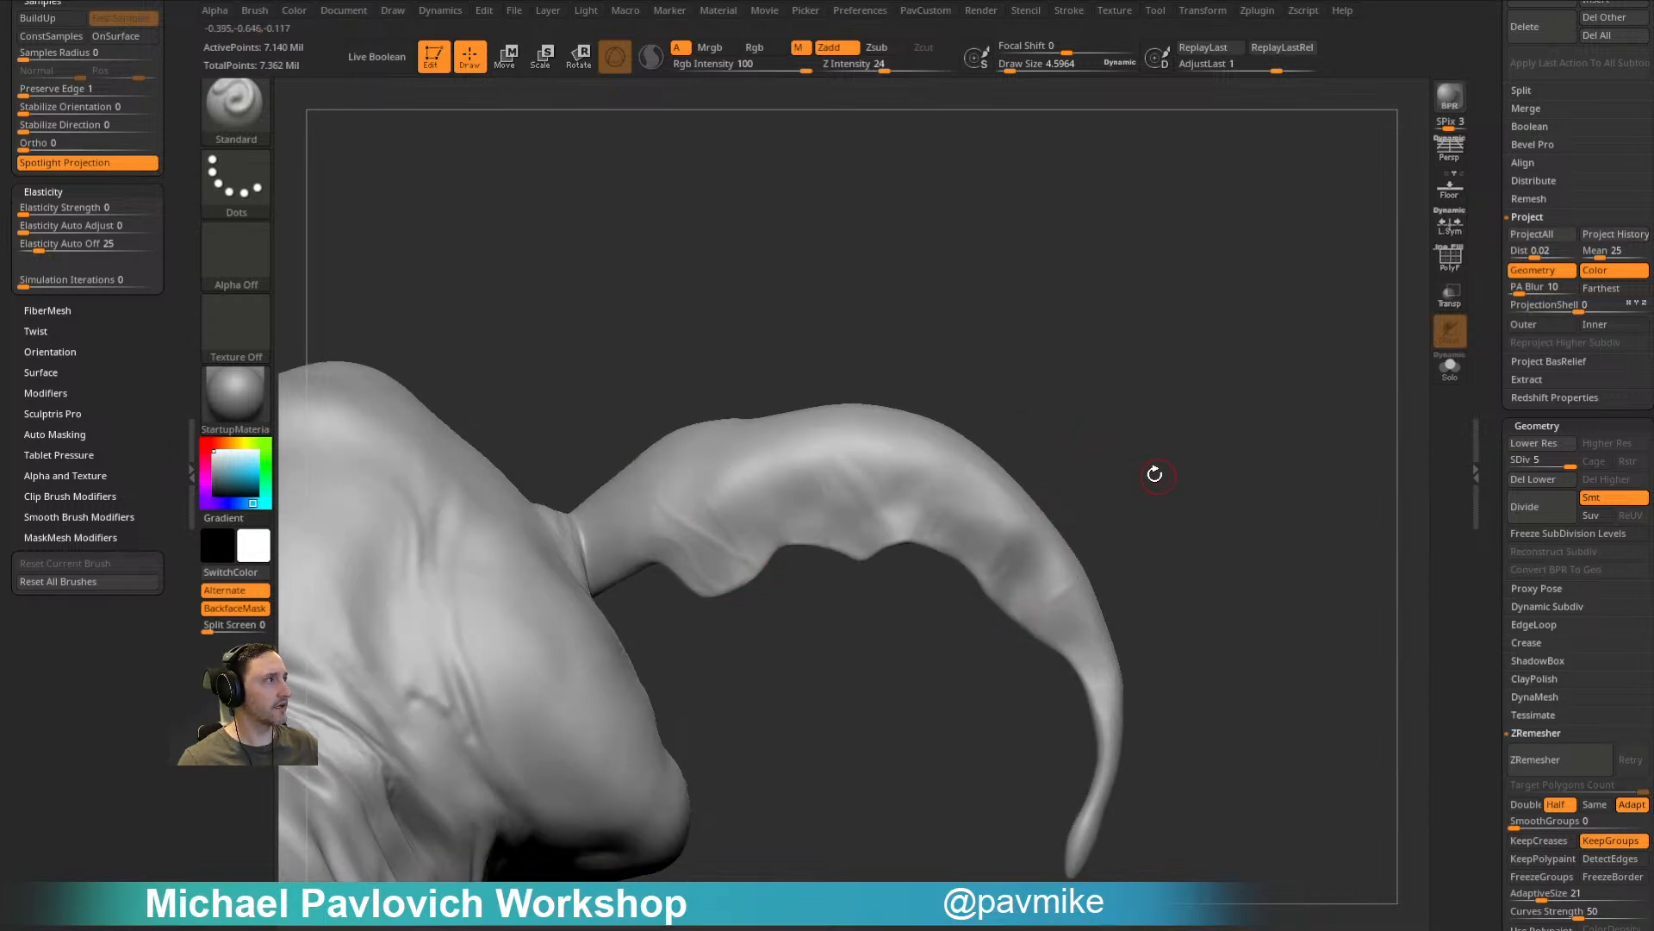
right_drag(842, 370, 701, 546)
Step: Turn on BackfaceMask for the Smooth brush and soften the back of the ear at a draw size of about 18.8
key(shift)
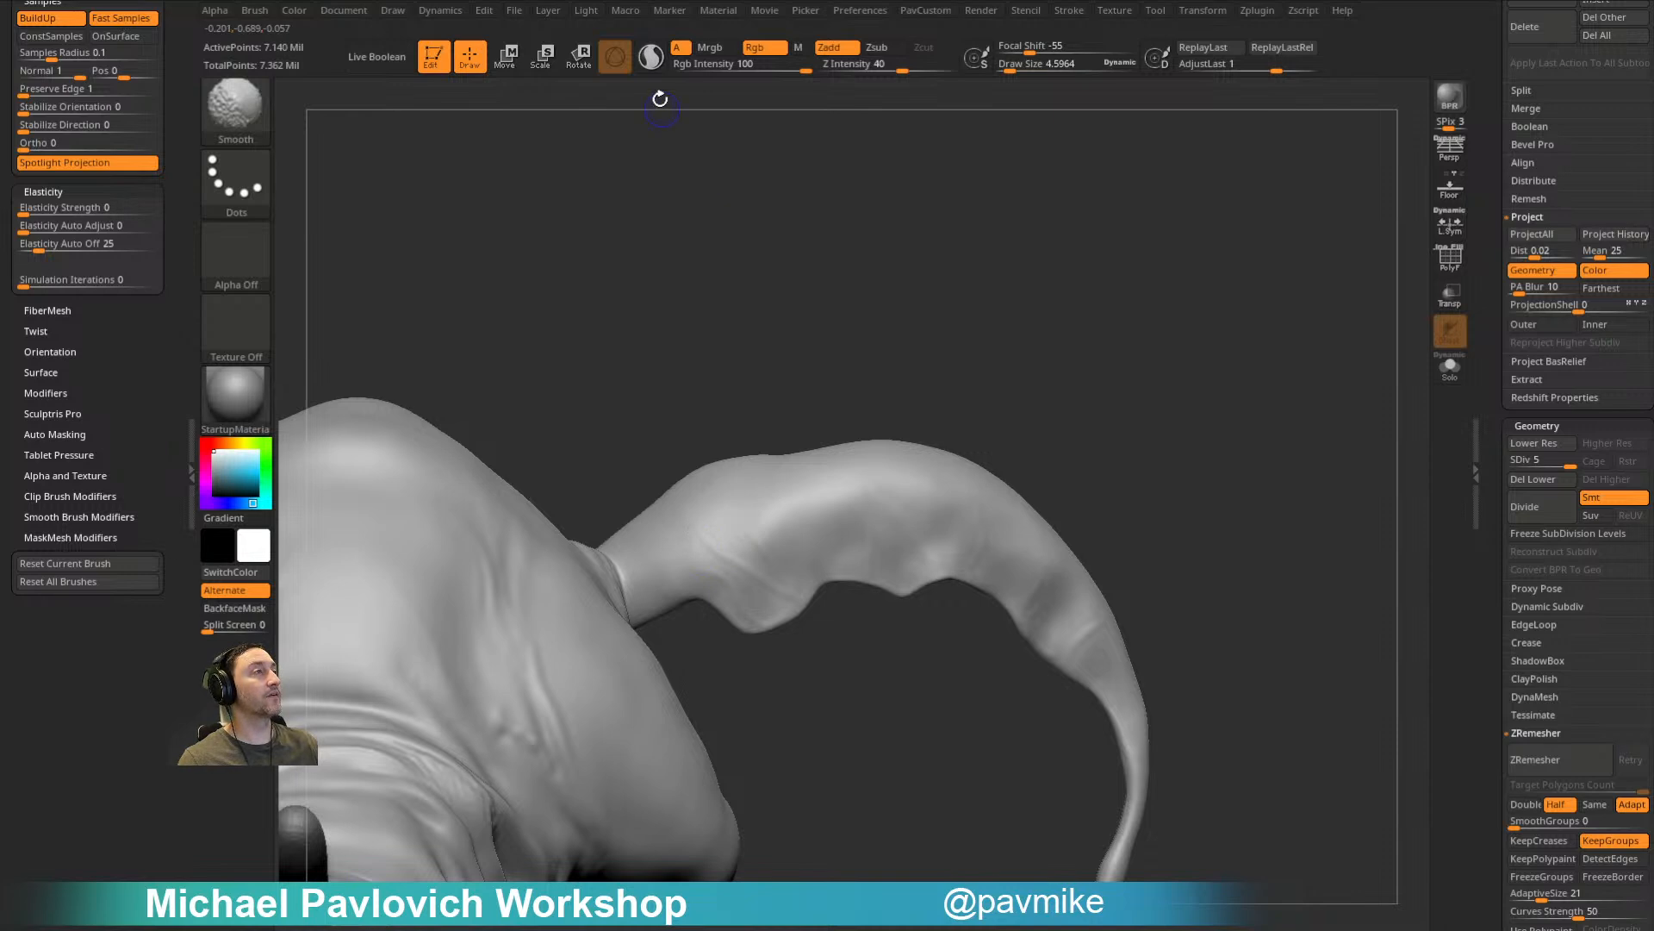
key(s)
drag(833, 527, 712, 554)
key(shift)
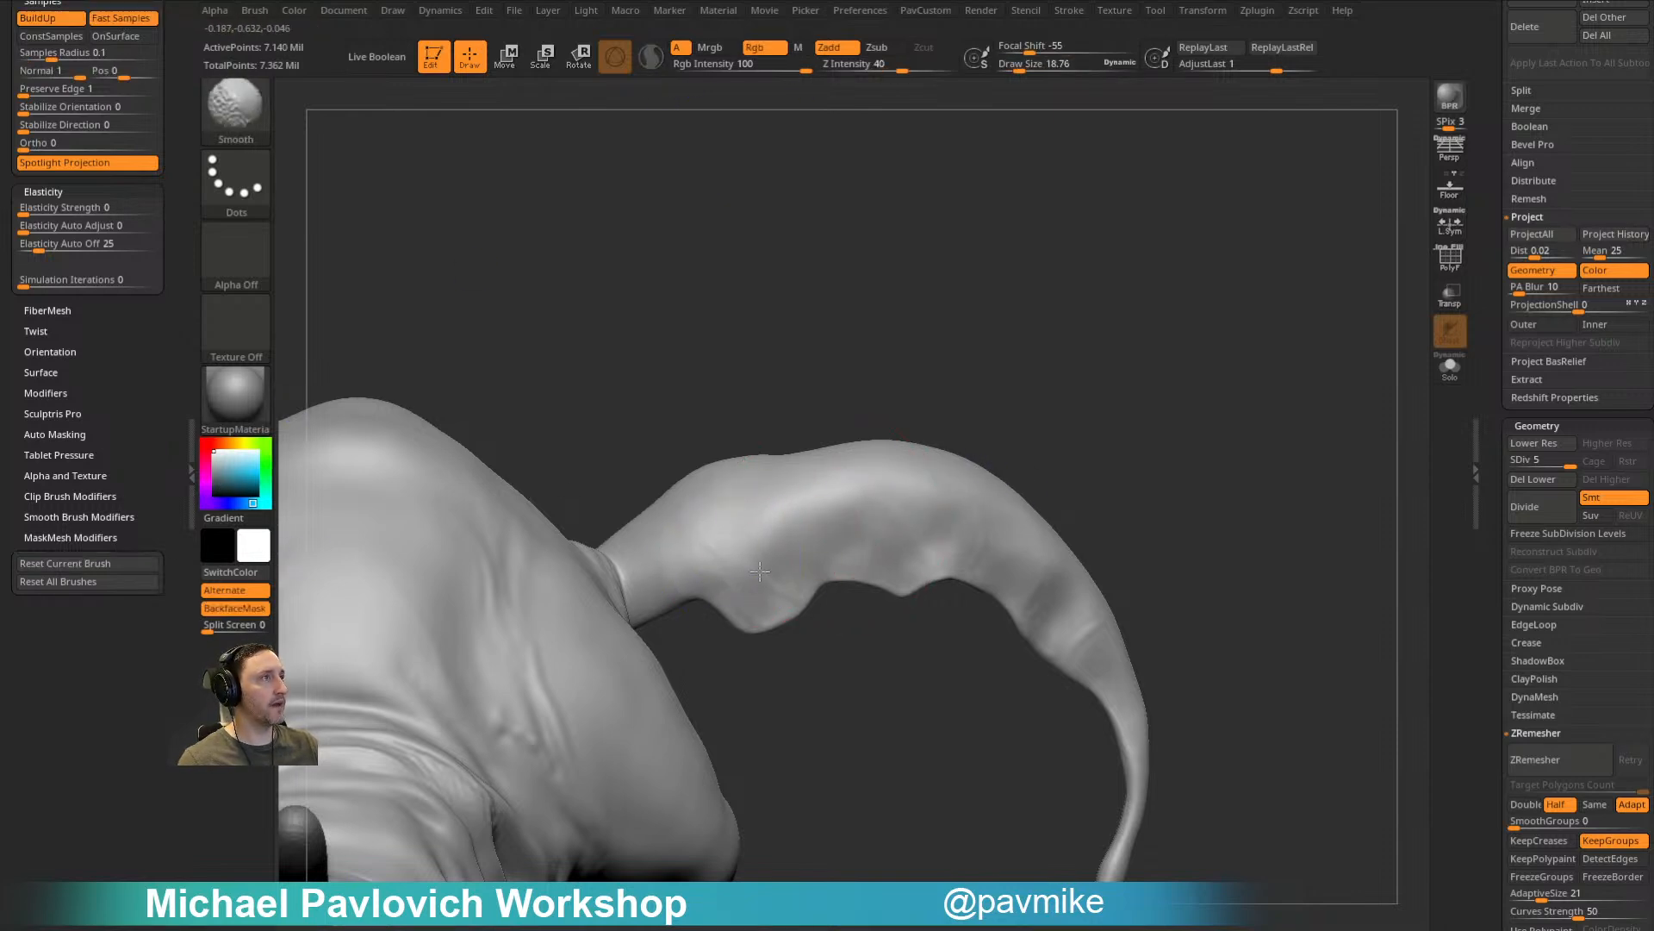
key(shift)
click(236, 609)
key(shift)
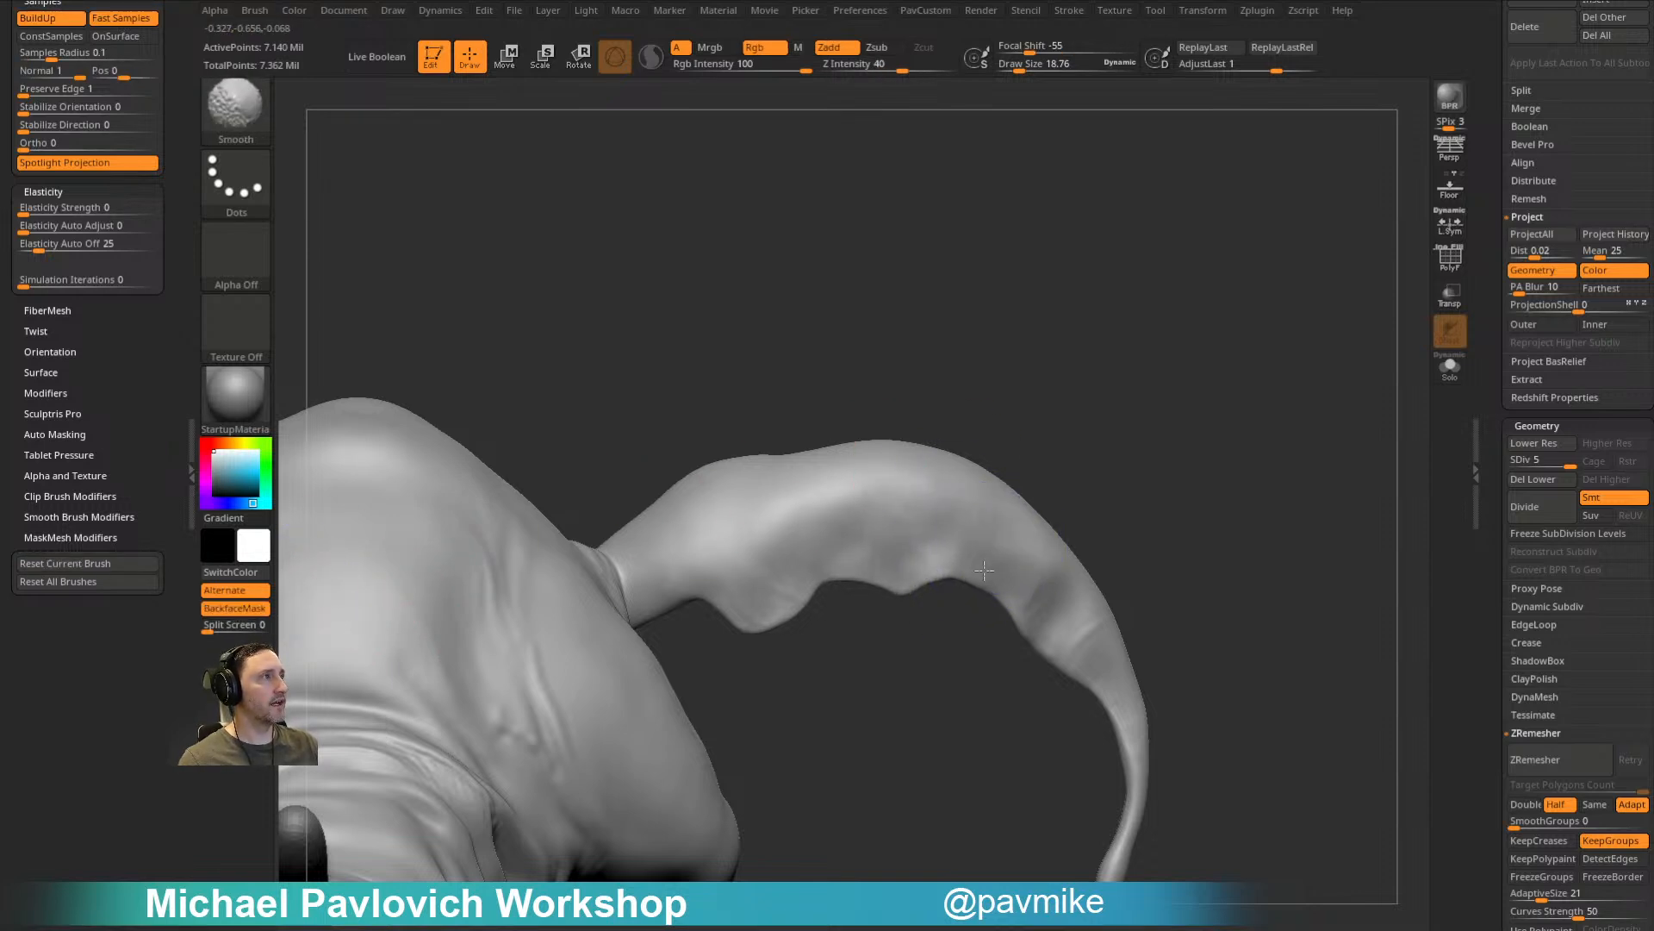
drag(1235, 441, 1058, 465)
Step: Turn off BackfaceMask for the Smooth brush
key(shift)
drag(962, 345, 1128, 348)
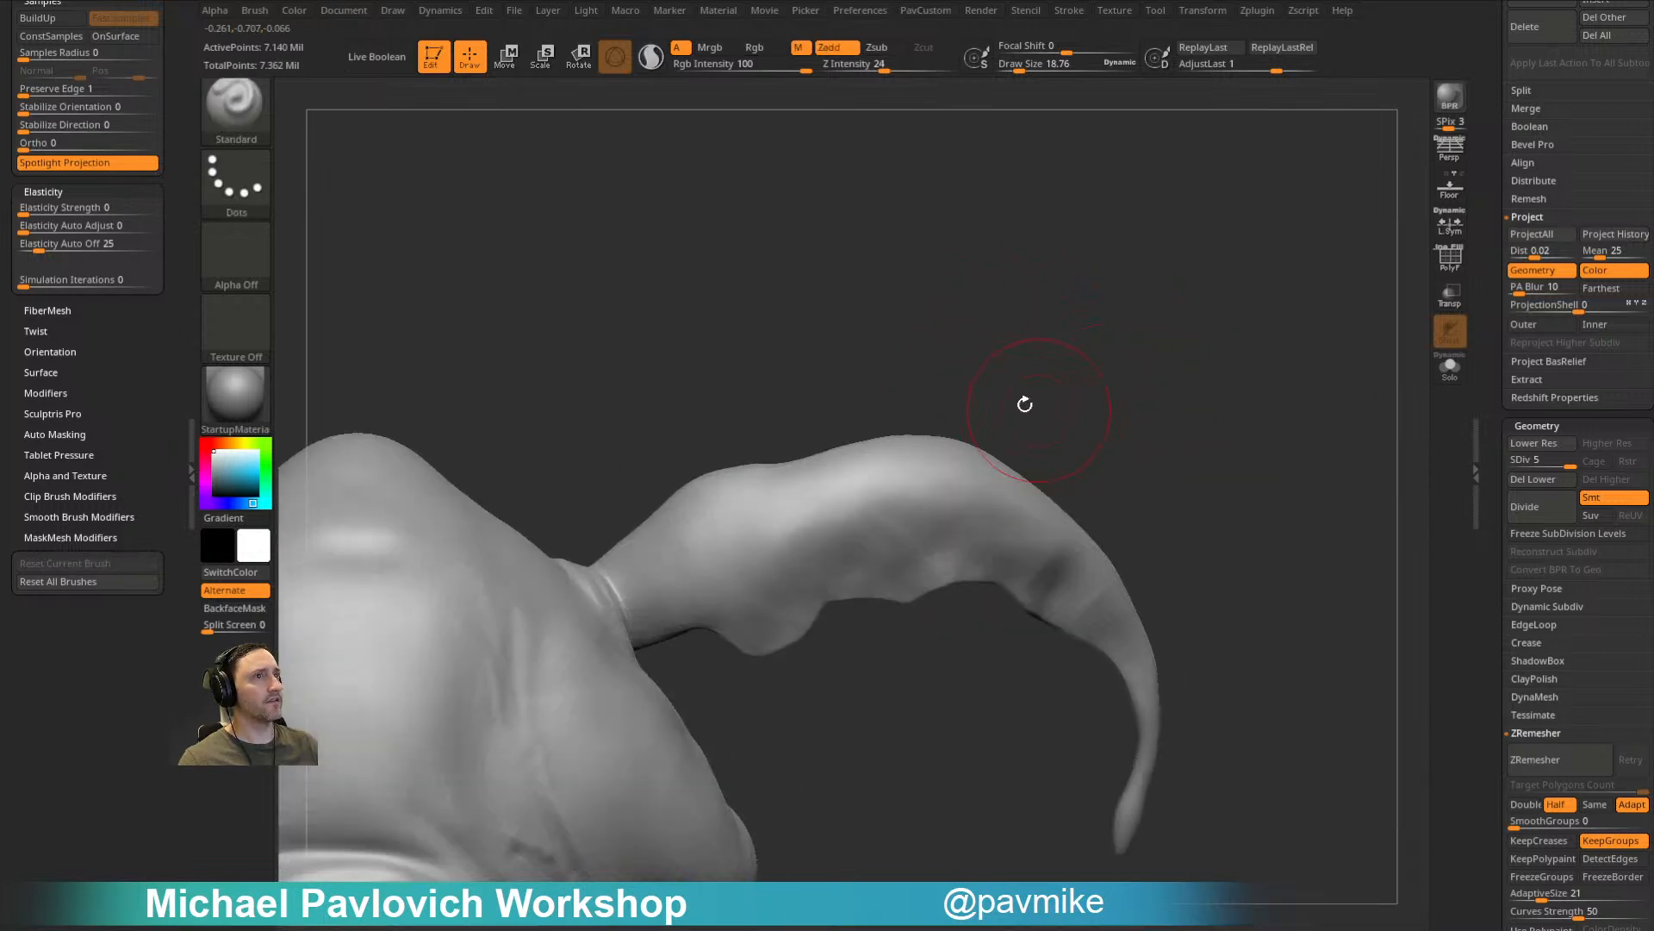
key(shift)
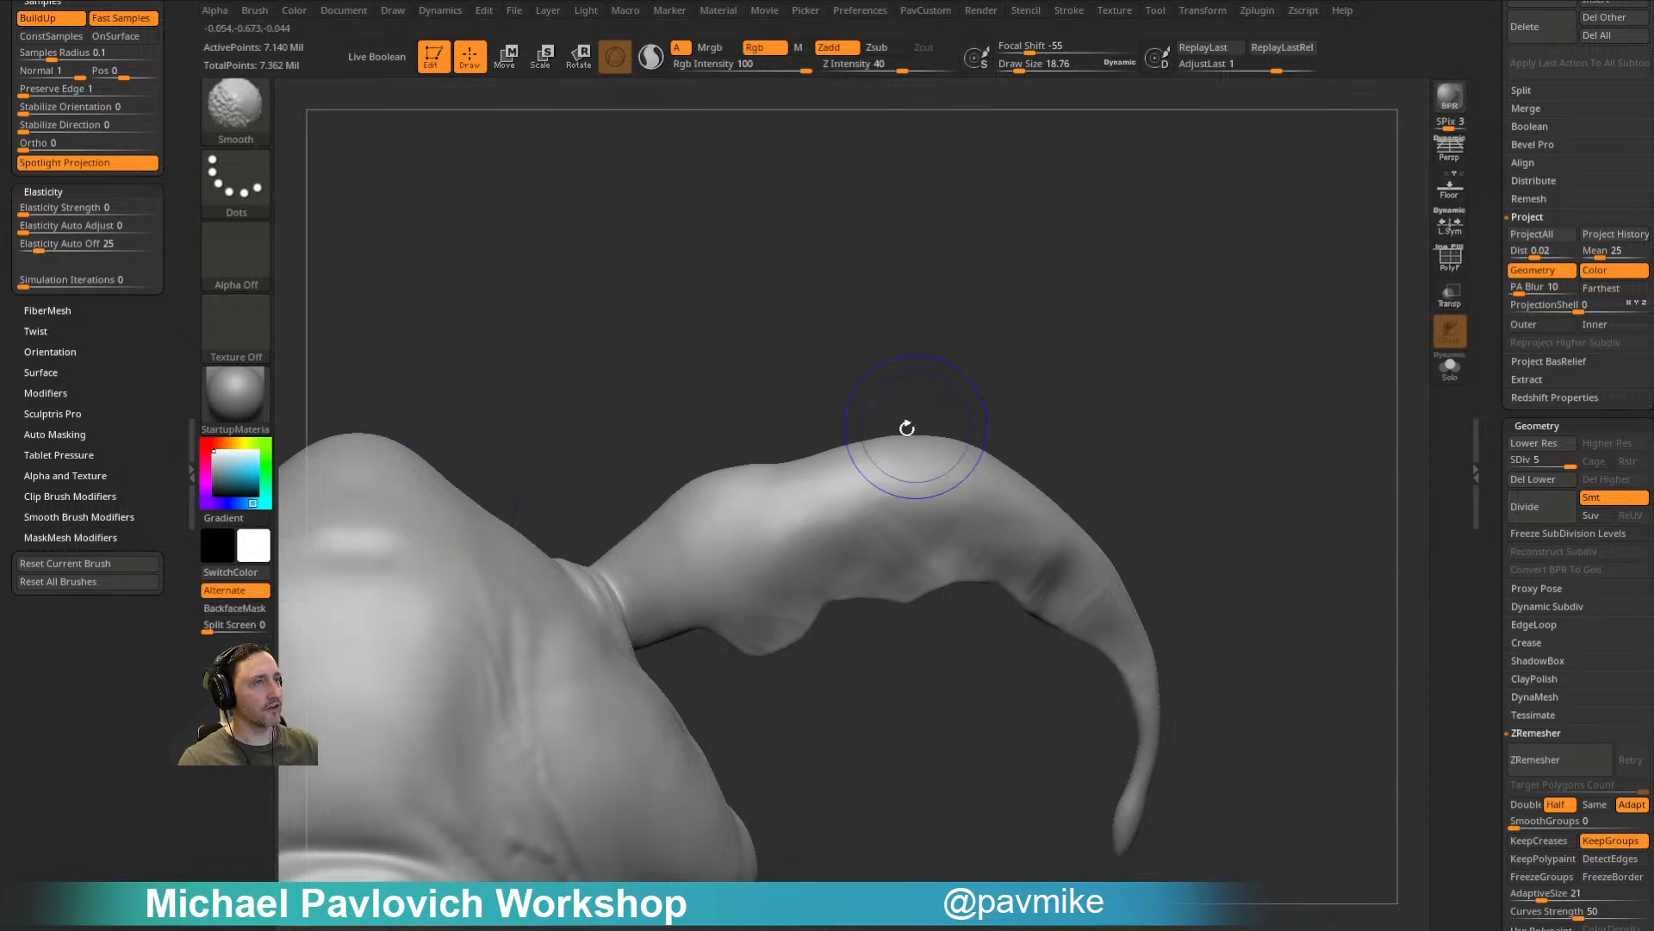
click(234, 607)
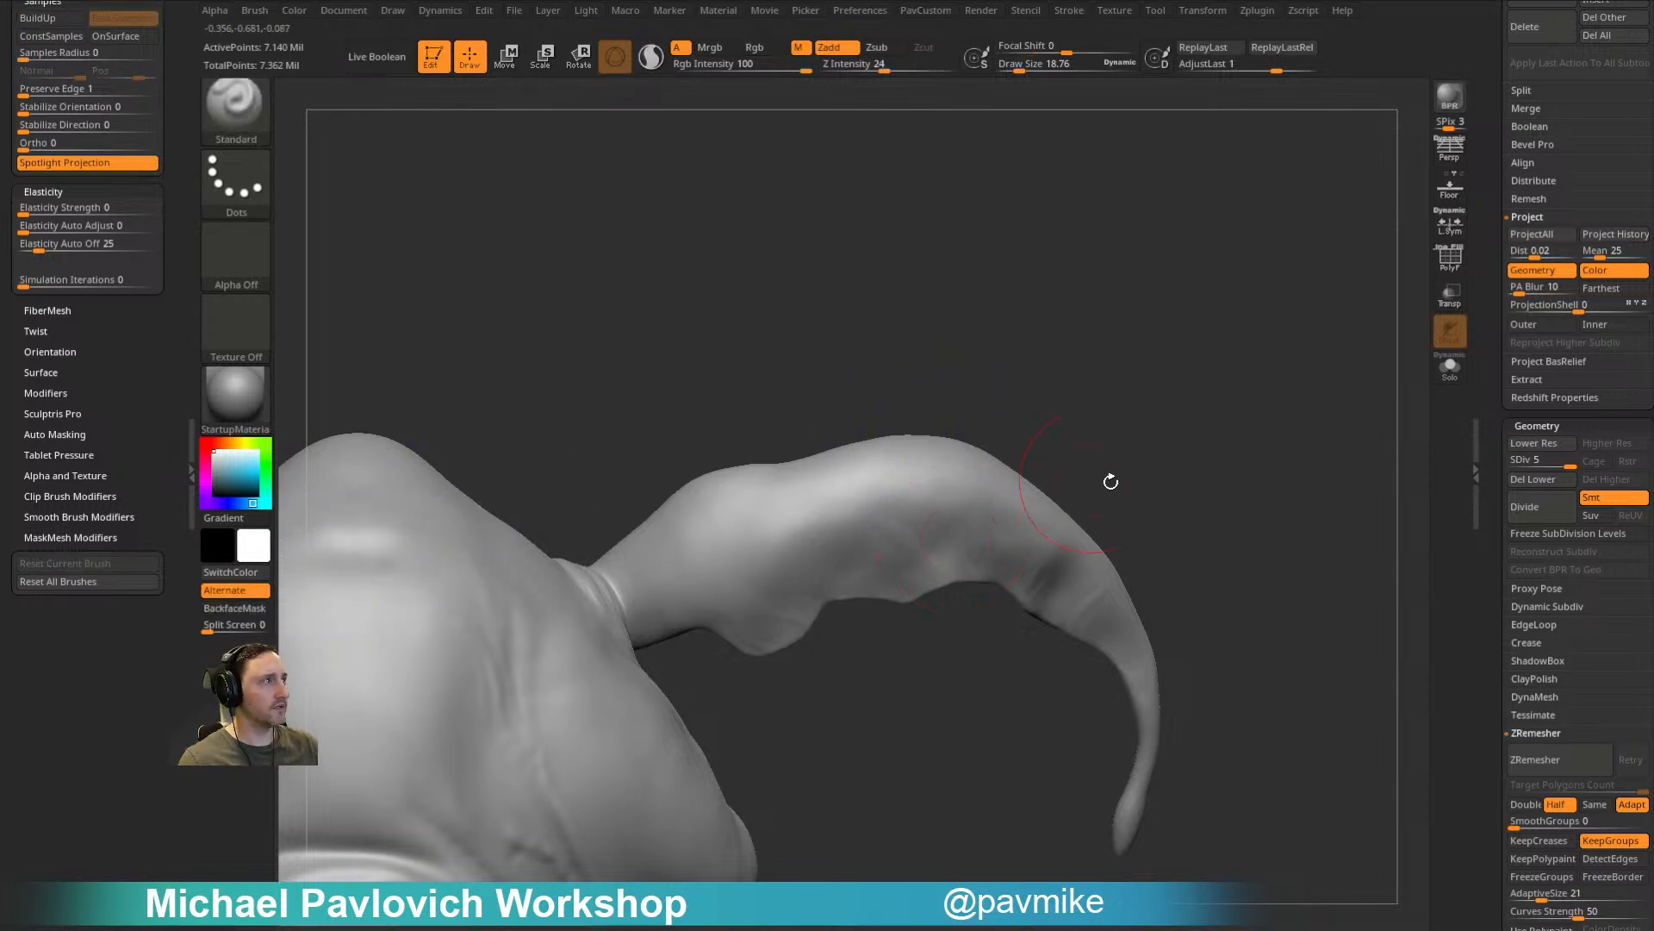
Step: Choose the Pinch brush with a draw size of about 11 and tighten the folds inside the ear
right_drag(1067, 483, 1069, 607)
mouse_move(735, 613)
right_down()
mouse_move(1071, 229)
mouse_move(1138, 307)
mouse_move(968, 324)
mouse_move(892, 434)
mouse_move(1063, 290)
mouse_move(1063, 310)
mouse_move(897, 462)
right_up()
key(s)
key(b)
key(p)
key(i)
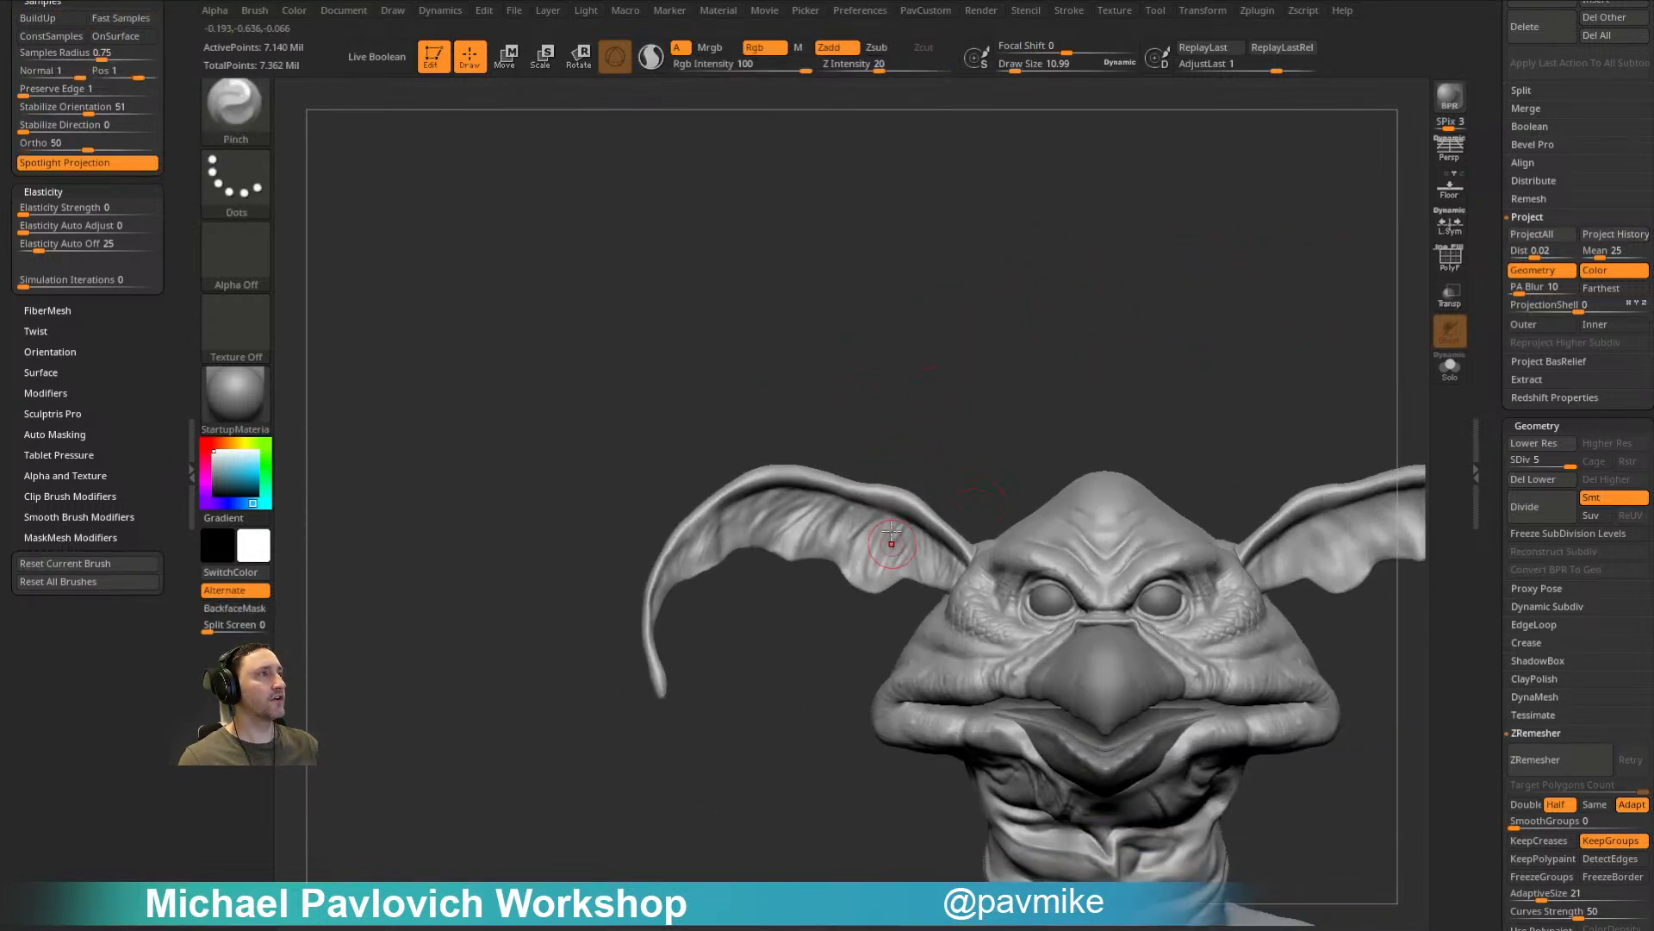
alt+right_drag(1015, 432, 859, 406)
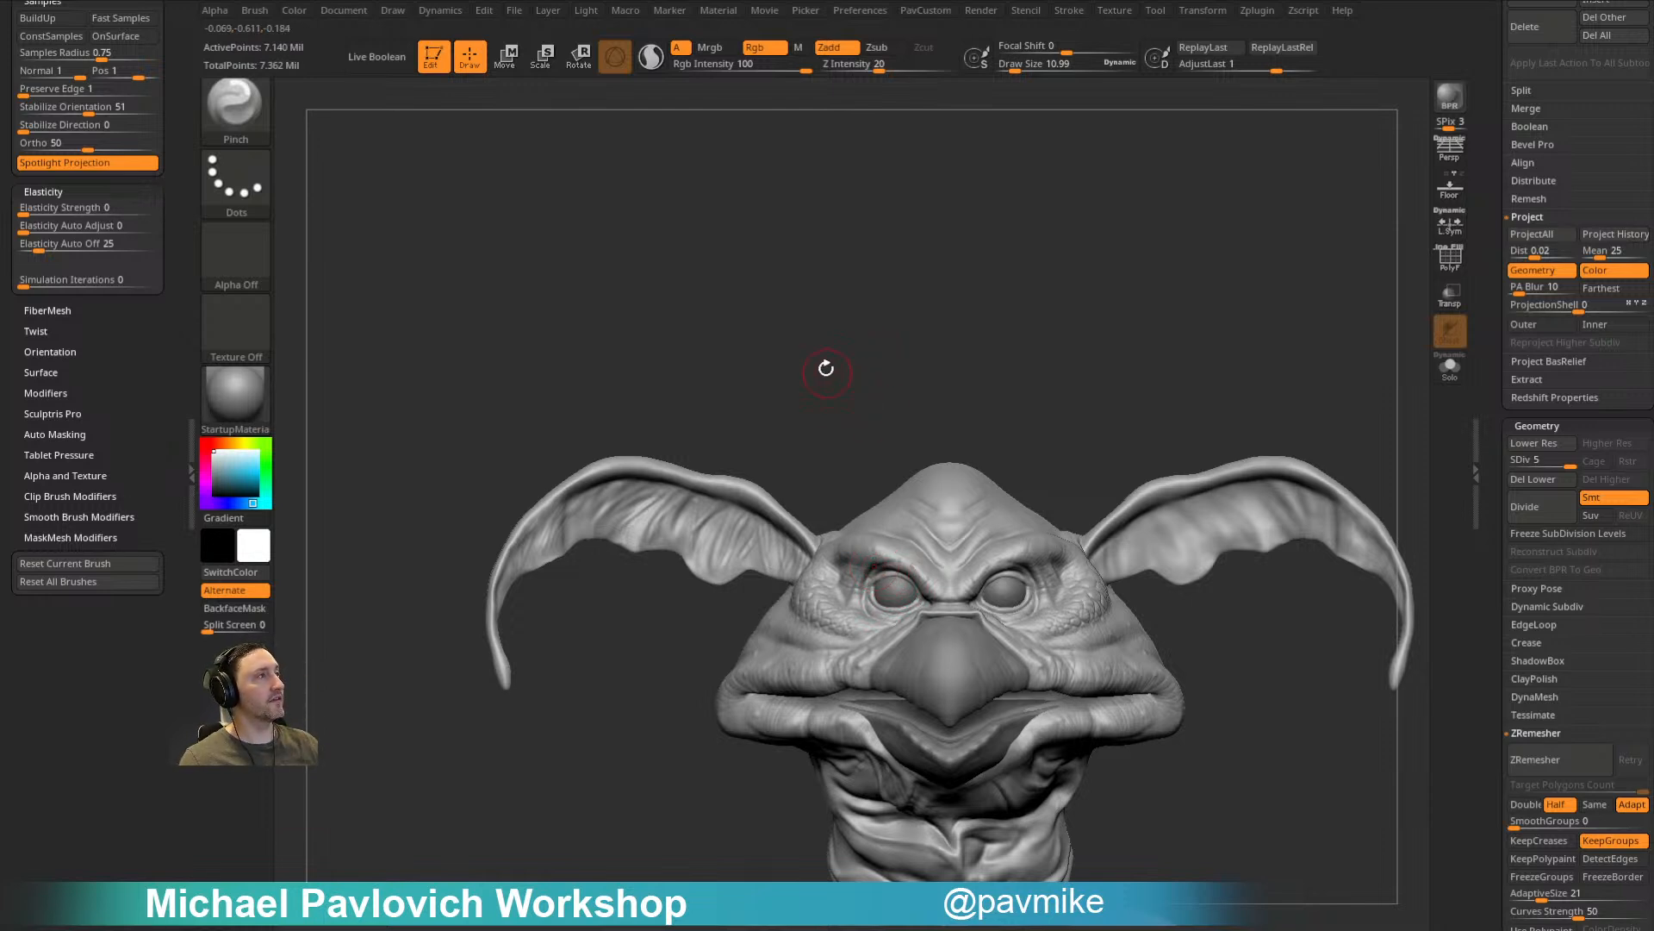
drag(829, 376, 870, 379)
mouse_move(670, 485)
mouse_down()
mouse_move(979, 376)
mouse_move(953, 292)
mouse_up()
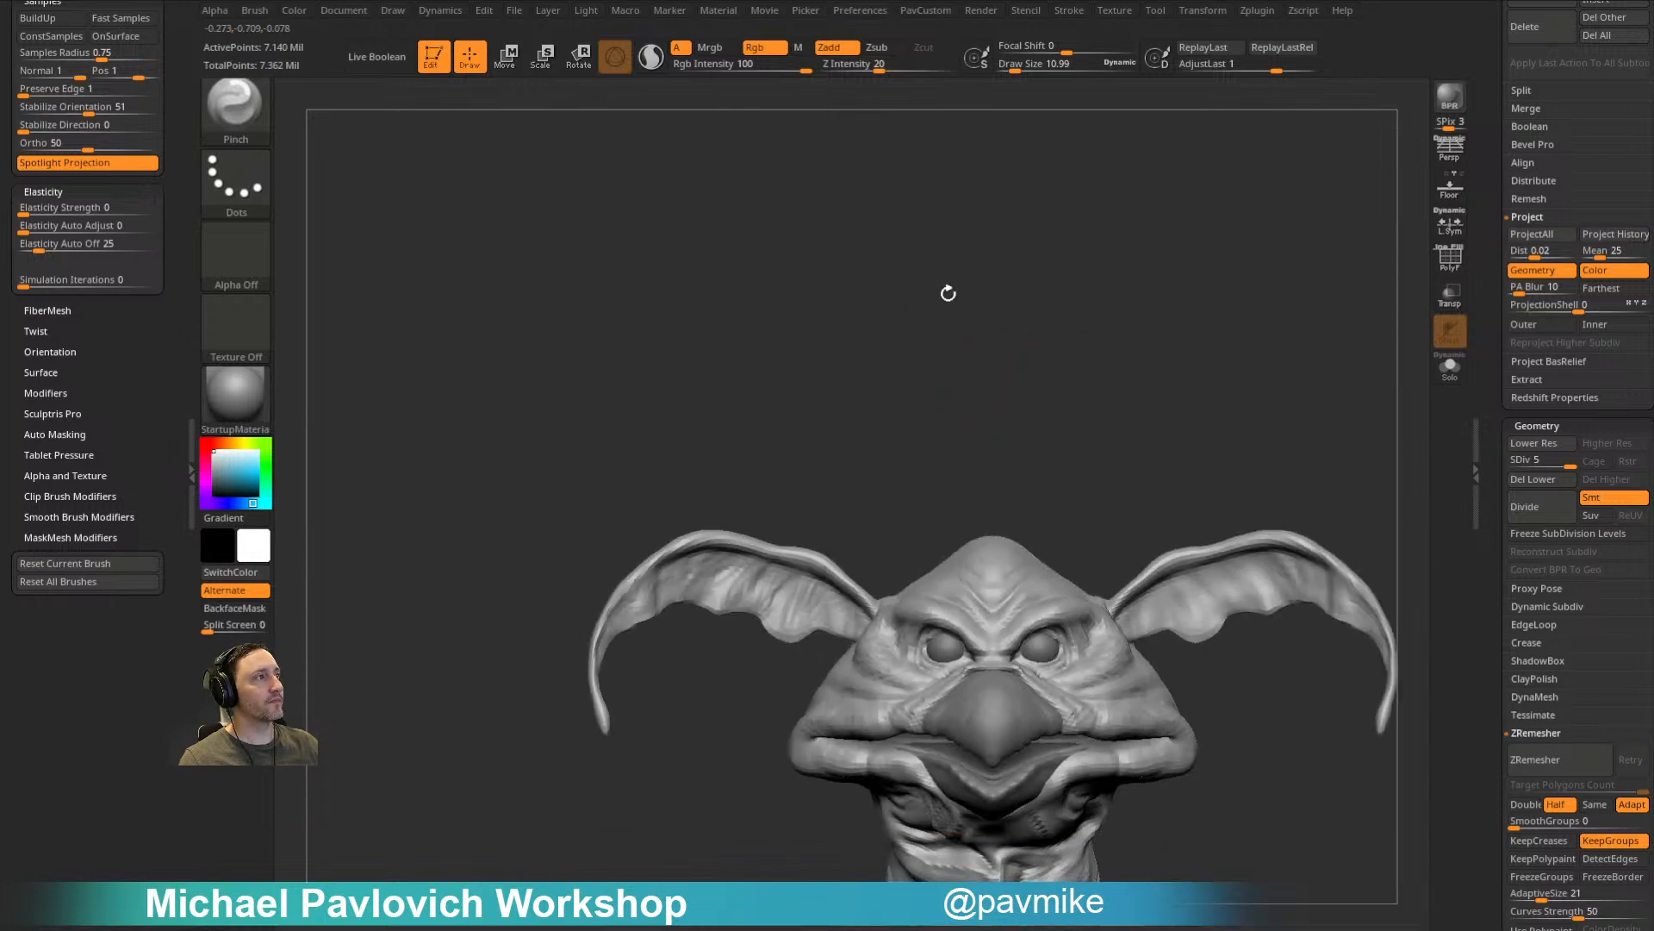
Step: Isolate one ear from the head mesh with the SelectLasso brush
mouse_move(890, 498)
ctrl+shift+mouse_down()
mouse_move(516, 543)
mouse_move(538, 466)
mouse_move(962, 216)
mouse_move(948, 199)
ctrl+shift+mouse_up()
ctrl+shift+click(250, 117)
click(402, 125)
mouse_move(888, 499)
ctrl+shift+mouse_down()
mouse_move(655, 401)
mouse_move(679, 713)
mouse_move(821, 653)
mouse_move(892, 502)
ctrl+shift+mouse_up()
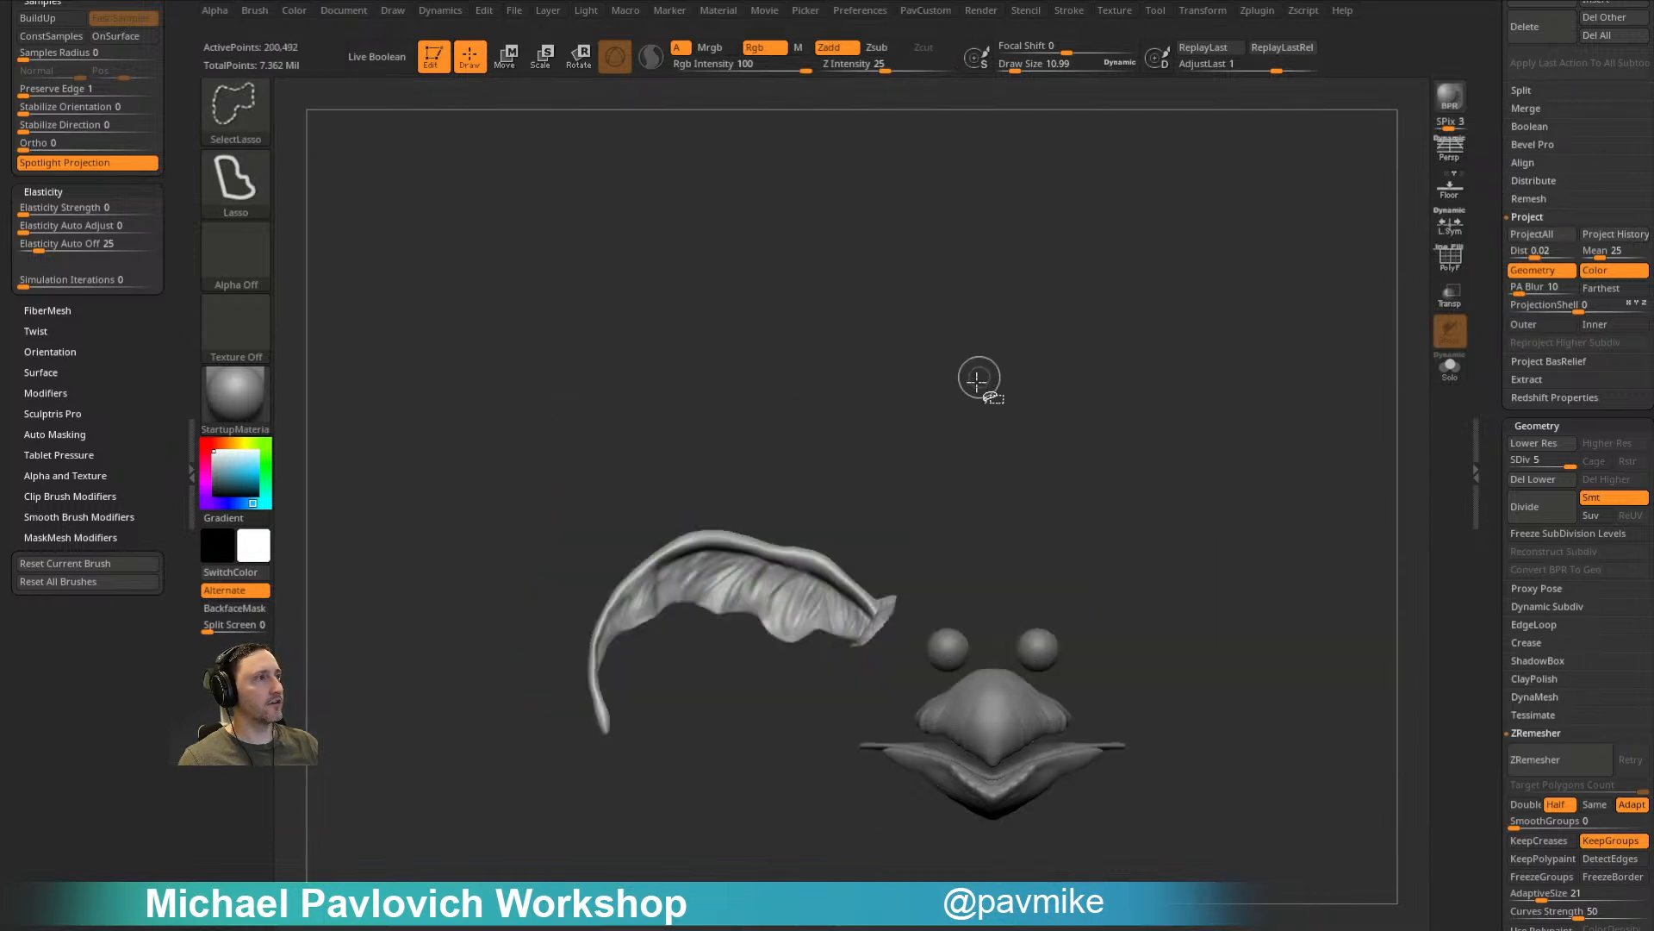
Step: Check the isolated ear at subdivision level 3, return it to level 5 and show the Dynamics and Brush settings
drag(1567, 461, 1536, 461)
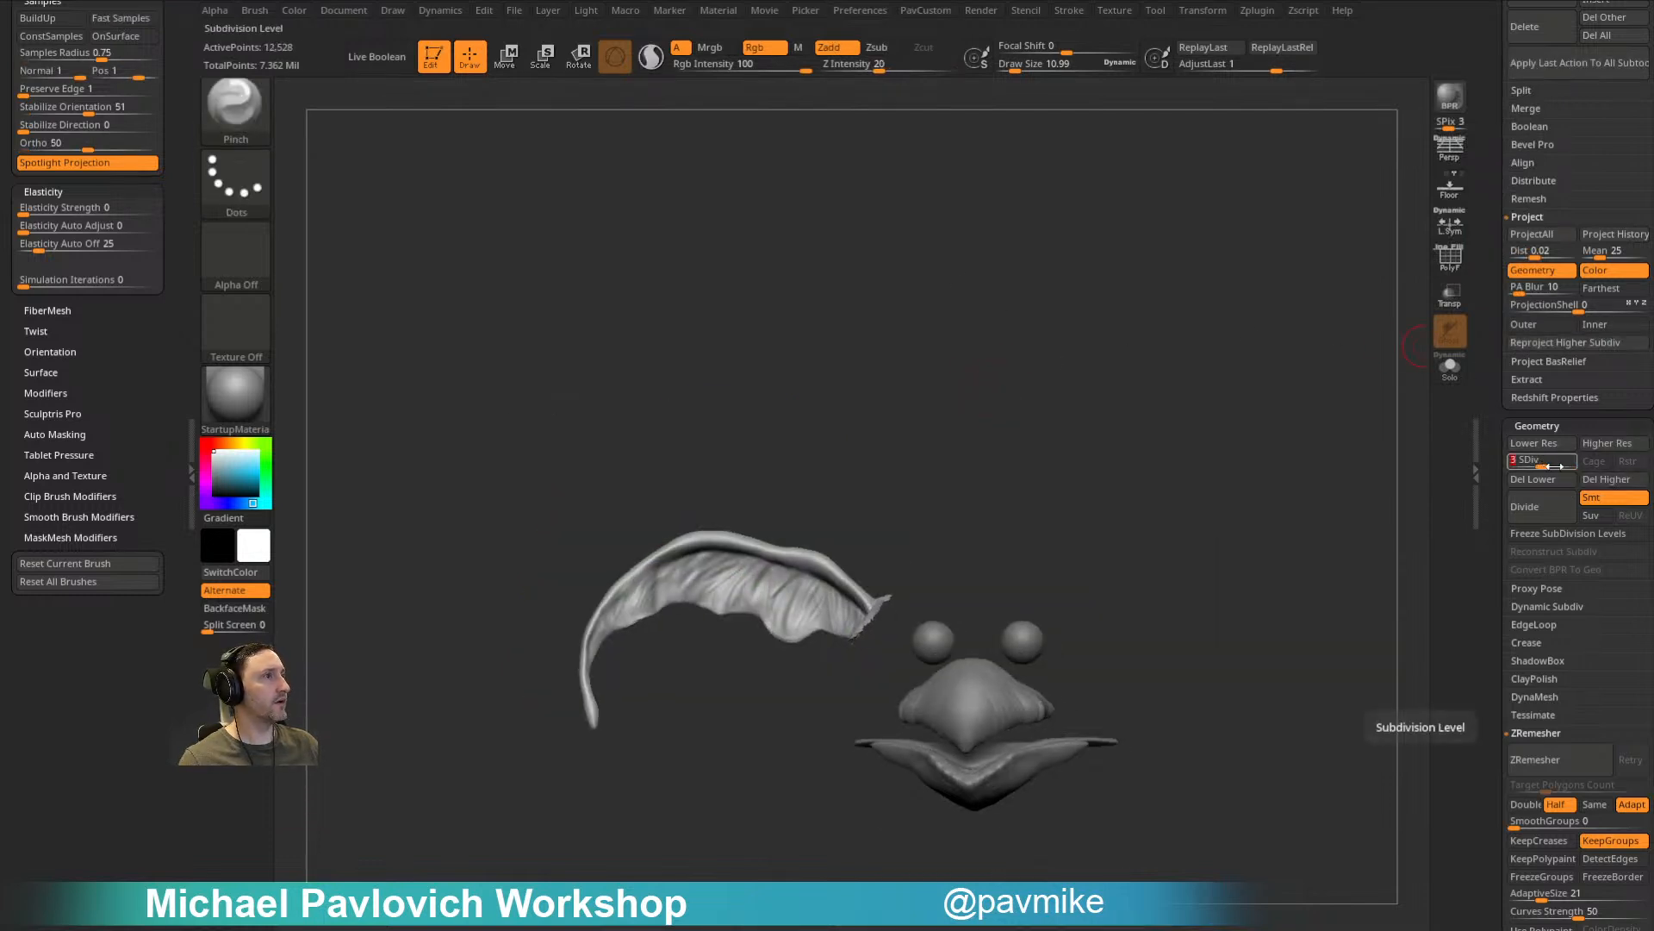
mouse_move(1099, 271)
ctrl+right_down()
mouse_move(1082, 303)
mouse_move(1125, 282)
ctrl+right_up()
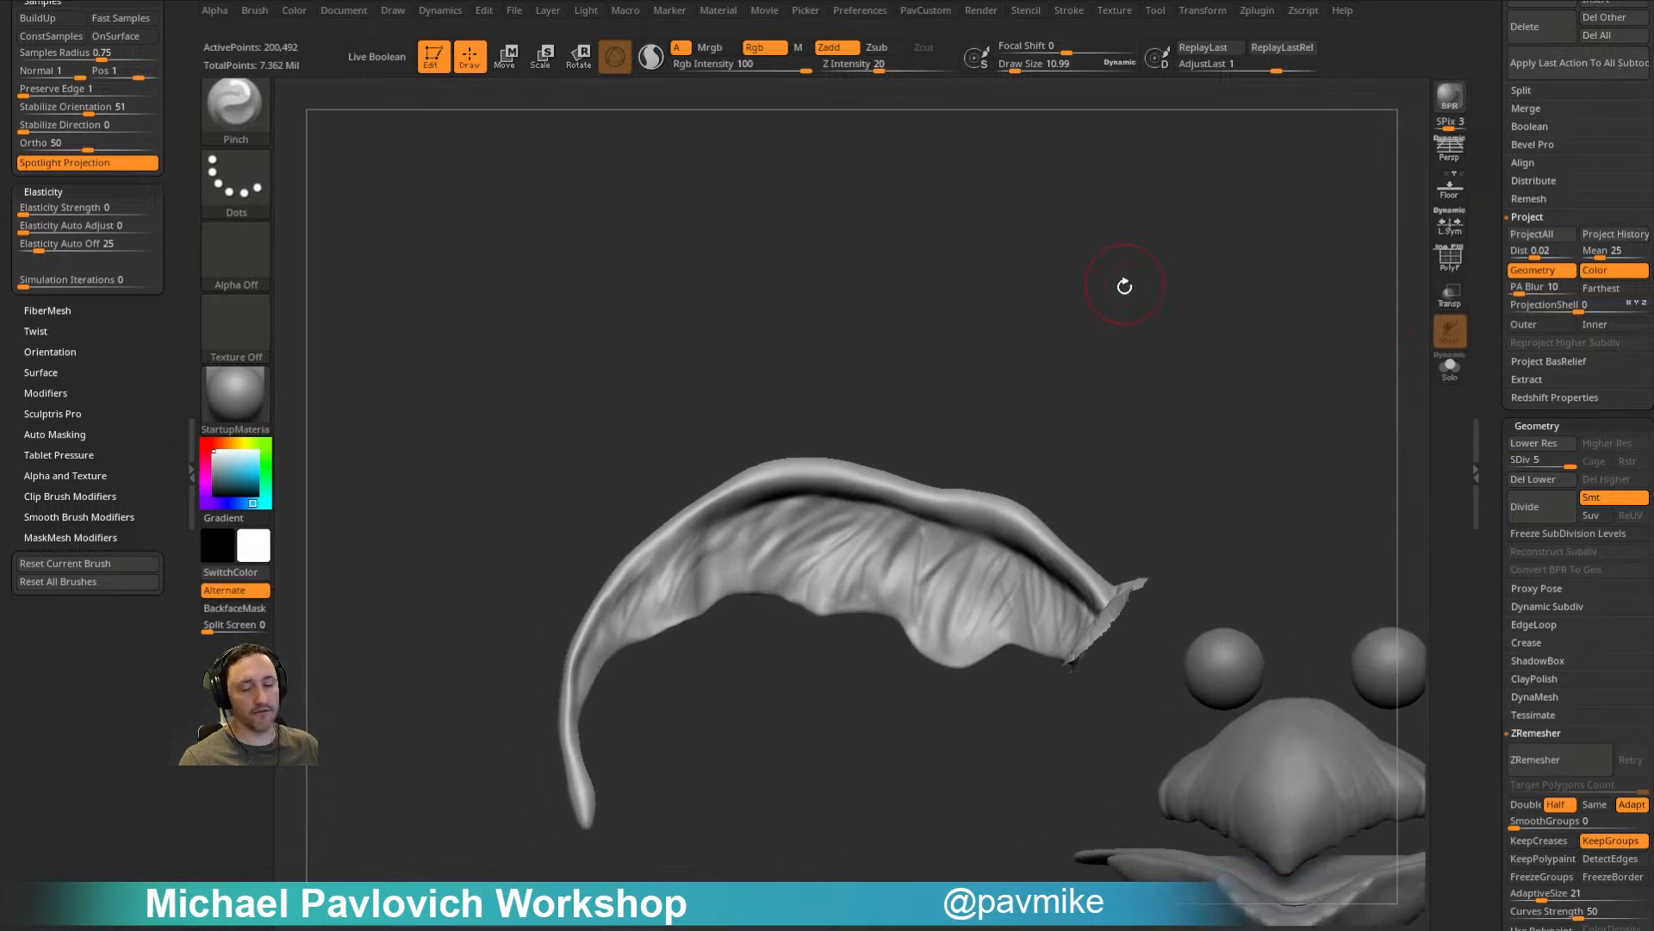
mouse_move(417, 151)
mouse_down()
mouse_move(887, 302)
mouse_move(913, 328)
mouse_up()
mouse_move(854, 536)
mouse_down()
mouse_move(890, 524)
mouse_move(888, 558)
mouse_up()
drag(130, 364, 127, 603)
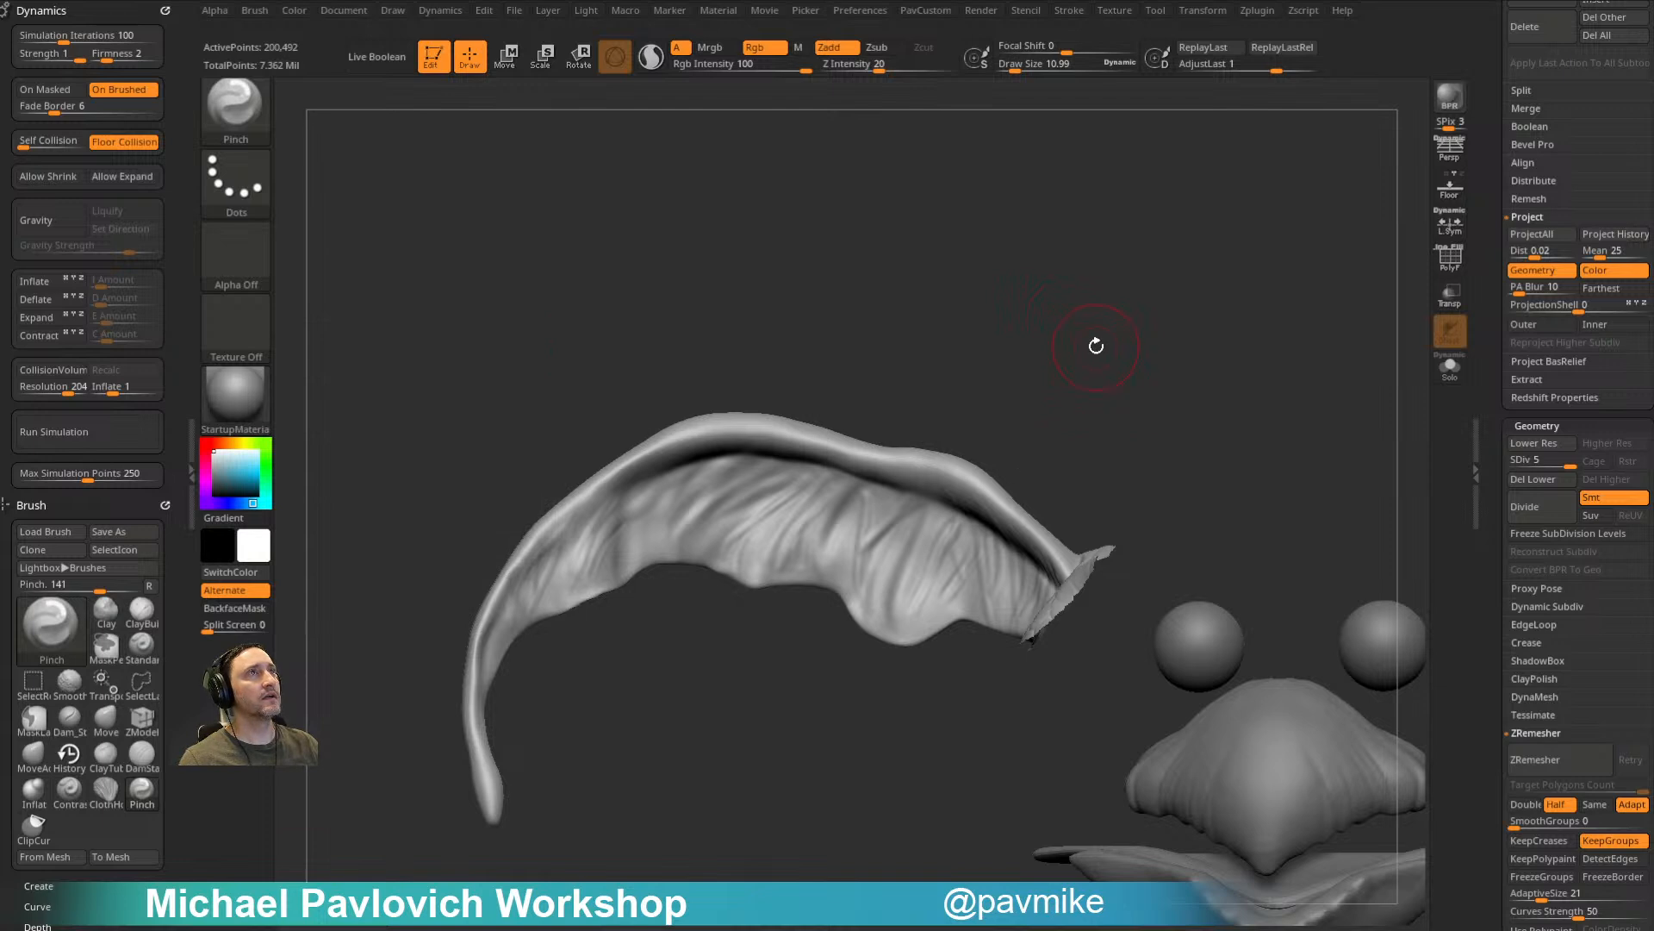
Step: Hide the half of the isolated ear nearest the head, keeping only the outer half with the tip
drag(1096, 346, 1115, 369)
mouse_move(1181, 499)
ctrl+shift+mouse_down()
mouse_move(824, 669)
mouse_move(1138, 493)
ctrl+shift+mouse_up()
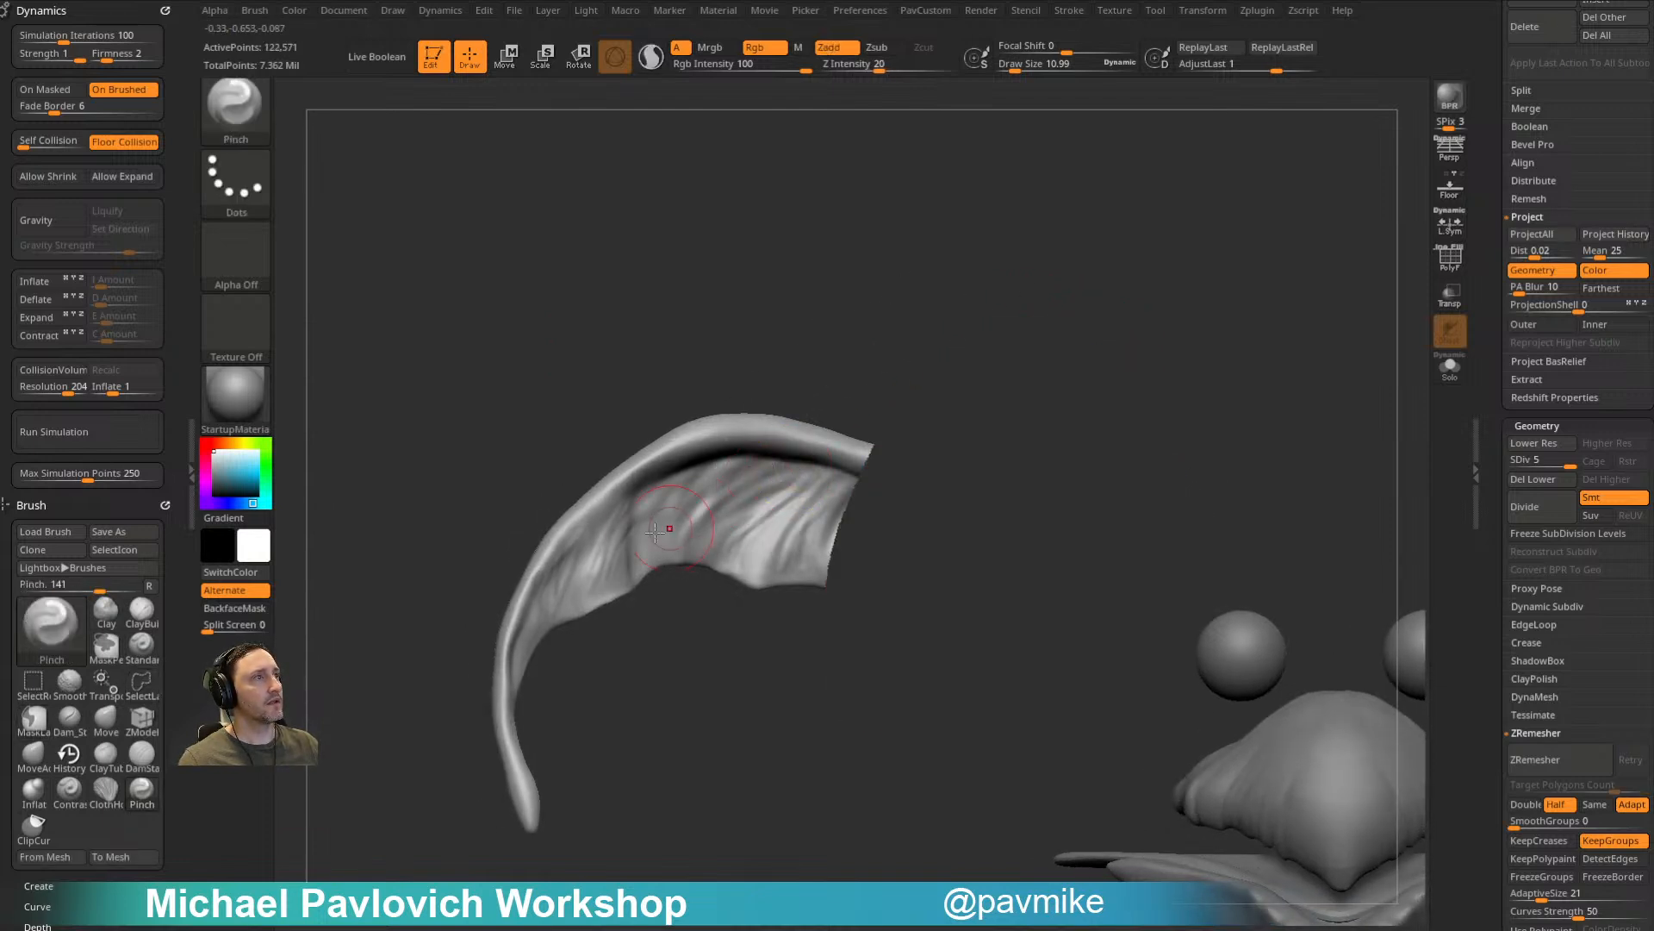
Step: Hide everything but the ear's tip, check the brush's Elasticity settings, and bring the larger ear section back into view
key(ctrl+shift)
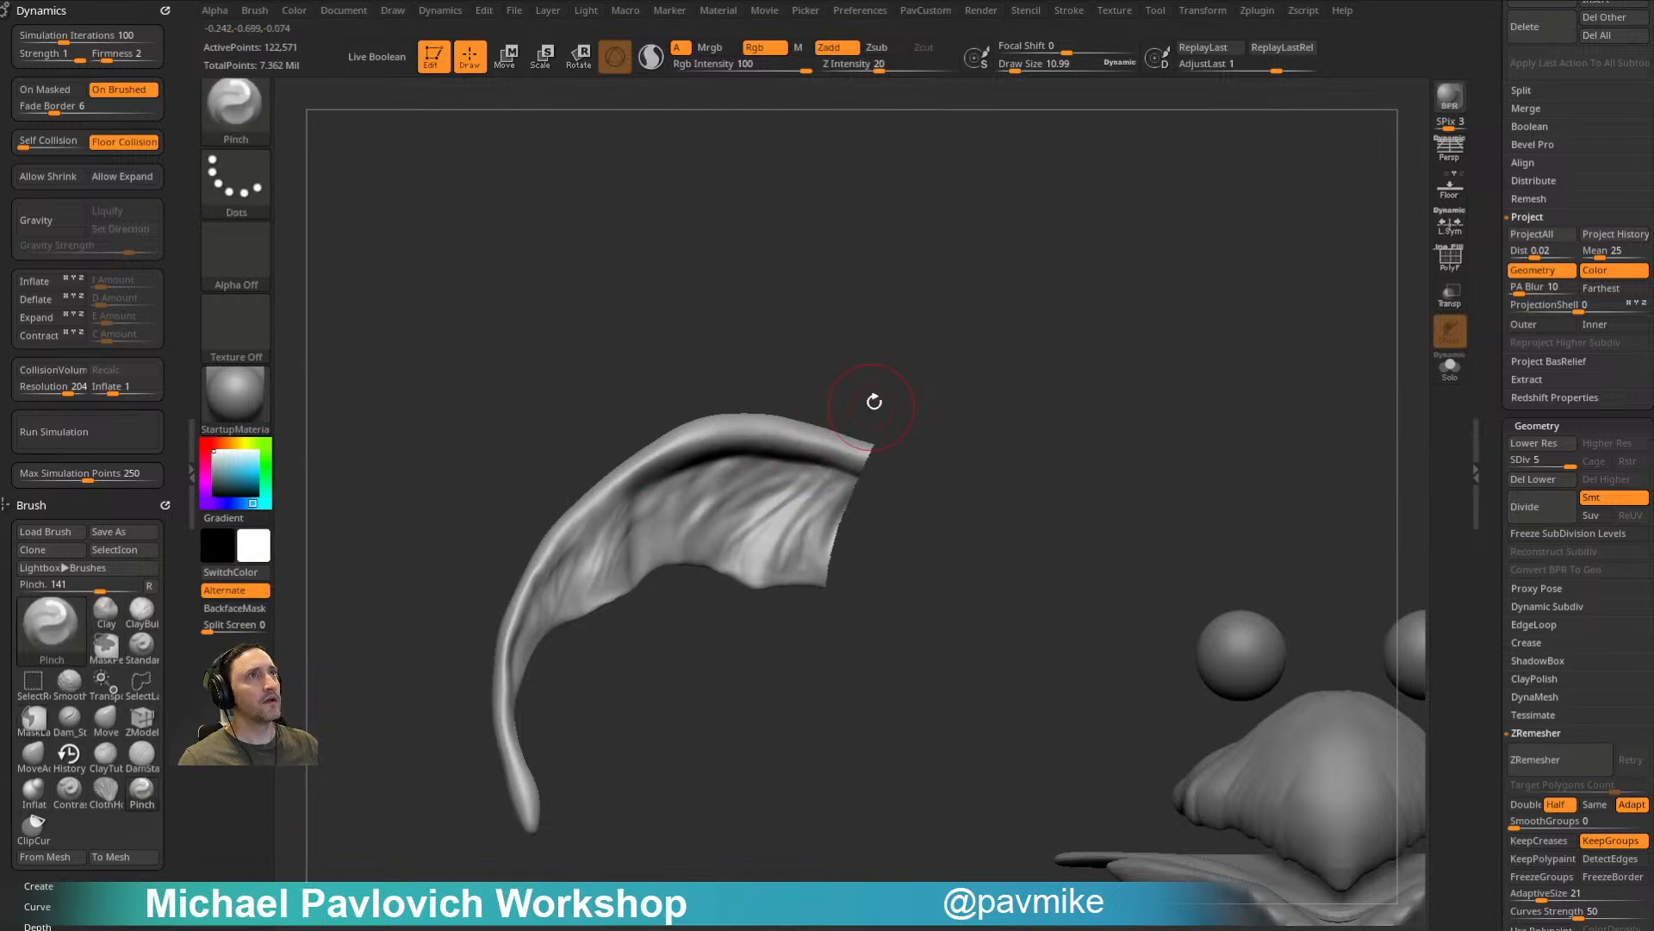
mouse_move(953, 390)
ctrl+shift+mouse_down()
mouse_move(831, 687)
mouse_move(810, 672)
ctrl+shift+mouse_up()
drag(176, 606, 170, 428)
drag(107, 677, 159, 676)
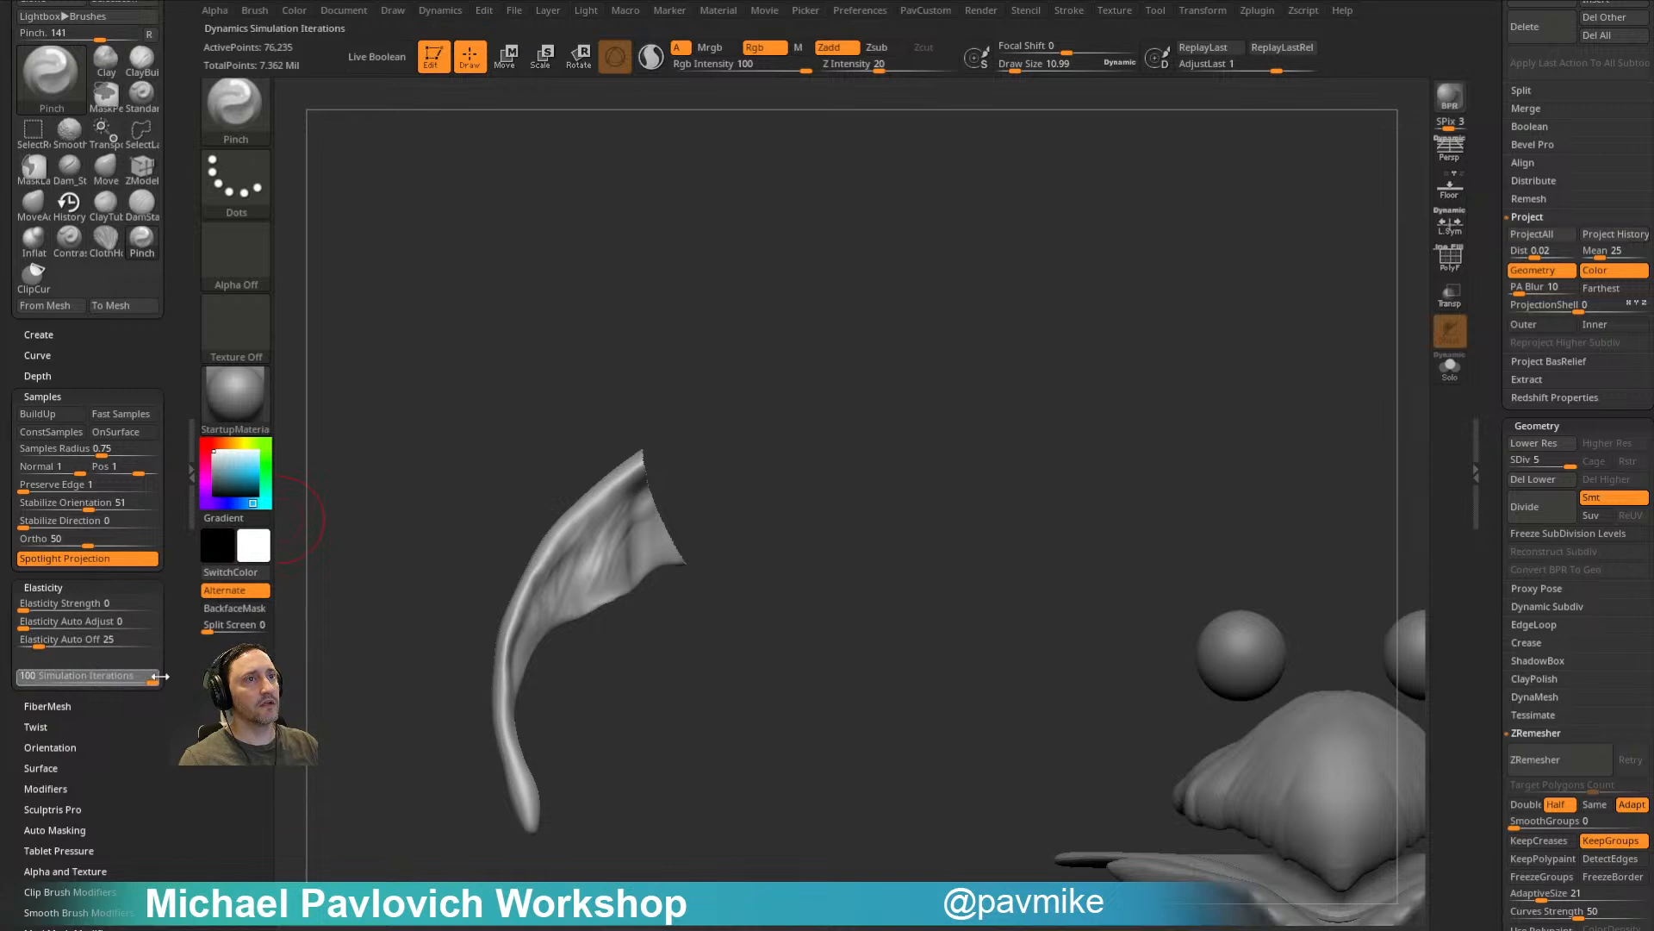
ctrl+shift+click(974, 373)
key(ctrl+shift)
mouse_move(982, 436)
ctrl+shift+mouse_down()
mouse_move(425, 820)
mouse_move(896, 638)
mouse_move(948, 552)
mouse_move(986, 405)
ctrl+shift+mouse_up()
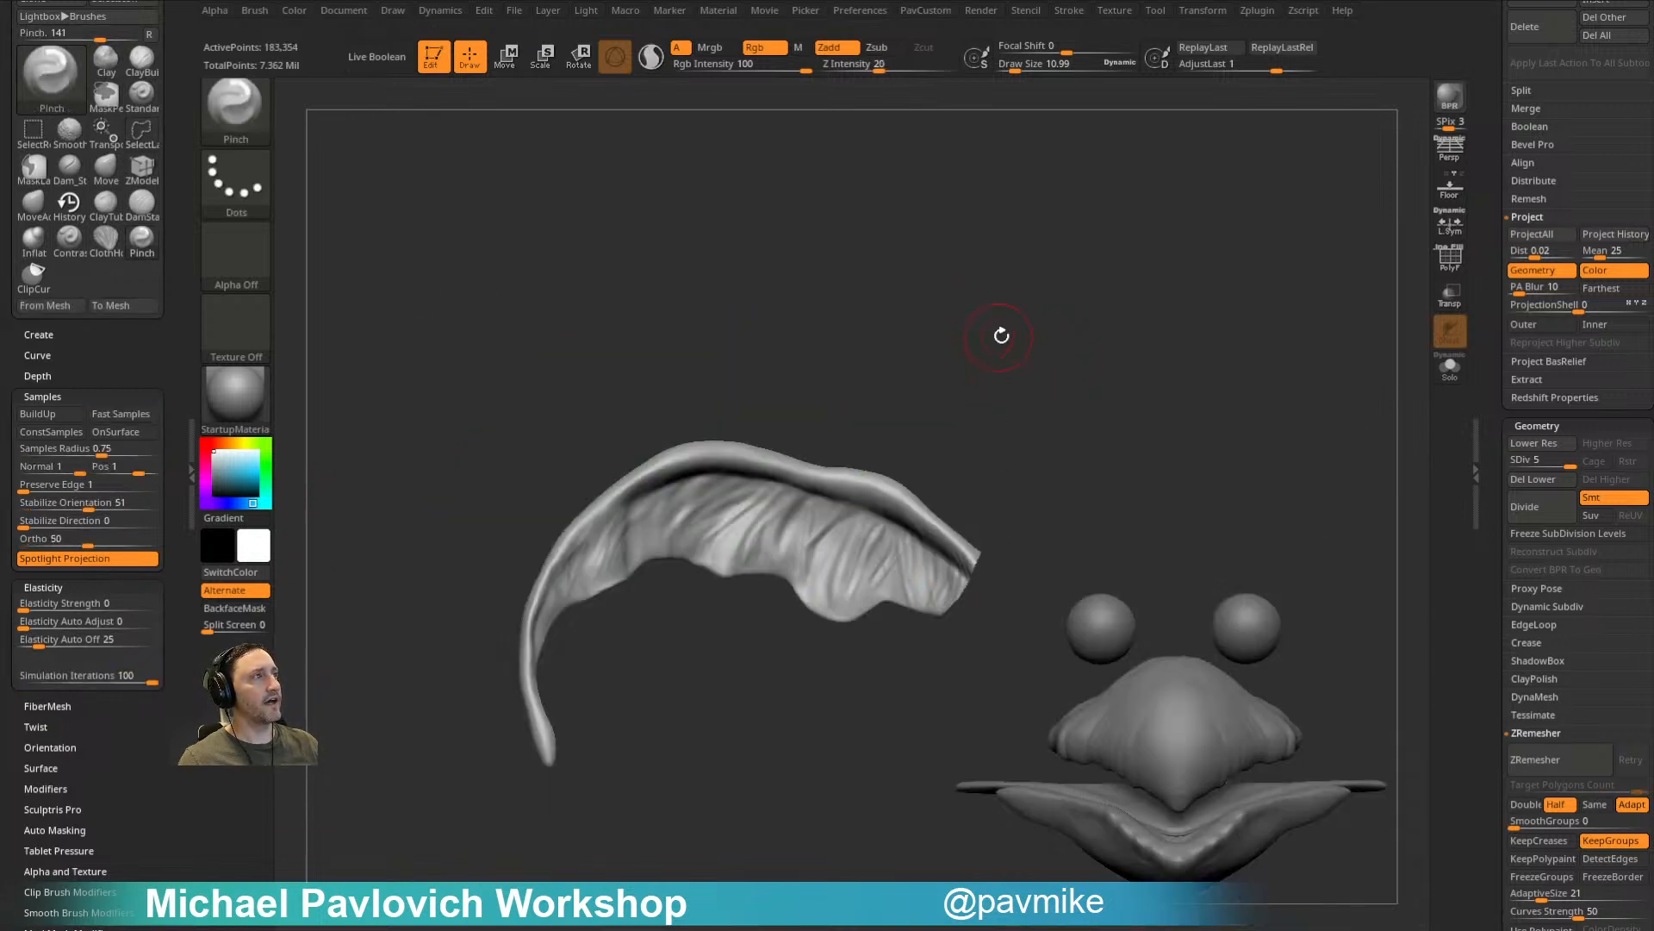
Step: Try Pinch strokes across the middle of the isolated ear's inner membrane and undo them
mouse_move(864, 281)
alt+mouse_down()
mouse_move(990, 247)
mouse_move(1016, 212)
alt+mouse_up()
mouse_move(974, 431)
mouse_down()
mouse_move(918, 476)
mouse_move(819, 472)
mouse_up()
drag(967, 282, 913, 301)
key(ctrl+z)
mouse_move(862, 457)
mouse_down()
mouse_move(840, 465)
mouse_move(875, 474)
mouse_up()
key(ctrl+z)
Step: Set the Dynamics Firmness to 4, try pinching the ear's inner folds with it, and undo the strokes
scroll(149, 605, up, 5)
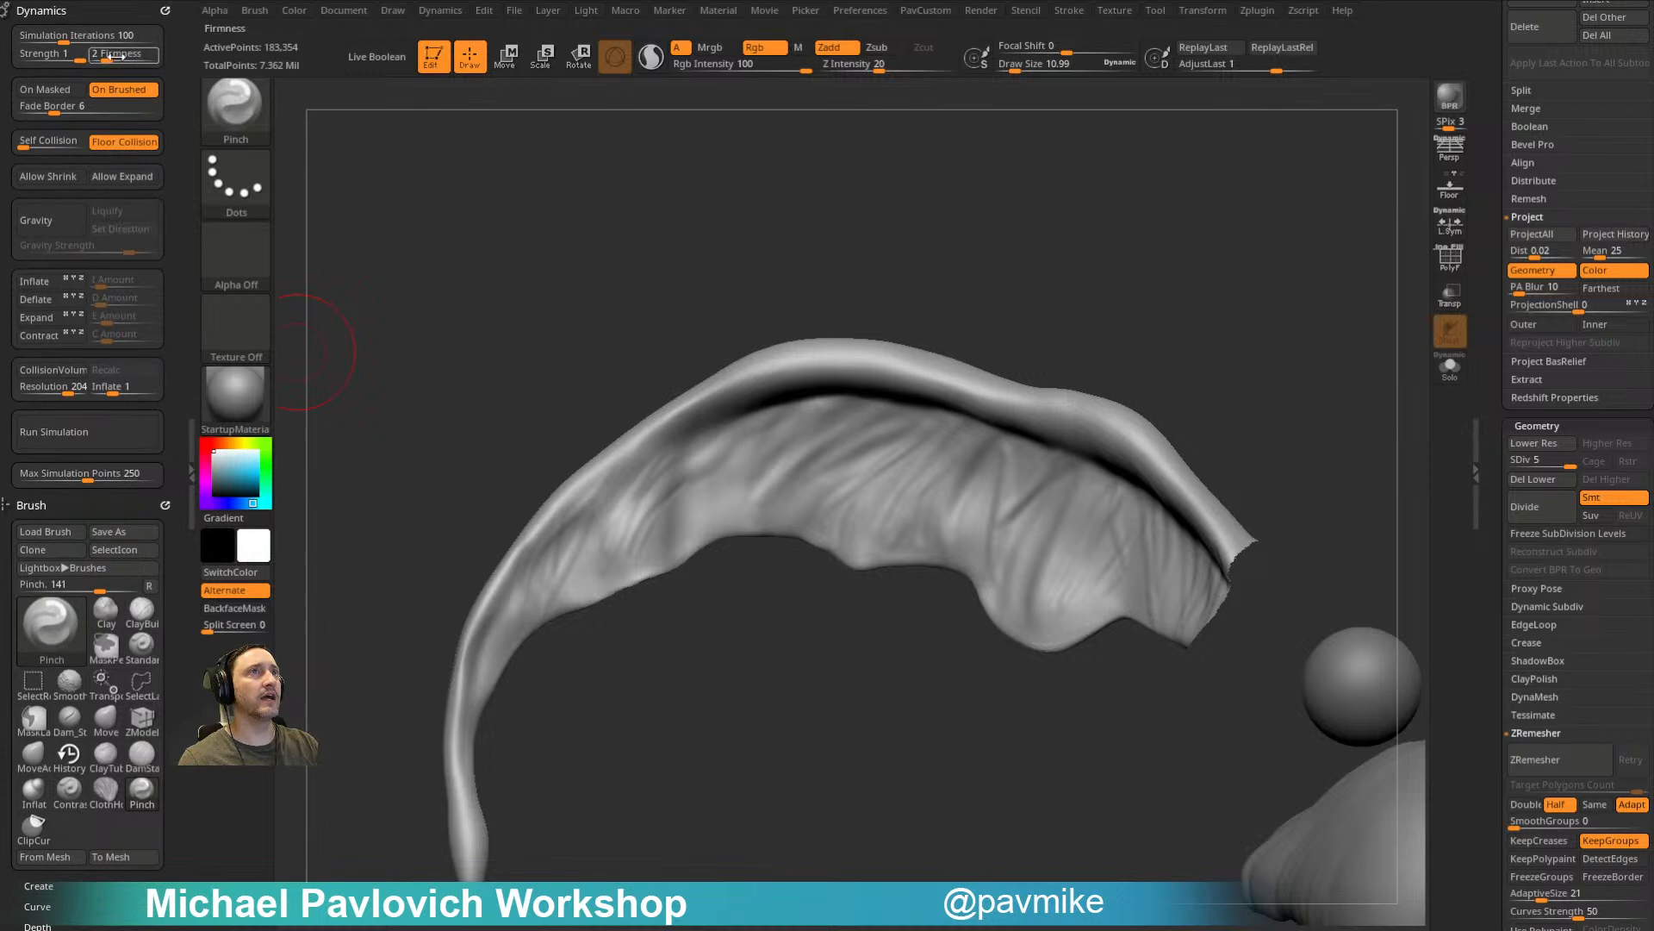
click(129, 55)
mouse_move(896, 471)
mouse_down()
mouse_move(870, 457)
mouse_move(887, 483)
mouse_move(828, 448)
mouse_move(963, 523)
mouse_move(1017, 505)
mouse_move(1018, 536)
mouse_up()
drag(1301, 321, 1296, 320)
key(ctrl+z)
mouse_move(965, 491)
mouse_down()
mouse_move(927, 509)
mouse_move(963, 498)
mouse_move(1073, 569)
mouse_up()
drag(1222, 341, 1229, 334)
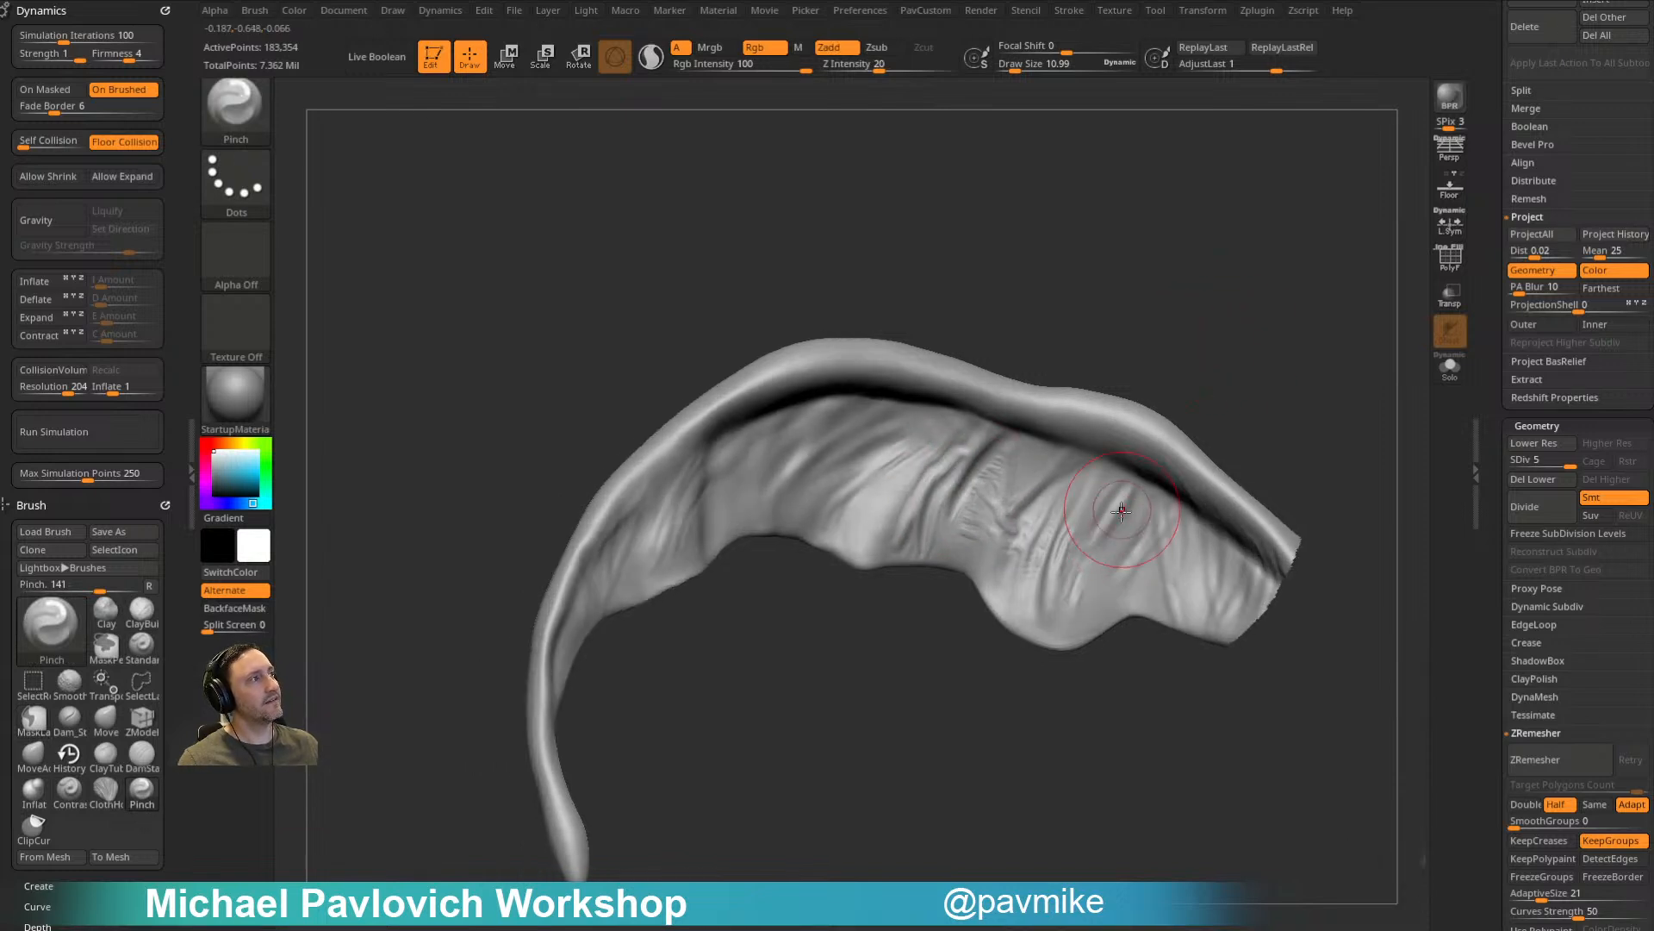
key(ctrl+z)
Step: Lower the ear mesh to subdivision level 3 and set the Dynamics Firmness to 2
drag(1167, 260, 1145, 318)
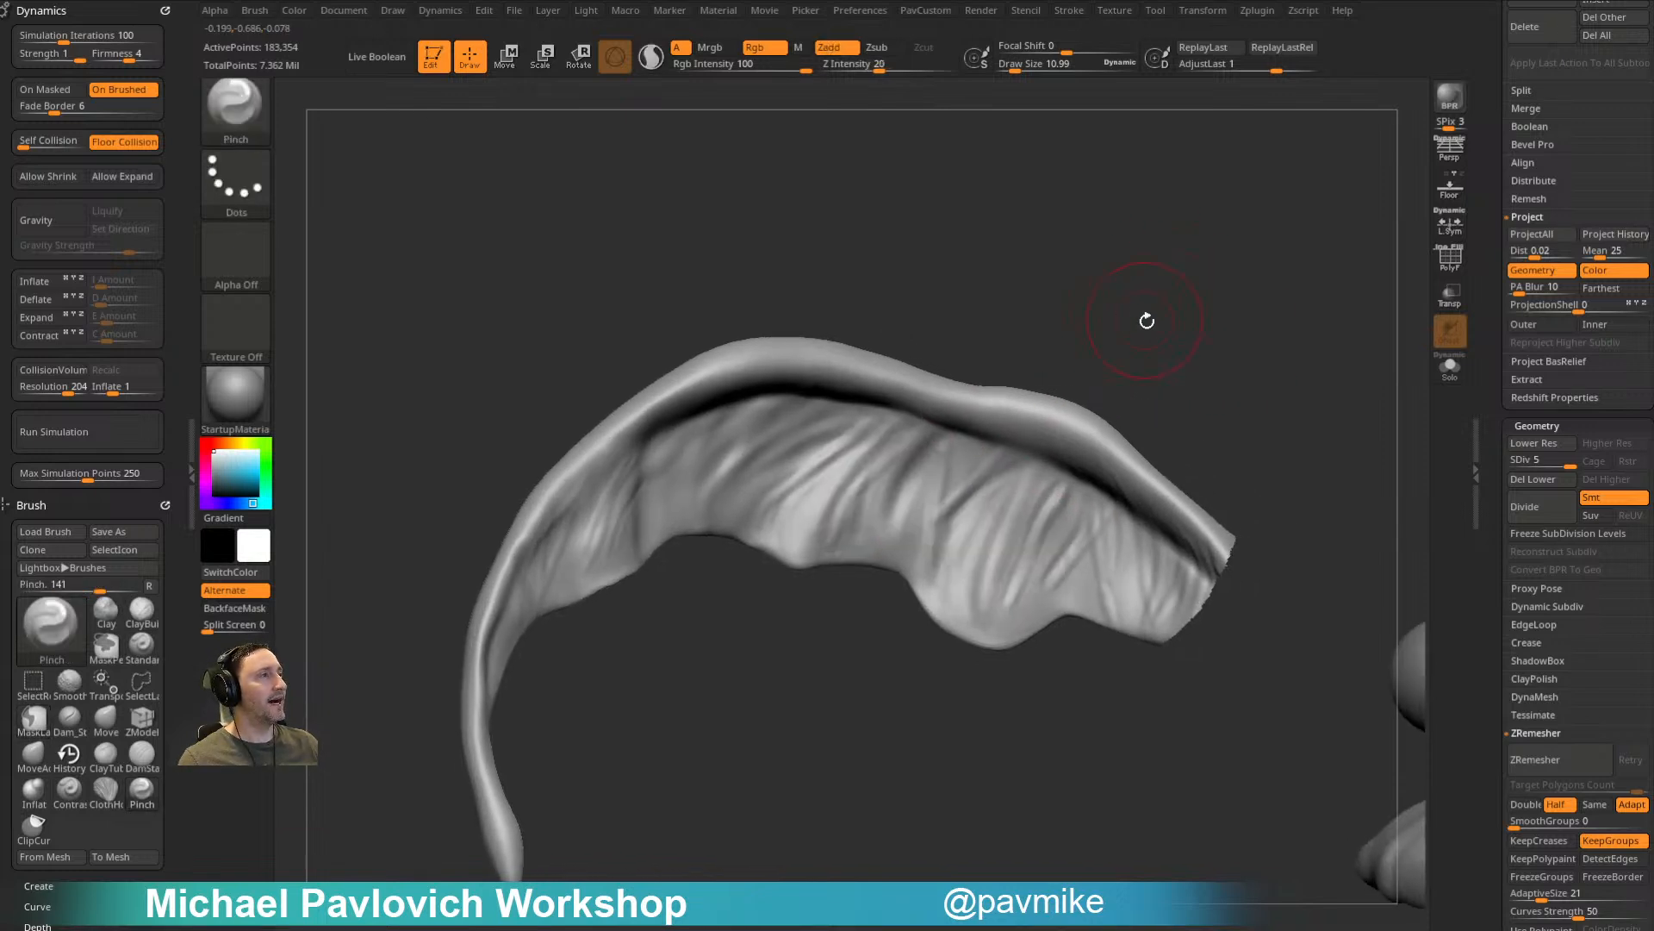
drag(1564, 459, 1542, 461)
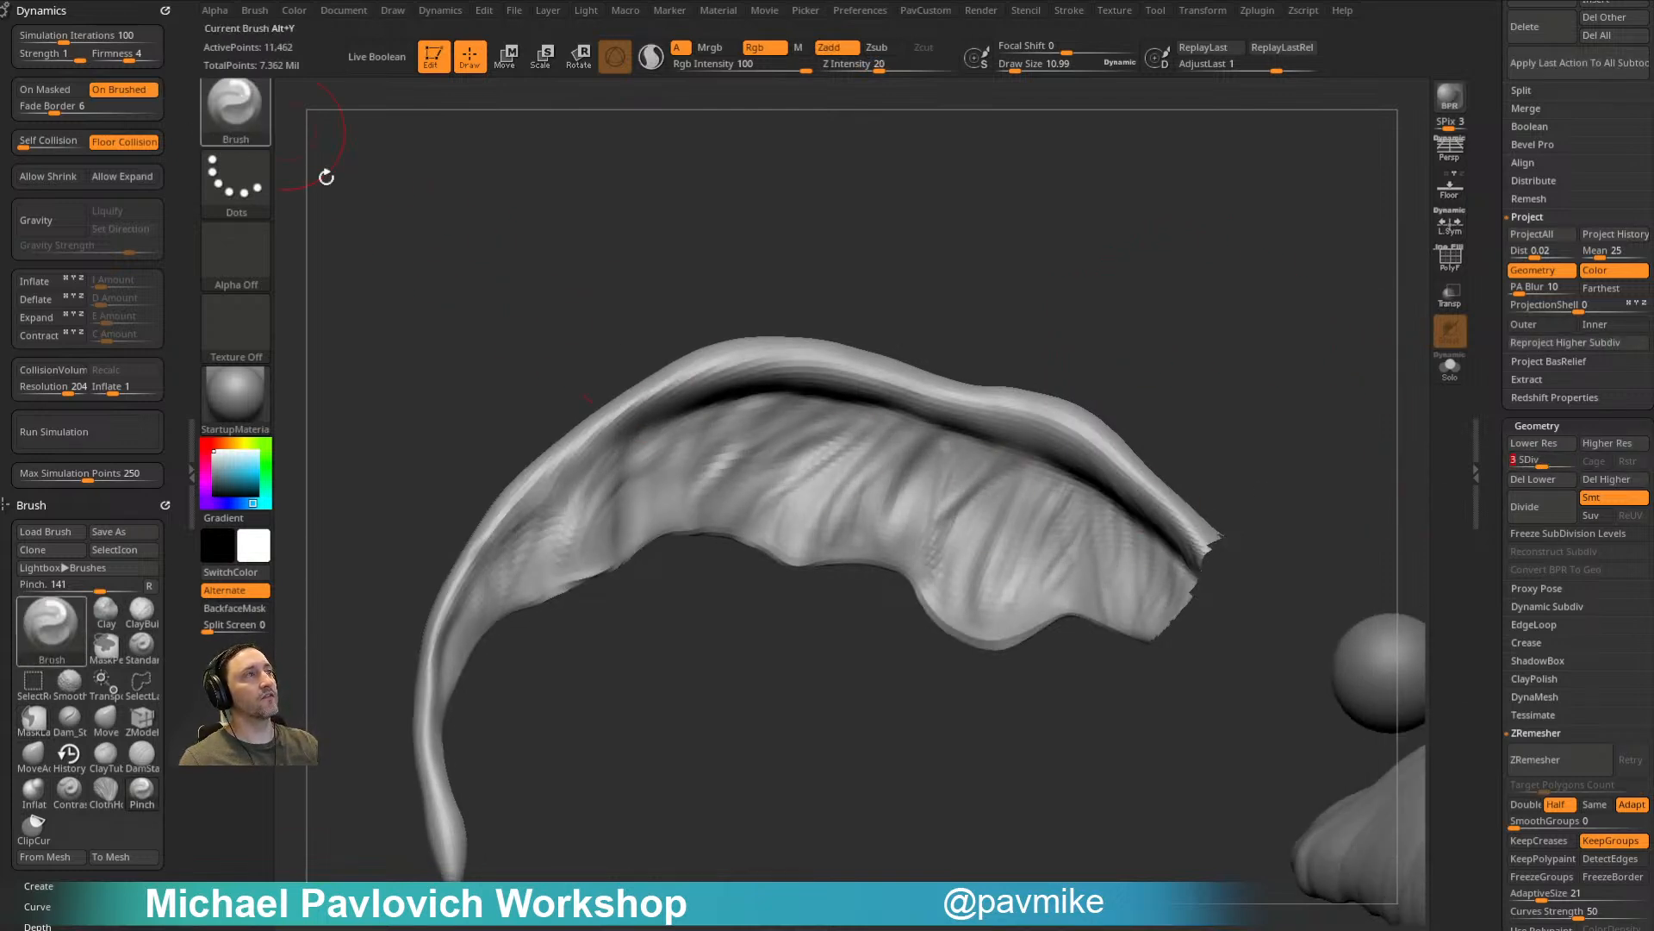
click(125, 53)
text(2)
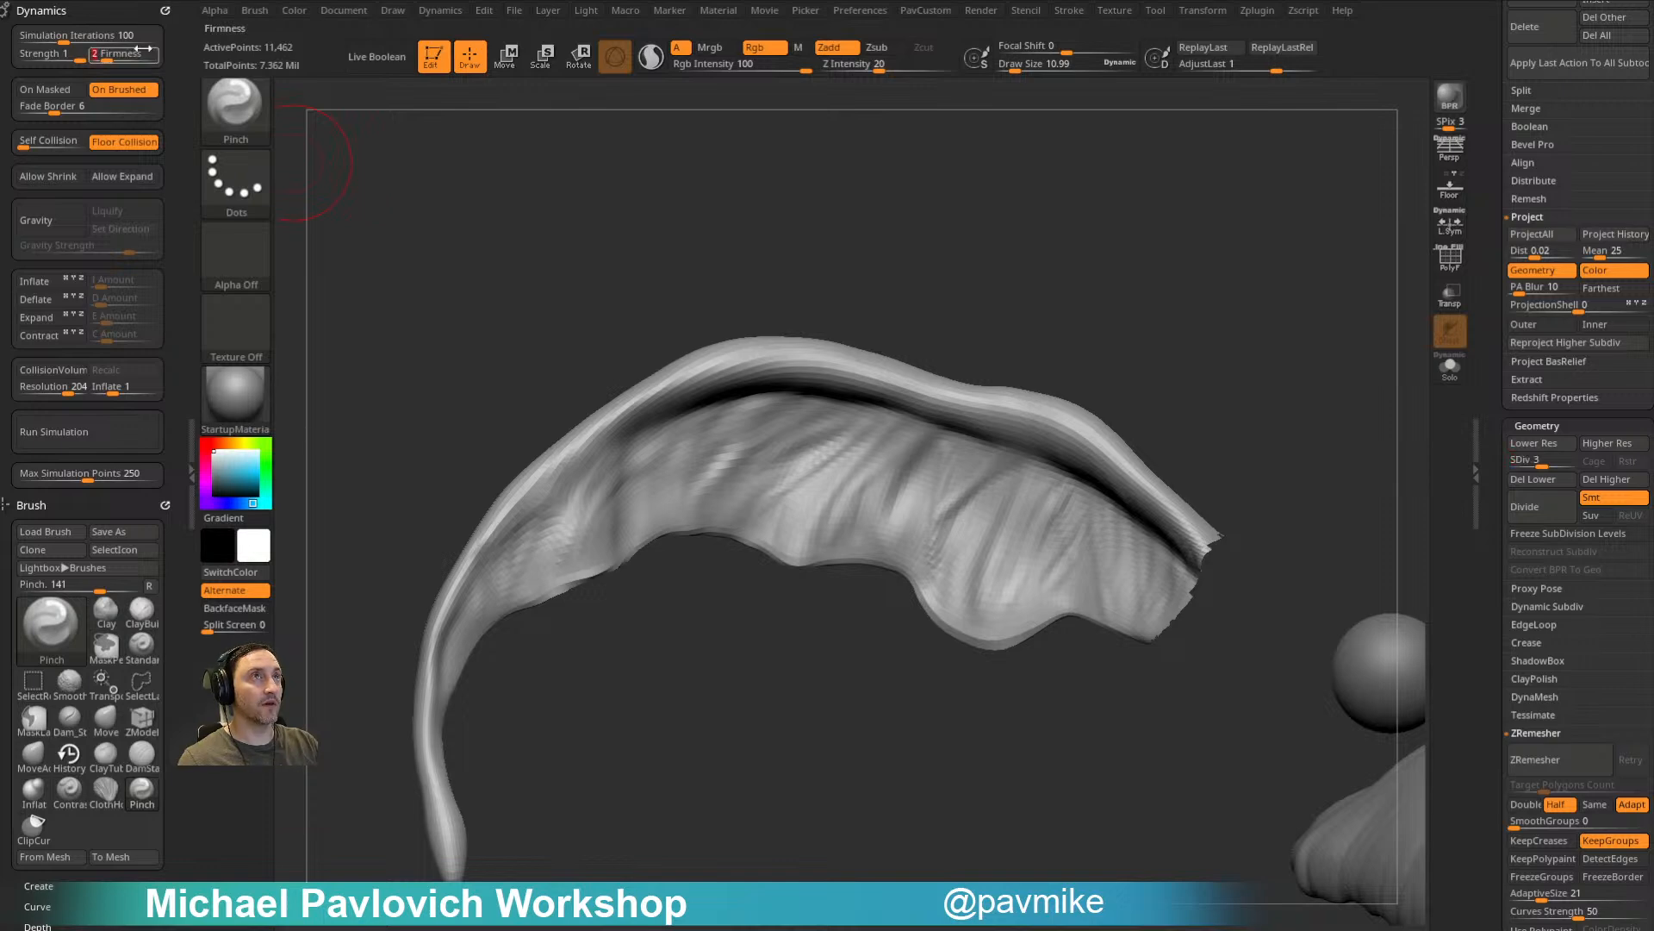
Step: Pinch the folds tighter across the middle and head-side part of the ear's inner membrane
alt+drag(1155, 322, 1186, 275)
mouse_move(999, 461)
mouse_down()
mouse_move(1008, 487)
mouse_move(991, 450)
mouse_move(1066, 507)
mouse_move(1103, 457)
mouse_up()
mouse_move(1202, 370)
alt+mouse_down()
mouse_move(1196, 329)
mouse_move(1227, 336)
alt+mouse_up()
drag(1160, 474, 1163, 547)
mouse_move(1210, 325)
alt+mouse_down()
mouse_move(1270, 391)
mouse_move(1245, 397)
alt+mouse_up()
drag(974, 508, 991, 469)
drag(1027, 356, 991, 357)
mouse_move(900, 474)
mouse_down()
mouse_move(893, 517)
mouse_move(938, 505)
mouse_up()
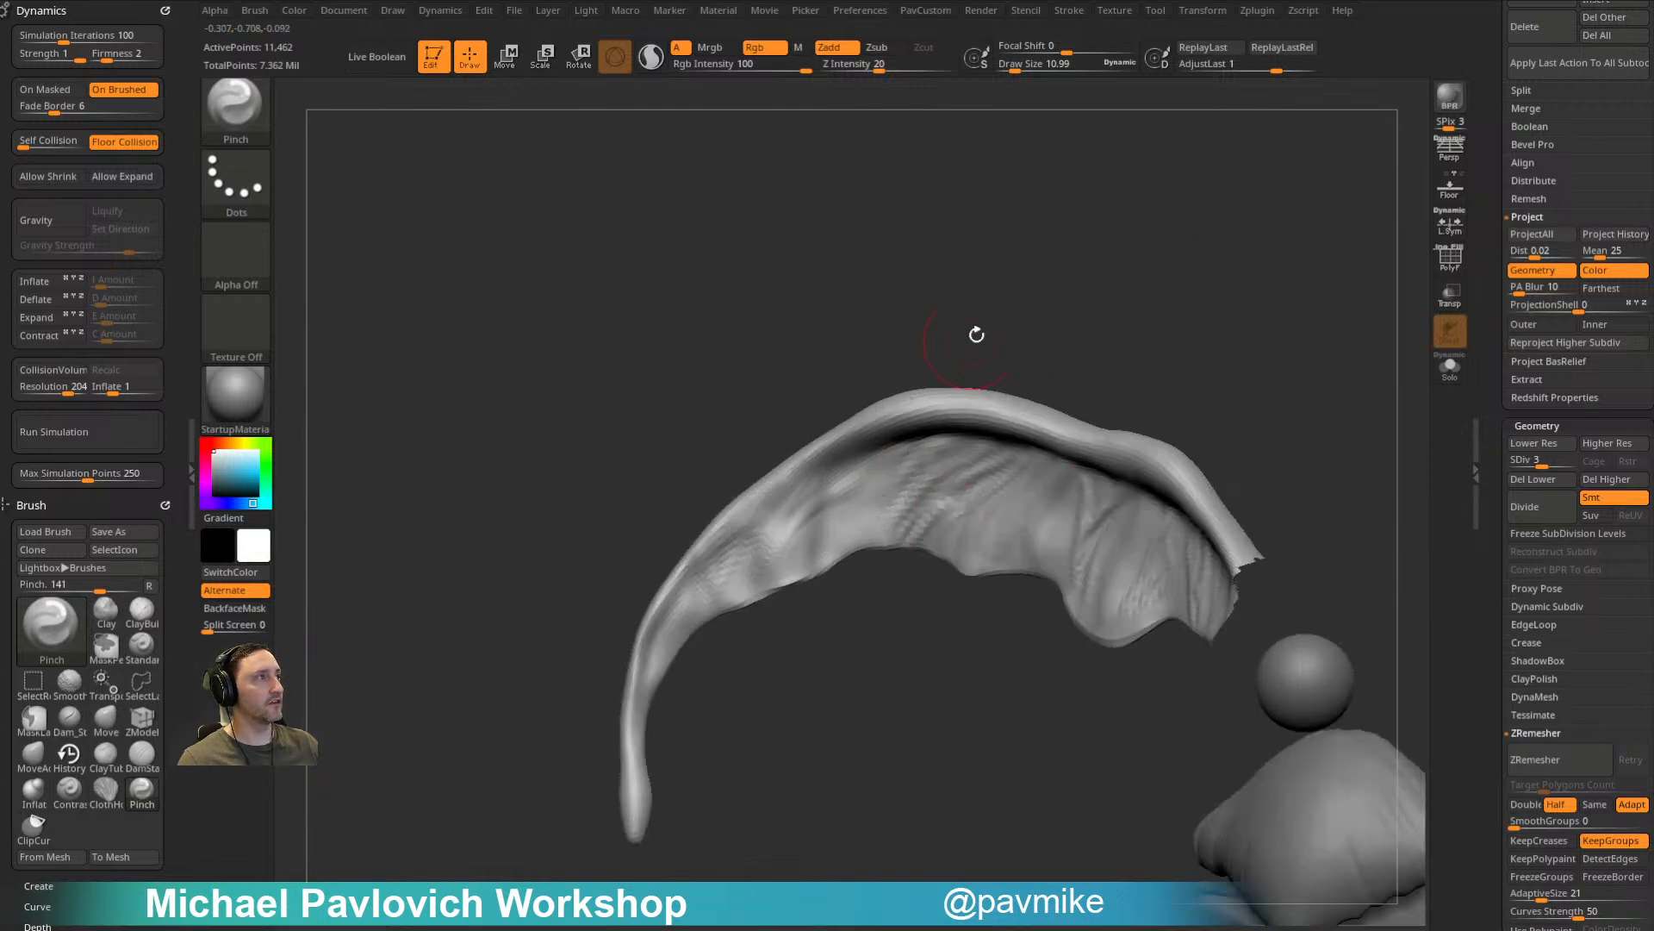
Step: Pinch the folds toward the ear's tip and along the membrane on the back of the ear
drag(968, 344, 926, 347)
drag(832, 507, 799, 523)
drag(753, 649, 833, 530)
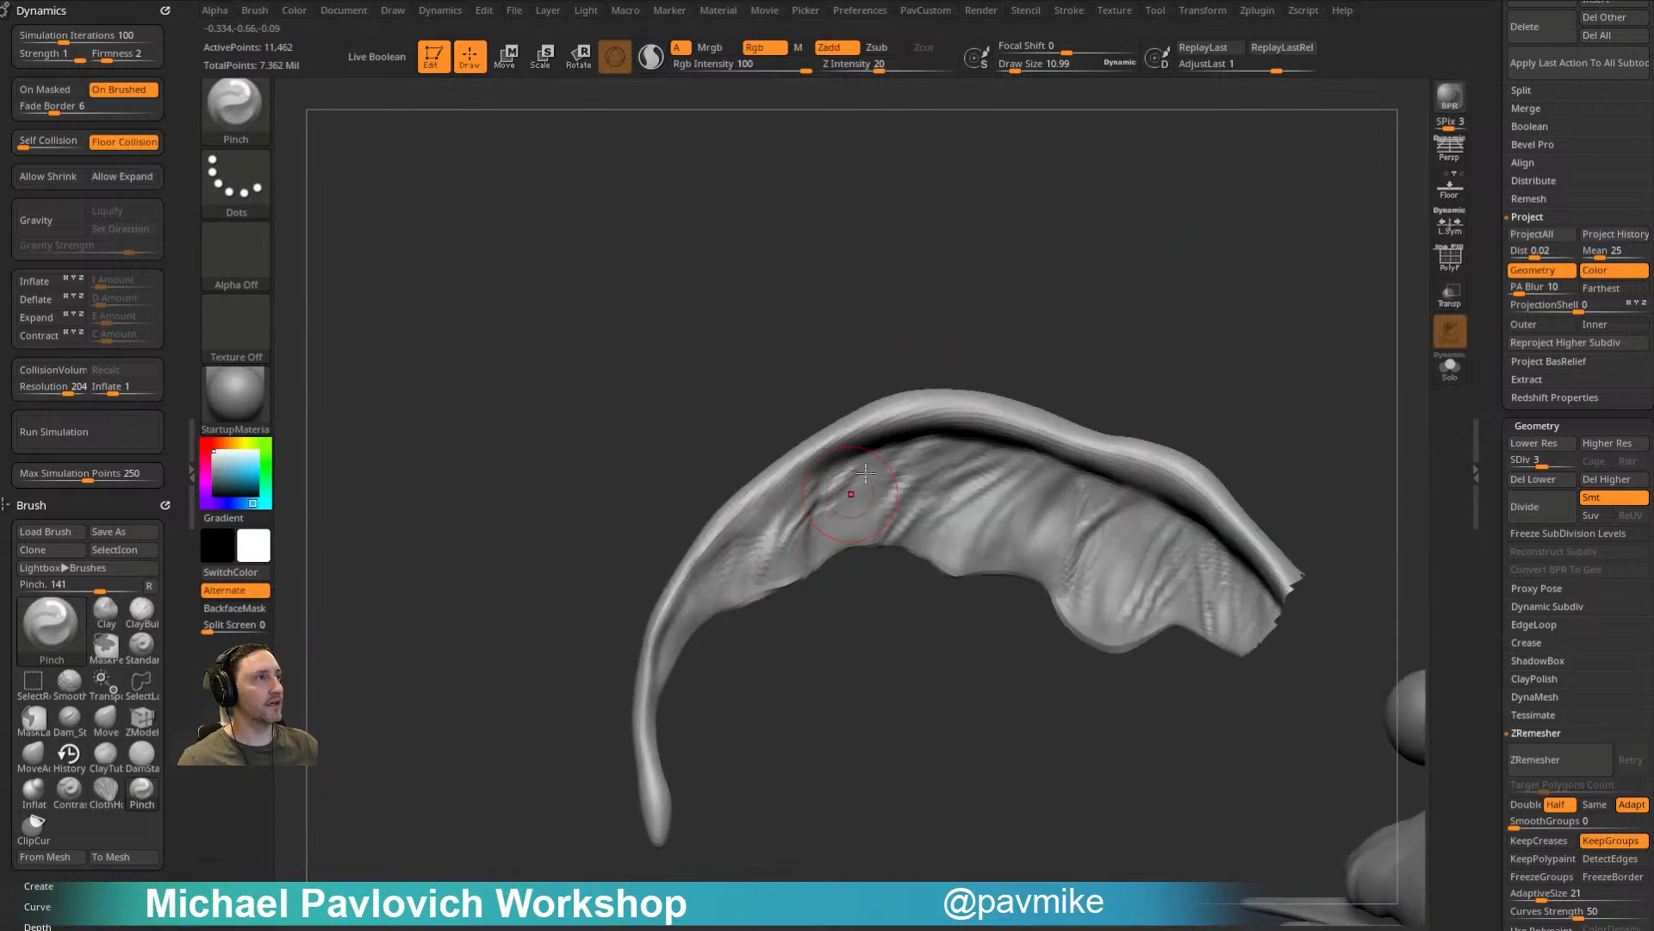
drag(707, 618, 1064, 326)
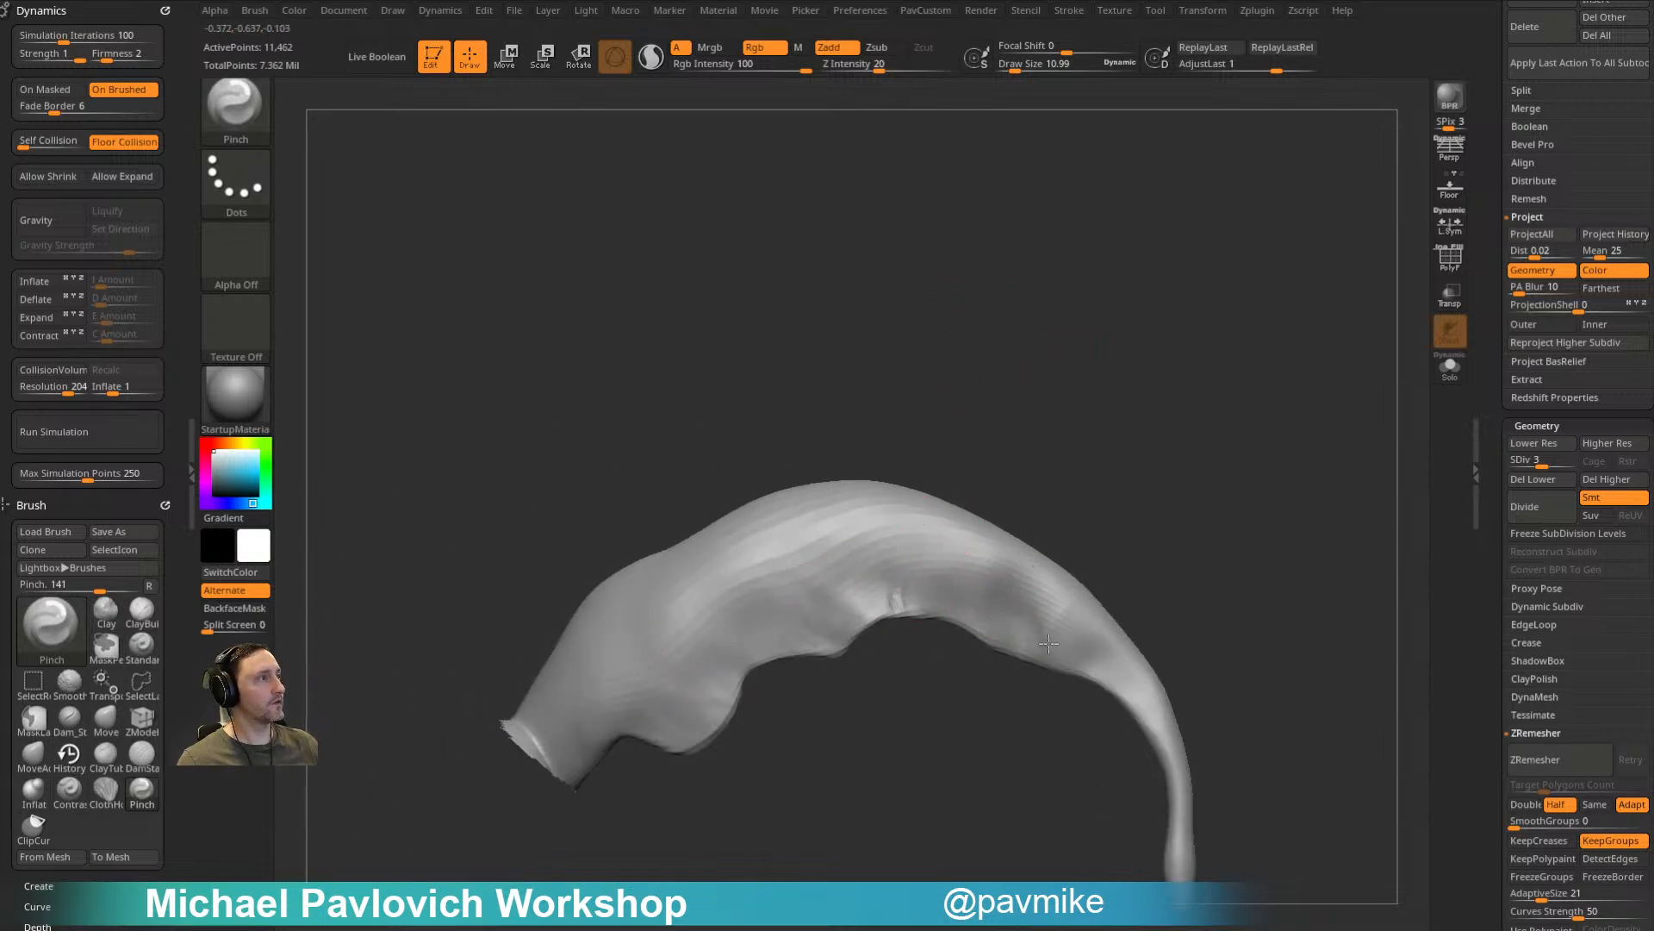
drag(1047, 646, 997, 561)
mouse_move(1245, 489)
mouse_down()
mouse_move(1163, 358)
mouse_move(1074, 377)
mouse_move(1202, 349)
mouse_move(1069, 345)
mouse_up()
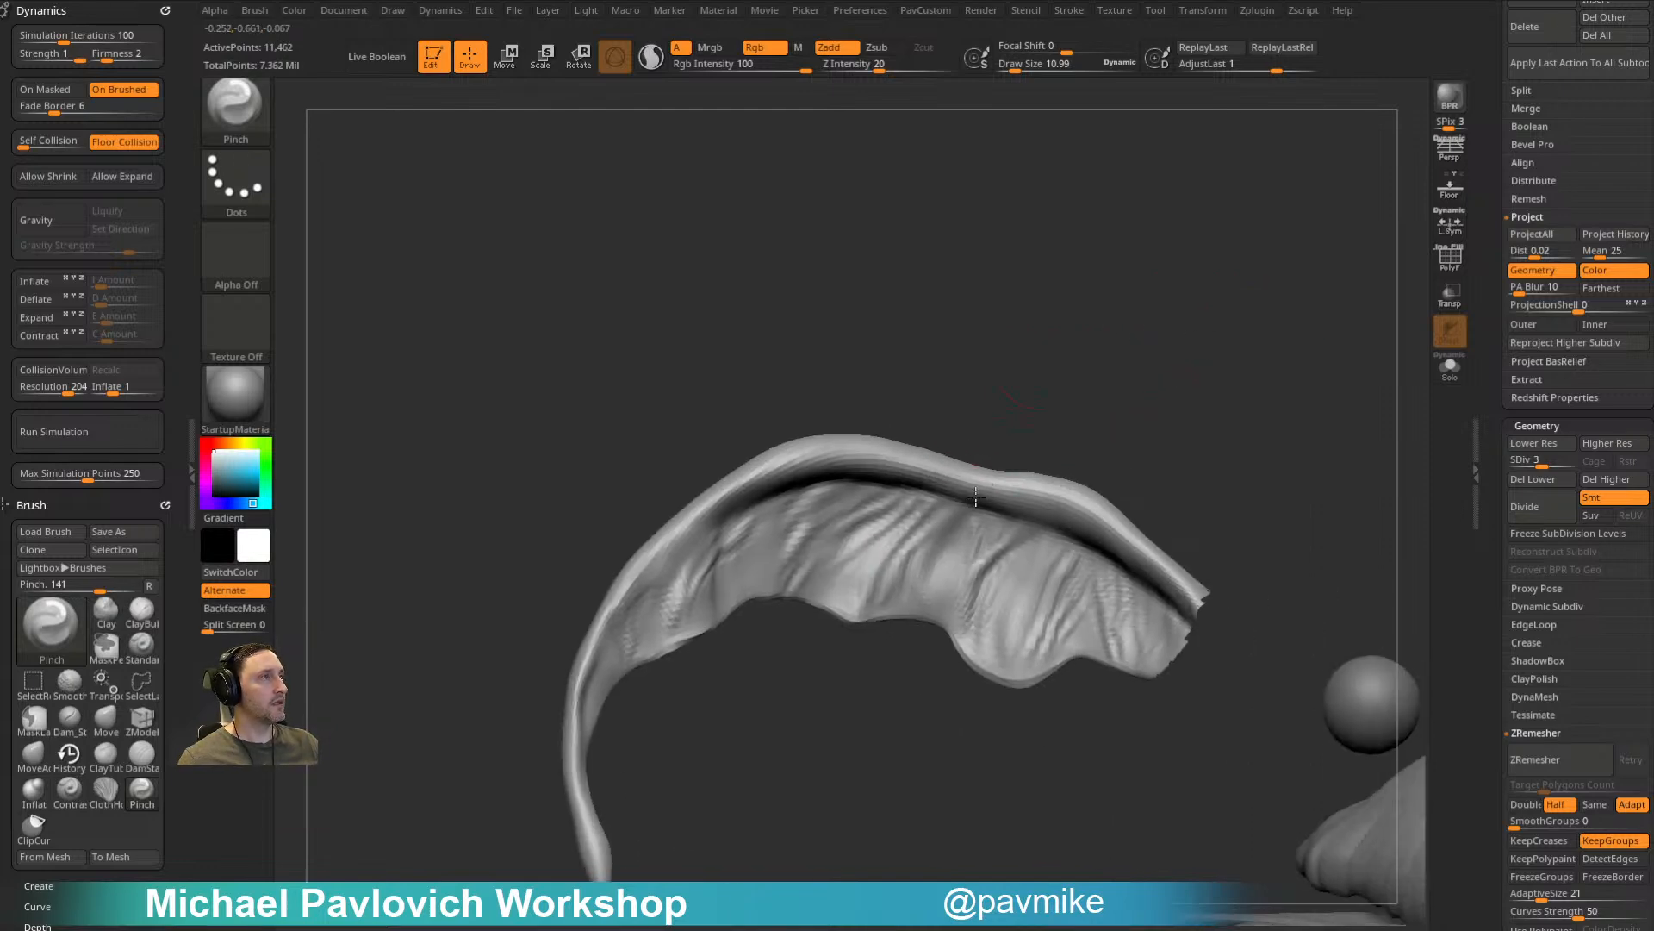
alt+drag(1150, 437, 1023, 421)
Step: Unhide the rest of the body mesh and compare both ears from the front
ctrl+shift+click(1174, 384)
drag(1174, 340, 1032, 289)
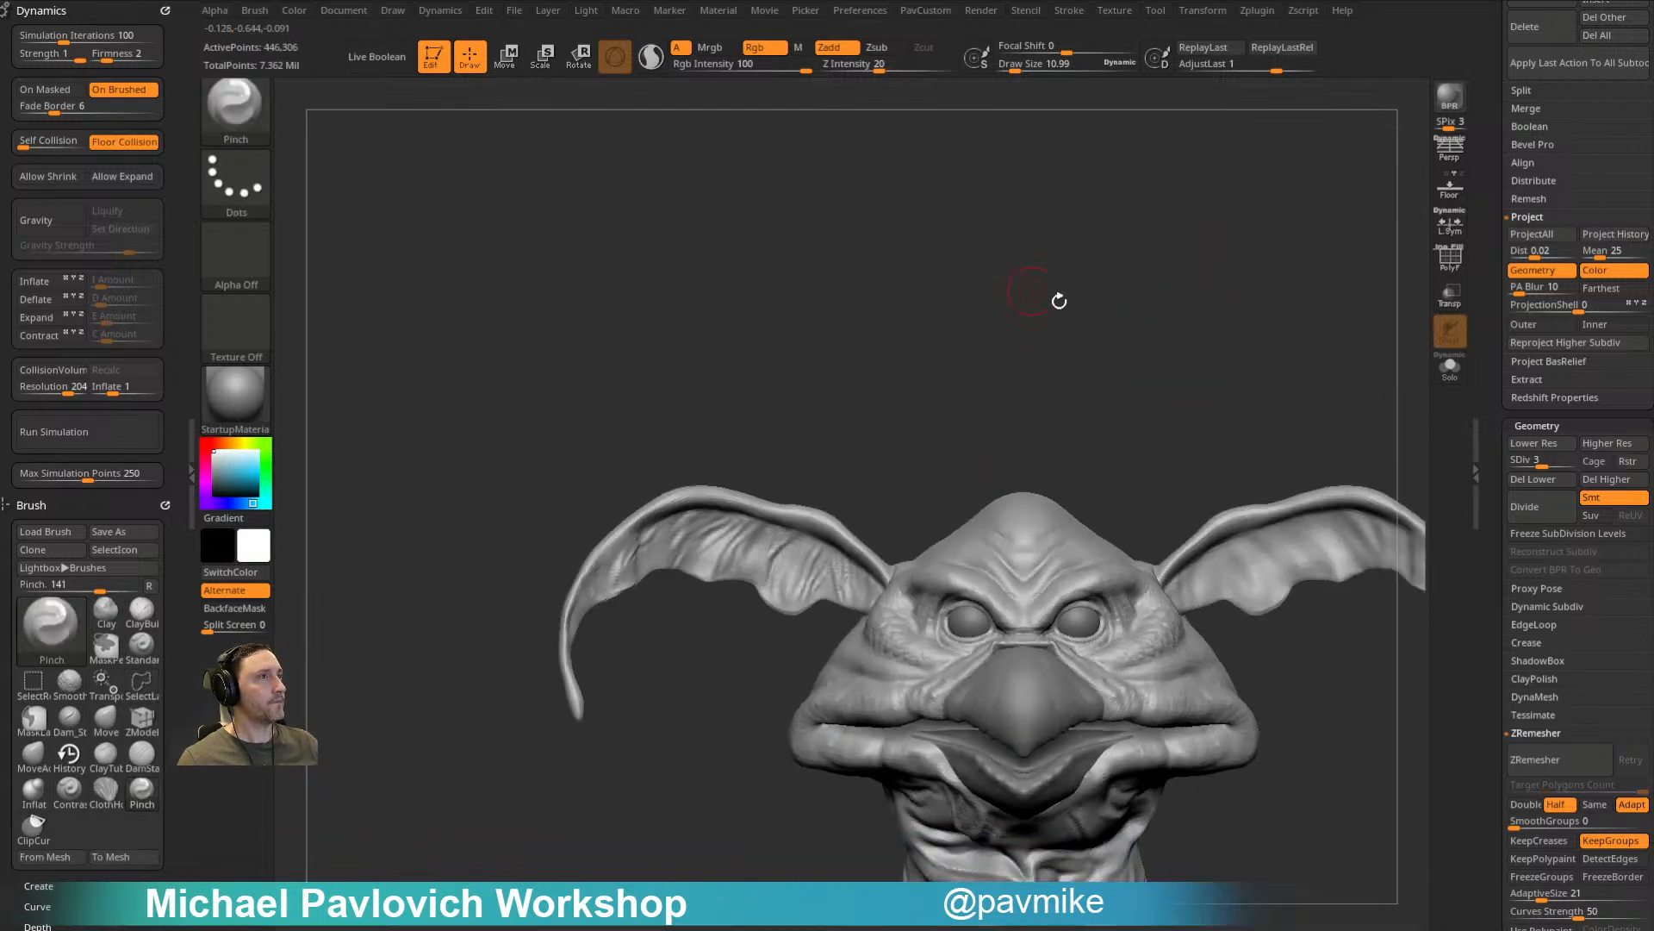
drag(1226, 354, 1094, 349)
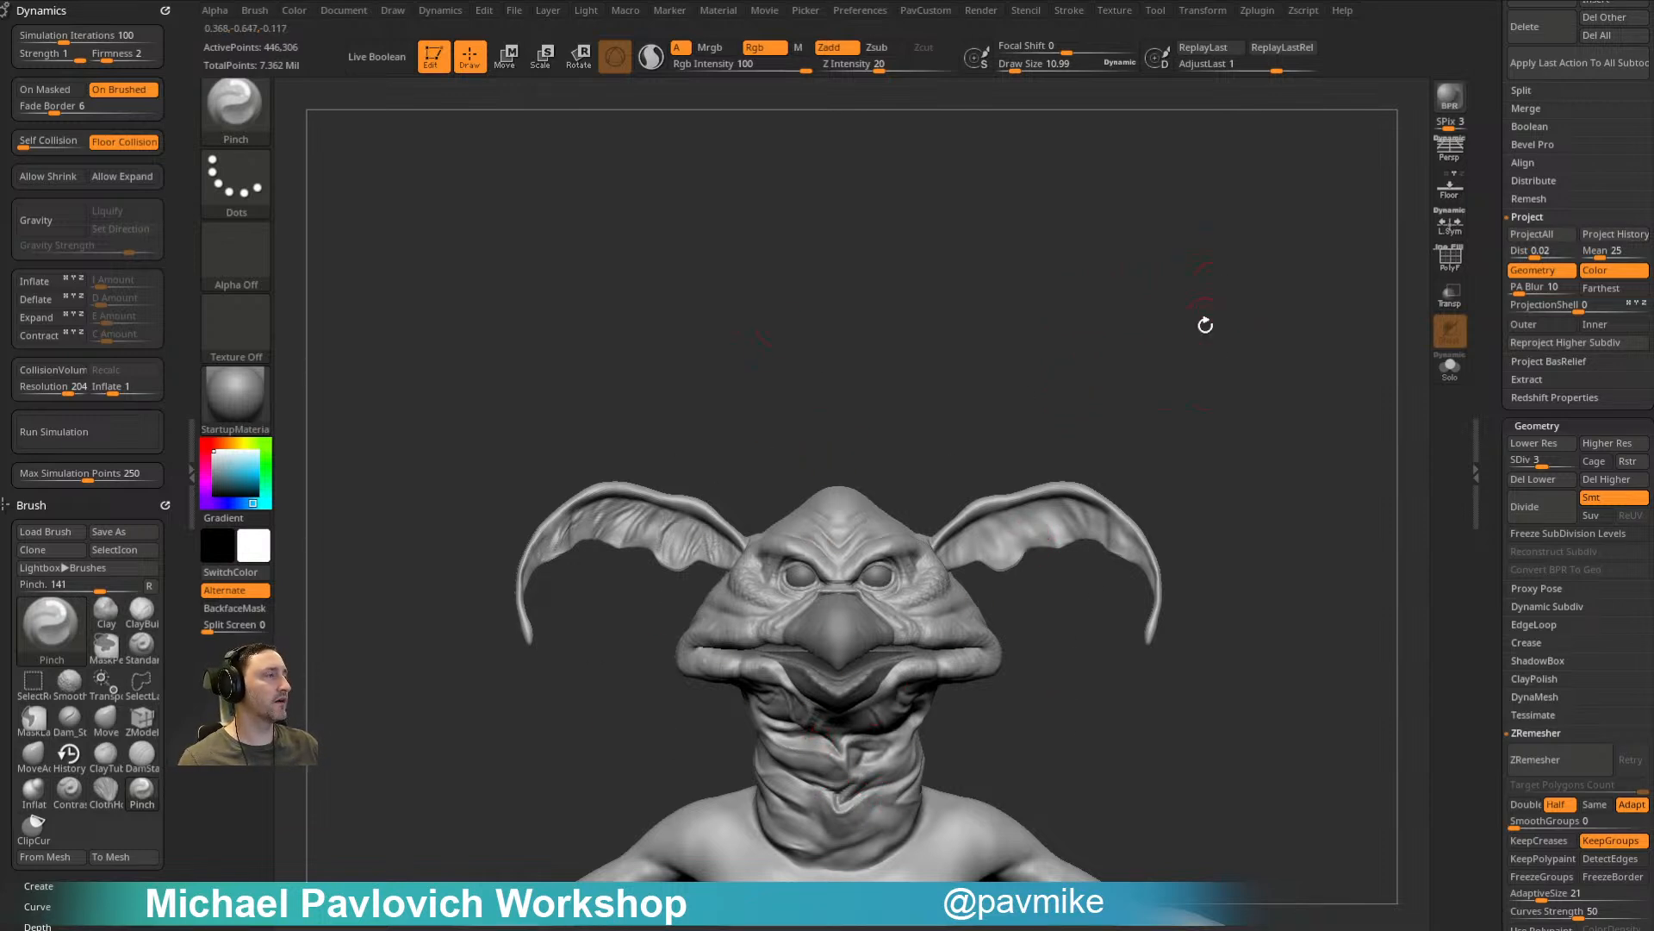
alt+drag(1257, 315, 1305, 272)
Step: Mask one half of the full body with a rectangular mask, locate Smart ReSym in Deformation, and clear the mask
drag(1499, 419, 1499, 153)
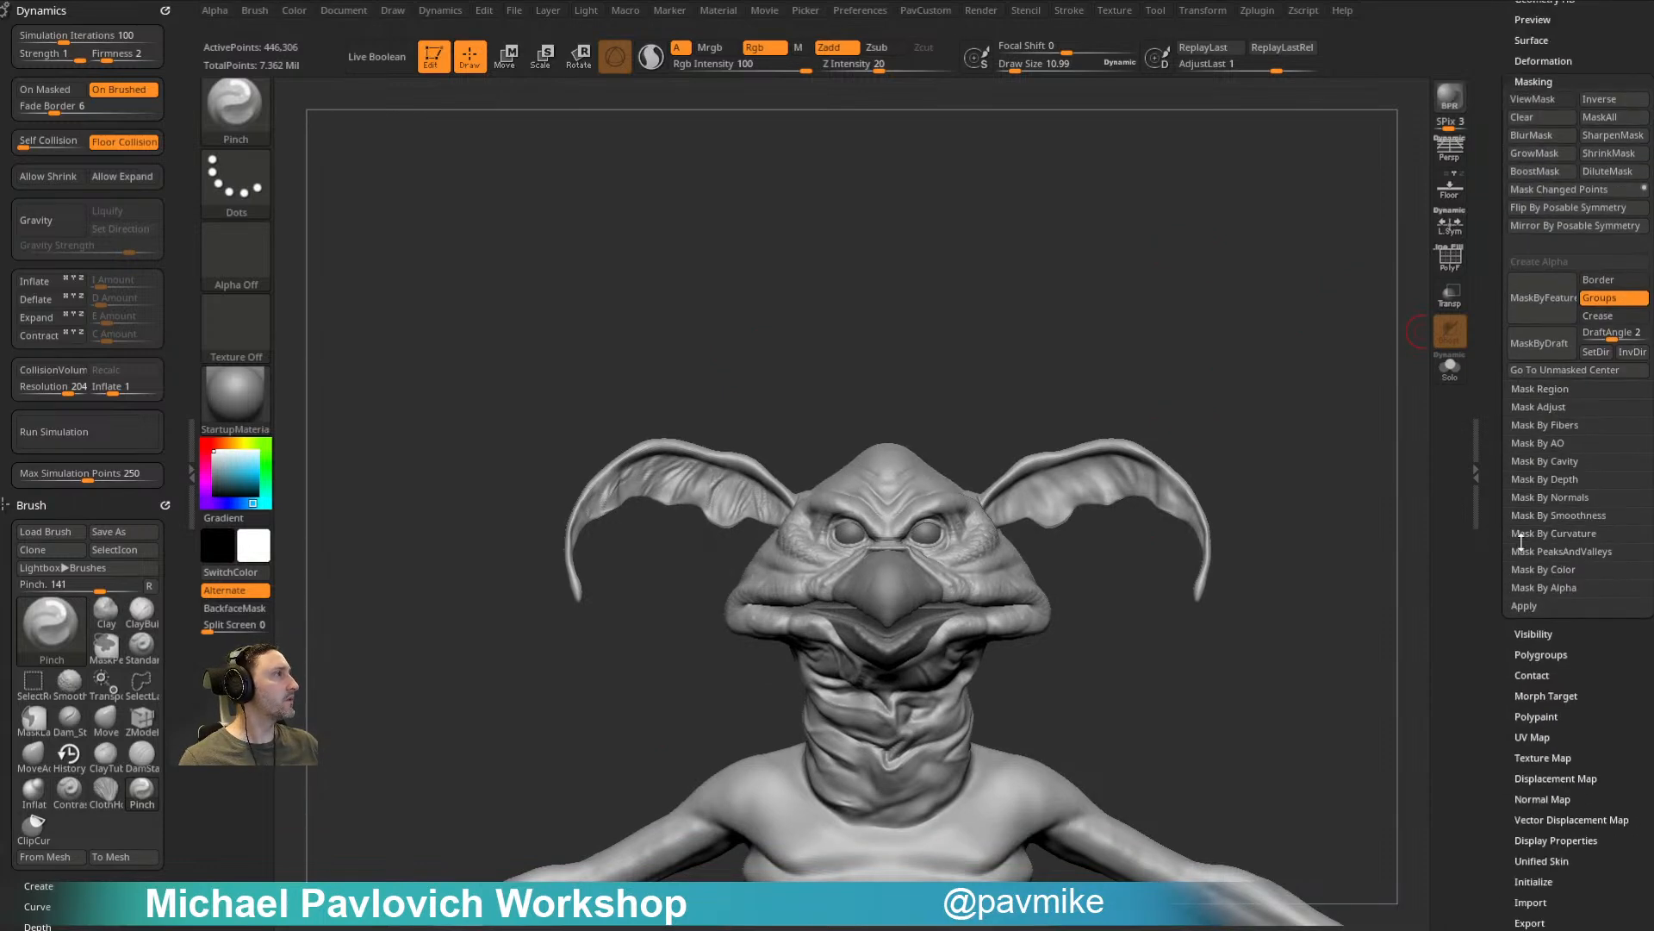
drag(1499, 669, 1497, 569)
drag(1500, 148, 1505, 292)
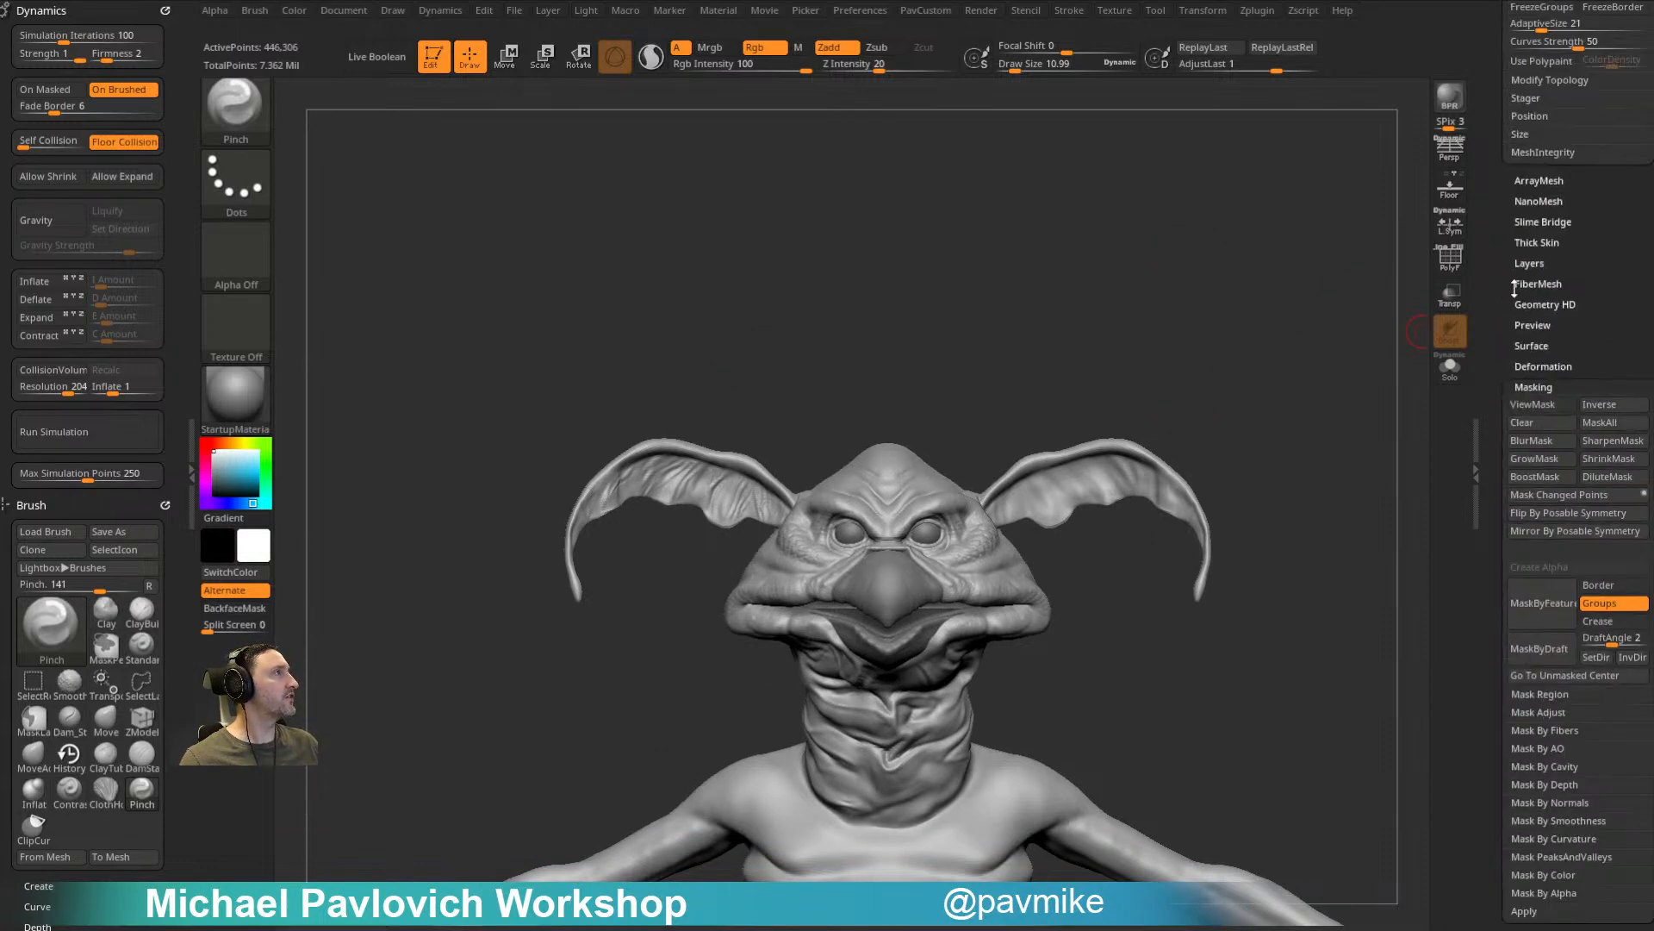
click(1534, 365)
key(f)
mouse_move(554, 266)
ctrl+mouse_down()
mouse_move(797, 836)
mouse_move(794, 702)
ctrl+mouse_up()
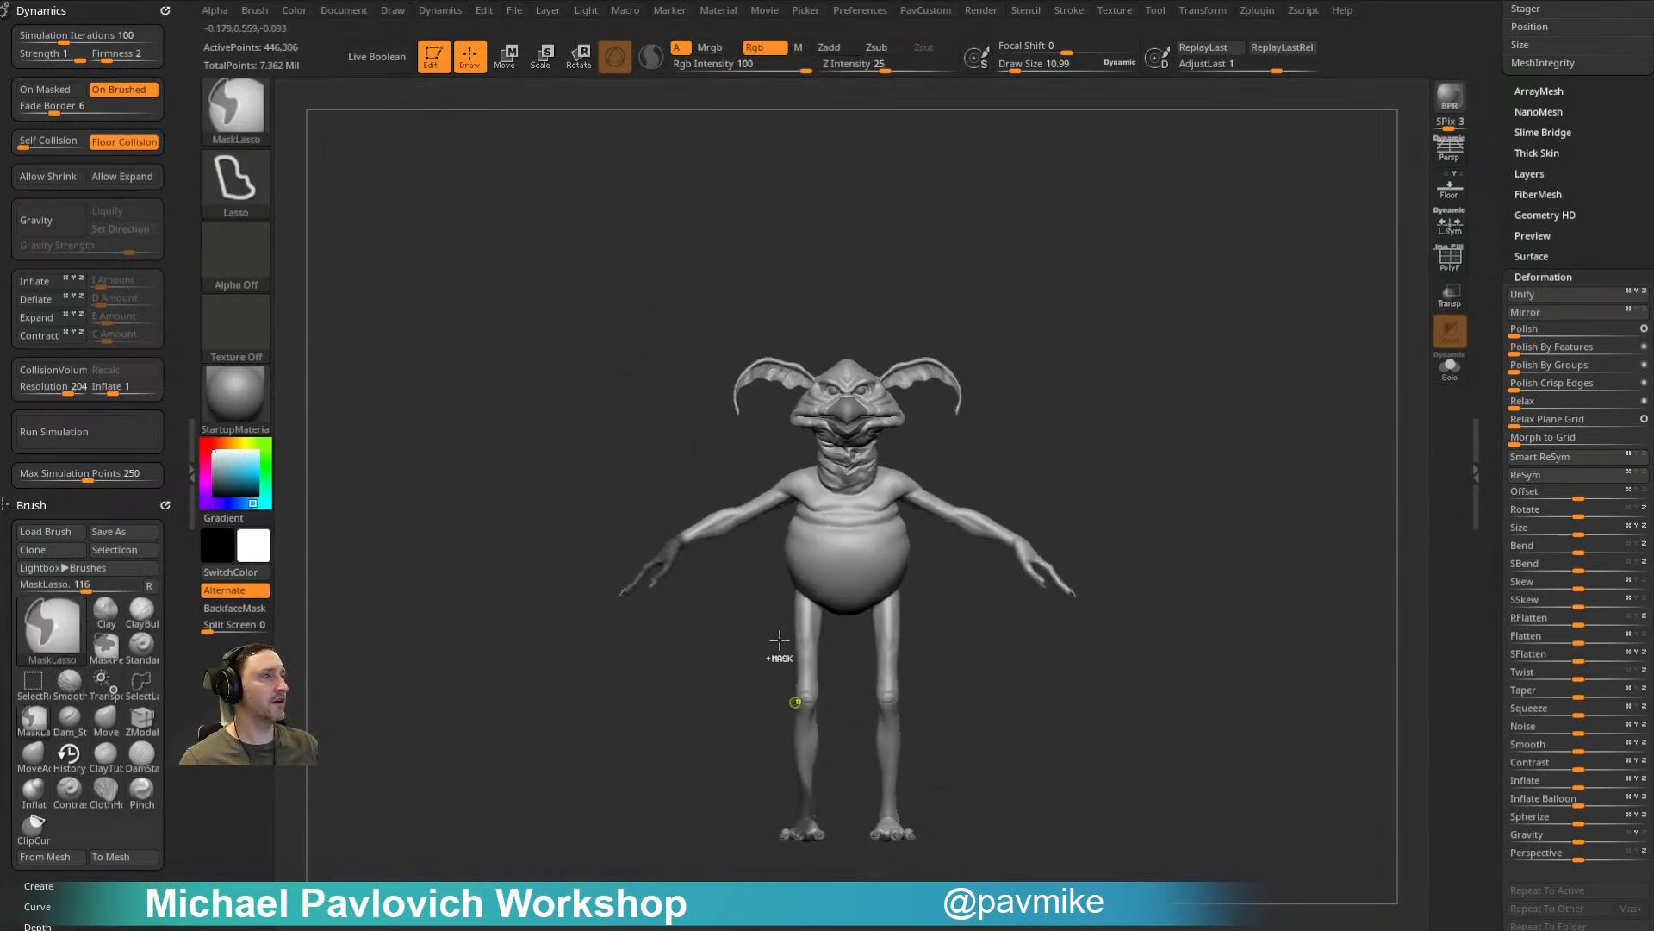
click(235, 181)
click(403, 125)
ctrl+drag(542, 472, 855, 877)
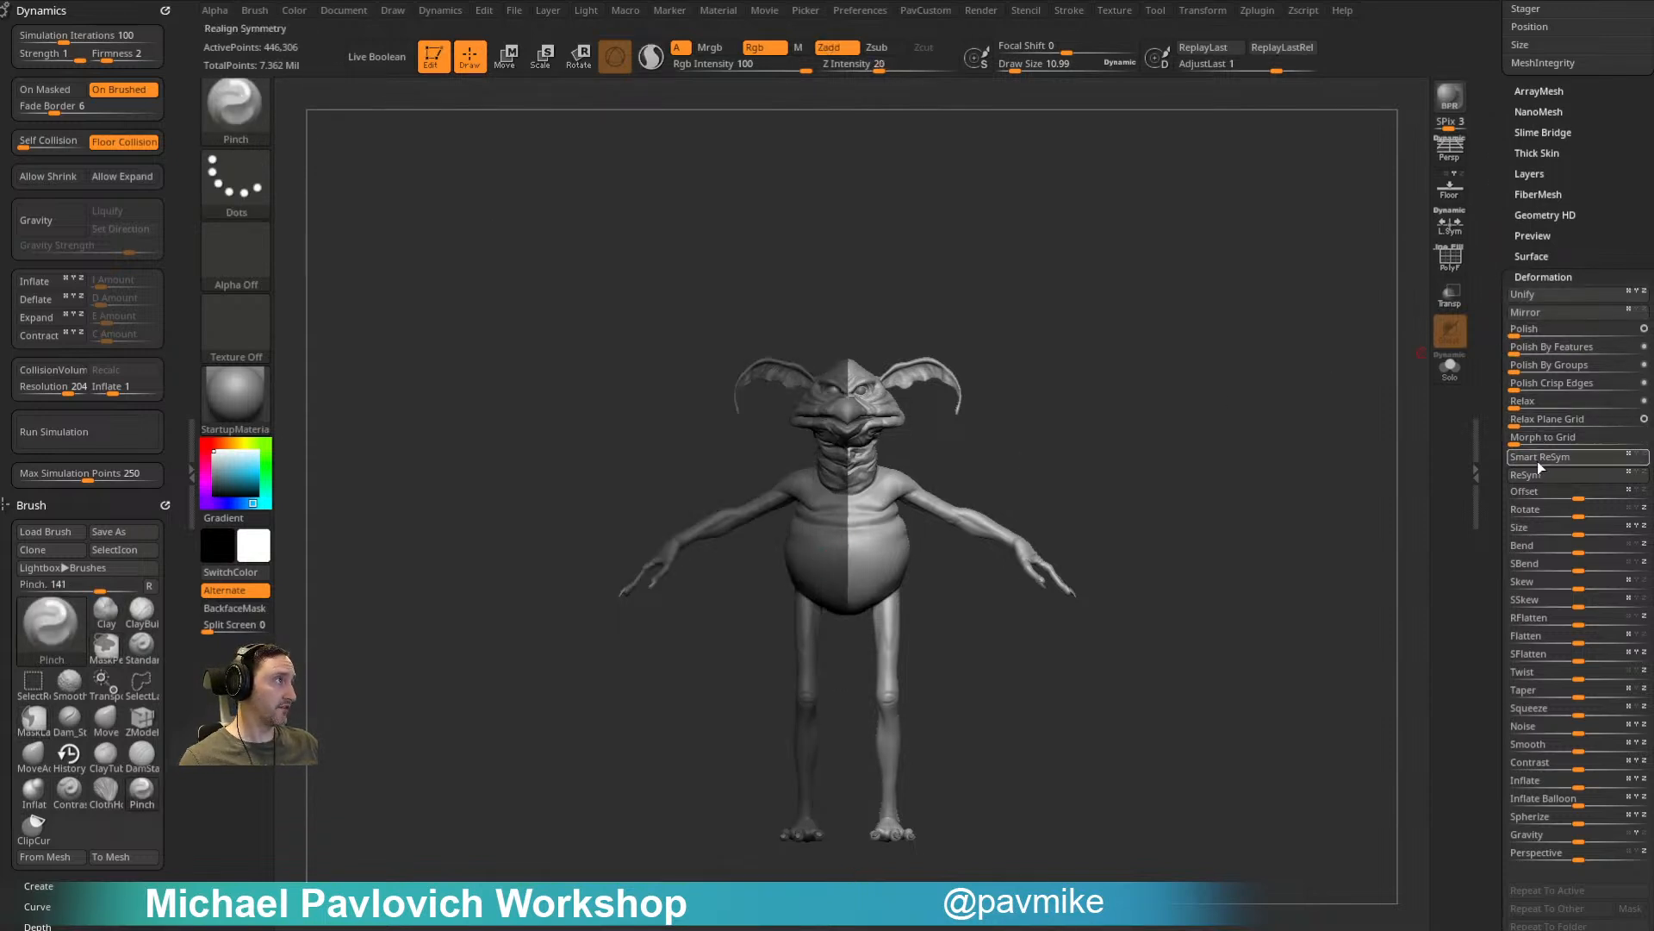
ctrl+click(1163, 491)
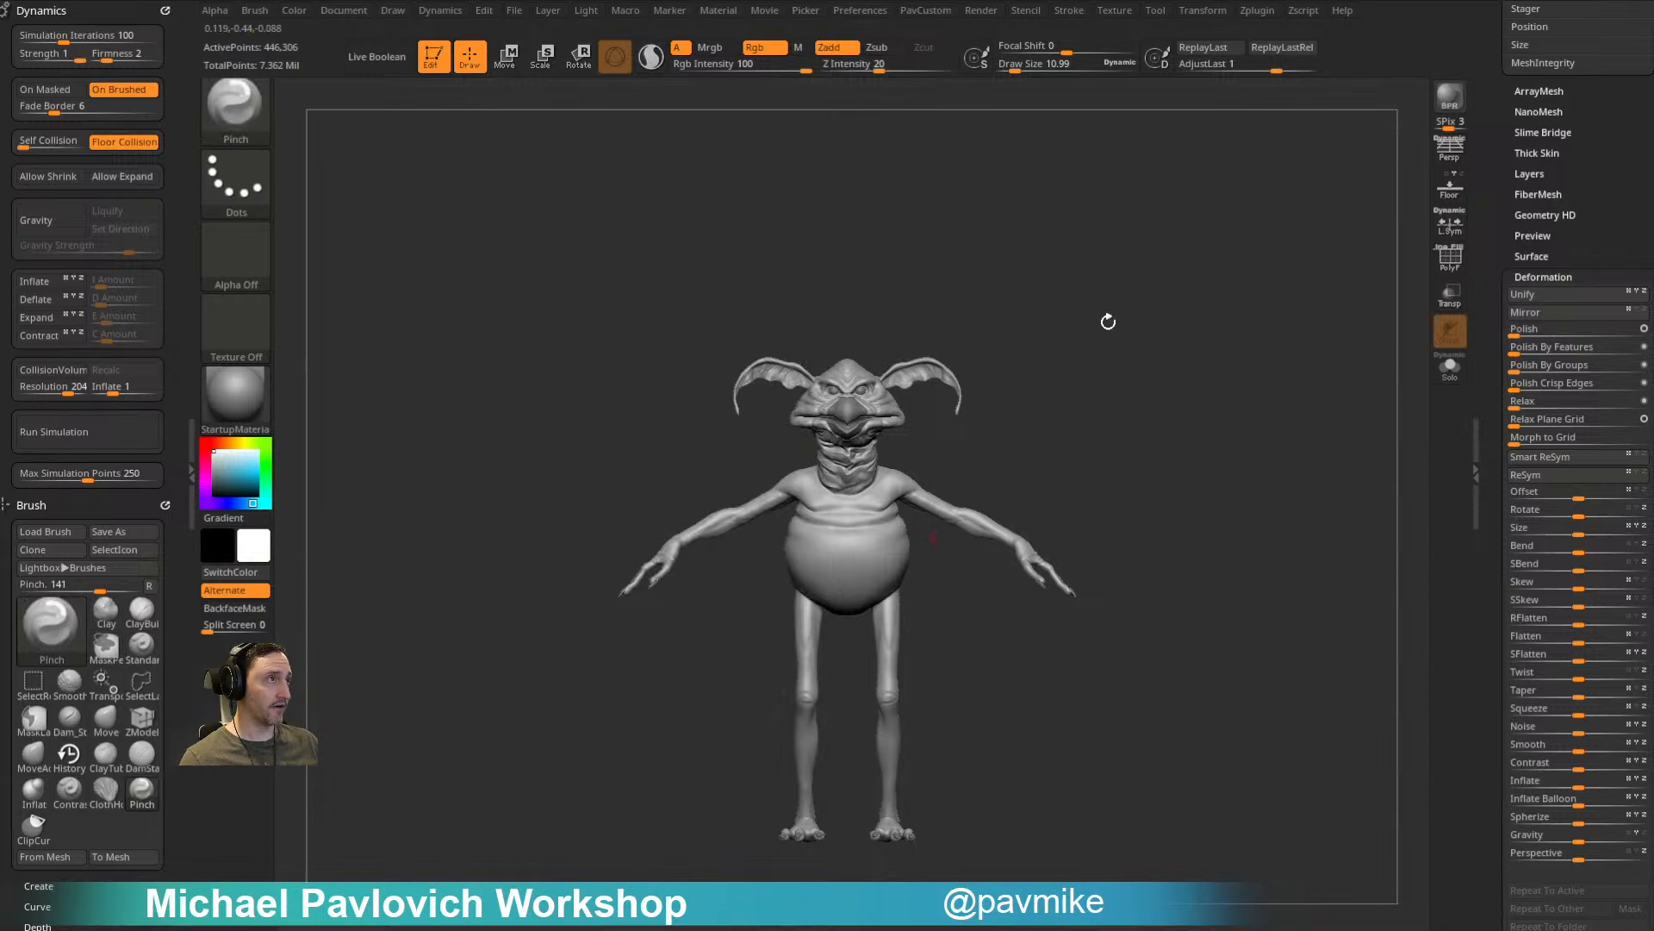
Step: Duplicate the Body subtool
alt+drag(1051, 371, 1252, 536)
alt+drag(1193, 243, 1158, 261)
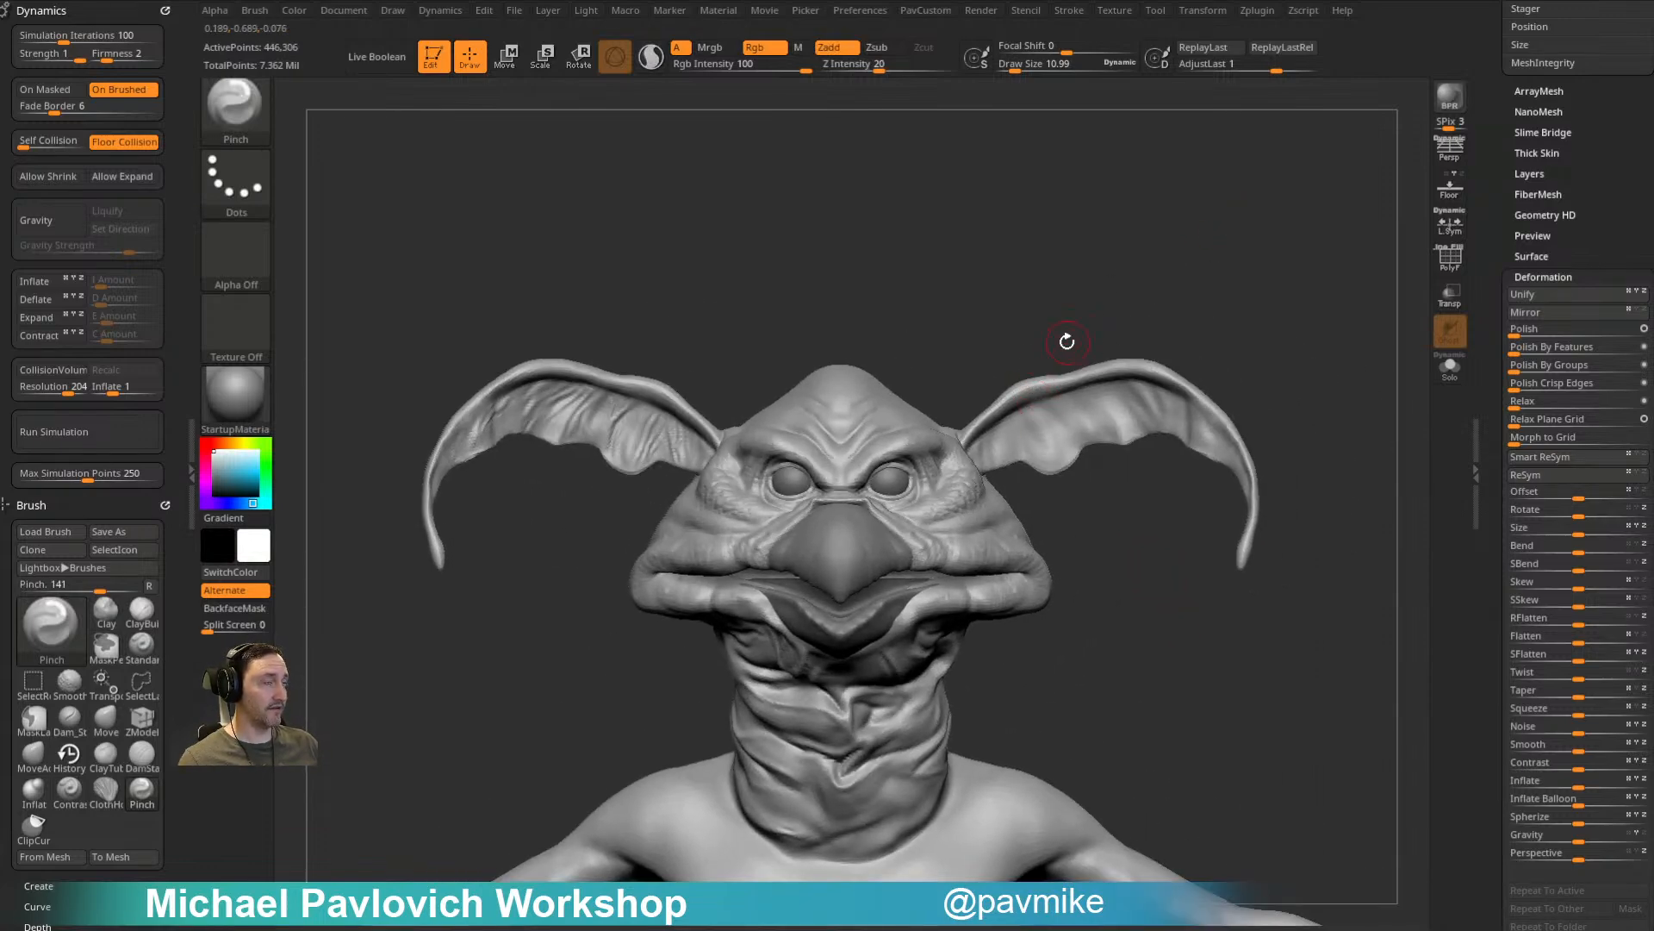
scroll(1502, 243, up, 10)
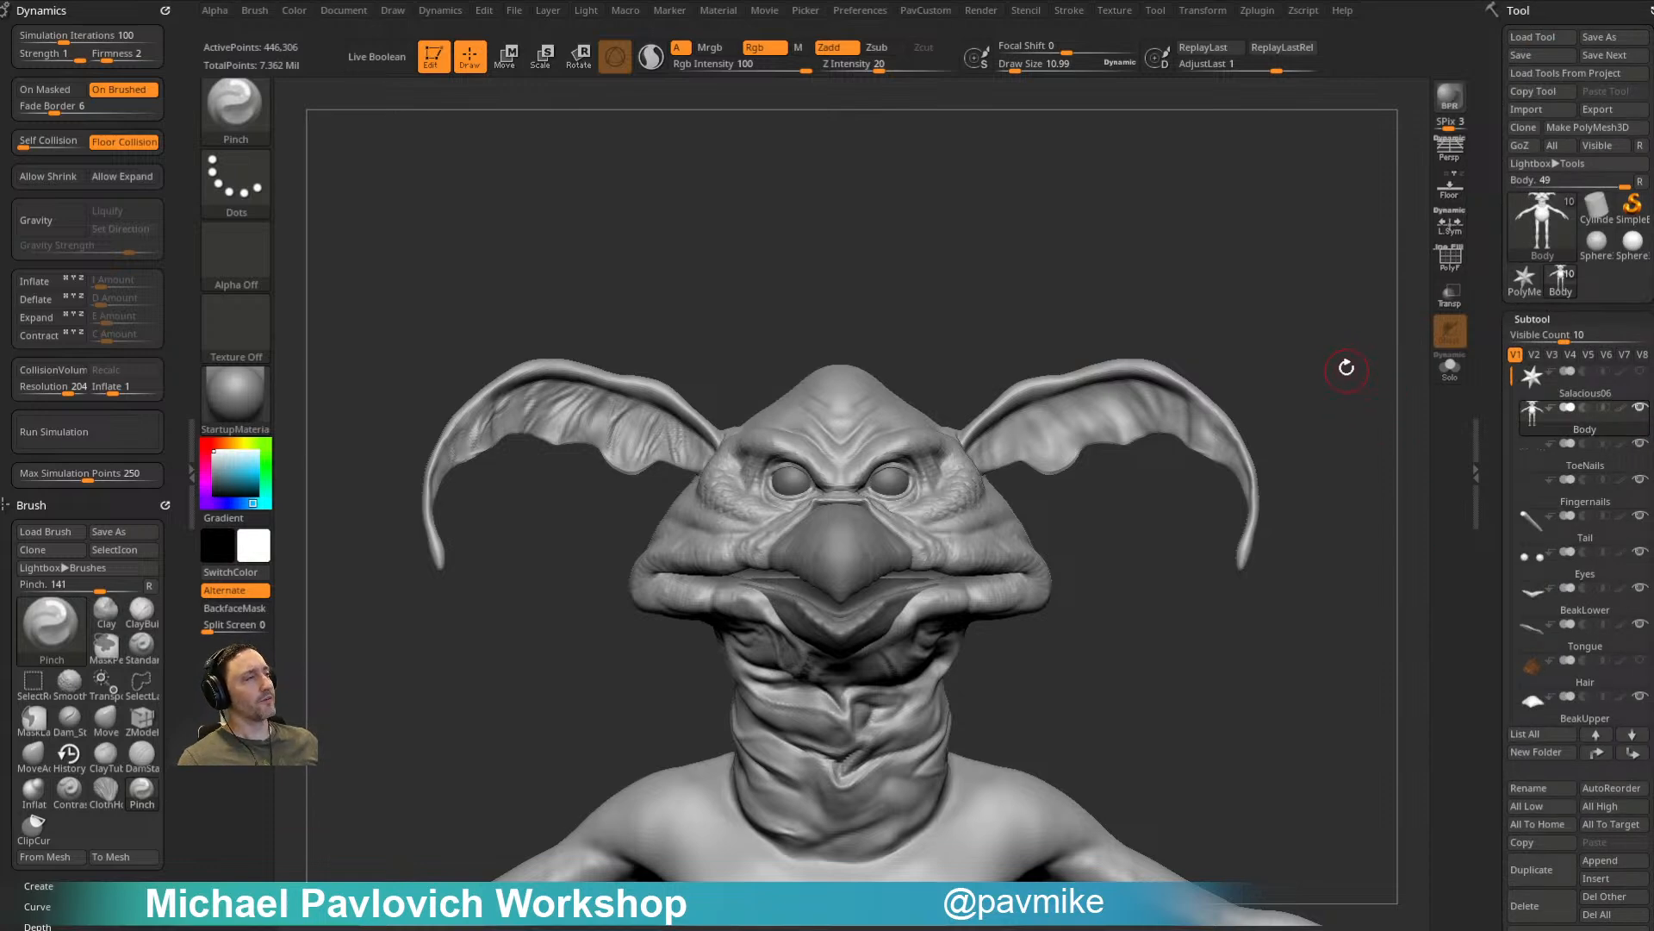
scroll(1487, 448, down, 3)
click(1547, 746)
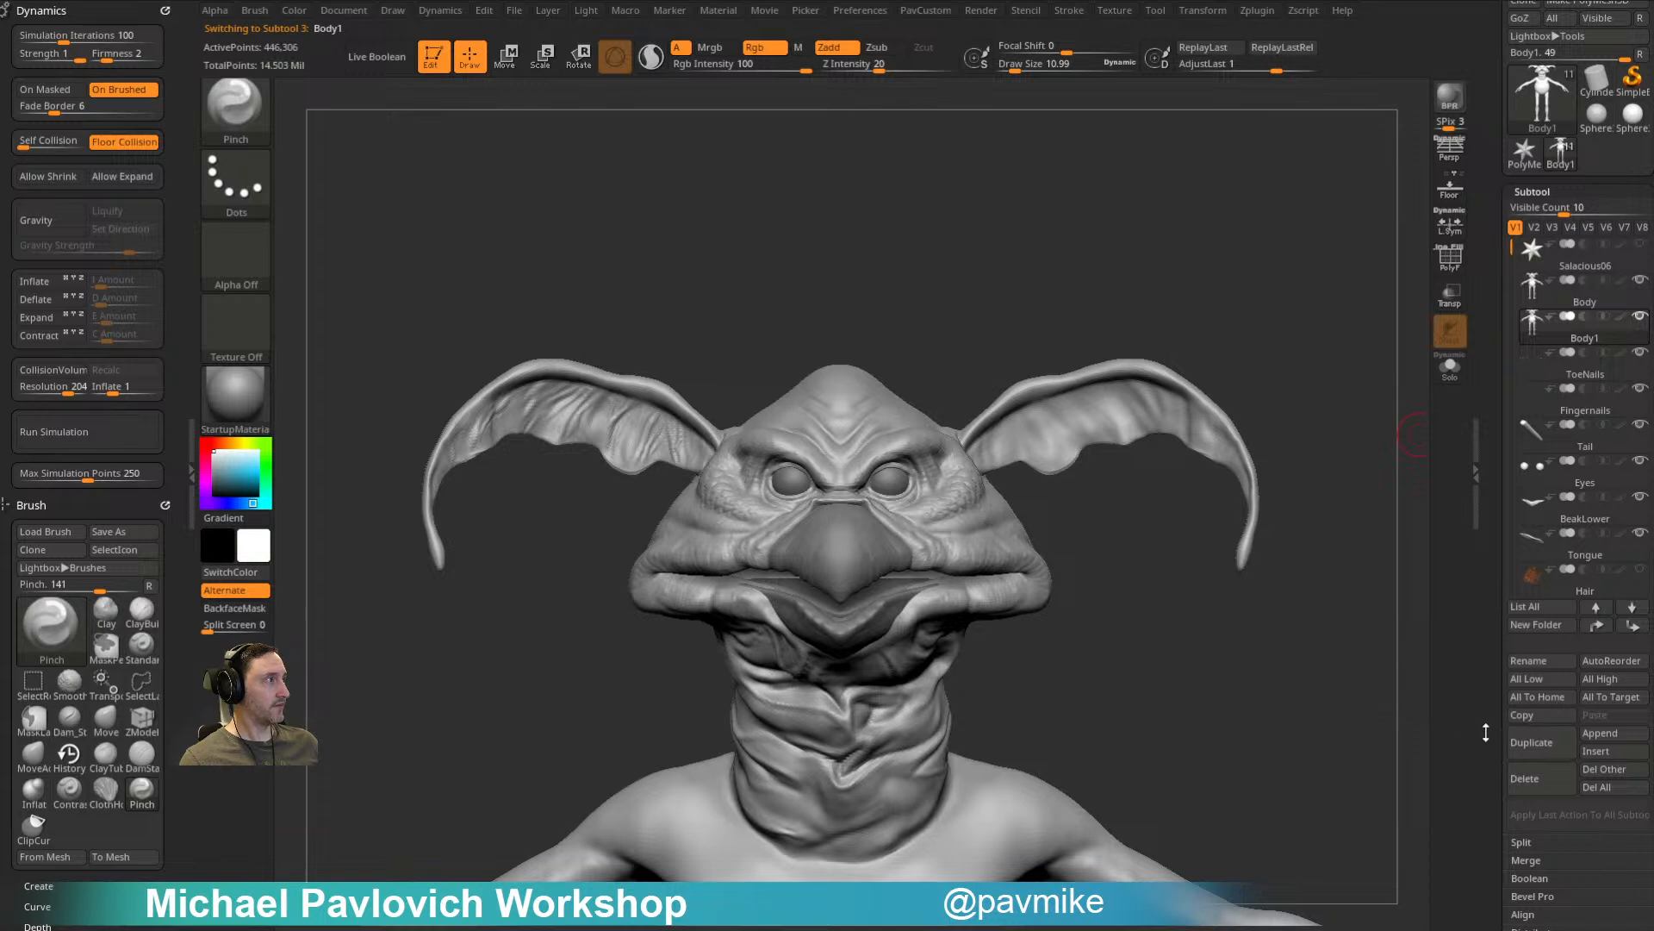
Step: Raise the duplicated body to subdivision level 5, delete its lower levels, and mirror the mesh
scroll(1486, 621, down, 10)
click(1576, 349)
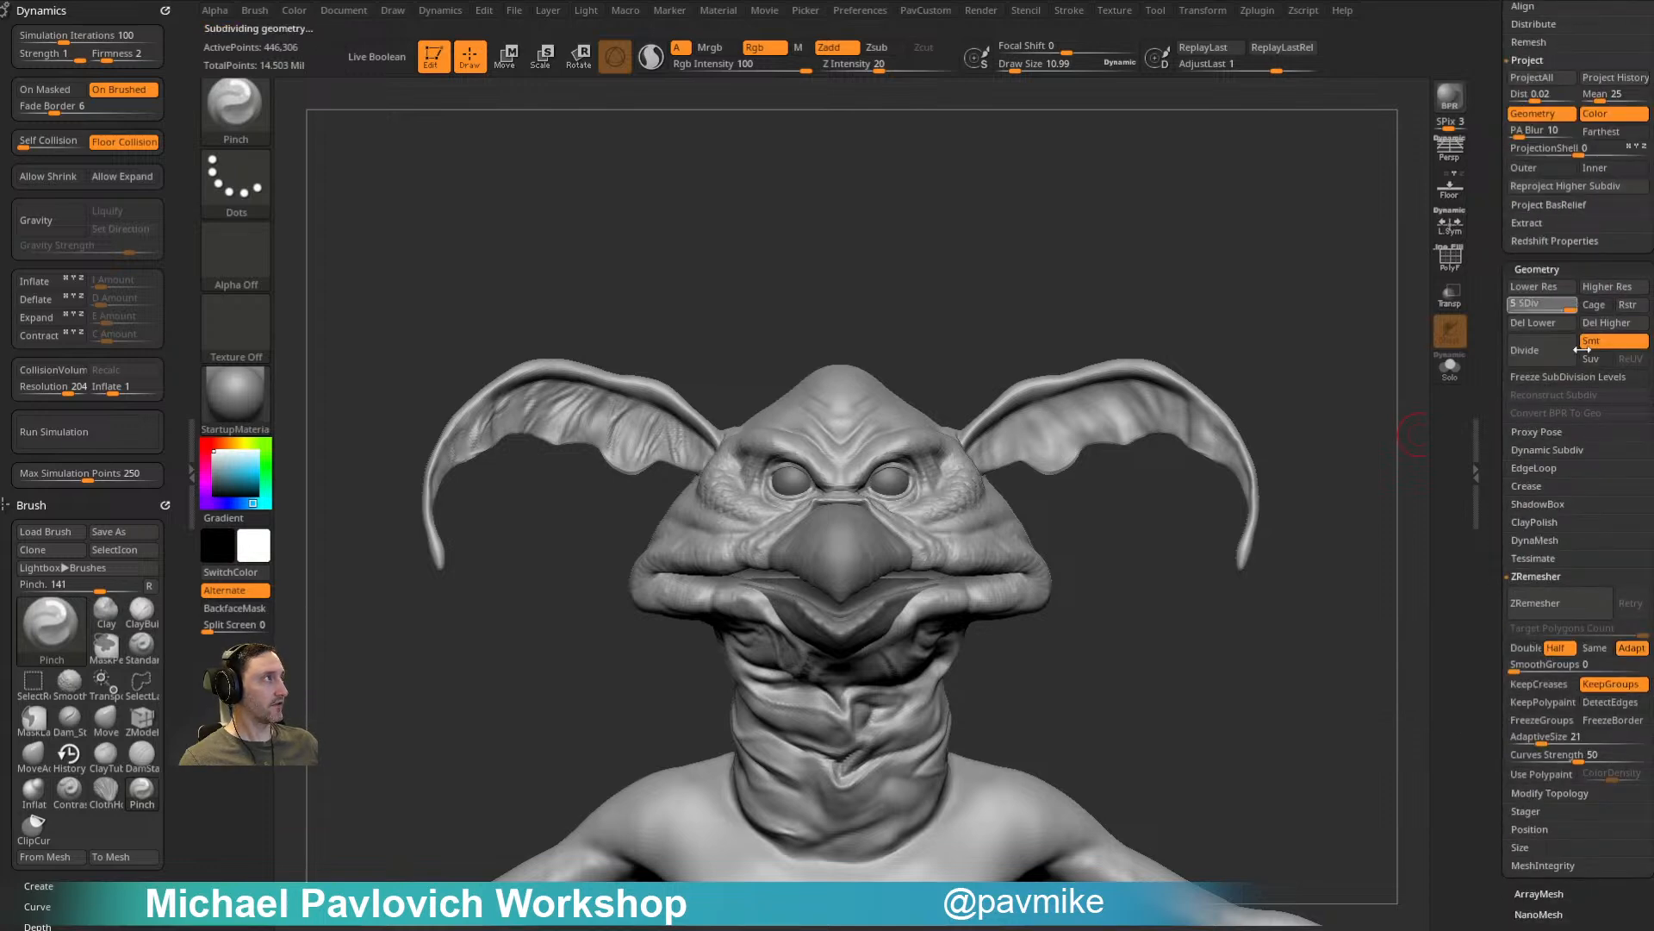
click(1544, 323)
key(3)
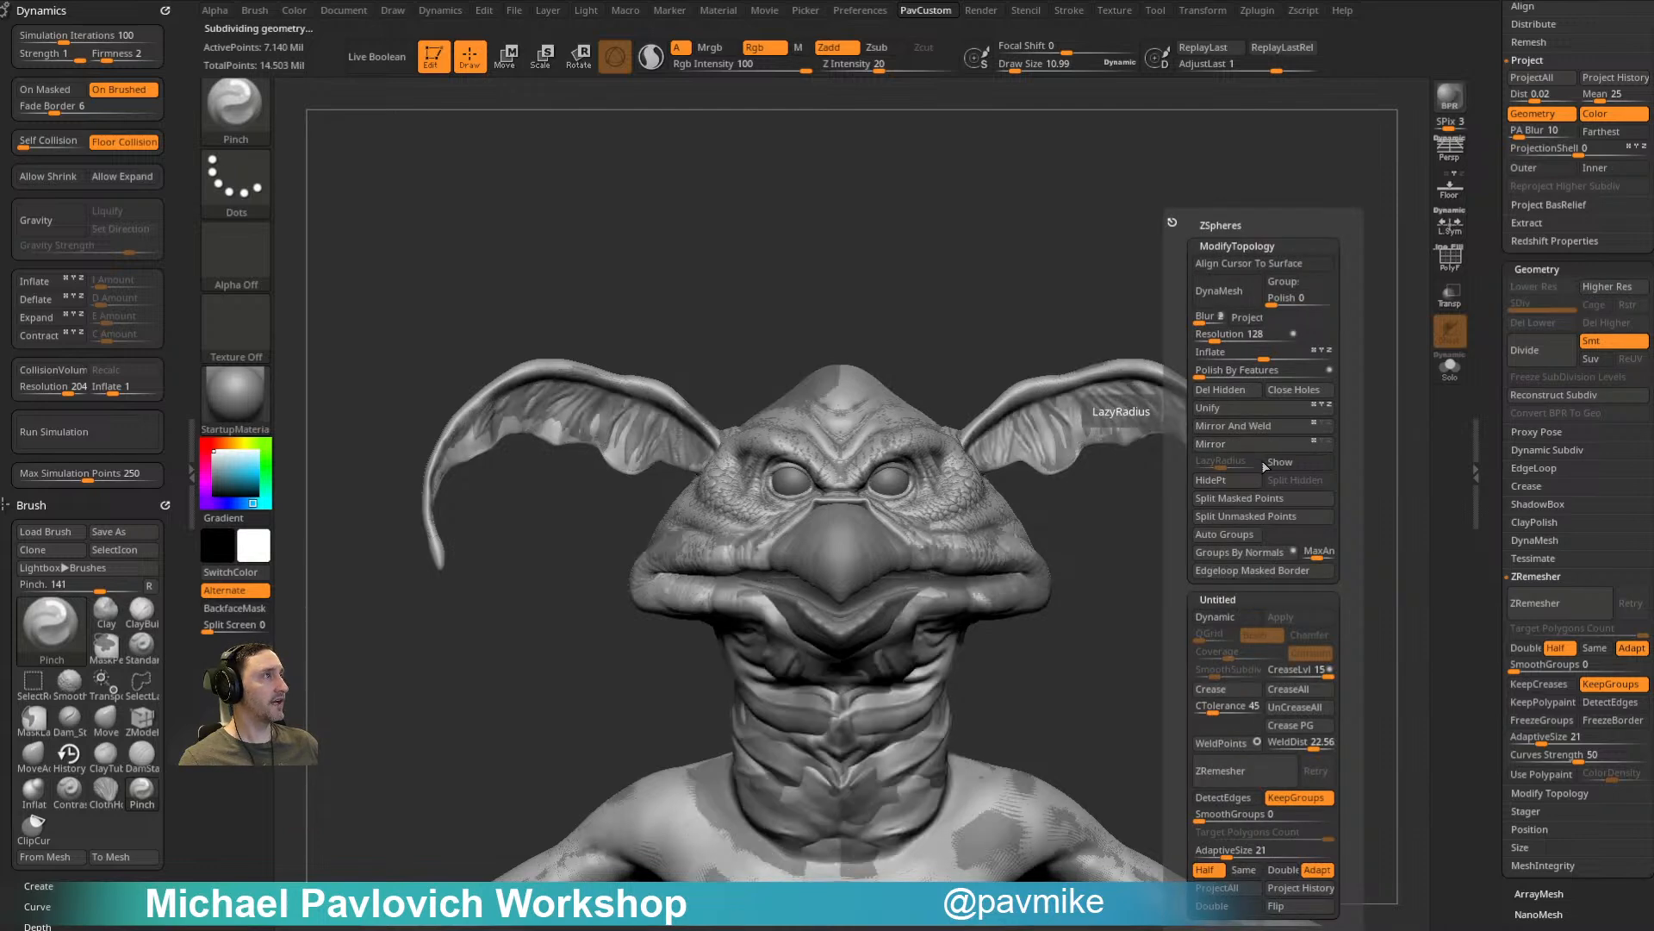
Step: Turn on the undo history display above the canvas
drag(1459, 377, 1494, 554)
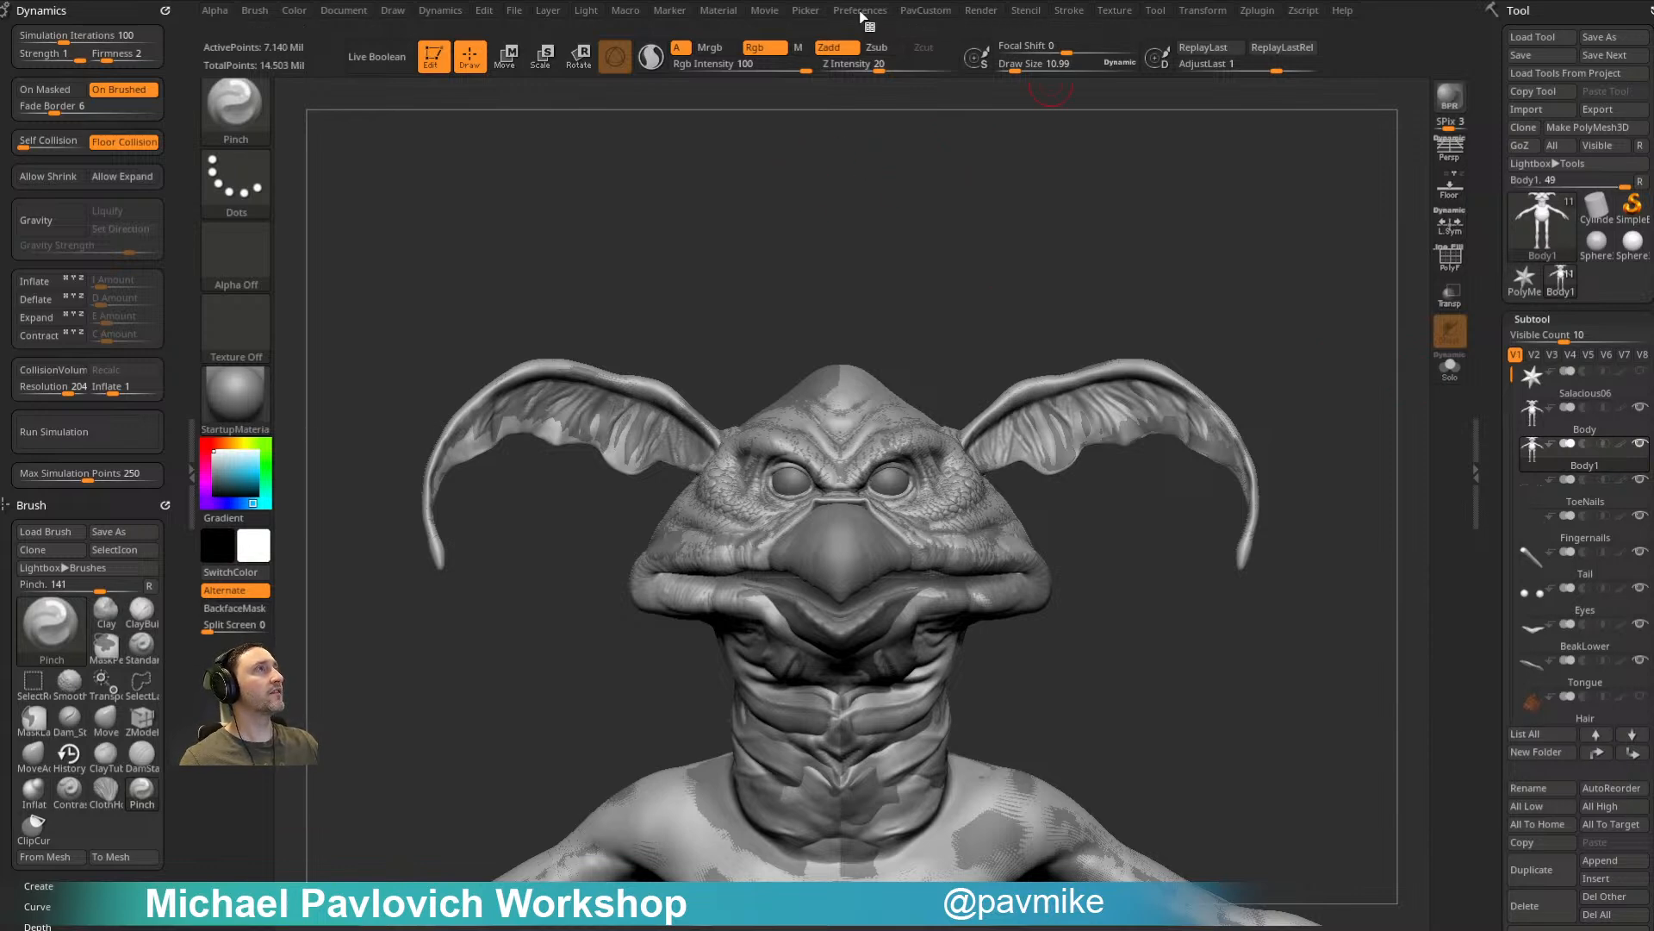
click(861, 12)
click(910, 624)
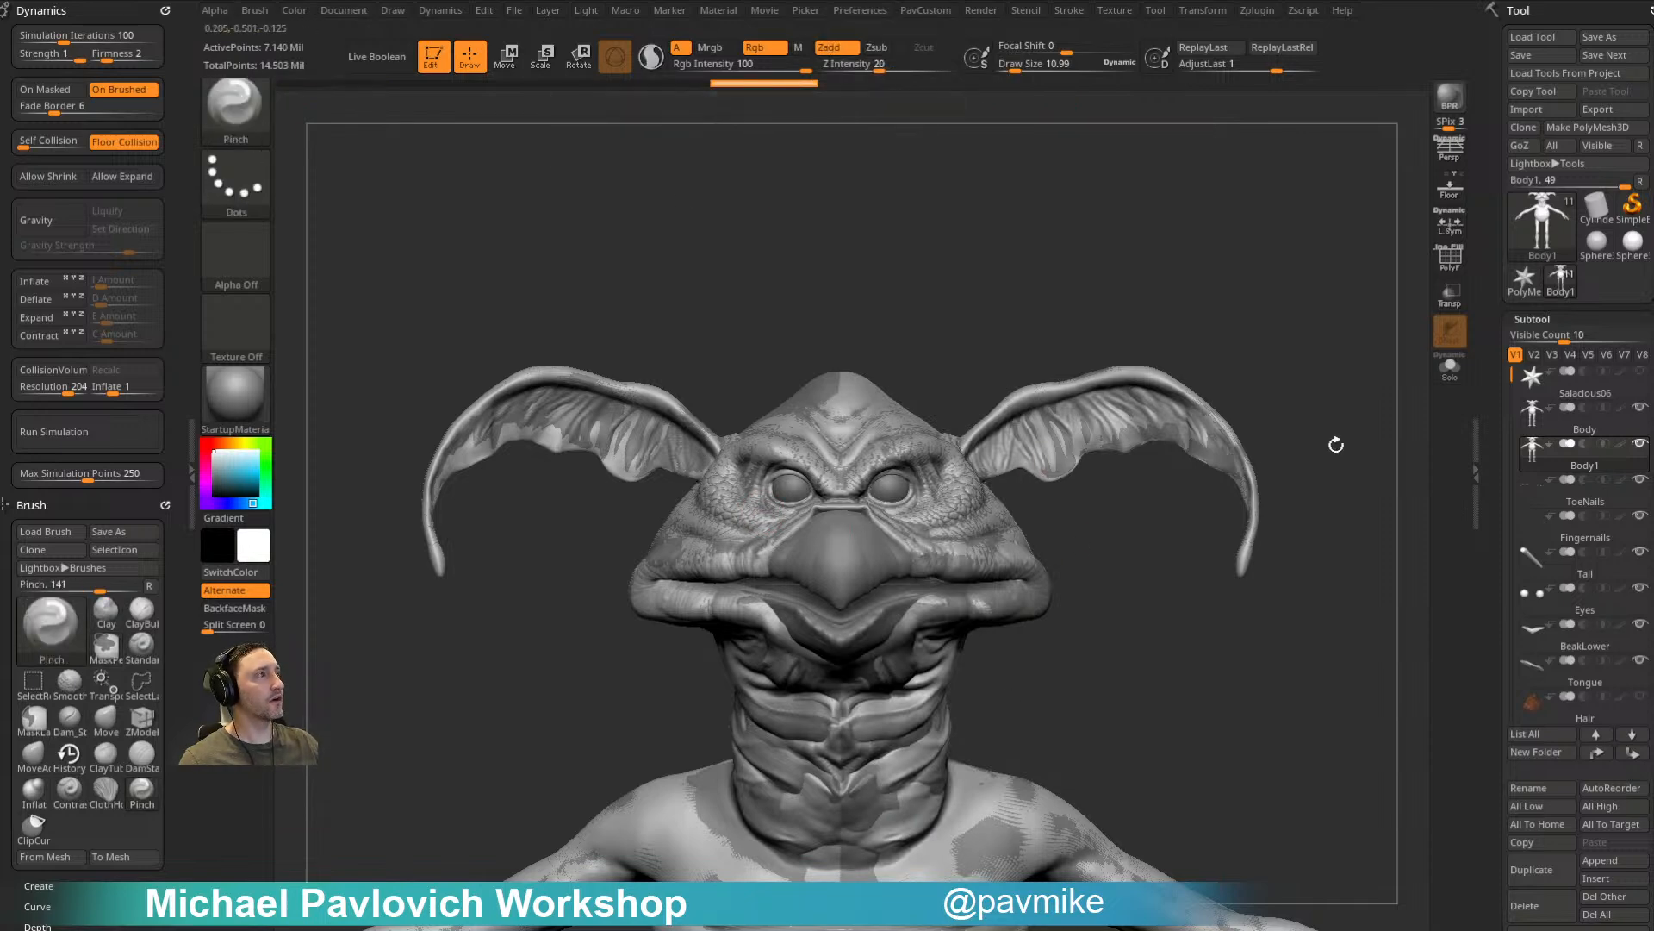
Step: Select the original Body subtool and show it in Solo mode
alt+drag(1327, 387, 1241, 410)
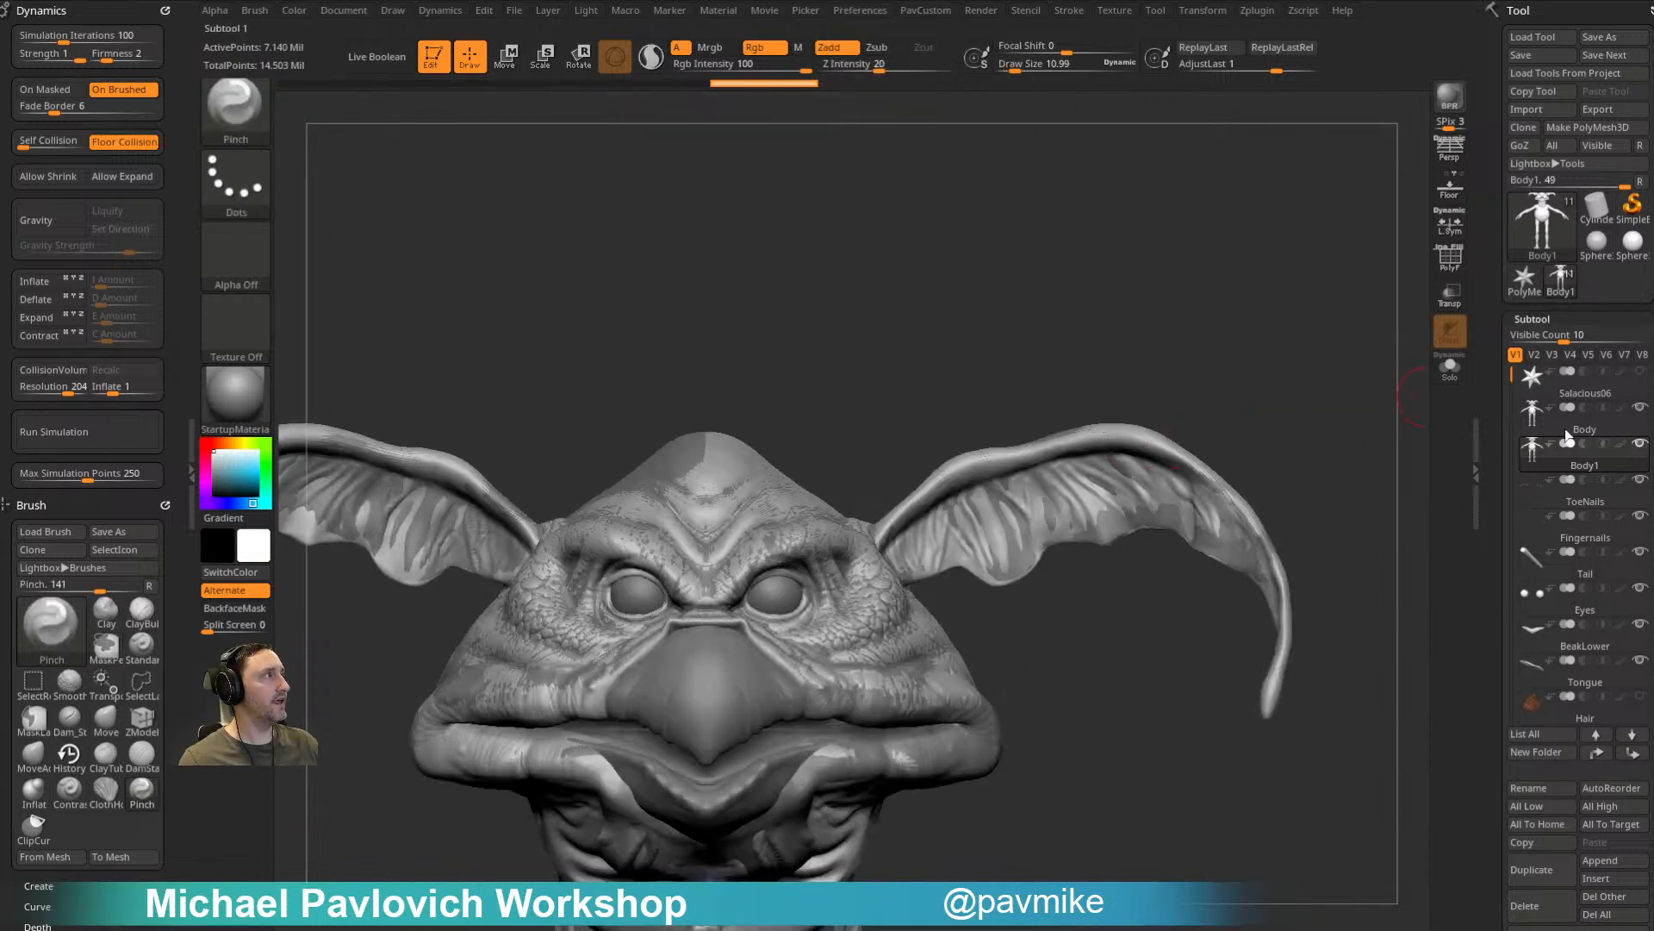
click(1599, 431)
click(1450, 366)
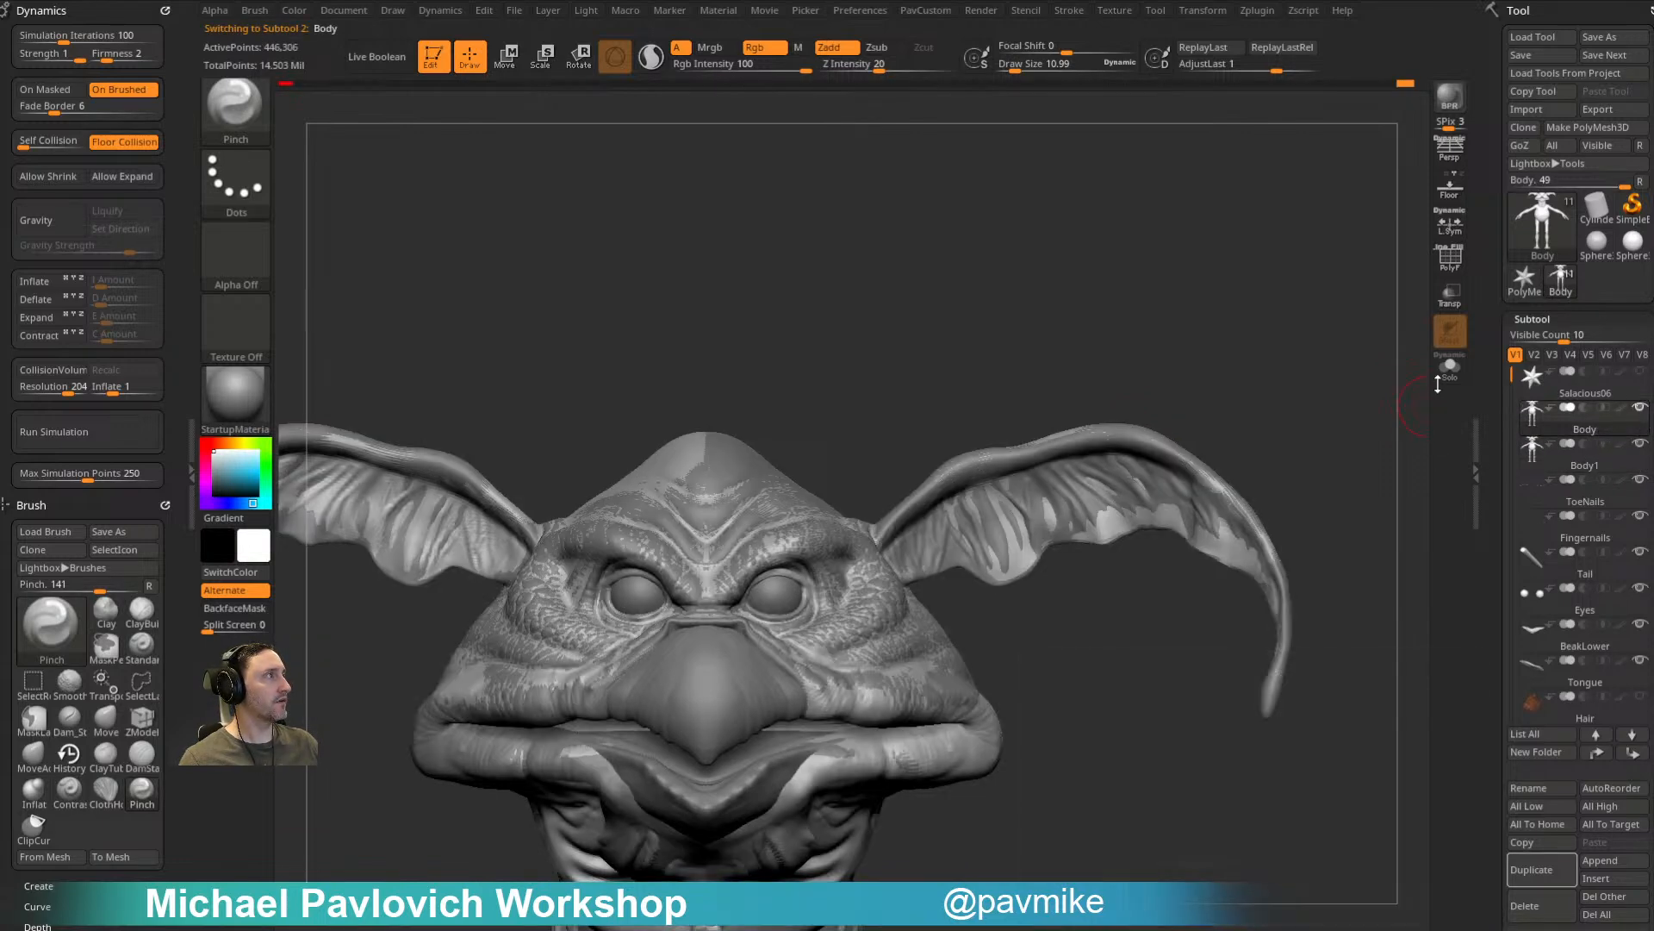
drag(1262, 381, 1178, 402)
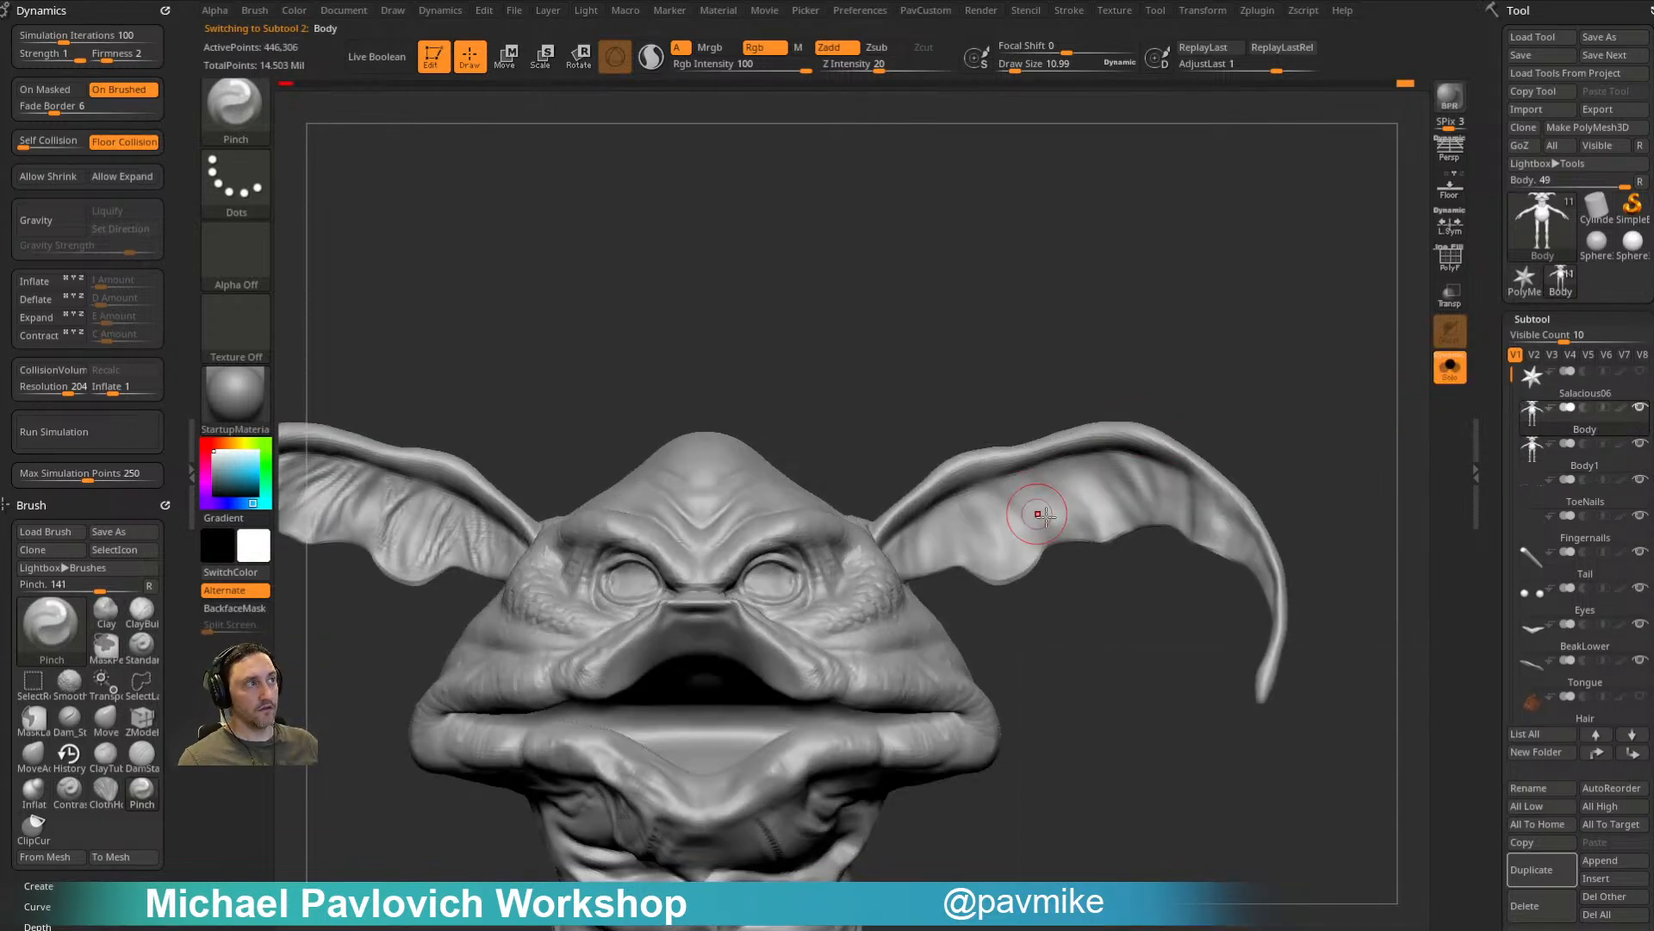
Step: Choose the HistoryRecall brush and frame the ear that lacks the pinched folds
key(b)
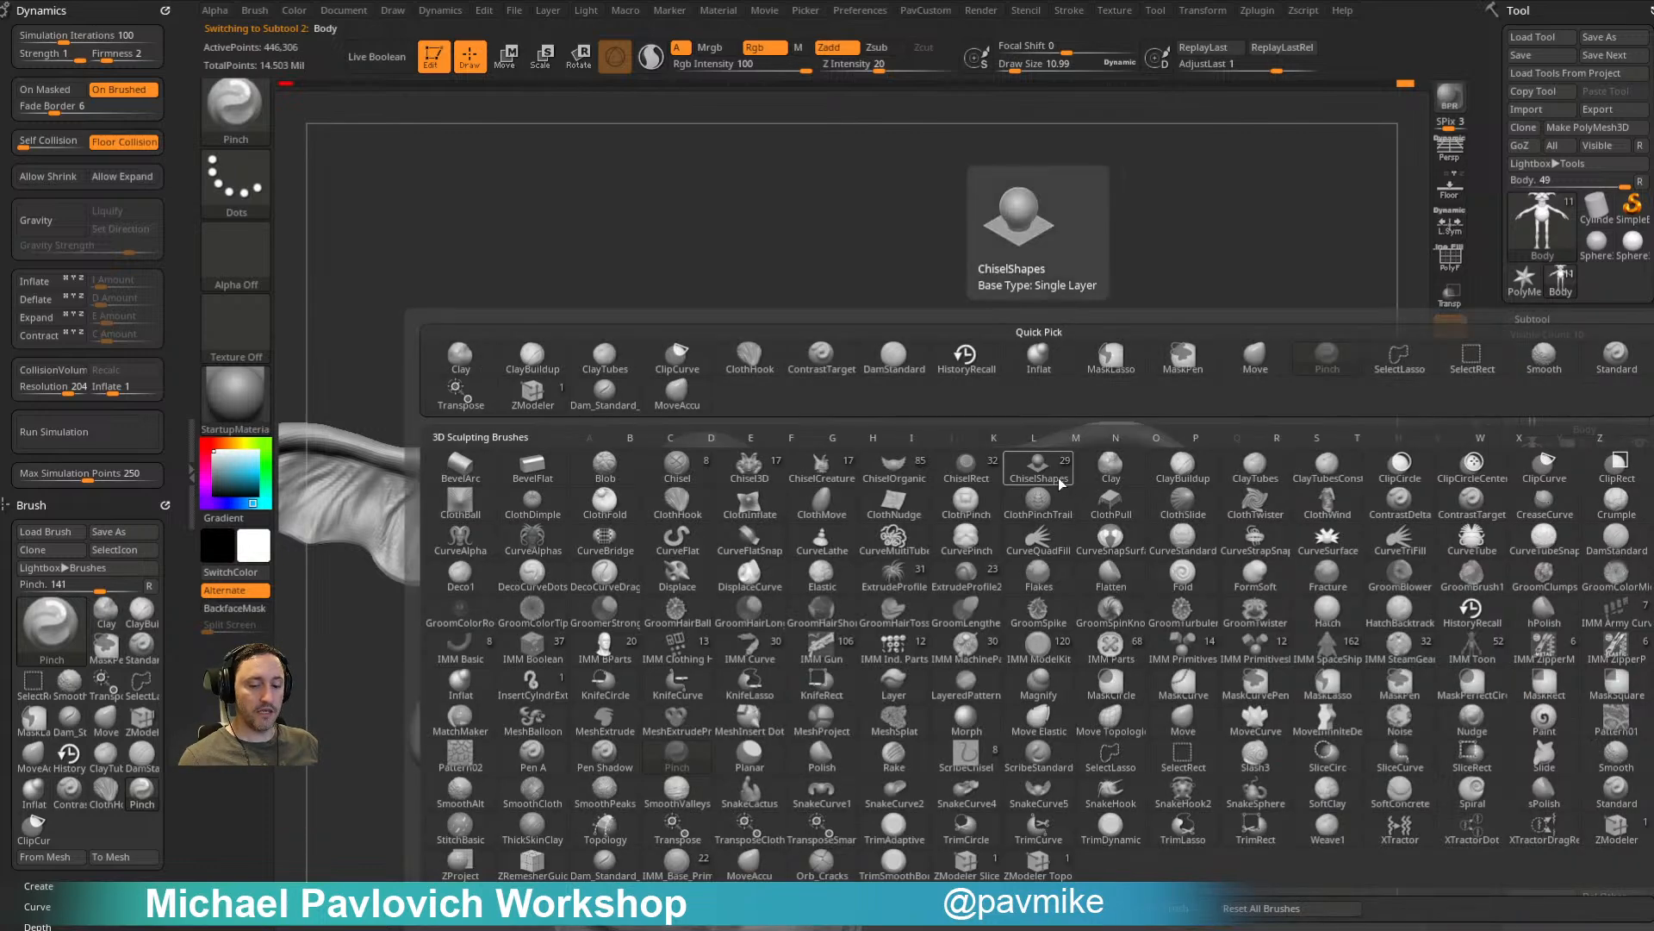
key(h)
key(r)
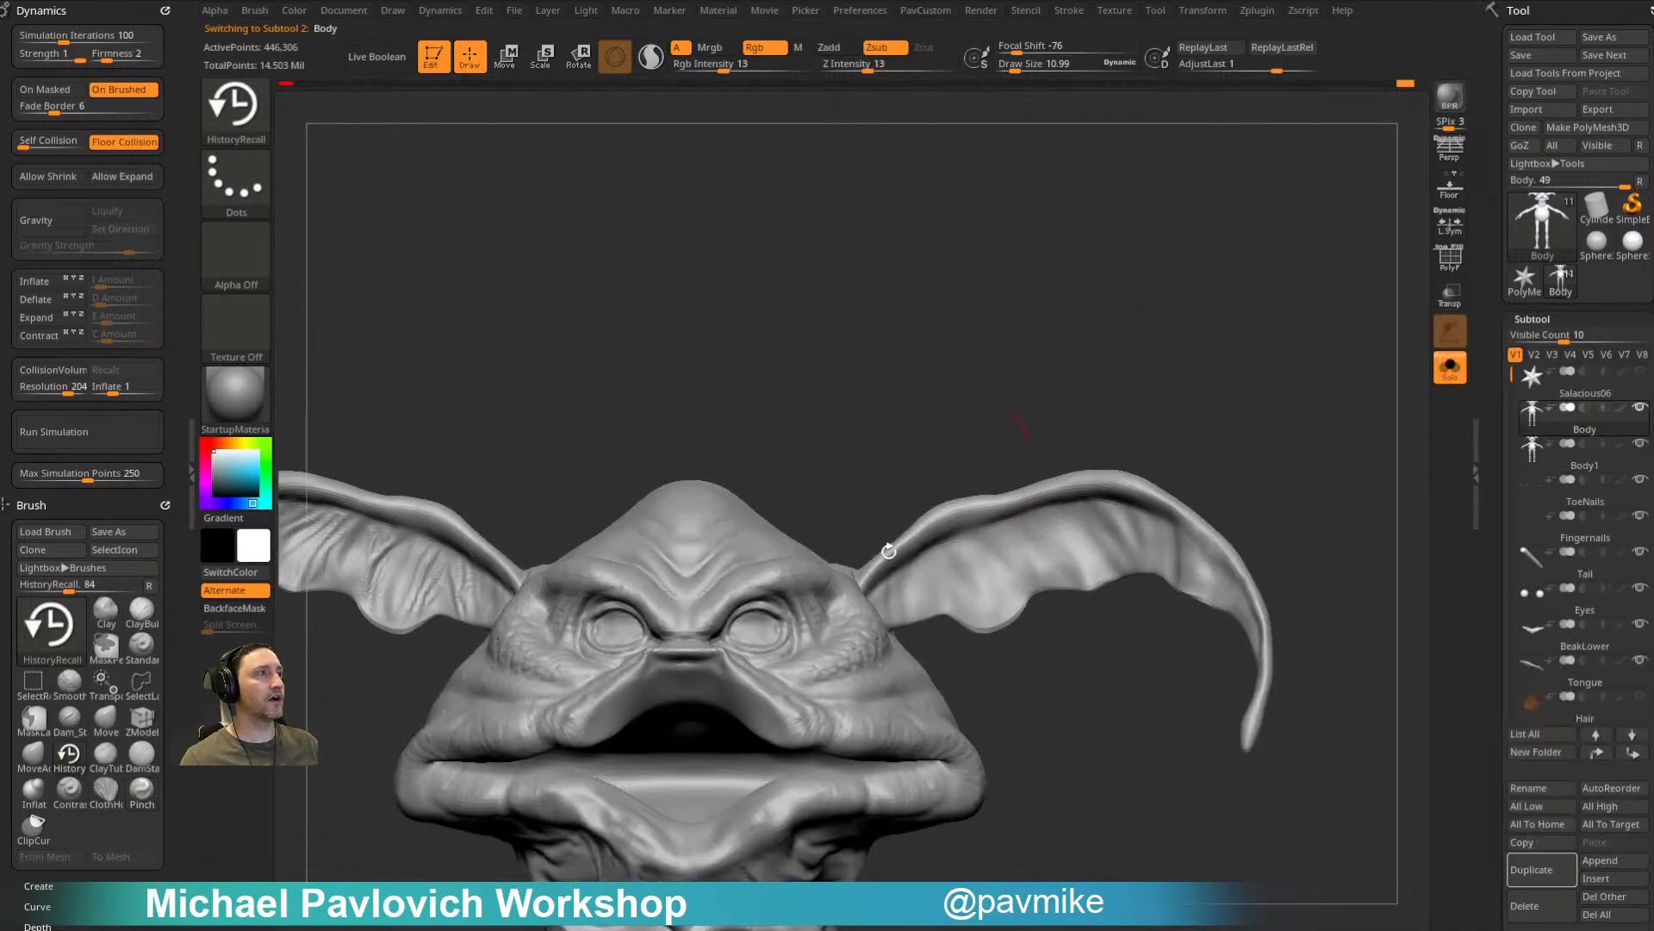
drag(911, 569, 1267, 327)
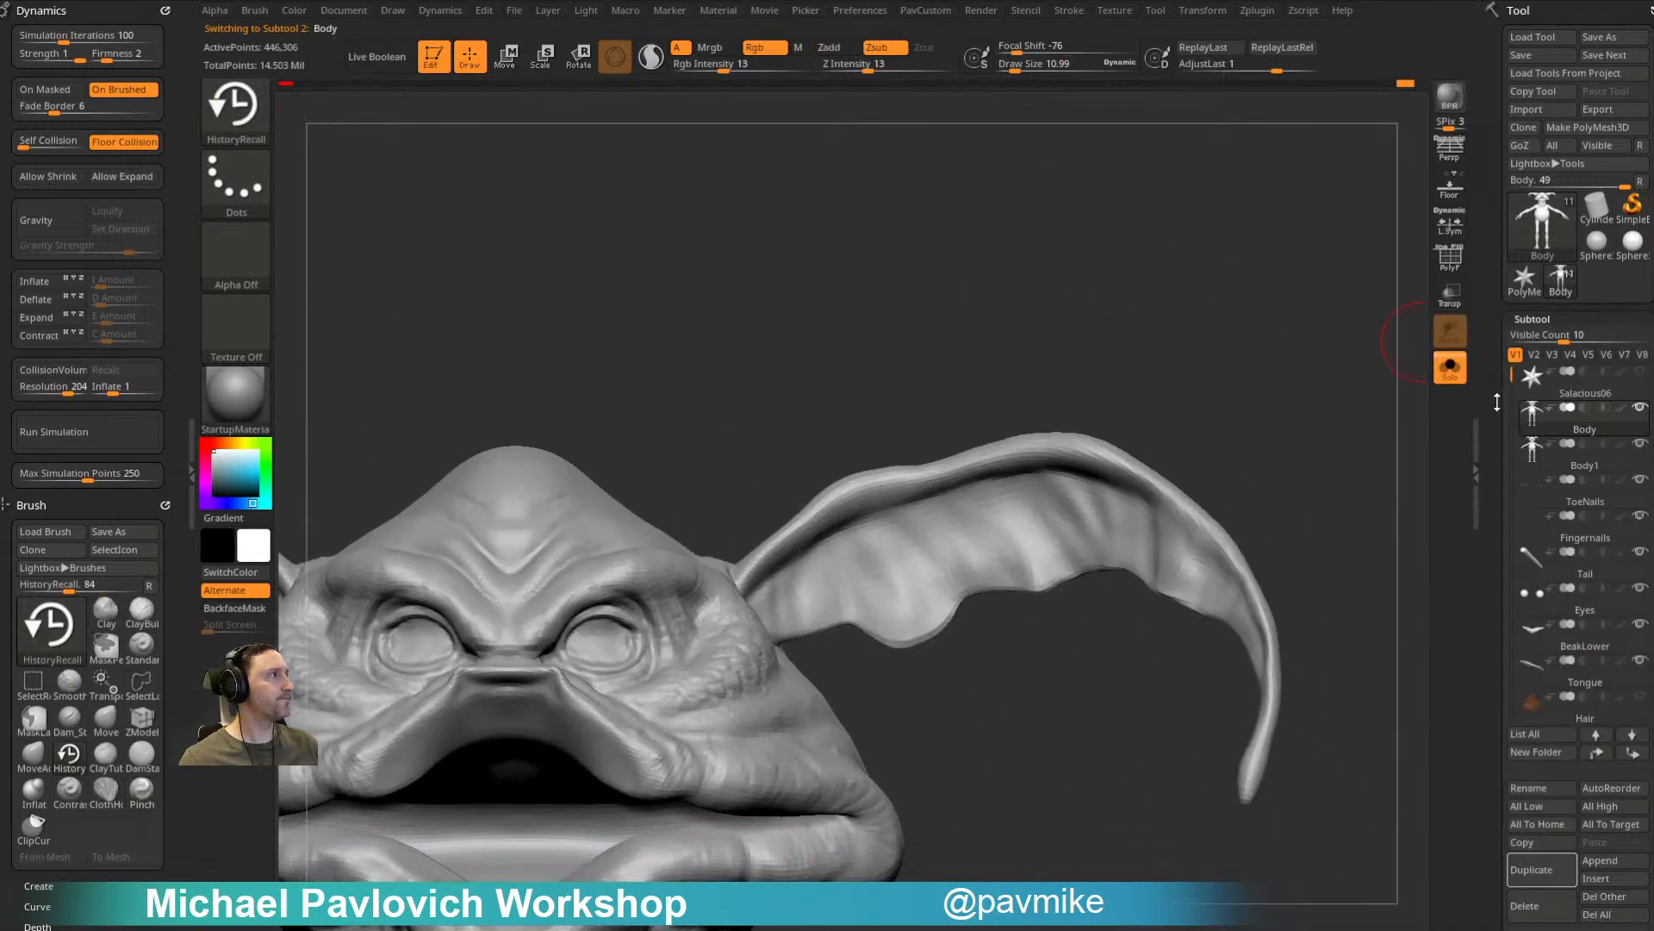
Step: Raise the Body subtool to subdivision level 5 and turn on backface masking for the HistoryRecall brush
scroll(1496, 231, down, 8)
scroll(1496, 231, down, 2)
click(1564, 506)
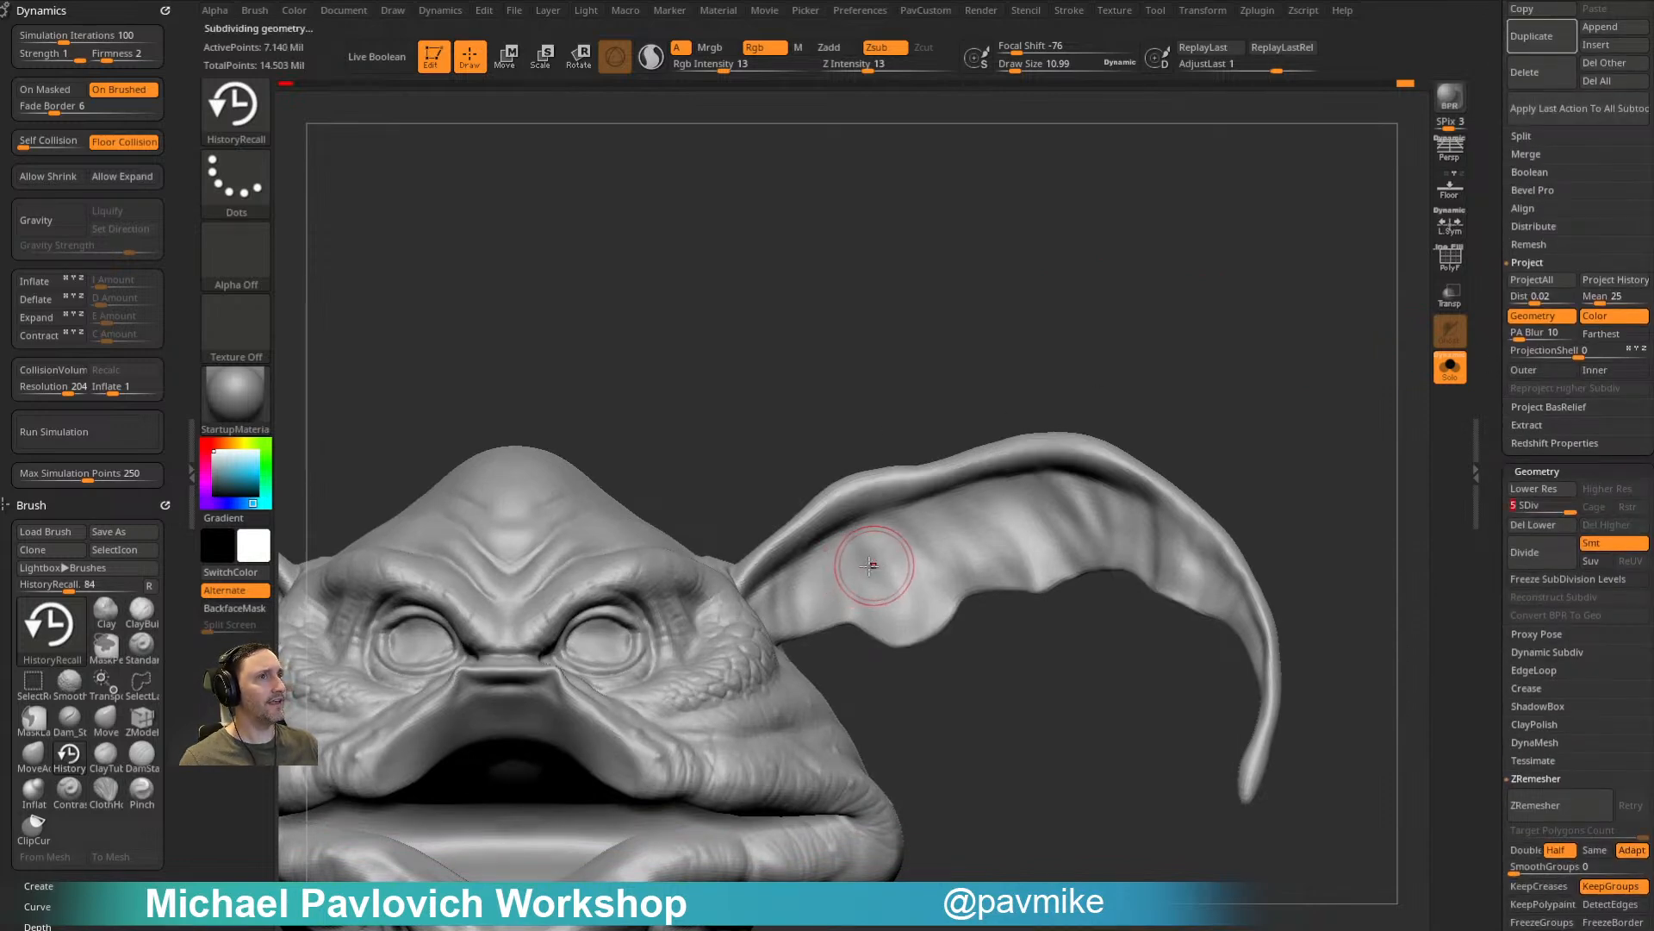
click(235, 609)
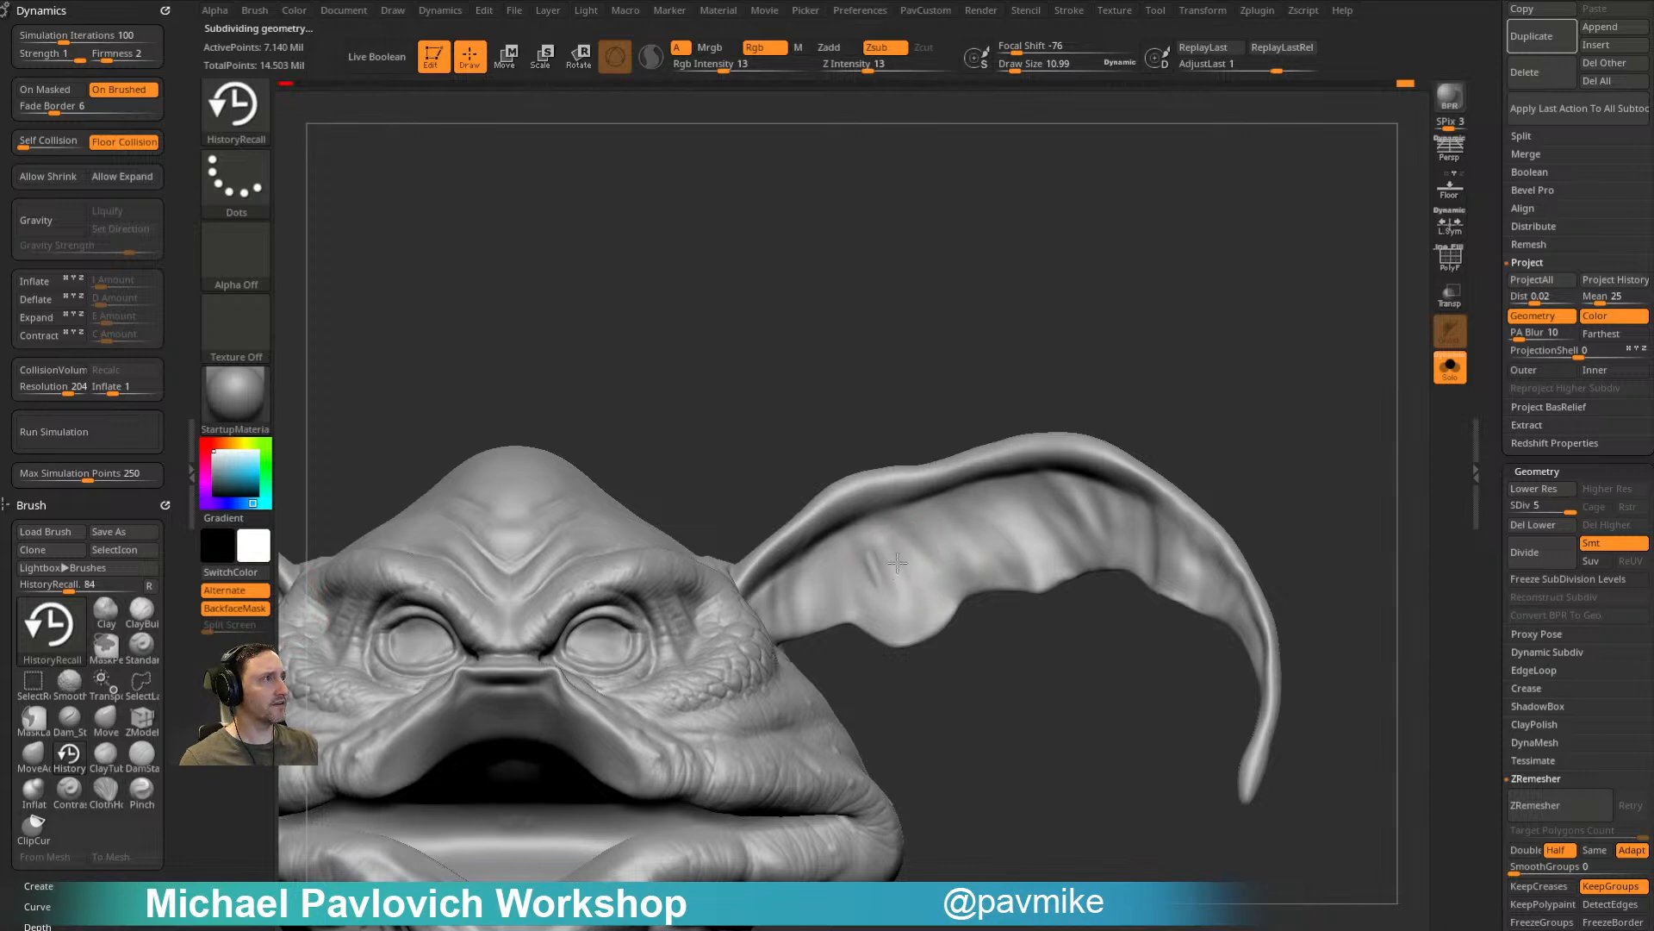
Step: Paint the recalled pinched folds onto the front membrane of the smooth ear with the HistoryRecall brush
mouse_move(881, 556)
right_down()
mouse_move(843, 528)
mouse_move(971, 370)
mouse_move(813, 554)
right_up()
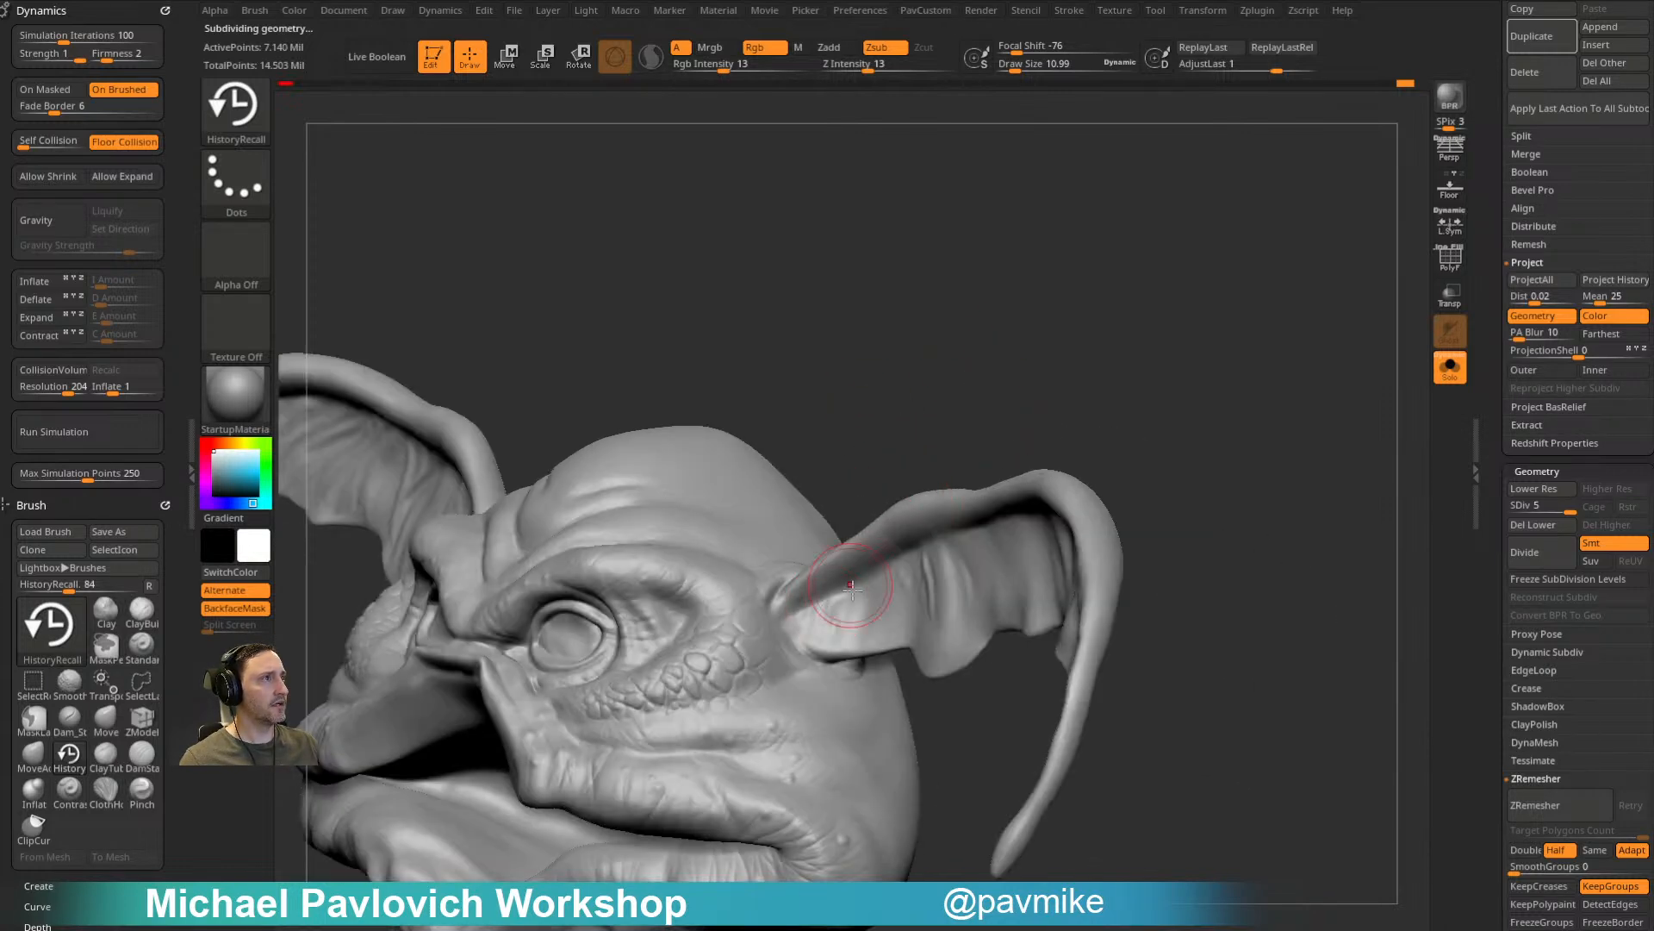
mouse_move(1012, 389)
right_down()
mouse_move(953, 450)
mouse_move(848, 627)
mouse_move(928, 605)
right_up()
right_drag(1113, 376, 900, 647)
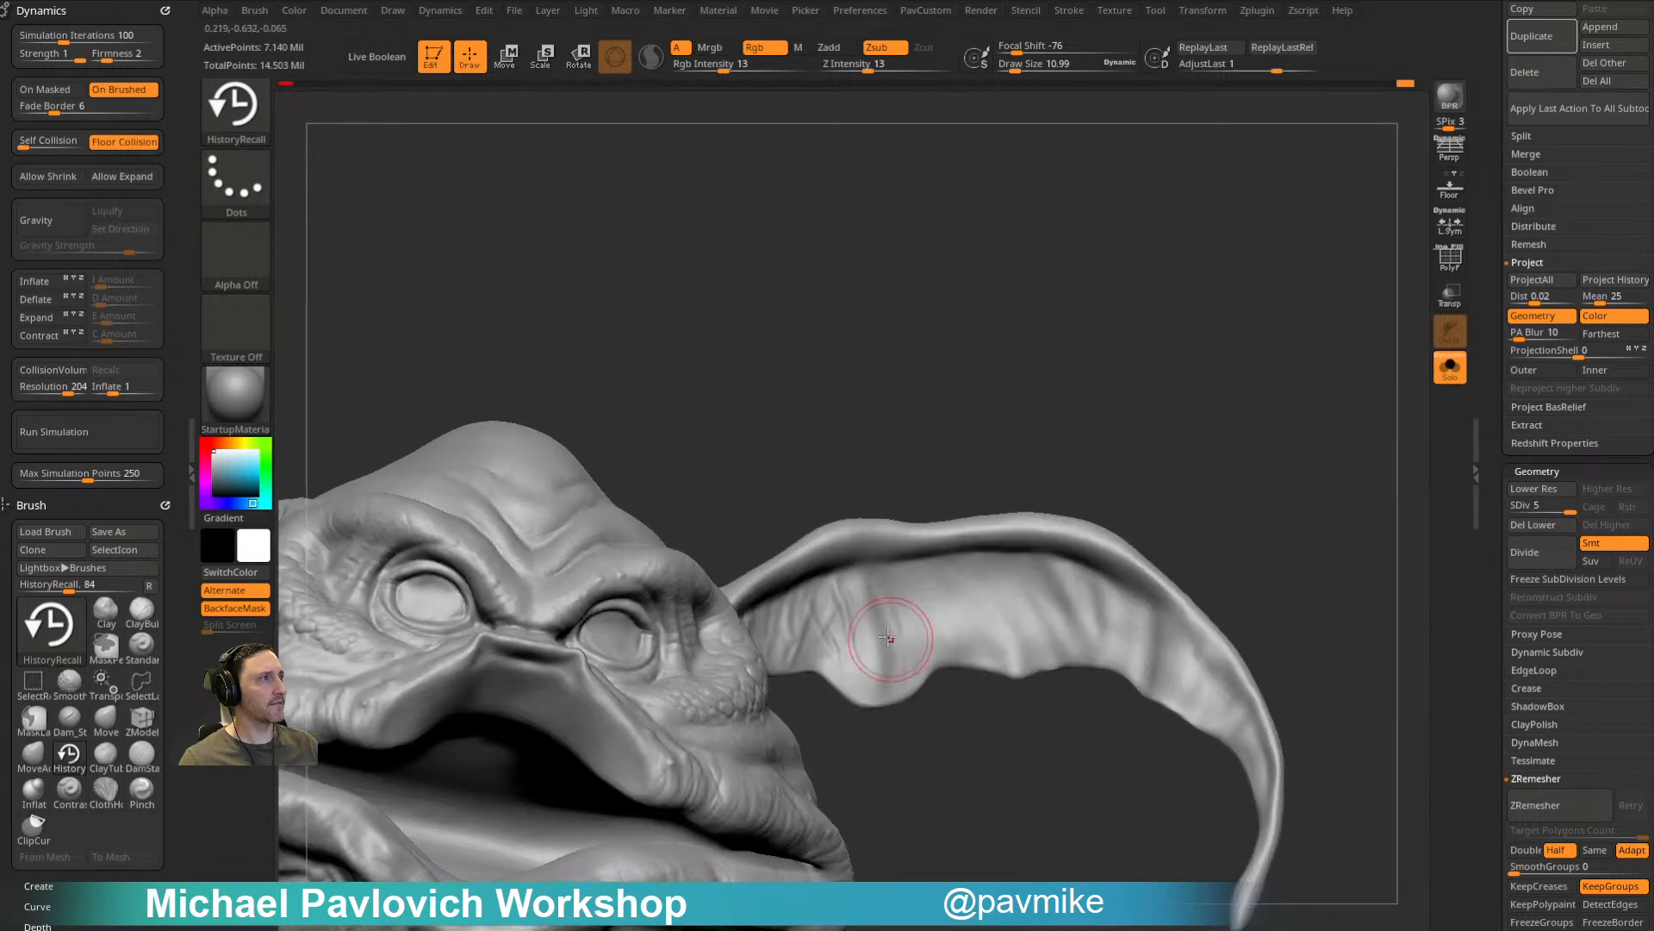
mouse_move(861, 594)
right_down()
mouse_move(1016, 385)
mouse_move(929, 586)
mouse_move(1004, 447)
mouse_move(907, 580)
mouse_move(1016, 457)
mouse_move(915, 537)
right_up()
mouse_move(1042, 462)
right_down()
mouse_move(991, 586)
mouse_move(1026, 443)
mouse_move(982, 551)
right_up()
right_drag(1112, 535, 1051, 608)
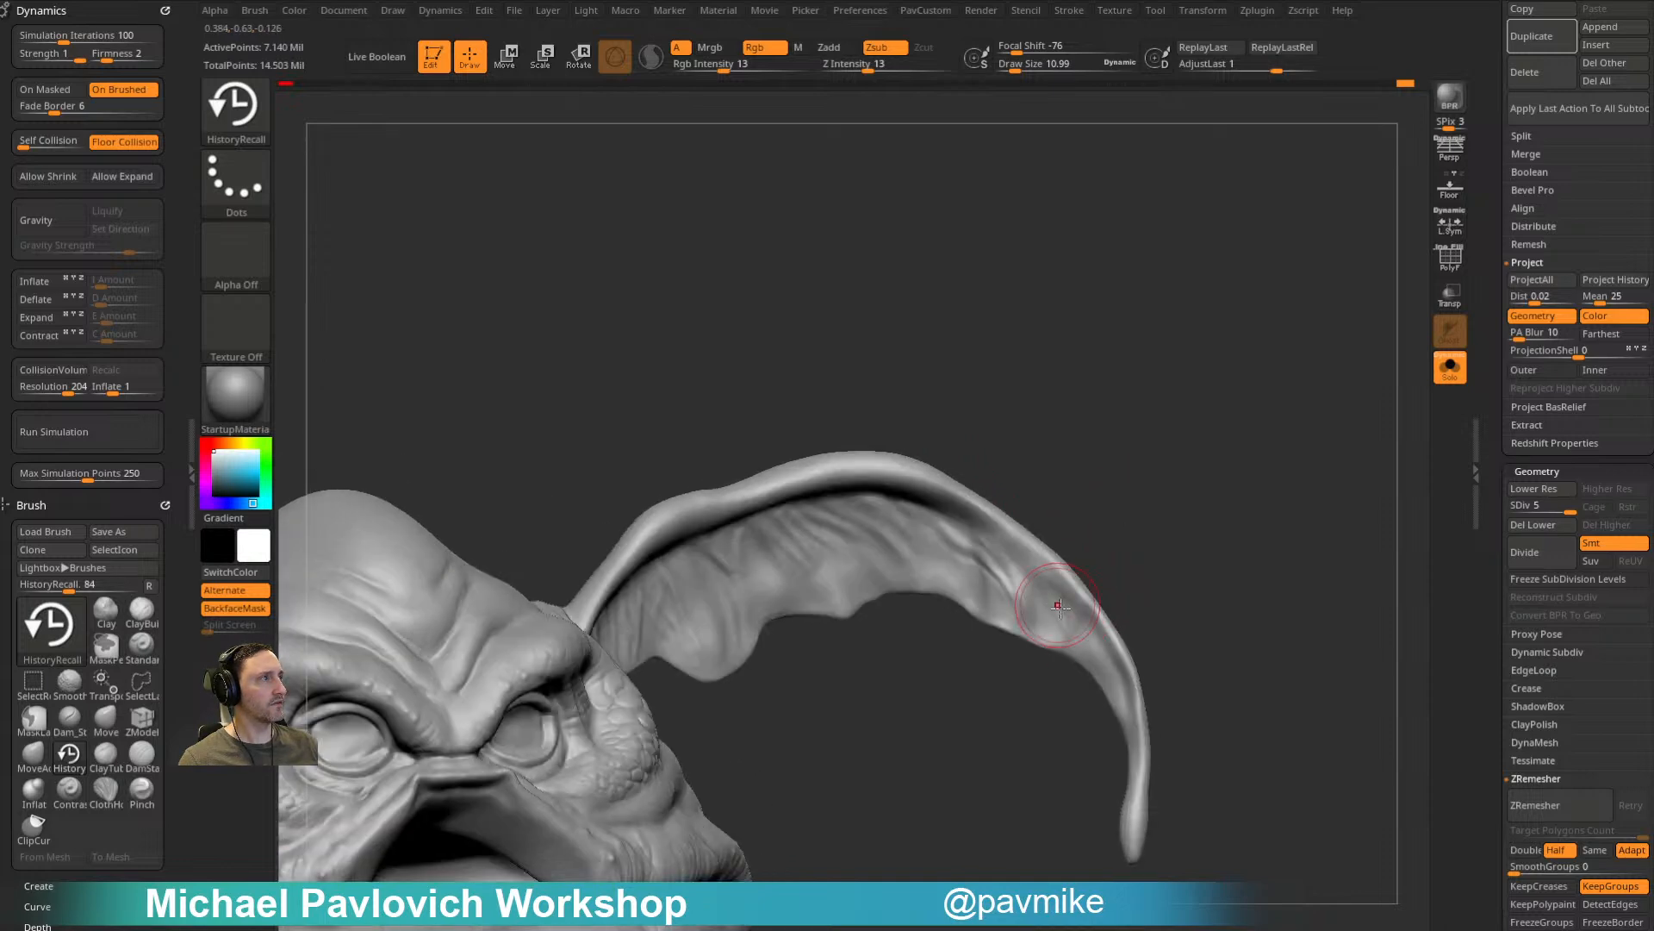
right_drag(1067, 447, 925, 594)
drag(925, 594, 951, 567)
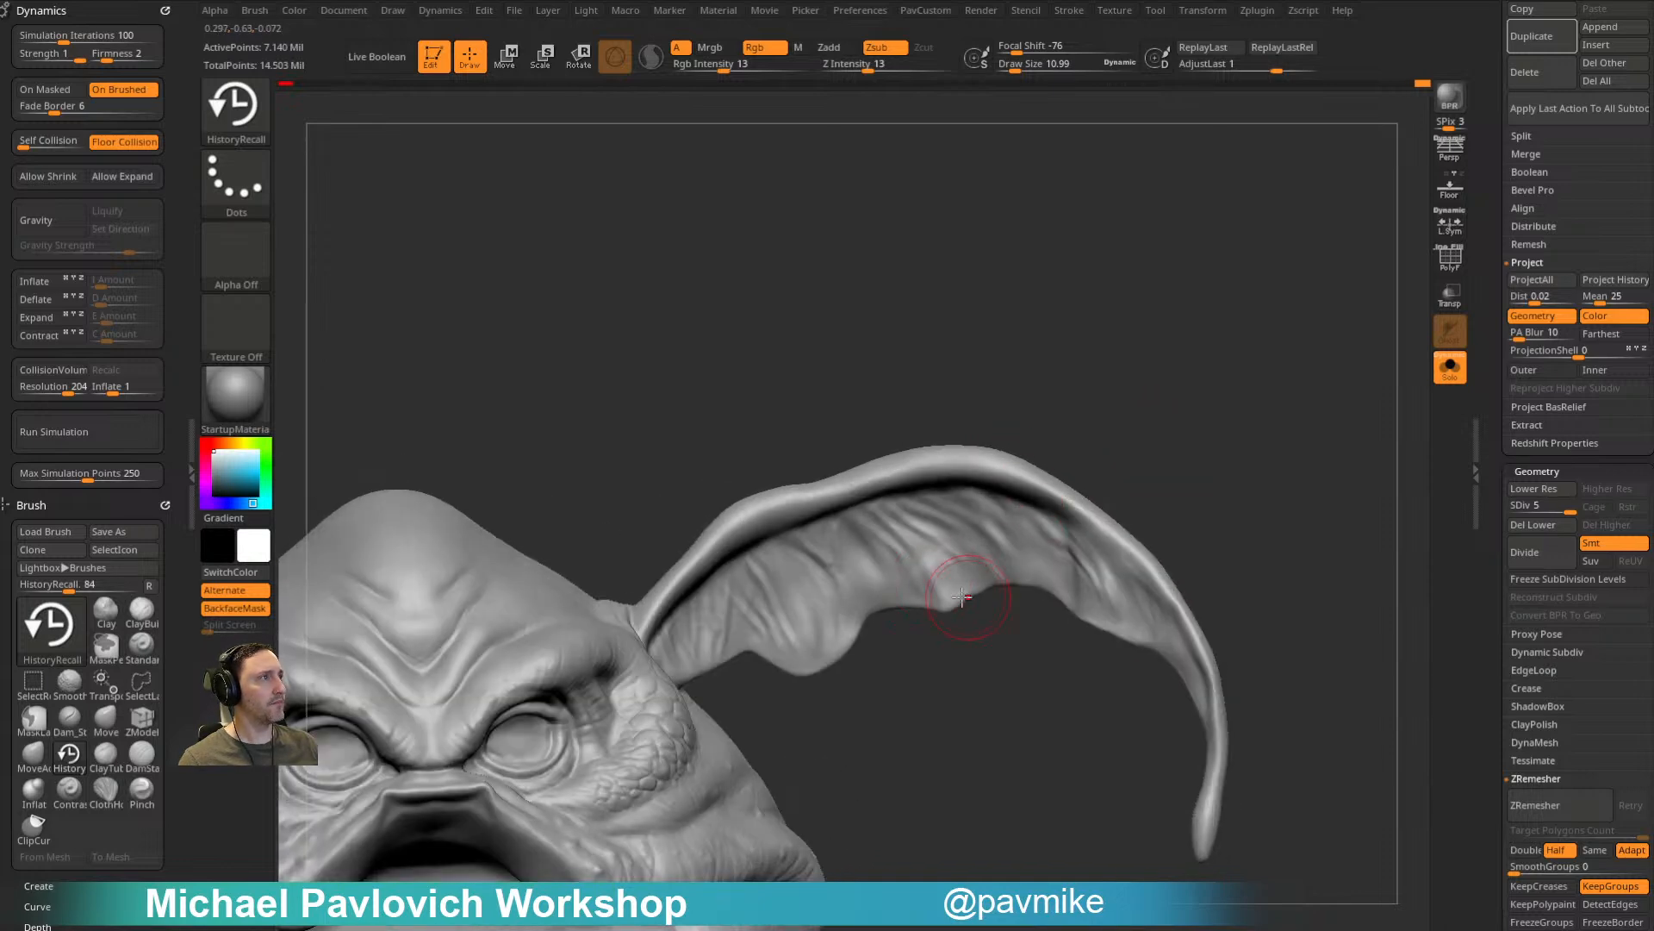
right_drag(944, 560, 1017, 543)
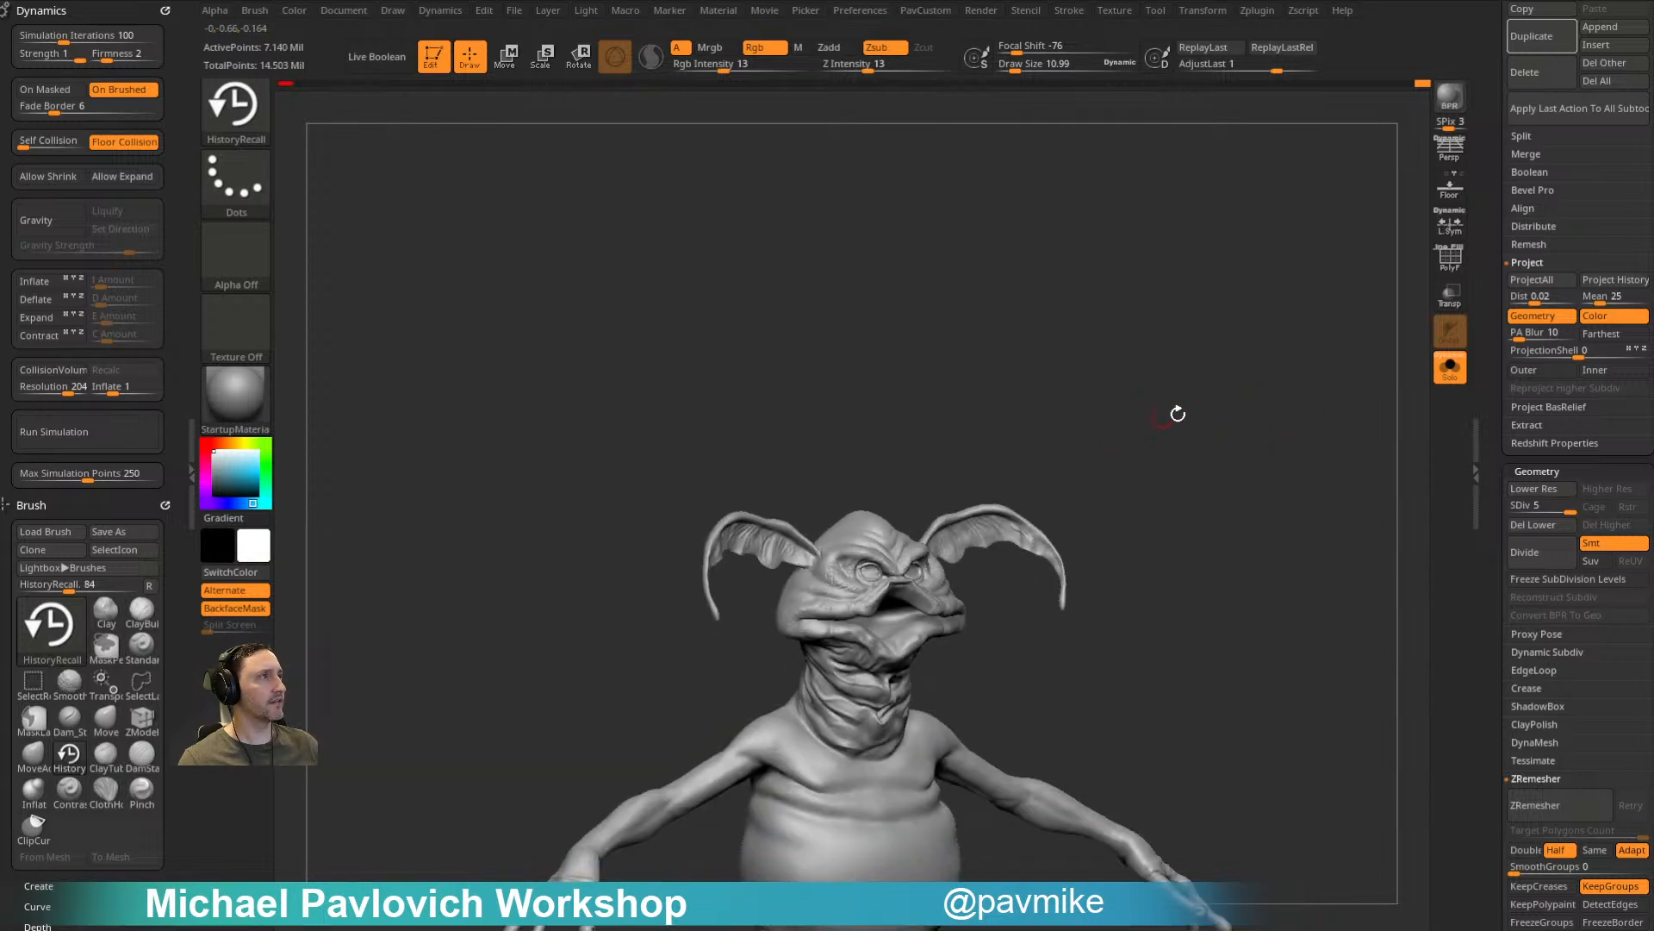
Step: Brush in the remaining recalled folds from the ear's tip toward its base and along the membrane's lower edge
ctrl+right_drag(1178, 414, 1047, 532)
mouse_move(1052, 338)
ctrl+right_down()
mouse_move(1126, 399)
mouse_move(1090, 413)
ctrl+right_up()
right_drag(994, 567, 1083, 528)
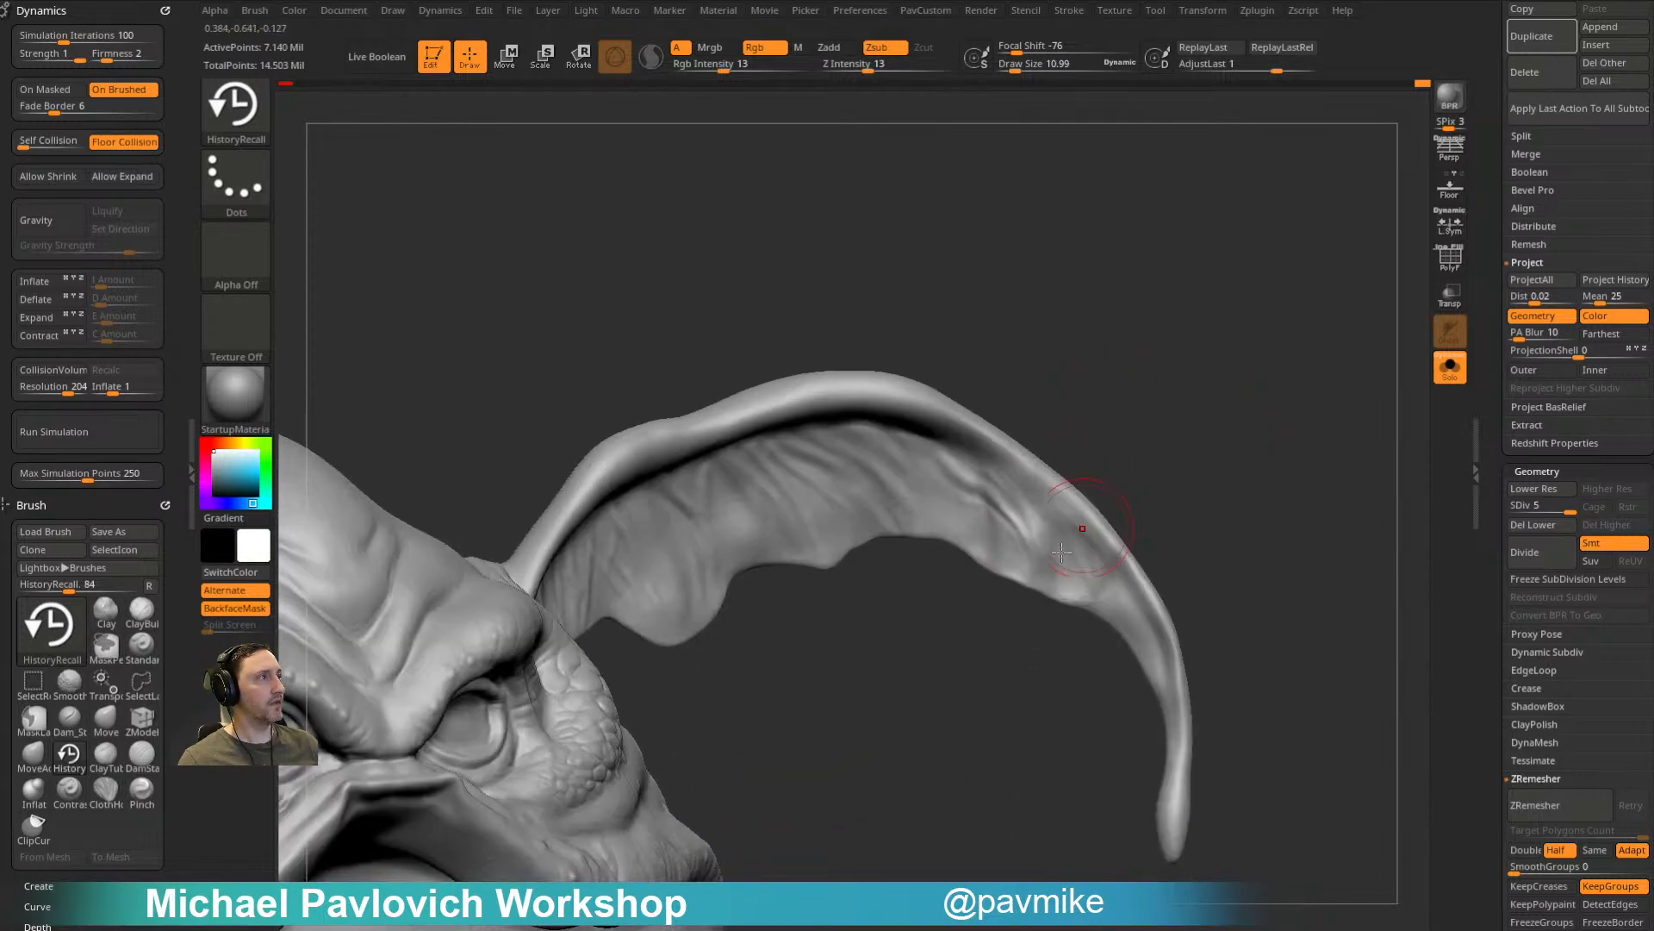
right_drag(1139, 440, 833, 562)
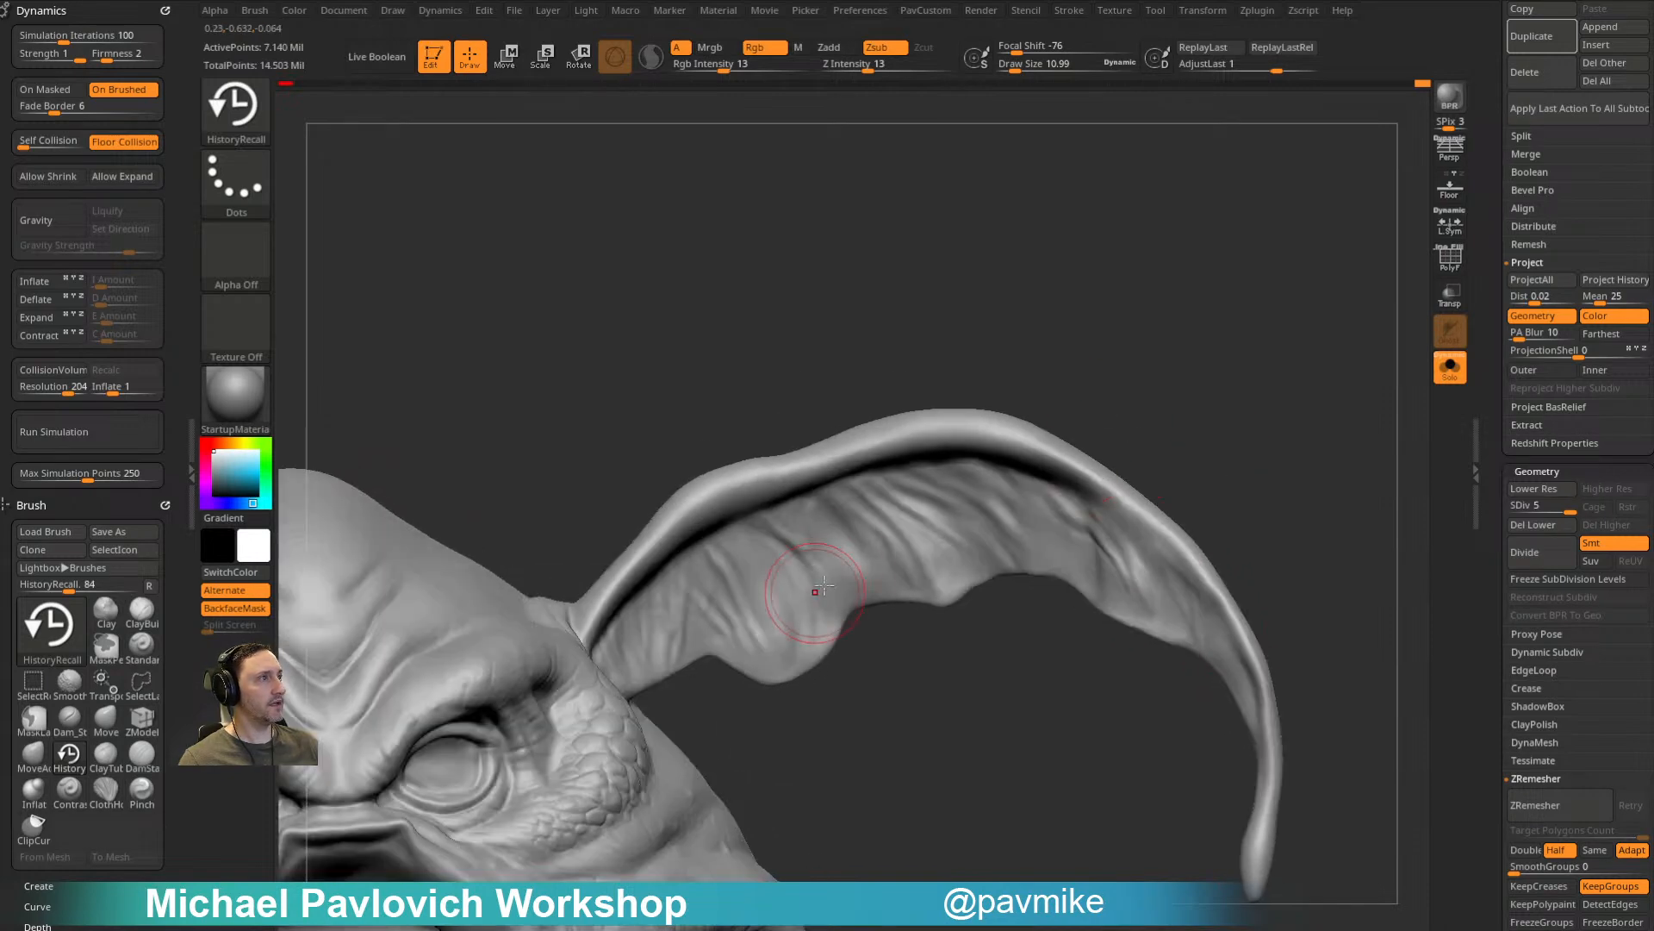
right_drag(895, 664, 780, 660)
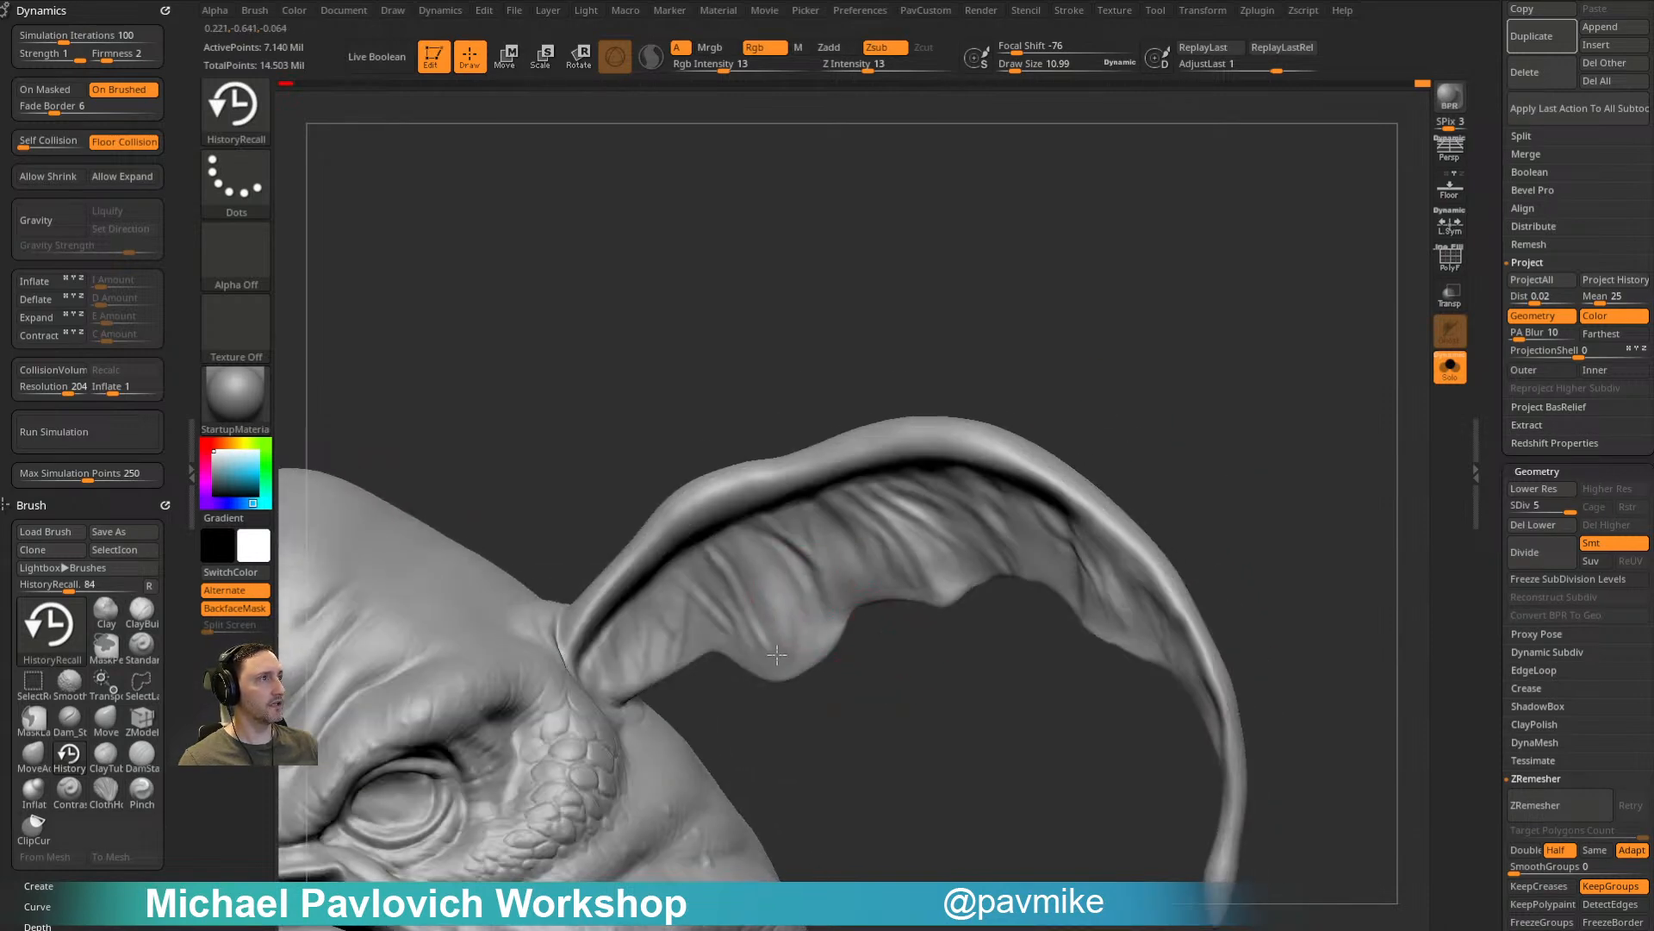
mouse_move(714, 612)
right_down()
mouse_move(860, 702)
mouse_move(741, 586)
right_up()
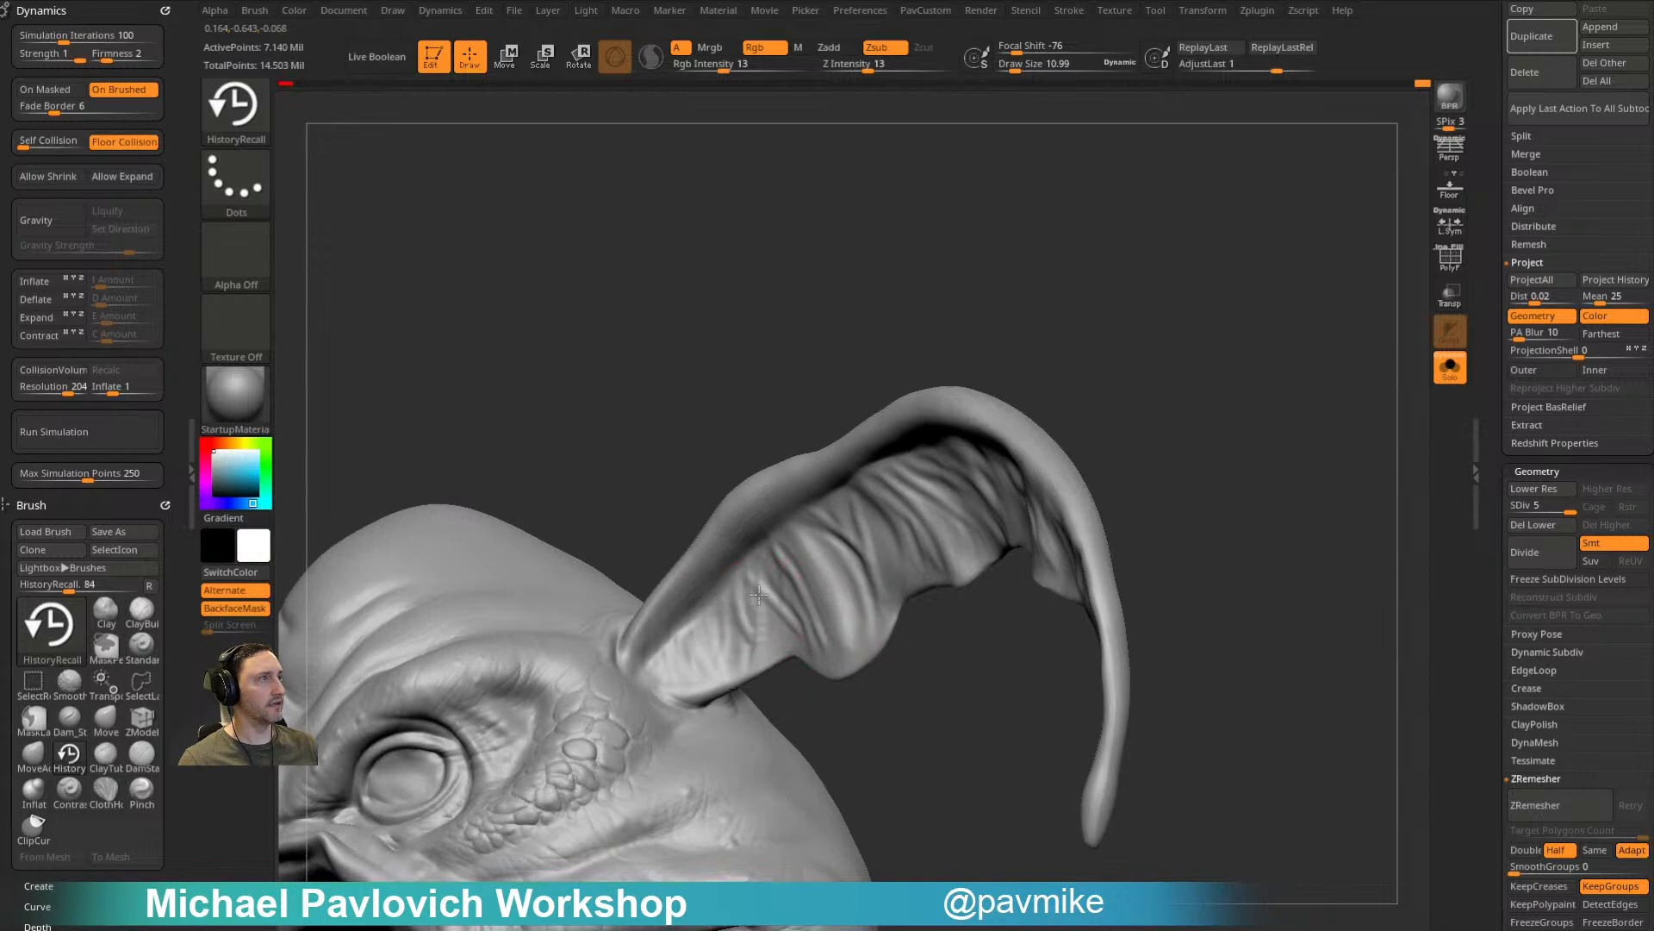
Step: Recall the fold detail onto the back side of the same ear, along the membrane's edge
mouse_move(881, 641)
right_down()
mouse_move(842, 680)
mouse_move(1016, 454)
mouse_move(890, 658)
right_up()
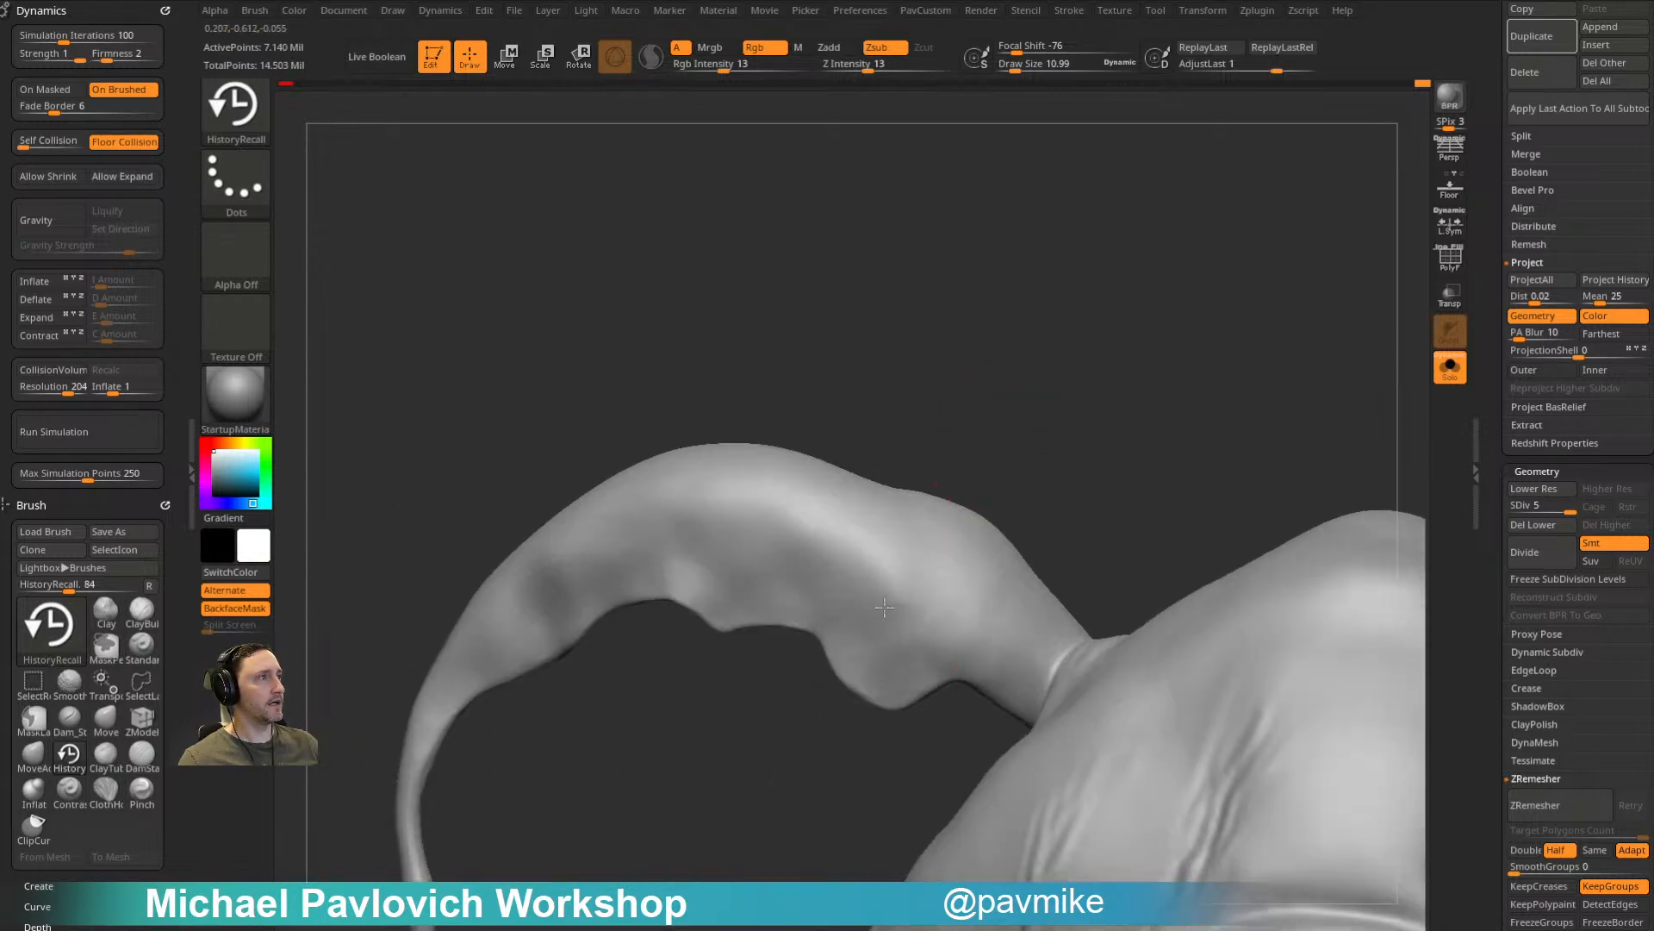
right_drag(875, 517, 958, 500)
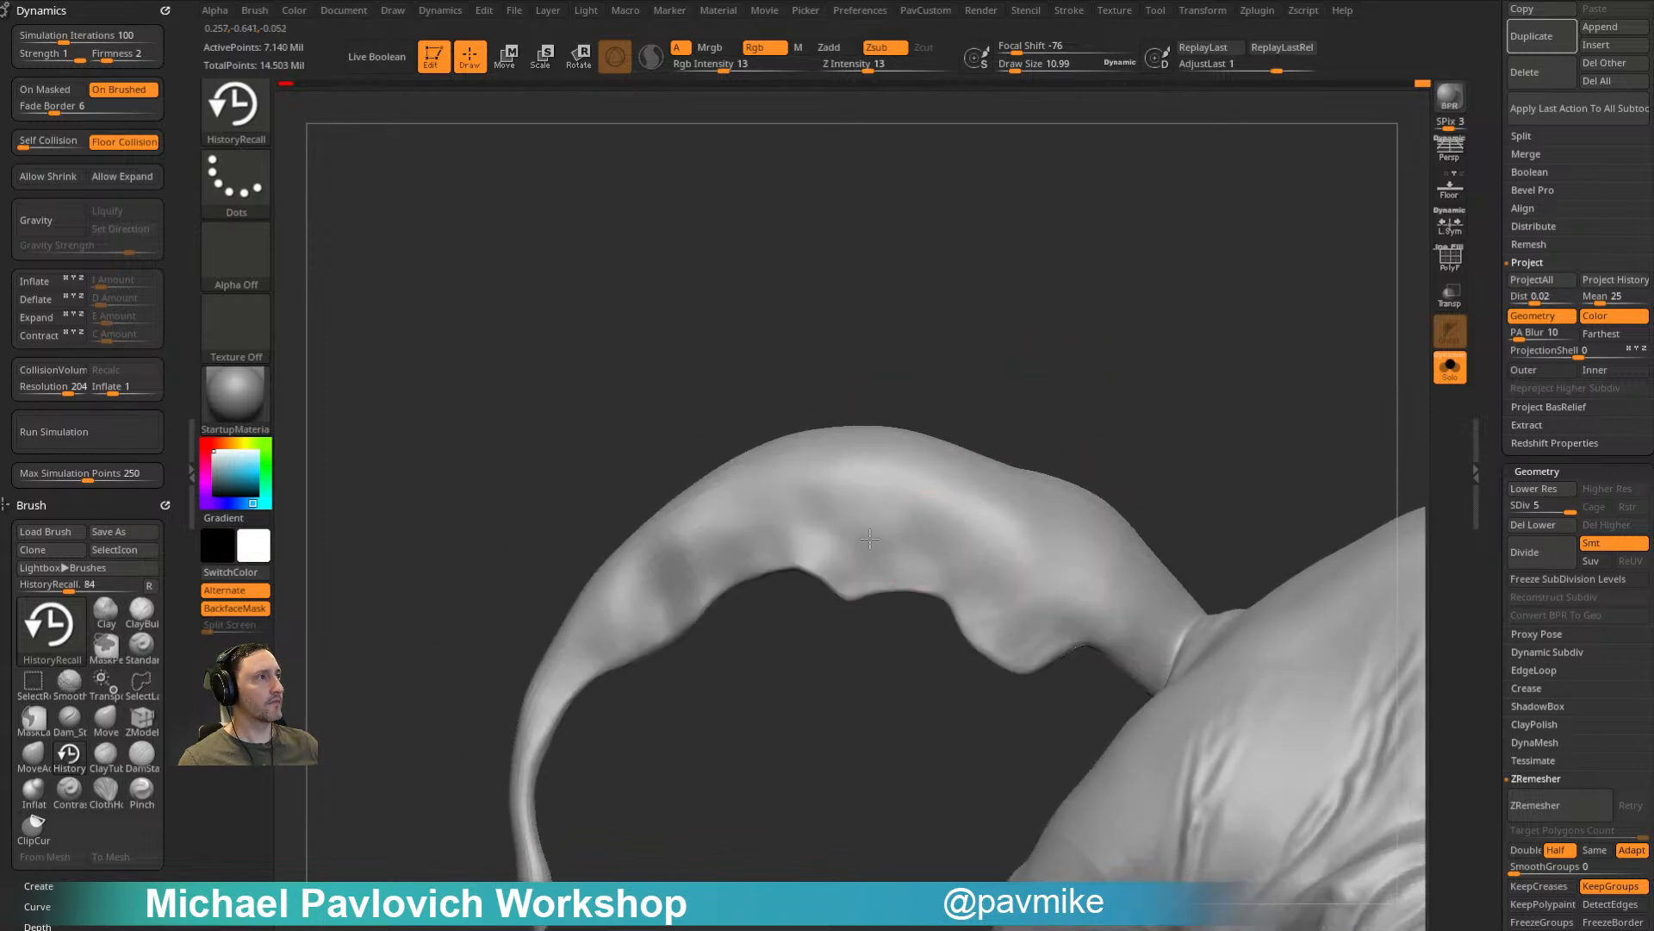
mouse_move(802, 396)
right_down()
mouse_move(818, 483)
mouse_move(809, 373)
mouse_move(763, 566)
right_up()
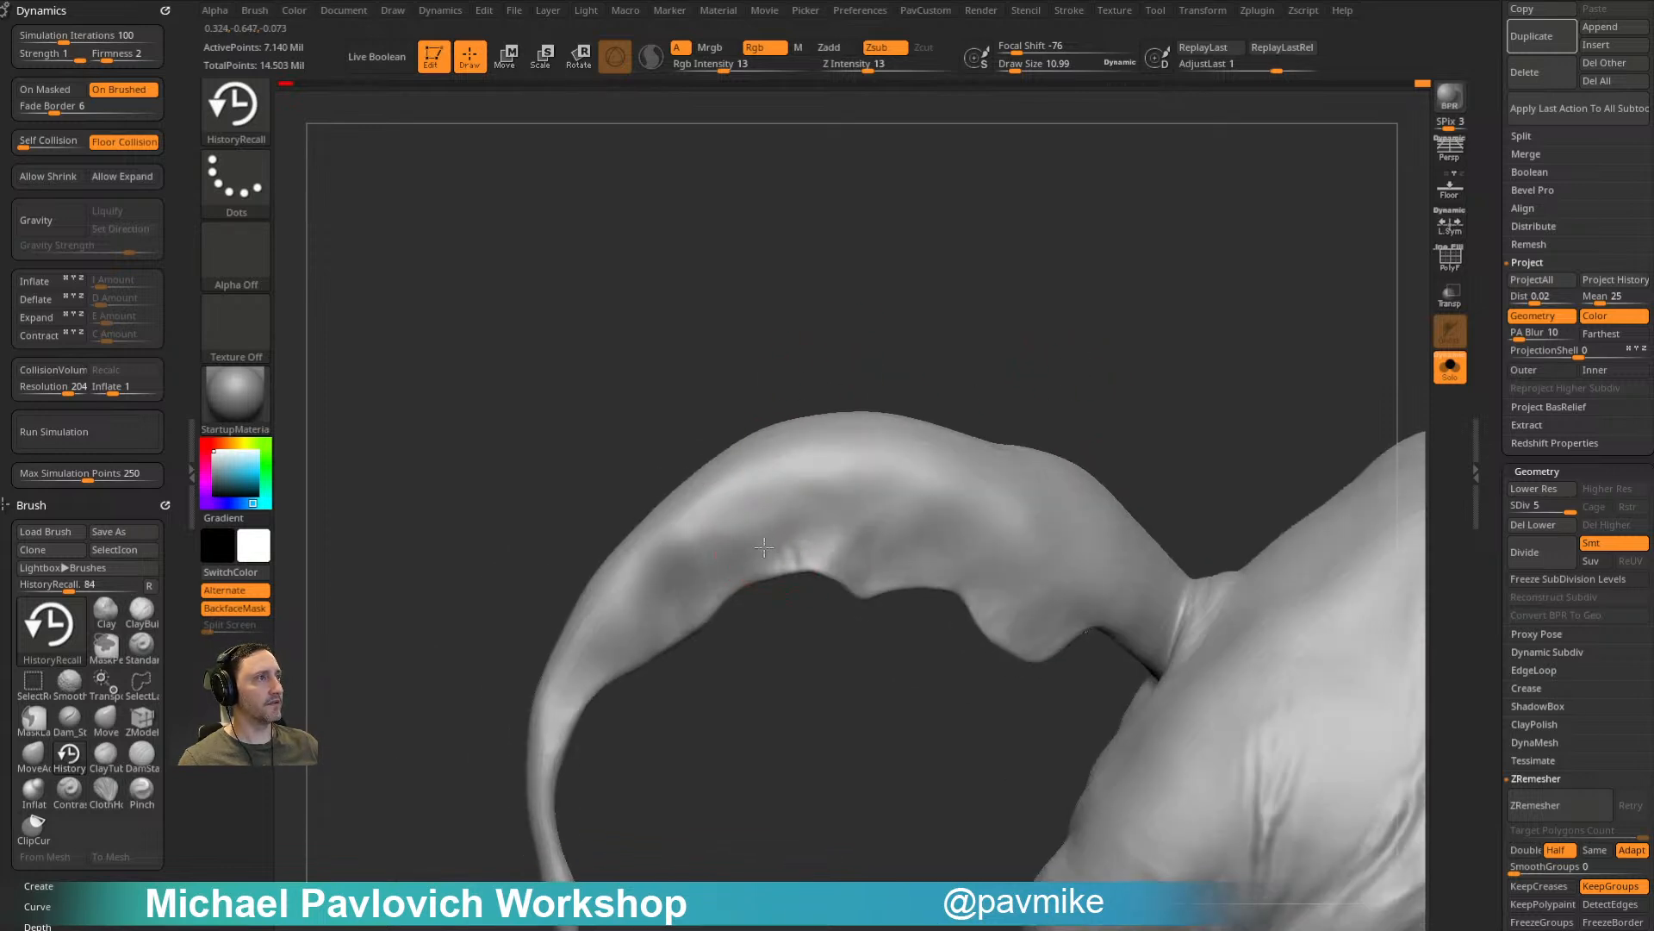
mouse_move(646, 573)
right_down()
mouse_move(809, 661)
mouse_move(879, 450)
mouse_move(973, 483)
mouse_move(930, 451)
mouse_move(787, 611)
mouse_move(806, 560)
mouse_move(953, 380)
mouse_move(748, 554)
right_up()
mouse_move(1056, 430)
right_down()
mouse_move(1101, 417)
mouse_move(1115, 331)
right_up()
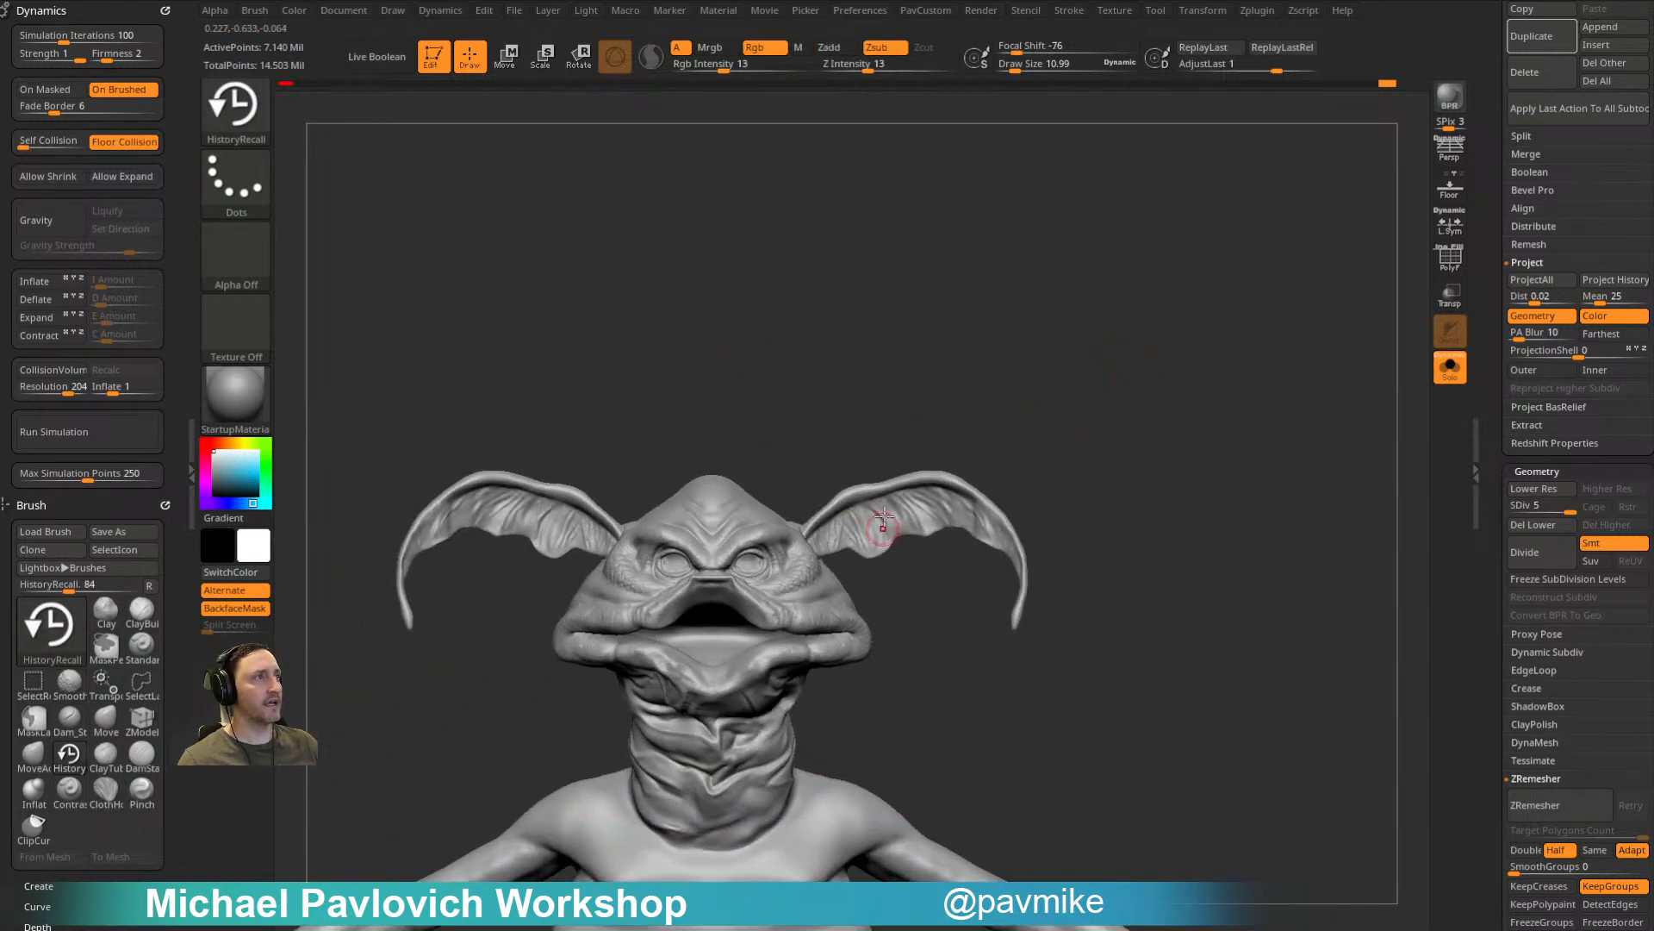
Step: Delete the mirrored duplicate subtool Body1 and reselect the original Body subtool
drag(1494, 179, 1496, 483)
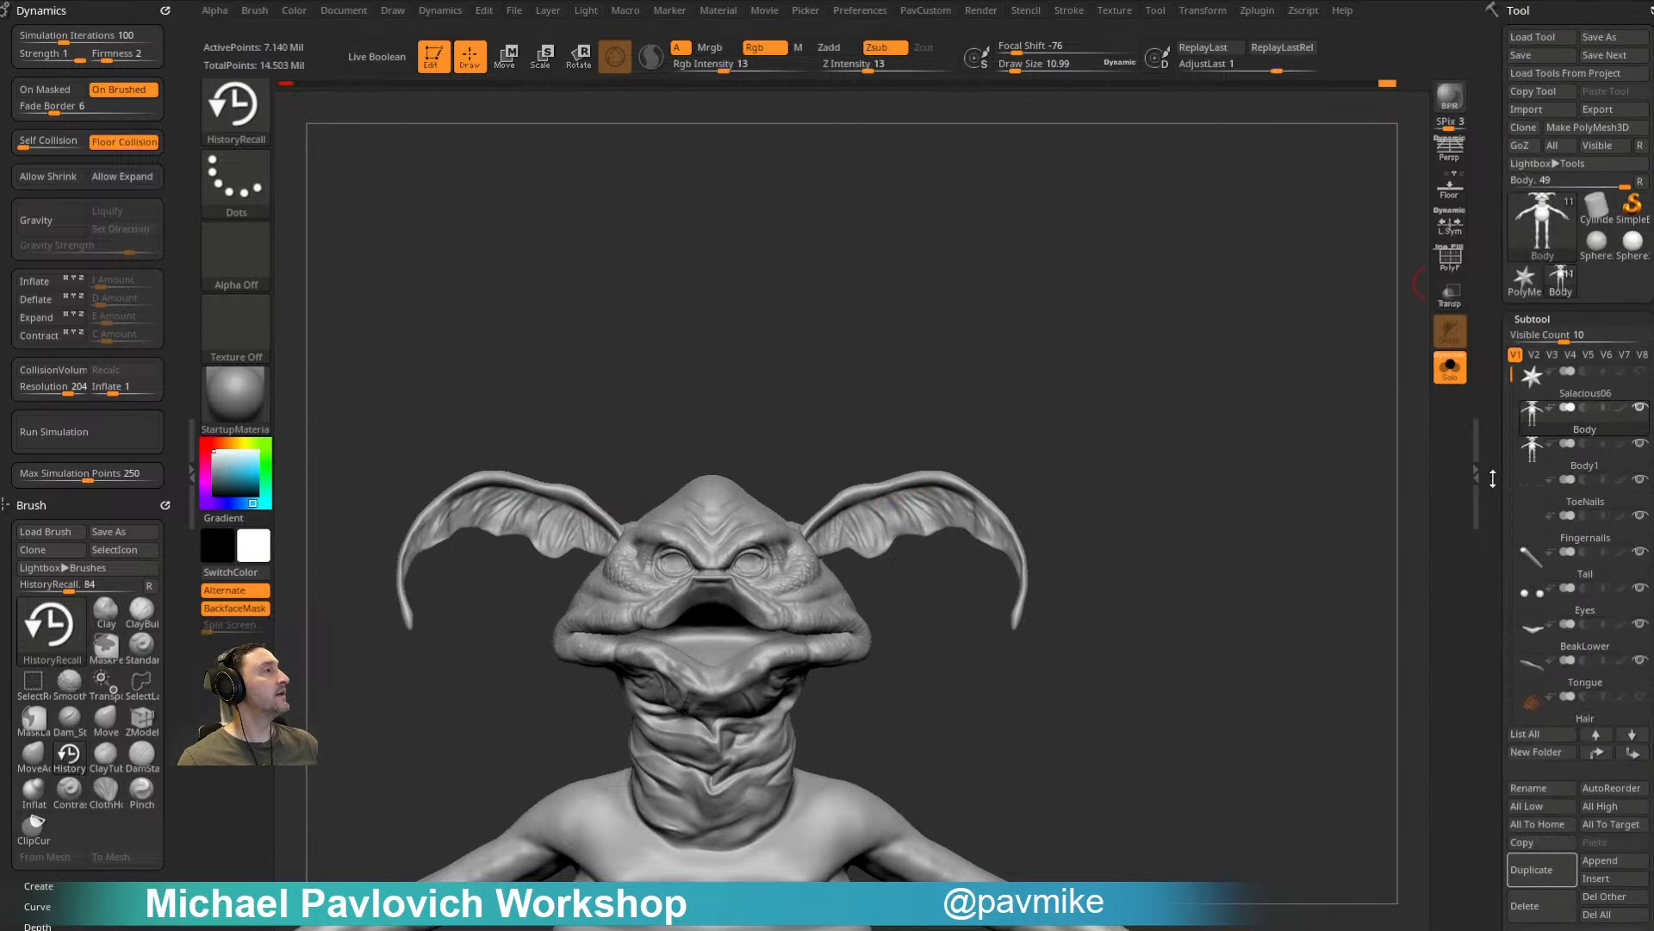
click(1589, 458)
scroll(1525, 517, down, 5)
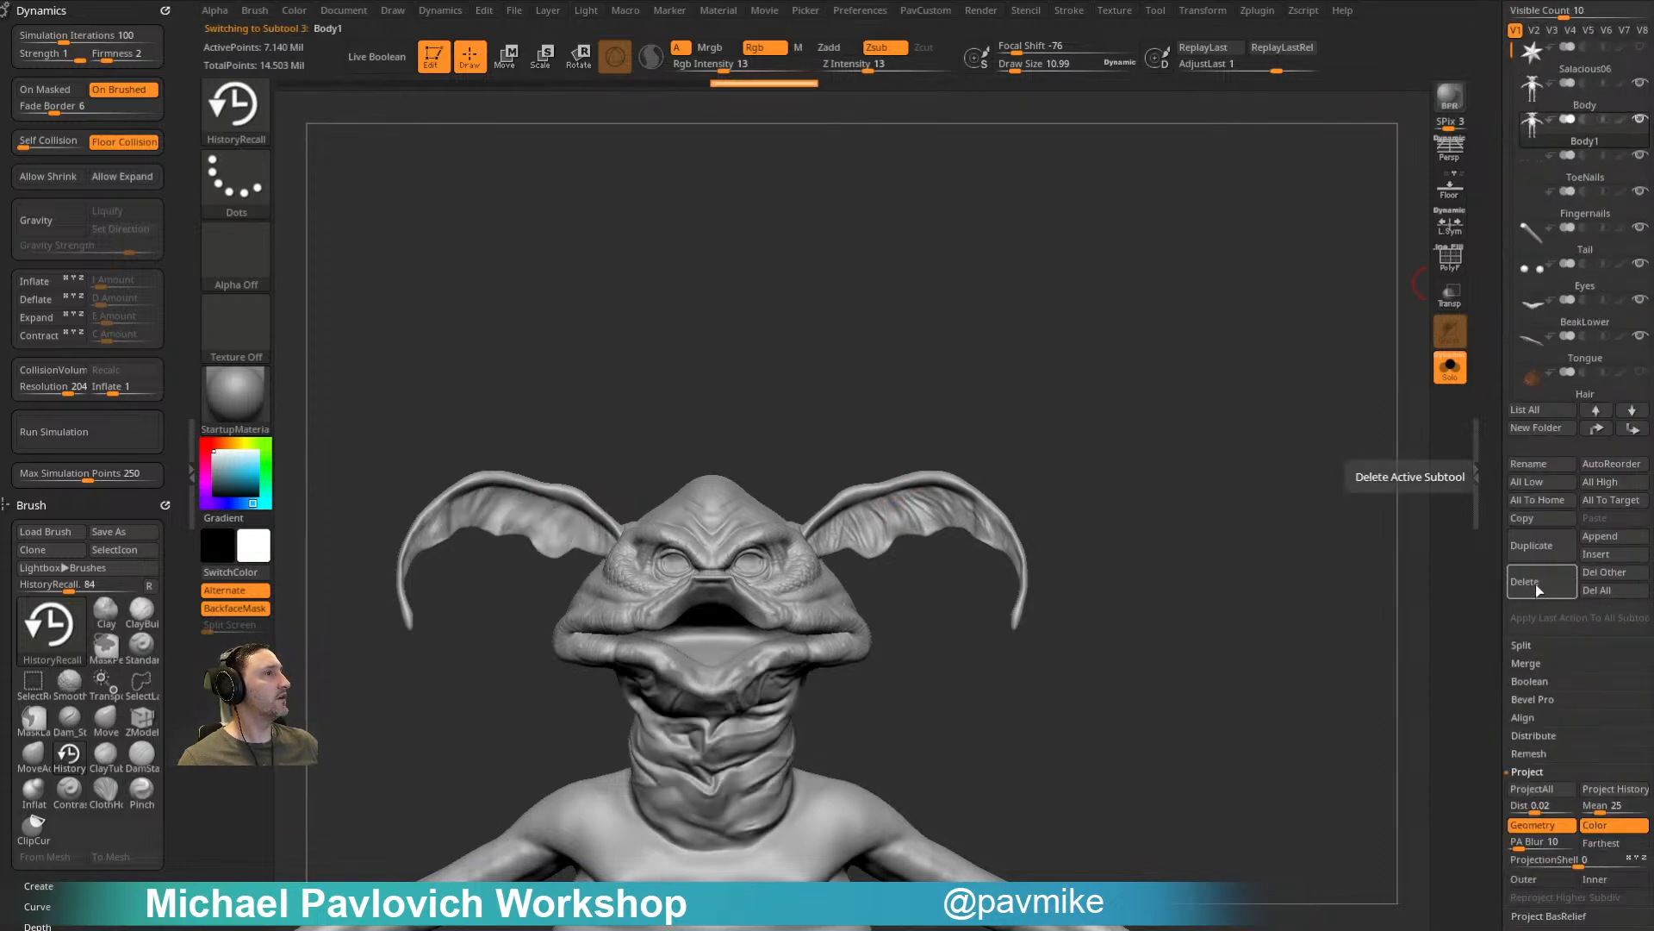
click(1536, 583)
scroll(1517, 525, up, 5)
click(1584, 426)
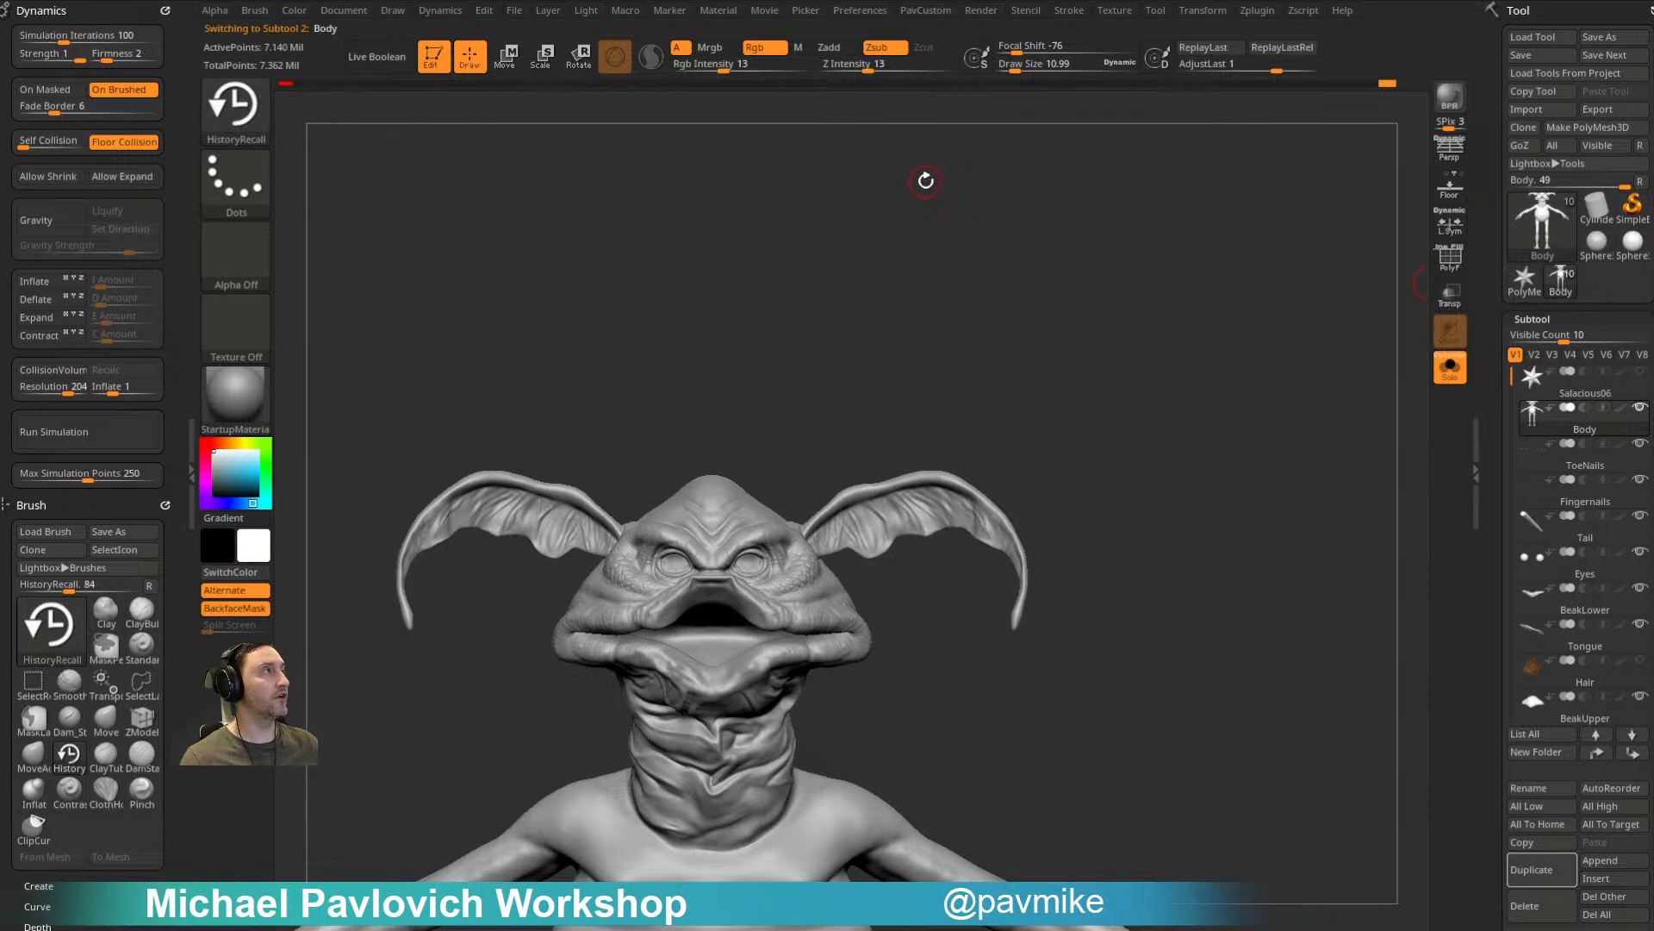
Step: Turn off Solo mode so all of the creature's visible subtools are shown with the body
key(ctrl)
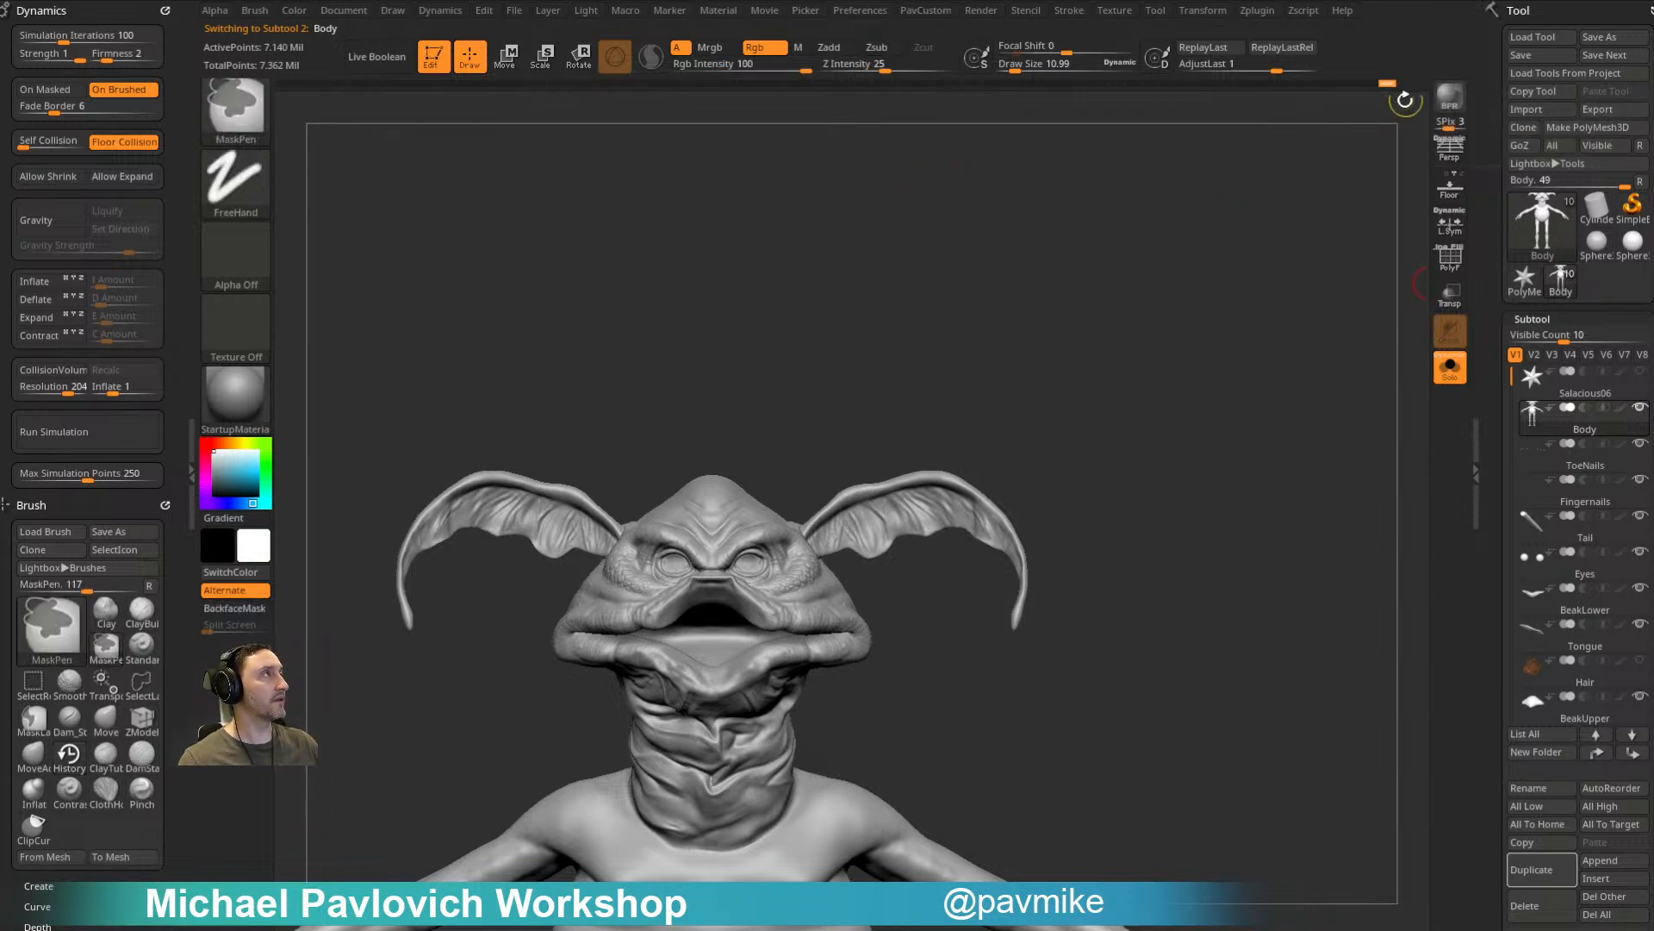
mouse_move(1095, 392)
alt+mouse_down()
mouse_move(1329, 247)
mouse_move(1351, 284)
alt+mouse_up()
click(1447, 366)
mouse_move(1345, 534)
alt+mouse_down()
mouse_move(1296, 365)
mouse_move(1344, 413)
mouse_move(1301, 448)
mouse_move(1283, 371)
alt+mouse_up()
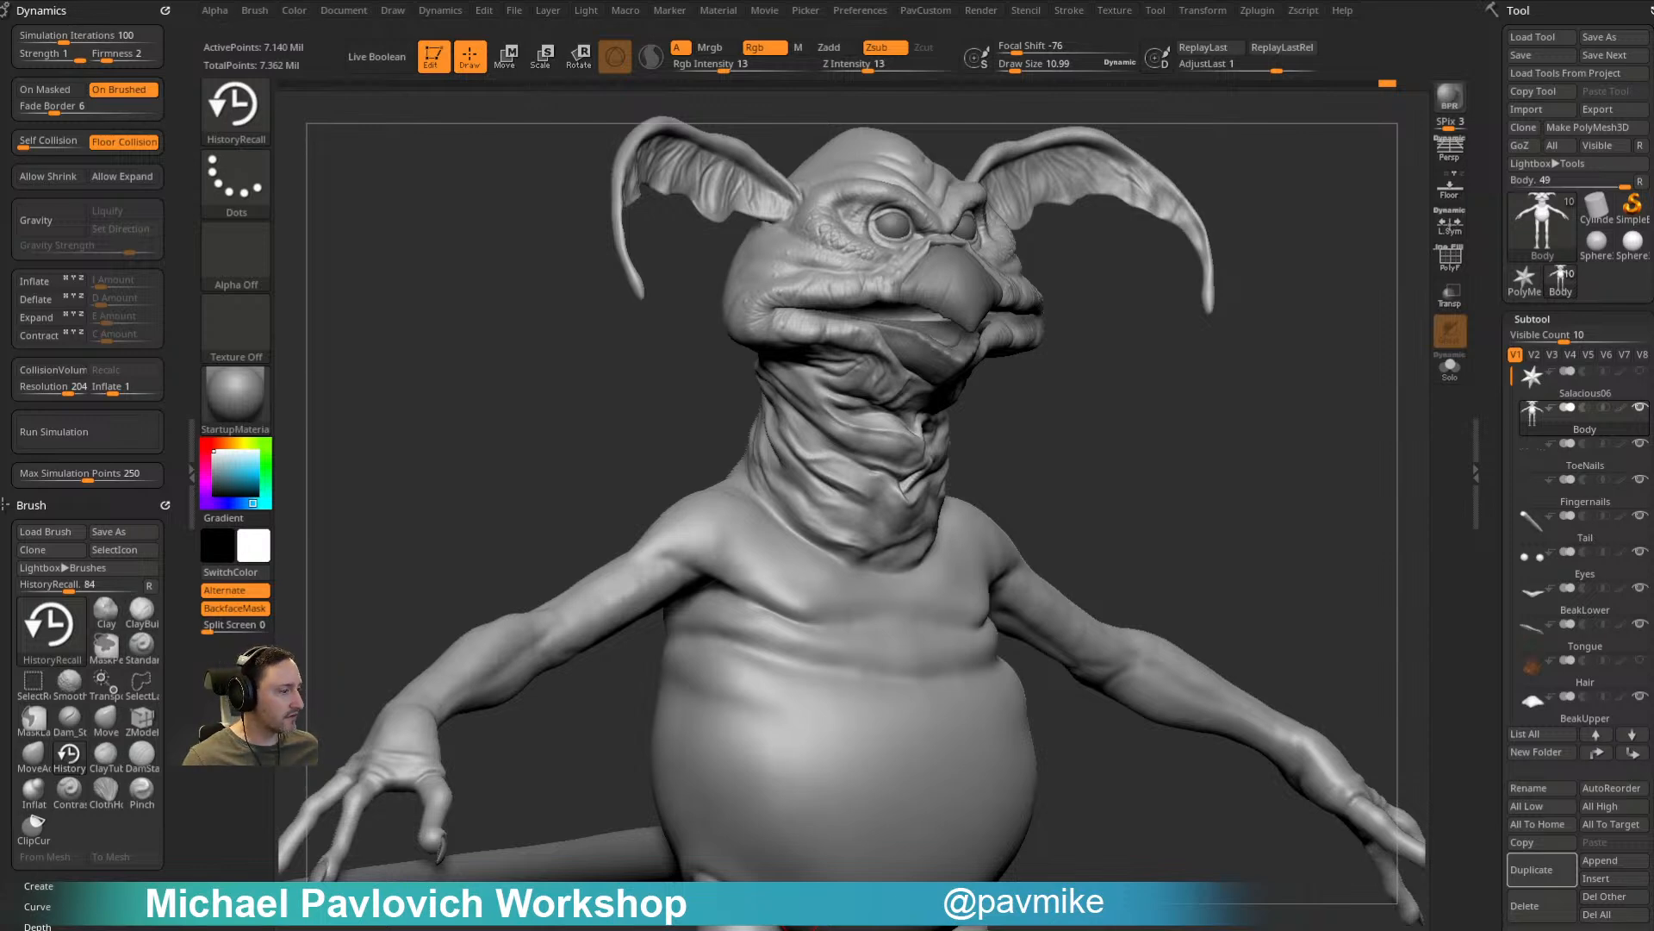
Step: Examine the reference photo of the creature's neck, chest and arms against the sculpted model
right_drag(1078, 926, 937, 753)
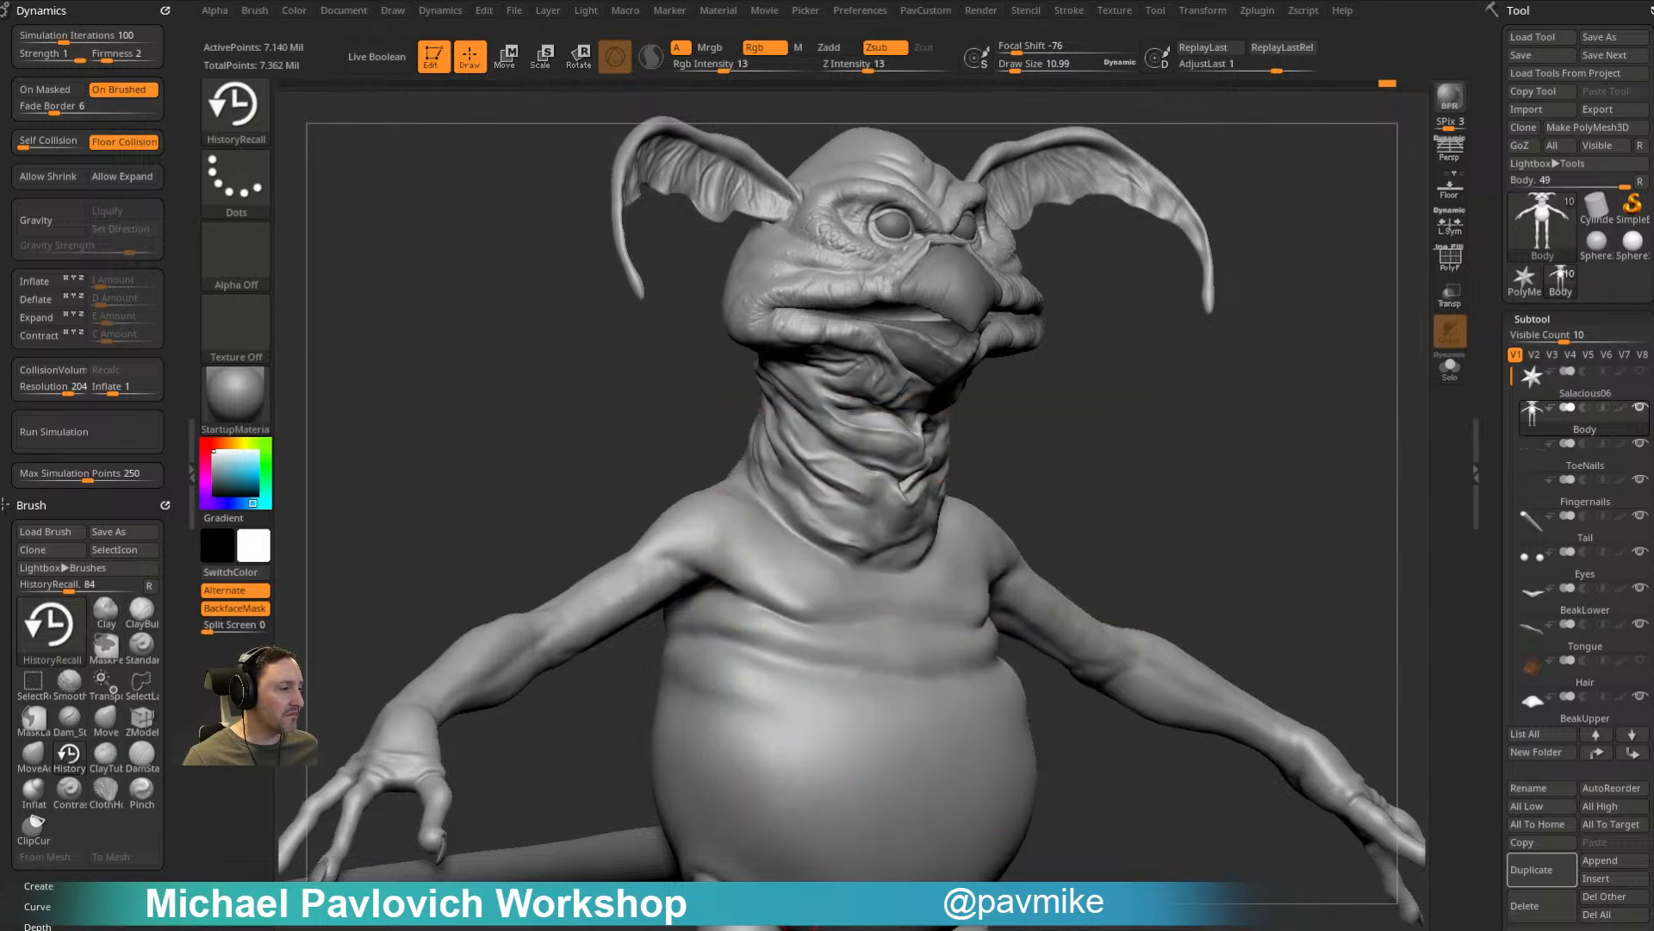
right_drag(802, 930, 733, 689)
middle_drag(732, 690, 793, 706)
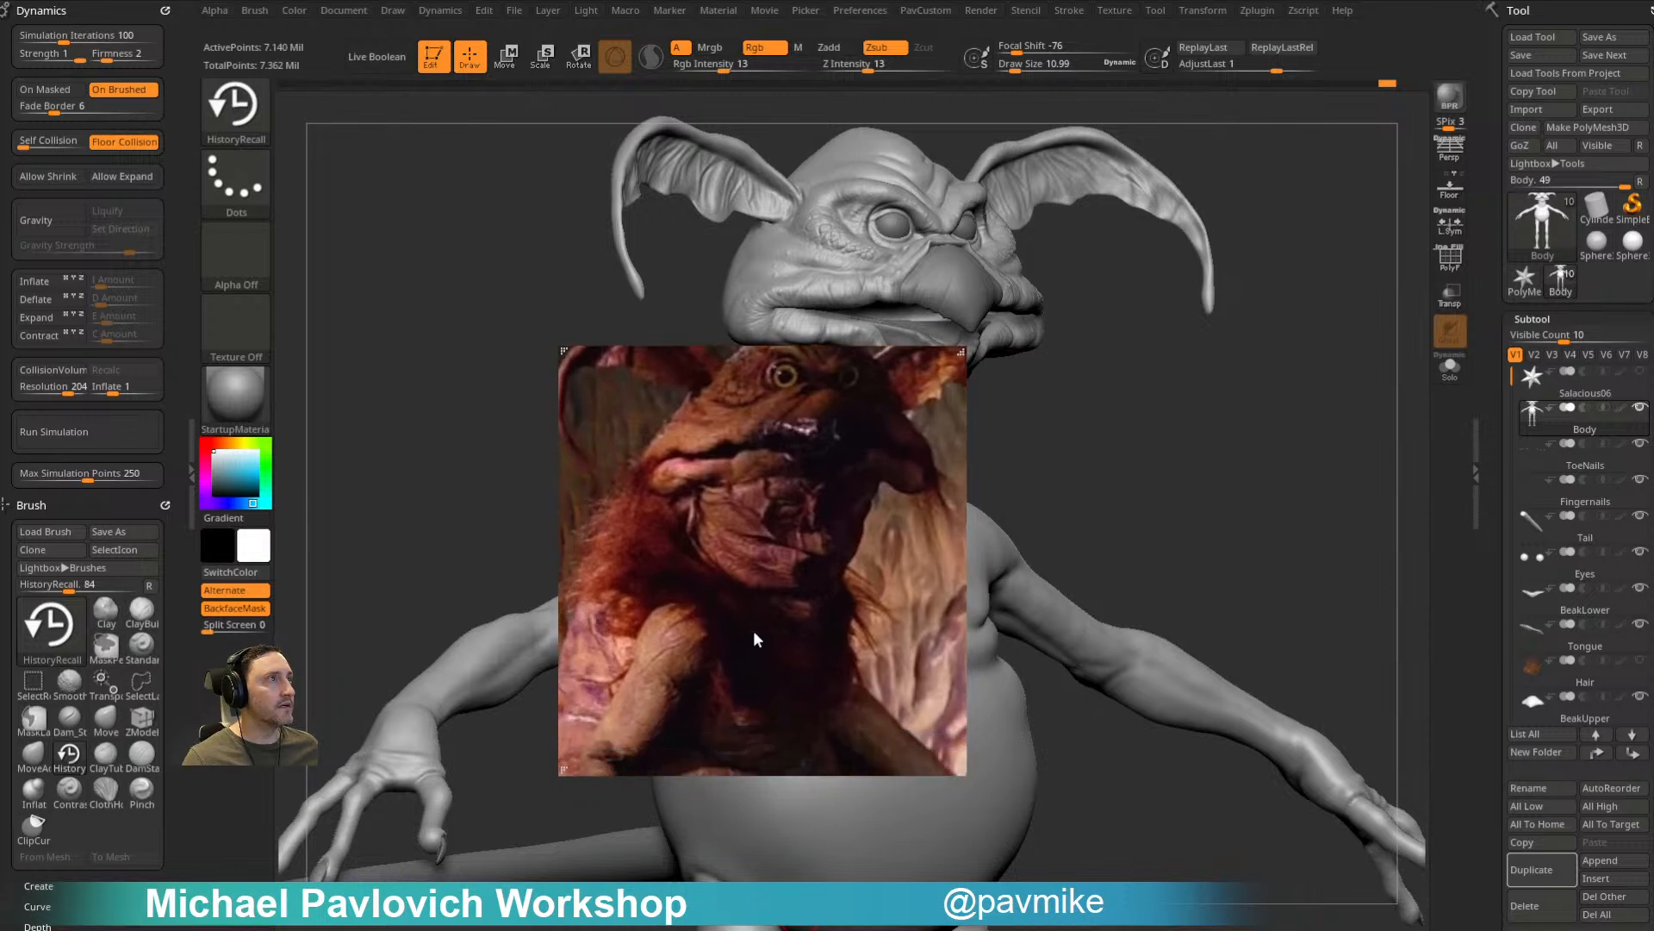
drag(1322, 366, 1381, 311)
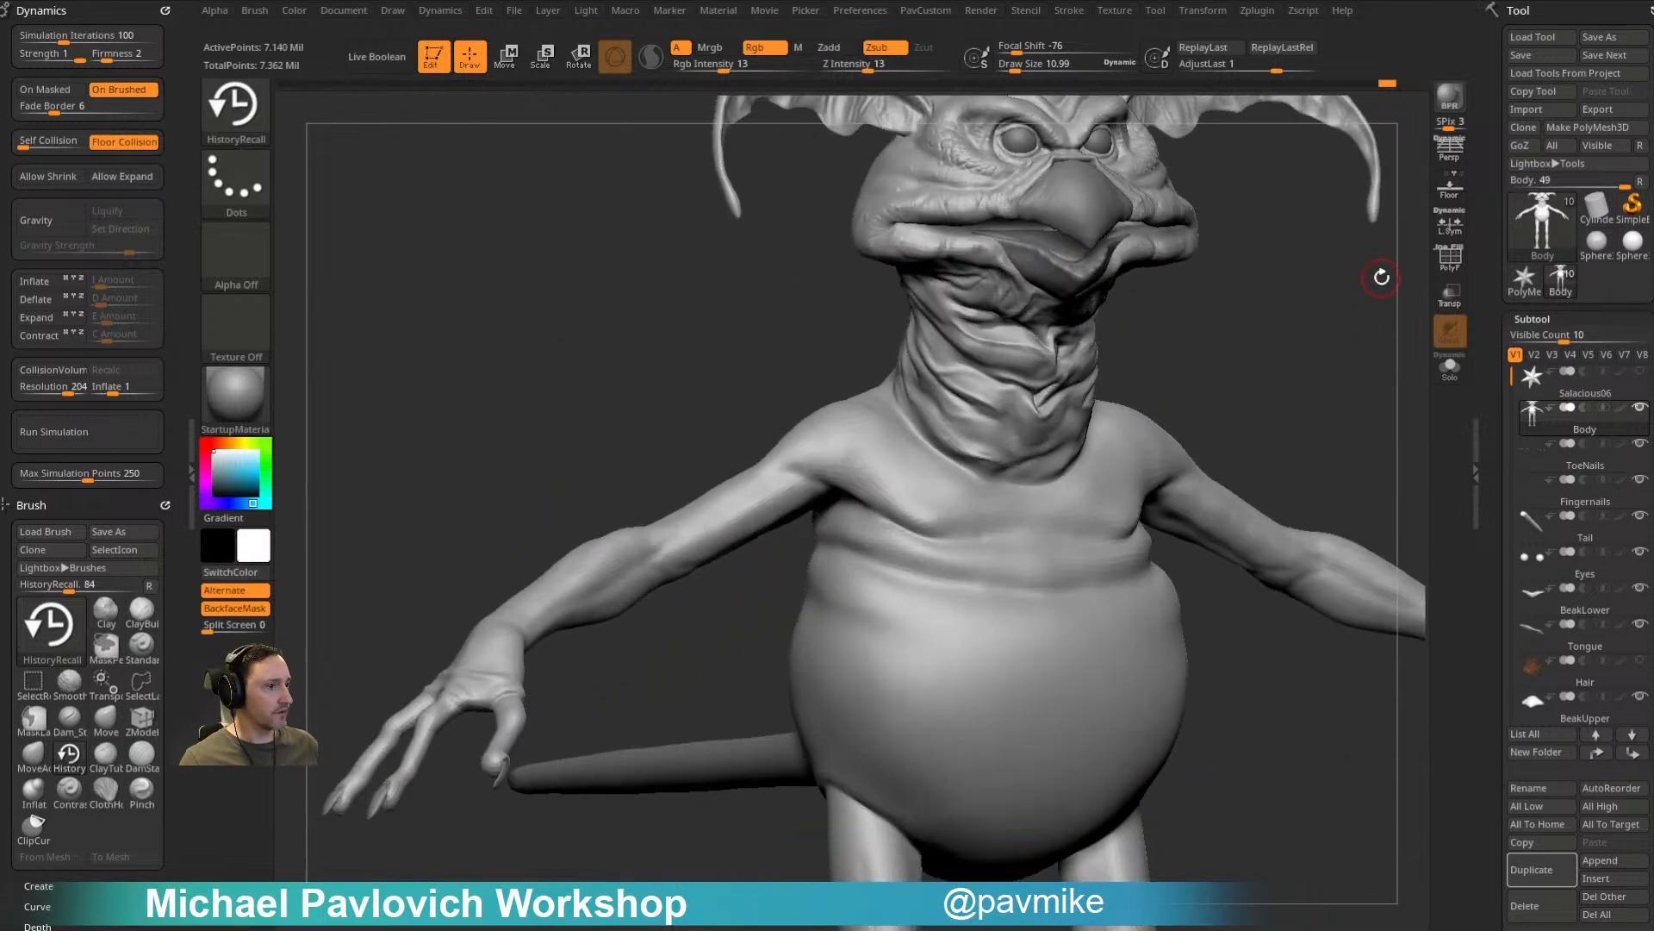
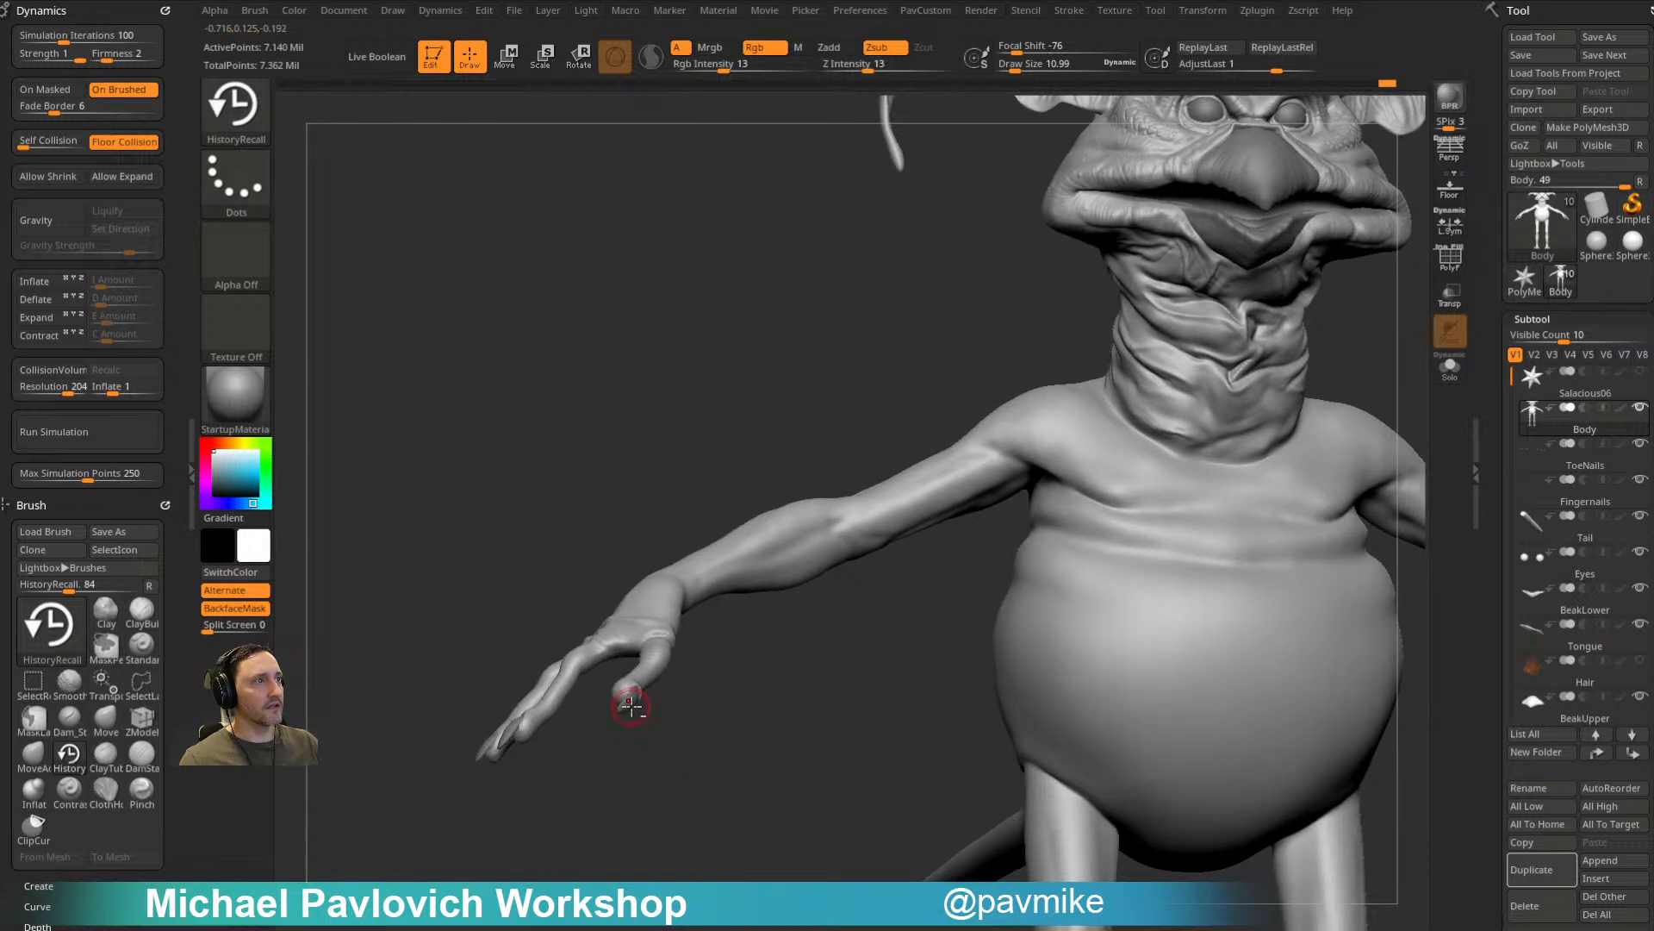
Step: Select the Fingernails subtool and thicken the nails using the Inflat brush at a draw size of about 36
alt+click(632, 704)
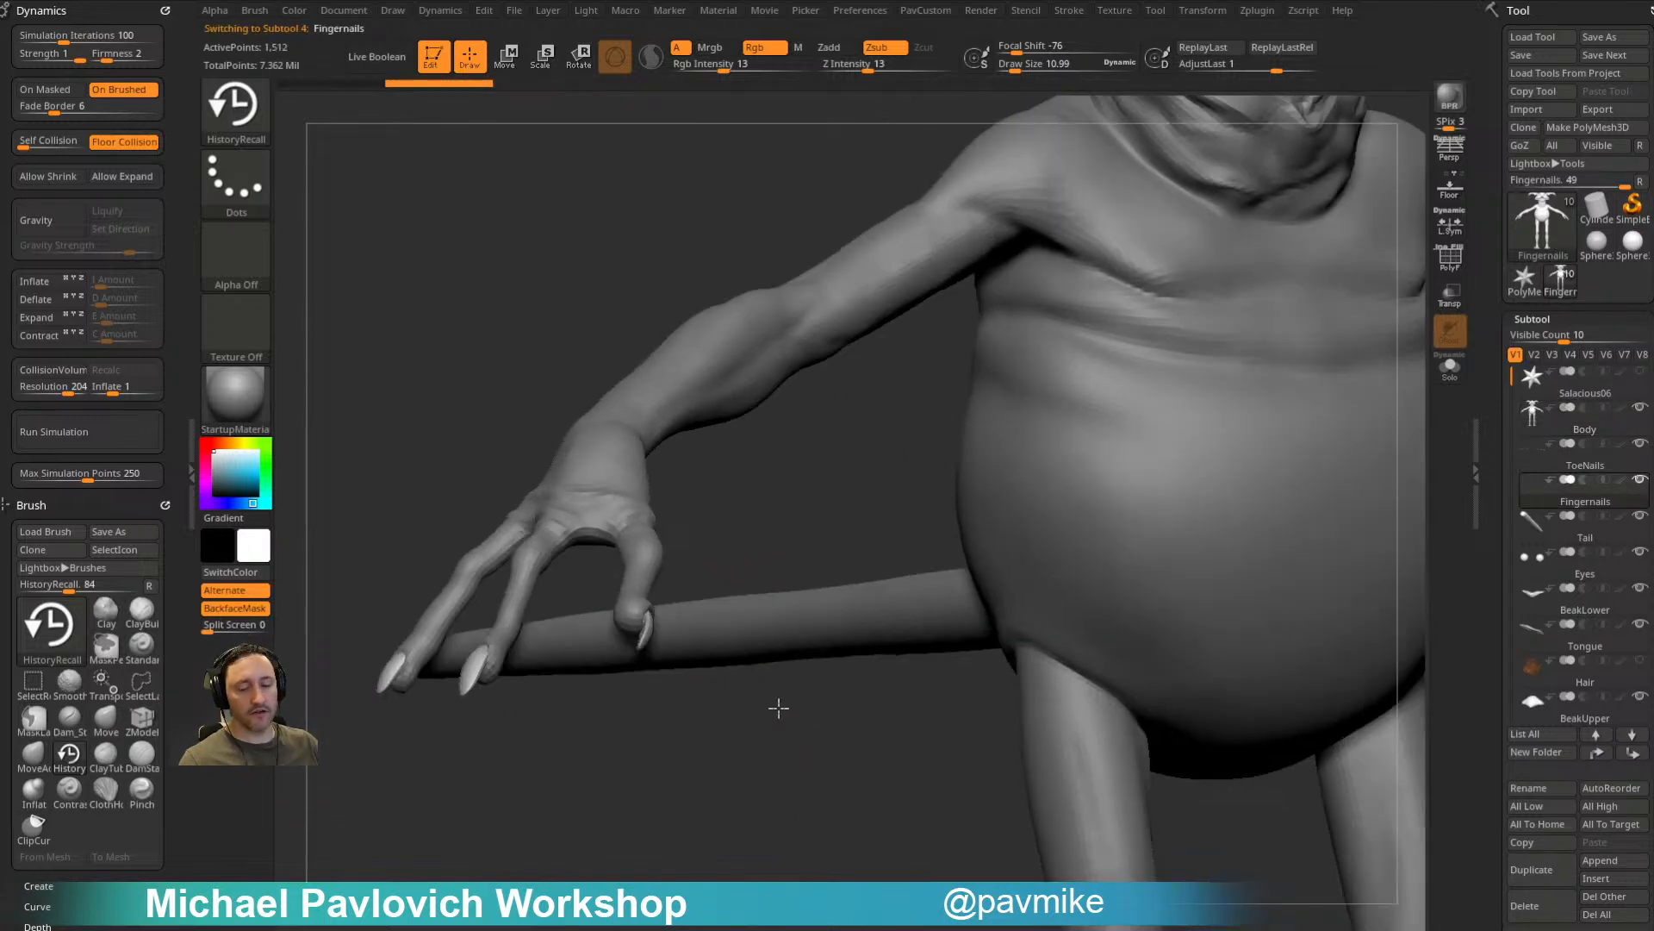
key(b)
key(i)
key(n)
drag(749, 691, 689, 660)
key(s)
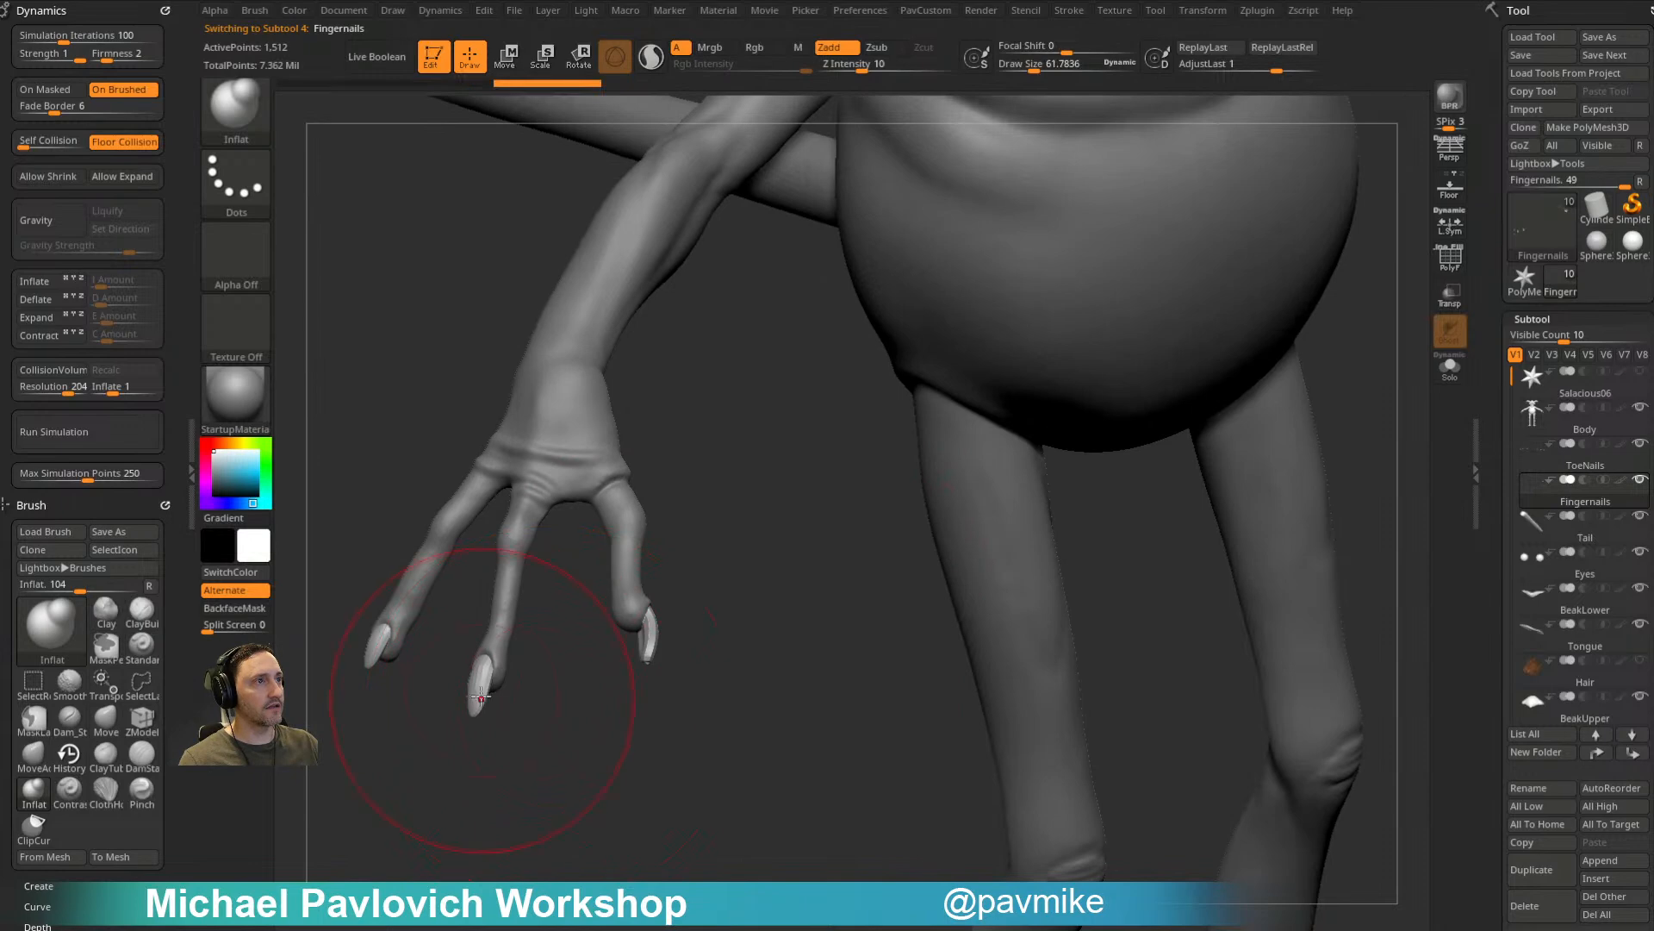
key(s)
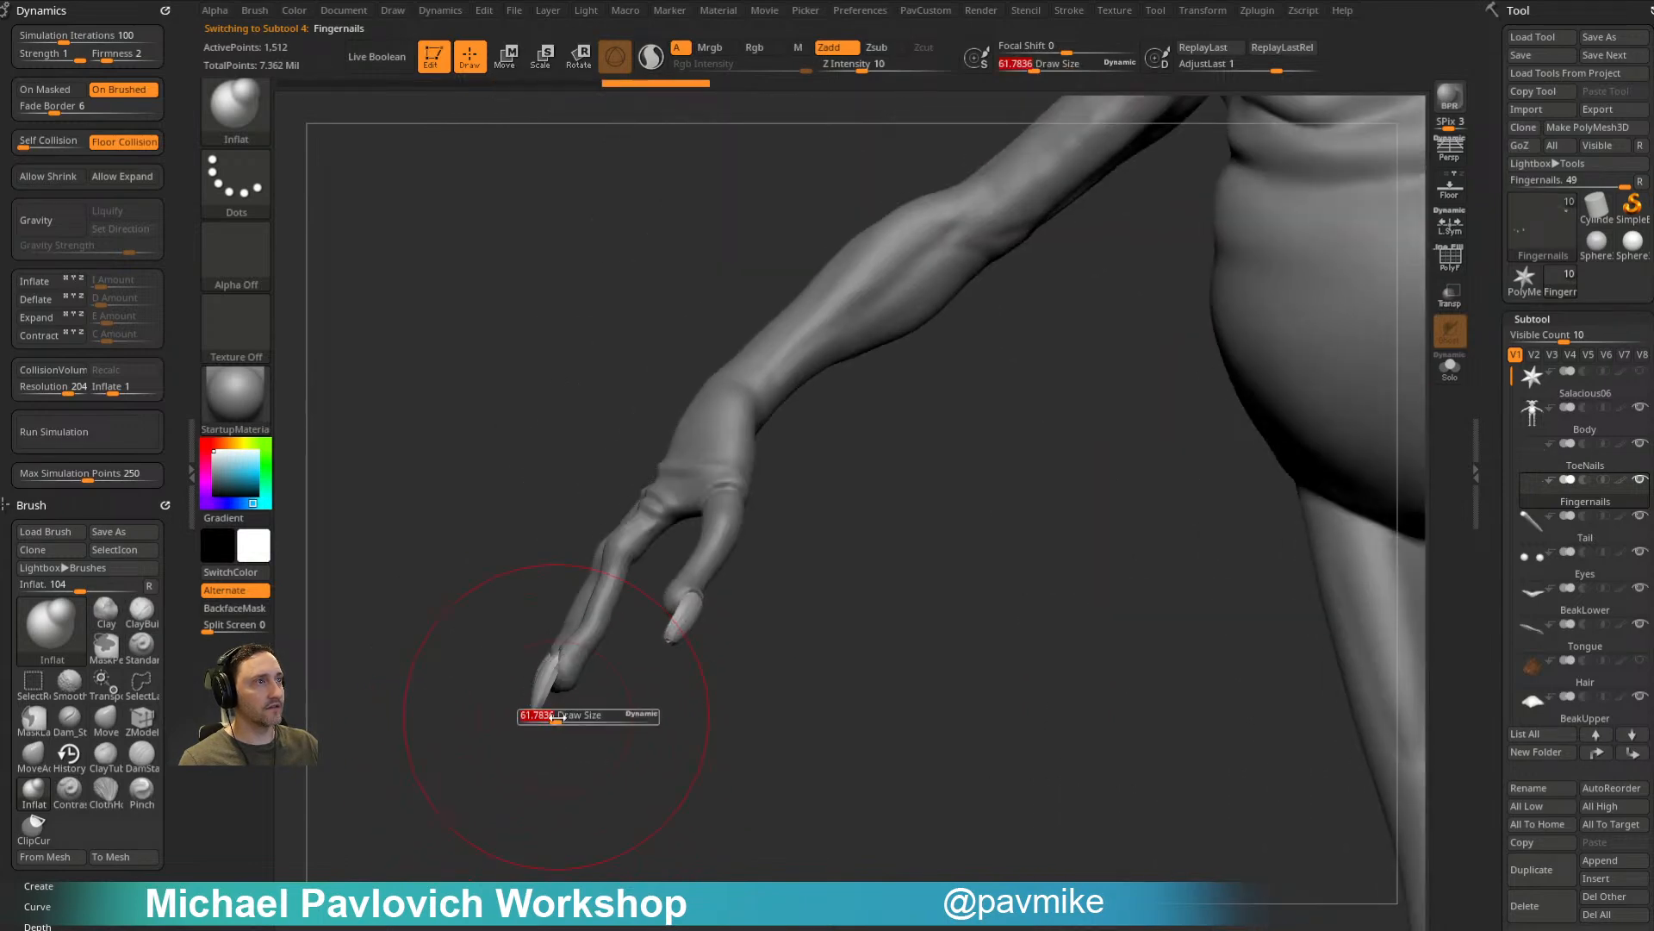
drag(556, 715, 499, 765)
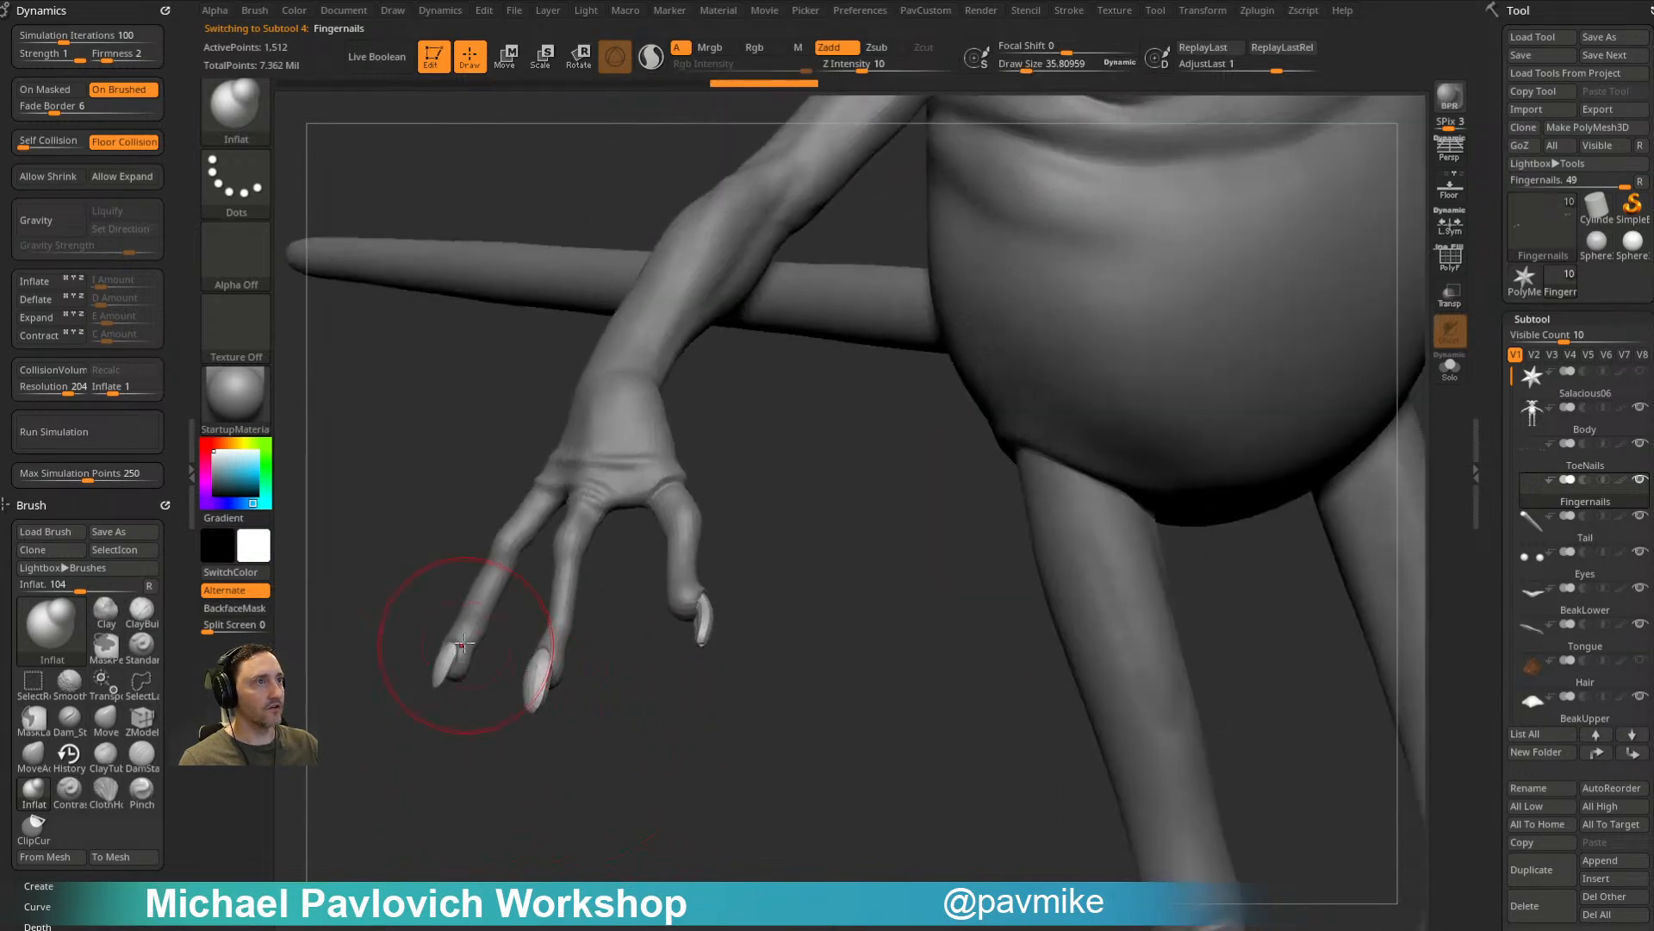
drag(494, 770, 668, 789)
Step: Select the ToeNails subtool and thicken the toenails with the Inflat brush
alt+click(786, 840)
mouse_move(816, 875)
mouse_down()
mouse_move(805, 802)
mouse_move(858, 694)
mouse_move(779, 713)
mouse_up()
drag(762, 692, 752, 715)
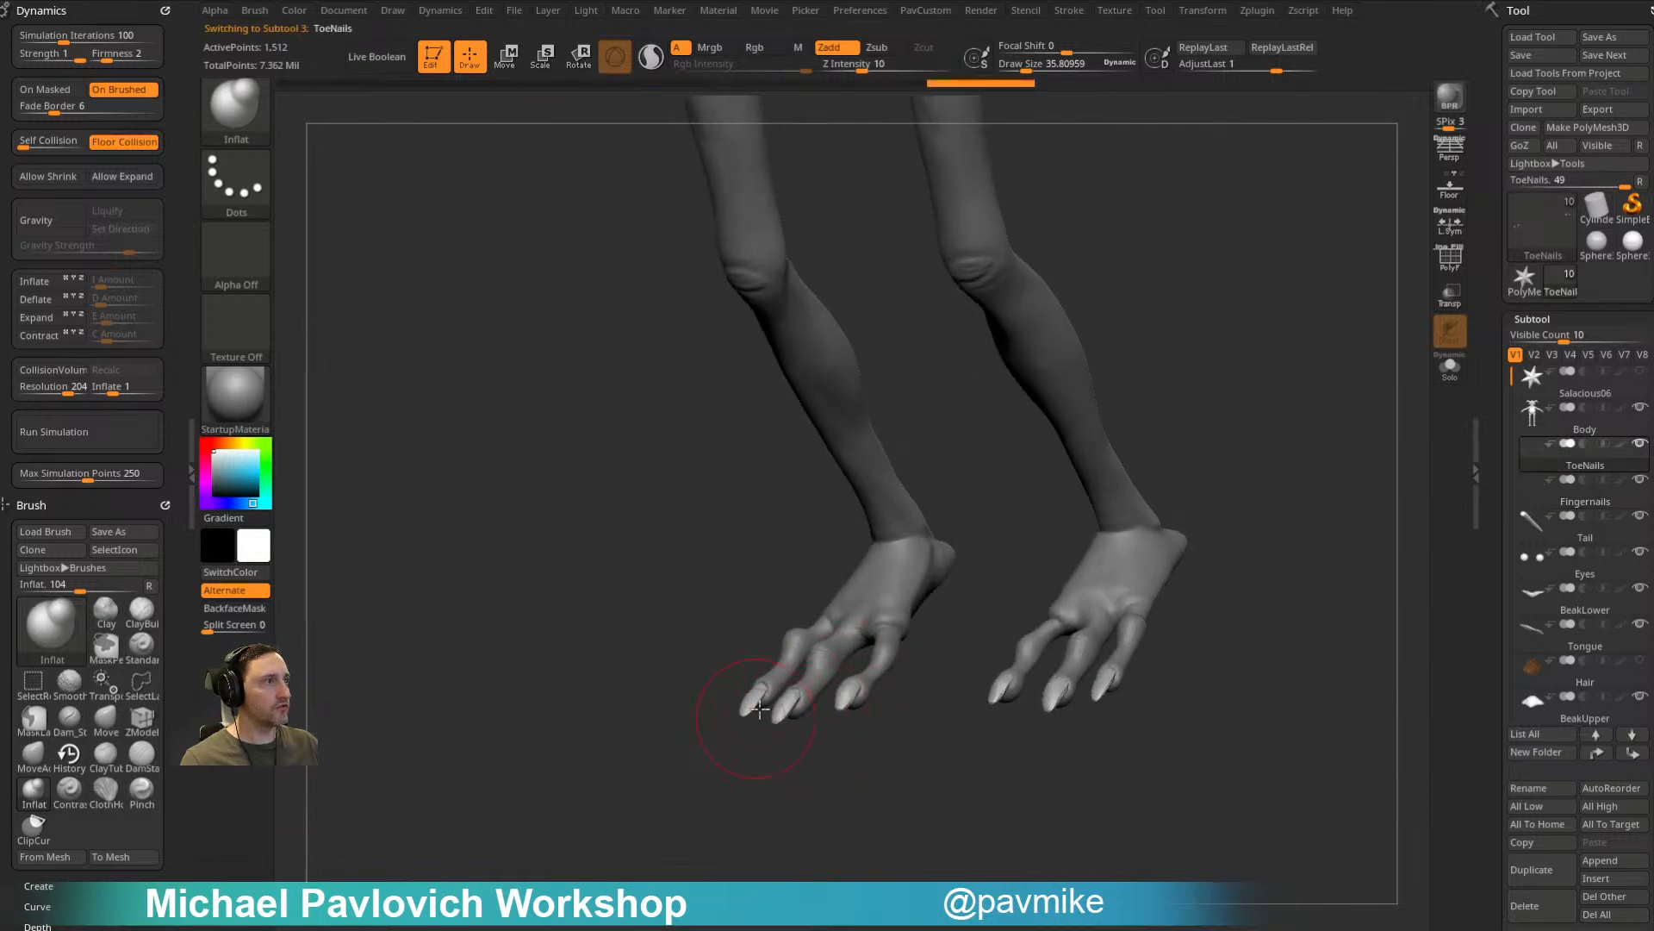
mouse_move(735, 784)
shift+mouse_down()
mouse_move(609, 602)
mouse_move(612, 888)
shift+mouse_up()
Step: Select the Body subtool and choose the Dam_Standard brush with a draw size of about 49
alt+click(806, 516)
alt+drag(1215, 334, 1068, 491)
drag(1068, 492, 1156, 457)
mouse_move(1249, 379)
alt+mouse_down()
mouse_move(1259, 469)
mouse_move(1399, 390)
alt+mouse_up()
key(b)
key(d)
key(s)
key(s)
drag(939, 510, 952, 510)
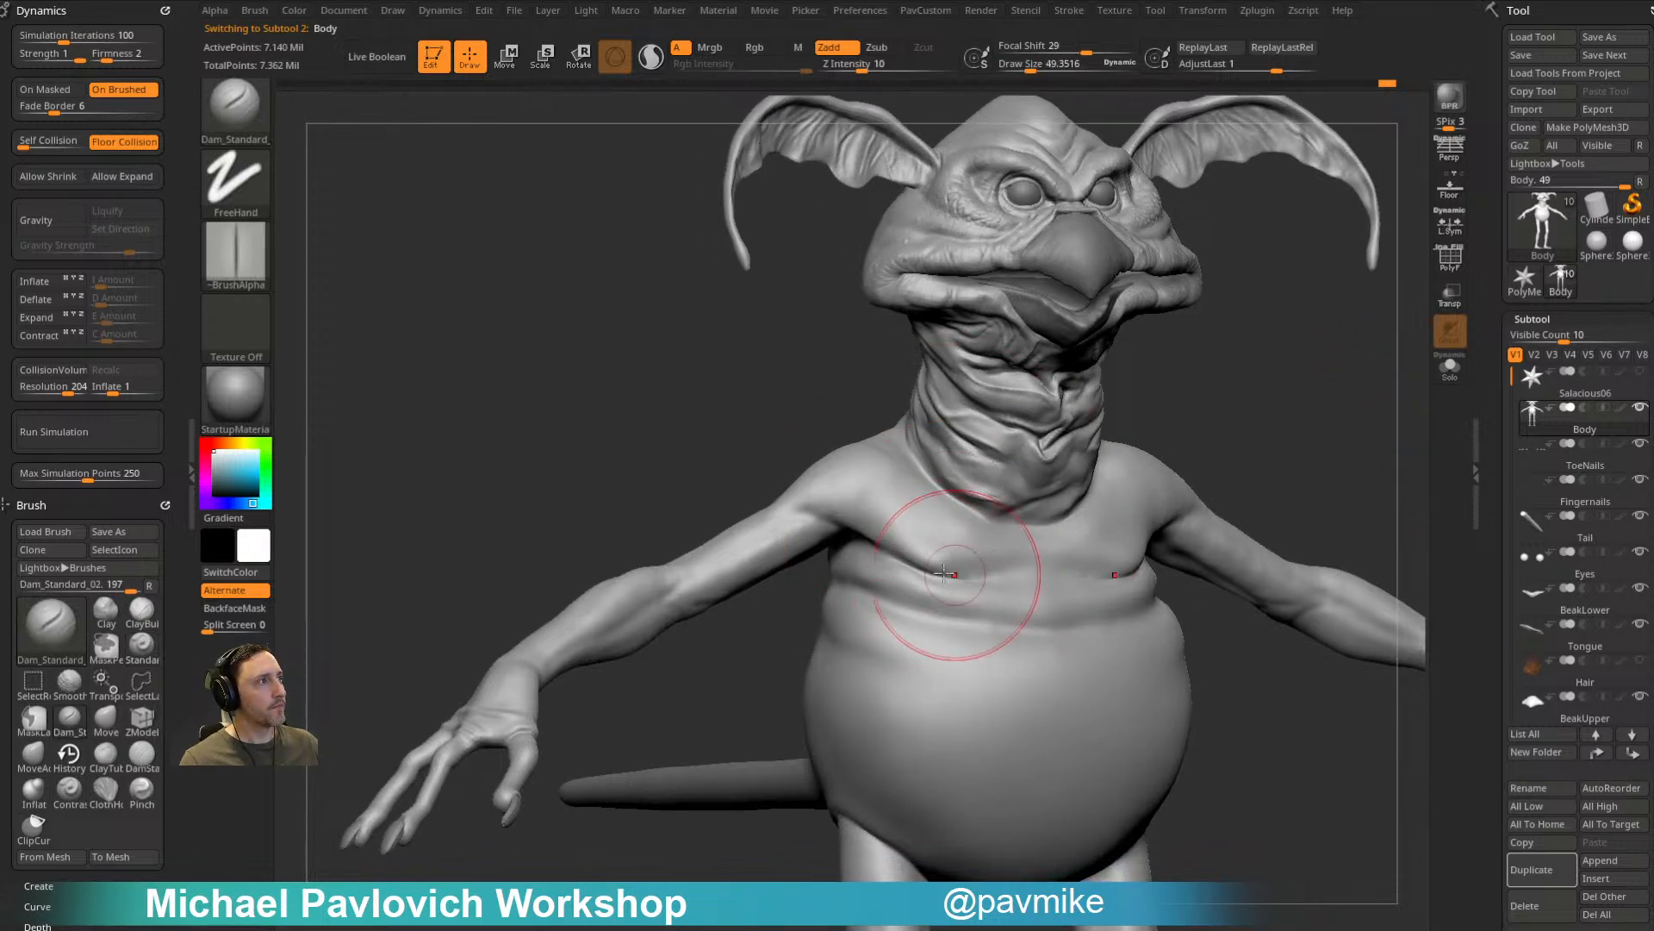
Step: Carve creases where the upper arms meet the shoulders and chest, with Dam_Standard draw sizes of about 79 and 55
alt+drag(1230, 380, 922, 527)
key(s)
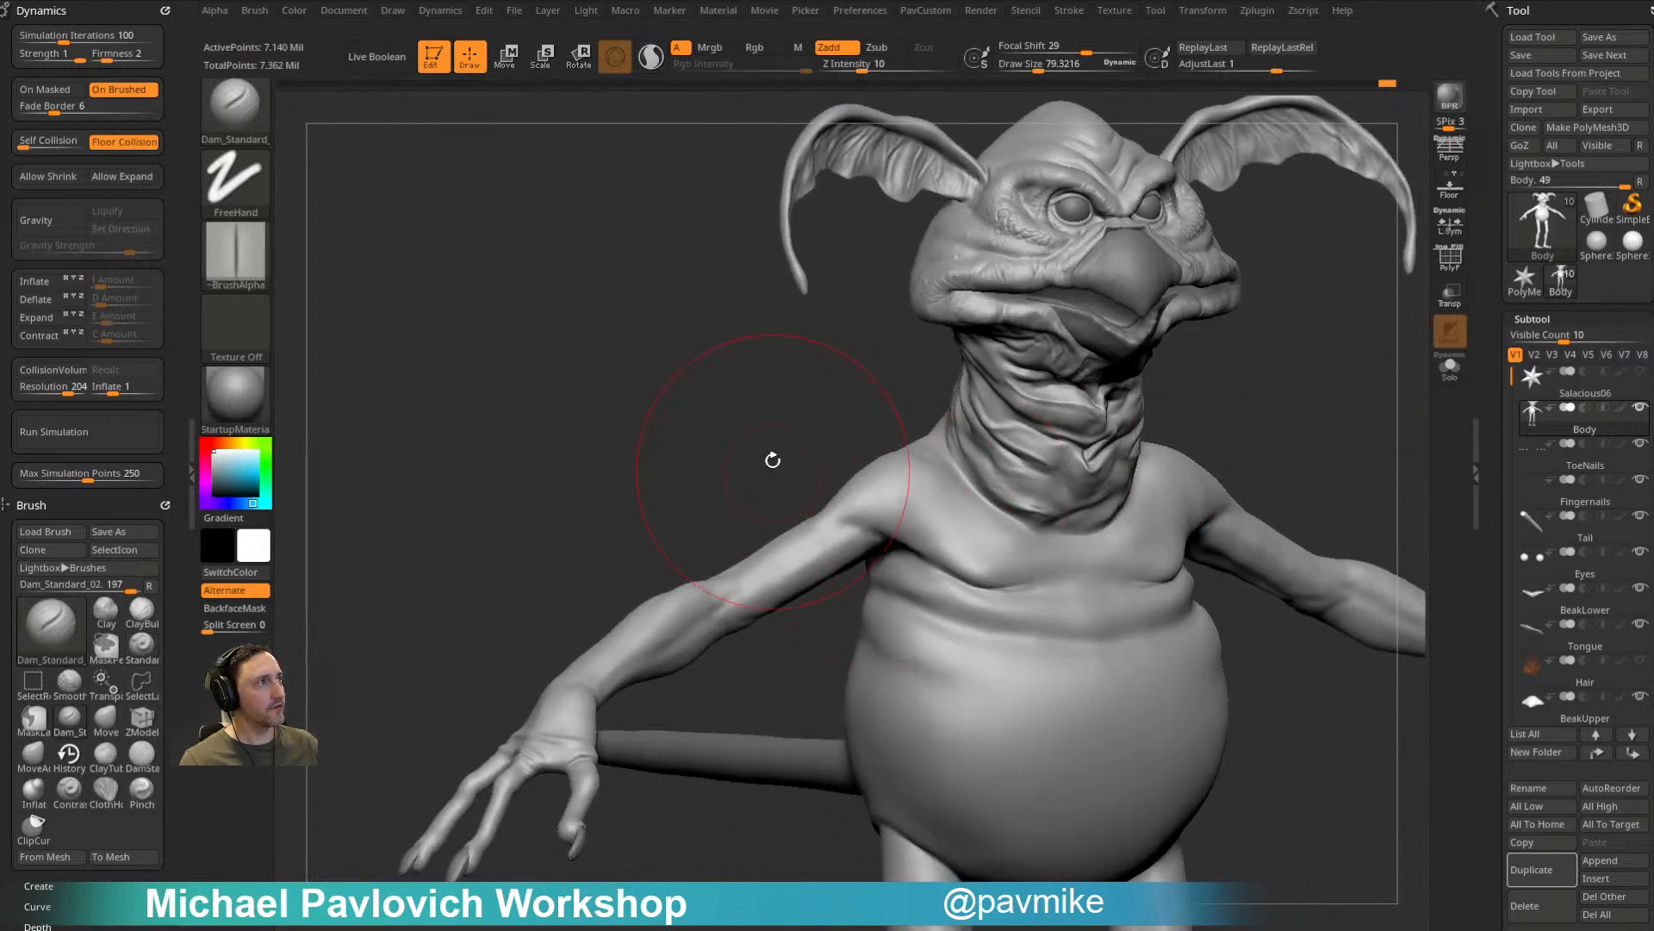
drag(772, 468, 840, 502)
mouse_move(1240, 224)
mouse_down()
mouse_move(1293, 270)
mouse_move(842, 690)
mouse_move(831, 680)
mouse_move(861, 713)
mouse_move(861, 556)
mouse_move(834, 491)
mouse_move(819, 561)
mouse_move(868, 676)
mouse_move(941, 517)
mouse_up()
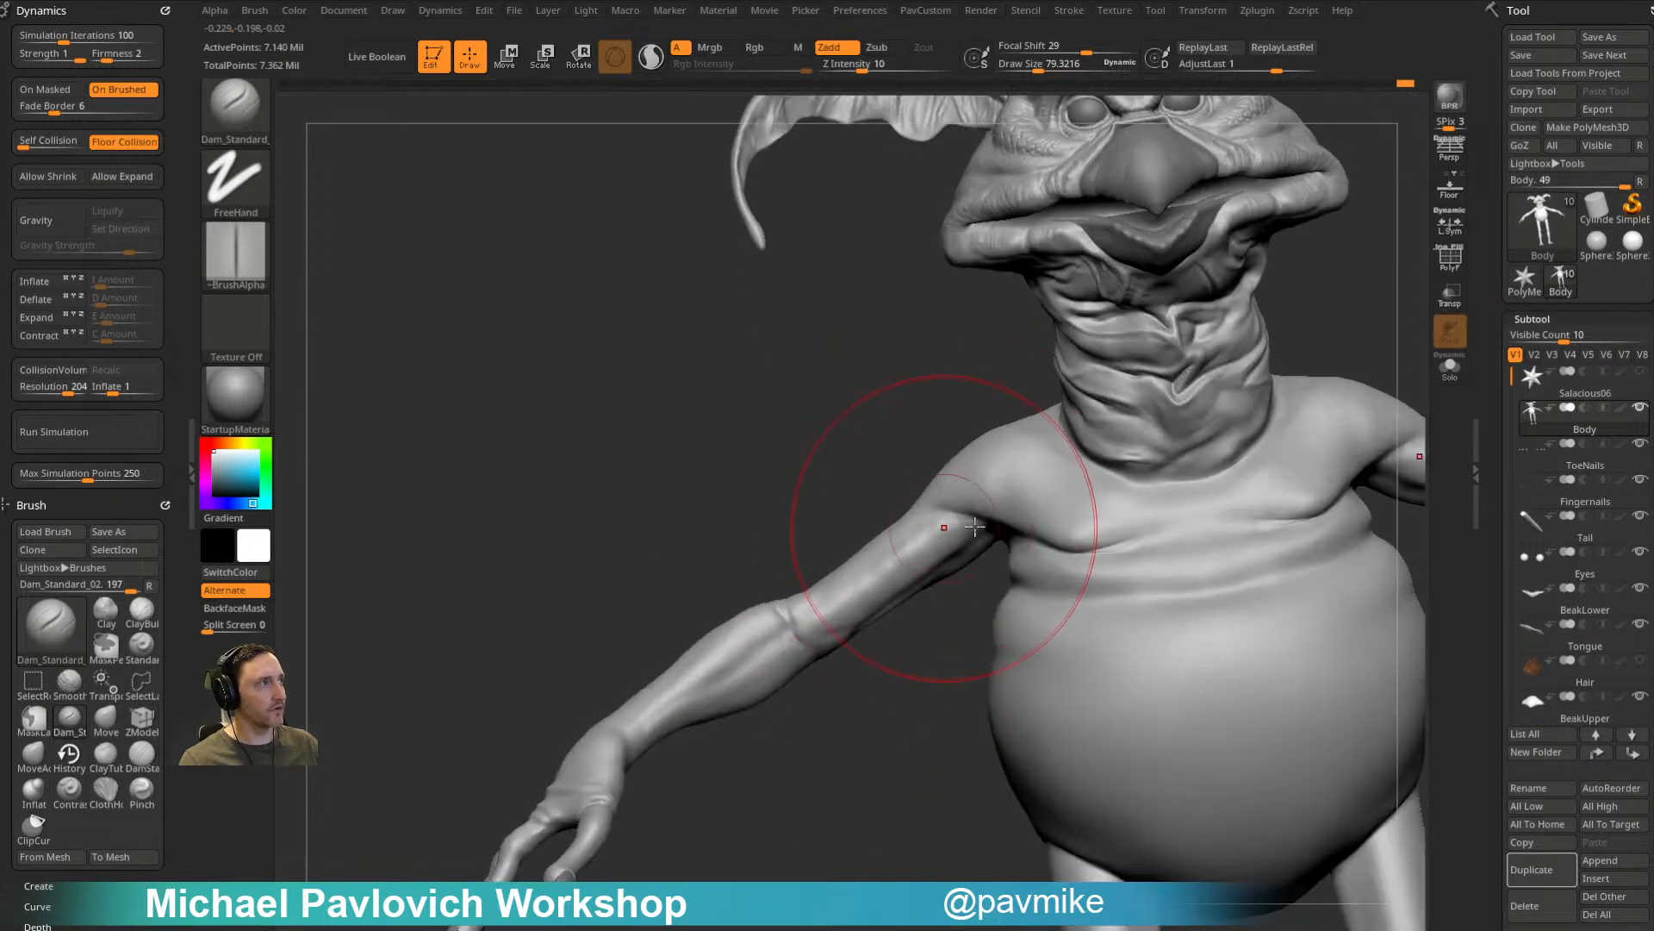
drag(820, 478, 948, 521)
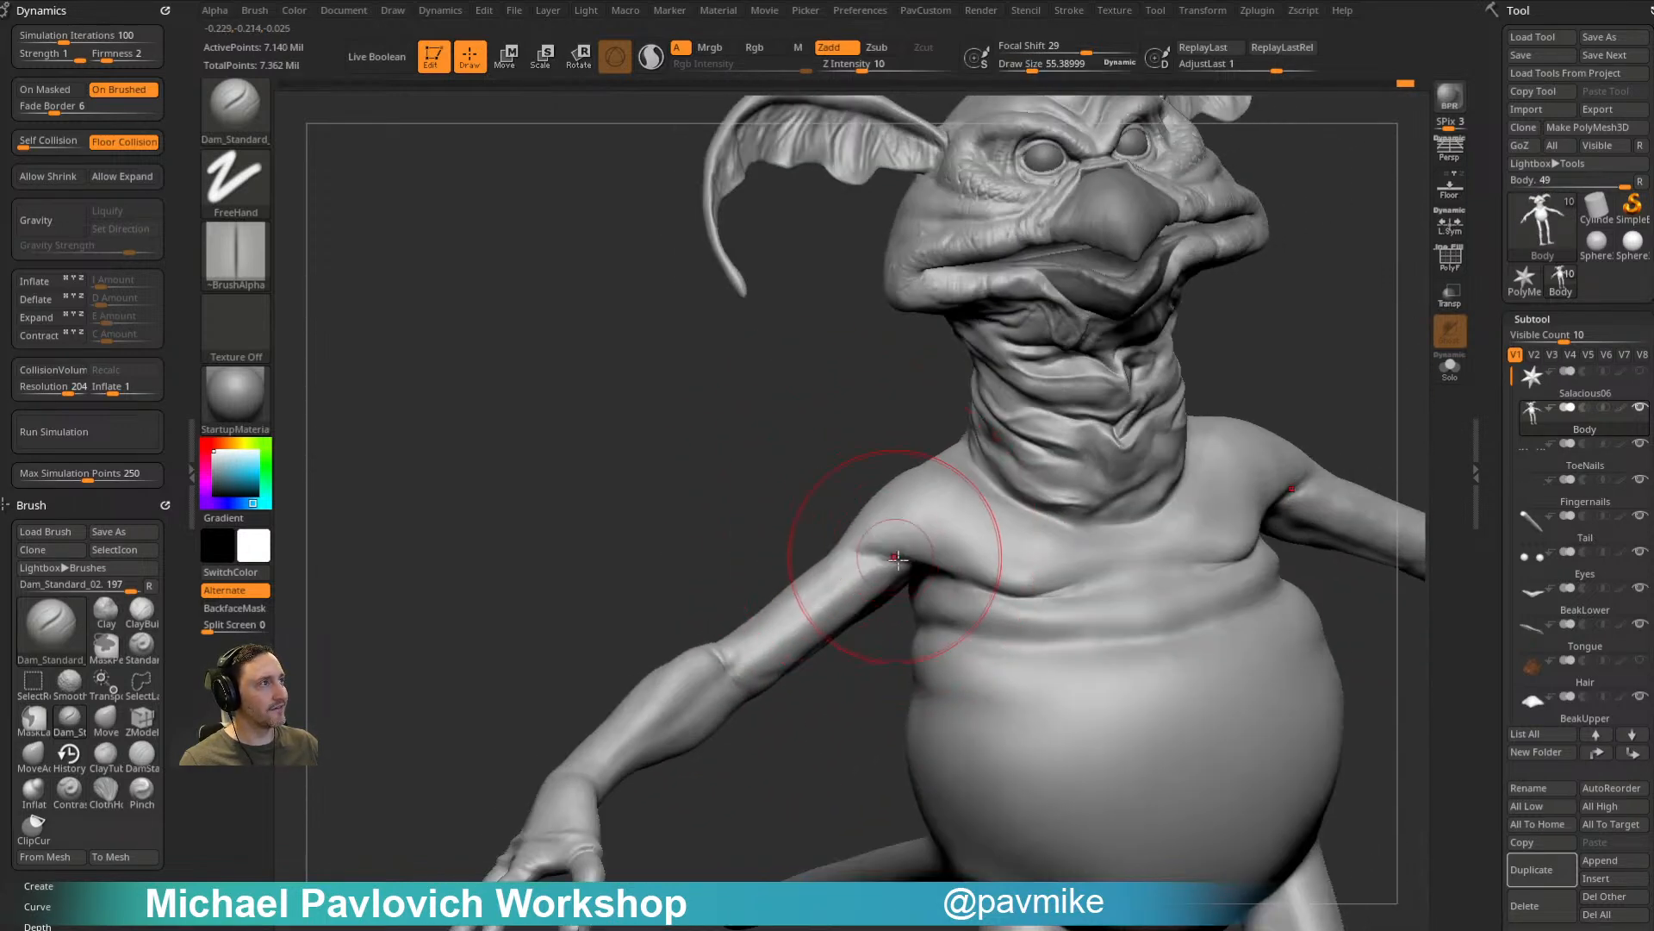
Step: Carve knuckle creases across the fingers with the Dam_Standard brush at a draw size of about 24
mouse_move(793, 711)
alt+mouse_down()
mouse_move(868, 628)
mouse_move(855, 603)
mouse_move(905, 657)
mouse_move(741, 629)
mouse_move(745, 675)
mouse_move(761, 636)
mouse_move(795, 645)
mouse_move(868, 595)
mouse_move(810, 670)
mouse_move(916, 657)
alt+mouse_up()
mouse_move(665, 720)
alt+mouse_down()
mouse_move(672, 609)
mouse_move(689, 668)
alt+mouse_up()
key(s)
mouse_move(800, 670)
mouse_down()
mouse_move(773, 668)
mouse_move(809, 669)
mouse_move(811, 696)
mouse_up()
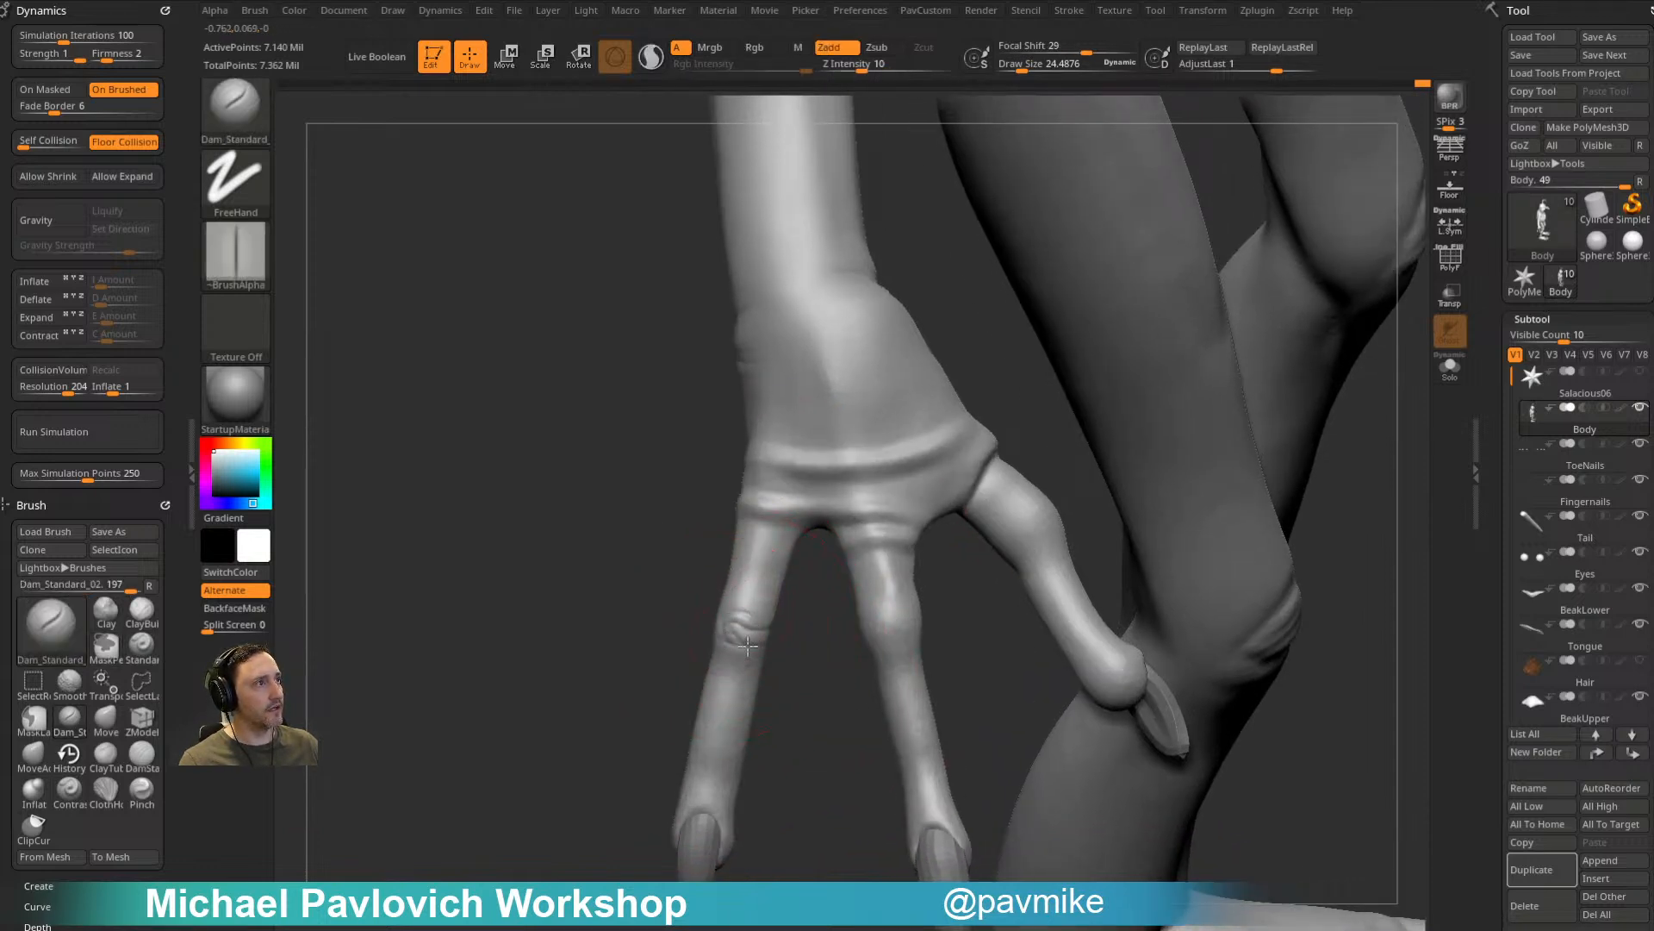
drag(738, 646, 816, 603)
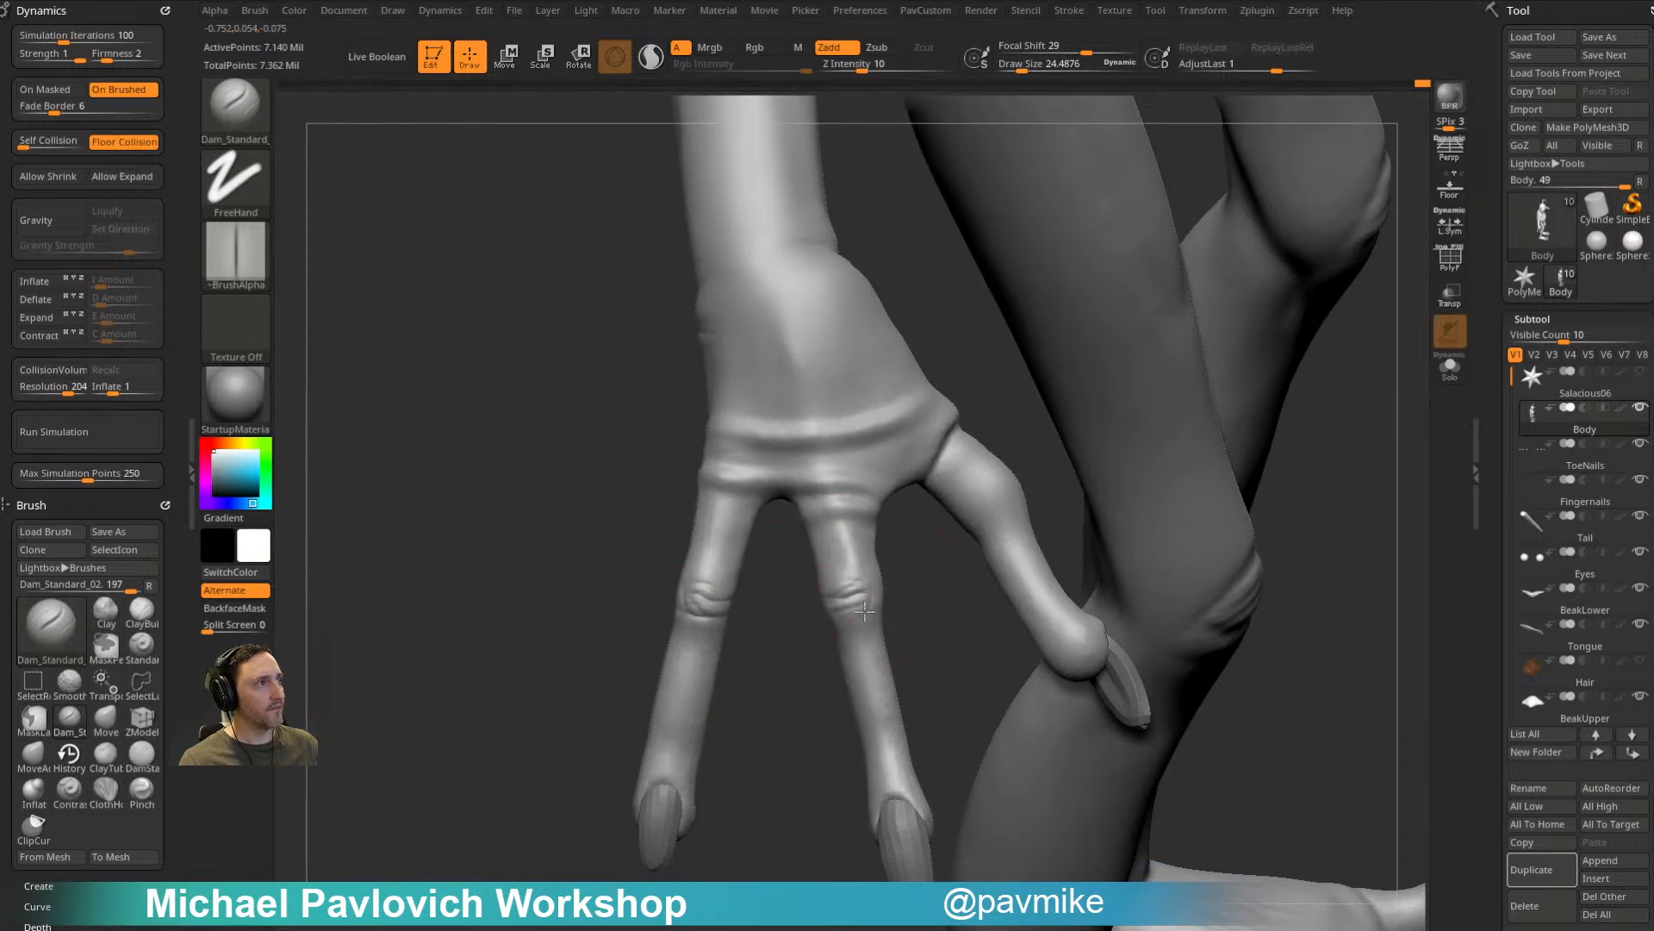
right_drag(886, 554, 768, 665)
Step: Carve fine creases into the palm, finger joints and fingertips with the DamStandard brush, using draw sizes of about 6.4 and 8.5
mouse_move(876, 687)
ctrl+right_down()
mouse_move(757, 705)
mouse_move(664, 672)
mouse_move(879, 632)
mouse_move(913, 561)
mouse_move(1019, 447)
ctrl+right_up()
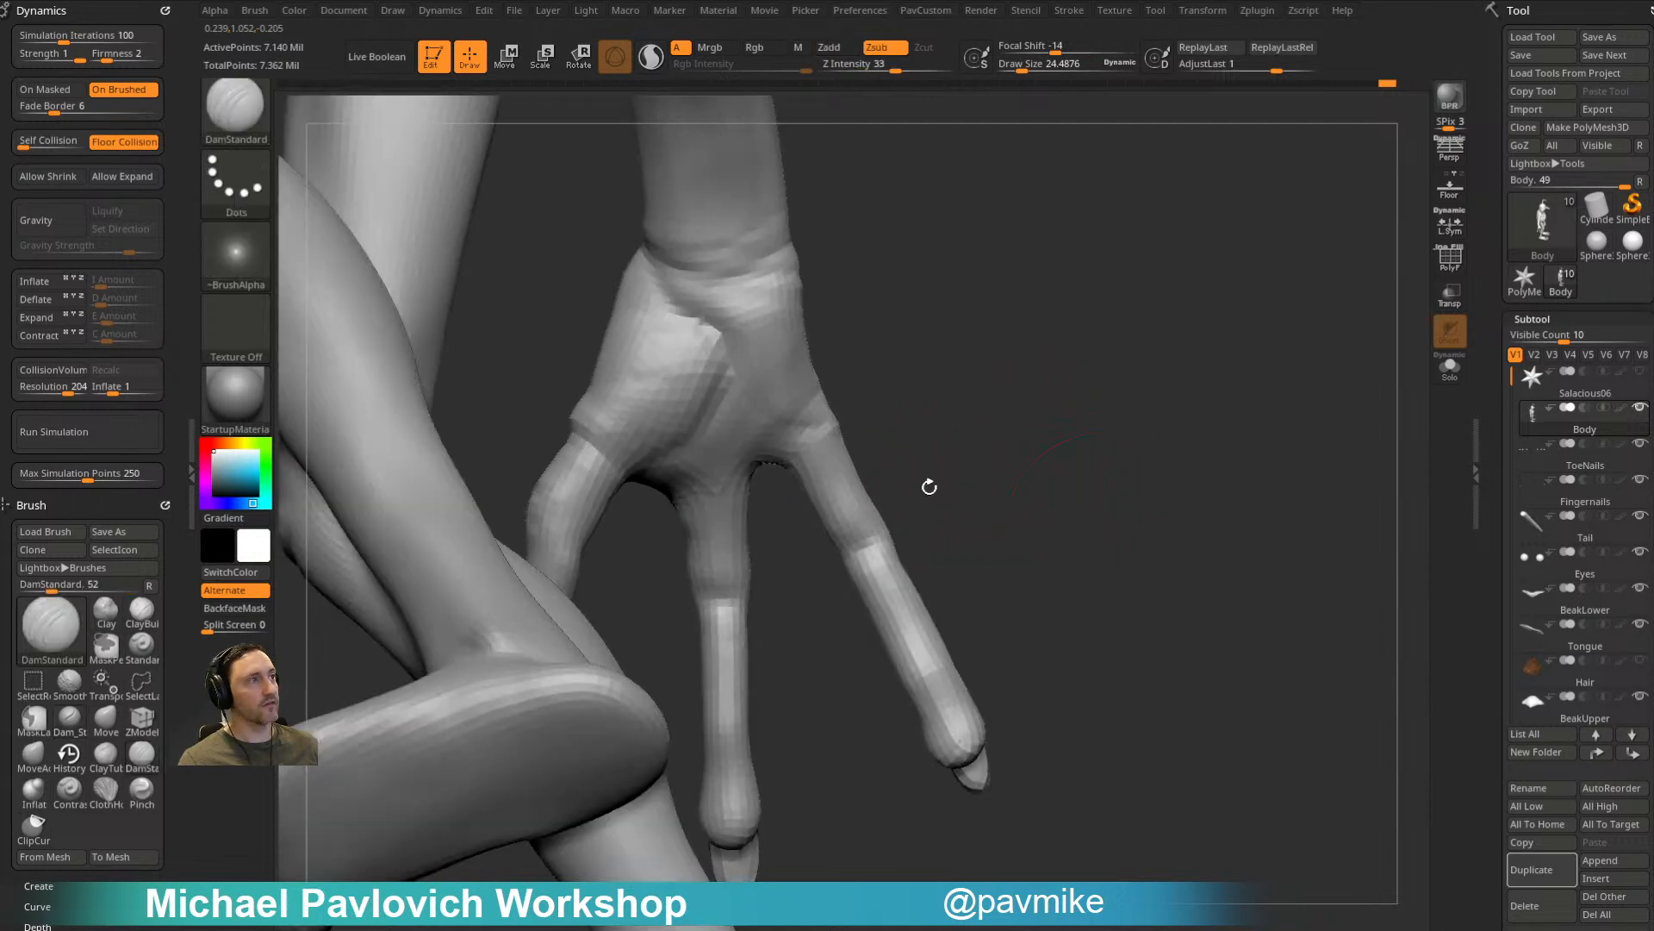
right_drag(929, 487, 925, 491)
right_drag(837, 563, 945, 580)
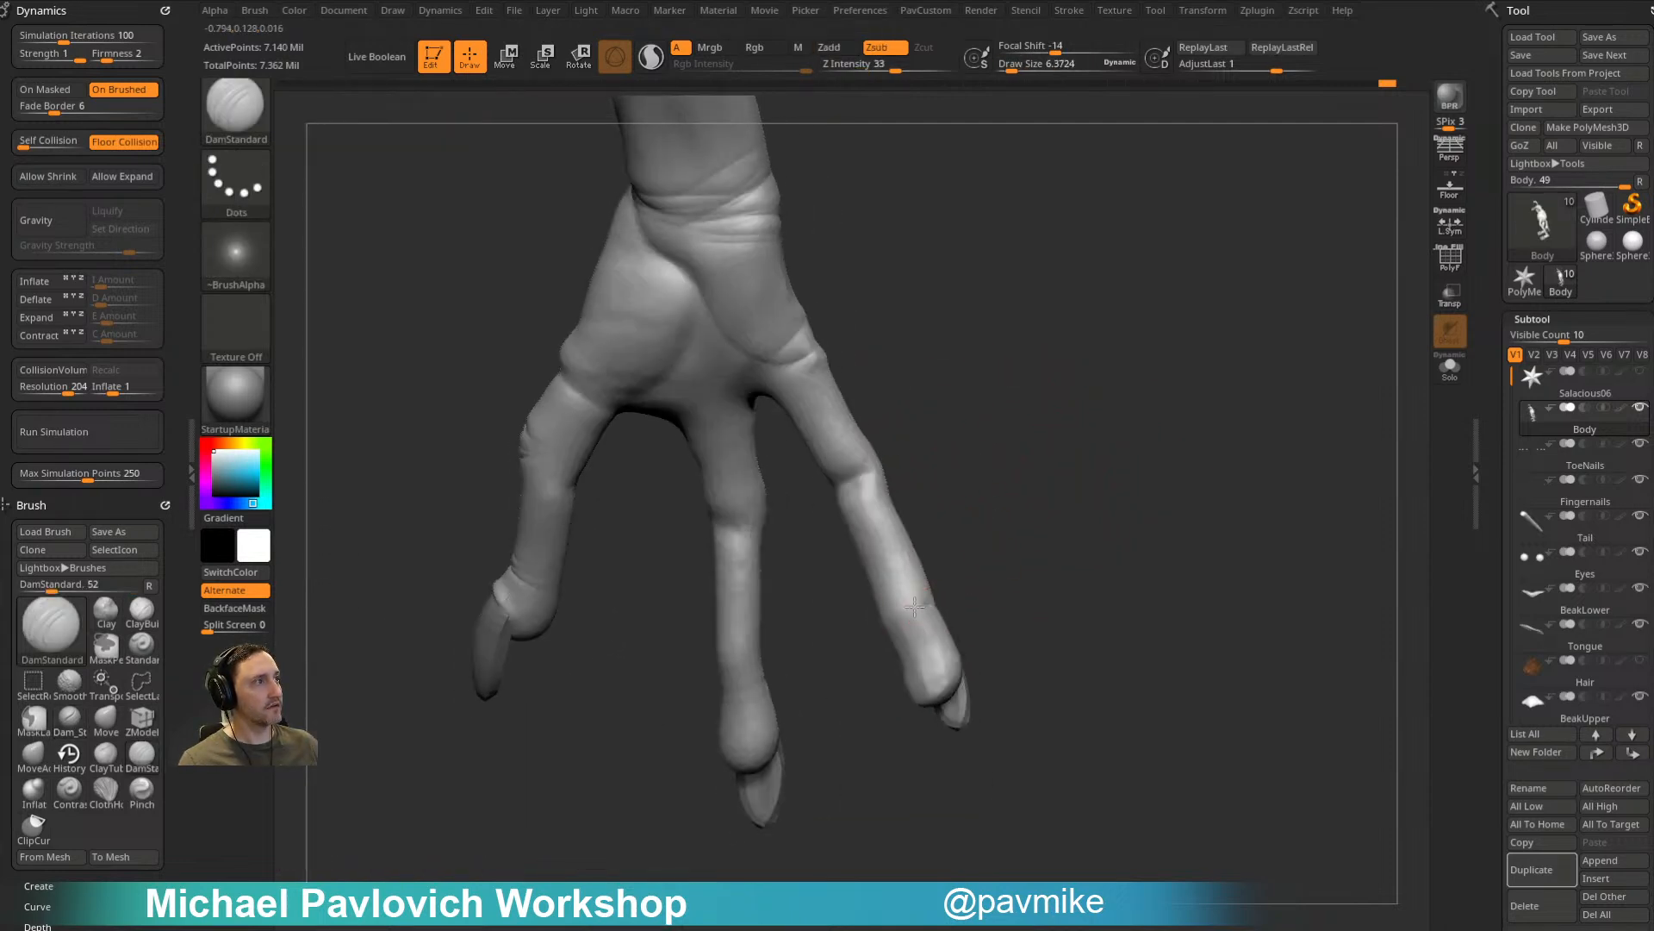
mouse_move(866, 655)
right_down()
mouse_move(750, 661)
mouse_move(697, 701)
right_up()
mouse_move(776, 633)
right_down()
mouse_move(678, 657)
mouse_move(1019, 543)
mouse_move(989, 563)
right_up()
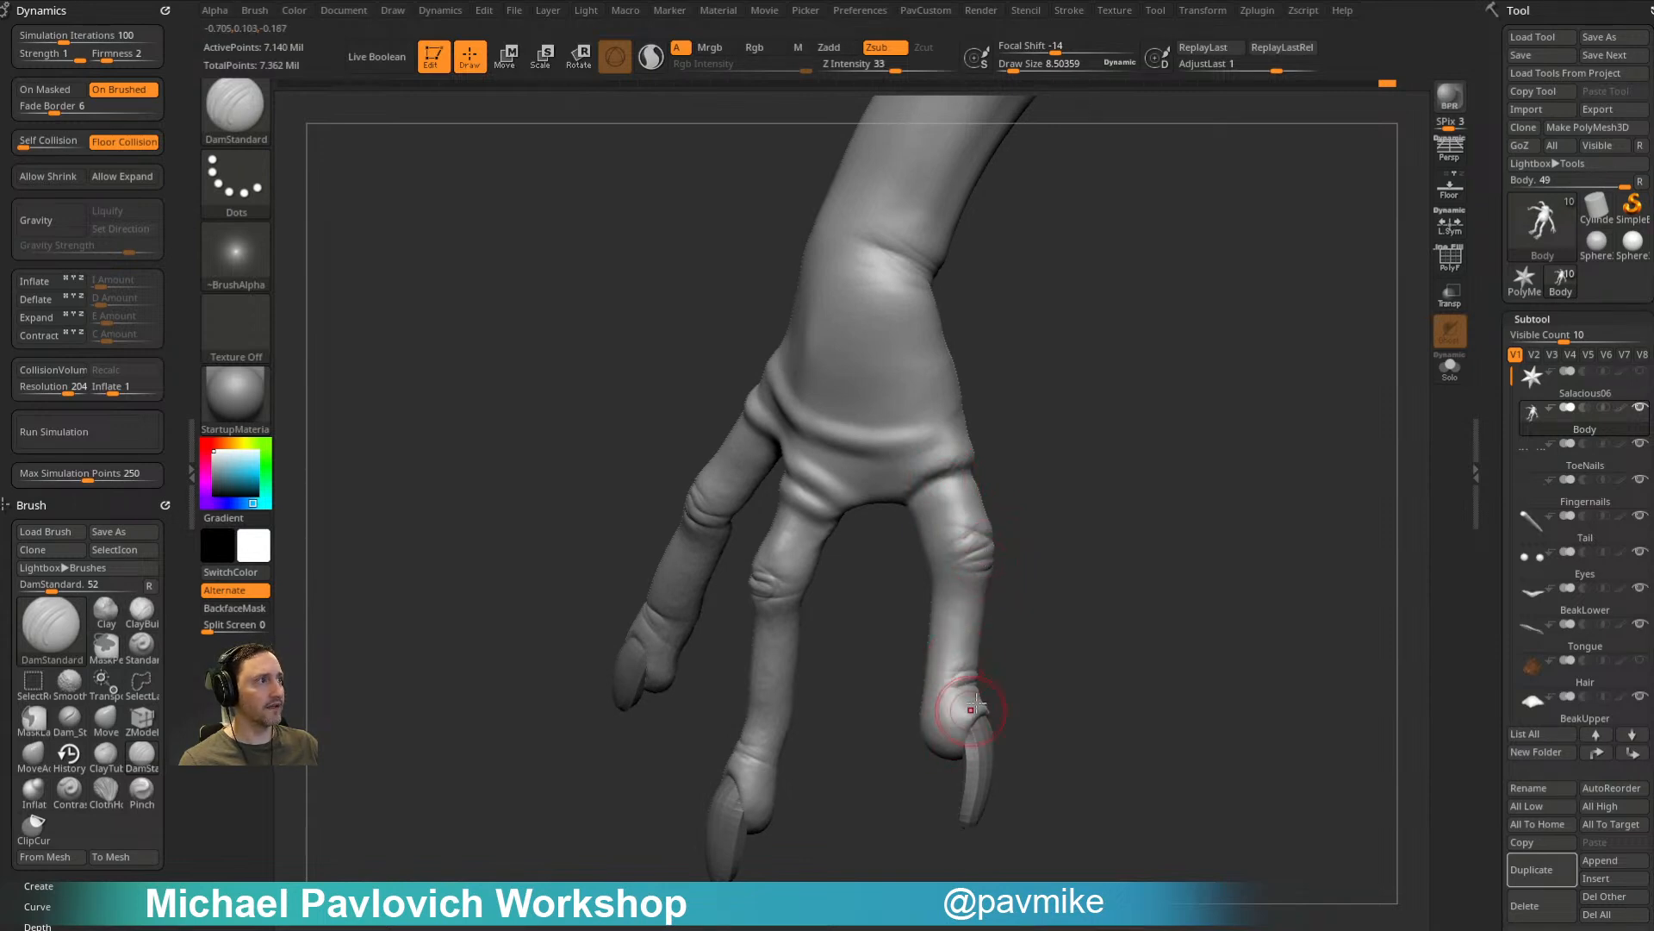
mouse_move(967, 543)
right_down()
mouse_move(1138, 451)
mouse_move(914, 520)
mouse_move(634, 663)
mouse_move(787, 473)
mouse_move(681, 642)
mouse_move(1076, 347)
mouse_move(1064, 473)
mouse_move(828, 586)
mouse_move(952, 573)
mouse_move(928, 611)
right_up()
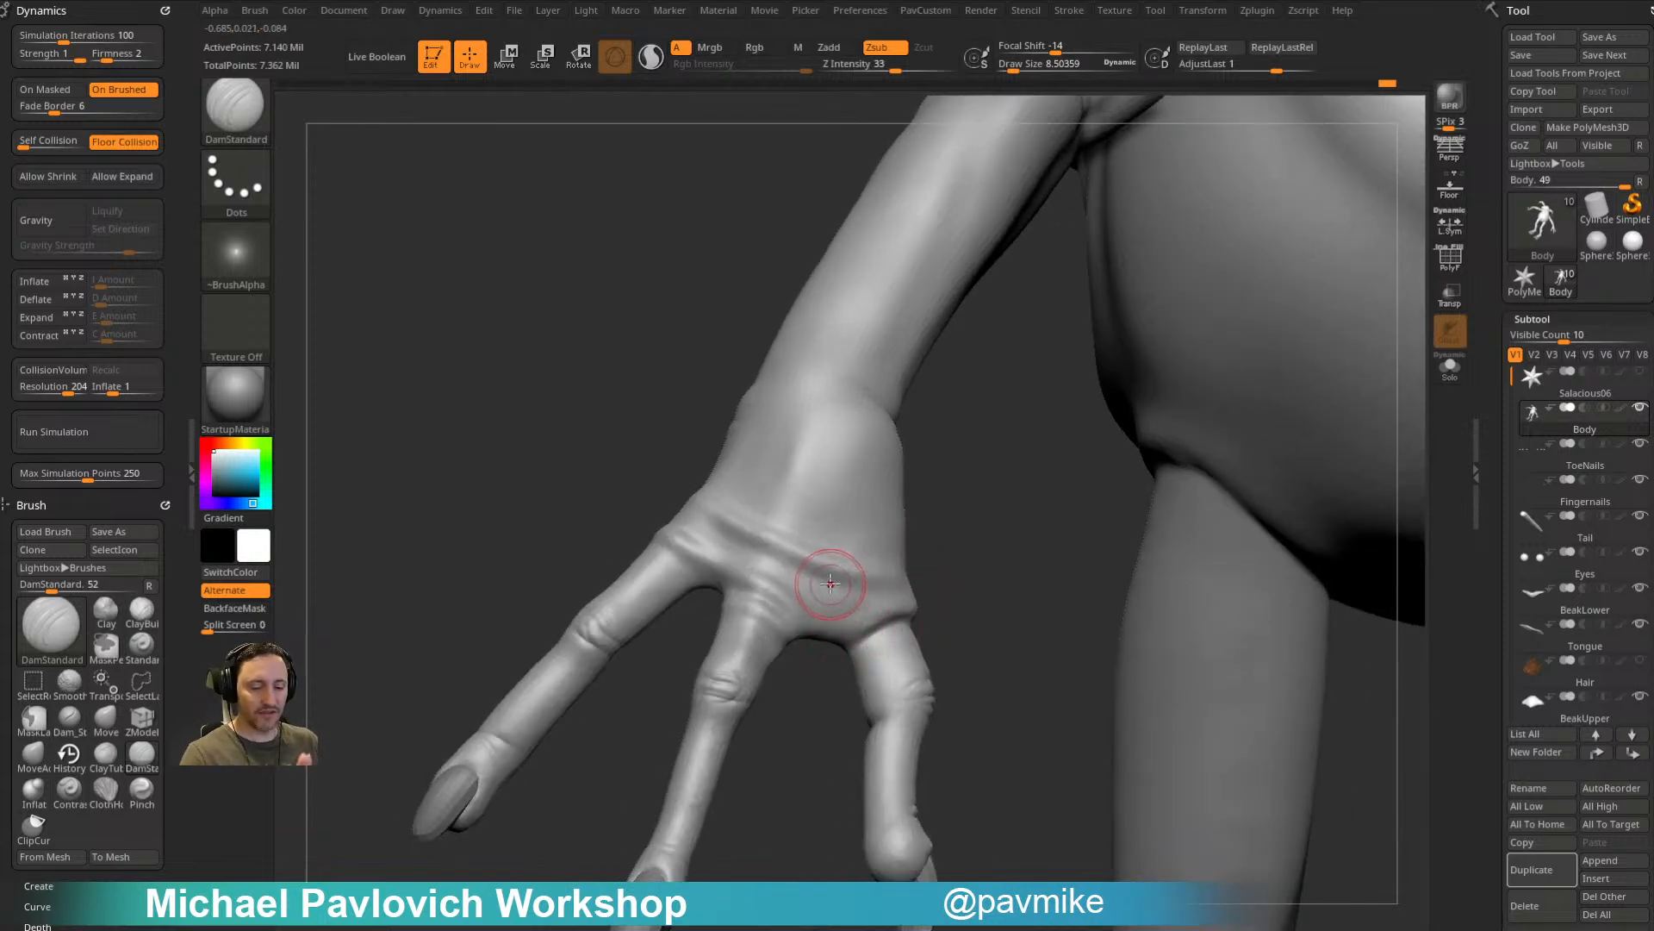
mouse_move(966, 576)
right_down()
mouse_move(967, 547)
mouse_move(937, 614)
mouse_move(801, 645)
mouse_move(949, 617)
mouse_move(931, 466)
mouse_move(820, 641)
right_up()
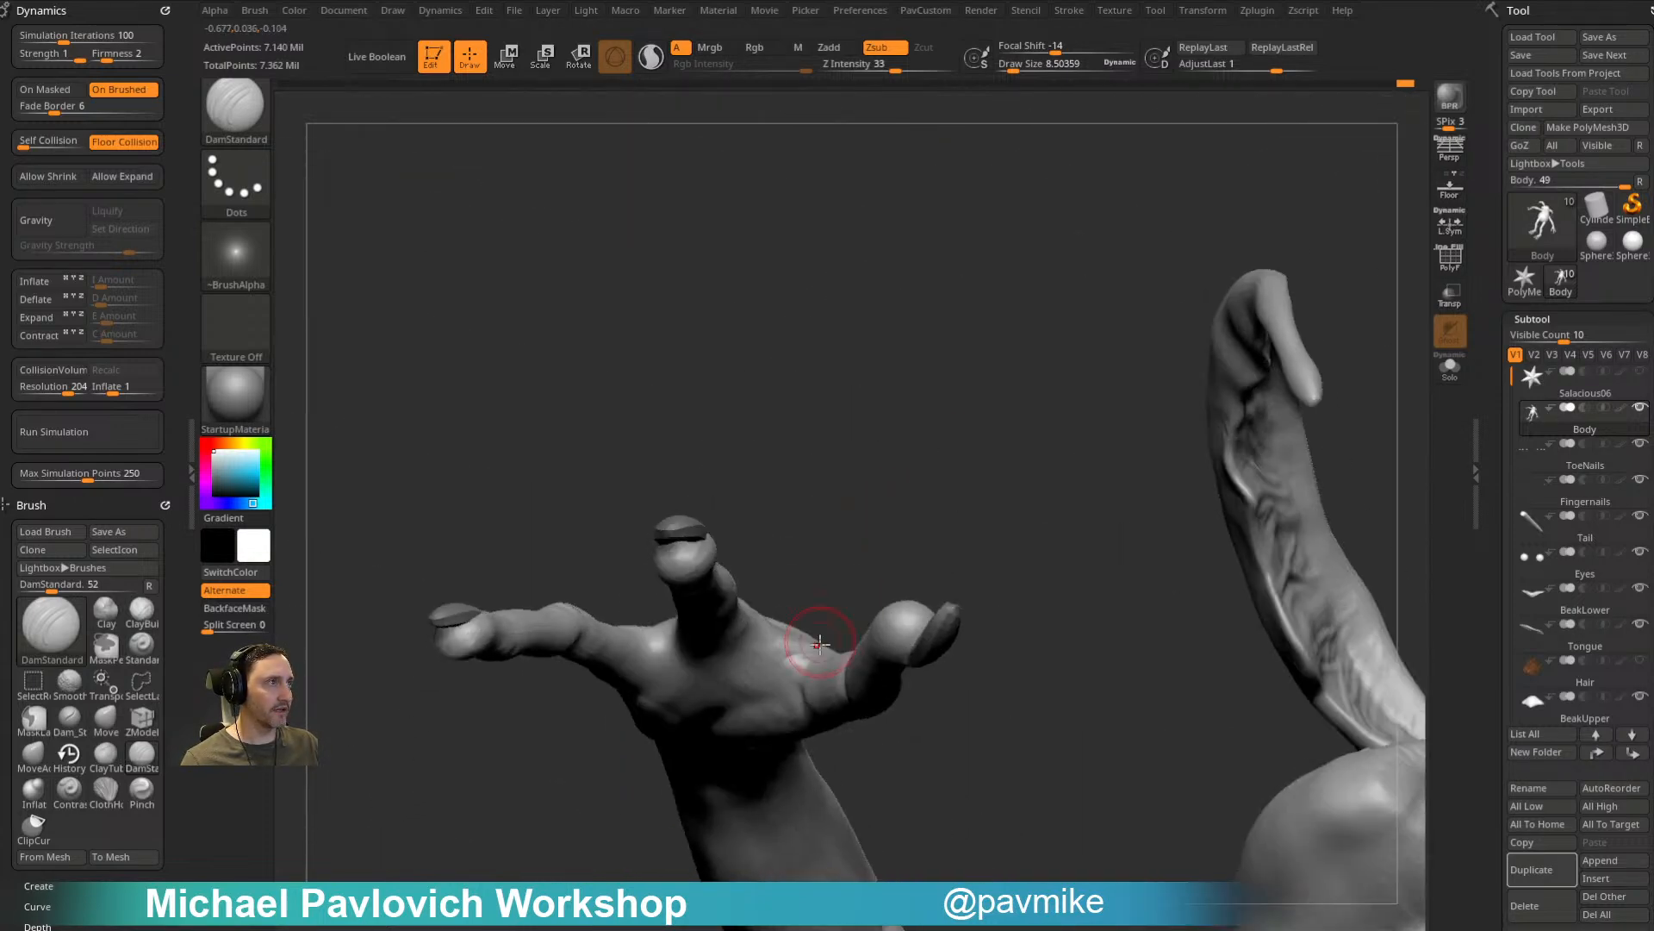
right_drag(818, 731, 804, 678)
right_drag(876, 741, 715, 639)
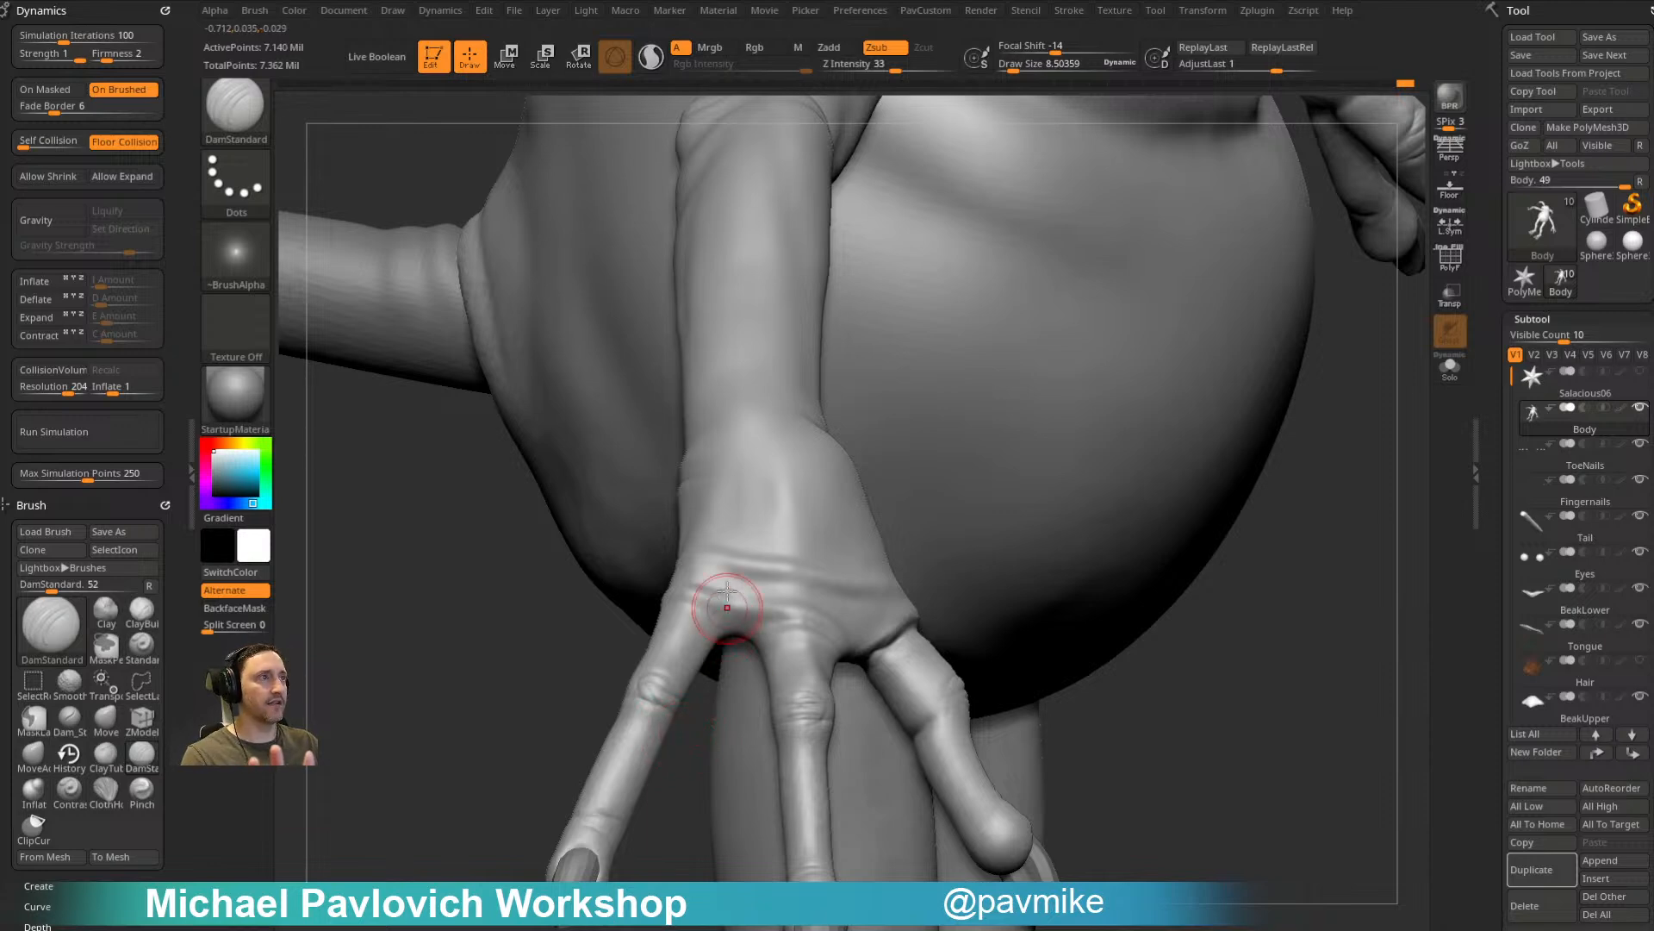
Step: Build up the knuckles at the base of the fingers with the ClayTubes brush at a draw size of about 8.5
right_drag(520, 669, 505, 682)
key(b)
key(c)
key(t)
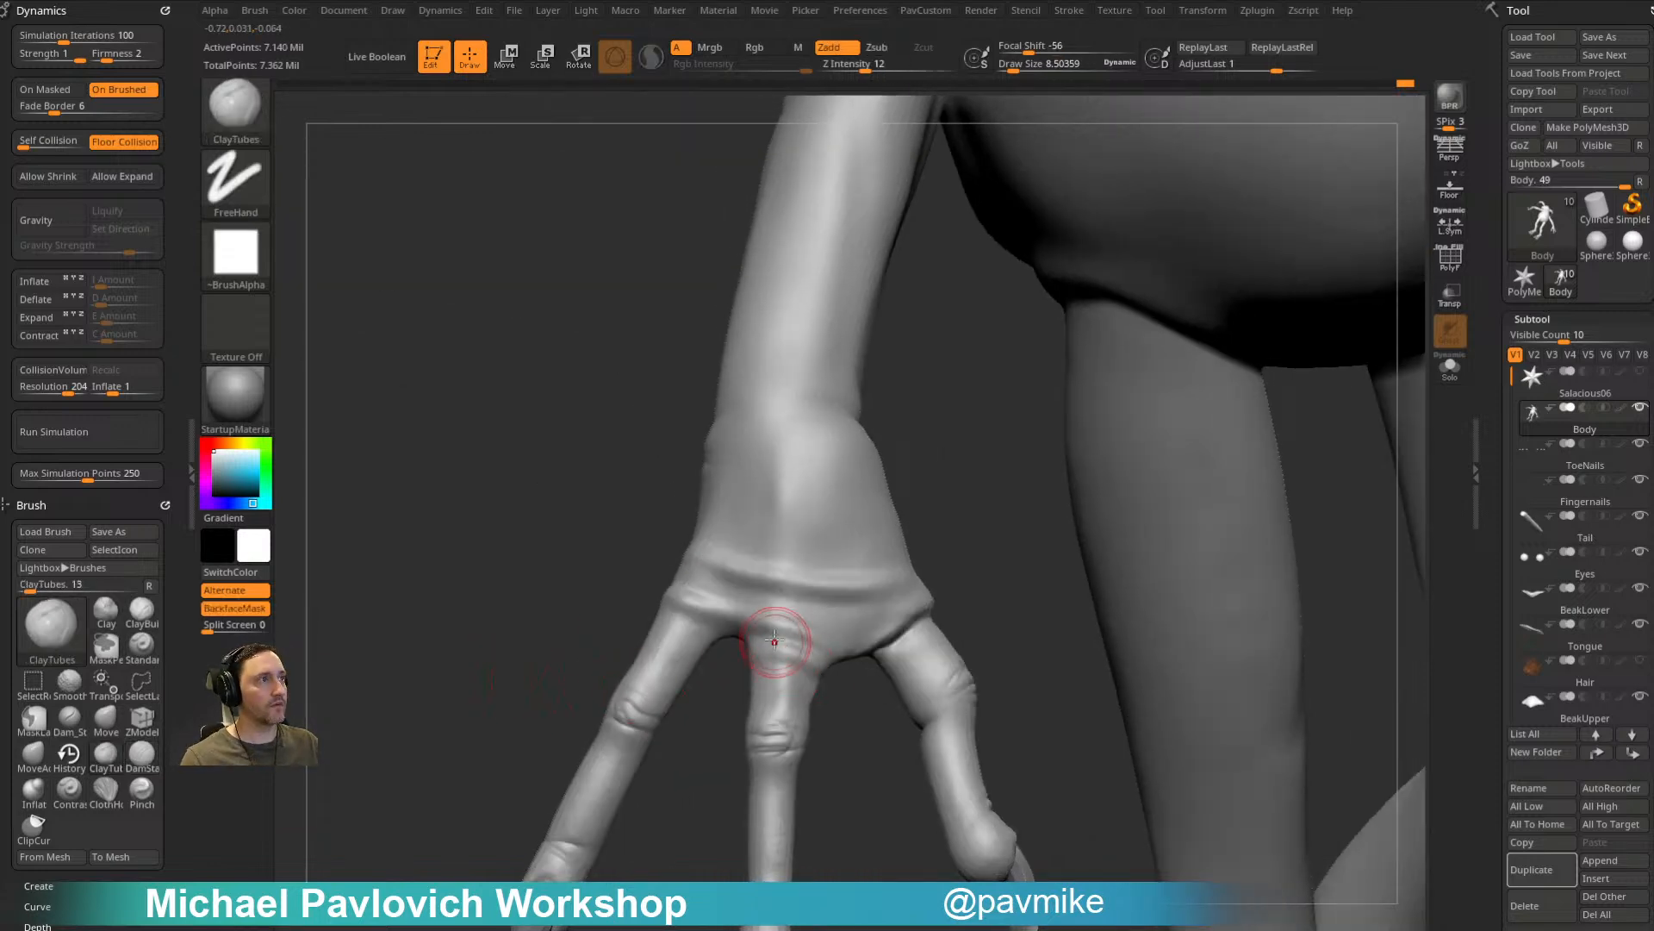
right_drag(789, 626, 758, 562)
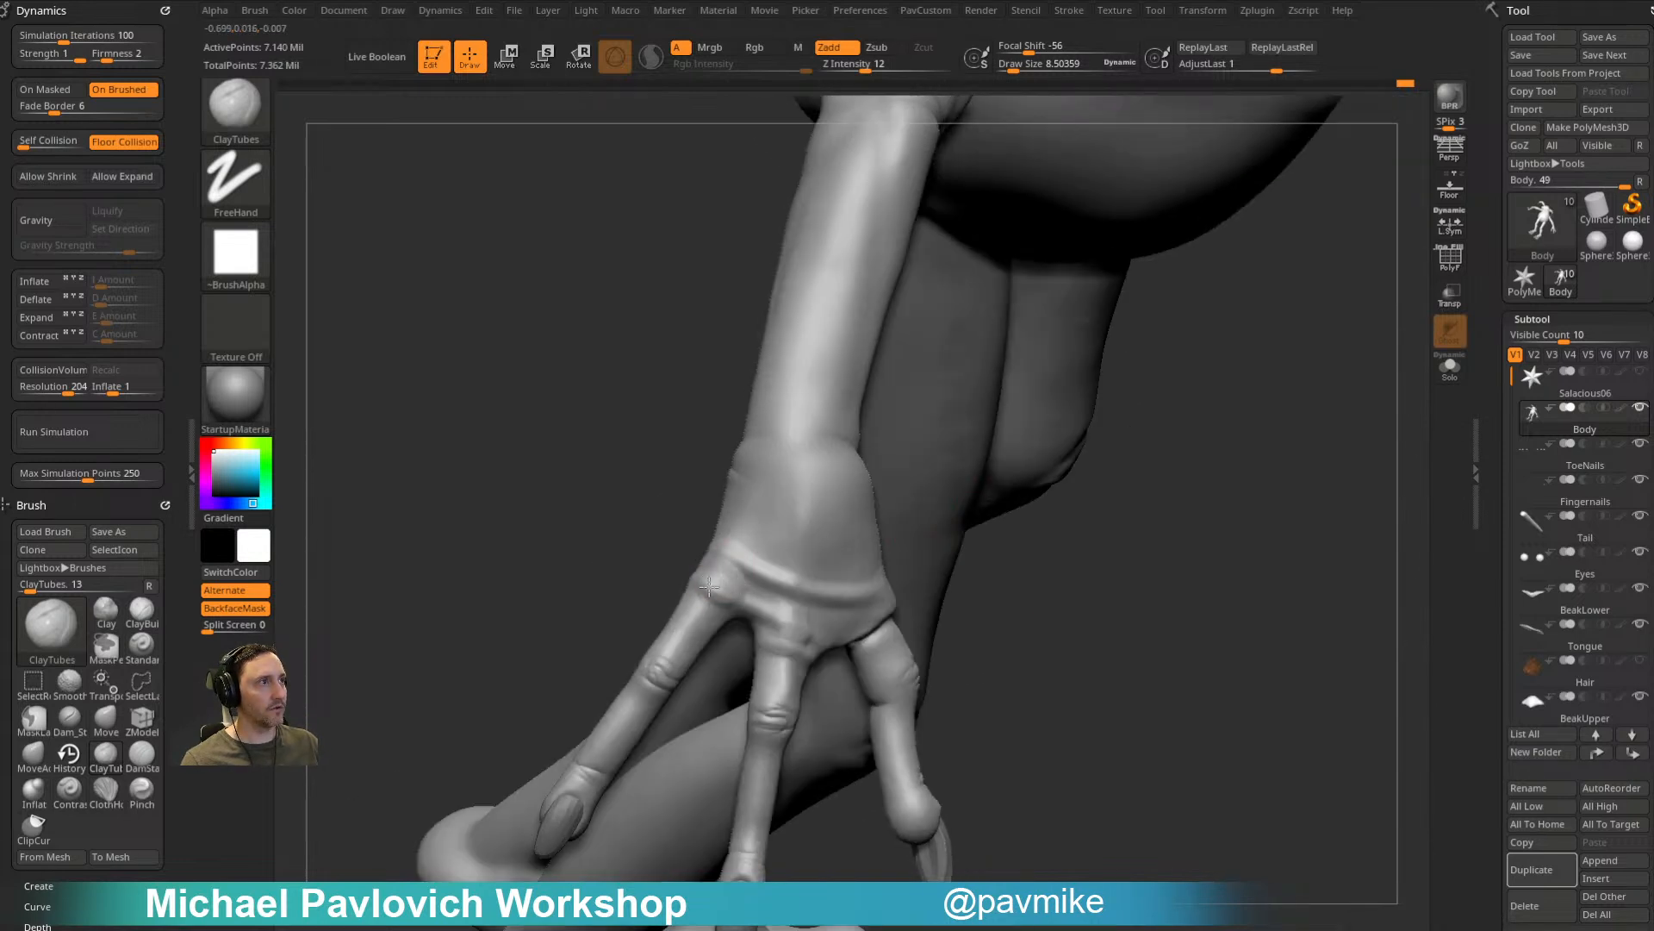
Step: Reshape the skin between the finger bases using the Move brush with draw sizes of about 24 and 14
mouse_move(1083, 576)
right_down()
mouse_move(1130, 554)
mouse_move(1115, 557)
mouse_move(1186, 572)
mouse_move(1126, 520)
mouse_move(724, 603)
right_up()
key(b)
key(m)
key(v)
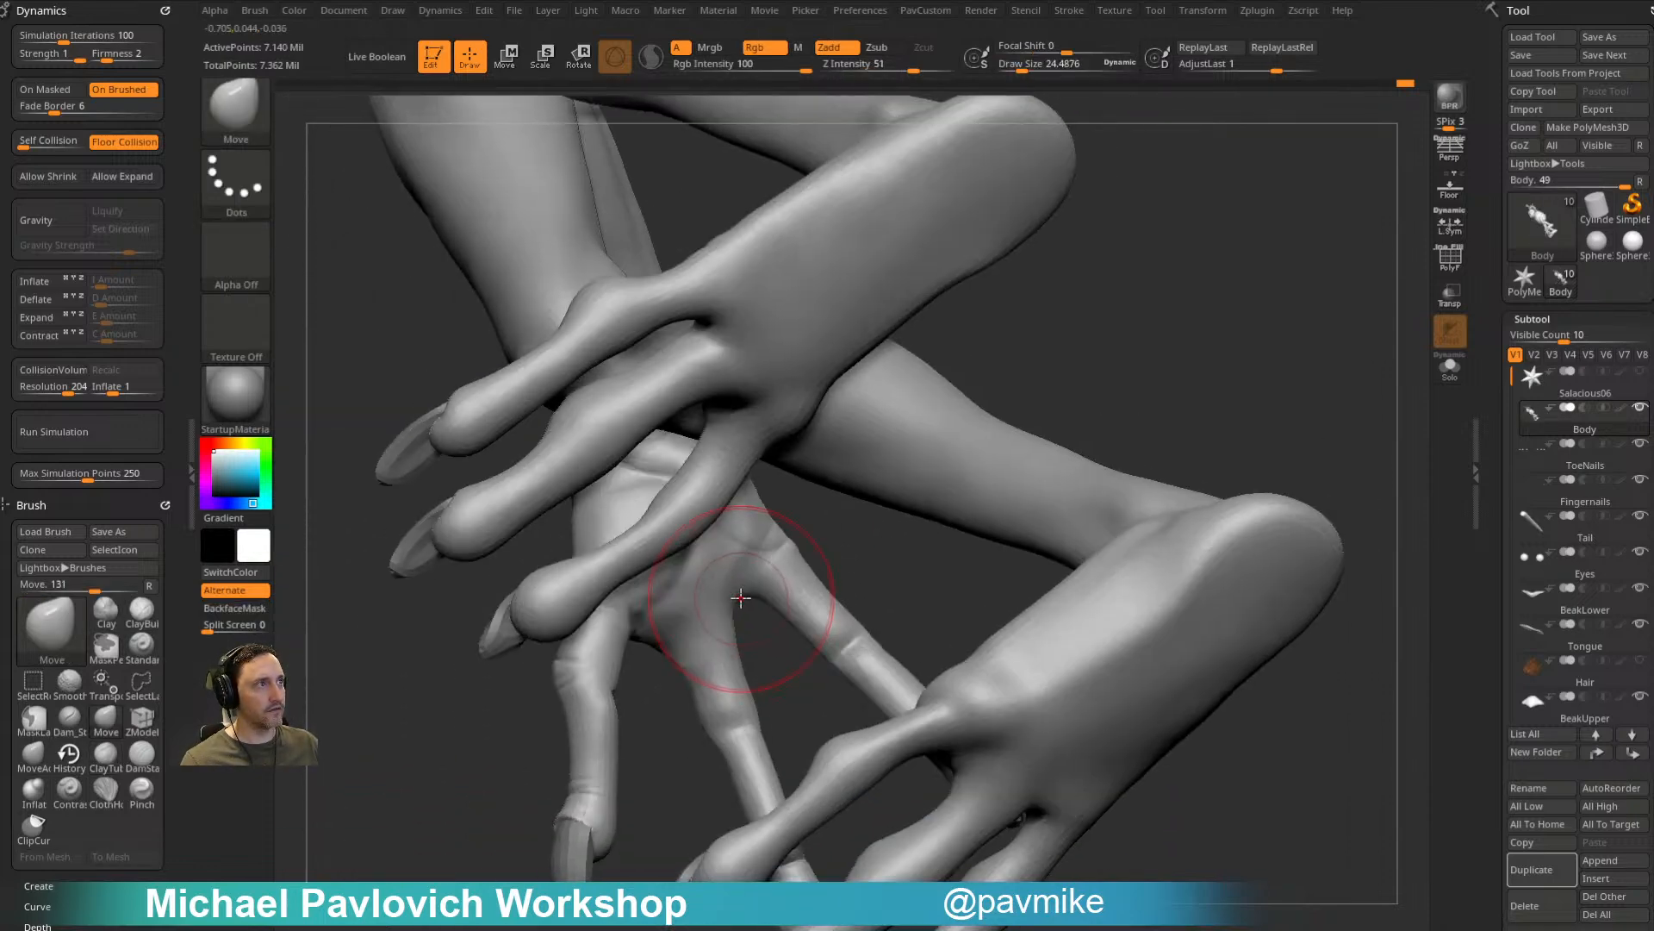
drag(741, 597, 741, 604)
right_drag(738, 611, 599, 730)
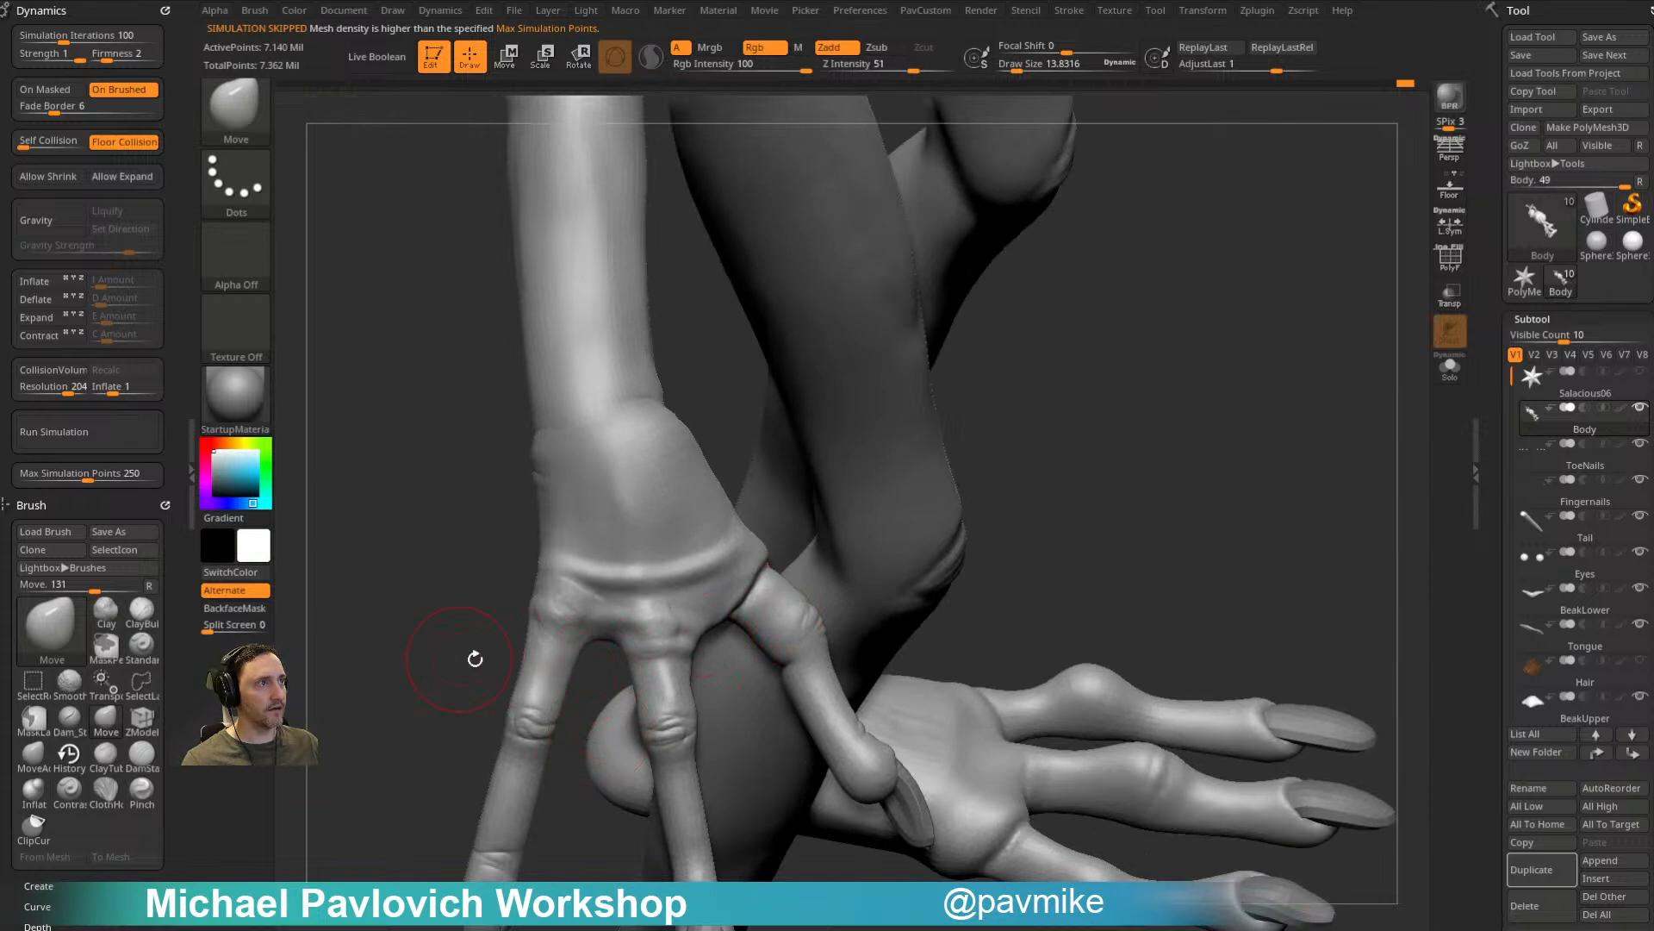
Step: Sculpt small folds over the knuckles at the finger bases with the Standard brush at a draw size of about 3.8
alt+right_drag(460, 658, 544, 700)
key(b)
key(s)
key(t)
alt+drag(655, 627, 666, 670)
right_drag(554, 699, 905, 499)
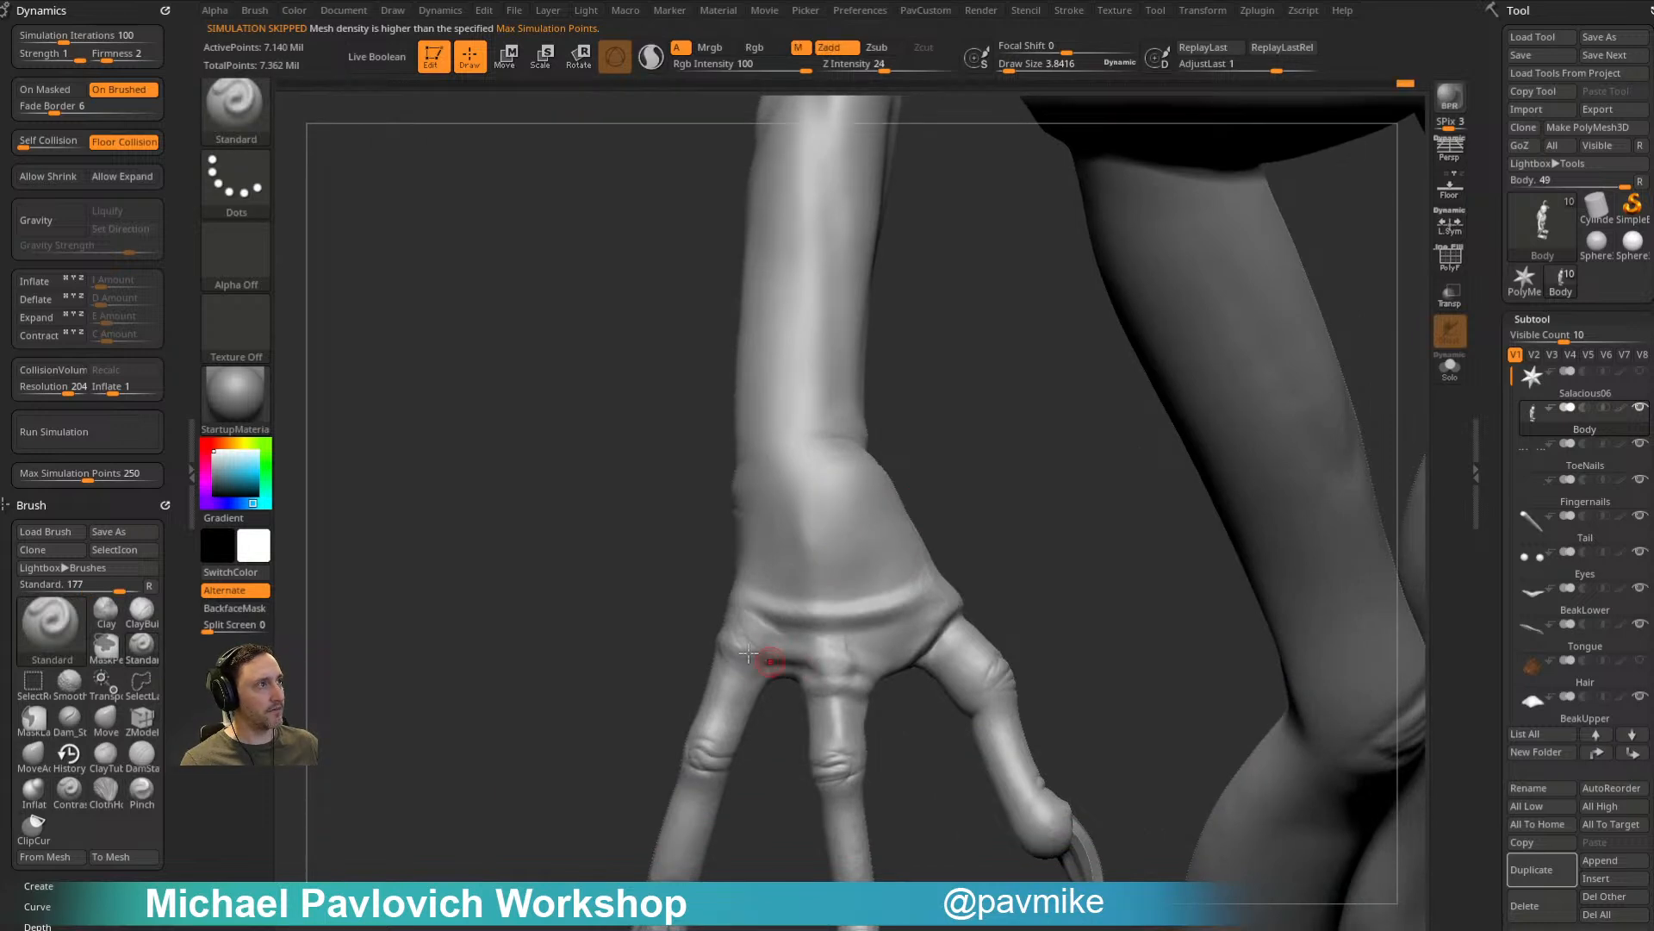
right_drag(775, 709, 774, 632)
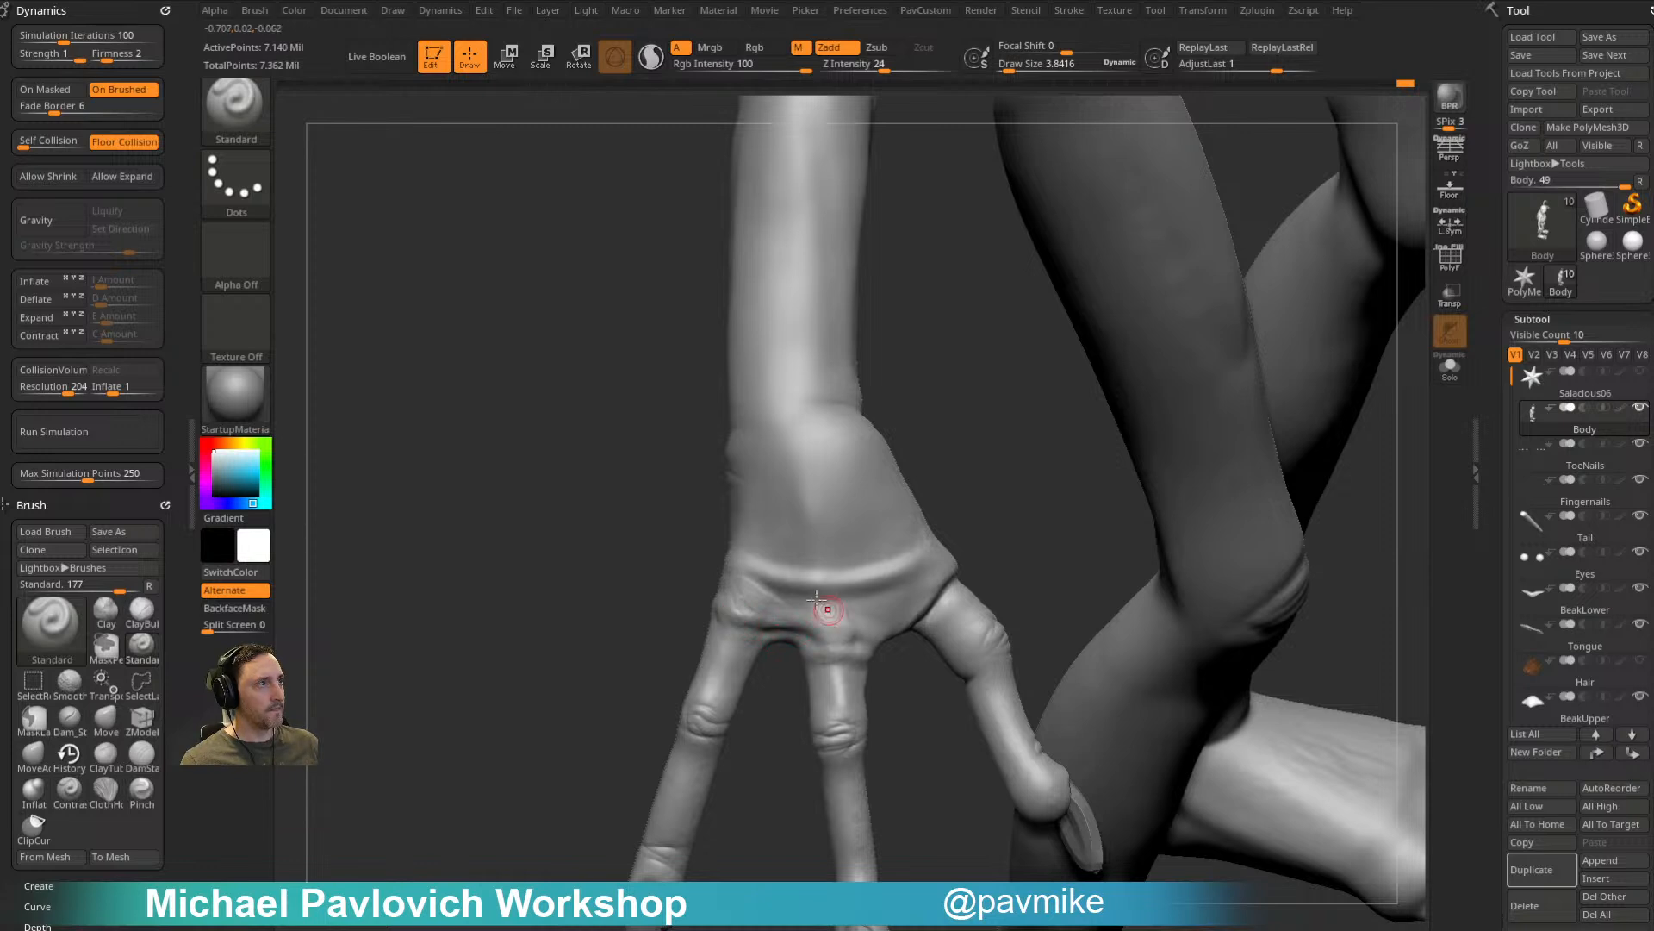
Step: Carve creases around the knuckles and the back of the hand with Dam_Standard, including a draw size of about 41
key(4)
key(s)
drag(751, 609, 755, 616)
key(s)
drag(740, 613, 853, 630)
right_drag(862, 629, 955, 565)
key(s)
drag(969, 564, 989, 522)
right_drag(920, 611, 935, 601)
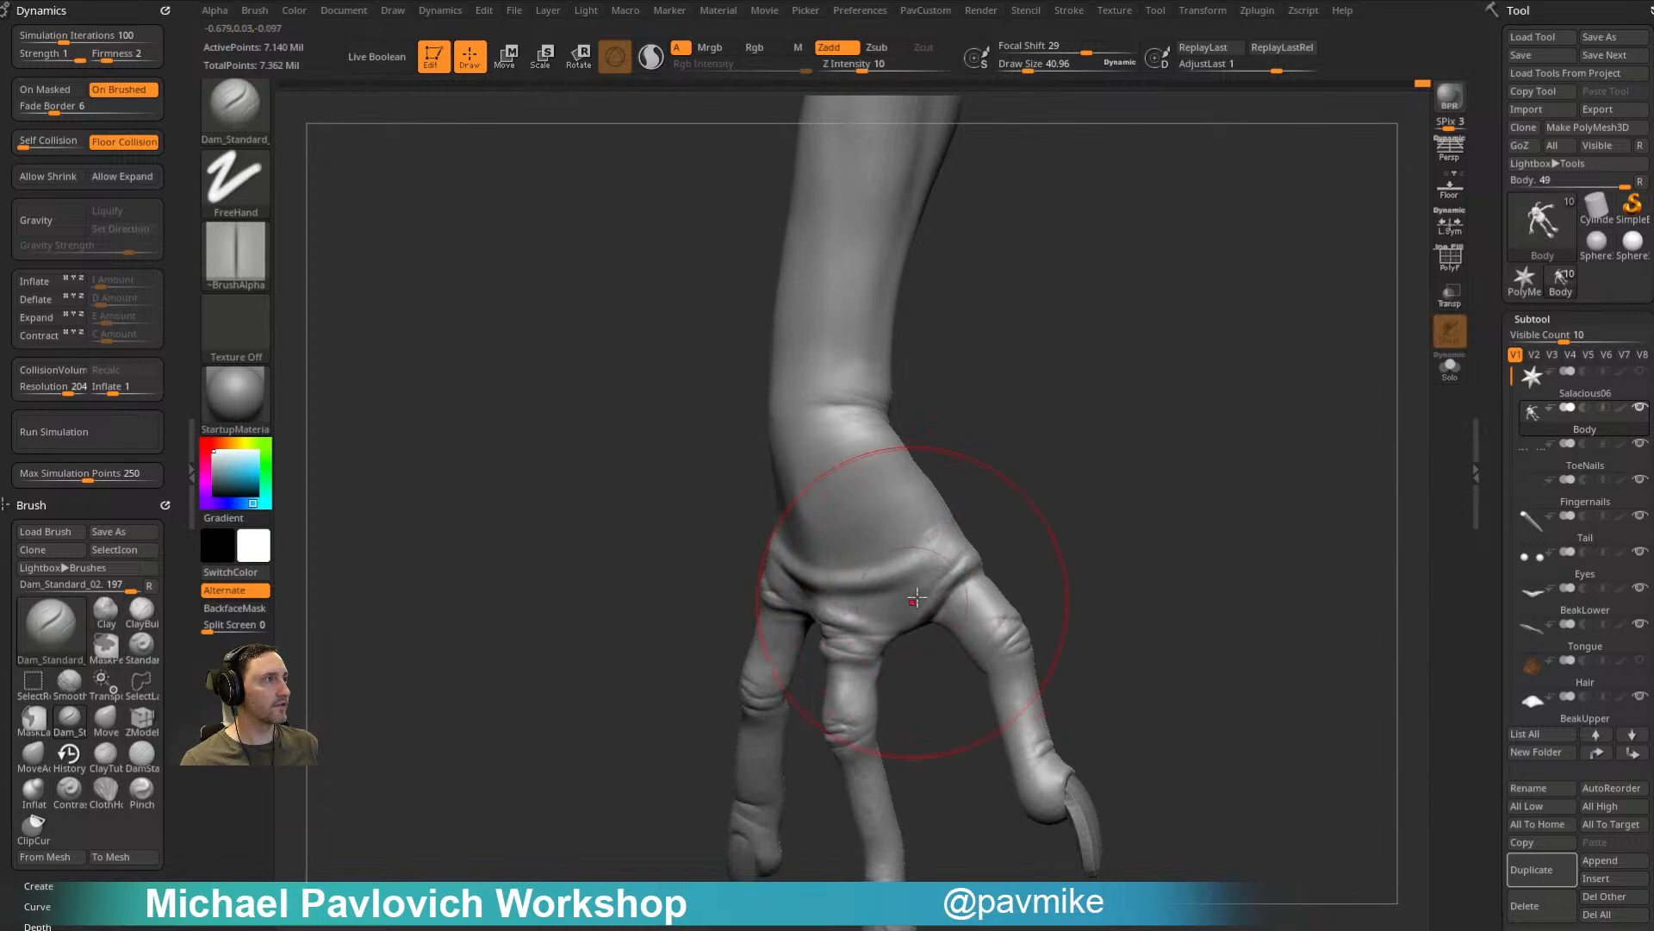
right_drag(966, 542, 794, 554)
drag(1030, 513, 716, 535)
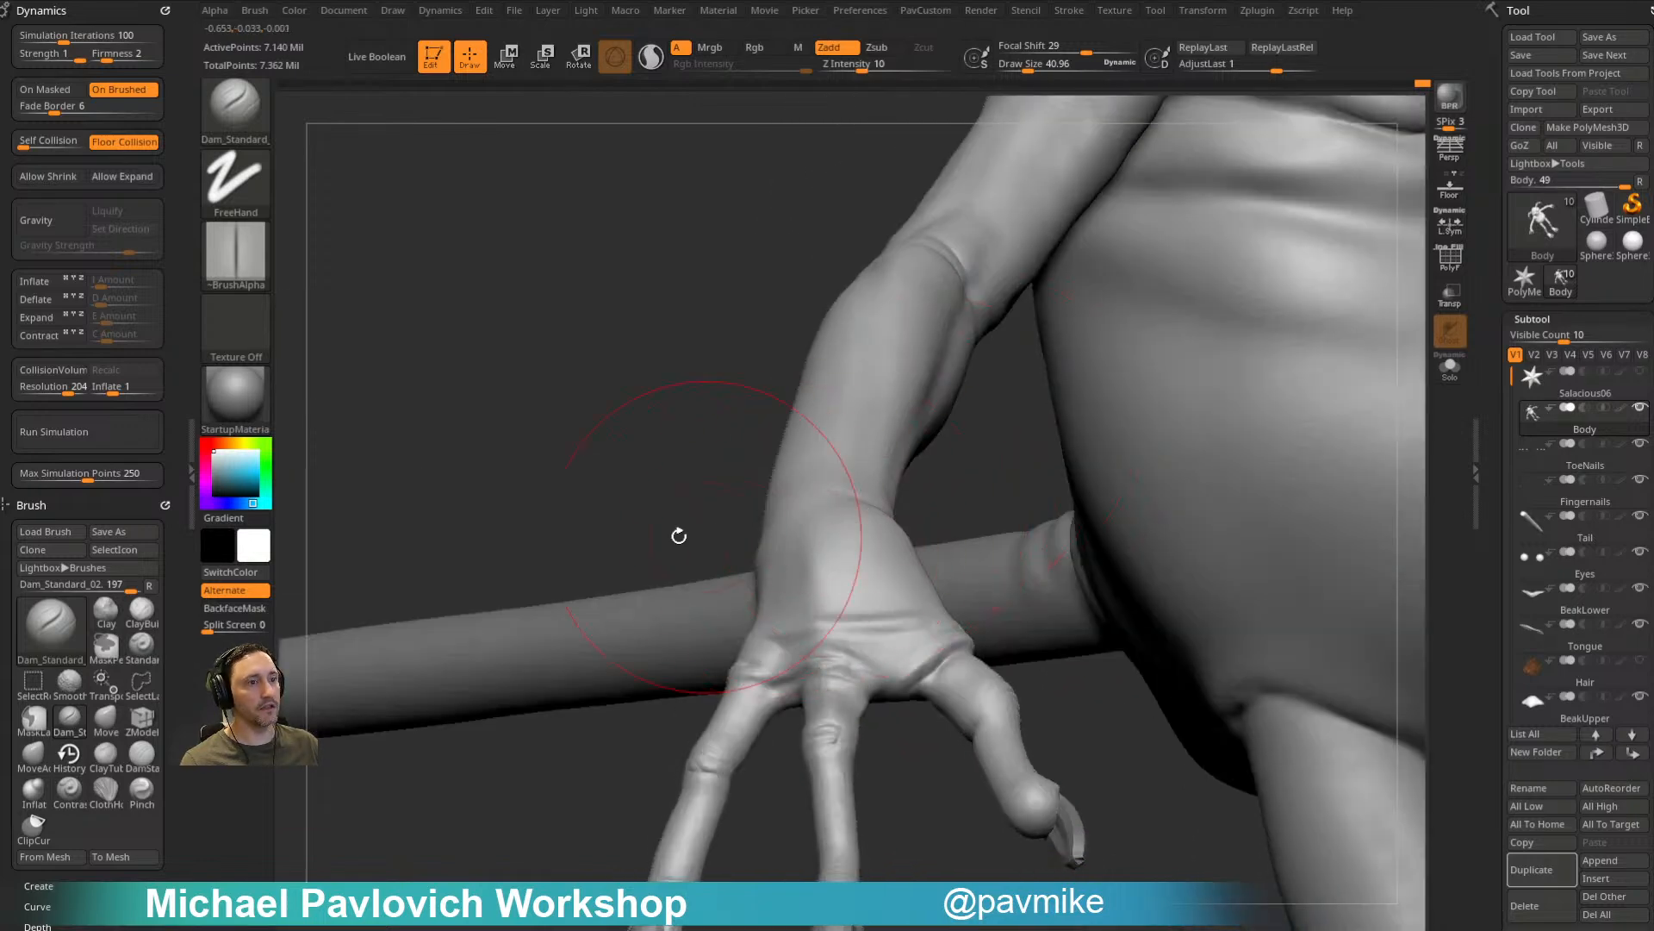
Step: Choose the Standard brush and lower the Body subtool to subdivision level 3
mouse_move(655, 399)
mouse_down()
mouse_move(712, 613)
mouse_move(924, 565)
mouse_up()
key(b)
key(s)
key(t)
alt+drag(1010, 502, 971, 550)
drag(1490, 491, 1498, 285)
drag(1543, 689, 1543, 690)
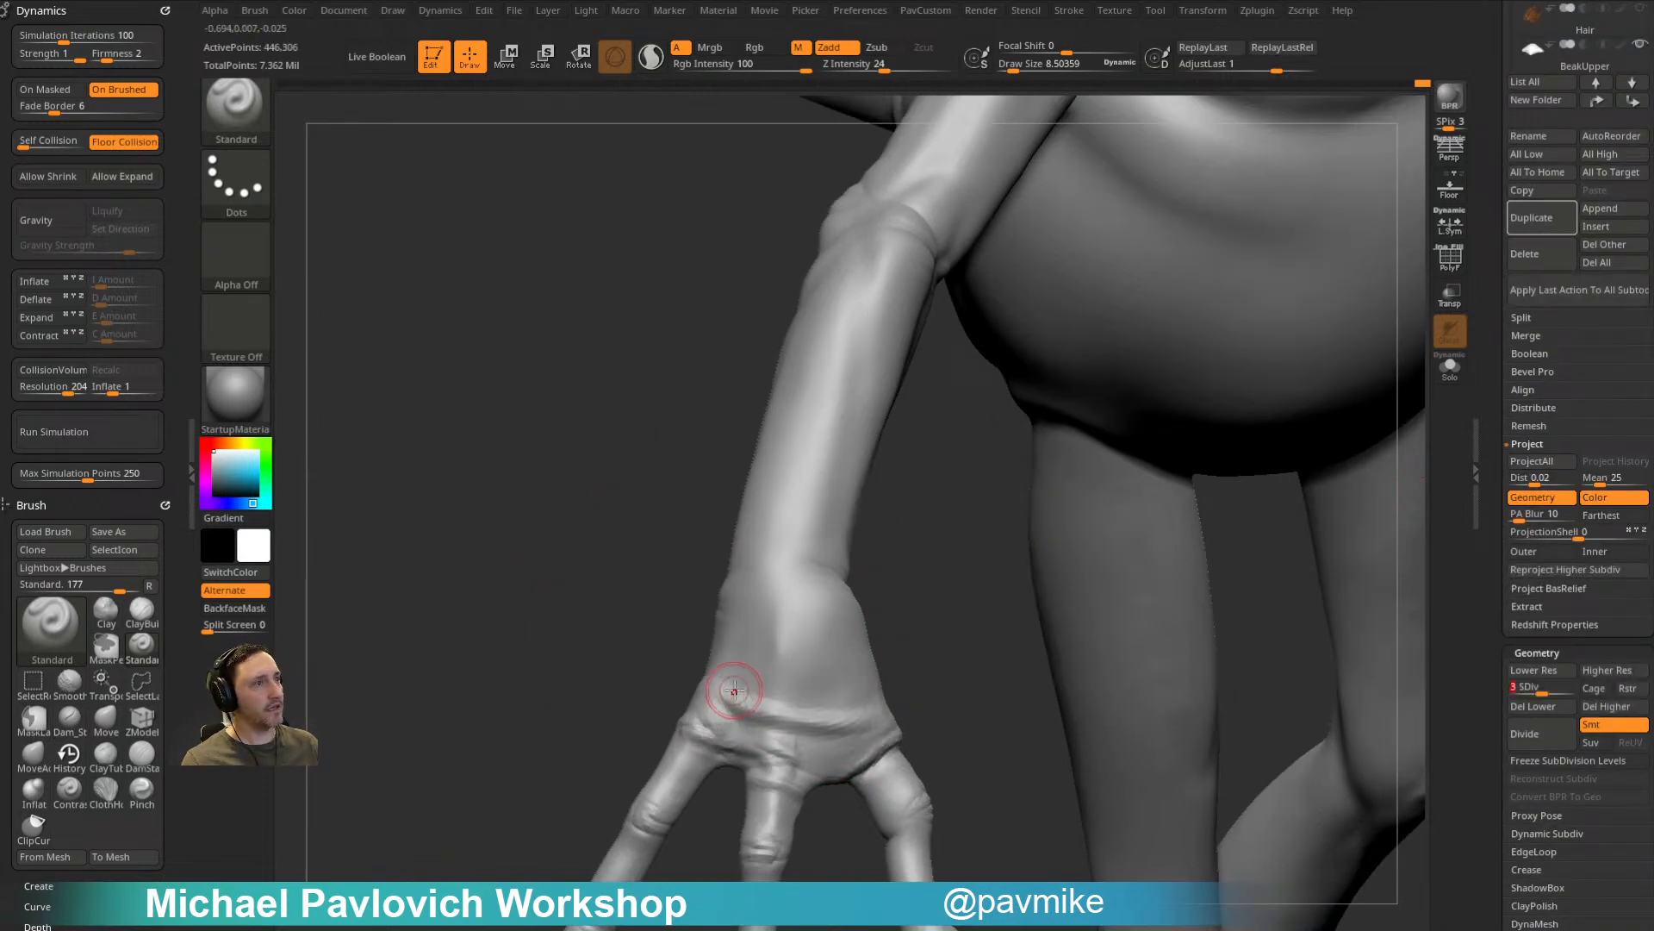
Step: Sculpt broad wrinkles across the back of the hand and the wrist with the Standard brush at a draw size of about 9.7
key(s)
mouse_move(720, 667)
mouse_down()
mouse_move(834, 692)
mouse_move(814, 680)
mouse_up()
drag(660, 653, 720, 657)
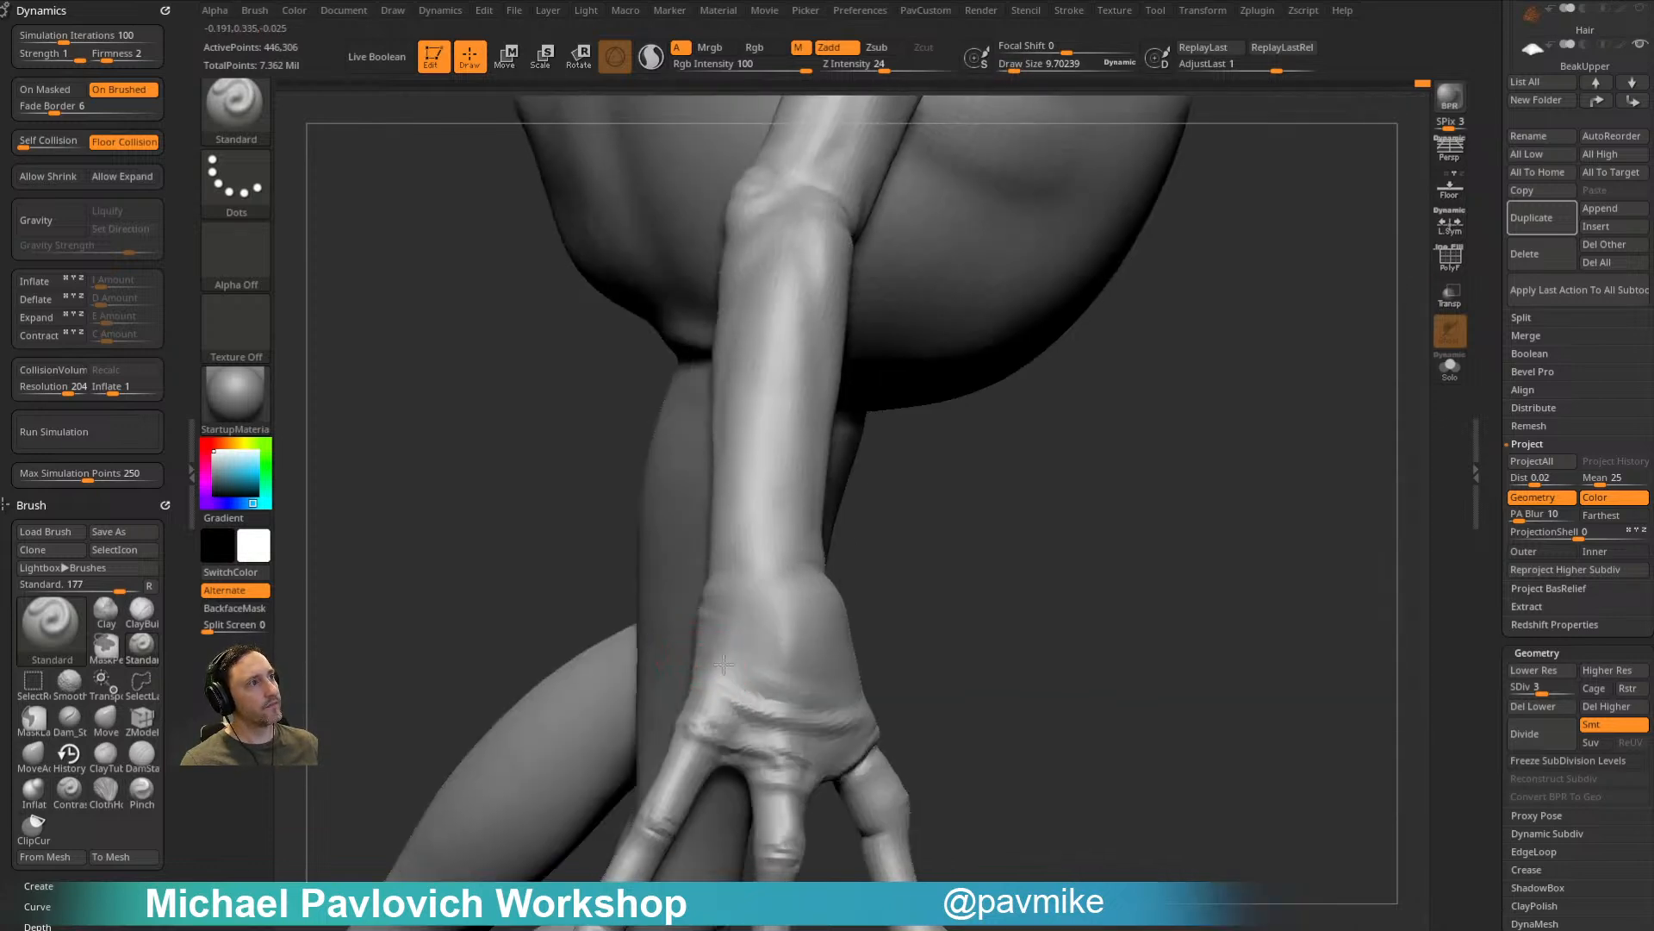
mouse_move(747, 653)
mouse_down()
mouse_move(829, 659)
mouse_move(815, 646)
mouse_up()
drag(759, 616, 819, 626)
Step: Add finer wrinkles between the existing hand folds with the Standard brush at a draw size of about 5.4
drag(891, 573, 756, 627)
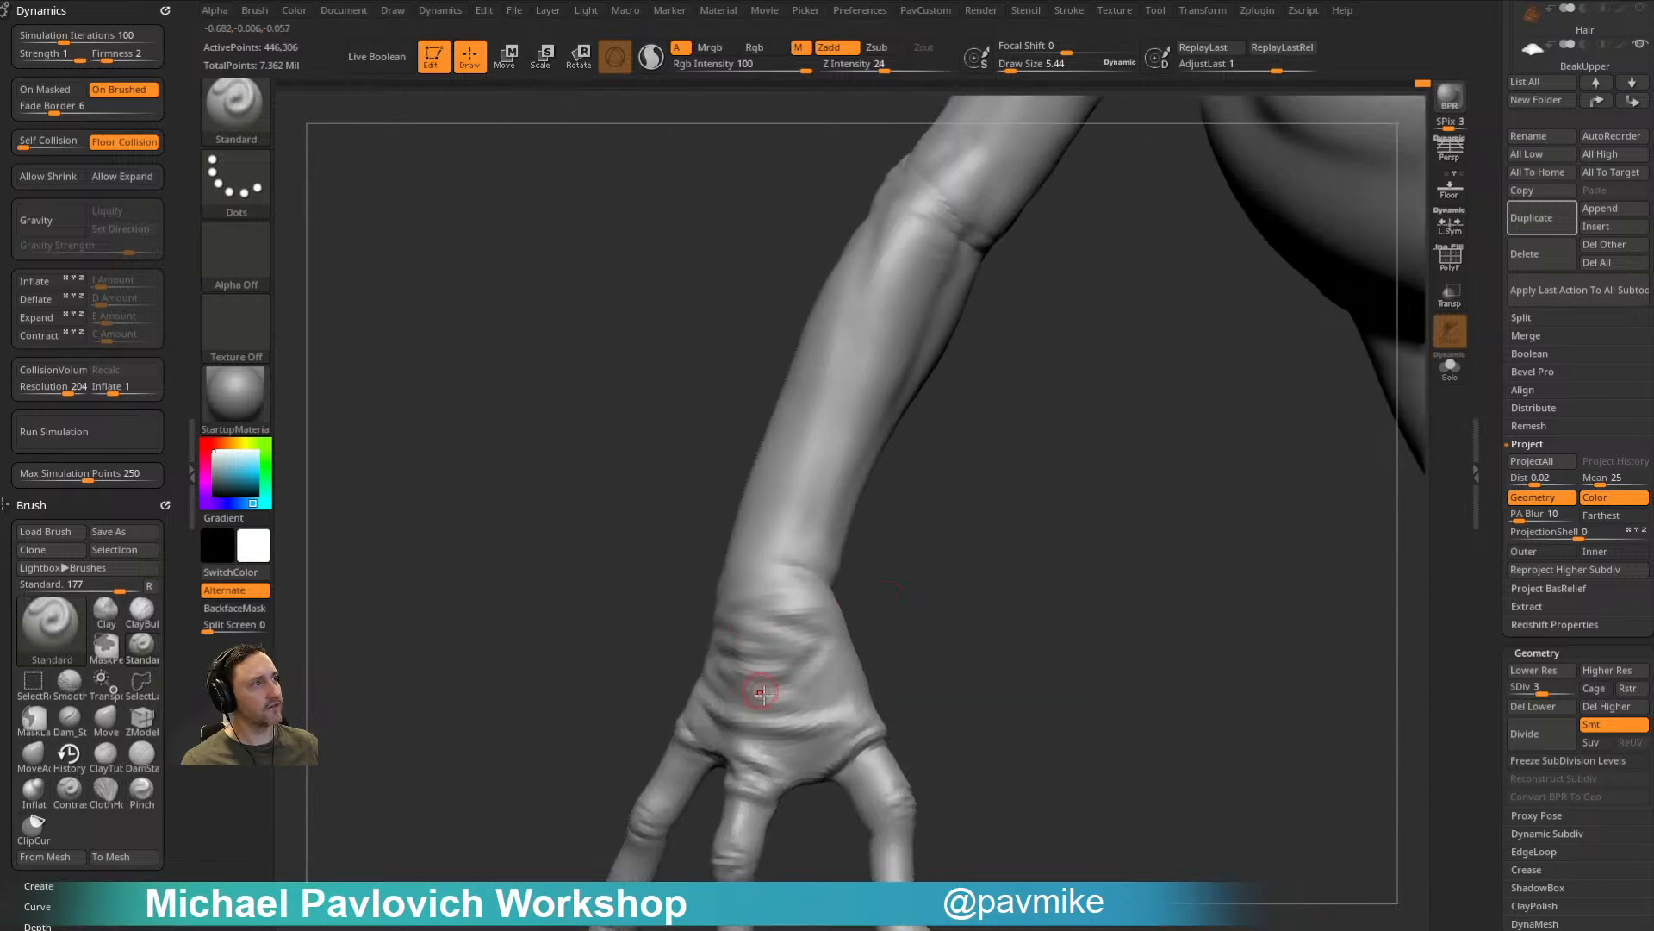
drag(916, 639, 758, 682)
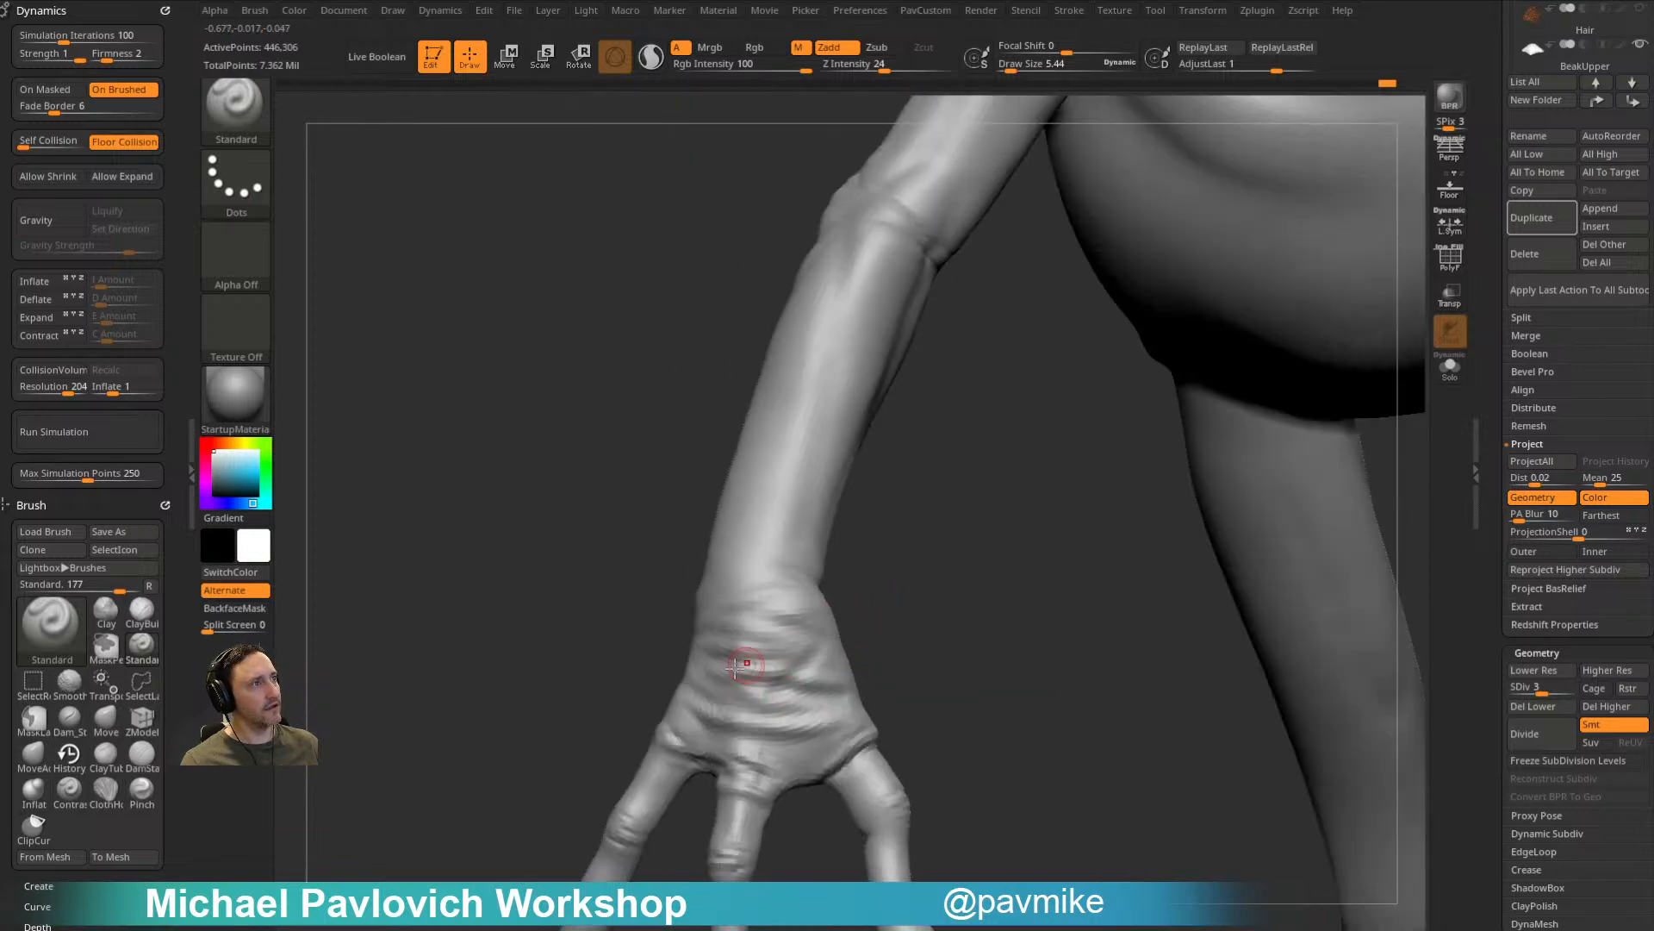
drag(604, 646, 756, 702)
drag(894, 609, 767, 655)
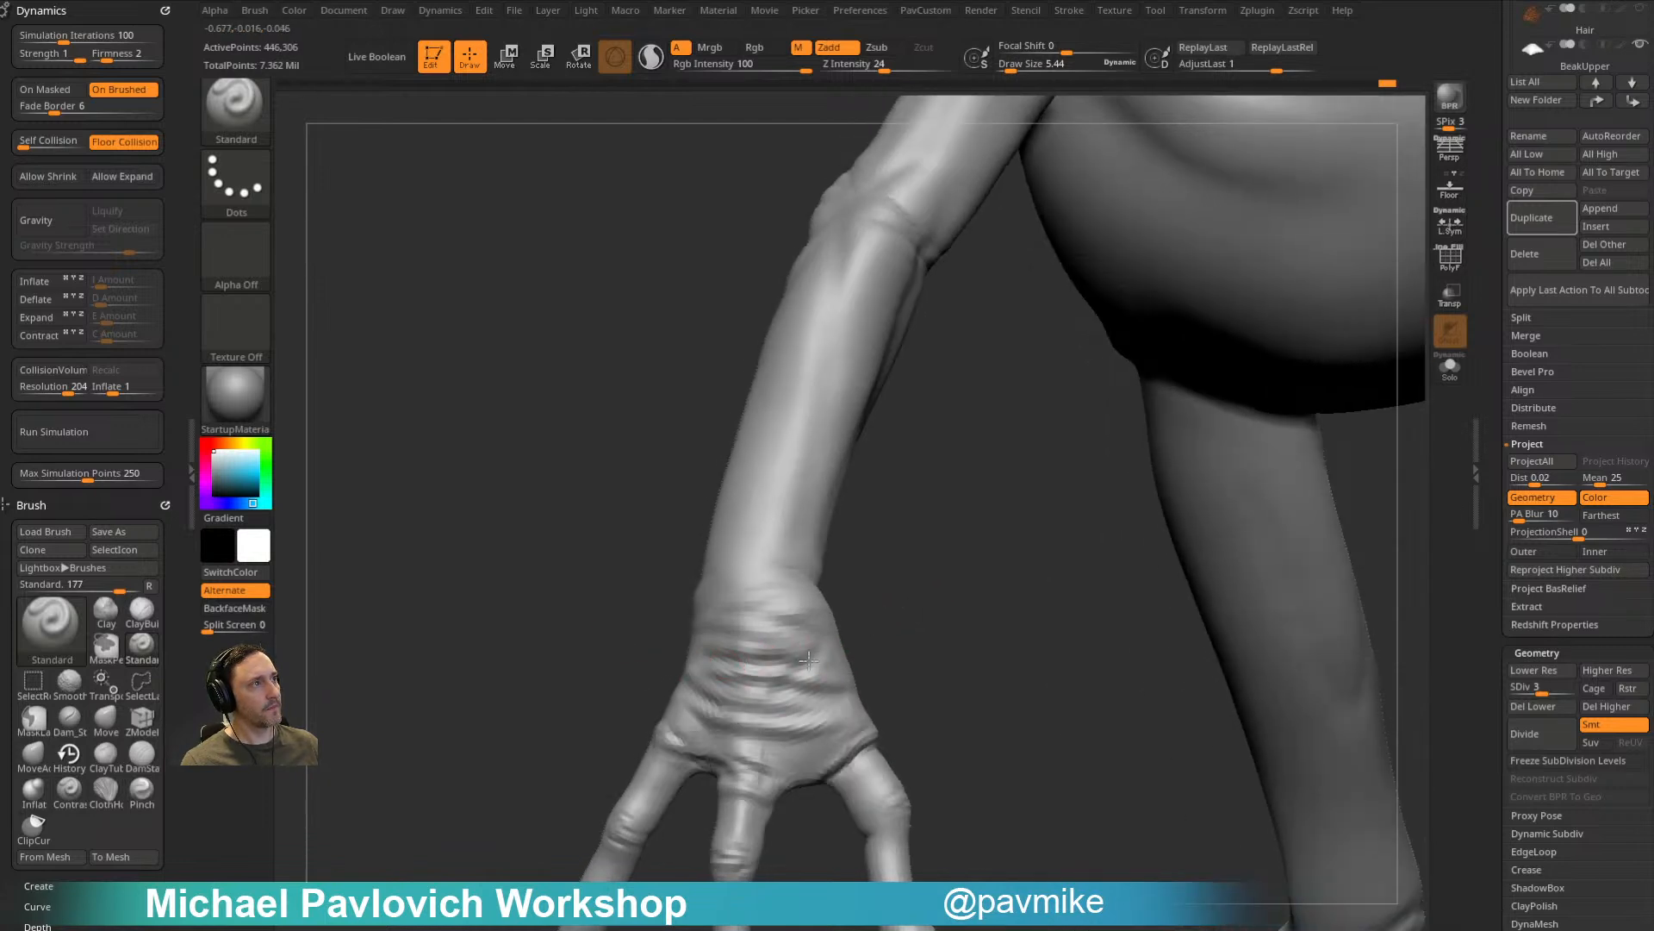
Step: Mask the body so only the forearm stays editable, soften the mask edges and activate the Move gizmo
mouse_move(886, 602)
mouse_down()
mouse_move(797, 633)
mouse_move(1019, 583)
mouse_move(1082, 517)
mouse_move(1104, 543)
mouse_move(598, 428)
mouse_up()
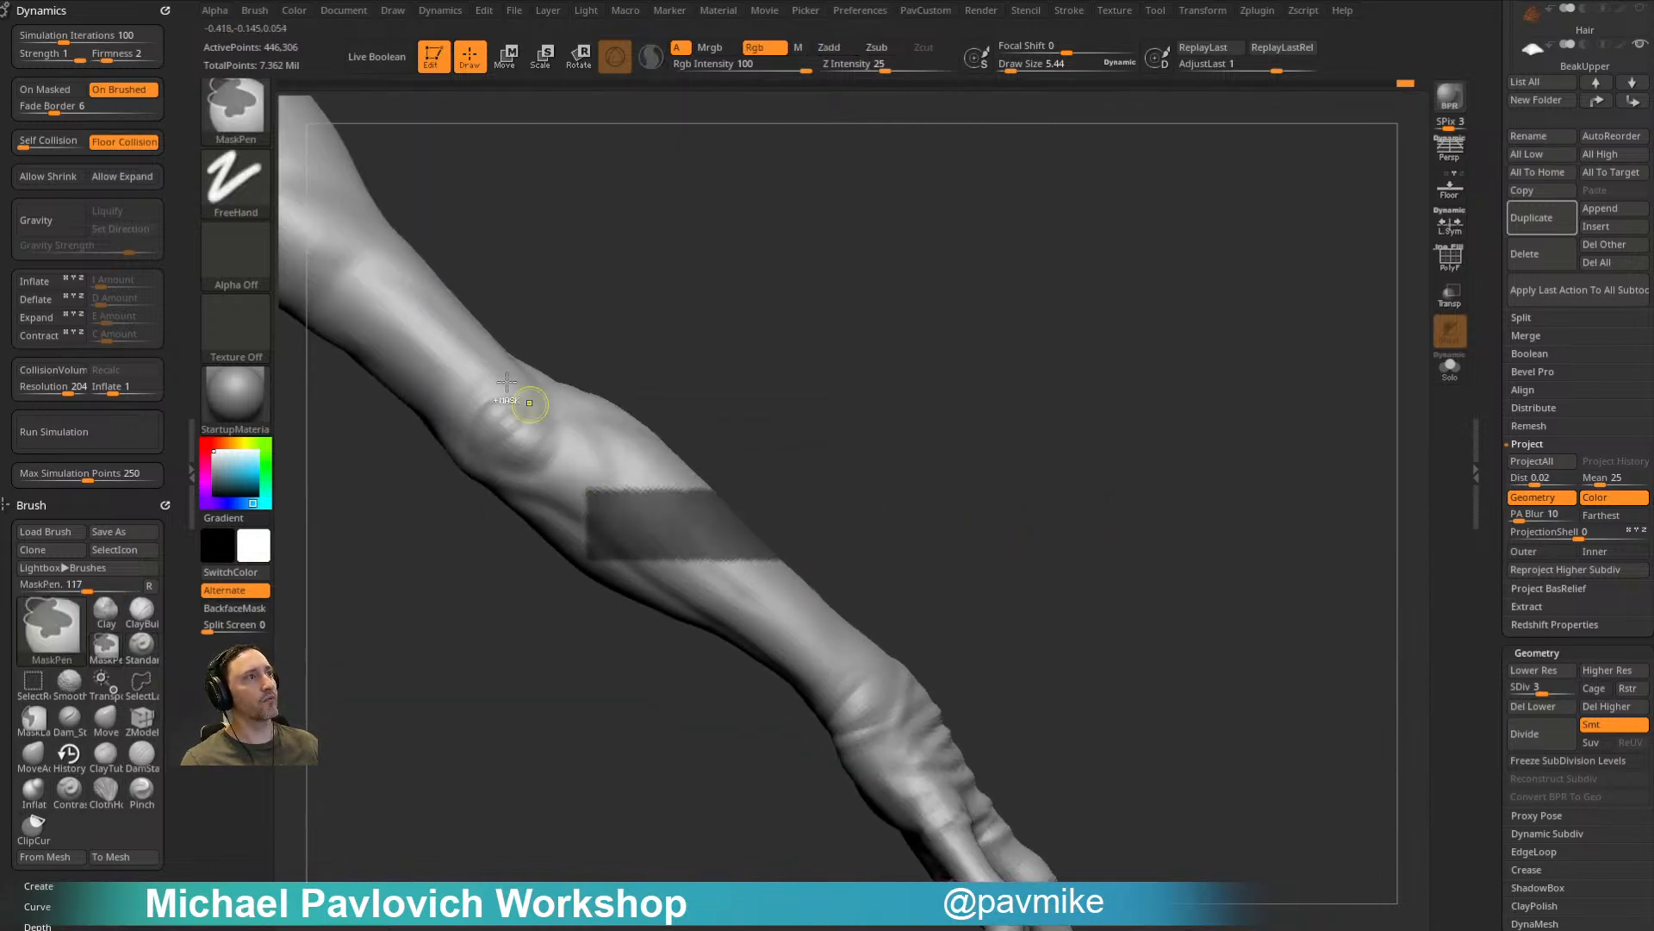
key(b)
key(m)
ctrl+click(543, 203)
mouse_move(848, 448)
ctrl+mouse_down()
mouse_move(870, 486)
mouse_move(632, 683)
mouse_move(853, 560)
ctrl+mouse_up()
drag(970, 421, 894, 385)
ctrl+click(740, 551)
ctrl+click(743, 551)
ctrl+click(897, 420)
key(w)
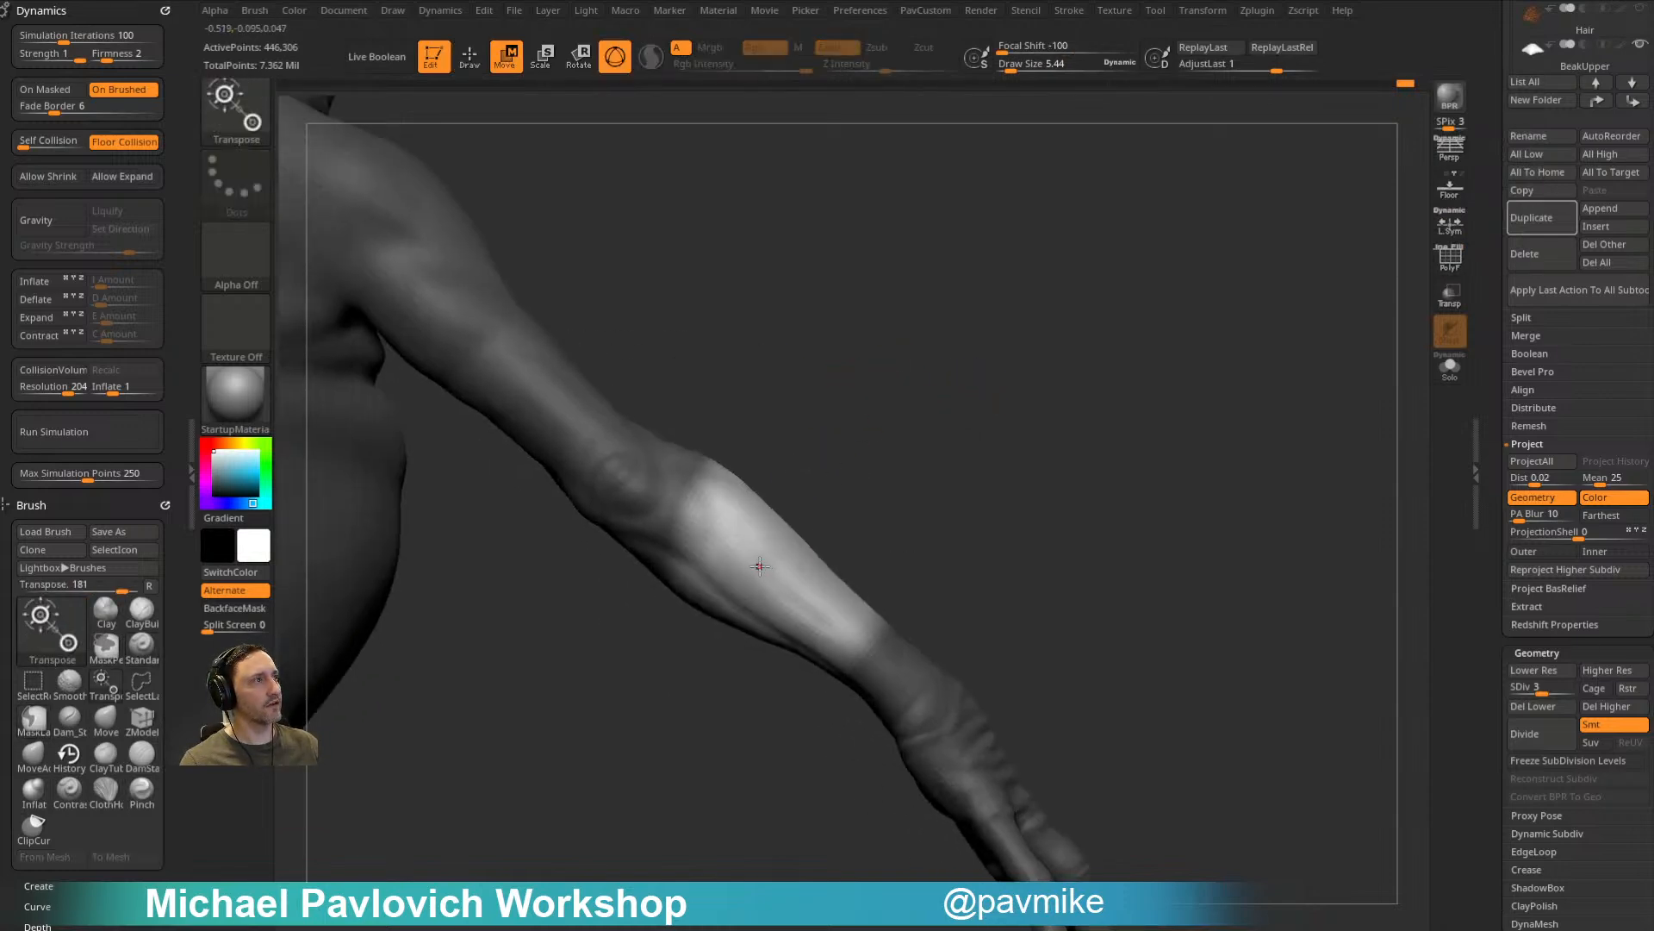
Step: Switch to TransposeCloth, align the gizmo with the forearm, try to compress the forearm and enable Local Symmetry
key(b)
key(t)
key(c)
click(854, 427)
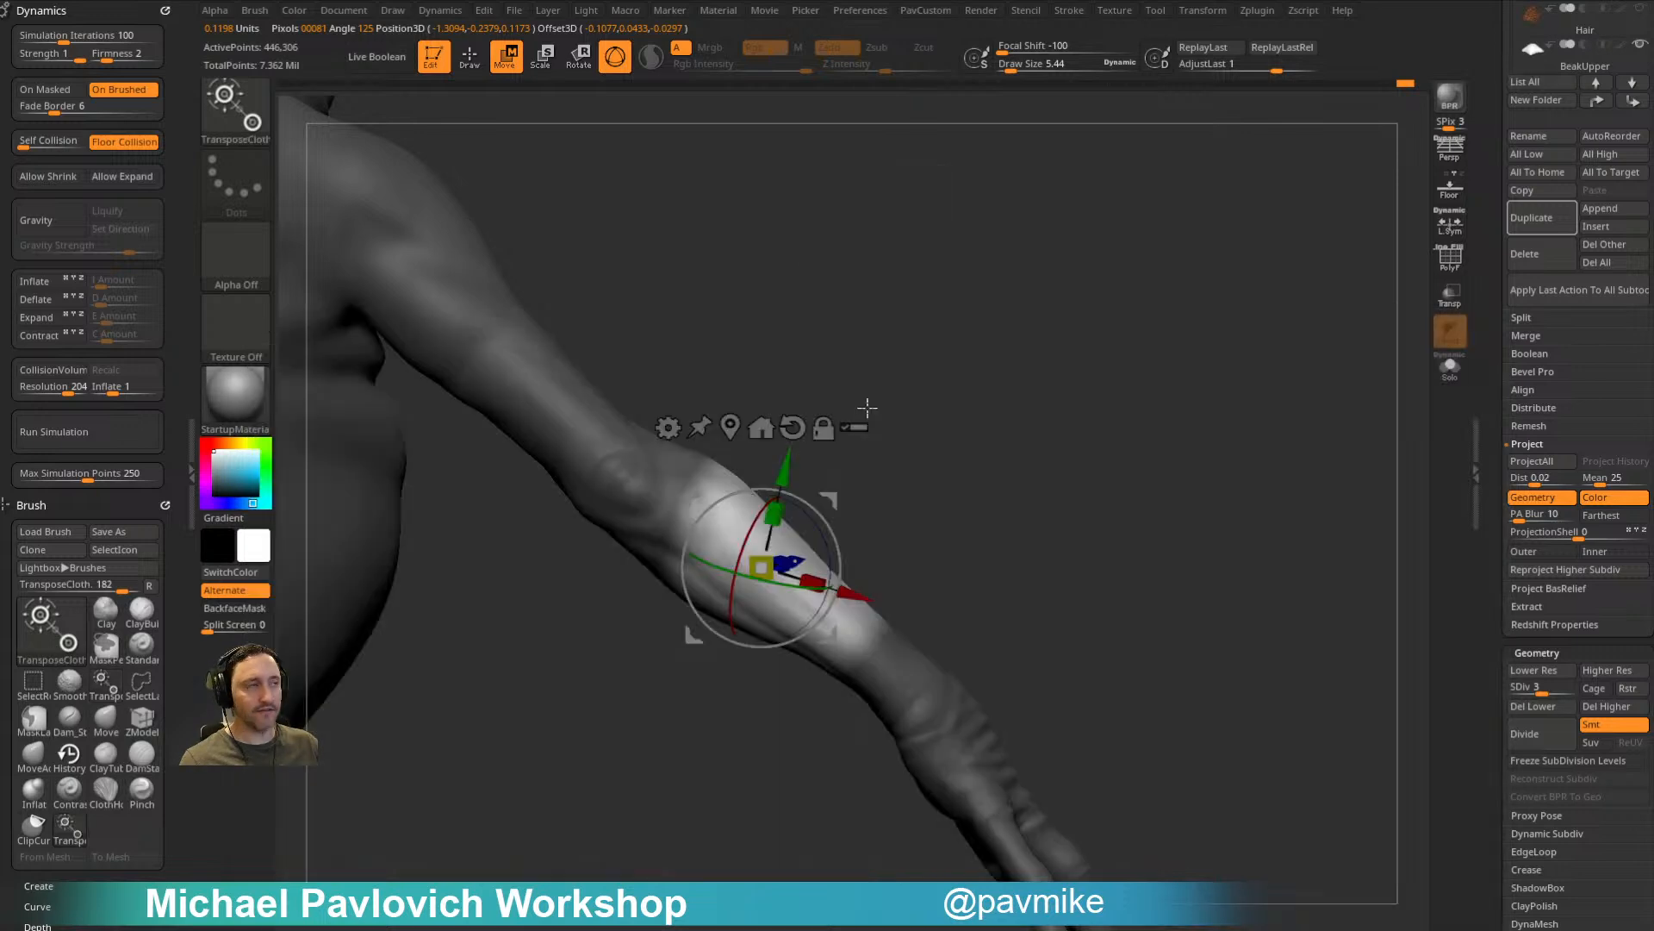
alt+drag(816, 510, 840, 545)
drag(921, 477, 892, 484)
drag(802, 595, 792, 585)
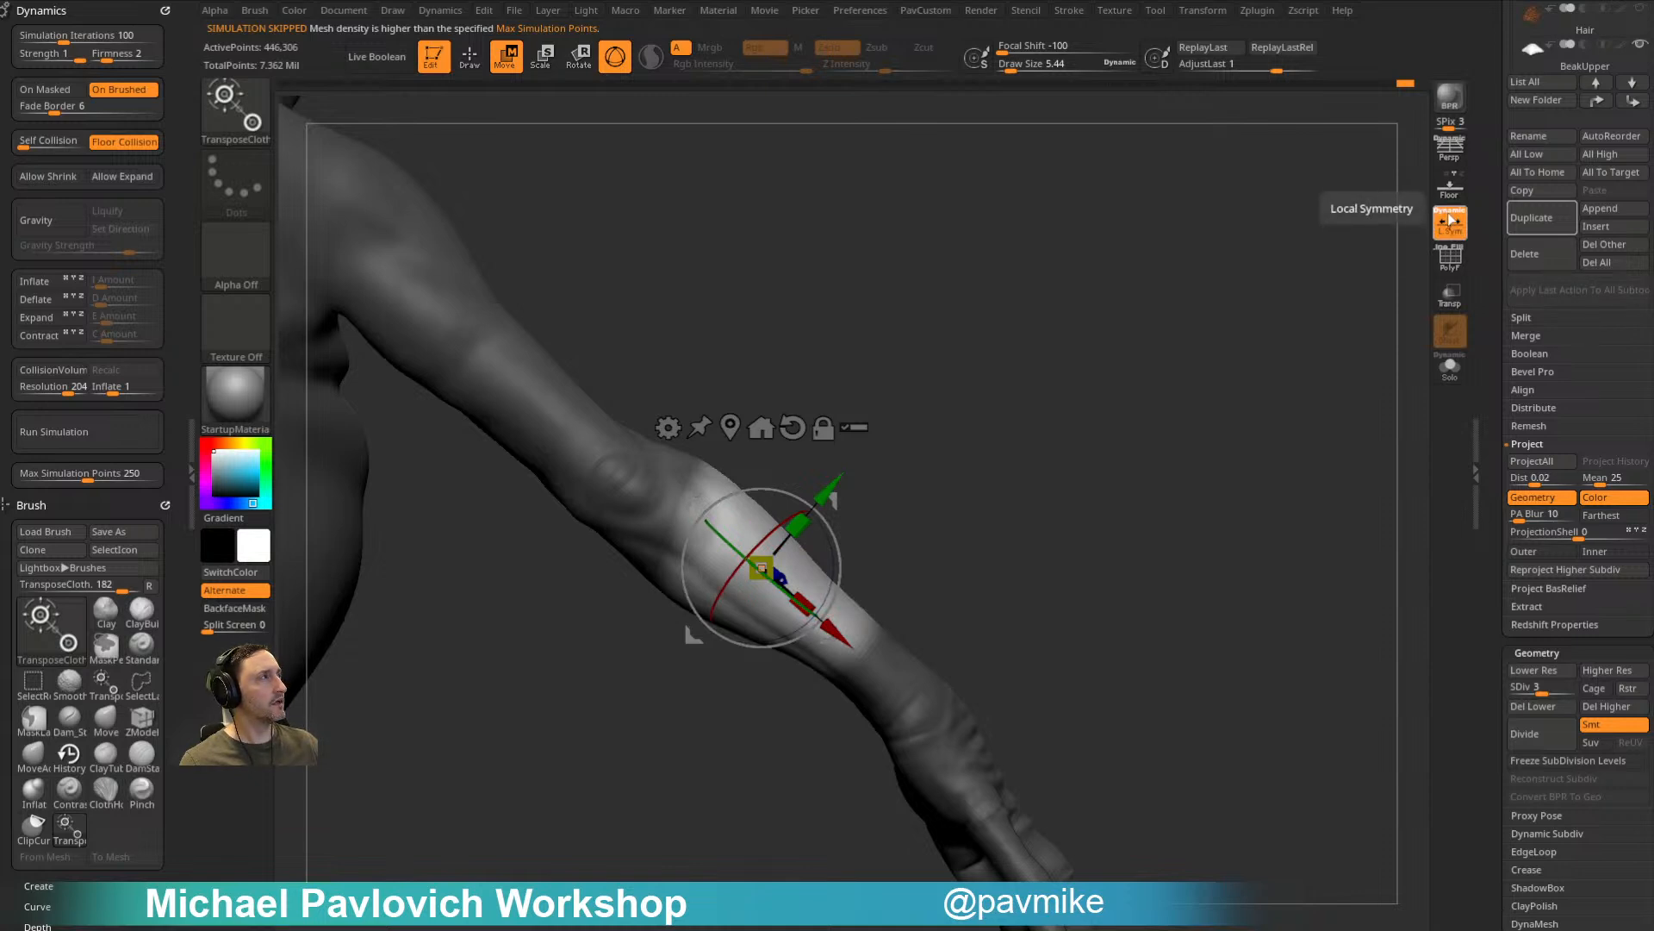
click(1453, 219)
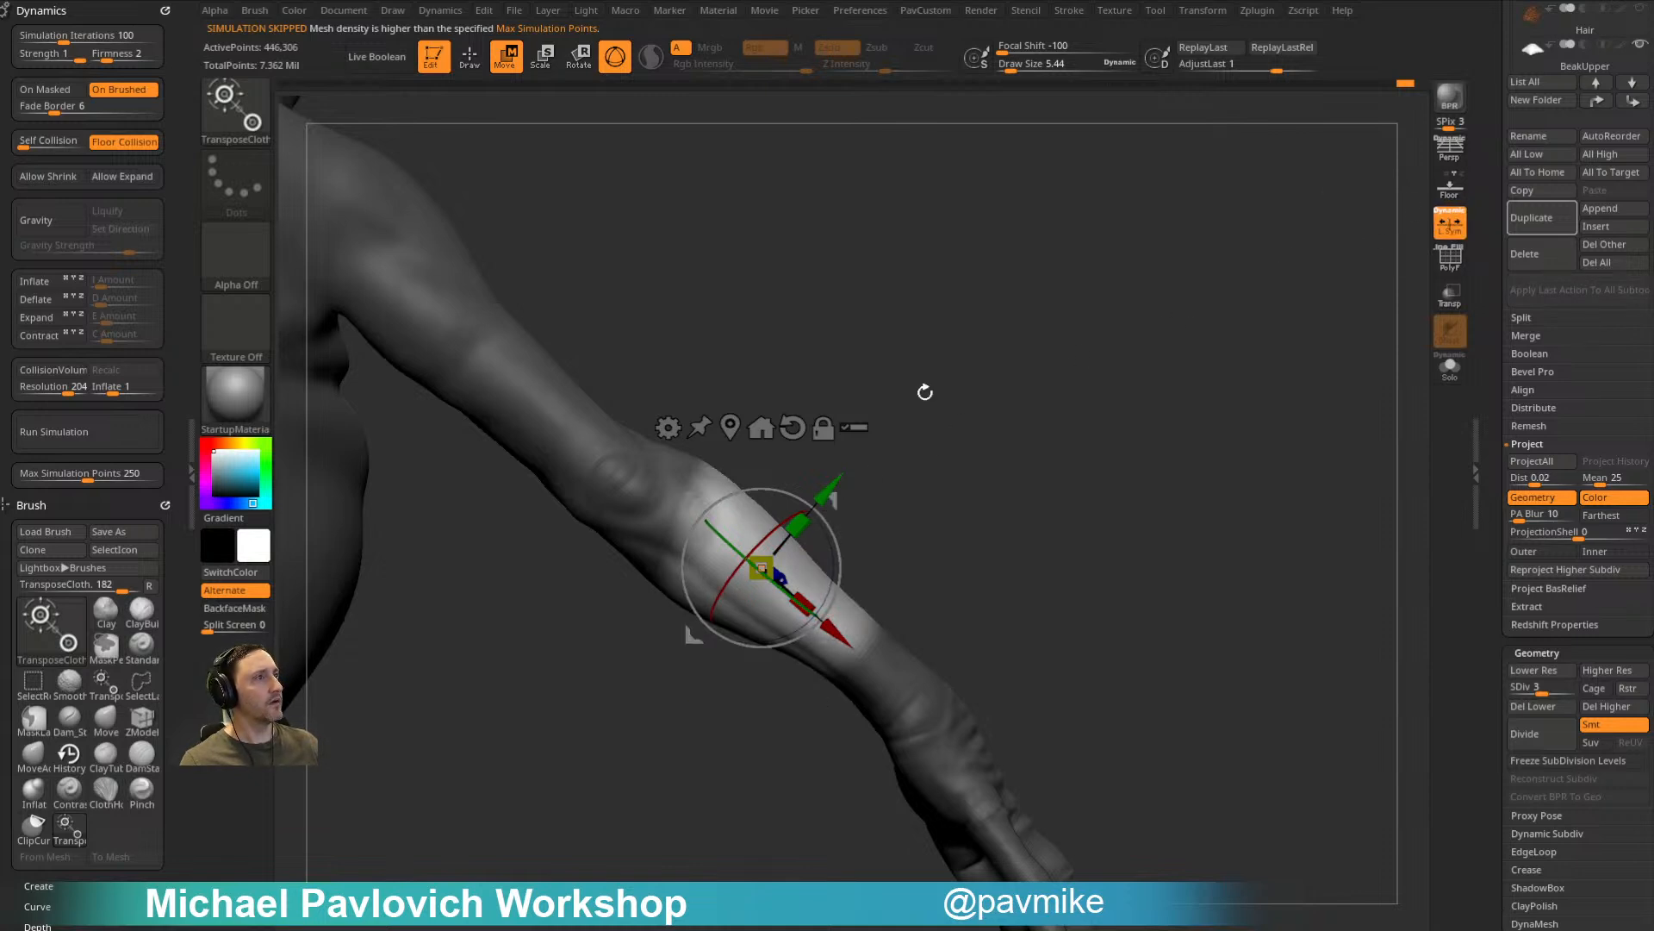
Step: Isolate the forearm section, try to compress it along its length with TransposeCloth, and undo the change
key(q)
mouse_move(887, 450)
ctrl+shift+mouse_down()
mouse_move(816, 366)
mouse_move(612, 662)
mouse_move(931, 482)
ctrl+shift+mouse_up()
key(w)
drag(815, 587, 796, 590)
key(q)
mouse_move(1030, 408)
mouse_down()
mouse_move(930, 397)
mouse_move(927, 470)
mouse_move(901, 500)
mouse_up()
key(ctrl+z)
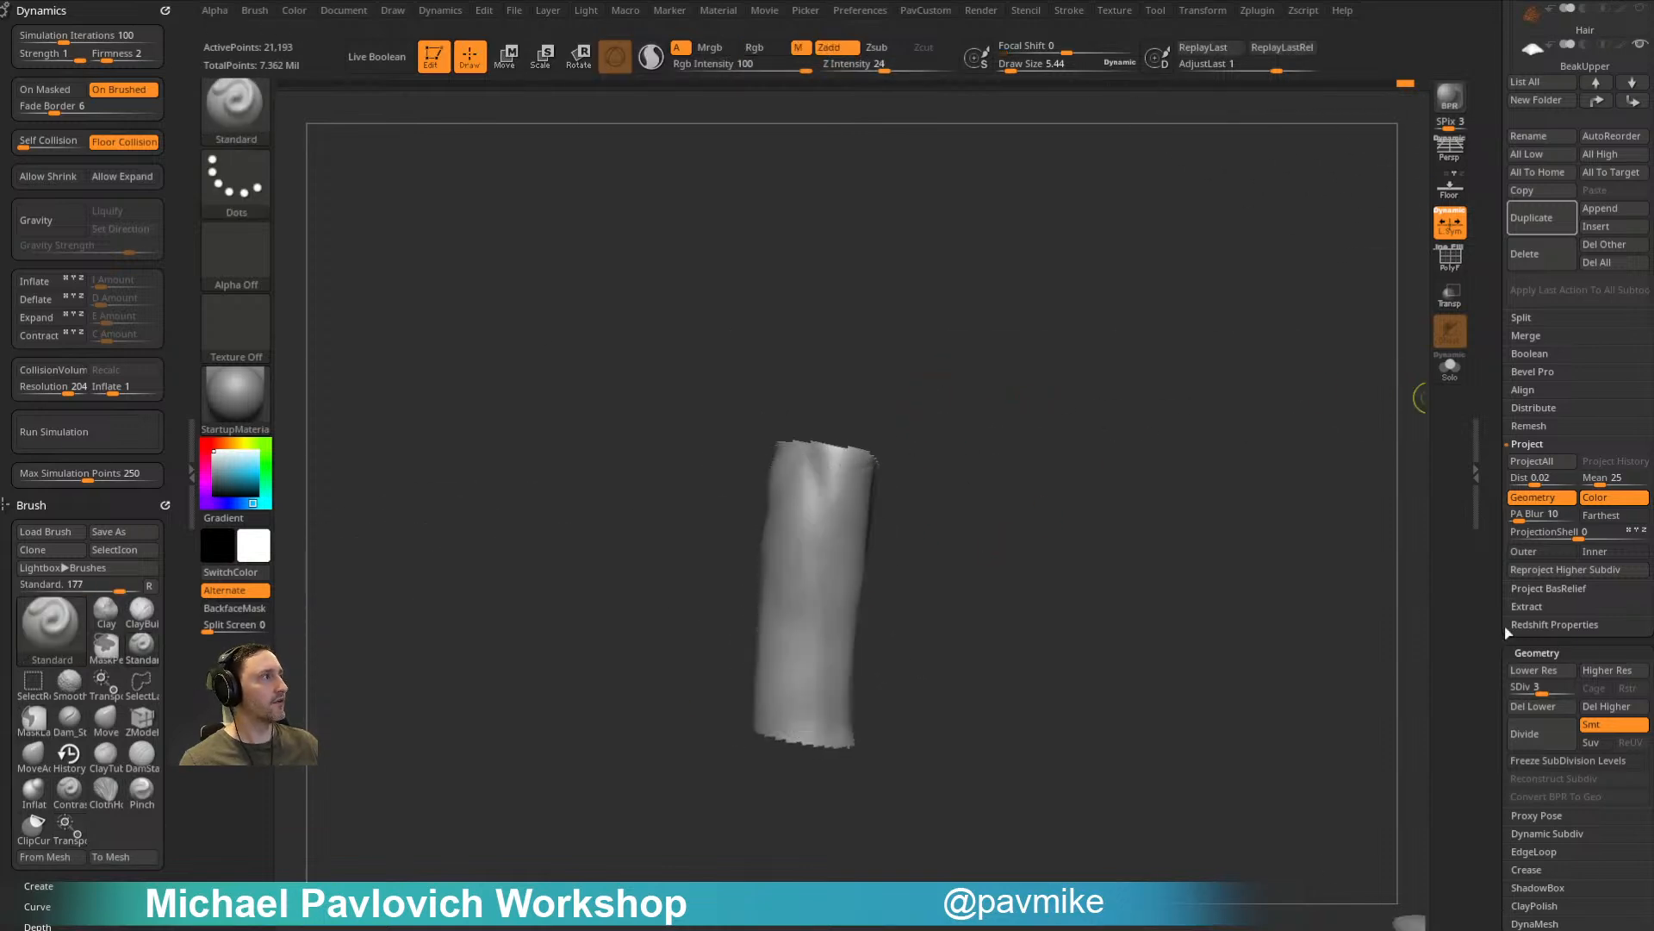
Step: Lower the isolated forearm to subdivision level 2 and compress it with TransposeCloth to form cloth-like wrinkles
drag(1541, 687, 1531, 687)
drag(1157, 614, 1186, 554)
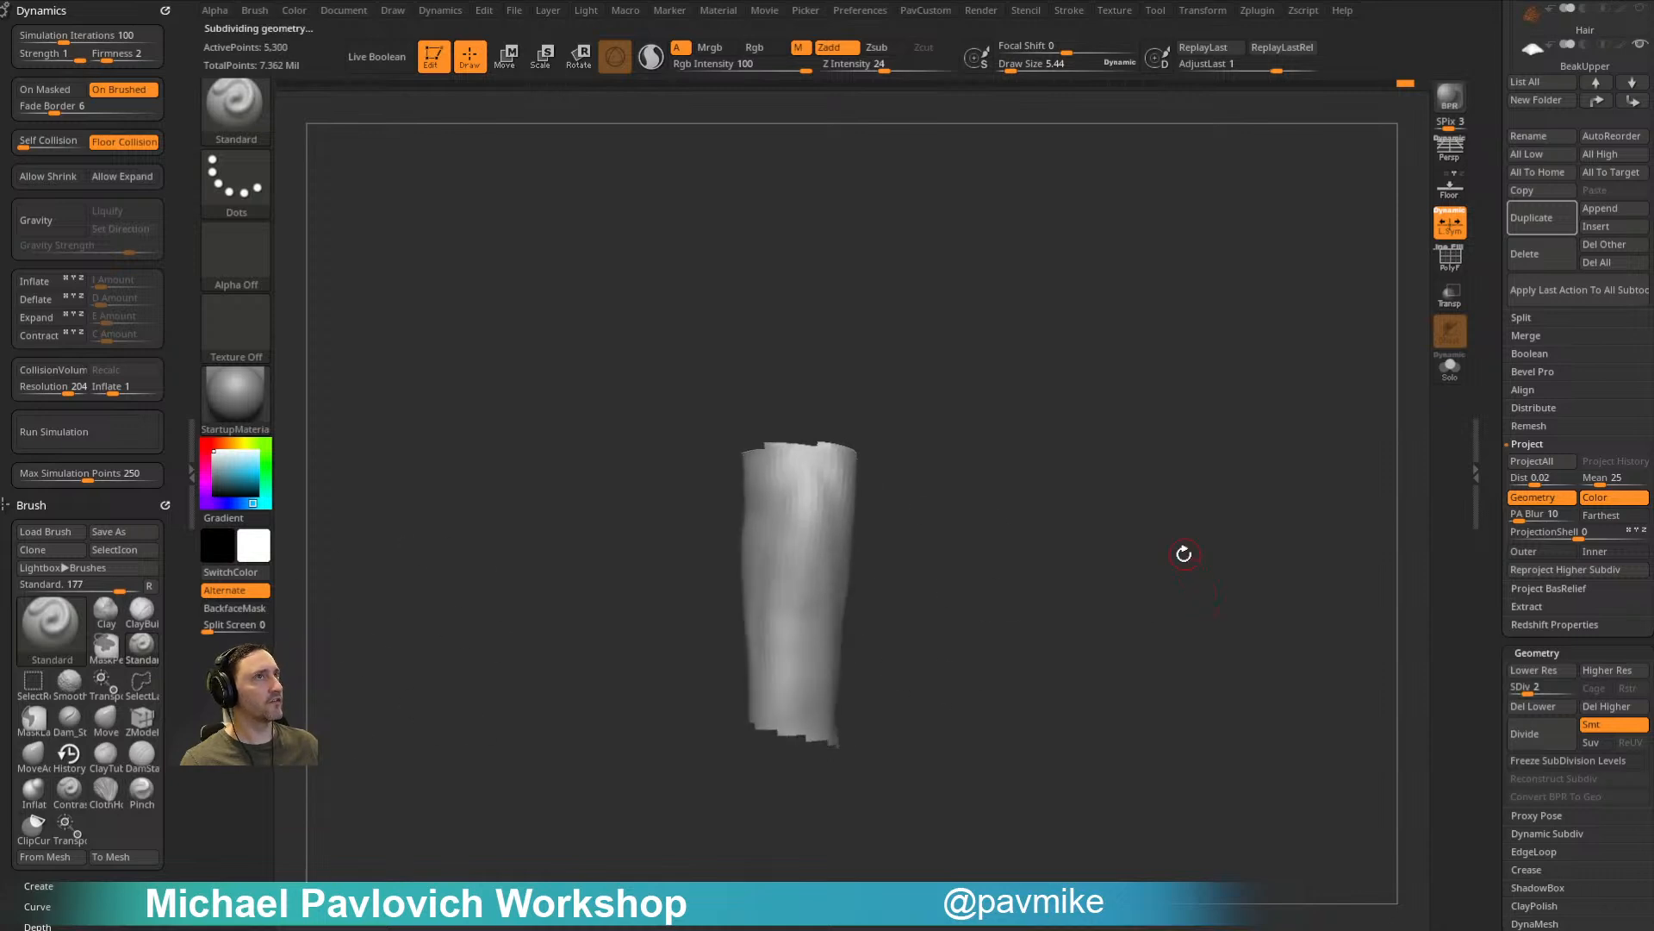
key(w)
mouse_move(960, 377)
mouse_down()
mouse_move(953, 451)
mouse_move(986, 446)
mouse_up()
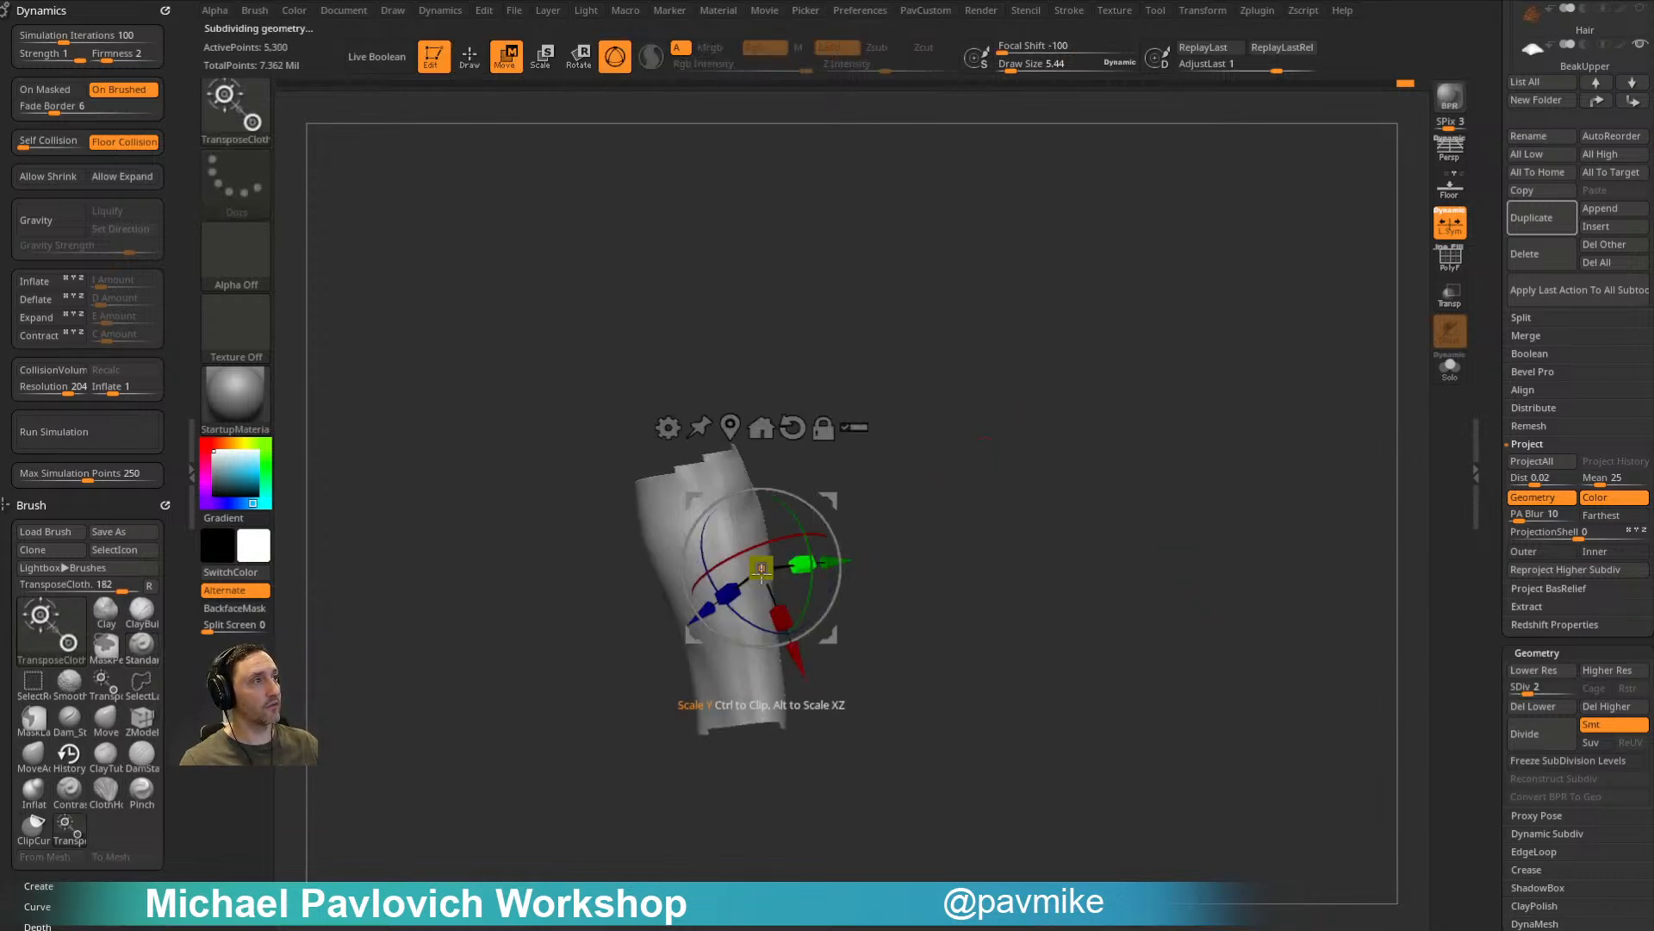
drag(797, 587, 761, 561)
key(q)
drag(1074, 410, 991, 396)
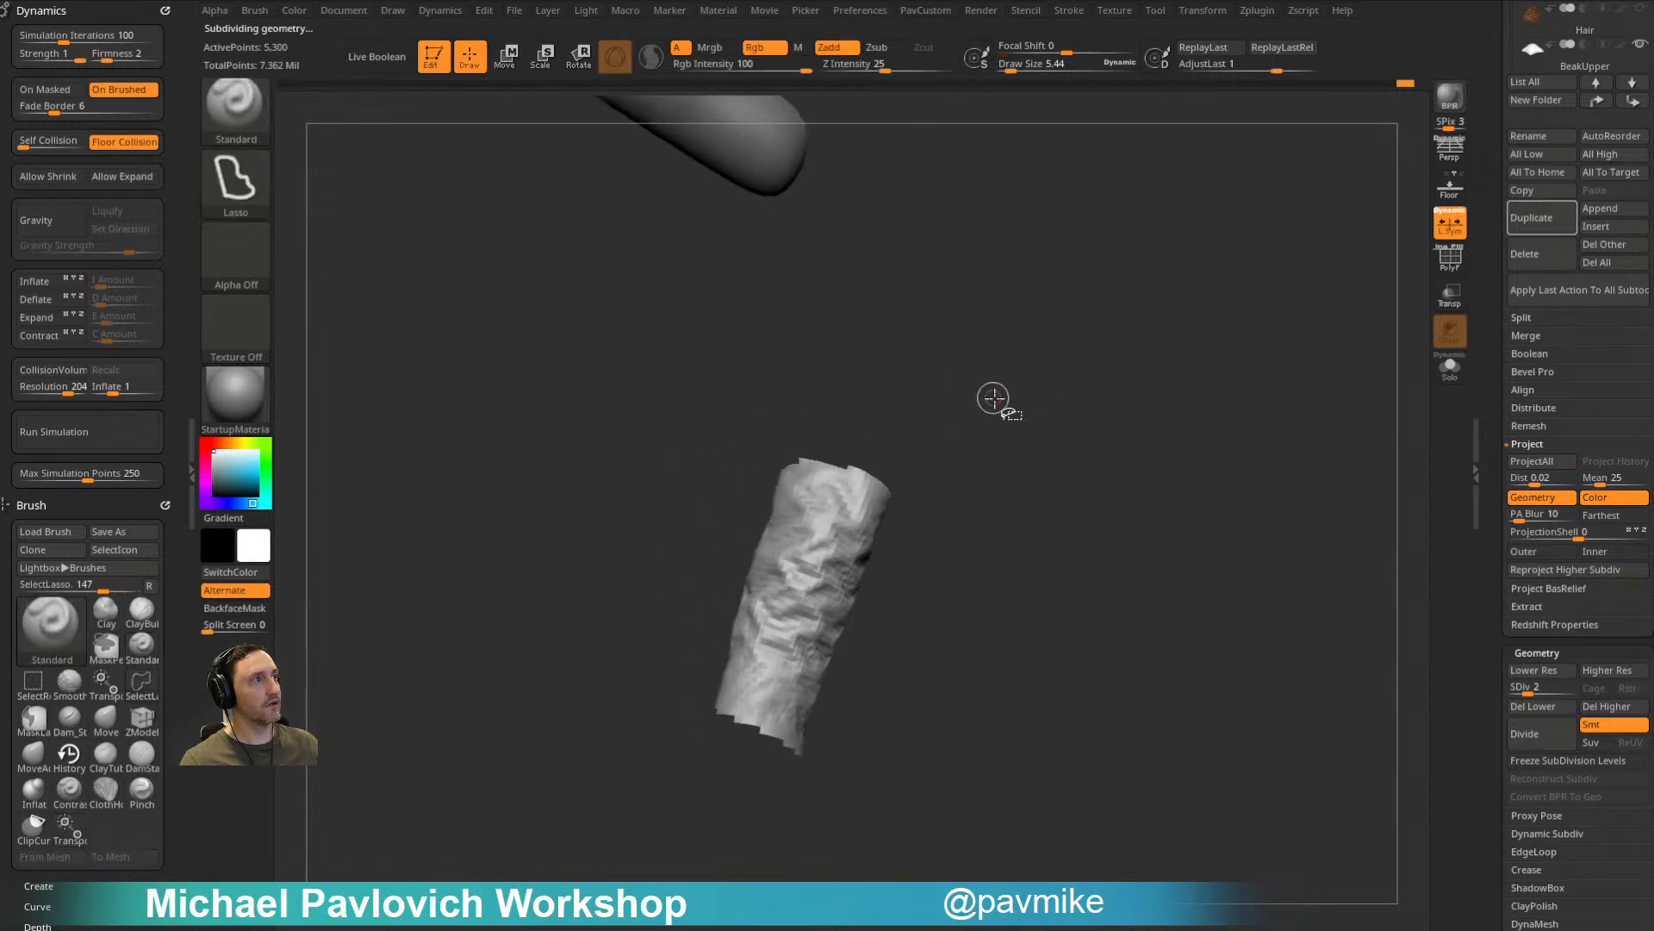
Step: Show the whole body to examine the forearm wrinkles, then undo the cloth compression and return to subdivision level 3
ctrl+shift+click(1025, 448)
drag(1056, 592, 920, 523)
drag(923, 657, 844, 703)
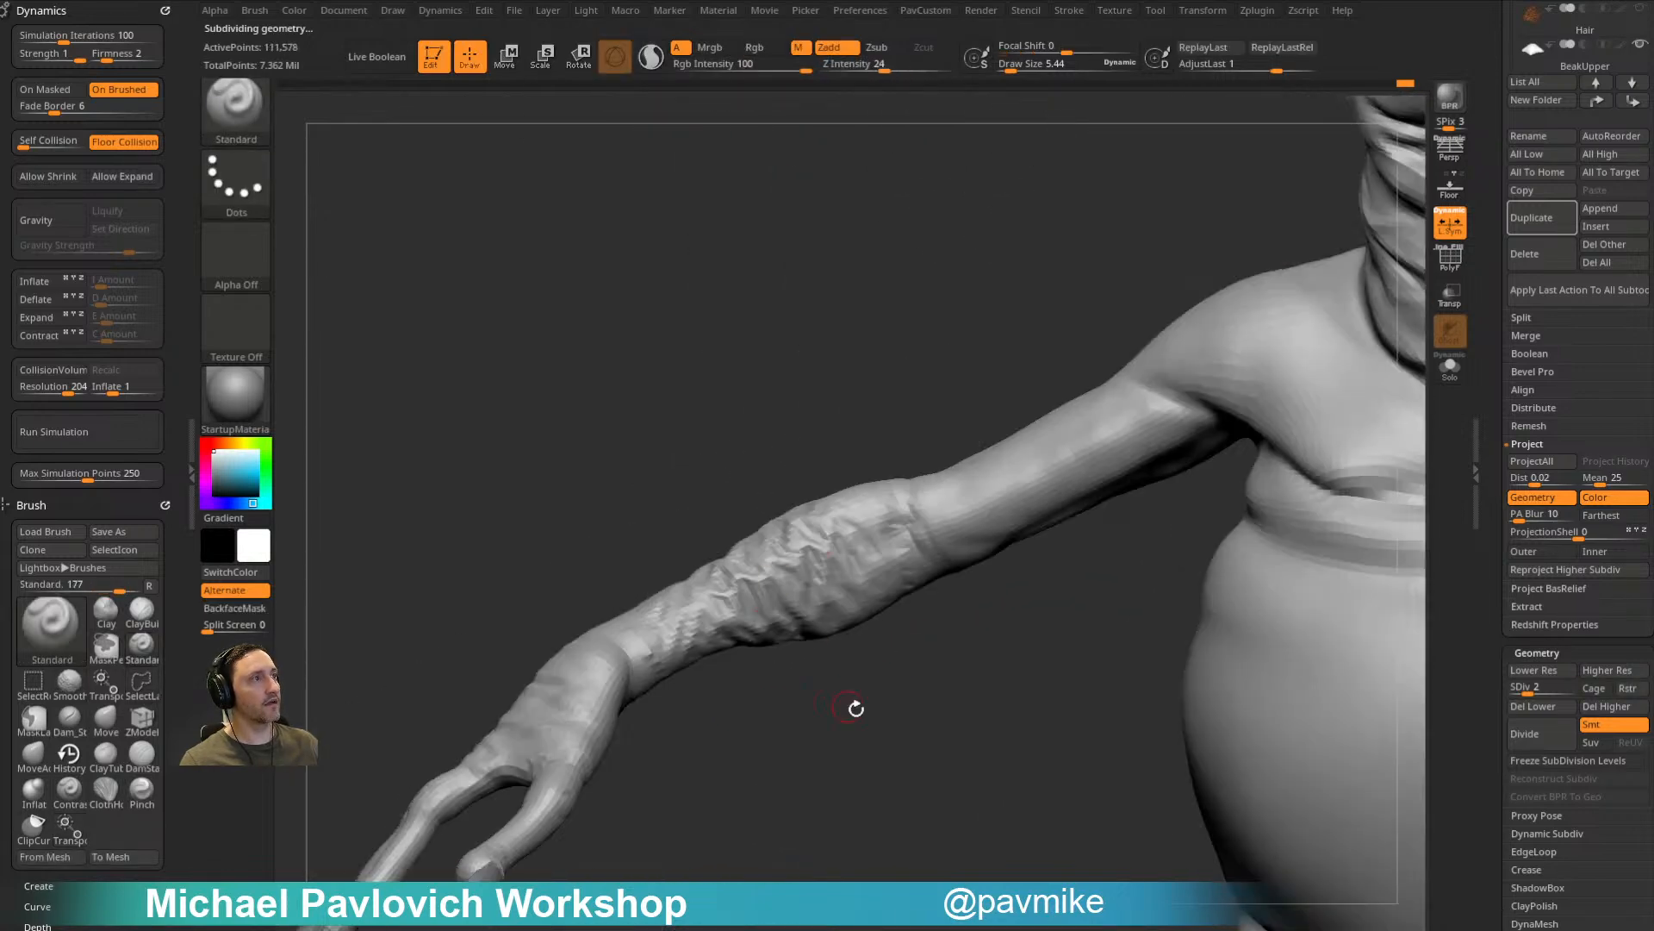
ctrl+shift+click(835, 700)
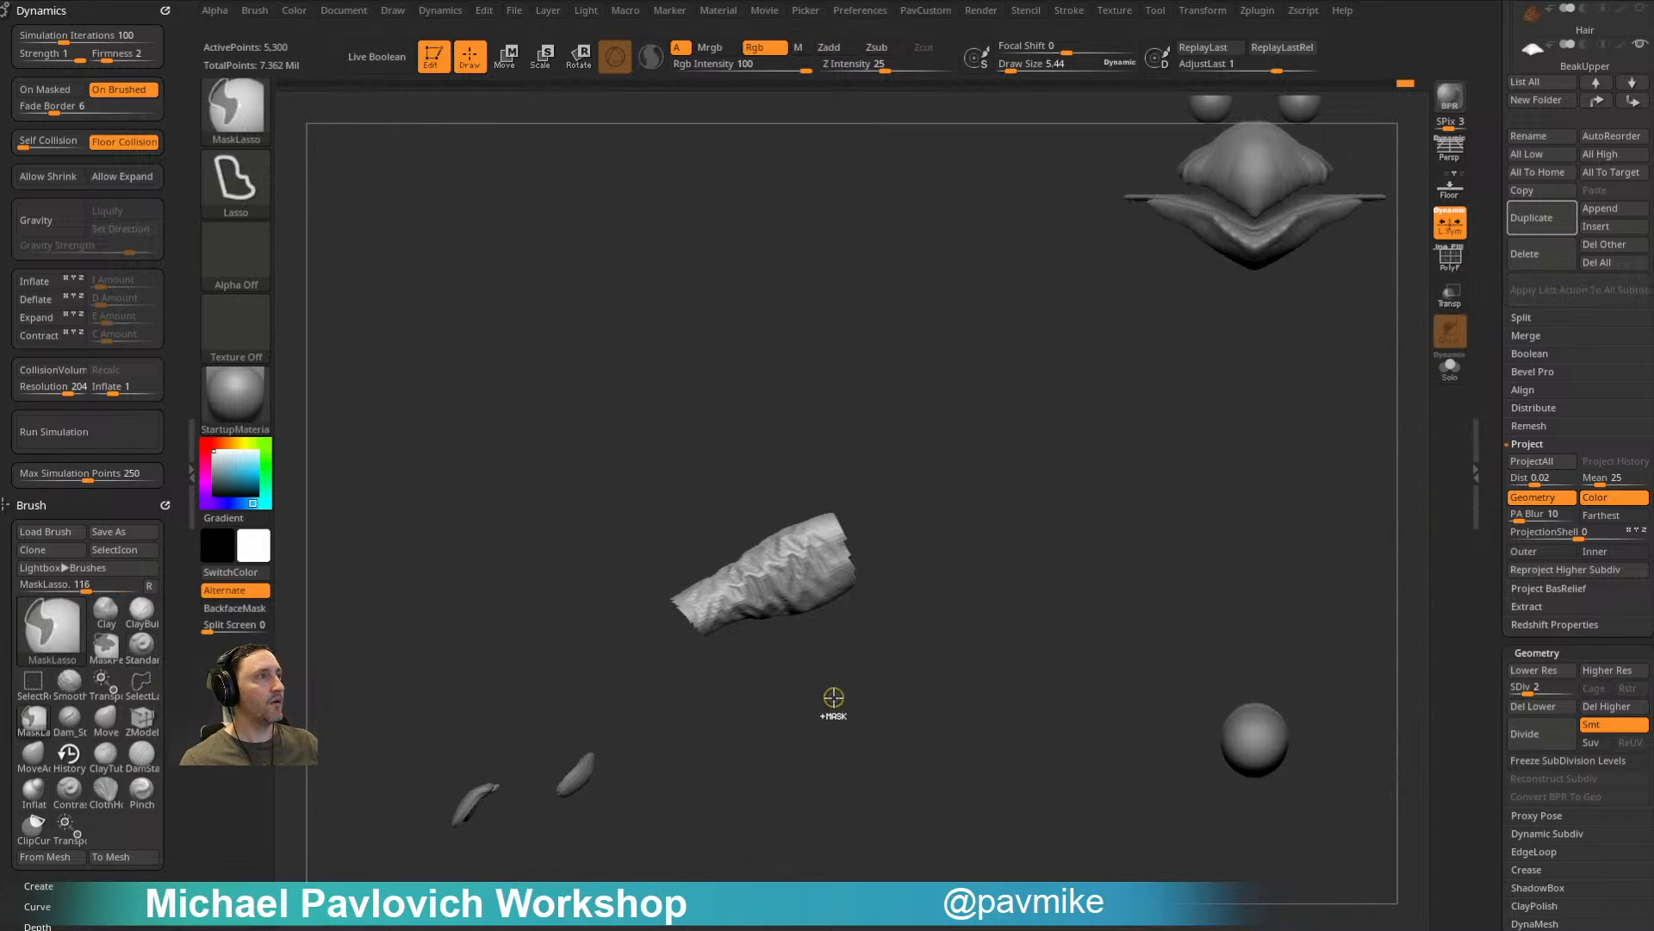
ctrl+shift+click(829, 692)
mouse_move(840, 687)
mouse_down()
mouse_move(876, 669)
mouse_move(903, 756)
mouse_move(902, 602)
mouse_move(927, 639)
mouse_up()
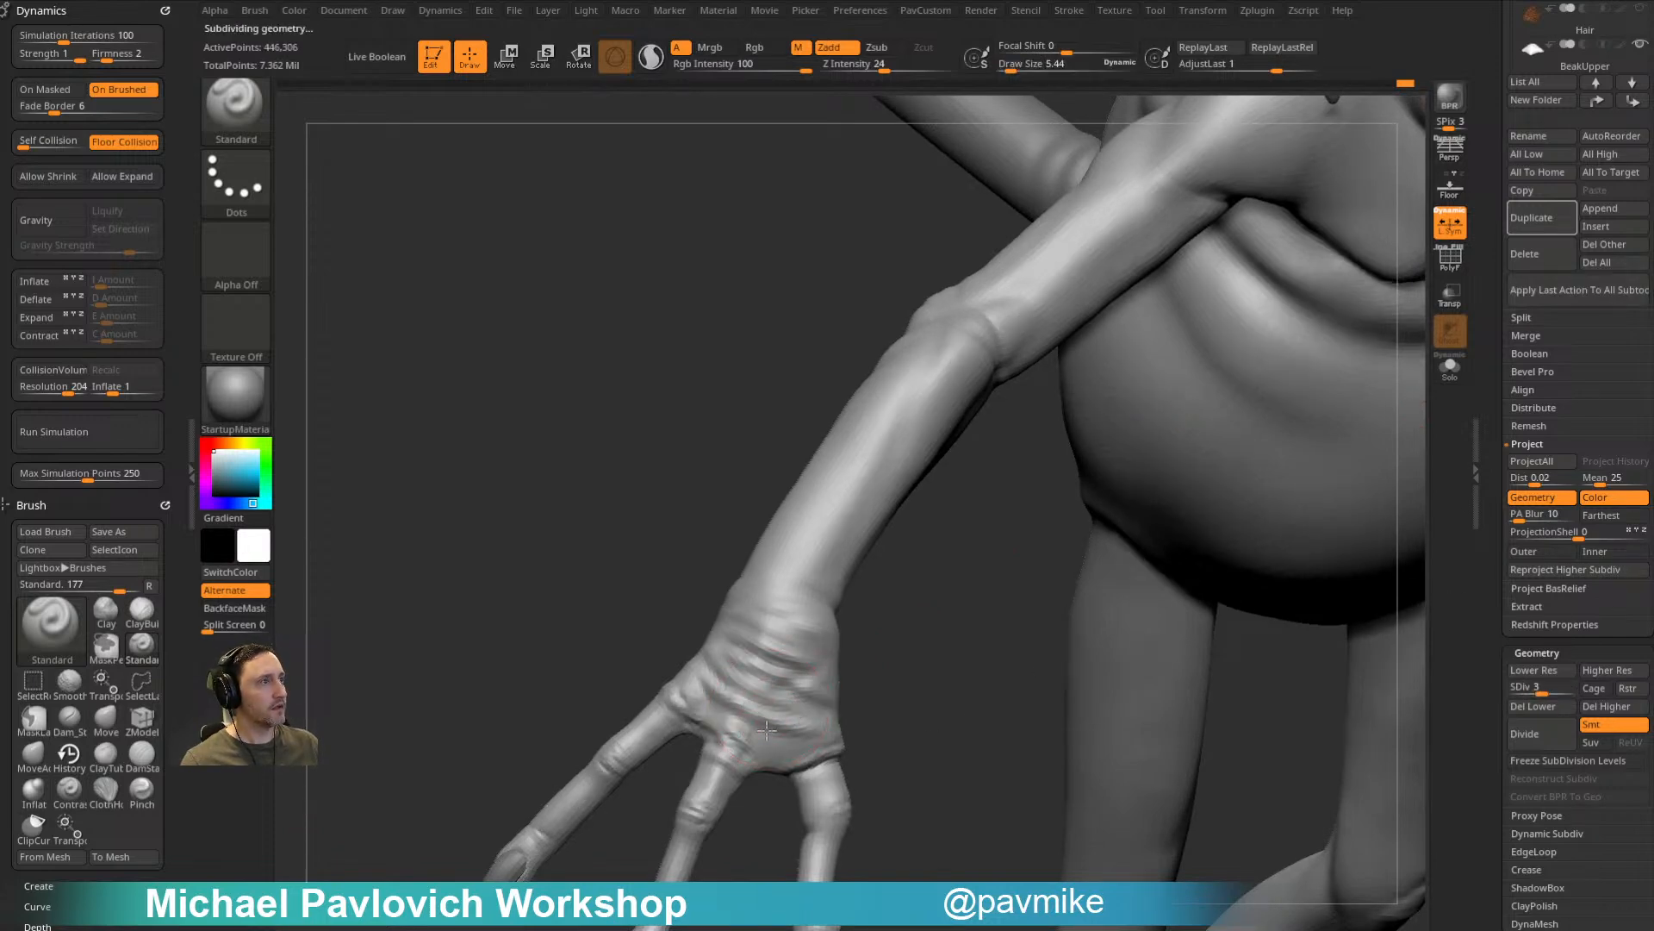
Step: Refine the wrinkles near the knuckles with the Standard brush and show the whole creature from the front
right_drag(748, 718, 820, 698)
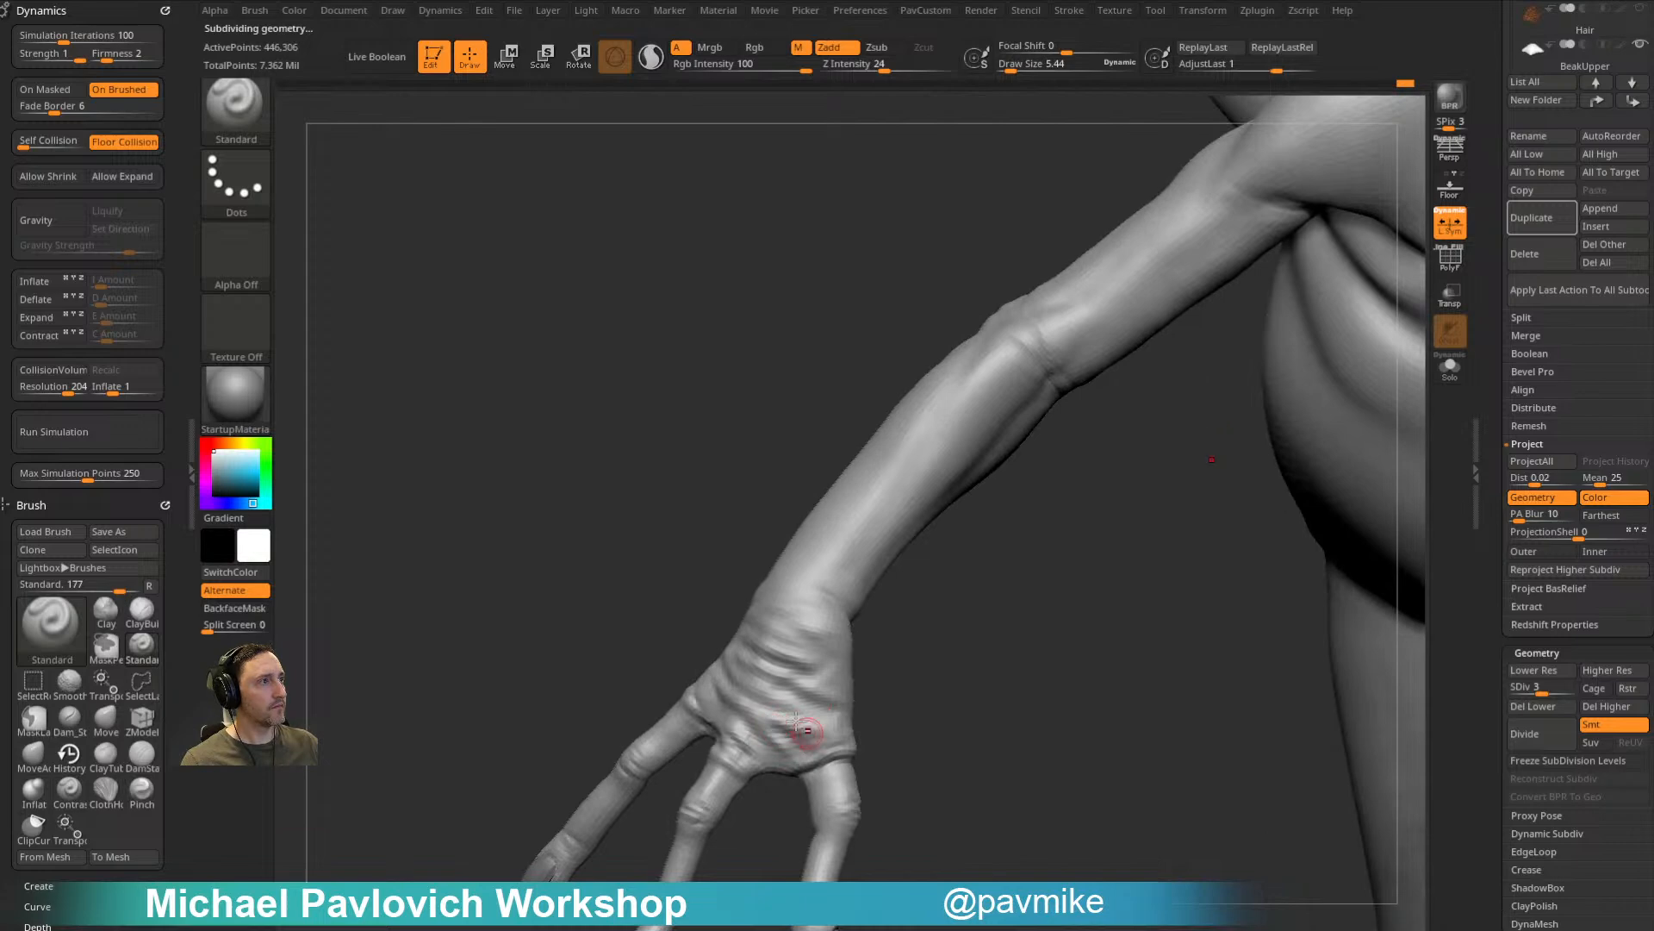
alt+right_drag(984, 608, 849, 567)
shift+right_drag(849, 650, 650, 576)
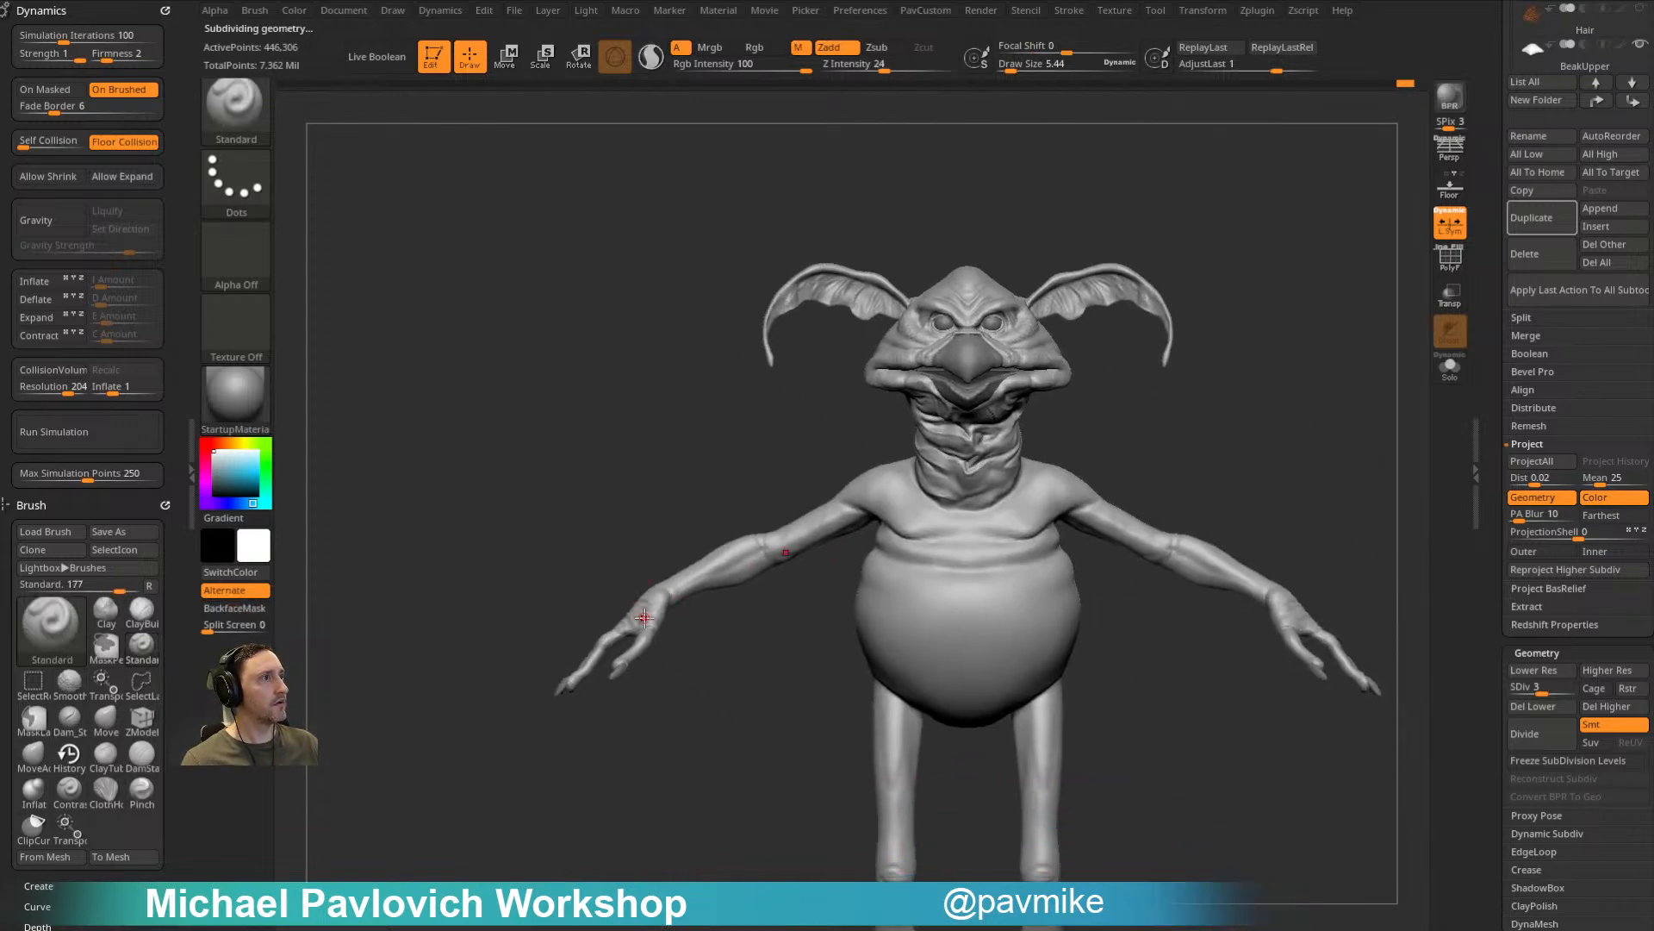
Step: Turn off local symmetry and refine the skin wrinkles across the back of the hand and wrist with the Standard brush
key(w)
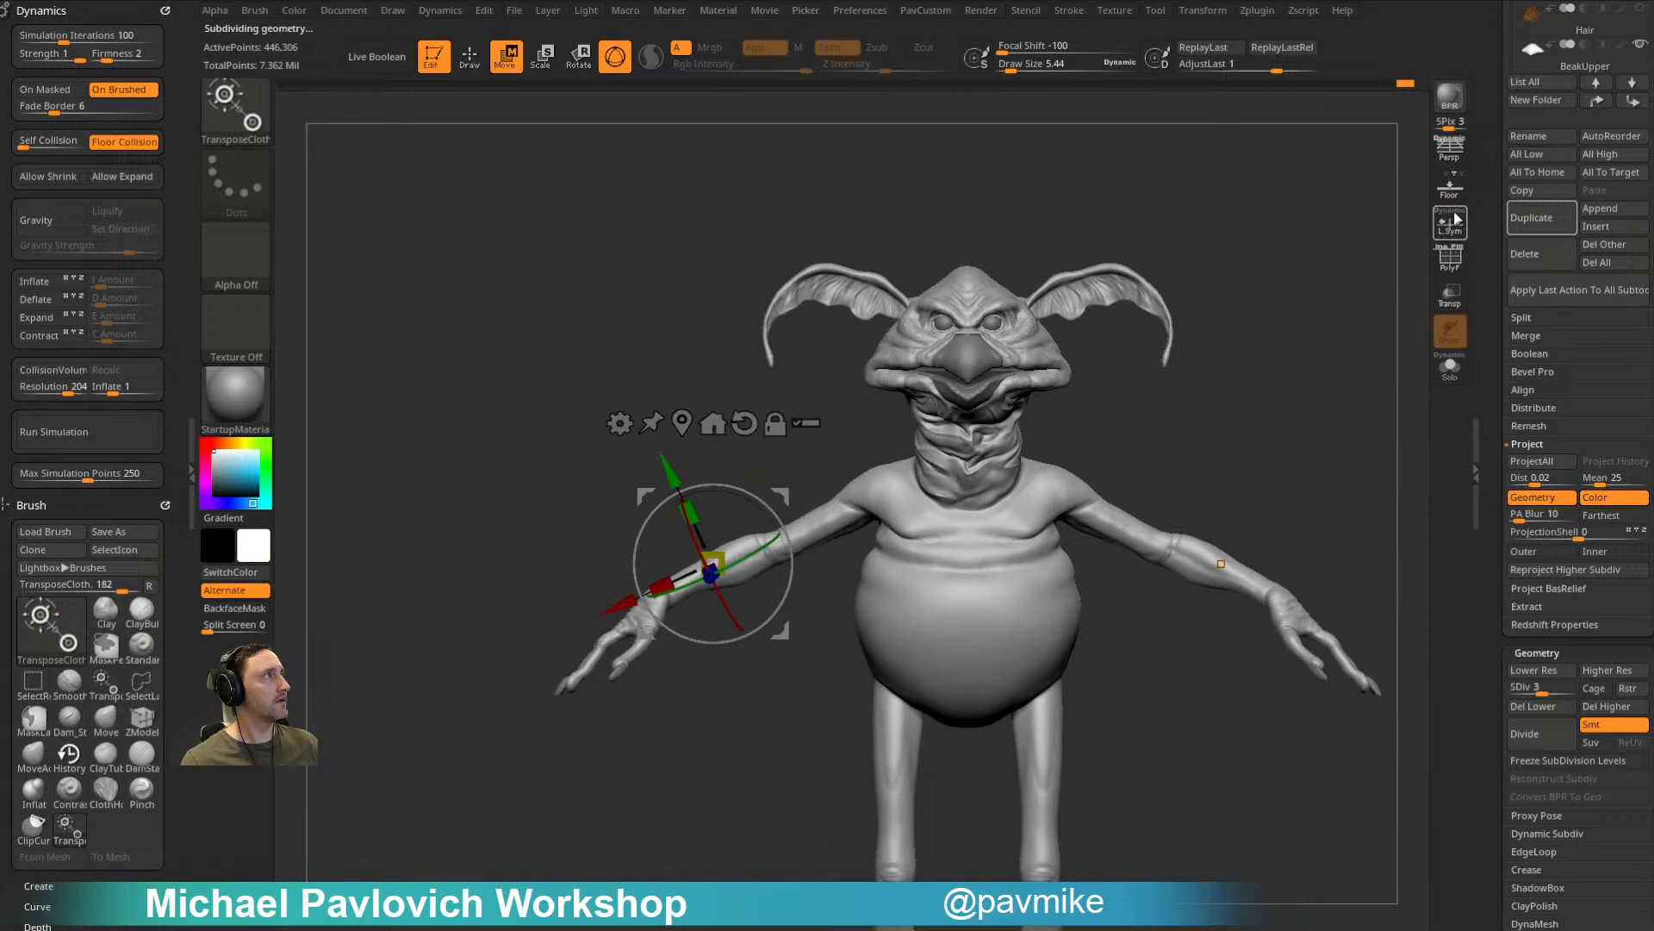
mouse_move(1244, 353)
alt+right_down()
mouse_move(1190, 342)
mouse_move(1252, 376)
mouse_move(1141, 369)
mouse_move(1112, 422)
mouse_move(1213, 376)
alt+right_up()
key(q)
right_drag(758, 511, 957, 598)
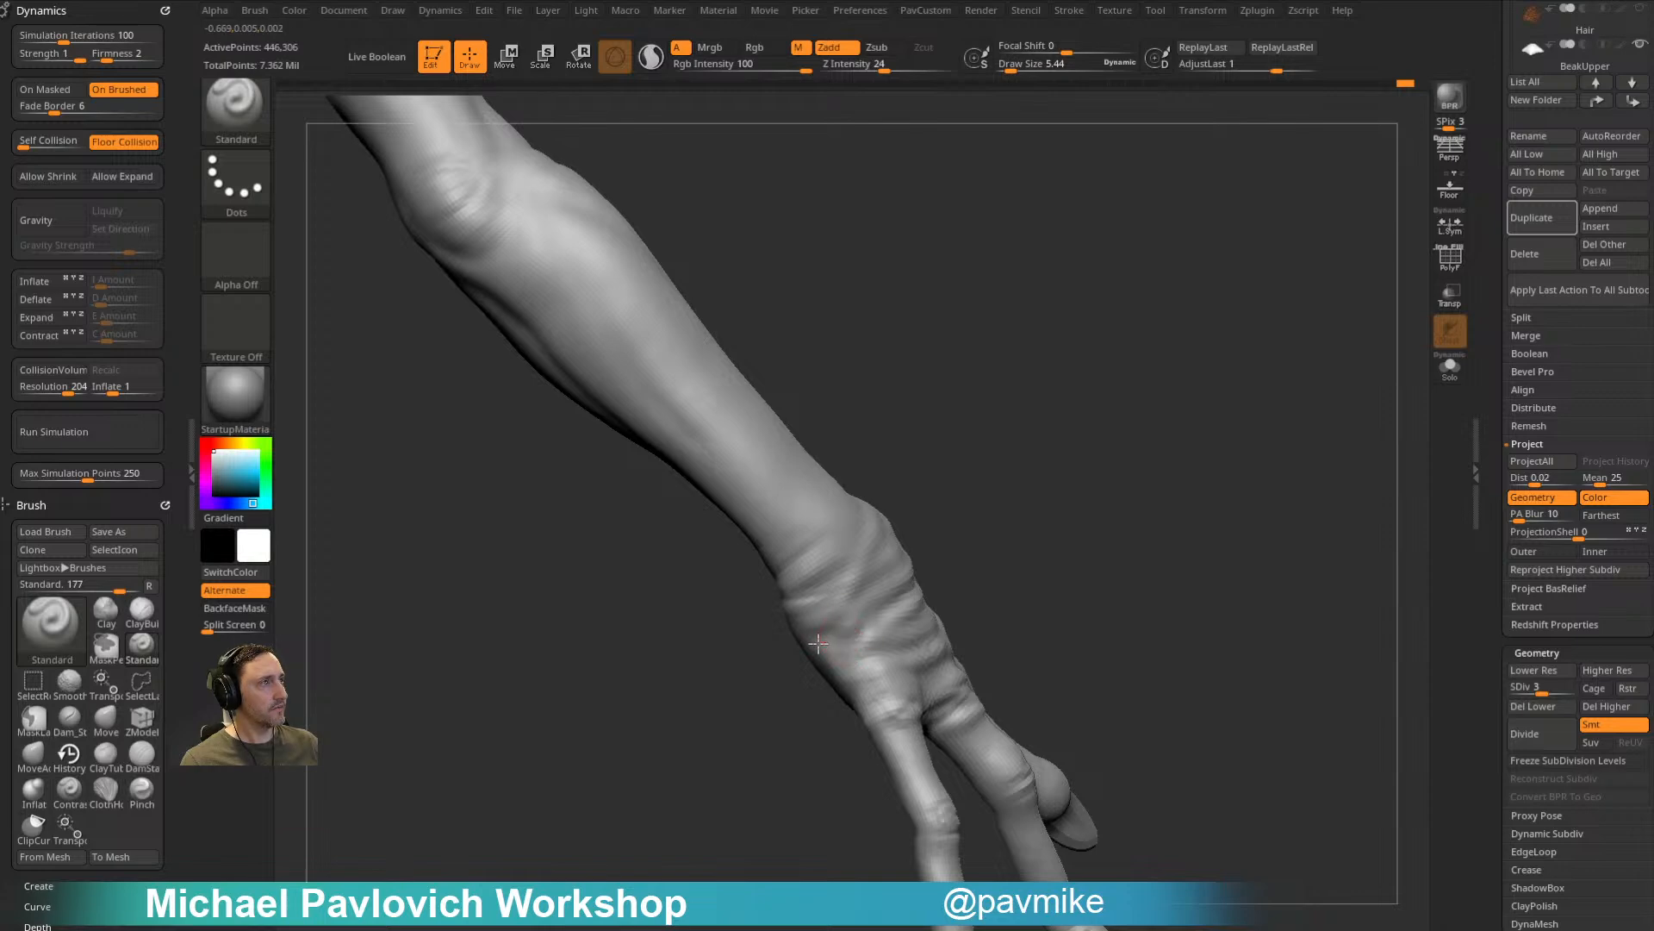
right_drag(948, 558, 777, 548)
right_drag(896, 655, 996, 581)
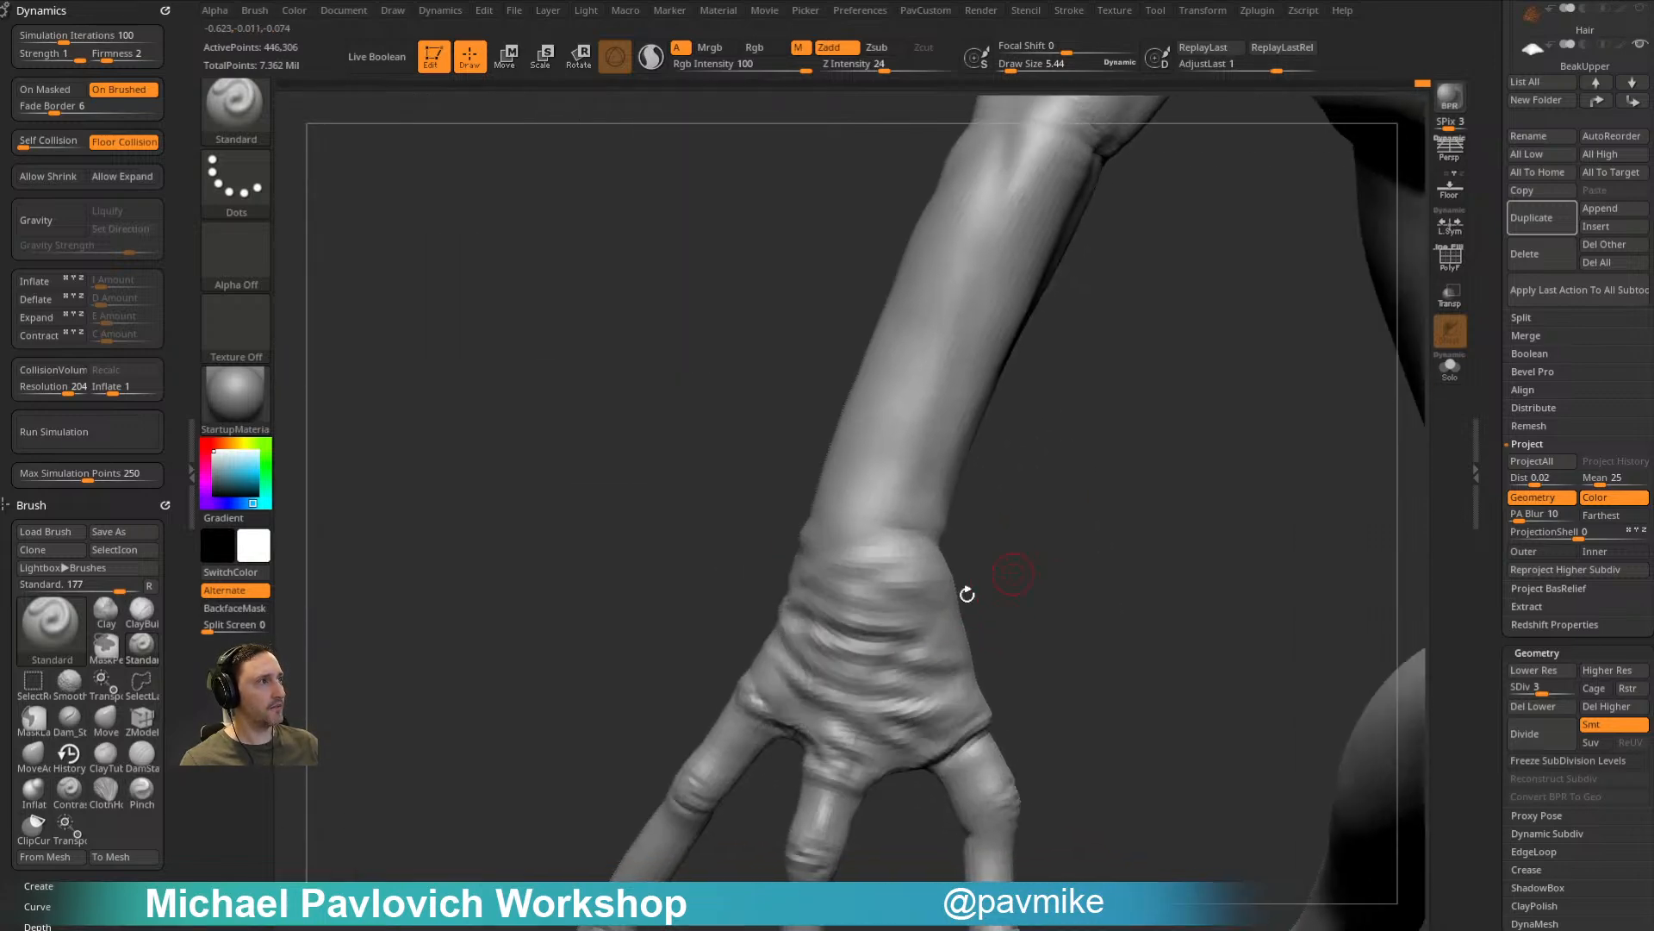
right_drag(886, 671, 948, 615)
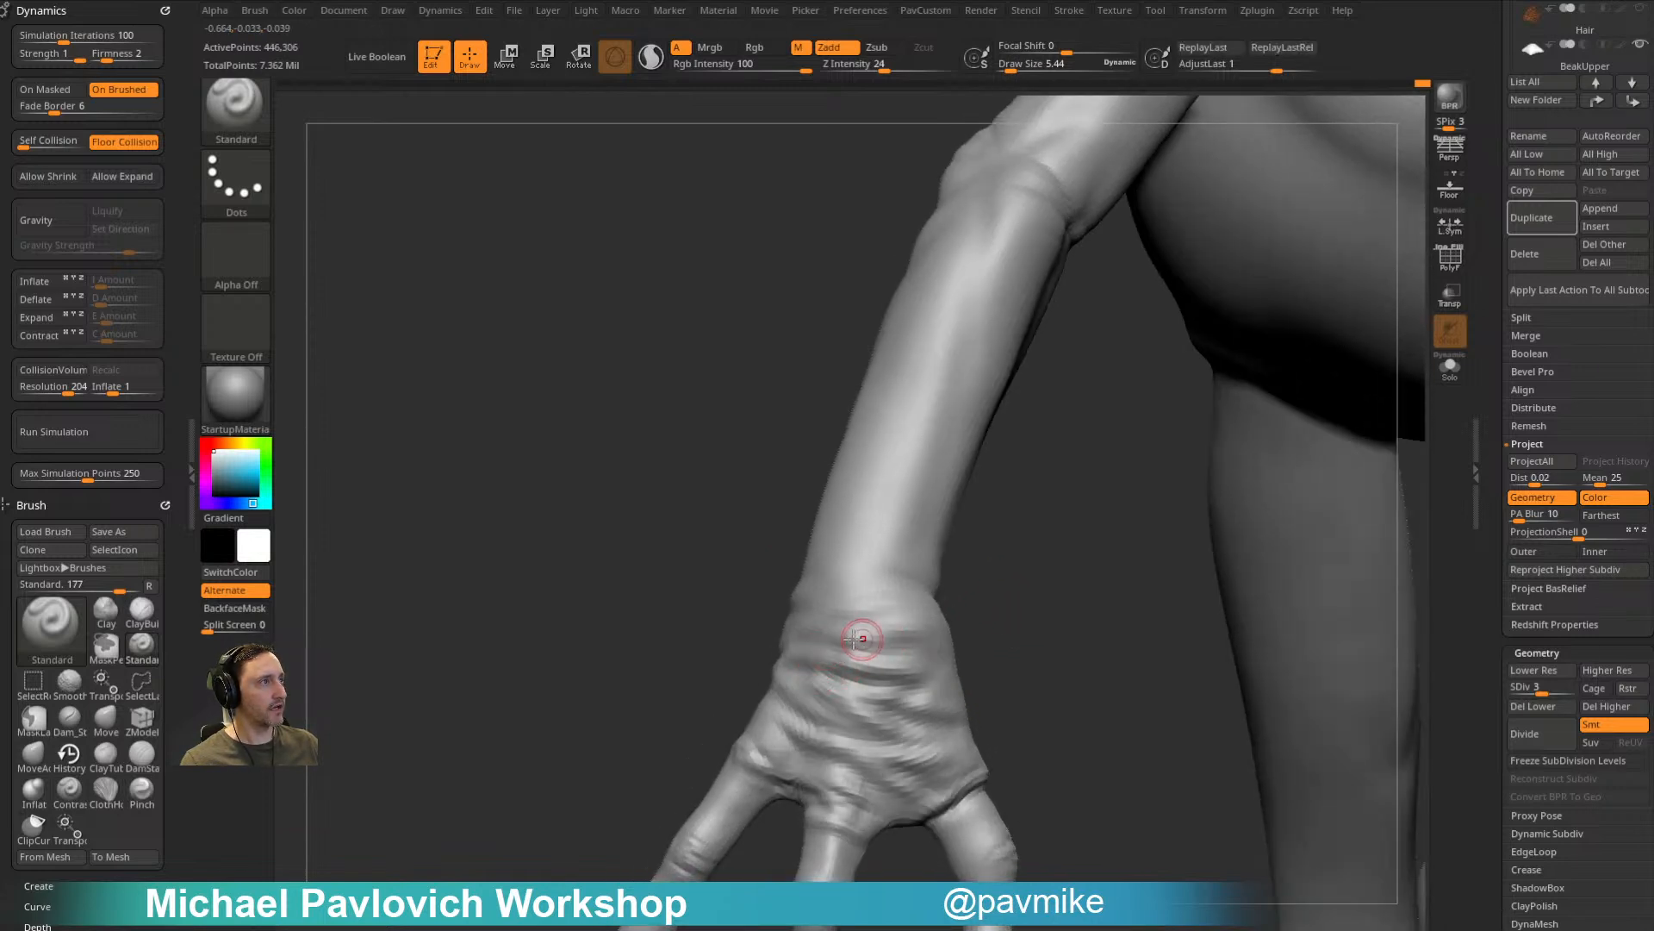
Step: Isolate the hand and wrist and begin tightening the folds on the back of the hand with an enlarged Pinch brush
key(b)
key(p)
key(i)
key(bracketright)
ctrl+right_drag(905, 657, 879, 612)
drag(836, 763, 943, 748)
mouse_move(939, 620)
ctrl+shift+mouse_down()
mouse_move(668, 669)
mouse_move(849, 612)
ctrl+shift+mouse_up()
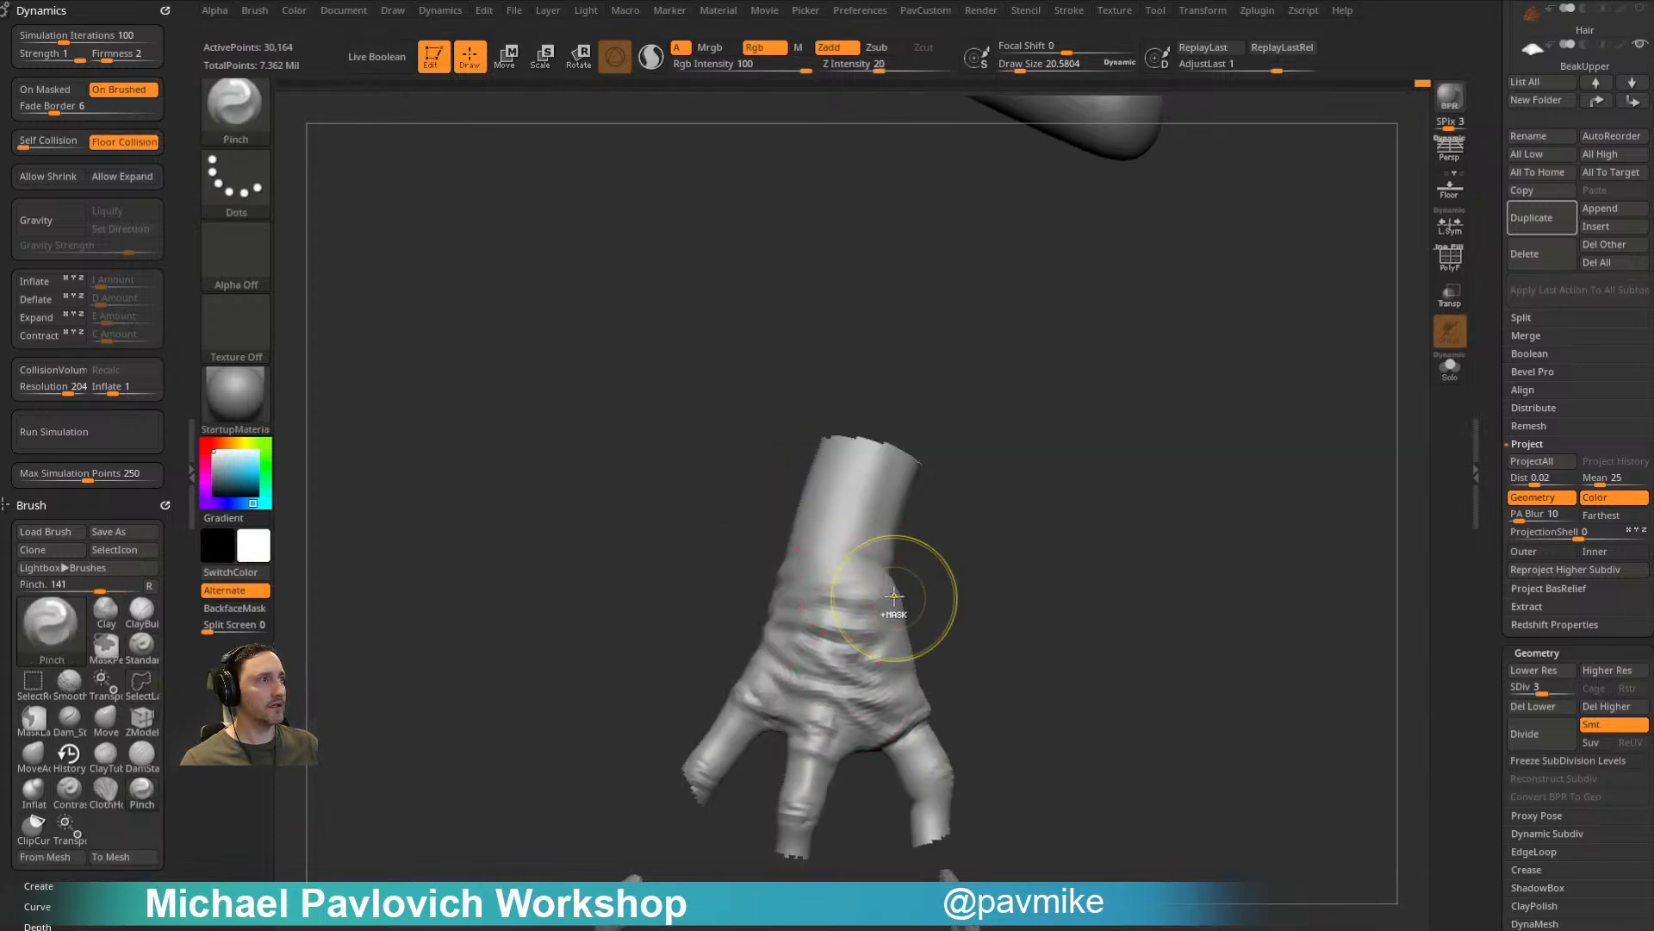
key(ctrl+z)
drag(820, 676, 857, 646)
mouse_move(1023, 565)
ctrl+shift+mouse_down()
mouse_move(939, 454)
mouse_move(1025, 666)
ctrl+shift+mouse_up()
Step: Pinch the folds around the sides of the hand and toward the knuckles, reducing the draw size to about 15
drag(948, 624, 923, 572)
mouse_move(728, 660)
mouse_down()
mouse_move(720, 647)
mouse_move(826, 717)
mouse_up()
drag(954, 617, 739, 643)
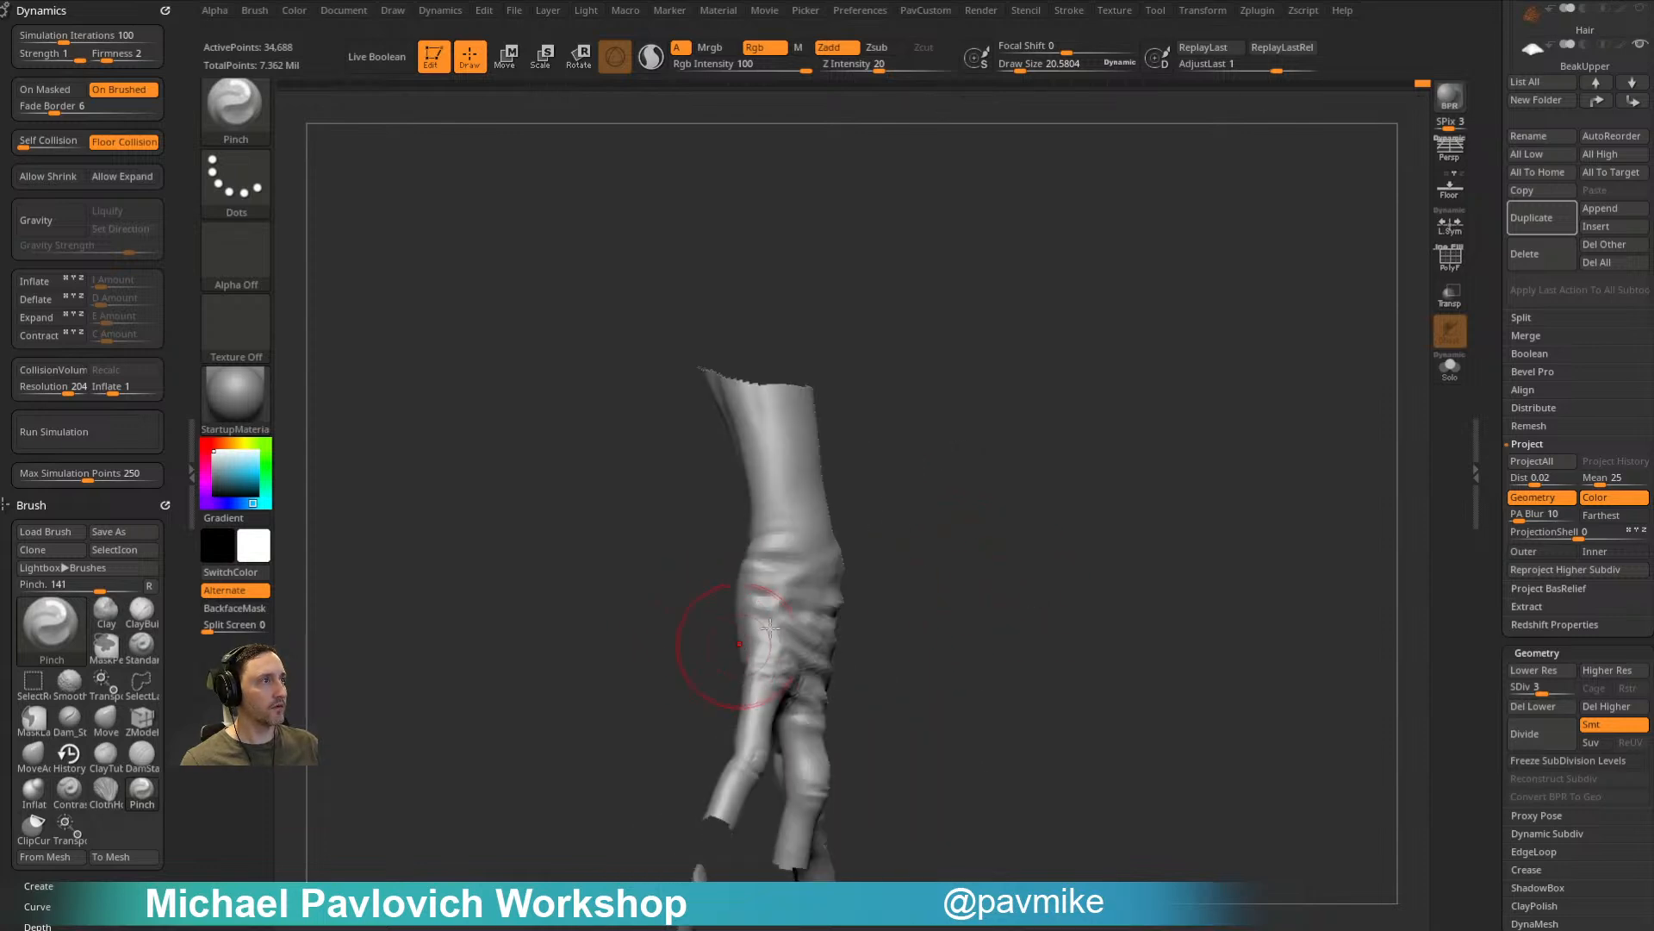
drag(850, 544, 793, 681)
mouse_move(960, 610)
mouse_down()
mouse_move(745, 623)
mouse_move(855, 632)
mouse_move(818, 581)
mouse_move(775, 700)
mouse_move(887, 598)
mouse_move(927, 677)
mouse_up()
key(s)
click(926, 677)
drag(990, 628, 743, 713)
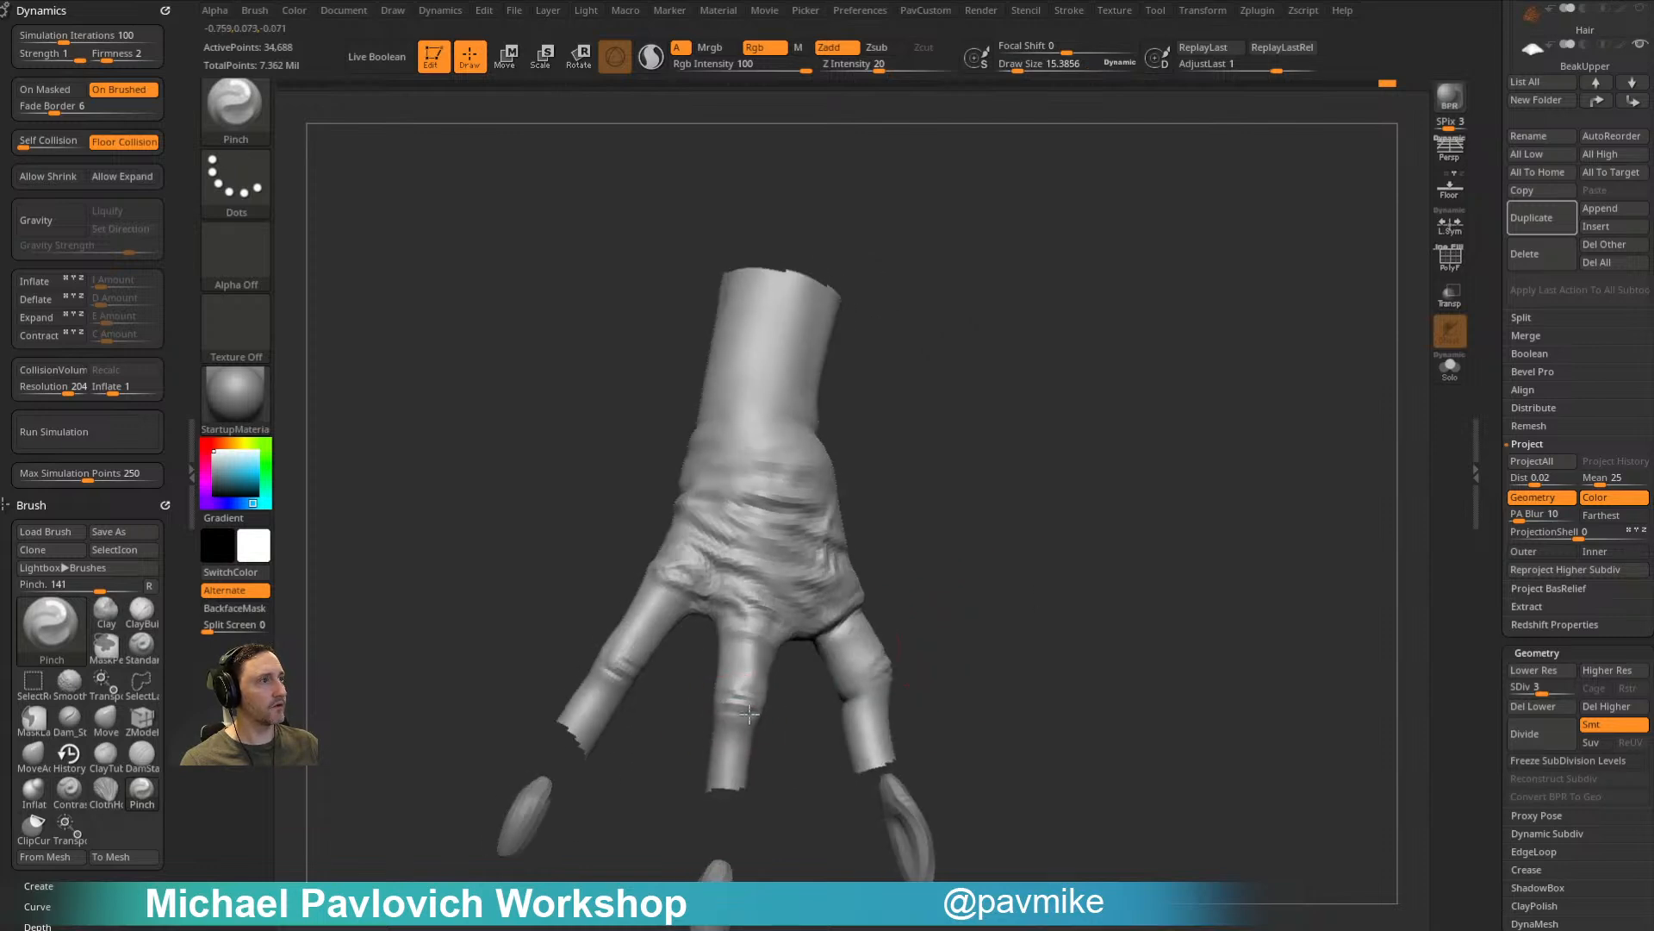
Step: Subdivide the isolated hand to level 4 and soften the knuckle folds on the fingers
key(ctrl+d)
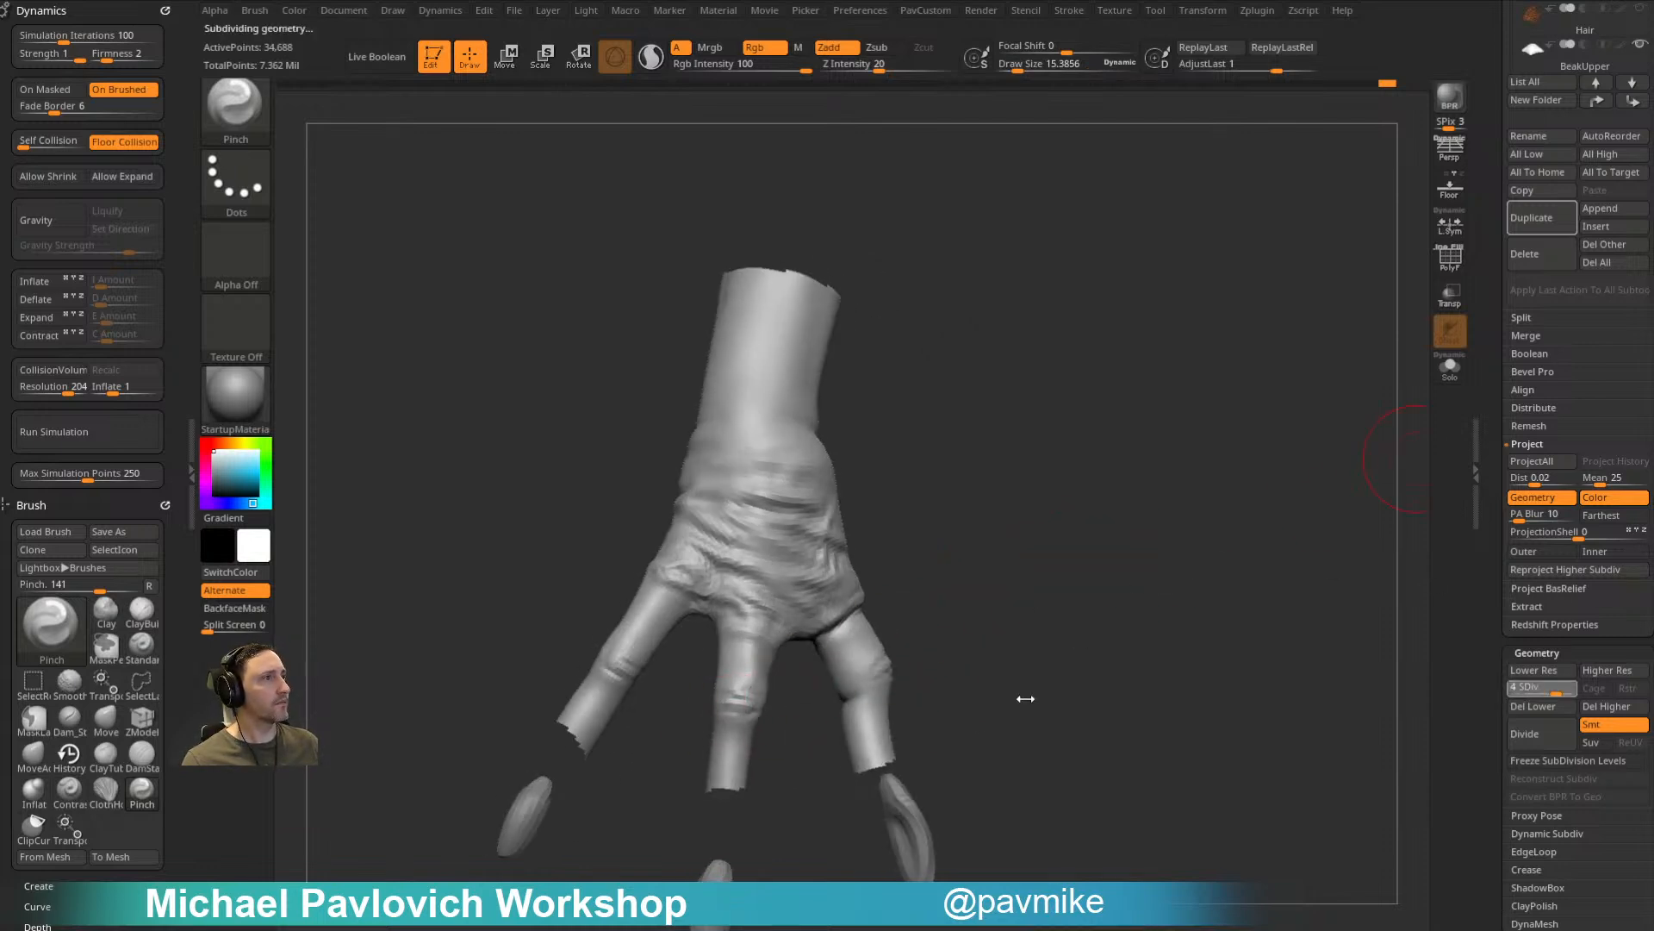
drag(924, 556, 991, 584)
shift+drag(797, 733, 823, 713)
key(shift)
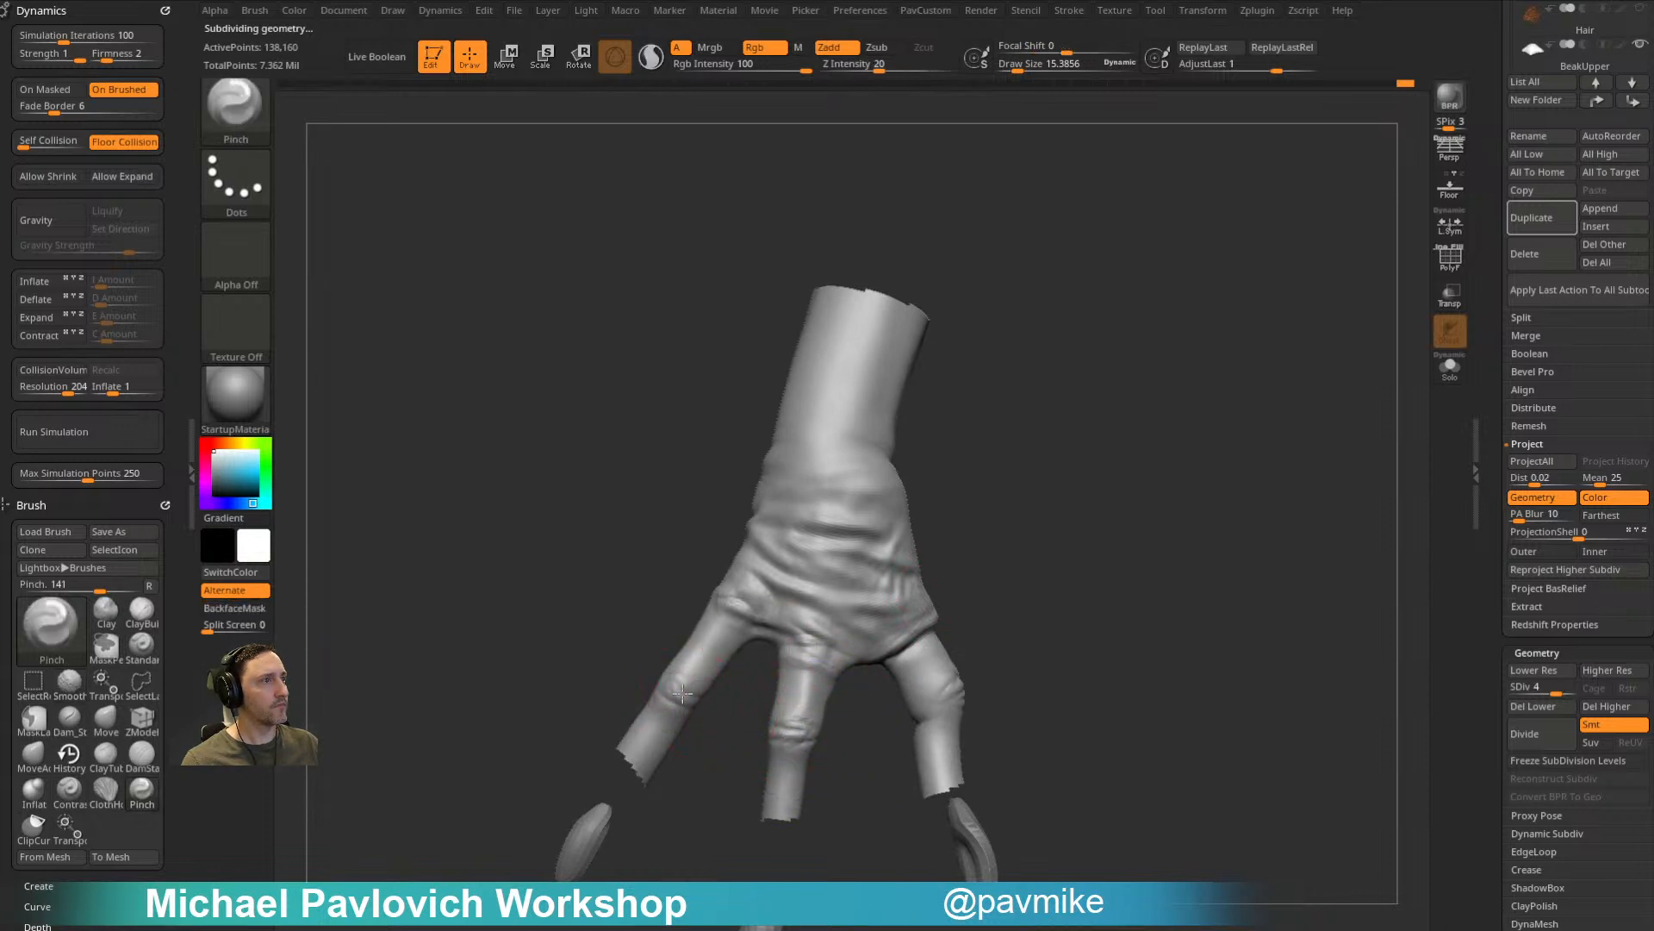
mouse_move(685, 690)
shift+mouse_down()
mouse_move(703, 665)
mouse_move(769, 658)
shift+mouse_up()
Step: Cut creases into the finger joints with the Dam_Standard brush and show the whole body again
key(b)
key(d)
key(s)
mouse_move(1051, 534)
alt+mouse_down()
mouse_move(1097, 509)
mouse_move(1030, 463)
alt+mouse_up()
mouse_move(651, 681)
mouse_down()
mouse_move(735, 731)
mouse_move(664, 684)
mouse_move(695, 703)
mouse_up()
mouse_move(1157, 577)
alt+mouse_down()
mouse_move(1026, 561)
mouse_move(897, 690)
mouse_move(697, 657)
alt+mouse_up()
ctrl+shift+click(1026, 561)
alt+drag(695, 756, 714, 593)
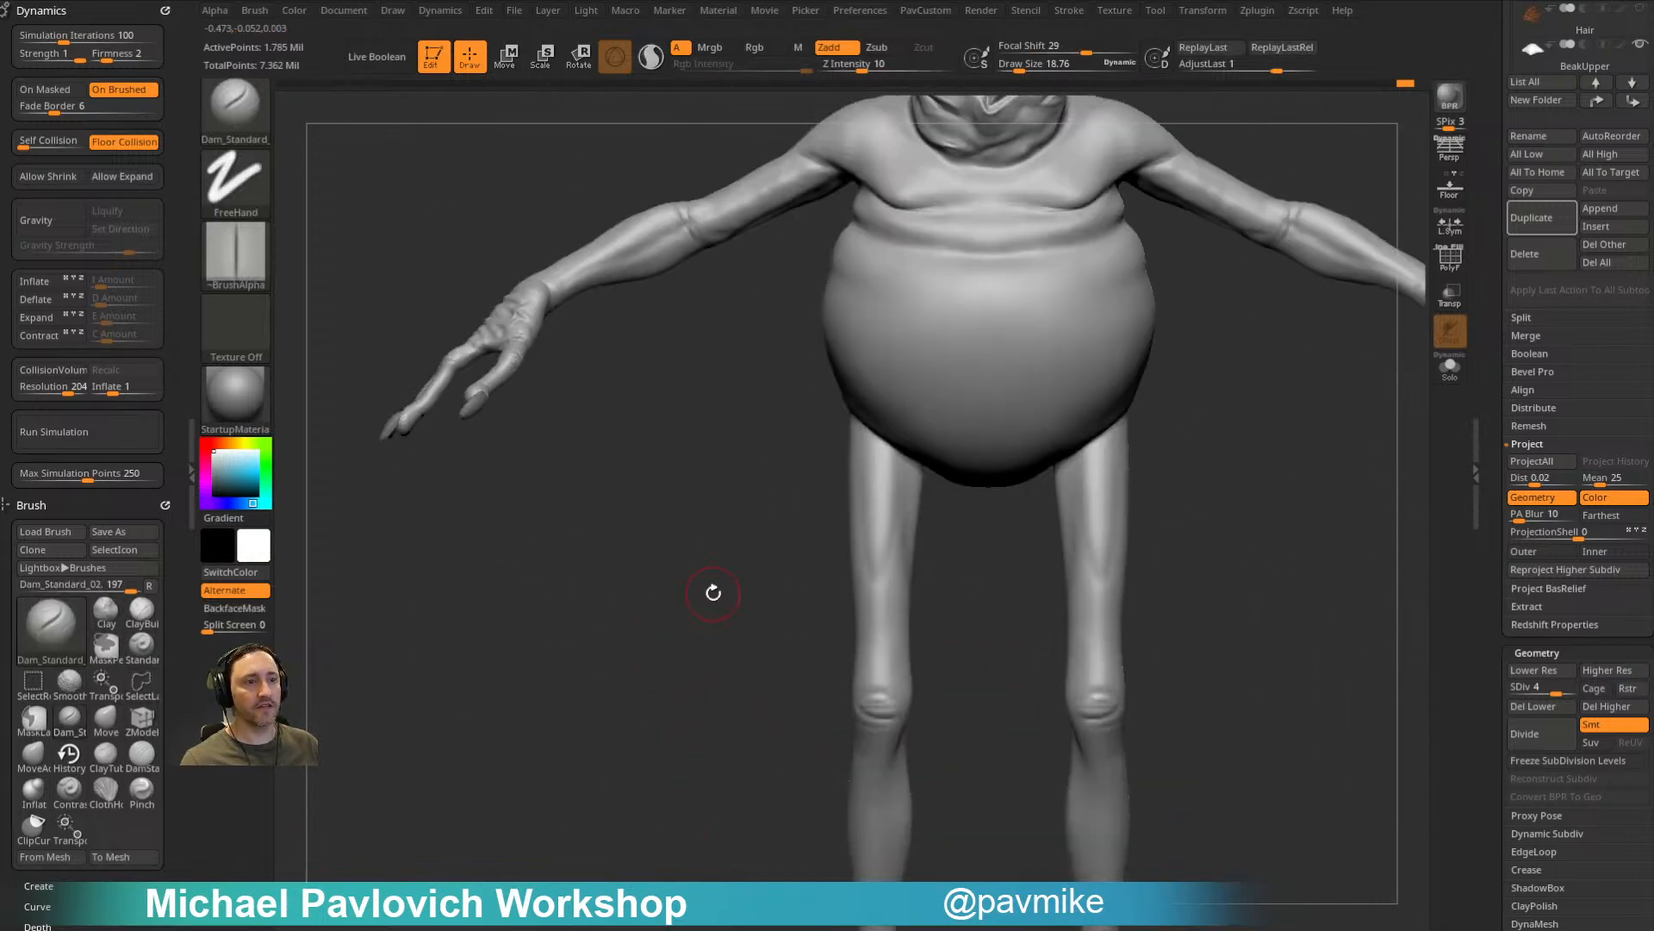
Step: Sculpt skin wrinkles around the back of the elbow with the Standard brush at a draw size of about 5.4
mouse_move(720, 432)
alt+mouse_down()
mouse_move(716, 686)
mouse_move(746, 687)
mouse_move(752, 618)
alt+mouse_up()
key(s)
mouse_move(757, 509)
alt+mouse_down()
mouse_move(699, 524)
mouse_move(773, 574)
mouse_move(825, 556)
alt+mouse_up()
key(1)
key(s)
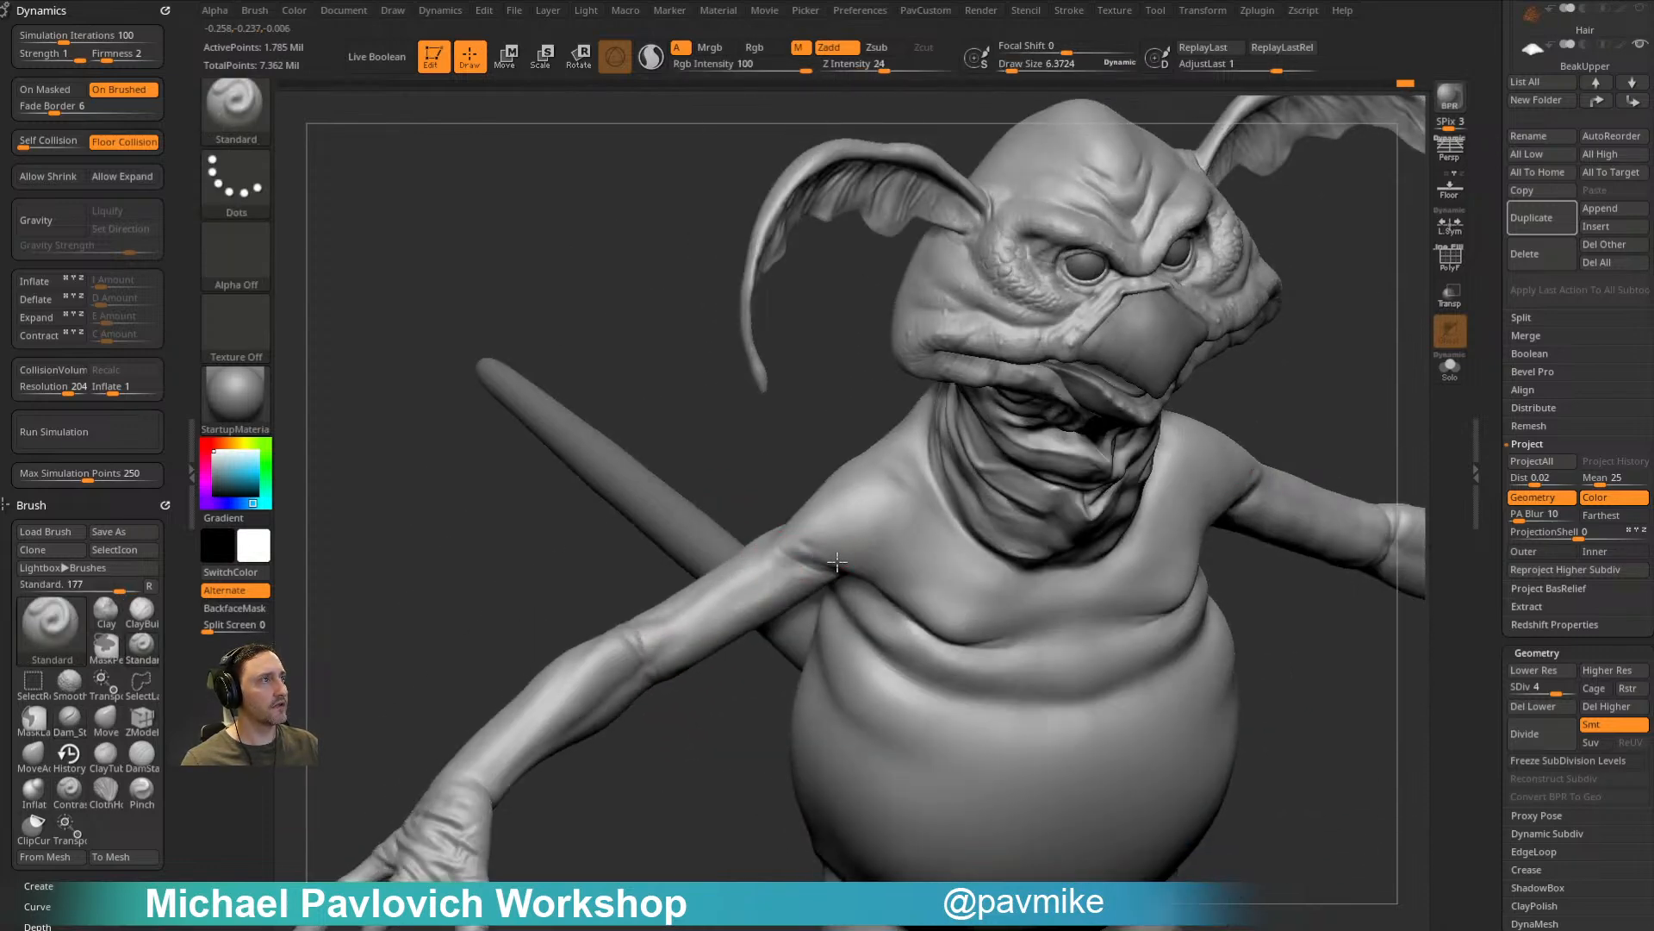
mouse_move(789, 452)
mouse_down()
mouse_move(933, 564)
mouse_move(684, 721)
mouse_move(702, 750)
mouse_move(694, 672)
mouse_move(746, 664)
mouse_move(742, 701)
mouse_move(652, 598)
mouse_move(1012, 509)
mouse_move(916, 483)
mouse_move(789, 668)
mouse_move(902, 528)
mouse_move(784, 640)
mouse_move(779, 678)
mouse_move(934, 528)
mouse_move(763, 635)
mouse_move(778, 653)
mouse_move(881, 615)
mouse_move(800, 659)
mouse_up()
drag(877, 599, 841, 645)
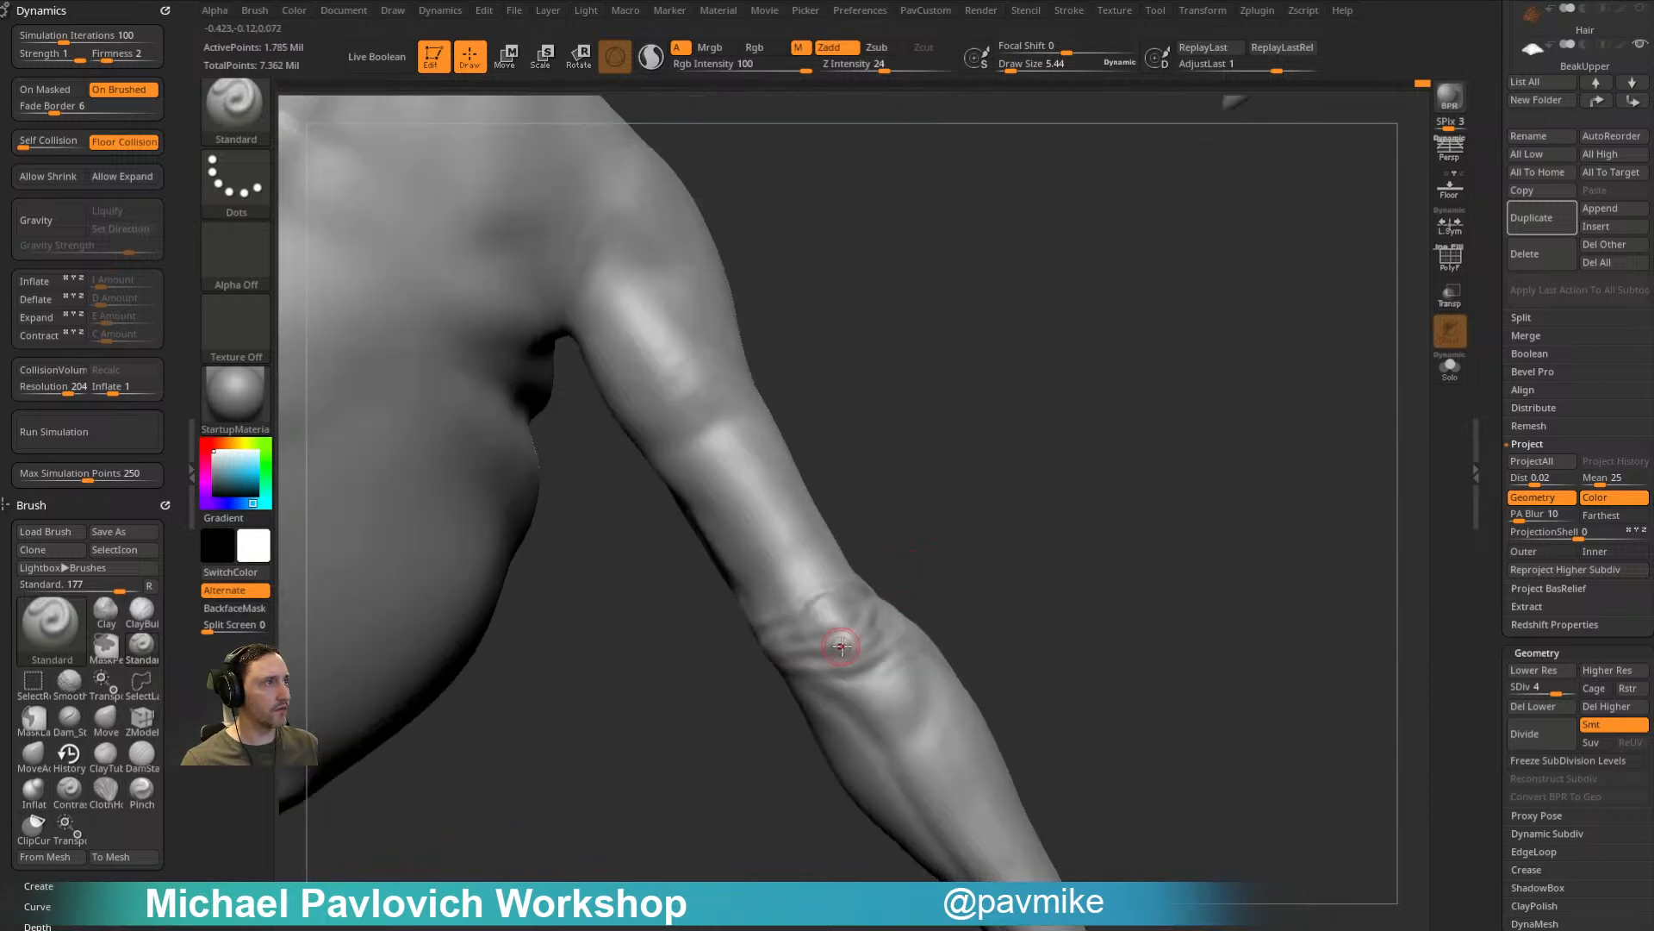
Step: Add finer folds over and around the elbow with the Standard brush at a draw size of about 3.8
drag(925, 567, 828, 641)
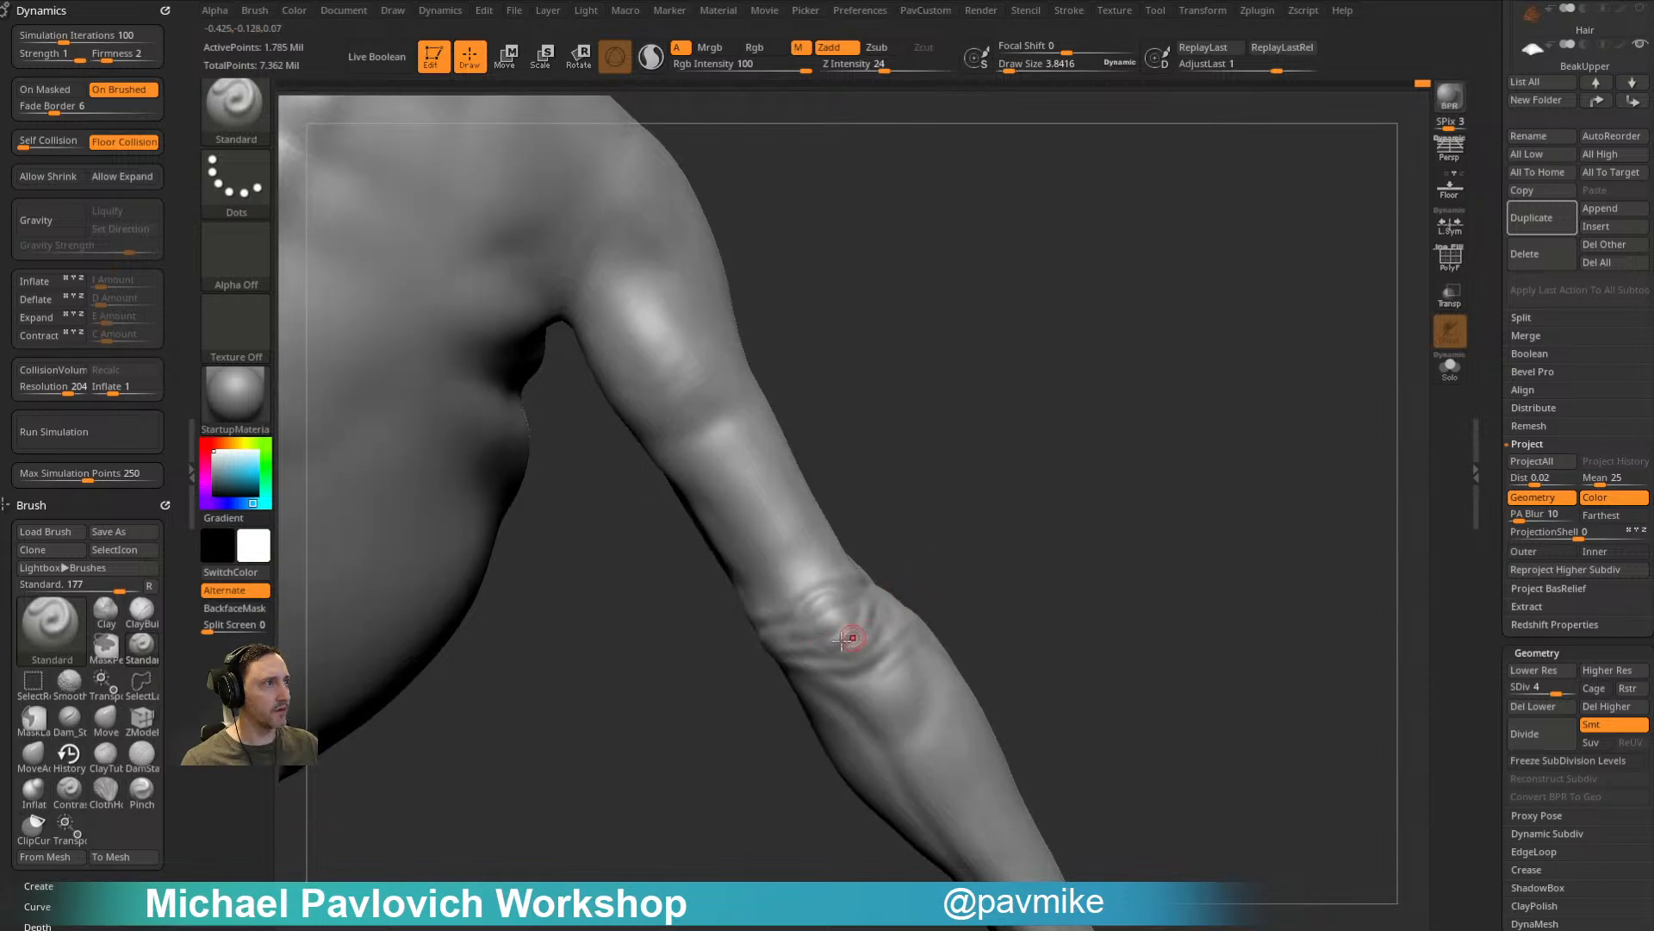
drag(915, 595, 853, 642)
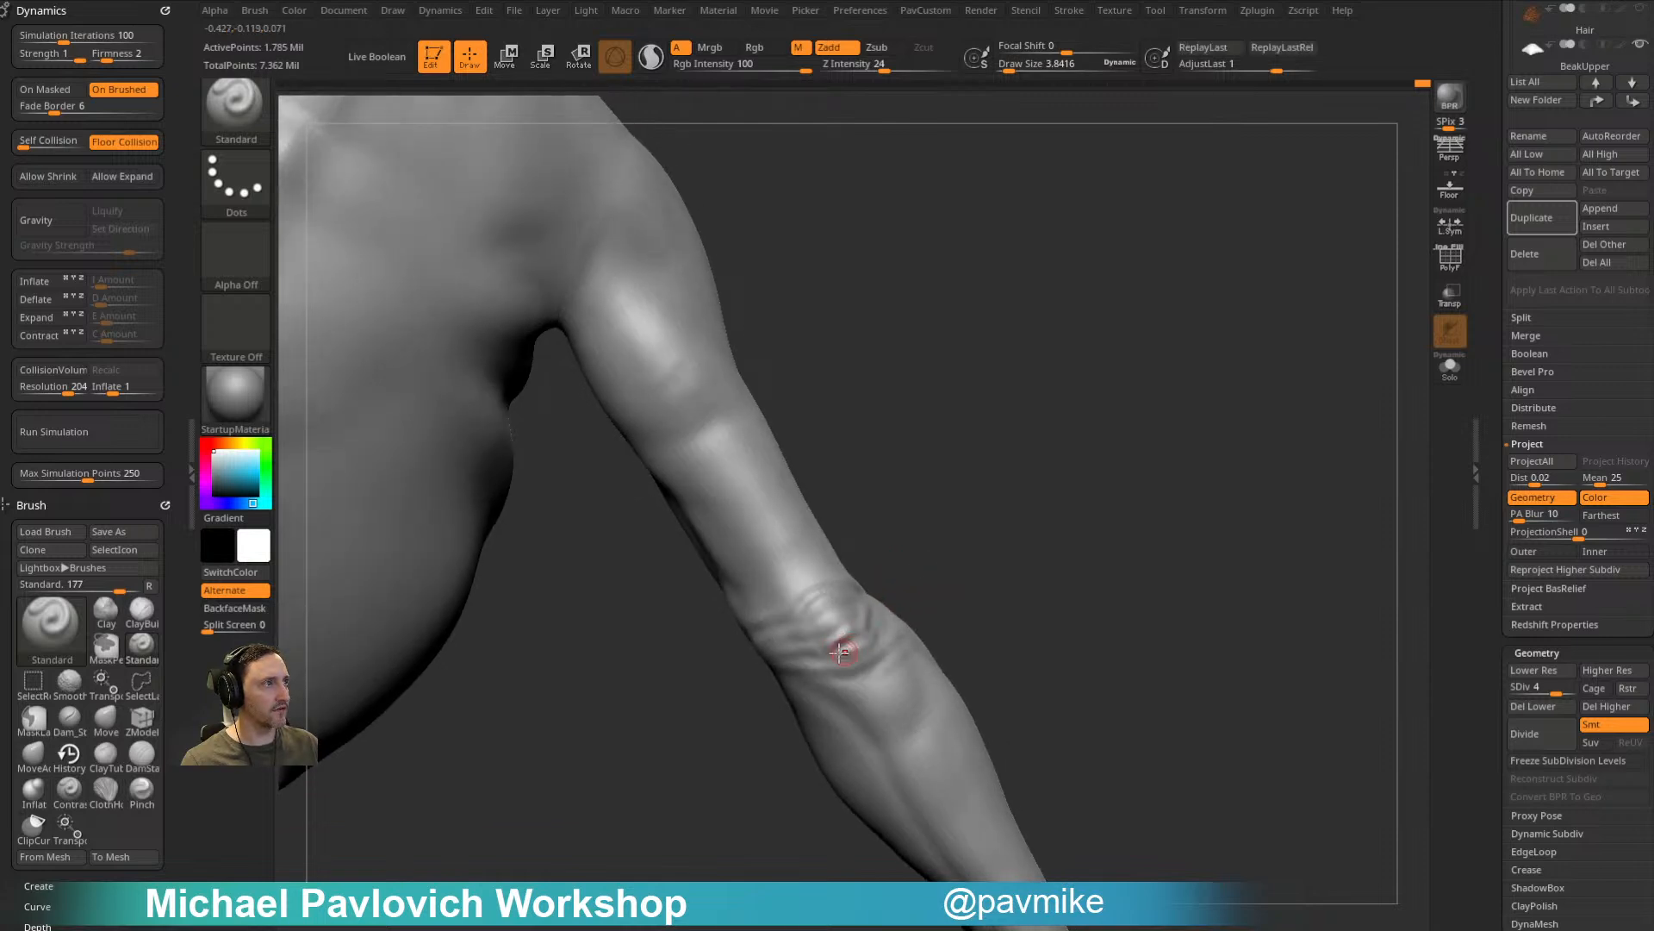
drag(907, 558, 862, 621)
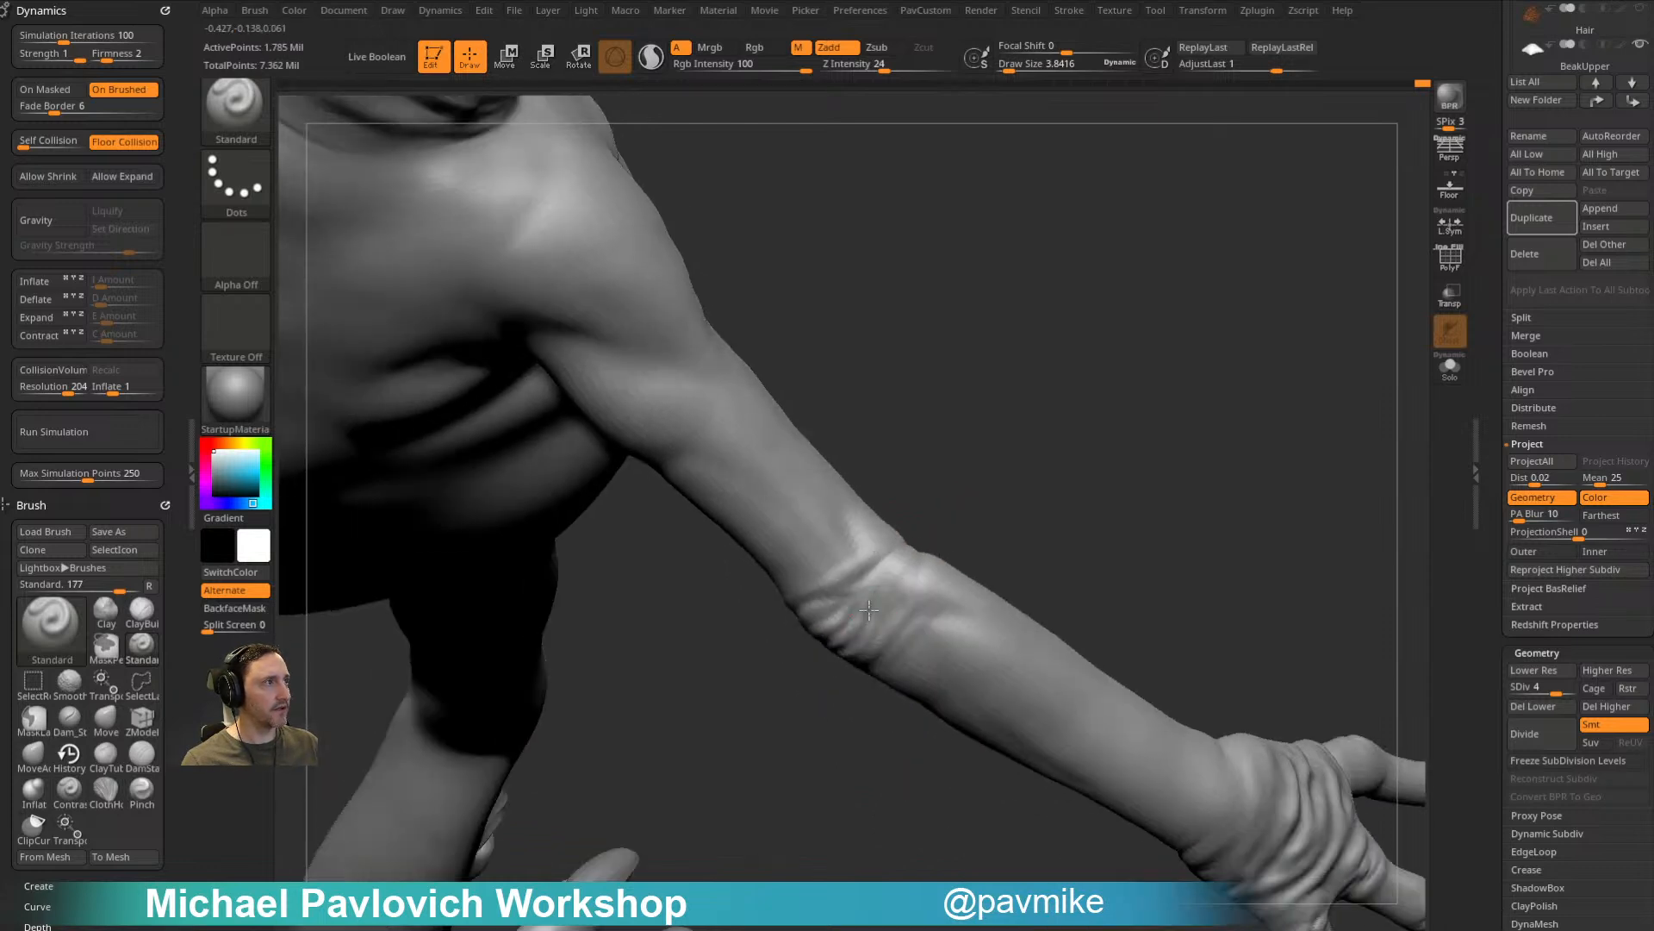
drag(958, 543, 843, 609)
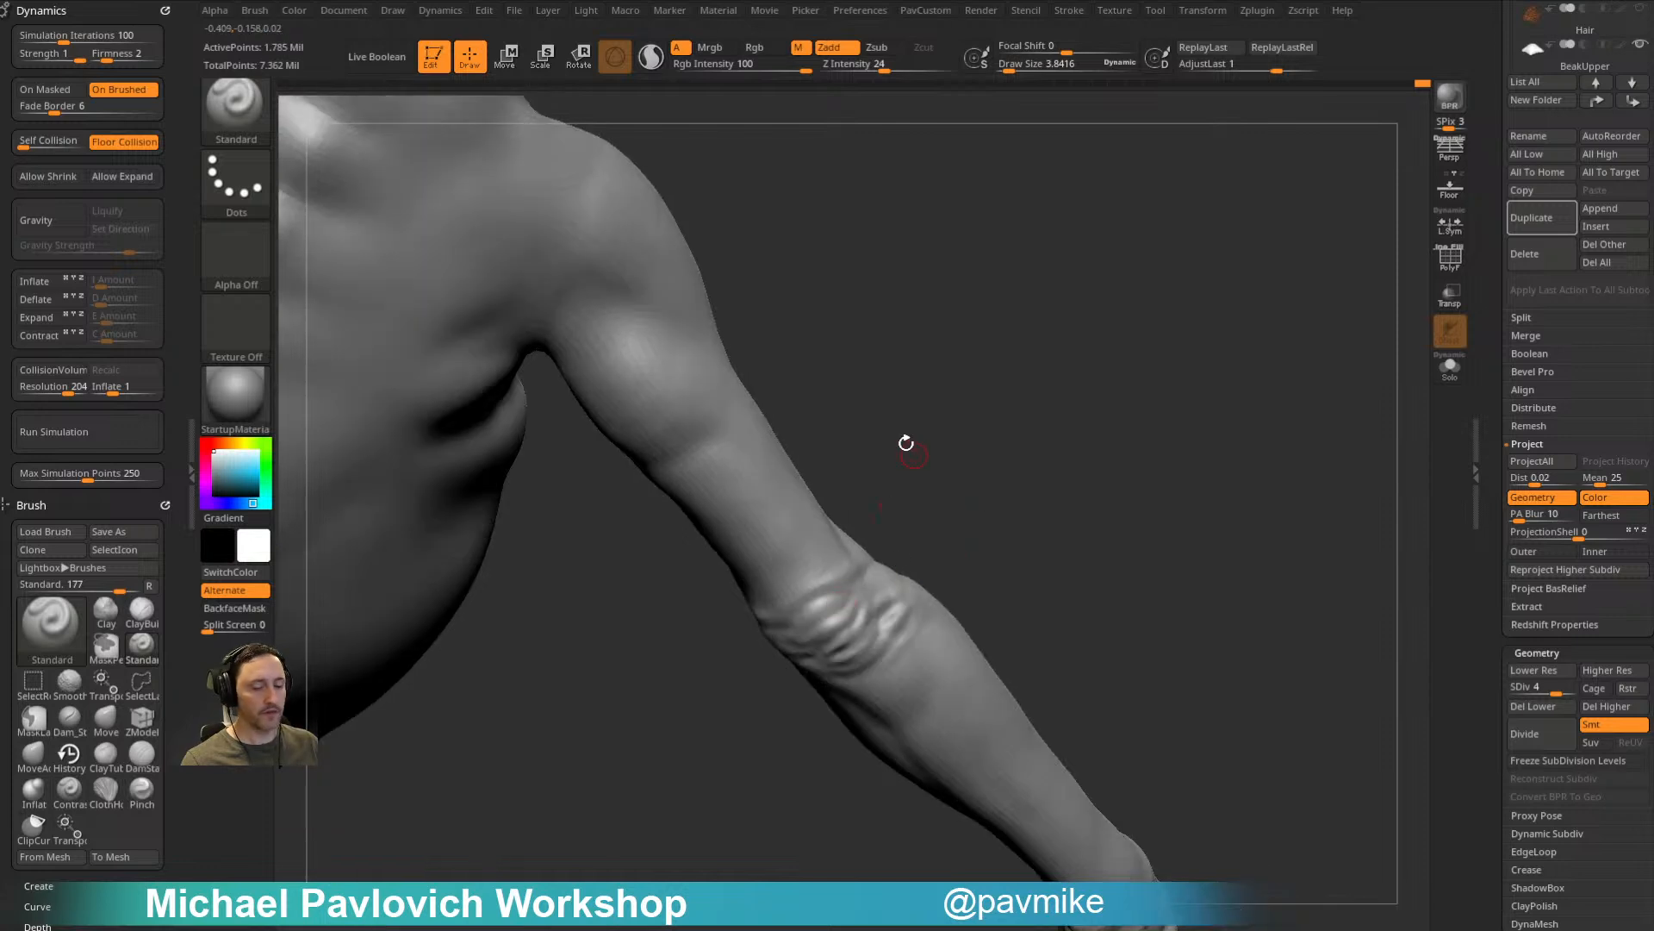
Step: Isolate the elbow section and tighten the wrinkles on its outer side with a large Pinch brush
key(b)
key(p)
key(i)
alt+drag(950, 443, 1023, 491)
mouse_move(1034, 548)
ctrl+shift+mouse_down()
mouse_move(835, 470)
mouse_move(1068, 584)
mouse_move(1069, 569)
ctrl+shift+mouse_up()
key(f)
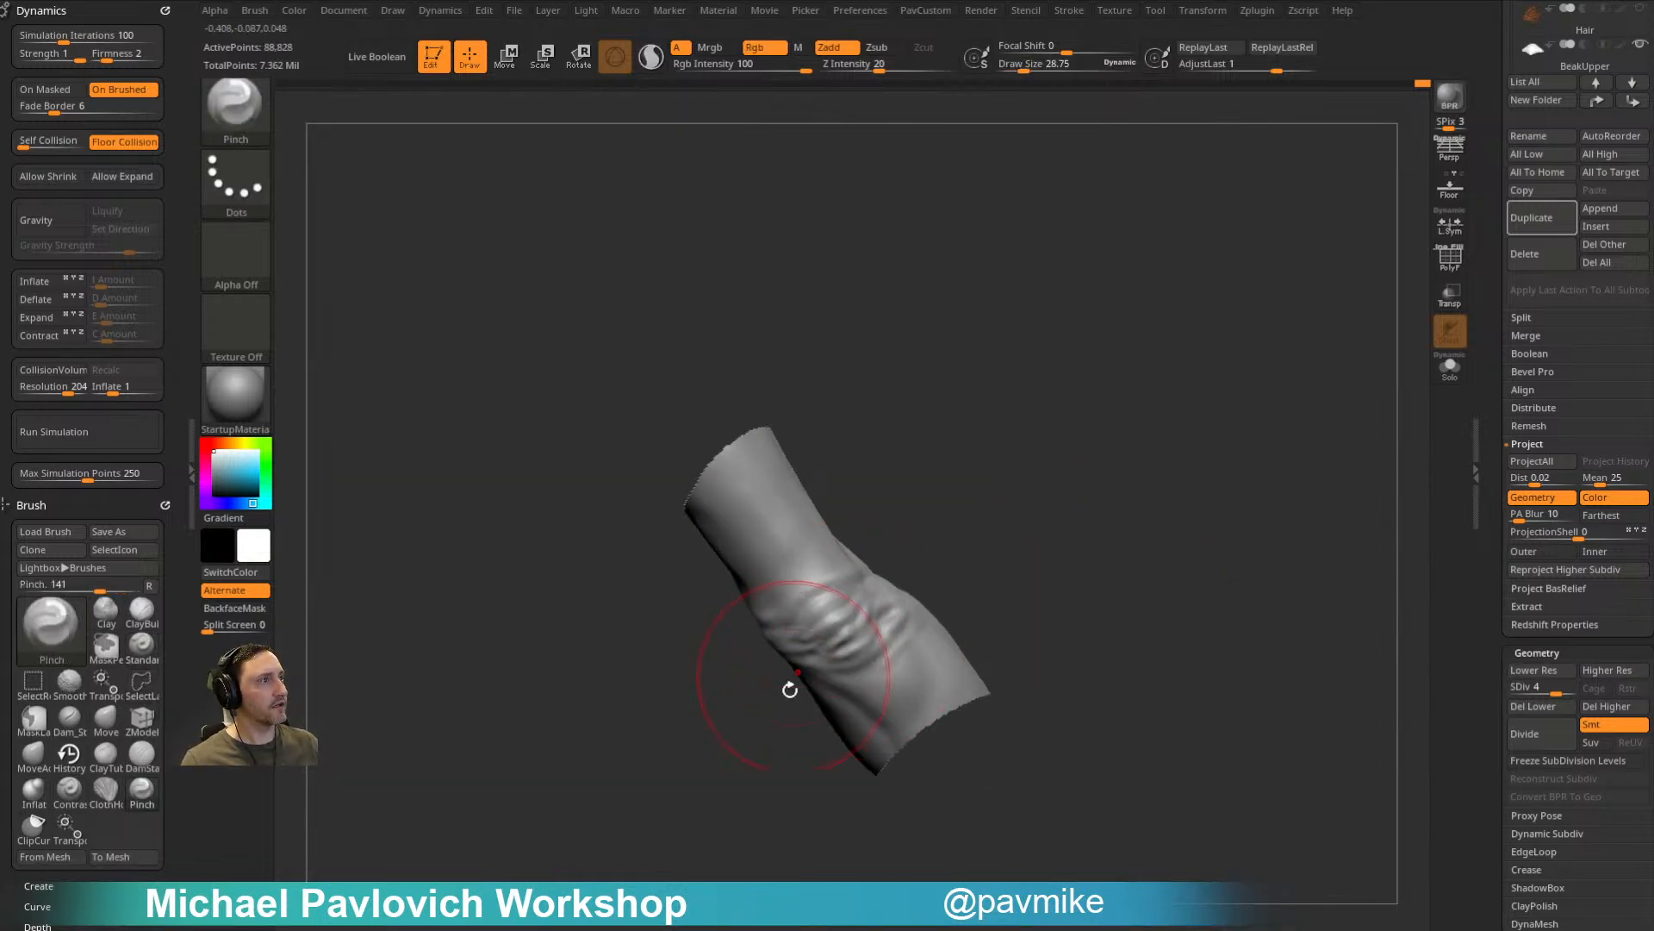
drag(959, 562, 915, 586)
drag(977, 533, 917, 573)
Step: Pinch the remaining elbow creases at a draw size of about 19 and show the whole body again
key(s)
drag(920, 584, 910, 585)
drag(1034, 499, 890, 594)
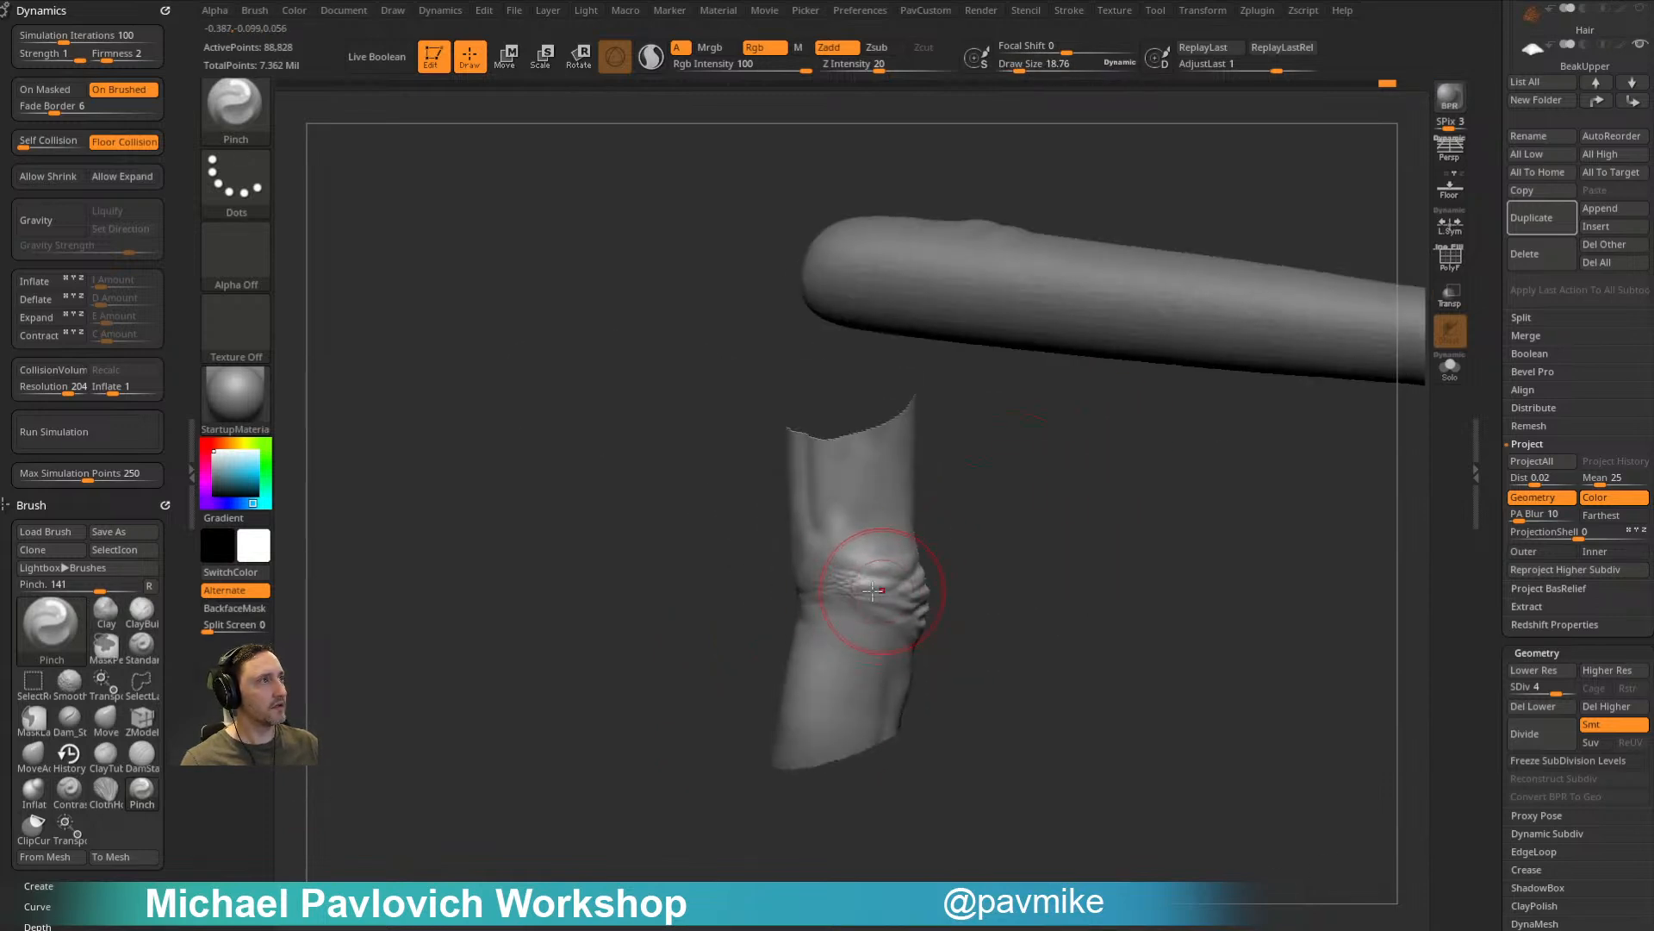
mouse_move(1024, 551)
mouse_down()
mouse_move(951, 574)
mouse_move(975, 580)
mouse_up()
mouse_move(1134, 550)
alt+mouse_down()
mouse_move(1127, 505)
mouse_move(1089, 465)
mouse_move(1155, 514)
mouse_move(1218, 373)
mouse_move(1104, 540)
mouse_move(1252, 550)
mouse_move(1183, 476)
mouse_move(1047, 525)
alt+mouse_up()
ctrl+shift+click(1127, 505)
Step: Reduce the draw size to about 6.4 and examine the legs and knees from the front and side
key(s)
alt+drag(1090, 579, 989, 472)
key(s)
mouse_move(965, 562)
alt+mouse_down()
mouse_move(932, 529)
mouse_move(982, 556)
alt+mouse_up()
alt+drag(991, 547, 980, 523)
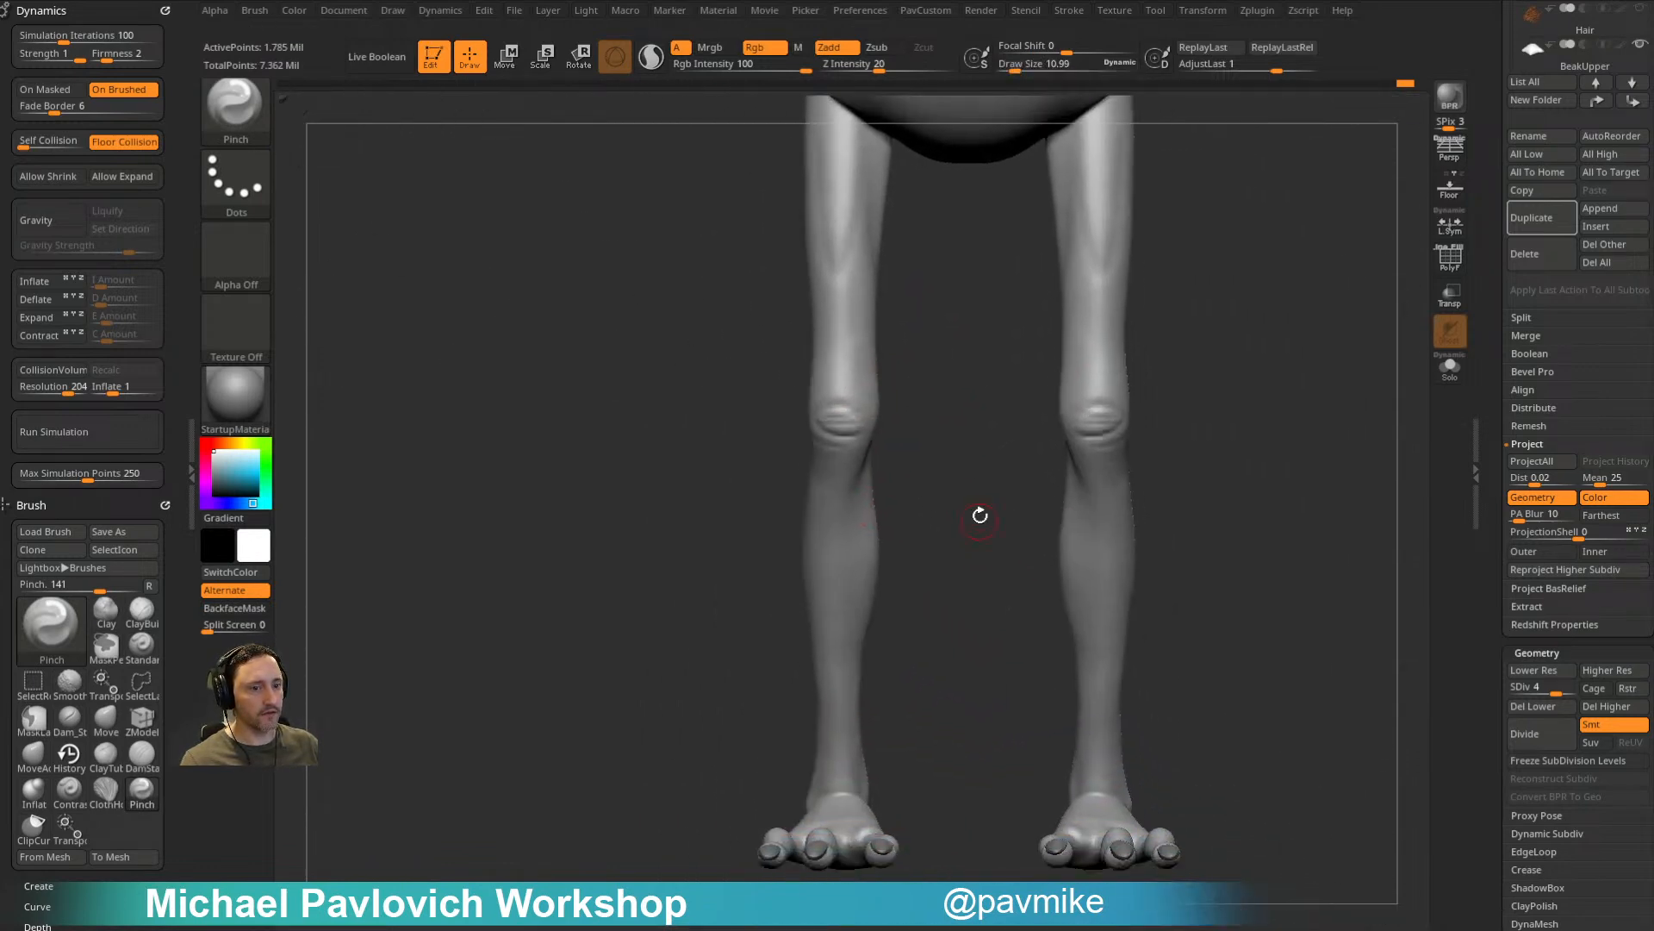
mouse_move(936, 405)
alt+mouse_down()
mouse_move(938, 539)
mouse_move(969, 522)
mouse_move(949, 432)
alt+mouse_up()
mouse_move(912, 598)
mouse_down()
mouse_move(842, 633)
mouse_move(856, 665)
mouse_move(873, 655)
mouse_up()
key(s)
drag(832, 737, 832, 746)
drag(870, 560, 846, 675)
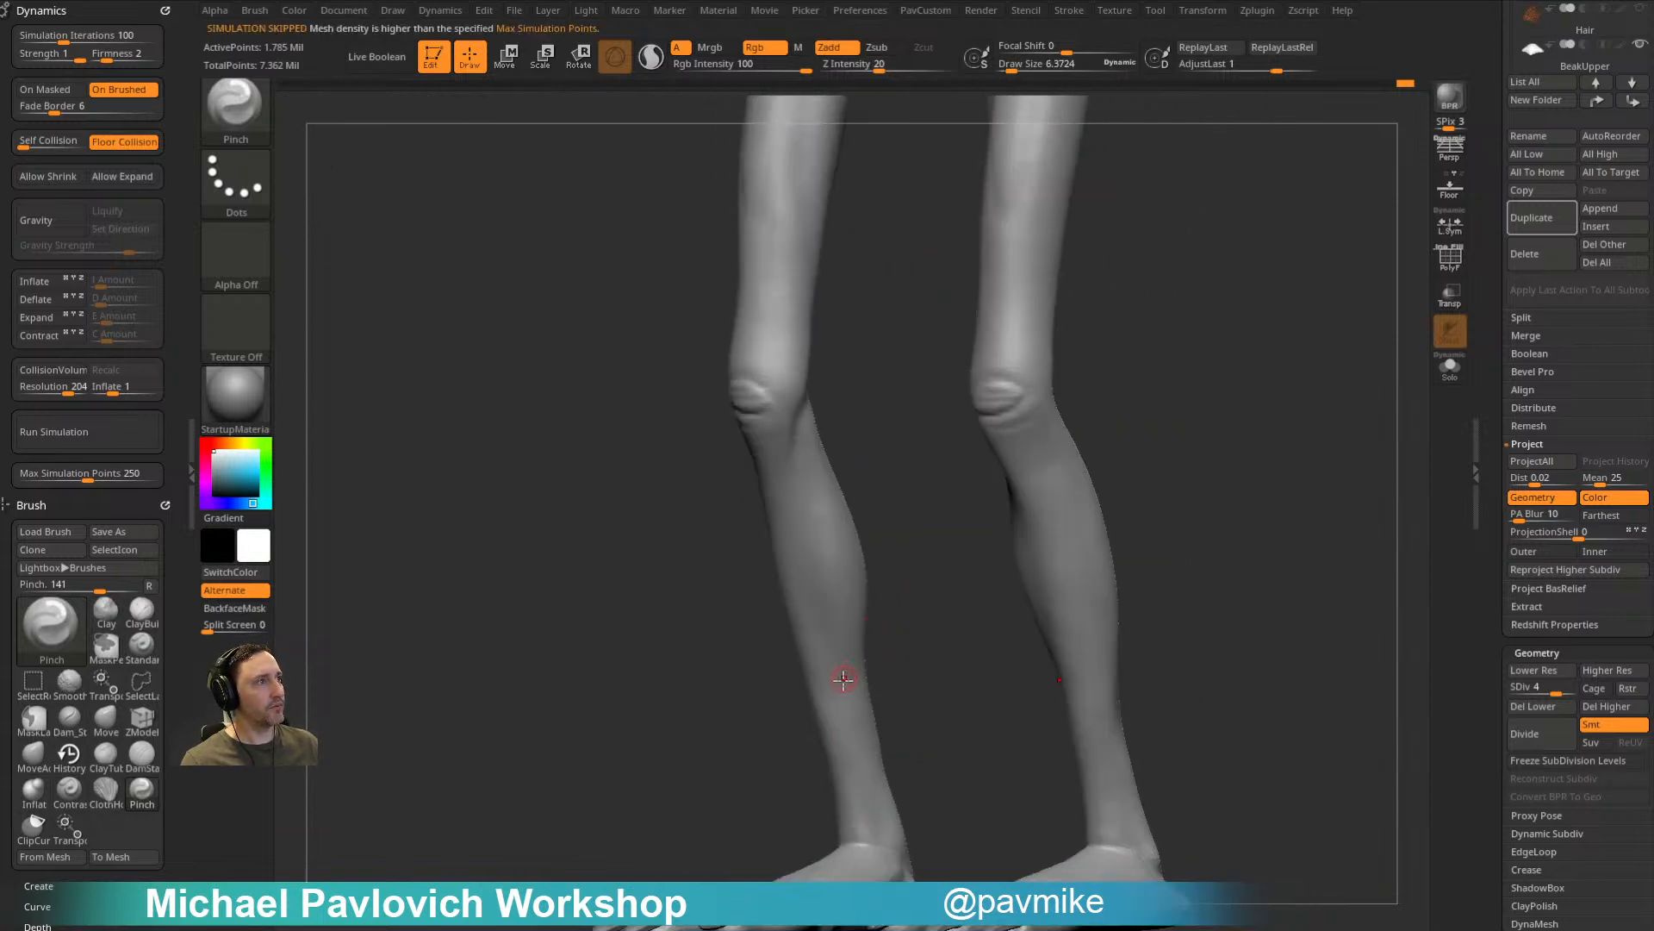
drag(867, 522, 853, 542)
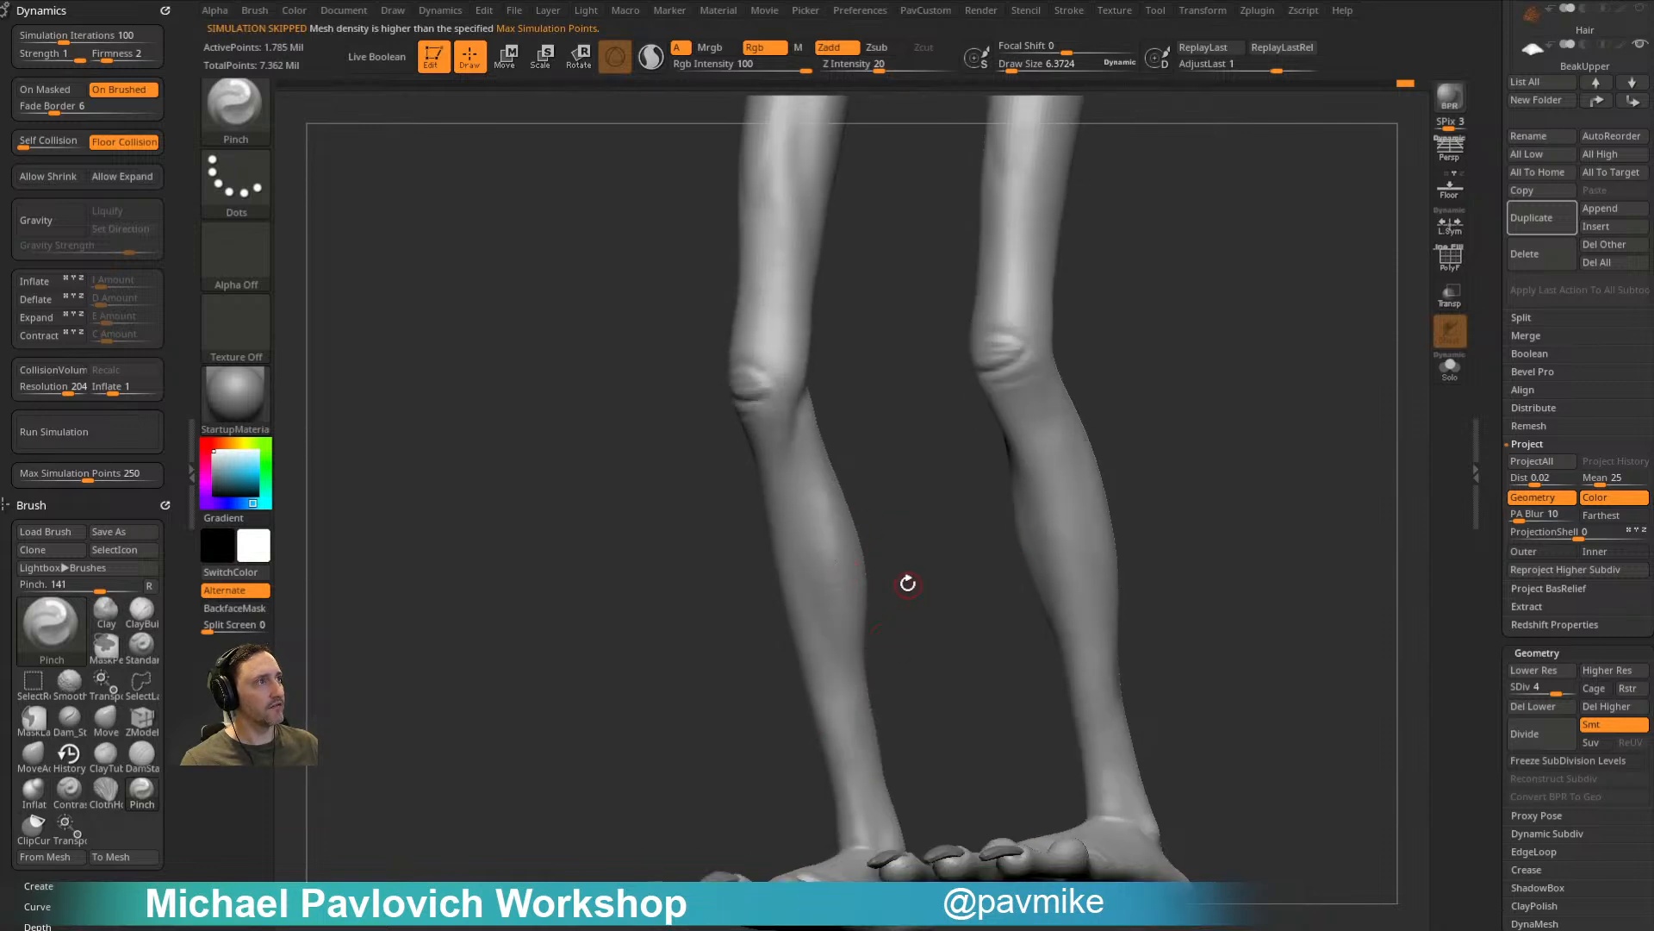
Step: Sculpt subtle muscle forms into the calves and thighs with the Standard brush at a draw size of about 6.4
key(b)
key(s)
key(t)
drag(897, 565, 835, 570)
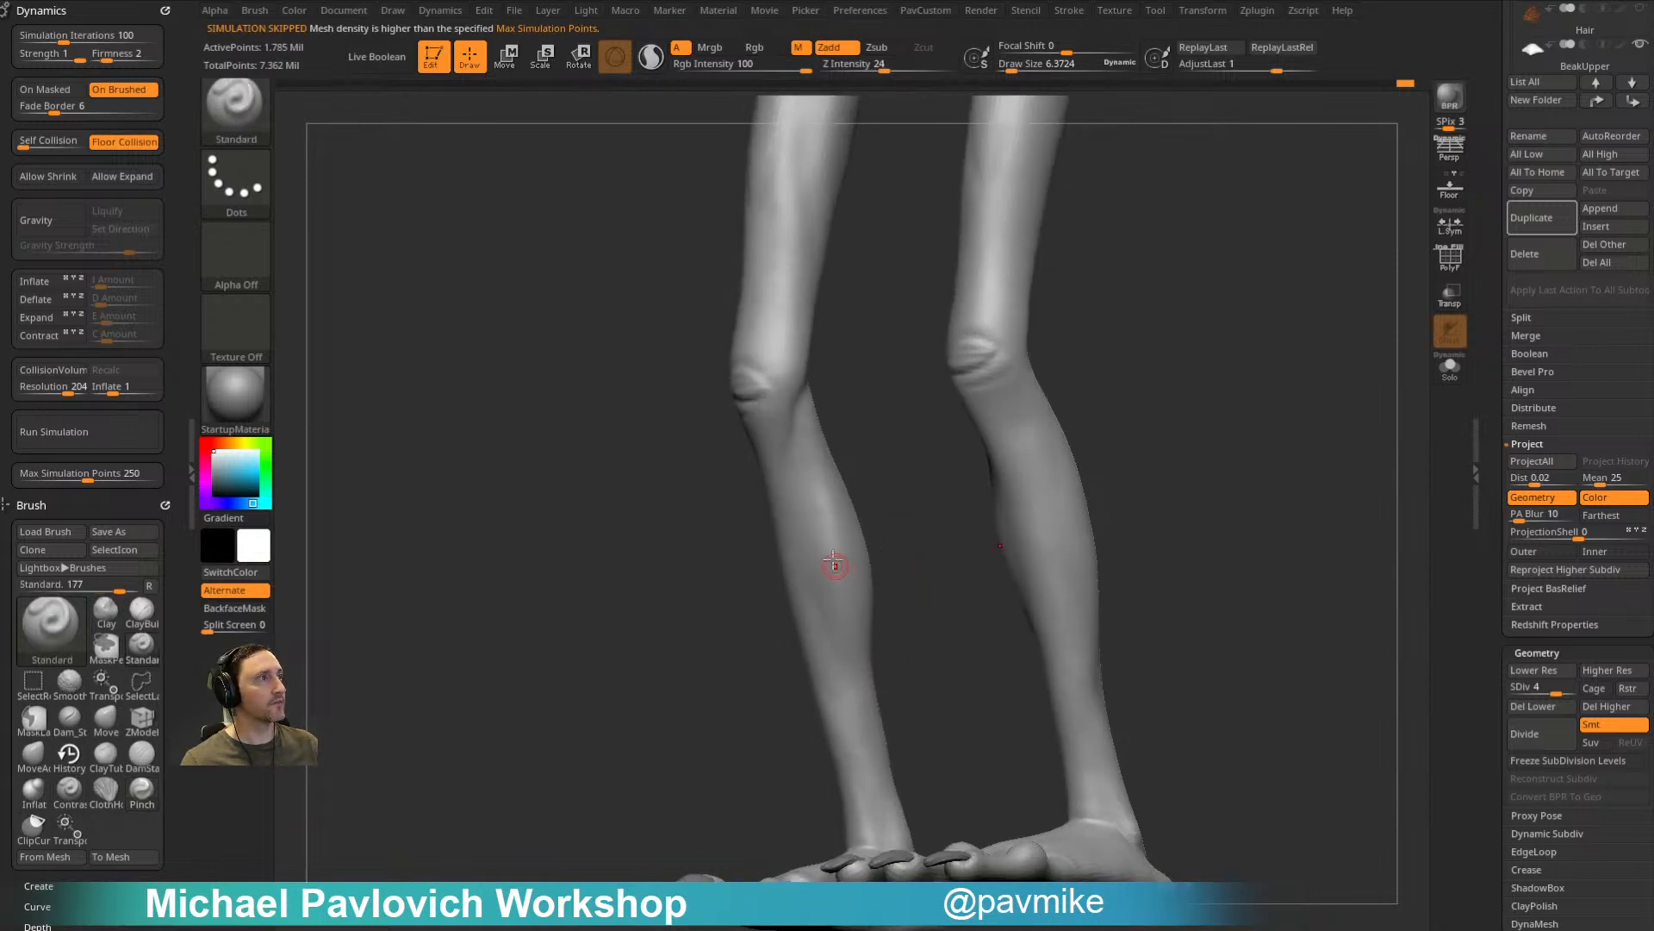
mouse_move(898, 617)
mouse_down()
mouse_move(870, 639)
mouse_move(895, 613)
mouse_up()
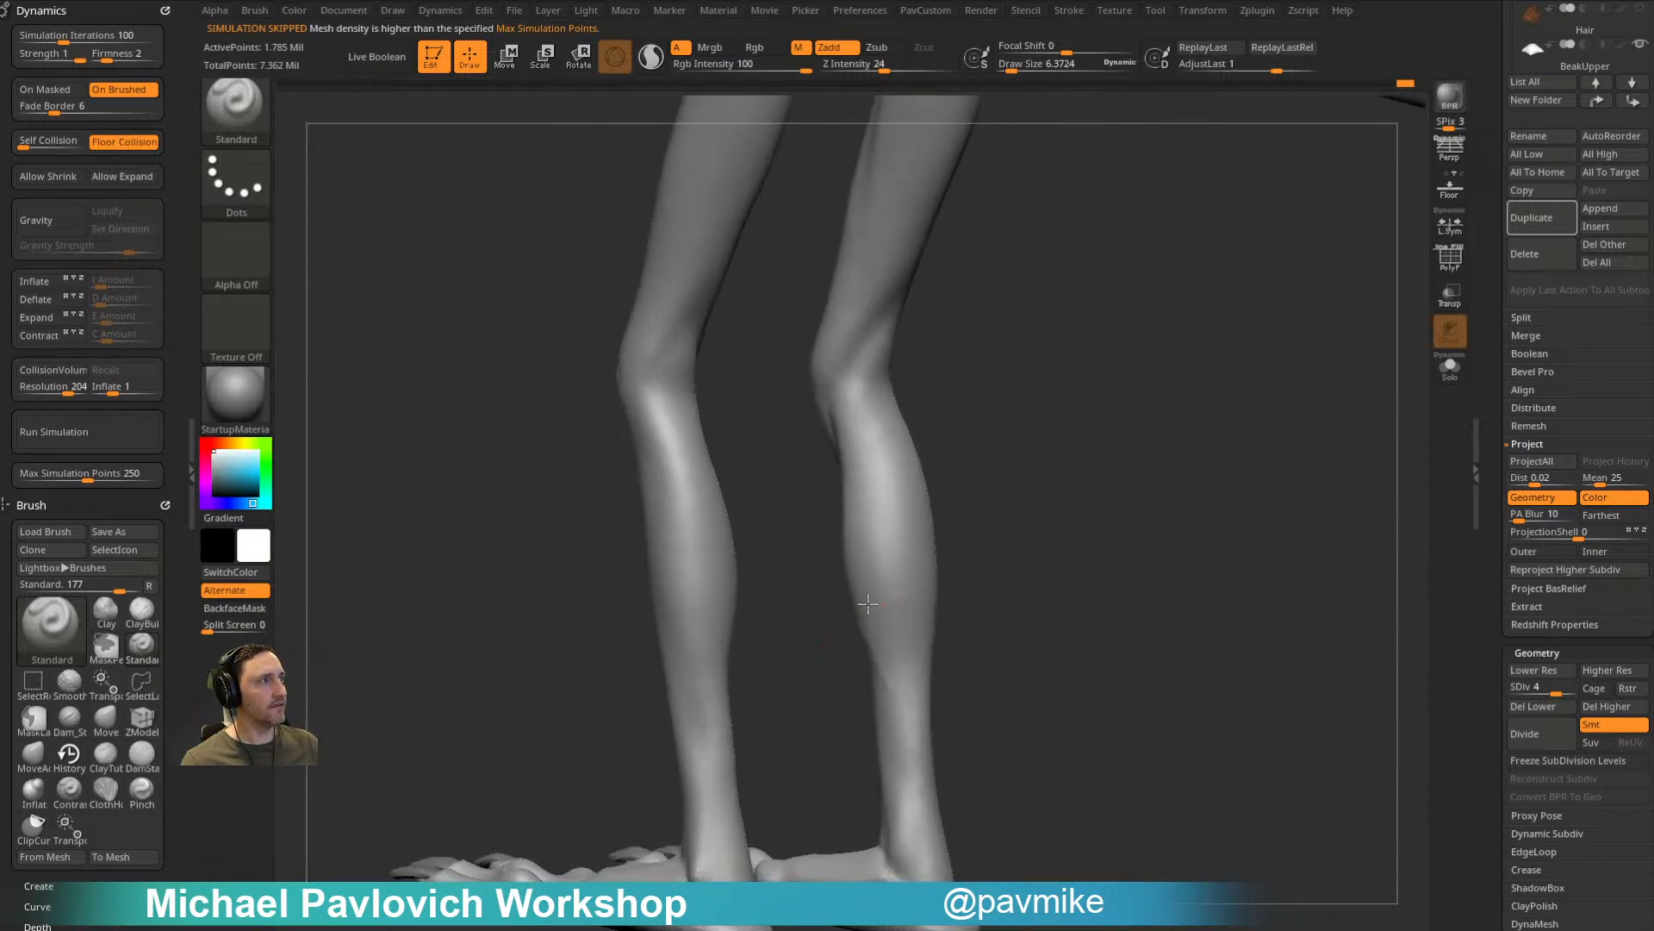
drag(985, 517, 928, 584)
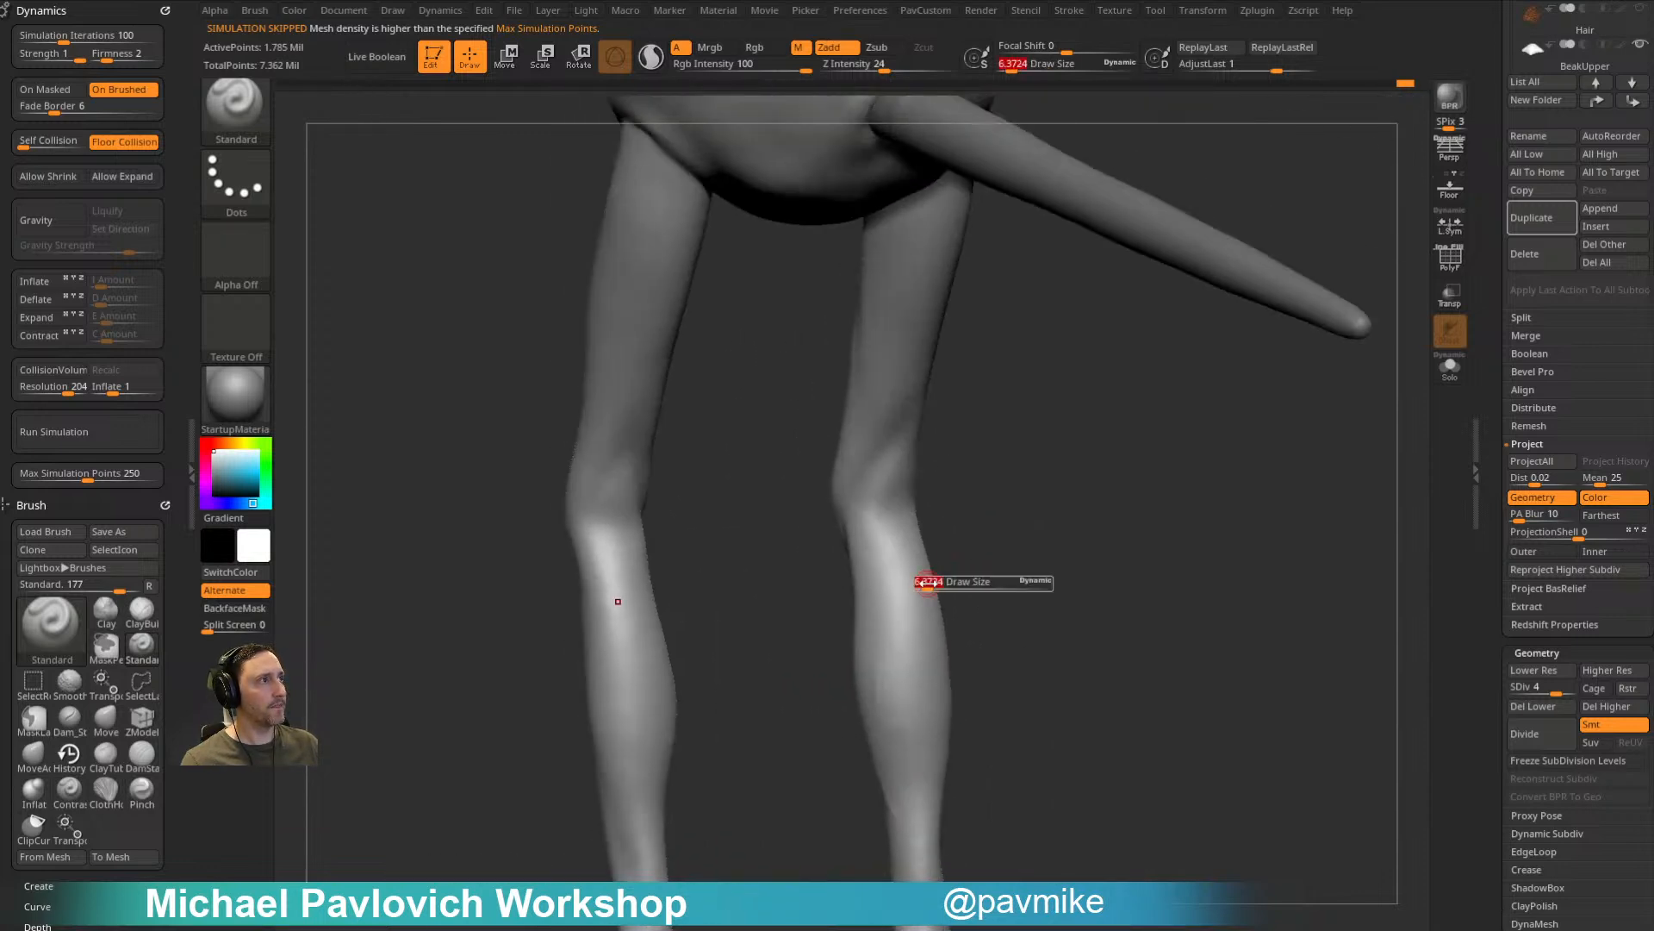
drag(861, 516, 879, 613)
drag(810, 527, 783, 632)
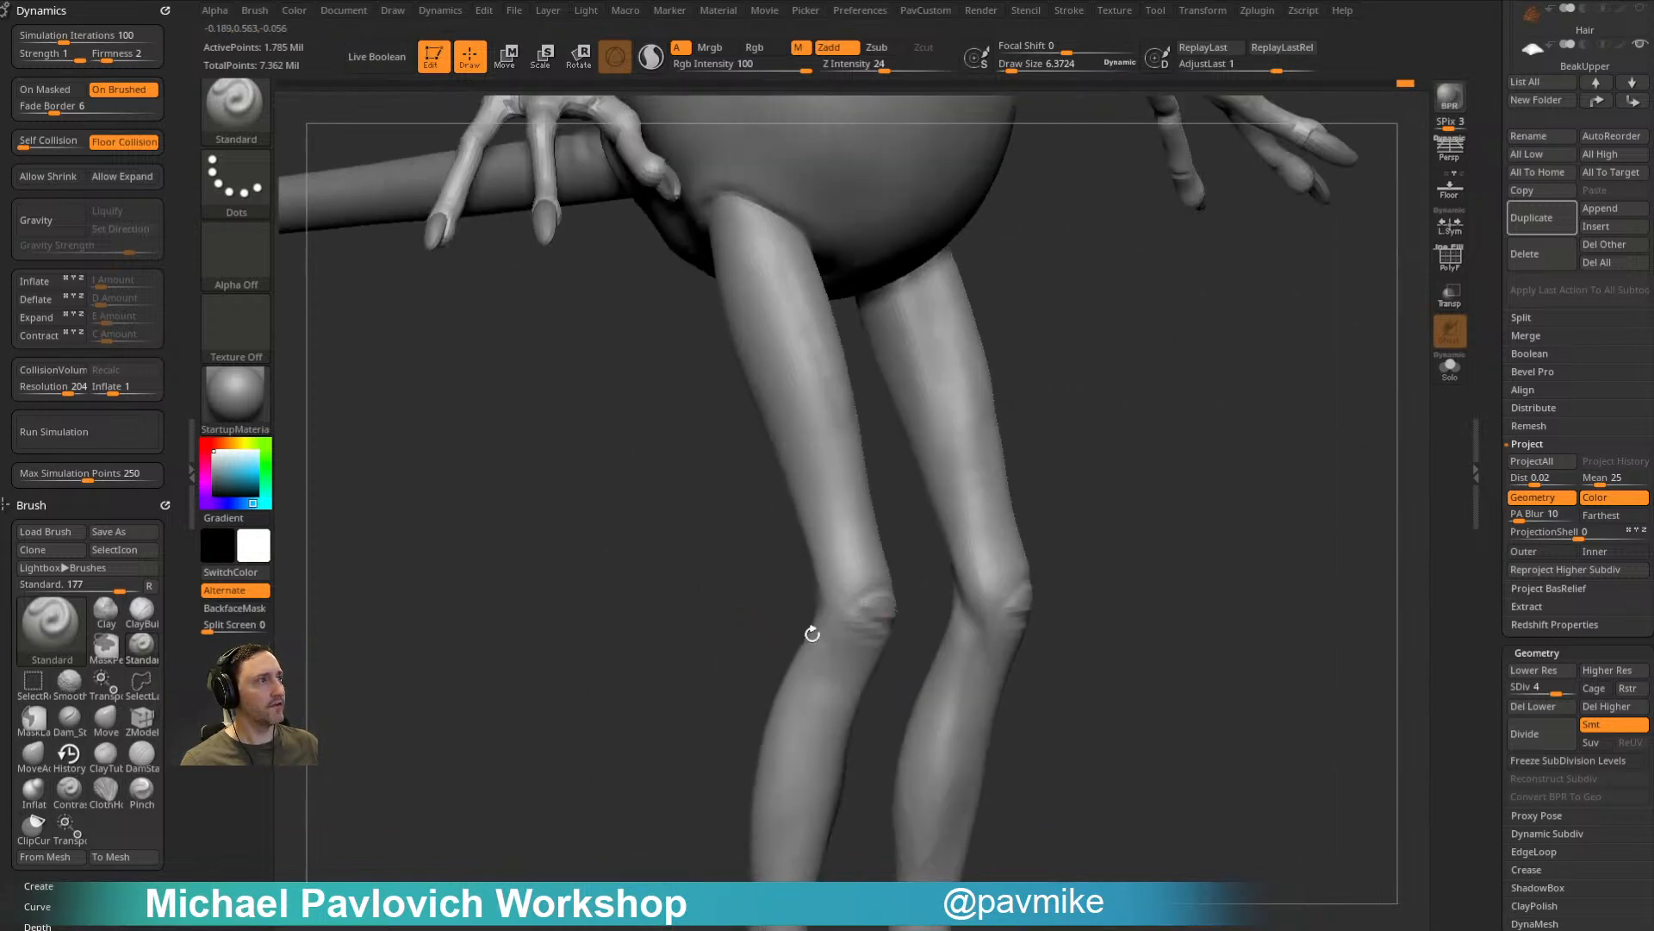
Step: Build up subtle muscle and tendon forms along the forearm and upper arm with the Standard brush, reducing the draw size to about 5.4
mouse_move(1035, 496)
mouse_down()
mouse_move(1026, 399)
mouse_move(1032, 517)
mouse_up()
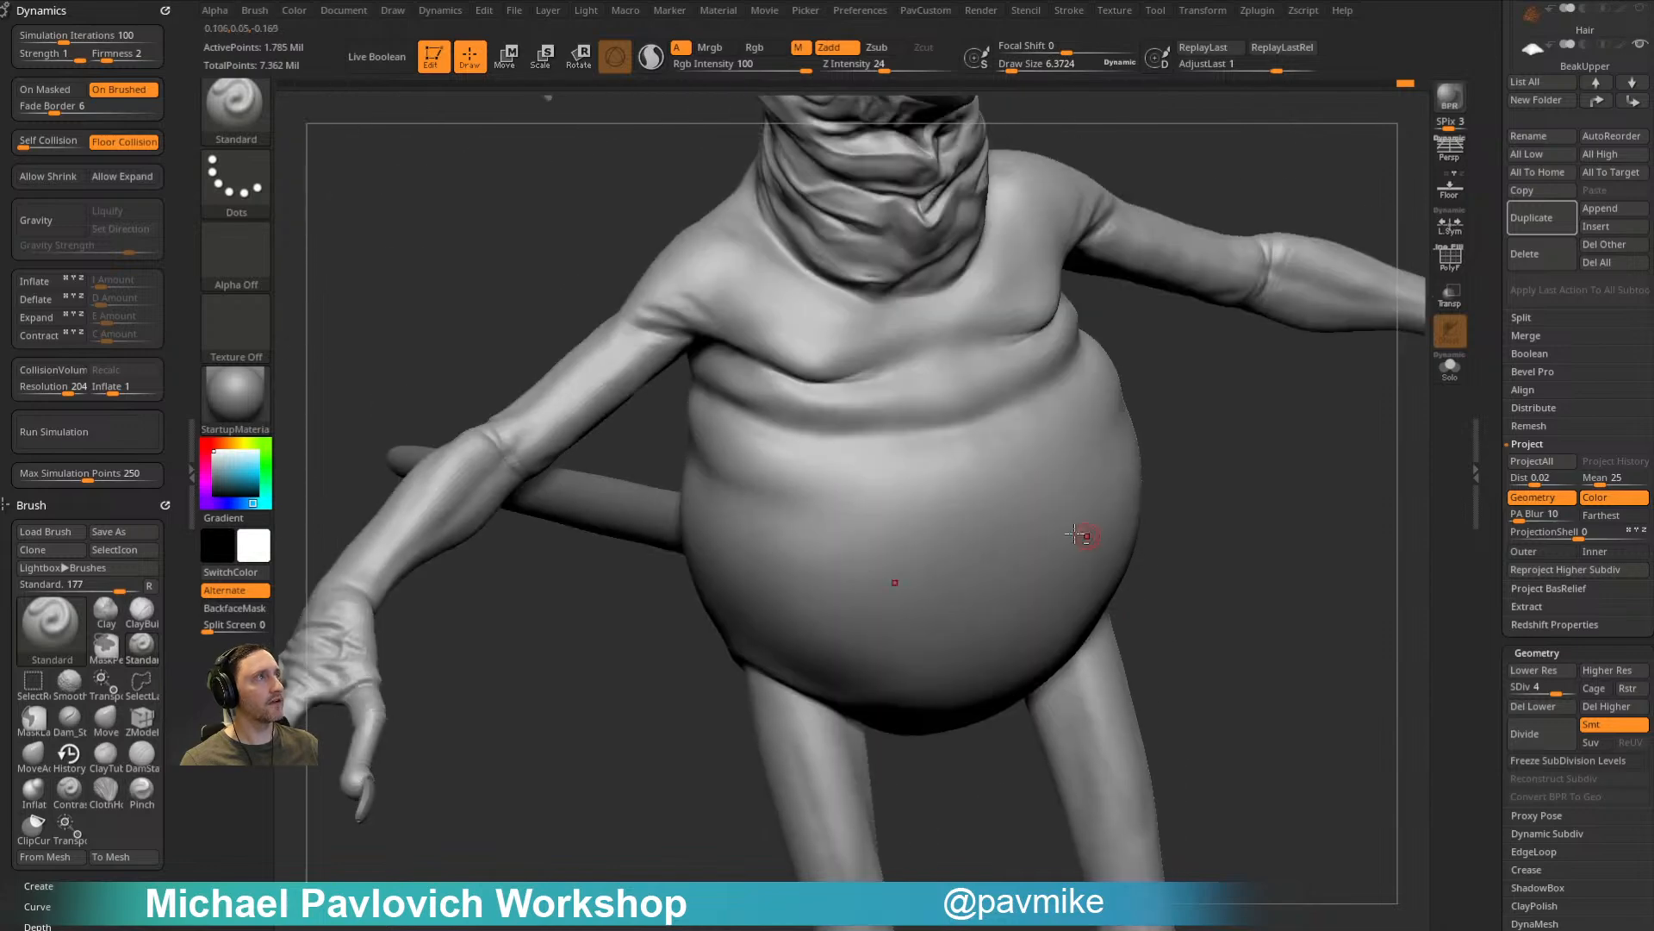
drag(1223, 450, 695, 580)
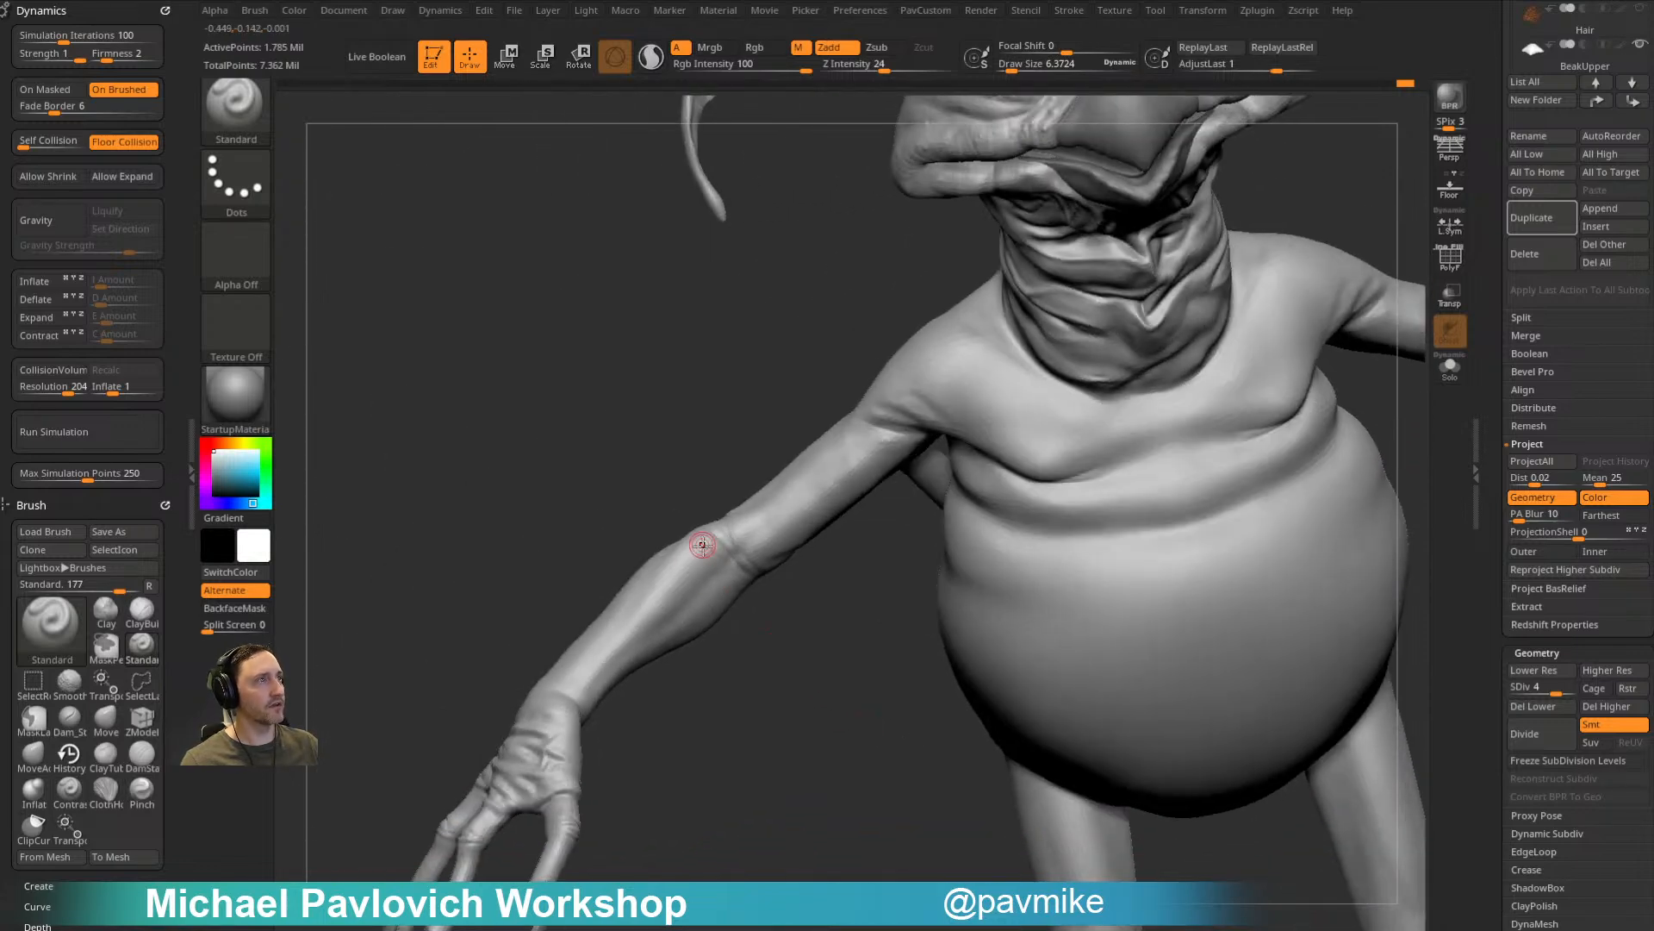
drag(642, 680, 745, 543)
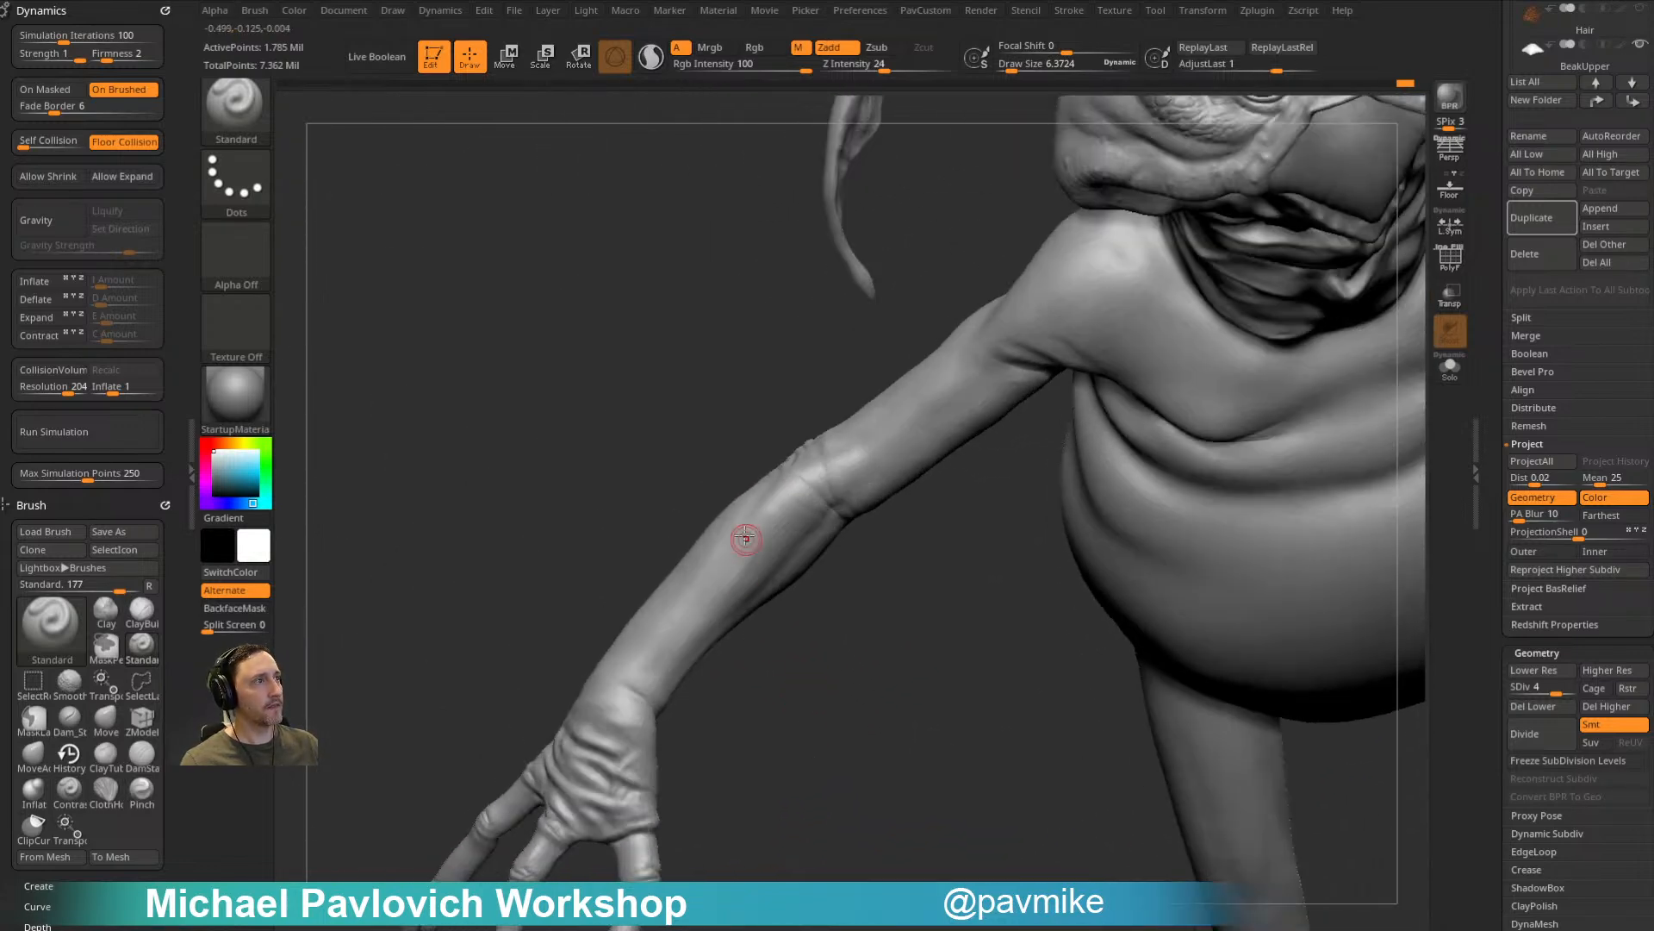
mouse_move(714, 593)
right_down()
mouse_move(616, 623)
mouse_move(693, 597)
mouse_move(602, 577)
mouse_move(776, 610)
mouse_move(819, 647)
mouse_move(857, 636)
mouse_move(672, 668)
right_up()
key(bracketleft)
key(bracketleft)
right_drag(710, 569, 671, 543)
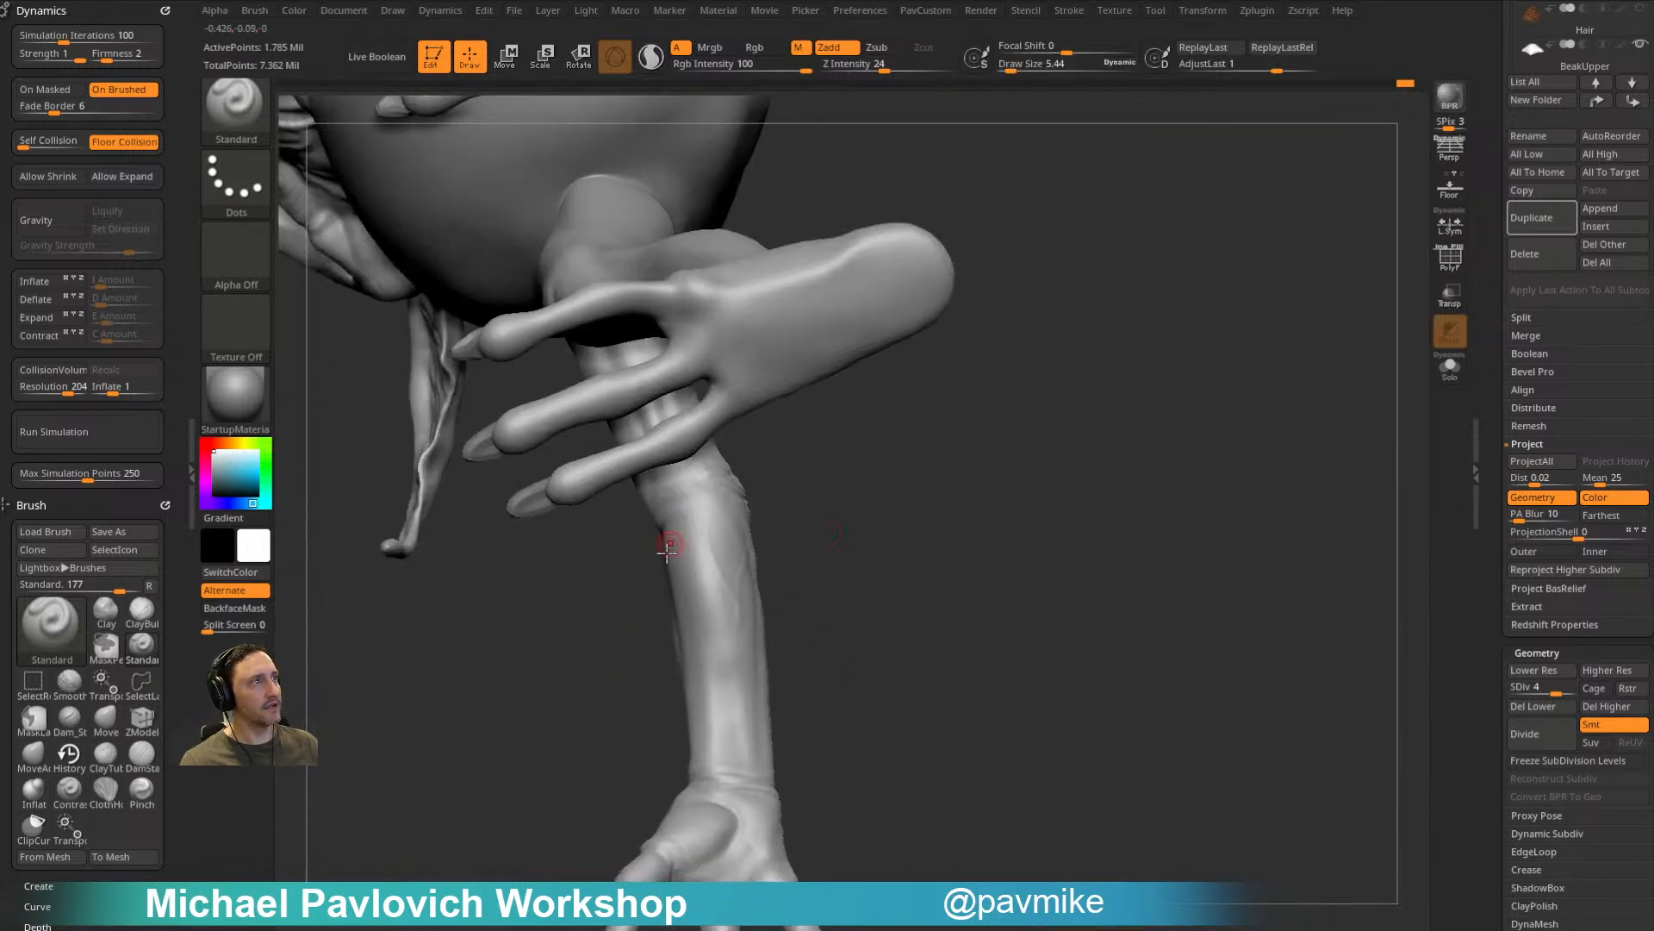
right_drag(801, 651, 739, 721)
right_drag(750, 635, 814, 611)
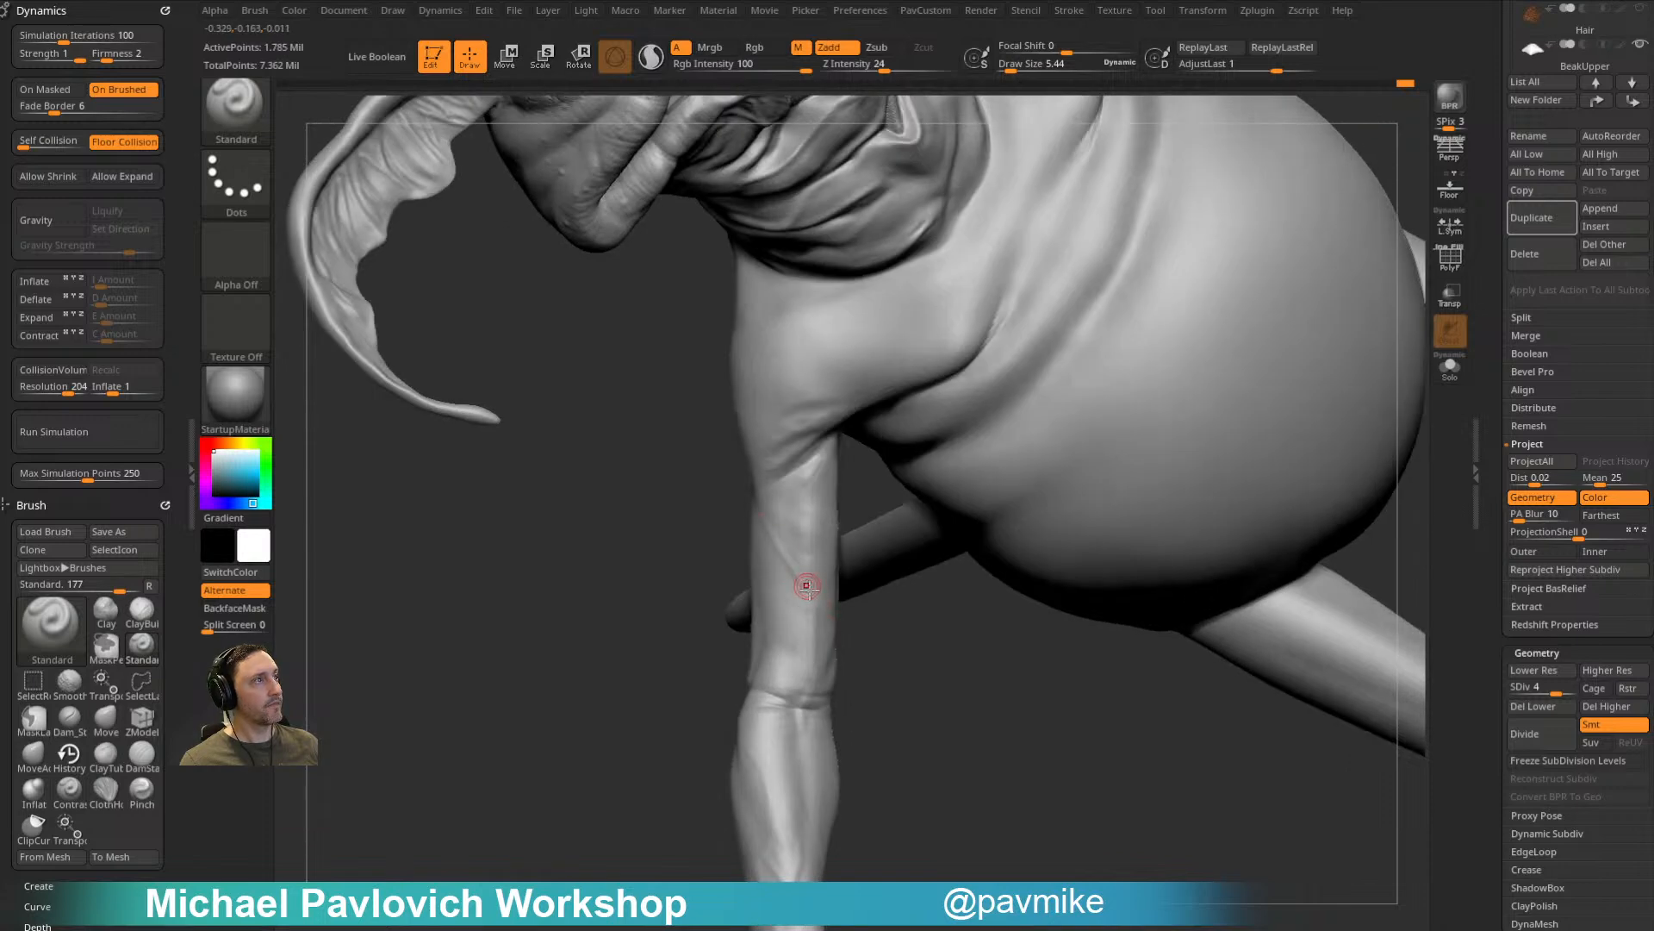
right_drag(648, 615, 788, 477)
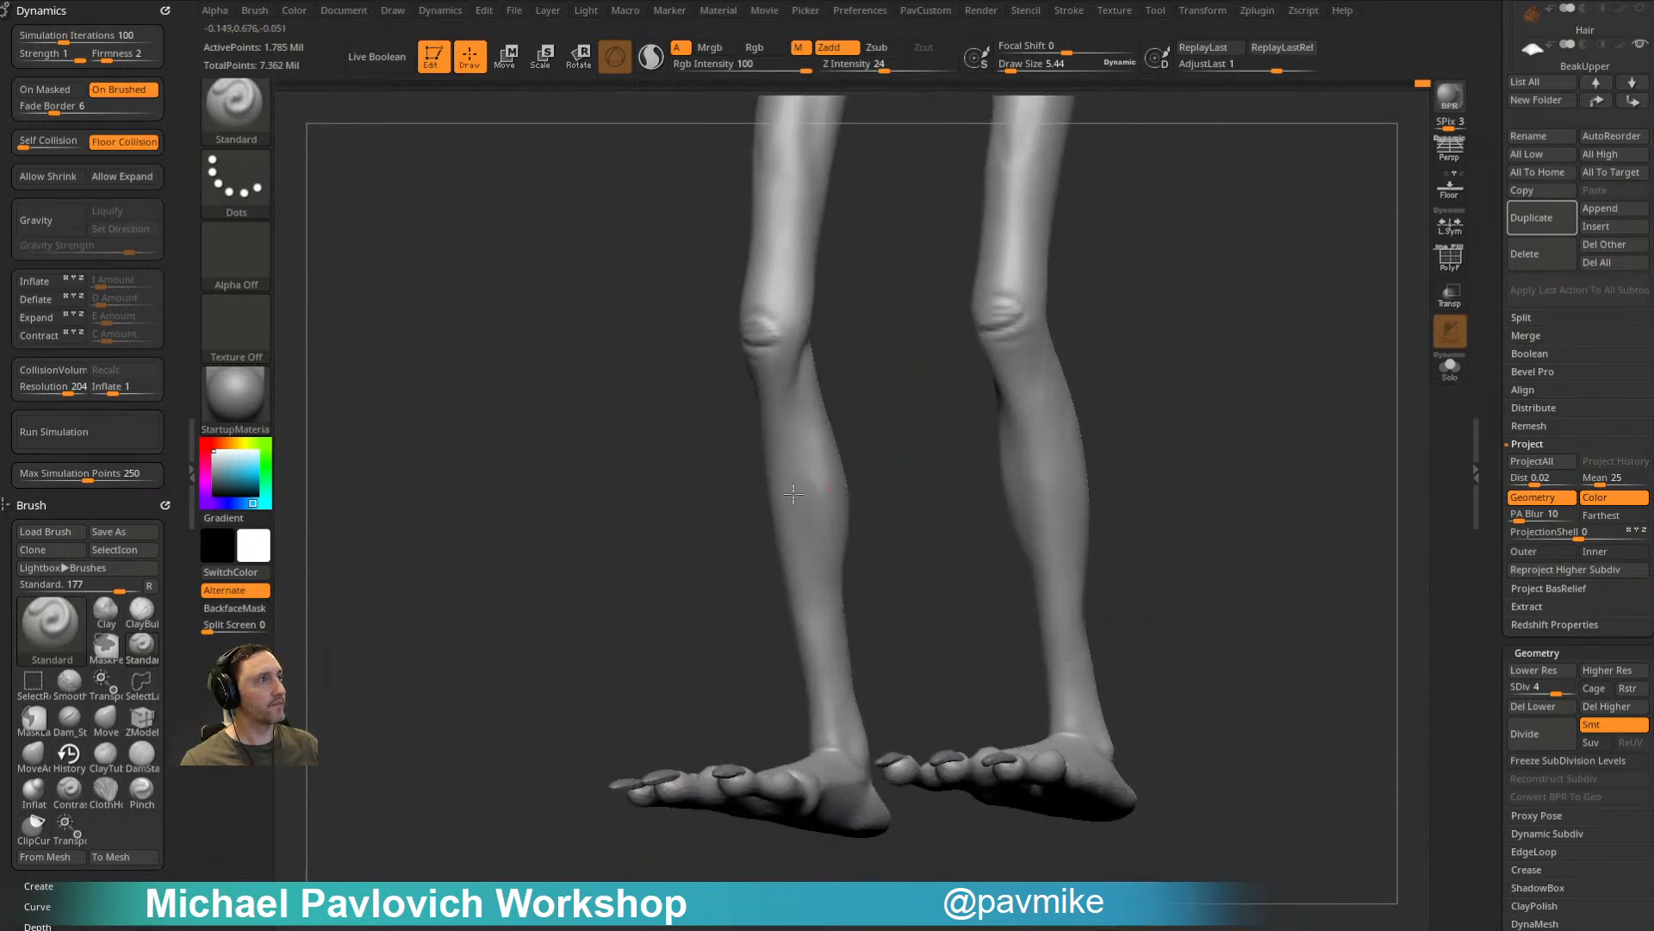
Step: Define the muscles and tendons of the lower legs down to the ankles with the Standard brush
right_drag(890, 526, 813, 466)
mouse_move(848, 545)
right_down()
mouse_move(879, 473)
mouse_move(855, 463)
mouse_move(916, 506)
mouse_move(790, 521)
mouse_move(672, 598)
mouse_move(980, 423)
mouse_move(873, 437)
right_up()
mouse_move(839, 655)
right_down()
mouse_move(858, 579)
mouse_move(795, 577)
right_up()
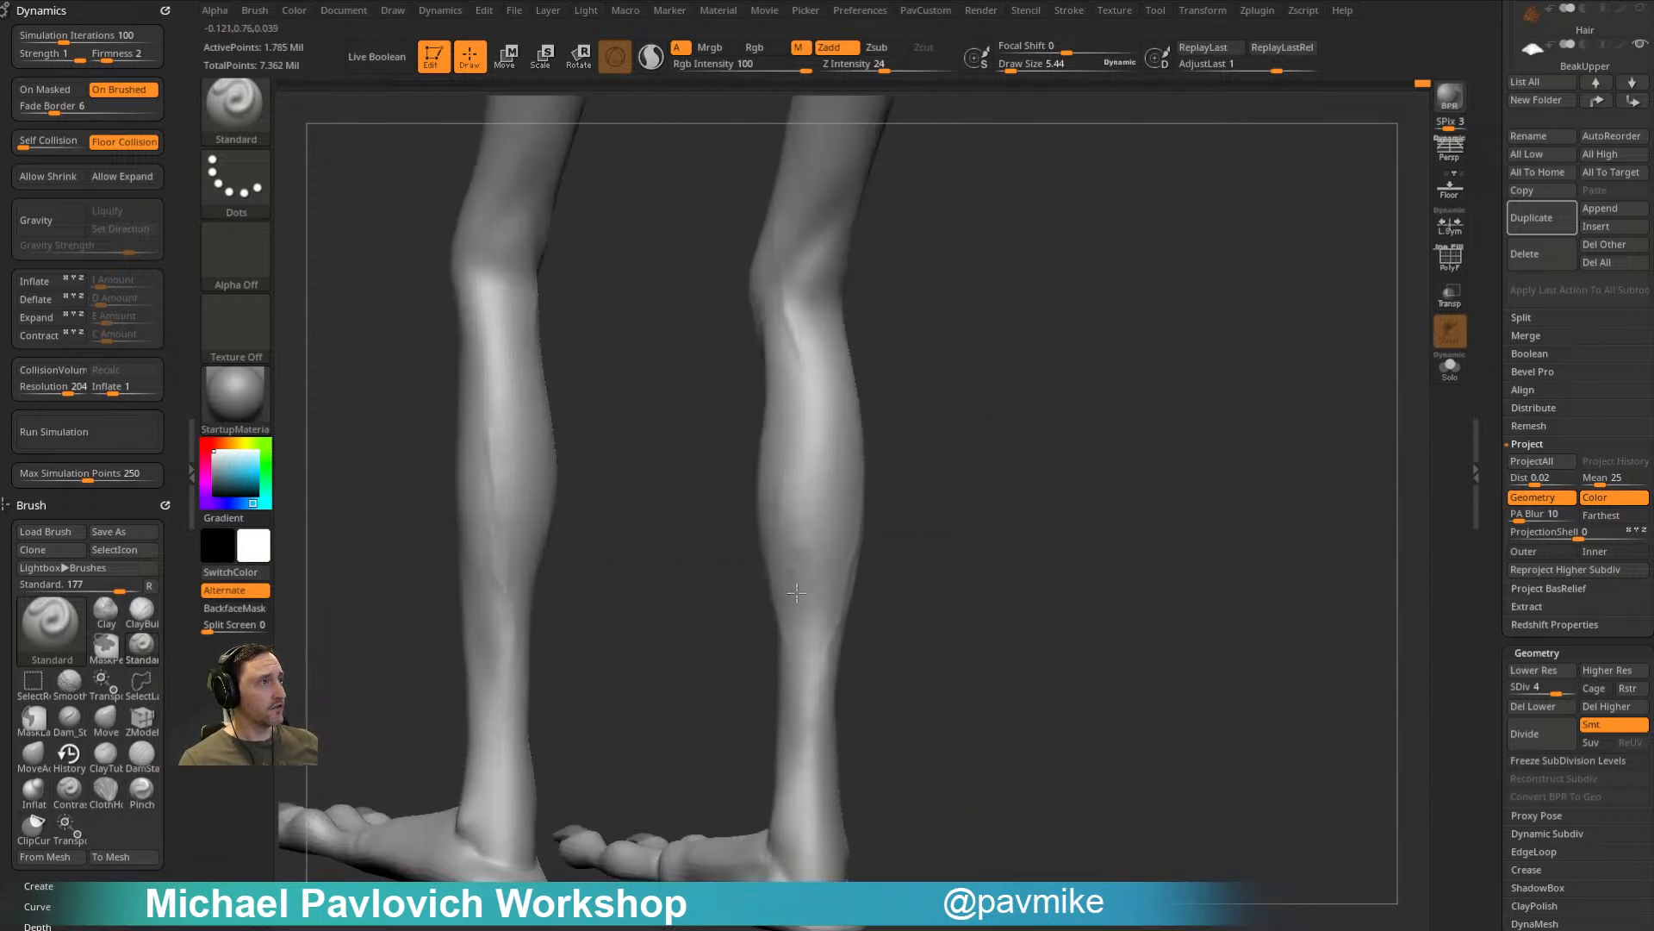
right_drag(910, 621, 821, 552)
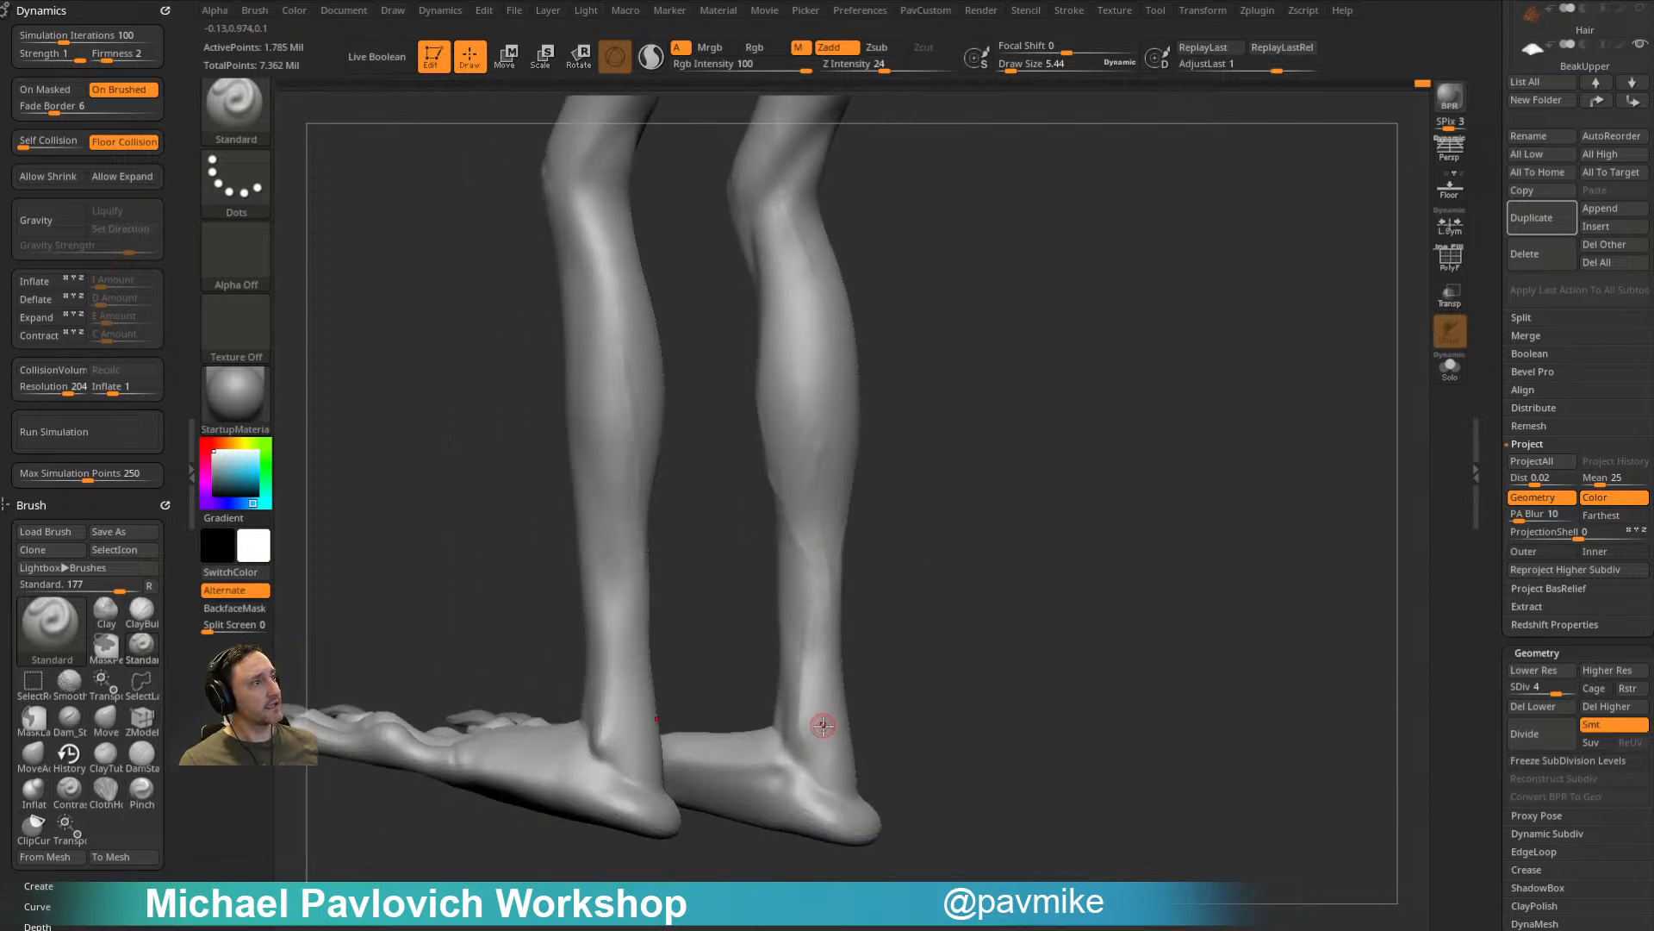
mouse_move(917, 635)
right_down()
mouse_move(779, 598)
mouse_move(1077, 591)
mouse_move(1088, 417)
mouse_move(1123, 609)
mouse_move(1026, 595)
right_up()
Step: Carve creases around the kneecaps with the DamStandard brush, adjusting its draw size to suit the knee
key(4)
mouse_move(1213, 379)
alt+right_down()
mouse_move(1236, 477)
mouse_move(1267, 435)
alt+right_up()
key(bracketright)
key(bracketright)
right_drag(780, 613, 864, 629)
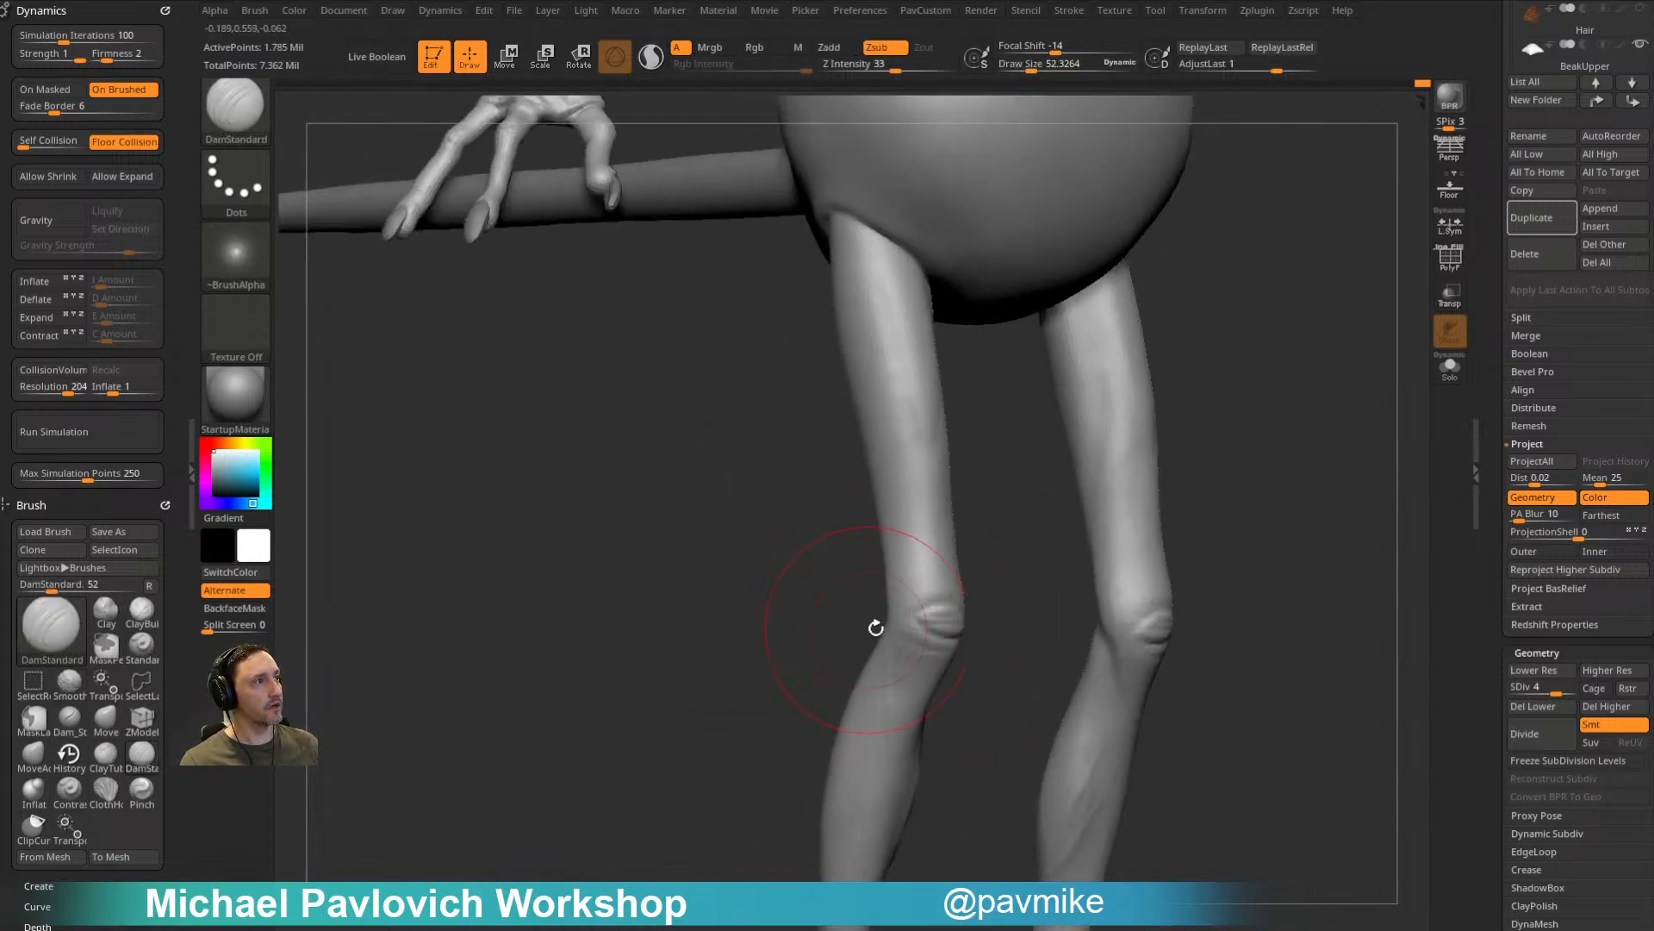
key(s)
drag(927, 628, 923, 628)
alt+right_drag(1000, 550, 918, 565)
Step: Carve creases across the fronts of the kneecaps with the Dam_Standard_02 brush at a draw size of about 68.5
key(5)
key(s)
drag(858, 617, 865, 654)
mouse_move(914, 623)
shift+right_down()
mouse_move(834, 635)
mouse_move(882, 643)
mouse_move(948, 613)
mouse_move(857, 652)
mouse_move(850, 638)
mouse_move(922, 602)
mouse_move(831, 655)
shift+right_up()
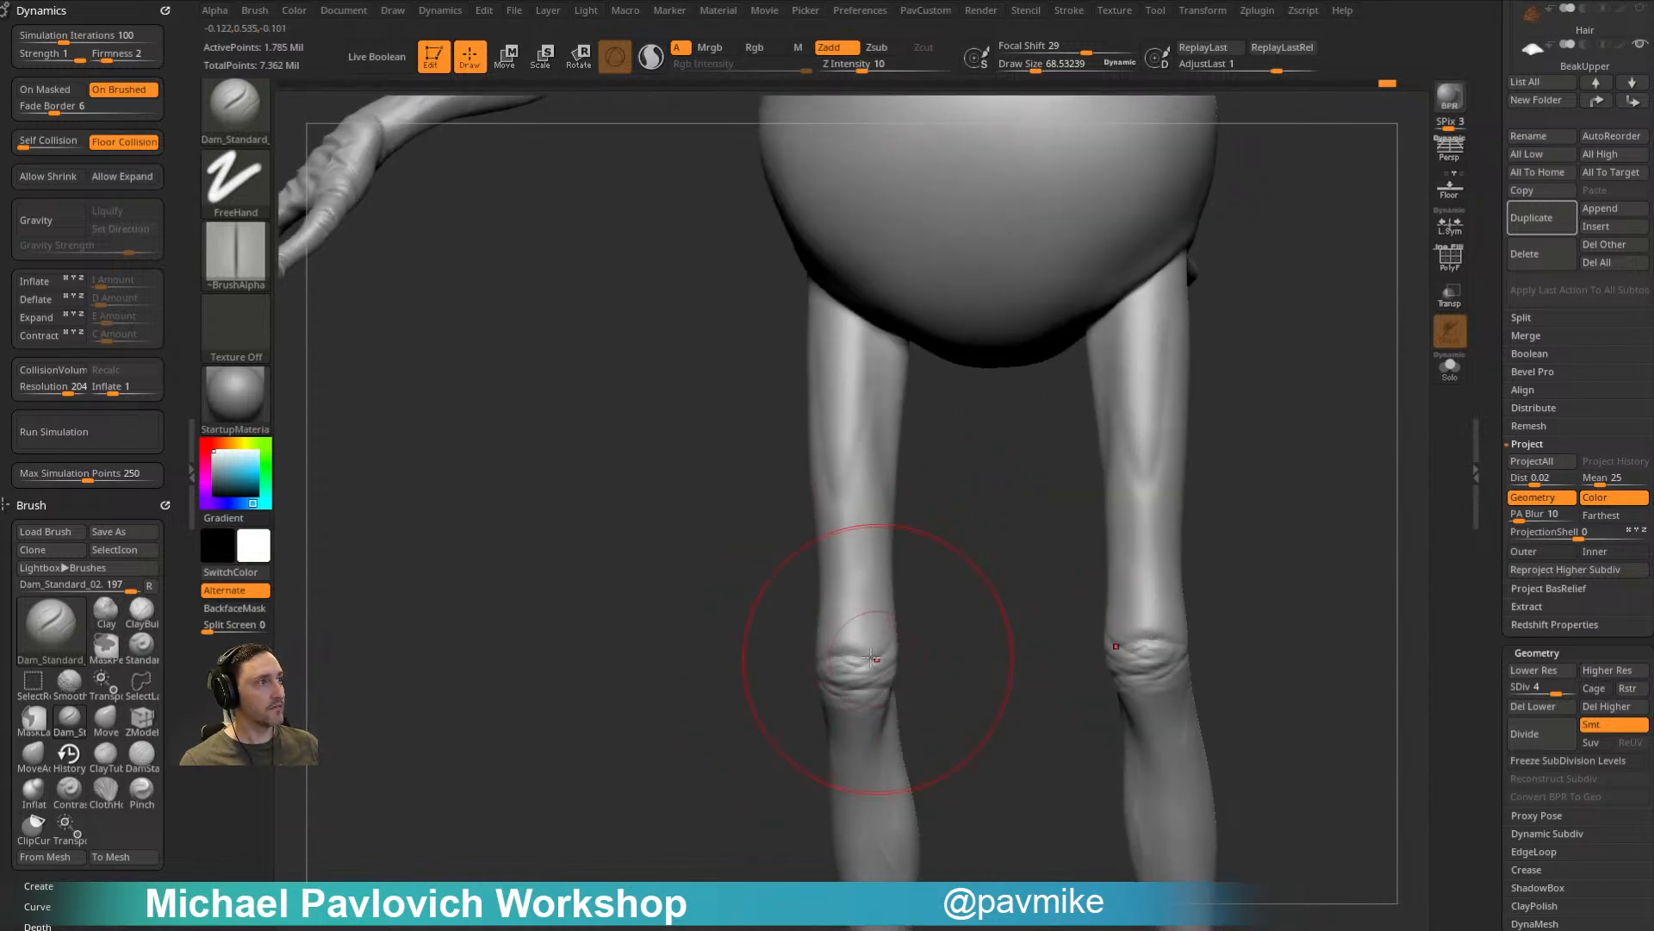
Step: Carve skin folds where the thighs meet the belly and around the base of the tail with the Dam_Standard_02 brush
mouse_move(935, 558)
right_down()
mouse_move(794, 499)
mouse_move(798, 583)
mouse_move(813, 532)
mouse_move(758, 528)
mouse_move(899, 502)
mouse_move(823, 498)
mouse_move(968, 480)
right_up()
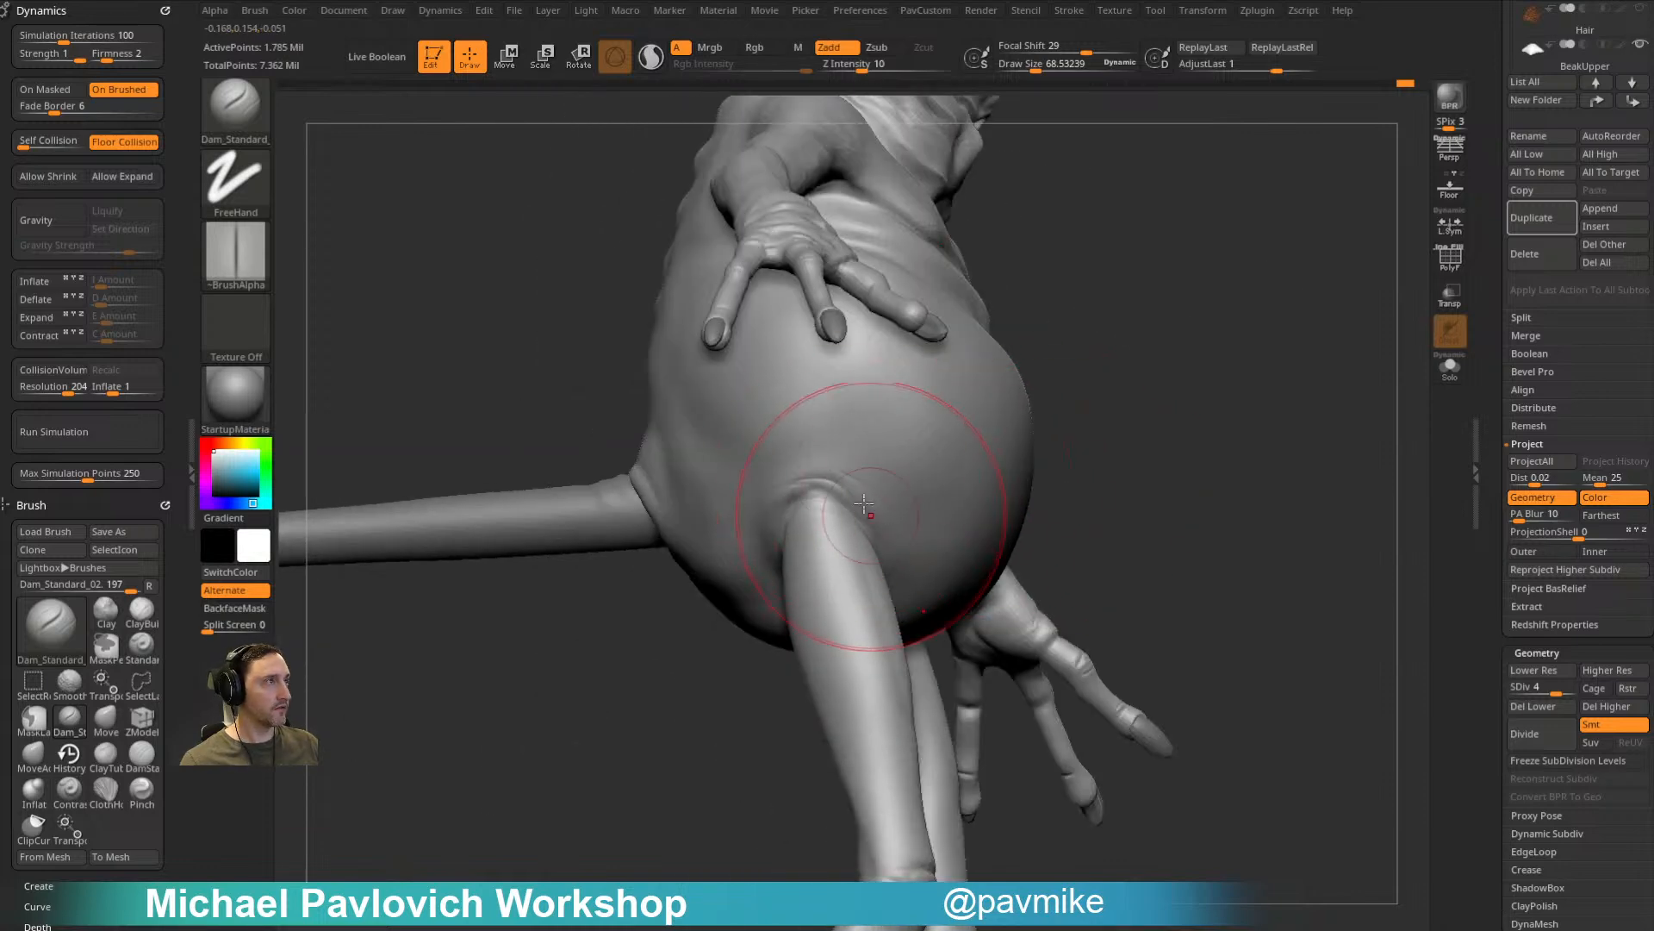
right_drag(737, 610, 932, 571)
mouse_move(1001, 552)
mouse_down()
mouse_move(1097, 499)
mouse_move(1100, 534)
mouse_up()
shift+drag(905, 556, 929, 531)
mouse_move(935, 666)
mouse_down()
mouse_move(913, 539)
mouse_move(975, 433)
mouse_up()
drag(879, 594, 912, 587)
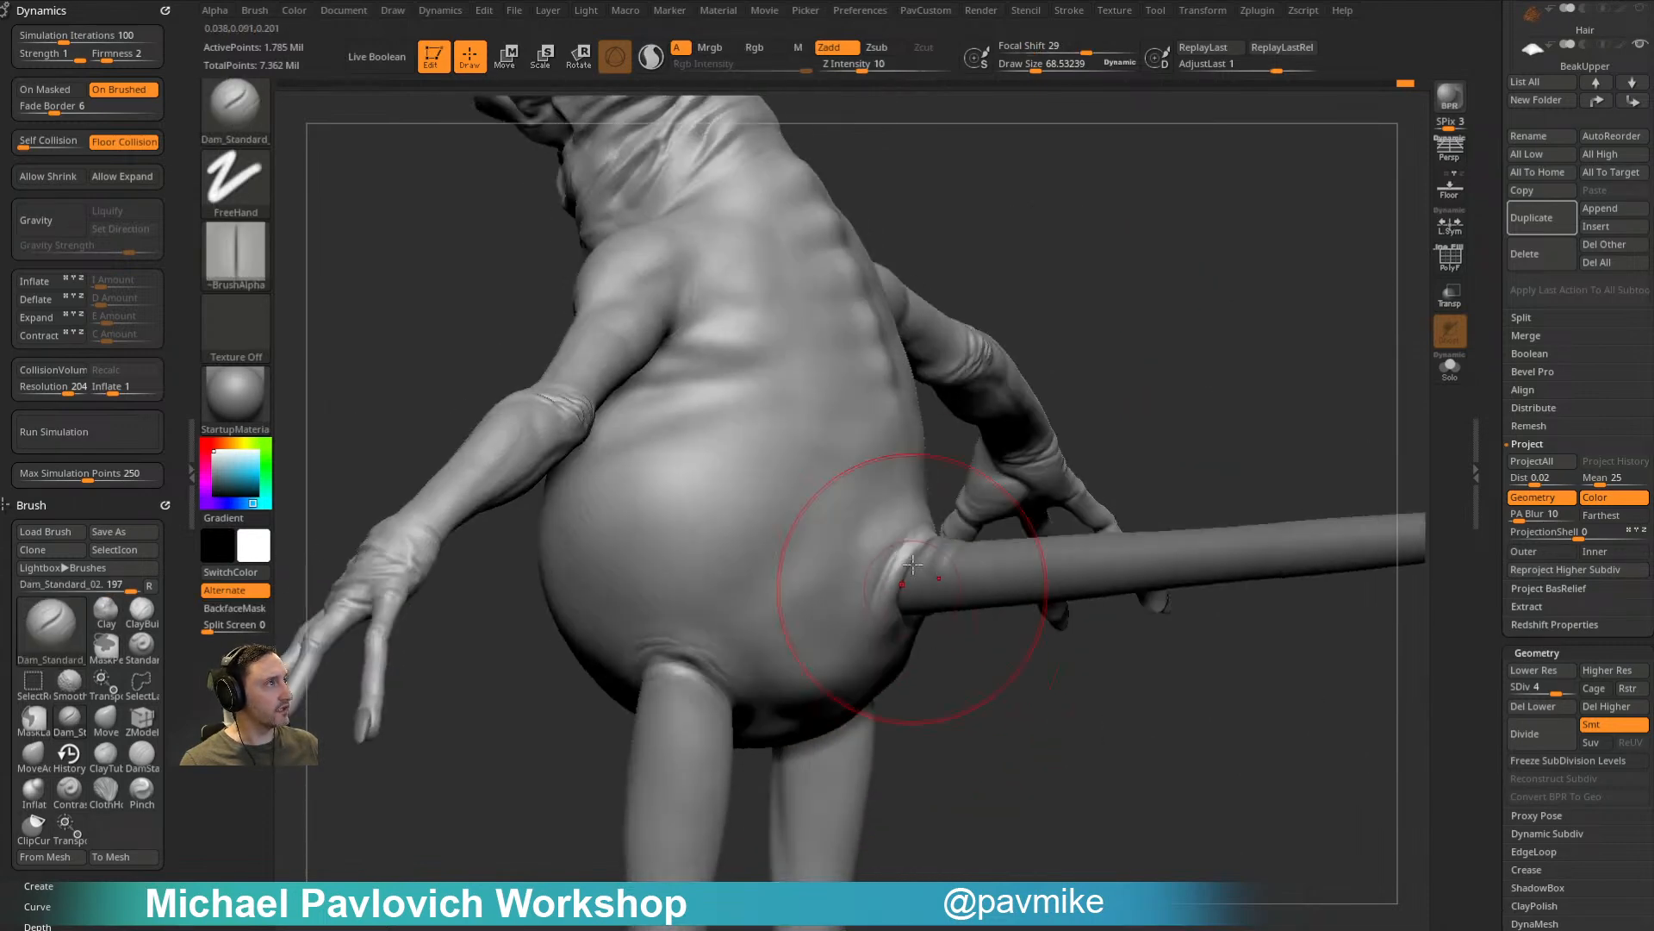
mouse_move(871, 638)
mouse_down()
mouse_move(891, 561)
mouse_move(890, 598)
mouse_up()
Step: Carve creases around the shoulders and armpits and along the chest with the Dam_Standard_02 brush
drag(1157, 440, 876, 503)
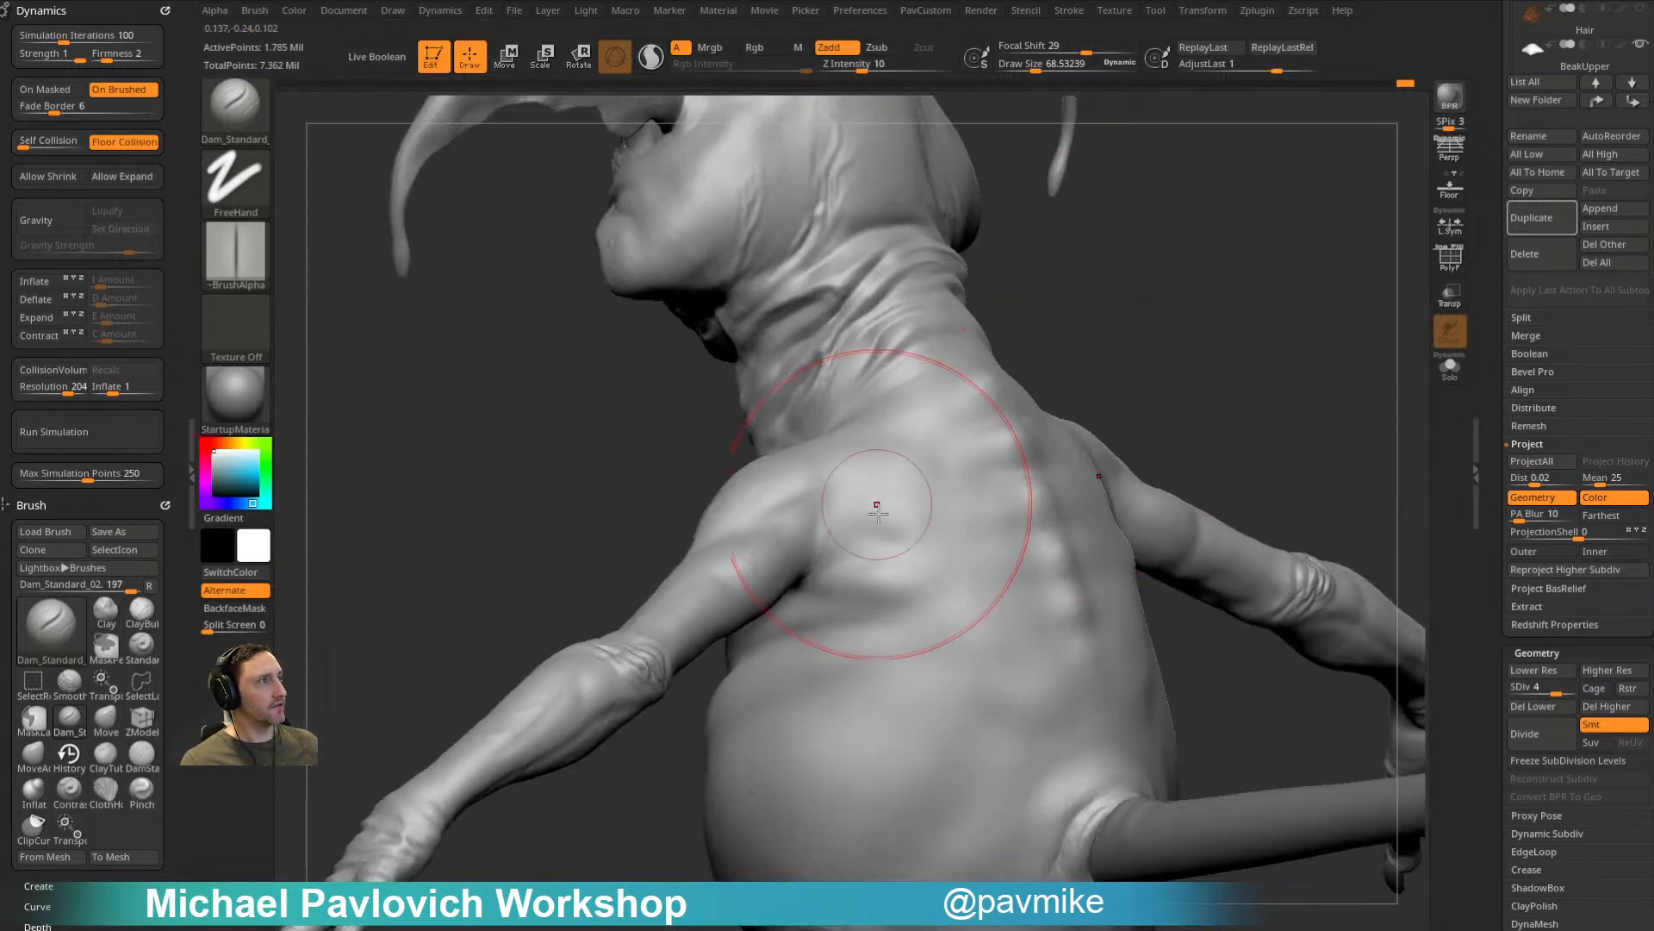
mouse_move(1067, 354)
mouse_down()
mouse_move(1139, 403)
mouse_move(879, 593)
mouse_up()
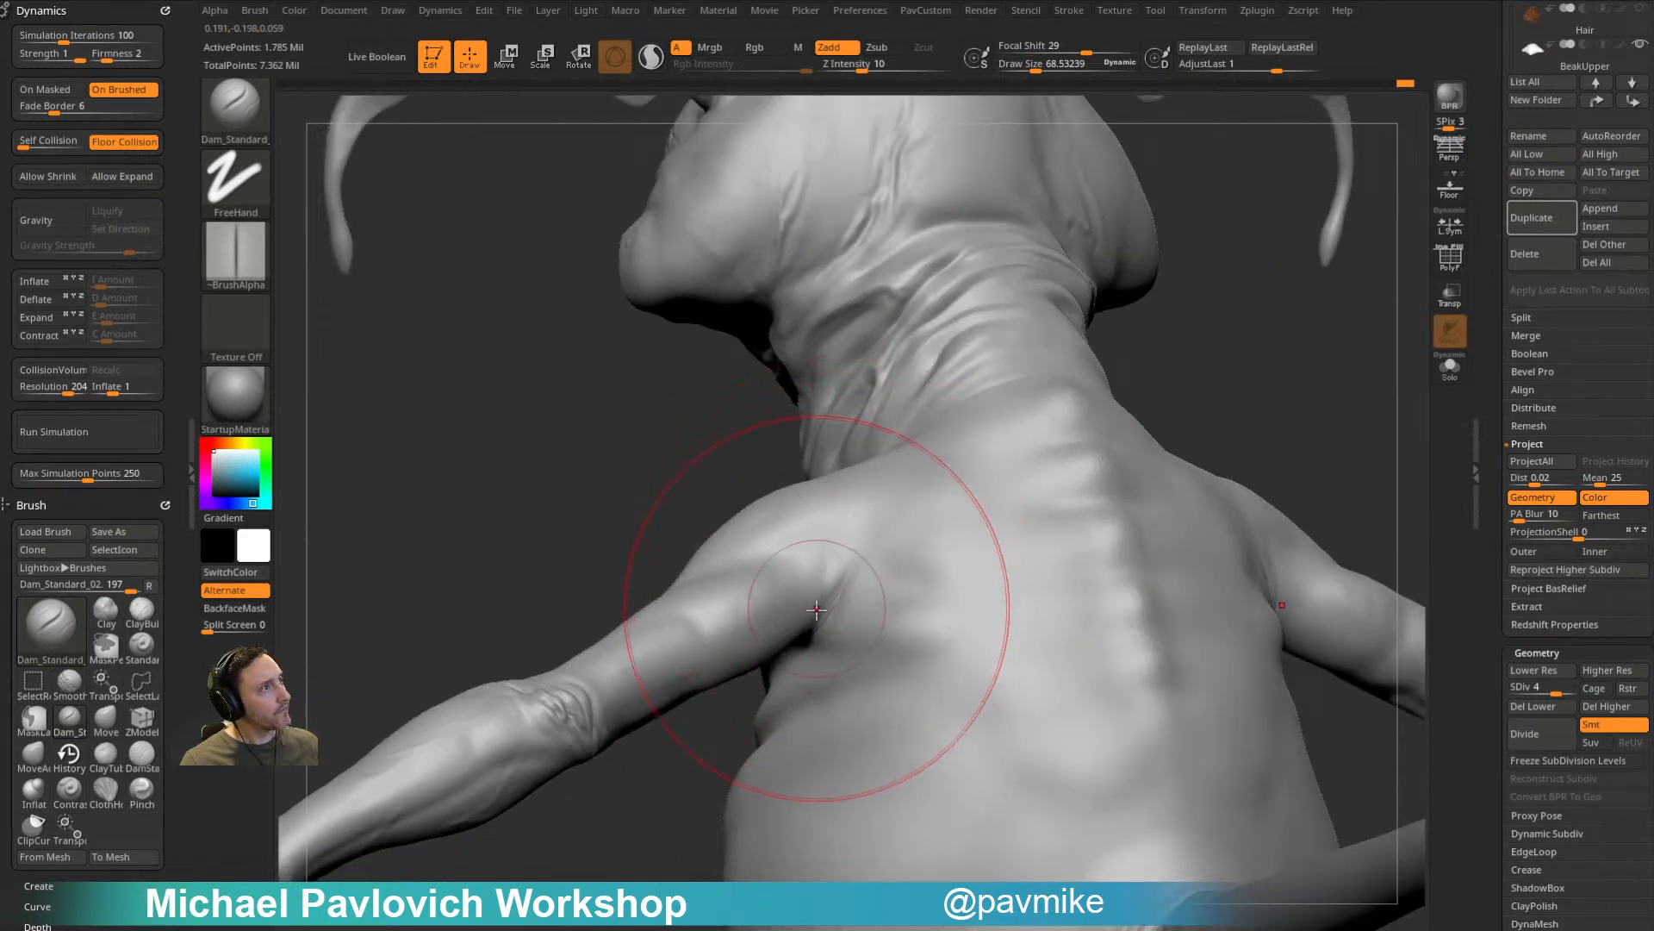
drag(654, 462, 901, 506)
mouse_move(901, 594)
mouse_down()
mouse_move(812, 646)
mouse_move(949, 591)
mouse_move(823, 633)
mouse_up()
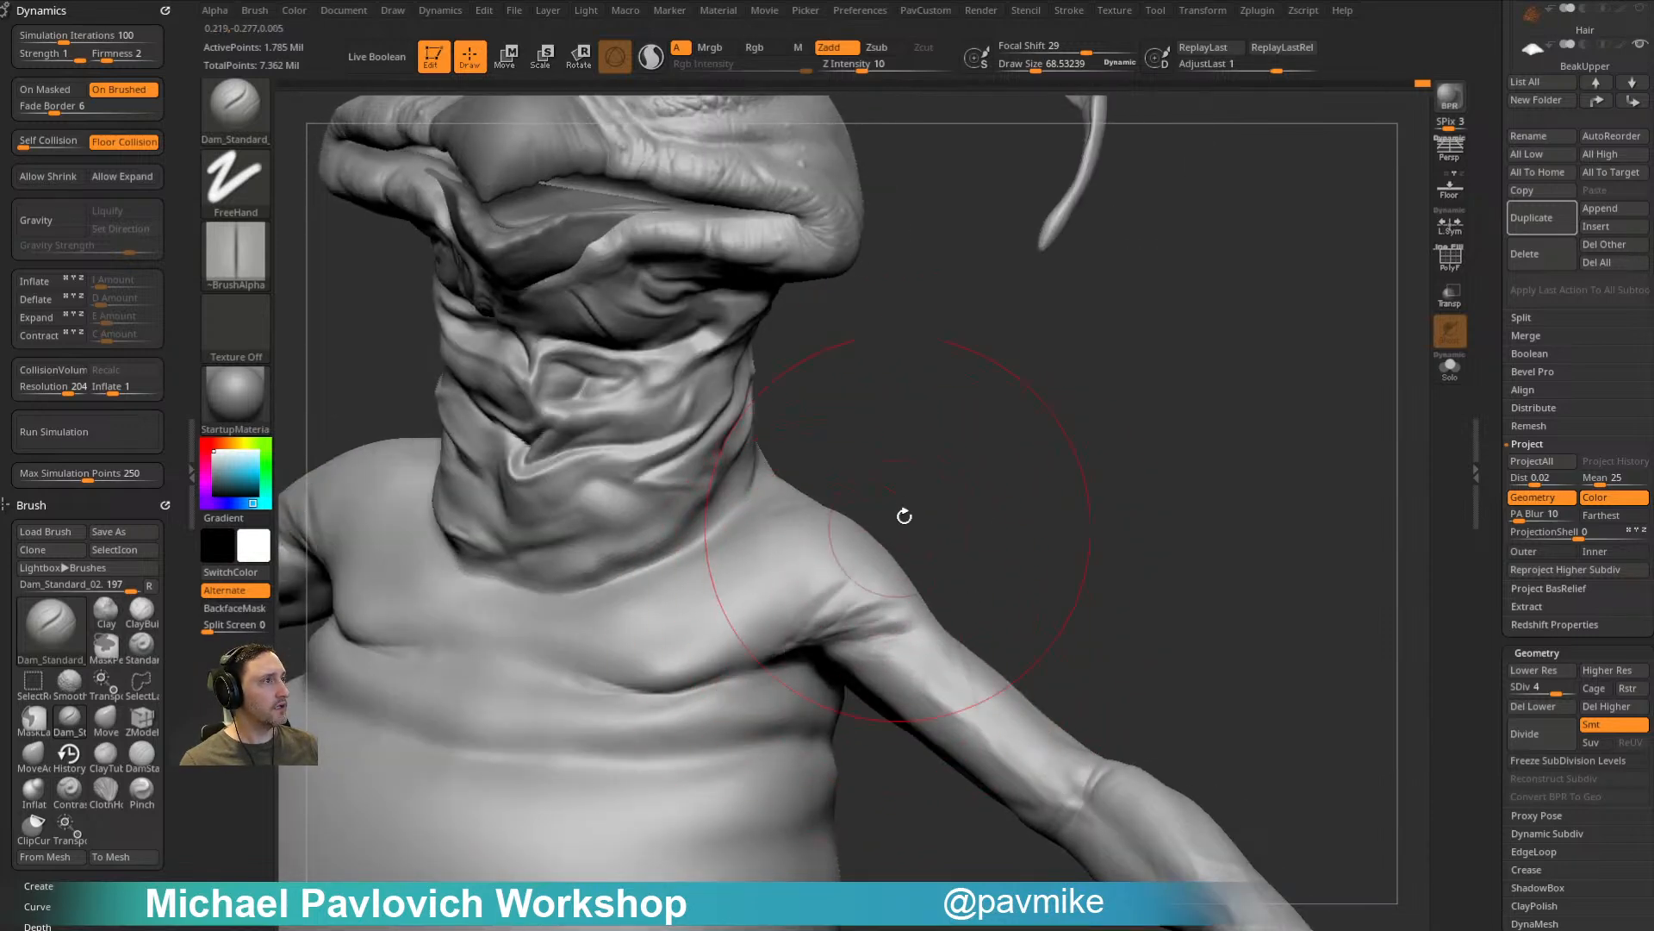
drag(894, 533, 835, 633)
drag(664, 684, 709, 635)
mouse_move(816, 655)
mouse_down()
mouse_move(934, 462)
mouse_move(971, 488)
mouse_move(647, 554)
mouse_move(991, 520)
mouse_move(659, 614)
mouse_up()
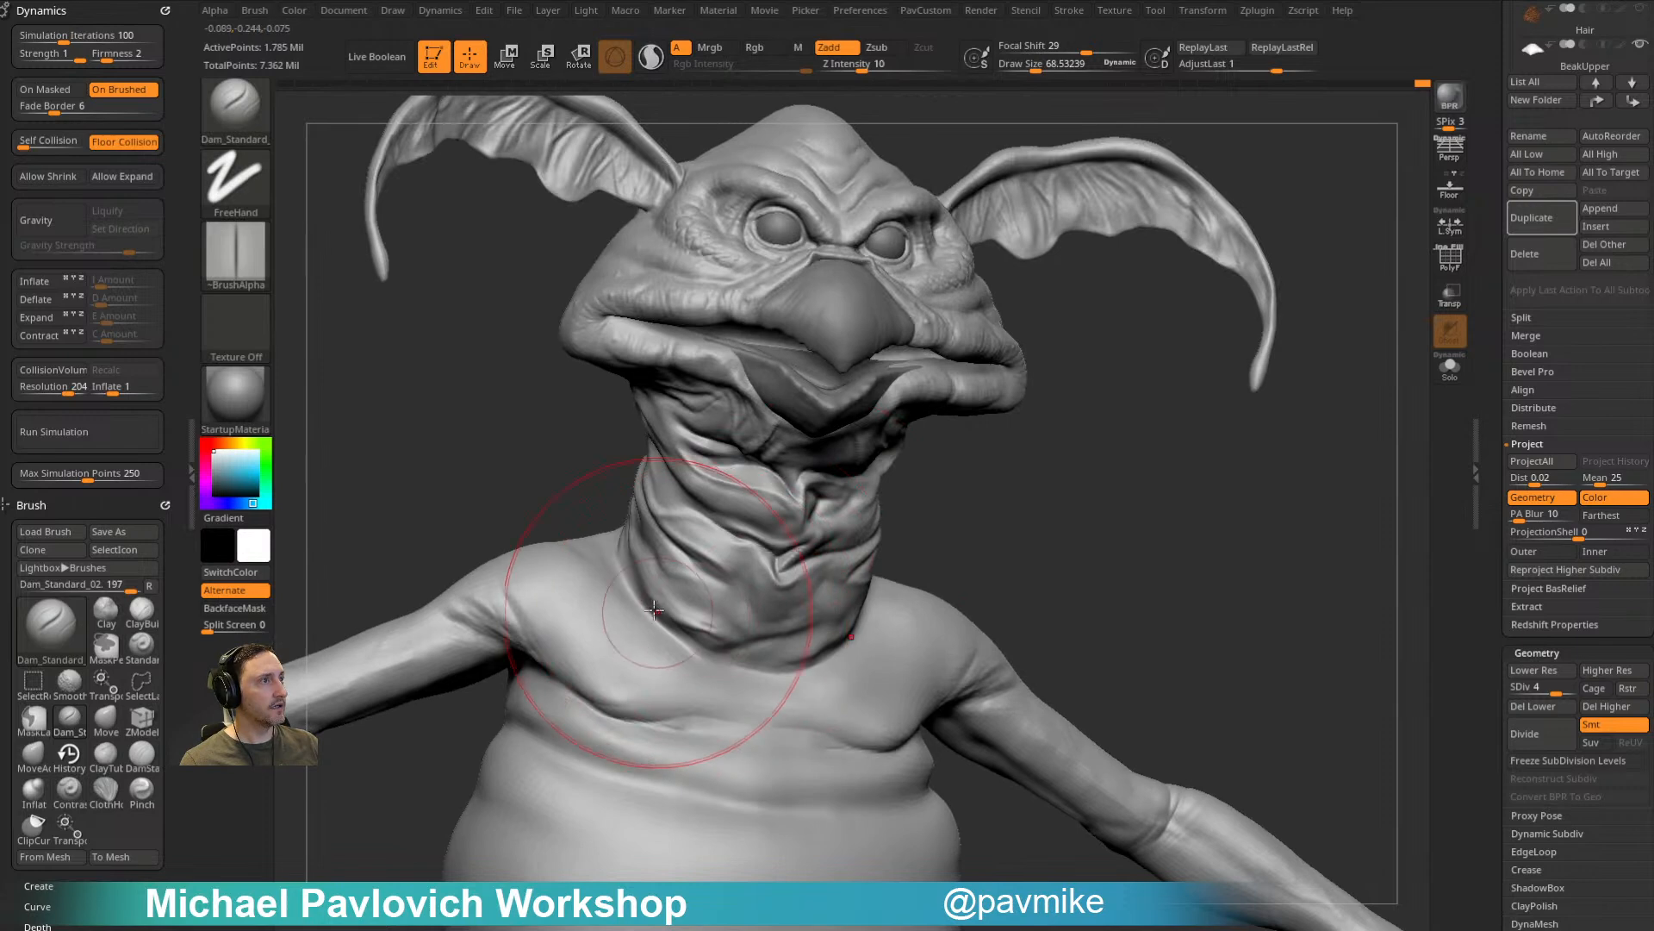
Step: Carve folds from the base of the neck across the upper back and behind the shoulder
drag(966, 566, 892, 530)
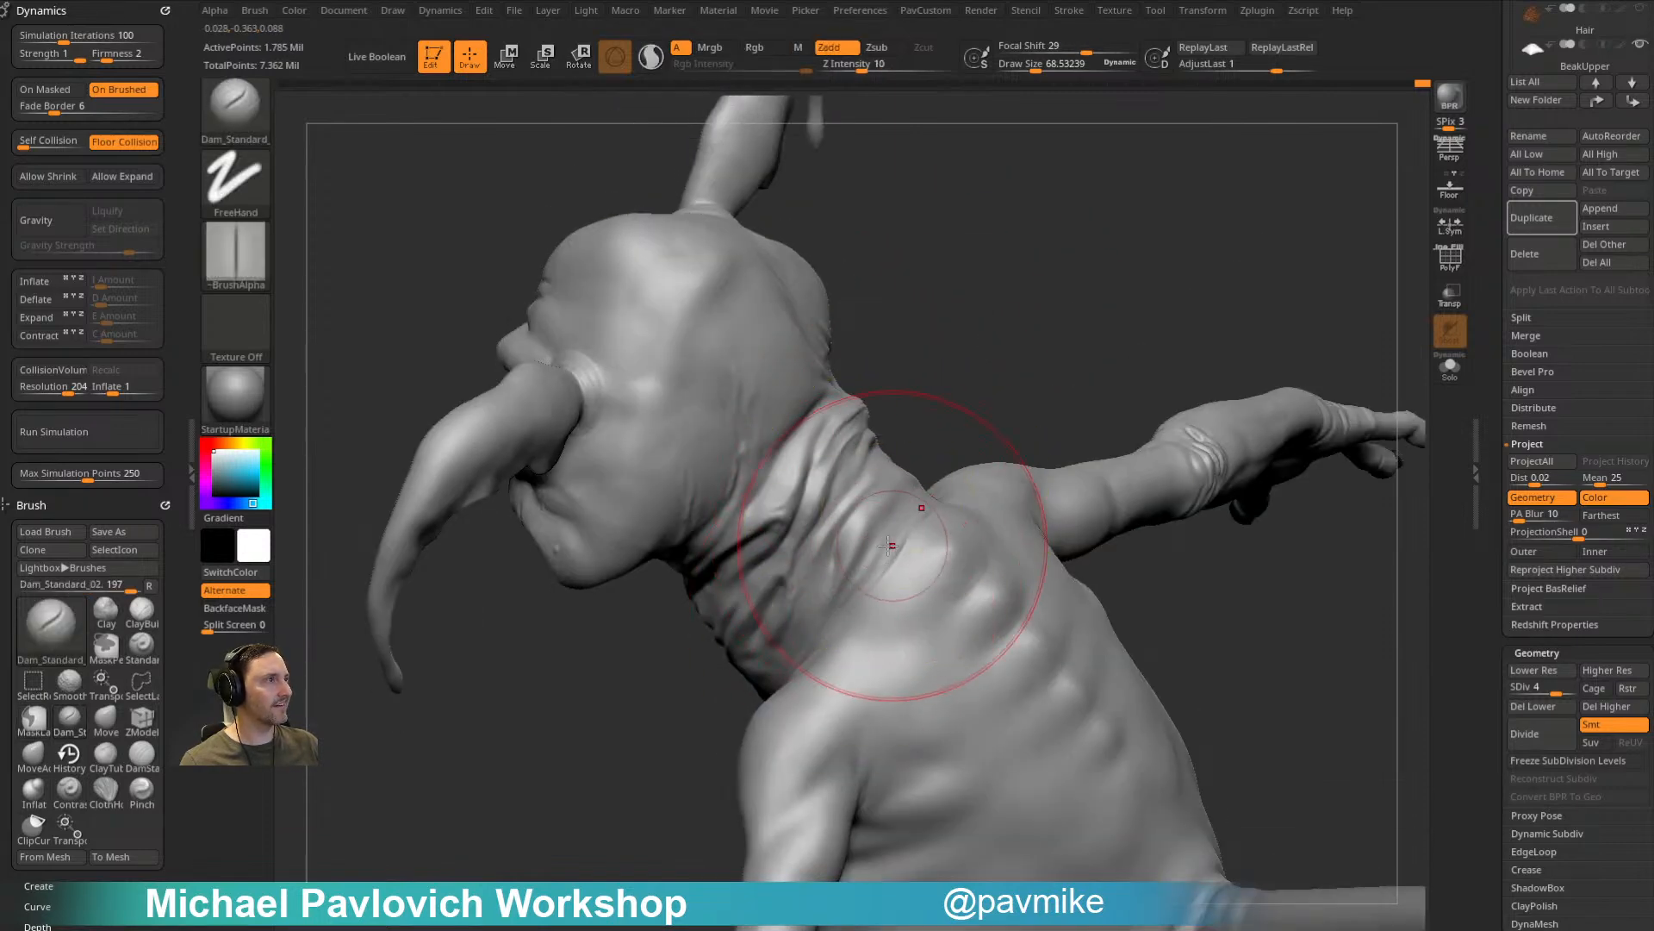
drag(865, 534, 879, 470)
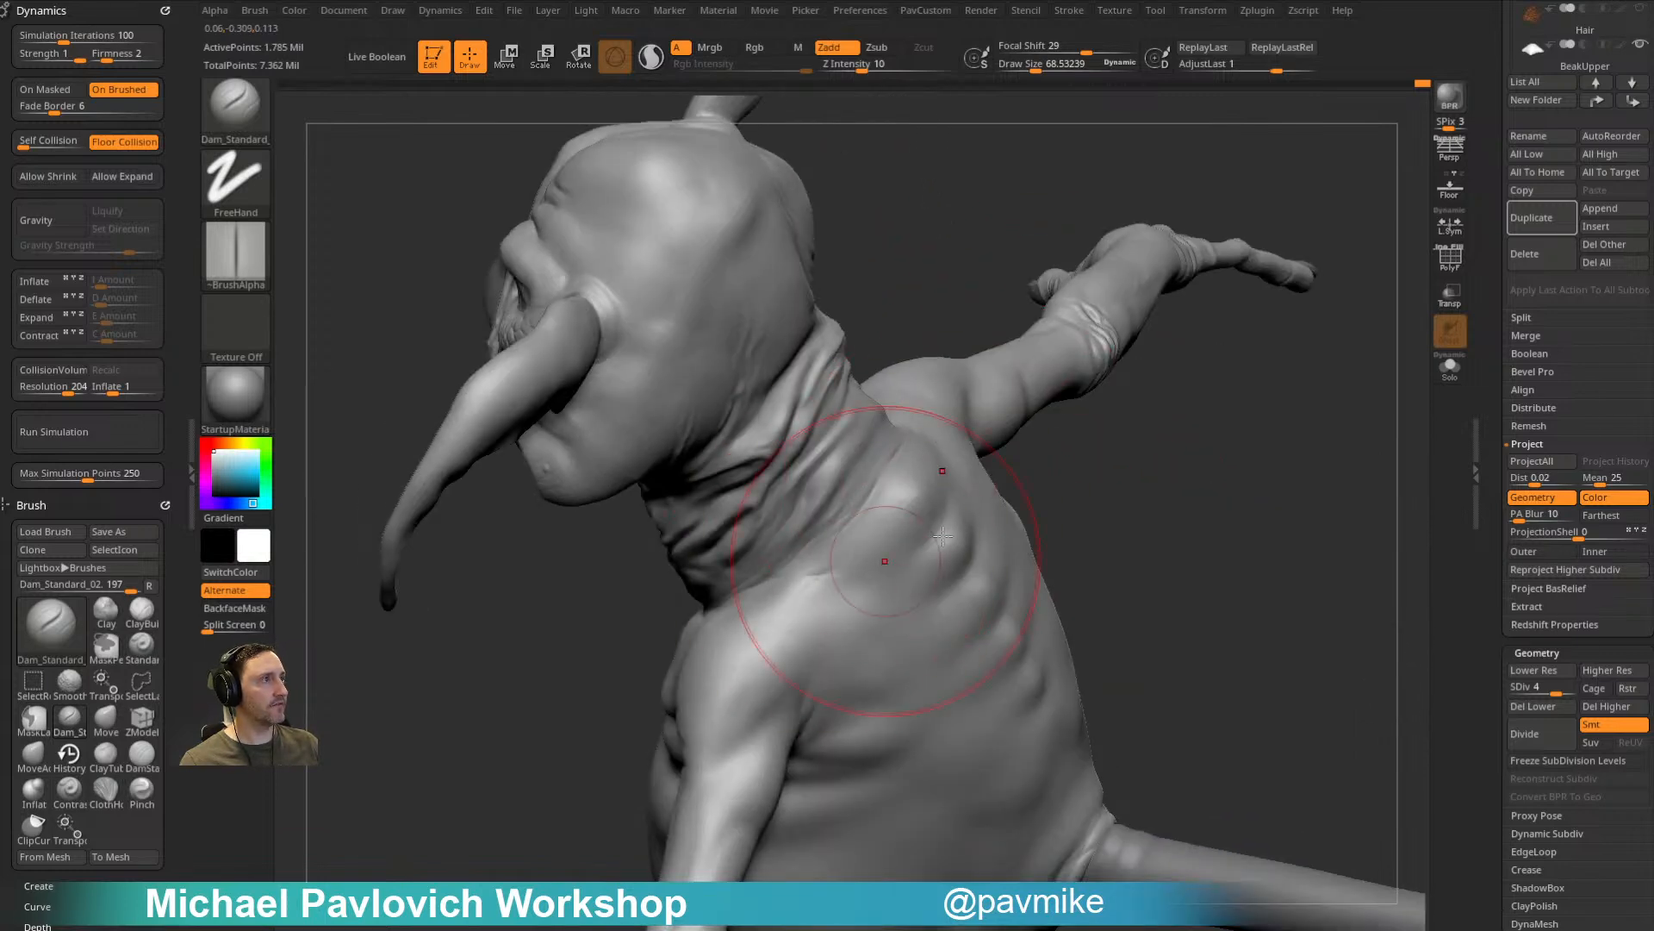
drag(885, 560, 778, 579)
drag(1064, 526, 822, 541)
drag(1056, 489, 847, 657)
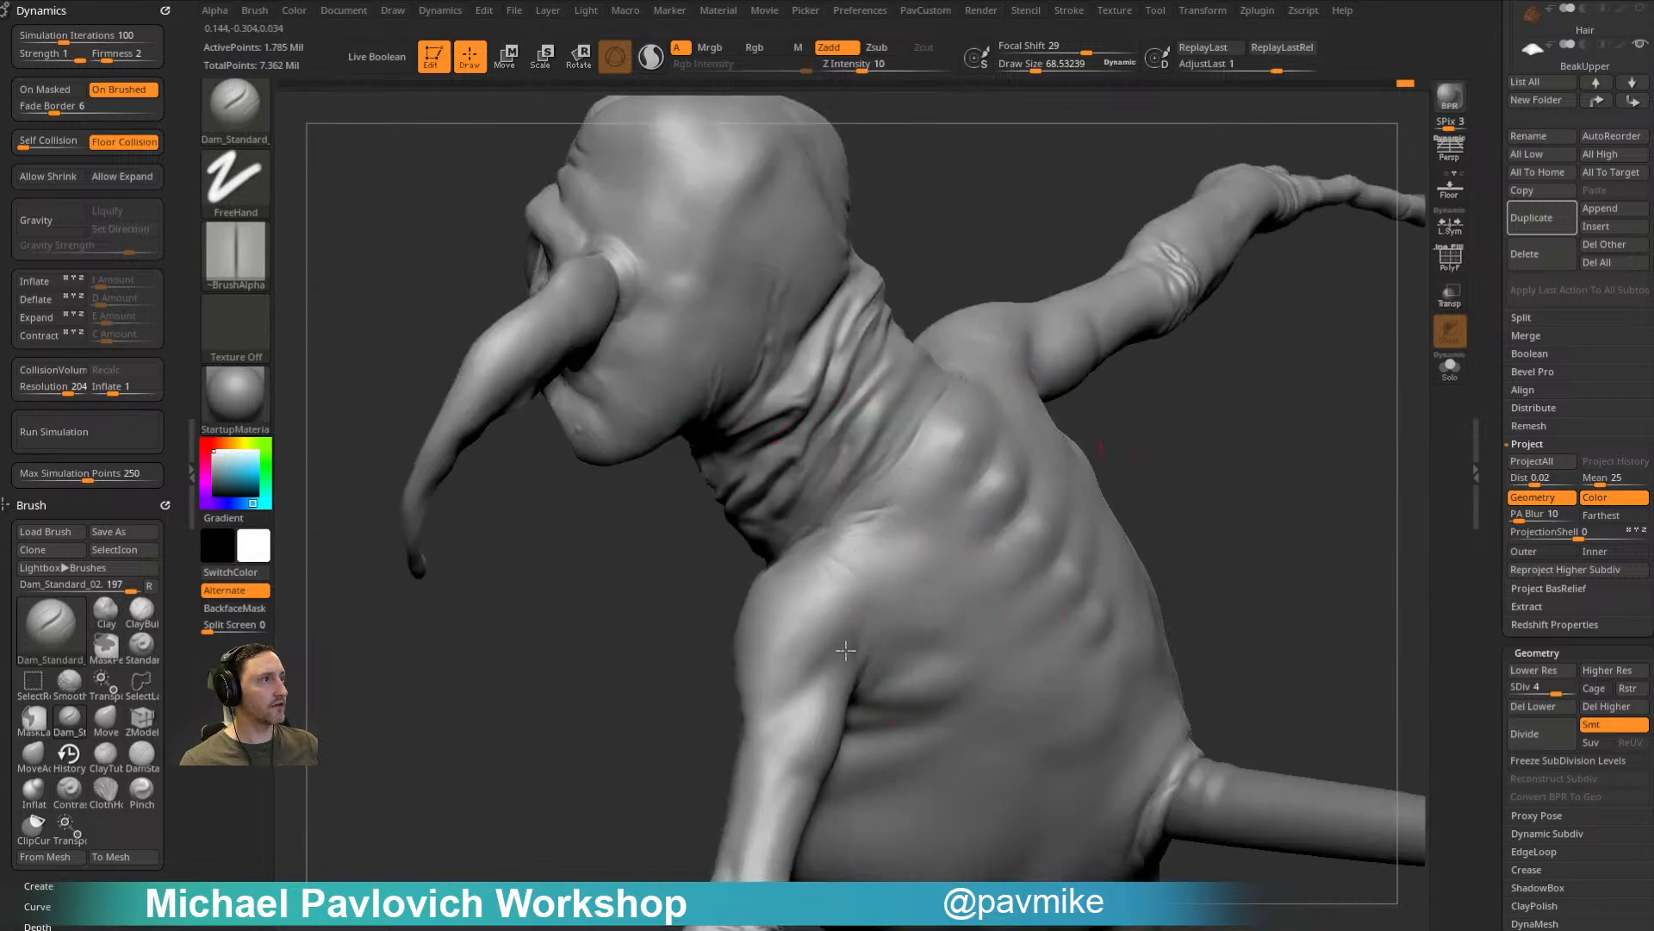
drag(644, 715, 859, 603)
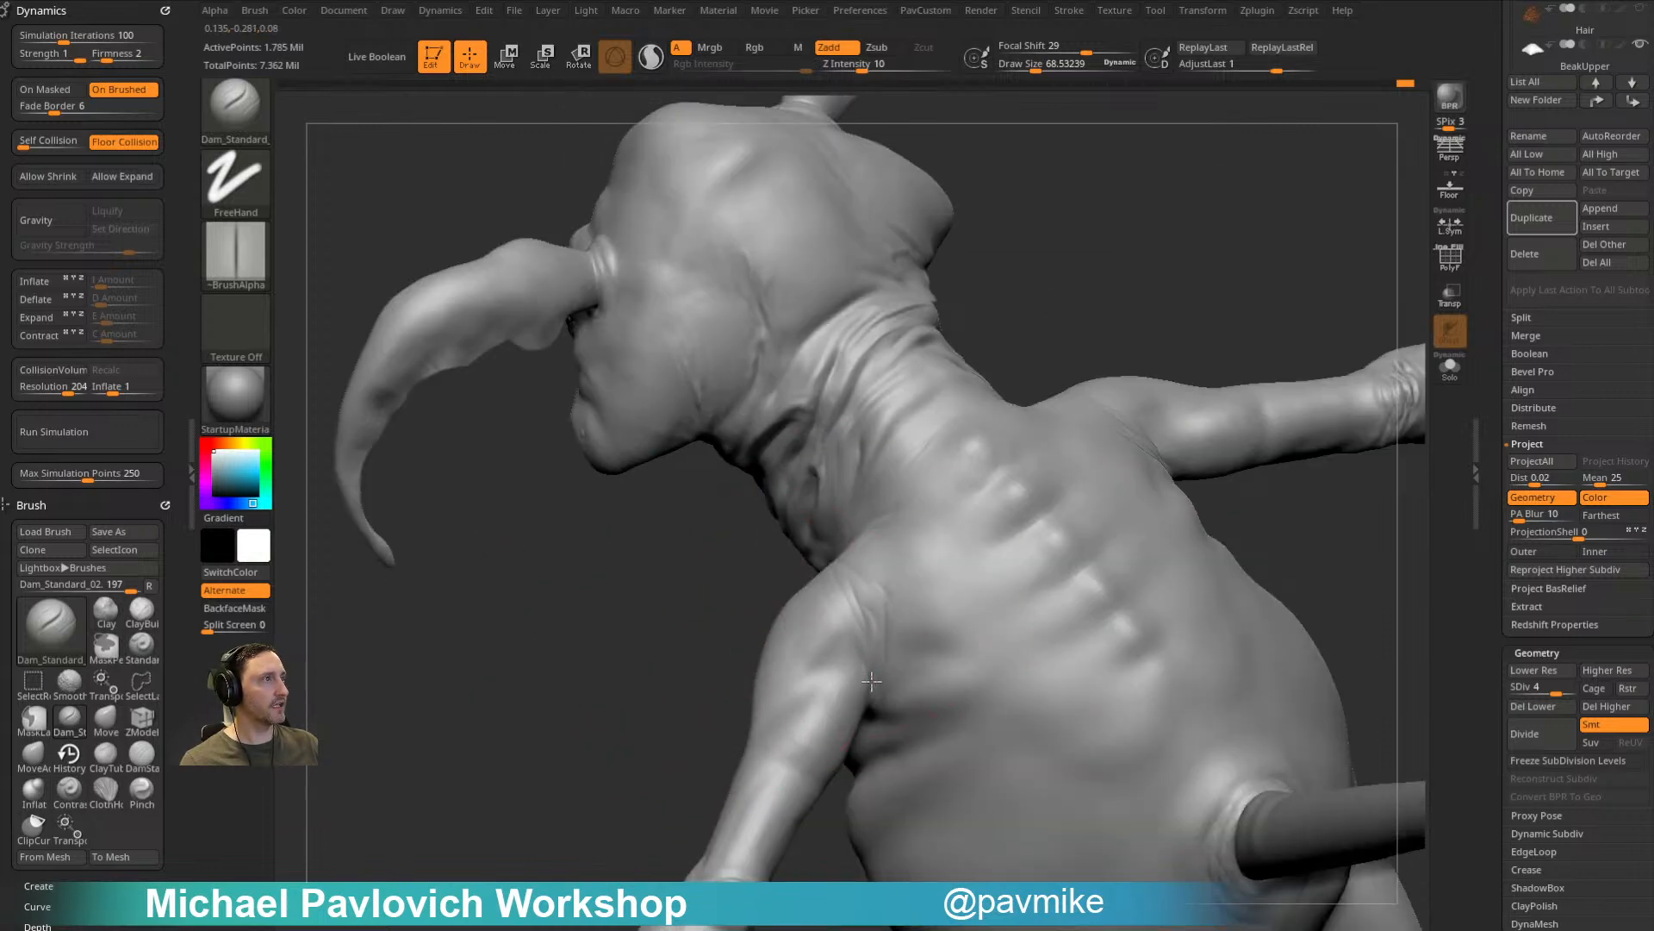
Step: Refine the creases at the front of the shoulders, armpits and upper chest with the Dam_Standard_02 brush
mouse_move(901, 658)
mouse_down()
mouse_move(1171, 267)
mouse_move(817, 649)
mouse_move(1145, 399)
mouse_move(1060, 406)
mouse_move(835, 593)
mouse_up()
drag(921, 500, 885, 517)
drag(915, 571, 850, 554)
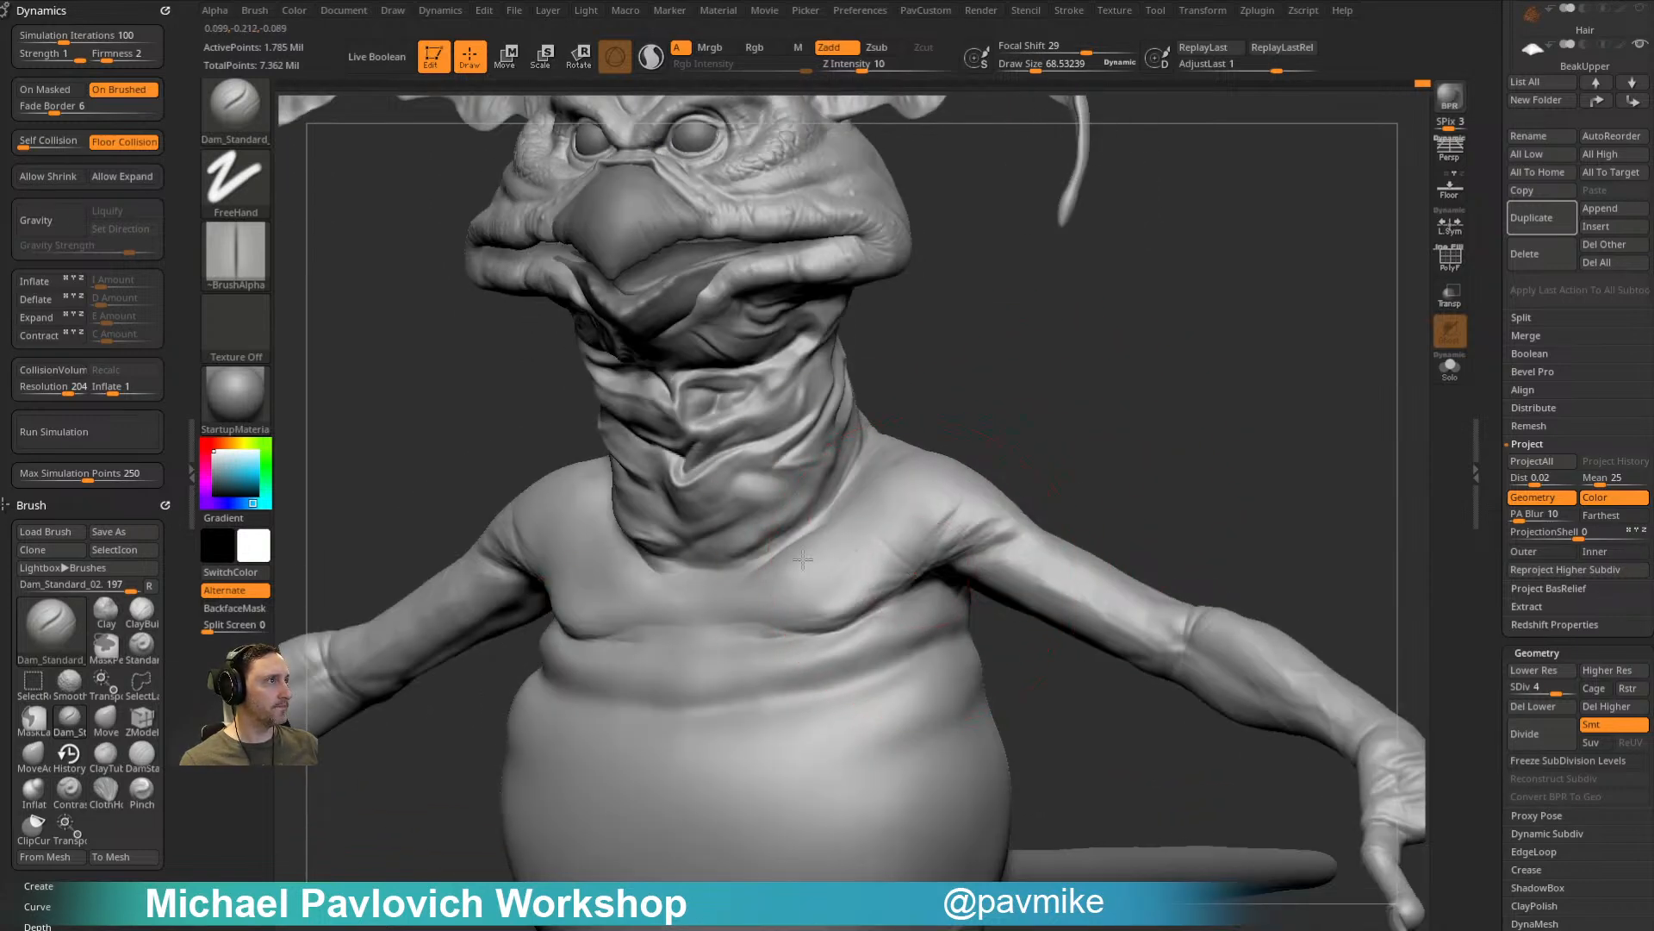
drag(1041, 443, 959, 552)
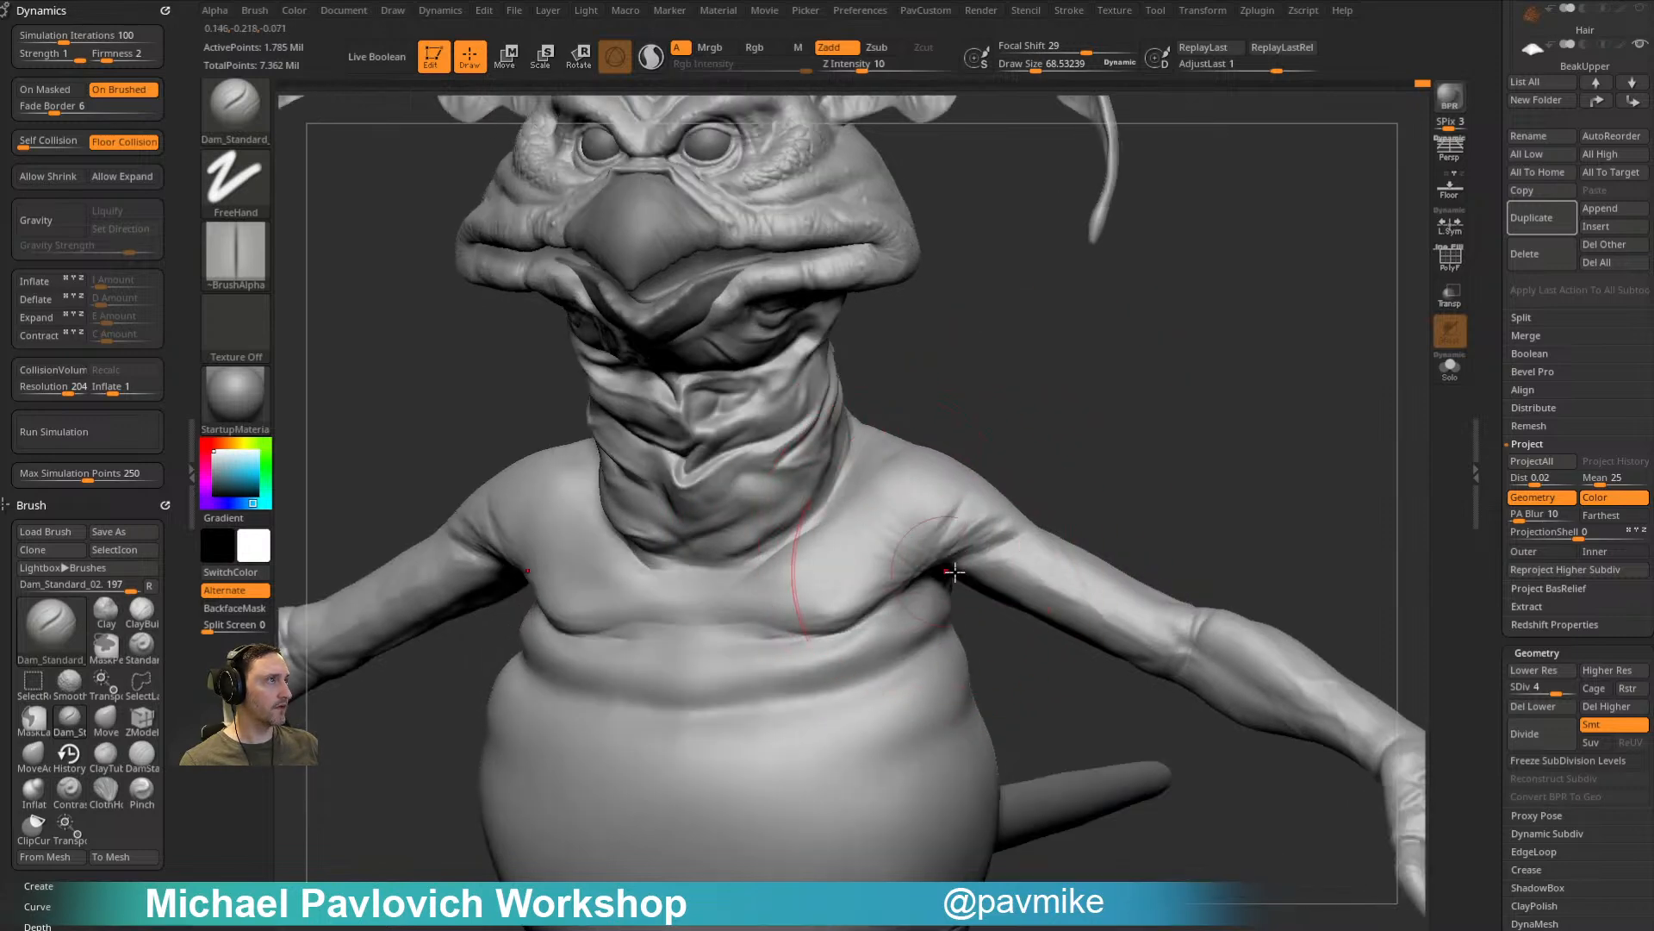
right_drag(941, 569, 929, 645)
right_drag(953, 536, 905, 488)
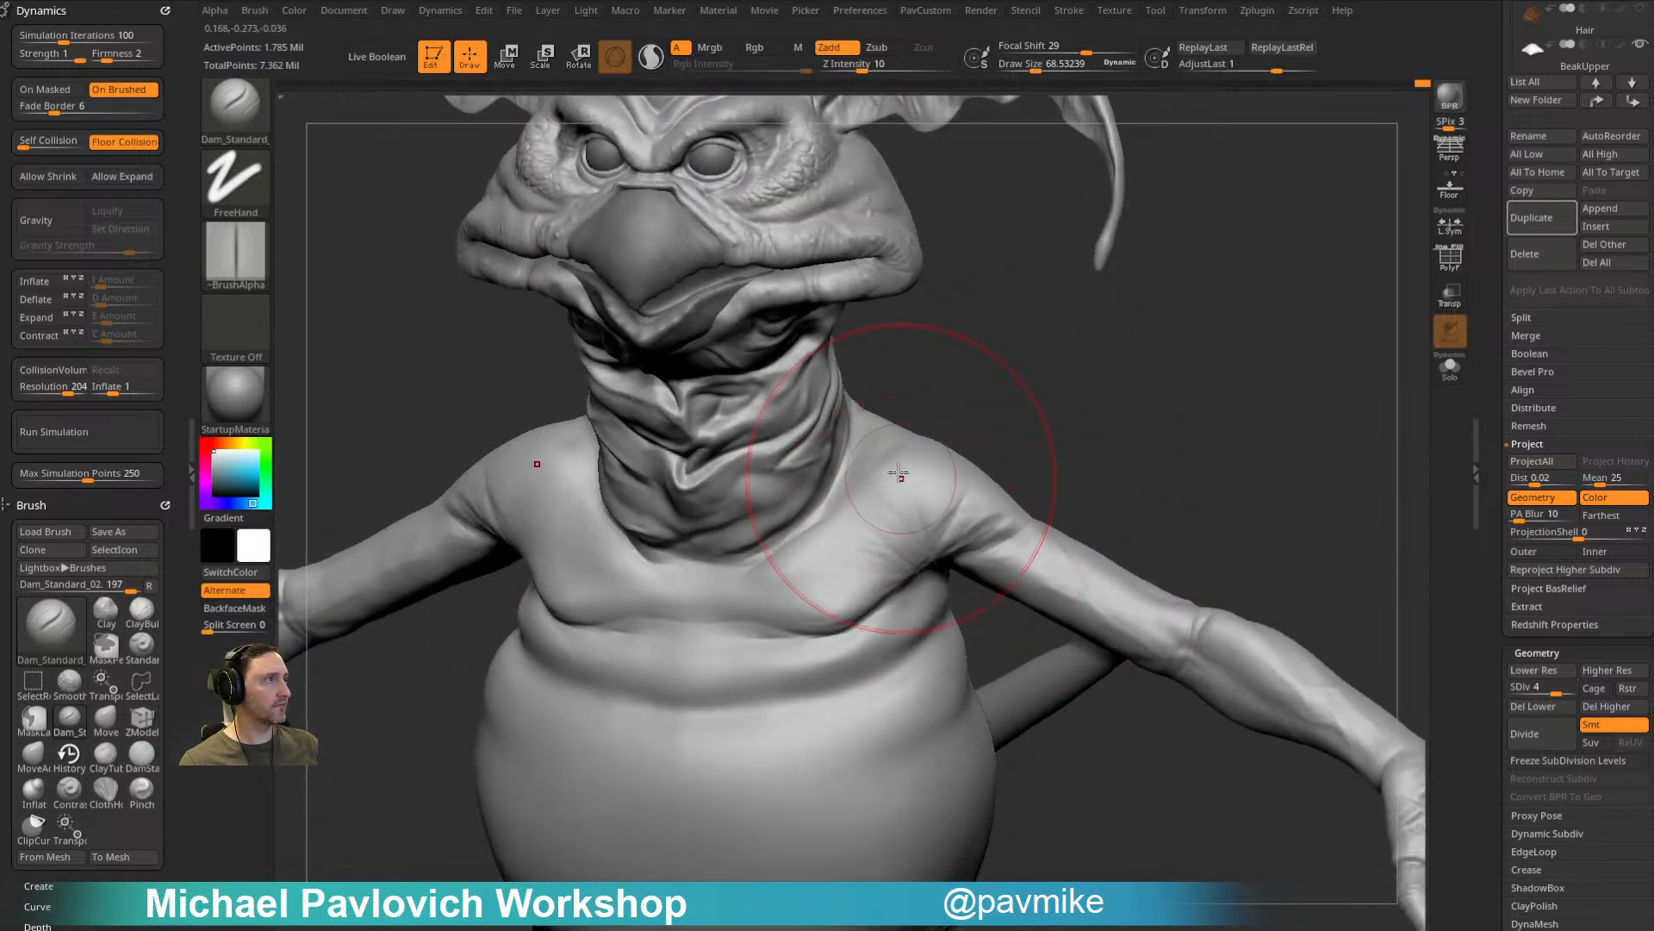
right_drag(963, 559, 868, 517)
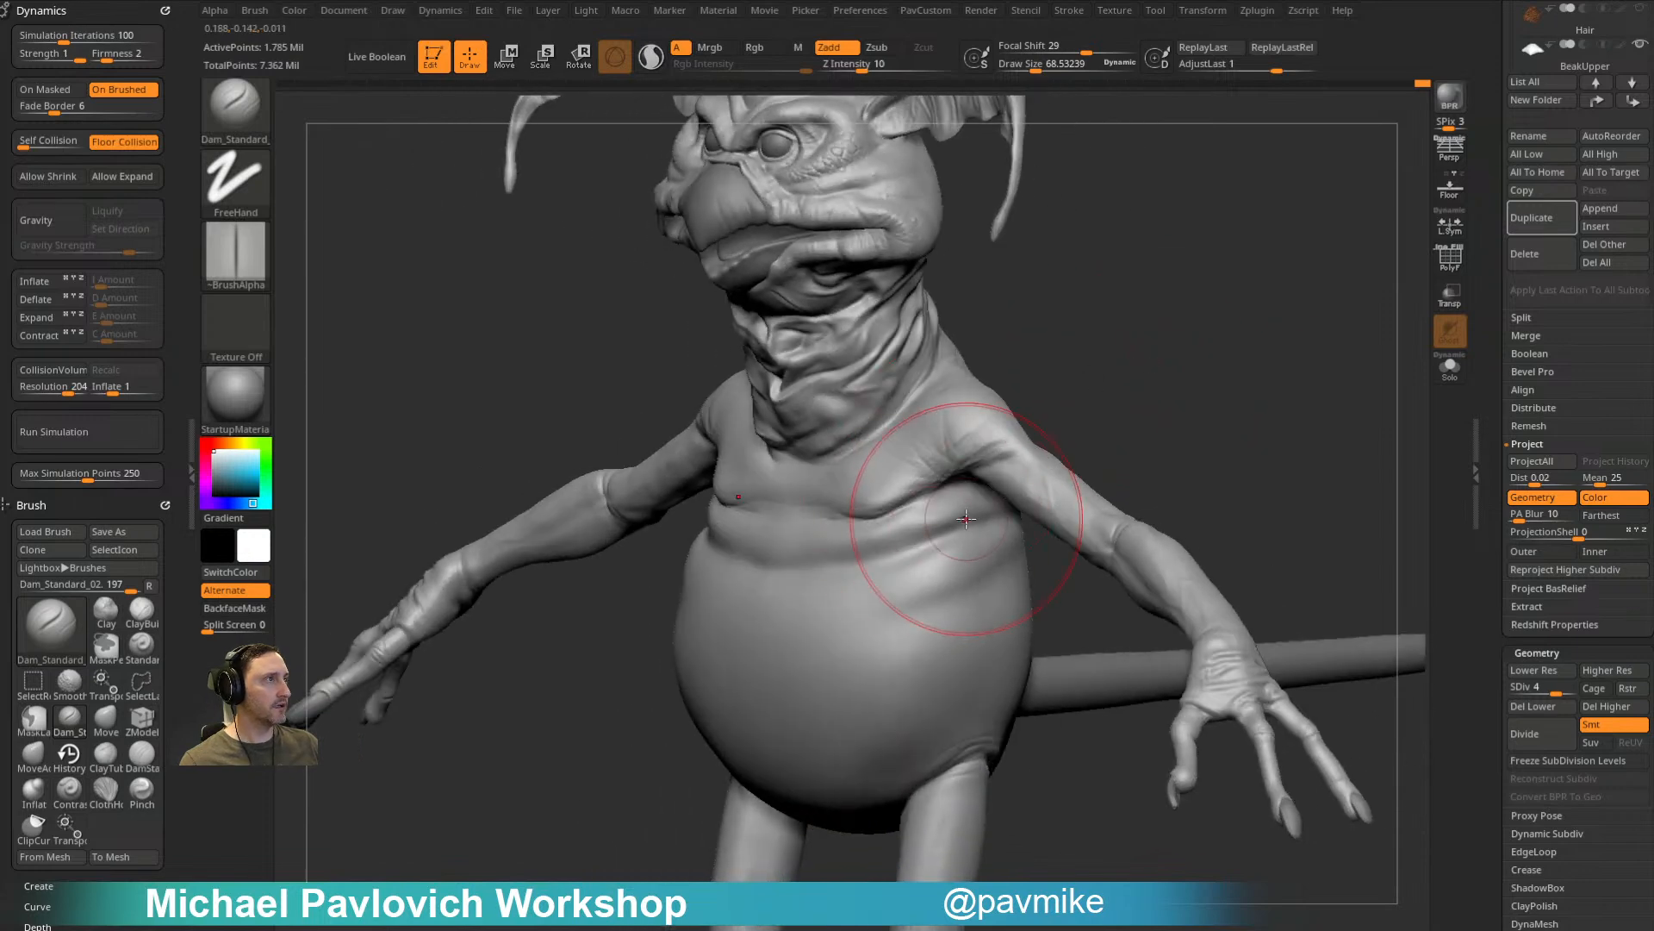
right_drag(1119, 410, 757, 591)
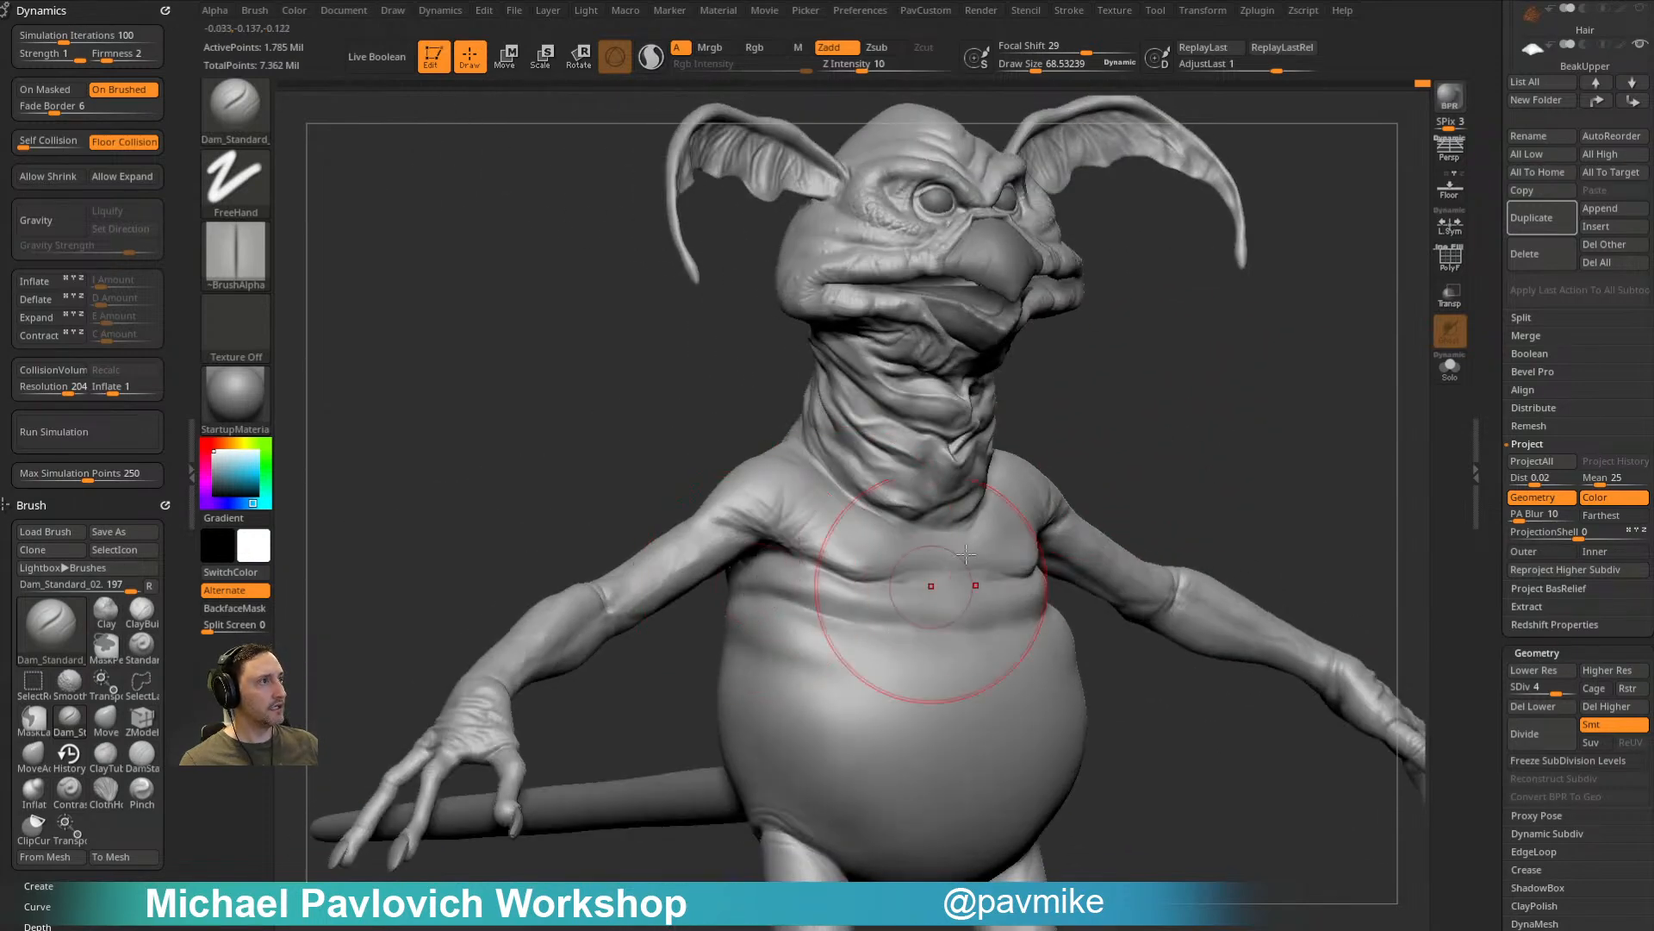
right_drag(1038, 525, 1005, 466)
right_drag(1145, 376, 794, 609)
Step: Switch to the ClothHook brush, isolate the body's torso and upper arms, and lower the mesh to subdivision level 3
key(b)
key(s)
key(l)
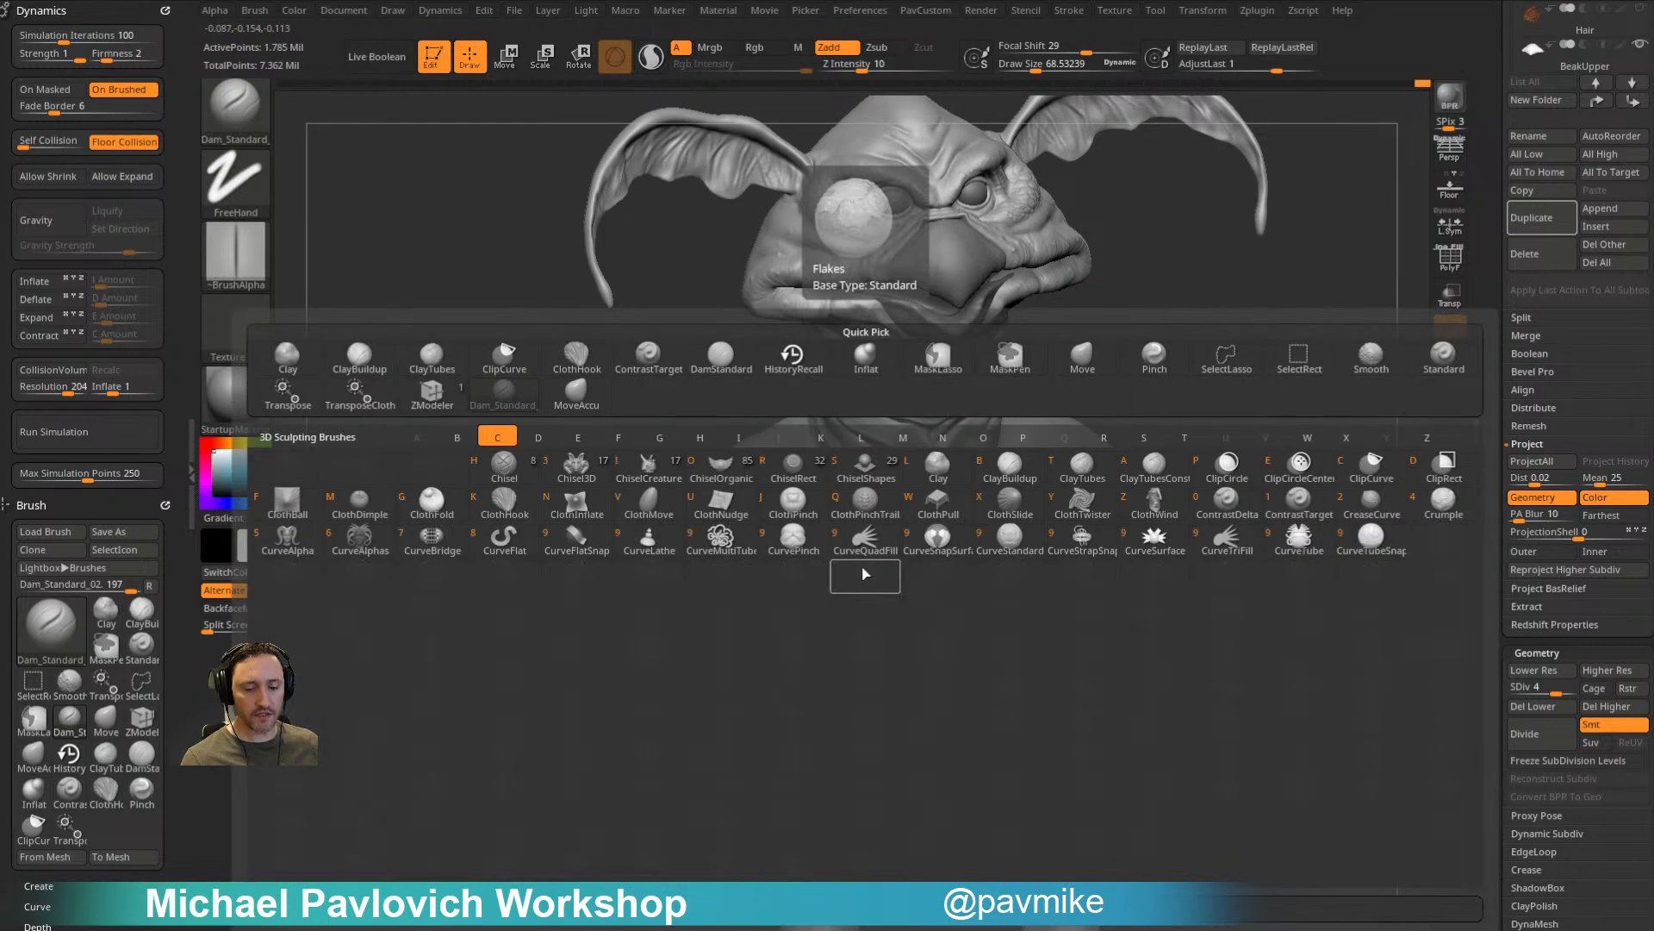
key(b)
key(c)
key(h)
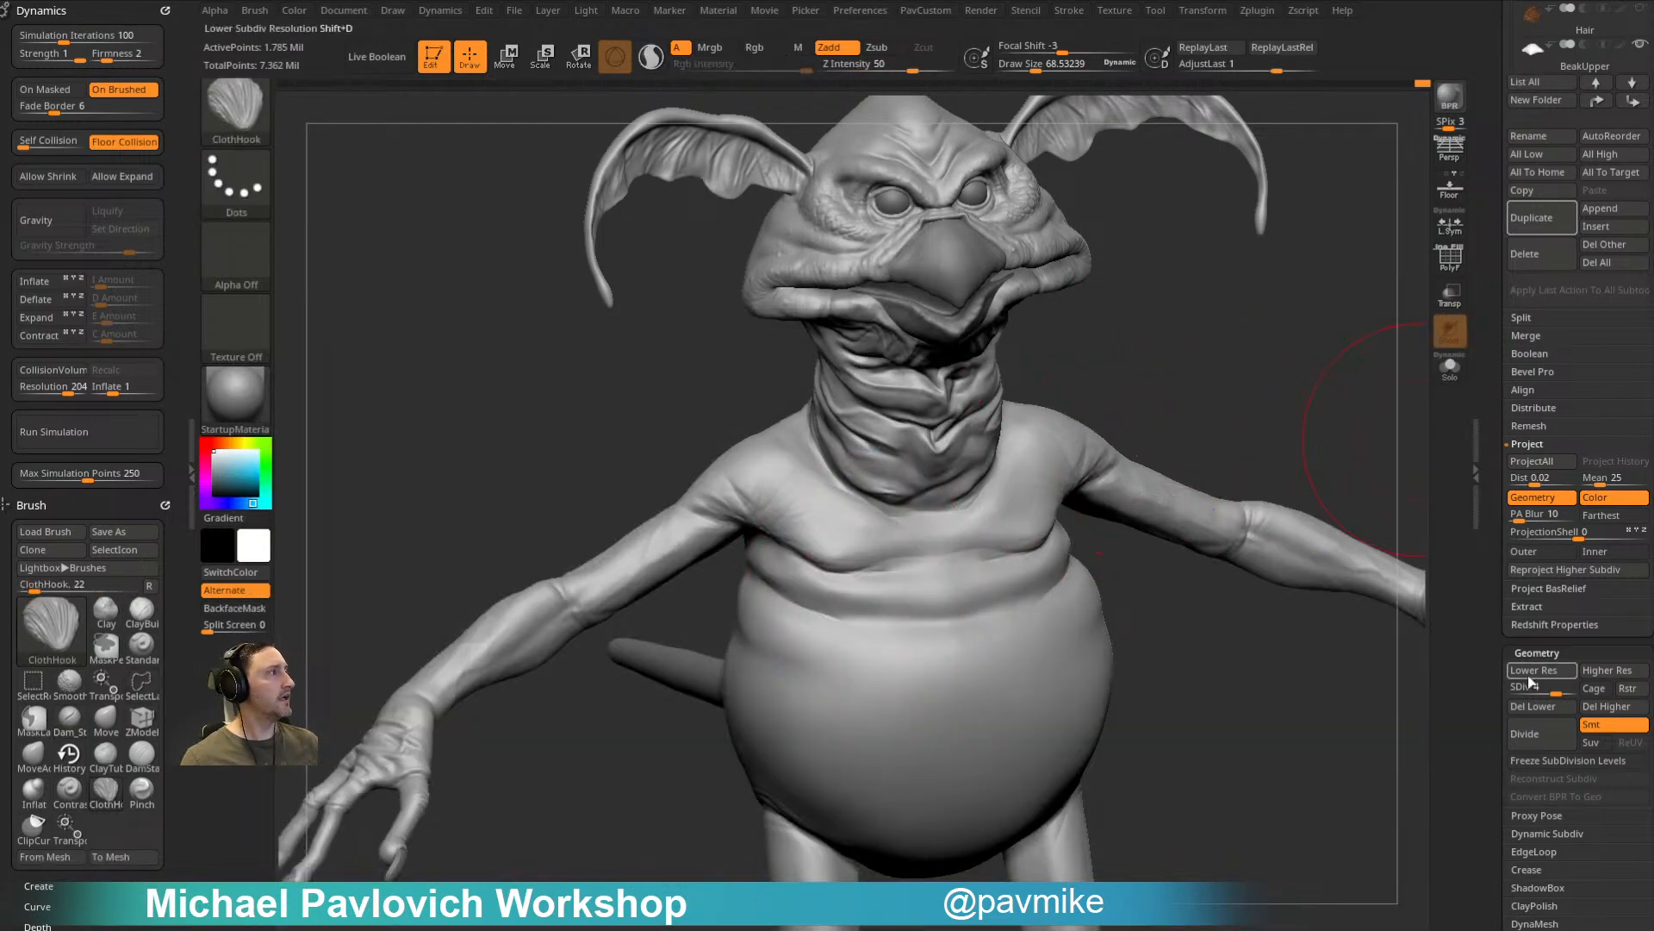
right_drag(1290, 394, 1248, 345)
mouse_move(1270, 473)
ctrl+shift+mouse_down()
mouse_move(728, 453)
mouse_move(1267, 655)
mouse_move(1261, 608)
ctrl+shift+mouse_up()
drag(1513, 652, 1496, 502)
drag(1494, 672, 1494, 534)
click(1538, 705)
Step: Try to tug the chest folds with the ClothHook brush at a draw size of about 49.4
key(s)
drag(829, 604, 787, 573)
ctrl+right_drag(700, 646, 695, 675)
key(ctrl+z)
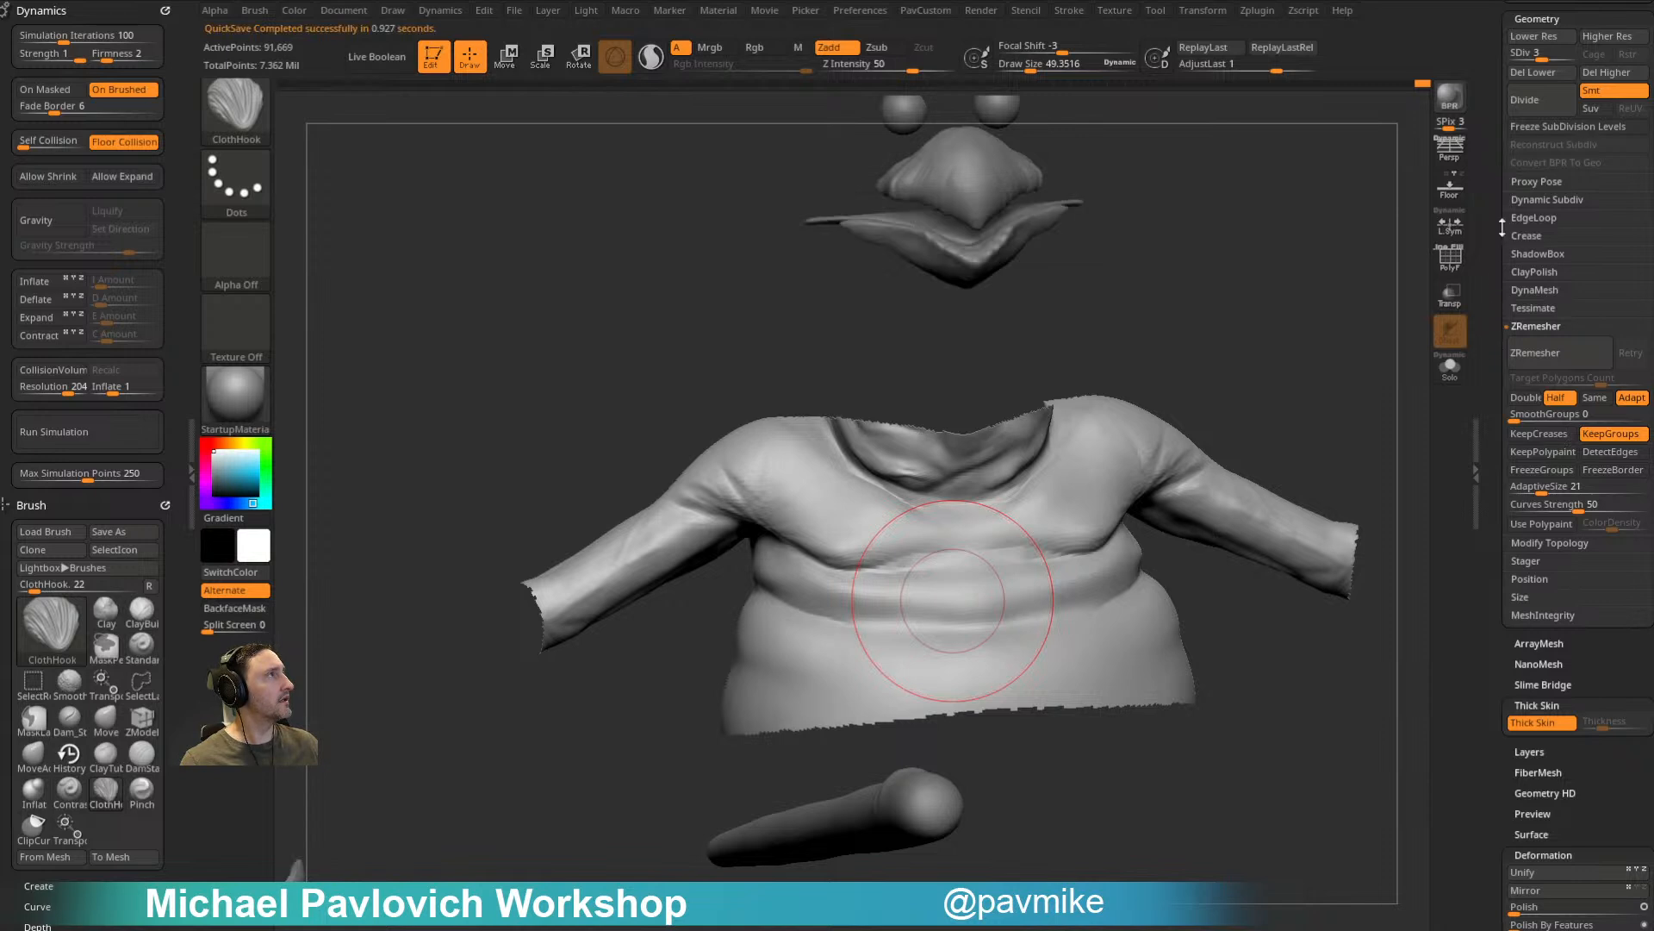
Step: Lower the mesh to subdivision level 2 and tug the chest folds with the ClothHook brush at a draw size of about 26.6
click(1530, 53)
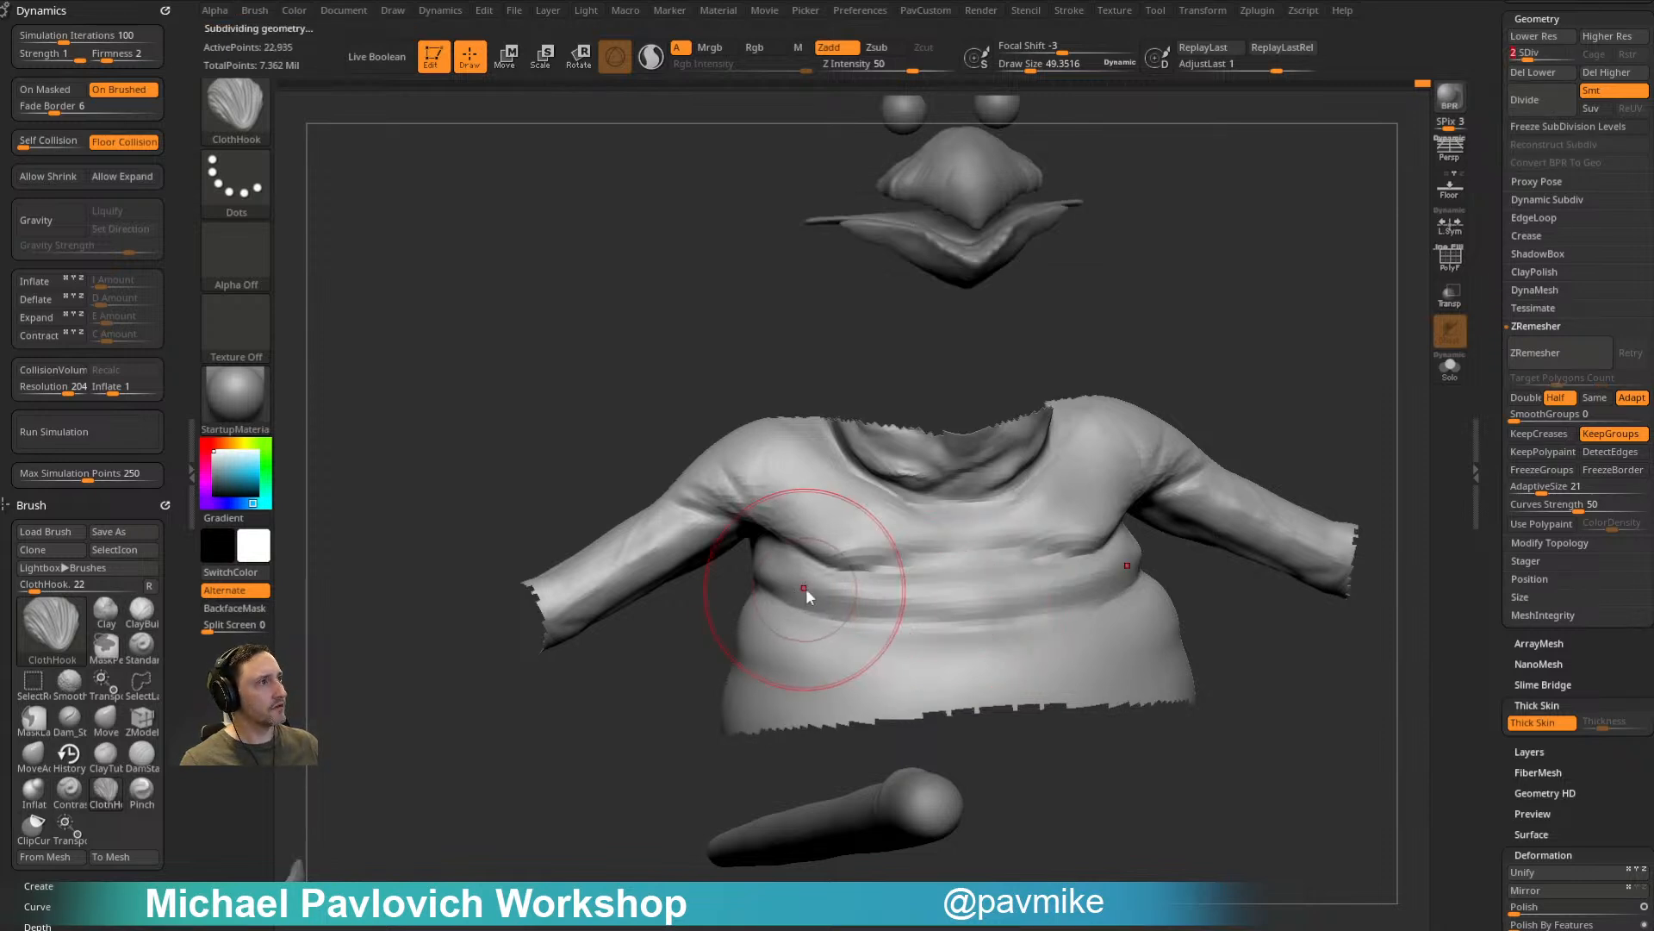
key(s)
drag(802, 581, 815, 571)
key(ctrl+z)
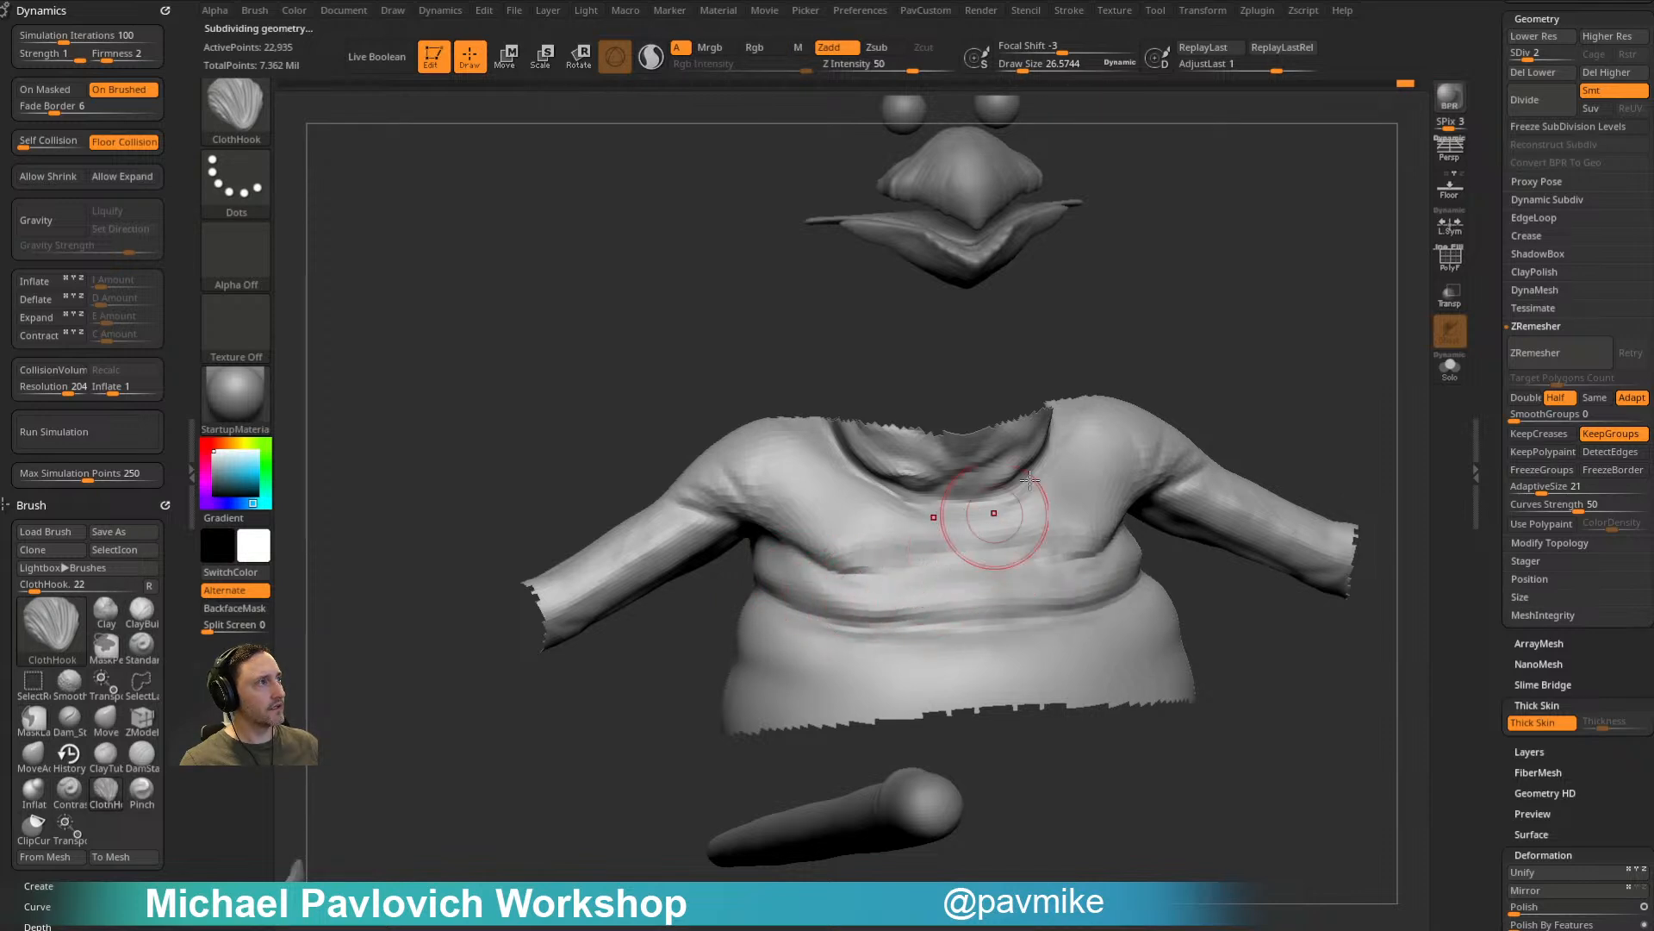
Step: Tighten the chest and belly folds with the Pinch brush at a draw size of about 26.6, working up to subdivision level 3
drag(1185, 349, 1232, 334)
key(b)
key(p)
key(i)
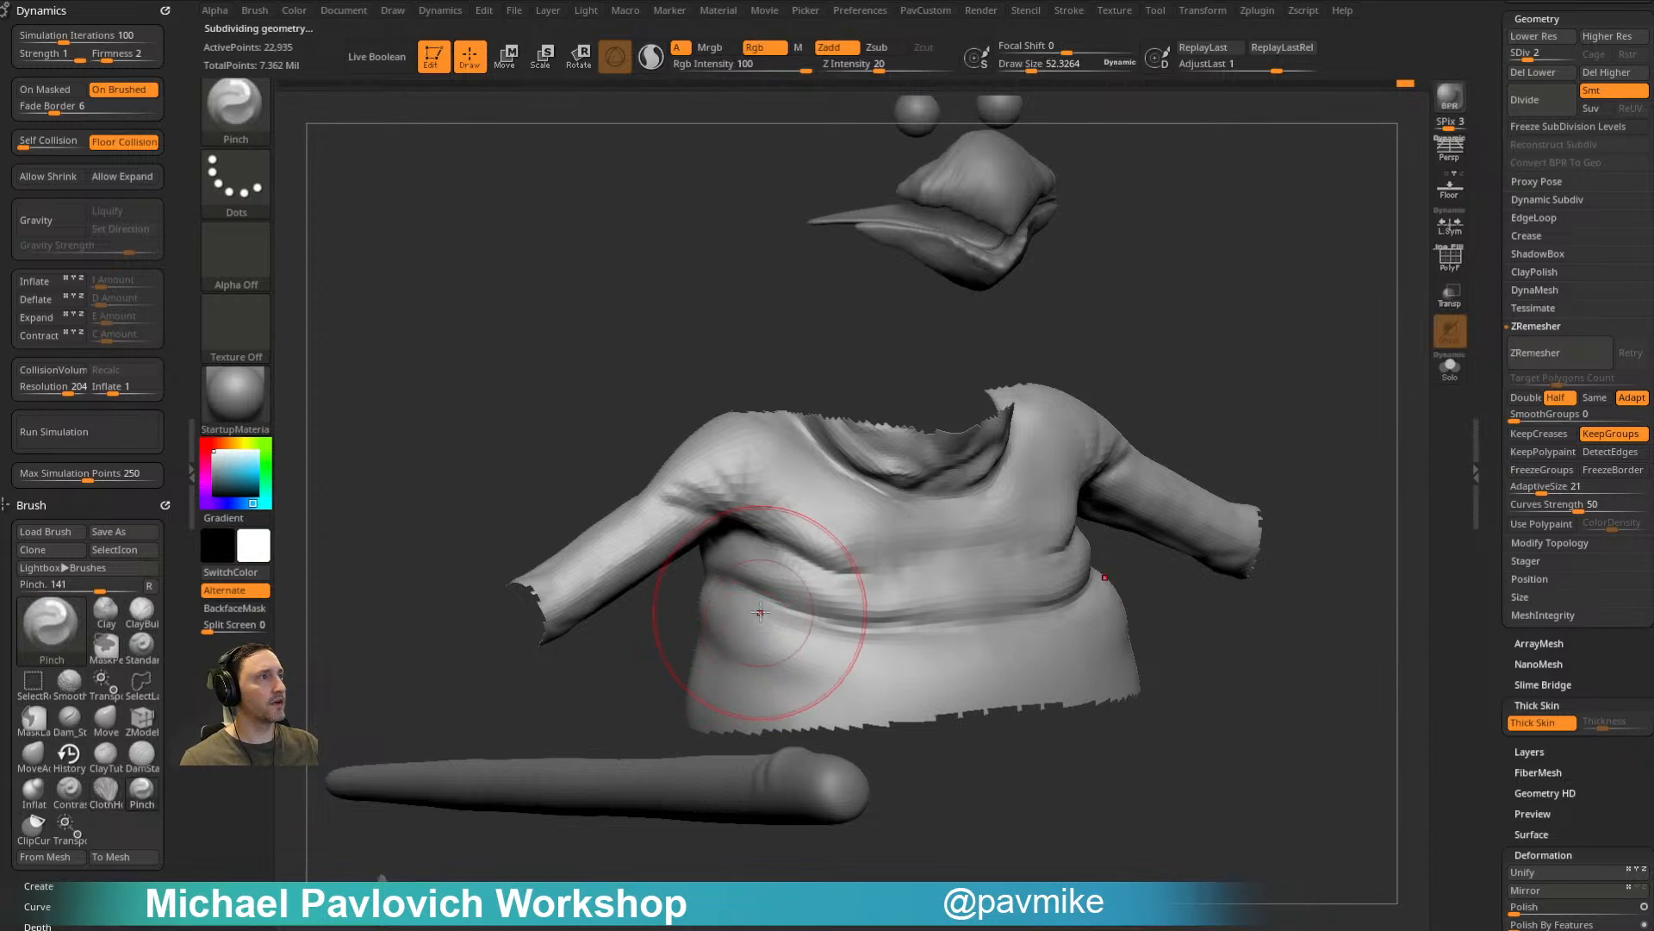
drag(829, 619, 776, 610)
key(bracketleft)
key(ctrl+z)
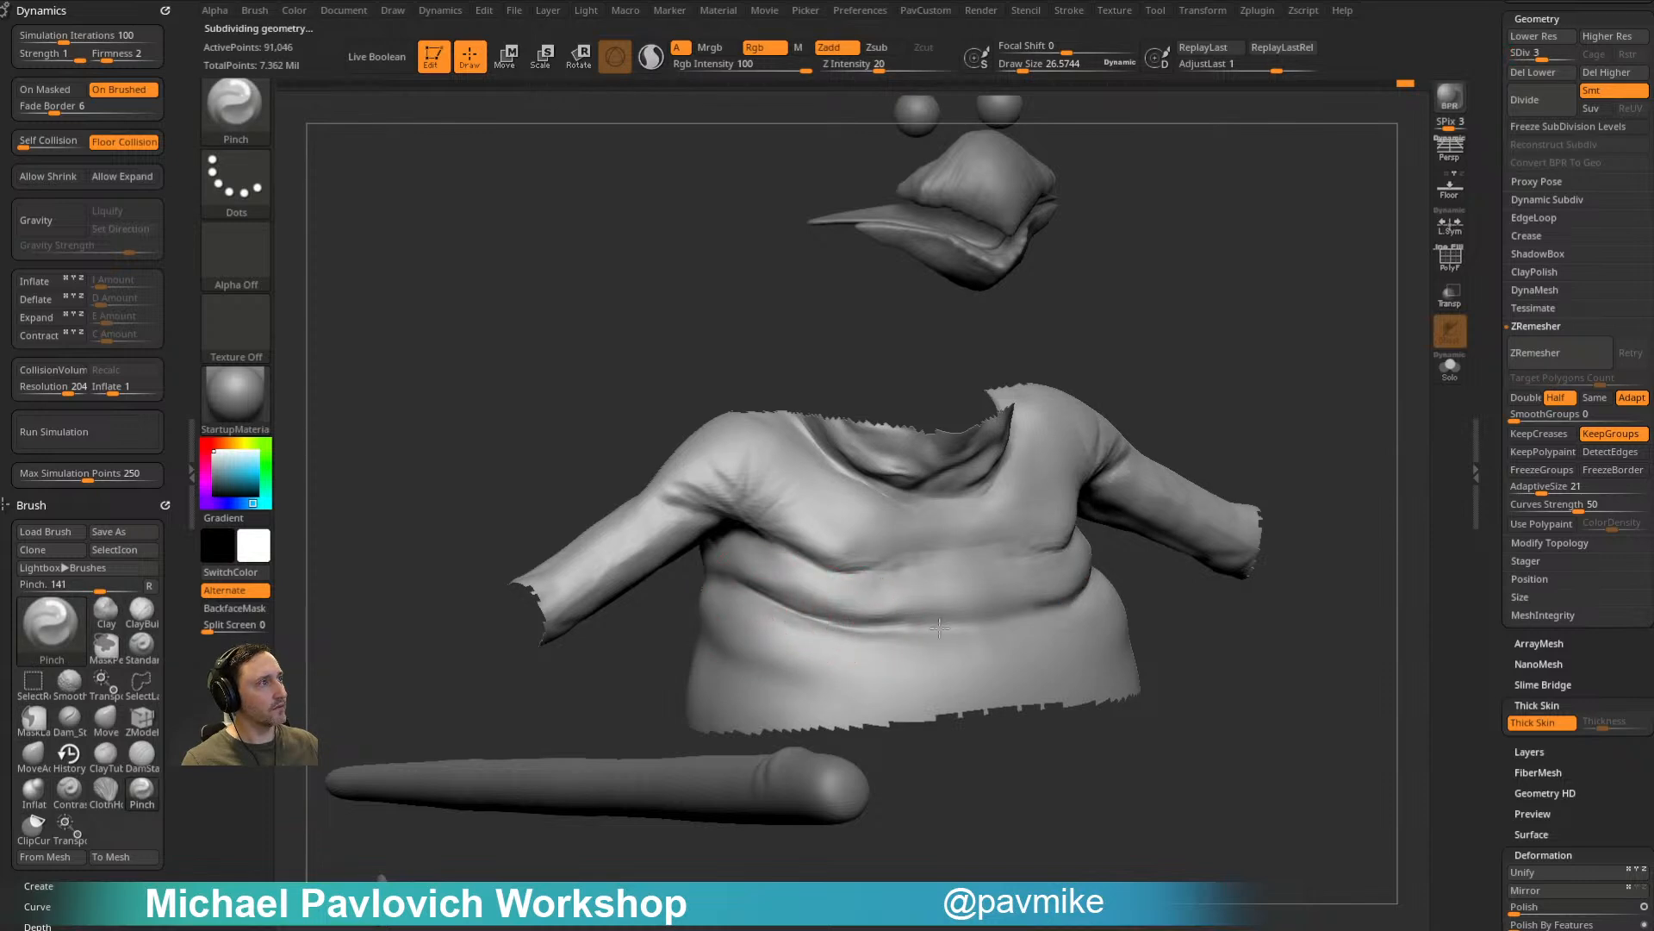
Step: Deepen and fill out the chest and belly folds with the Dam_Standard_02 and Standard brushes, stepping up to subdivision level 4
right_drag(829, 619, 821, 582)
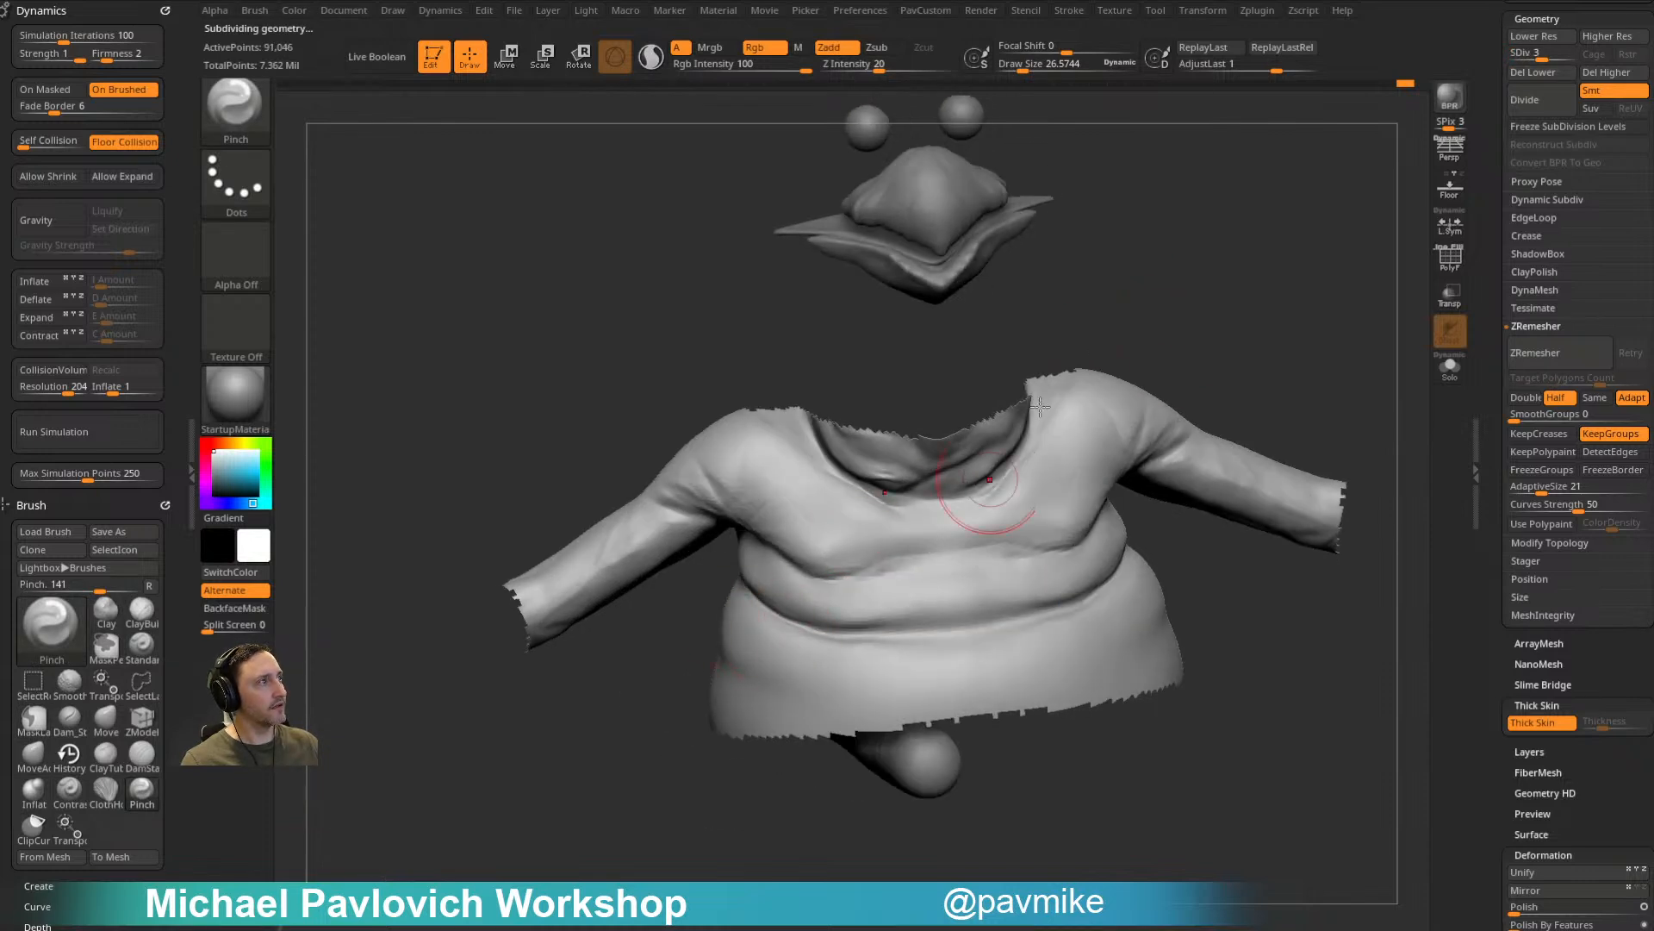
key(b)
key(d)
key(s)
drag(1182, 277, 1228, 280)
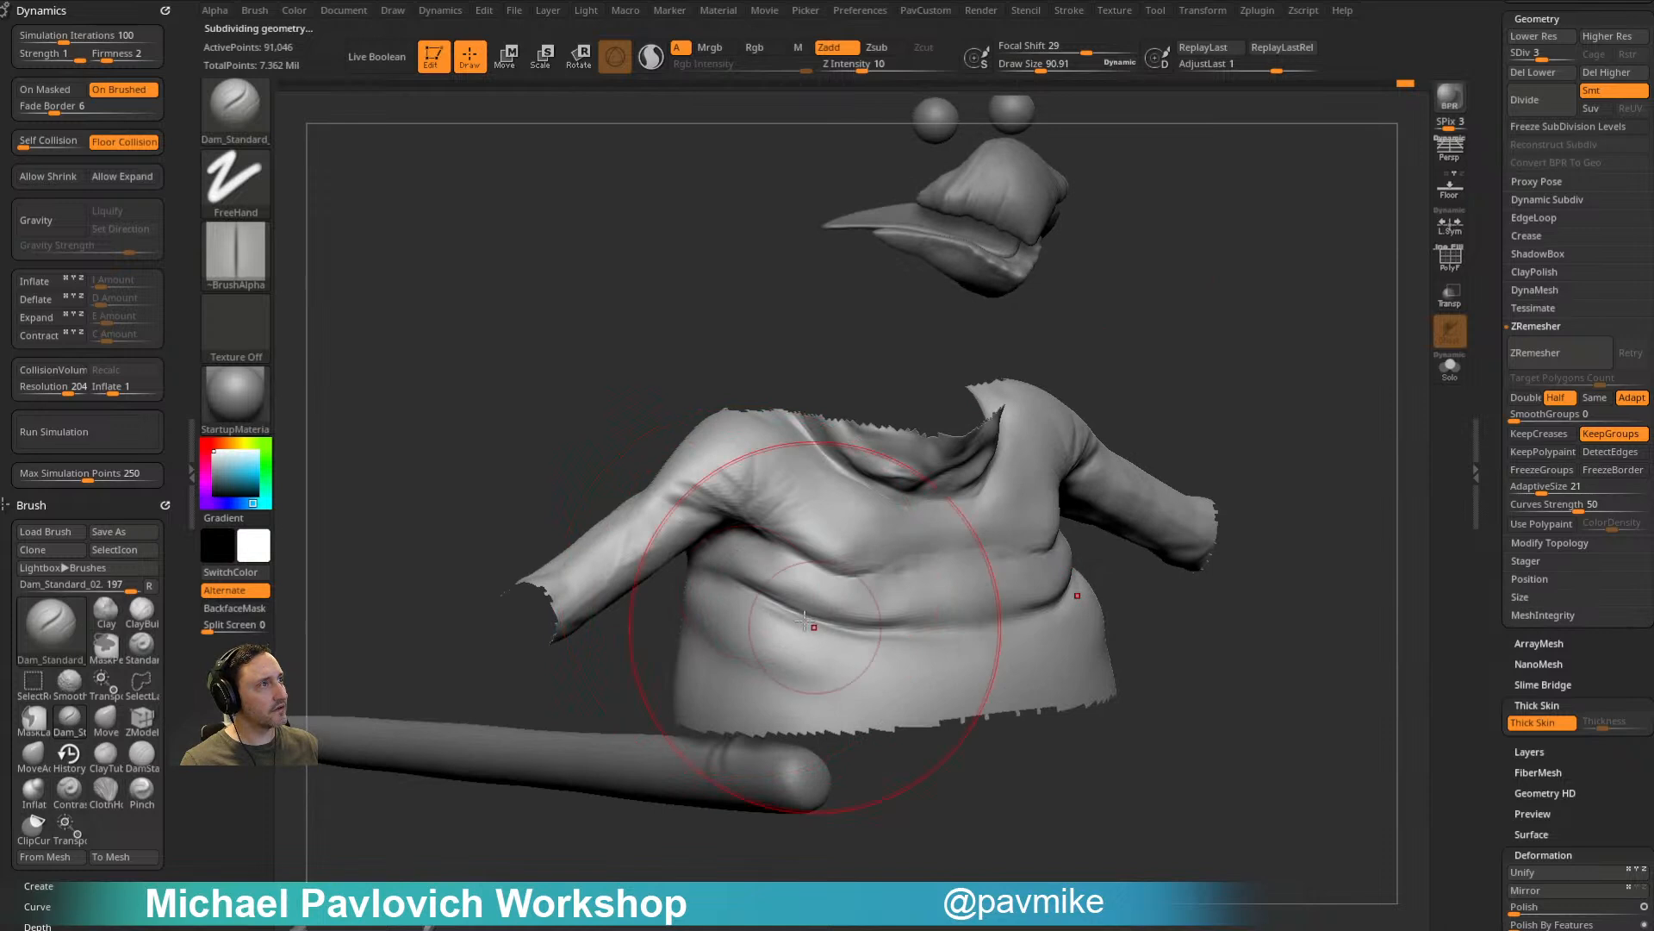
drag(1156, 362, 689, 612)
key(shift)
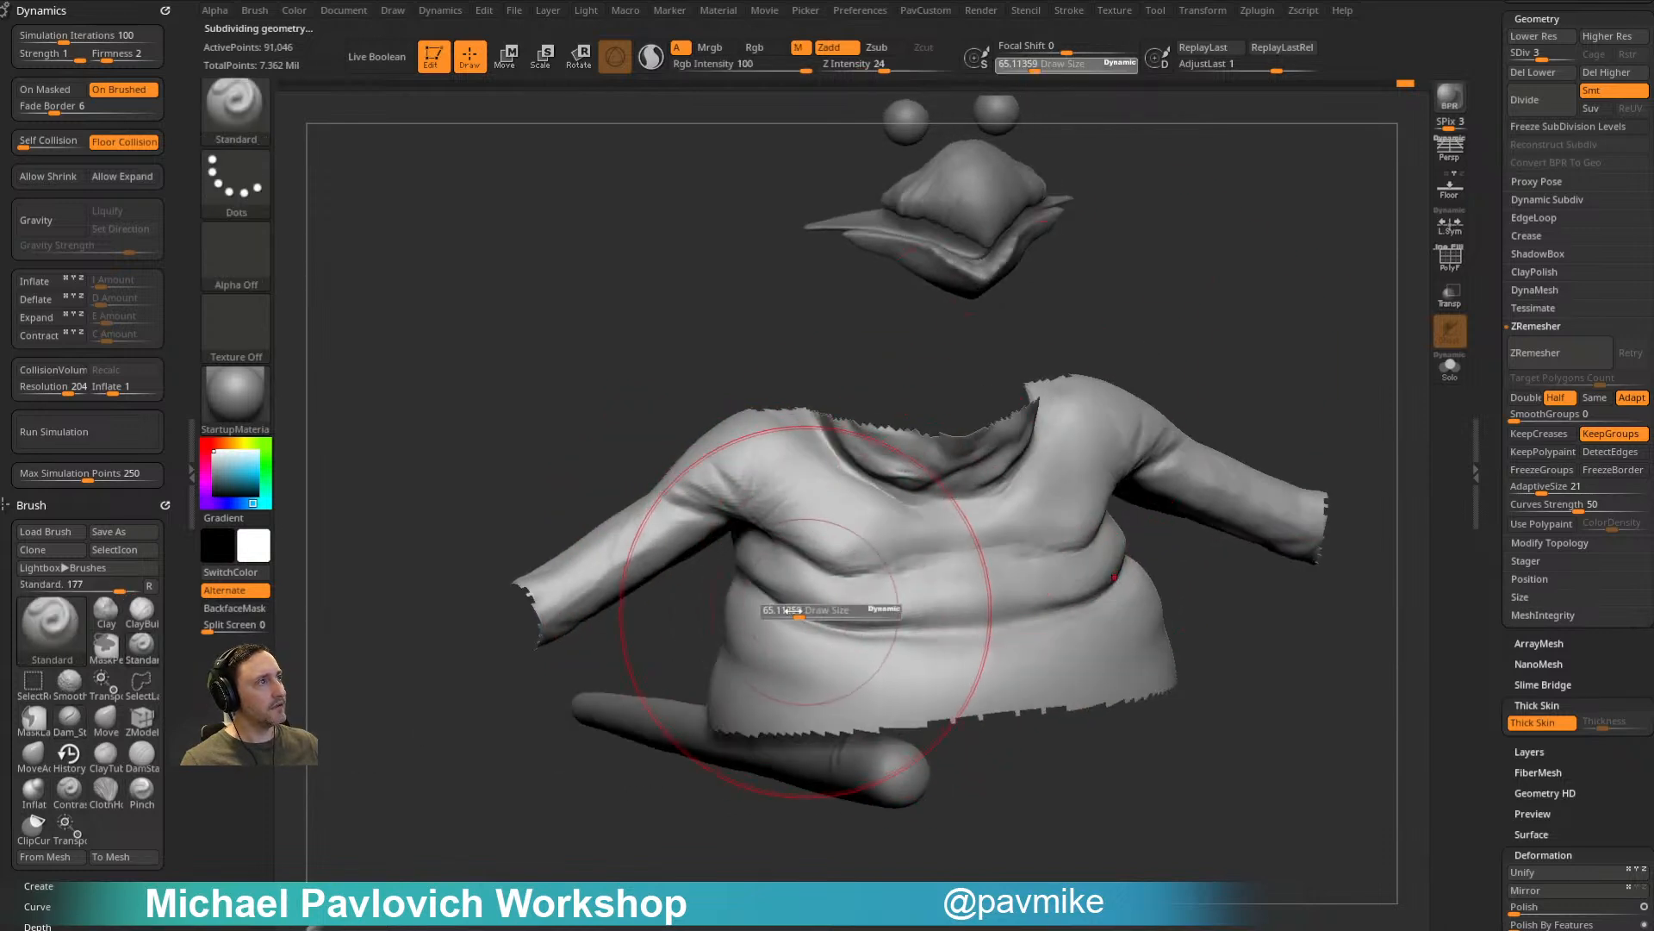
alt+drag(1205, 237, 1227, 269)
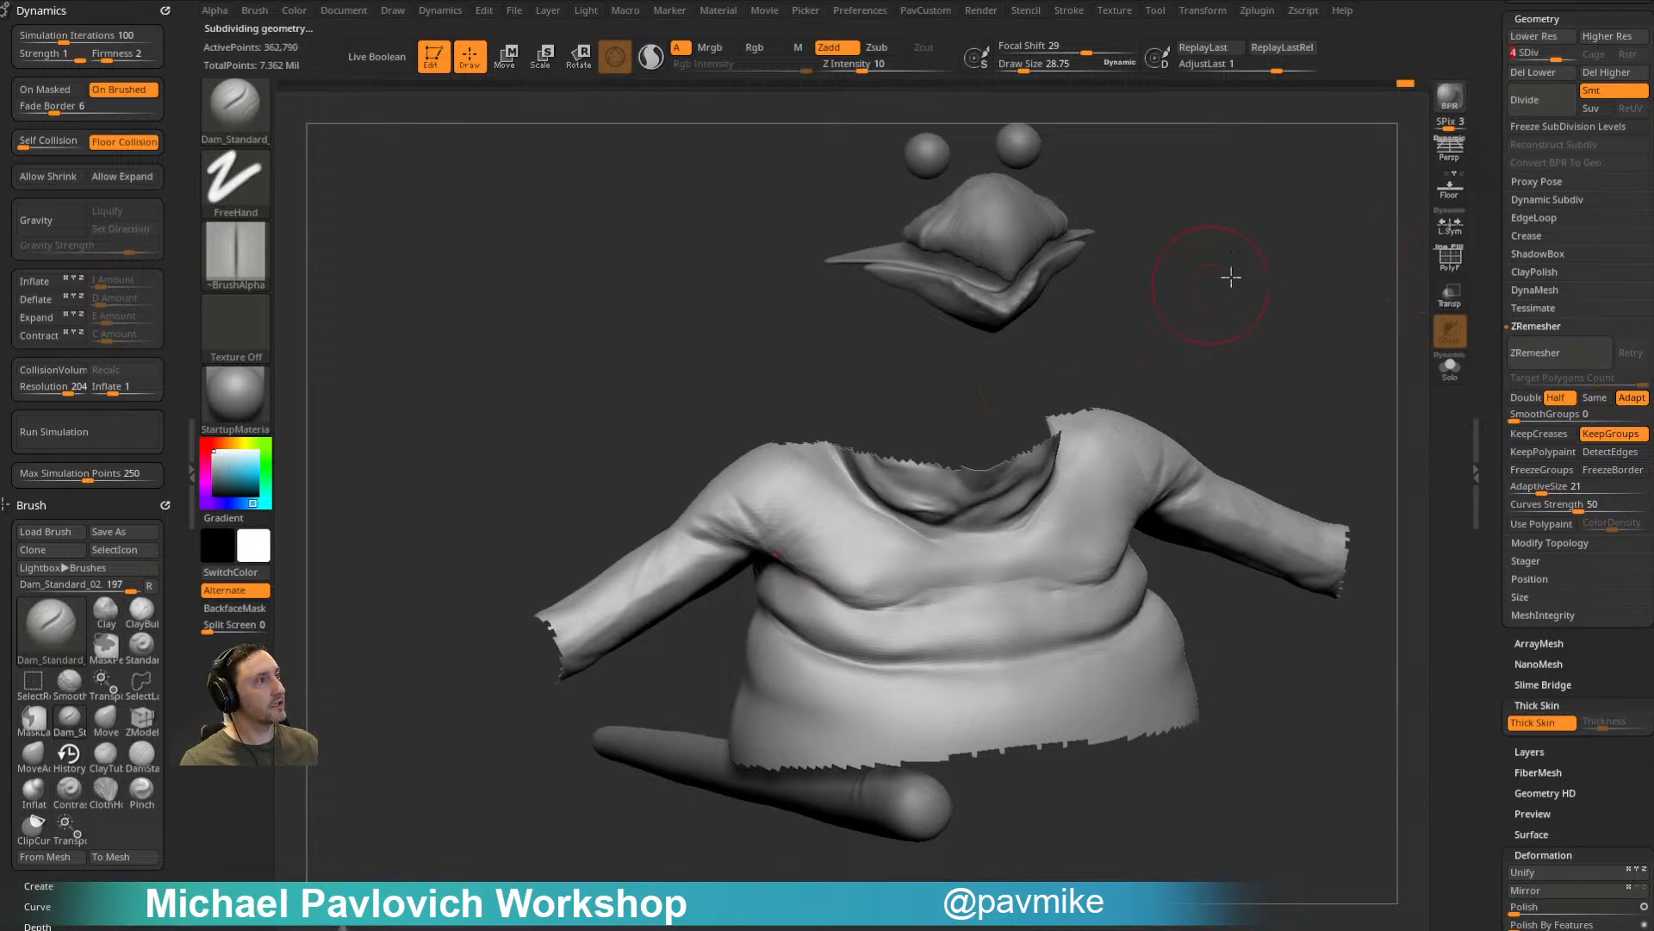
Step: Refine the folds along the torso's side and under the armpit with Dam_Standard_02 at a draw size of about 43.7
drag(1211, 283, 1318, 263)
key(s)
drag(823, 589, 831, 590)
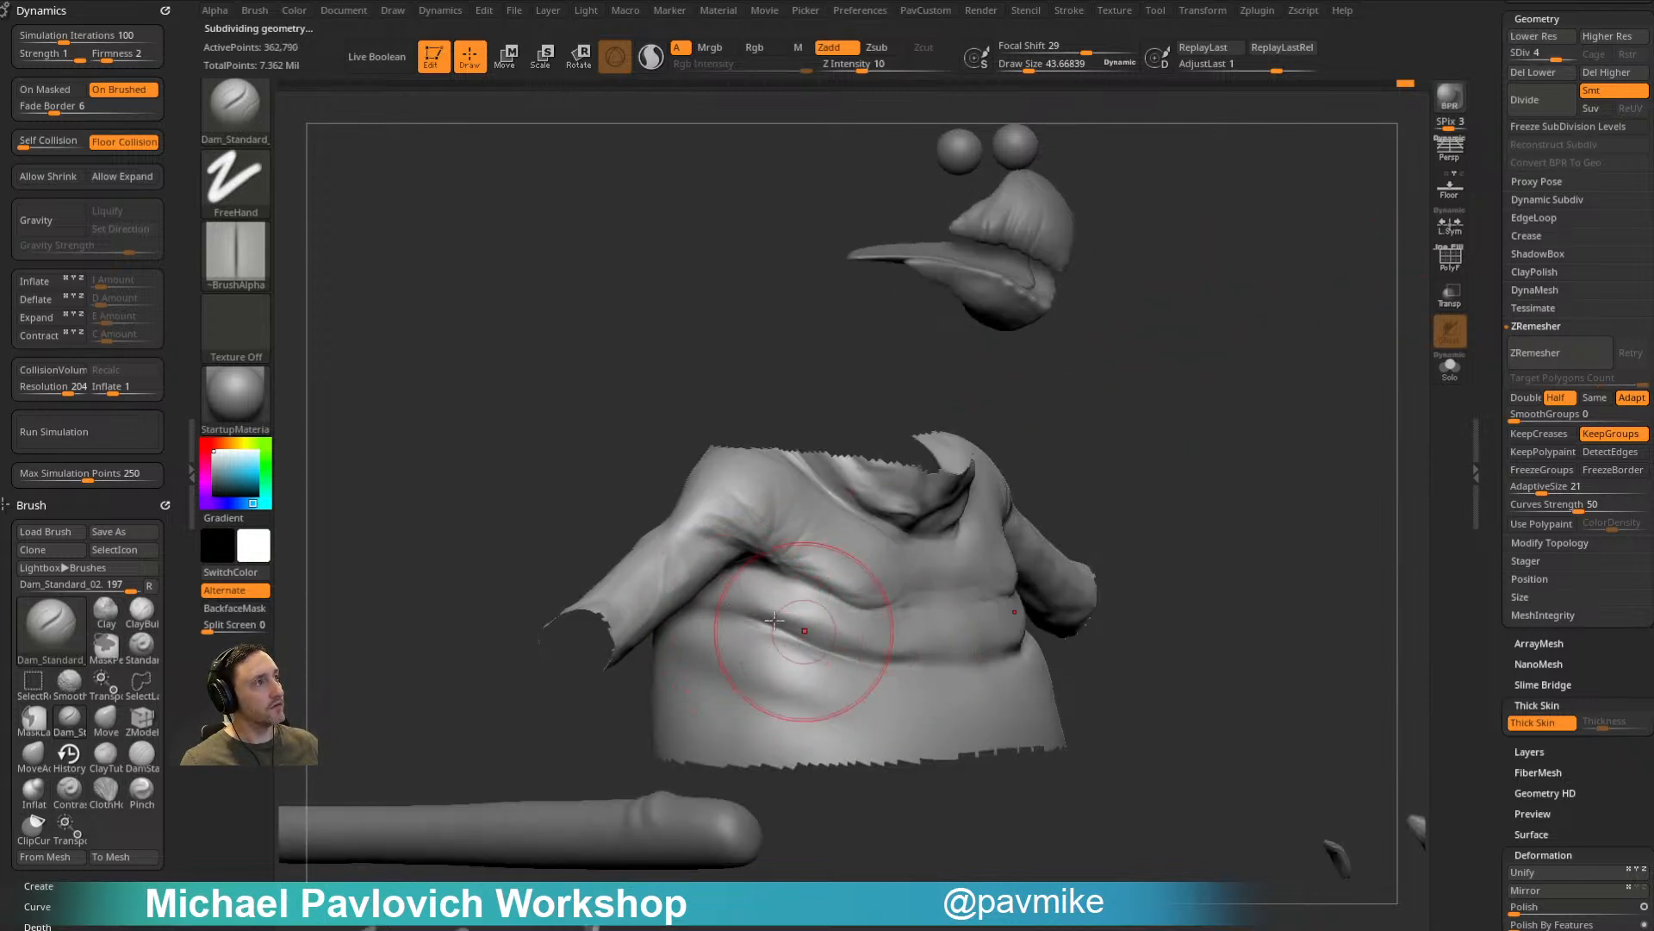
drag(1053, 455, 1228, 453)
drag(852, 565, 759, 569)
mouse_move(849, 564)
mouse_down()
mouse_move(742, 577)
mouse_move(759, 557)
mouse_move(741, 548)
mouse_up()
drag(1146, 397, 1181, 415)
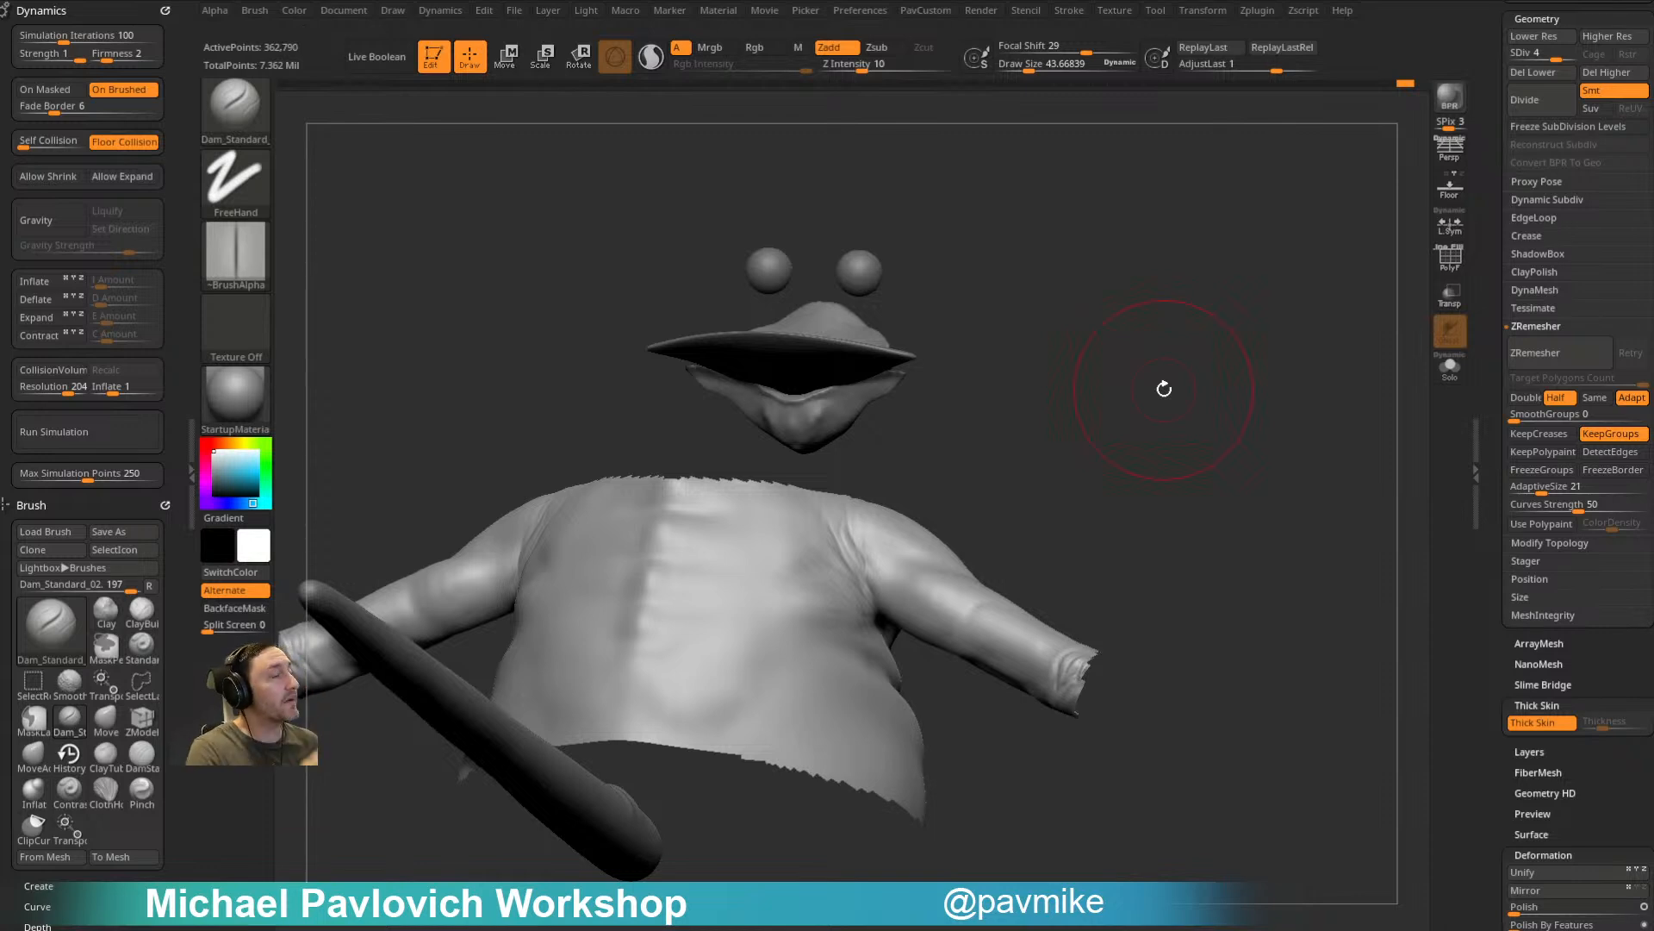
Step: Unhide the whole body and carve wrinkles from the base of the neck across the upper back
drag(1164, 388, 1167, 369)
ctrl+shift+click(1266, 298)
drag(1185, 477, 1245, 474)
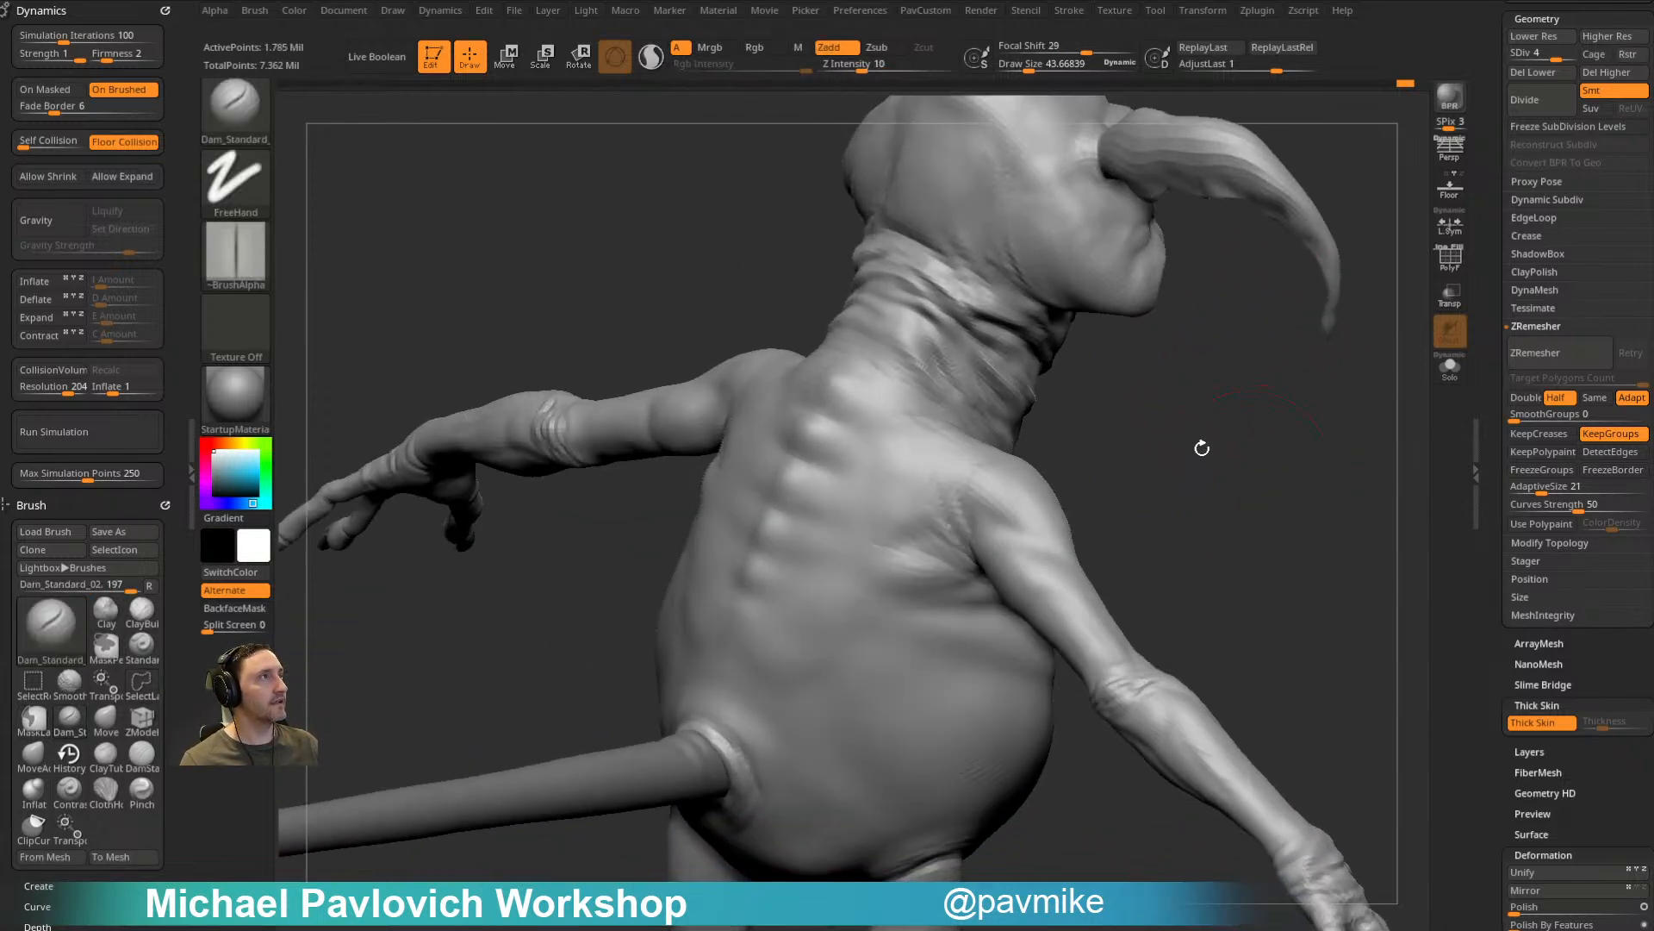
drag(862, 375, 961, 420)
drag(1159, 405, 1137, 443)
mouse_move(864, 372)
mouse_down()
mouse_move(956, 425)
mouse_move(935, 422)
mouse_up()
drag(1097, 443, 1112, 472)
drag(870, 379, 965, 424)
drag(1138, 422, 1136, 482)
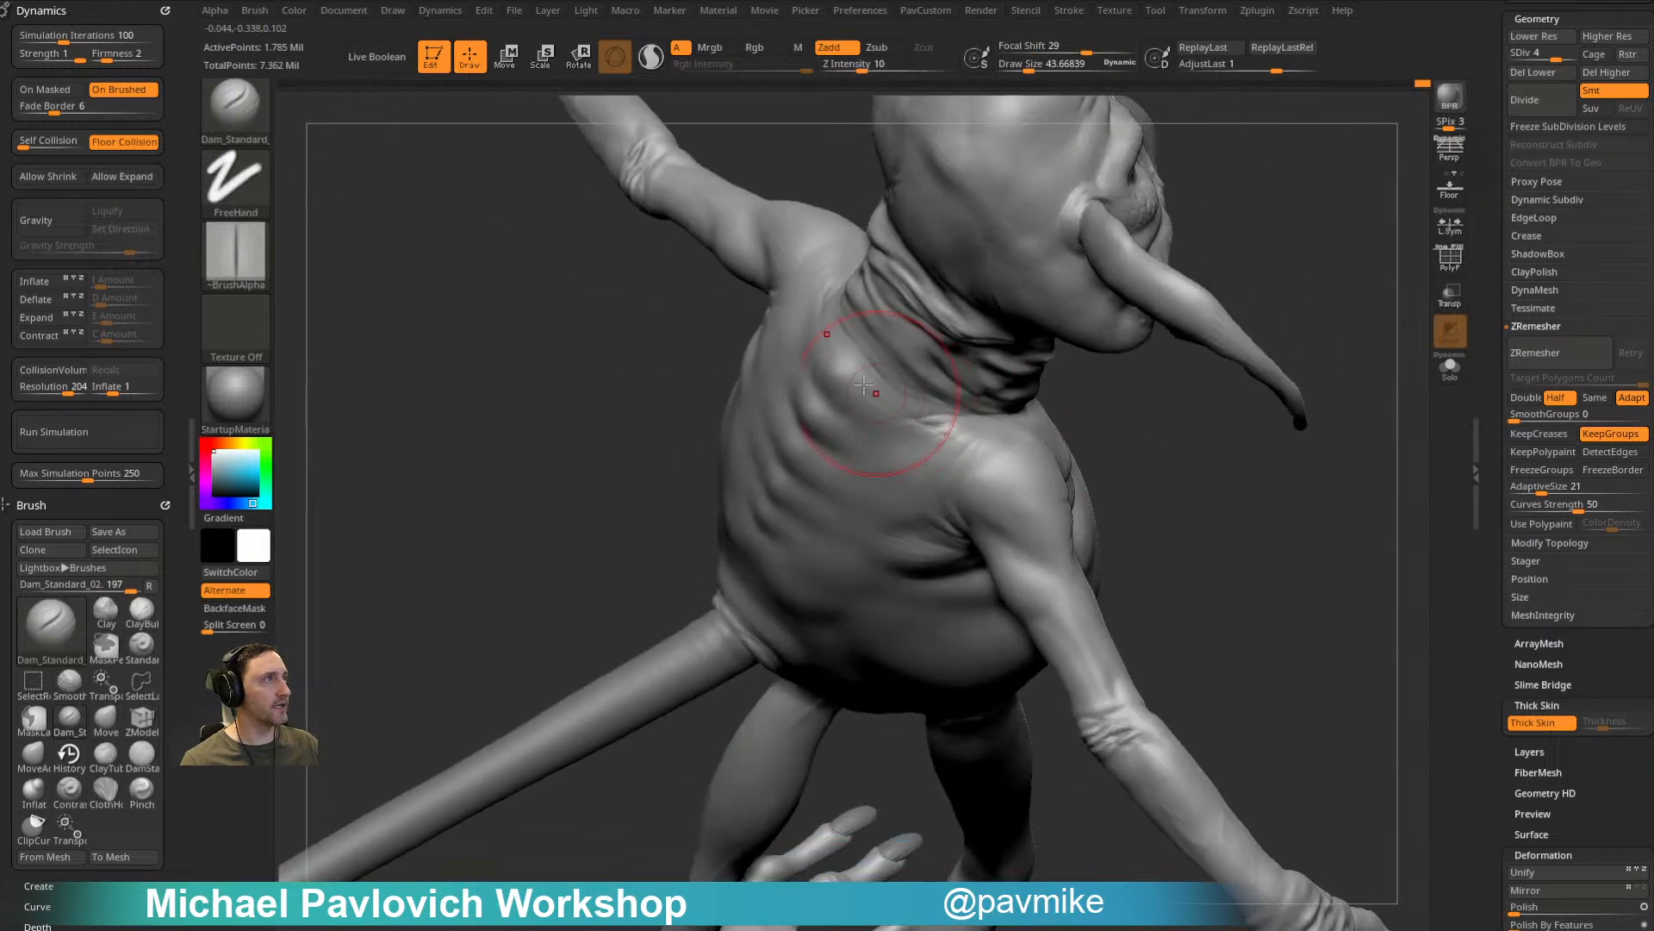
Step: Carve fine wrinkles over the shoulder blades and across the back behind the armpits with the Dam_Standard_02 brush
drag(1140, 400, 1136, 357)
drag(1115, 422, 1084, 374)
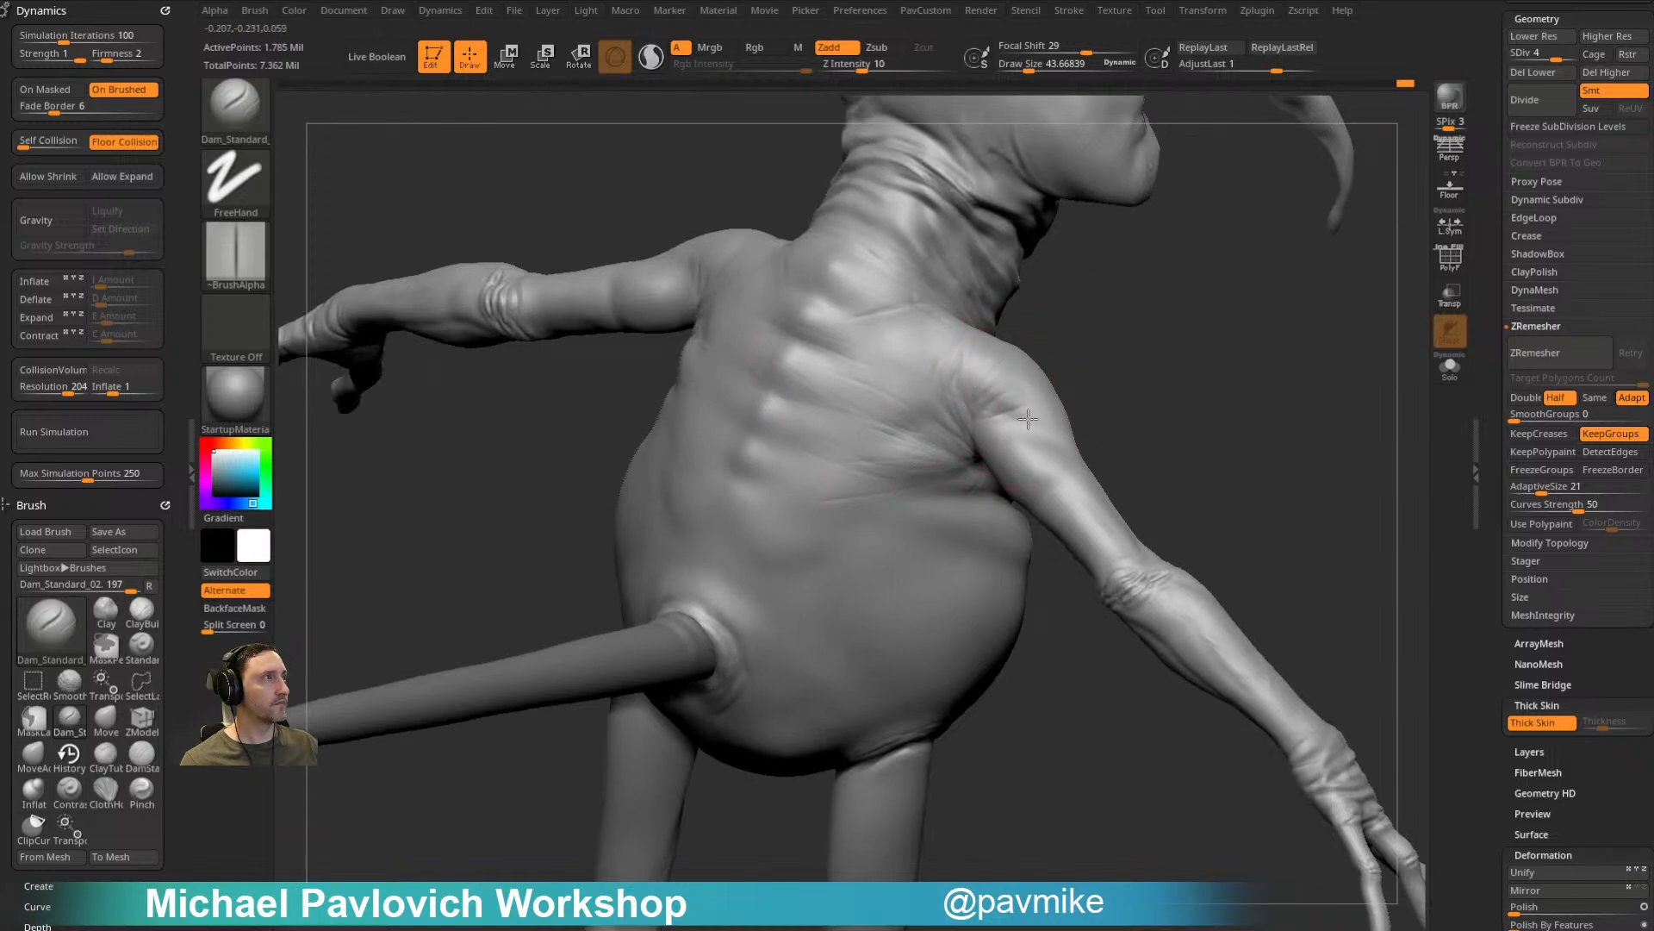
mouse_move(1093, 376)
mouse_down()
mouse_move(1140, 339)
mouse_move(1107, 347)
mouse_move(1211, 354)
mouse_move(1223, 384)
mouse_move(1026, 259)
mouse_move(991, 285)
mouse_up()
drag(970, 552, 1017, 478)
drag(1118, 394, 908, 500)
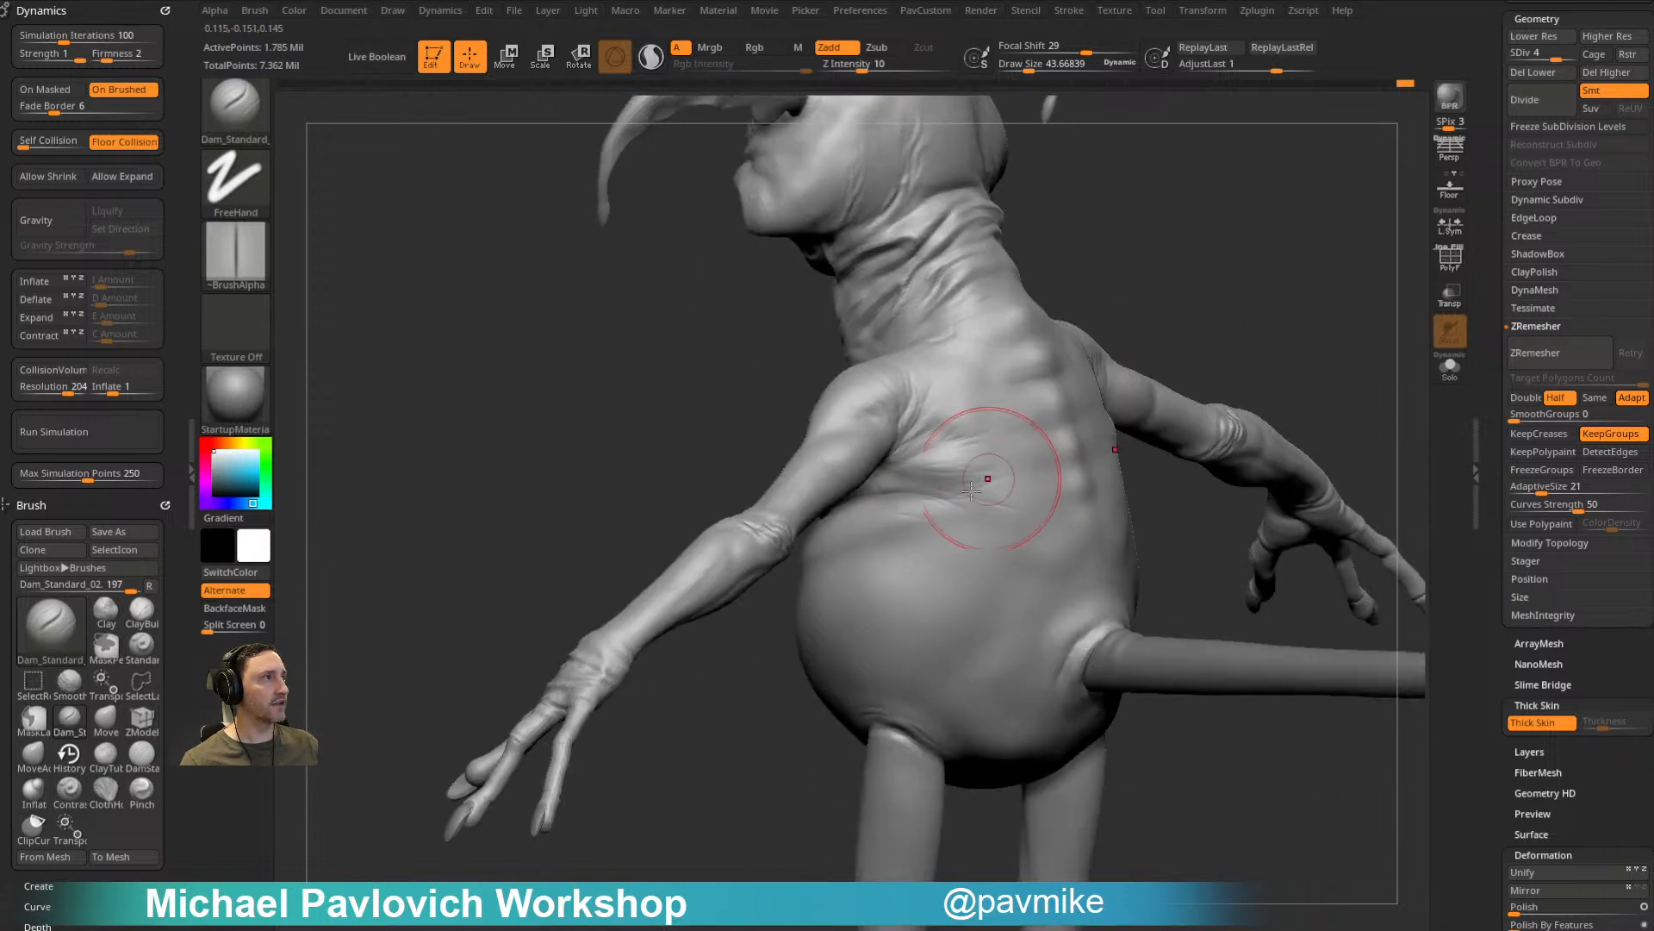
drag(1036, 487, 966, 492)
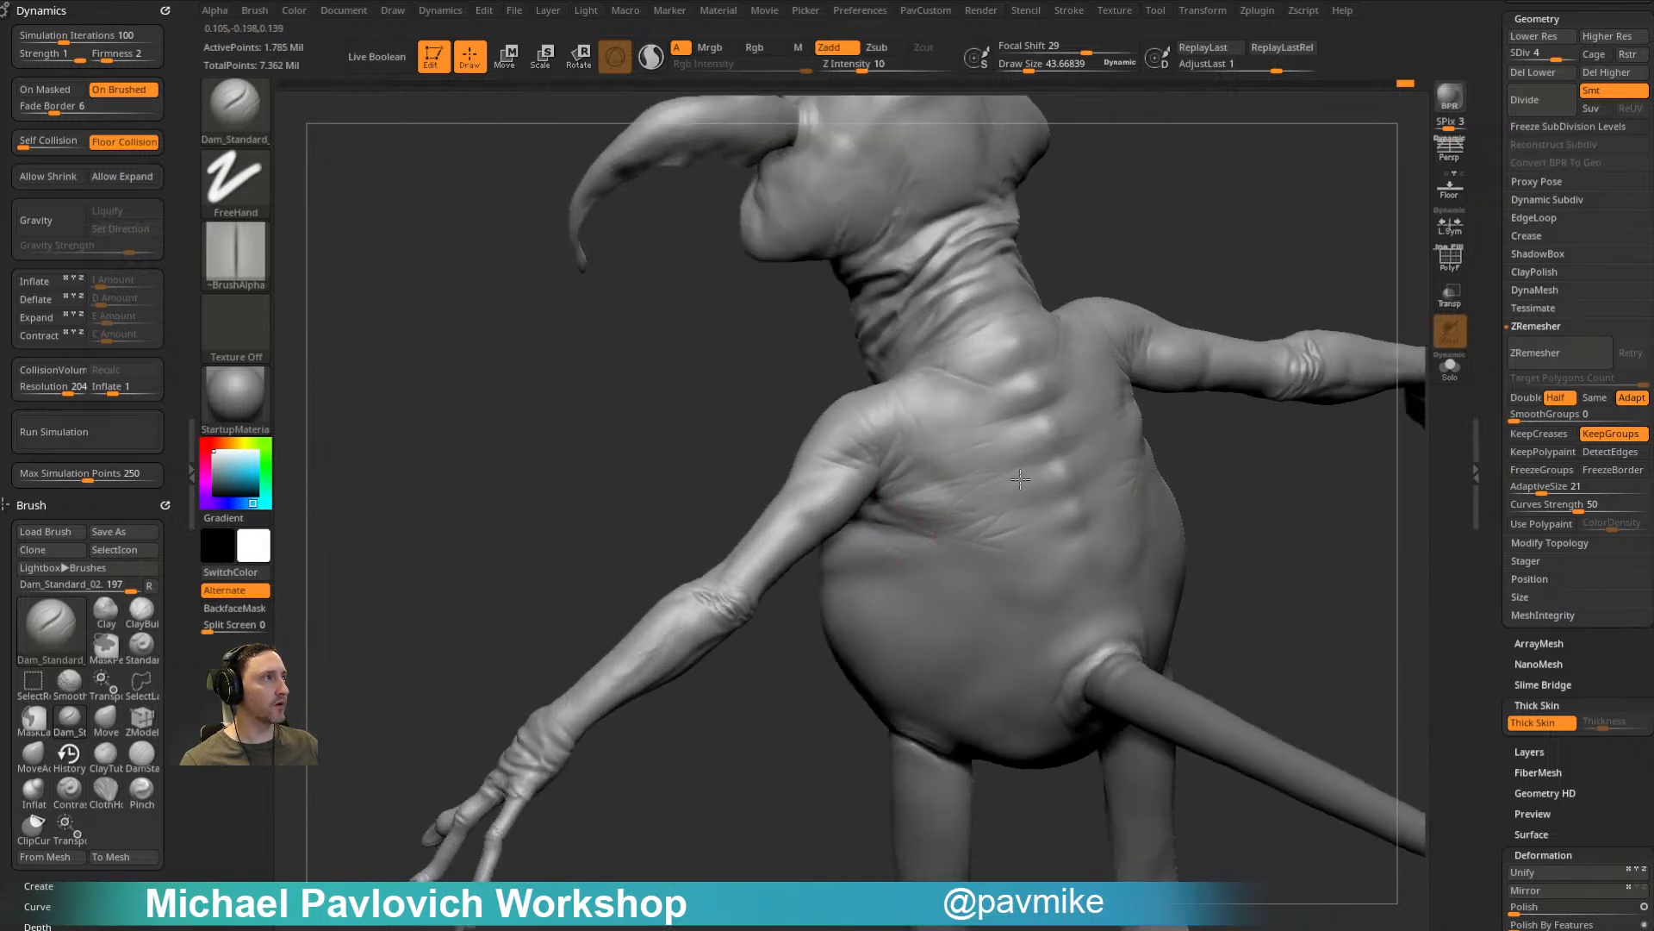
drag(1087, 277, 1159, 299)
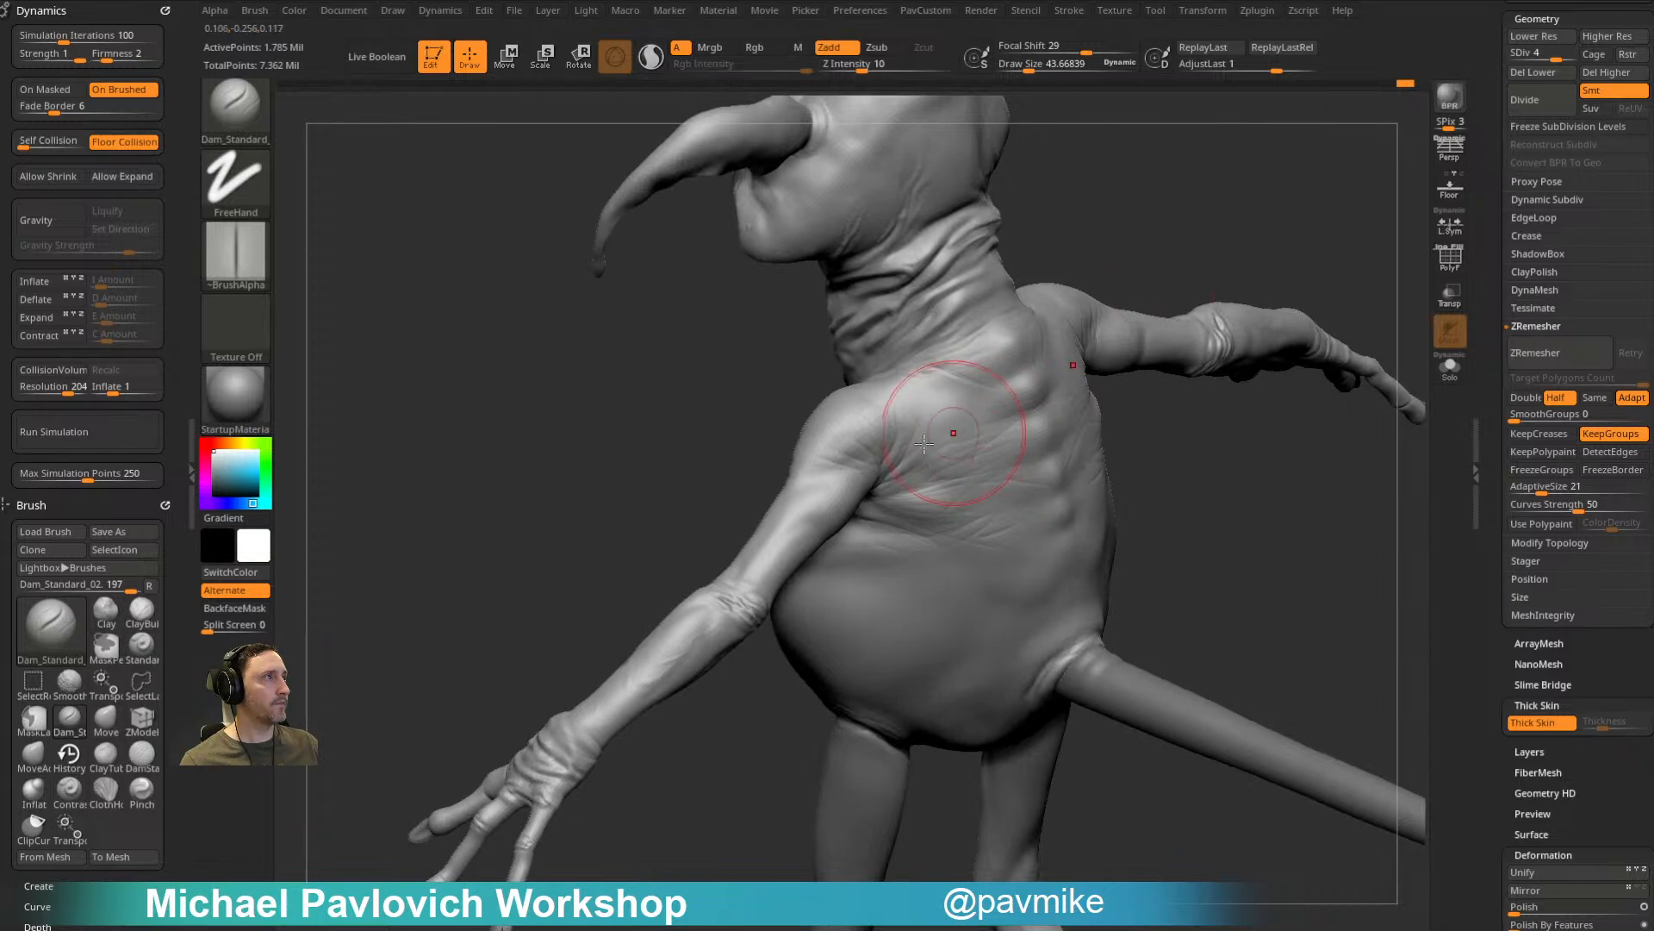
Step: Extend the fine skin creases between the shoulder blades and the spine across the upper back
drag(1013, 363, 958, 420)
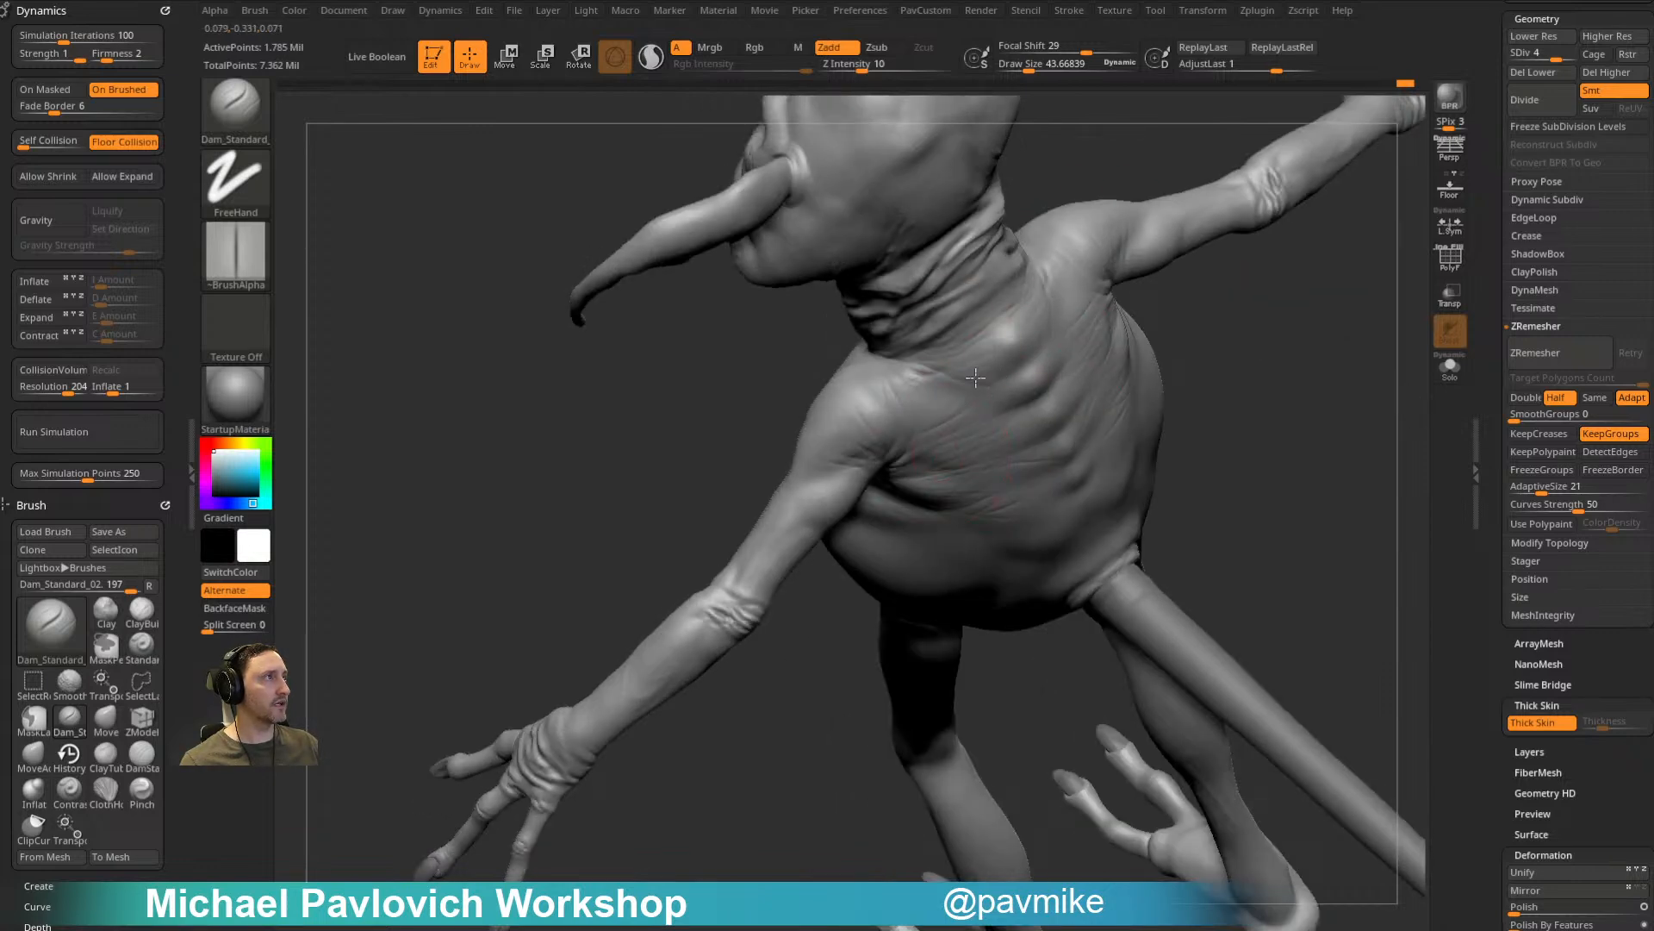
drag(1201, 387, 911, 424)
drag(1013, 293, 935, 440)
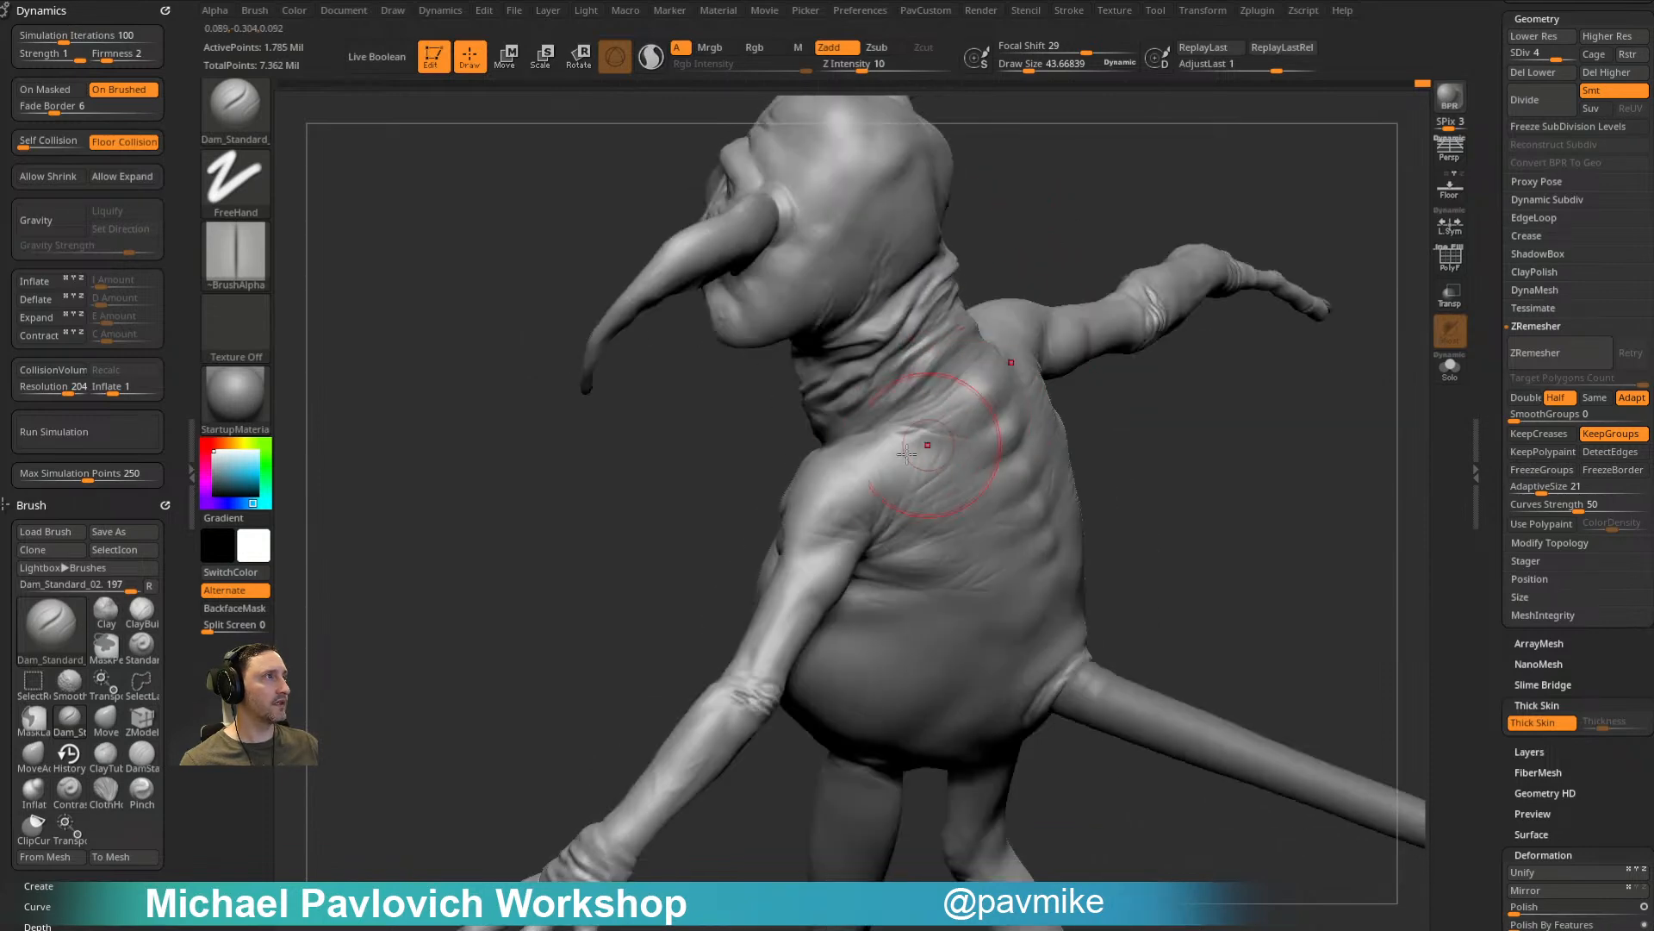
drag(1067, 445, 876, 457)
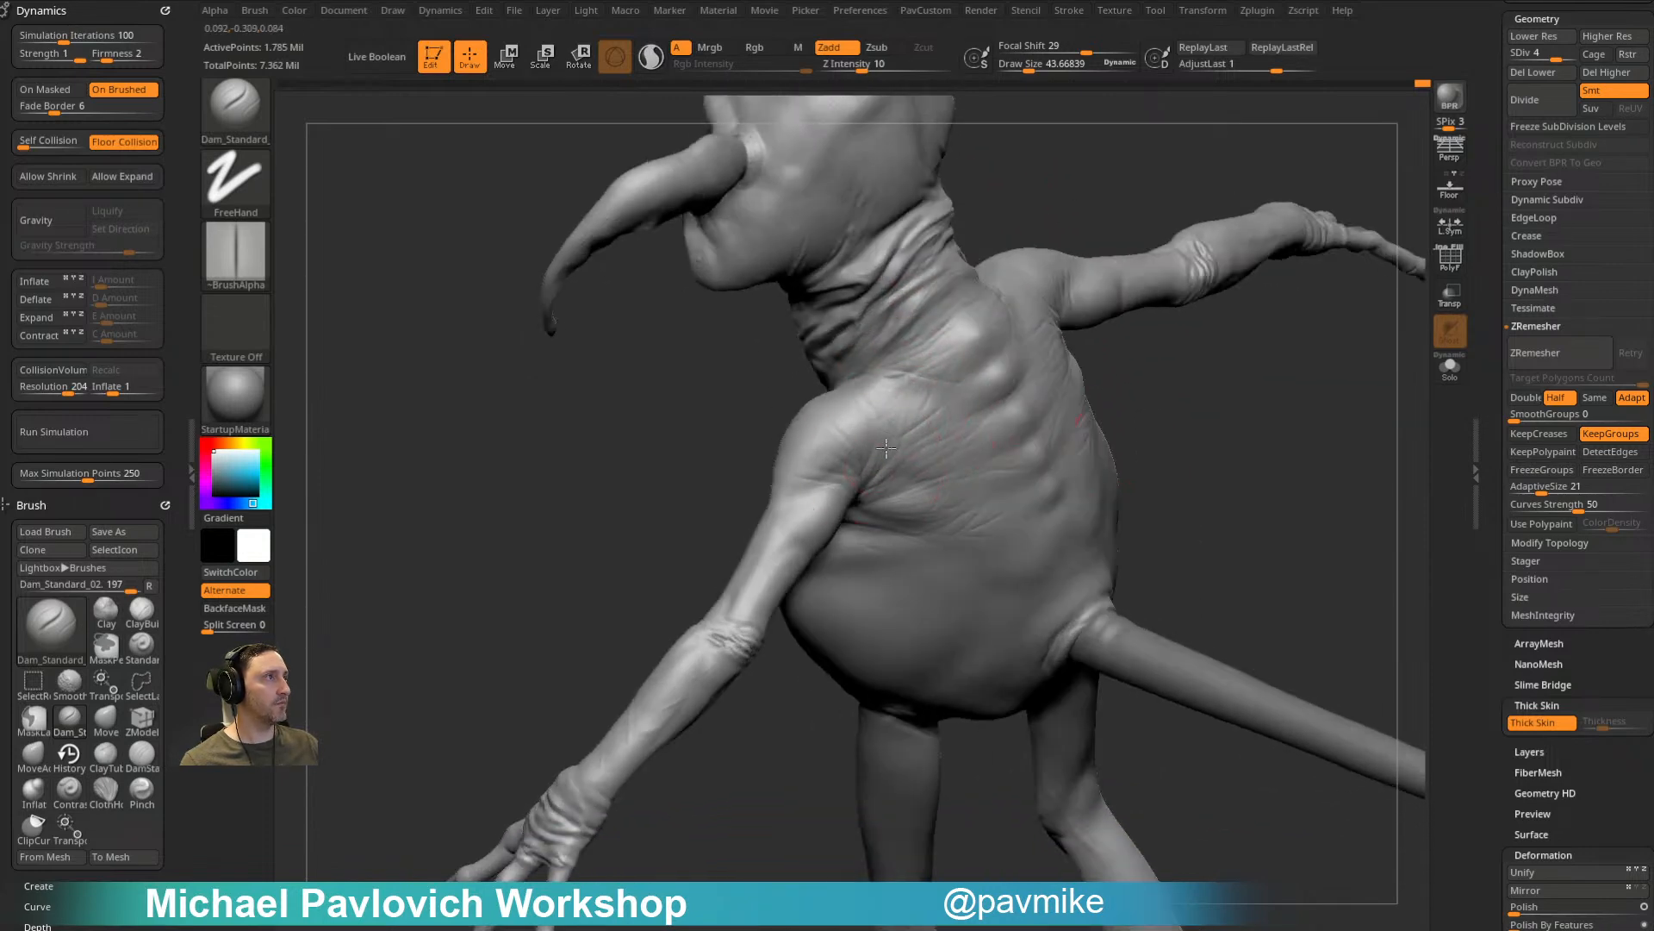
drag(1087, 368, 975, 438)
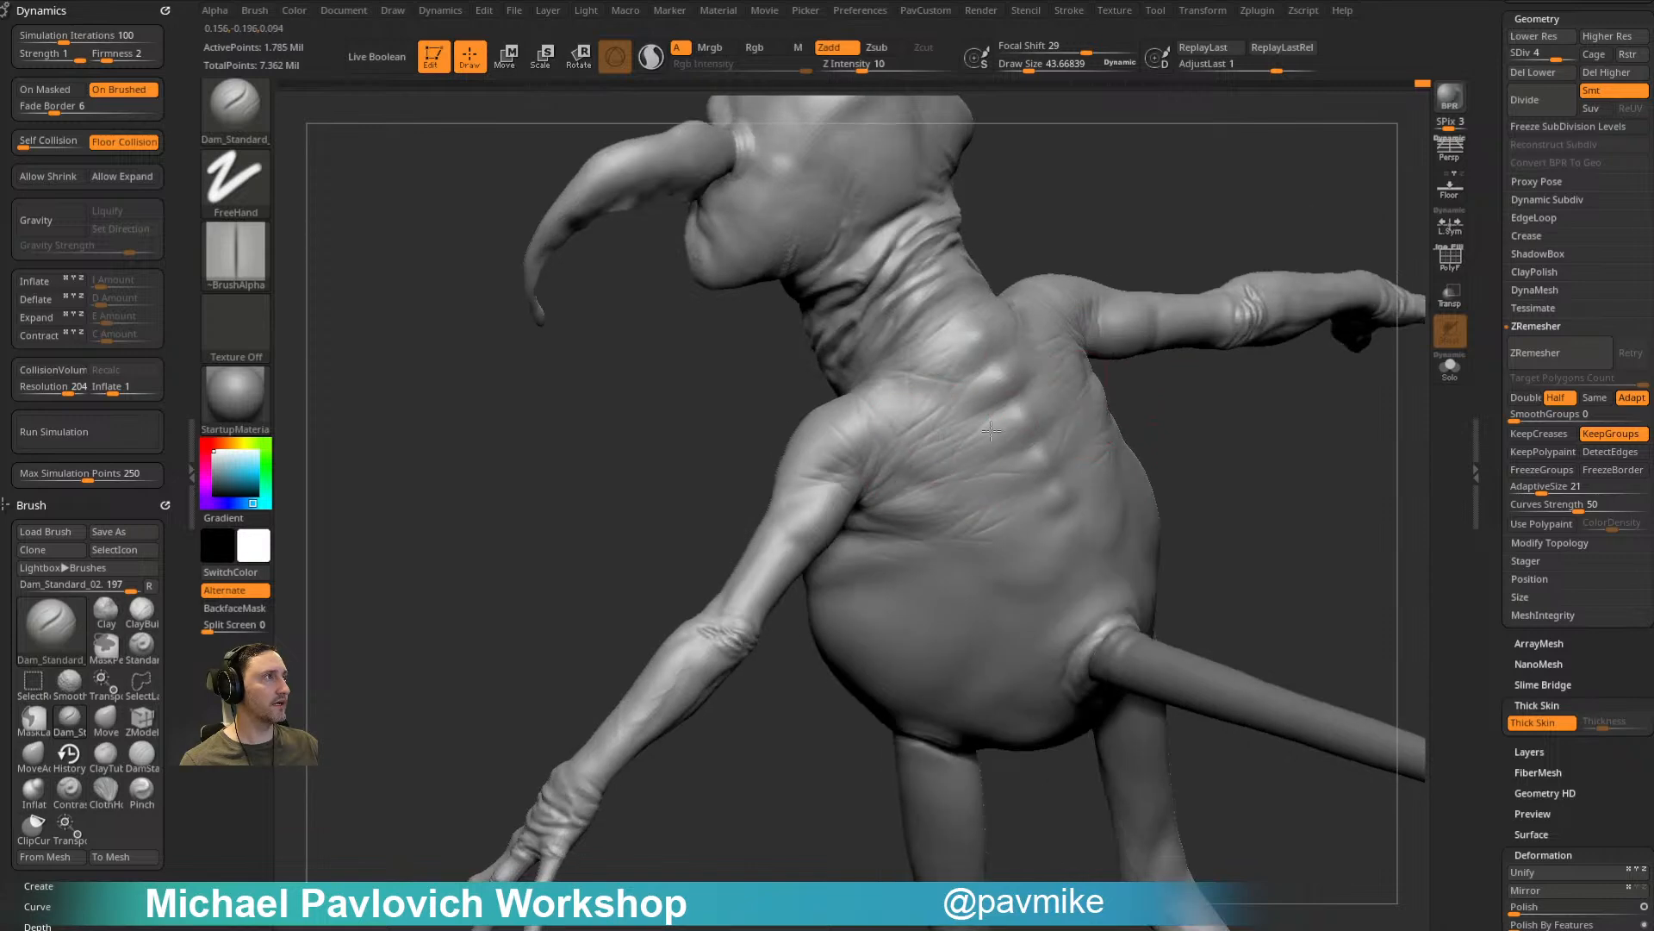
mouse_move(1173, 404)
mouse_down()
mouse_move(937, 457)
mouse_move(1267, 255)
mouse_move(1068, 447)
mouse_up()
drag(1281, 364, 1077, 431)
drag(1189, 387, 1049, 428)
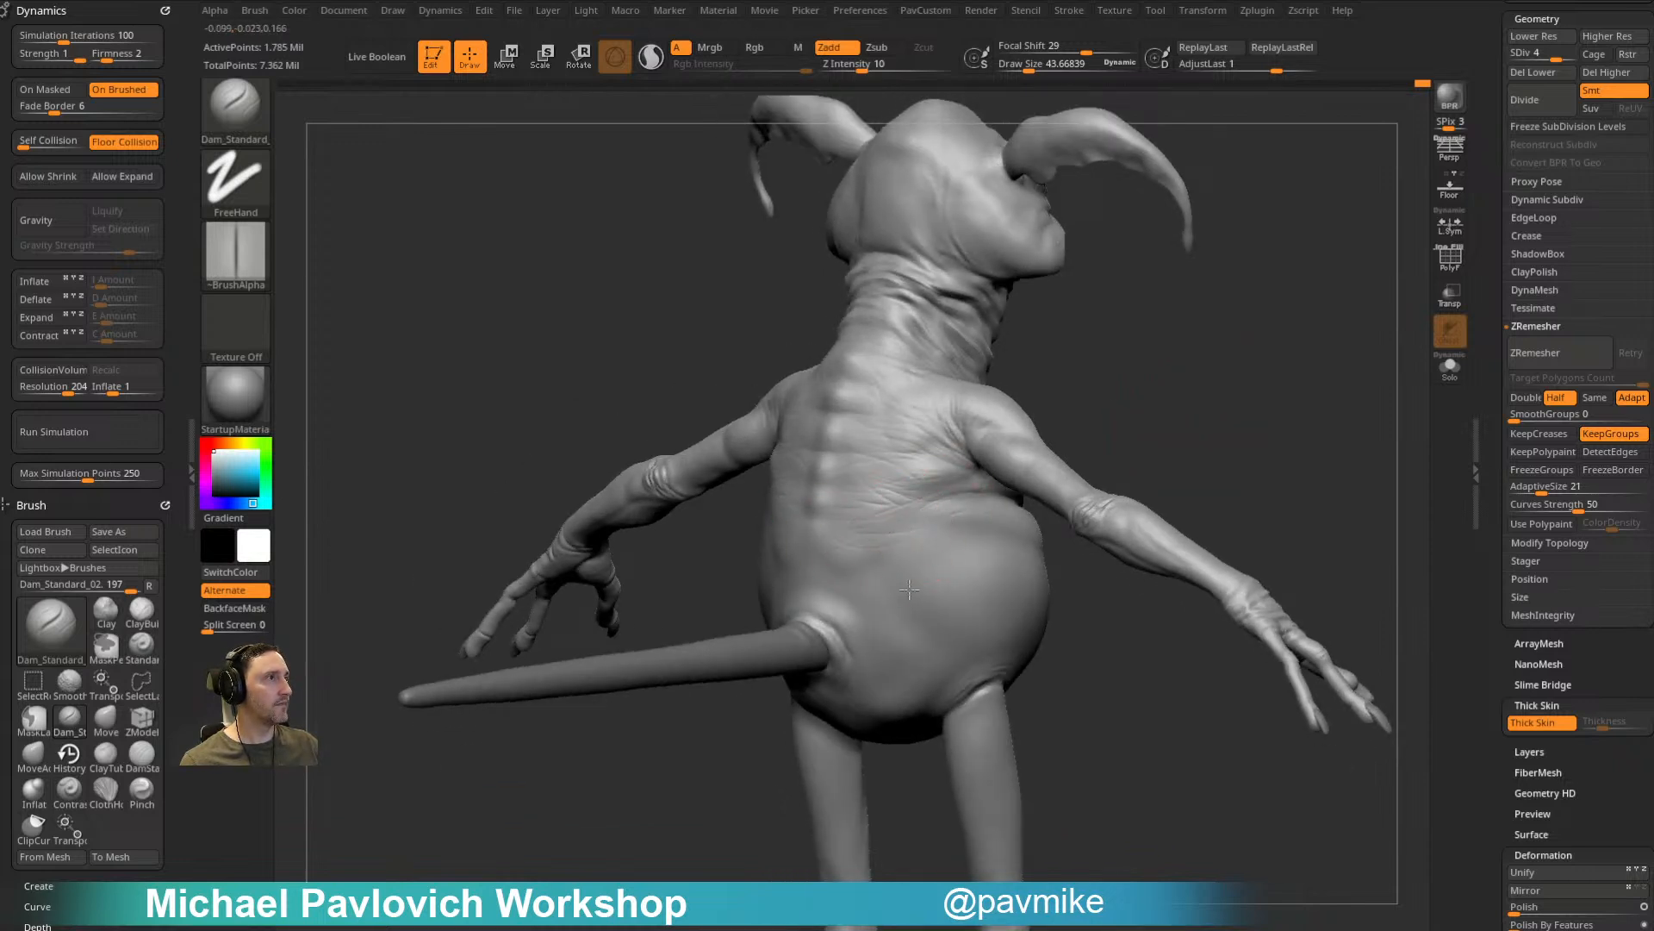
Step: Carve light creases over the lower back and flank above the tail base
drag(921, 581, 943, 603)
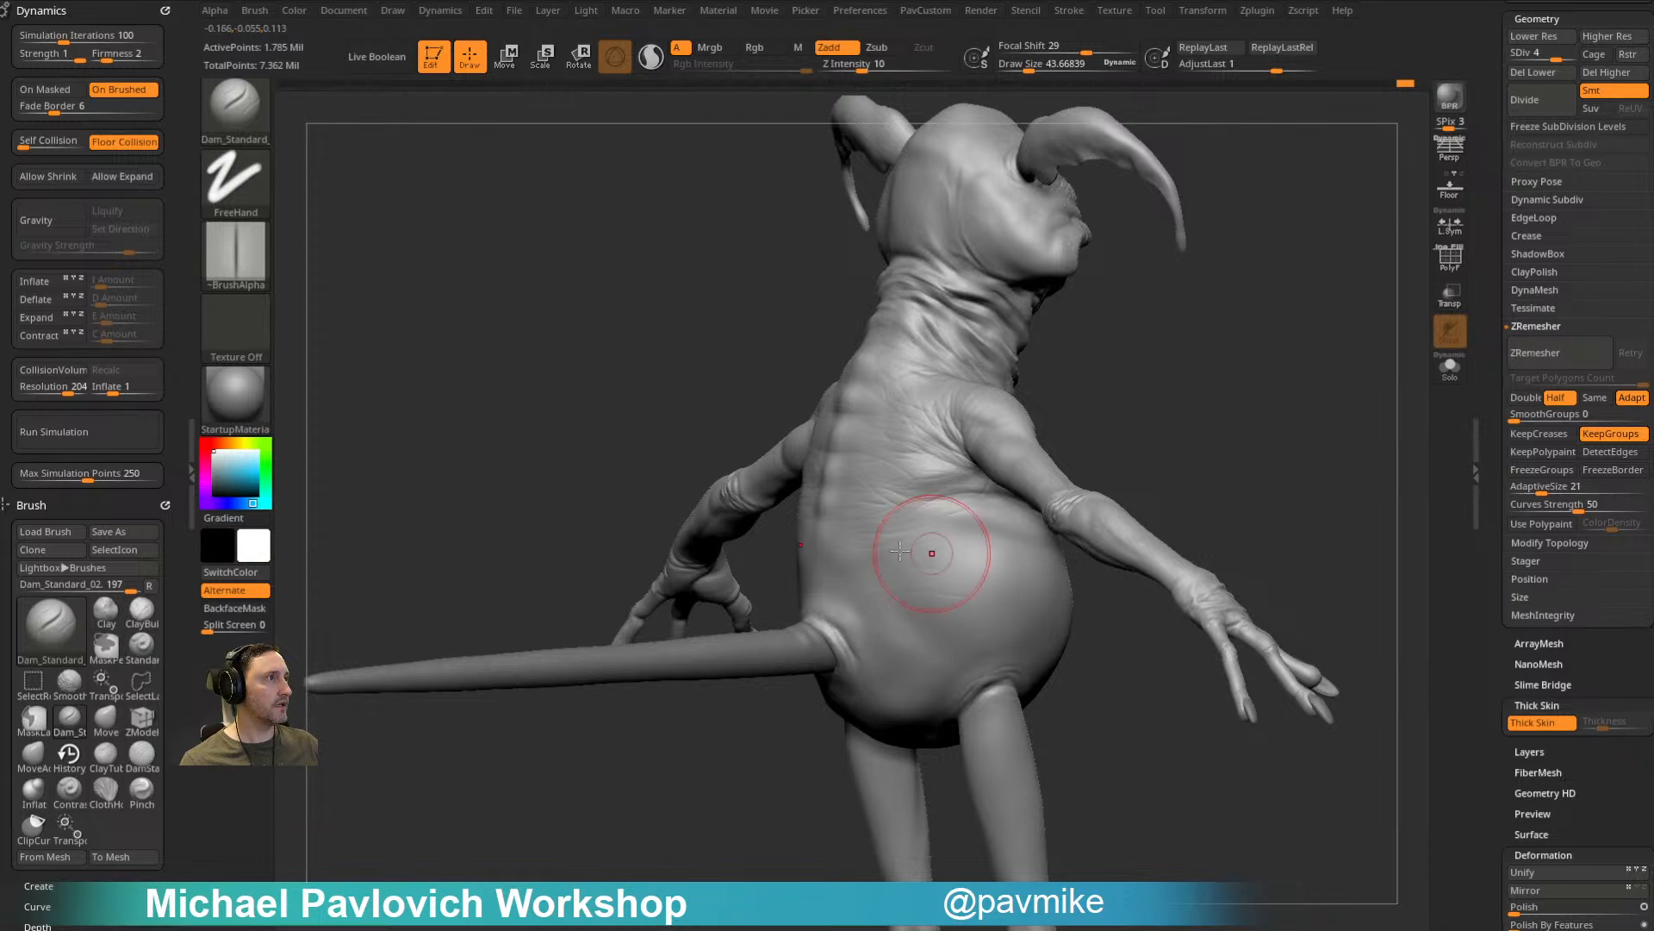
drag(1192, 434, 985, 520)
drag(1137, 444, 1218, 462)
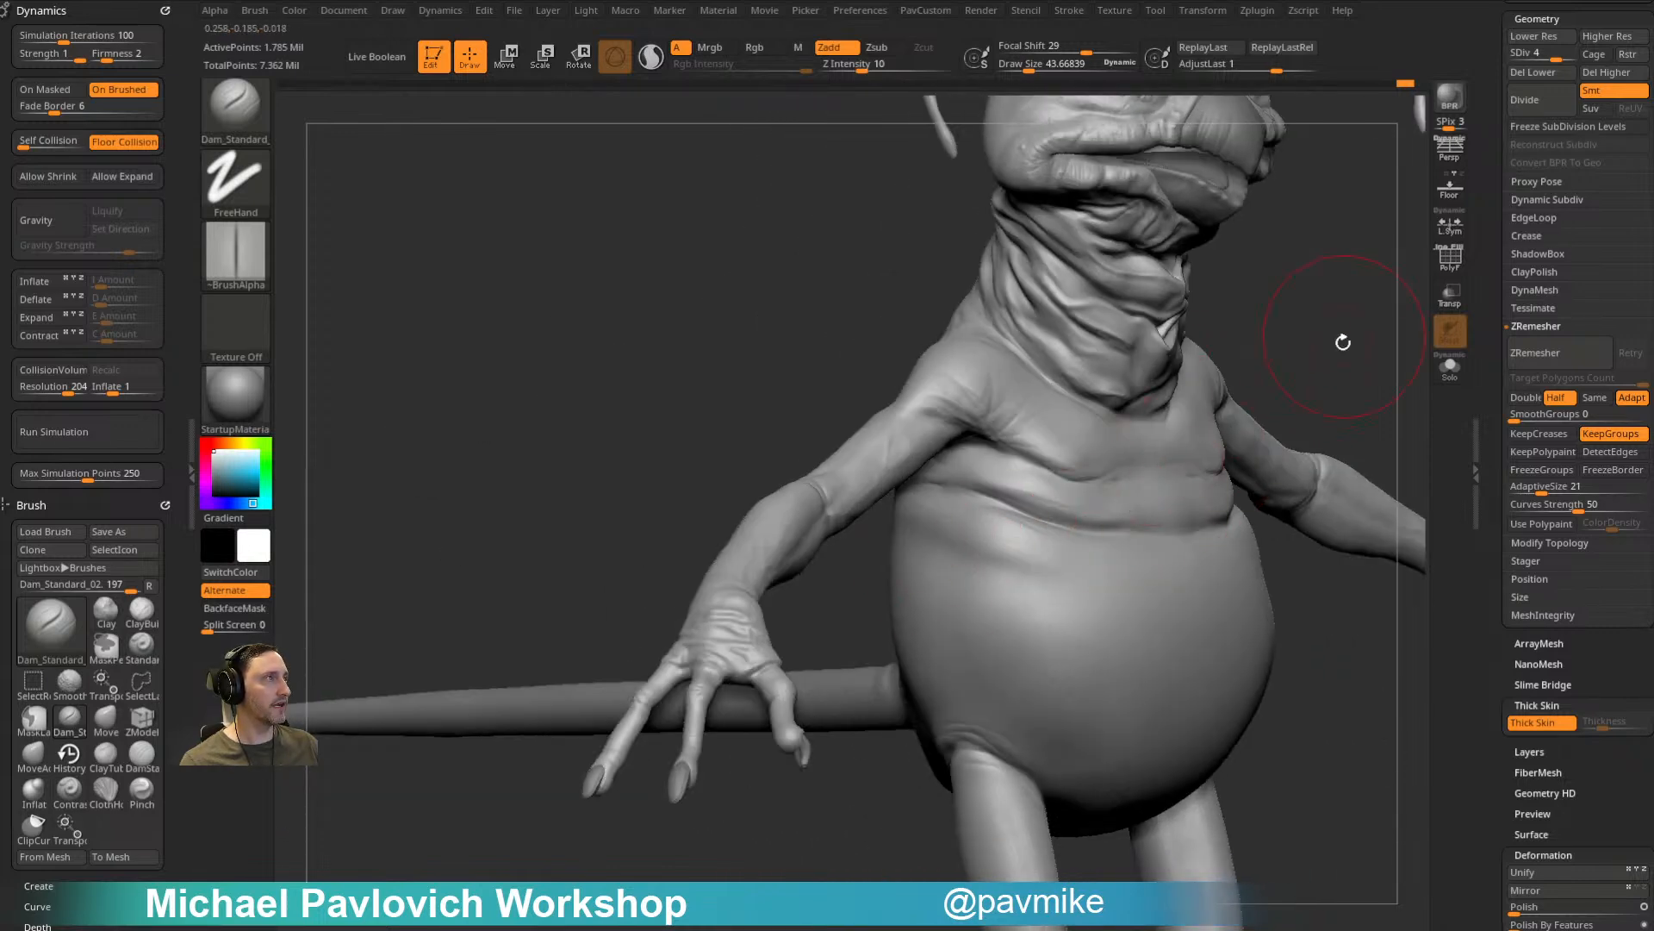
Step: Carve fine creases across the upper chest and around the front of the shoulder
drag(1345, 337, 1267, 409)
drag(862, 616, 878, 556)
drag(1153, 450, 953, 424)
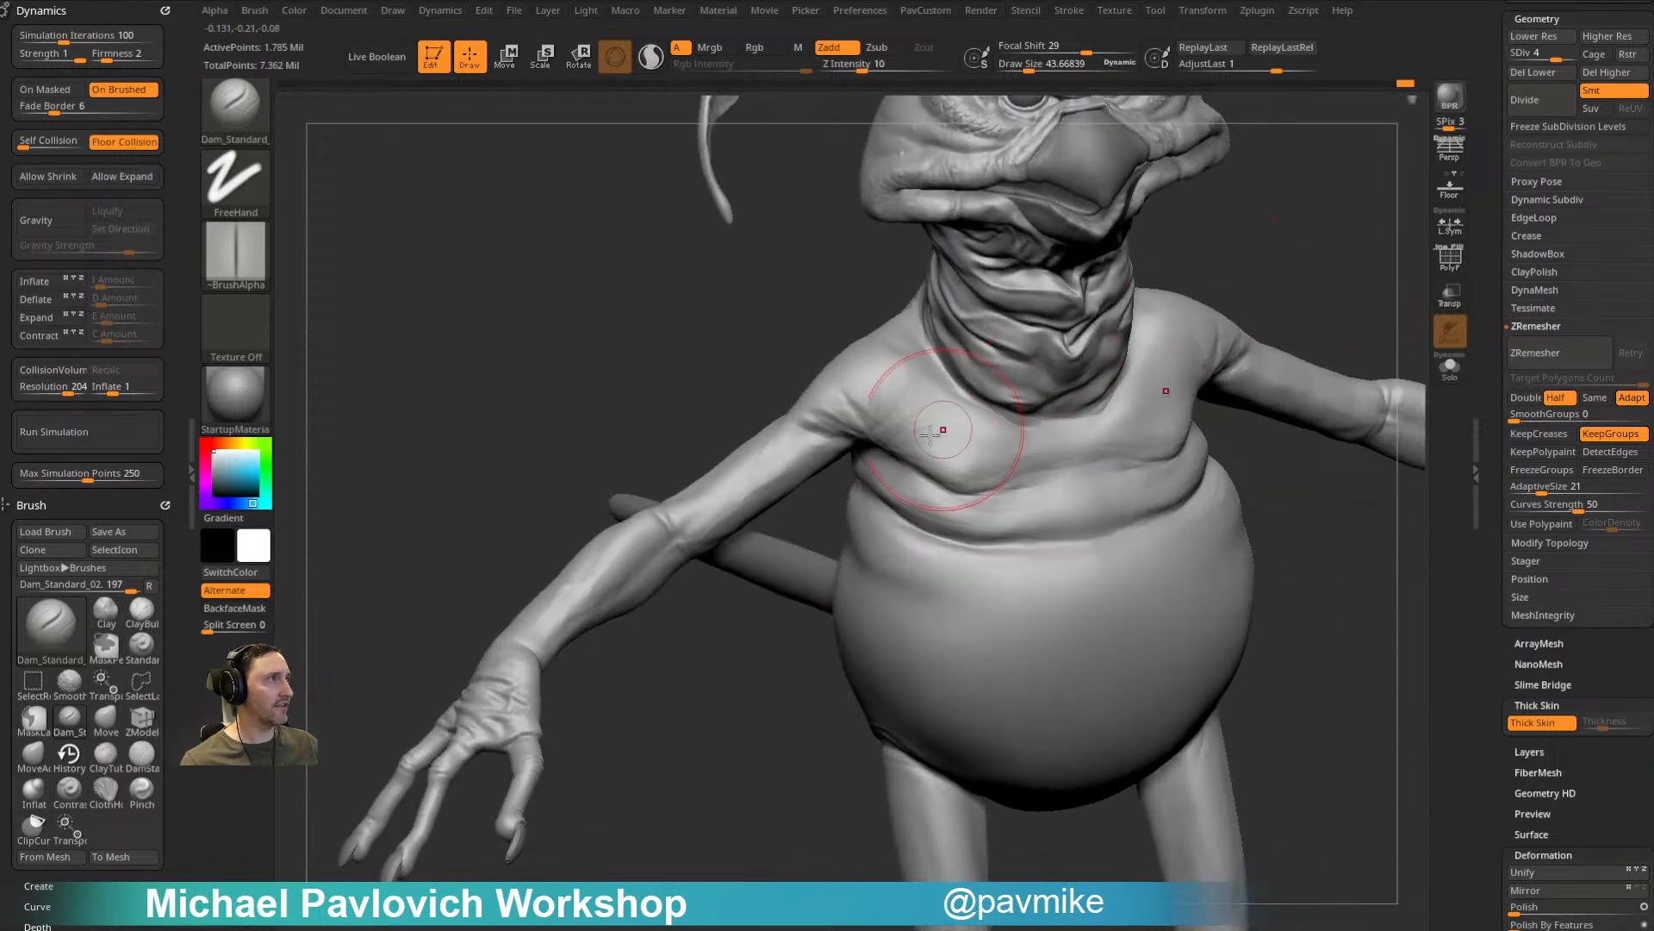
mouse_move(1051, 412)
right_down()
mouse_move(1201, 299)
mouse_move(1223, 480)
mouse_move(1108, 504)
mouse_move(794, 517)
mouse_move(764, 425)
mouse_move(689, 604)
right_up()
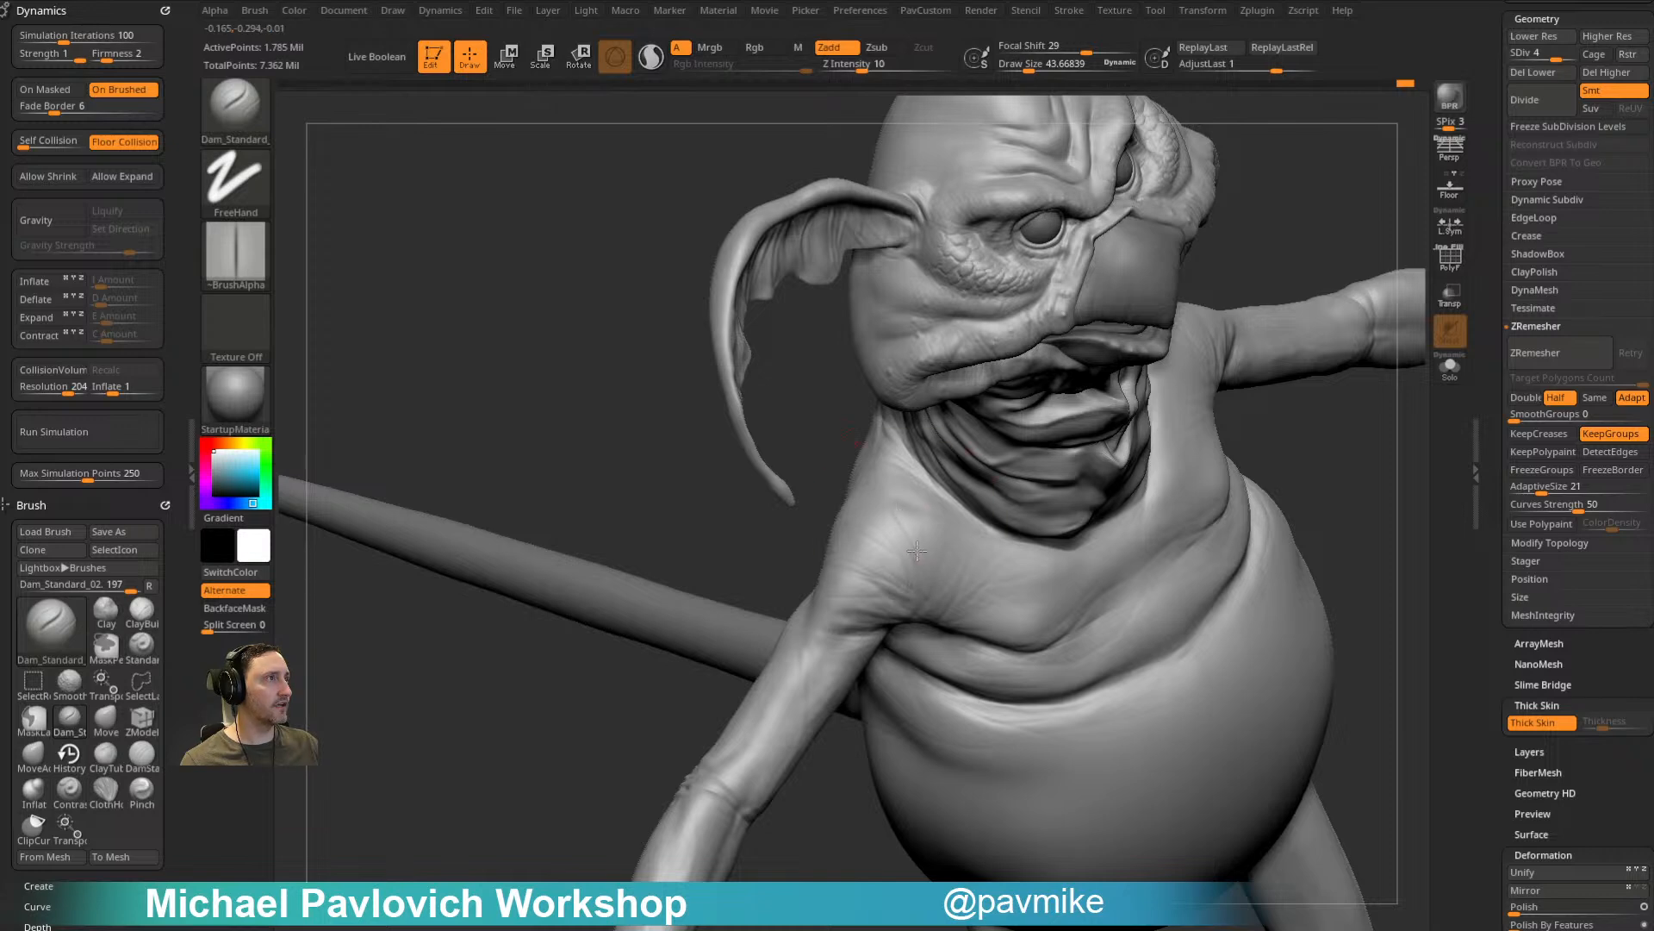
right_drag(882, 557, 810, 593)
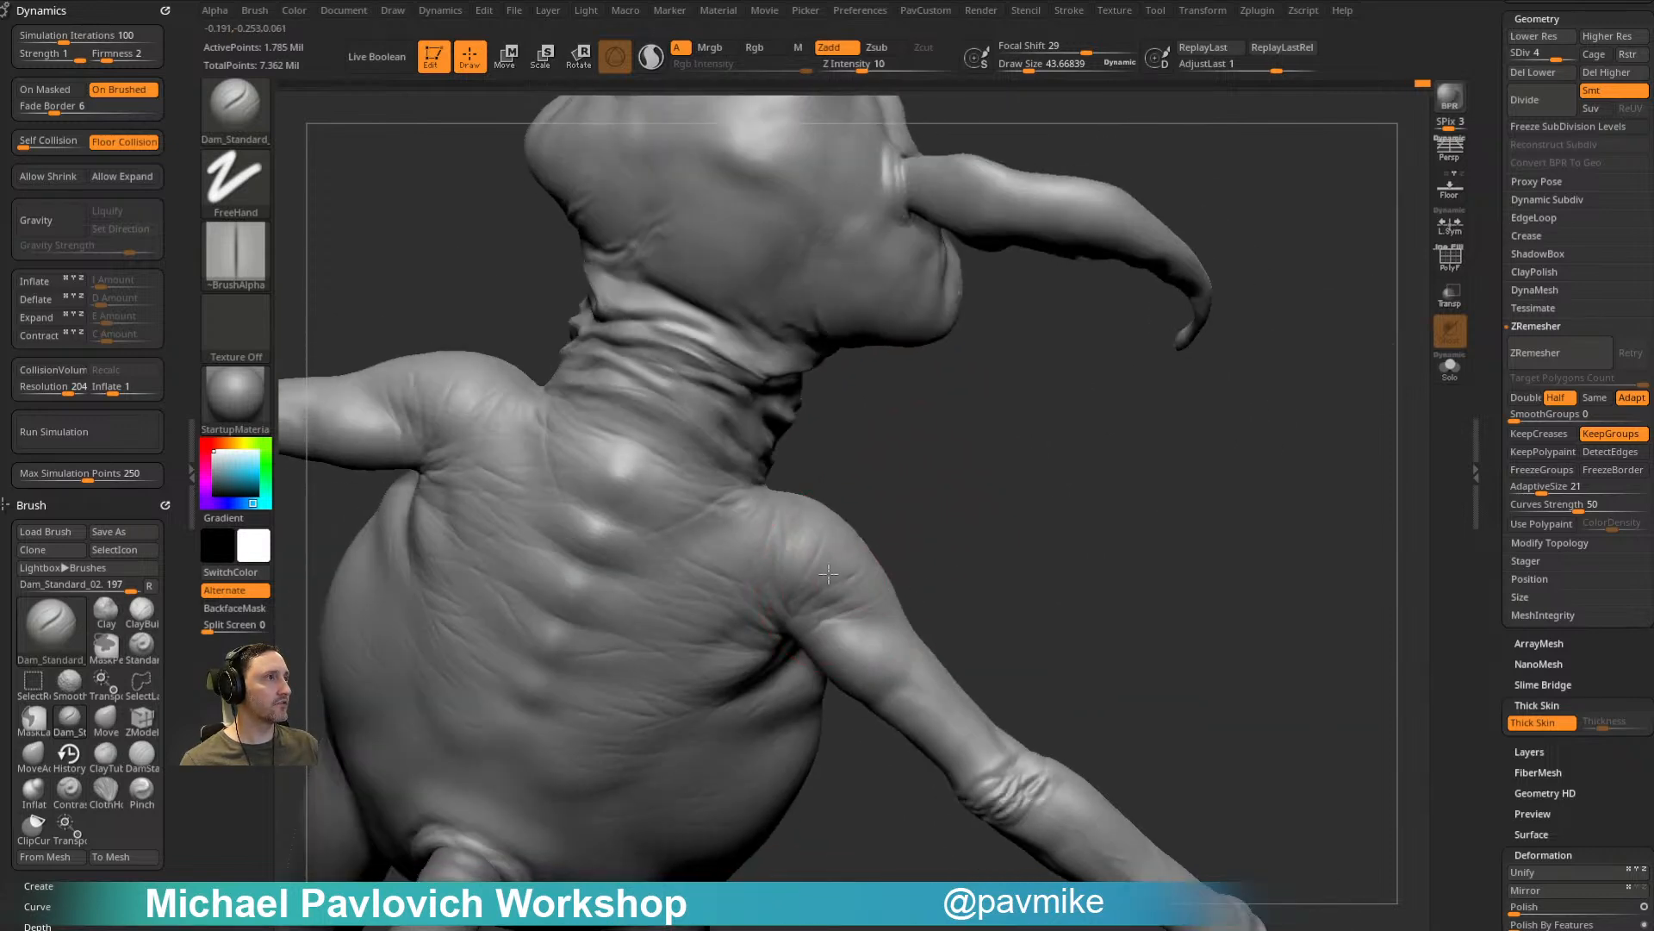
Step: Add fine wrinkles over the top of the shoulder and down behind it toward the armpit
right_drag(862, 472, 905, 534)
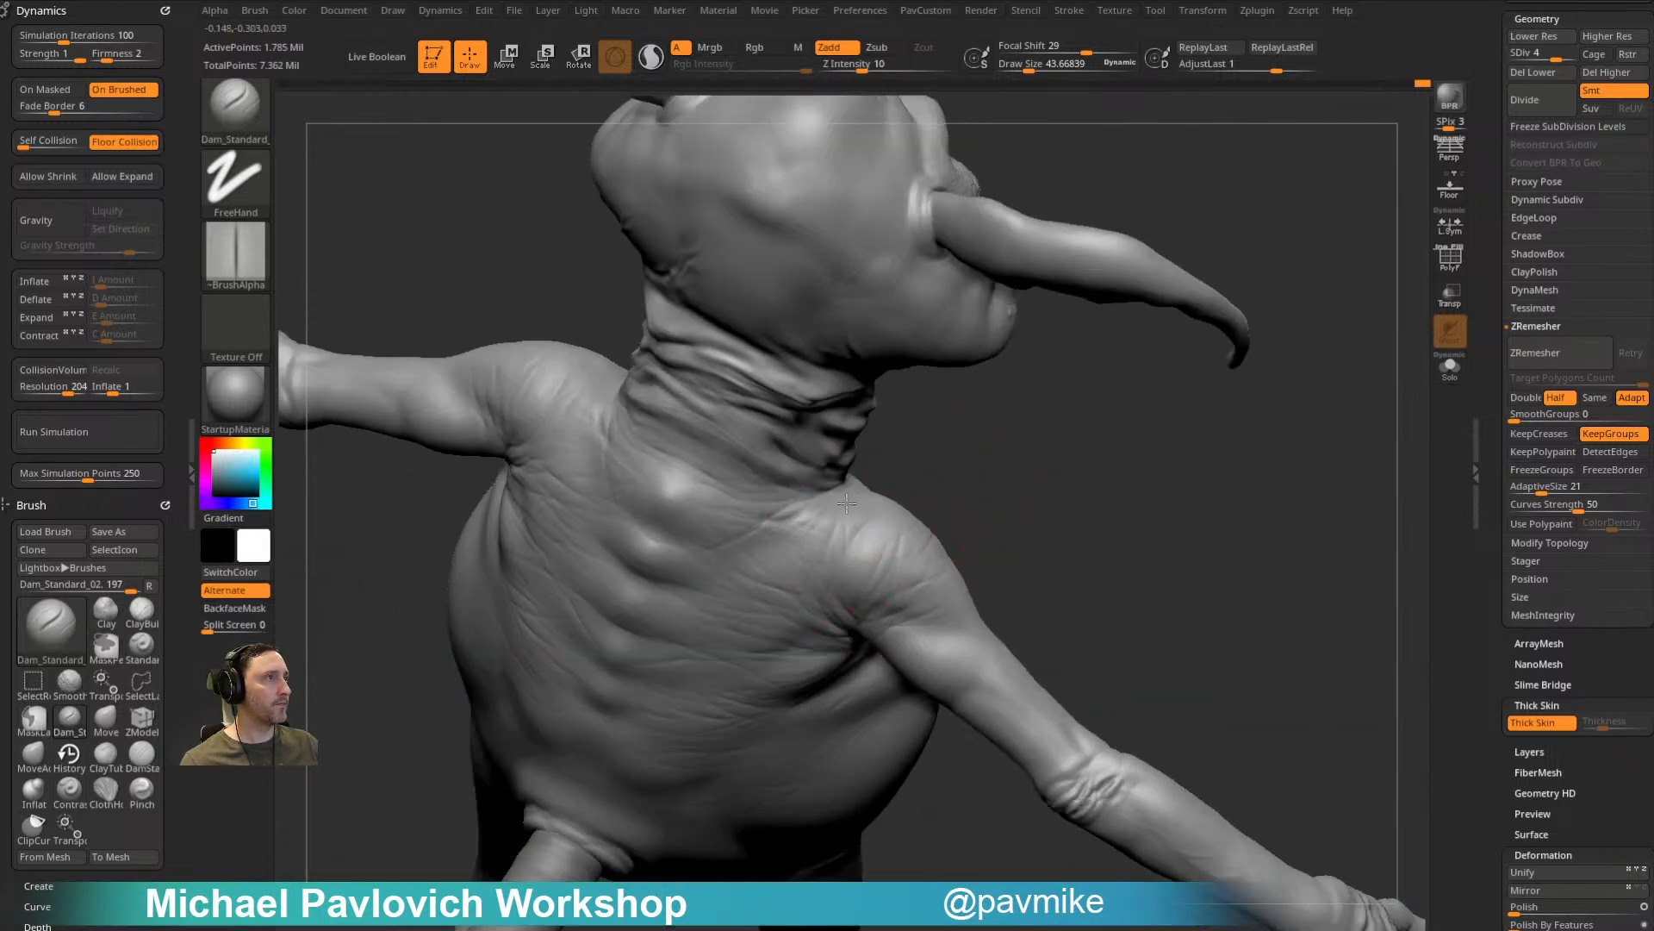
right_drag(926, 462, 873, 488)
mouse_move(1155, 484)
right_down()
mouse_move(1068, 499)
mouse_move(838, 616)
right_up()
right_drag(997, 495, 913, 591)
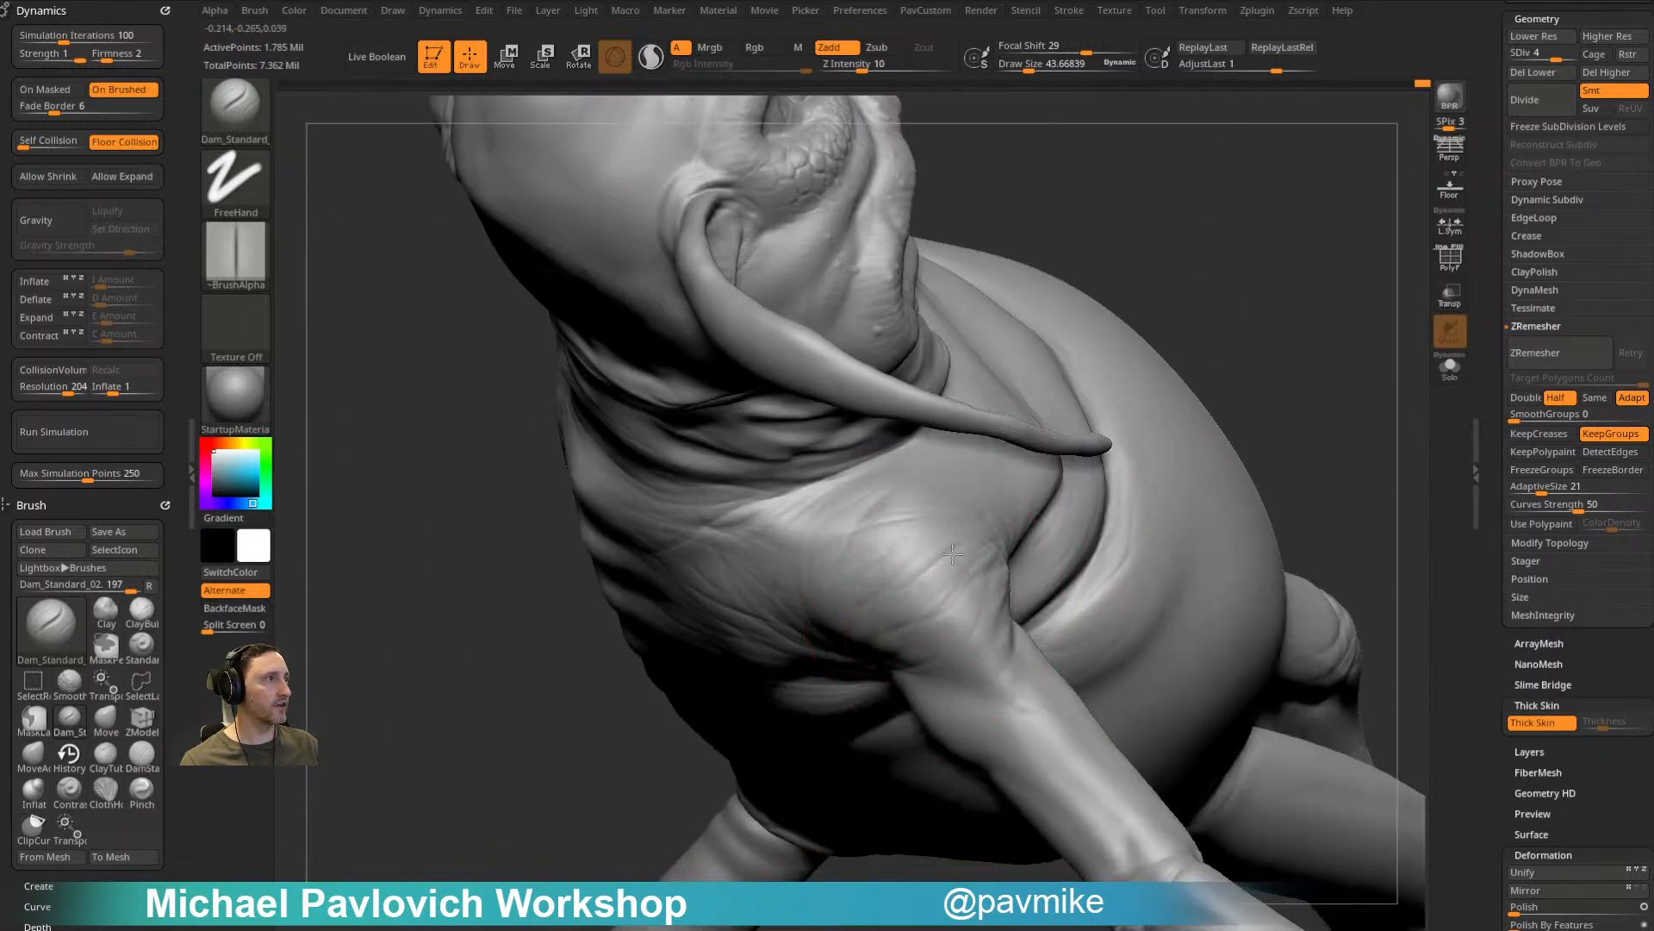
right_drag(1067, 466, 1152, 358)
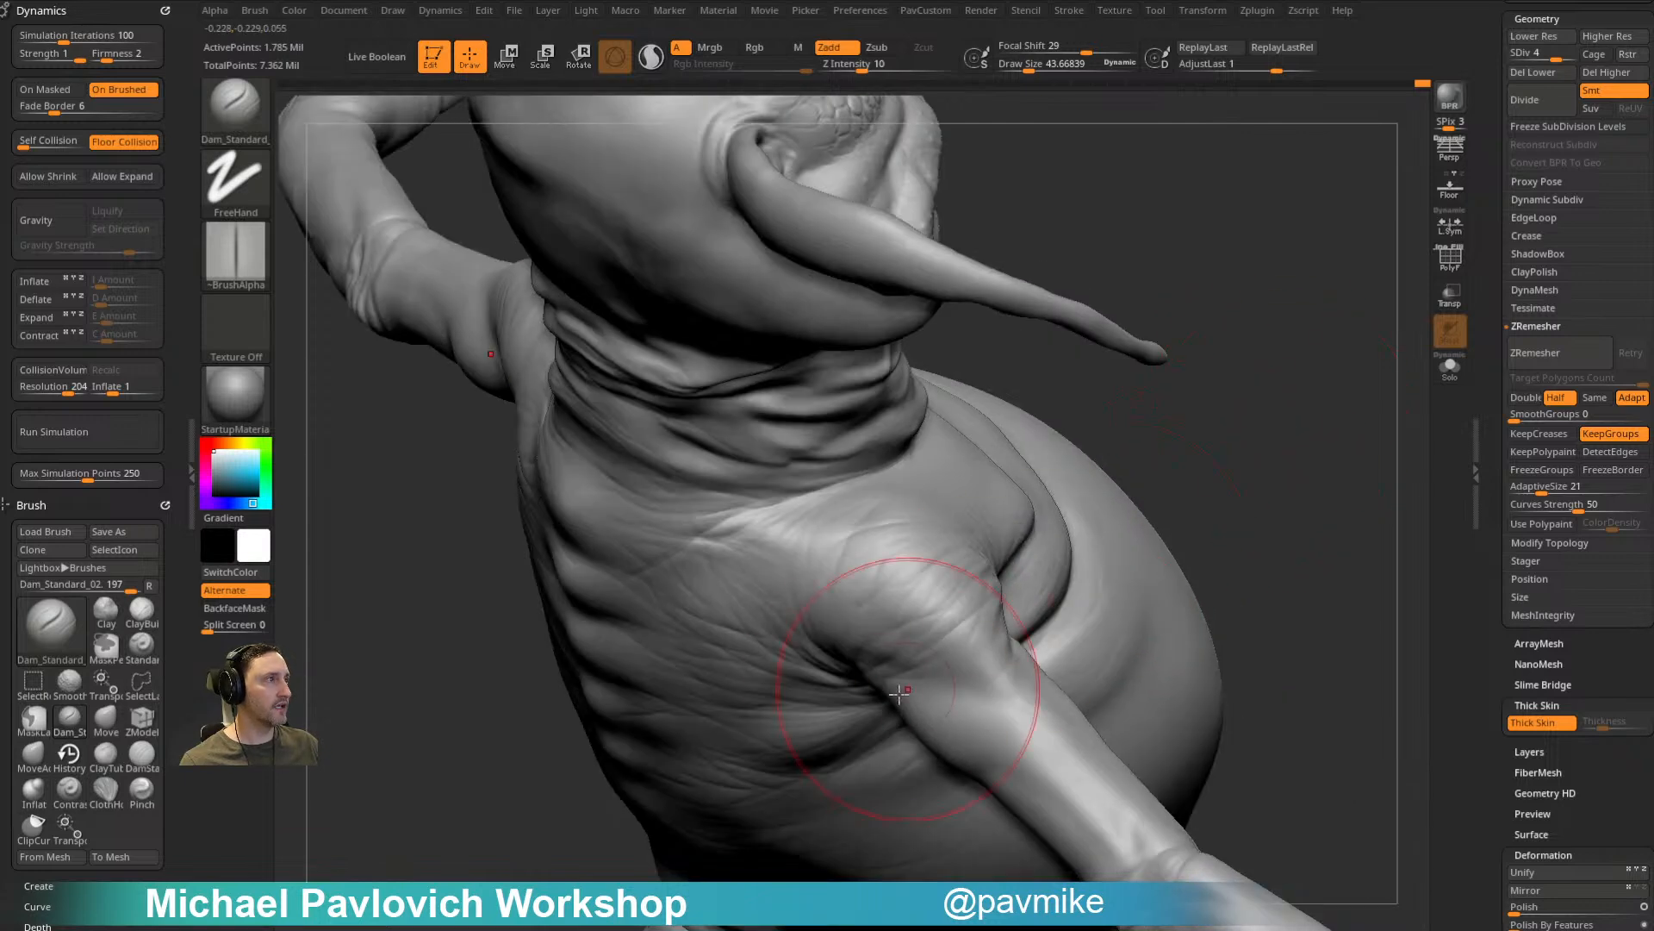
right_drag(1120, 504, 875, 666)
right_drag(971, 650, 1224, 476)
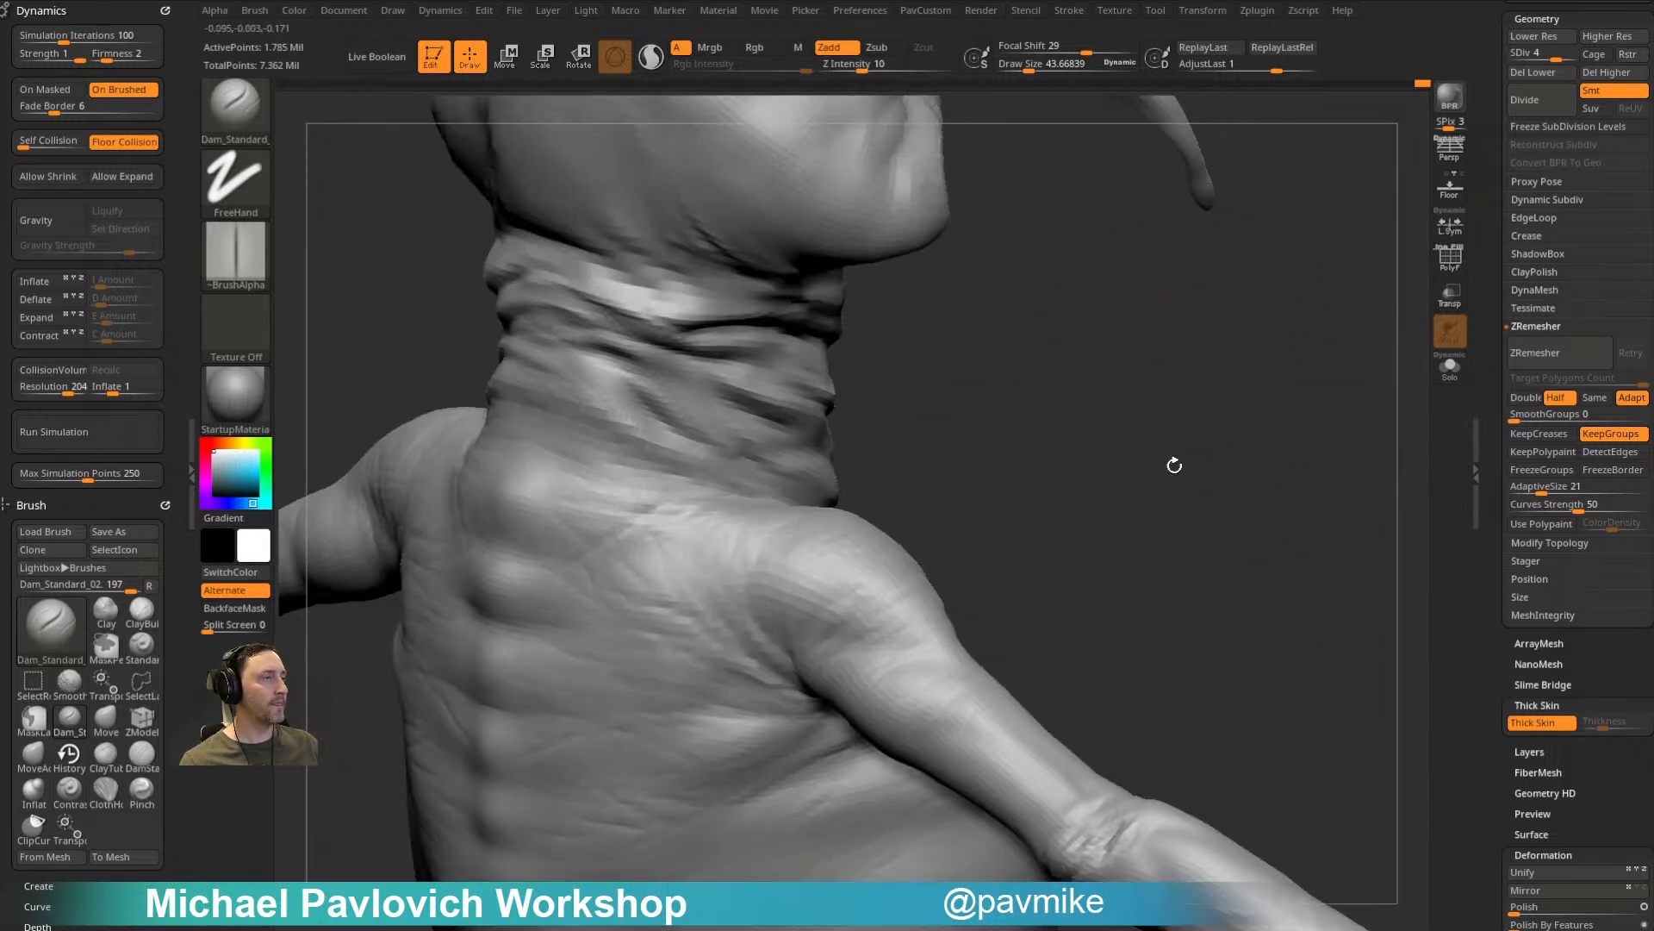
Step: Build up small raised folds between the shoulder wrinkles with the Standard brush at a draw size of about 11
key(b)
key(s)
key(t)
key(s)
drag(895, 572, 884, 572)
drag(902, 531, 919, 532)
key(bracketleft)
key(s)
drag(847, 579, 948, 574)
key(s)
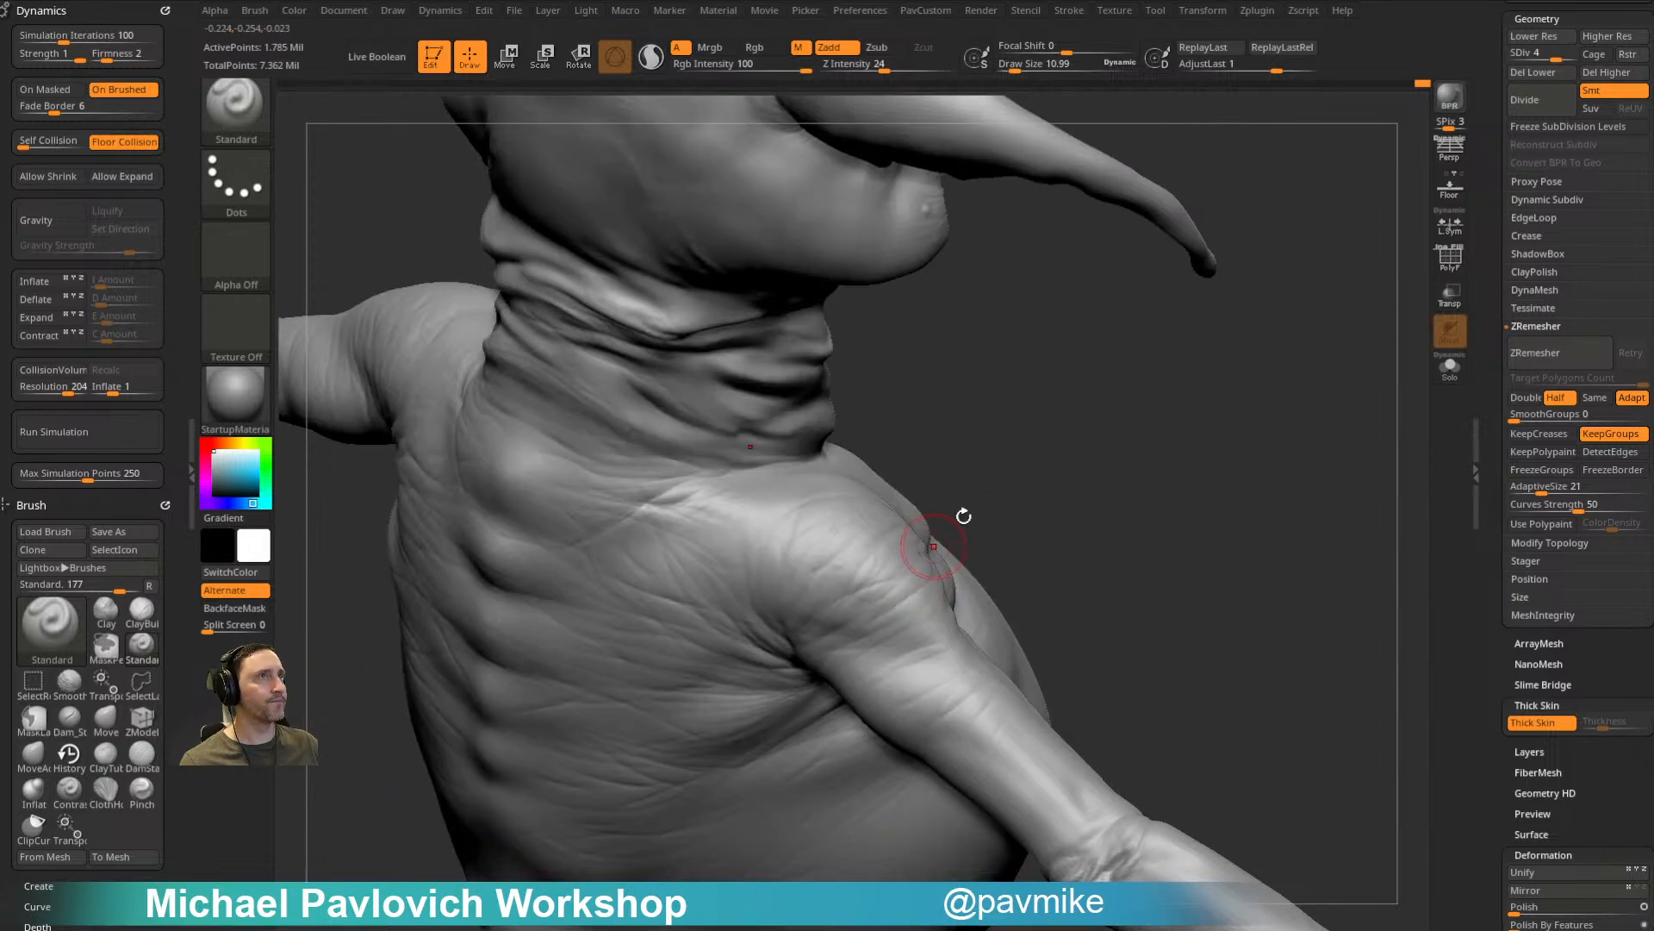
drag(1165, 476, 974, 561)
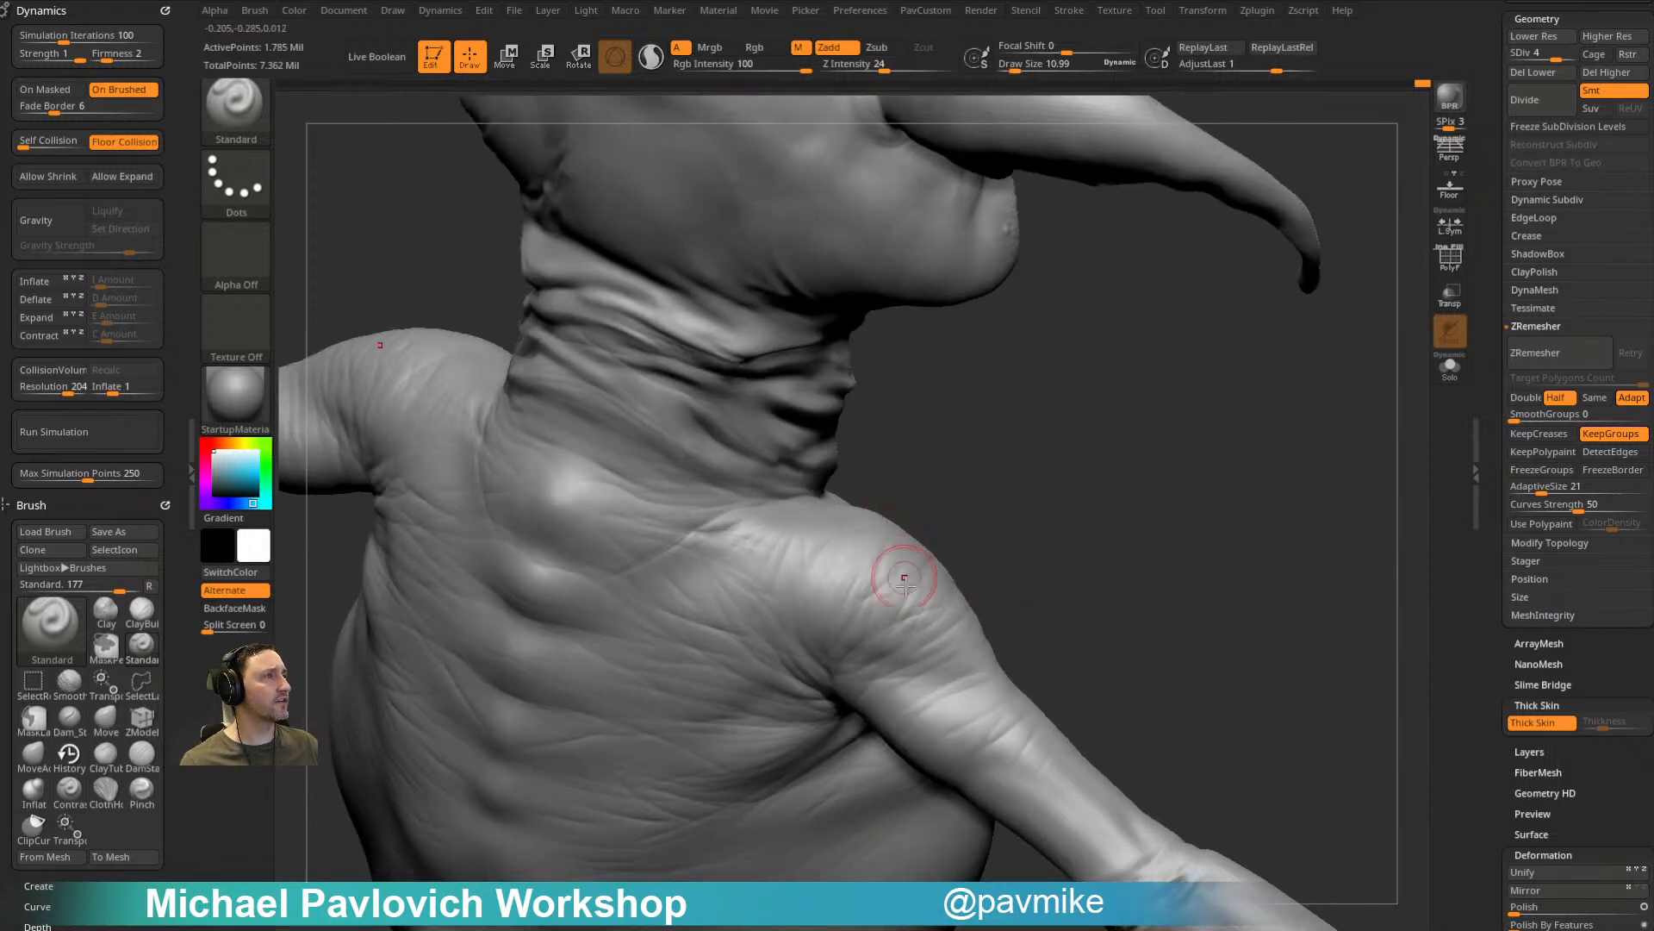
Step: Raise finer skin detail between the shoulder creases with the Standard brush at a draw size of about 5.4
key(grave)
key(s)
drag(858, 628, 840, 628)
right_drag(831, 552, 766, 556)
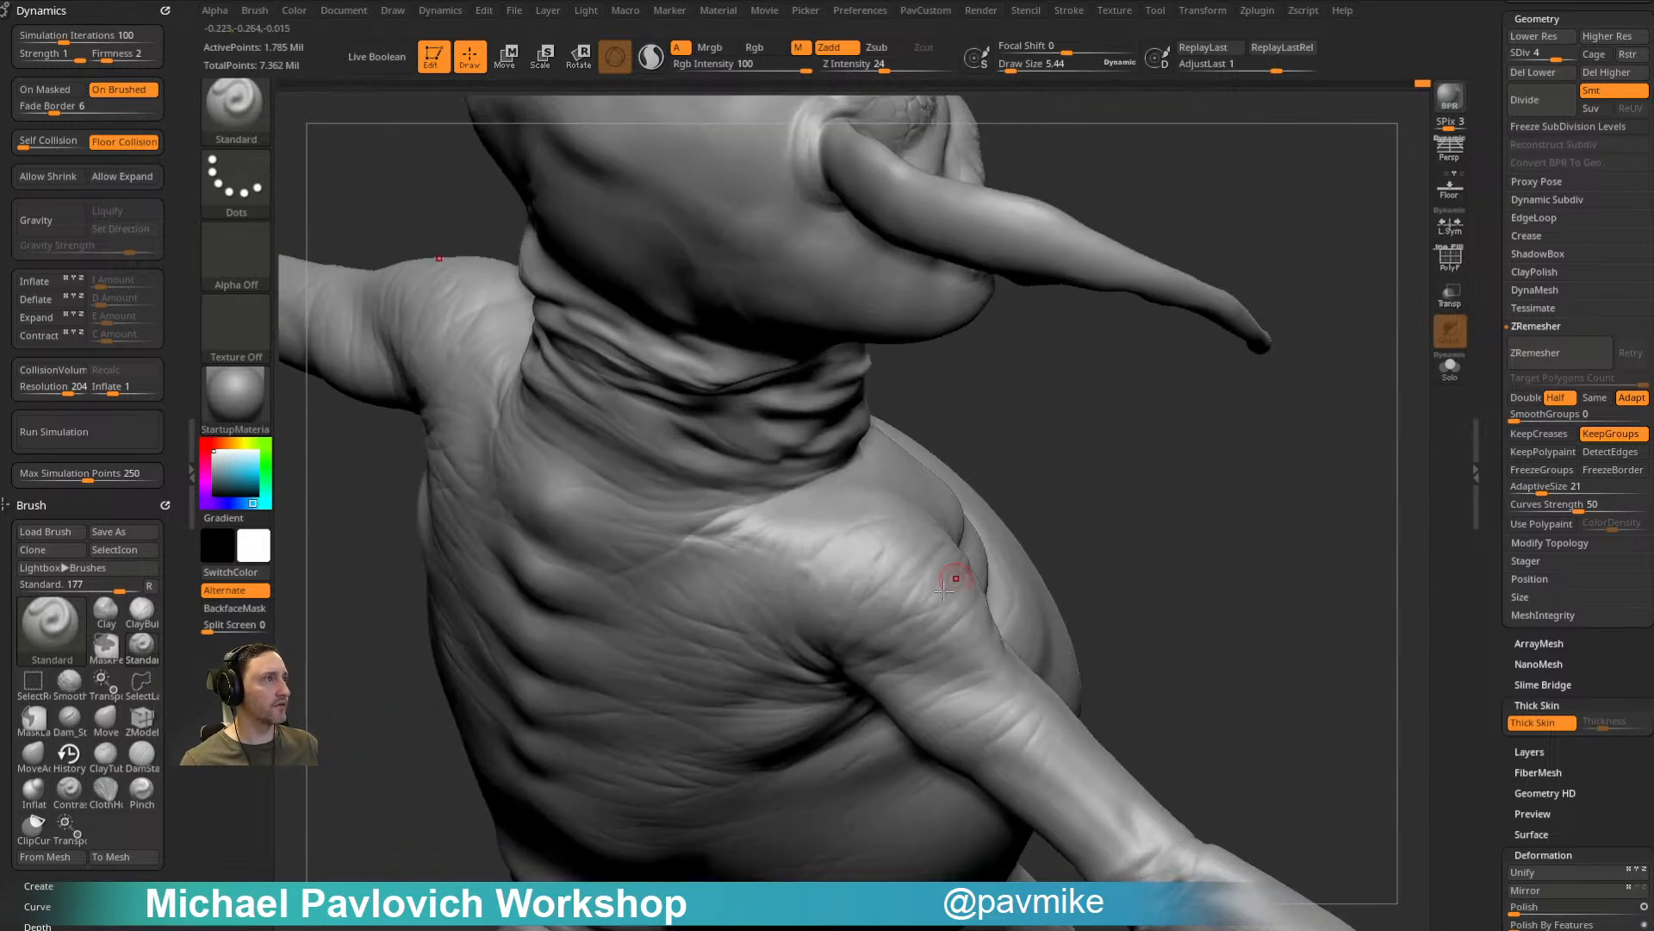
right_drag(1081, 522, 849, 598)
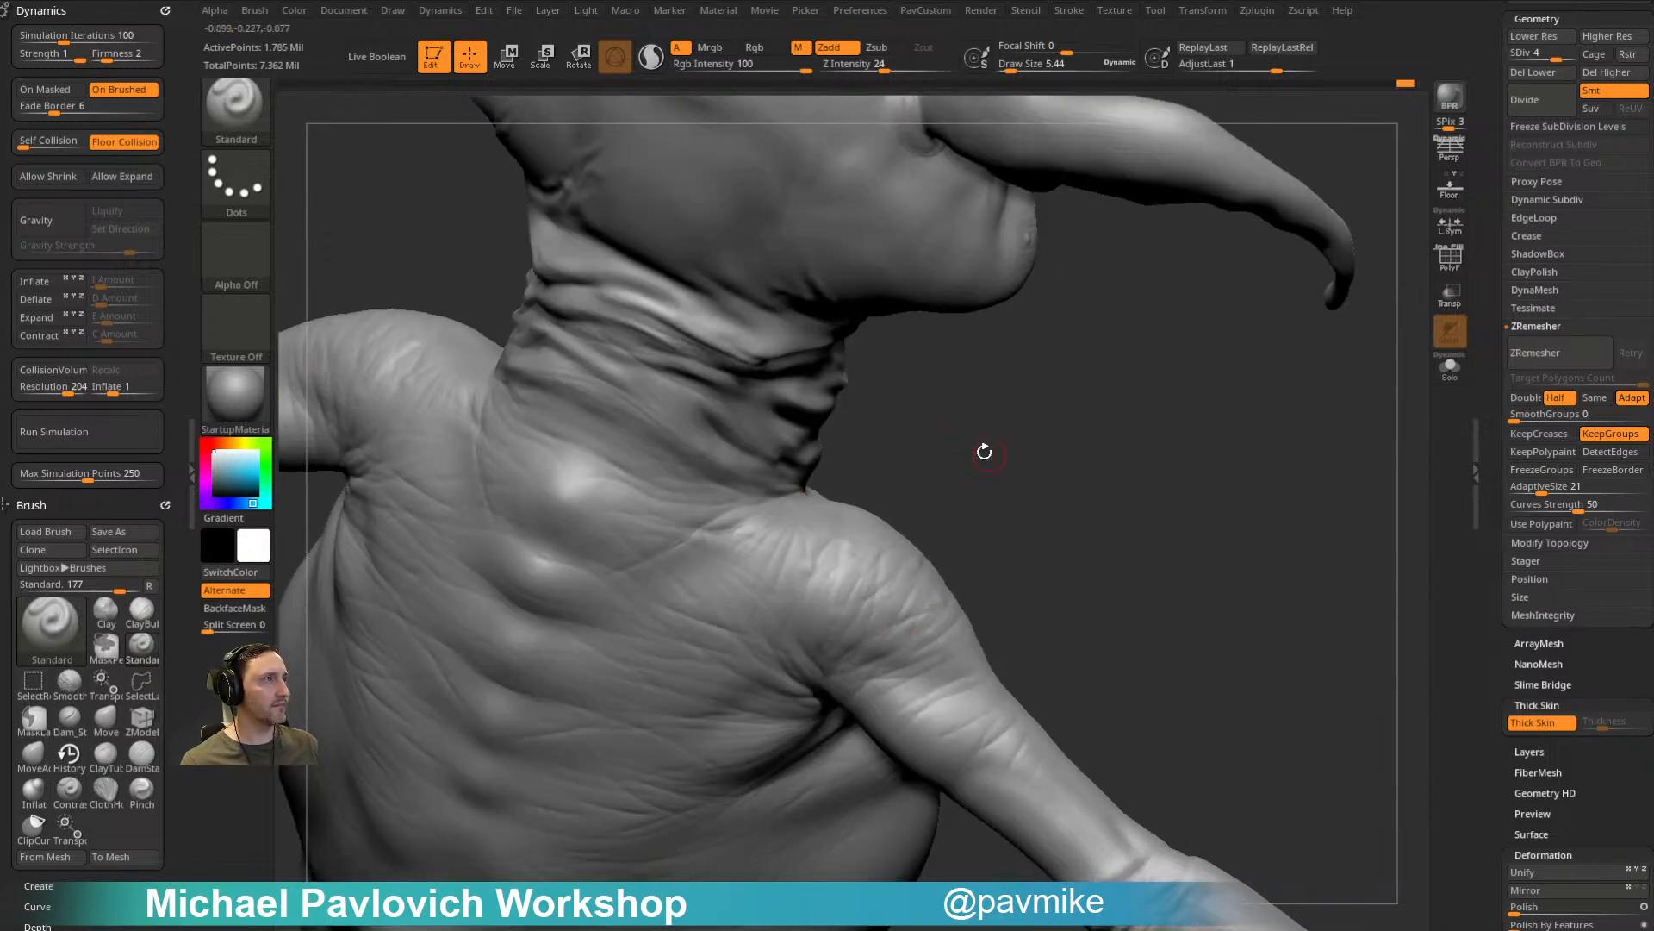
right_drag(986, 454, 946, 558)
Step: Dot small raised bumps along the spine and across the upper back with the Standard brush at a draw size of about 6.4
mouse_move(800, 610)
right_down()
mouse_move(1074, 499)
mouse_move(751, 586)
right_up()
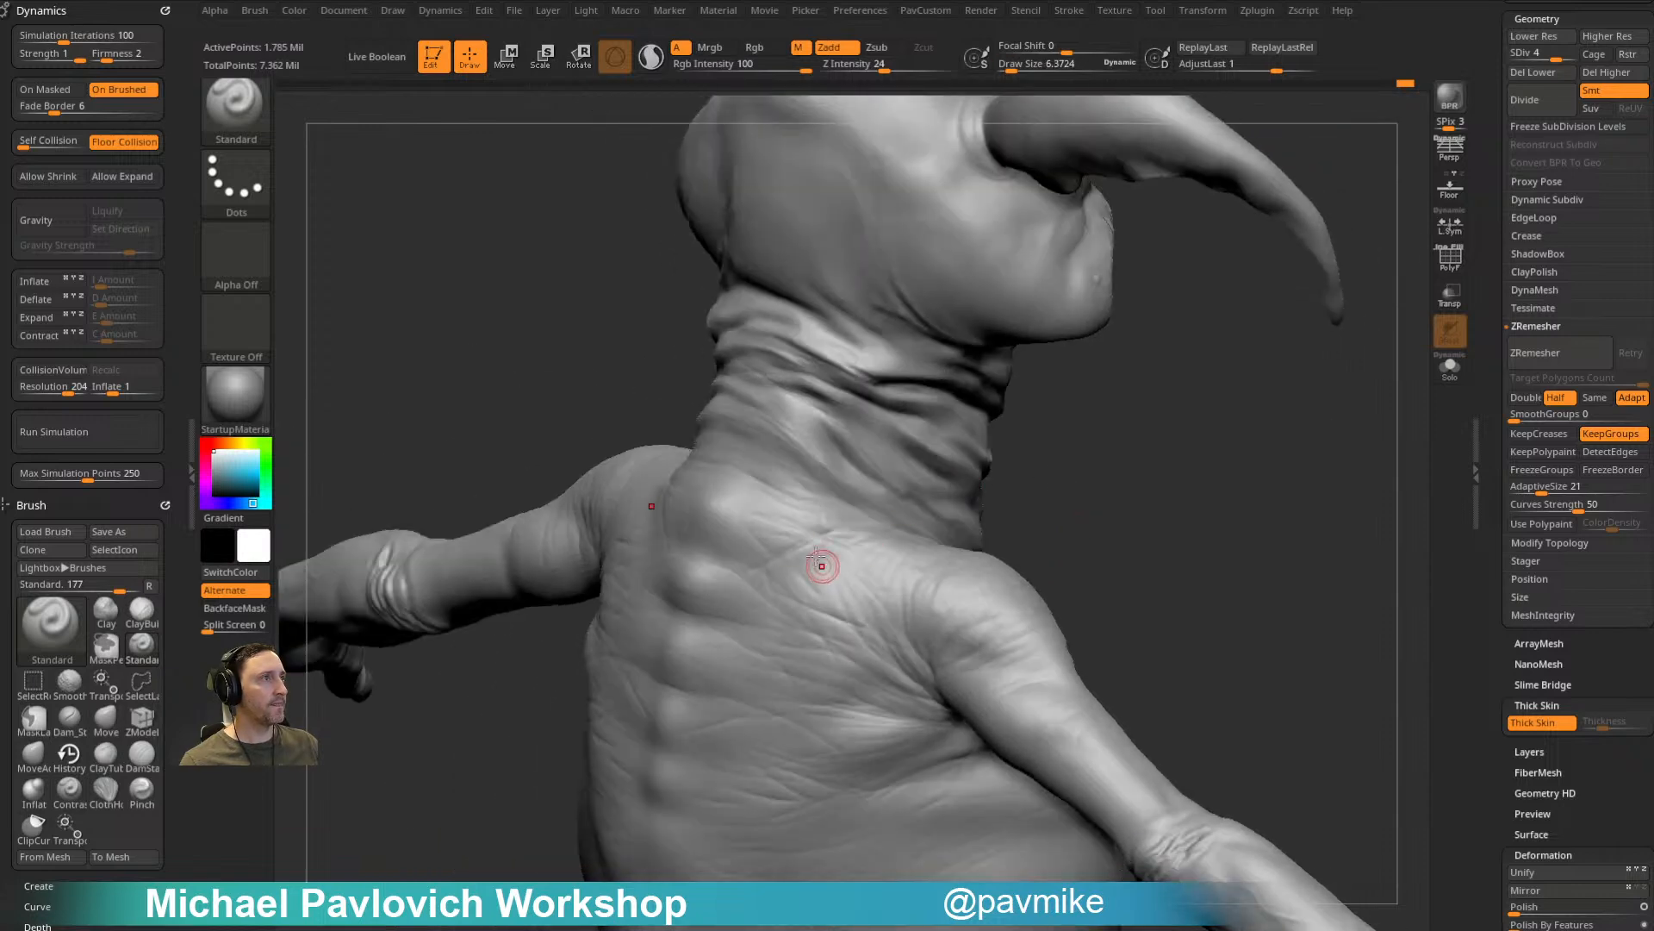
right_drag(823, 692, 721, 560)
right_drag(1097, 407, 684, 528)
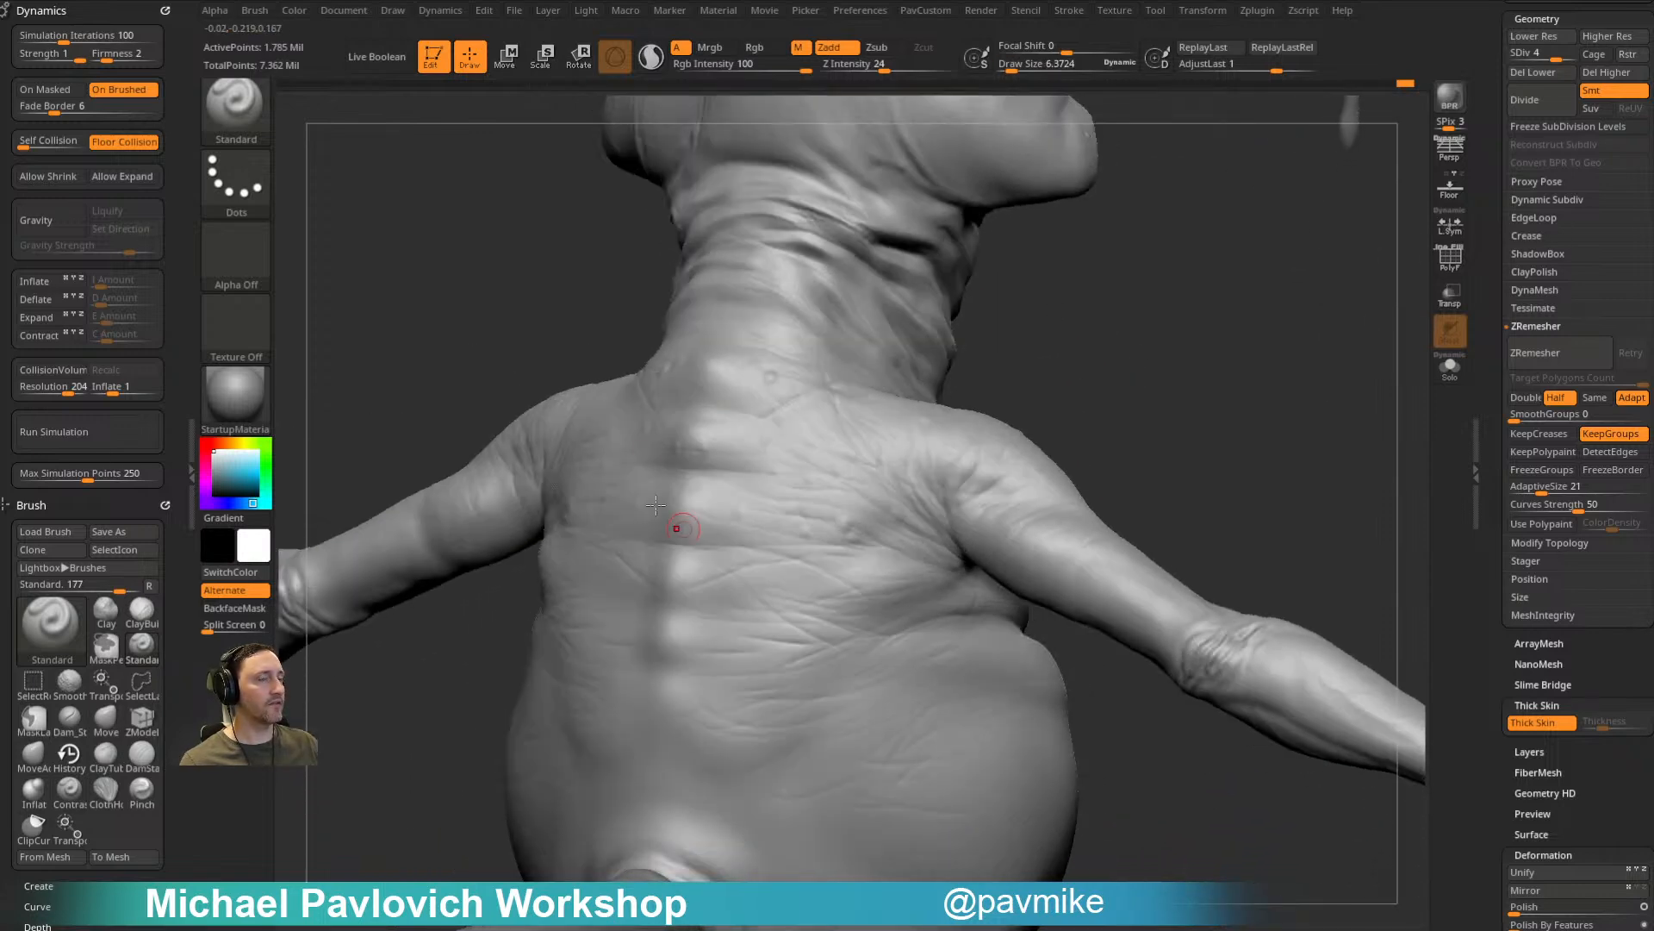
mouse_move(817, 611)
right_down()
mouse_move(1164, 399)
mouse_move(684, 451)
right_up()
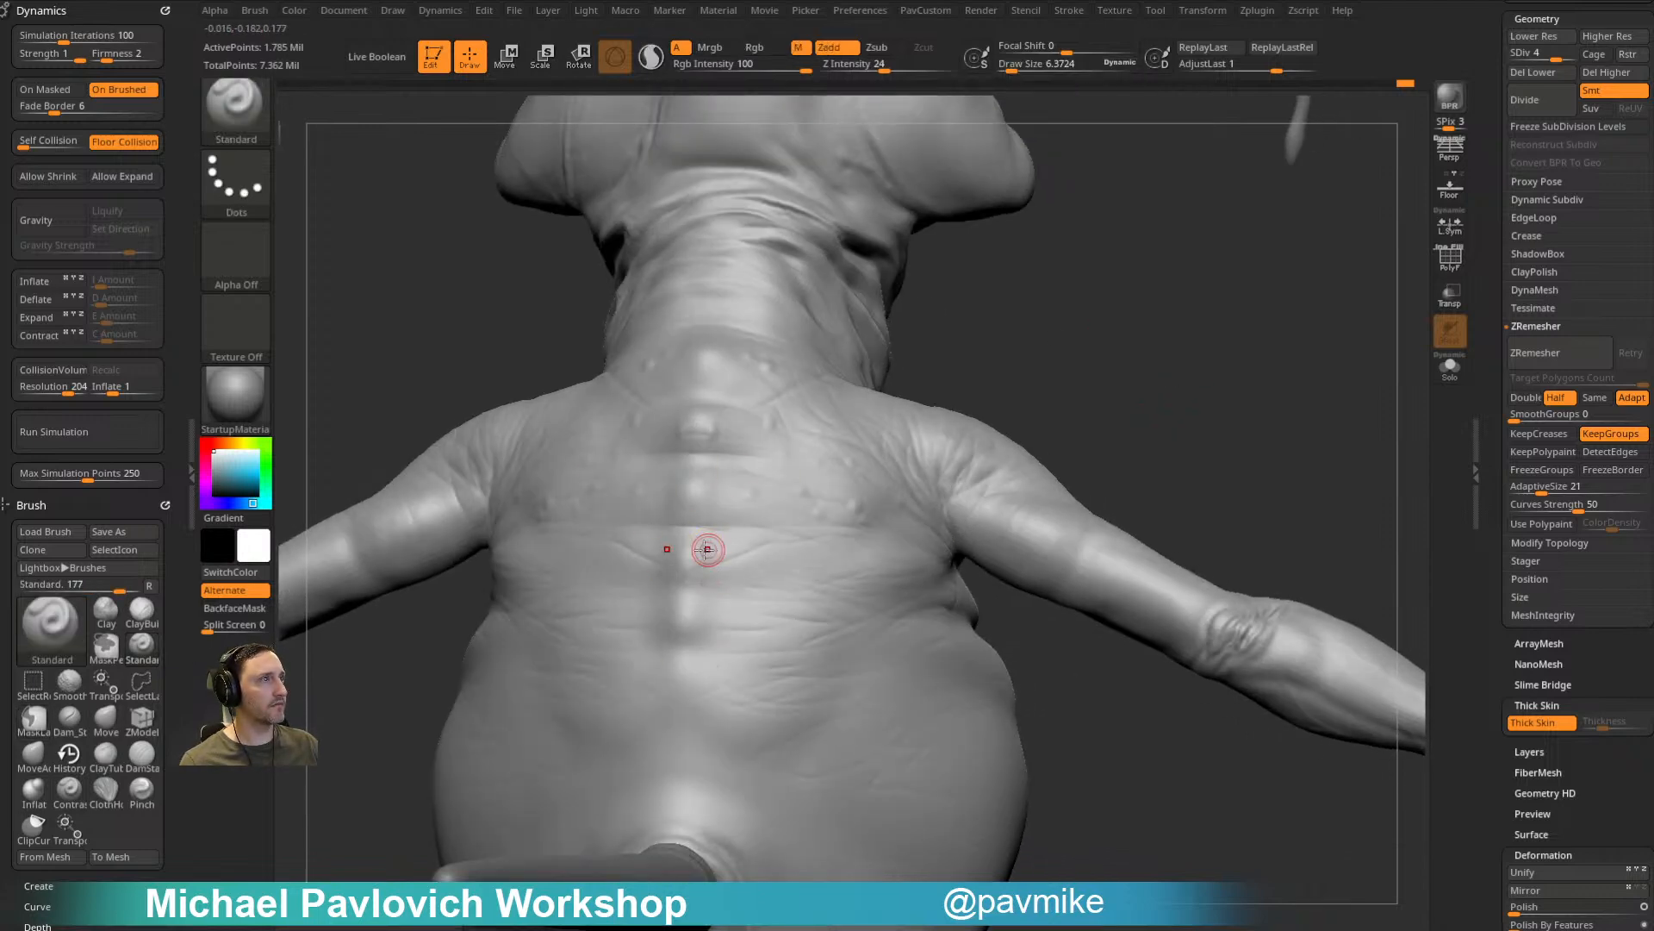
right_drag(1181, 373, 913, 563)
mouse_move(1166, 372)
right_down()
mouse_move(1167, 394)
mouse_move(1103, 367)
mouse_move(1097, 380)
right_up()
key(b)
key(d)
key(s)
key(bracketleft)
key(bracketleft)
key(bracketleft)
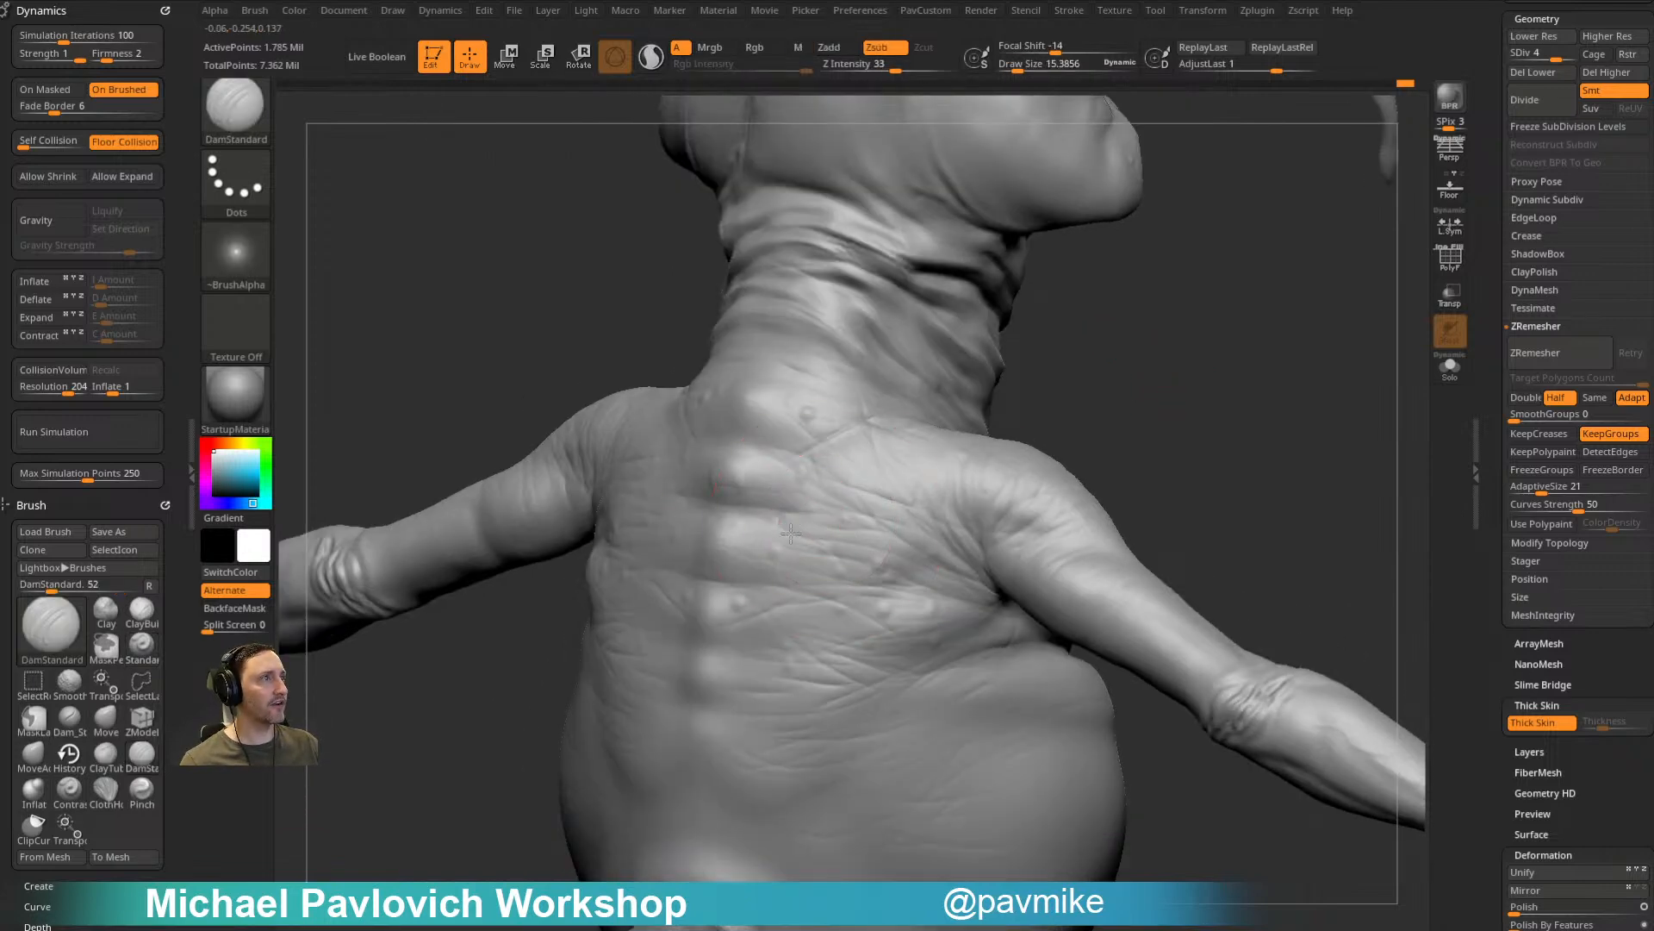
key(s)
drag(769, 495, 773, 494)
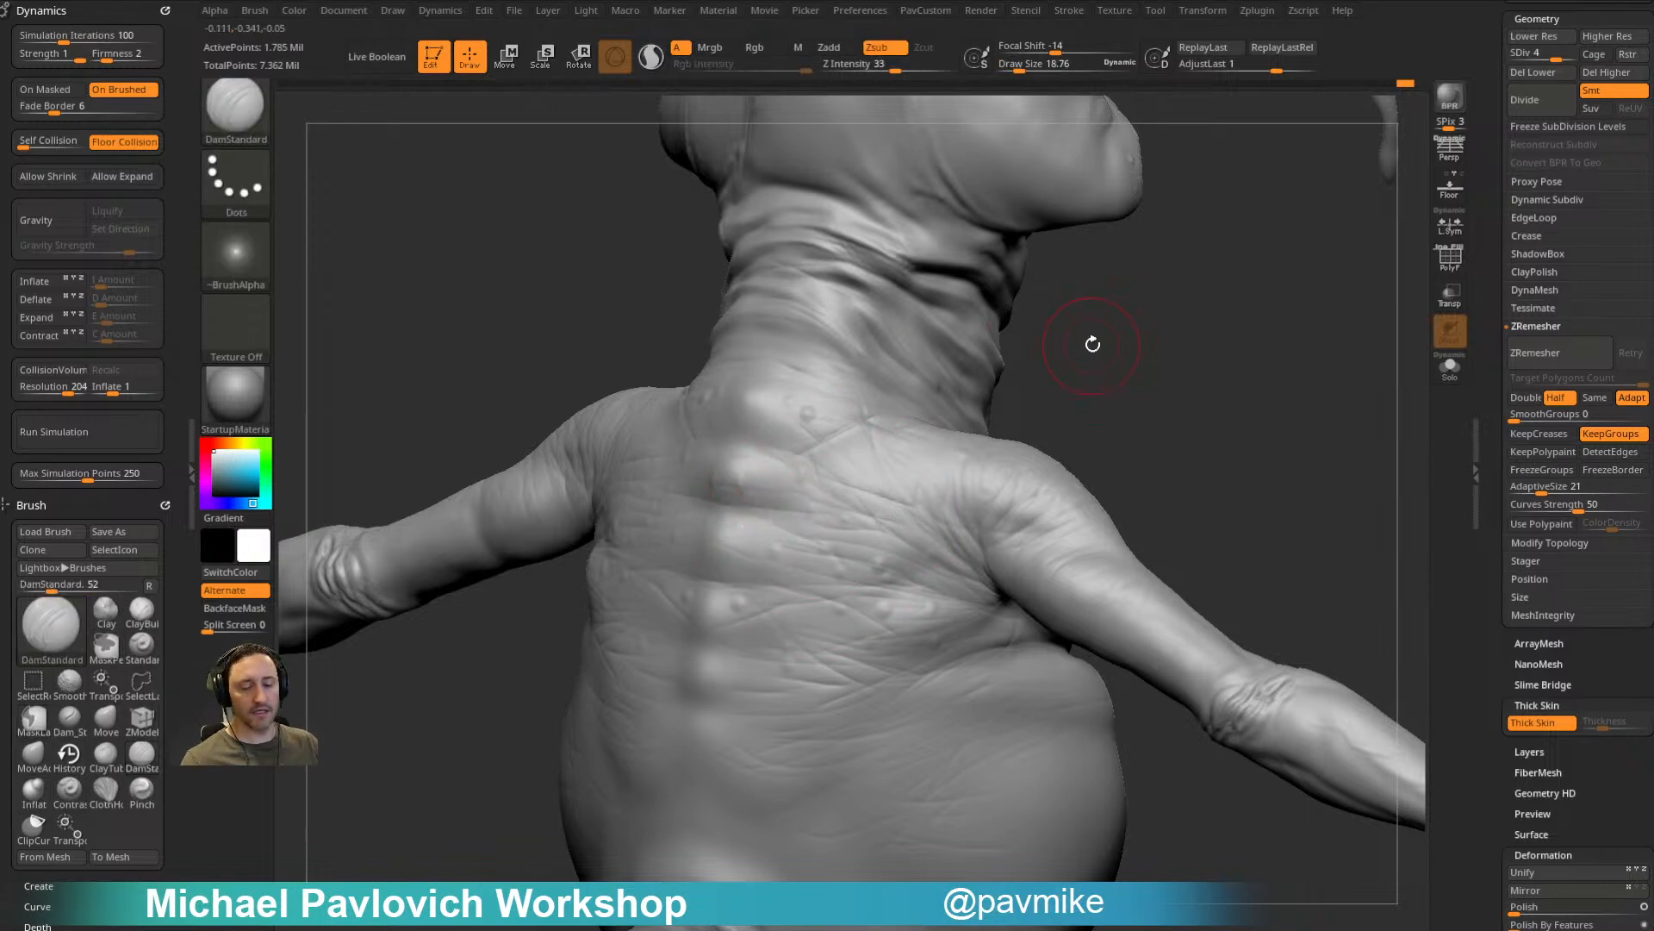
Step: Carve fine creases around the bumps on the upper spine with Dam_Standard_02 at a draw size of about 38.3
key(2)
key(bracketright)
key(bracketleft)
key(s)
drag(765, 492, 784, 480)
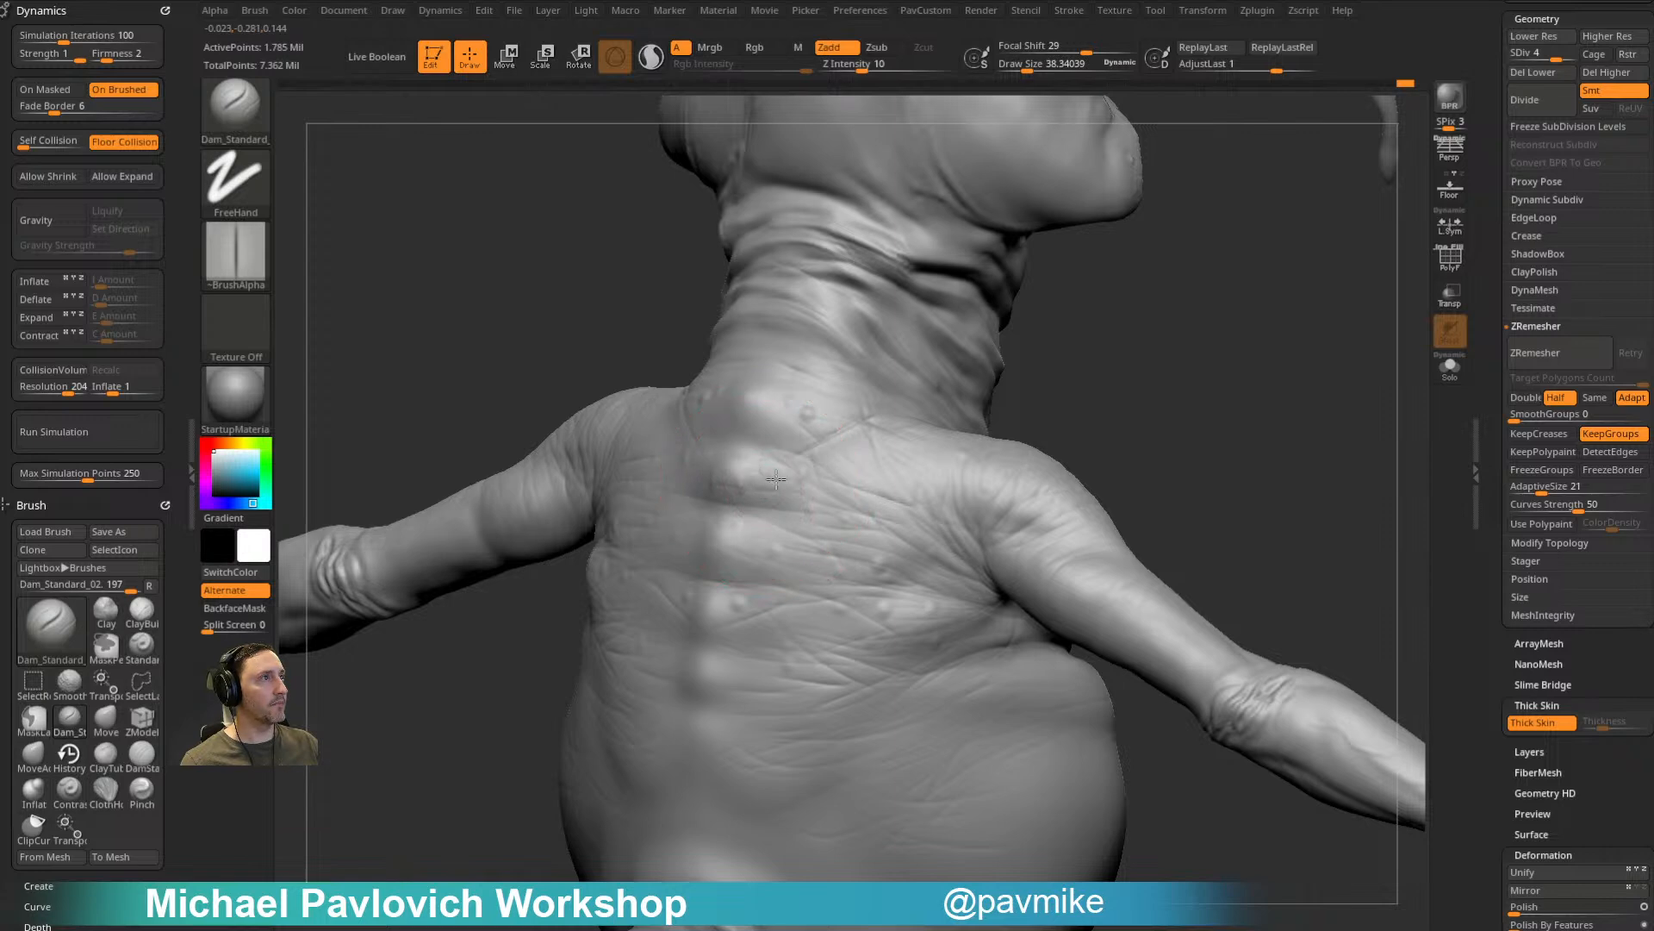
drag(1048, 378, 716, 498)
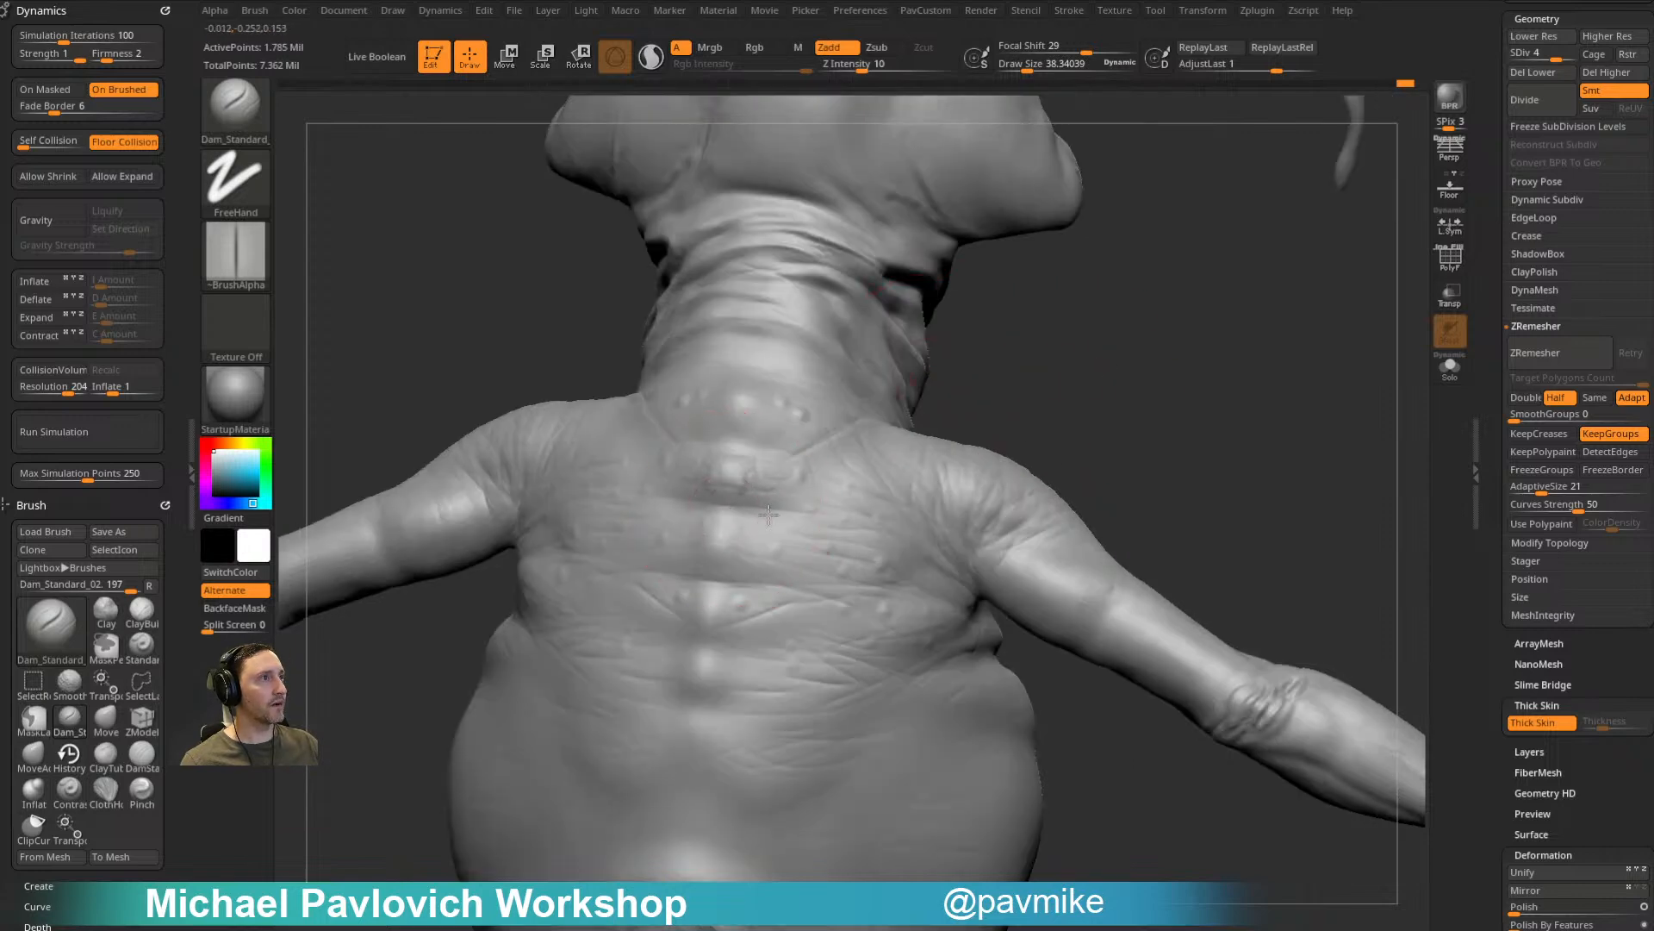
drag(1032, 397, 786, 506)
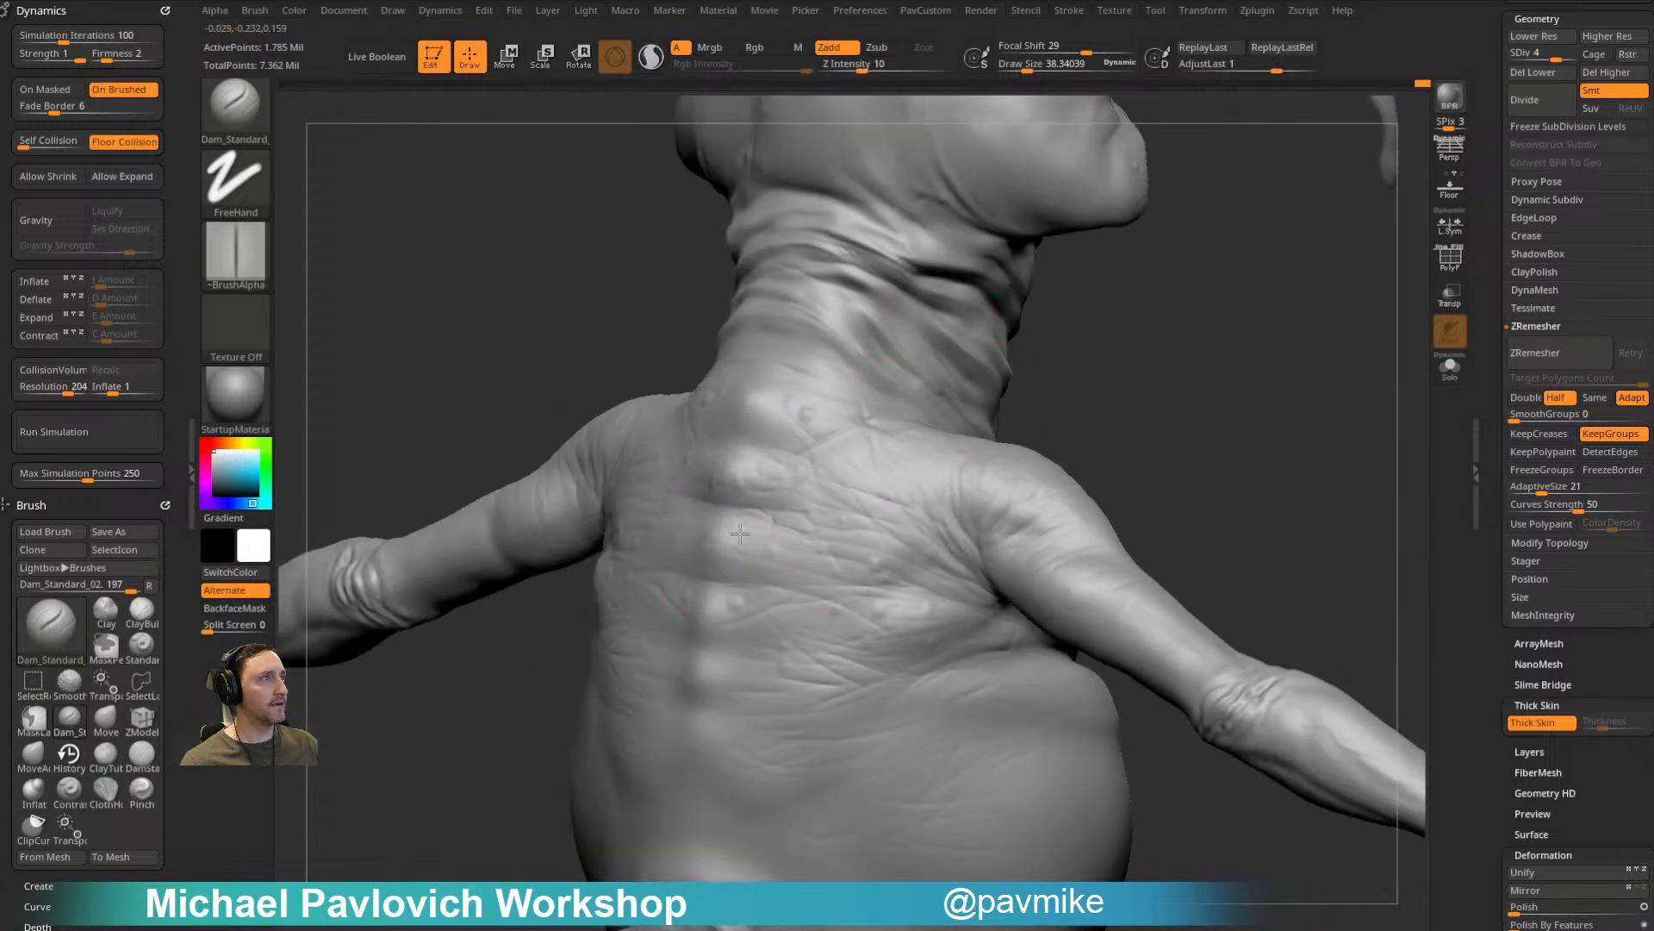
Step: Carve pebbly, scale-like creases around the vertebra bump at the base of the neck and up the nape
mouse_move(815, 562)
mouse_down()
mouse_move(1149, 362)
mouse_move(821, 551)
mouse_move(1016, 406)
mouse_move(832, 504)
mouse_up()
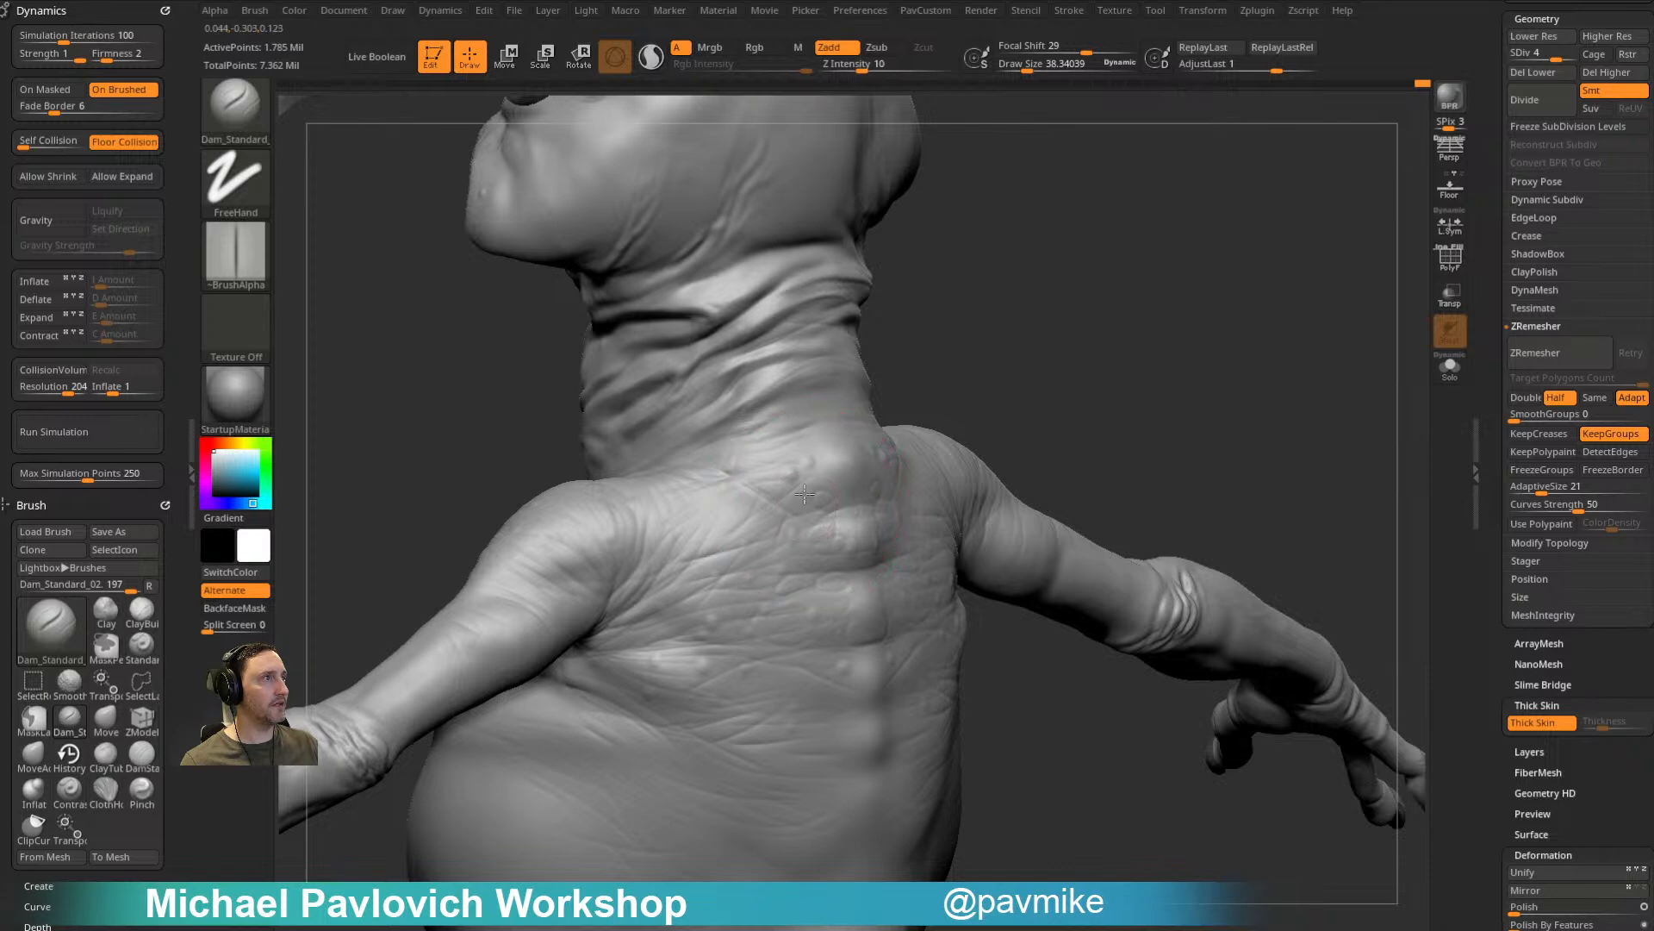
drag(998, 377, 830, 490)
mouse_move(899, 443)
mouse_down()
mouse_move(838, 473)
mouse_move(808, 449)
mouse_up()
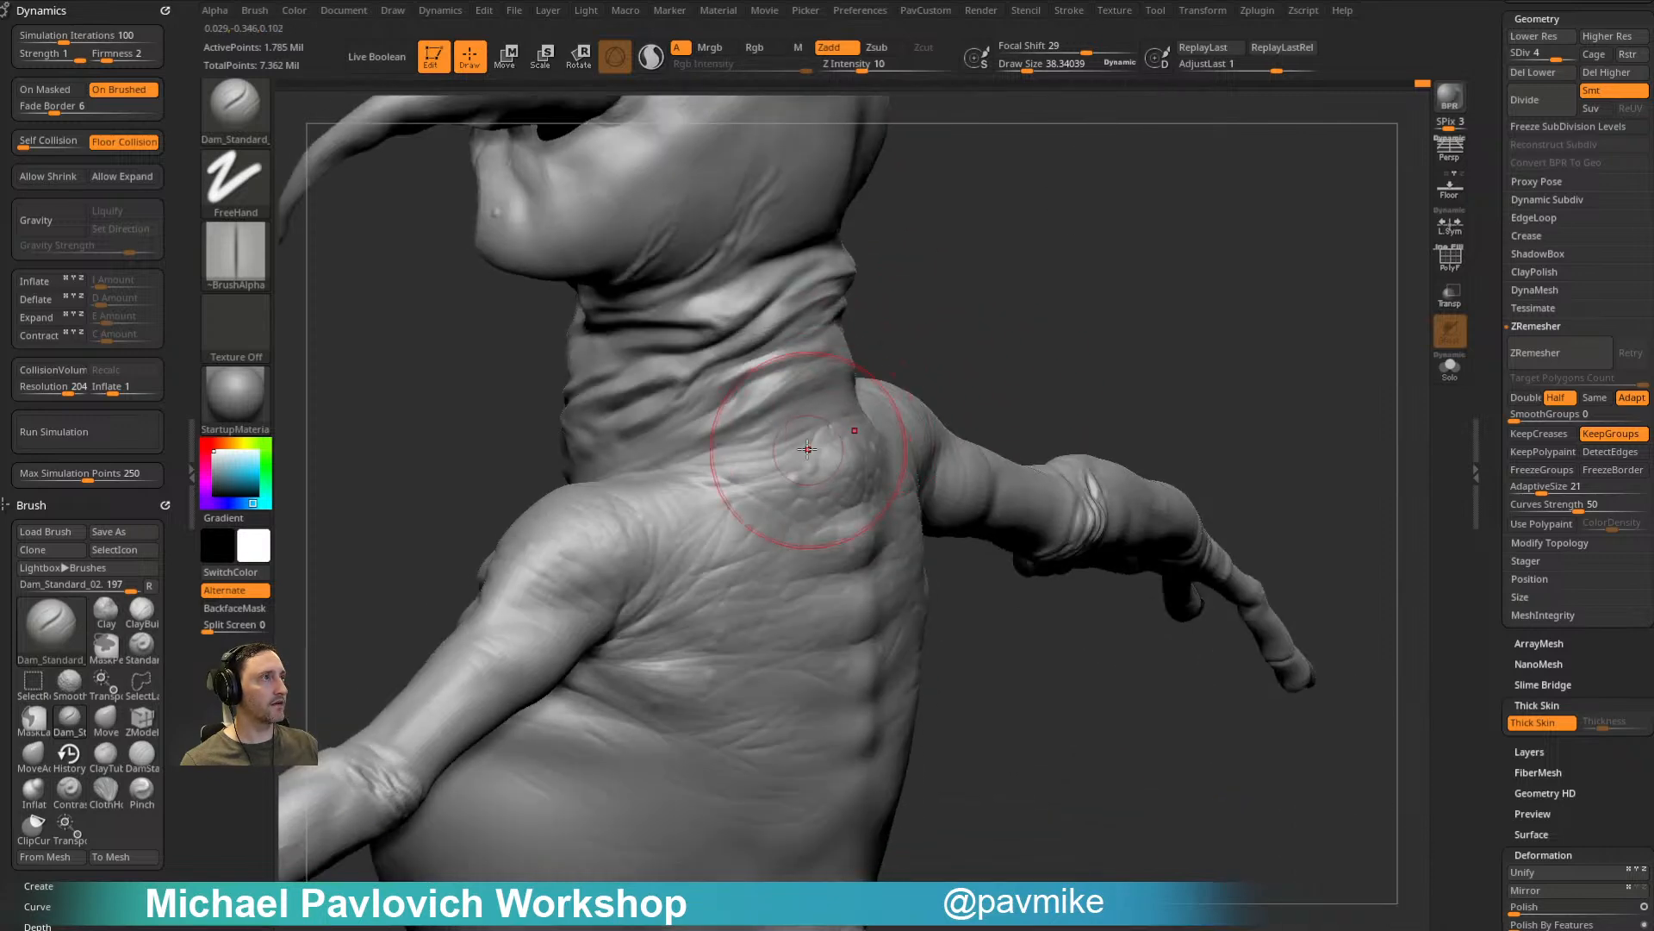
drag(885, 373, 844, 489)
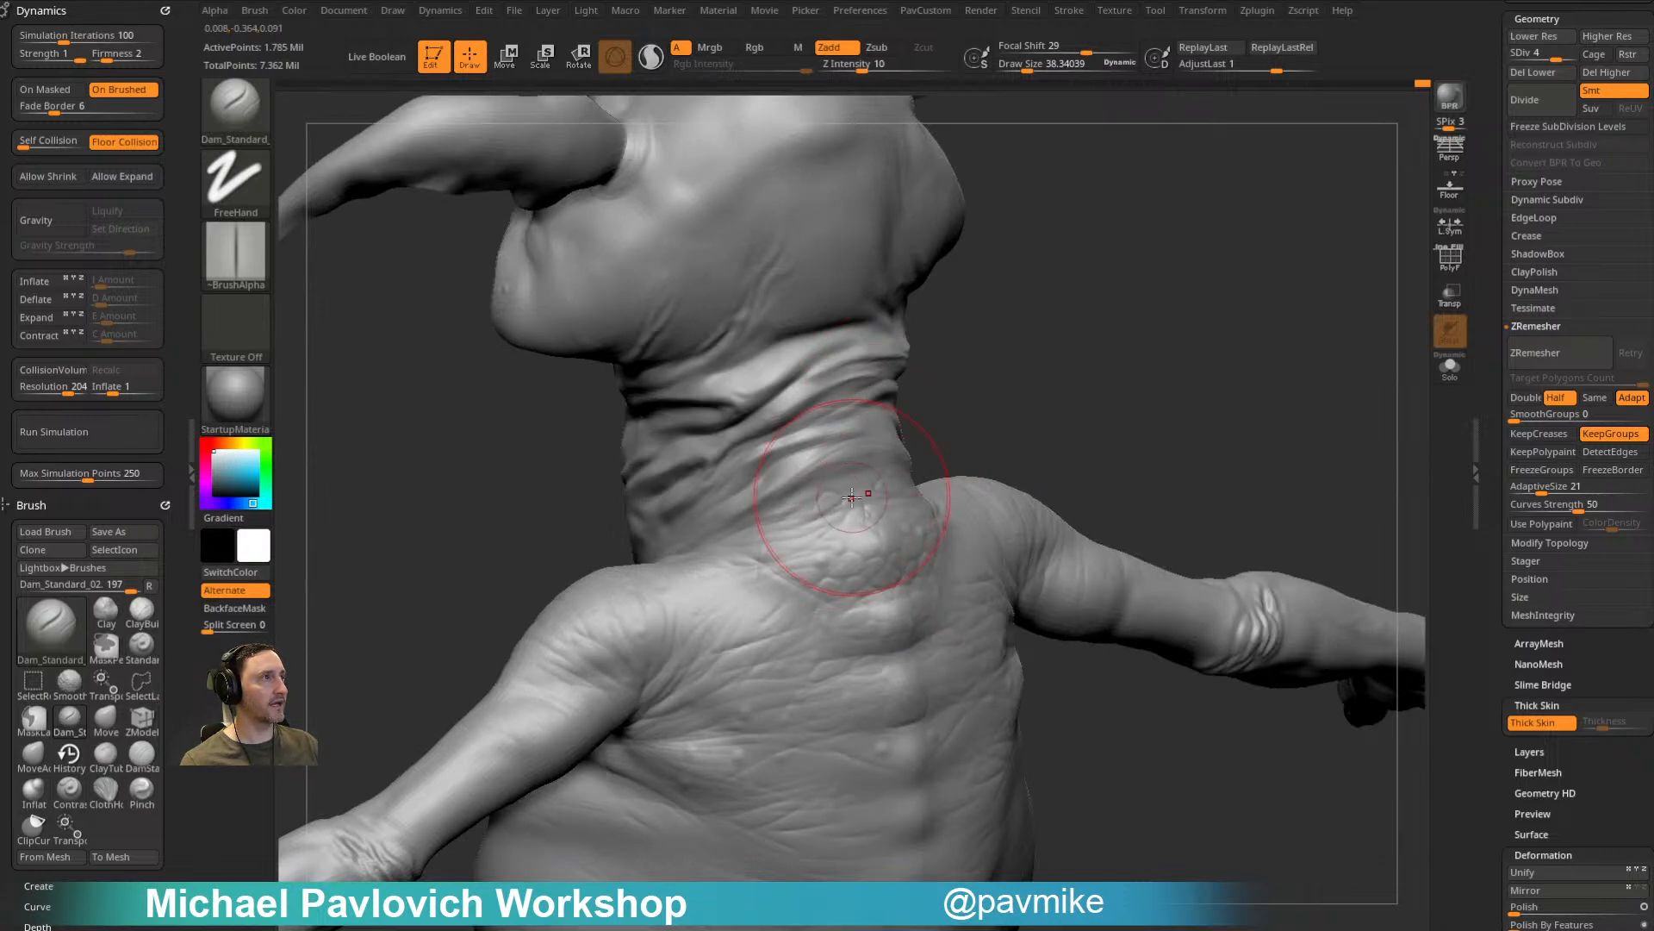
drag(961, 413, 840, 495)
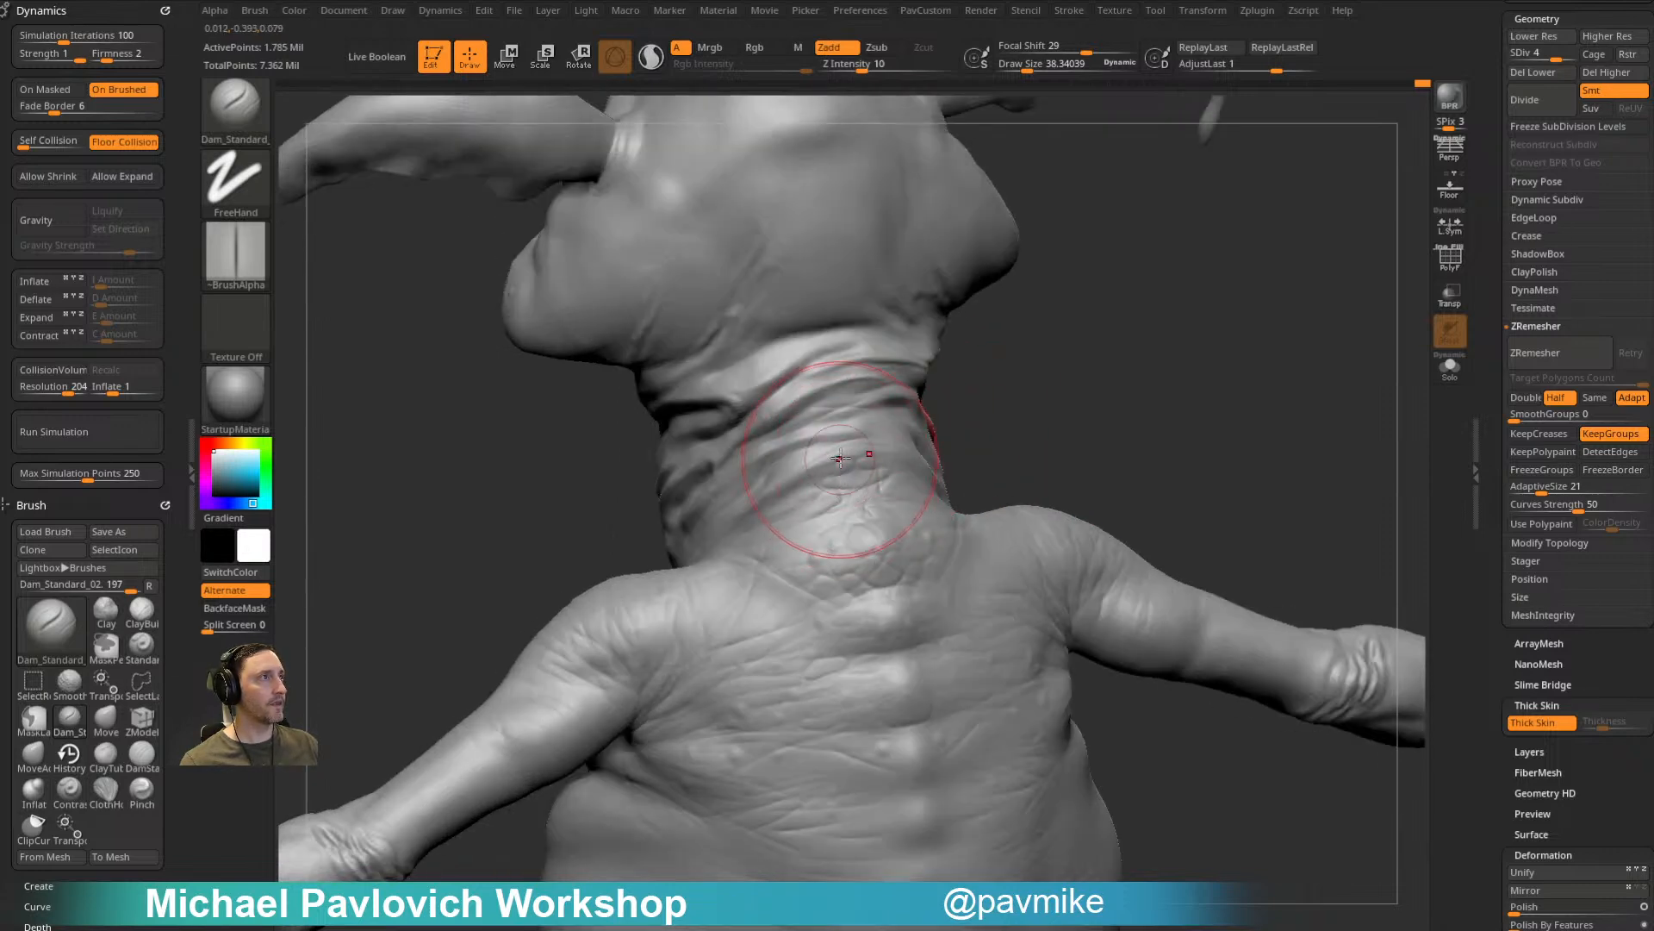
mouse_move(932, 402)
mouse_down()
mouse_move(839, 437)
mouse_move(825, 411)
mouse_up()
Step: Extend the fine creases up the back of the neck to the base of the head
mouse_move(944, 333)
mouse_down()
mouse_move(904, 344)
mouse_move(1060, 358)
mouse_move(803, 278)
mouse_move(1115, 325)
mouse_move(1167, 362)
mouse_move(861, 485)
mouse_move(847, 372)
mouse_move(864, 345)
mouse_up()
mouse_move(996, 349)
right_down()
mouse_move(1123, 369)
mouse_move(1200, 244)
right_up()
right_drag(1100, 138, 1066, 288)
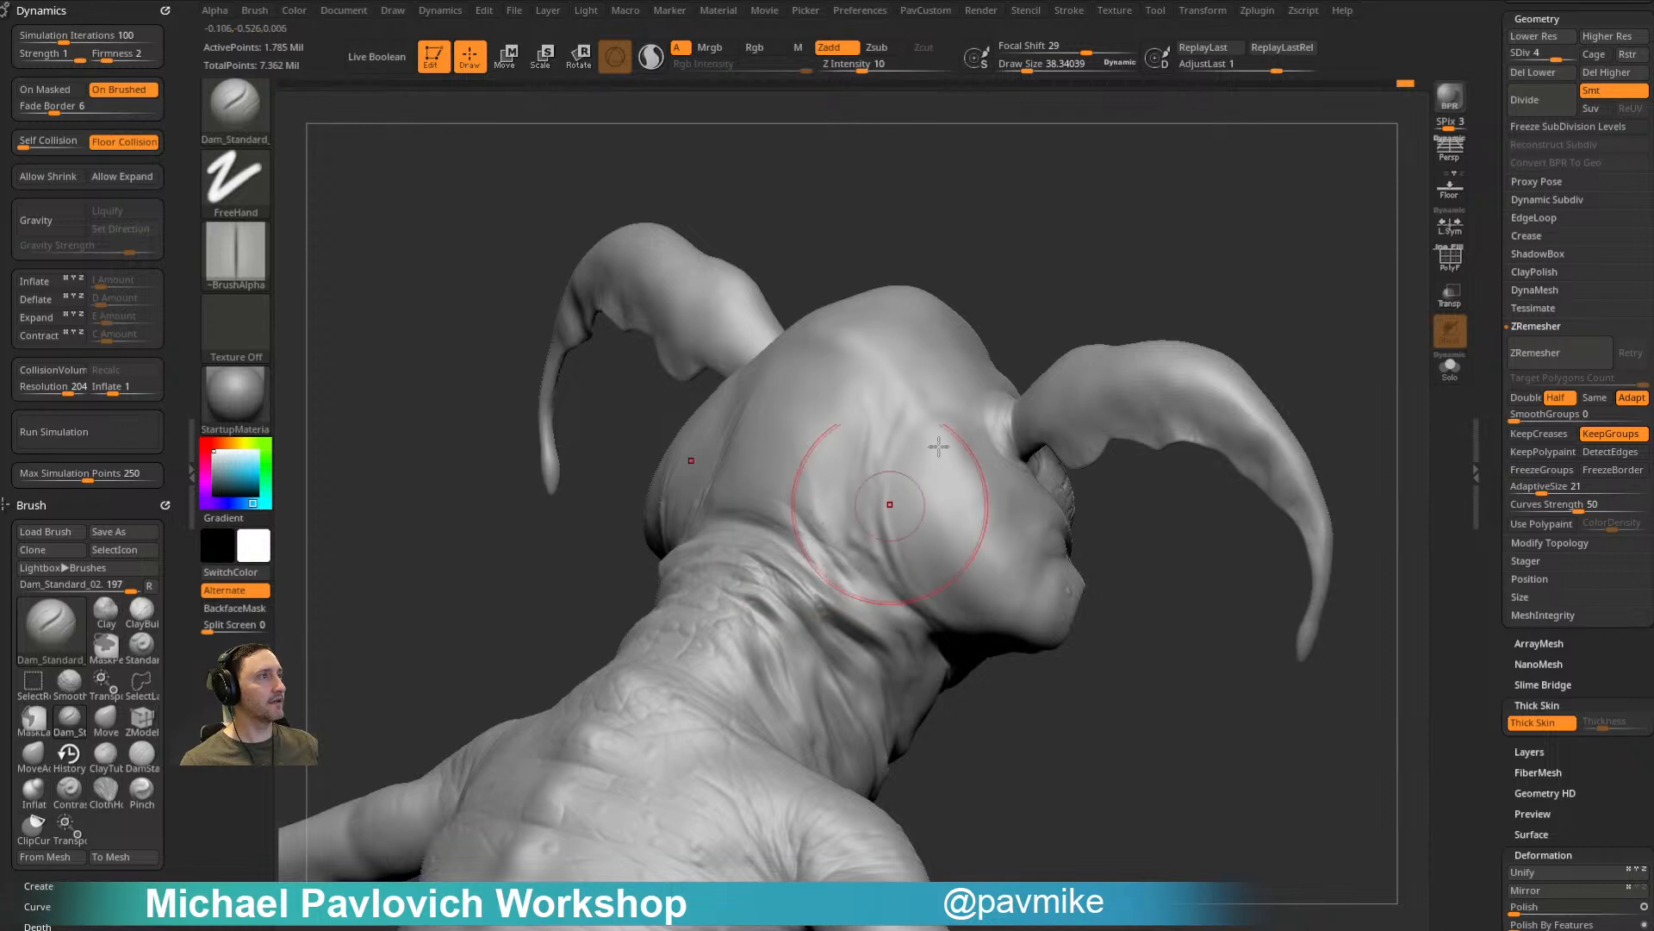
right_drag(896, 492, 948, 302)
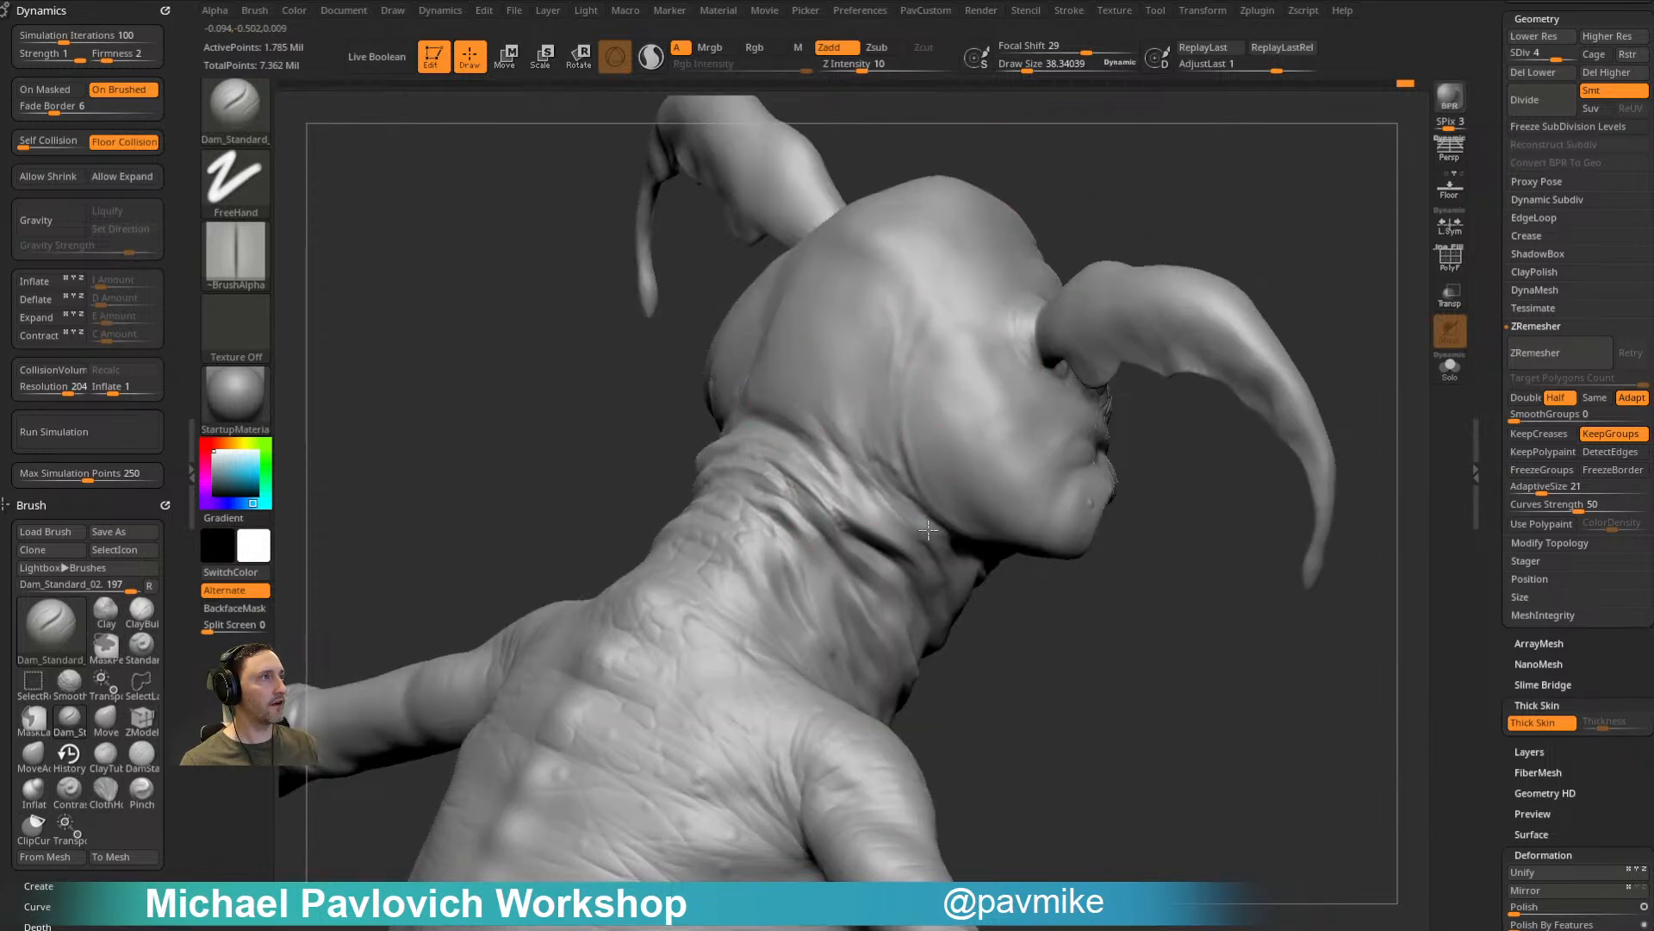
right_drag(908, 492, 953, 546)
Step: Carve additional crossing wrinkles along the middle of the back and over the flank above the tail
mouse_move(800, 601)
right_down()
mouse_move(1097, 457)
mouse_move(609, 517)
right_up()
mouse_move(1034, 508)
right_down()
mouse_move(1121, 389)
mouse_move(721, 499)
right_up()
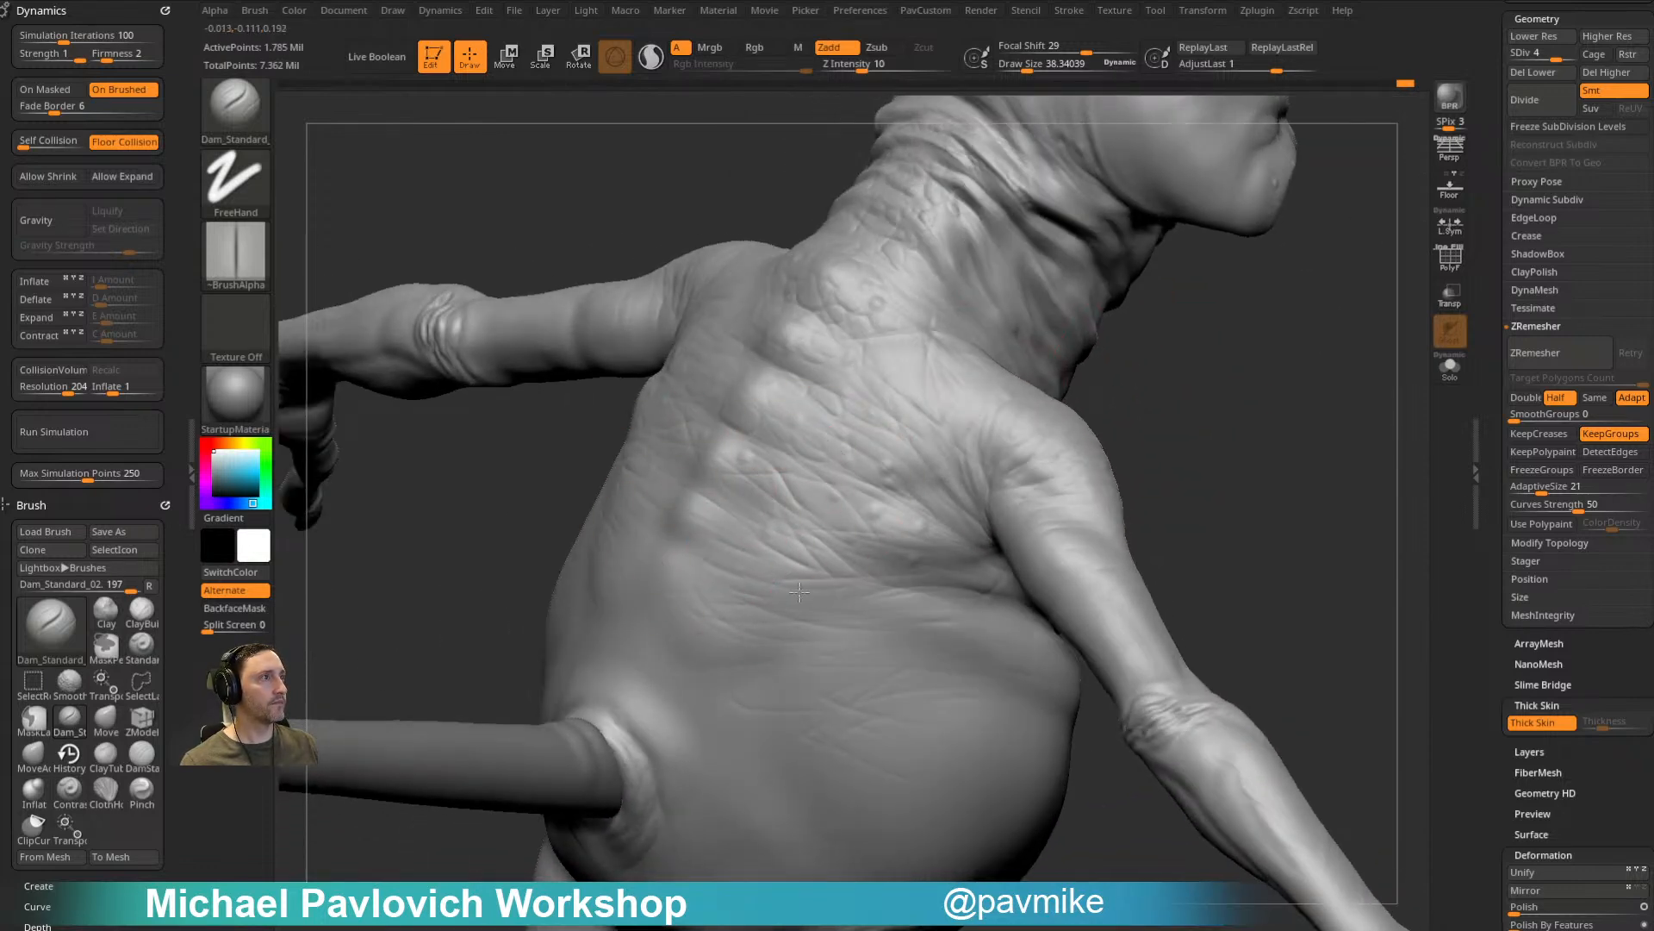
right_drag(1231, 390, 1119, 406)
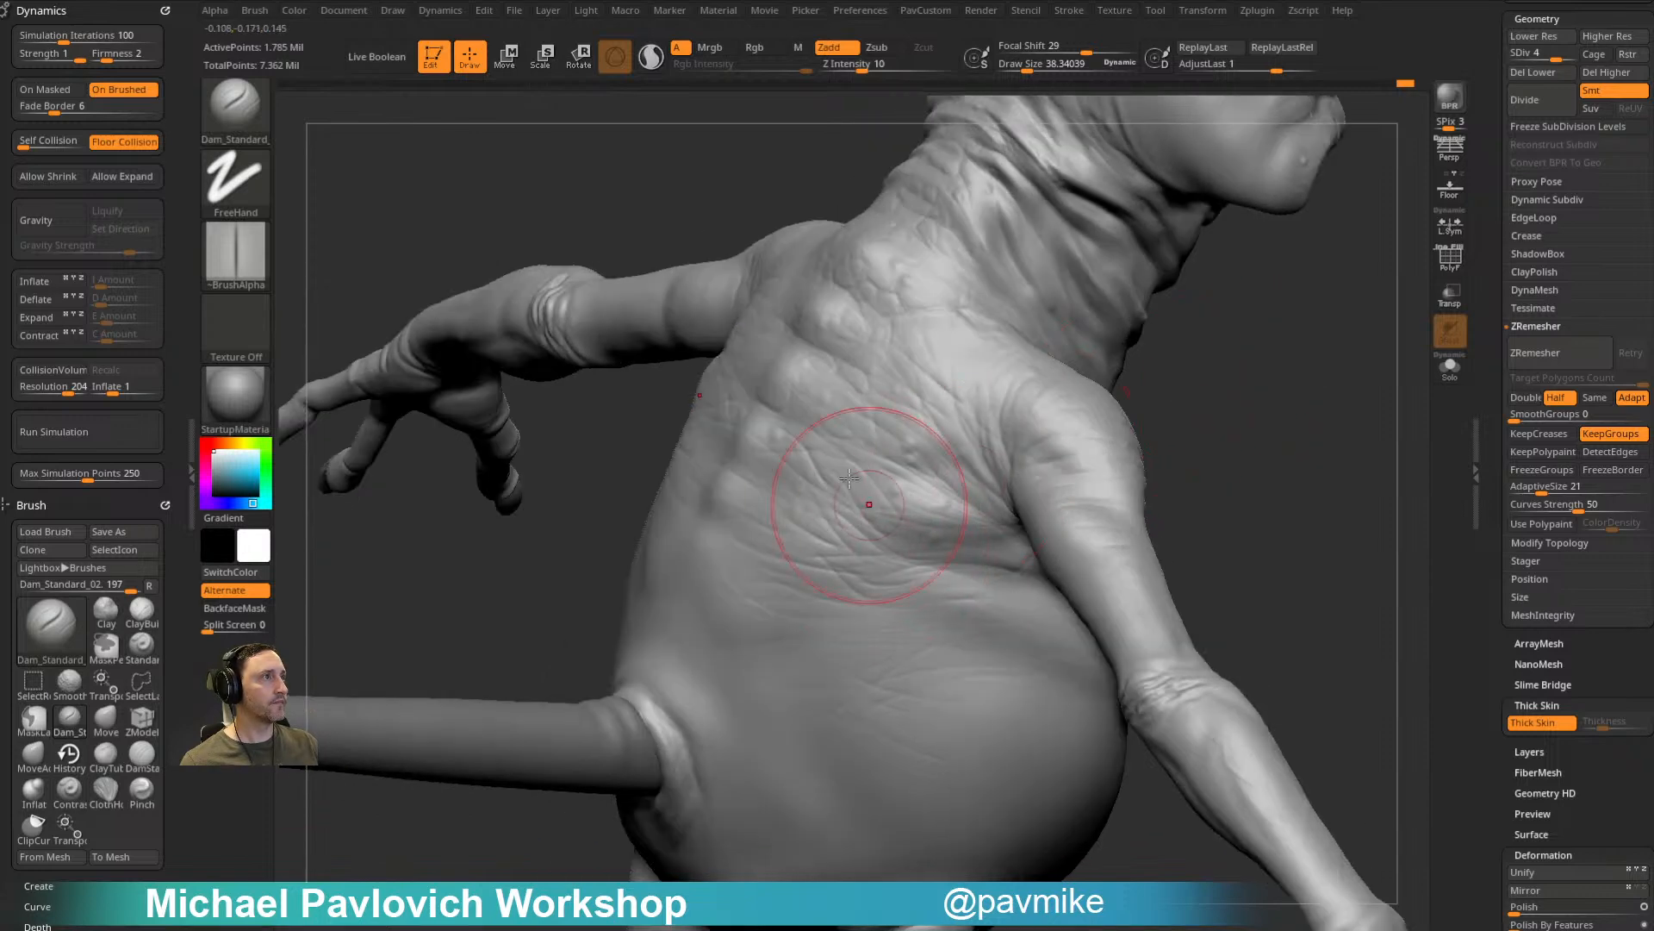
mouse_move(904, 606)
right_down()
mouse_move(1218, 414)
mouse_move(1025, 485)
right_up()
right_drag(1180, 447, 748, 565)
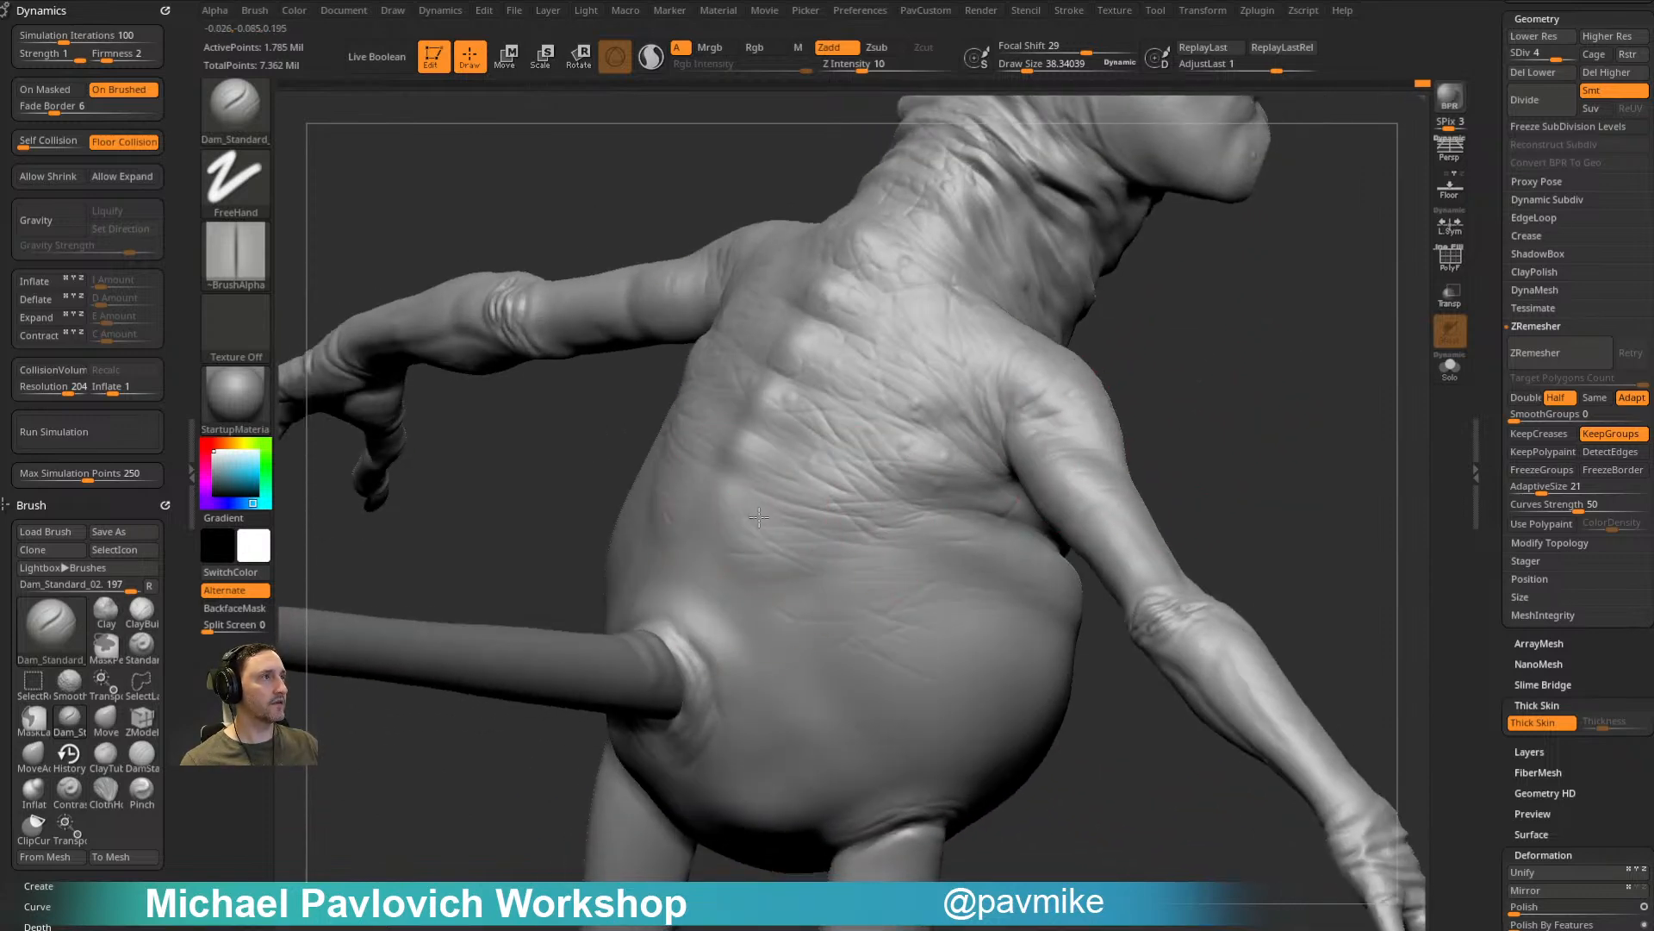
Step: Carve fine creases around the vertebra bumps and across the upper back with Dam_Standard_02 at a draw size of about 38.3
mouse_move(610, 441)
right_down()
mouse_move(747, 541)
mouse_move(786, 513)
right_up()
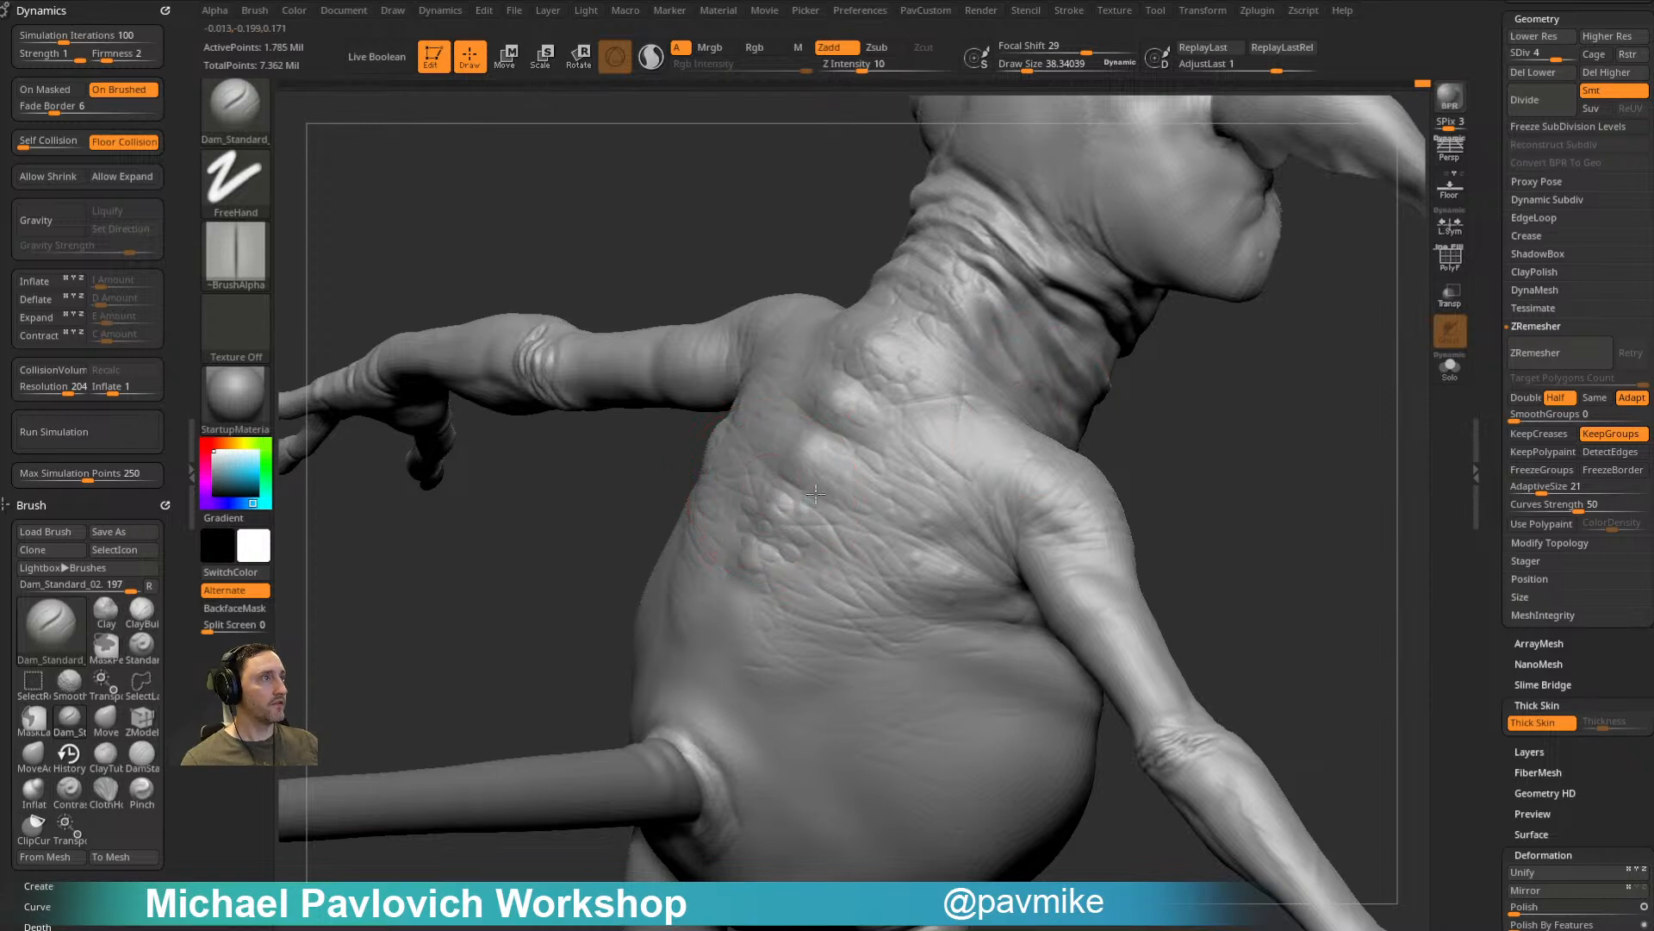
right_drag(1181, 406, 828, 457)
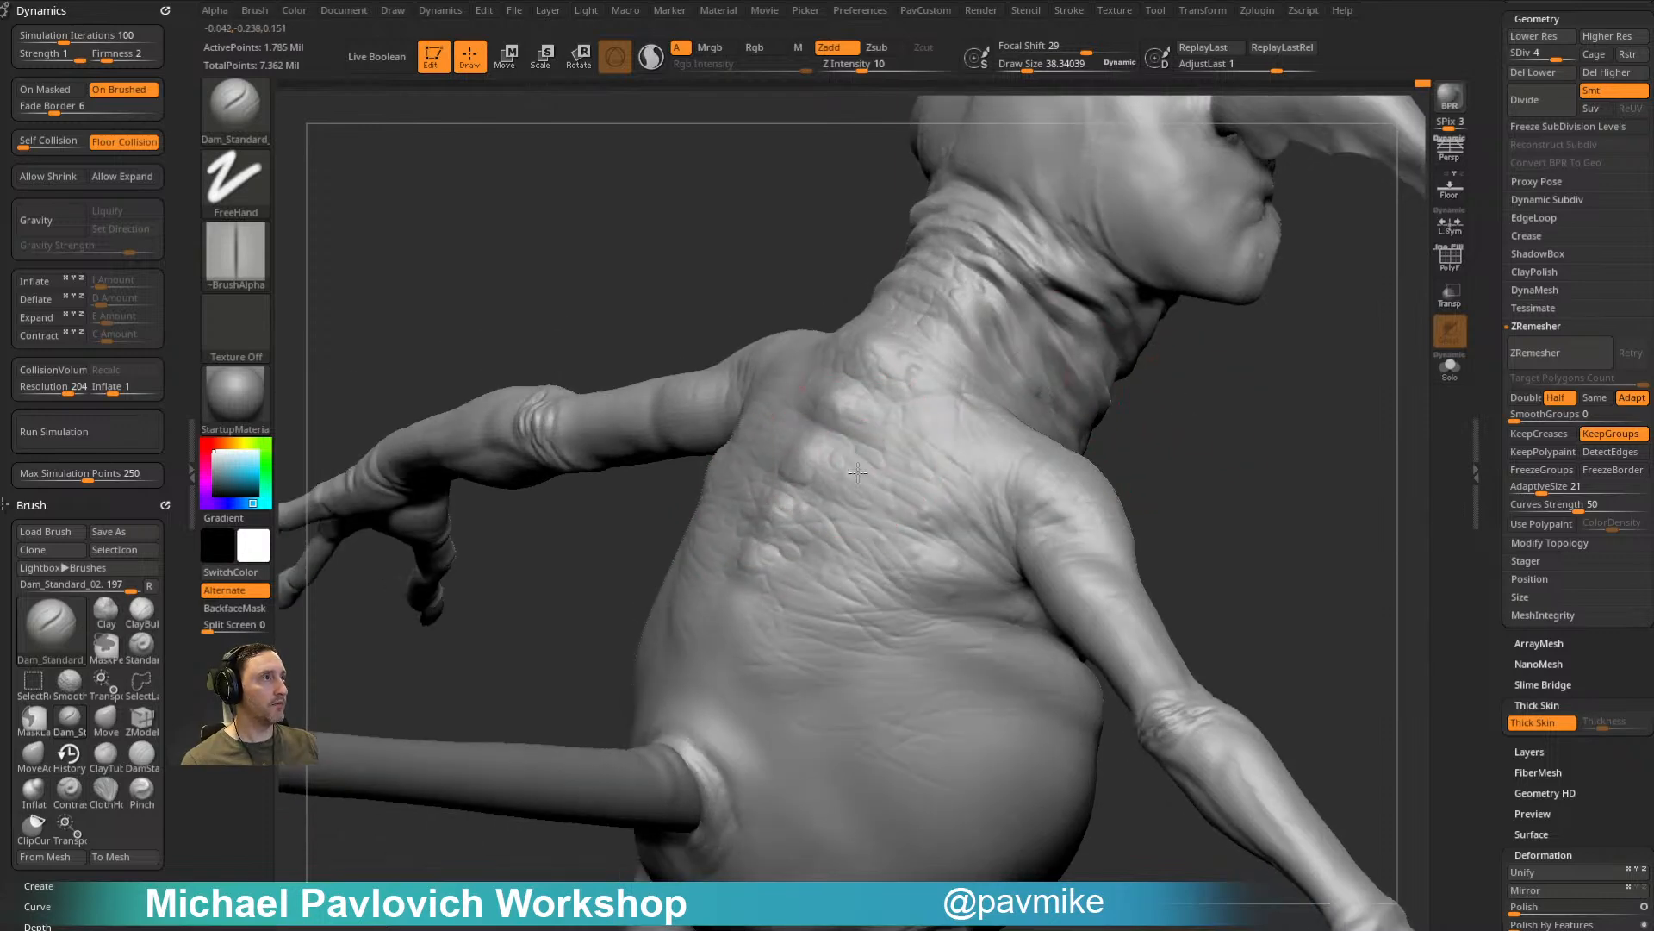
right_drag(1179, 415, 833, 465)
right_drag(1176, 413, 834, 422)
right_drag(1148, 395, 974, 482)
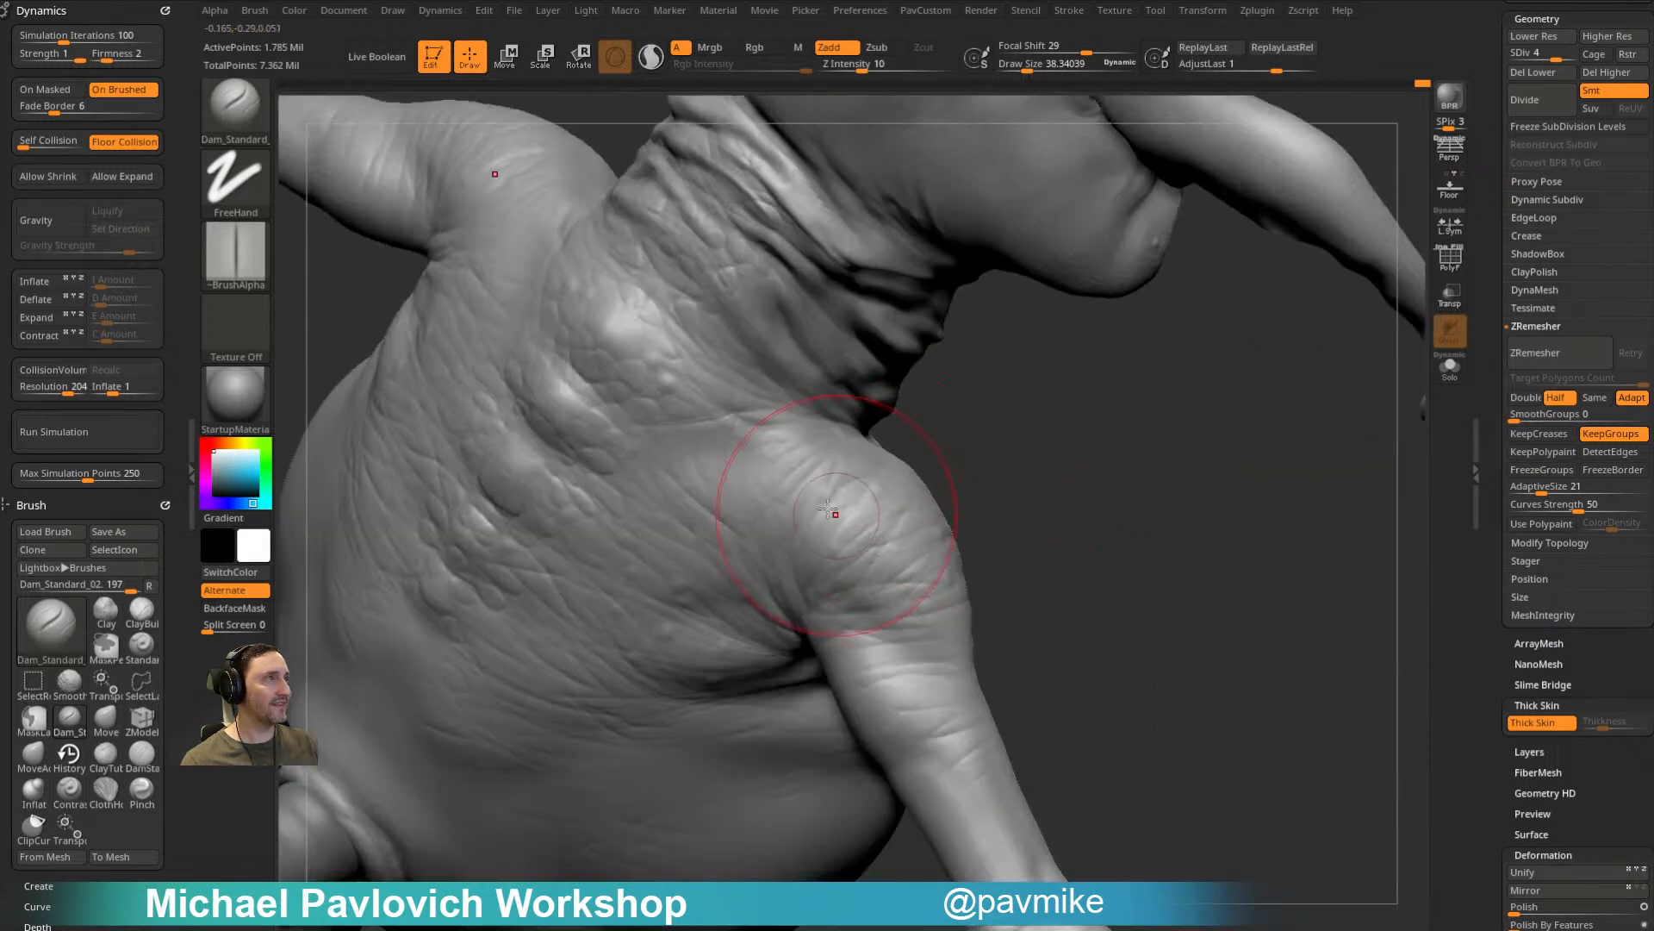
Step: Carve pebbly creases over the top of the shoulder, moving up to subdivision level 5 with a draw size of about 33.4
mouse_move(815, 509)
right_down()
mouse_move(945, 462)
mouse_move(888, 482)
mouse_move(1108, 370)
mouse_move(1049, 488)
mouse_move(739, 530)
right_up()
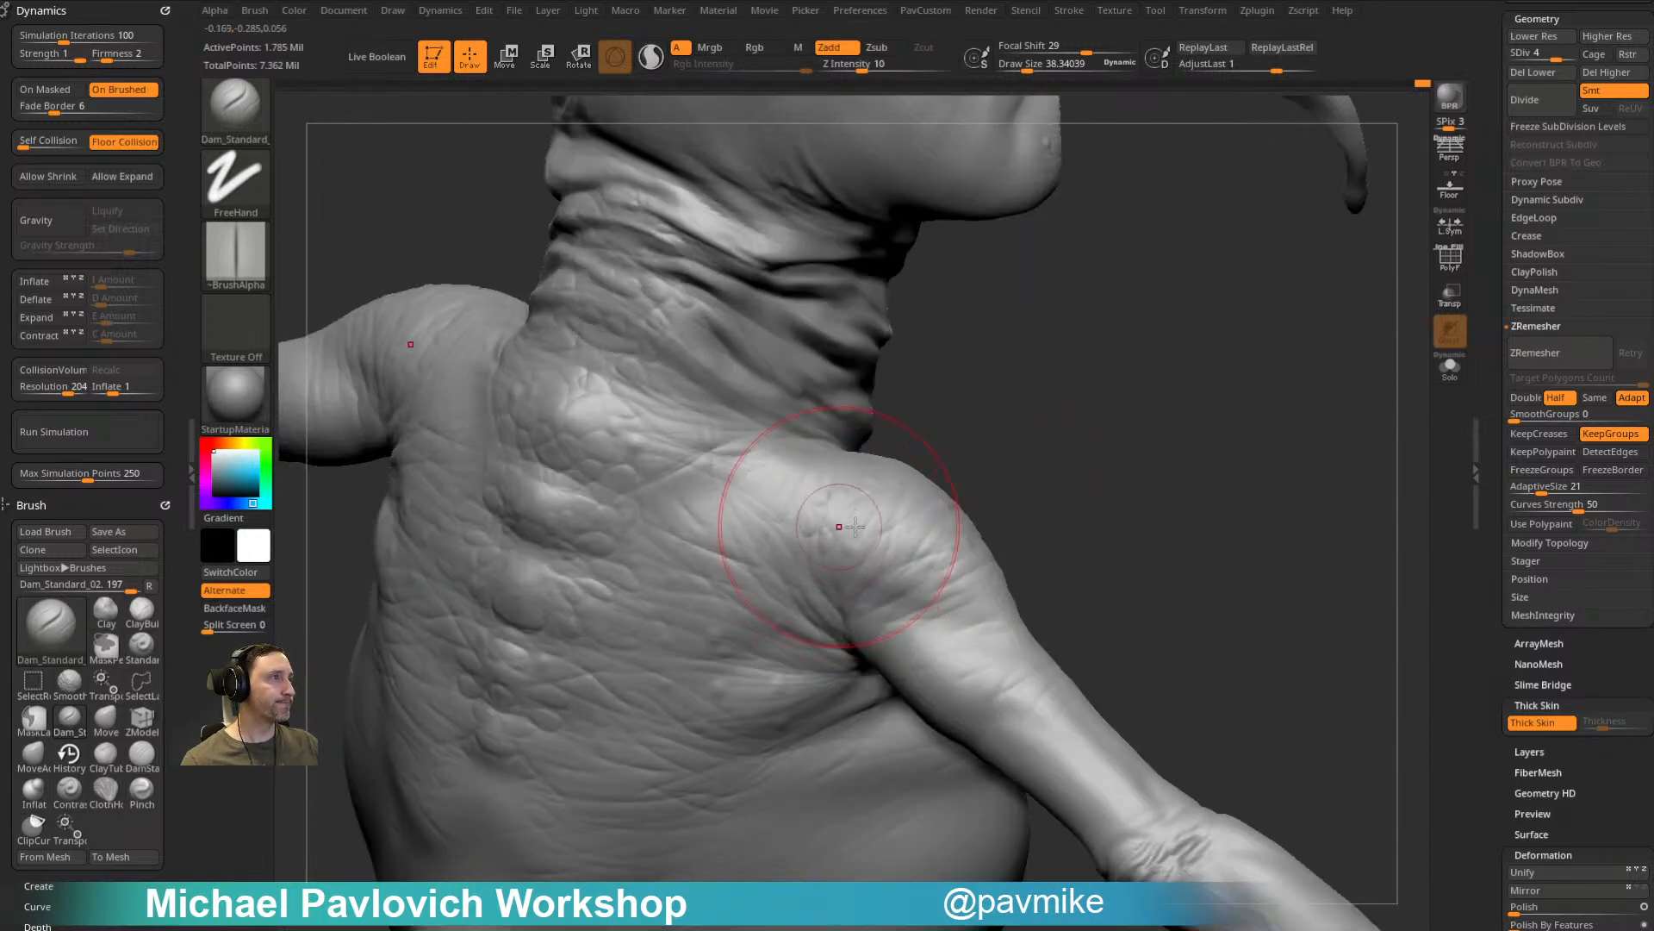
right_drag(945, 413, 1195, 296)
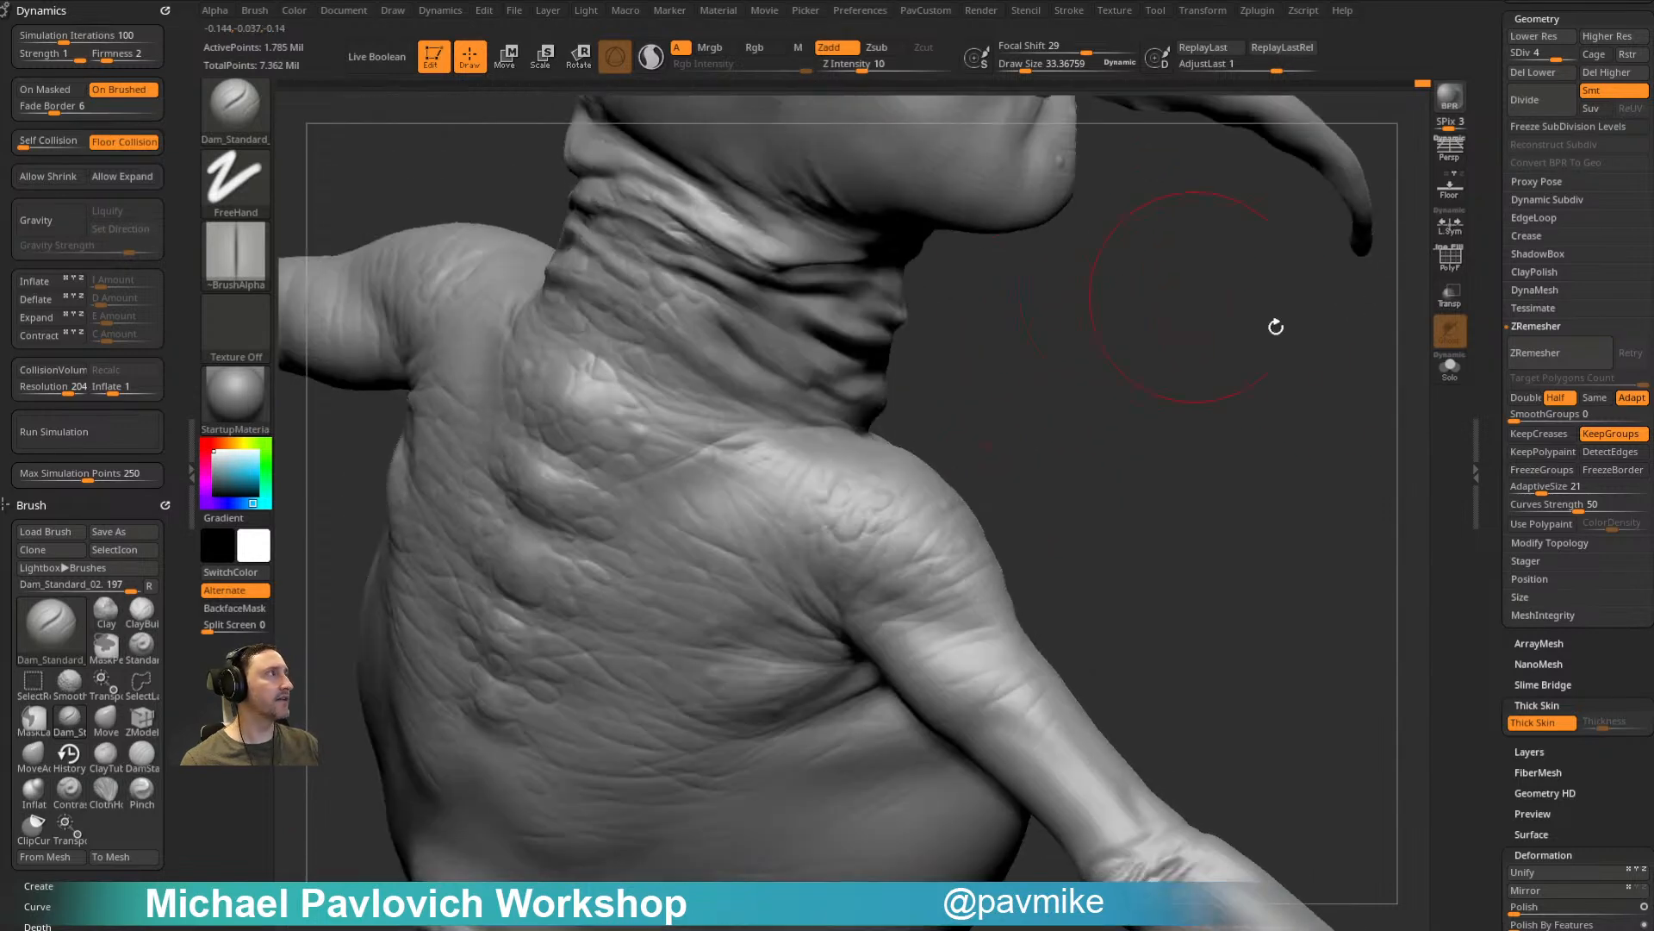
click(1571, 57)
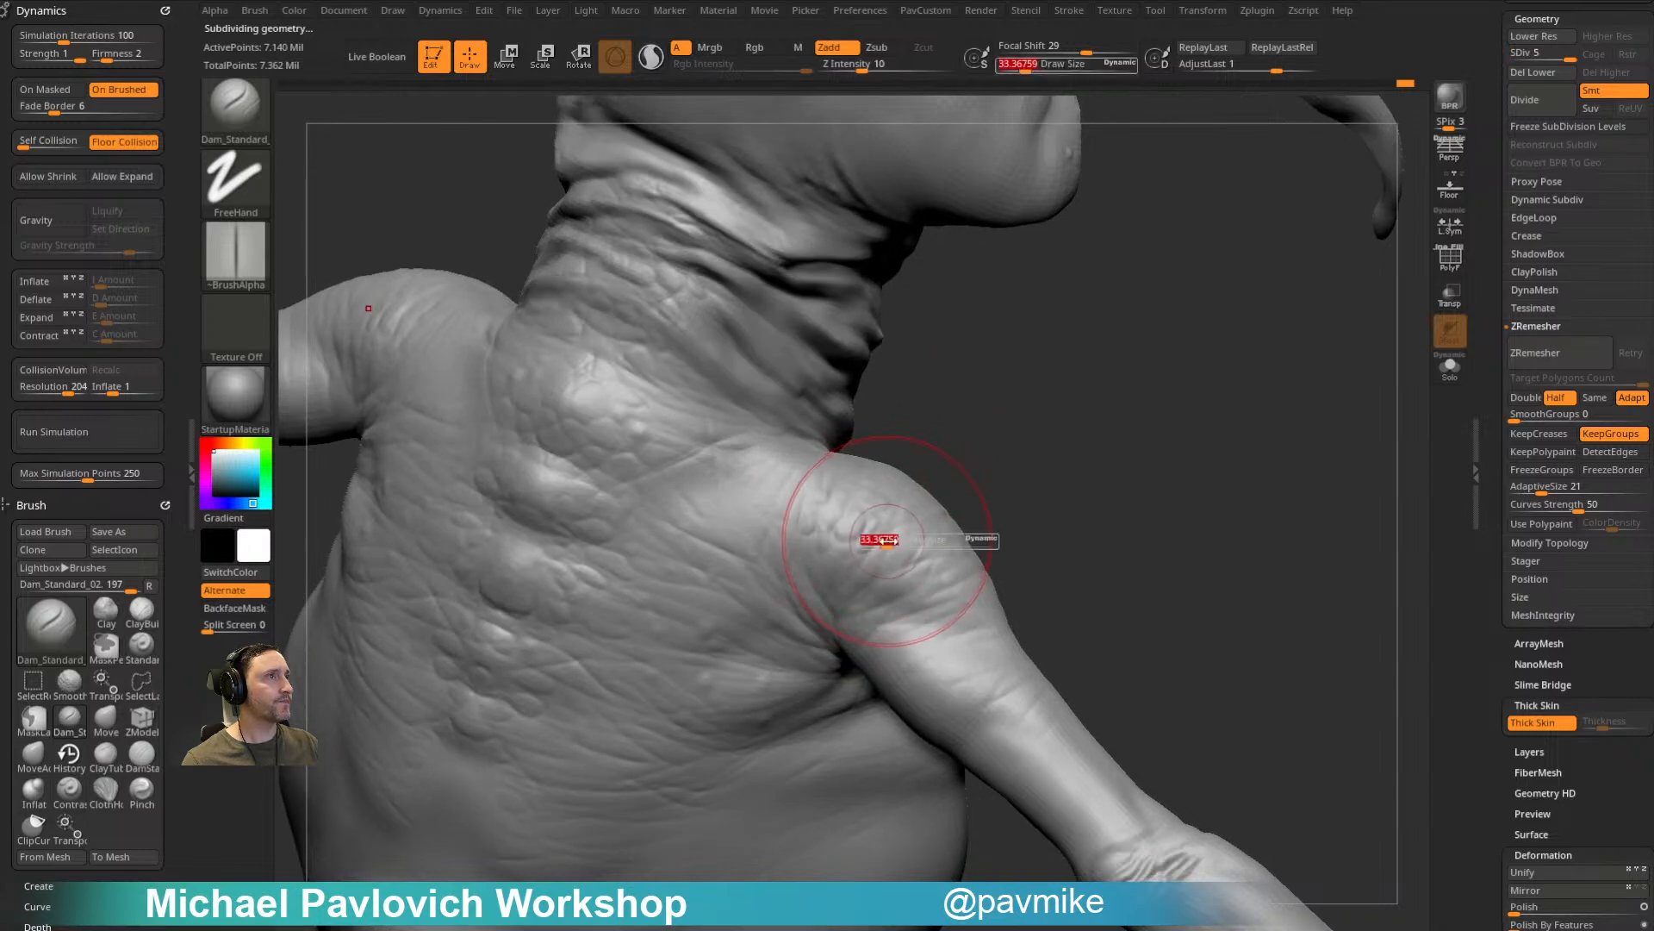
mouse_move(891, 539)
right_down()
mouse_move(948, 522)
mouse_move(835, 511)
right_up()
right_drag(948, 451, 758, 496)
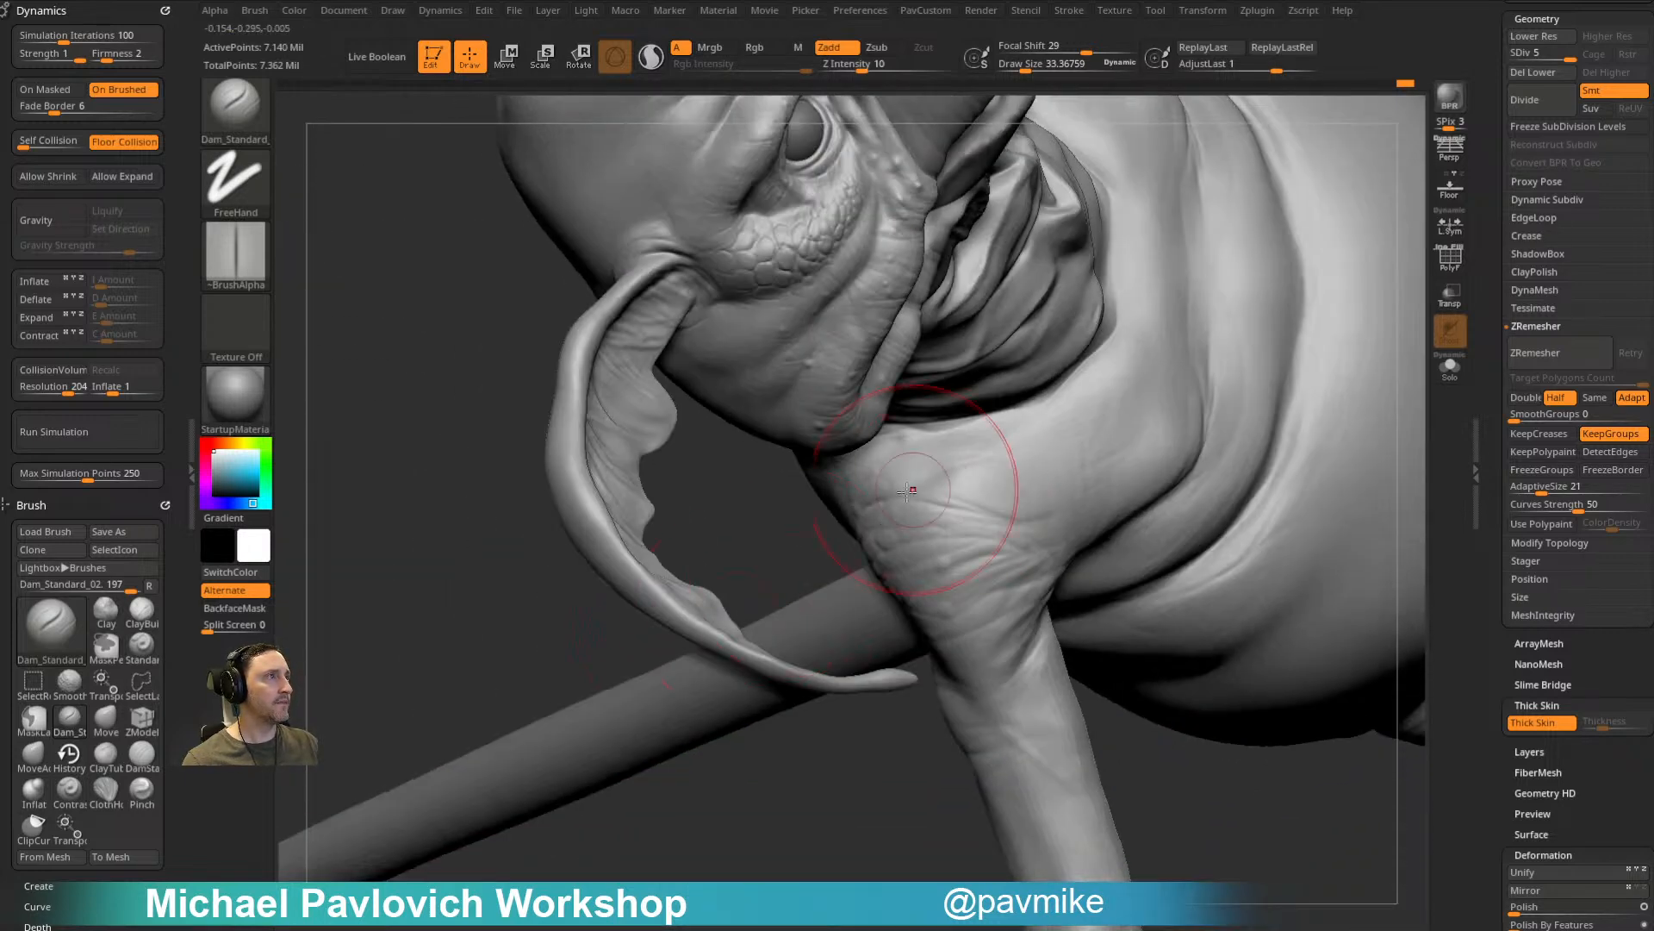
mouse_move(874, 471)
right_down()
mouse_move(1023, 399)
mouse_move(953, 621)
mouse_move(1117, 346)
mouse_move(1322, 262)
mouse_move(795, 544)
right_up()
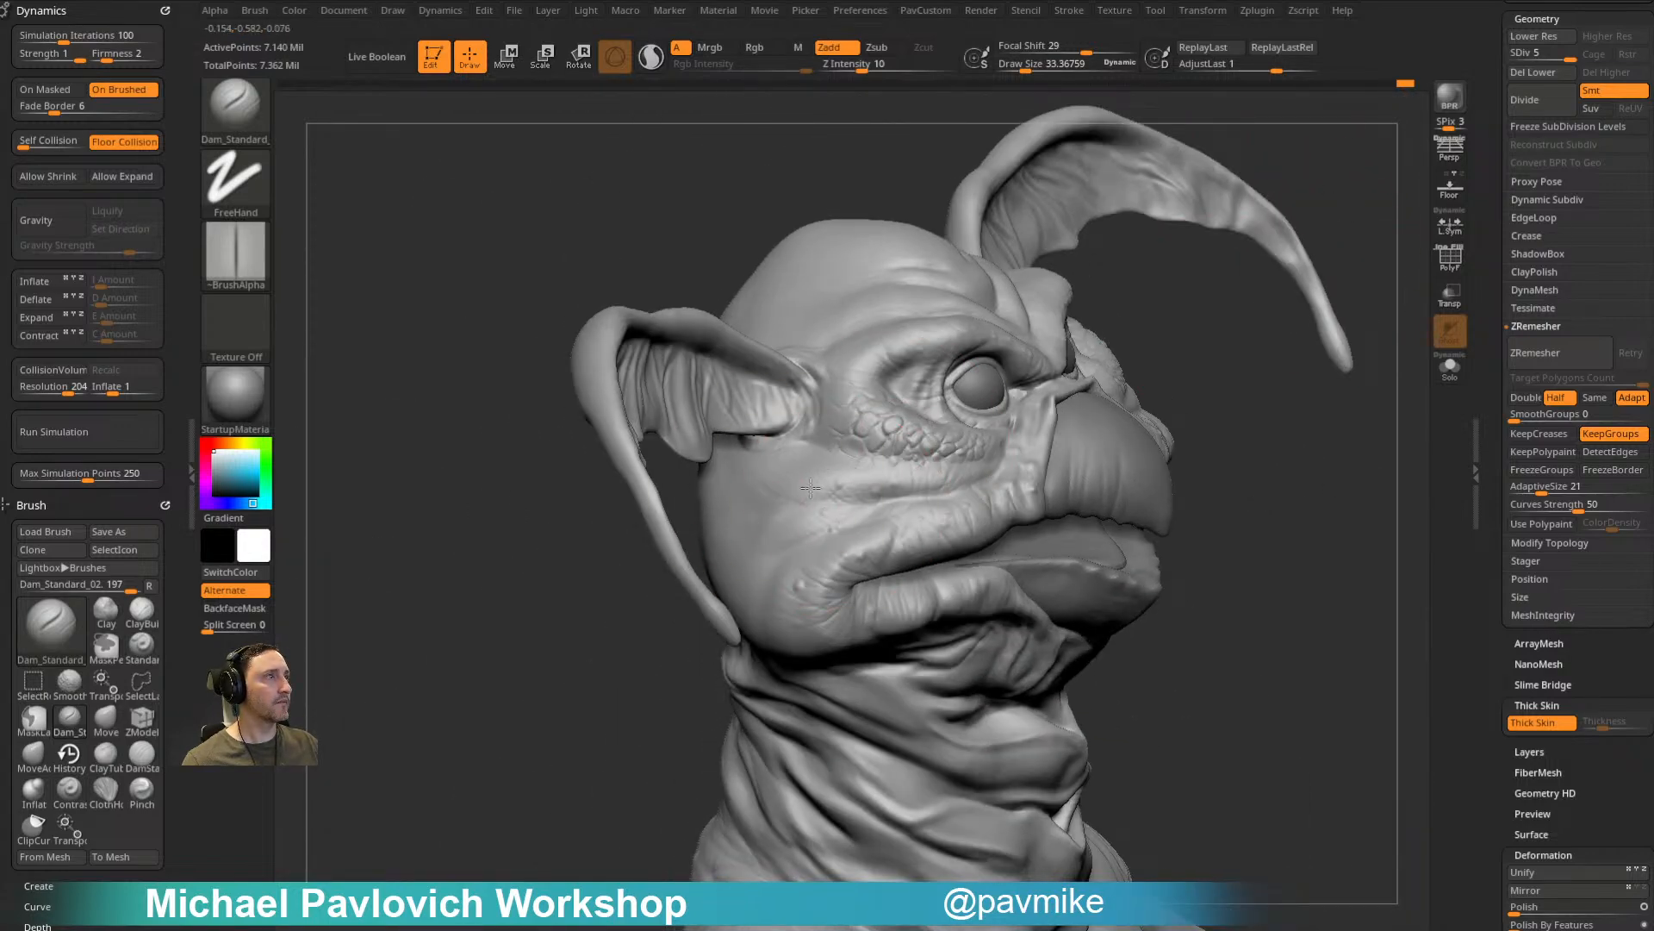
mouse_move(870, 328)
right_down()
mouse_move(968, 181)
mouse_move(1000, 225)
mouse_move(691, 567)
right_up()
shift+drag(691, 567, 743, 630)
right_drag(879, 694, 720, 566)
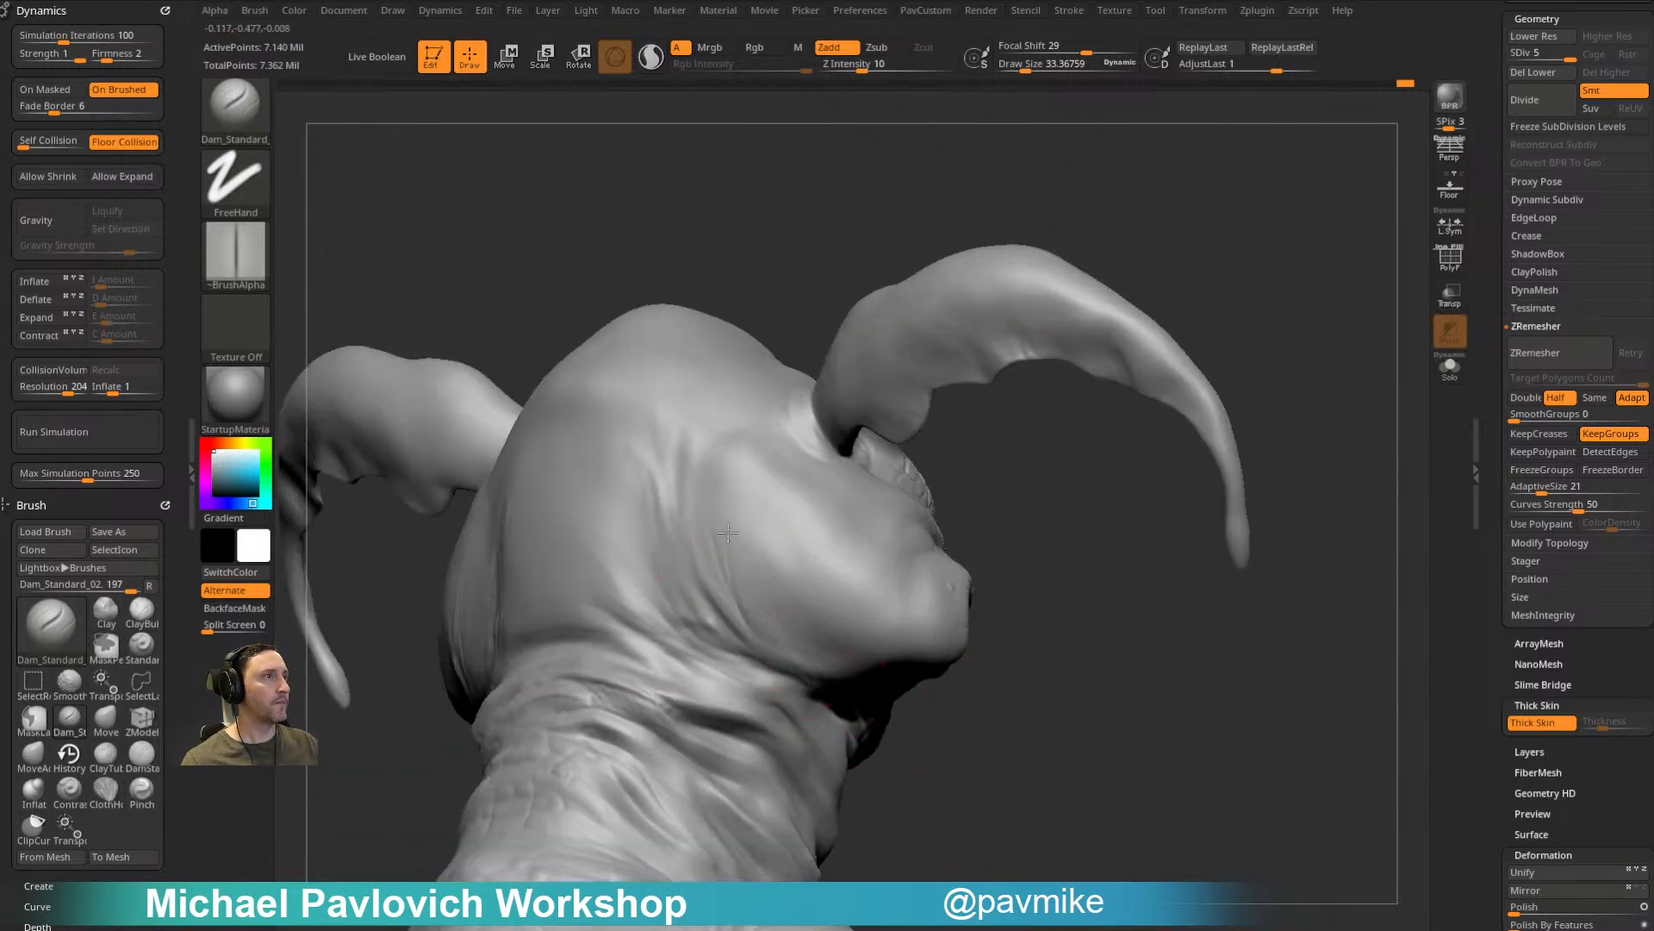
mouse_move(986, 652)
right_down()
mouse_move(1005, 500)
mouse_move(1249, 408)
mouse_move(1266, 322)
mouse_move(1141, 402)
mouse_move(1151, 362)
right_up()
Step: Switch to the Standard brush and mask the legs down to the ankles, leaving the feet unmasked
key(s)
drag(1151, 362, 1158, 362)
key(b)
key(s)
key(t)
mouse_move(1150, 358)
right_down()
mouse_move(1196, 340)
mouse_move(1204, 354)
mouse_move(1163, 709)
mouse_move(1105, 559)
mouse_move(1186, 819)
mouse_move(1104, 436)
right_up()
key(s)
click(1055, 582)
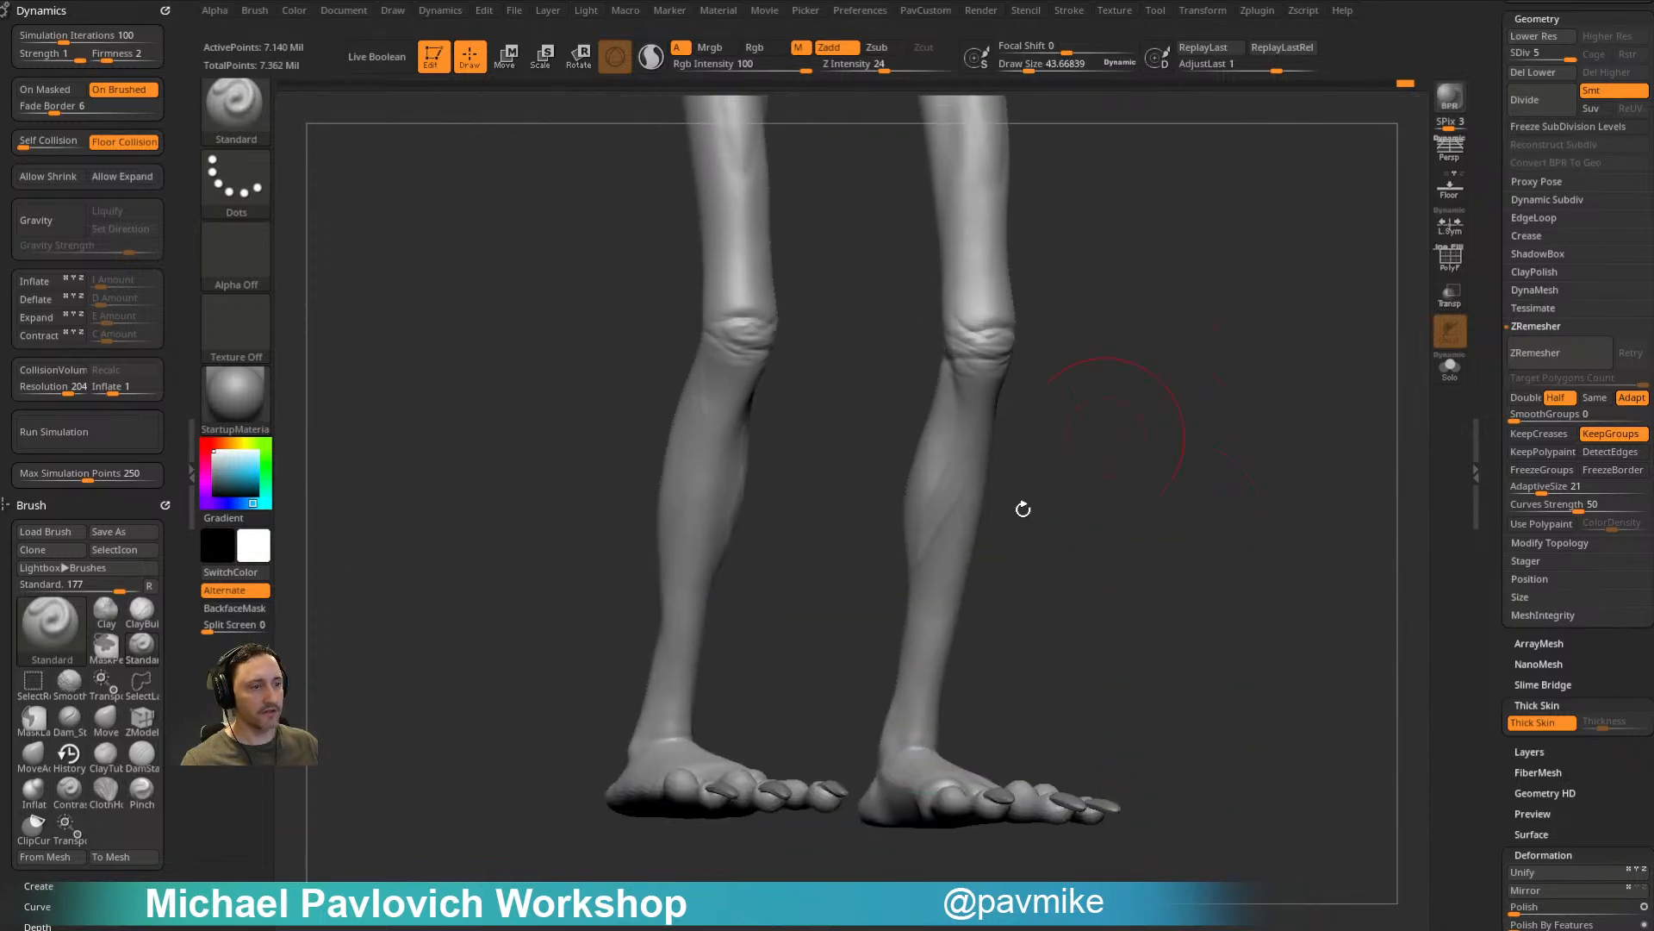
mouse_move(734, 684)
right_down()
mouse_move(787, 658)
mouse_move(849, 772)
mouse_move(875, 572)
mouse_move(885, 605)
mouse_move(931, 506)
mouse_move(835, 617)
right_up()
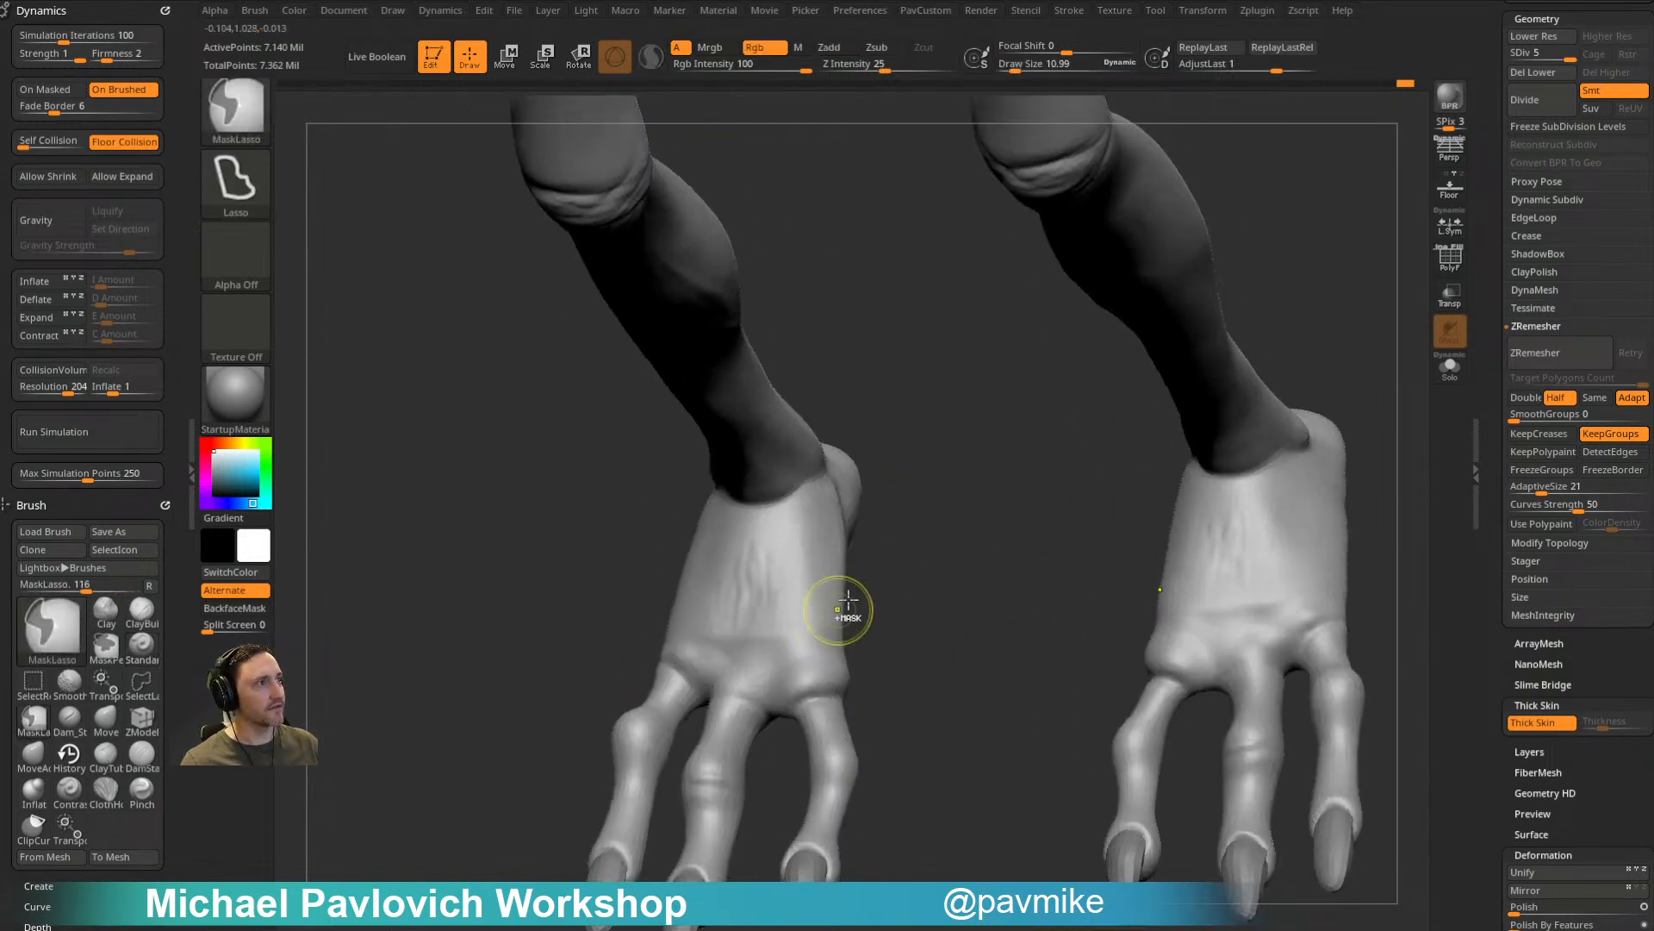
Step: Build up thin skin folds across the top of the foot with the Standard brush at a draw size of about 5
shift+right_drag(882, 554, 734, 558)
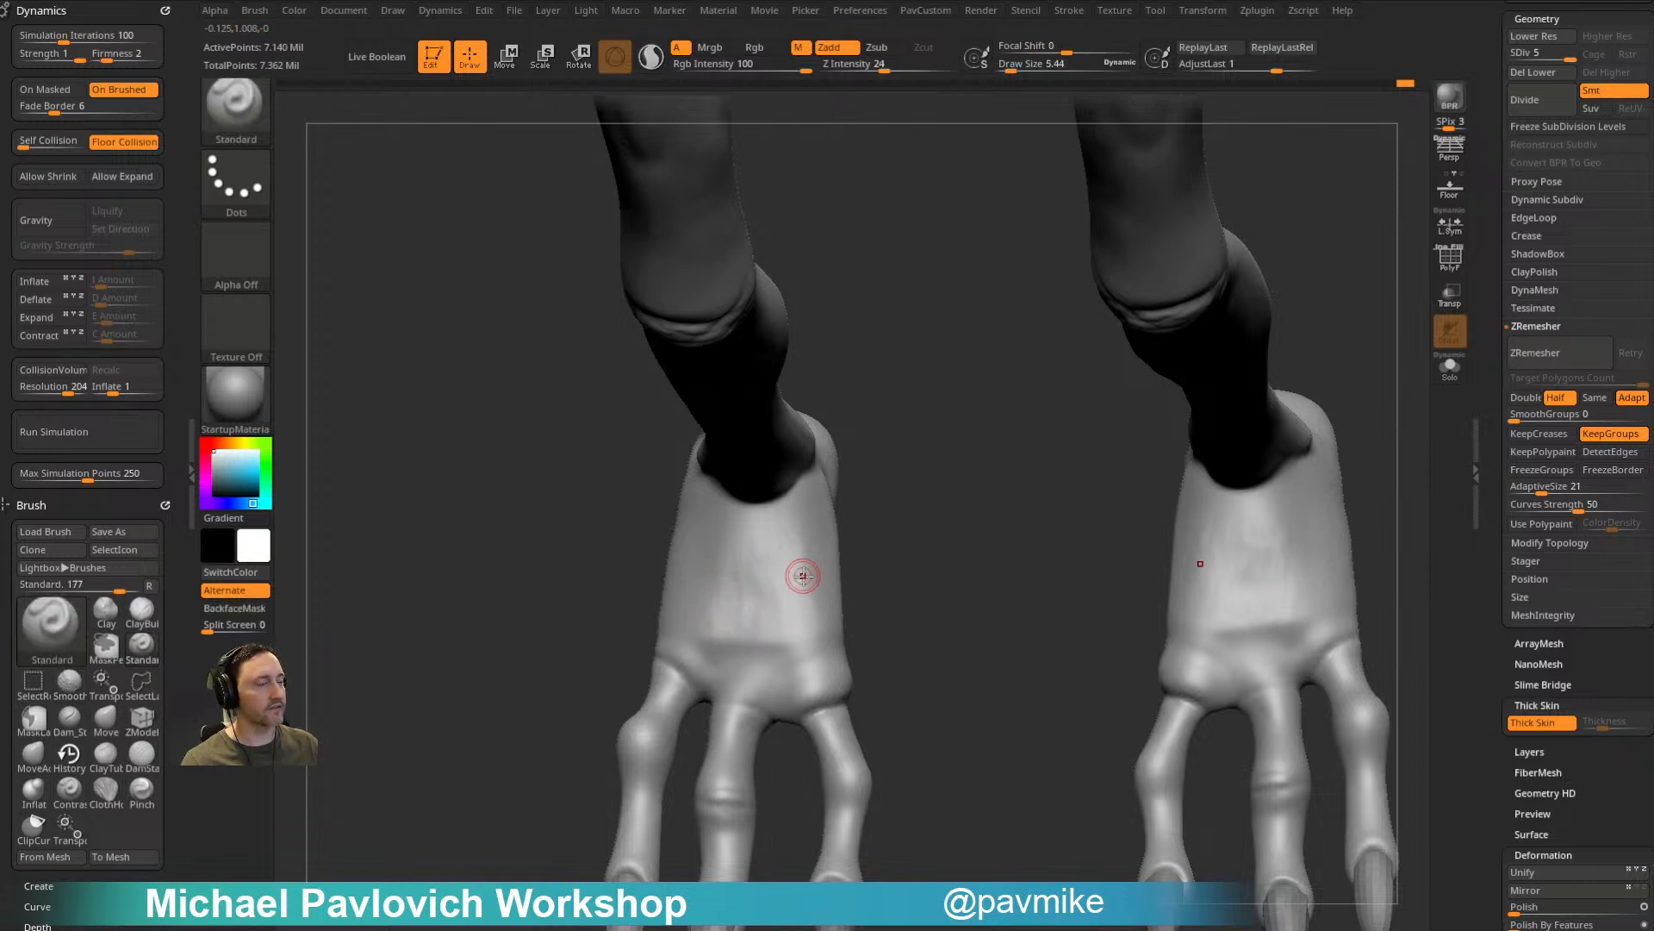
right_drag(699, 630, 850, 528)
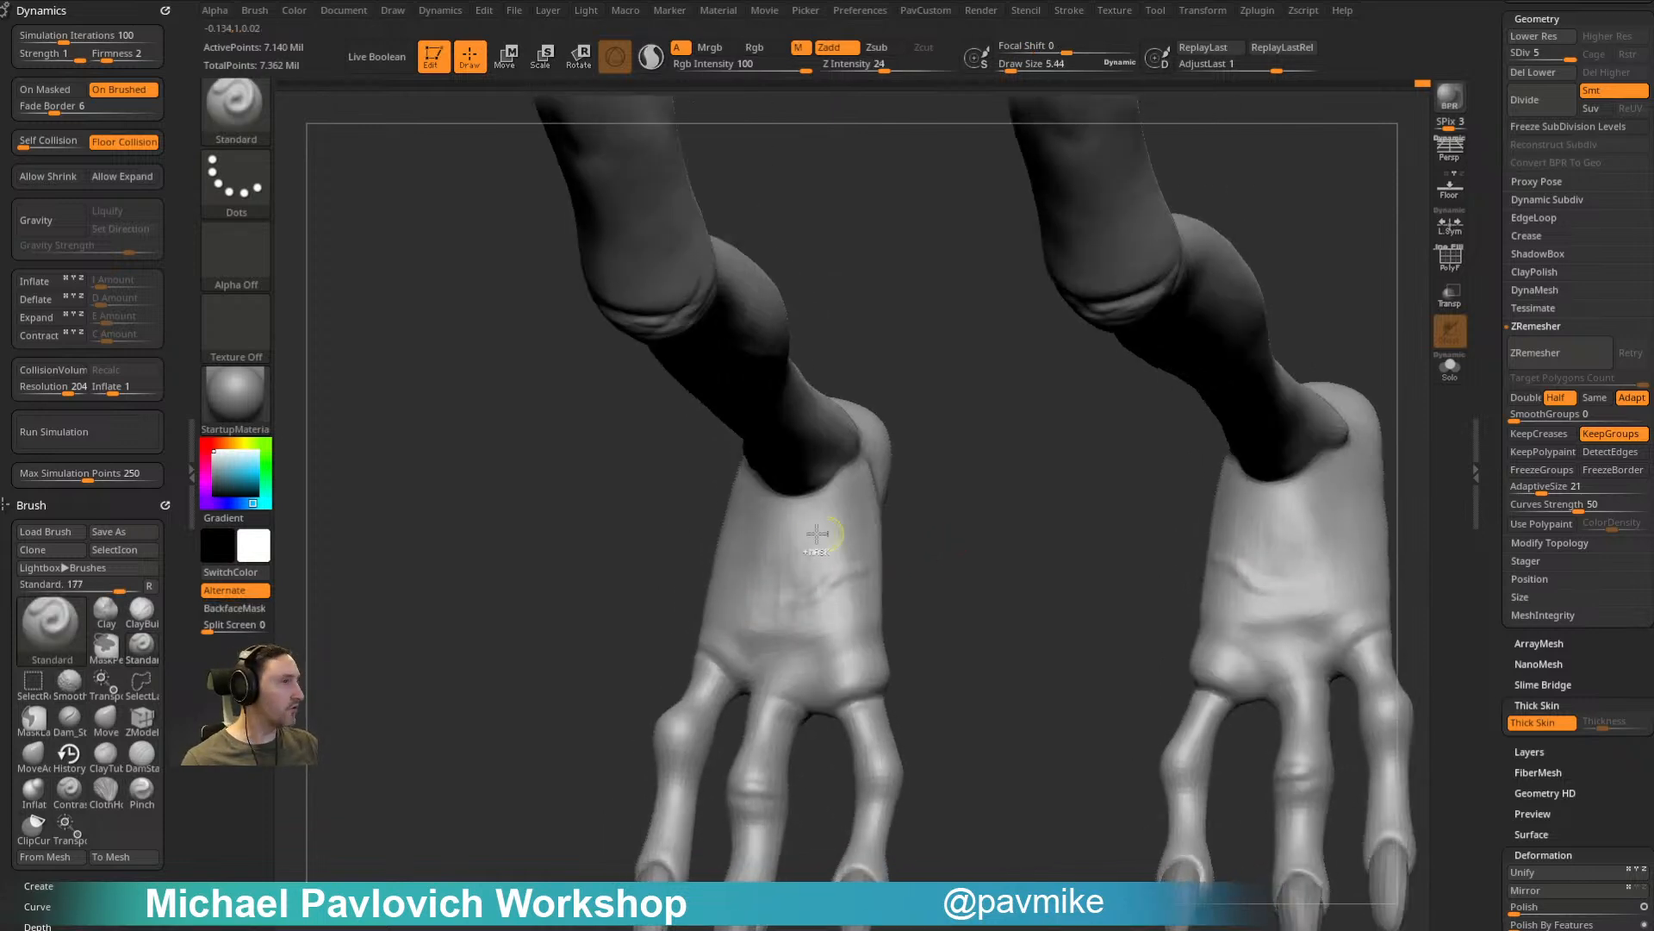
mouse_move(850, 602)
right_down()
mouse_move(975, 546)
mouse_move(964, 609)
mouse_move(831, 635)
mouse_move(845, 595)
mouse_move(894, 613)
mouse_move(879, 551)
right_up()
alt+right_drag(927, 438, 938, 498)
key([)
drag(714, 540, 803, 591)
right_drag(930, 505, 784, 592)
drag(761, 622, 874, 638)
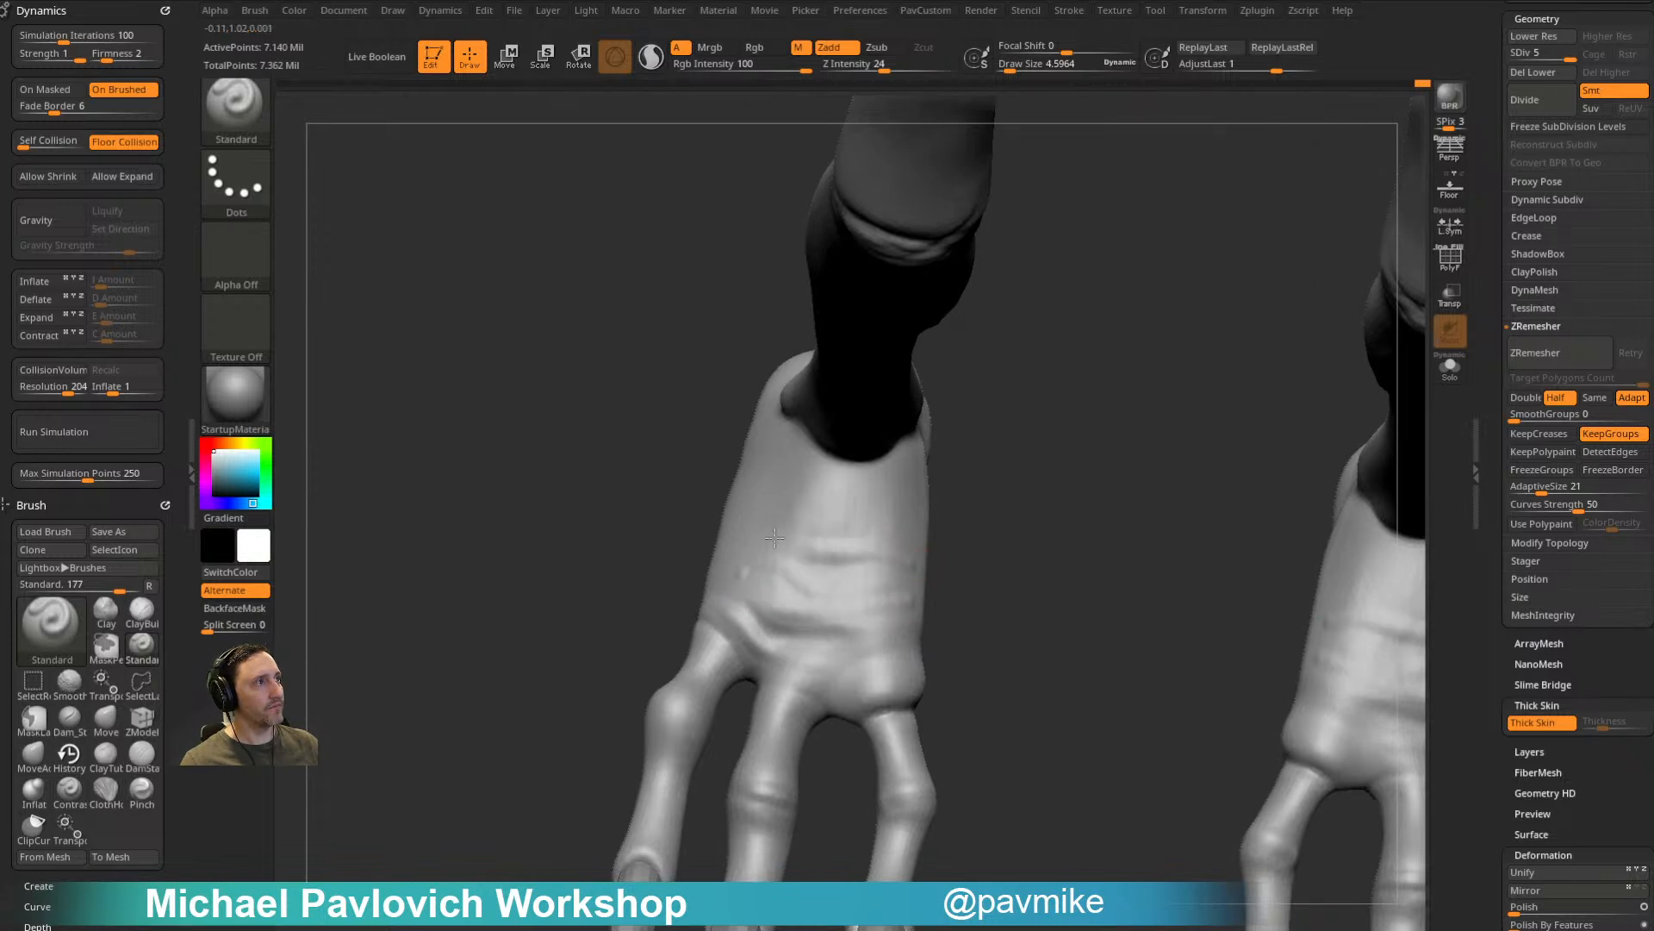
Step: Drop to subdivision level 3 and add more folds over the top and sides of the foot at a draw size of about 4.6
scroll(1488, 339, up, 3)
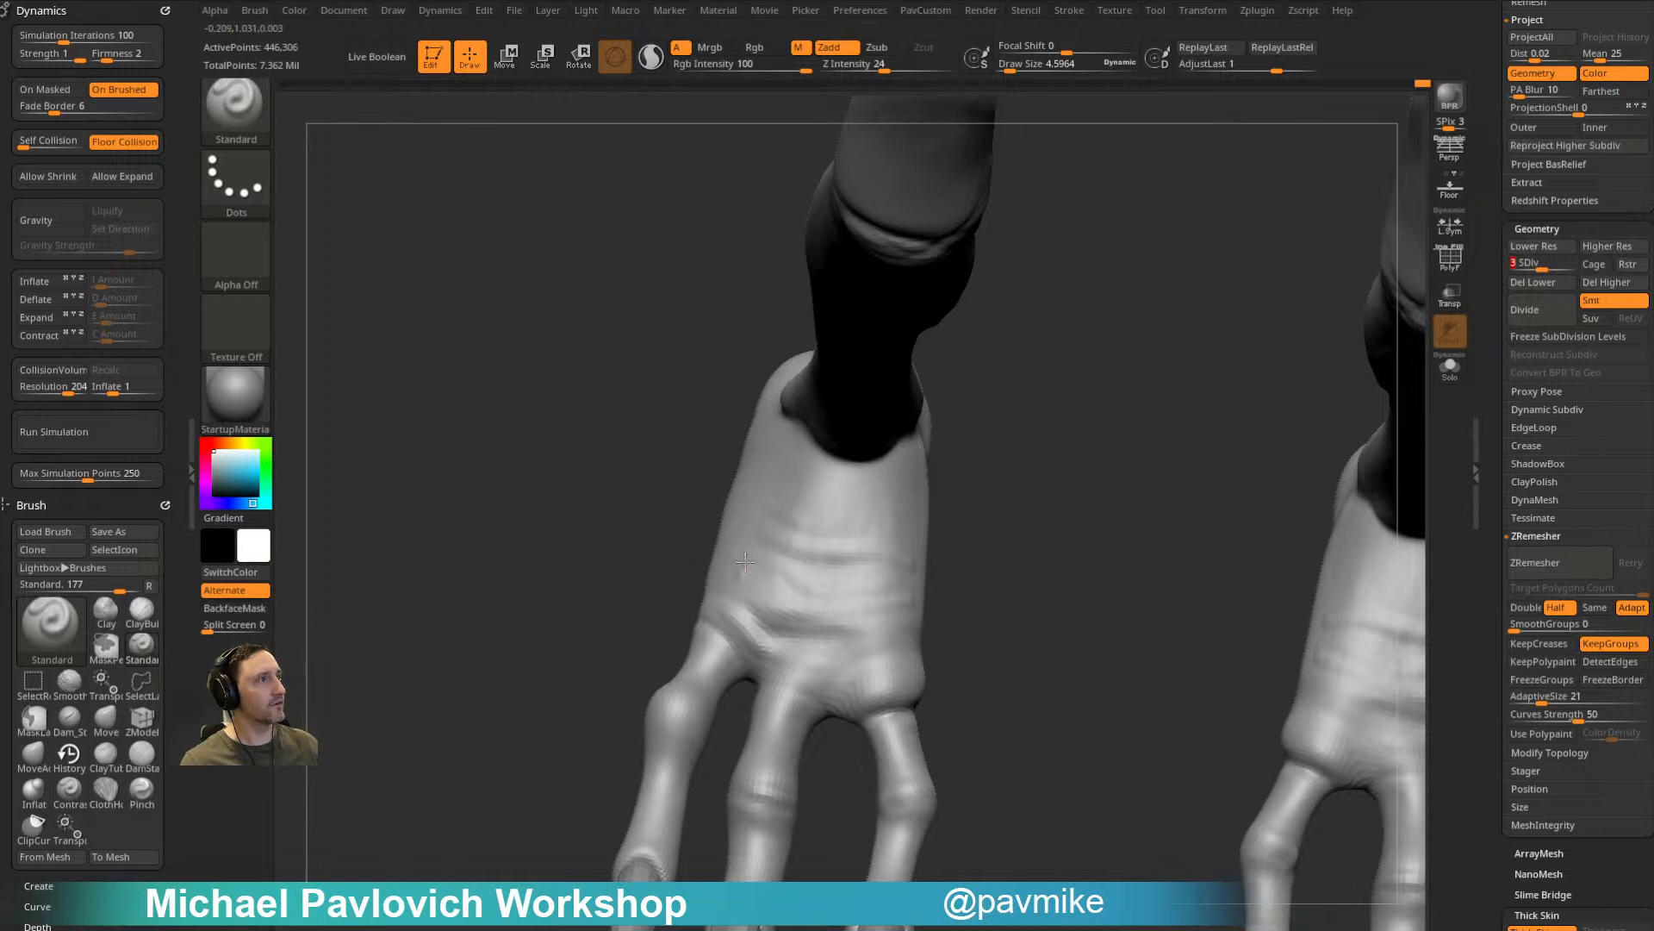
drag(1006, 531, 813, 587)
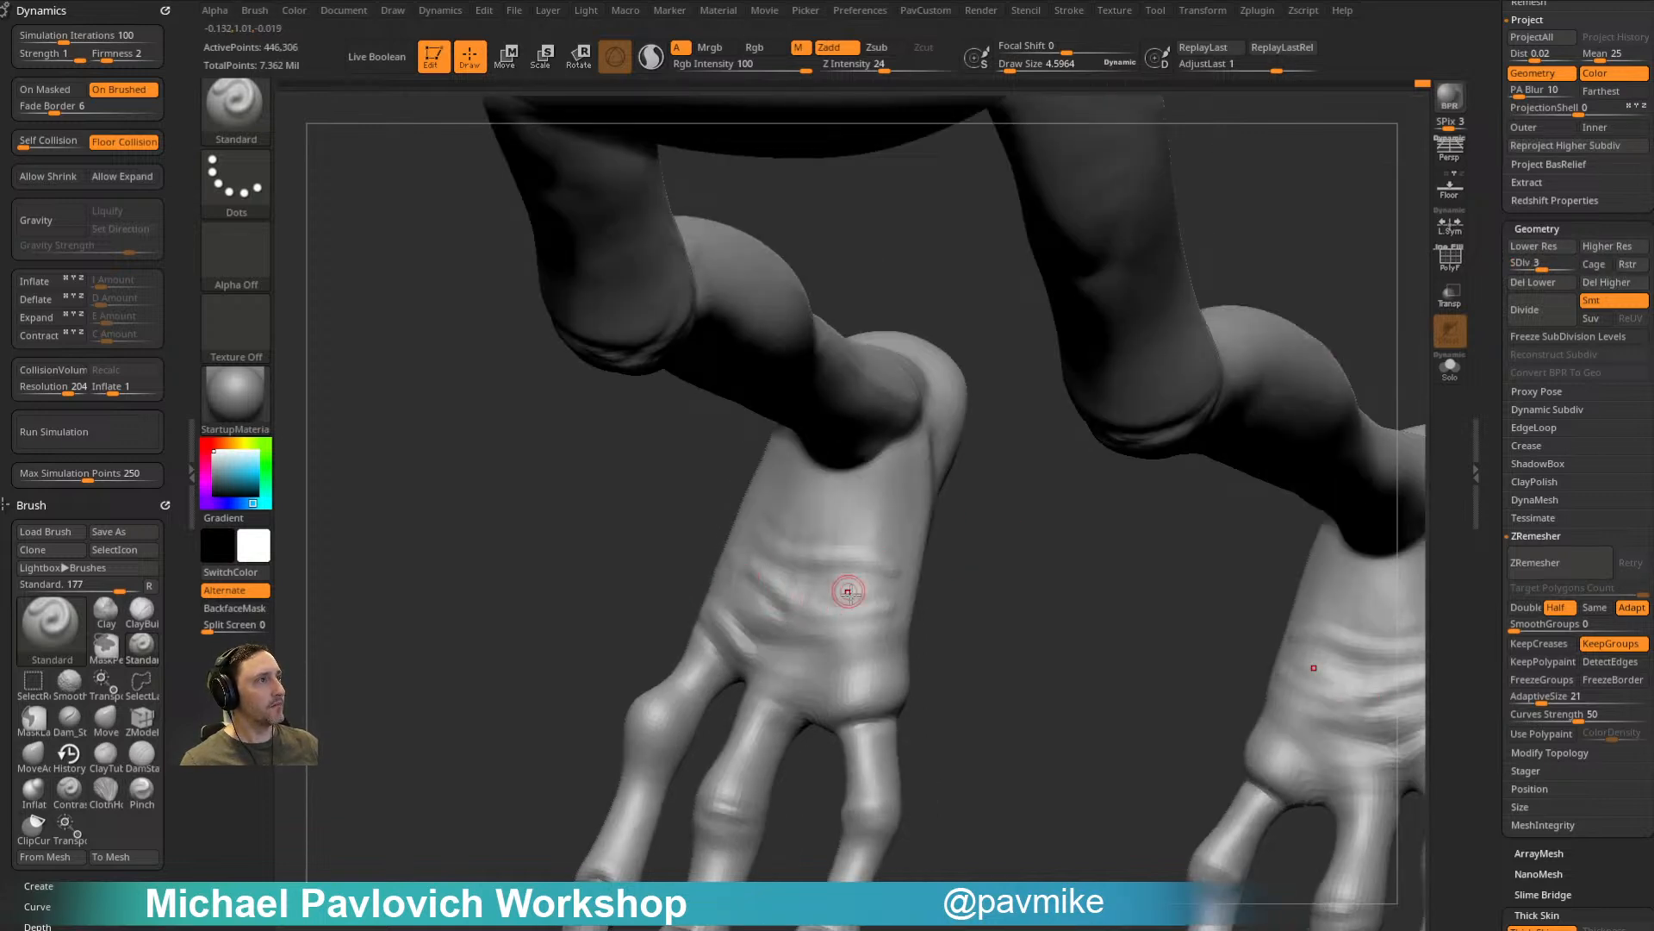
mouse_move(957, 484)
mouse_down()
mouse_move(896, 536)
mouse_move(770, 557)
mouse_move(852, 534)
mouse_up()
mouse_move(956, 493)
mouse_down()
mouse_move(896, 517)
mouse_move(867, 491)
mouse_up()
mouse_move(965, 431)
mouse_down()
mouse_move(1031, 384)
mouse_move(959, 493)
mouse_up()
mouse_move(647, 549)
mouse_down()
mouse_move(643, 683)
mouse_move(713, 686)
mouse_move(1037, 473)
mouse_move(1145, 480)
mouse_move(1129, 521)
mouse_move(1020, 500)
mouse_up()
drag(812, 724, 831, 643)
drag(927, 613, 985, 527)
drag(810, 623, 891, 600)
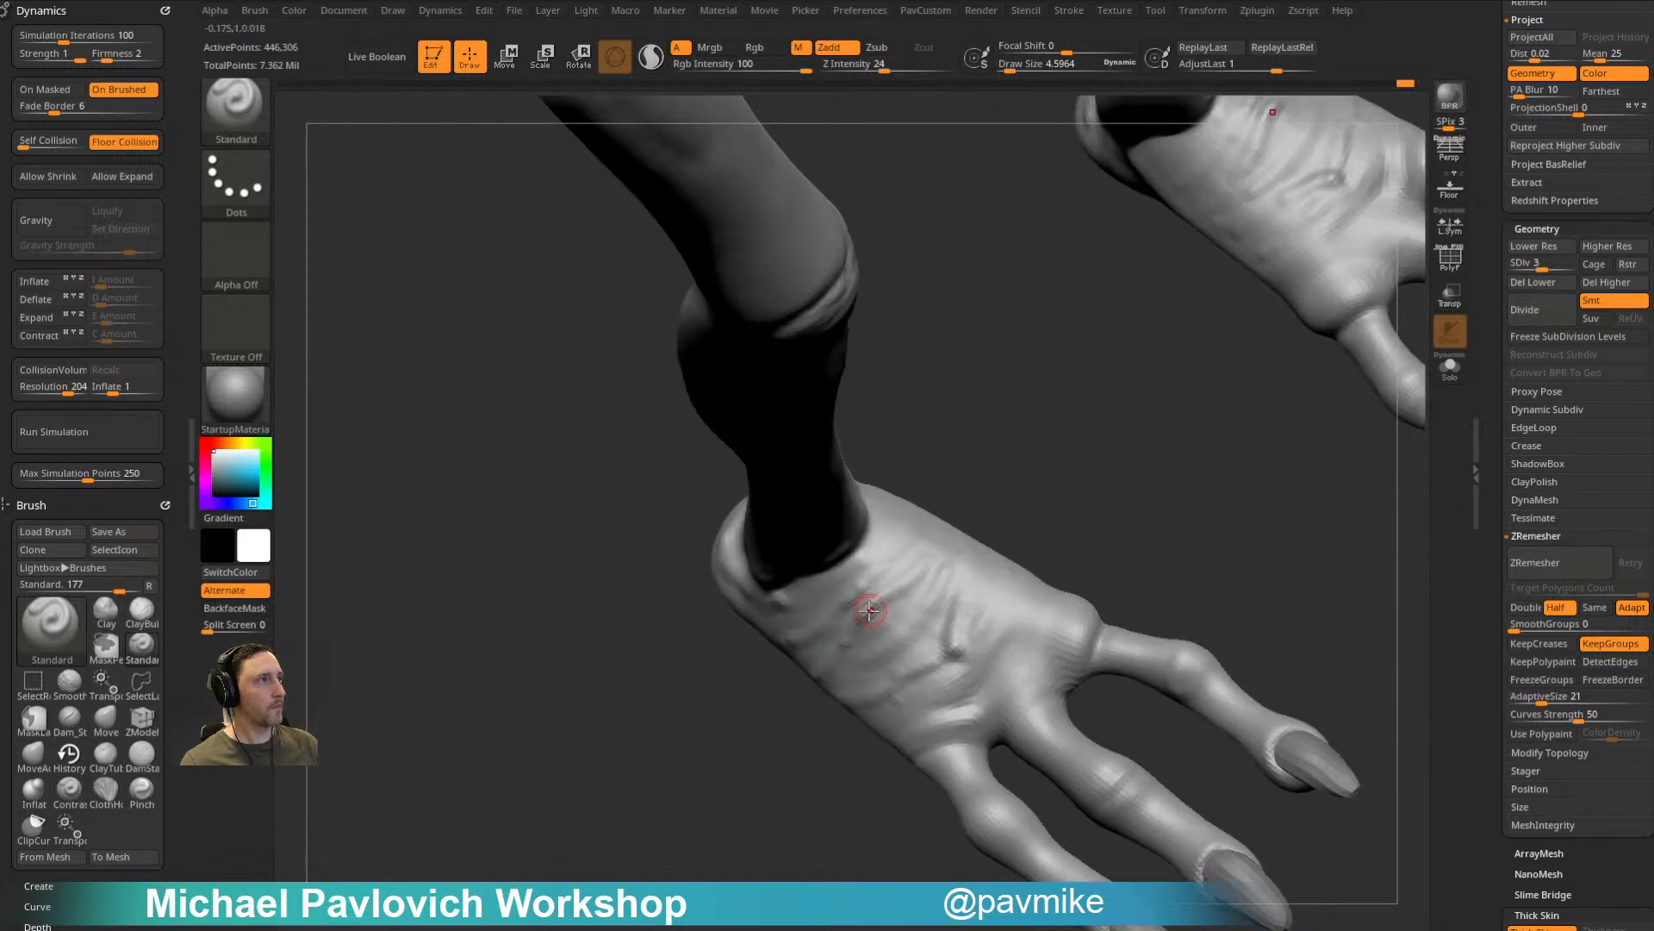
mouse_move(962, 548)
mouse_down()
mouse_move(1023, 499)
mouse_move(977, 489)
mouse_move(896, 655)
mouse_move(953, 458)
mouse_move(845, 552)
mouse_move(893, 496)
mouse_up()
Step: Isolate the feet and tighten the folds across their tops with the Pinch brush, reducing the draw size to about 18.8
key(b)
key(p)
key(i)
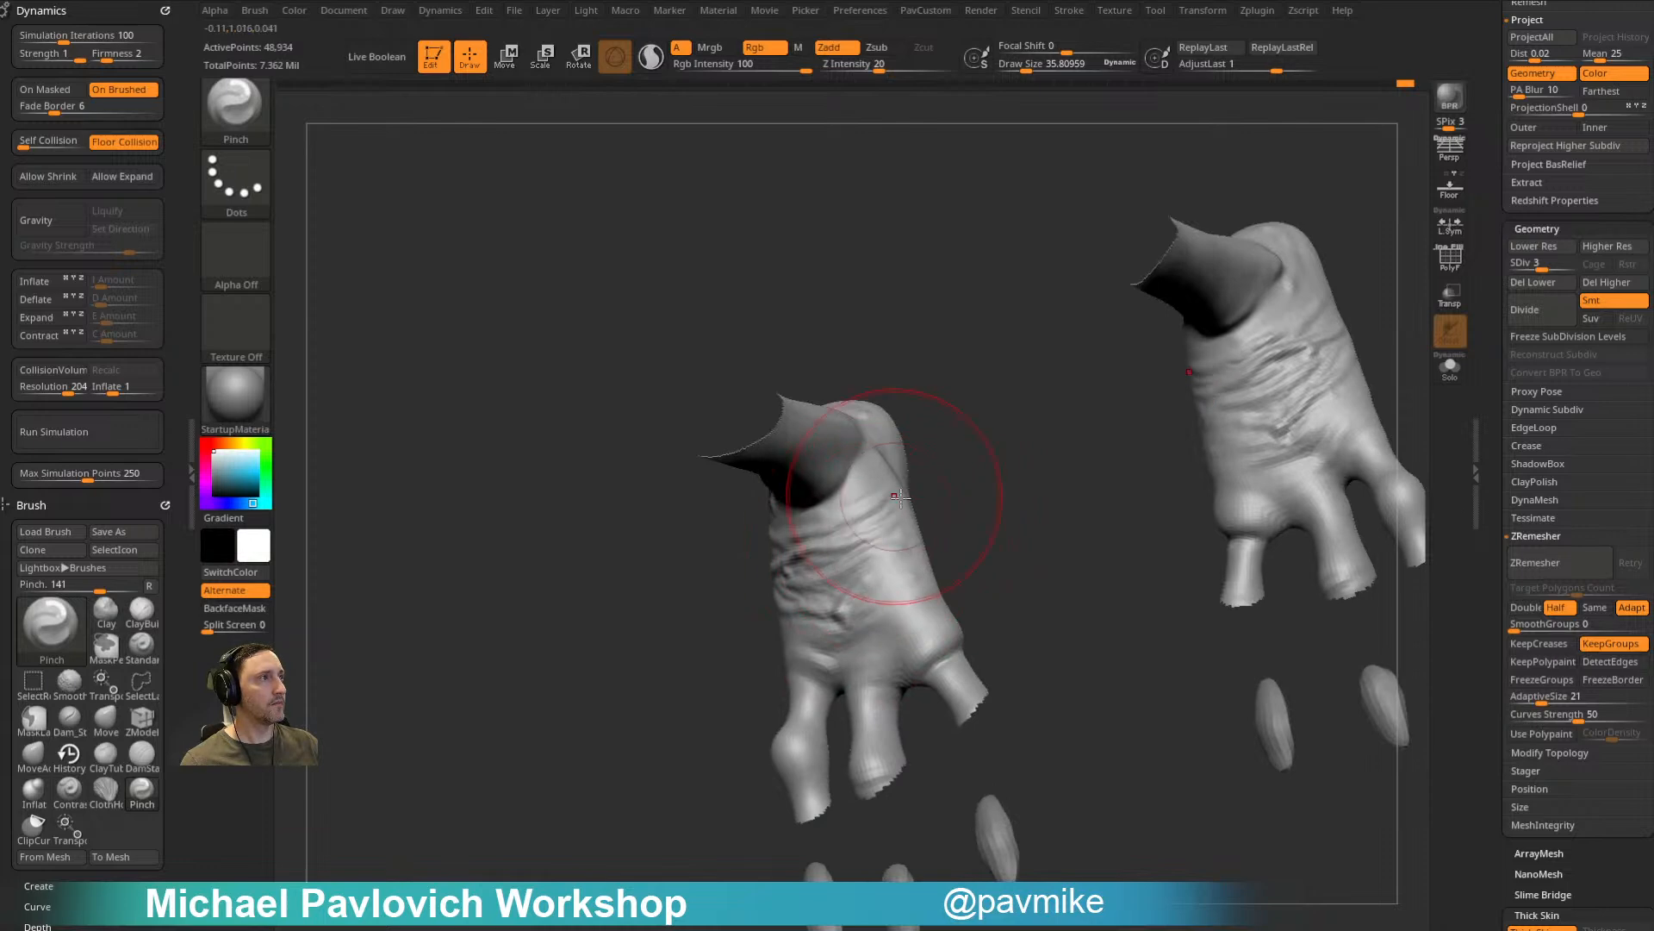
drag(979, 565, 802, 539)
mouse_move(661, 622)
mouse_down()
mouse_move(680, 648)
mouse_move(759, 586)
mouse_up()
drag(735, 648, 724, 673)
mouse_move(646, 737)
mouse_down()
mouse_move(953, 647)
mouse_move(949, 484)
mouse_move(658, 694)
mouse_up()
drag(699, 642, 748, 628)
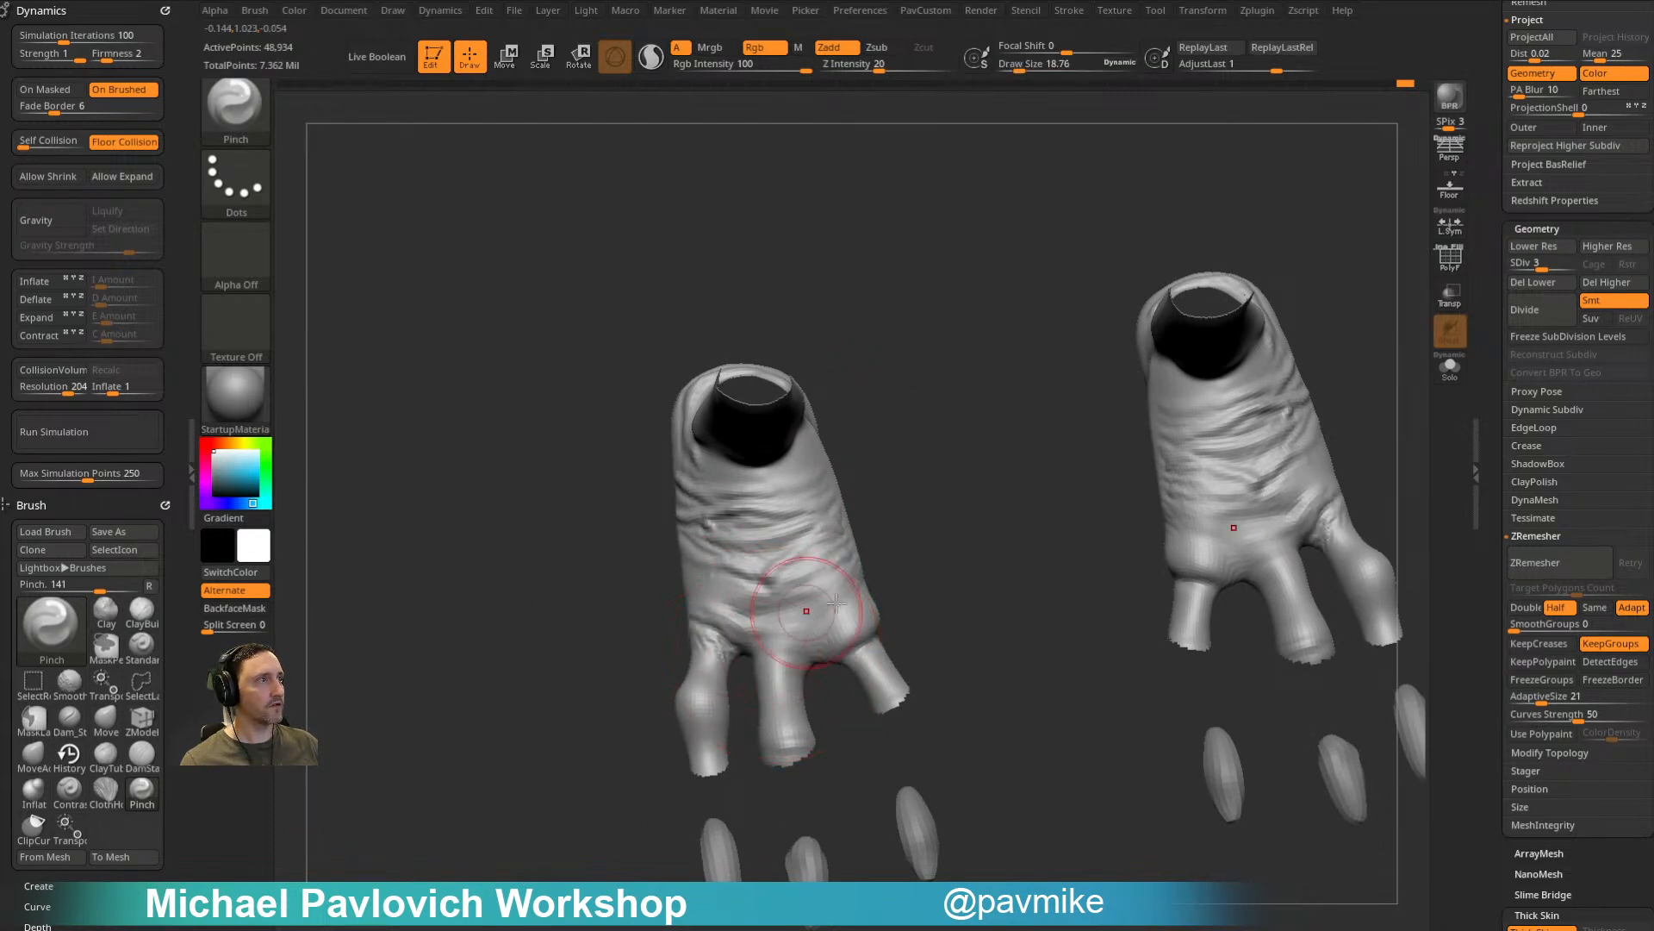
Step: Pinch the creases near the bases of the toes with a draw size of 28.75
right_drag(782, 628, 800, 602)
key(s)
drag(763, 636, 770, 636)
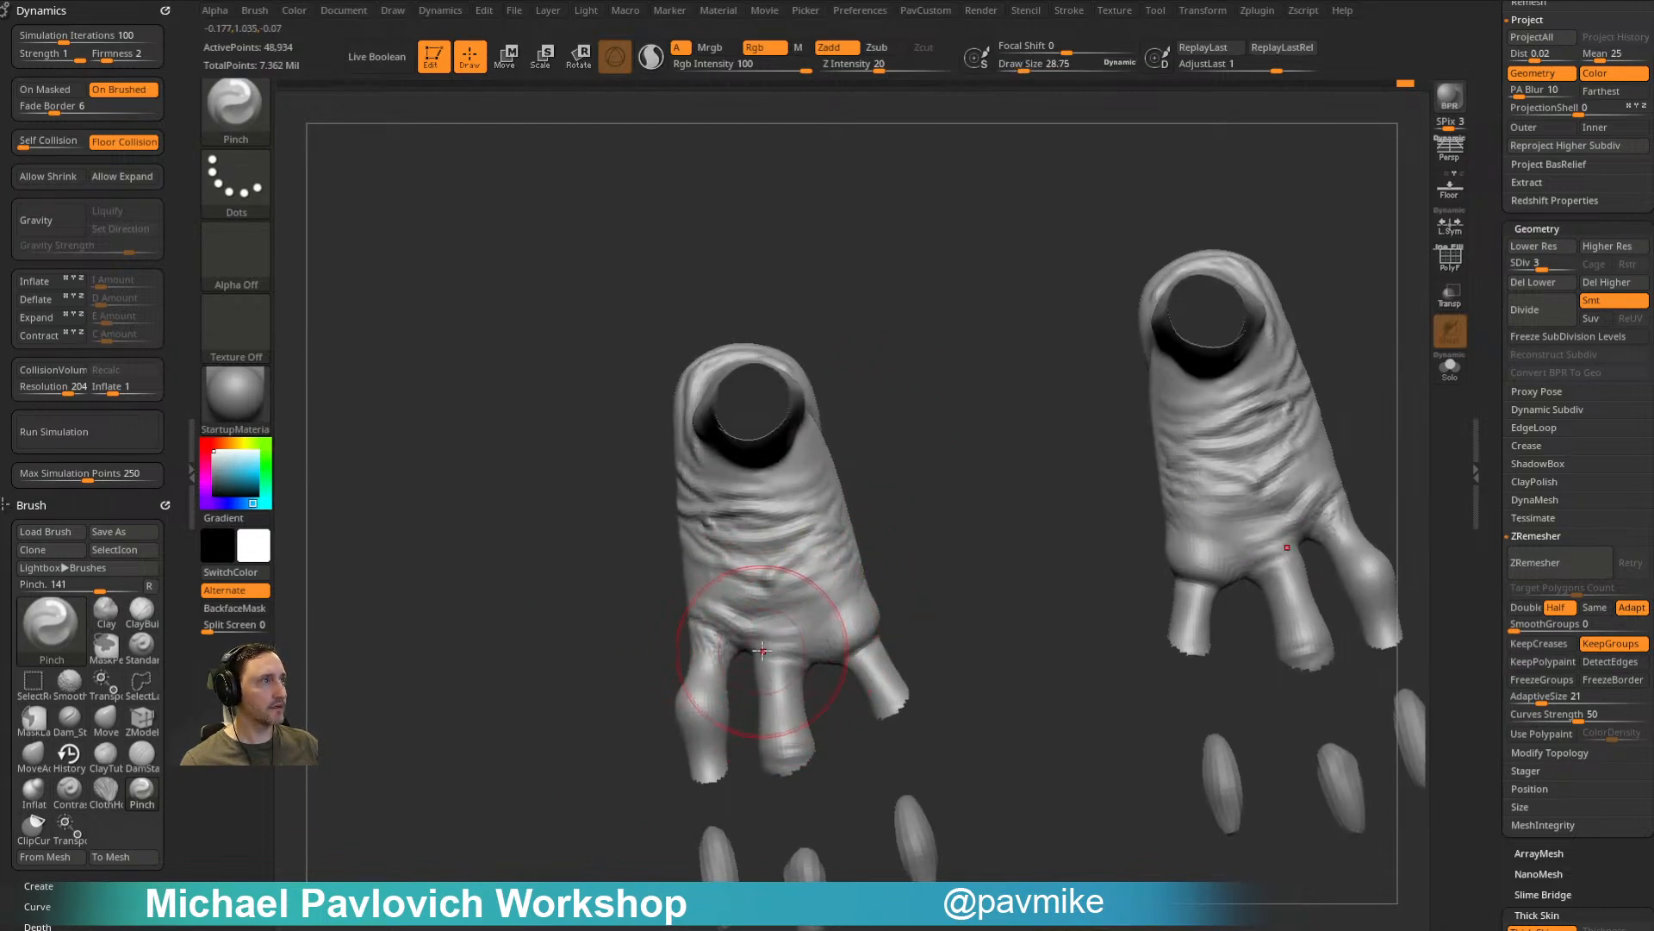
right_drag(784, 642, 772, 610)
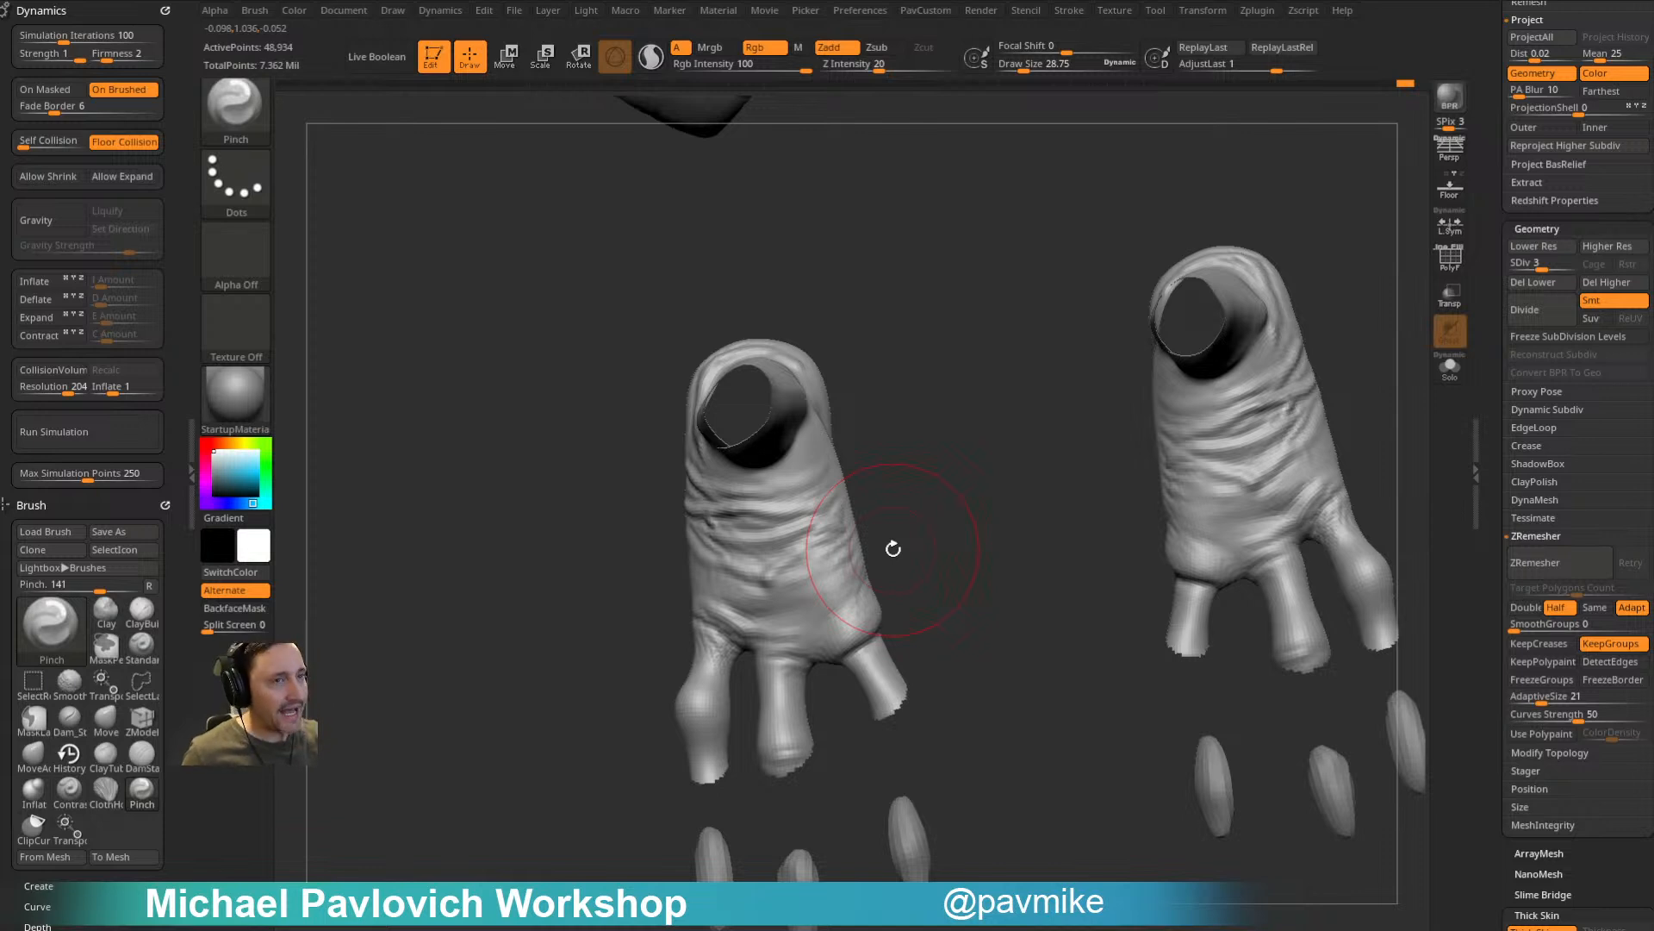
click(86, 106)
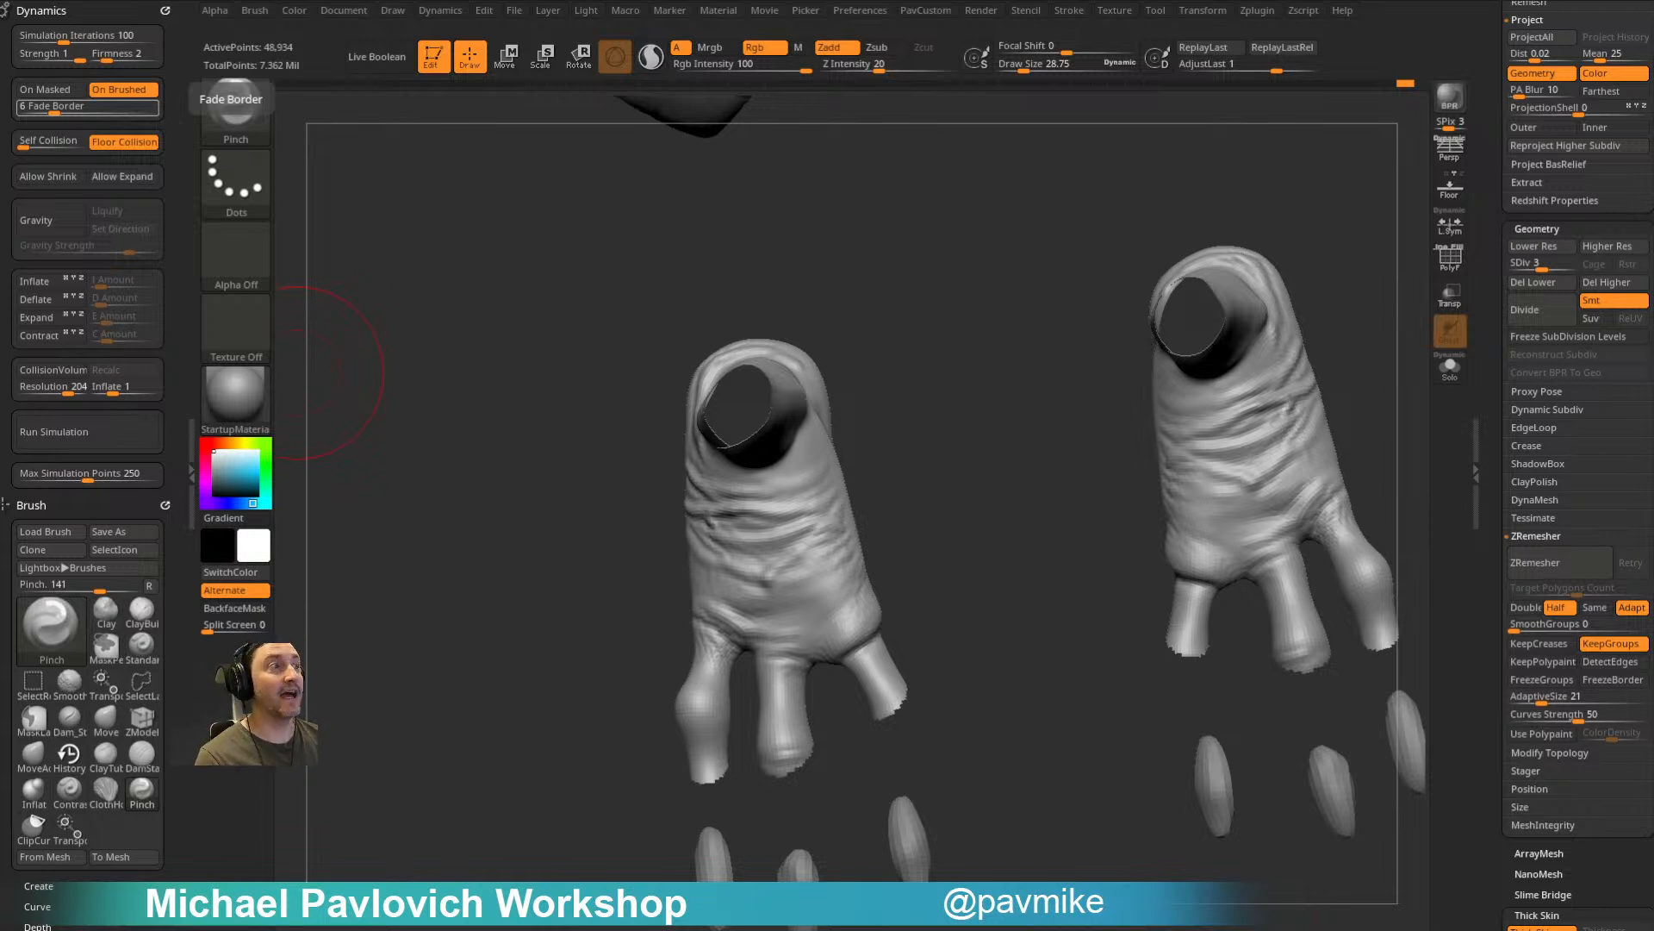
Step: Unhide the rest of the creature and switch to the Dam_Standard_02 brush for the feet
ctrl+shift+click(962, 559)
drag(979, 572, 1001, 513)
mouse_move(854, 508)
shift+mouse_down()
mouse_move(702, 547)
mouse_move(685, 509)
mouse_move(777, 555)
shift+mouse_up()
key(f)
key(f)
mouse_move(1182, 345)
shift+mouse_down()
mouse_move(1233, 307)
mouse_move(1270, 410)
mouse_move(1322, 376)
mouse_move(1278, 406)
mouse_move(1292, 415)
mouse_move(1241, 410)
mouse_move(1322, 399)
mouse_move(1341, 370)
shift+mouse_up()
mouse_move(1082, 588)
alt+mouse_down()
mouse_move(1023, 631)
mouse_move(966, 594)
mouse_move(987, 603)
mouse_move(982, 569)
mouse_move(729, 585)
mouse_move(789, 605)
mouse_move(706, 614)
mouse_move(794, 591)
mouse_move(904, 483)
mouse_move(934, 532)
alt+mouse_up()
key(s)
key(b)
key(d)
key(s)
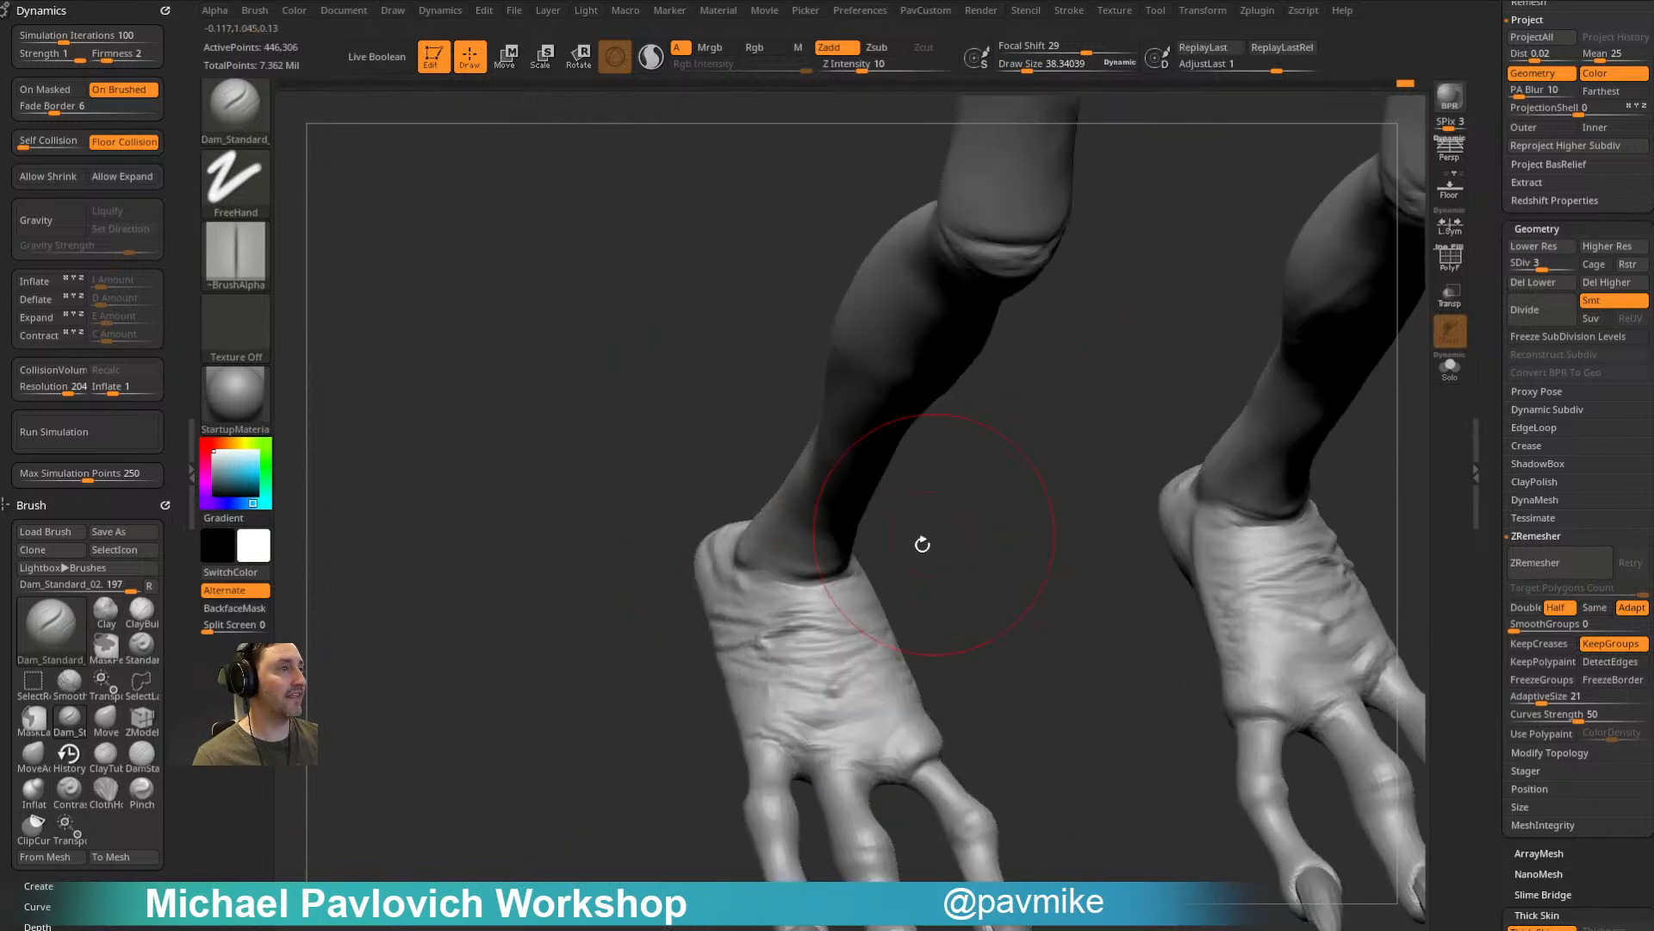
Step: Carve creases around the ankle, heel and sides of the foot with Dam_Standard_02 at a draw size of about 38.3
drag(720, 603, 817, 617)
drag(702, 552, 689, 603)
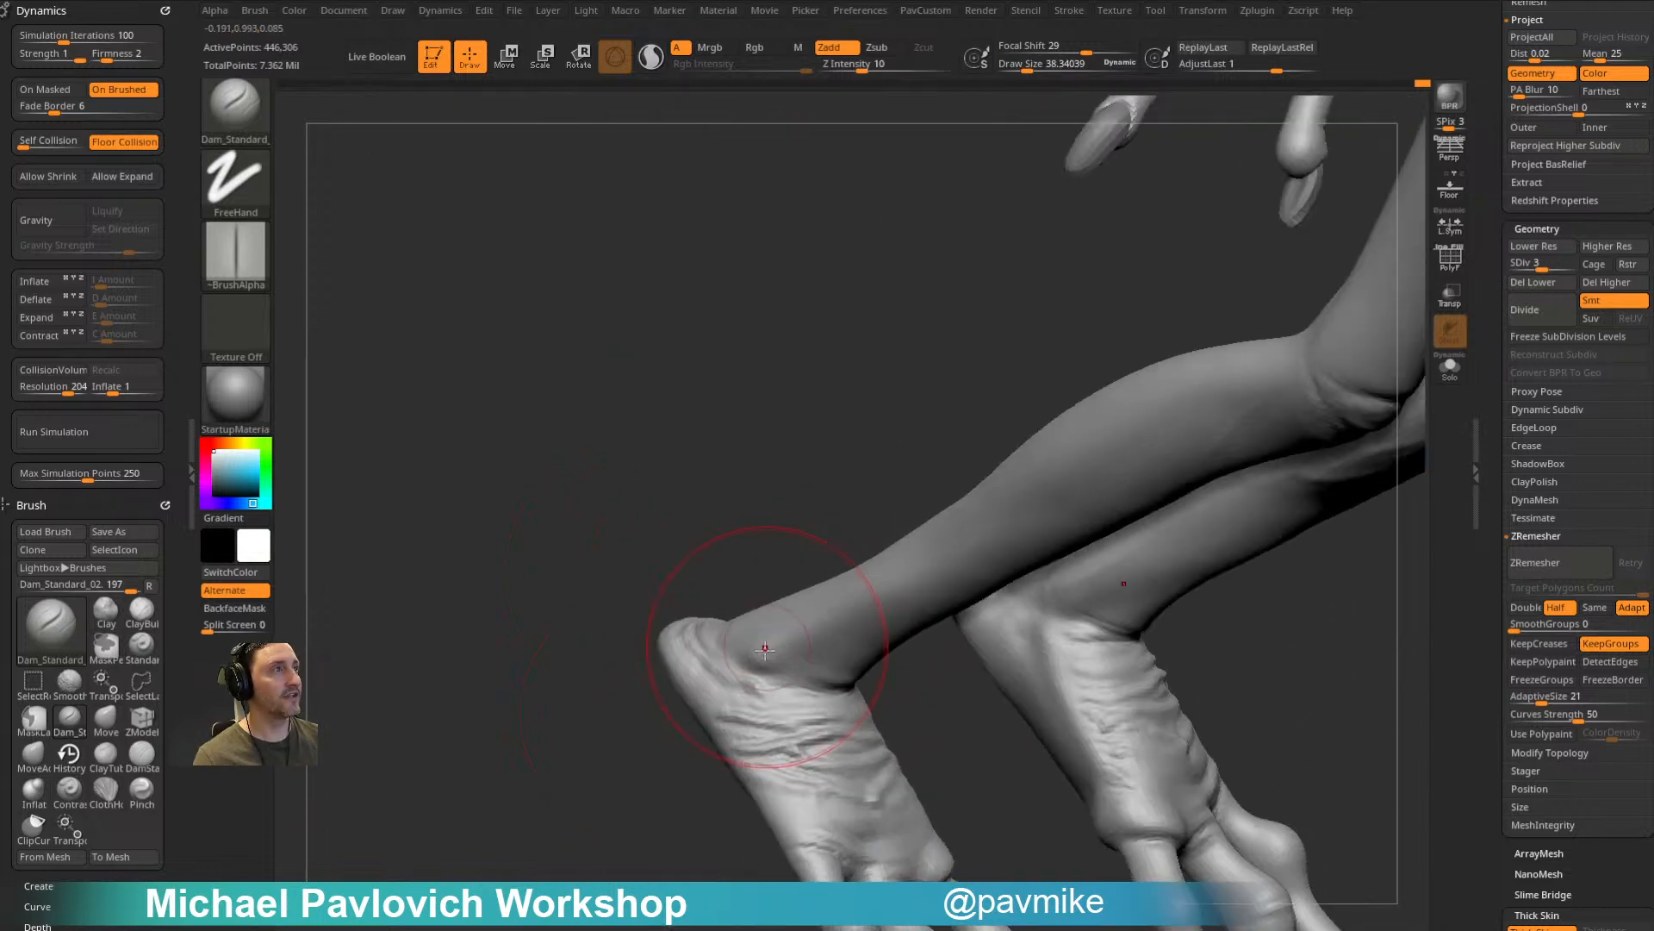
drag(919, 661, 764, 624)
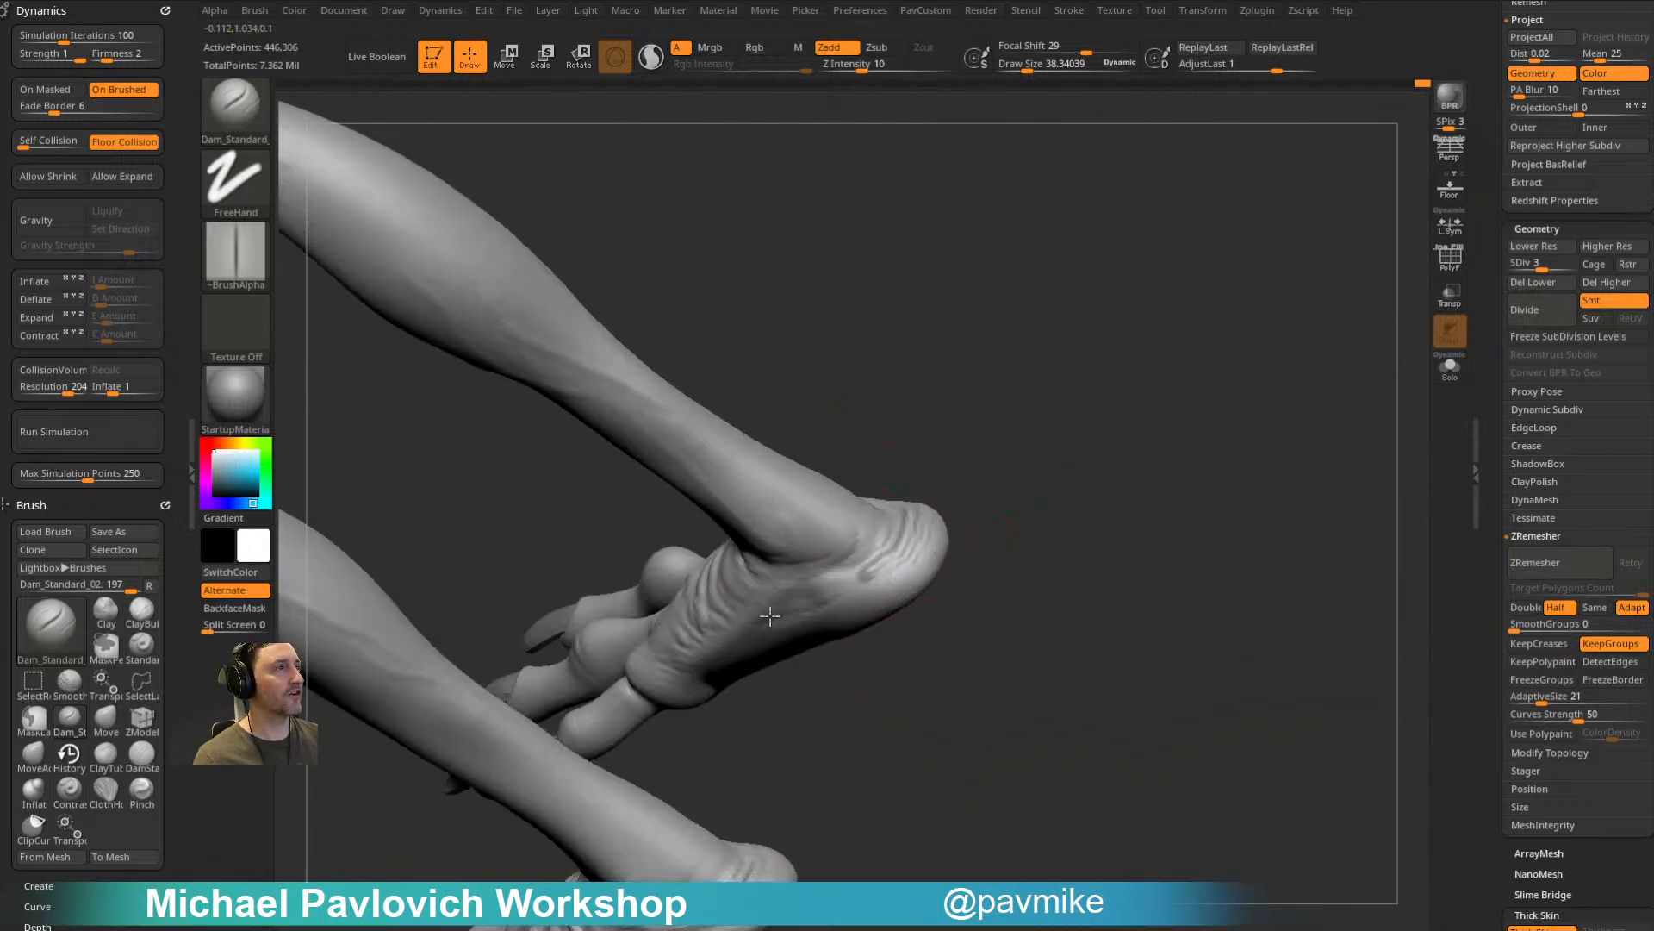
mouse_move(878, 559)
mouse_down()
mouse_move(997, 429)
mouse_move(902, 760)
mouse_move(841, 601)
mouse_up()
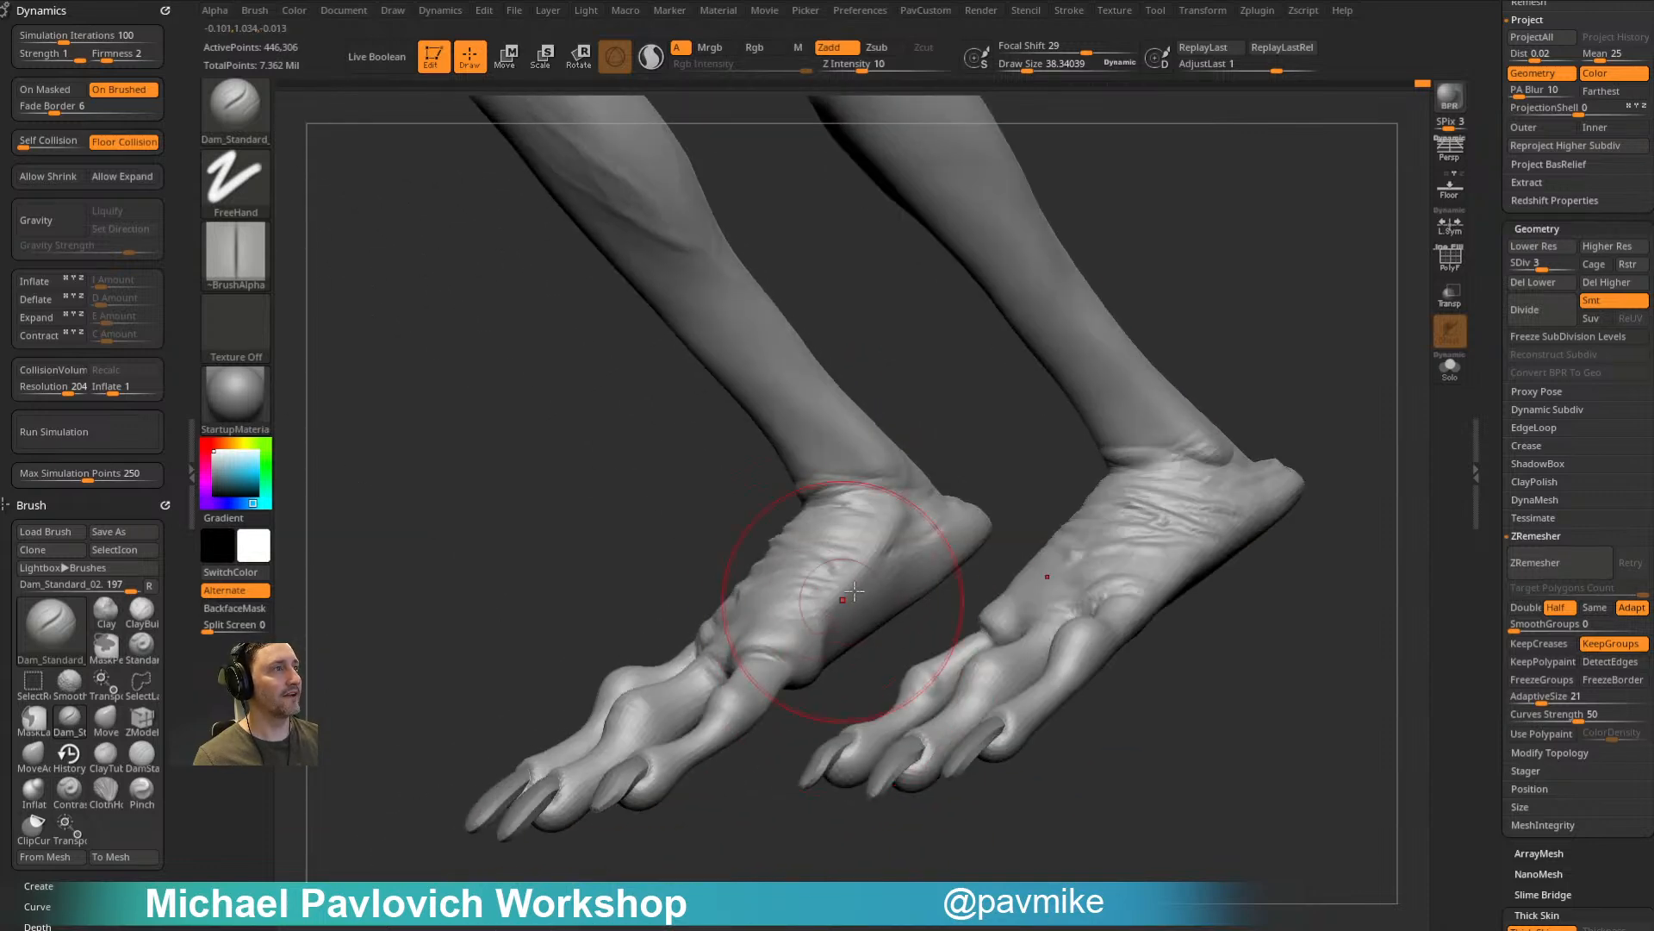
mouse_move(797, 670)
mouse_down()
mouse_move(804, 654)
mouse_move(920, 750)
mouse_move(894, 621)
mouse_move(796, 651)
mouse_up()
drag(883, 561, 663, 569)
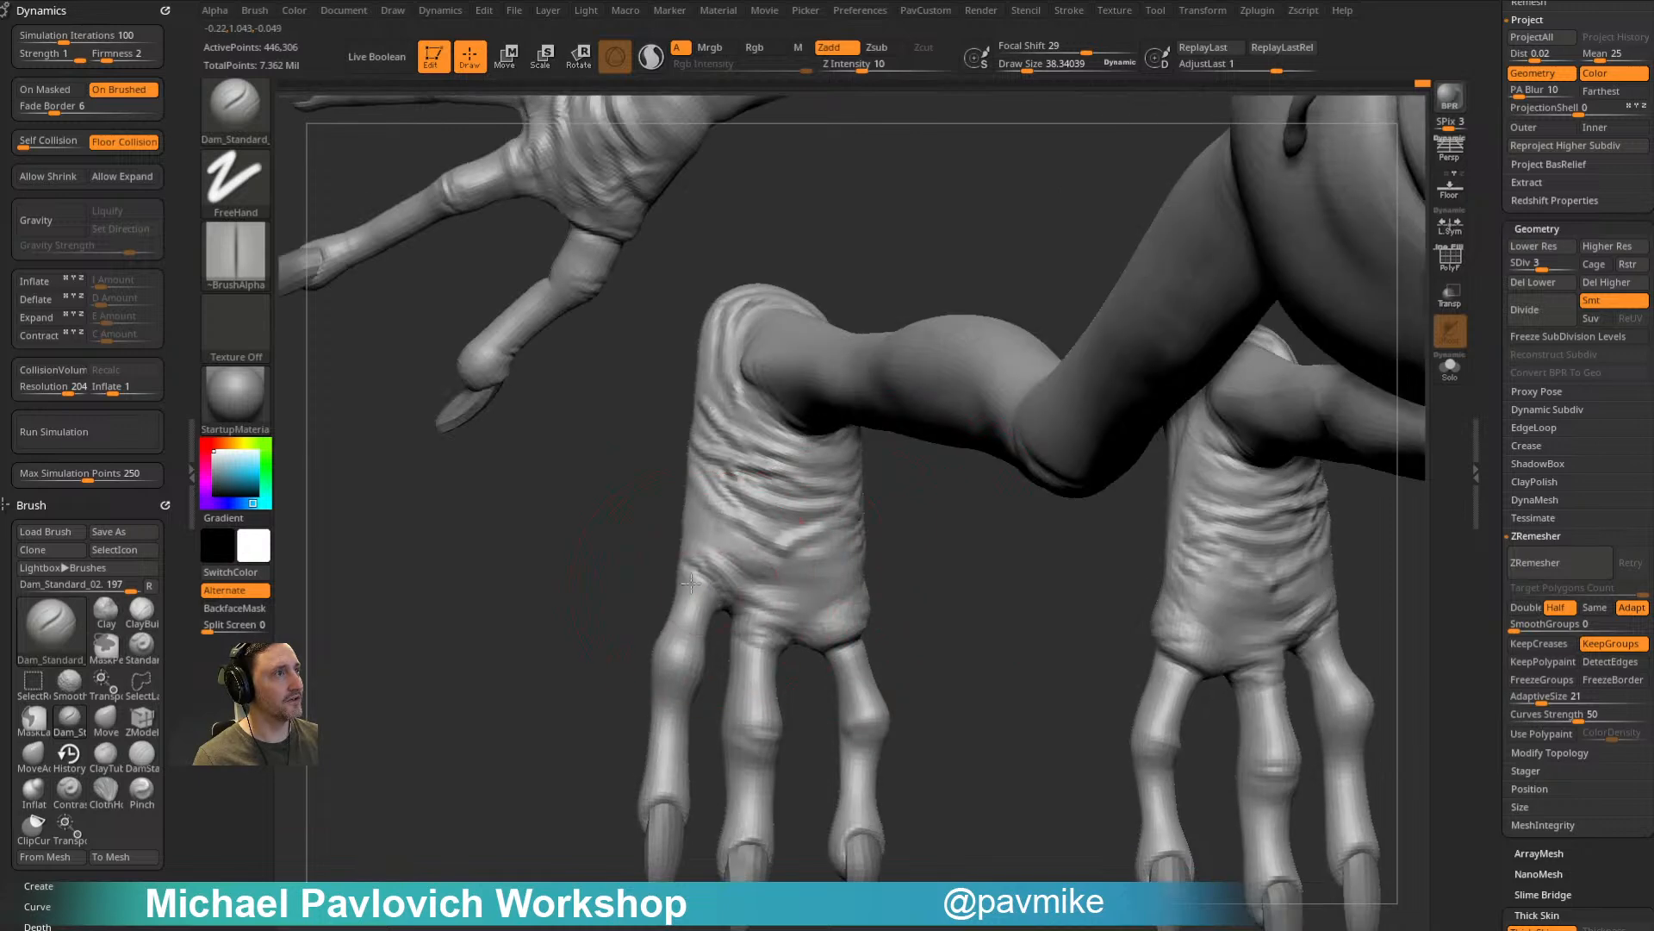
alt+drag(957, 608, 862, 573)
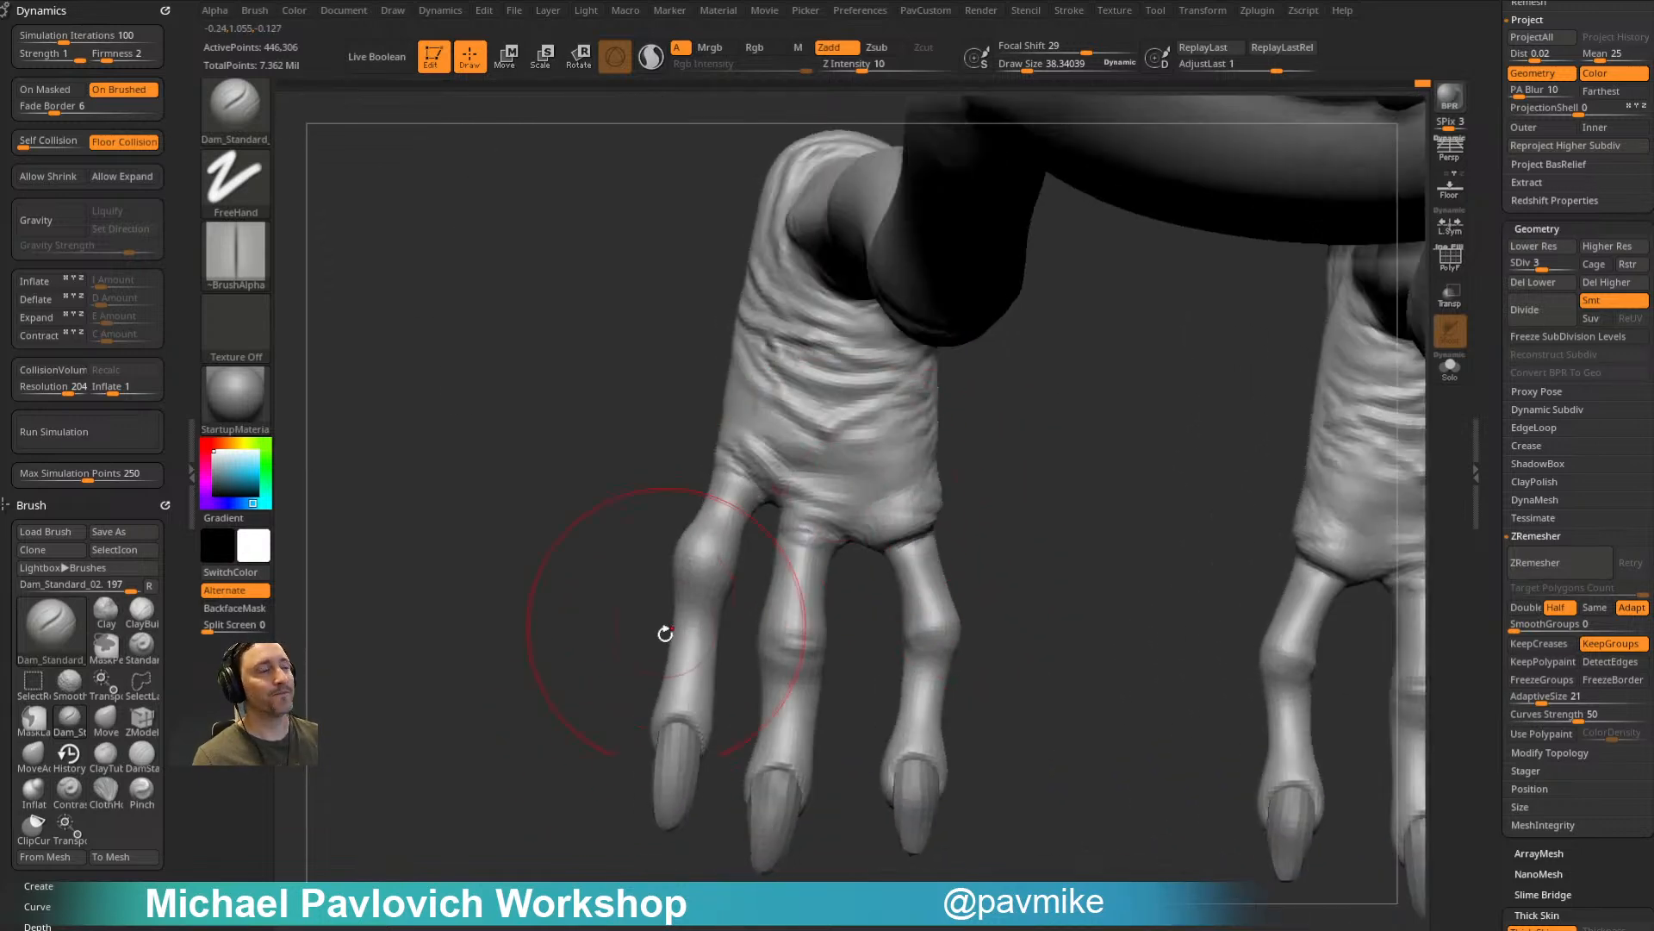
Step: Carve small wrinkles across the toe knuckles with Dam_Standard_02 at a draw size of about 20.6
mouse_move(668, 575)
mouse_down()
mouse_move(727, 571)
mouse_move(556, 605)
mouse_move(583, 680)
mouse_move(527, 642)
mouse_up()
key(bracketleft)
key(bracketleft)
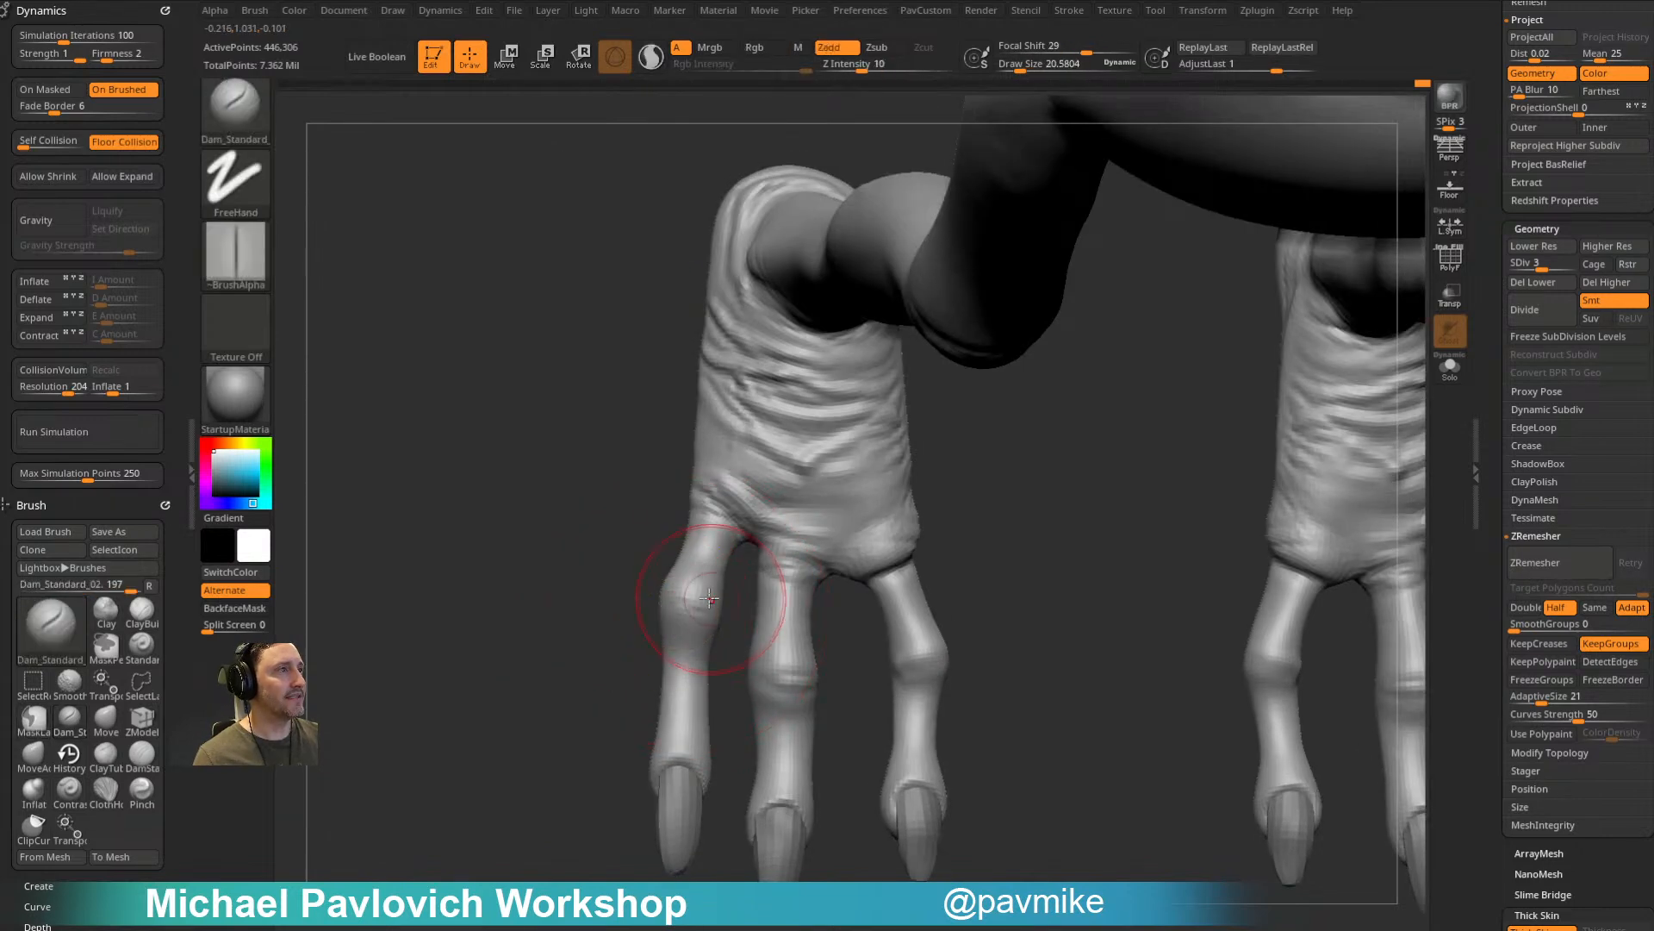
mouse_move(978, 532)
mouse_down()
mouse_move(685, 664)
mouse_move(722, 644)
mouse_up()
drag(913, 554, 897, 598)
mouse_move(825, 637)
mouse_down()
mouse_move(888, 608)
mouse_move(928, 650)
mouse_up()
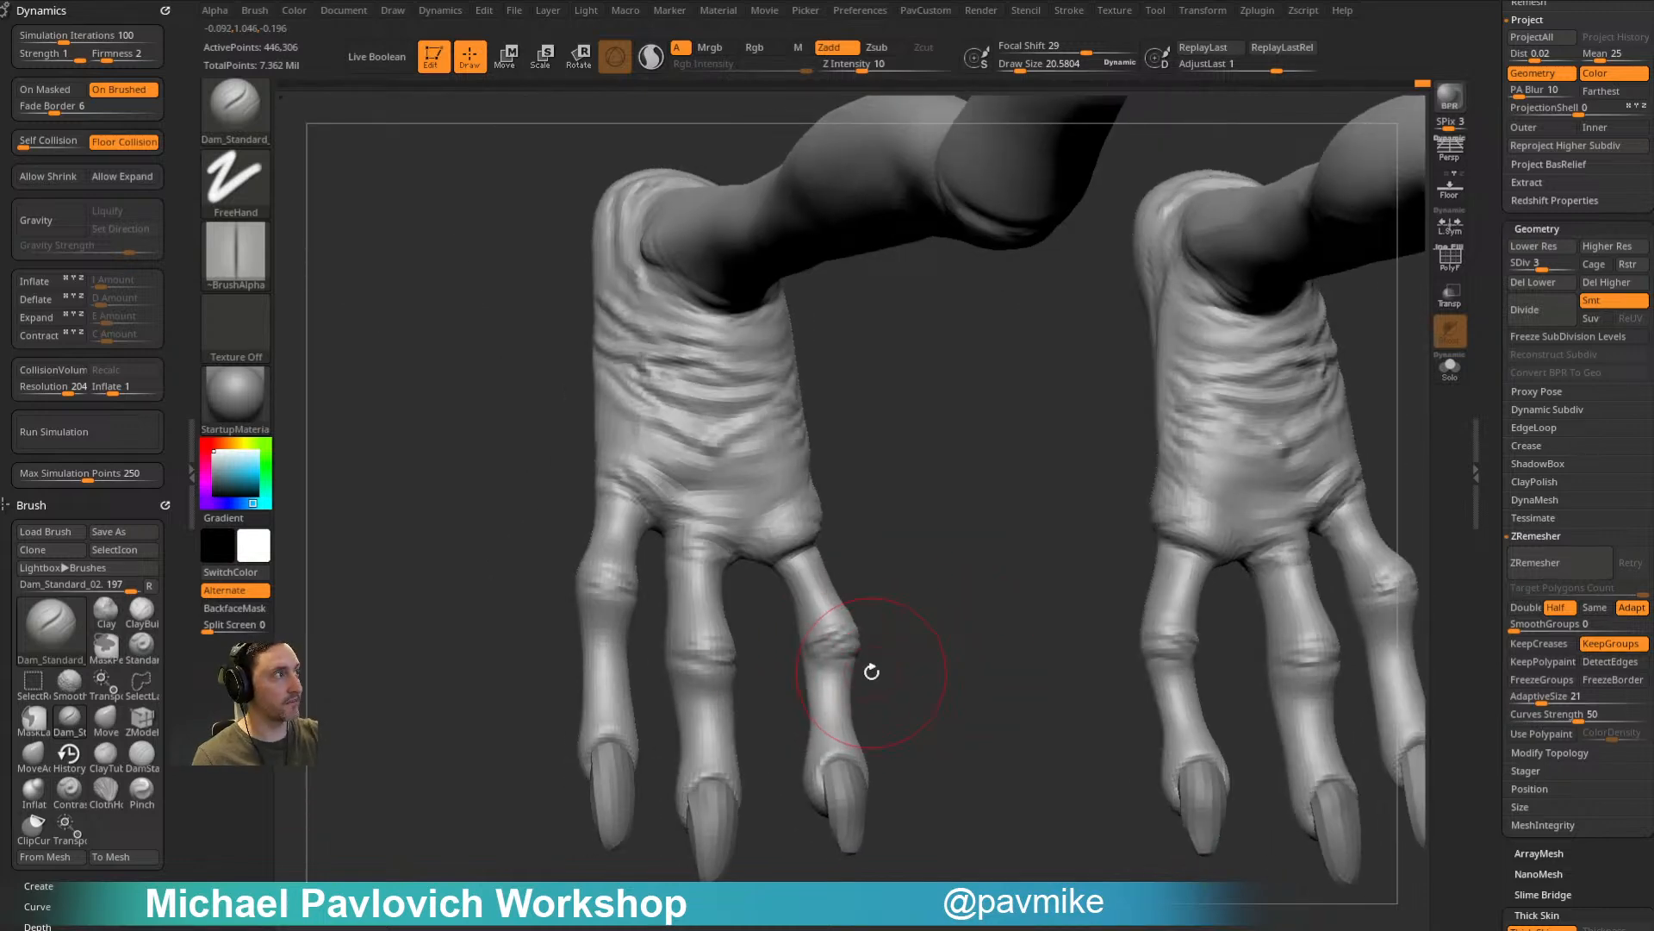
drag(938, 586, 961, 526)
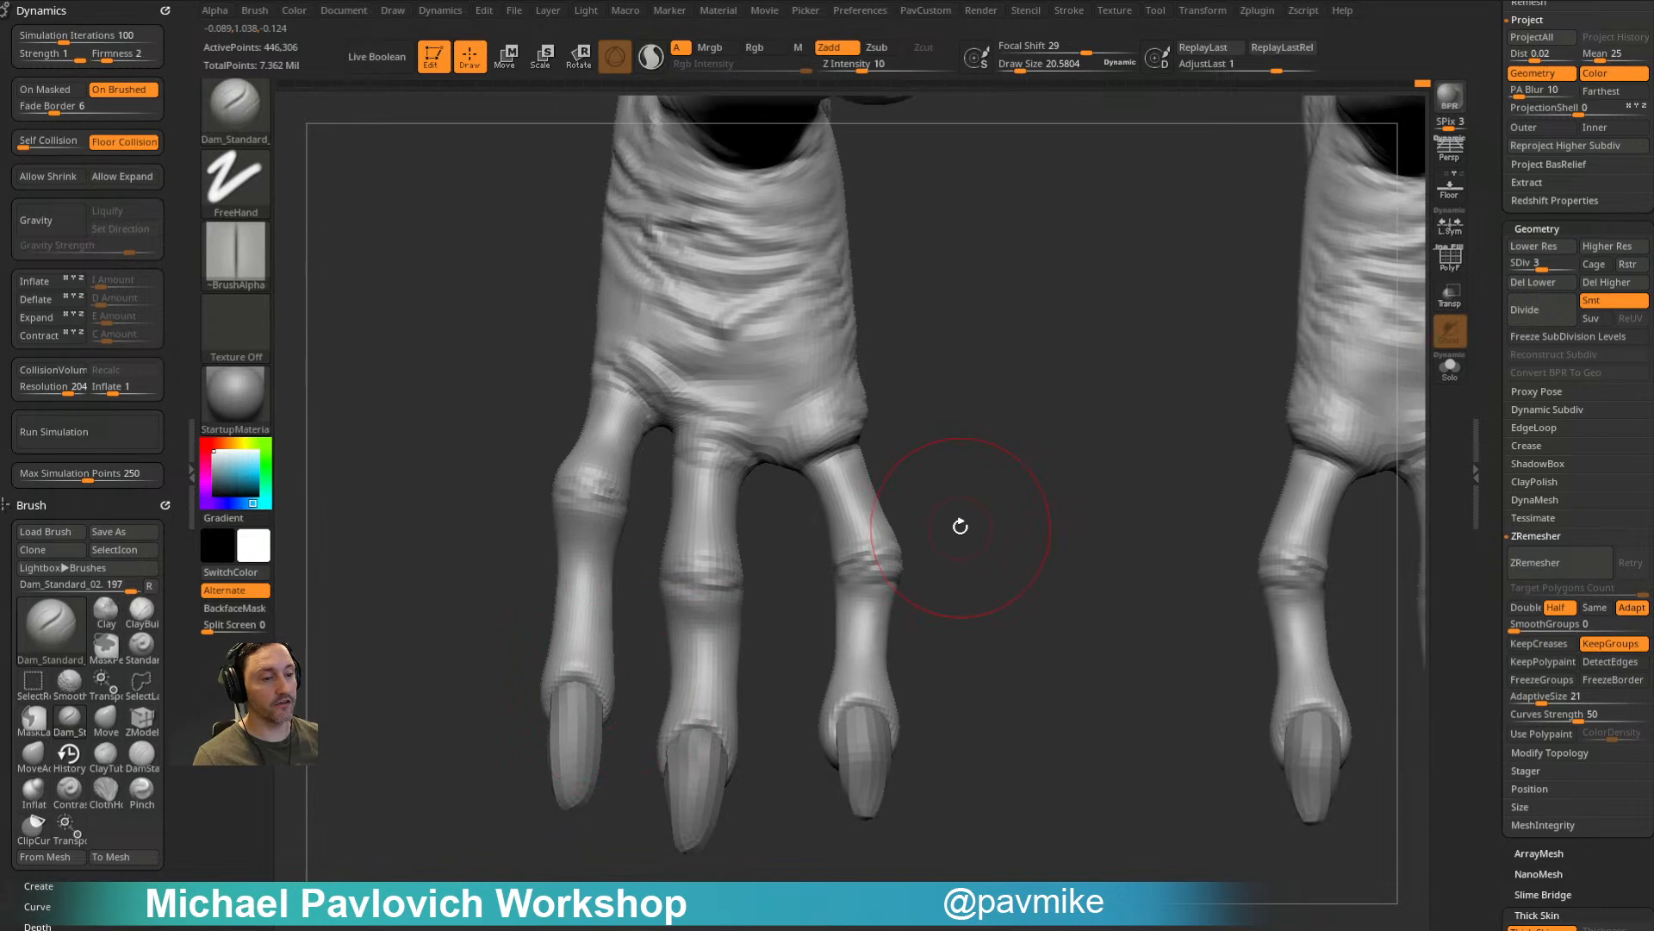
mouse_move(919, 418)
mouse_down()
mouse_move(971, 535)
mouse_move(991, 519)
mouse_move(990, 577)
mouse_move(954, 462)
mouse_move(959, 344)
mouse_up()
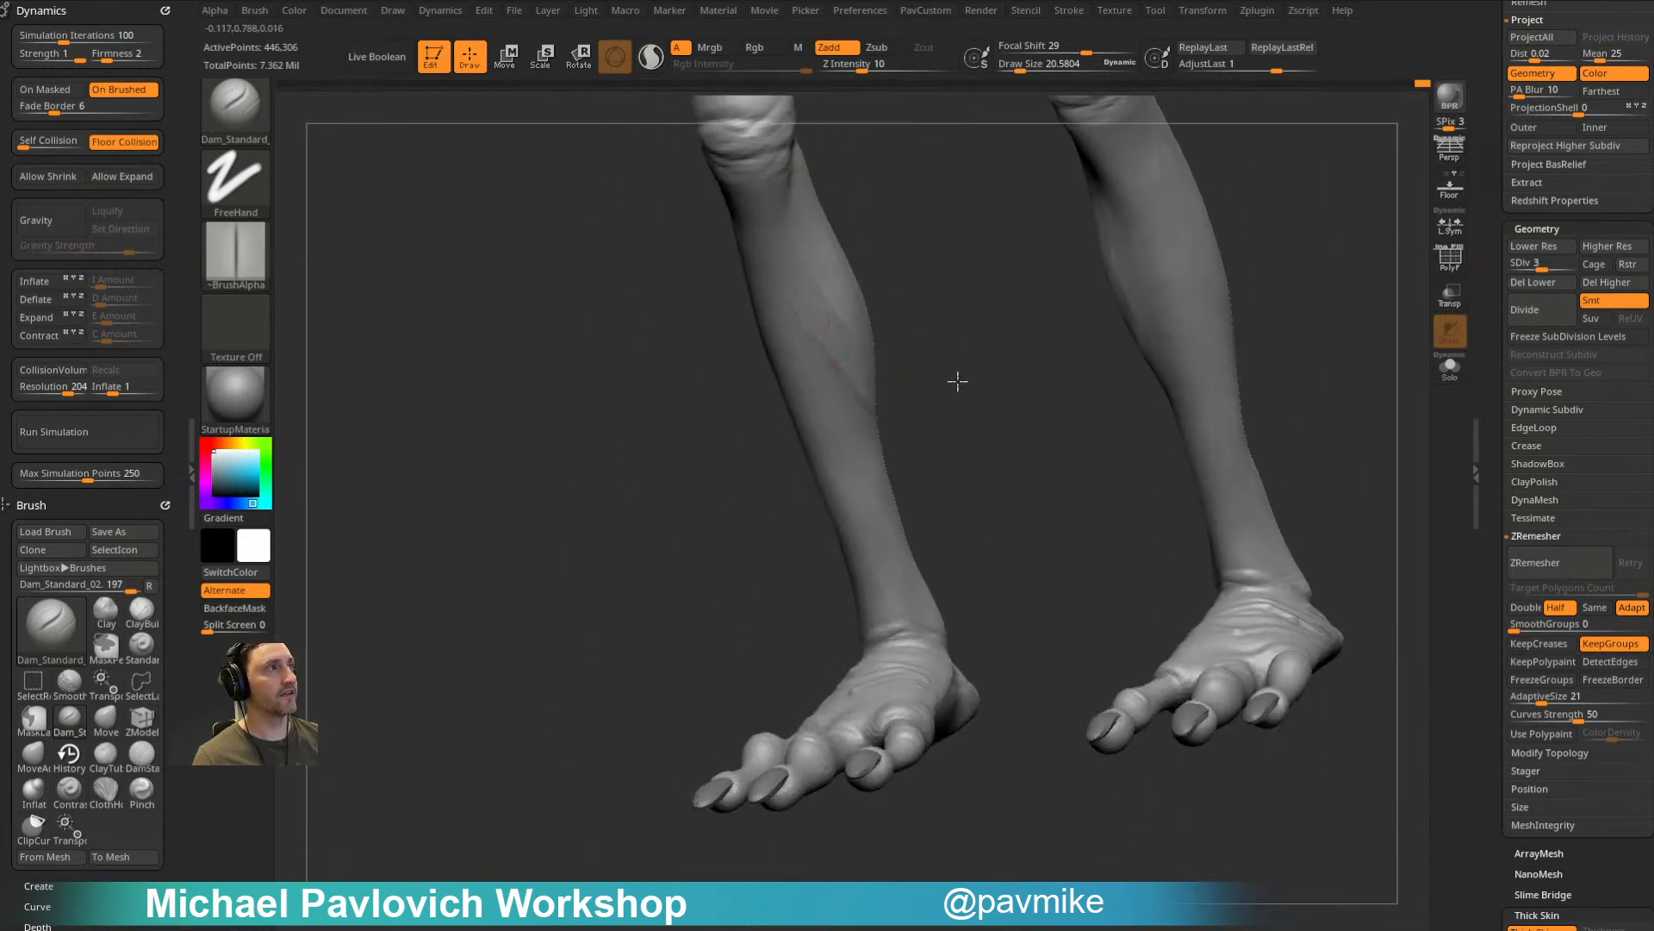
alt+drag(904, 267, 906, 424)
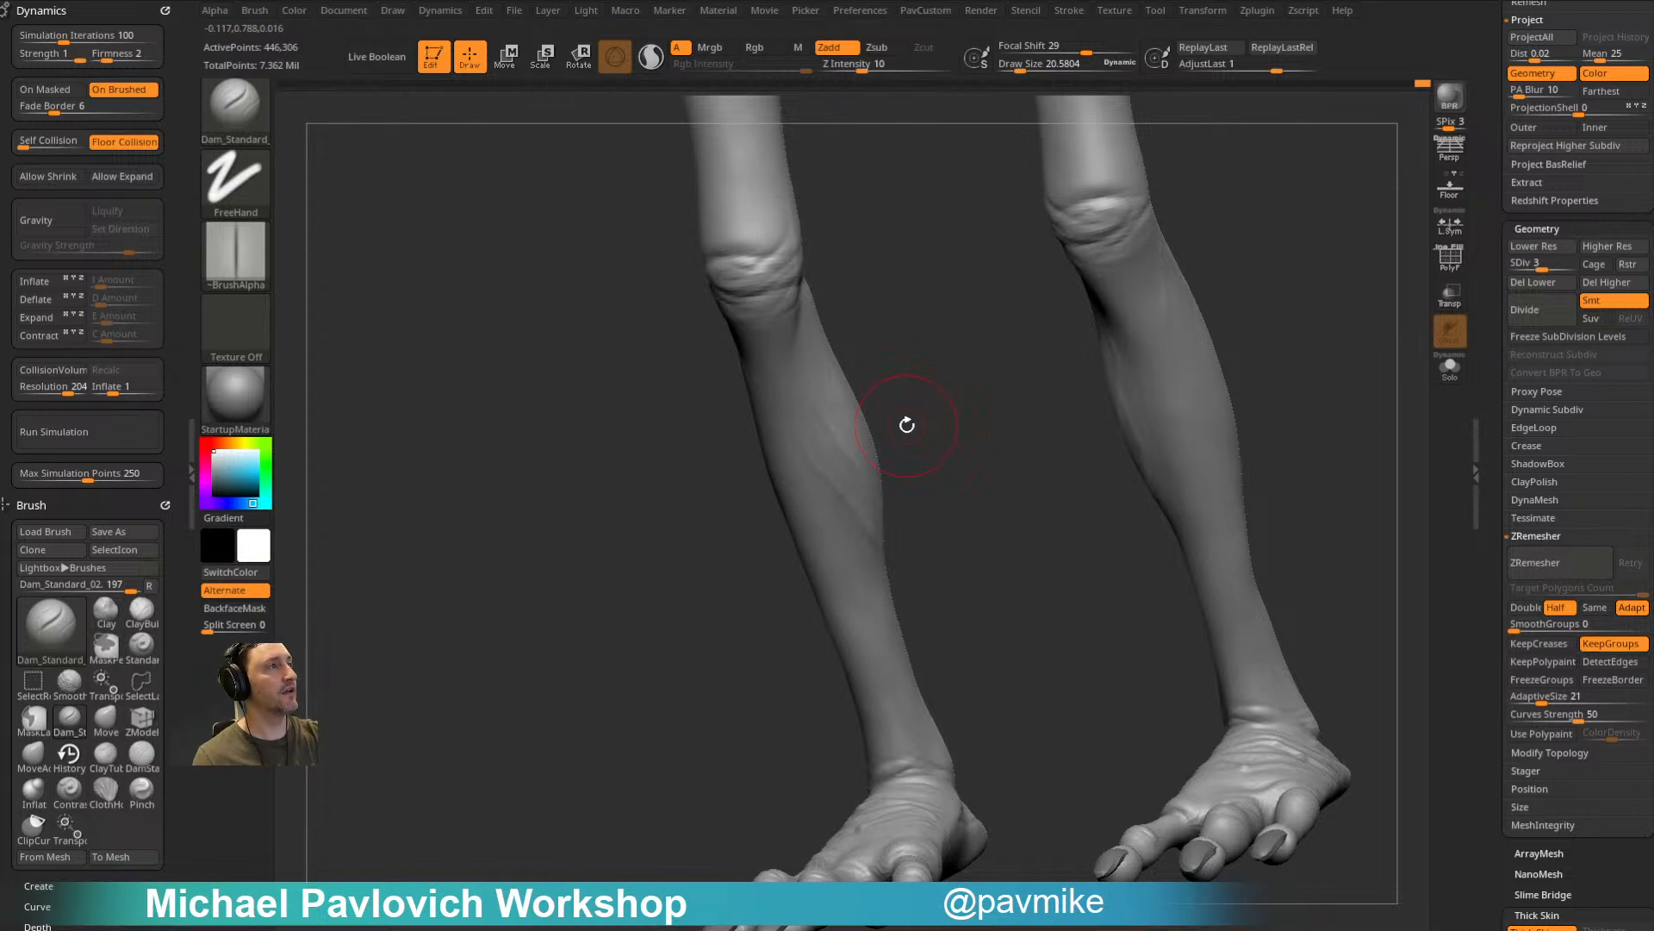
alt+drag(624, 690, 465, 392)
drag(1215, 349, 1014, 323)
drag(1132, 341, 1089, 331)
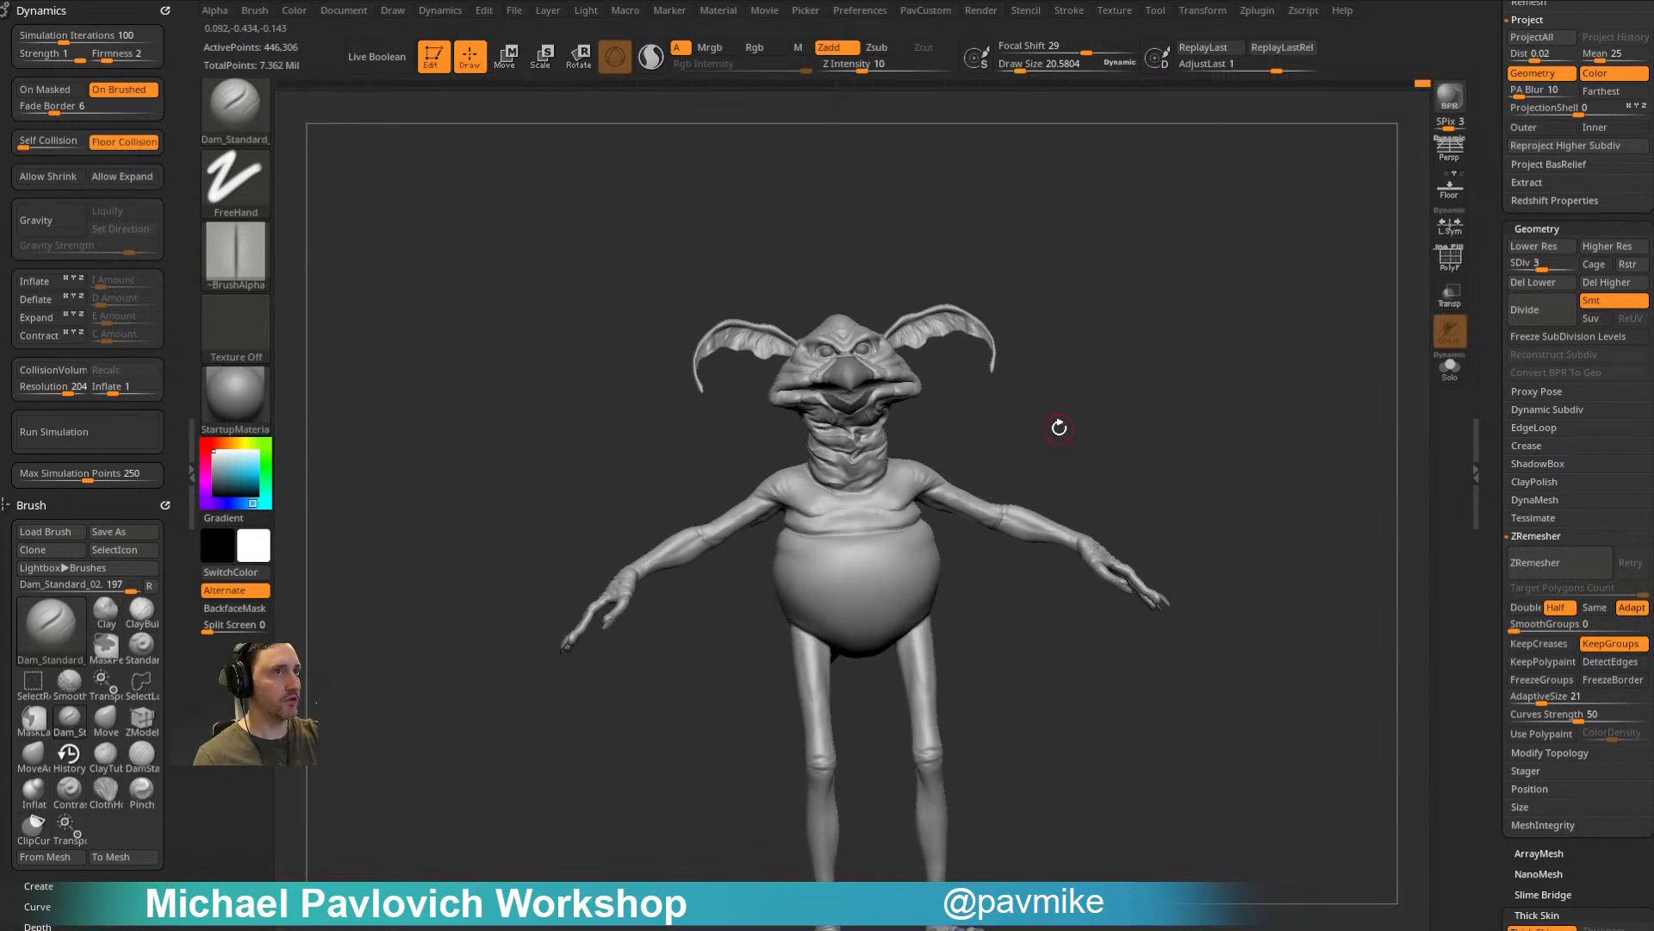
shift+drag(1145, 443, 1301, 552)
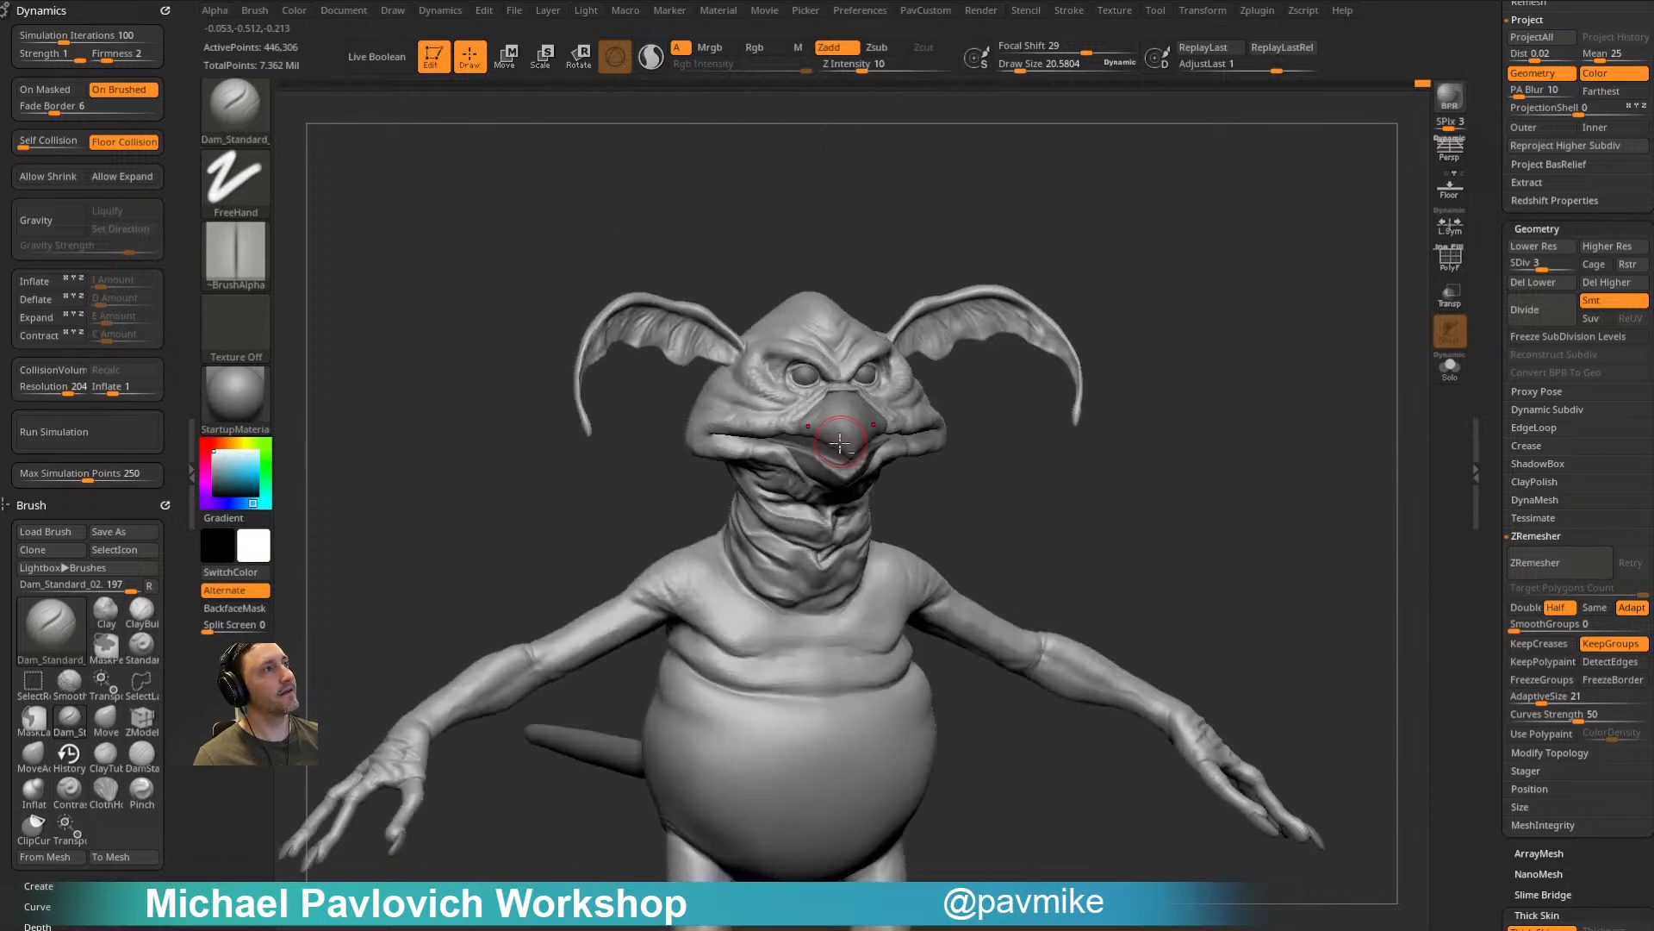
Step: Make the upper beak the active subtool and turn on its polyframe display
alt+click(840, 440)
alt+drag(1199, 277, 1275, 358)
alt+drag(1164, 399, 1131, 595)
mouse_move(1131, 595)
mouse_down()
mouse_move(1214, 569)
mouse_move(1140, 577)
mouse_move(1108, 502)
mouse_up()
key(4)
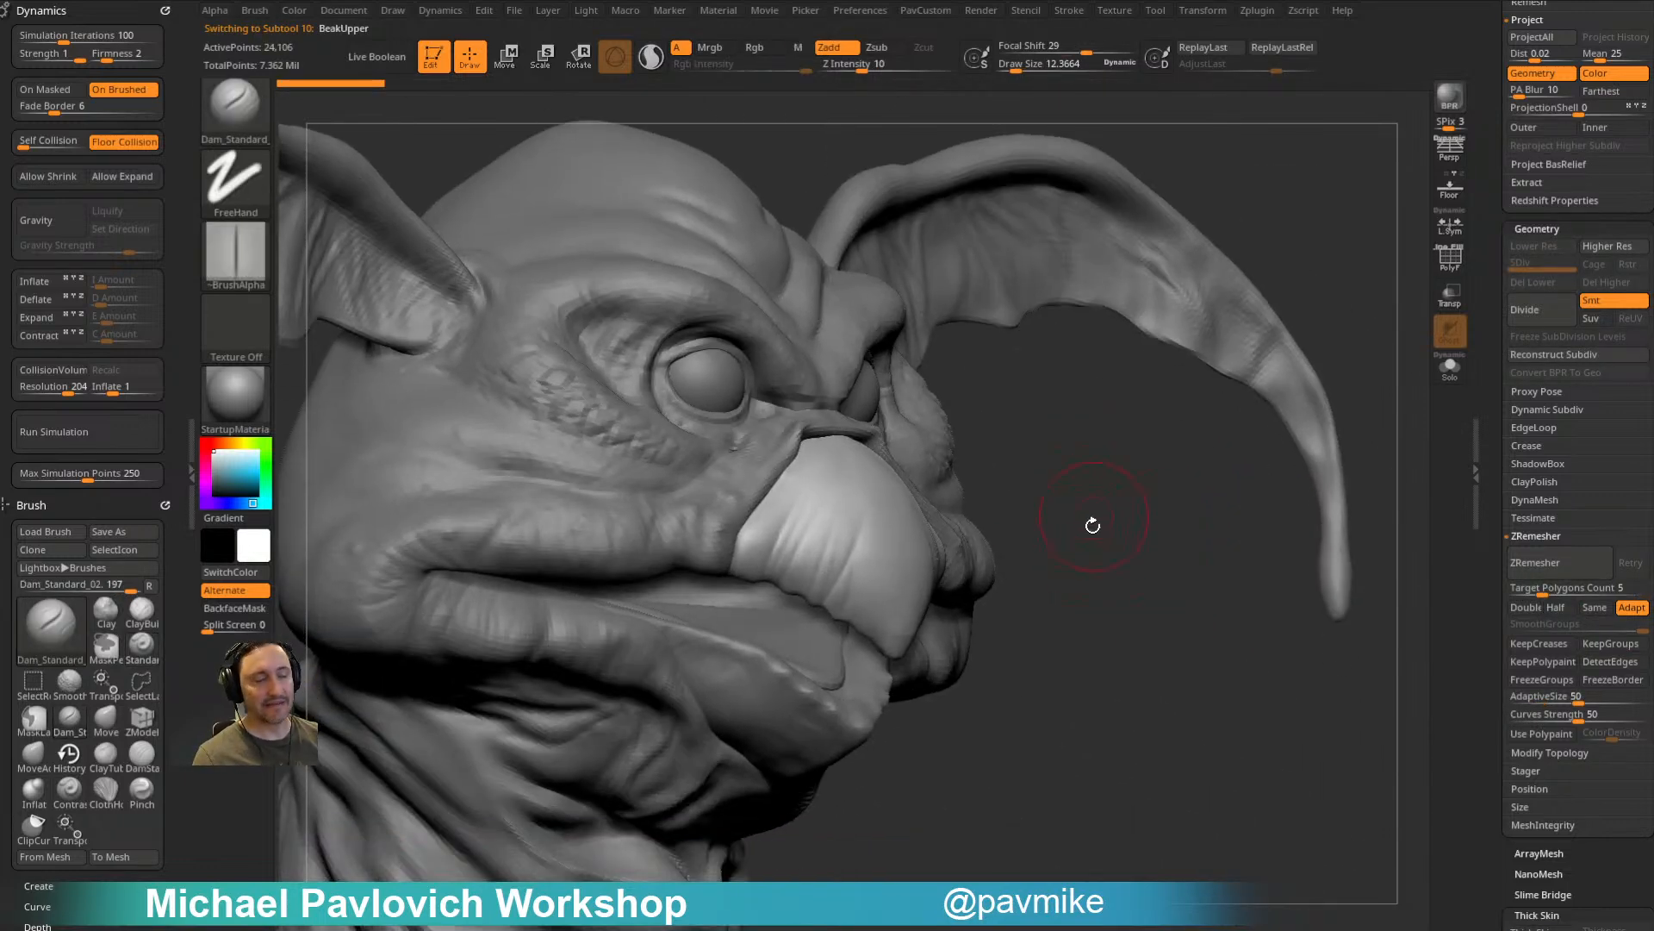
click(1443, 273)
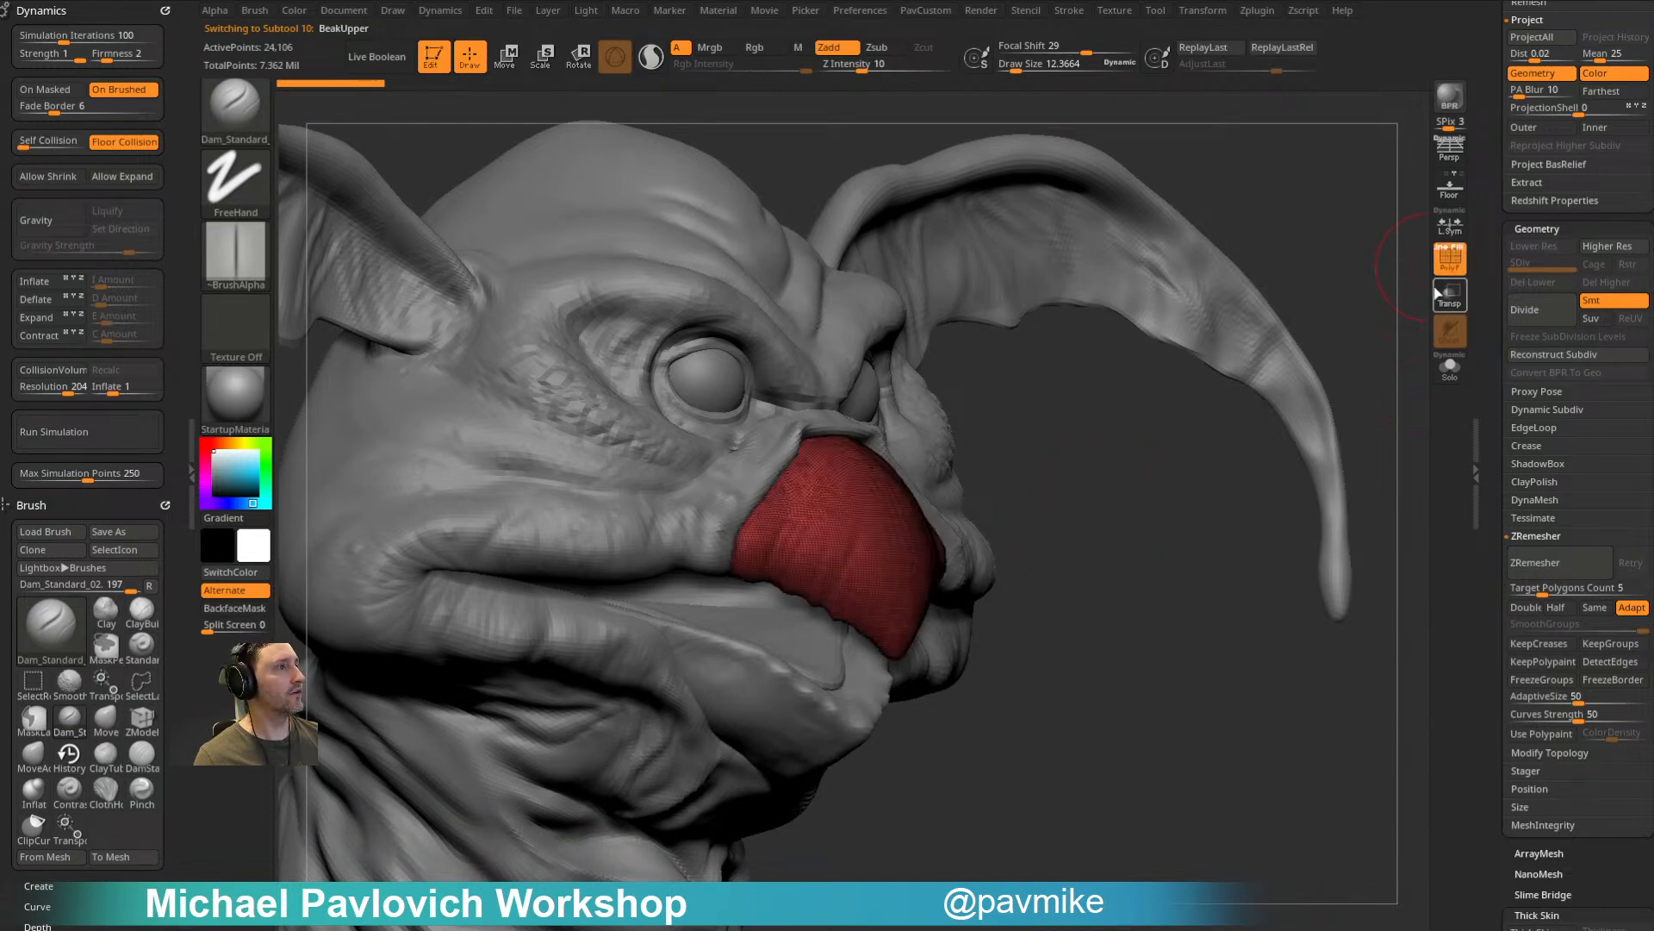
click(1450, 259)
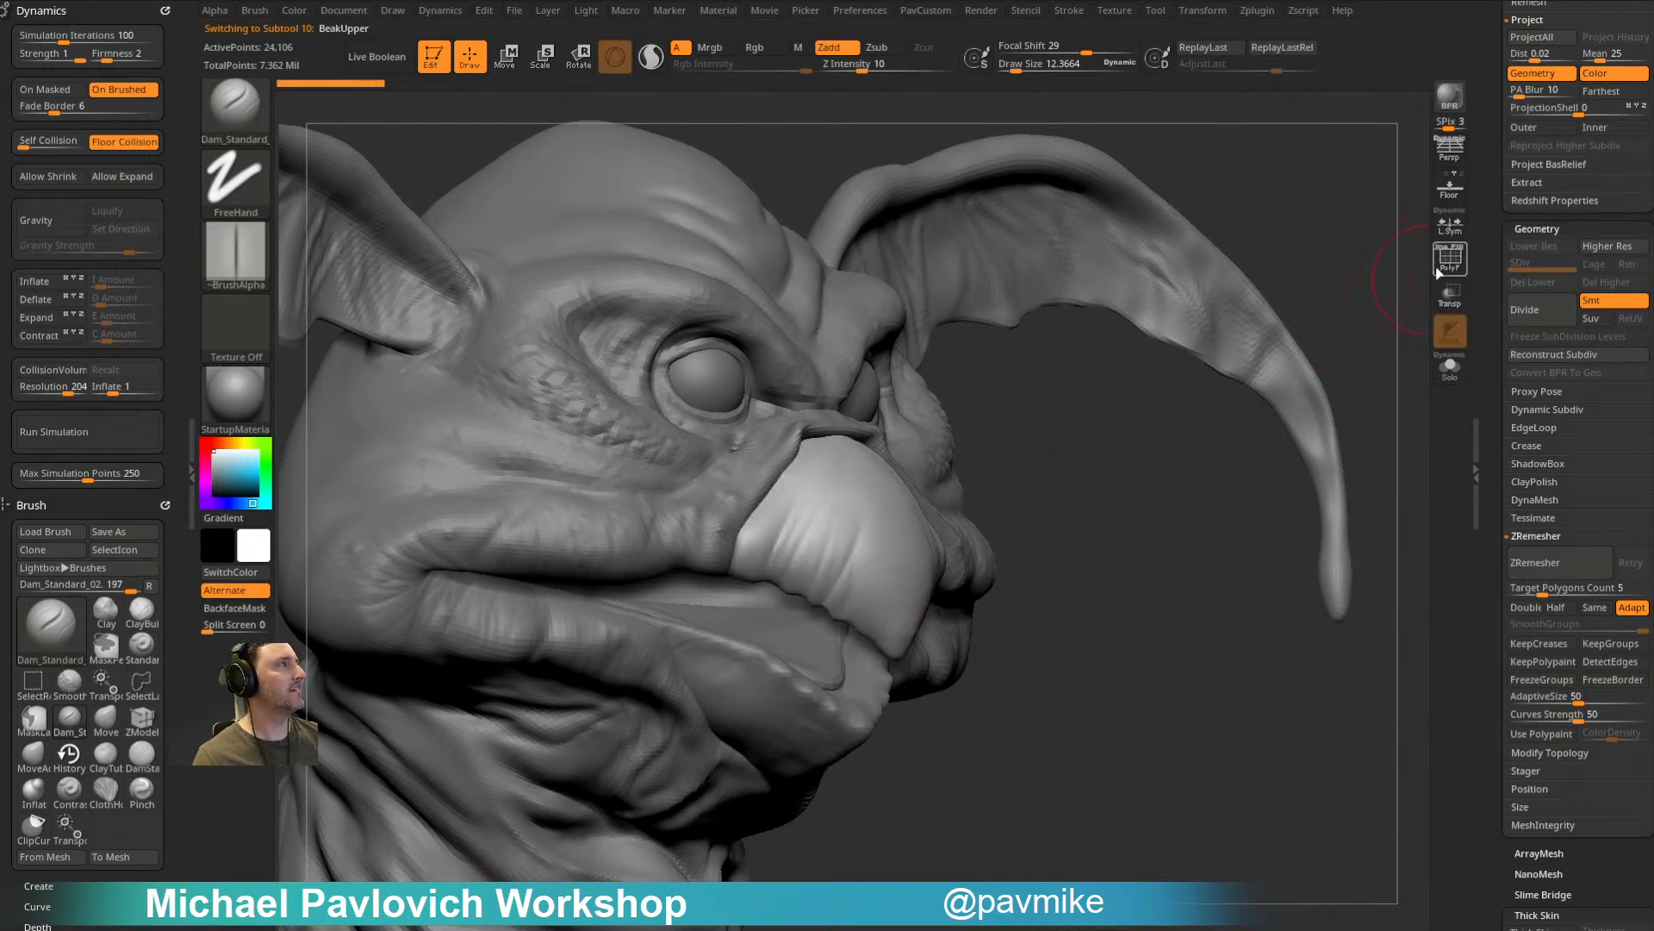
click(1443, 272)
drag(1344, 281, 1272, 356)
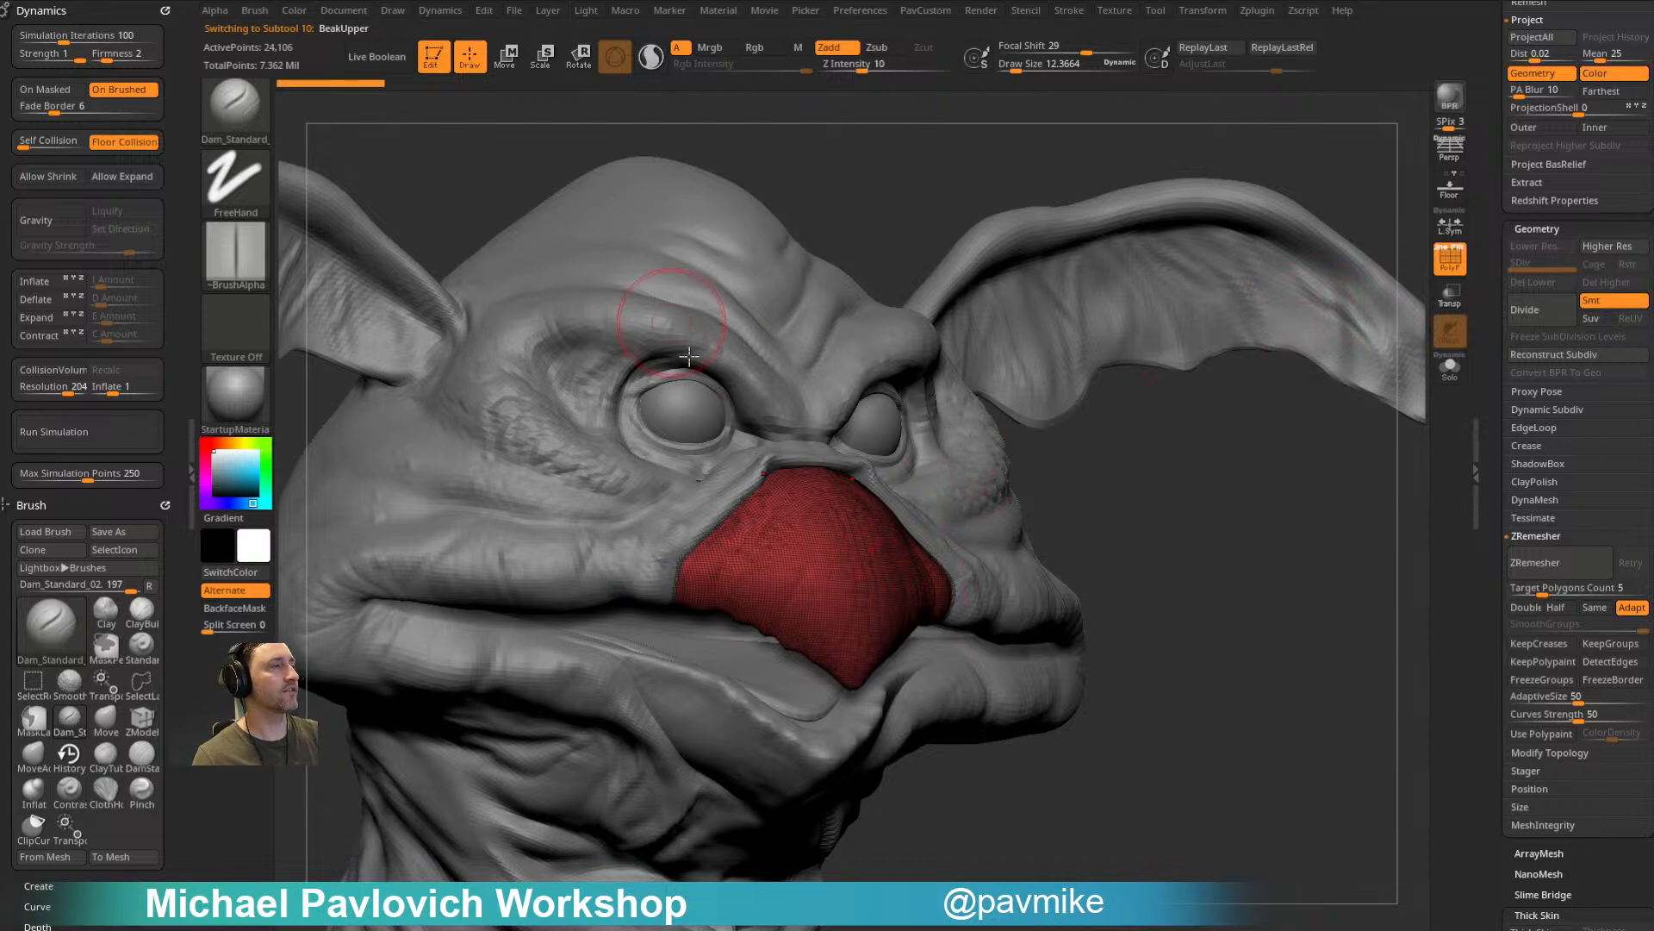
Step: Set the ZRemesher adaptive size to 9 and remesh the upper beak
click(447, 189)
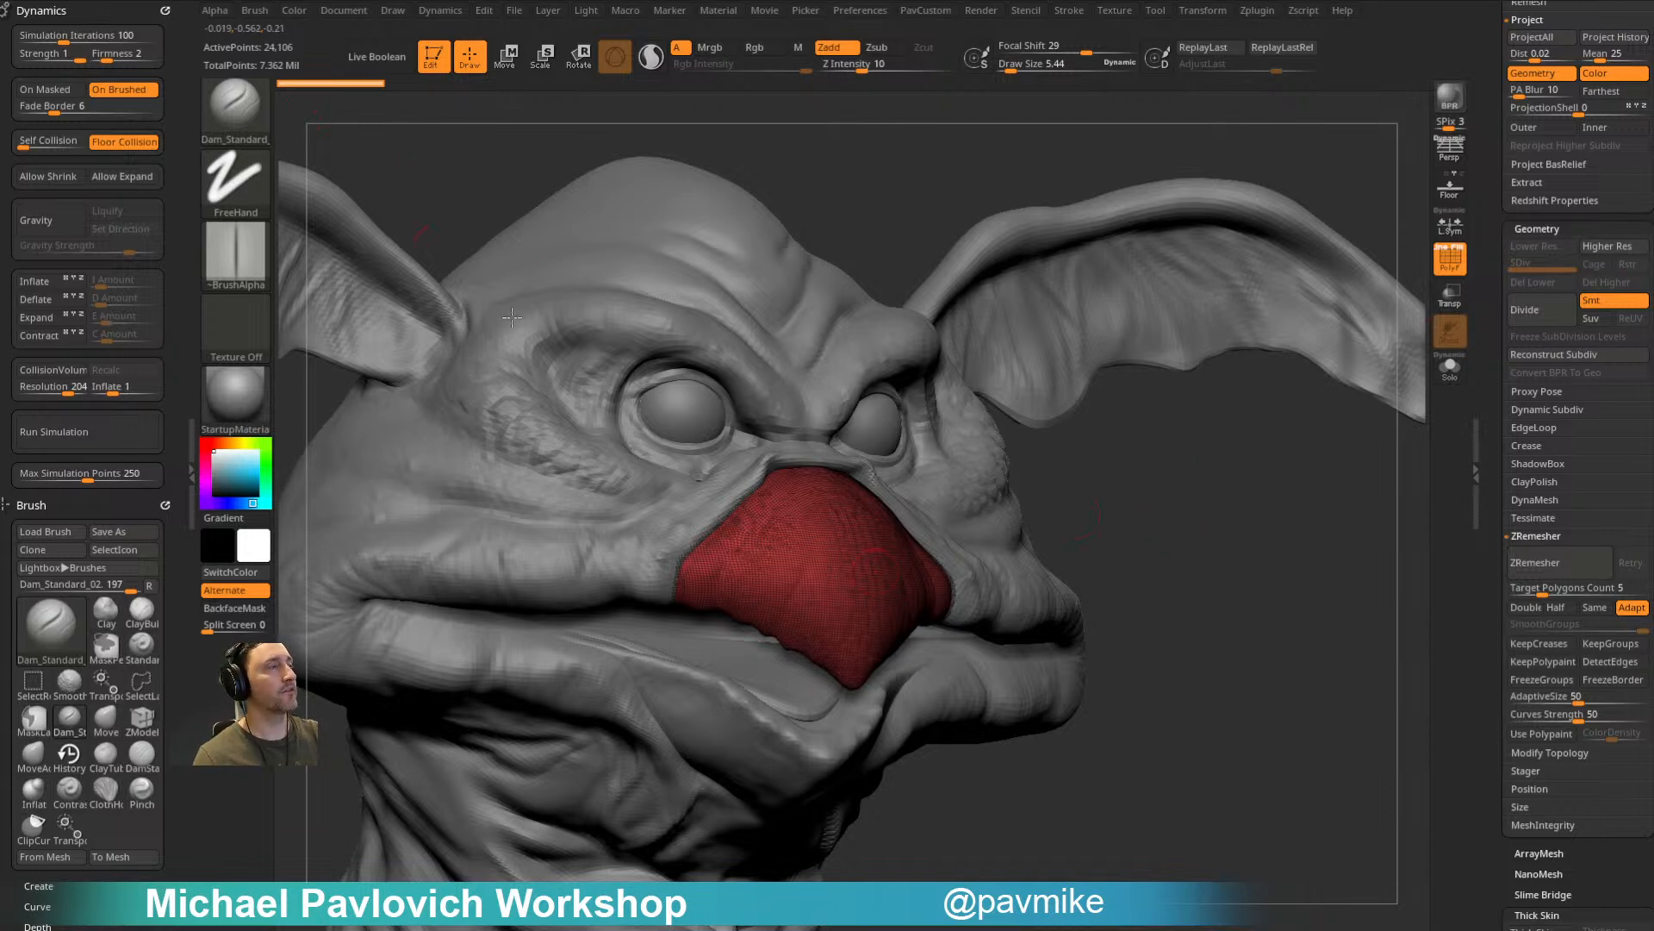
key(3)
key(3)
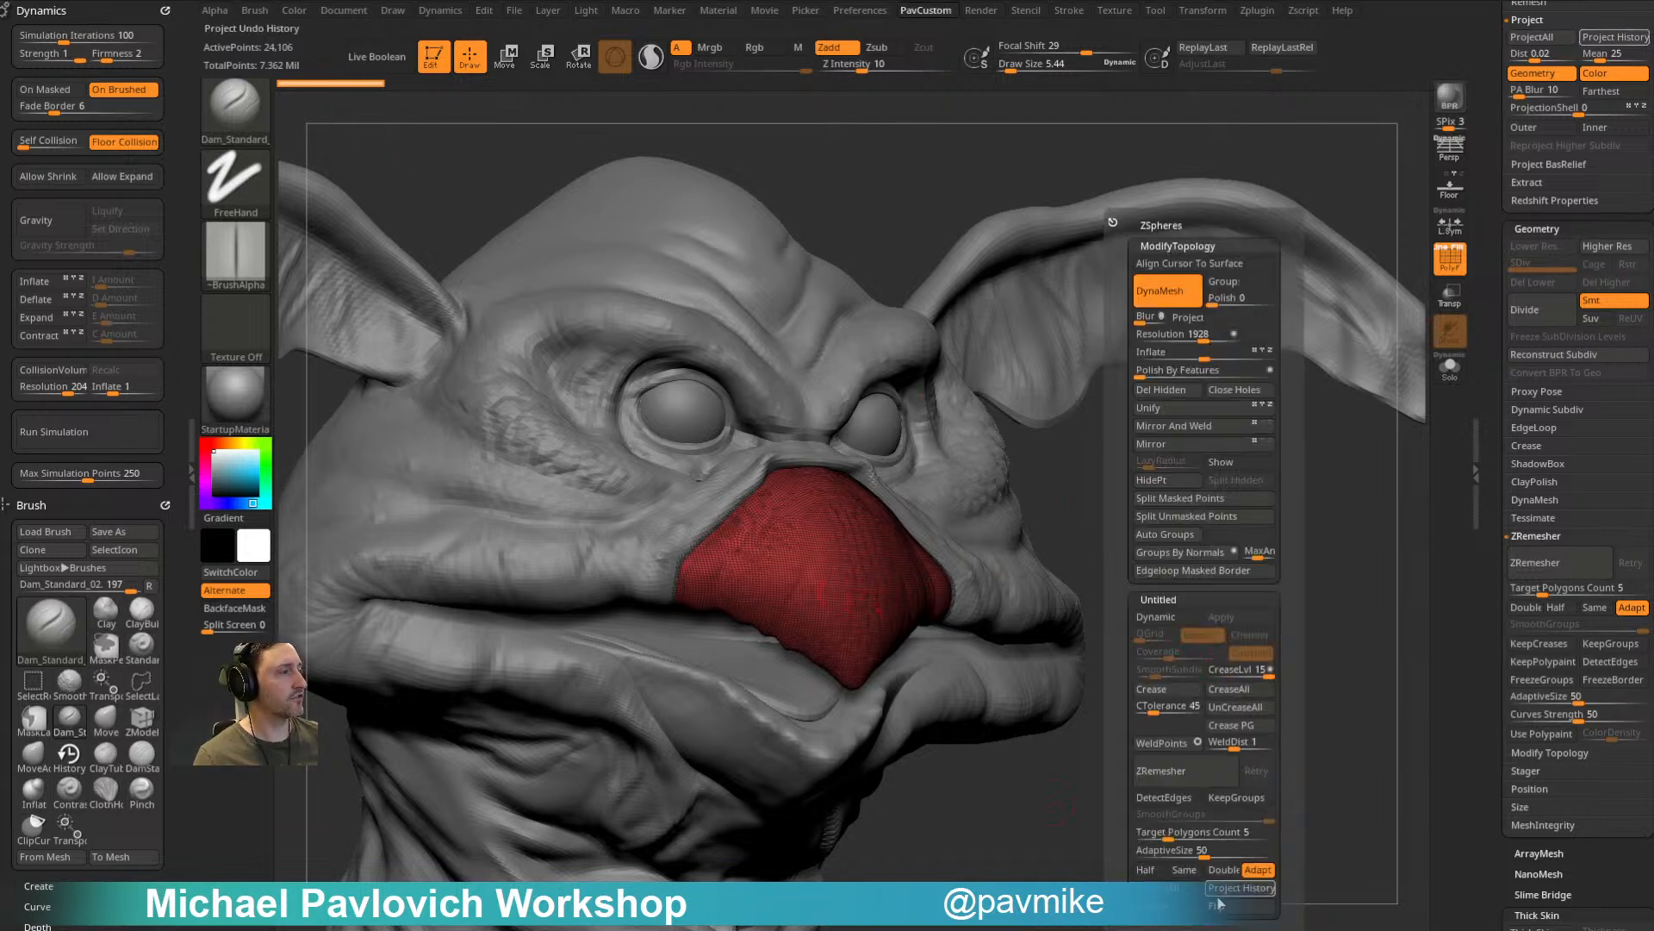
drag(1167, 852, 1151, 852)
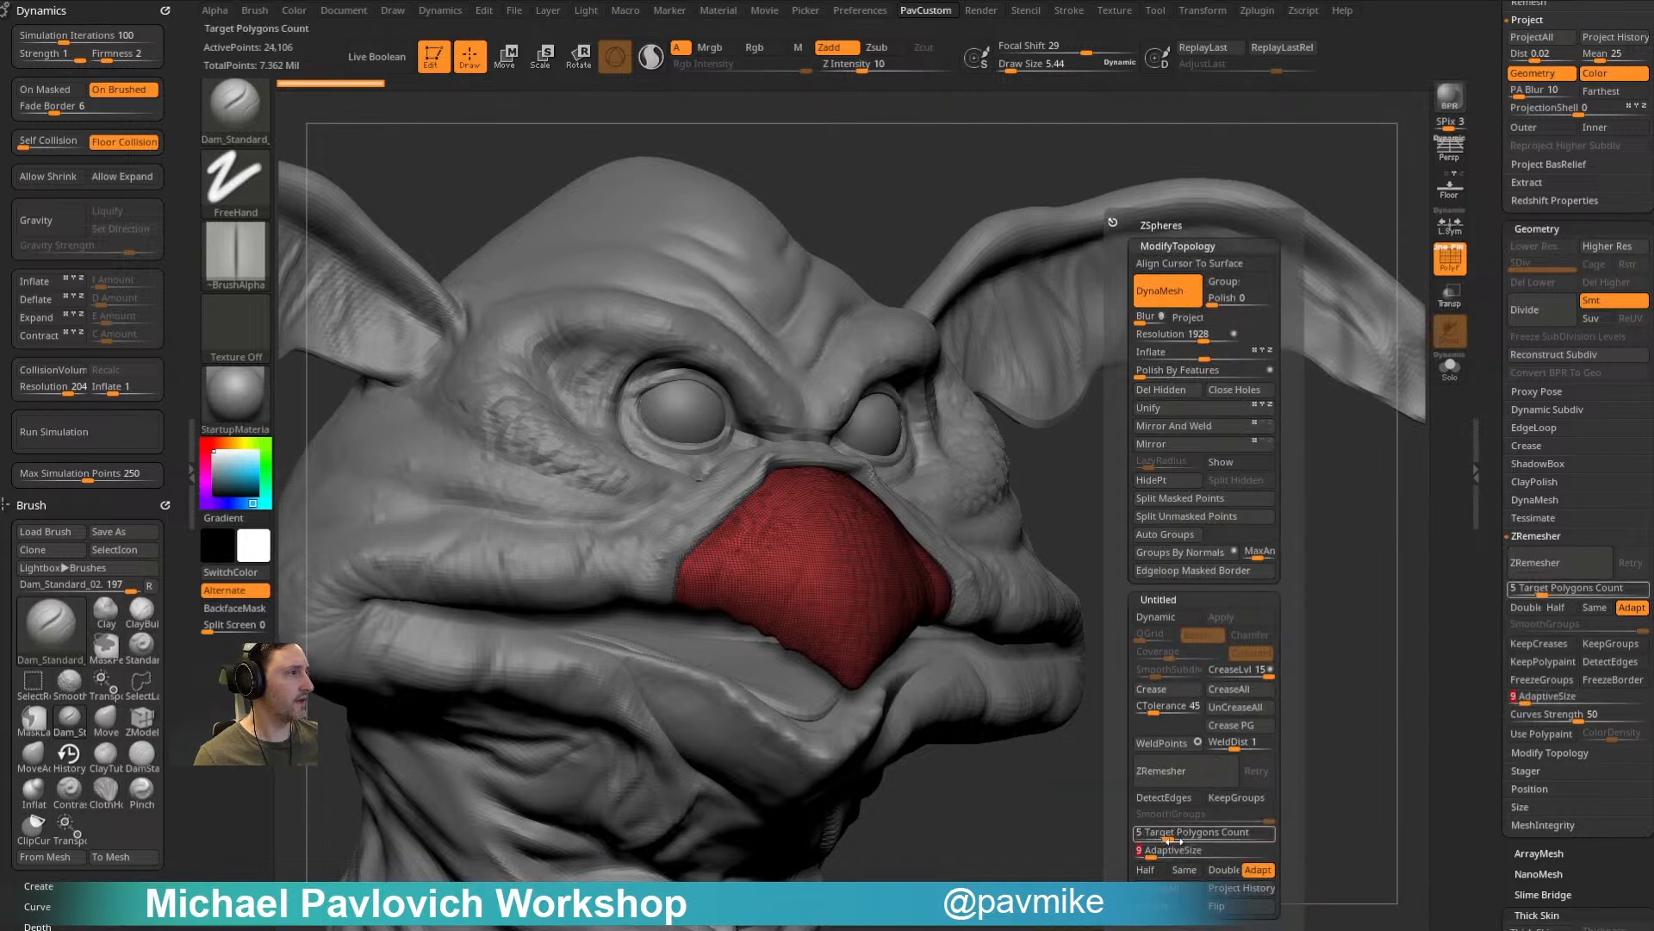
click(1188, 774)
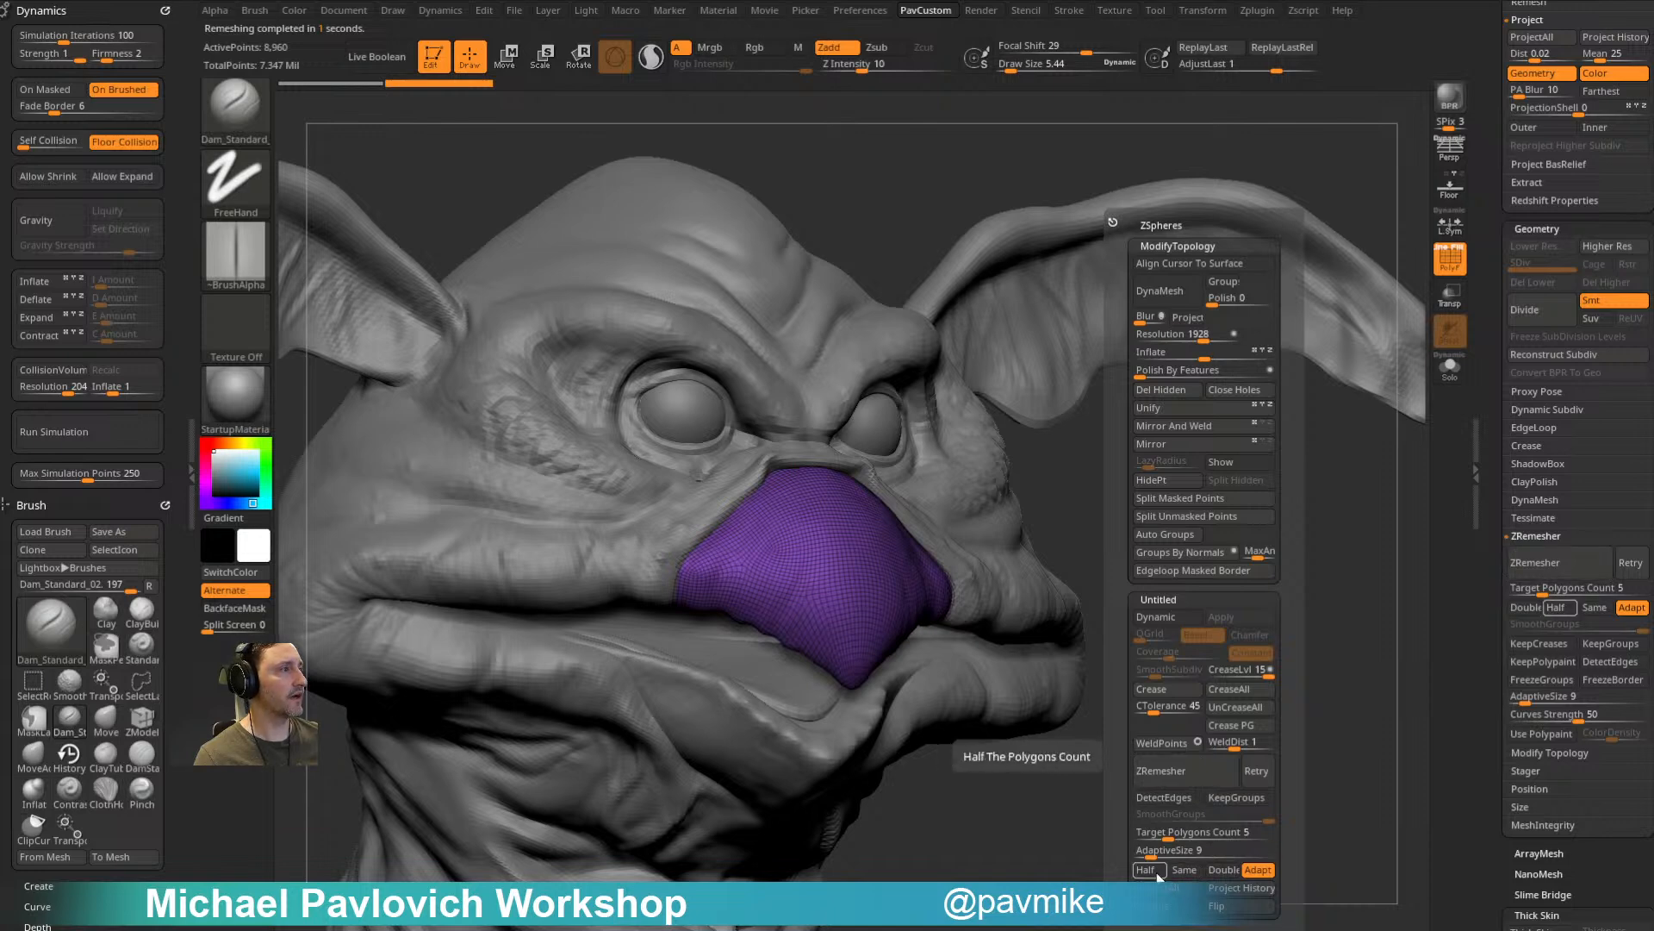
Step: Remesh the upper beak using ZRemesher with its polygon count set to Half
click(1146, 870)
click(1192, 774)
click(1191, 776)
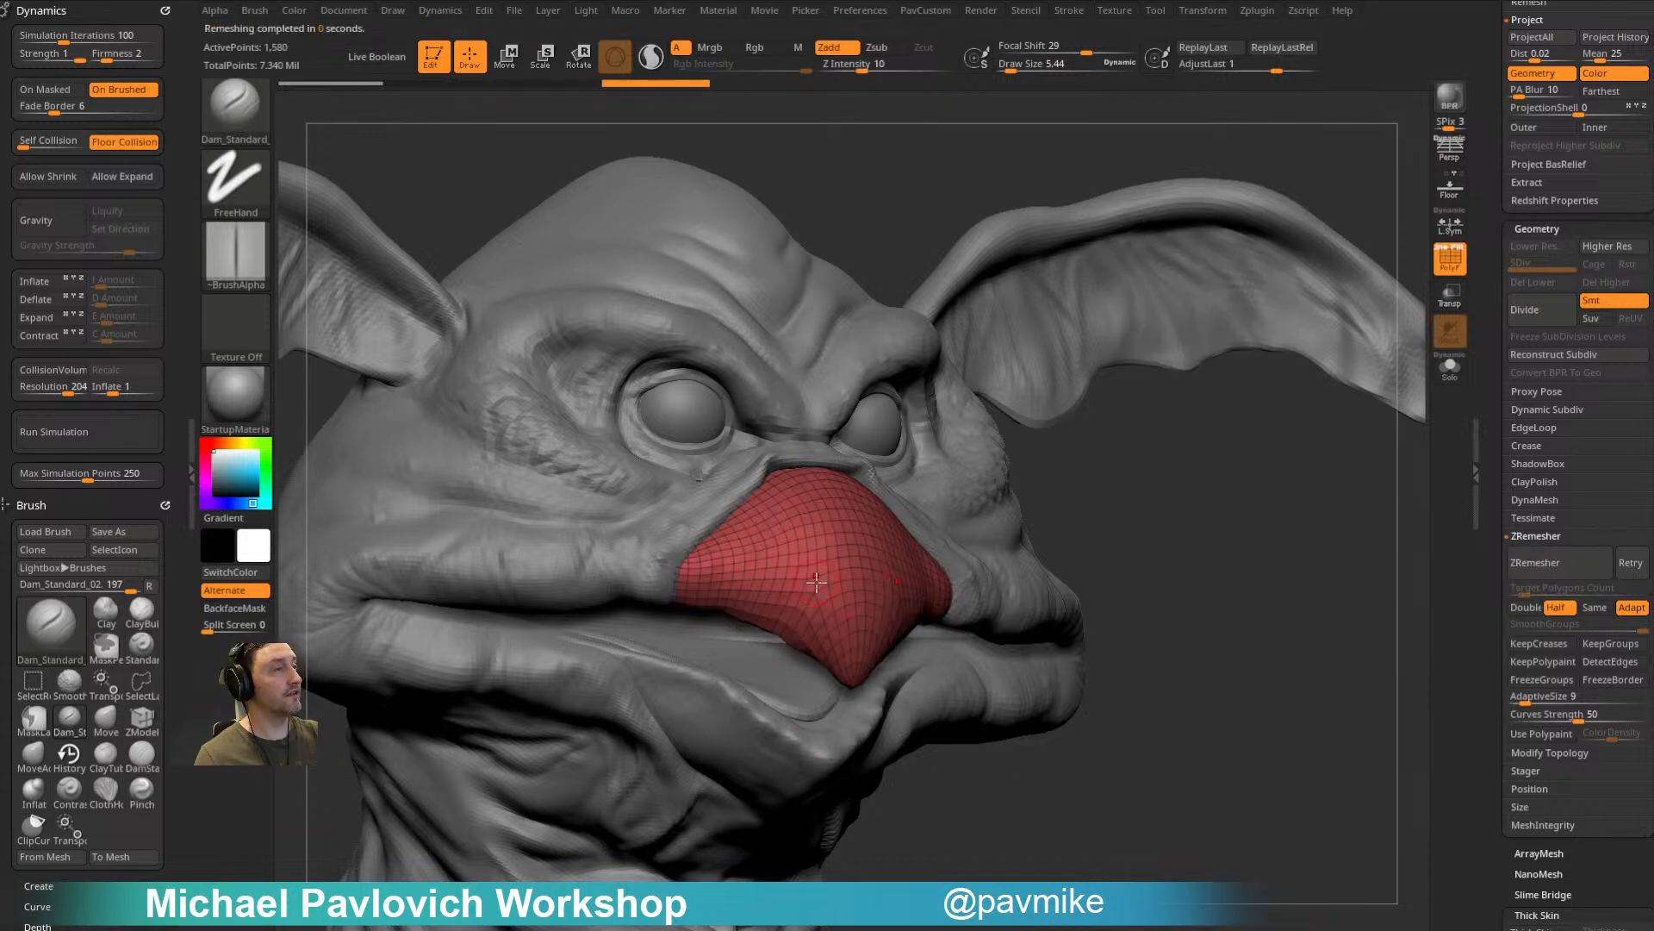
Step: Compare the original and remeshed upper beak in the undo history, and project the original detail onto the remeshed version
click(357, 83)
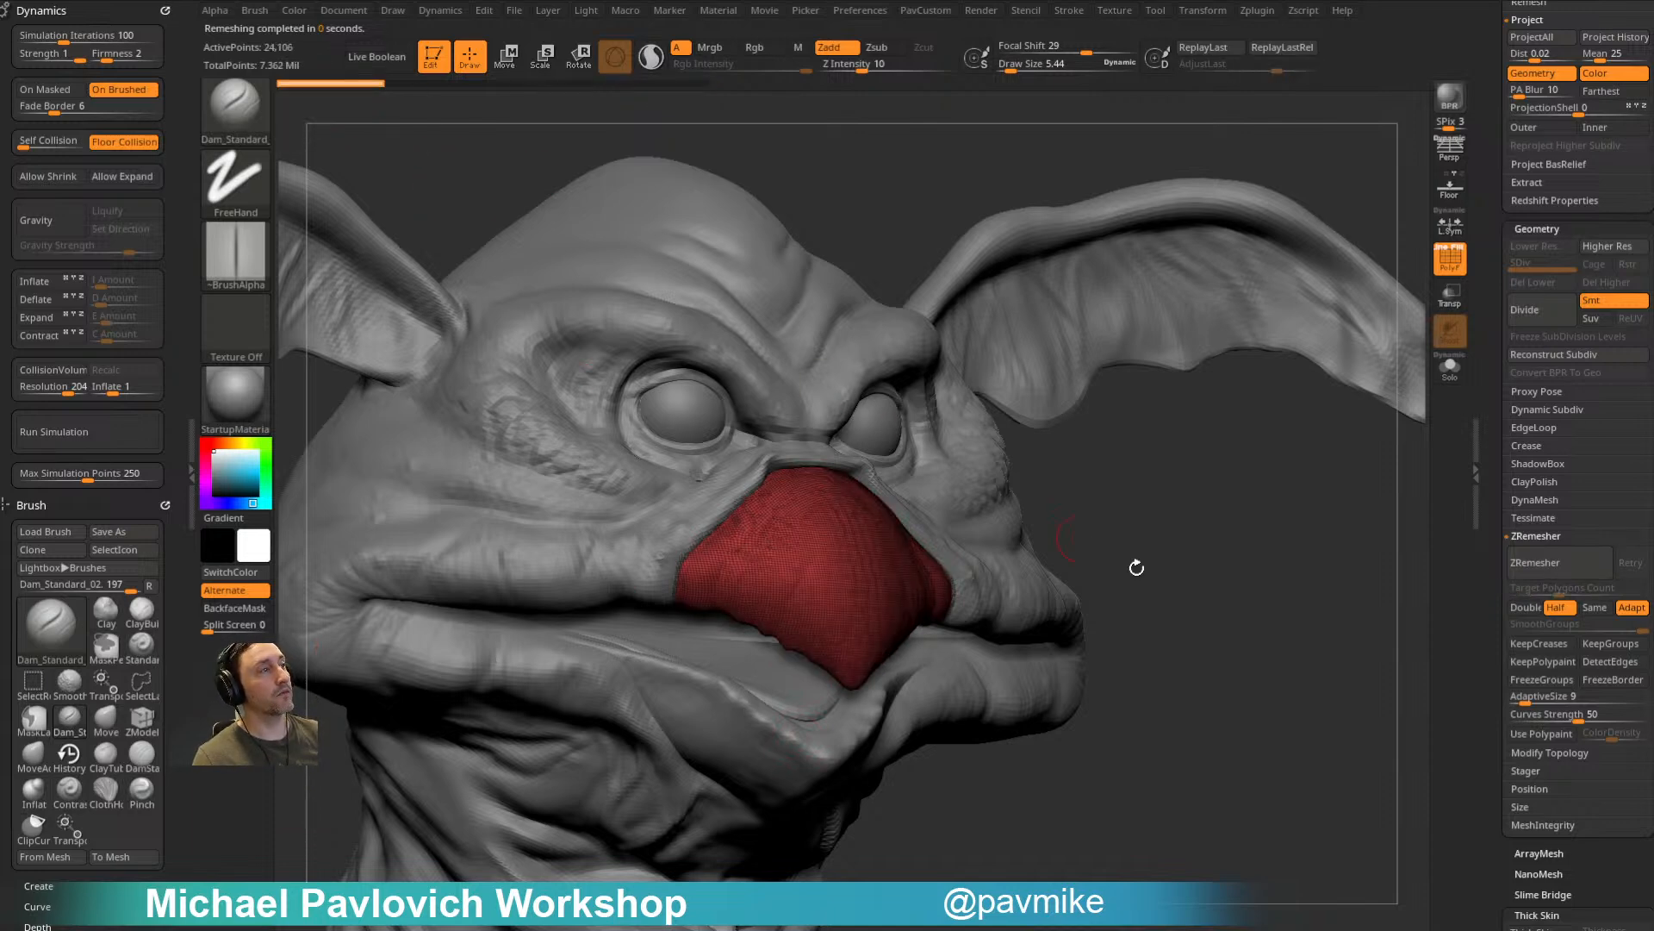
drag(692, 93, 756, 116)
click(694, 84)
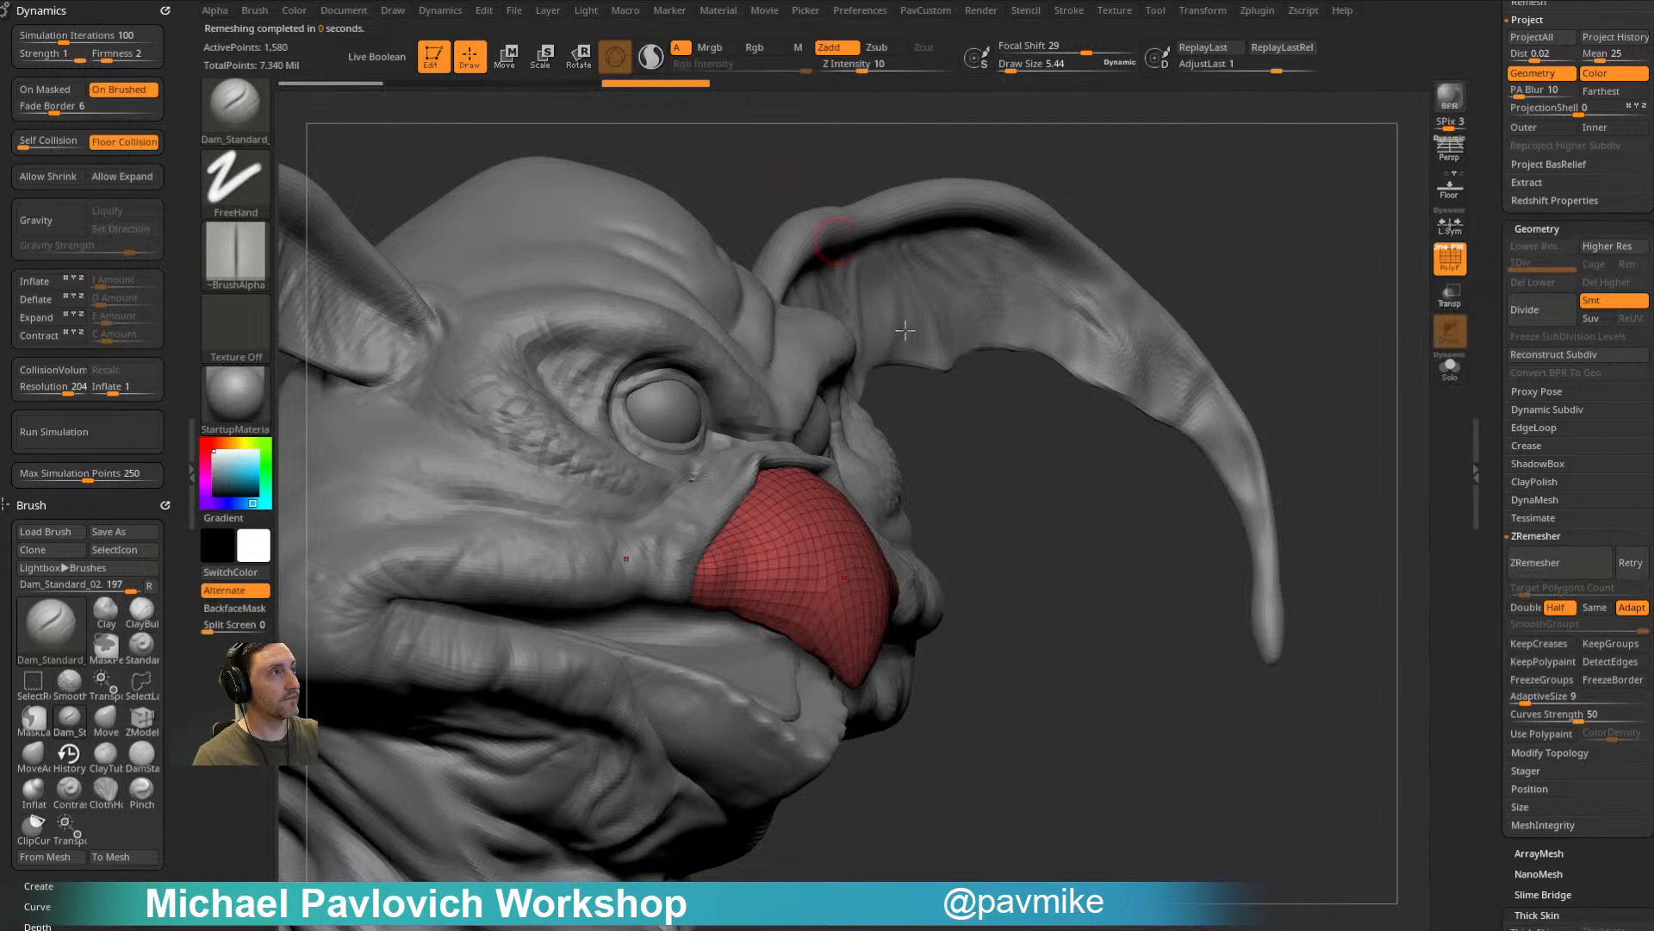
drag(1318, 543, 1160, 561)
key(4)
click(1221, 887)
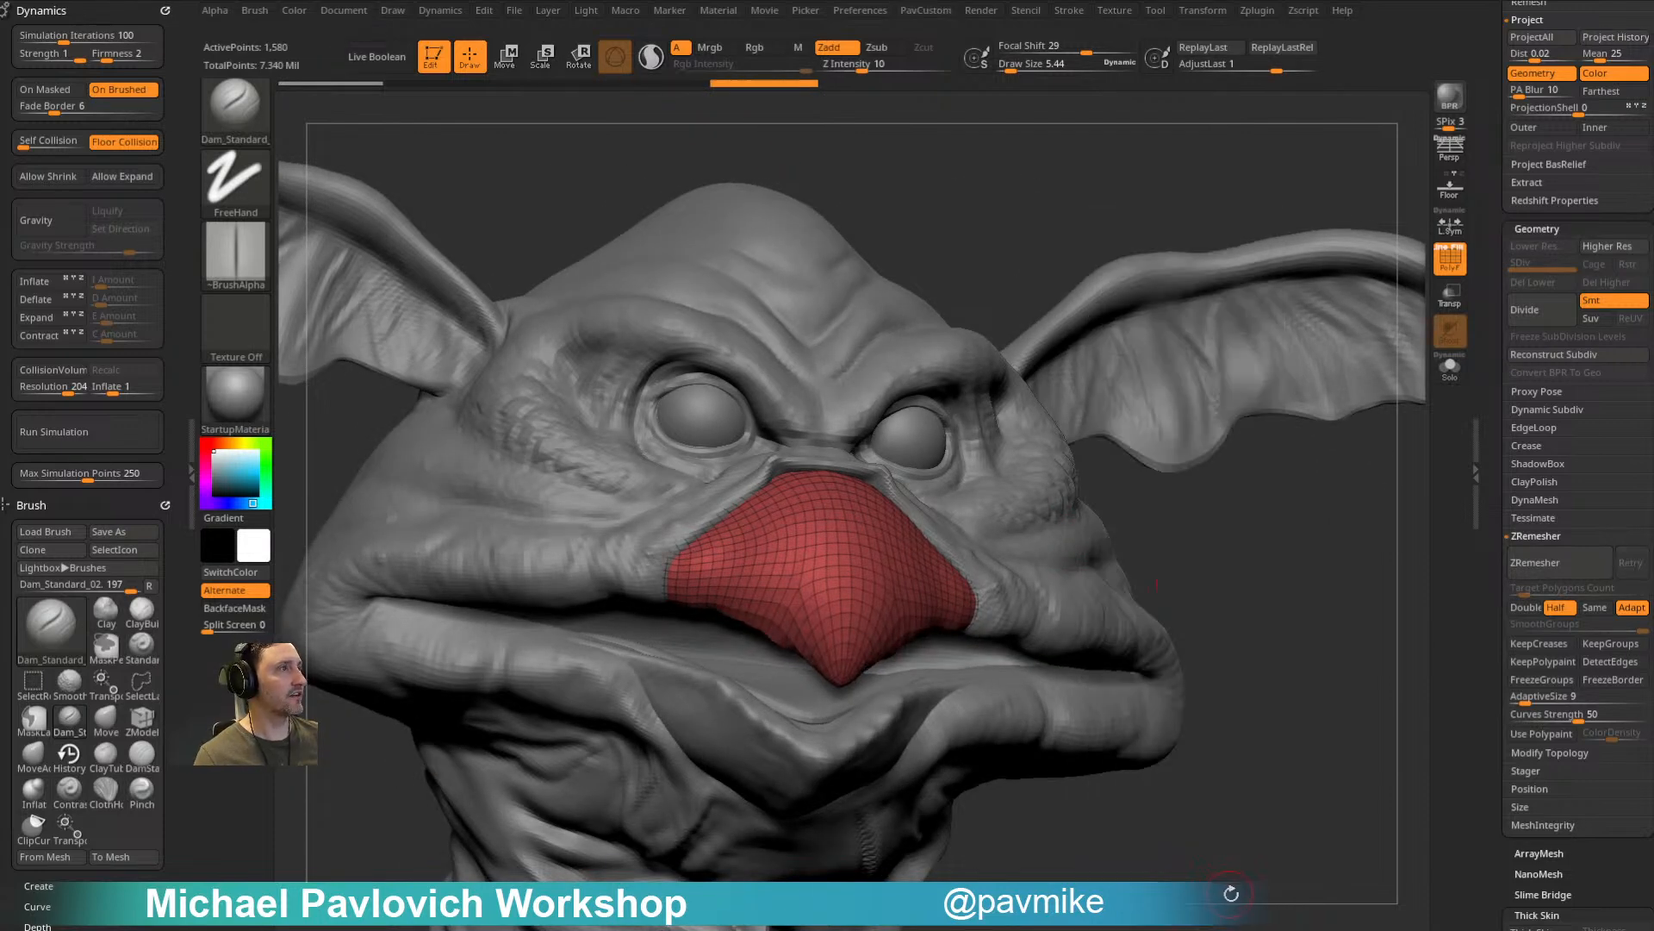
Step: Reduce the upper beak again with ZRemesher at Half, undoing the first attempt and rerunning the remesh
key(4)
click(1260, 773)
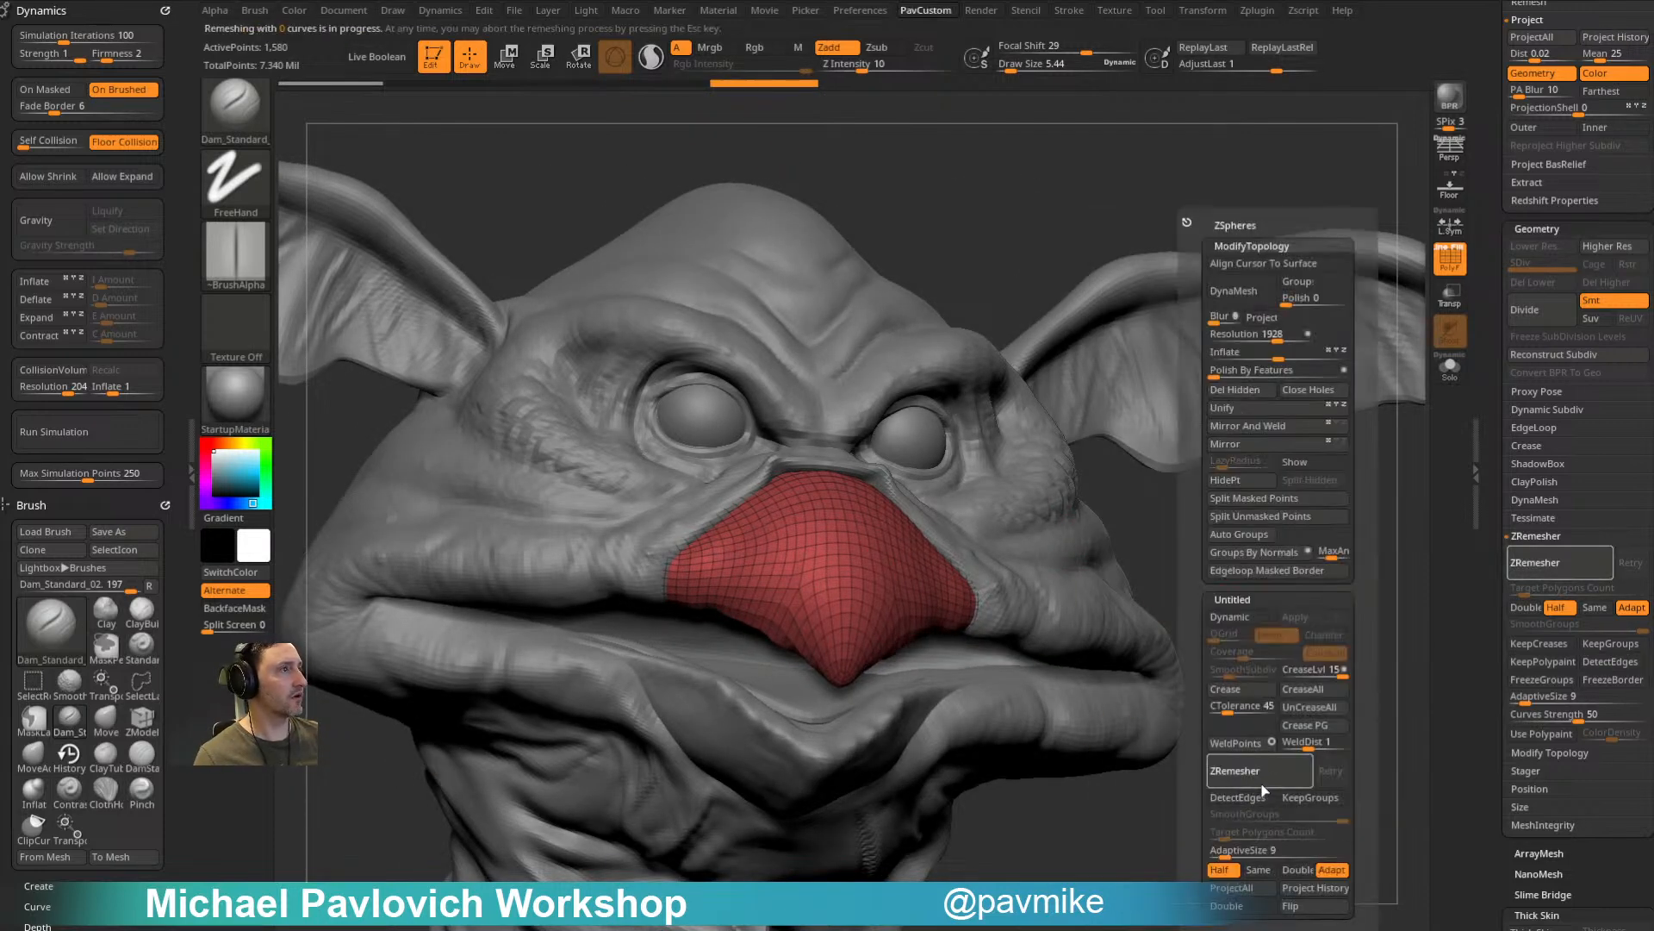
key(4)
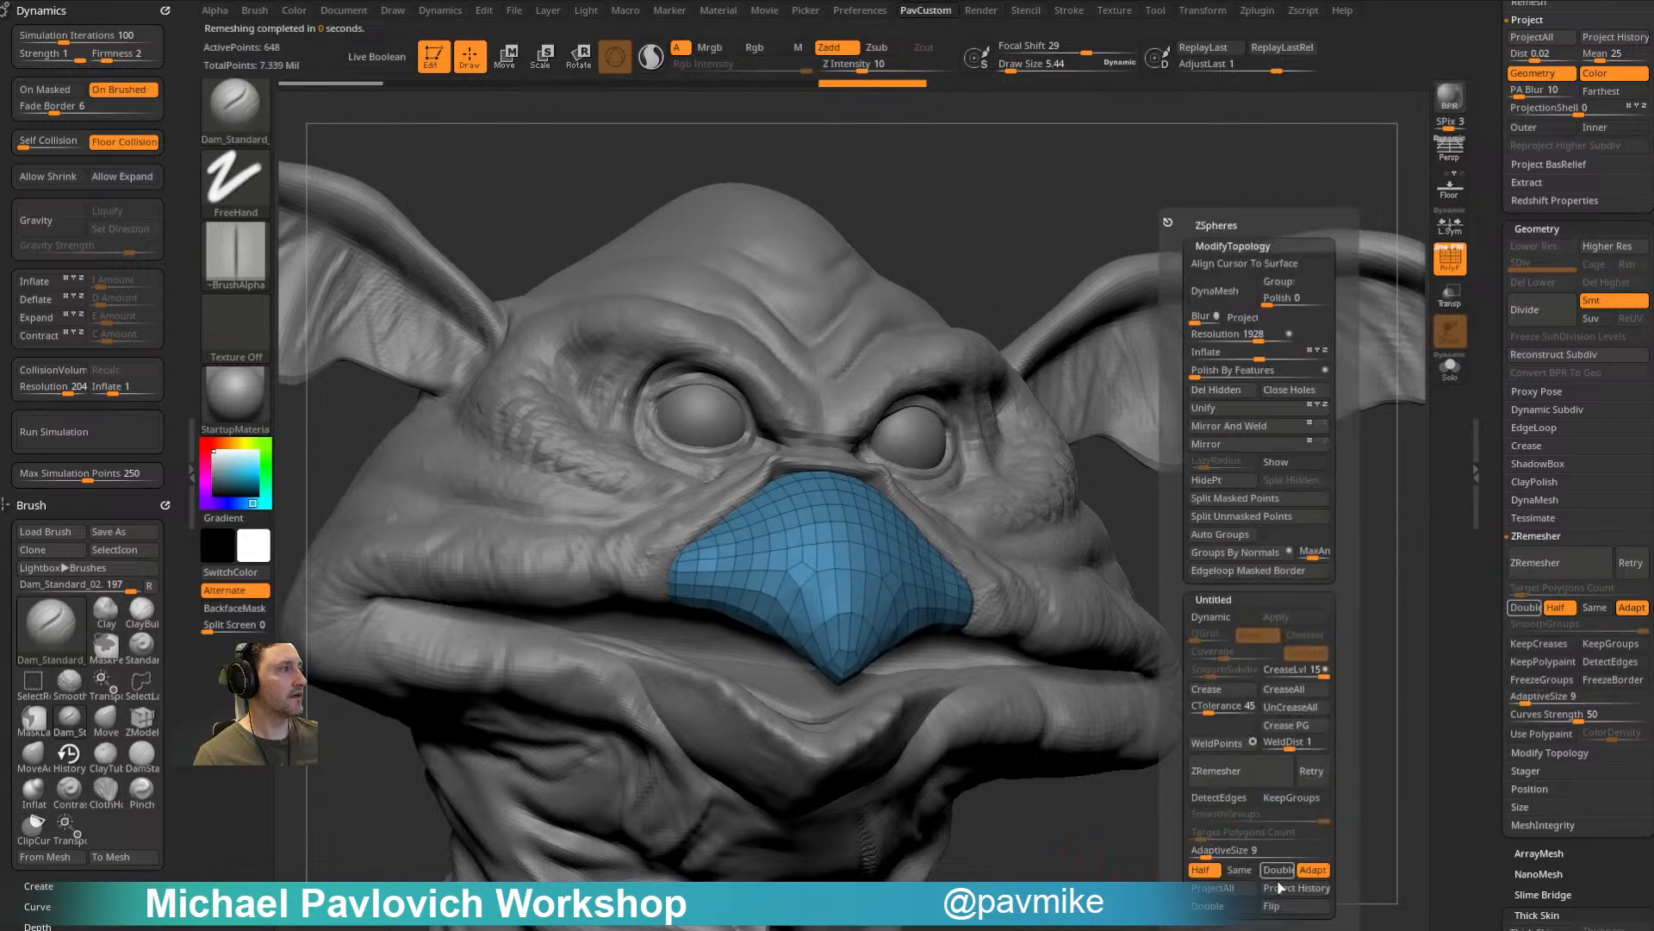
key(ctrl+z)
click(1547, 562)
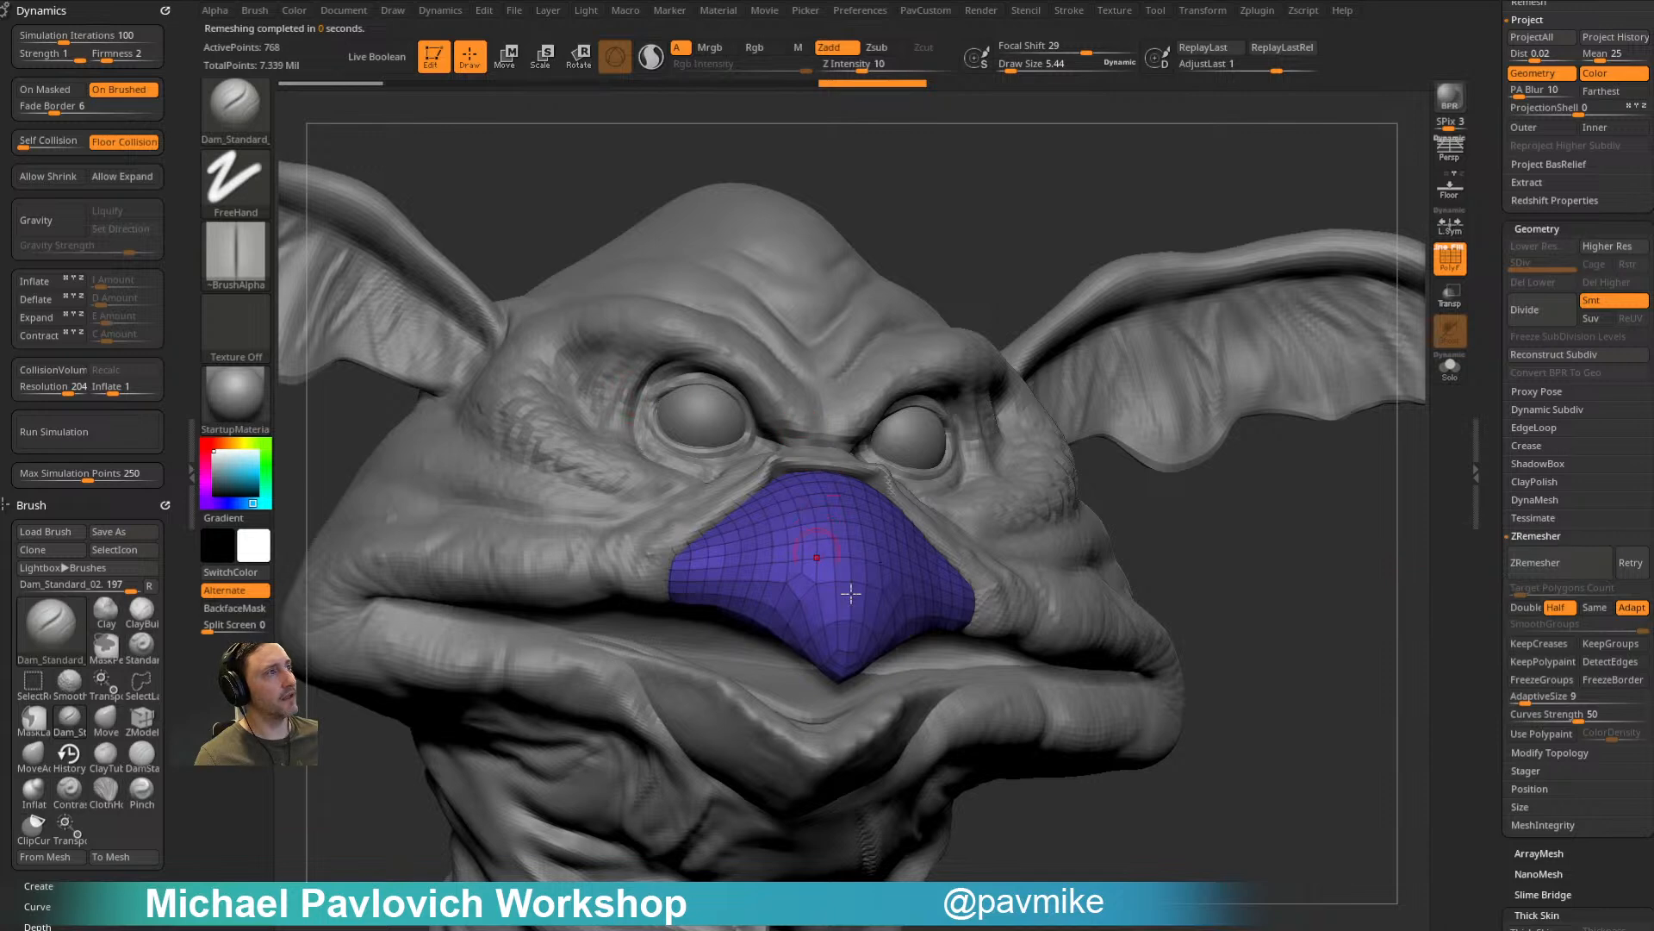
Step: Subdivide the upper beak to level 4, projecting the history detail between subdivisions, and turn off the PolyFrame display
drag(1270, 520, 1256, 528)
key(4)
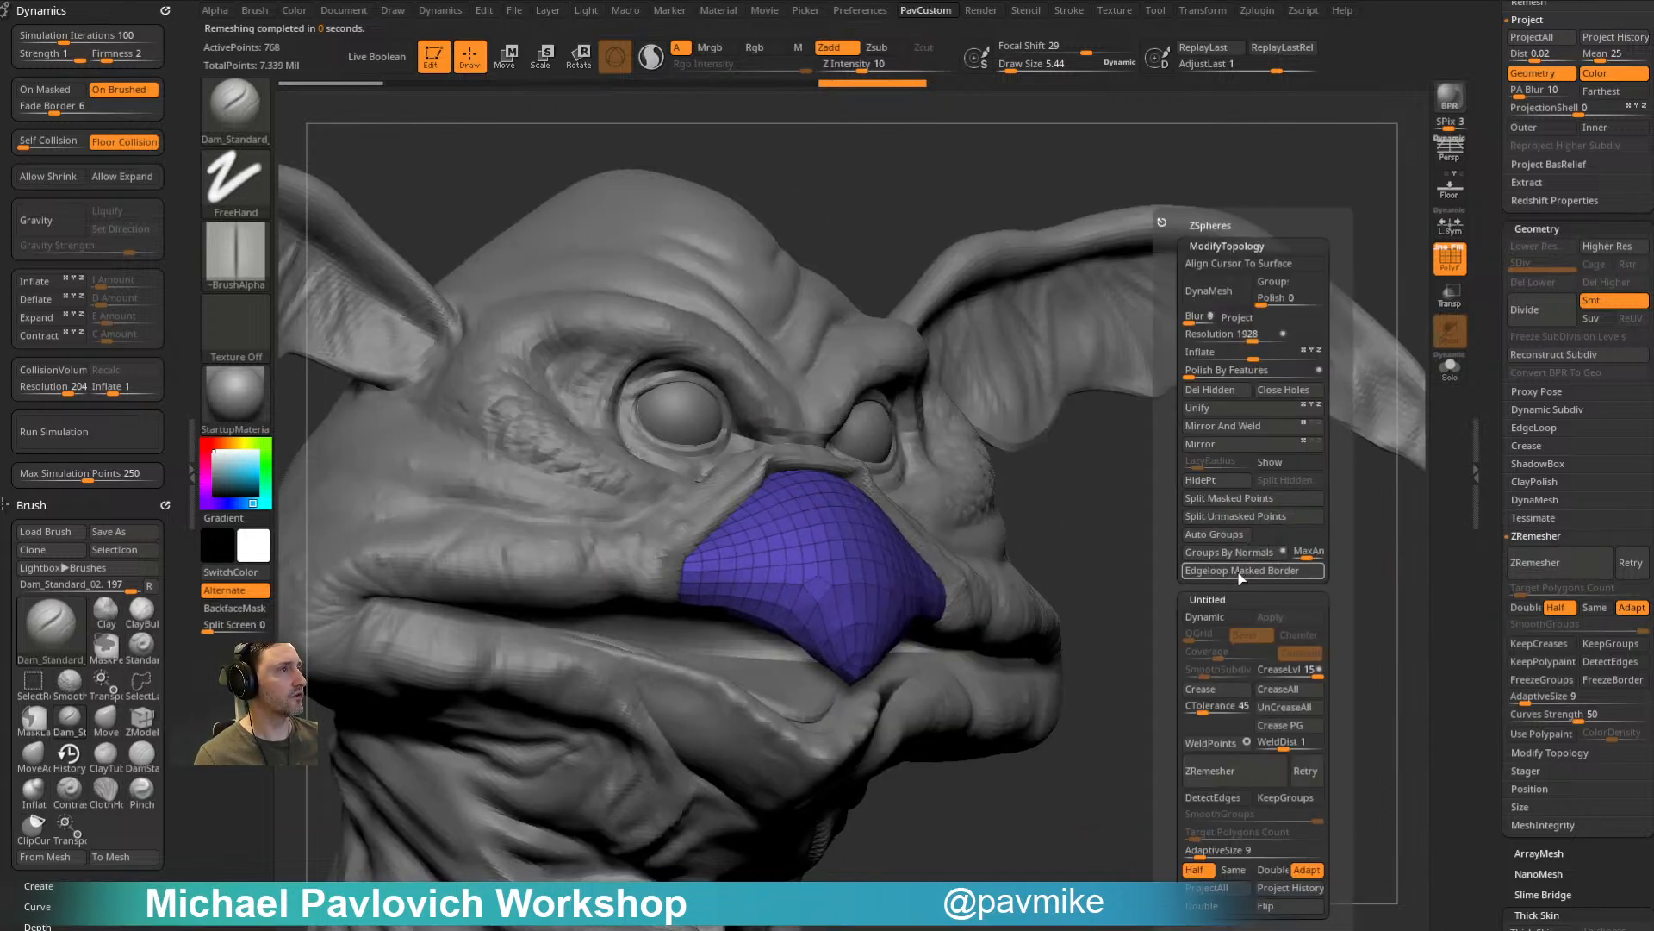
key(ctrl+d)
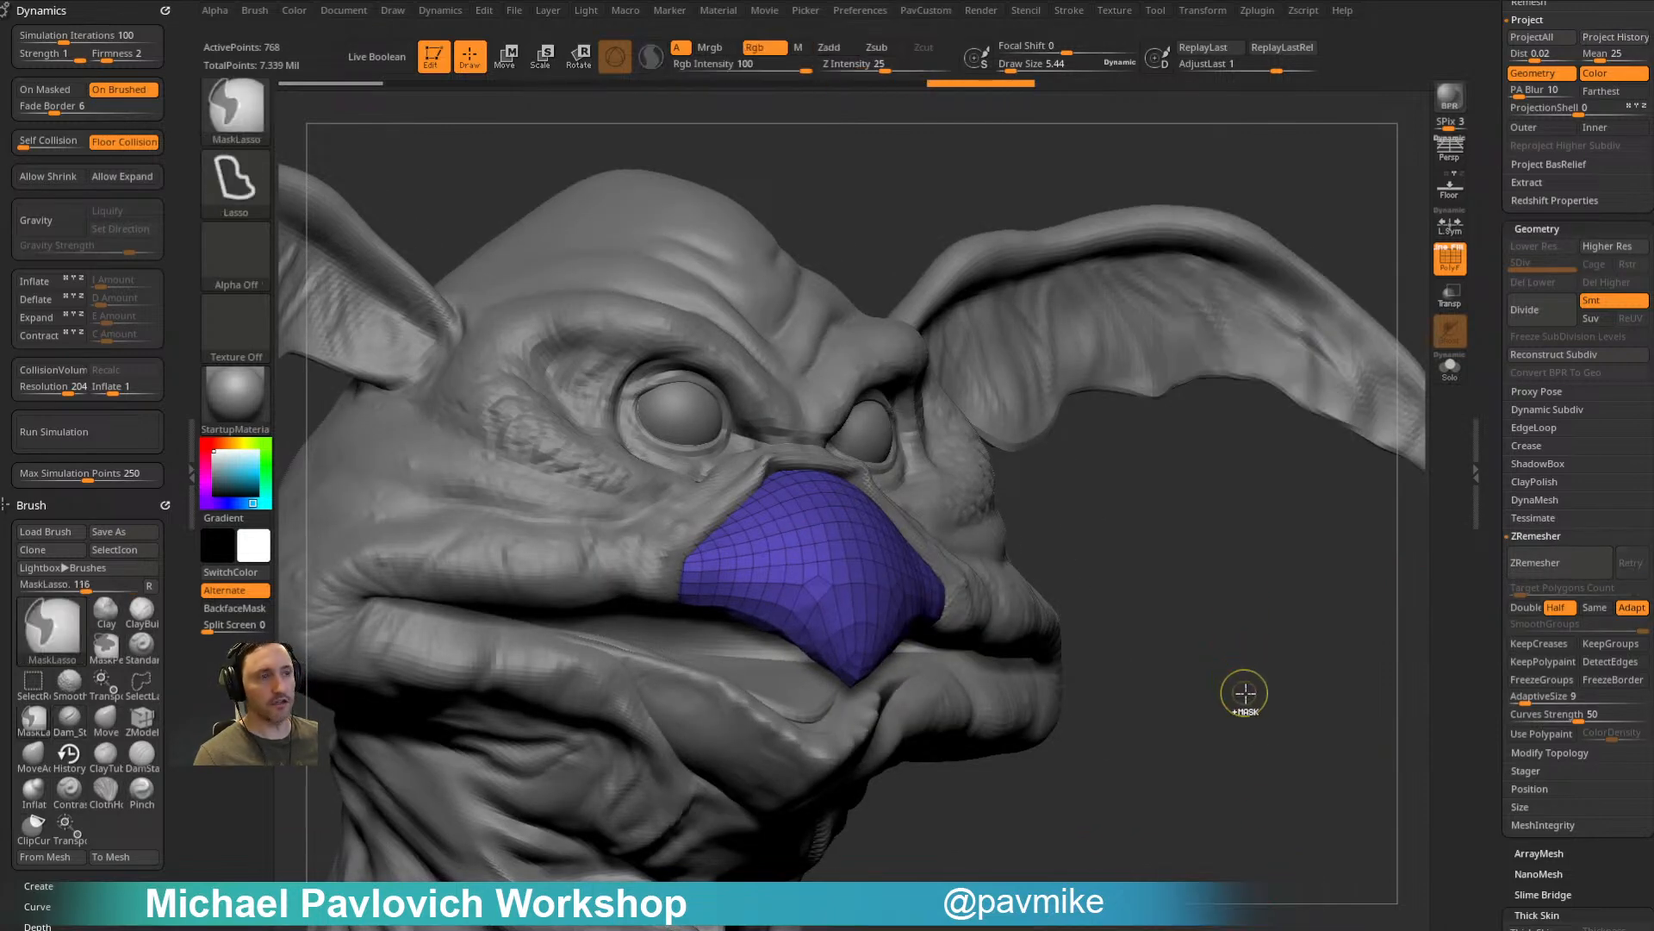
key(4)
key(ctrl+d)
key(4)
click(1298, 882)
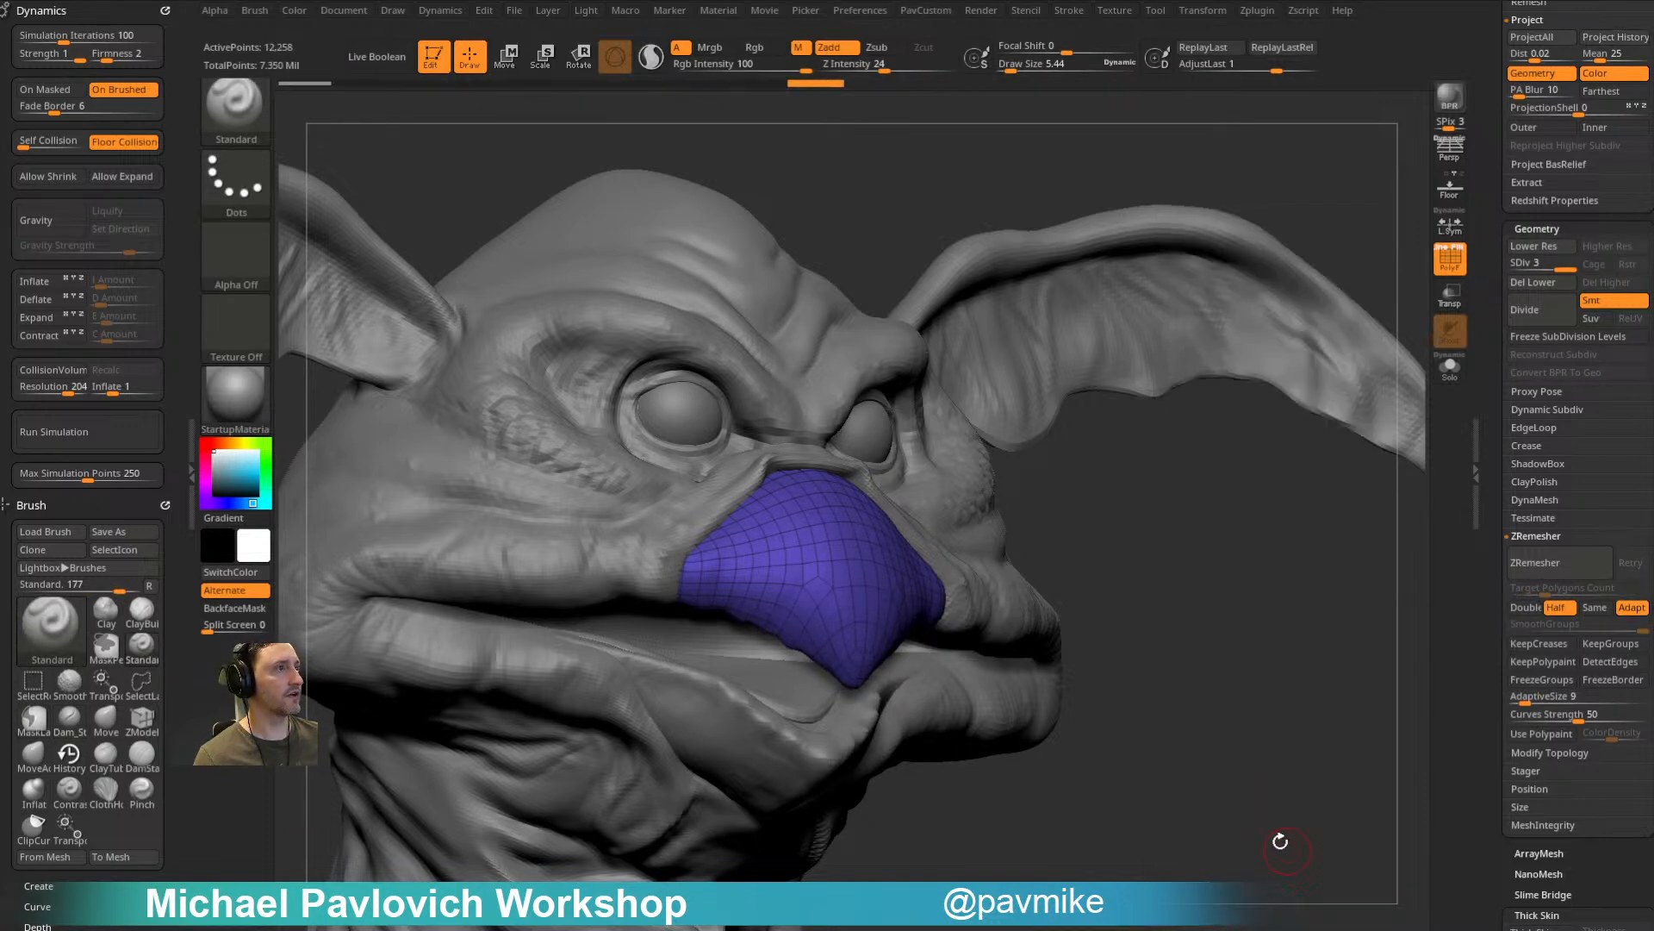
click(1450, 257)
key(ctrl+d)
Step: Carve vertical grooves along the lower edge and tip of the upper beak with the Dam_Standard brush
alt+drag(1155, 480, 1228, 553)
key(3)
mouse_move(729, 617)
mouse_down()
mouse_move(756, 575)
mouse_move(756, 591)
mouse_up()
key(s)
drag(743, 617, 785, 574)
mouse_move(764, 644)
mouse_down()
mouse_move(793, 595)
mouse_move(808, 600)
mouse_up()
drag(1041, 521, 1084, 524)
drag(831, 561, 836, 553)
mouse_move(810, 645)
mouse_down()
mouse_move(837, 592)
mouse_move(865, 617)
mouse_up()
key(s)
drag(829, 657, 856, 621)
drag(850, 676, 865, 639)
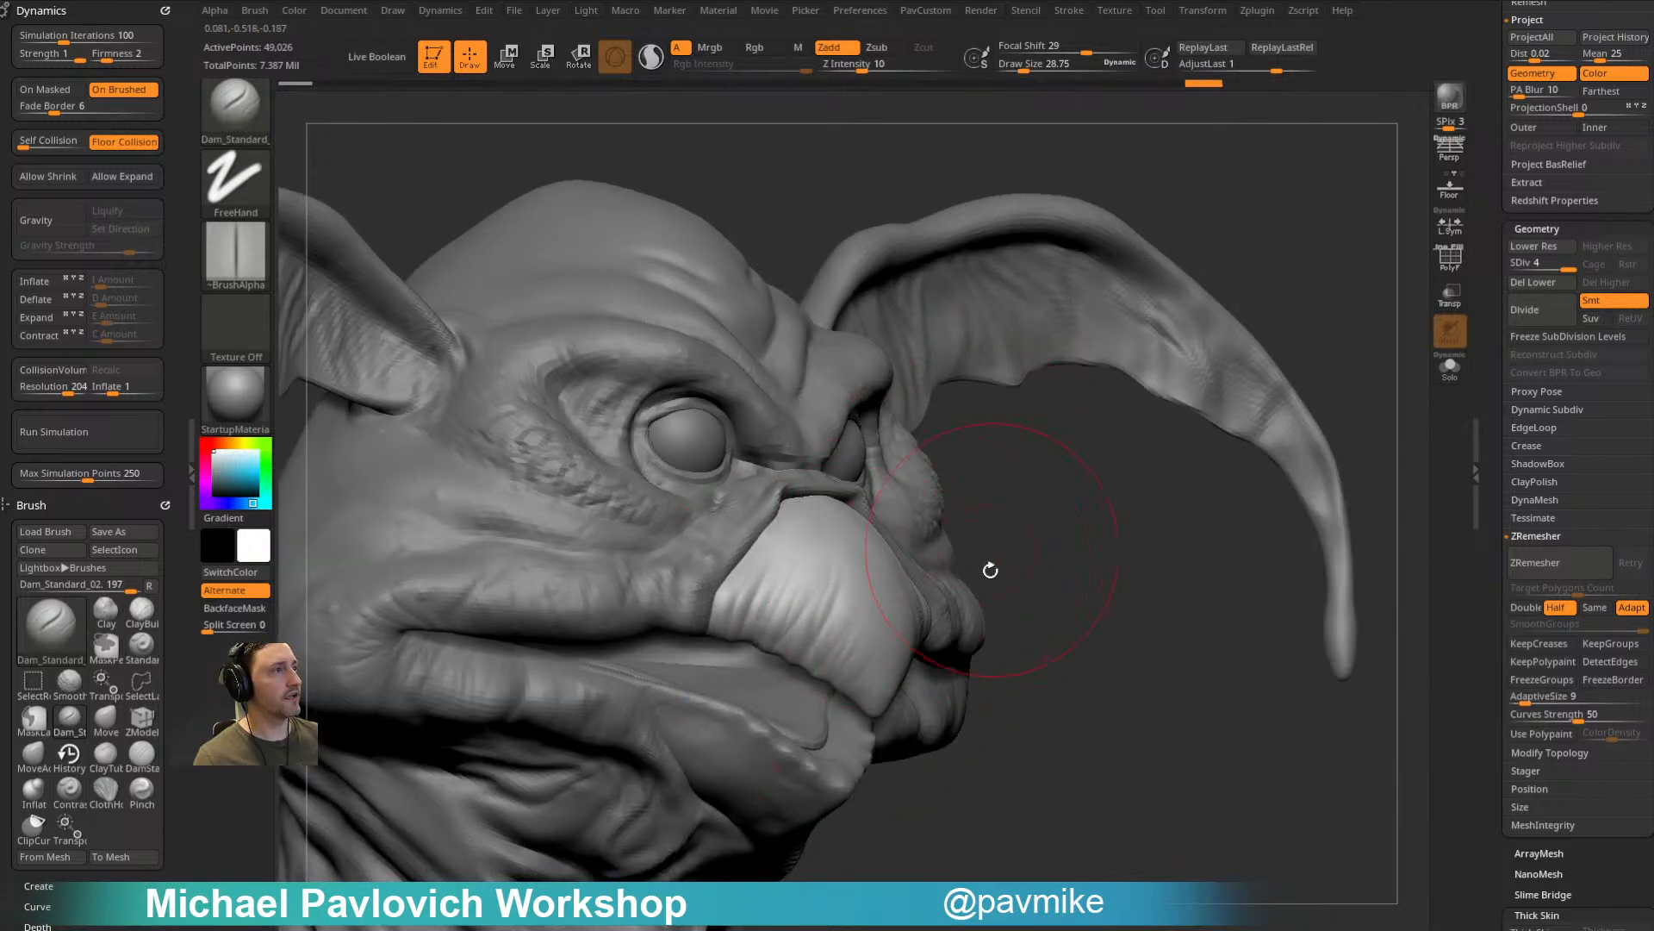
drag(990, 543, 946, 551)
drag(829, 566, 840, 541)
drag(1058, 510, 1034, 448)
Step: Choose the Standard brush, make the BeakLower subtool active and mark its original history state as the projection source
key(b)
key(s)
key(t)
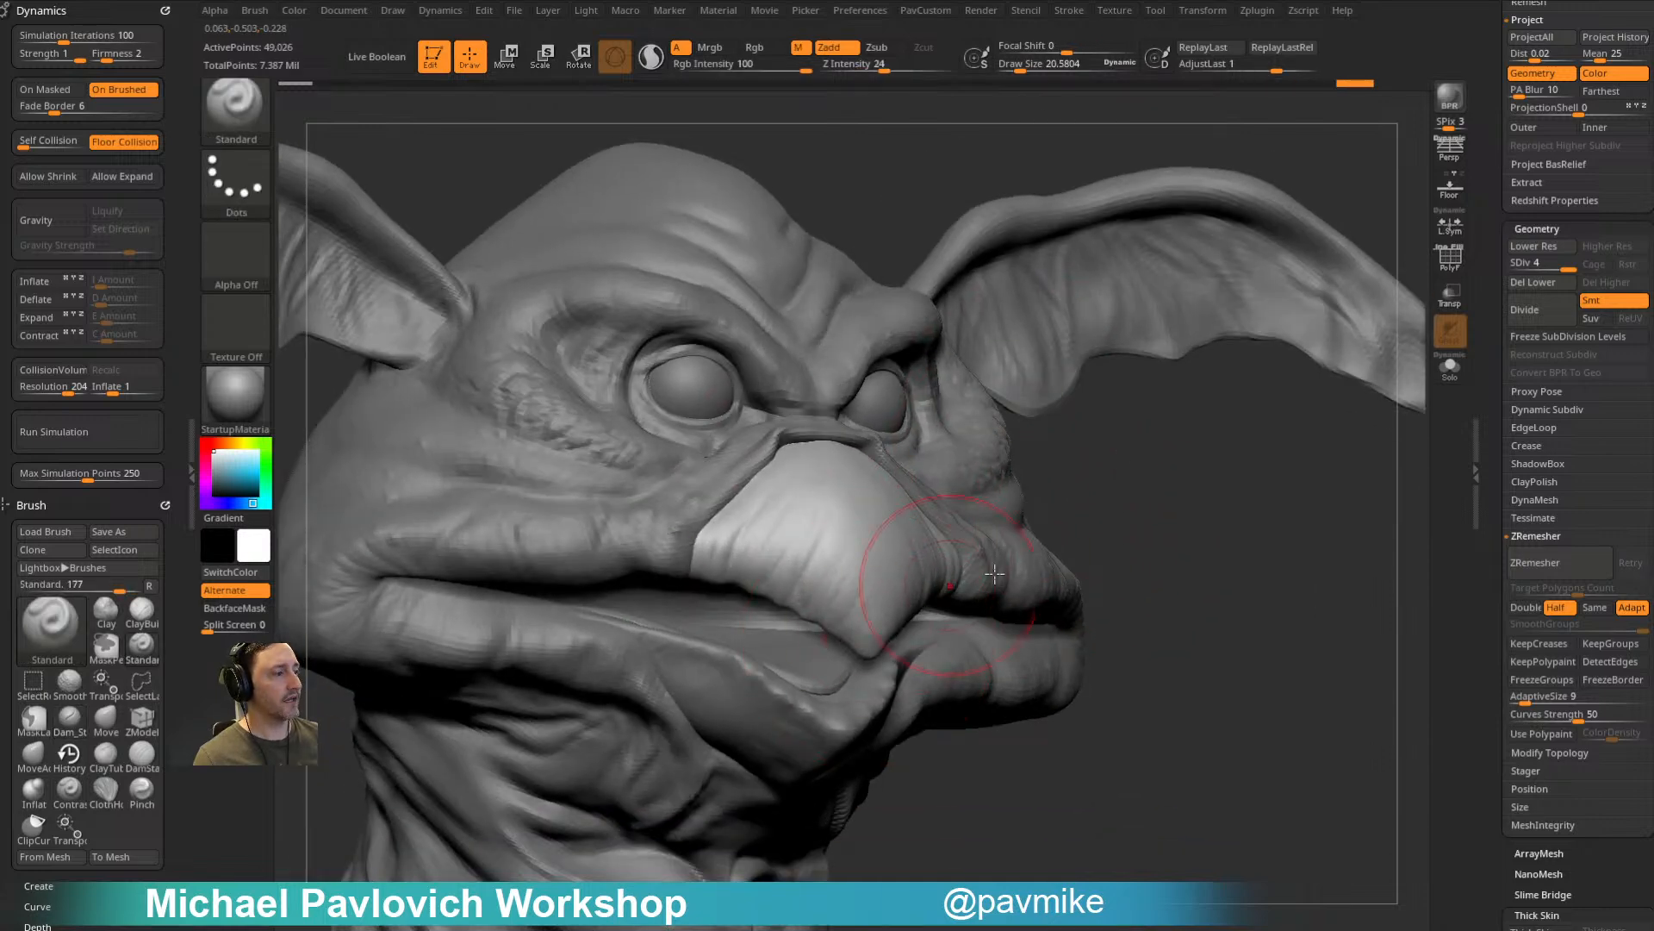
alt+click(788, 715)
mouse_move(1094, 551)
mouse_down()
mouse_move(1094, 665)
mouse_move(1178, 440)
mouse_move(1174, 457)
mouse_move(1057, 361)
mouse_up()
drag(1057, 360, 1160, 596)
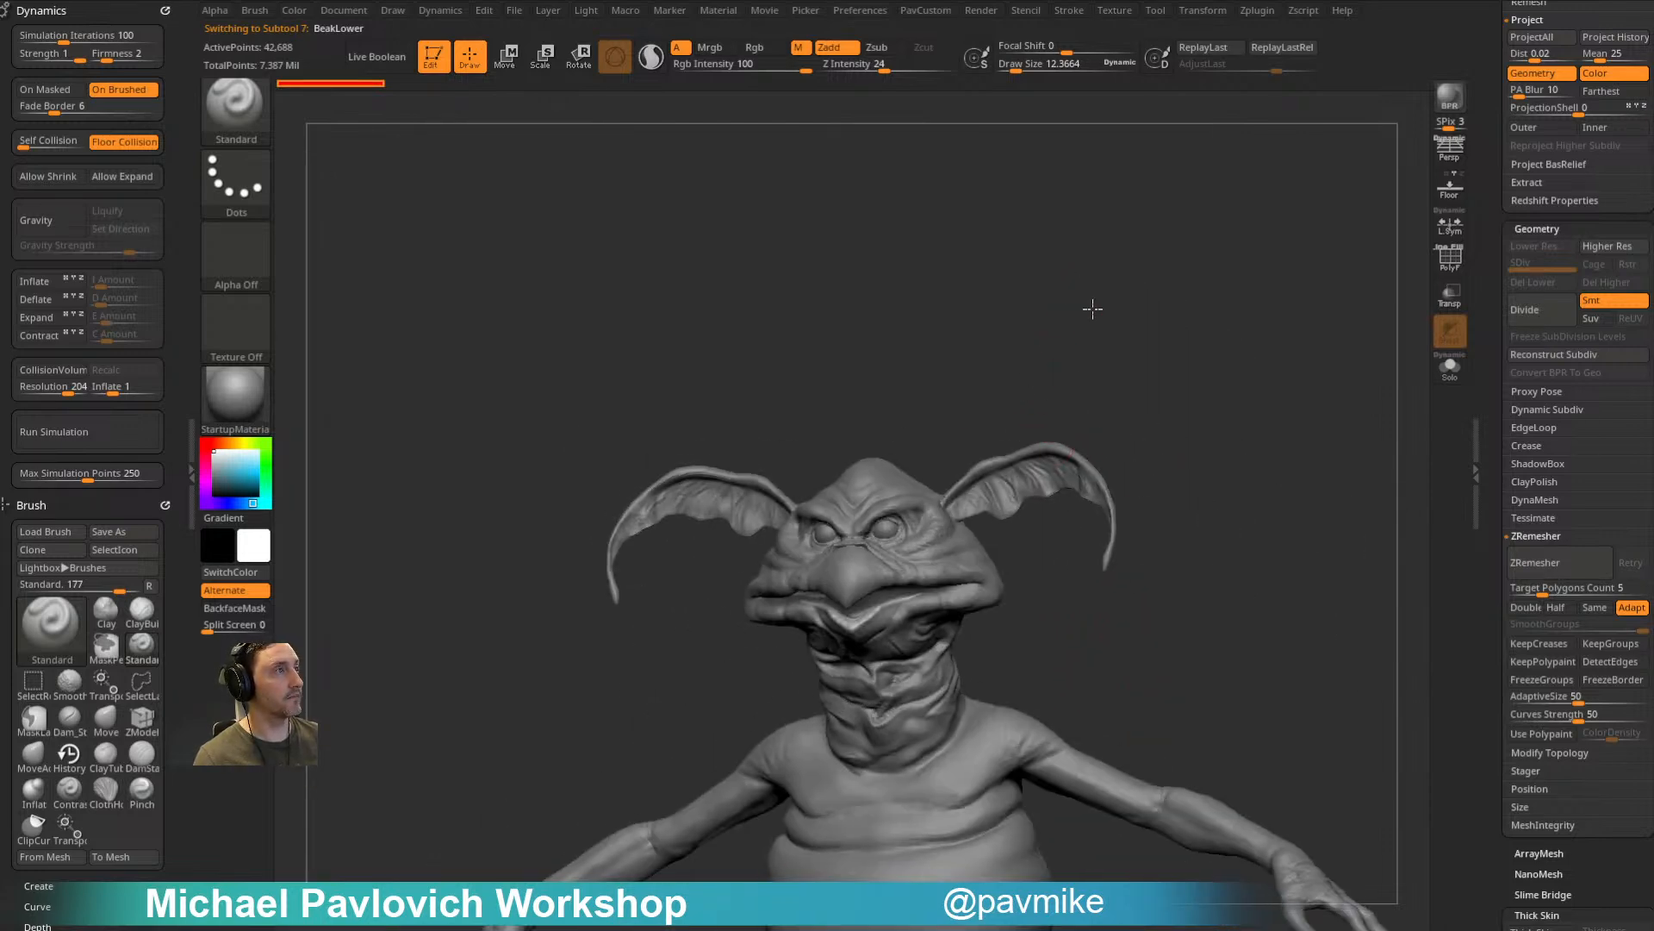
alt+drag(1075, 284, 1266, 514)
drag(1358, 320, 1402, 284)
drag(1063, 547, 1056, 595)
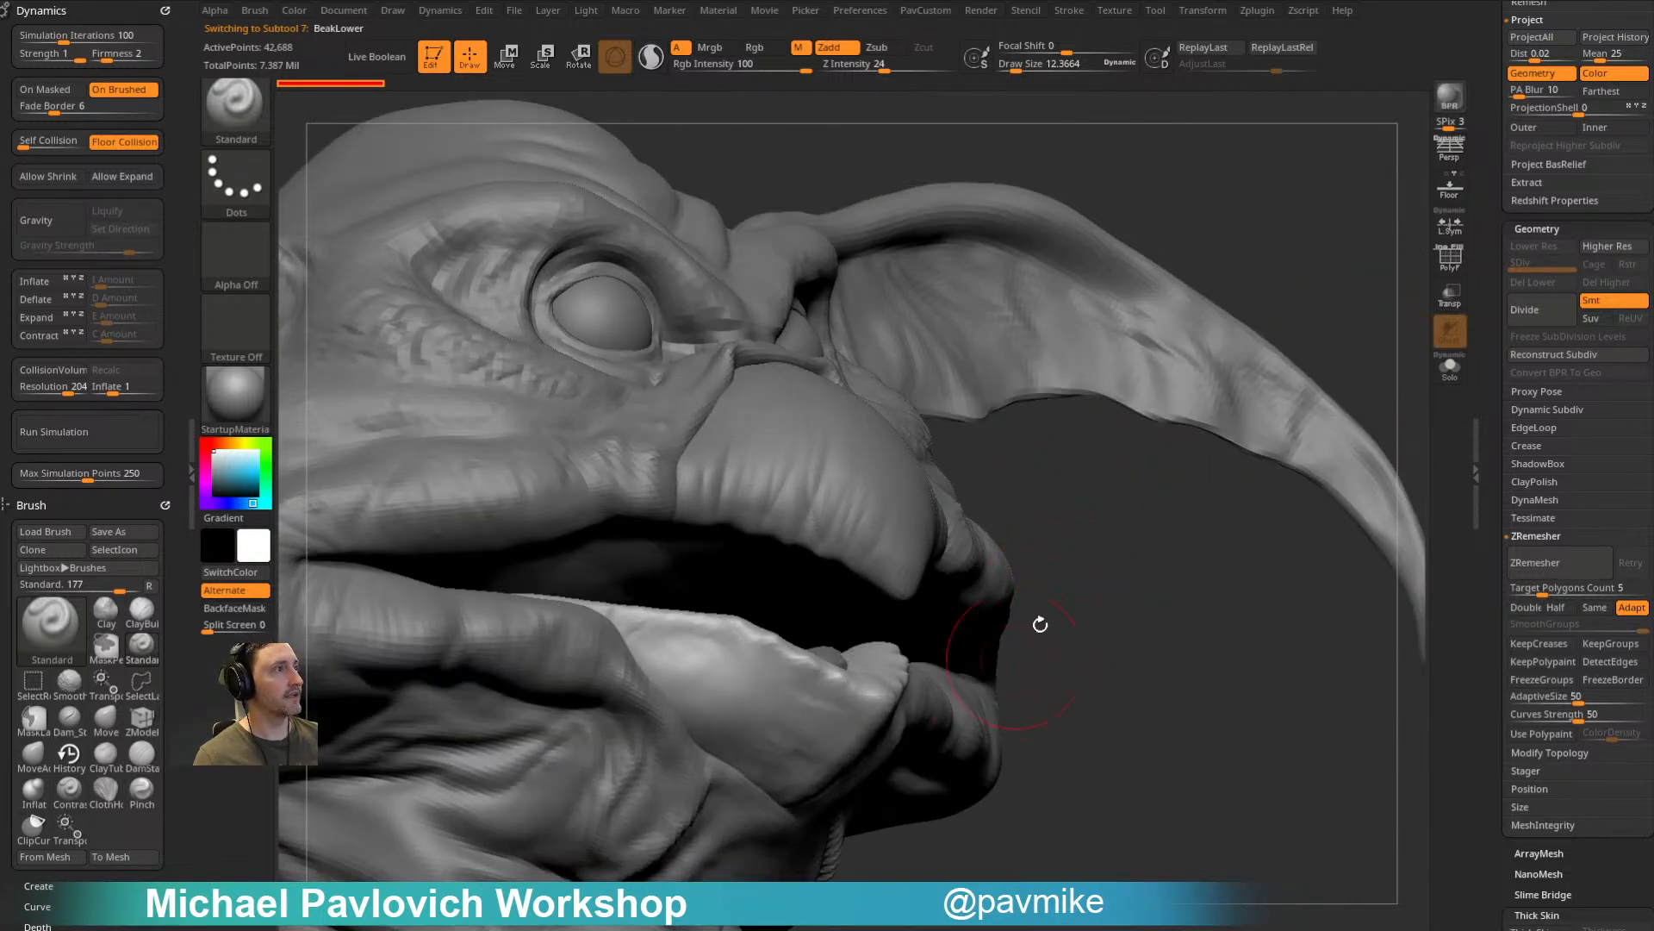
ctrl+click(372, 85)
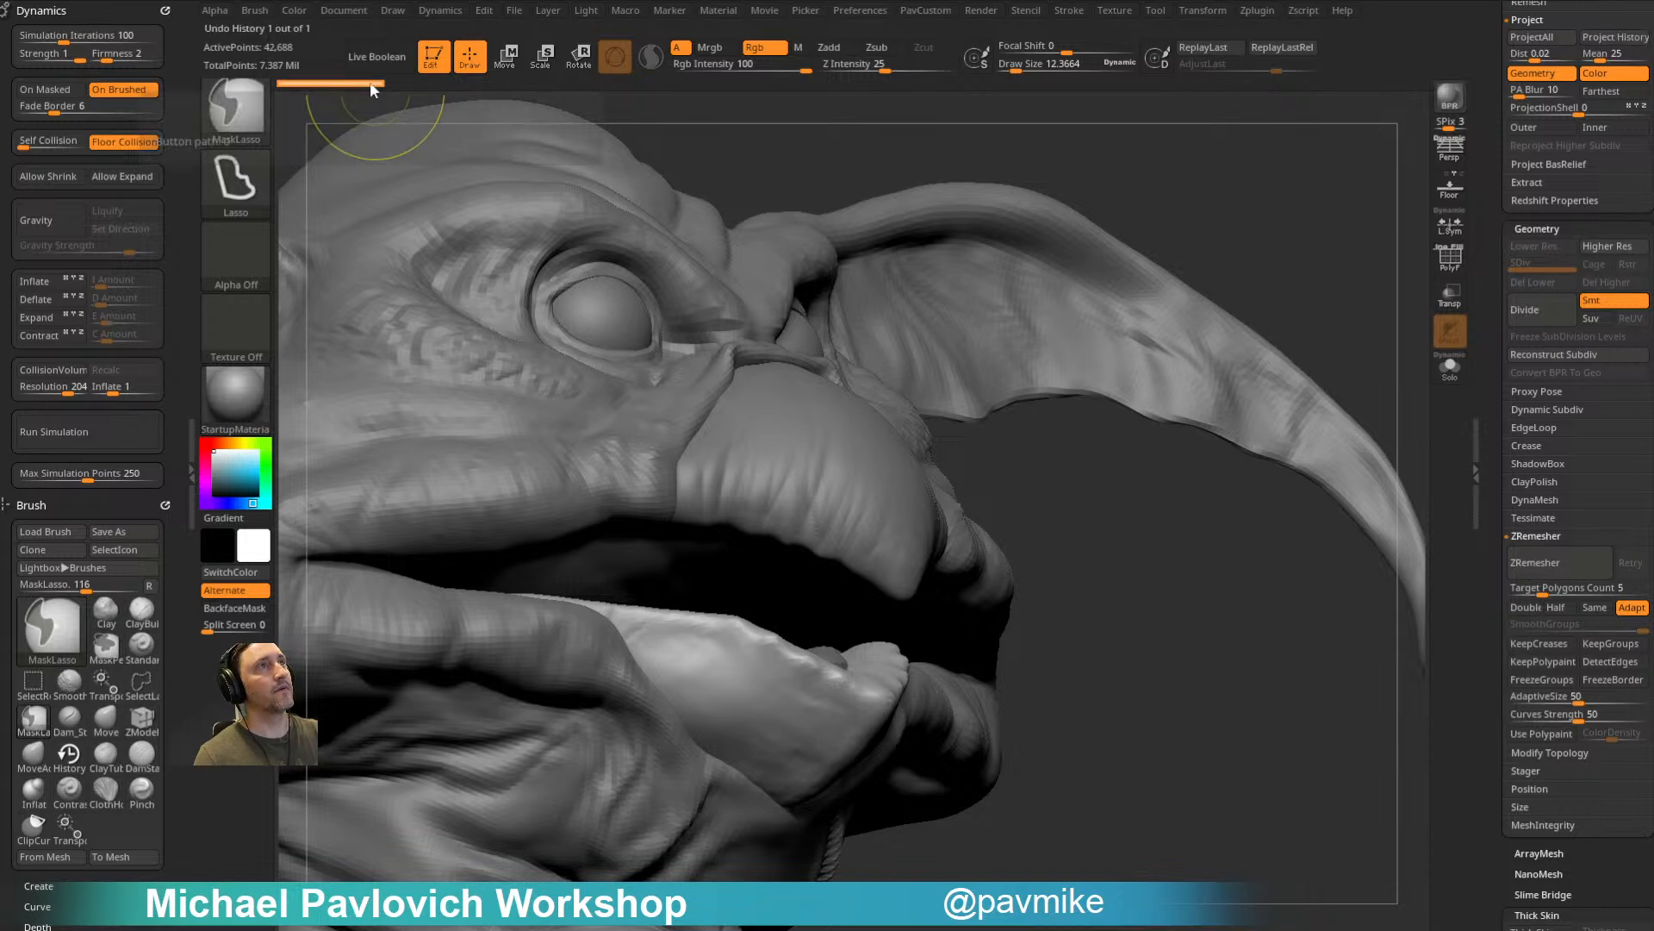
Step: Set AdaptiveSize to 11 and remesh the lower beak with ZRemesher
key(3)
click(1174, 851)
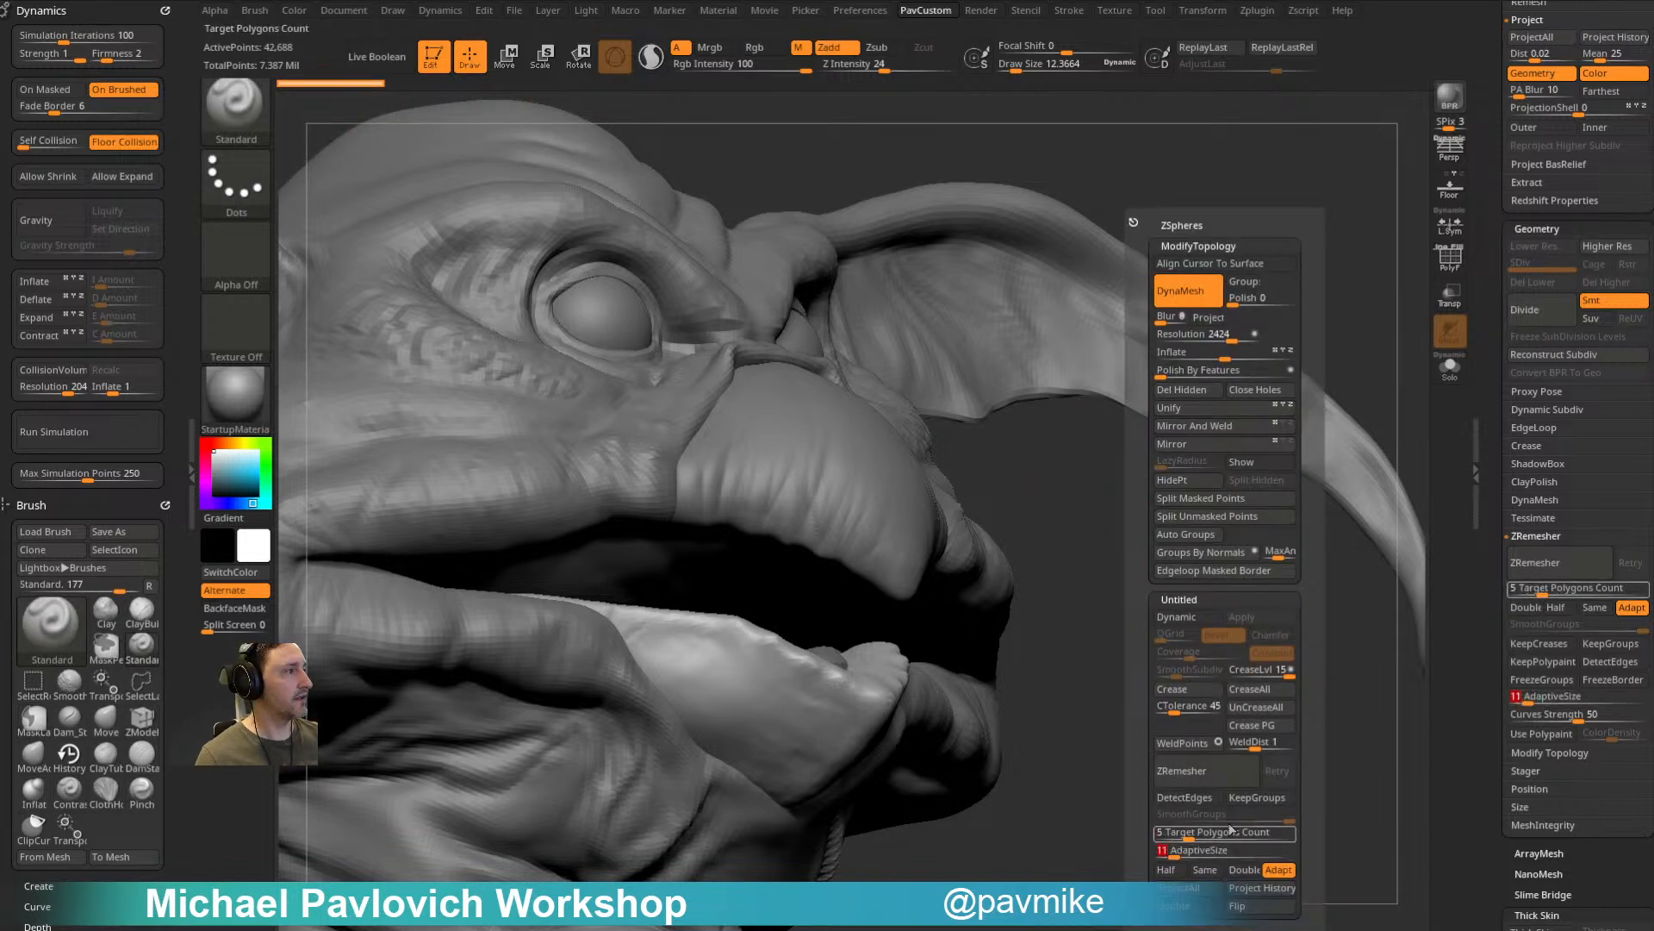
click(1220, 784)
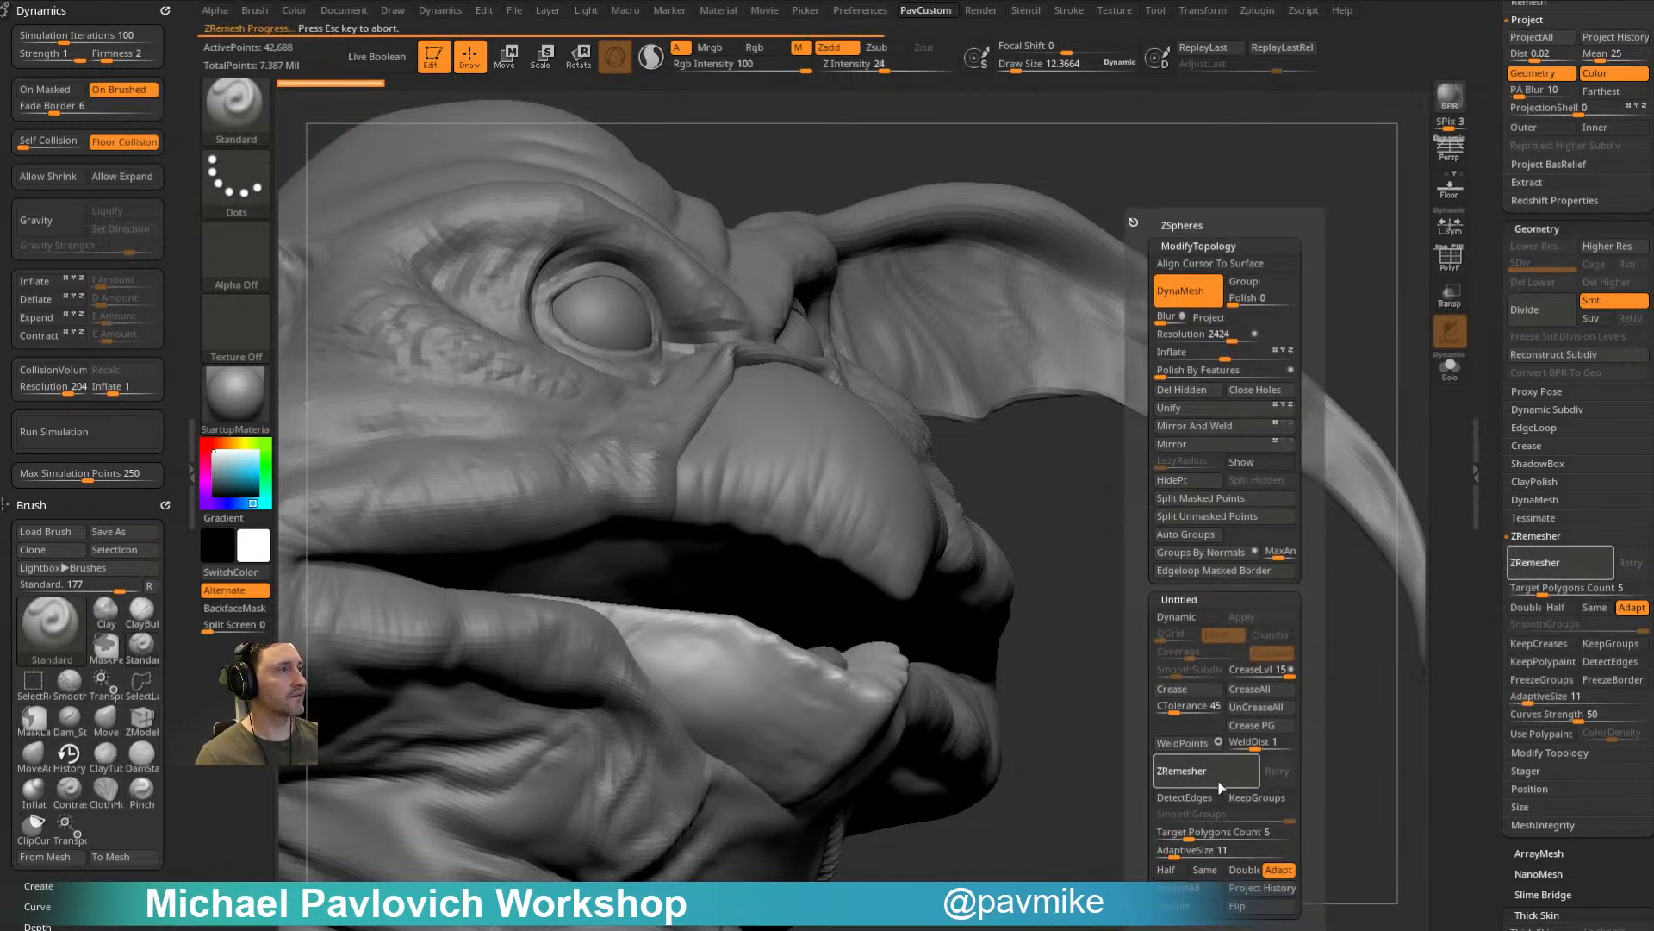
Step: Set ZRemesher to Half and remesh the lower beak two more times
key(3)
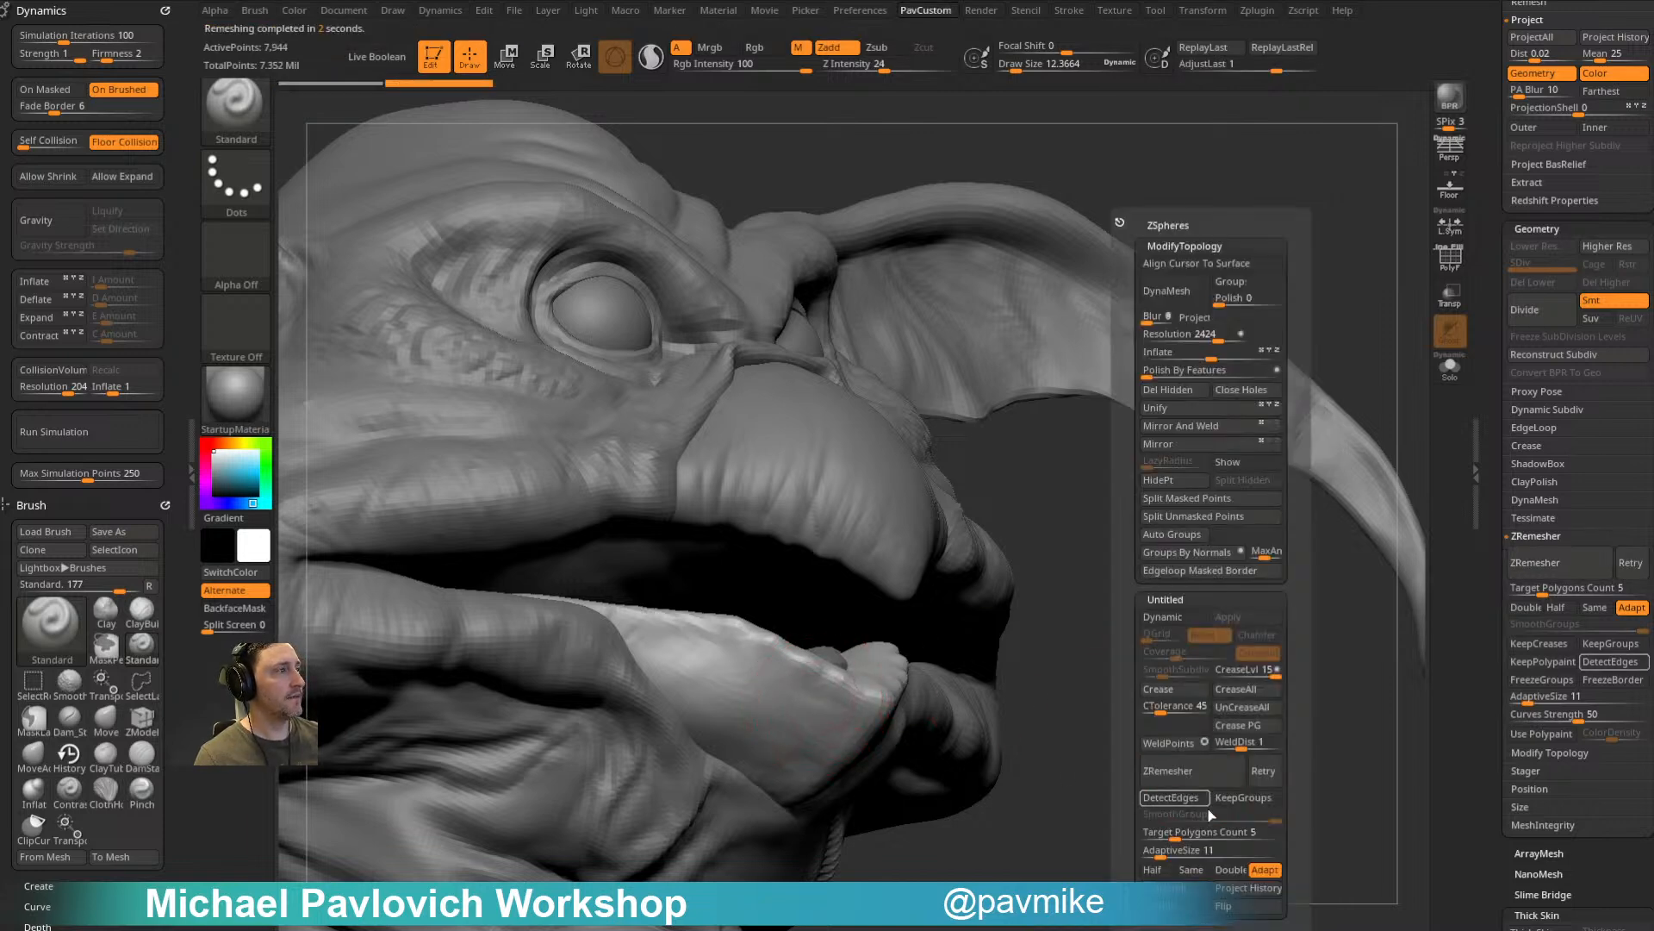
click(1153, 869)
click(1170, 770)
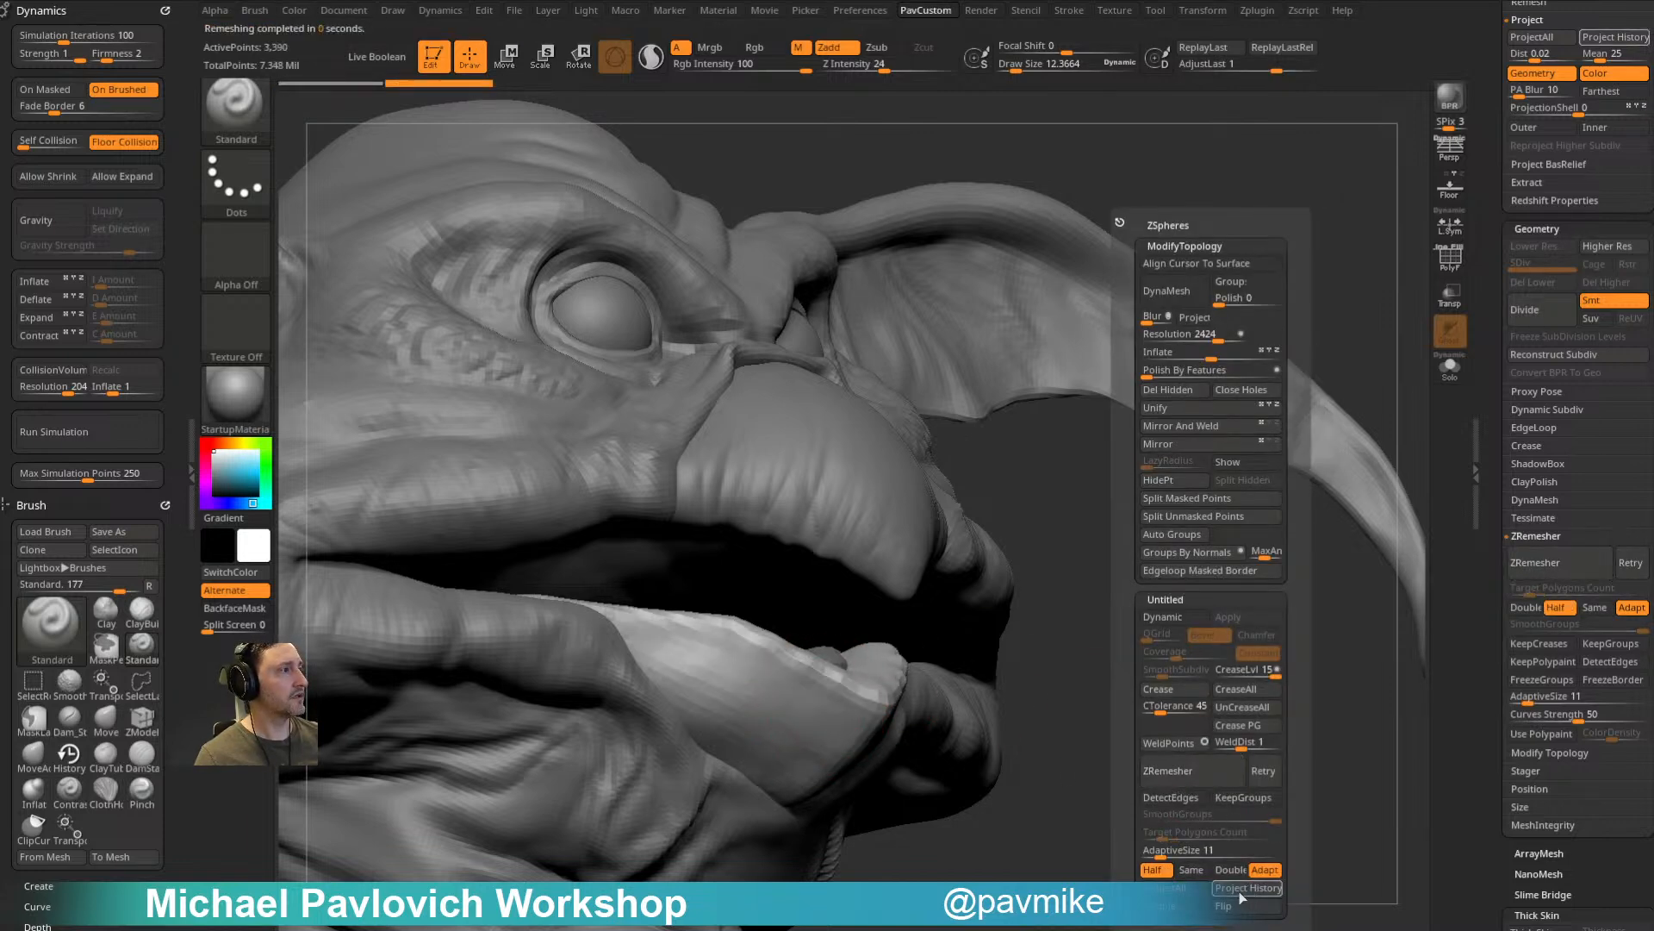
key(3)
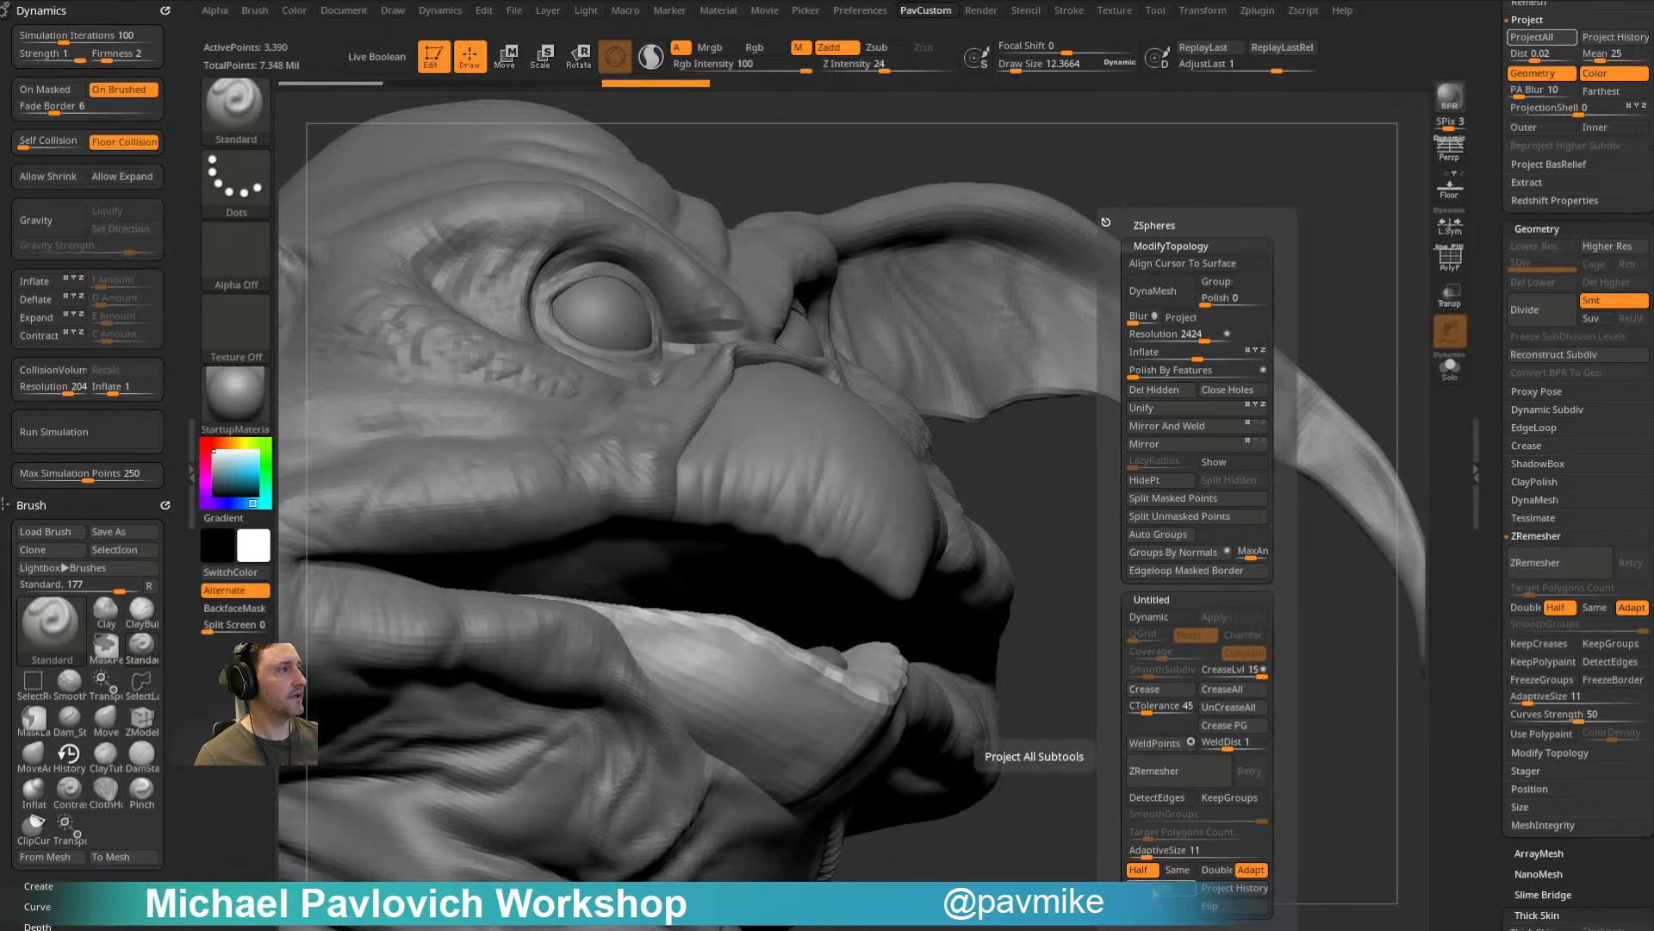
click(1186, 777)
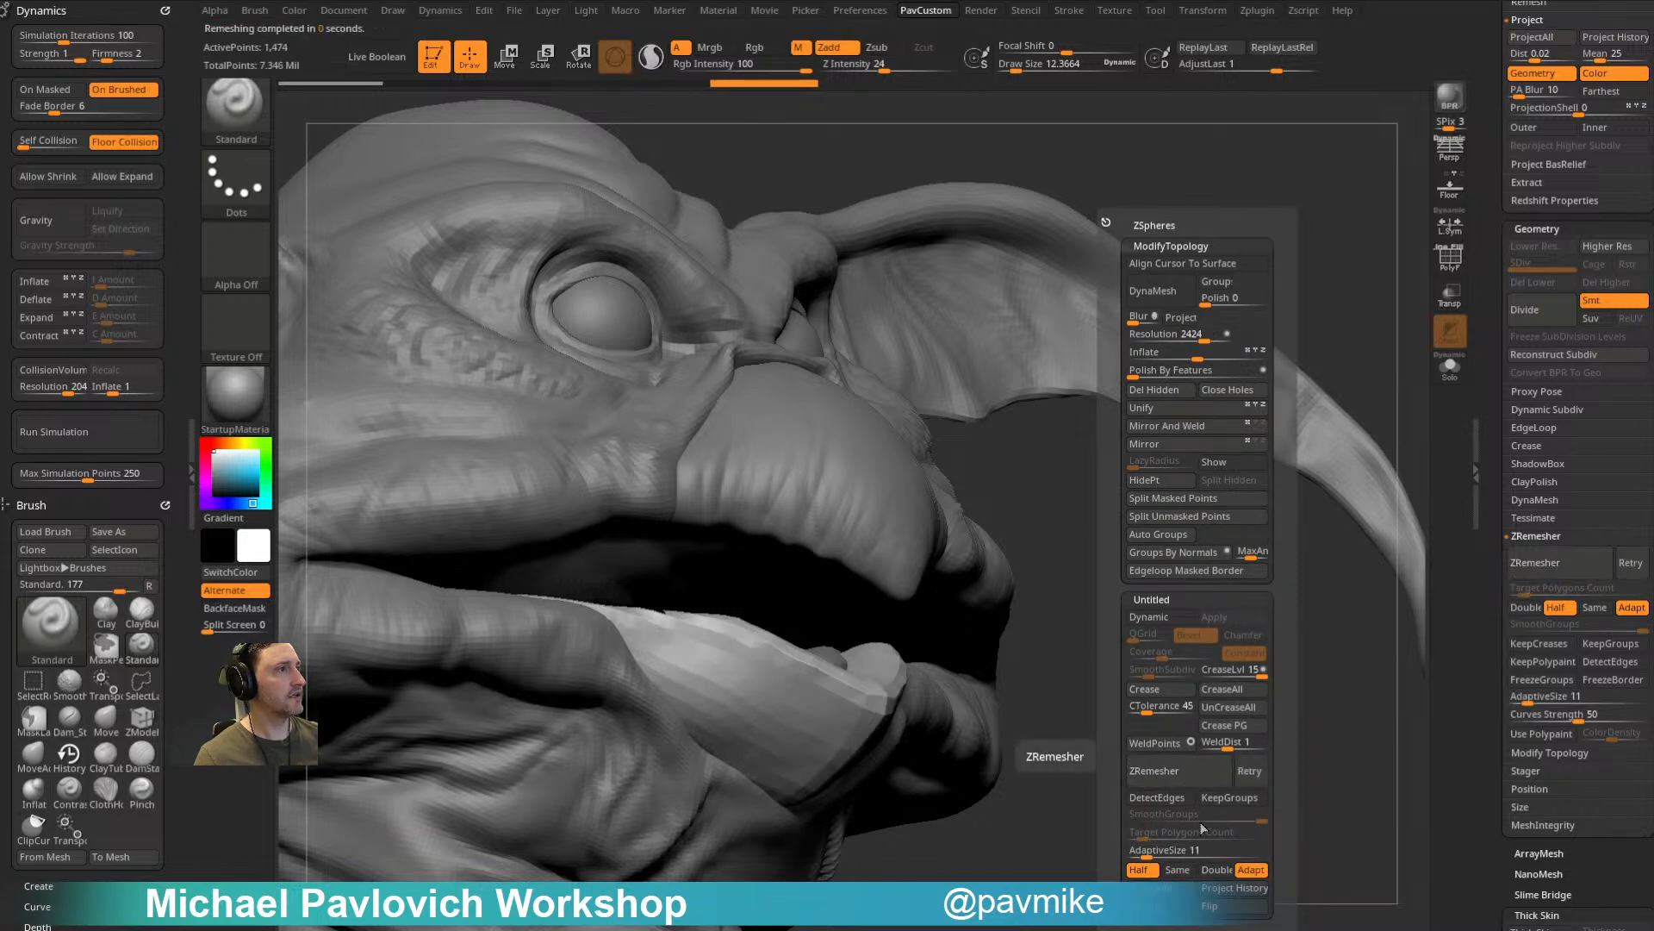
Step: Subdivide the lower beak to level 3 while projecting its original detail from the history
click(1223, 894)
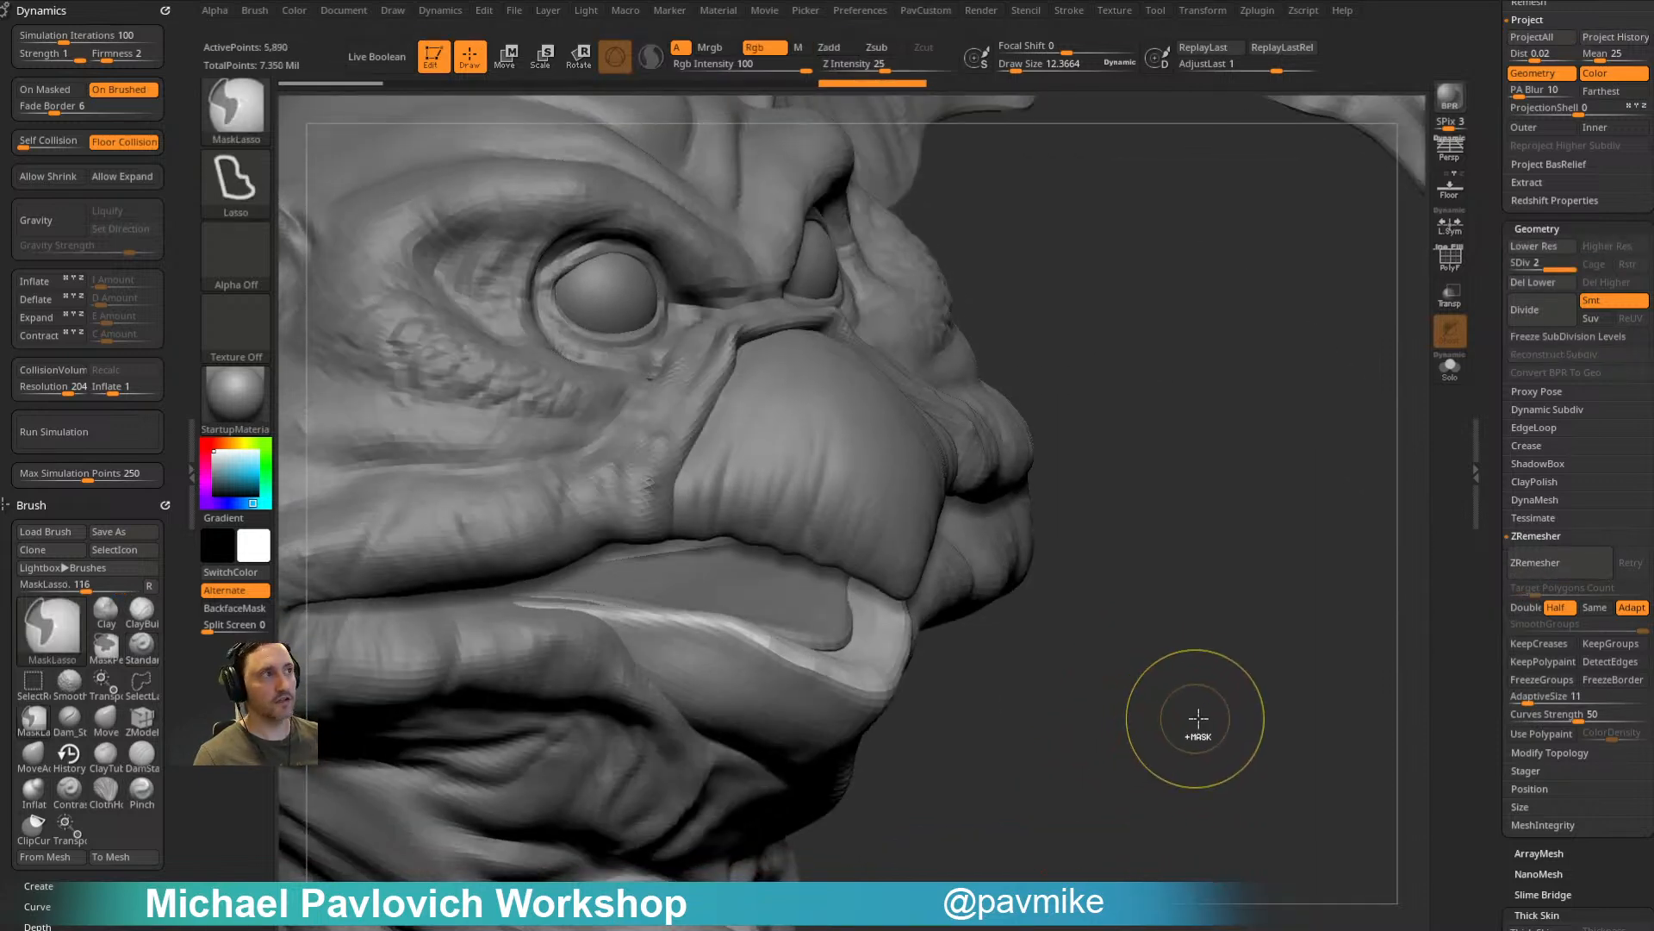
key(3)
click(1244, 887)
key(d)
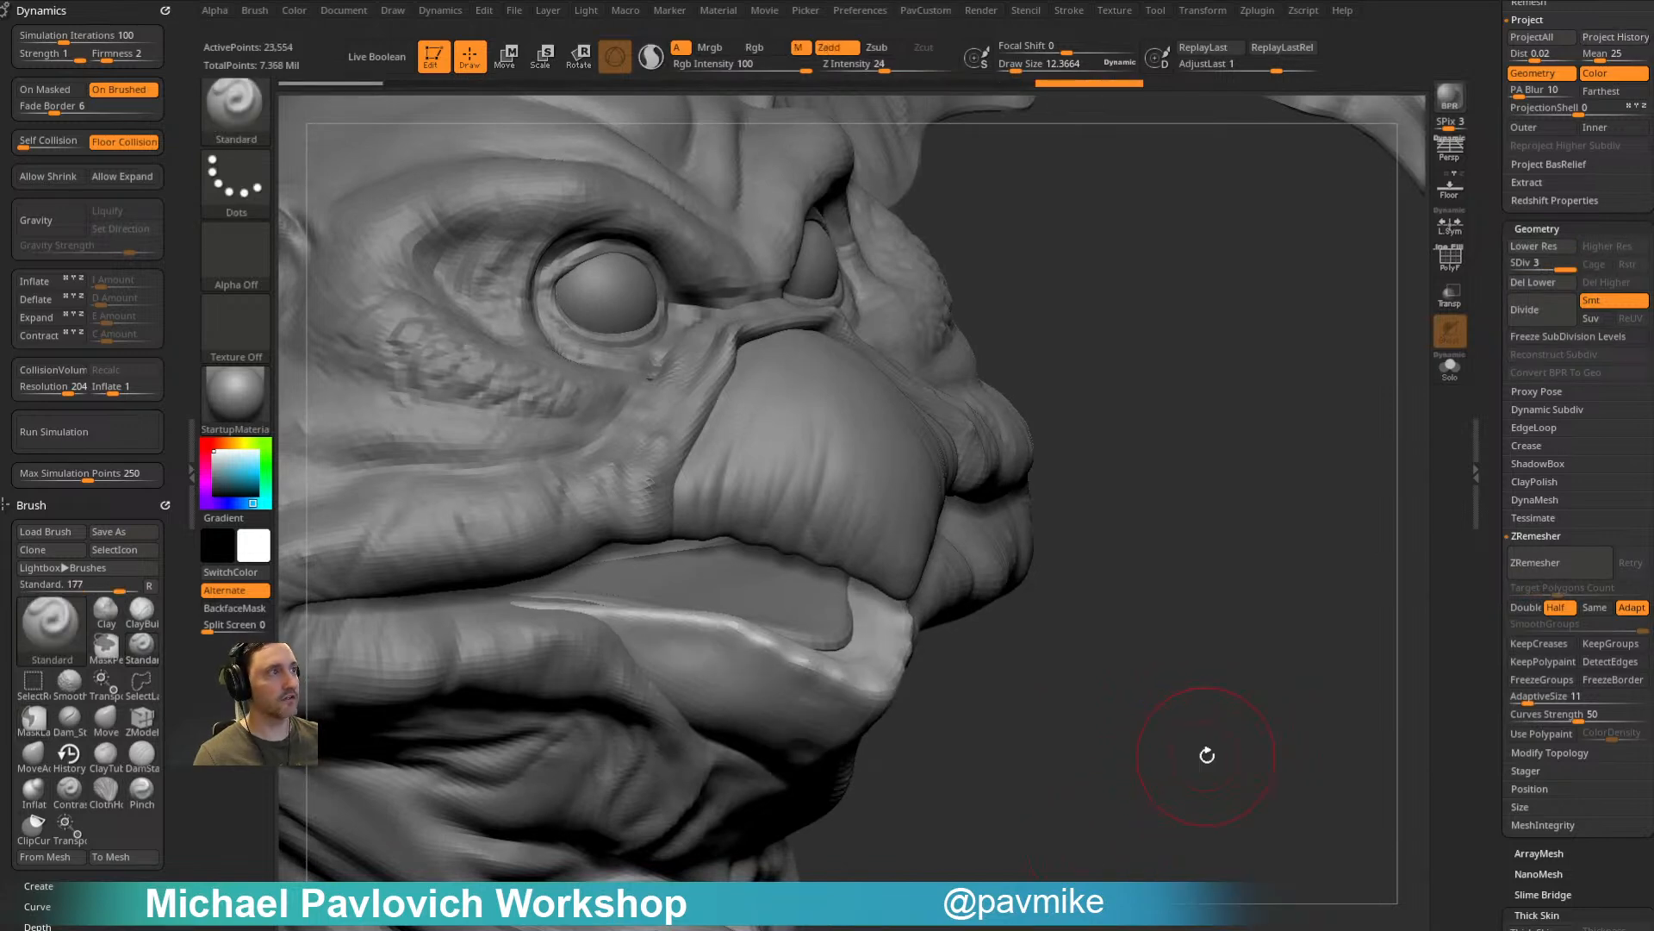
Step: Carve creases into the side and upper rim of the lower beak with Dam_Standard at a draw size of about 24
mouse_move(1187, 775)
mouse_down()
mouse_move(1300, 635)
mouse_move(1364, 635)
mouse_move(1330, 675)
mouse_move(1207, 675)
mouse_move(1238, 693)
mouse_up()
key(b)
key(d)
key(s)
key(s)
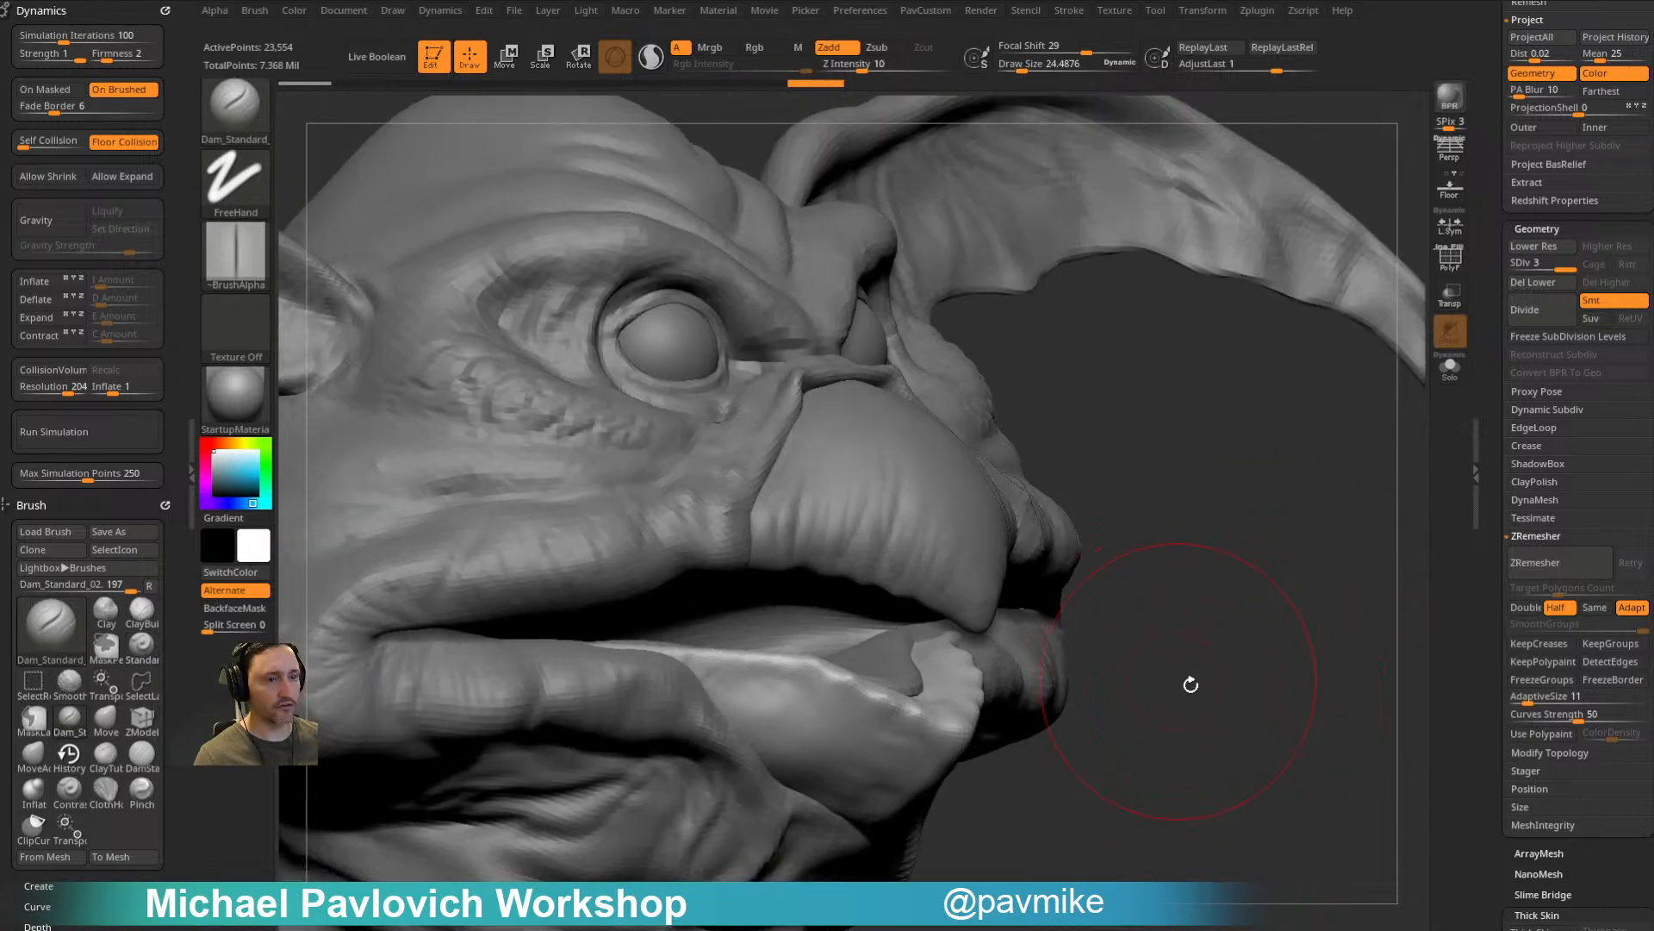
drag(1065, 665, 1089, 657)
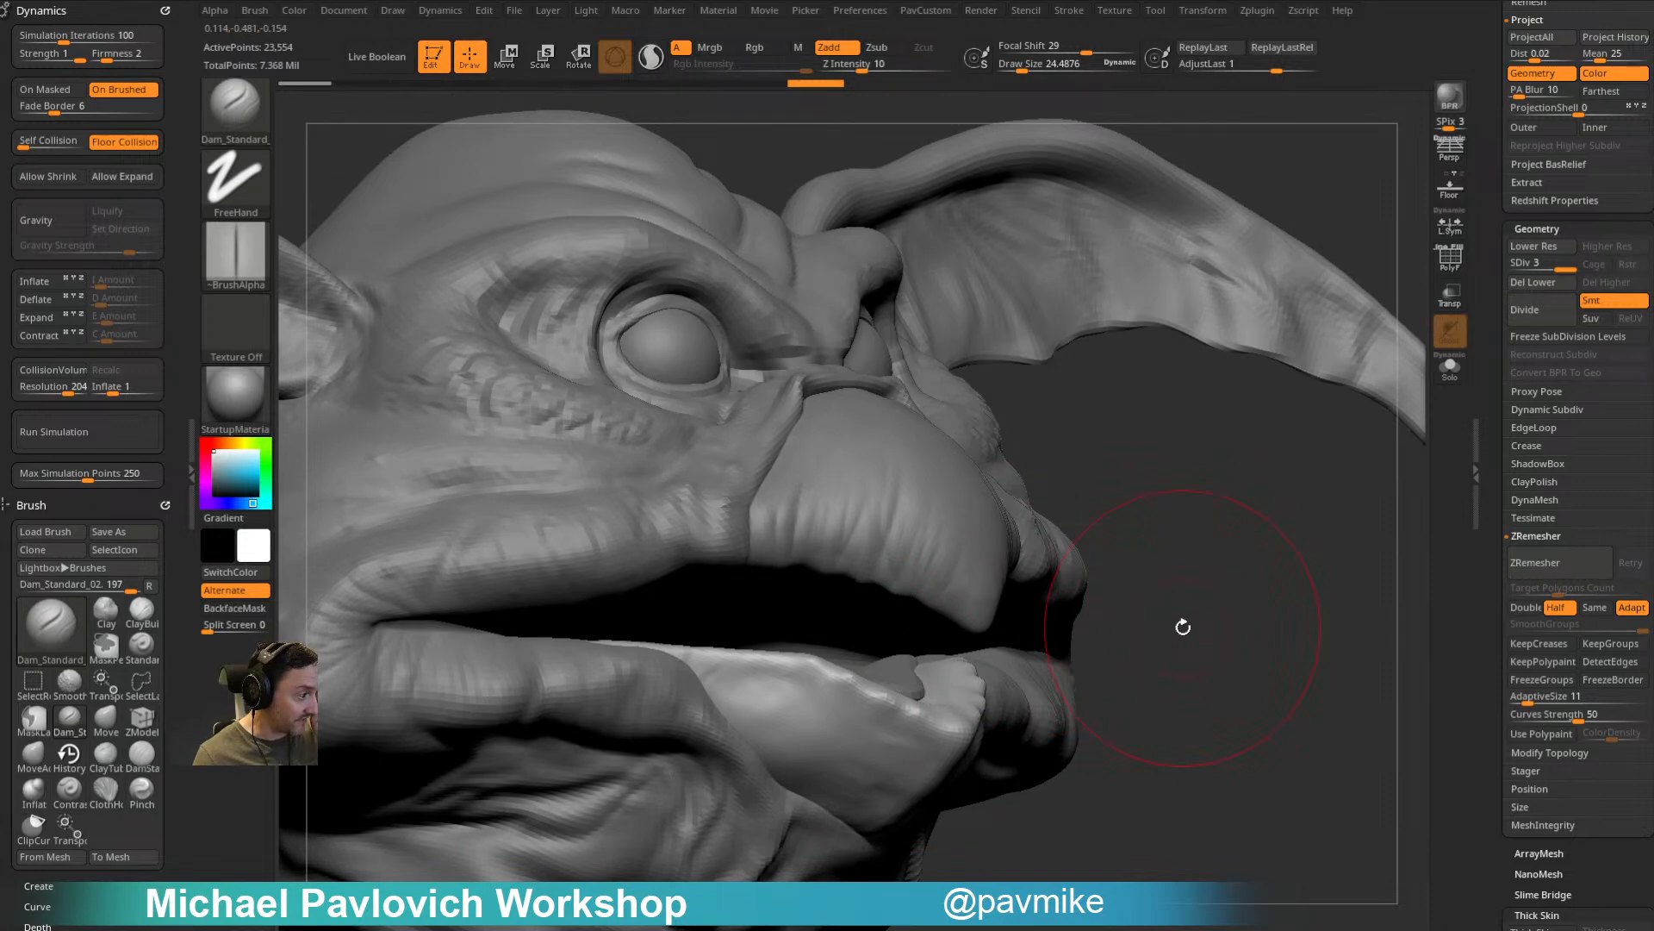
mouse_move(868, 629)
mouse_down()
mouse_move(739, 665)
mouse_move(873, 732)
mouse_move(901, 723)
mouse_up()
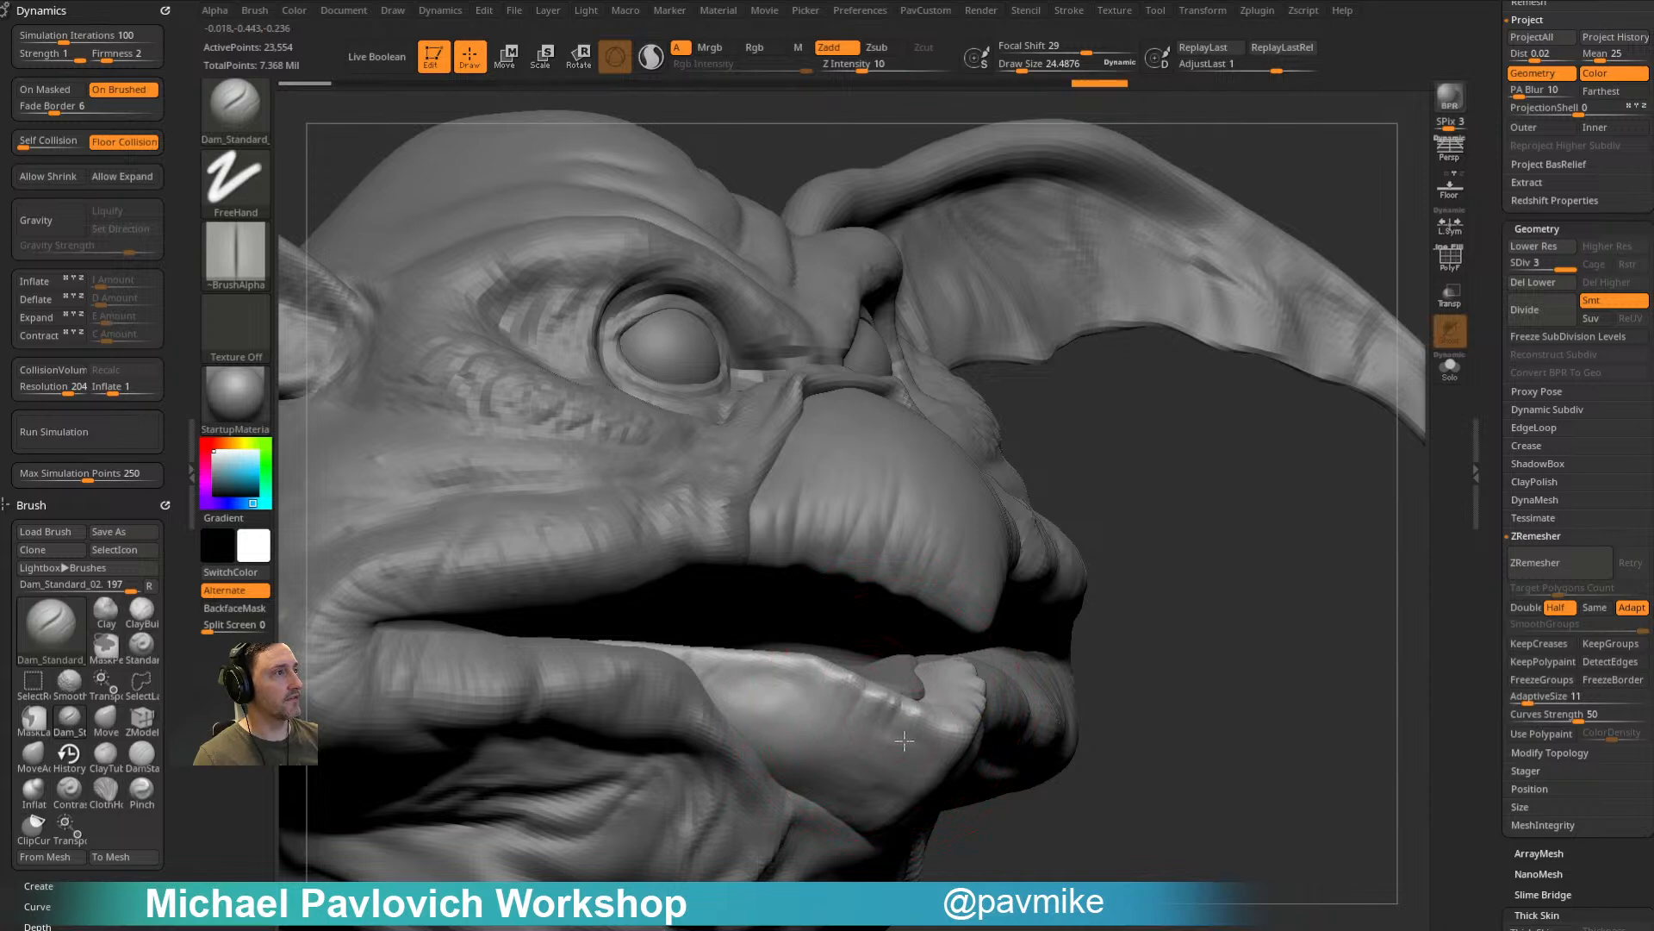
alt+drag(1110, 565, 1038, 512)
drag(836, 691, 864, 665)
mouse_move(867, 731)
mouse_down()
mouse_move(909, 591)
mouse_move(913, 664)
mouse_up()
Step: Sculpt fine ridges along the lower edge of BeakUpper with the Standard brush at draw size about 3, undoing the last stroke
alt+click(908, 595)
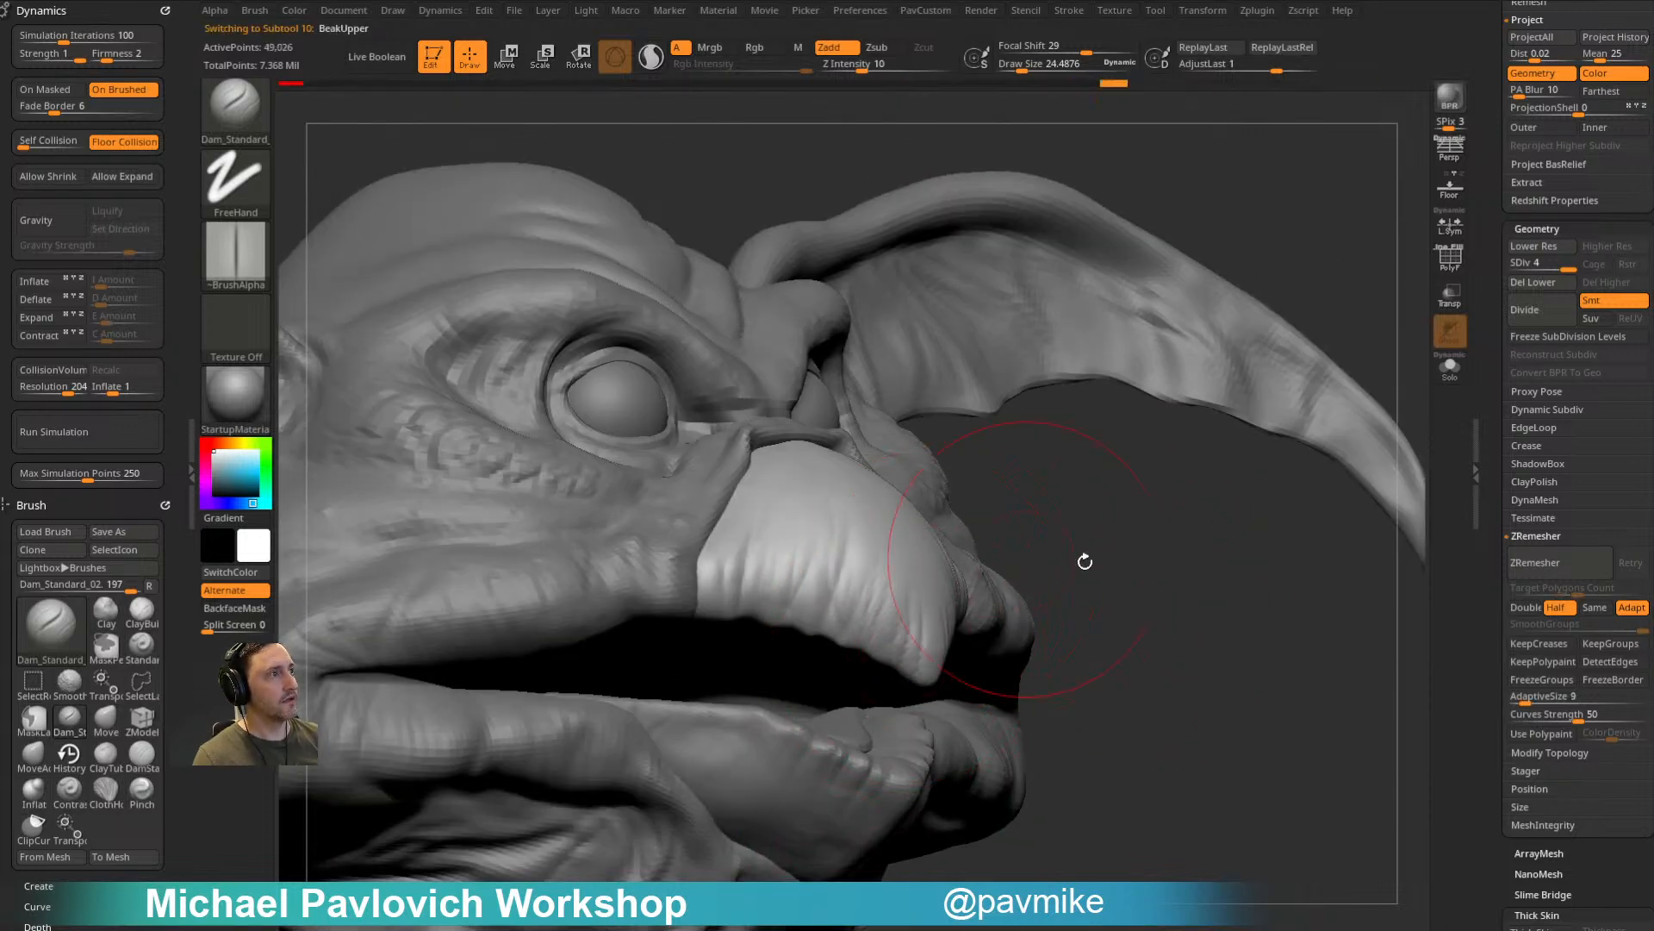
drag(1086, 560, 990, 591)
drag(1282, 558, 1388, 564)
key(1)
right_drag(1005, 588, 925, 536)
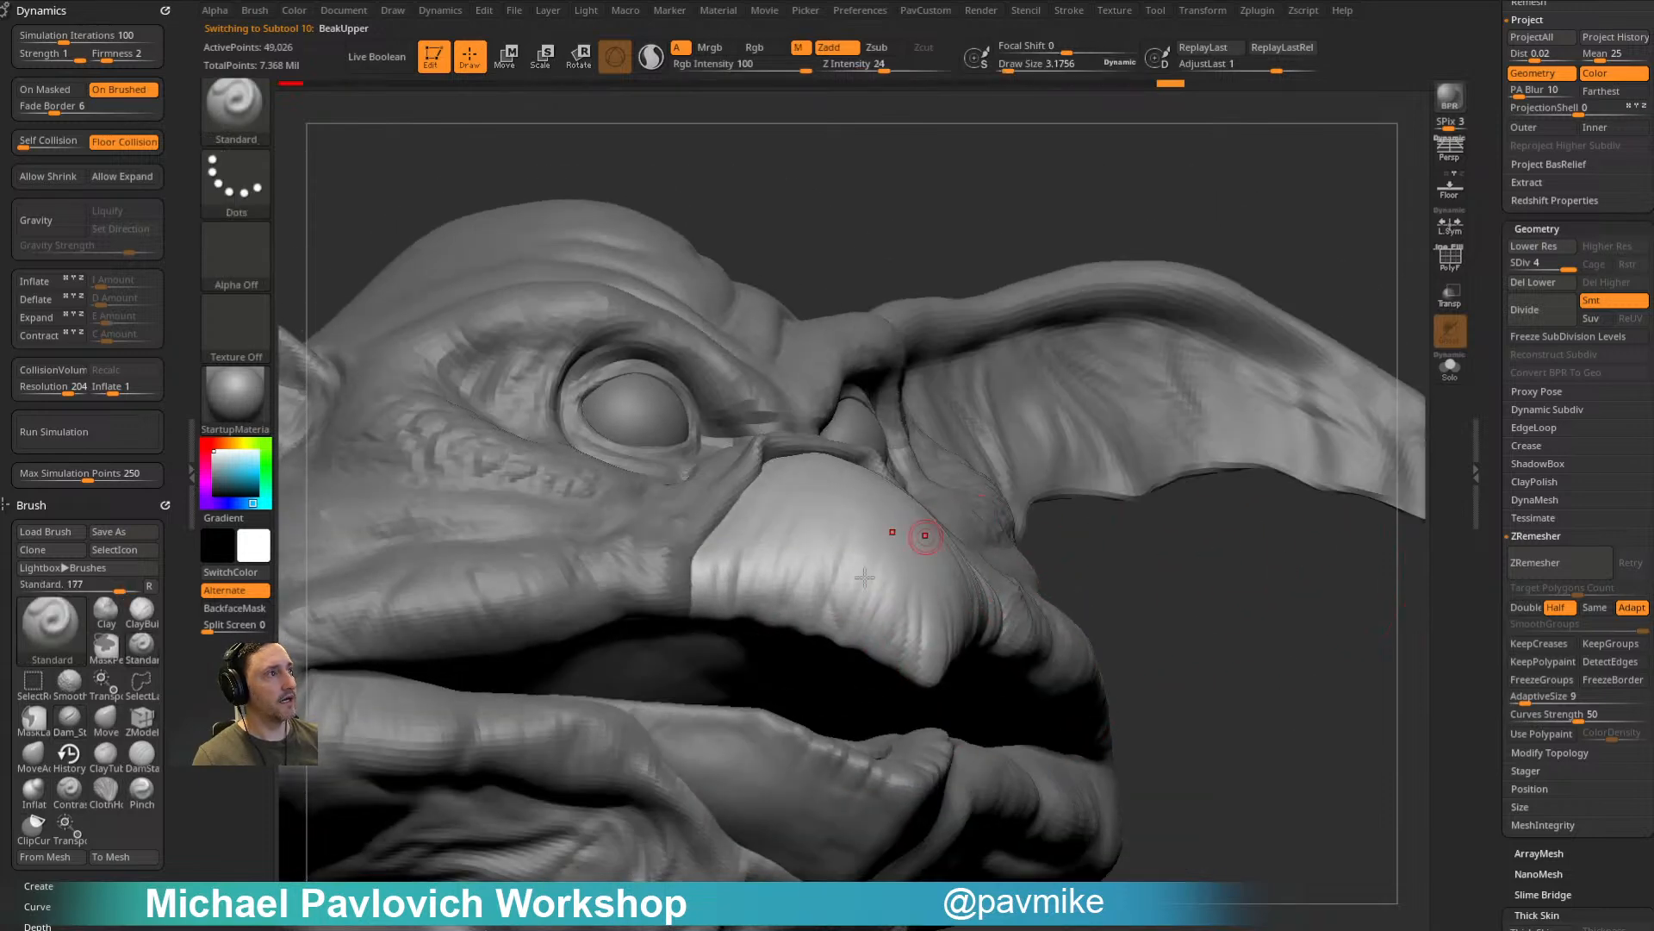
drag(829, 610, 808, 608)
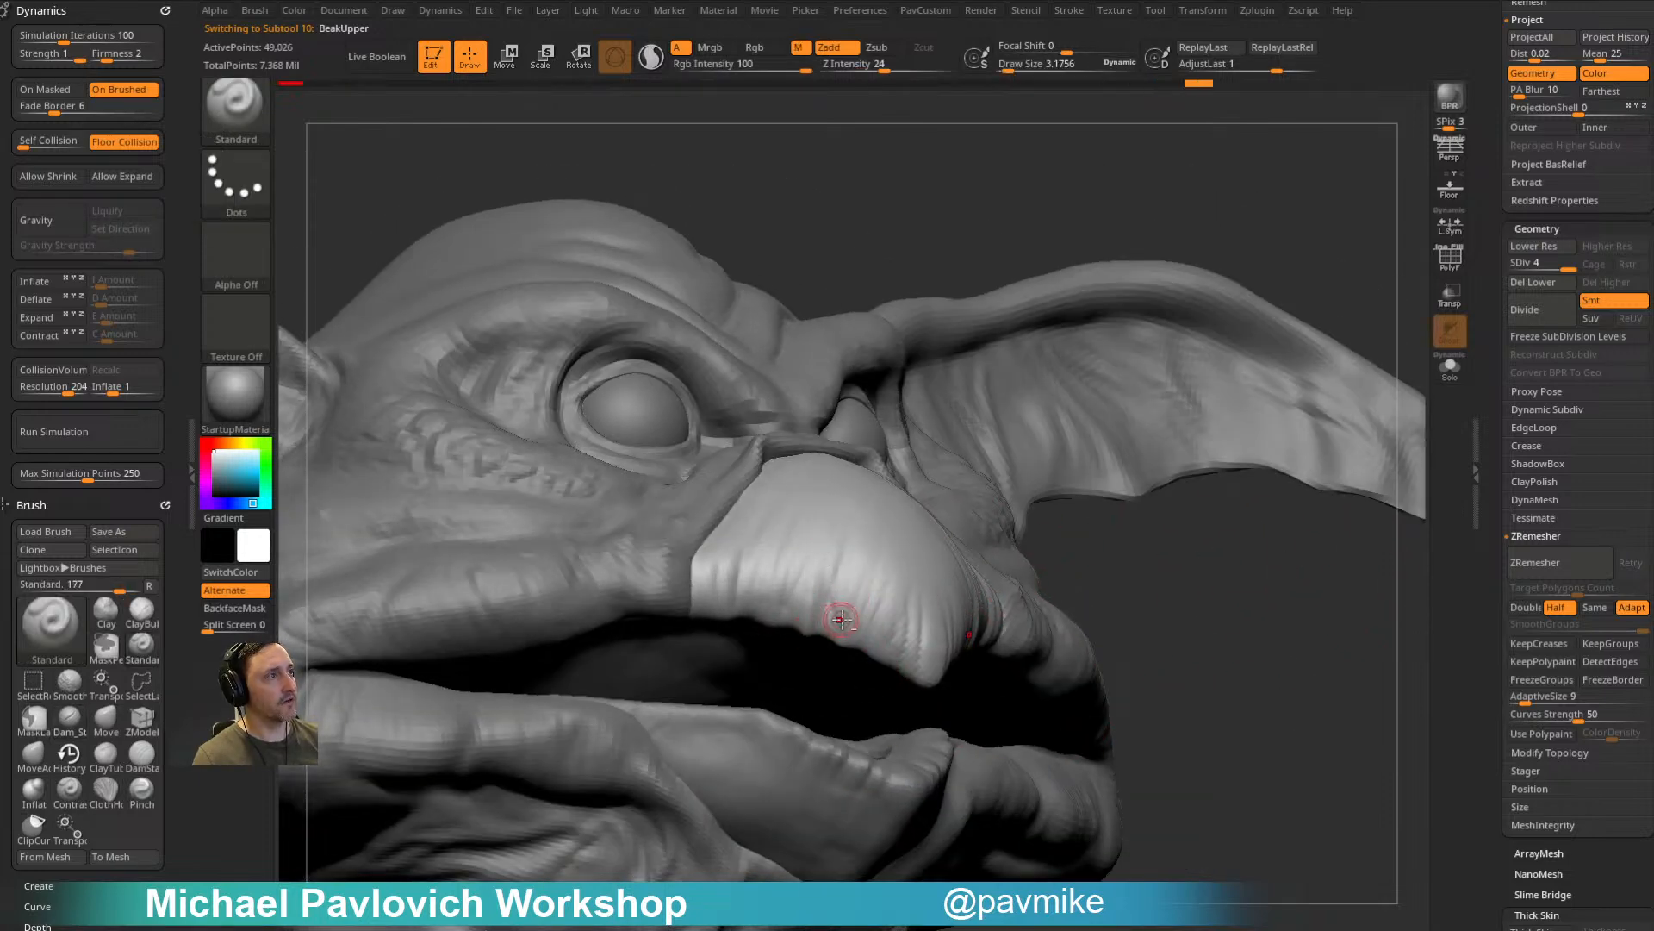
key(space)
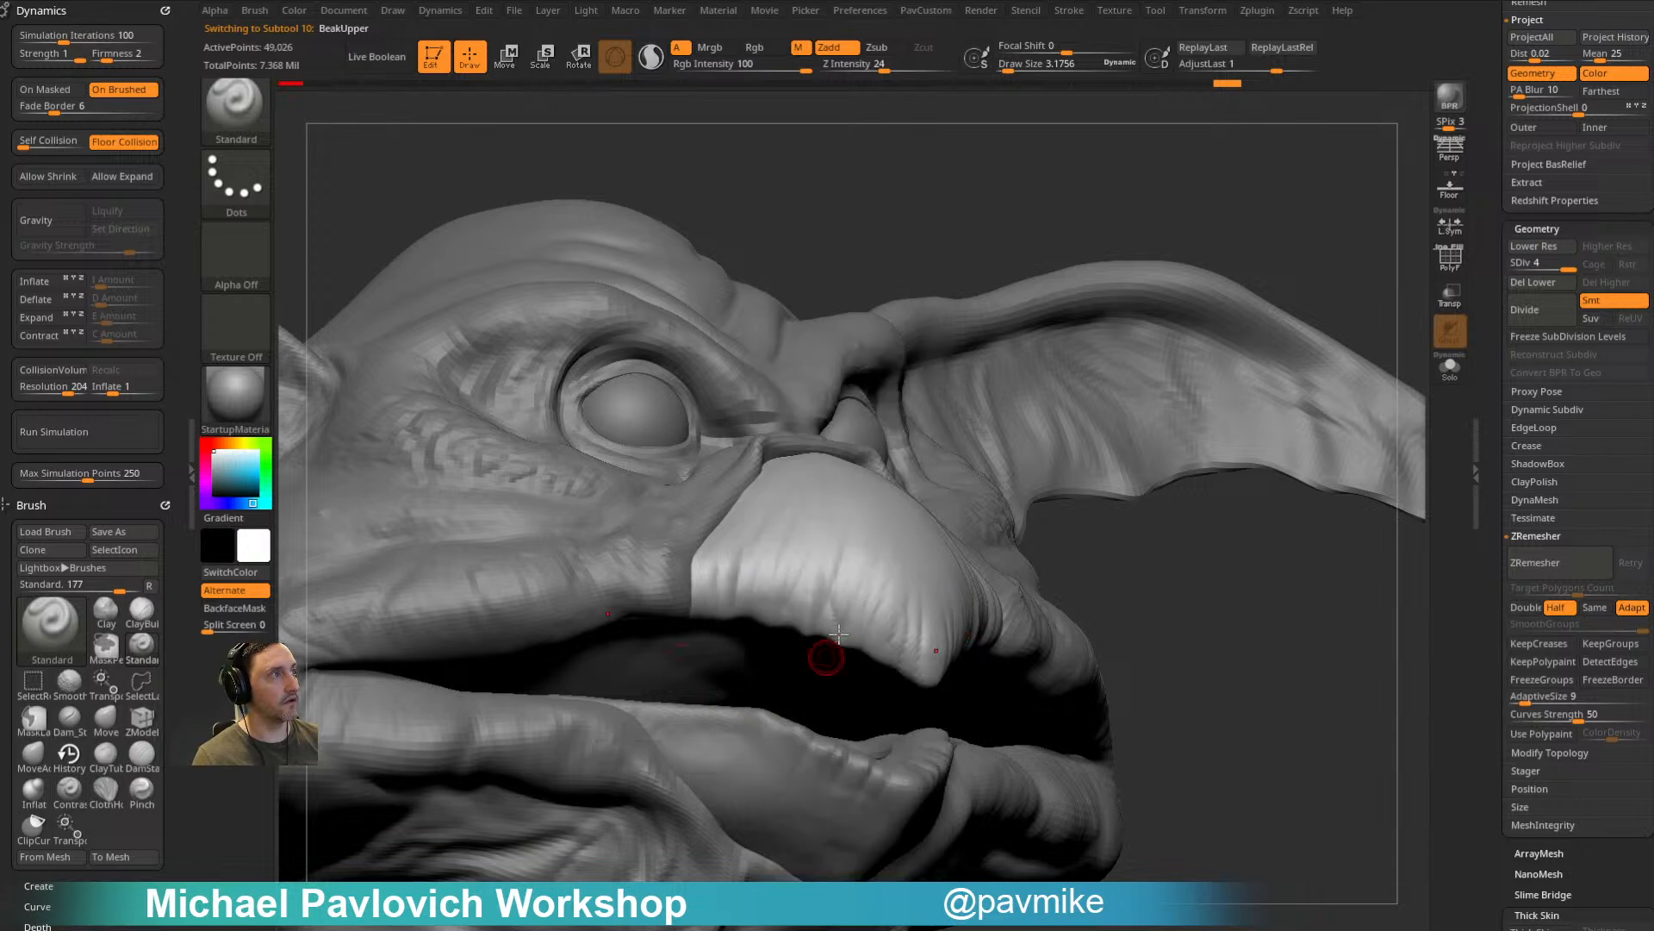
drag(826, 629, 850, 620)
drag(1112, 527, 1122, 586)
drag(890, 617, 898, 600)
key(ctrl+z)
Step: Switch to the BeakLower subtool and build up small ridges along its front rim with the Standard brush
drag(1153, 561, 1139, 517)
alt+click(877, 676)
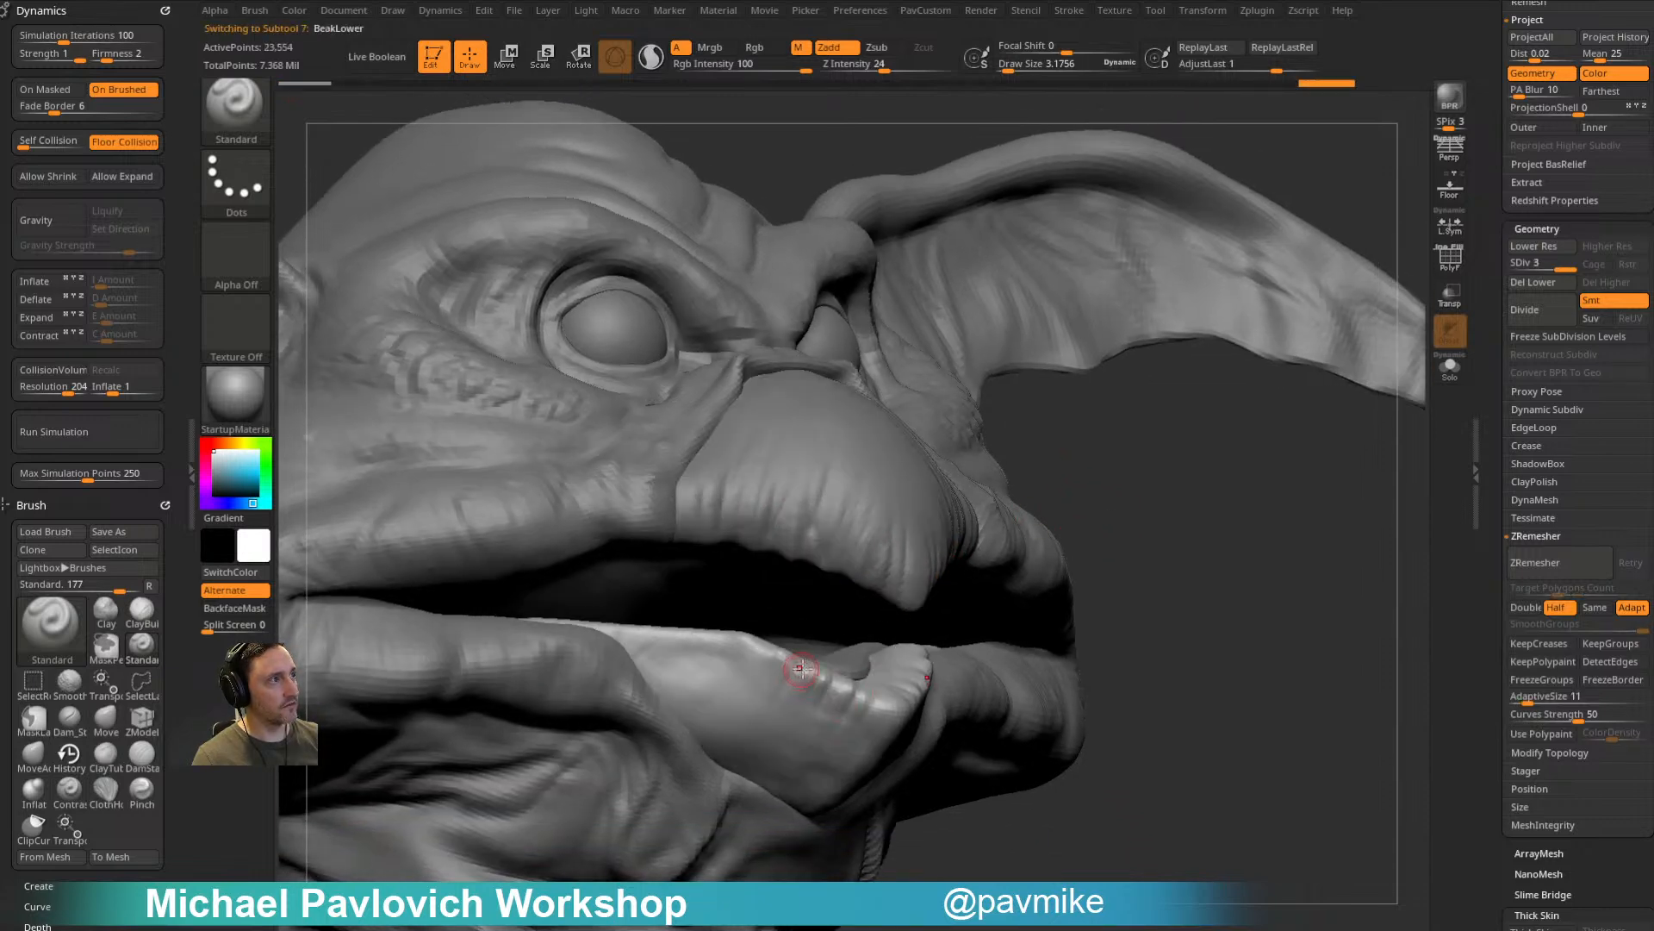
drag(844, 696, 864, 700)
mouse_move(1094, 689)
mouse_down()
mouse_move(1155, 635)
mouse_move(1056, 612)
mouse_move(940, 664)
mouse_up()
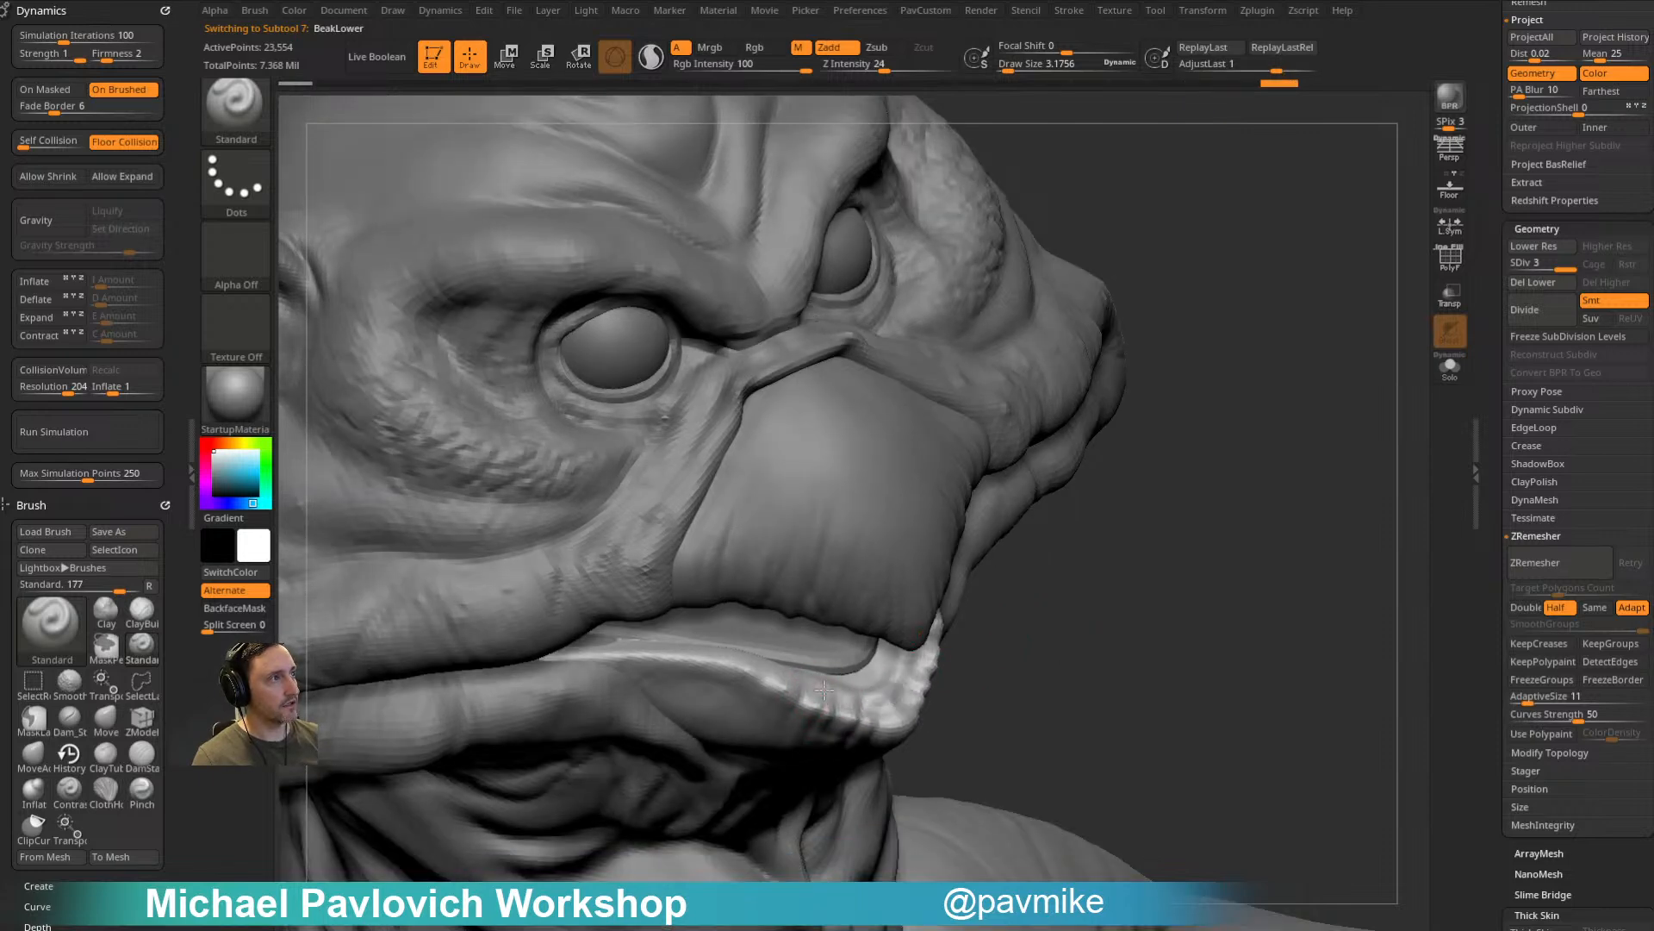
mouse_move(816, 700)
mouse_down()
mouse_move(930, 650)
mouse_move(1004, 517)
mouse_move(1046, 388)
mouse_move(934, 463)
mouse_up()
Step: Switch to the BeakUpper subtool and sculpt ridges along the underside of its edge toward the tip
alt+click(870, 595)
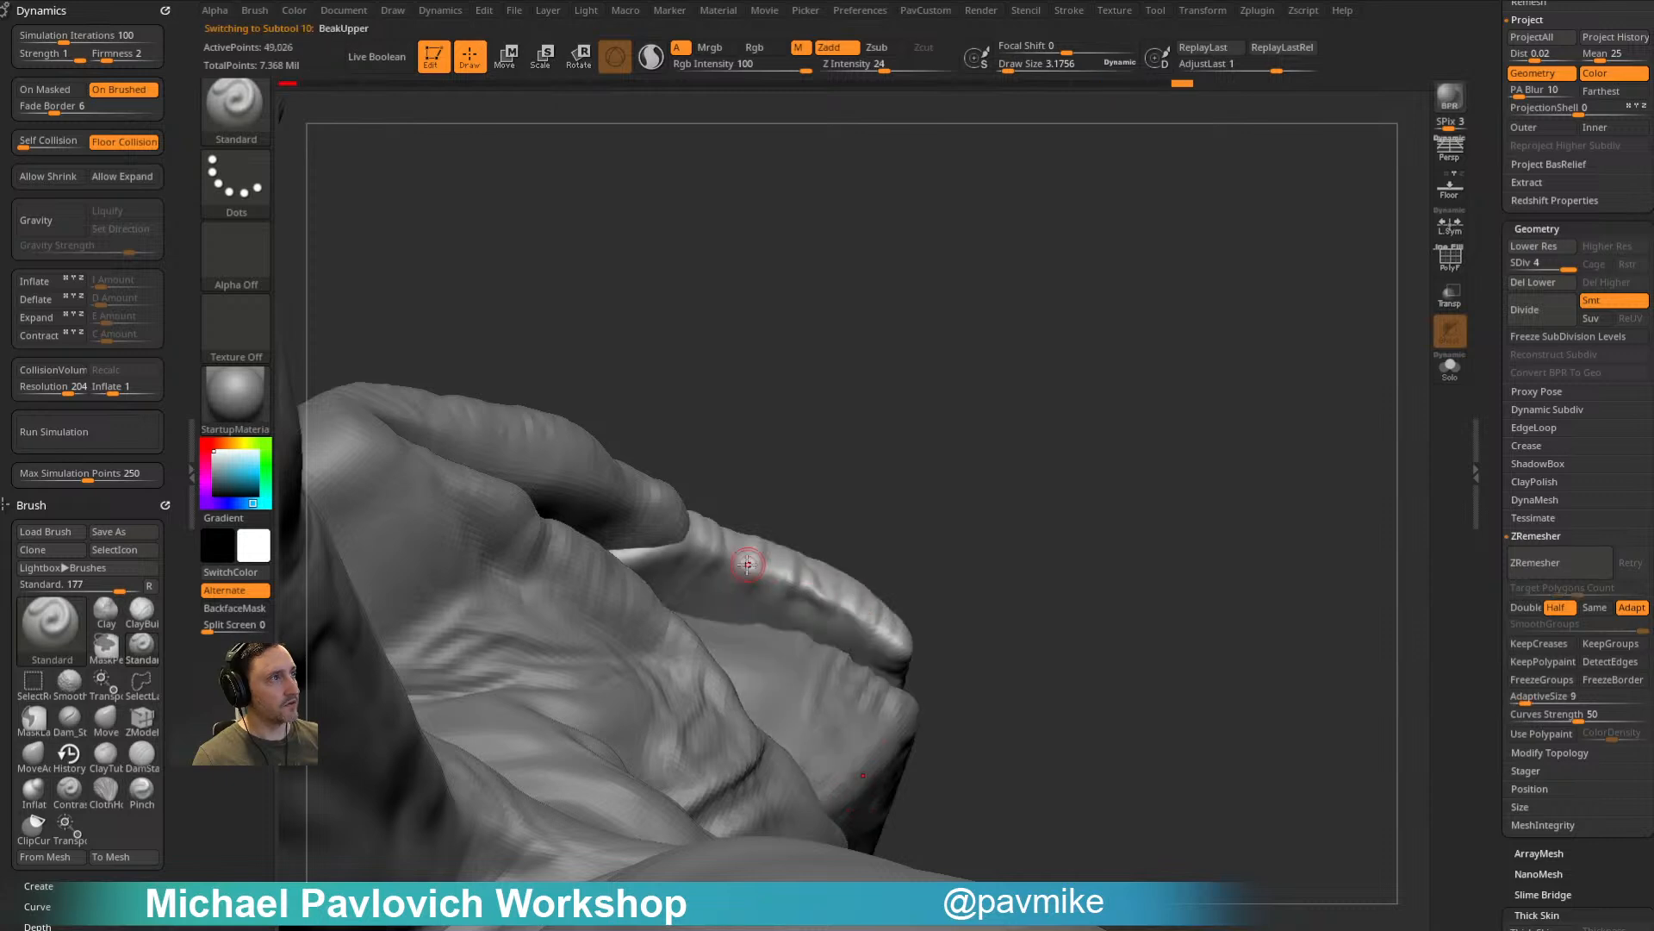
drag(900, 651, 905, 653)
drag(922, 588, 896, 600)
drag(794, 580, 901, 652)
drag(829, 611, 900, 652)
drag(929, 577, 926, 500)
mouse_move(814, 605)
mouse_down()
mouse_move(897, 657)
mouse_move(851, 634)
mouse_move(873, 664)
mouse_up()
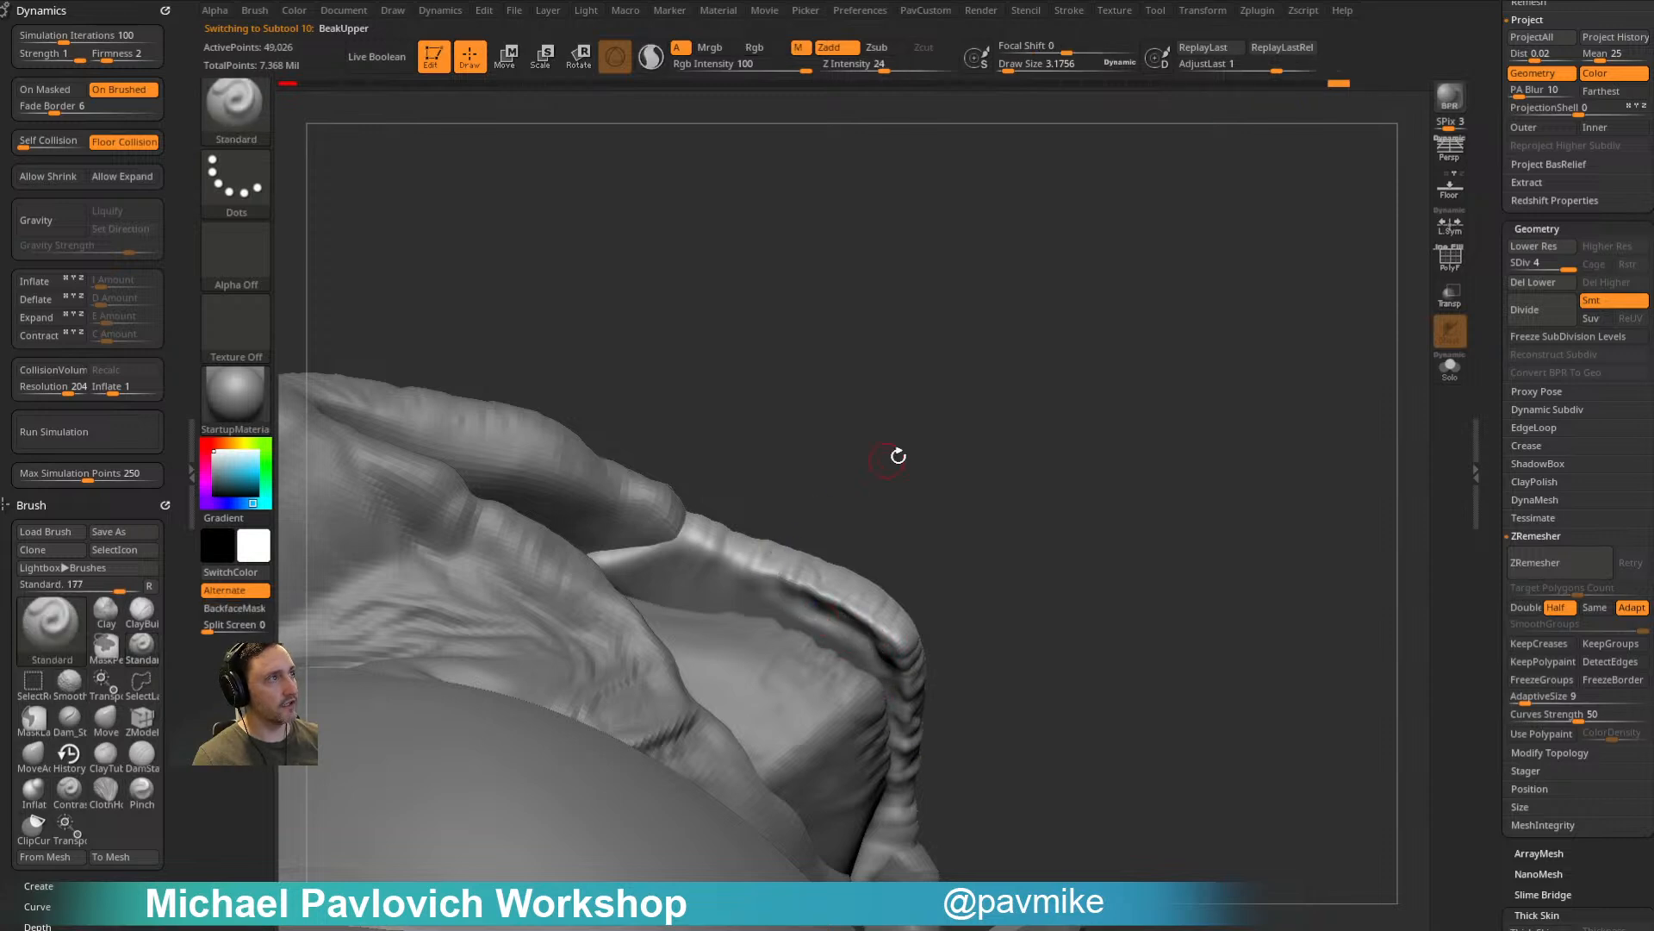
Step: Isolate the upper beak in Solo mode and inspect its underside
drag(887, 460, 937, 446)
click(1450, 366)
drag(1208, 369, 908, 524)
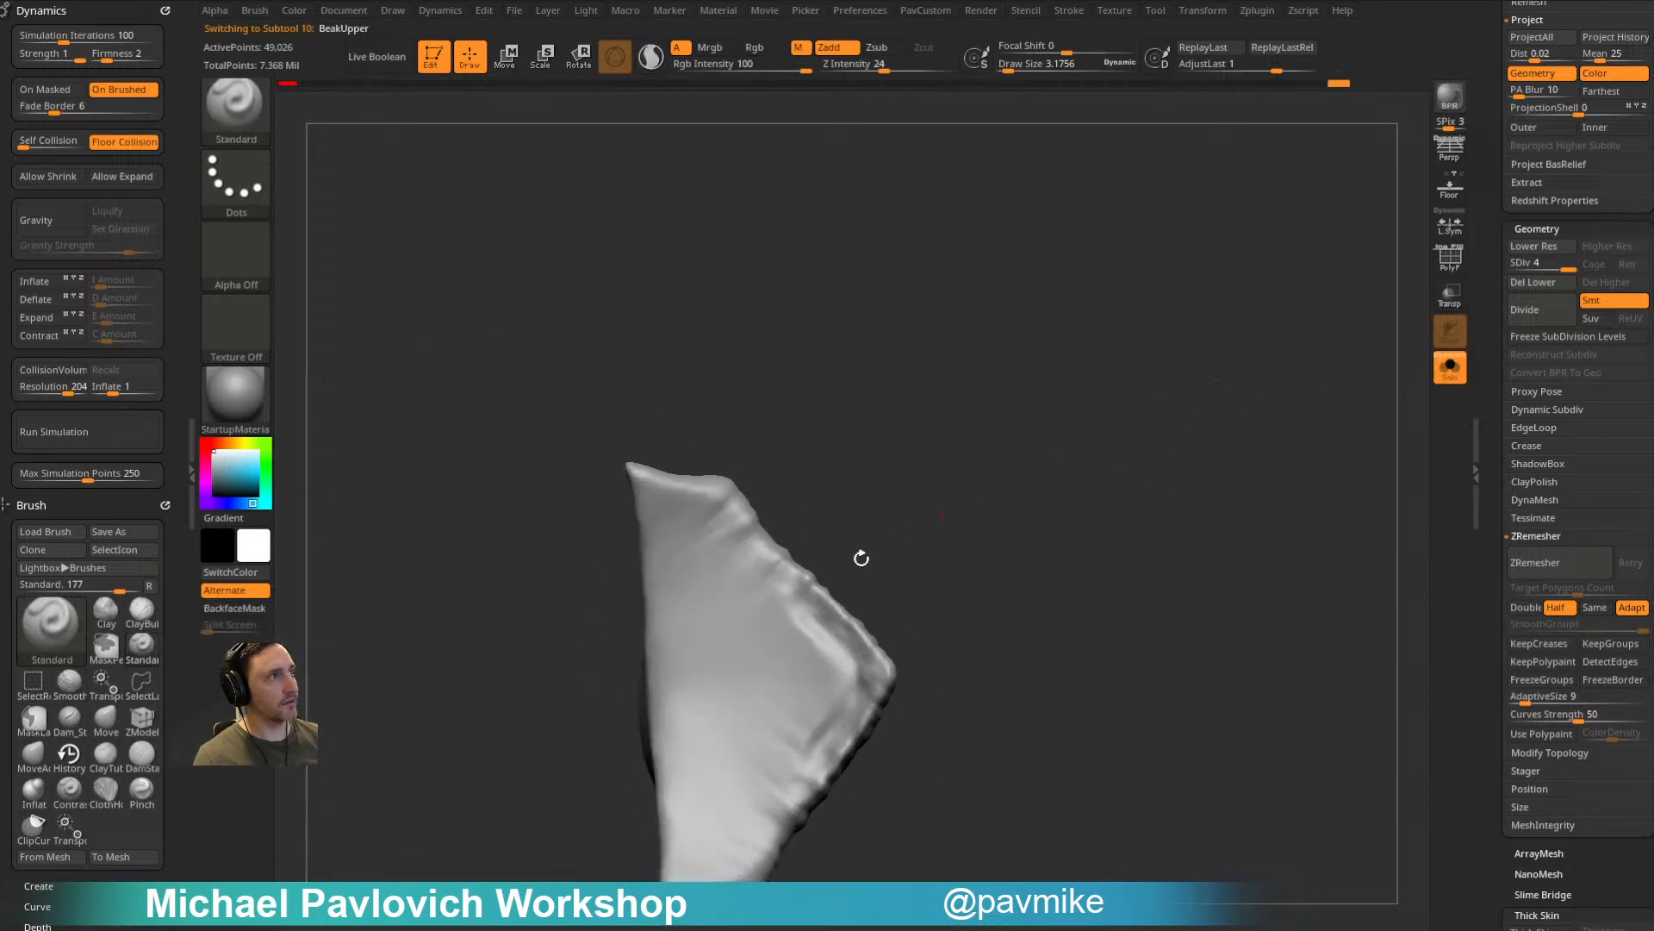
Step: Undo and redo the latest strokes on the upper beak's underside, and smooth the surface along its inner rim
key(ctrl+z)
key(ctrl+z)
key(ctrl+z)
key(ctrl+z)
key(ctrl+z)
key(ctrl+z)
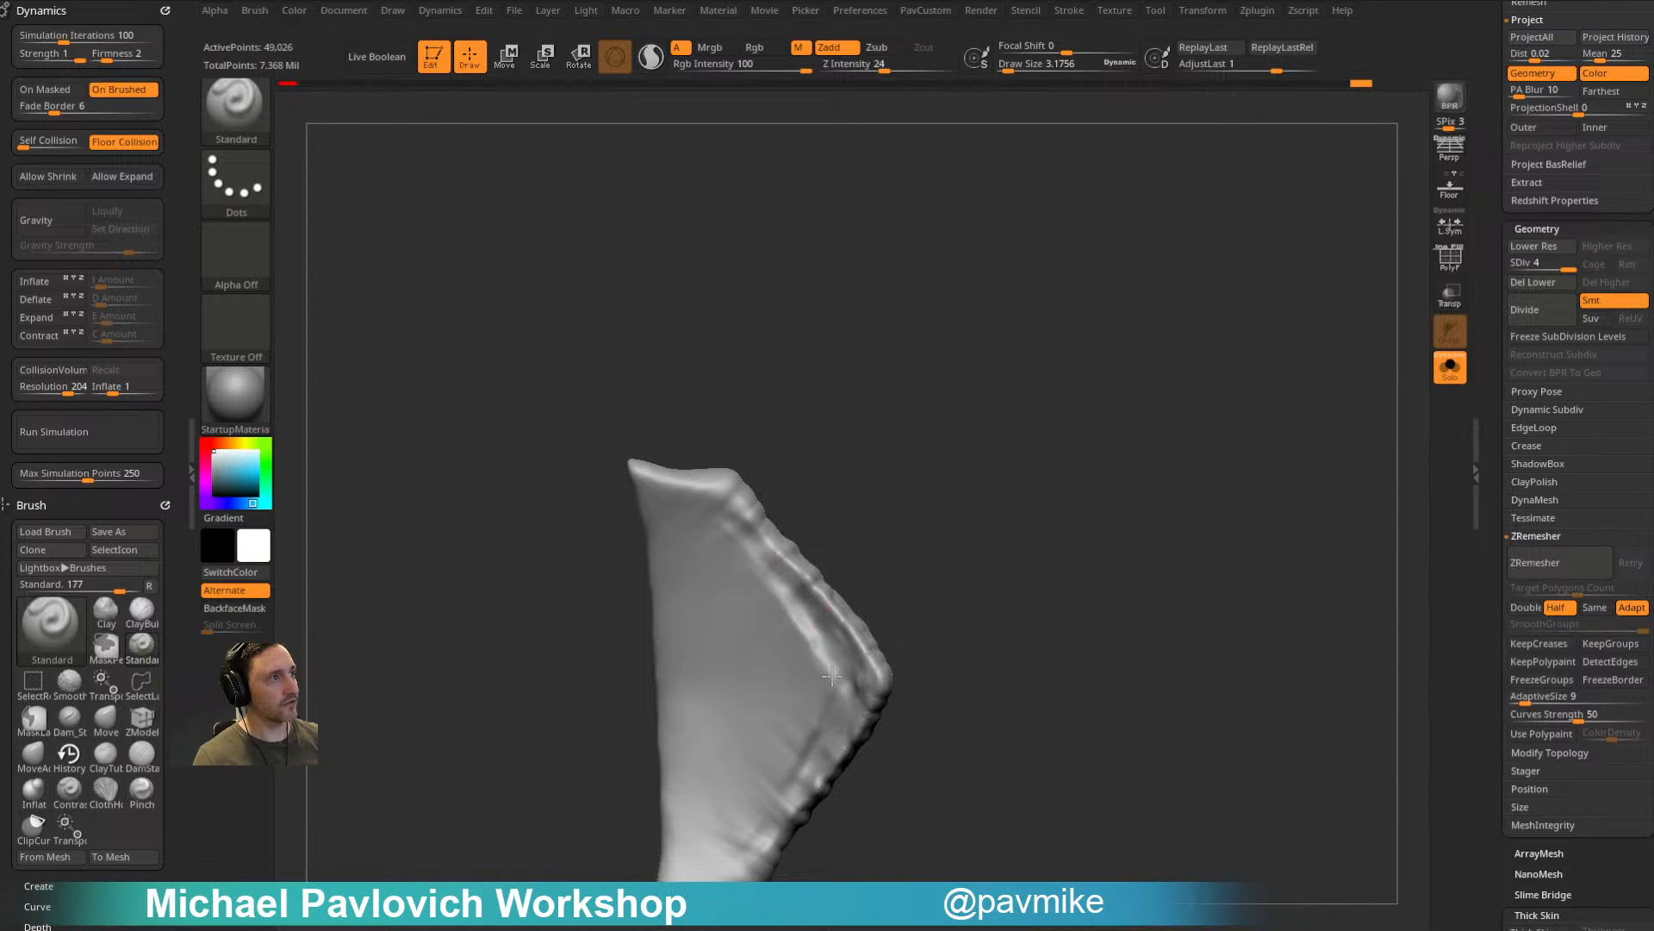
key(ctrl+shift+z)
key(ctrl+shift+z)
key(ctrl+shift+z)
key(ctrl+shift+z)
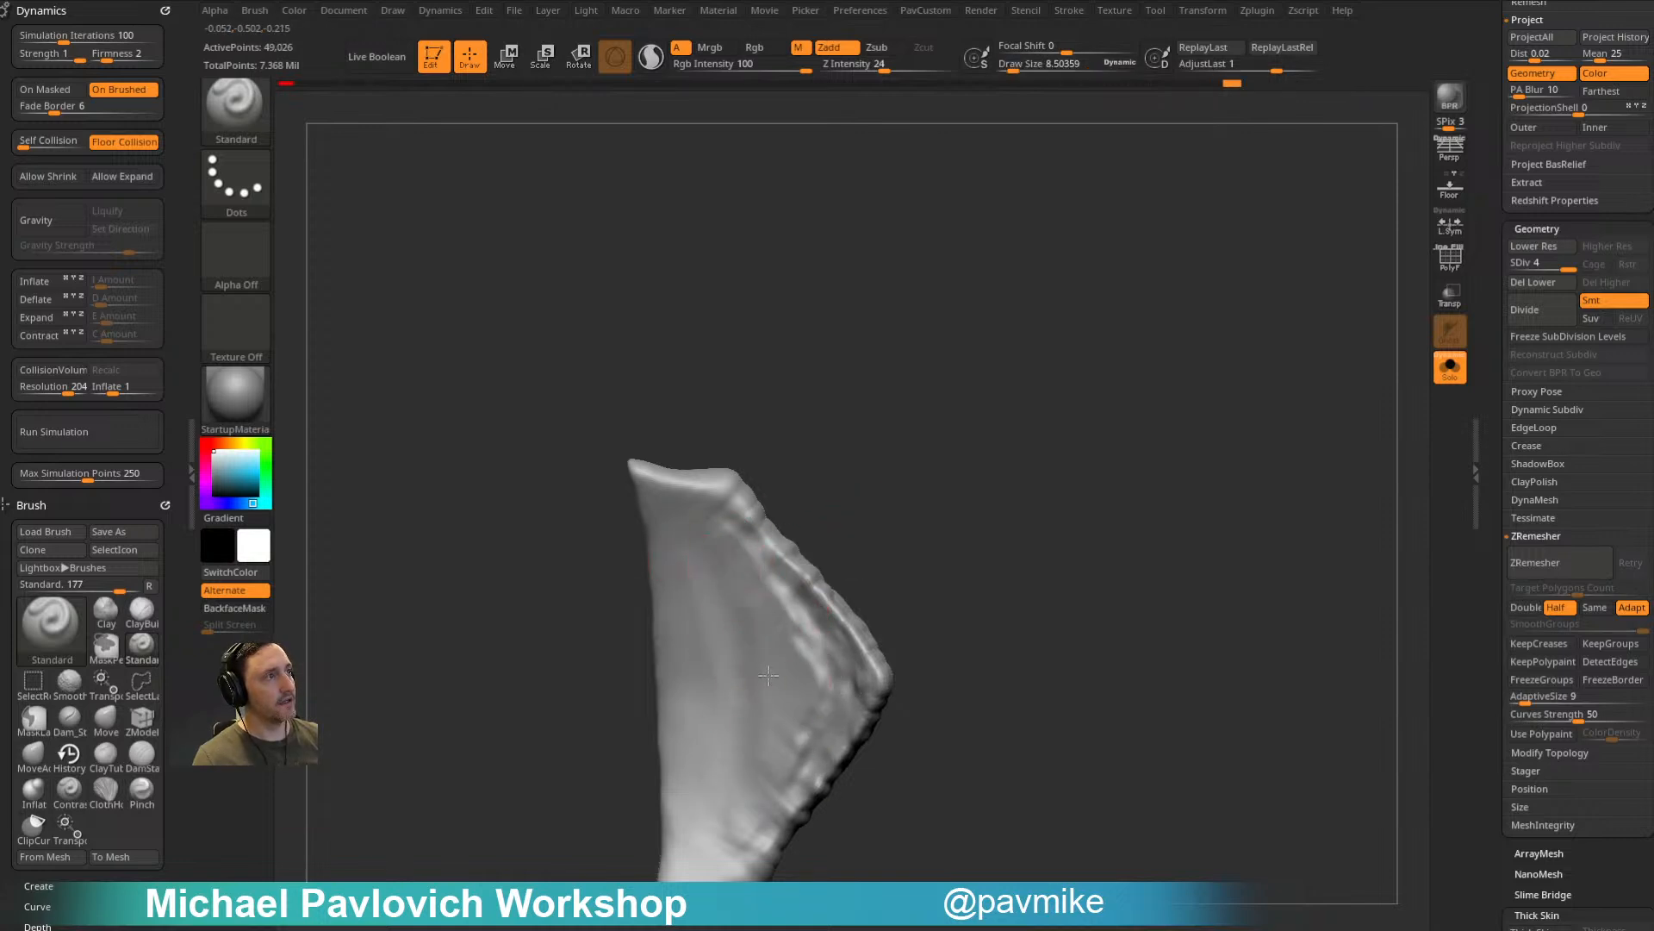
mouse_move(821, 657)
shift+mouse_down()
mouse_move(797, 635)
mouse_move(787, 664)
mouse_move(786, 603)
shift+mouse_up()
drag(934, 446, 1026, 473)
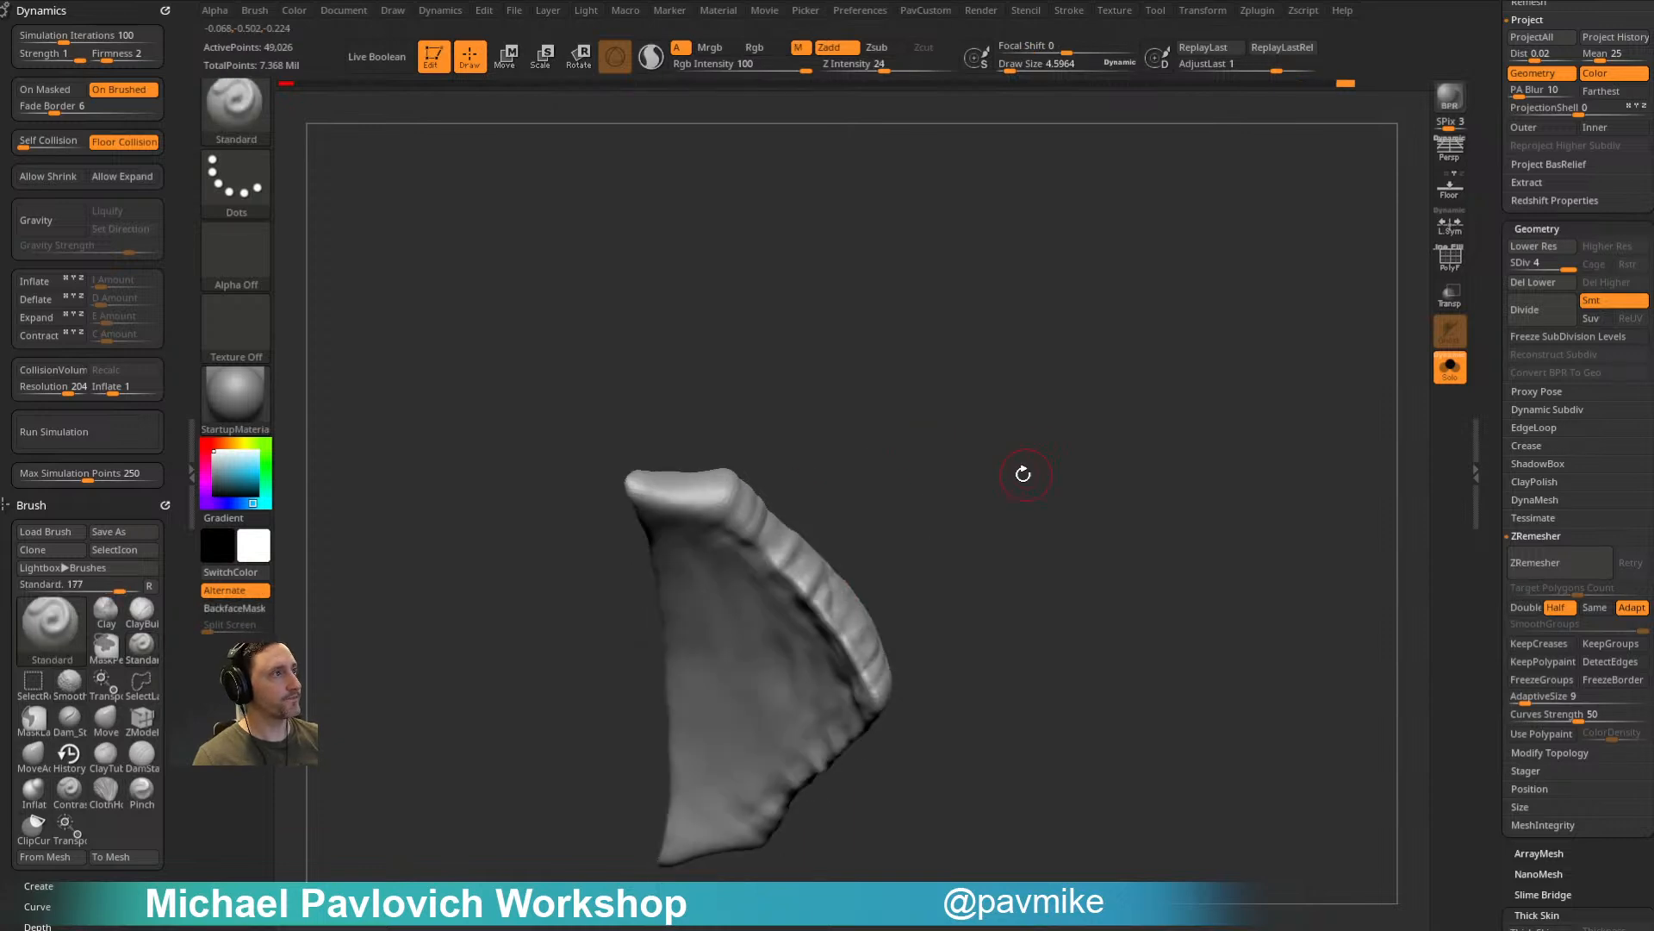
Step: Select the Pinch brush, enable Spotlight Projection in its sample settings and set its elasticity simulation iterations to 0
key(b)
key(p)
key(i)
drag(174, 483, 154, 186)
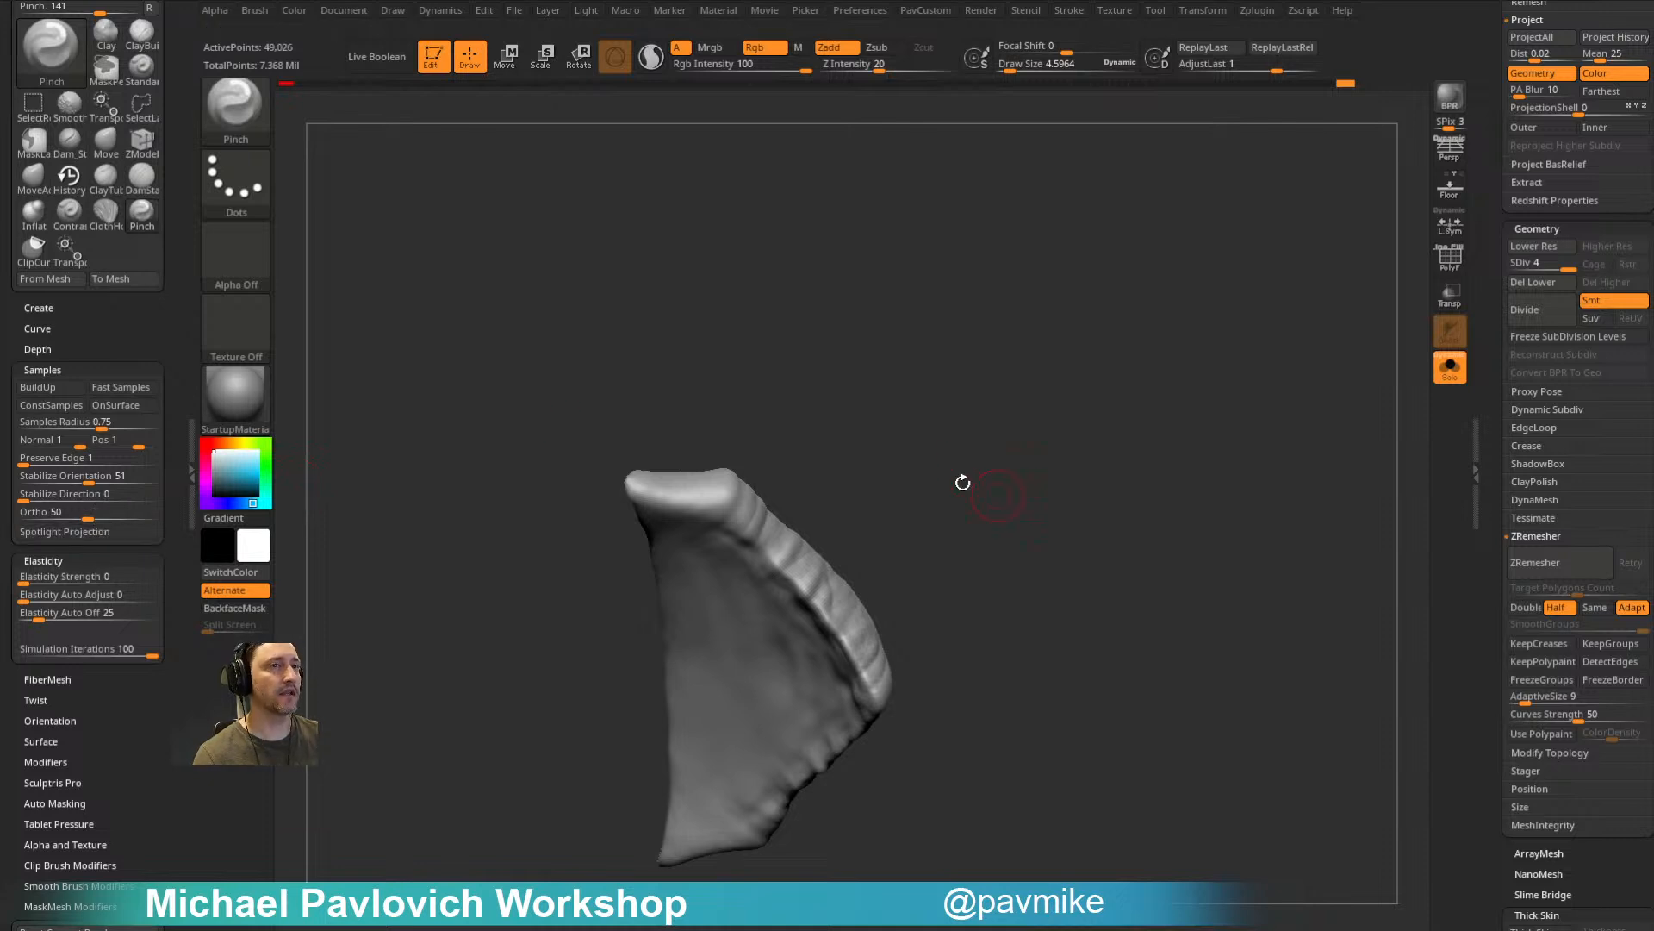
click(89, 533)
click(90, 532)
drag(152, 656, 19, 655)
Step: Pinch the crease along the upper beak's inner rim at a draw size of about 7.4
drag(981, 438, 1011, 433)
key(s)
drag(808, 577, 844, 640)
drag(945, 560, 813, 554)
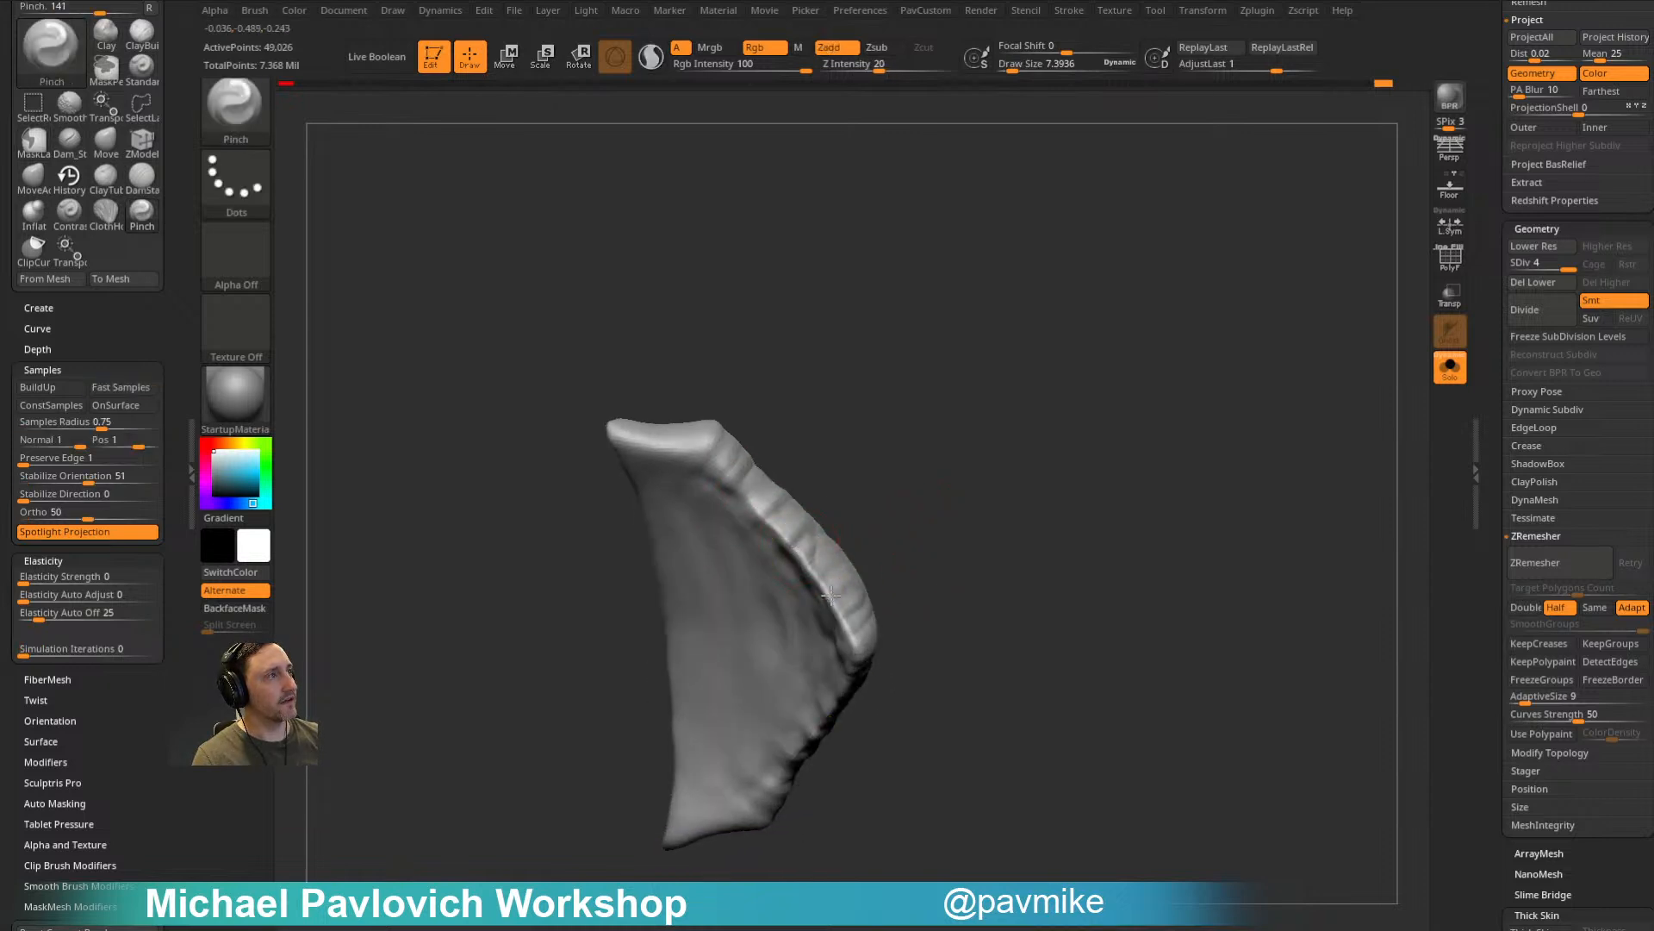
mouse_move(943, 487)
mouse_down()
mouse_move(1023, 569)
mouse_move(1068, 484)
mouse_up()
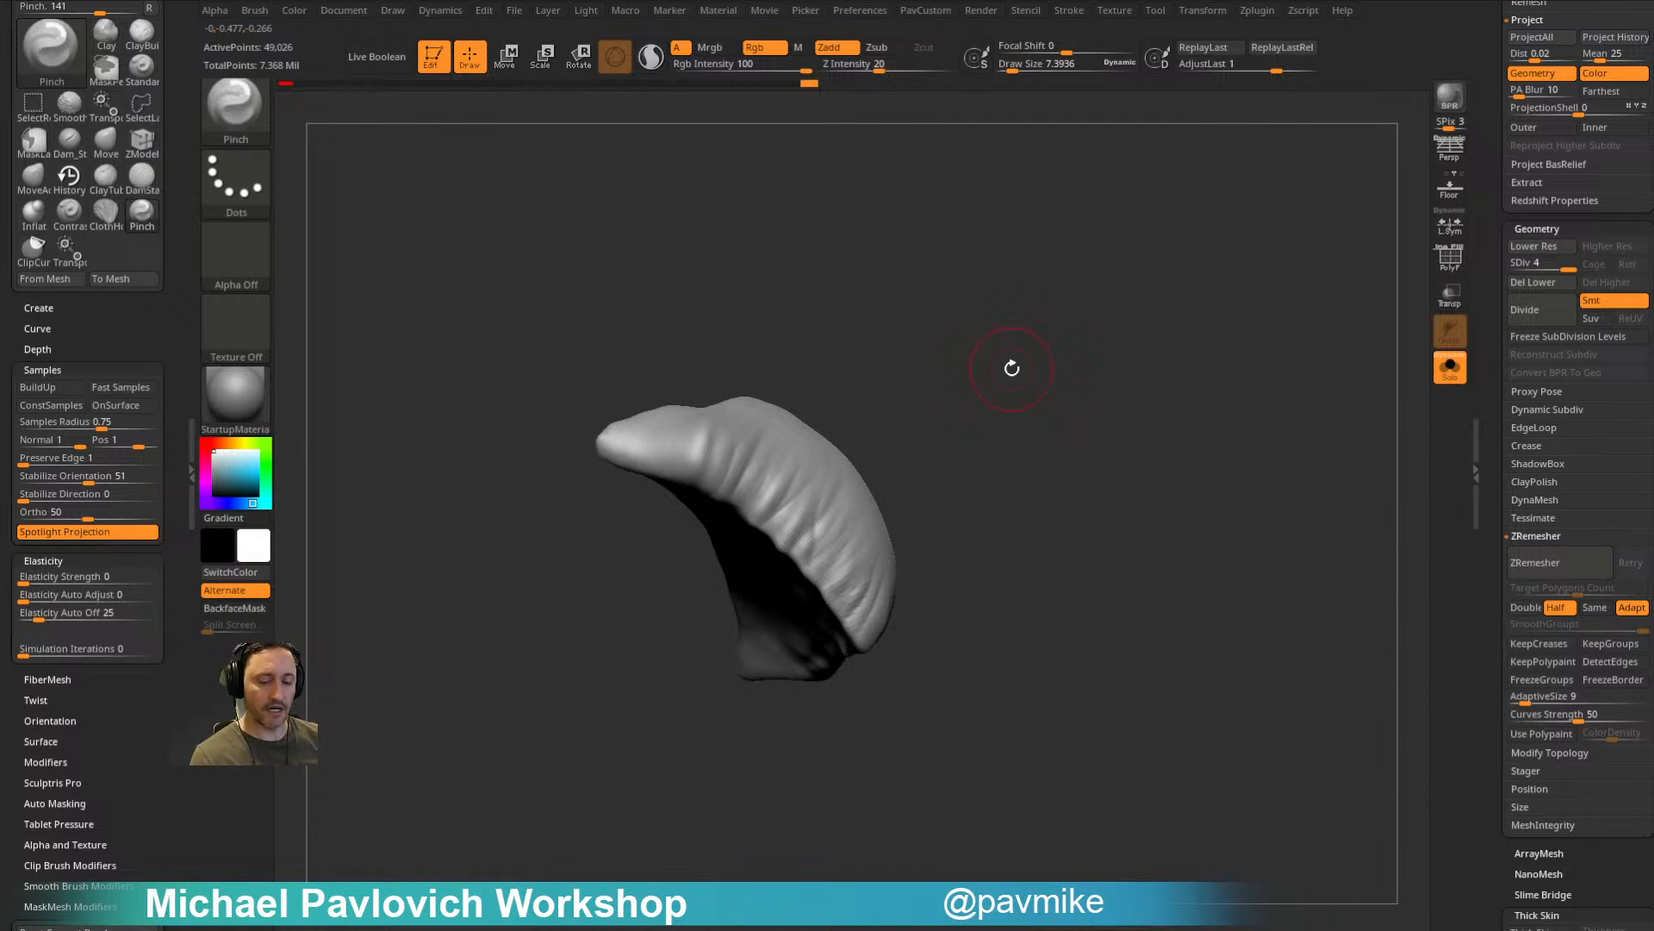
Step: Push and pull the upper beak's lower edge into irregular notches with the MoveAccu brush at draw size about 3 to 4
alt+right_drag(1022, 364, 1017, 396)
shift+click(43, 370)
click(47, 334)
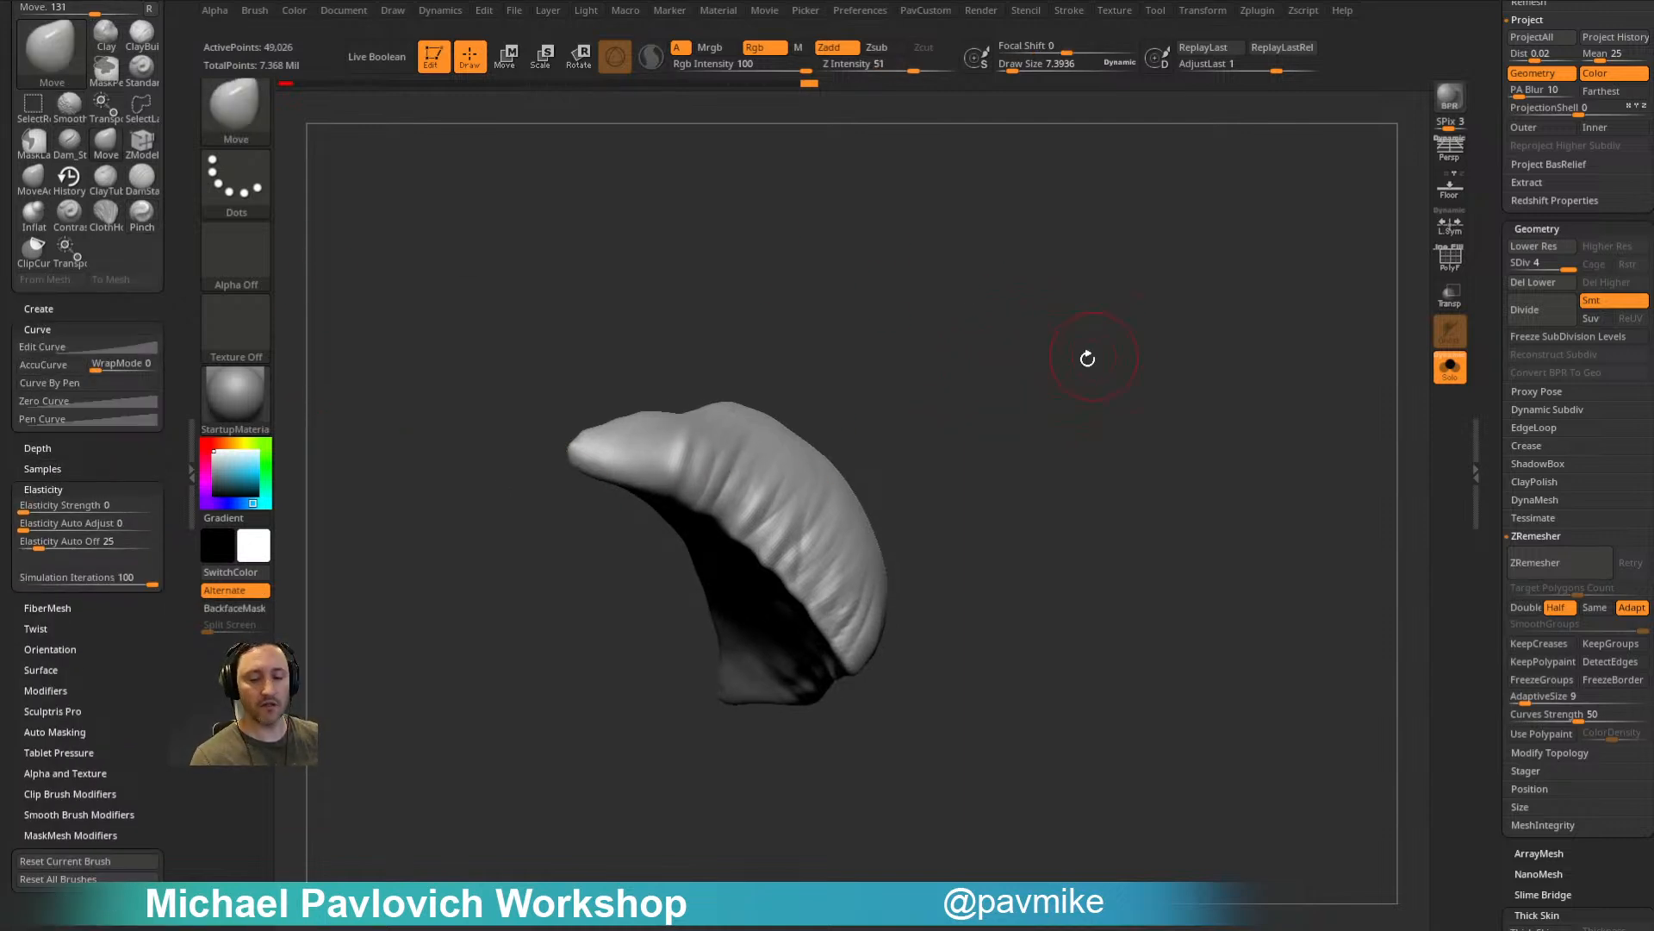
key(2)
mouse_move(1089, 403)
right_down()
mouse_move(809, 428)
mouse_move(871, 448)
right_up()
ctrl+right_drag(870, 448, 896, 474)
key(bracketleft)
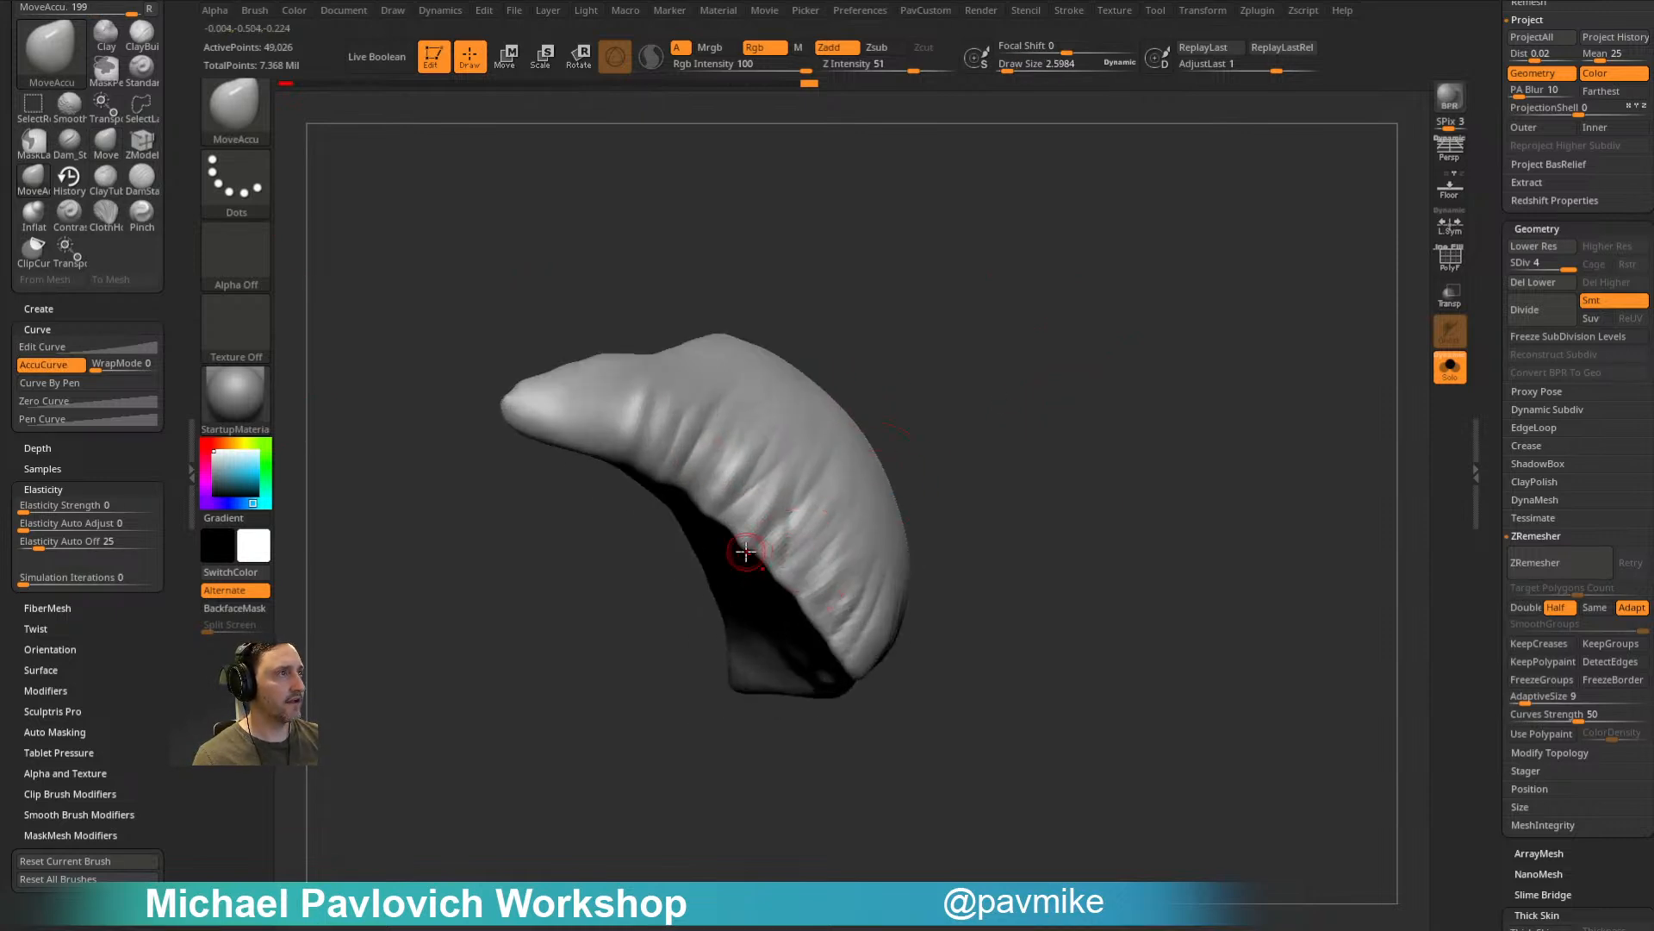
key(bracketright)
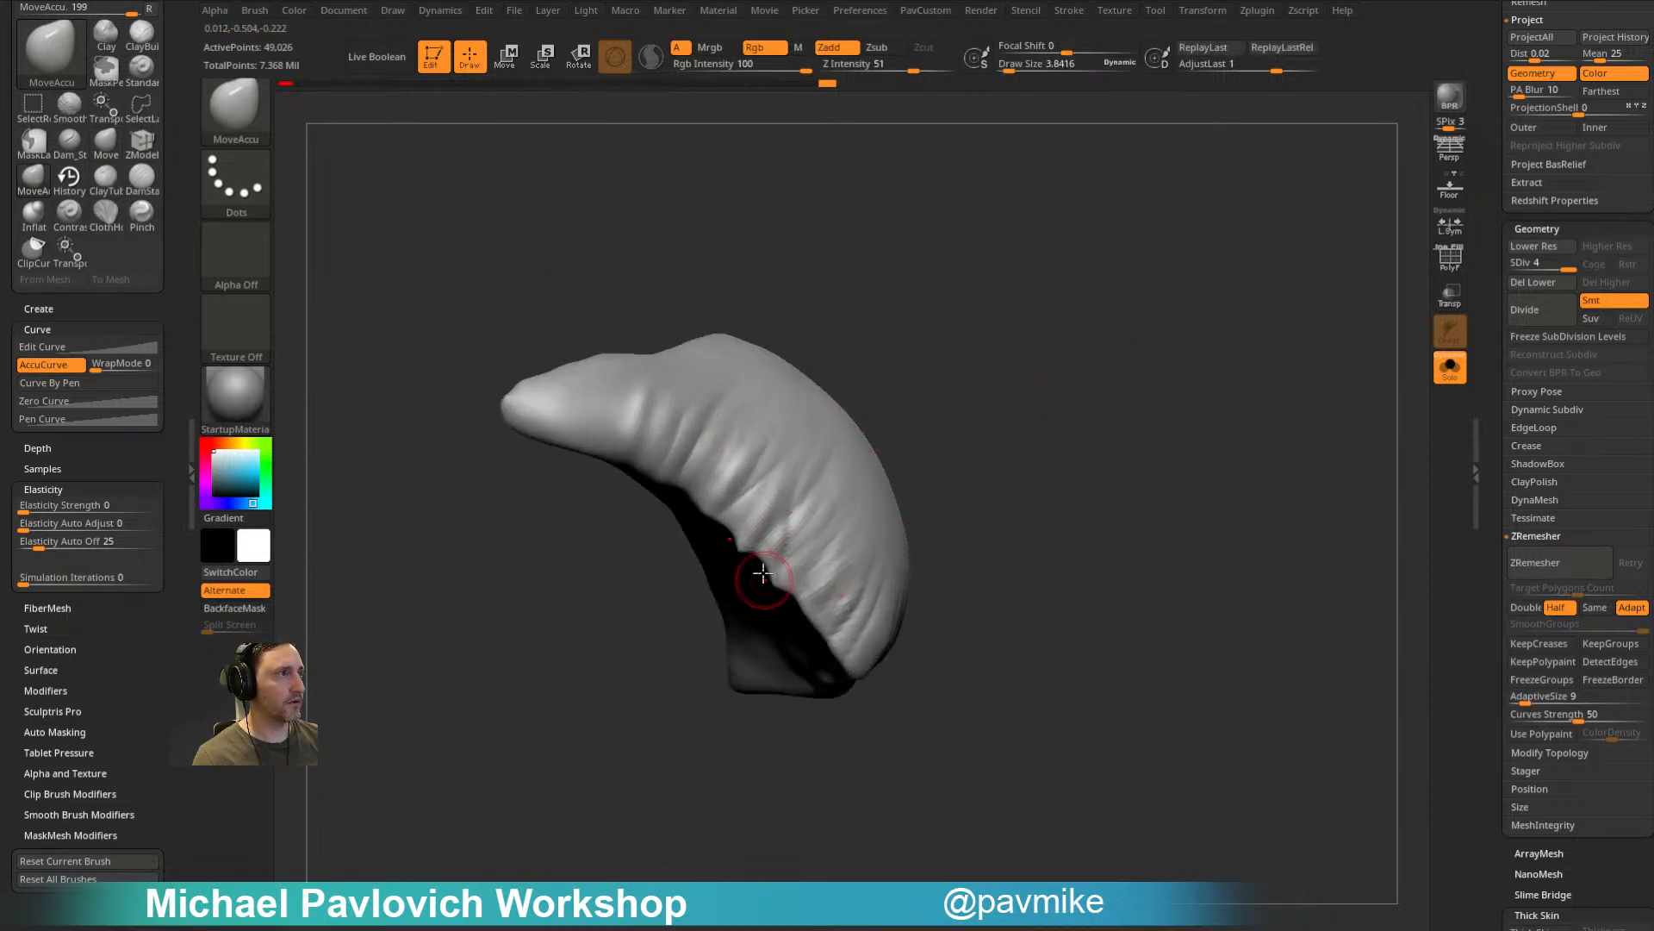
mouse_move(782, 597)
mouse_down()
mouse_move(810, 588)
mouse_move(821, 623)
mouse_move(722, 517)
mouse_up()
key(bracketleft)
mouse_move(971, 447)
mouse_down()
mouse_move(1033, 390)
mouse_move(1038, 411)
mouse_move(1175, 406)
mouse_up()
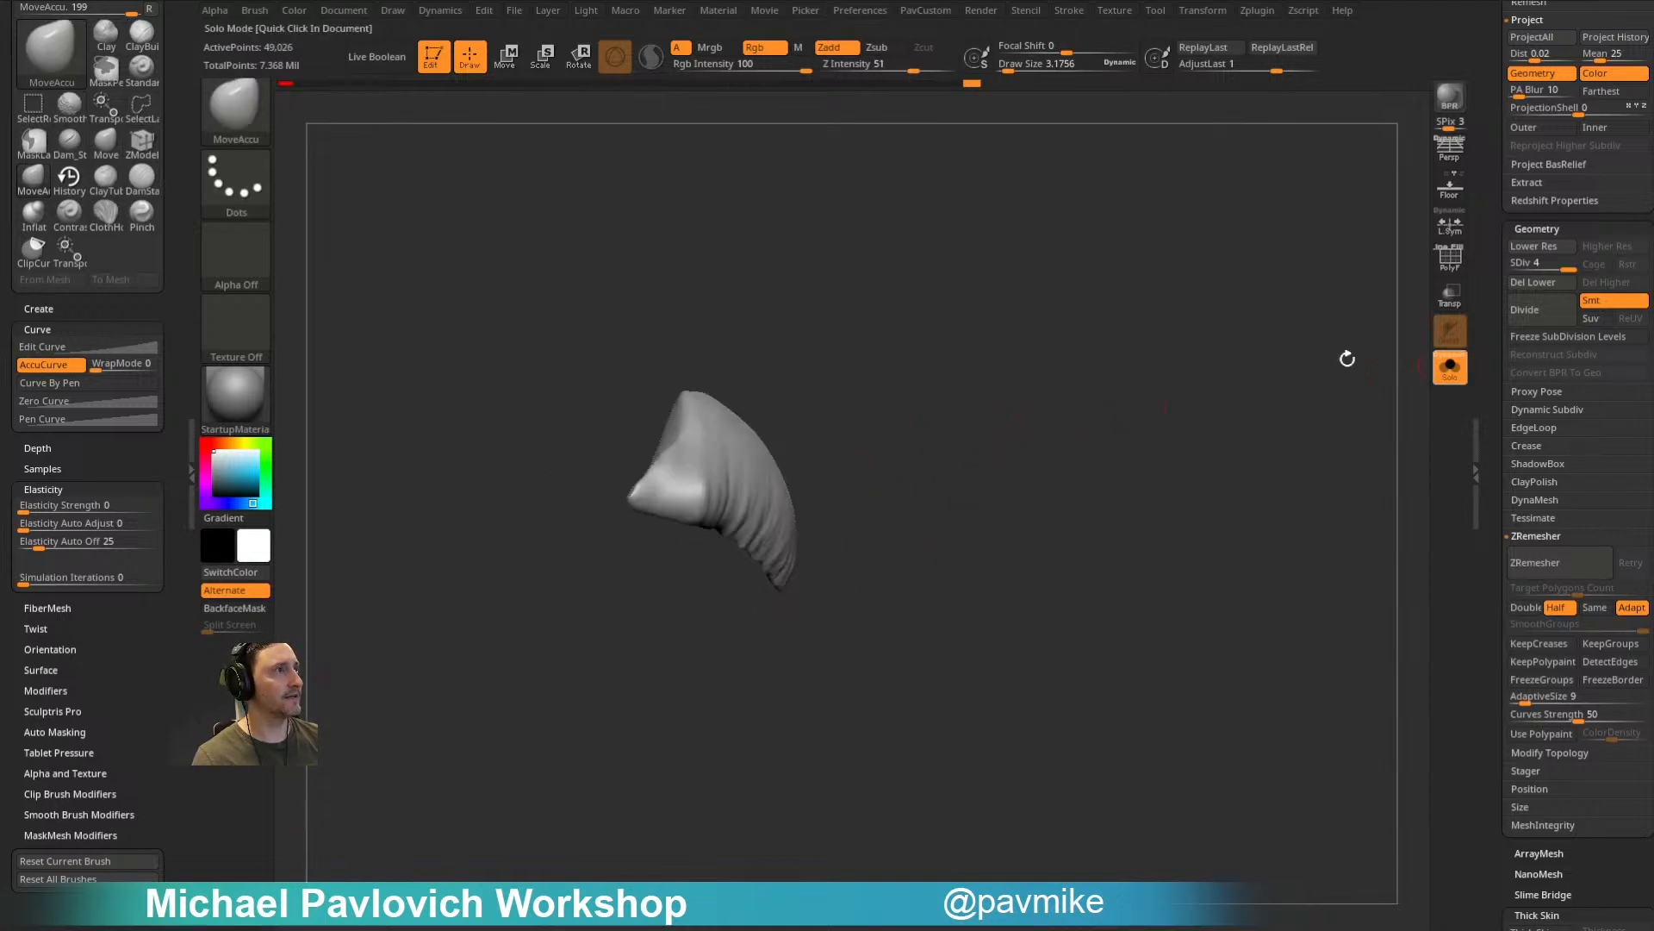
Step: Turn off Solo mode and flatten the ridges on the side of the upper beak with the TrimDynamic brush at draw size about 7.4
click(1449, 367)
drag(1096, 501, 1145, 453)
key(b)
key(t)
key(d)
key(s)
drag(703, 605, 717, 603)
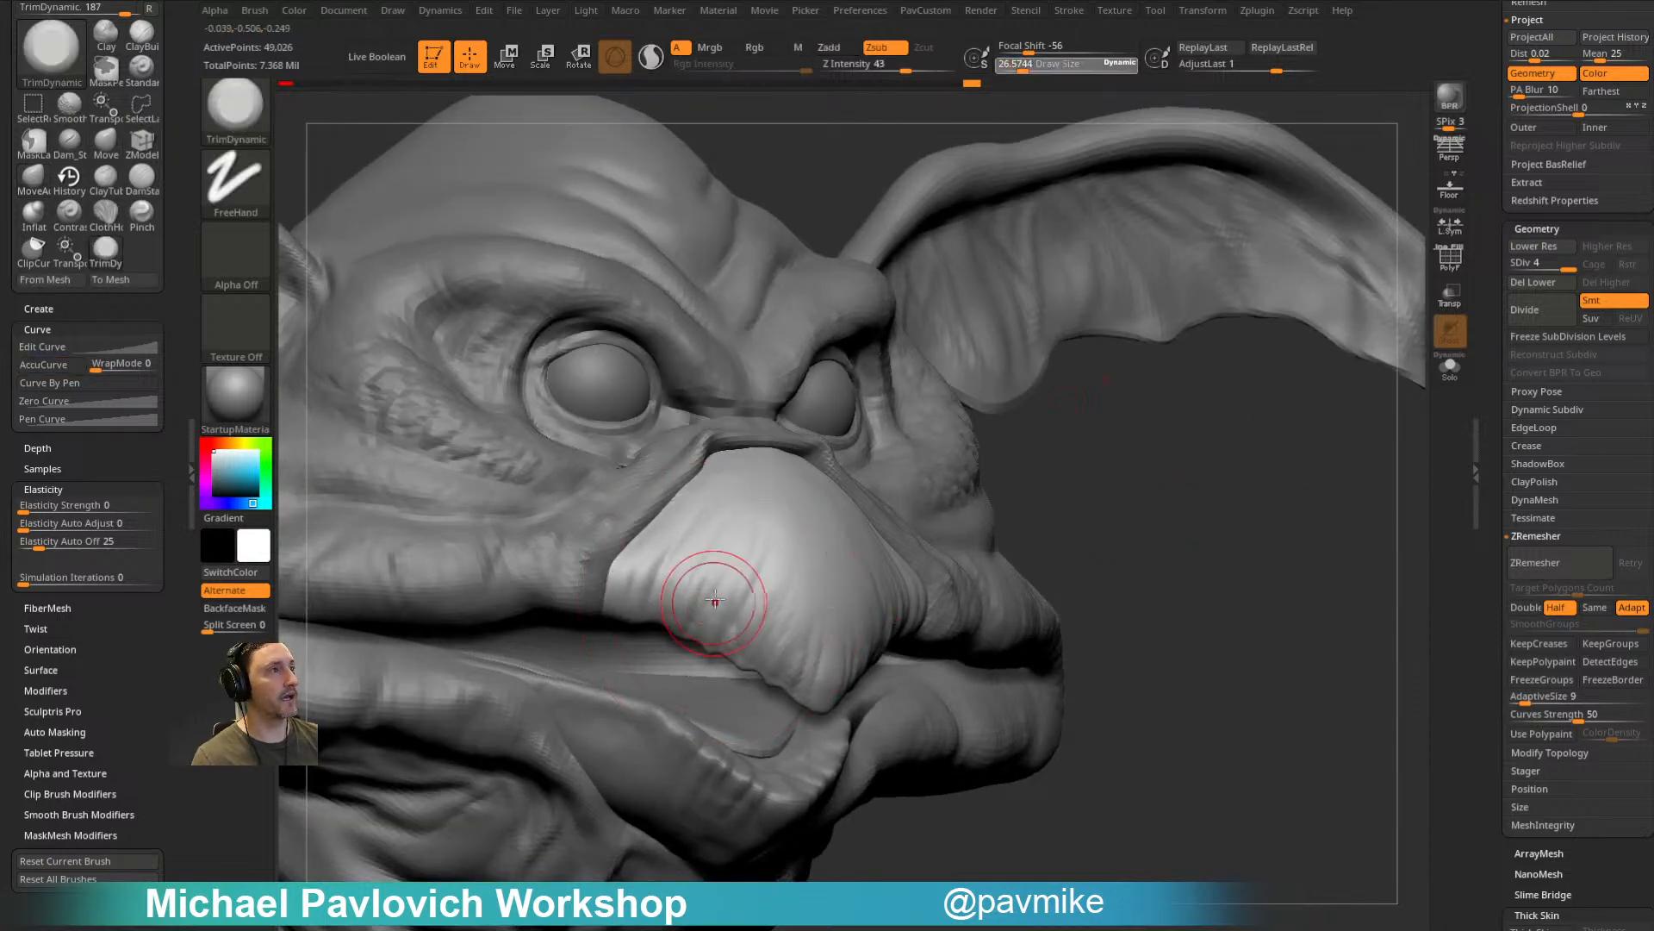
drag(1118, 515, 1189, 547)
mouse_move(739, 534)
mouse_down()
mouse_move(766, 571)
mouse_move(761, 512)
mouse_up()
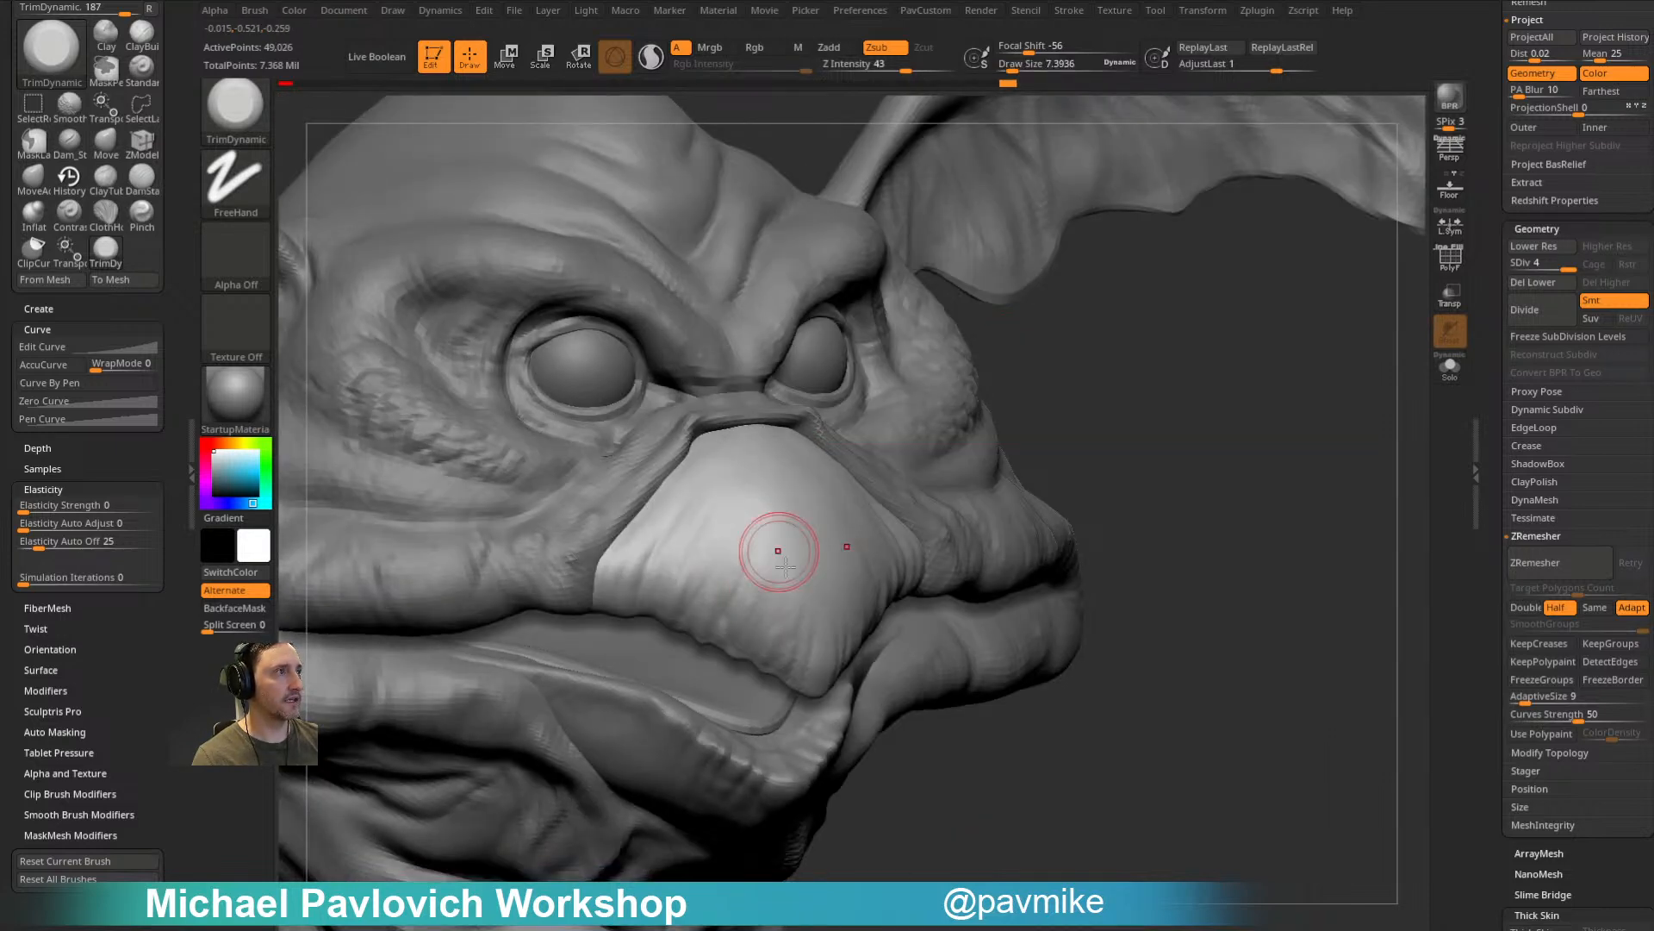
drag(1059, 358, 690, 505)
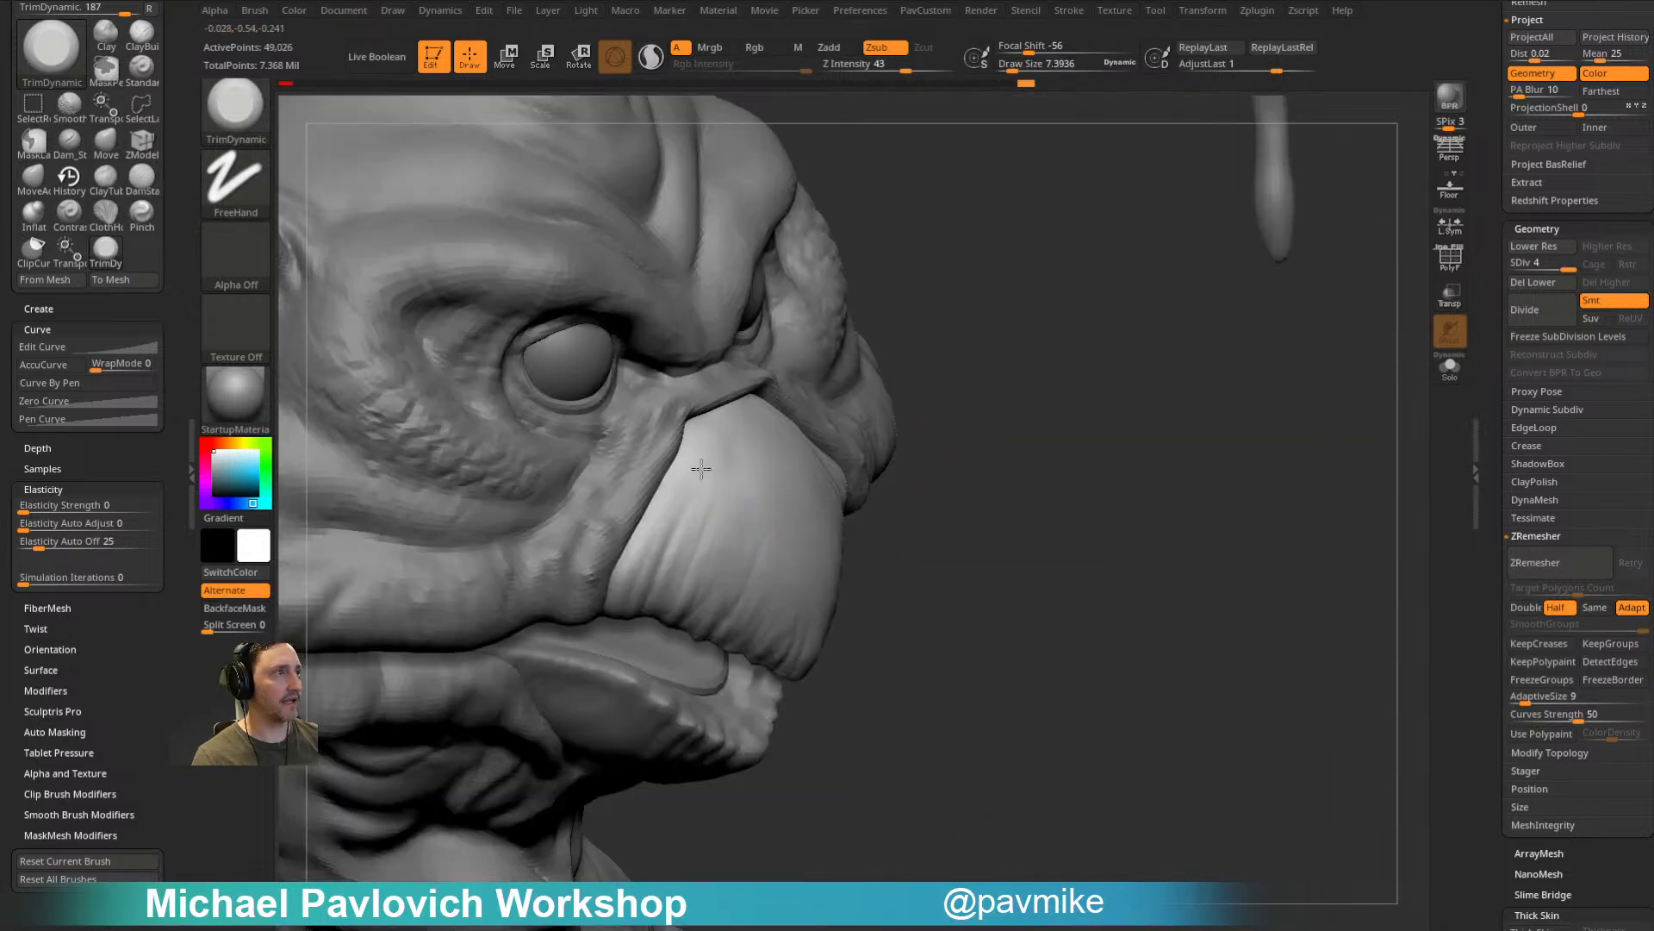
Step: Trim the remaining ridges across the front and lower edge of the upper beak with TrimDynamic, working from several angles
mouse_move(939, 485)
mouse_down()
mouse_move(694, 577)
mouse_move(797, 556)
mouse_up()
mouse_move(974, 341)
mouse_down()
mouse_move(983, 395)
mouse_move(1030, 407)
mouse_up()
drag(760, 551, 810, 546)
drag(1008, 405, 1077, 412)
drag(776, 625, 801, 603)
mouse_move(1034, 491)
mouse_down()
mouse_move(1011, 399)
mouse_move(991, 431)
mouse_up()
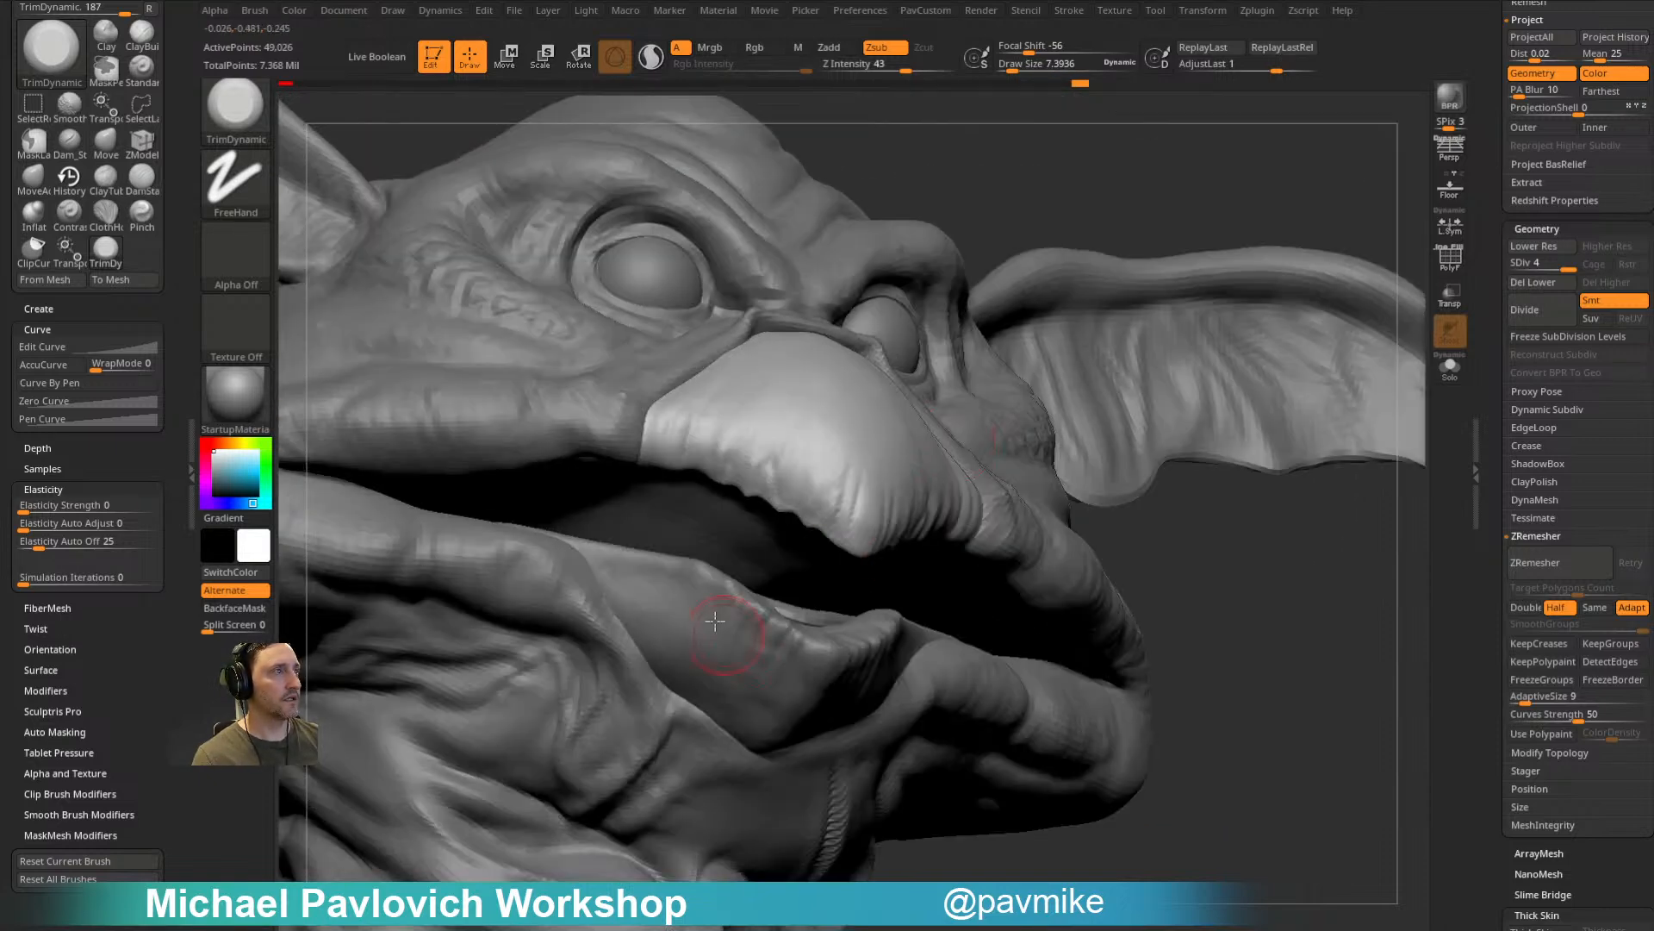
Step: Switch to the BeakLower subtool and flatten the ridges along its front rim with TrimDynamic
alt+click(752, 673)
drag(803, 632, 768, 659)
drag(1155, 586, 1238, 595)
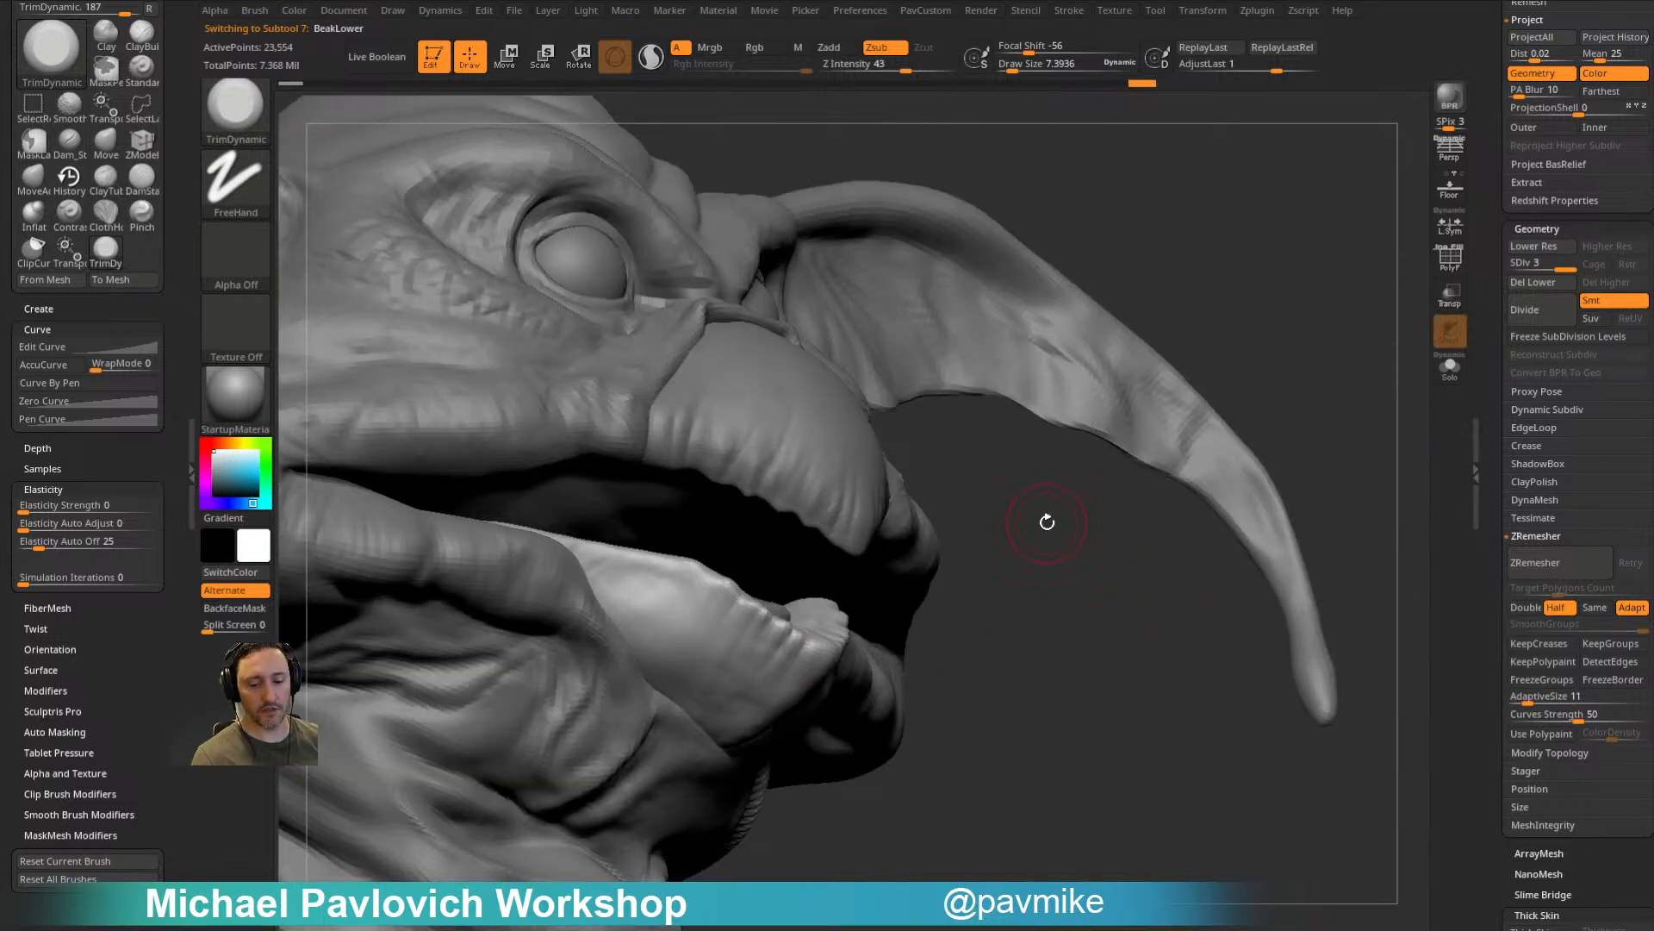
Step: Pull the lower beak's rim into small uneven points with the SnakeHook brush, undoing the first attempt
key(b)
key(s)
key(h)
click(999, 557)
mouse_move(1000, 595)
mouse_down()
mouse_move(1038, 580)
mouse_move(1025, 621)
mouse_up()
key(s)
mouse_move(798, 635)
mouse_down()
mouse_move(770, 596)
mouse_move(685, 556)
mouse_up()
key(ctrl+z)
key(s)
mouse_move(947, 626)
mouse_down()
mouse_move(1022, 611)
mouse_move(912, 576)
mouse_up()
Step: Divide the lower beak to subdivision level 4 and flatten its pointed rim with TrimDynamic at draw size about 17
key(ctrl+d)
key(b)
key(t)
key(d)
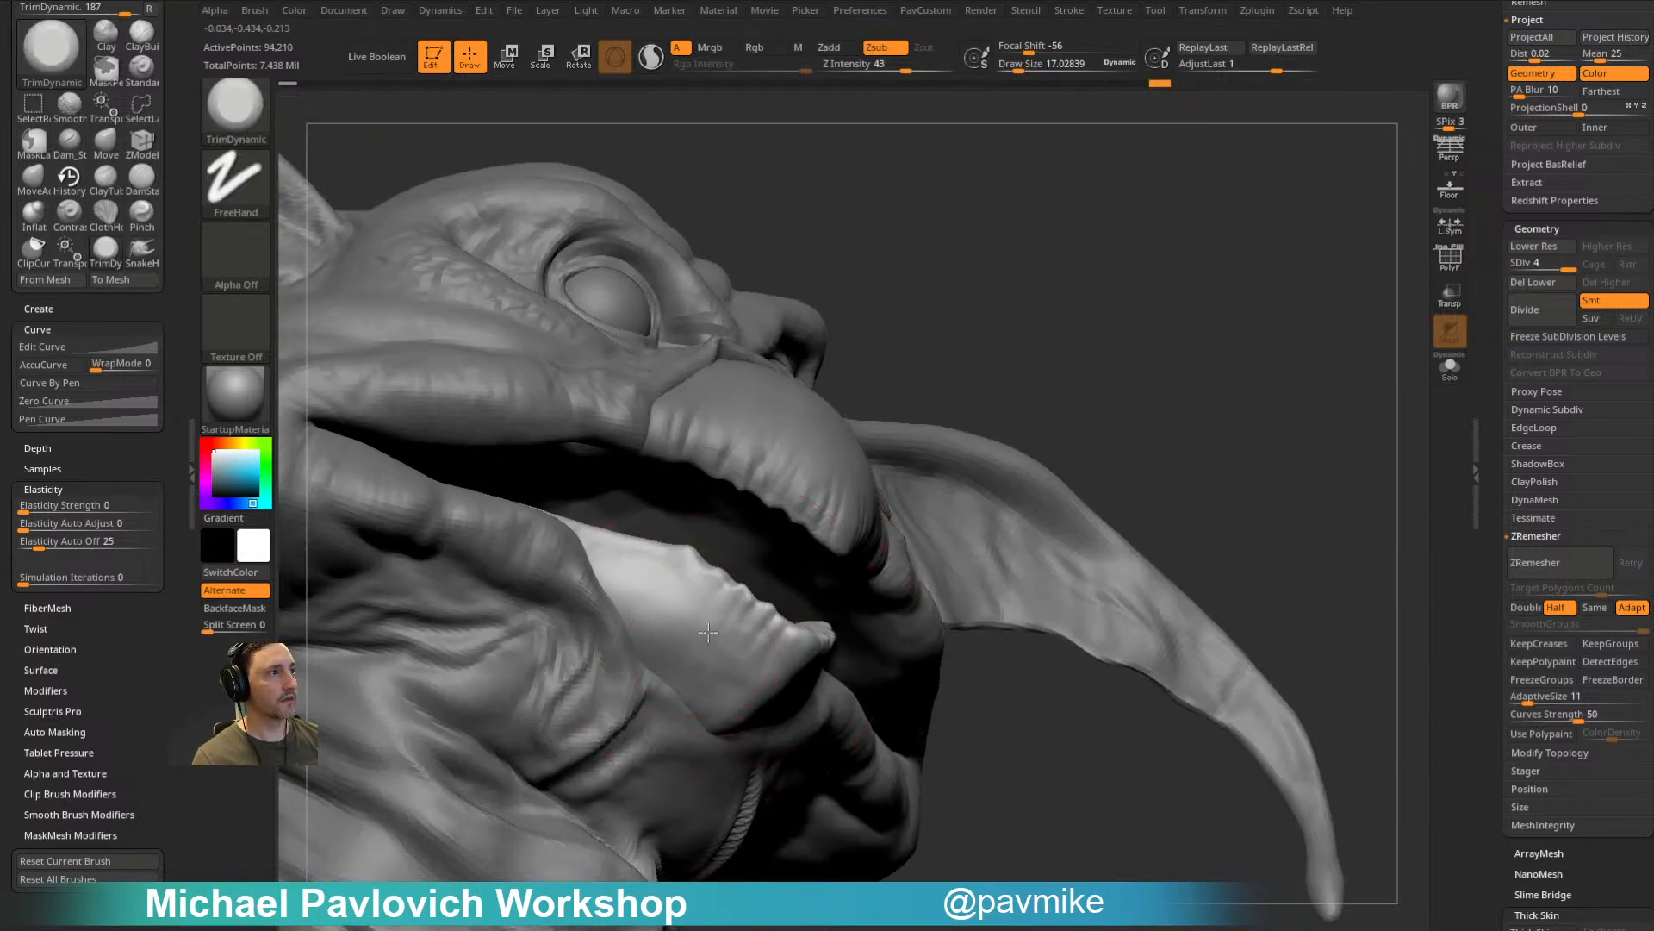
drag(1016, 333, 1049, 362)
key(s)
drag(810, 626, 803, 627)
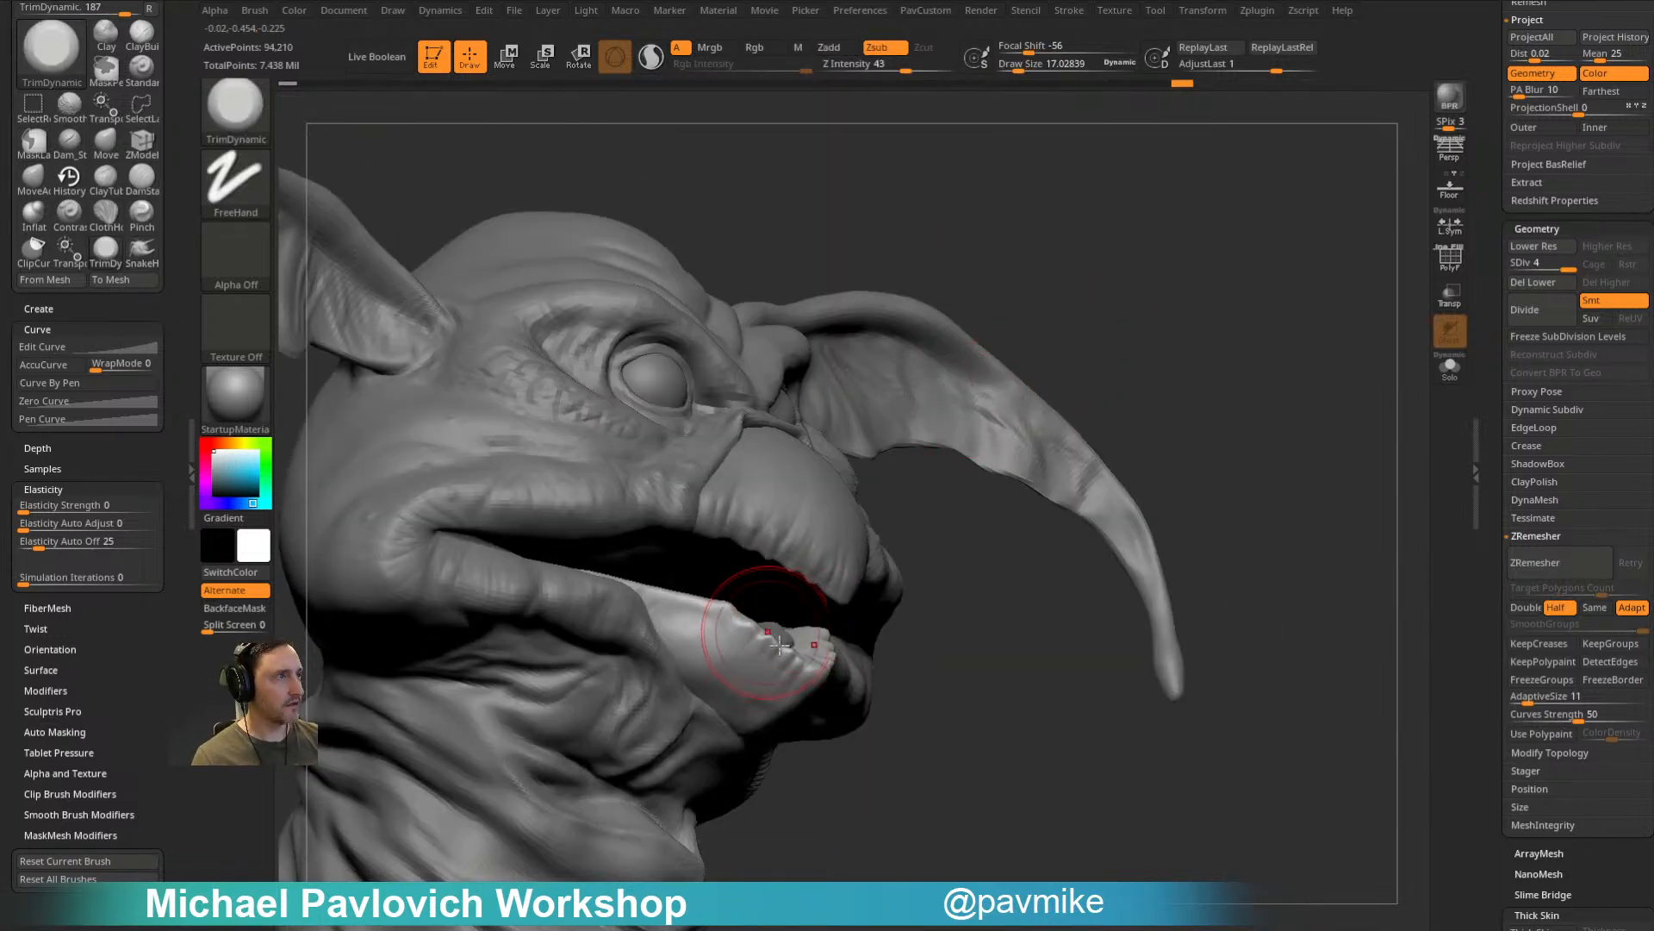
alt+drag(935, 209, 940, 319)
Step: Switch to the BeakUpper subtool and flatten the ridges near its rear corner with TrimDynamic at draw size about 7.4
alt+click(765, 602)
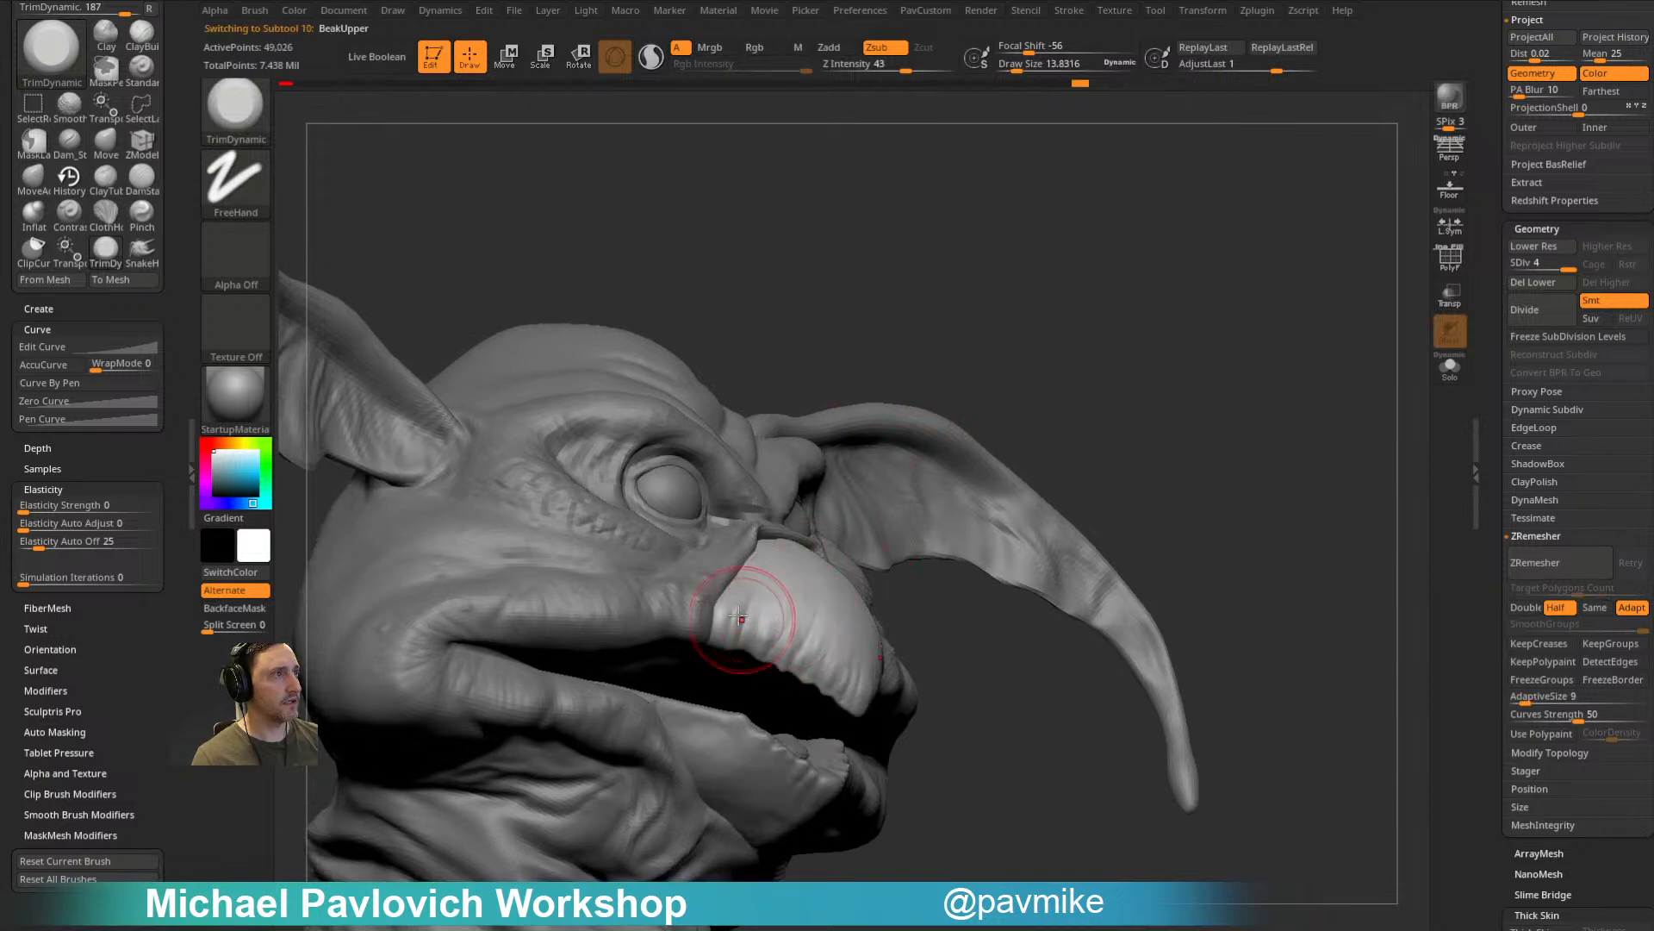
drag(999, 371, 741, 610)
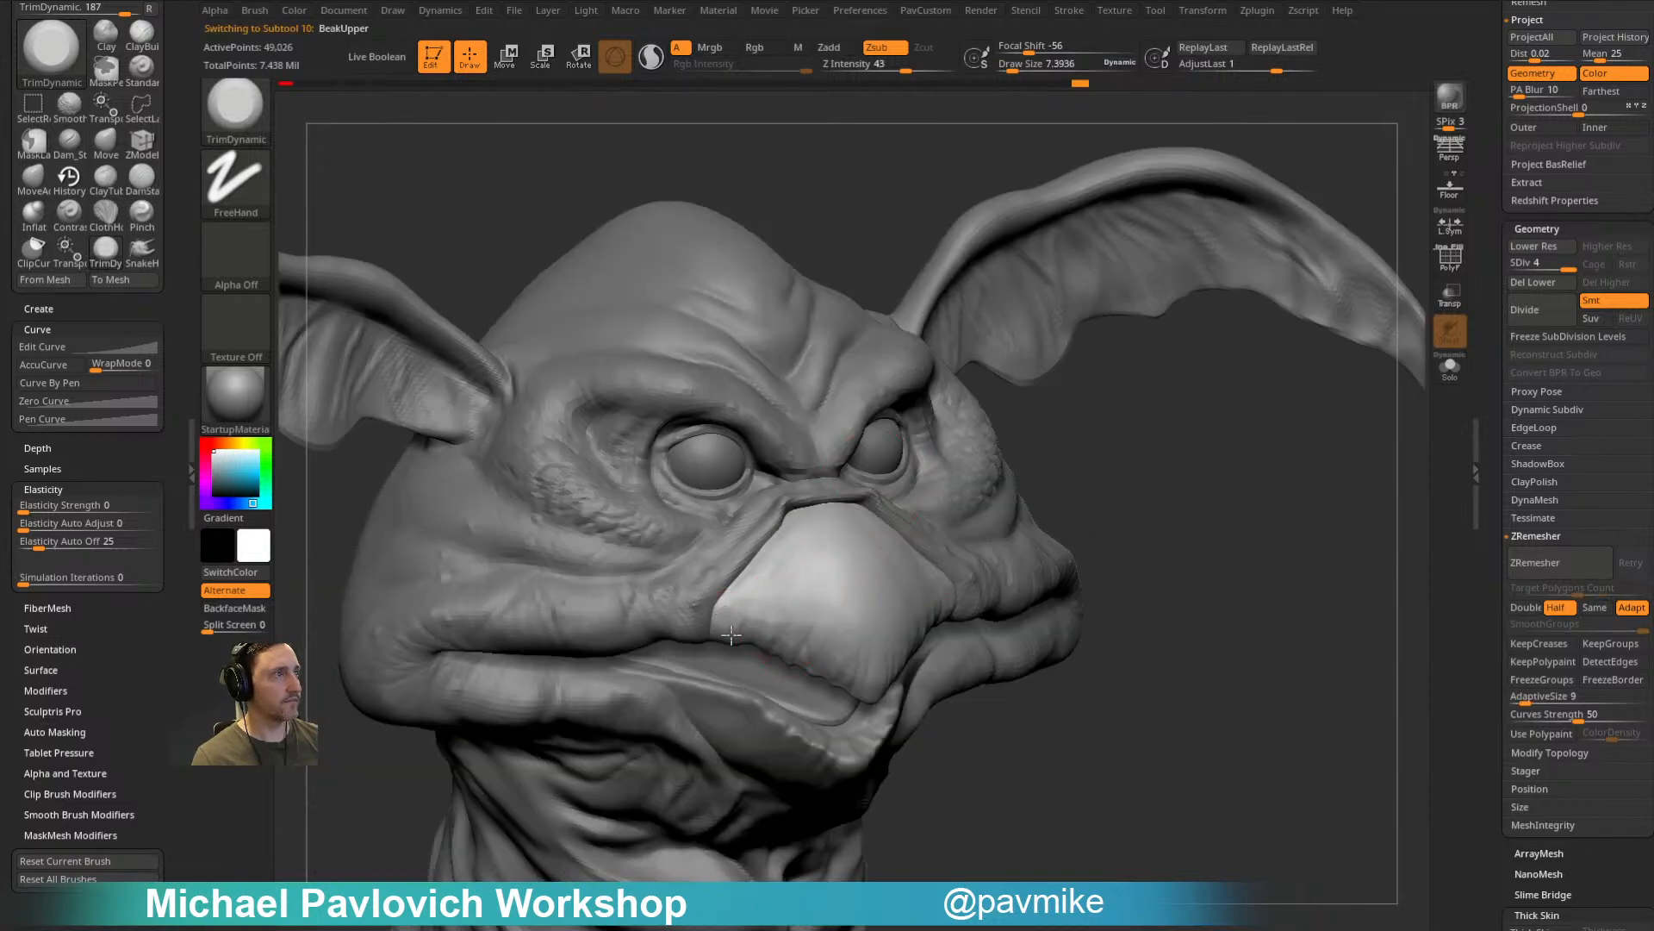
key(f)
Step: Select the Body subtool, raise it to subdivision level 5 and switch to the Standard brush at draw size about 21
alt+click(1071, 399)
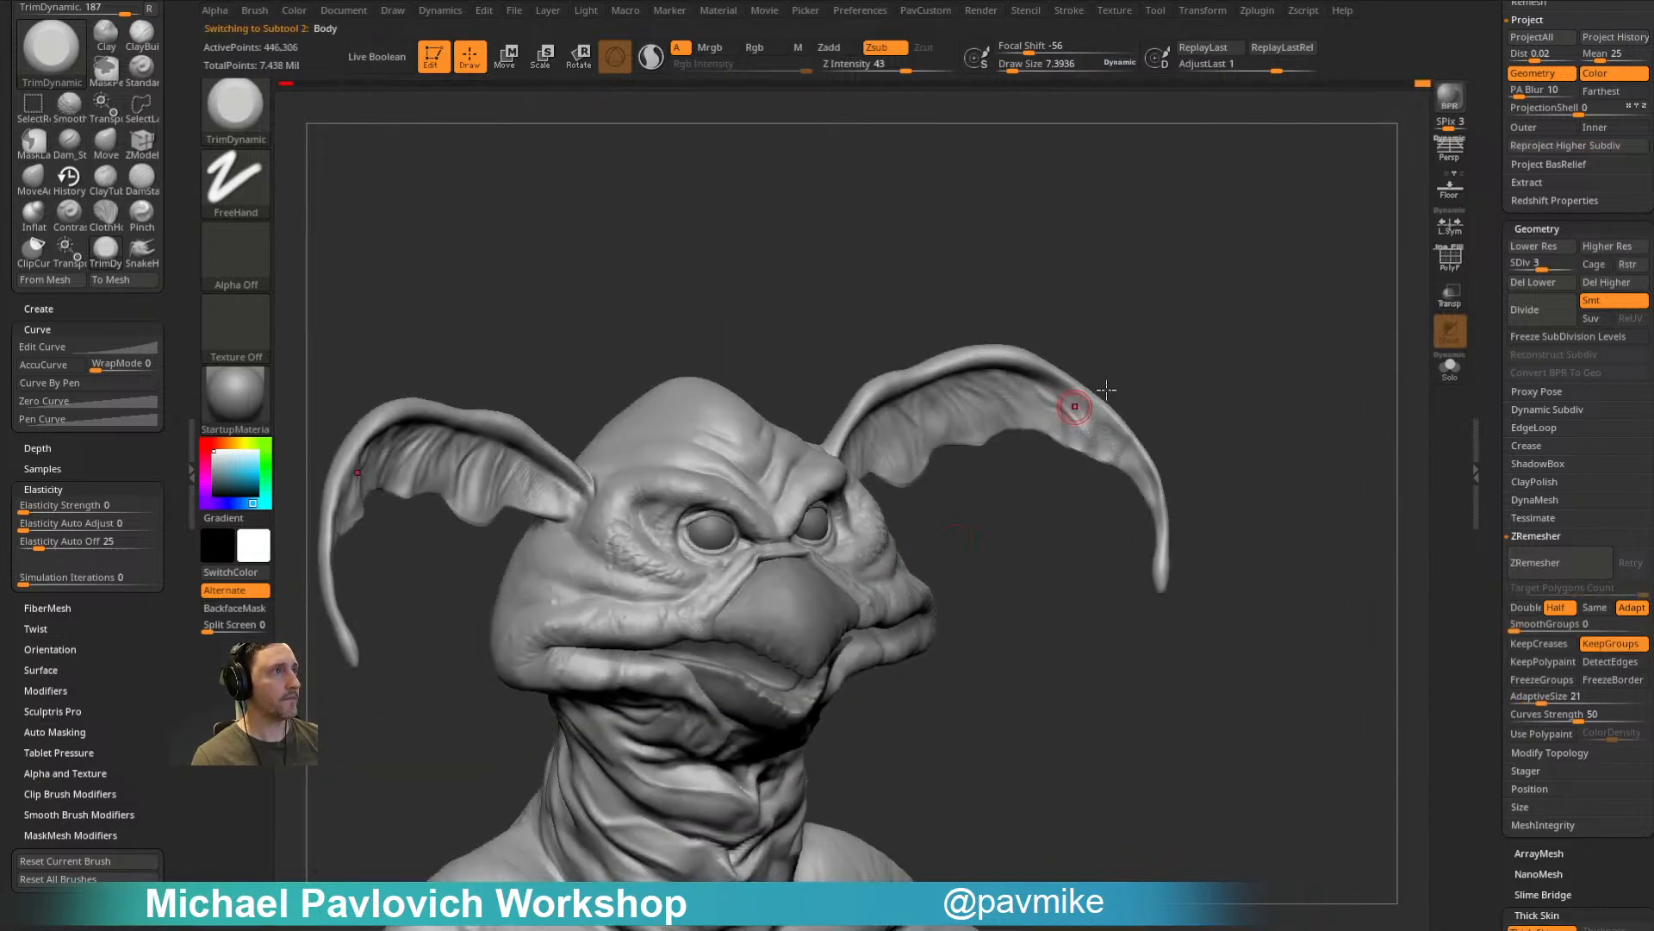
click(1572, 266)
mouse_move(1295, 418)
mouse_down()
mouse_move(1259, 381)
mouse_move(1304, 429)
mouse_move(1189, 296)
mouse_move(1200, 393)
mouse_move(1336, 244)
mouse_up()
key(b)
key(s)
key(t)
key(s)
key(s)
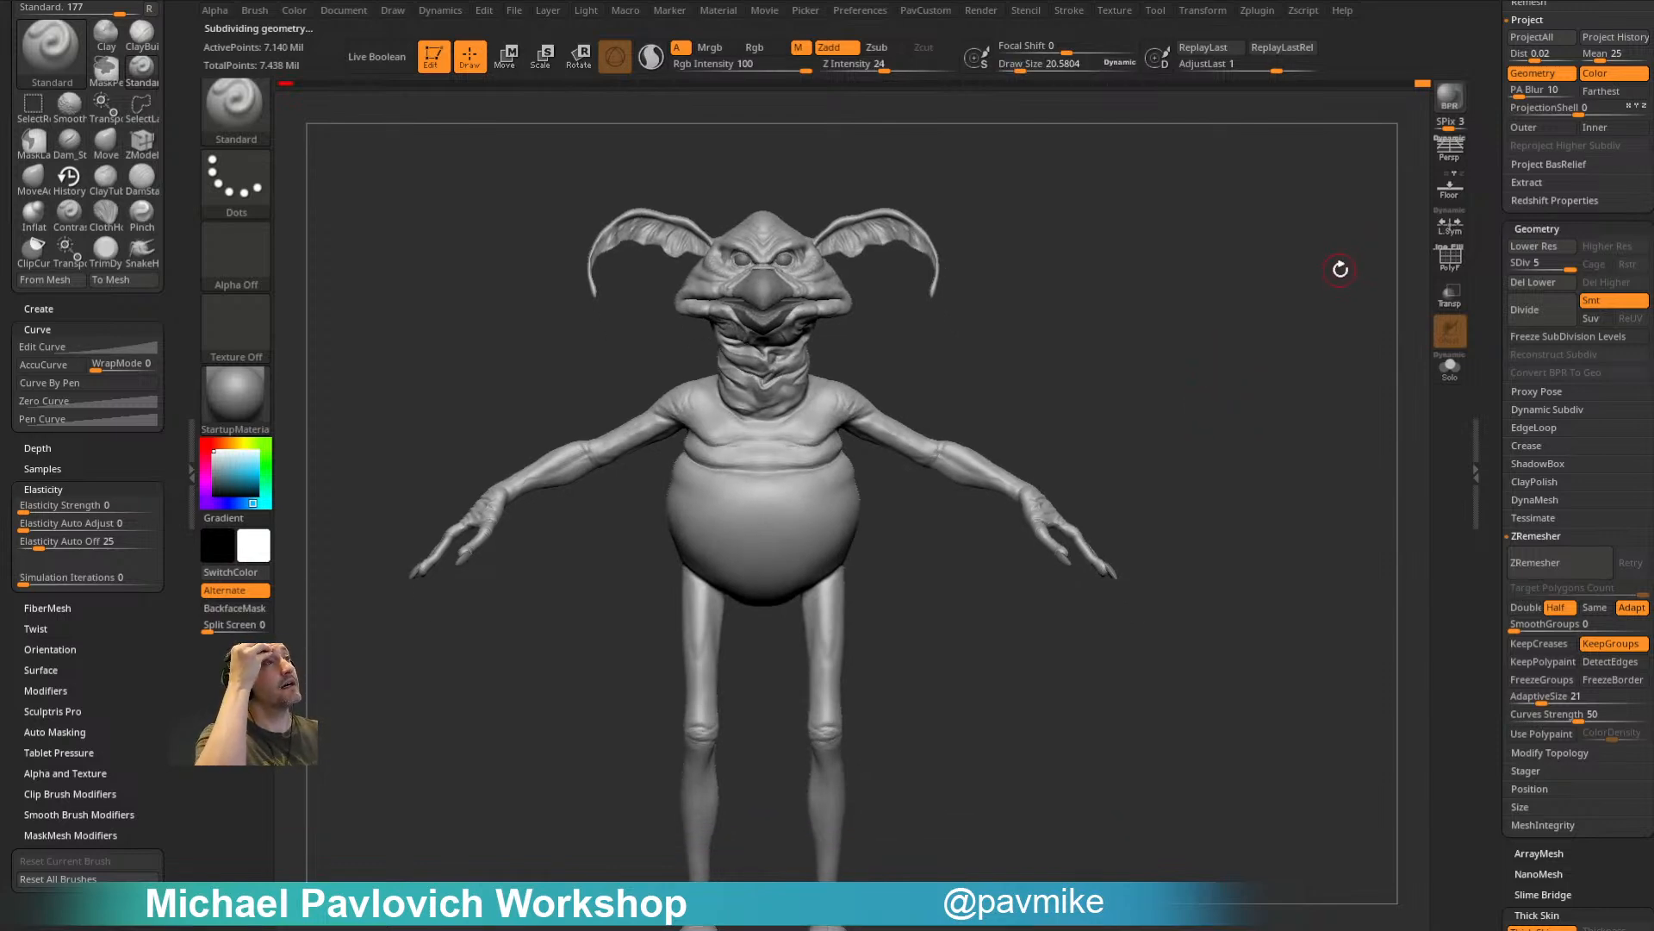
Step: Make all hidden subtools visible and select the Hair subtool on top of the head
drag(1484, 289, 1484, 392)
shift+click(1641, 409)
shift+click(1640, 408)
alt+drag(999, 176, 1056, 621)
drag(957, 388, 1015, 393)
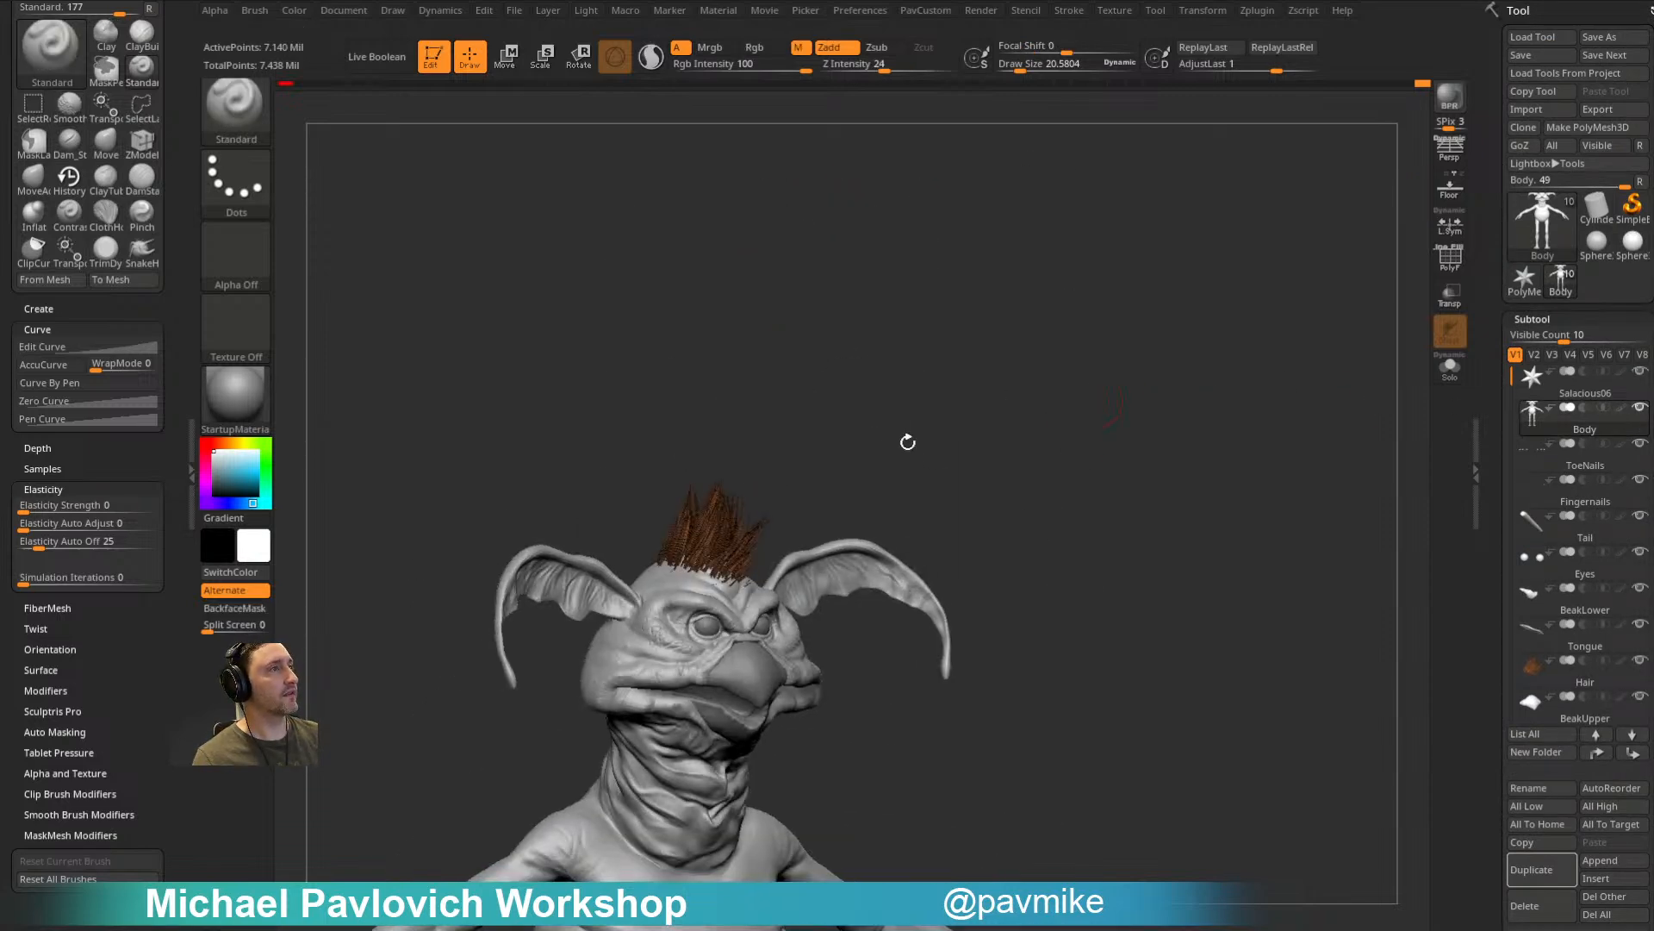
alt+click(748, 541)
alt+drag(898, 387, 956, 493)
alt+drag(989, 391, 1117, 528)
drag(1183, 368, 1344, 353)
Step: Examine the hair cards' texture map by toggling the texture off and back on and previewing the image
mouse_move(1503, 519)
mouse_down()
mouse_move(1496, 269)
mouse_move(1472, 162)
mouse_move(1505, 525)
mouse_up()
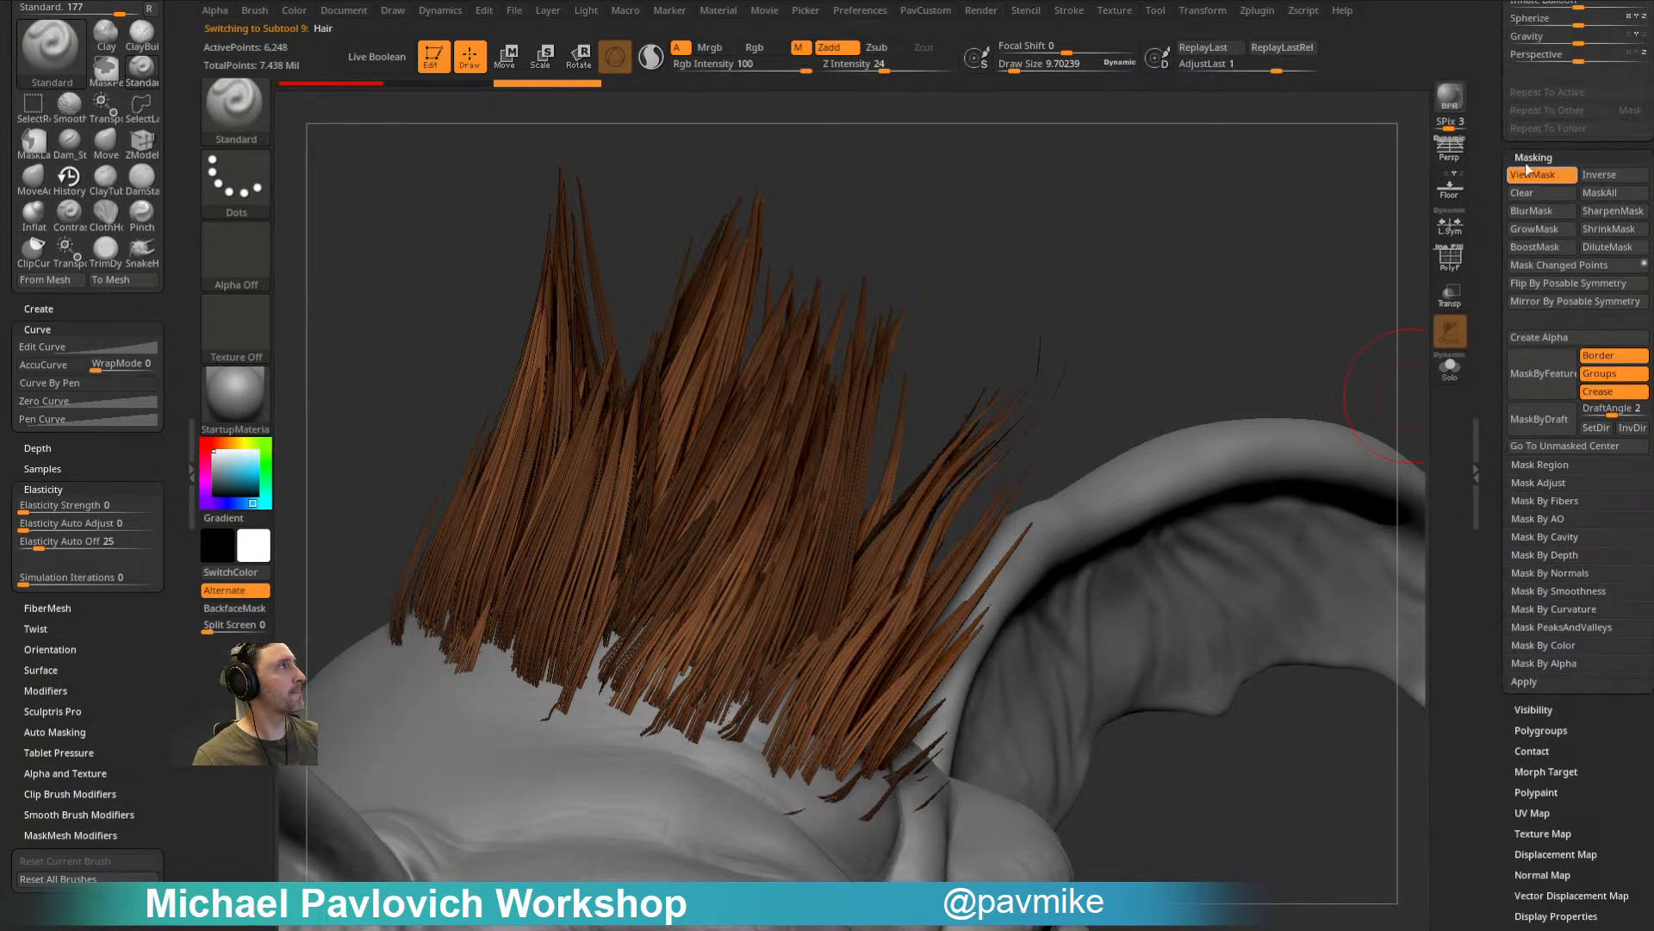
shift+click(1533, 157)
click(1538, 300)
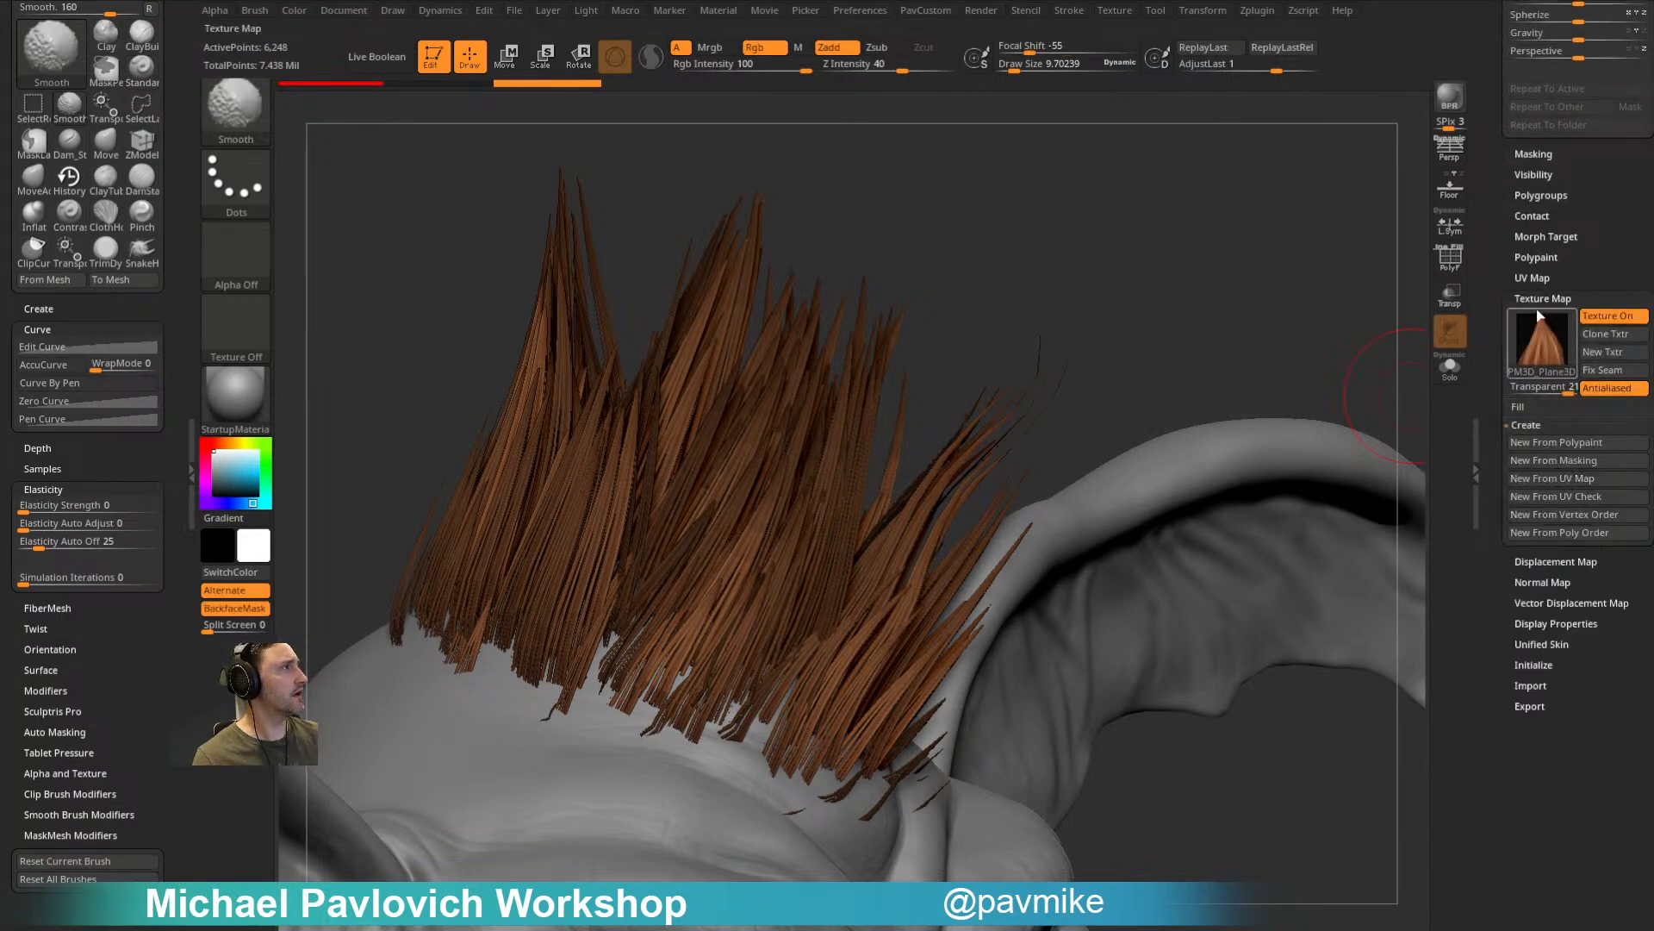
click(1605, 317)
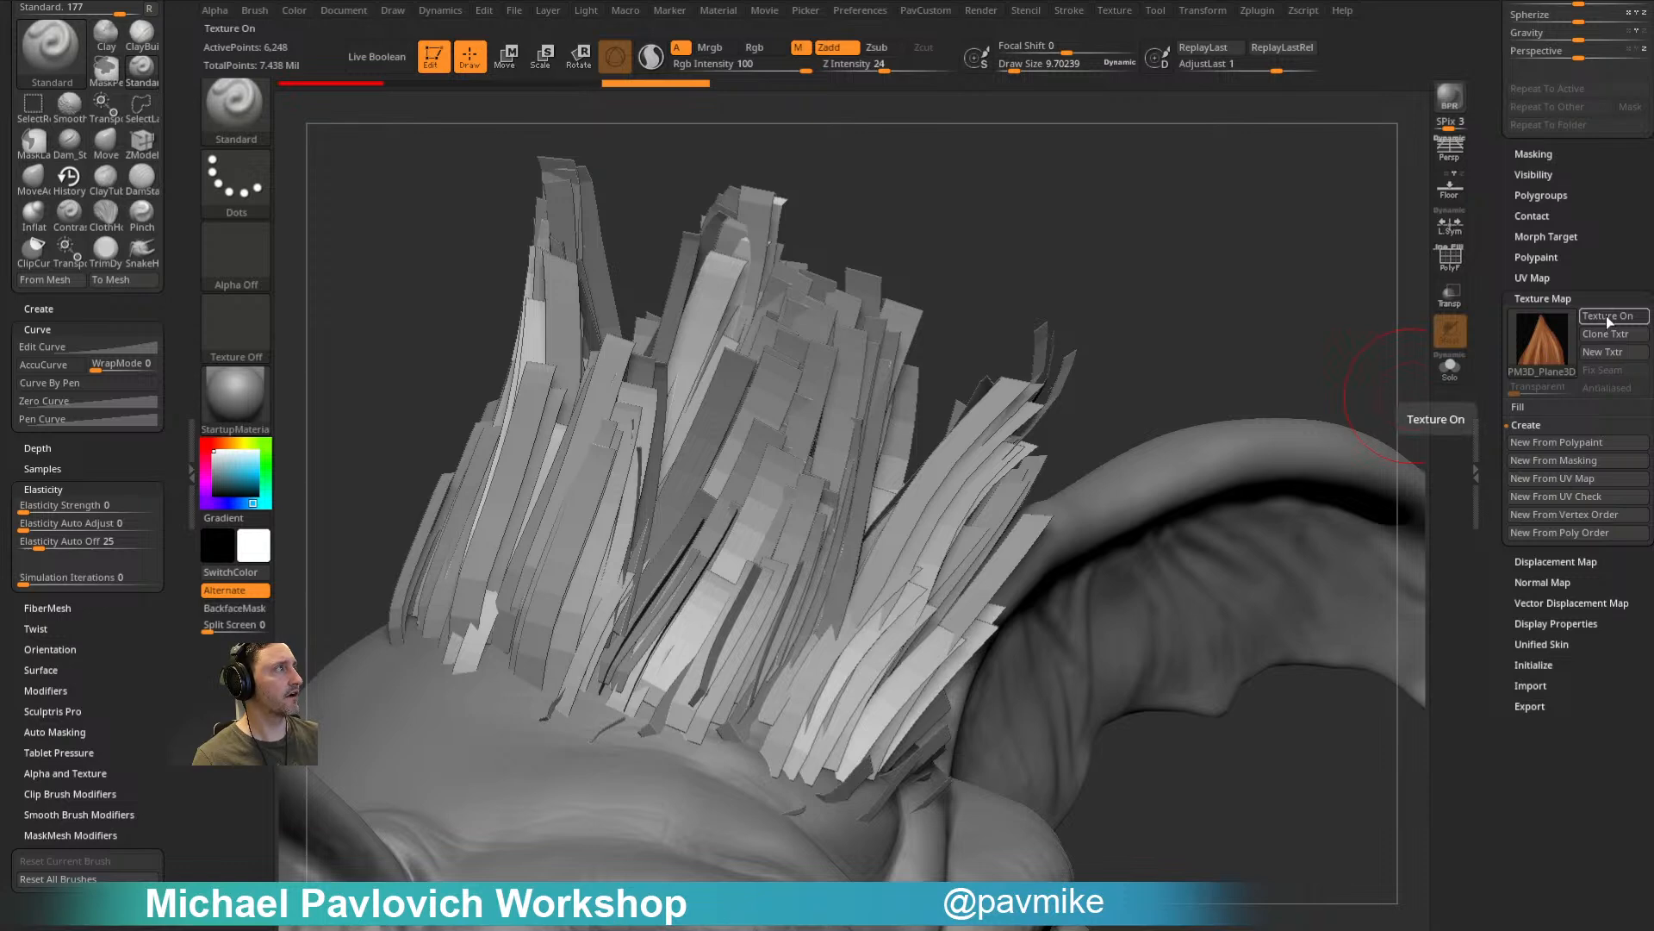
click(1606, 317)
mouse_move(1537, 348)
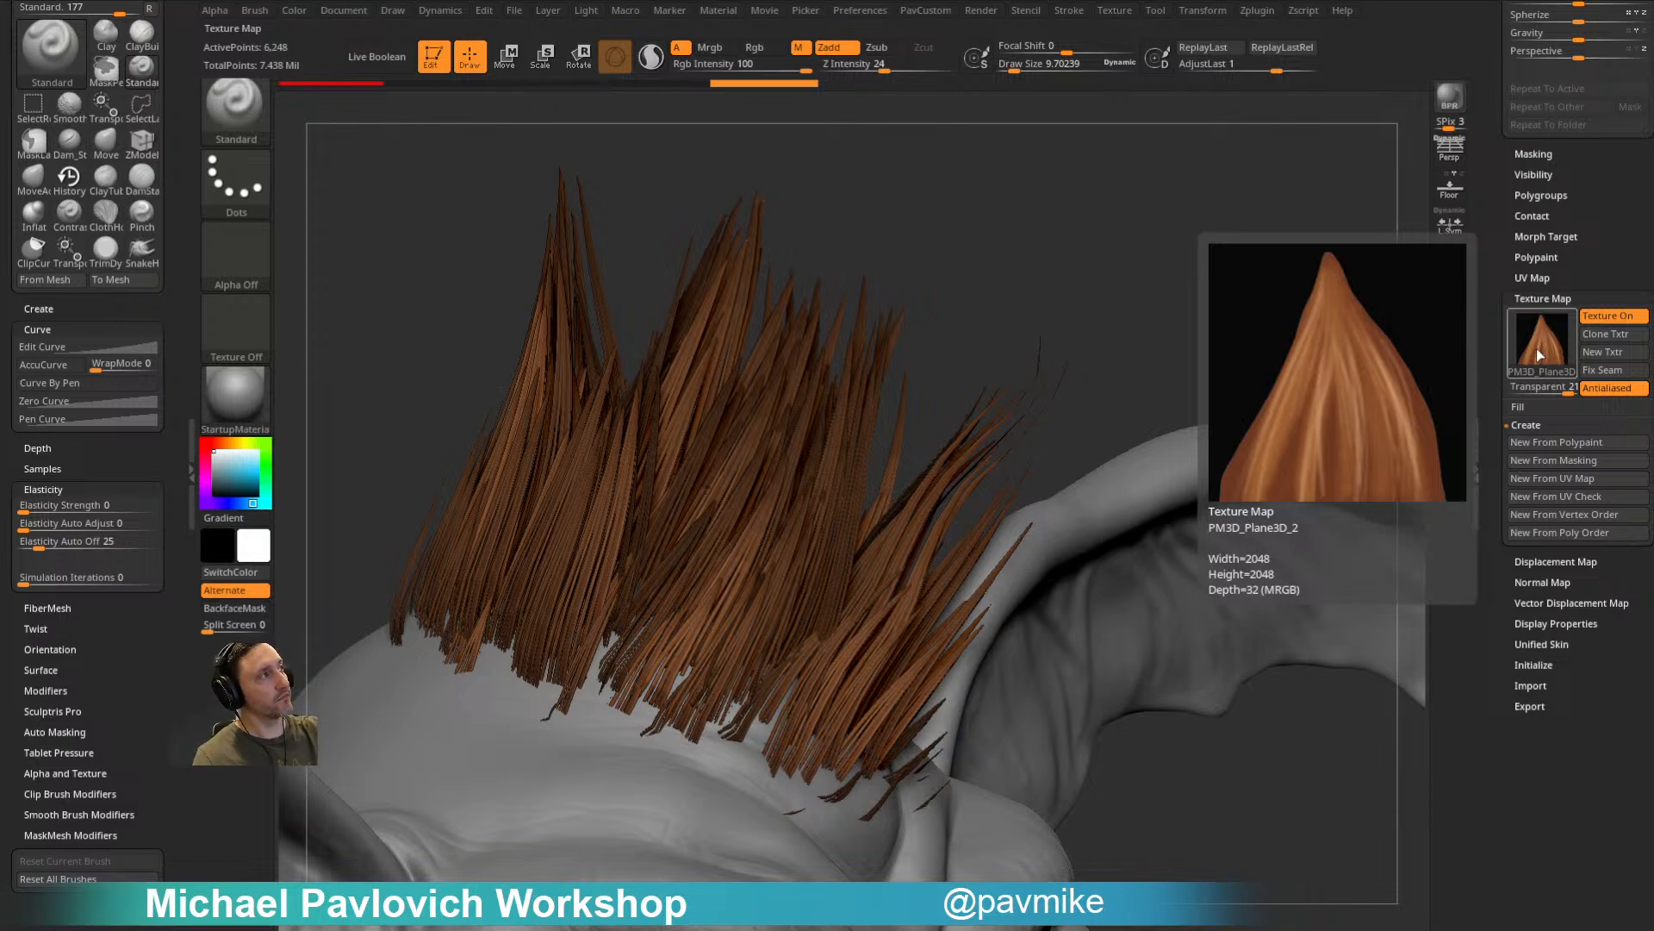
drag(1357, 259, 1256, 277)
click(1443, 260)
key(shift+f)
mouse_move(1373, 270)
mouse_down()
mouse_move(1248, 324)
mouse_move(1283, 346)
mouse_move(1178, 373)
mouse_up()
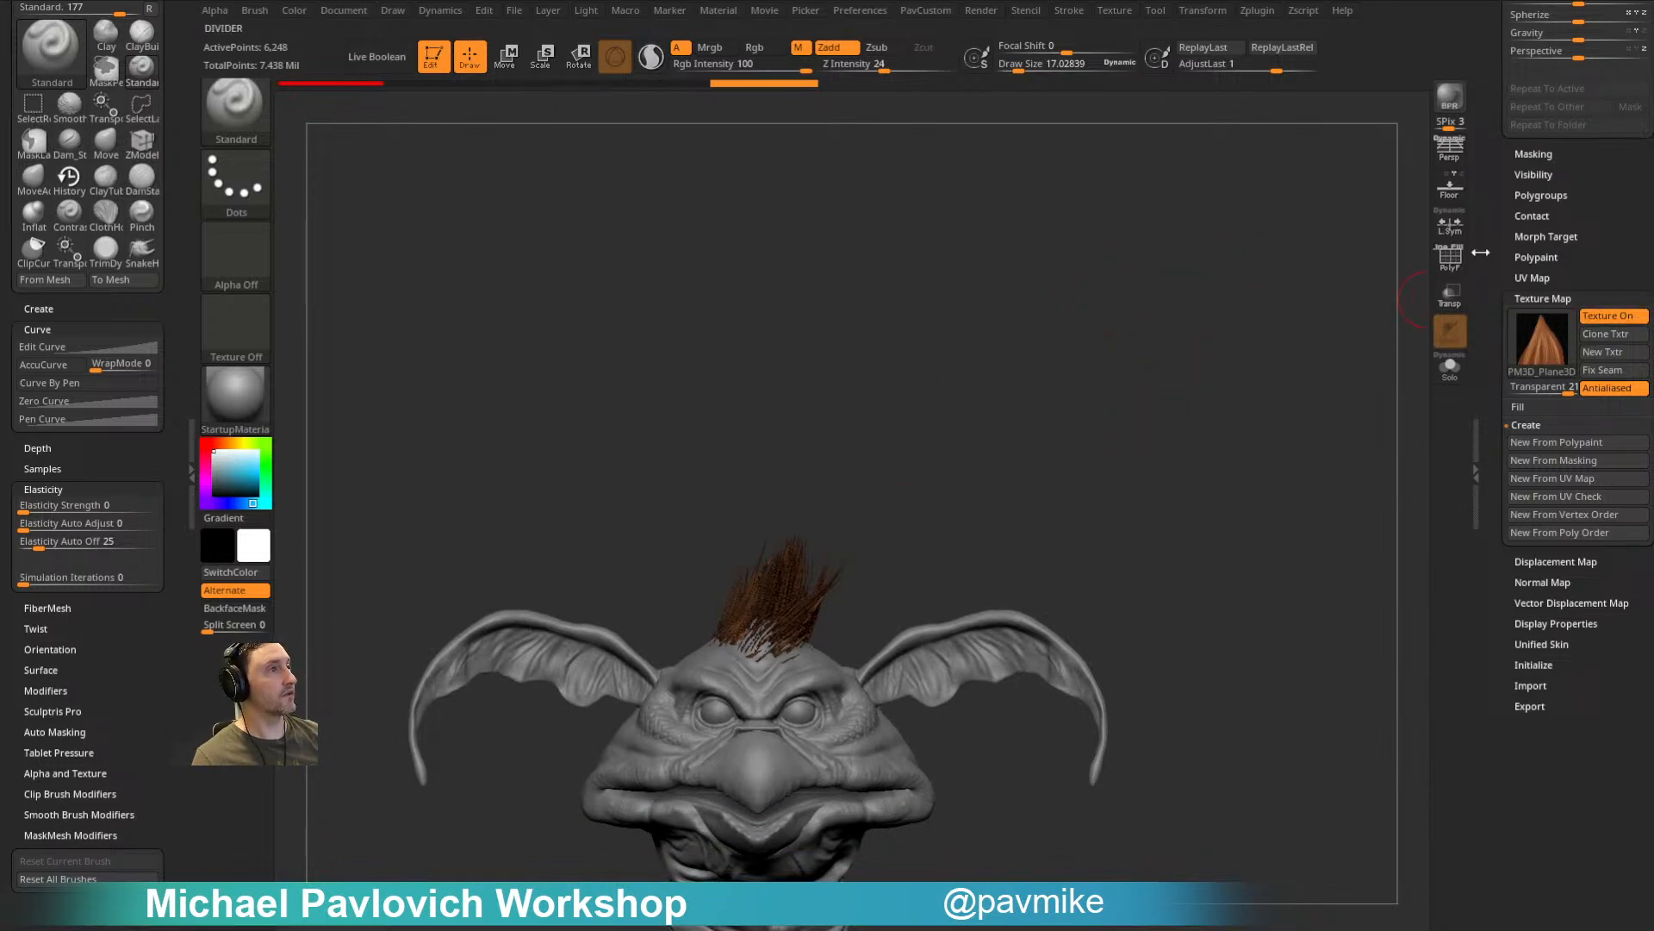
Step: Save the tool to disk as a new version named Salacious07
click(1505, 533)
scroll(1507, 117, up, 5)
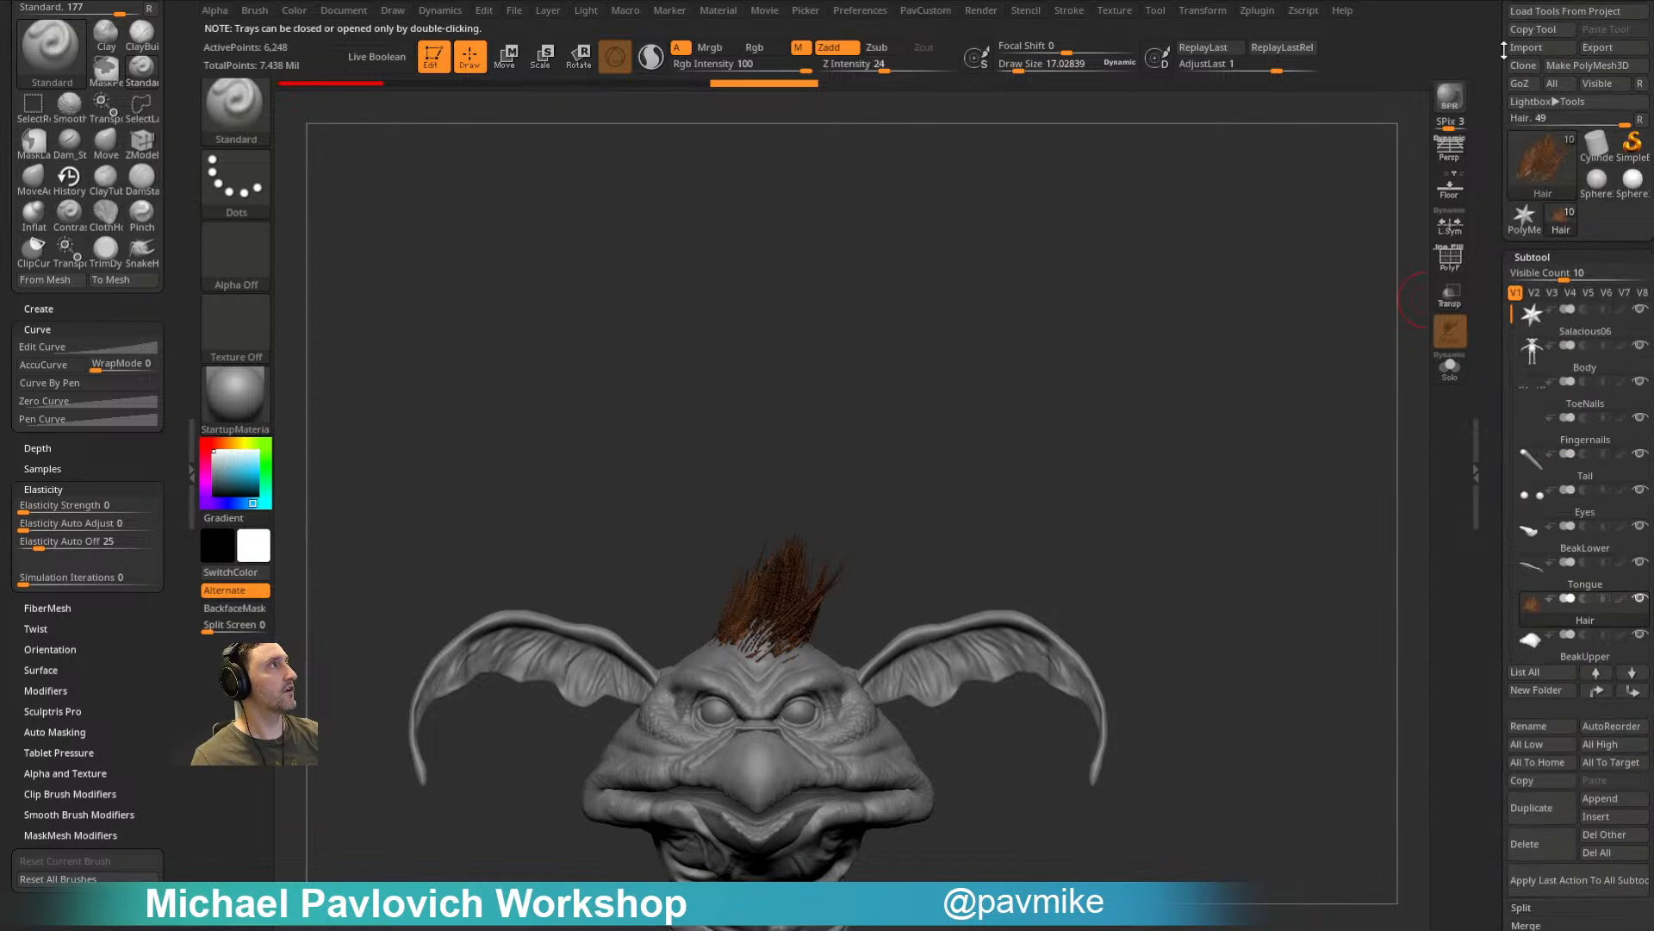
scroll(1505, 50, up, 2)
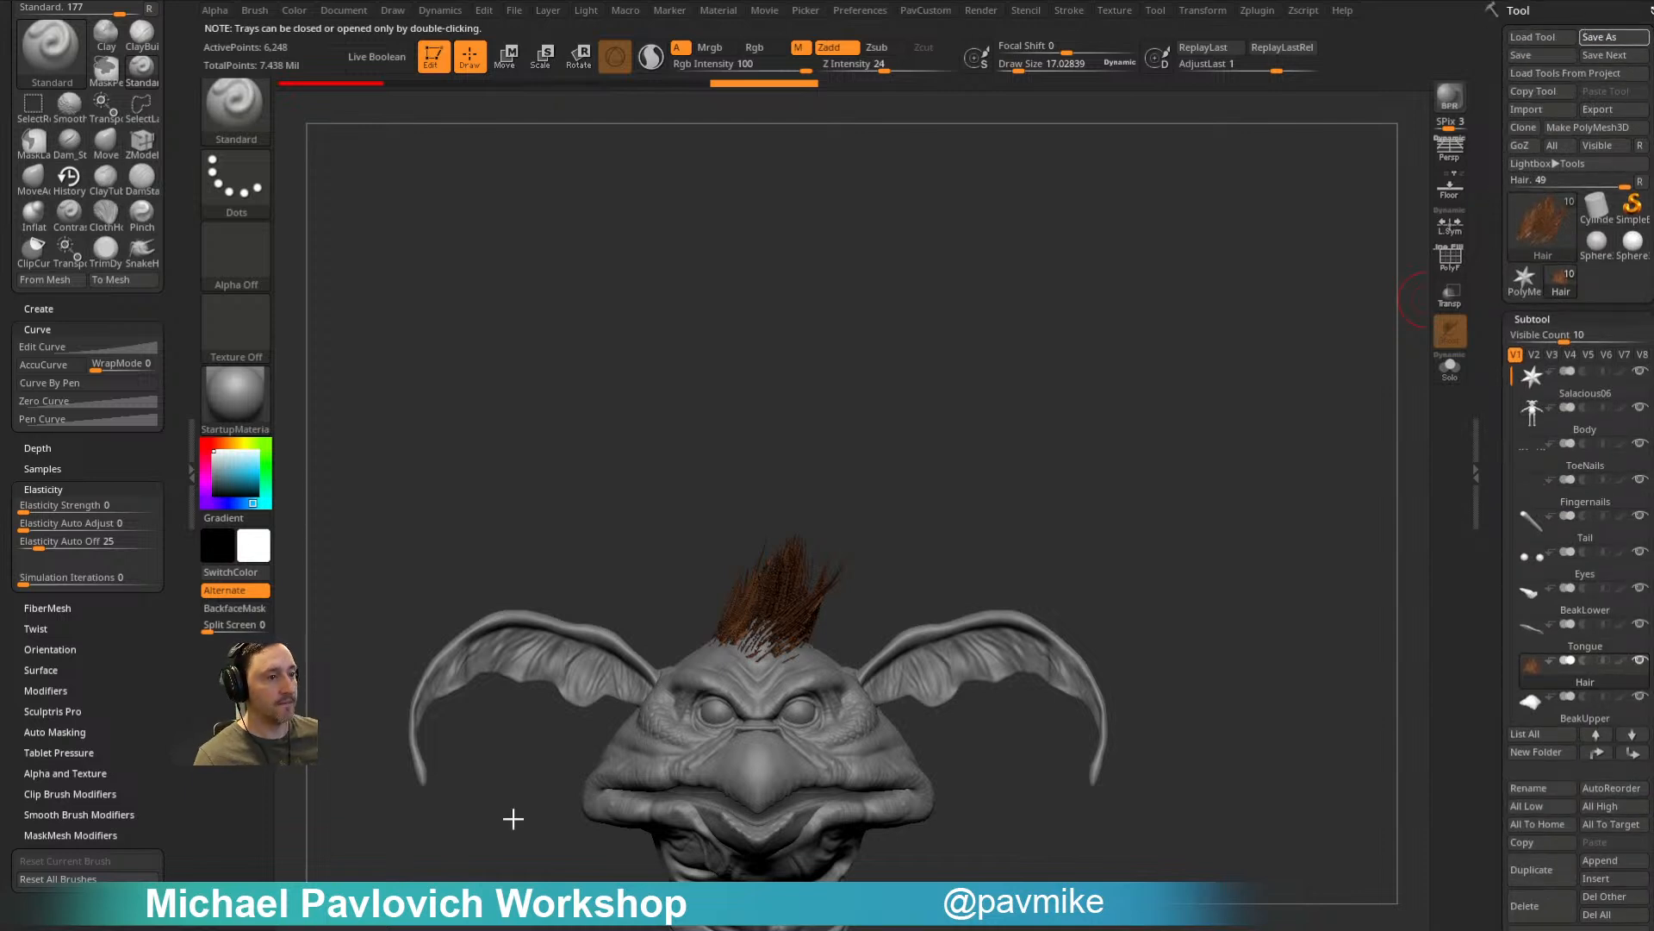
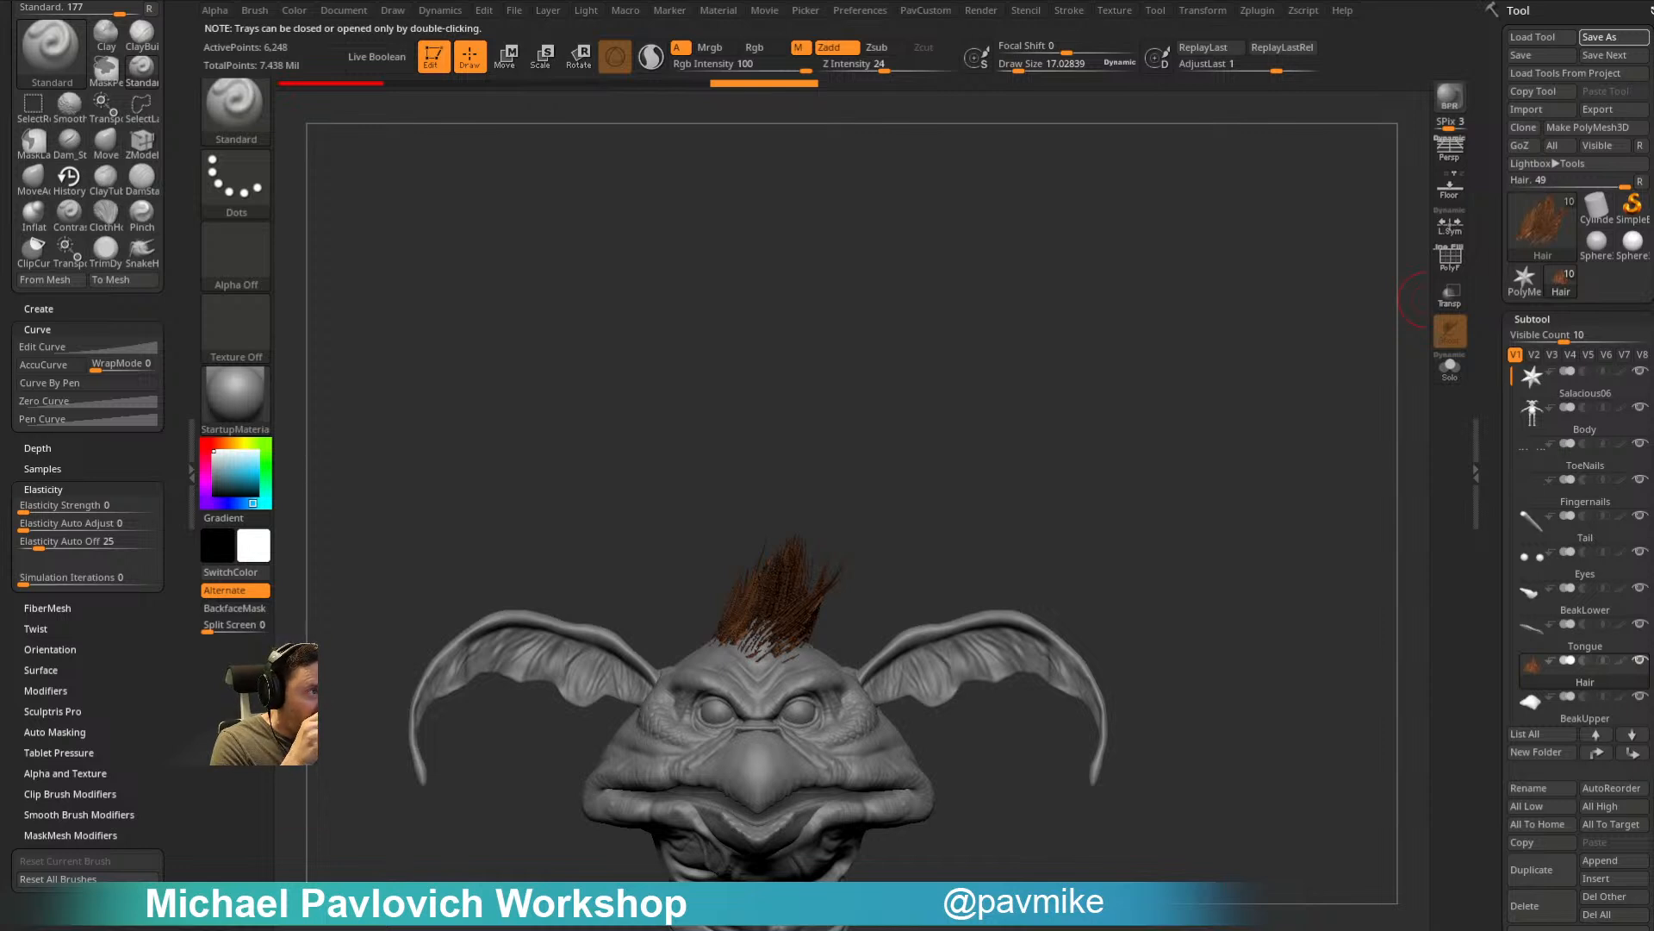
drag(1023, 225, 988, 274)
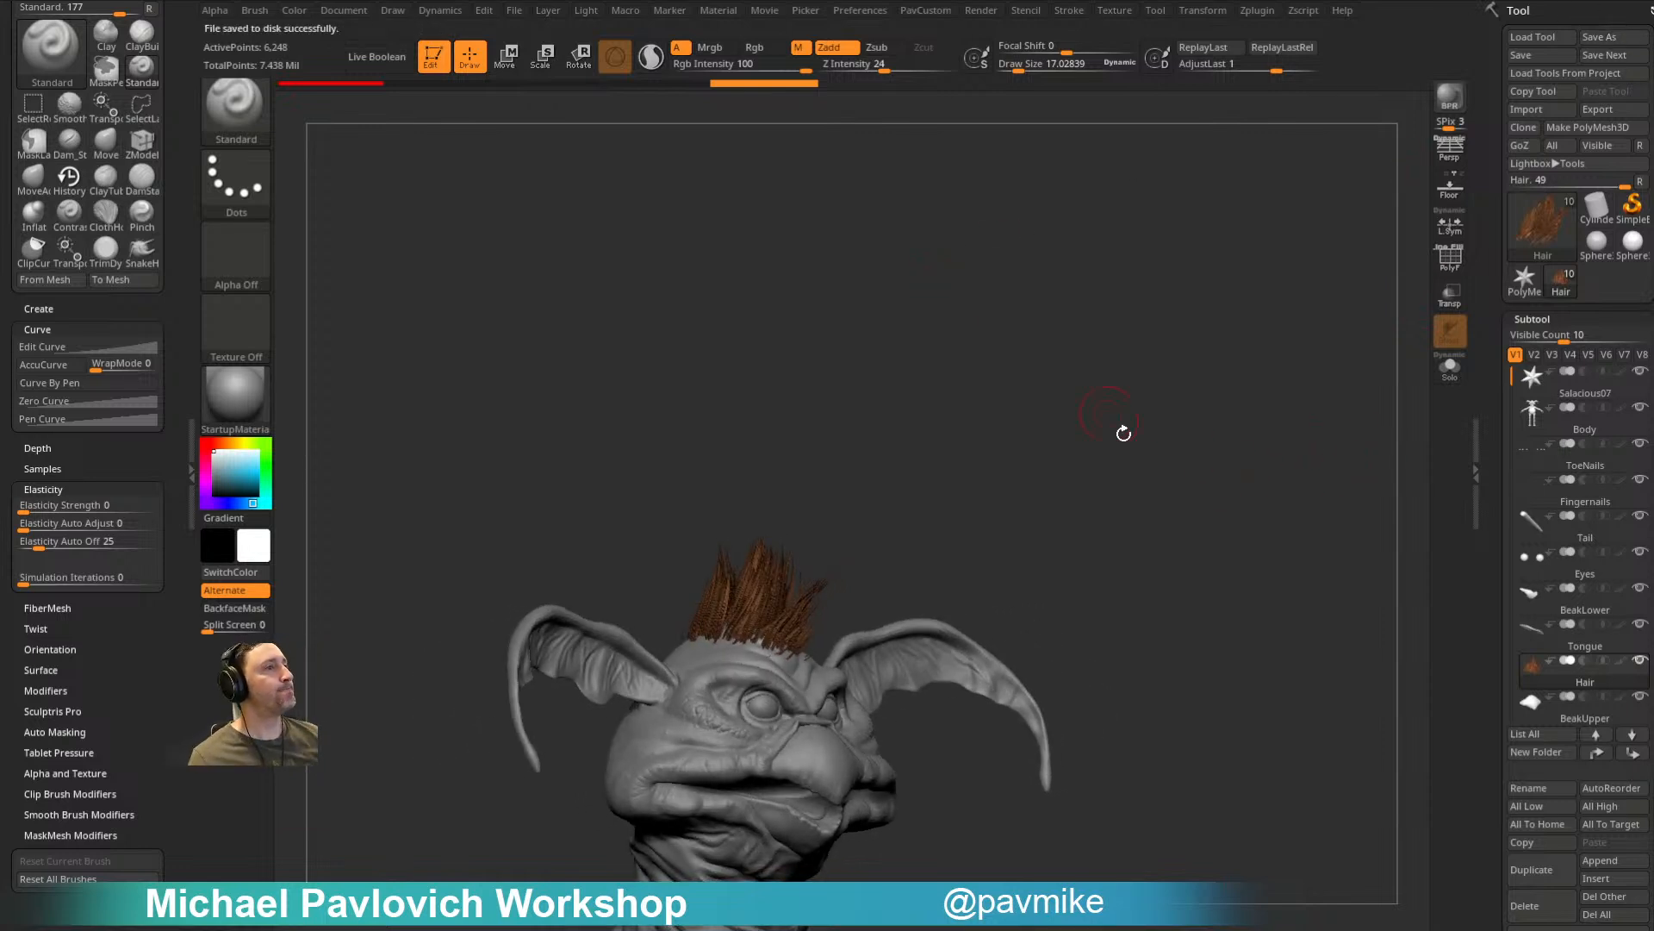
drag(1108, 412, 1149, 429)
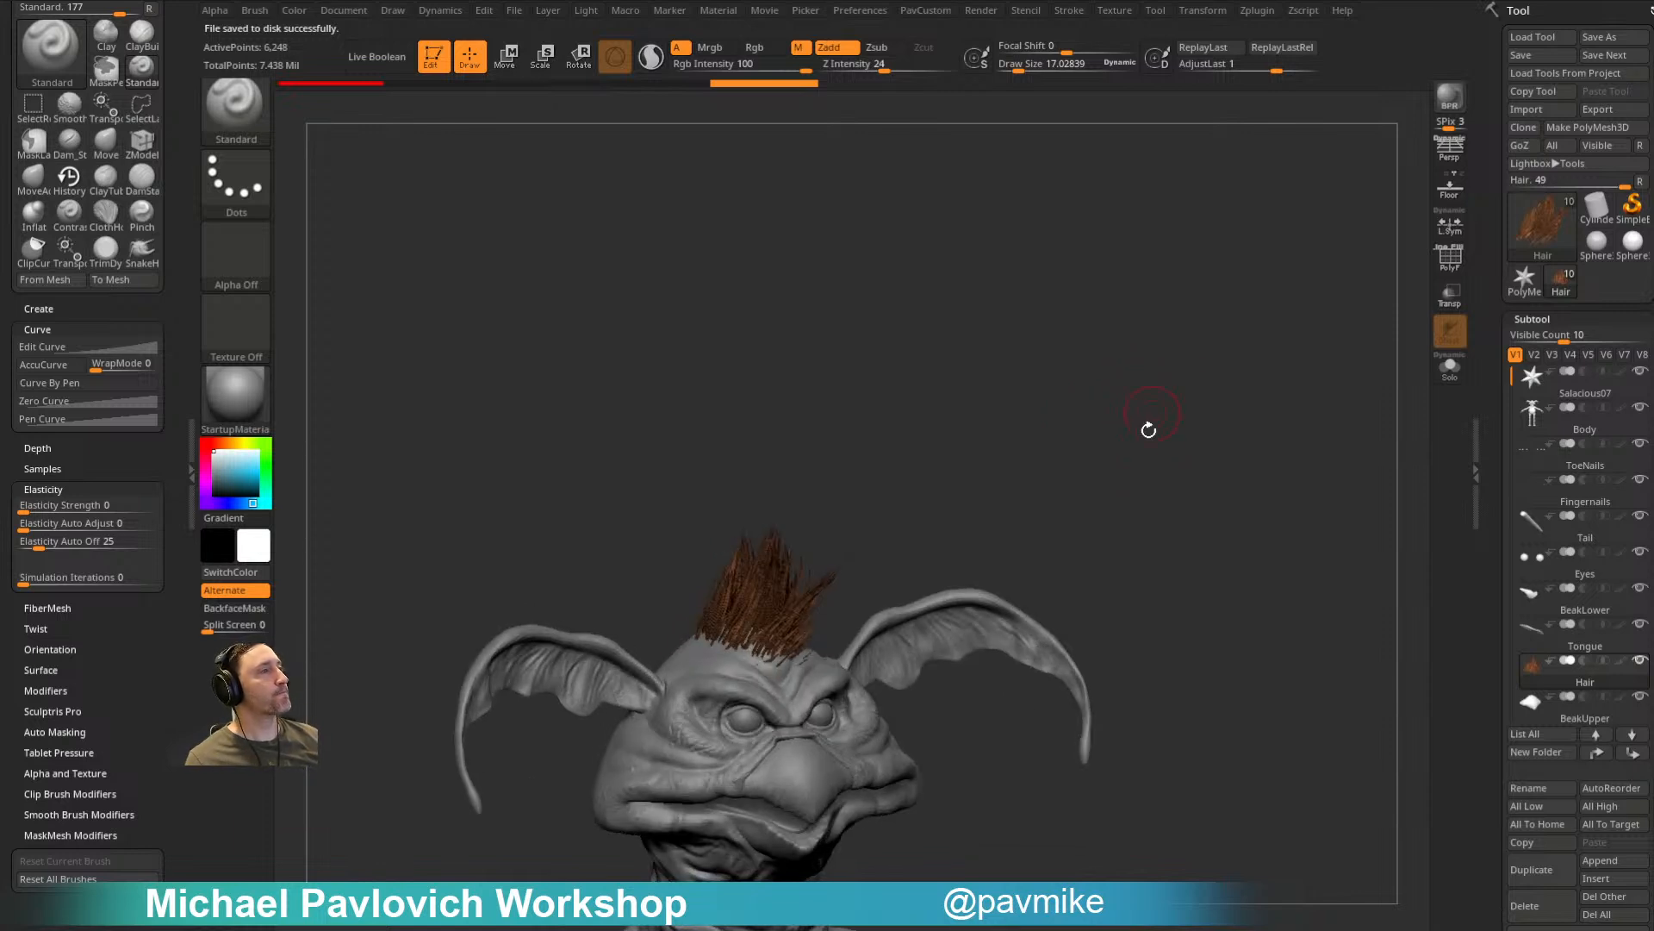
Step: Delete the Hair subtool and frame the creature's upper body from the front
click(1544, 915)
shift+drag(1201, 569, 1207, 549)
key(s)
mouse_move(1243, 690)
alt+mouse_down()
mouse_move(1117, 498)
mouse_move(1176, 514)
mouse_move(1150, 525)
alt+mouse_up()
key(s)
key(s)
click(1155, 522)
alt+drag(1160, 539, 1147, 464)
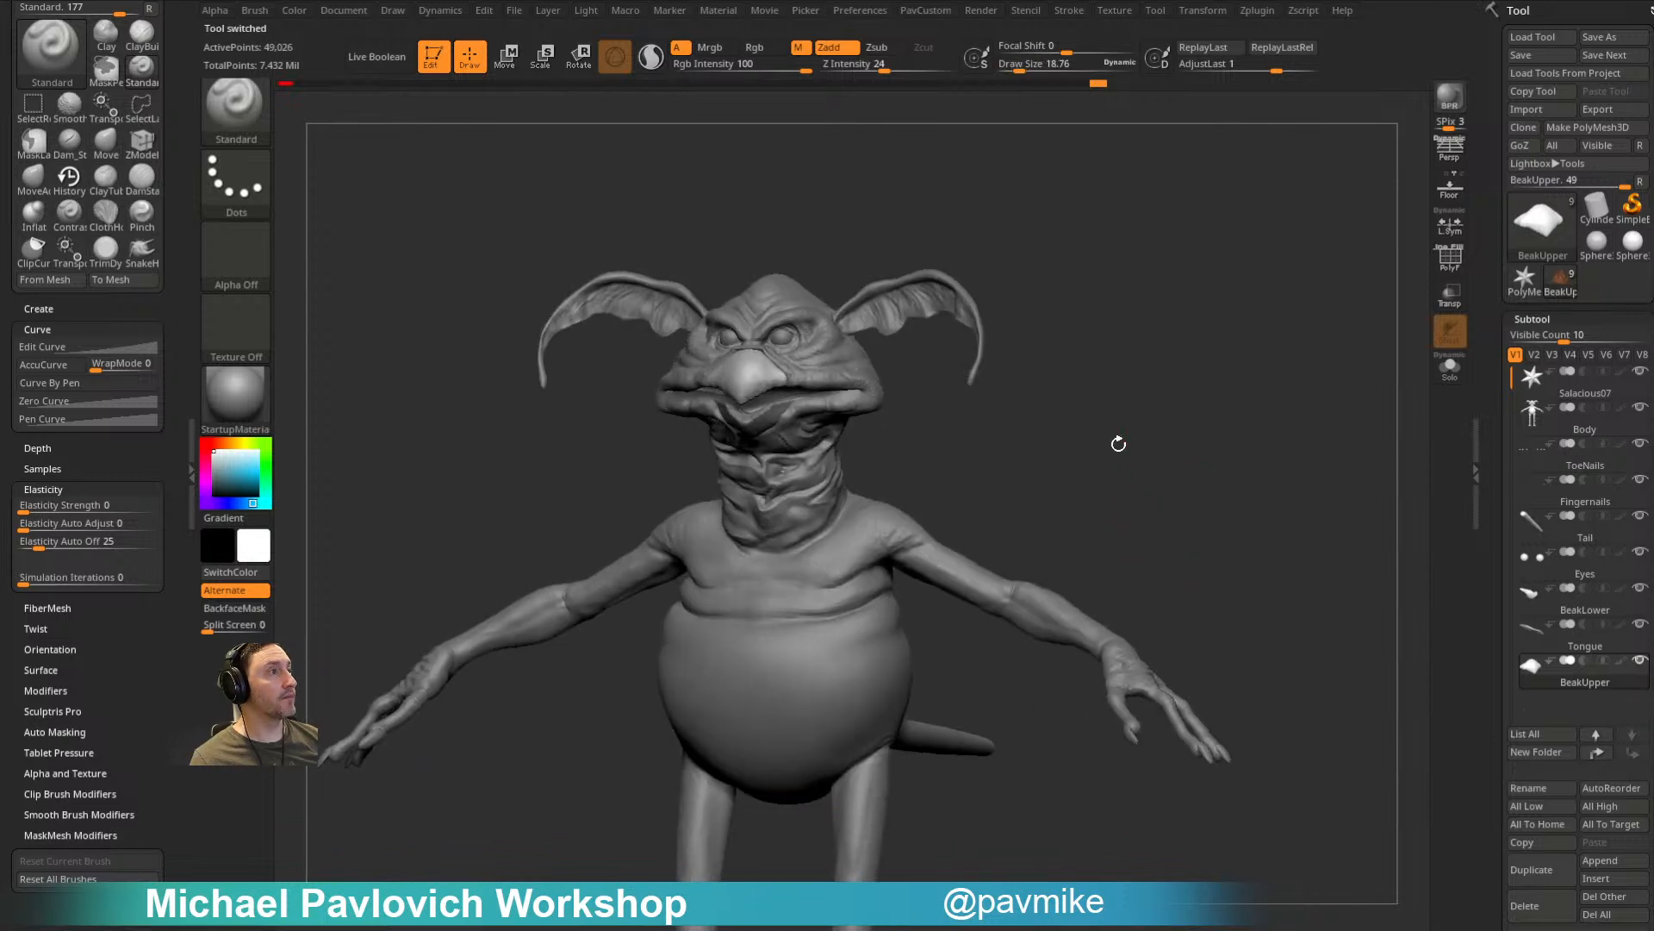
drag(964, 453, 1104, 475)
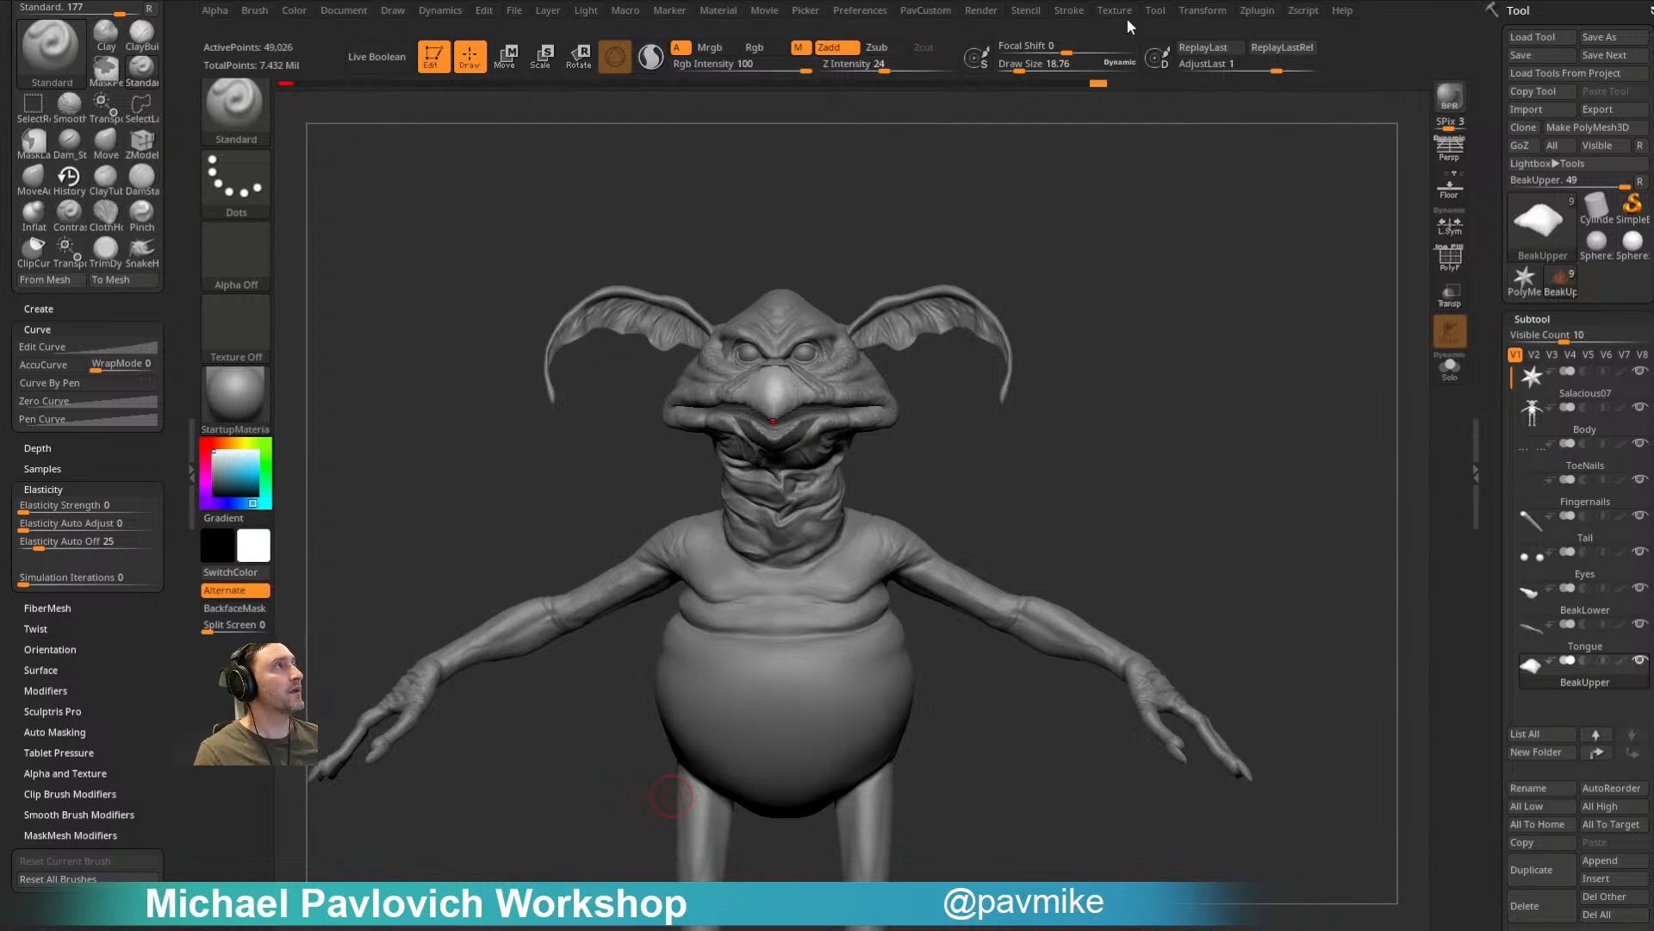
Step: Undo the last three changes to the BeakUpper subtool
key(ctrl+z)
key(ctrl+z)
key(ctrl+z)
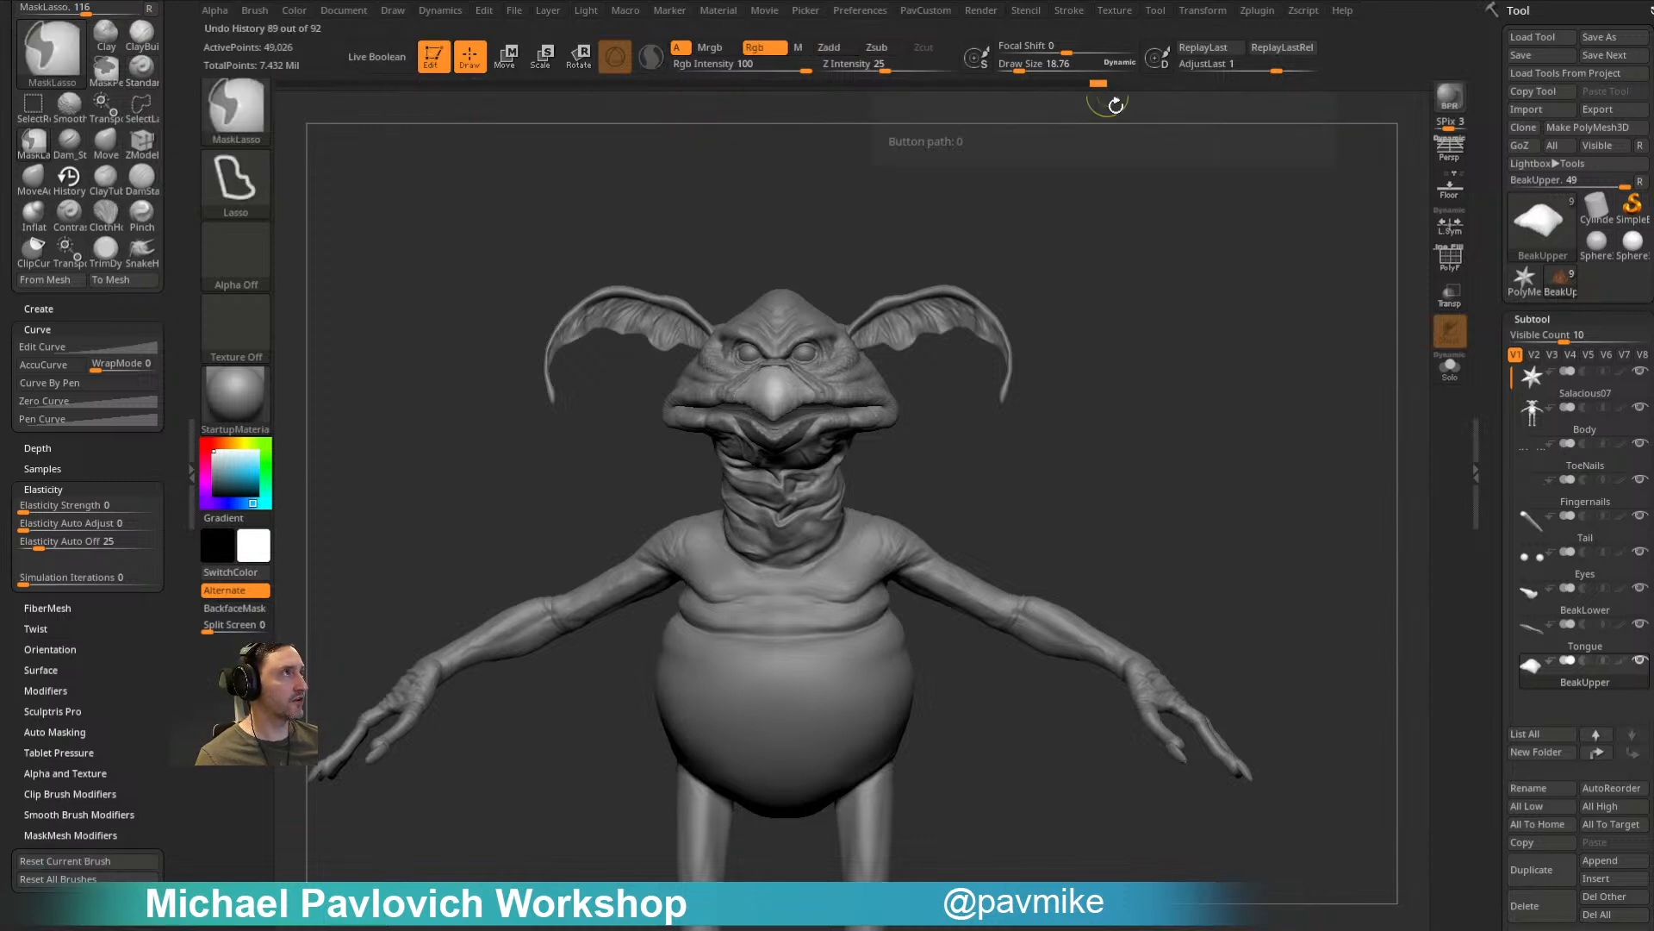
Step: Leave Edit mode on the creature and clear the canvas
click(432, 71)
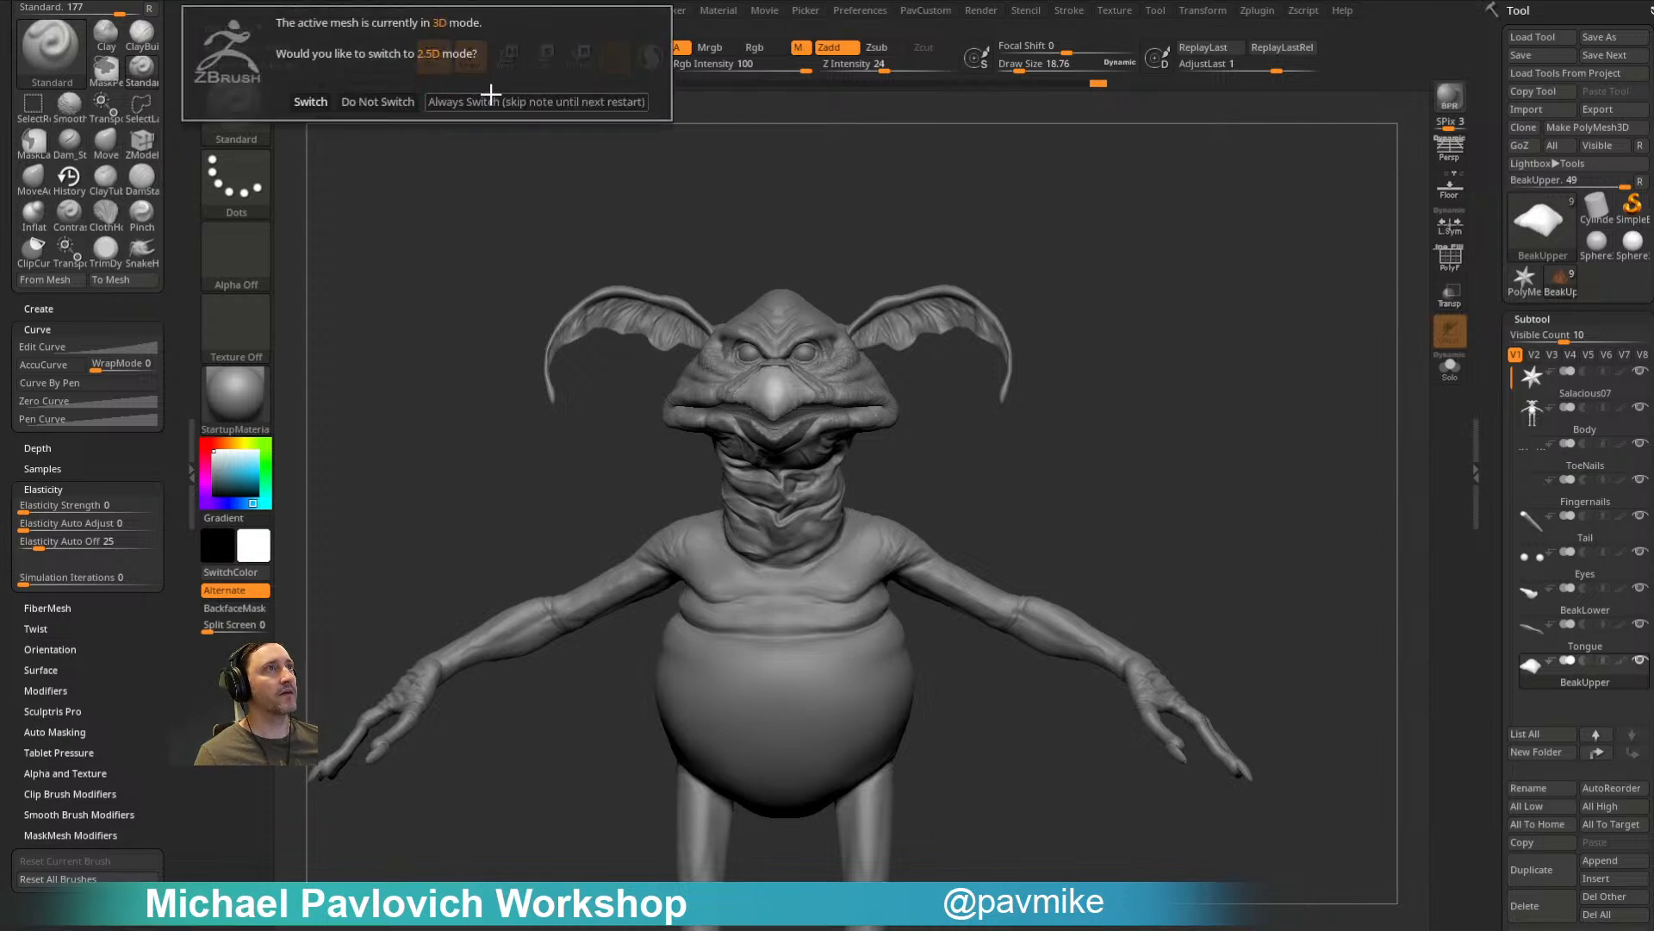
key(t)
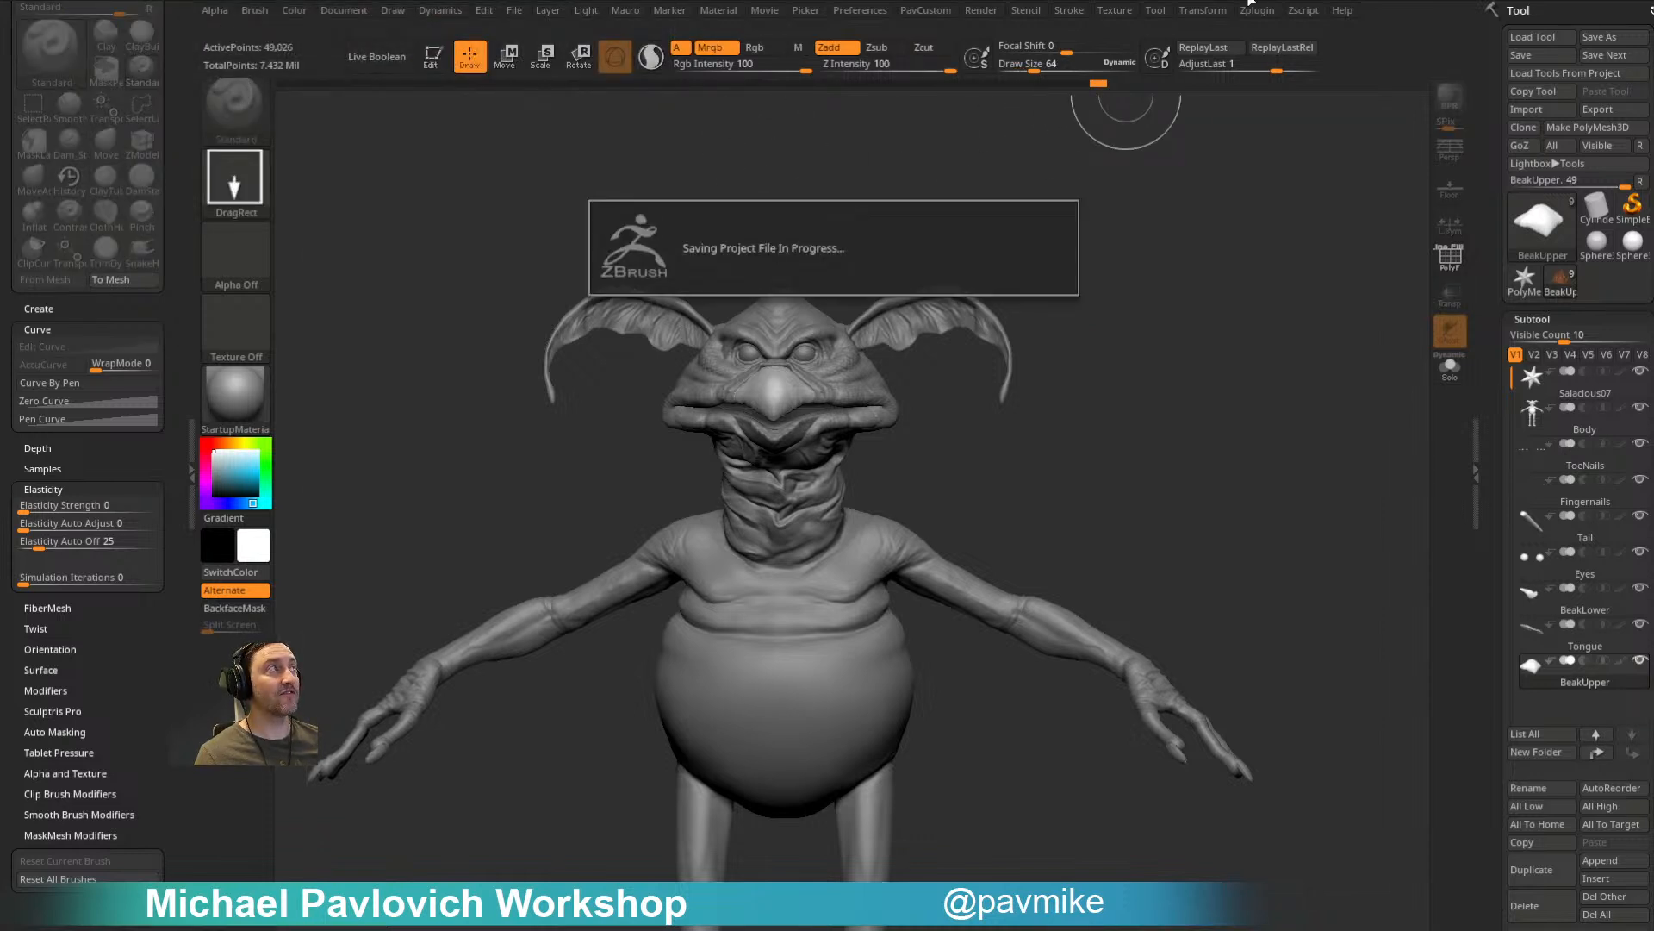
key(ctrl+n)
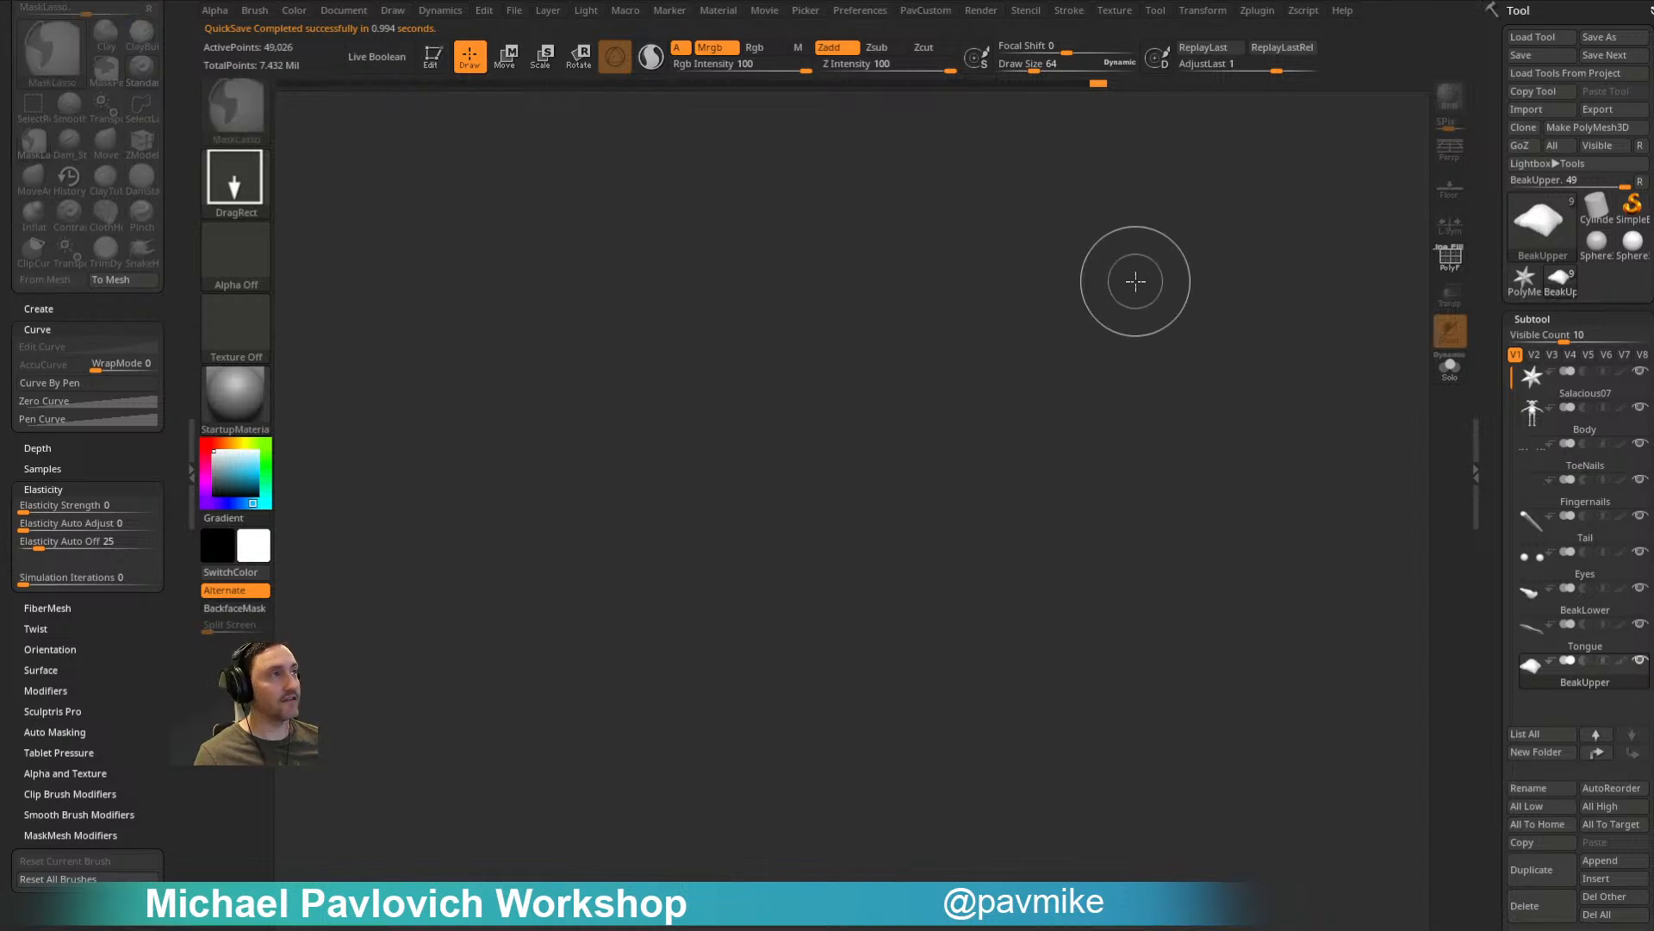
Step: Draw a Plane3D on the empty canvas, enable Edit mode and snap it to face the front
click(1539, 222)
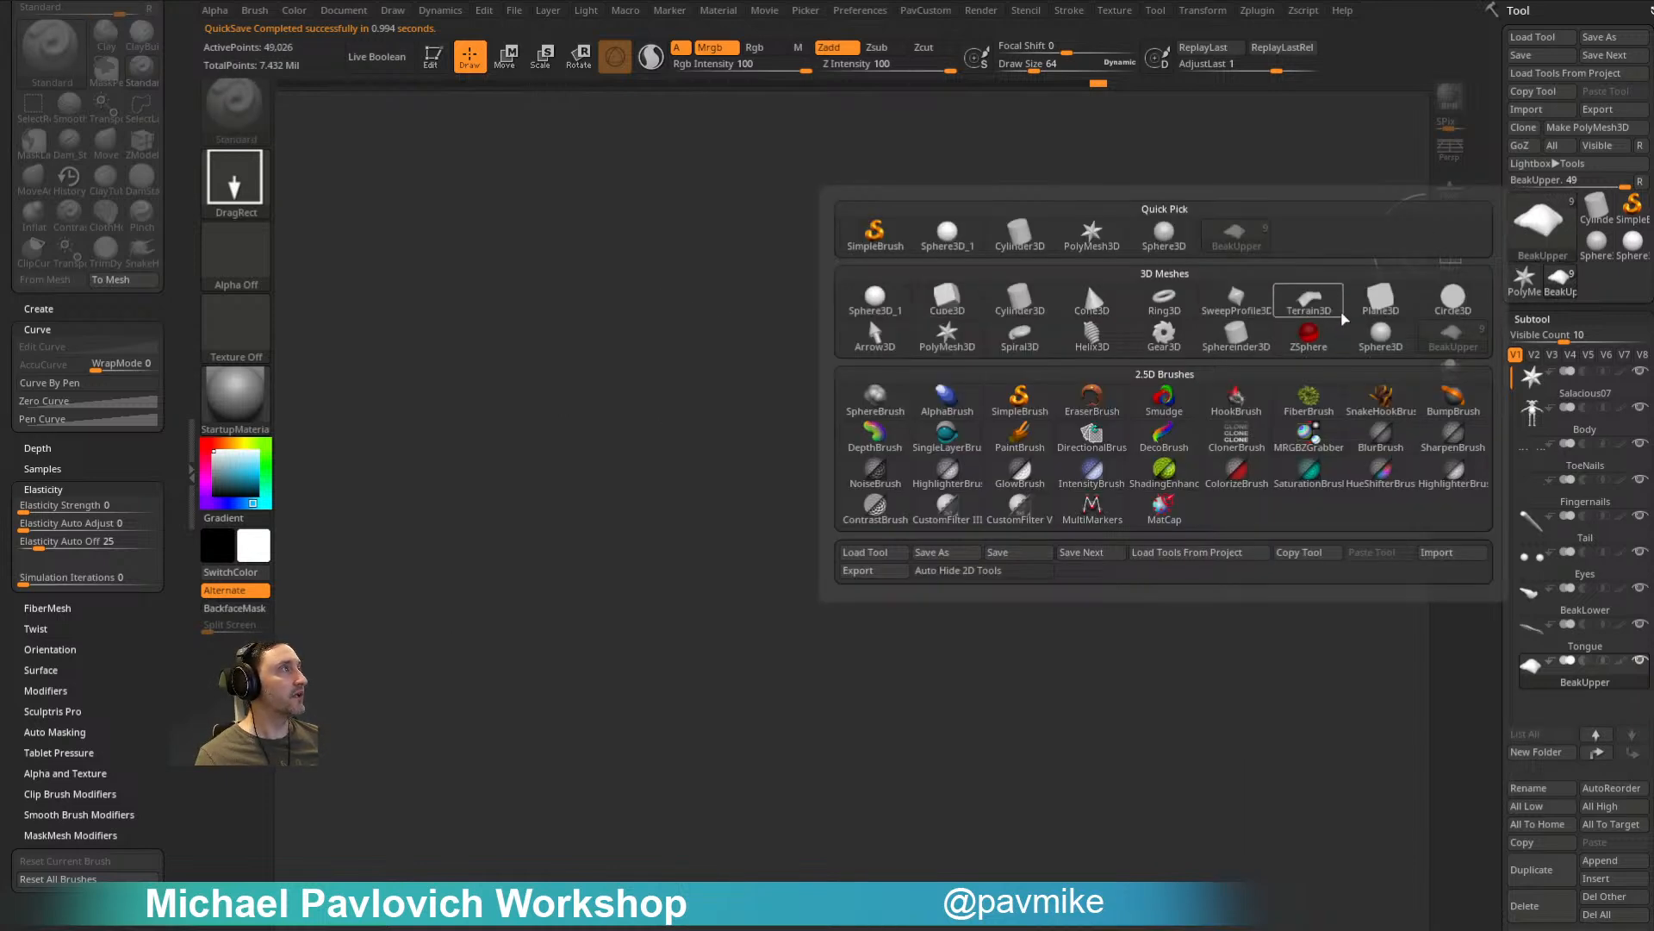
click(1310, 333)
drag(696, 531, 655, 431)
click(434, 56)
mouse_move(948, 362)
shift+mouse_down()
mouse_move(979, 388)
mouse_move(1129, 406)
shift+mouse_up()
Step: Import the thy4 reference image as a texture and set the active brush texture back to Texture Off
click(1114, 11)
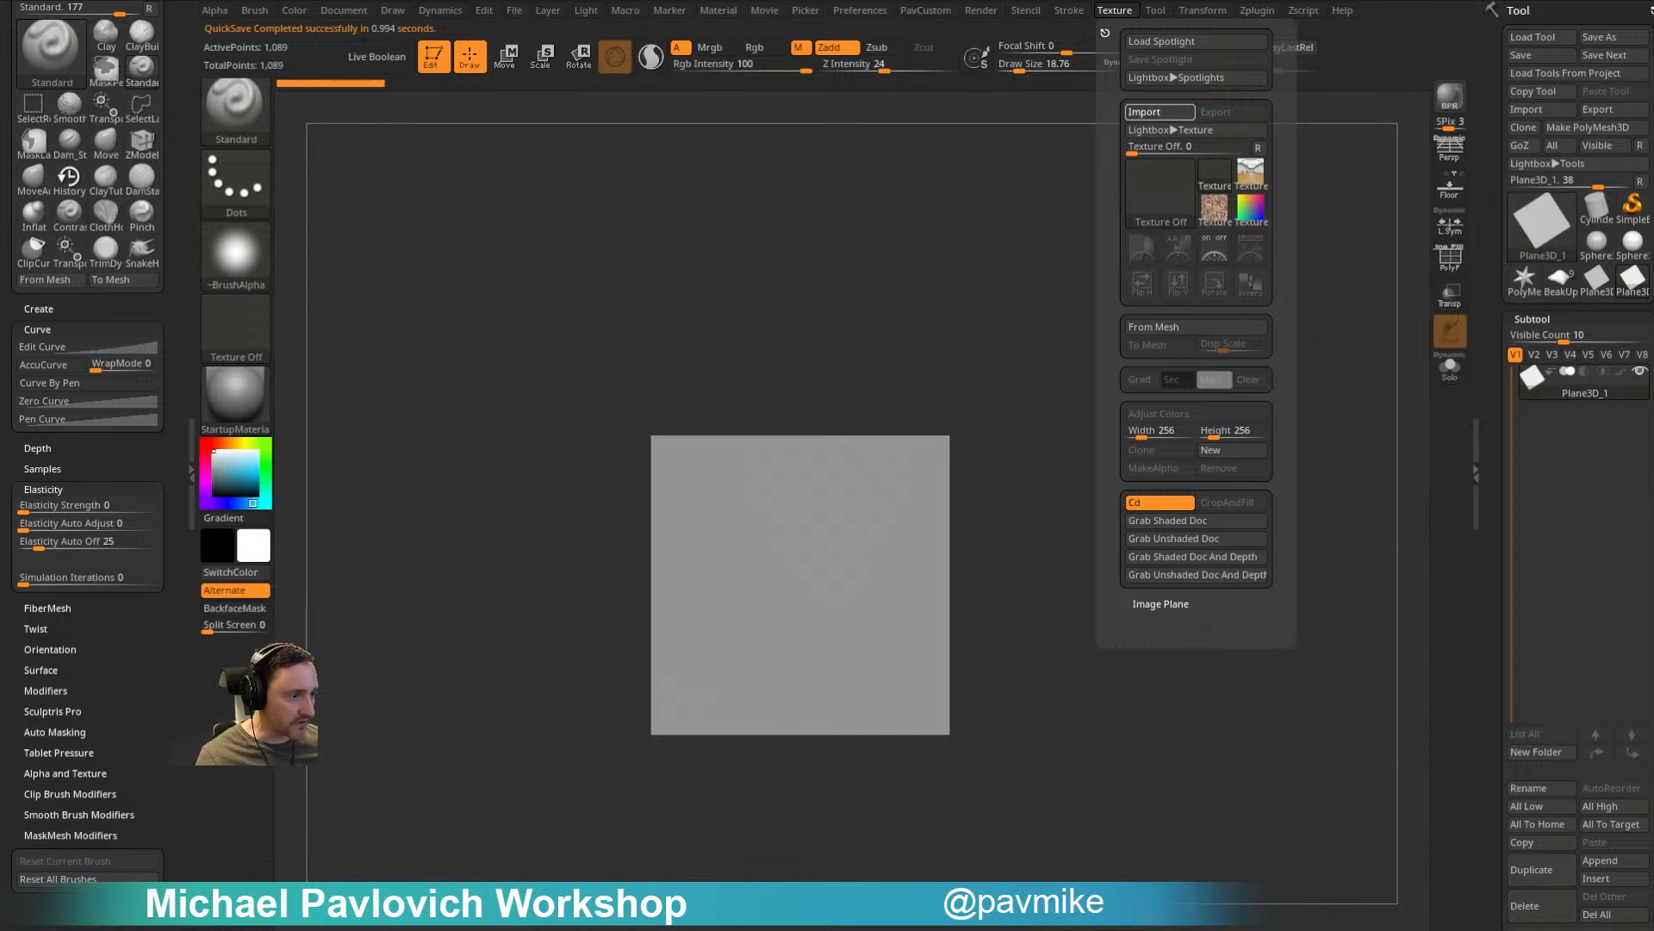
click(1111, 11)
click(1141, 247)
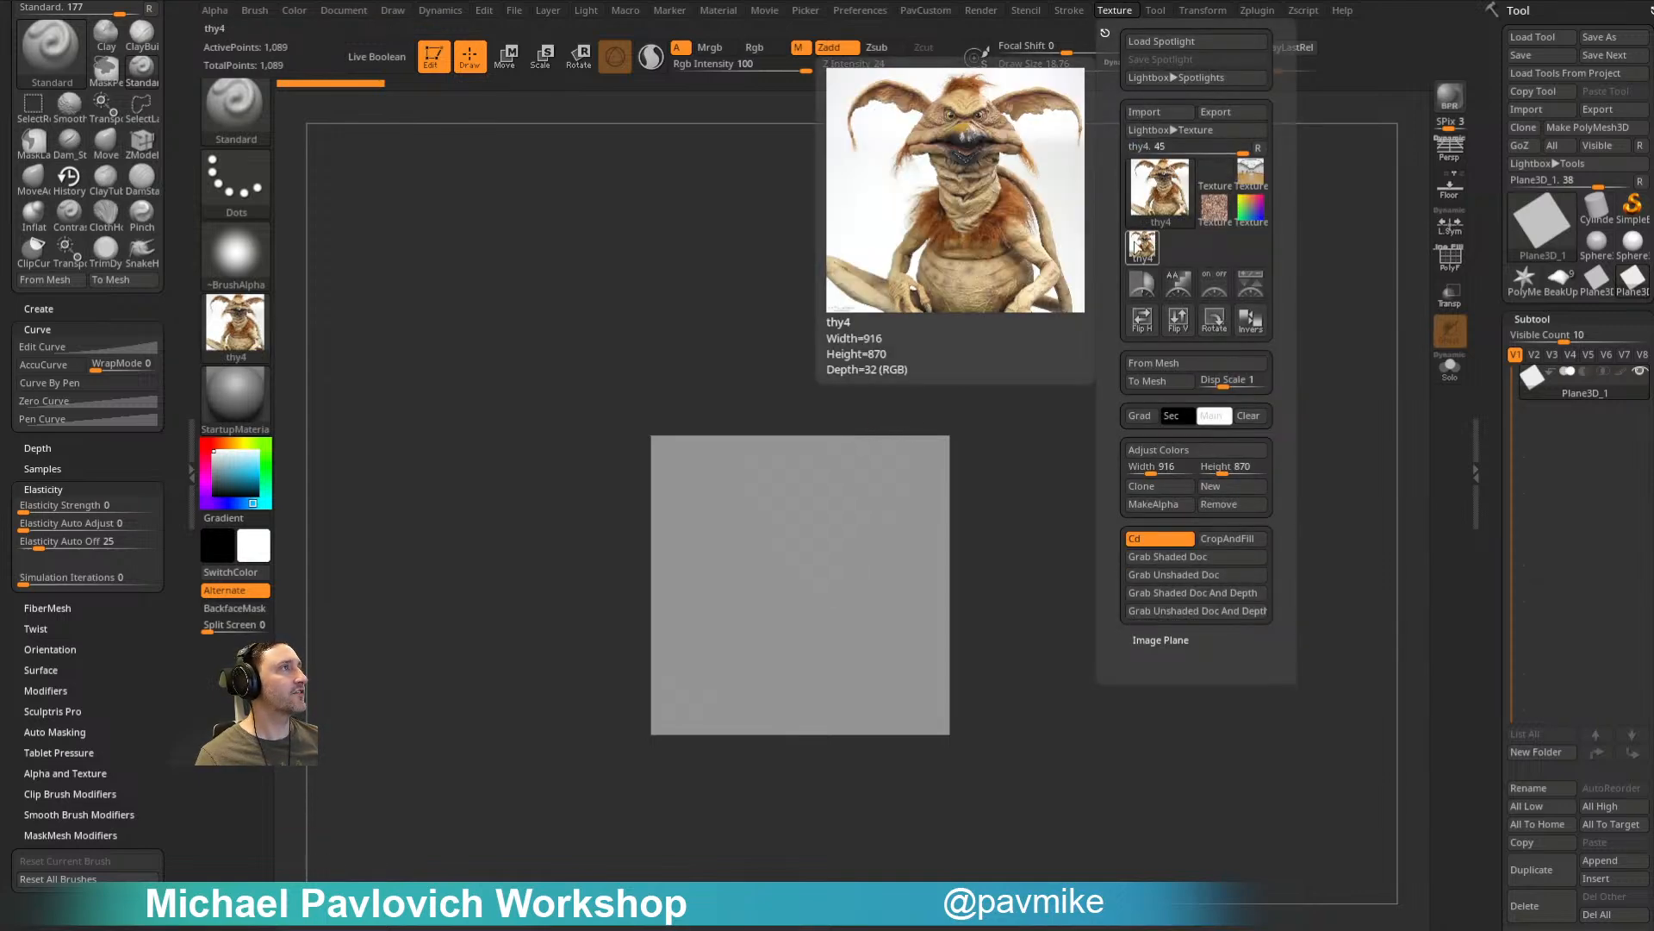
click(1160, 188)
click(235, 323)
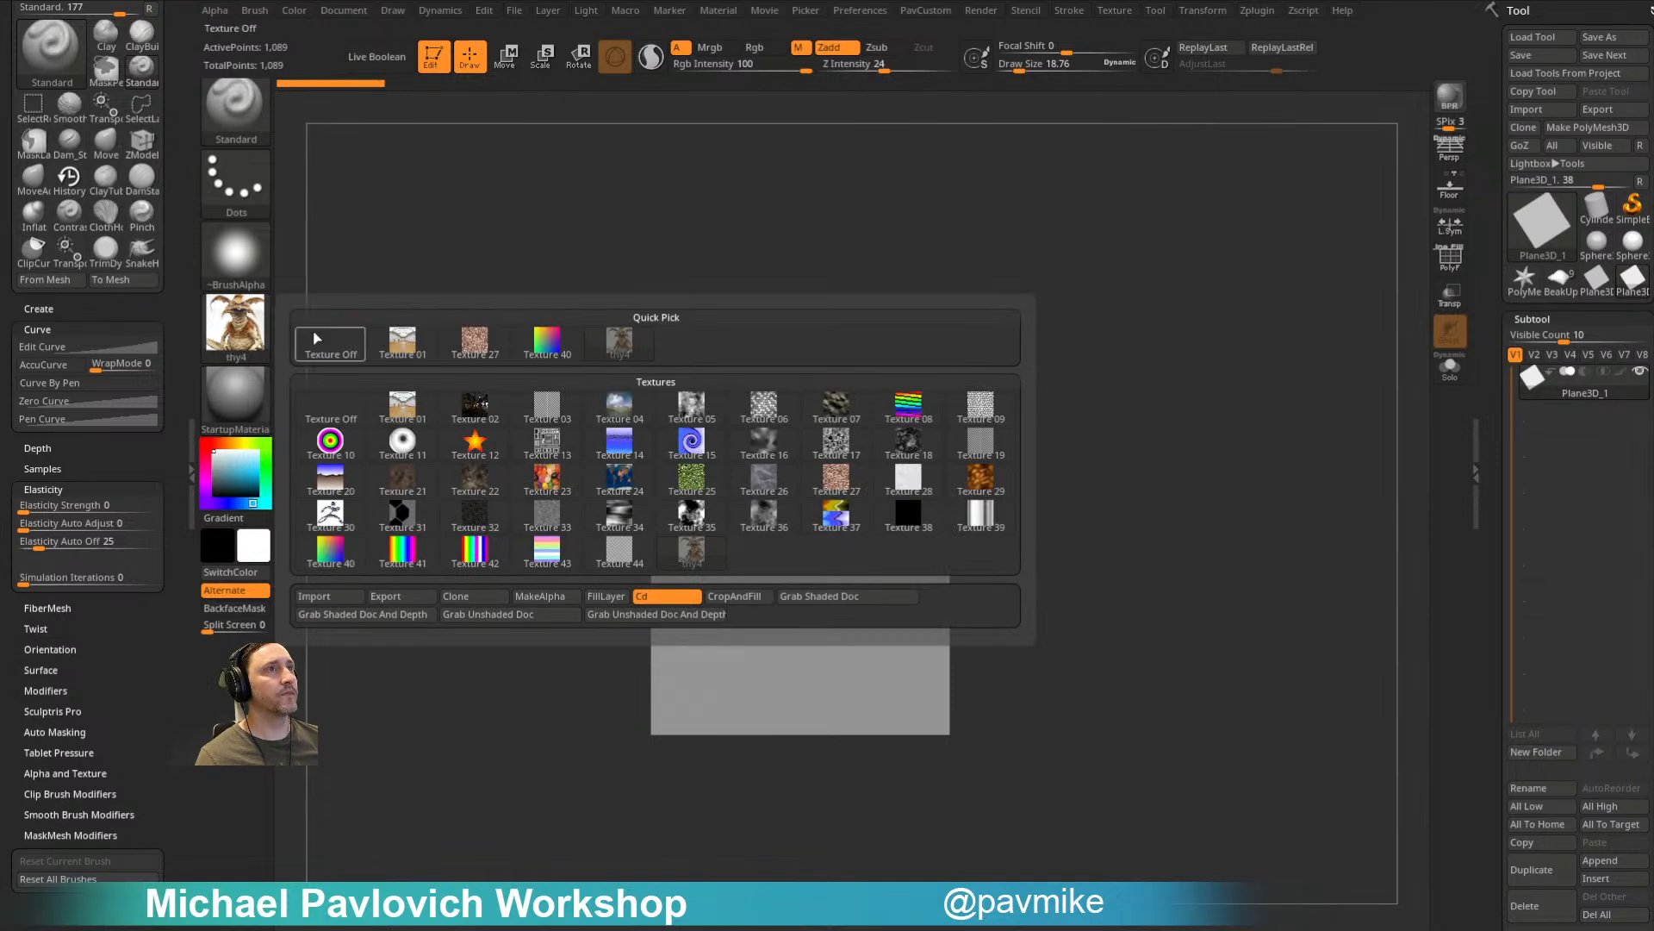
click(318, 339)
Step: Assign the thy4 image as the plane's texture map
scroll(1505, 487, down, 15)
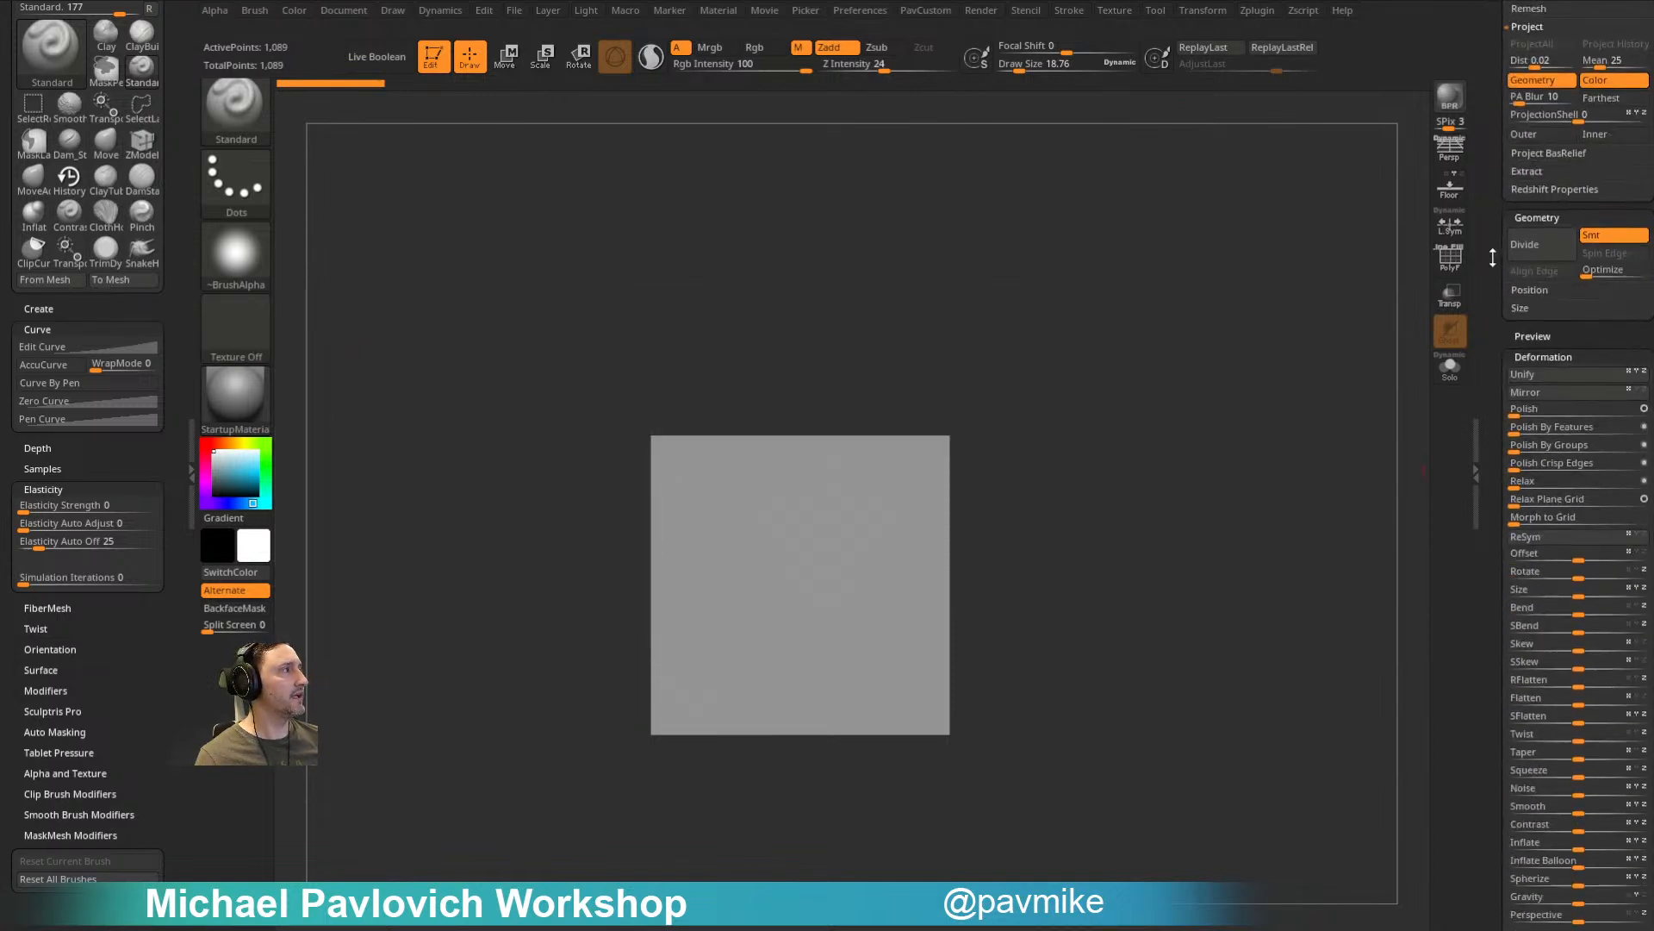
click(1542, 589)
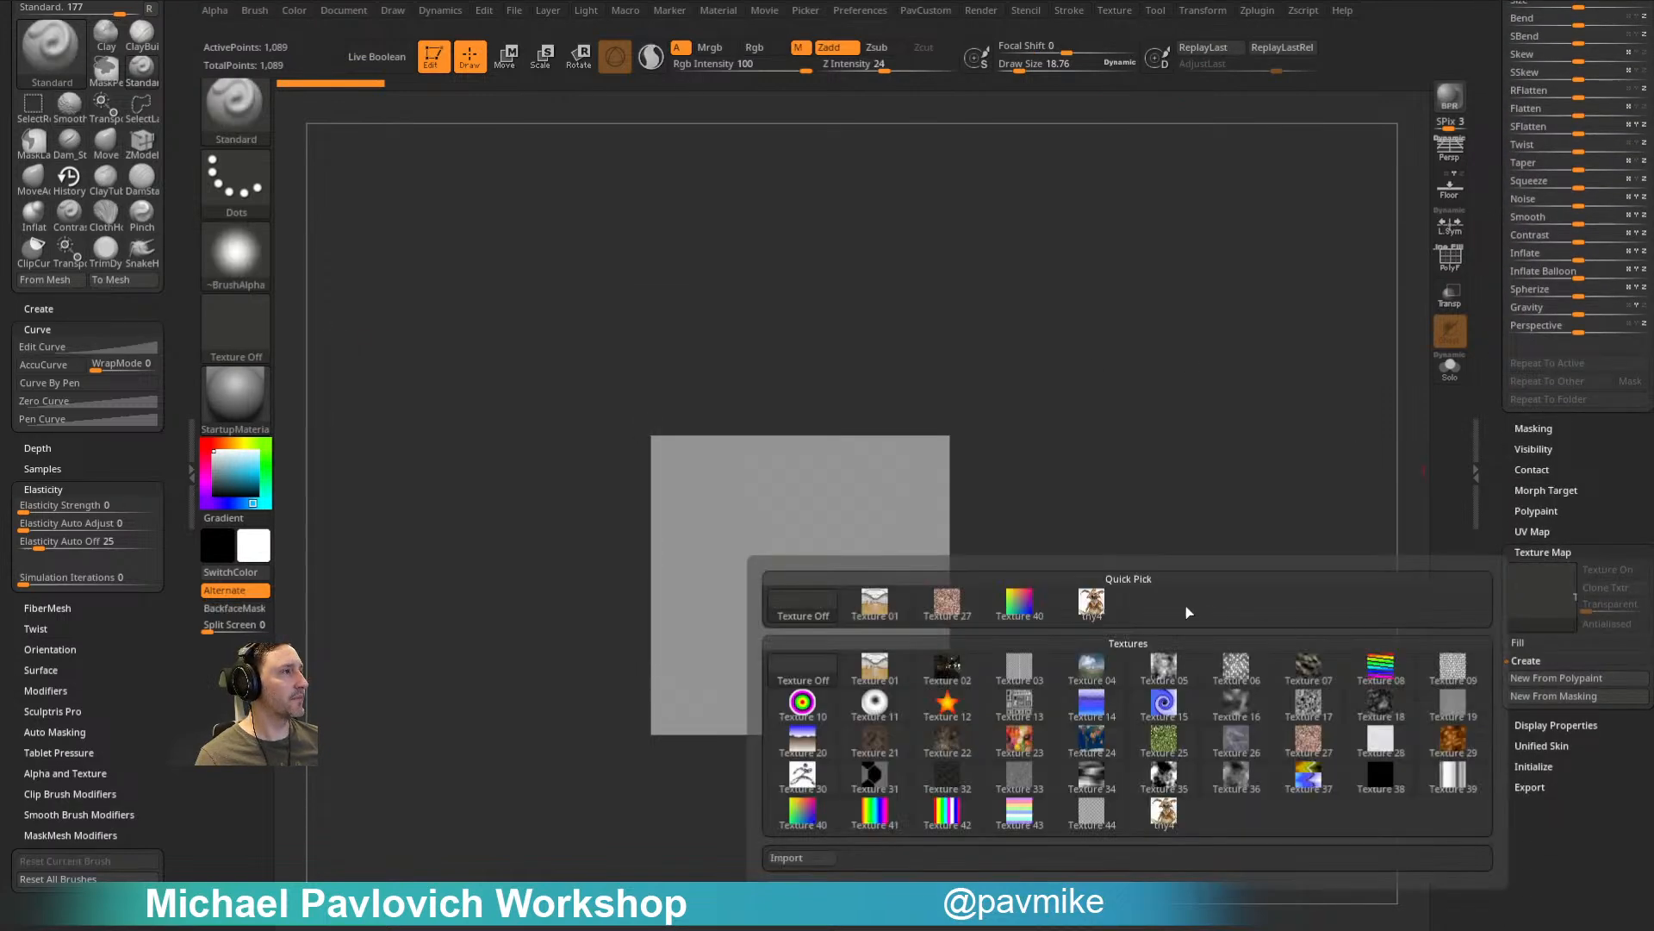
click(1106, 608)
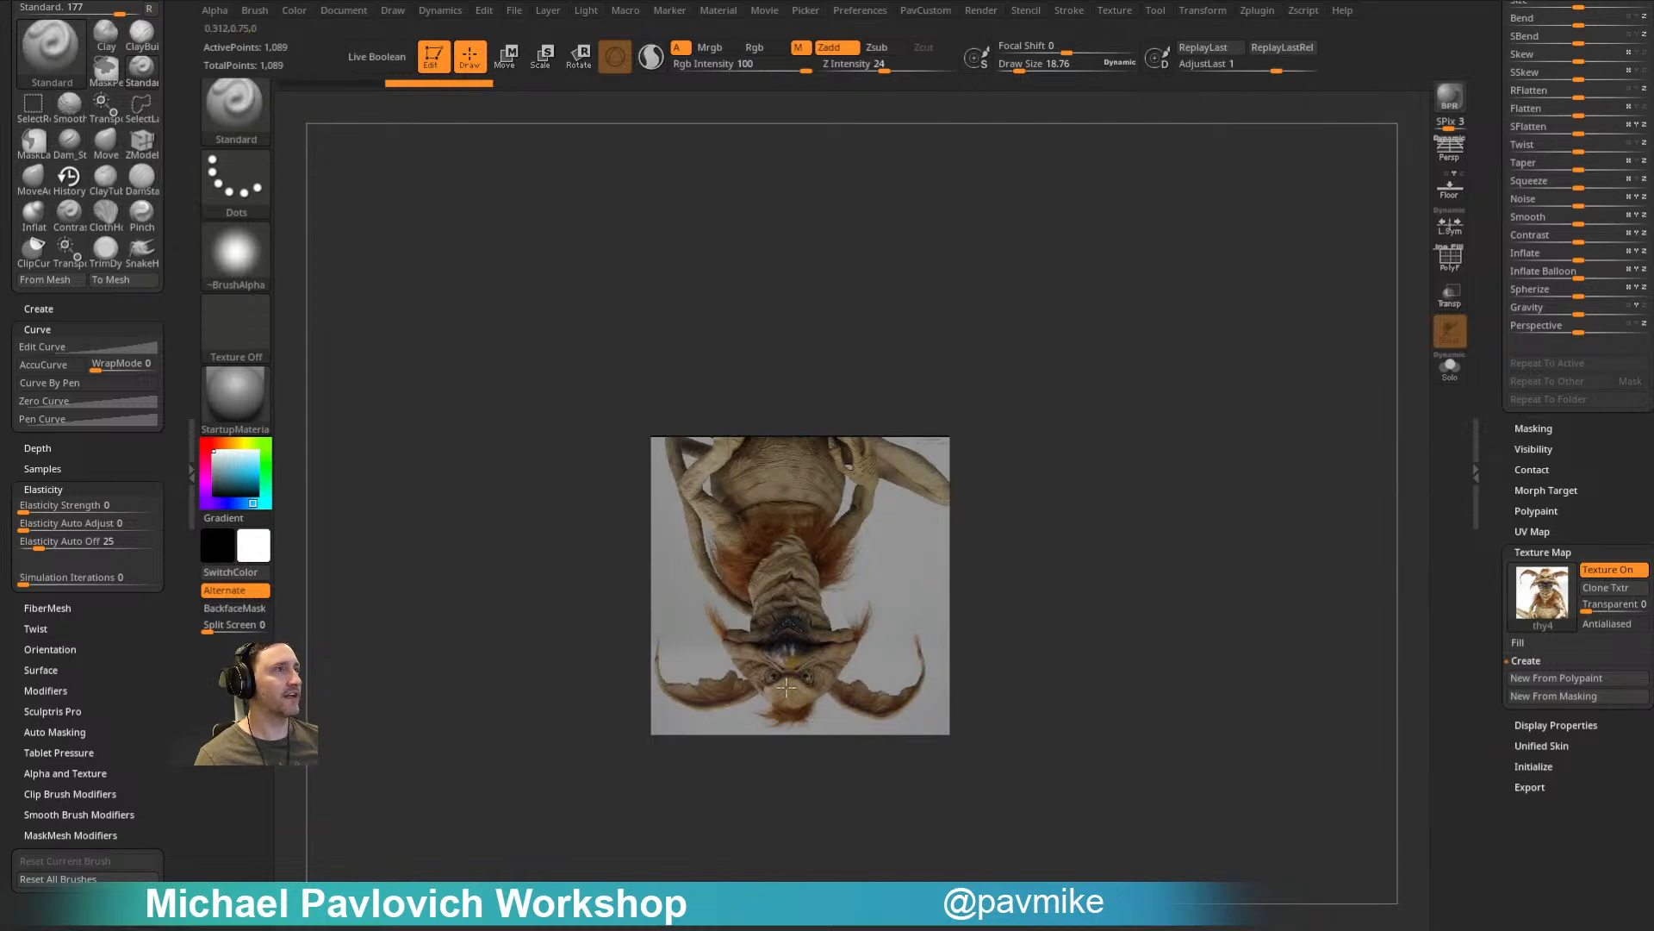
ctrl+right_drag(1134, 474, 1143, 507)
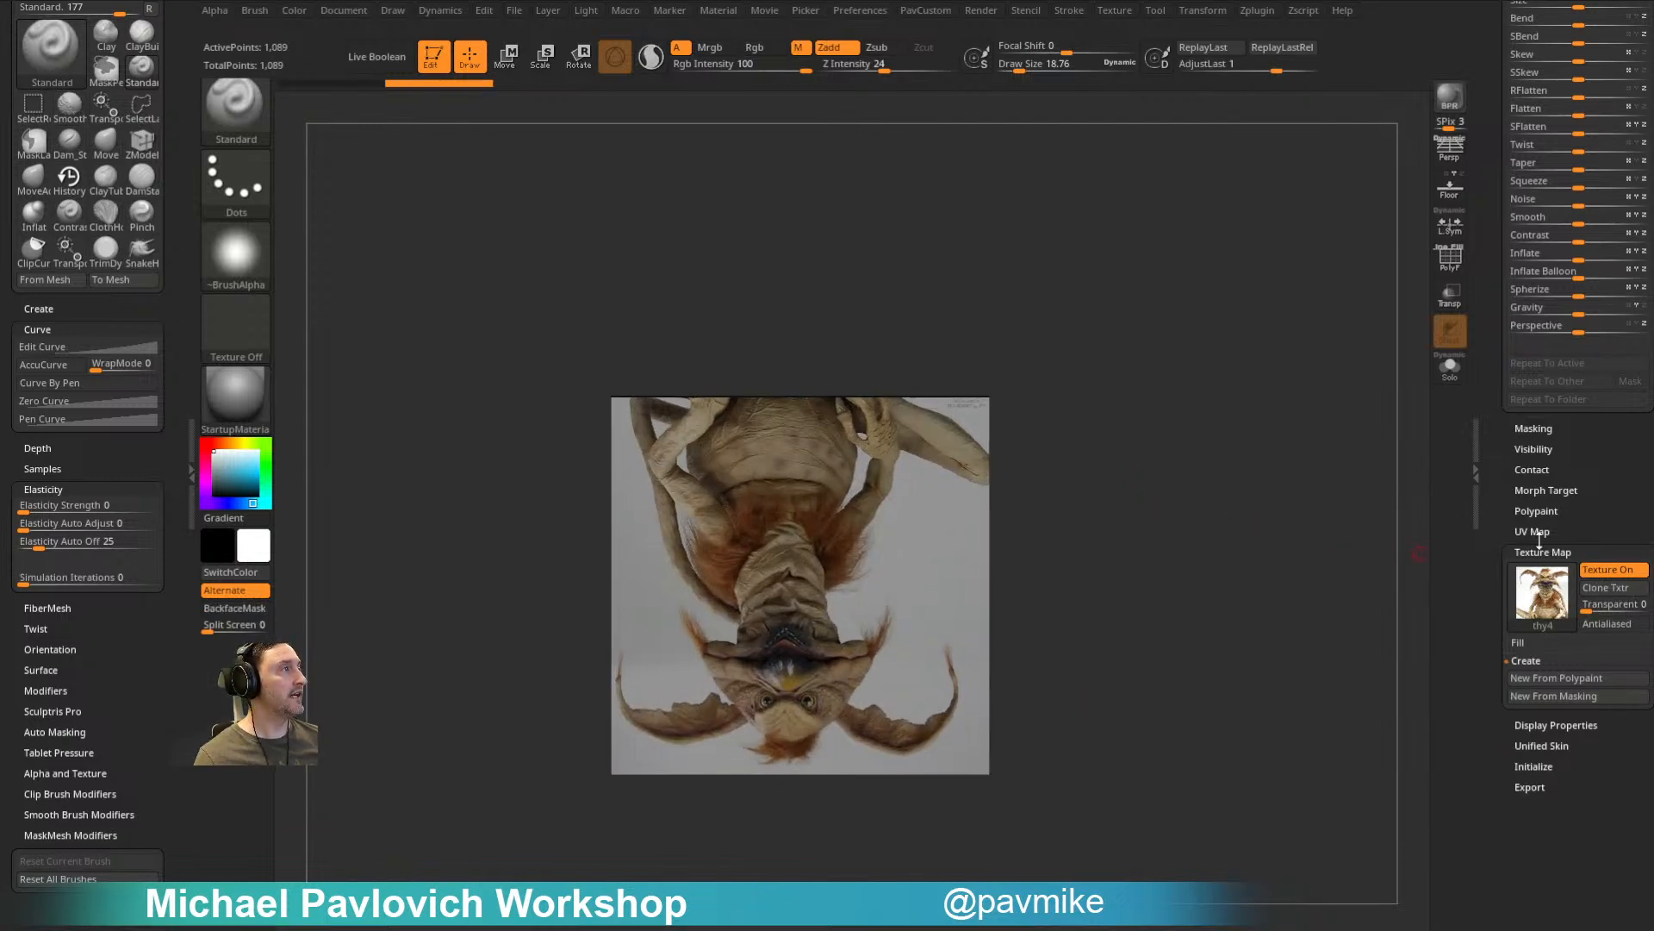
Step: Try converting the plane's texture to polypaint, turn Colorize back off and re-enable the texture map
click(1536, 510)
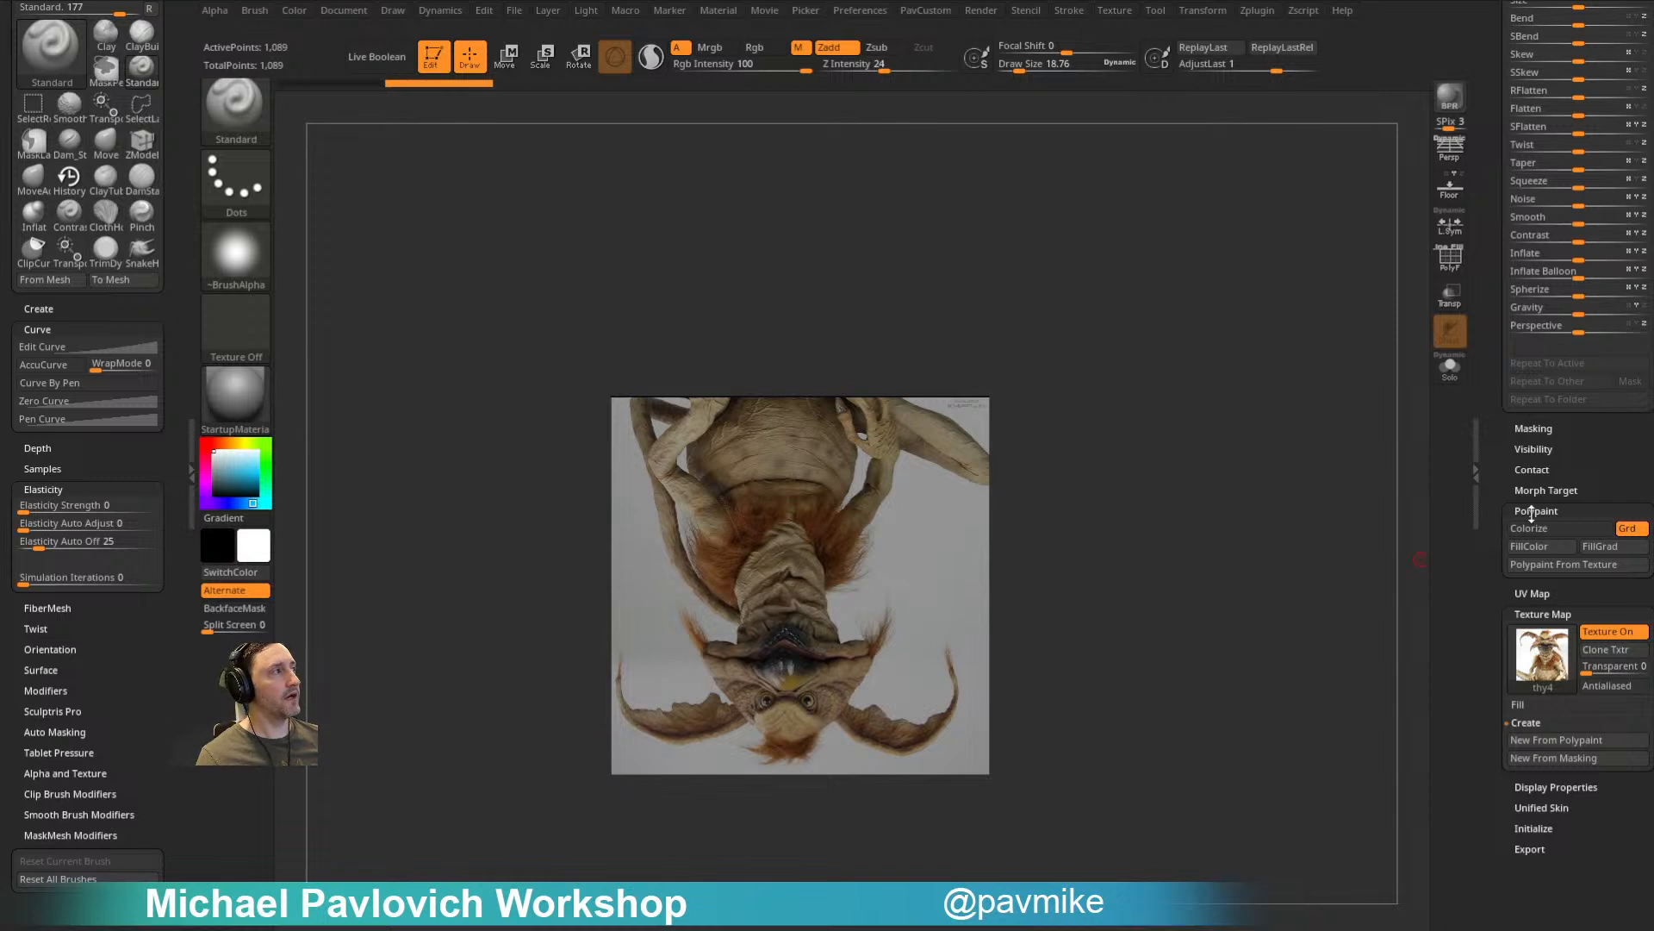
key(shift)
click(1543, 567)
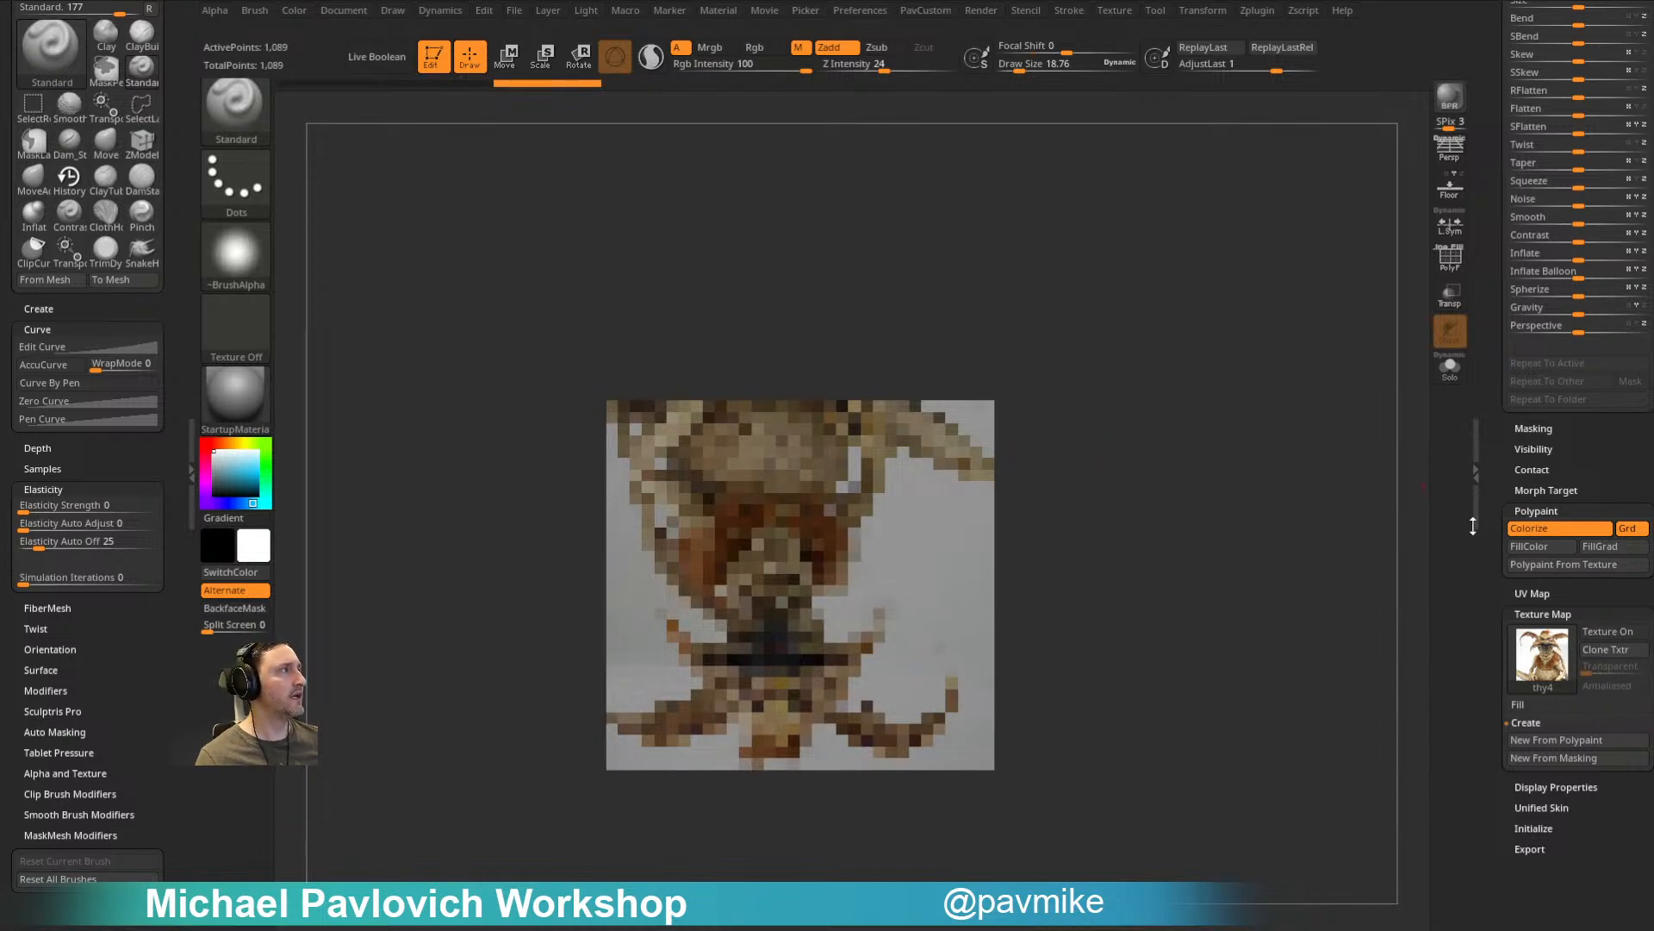
click(1554, 524)
click(1537, 510)
click(1607, 568)
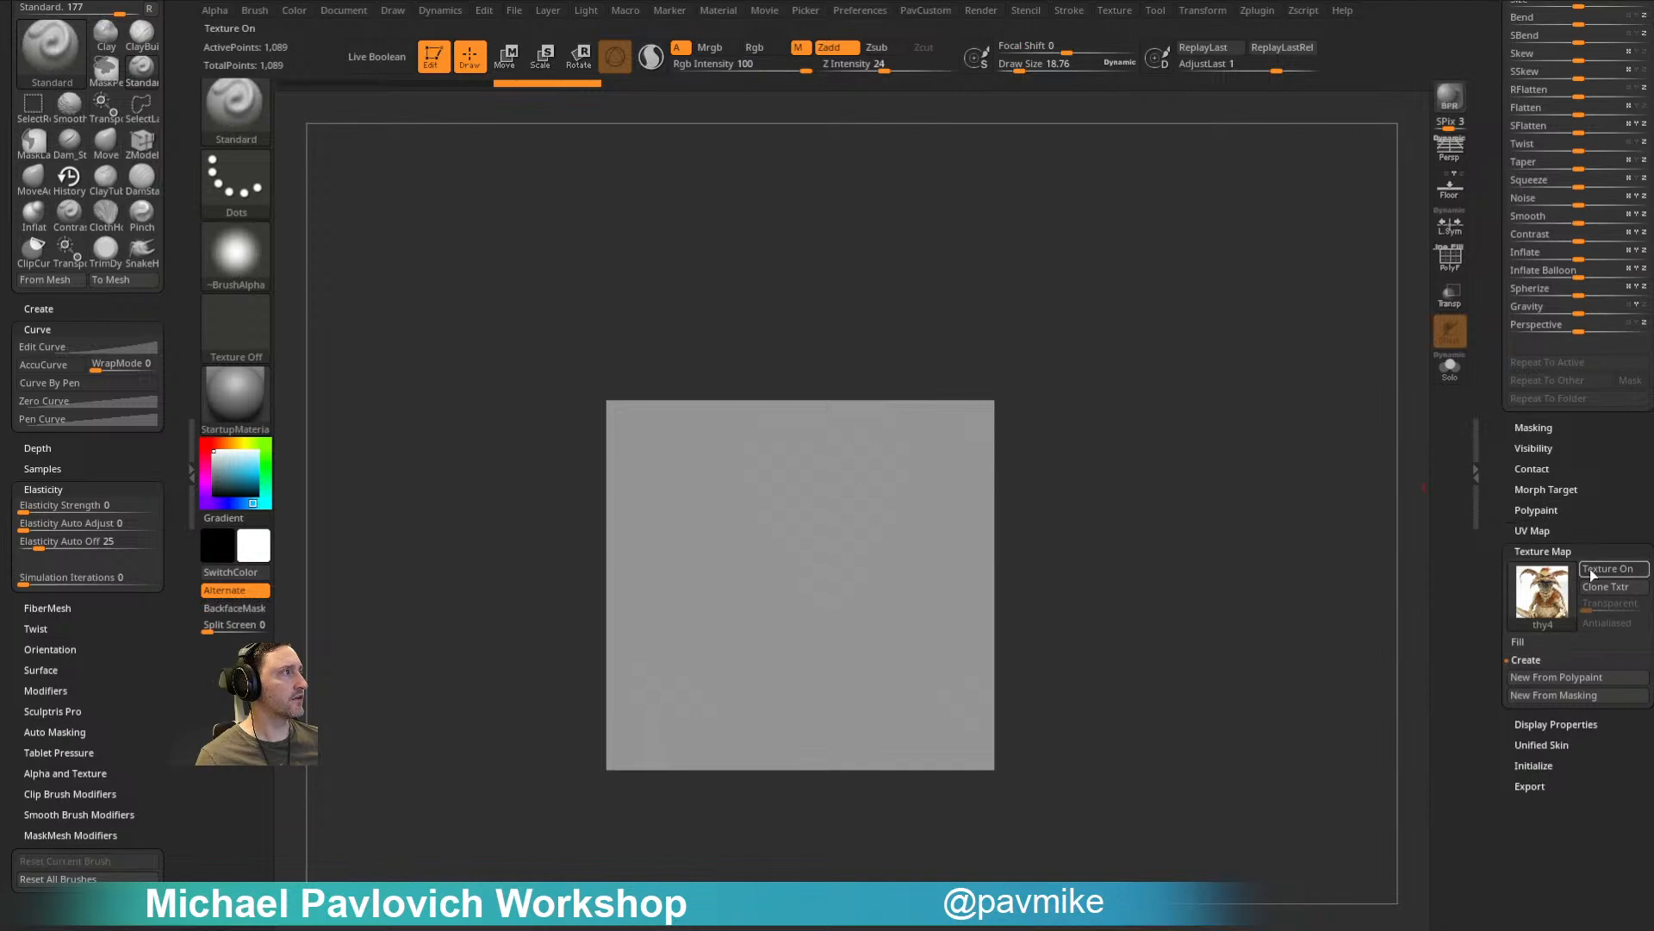
Step: Apply the Flat Color material to the plane, place it upright and enlarged in the canvas's upper-left area, and leave Edit mode
click(247, 408)
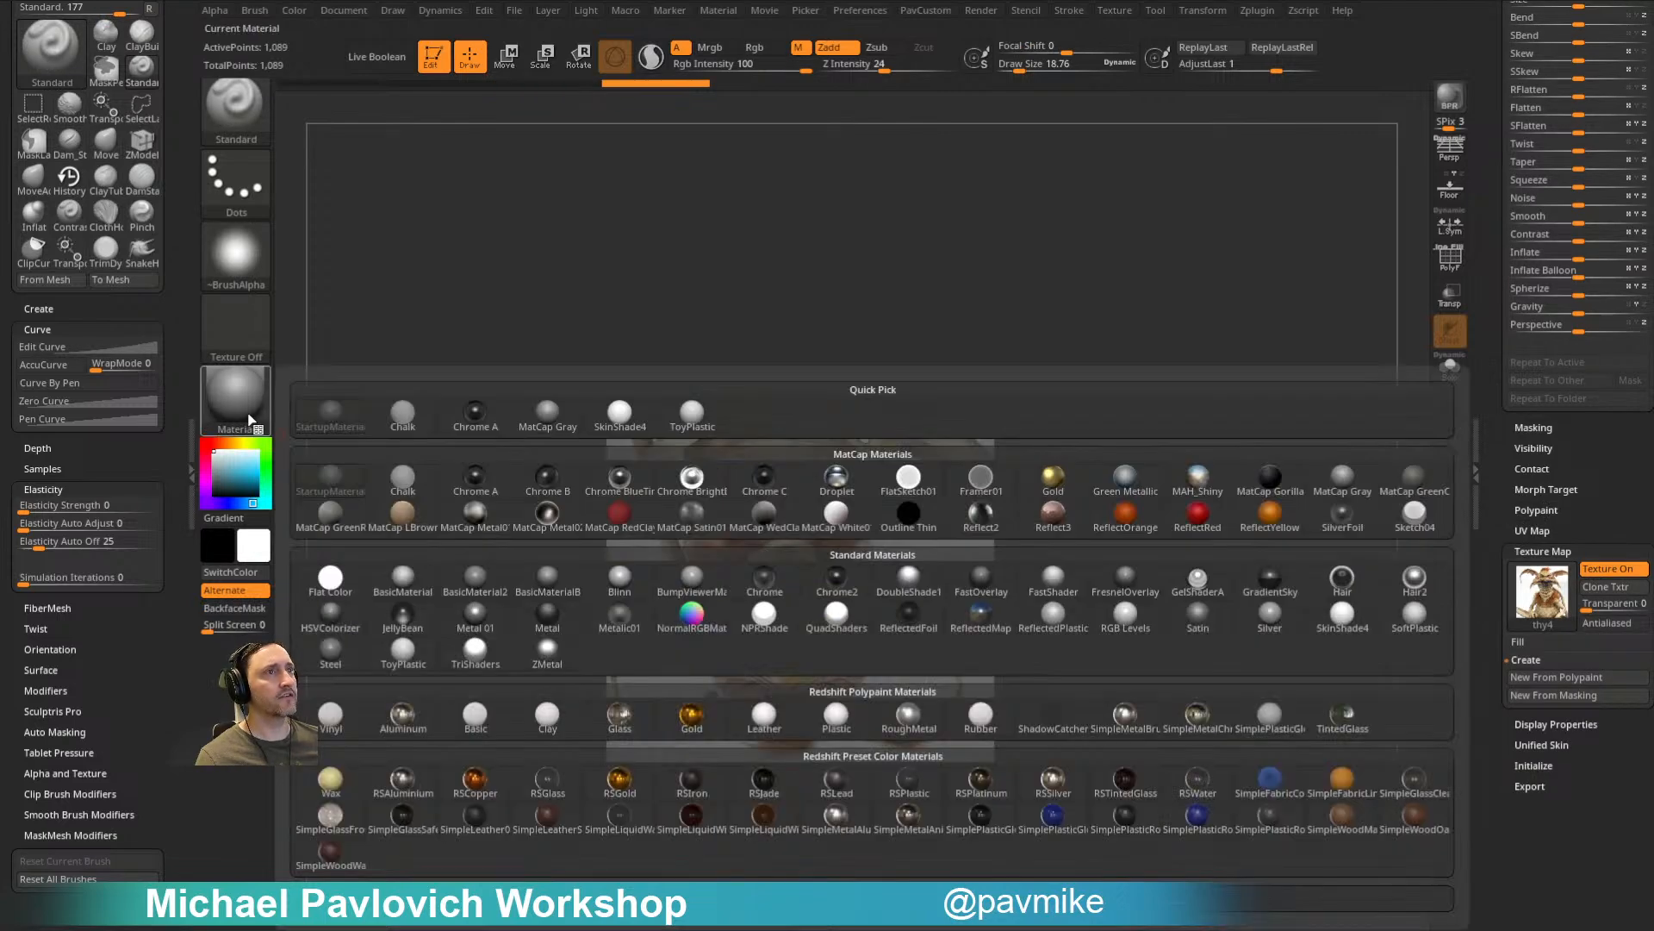
click(331, 577)
drag(1208, 490, 985, 276)
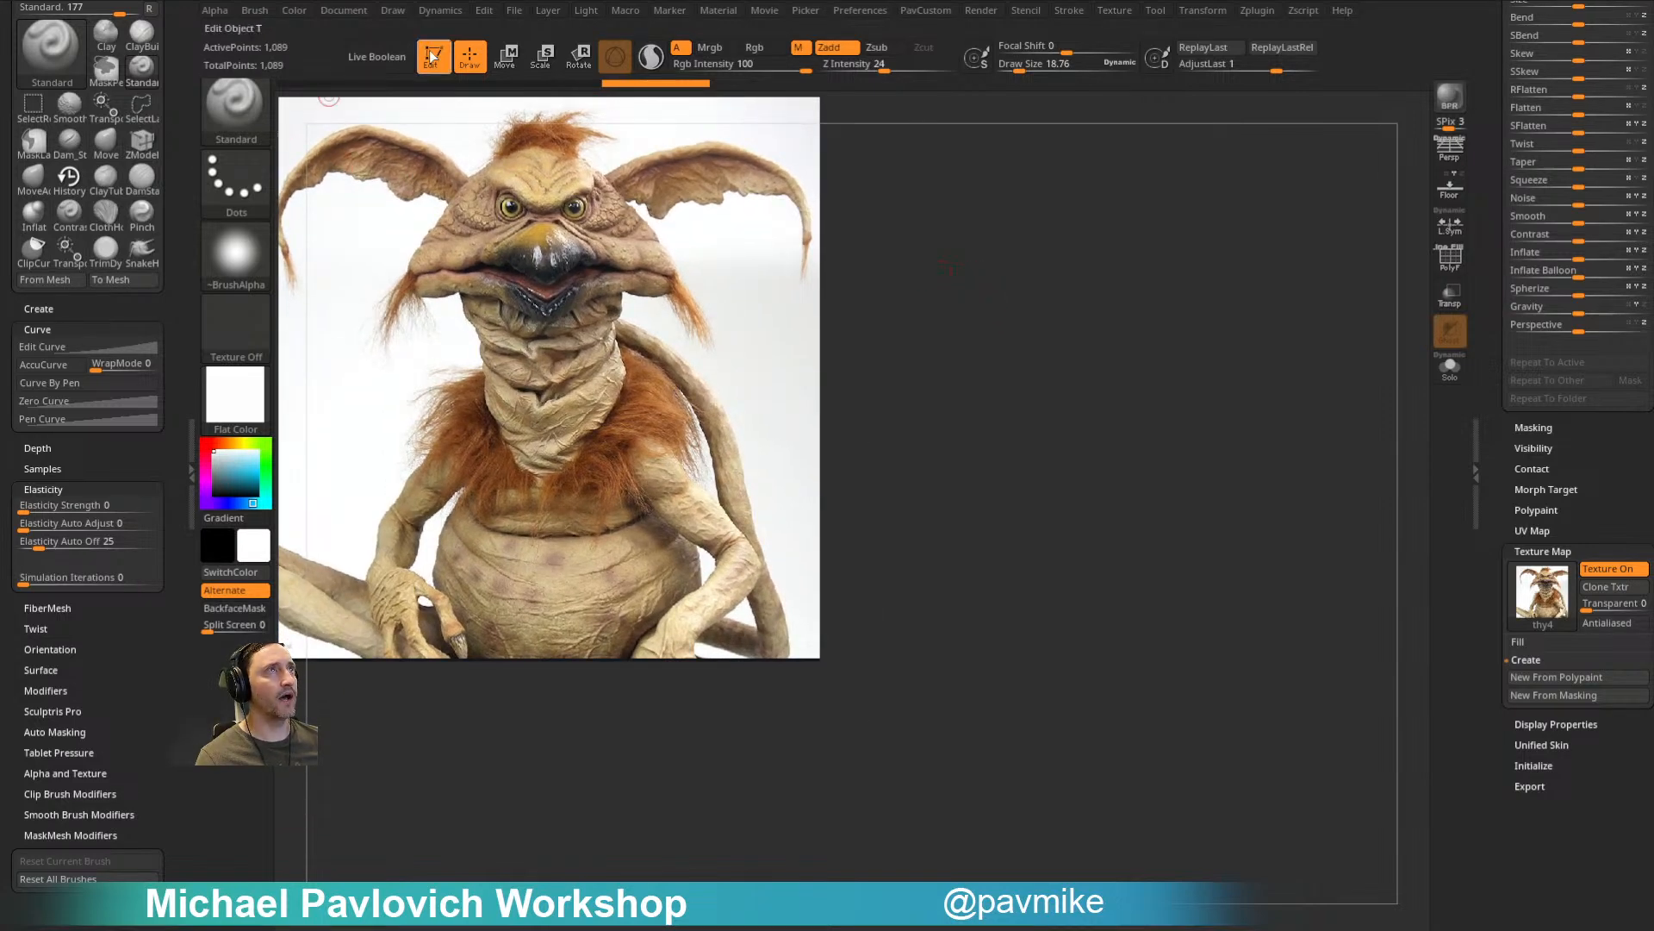
key(t)
Step: Choose the BeakUpper creature tool, draw it beside the reference image and enable Edit mode
drag(1497, 186, 1505, 501)
click(1565, 289)
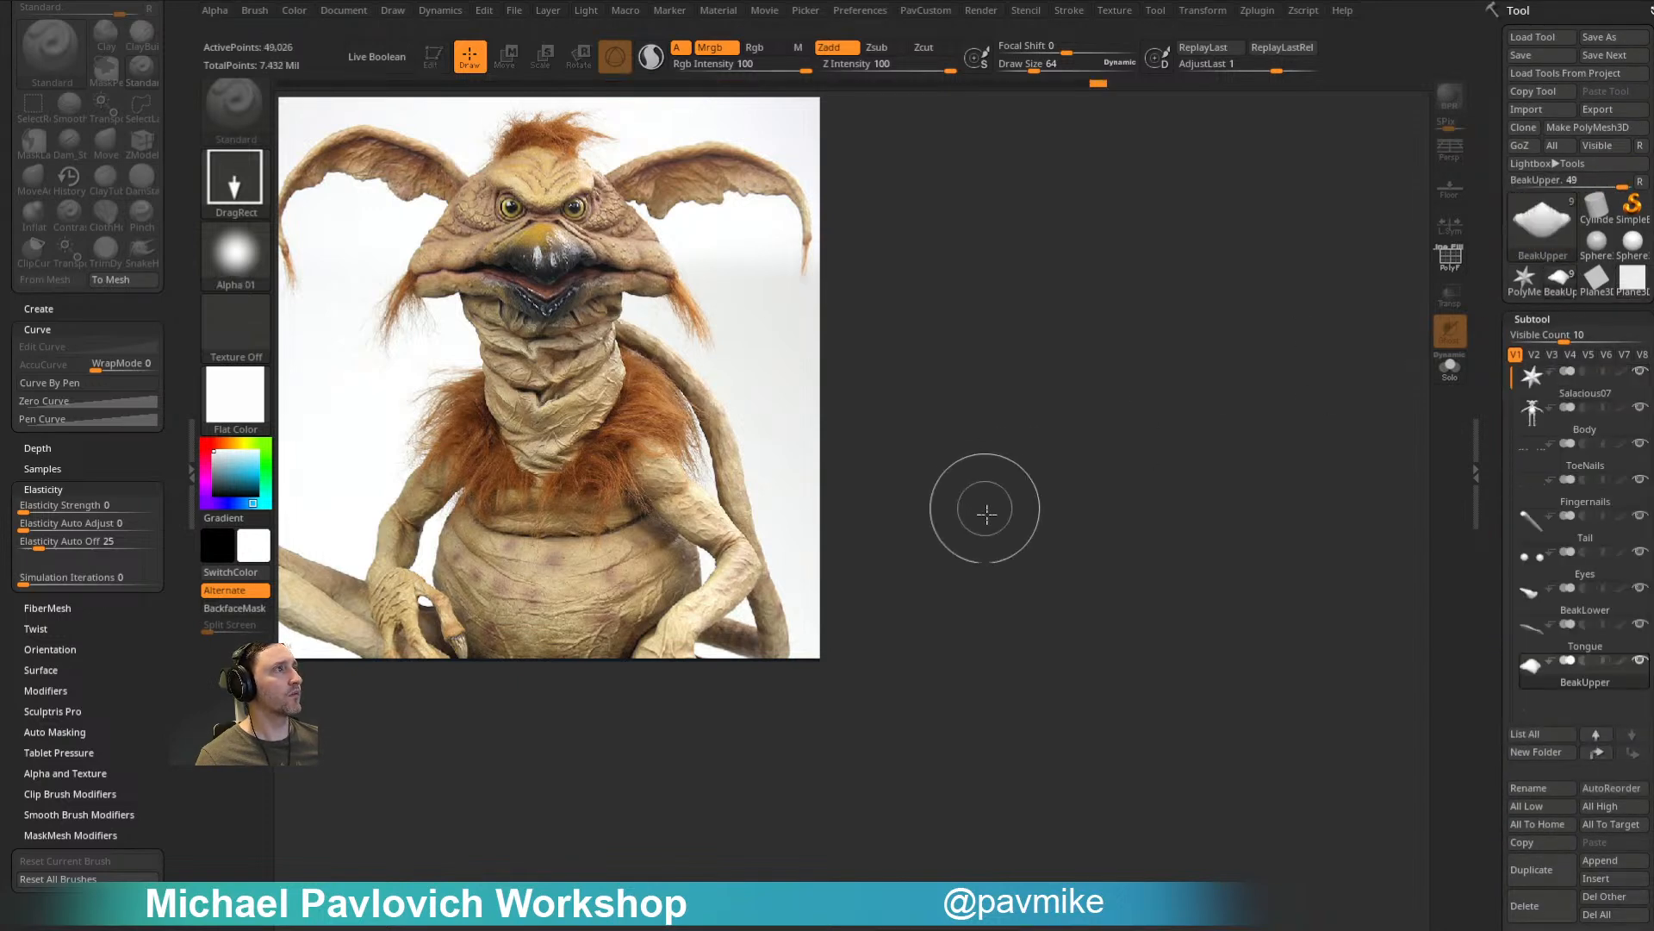
drag(1019, 607, 1052, 720)
click(435, 69)
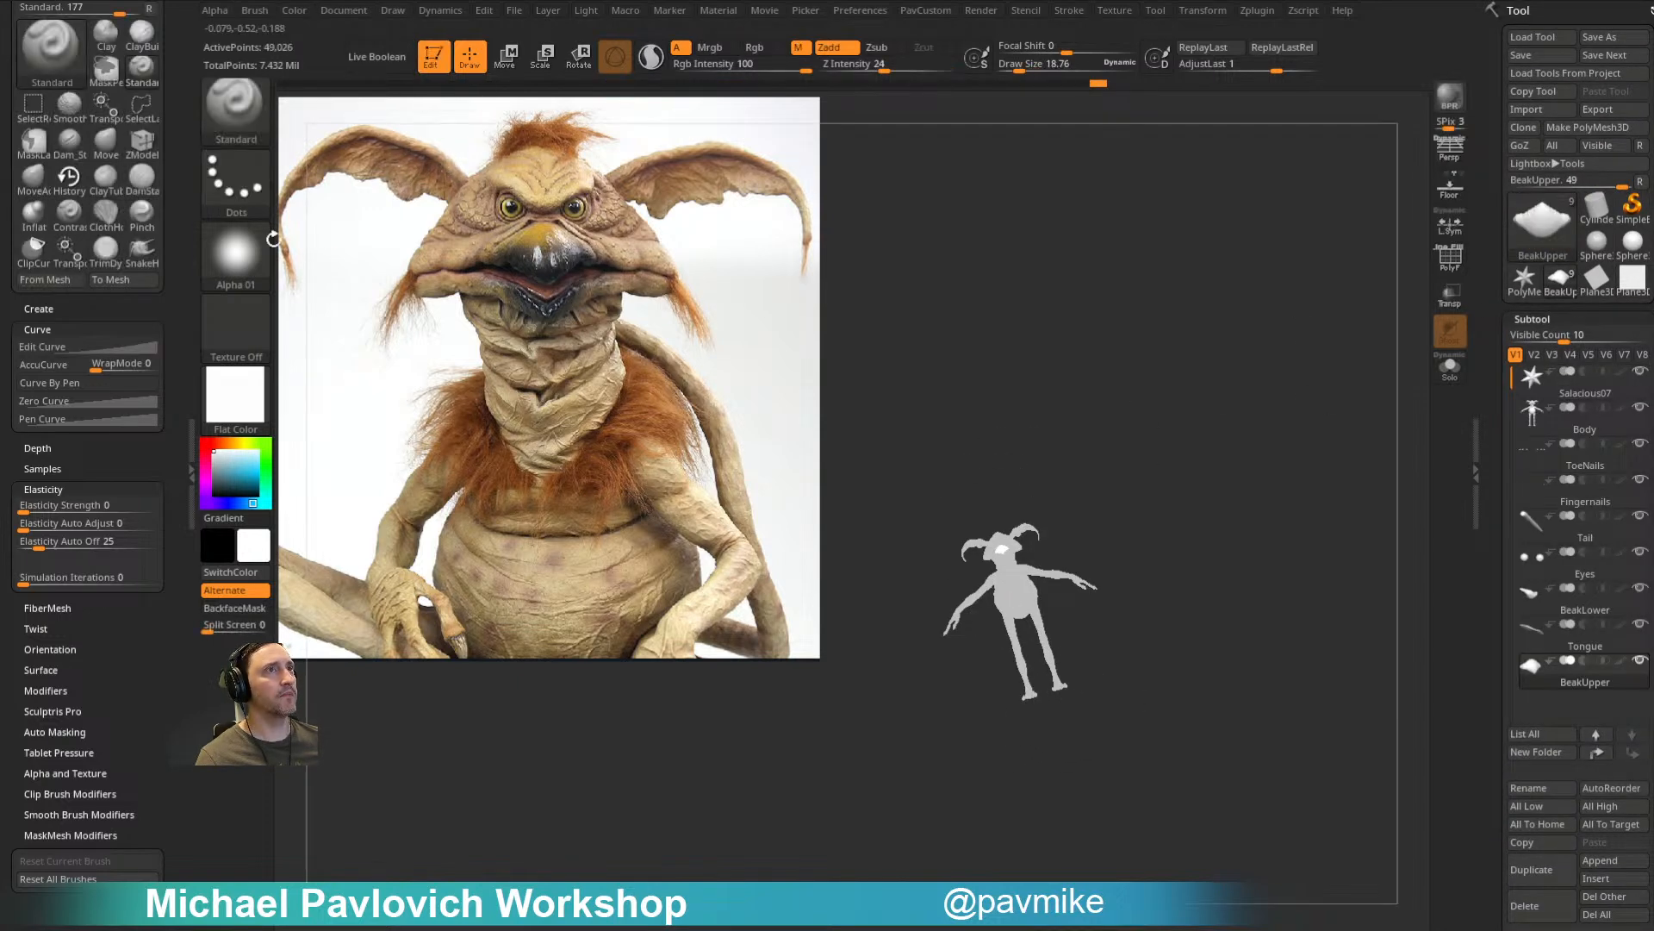
Step: Apply the SkinShade4 material, frame the creature's upper body from the front and set the draw size to about 17
key(m)
click(1339, 622)
shift+drag(1267, 543, 1326, 331)
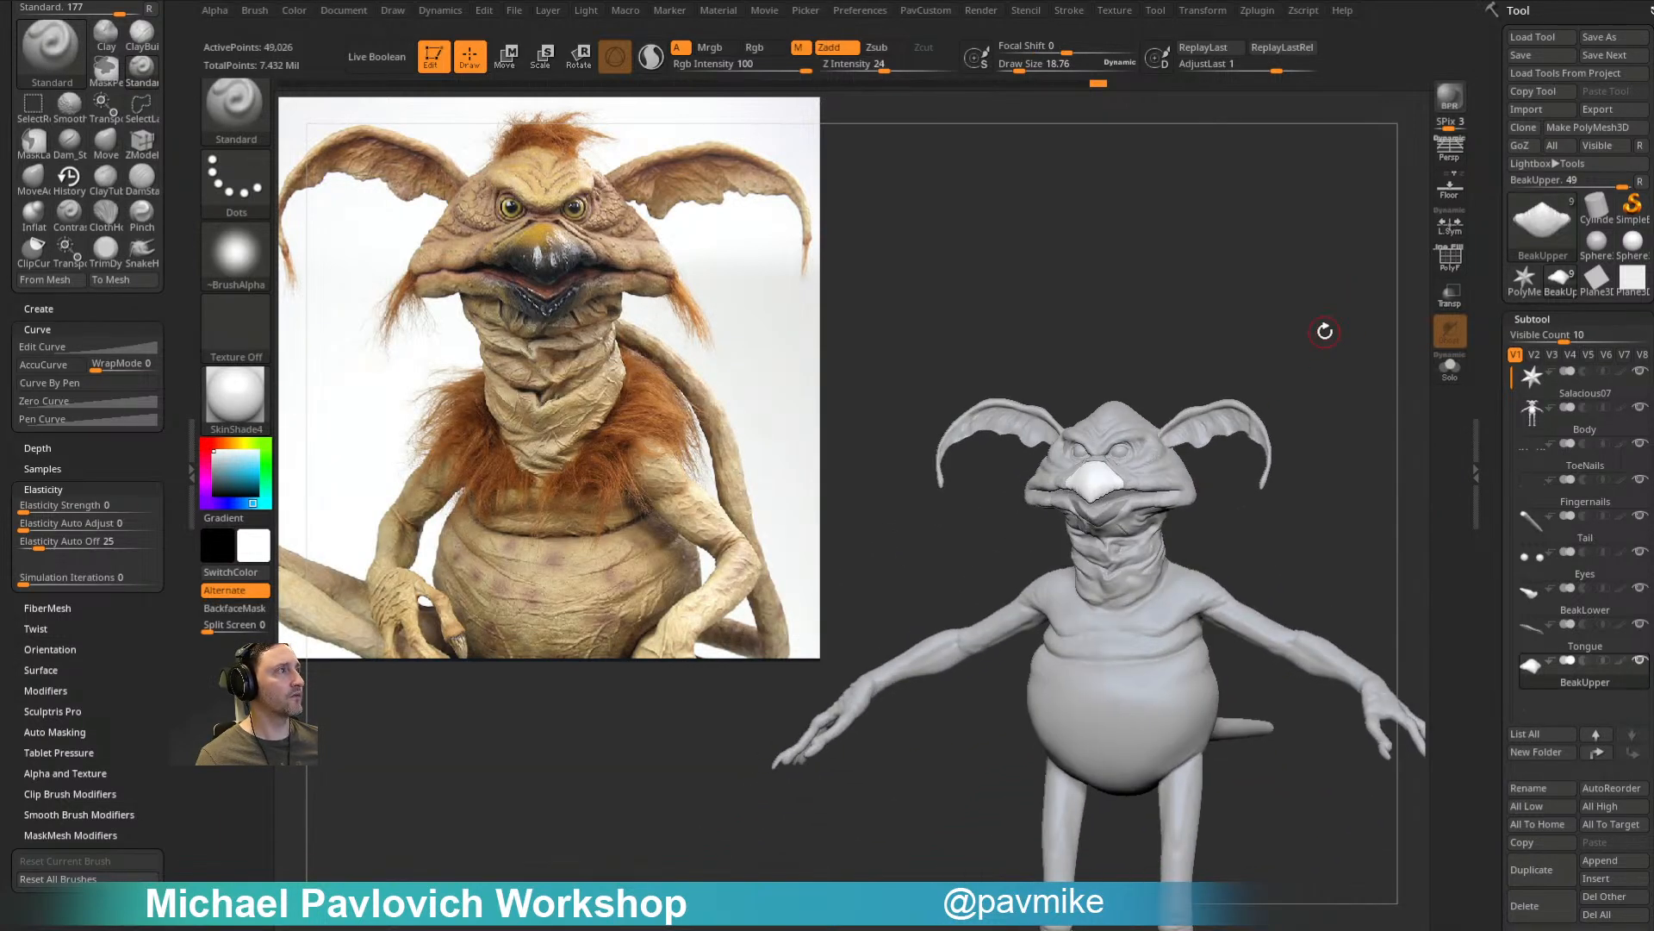
key(s)
click(1230, 254)
mouse_move(1231, 251)
alt+mouse_down()
mouse_move(1243, 228)
mouse_move(1198, 230)
alt+mouse_up()
key(s)
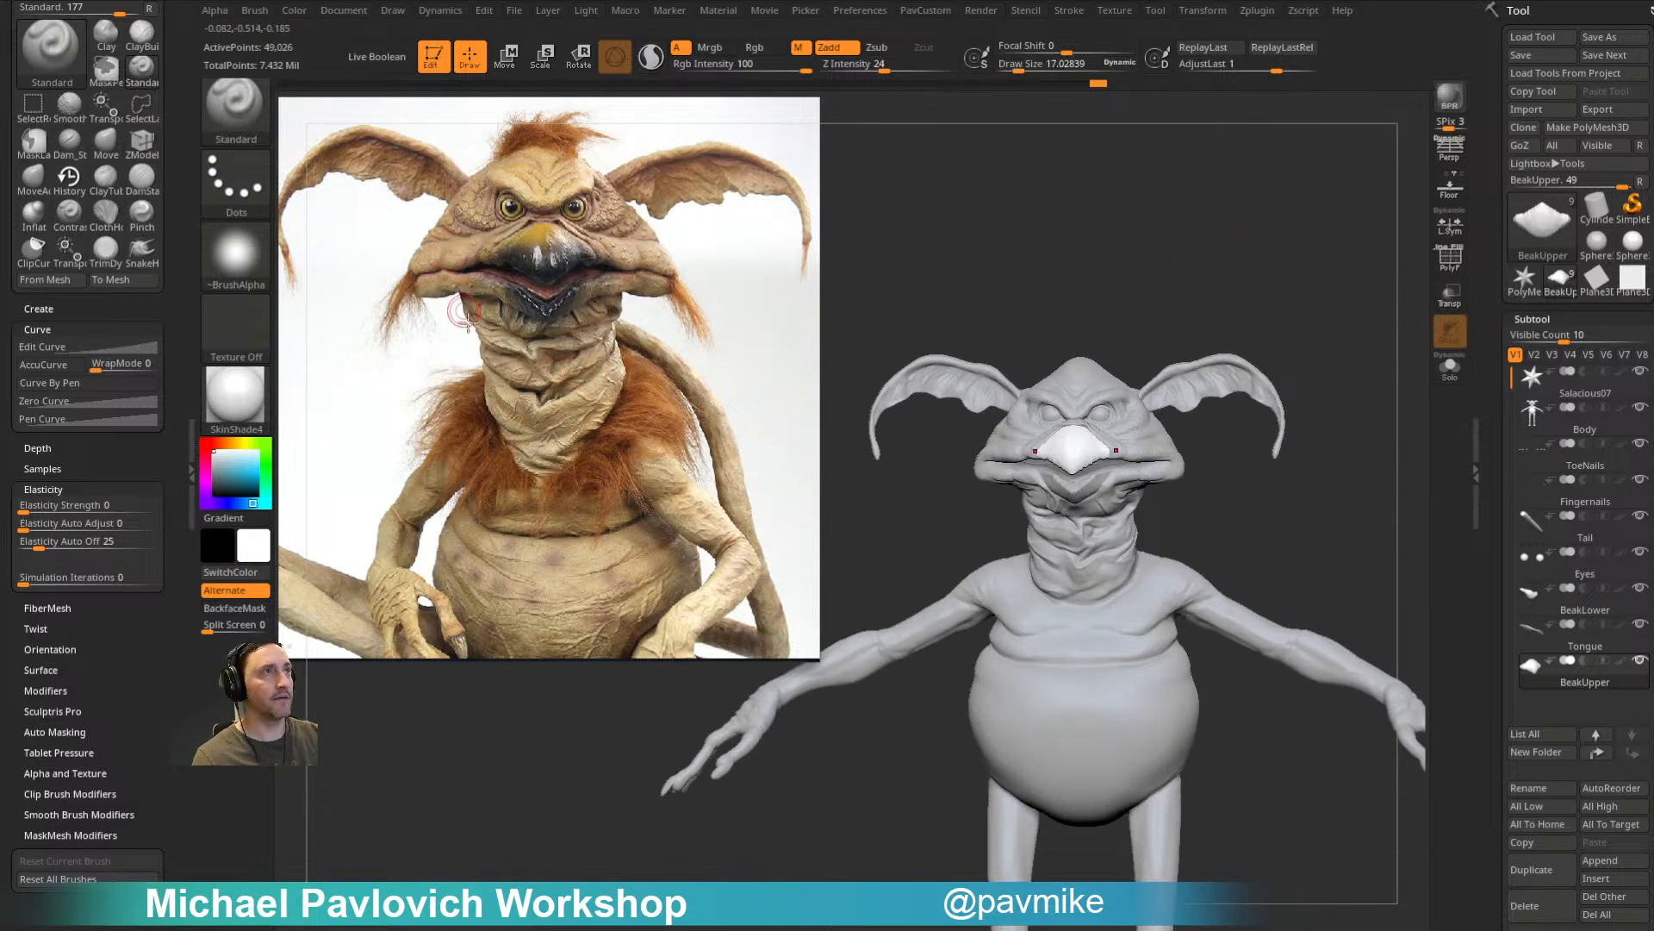
Step: Sample a light tan skin colour from the reference image and fill the BeakUpper subtool with it
key(c)
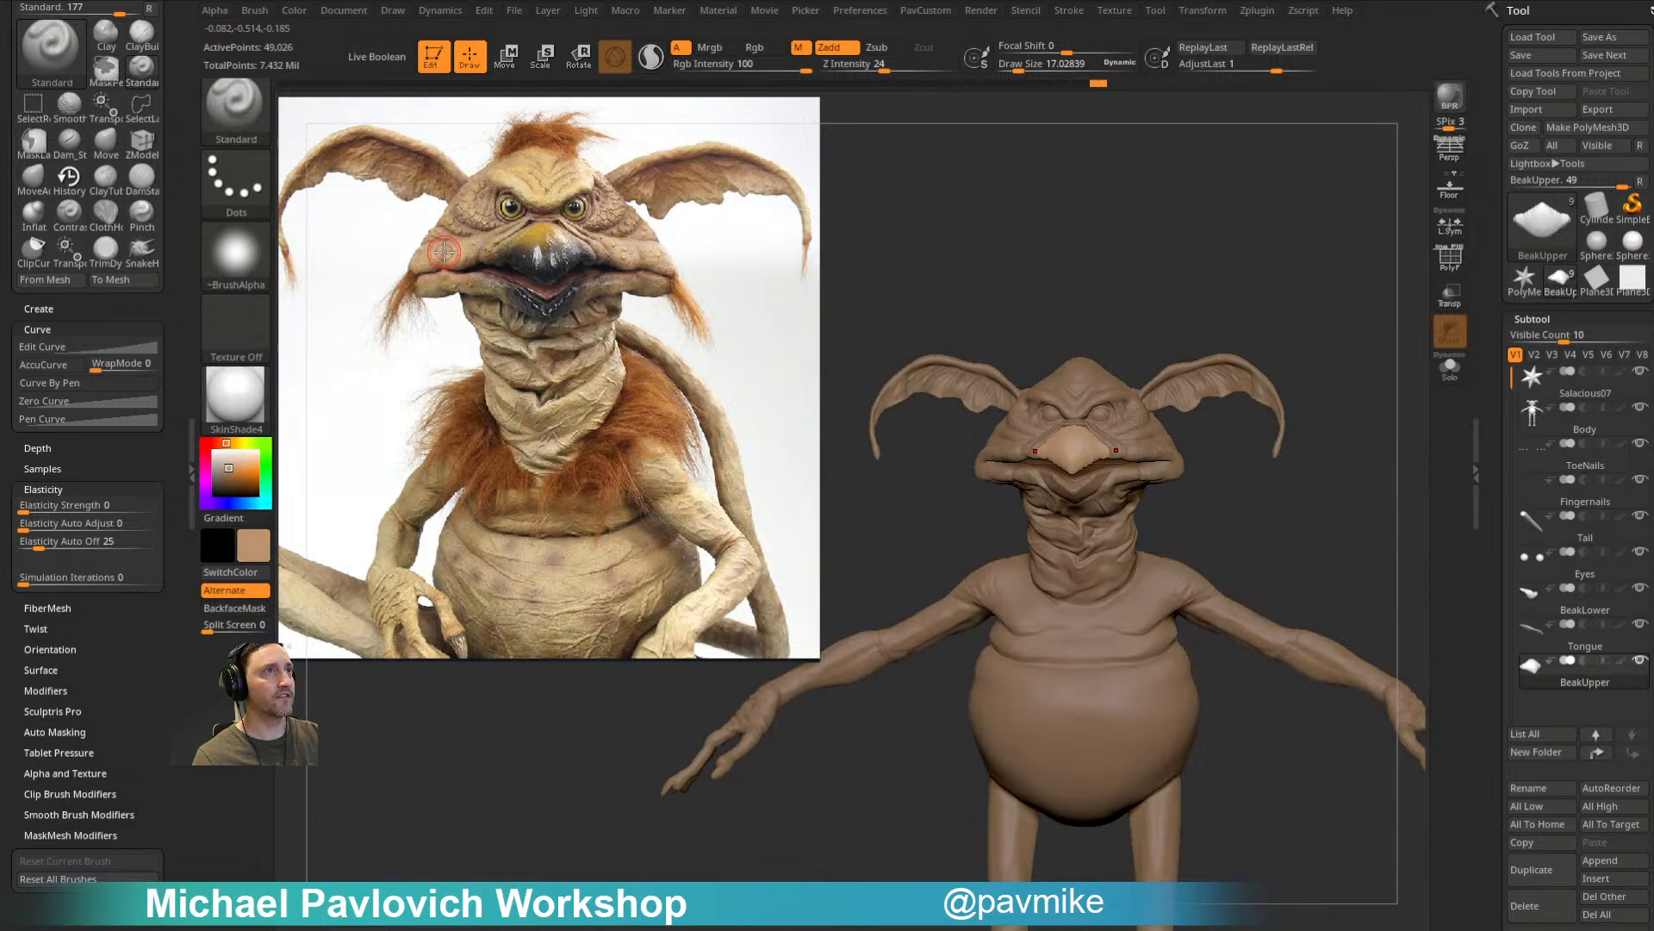
drag(259, 460, 443, 256)
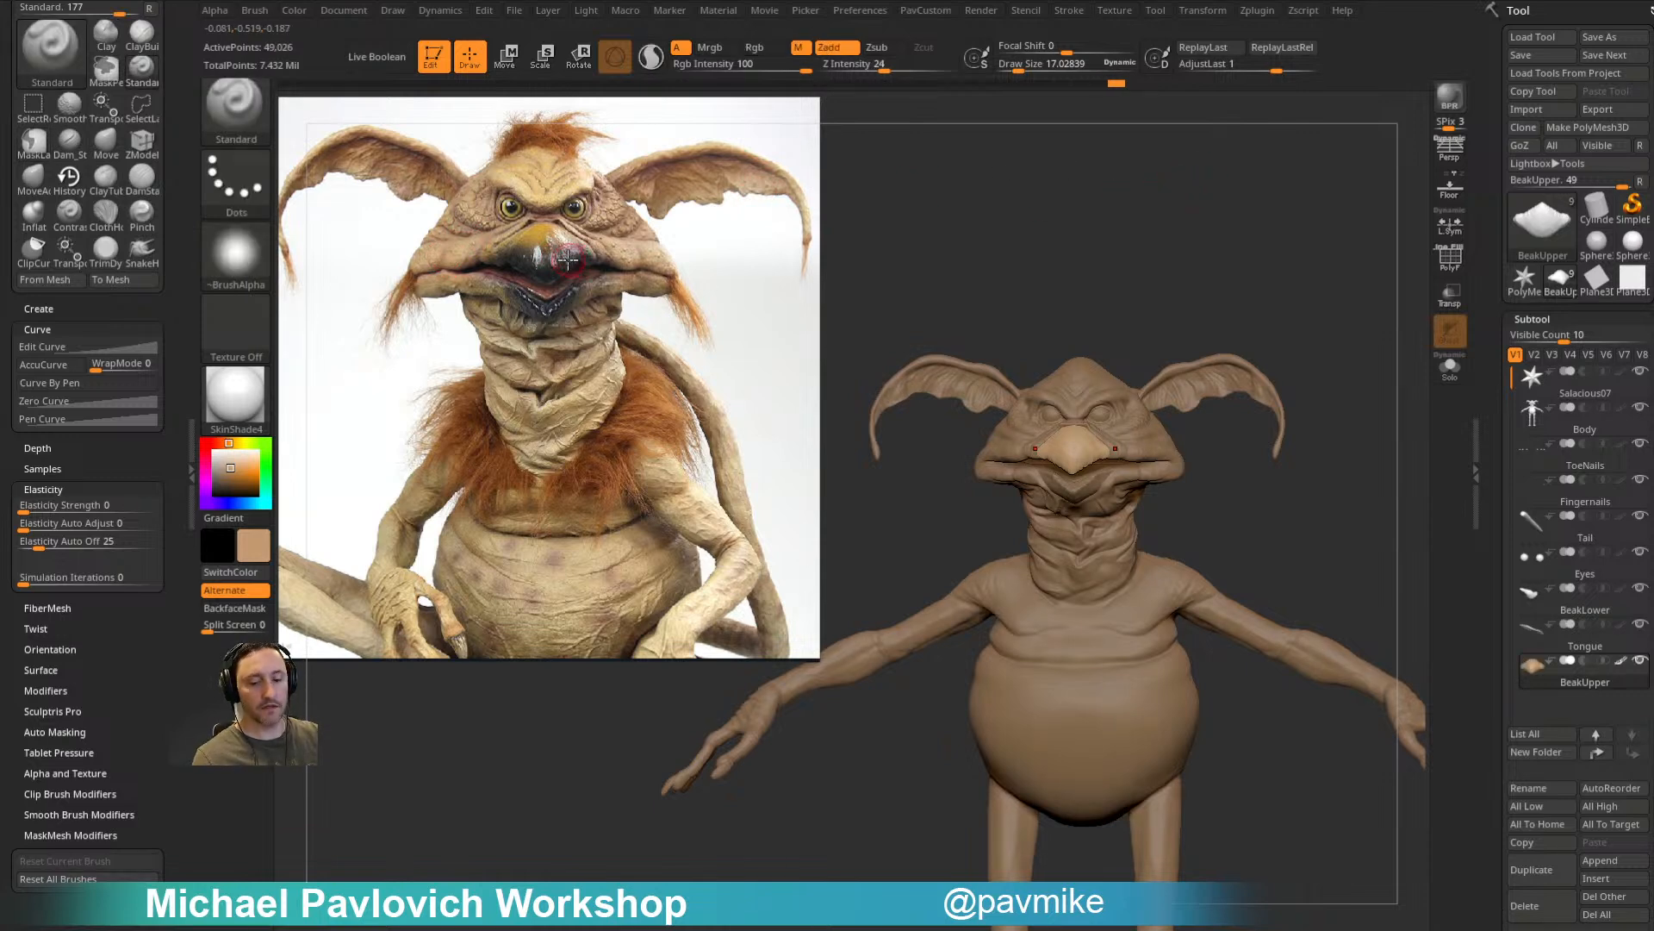
key(c)
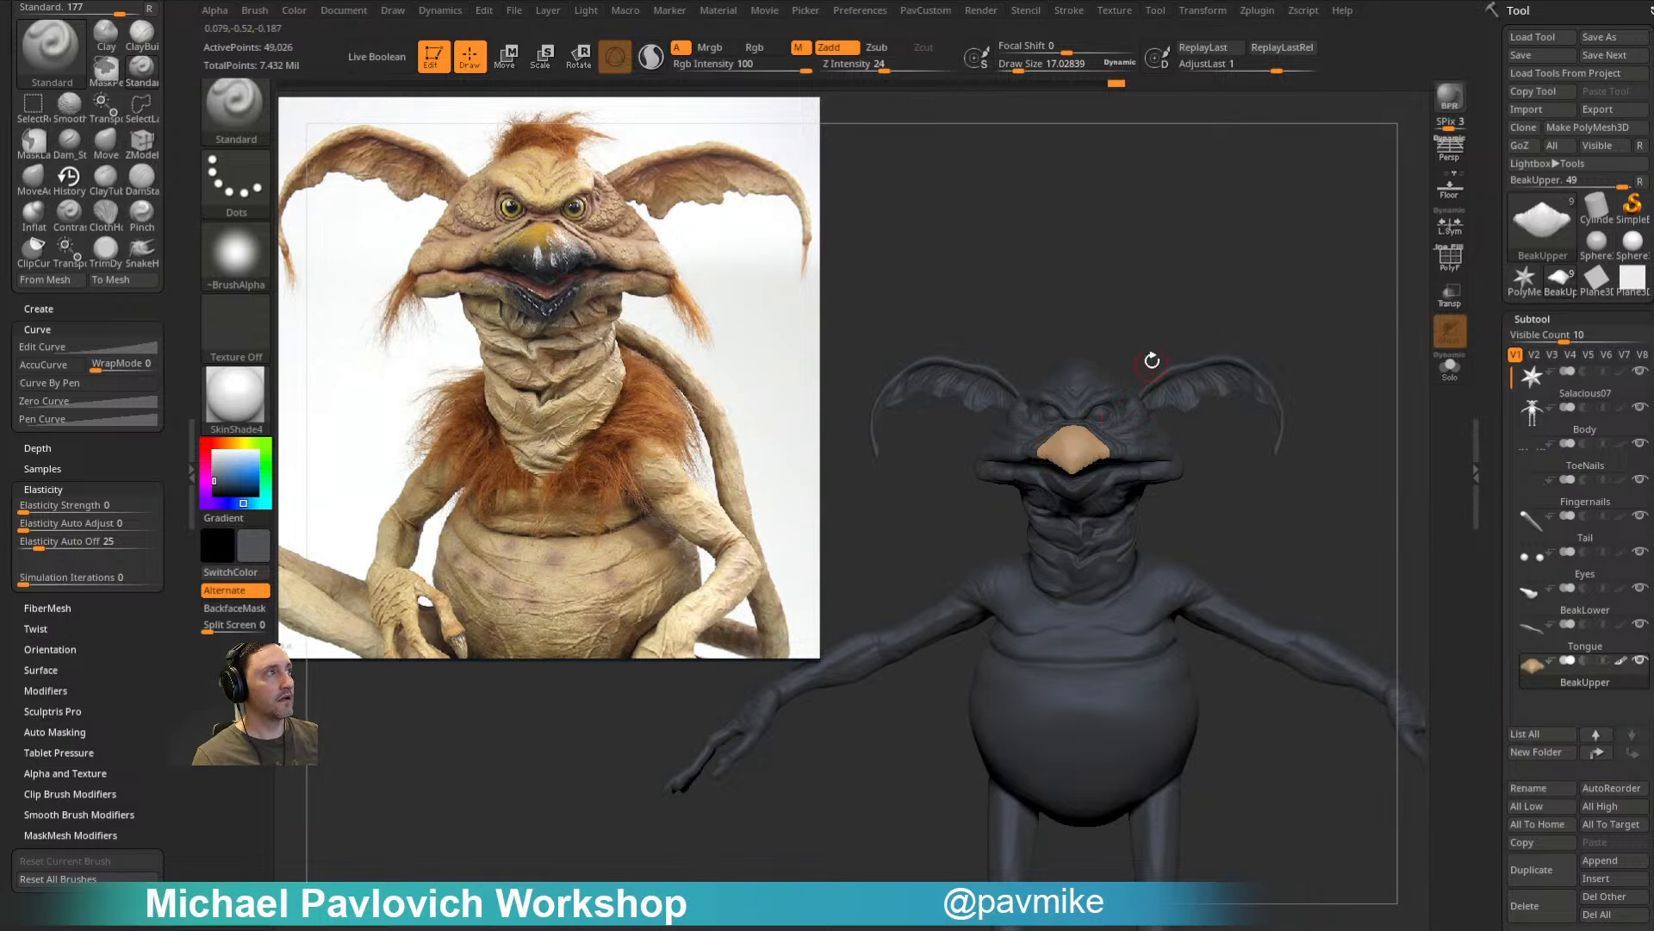
Step: Select the Body subtool and fill it with a brown skin colour sampled from the reference image
alt+drag(1152, 281, 1275, 297)
alt+click(1132, 488)
mouse_move(1224, 370)
mouse_down()
mouse_move(1245, 336)
mouse_move(1227, 339)
mouse_up()
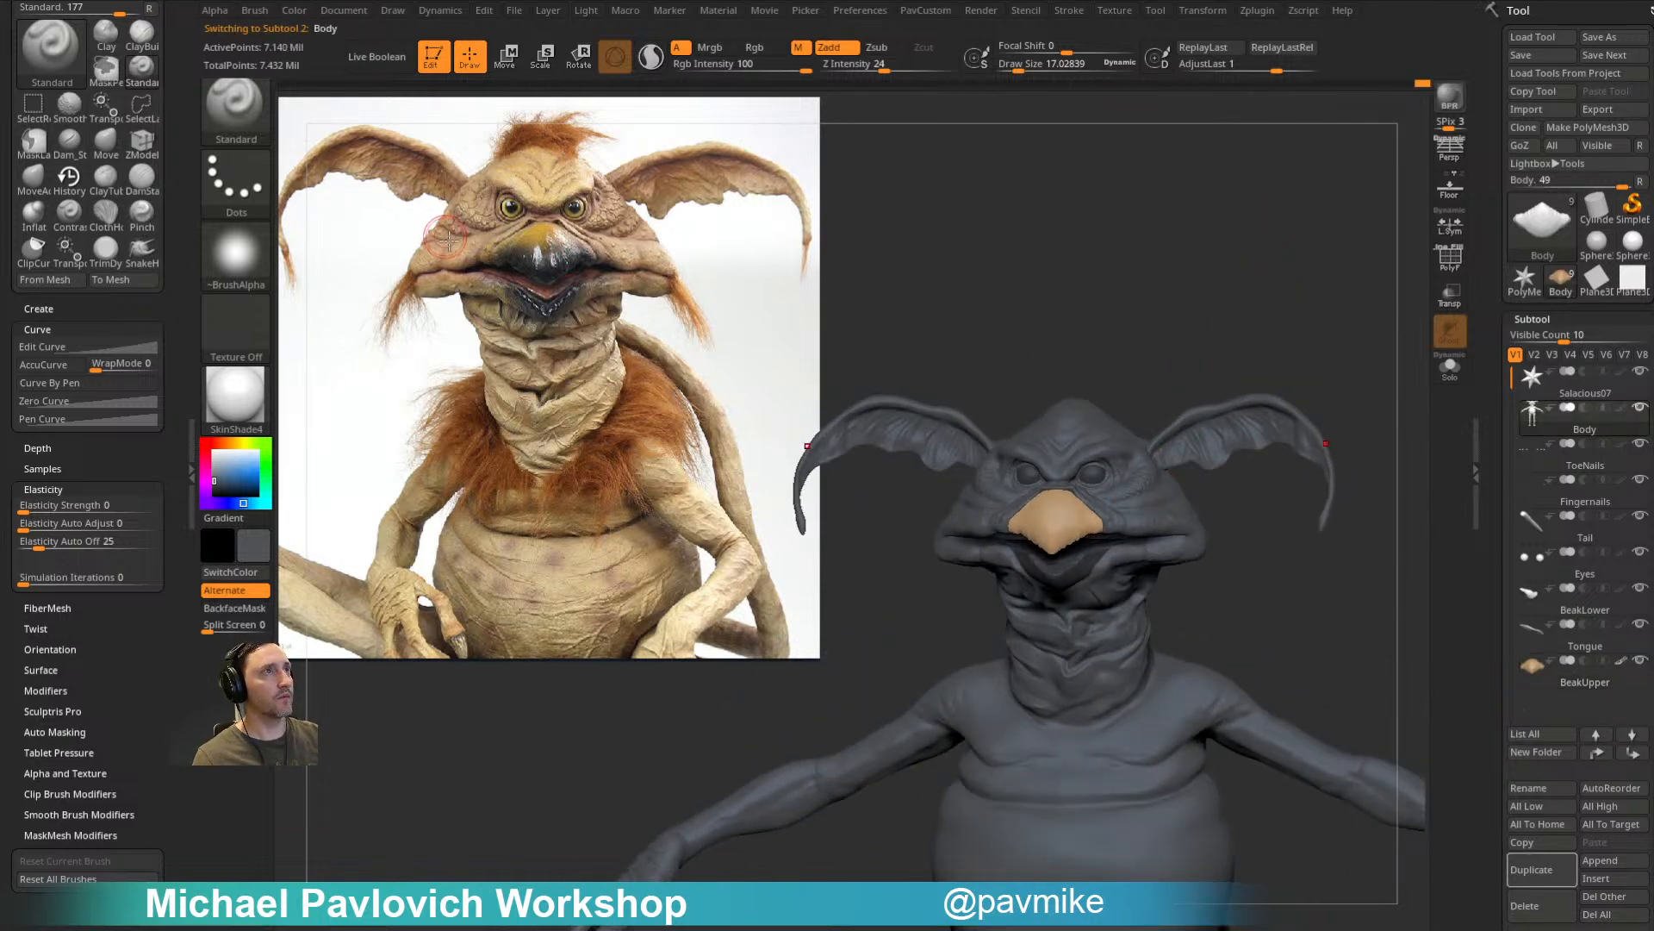
key(c)
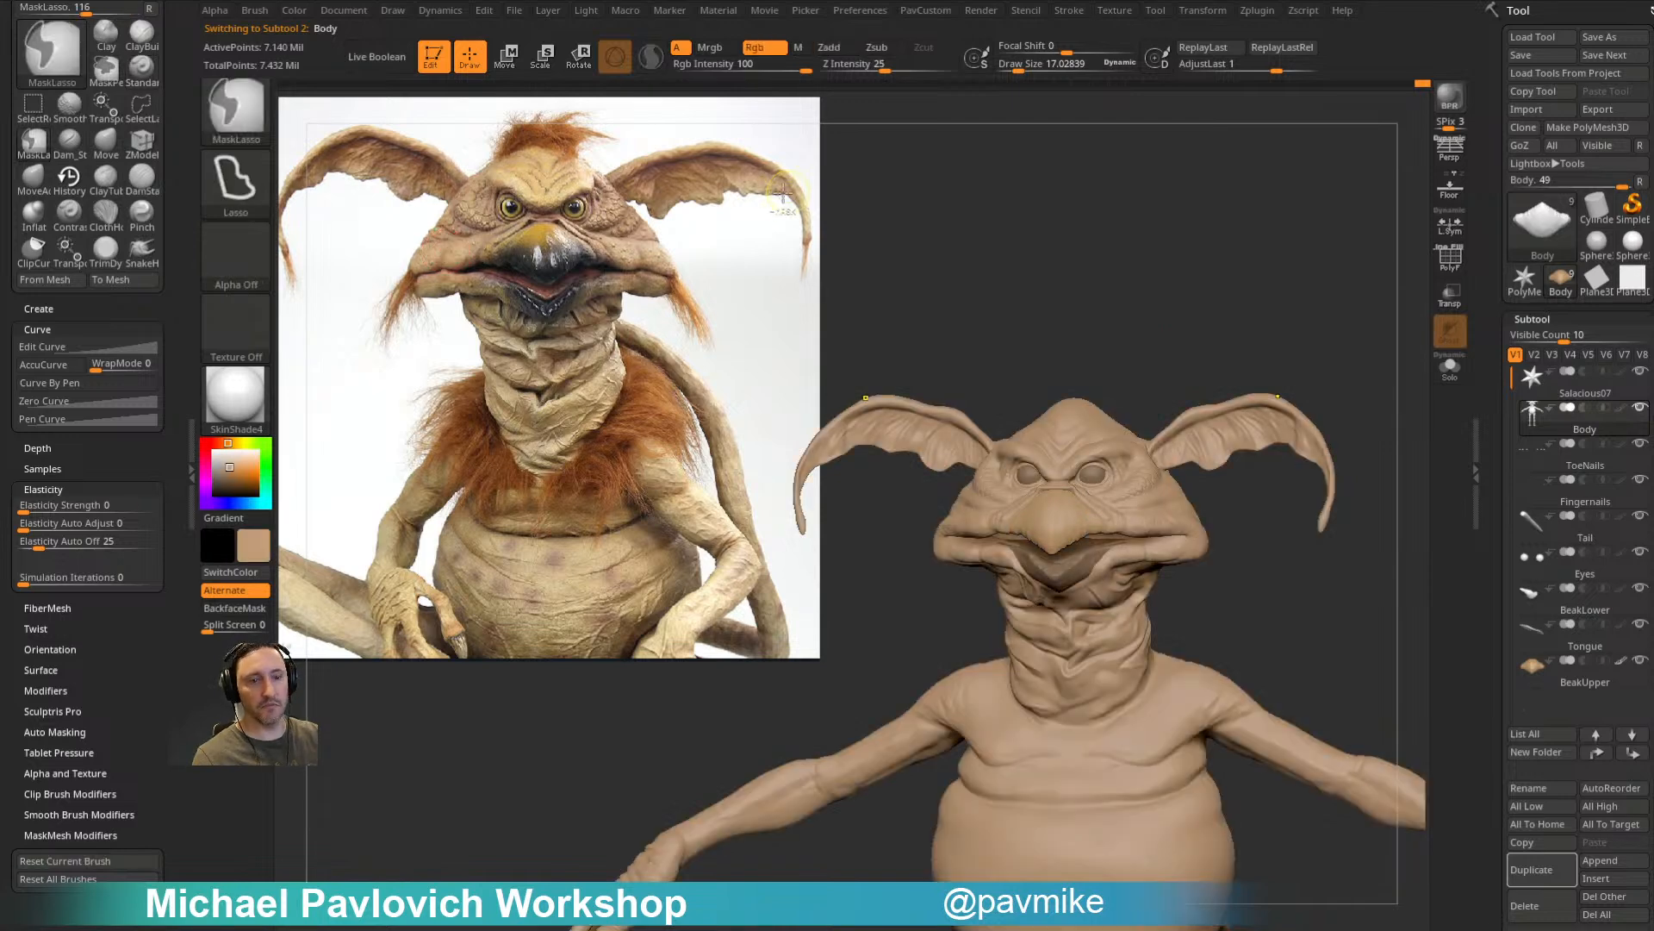
key(c)
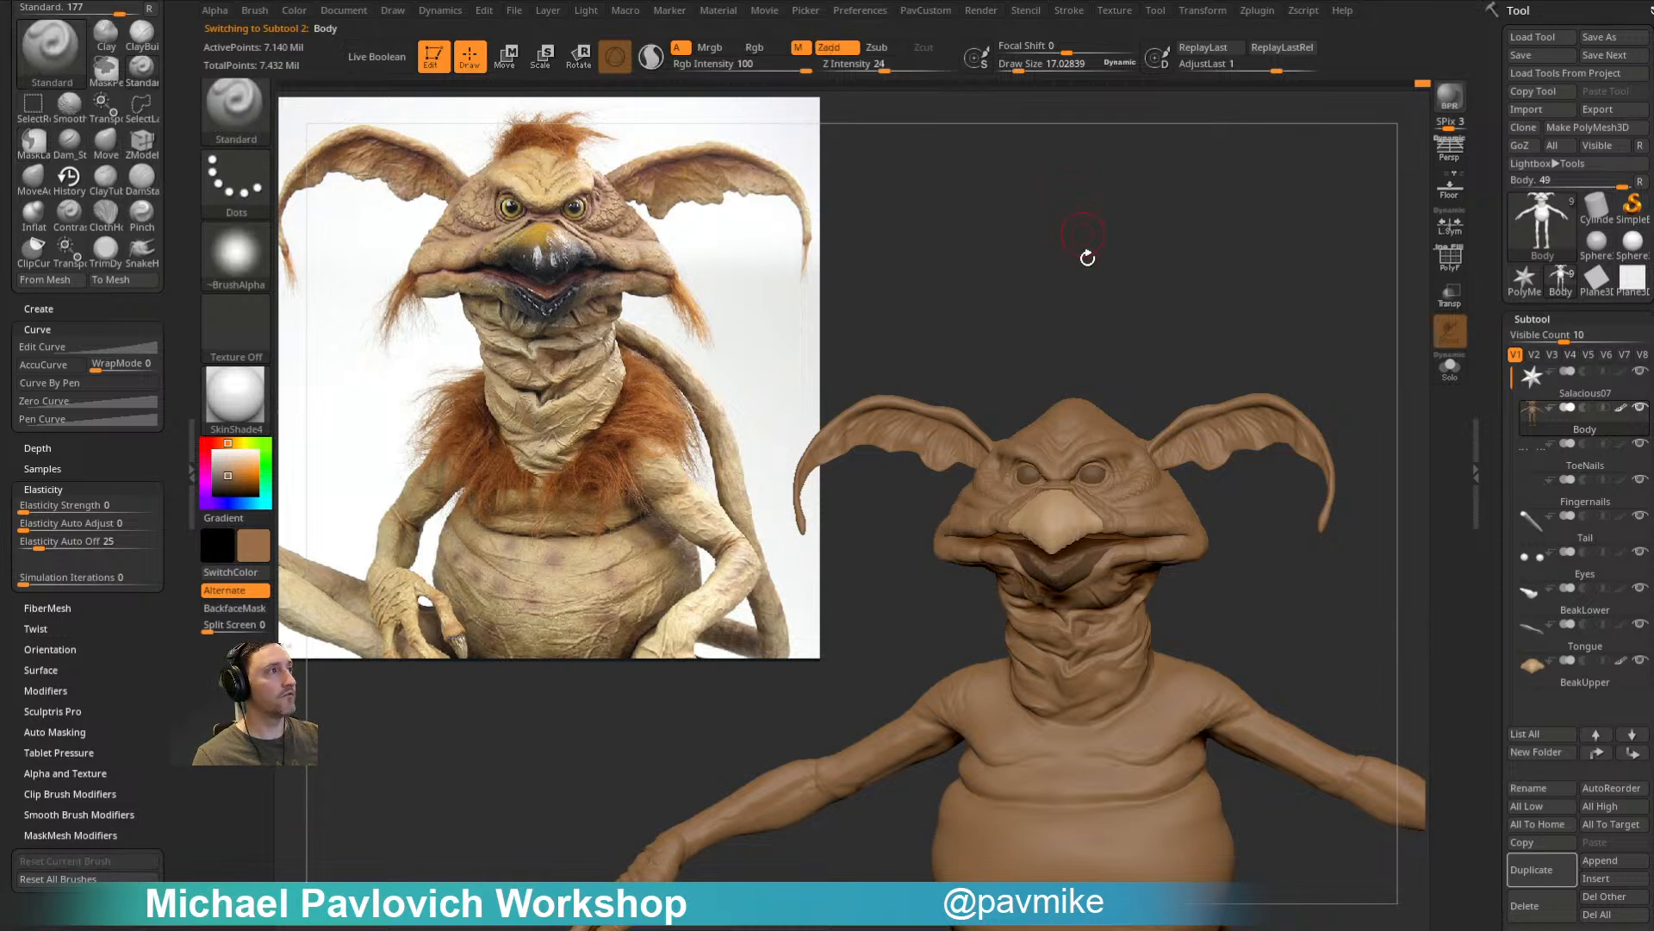
Step: Sample the reference beak's grey, darken it to a deep blue-violet, and fill the BeakUpper and BeakLower subtools with it
alt+click(1051, 515)
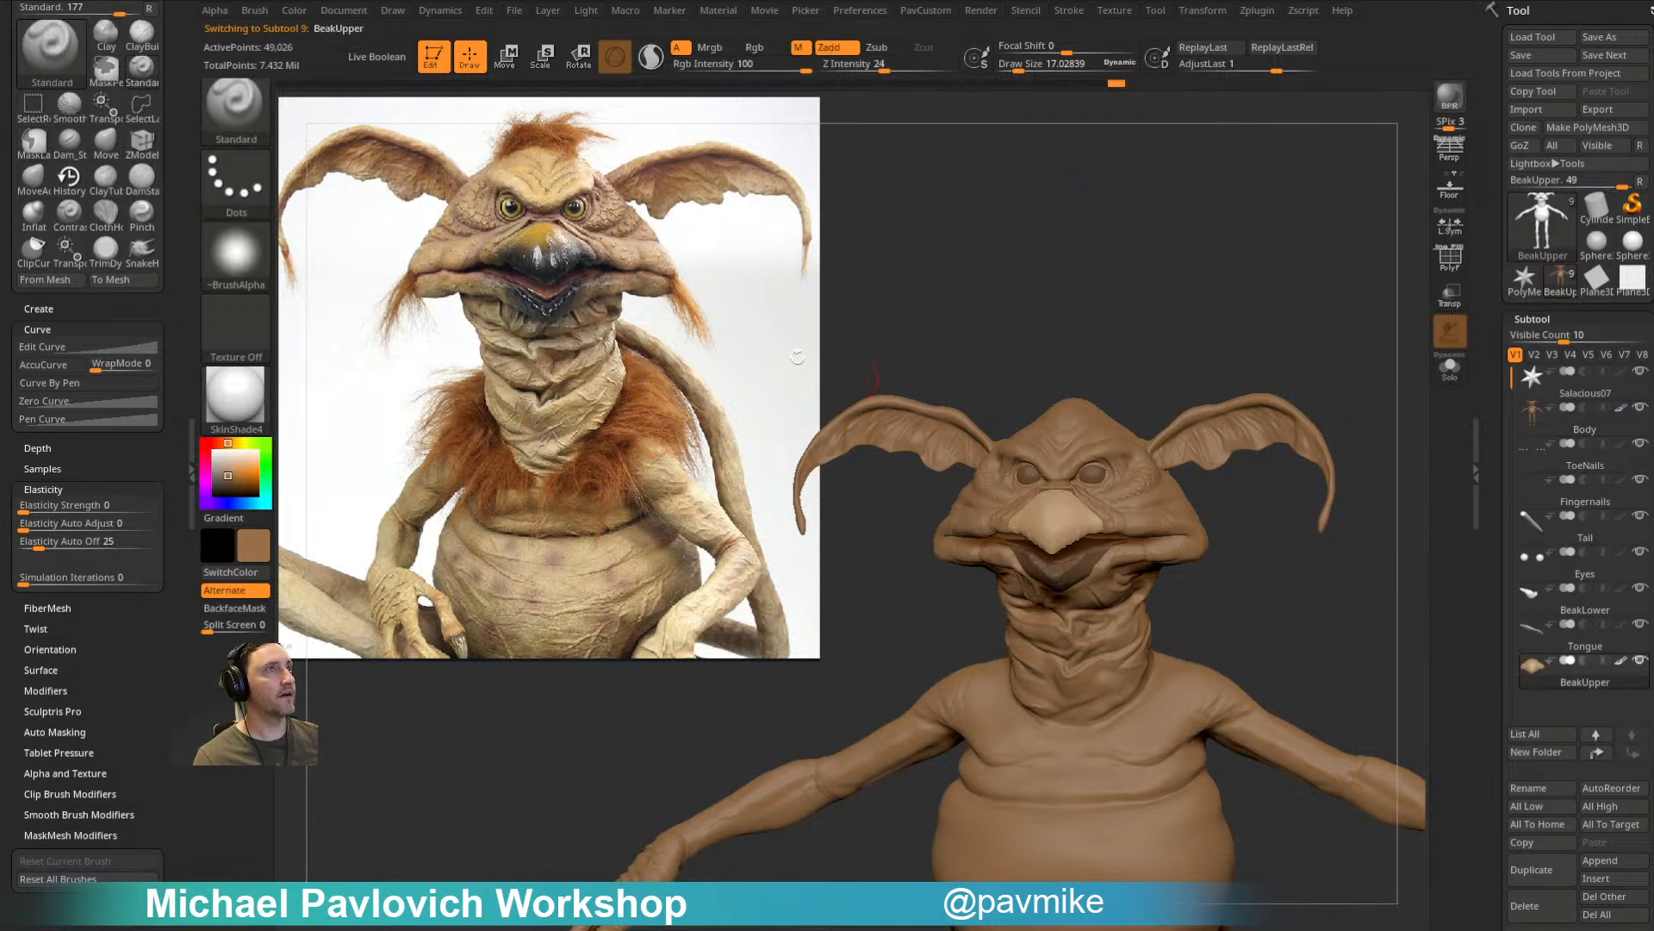
key(c)
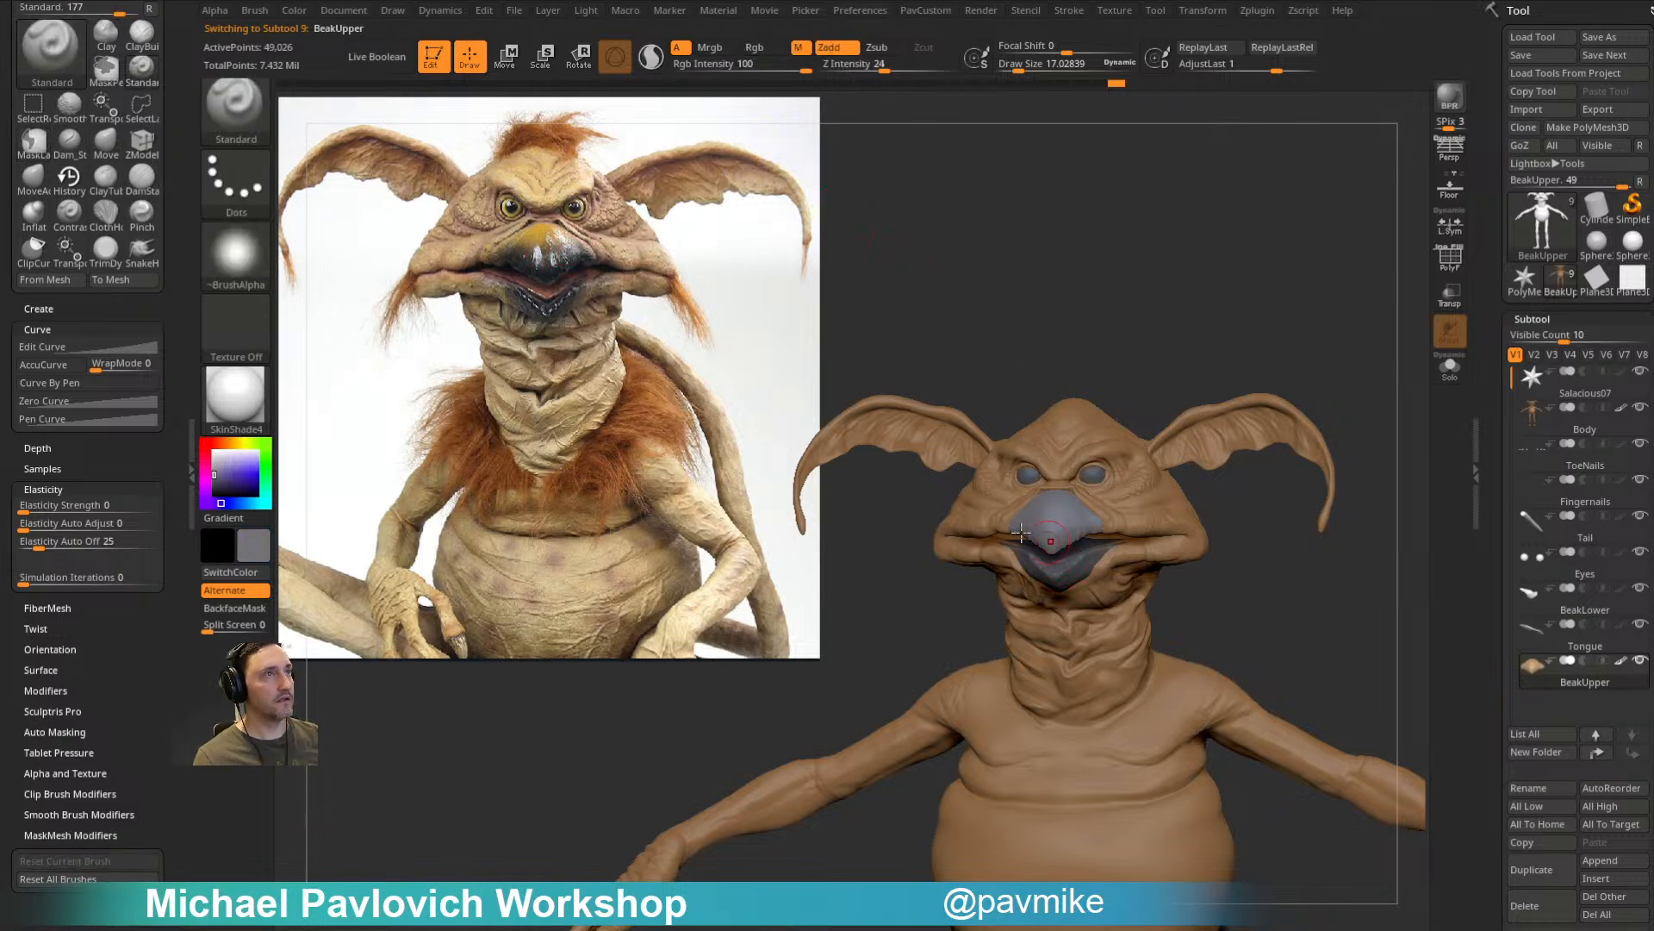
drag(222, 465, 216, 485)
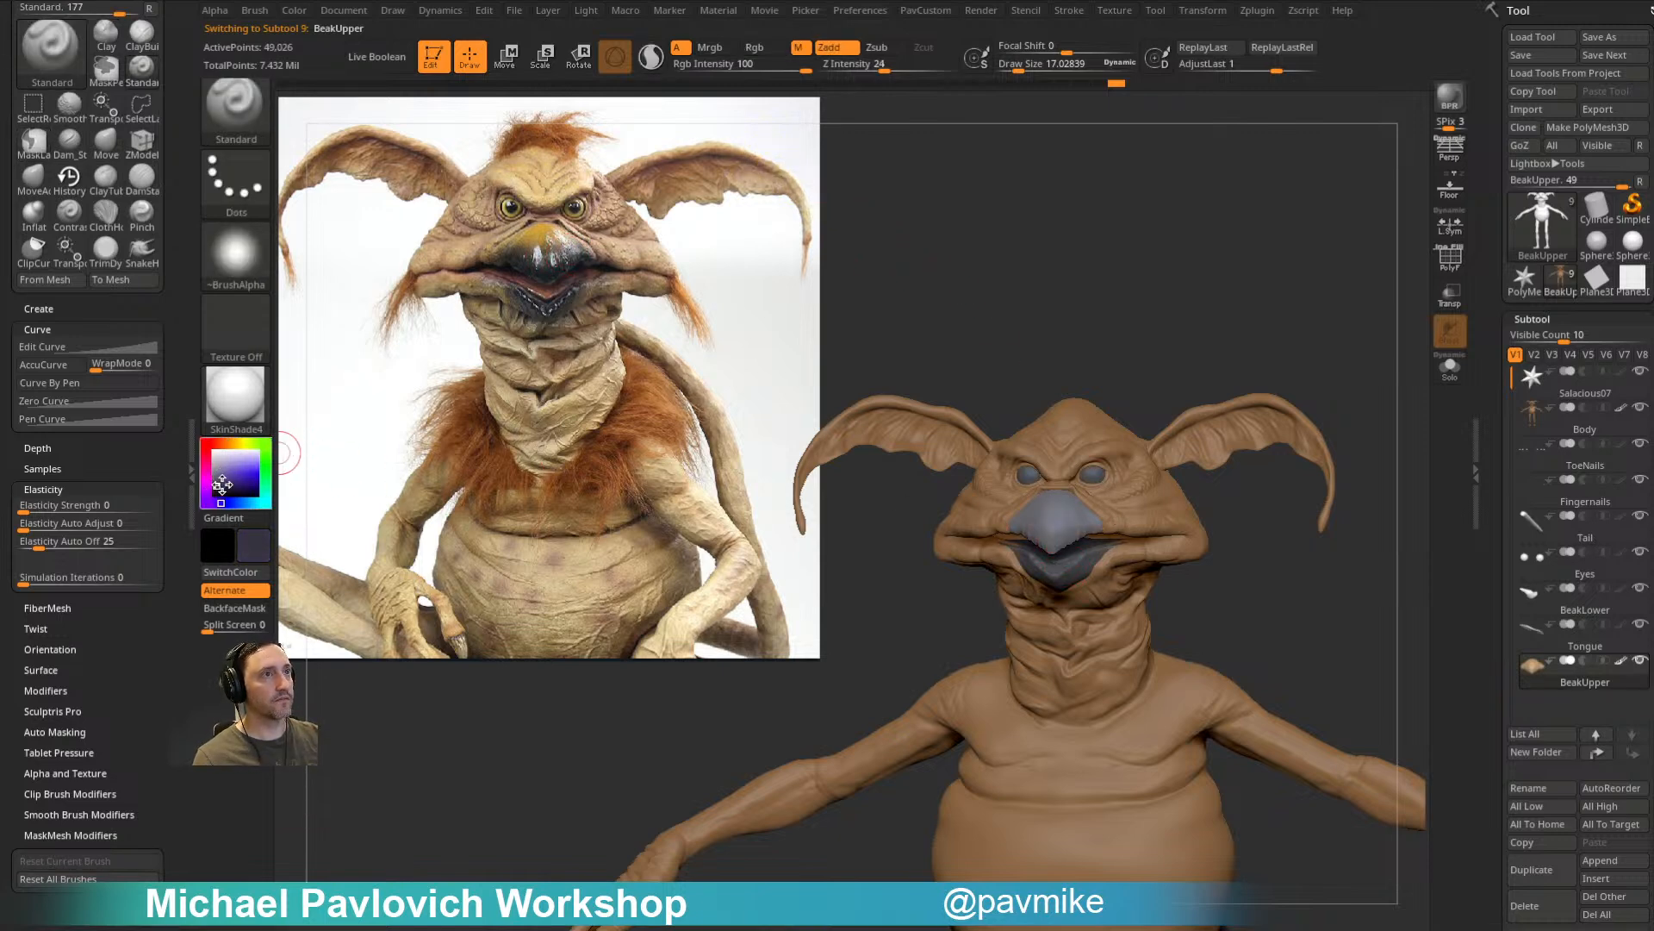
alt+click(1126, 511)
key(ctrl+f)
mouse_move(1167, 347)
mouse_down()
mouse_move(1174, 266)
mouse_move(1204, 313)
mouse_up()
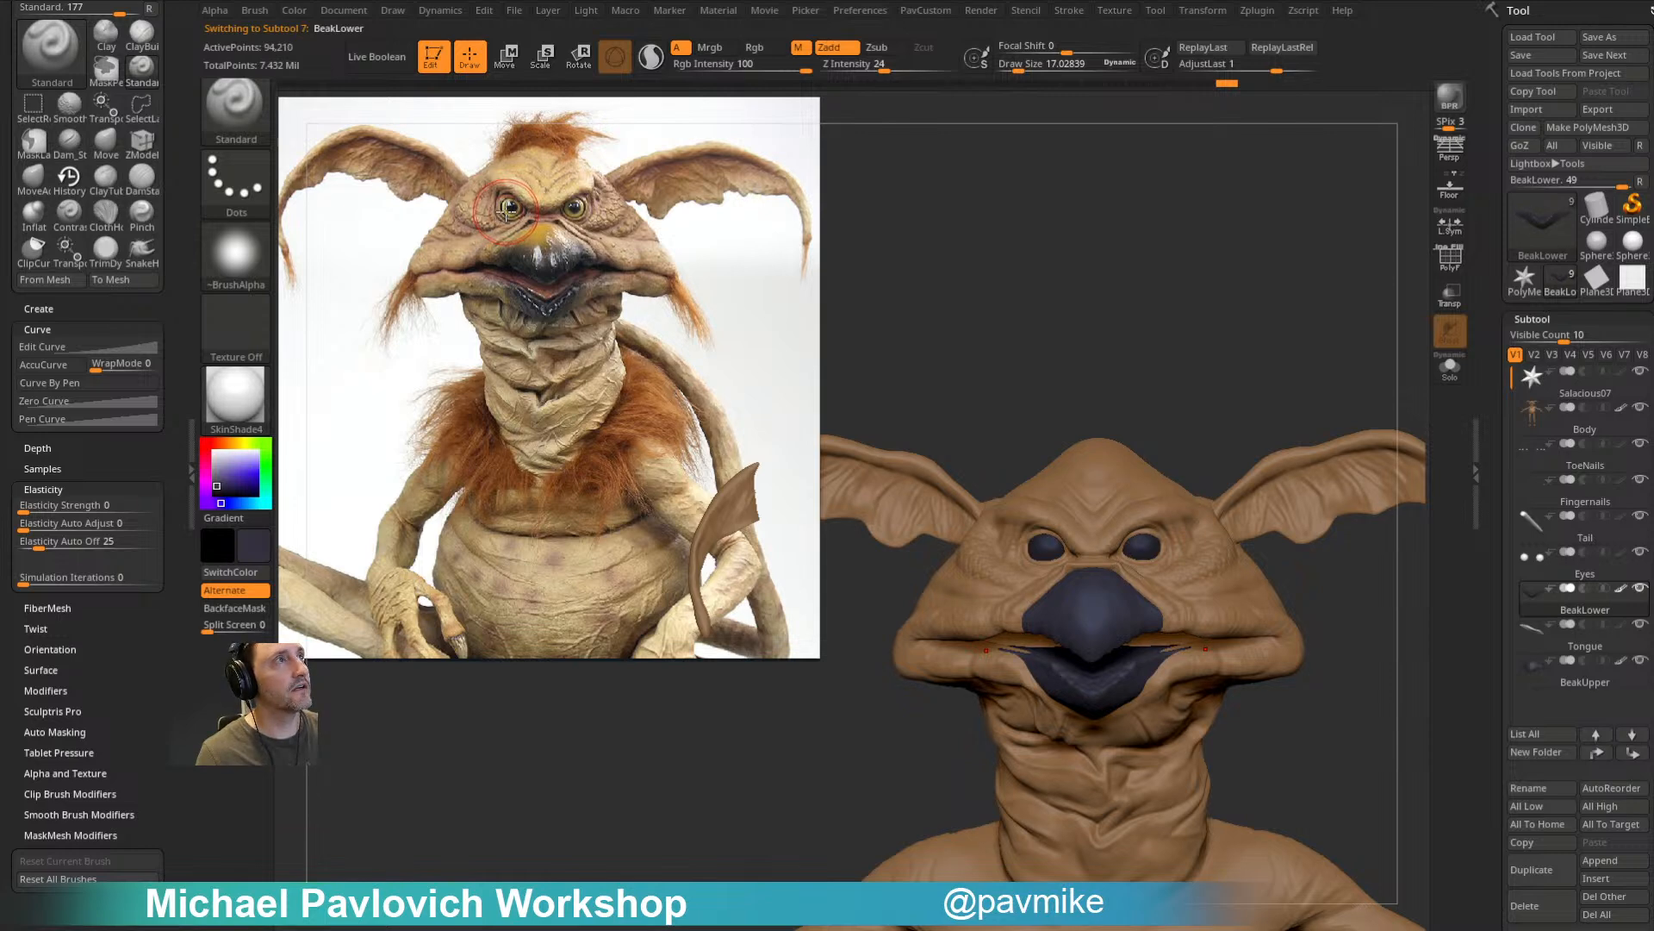
Step: Sample the reference creature's eye colour and adjust it to a more saturated golden yellow
key(c)
mouse_move(1126, 244)
alt+mouse_down()
mouse_move(1197, 244)
mouse_move(1082, 159)
alt+mouse_up()
drag(226, 477, 235, 478)
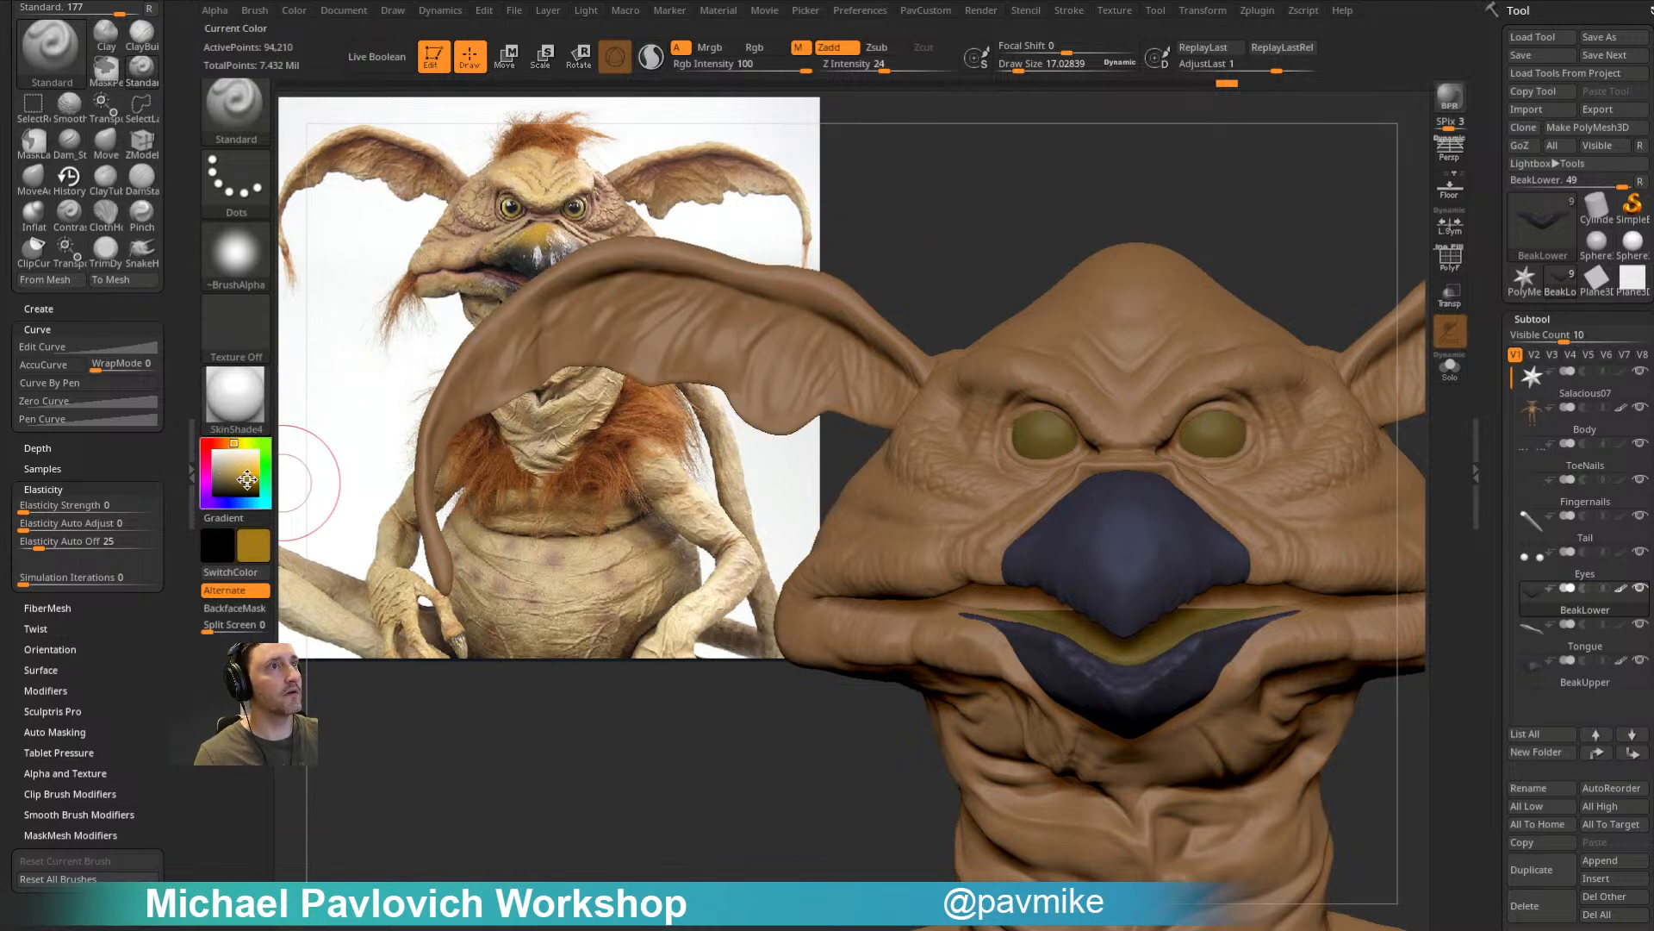
click(248, 476)
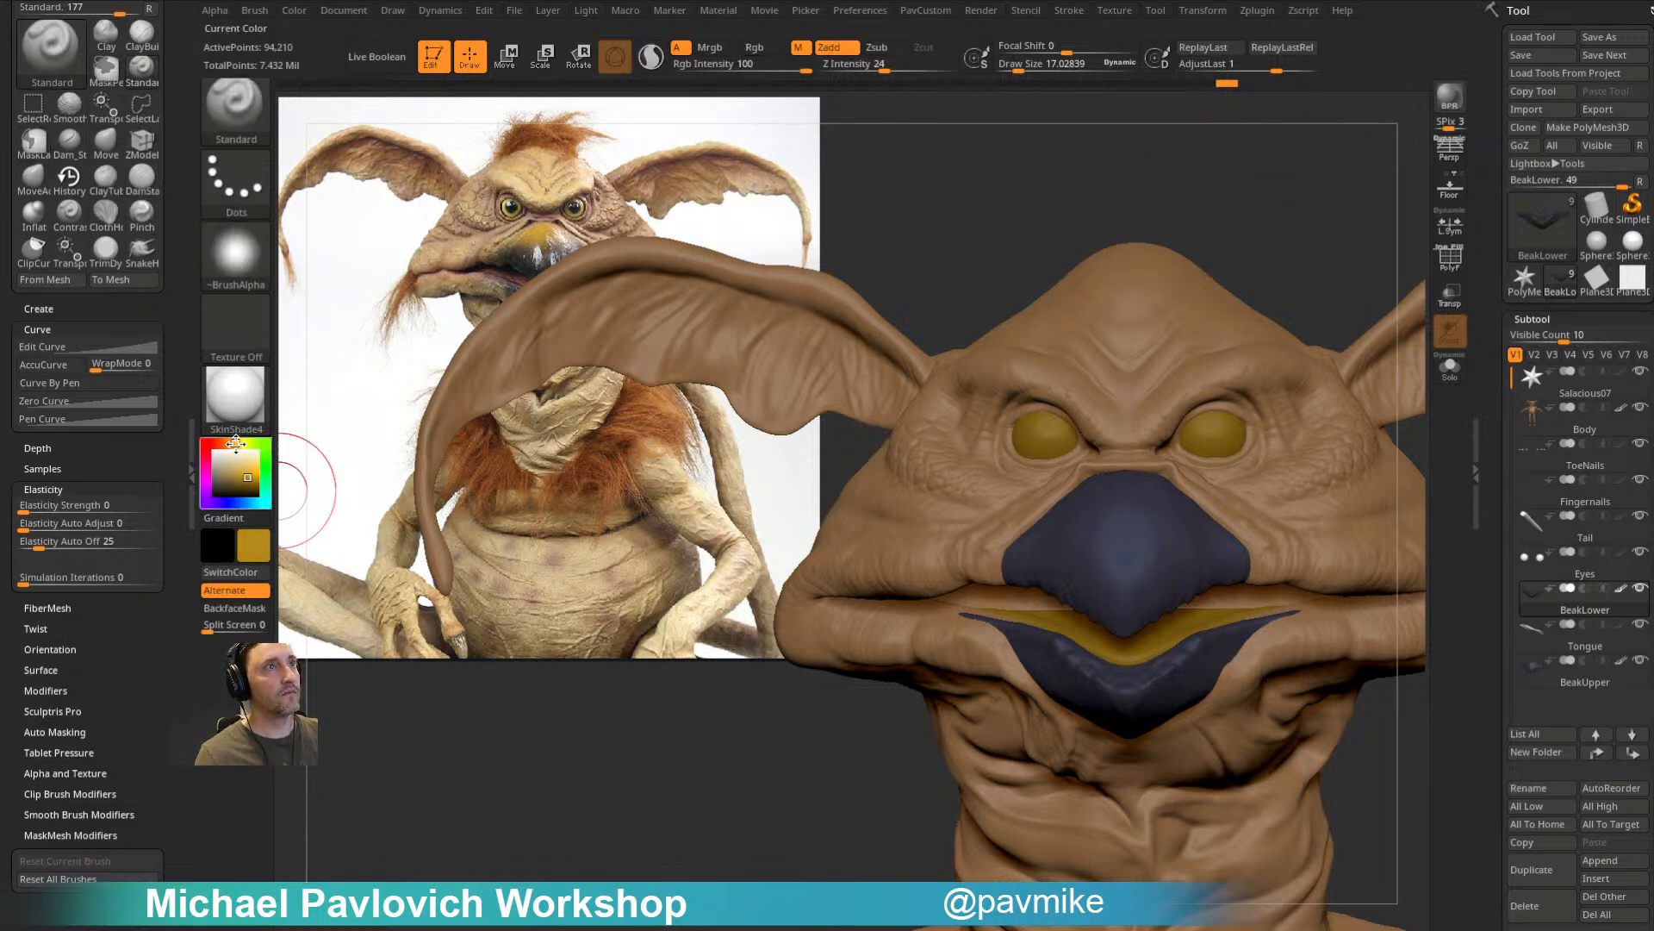
click(237, 443)
click(242, 474)
Step: Select the Eyes subtool and fill it with the golden yellow
drag(1252, 144, 1255, 178)
key(alt+Up)
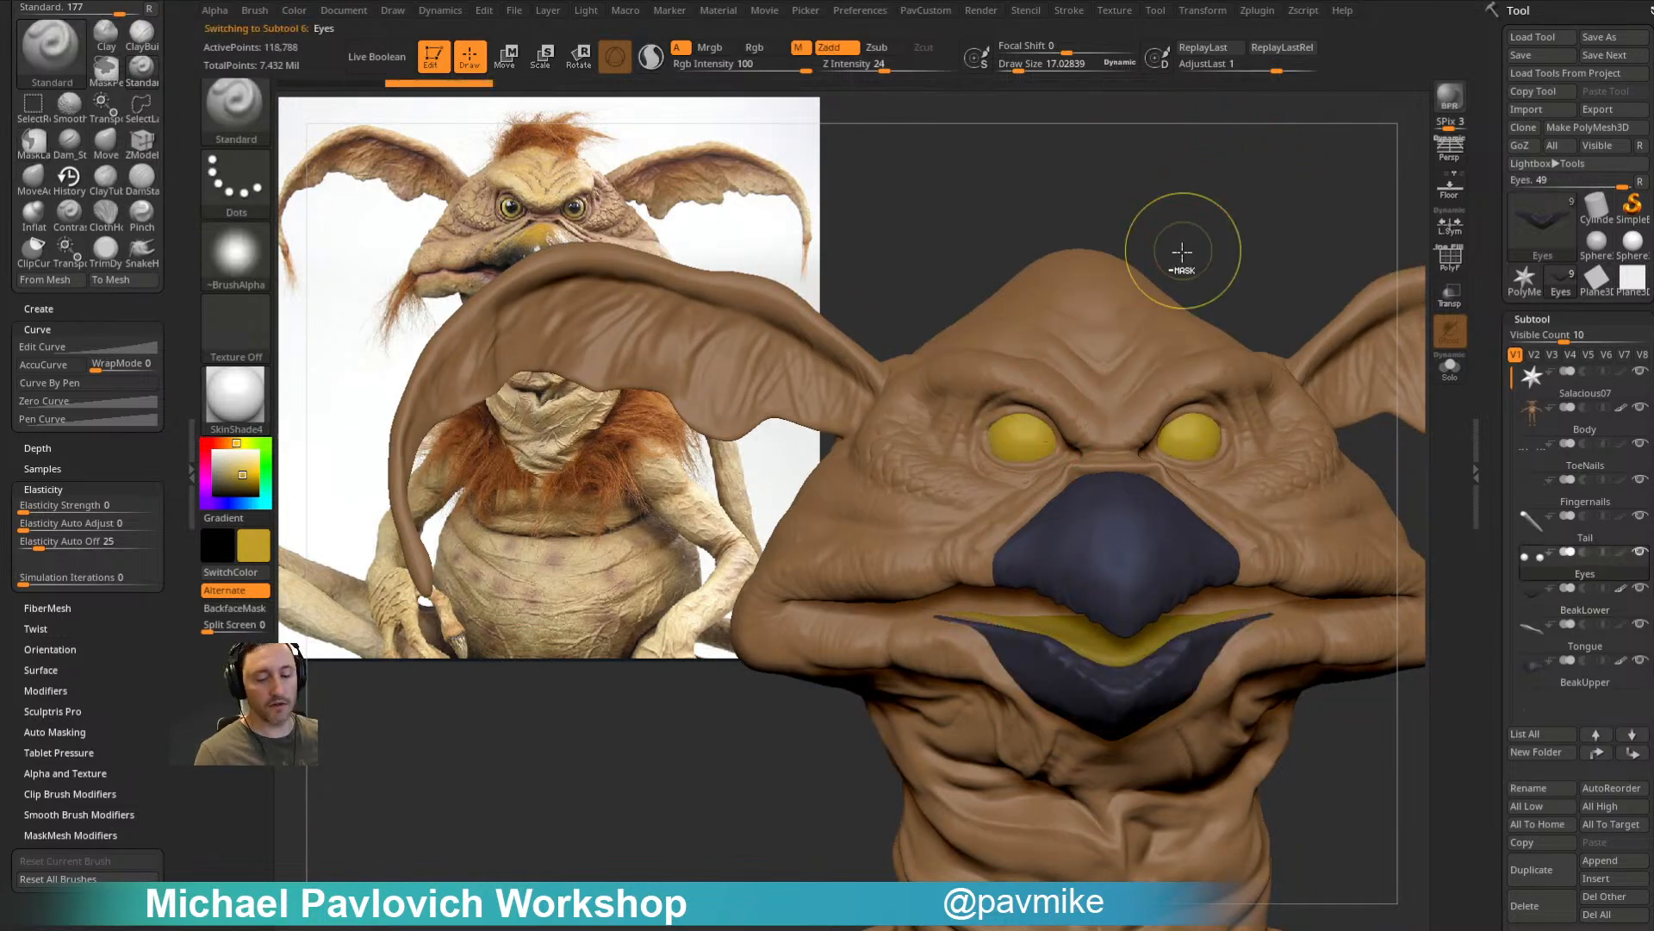
drag(1201, 240, 1196, 315)
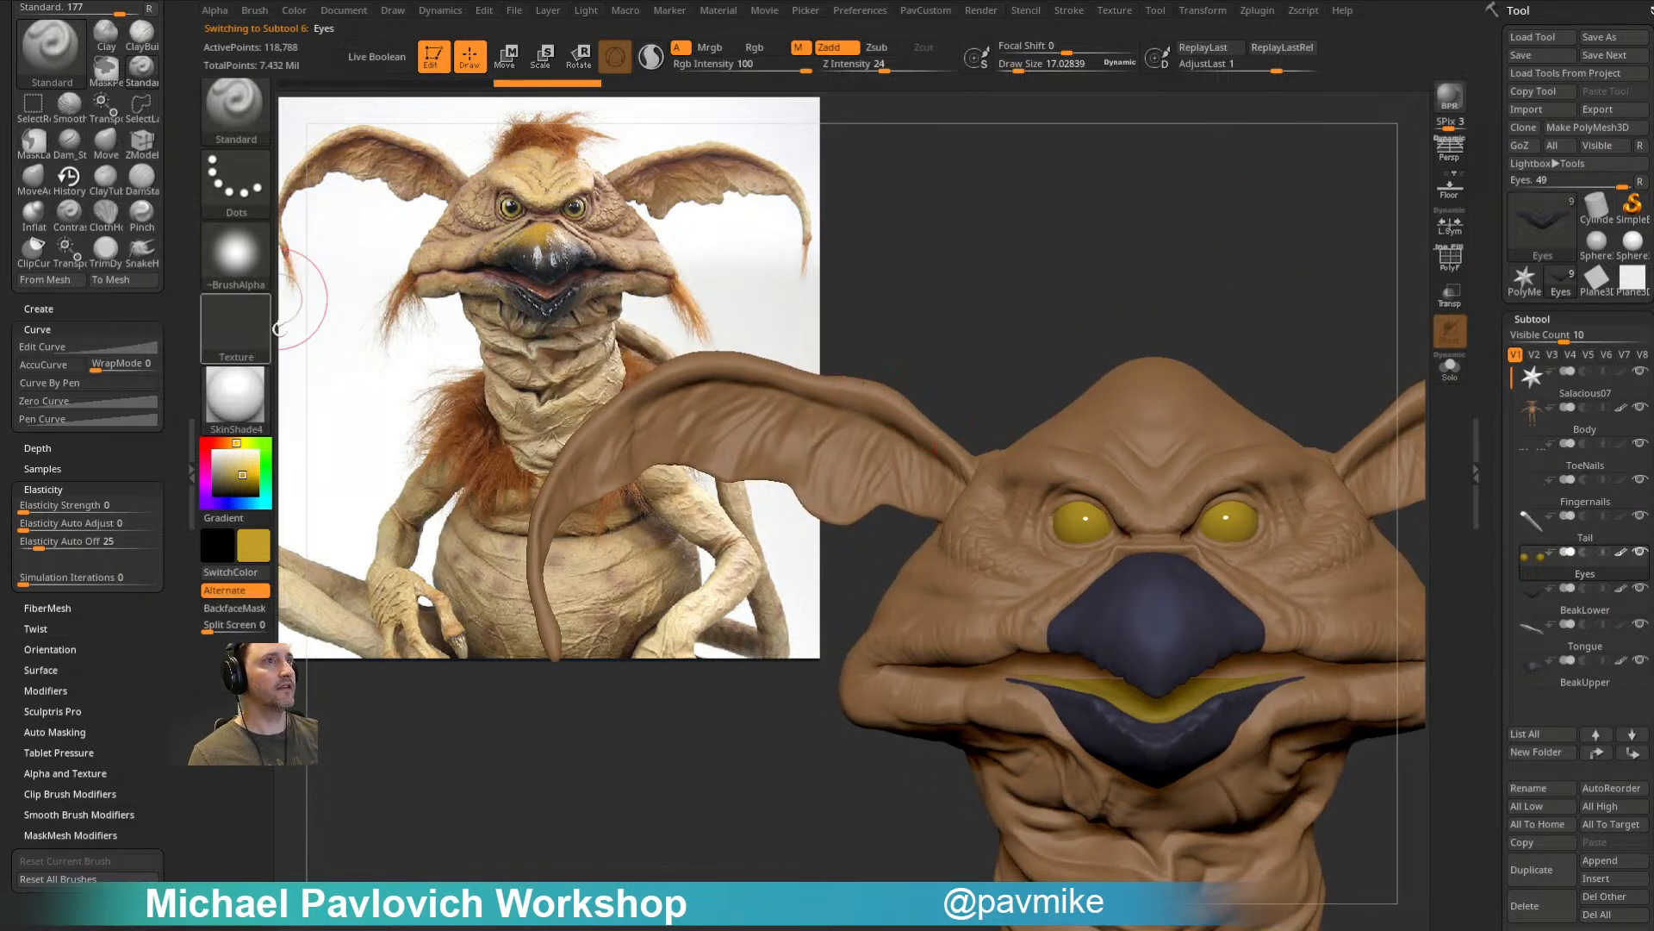
click(236, 395)
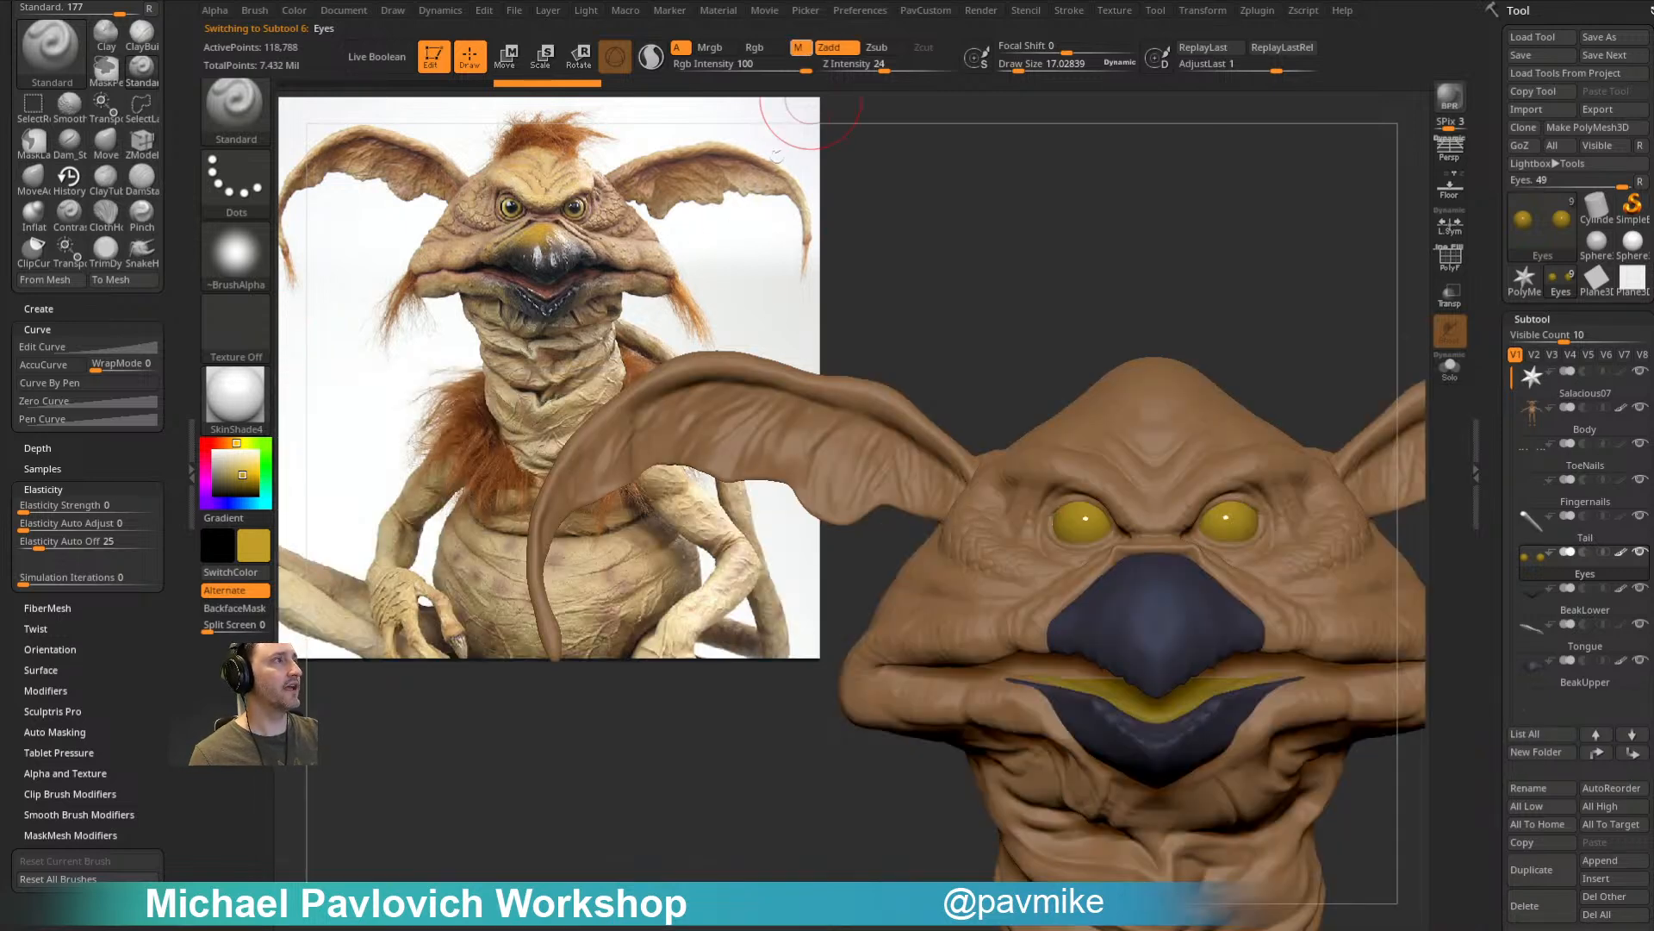
Step: Set the Standard brush to paint Rgb colour only, with Zadd turned off
drag(1233, 295, 1071, 273)
click(763, 47)
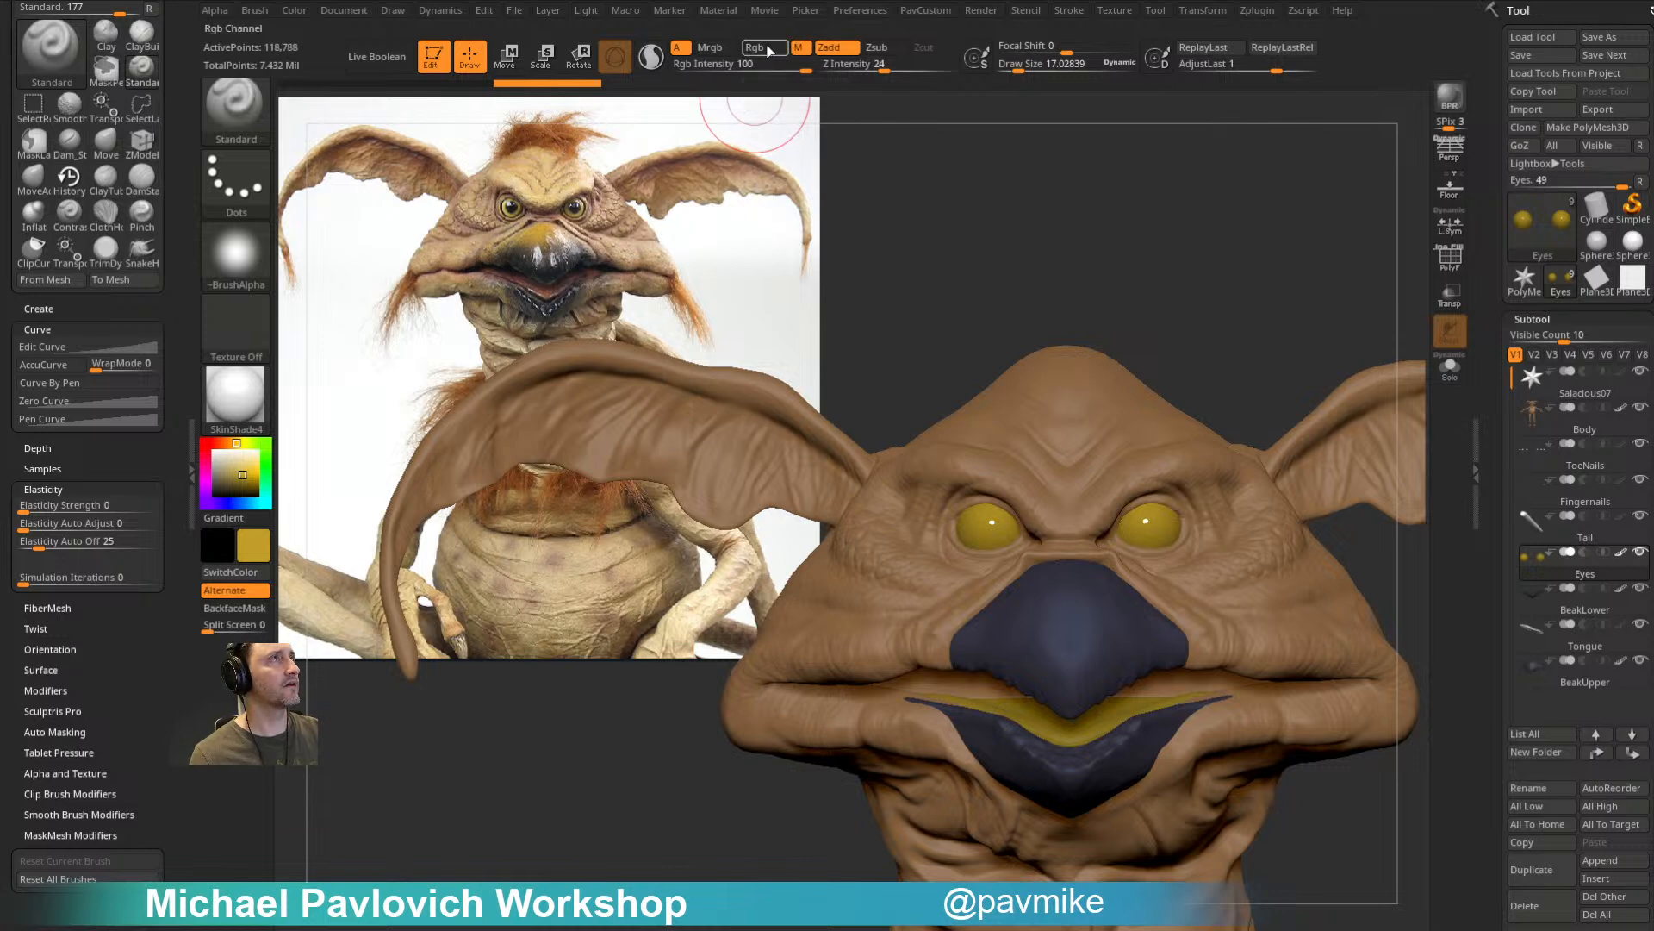
drag(1259, 276, 1241, 337)
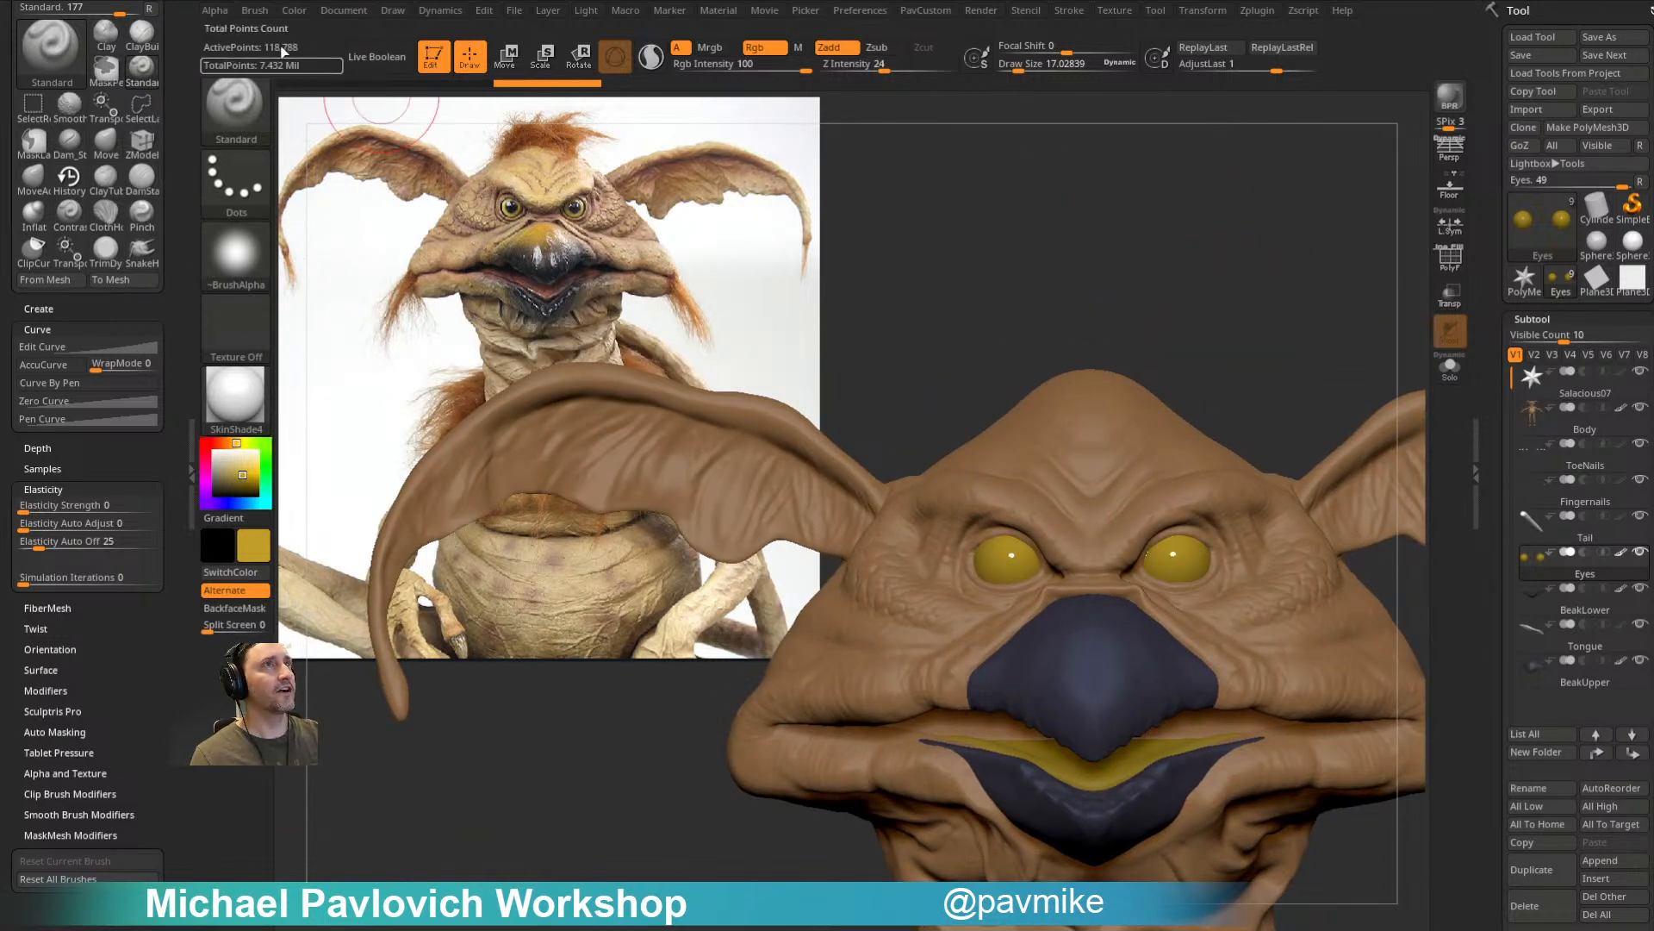
click(286, 11)
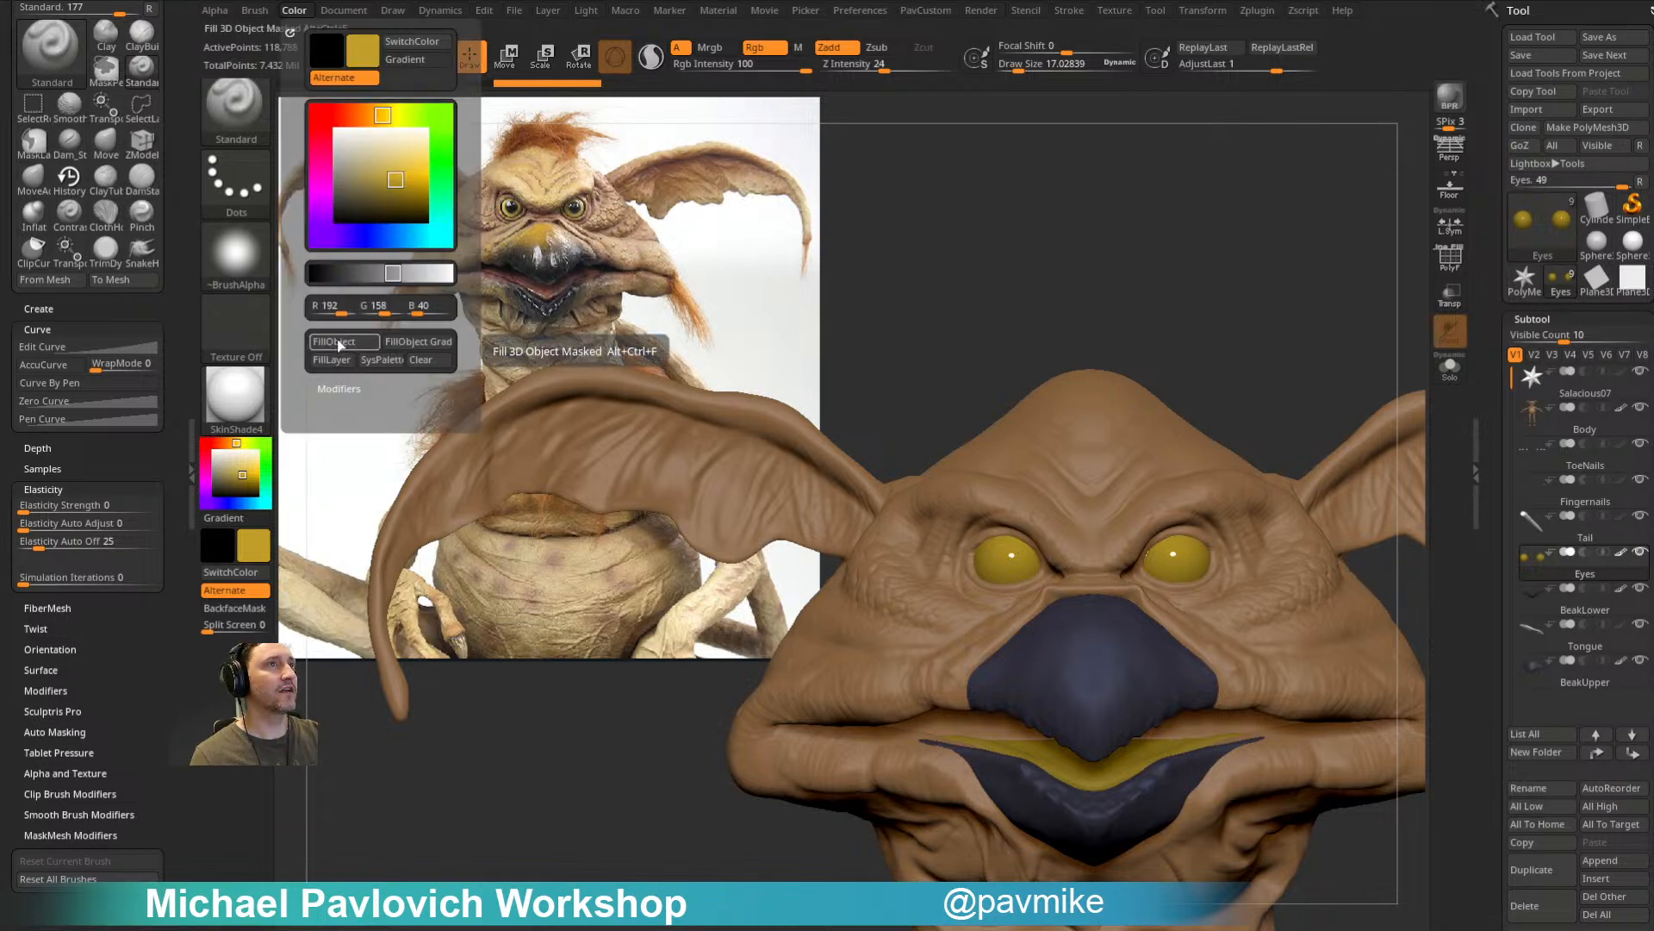
drag(1226, 309, 1285, 277)
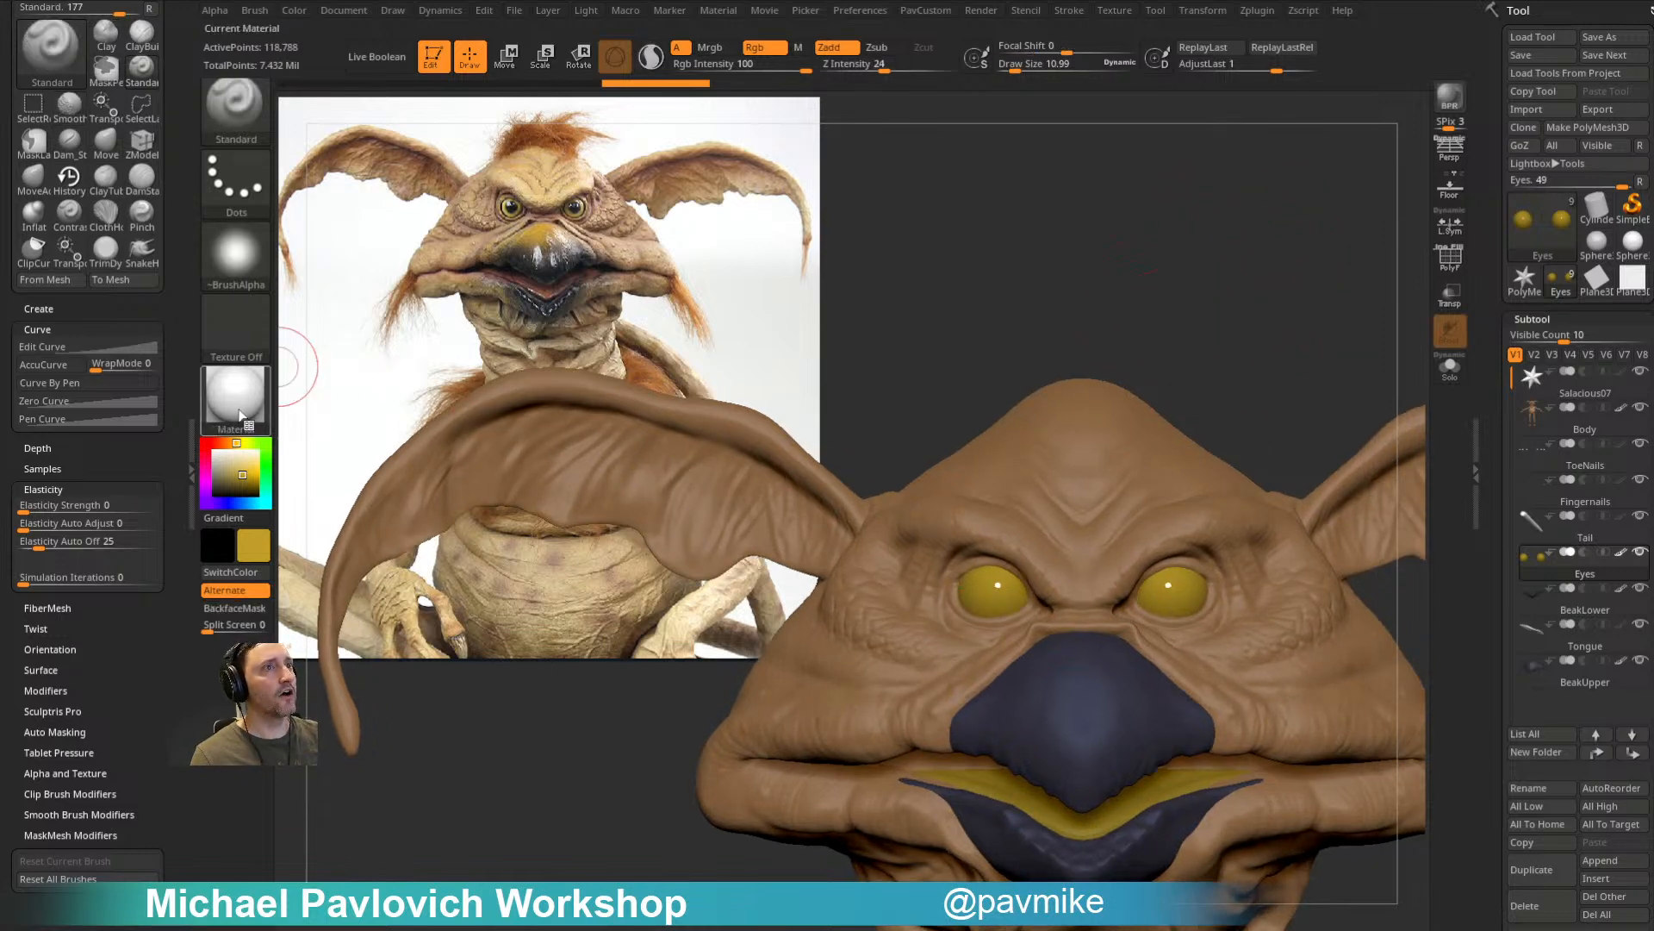
Step: Pick a light orange, set Rgb Intensity to 33 and paint the colour softly over the eyes
click(233, 443)
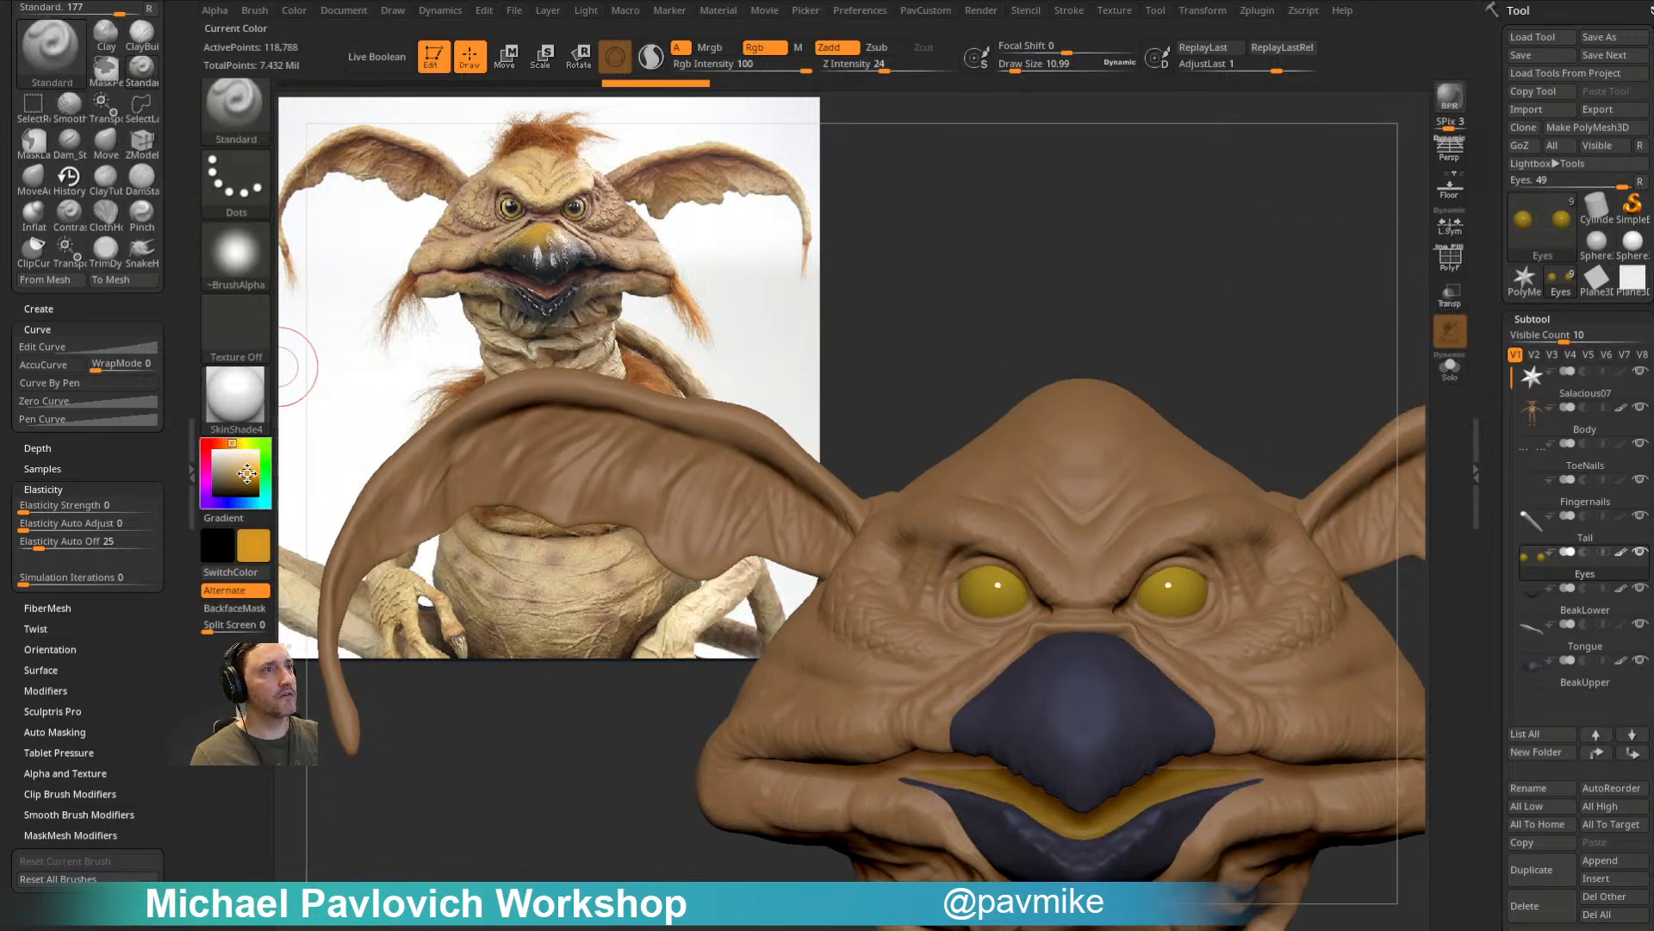
key(s)
click(967, 574)
key(s)
drag(990, 601, 995, 599)
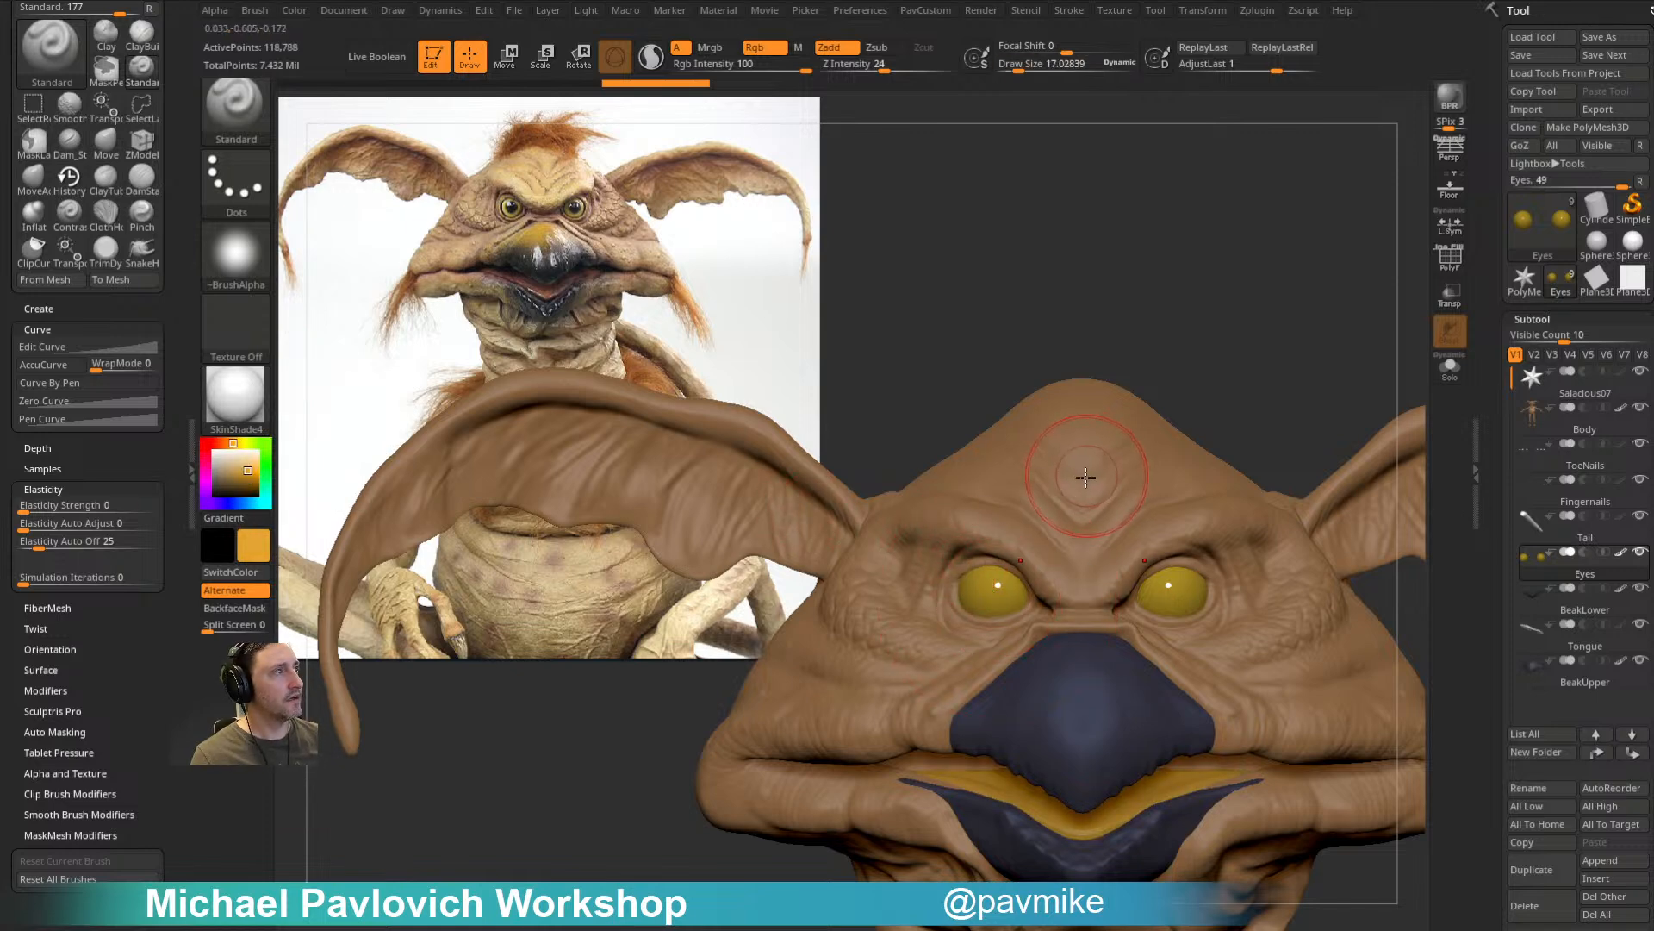
drag(1196, 325, 1180, 310)
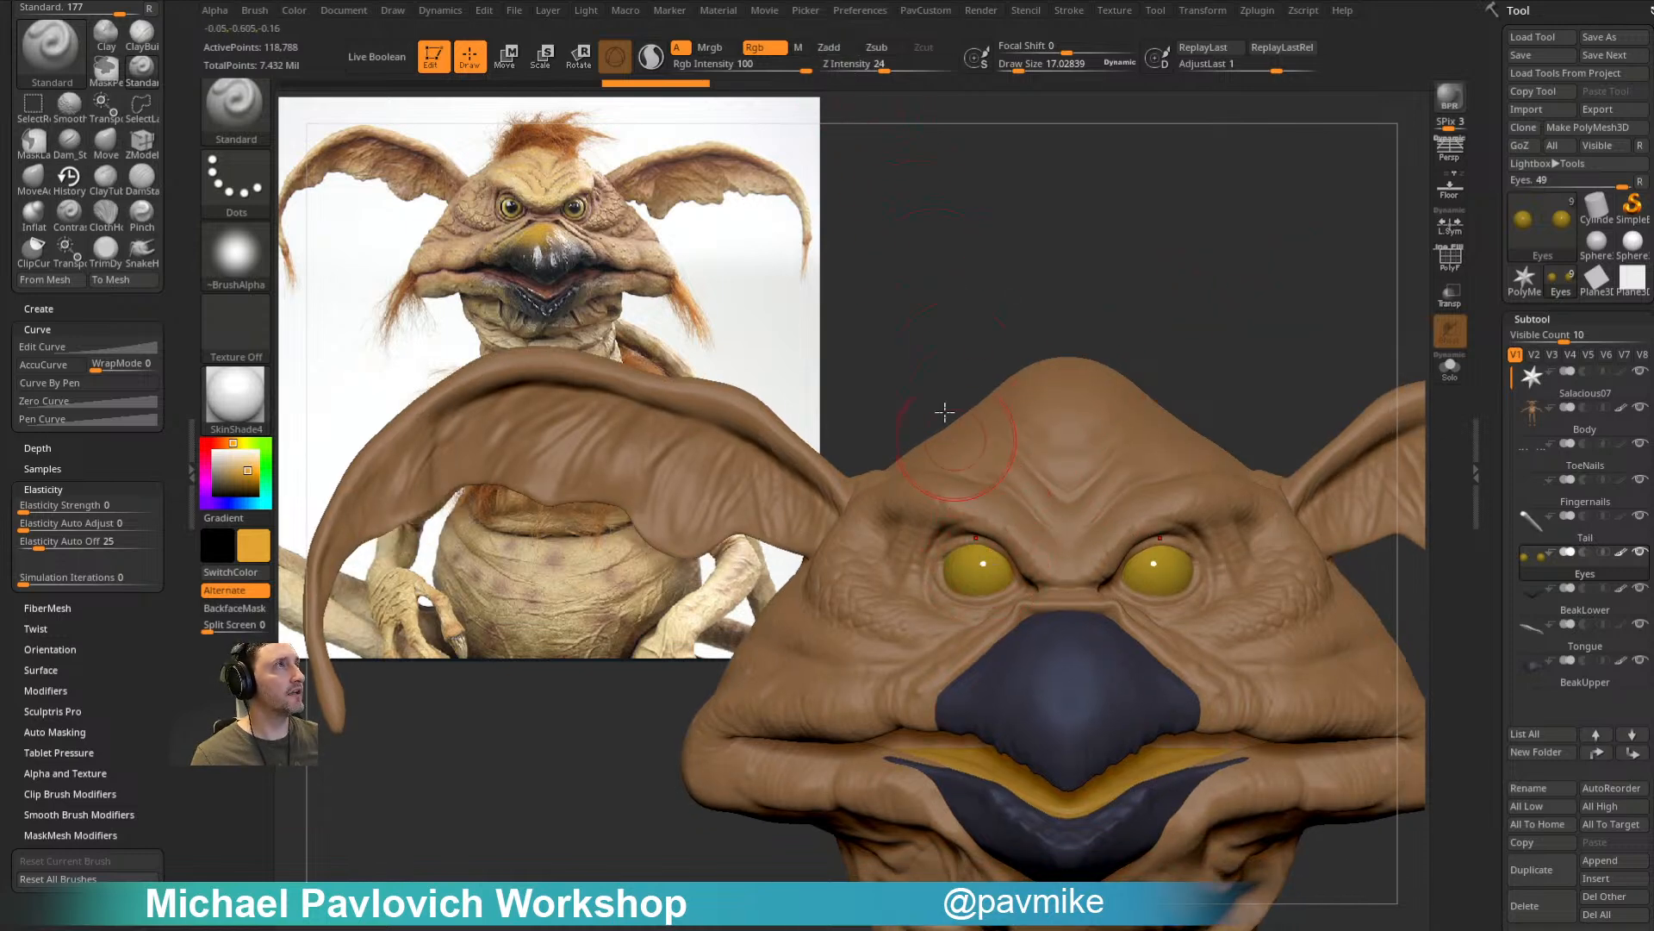
click(752, 65)
click(984, 566)
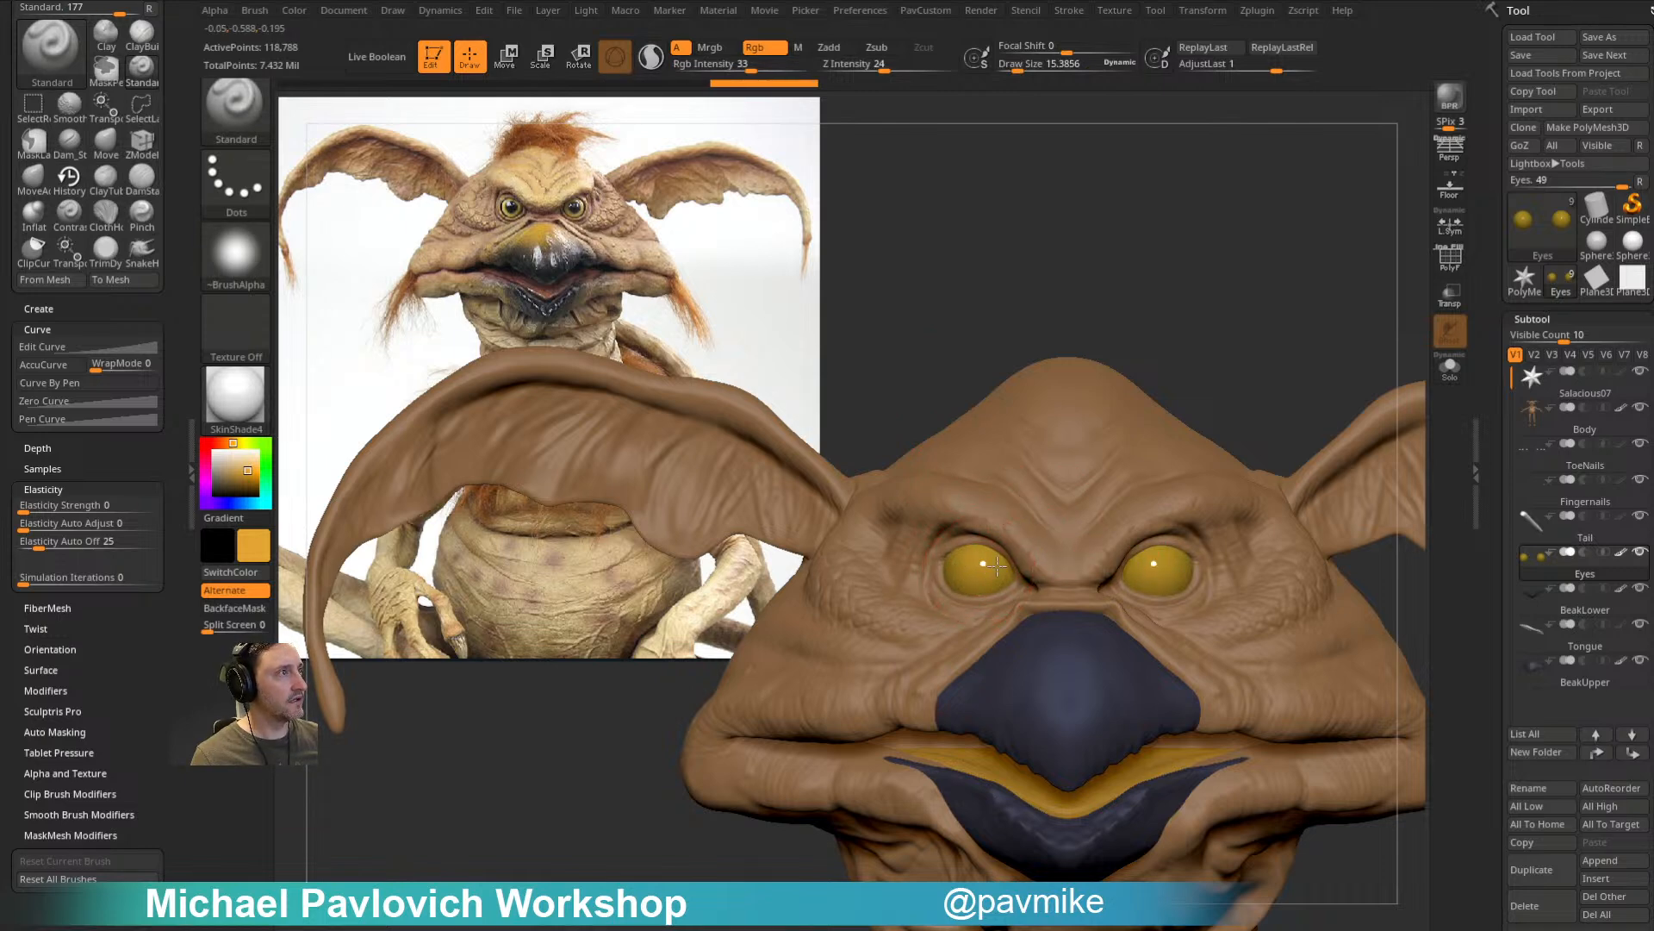
drag(1001, 557, 964, 555)
click(1036, 448)
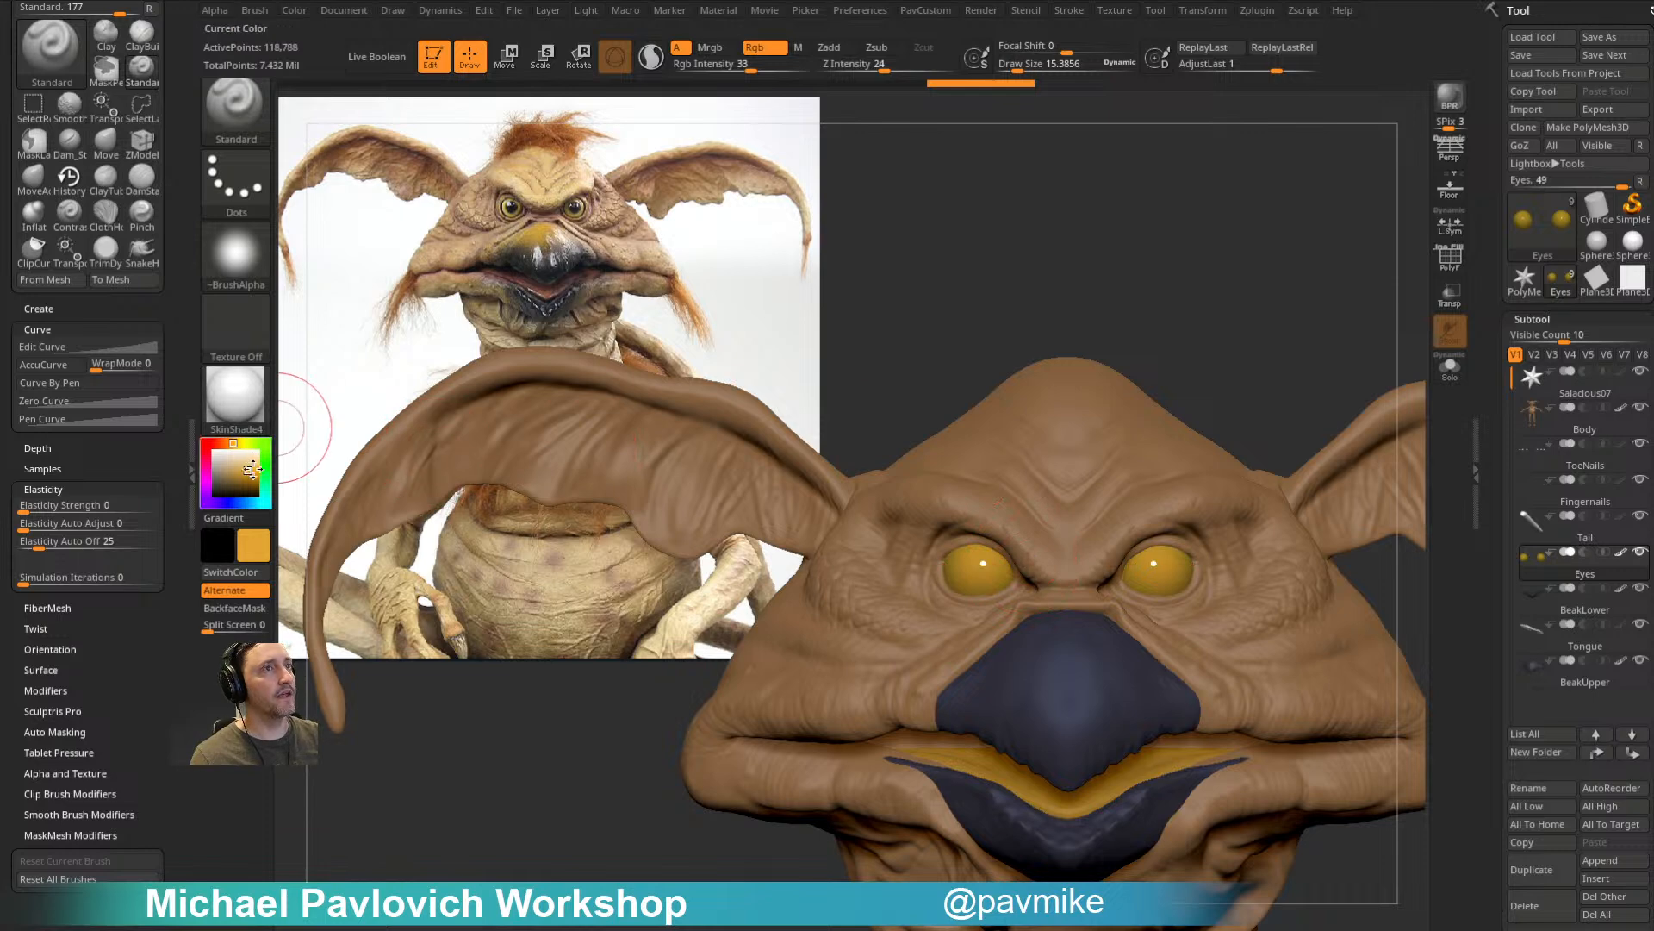
Step: Paint a deeper orange into the upper part of the eyes and a brighter yellow along their lower part
click(252, 475)
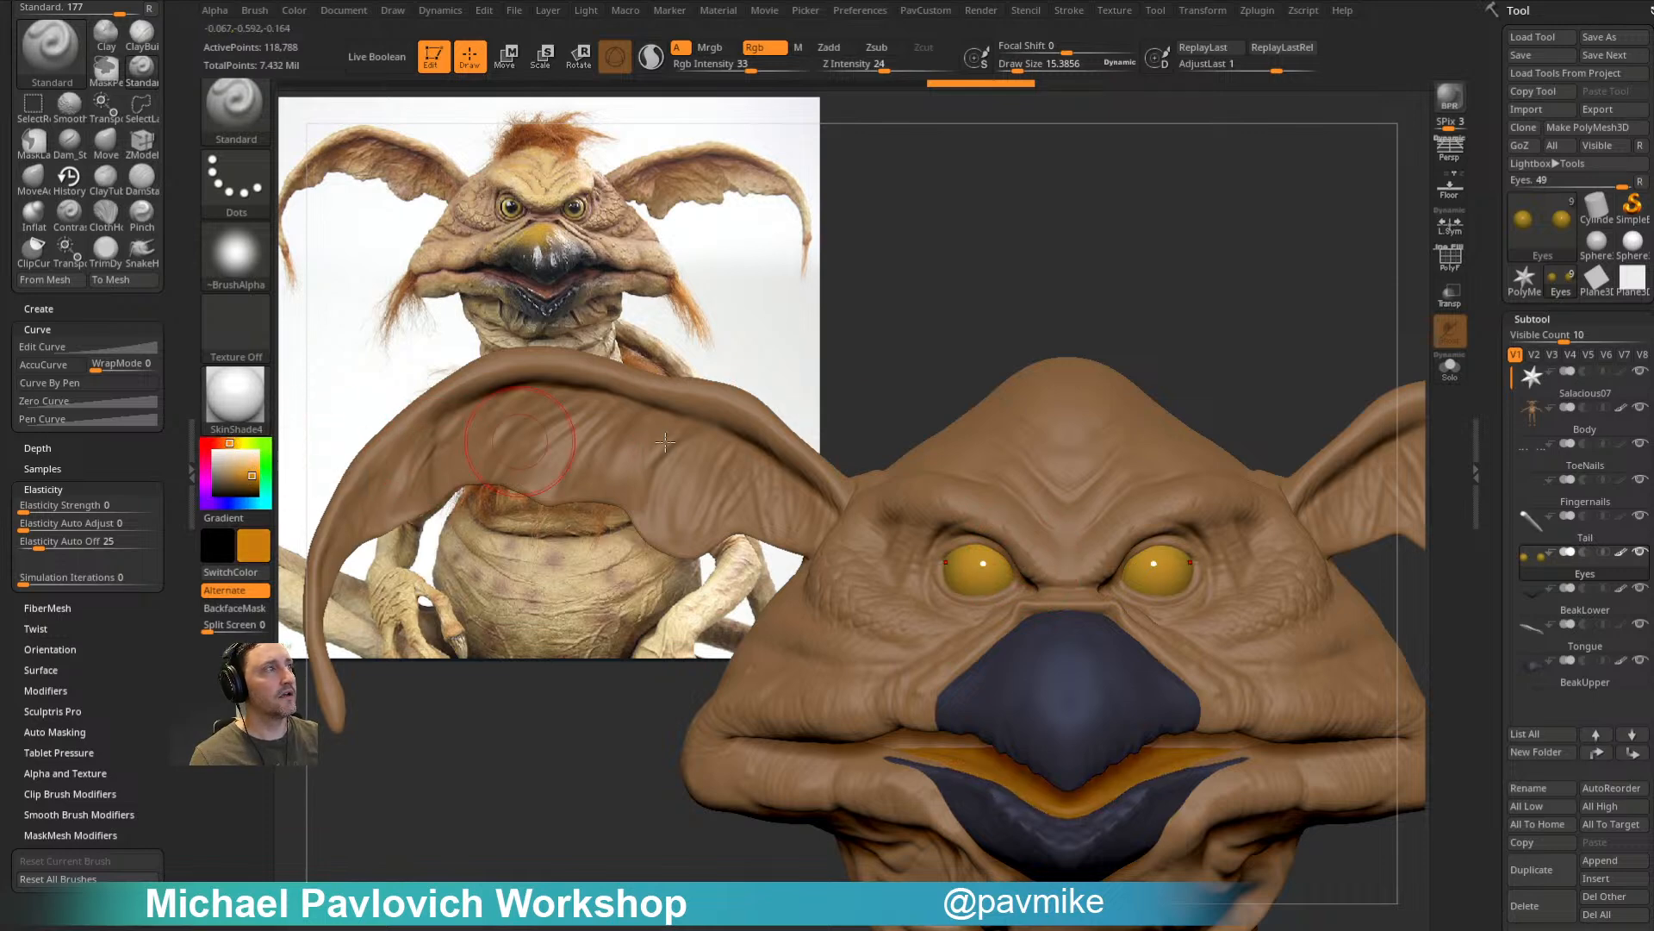
click(976, 534)
click(253, 476)
click(251, 470)
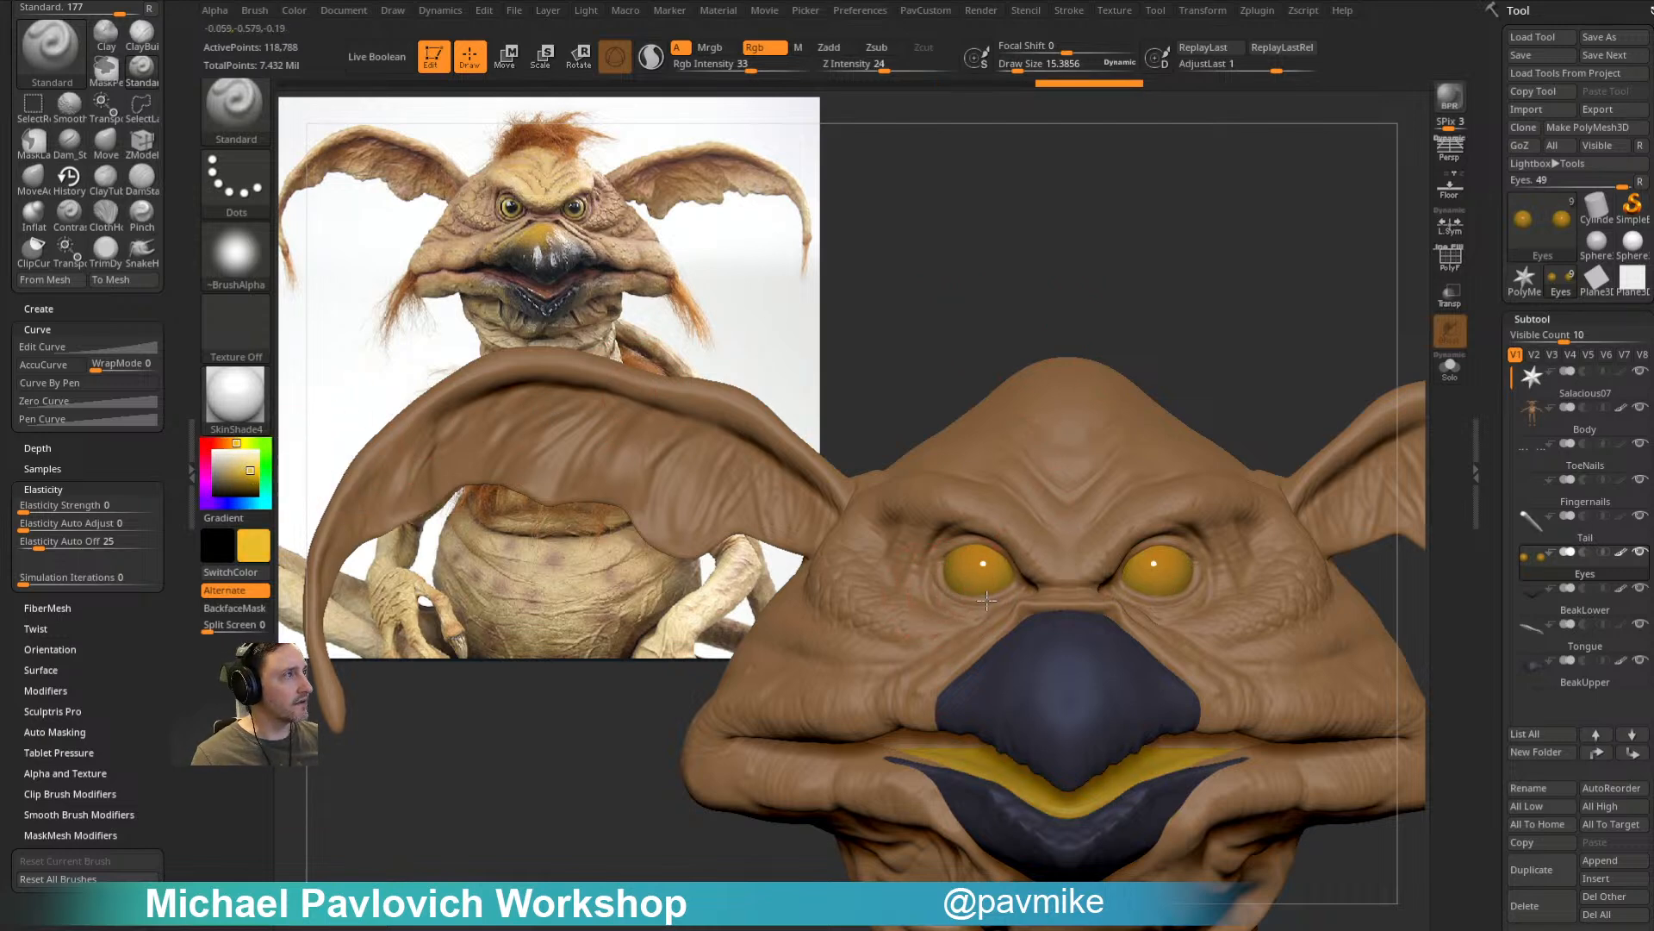
drag(1006, 584, 984, 582)
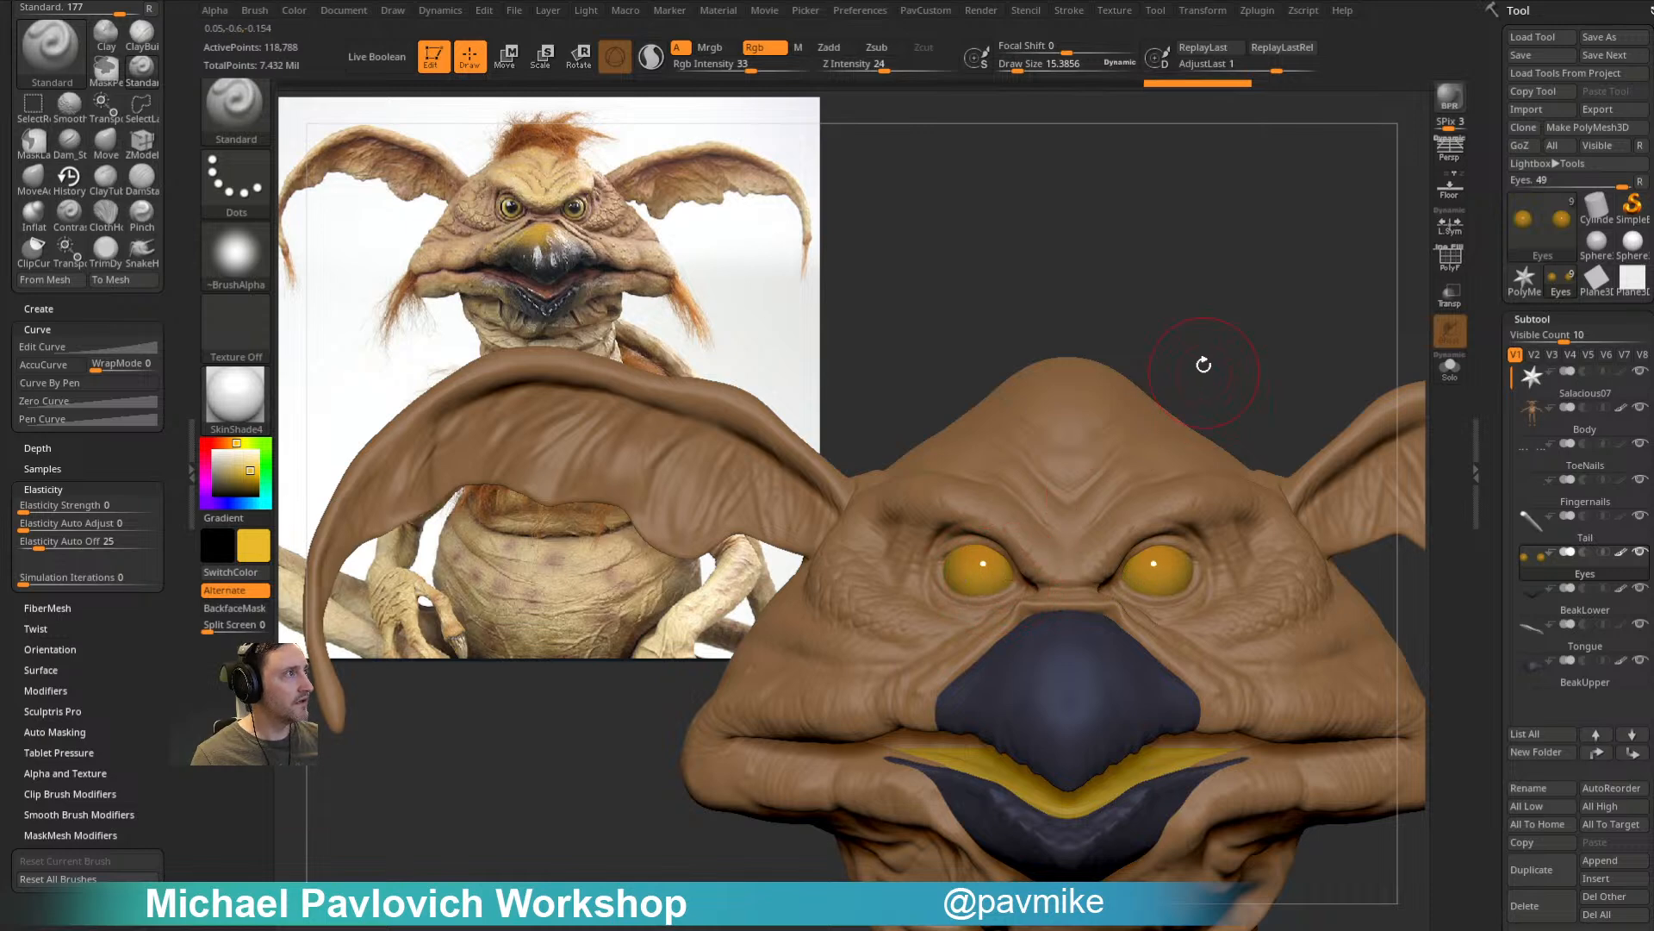
alt+drag(1256, 351, 1247, 347)
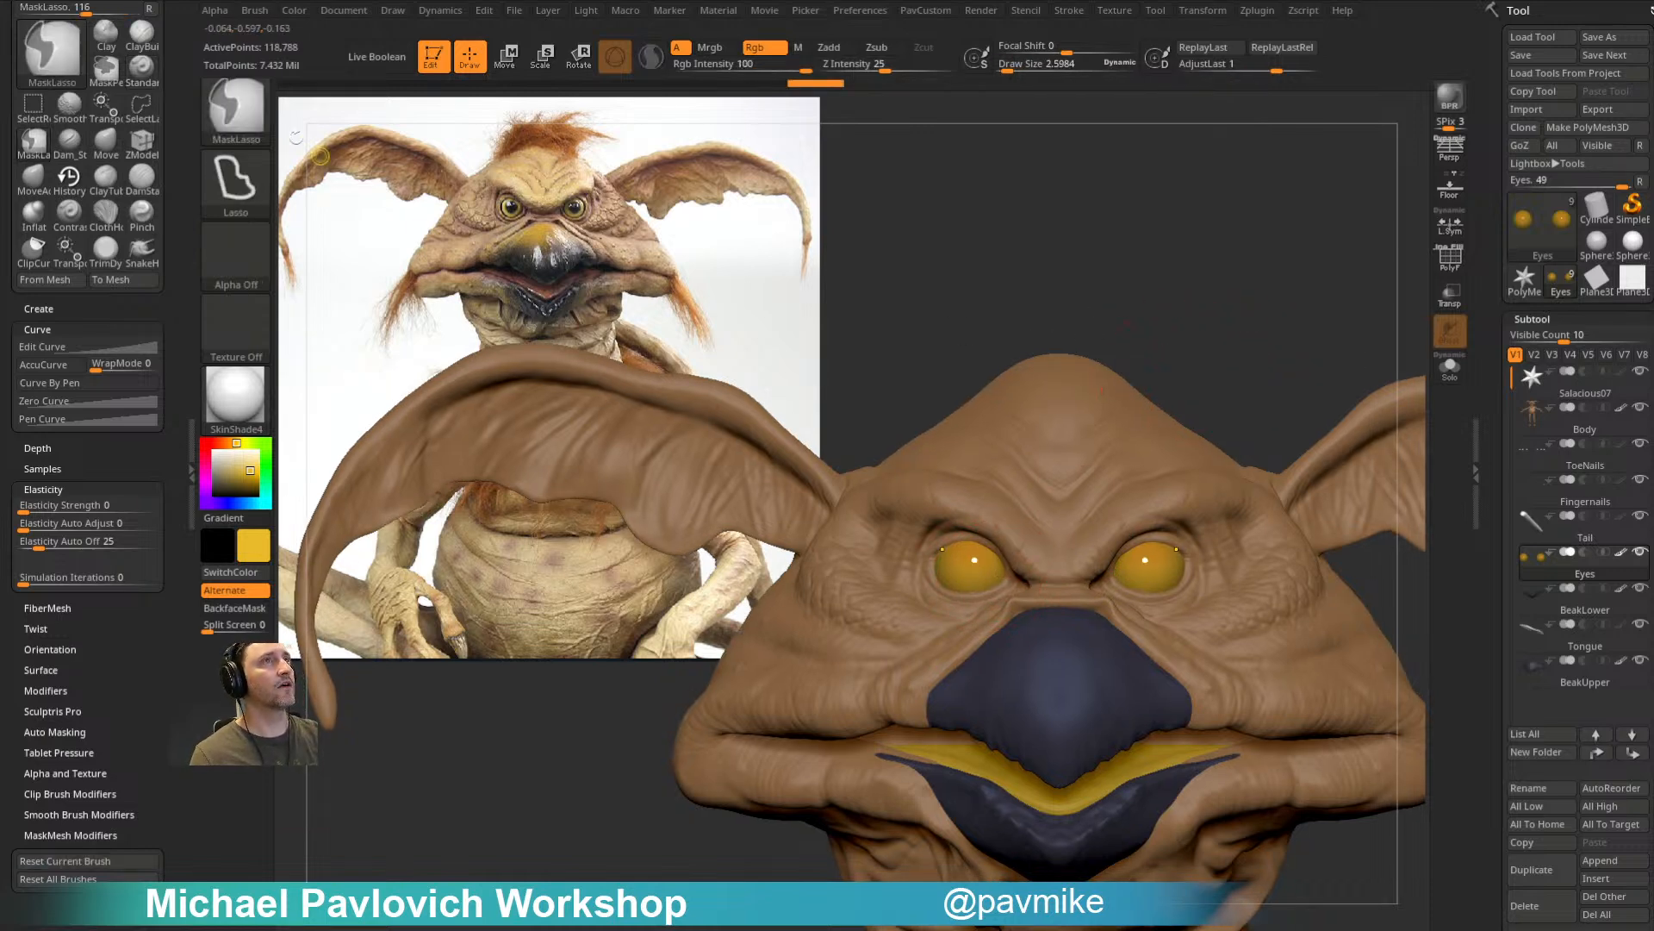
Step: Mask a circle in the centre of each eye with the MaskCircle brush and invert the mask
ctrl+click(235, 108)
click(345, 207)
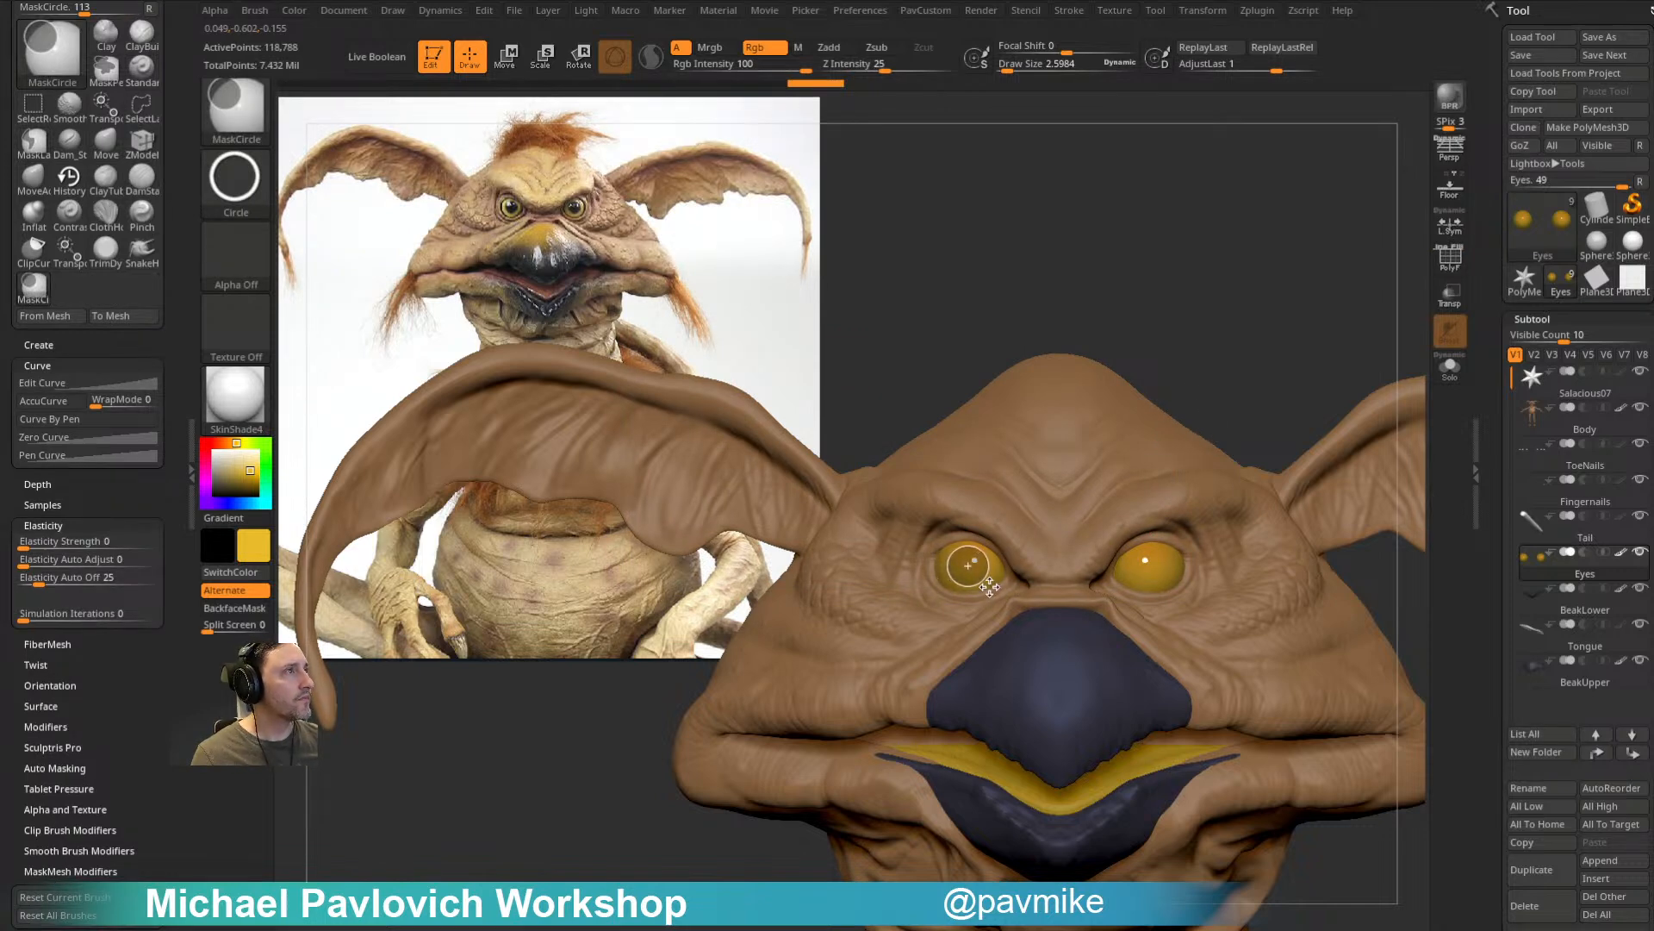
ctrl+drag(990, 583, 992, 585)
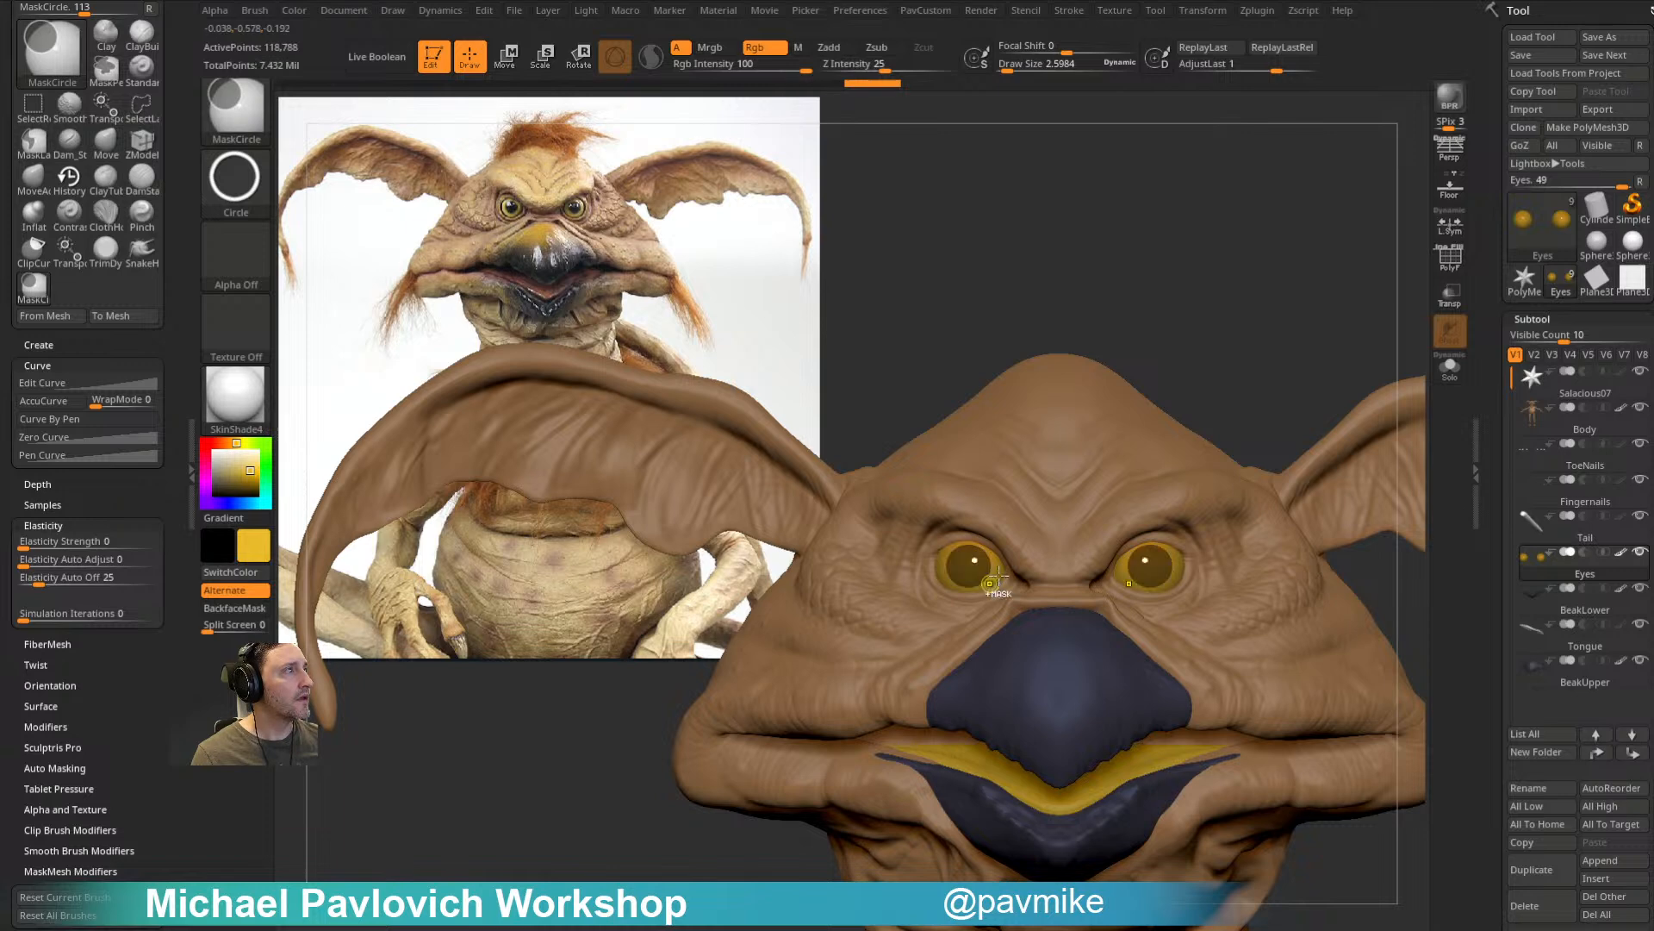
ctrl+click(1255, 343)
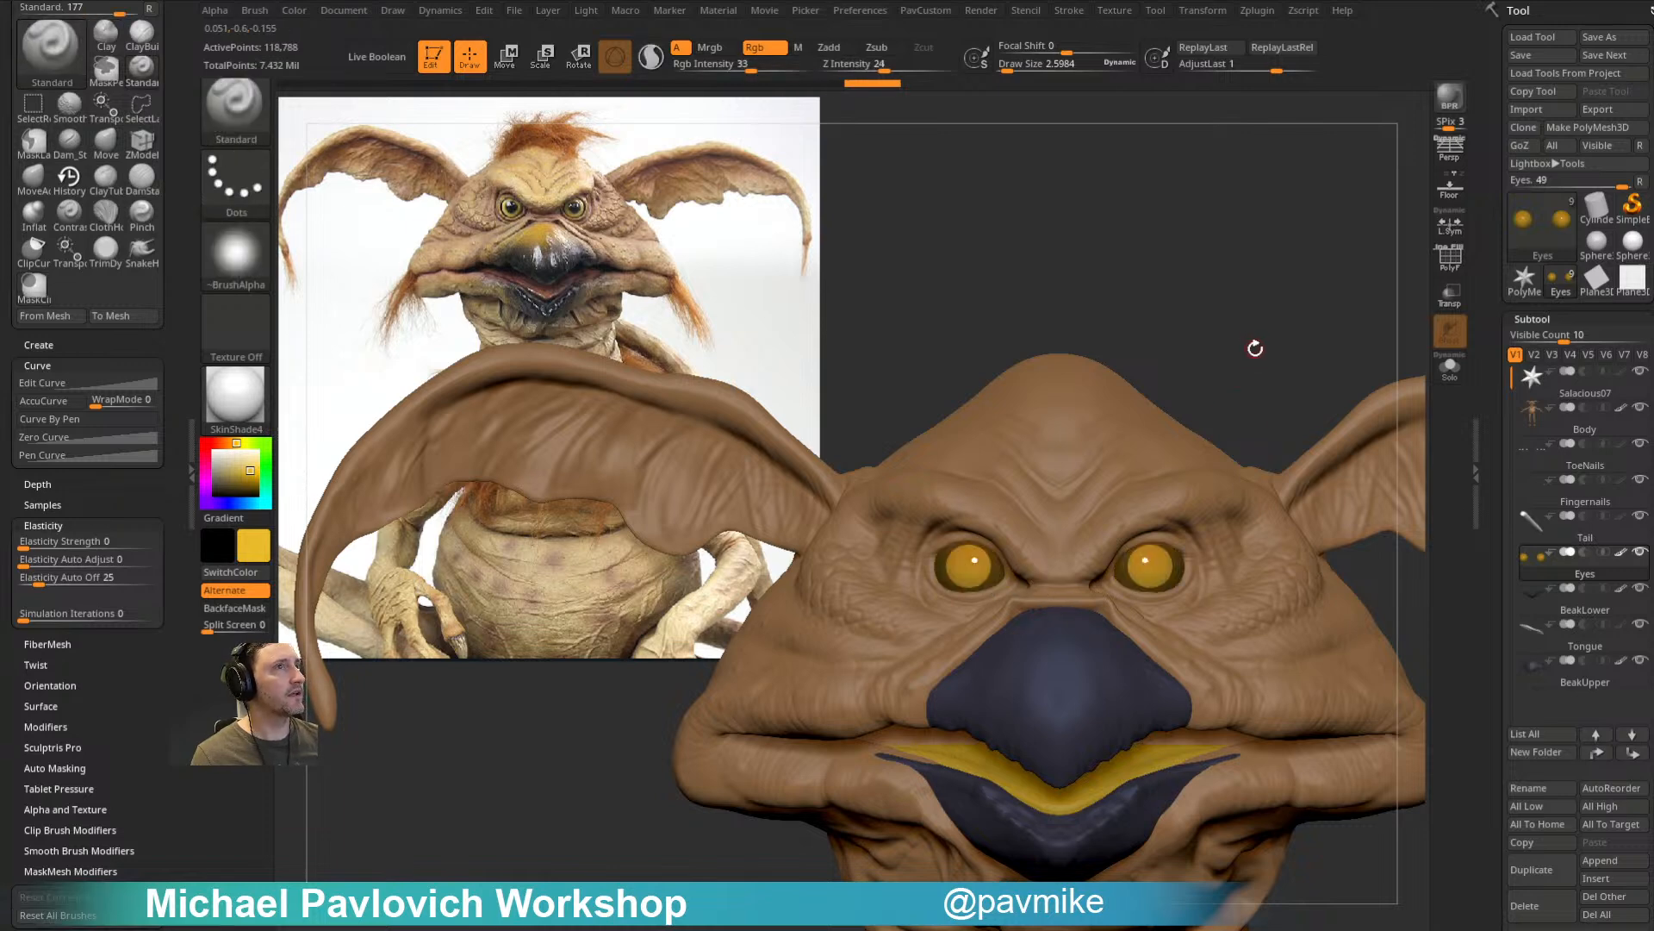
Step: Sample a near-black blue from the reference image, fill the unmasked pupils with it and clear the mask
key(ctrl)
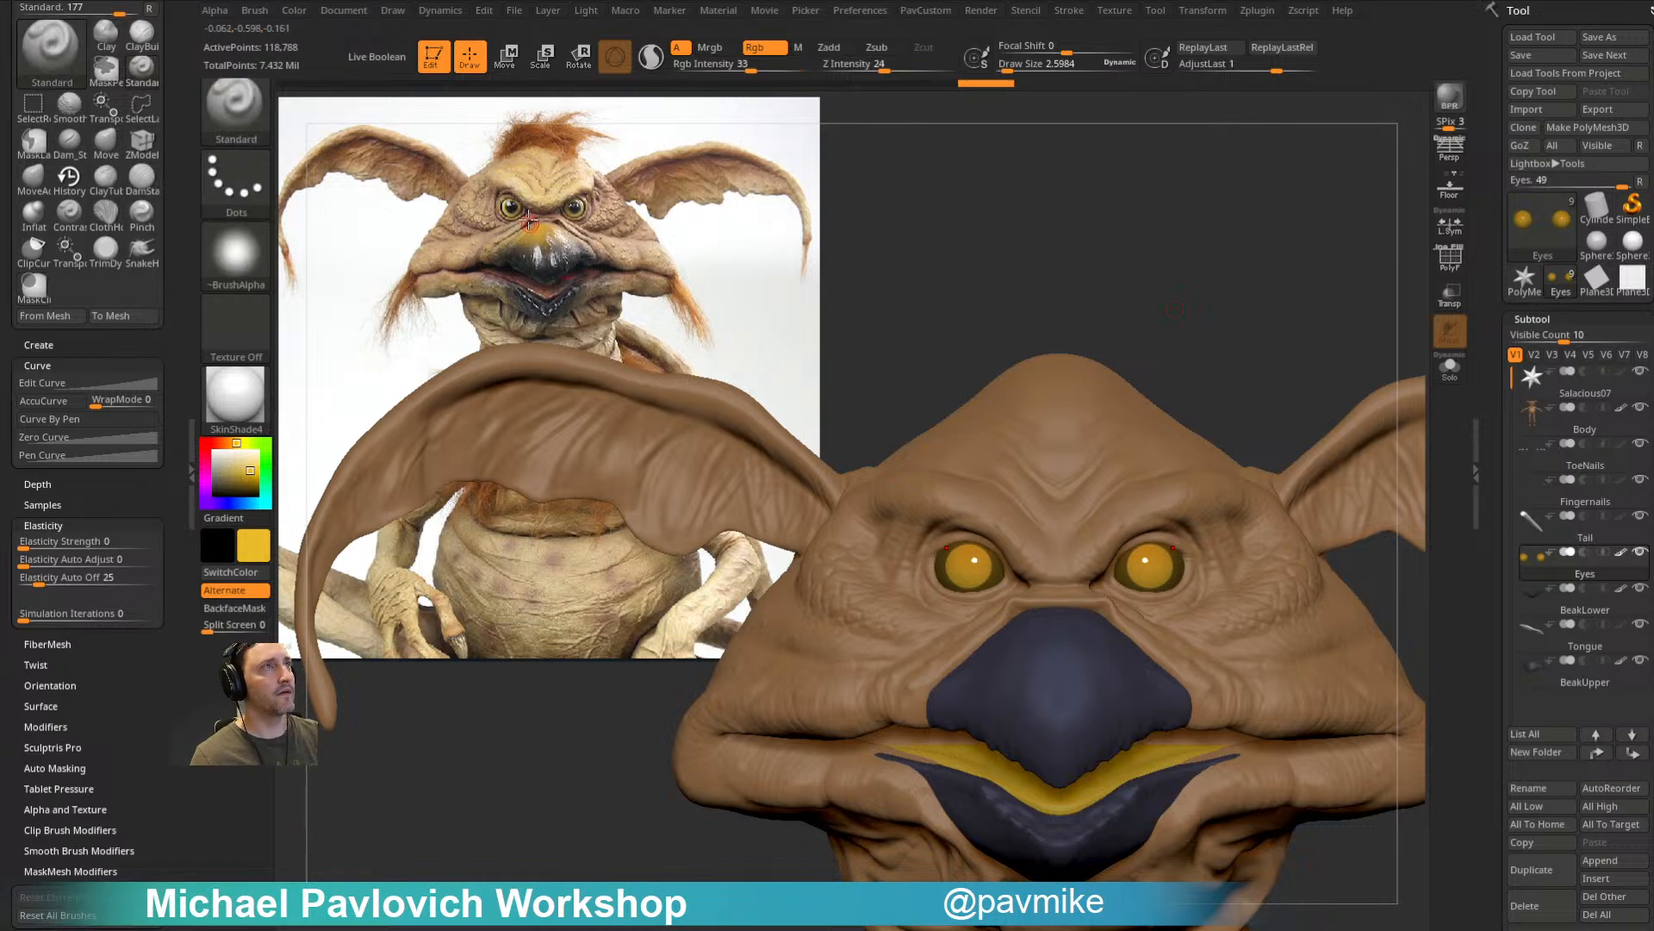
key(c)
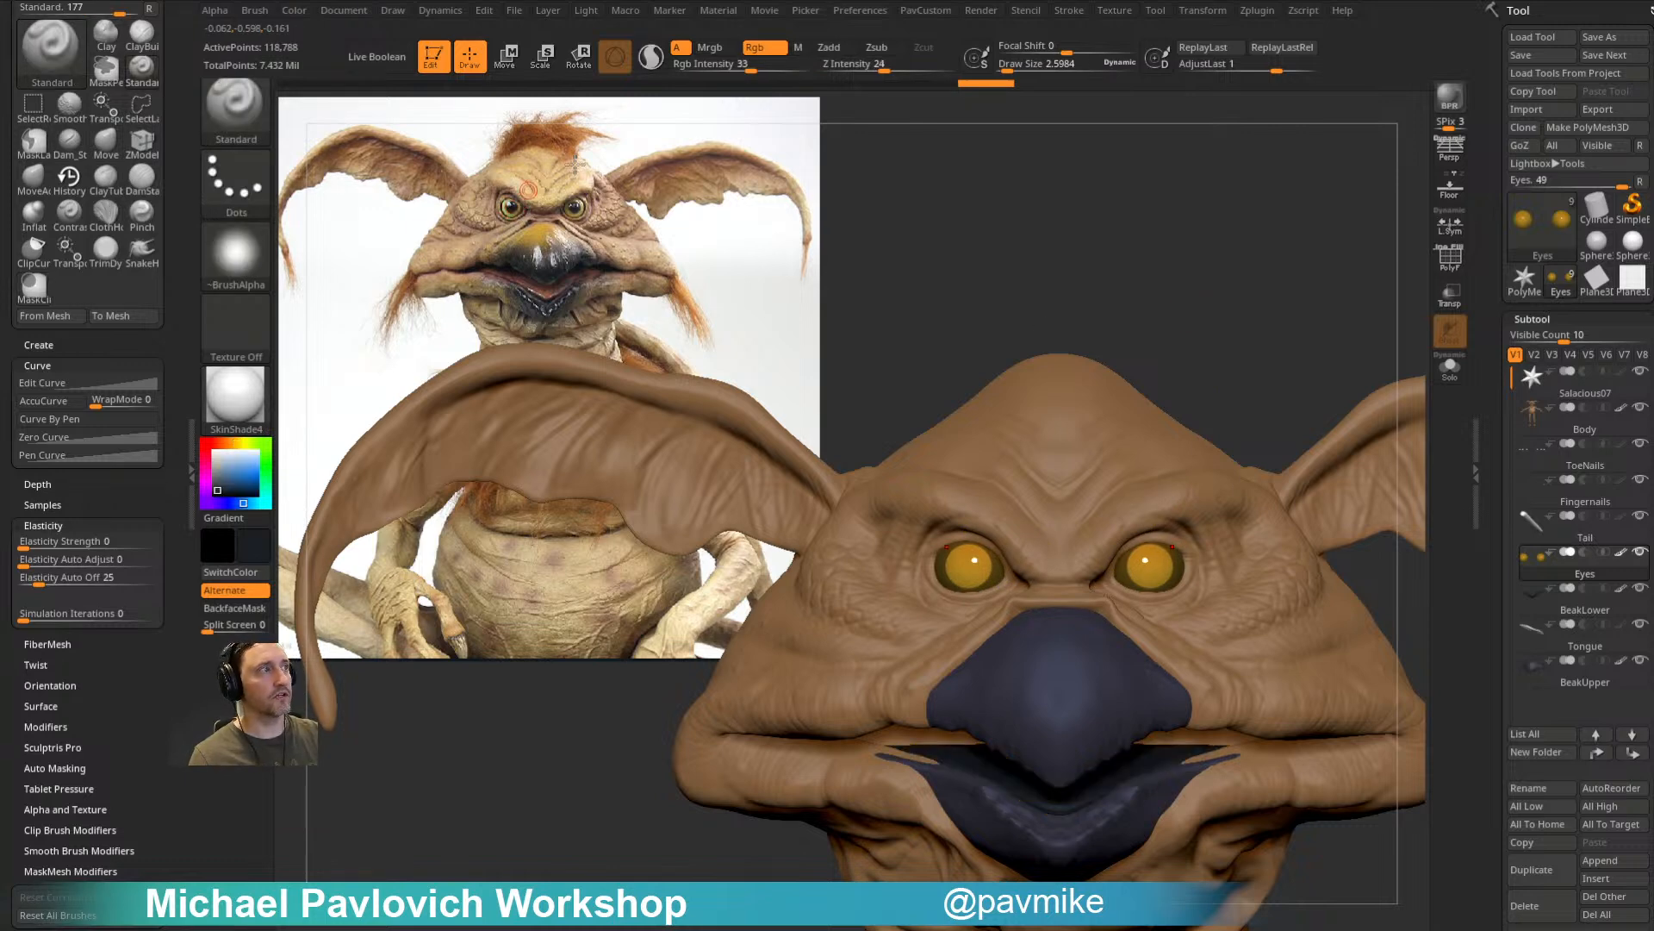
ctrl+click(1225, 242)
mouse_move(1233, 273)
mouse_down()
mouse_move(1203, 255)
mouse_move(1160, 266)
mouse_move(1119, 394)
mouse_up()
mouse_move(1207, 333)
mouse_down()
mouse_move(1310, 293)
mouse_move(1274, 291)
mouse_up()
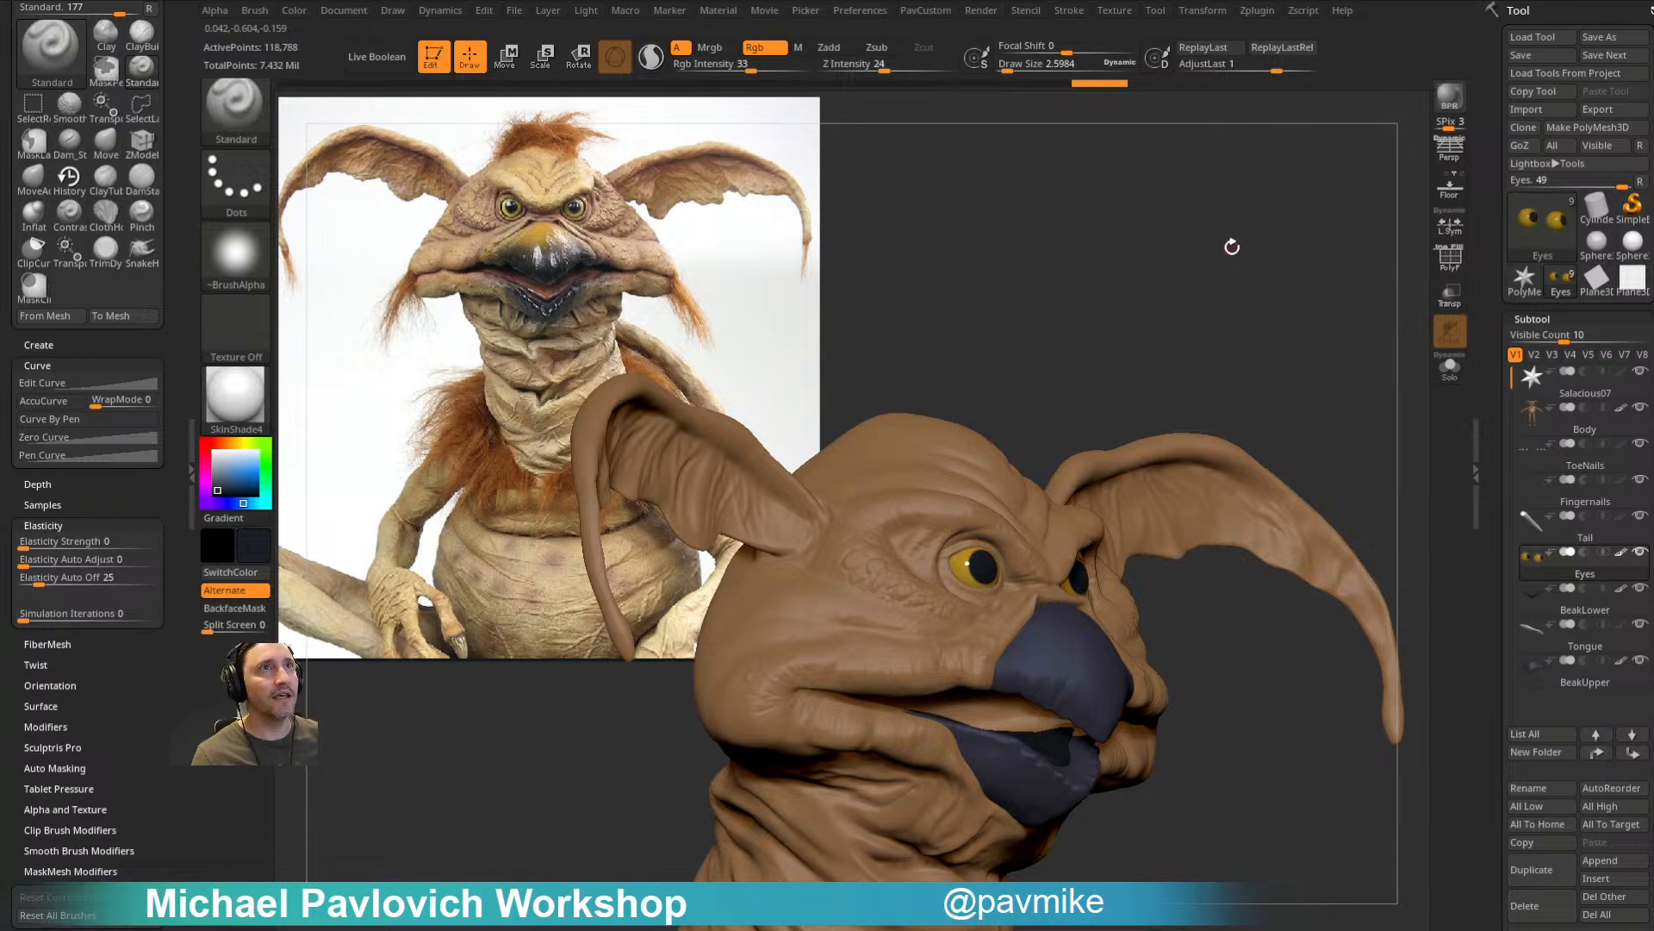
Step: Select the Body subtool and adjust the skin at the outer edge of the eye with the Move brush
mouse_move(1209, 275)
mouse_down()
mouse_move(1152, 276)
mouse_move(1193, 284)
mouse_move(1190, 252)
mouse_move(1346, 323)
mouse_up()
alt+click(992, 538)
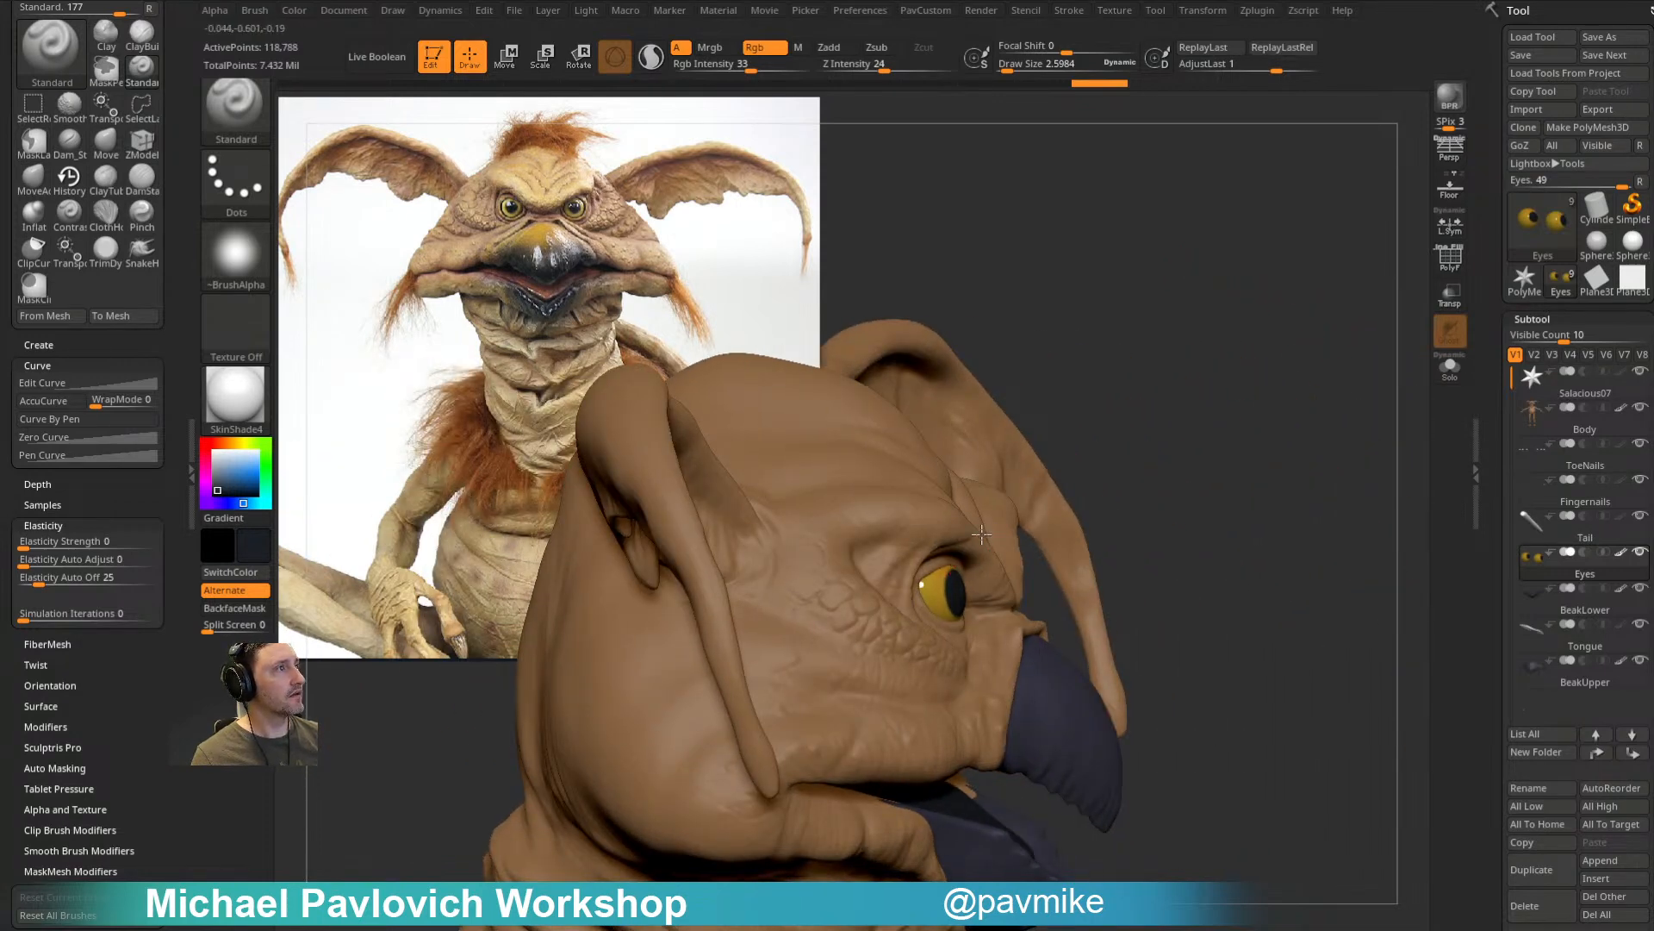
key(b)
key(m)
key(v)
drag(918, 591, 920, 586)
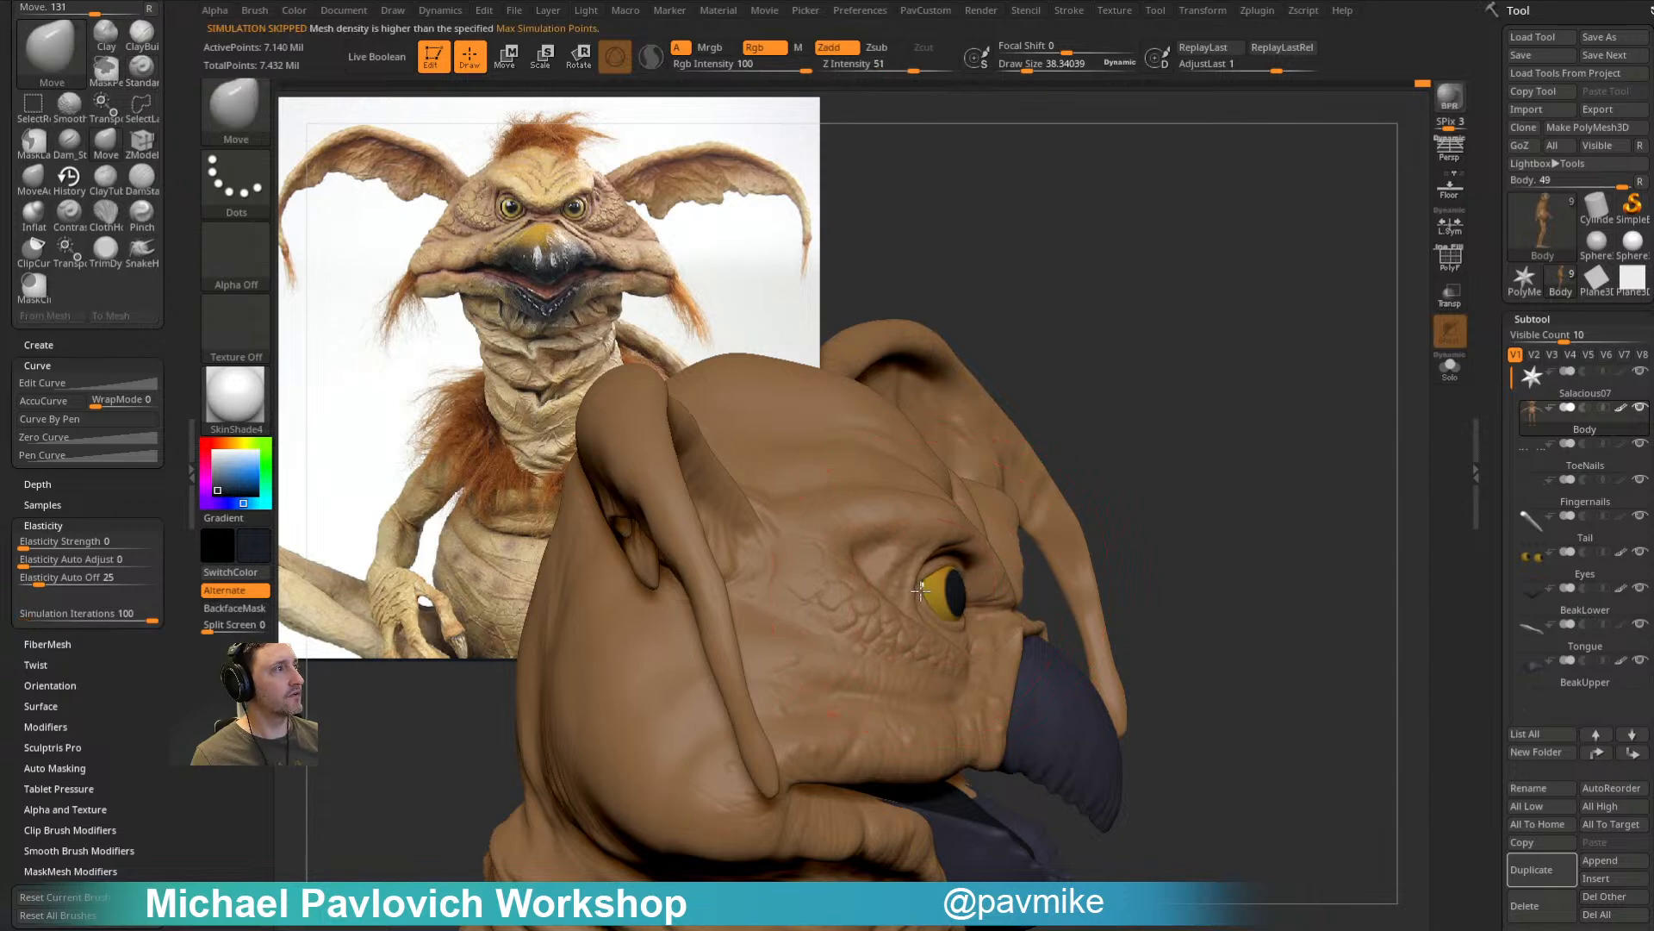
Step: Reduce the Move brush's Draw Size to about 17 and reshape the upper eyelids from the front
key([)
drag(1161, 425, 1068, 429)
key(s)
drag(1020, 552, 1014, 551)
shift+right_drag(1088, 407, 1071, 414)
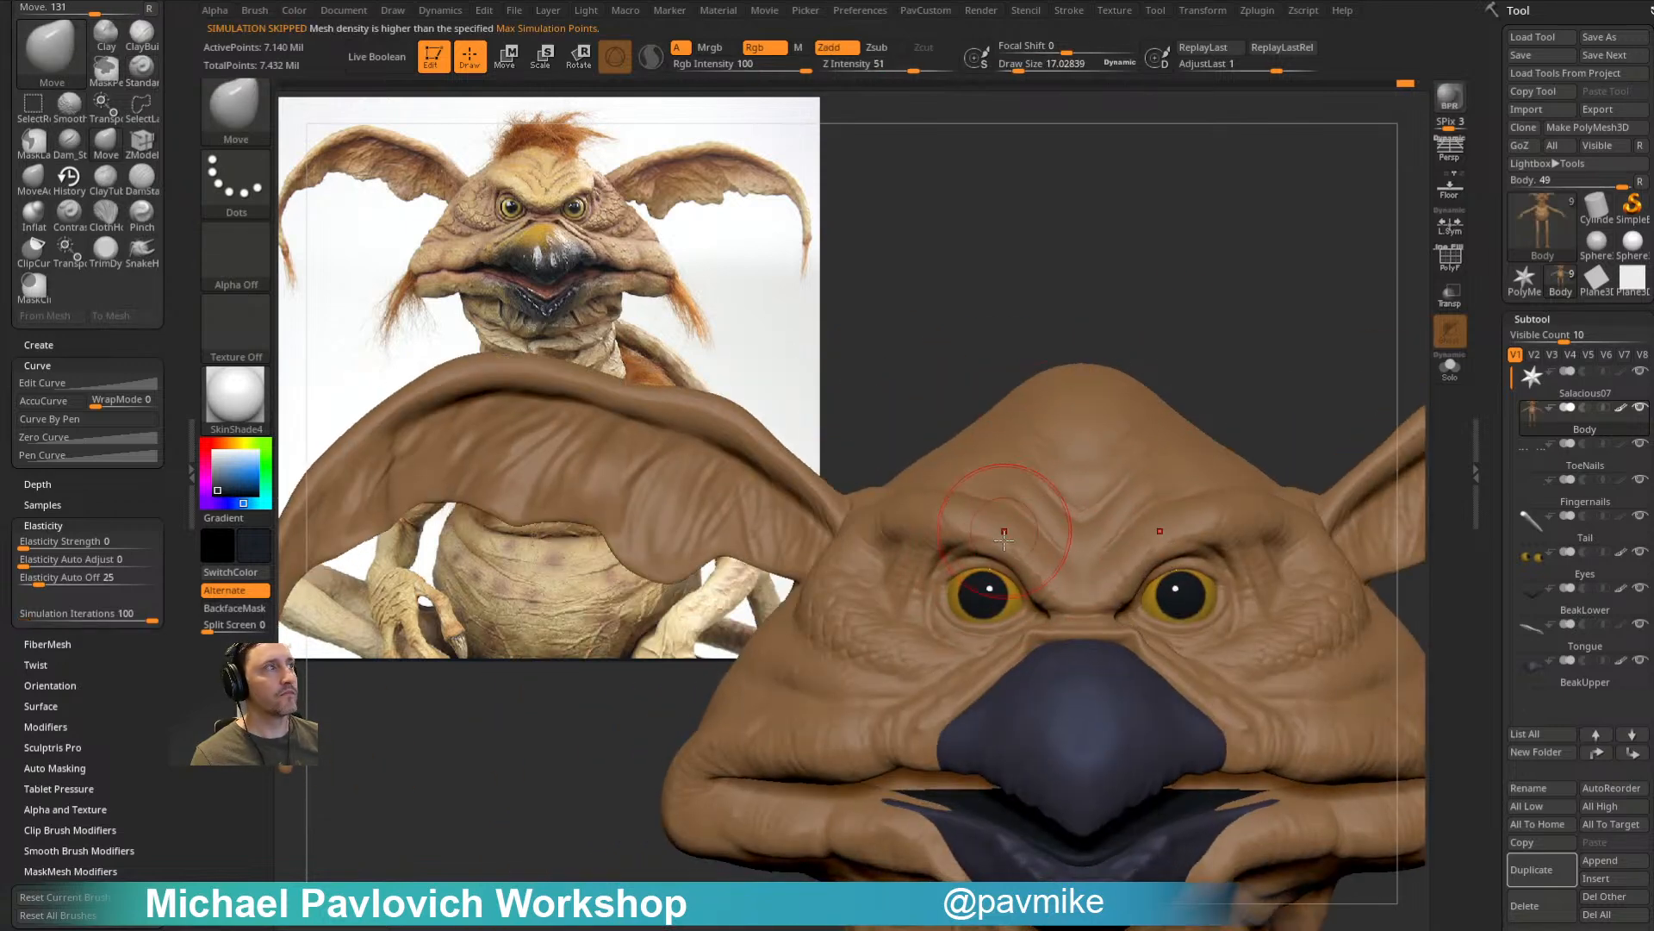
drag(982, 551, 986, 560)
drag(1156, 297, 1201, 280)
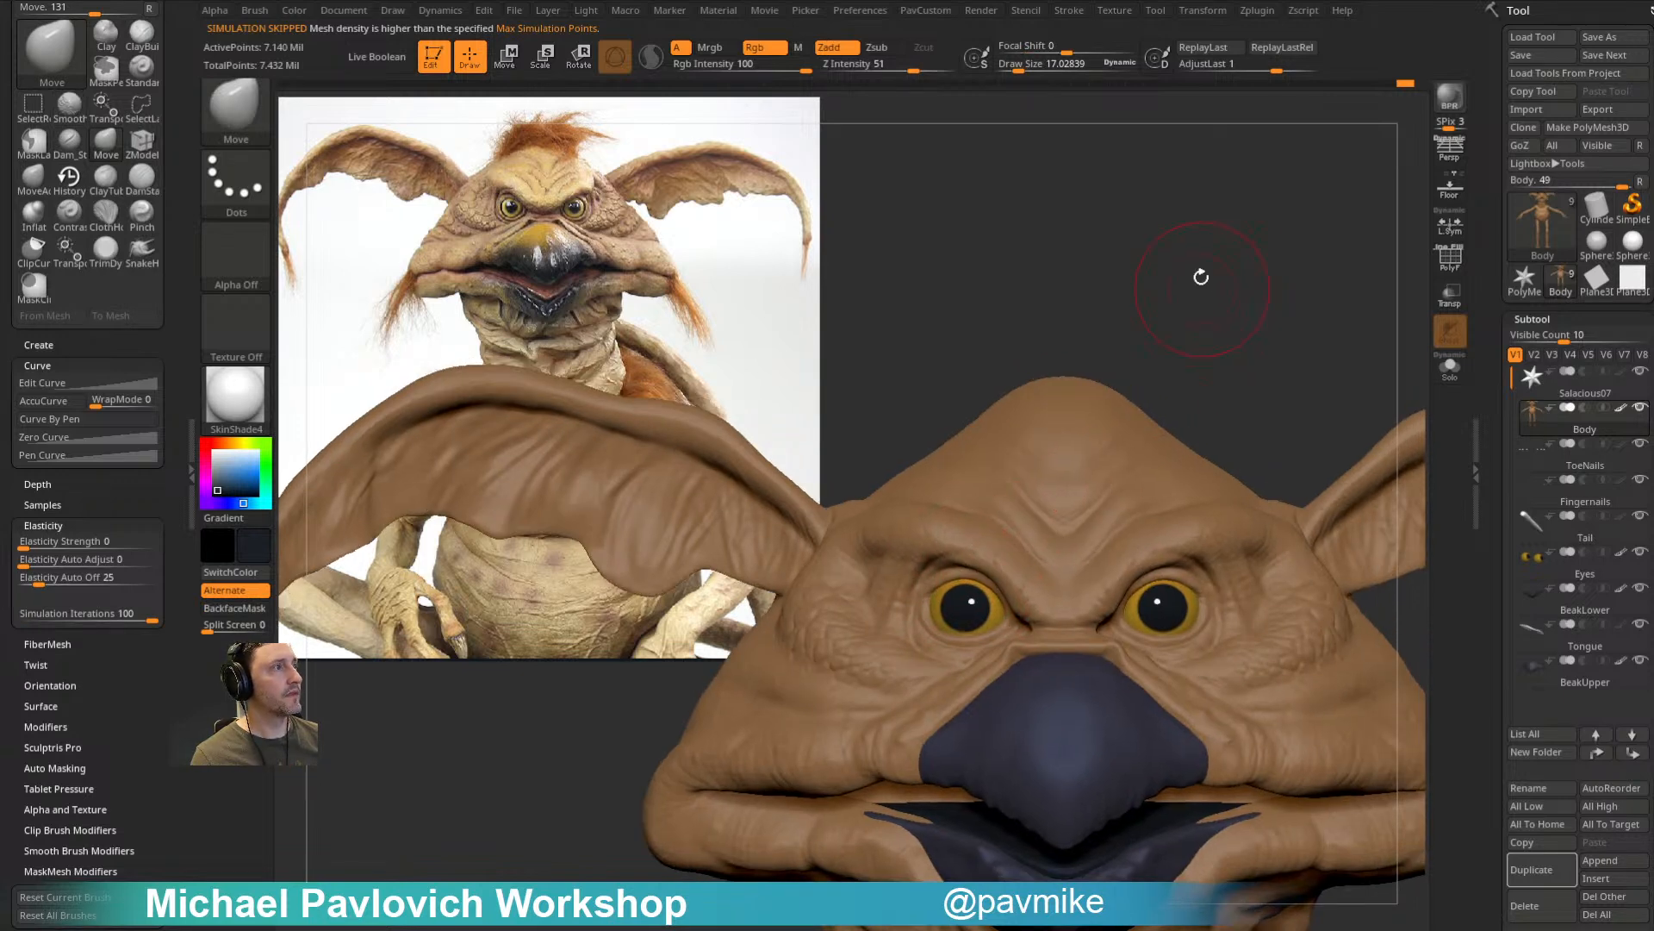
Step: Select the Eyes subtool and darken the outer edges of the eyes with a small Standard brush
key(b)
key(s)
key(t)
key([)
alt+click(1009, 532)
mouse_move(1108, 358)
mouse_down()
mouse_move(1186, 331)
mouse_move(1124, 335)
mouse_up()
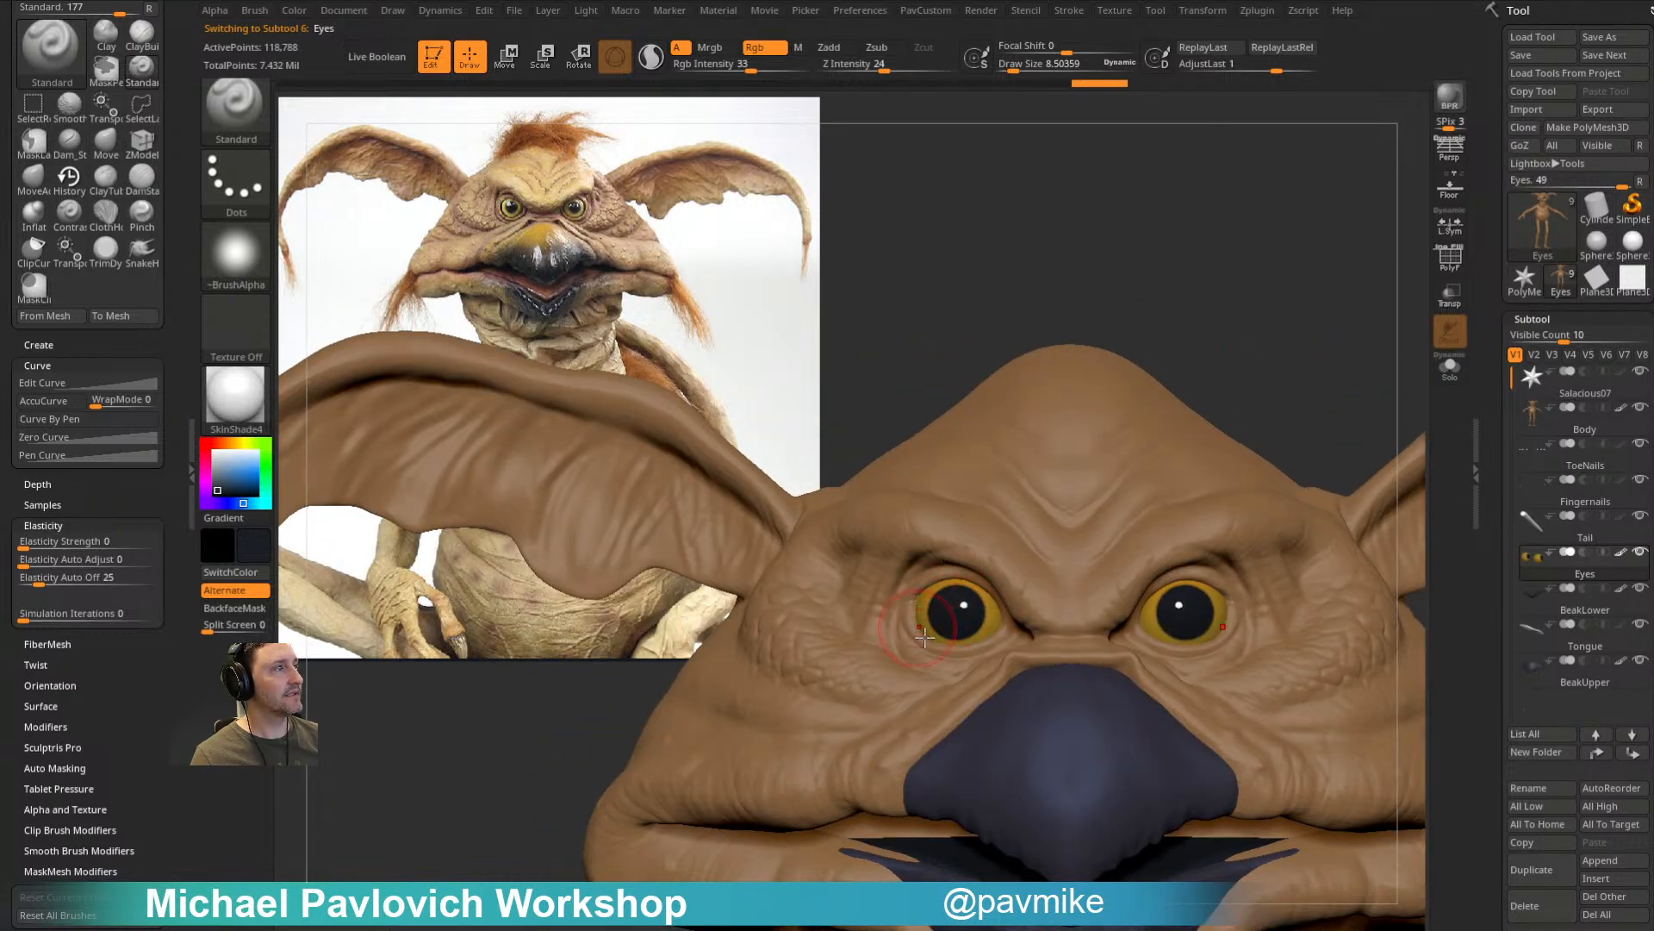
mouse_move(1297, 266)
mouse_down()
mouse_move(1170, 295)
mouse_move(1259, 248)
mouse_up()
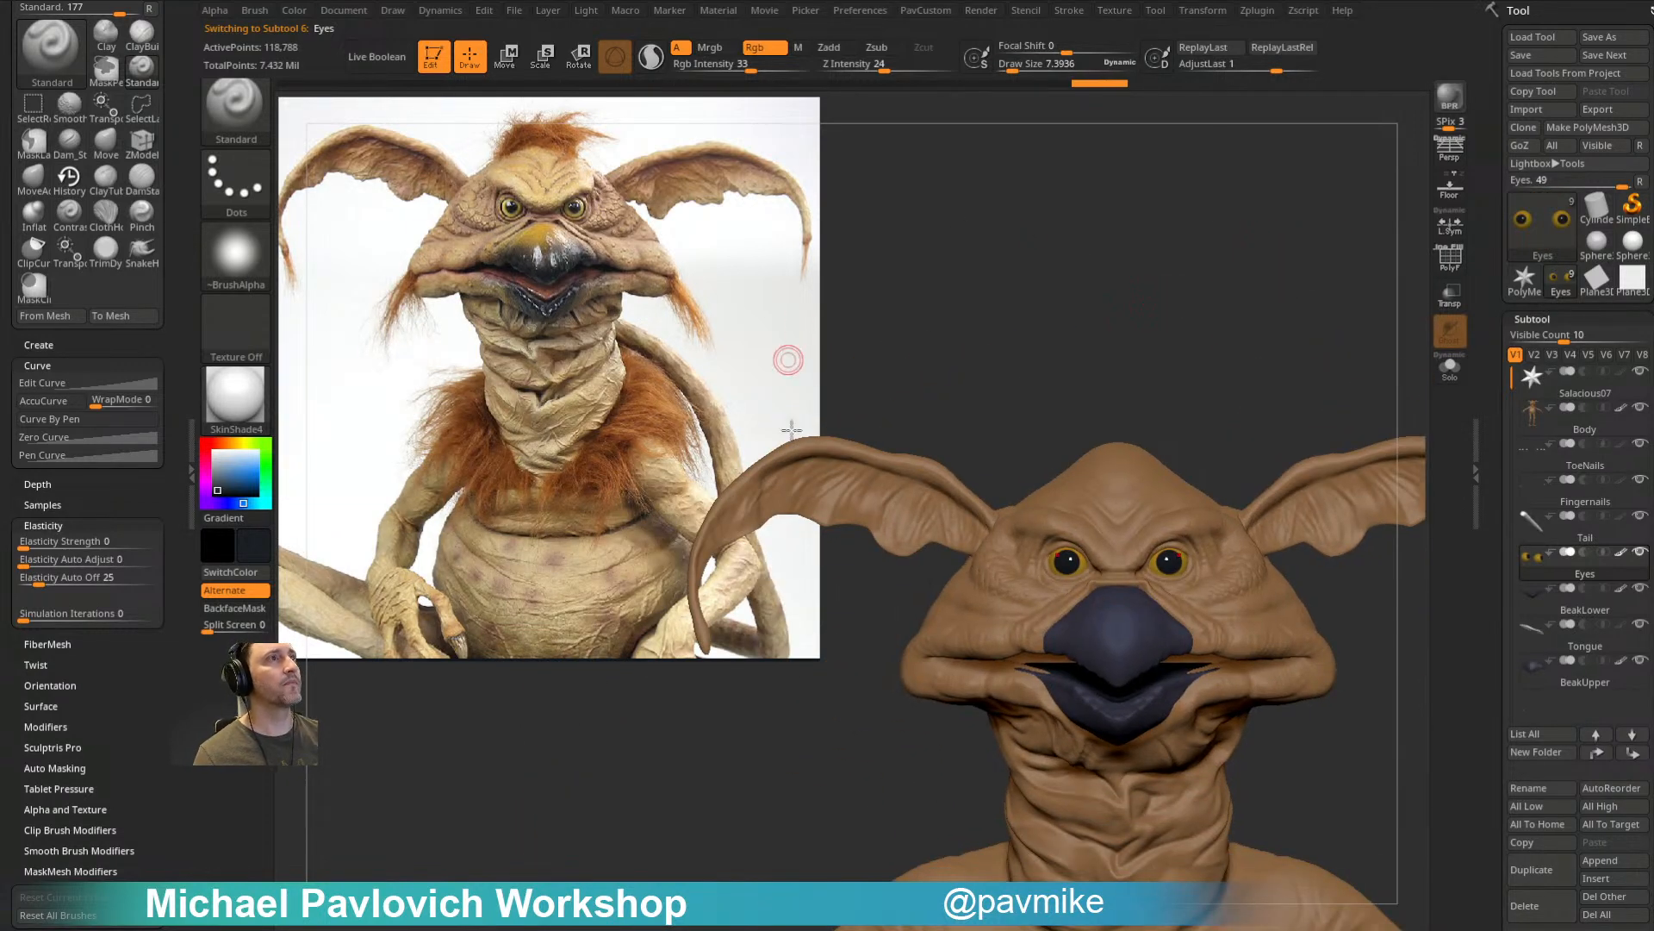
Step: Select the Body subtool and choose a muted purple as the painting colour
mouse_move(1214, 413)
alt+mouse_down()
mouse_move(1223, 325)
mouse_move(1189, 373)
mouse_move(1197, 354)
alt+mouse_up()
key(s)
key(s)
click(1172, 362)
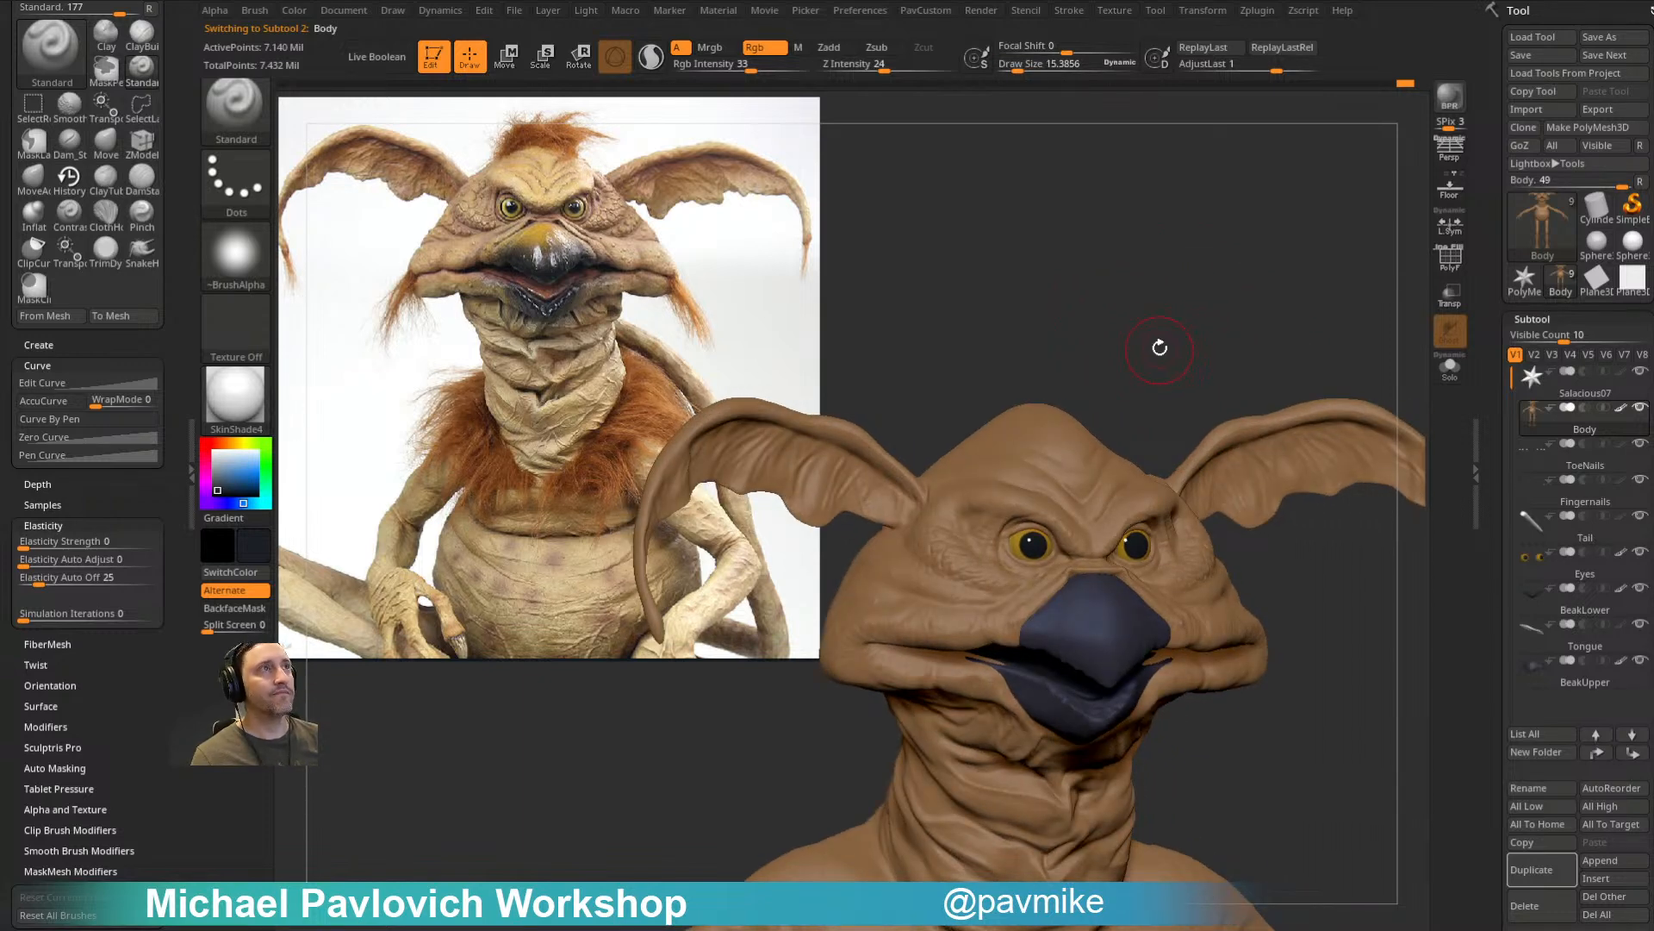
drag(1129, 373, 1139, 378)
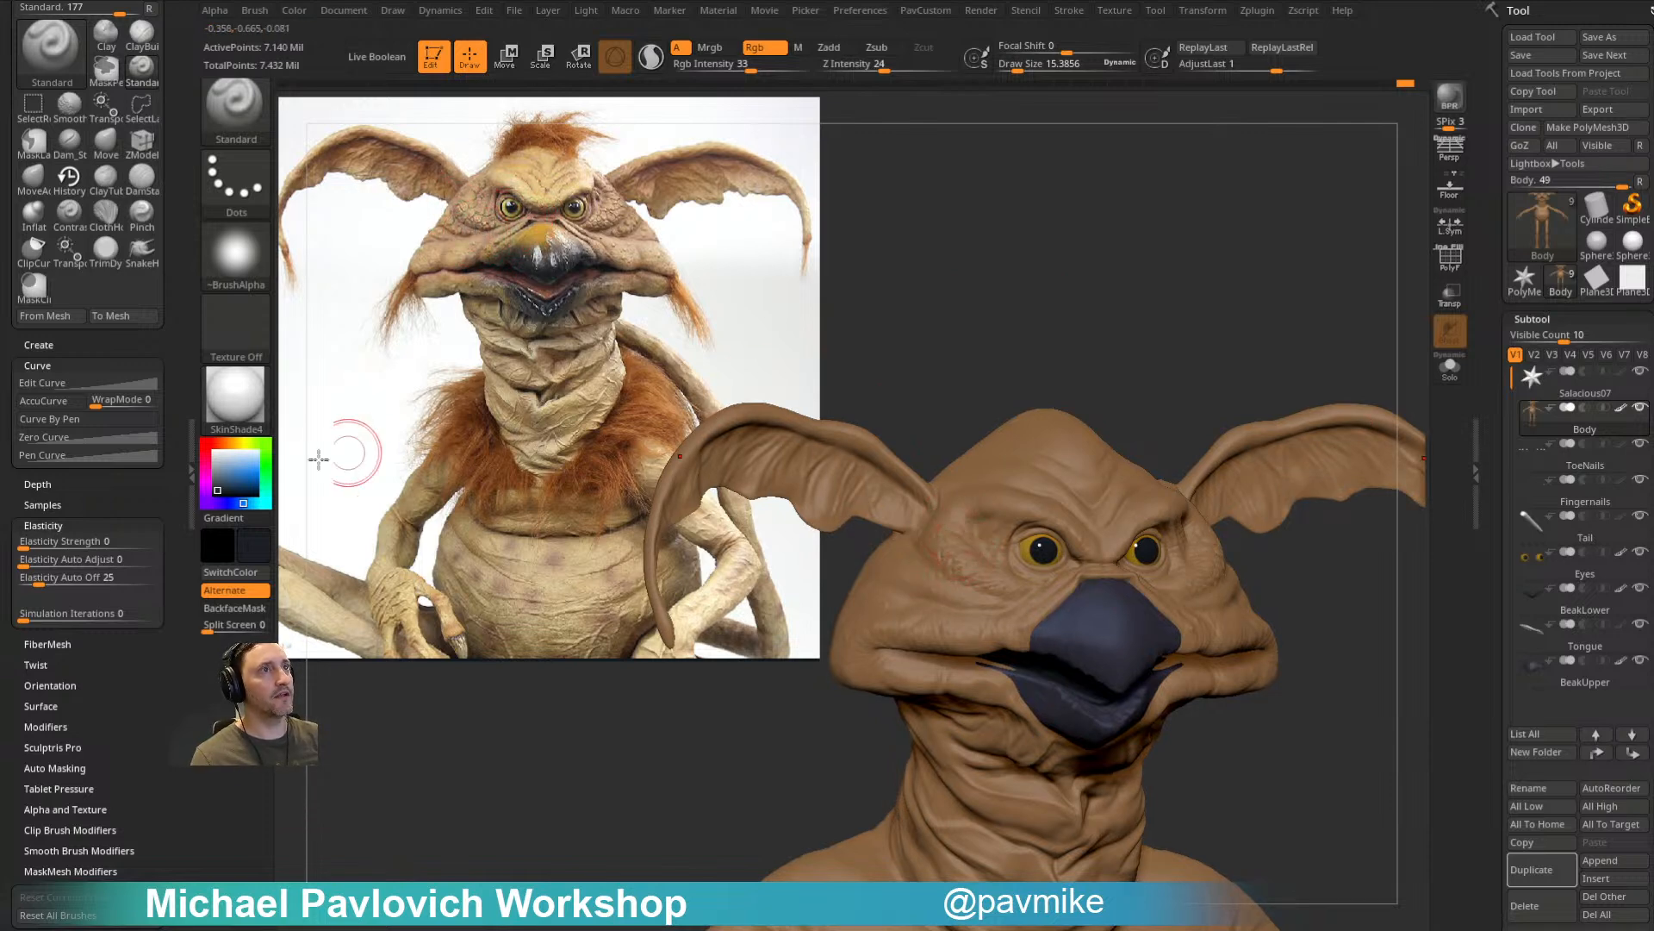
click(204, 474)
drag(224, 490, 228, 477)
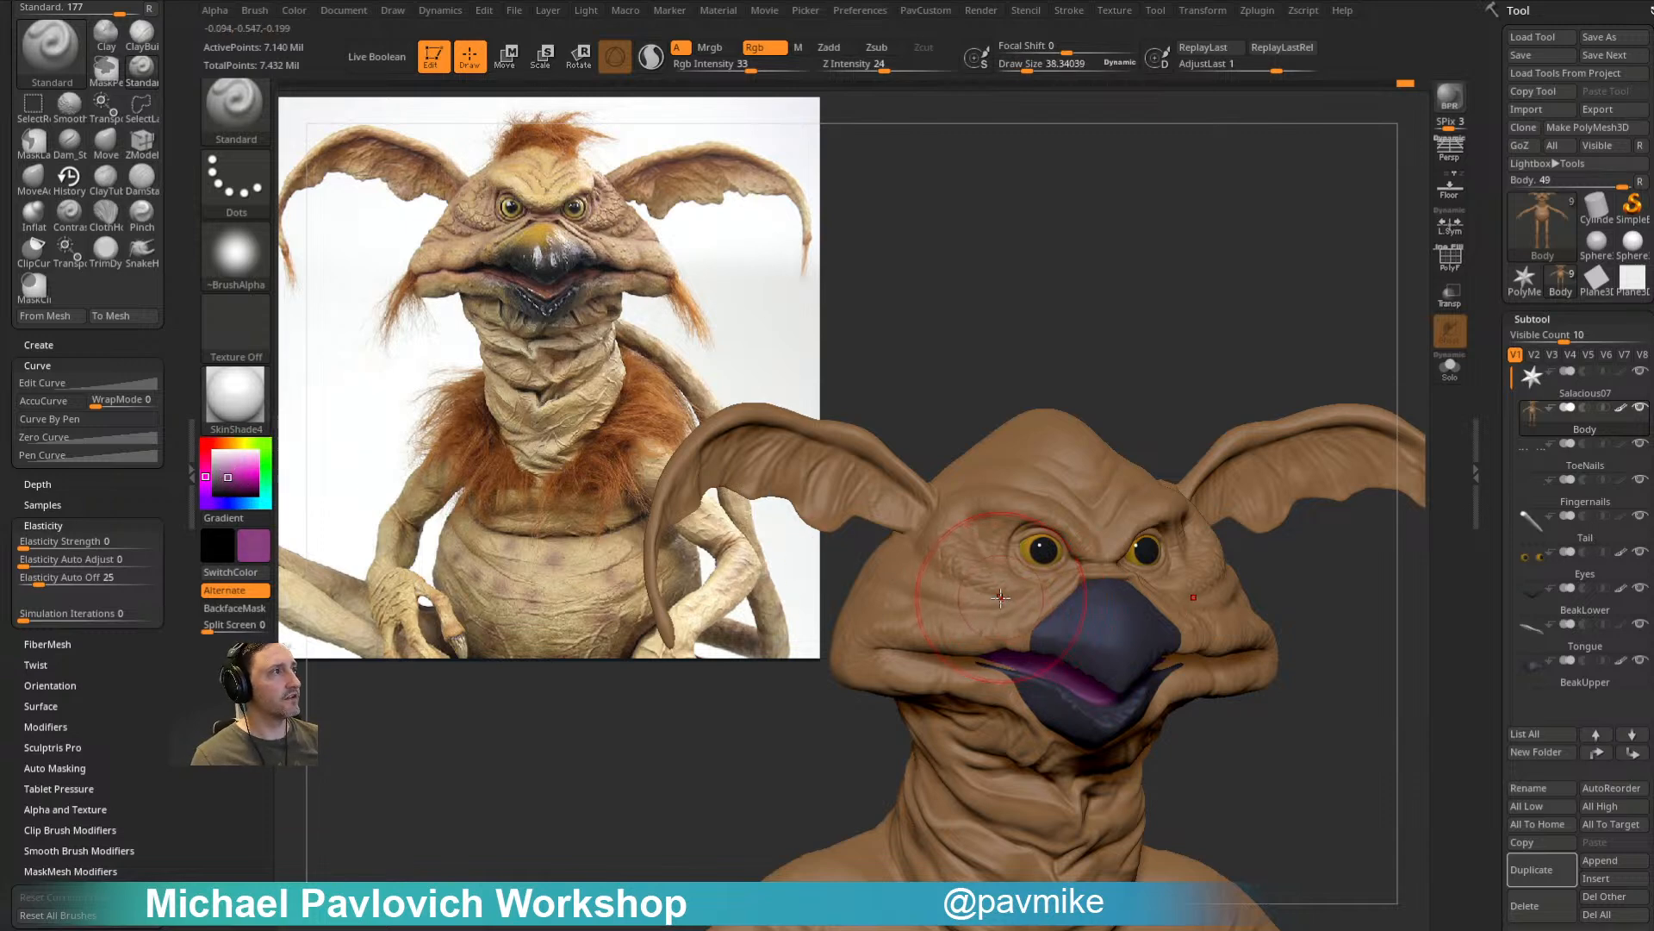
Step: Turn off the Standard brush's alpha and paint a soft purple tint on the skin around the eyes
right_drag(1000, 597, 1024, 485)
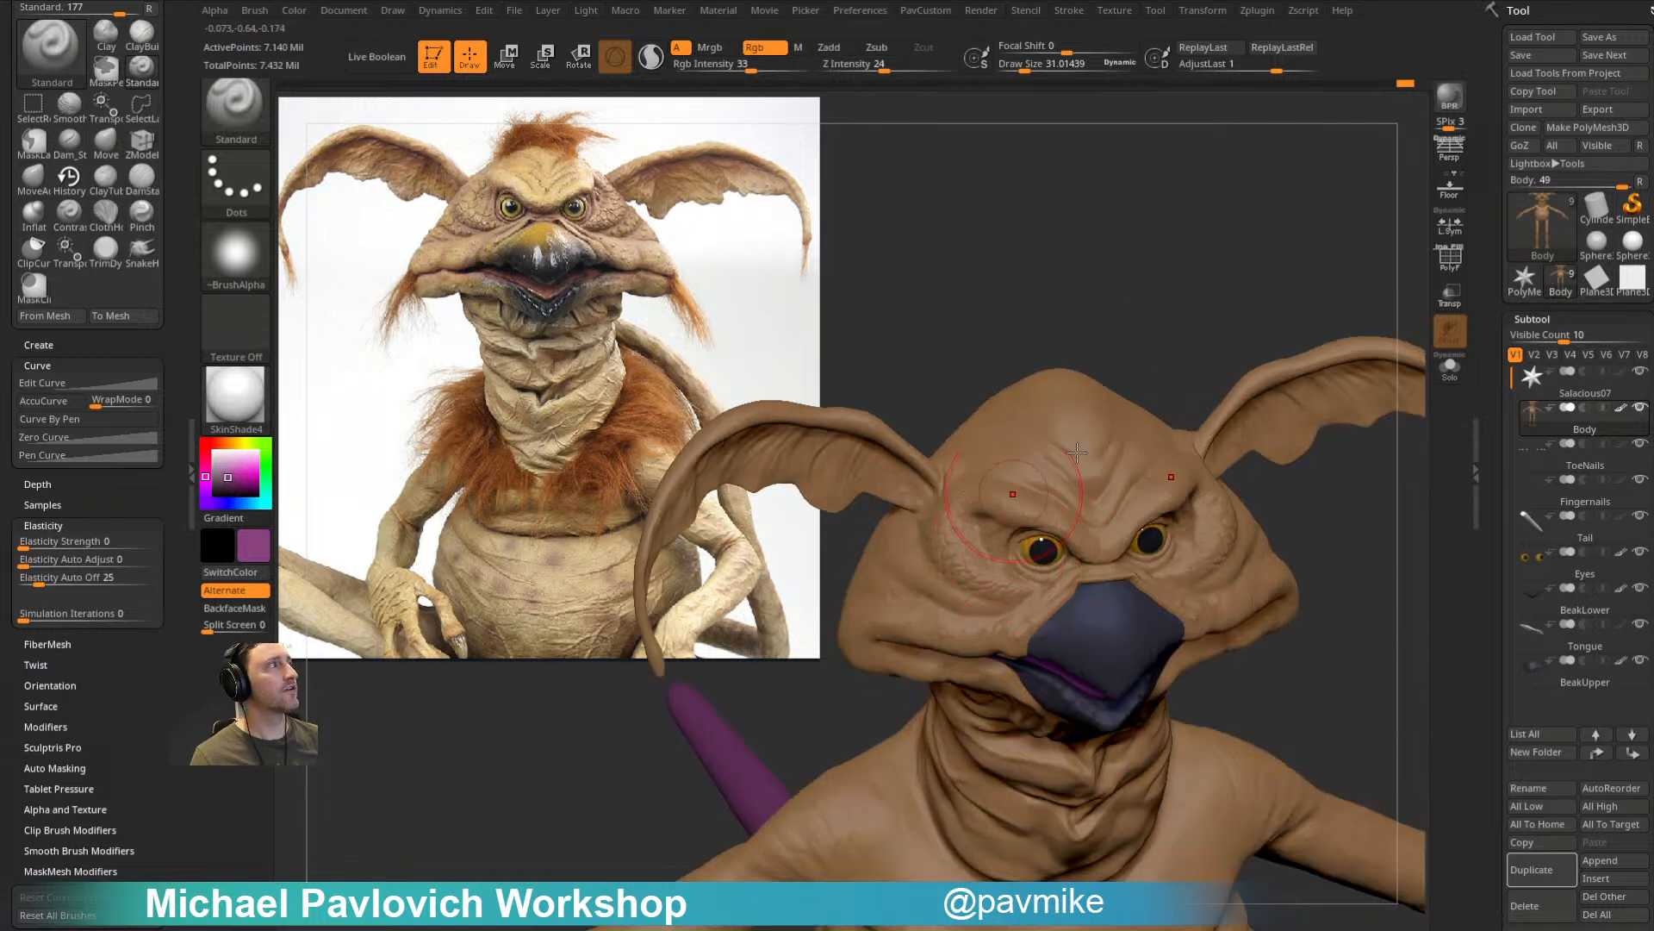
click(235, 256)
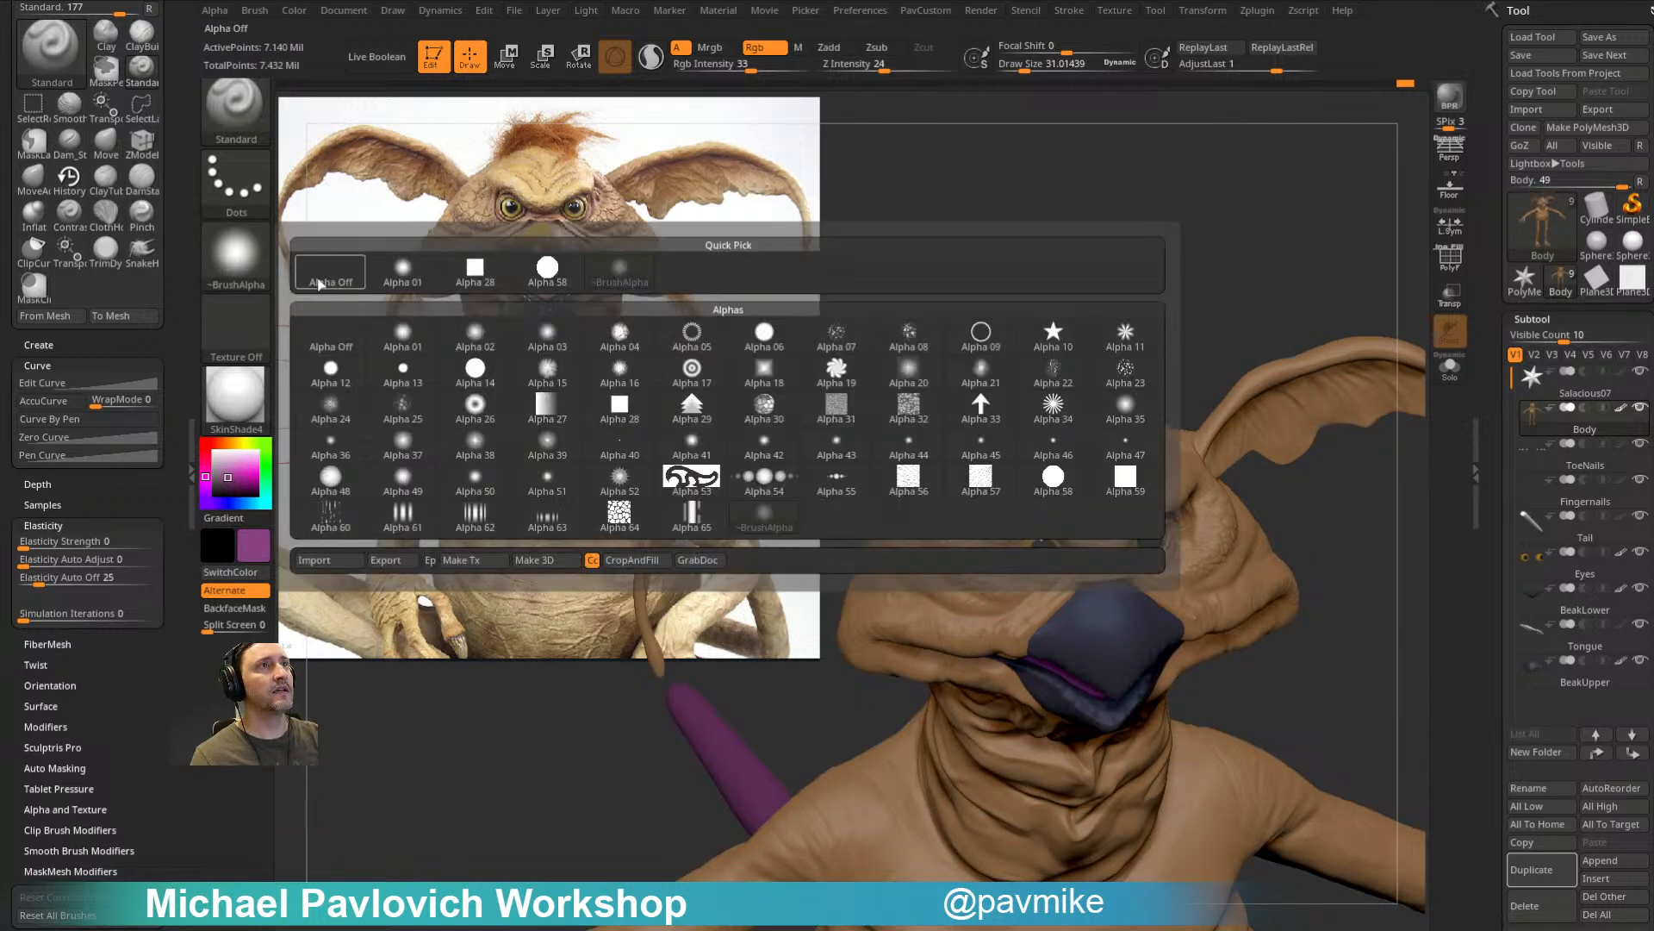
click(327, 276)
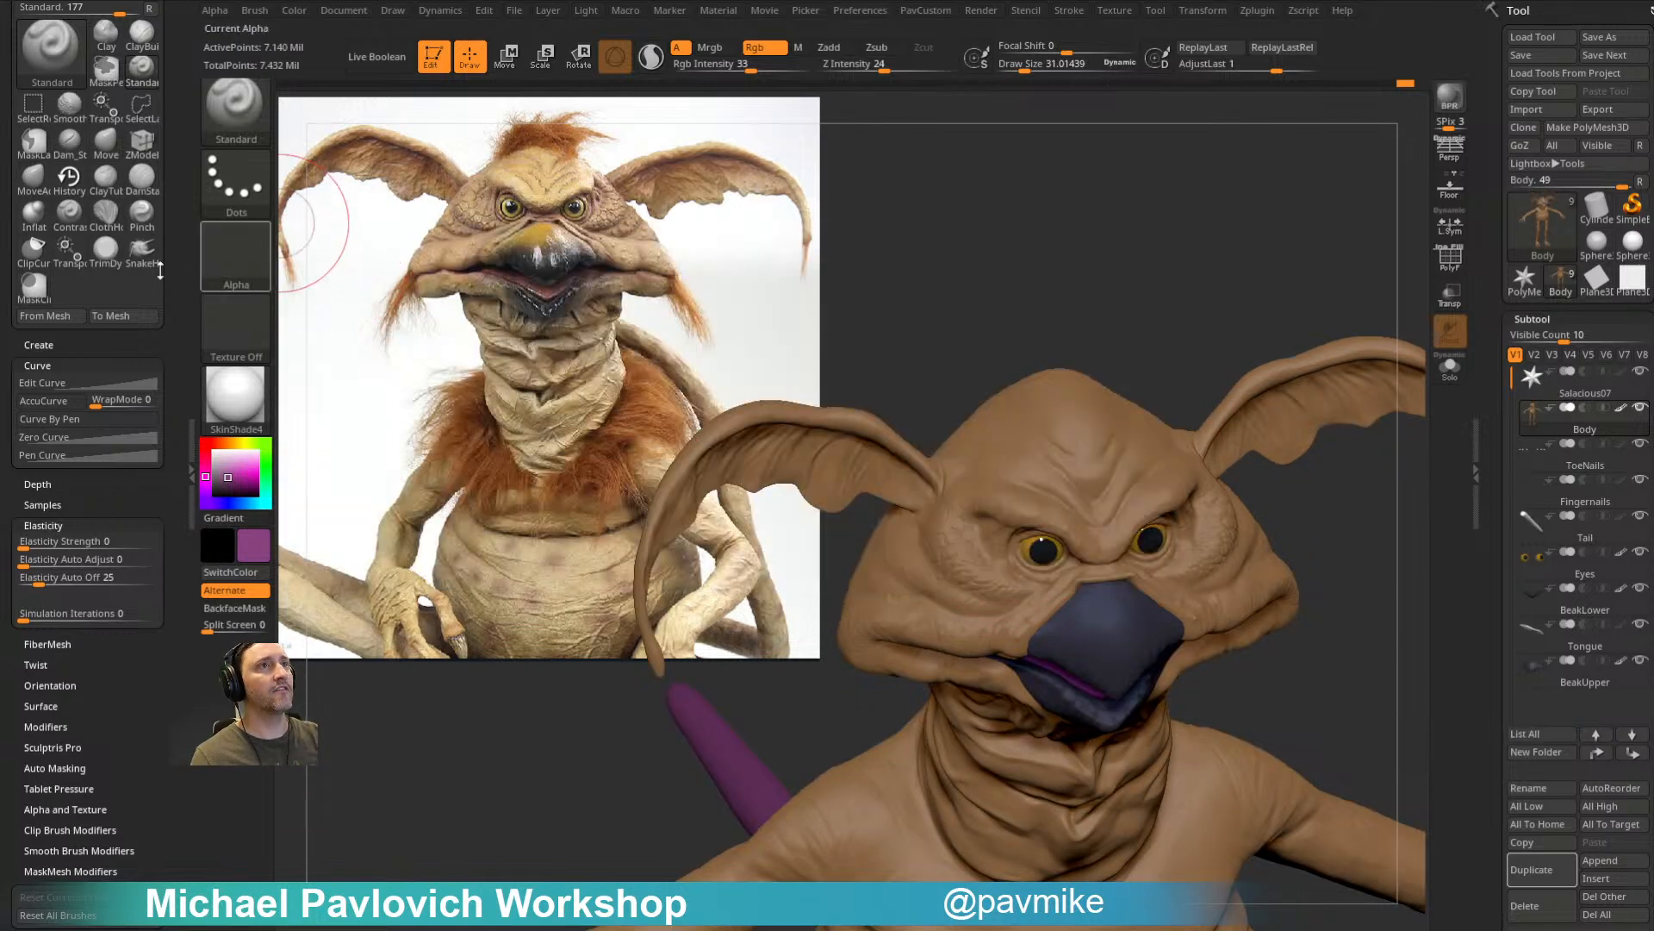
click(77, 365)
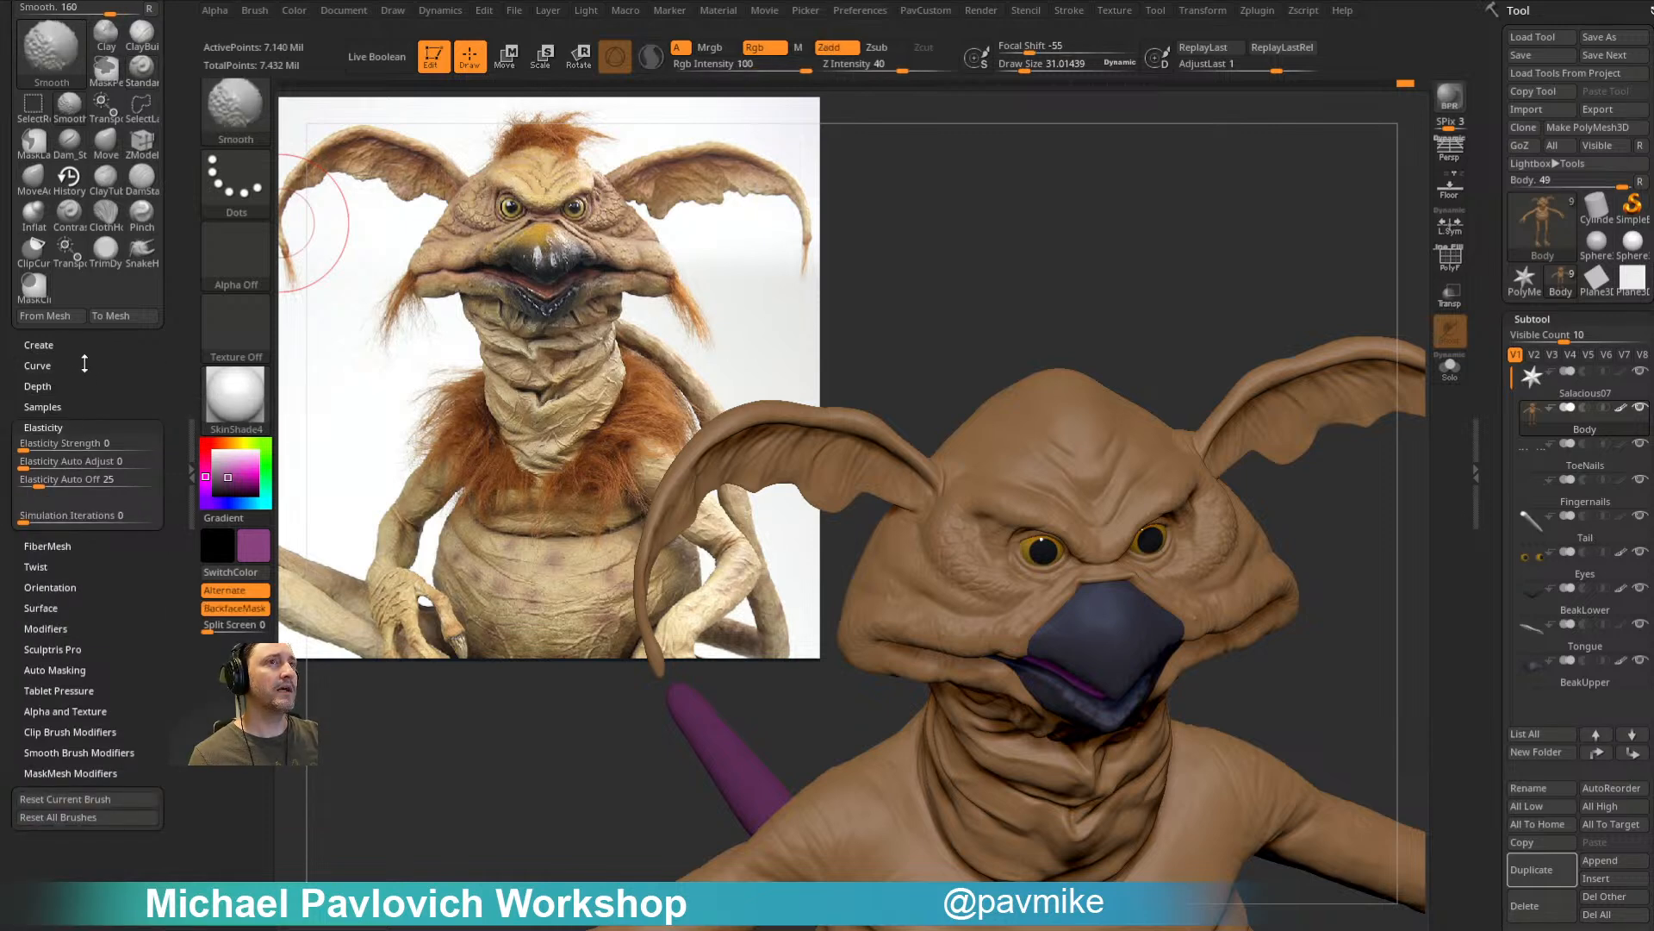
drag(99, 368, 99, 416)
mouse_move(1120, 206)
mouse_down()
mouse_move(1210, 169)
mouse_move(1014, 519)
mouse_up()
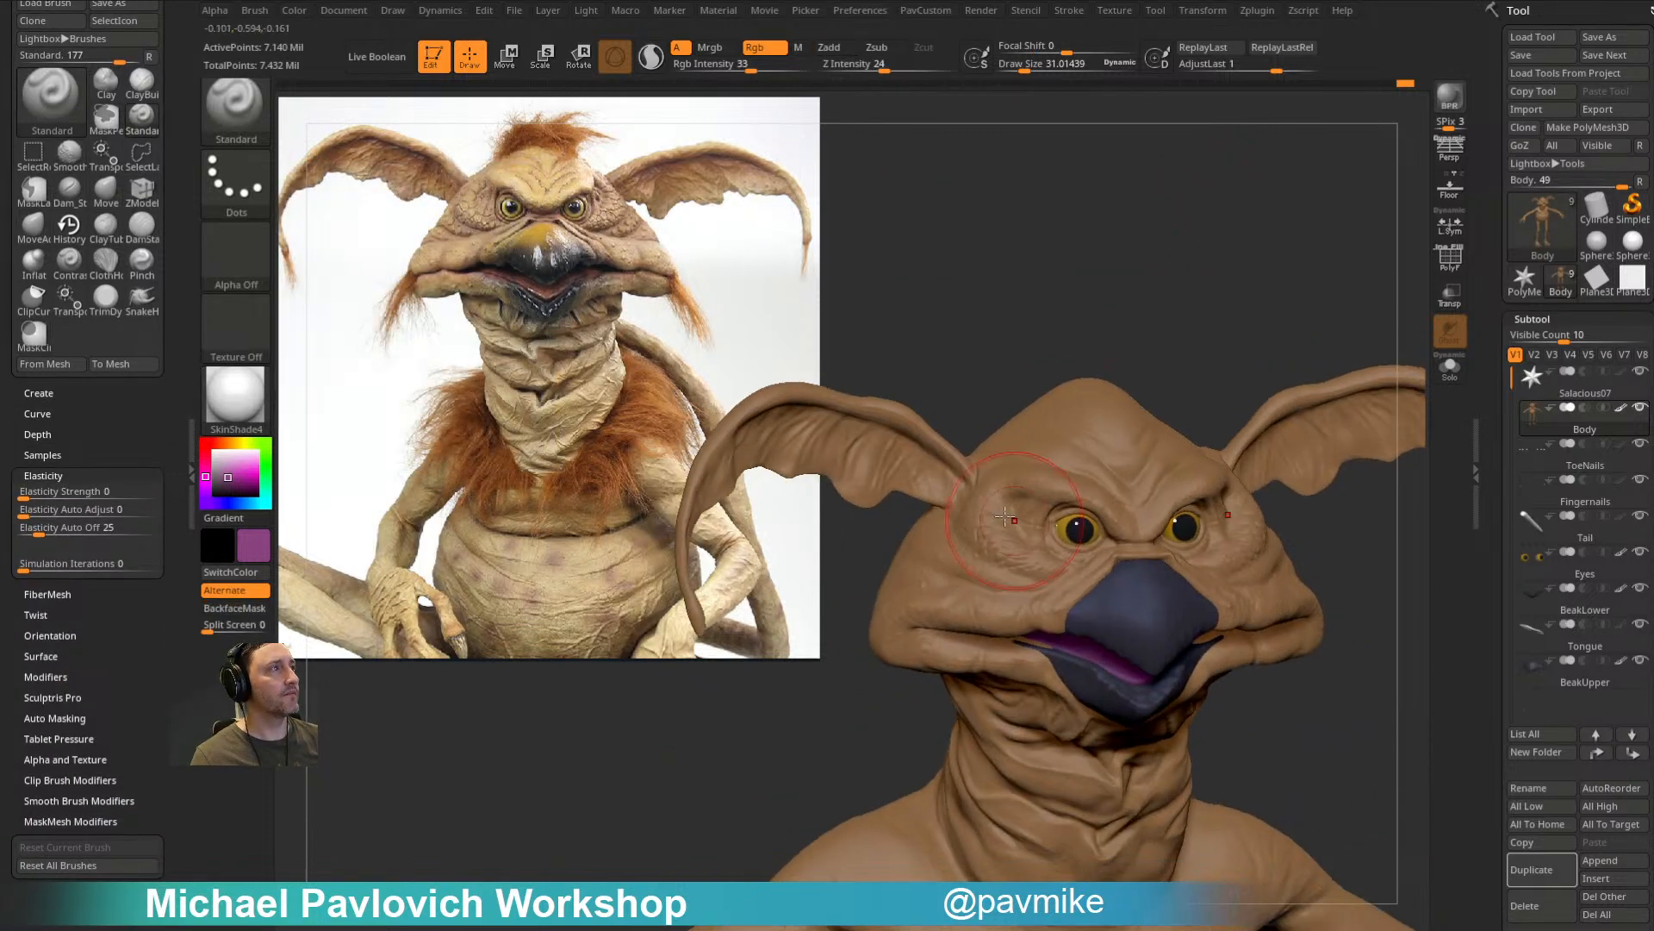
drag(1206, 345, 1164, 370)
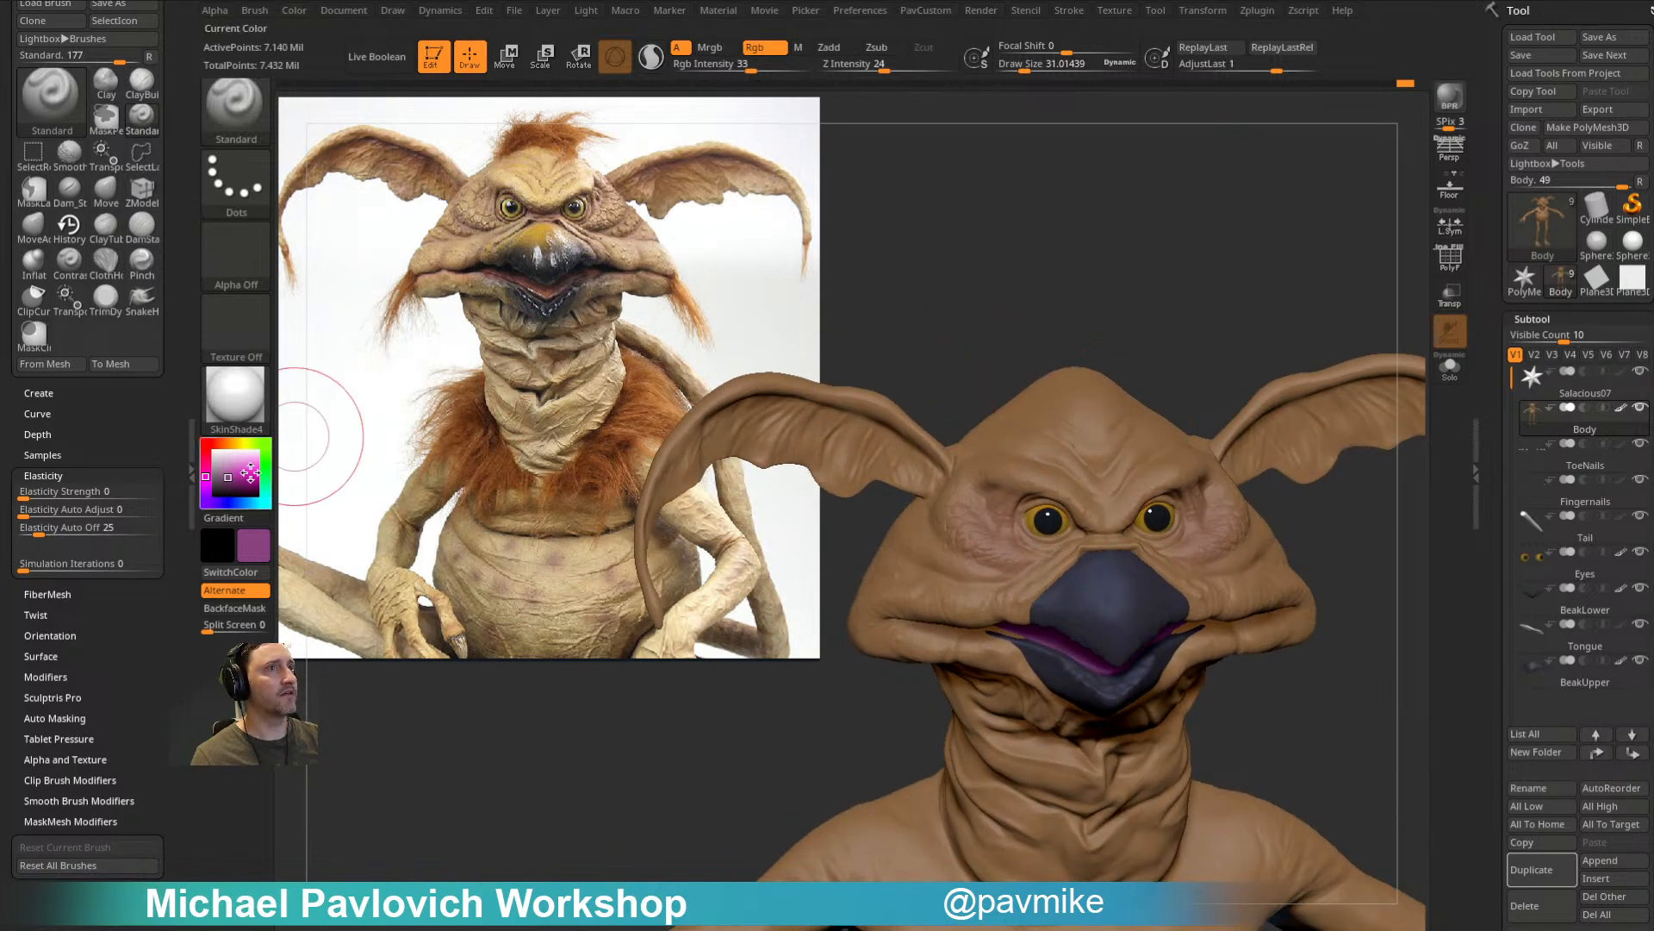
Step: Show the Body subtool on its own and pick a reddish brown for tinting the skin
mouse_move(1062, 496)
alt+right_down()
mouse_move(1067, 447)
mouse_move(976, 472)
alt+right_up()
mouse_move(1223, 321)
right_down()
mouse_move(1204, 277)
mouse_move(1115, 255)
right_up()
mouse_move(1189, 320)
right_down()
mouse_move(1218, 266)
mouse_move(1212, 281)
right_up()
click(1450, 367)
mouse_move(1400, 395)
right_down()
mouse_move(1289, 284)
mouse_move(1207, 310)
right_up()
key(c)
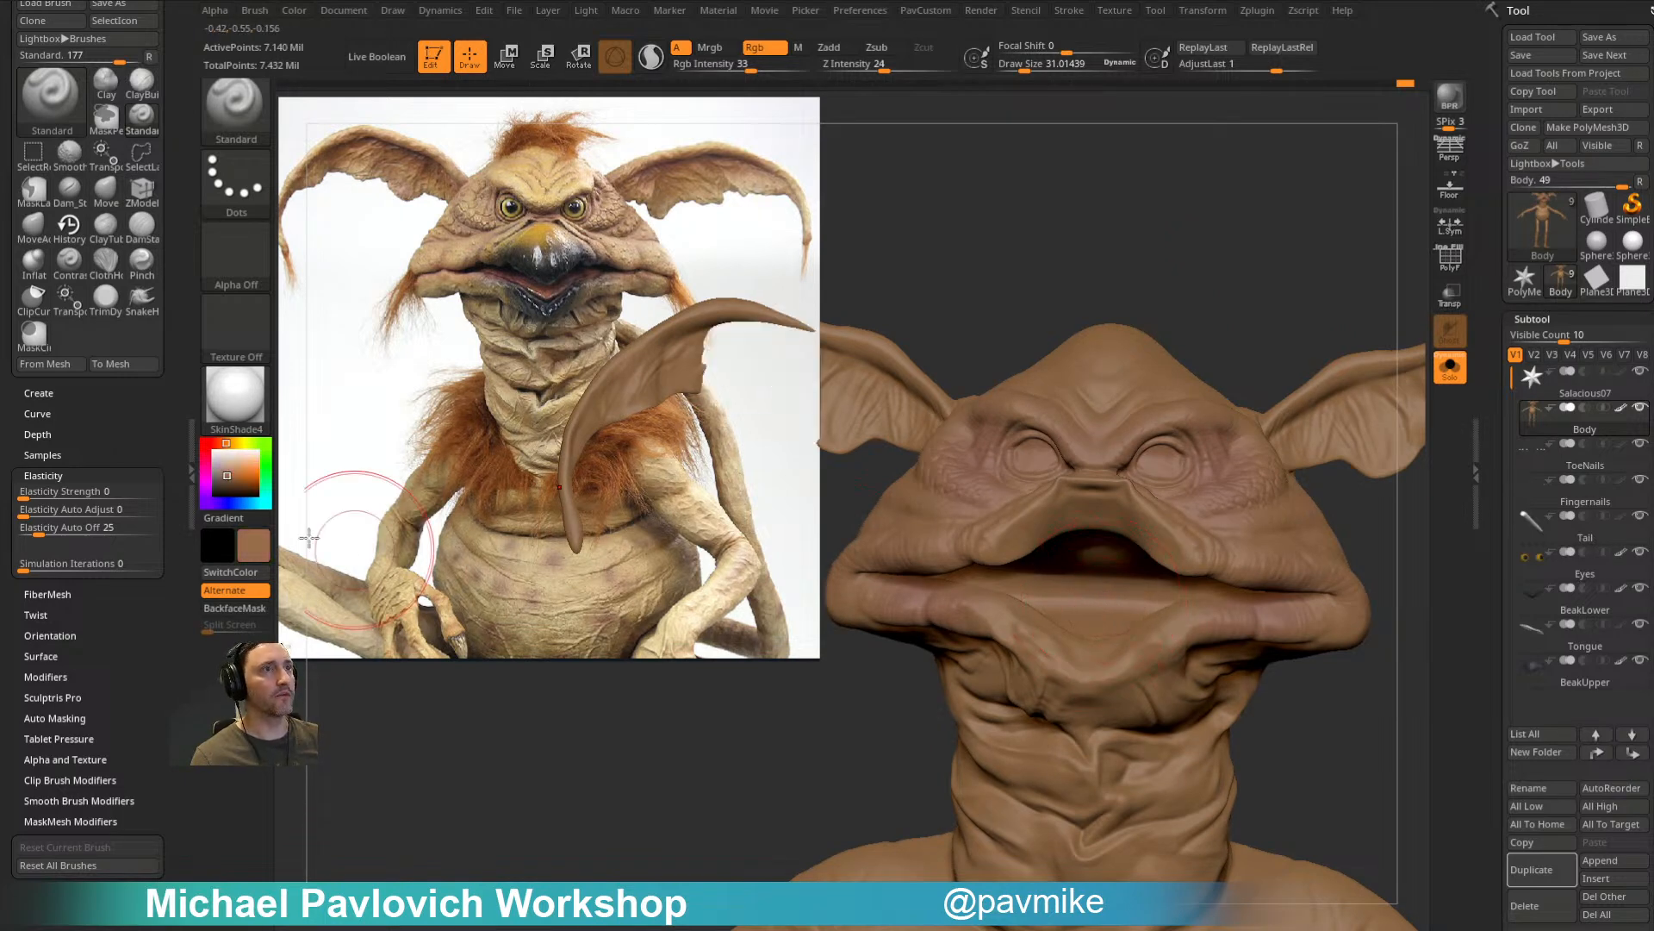
Step: Choose a dark red, turn on BackfaceMask, and start tinting the lower inside of the Body's mouth
drag(227, 481, 216, 443)
drag(1075, 564, 1142, 573)
mouse_move(1385, 365)
right_down()
mouse_move(1321, 239)
mouse_move(1344, 267)
mouse_move(1335, 294)
mouse_move(1236, 275)
right_up()
mouse_move(1057, 554)
mouse_down()
mouse_move(1112, 513)
mouse_move(1120, 528)
mouse_up()
right_drag(1271, 345, 1142, 336)
mouse_move(1035, 565)
mouse_down()
mouse_move(1015, 543)
mouse_move(1015, 585)
mouse_up()
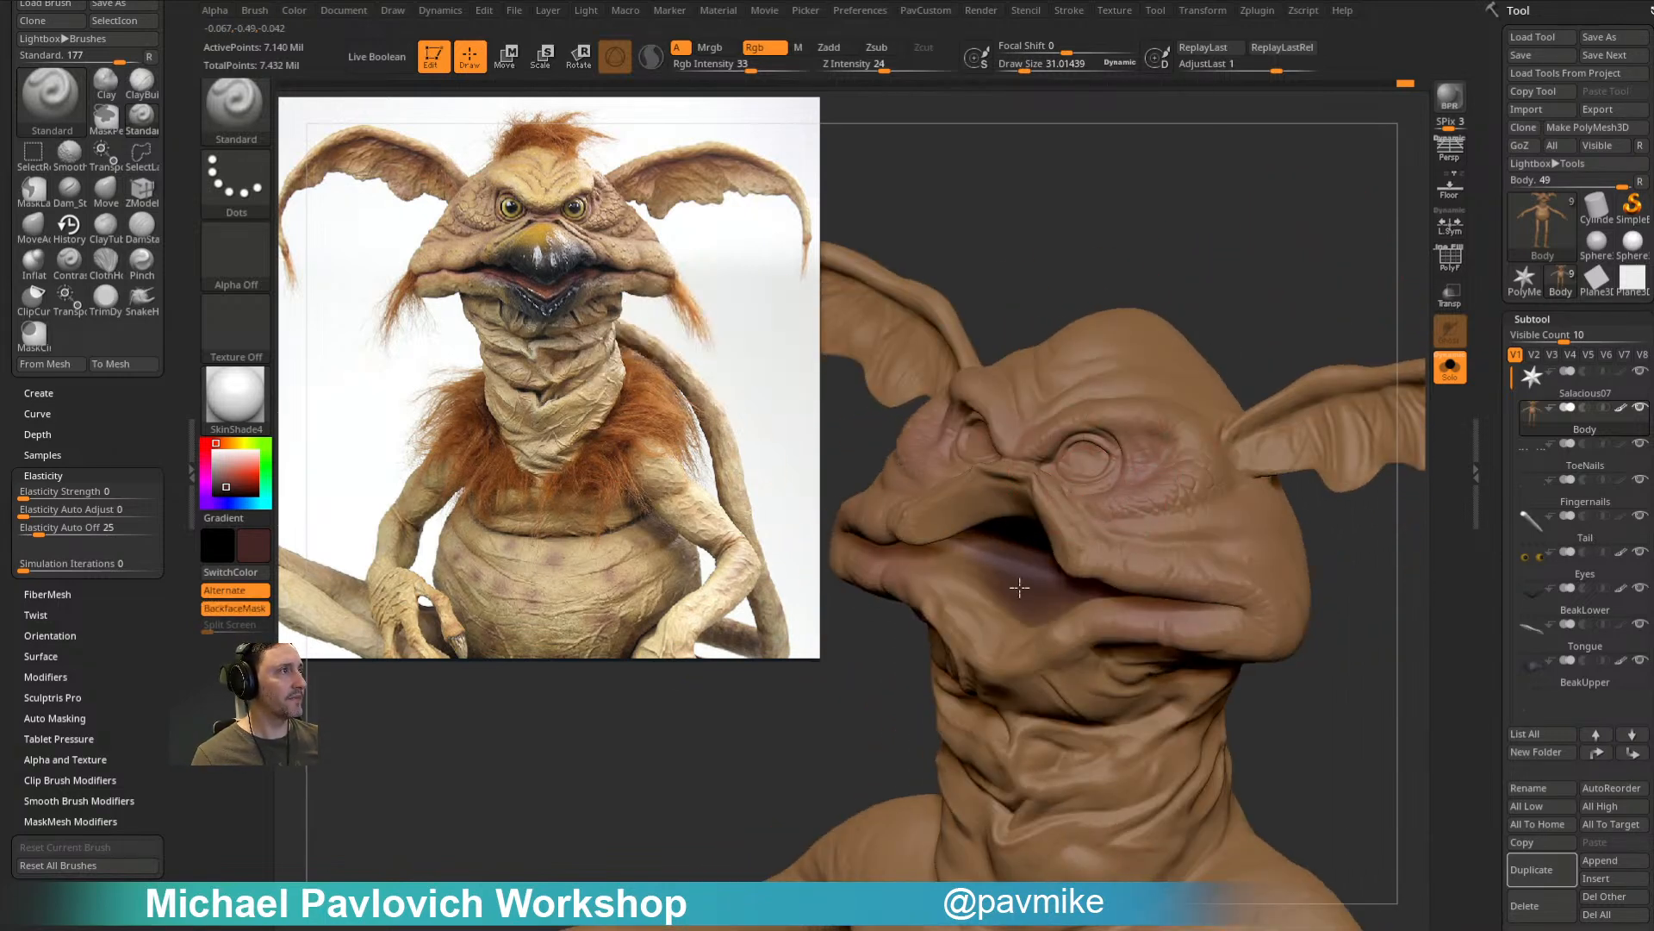
Step: Paint the dark red across the sides and depth of the mouth cavity from several angles
drag(1301, 372, 1220, 369)
drag(970, 556, 940, 534)
drag(1159, 241, 1232, 203)
drag(990, 484, 1043, 491)
drag(1207, 237, 1297, 267)
drag(1094, 526, 1147, 502)
mouse_move(1331, 414)
mouse_down()
mouse_move(1396, 406)
mouse_move(1344, 422)
mouse_up()
drag(1206, 457, 1237, 466)
drag(1383, 435, 1318, 459)
drag(1094, 479, 1142, 480)
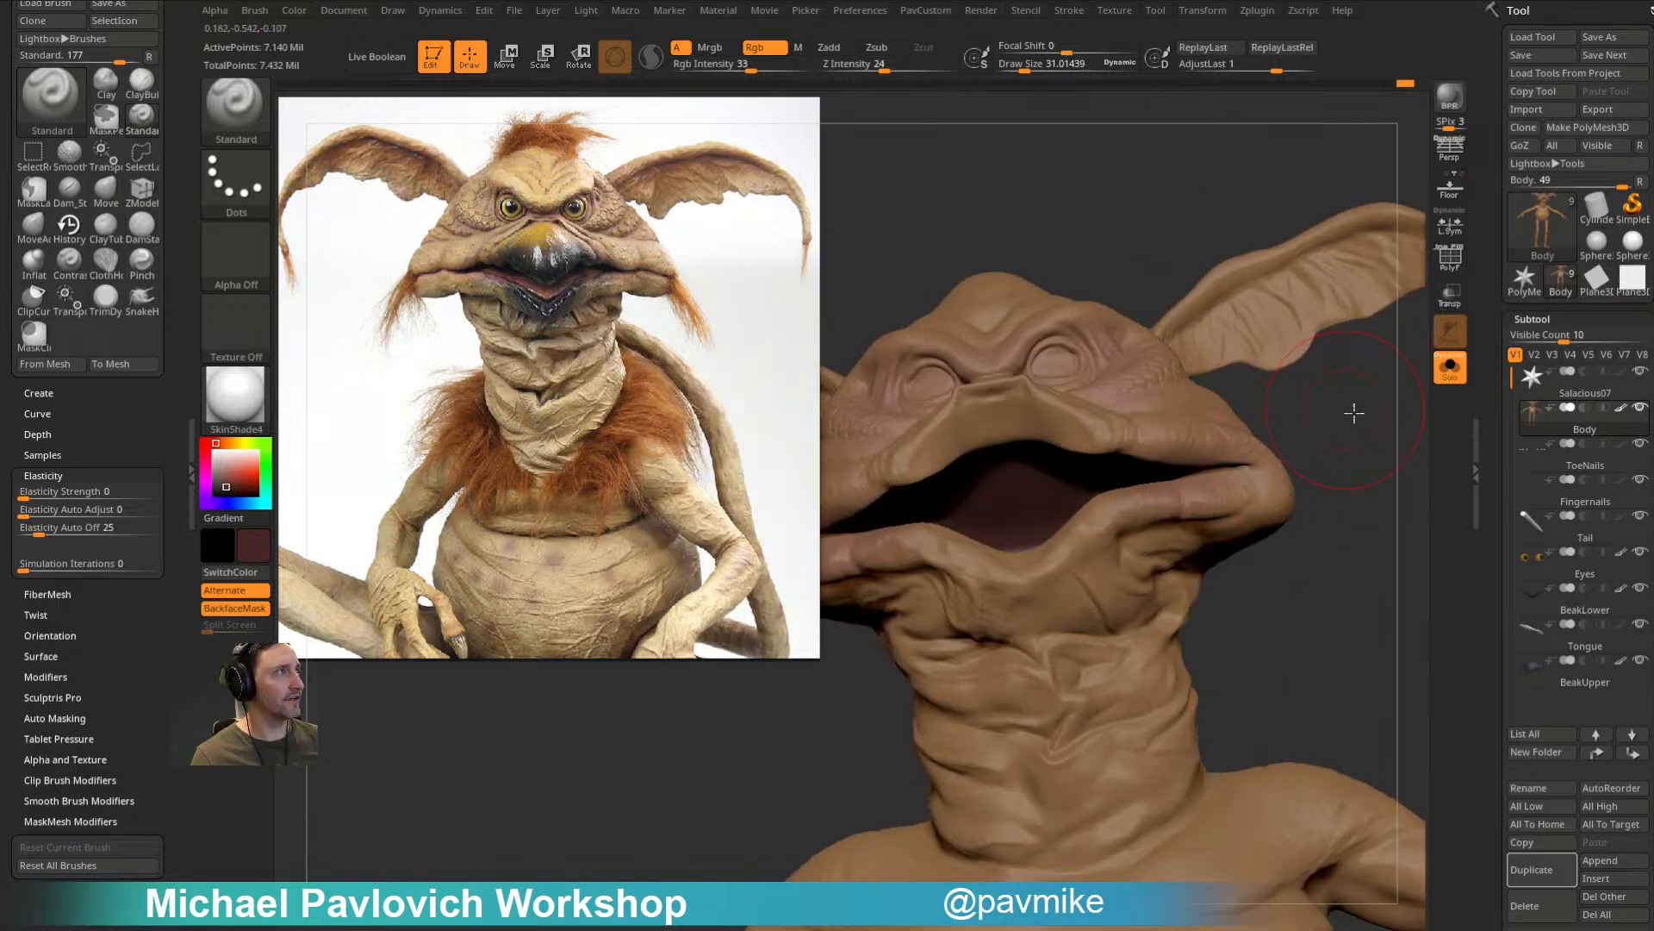
Step: Deepen the dark red tint in the throat and underneath the upper lip
drag(1346, 406, 1318, 398)
drag(1096, 582, 1144, 562)
drag(1304, 462, 1372, 453)
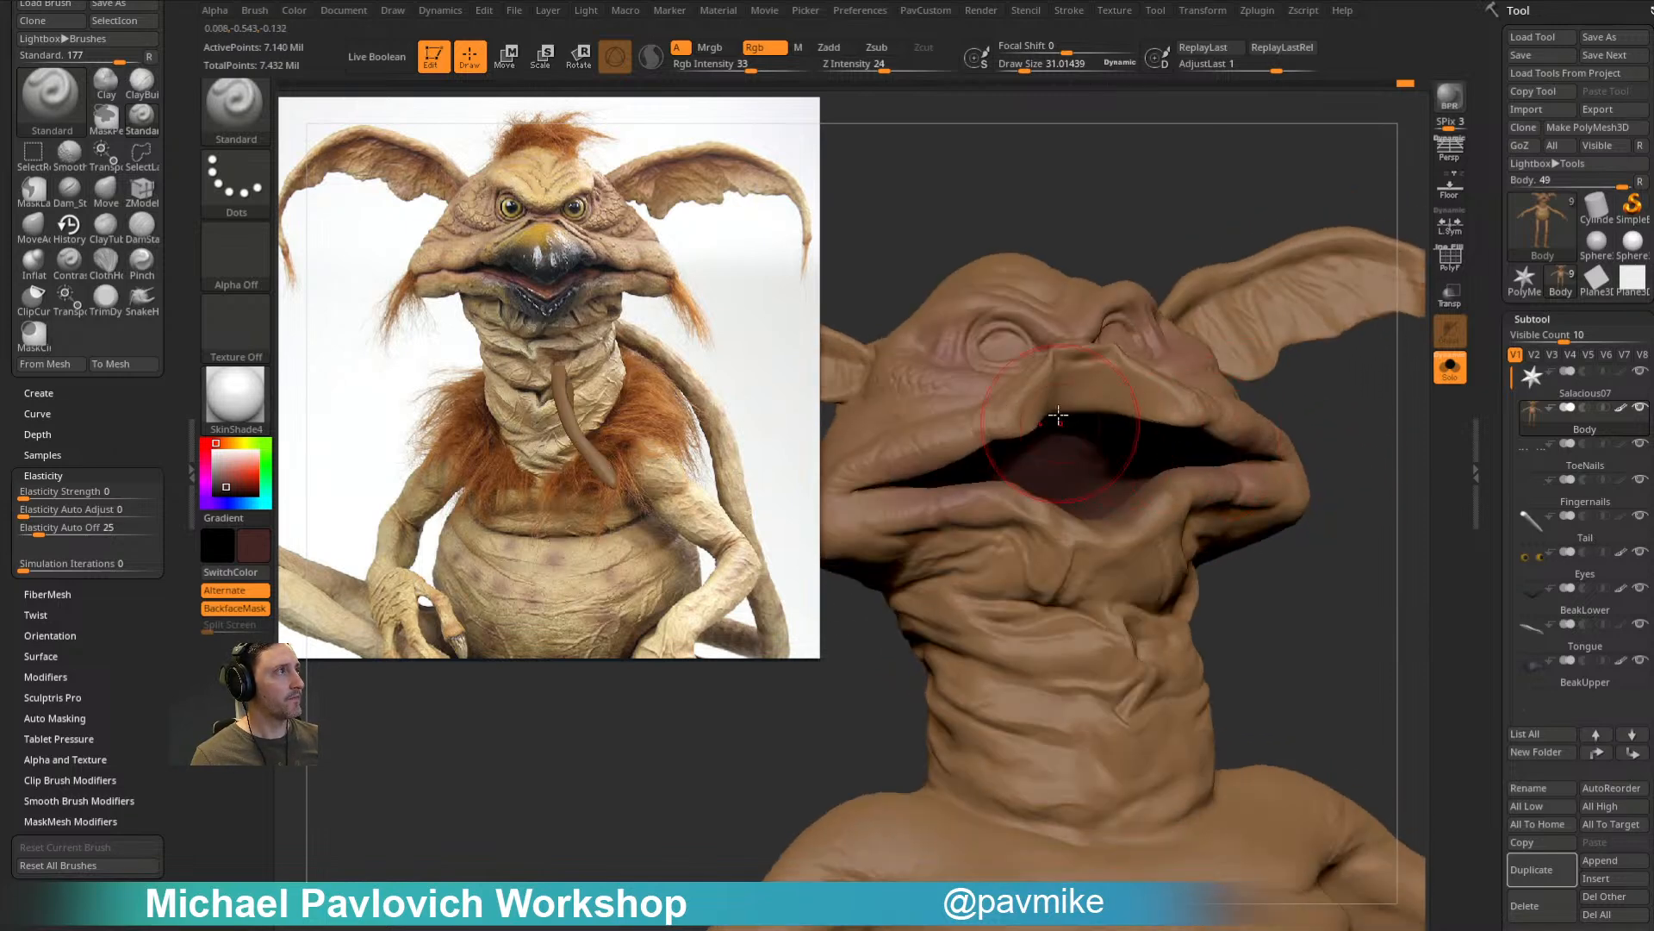
drag(1416, 246, 1345, 271)
drag(1003, 519, 1025, 503)
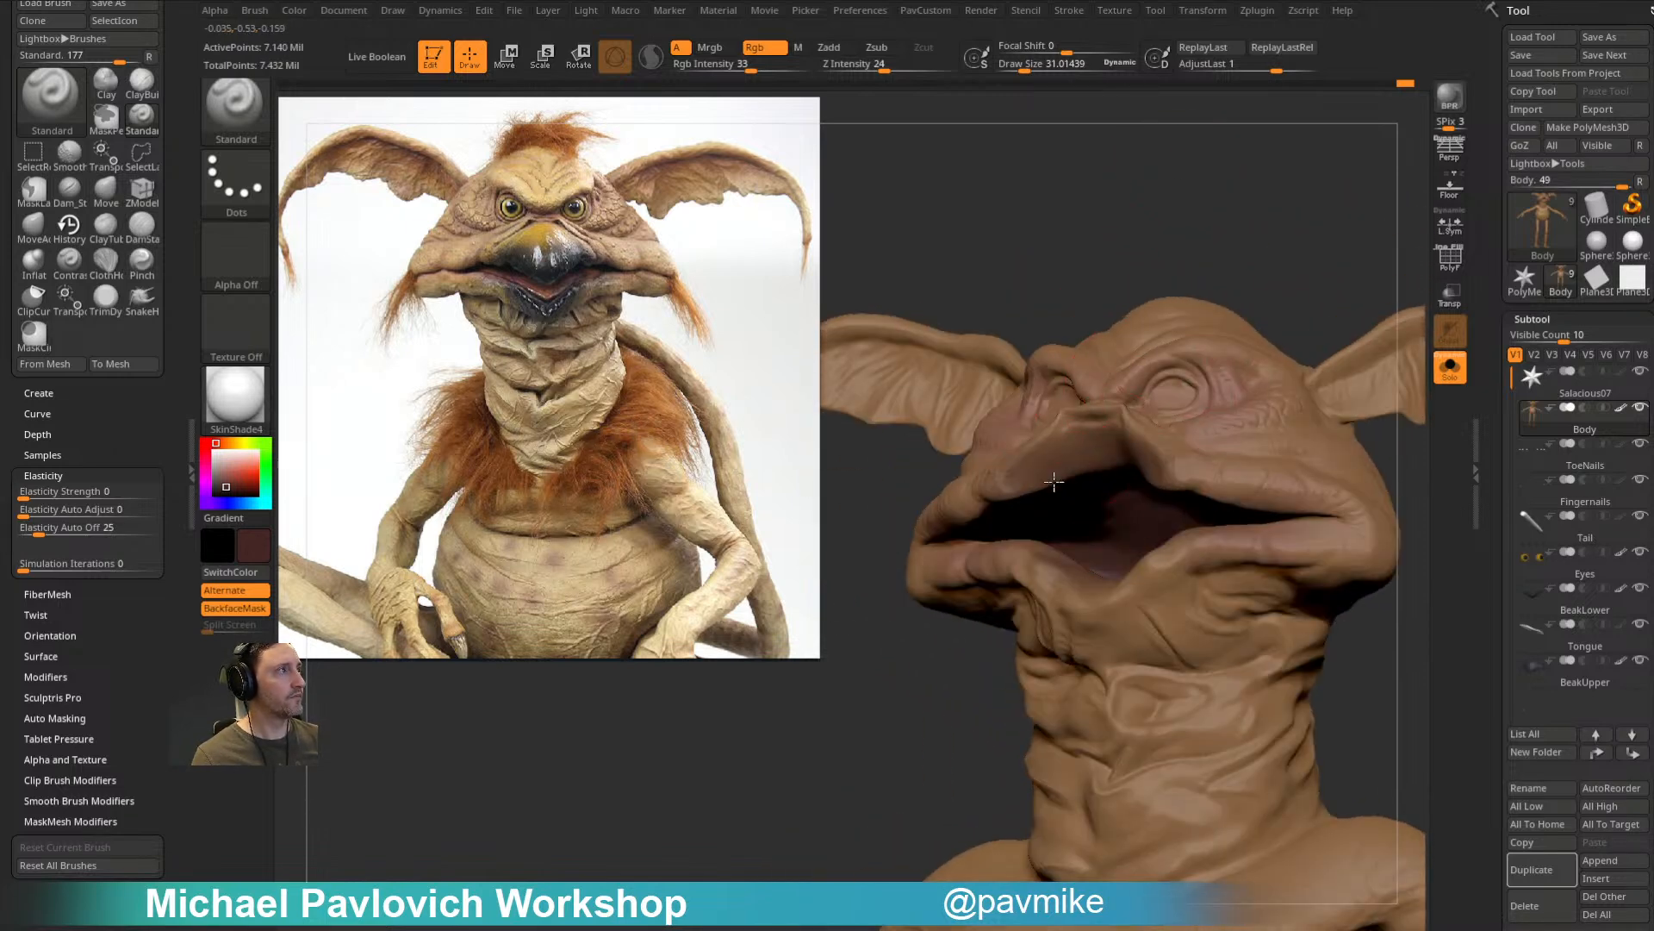
mouse_move(1253, 246)
mouse_down()
mouse_move(1267, 233)
mouse_move(1278, 276)
mouse_move(1249, 251)
mouse_move(1196, 326)
mouse_up()
Step: Reduce the brush size to about 14, sample an ochre brown, and tint the inner folds of the ears
key(c)
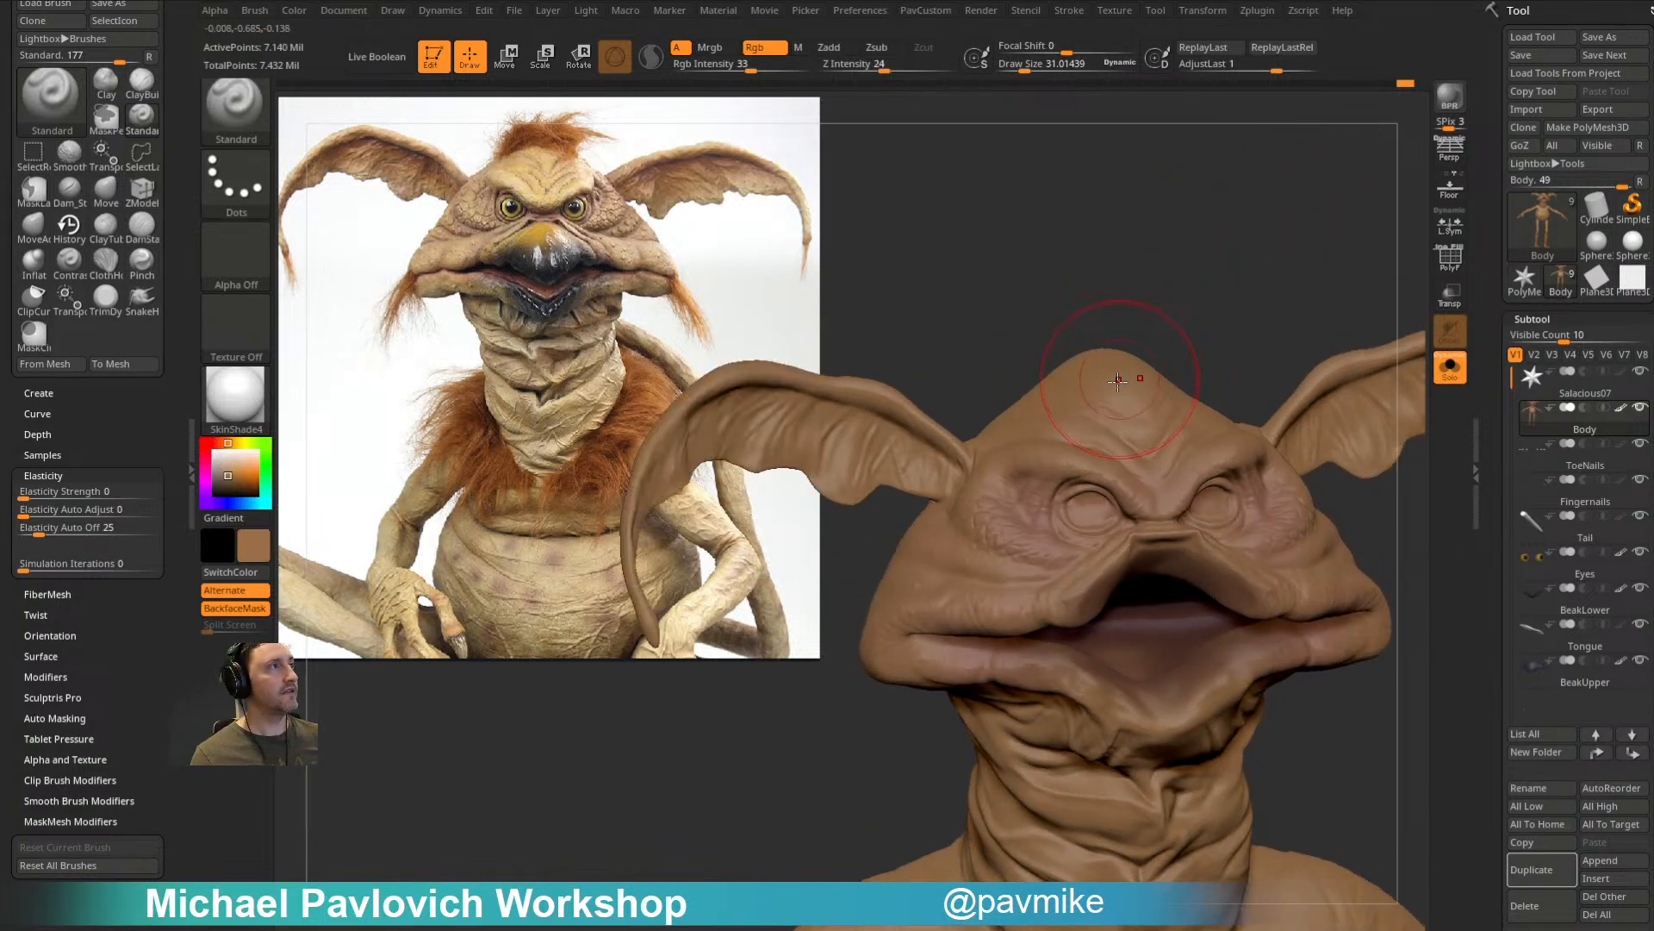
mouse_move(1209, 326)
mouse_down()
mouse_move(1170, 327)
mouse_move(1249, 318)
mouse_move(1189, 273)
mouse_move(1229, 262)
mouse_move(1194, 301)
mouse_up()
key(s)
alt+drag(1207, 270, 1204, 304)
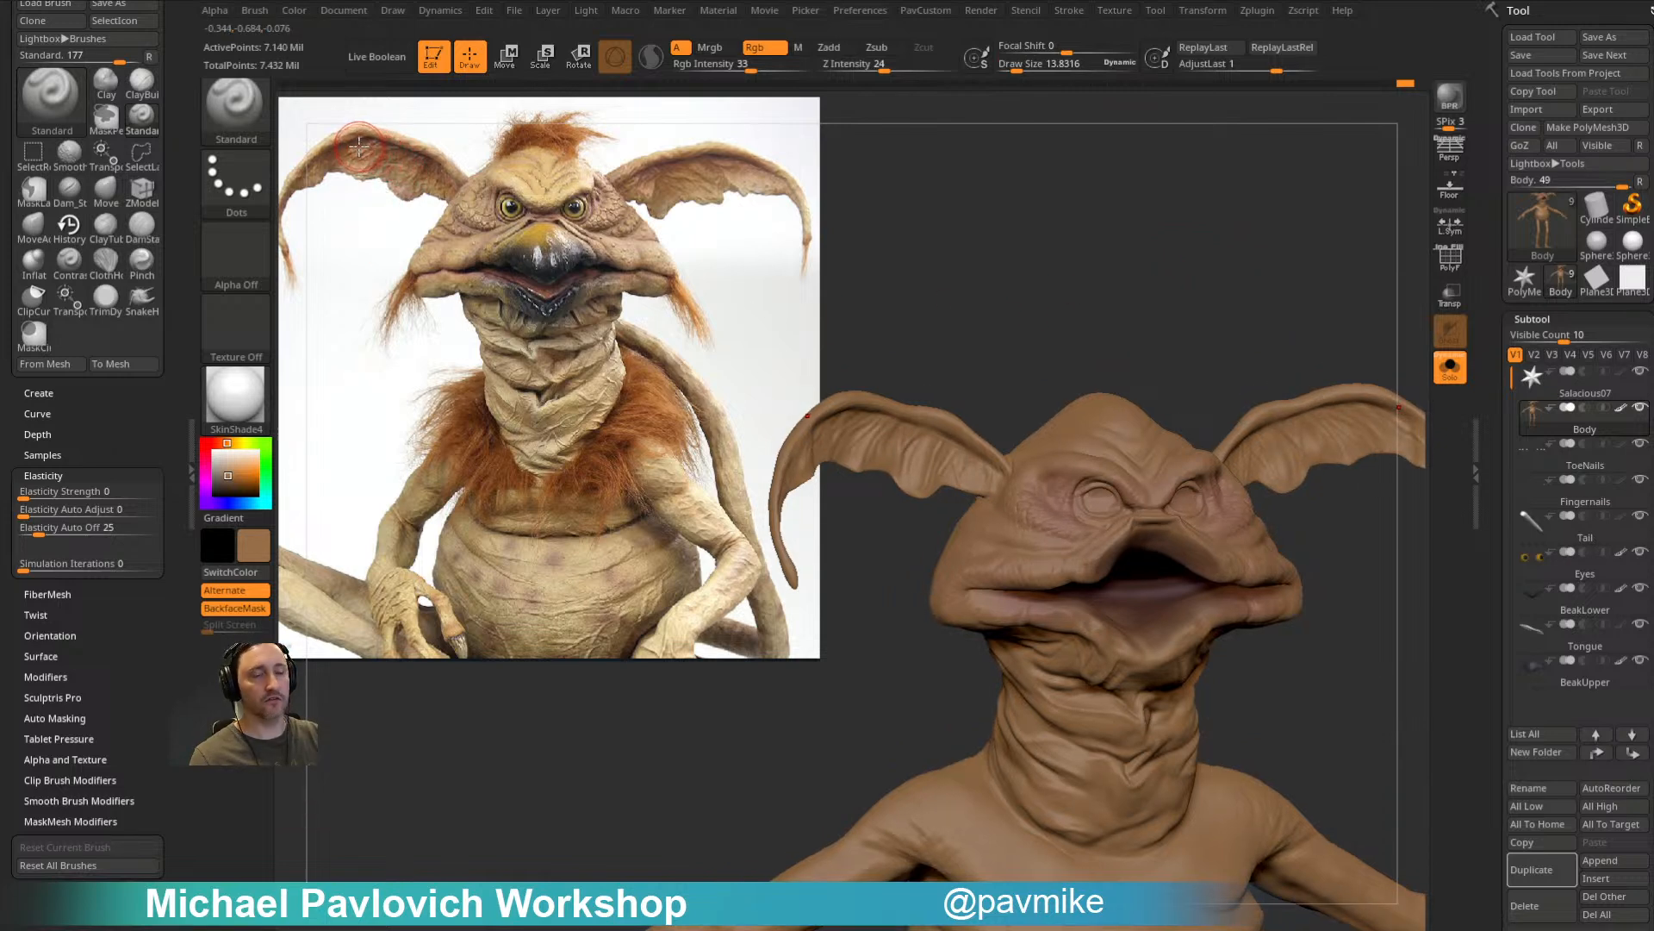
key(c)
key(c)
mouse_move(738, 214)
mouse_down()
mouse_move(1118, 228)
mouse_move(945, 413)
mouse_up()
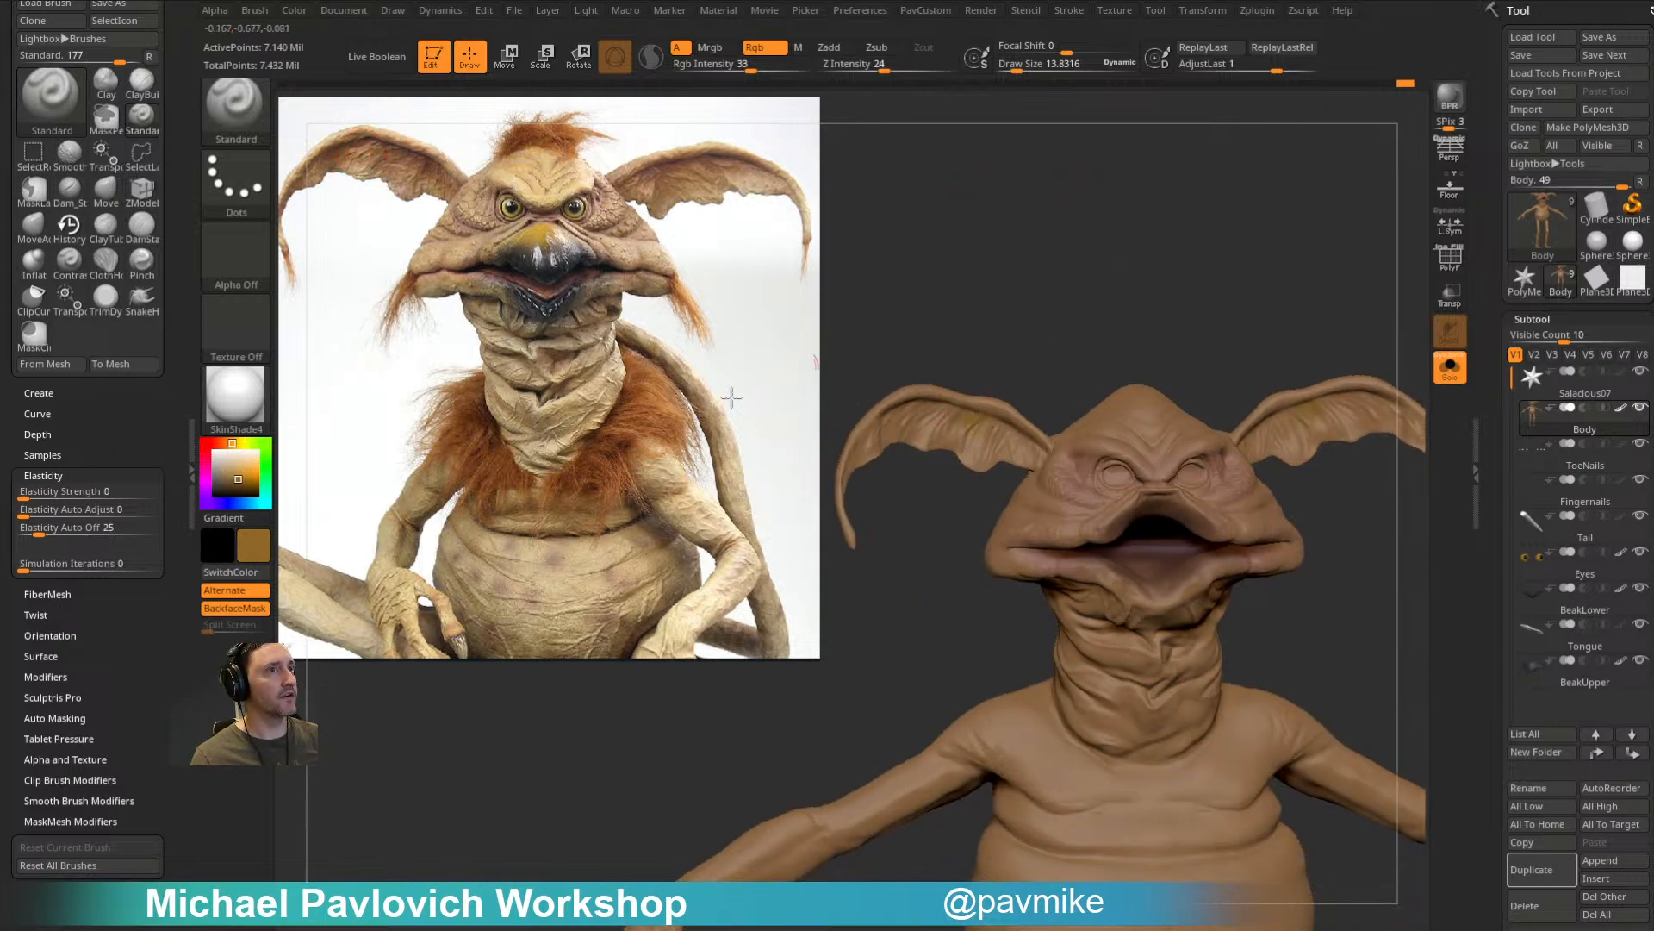
Step: Enlarge the brush to about 24 and tint the face, neck folds and back of the head with a saturated orange-brown
alt+drag(964, 191, 991, 289)
key(bracketright)
key(bracketright)
mouse_move(1183, 407)
mouse_down()
mouse_move(1106, 411)
mouse_move(1044, 381)
mouse_move(1060, 303)
mouse_move(1111, 320)
mouse_move(1167, 284)
mouse_move(1140, 288)
mouse_up()
drag(1327, 502, 1045, 438)
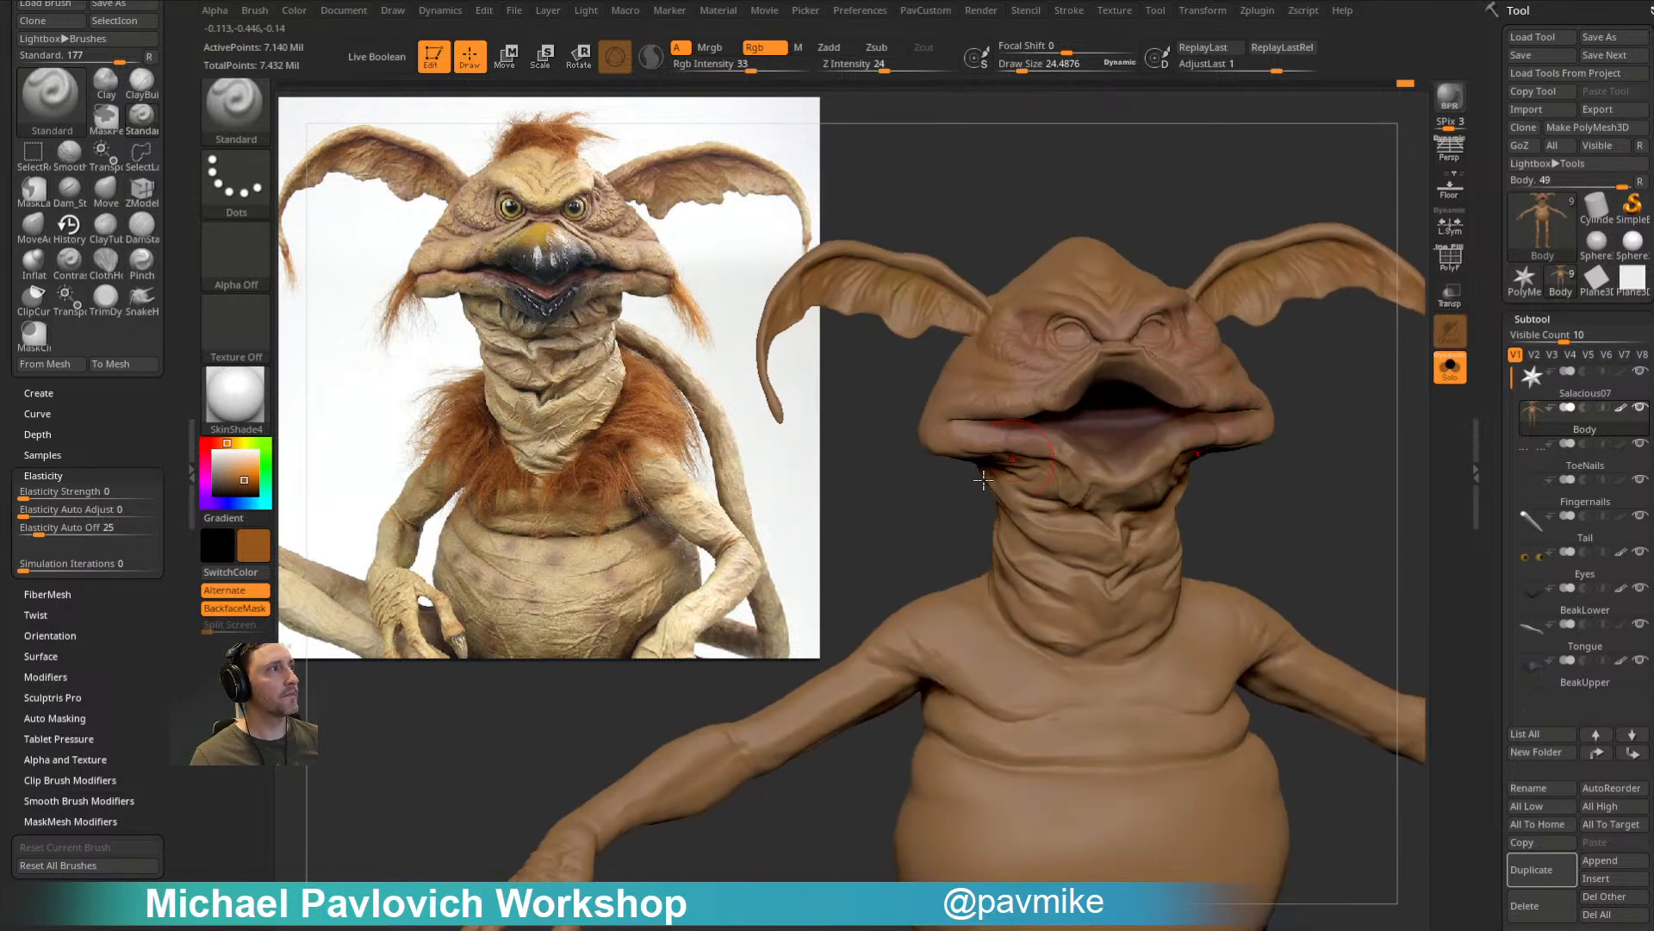
mouse_move(1306, 526)
alt+mouse_down()
mouse_move(1308, 473)
mouse_move(1335, 434)
alt+mouse_up()
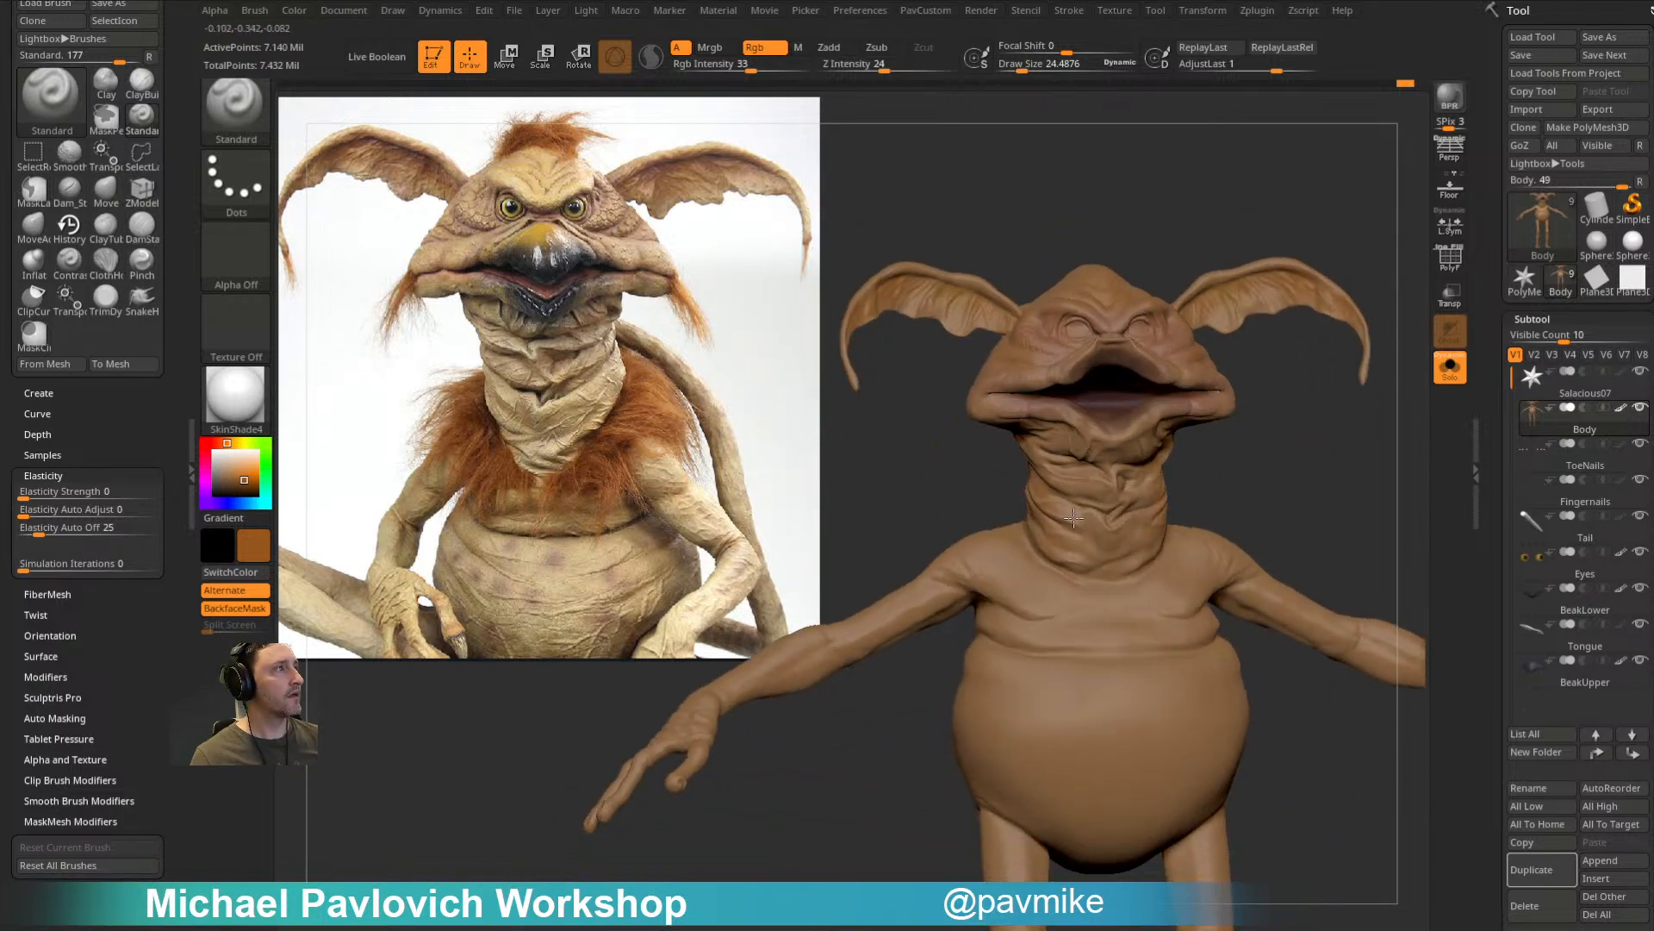
mouse_move(1109, 476)
mouse_down()
mouse_move(1259, 432)
mouse_move(1110, 421)
mouse_up()
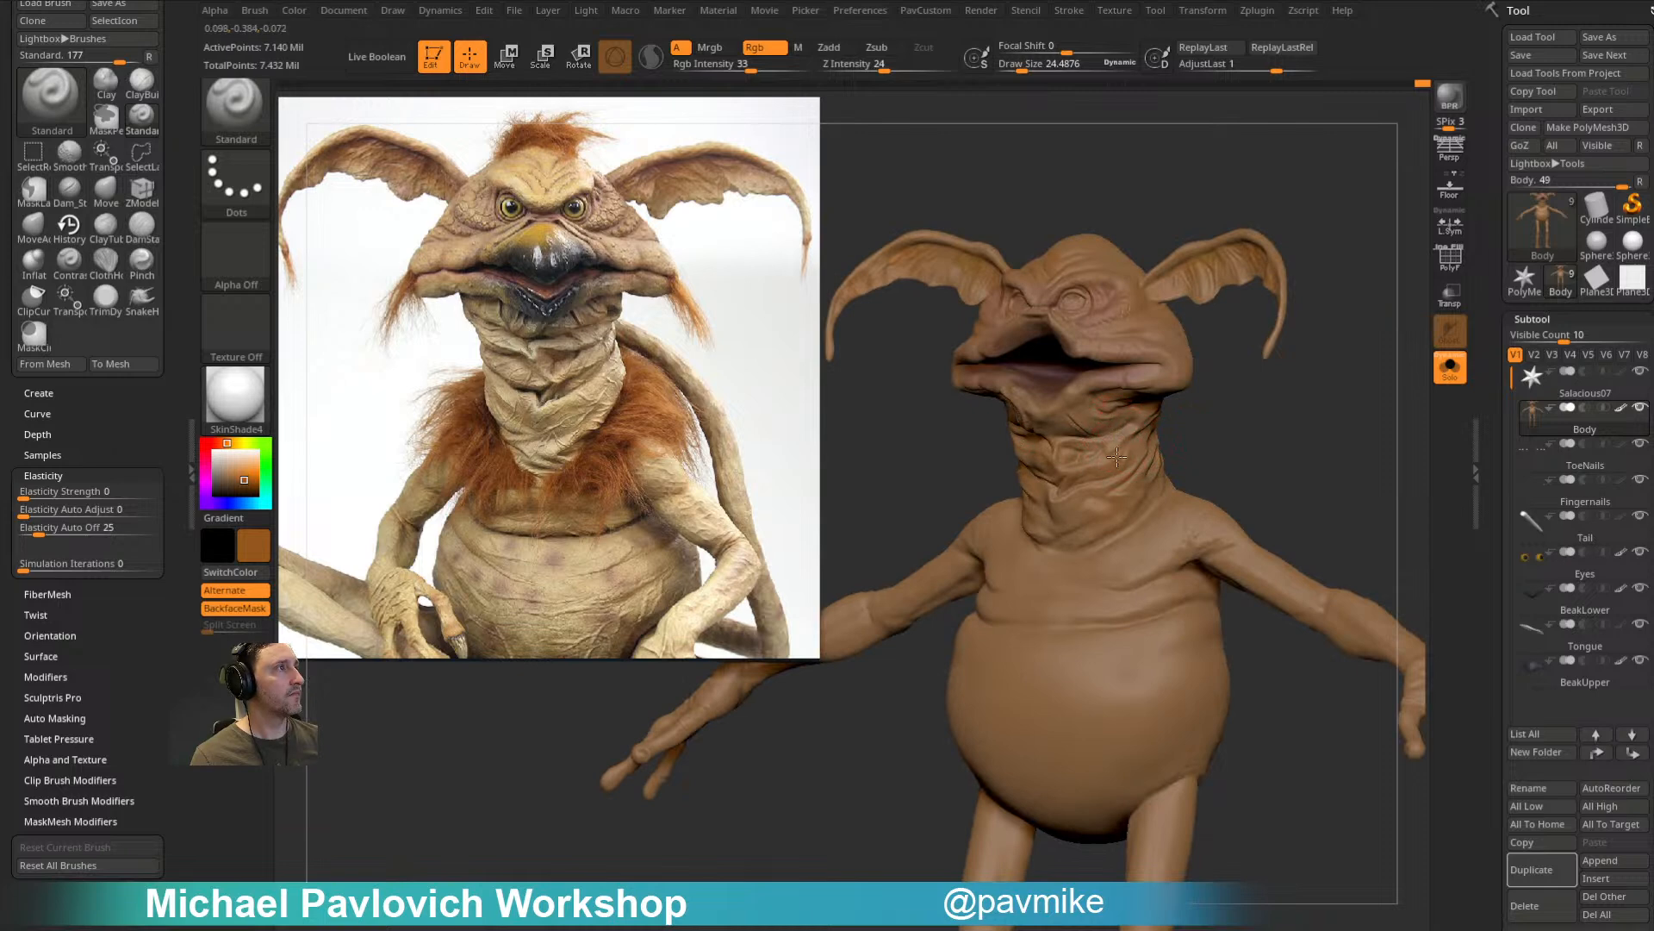
mouse_move(1157, 473)
mouse_down()
mouse_move(1117, 297)
mouse_move(1136, 336)
mouse_up()
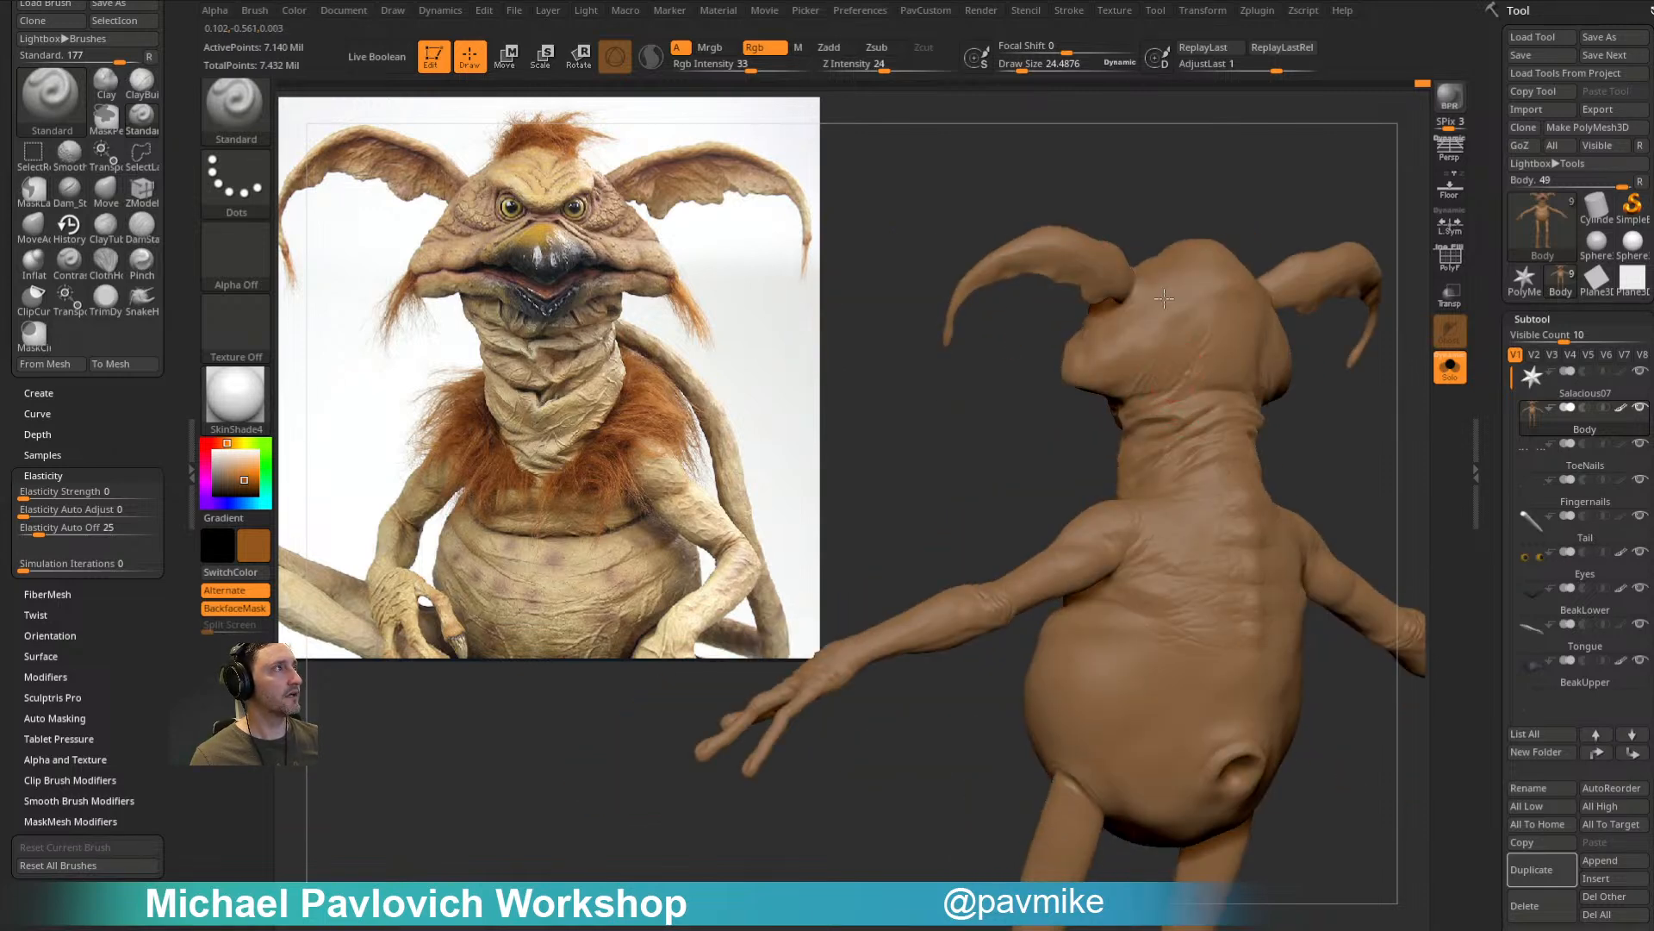
mouse_move(1292, 202)
mouse_down()
mouse_move(1196, 267)
mouse_move(1318, 395)
mouse_move(1075, 442)
mouse_up()
mouse_move(1270, 372)
mouse_down()
mouse_move(1341, 380)
mouse_move(1110, 482)
mouse_up()
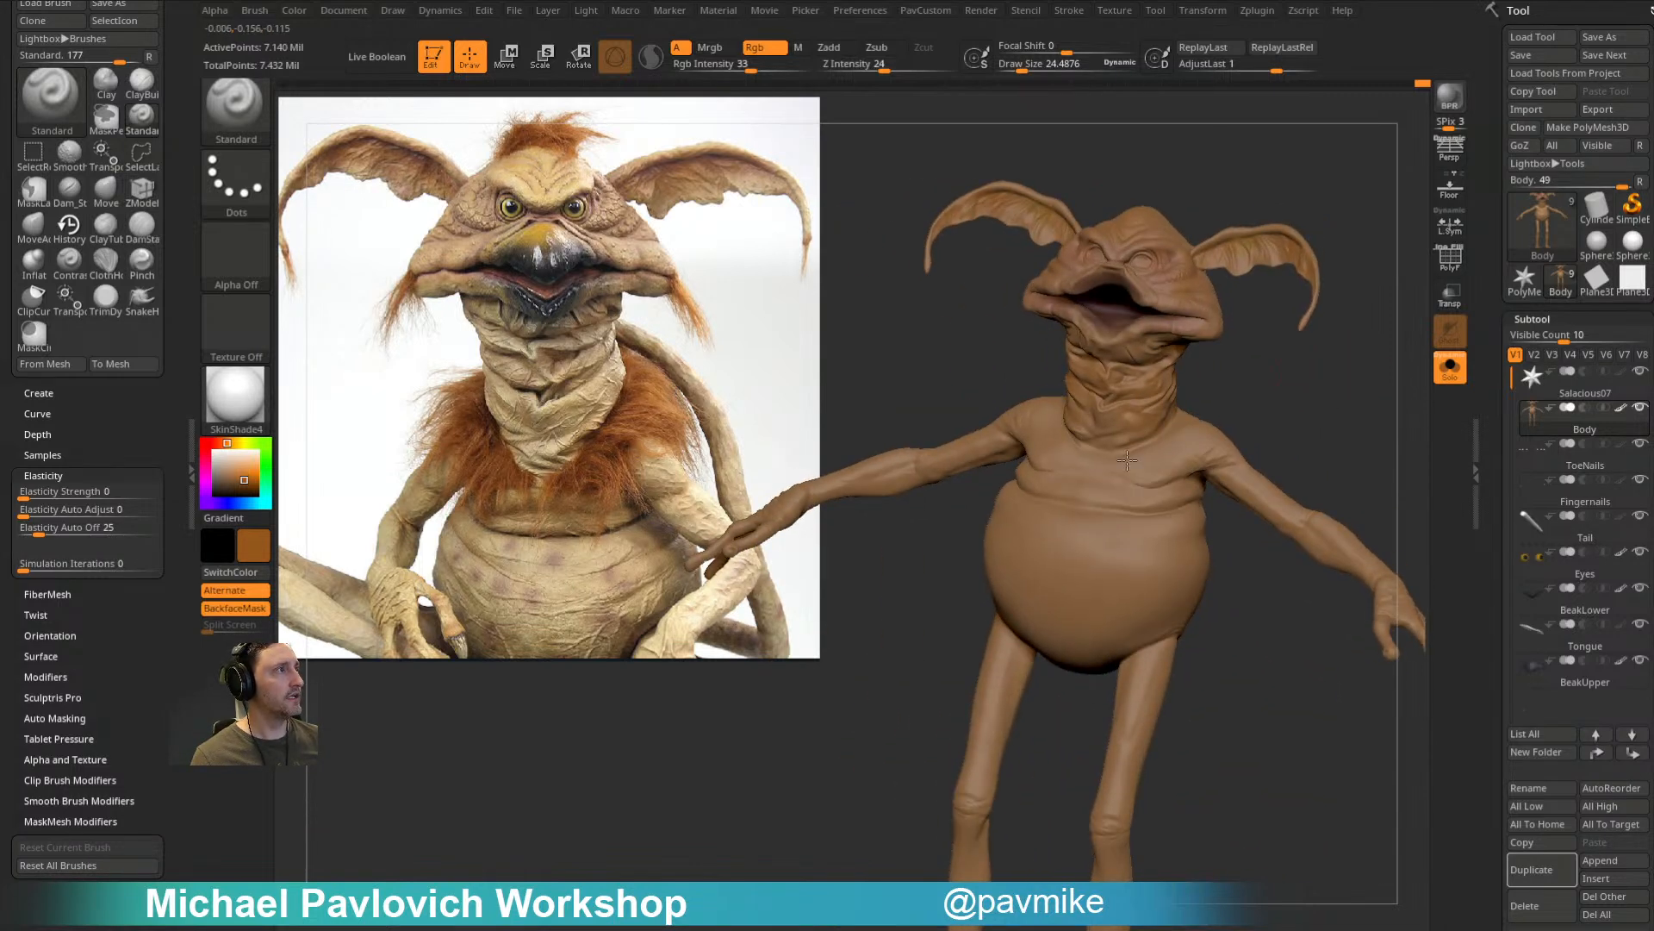
Step: Increase the brush size and brush the orange-brown tint over the belly, legs and feet
alt+drag(1317, 375, 1340, 291)
key(s)
drag(1102, 554, 1109, 554)
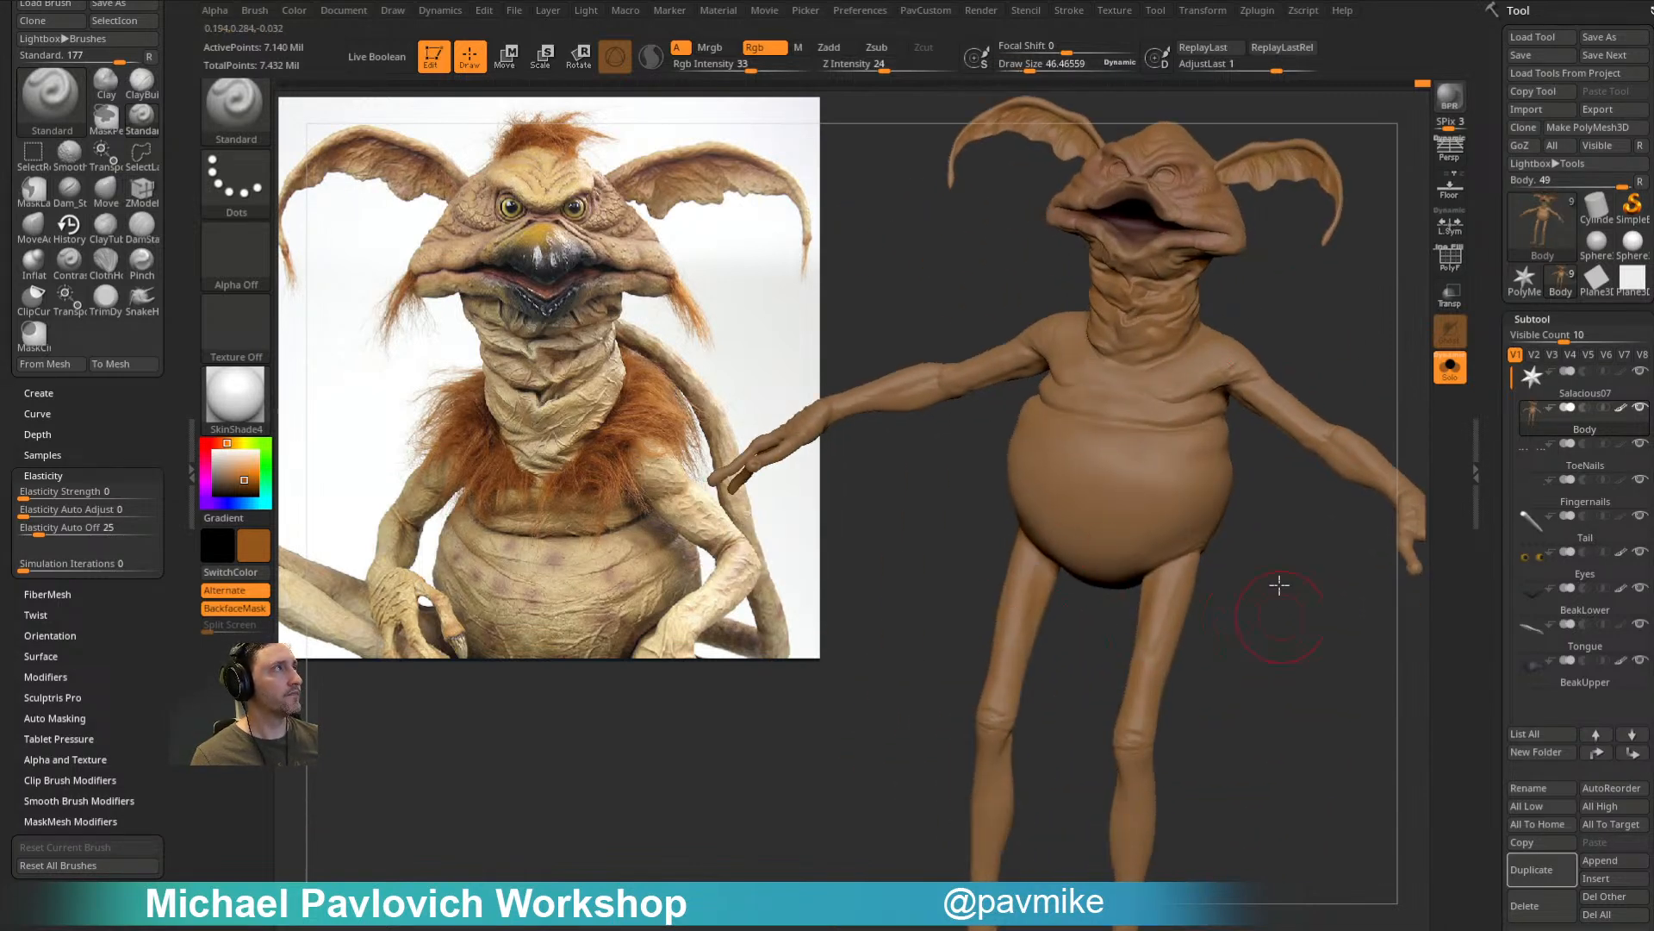
alt+drag(1281, 615, 1023, 548)
drag(1050, 735, 875, 799)
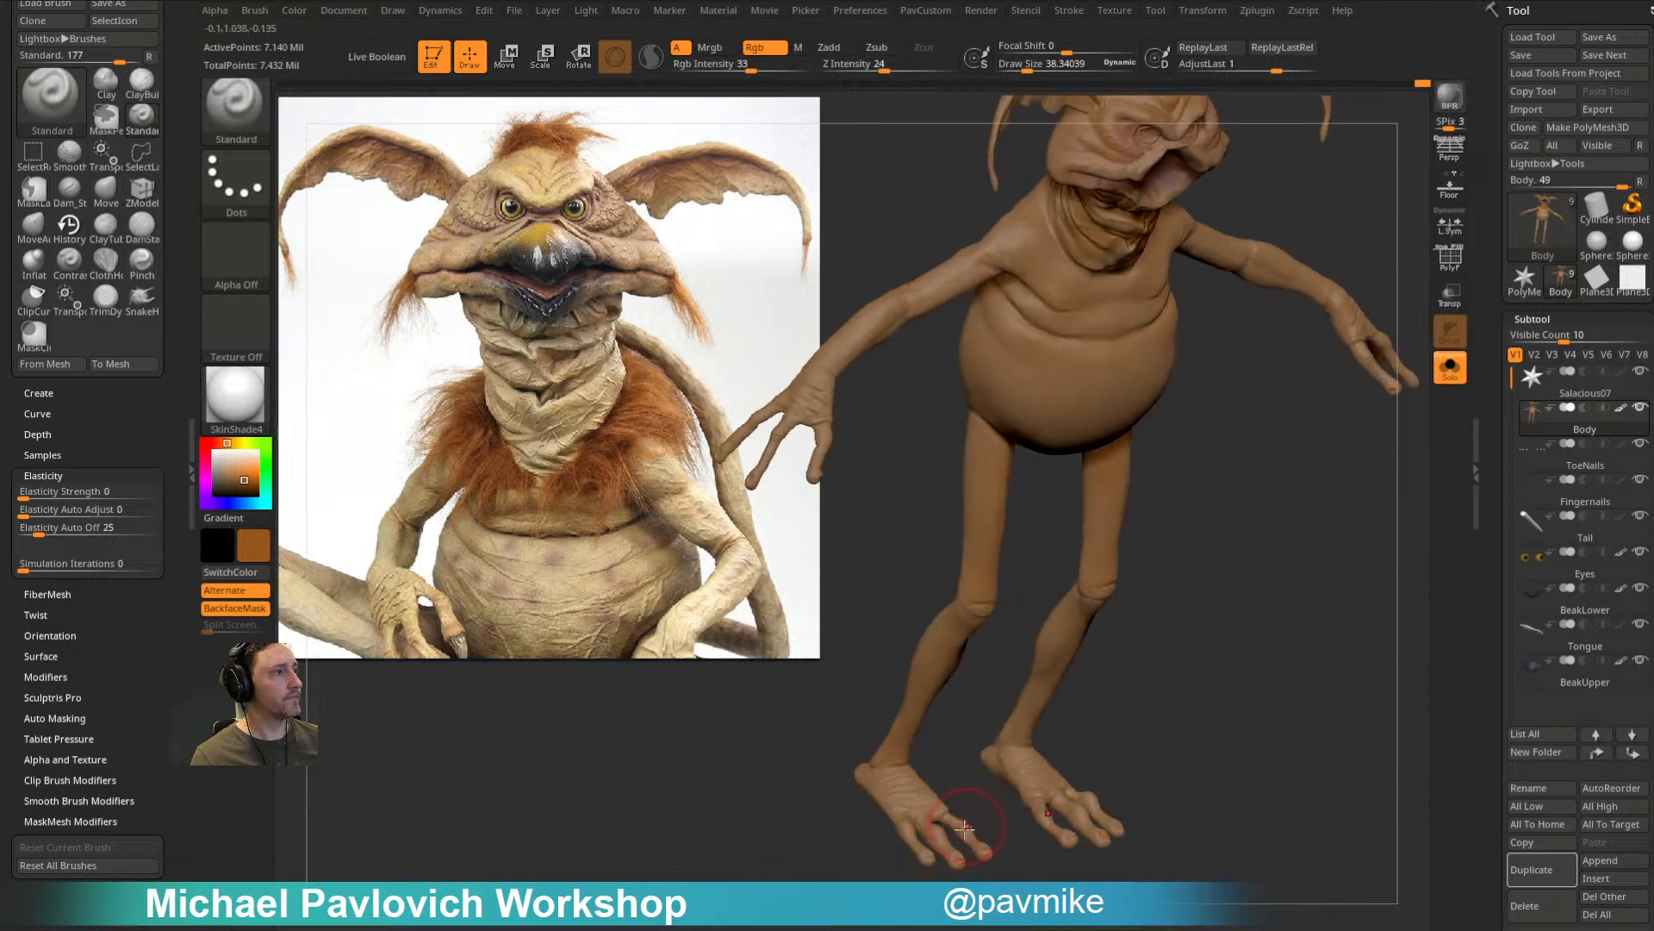
Step: Sample a light tan, reduce the brush size to about 12, and start highlighting the raised skin beside the eyes
mouse_move(1247, 595)
shift+mouse_down()
mouse_move(1319, 731)
mouse_move(1362, 102)
mouse_move(1359, 546)
mouse_move(1299, 336)
shift+mouse_up()
mouse_move(1322, 195)
mouse_down()
mouse_move(1292, 332)
mouse_move(1223, 370)
mouse_up()
key(c)
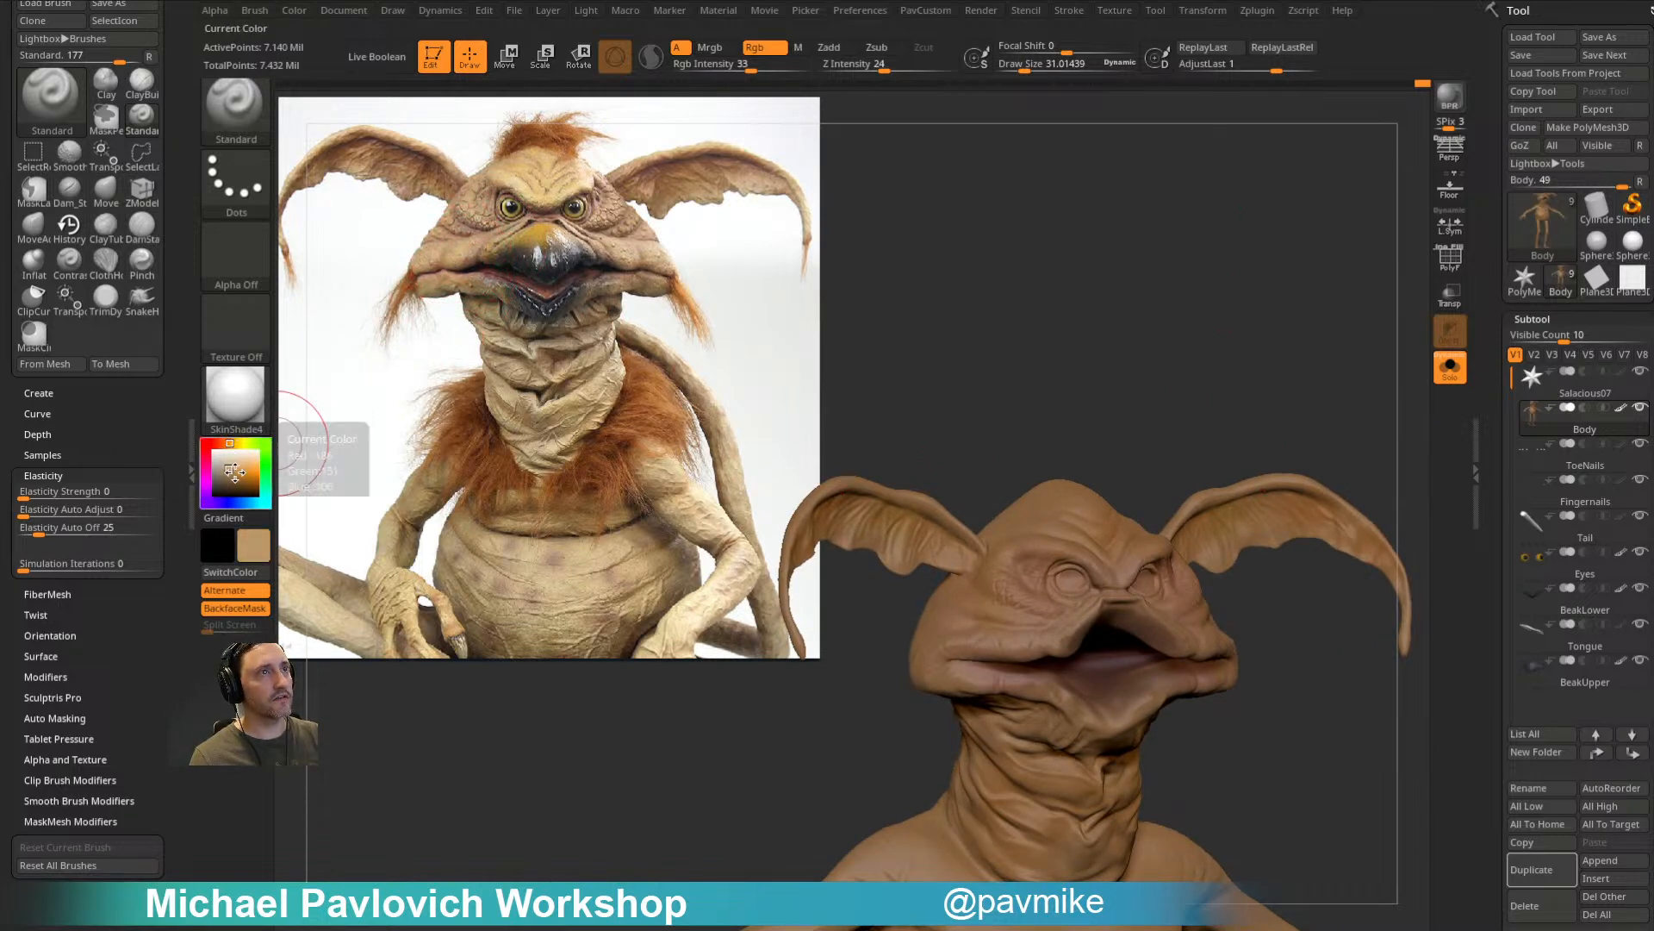
drag(1101, 344, 1081, 274)
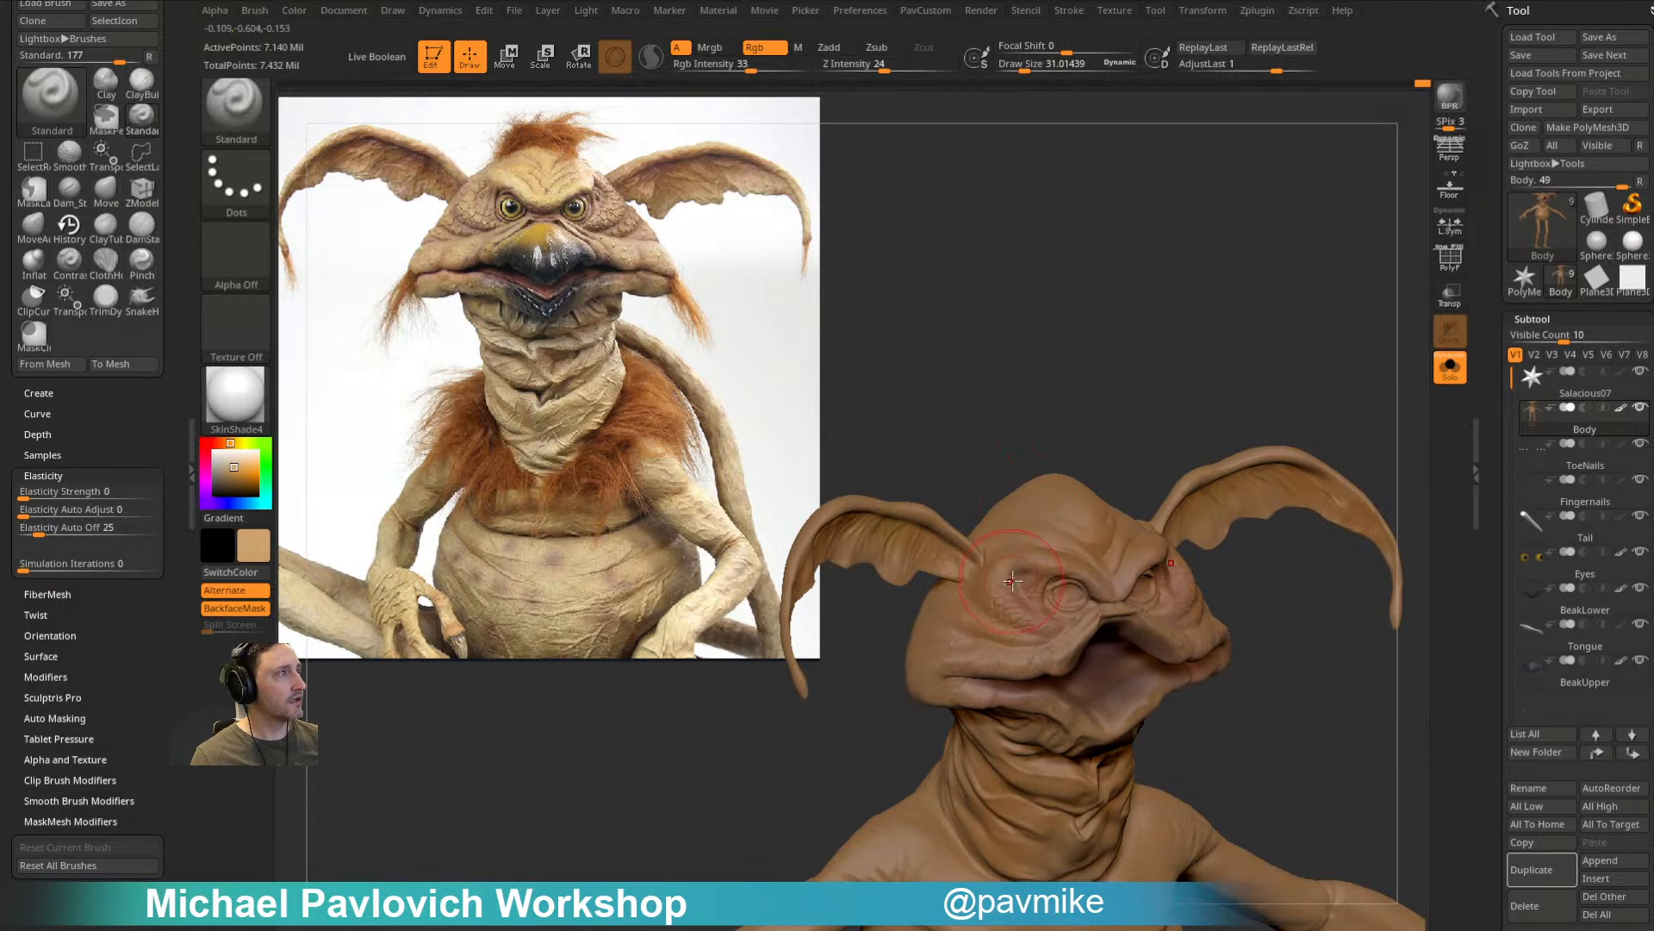
drag(1194, 379, 1155, 340)
key(s)
drag(975, 576, 969, 576)
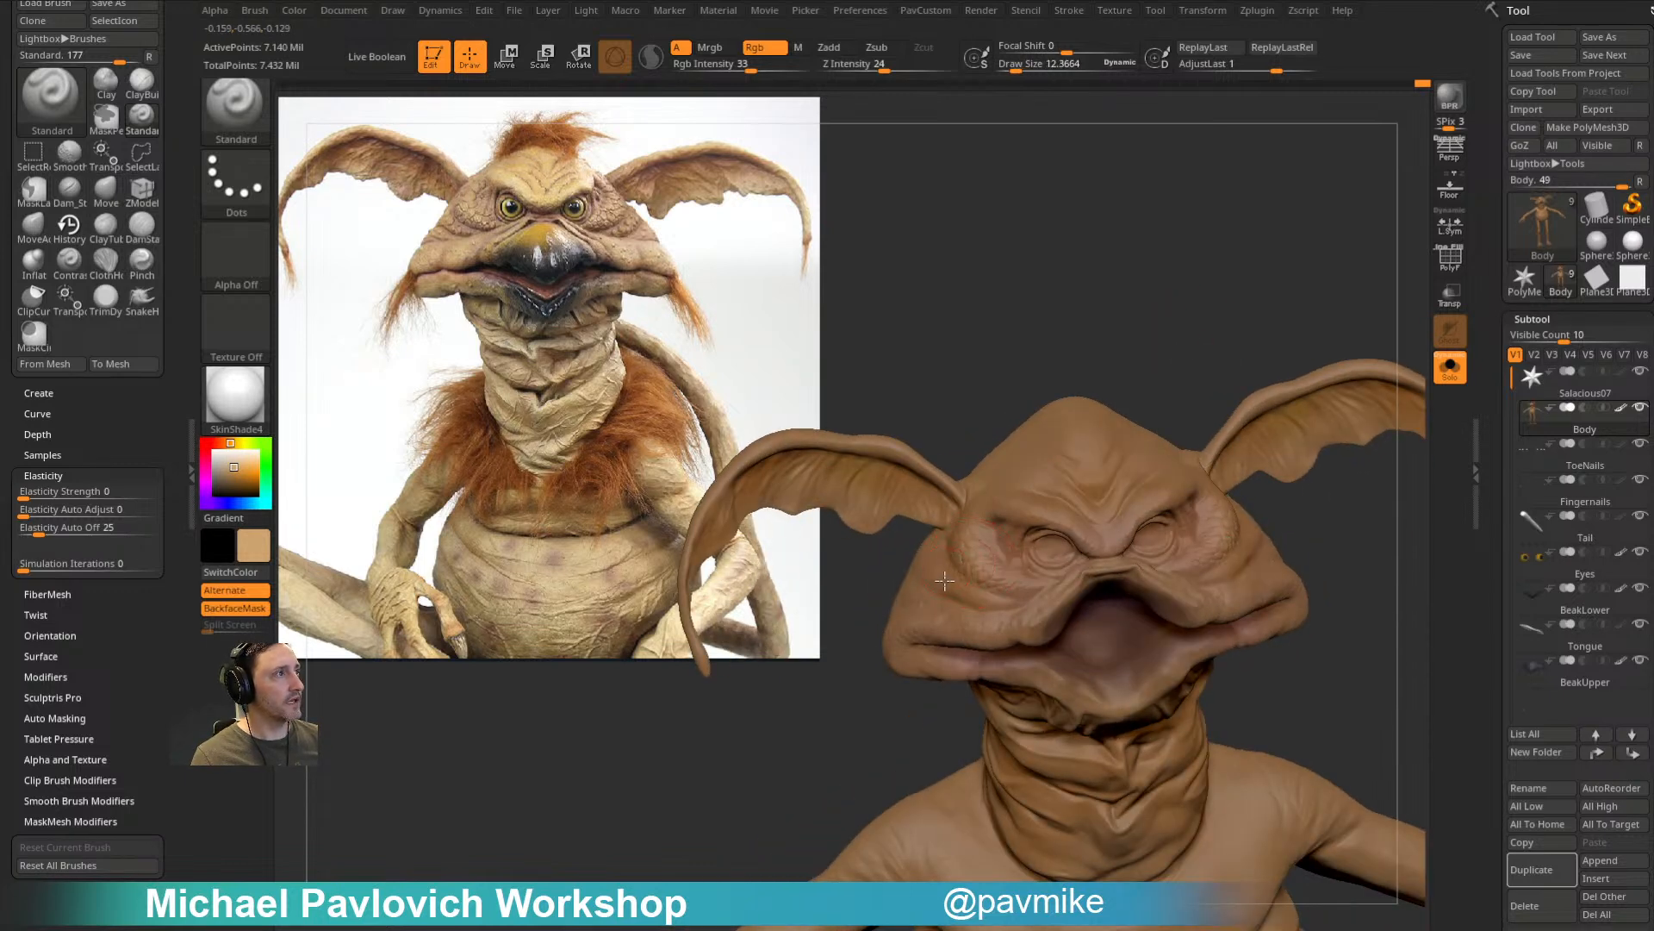
drag(1130, 359, 1175, 350)
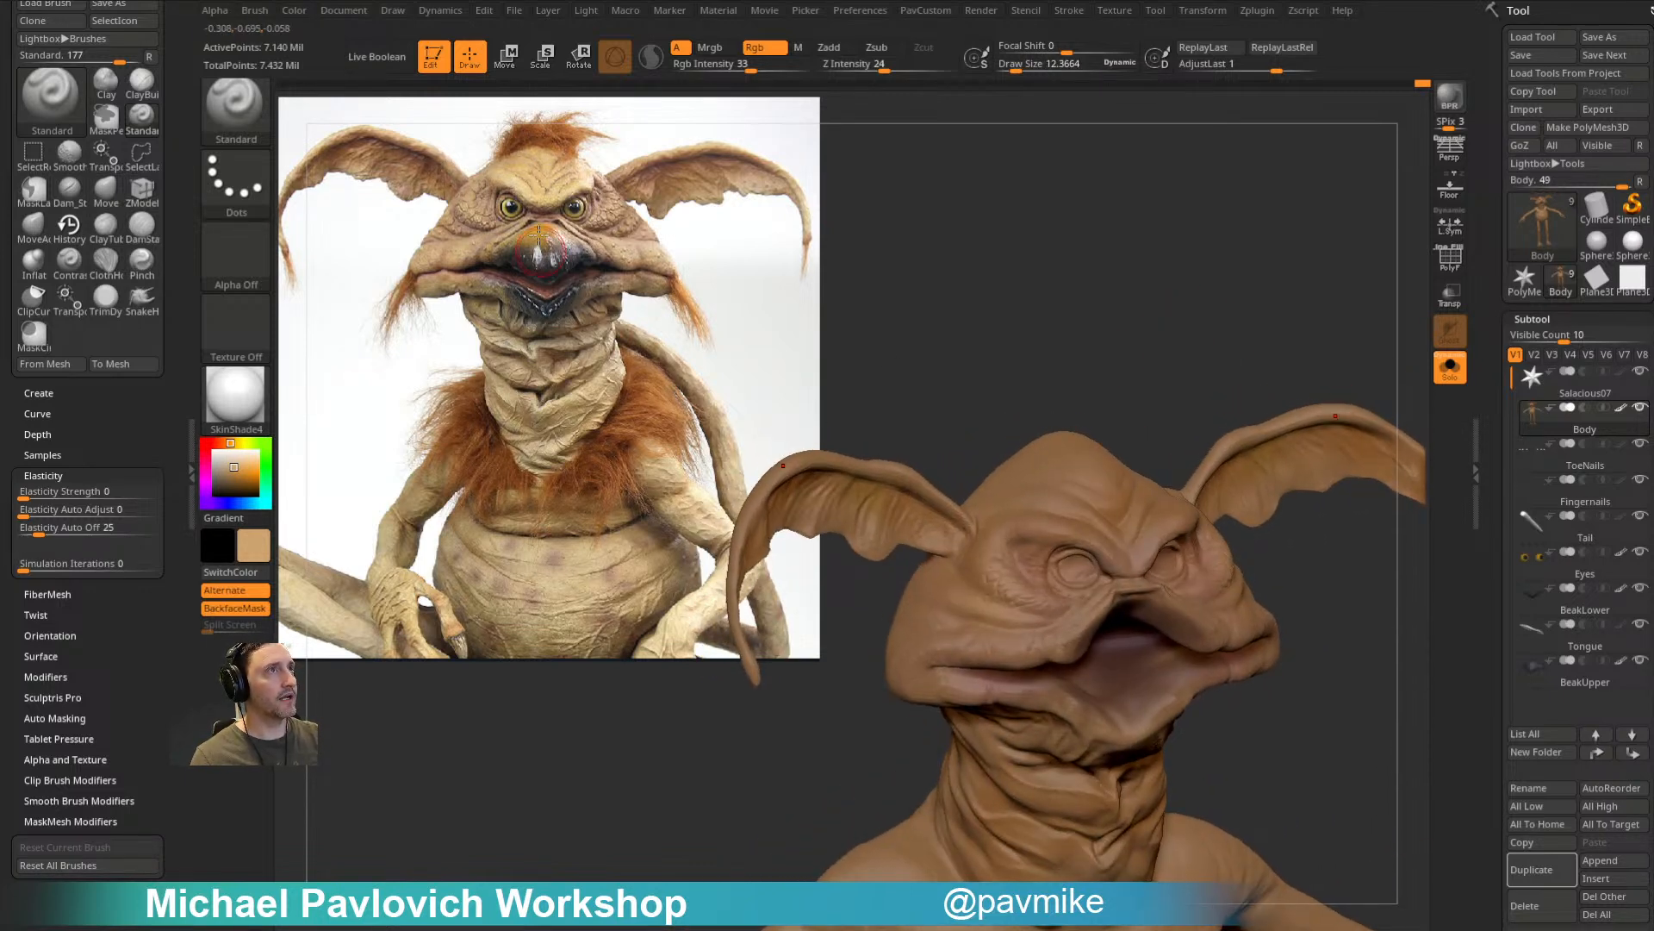
Step: Paint light tan highlights on the raised folds of the cheeks and the mouth corners
drag(1047, 253, 1052, 192)
mouse_move(1227, 343)
mouse_down()
mouse_move(1040, 473)
mouse_move(1098, 508)
mouse_up()
drag(1158, 331, 1186, 333)
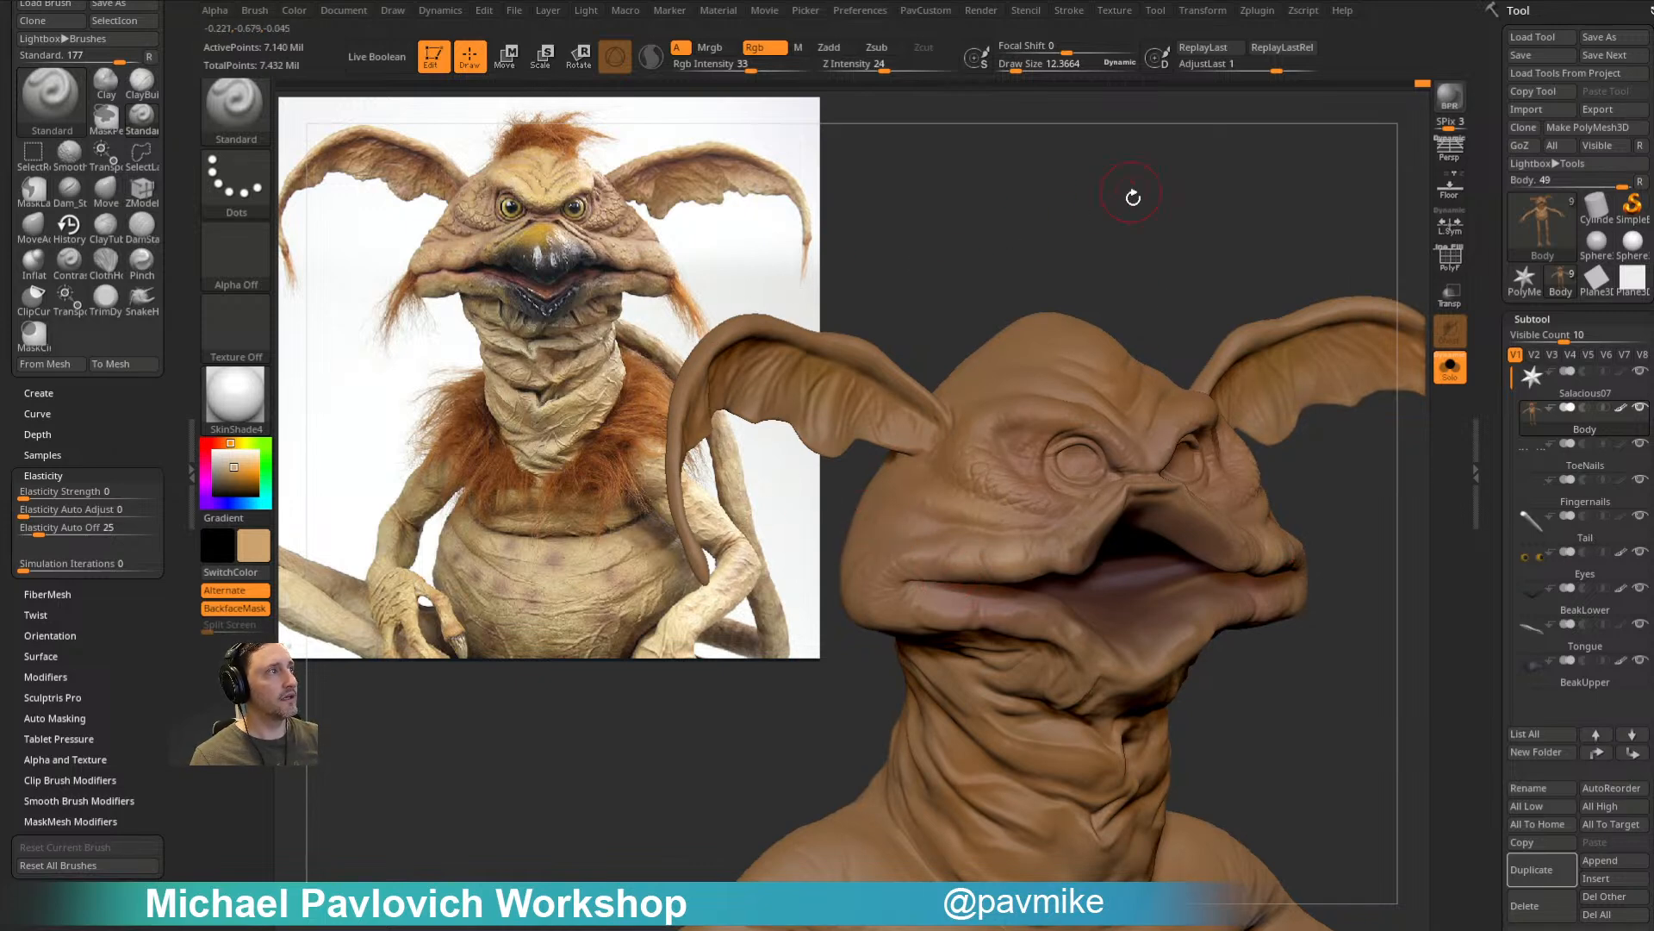
mouse_move(1174, 331)
mouse_down()
mouse_move(1223, 255)
mouse_move(1159, 259)
mouse_up()
mouse_move(934, 649)
mouse_down()
mouse_move(920, 594)
mouse_move(1050, 559)
mouse_up()
drag(1248, 274, 936, 454)
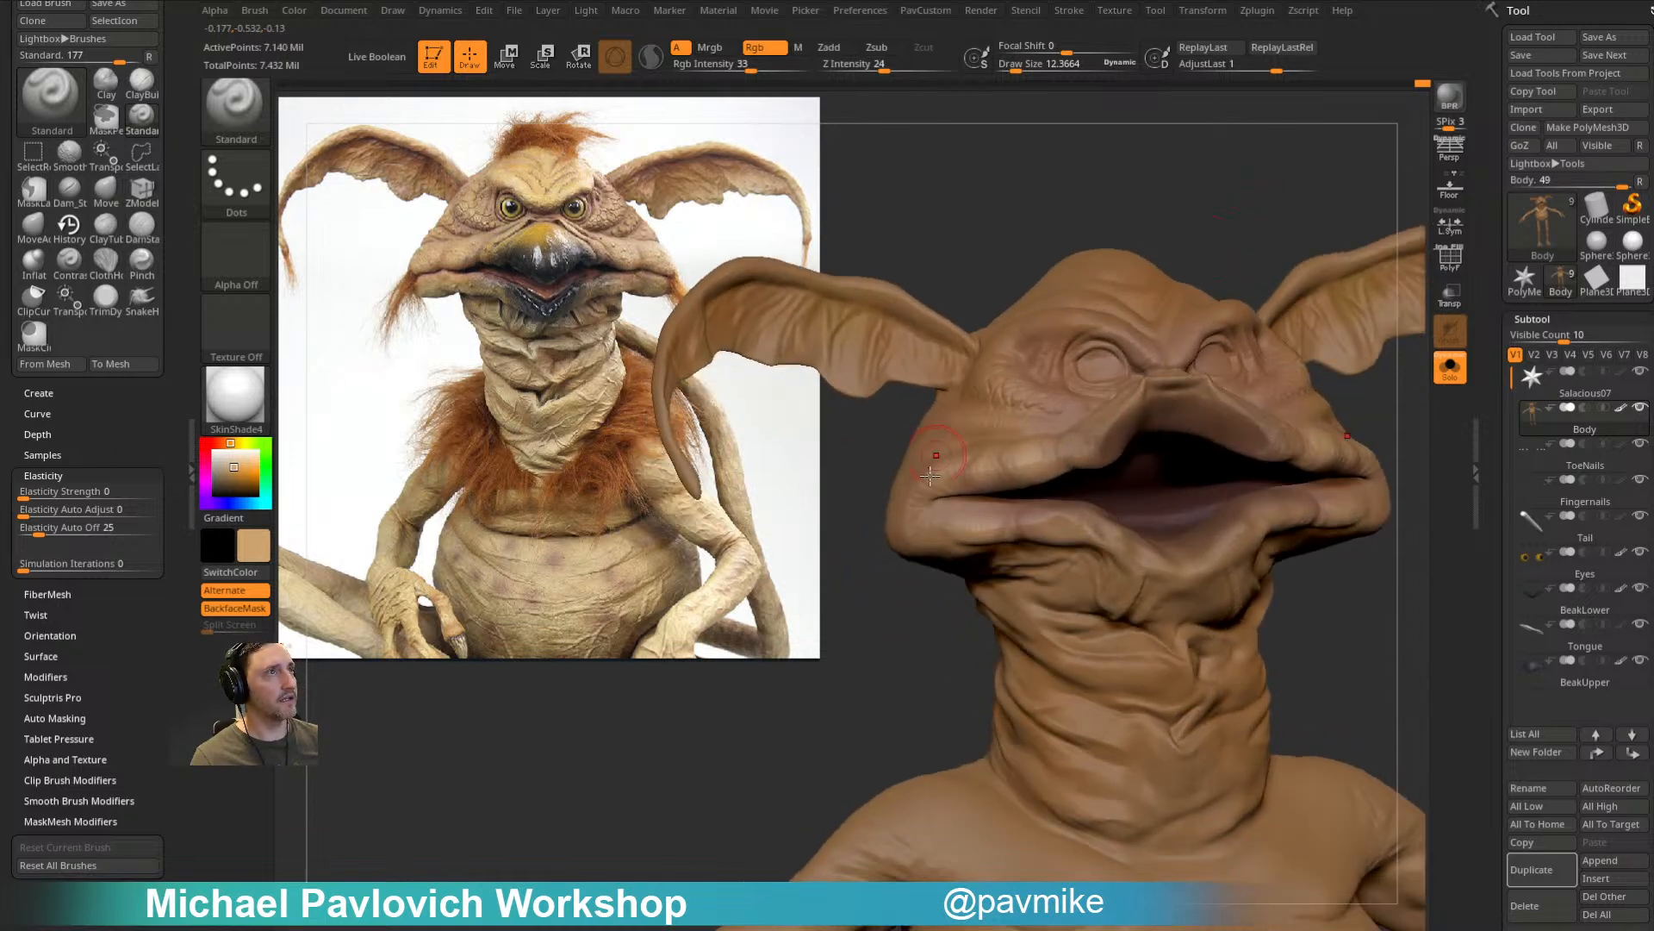
drag(907, 561, 957, 497)
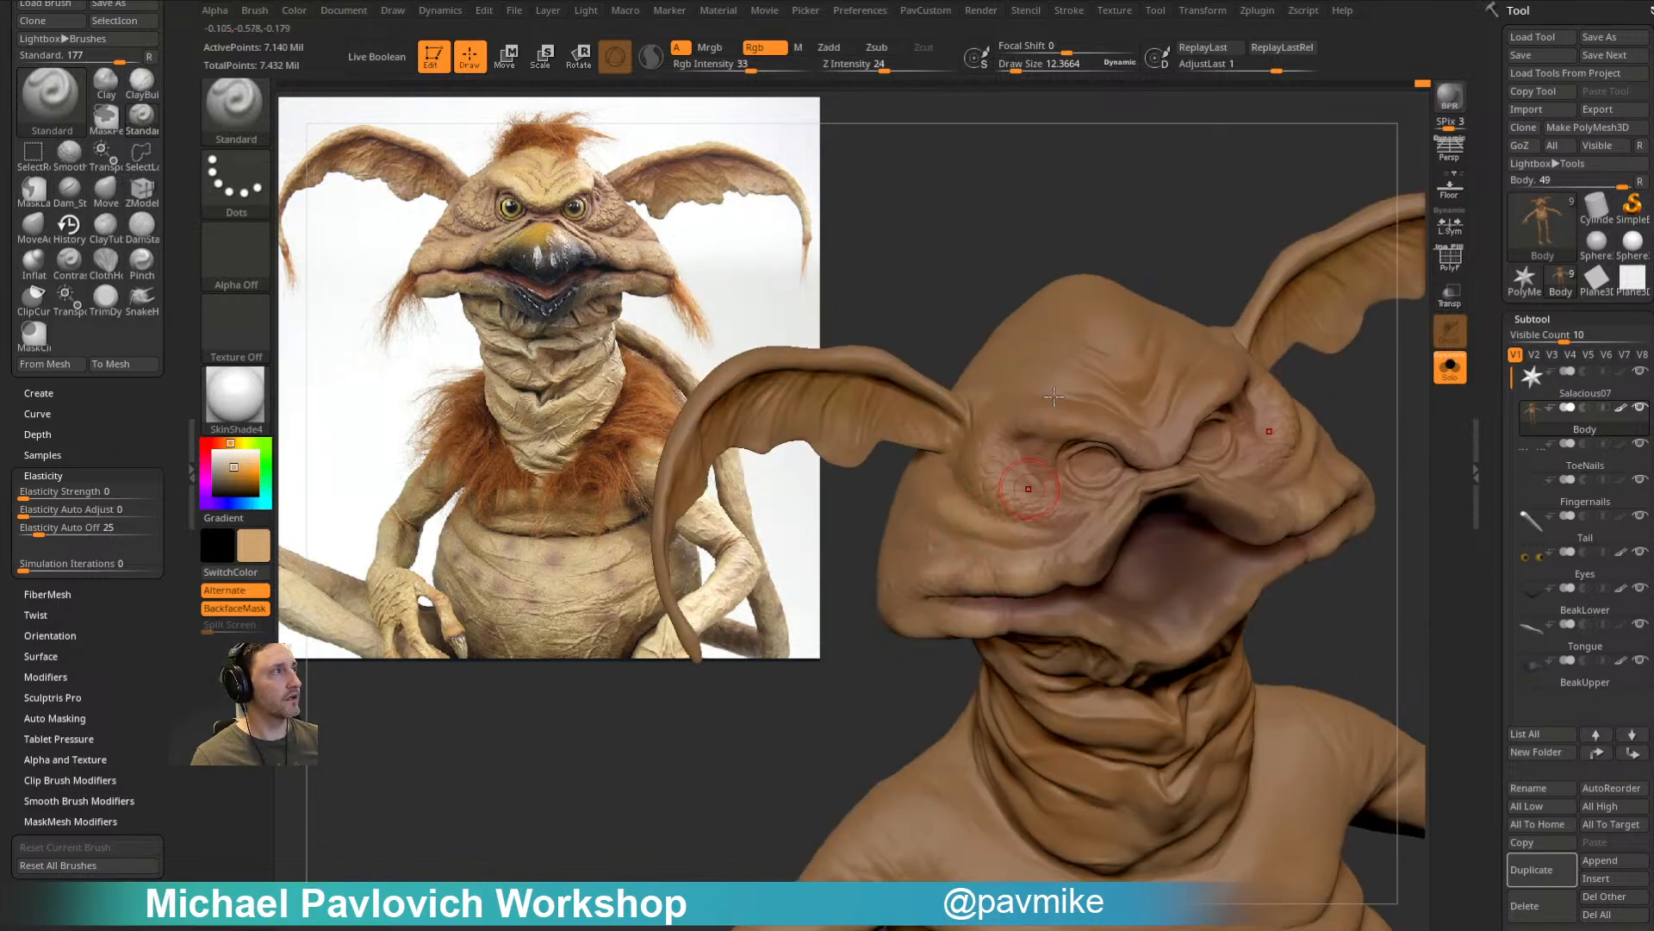
Step: Brush light tan highlights over the wrinkled bumps around the eyes and up towards the ears
drag(1079, 231, 1097, 377)
drag(998, 572, 1017, 599)
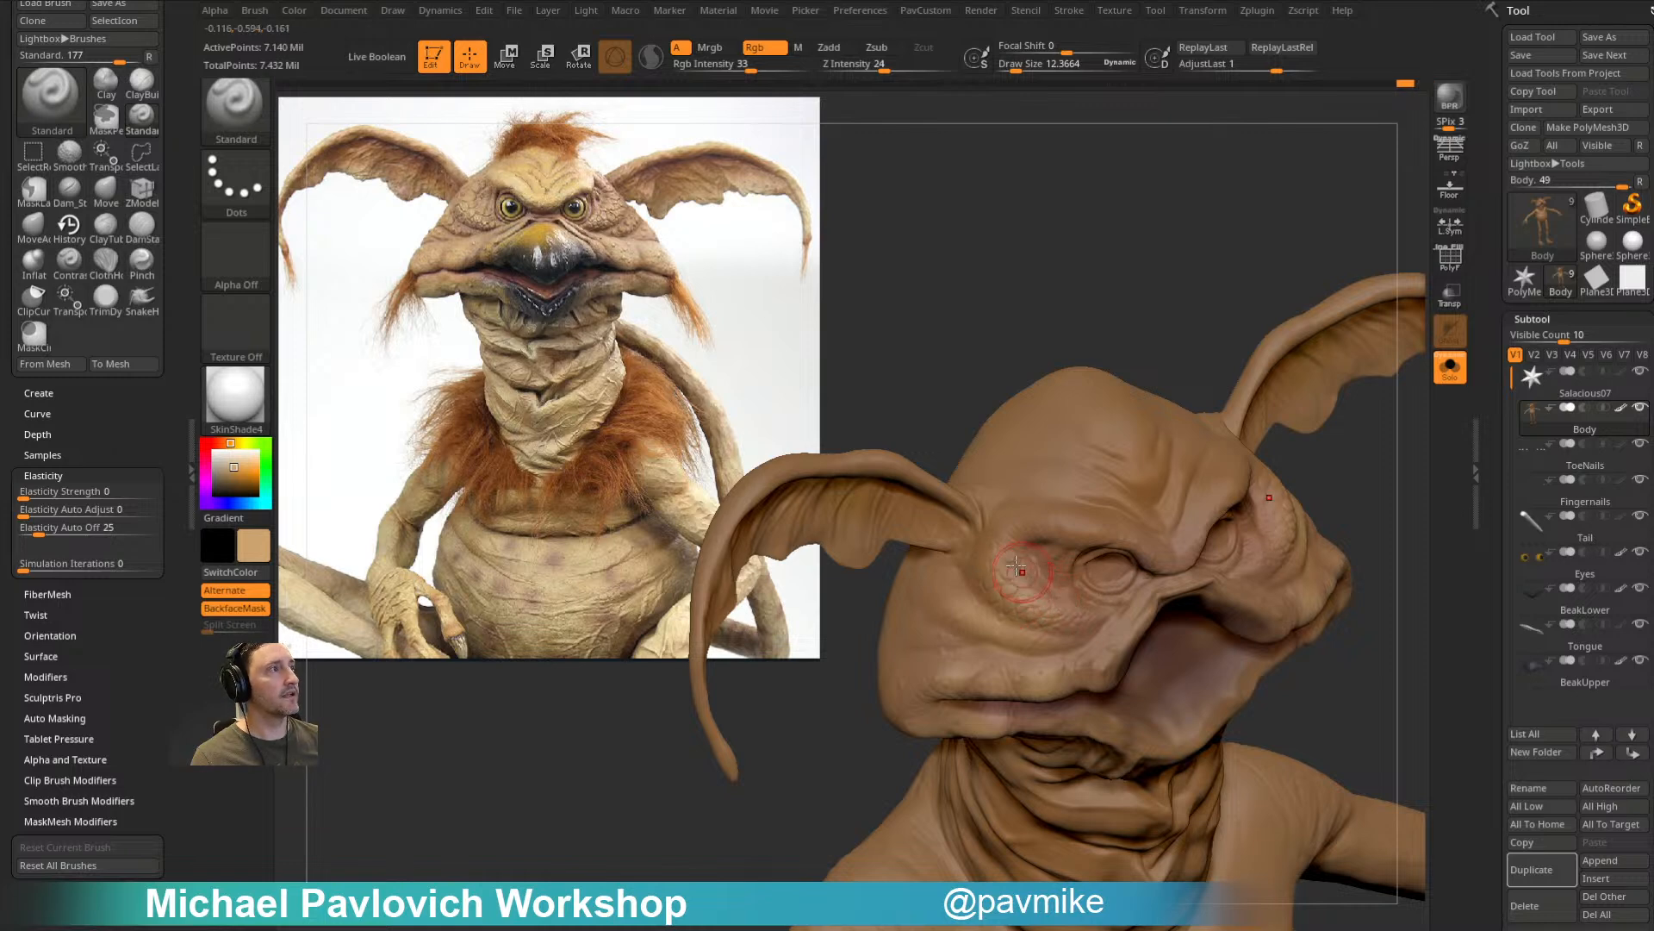
mouse_move(1174, 324)
mouse_down()
mouse_move(1215, 274)
mouse_move(1123, 440)
mouse_move(1015, 564)
mouse_up()
drag(1017, 497, 1000, 523)
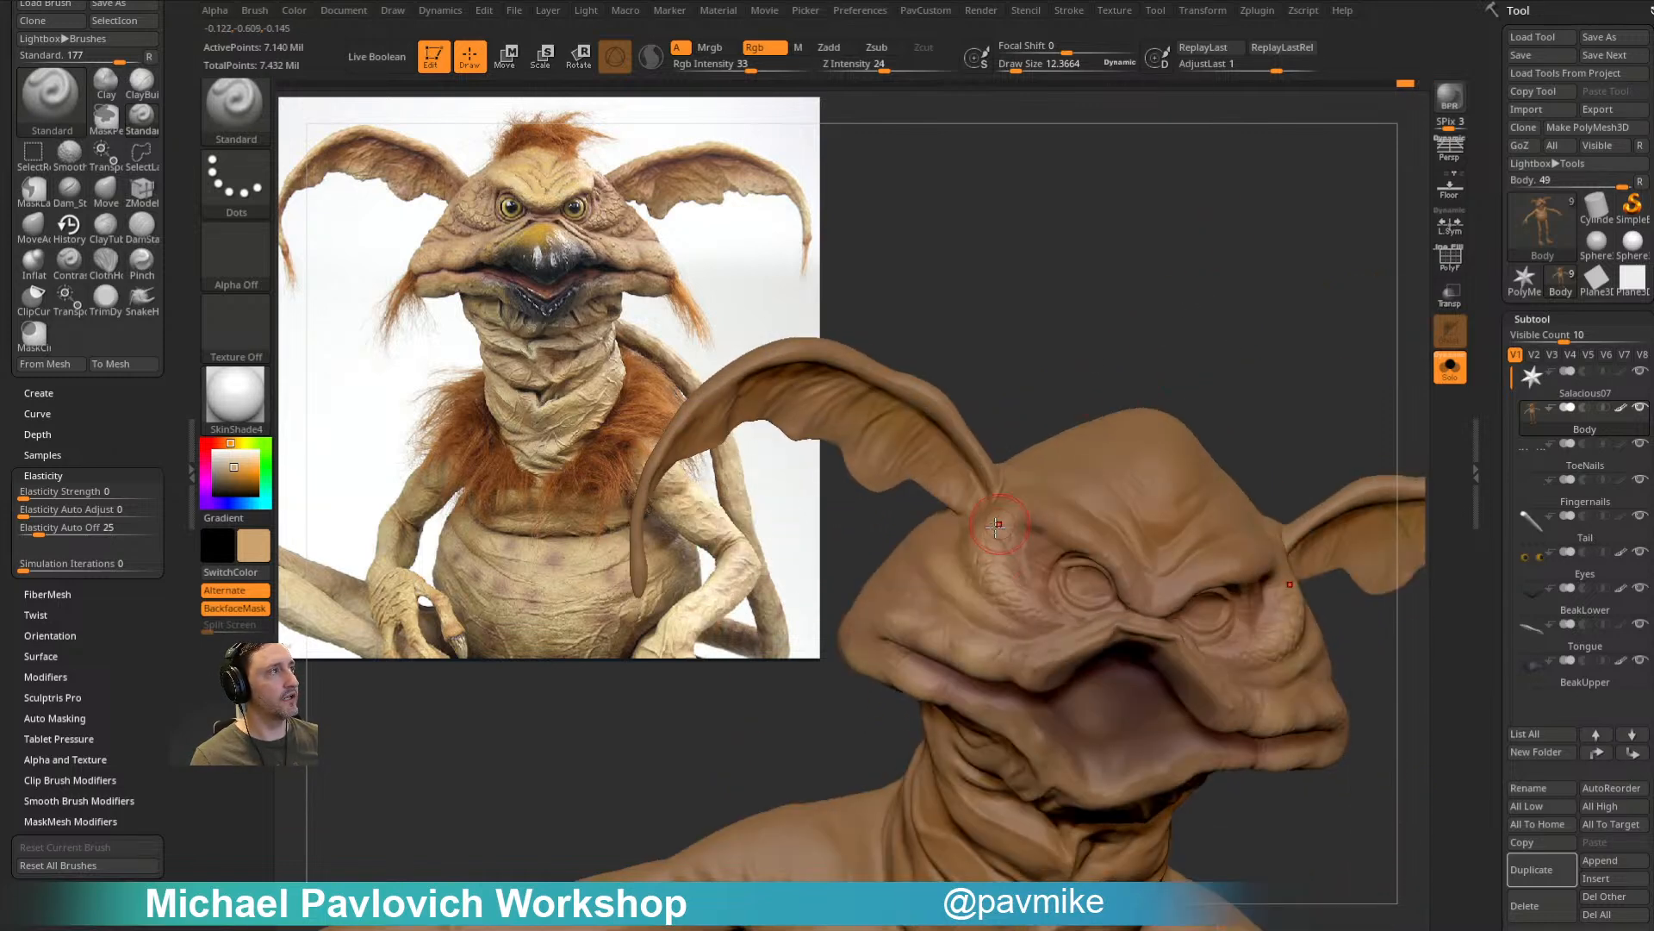
drag(1204, 371, 1164, 392)
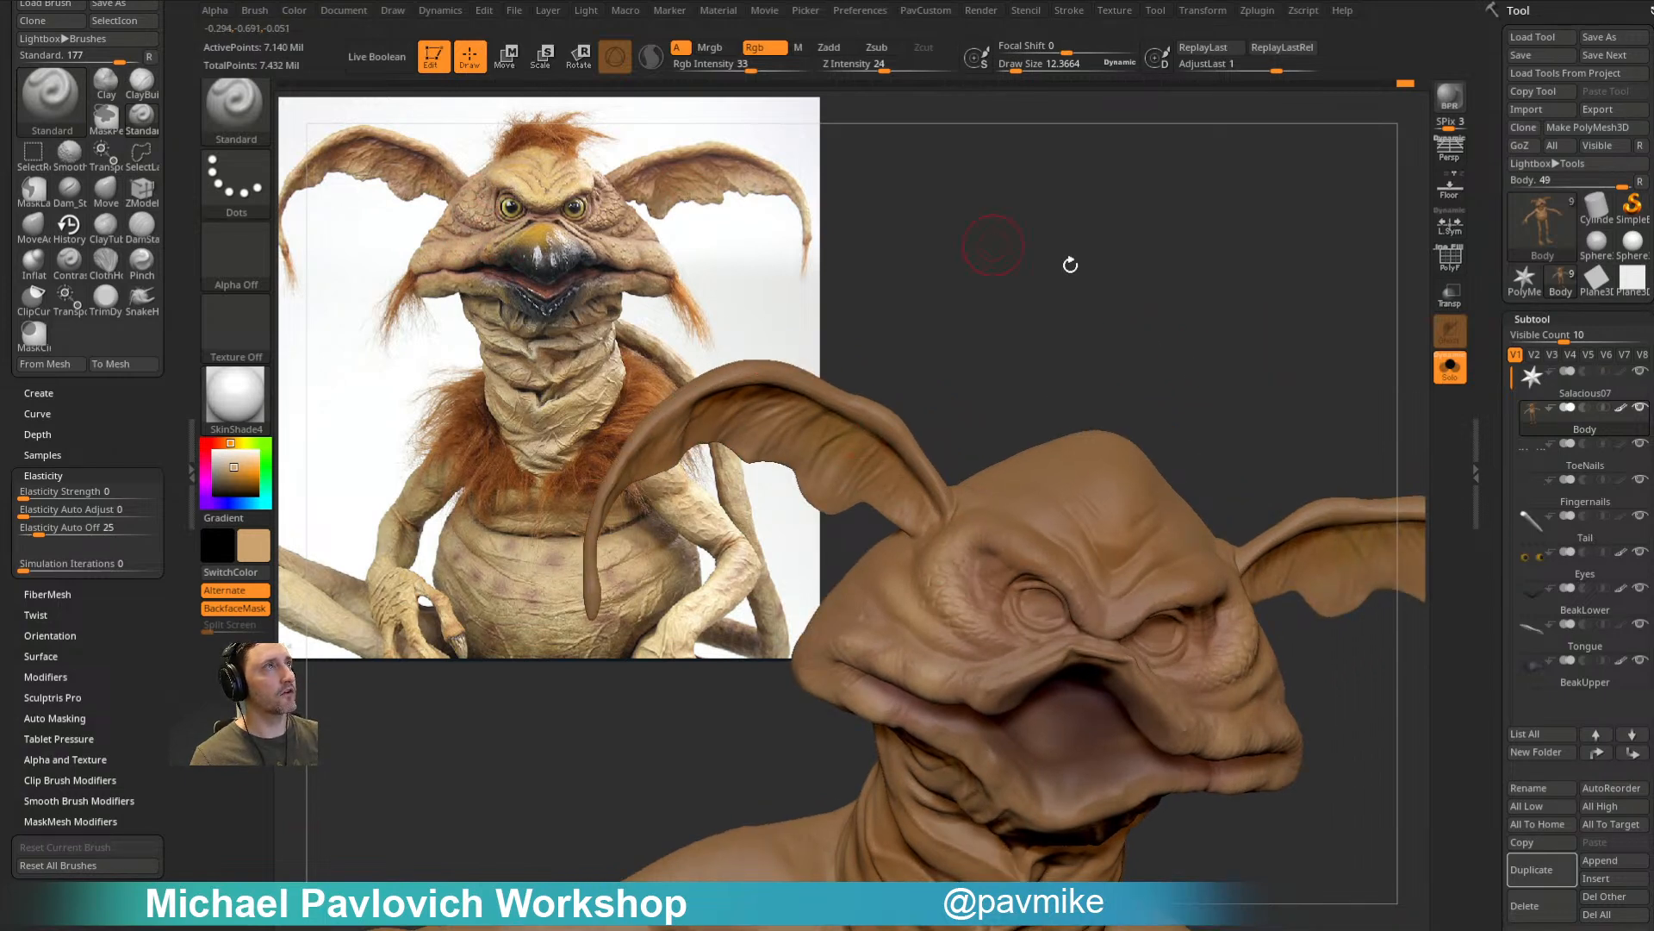
drag(989, 244, 995, 530)
Step: Set the brush size to about 10 and highlight the brow ridges and forehead with the light tan
key(bracketright)
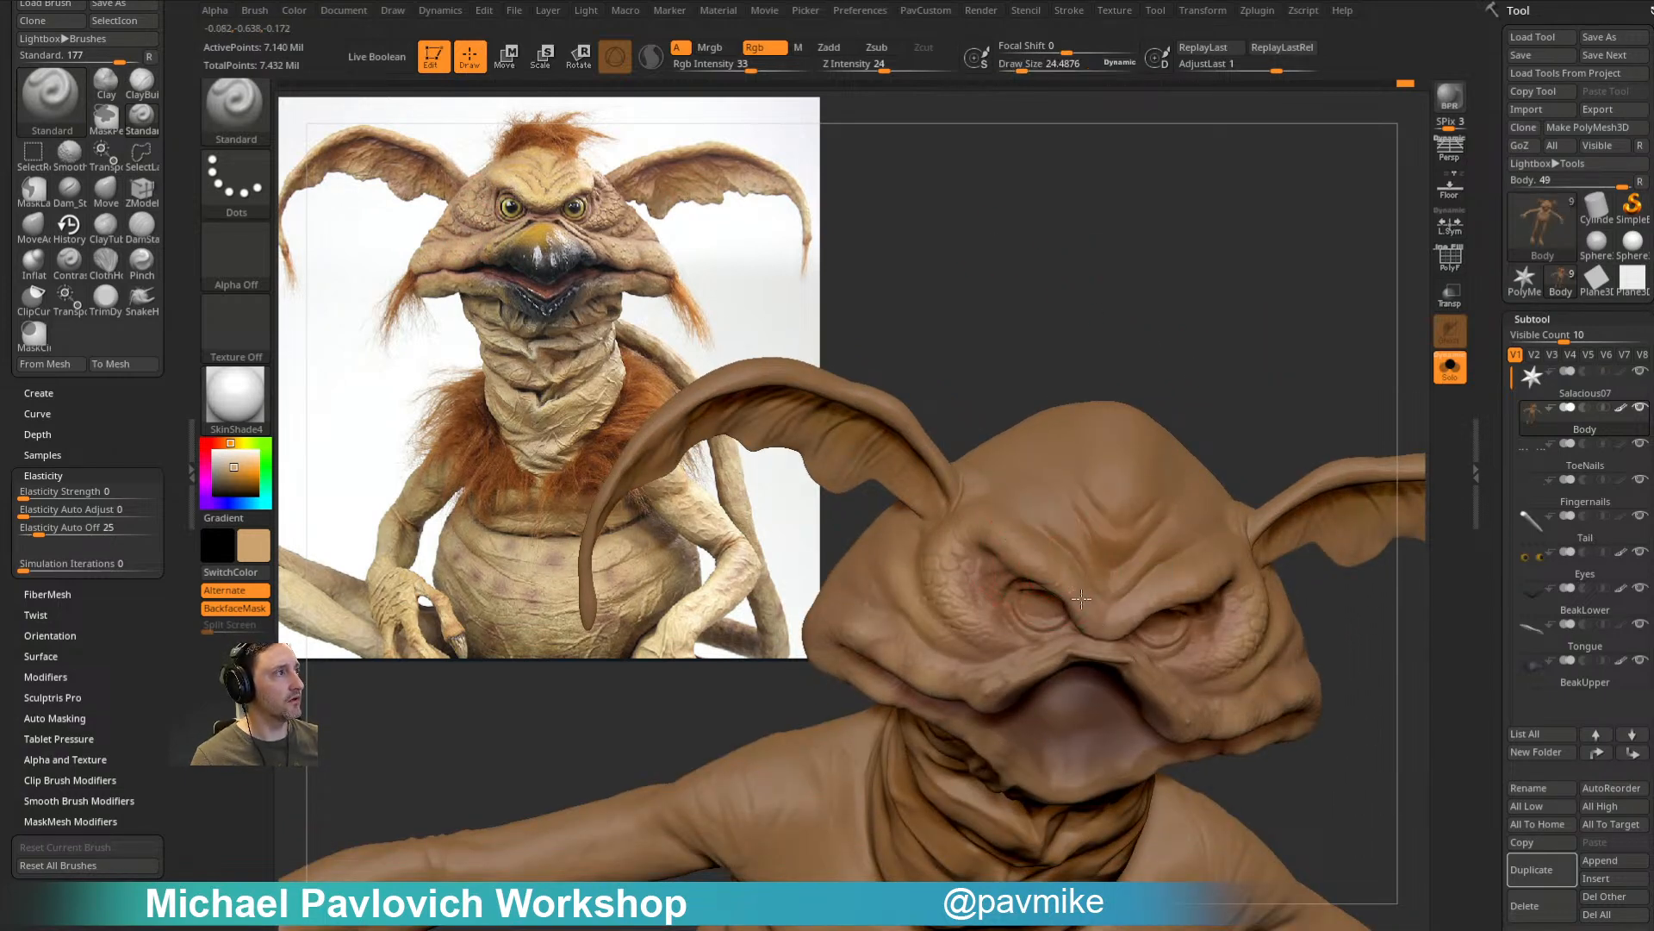
key(s)
click(1056, 512)
key(bracketleft)
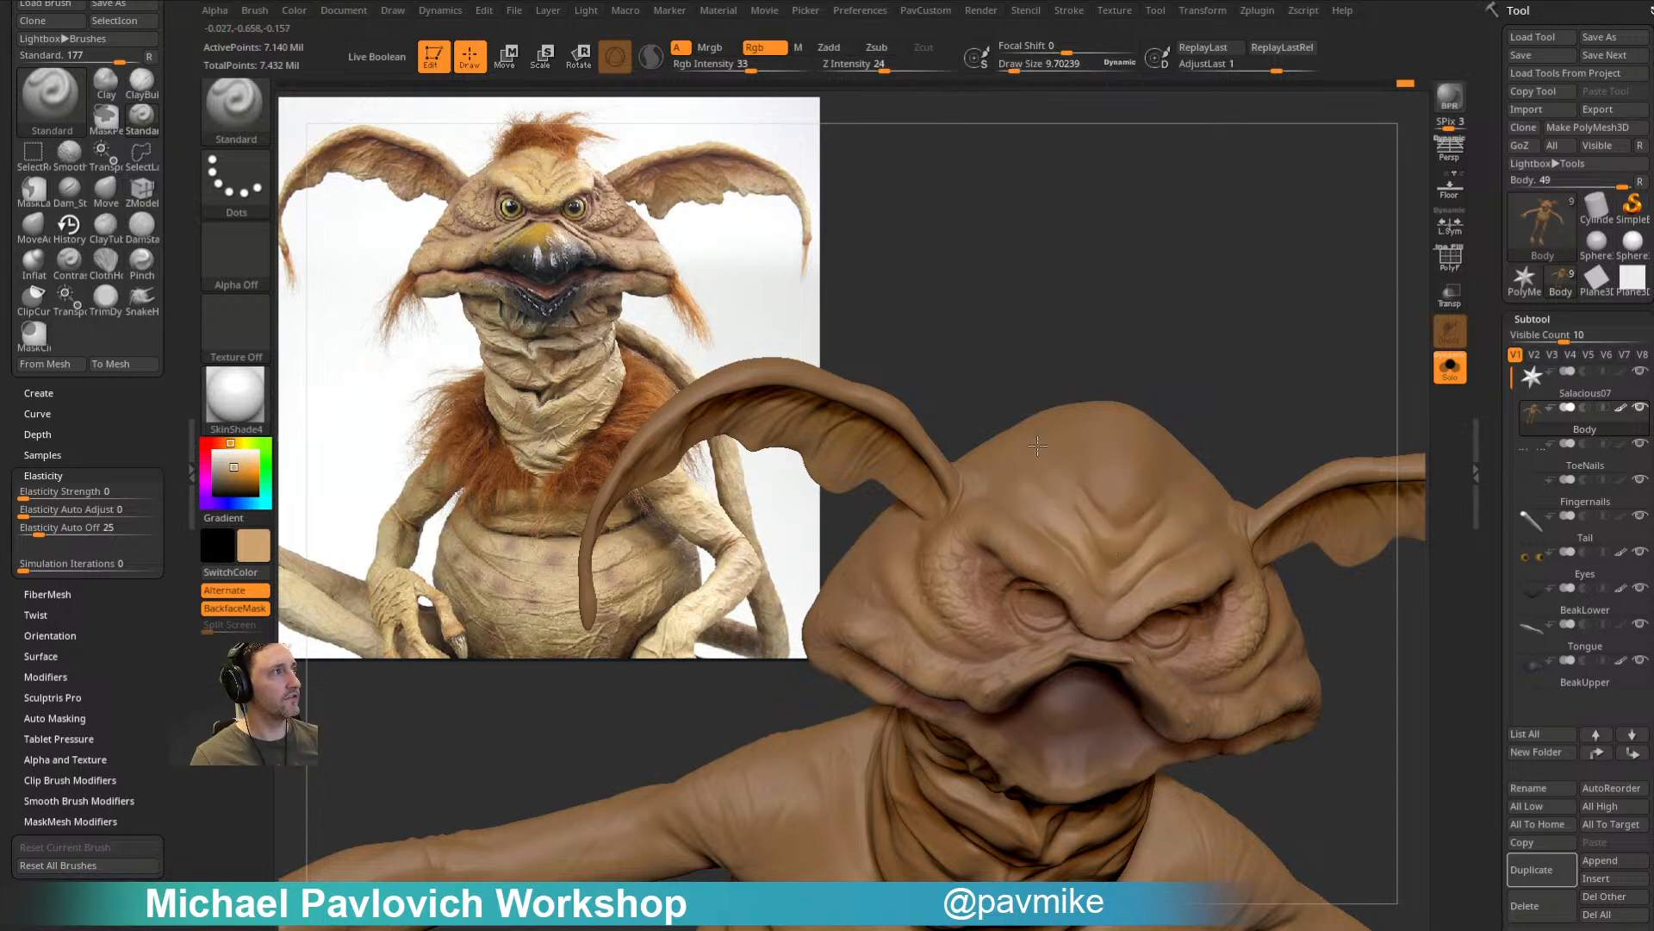
mouse_move(1117, 498)
mouse_down()
mouse_move(1215, 302)
mouse_move(1139, 488)
mouse_move(1124, 457)
mouse_move(1083, 489)
mouse_move(1159, 293)
mouse_up()
mouse_move(1159, 321)
mouse_down()
mouse_move(1130, 277)
mouse_move(897, 421)
mouse_up()
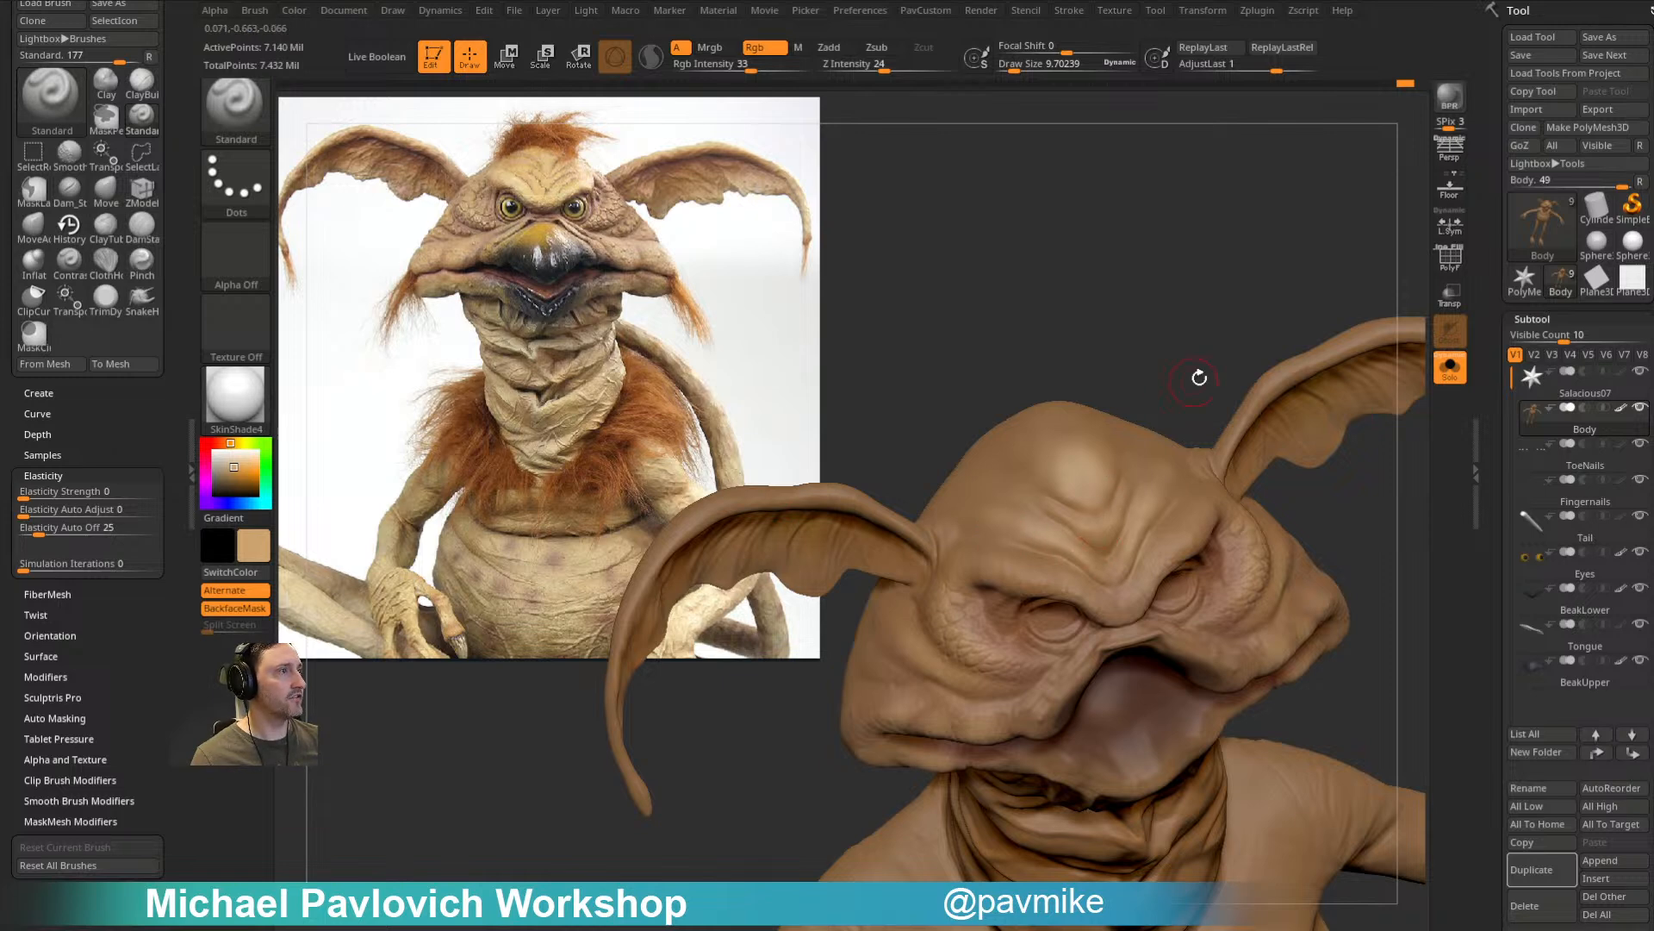
Step: Set the Standard brush to the DragRect stroke with Alpha 22
drag(1190, 386, 1171, 358)
click(235, 181)
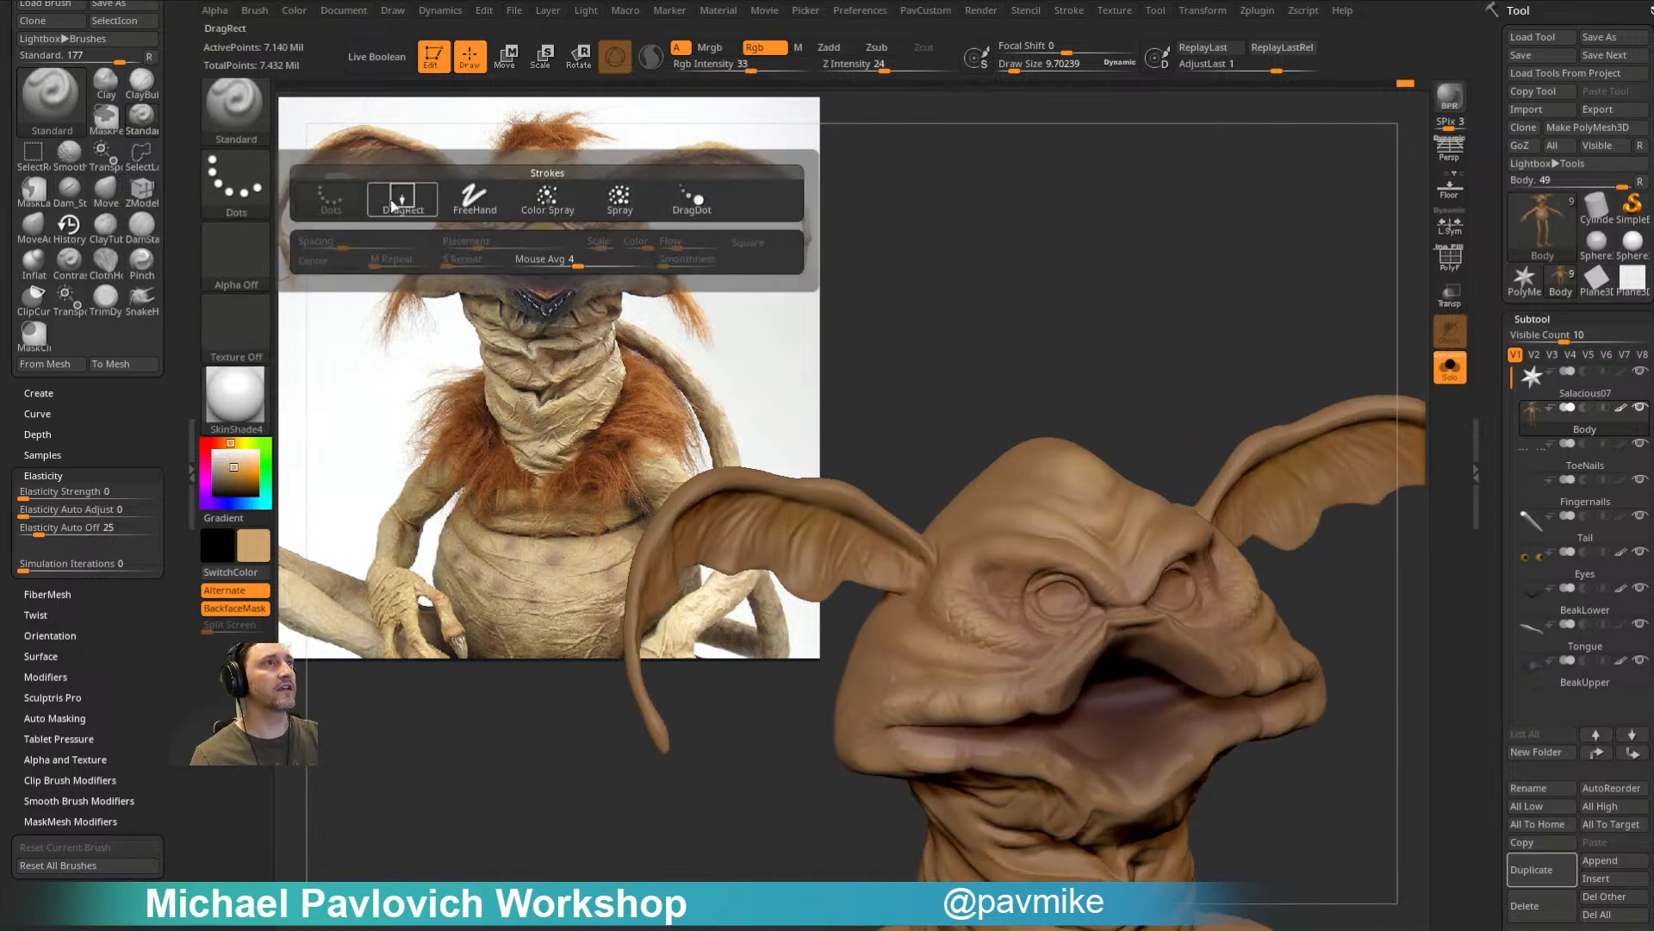
click(396, 203)
click(236, 258)
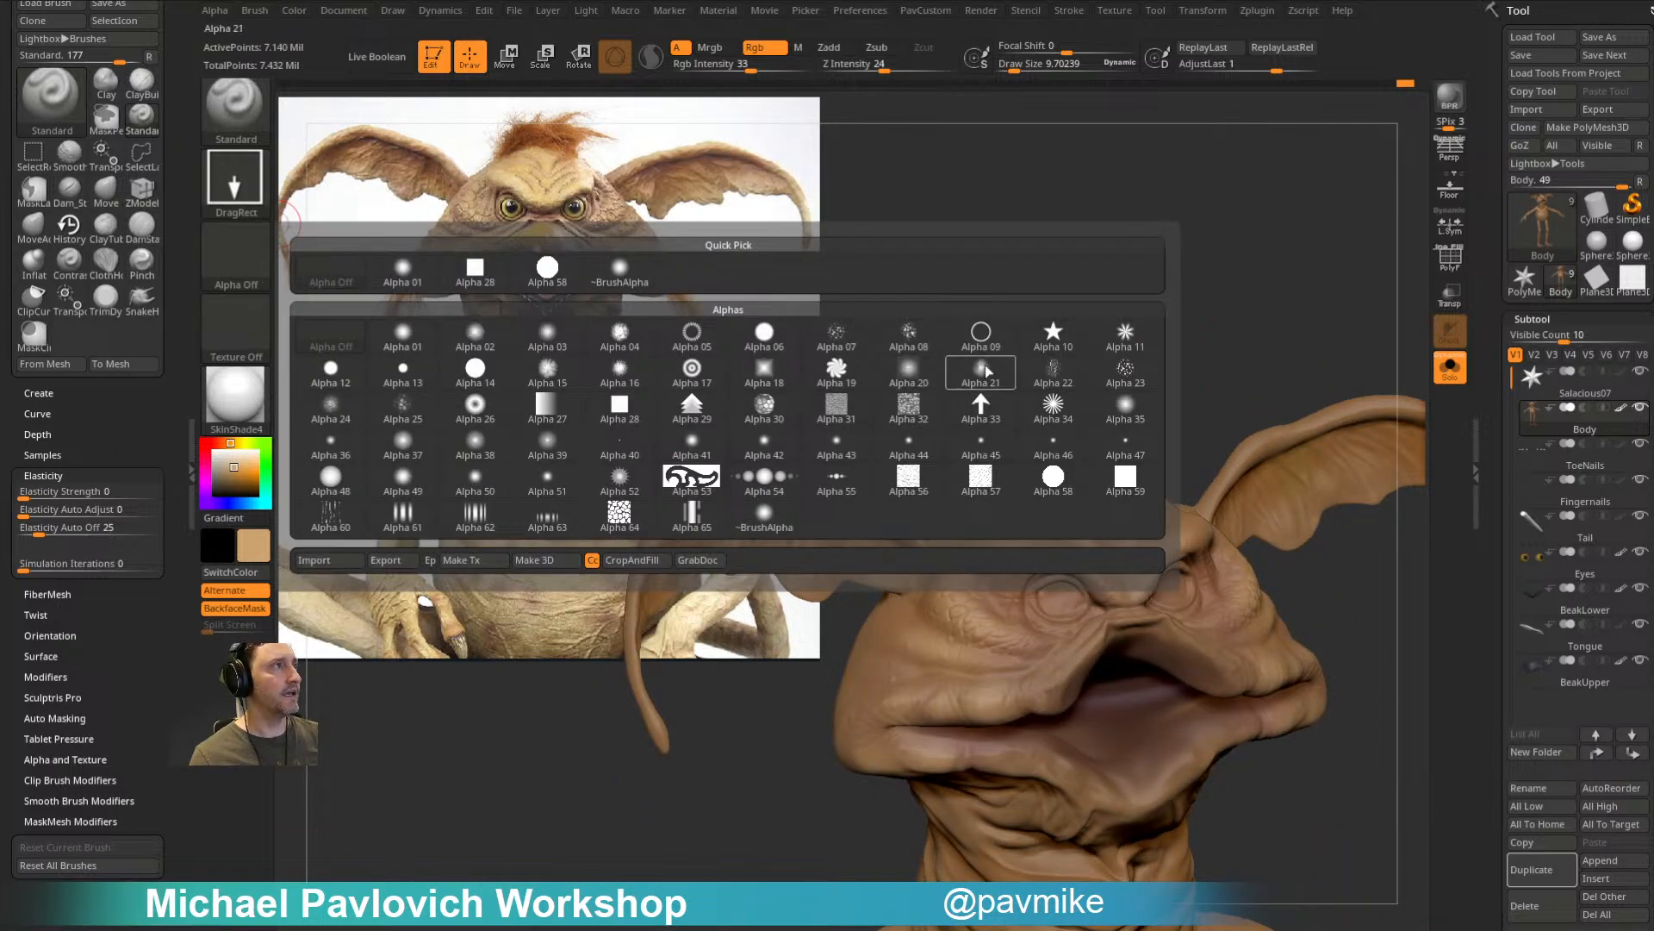
click(1053, 372)
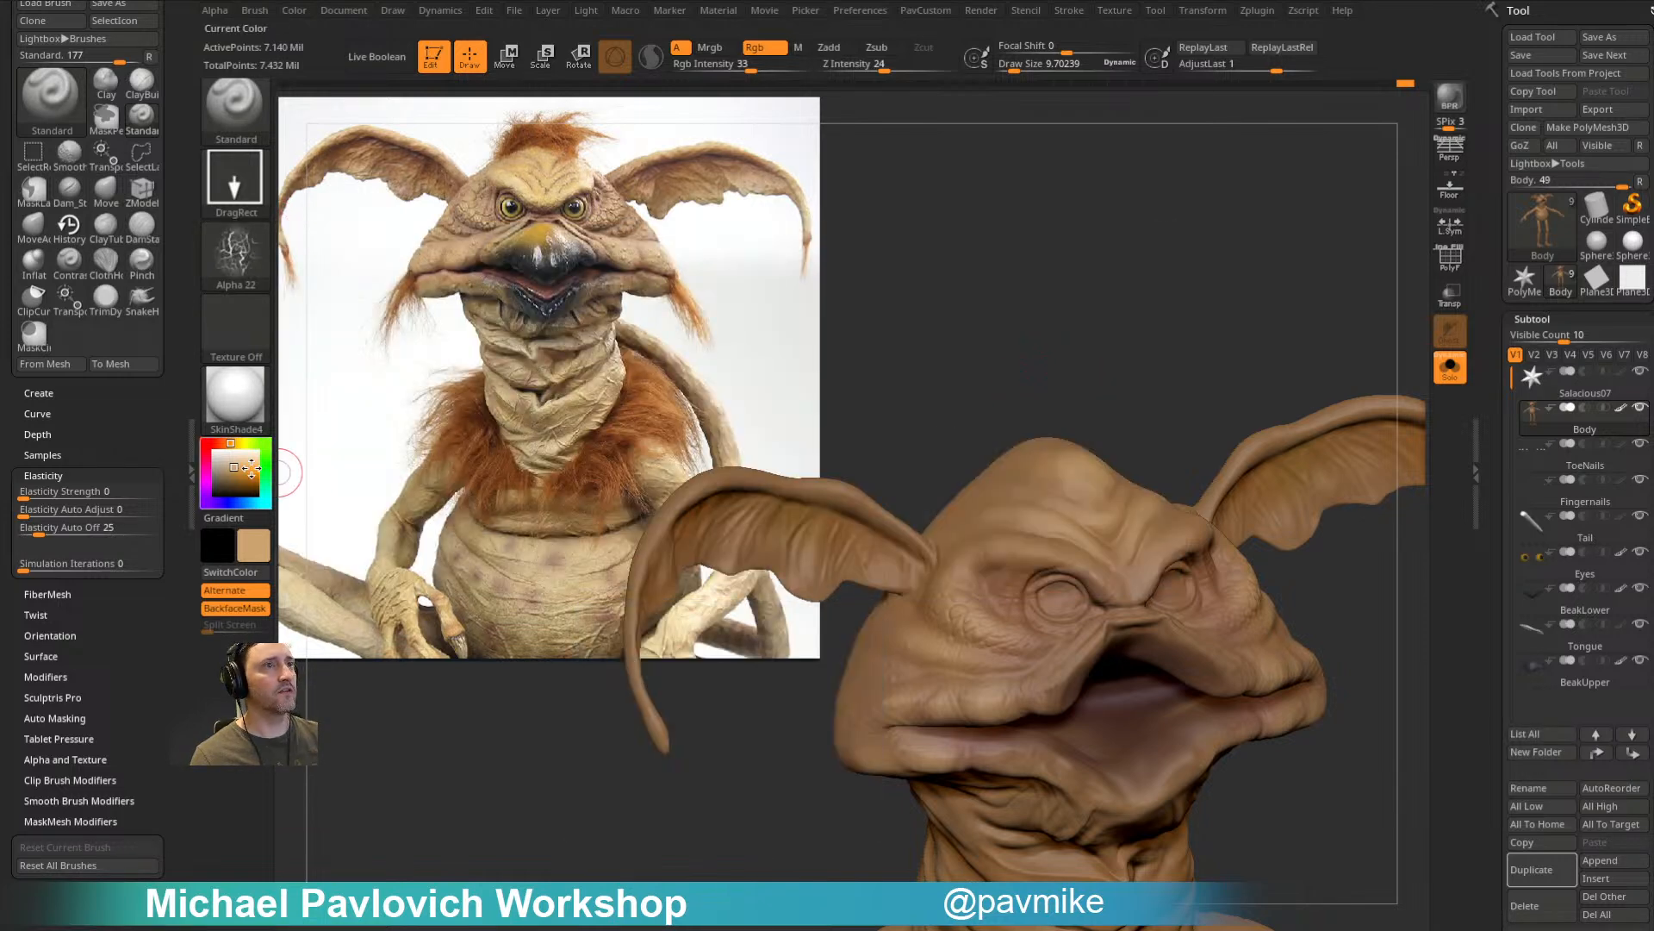
Step: Choose a dark olive green and stamp faint vein patterns around the eyes and inside the ear
click(224, 502)
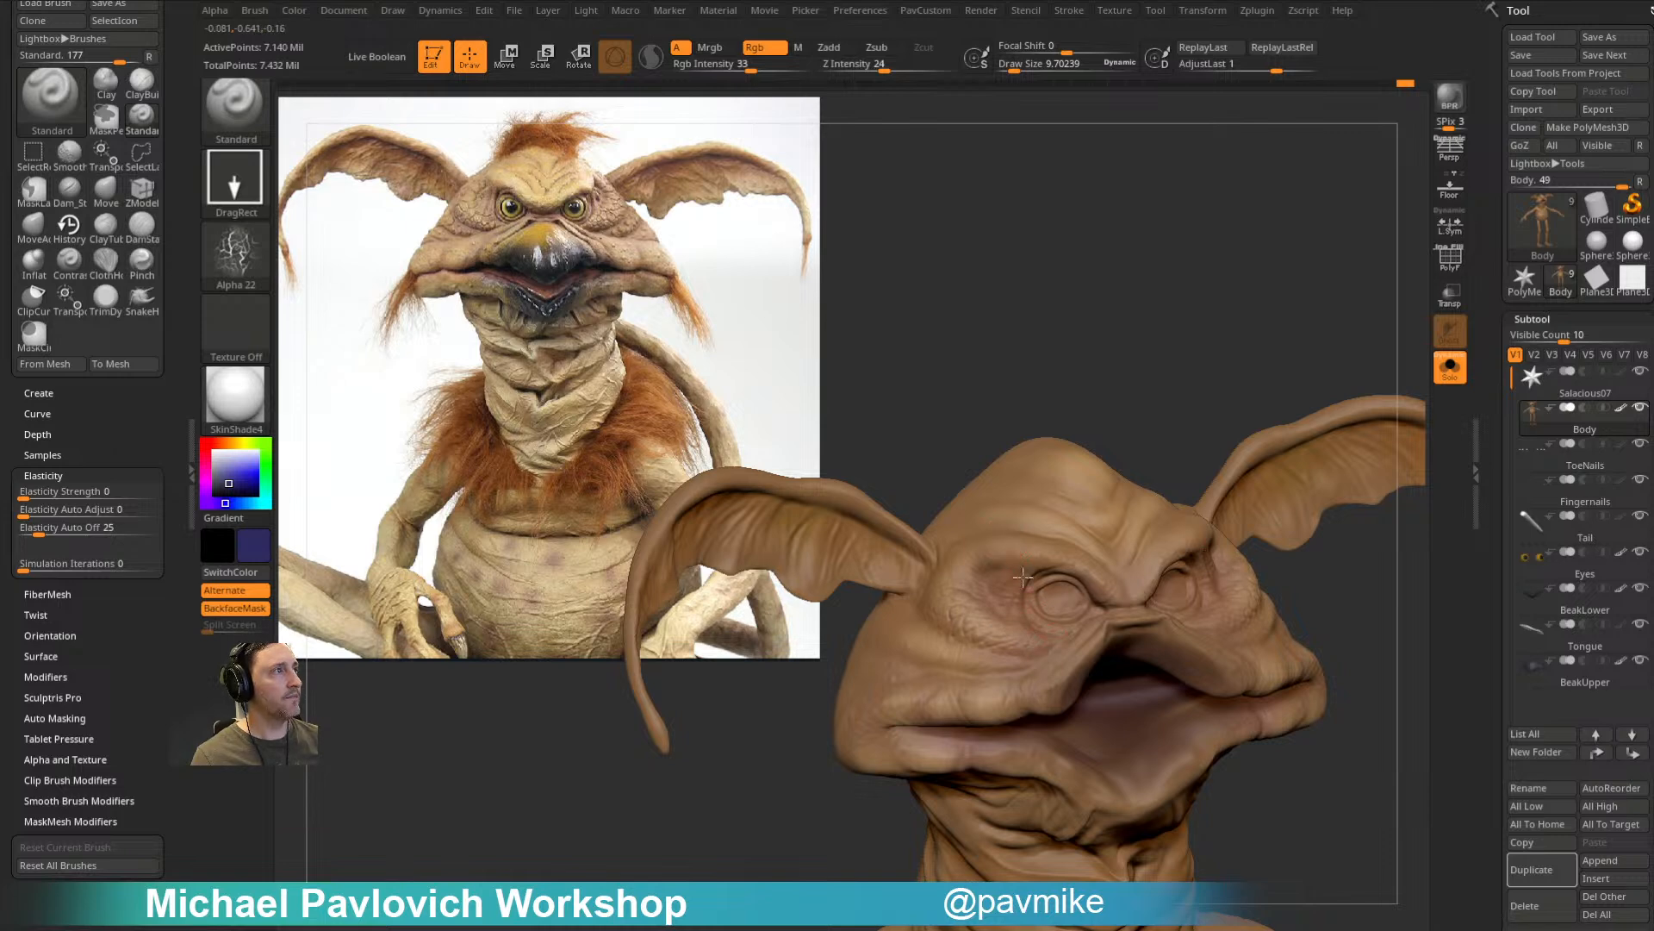
click(256, 442)
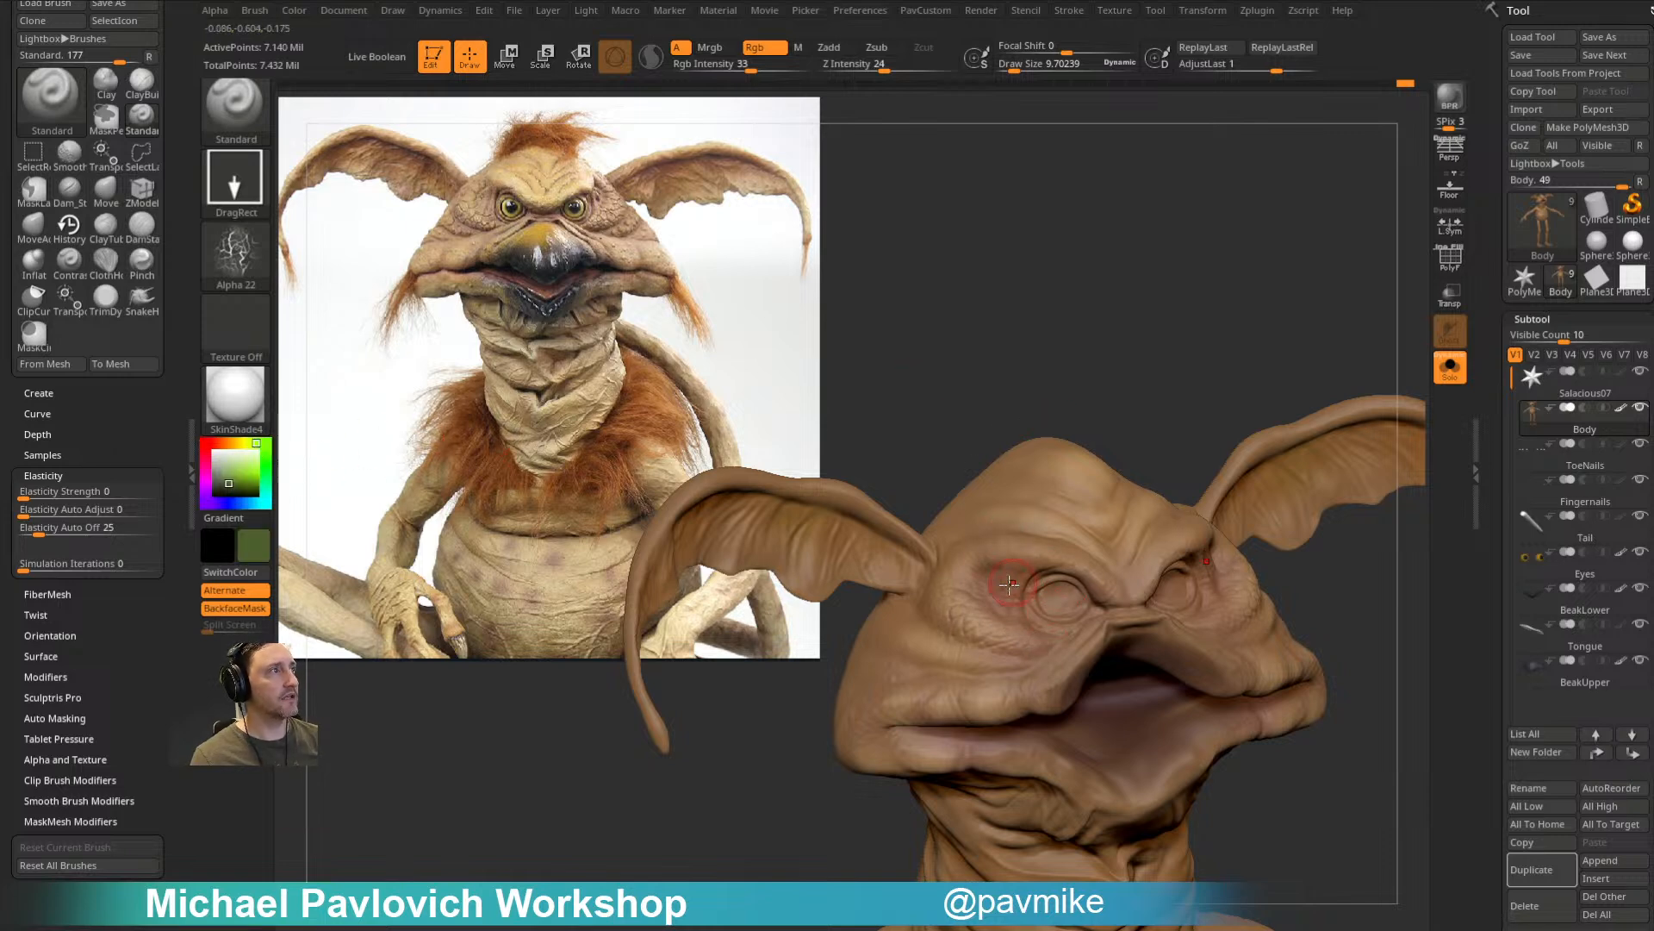
drag(1200, 368, 1030, 562)
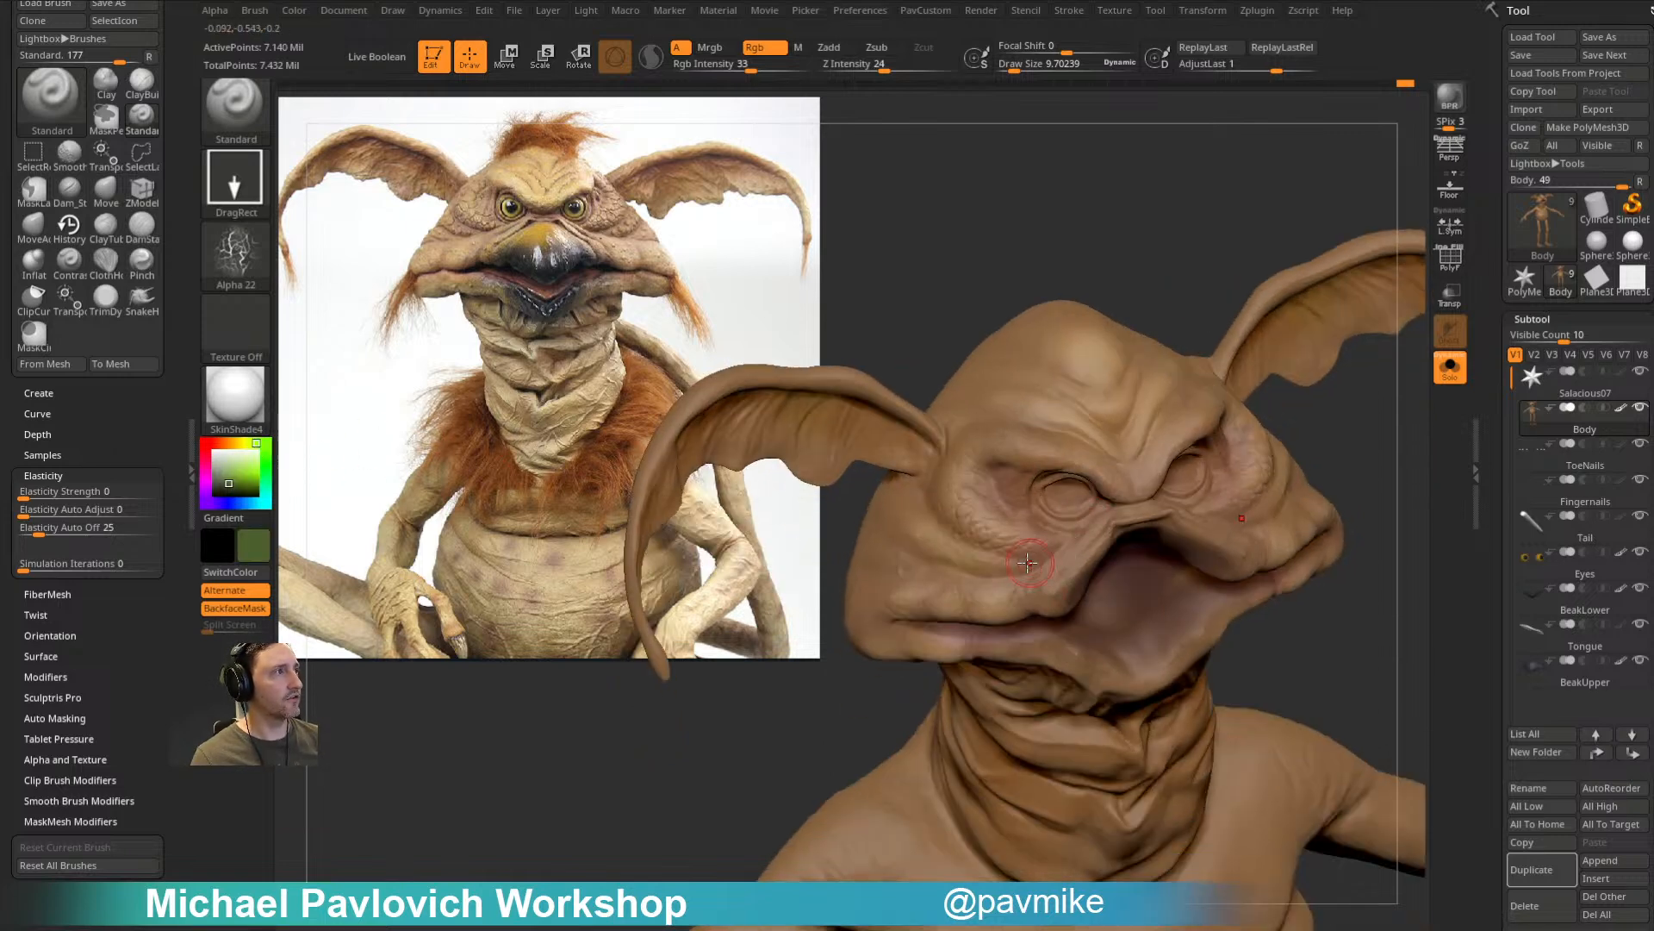
mouse_move(1142, 417)
mouse_down()
mouse_move(1129, 322)
mouse_move(1088, 296)
mouse_up()
drag(805, 431, 849, 483)
alt+drag(1147, 309, 1288, 282)
drag(1289, 283, 1232, 289)
mouse_move(1055, 305)
mouse_down()
mouse_move(1230, 284)
mouse_move(1366, 332)
mouse_move(1247, 336)
mouse_up()
Step: Switch to a muted dark blue and stamp vein patterns on the ears, head and shoulder
drag(258, 498, 249, 492)
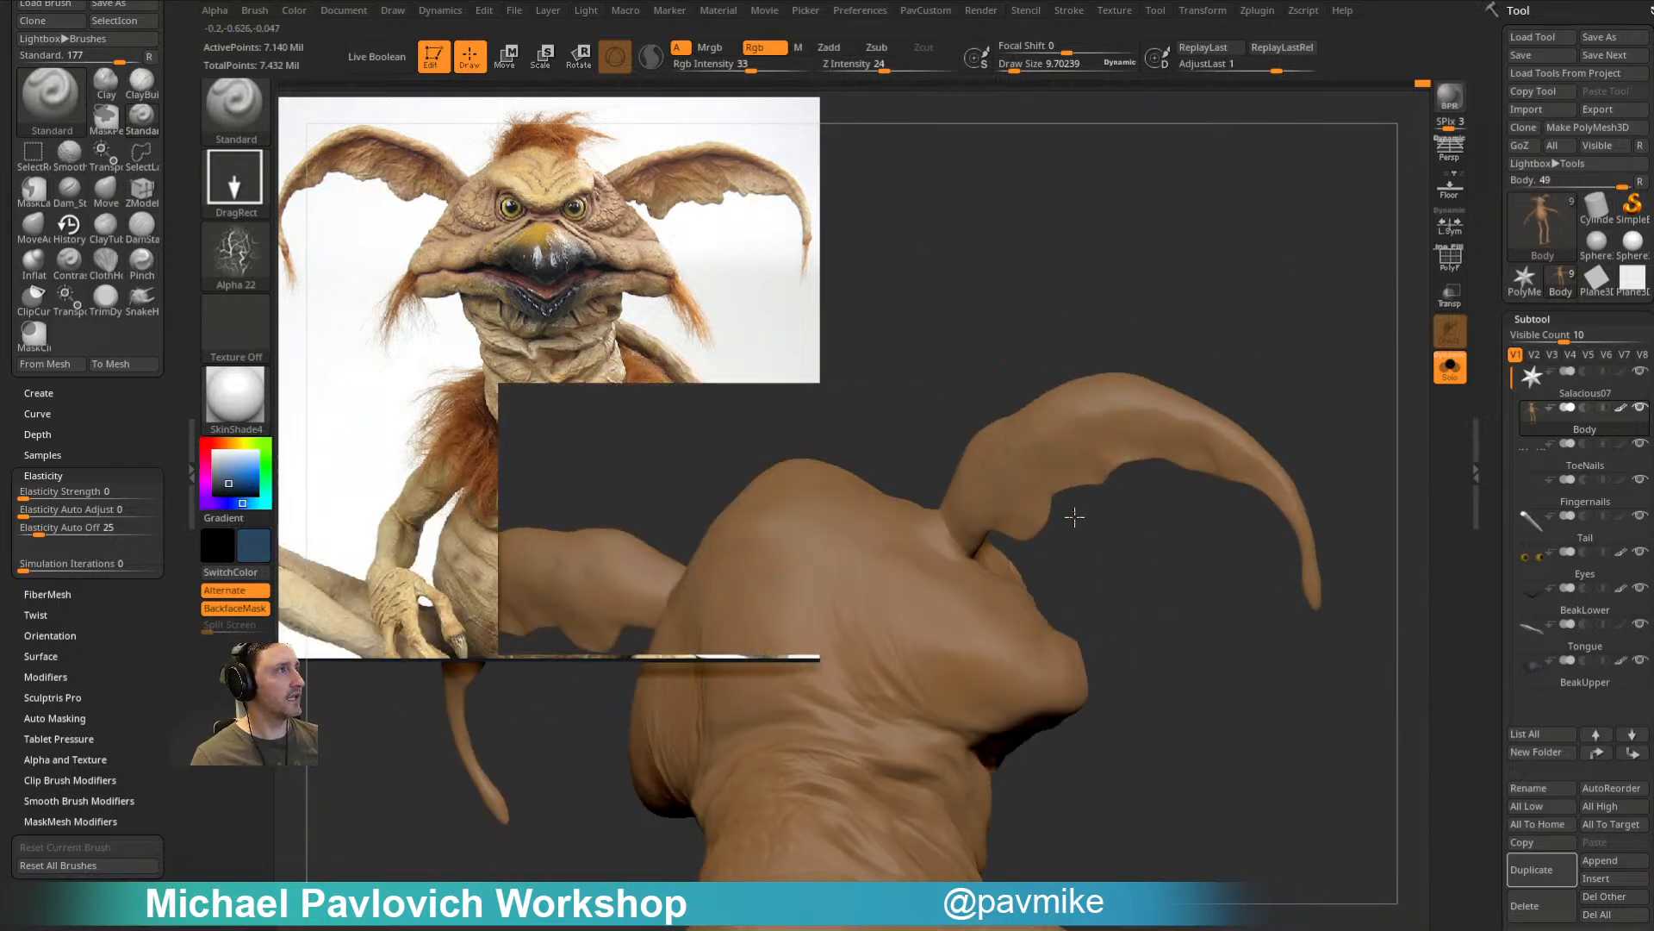
drag(1348, 380, 1215, 382)
mouse_move(1293, 540)
mouse_down()
mouse_move(1186, 307)
mouse_move(1061, 516)
mouse_up()
mouse_move(1061, 517)
ctrl+right_down()
mouse_move(1259, 344)
mouse_move(1109, 405)
ctrl+right_up()
drag(1295, 301, 1221, 358)
mouse_move(913, 531)
mouse_down()
mouse_move(957, 488)
mouse_move(935, 396)
mouse_up()
mouse_move(1078, 641)
alt+mouse_down()
mouse_move(997, 524)
mouse_move(1008, 474)
alt+mouse_up()
drag(1127, 544, 1075, 597)
drag(1021, 499, 998, 652)
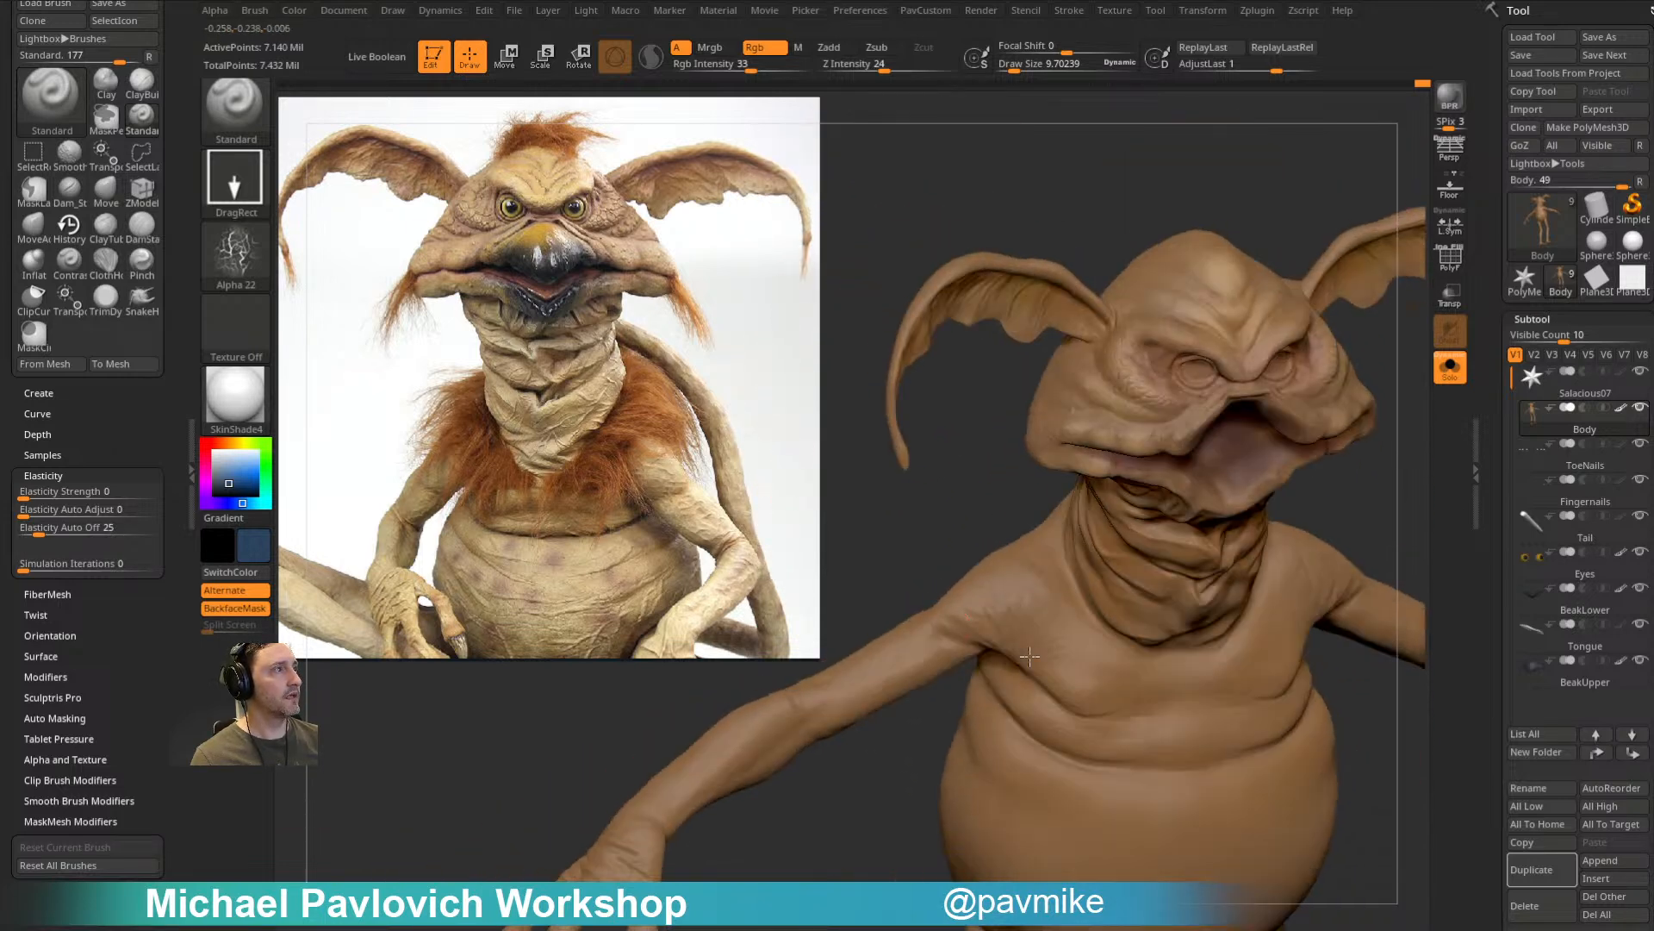
Step: Stamp muted blue vein patterns across the shoulders, arms and belly of the body
mouse_move(1084, 552)
mouse_down()
mouse_move(1134, 458)
mouse_move(928, 680)
mouse_up()
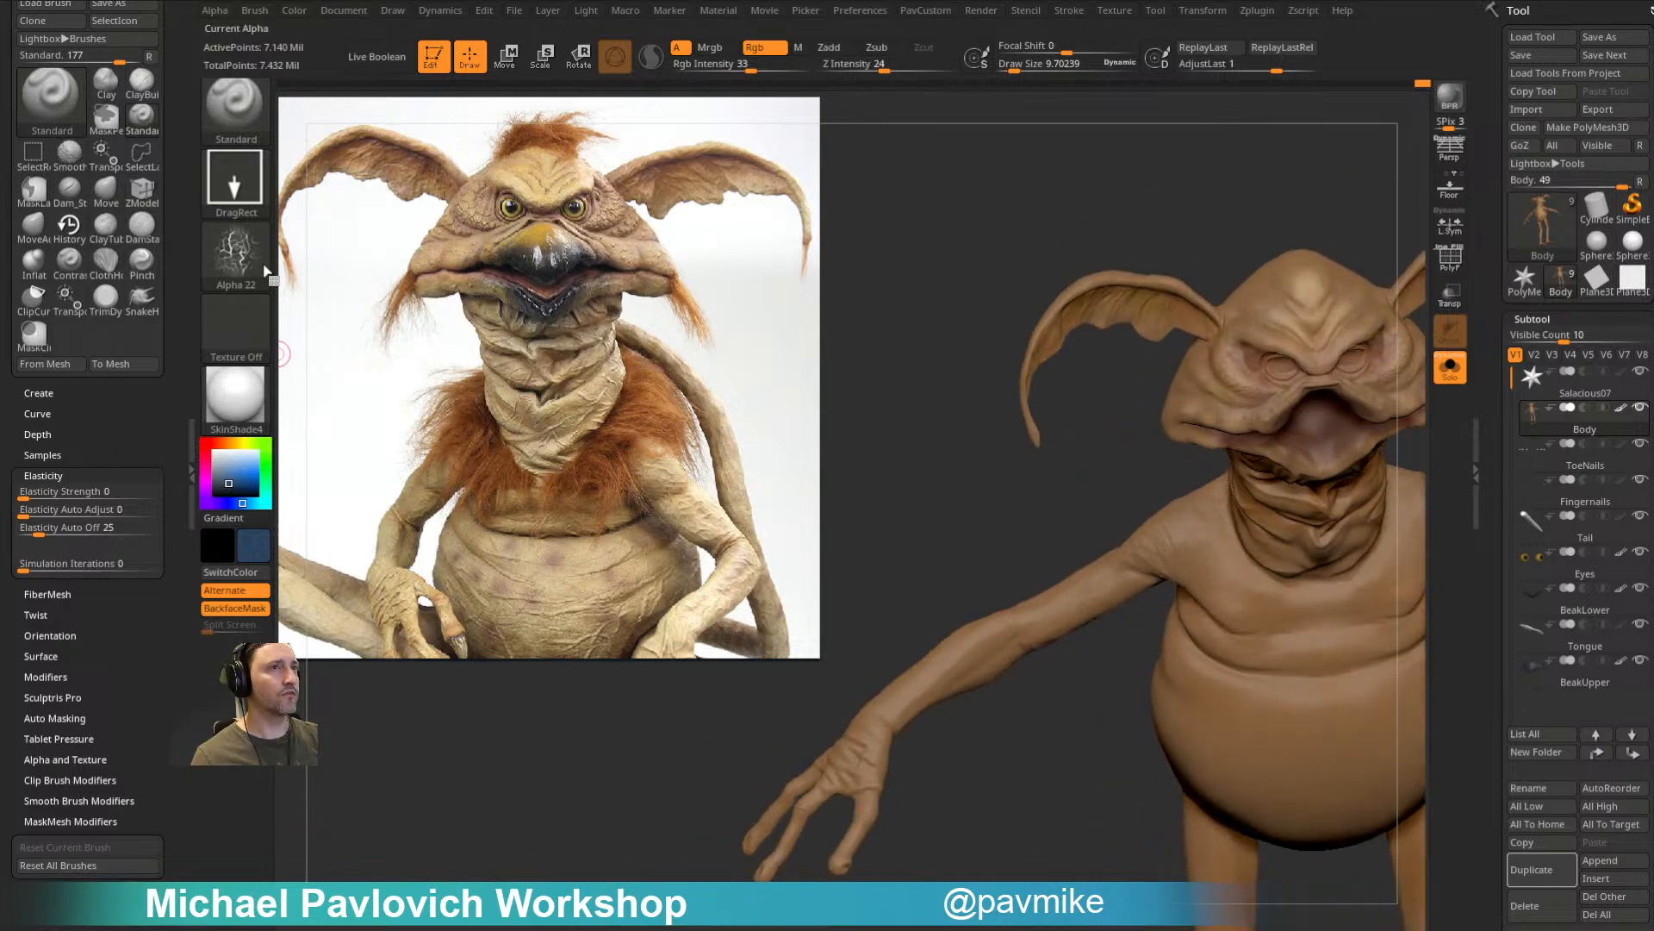
mouse_move(882, 758)
mouse_down()
mouse_move(982, 750)
mouse_move(968, 614)
mouse_up()
drag(1080, 699, 1117, 672)
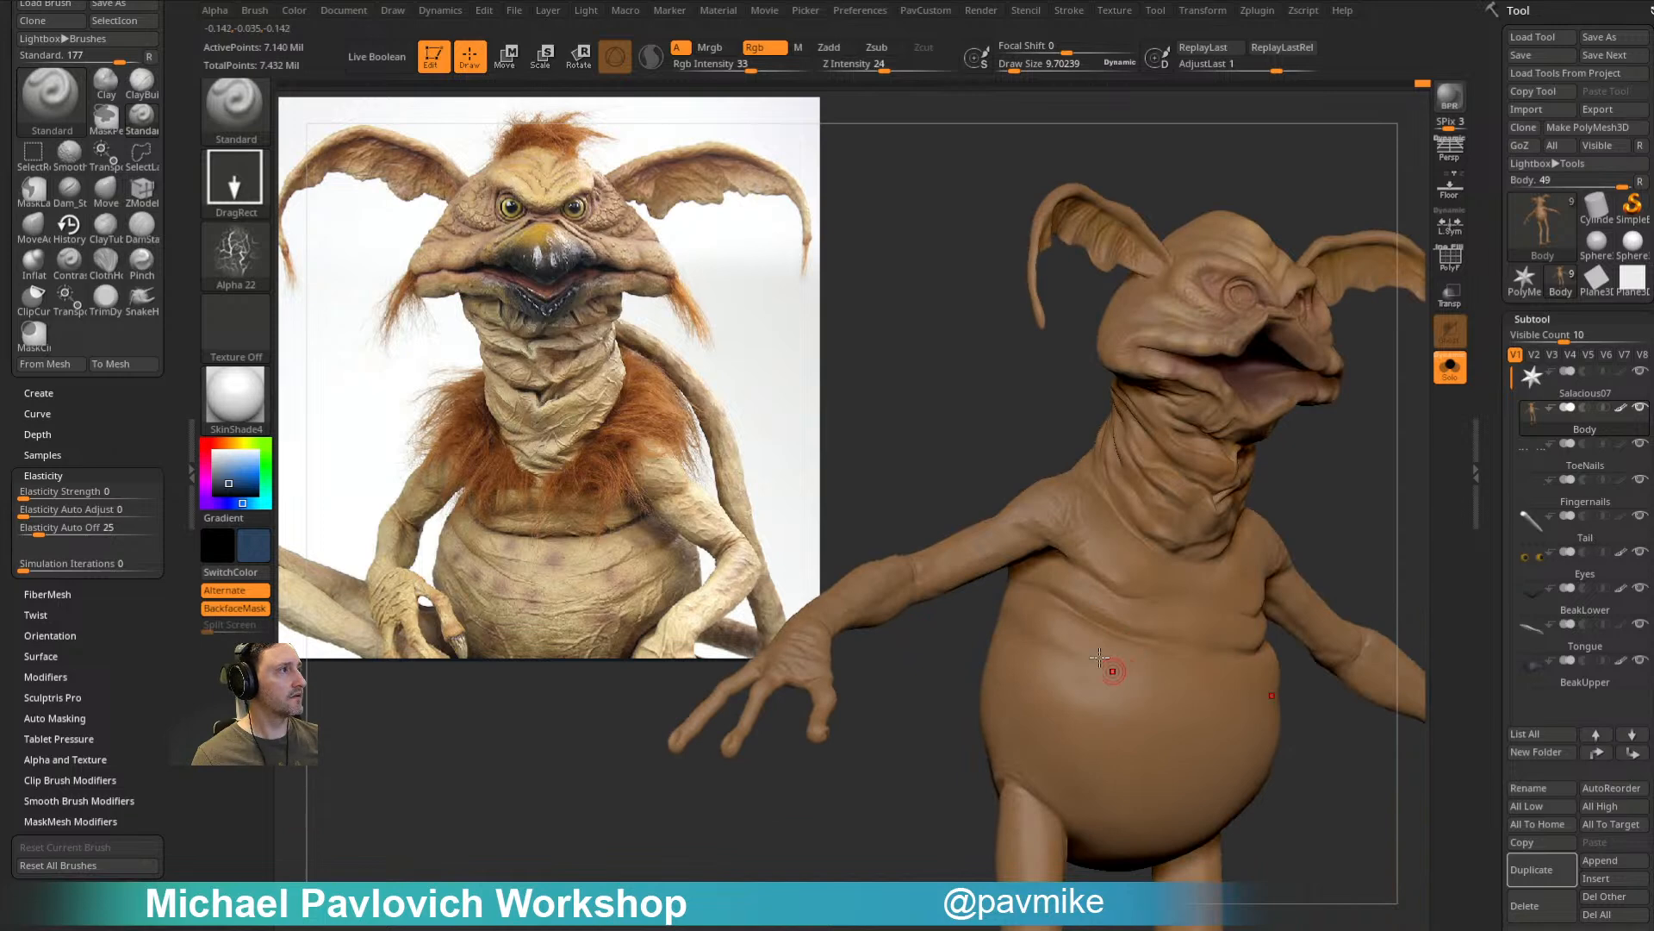
mouse_move(1326, 523)
mouse_down()
mouse_move(1344, 473)
mouse_move(1246, 405)
mouse_up()
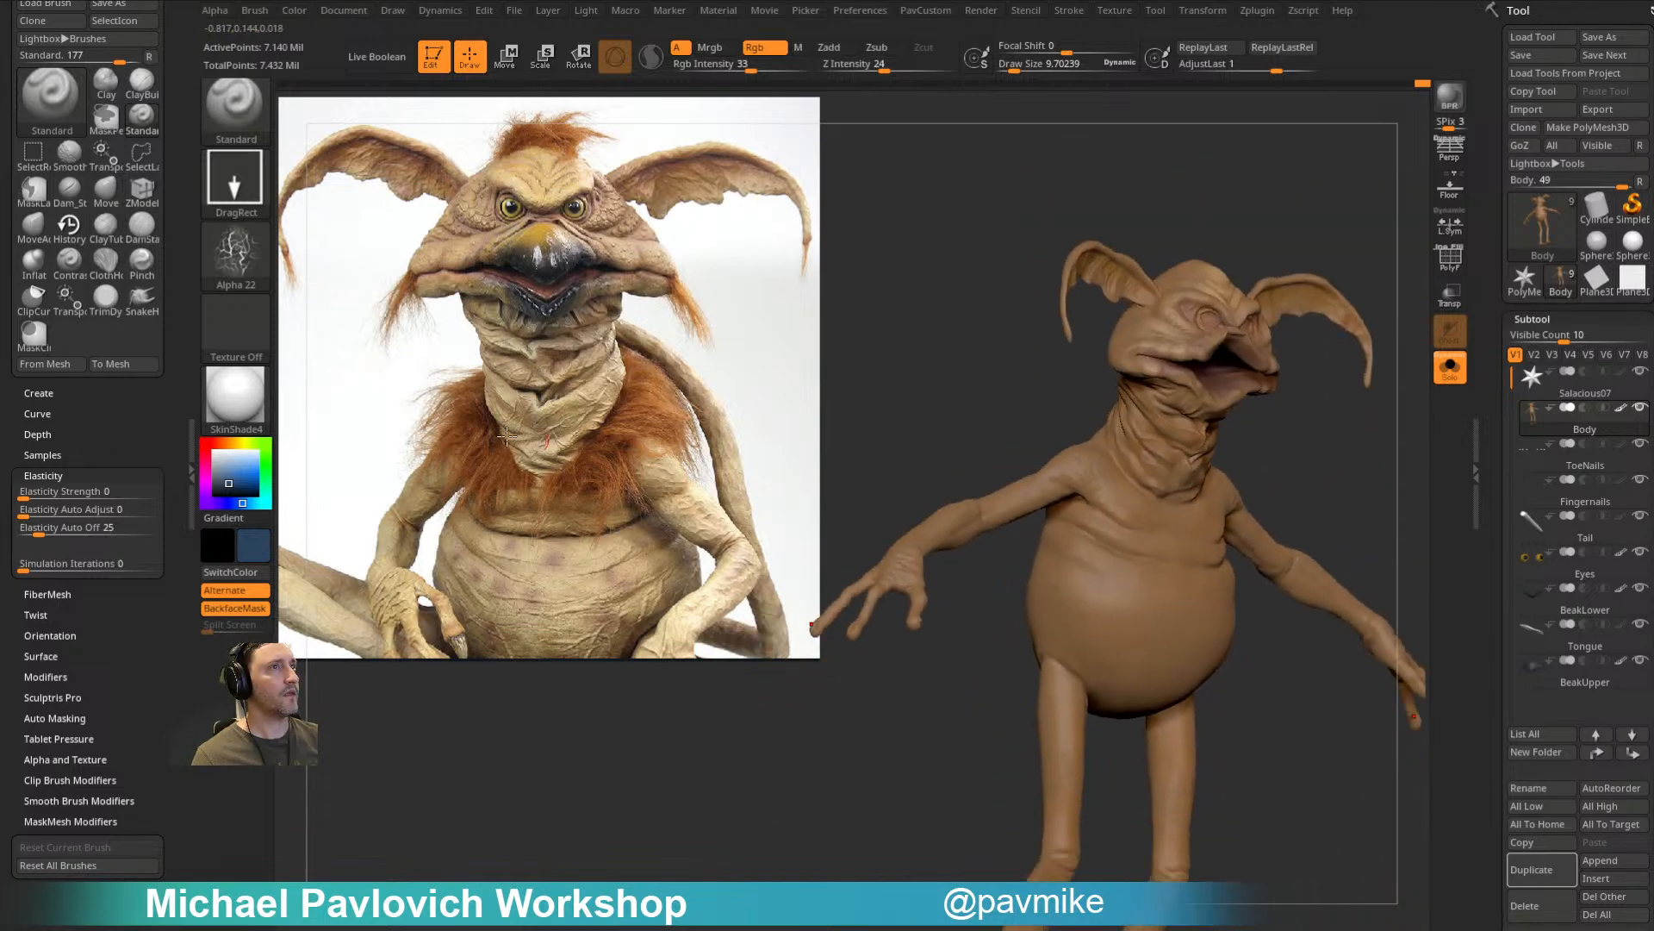
Step: Switch to a dark teal and stamp vein patterns on the torso and back
click(265, 495)
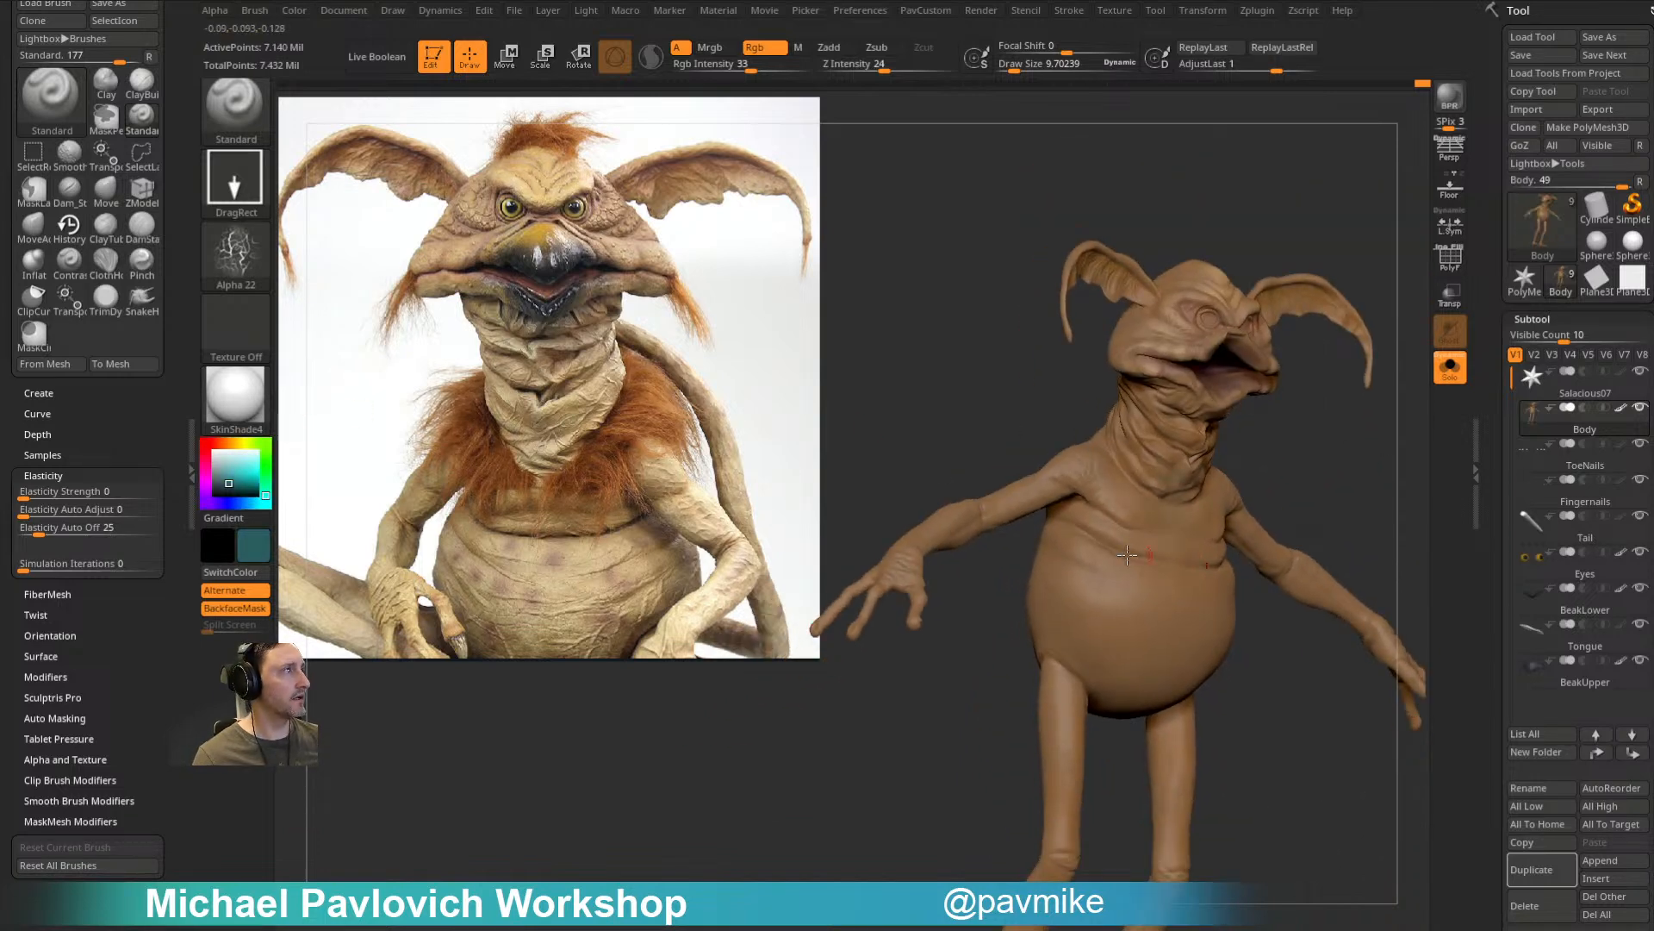
mouse_move(1387, 483)
mouse_down()
mouse_move(1118, 580)
mouse_move(1153, 515)
mouse_up()
drag(1350, 385, 1203, 489)
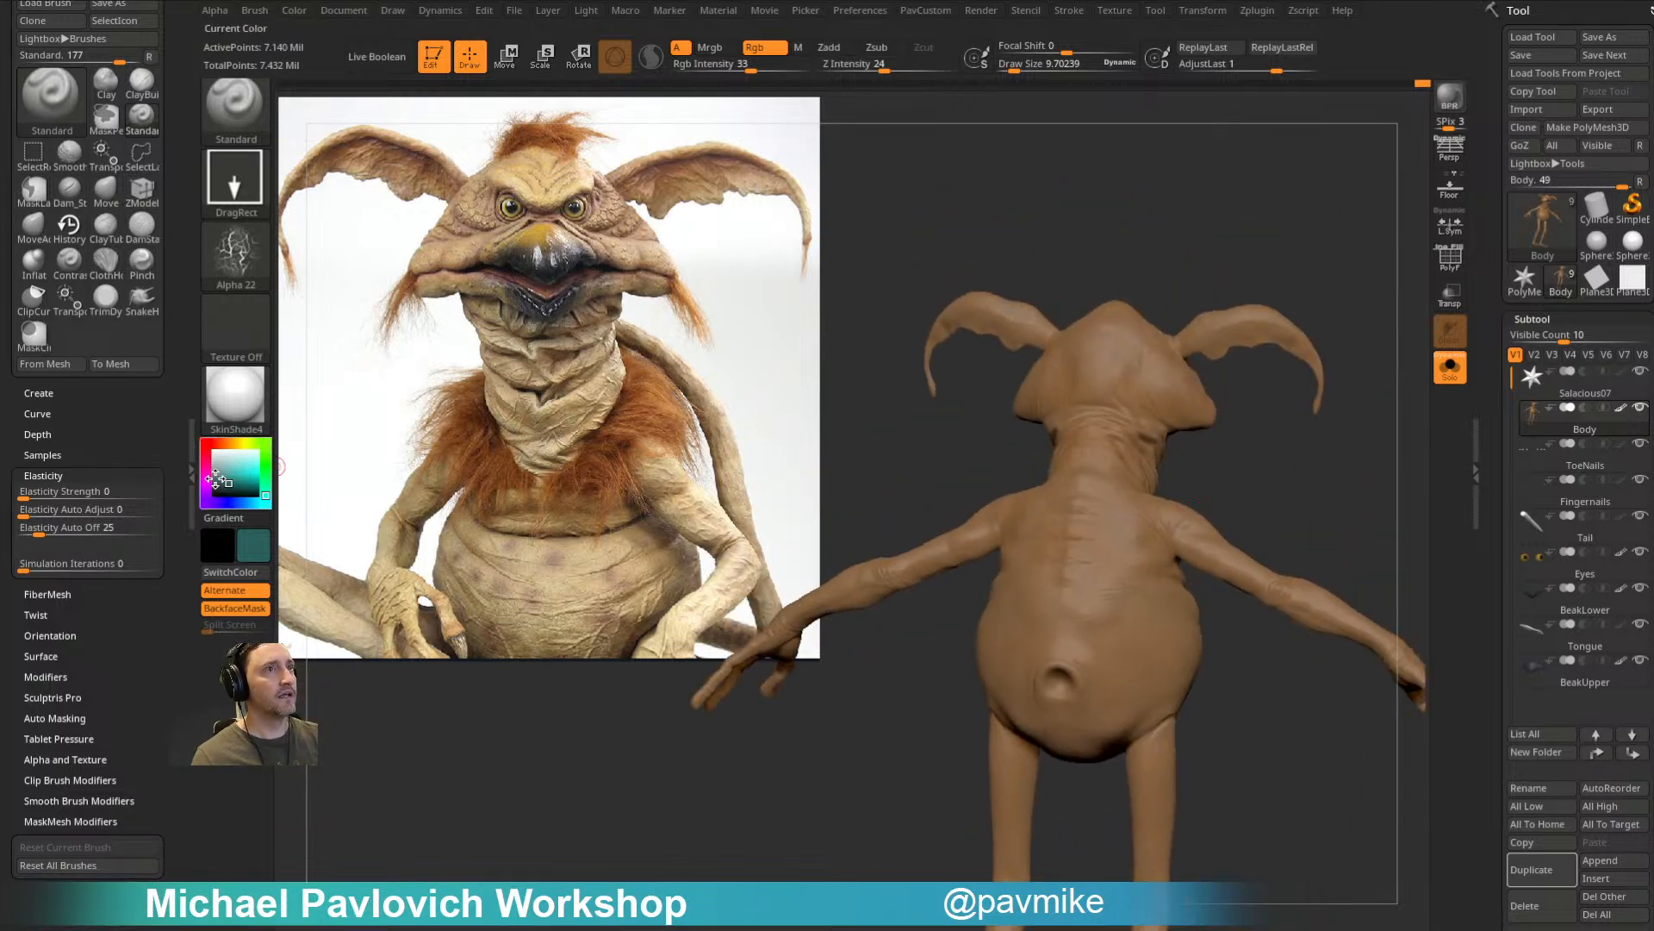
Step: Choose a muted dark purple and stamp vein patterns on the back, arms and lower body
drag(205, 476, 226, 485)
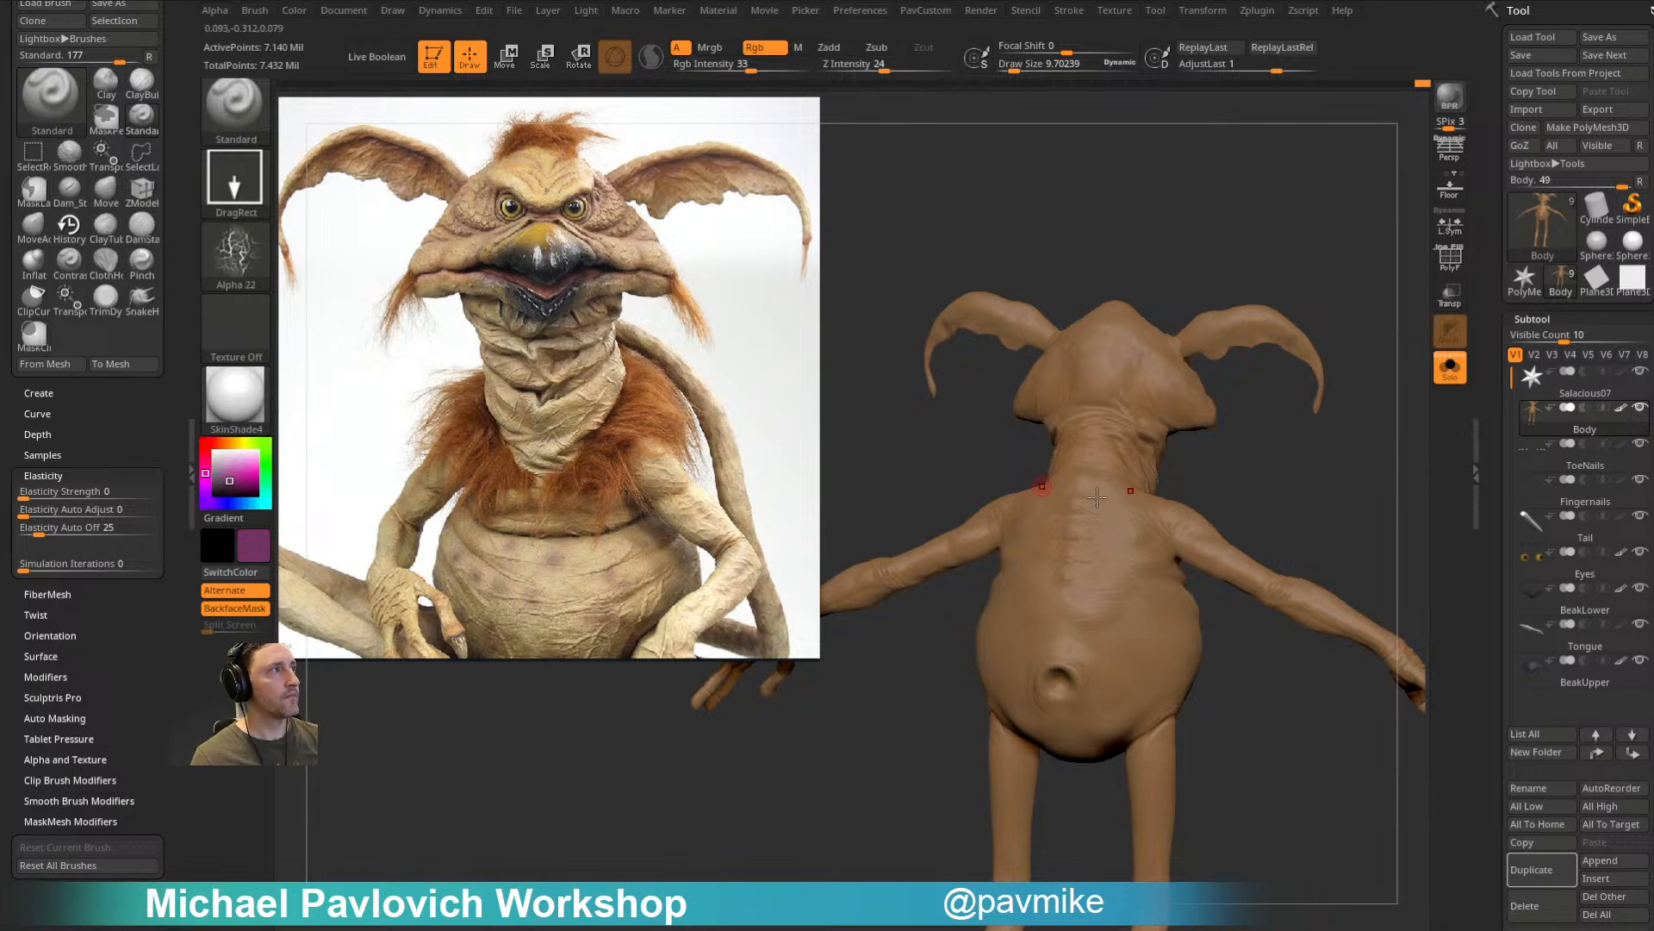
drag(1284, 483, 1187, 452)
drag(1325, 471, 1160, 539)
mouse_move(1154, 643)
mouse_down()
mouse_move(1329, 521)
mouse_move(1195, 747)
mouse_move(1126, 618)
mouse_up()
mouse_move(1113, 732)
mouse_down()
mouse_move(1118, 810)
mouse_move(1045, 665)
mouse_move(1124, 780)
mouse_up()
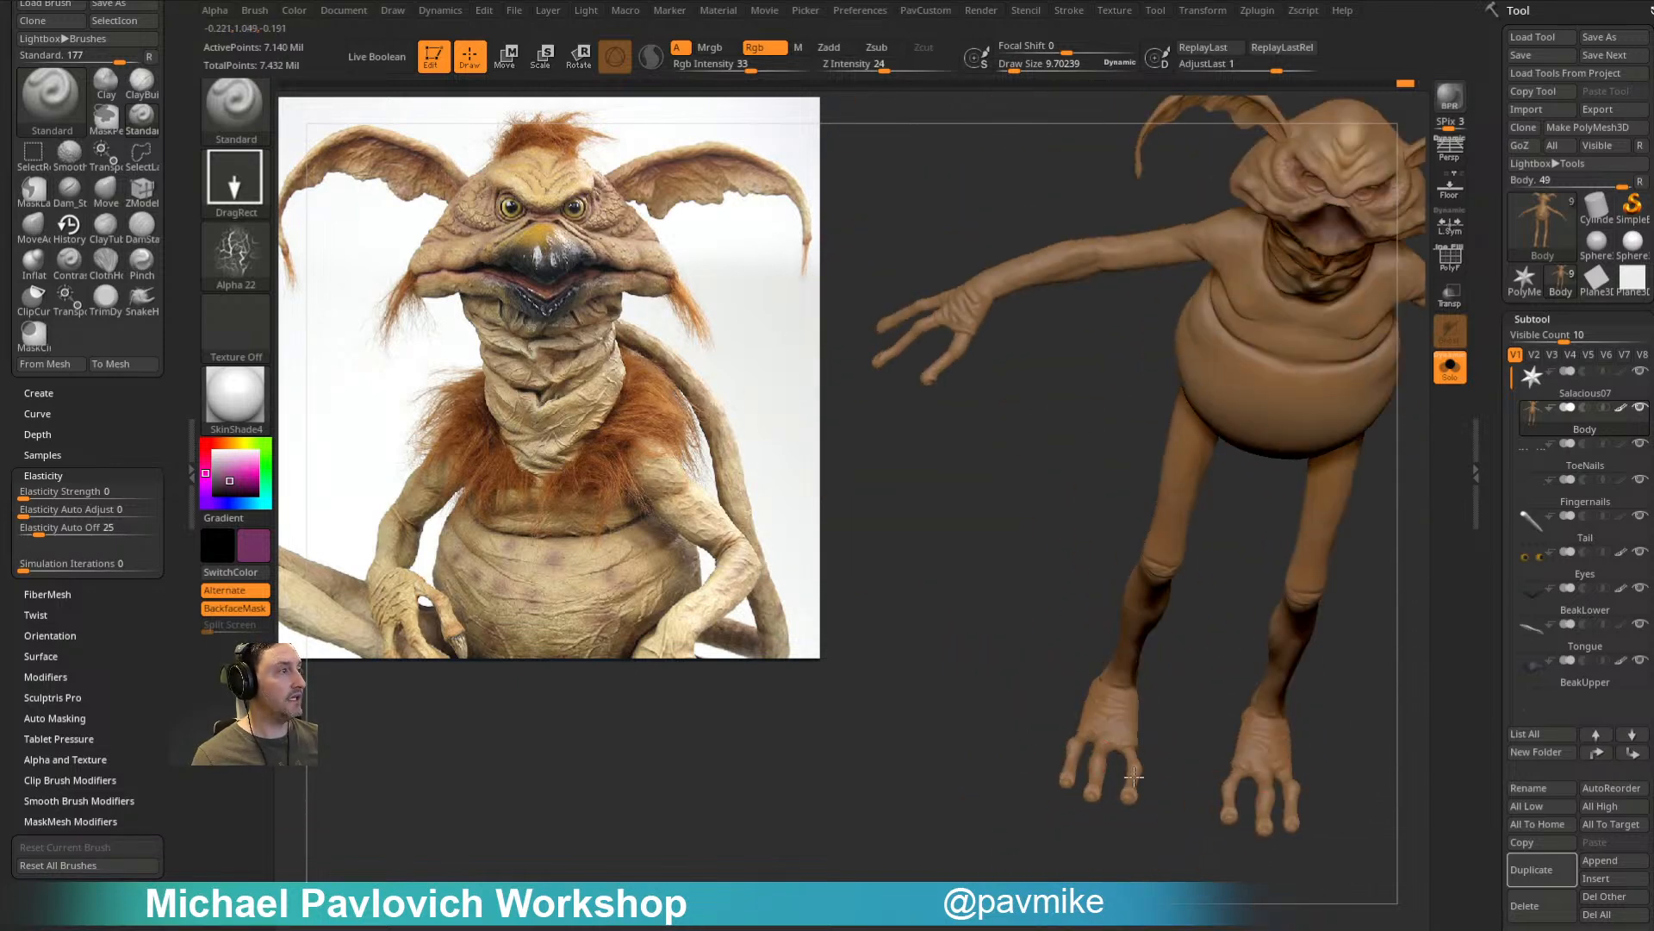
Step: Add more purple vein stamps around the belly, back and head
mouse_move(1205, 592)
mouse_down()
mouse_move(1229, 664)
mouse_move(1219, 585)
mouse_up()
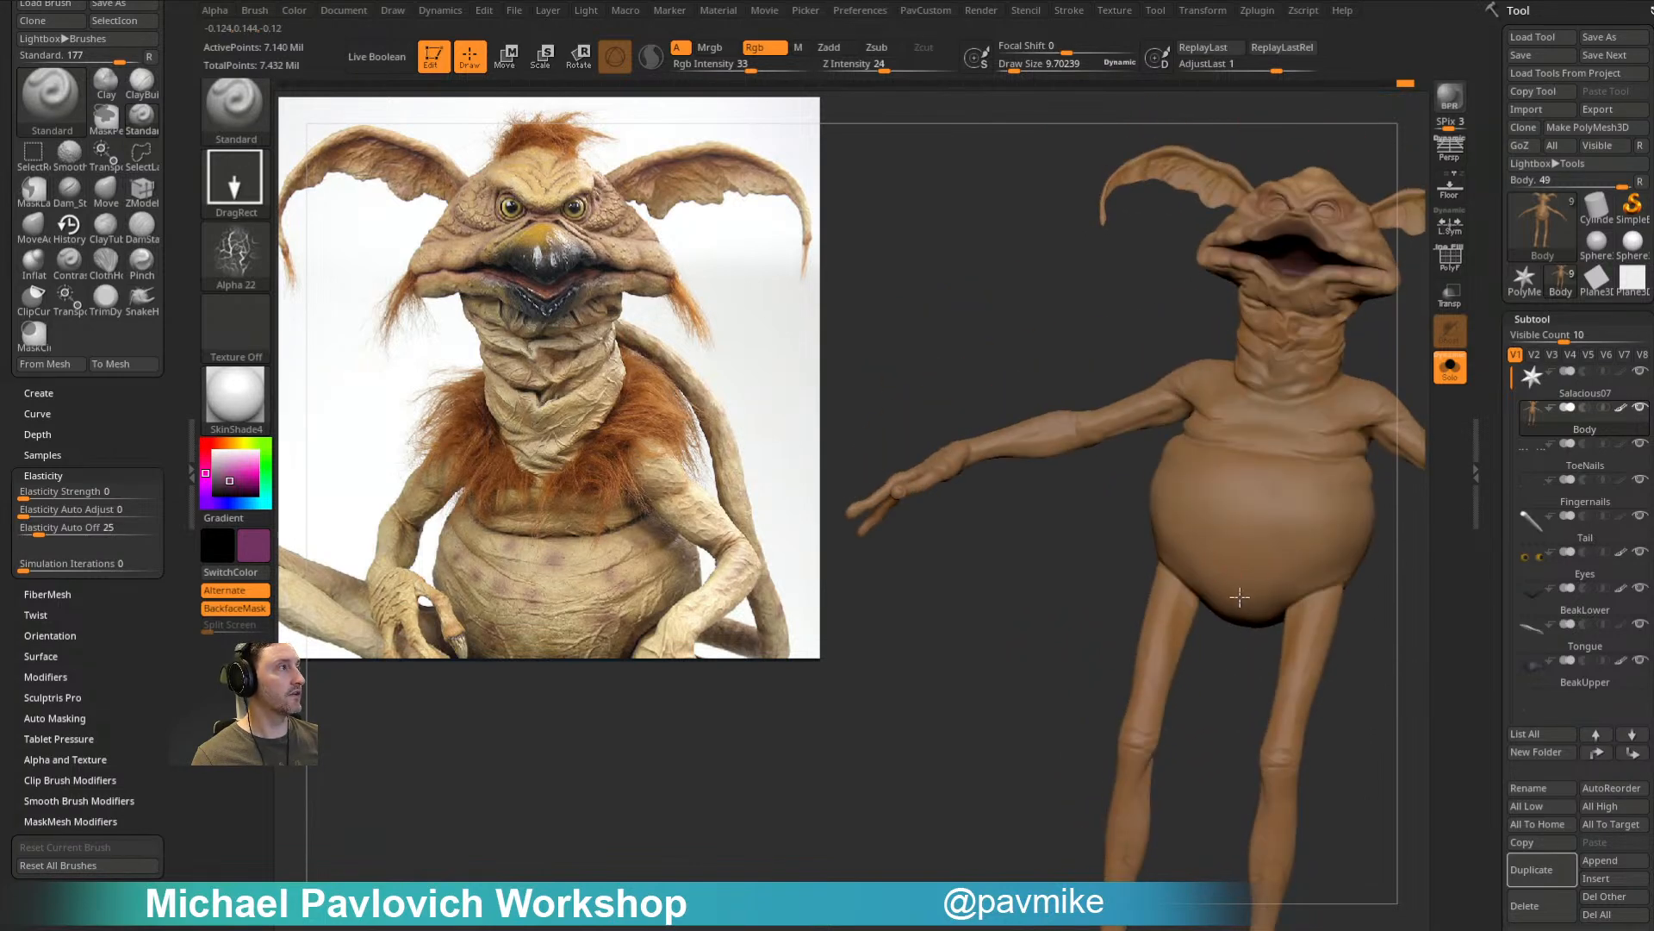
drag(1027, 440, 1268, 445)
mouse_move(1163, 480)
mouse_down()
mouse_move(1356, 439)
mouse_move(1320, 562)
mouse_up()
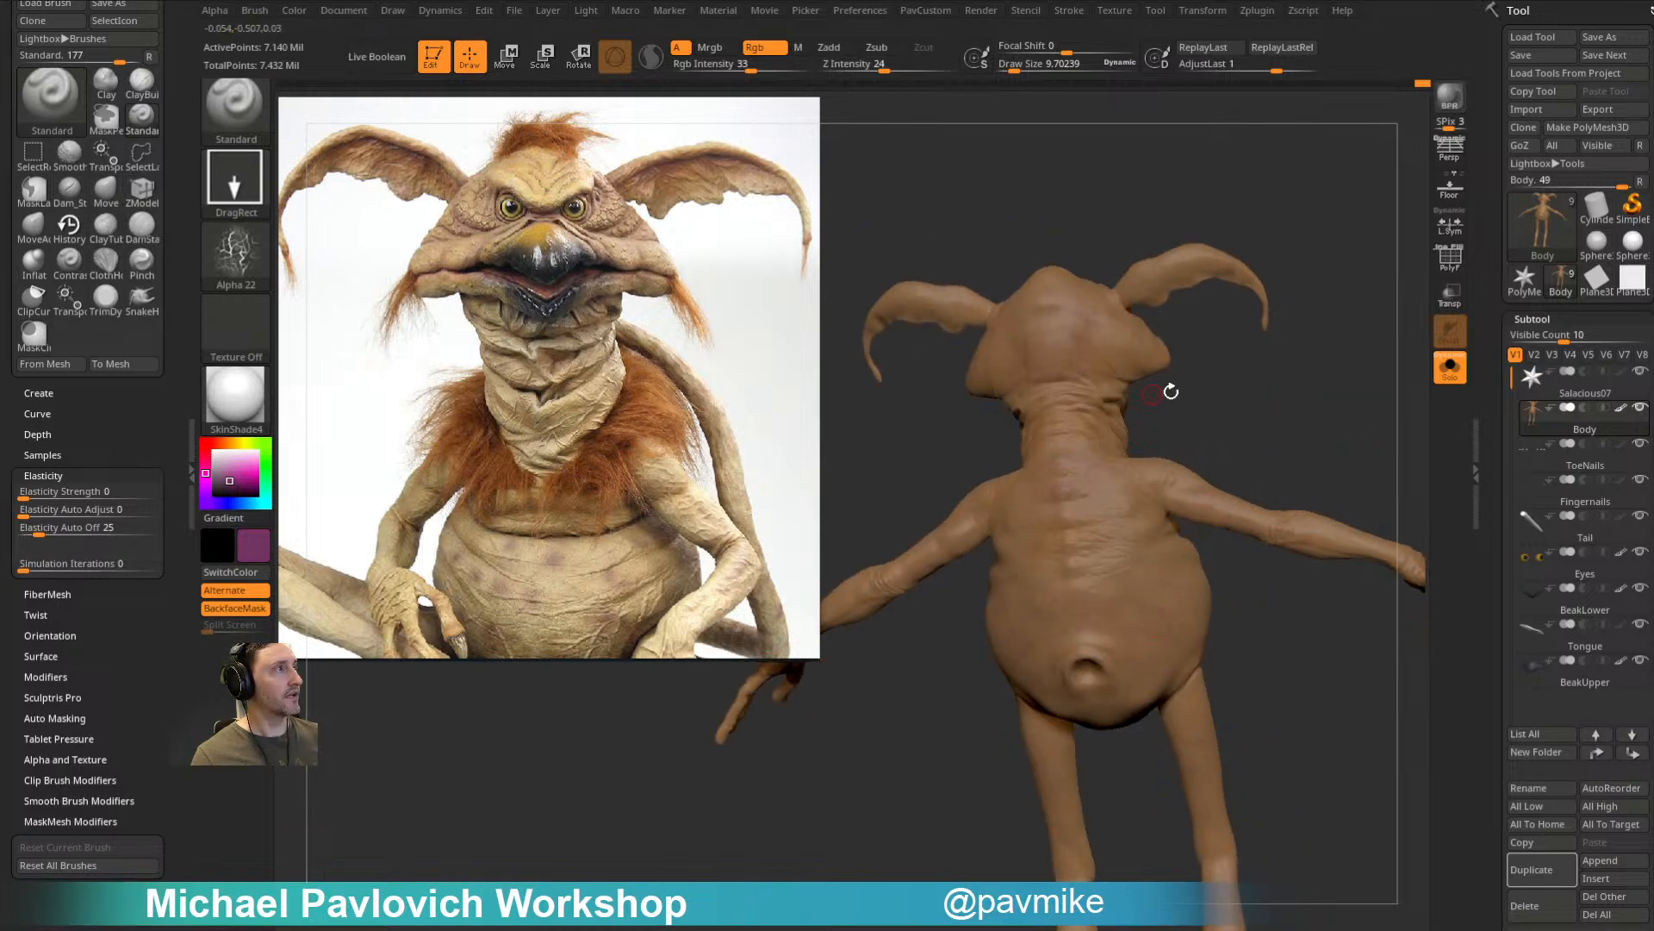
drag(1152, 388, 1143, 423)
drag(1196, 591, 1224, 590)
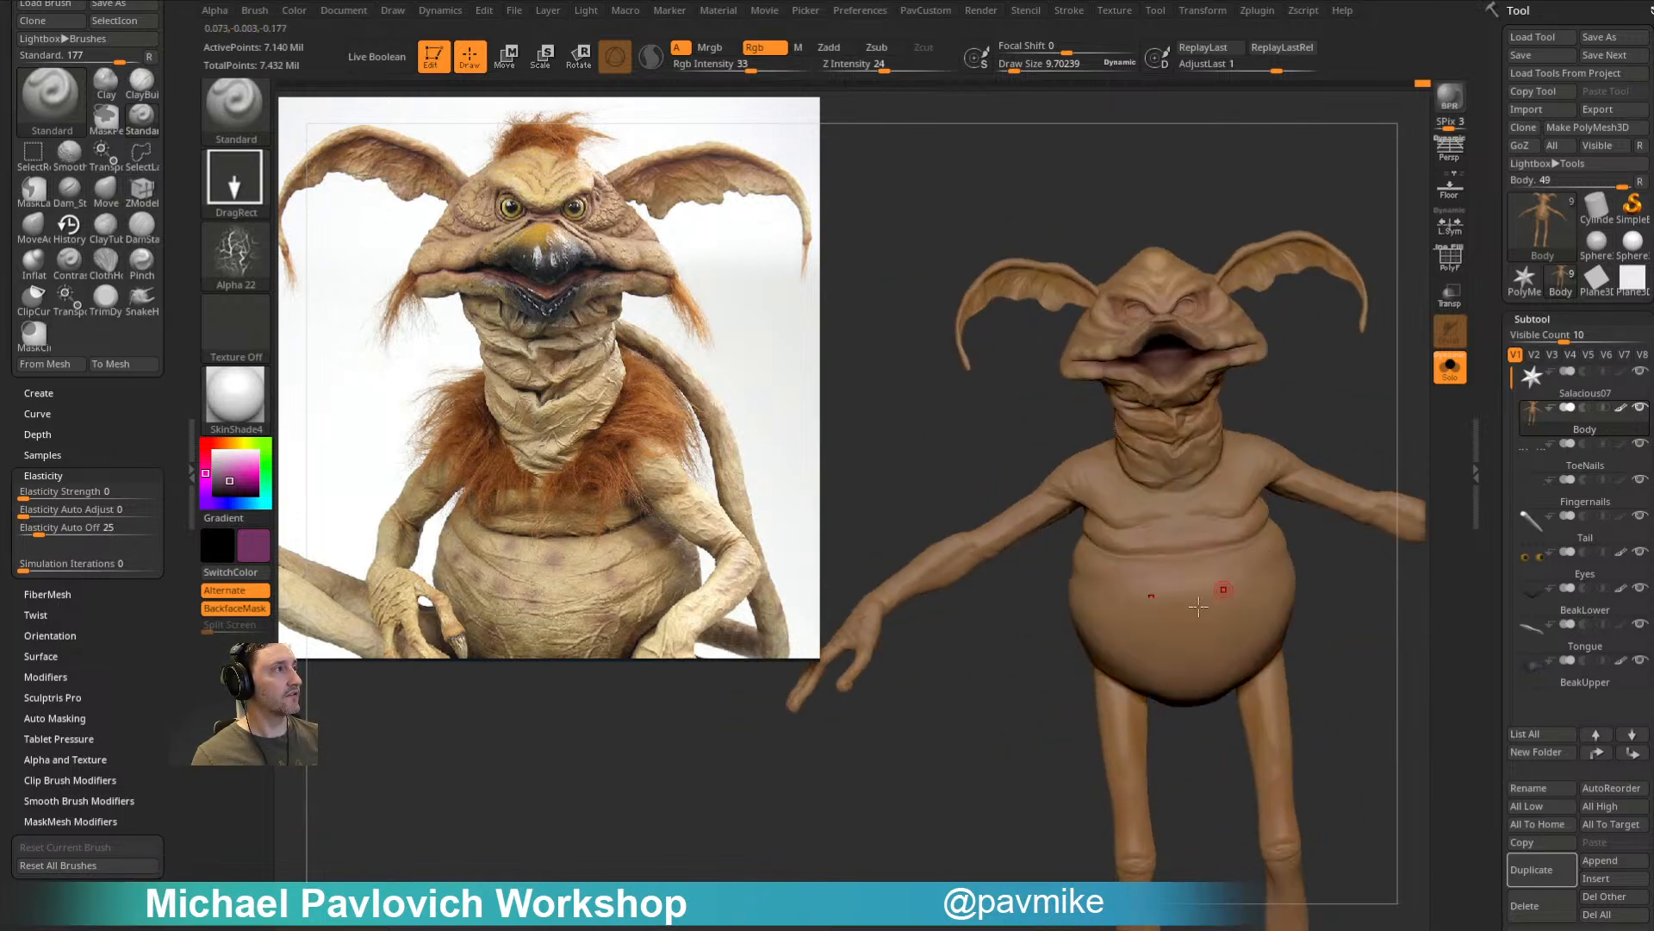
alt+drag(1372, 414, 1425, 528)
mouse_move(900, 228)
alt+mouse_down()
mouse_move(935, 635)
mouse_move(1248, 266)
mouse_move(1146, 356)
alt+mouse_up()
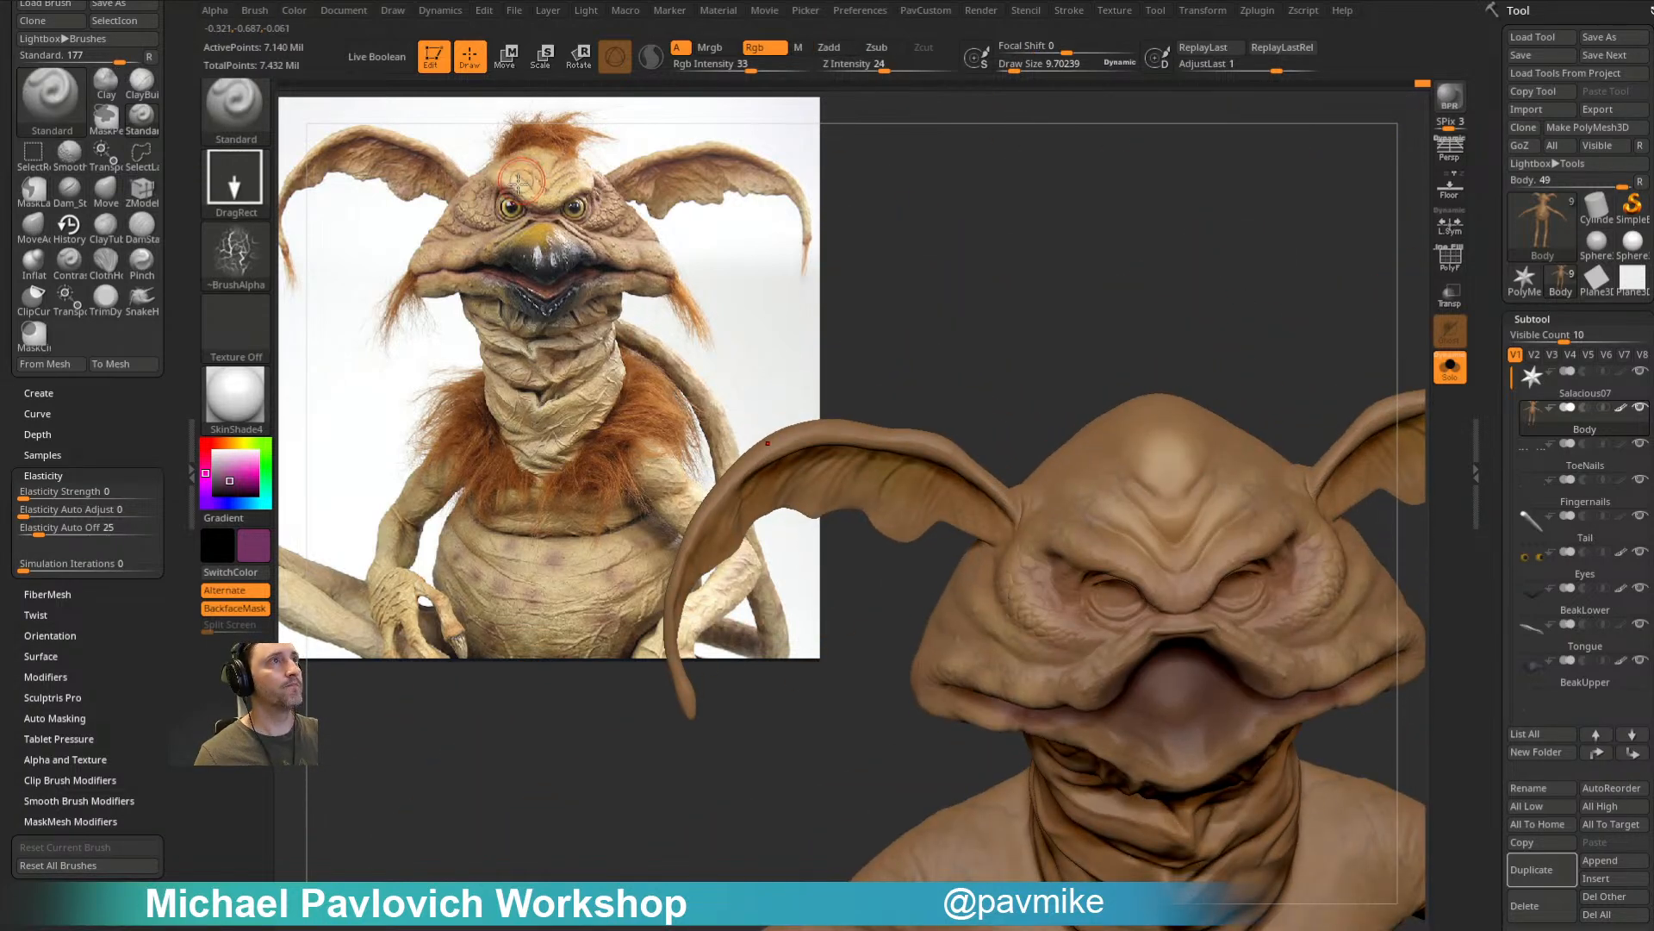
Step: Sample a light tan, turn the brush alpha off and set the Standard brush to the Dots stroke
key(c)
alt+drag(1294, 329, 1248, 313)
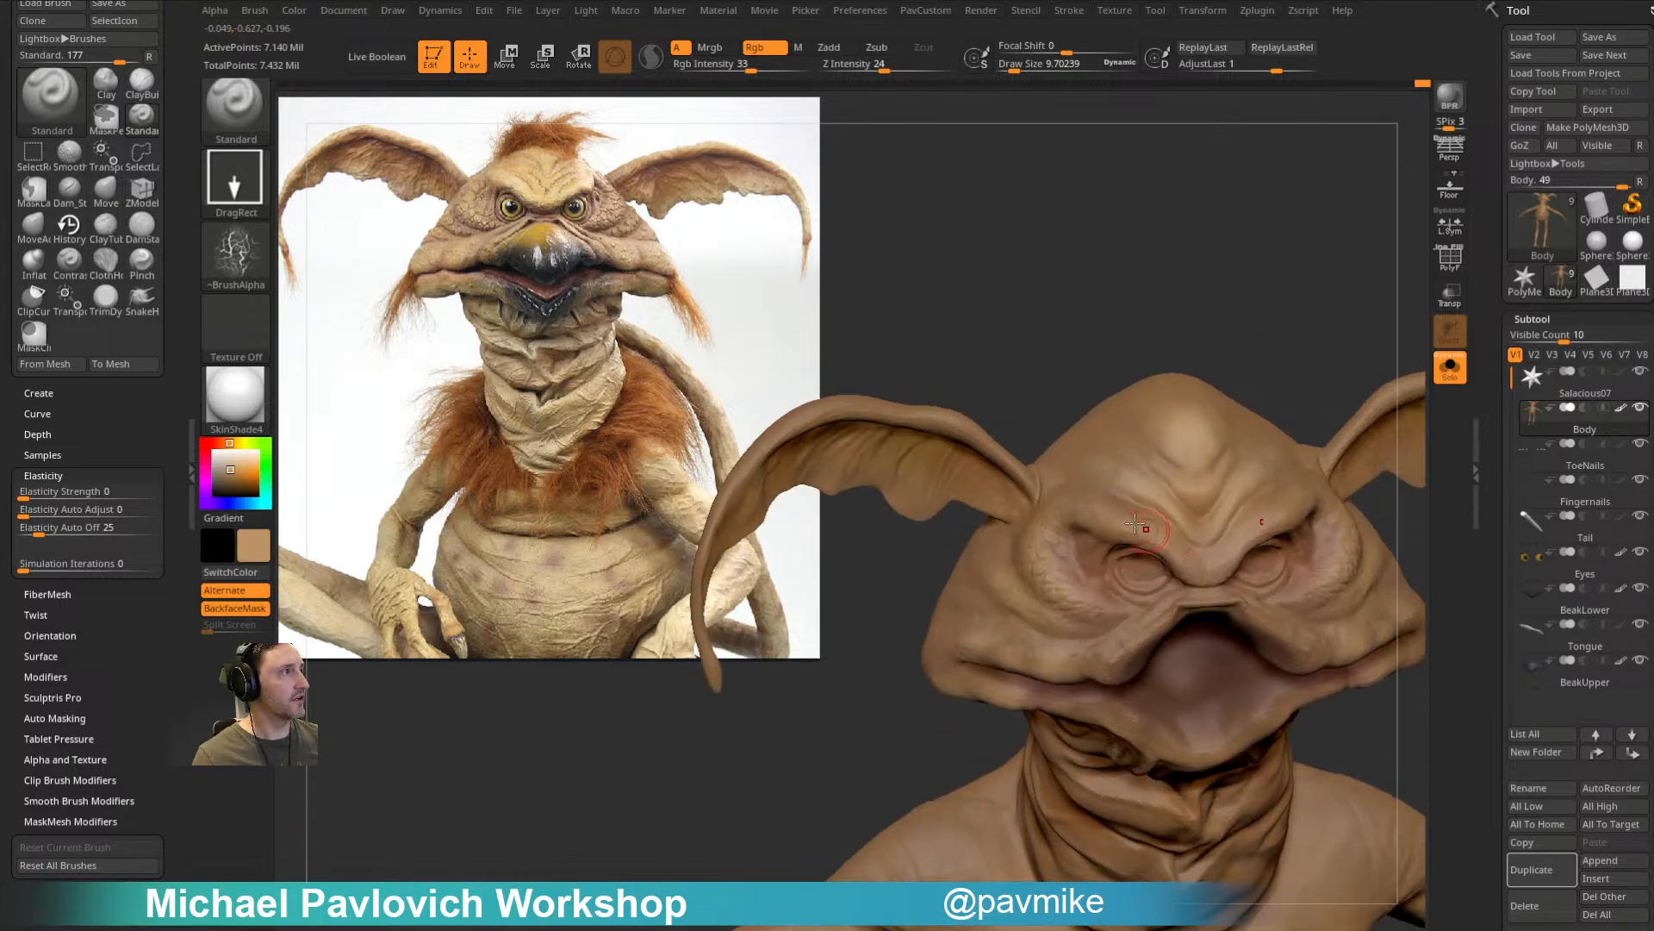
right_drag(1111, 487, 1111, 536)
mouse_move(1146, 424)
right_down()
mouse_move(1204, 354)
mouse_move(1120, 508)
right_up()
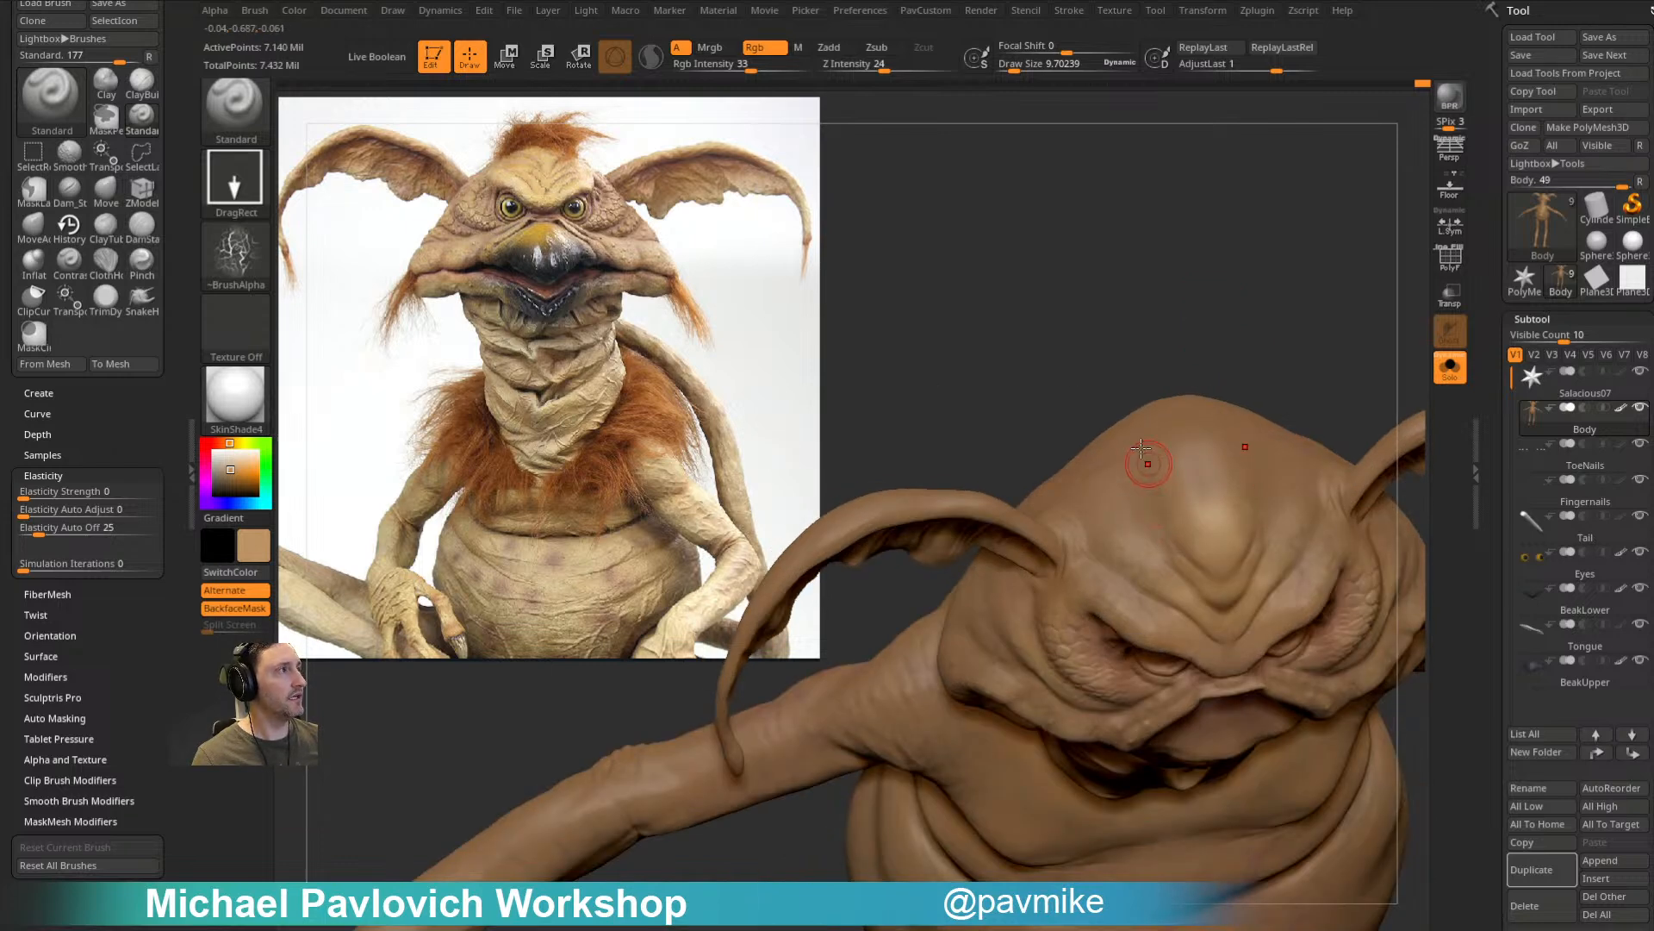
click(236, 255)
click(325, 266)
click(234, 181)
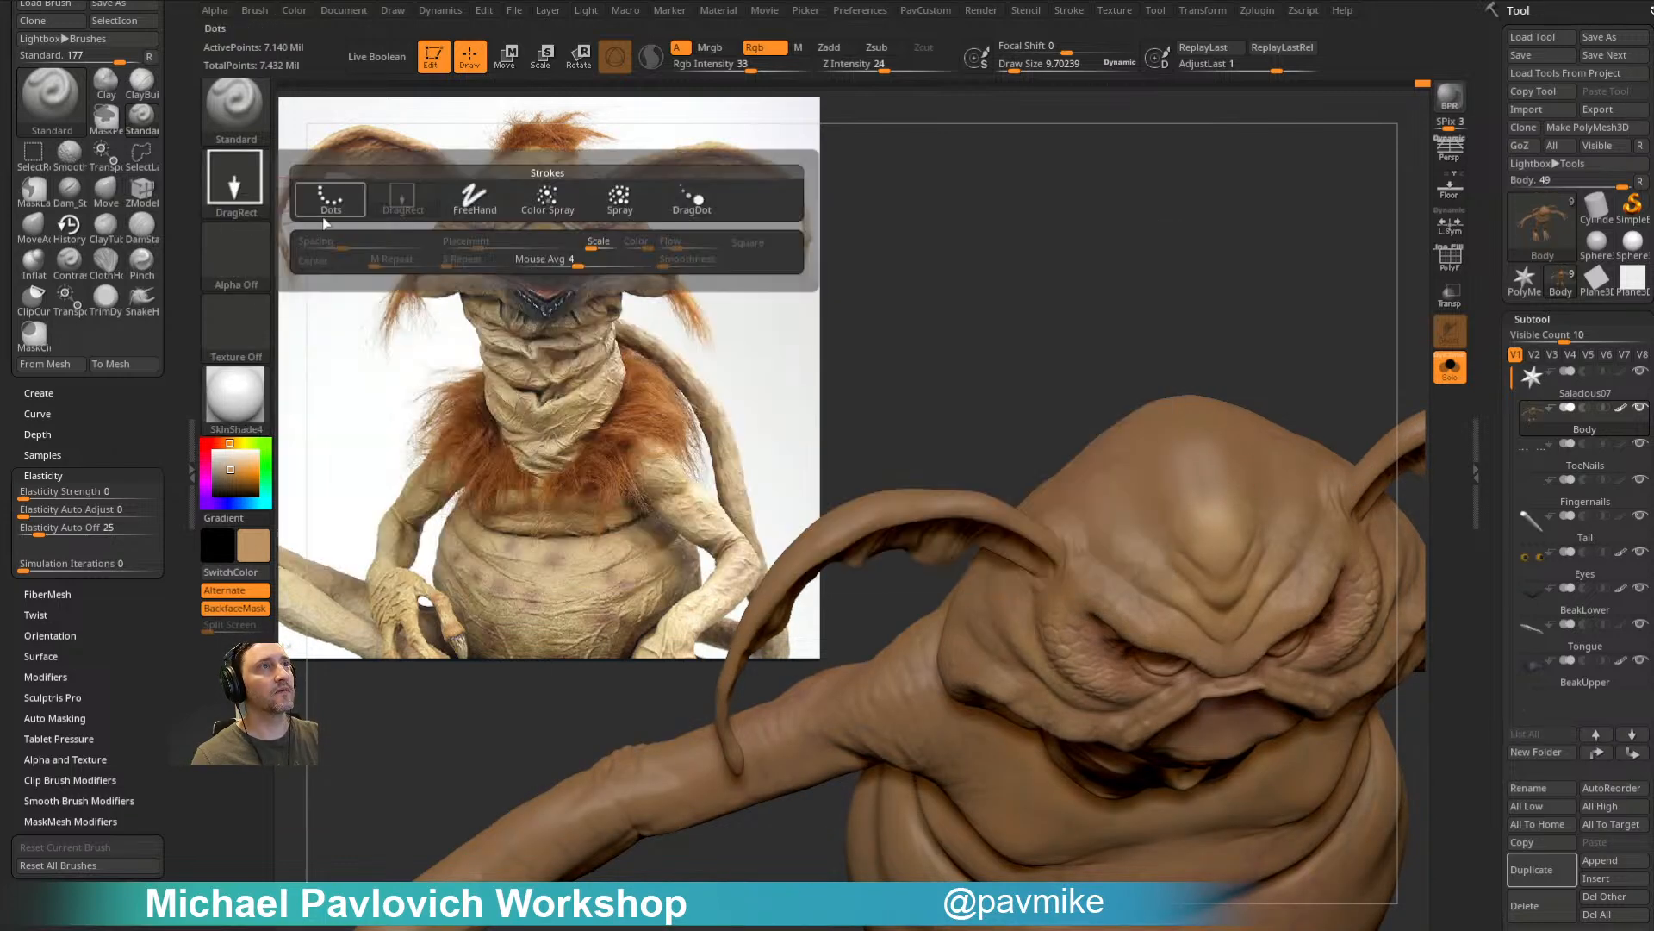
click(338, 202)
Step: Set the Rgb Intensity to 44 and lighten the ears and raised areas of the head with the light tan
key(bracketright)
drag(1242, 318, 1346, 297)
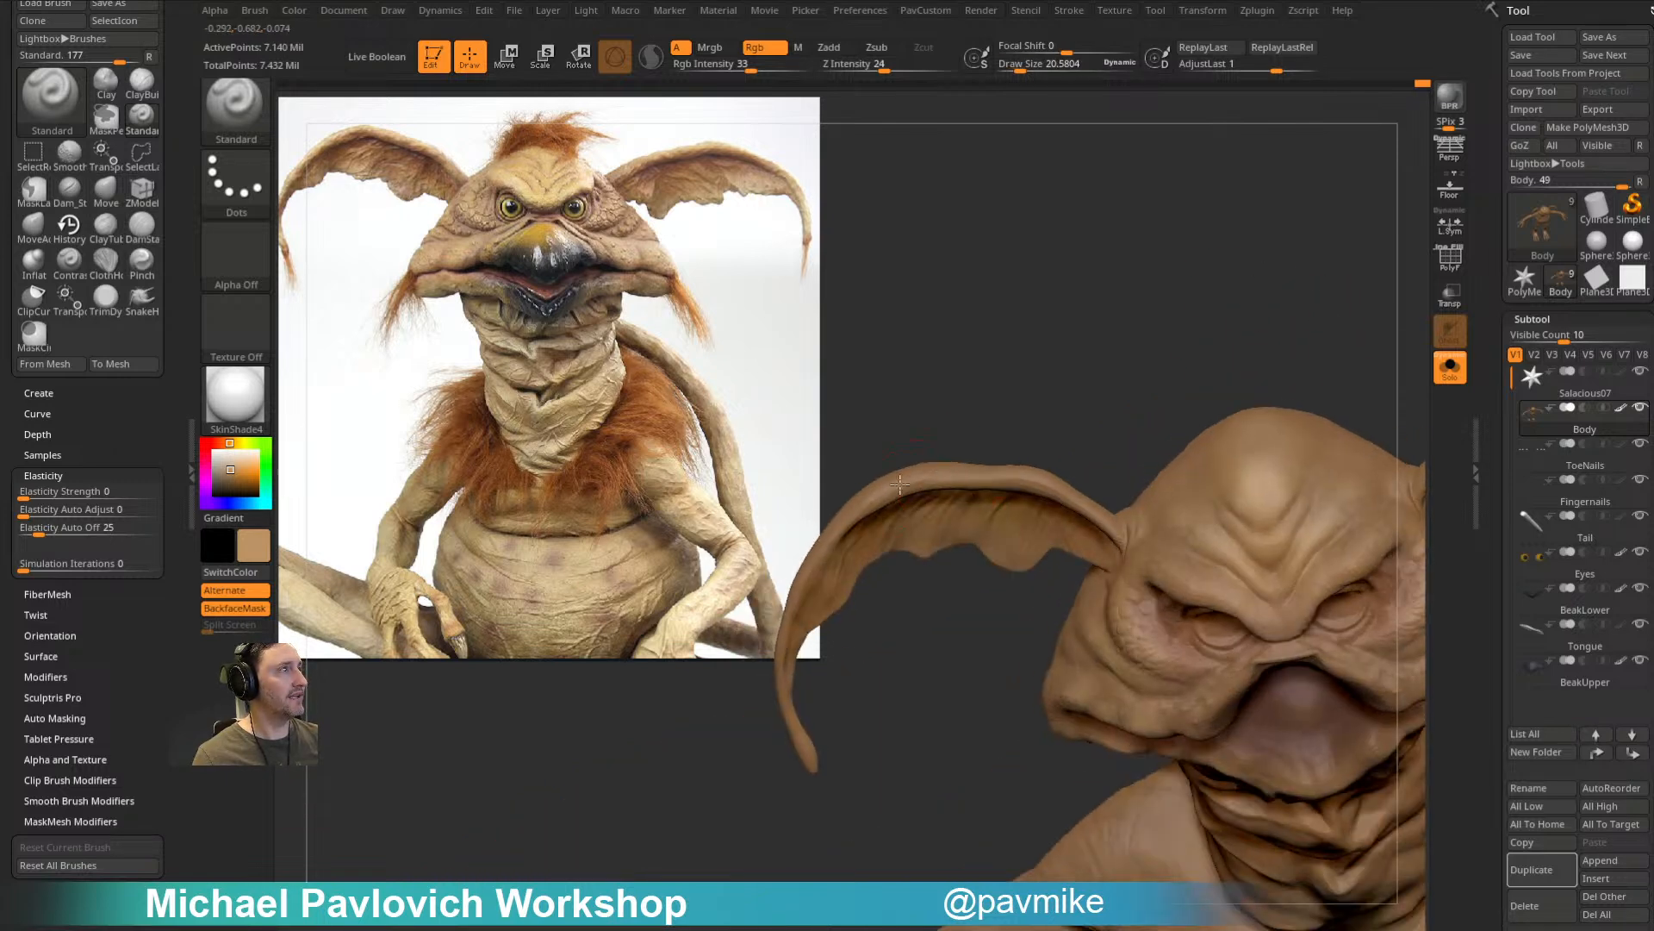
mouse_move(1109, 349)
alt+mouse_down()
mouse_move(1178, 303)
mouse_move(1158, 312)
alt+mouse_up()
key(s)
click(1061, 446)
click(762, 67)
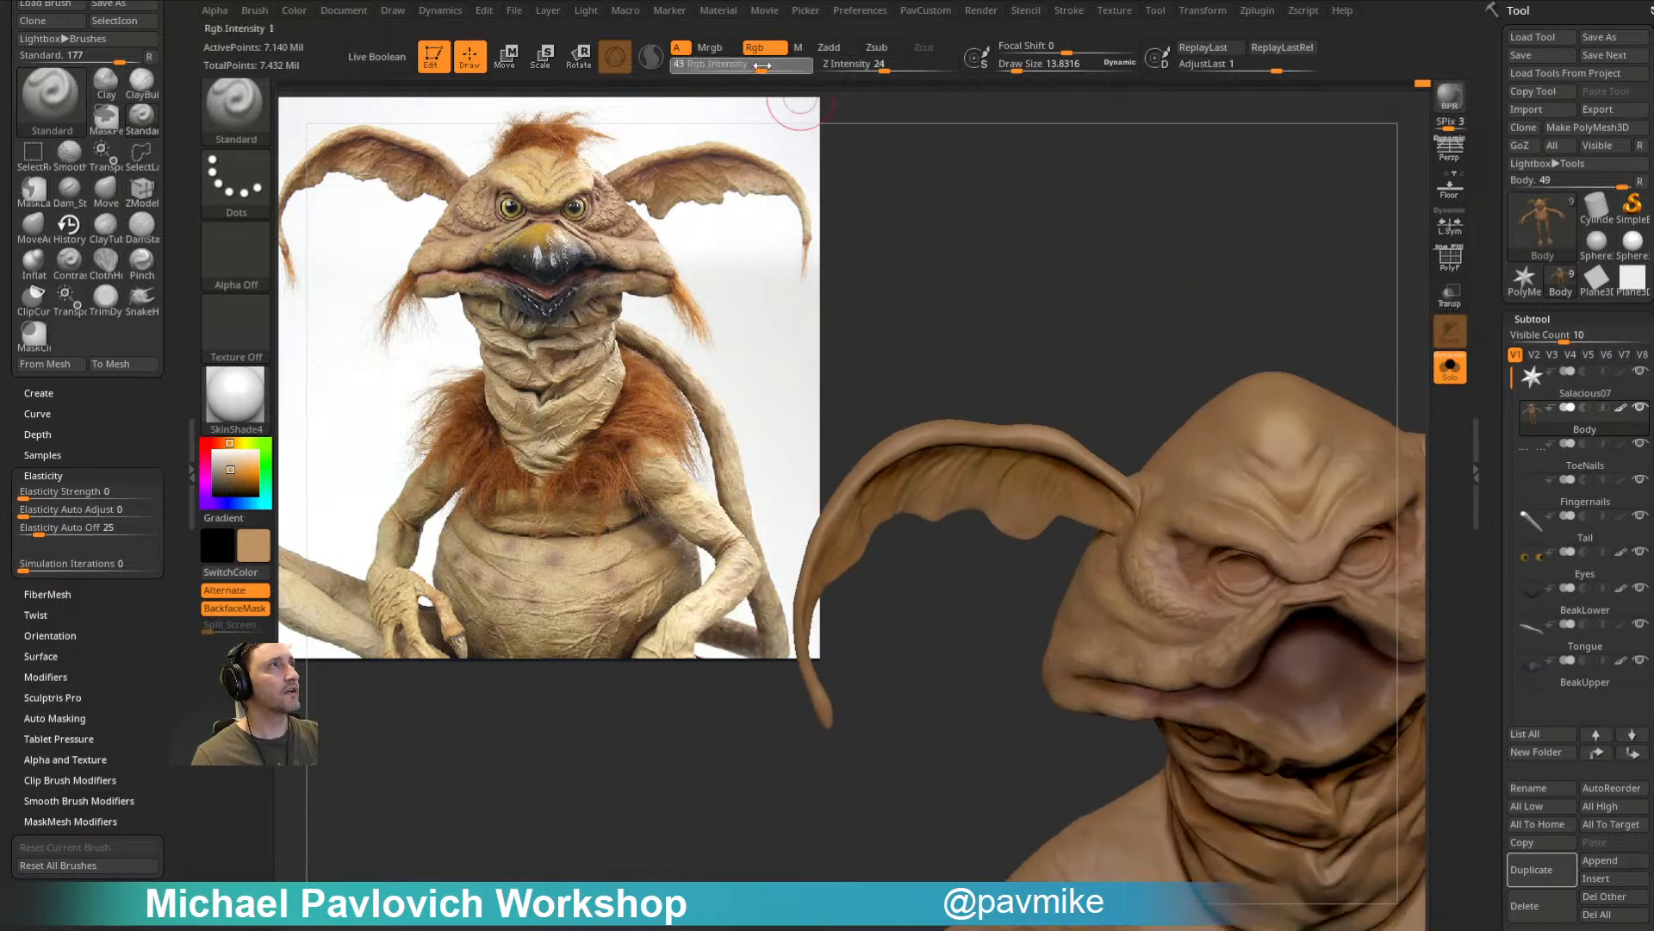
drag(1095, 377, 1094, 414)
mouse_move(1128, 472)
mouse_down()
mouse_move(1136, 483)
mouse_move(1165, 419)
mouse_move(1204, 459)
mouse_up()
mouse_move(1163, 293)
mouse_down()
mouse_move(1355, 227)
mouse_move(1256, 277)
mouse_move(1340, 528)
mouse_move(1363, 276)
mouse_move(1396, 164)
mouse_move(1240, 255)
mouse_move(1241, 222)
mouse_move(1040, 538)
mouse_move(1225, 440)
mouse_move(1021, 526)
mouse_move(1049, 455)
mouse_move(1016, 521)
mouse_move(1038, 496)
mouse_up()
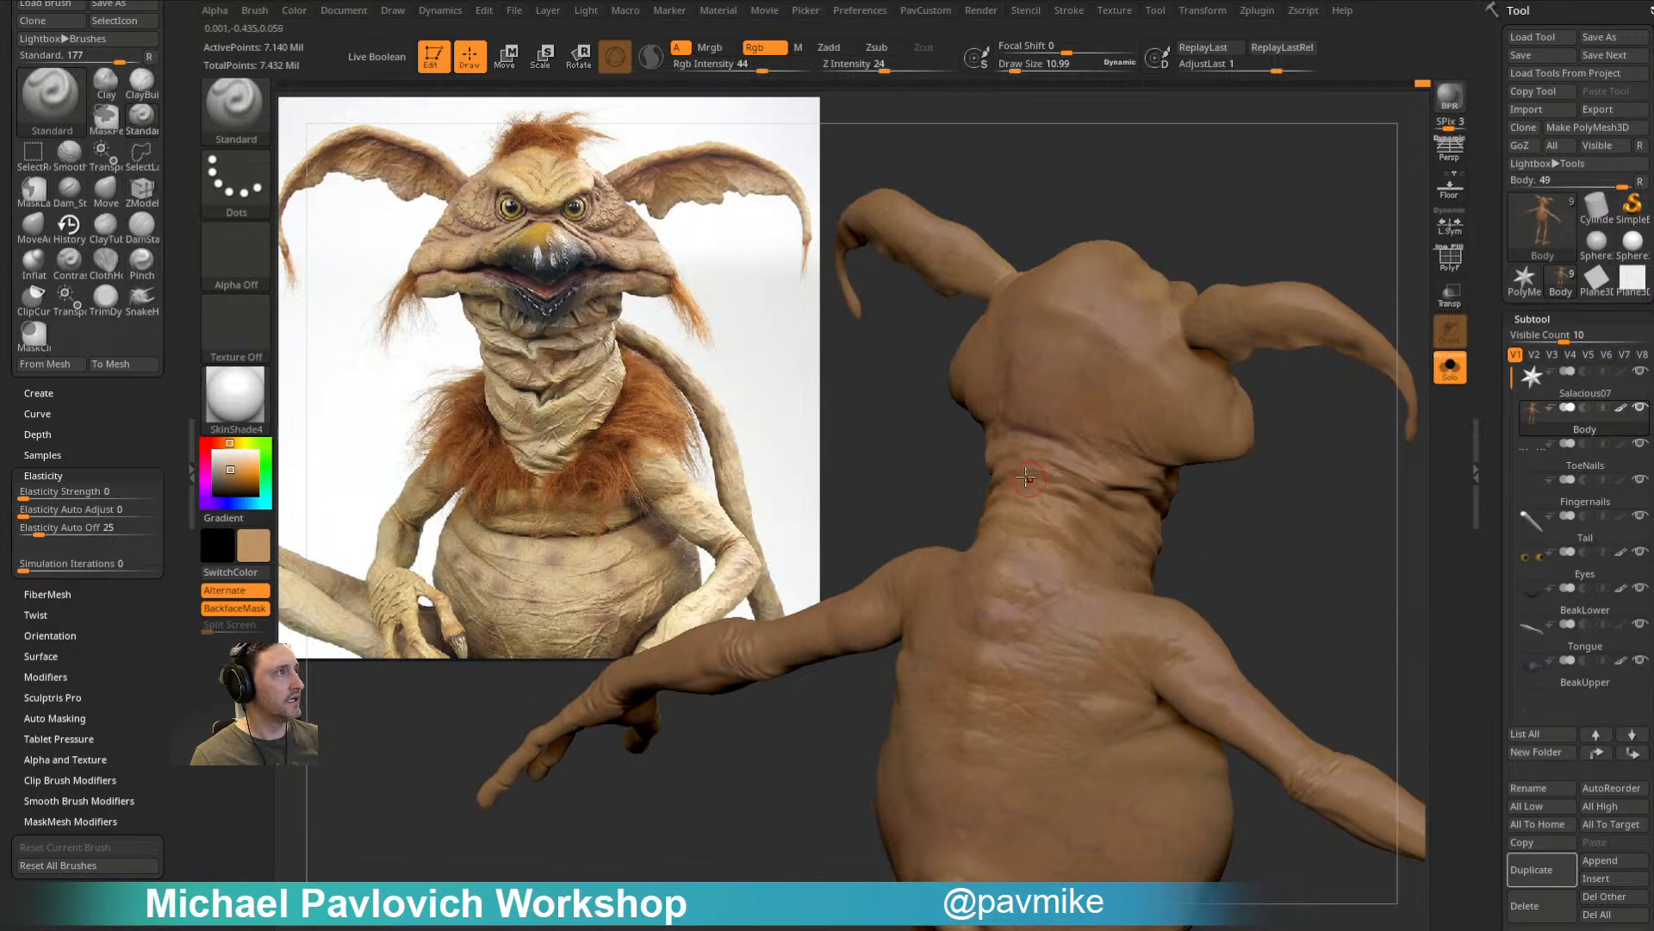
Step: Enlarge the brush to about 33 and highlight the back of the head with light tan
right_drag(1204, 463, 1206, 418)
key(bracketright)
key(bracketright)
key(bracketright)
key(bracketright)
mouse_move(1125, 233)
alt+right_down()
mouse_move(1121, 337)
mouse_move(1042, 405)
alt+right_up()
key(bracketleft)
key(bracketleft)
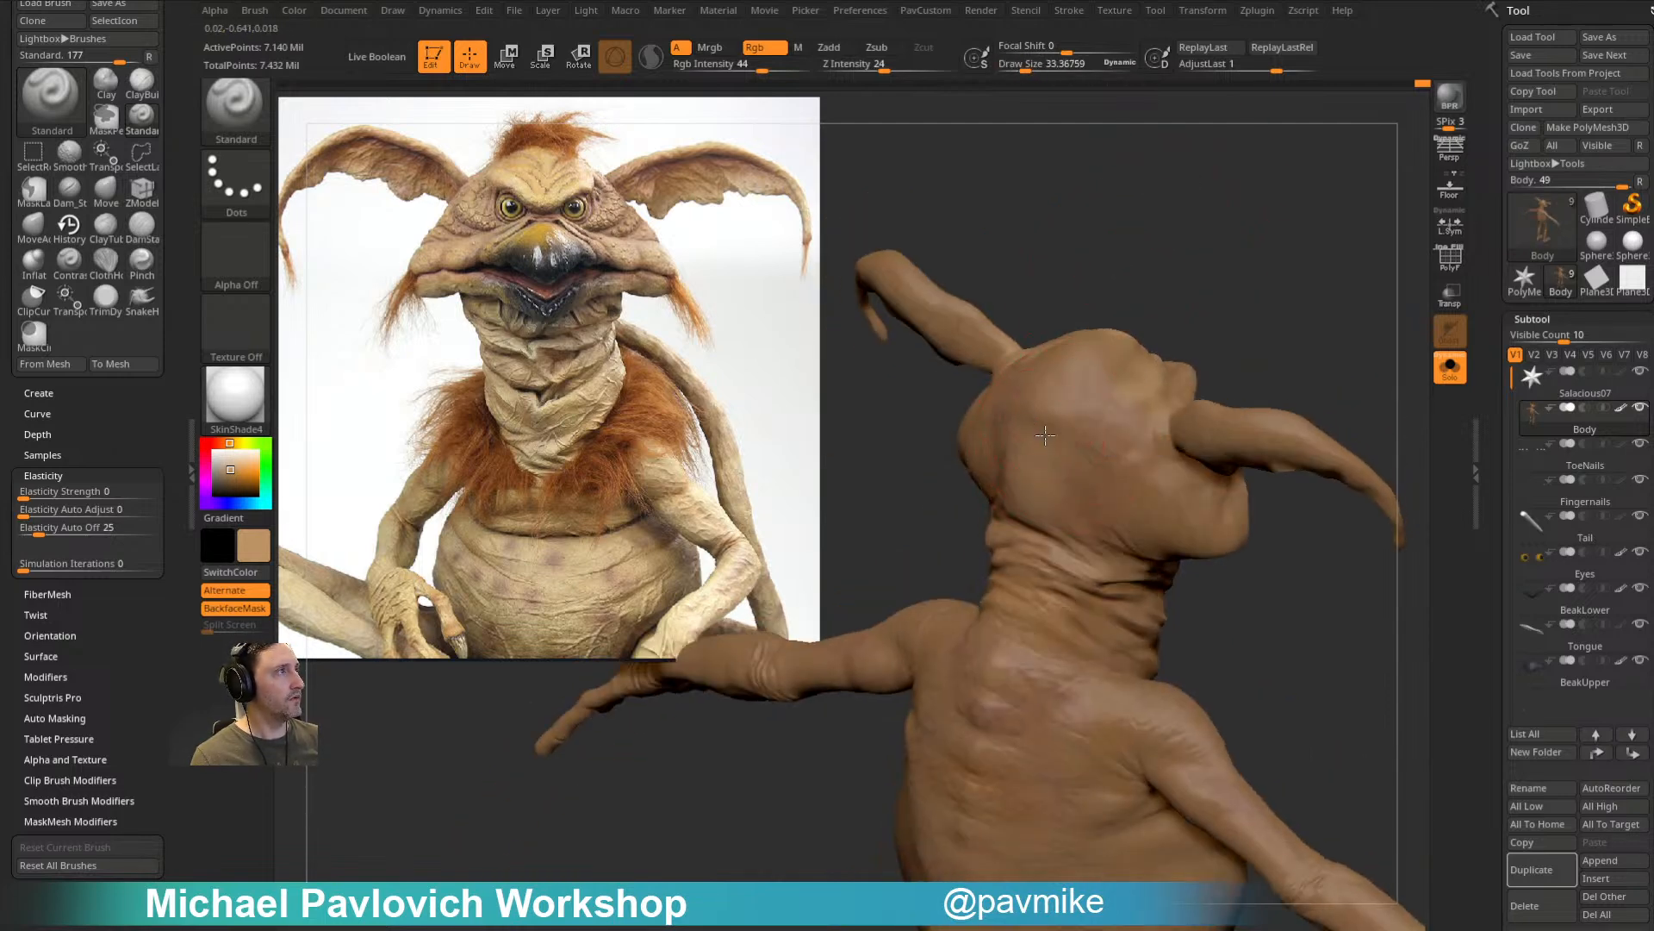
drag(1160, 296, 1125, 328)
mouse_move(1069, 367)
mouse_down()
mouse_move(1055, 392)
mouse_move(1081, 406)
mouse_up()
drag(1181, 332, 1146, 431)
Step: Reduce the brush size to about 19 and highlight the side of the head and the nape of the neck
key(bracketleft)
right_drag(1218, 362, 1097, 473)
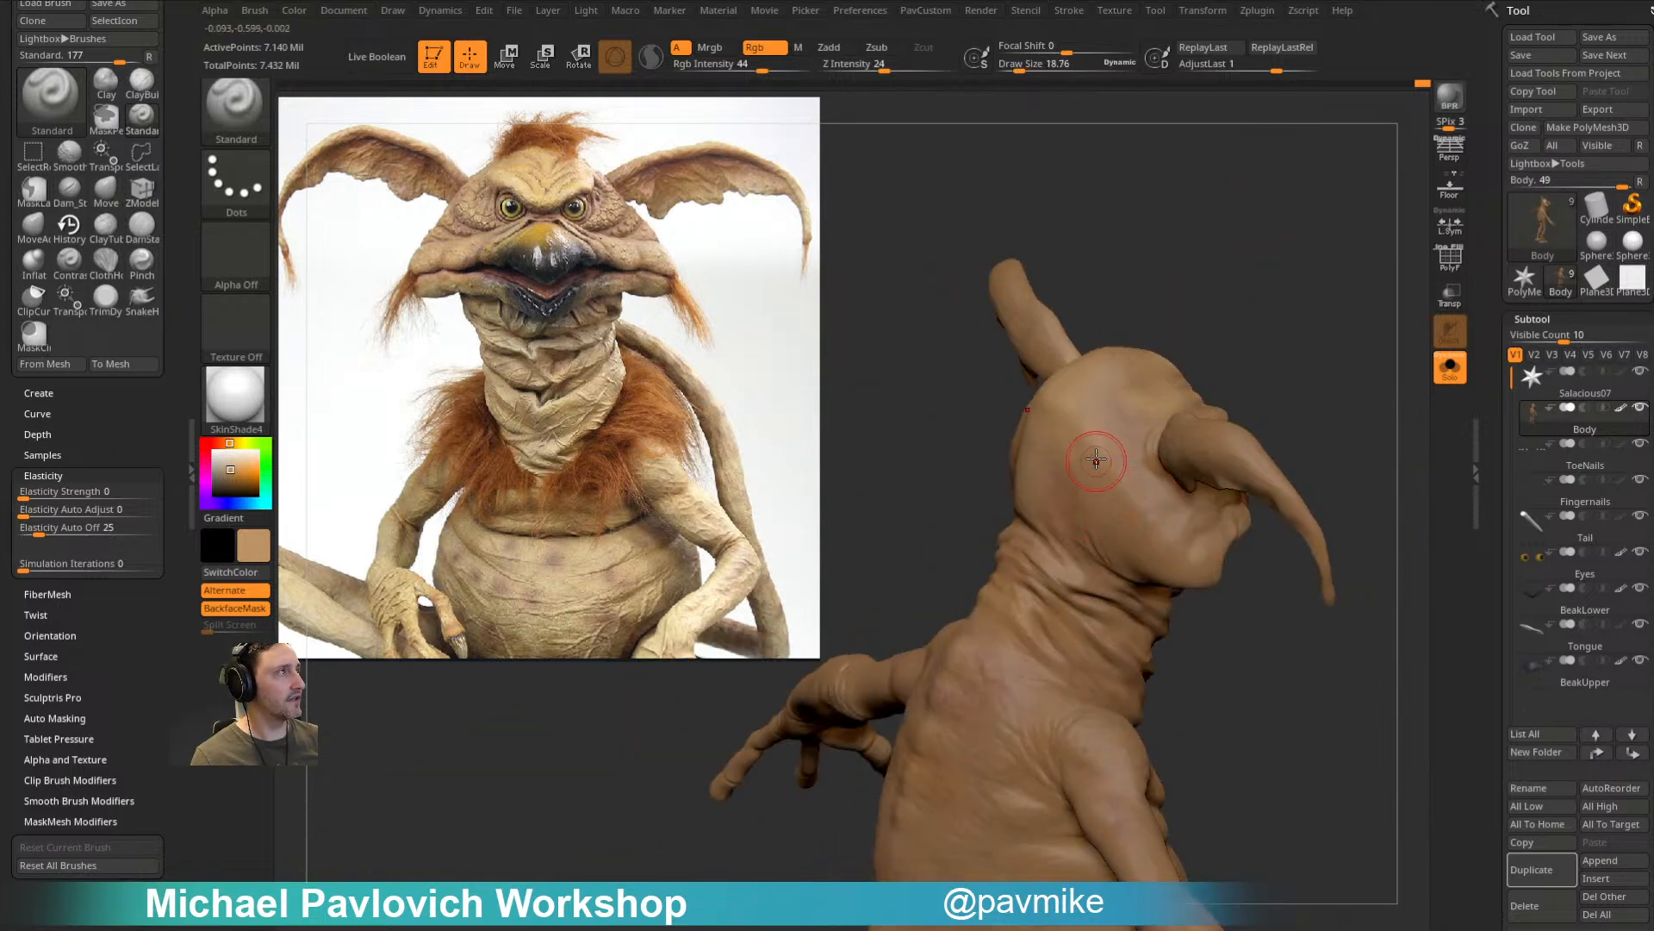
drag(1127, 390, 1189, 354)
mouse_move(1190, 354)
right_down()
mouse_move(1304, 318)
mouse_move(1133, 427)
right_up()
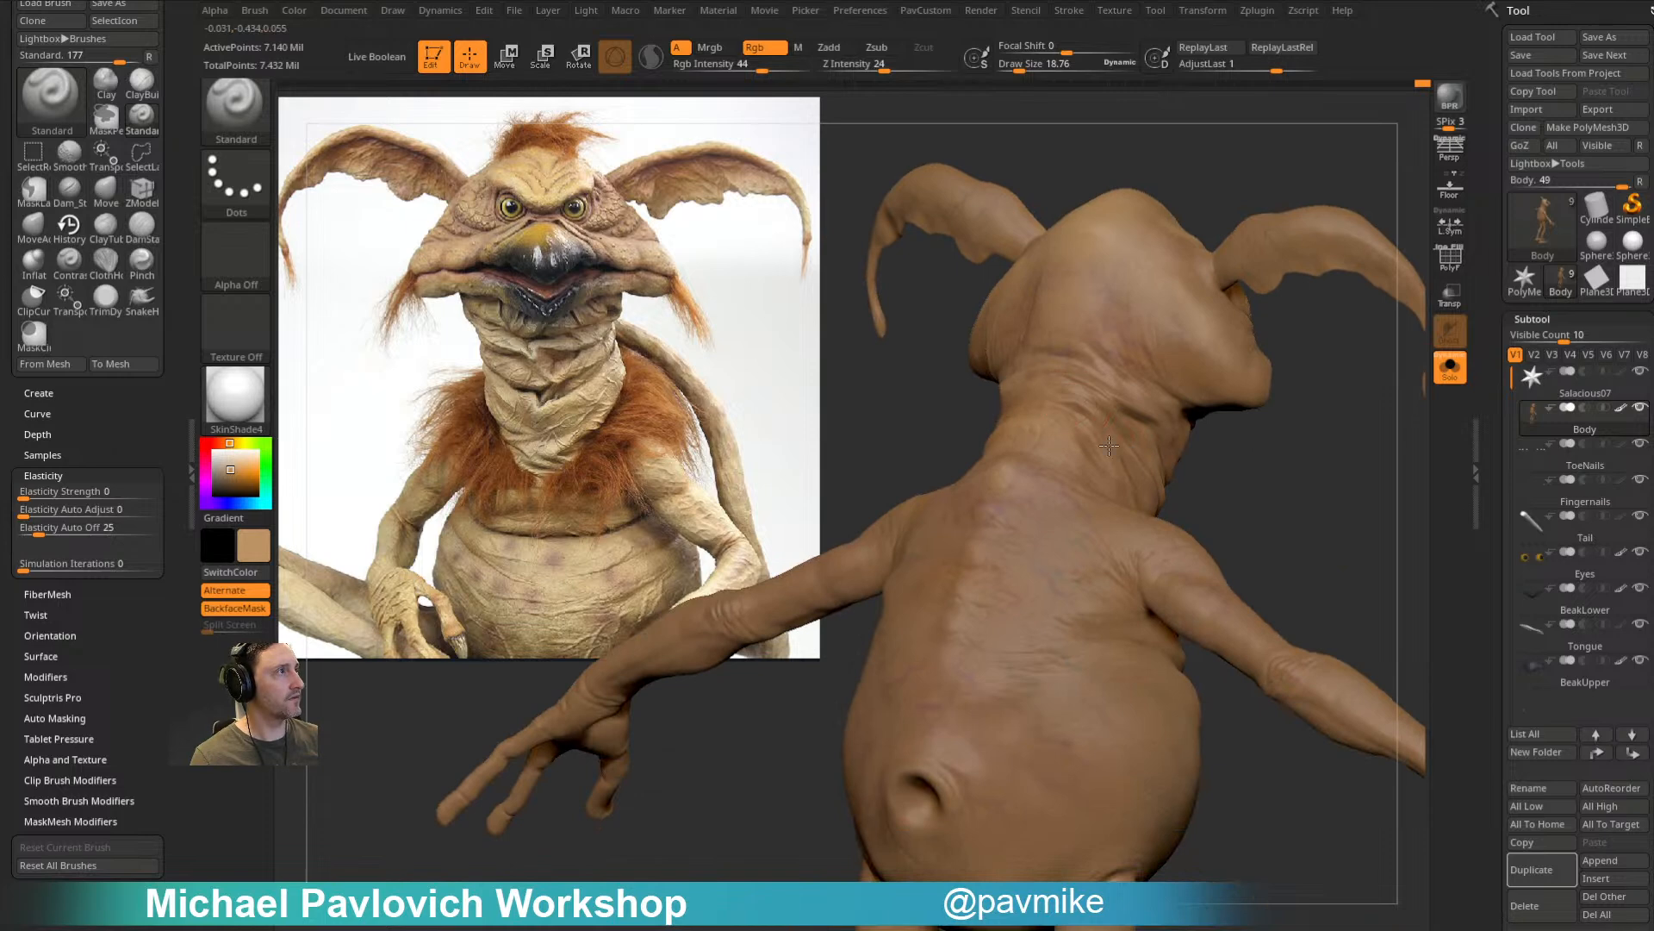
Step: Set the brush size to about 12 and highlight the raised folds on the back and side of the neck
right_drag(1259, 460, 1140, 414)
key(s)
click(1084, 418)
right_drag(1283, 483, 1305, 510)
mouse_move(1087, 414)
mouse_down()
mouse_move(1121, 445)
mouse_move(1204, 454)
mouse_up()
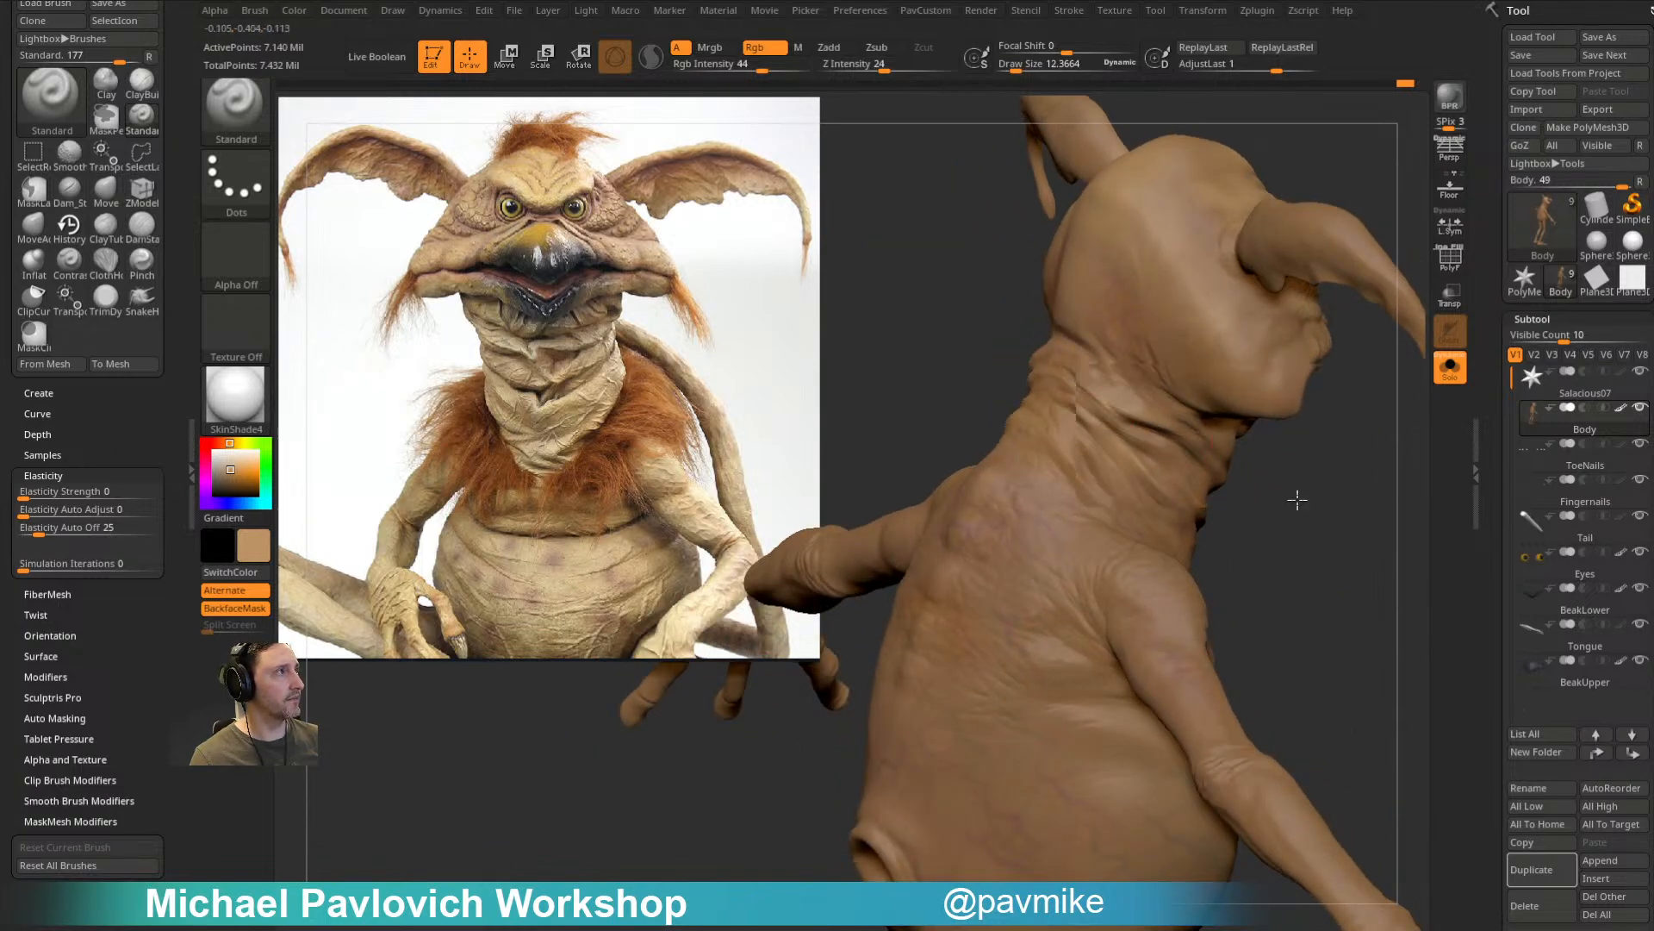
Step: Shrink the brush to about 6 and paint fine light tan highlights on the small creases behind the head
right_drag(1298, 469, 1300, 465)
key(bracketleft)
right_drag(1122, 394, 1178, 391)
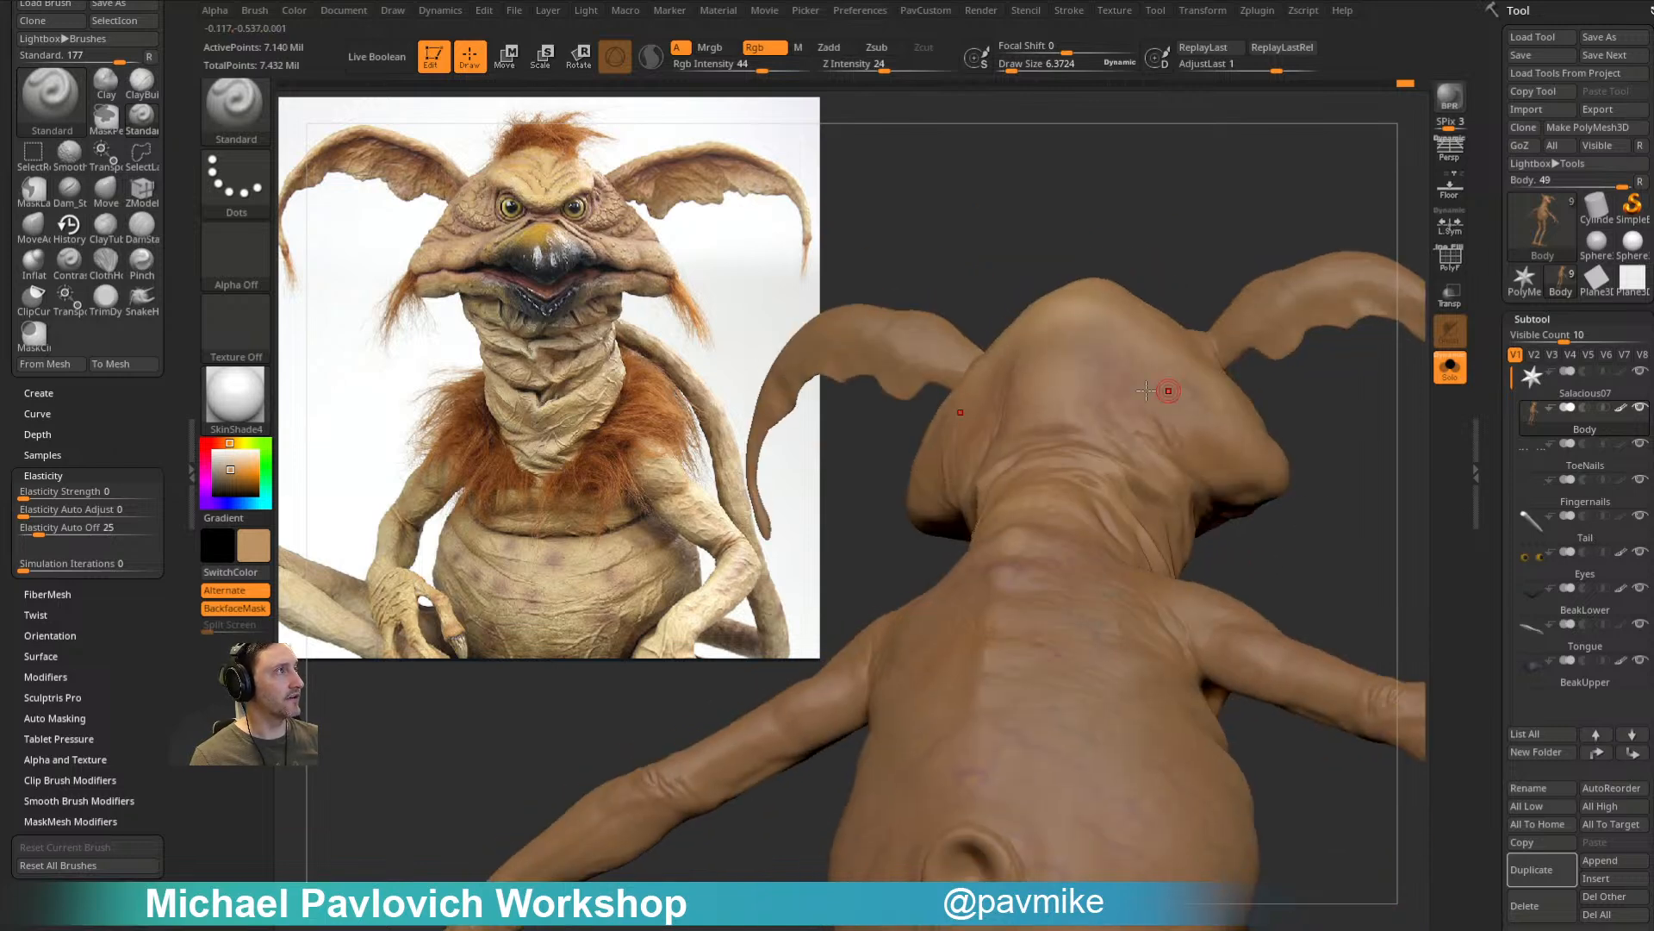
right_drag(1160, 454, 1244, 449)
Step: Set the brush size back to about 12 and highlight the backs of the ears with light tan
key(bracketright)
mouse_move(1396, 417)
right_down()
mouse_move(1252, 450)
mouse_move(1125, 358)
mouse_move(1222, 365)
right_up()
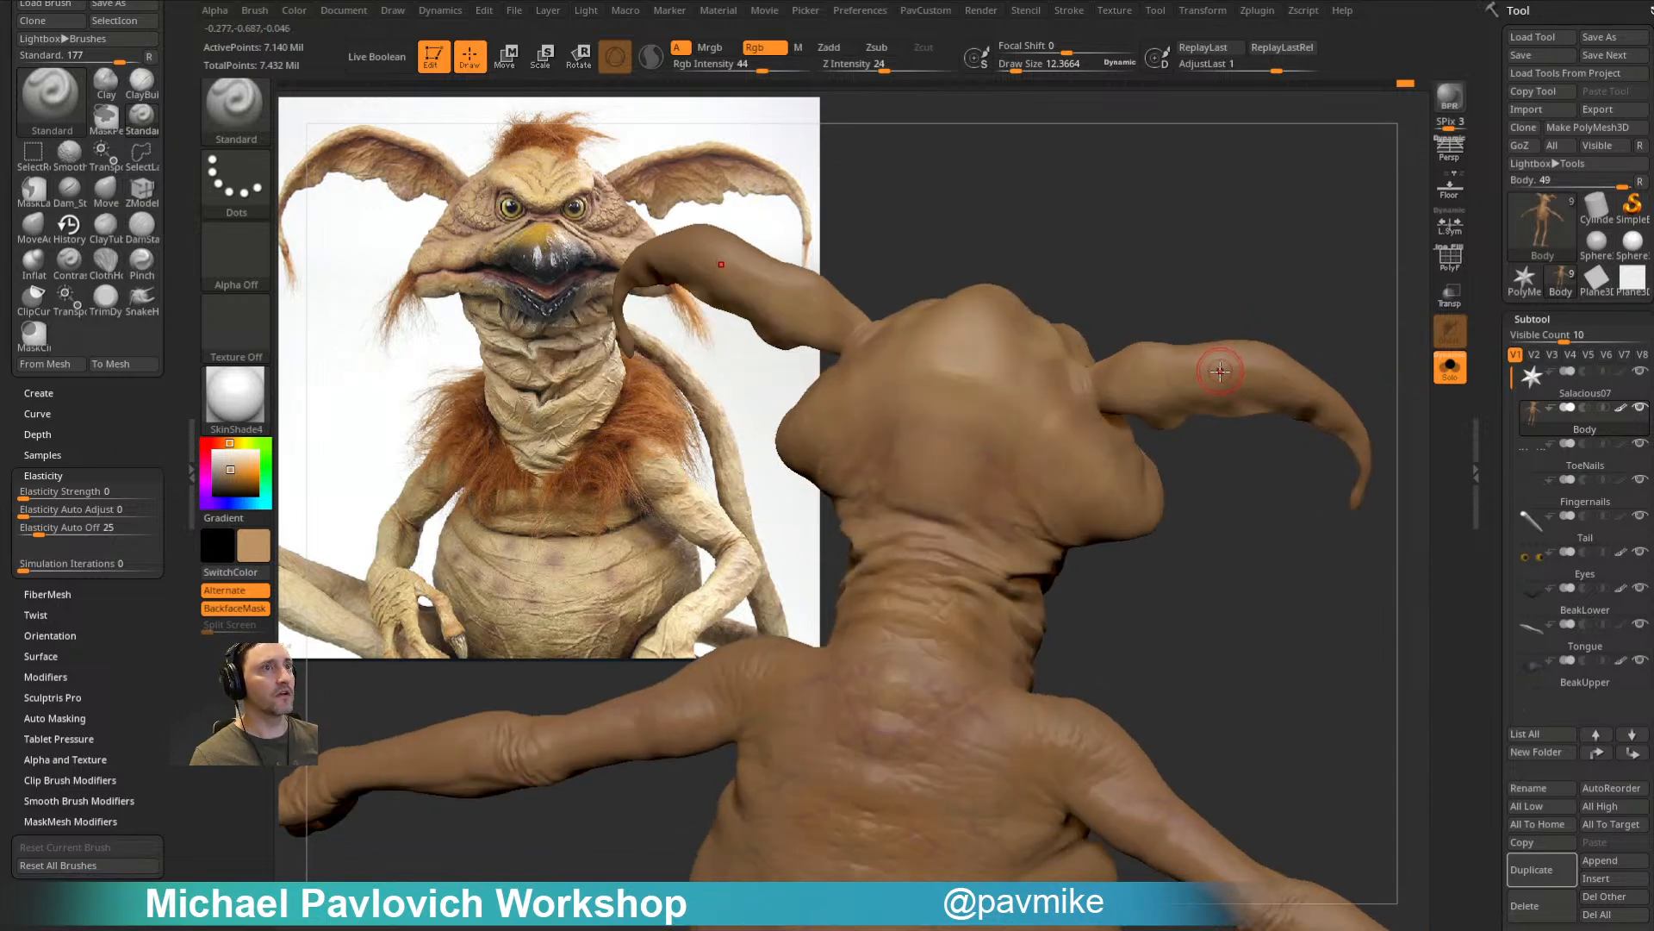
right_drag(1352, 362, 1218, 405)
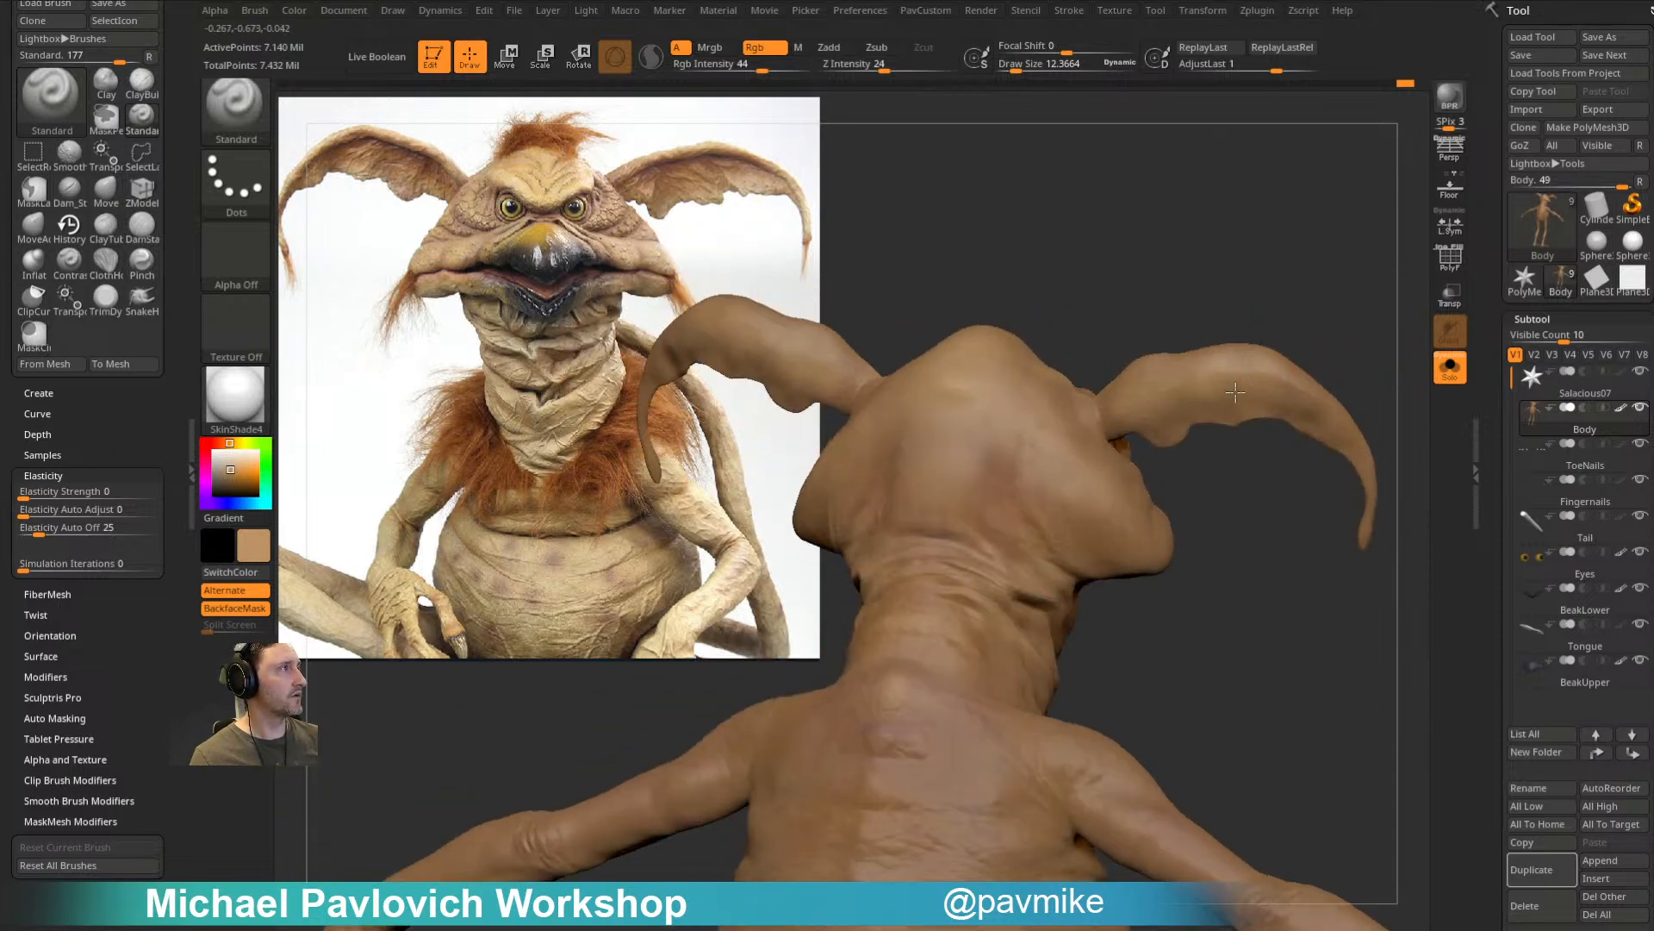
Step: Highlight the spine bumps and back wrinkles, enlarging the brush to about 31 for the upper back and shoulder
right_drag(1186, 491, 1172, 410)
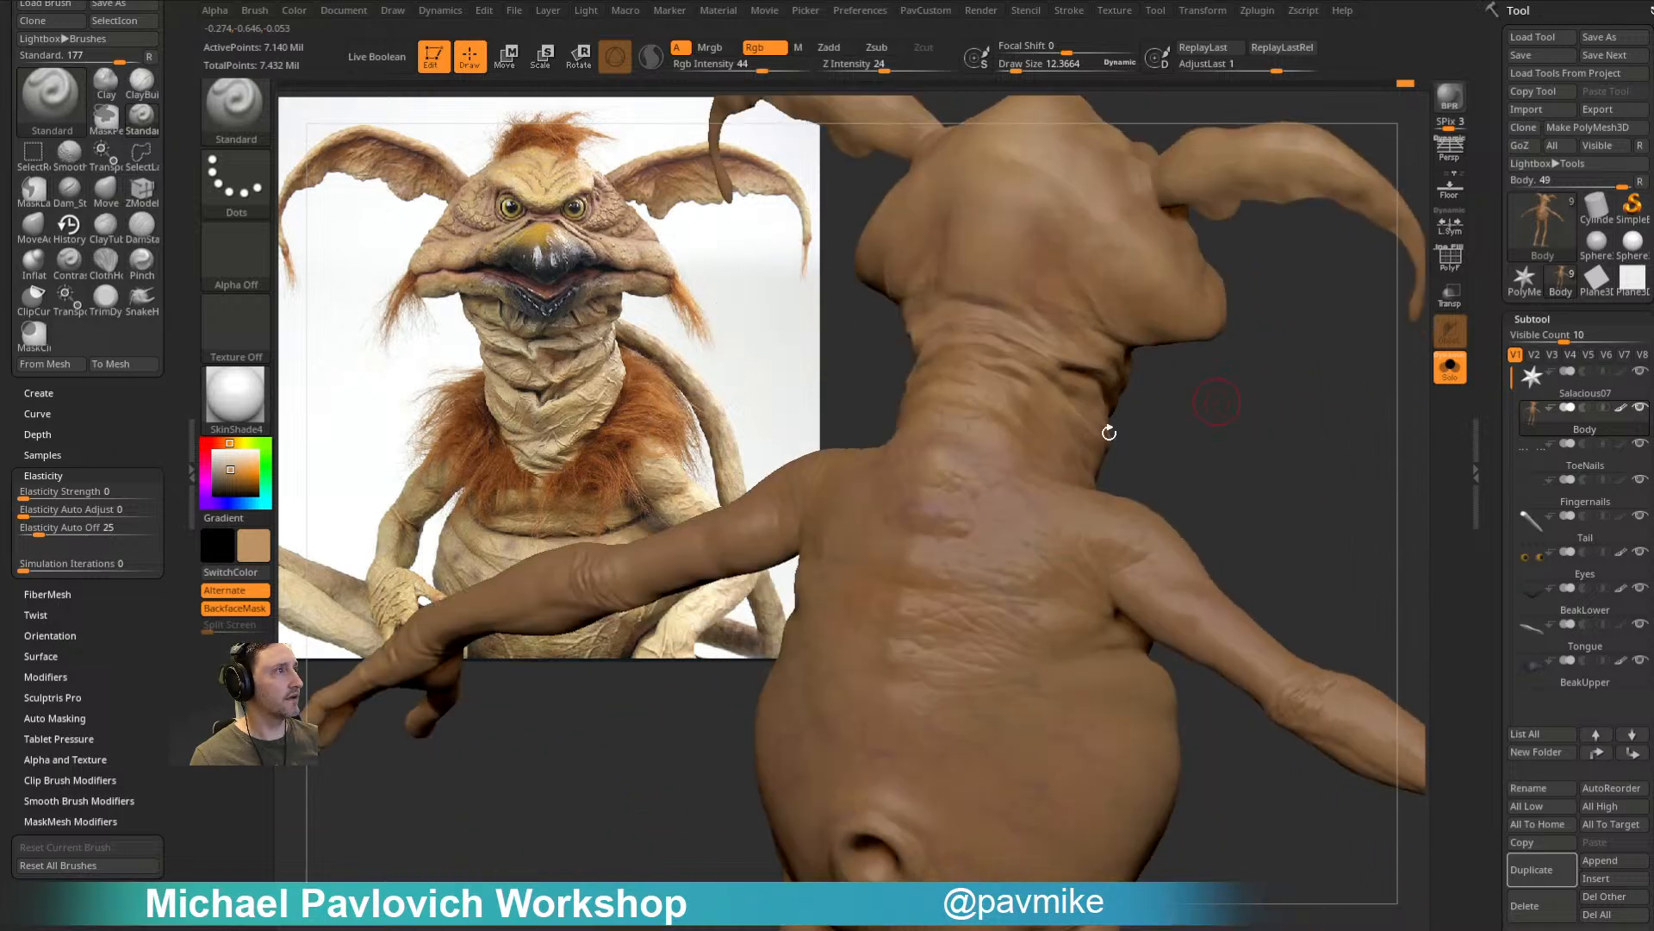
right_drag(1034, 518, 991, 510)
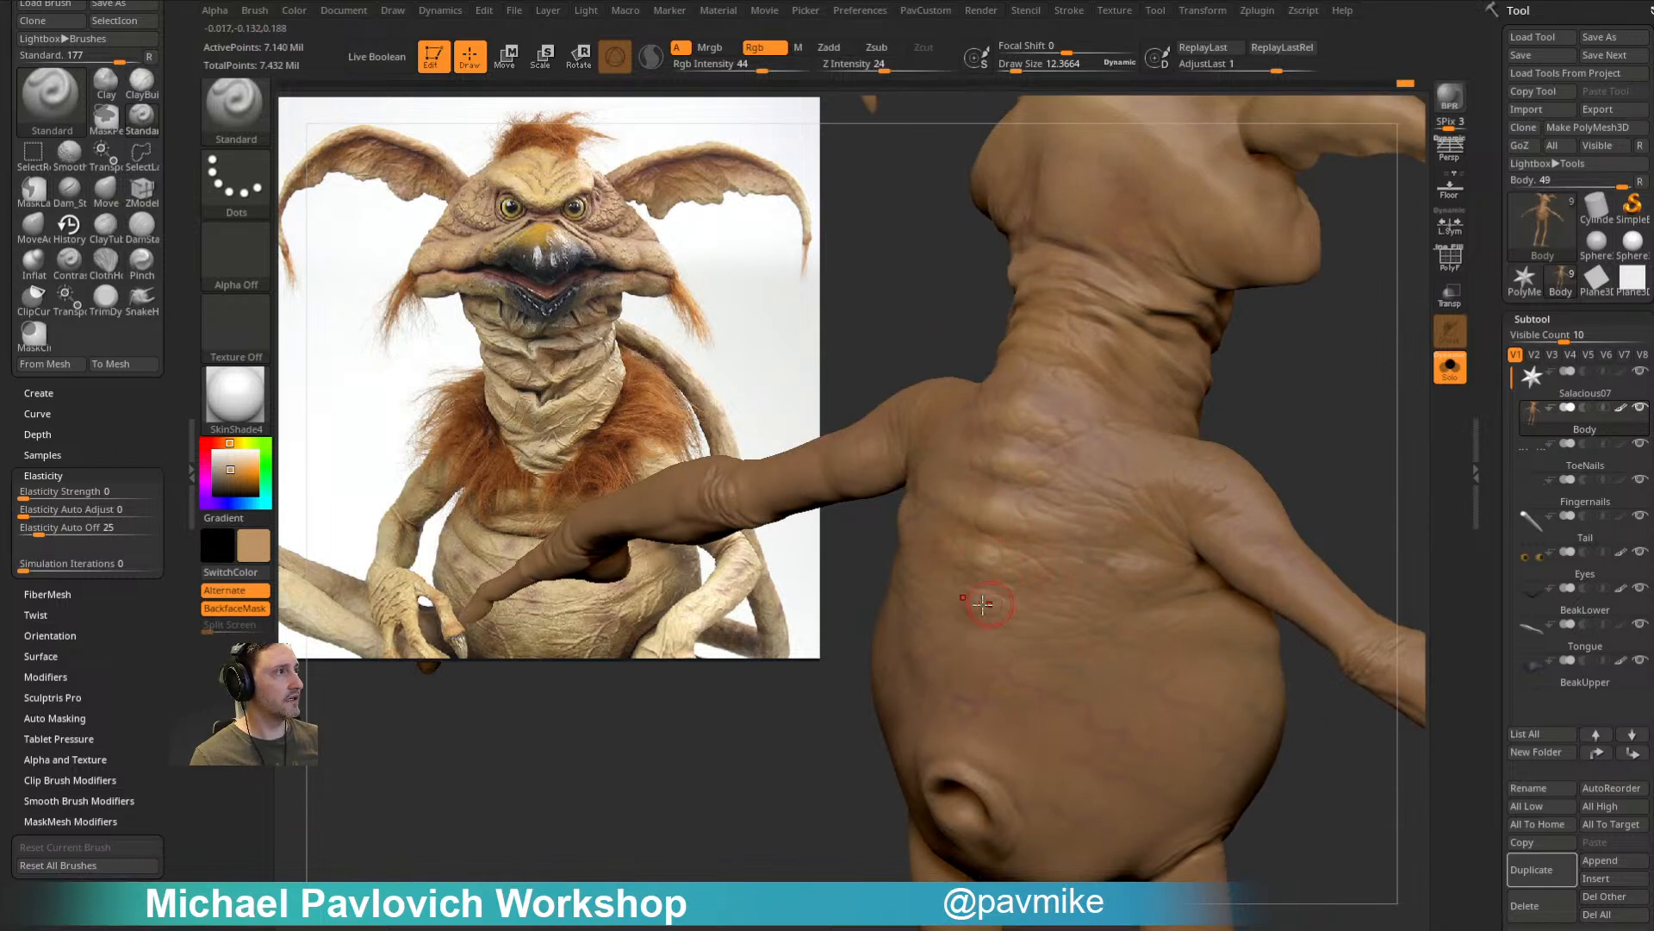
right_drag(1356, 457, 1230, 462)
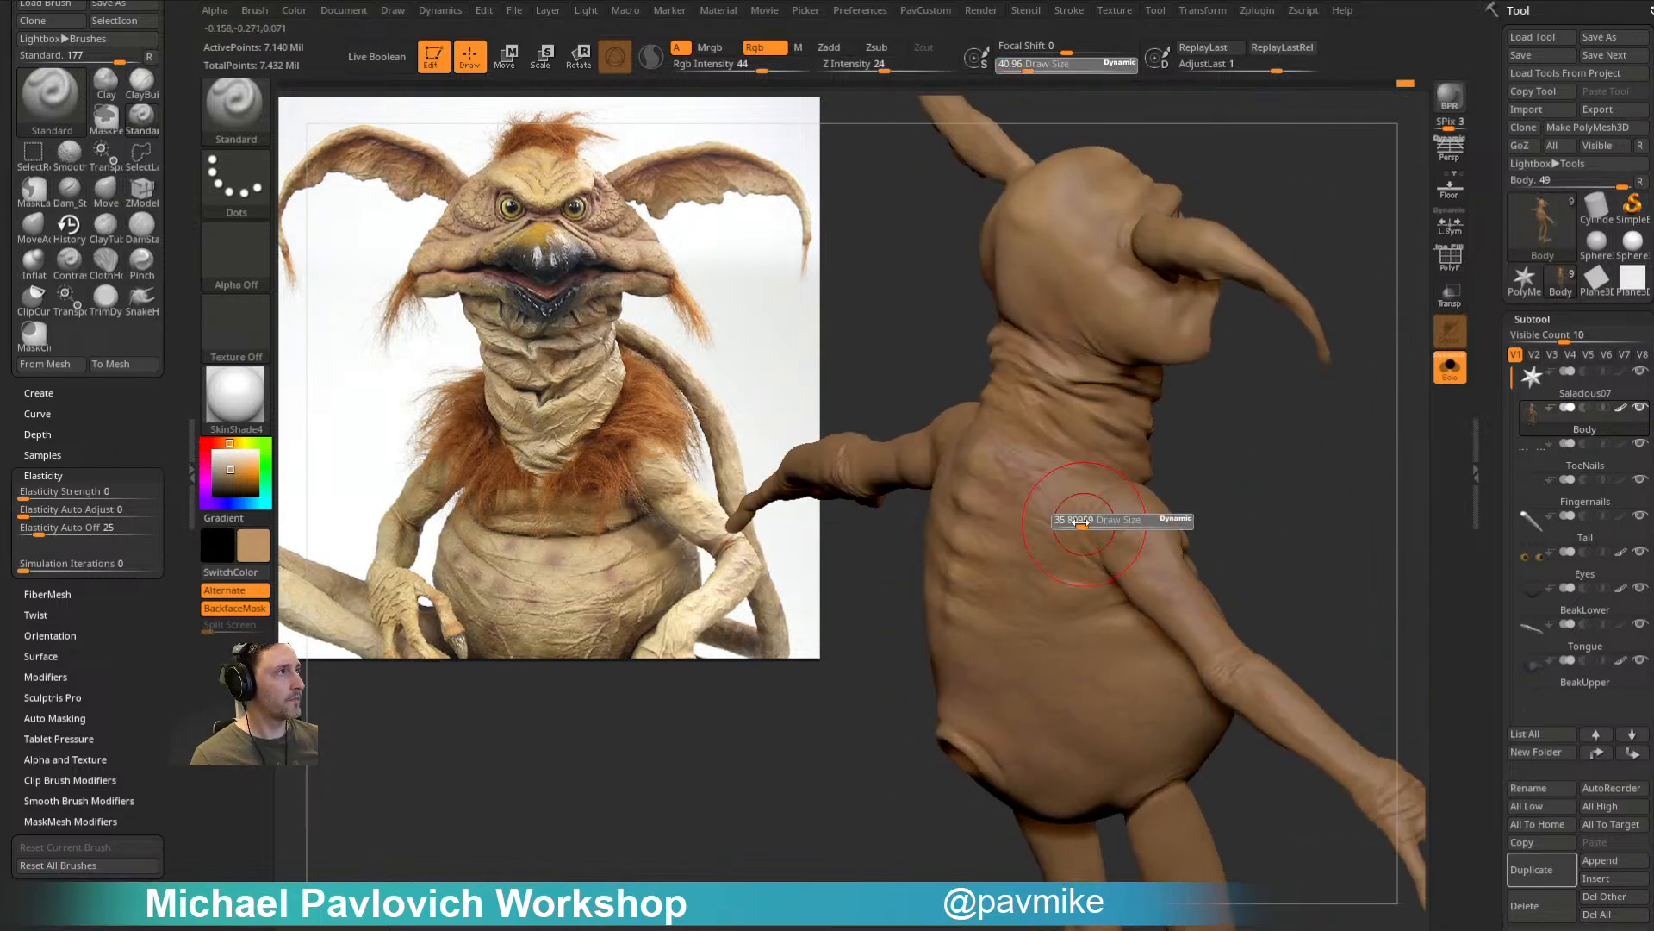
right_drag(1116, 525, 1019, 461)
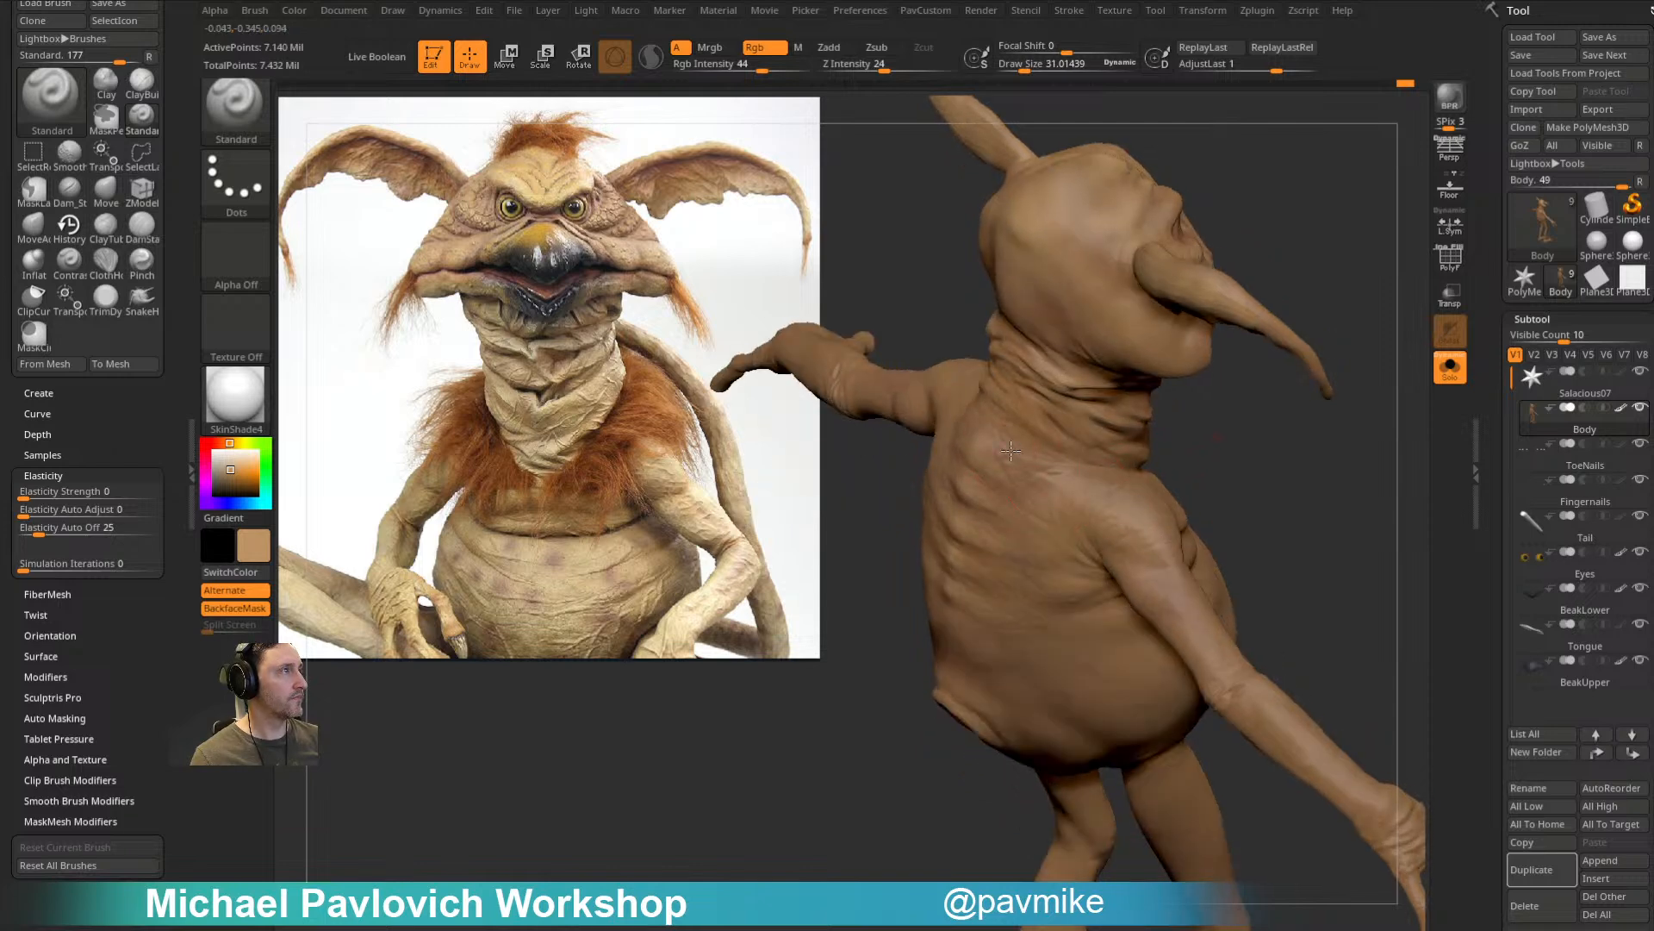
Step: Lighten the lower back and rear of the body with light tan, using brush sizes of about 62 and 33
right_drag(1240, 515, 1013, 482)
key(s)
drag(966, 633, 971, 633)
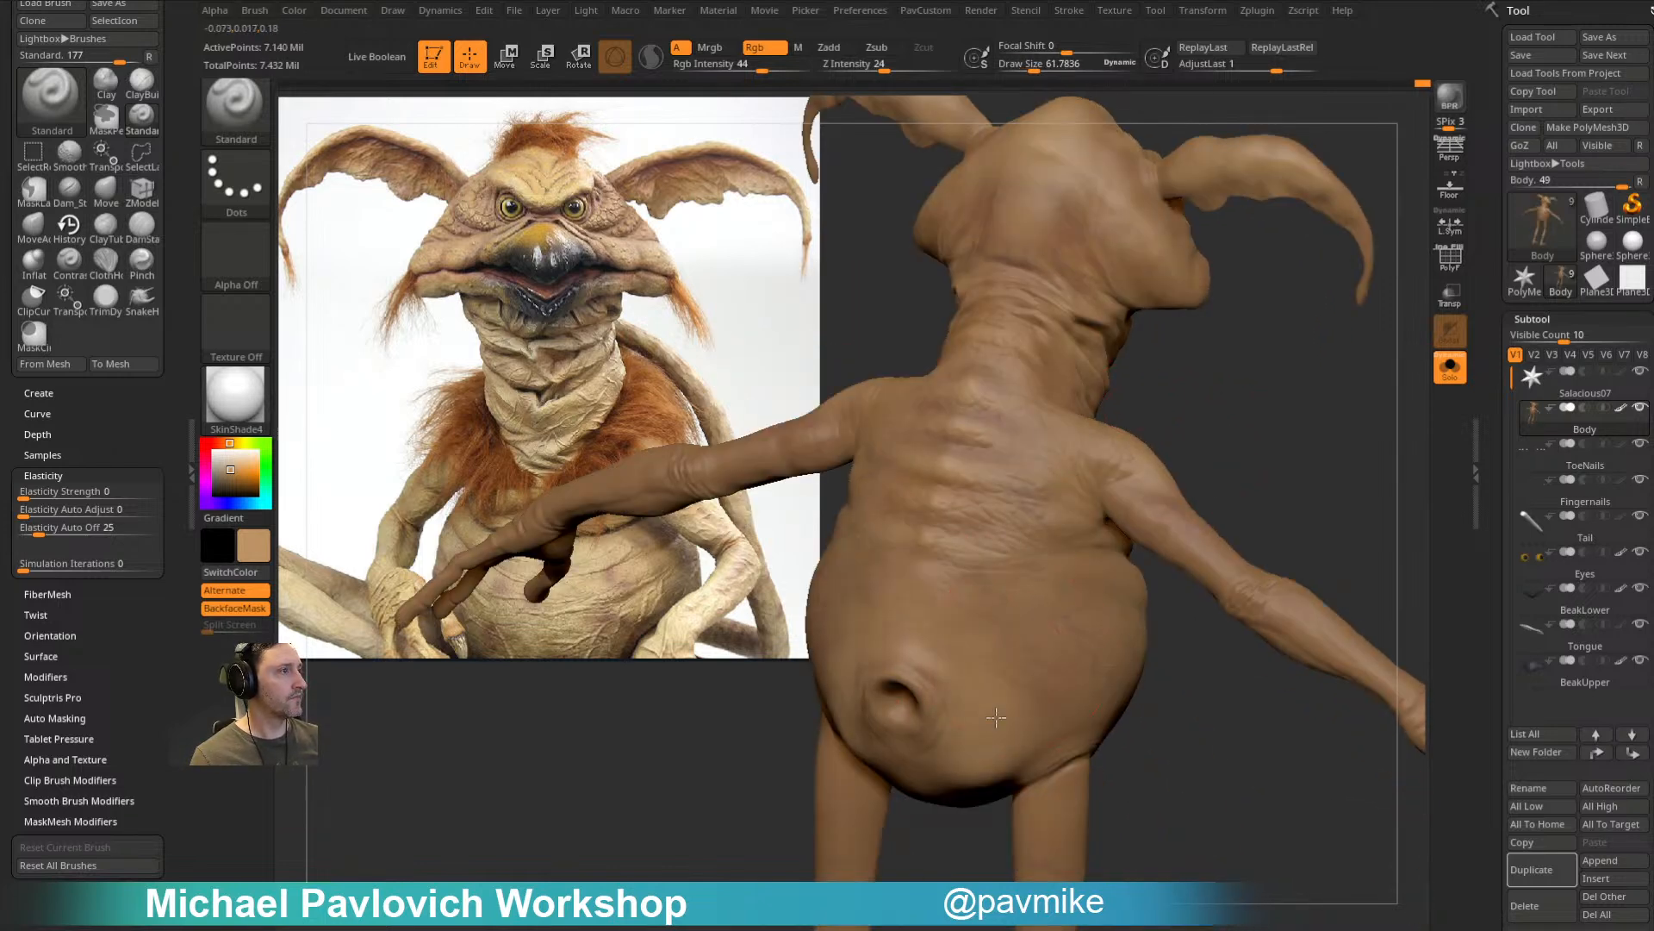
right_drag(1232, 639, 1099, 649)
key(s)
drag(1095, 650, 1086, 650)
mouse_move(1357, 517)
right_down()
mouse_move(1299, 465)
mouse_move(1283, 479)
right_up()
right_drag(1100, 569, 1370, 328)
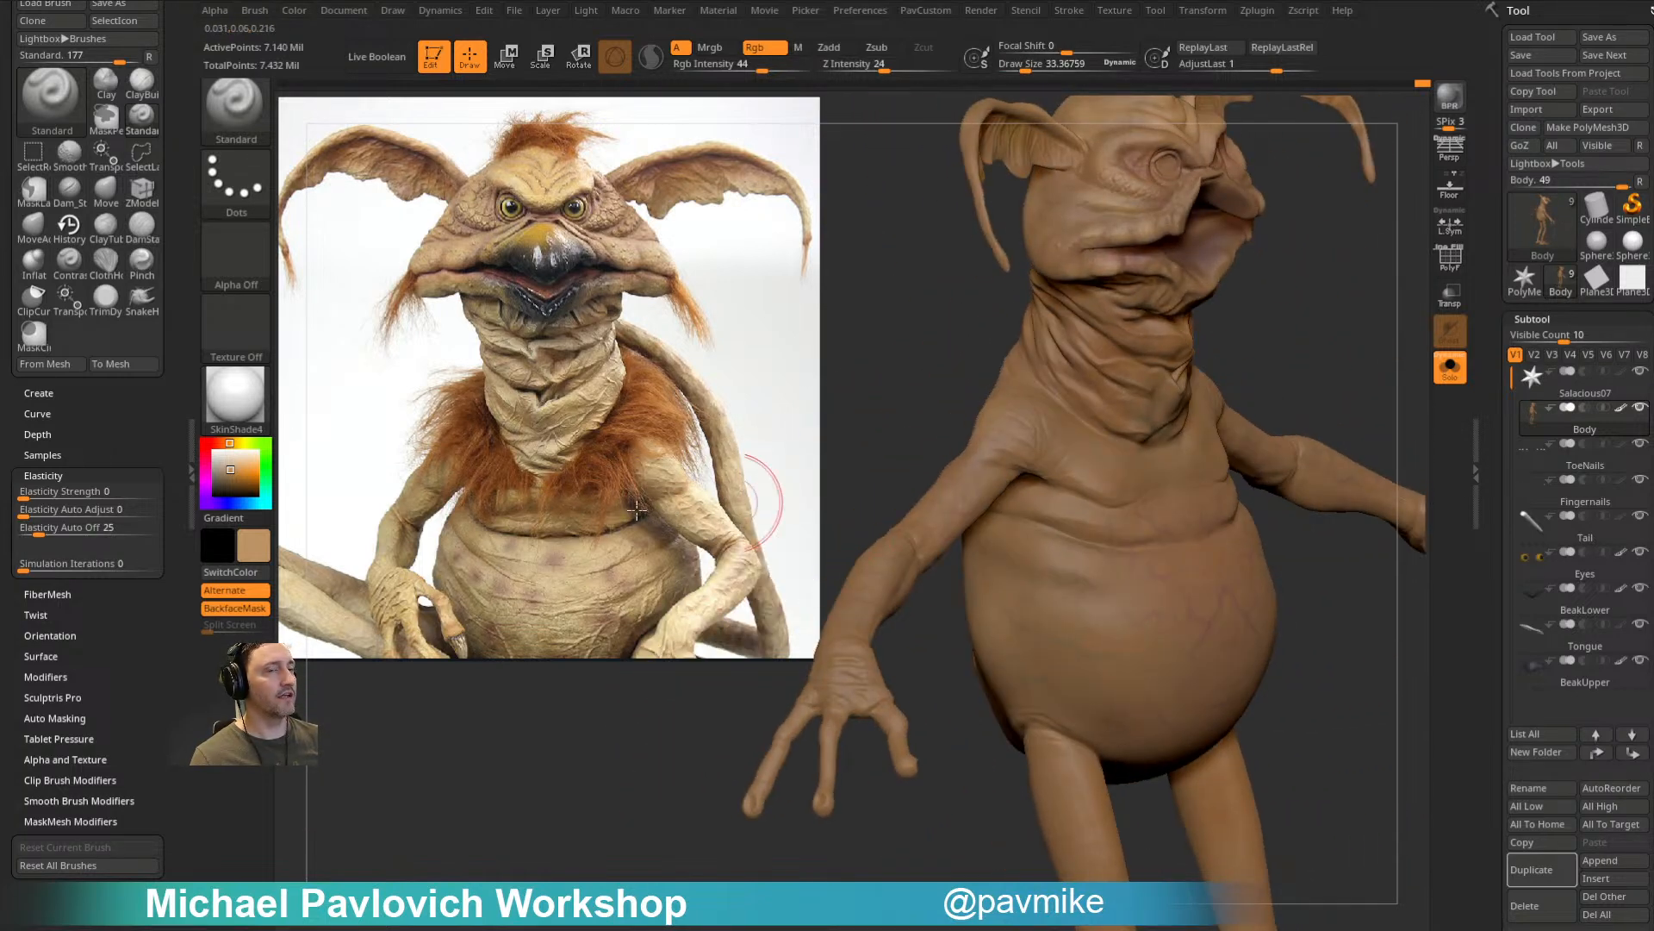
Step: Choose a warmer orange-brown and tint the sides of the belly
click(231, 473)
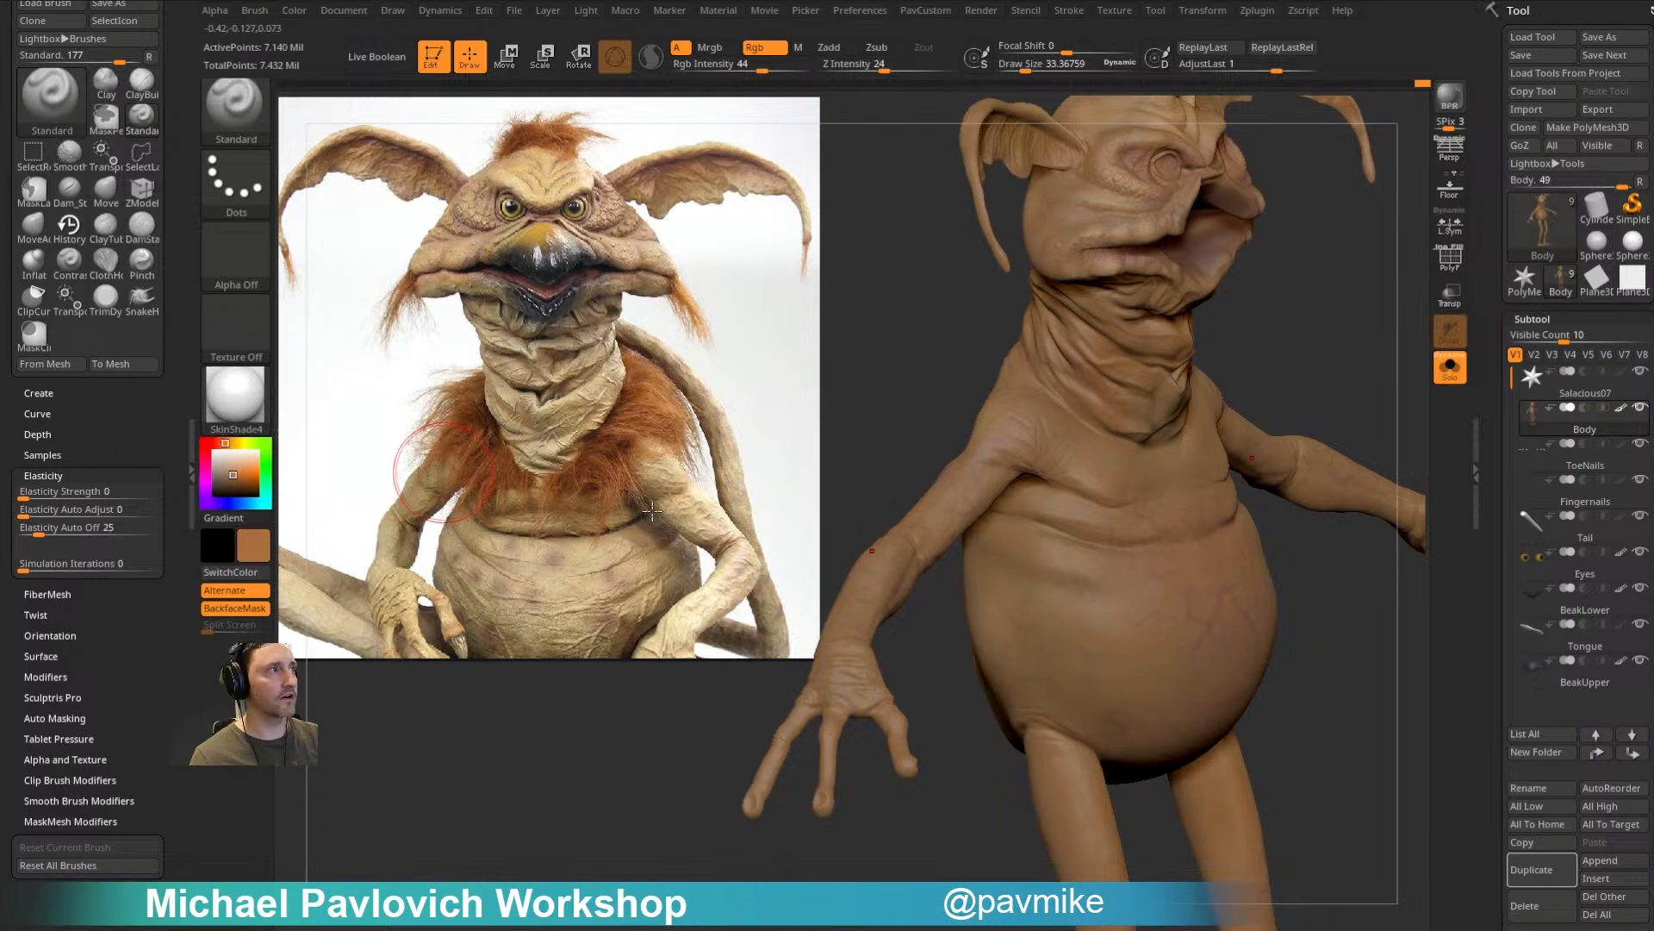
right_drag(1176, 630, 1013, 550)
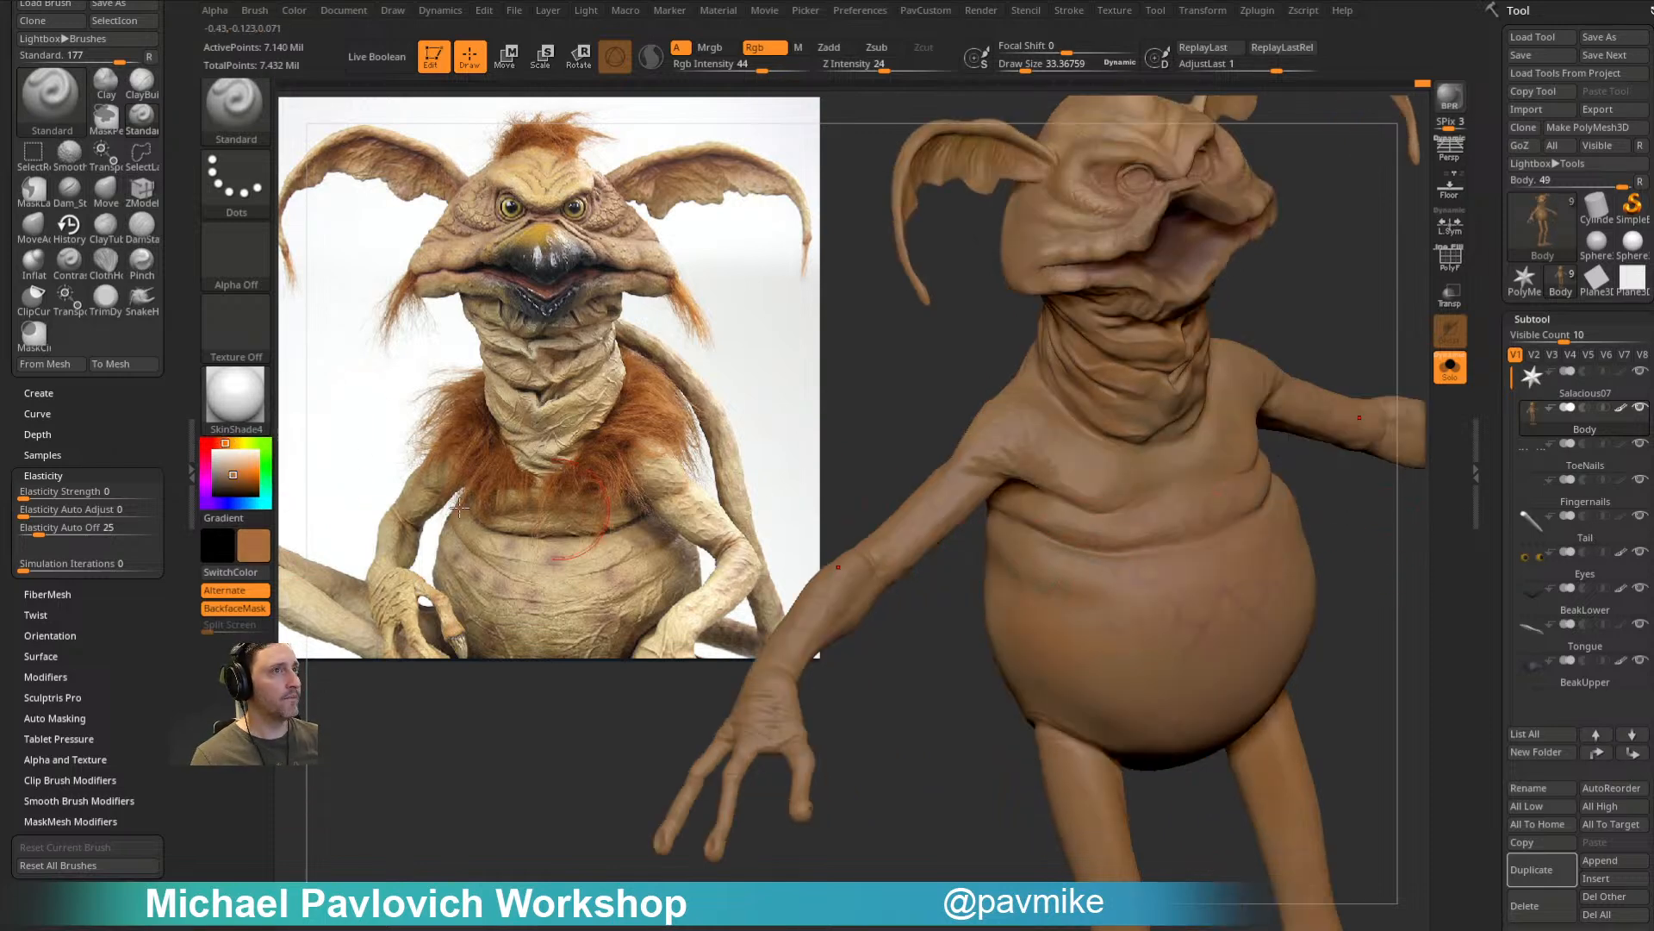
Step: Switch to a light golden tan and highlight the chest, belly and neck folds, reducing the brush size to about 12
click(235, 468)
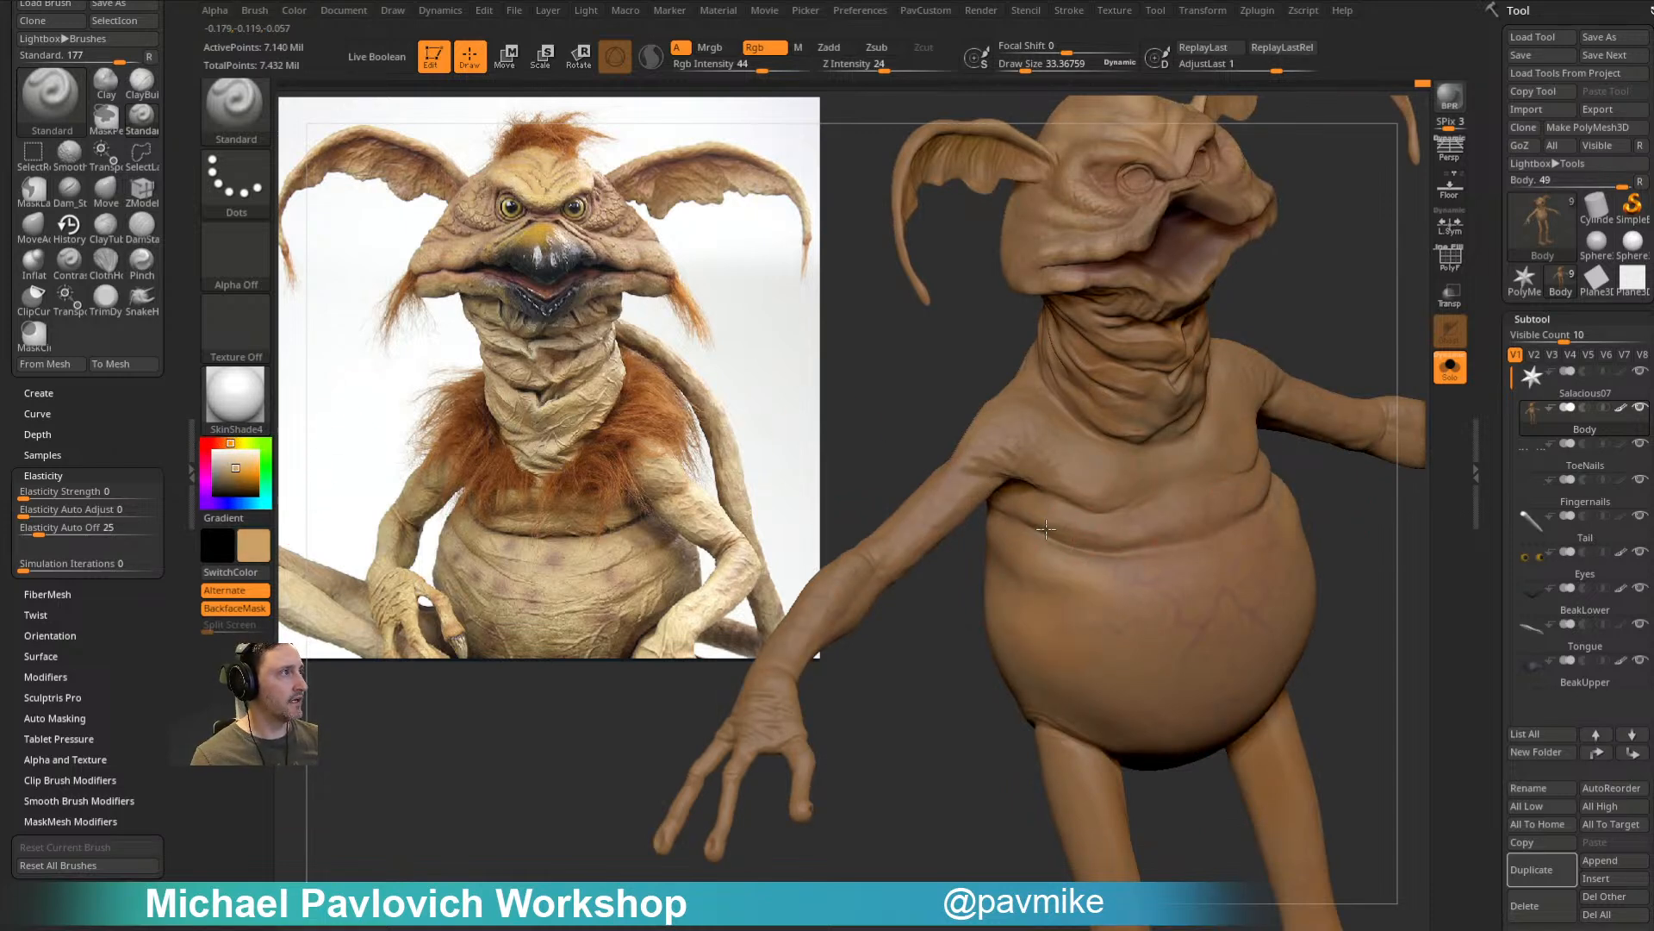
right_drag(1309, 314, 1094, 581)
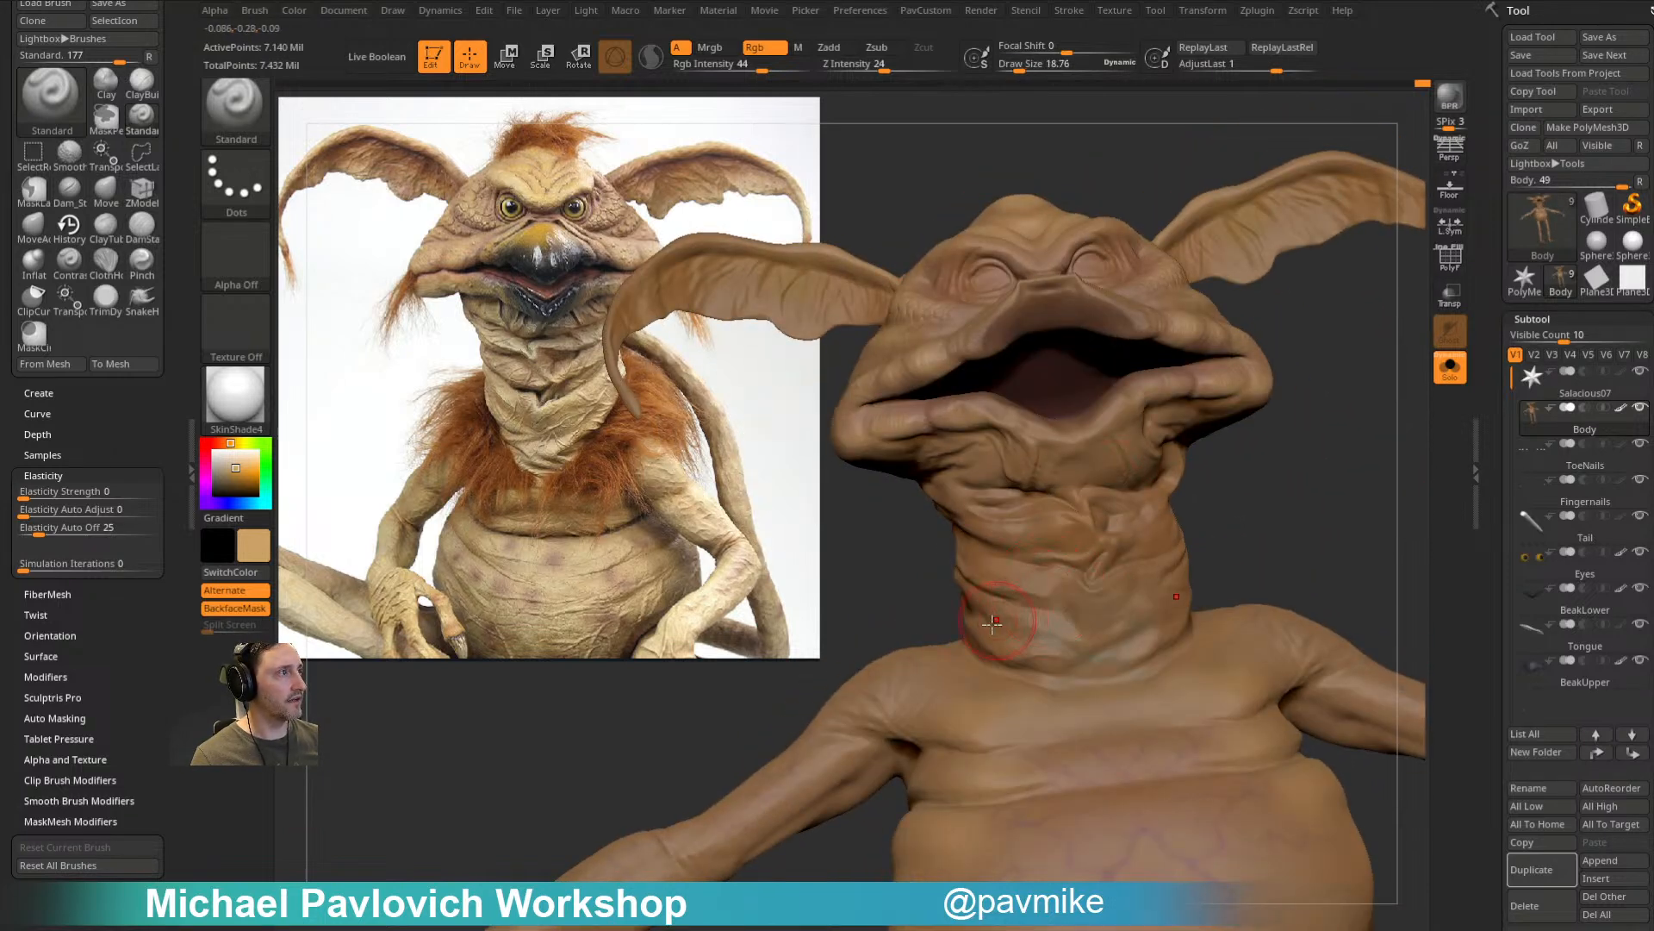
right_drag(962, 577, 1107, 603)
mouse_move(1327, 451)
right_down()
mouse_move(1352, 506)
mouse_move(996, 525)
mouse_move(1063, 538)
right_up()
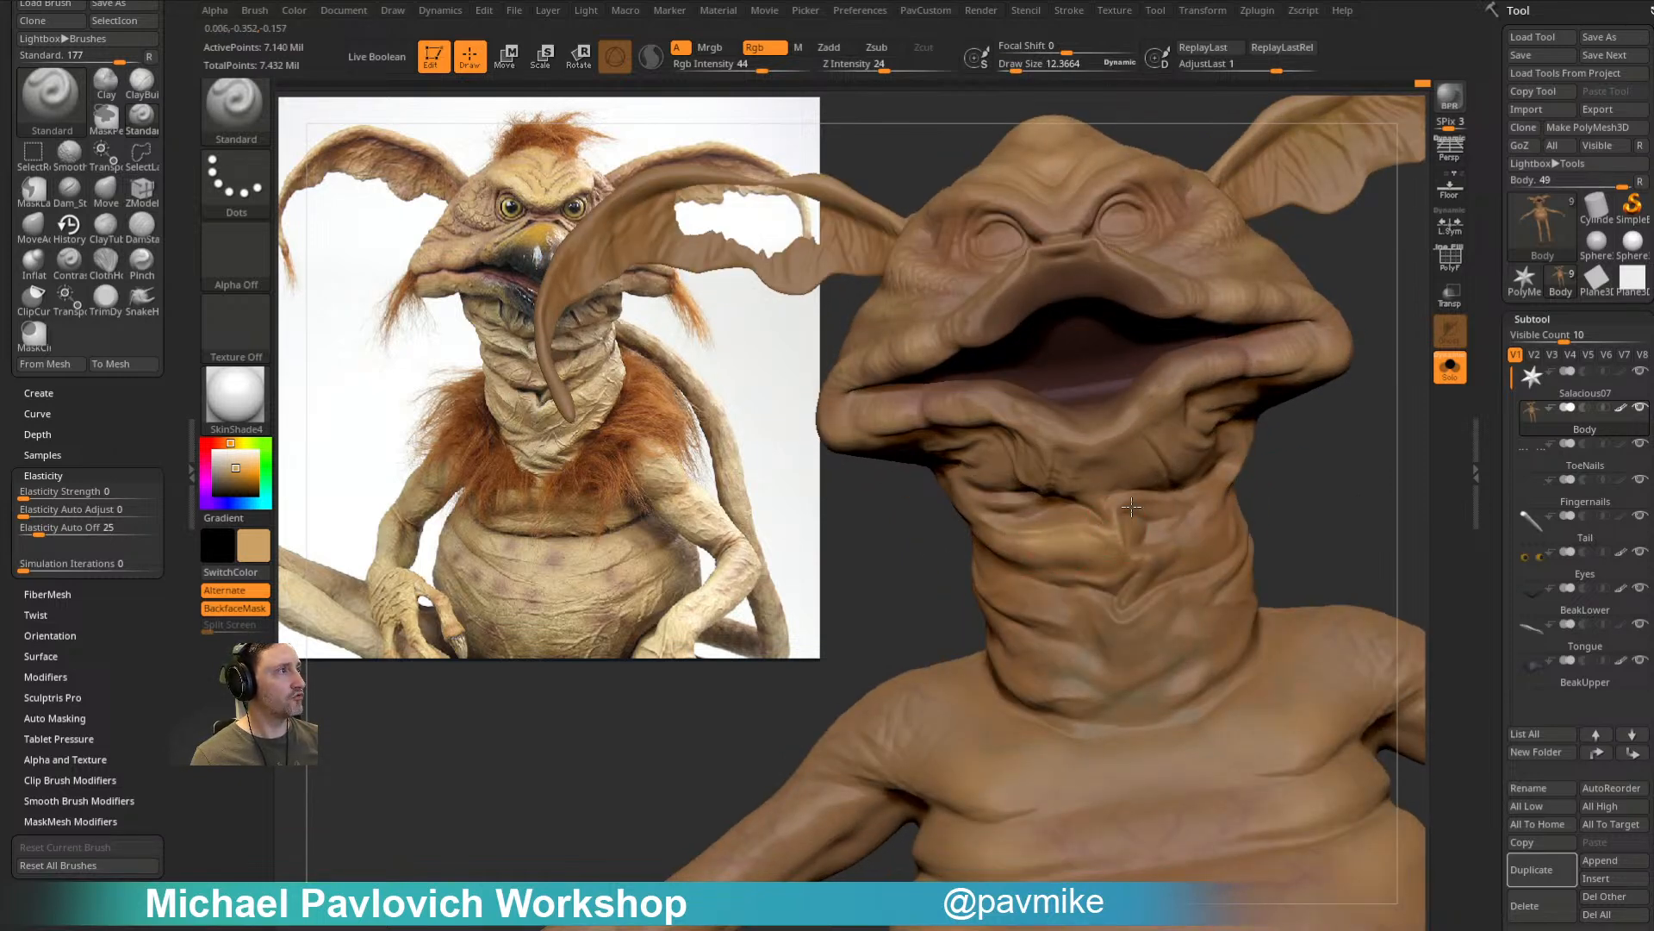
Step: Highlight the neck folds below the jaw with light golden tan, reducing the brush size to about 11
right_drag(1303, 473, 1107, 526)
right_drag(981, 492, 1020, 537)
right_drag(1365, 548, 1011, 490)
right_drag(1332, 507, 990, 449)
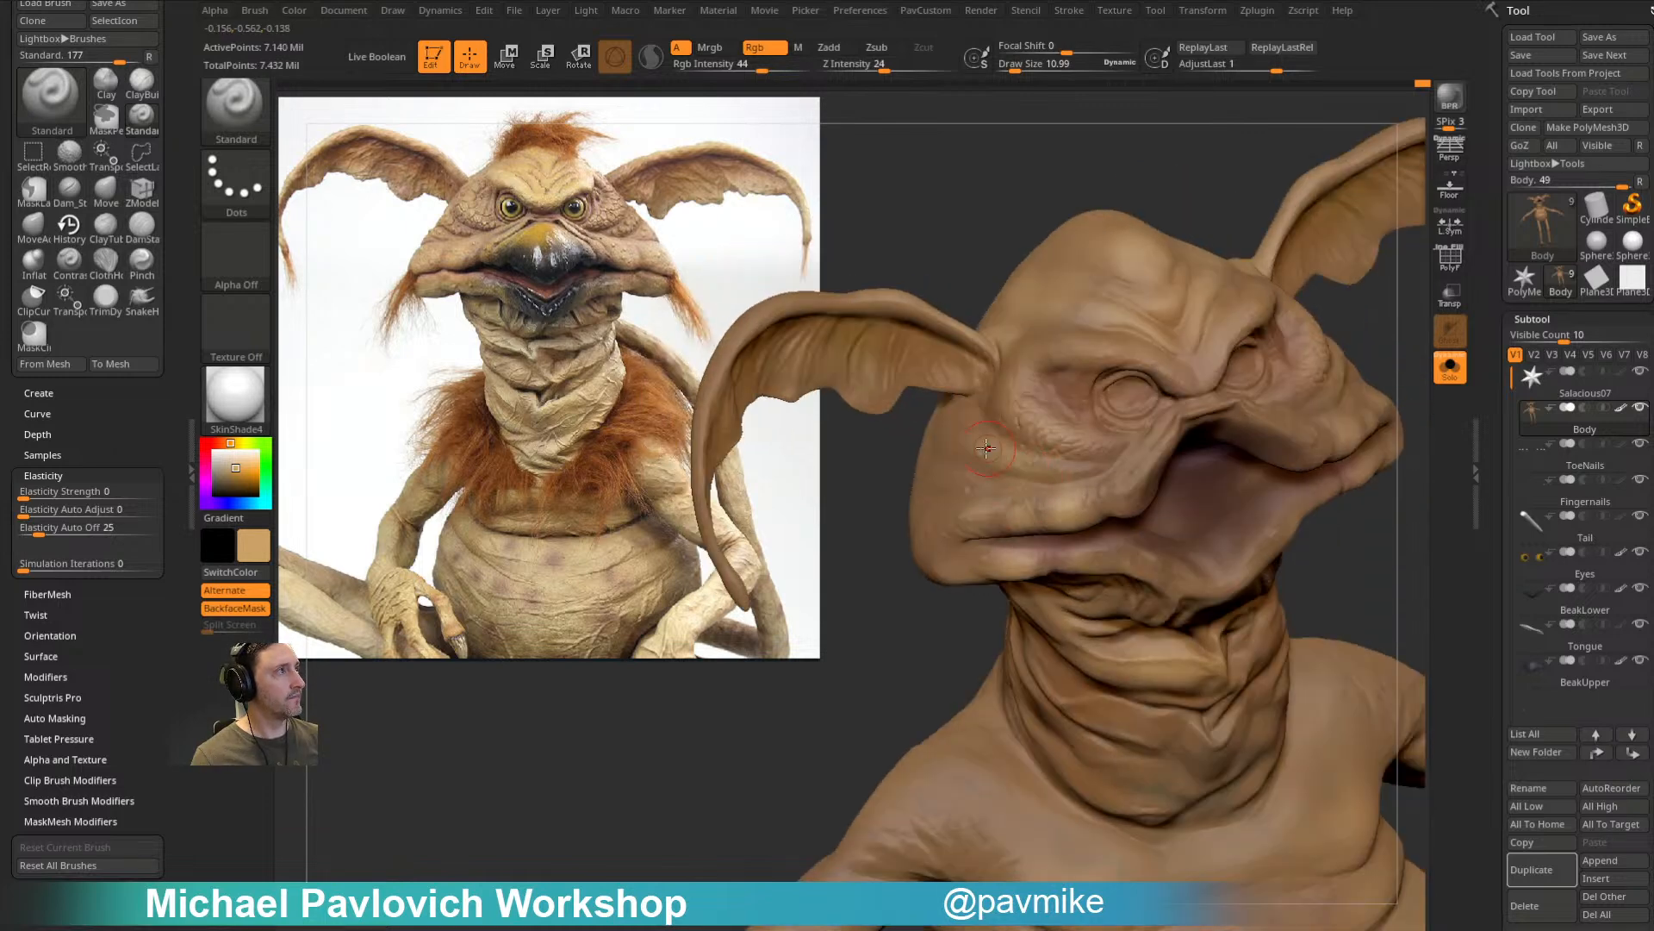
Step: Highlight the raised cheek folds, brow and lip edges of the head with light golden tan, using a brush size of about 11
right_drag(896, 522, 965, 508)
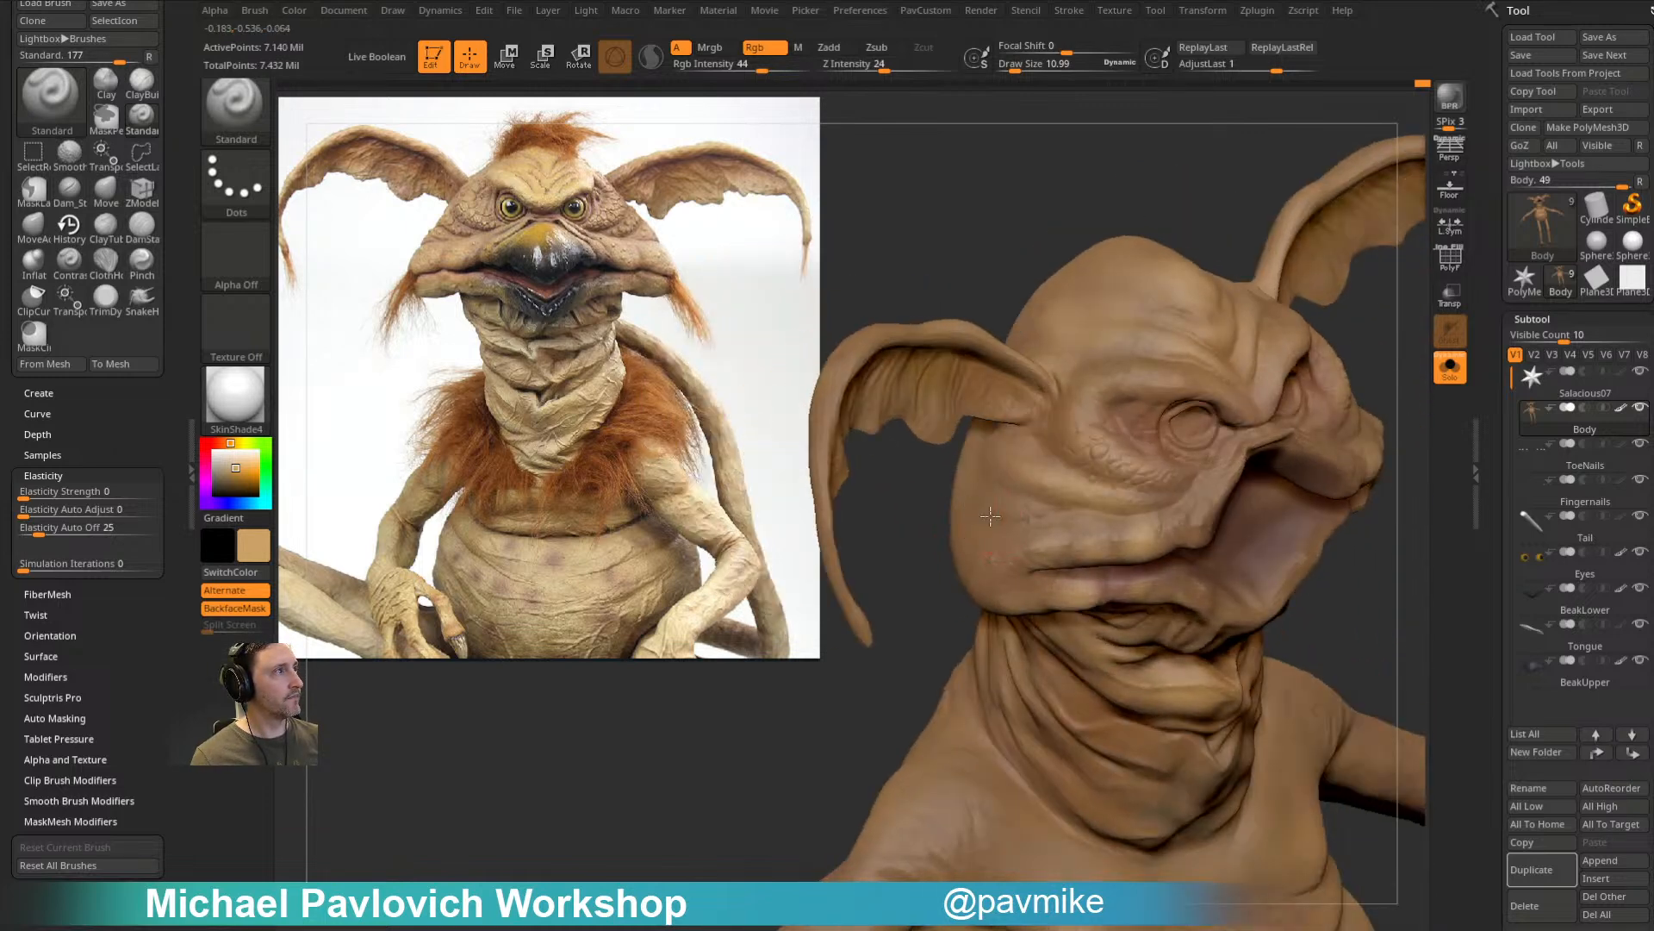
right_drag(1201, 226, 1044, 558)
right_drag(1213, 303, 1184, 350)
right_drag(1371, 334, 1210, 380)
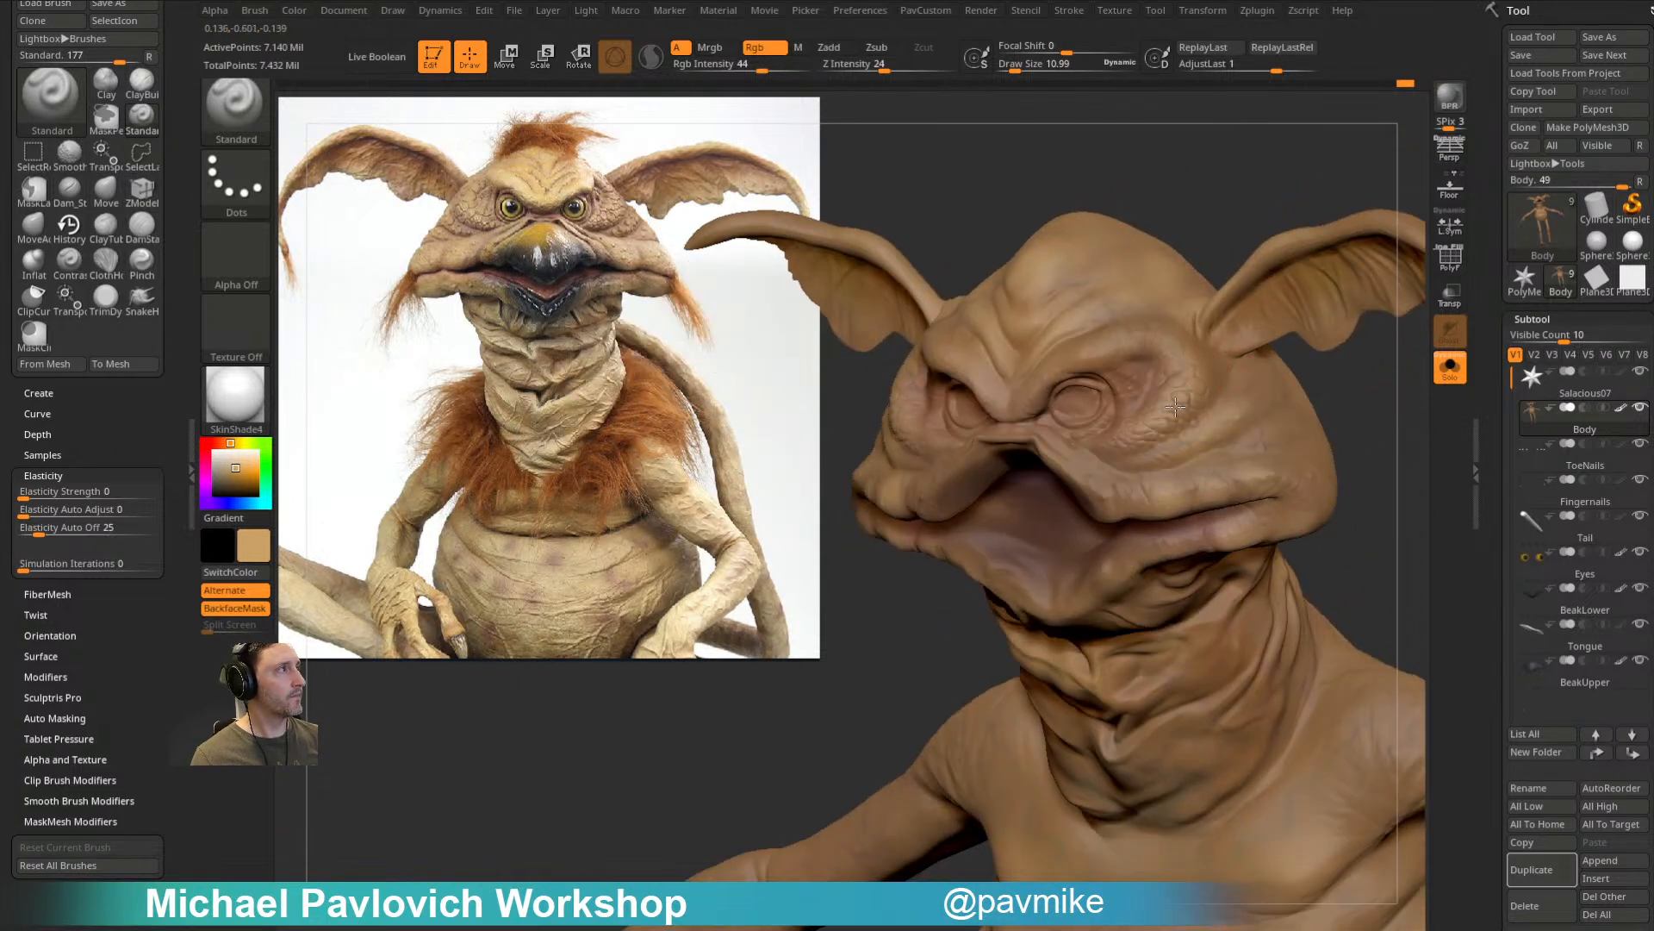
right_drag(1286, 430, 1060, 552)
right_drag(1304, 551, 1104, 536)
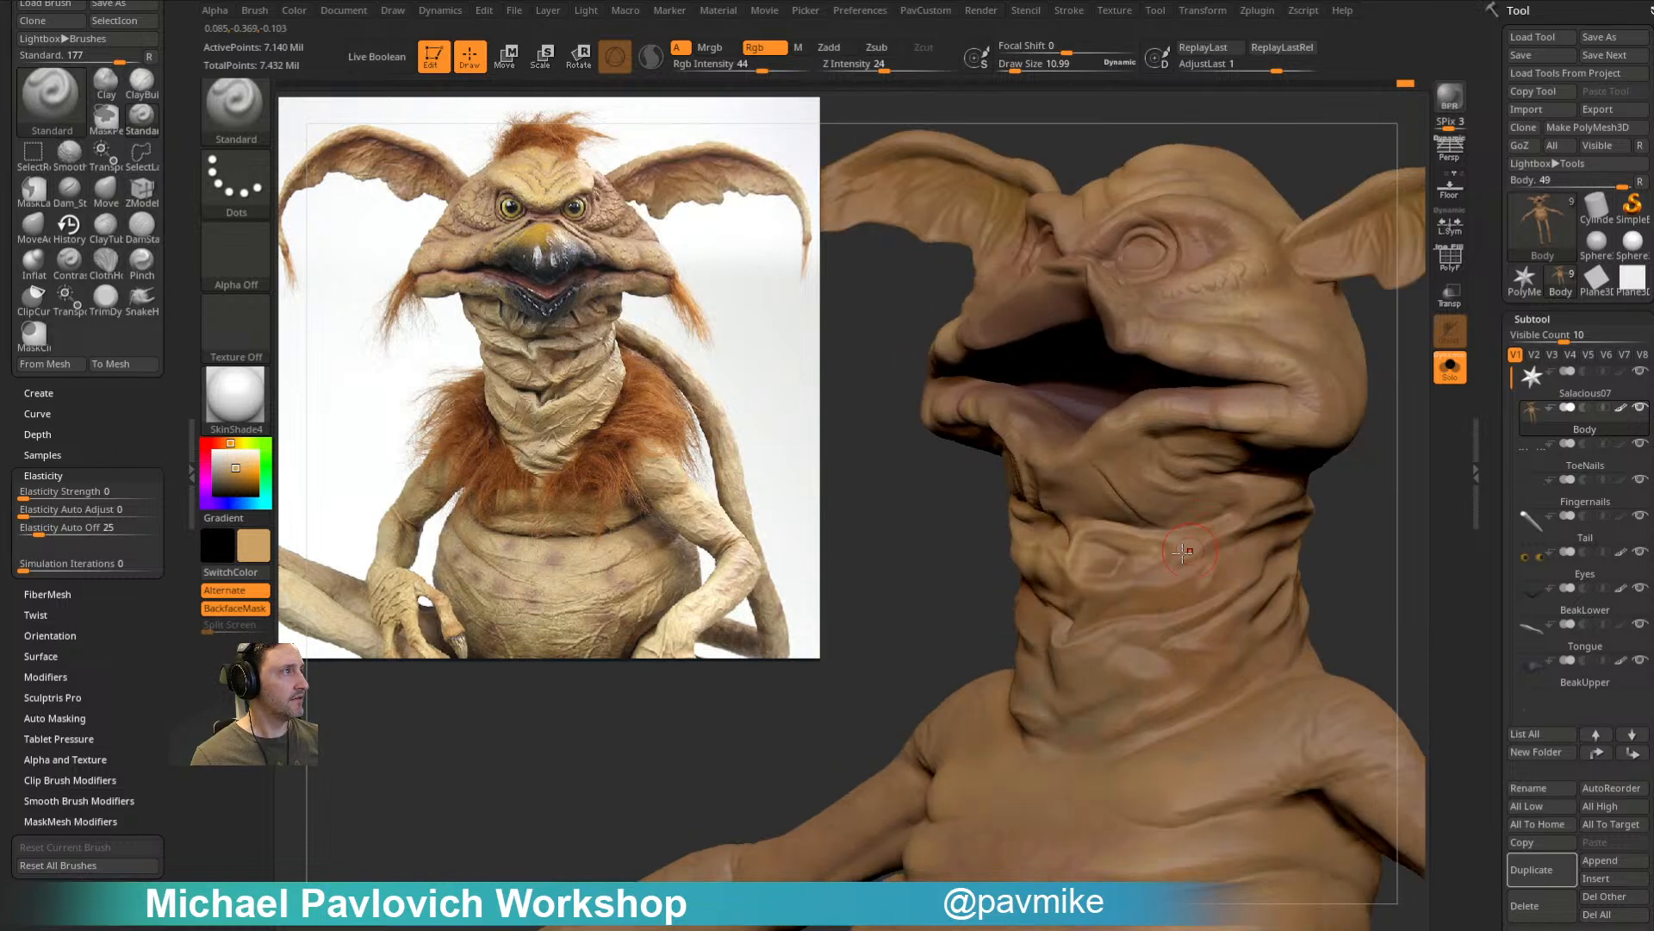
Step: Pick out the raised folds at the front of the throat with light golden tan, reducing the brush size to about 9.7
right_drag(1317, 535, 1025, 644)
right_drag(1060, 617, 1090, 509)
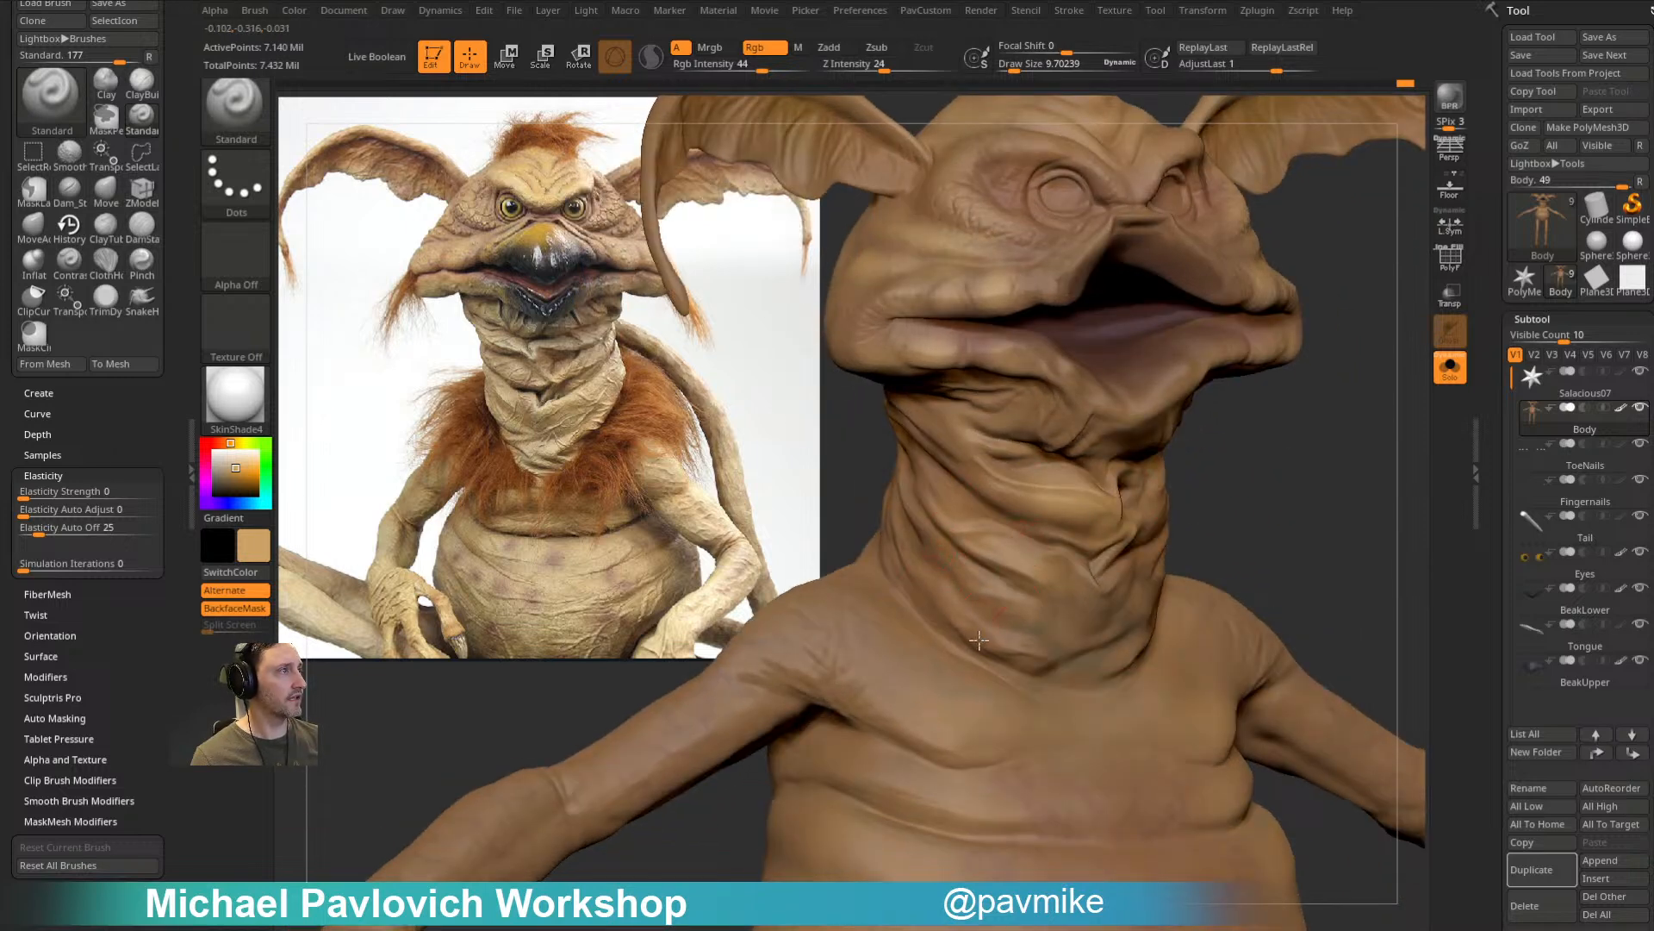
right_drag(1205, 550, 1030, 575)
mouse_move(1120, 611)
right_down()
mouse_move(1057, 553)
mouse_move(1300, 457)
right_up()
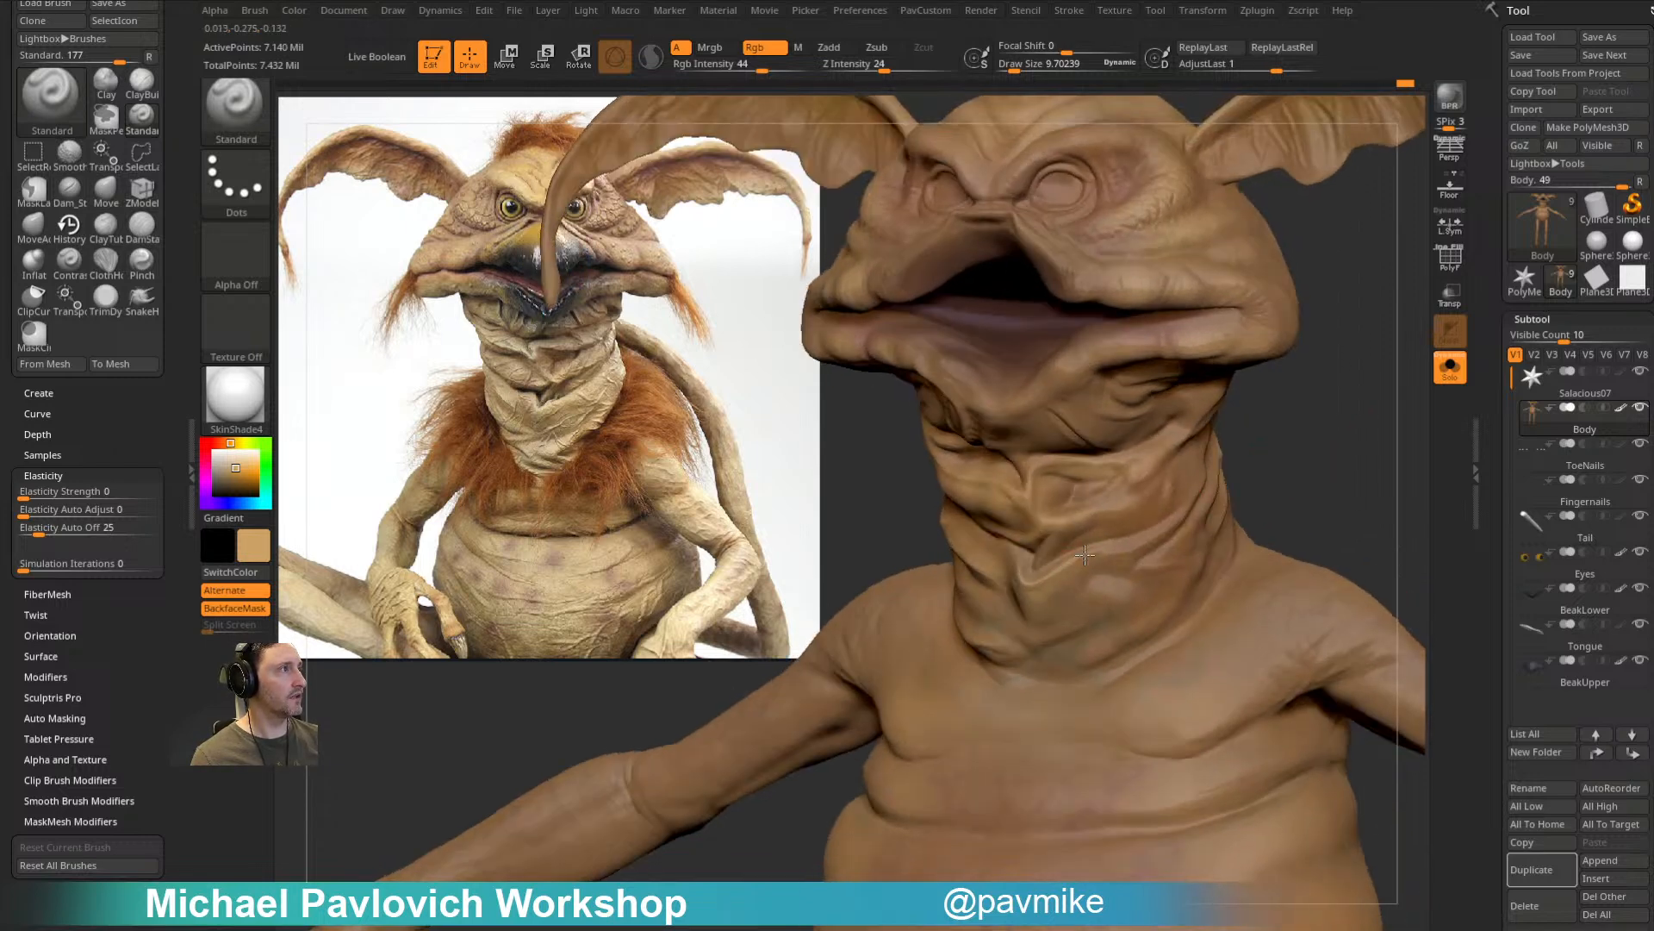
mouse_move(1177, 561)
right_down()
mouse_move(1221, 498)
mouse_move(1341, 406)
mouse_move(1125, 541)
right_up()
mouse_move(1334, 439)
right_down()
mouse_move(1112, 543)
mouse_move(1164, 523)
mouse_move(1073, 523)
right_up()
right_drag(1290, 453, 1006, 469)
mouse_move(1281, 476)
right_down()
mouse_move(1351, 474)
mouse_move(1579, 308)
right_up()
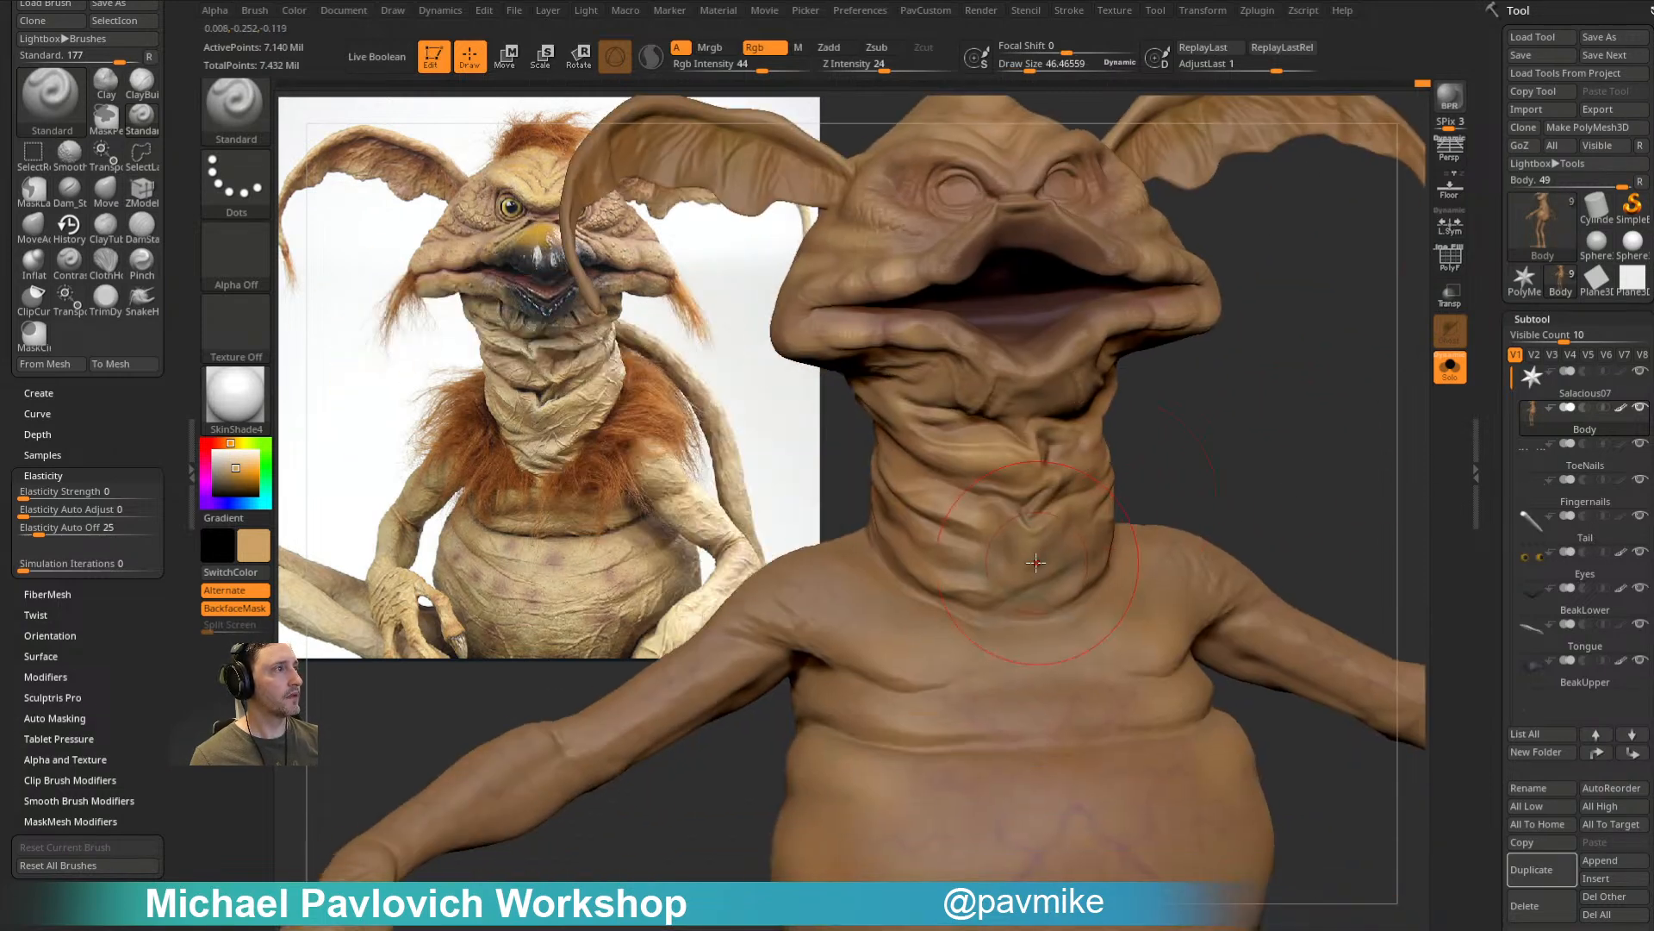
Step: Highlight the wrinkles around the sides and back of the neck, reducing the brush size to about 8.5
mouse_move(934, 580)
right_down()
mouse_move(1008, 556)
mouse_move(1270, 547)
mouse_move(997, 567)
right_up()
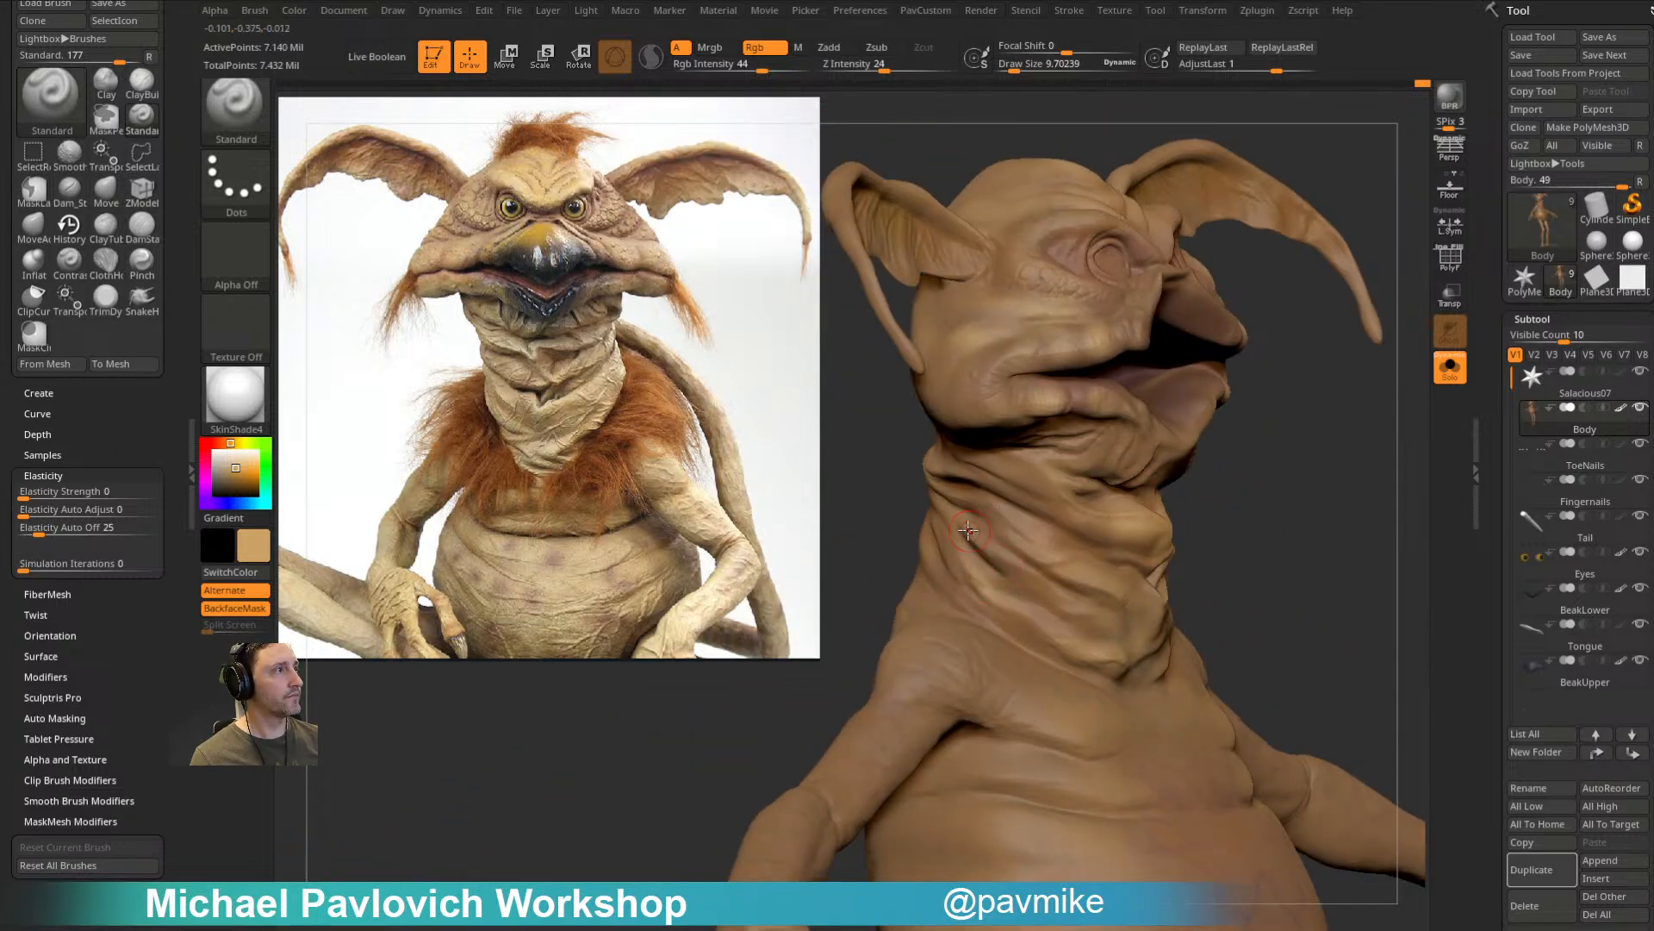
right_drag(887, 519, 1039, 565)
mouse_move(1166, 572)
right_down()
mouse_move(1278, 554)
mouse_move(983, 559)
mouse_move(1084, 578)
right_up()
right_drag(948, 585, 1041, 516)
mouse_move(1230, 507)
right_down()
mouse_move(1230, 535)
mouse_move(1035, 633)
right_up()
right_drag(1234, 542, 1021, 635)
mouse_move(1286, 526)
right_down()
mouse_move(1308, 473)
mouse_move(1023, 610)
right_up()
right_drag(1239, 511, 1064, 609)
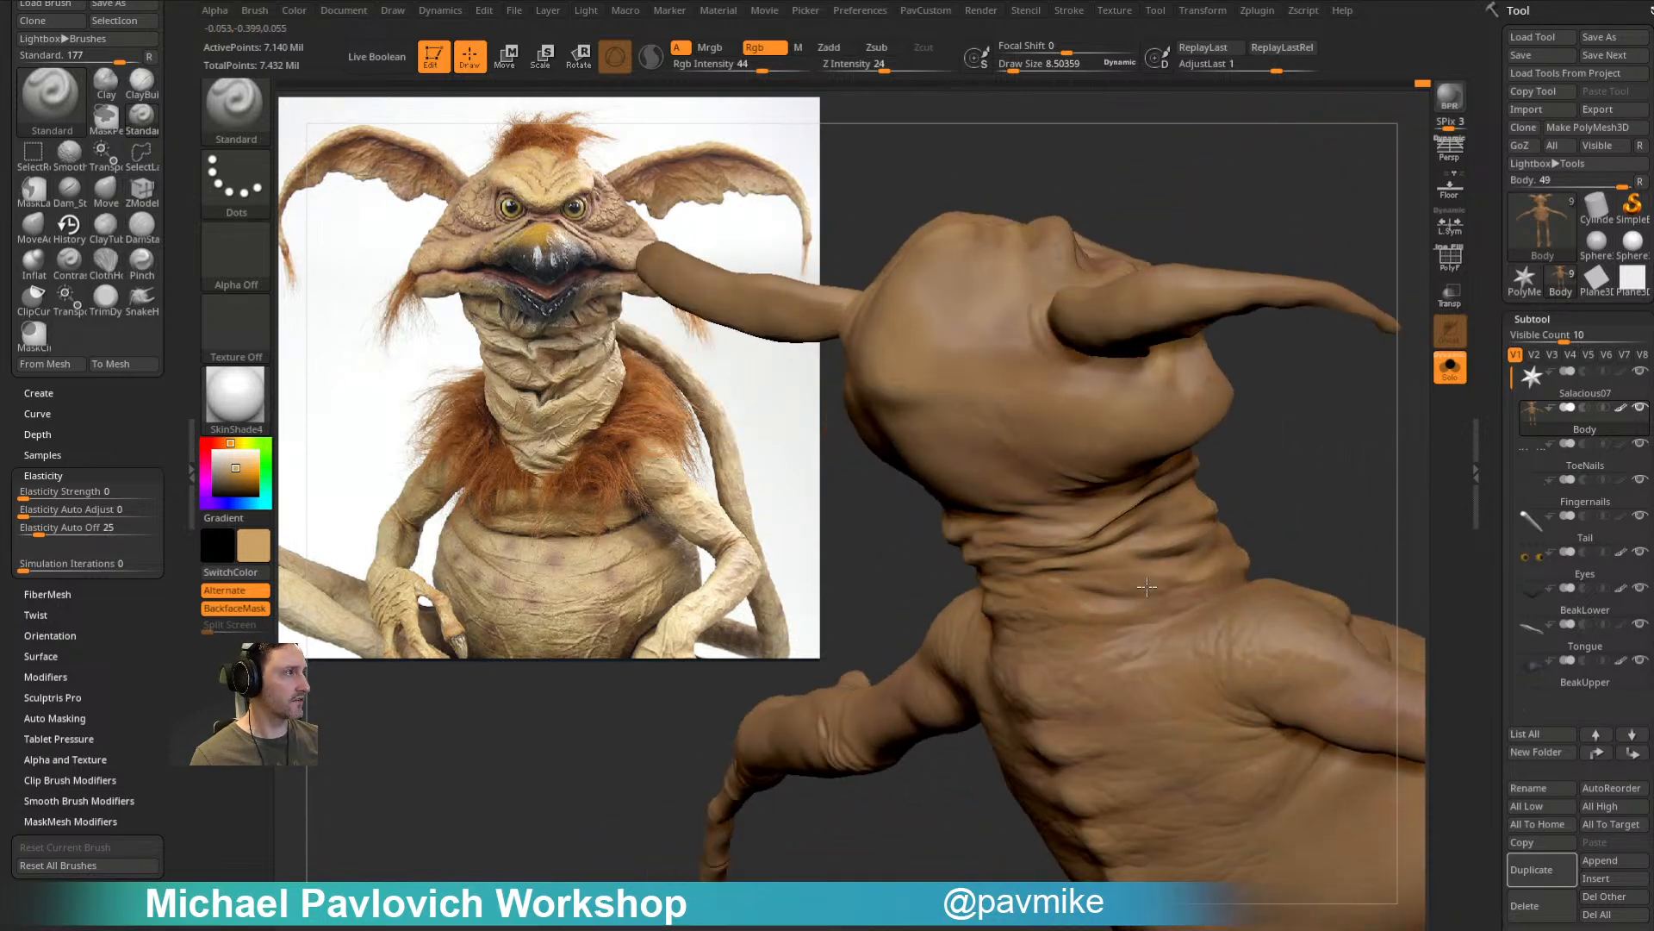
right_drag(1228, 530, 999, 634)
mouse_move(1223, 565)
right_down()
mouse_move(1362, 406)
mouse_move(1329, 325)
mouse_move(1171, 583)
mouse_move(1166, 552)
mouse_move(1300, 410)
mouse_move(1123, 543)
right_up()
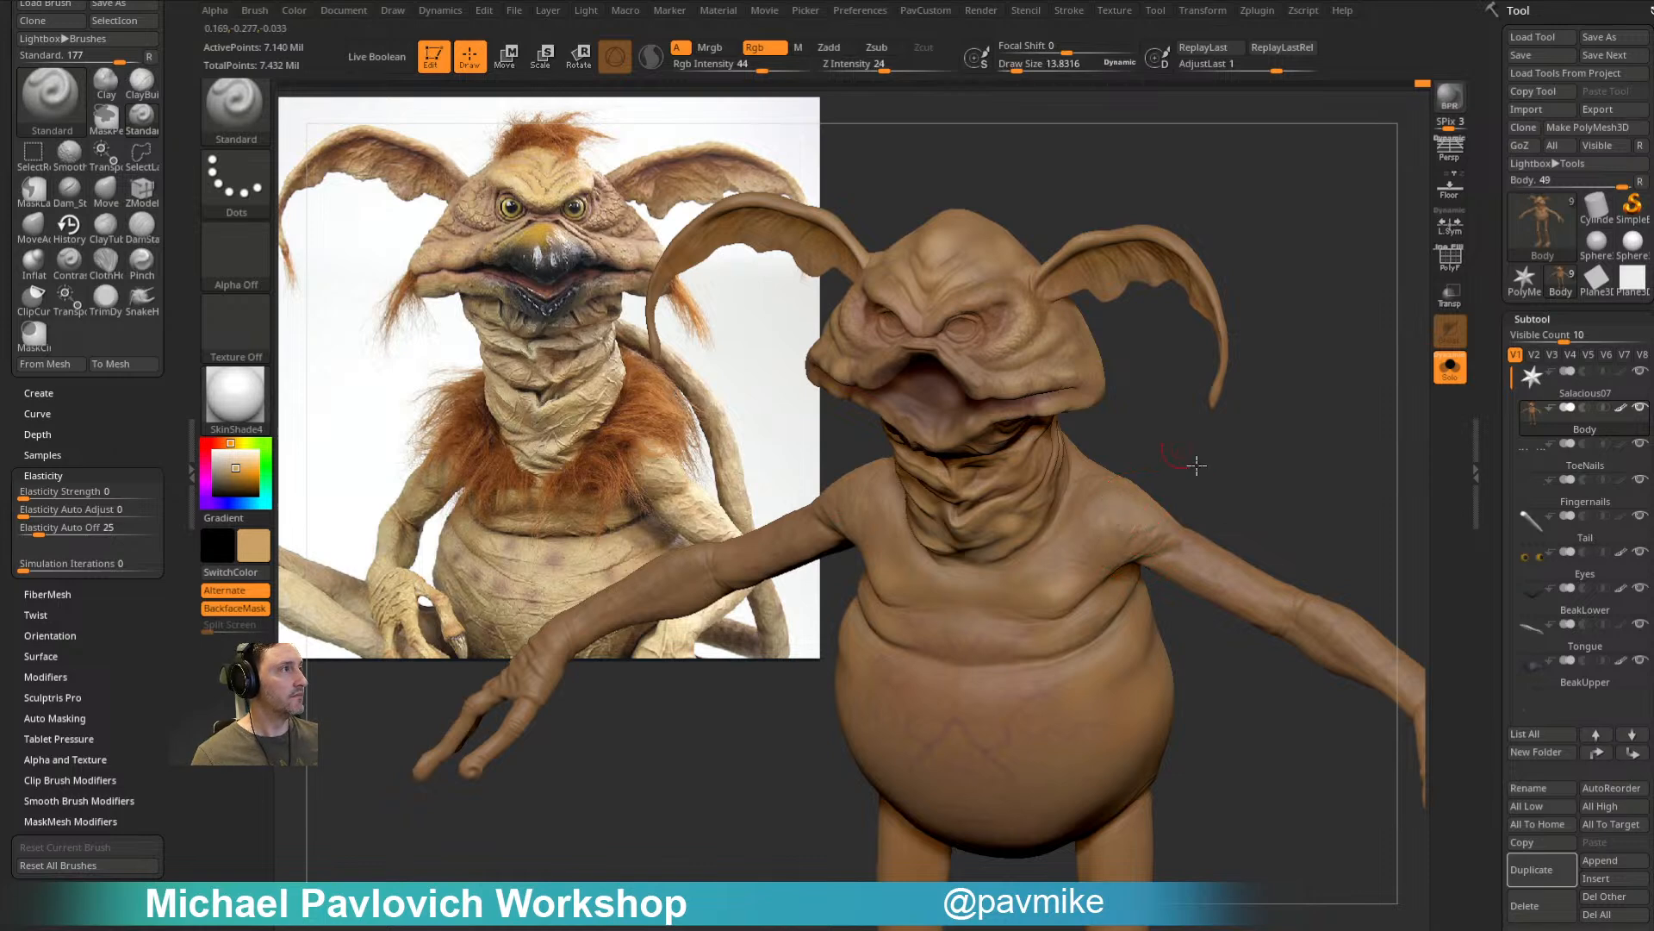
Step: Highlight the shoulders and upper back ridges with light golden tan, using a brush size of about 14
right_drag(1194, 442, 1126, 542)
right_drag(1276, 489, 1157, 571)
mouse_move(1108, 485)
right_down()
mouse_move(1129, 552)
mouse_move(1150, 544)
right_up()
mouse_move(1151, 600)
right_down()
mouse_move(990, 583)
mouse_move(1157, 500)
right_up()
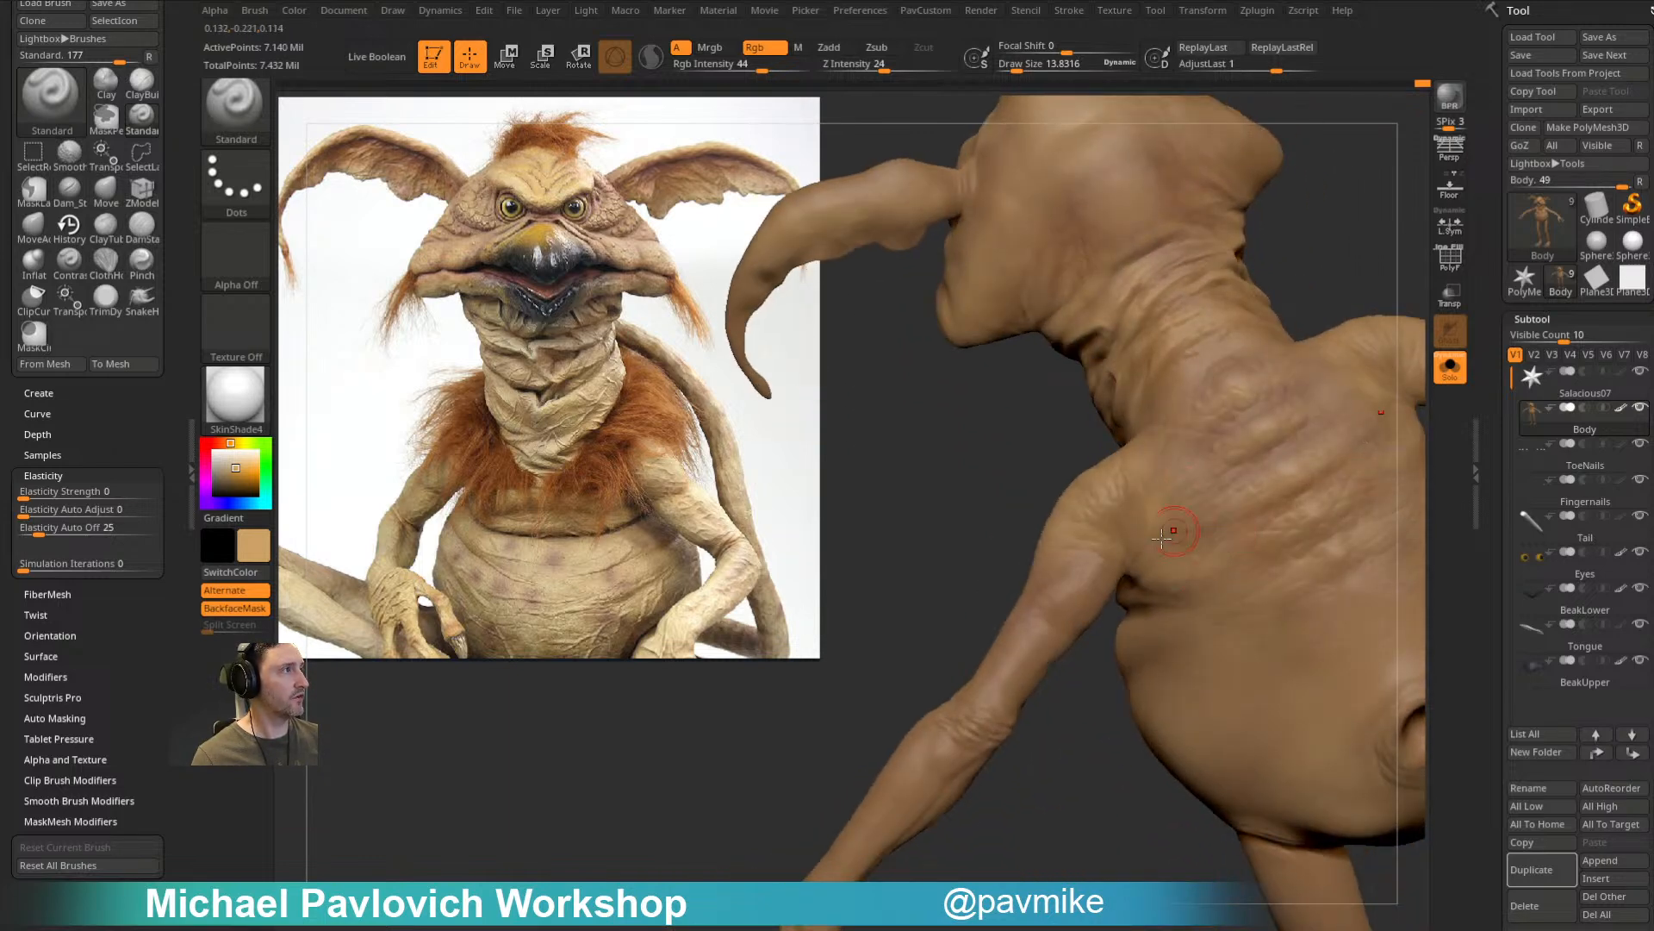
Step: Enlarge the brush to about 19 and lighten the upper arm, elbow and shoulder
mouse_move(1145, 411)
right_down()
mouse_move(951, 479)
mouse_move(1066, 545)
mouse_move(1005, 638)
right_up()
key(s)
drag(982, 576, 1000, 573)
mouse_move(995, 569)
right_down()
mouse_move(1167, 428)
mouse_move(1093, 547)
mouse_move(1159, 443)
mouse_move(891, 487)
right_up()
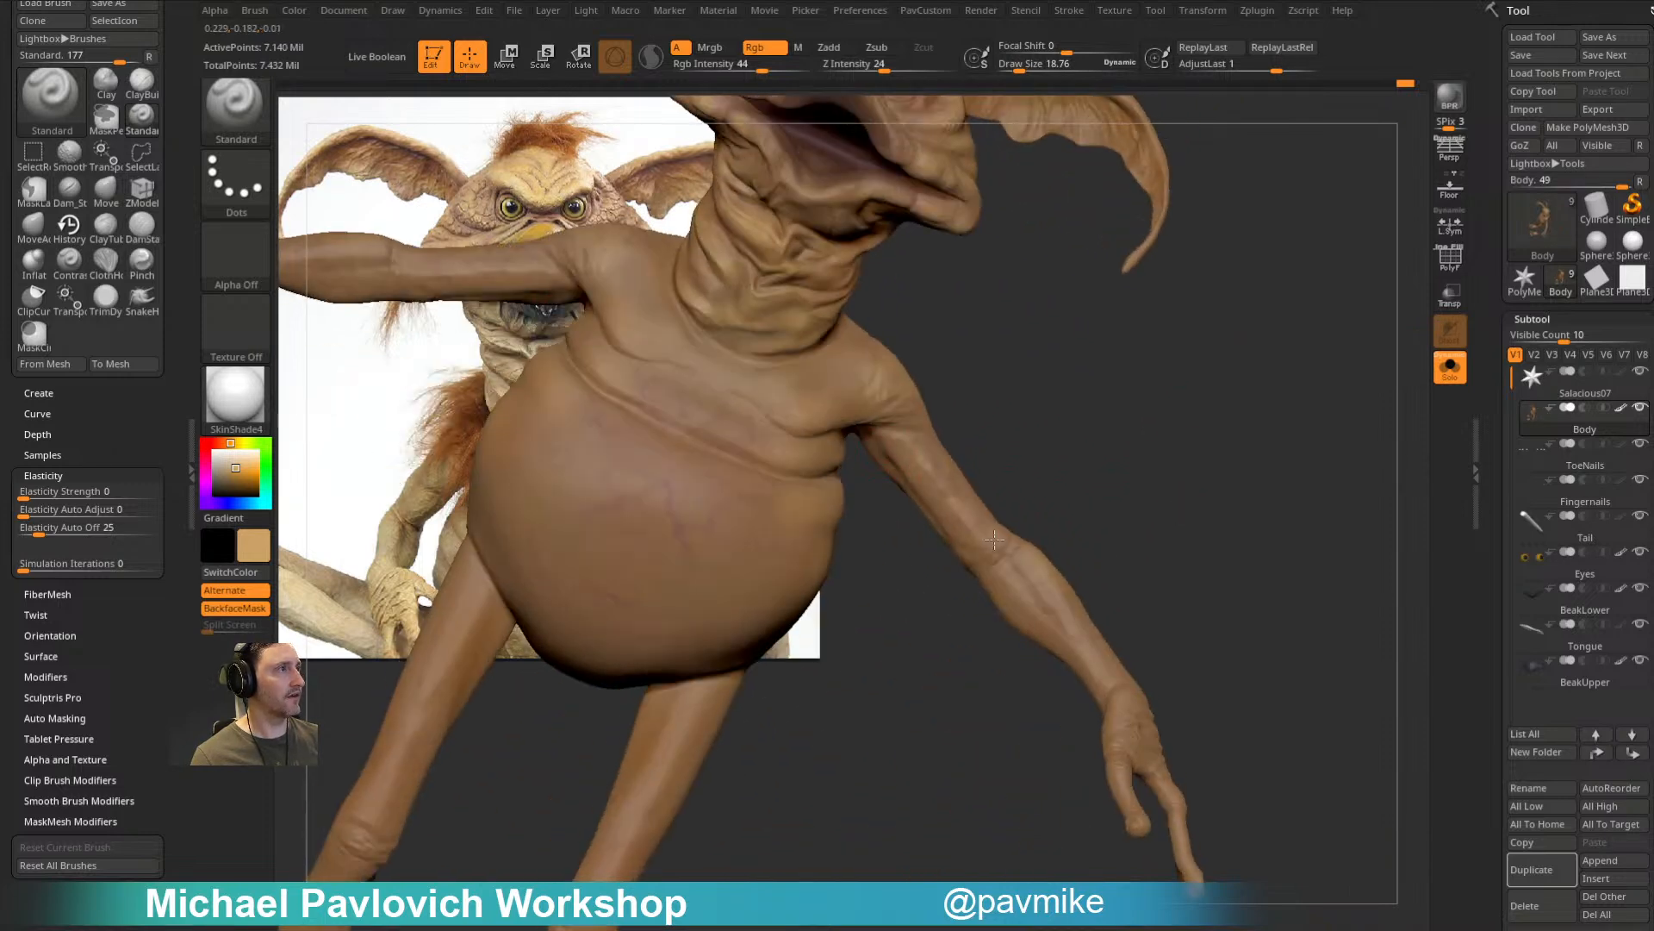
mouse_move(1004, 486)
right_down()
mouse_move(1016, 425)
mouse_move(1019, 507)
right_up()
drag(840, 521, 890, 556)
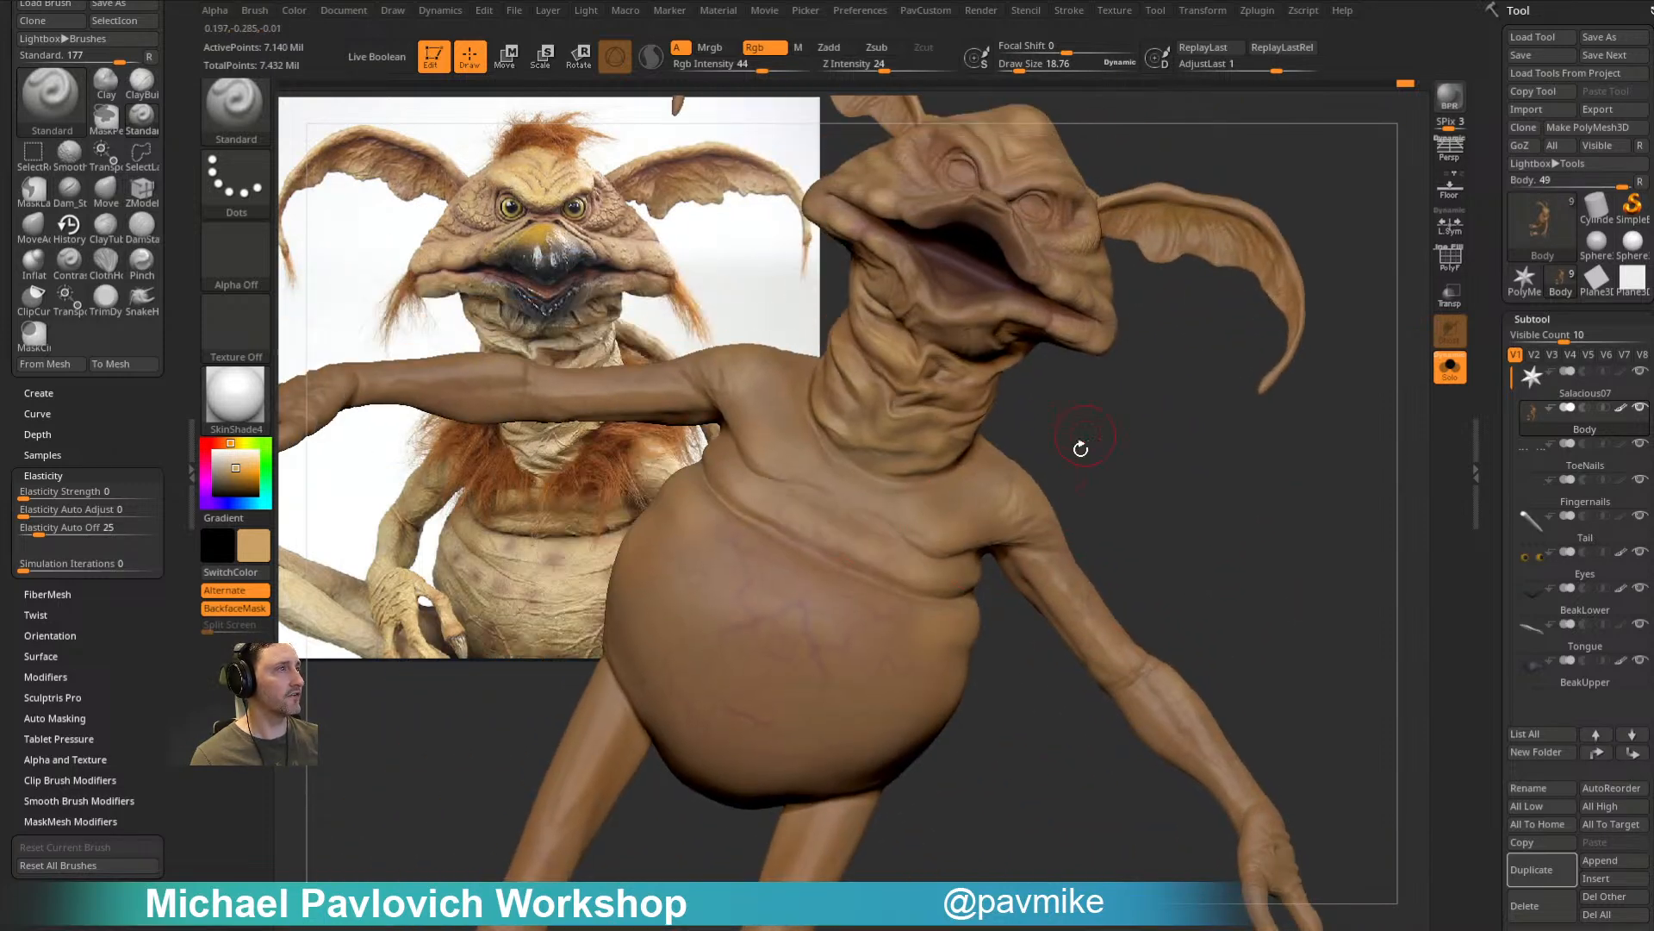
Step: Brighten the front of the belly with a broad brush of about 62, then reduce it to about 24 for the chest
right_drag(1082, 431, 1039, 470)
mouse_move(943, 523)
right_down()
mouse_move(1155, 448)
mouse_move(924, 584)
right_up()
mouse_move(1160, 432)
right_down()
mouse_move(1223, 450)
mouse_move(941, 610)
mouse_move(930, 560)
mouse_move(1025, 549)
right_up()
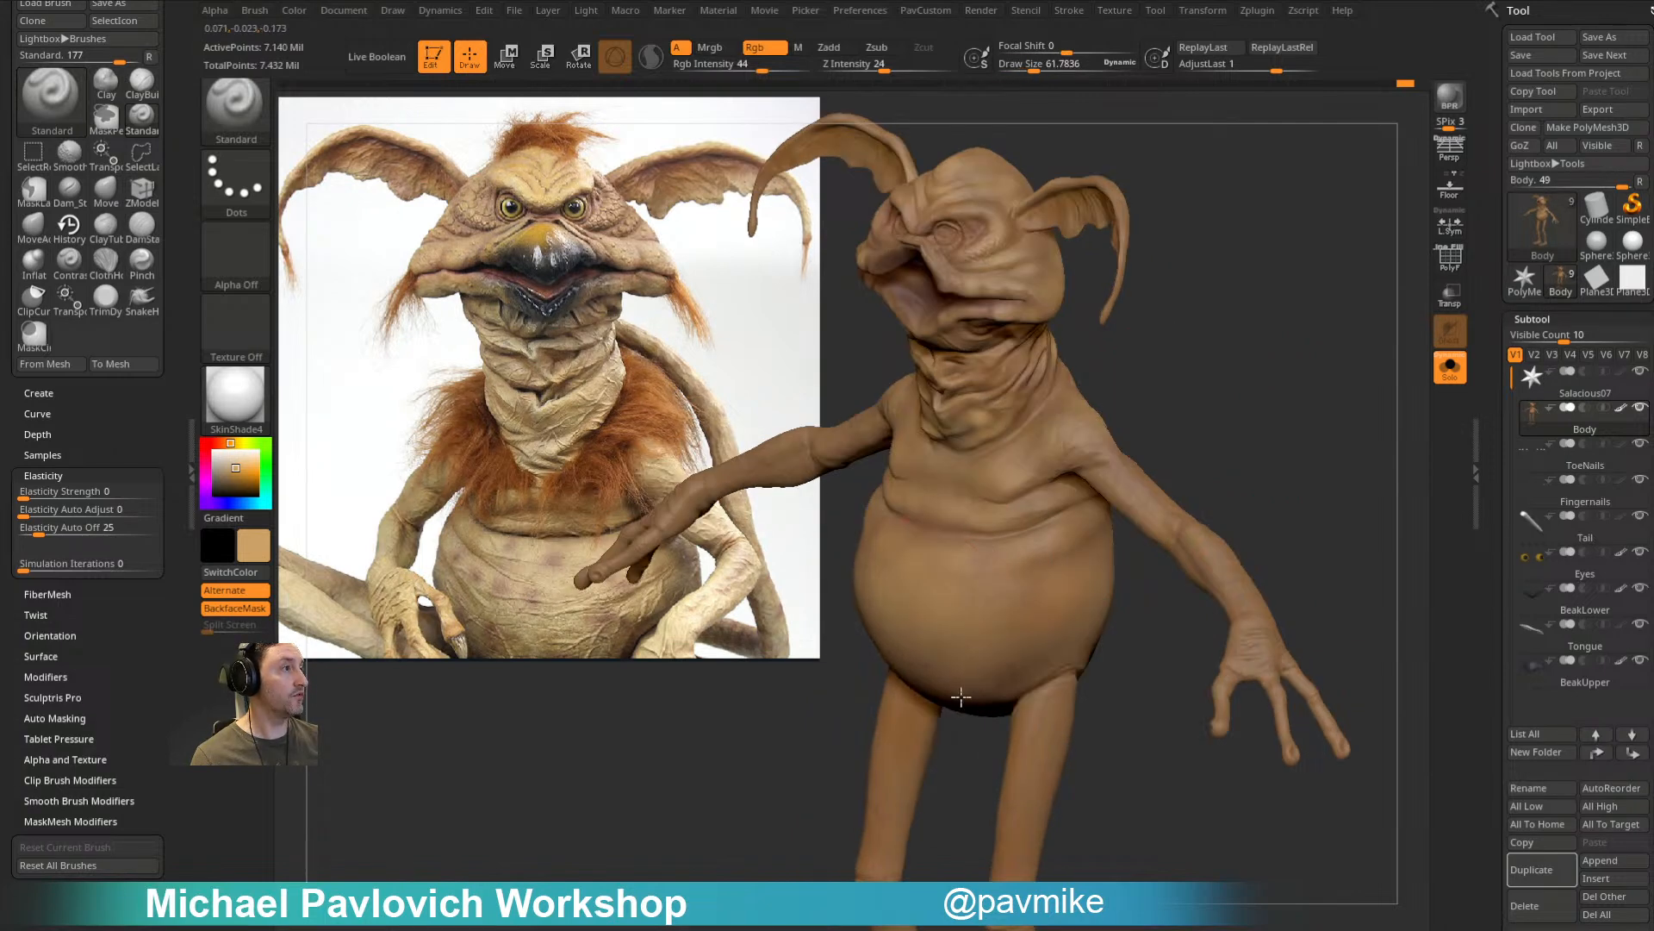
right_drag(953, 695, 948, 700)
mouse_move(953, 572)
right_down()
mouse_move(1201, 351)
mouse_move(1293, 443)
mouse_move(905, 572)
mouse_move(871, 510)
mouse_move(890, 632)
right_up()
right_drag(869, 547, 953, 613)
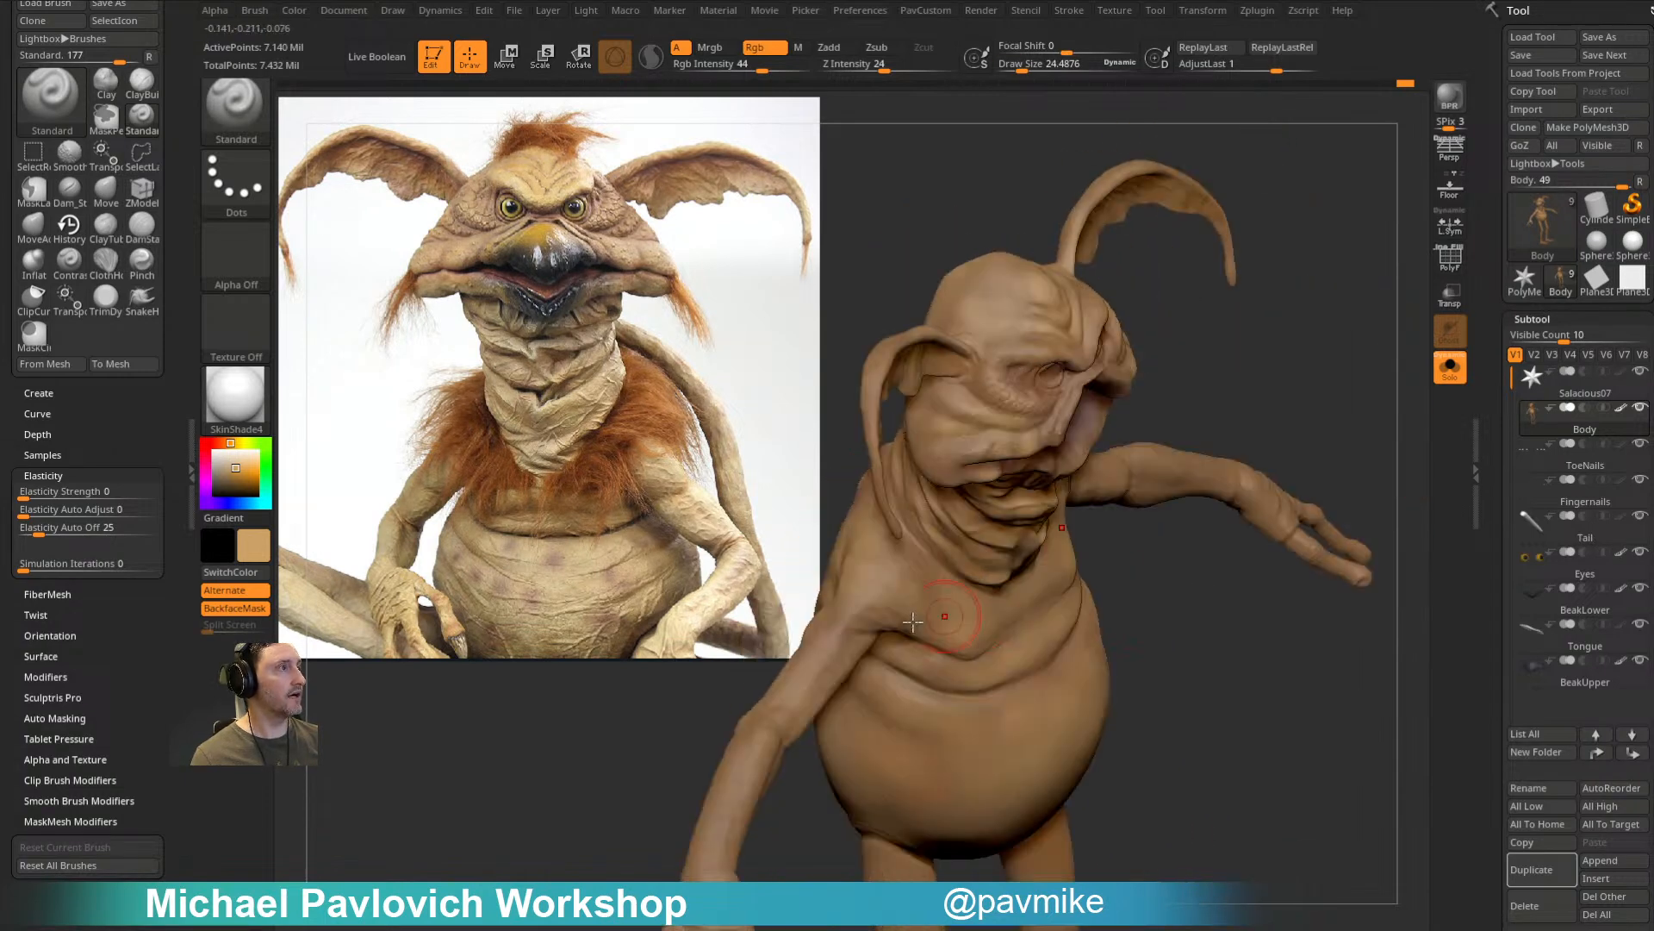
Step: Lighten the upper arm and forearm down to the wrist, using brush sizes of about 24 and 27
right_drag(1173, 591, 1244, 553)
right_drag(970, 724, 991, 698)
right_drag(991, 586, 1053, 541)
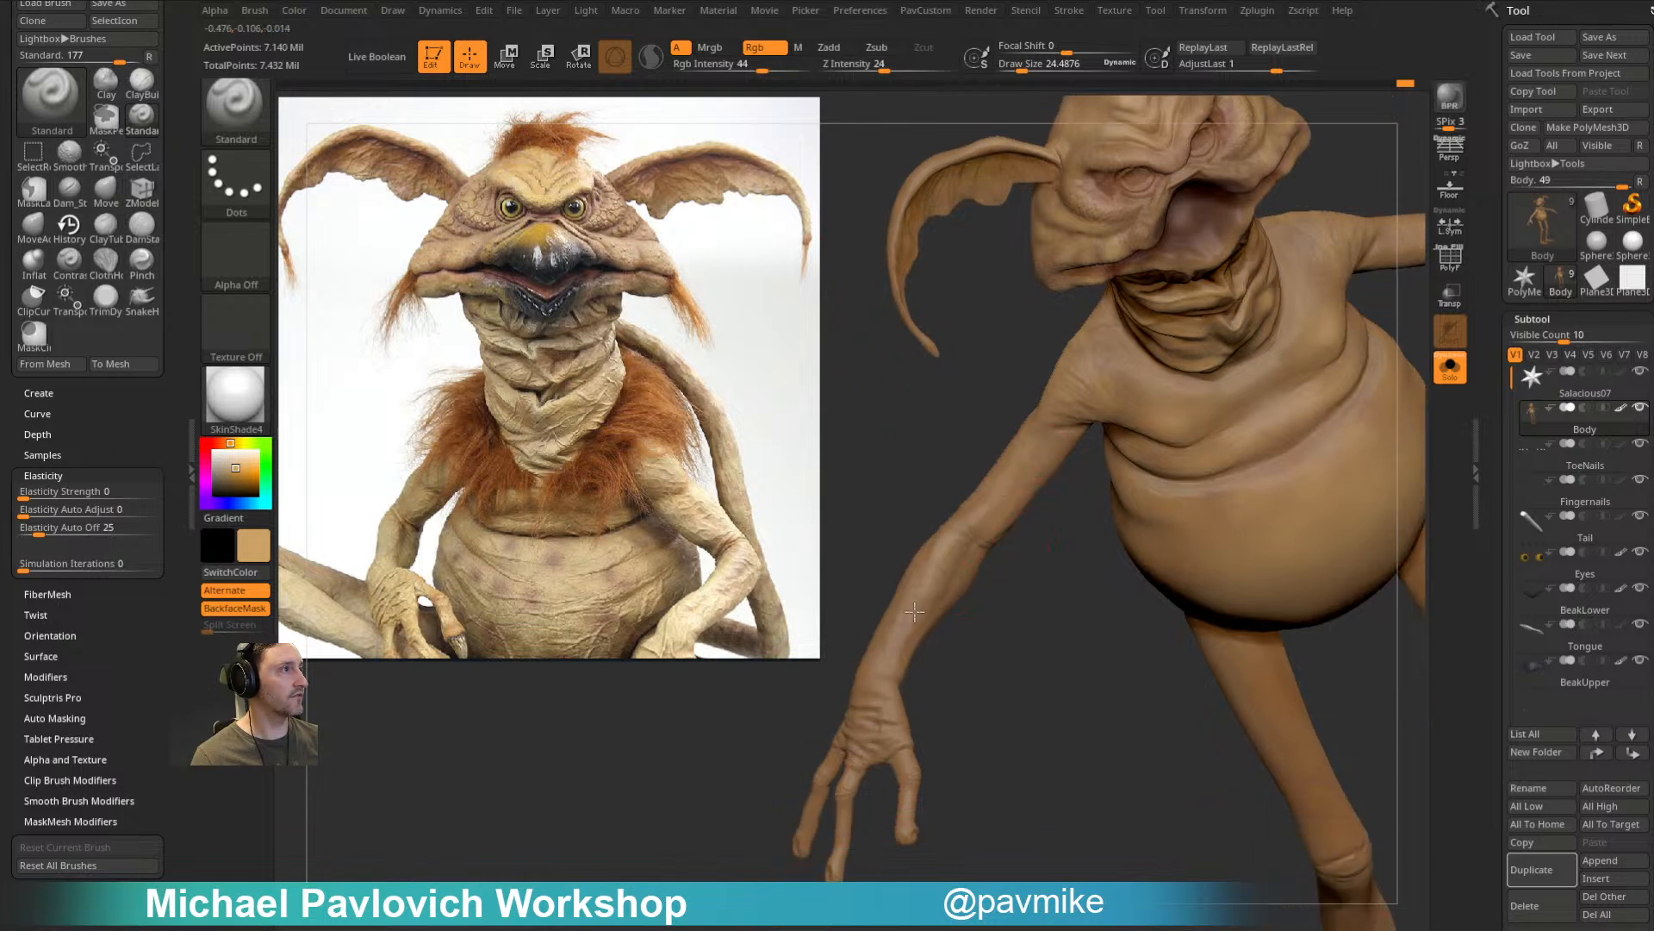
right_drag(818, 631, 922, 637)
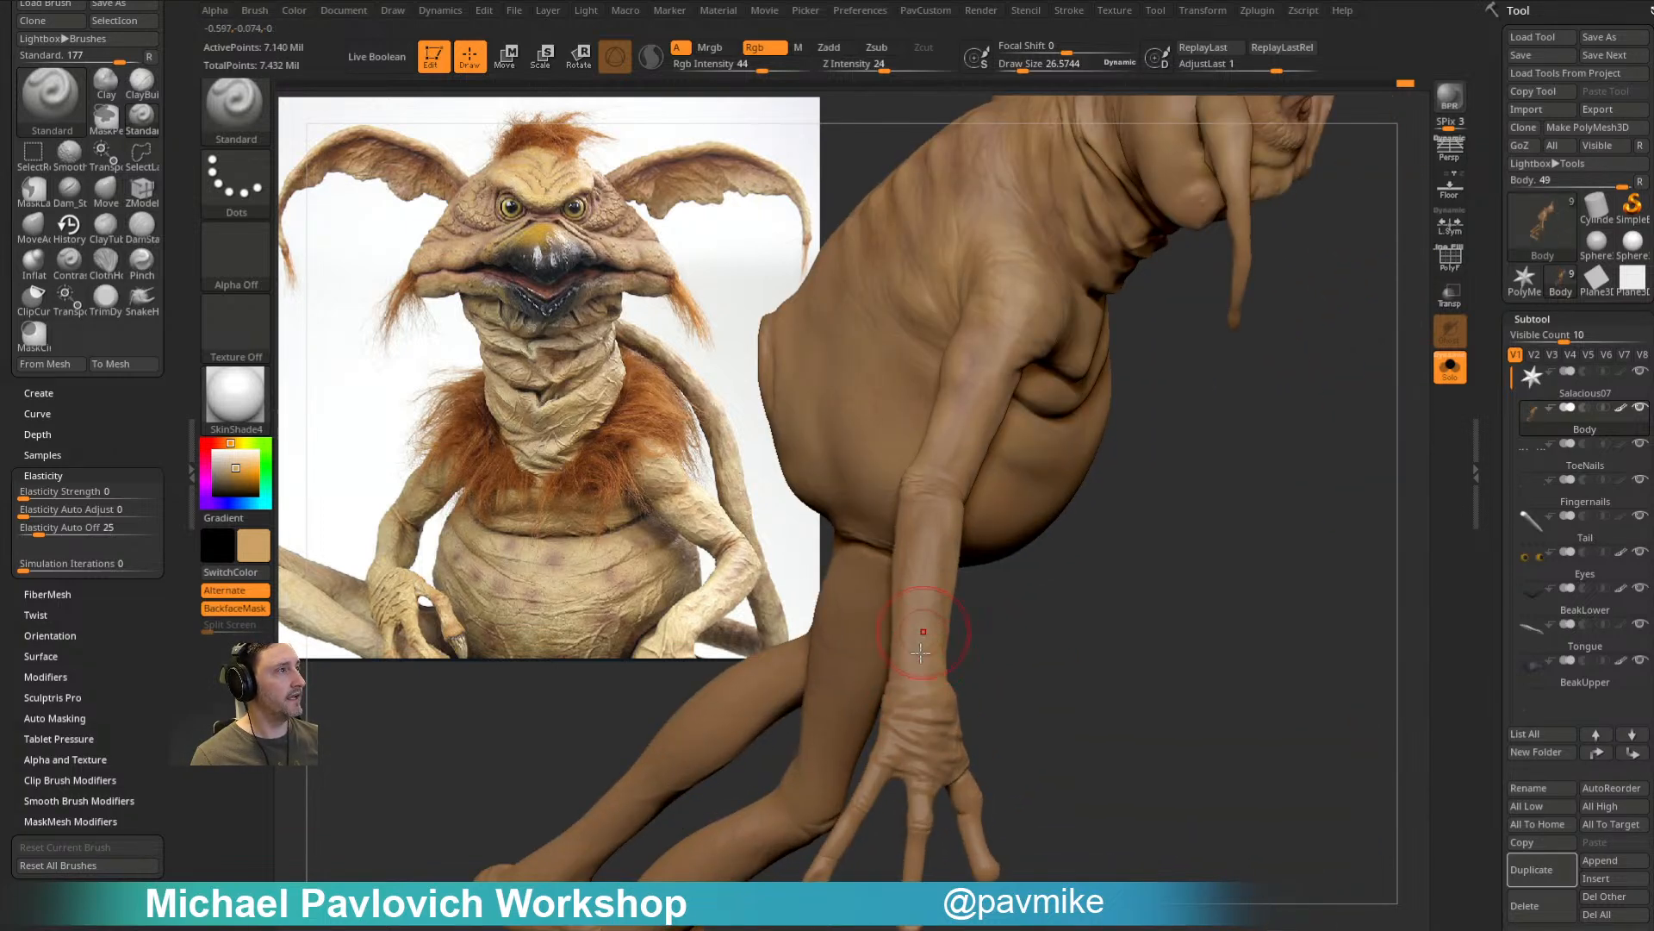
right_drag(1001, 549, 887, 478)
right_drag(1037, 498, 927, 594)
right_drag(929, 718, 959, 557)
right_drag(984, 613, 921, 592)
right_drag(1003, 527, 947, 560)
Step: Highlight the wrinkles and knuckles on the back of the hand and the fingers, reducing the brush size to about 7.4
key(s)
drag(911, 561, 900, 561)
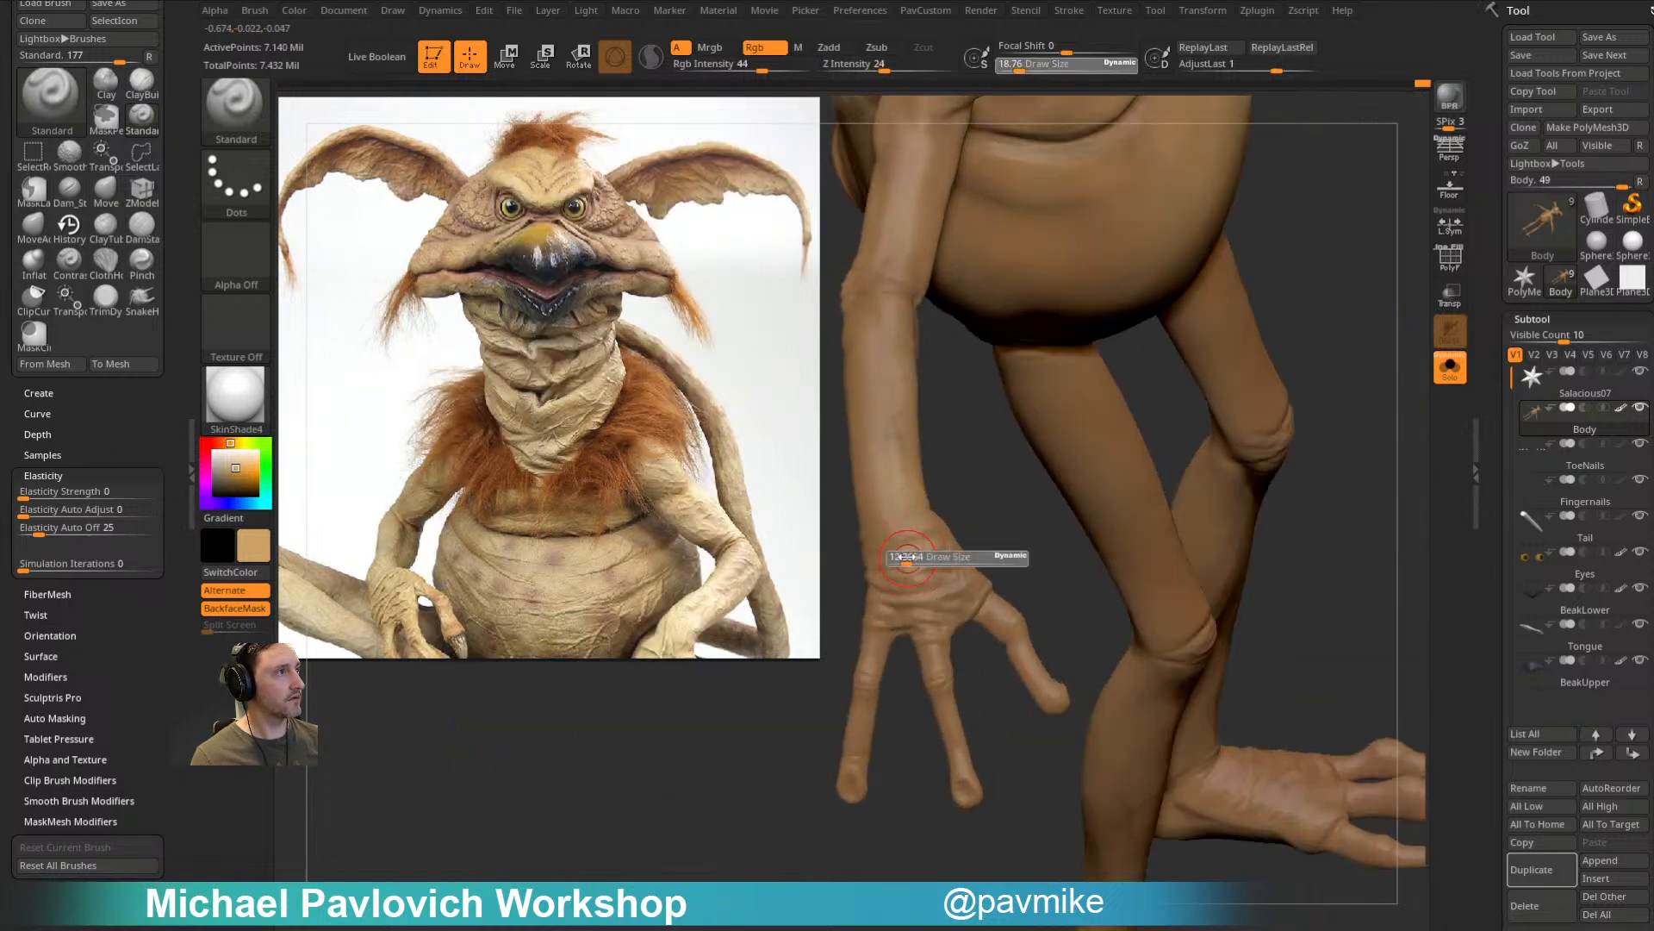
ctrl+right_drag(986, 510, 972, 575)
drag(965, 558, 982, 580)
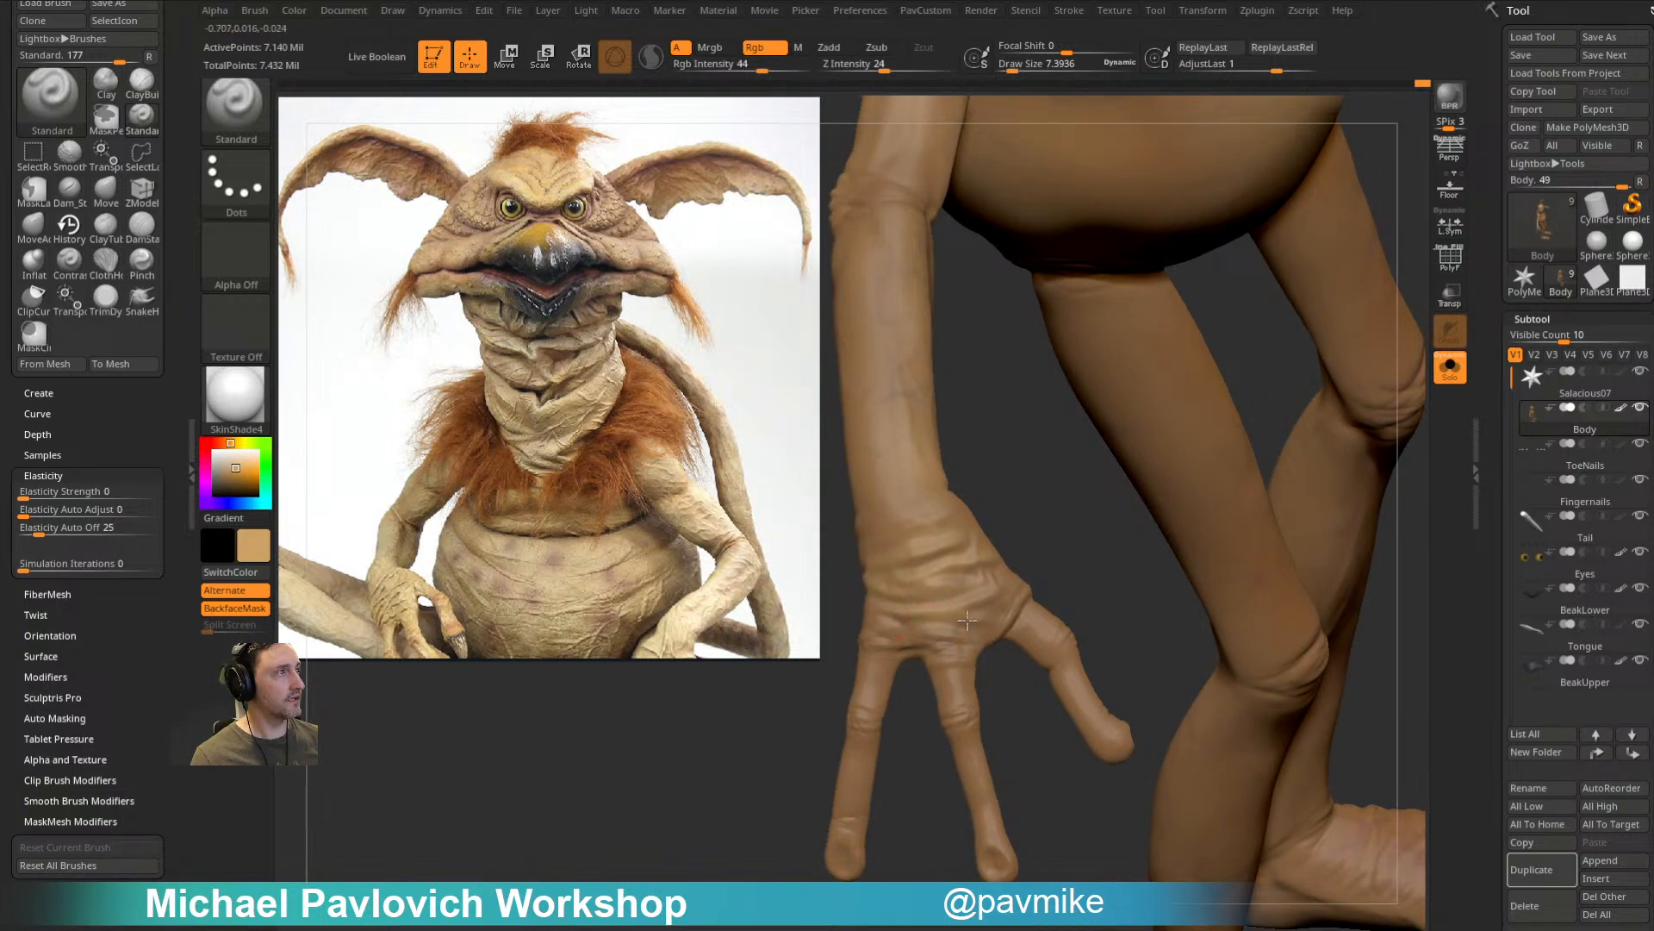
right_drag(1049, 582, 953, 650)
drag(953, 650, 987, 648)
right_drag(964, 665, 960, 650)
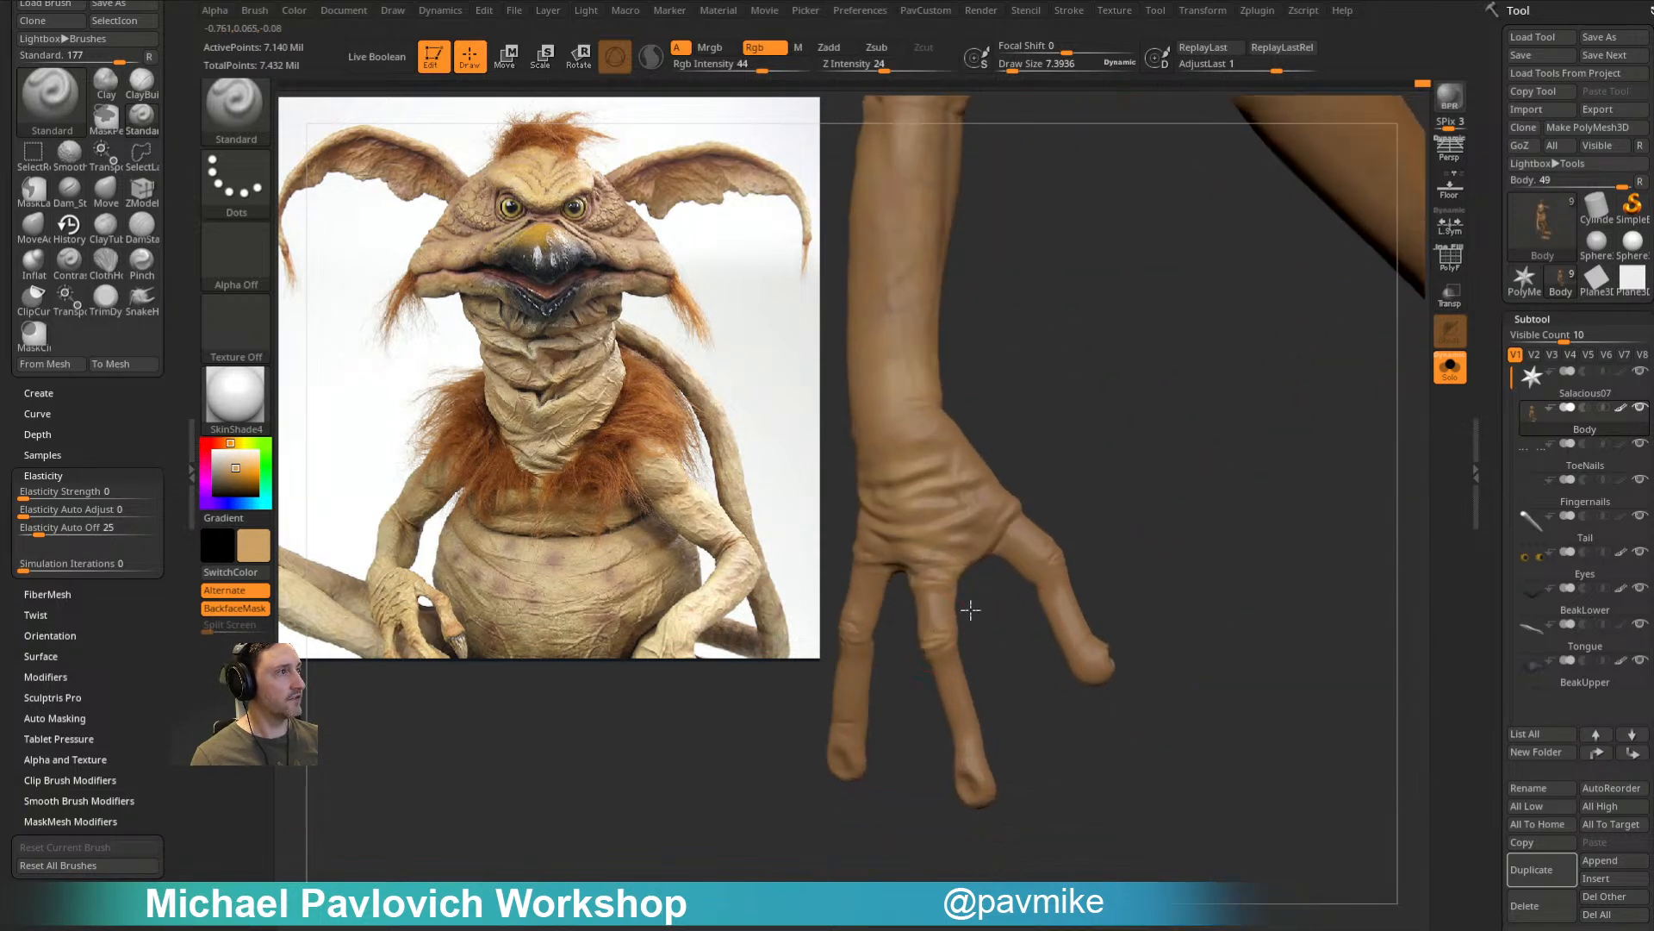
right_drag(1118, 566, 975, 663)
Step: Lighten the thighs, knees, shins and feet with light golden tan, using a brush size of about 33
alt+right_drag(966, 389, 1073, 380)
mouse_move(1196, 540)
shift+right_down()
mouse_move(1326, 573)
mouse_move(1252, 352)
shift+right_up()
drag(1018, 470, 1010, 604)
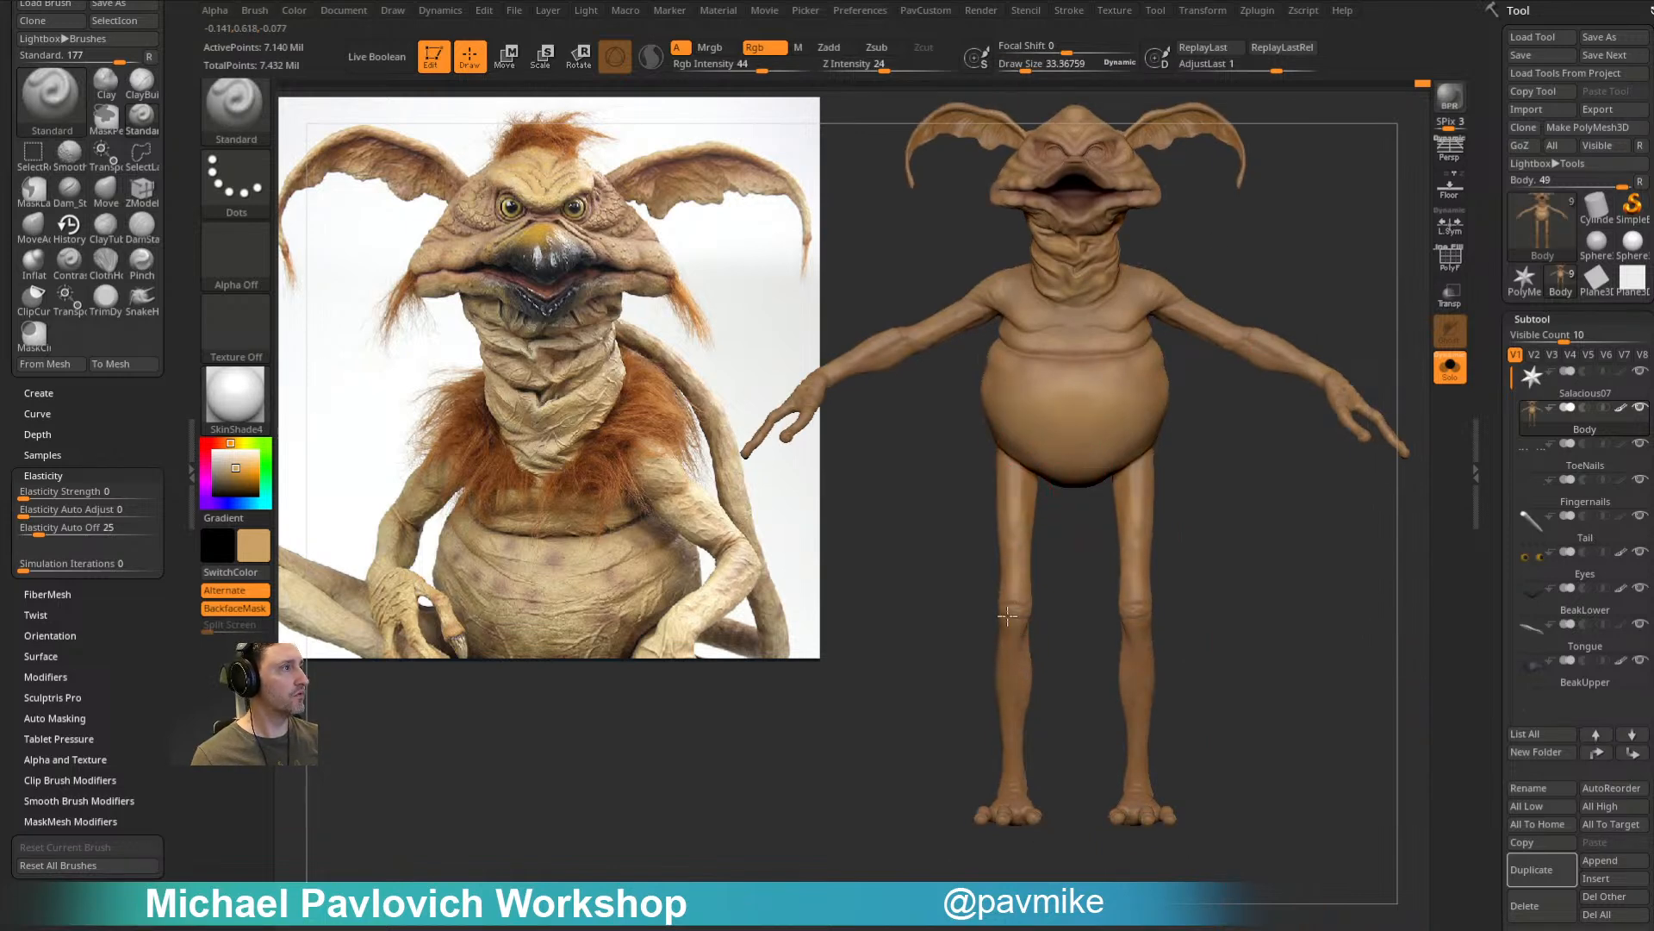
alt+right_drag(1010, 604, 1057, 468)
drag(1014, 521, 1012, 618)
mouse_move(964, 620)
right_down()
mouse_move(973, 653)
mouse_move(1060, 695)
mouse_move(1024, 699)
right_up()
drag(1045, 749, 1085, 780)
right_drag(1145, 688, 1066, 382)
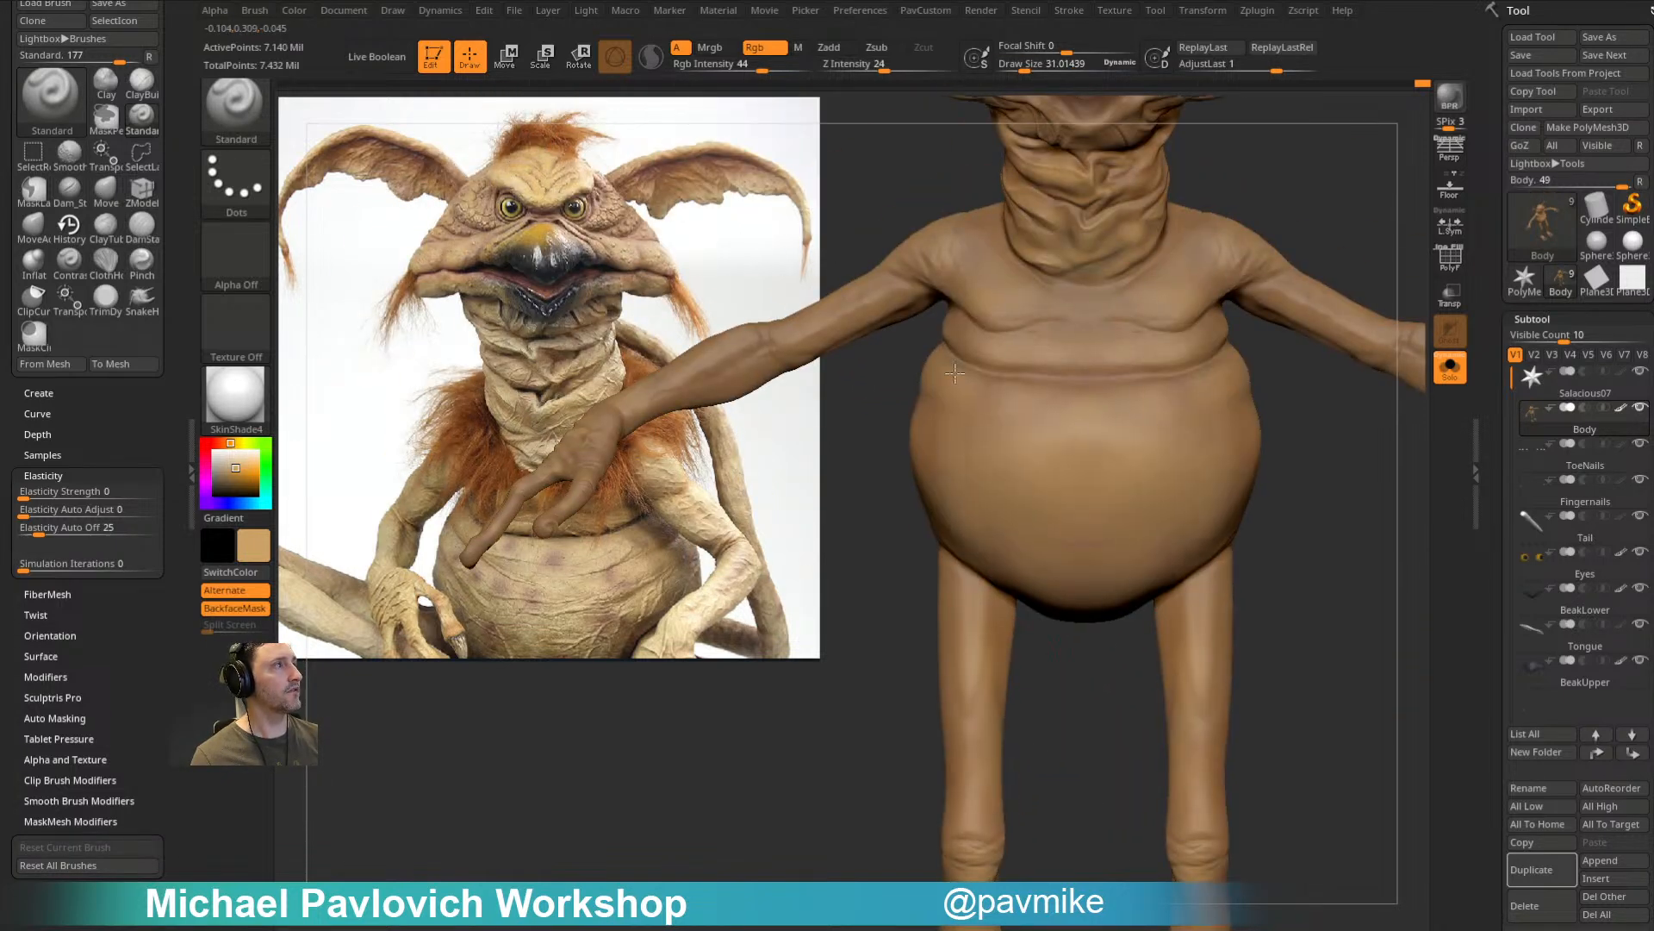
Step: Lighten the belly and chest folds, reducing the brush size from about 31 to about 11
mouse_move(972, 538)
right_down()
mouse_move(957, 345)
mouse_move(959, 556)
mouse_move(1004, 610)
right_up()
right_drag(1008, 477, 957, 558)
right_drag(1022, 504, 885, 585)
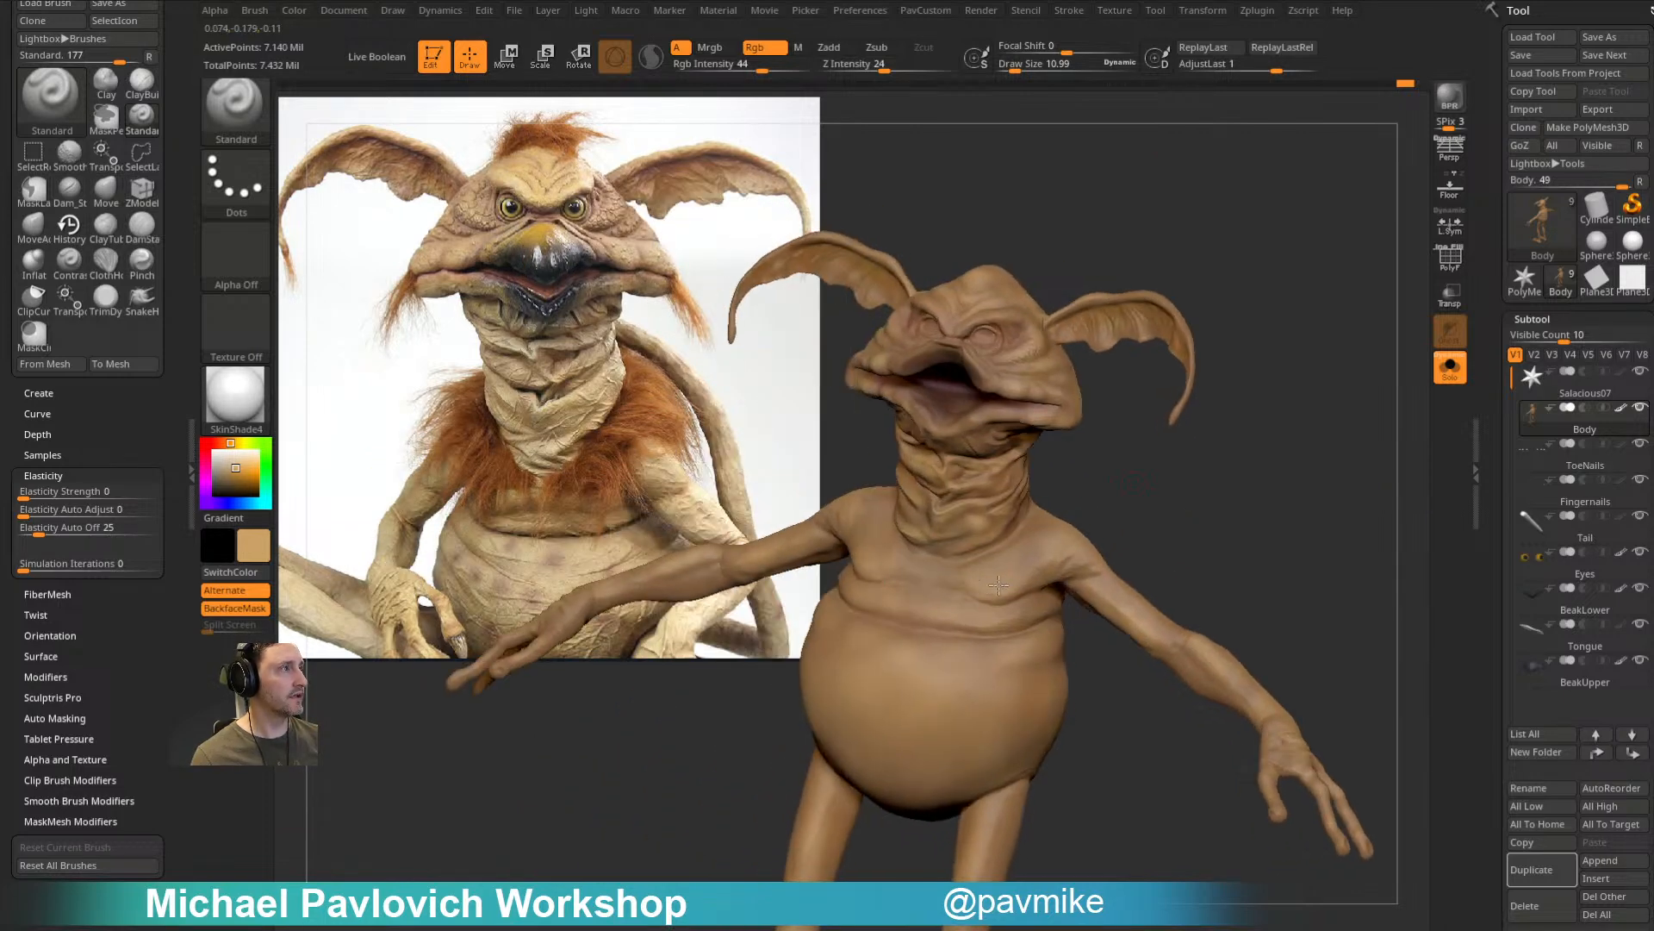
right_drag(991, 654, 1342, 529)
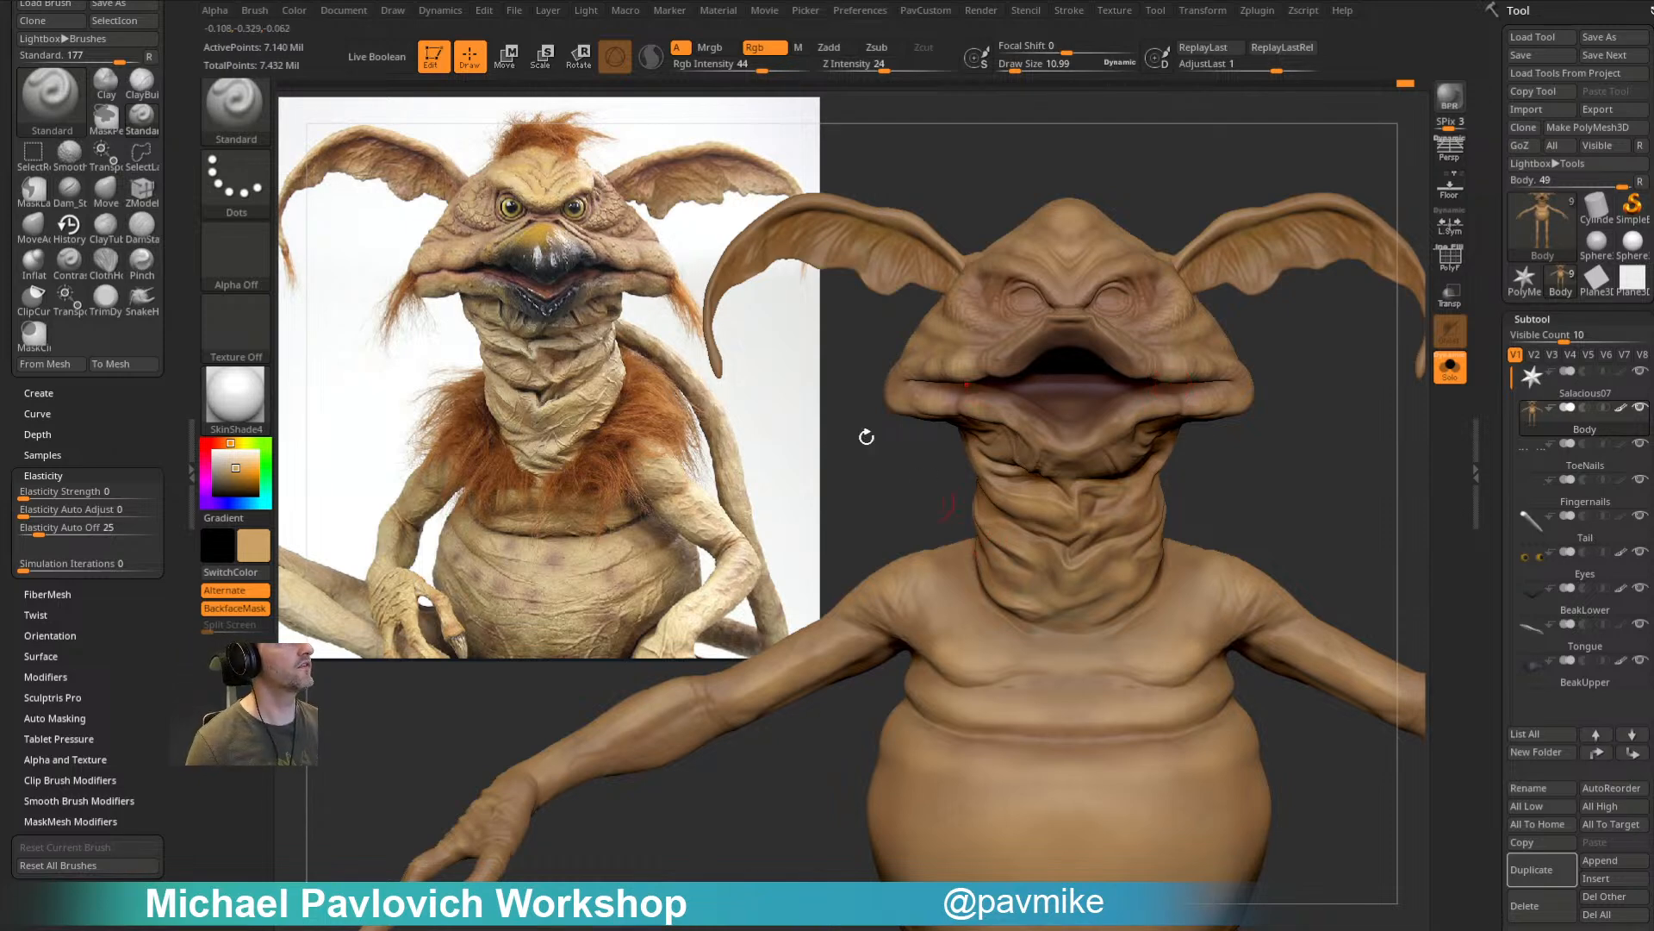
Step: Load Alpha 23 on the brush at a size of about 31 and sample a paler tan from the reference's belly
right_drag(1140, 348, 1206, 298)
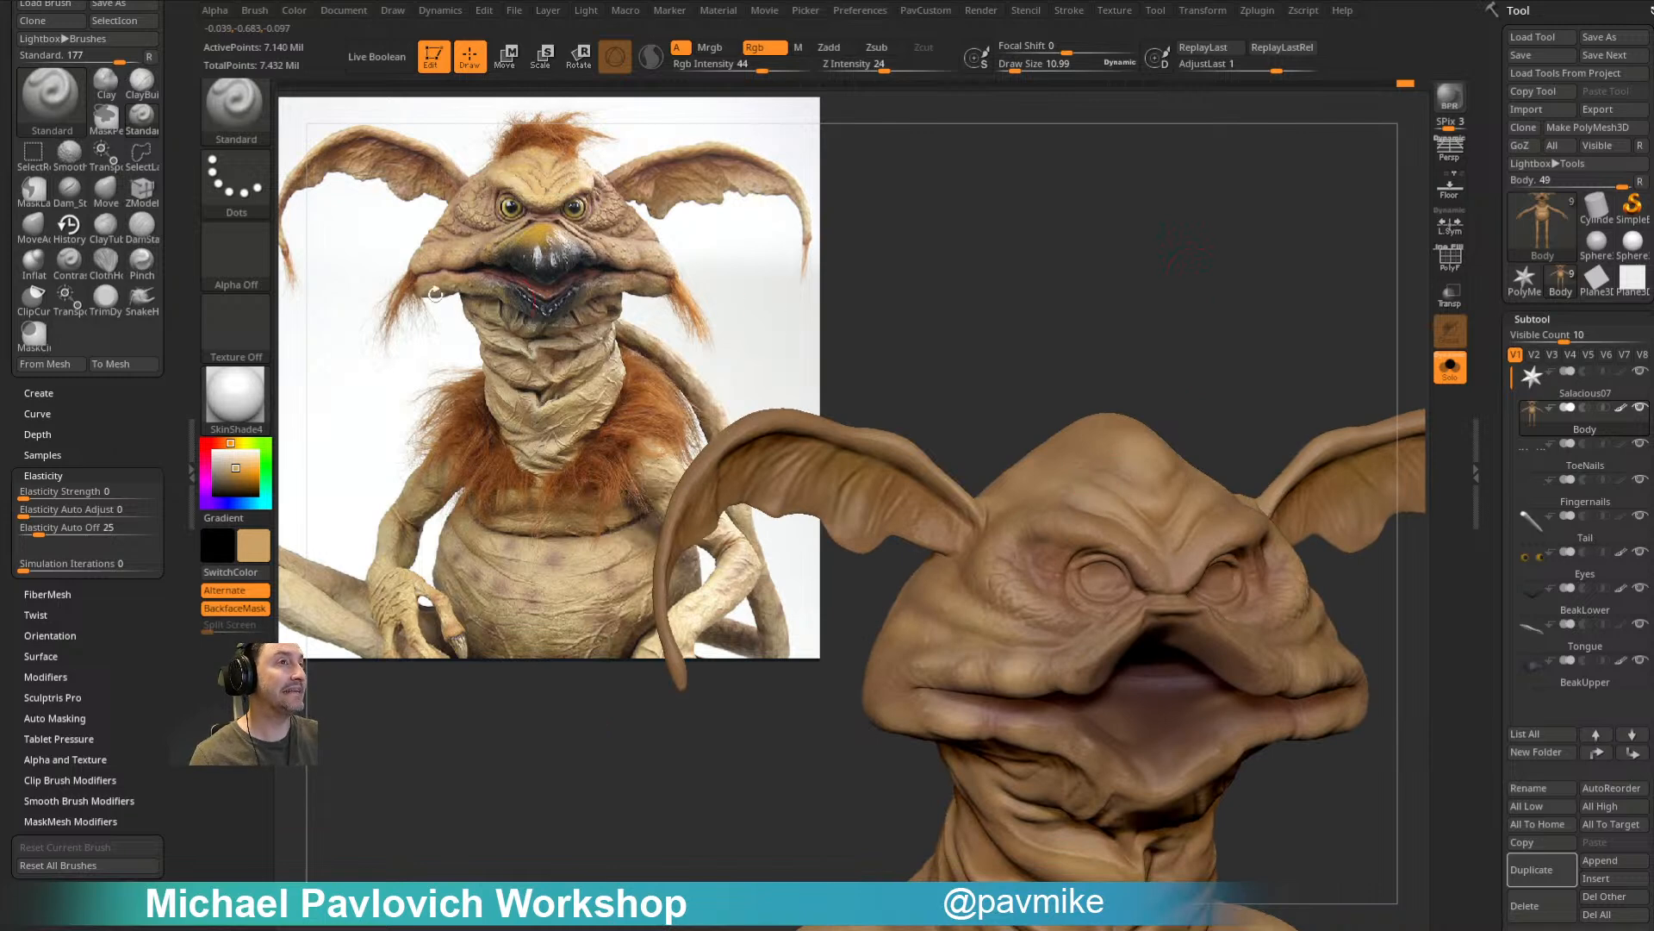
click(235, 258)
mouse_move(853, 340)
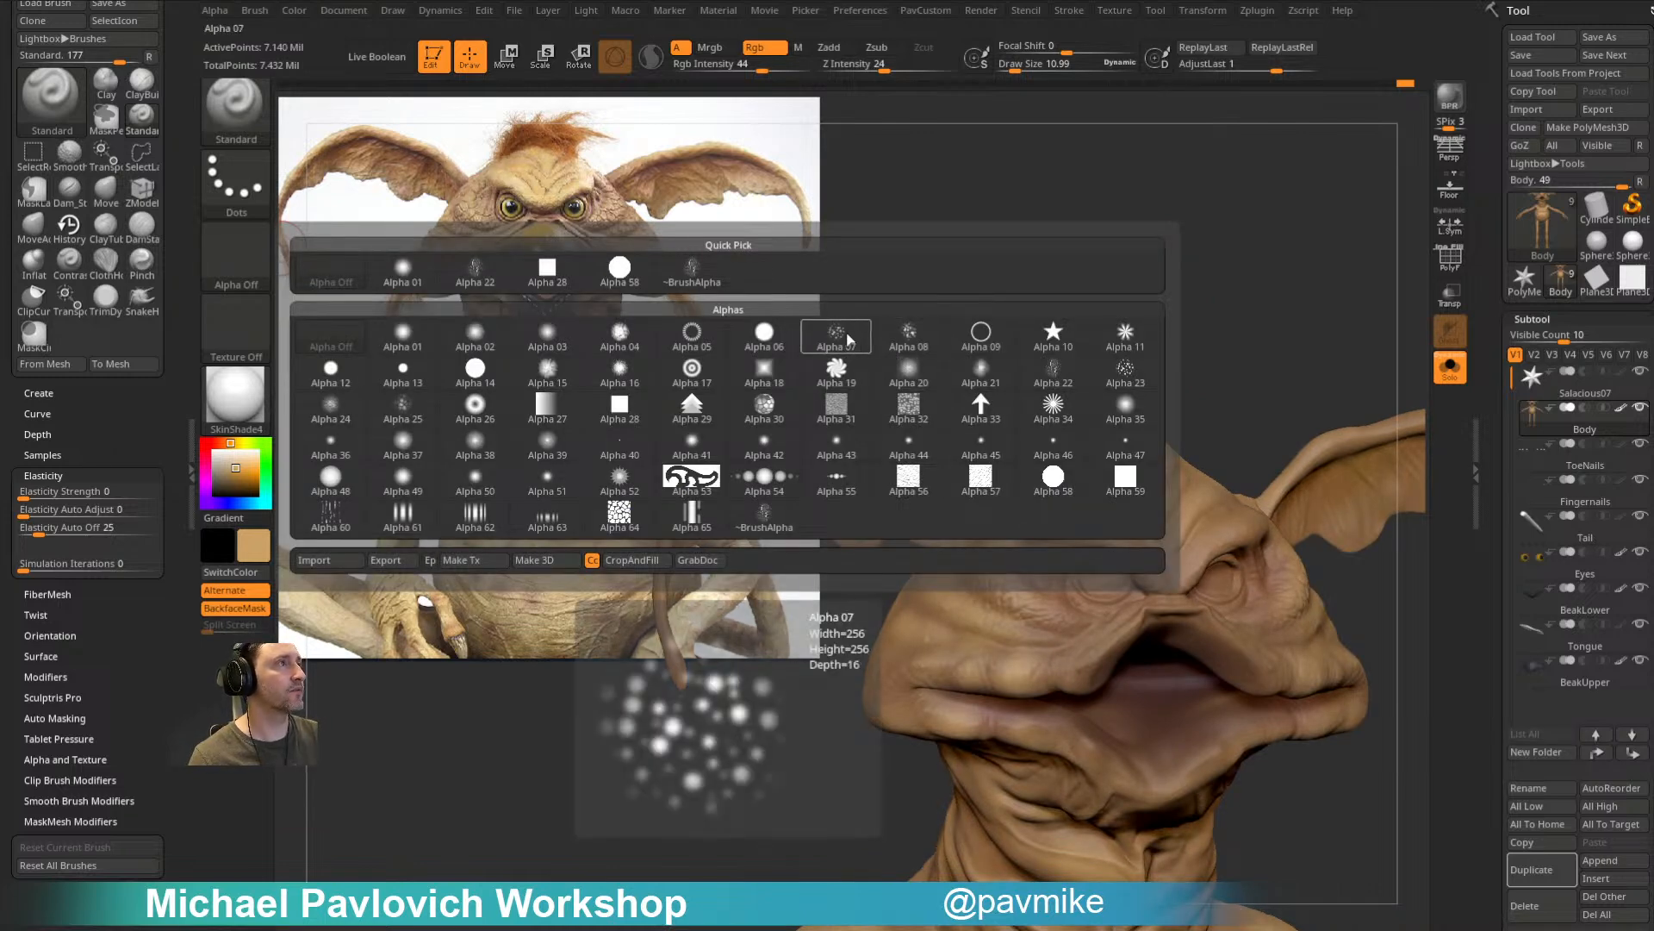
click(1125, 370)
mouse_move(1241, 333)
right_down()
mouse_move(1189, 251)
mouse_move(1004, 558)
right_up()
key(s)
drag(1004, 559, 1013, 558)
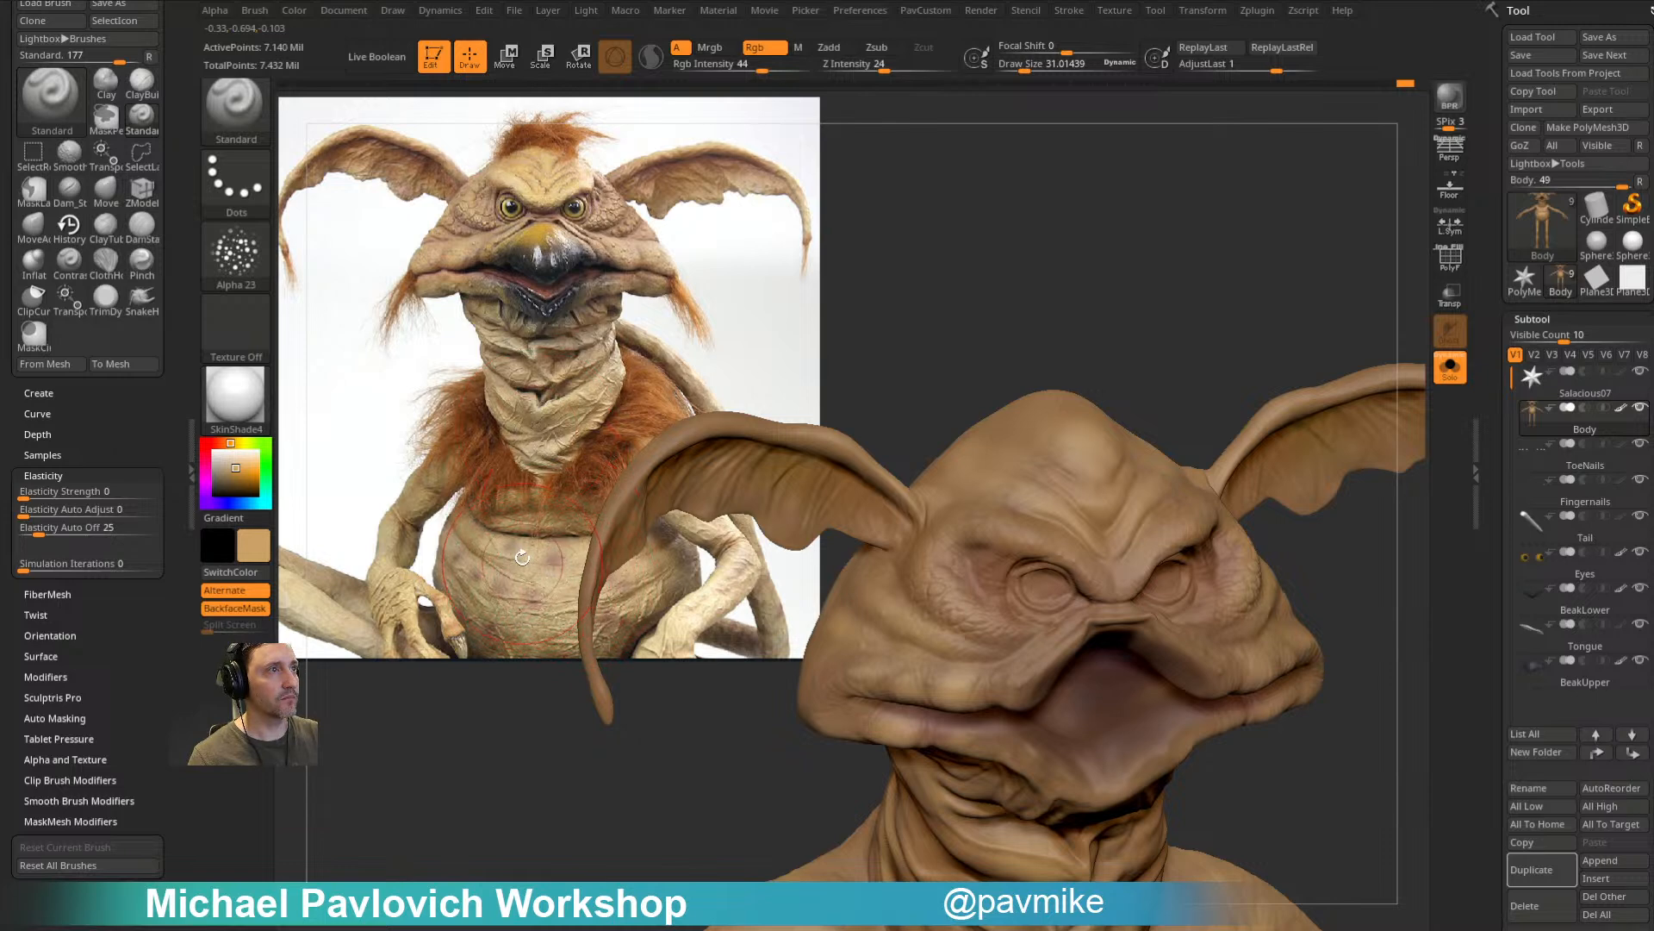
key(c)
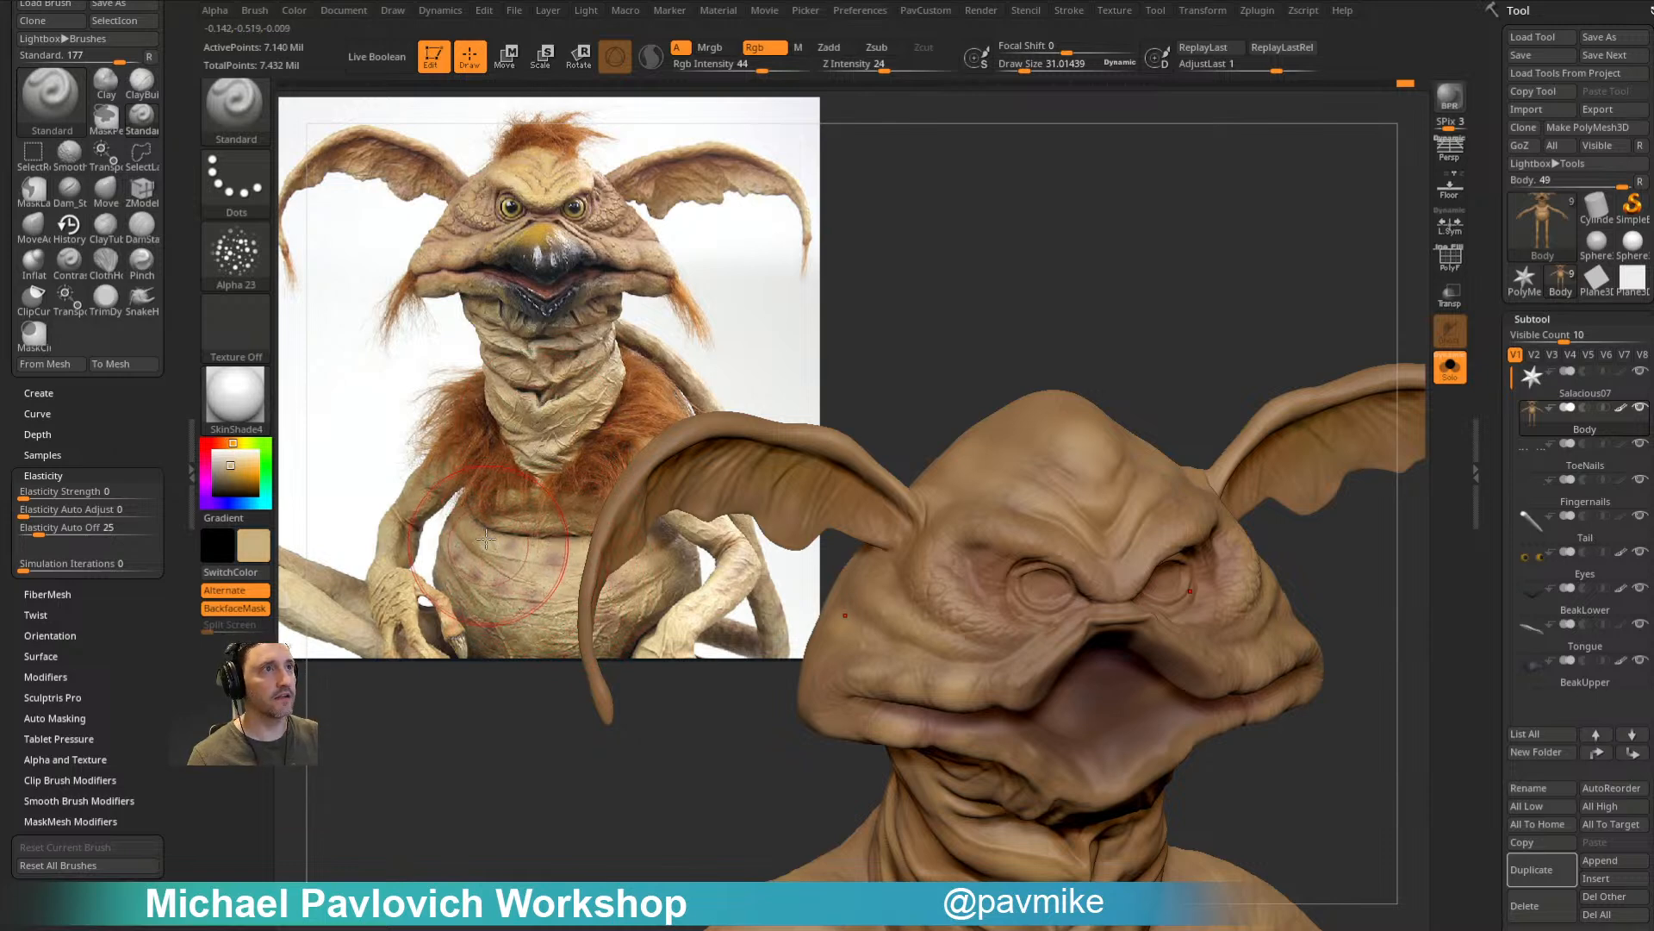
Step: Stipple the forehead and brow ridges with the paler tan, reducing the brush size to about 21
alt+drag(984, 249, 976, 284)
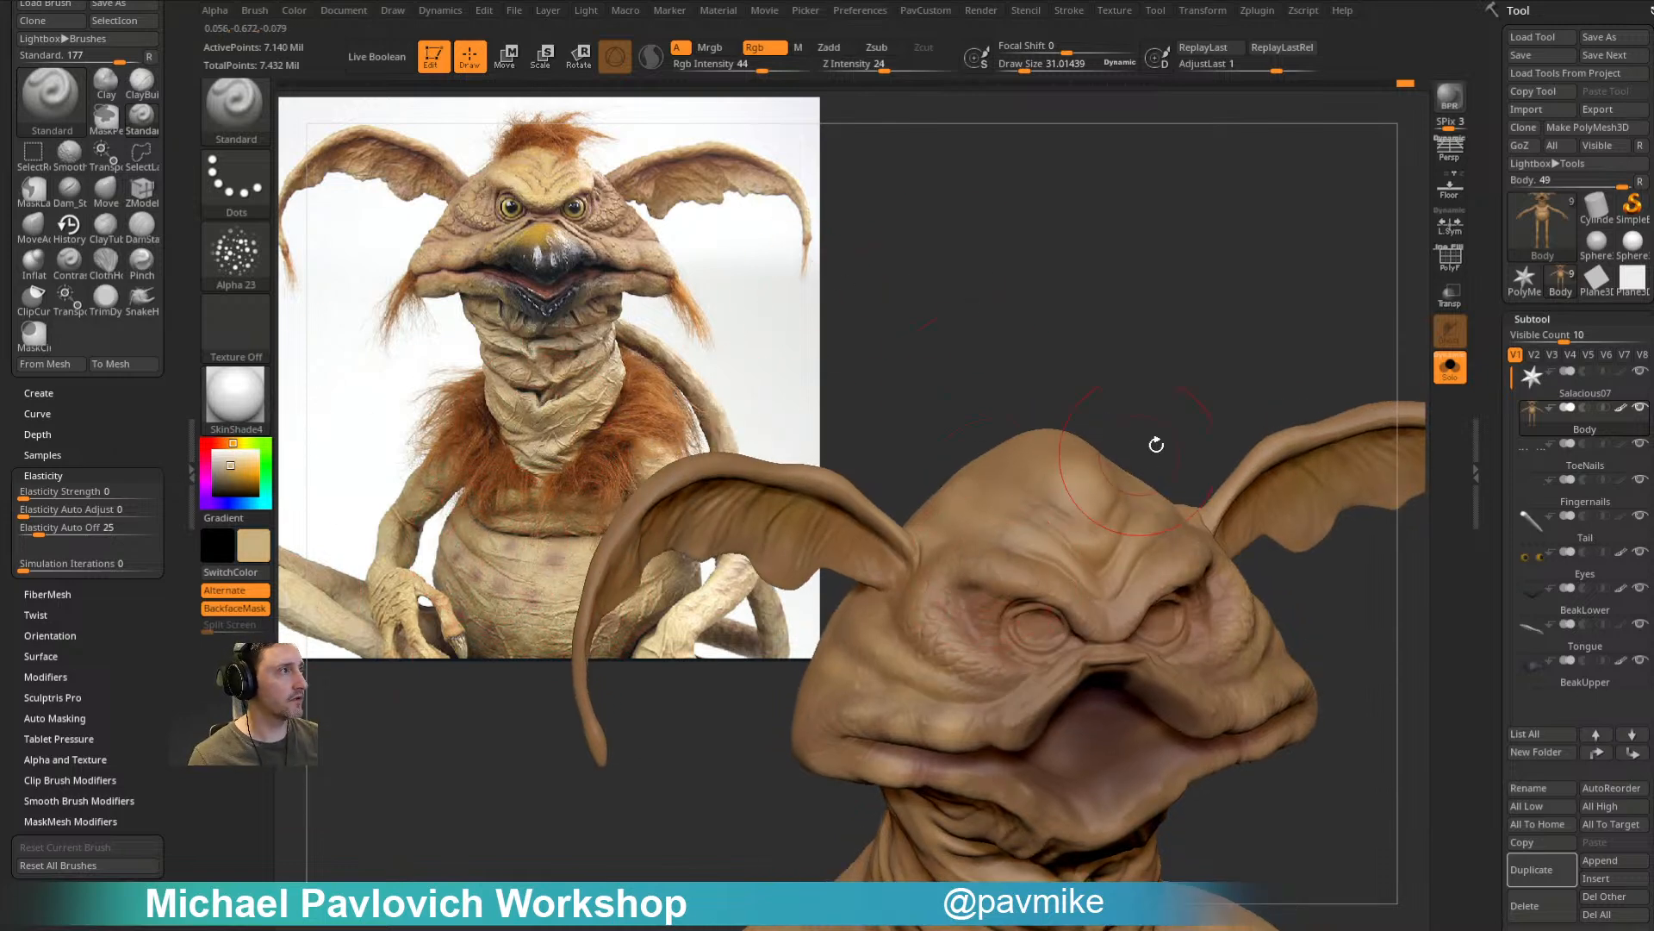
alt+right_drag(1032, 566, 1014, 514)
drag(1150, 370, 1137, 431)
key([)
drag(1004, 476, 1077, 517)
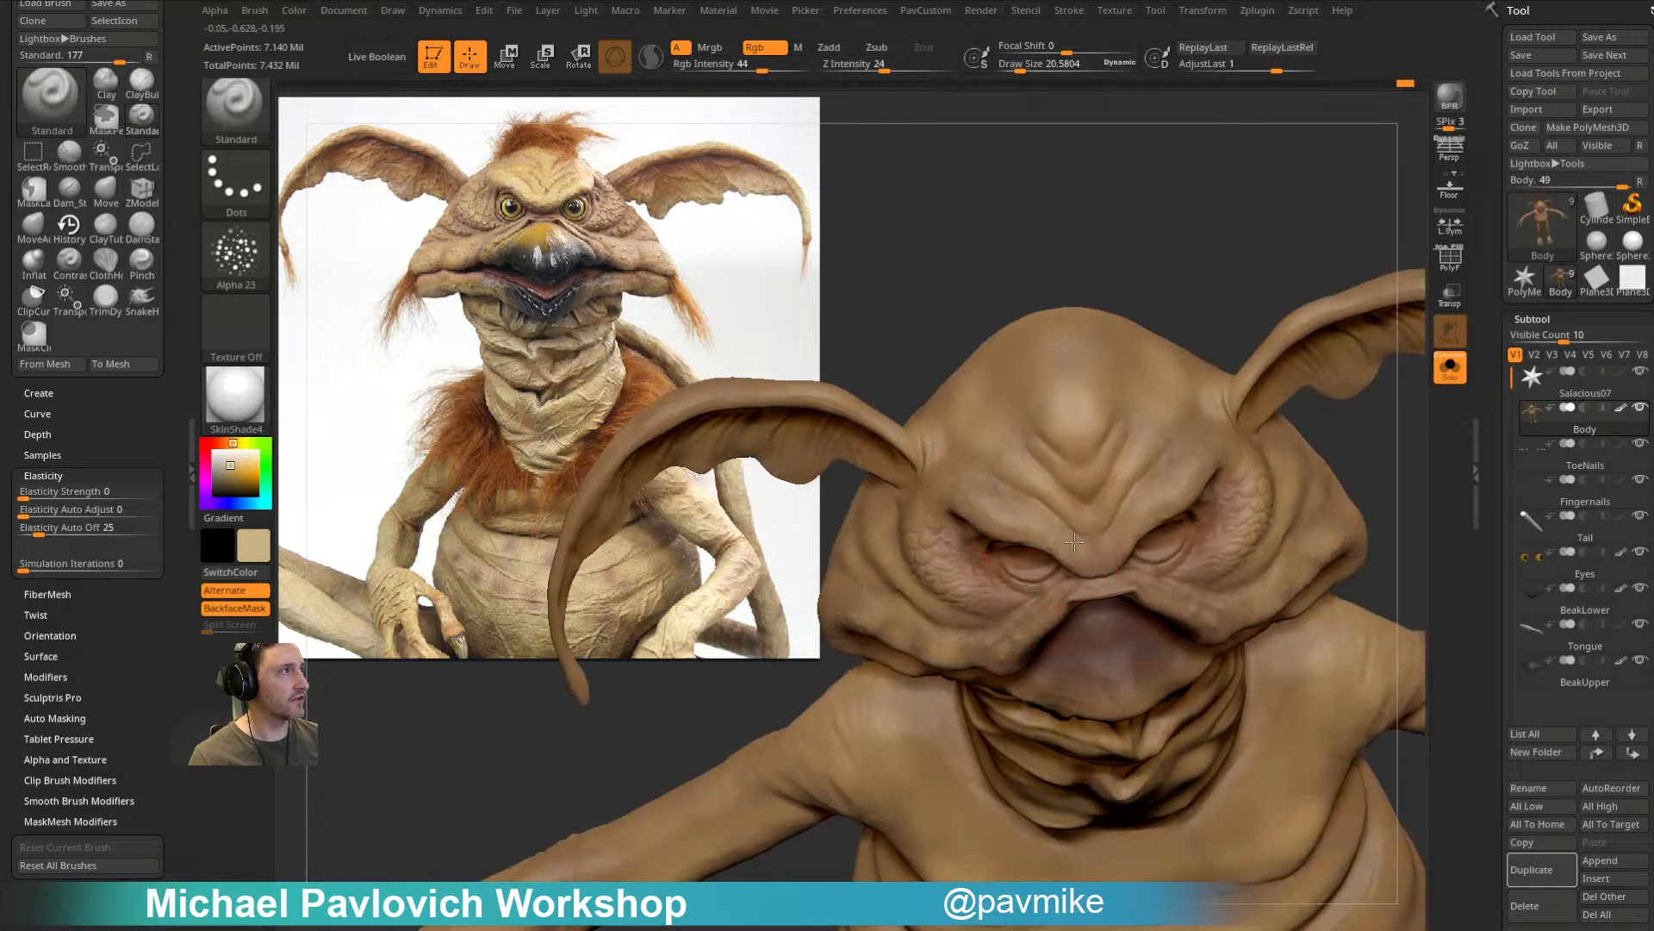
drag(1127, 296, 1155, 280)
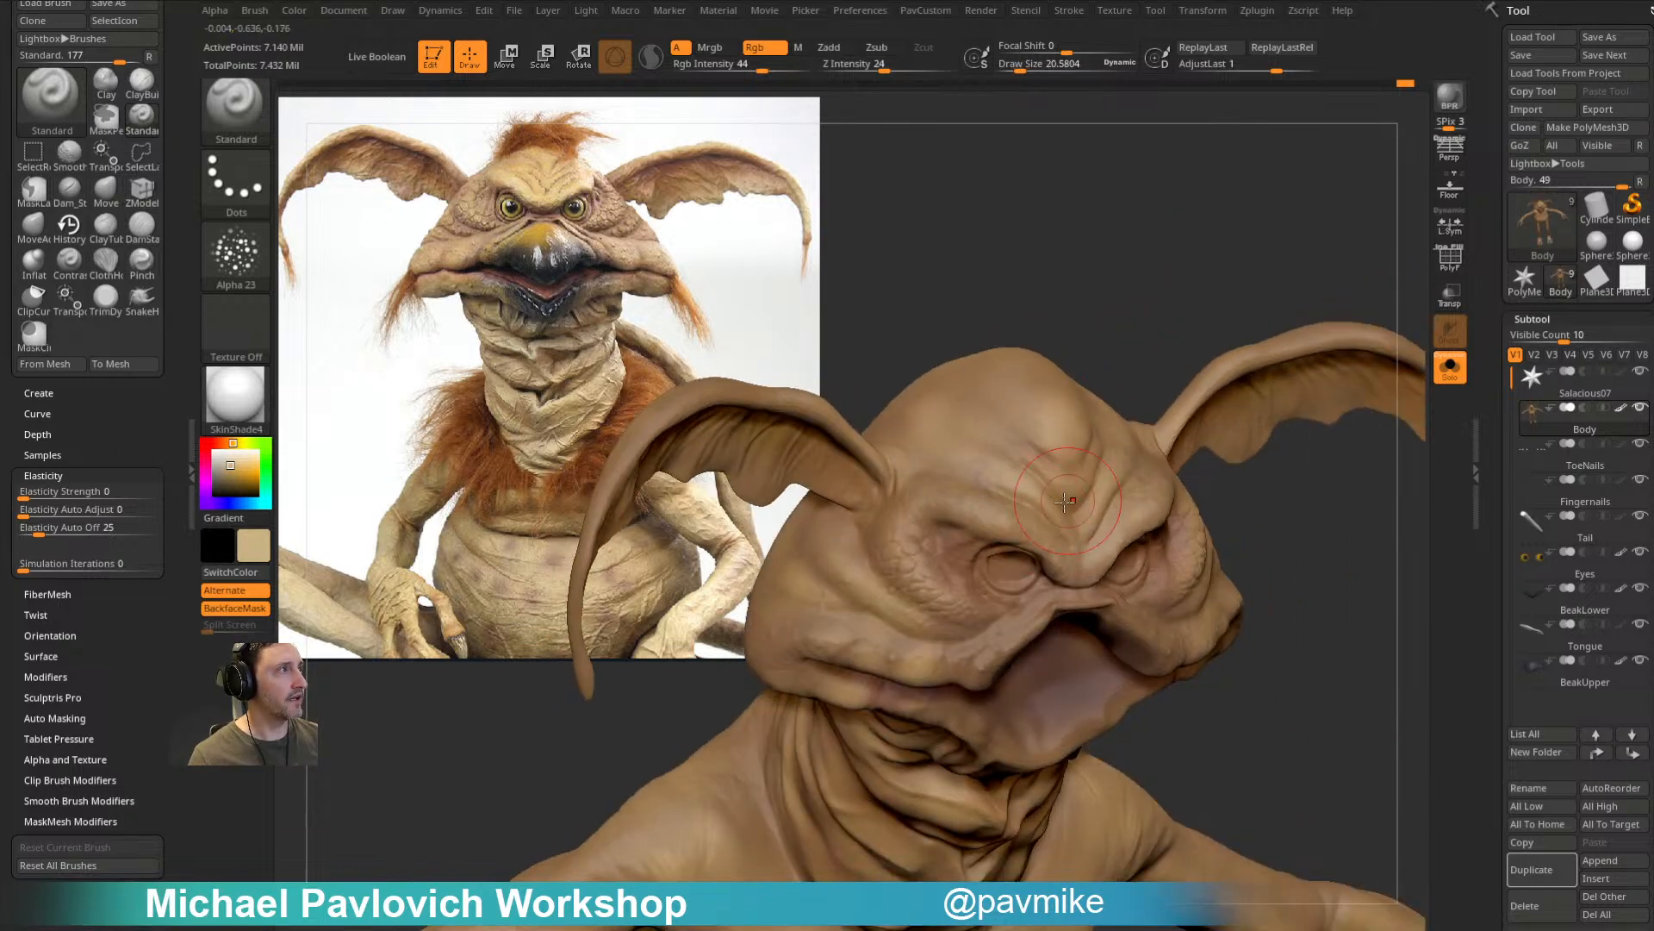
drag(1140, 351, 1044, 455)
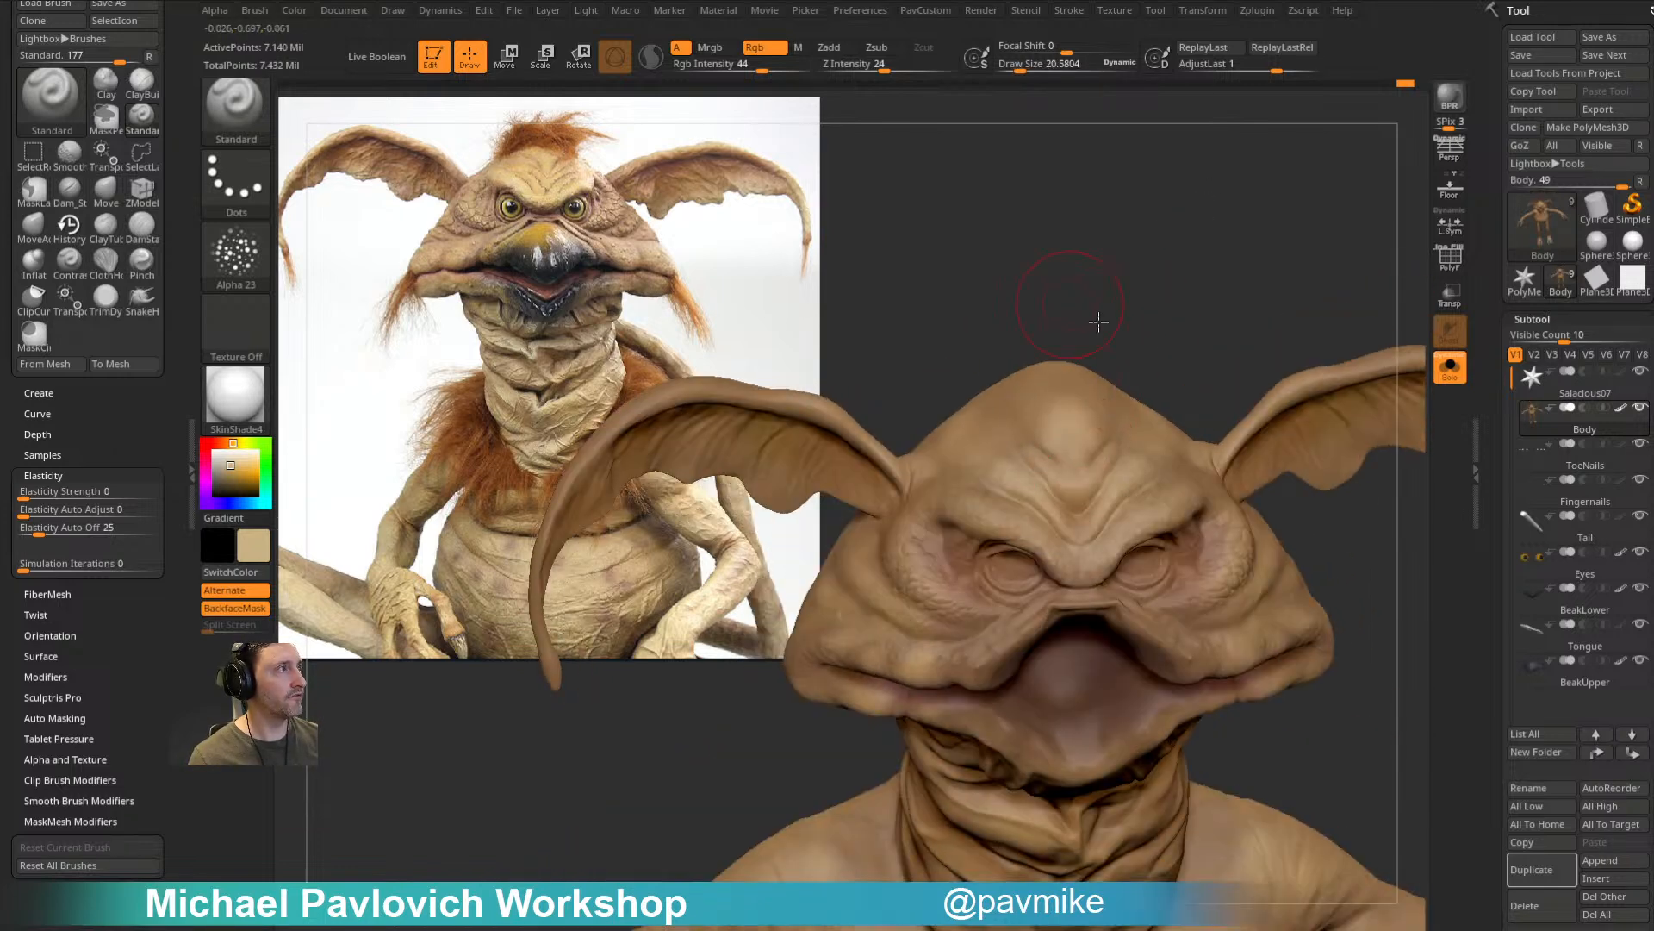
drag(1078, 306, 1019, 428)
drag(1048, 271, 1003, 379)
drag(965, 468, 1000, 442)
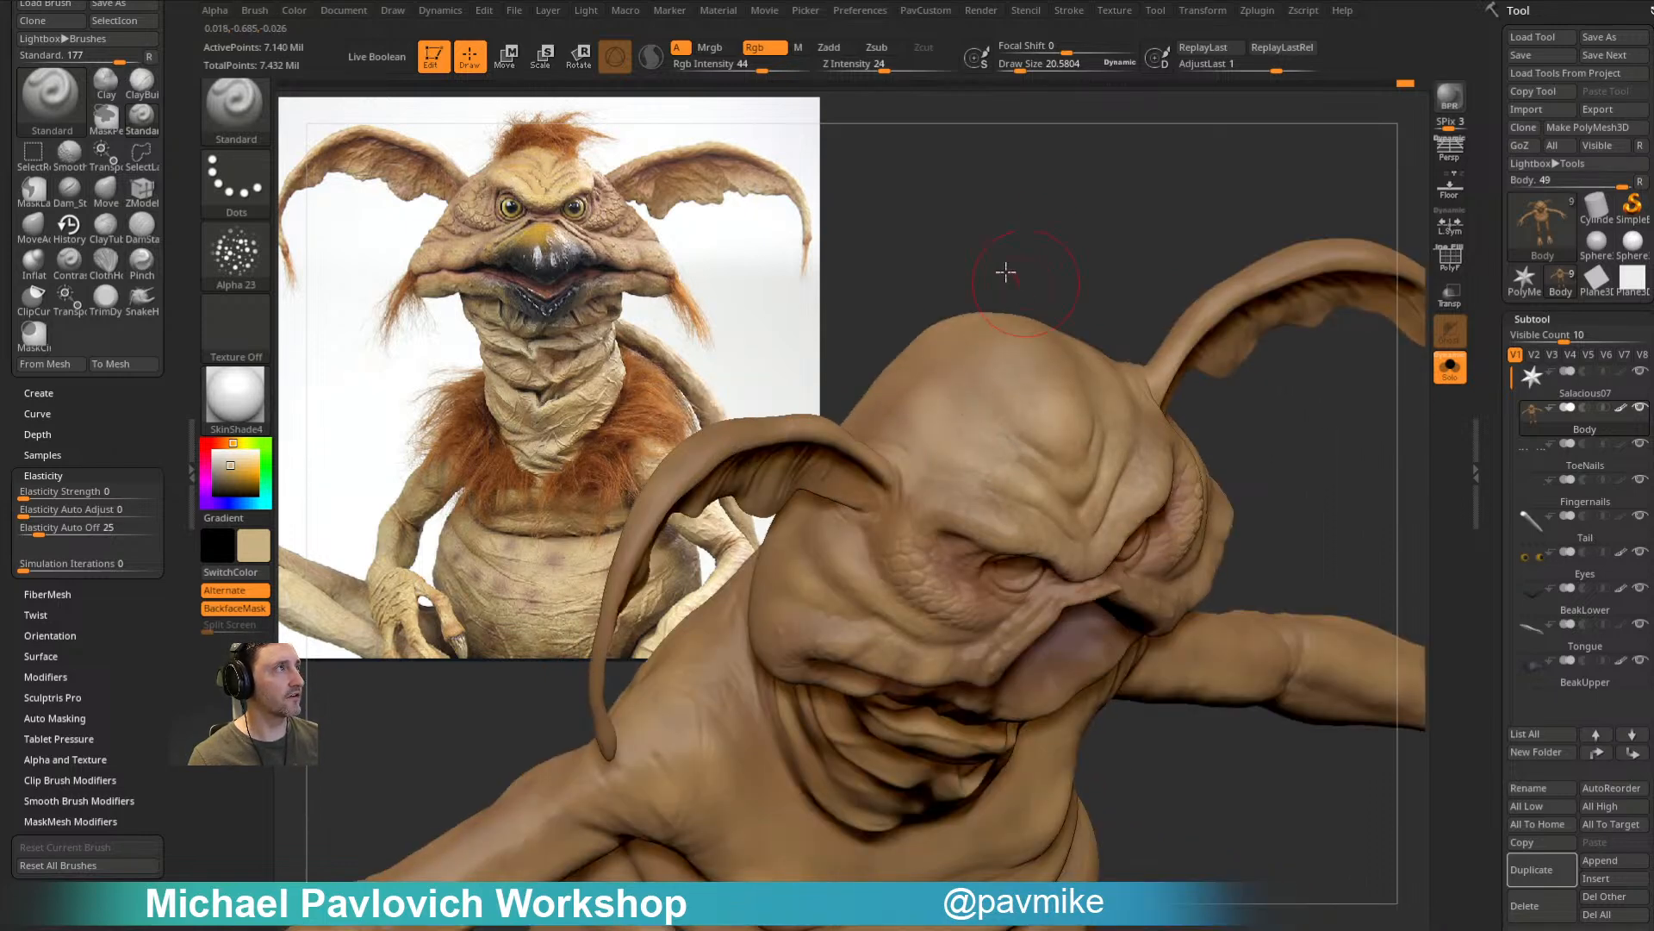
Step: Stipple the side of the head, the skin around the eye and the cheek folds with paler tan, reducing the brush to about 19
drag(1019, 277, 899, 462)
mouse_move(972, 352)
mouse_down()
mouse_move(931, 480)
mouse_move(984, 477)
mouse_up()
mouse_move(965, 587)
mouse_down()
mouse_move(1249, 292)
mouse_move(981, 510)
mouse_up()
drag(1059, 395, 986, 518)
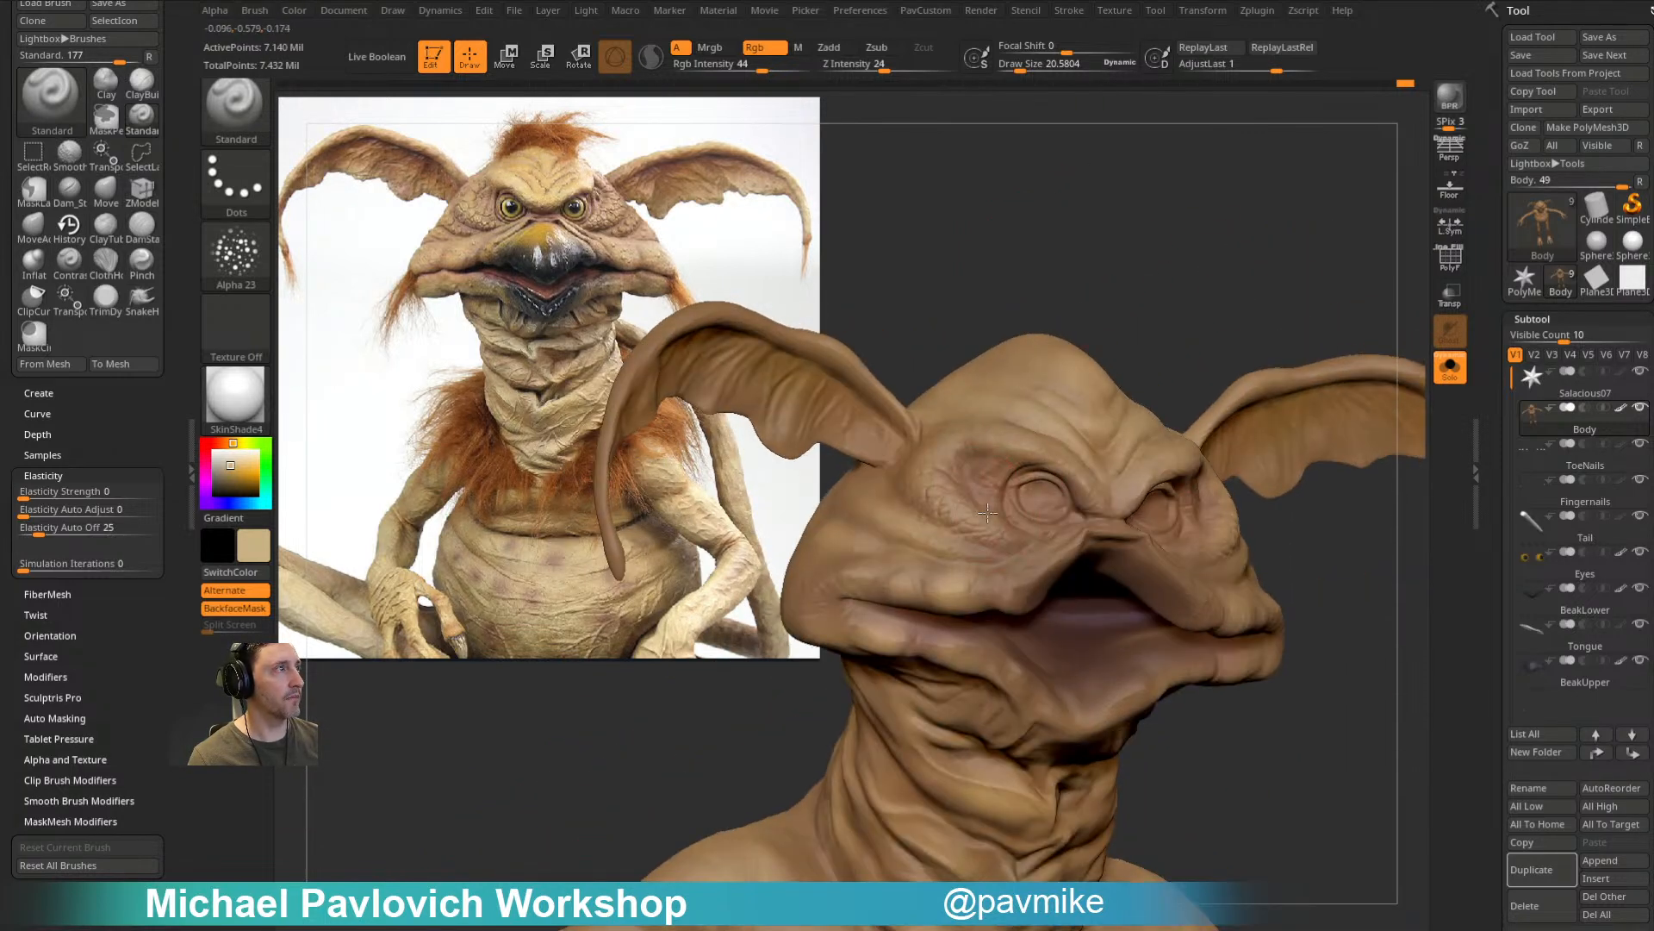
drag(1077, 426, 1012, 502)
mouse_move(1104, 489)
right_down()
mouse_move(1128, 465)
mouse_move(1107, 482)
mouse_move(1119, 559)
right_up()
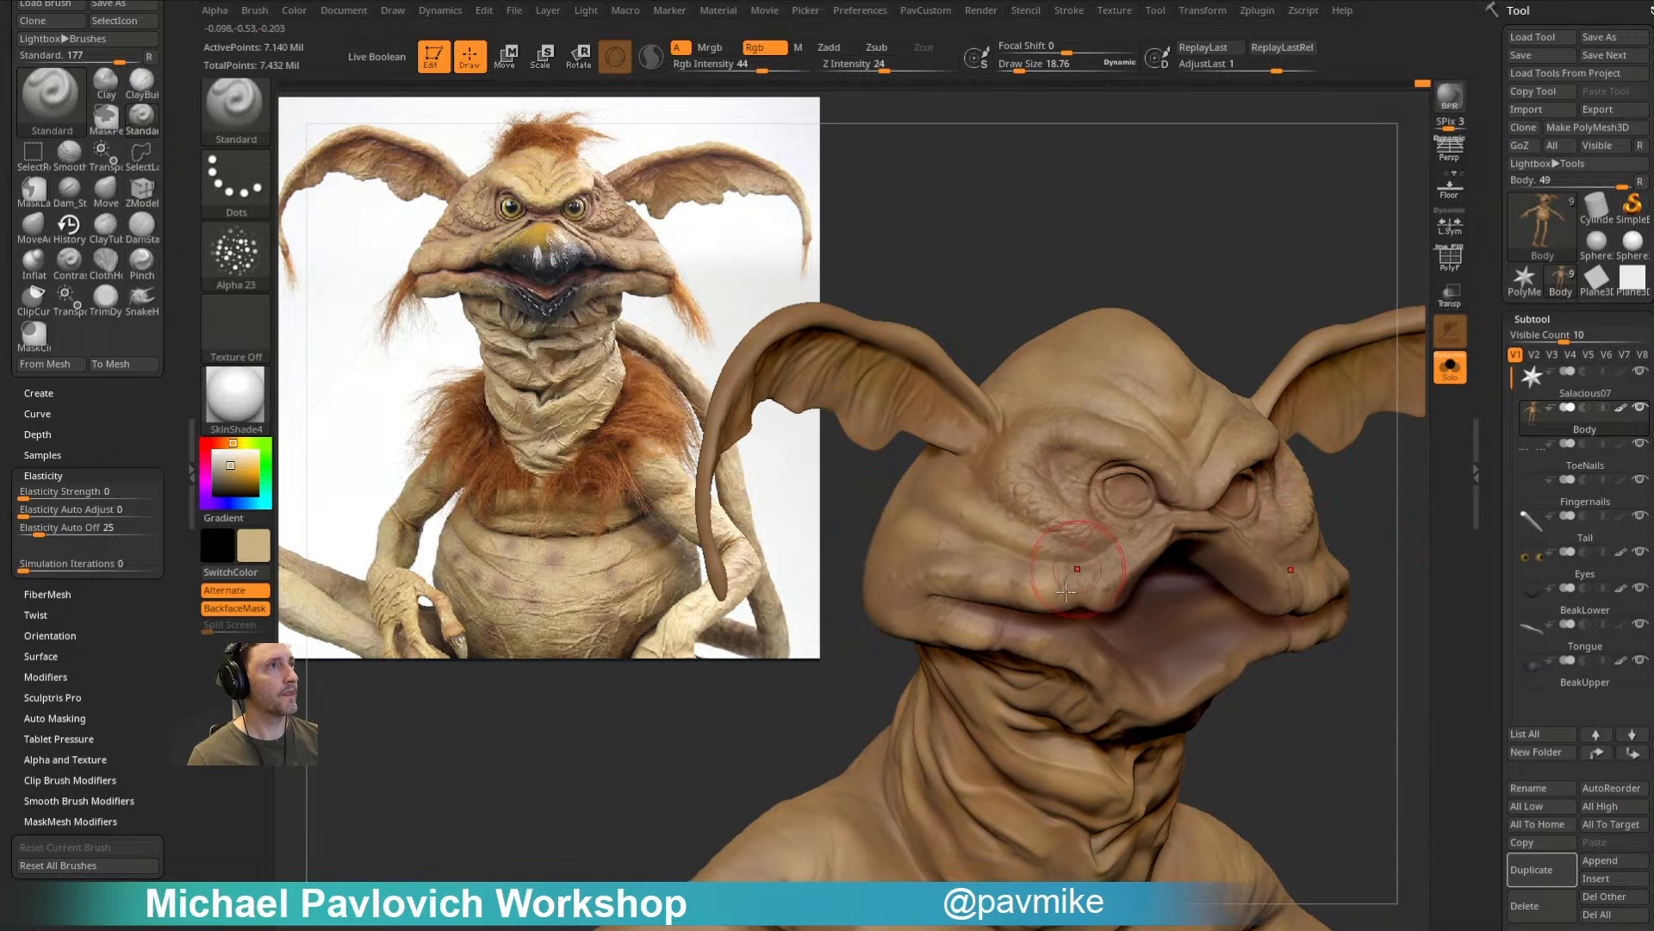
Step: Stipple the forehead, brow ridges and cheeks with a warmer tan sampled from the reference image
right_drag(1284, 237, 1207, 354)
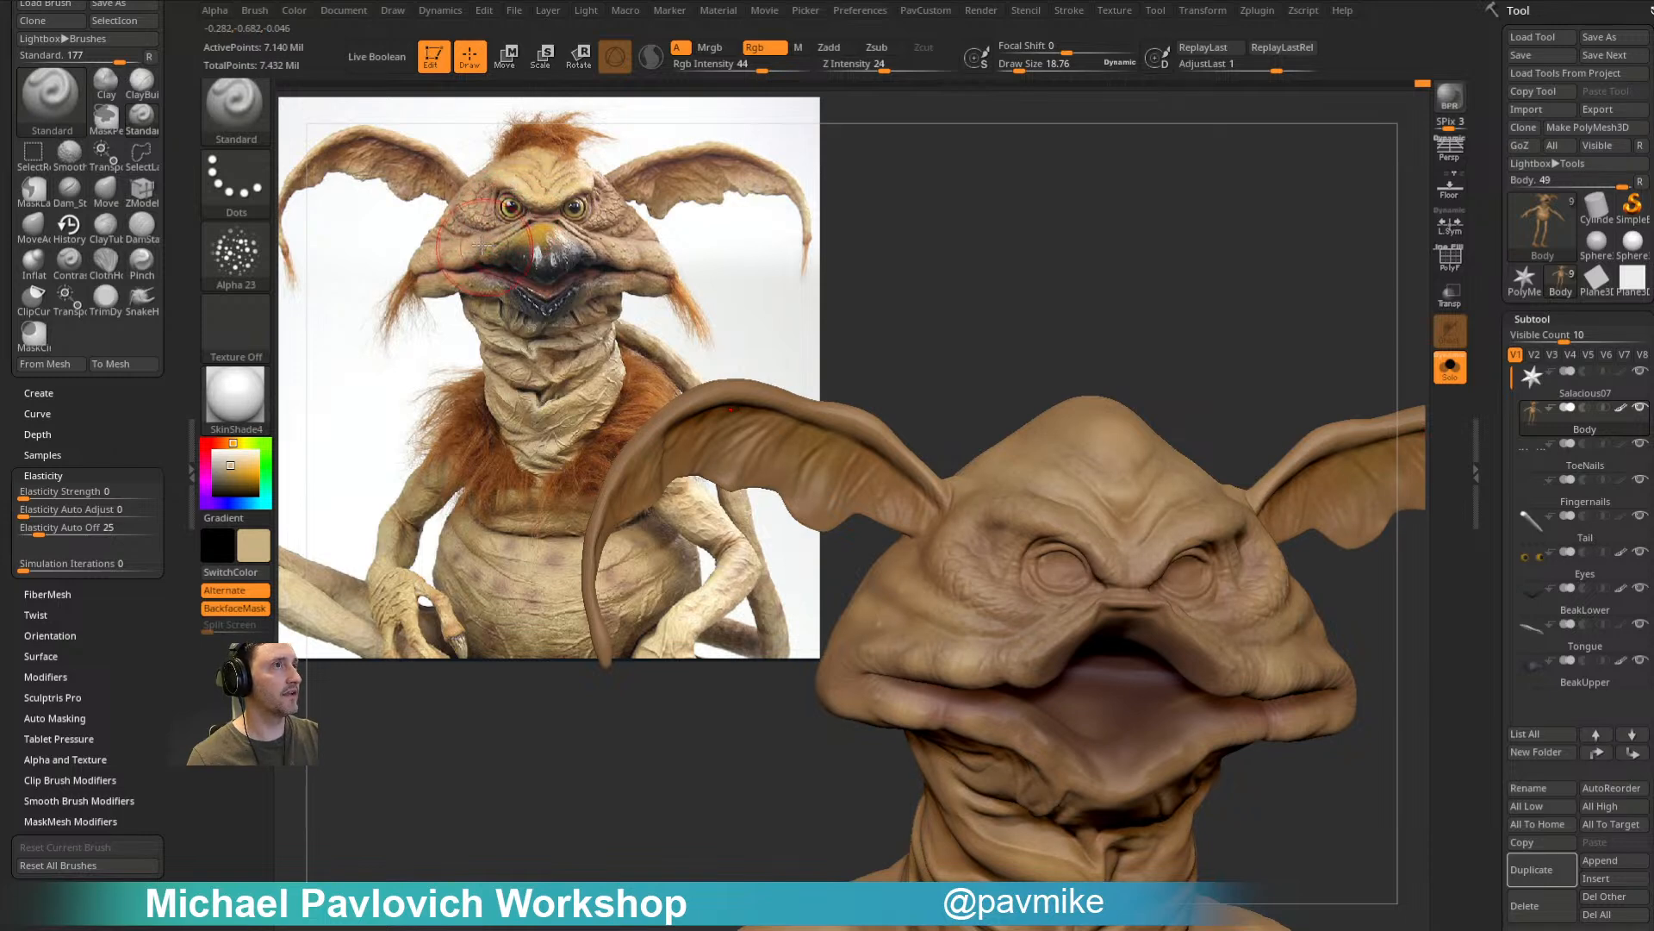
mouse_move(997, 227)
right_down()
mouse_move(1186, 281)
mouse_move(1193, 267)
mouse_move(1182, 282)
right_up()
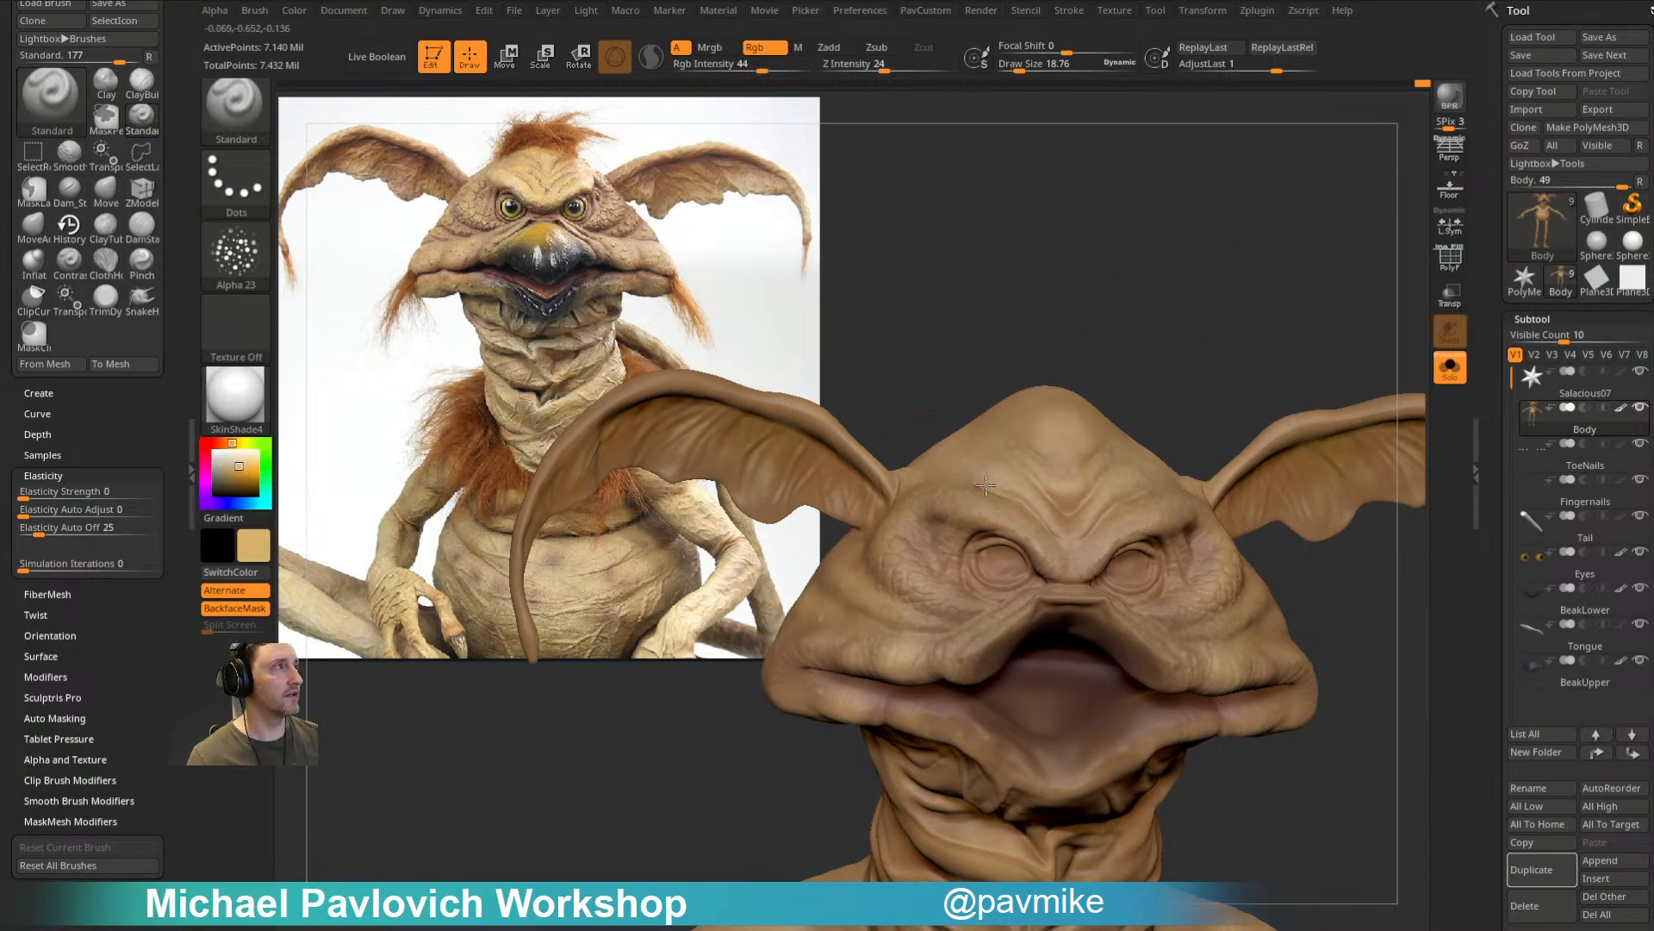
right_drag(1025, 466, 1013, 454)
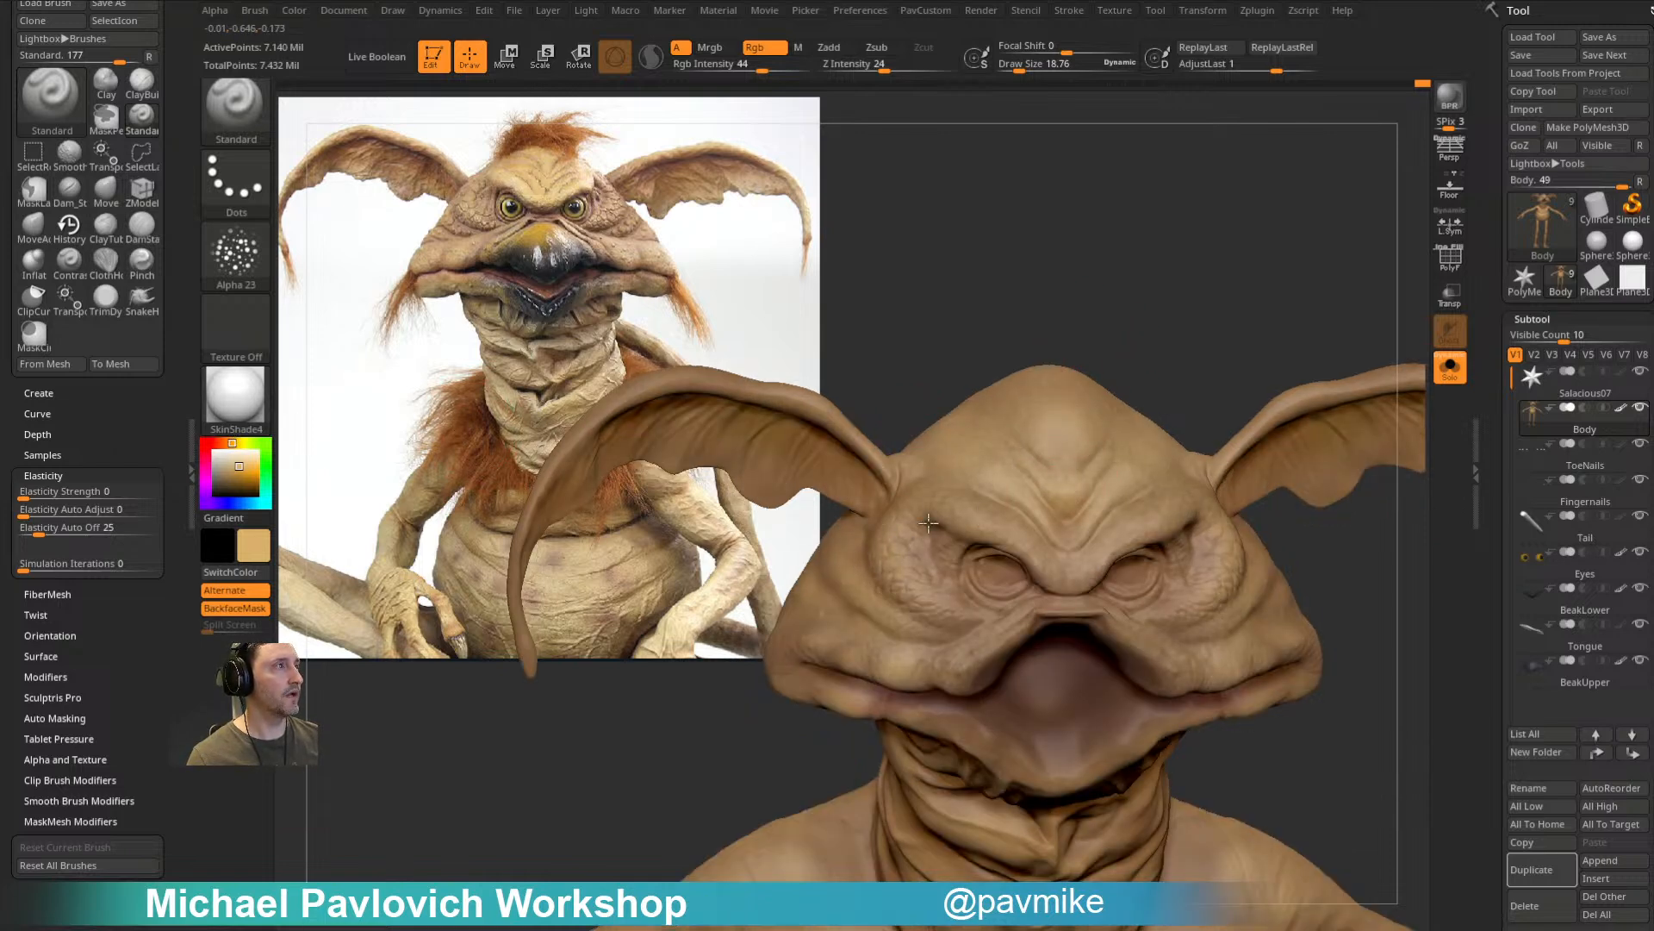
right_drag(913, 545, 912, 522)
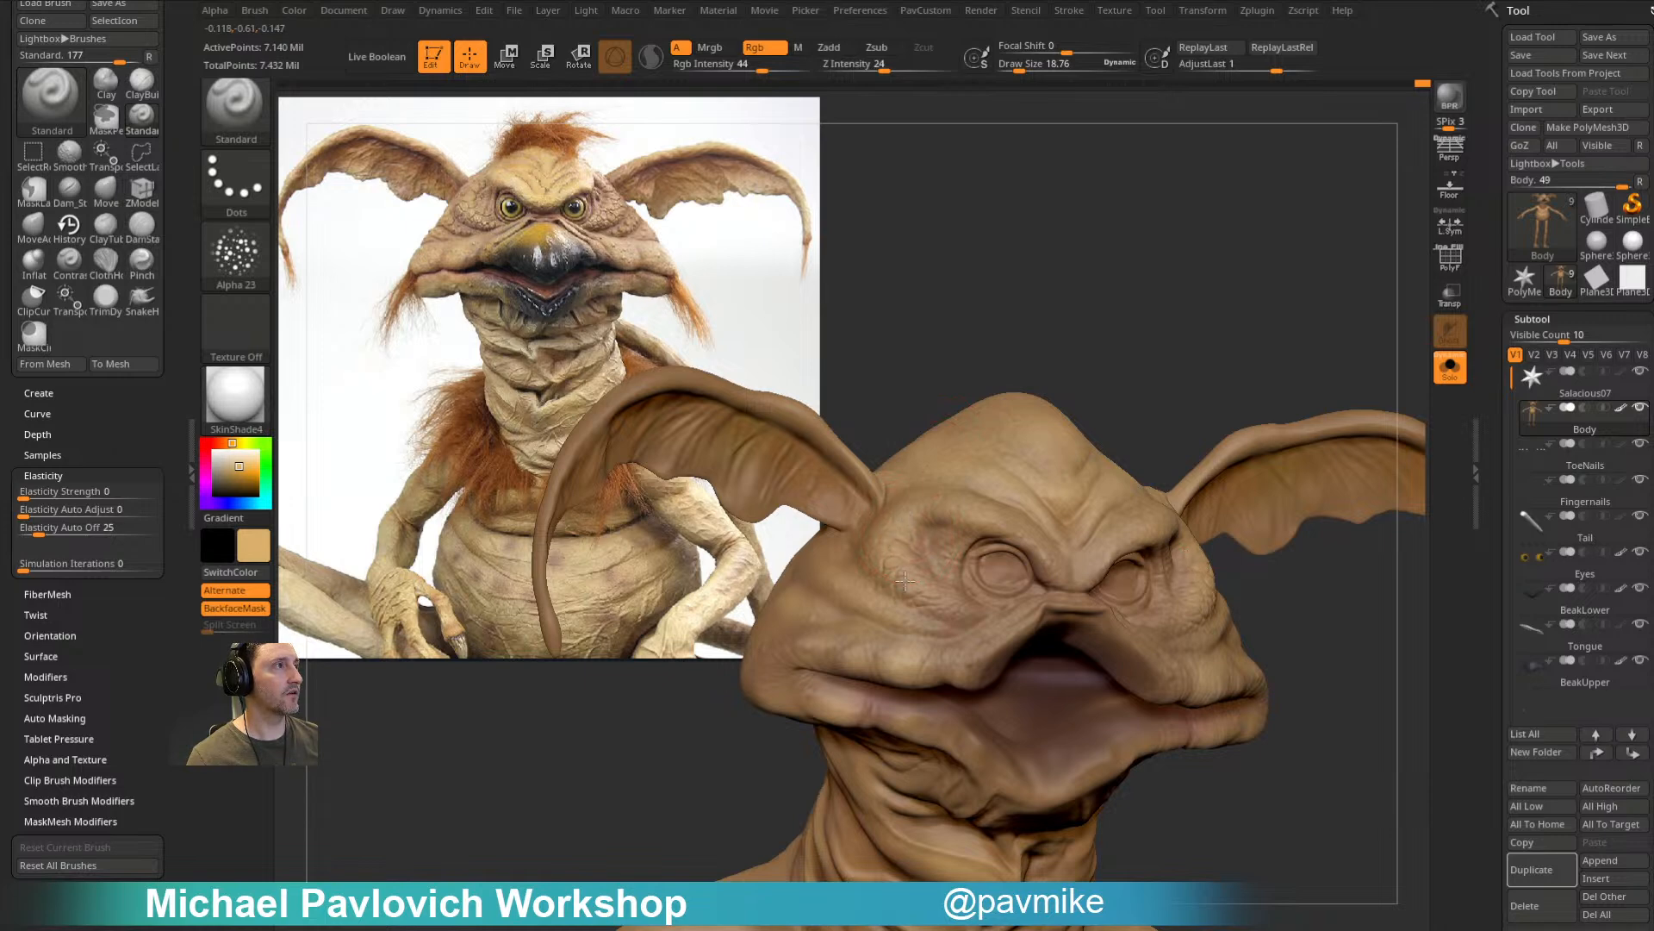
right_drag(1103, 417, 900, 360)
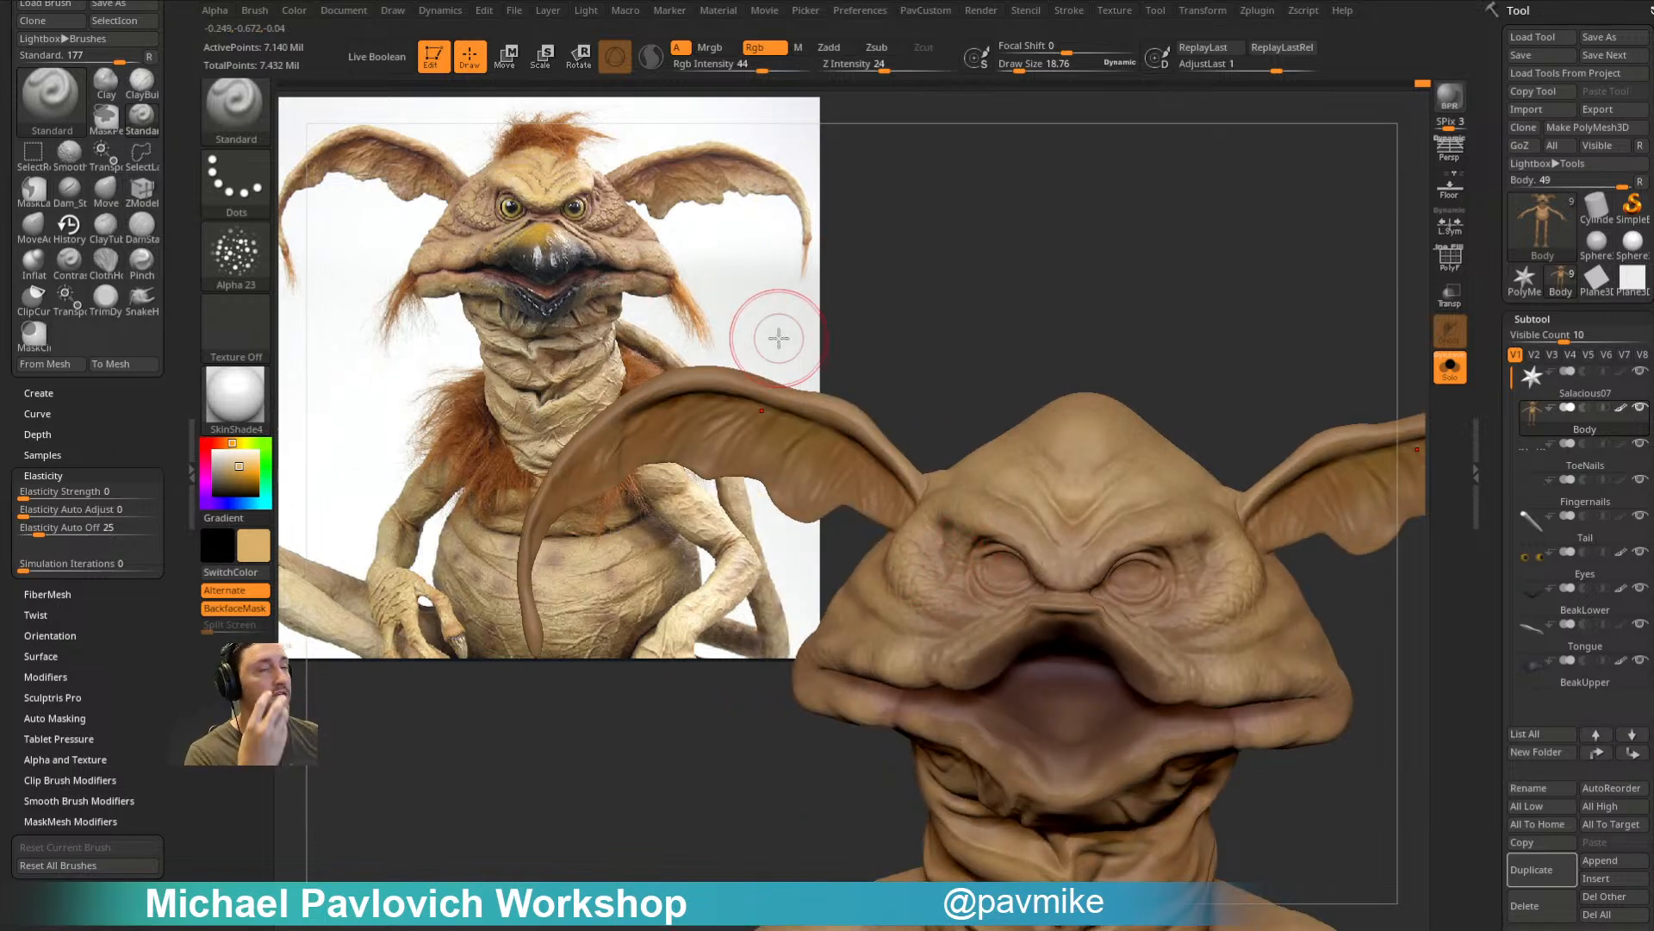
right_drag(1008, 297, 1024, 288)
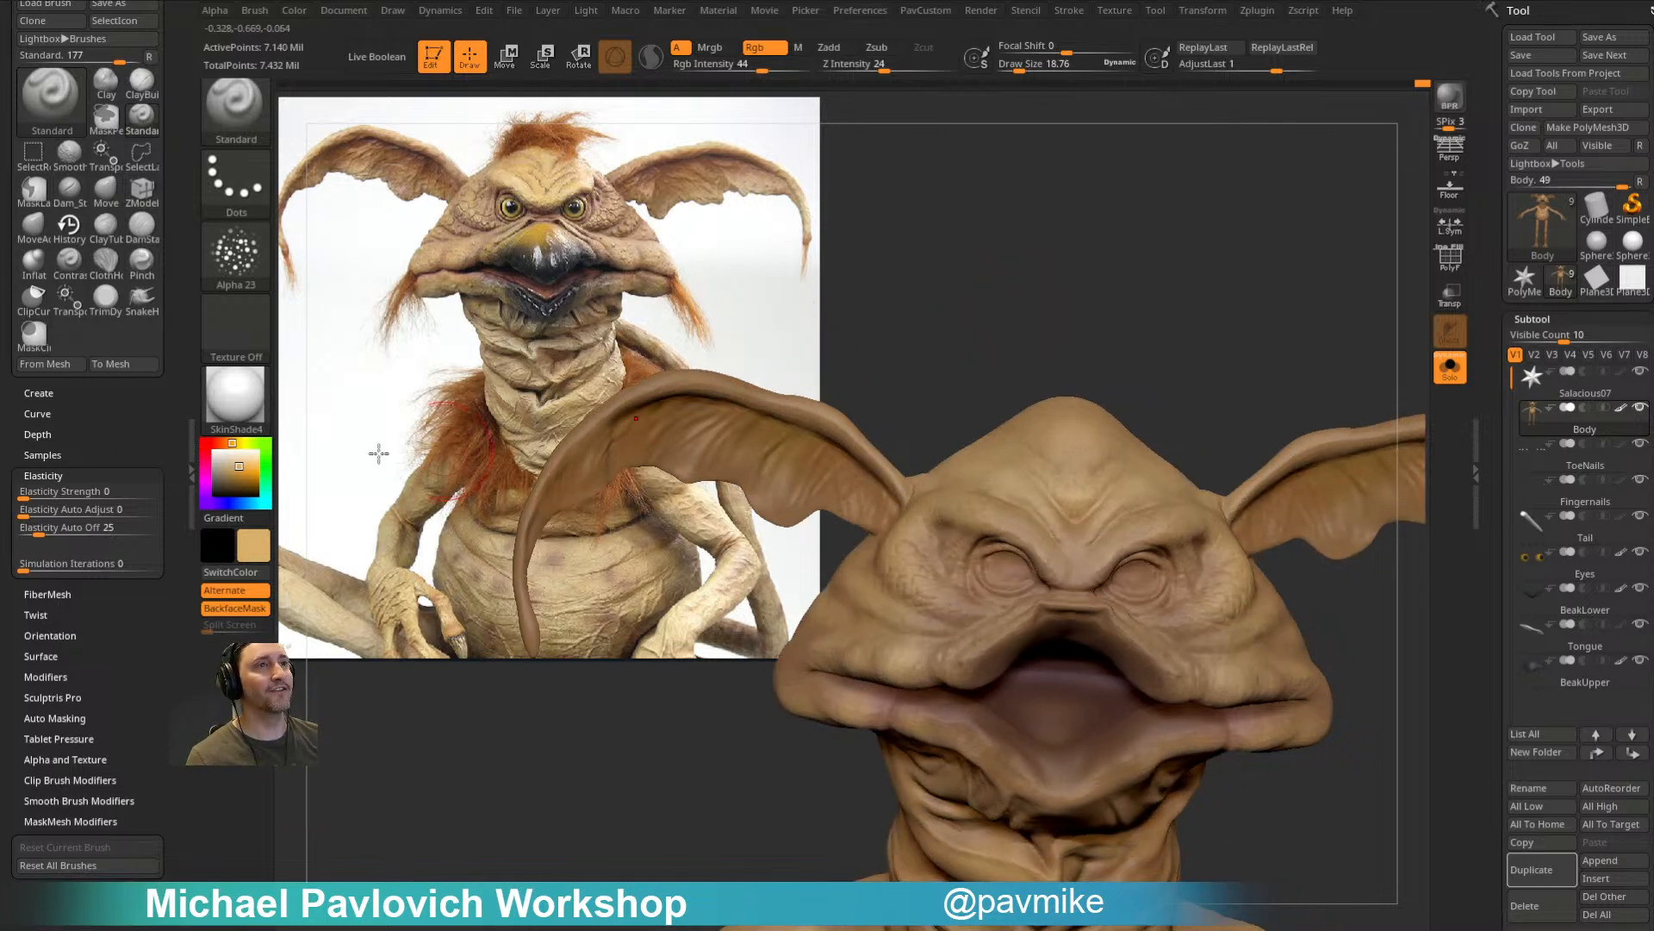
Step: Switch to a pinkish red and stipple it around the eyes and across the cheek folds with a brush between about 11 and 19
click(221, 442)
click(236, 470)
click(206, 453)
mouse_move(929, 552)
mouse_down()
mouse_move(957, 577)
mouse_move(948, 564)
mouse_up()
mouse_move(1181, 394)
alt+mouse_down()
mouse_move(1119, 358)
mouse_move(1200, 394)
mouse_move(962, 627)
mouse_move(1005, 579)
alt+mouse_up()
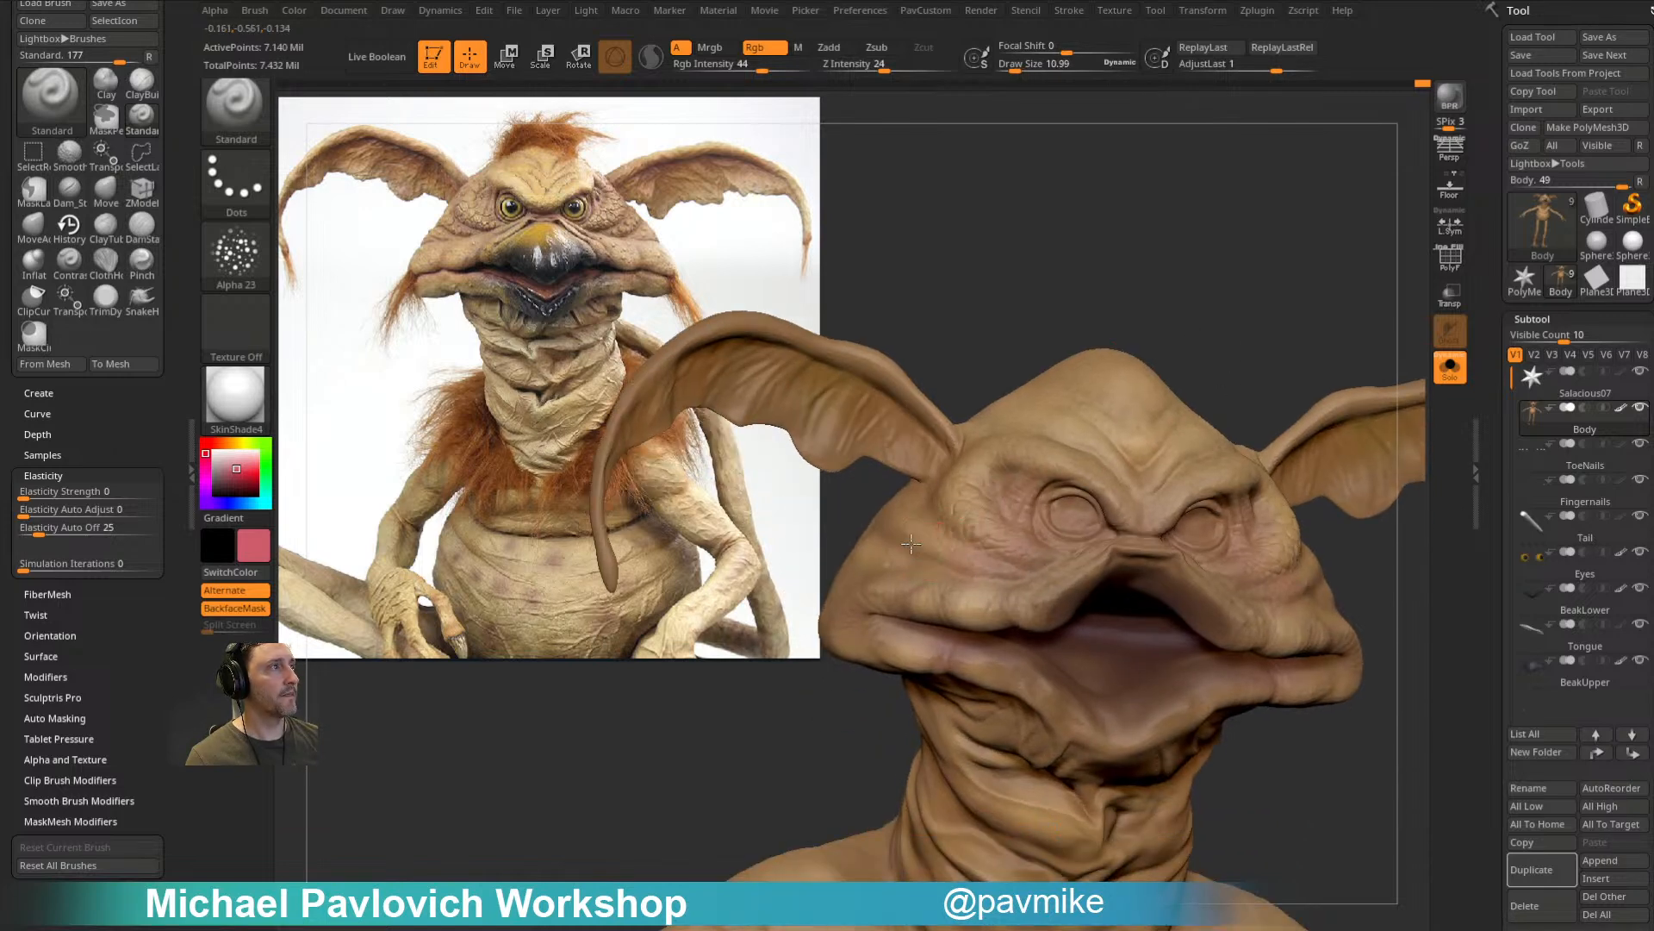
key([)
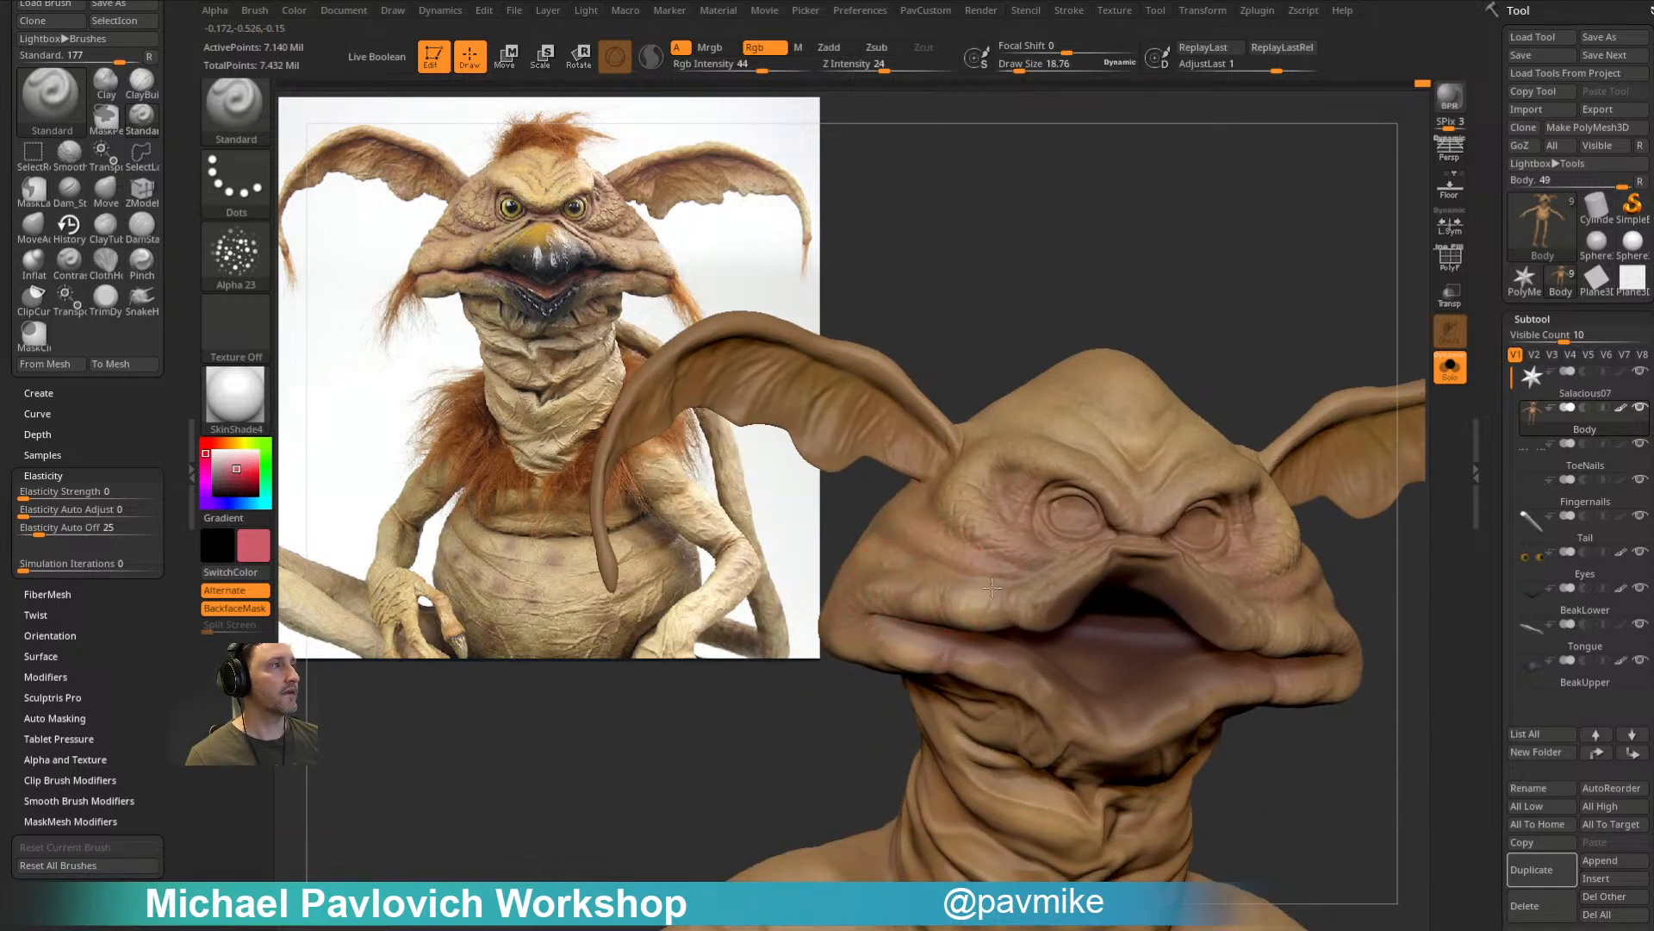
Step: Stipple the pinkish red along the lips, the mouth corners and the skin under the jaw
mouse_move(907, 594)
alt+mouse_down()
mouse_move(1259, 303)
mouse_move(1082, 525)
mouse_move(1255, 266)
mouse_move(978, 527)
alt+mouse_up()
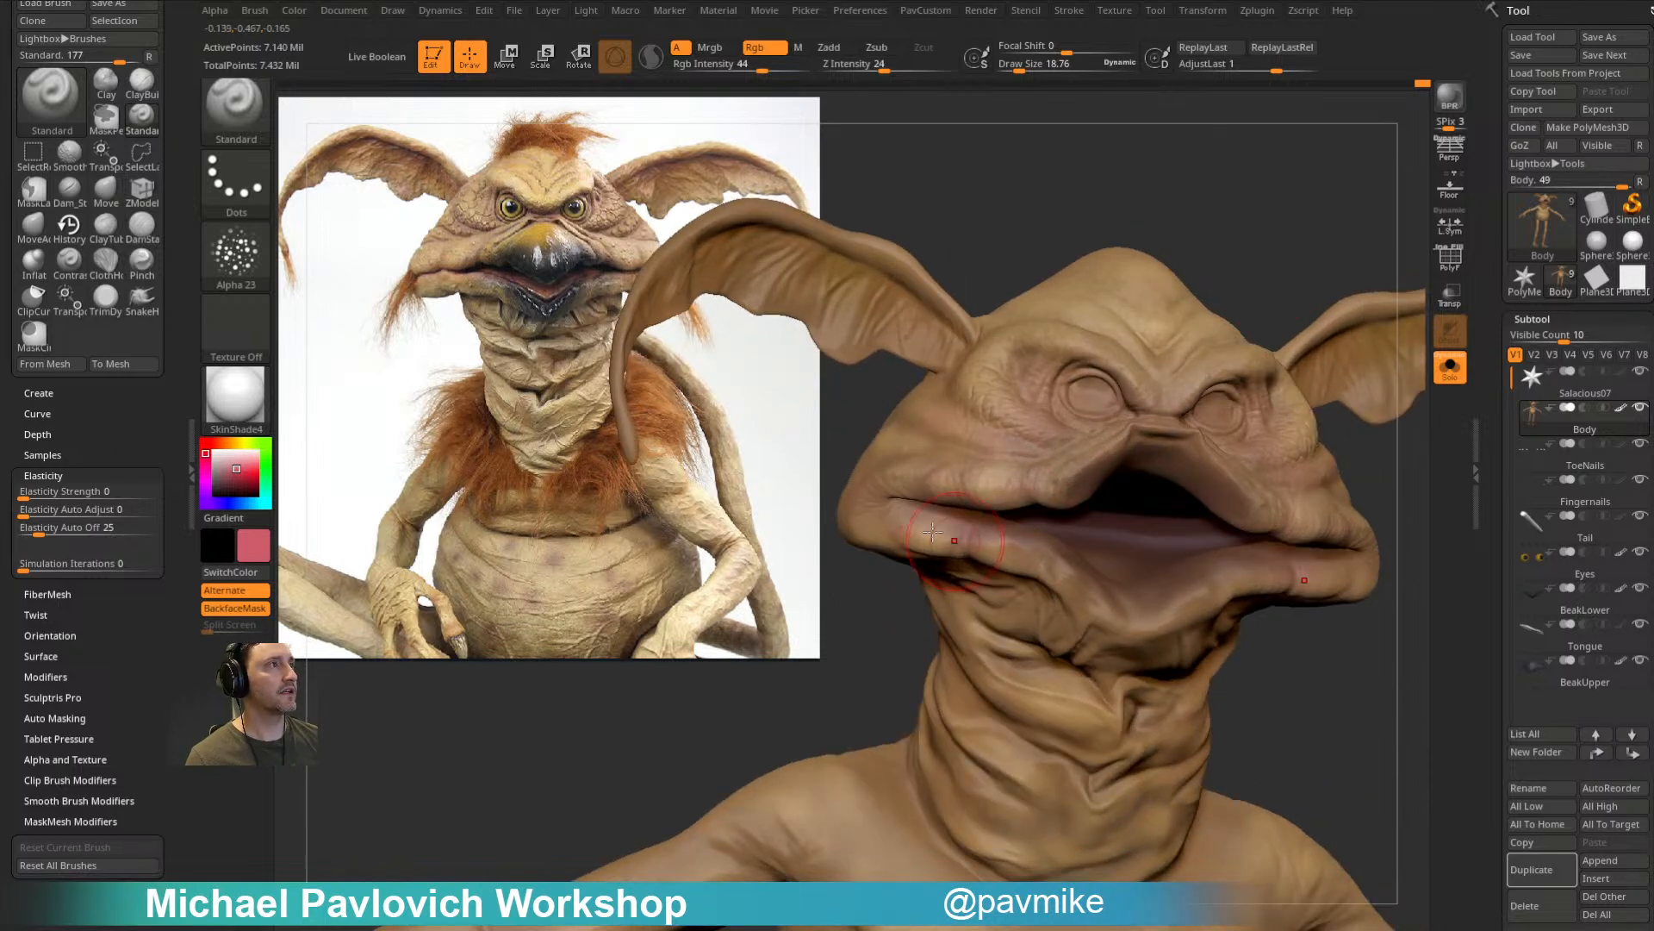
mouse_move(1146, 505)
alt+mouse_down()
mouse_move(1267, 229)
mouse_move(1053, 528)
alt+mouse_up()
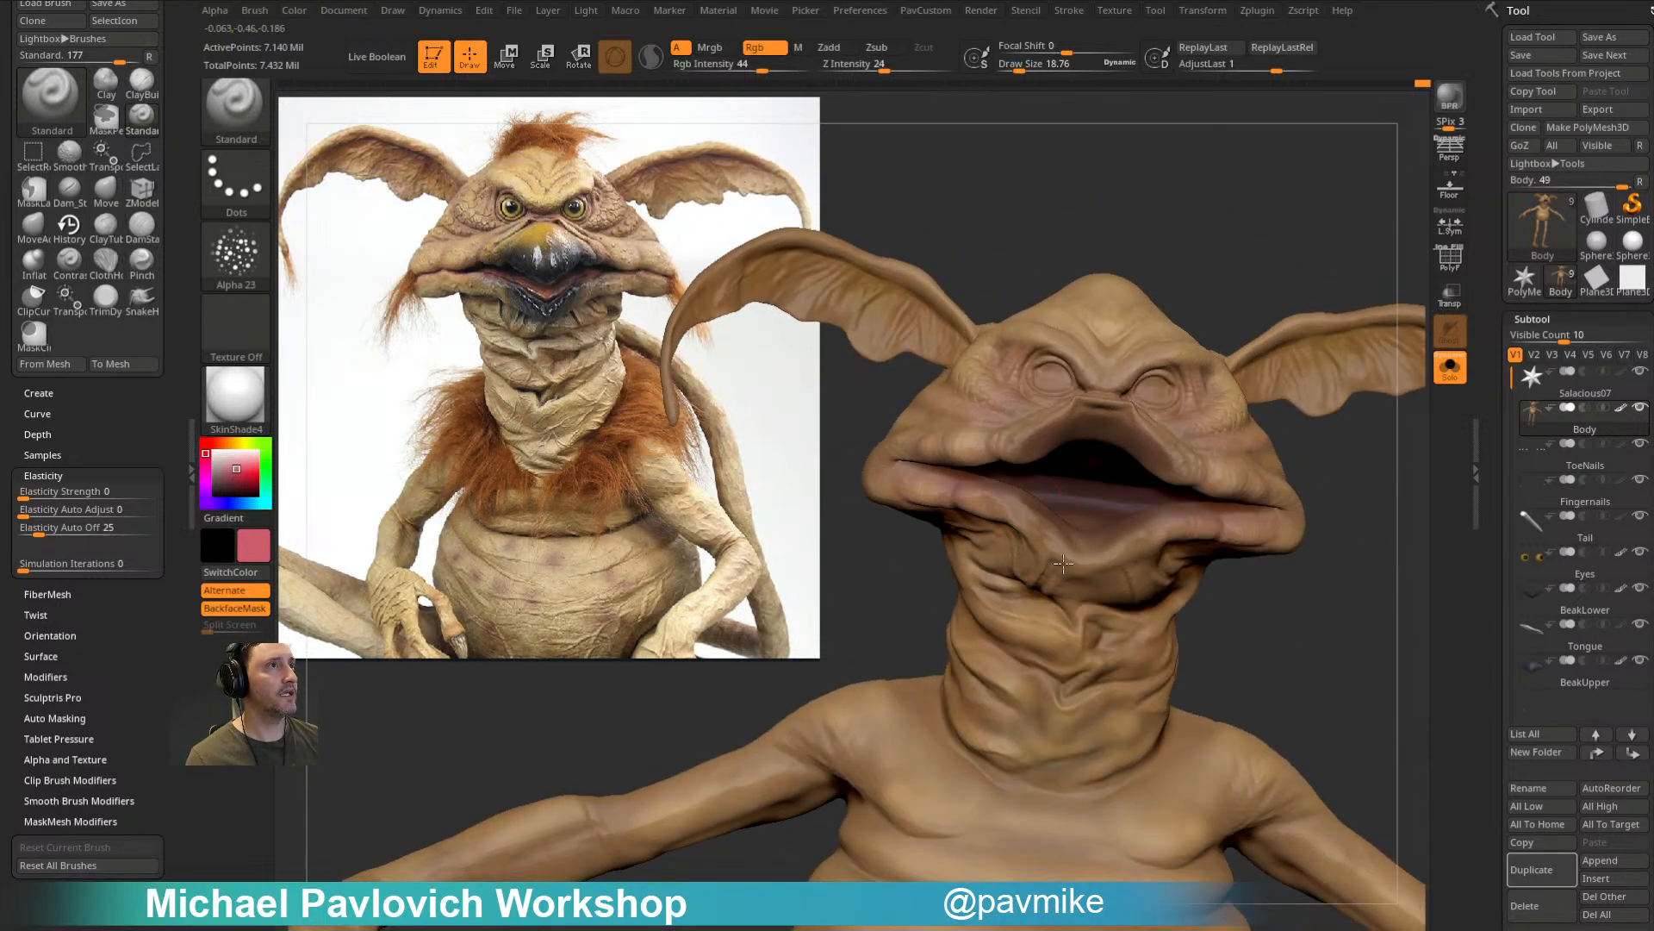
mouse_move(1175, 587)
alt+mouse_down()
mouse_move(1219, 517)
mouse_move(1163, 614)
alt+mouse_up()
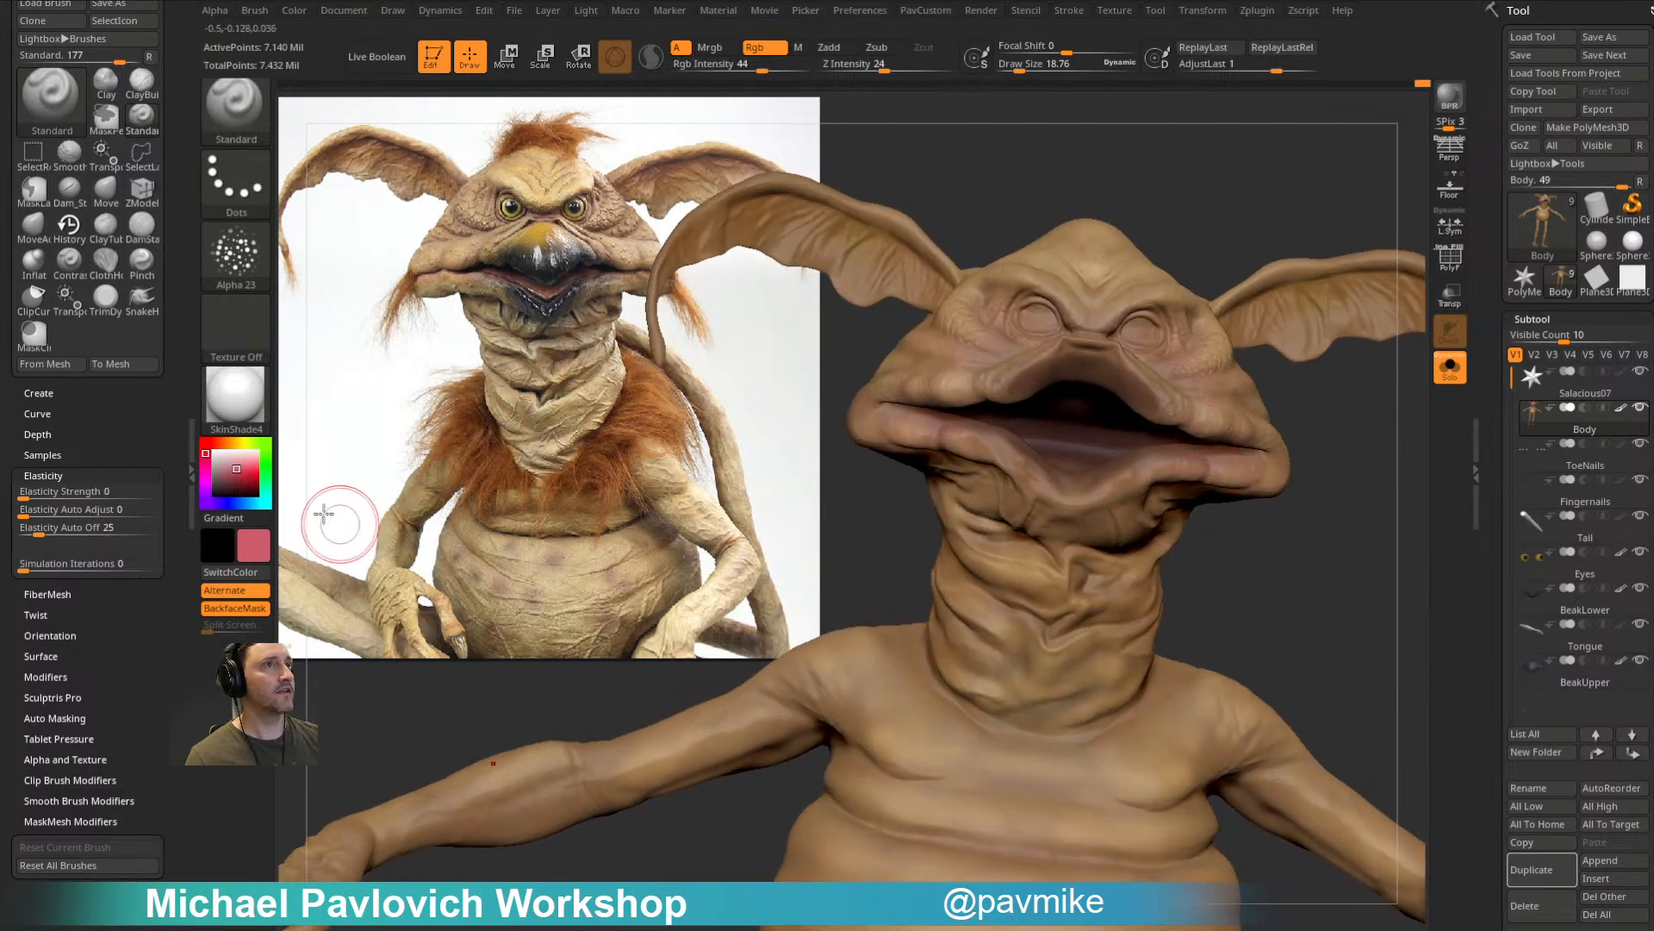
Step: Switch the brush colour to teal and stipple it over the throat and the side folds of the neck
drag(259, 476, 265, 503)
mouse_move(1256, 517)
mouse_down()
mouse_move(984, 562)
mouse_move(1281, 586)
mouse_move(970, 524)
mouse_move(1218, 543)
mouse_up()
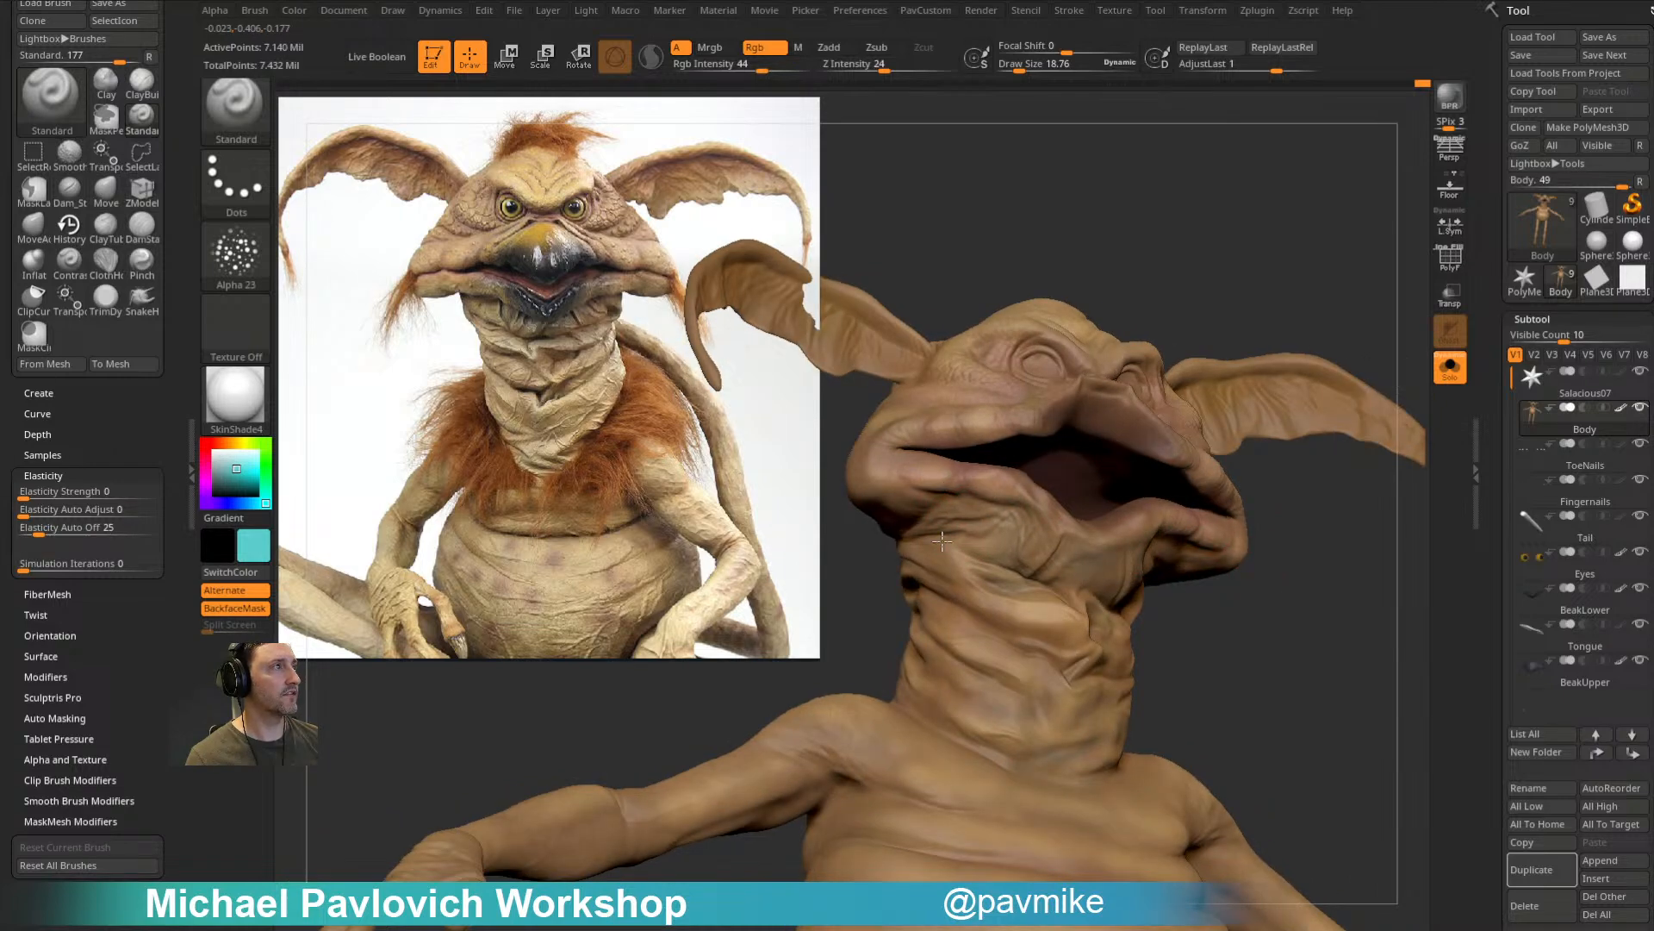
drag(987, 565, 1035, 617)
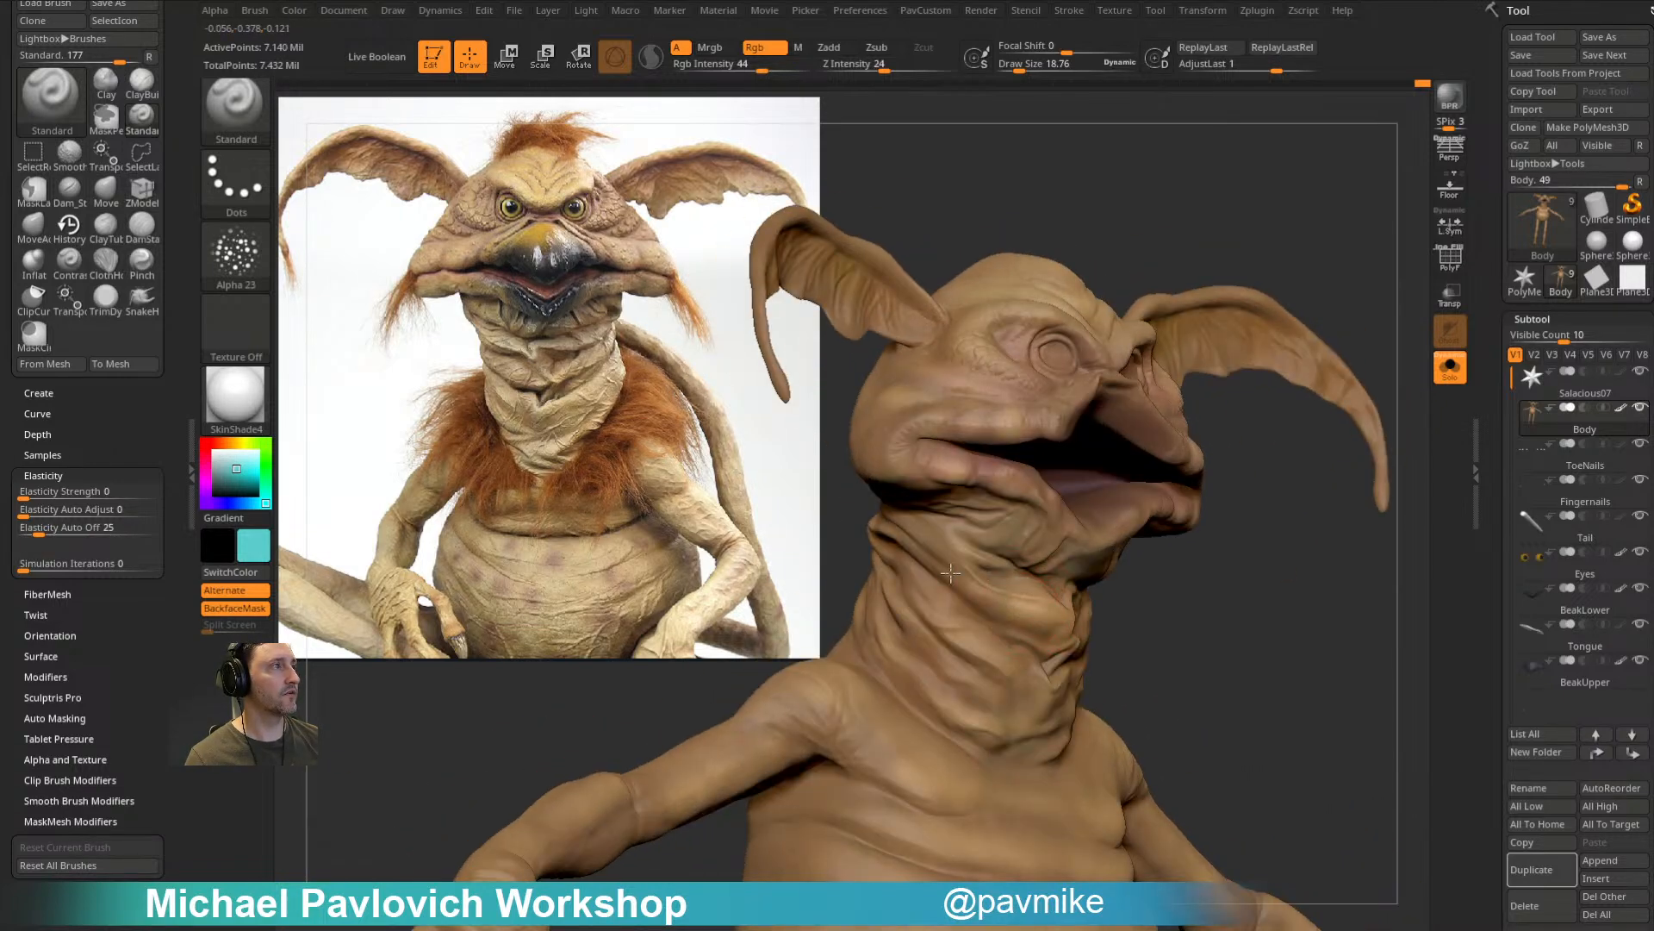
mouse_move(1164, 609)
mouse_down()
mouse_move(997, 565)
mouse_move(965, 517)
mouse_up()
Step: Return to a pinkish red and stipple it over the neck folds and the inner ears
click(207, 464)
drag(207, 465, 205, 455)
mouse_move(1209, 520)
mouse_down()
mouse_move(1071, 598)
mouse_move(1322, 591)
mouse_move(931, 560)
mouse_up()
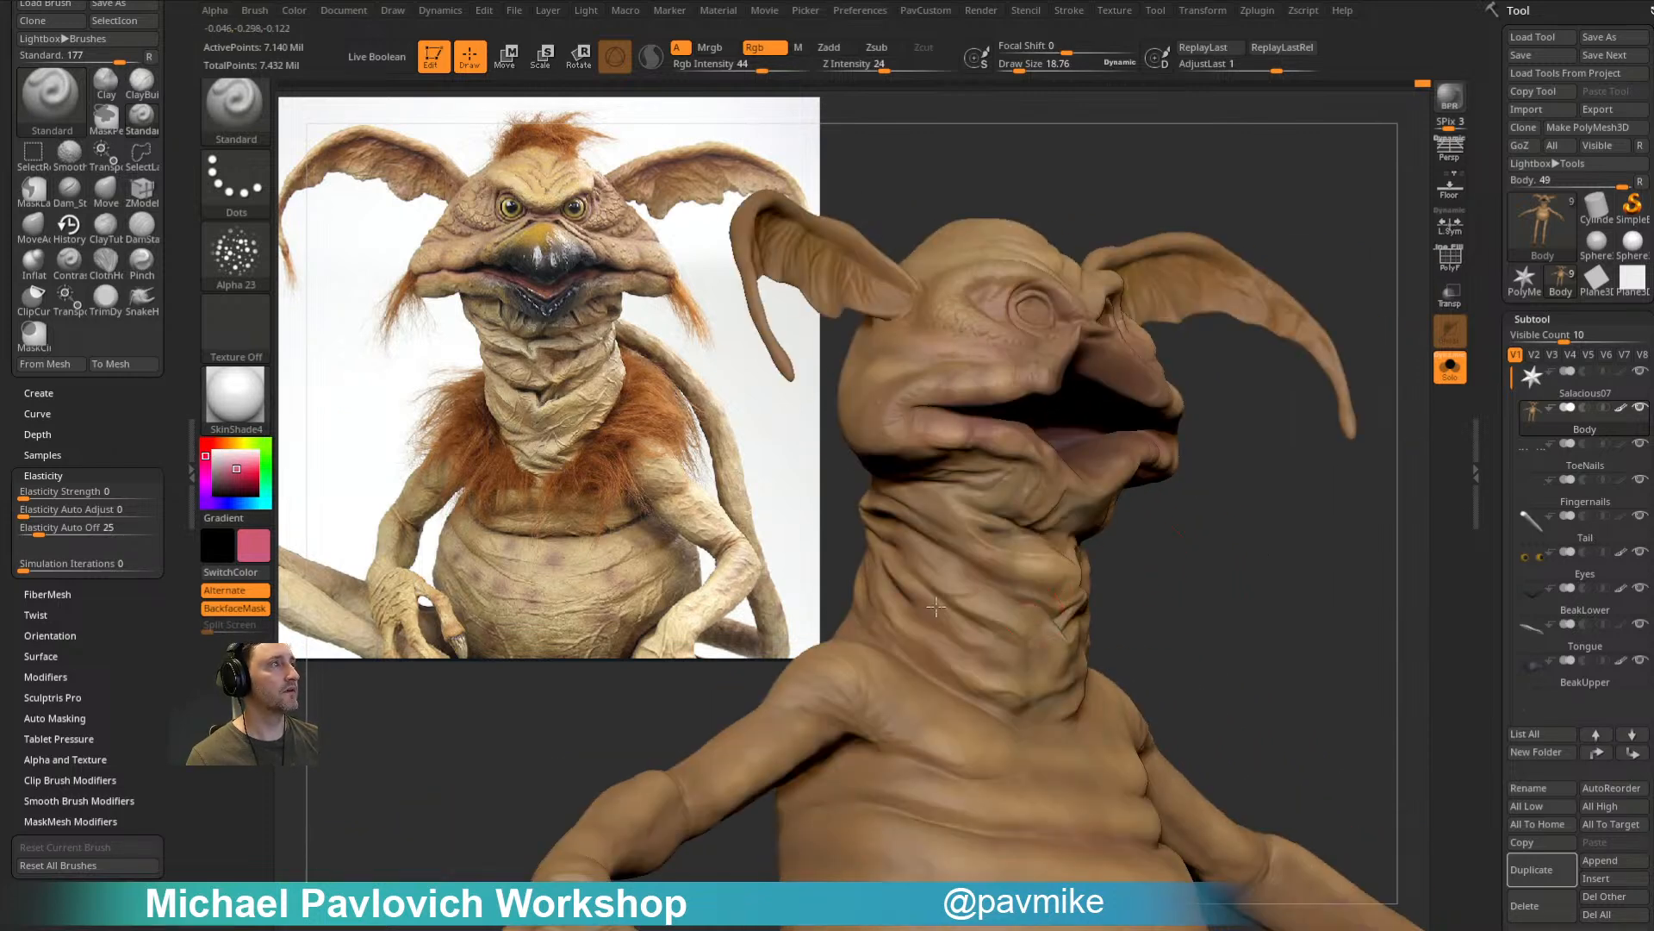
drag(1248, 340, 1116, 415)
mouse_move(1292, 504)
mouse_down()
mouse_move(1294, 442)
mouse_move(1251, 396)
mouse_move(1318, 373)
mouse_move(1130, 295)
mouse_move(986, 359)
mouse_up()
mouse_move(819, 409)
mouse_down()
mouse_move(1060, 347)
mouse_move(985, 456)
mouse_move(1031, 402)
mouse_move(991, 405)
mouse_up()
Step: Sample an orange-tan and stipple it over the ridges inside the ears
key(c)
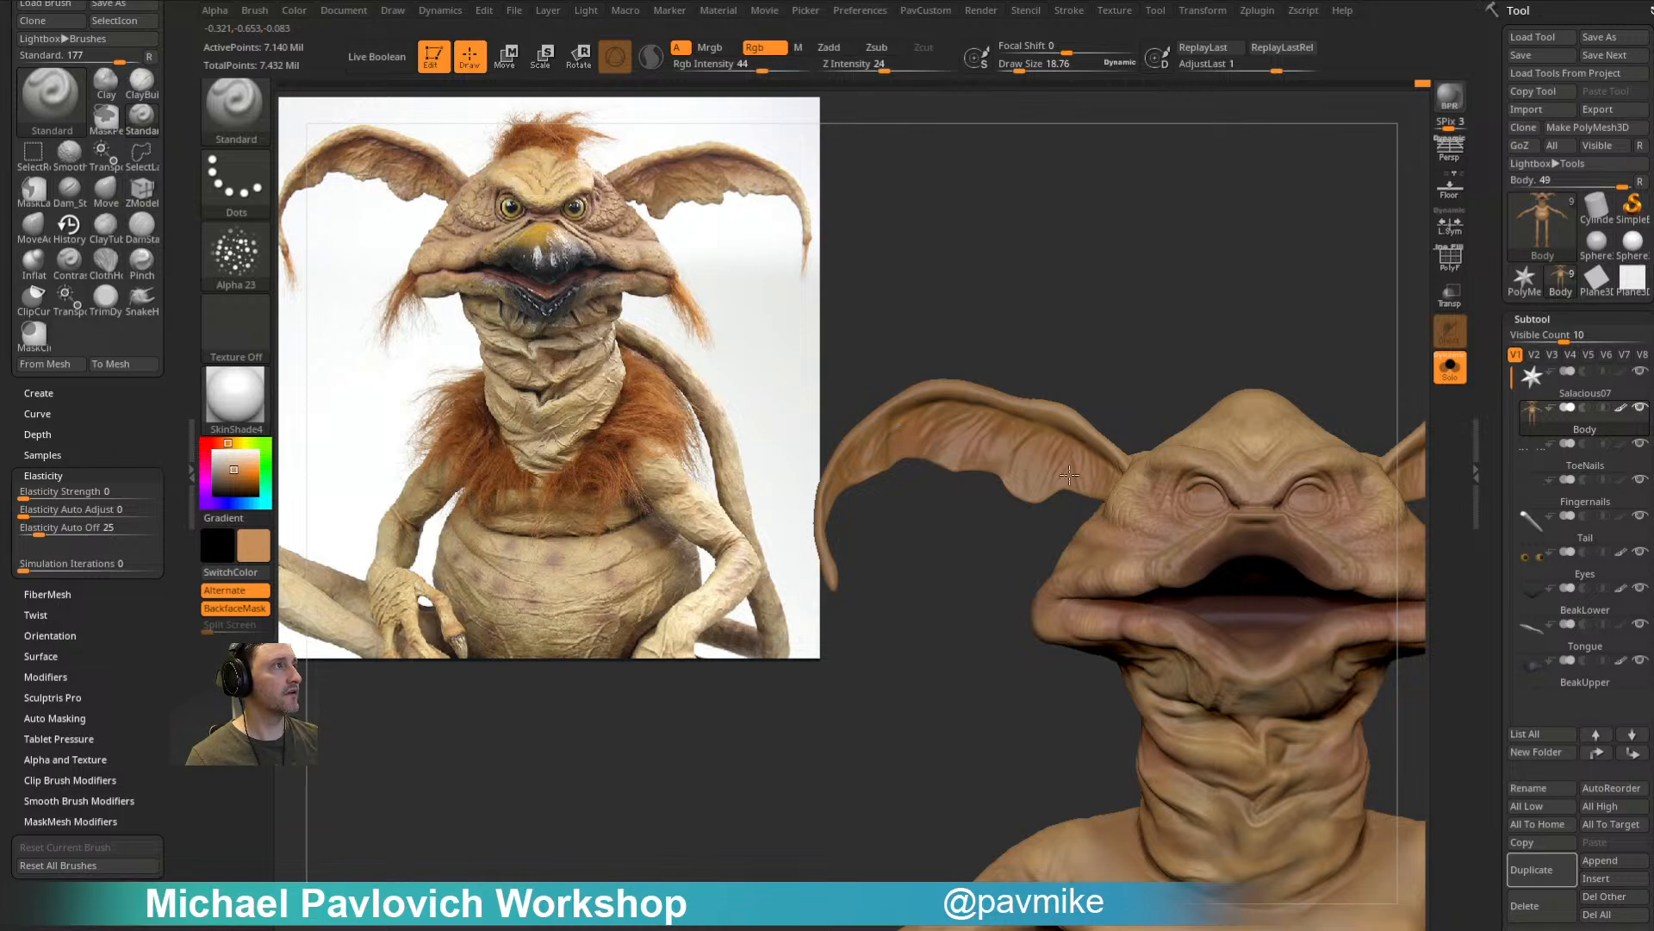
drag(1078, 458, 1000, 429)
mouse_move(1091, 480)
mouse_down()
mouse_move(1200, 240)
mouse_move(1172, 299)
mouse_move(1189, 296)
mouse_up()
mouse_move(1172, 215)
mouse_down()
mouse_move(1193, 185)
mouse_move(1359, 362)
mouse_move(1354, 380)
mouse_move(1248, 345)
mouse_up()
Step: Switch to red and tint the chest folds, belly and arms, enlarging the brush to about 69 and reducing it to about 59
drag(226, 443, 204, 448)
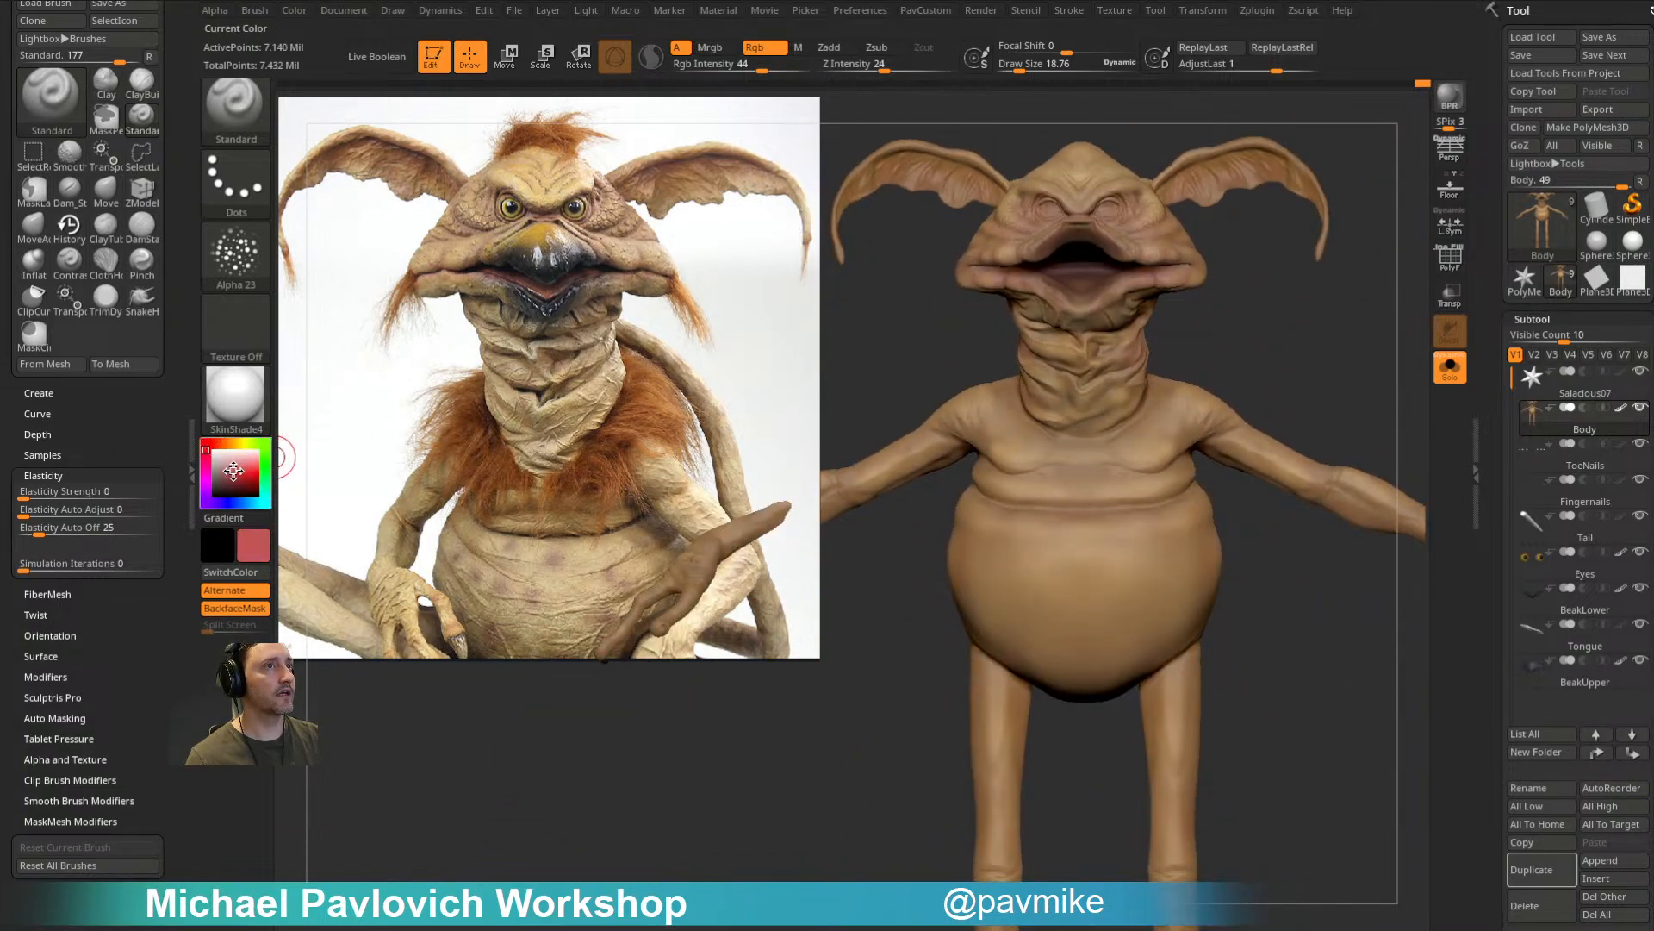
mouse_move(1078, 374)
right_down()
mouse_move(1125, 489)
mouse_move(1183, 519)
right_up()
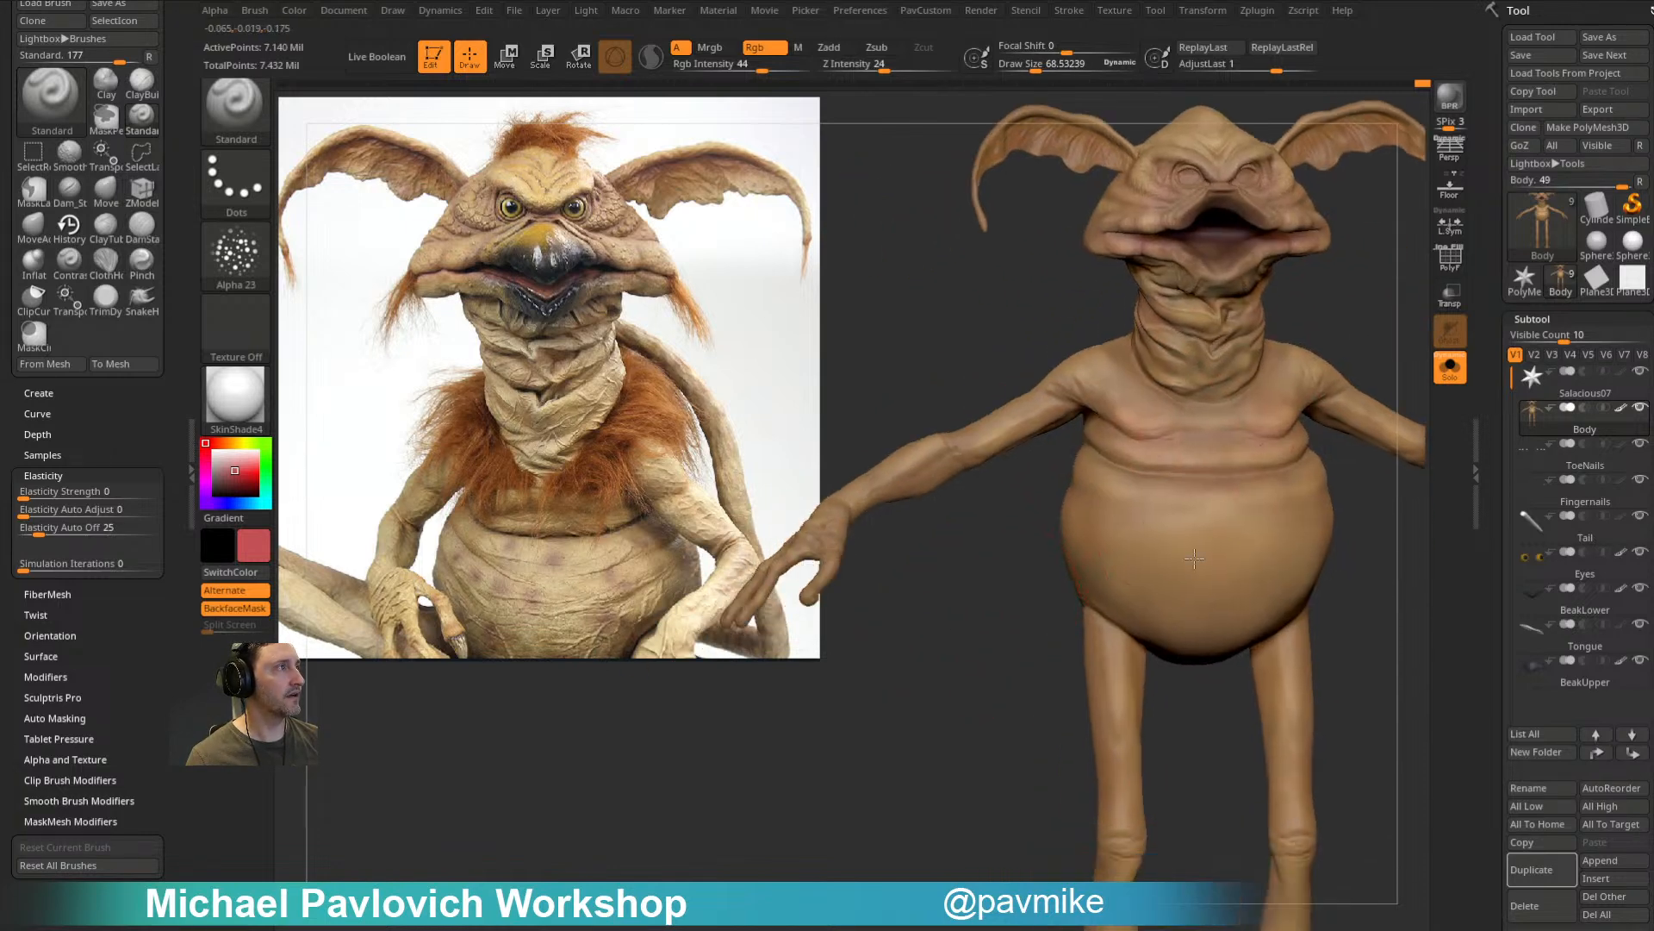
mouse_move(940, 592)
right_down()
mouse_move(1045, 603)
mouse_move(1030, 481)
right_up()
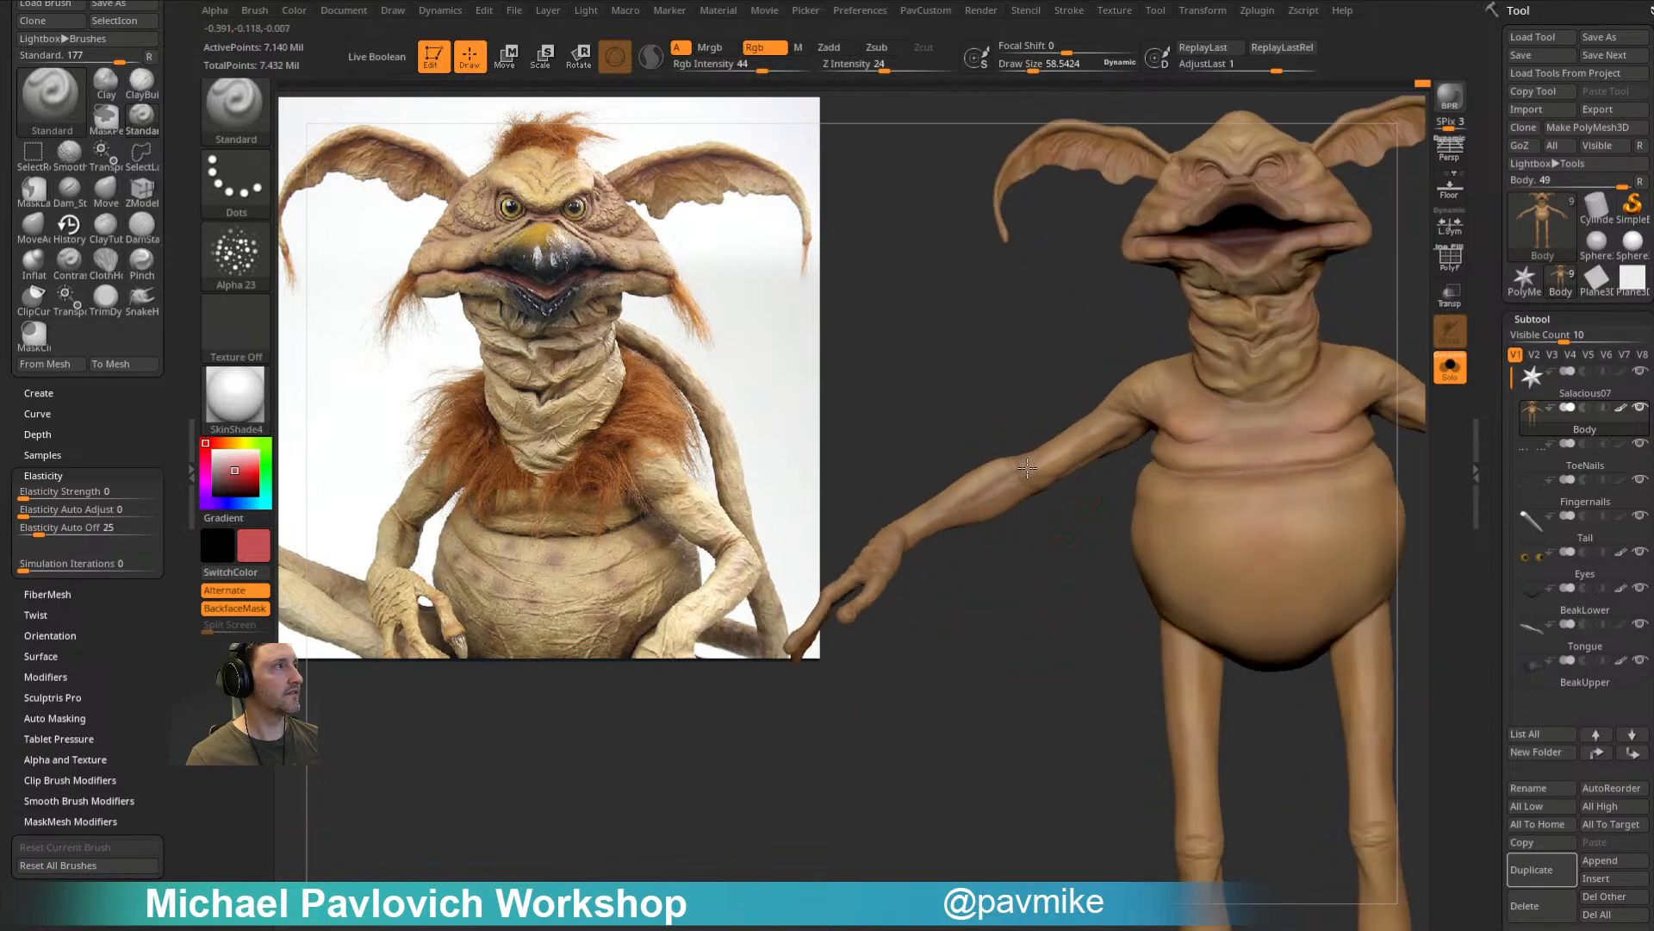
mouse_move(1027, 372)
right_down()
mouse_move(1160, 377)
mouse_move(1189, 429)
right_up()
right_drag(1145, 377, 1043, 487)
right_drag(1245, 447, 1035, 440)
Step: Reduce the brush size to about 38 and stipple red over the hands, legs and feet
alt+right_drag(879, 576, 994, 311)
right_drag(968, 585, 1067, 611)
mouse_move(1155, 585)
right_down()
mouse_move(1051, 612)
mouse_move(1038, 508)
right_up()
mouse_move(1081, 579)
right_down()
mouse_move(1210, 590)
mouse_move(967, 728)
mouse_move(949, 780)
right_up()
mouse_move(1061, 650)
right_down()
mouse_move(1002, 473)
mouse_move(1206, 741)
right_up()
mouse_move(1206, 742)
right_down()
mouse_move(1307, 654)
mouse_move(1318, 552)
right_up()
alt+right_drag(1327, 383, 1310, 457)
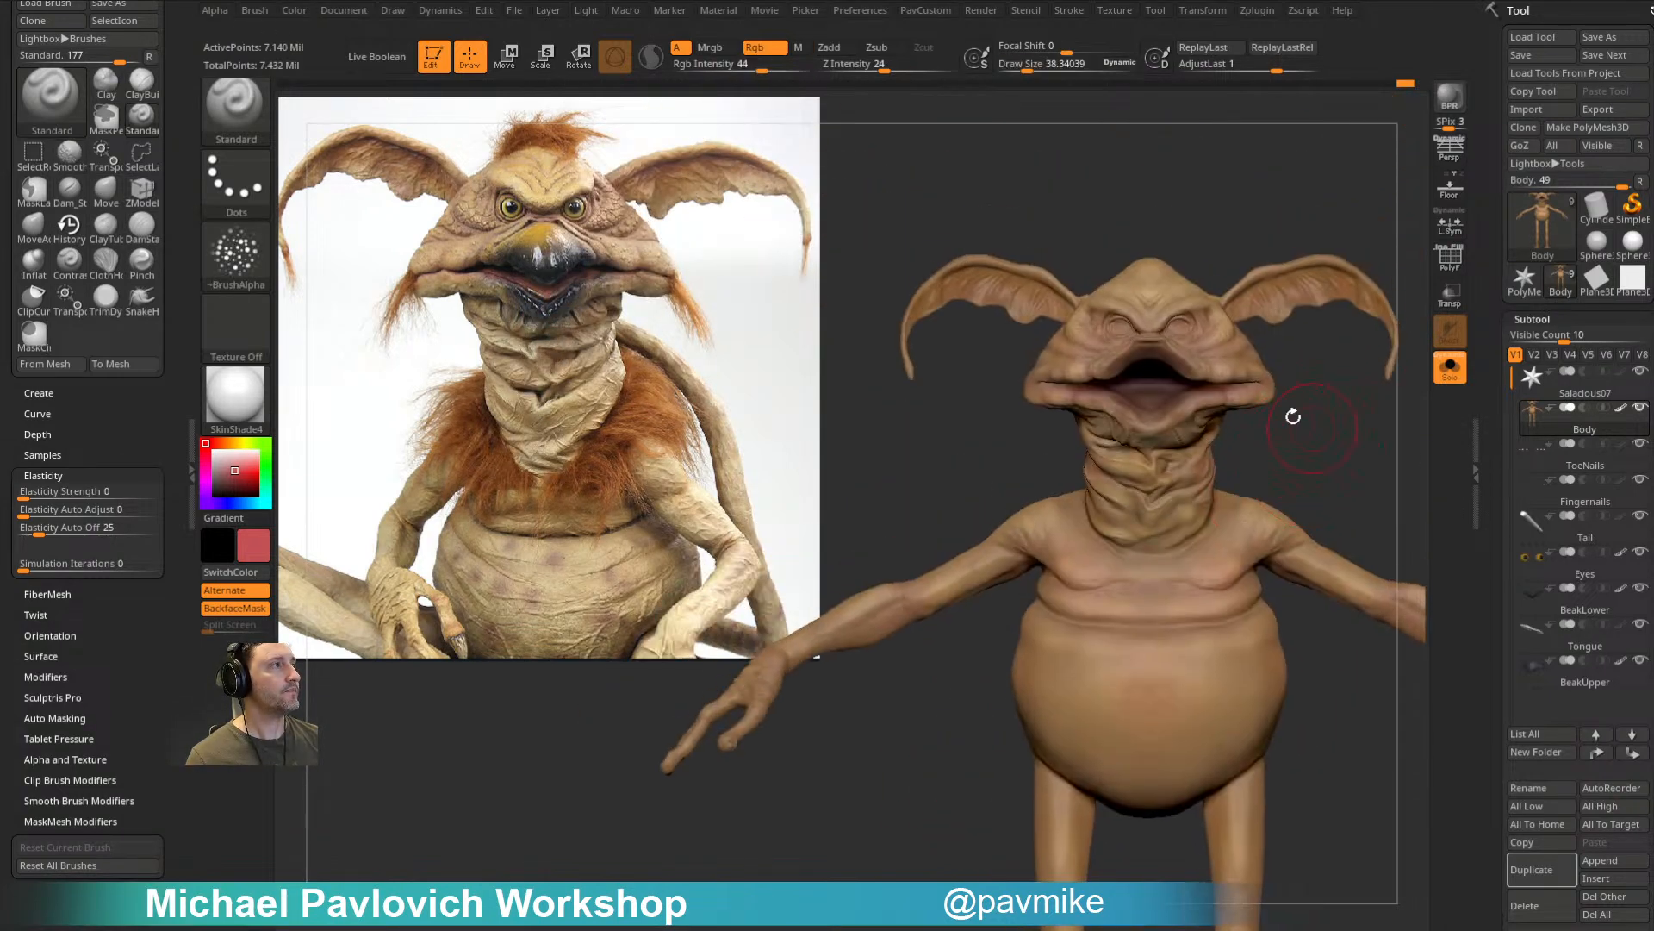
Step: Sample a light tan from the reference's face and stipple it over the shoulders, chest, belly and forearms
right_drag(947, 390, 963, 492)
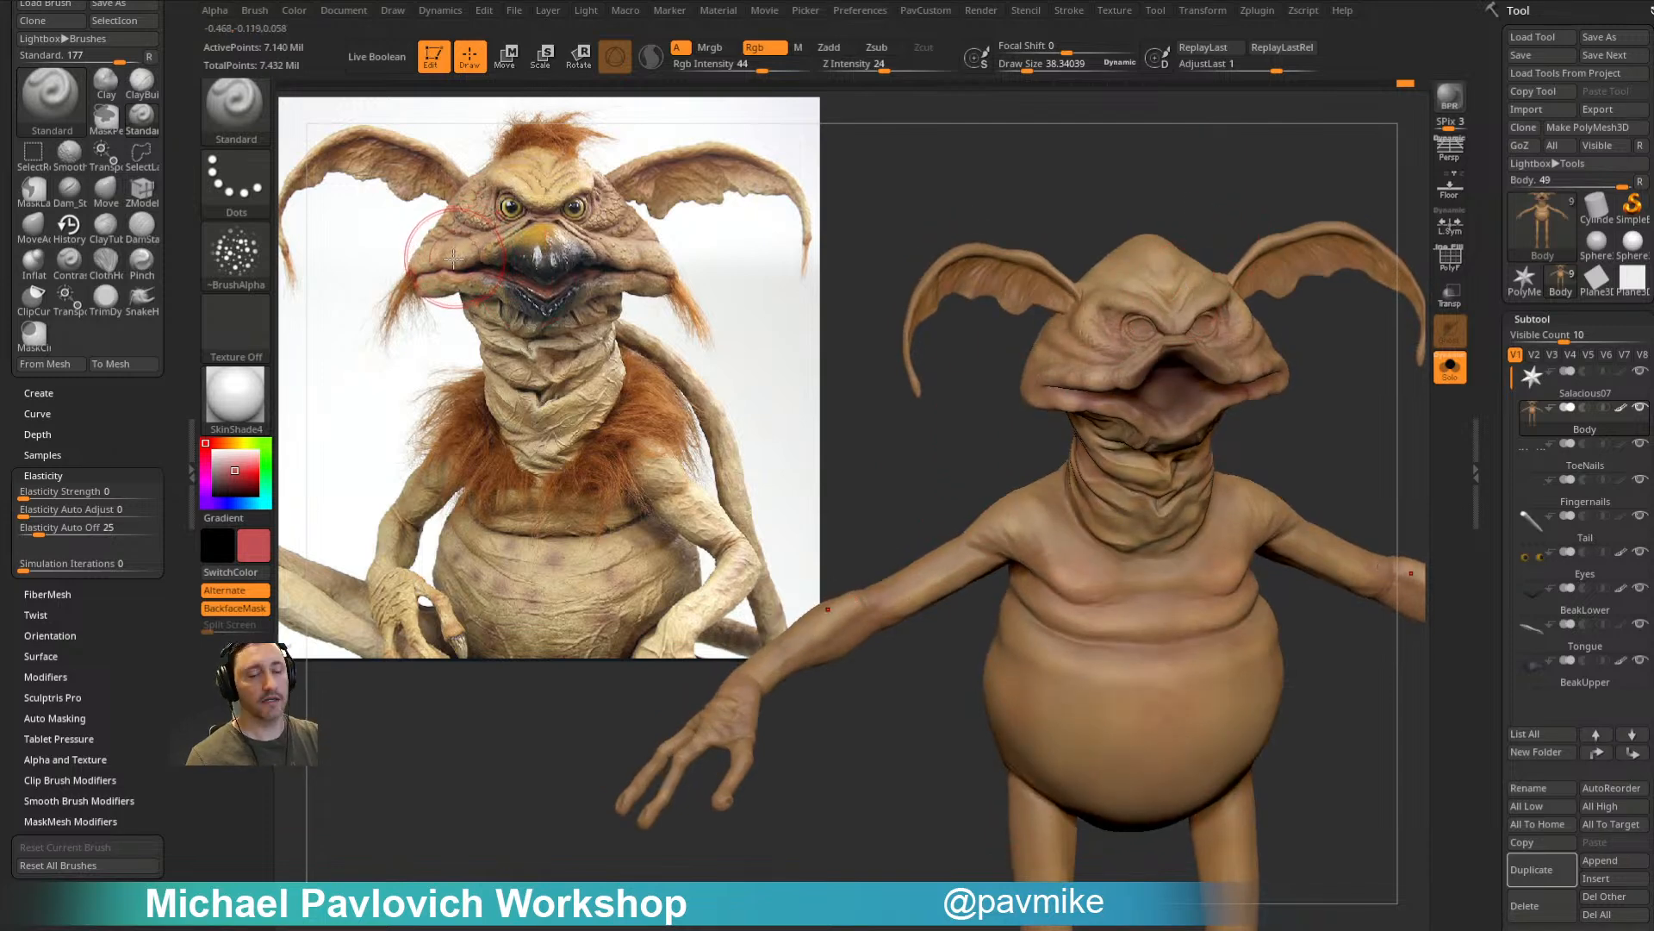
key(c)
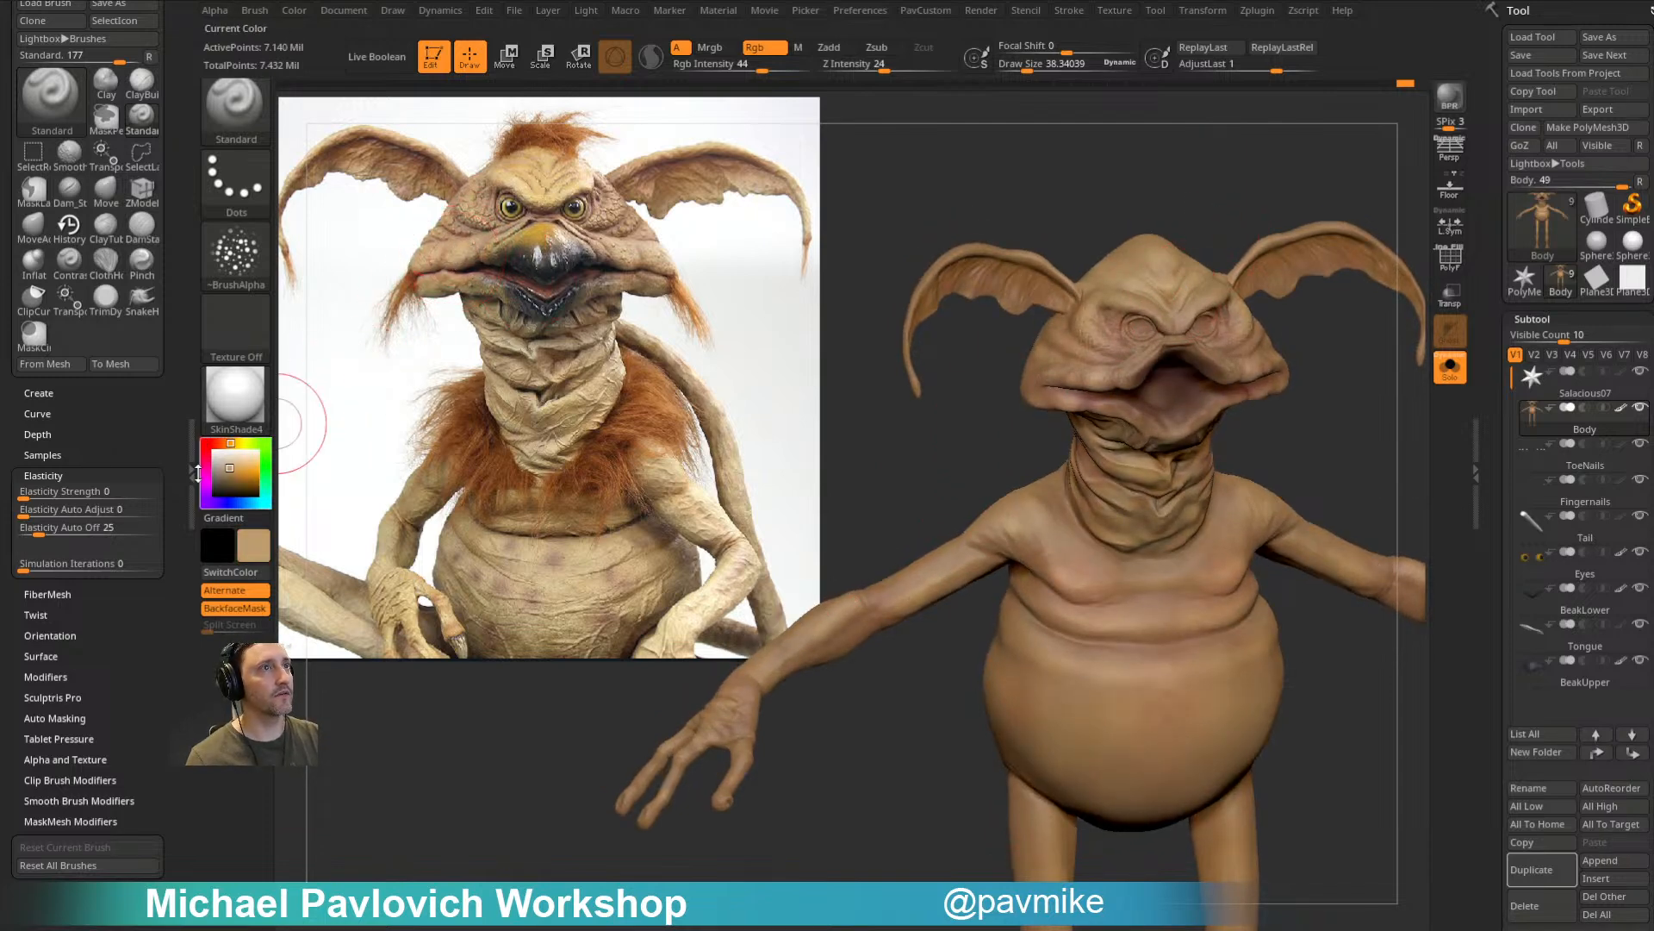
mouse_move(950, 521)
alt+mouse_down()
mouse_move(971, 371)
mouse_move(1053, 348)
alt+mouse_up()
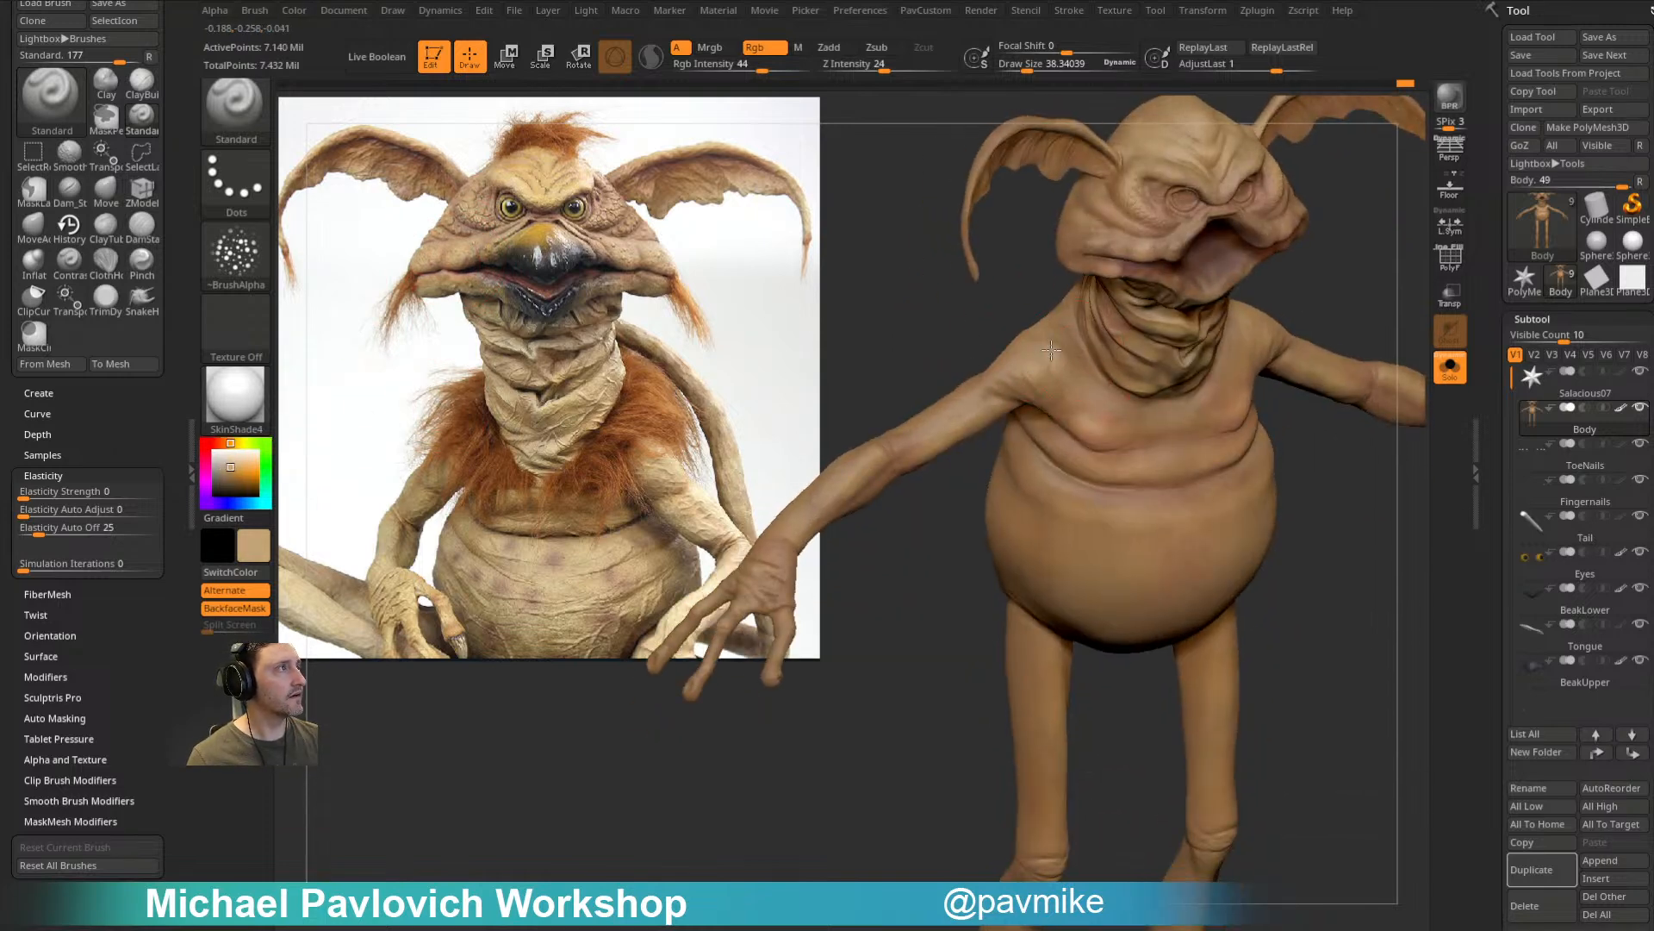
drag(1325, 295, 1178, 416)
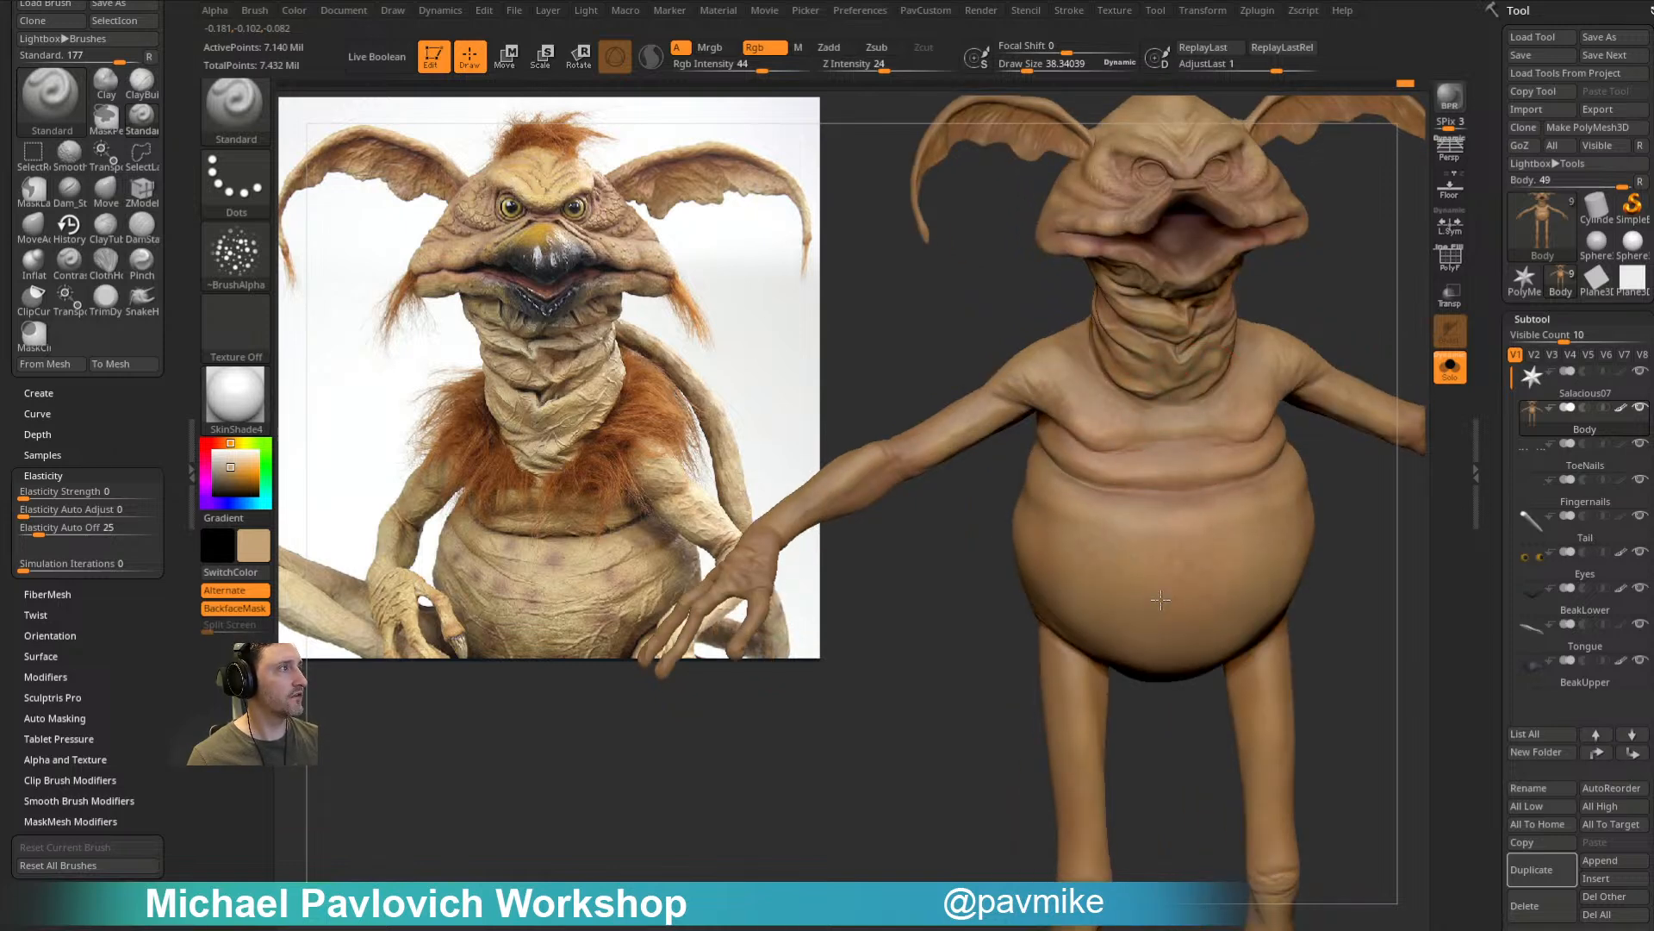
mouse_move(1169, 613)
mouse_down()
mouse_move(1089, 664)
mouse_move(1112, 494)
mouse_up()
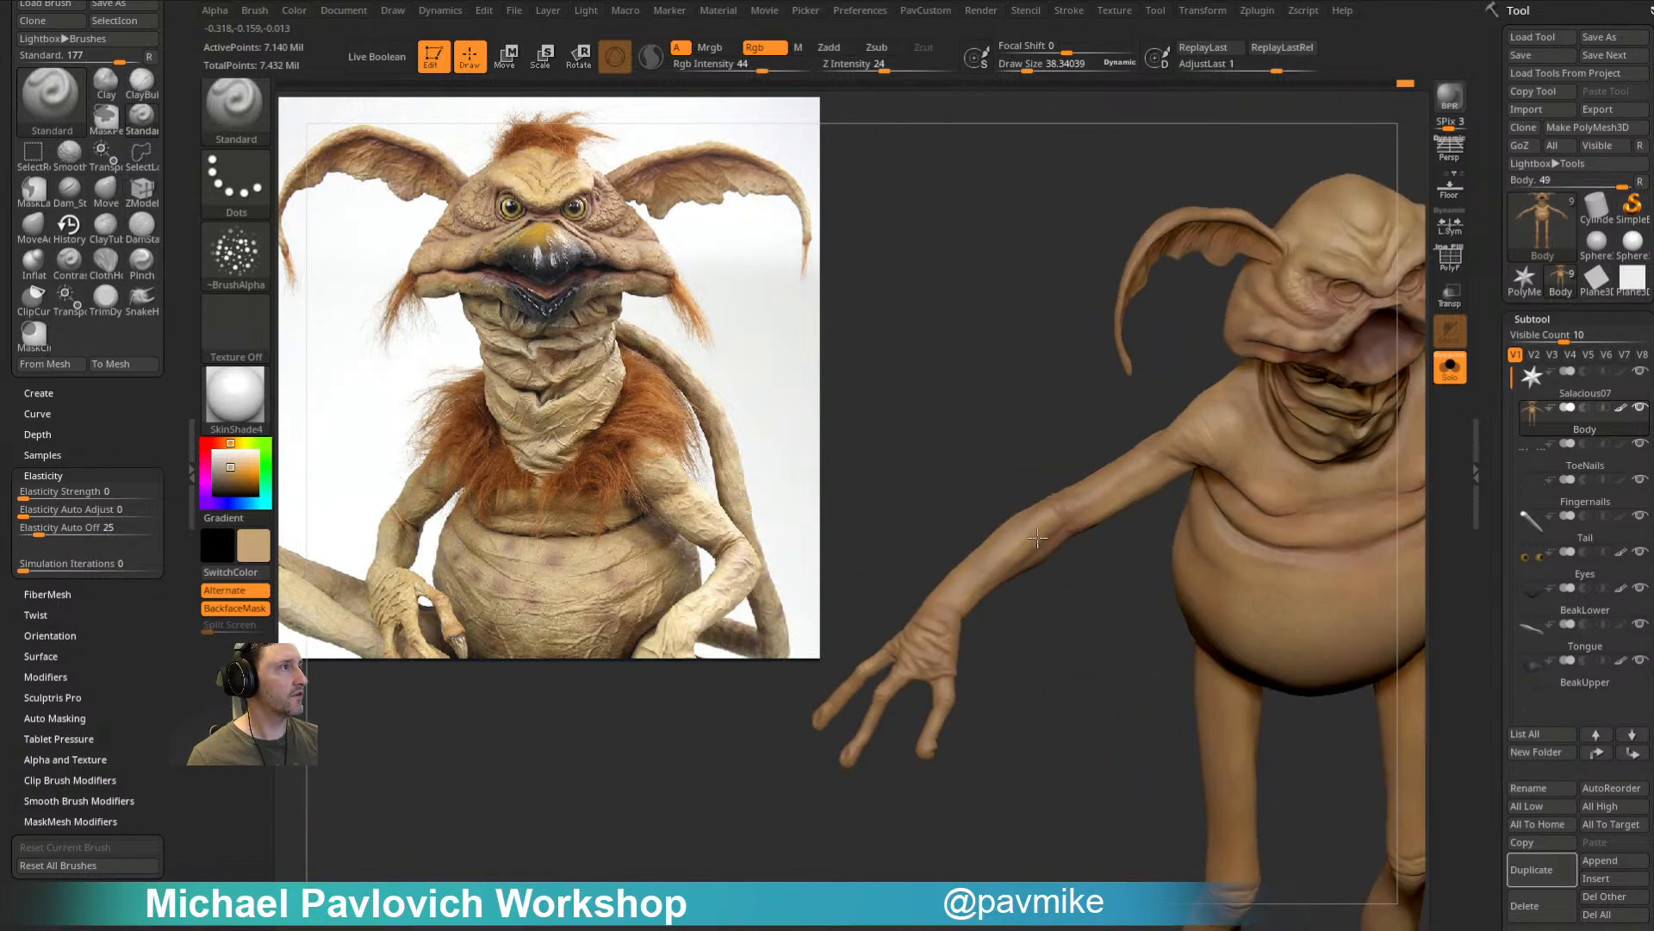
Step: Stipple the light tan over the back of the upper arm, the shoulder blades and the back of the neck
mouse_move(936, 652)
mouse_down()
mouse_move(934, 532)
mouse_move(1000, 506)
mouse_move(1174, 547)
mouse_move(1227, 462)
mouse_move(1043, 499)
mouse_up()
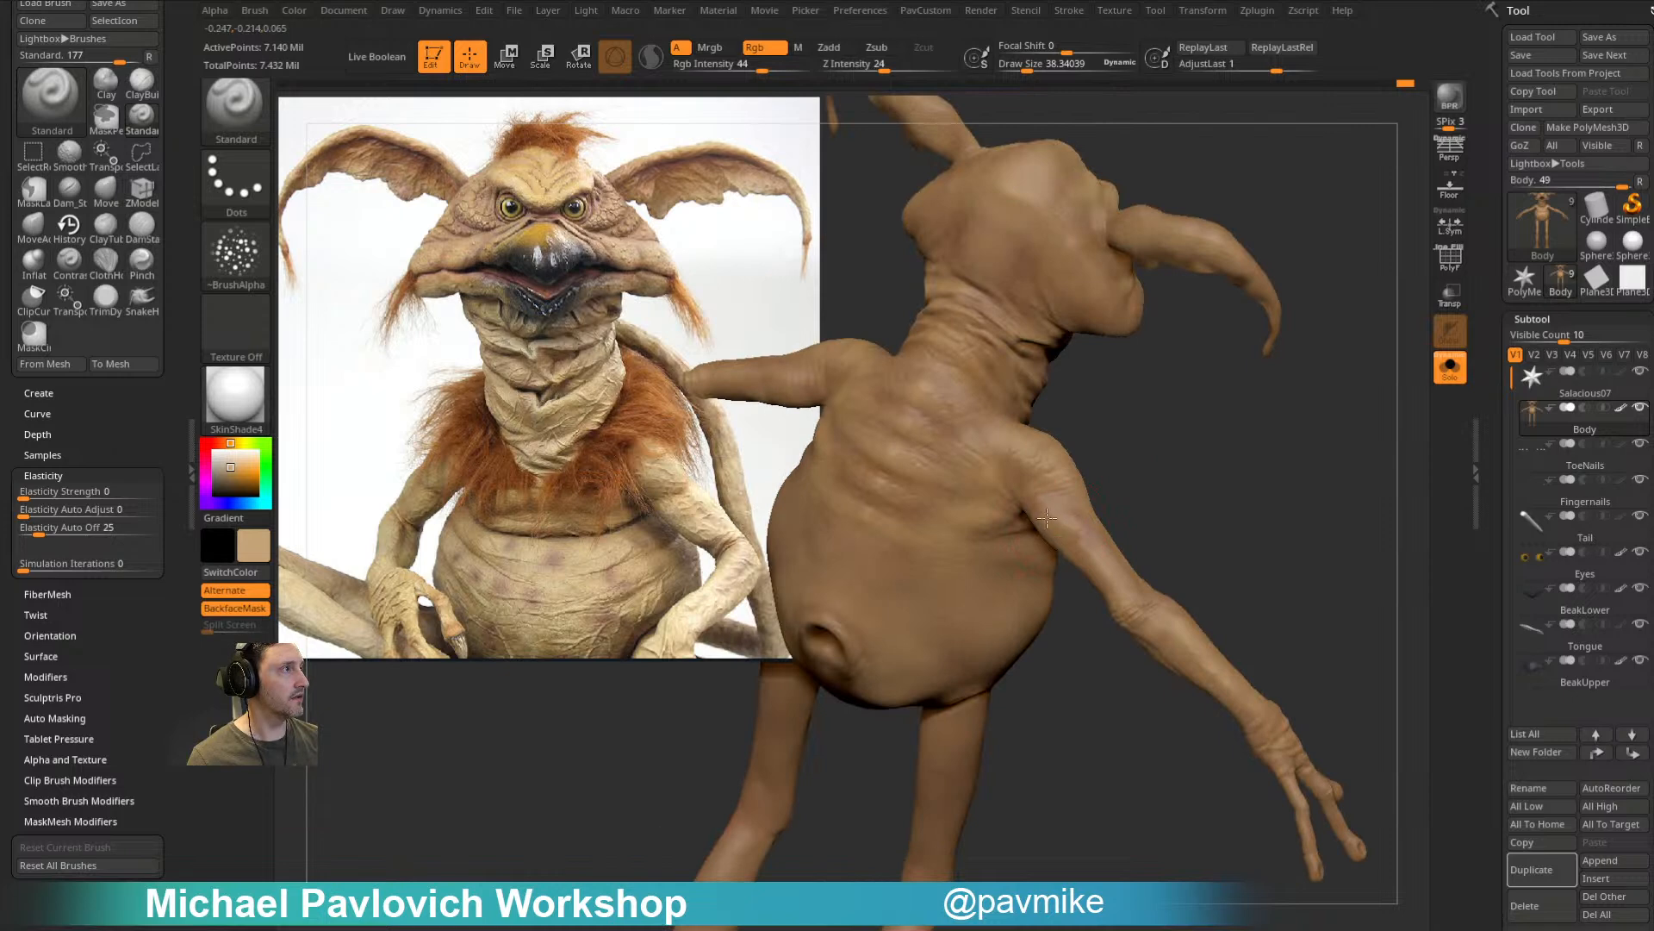
drag(1092, 559, 1084, 530)
mouse_move(1155, 429)
mouse_down()
mouse_move(1147, 495)
mouse_move(1157, 386)
mouse_up()
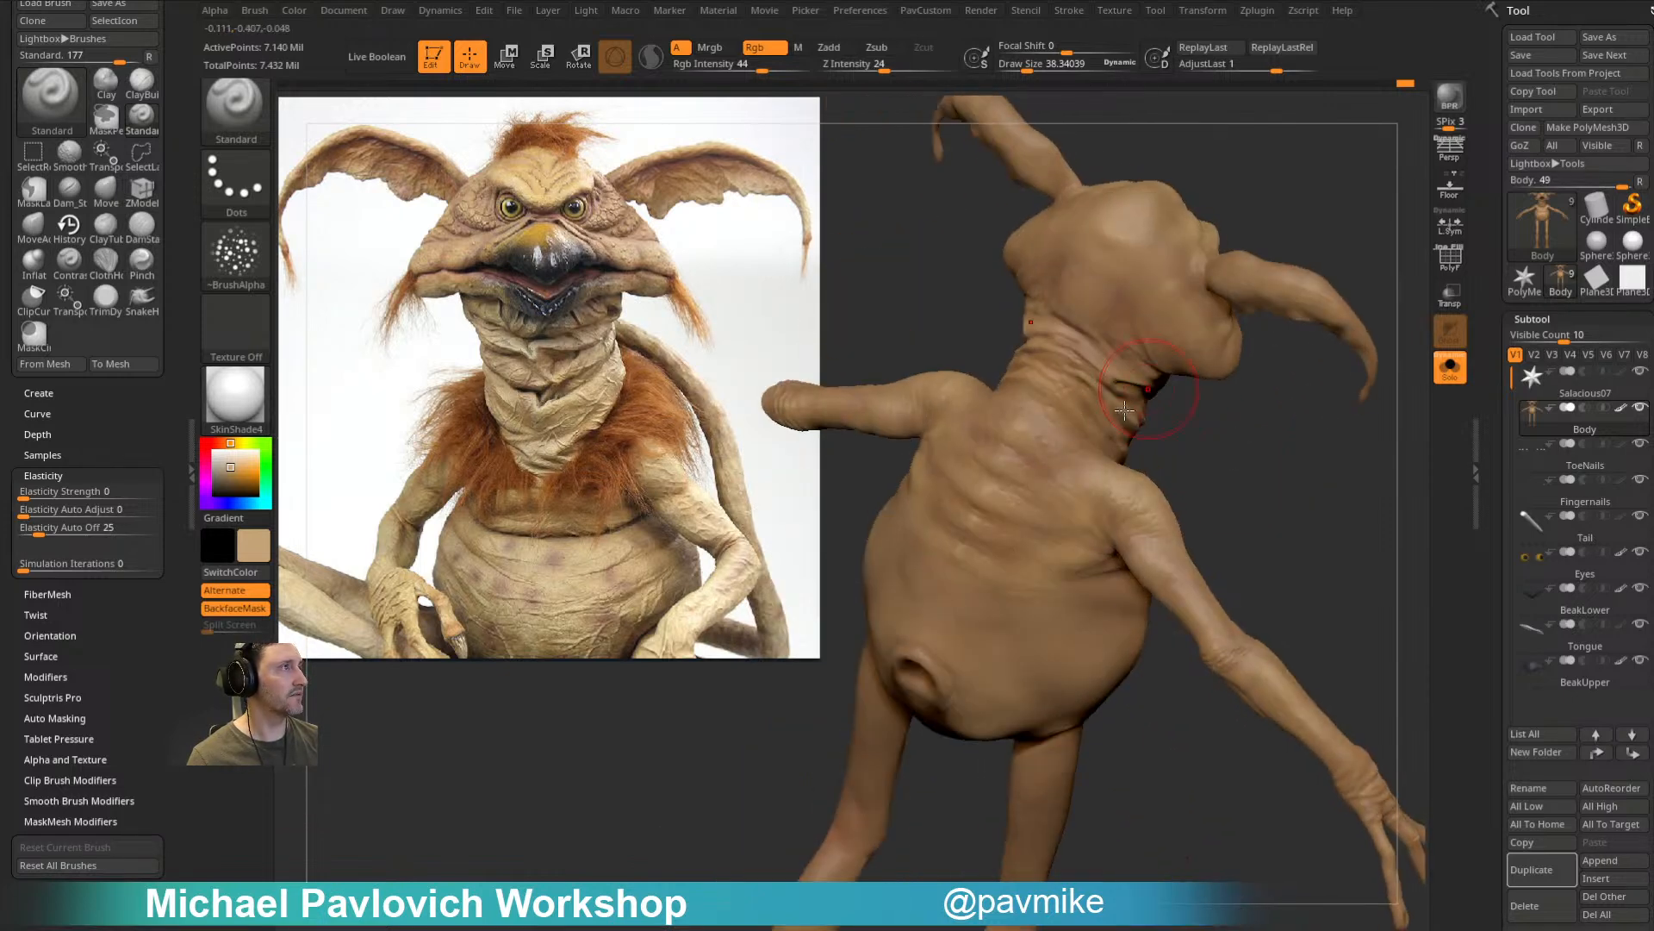
drag(1215, 465, 1122, 470)
drag(1262, 450, 1303, 409)
Step: Stipple the light tan over the front chest folds, the knees and the tops of the feet
mouse_move(1134, 463)
mouse_down()
mouse_move(1071, 517)
mouse_move(1238, 451)
mouse_move(976, 466)
mouse_move(1259, 583)
mouse_move(948, 494)
mouse_up()
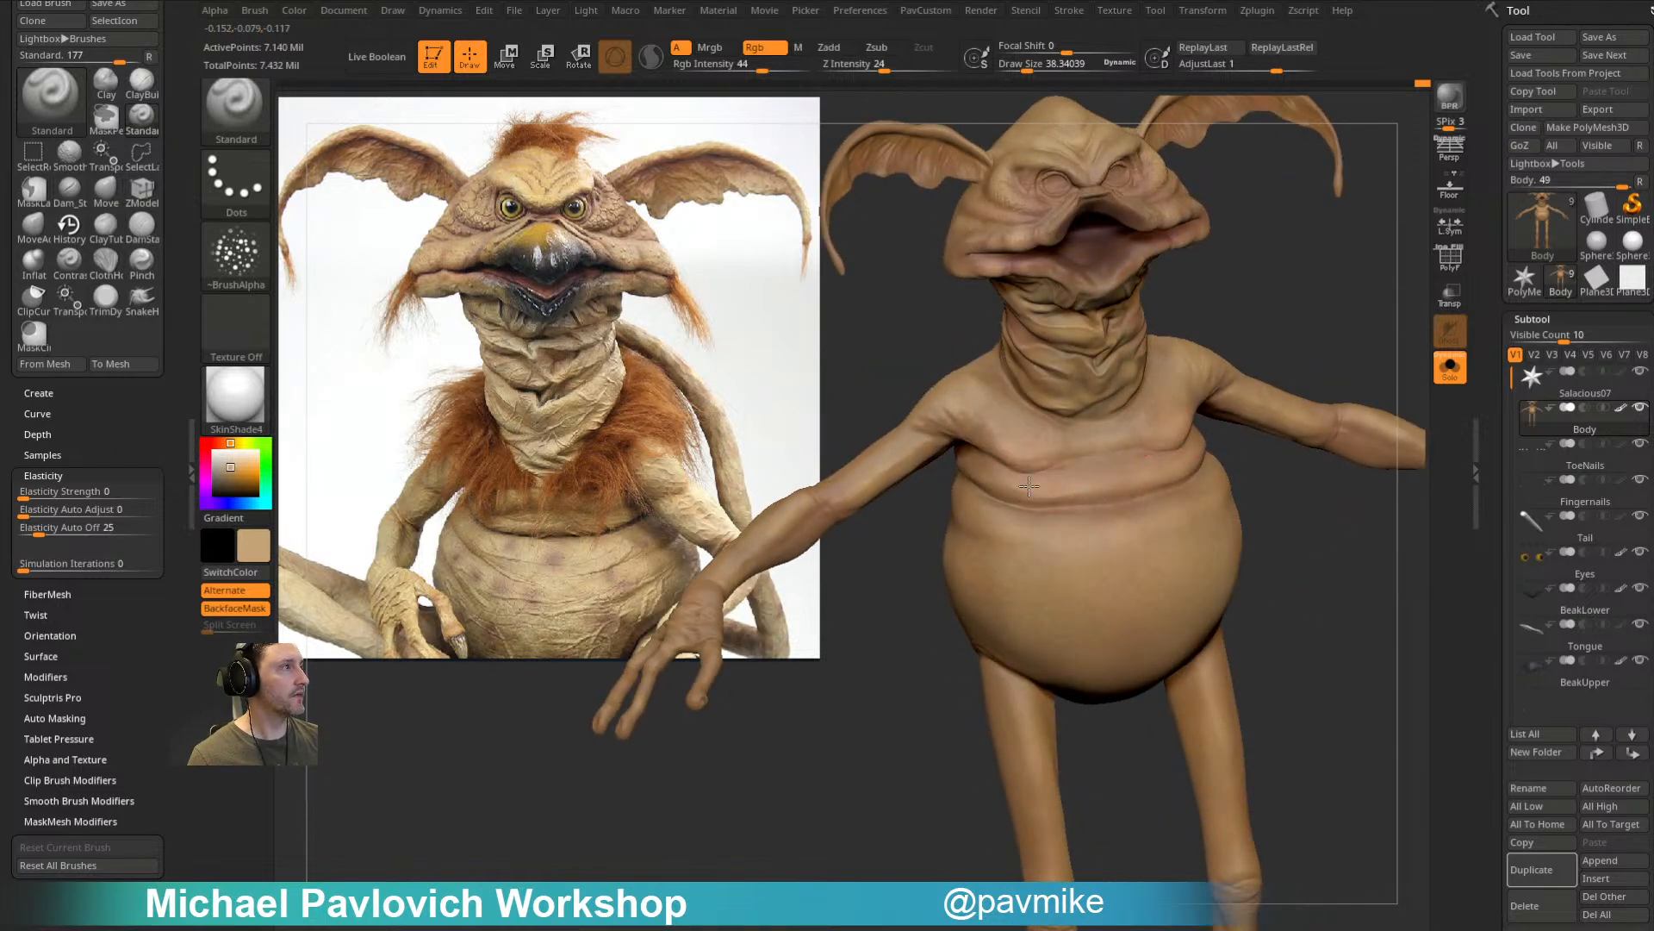
mouse_move(862, 527)
mouse_down()
mouse_move(957, 480)
mouse_move(1080, 533)
mouse_up()
mouse_move(1103, 656)
alt+right_down()
mouse_move(1075, 488)
mouse_move(1017, 435)
alt+right_up()
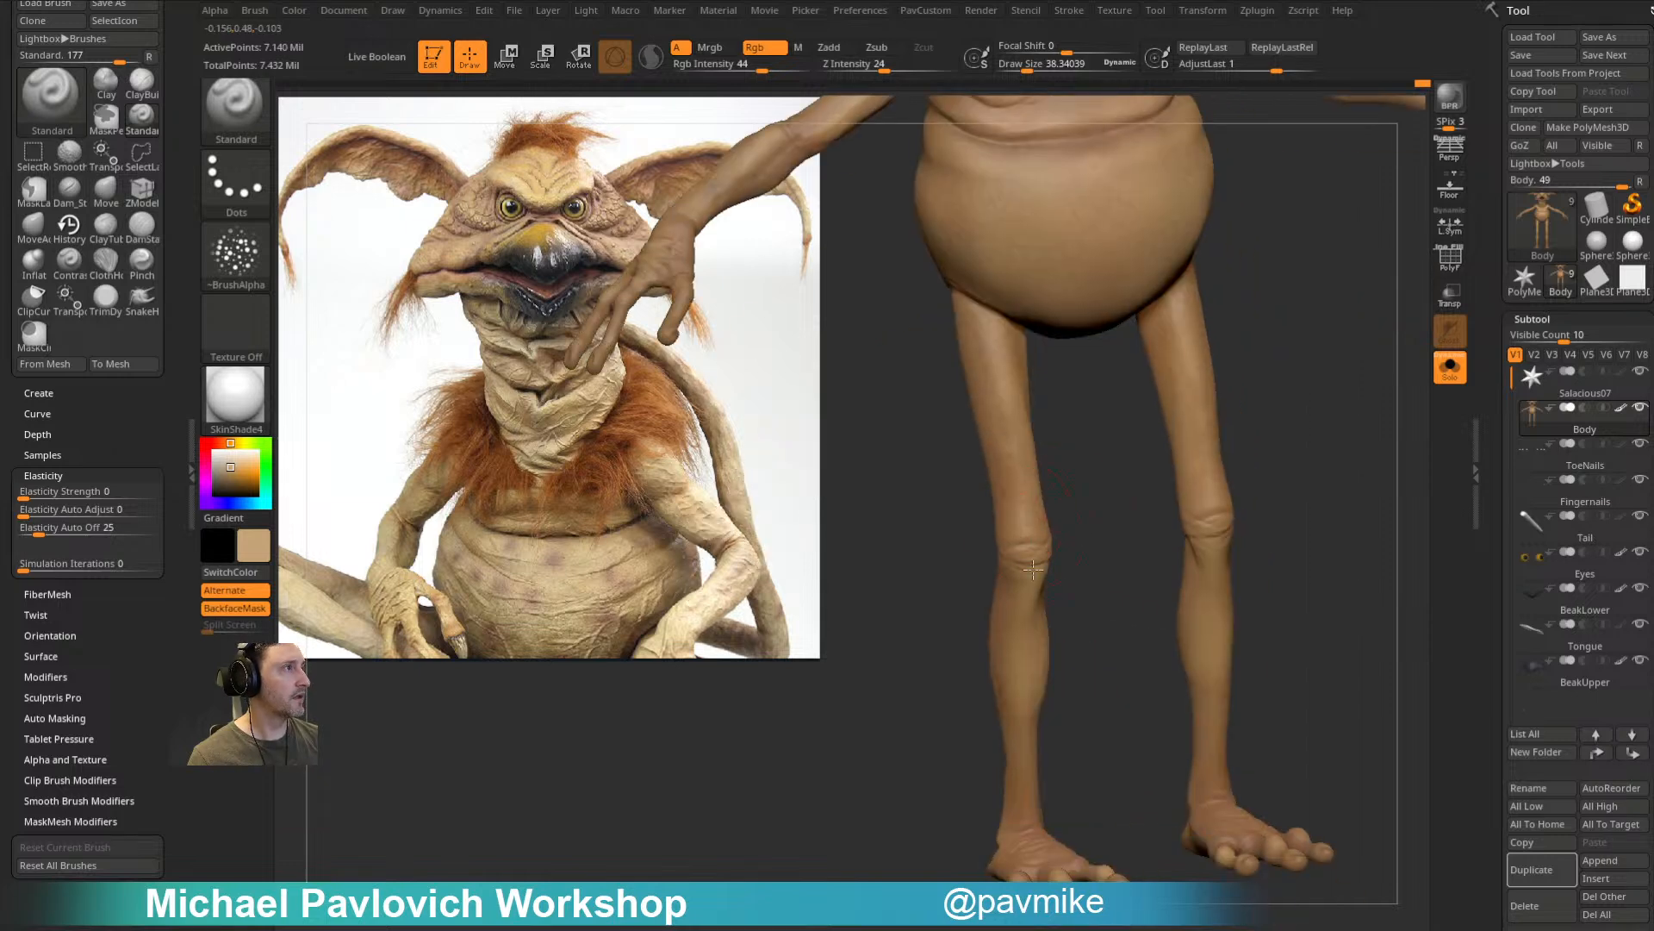
right_drag(1065, 855, 1085, 845)
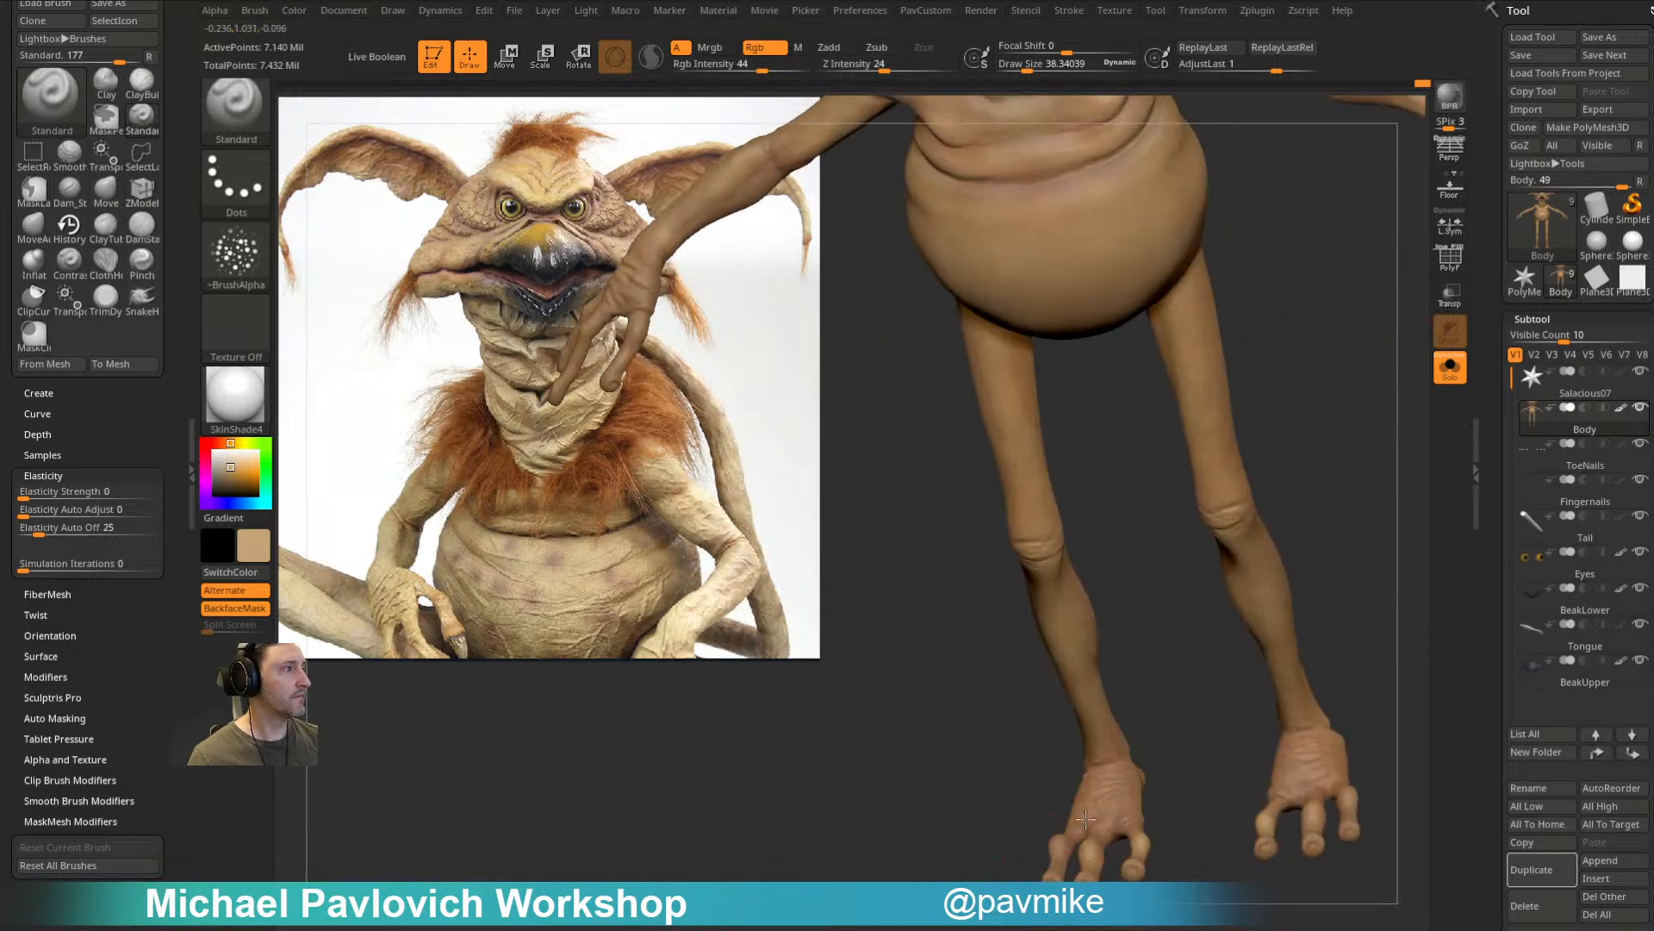
alt+right_drag(973, 589, 1071, 540)
Step: Stipple the light tan over the back and crown of the head and along the spine
mouse_move(1083, 368)
right_down()
mouse_move(1175, 203)
mouse_move(1005, 308)
right_up()
mouse_move(1130, 387)
alt+right_down()
mouse_move(1230, 428)
mouse_move(1221, 472)
alt+right_up()
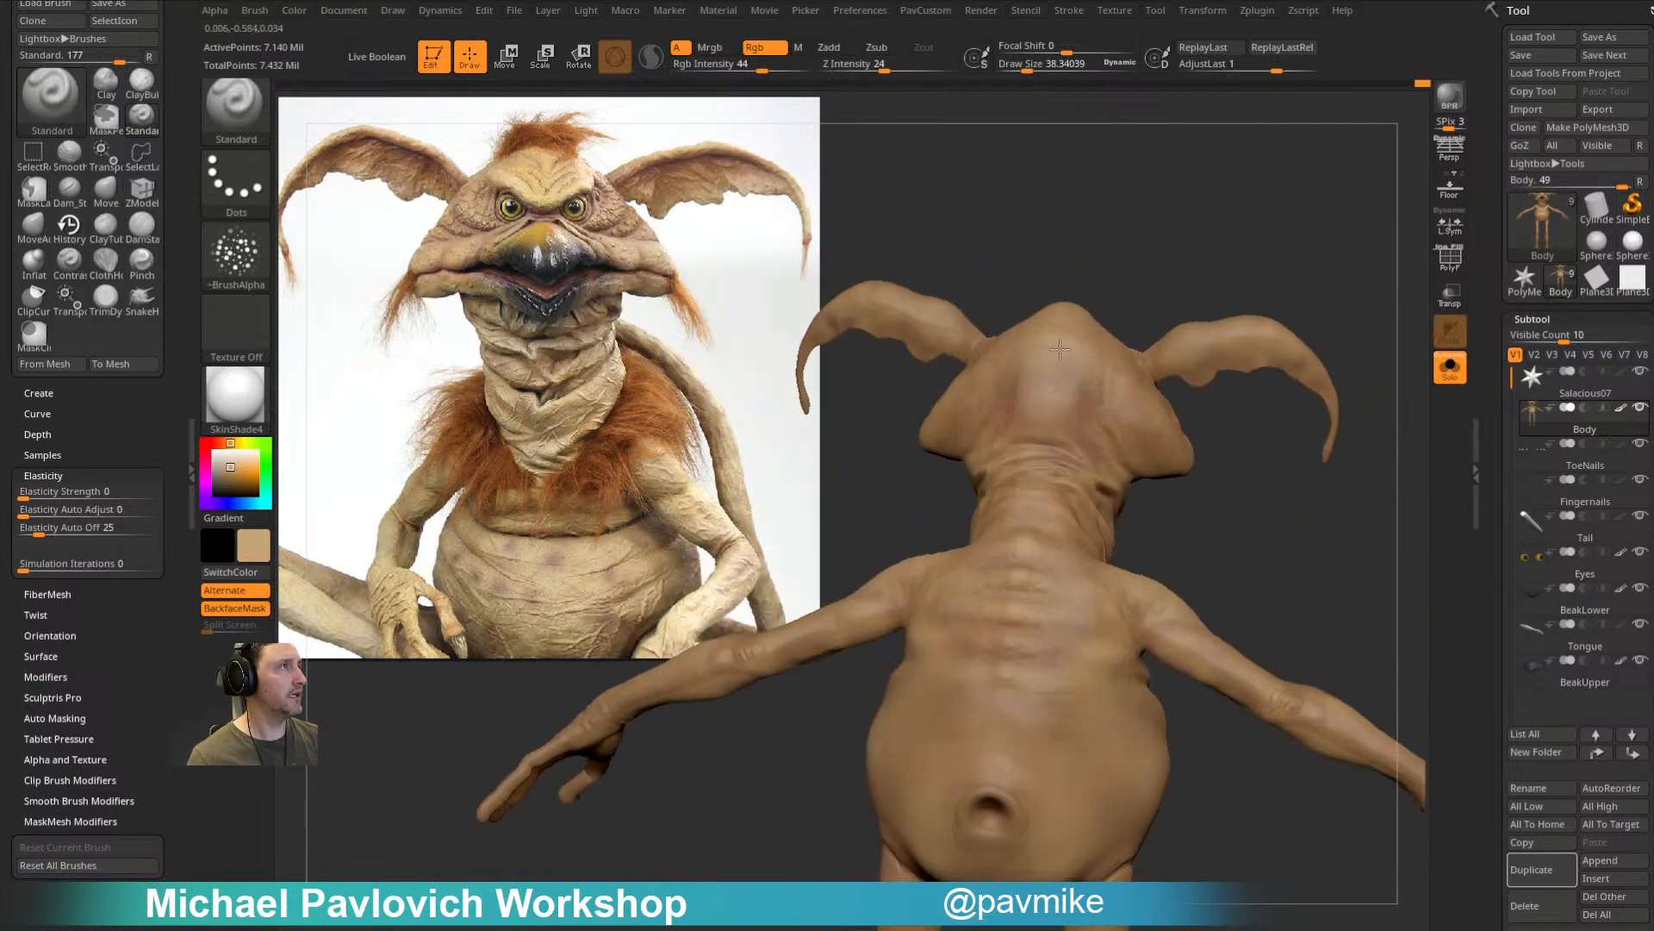
right_drag(1103, 390, 1081, 468)
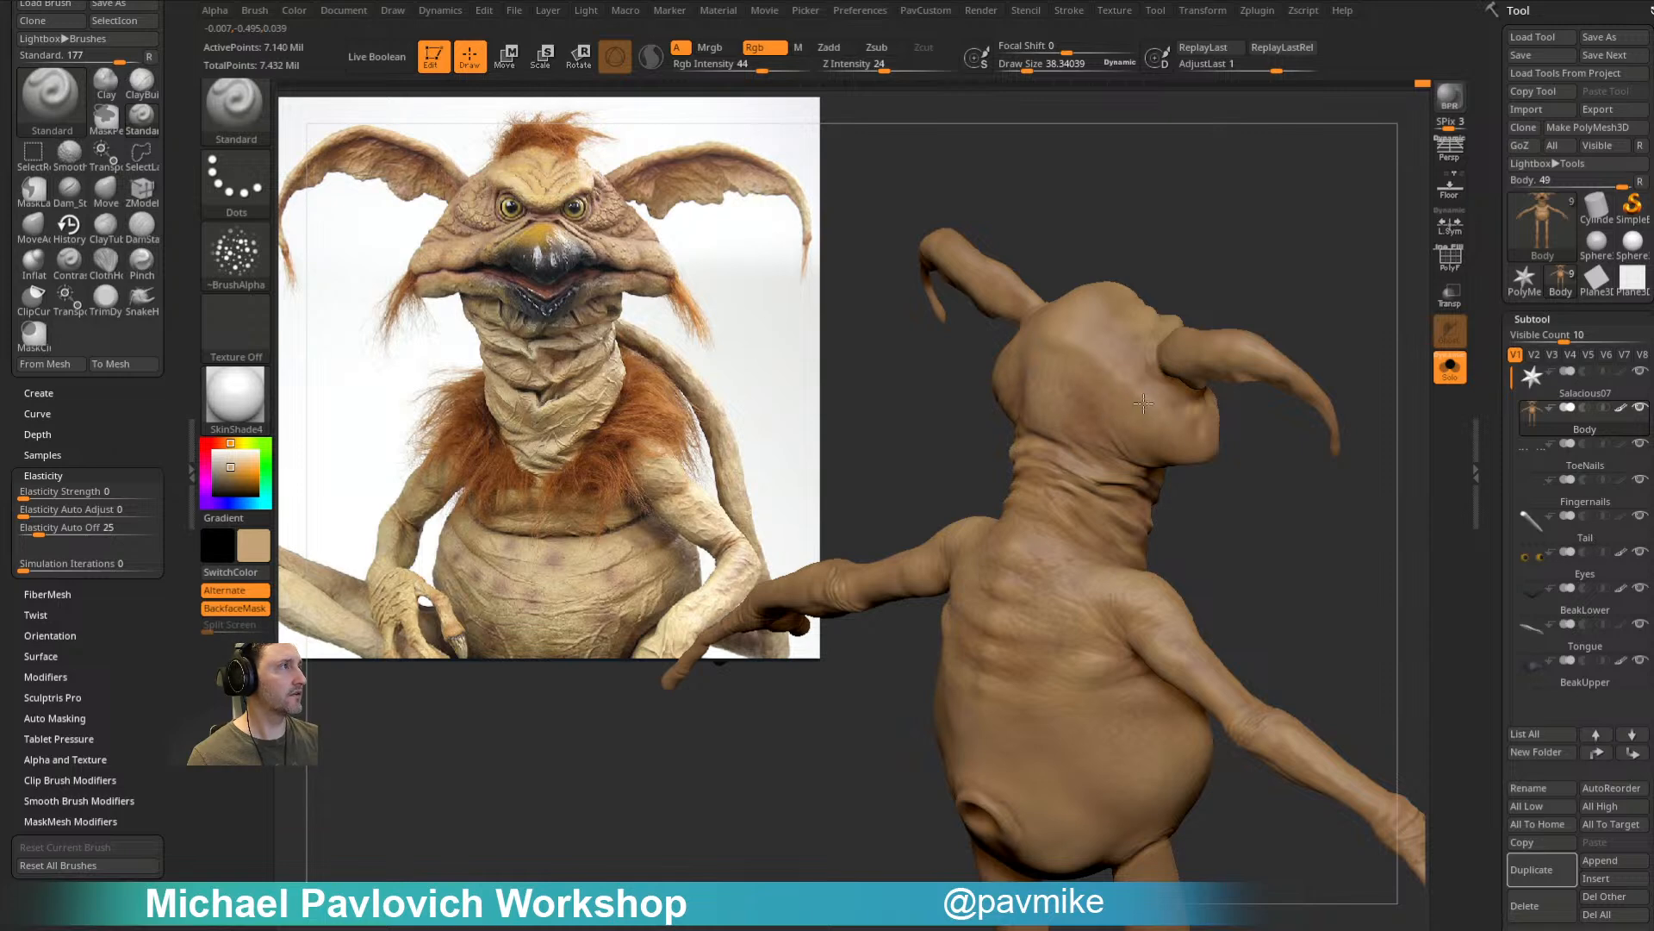
right_drag(1137, 367, 1090, 315)
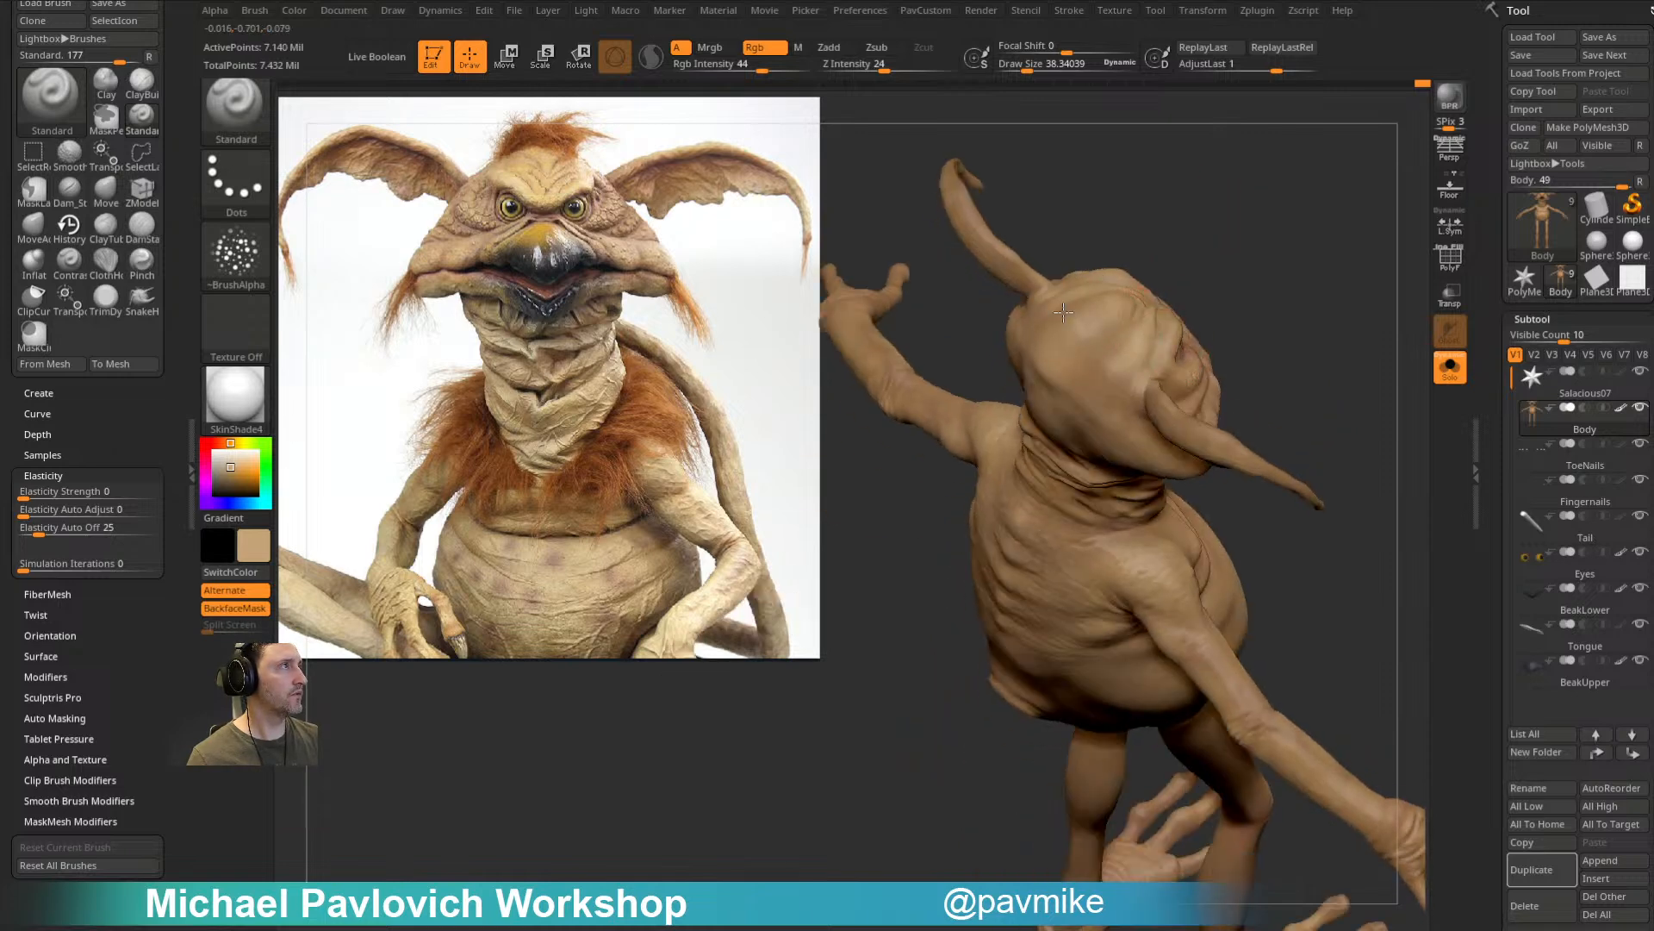
mouse_move(1244, 323)
right_down()
mouse_move(1177, 408)
mouse_move(1186, 362)
mouse_move(1359, 325)
mouse_move(1163, 371)
right_up()
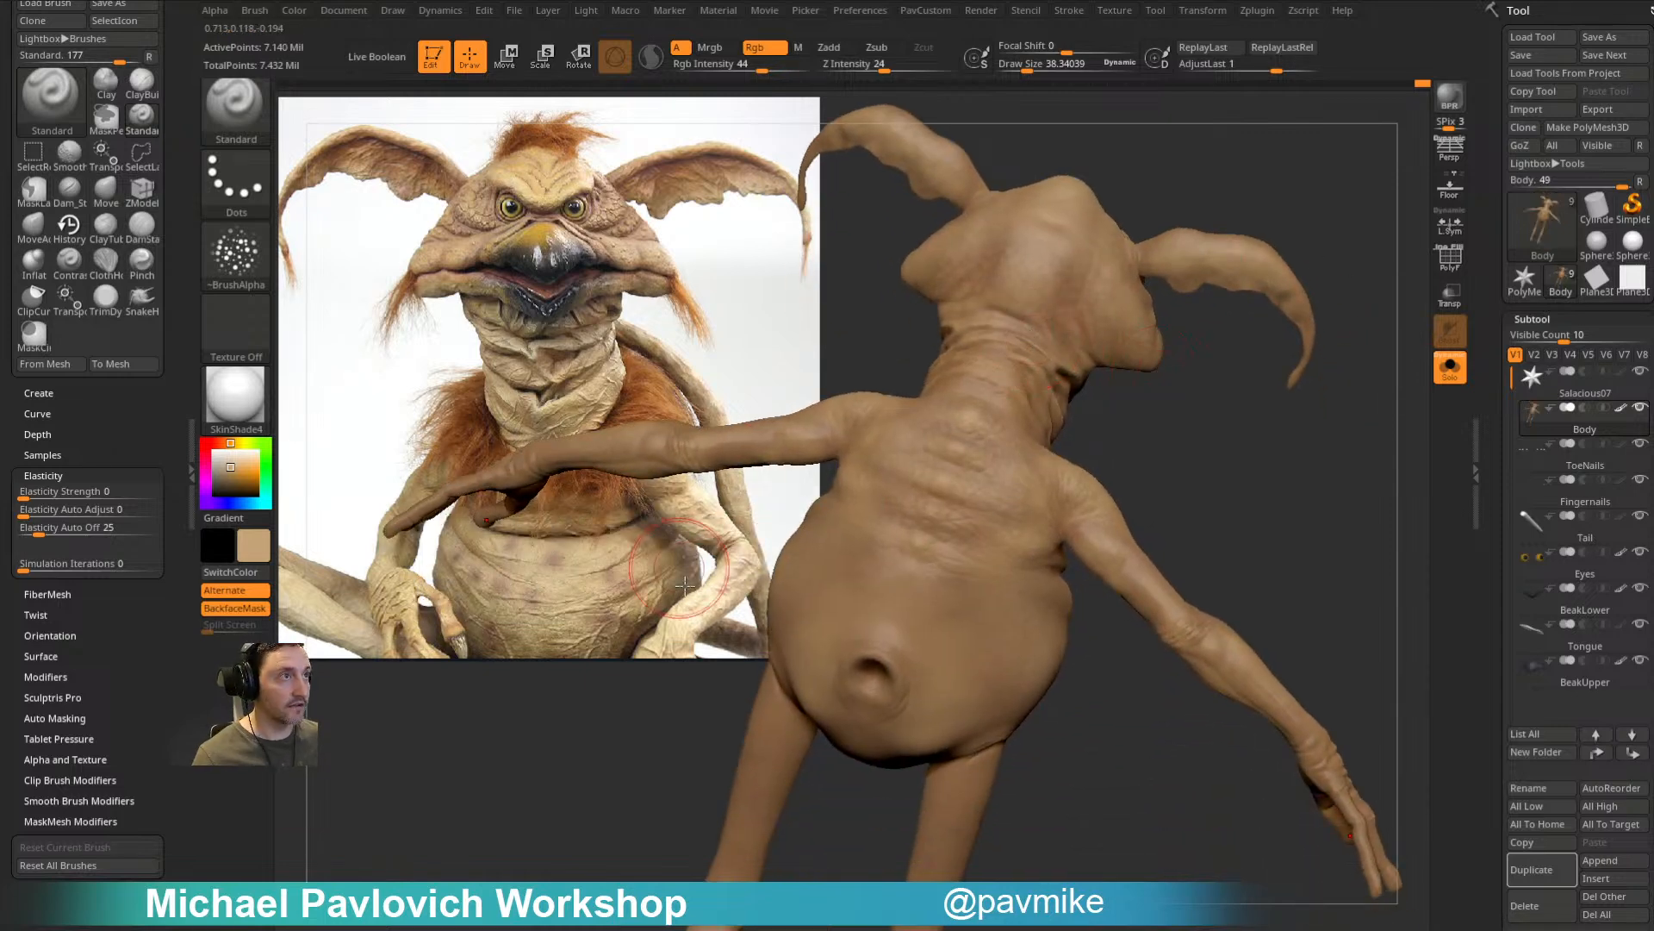
Step: Stipple the light tan over the lower back, the backs of the legs and the heels
mouse_move(1200, 362)
right_down()
mouse_move(1266, 428)
mouse_move(1266, 376)
right_up()
mouse_move(1102, 648)
right_down()
mouse_move(986, 604)
mouse_move(1141, 528)
mouse_move(968, 554)
mouse_move(1111, 658)
mouse_move(1016, 568)
mouse_move(988, 609)
right_up()
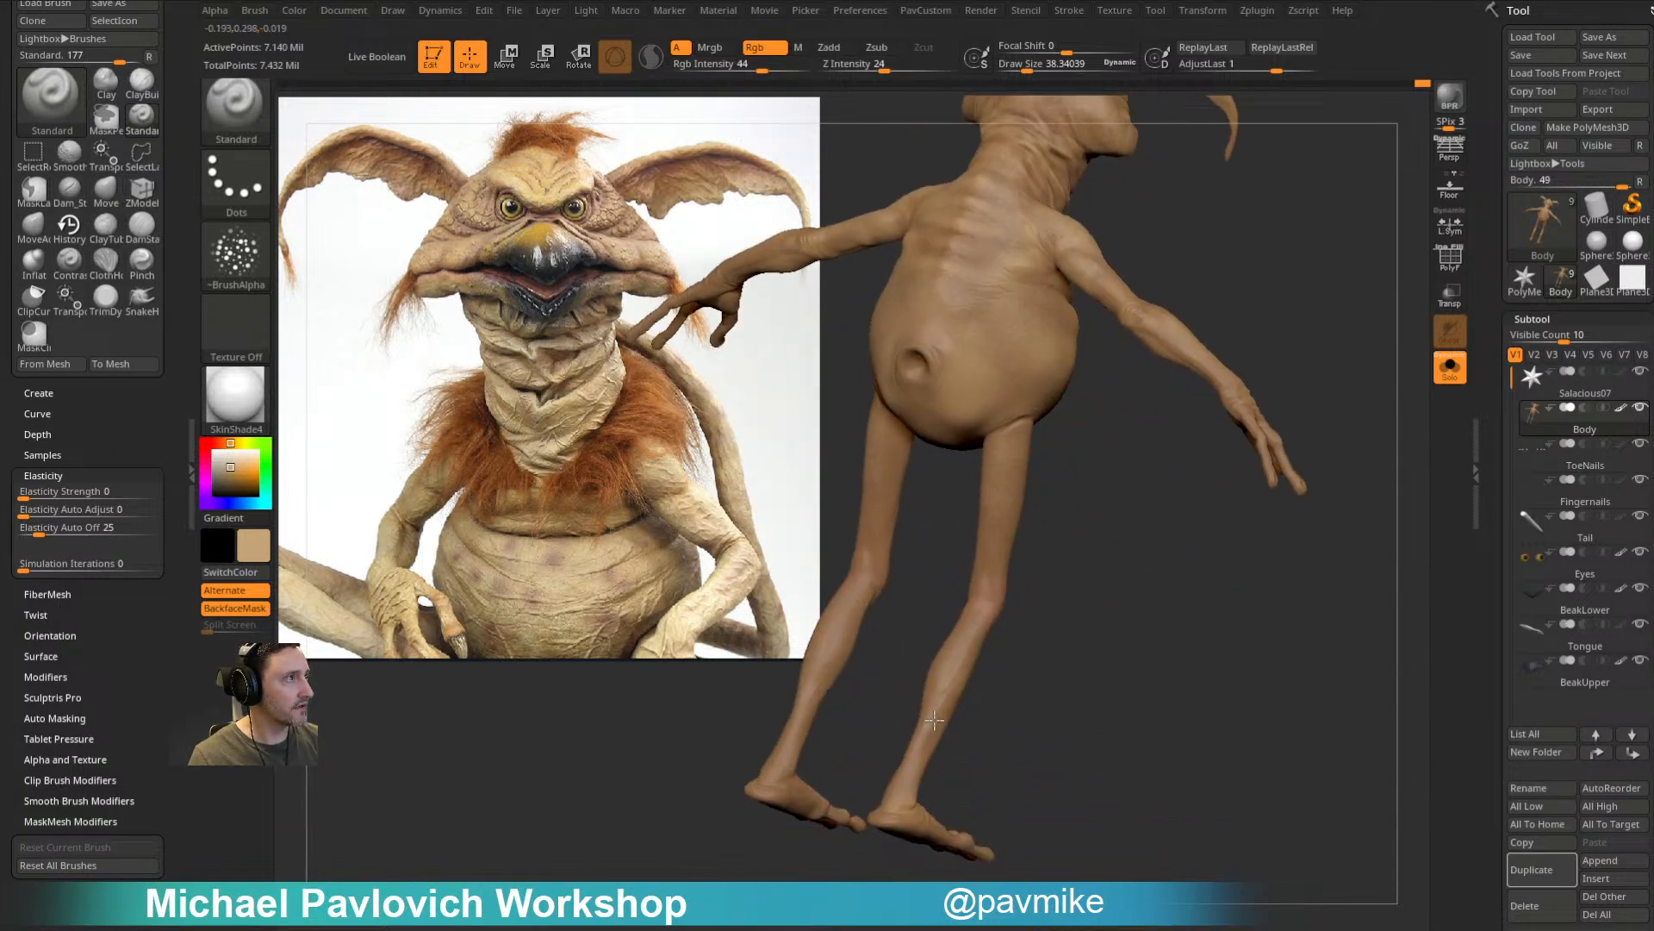
right_drag(1098, 687, 913, 722)
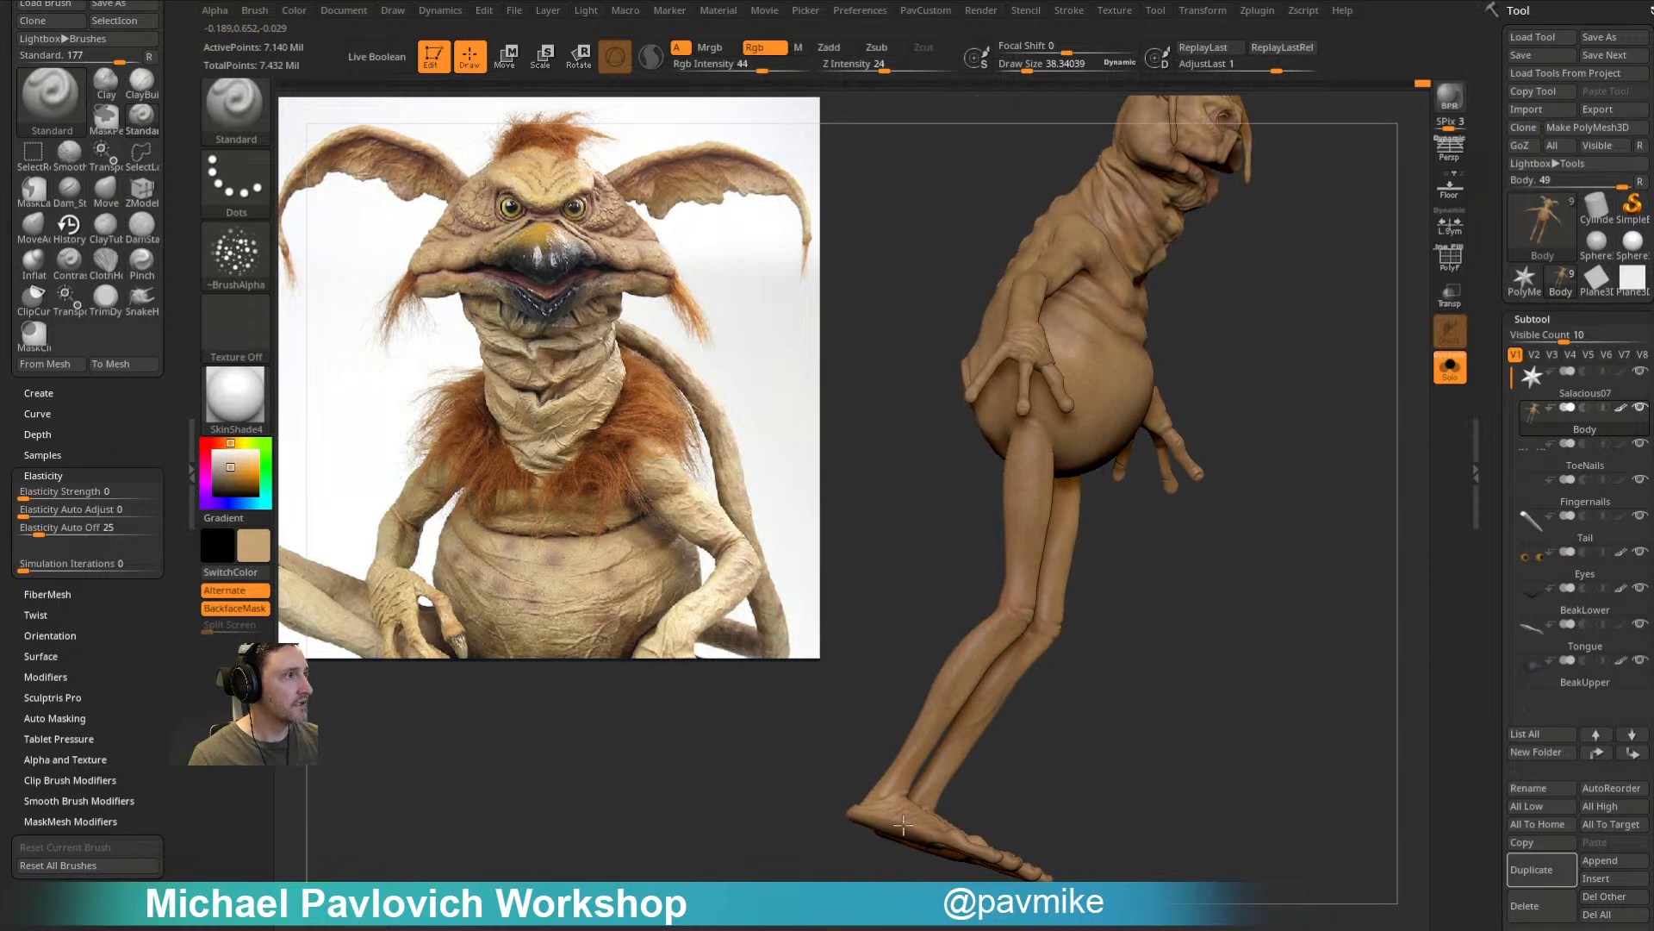
Step: Stipple the light tan over the feet, the upper arms and the flanks of the body
right_drag(904, 834, 947, 782)
mouse_move(854, 549)
right_down()
mouse_move(1270, 266)
mouse_move(1103, 492)
mouse_move(1337, 422)
mouse_move(1303, 418)
right_up()
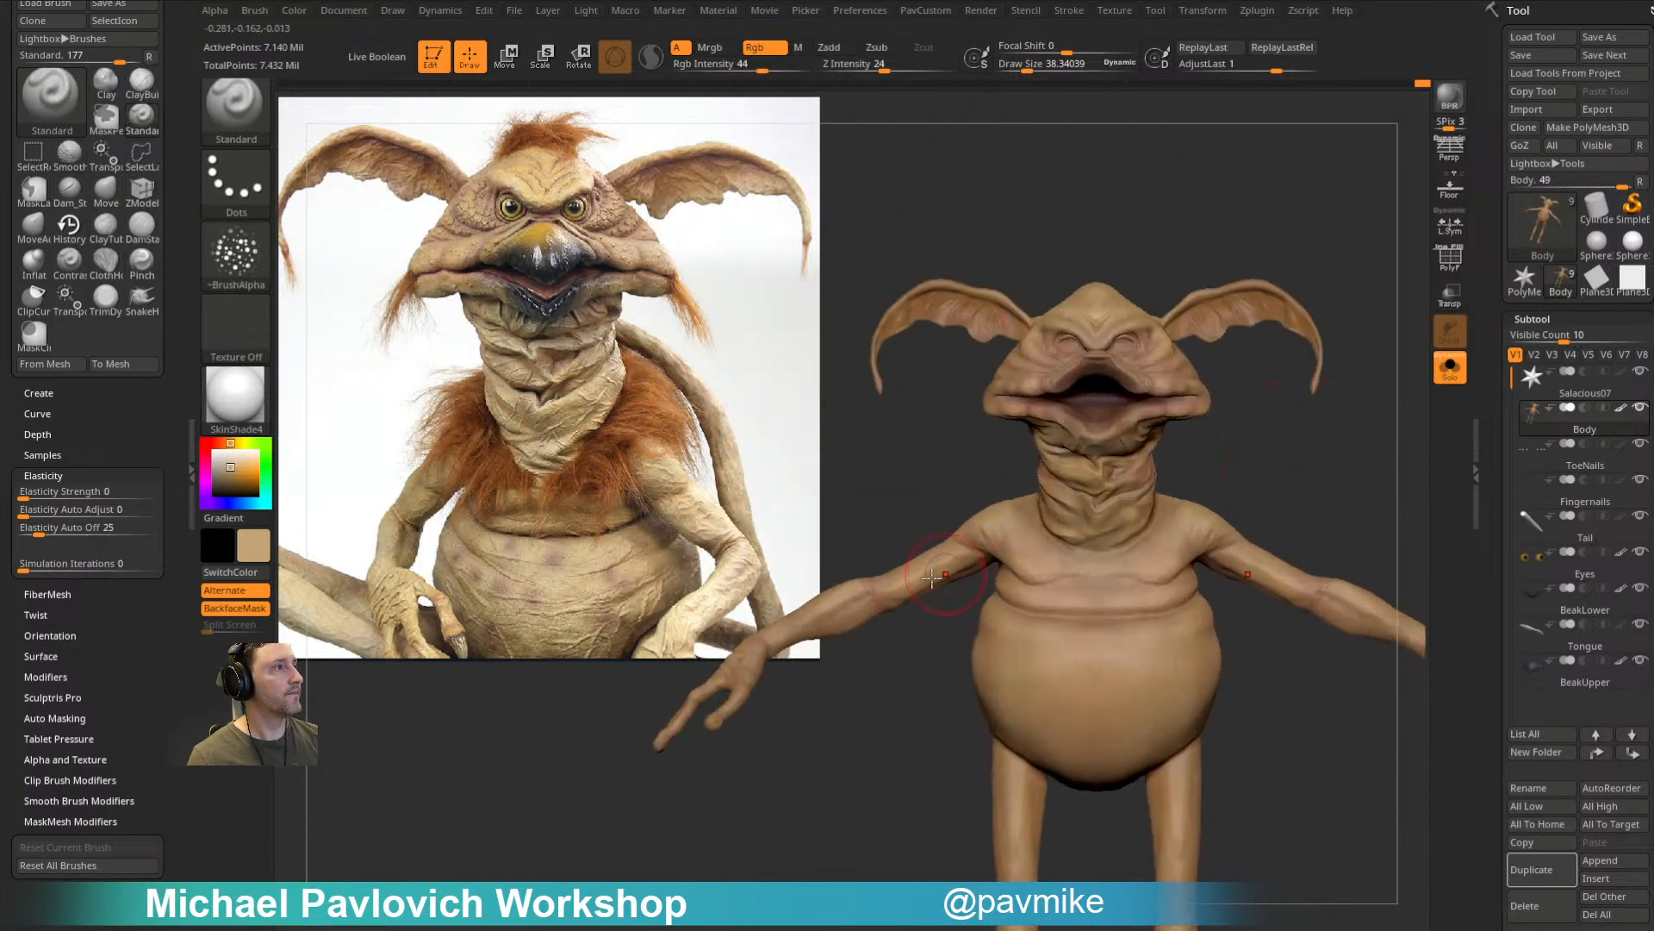
right_drag(982, 509, 953, 692)
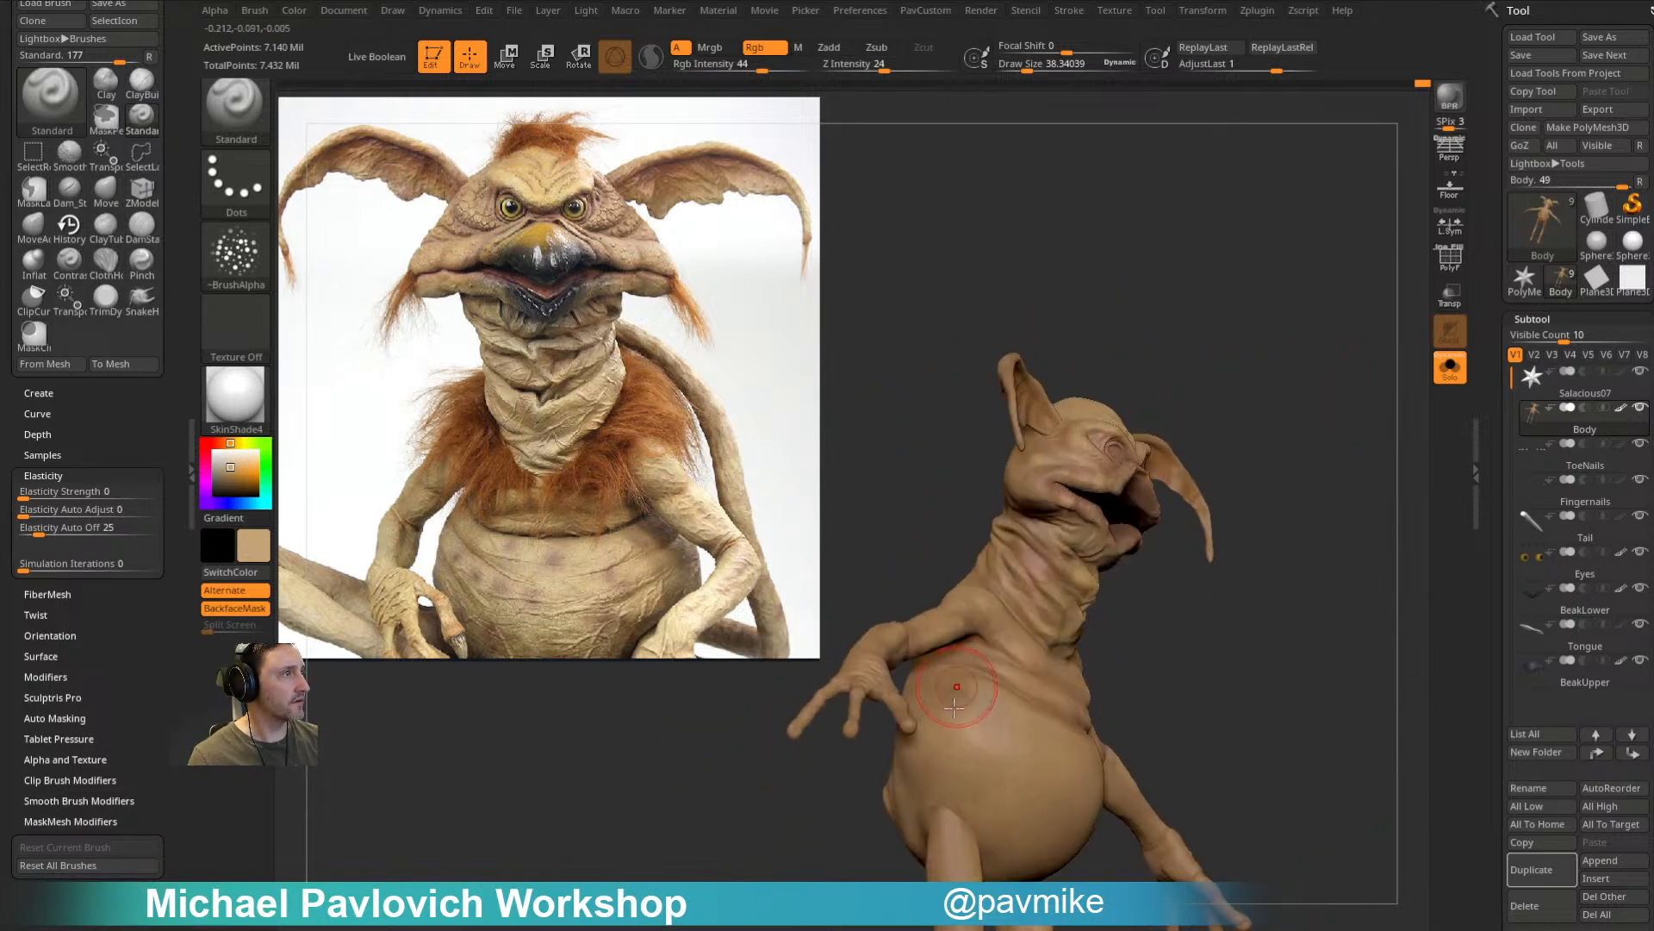
right_drag(968, 635, 993, 715)
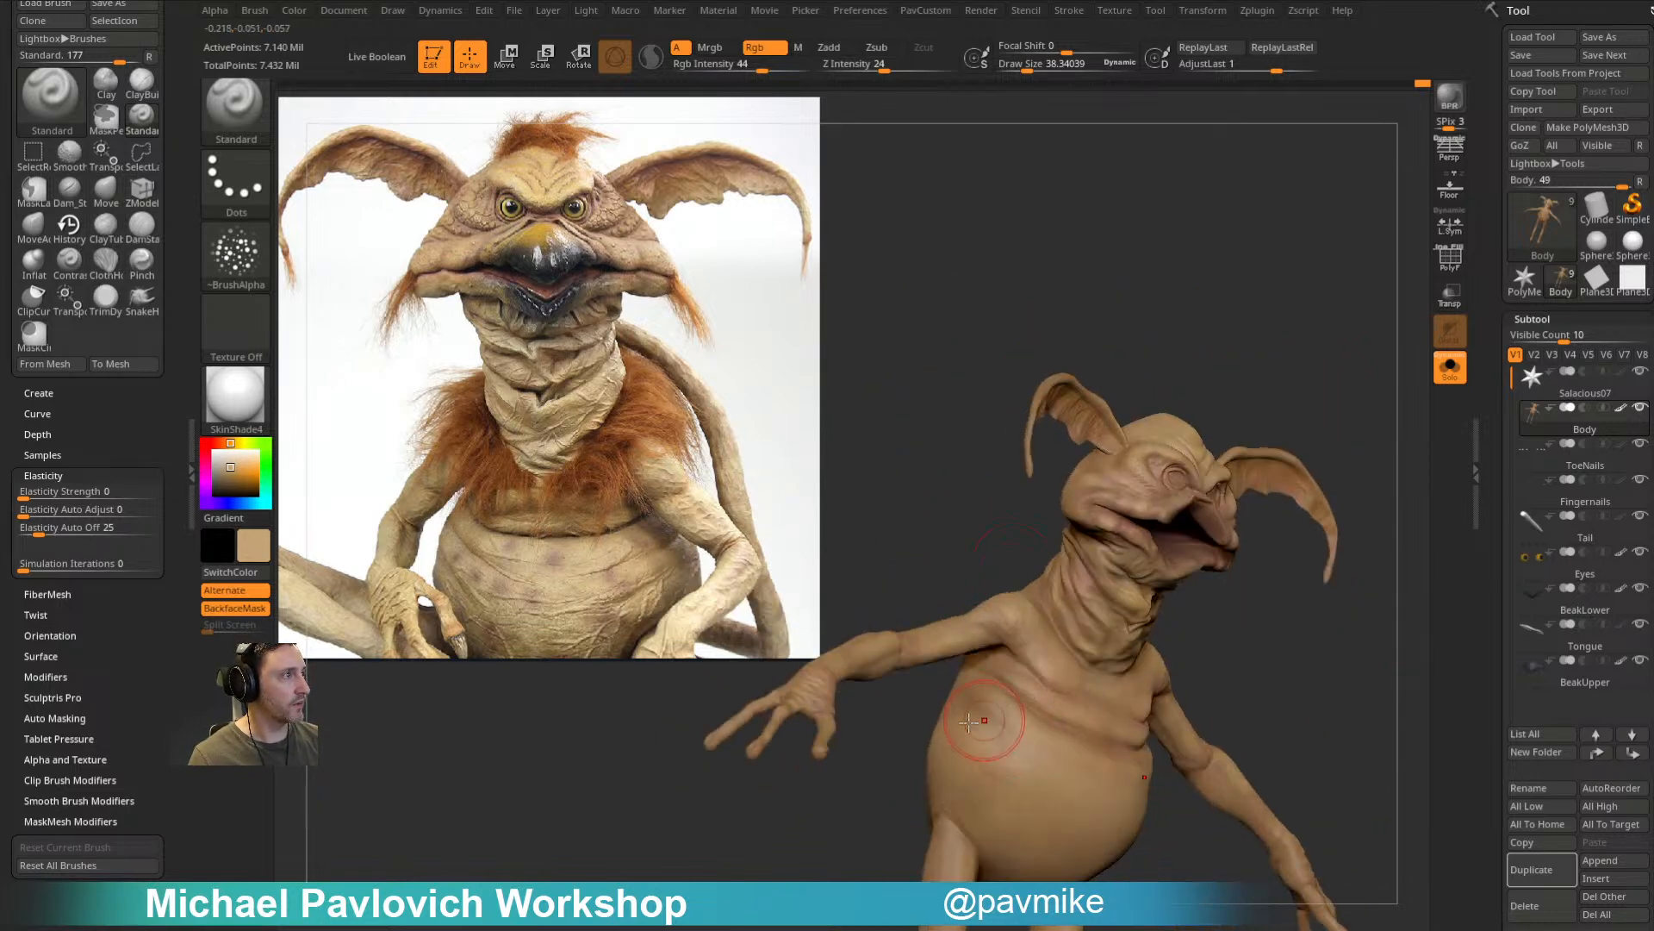
right_drag(1078, 834, 1065, 715)
mouse_move(1376, 532)
right_down()
mouse_move(1407, 492)
mouse_move(1384, 541)
right_up()
Step: Pick a yellower pale tan and stipple it over the forehead, brow, muzzle folds and cheeks with a smaller brush
ctrl+right_drag(1346, 379, 1341, 670)
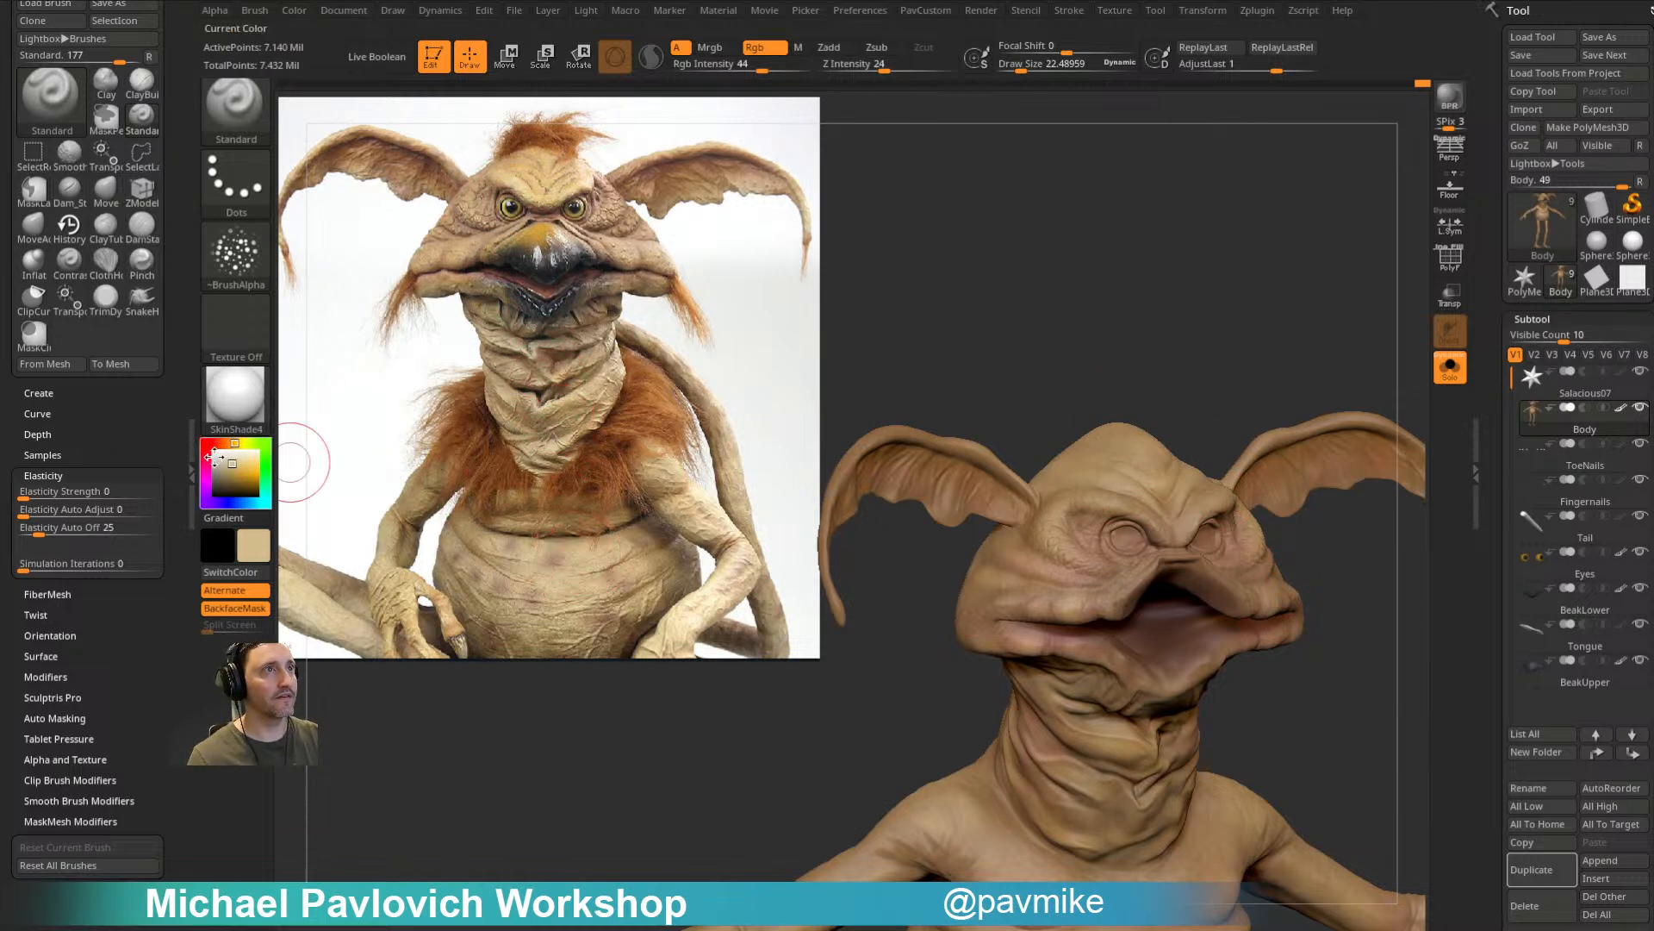
drag(1189, 288, 1064, 508)
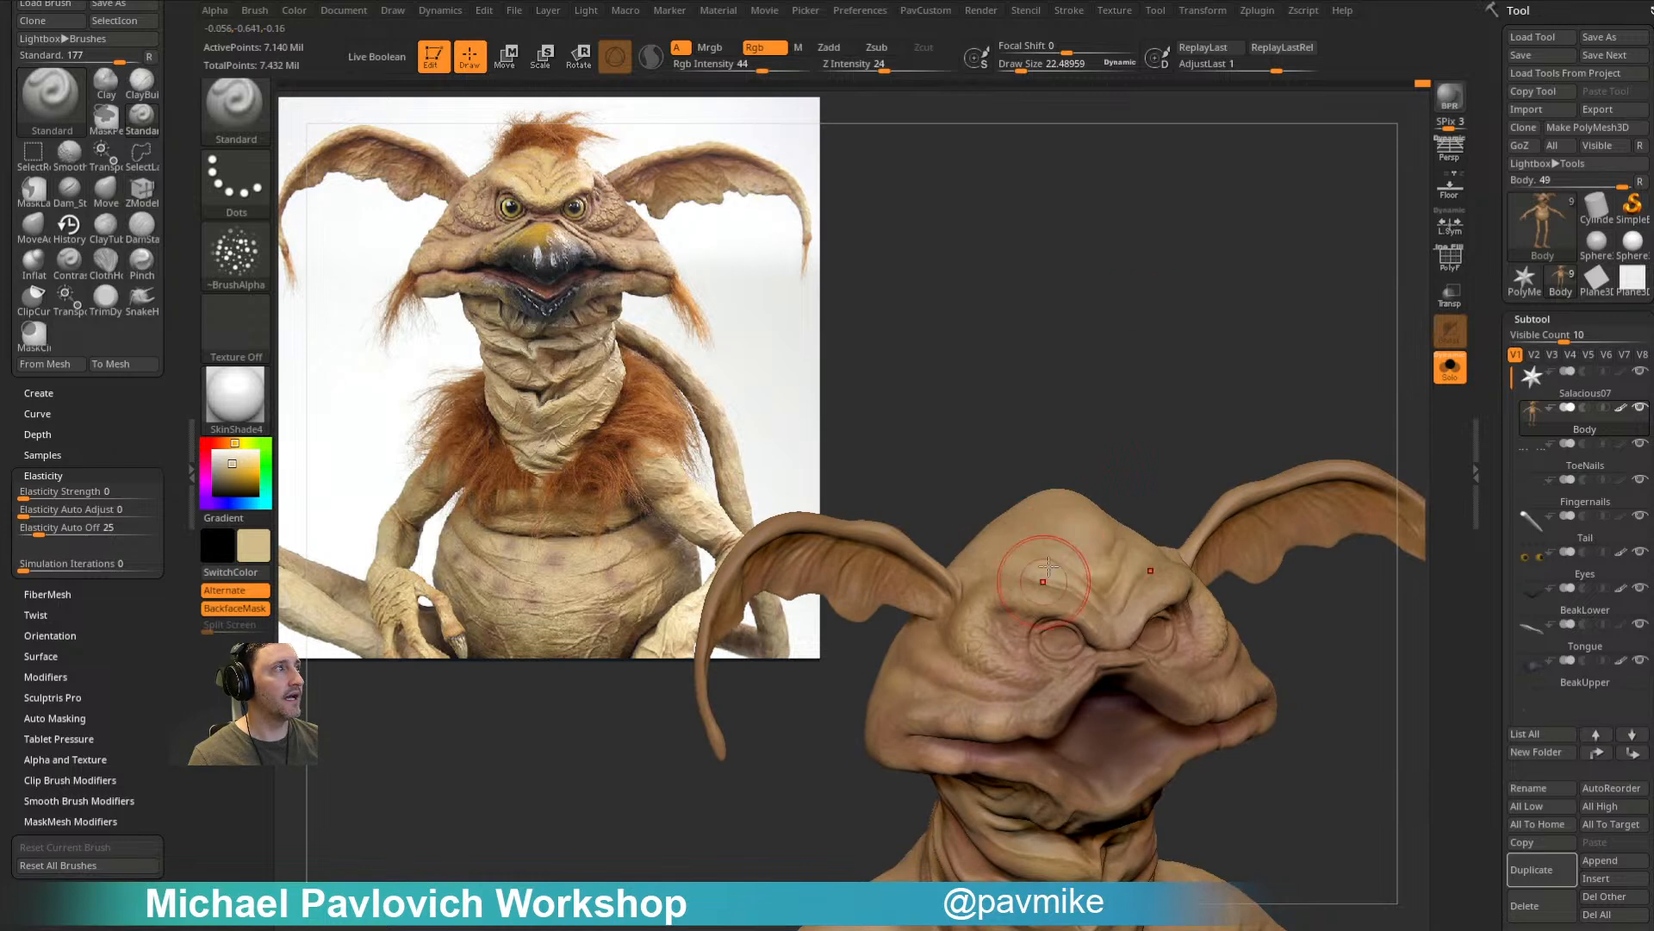
mouse_move(1147, 410)
alt+mouse_down()
mouse_move(1166, 363)
mouse_move(996, 561)
alt+mouse_up()
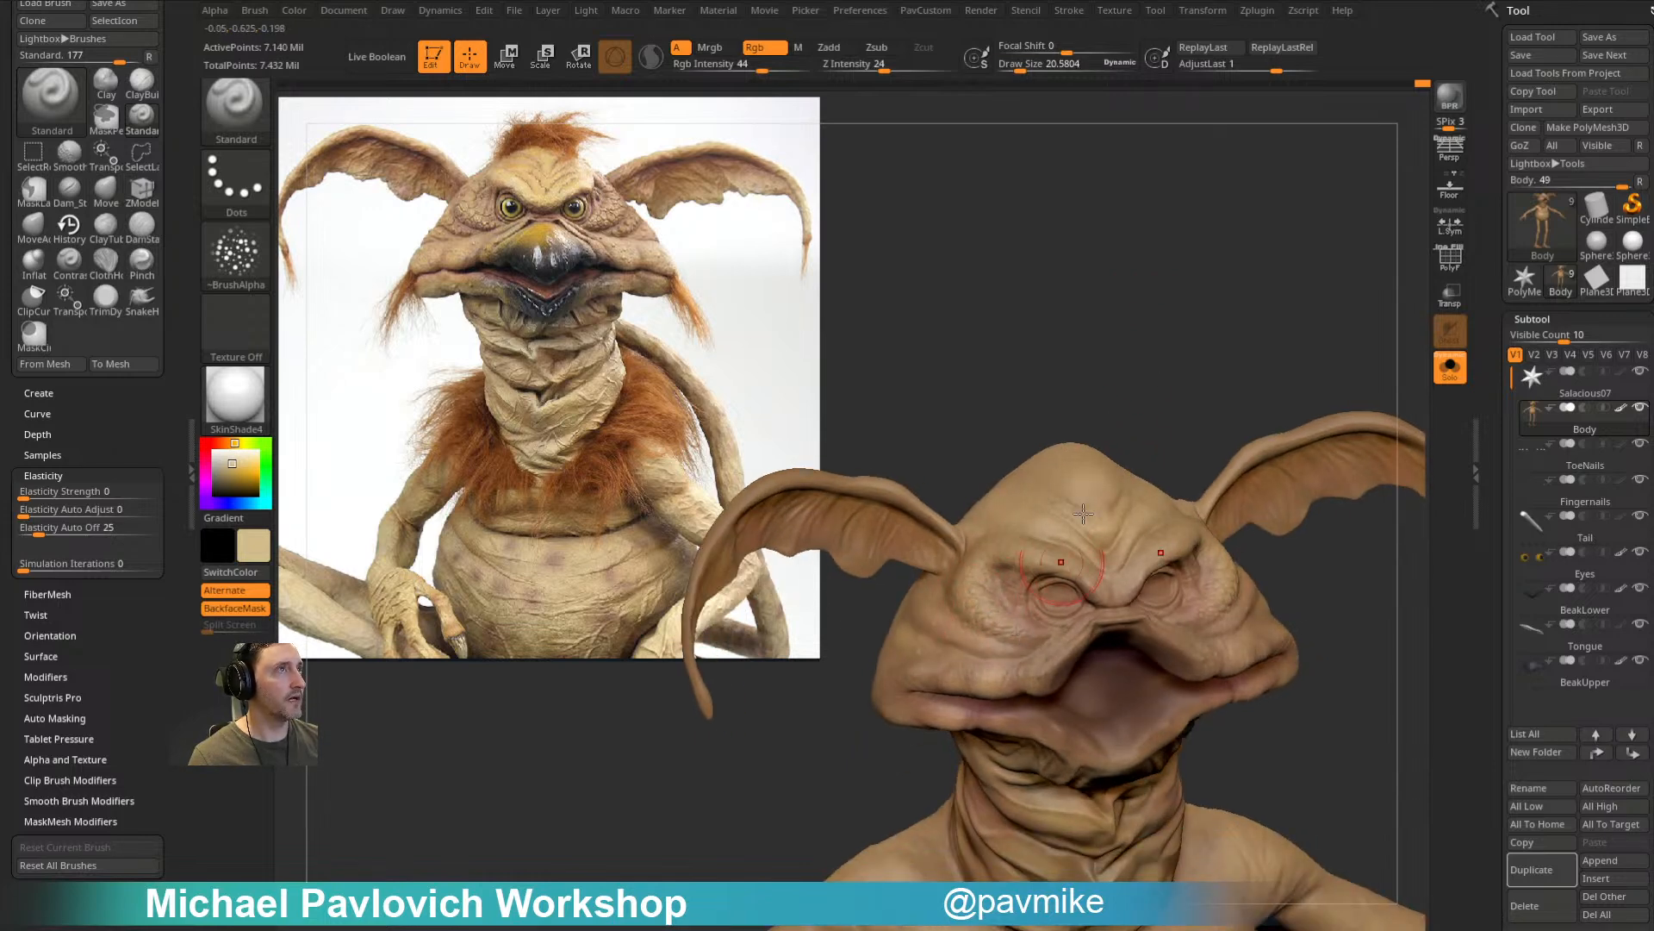
drag(1112, 441, 1156, 410)
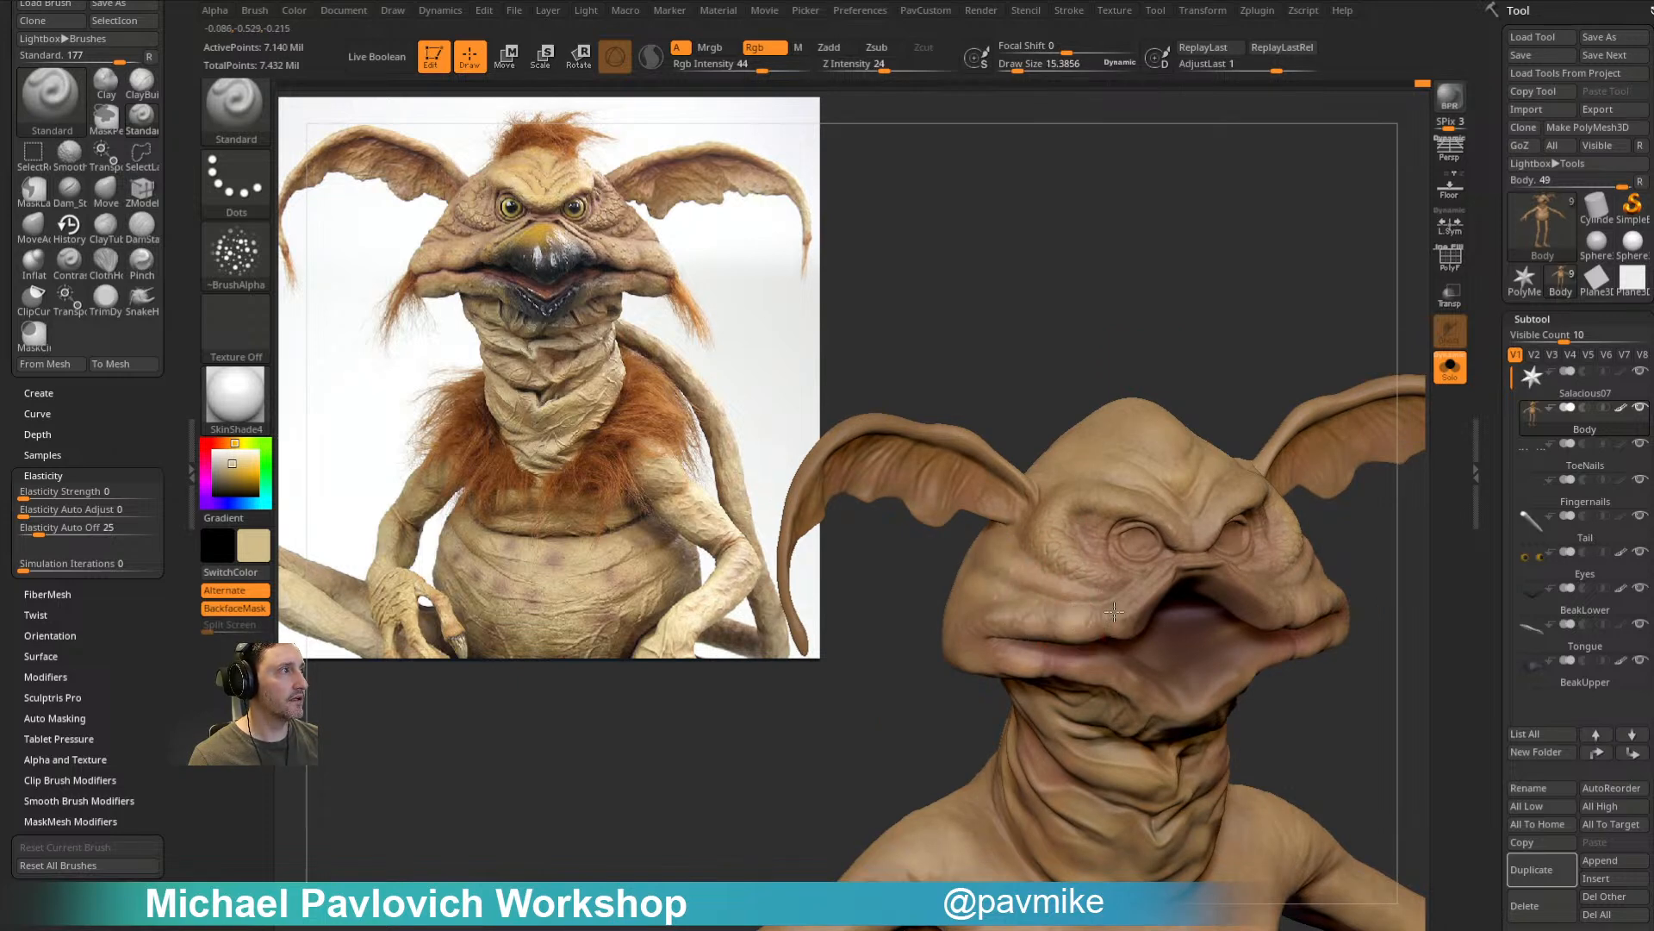
alt+drag(1371, 576, 1389, 487)
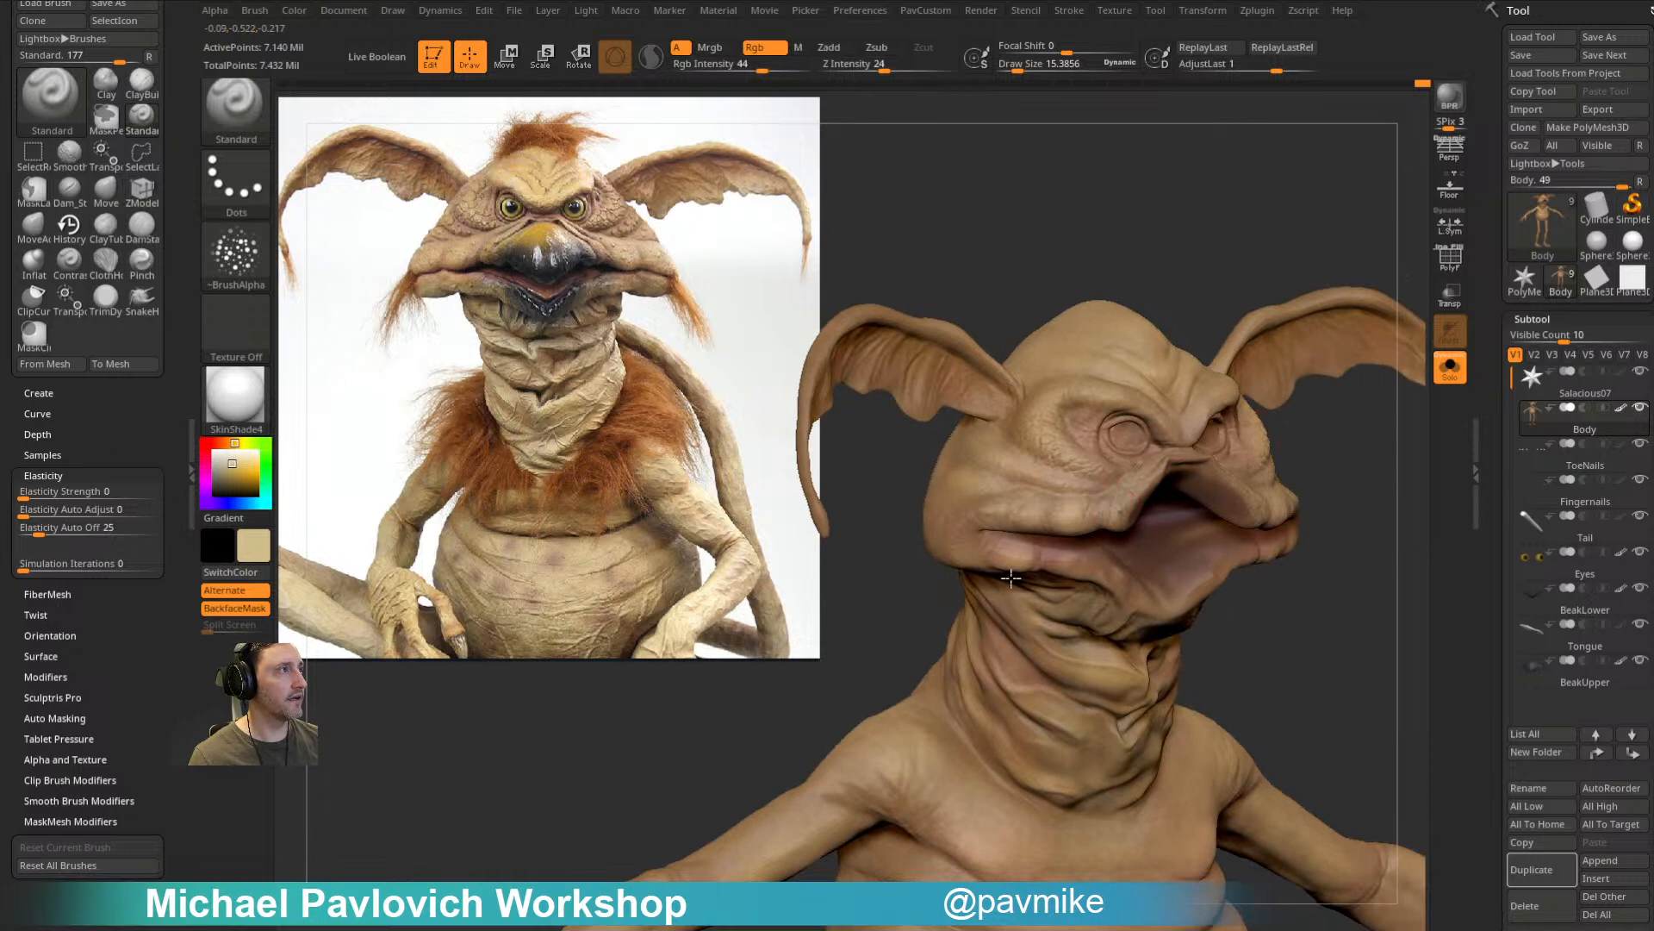
drag(1266, 562, 1086, 552)
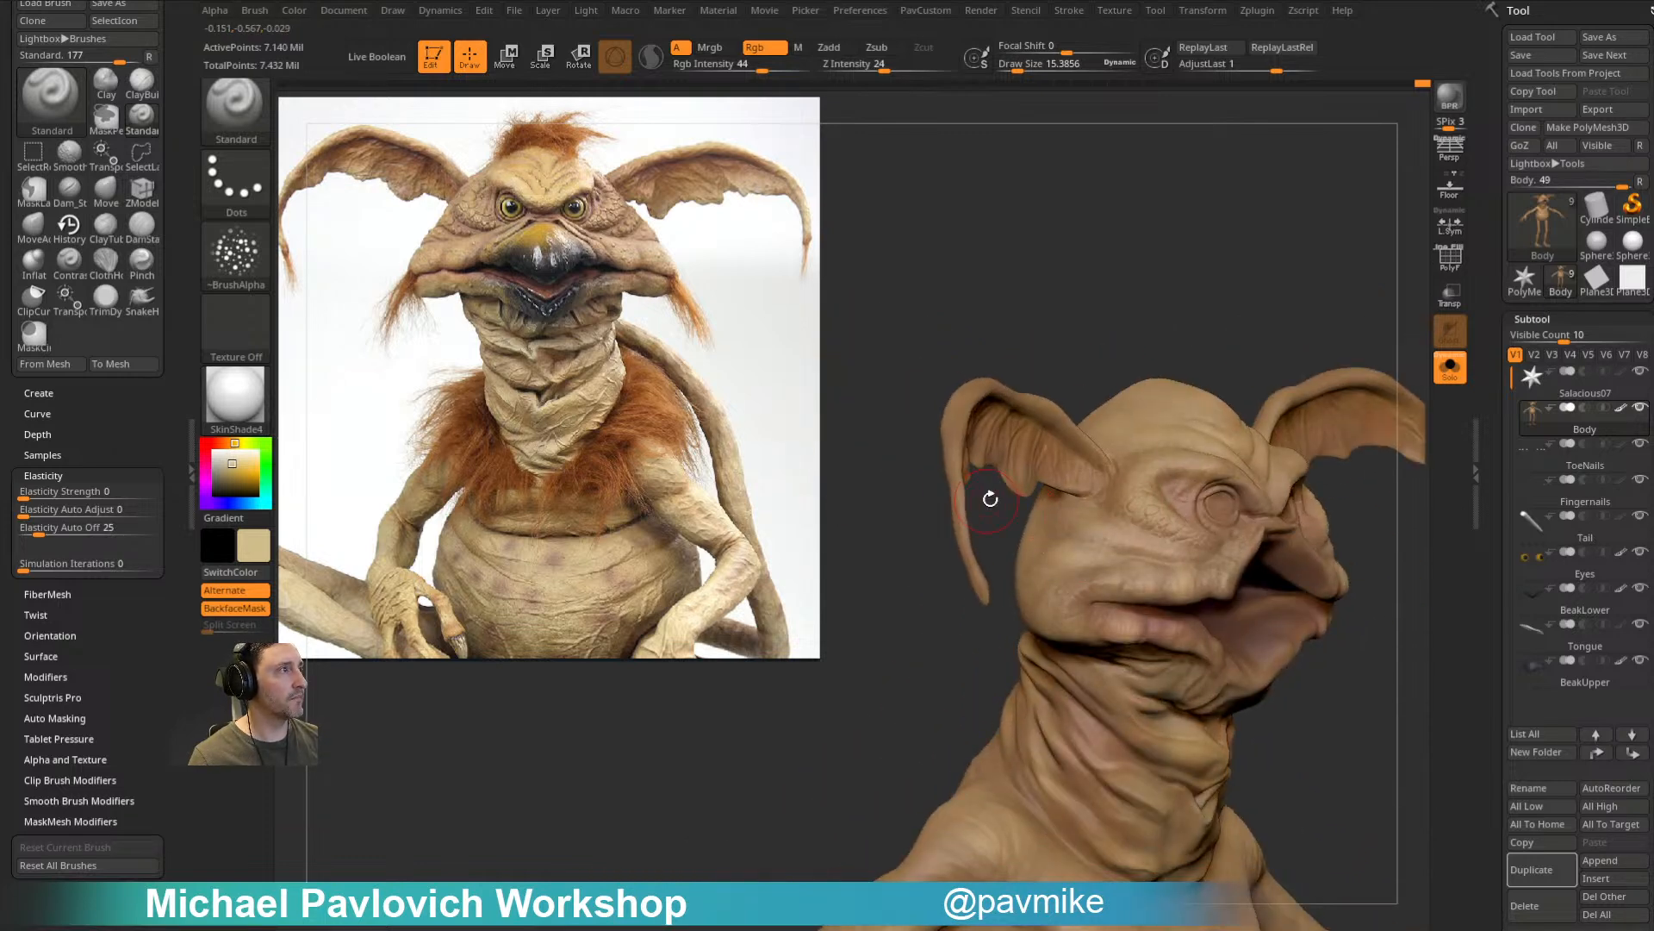
Step: Stipple the yellowish tan over the back of the head, the neck and the upper back at a draw size of about 33
drag(985, 498, 1065, 594)
mouse_move(1103, 543)
mouse_down()
mouse_move(1120, 528)
mouse_move(1152, 587)
mouse_move(1001, 578)
mouse_move(1141, 566)
mouse_move(980, 473)
mouse_up()
key(s)
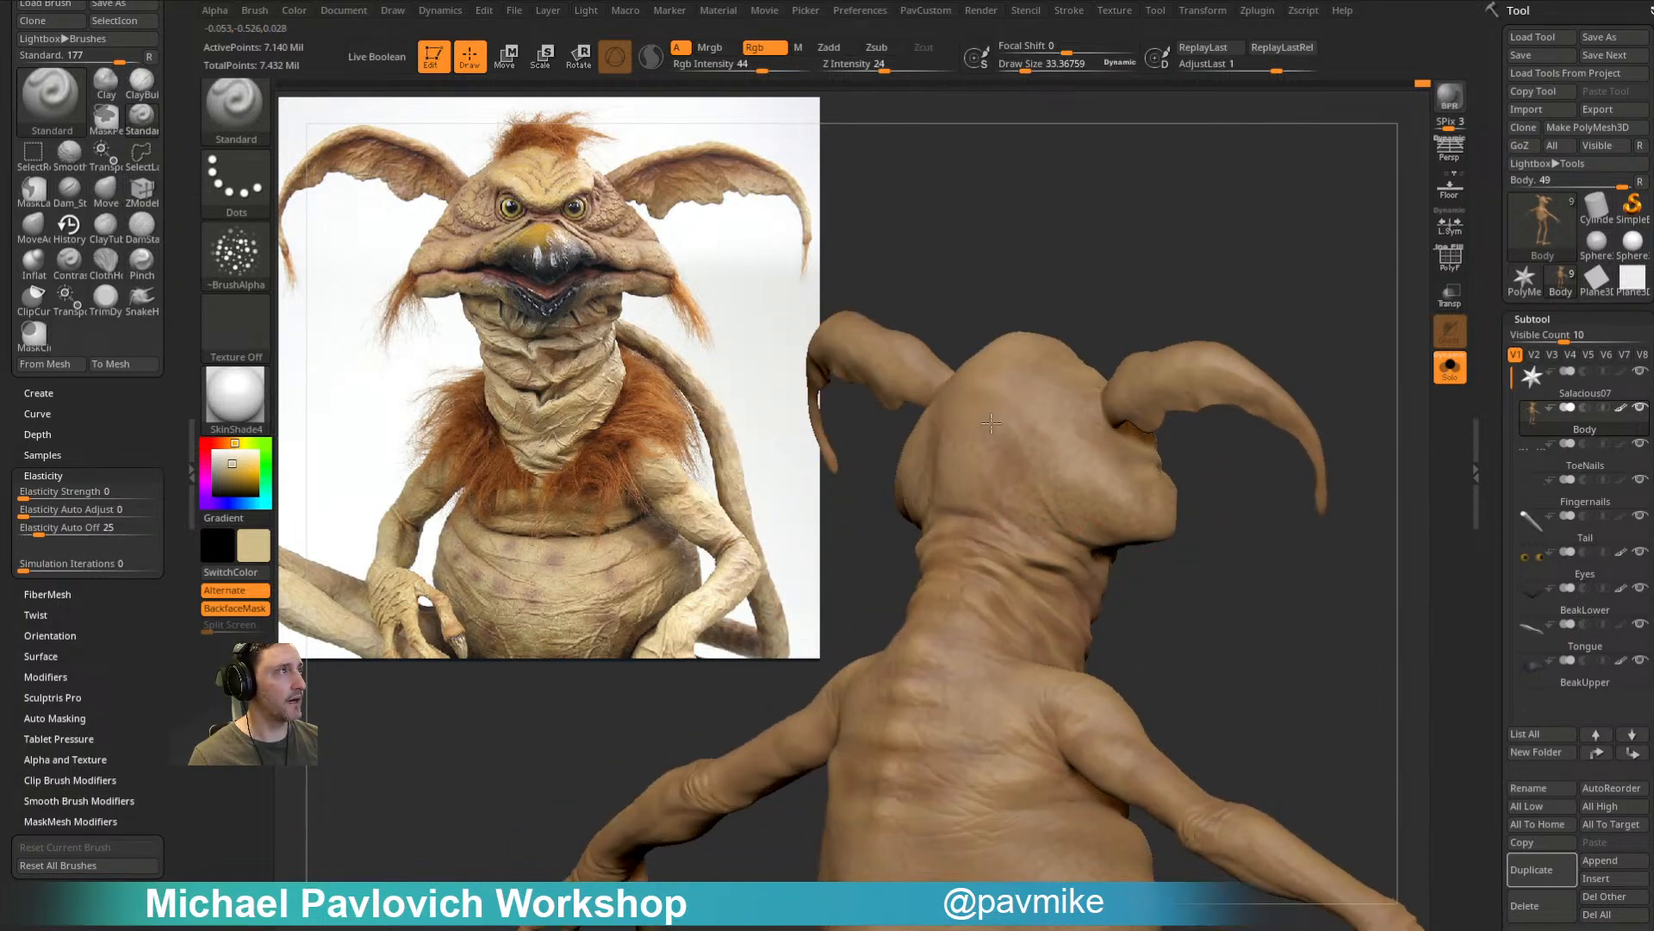
drag(1249, 549, 1096, 413)
drag(1241, 387, 997, 547)
alt+drag(1099, 584, 1196, 459)
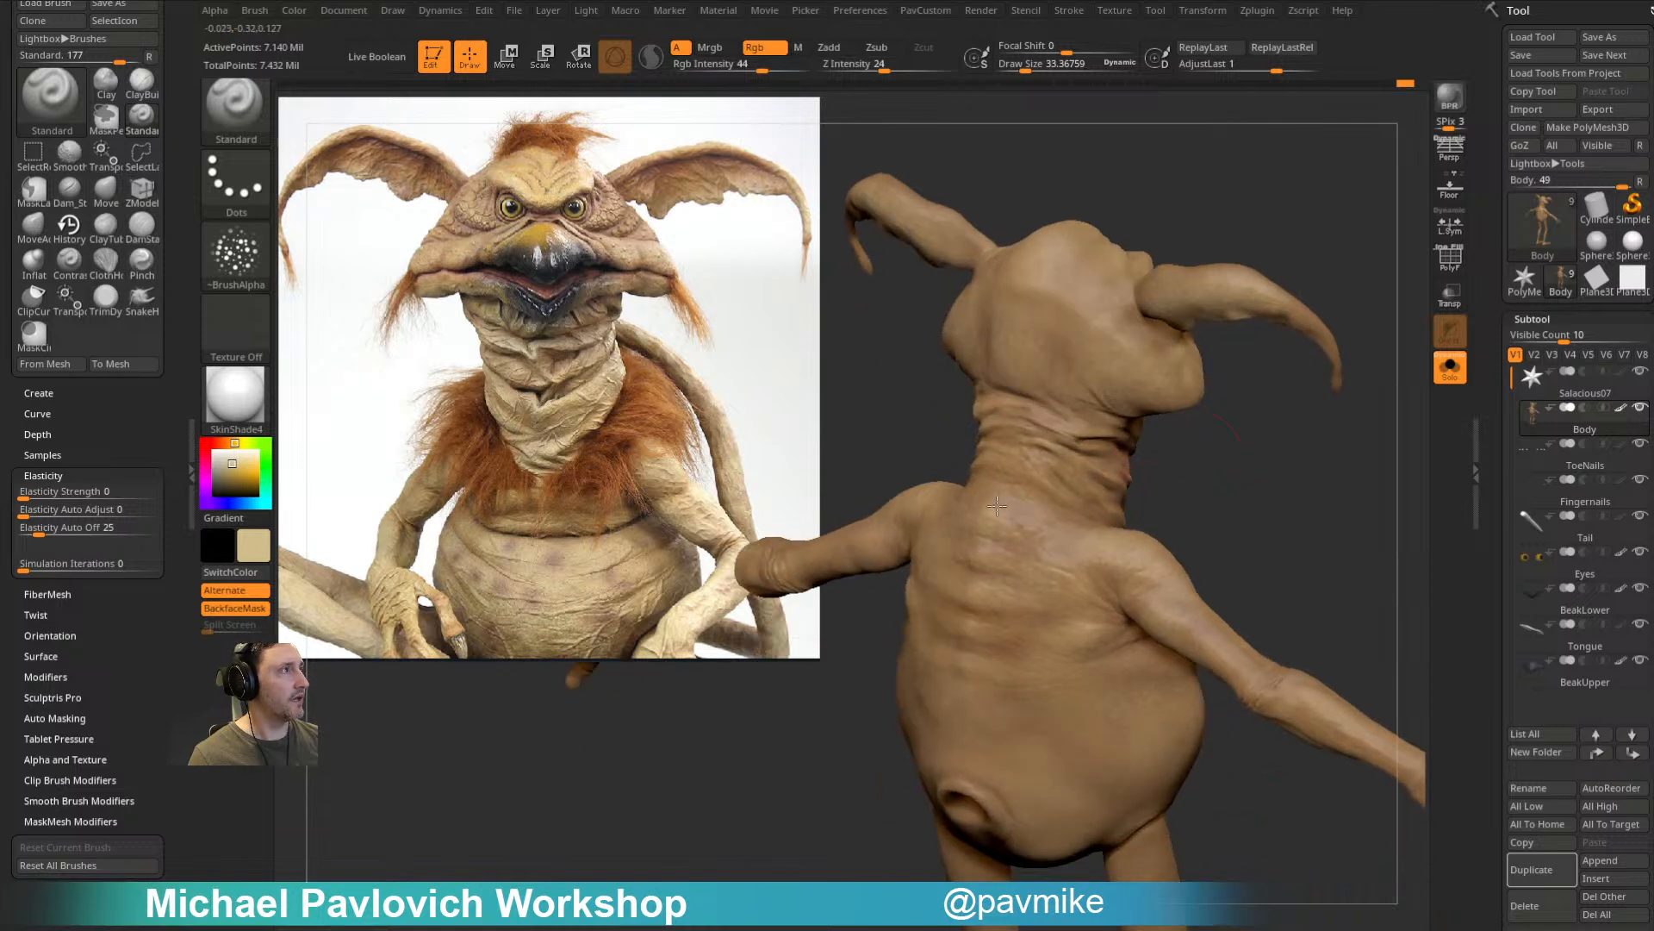
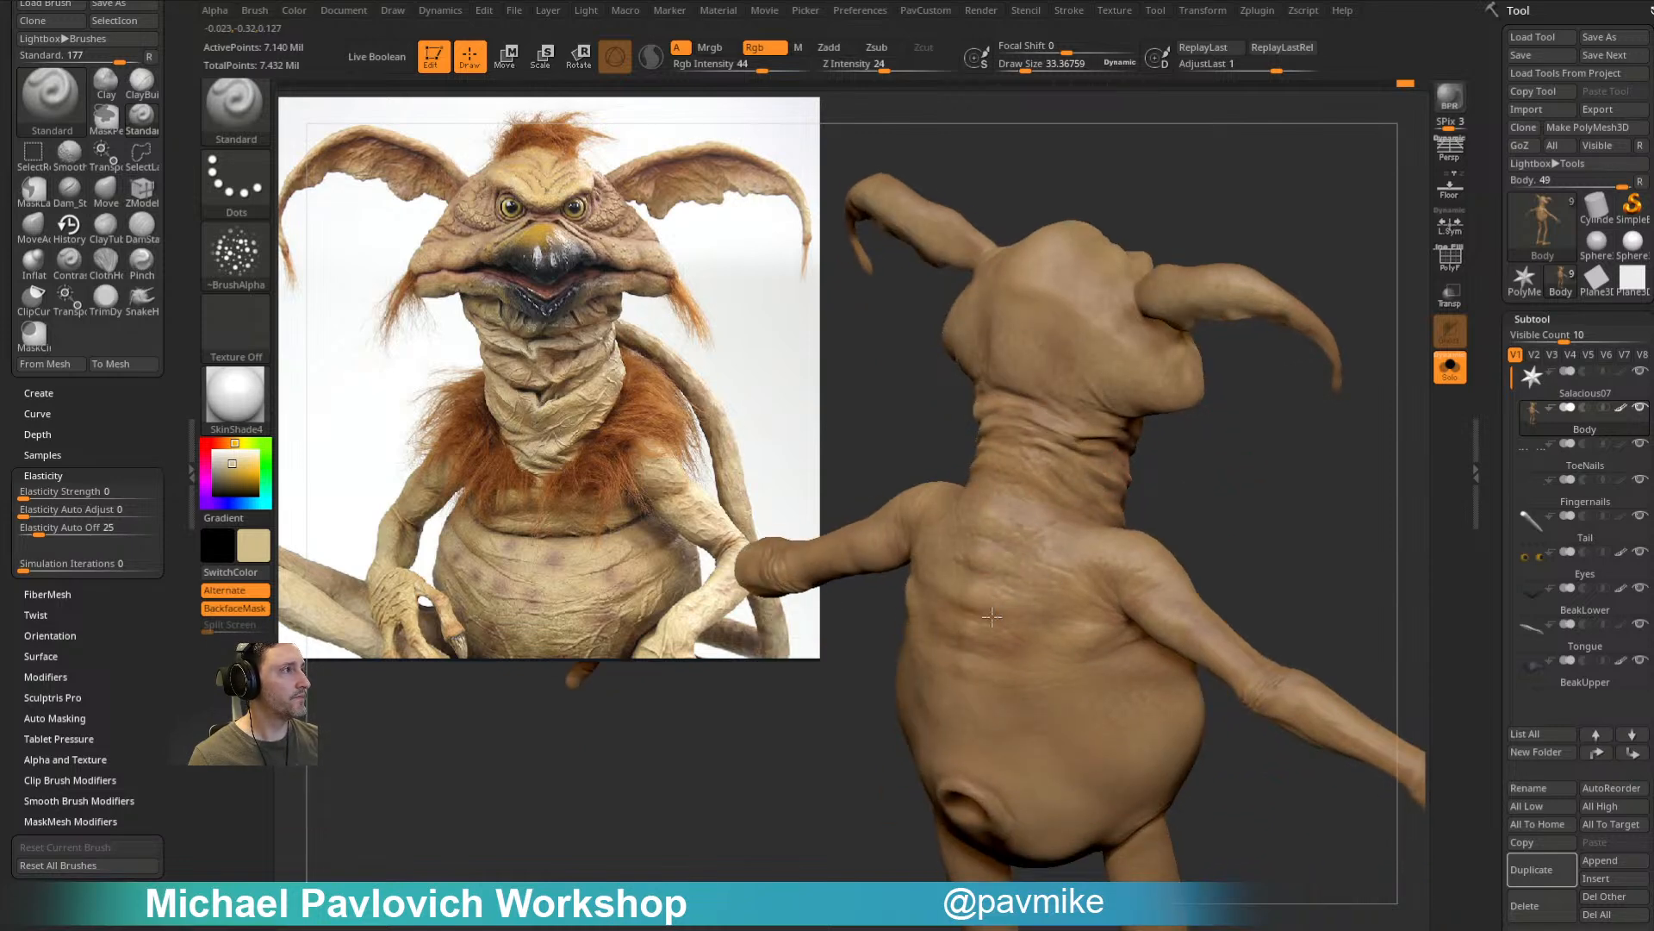
drag(1206, 517, 1105, 548)
drag(1206, 518, 1127, 399)
Step: Stipple the yellowish tan over the front of the belly and the legs with a brush of about 38 to 52
key(s)
click(1021, 516)
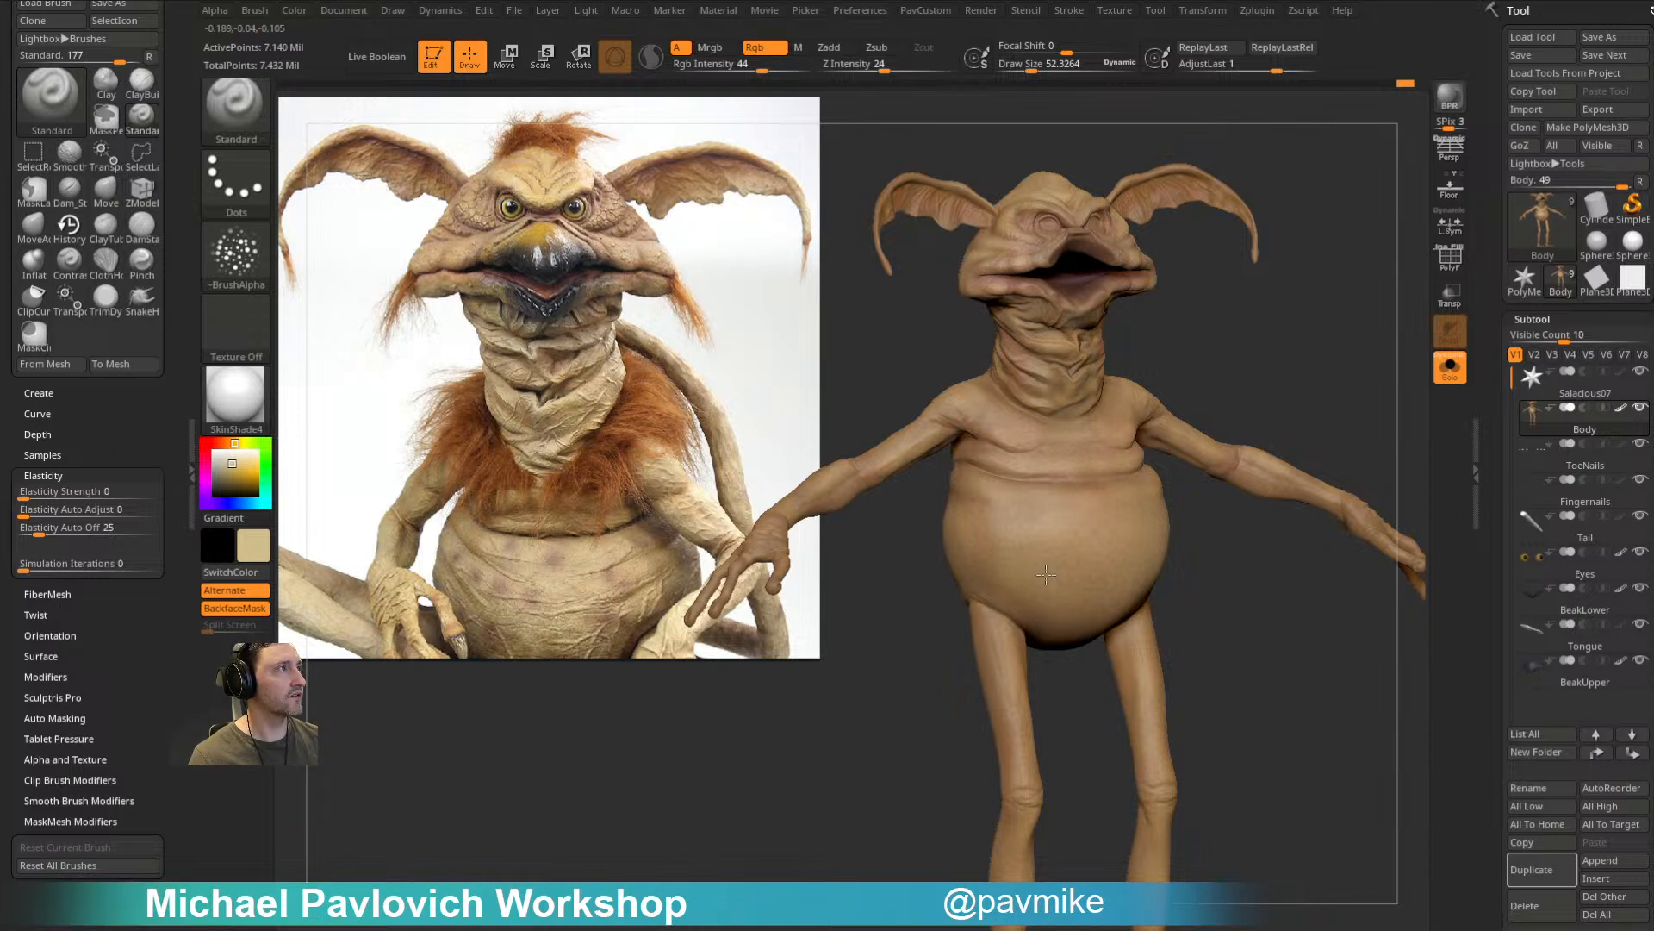
key(s)
drag(1029, 516, 1022, 515)
mouse_move(915, 556)
alt+right_down()
mouse_move(1038, 601)
mouse_move(916, 480)
mouse_move(1068, 520)
alt+right_up()
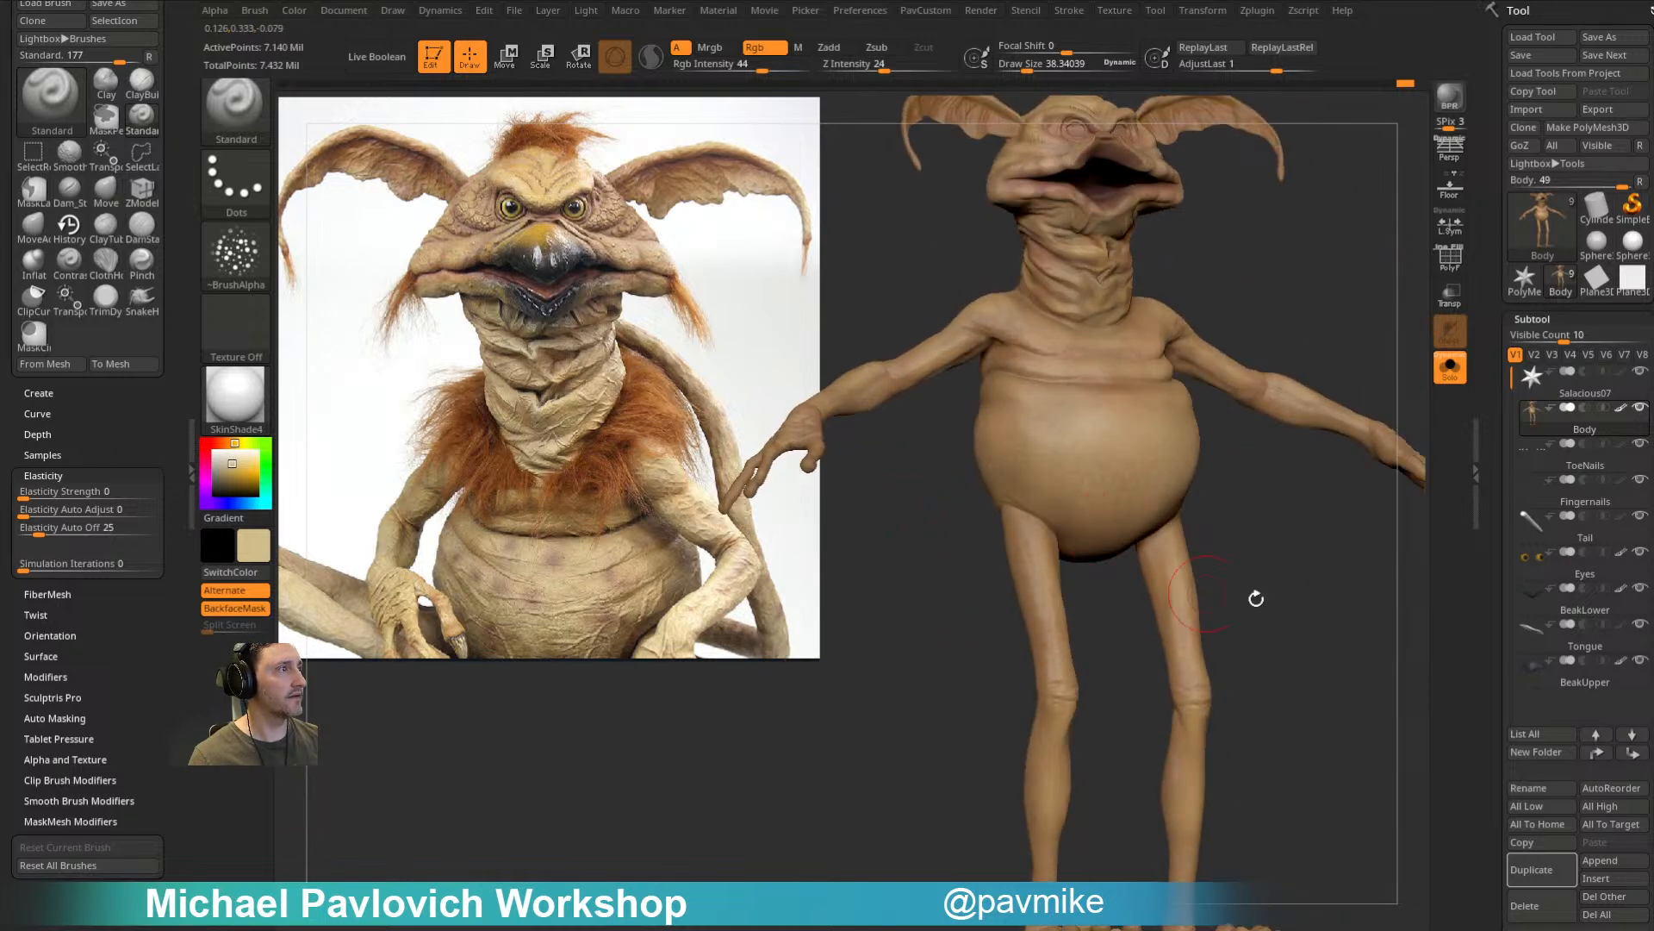
right_drag(1054, 643, 1038, 605)
right_drag(1036, 766, 1062, 542)
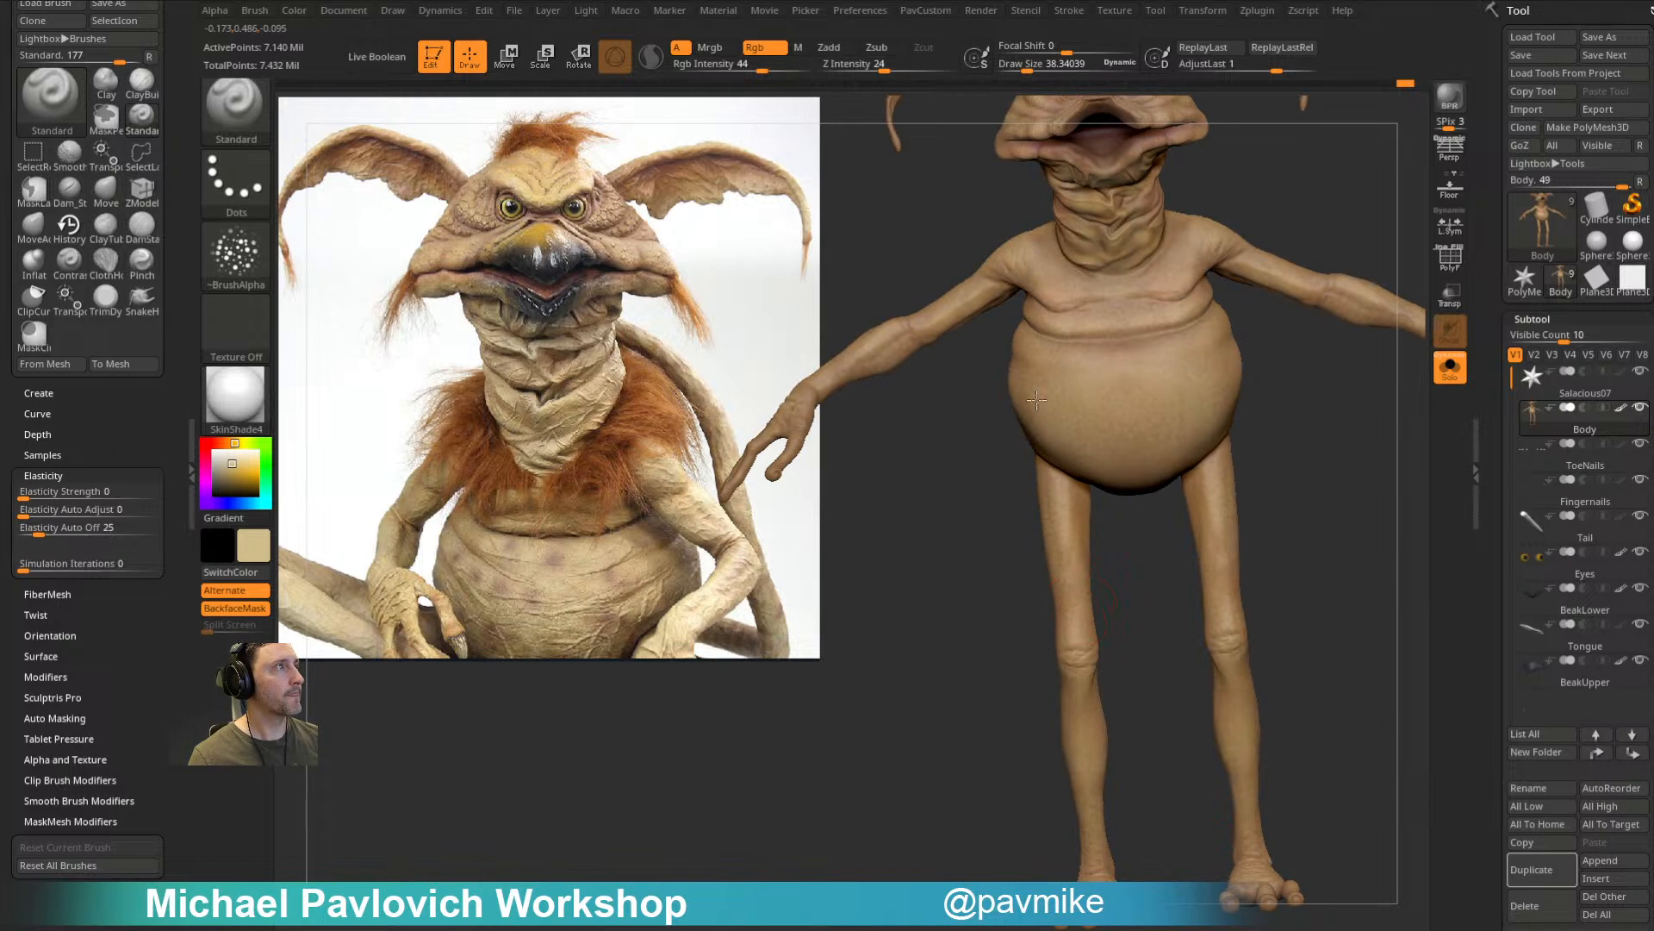
Step: Stipple the yellowish tan over the lower back, the backs of the arms and the back of the head
right_drag(964, 465, 1126, 488)
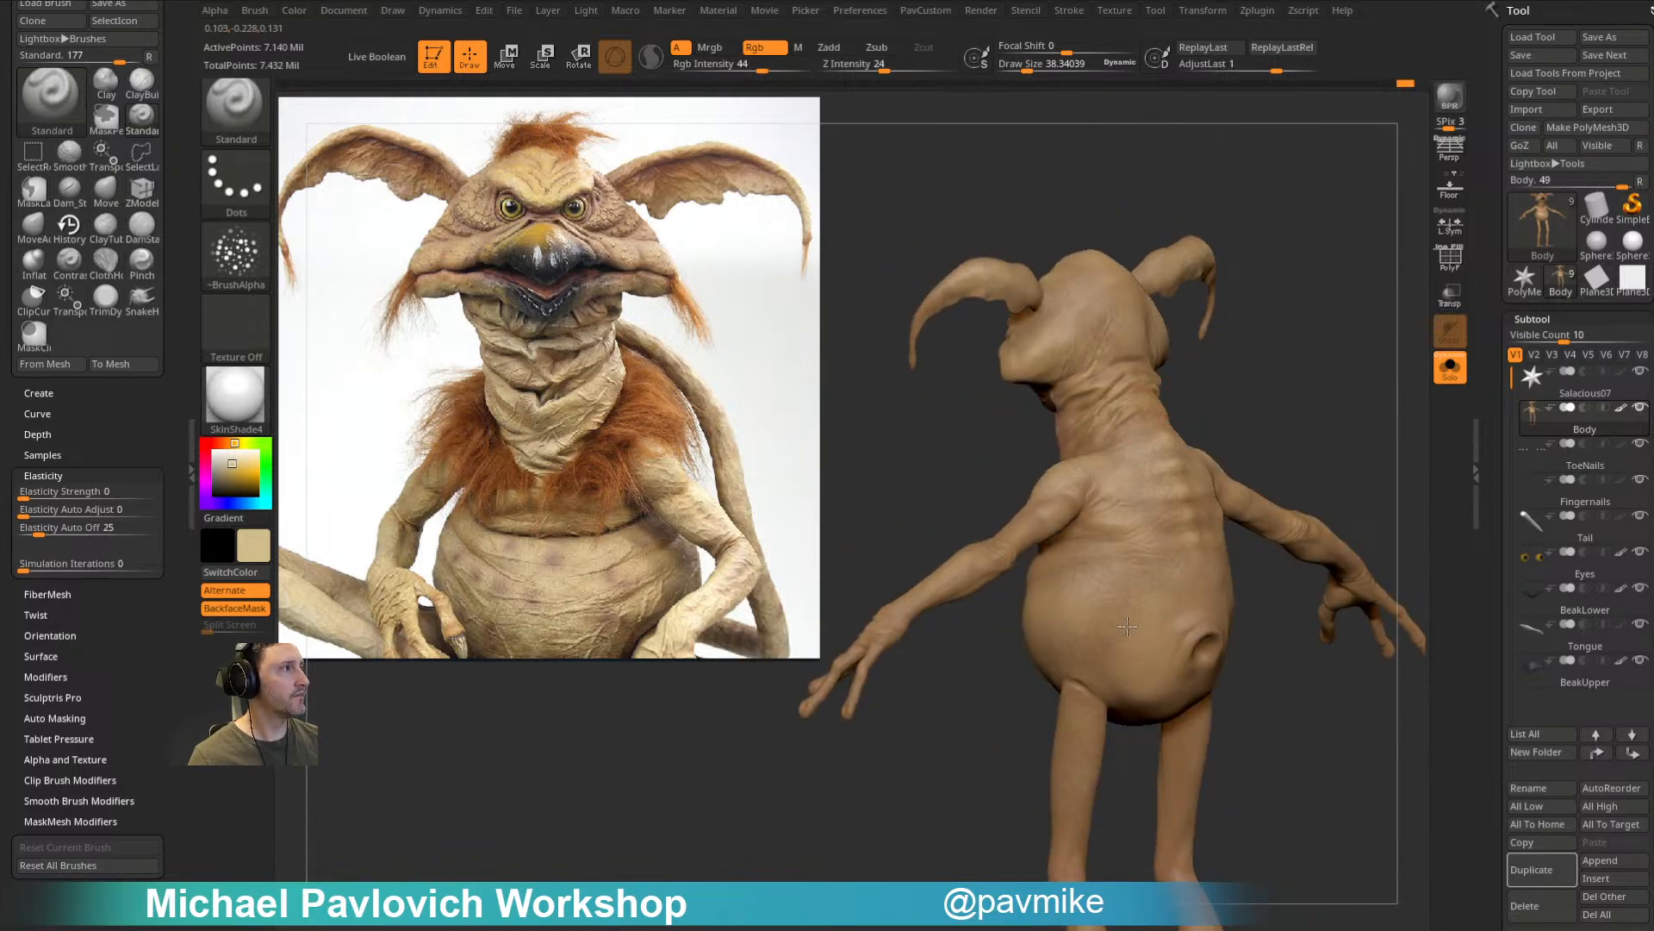
right_drag(998, 525, 954, 582)
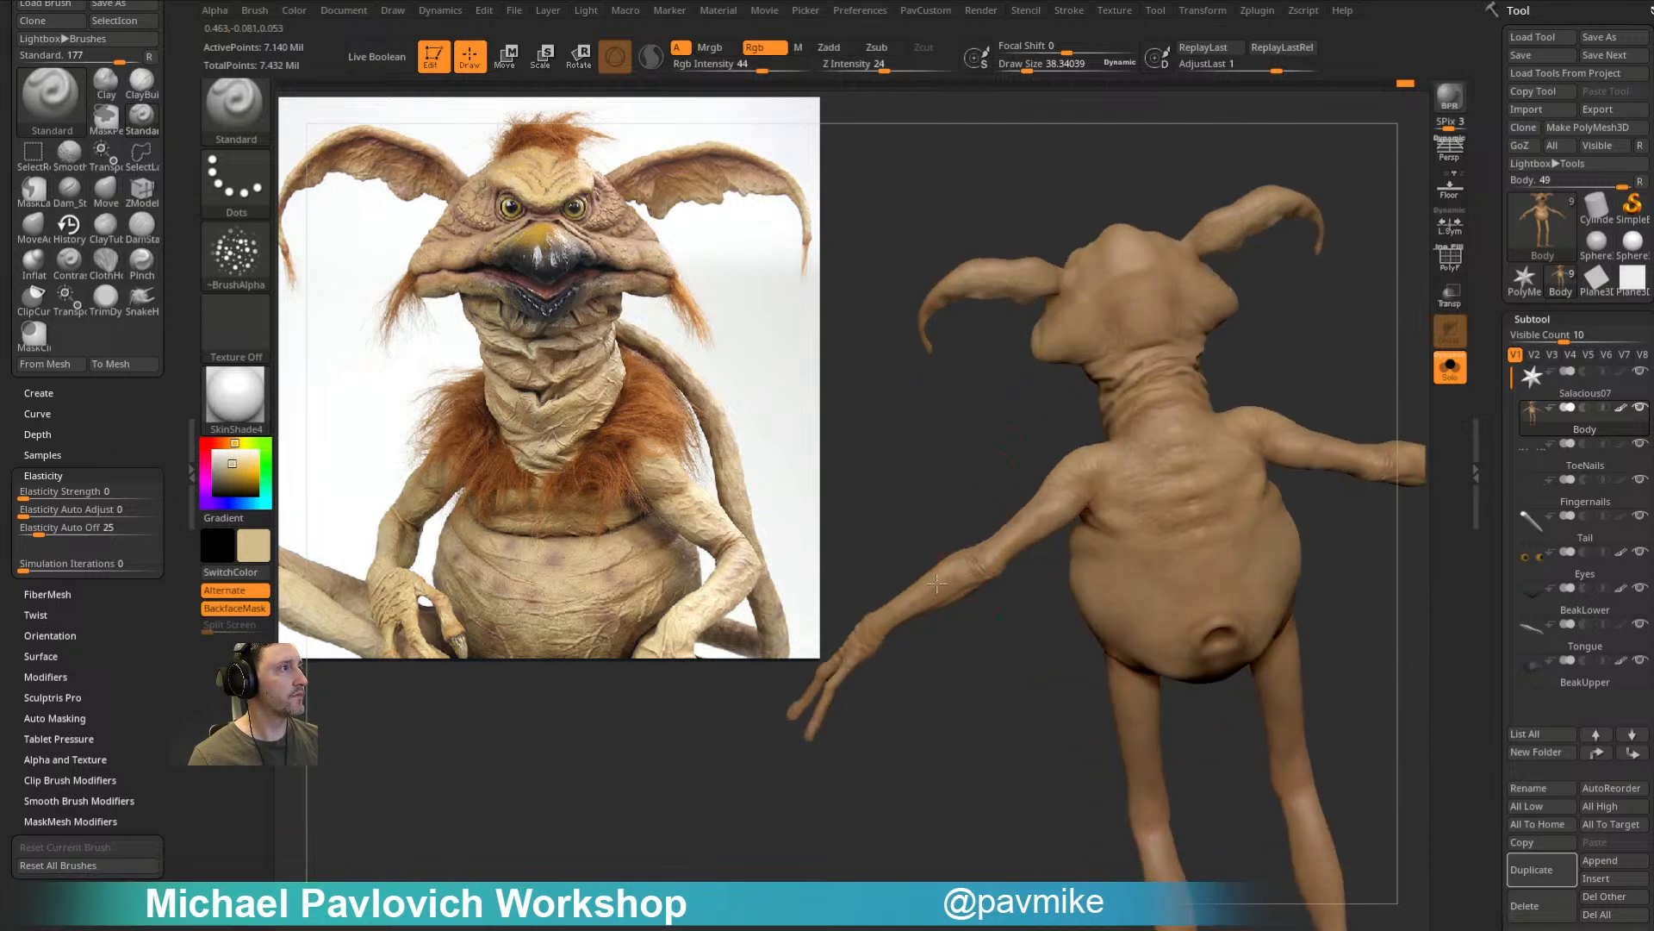
right_drag(1010, 446, 1086, 517)
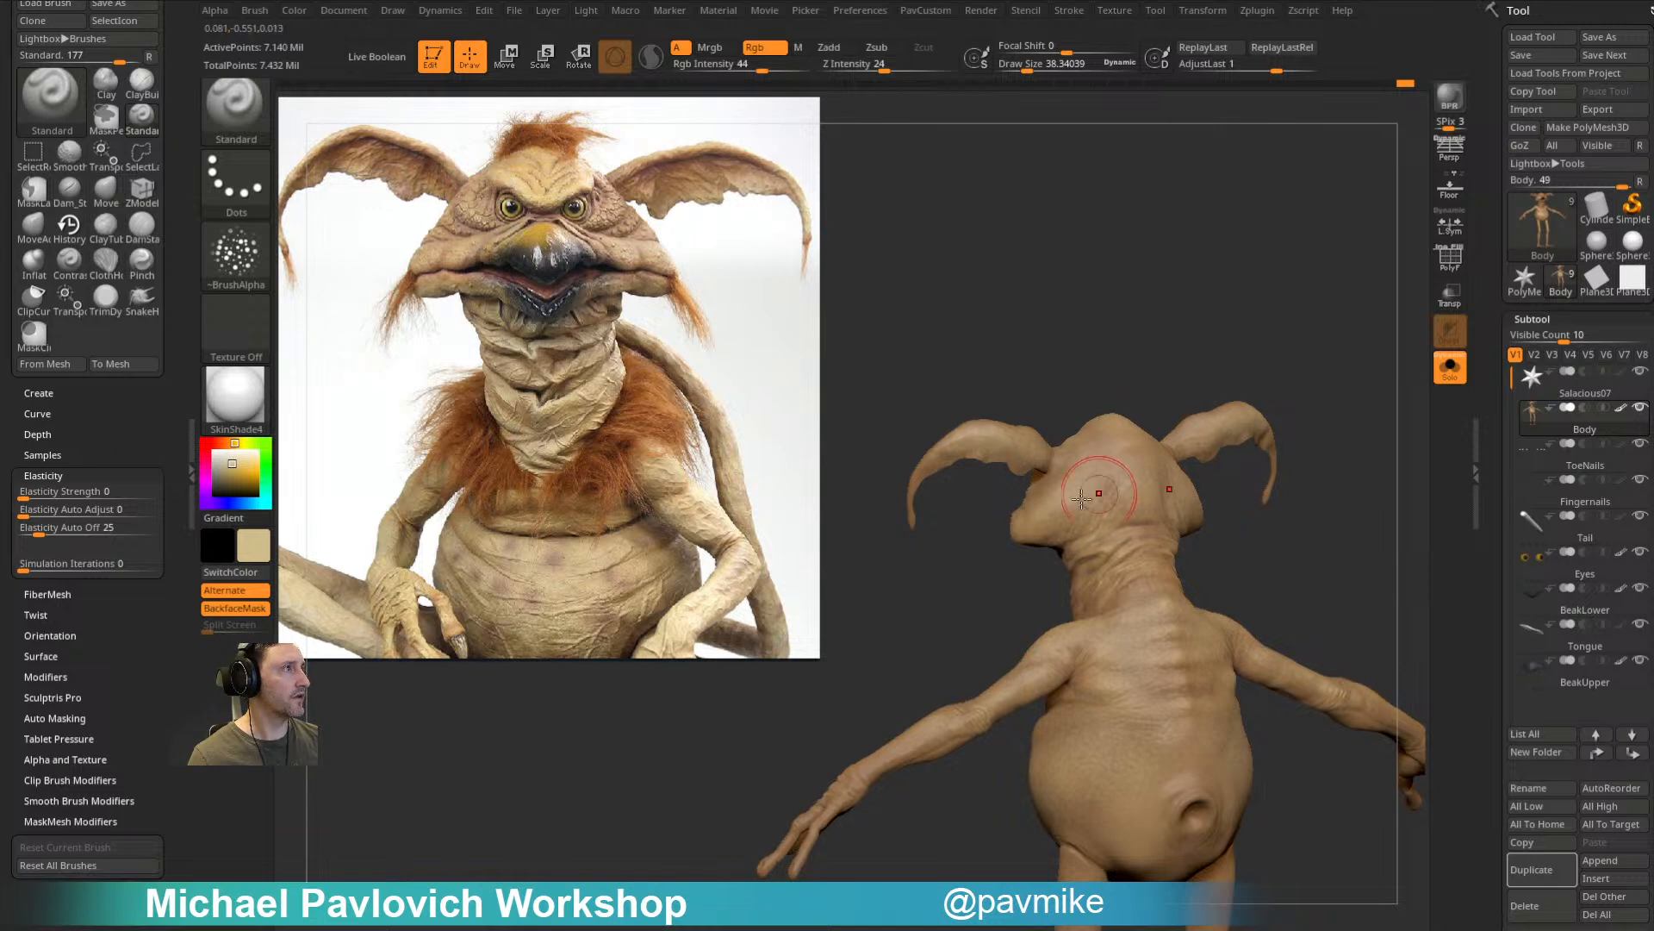
Step: Hide the polypaint on the model, switch to the StartupMaterial and set the colour to white
mouse_move(1034, 448)
right_down()
mouse_move(1233, 336)
mouse_move(1370, 321)
mouse_move(1186, 454)
mouse_move(1285, 266)
mouse_move(1256, 337)
right_up()
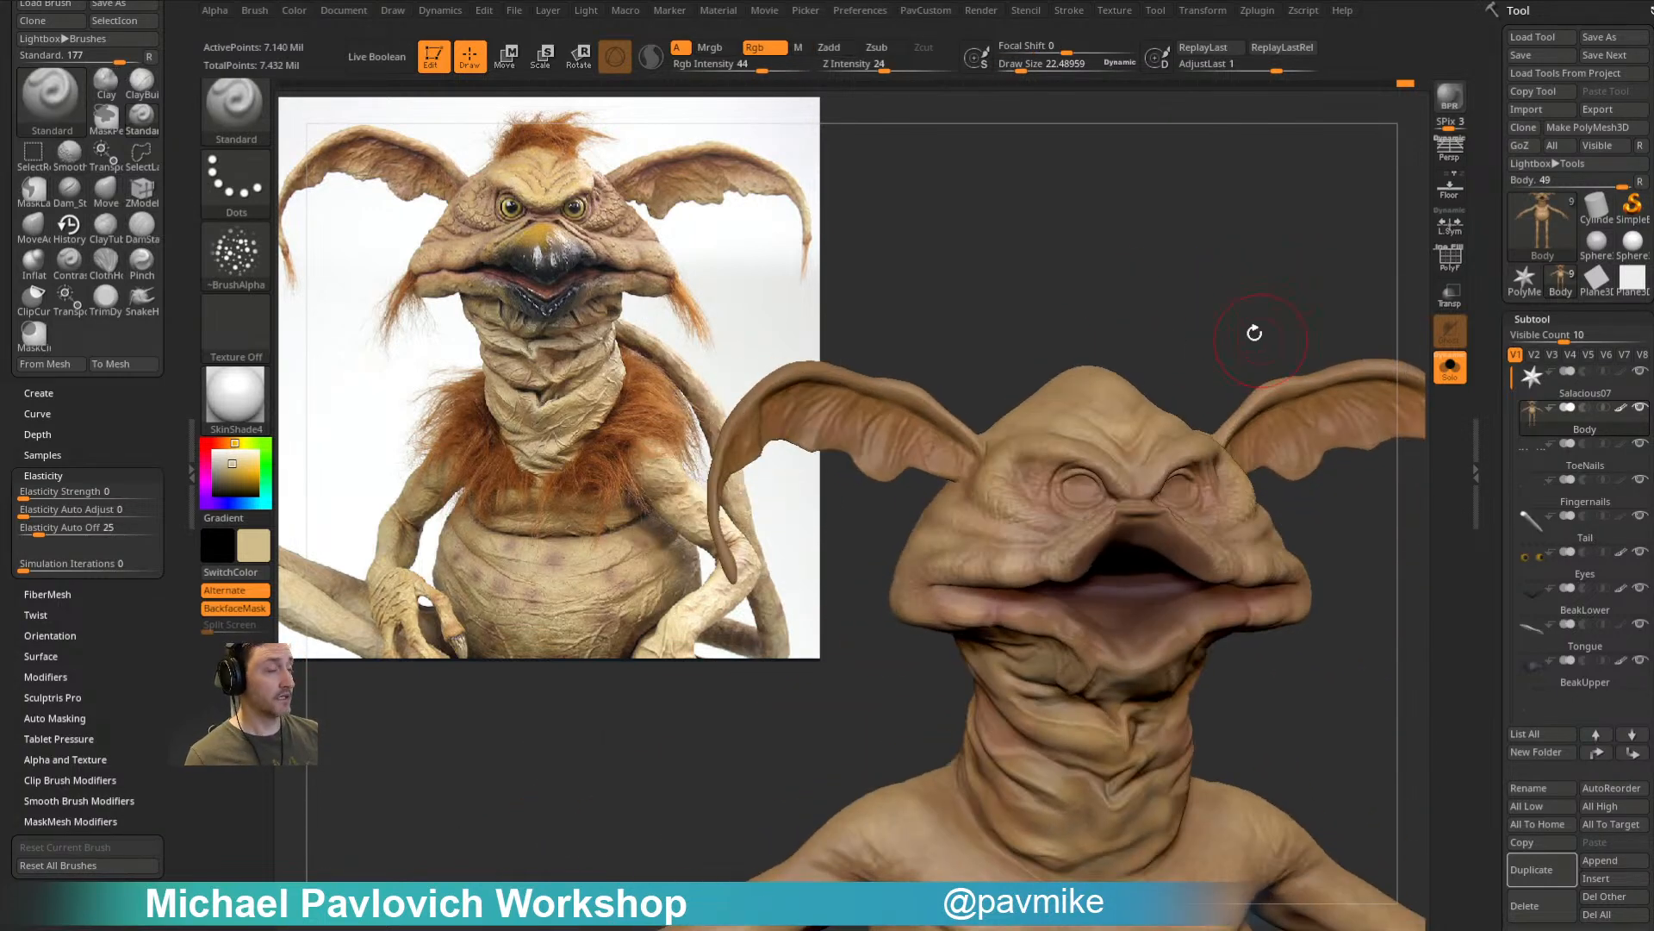
mouse_move(1353, 611)
right_down()
mouse_move(1336, 406)
mouse_move(1310, 425)
mouse_move(1348, 354)
mouse_move(1296, 472)
right_up()
shift+click(1620, 407)
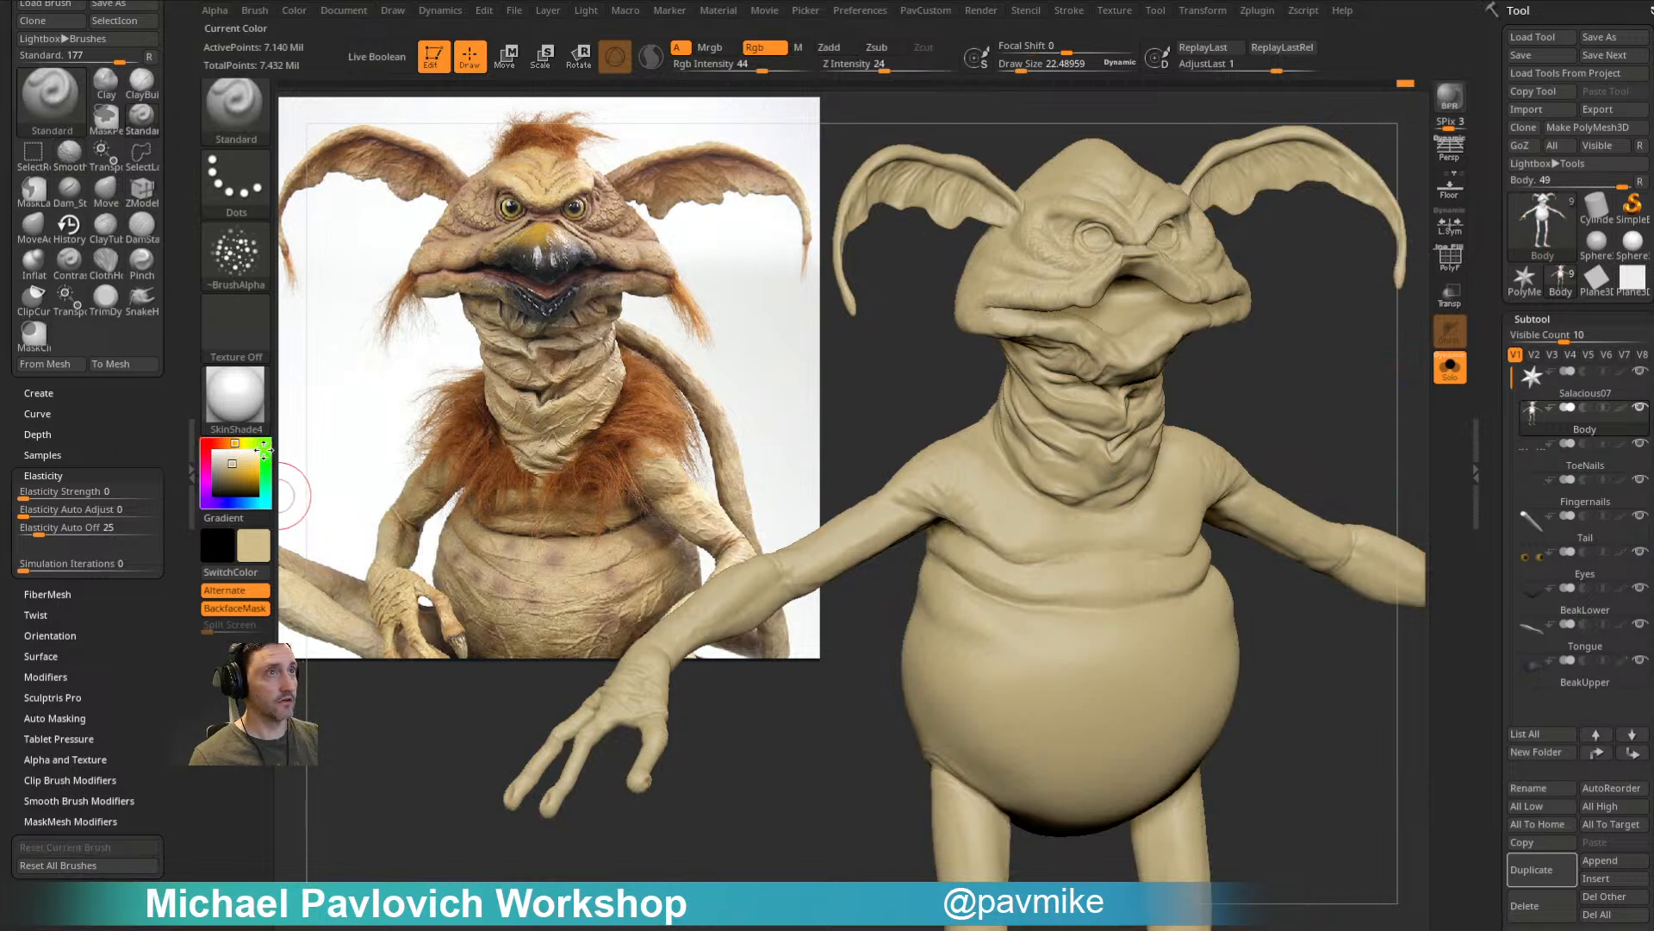
click(234, 394)
click(341, 483)
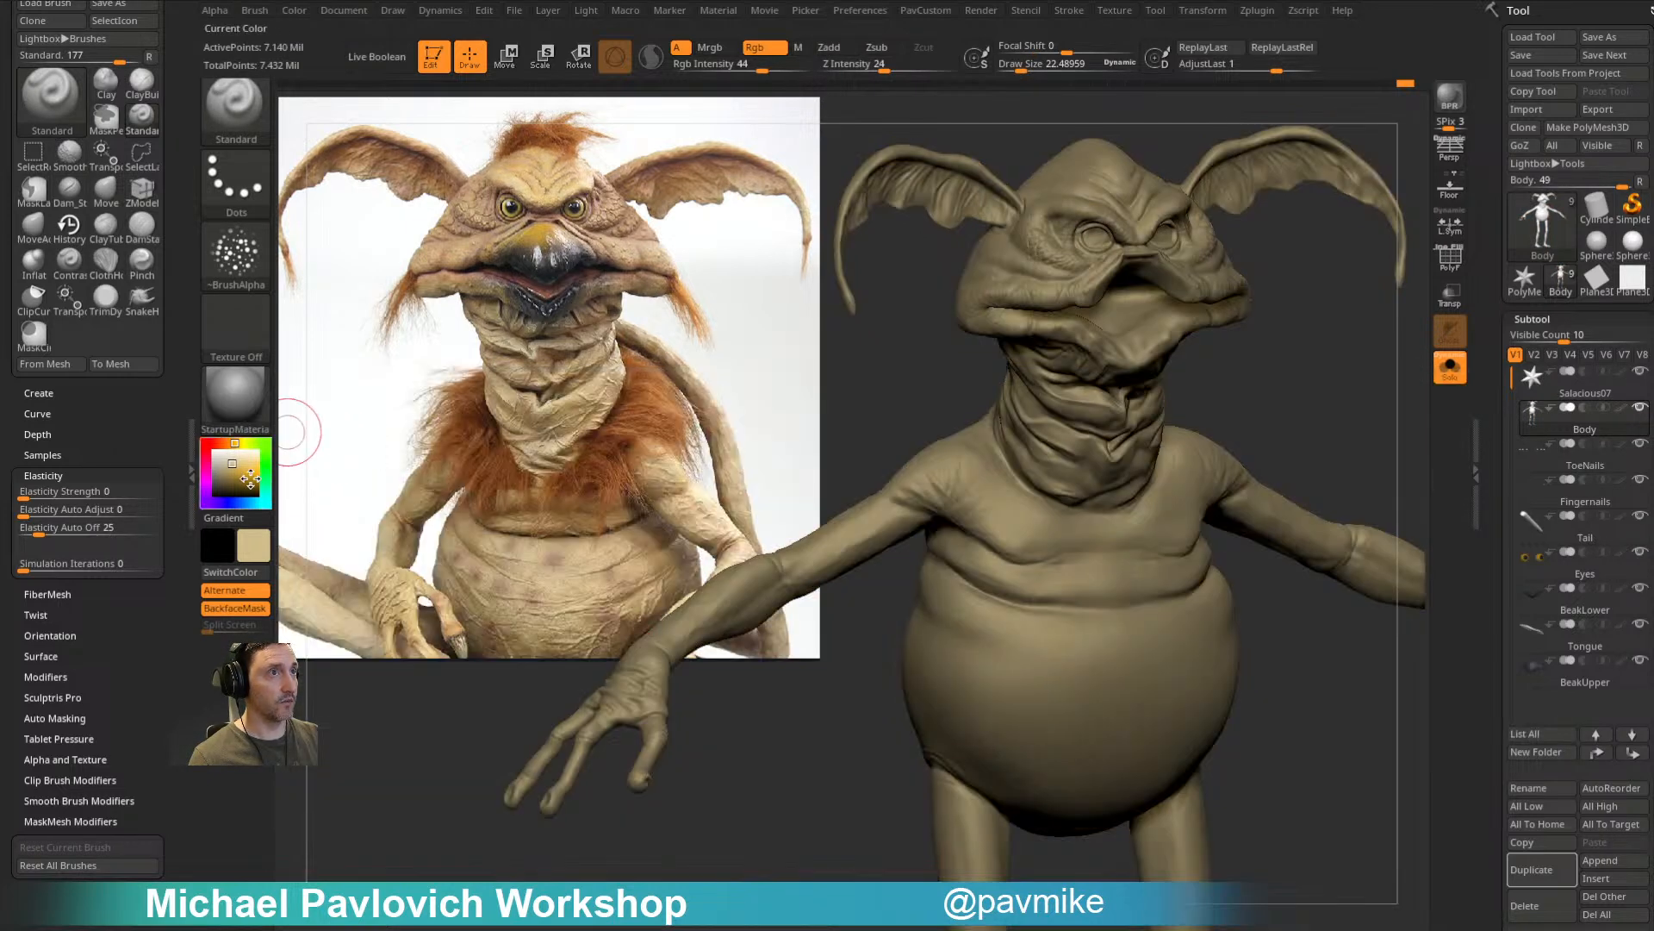
click(213, 449)
Step: Set the Standard brush up for sculpting with Rgb off, Zadd on, no alpha and a draw size of about 8.5
right_drag(908, 390, 1112, 491)
key(s)
mouse_move(1112, 482)
mouse_down()
mouse_move(1069, 469)
mouse_move(1082, 493)
mouse_up()
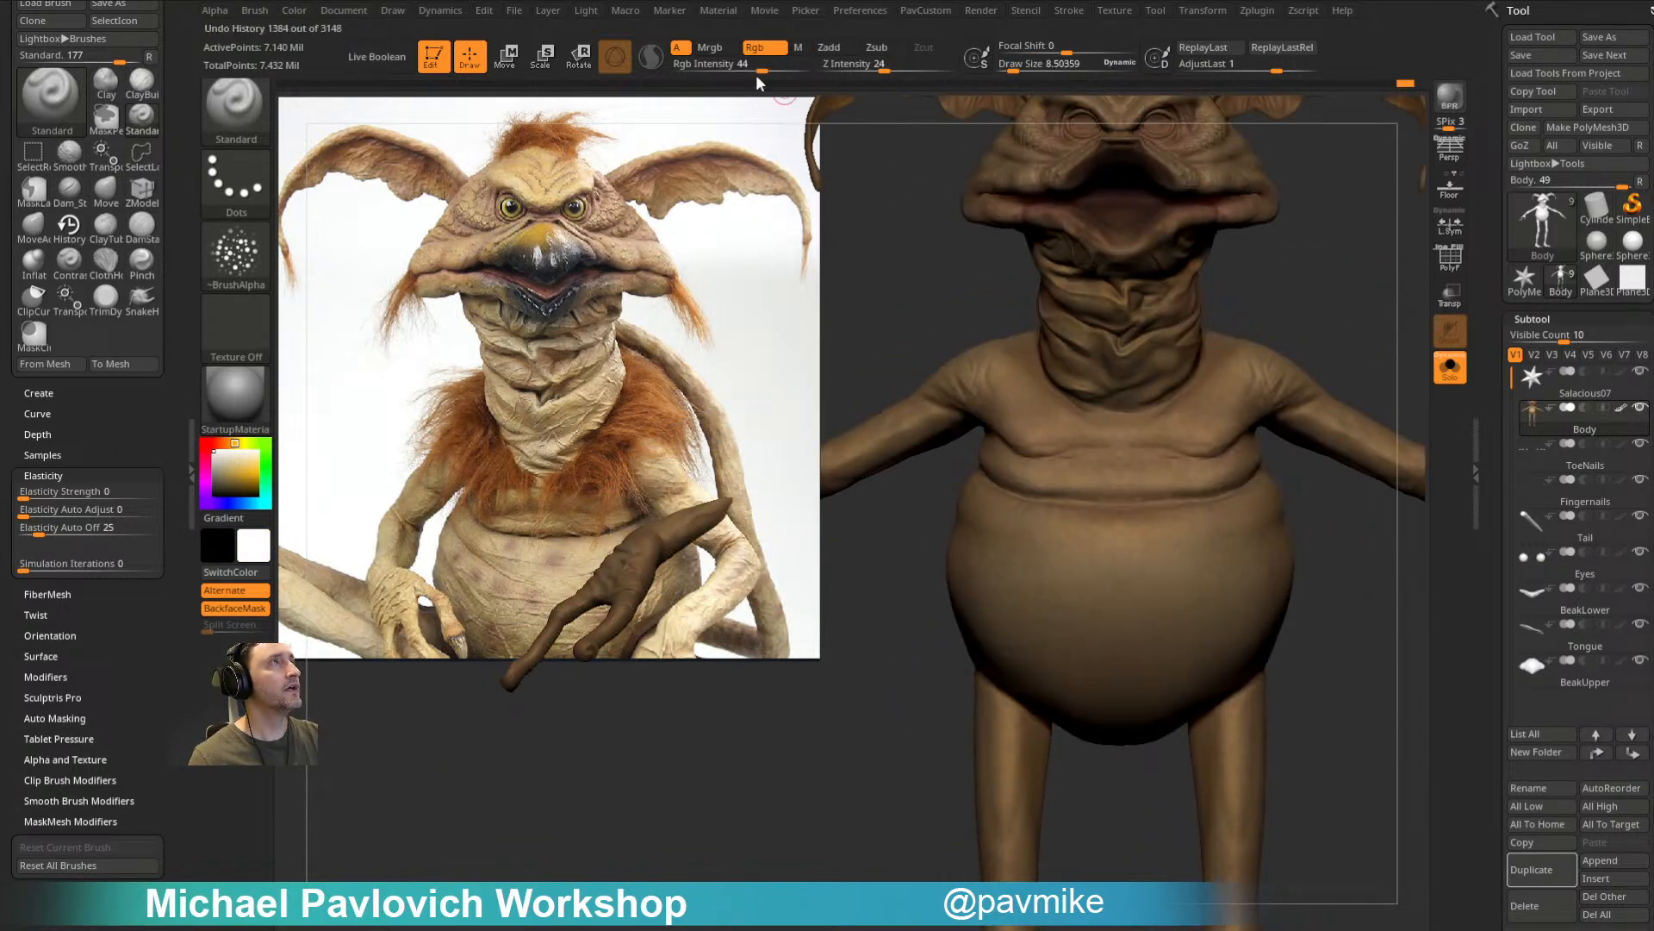
click(754, 47)
click(829, 47)
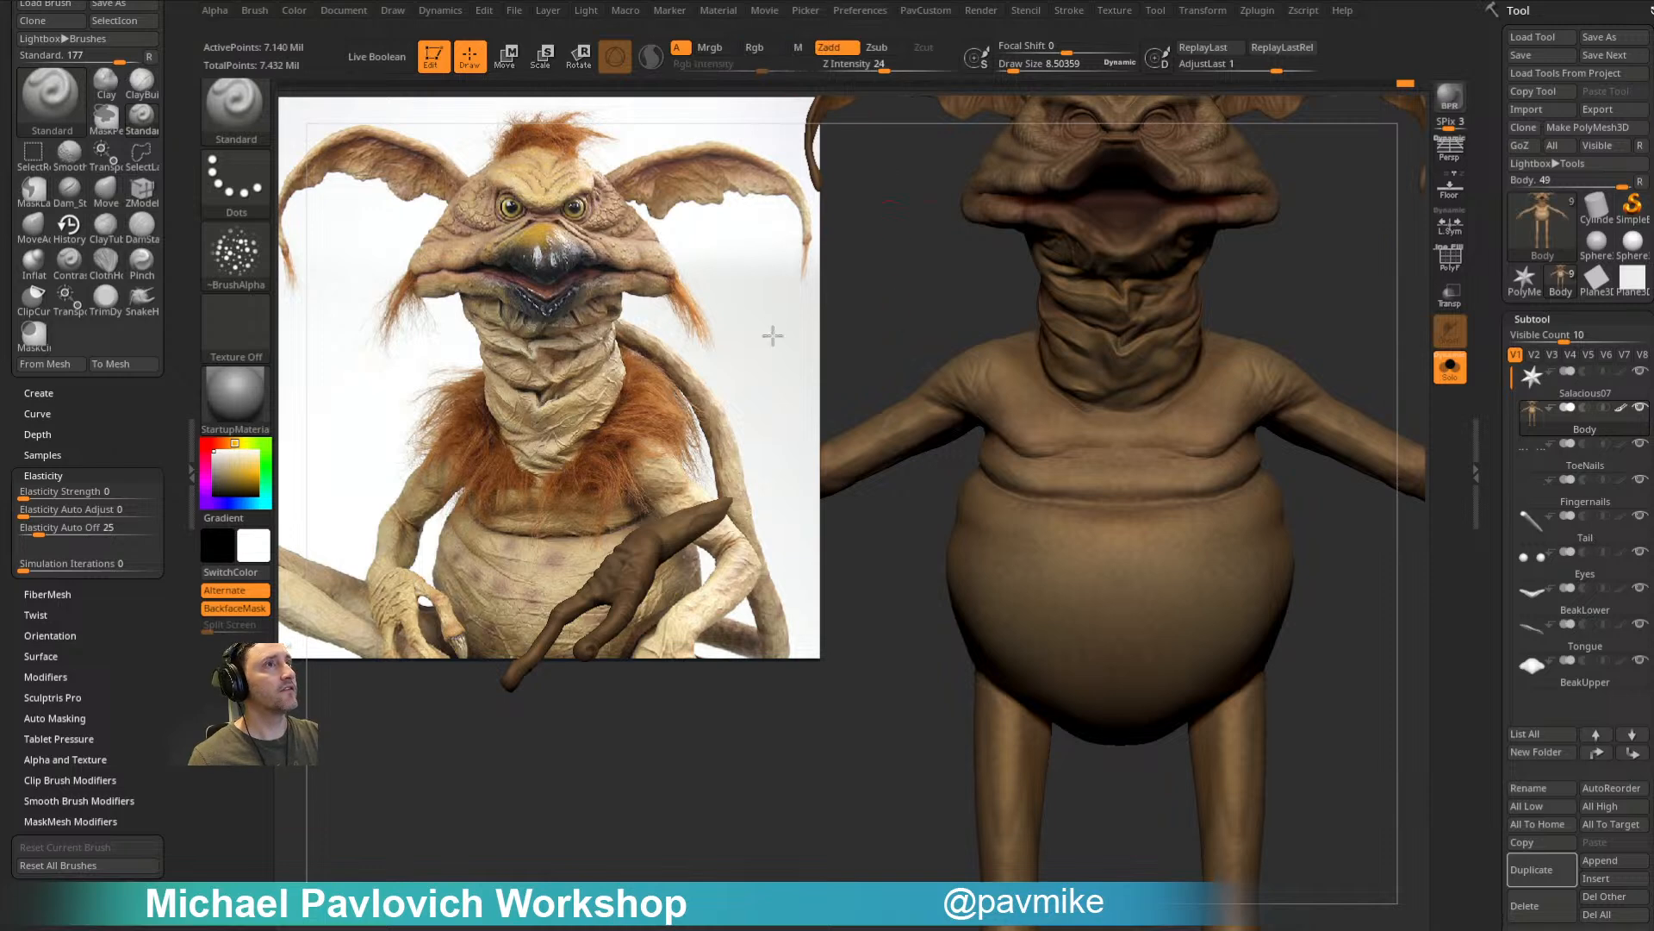
right_drag(705, 474, 861, 483)
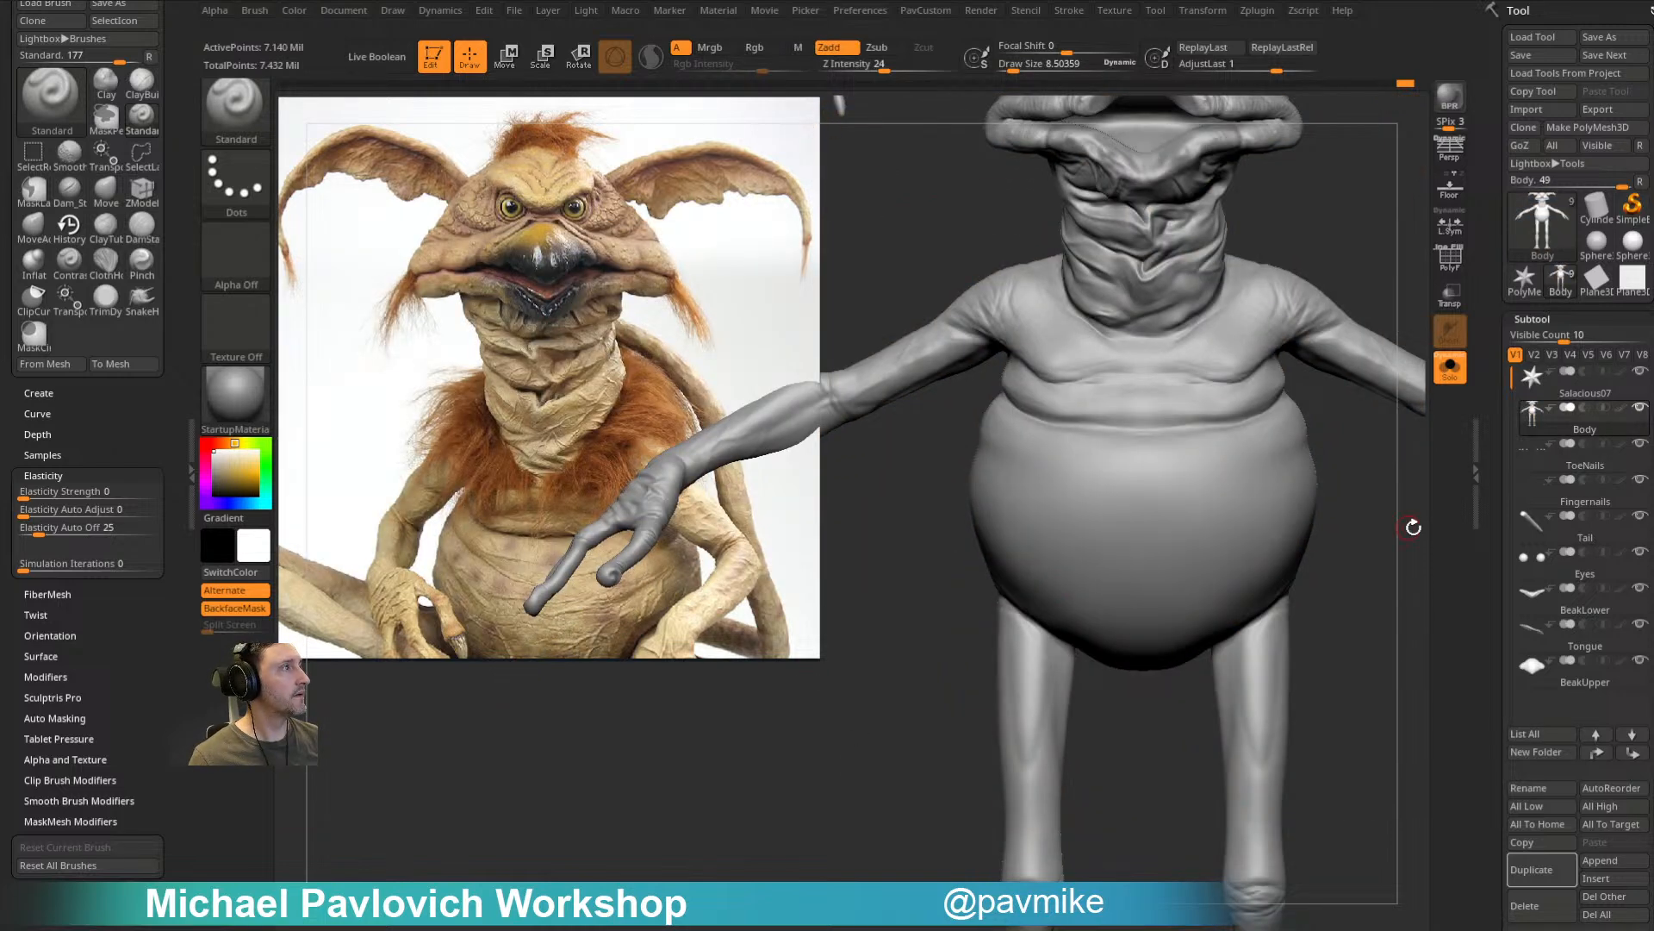
right_drag(1414, 527, 1344, 526)
right_drag(1012, 514, 1011, 516)
Step: Carve broad skin folds across the upper side of the belly with the Dam_Standard brush
key(b)
key(d)
key(s)
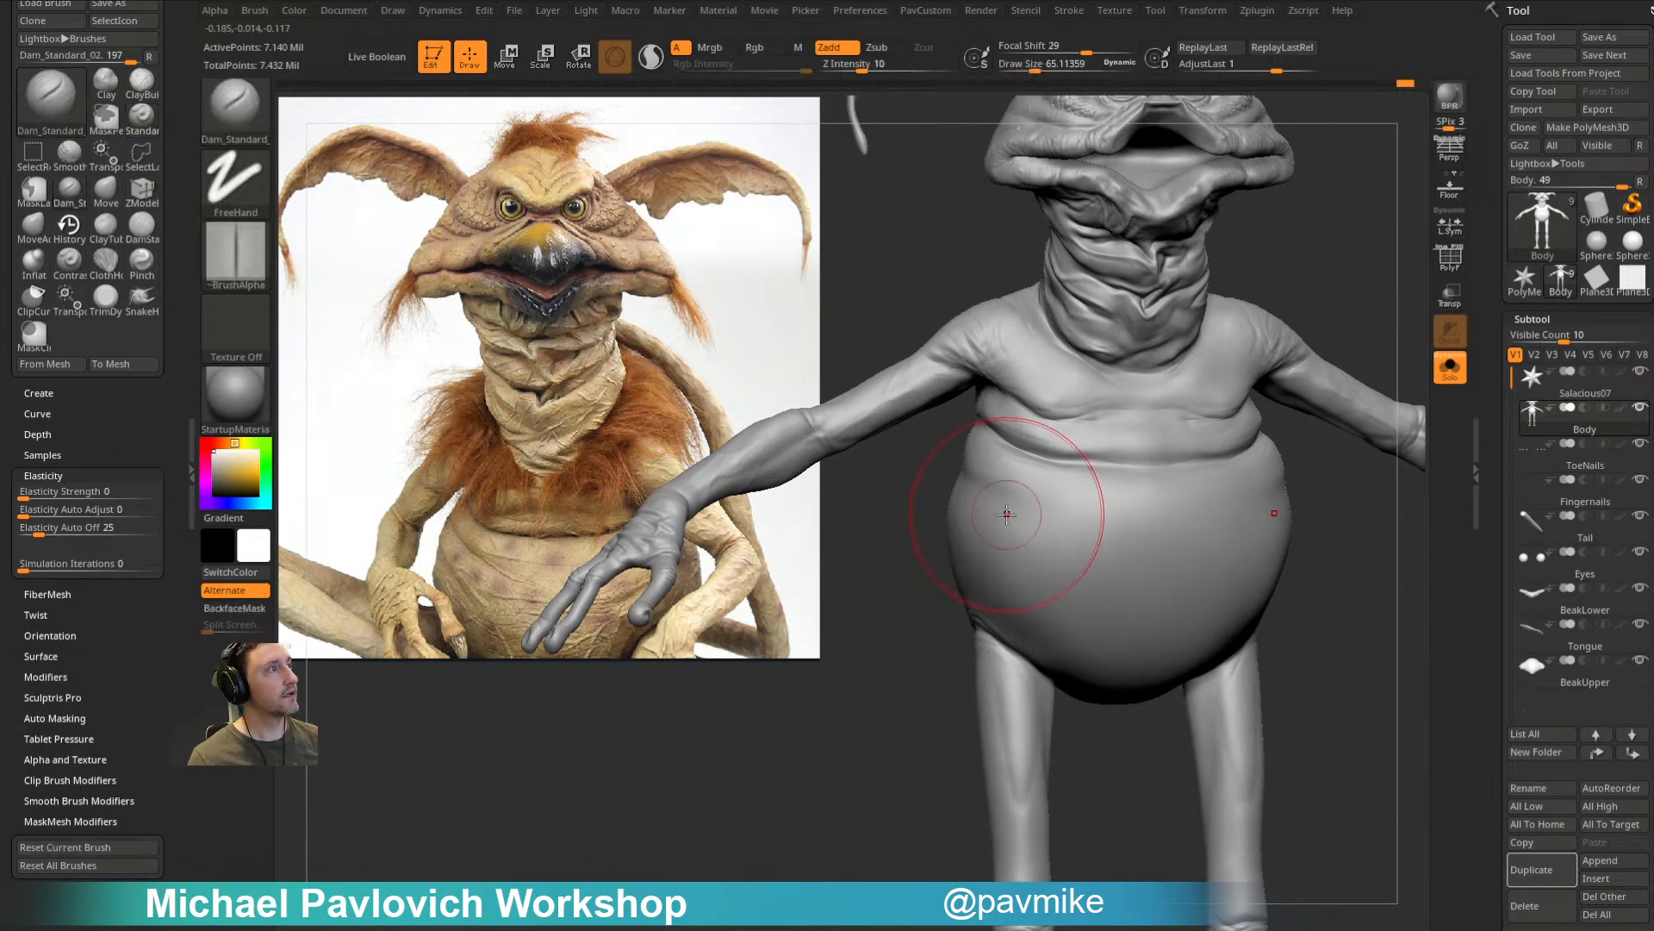
drag(998, 494, 1043, 507)
right_drag(926, 507, 959, 507)
key(s)
mouse_move(959, 508)
mouse_down()
mouse_move(1008, 488)
mouse_move(1049, 506)
mouse_up()
right_drag(911, 530, 1034, 536)
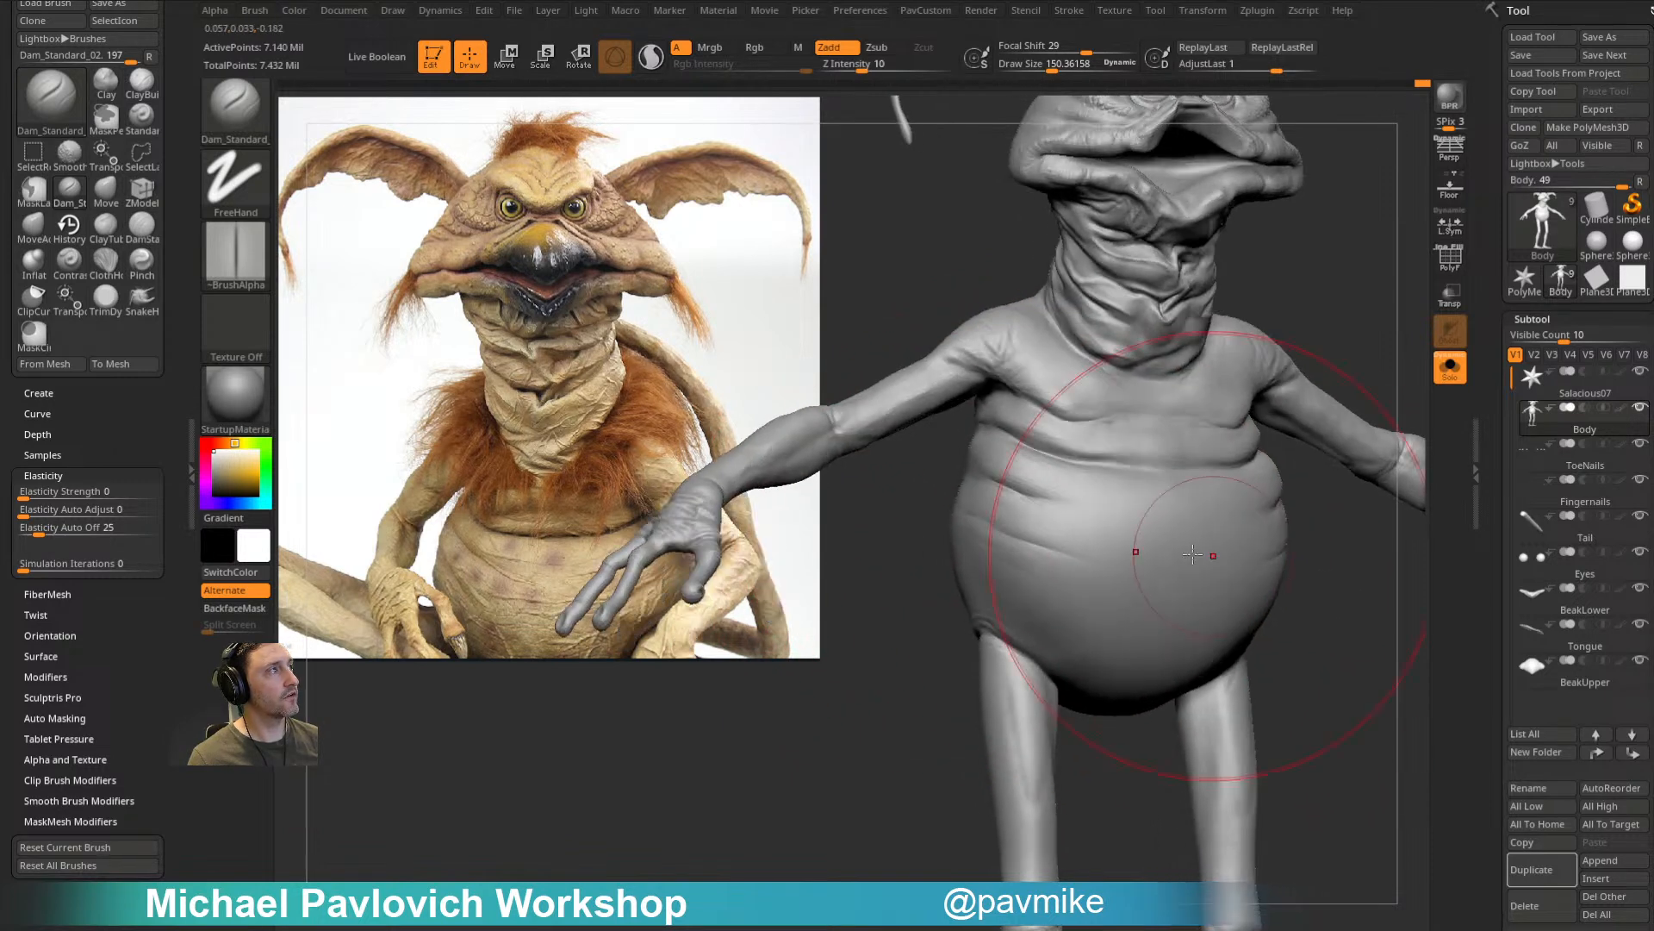
Step: Sculpt thin wrinkles on the side of the belly with the Standard brush at a draw size of about 3.8
key(b)
key(s)
key(t)
key(s)
drag(1089, 552, 1048, 552)
right_drag(883, 668, 879, 706)
key(s)
click(1031, 571)
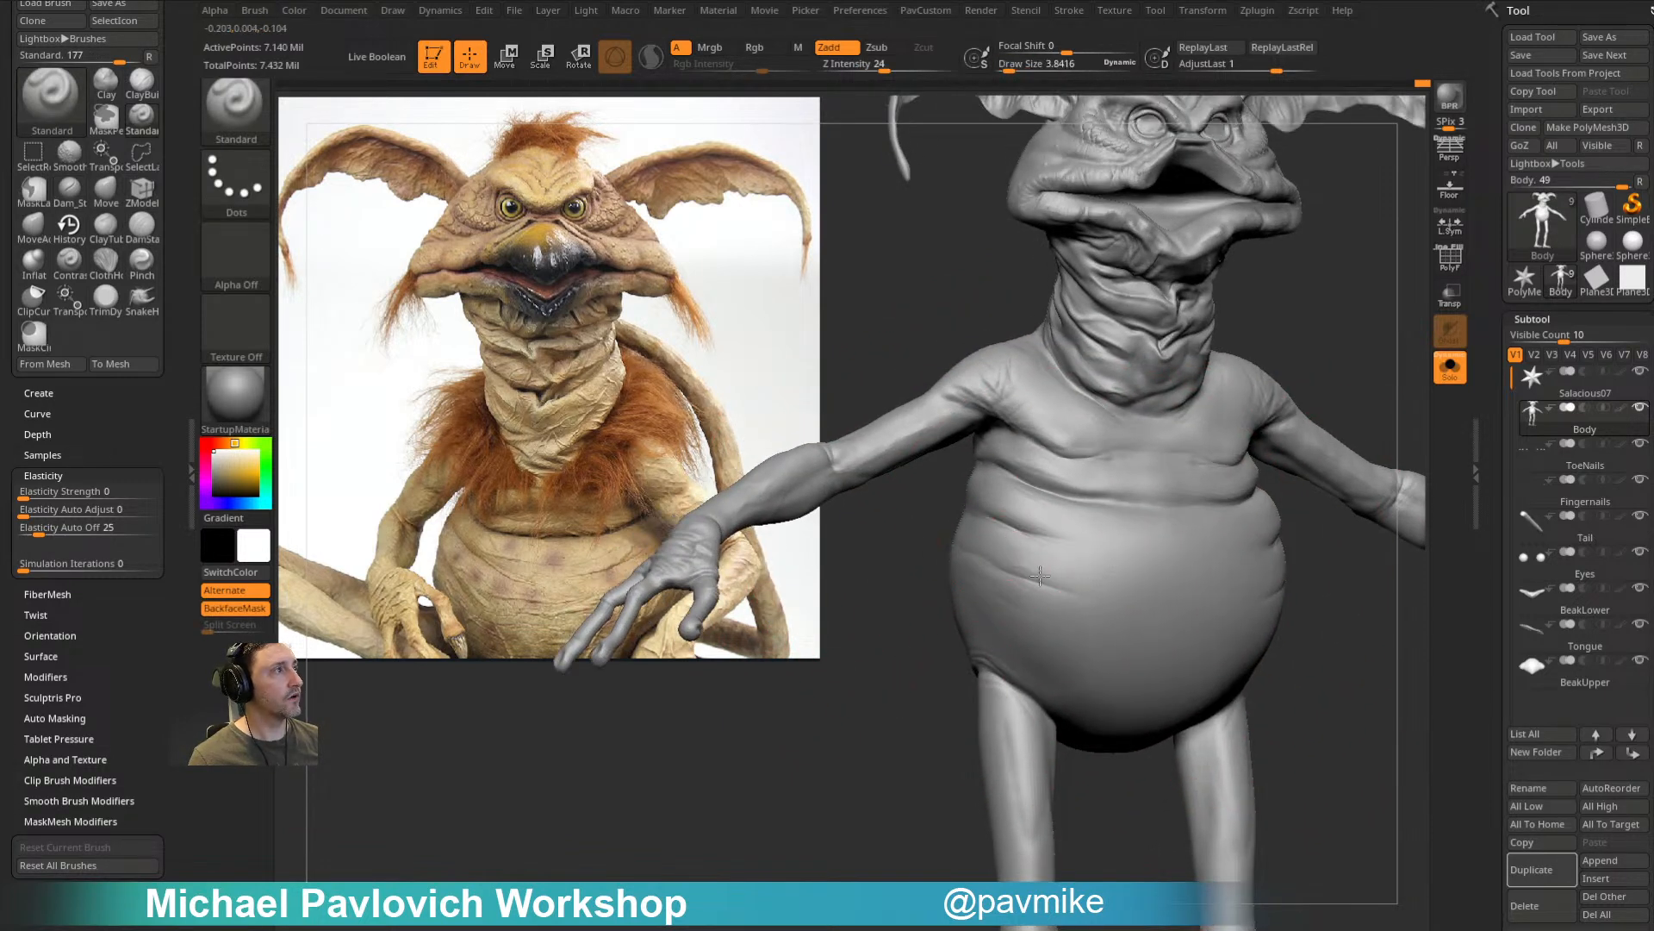
Step: Extend the fine wrinkles across the middle of the belly and its sides at a draw size of about 7.4
right_drag(1324, 554, 1234, 521)
right_drag(1271, 582, 984, 510)
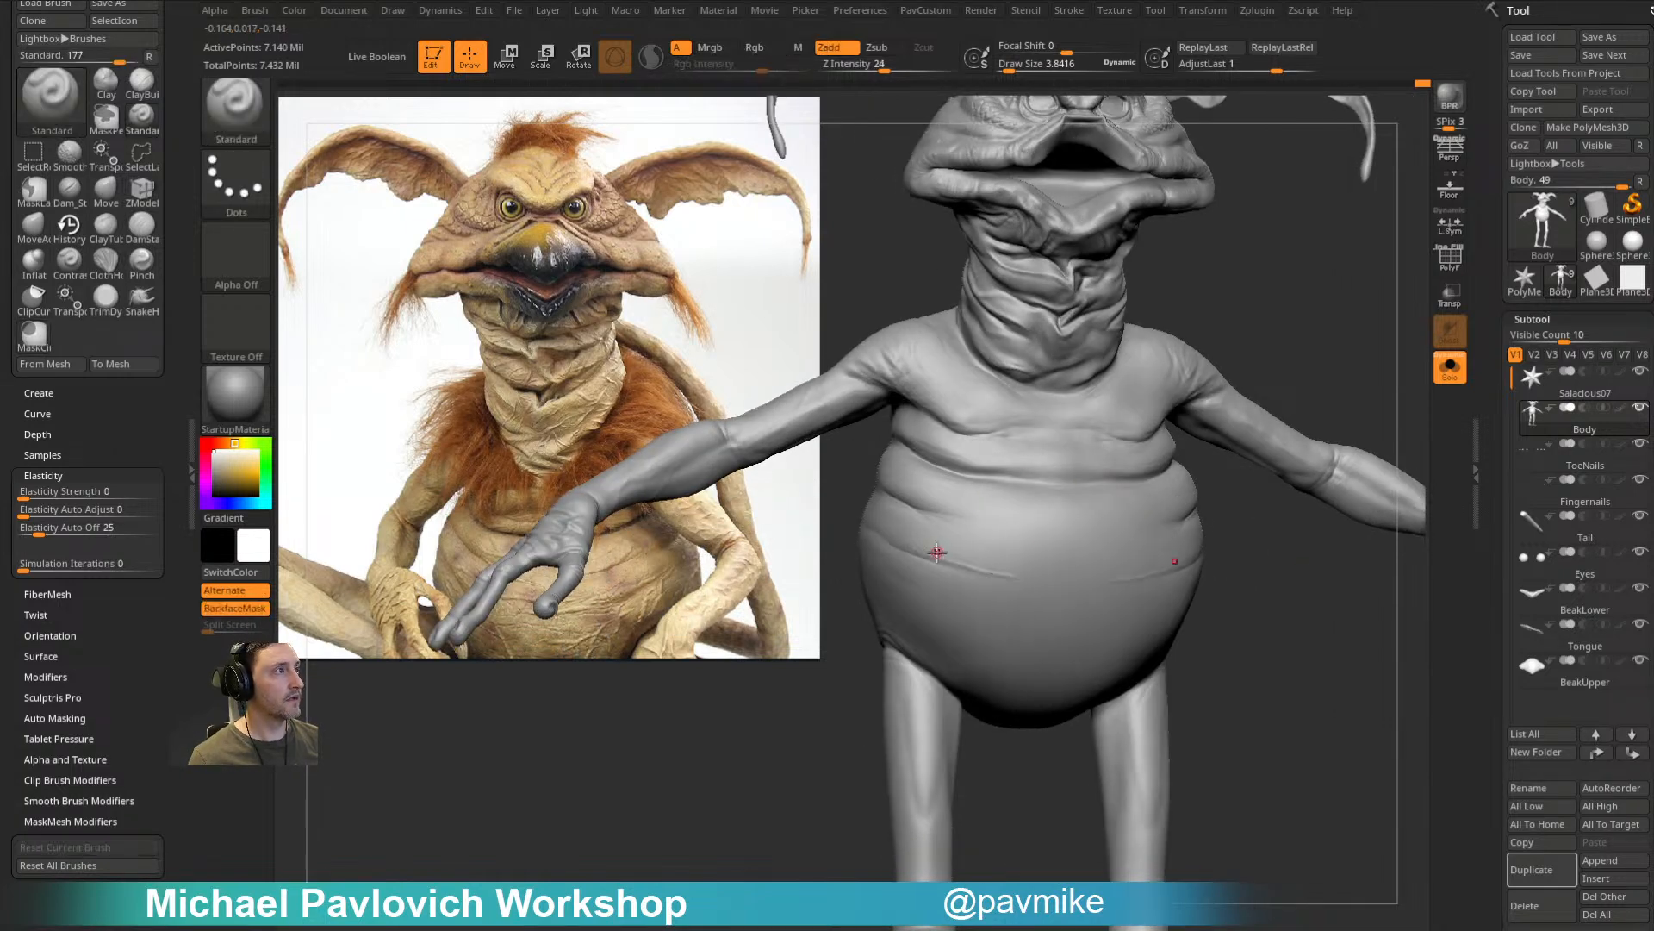
key(bracketleft)
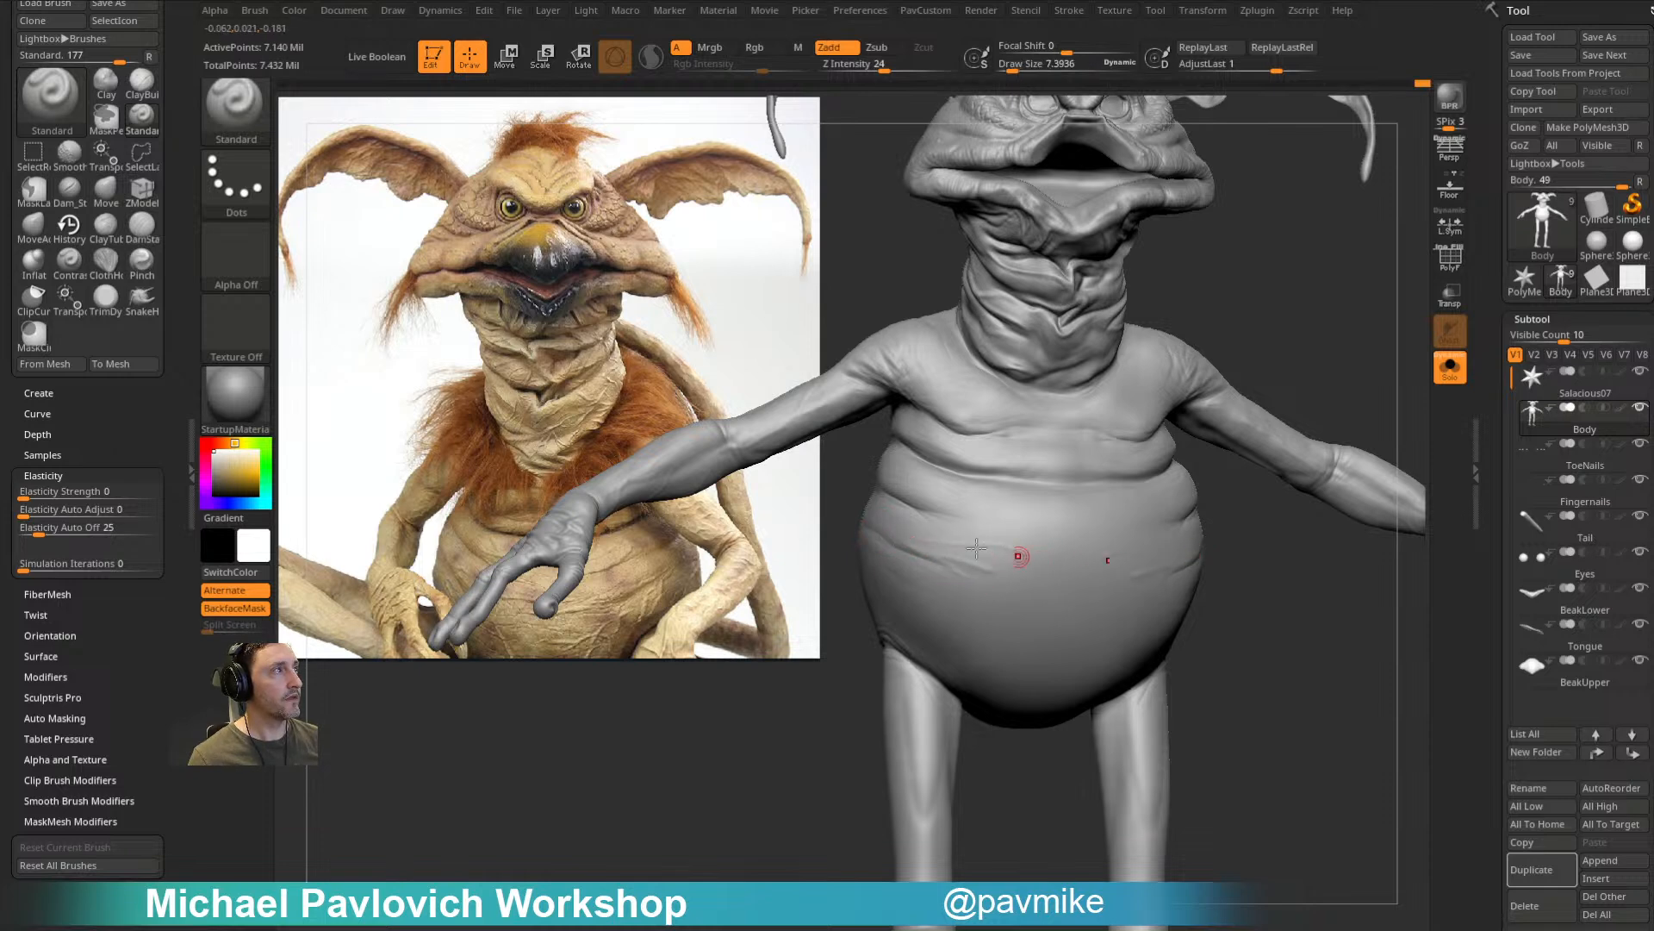
alt+right_drag(869, 713, 923, 653)
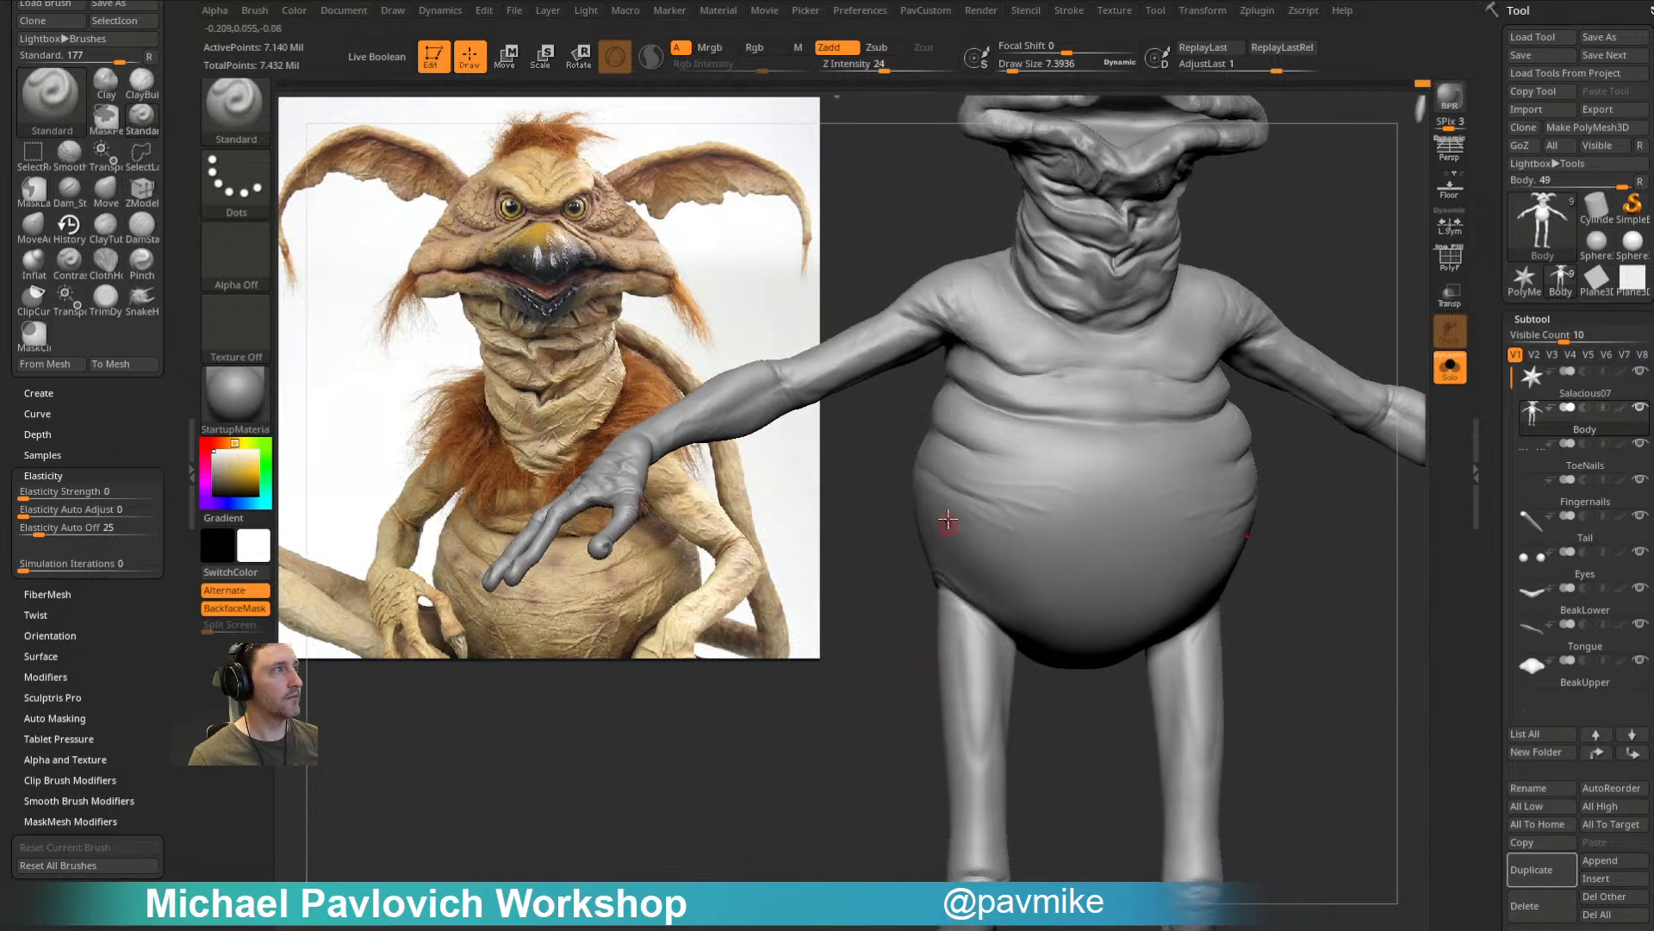
mouse_move(1221, 525)
right_down()
mouse_move(1307, 565)
mouse_move(1236, 535)
right_up()
right_drag(1321, 489, 1242, 491)
right_drag(1159, 437, 1197, 422)
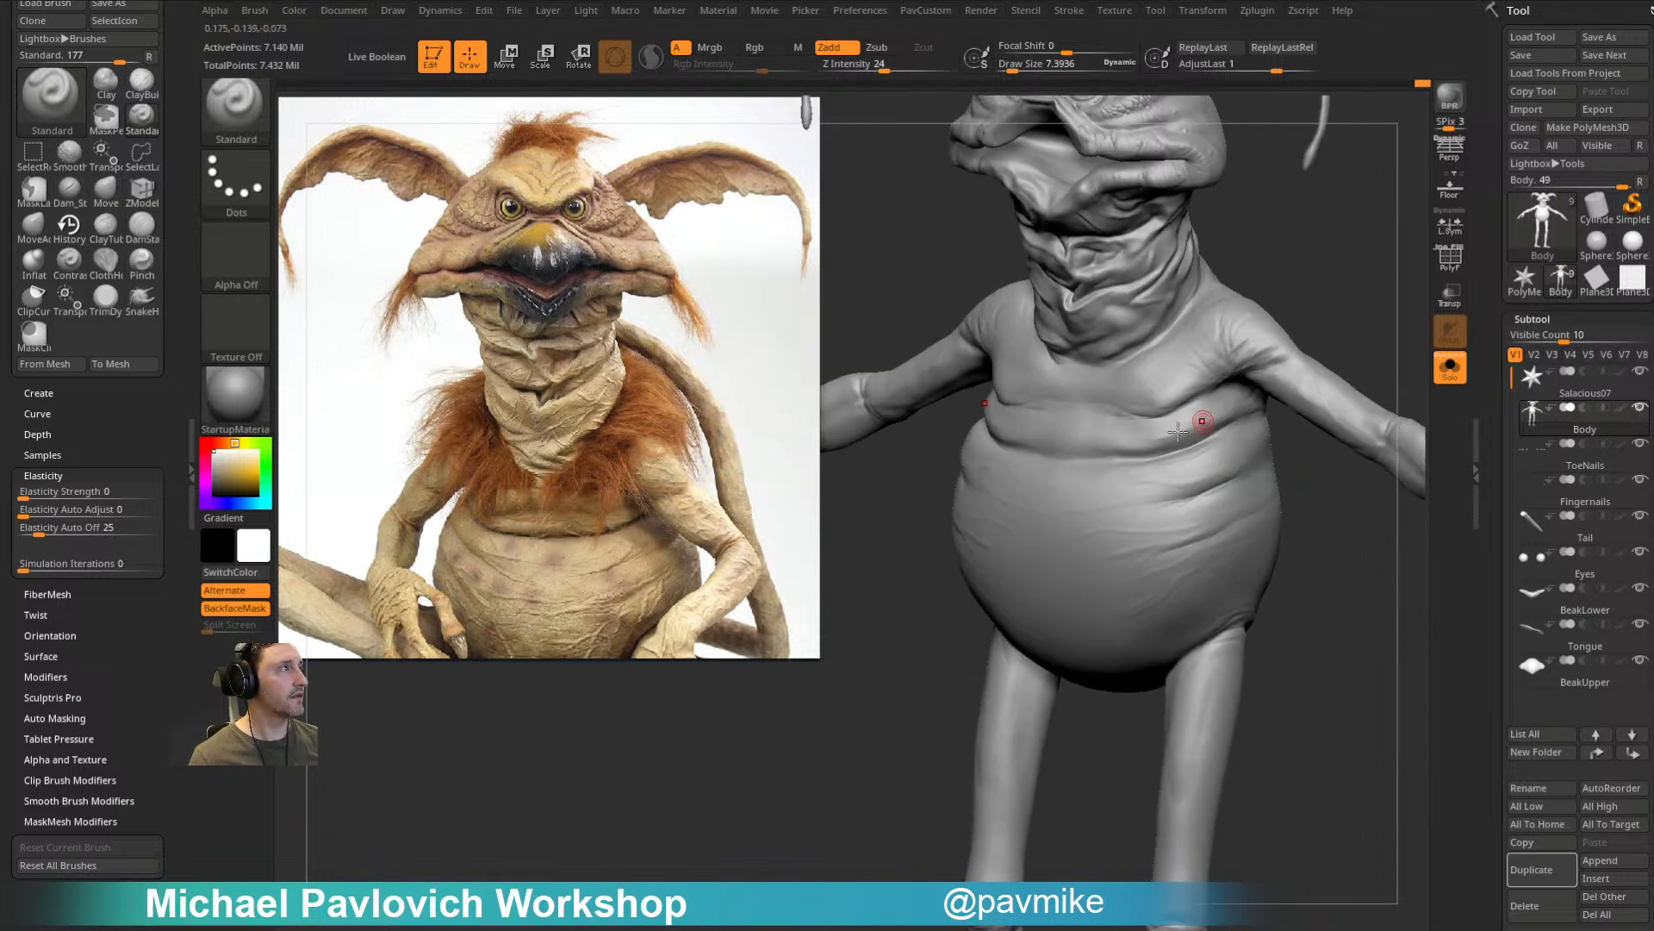
Step: Add criss-crossing wrinkles over the front and lower belly at a draw size of about 6.4
alt+right_drag(1330, 276, 1301, 371)
key(s)
drag(1191, 454, 1189, 455)
mouse_move(1389, 605)
right_down()
mouse_move(1374, 587)
mouse_move(1284, 646)
right_up()
mouse_move(1284, 647)
alt+right_down()
mouse_move(1400, 565)
mouse_move(1064, 561)
alt+right_up()
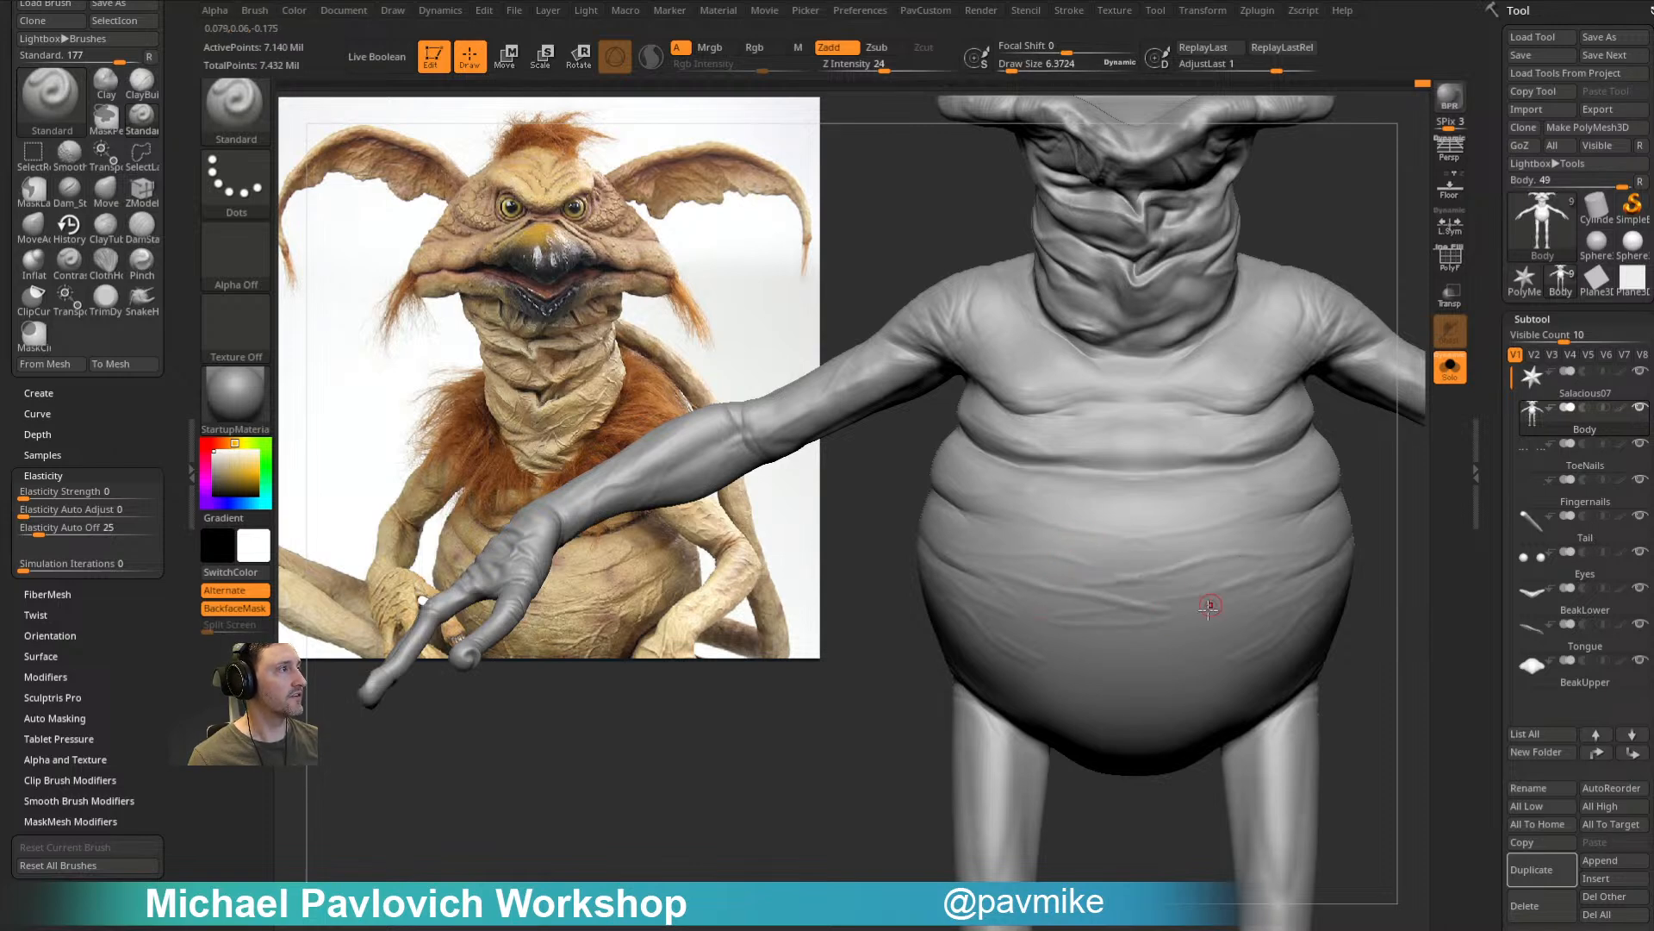
right_drag(1321, 527, 1099, 609)
right_drag(1318, 540, 1097, 659)
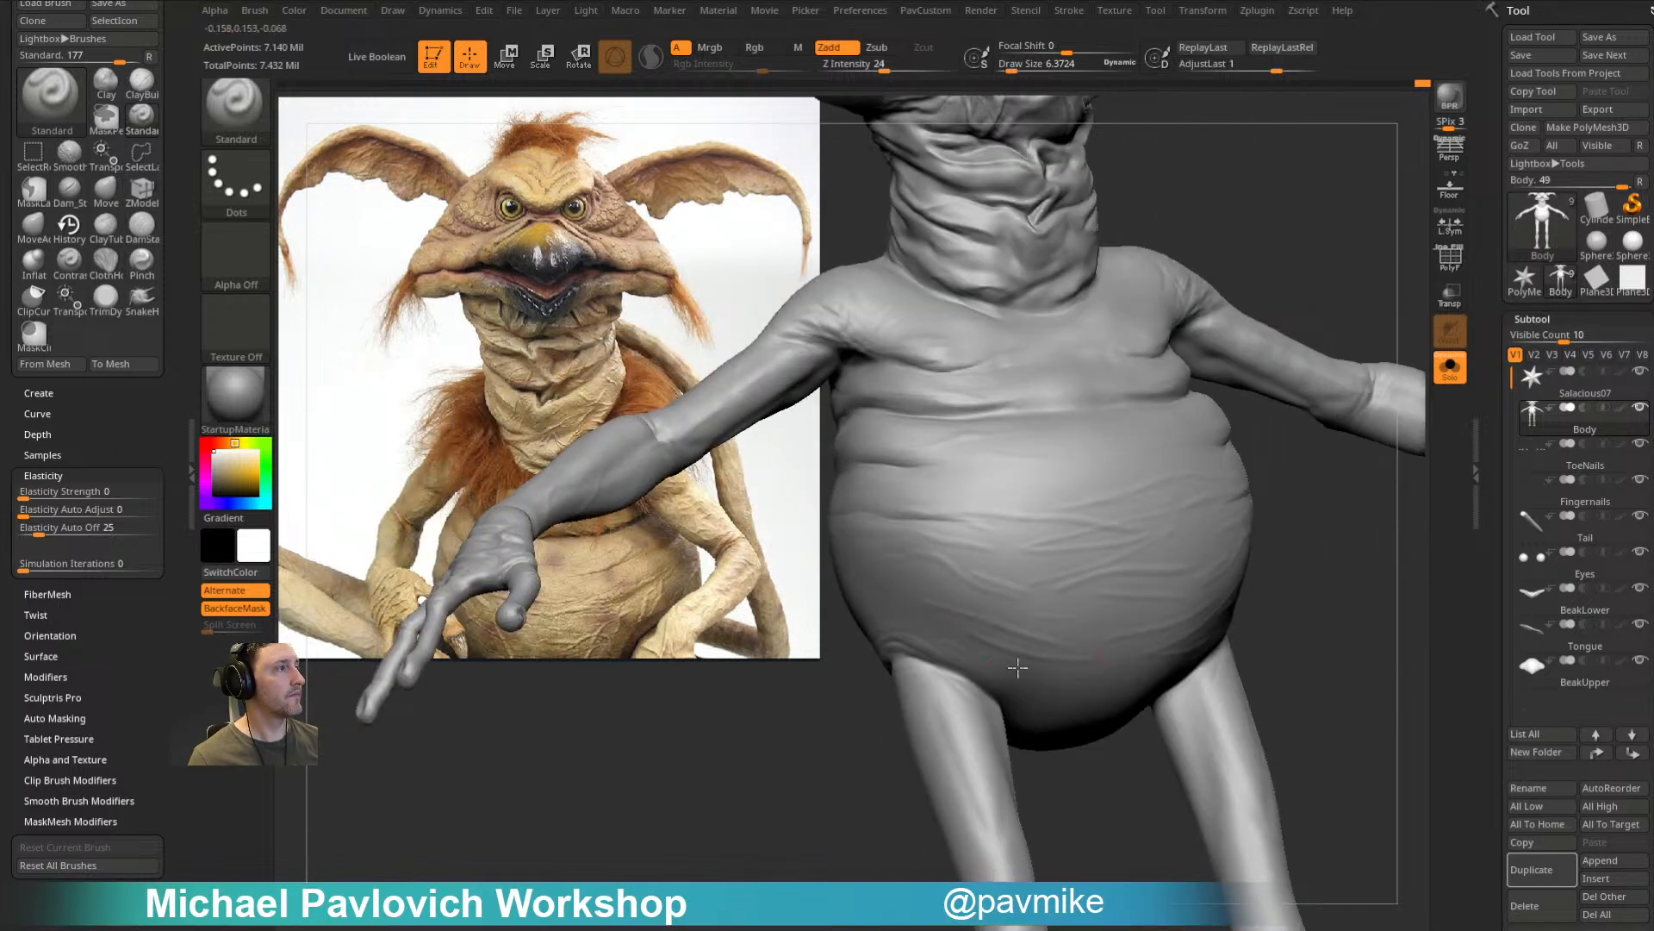
Step: Lower the Body subtool to subdivision level 4 and frame it
scroll(1555, 511, down, 10)
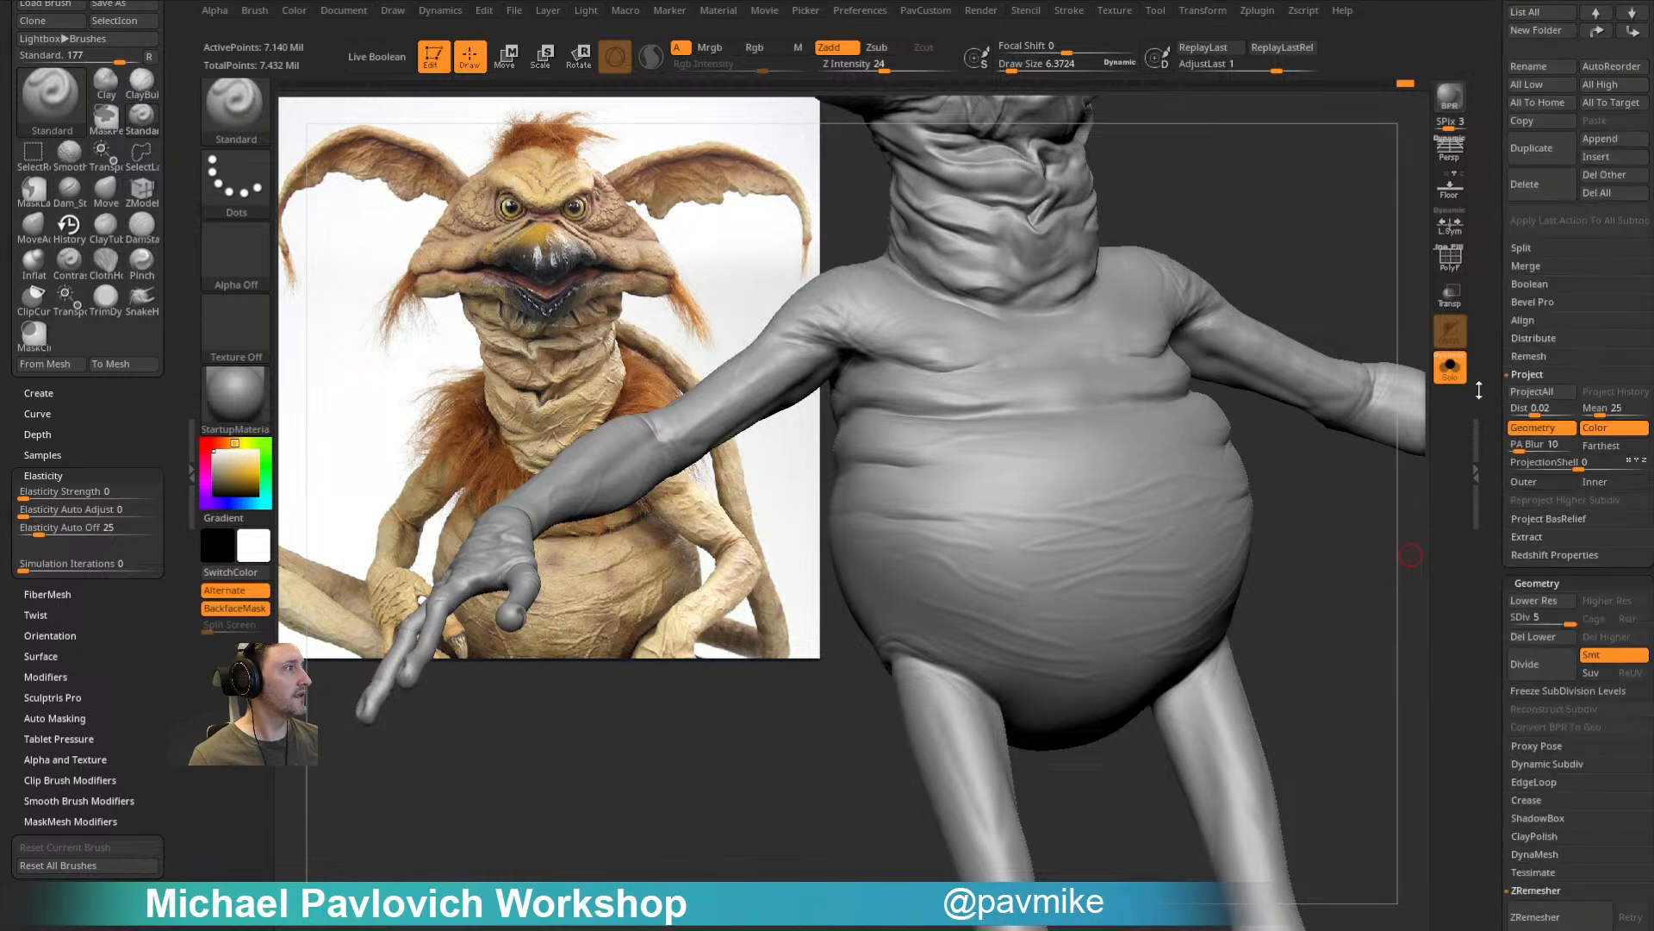
click(1543, 542)
key(f)
Step: Isolate the belly area by hiding the head, upper chest and lower legs of the body mesh
right_drag(1296, 628, 1094, 533)
mouse_move(1155, 565)
ctrl+shift+mouse_down()
mouse_move(946, 446)
mouse_move(976, 718)
mouse_move(1022, 711)
ctrl+shift+mouse_up()
mouse_move(1146, 646)
right_down()
mouse_move(1284, 577)
mouse_move(1358, 482)
right_up()
mouse_move(1358, 427)
ctrl+alt+shift+mouse_down()
mouse_move(1197, 547)
mouse_move(1357, 541)
ctrl+alt+shift+mouse_up()
ctrl+right_drag(1296, 344, 1302, 366)
alt+right_drag(1302, 366, 1175, 358)
mouse_move(1268, 514)
ctrl+alt+shift+mouse_down()
mouse_move(1105, 604)
mouse_move(1289, 642)
ctrl+alt+shift+mouse_up()
alt+right_drag(1175, 414, 1326, 411)
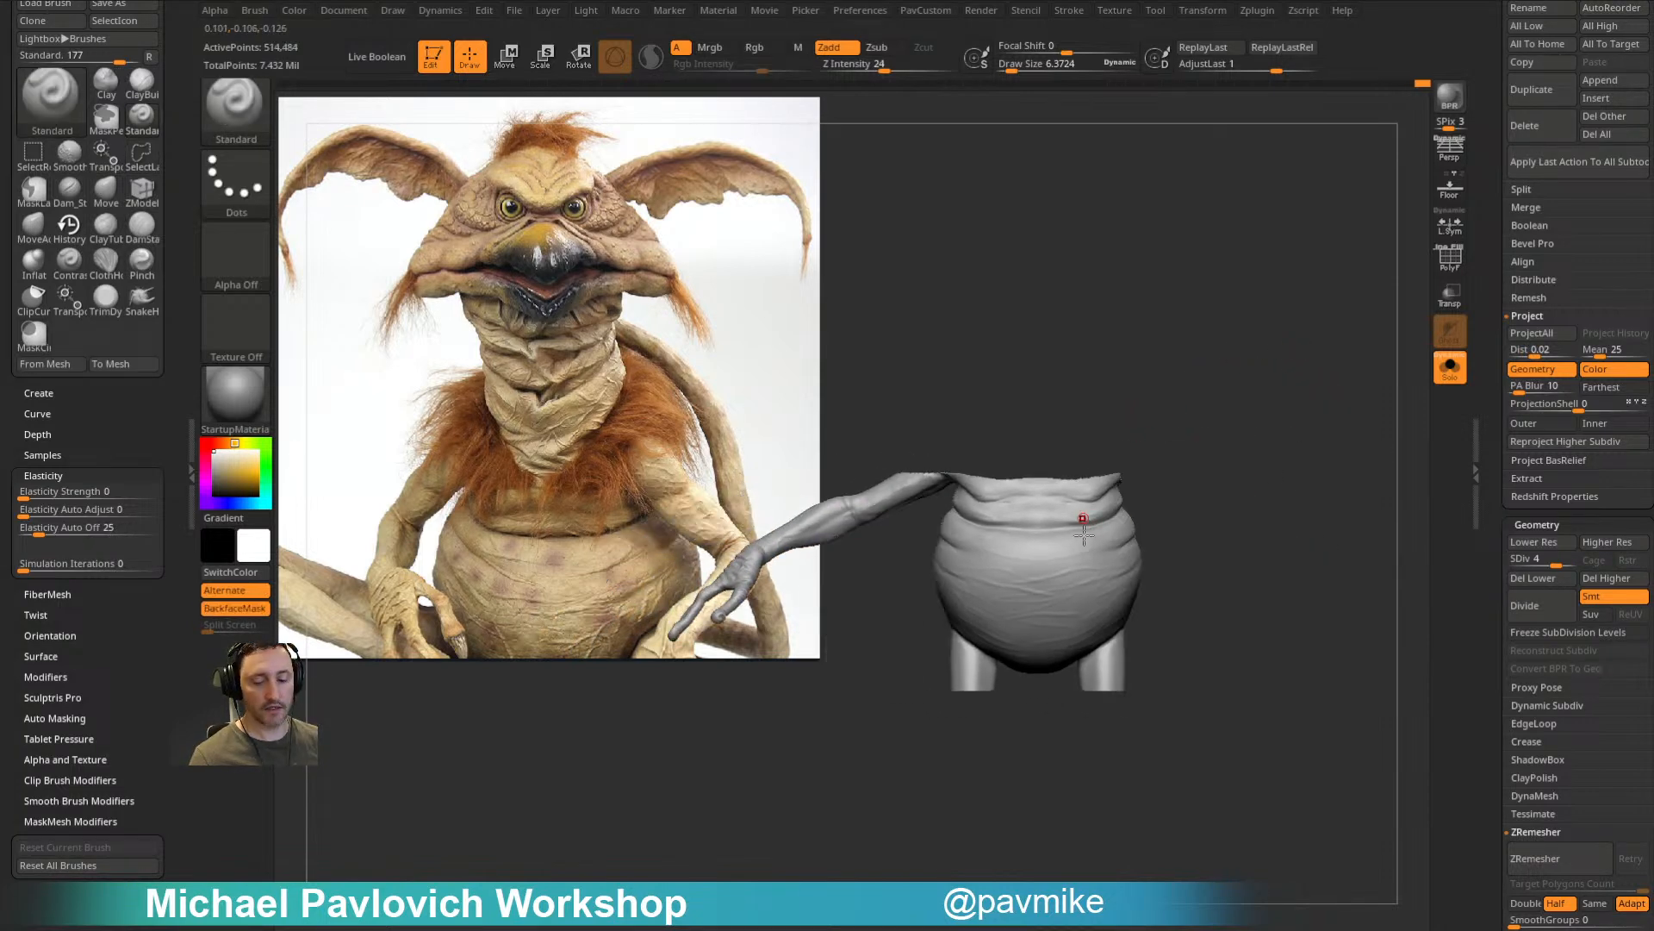
Step: Hide the remaining arm with a lasso selection and frame the isolated belly and thighs
mouse_move(861, 412)
ctrl+alt+shift+mouse_down()
mouse_move(759, 434)
mouse_move(906, 553)
ctrl+alt+shift+mouse_up()
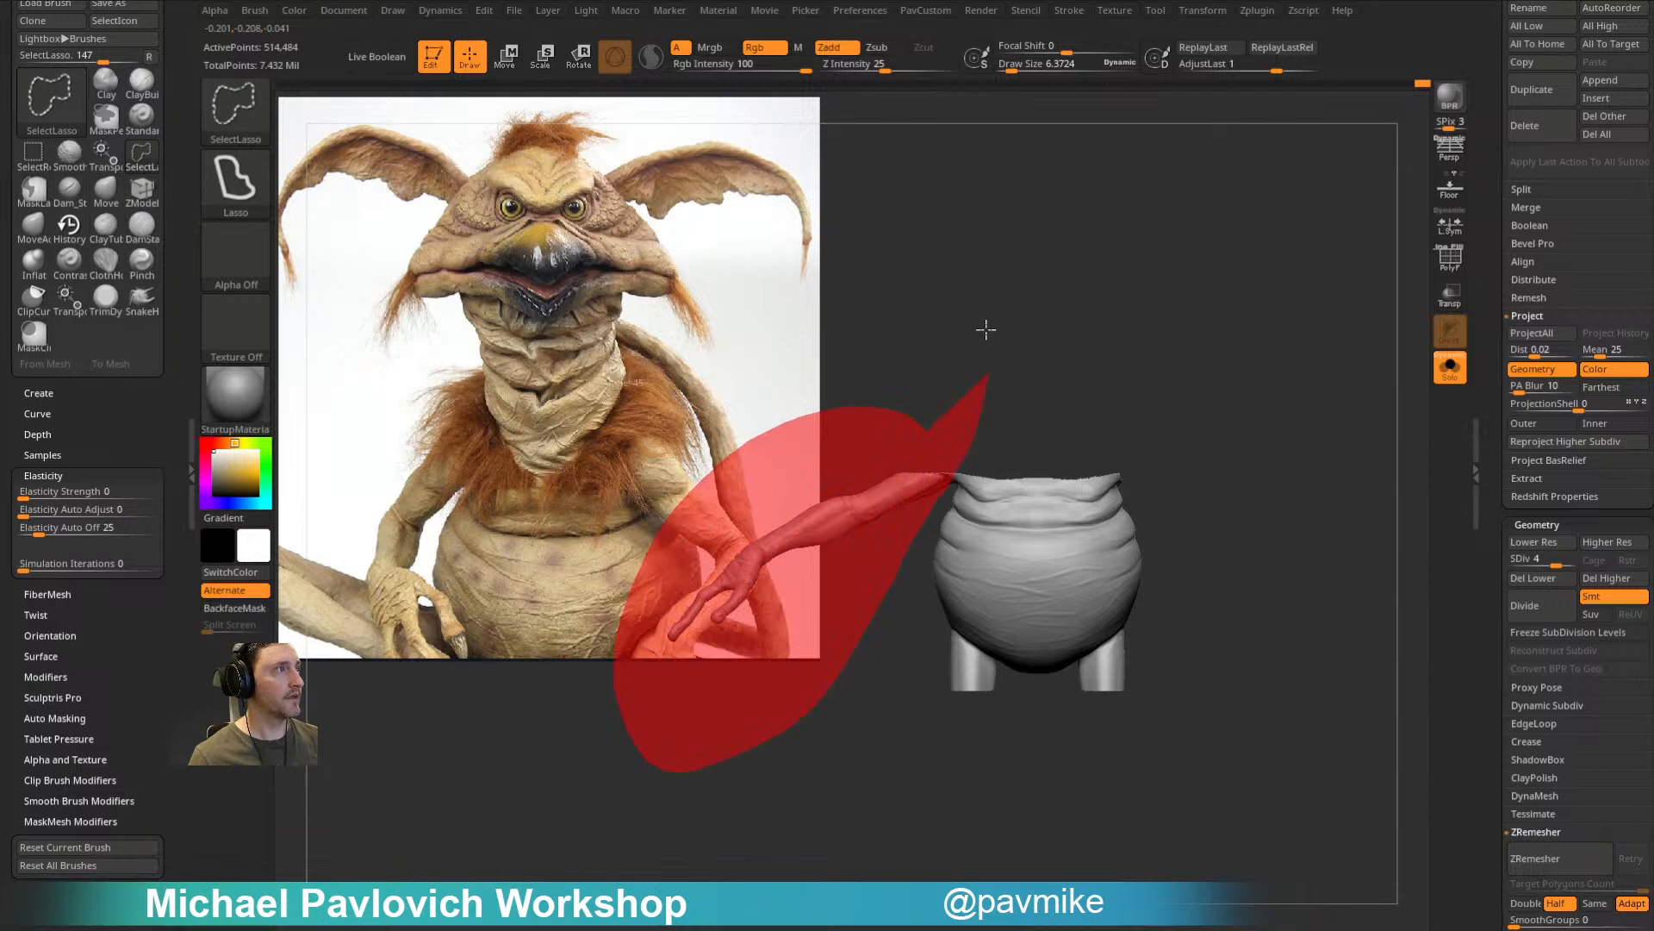
ctrl+alt+shift+drag(990, 361, 991, 371)
mouse_move(1241, 513)
ctrl+right_down()
mouse_move(1347, 543)
mouse_move(1326, 528)
ctrl+right_up()
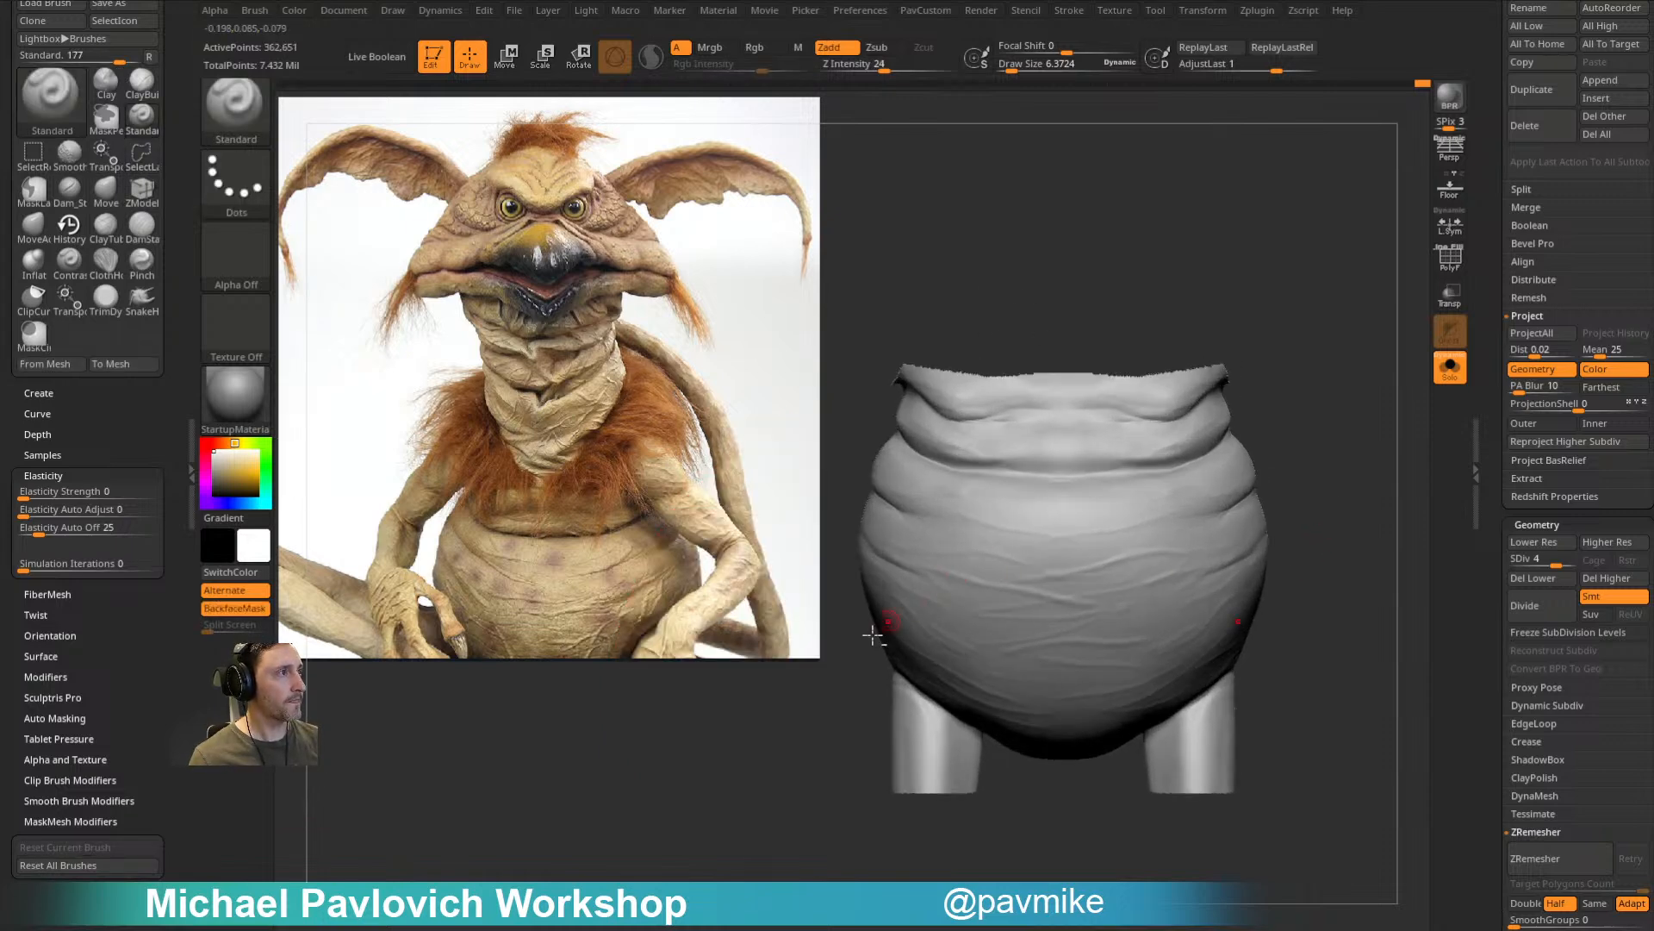
right_drag(898, 614, 980, 594)
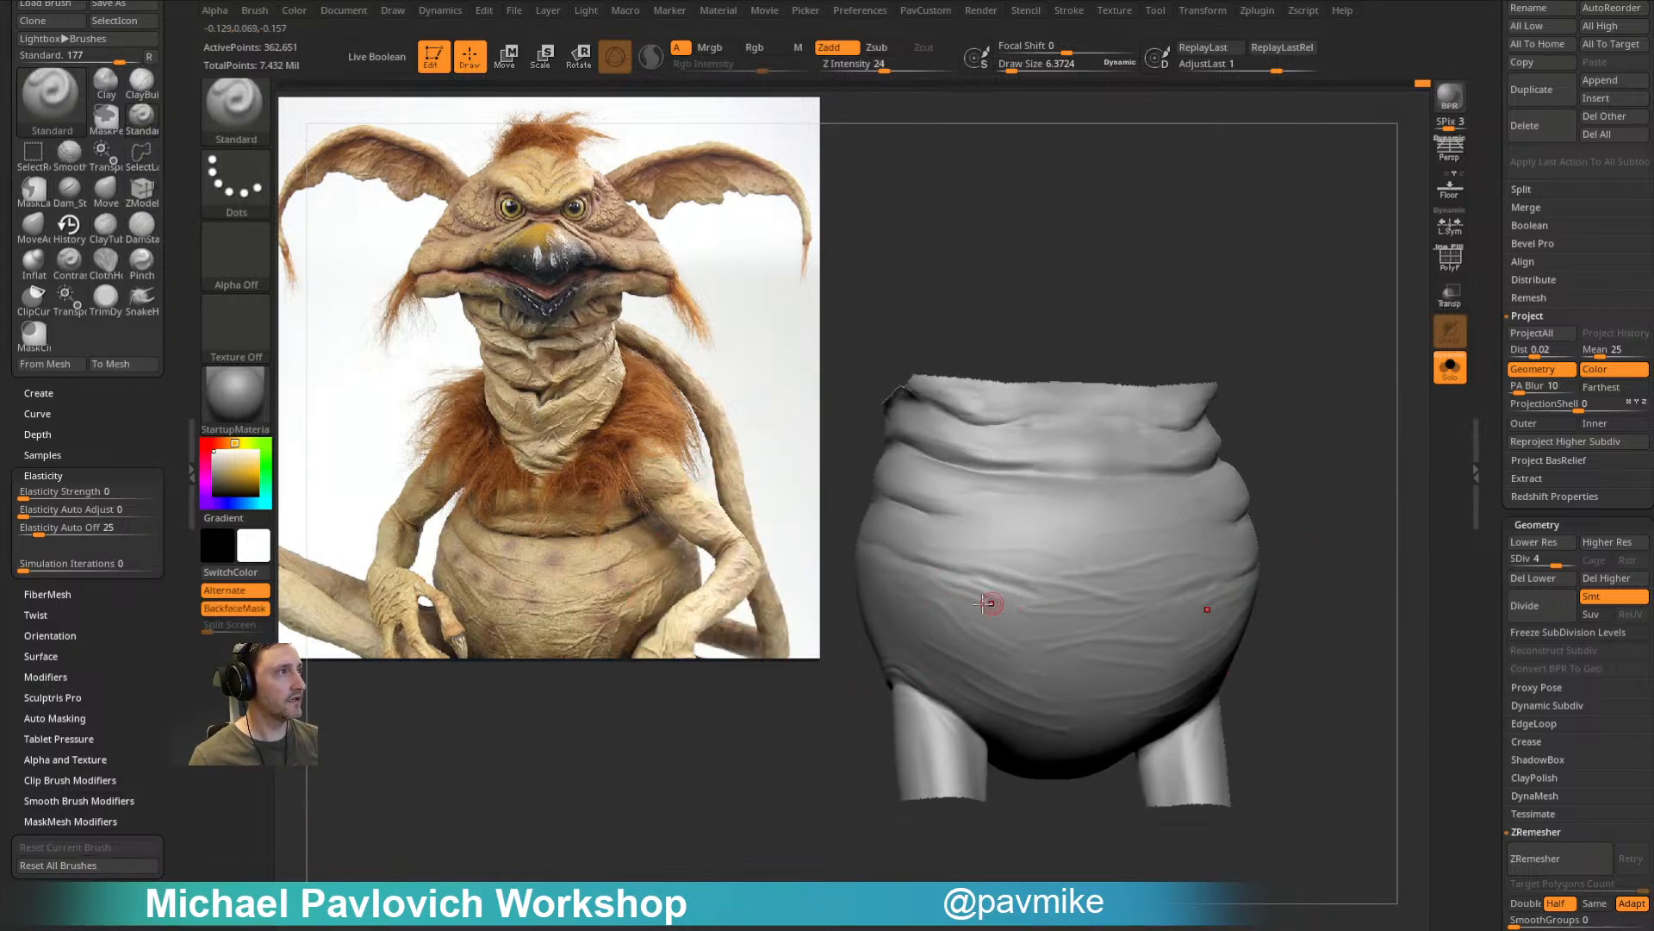
mouse_move(978, 565)
right_down()
mouse_move(1301, 462)
mouse_move(1241, 517)
mouse_move(1355, 457)
mouse_move(1115, 474)
mouse_move(1315, 428)
mouse_move(1197, 504)
right_up()
drag(1339, 483, 1388, 448)
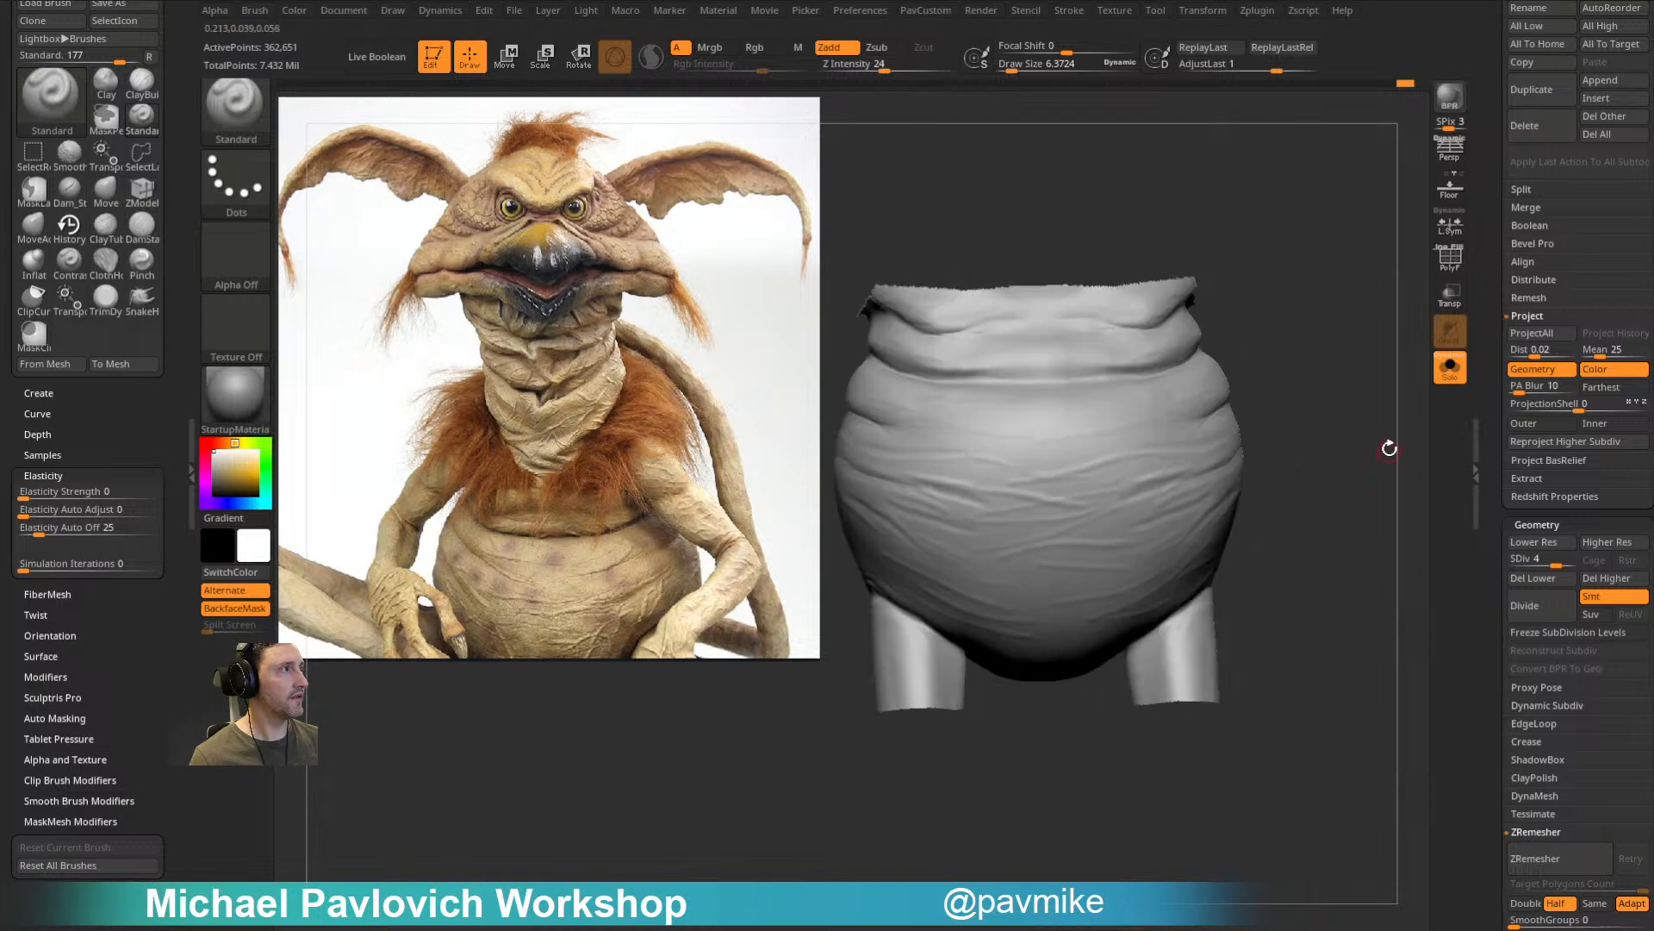
Step: Lower the mesh to subdivision level 3 and set up the Pinch brush with draw size about 46.5 and 100 simulation iterations
click(1545, 559)
mouse_move(1308, 359)
alt+right_down()
mouse_move(1331, 414)
mouse_move(1293, 422)
alt+right_up()
key(b)
key(p)
key(i)
key(s)
mouse_move(1027, 576)
mouse_down()
mouse_move(1051, 551)
mouse_move(1107, 556)
mouse_up()
key(s)
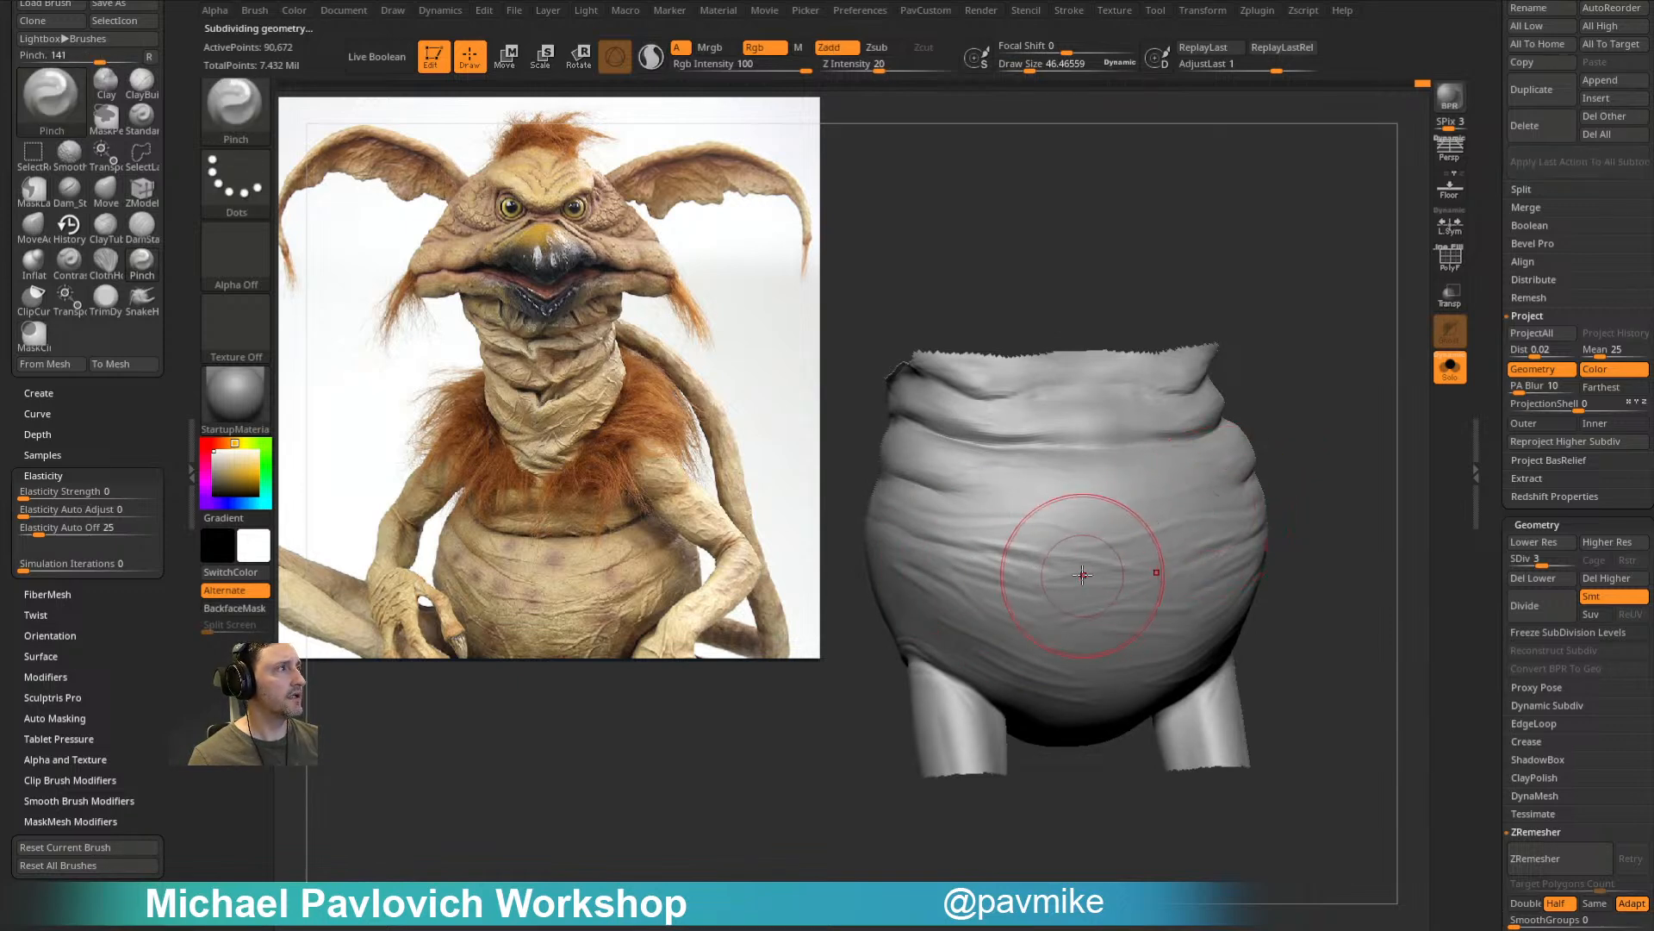
drag(131, 569, 165, 565)
Step: Pinch the wrinkles across the front of the belly and smooth the overly strong areas
mouse_move(1056, 546)
mouse_down()
mouse_move(994, 540)
mouse_move(1145, 546)
mouse_up()
right_drag(1146, 548, 1085, 573)
drag(1086, 572, 979, 576)
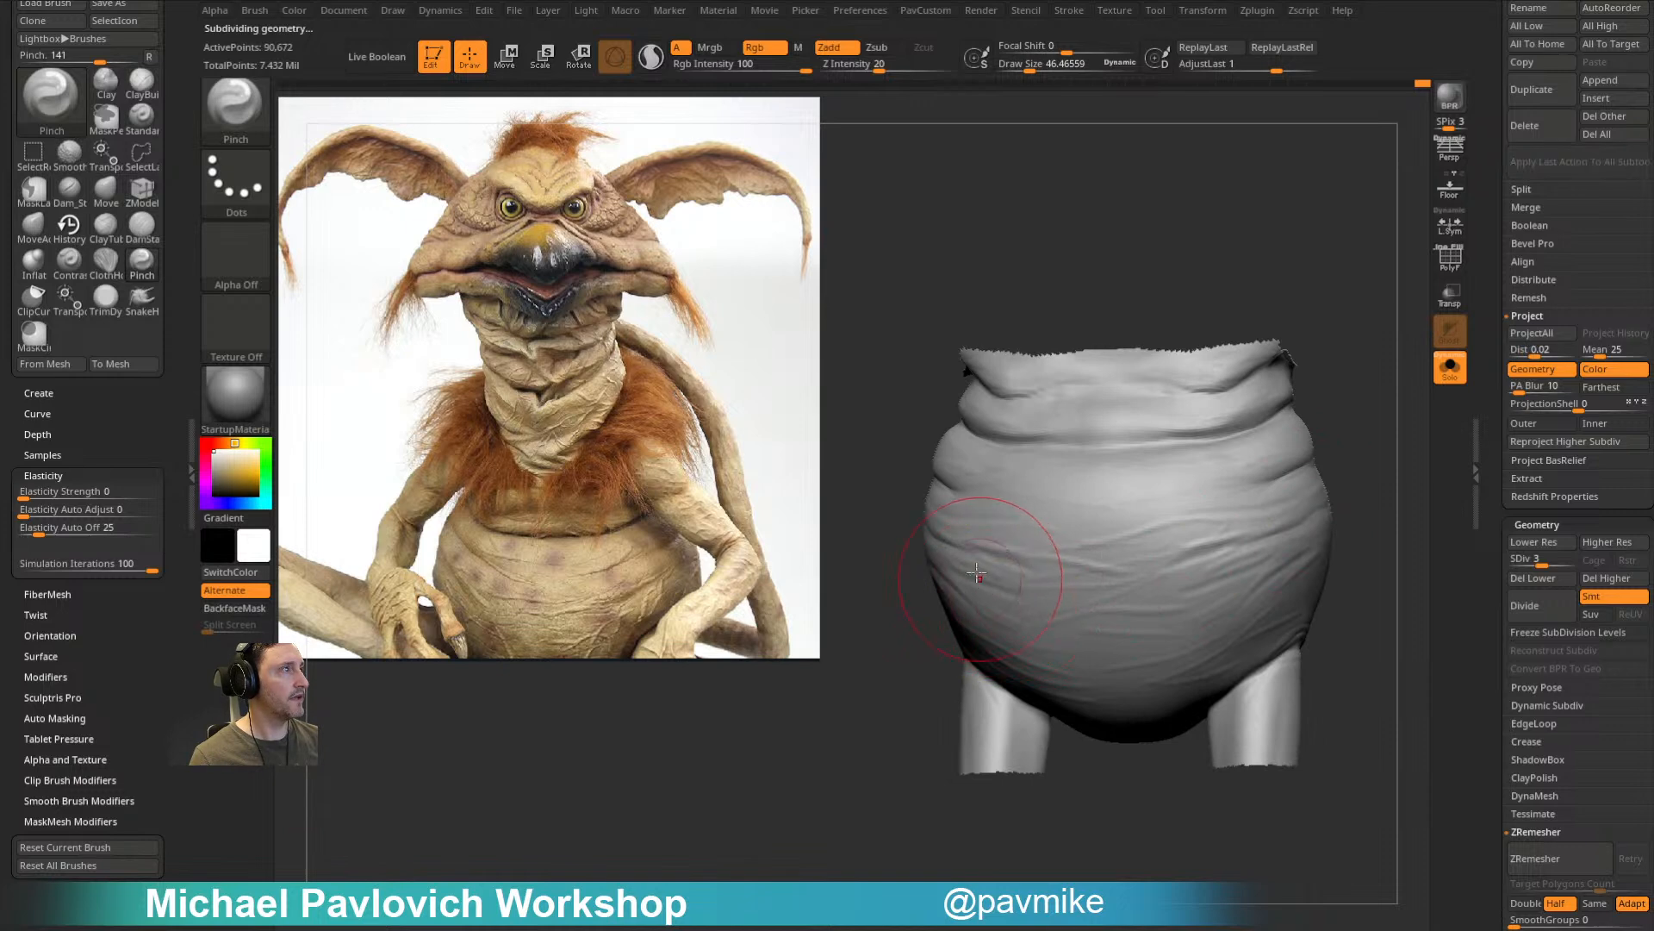
drag(914, 650, 1021, 632)
drag(1330, 514, 1285, 520)
shift+drag(1097, 548, 1004, 601)
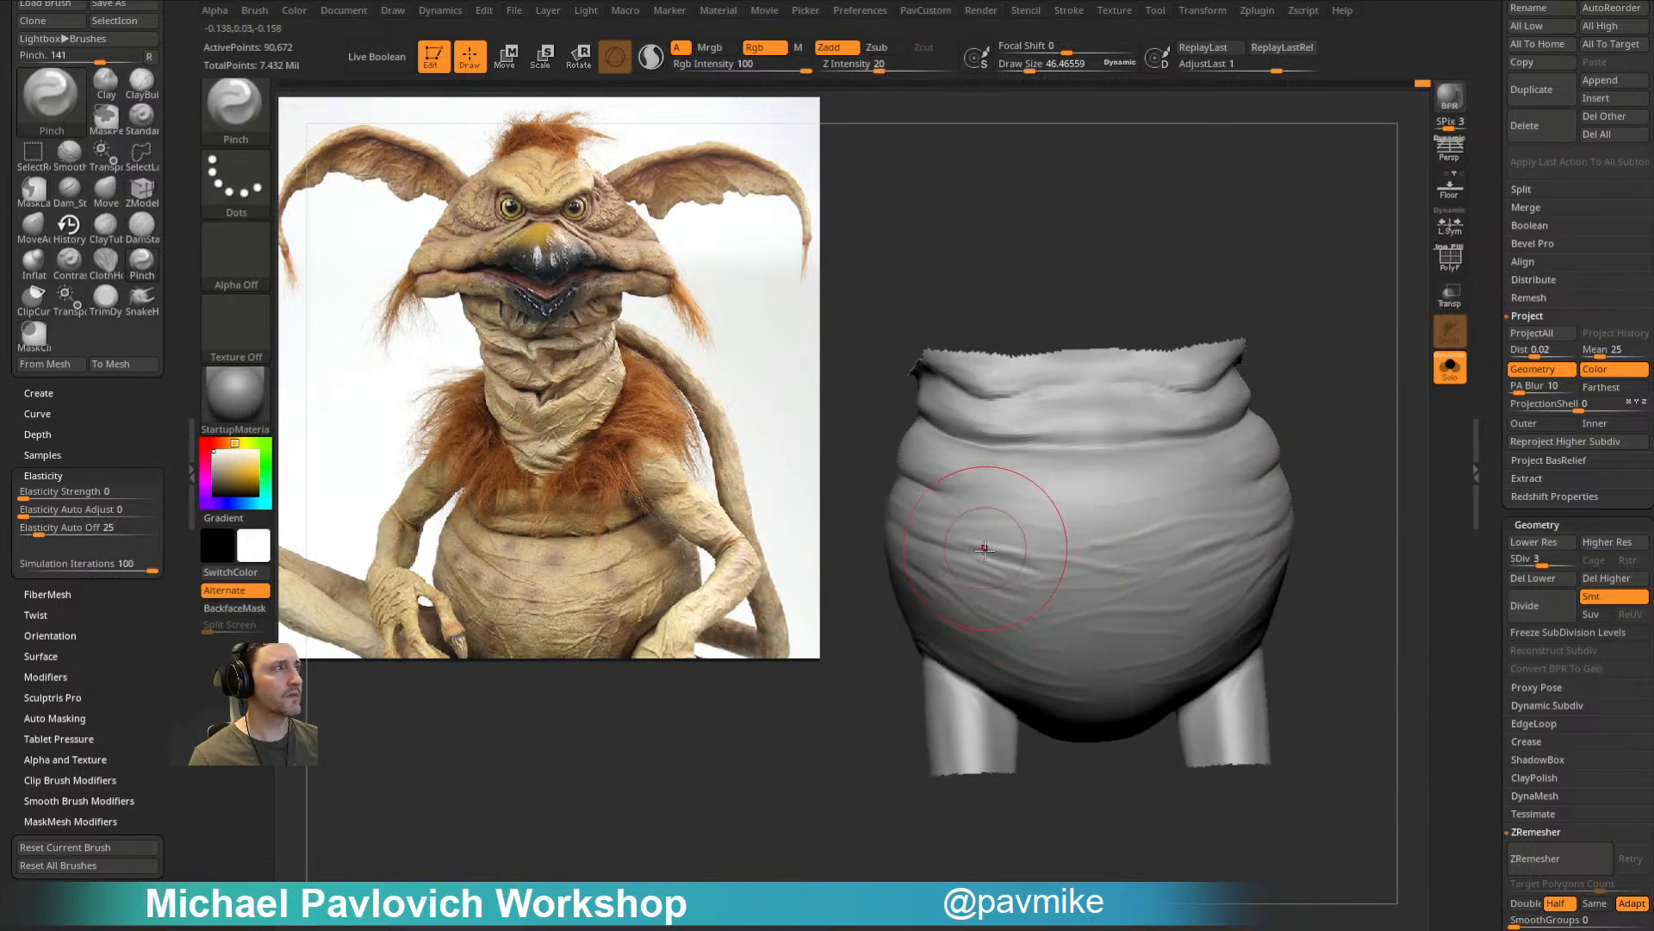
mouse_move(1314, 479)
mouse_down()
mouse_move(1284, 470)
mouse_move(1303, 510)
mouse_move(1348, 458)
mouse_move(1254, 481)
mouse_up()
Step: Tighten the wrinkles on the lower belly and along its outer edges with the Pinch brush
alt+drag(1389, 469, 1416, 412)
alt+drag(1323, 477, 1302, 451)
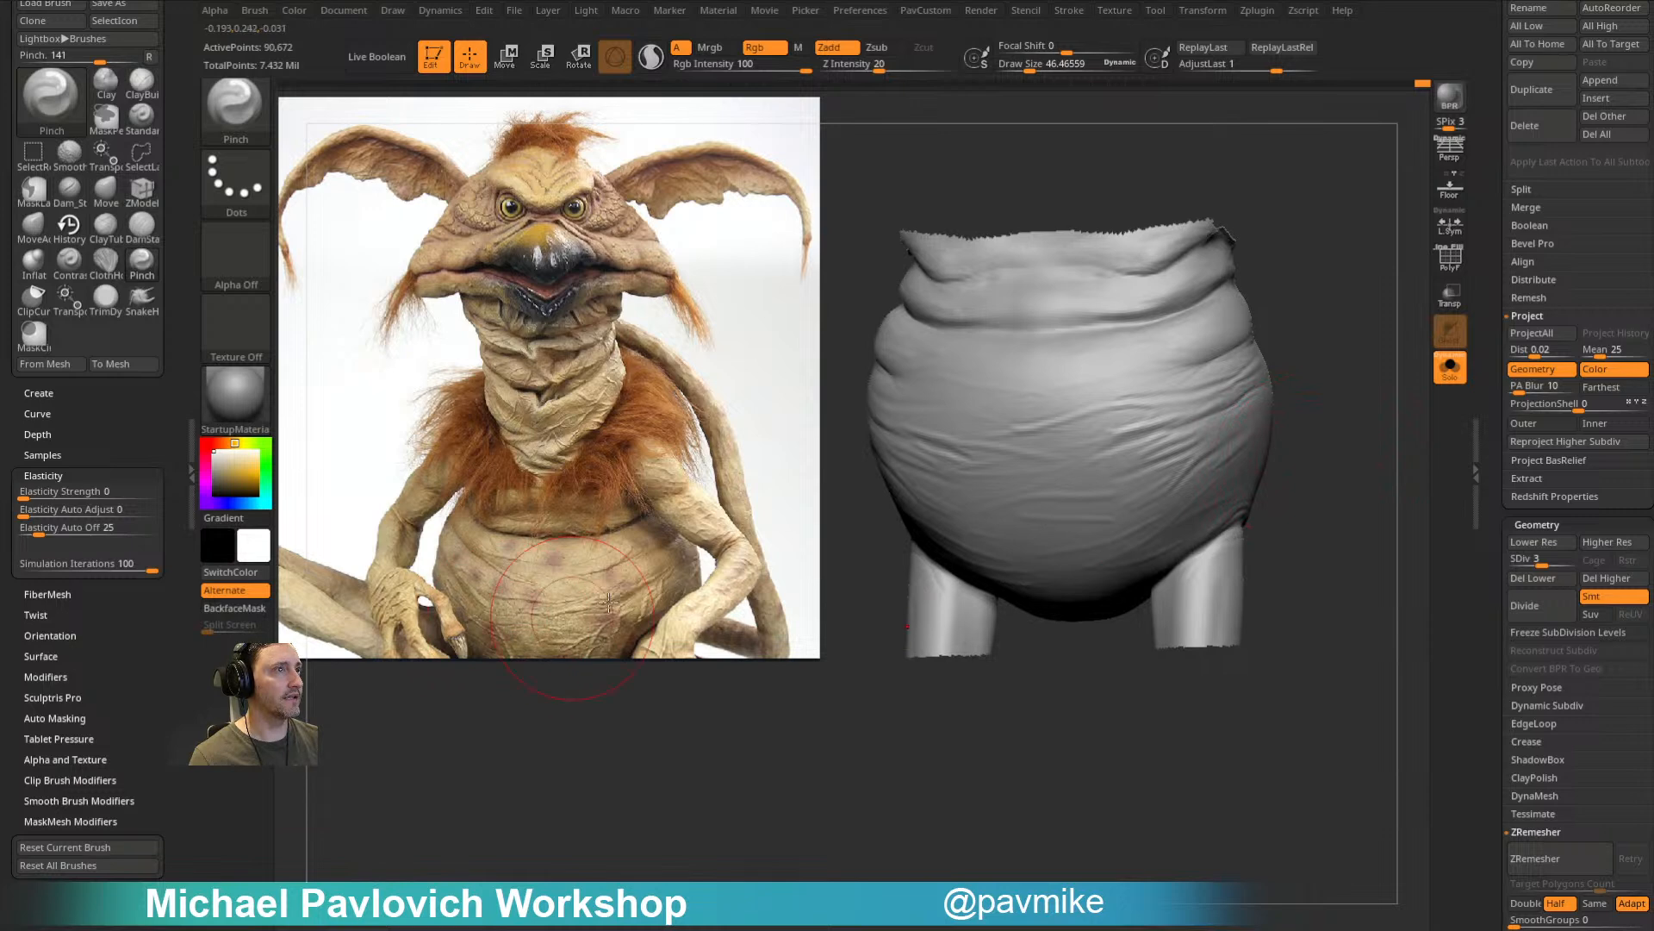
drag(1357, 504, 1301, 496)
alt+drag(1360, 377, 1355, 433)
drag(1354, 434, 1372, 435)
shift+drag(1217, 514, 1274, 499)
drag(1349, 461, 1404, 455)
drag(905, 528, 1081, 517)
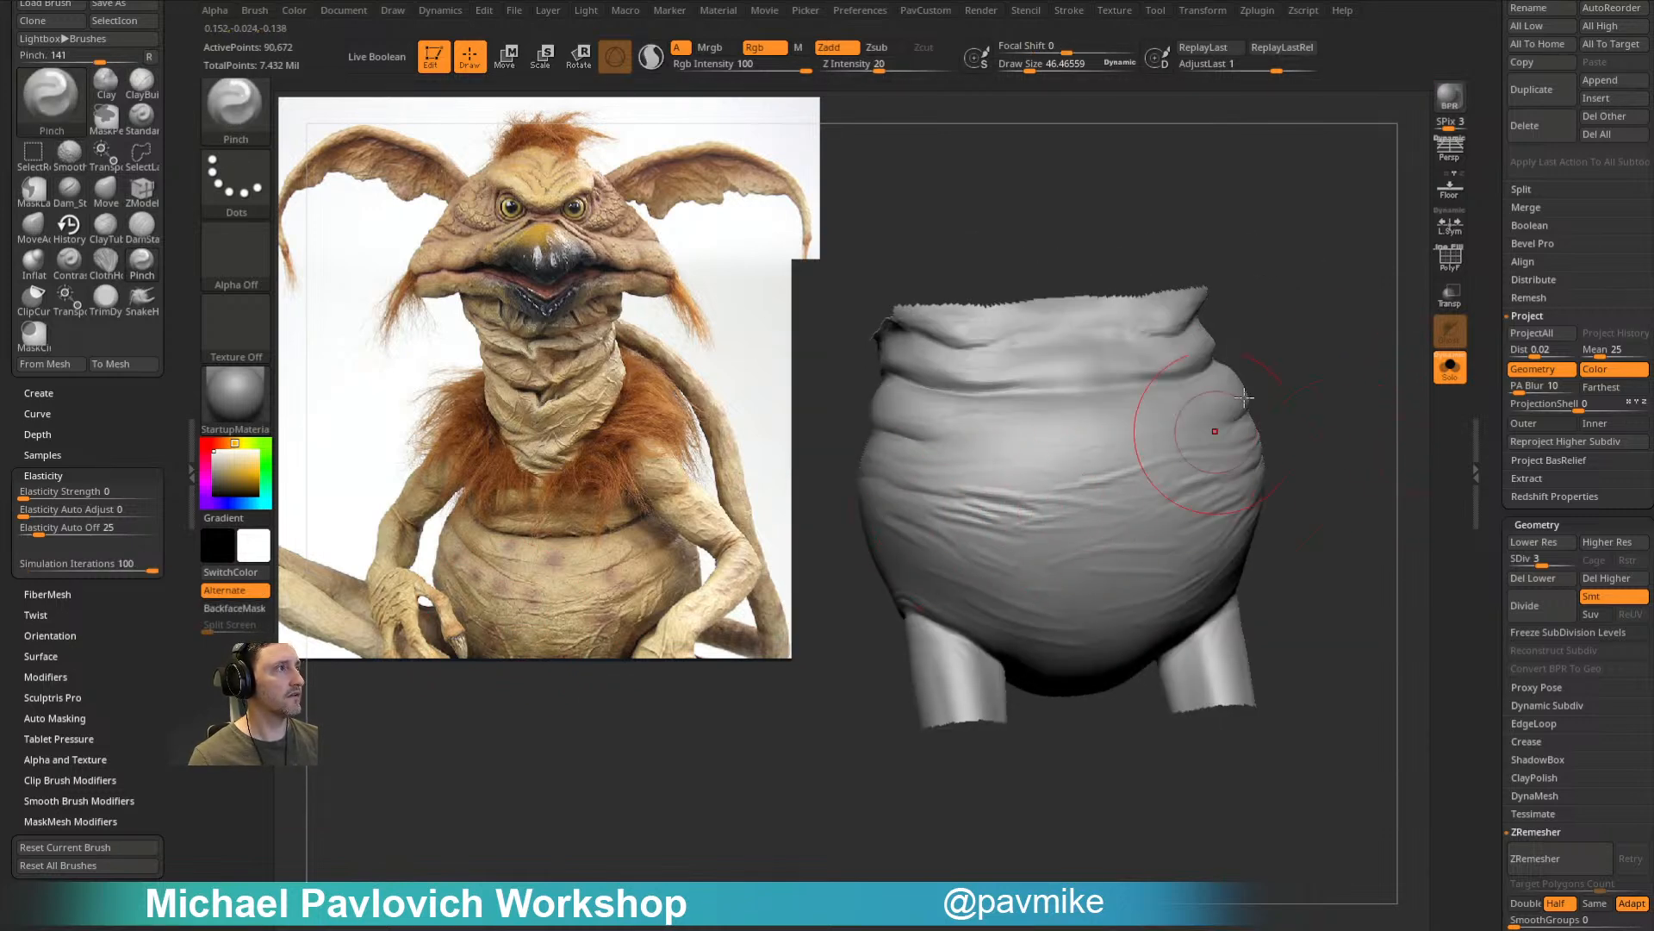
Step: Pinch the folds around the flanks and above the thighs, softening them where needed
alt+drag(1285, 353, 1363, 381)
drag(1363, 381, 1383, 382)
drag(965, 453, 1163, 457)
drag(1328, 393, 1381, 396)
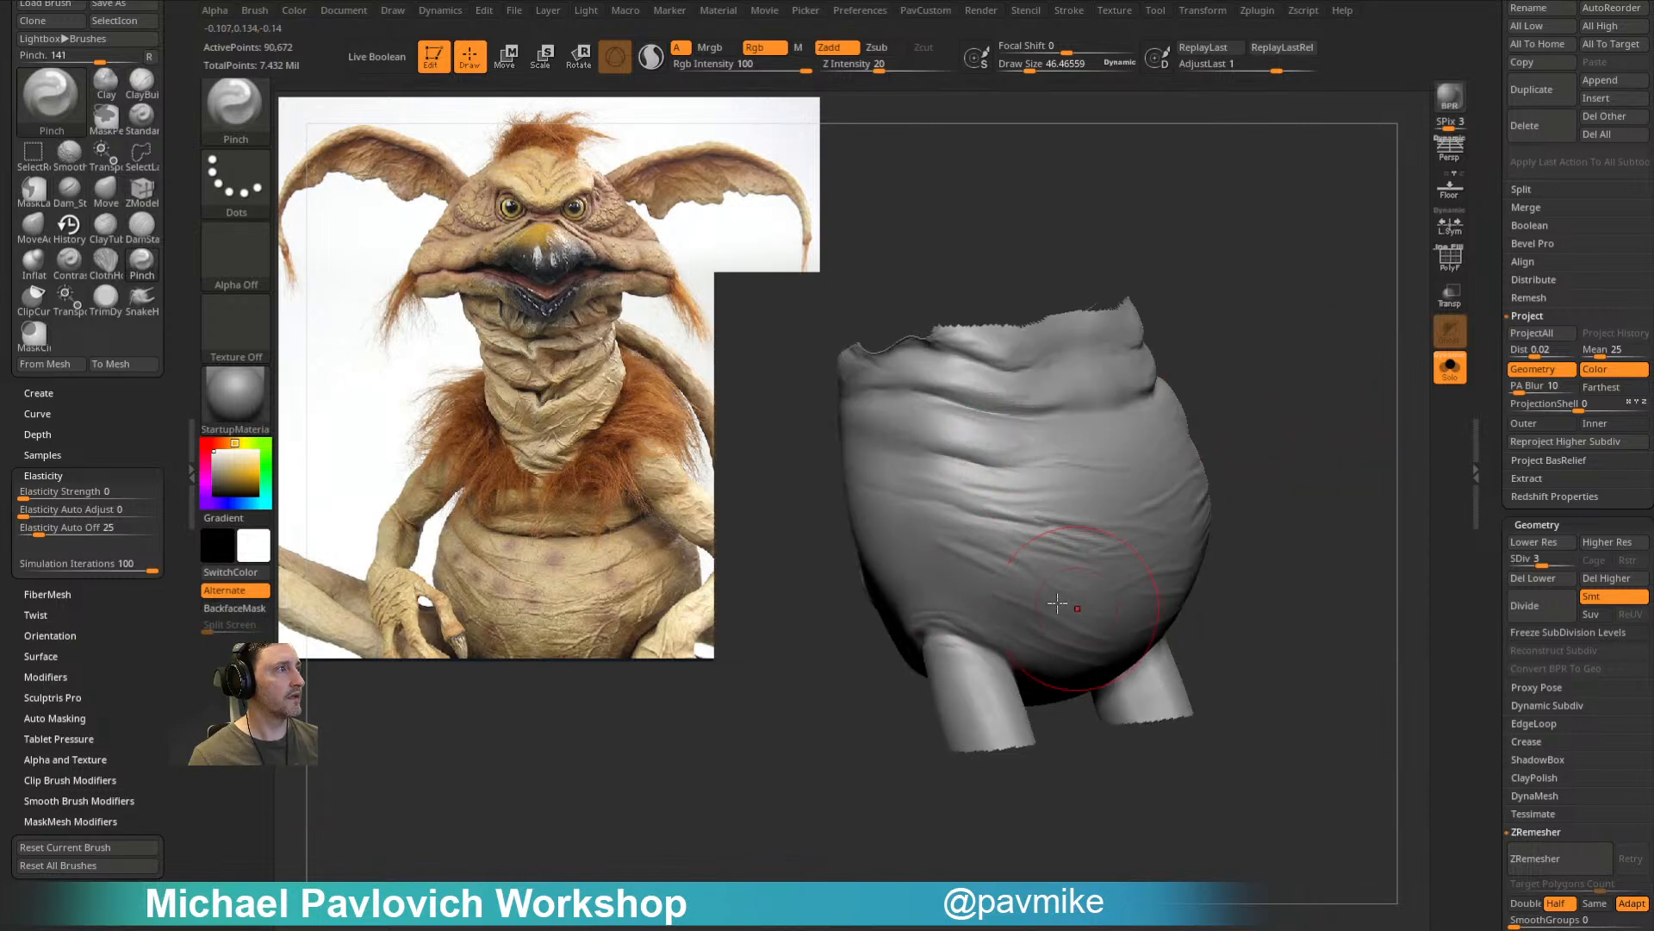
drag(1224, 399, 1278, 395)
drag(1138, 440, 1251, 474)
shift+drag(1077, 508, 1147, 525)
drag(1293, 500, 1378, 513)
Step: Raise the mesh to subdivision level 5 and carve fine creases along the belly's sides with Dam_Standard_02 at draw size about 65.1
drag(931, 654, 853, 763)
click(1589, 544)
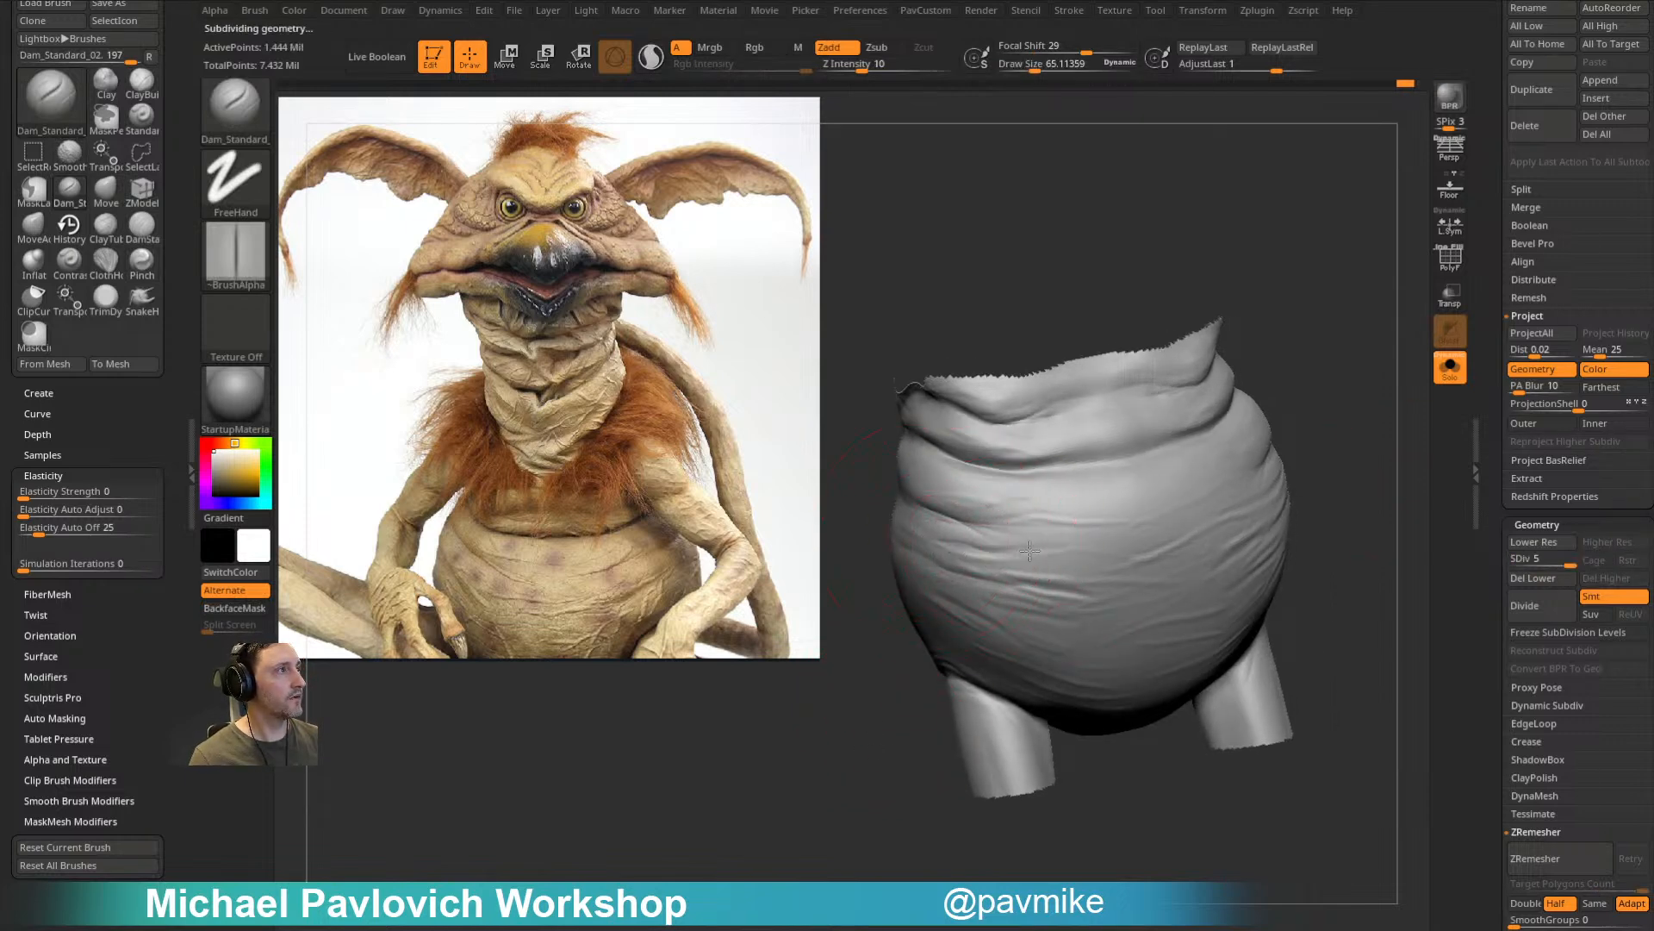
drag(1321, 408, 1250, 435)
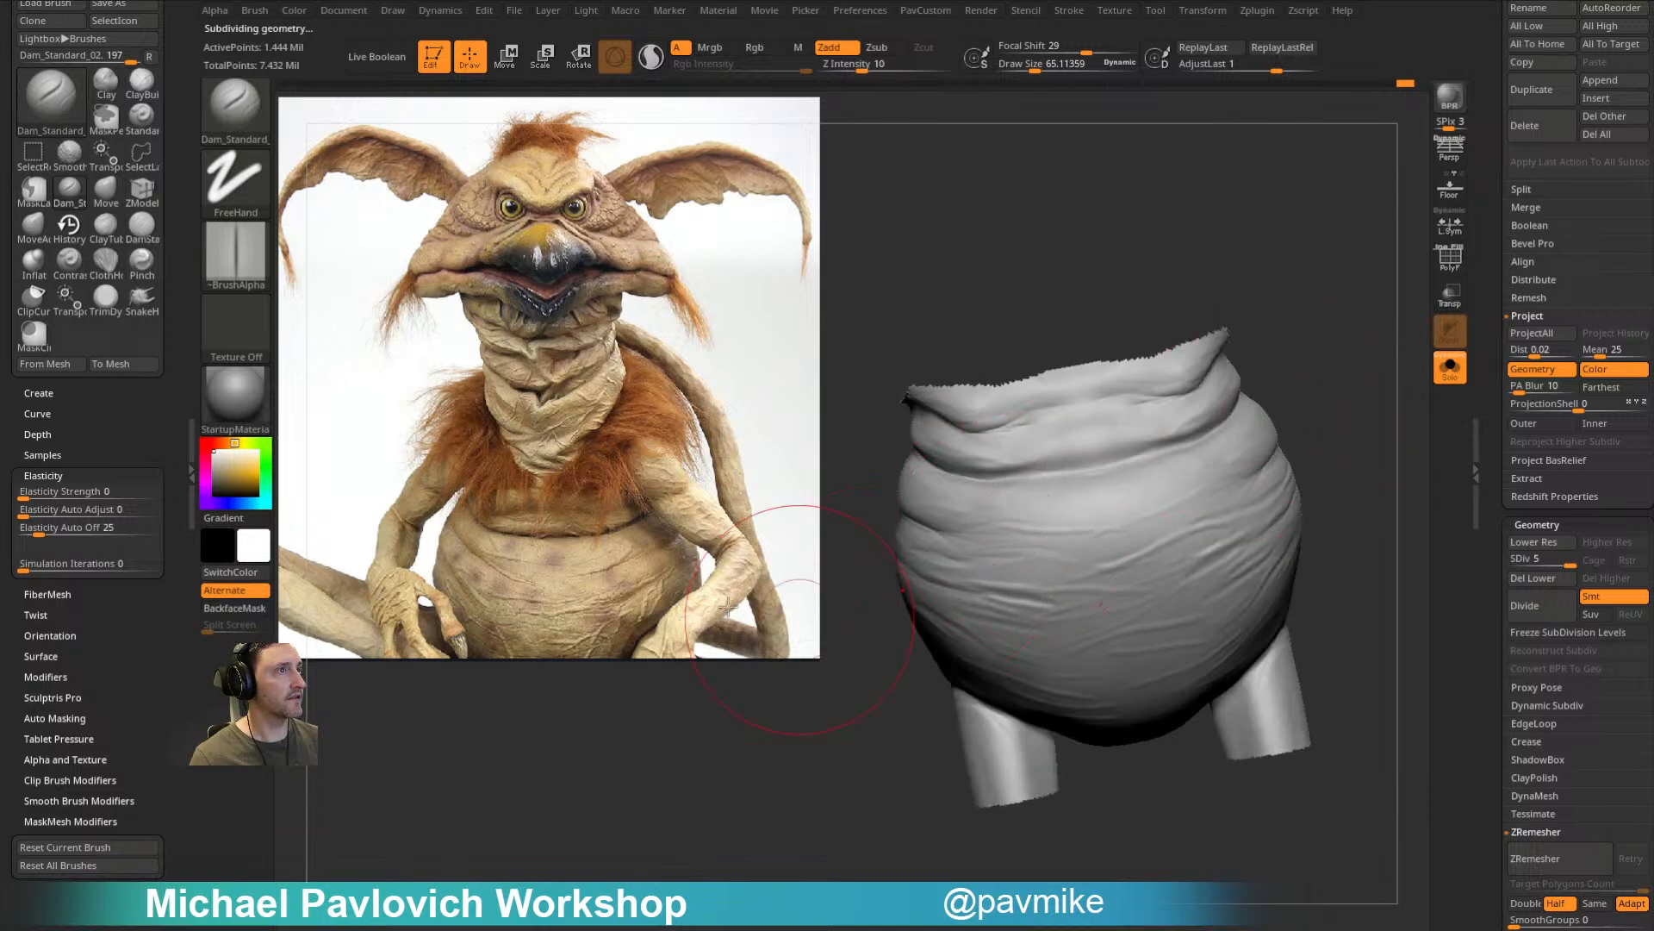
alt+drag(1303, 348, 1191, 316)
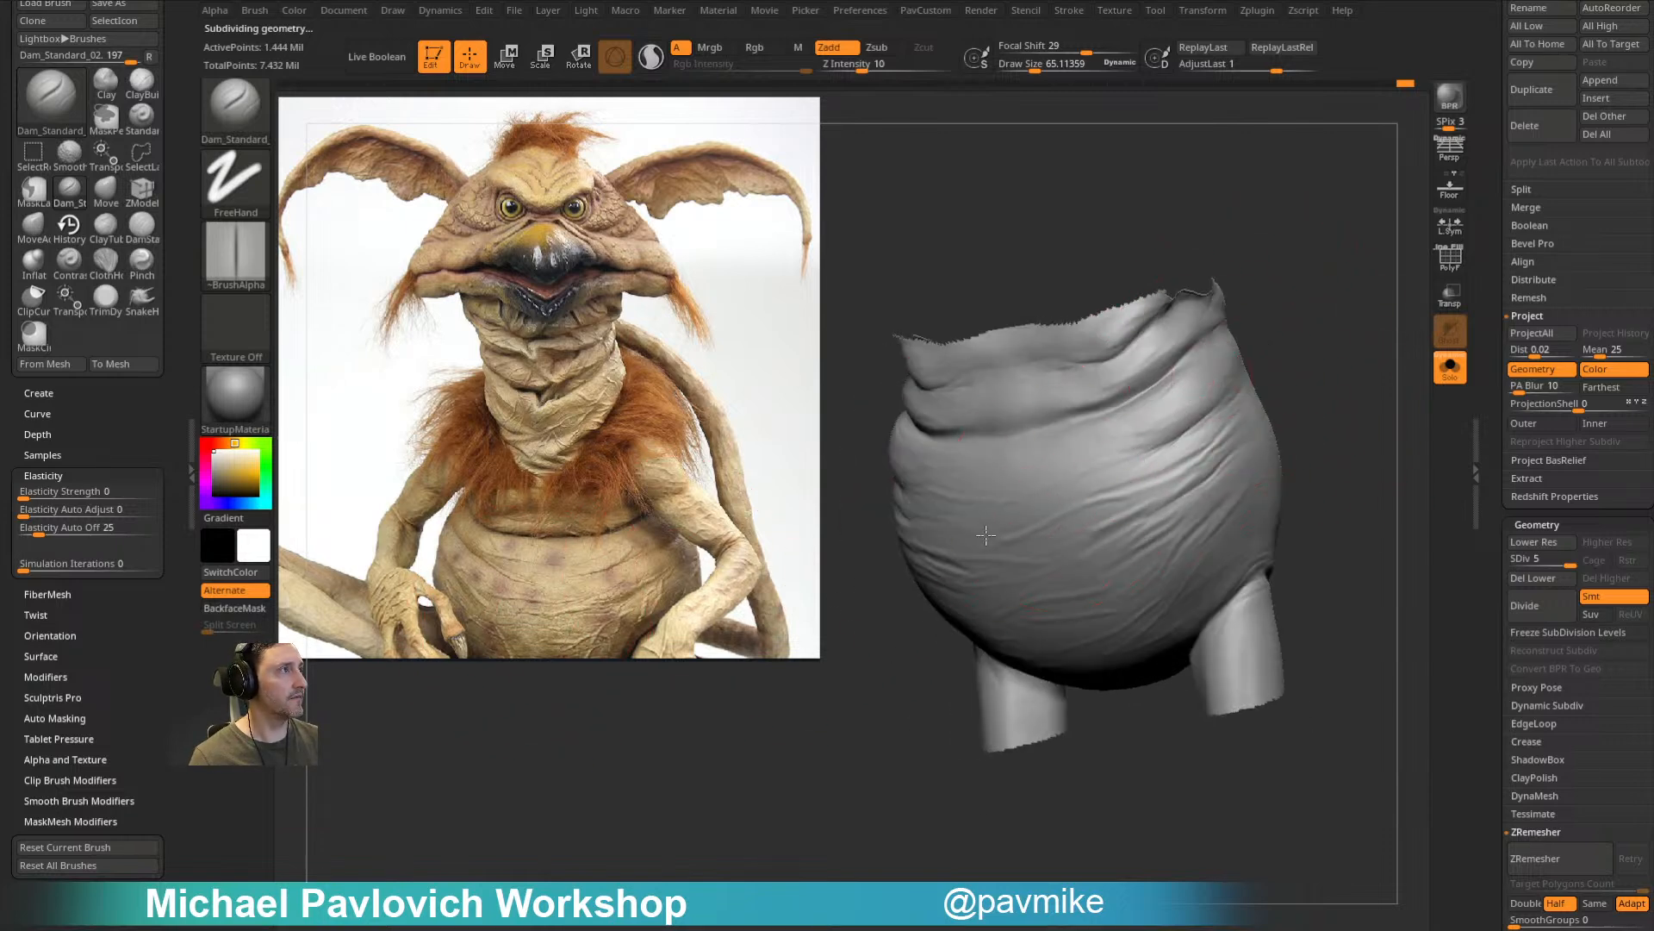
alt+drag(1314, 411, 1317, 362)
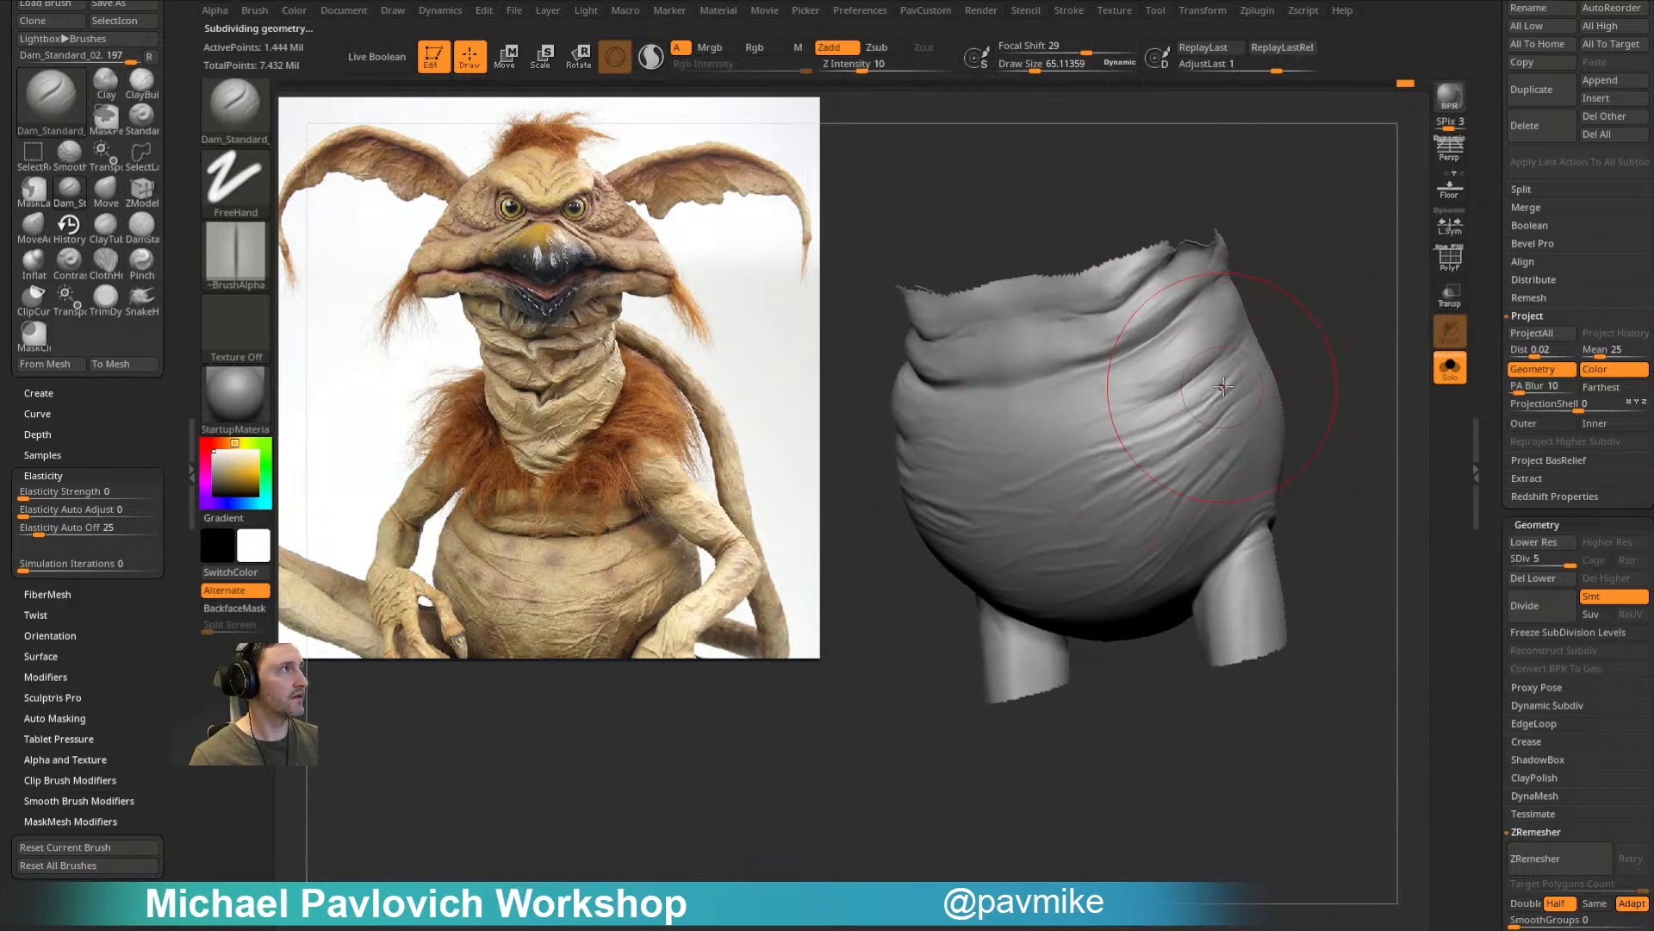
mouse_move(1155, 458)
right_down()
mouse_move(1125, 485)
mouse_move(1225, 379)
mouse_move(1262, 311)
mouse_move(1303, 334)
right_up()
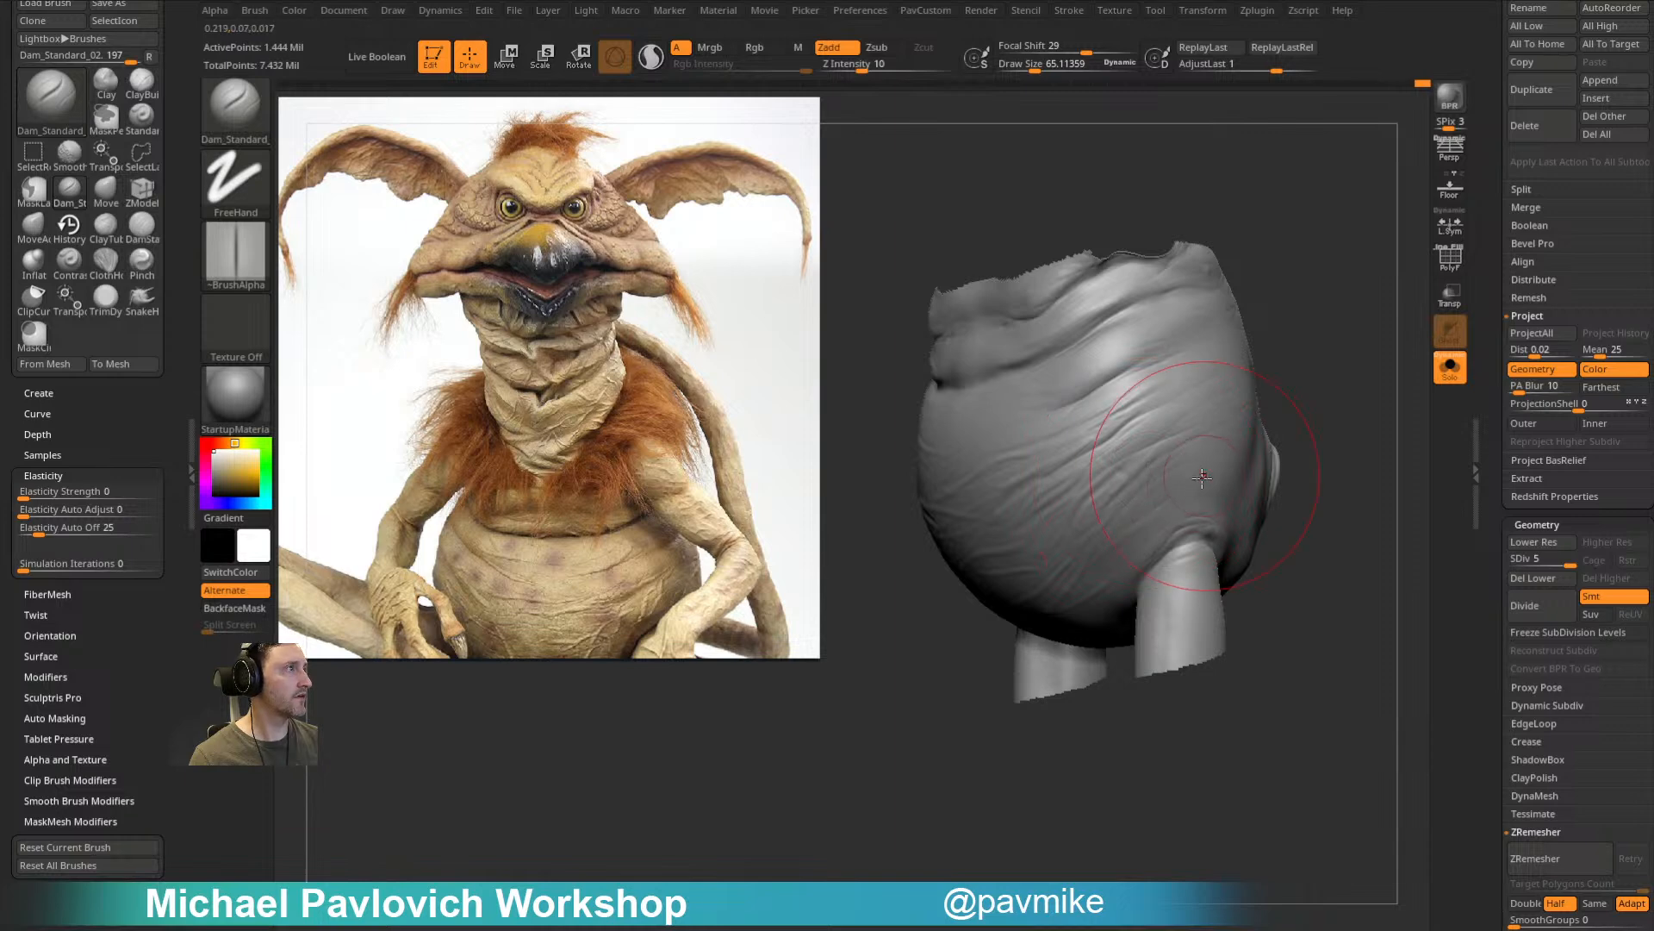
drag(1296, 502, 999, 562)
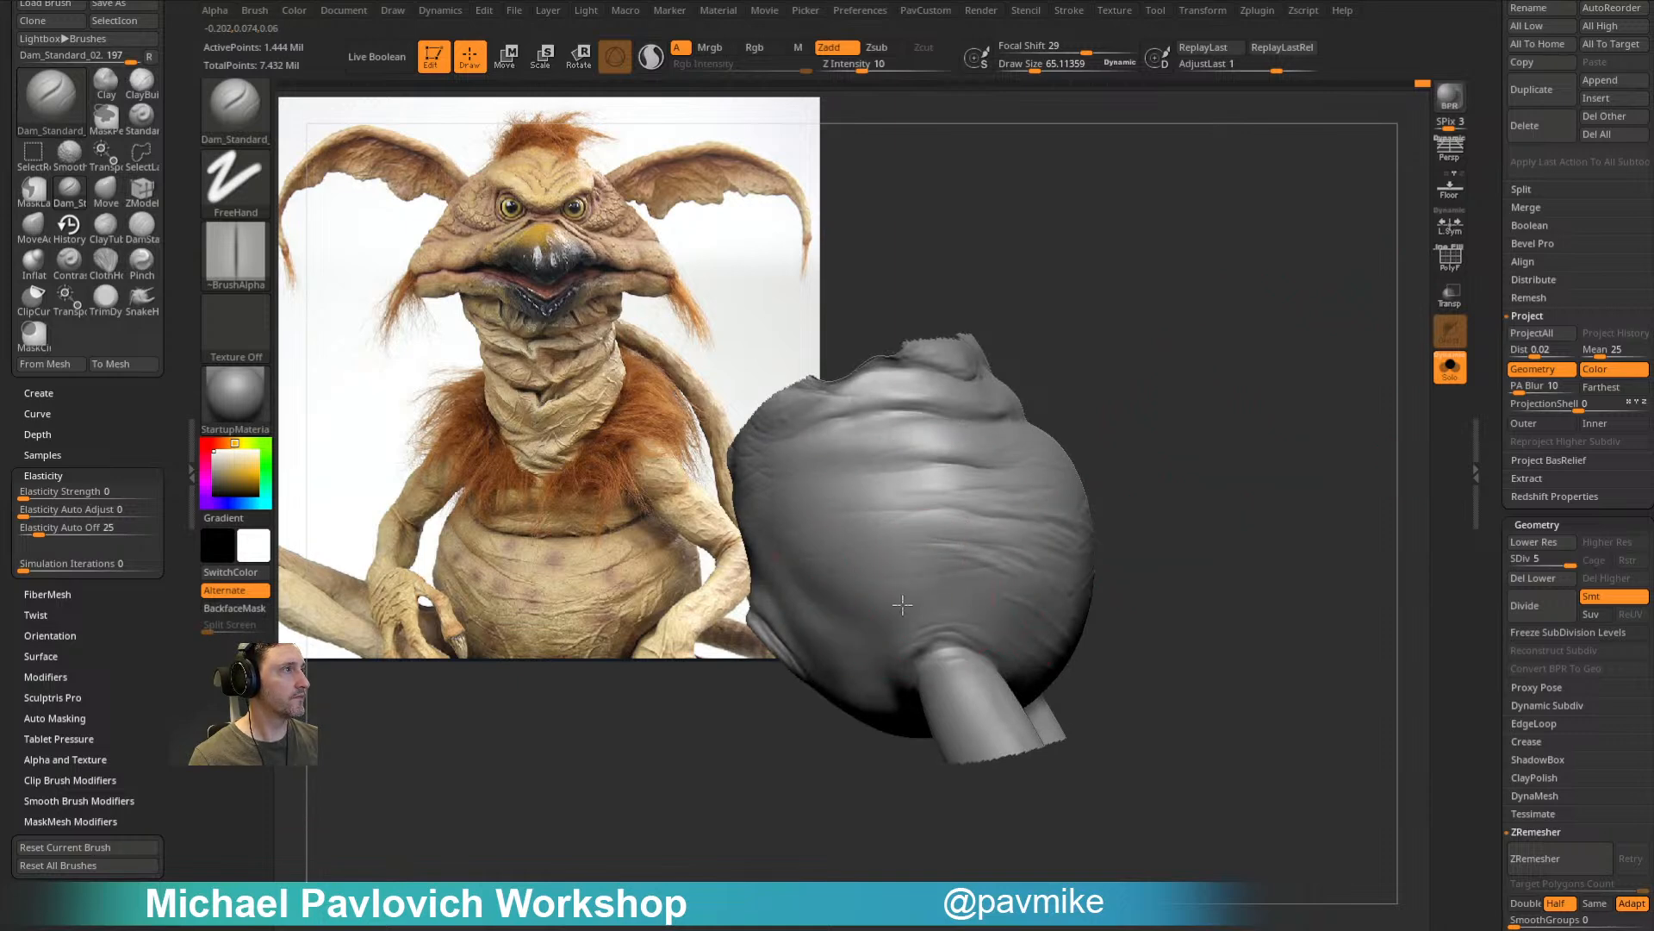
drag(1162, 569, 1061, 620)
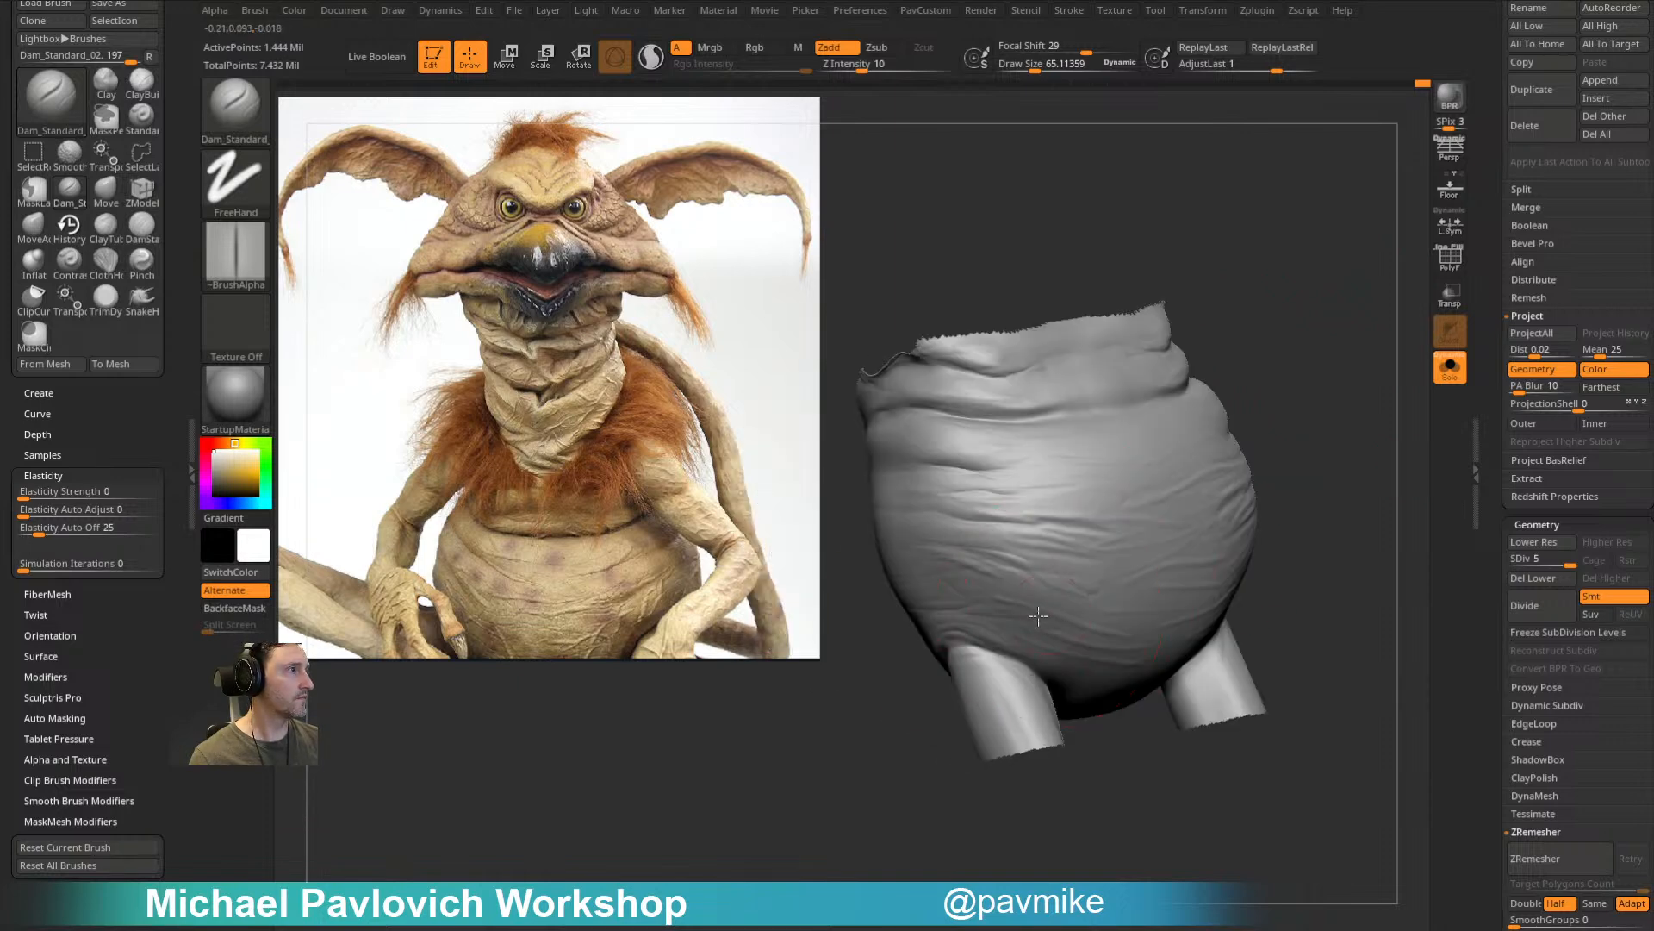
Step: Carve fine creases across the underside and lower front of the belly at draw size about 65.1
drag(1318, 513, 1232, 491)
drag(1275, 706, 1146, 650)
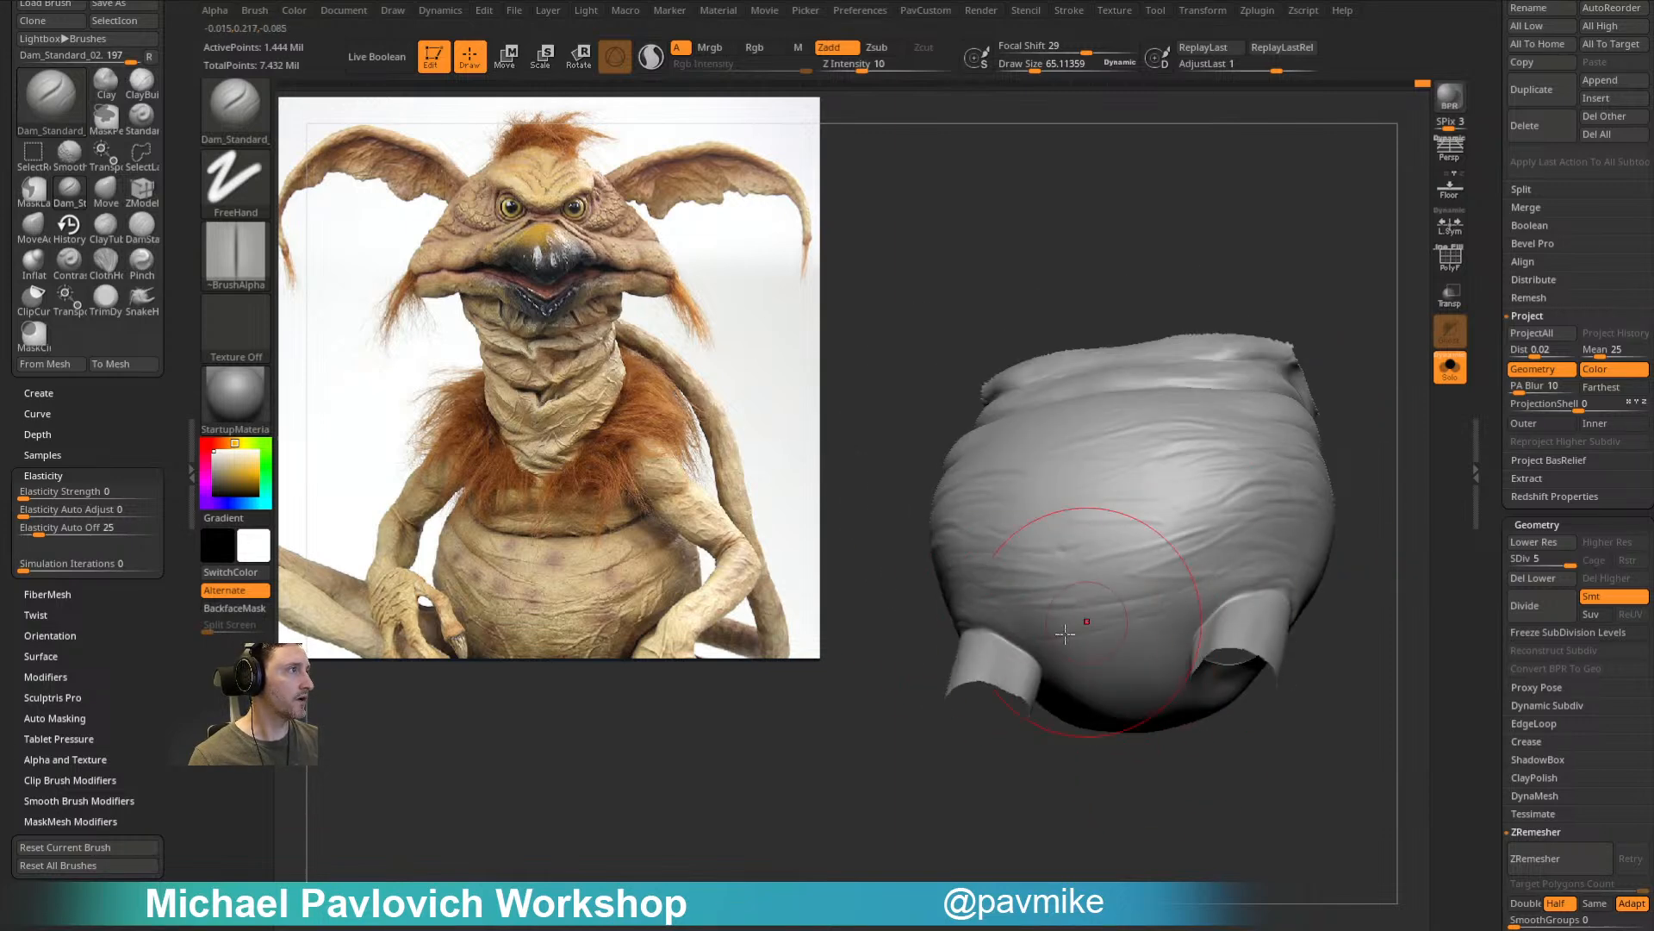
drag(1360, 492, 1148, 624)
drag(1327, 474, 1324, 517)
drag(1062, 652, 1204, 595)
mouse_move(1337, 495)
mouse_down()
mouse_move(1318, 491)
mouse_move(1341, 451)
mouse_up()
drag(1014, 608, 1062, 602)
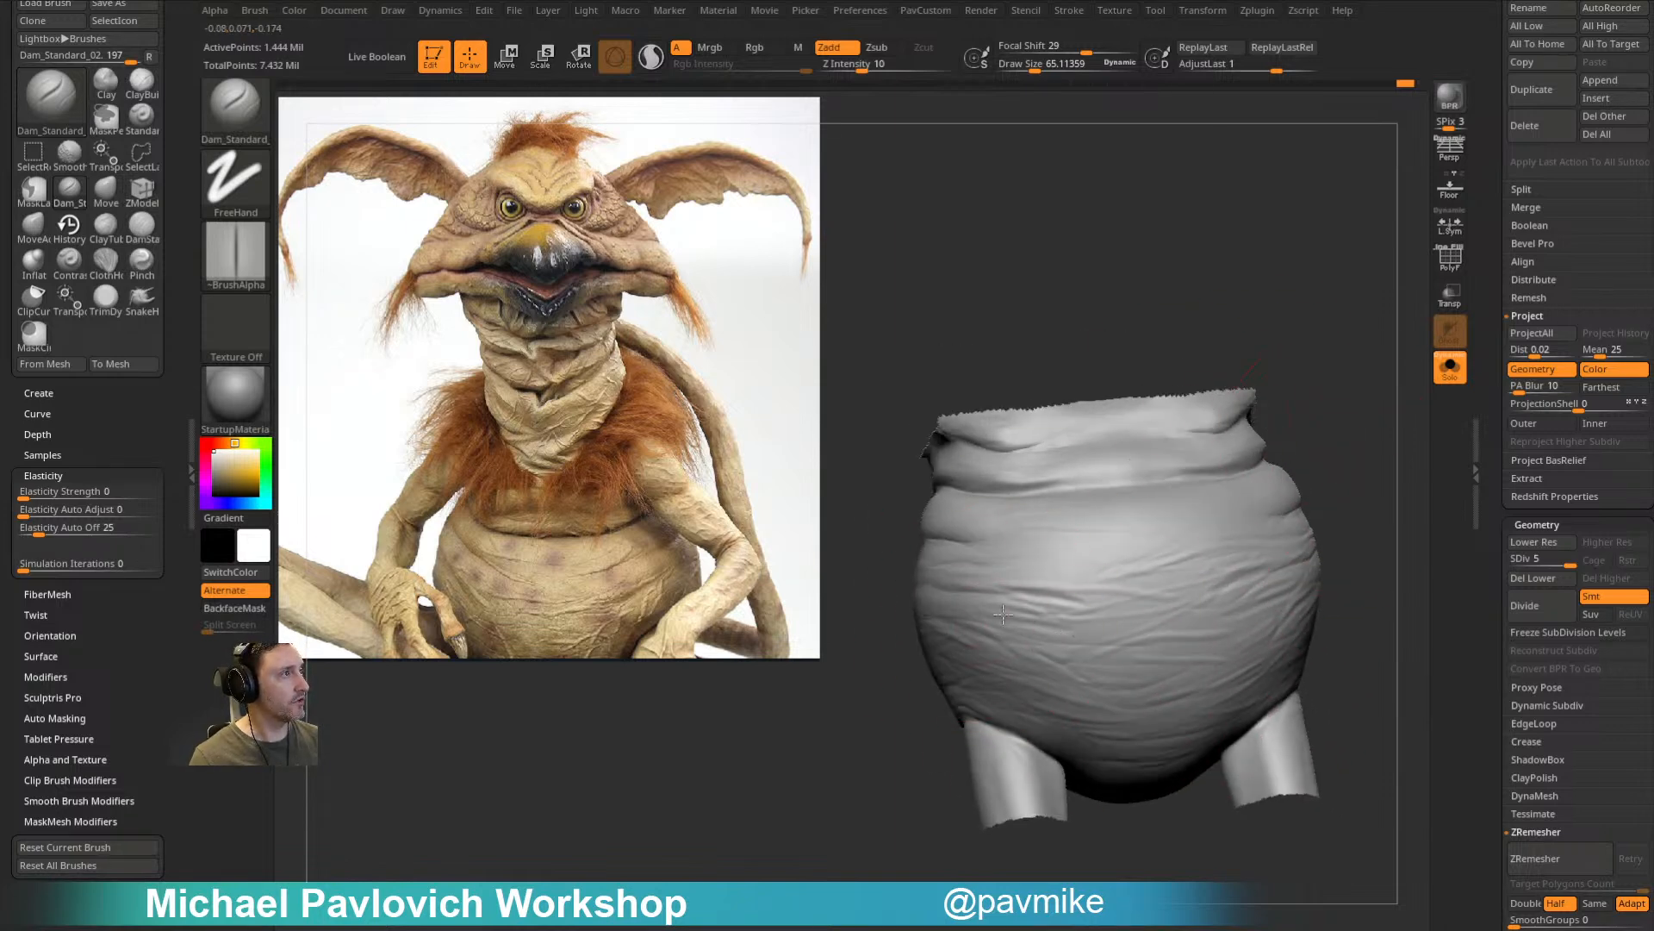
Step: Reduce the draw size to about 52.3 and carve creases over the lower belly and around the tops of the thighs
drag(1331, 472, 1308, 458)
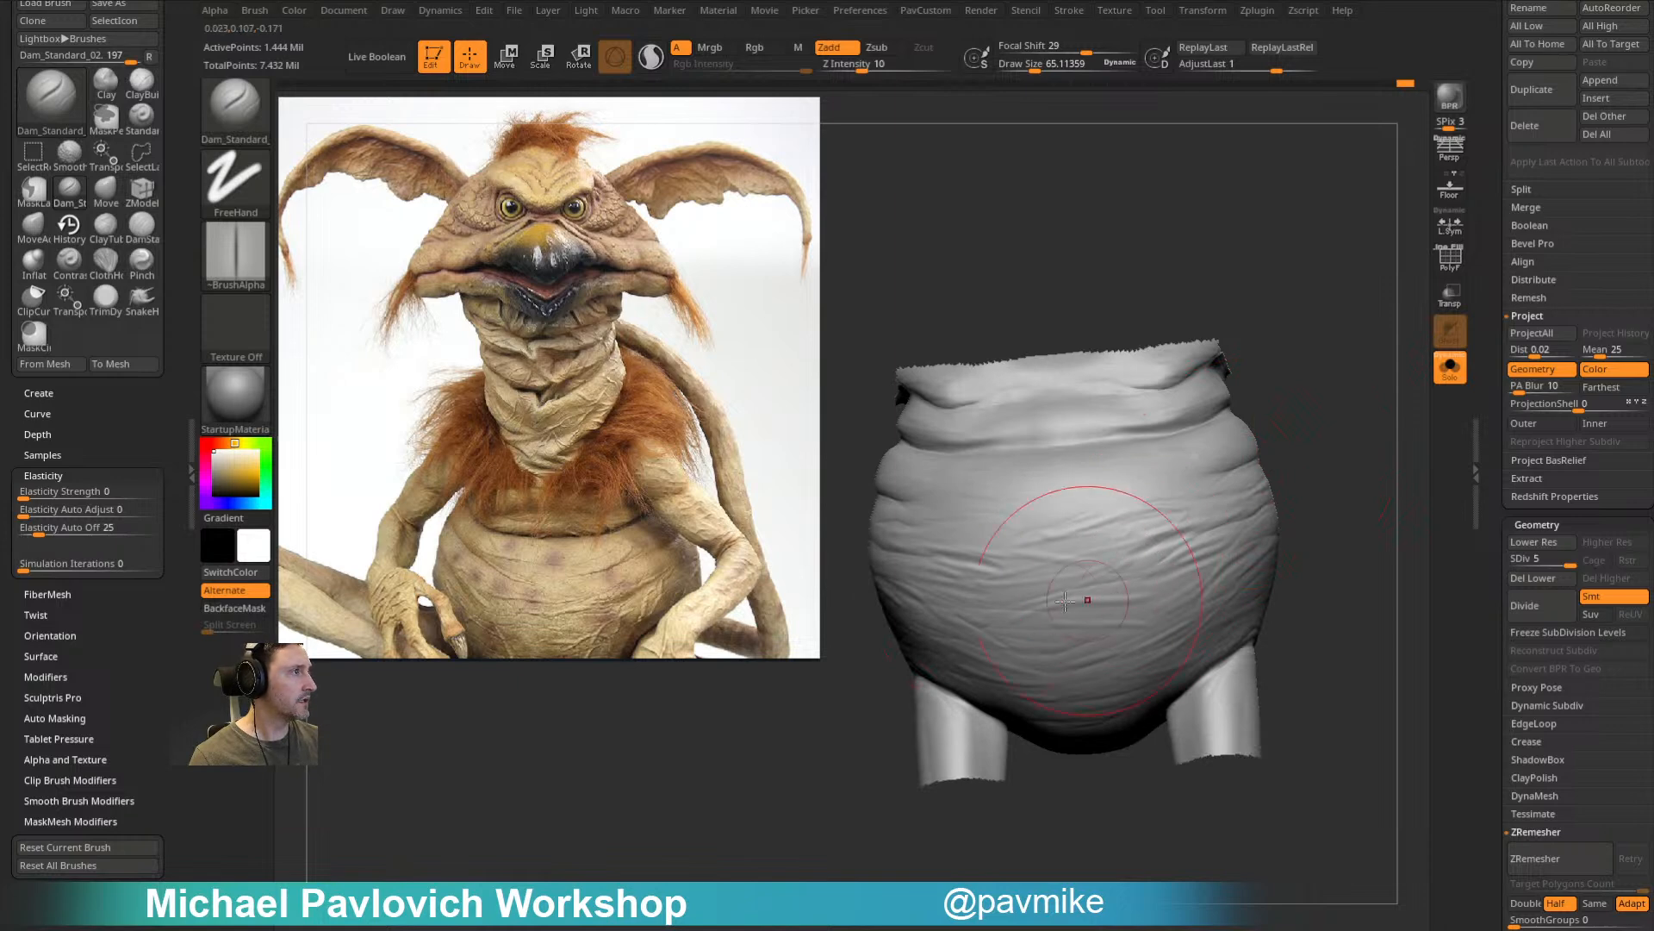
drag(1324, 523, 1303, 482)
mouse_move(1319, 362)
mouse_down()
mouse_move(1352, 373)
mouse_move(1378, 307)
mouse_move(1387, 411)
mouse_up()
key(s)
click(1021, 511)
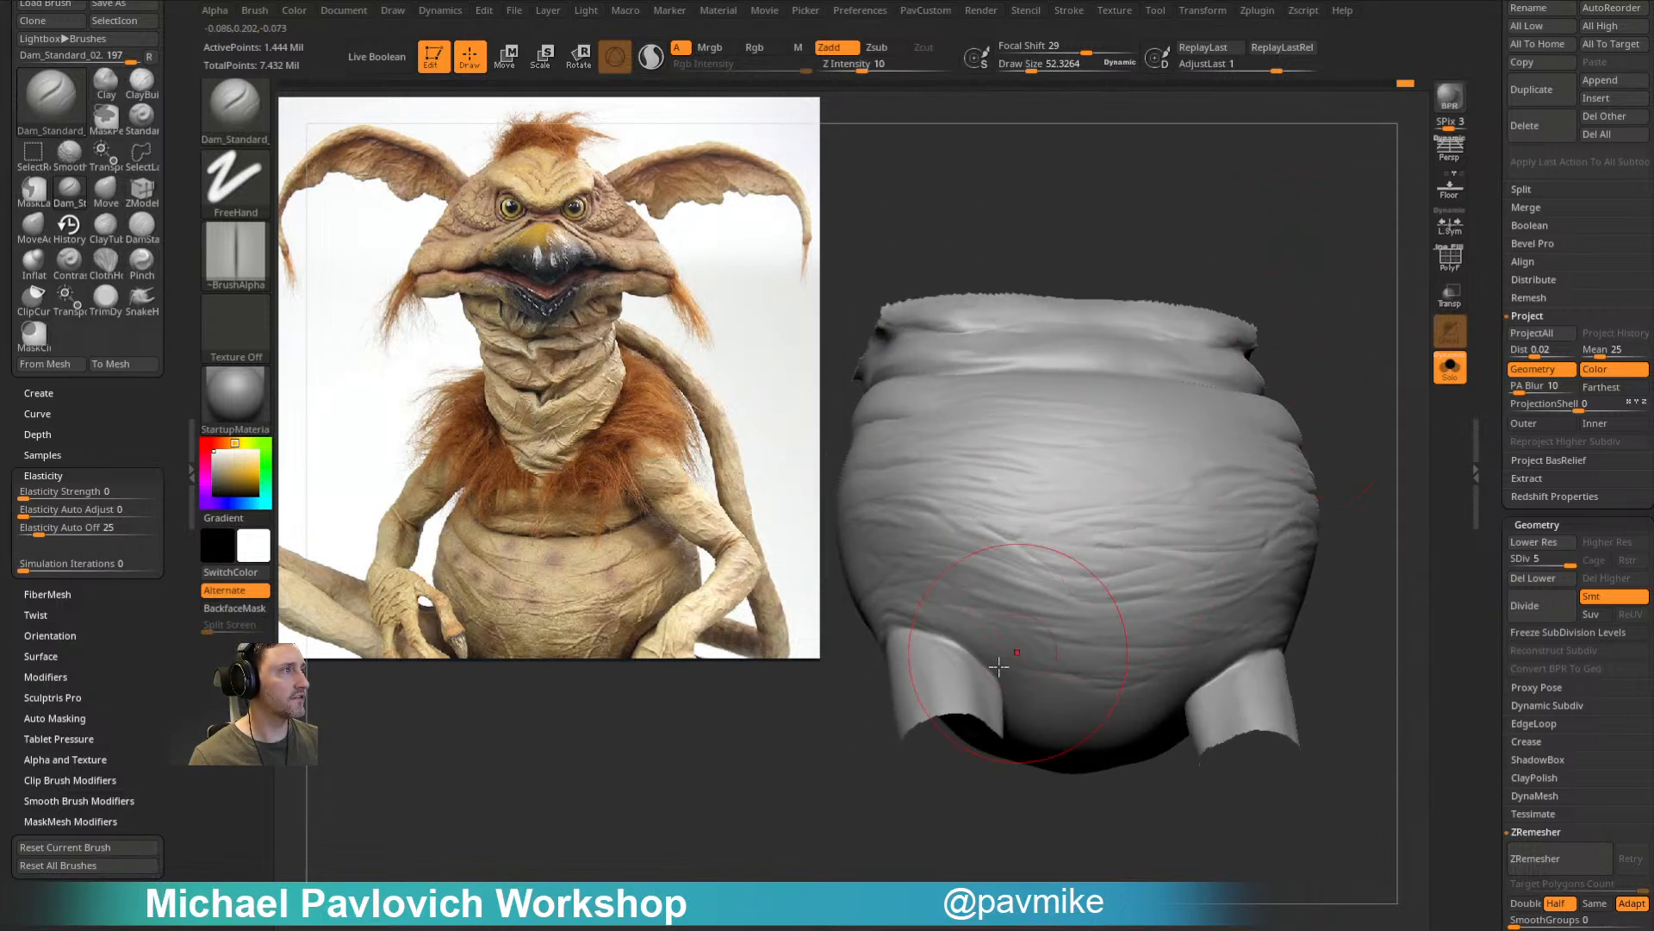
drag(1031, 699, 1260, 685)
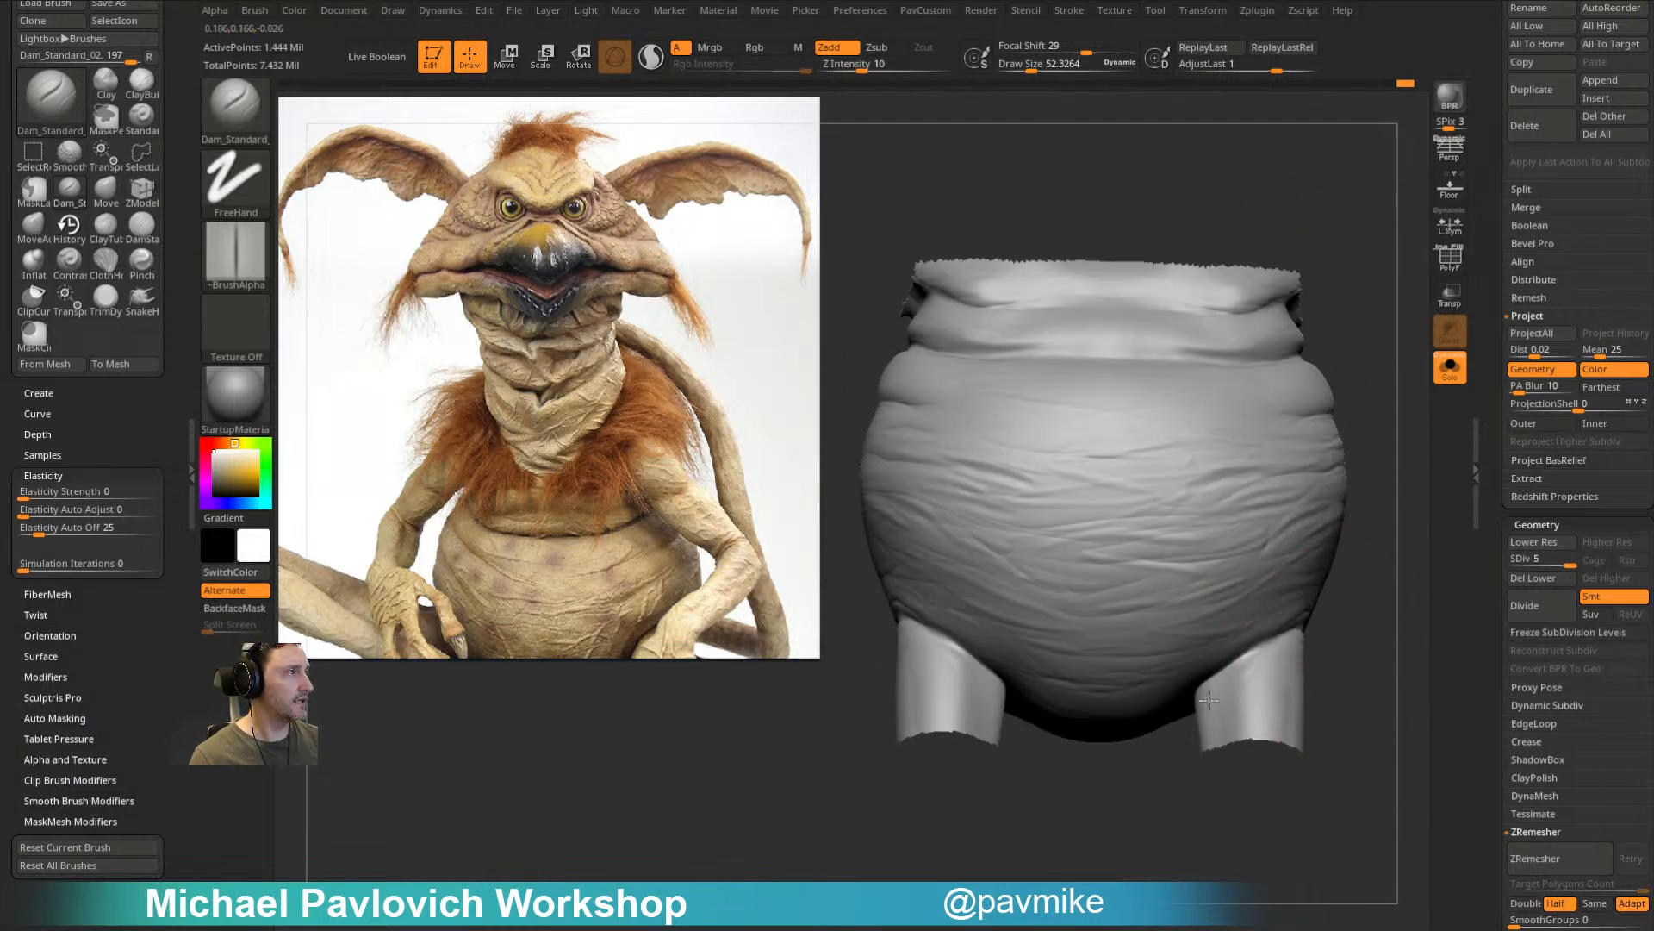
drag(1365, 633, 1361, 656)
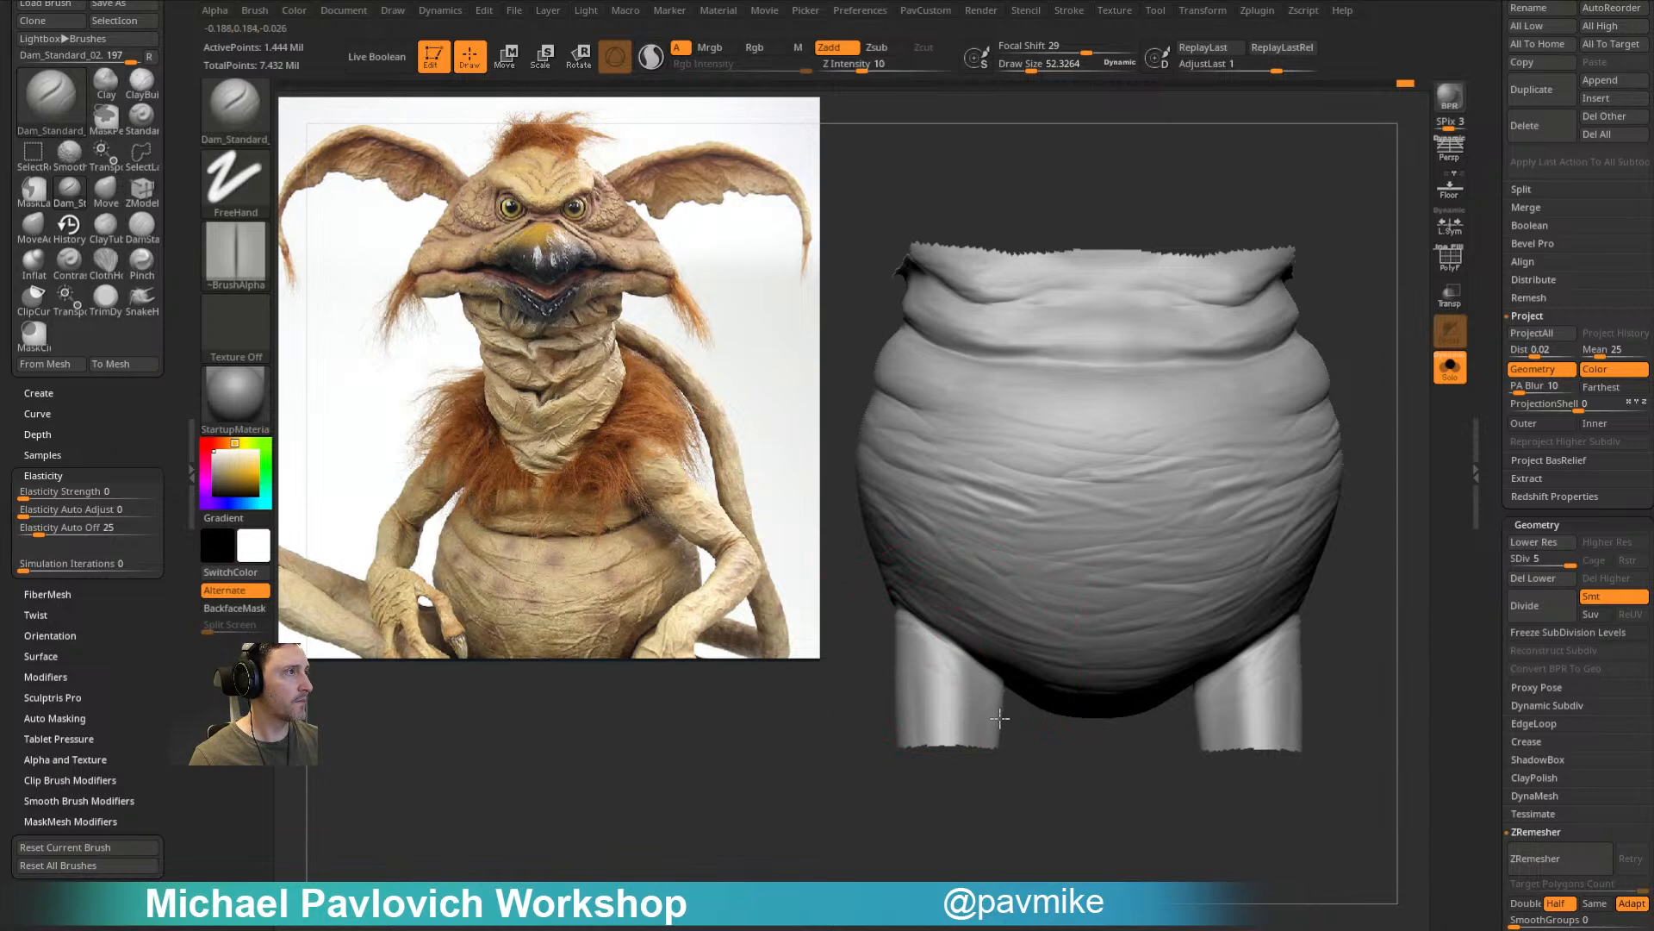
drag(981, 679, 939, 659)
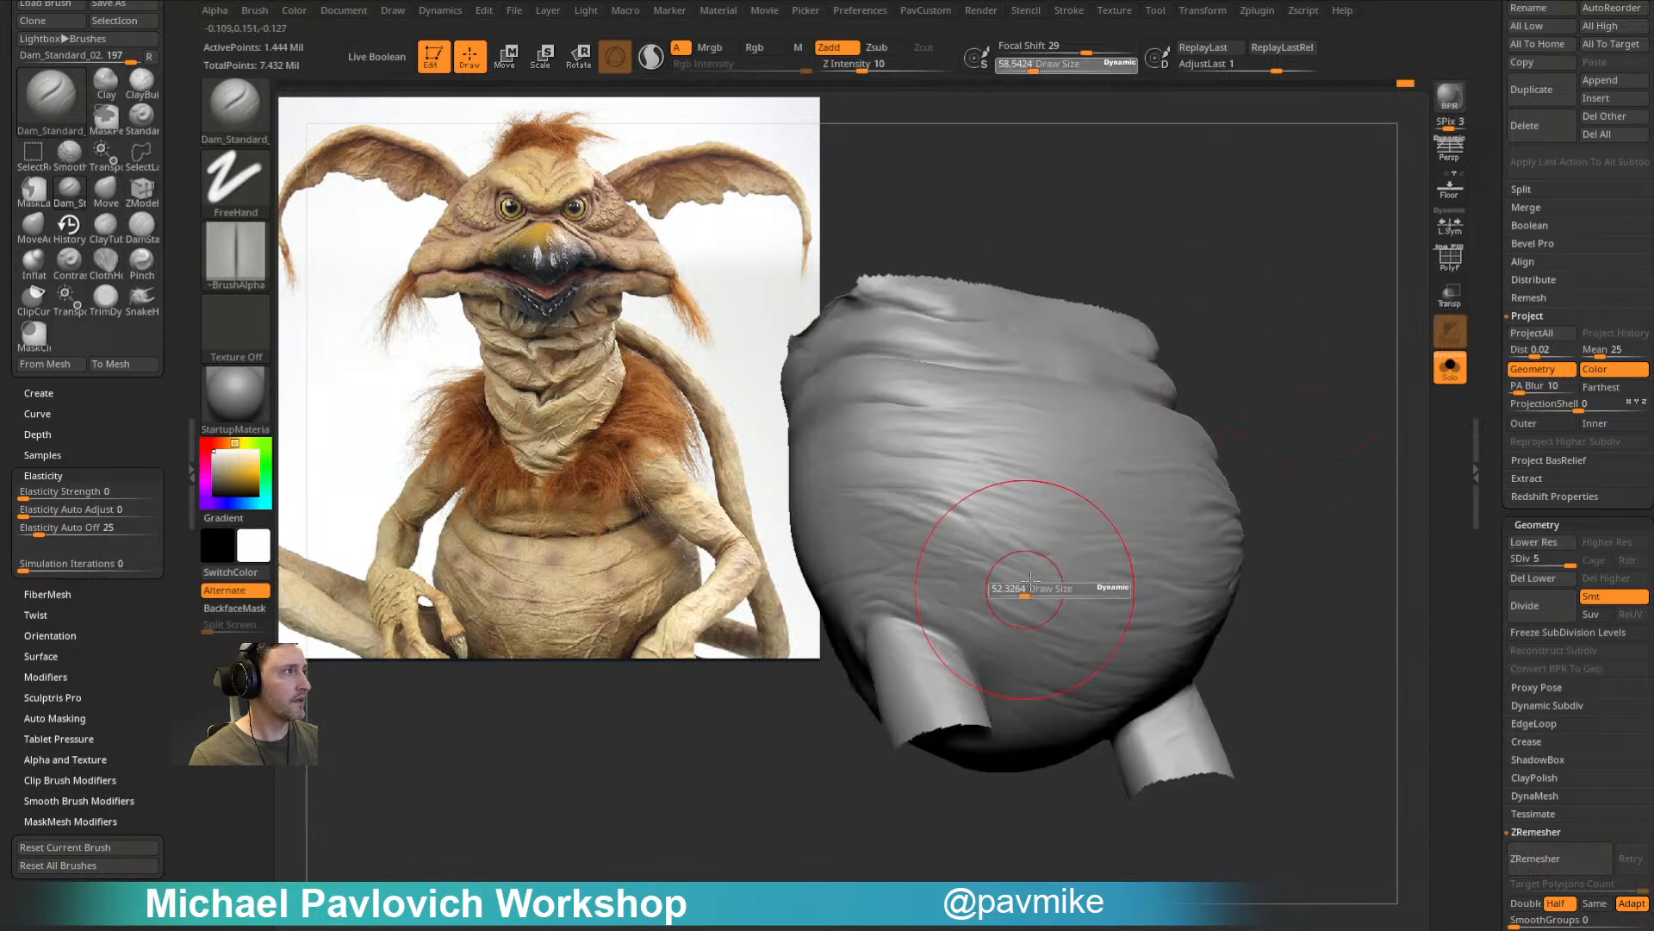
drag(1221, 511, 1098, 574)
mouse_move(1292, 534)
mouse_down()
mouse_move(1322, 484)
mouse_move(1091, 579)
mouse_up()
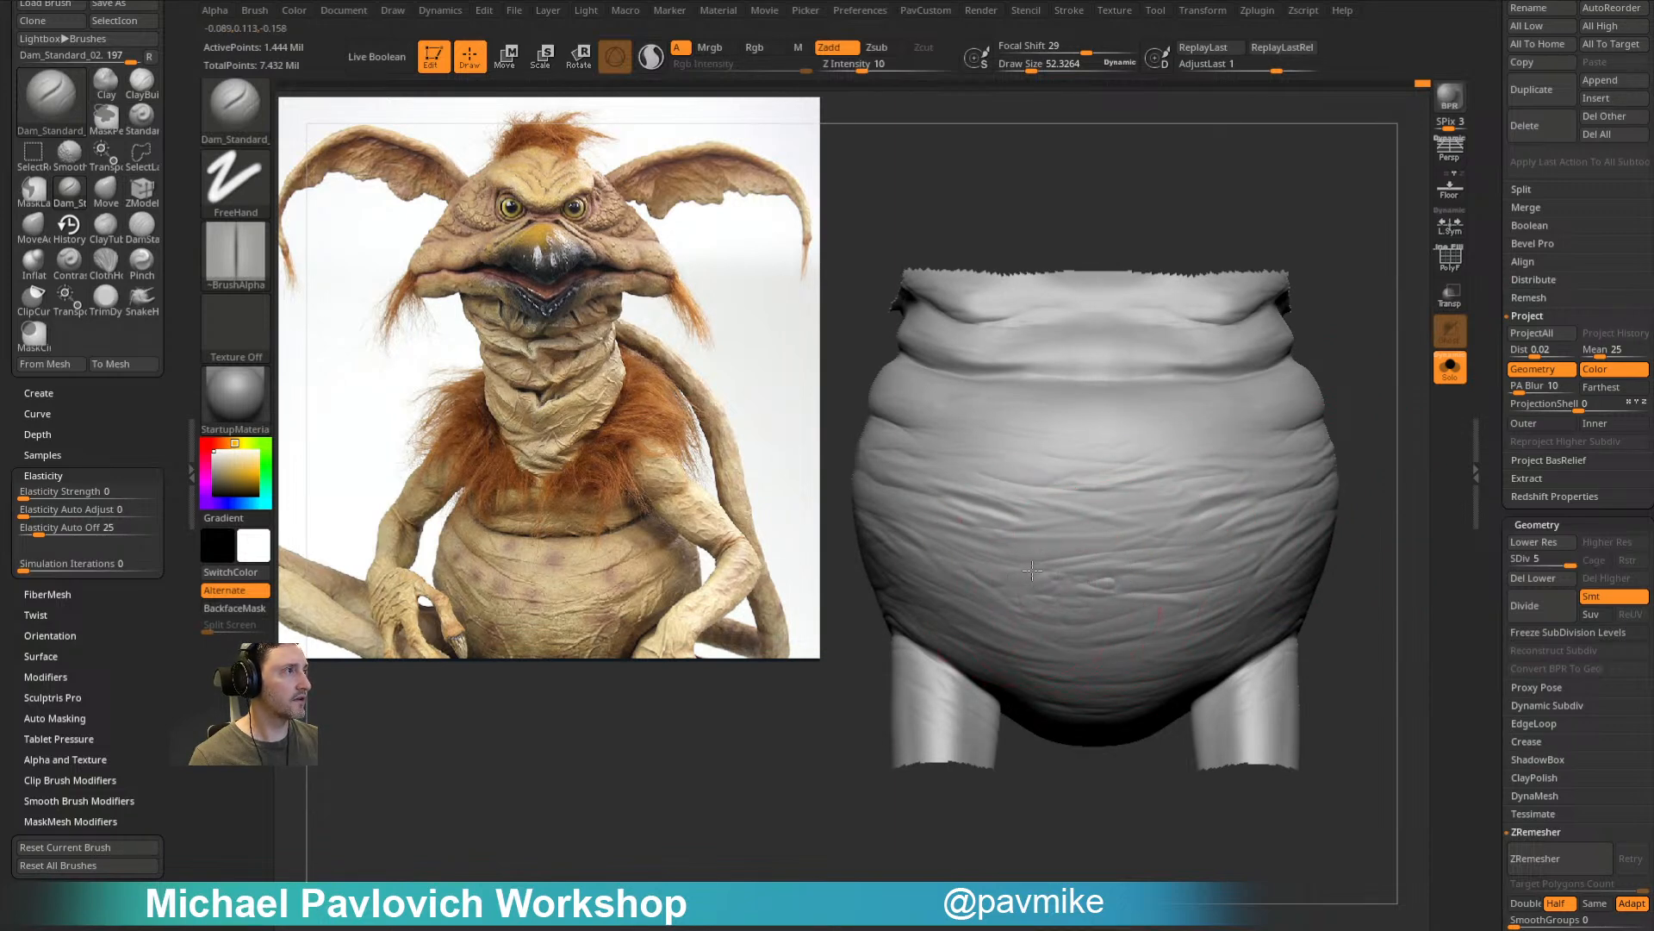
Step: Add small criss-crossing creases over the centre of the belly and its flanks at draw size about 52.3
mouse_move(1370, 517)
mouse_down()
mouse_move(1341, 469)
mouse_move(1006, 608)
mouse_up()
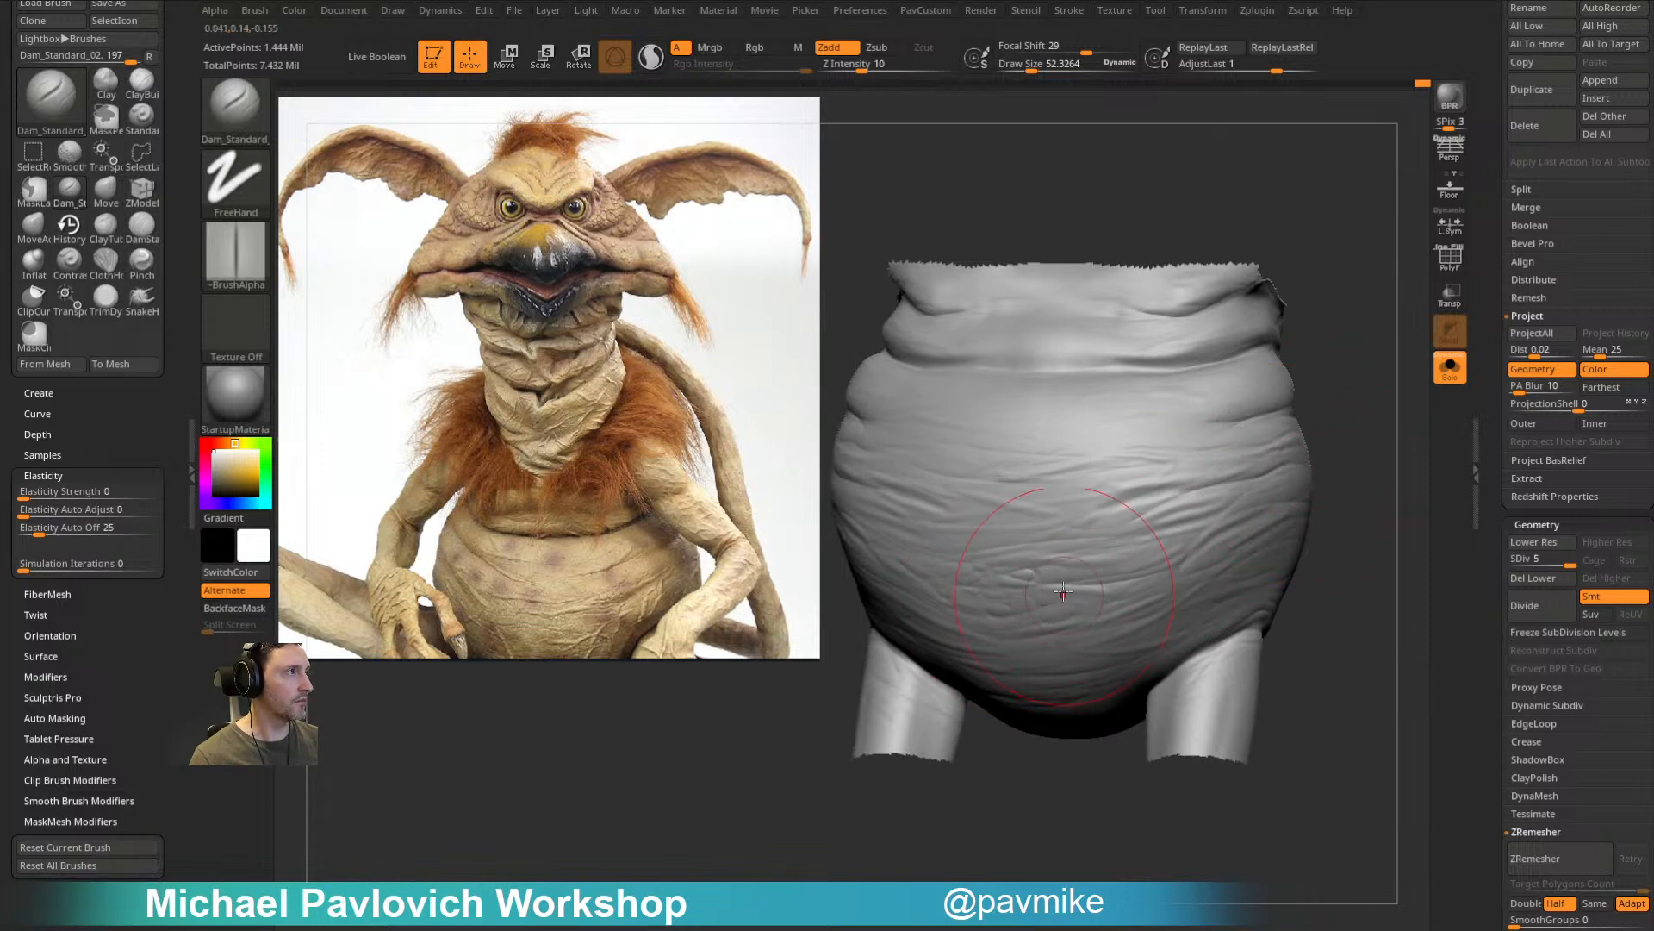
drag(1344, 465, 1396, 422)
drag(1327, 517, 1388, 449)
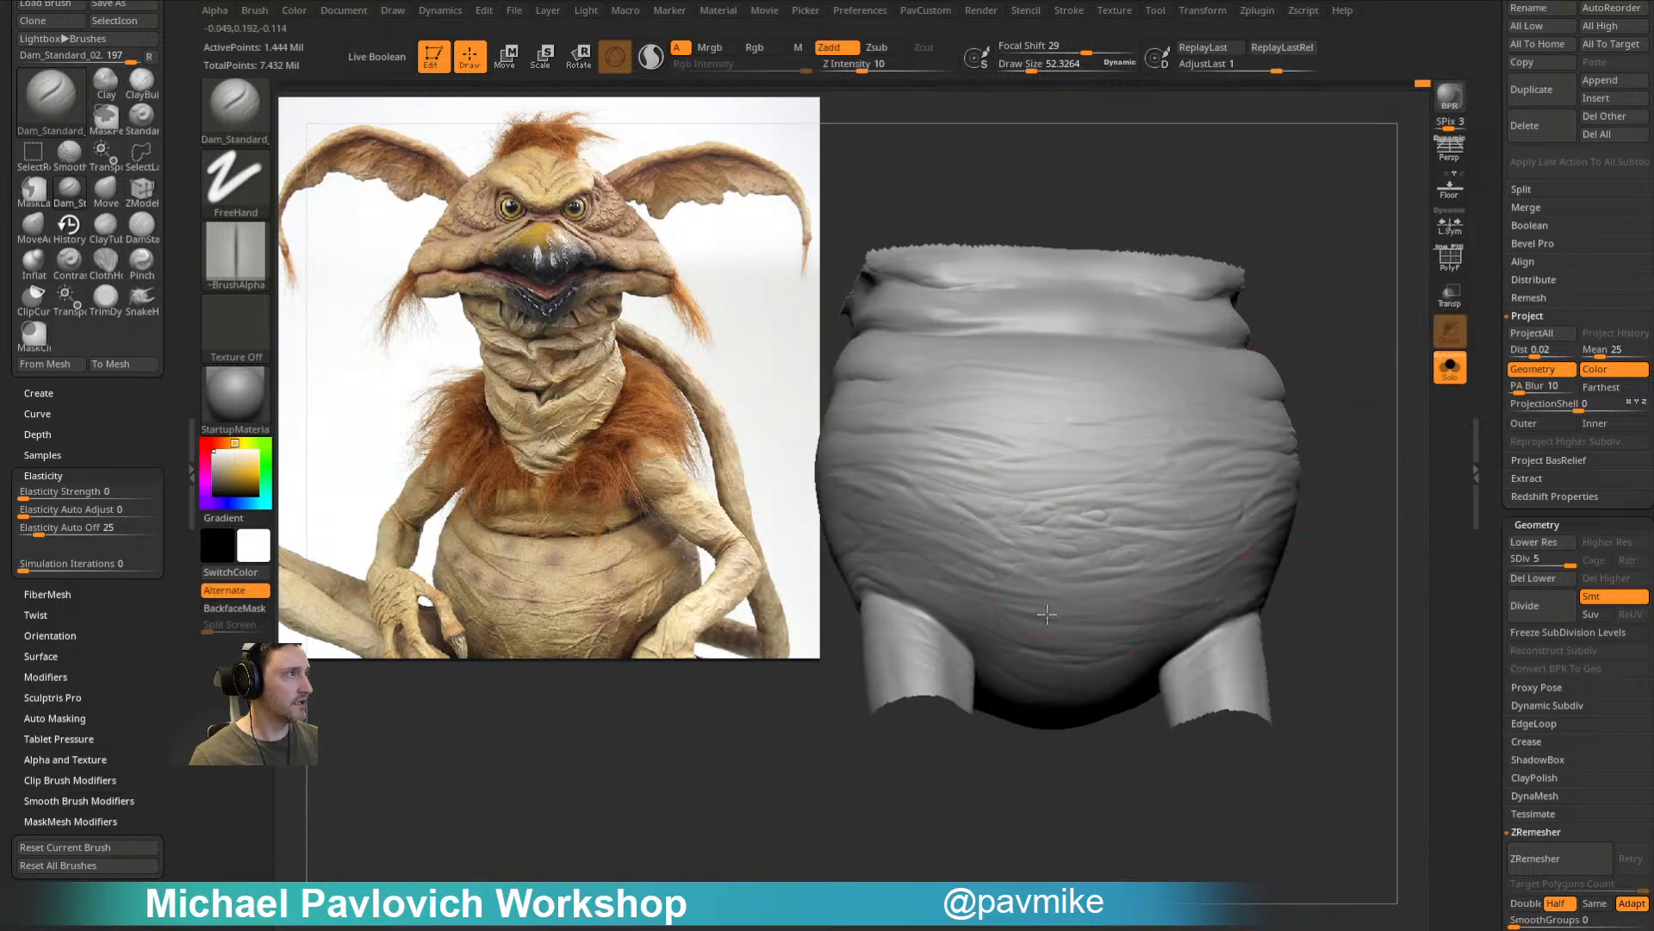
mouse_move(1087, 575)
right_down()
mouse_move(1041, 568)
mouse_move(1304, 428)
mouse_move(1037, 589)
mouse_move(1236, 492)
right_up()
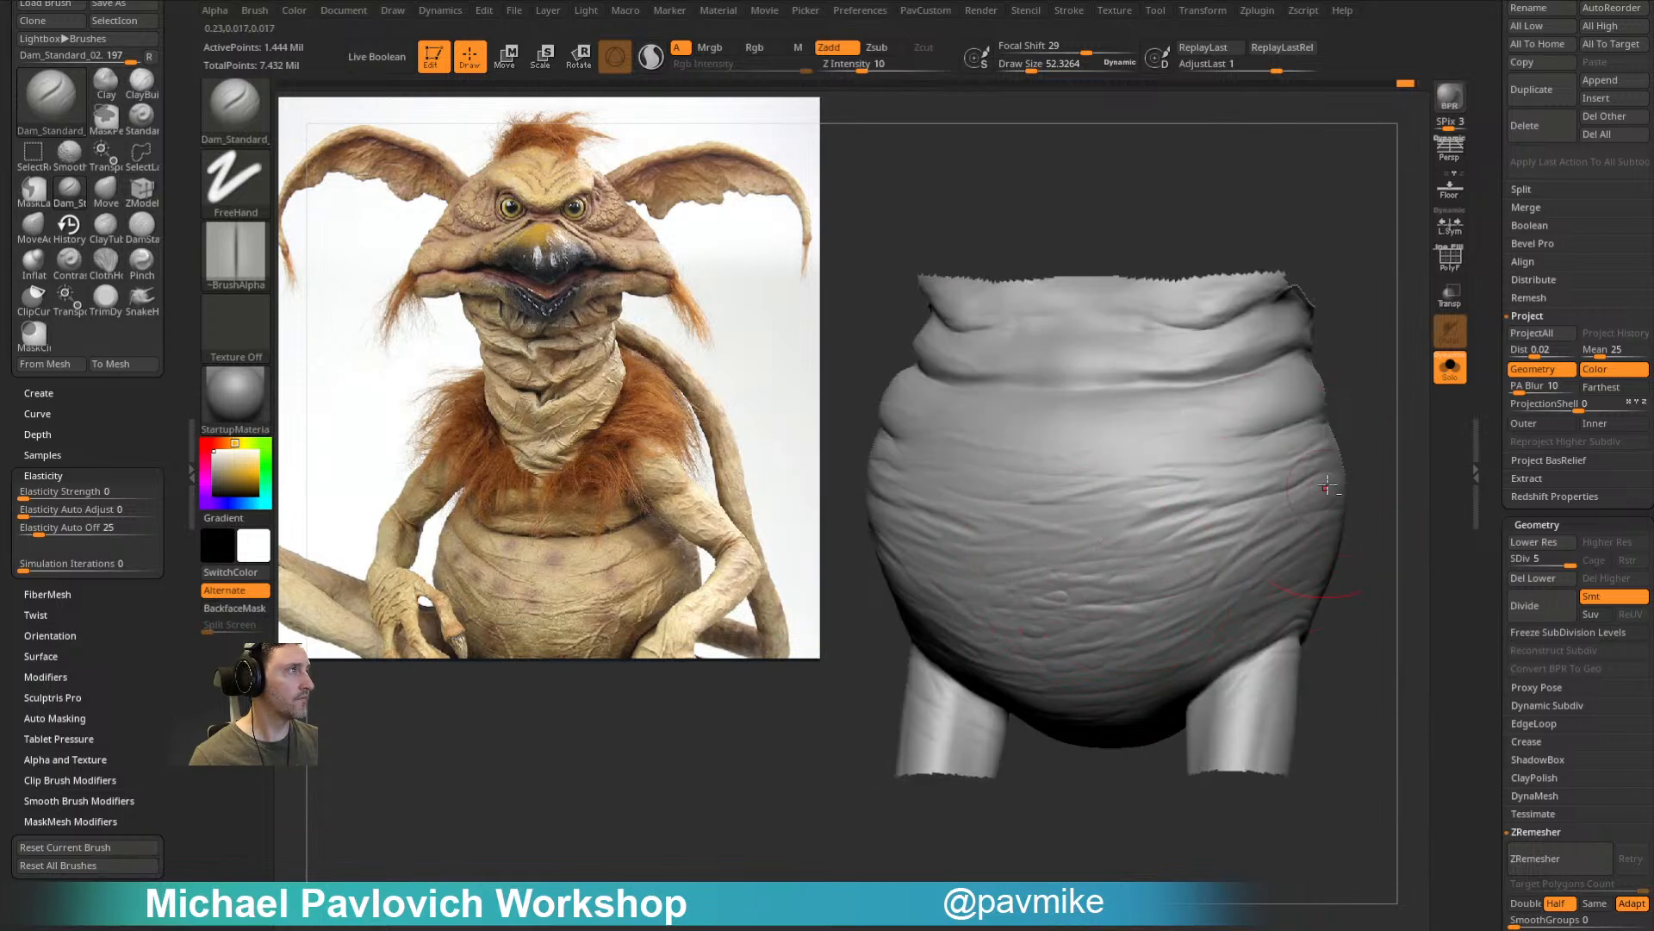
right_drag(1325, 487, 1093, 569)
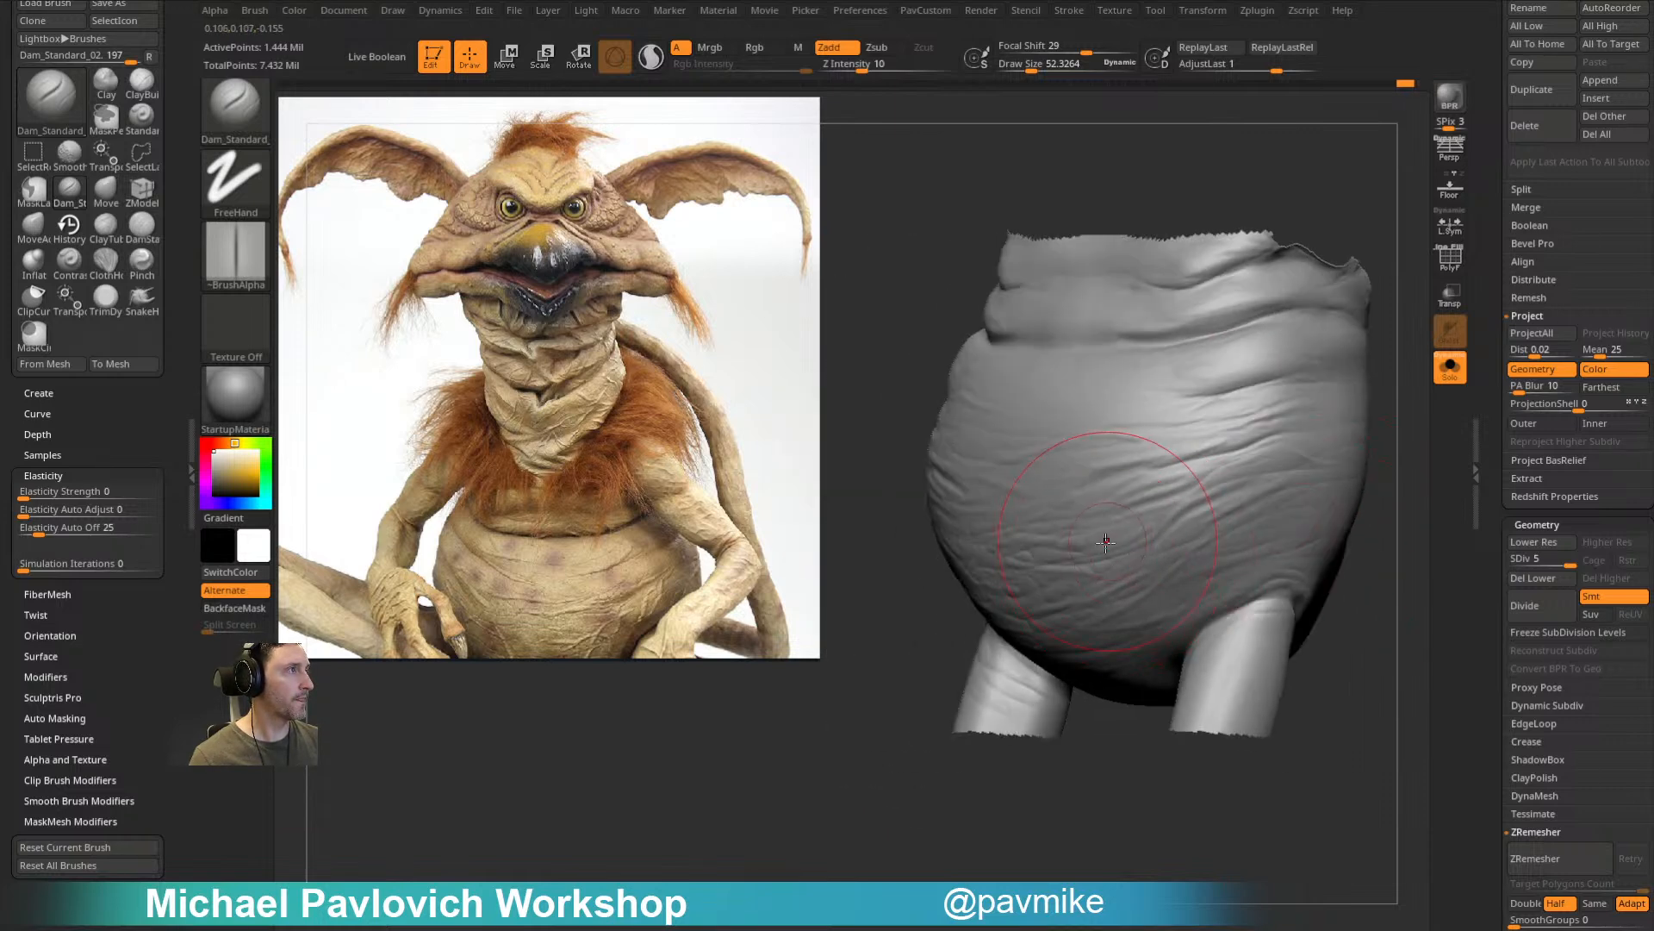
mouse_move(960, 574)
right_down()
mouse_move(1099, 549)
mouse_move(1290, 426)
right_up()
mouse_move(1011, 522)
alt+right_down()
mouse_move(1264, 376)
mouse_move(1444, 362)
mouse_move(1318, 362)
mouse_move(1282, 373)
mouse_move(1256, 417)
mouse_move(1278, 388)
mouse_move(1387, 343)
mouse_move(1293, 388)
alt+right_up()
Step: Turn off Solo mode and turn on the Body subtool's polypaint with the whole creature shown
click(1447, 364)
scroll(1620, 483, up, 5)
click(1585, 418)
click(1620, 407)
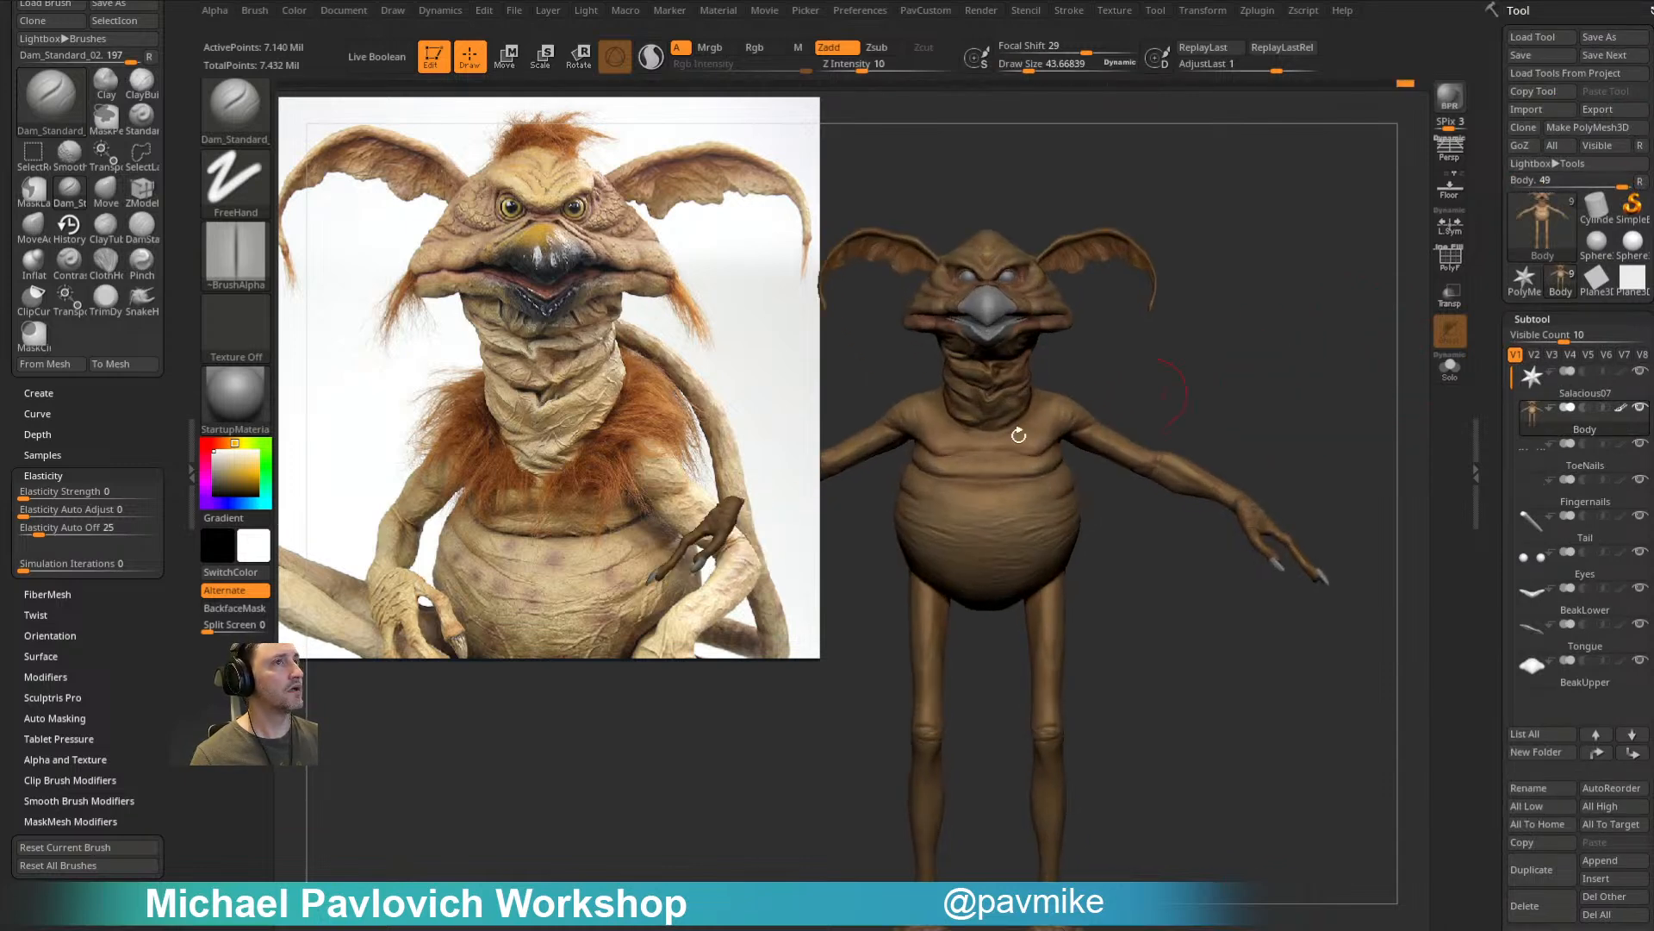
Step: Apply the SkinShade4 material, set the draw size to about 22.5 and frame the creature's upper body
click(236, 396)
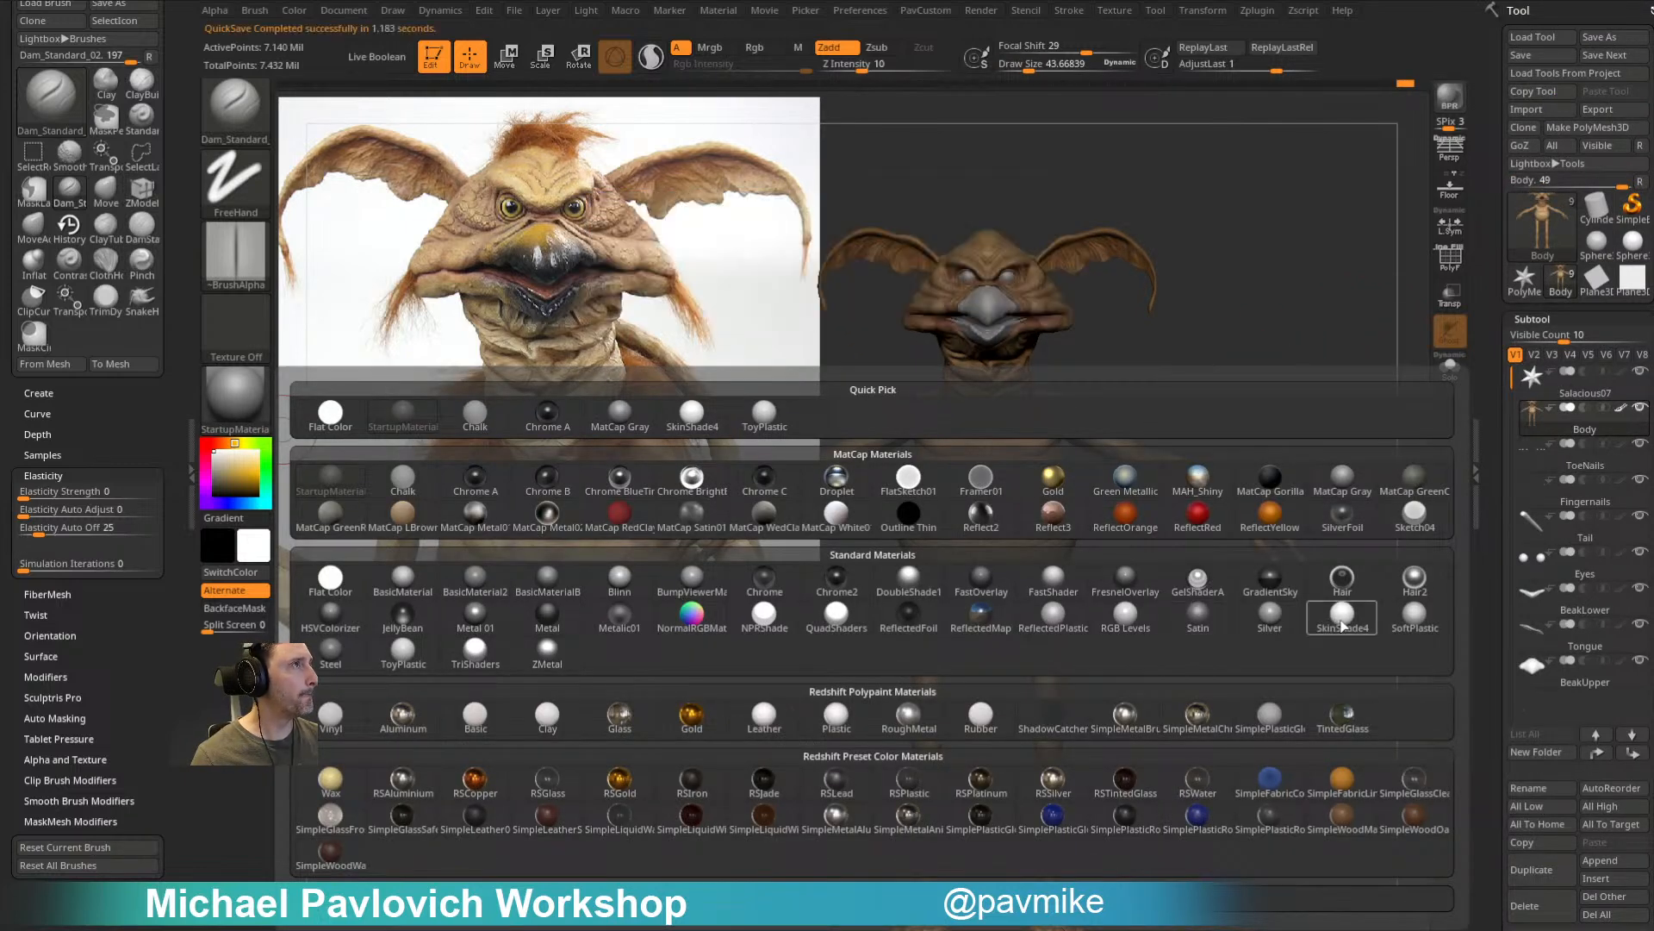
click(1339, 616)
key(s)
mouse_move(1342, 383)
right_down()
mouse_move(1314, 393)
mouse_move(1326, 358)
mouse_move(1357, 402)
right_up()
click(1311, 396)
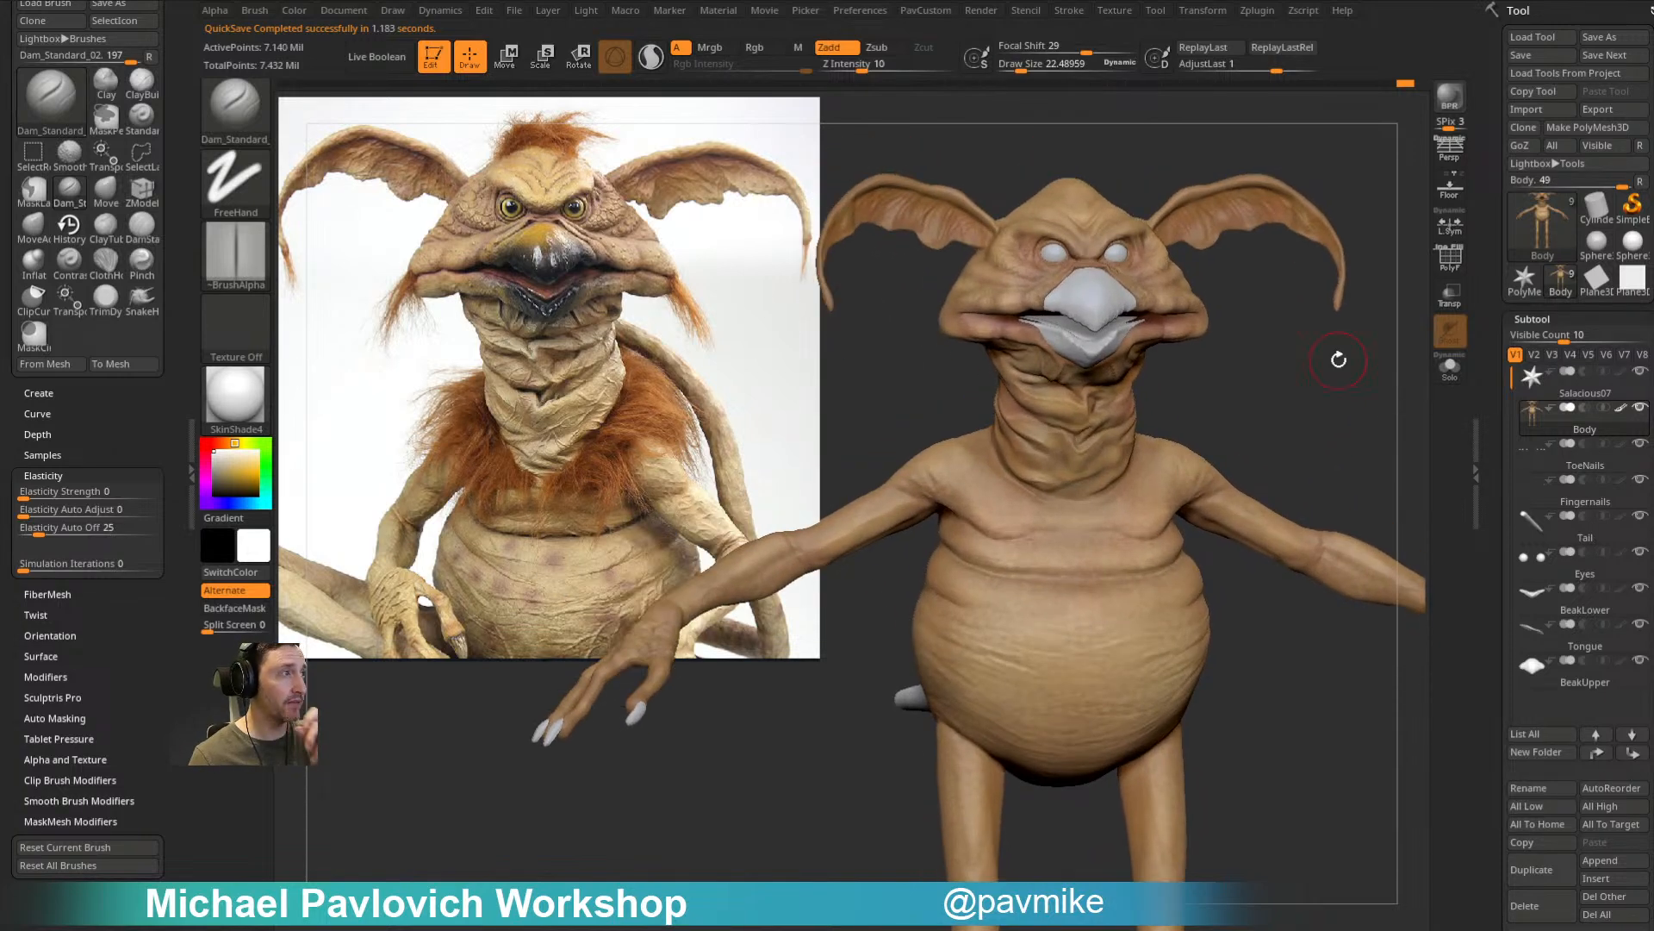
Step: Sample a blotch colour from the reference image's belly and shift it to a darker, redder brown
key(c)
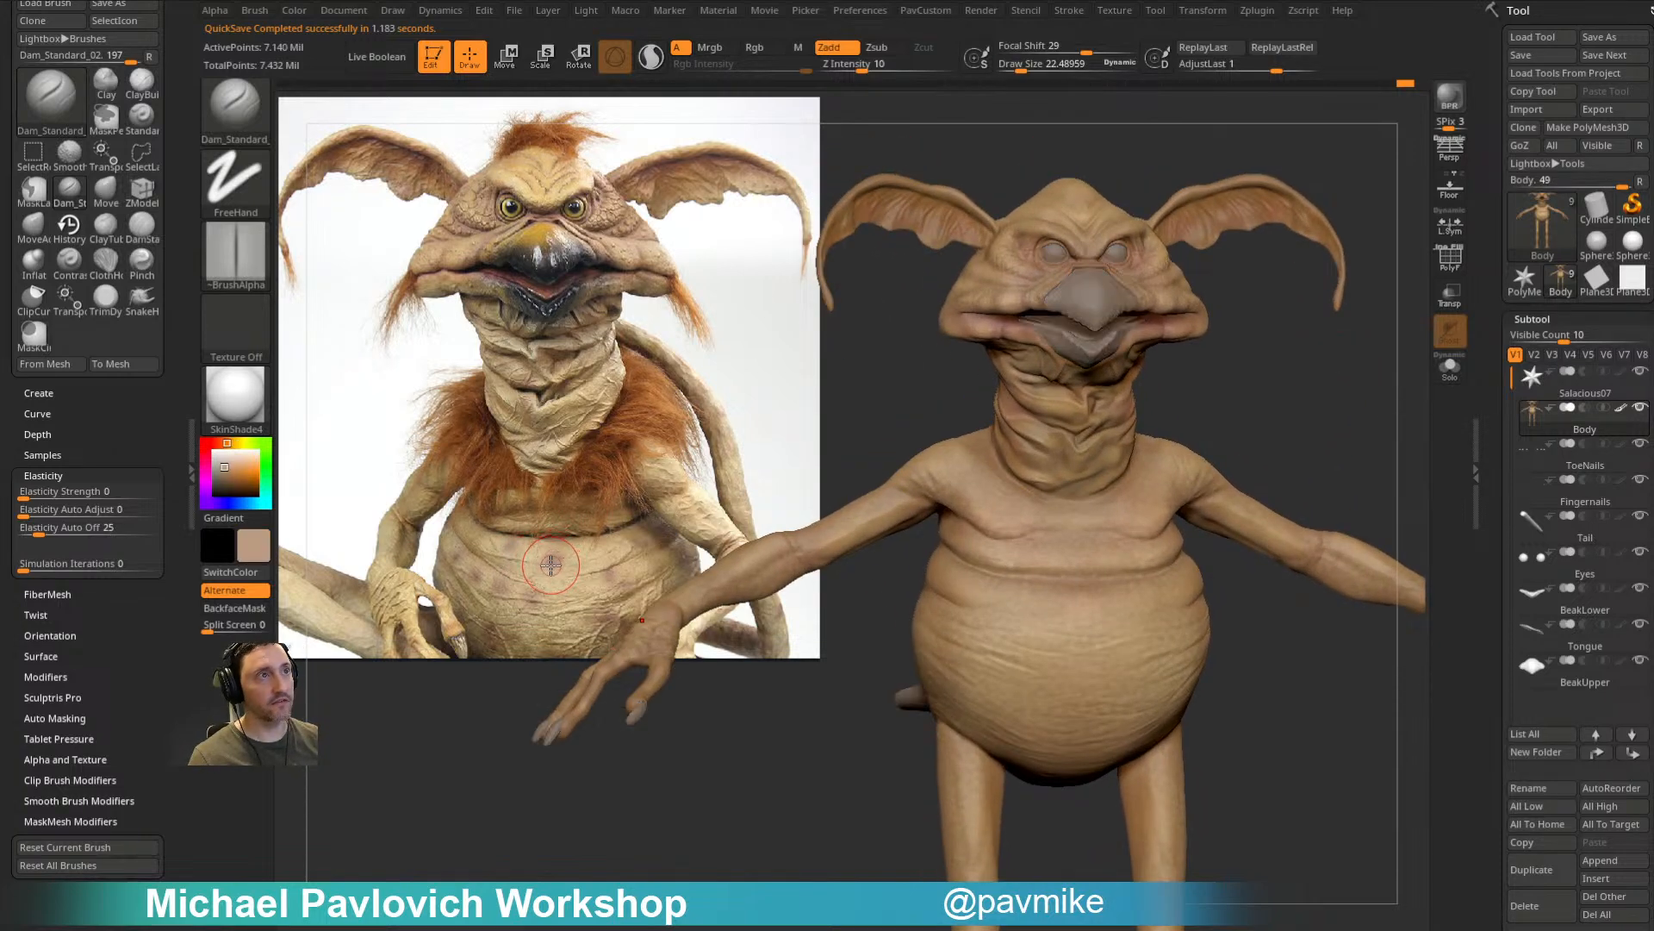
click(229, 477)
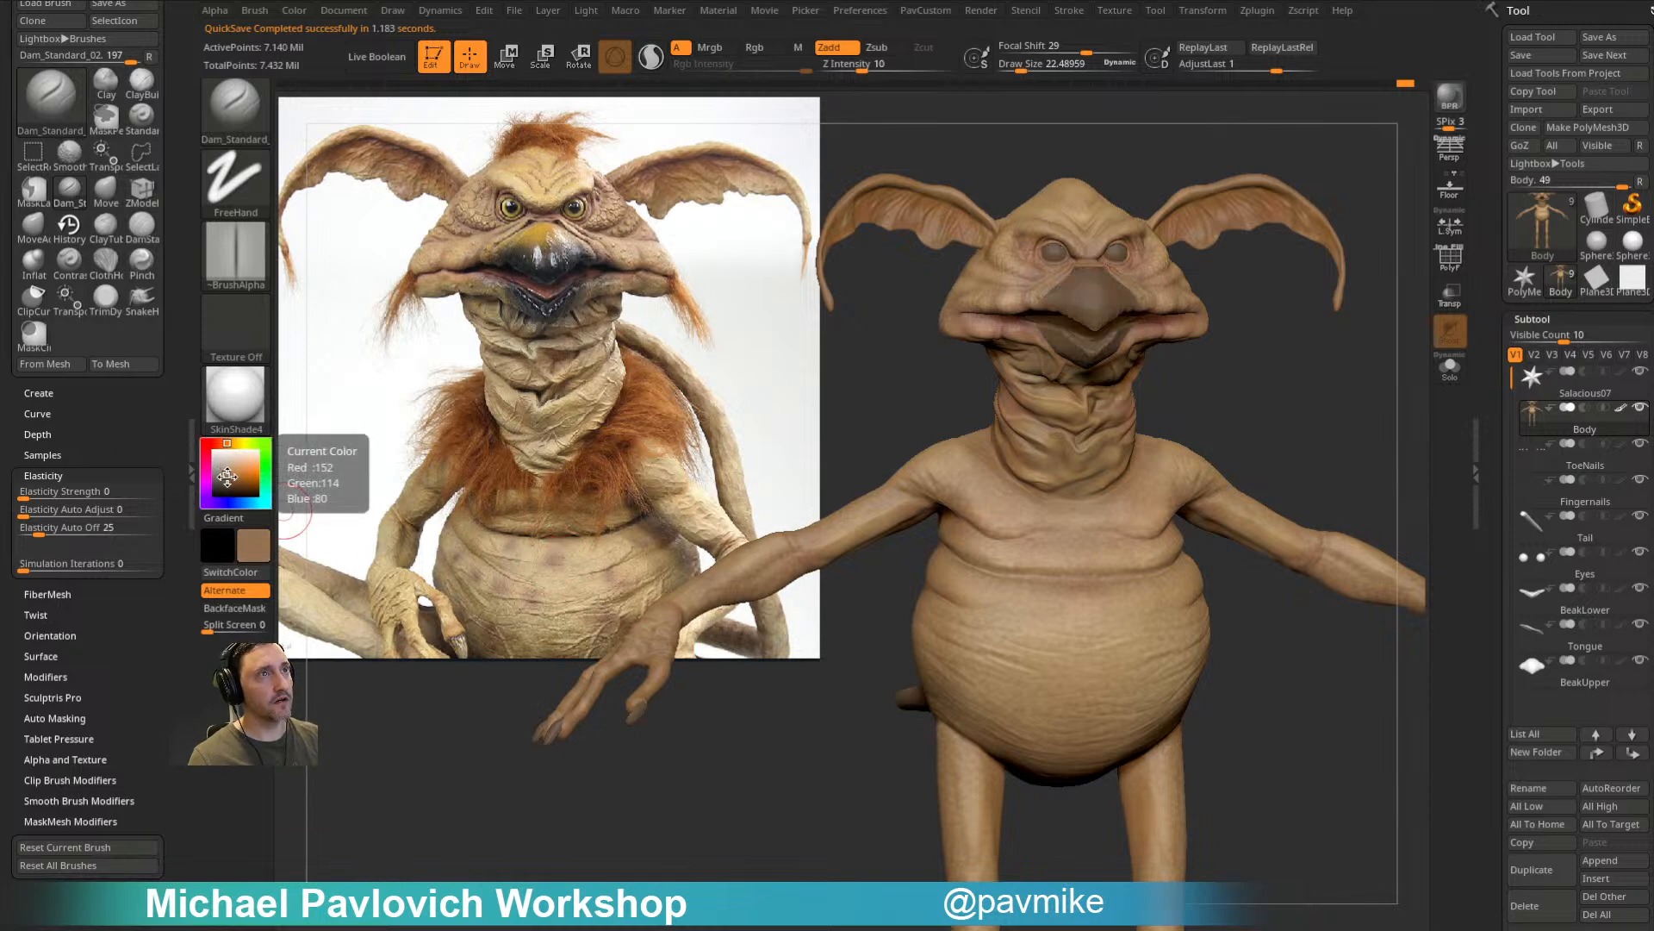
drag(226, 443, 222, 443)
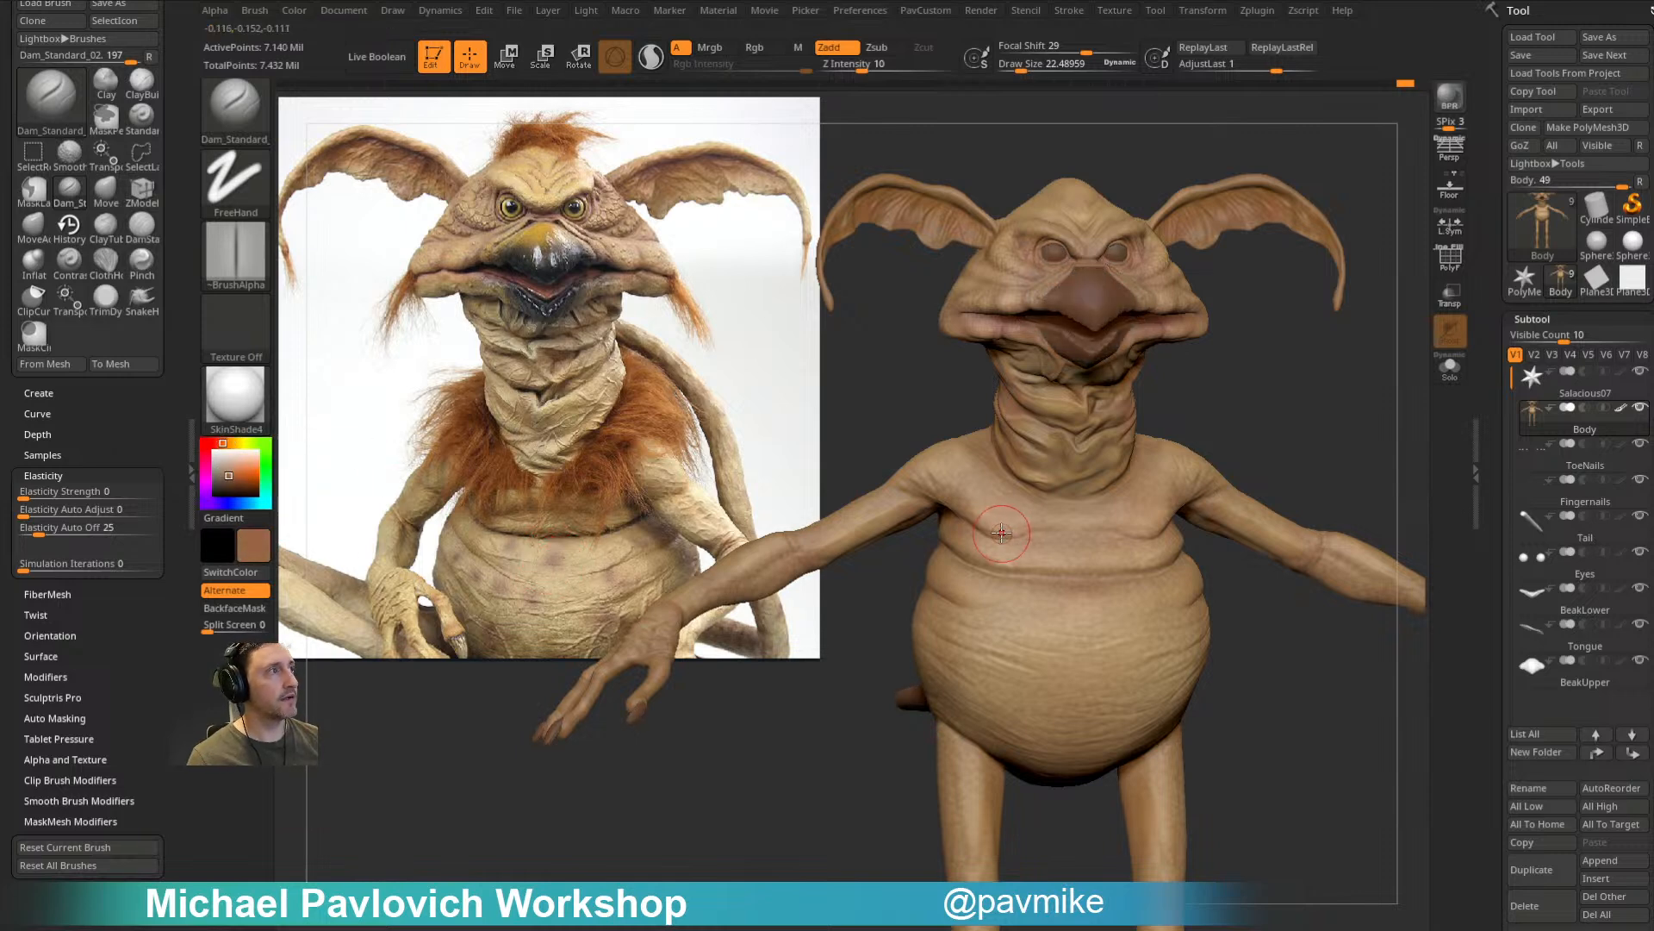
Step: Switch to the Standard brush, turn off Zadd, turn on Rgb painting and set the draw size to about 22.5
key(b)
key(s)
key(t)
alt+right_drag(1355, 384, 1317, 343)
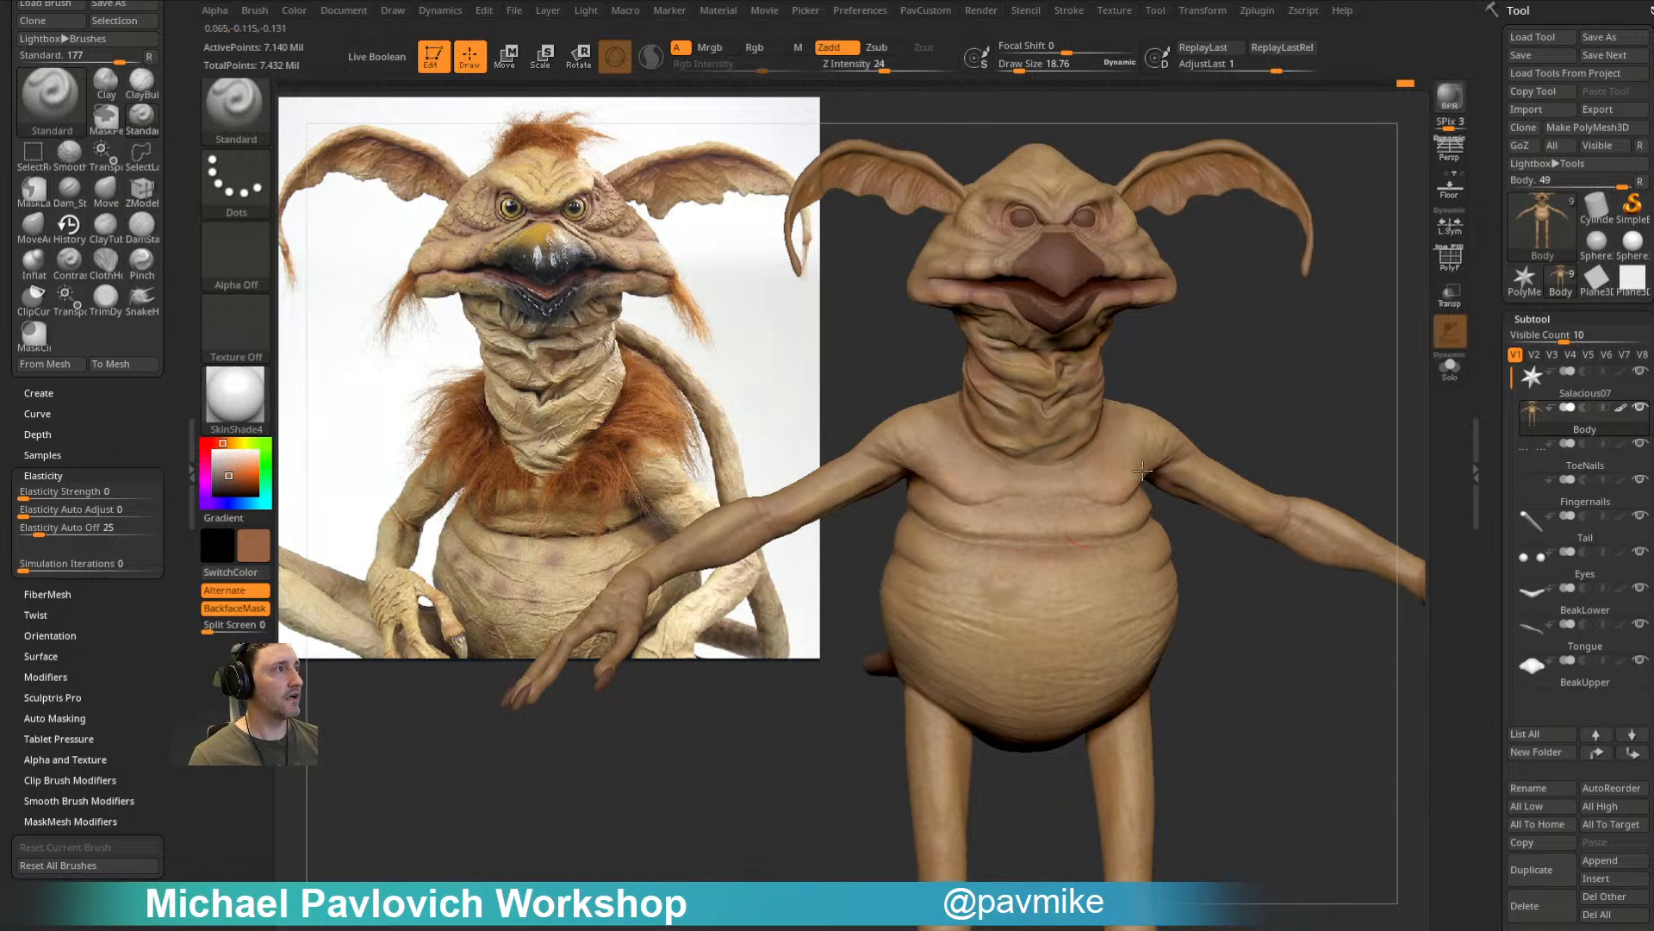
click(829, 48)
click(755, 47)
right_drag(1322, 369, 1136, 518)
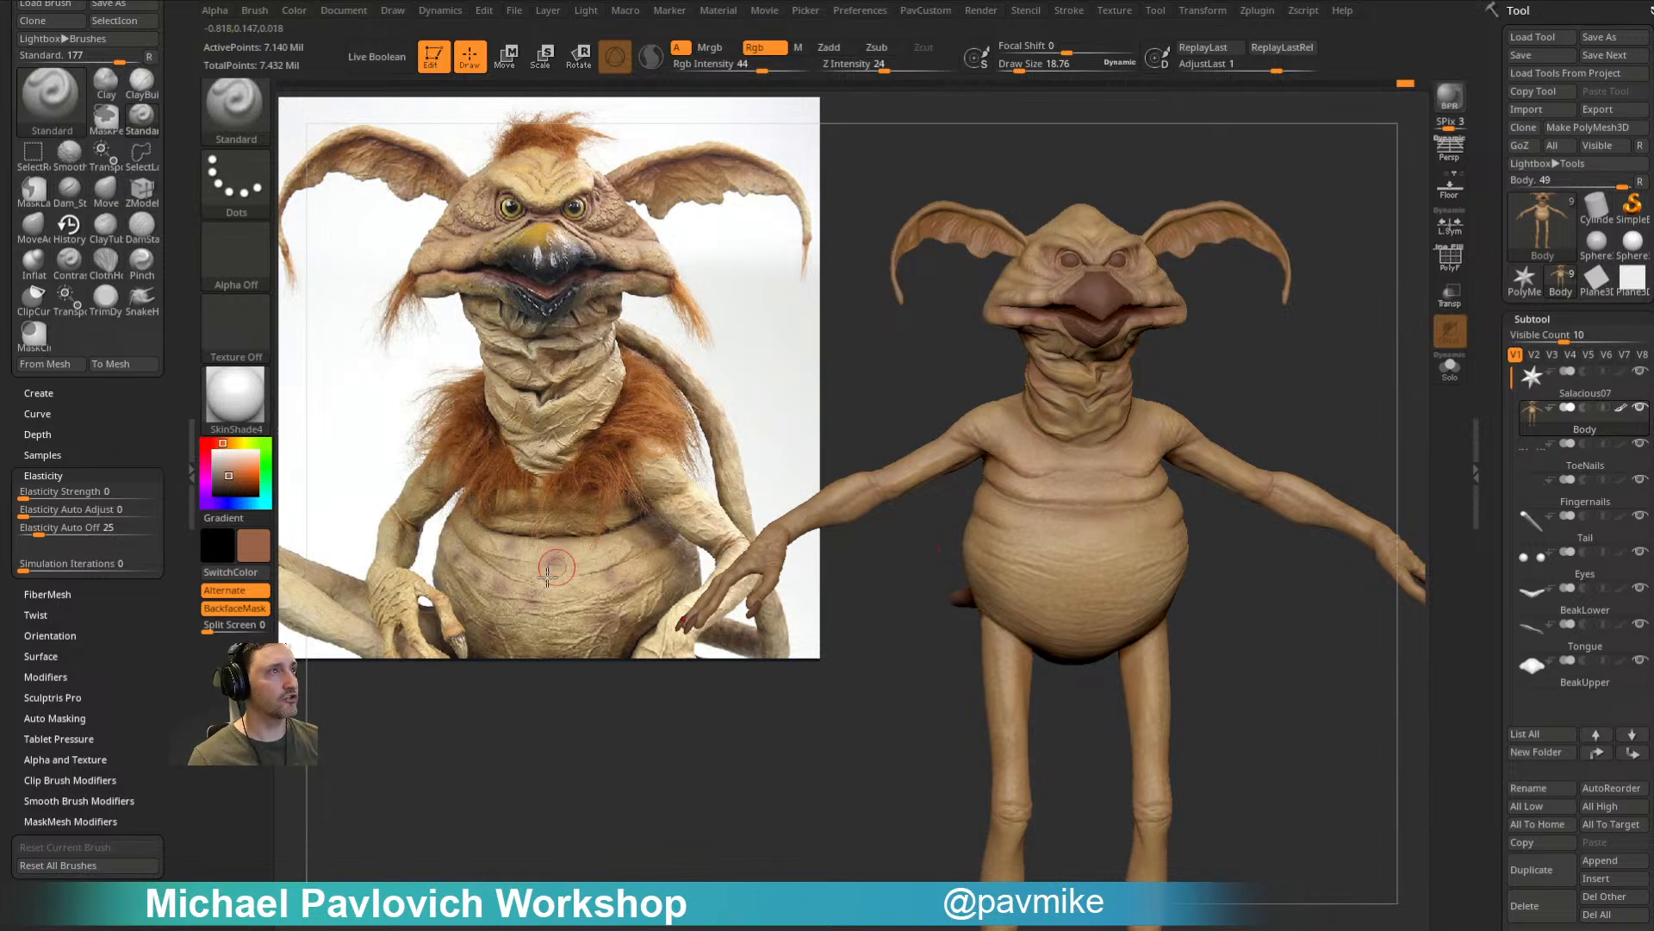
key(s)
Step: Paint scattered reddish-brown blotches over the front and sides of the belly at Rgb intensity 44
drag(1062, 541, 1049, 540)
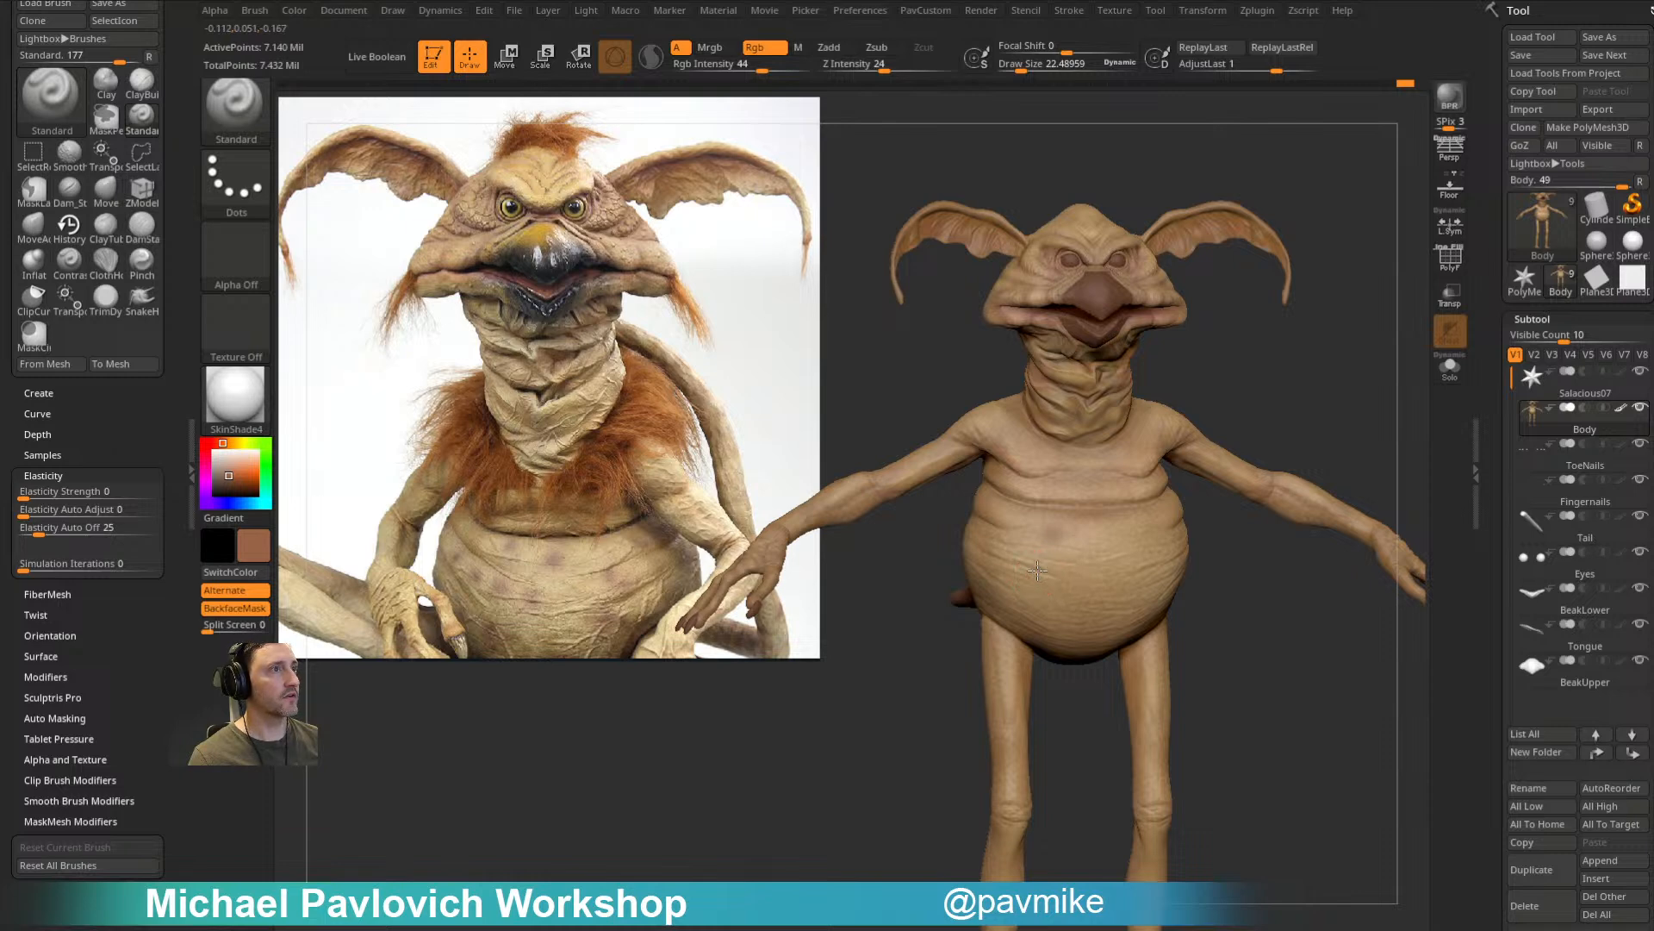
drag(1219, 524, 1069, 551)
drag(1241, 417, 1062, 617)
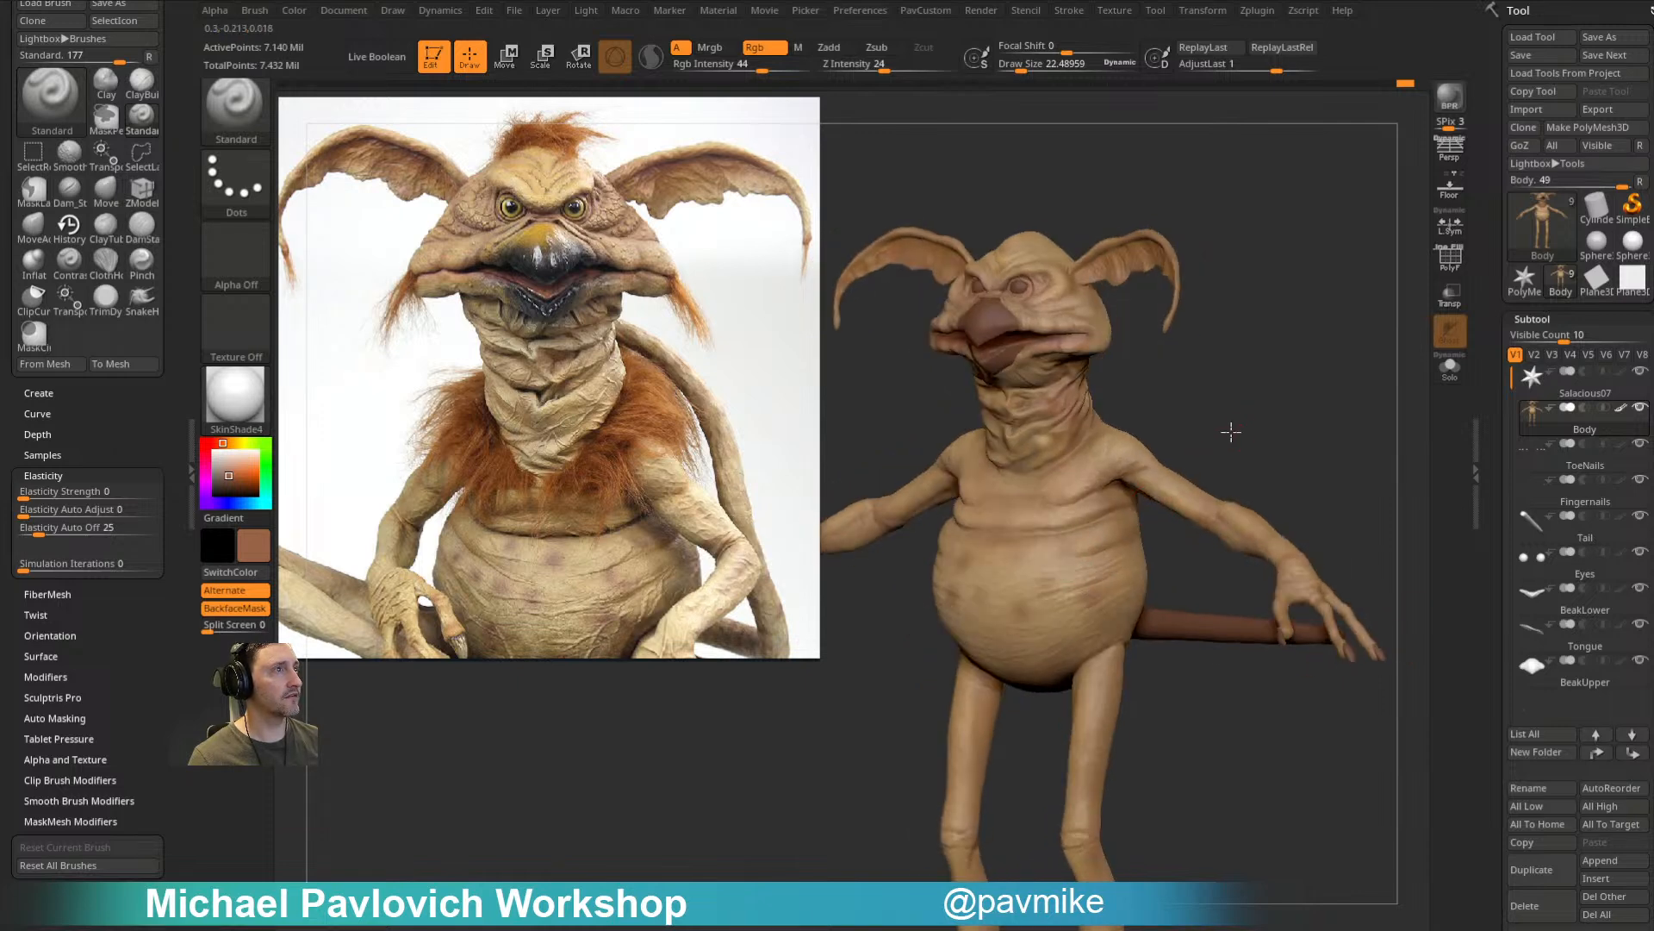
drag(1282, 427, 1096, 619)
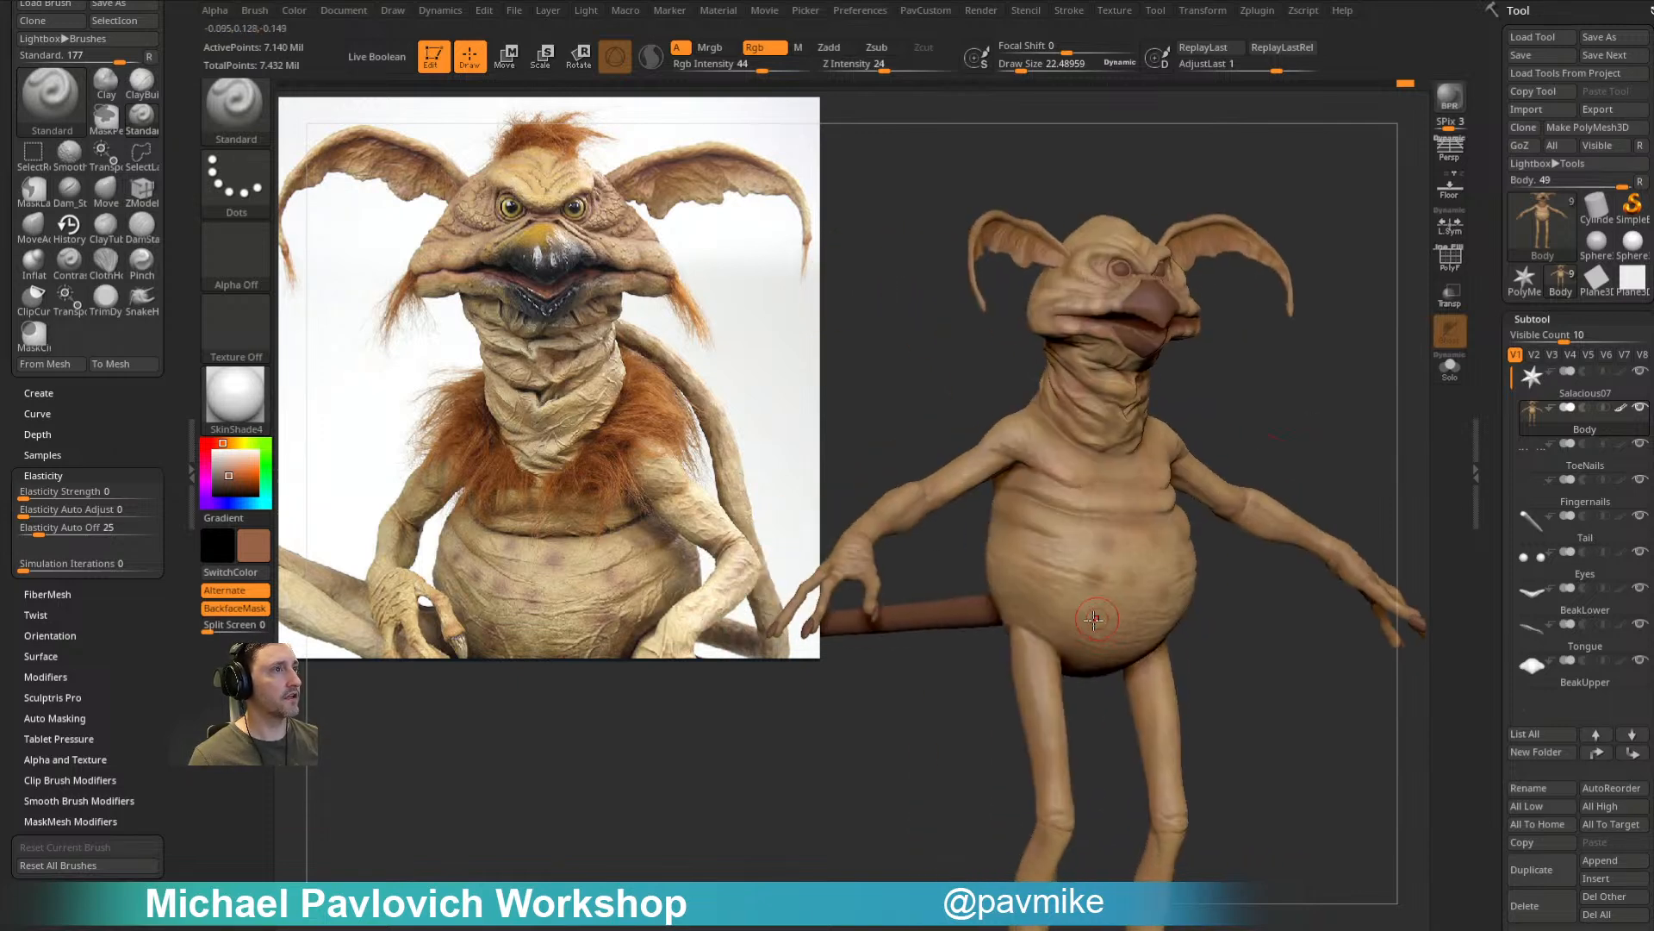
drag(1293, 413, 1055, 545)
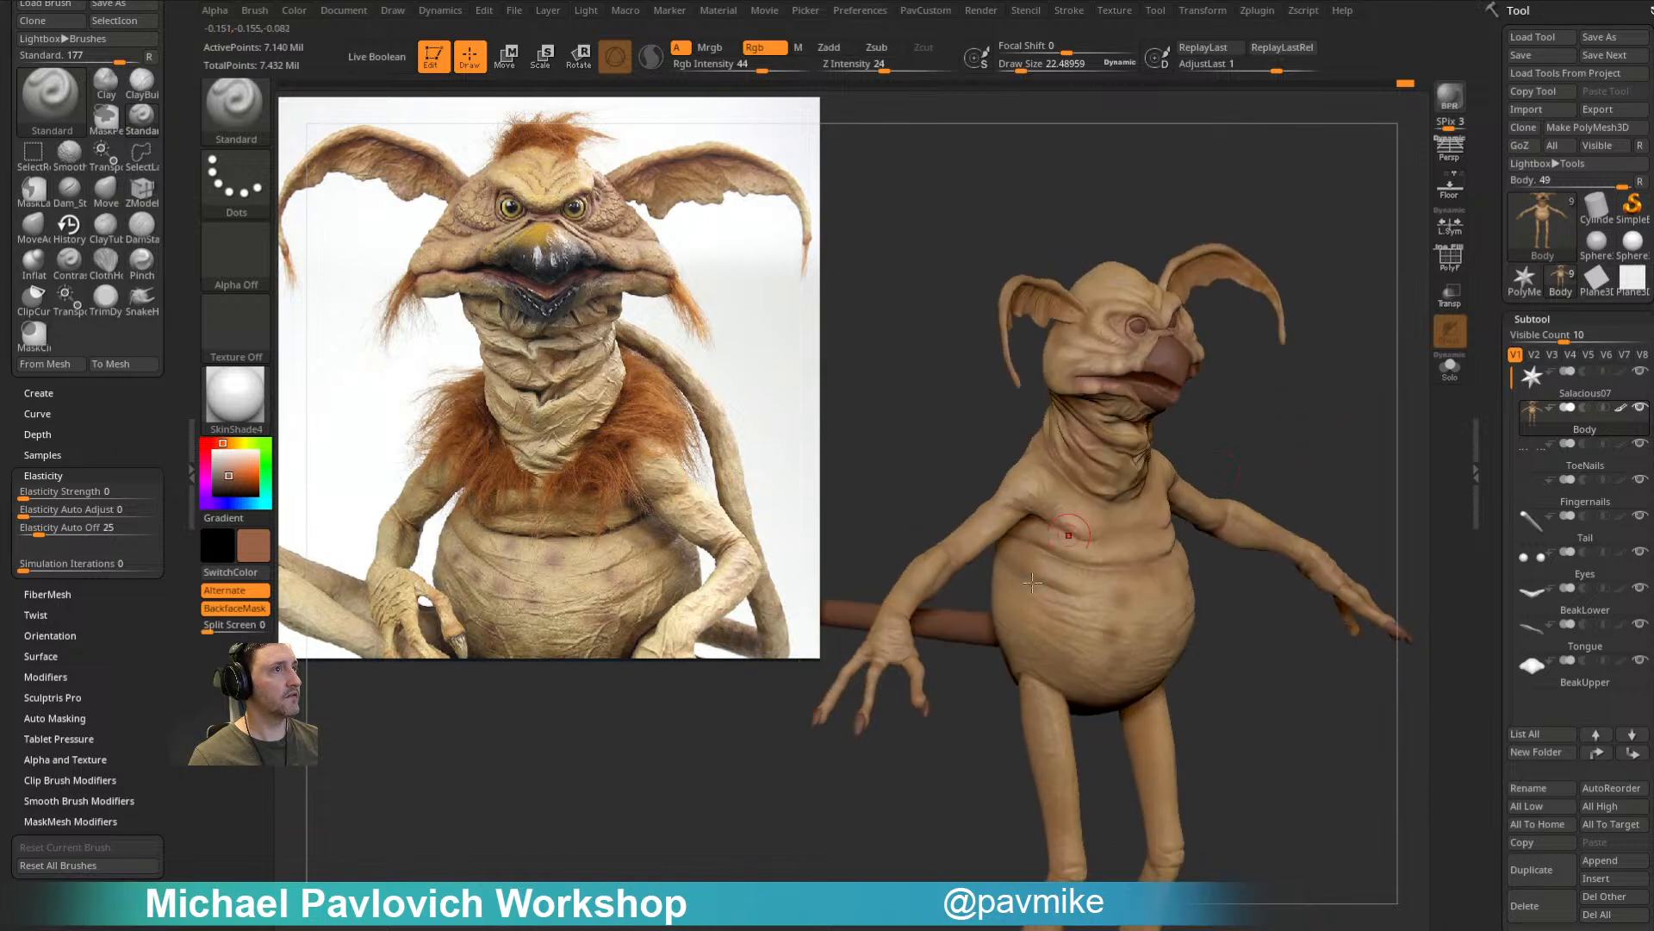
drag(1289, 422, 1057, 552)
drag(1178, 478, 1066, 619)
Step: Continue the reddish-brown blotches over the creature's back, spine and rear flanks at draw size about 18.8
drag(1178, 480, 984, 660)
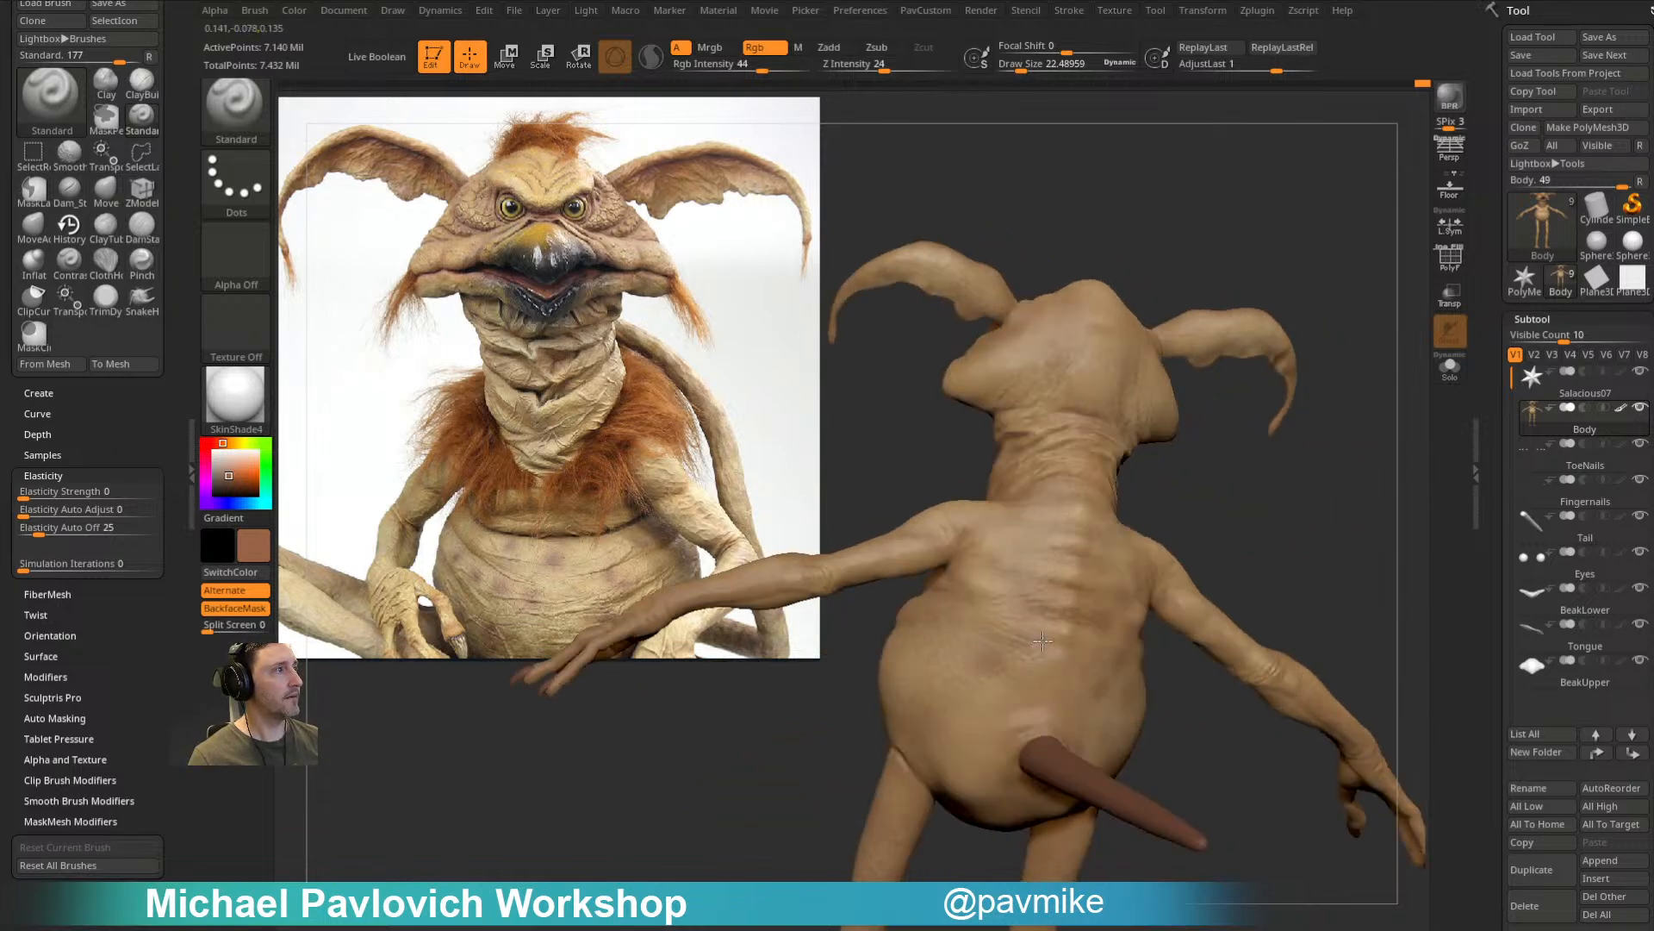
mouse_move(977, 557)
mouse_down()
mouse_move(1113, 546)
mouse_move(1090, 524)
mouse_up()
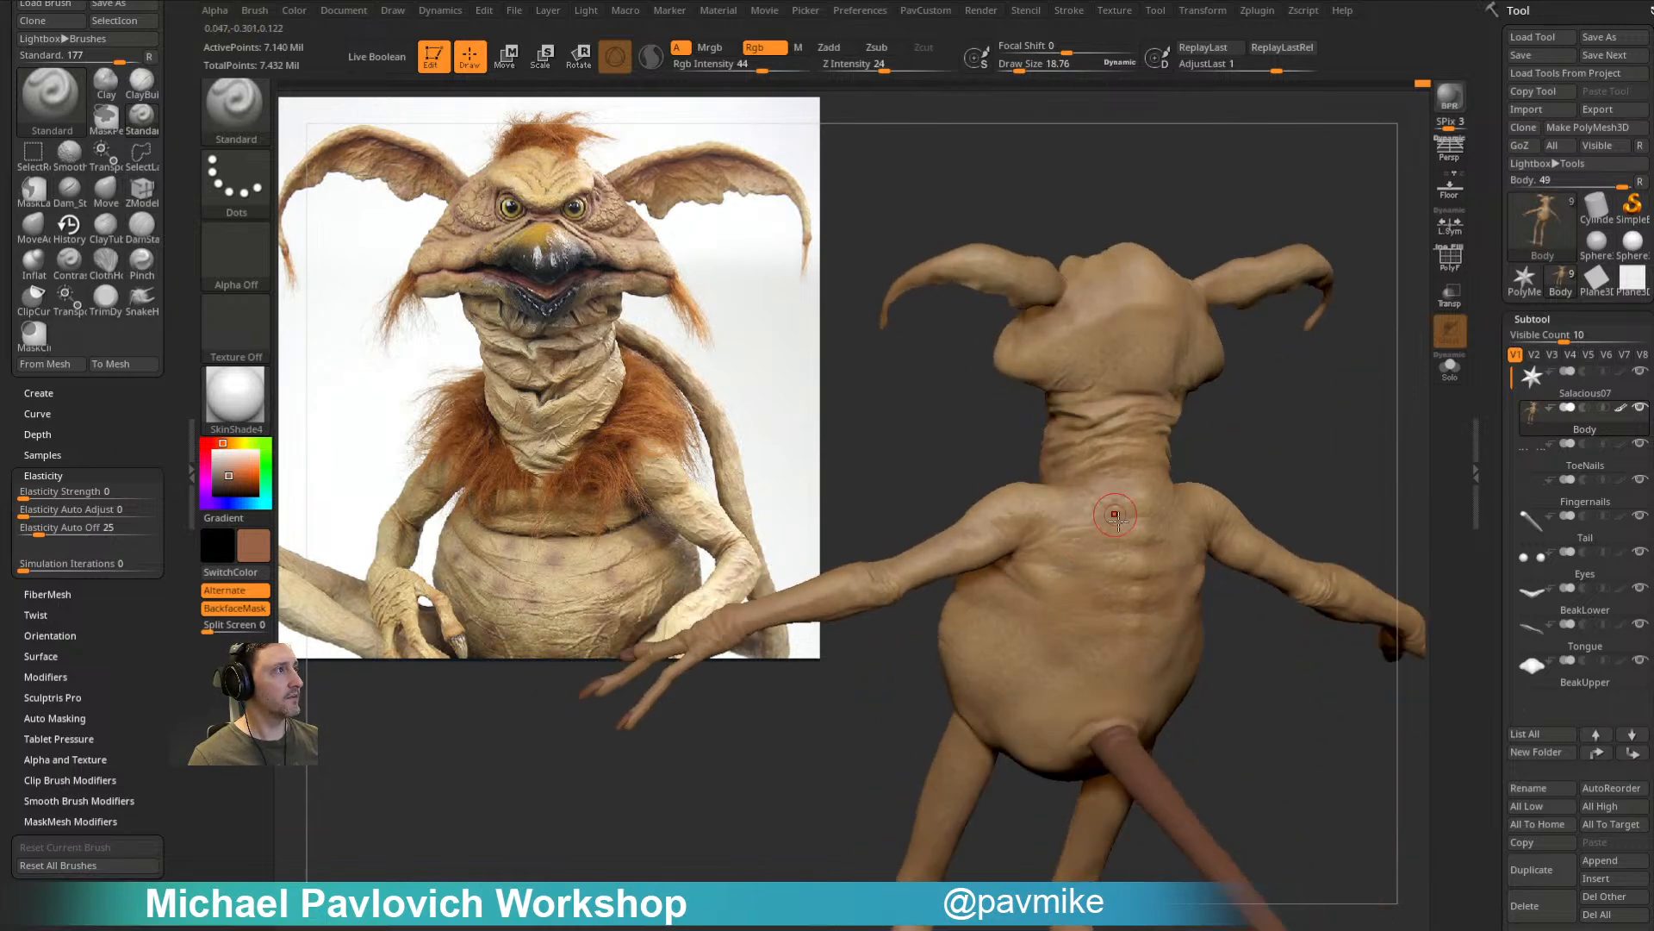
drag(1258, 470, 1047, 593)
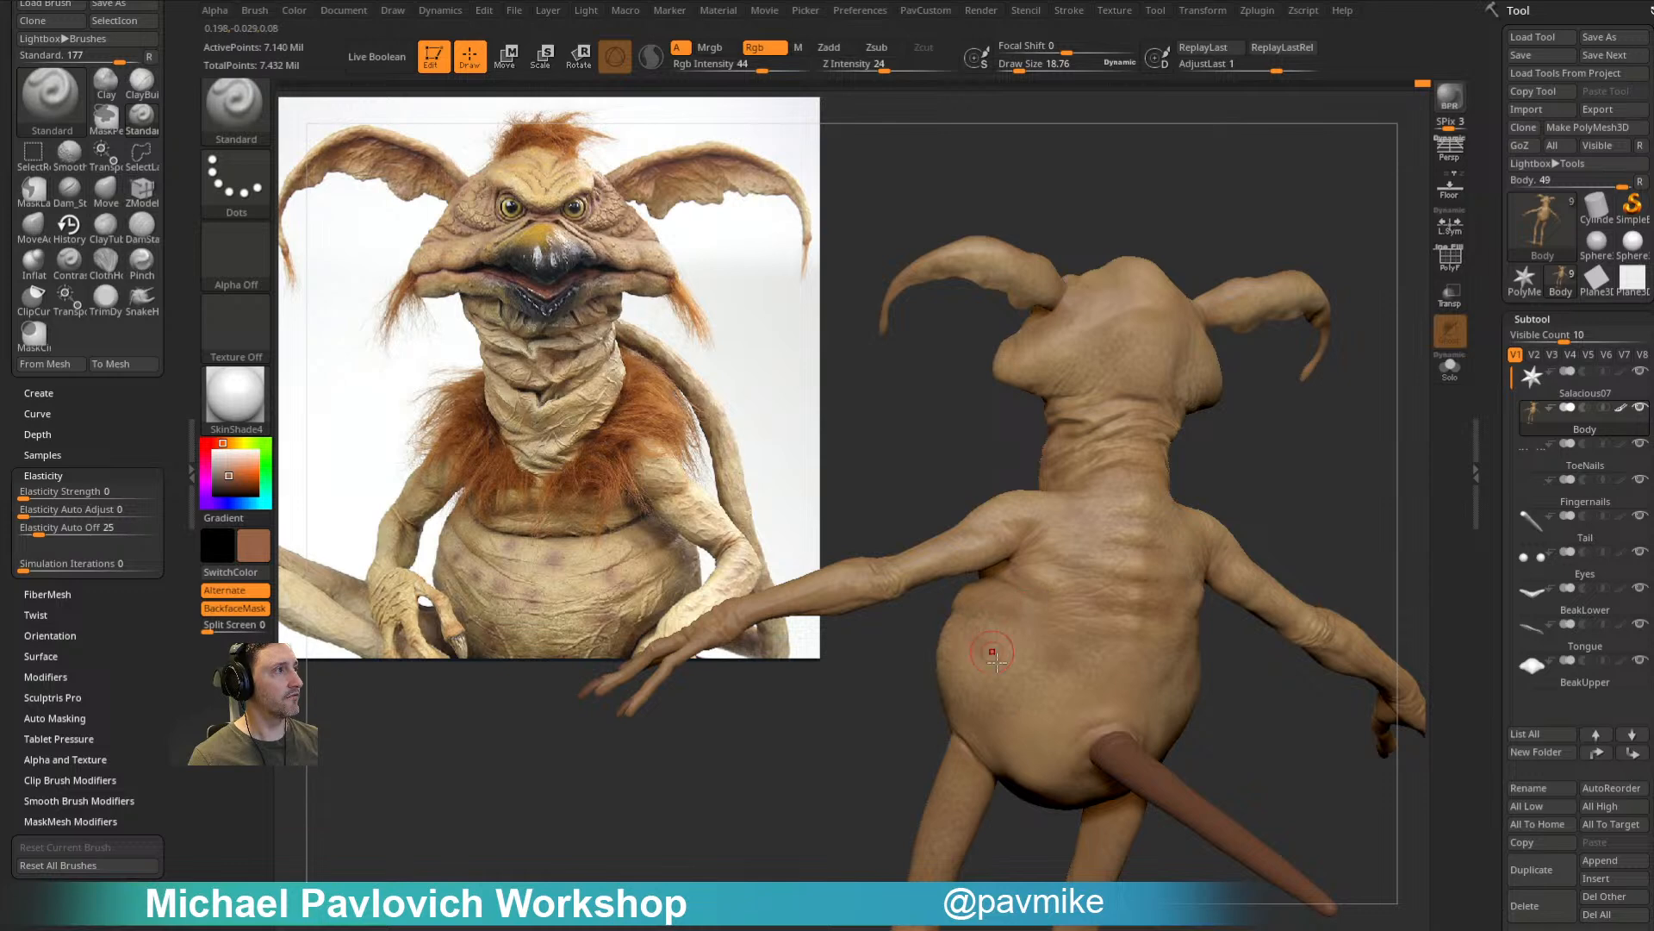
drag(1086, 675, 1278, 406)
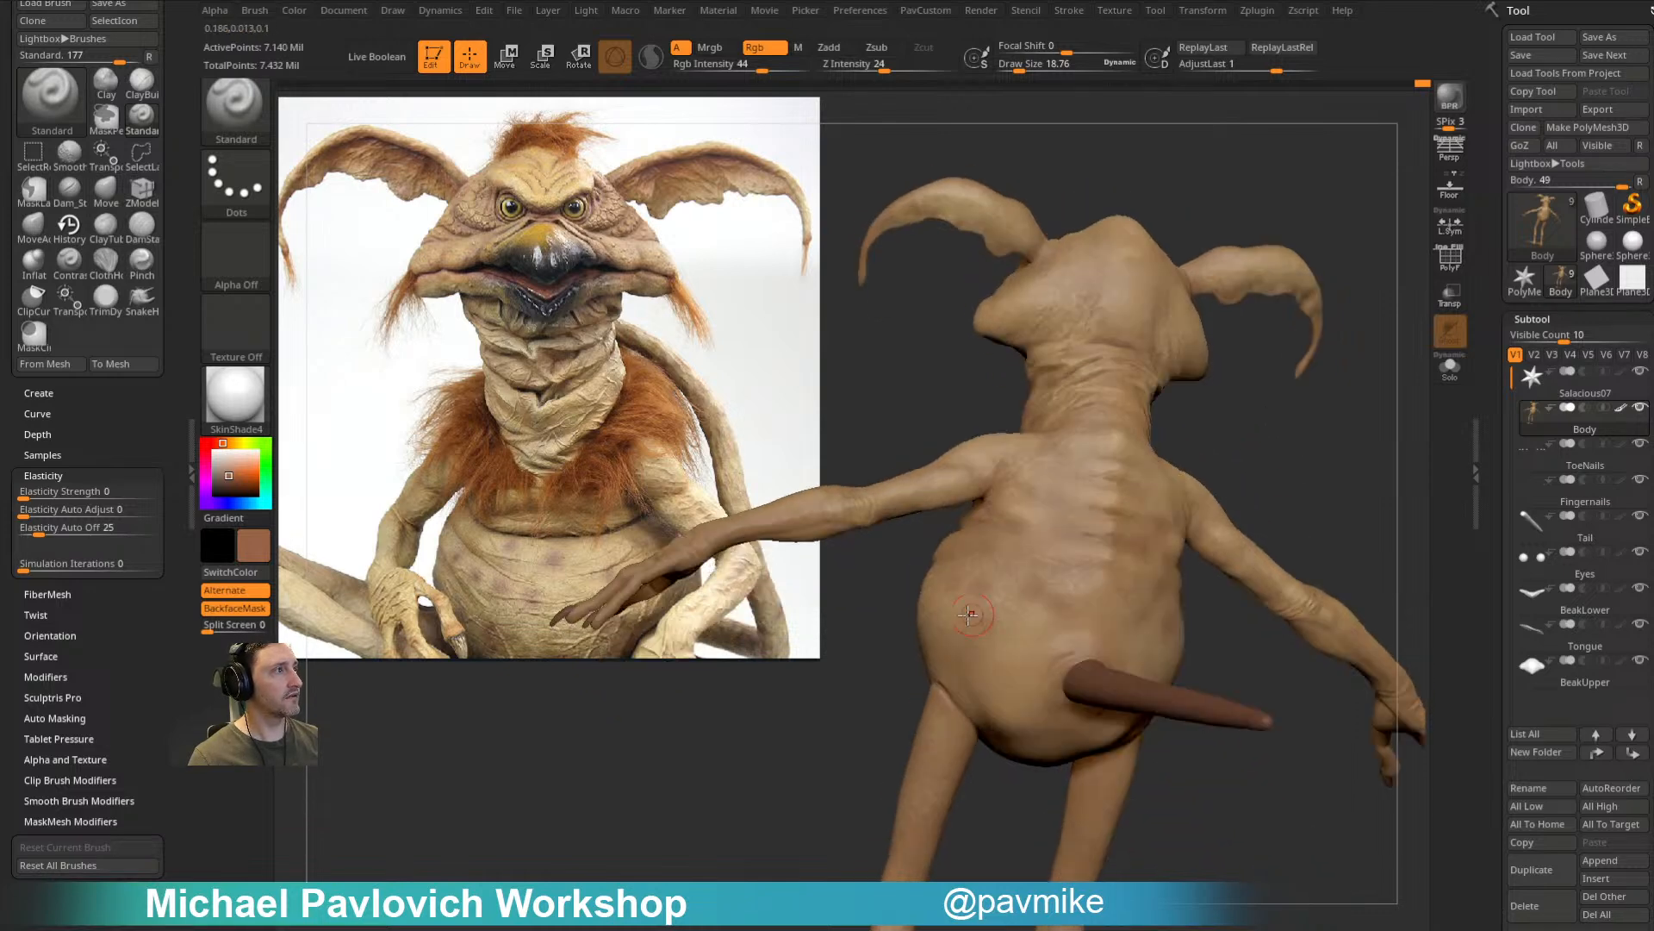
drag(1312, 471, 1129, 660)
mouse_move(1090, 606)
mouse_down()
mouse_move(1281, 462)
mouse_move(1092, 685)
mouse_up()
mouse_move(1161, 575)
mouse_down()
mouse_move(1210, 503)
mouse_move(1078, 556)
mouse_move(1263, 557)
mouse_move(1114, 554)
mouse_move(1172, 517)
mouse_move(1159, 466)
mouse_up()
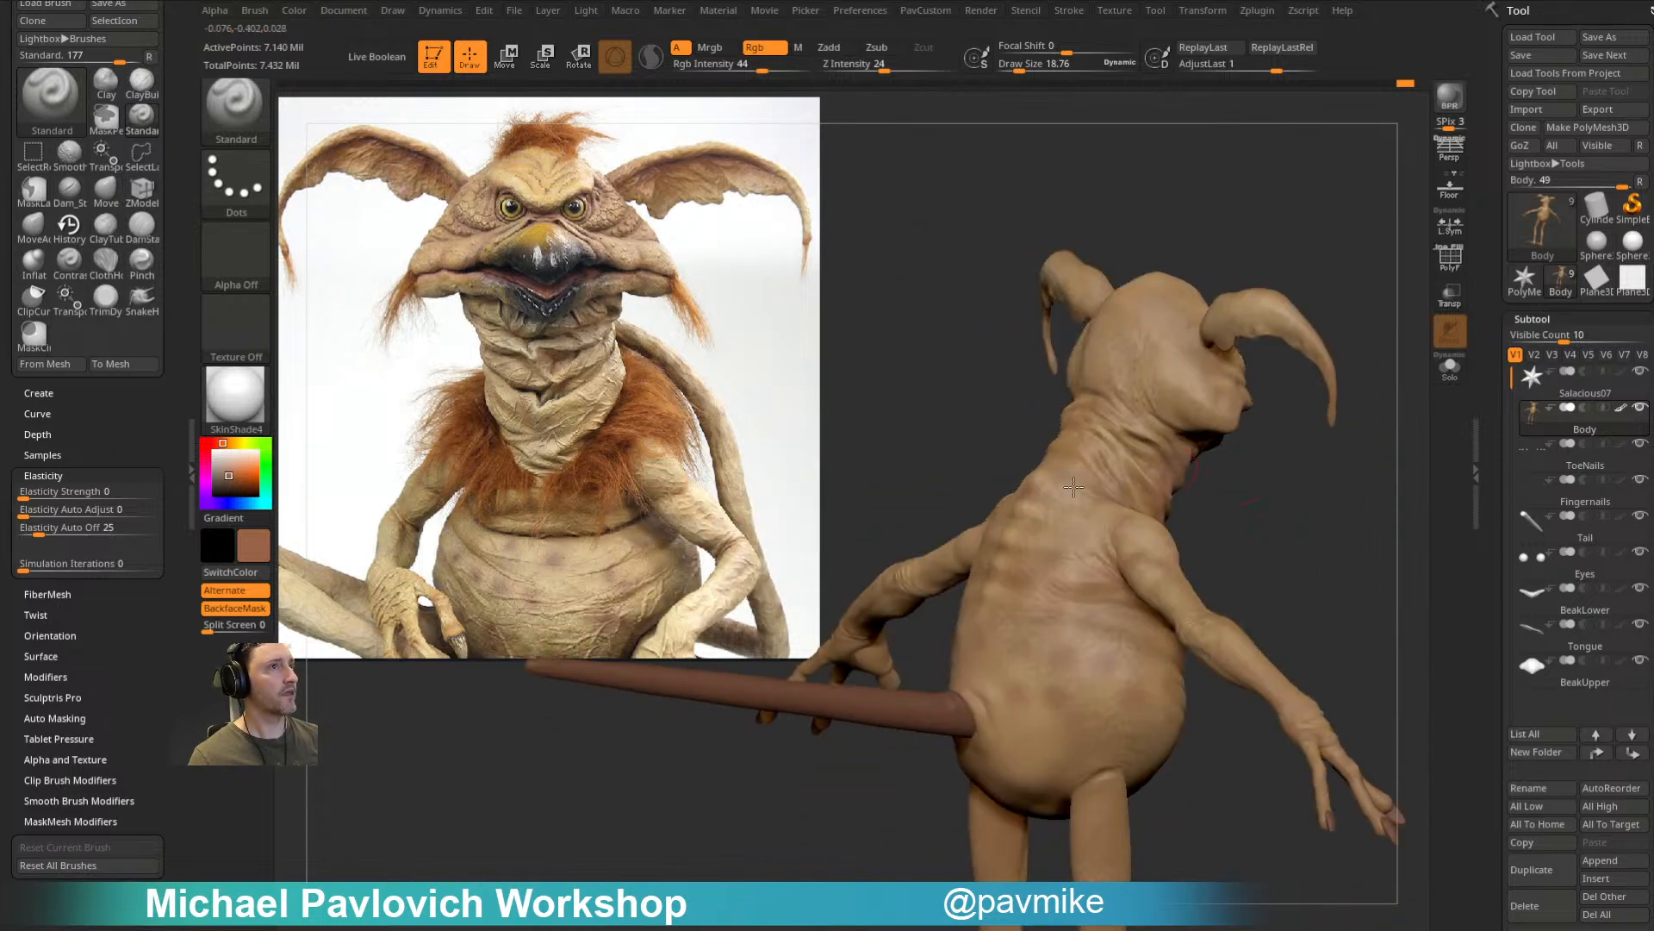
Step: Give the Standard brush Alpha 23 and sample a light tan as the paint colour
click(240, 290)
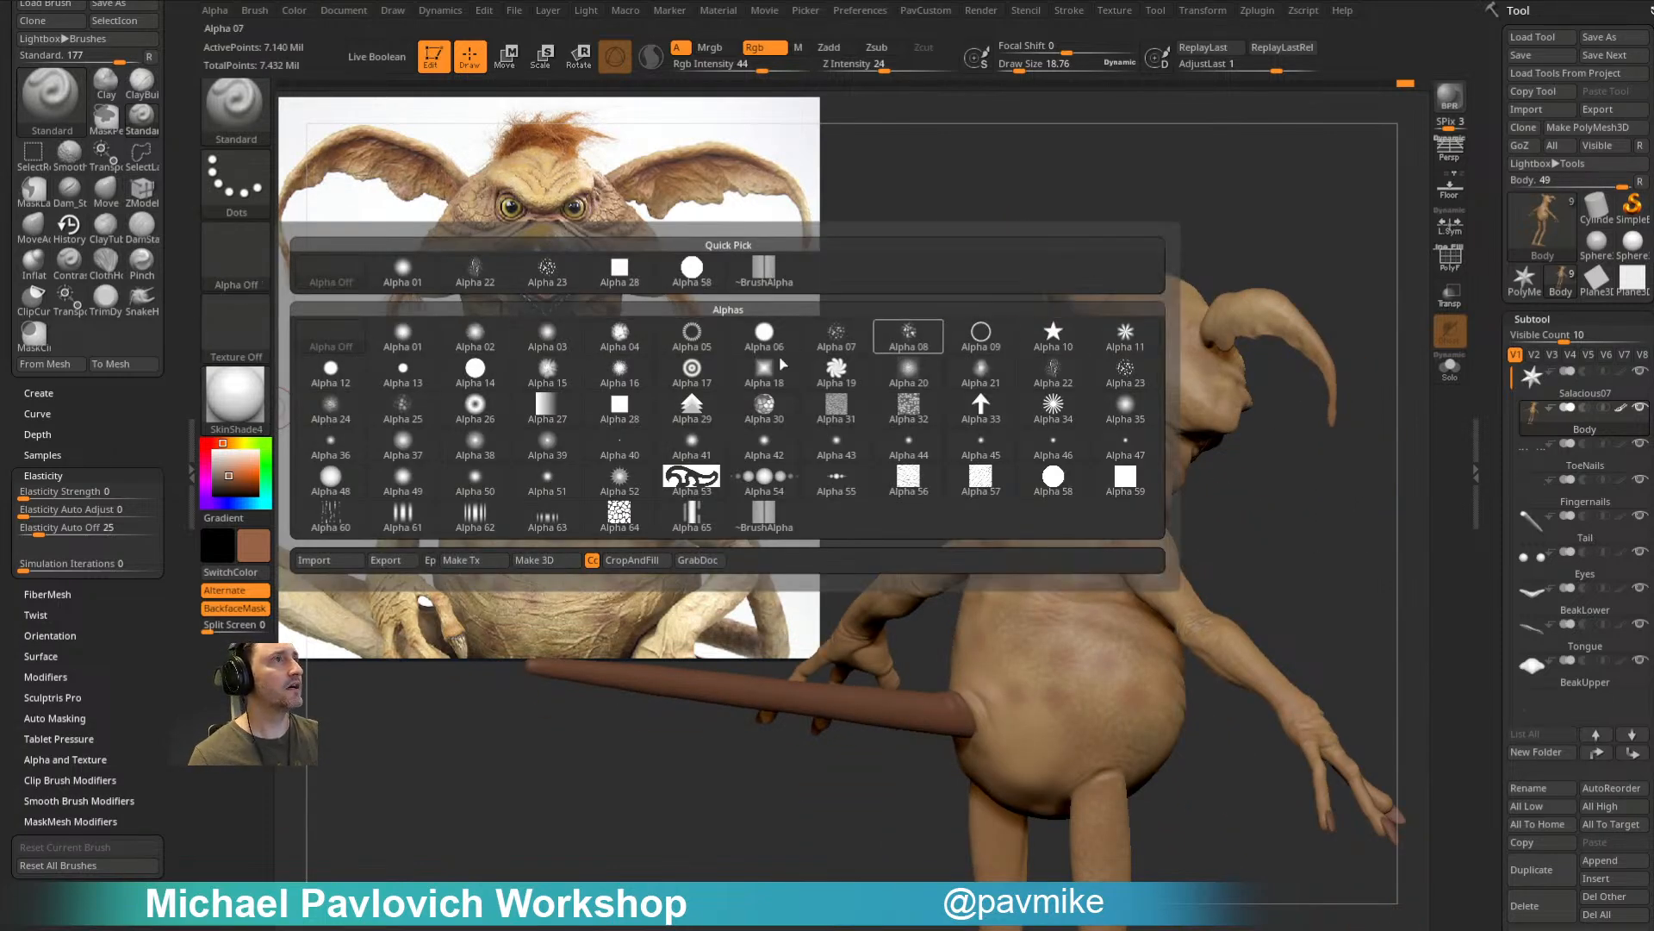
click(548, 274)
mouse_move(1336, 511)
mouse_down()
mouse_move(1264, 500)
mouse_move(1240, 474)
mouse_move(1177, 520)
mouse_move(1289, 476)
mouse_move(1322, 485)
mouse_up()
key(c)
Step: Set the draw size to about 26.6 and stipple light tan over the creature's head
key(s)
click(1030, 617)
key(s)
click(1041, 647)
mouse_move(1041, 646)
alt+mouse_down()
mouse_move(1266, 546)
mouse_move(1301, 499)
mouse_move(1085, 512)
mouse_move(1228, 450)
alt+mouse_up()
key(s)
click(1004, 646)
key(s)
click(1007, 627)
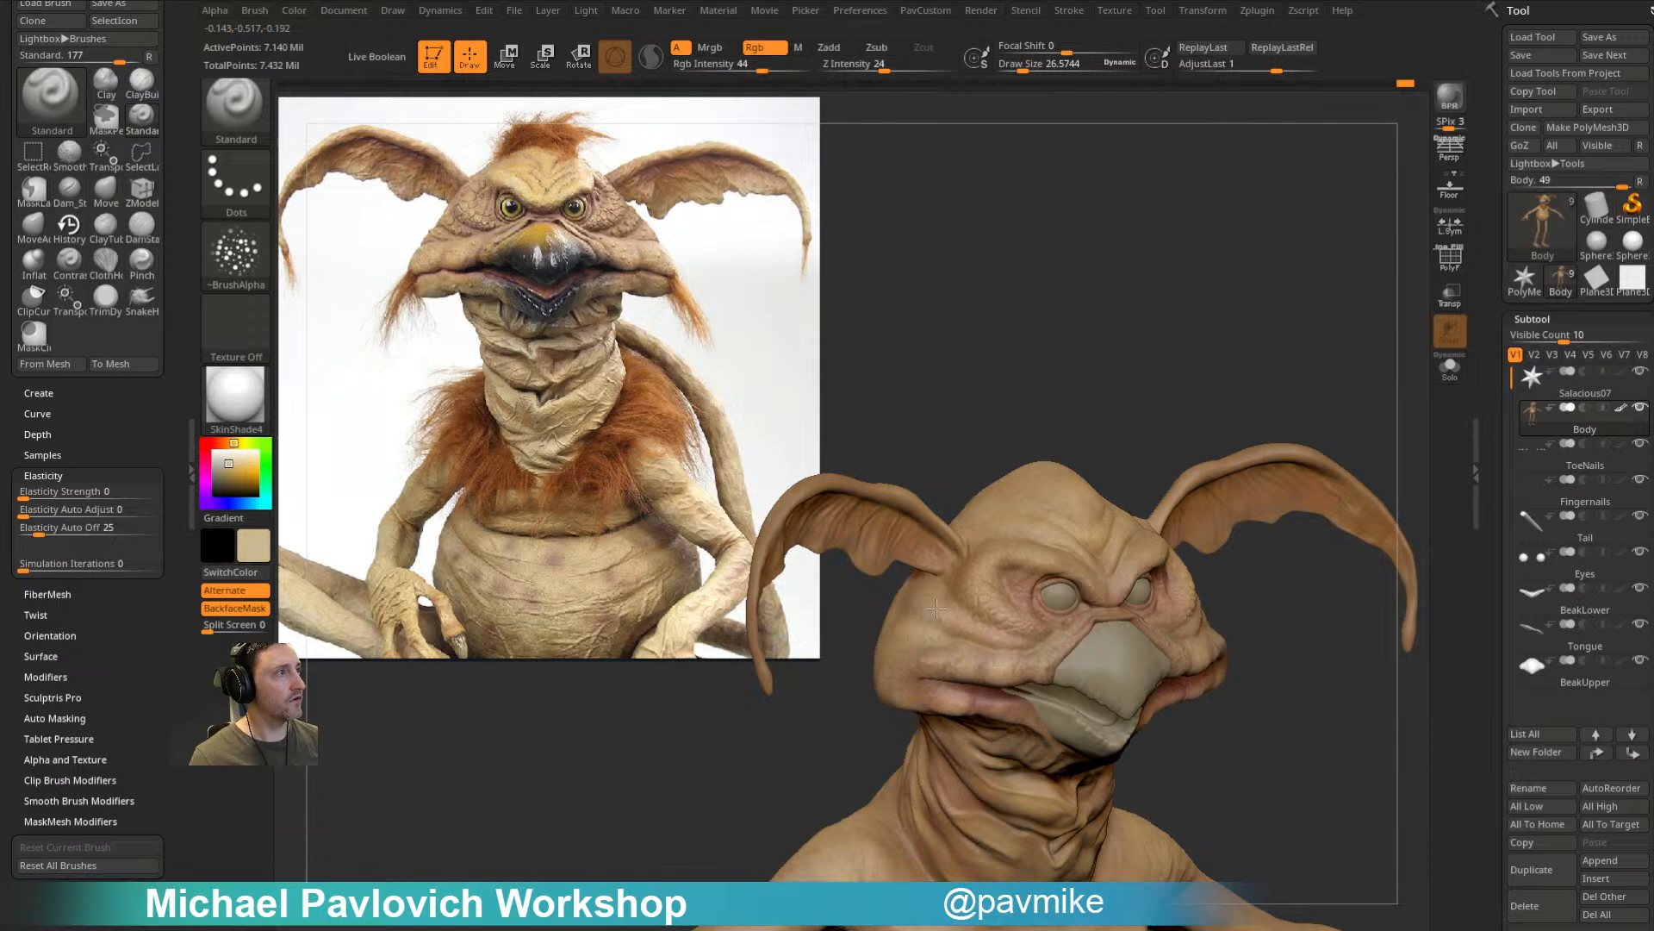
drag(1305, 681, 1249, 672)
alt+drag(1249, 672, 1290, 527)
alt+drag(963, 636, 959, 503)
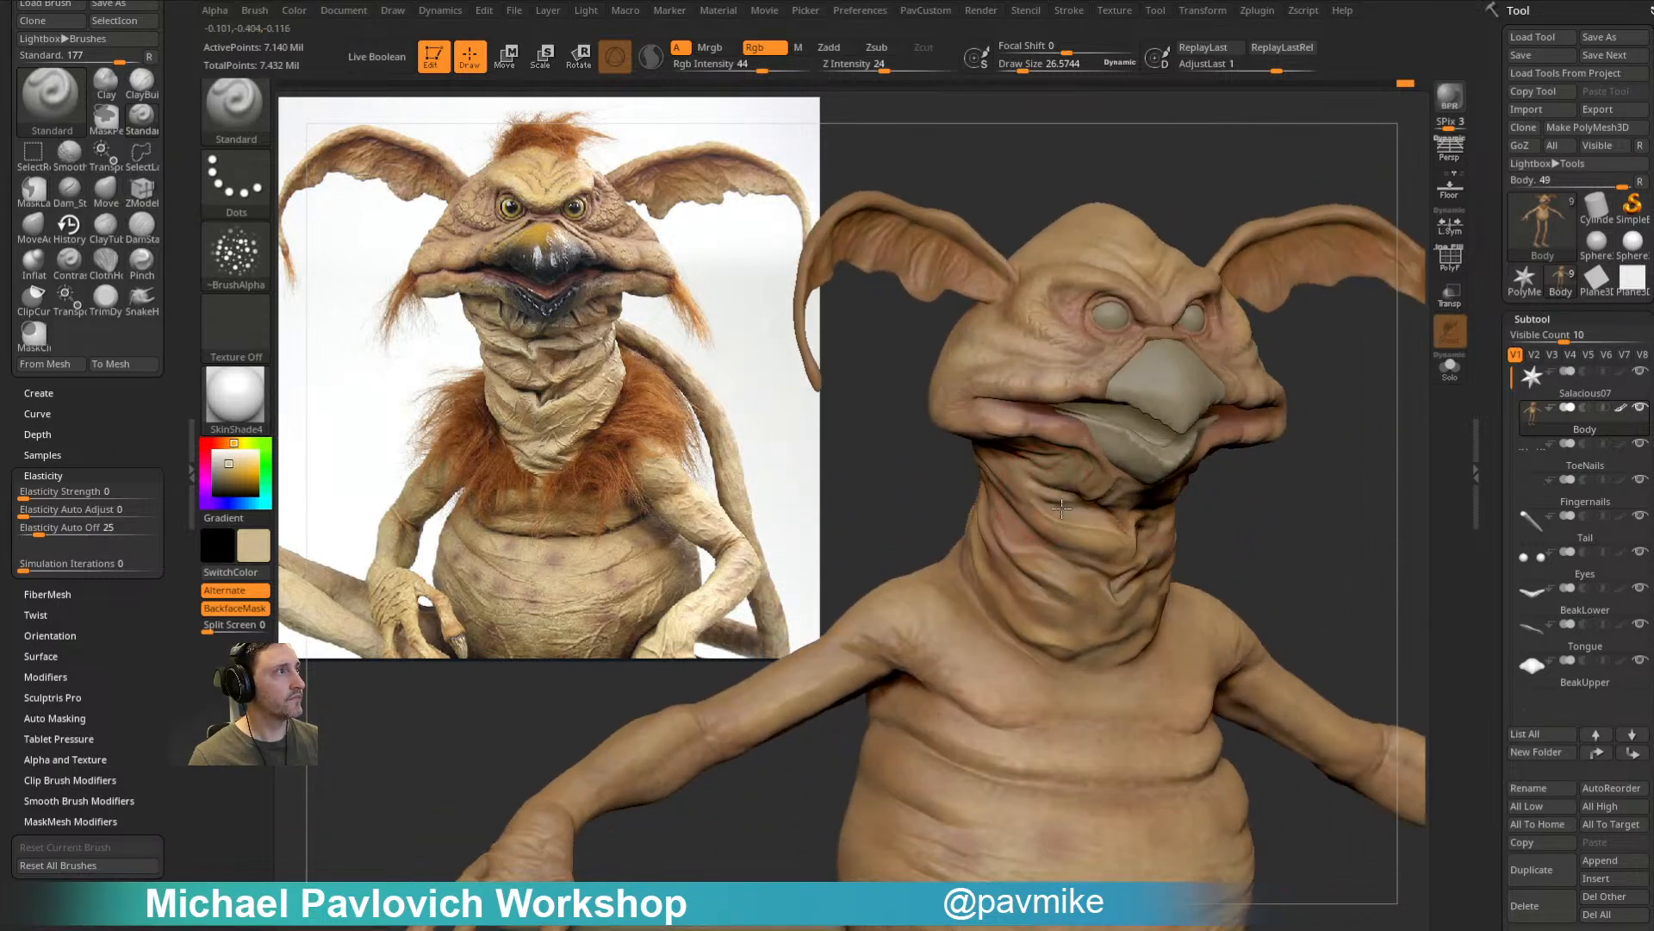
Step: Stipple light tan over the neck folds and throat at draw size about 17
drag(1306, 494, 1299, 450)
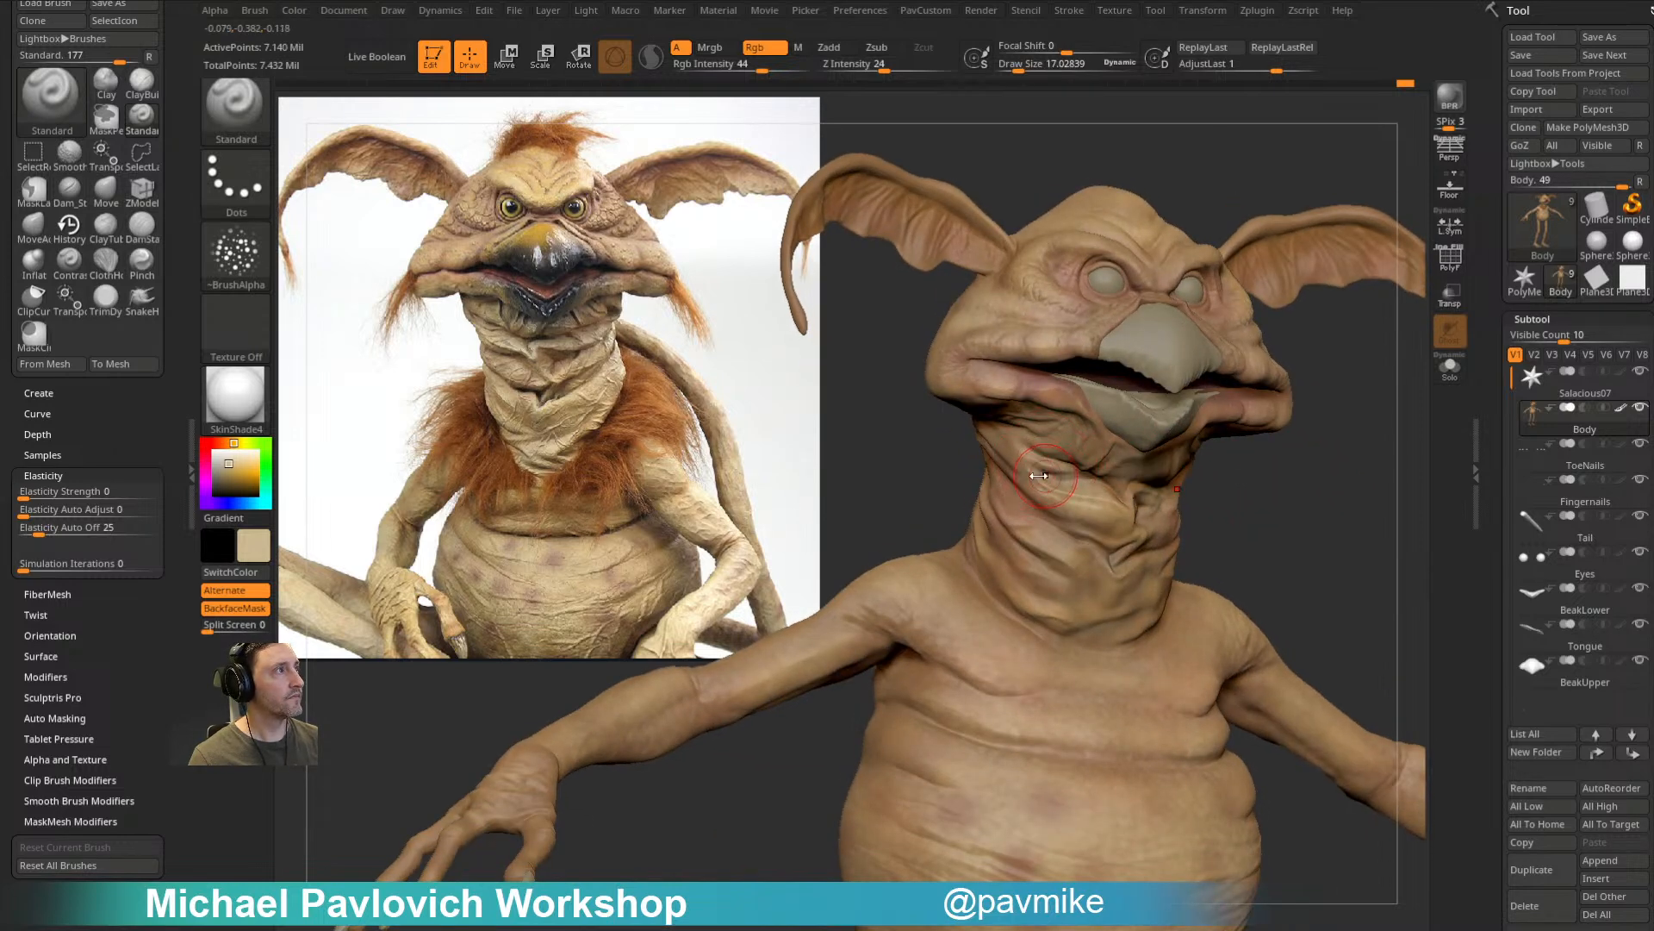
drag(1220, 554, 1112, 598)
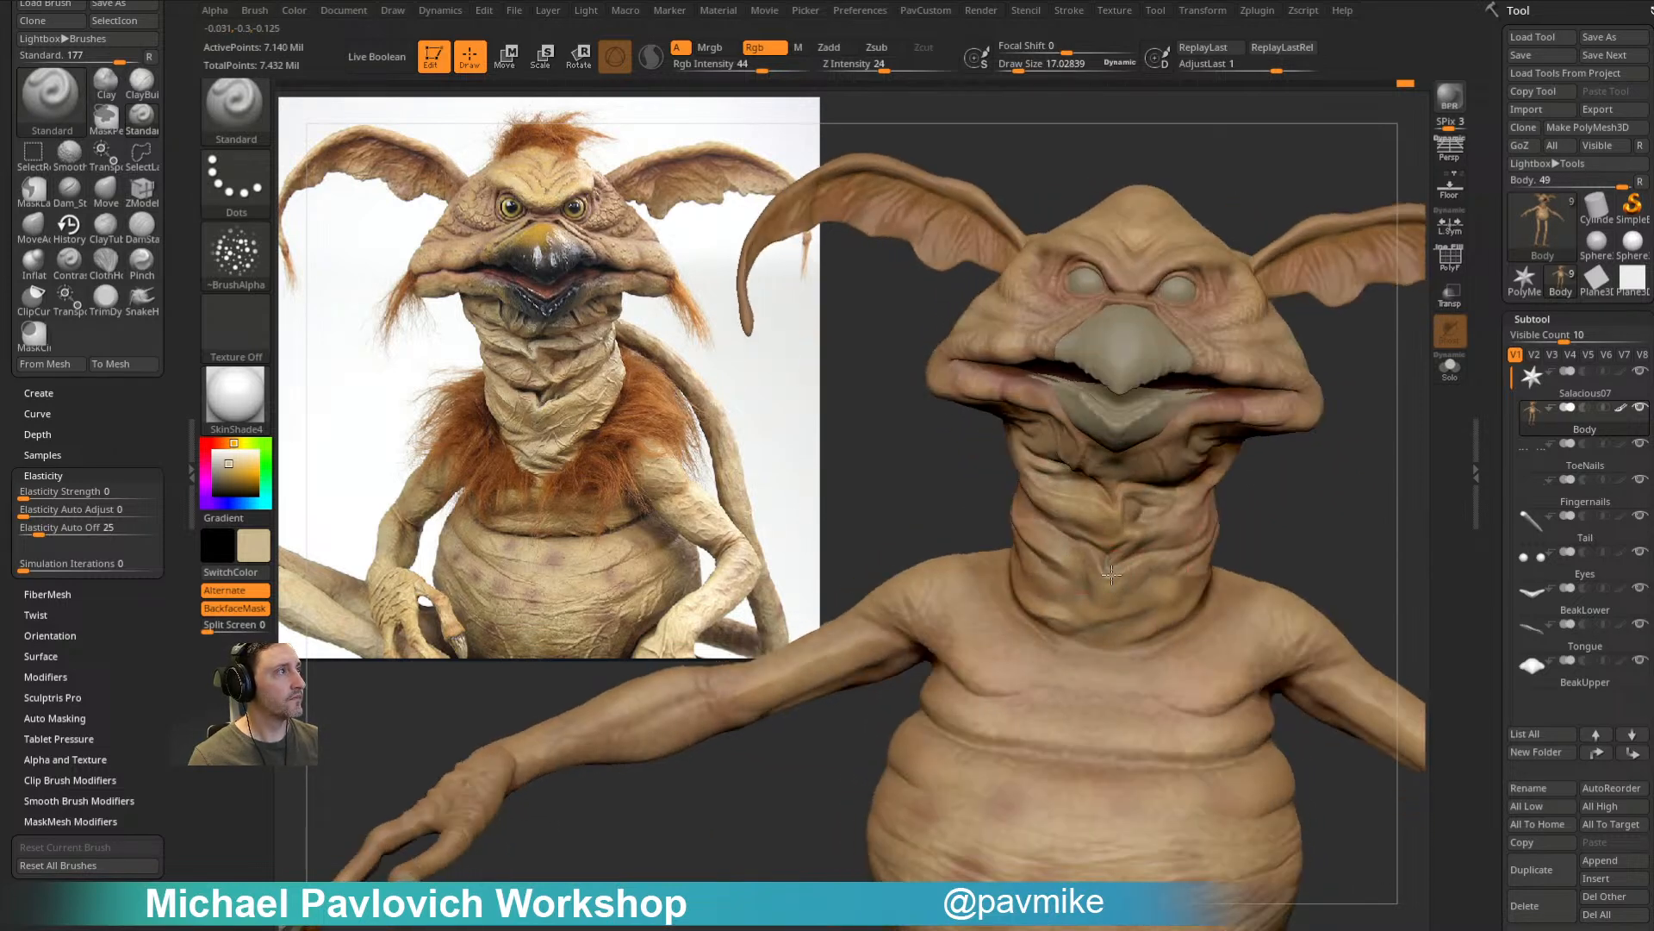
drag(1190, 541, 1029, 565)
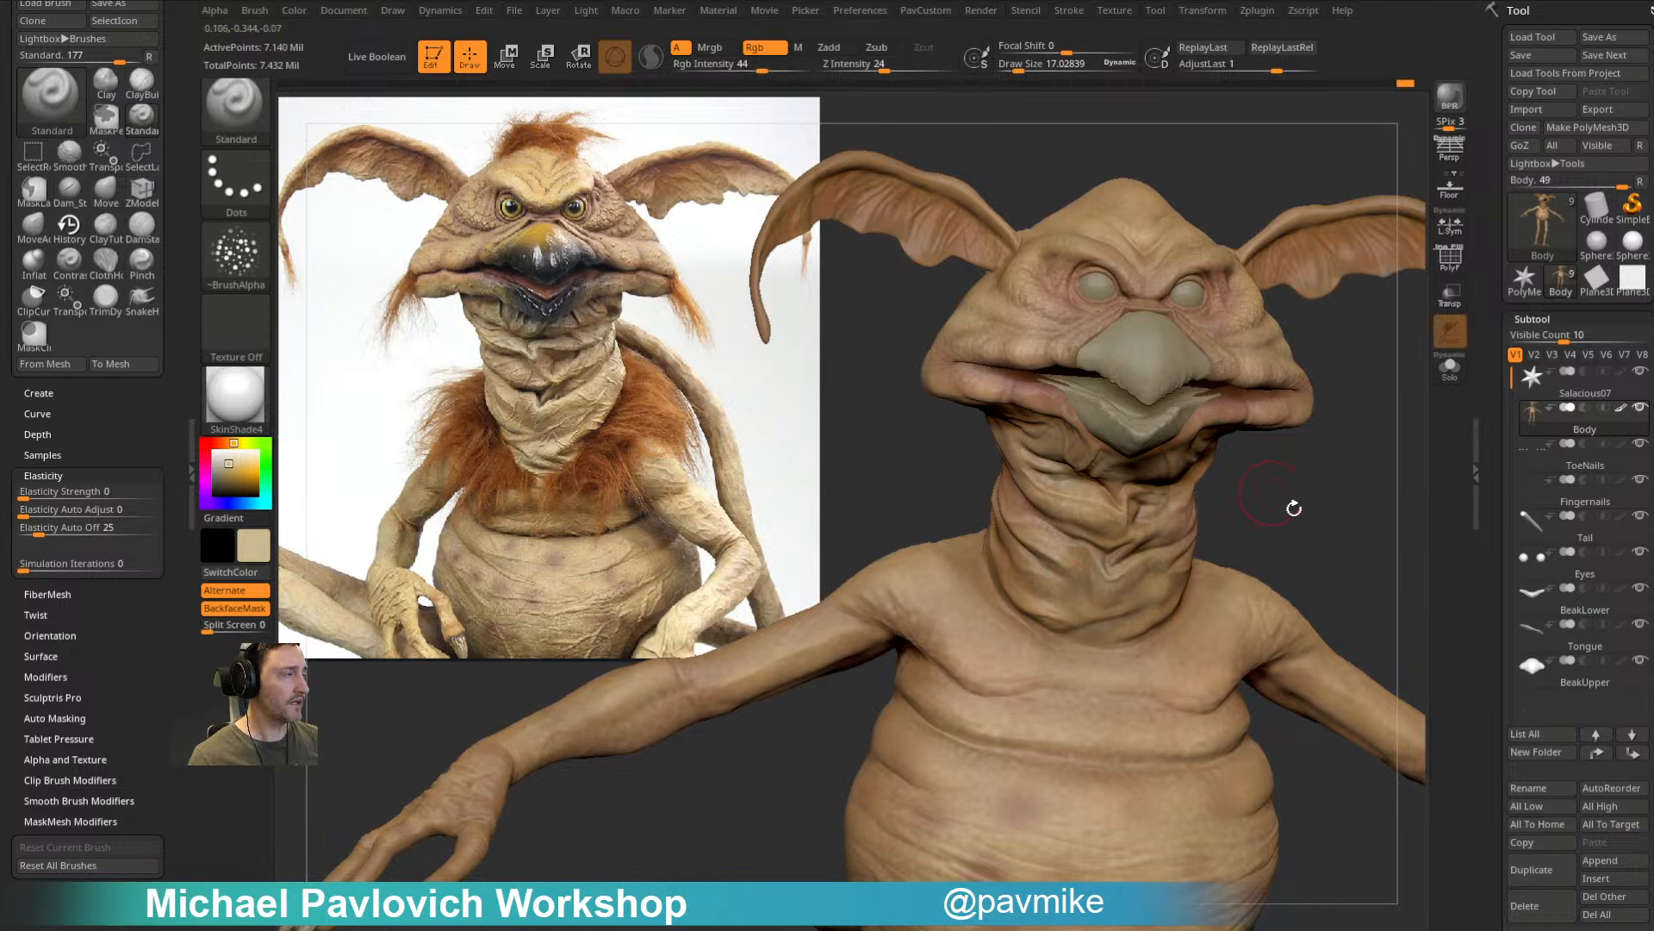
drag(1263, 491, 1017, 554)
Step: Enlarge the draw size to about 35.8 and speckle light tan over the belly and its blotches
drag(1230, 533, 994, 643)
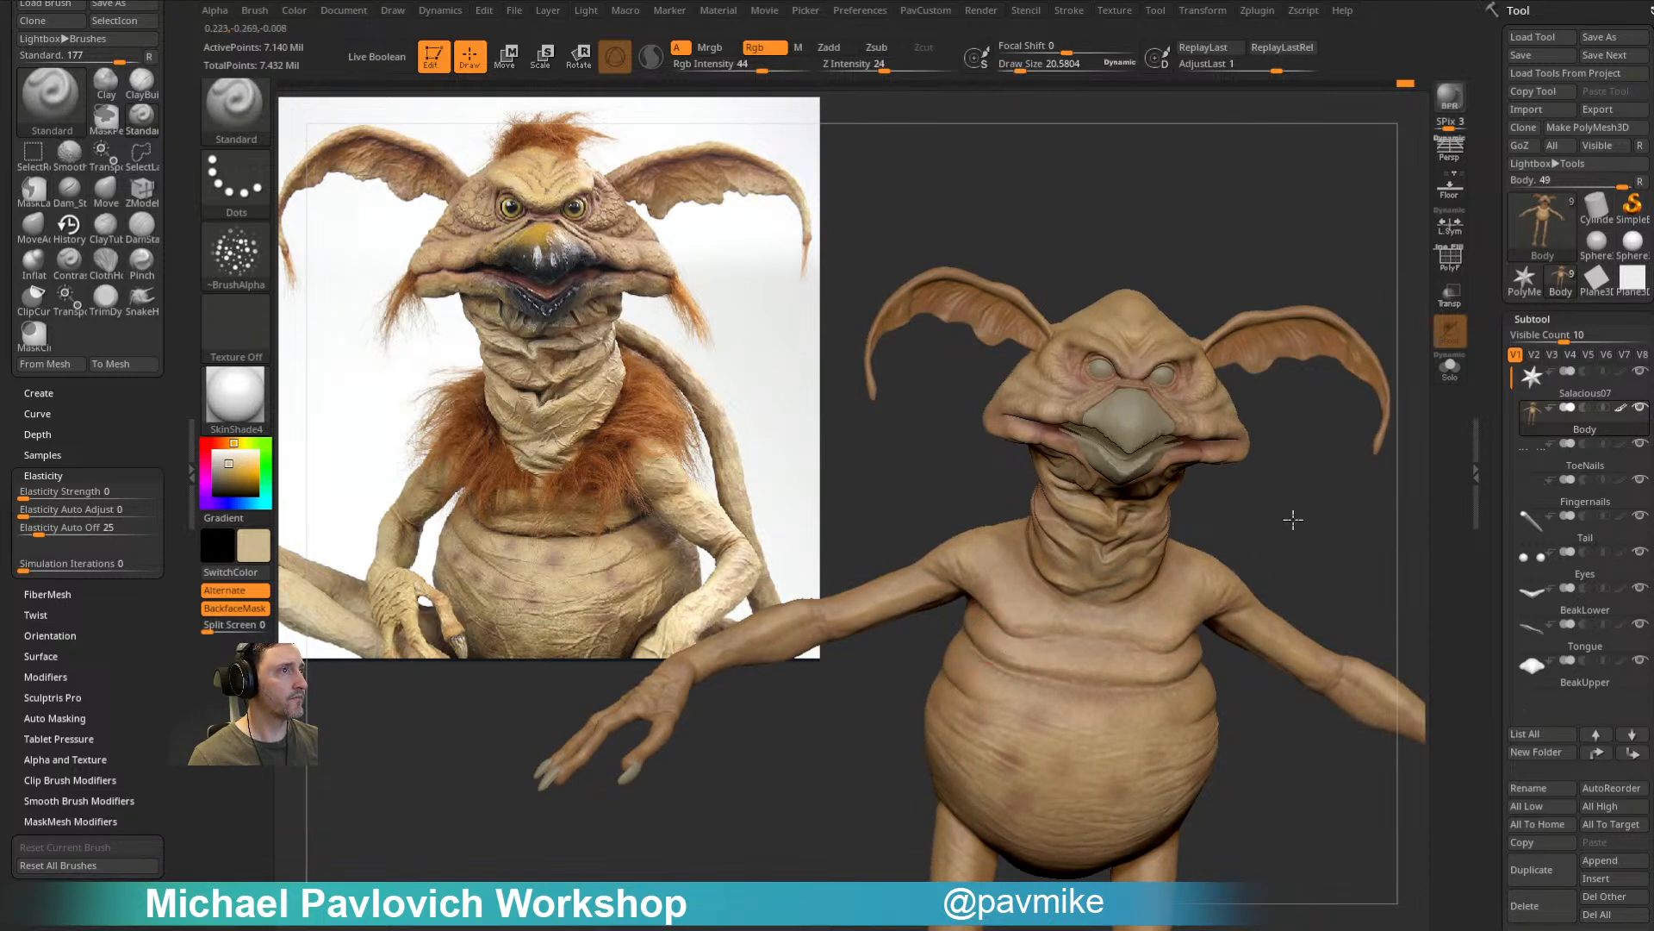
alt+drag(1289, 546, 1277, 410)
key(bracketright)
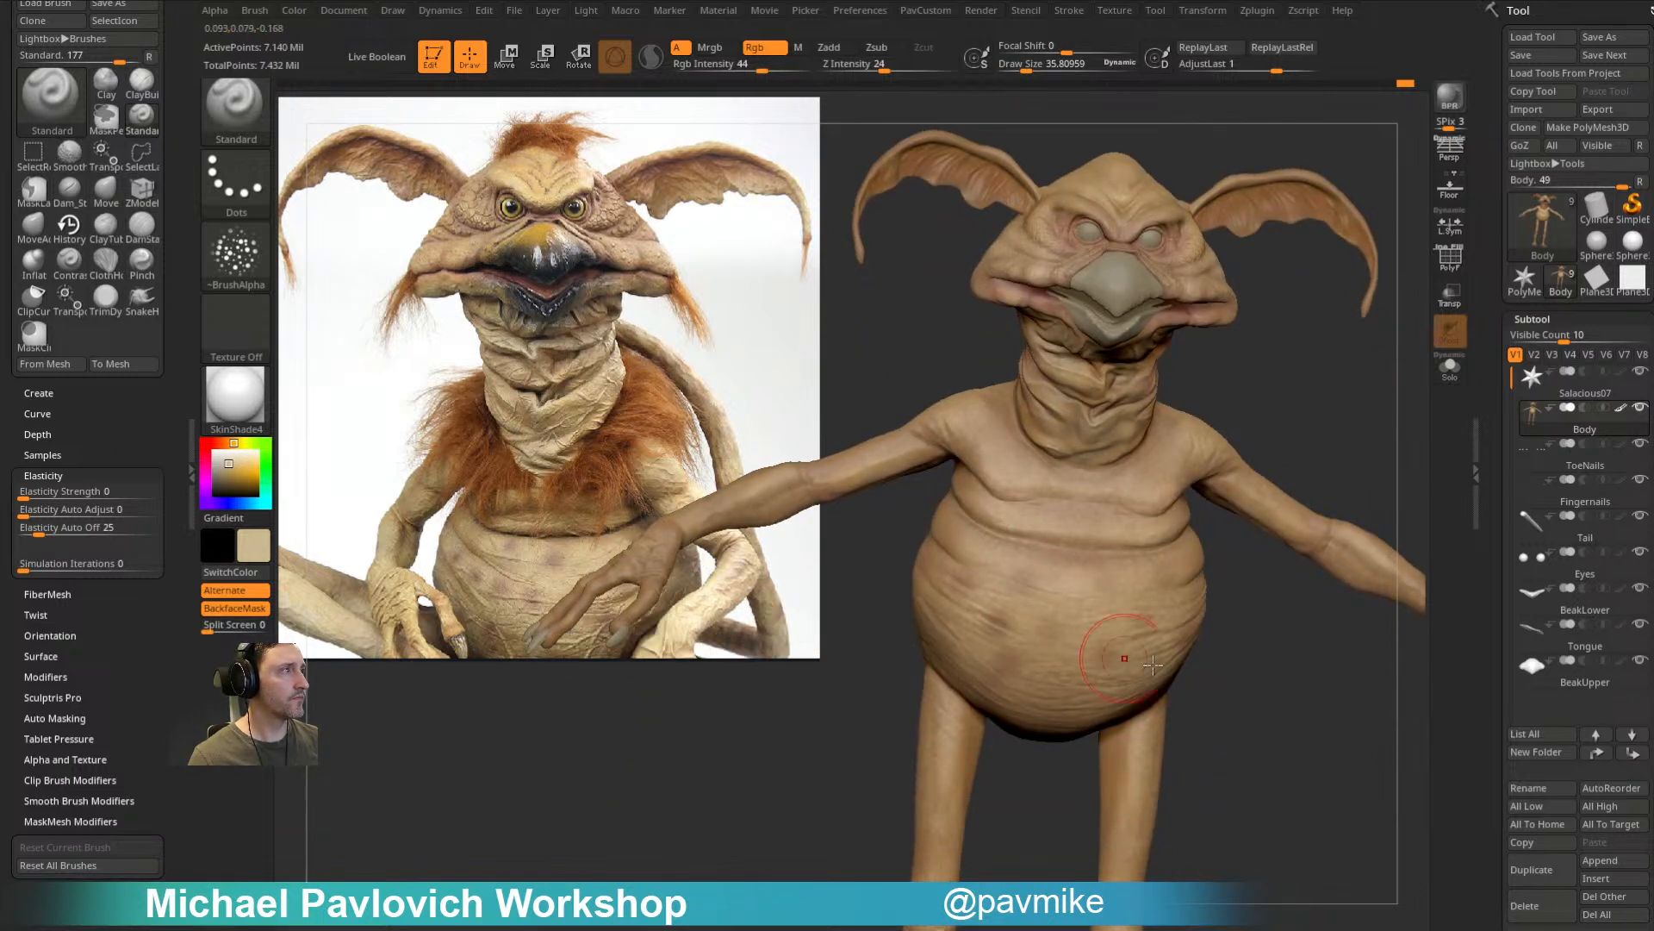
drag(1019, 597, 972, 651)
drag(1071, 733, 985, 658)
drag(916, 576, 986, 683)
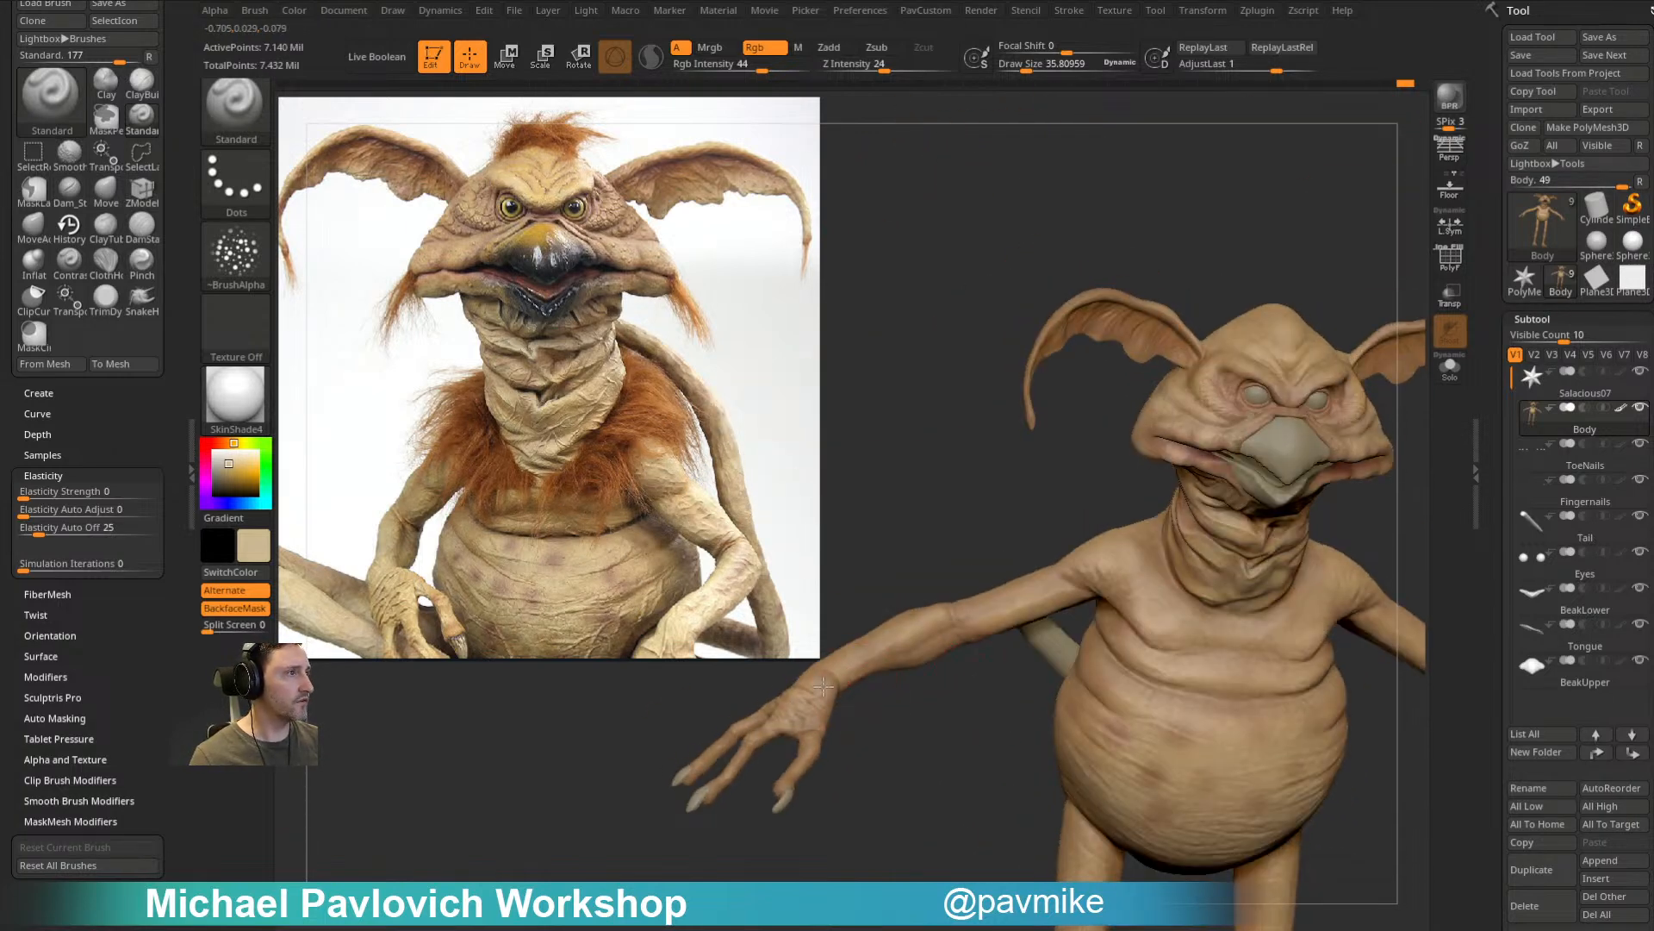
Step: Speckle light tan over the back of the hand, the fingers and the arm
drag(815, 687, 812, 724)
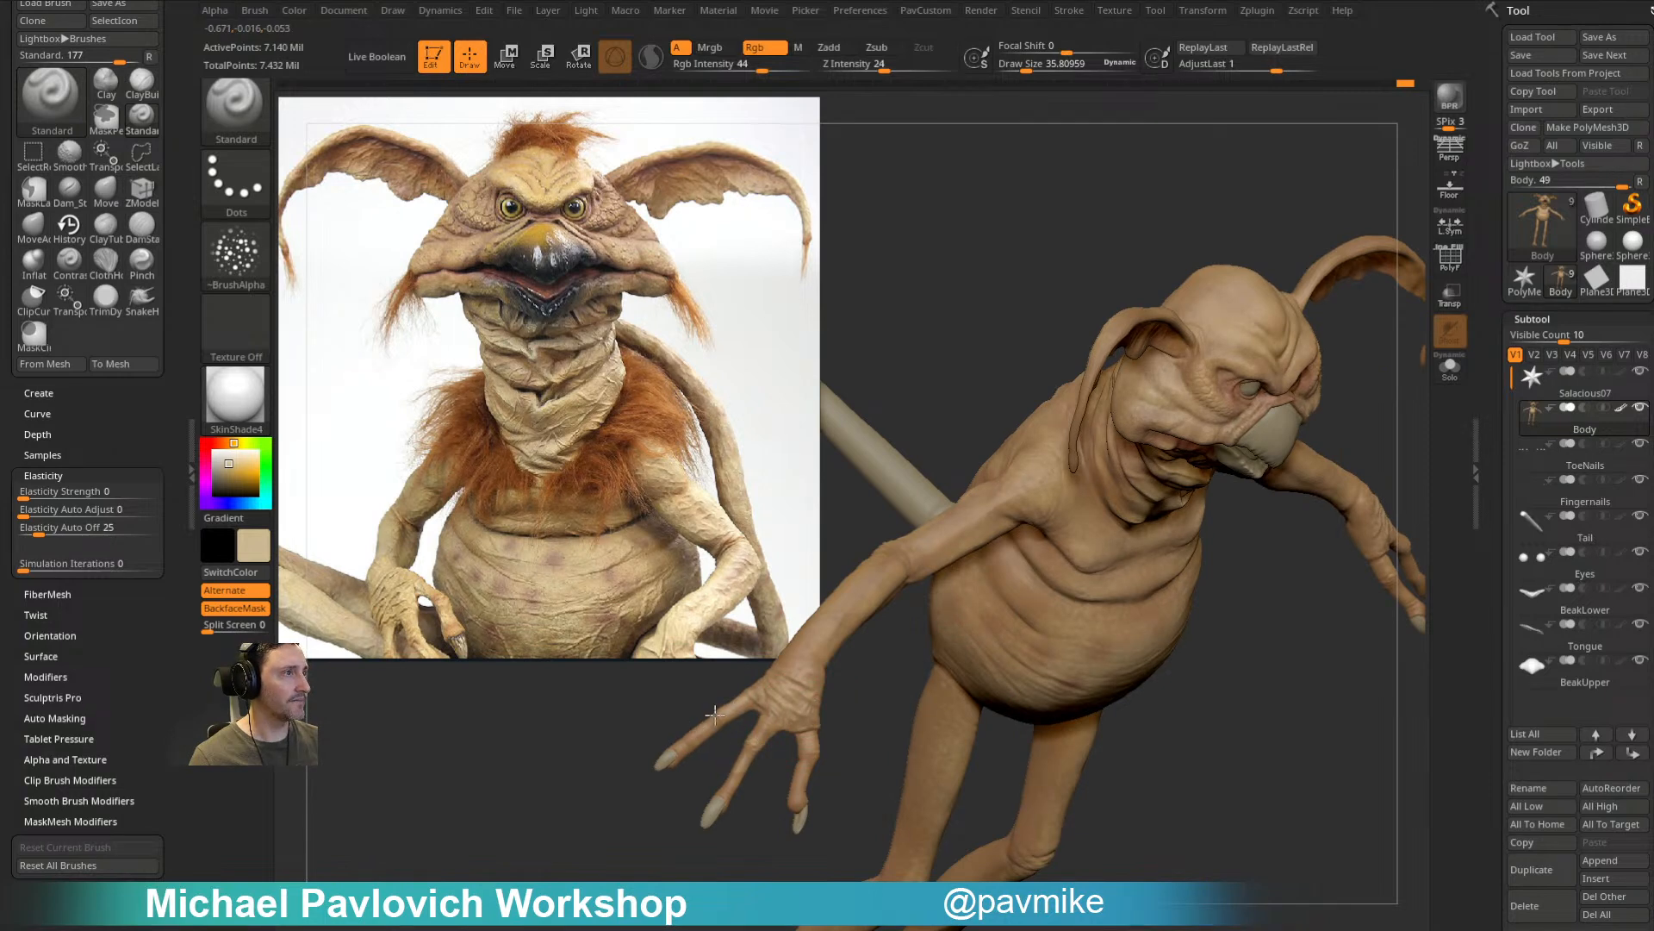
mouse_move(777, 694)
mouse_down()
mouse_move(861, 740)
mouse_move(806, 692)
mouse_up()
drag(899, 617, 1017, 579)
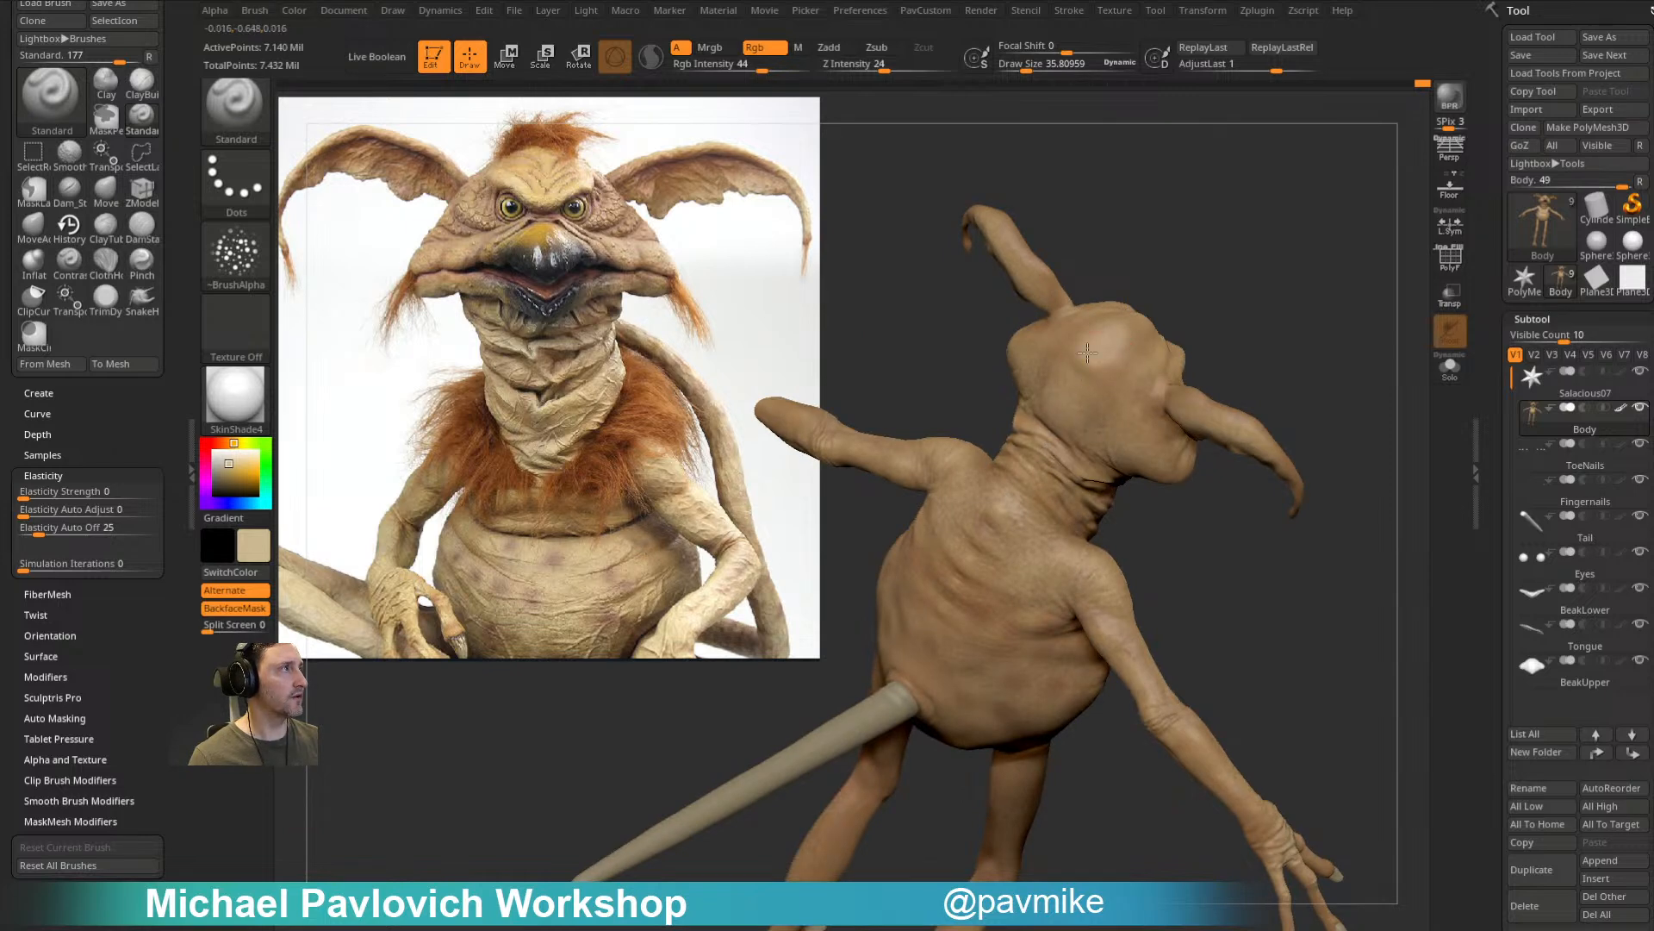
Step: Speckle light tan over the back of the head, the back and the rear flanks
drag(1208, 311, 1129, 355)
alt+drag(1166, 513, 1127, 422)
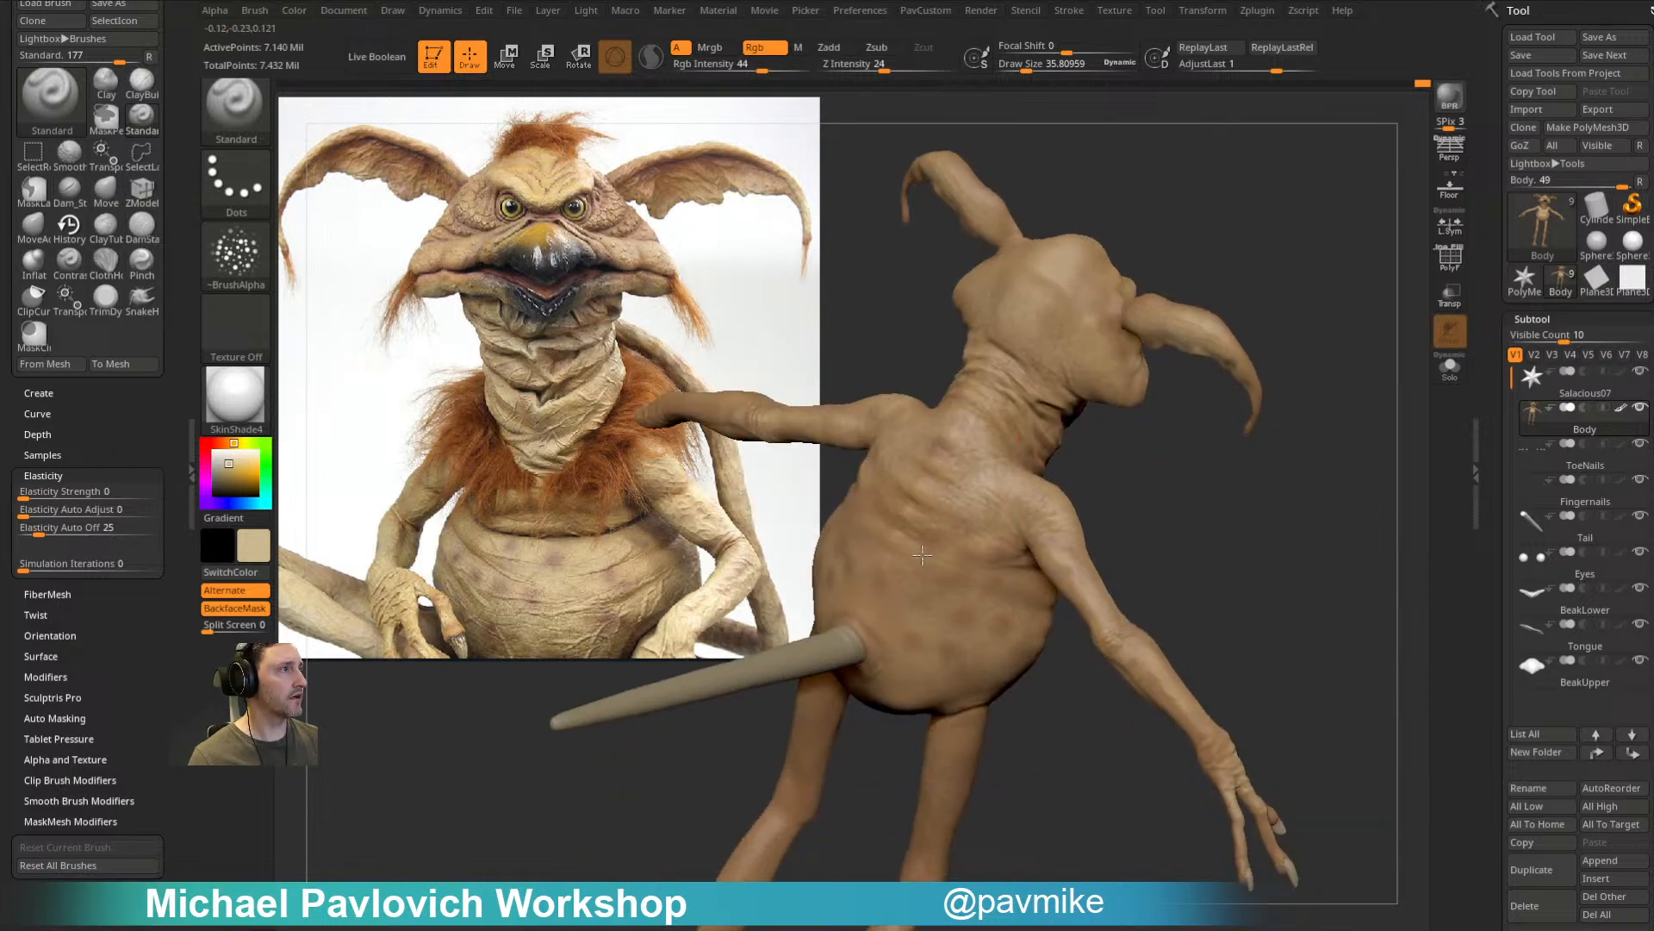
drag(1025, 581, 874, 606)
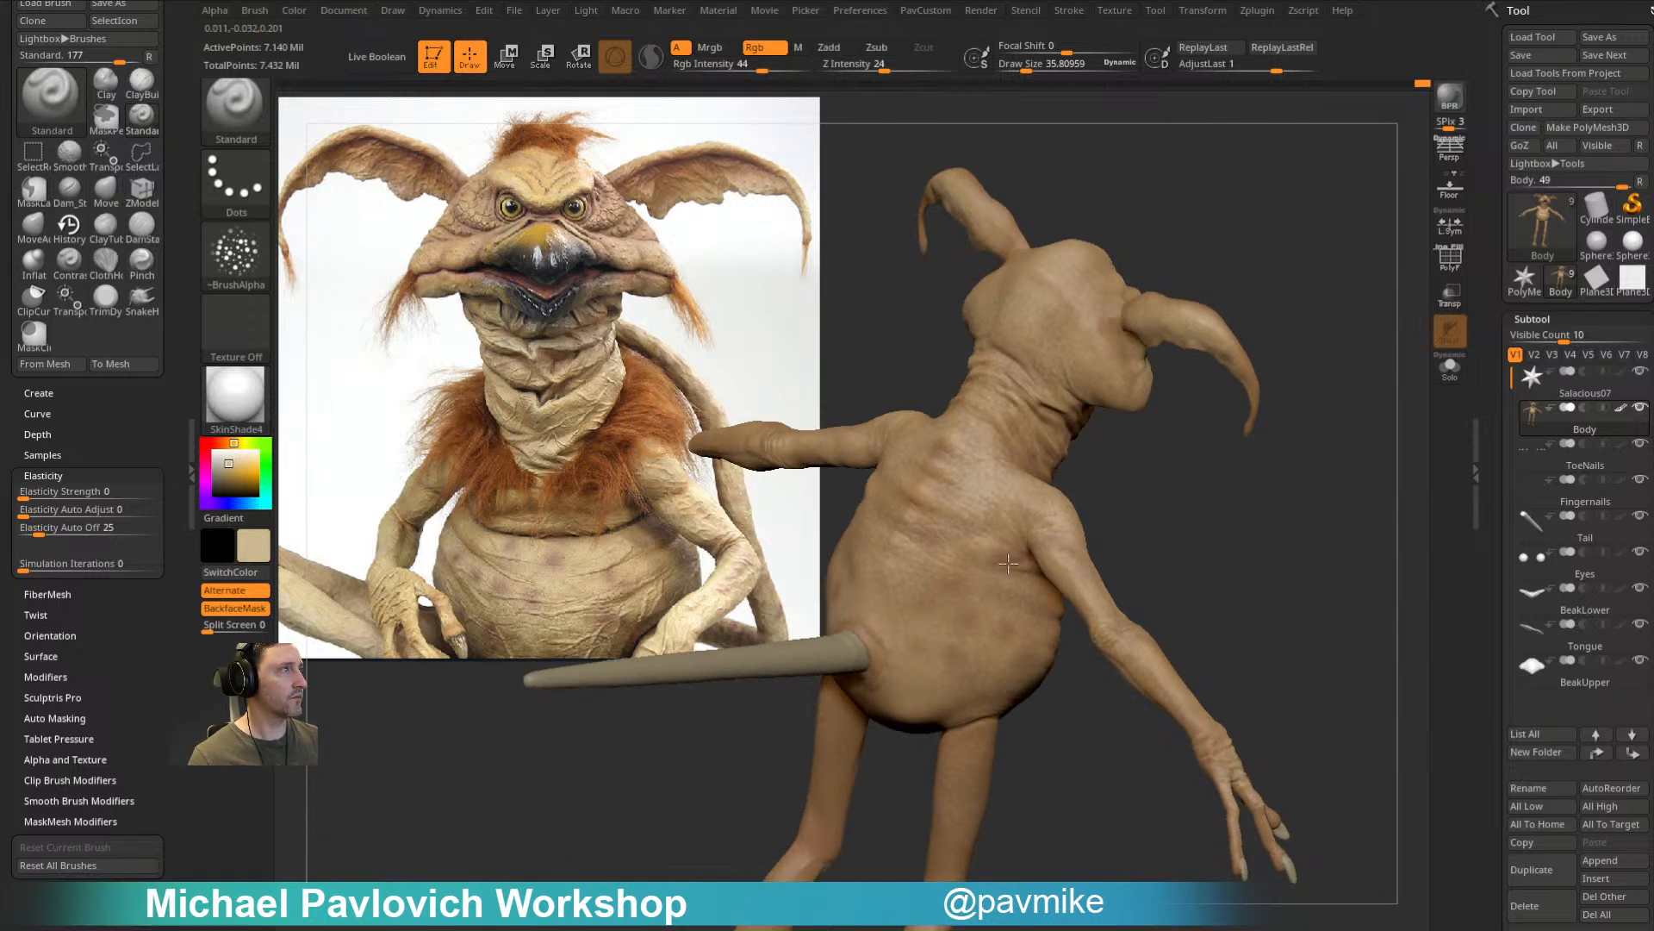
drag(1171, 518, 998, 467)
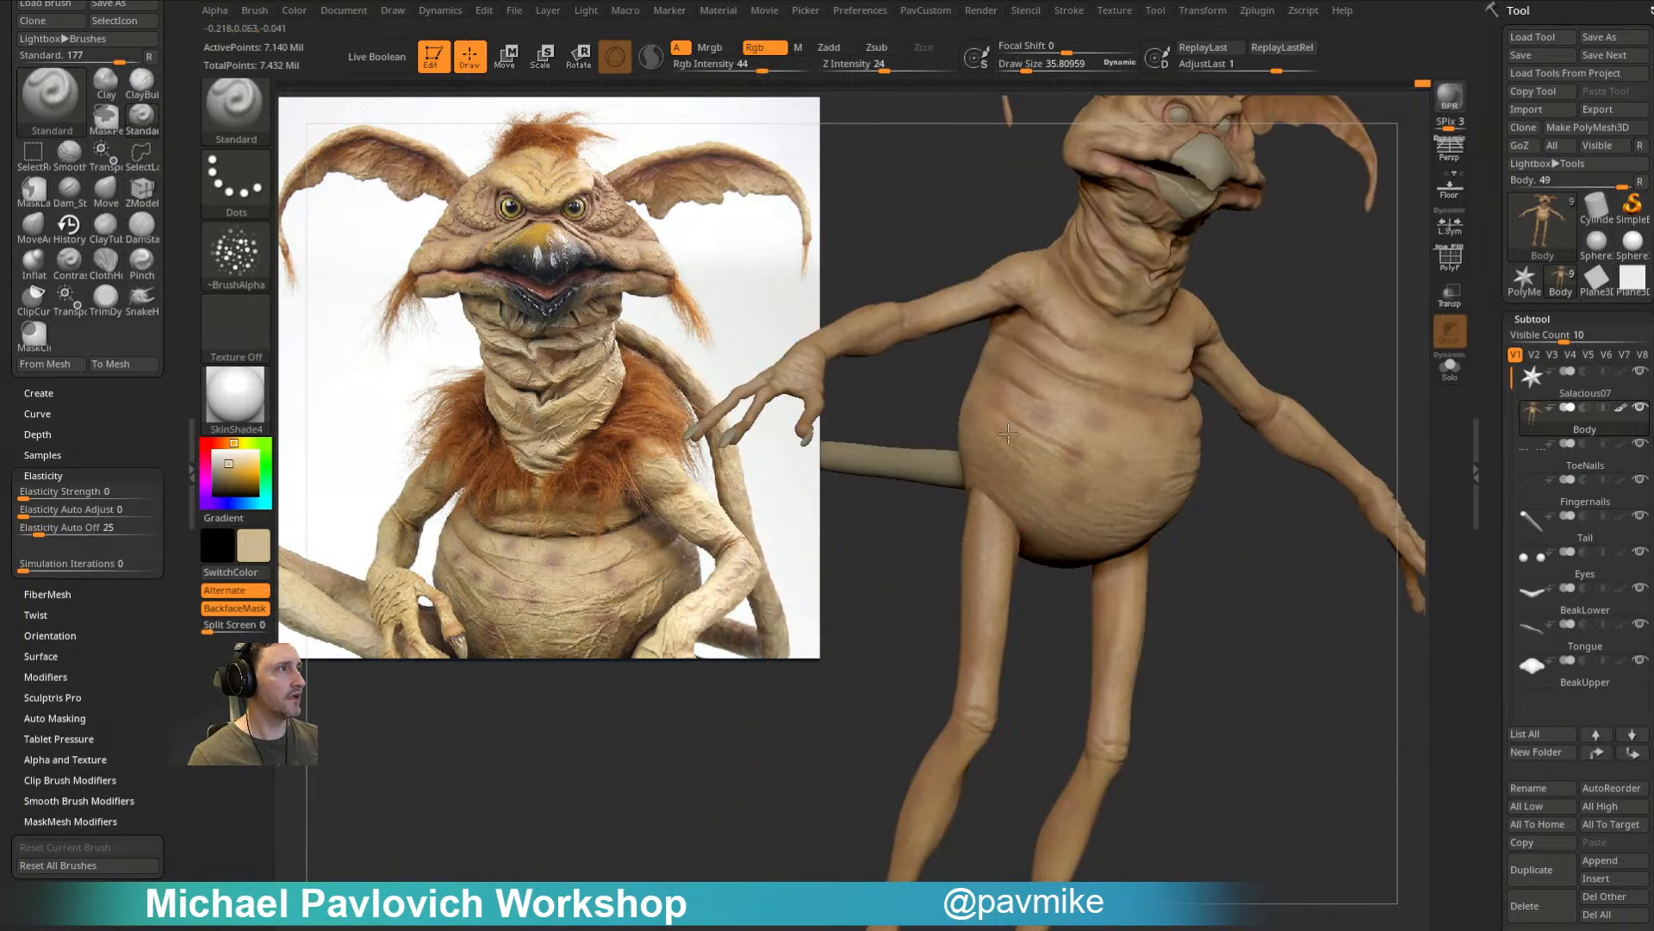
Step: Speckle light tan over the legs and feet at draw size about 46.5
alt+right_drag(1044, 571, 1053, 452)
right_drag(828, 478, 1207, 465)
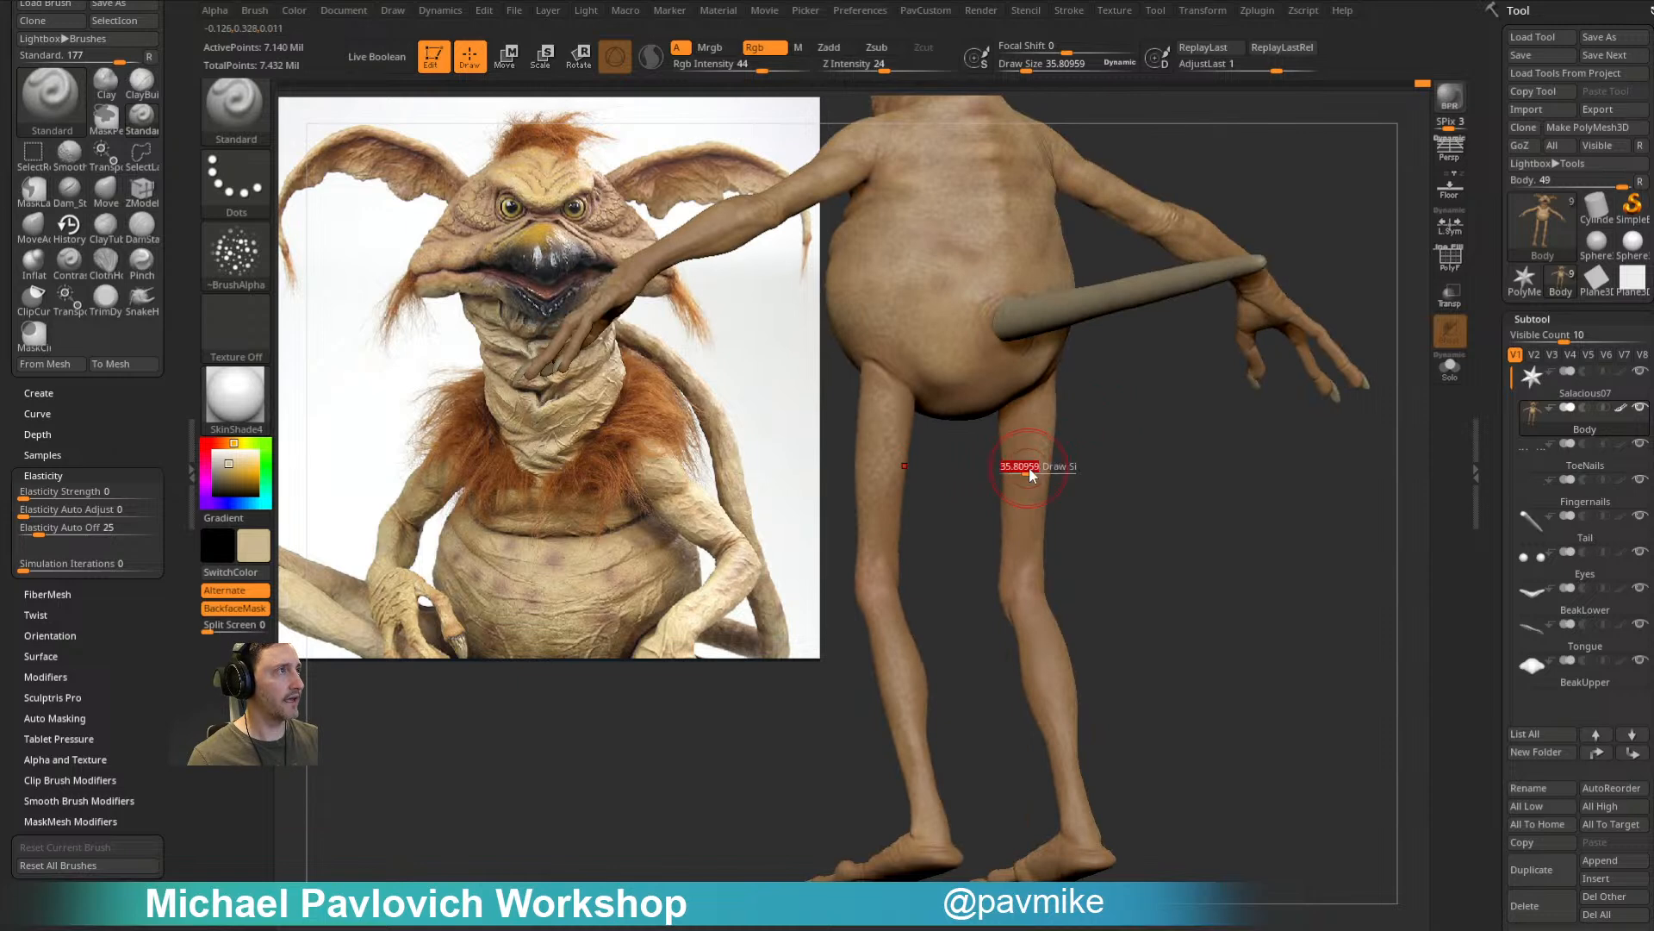
right_drag(1109, 746, 964, 802)
right_drag(973, 613, 1103, 602)
Step: Turn off the Standard brush's alpha and switch off Zadd on the Smooth brush, leaving only Rgb active
click(236, 254)
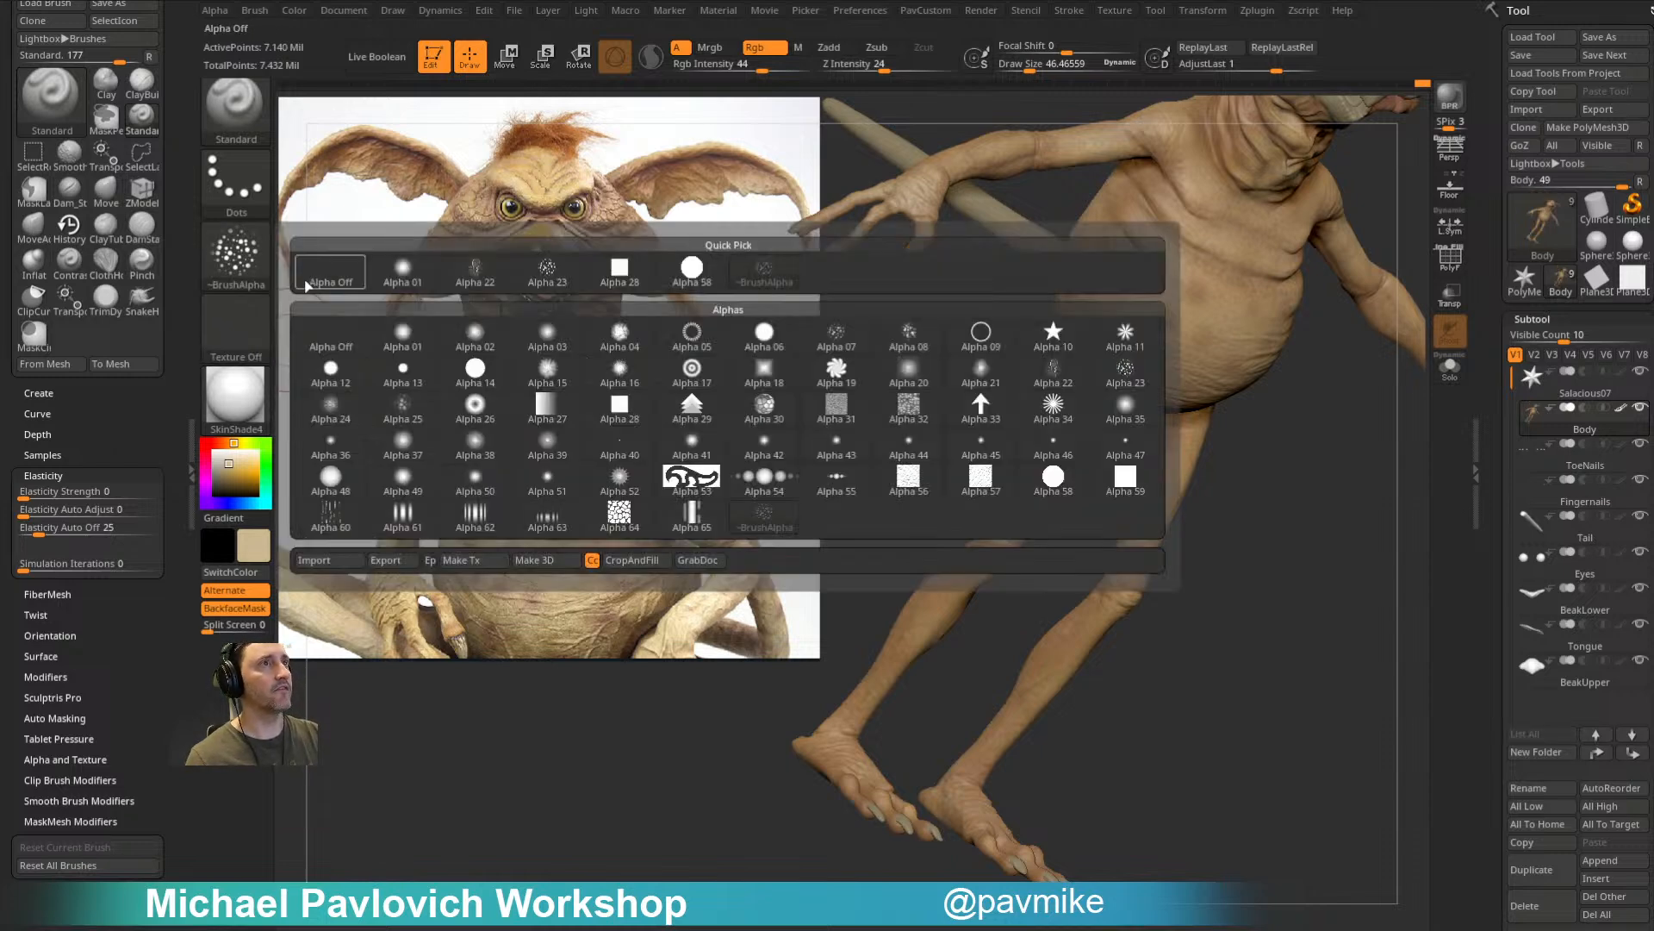
click(308, 285)
right_drag(1137, 443, 1073, 646)
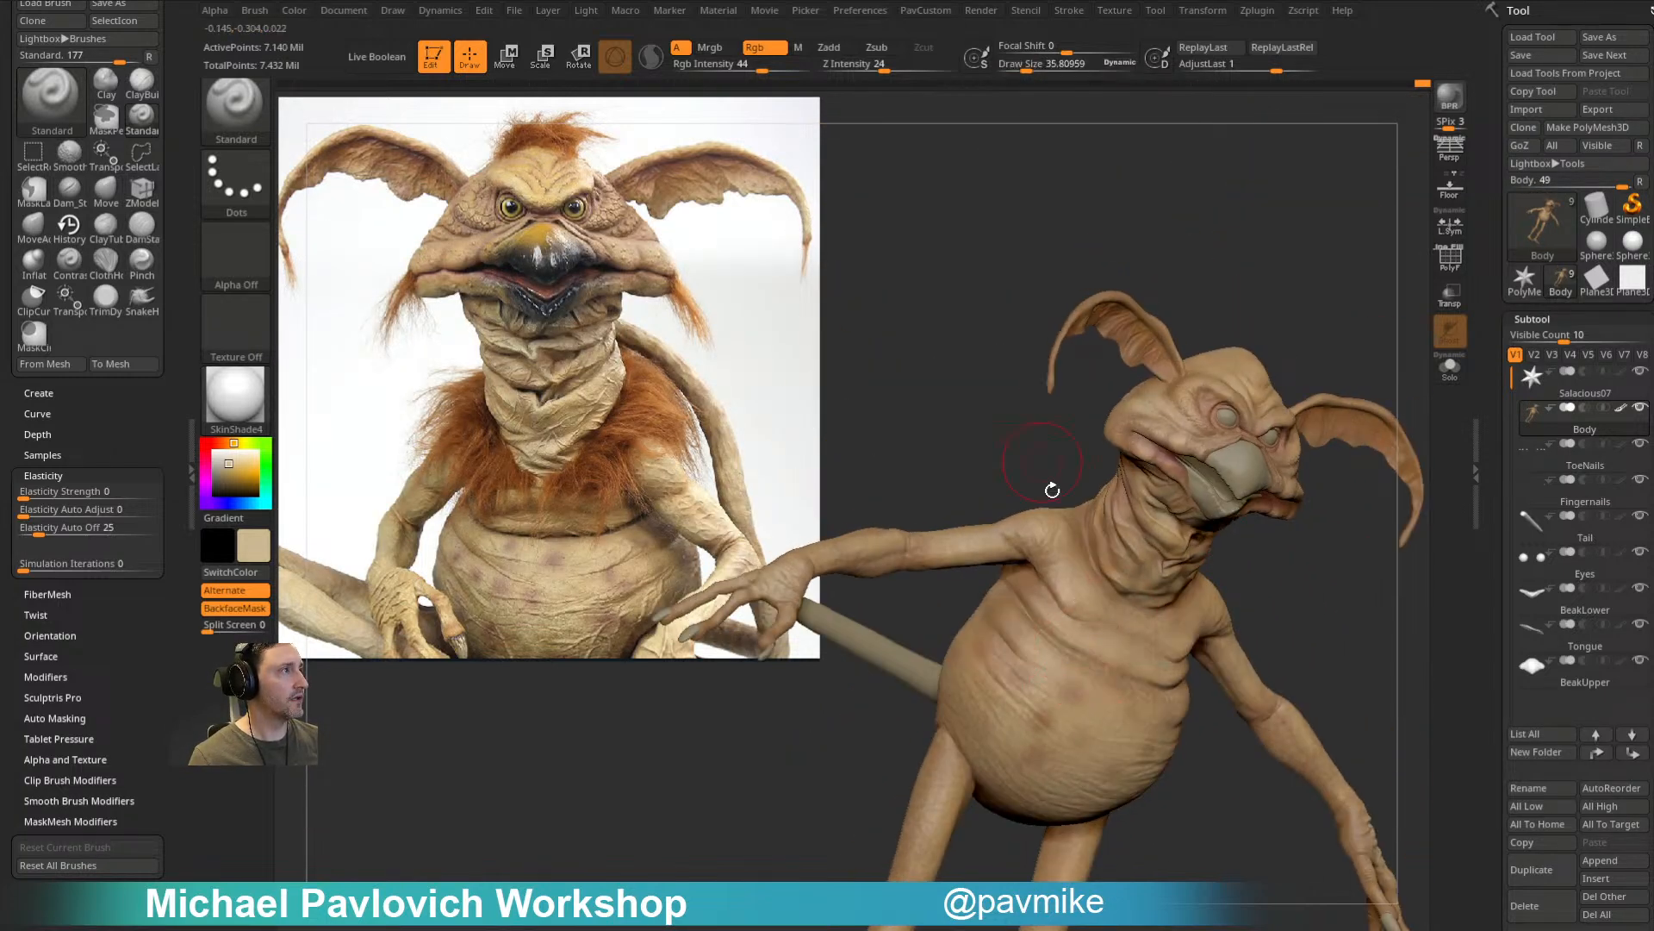
drag(1042, 461, 1077, 560)
key(shift)
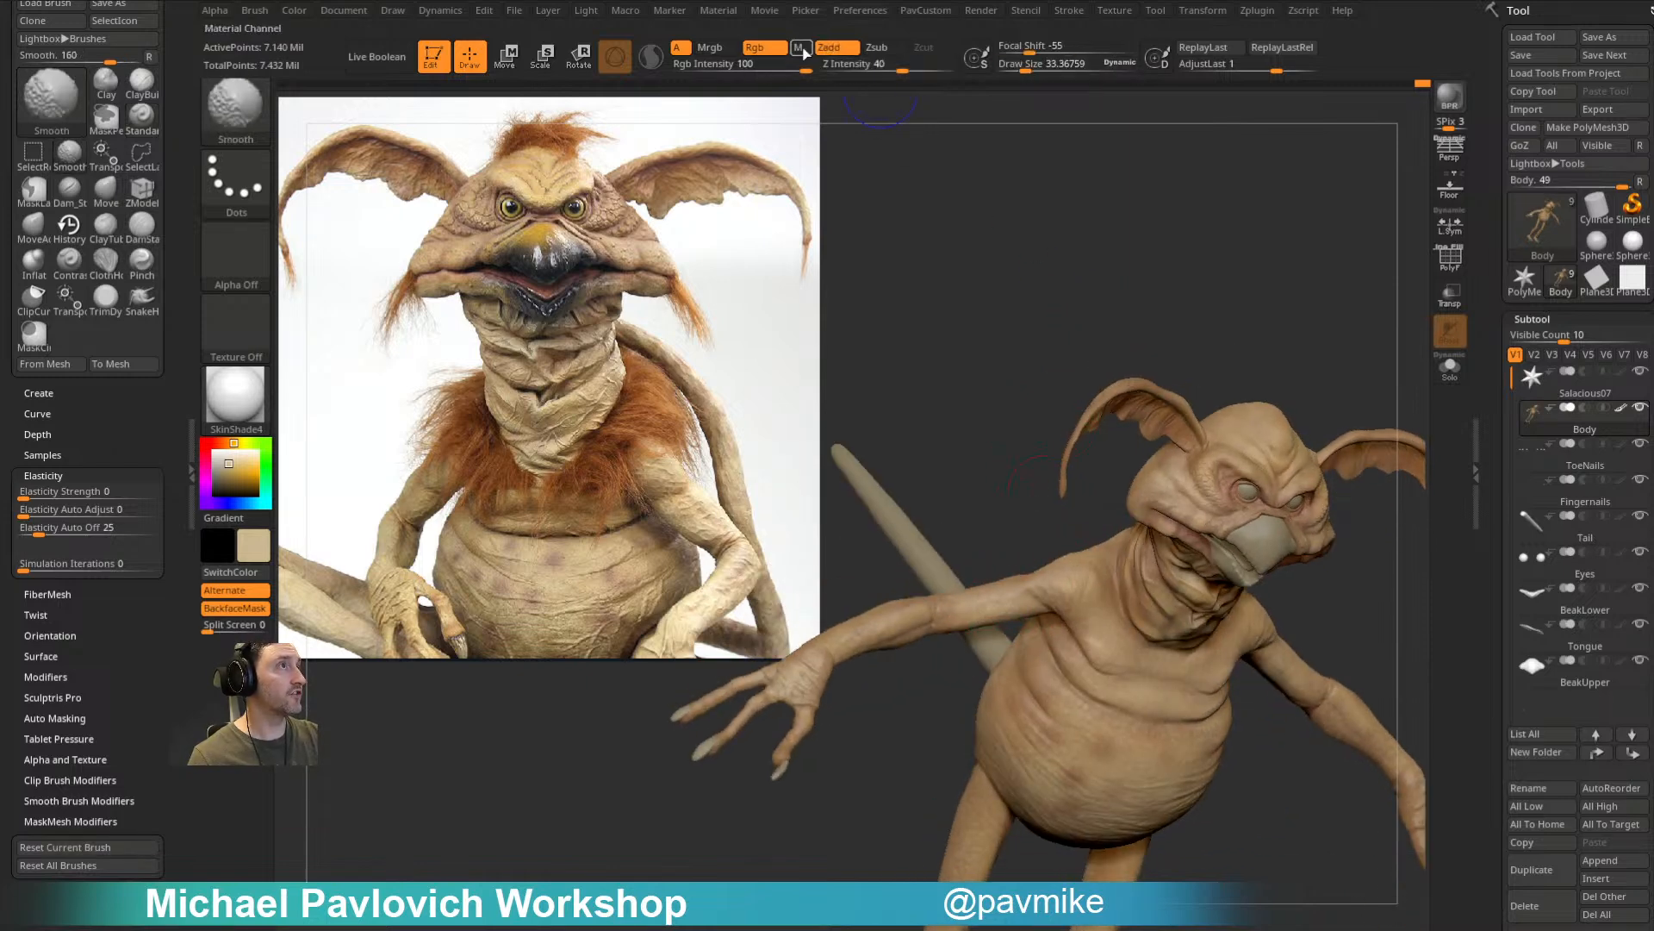
shift+click(831, 50)
Step: Blend the painted skin colour over the head at draw size about 26.6
mouse_move(1314, 371)
right_down()
mouse_move(1245, 288)
mouse_move(1336, 255)
mouse_move(1264, 270)
mouse_move(1175, 424)
right_up()
key(shift)
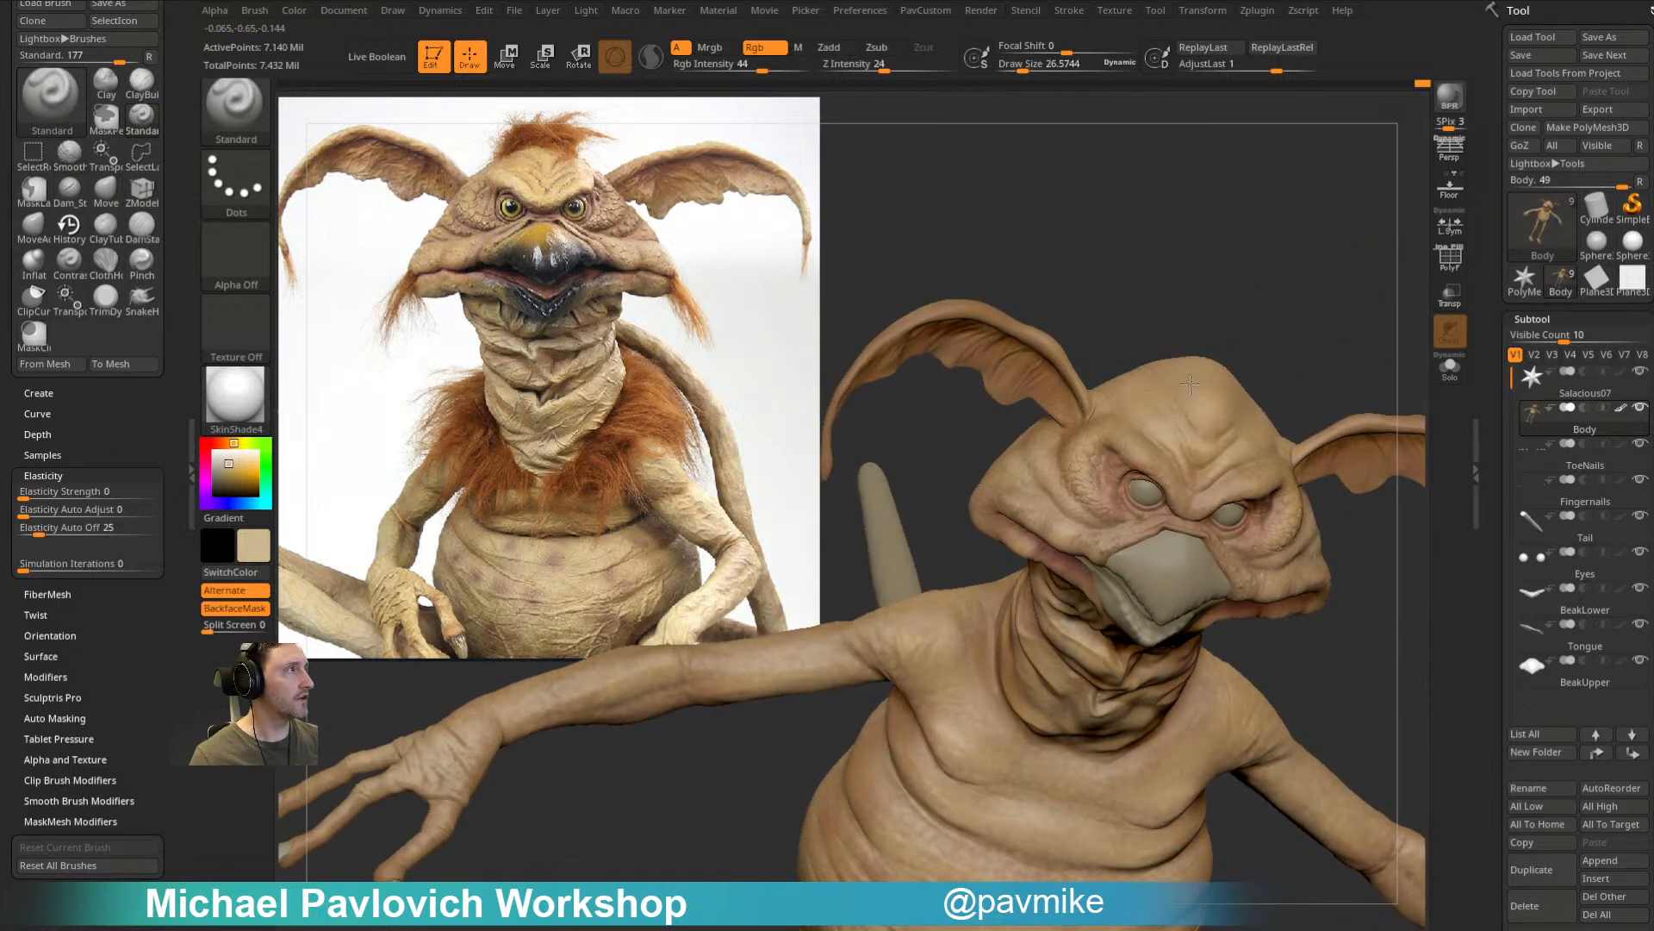
right_drag(1238, 294, 1066, 458)
right_drag(1287, 260, 904, 591)
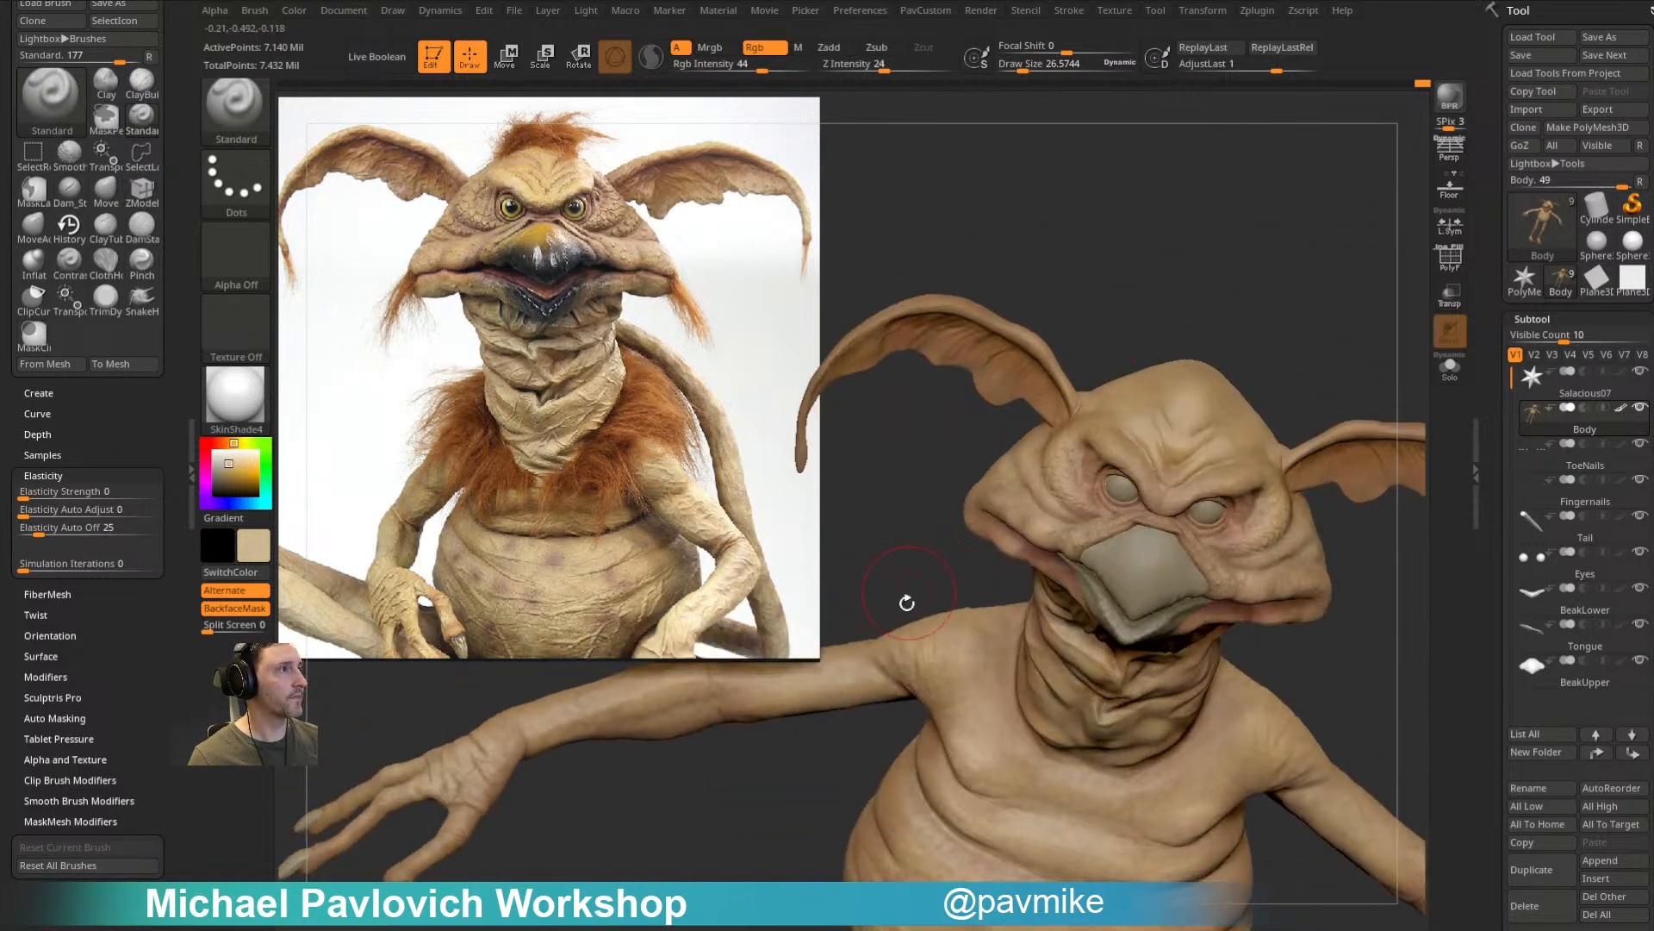
Step: Make BeakUpper the active subtool and frame the creature's head and torso beside the reference
mouse_move(850, 735)
right_down()
mouse_move(779, 790)
mouse_move(907, 666)
mouse_move(864, 573)
right_up()
right_drag(864, 572, 1020, 555)
alt+right_drag(904, 723, 1022, 560)
right_drag(1113, 517, 1292, 478)
ctrl+right_drag(1293, 478, 1207, 552)
alt+click(1075, 401)
alt+right_drag(1279, 369, 1295, 490)
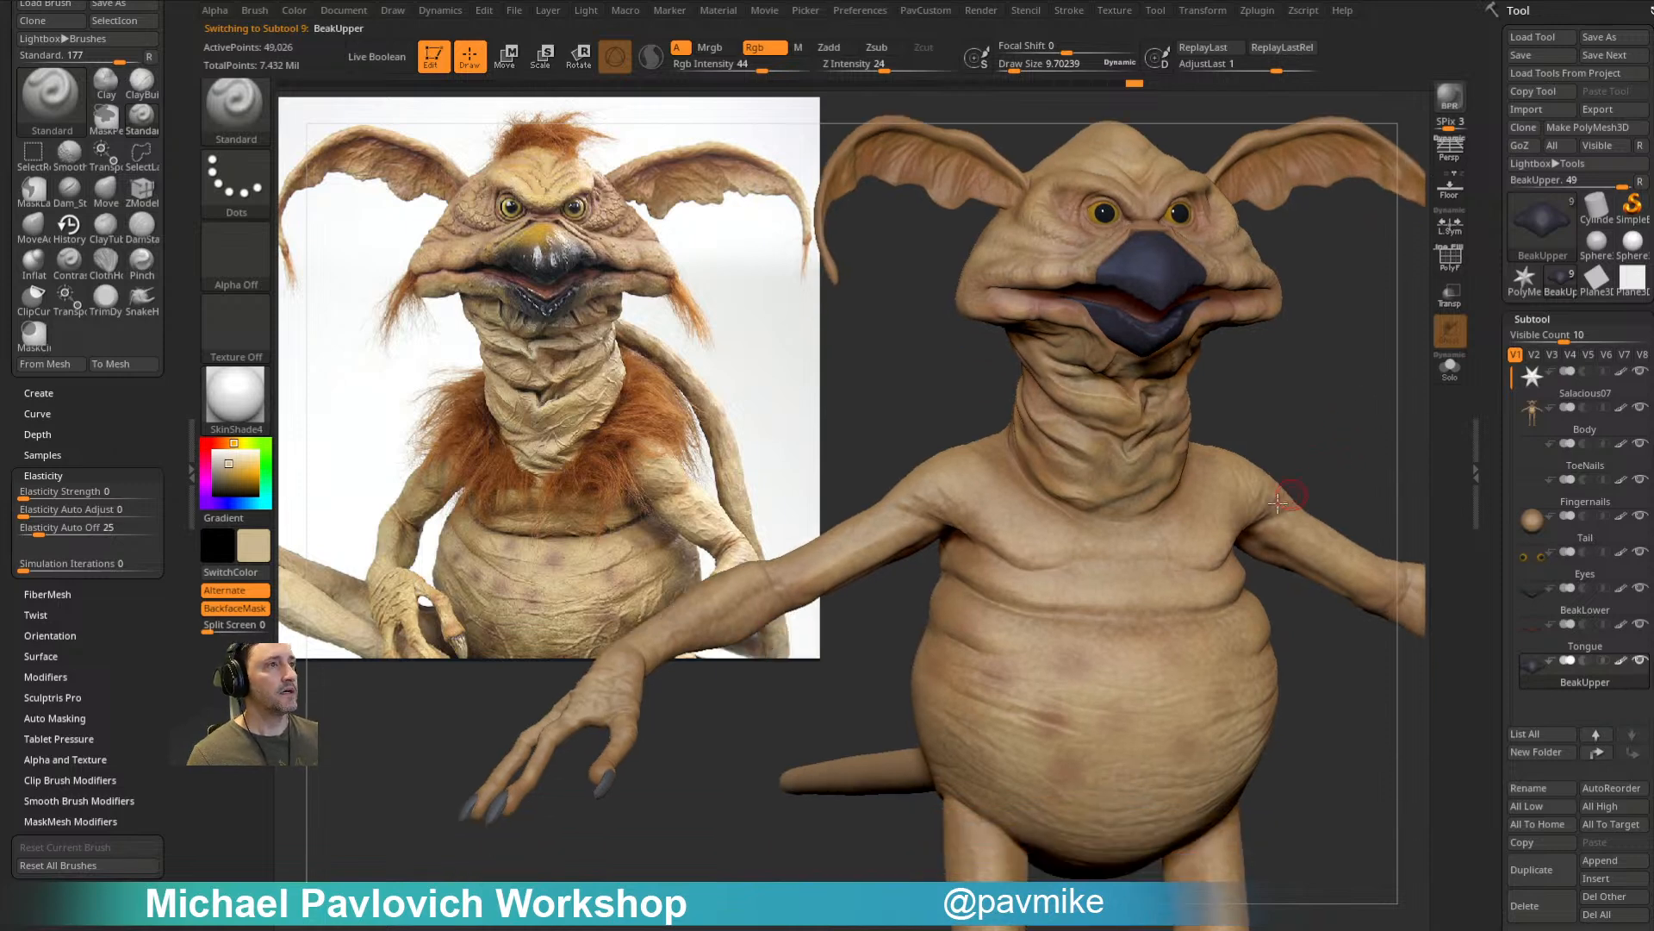
Step: Choose a reddish-brown shade based on the belly's existing spots and paint mottled spots across the Body subtool's belly
key(c)
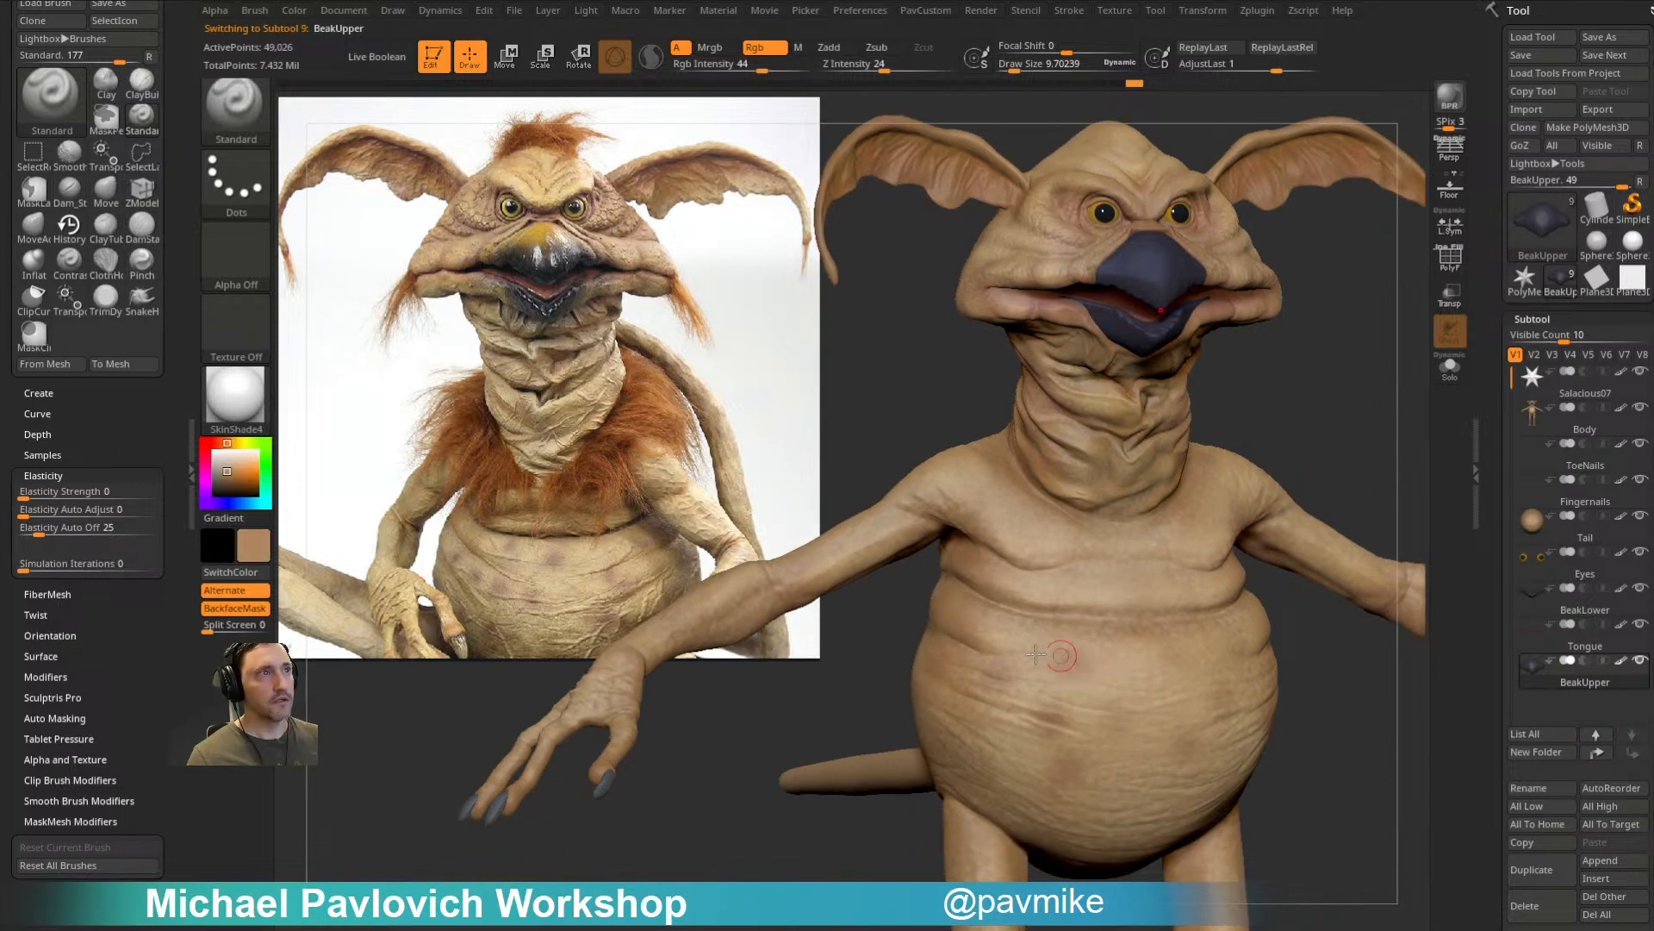
click(233, 476)
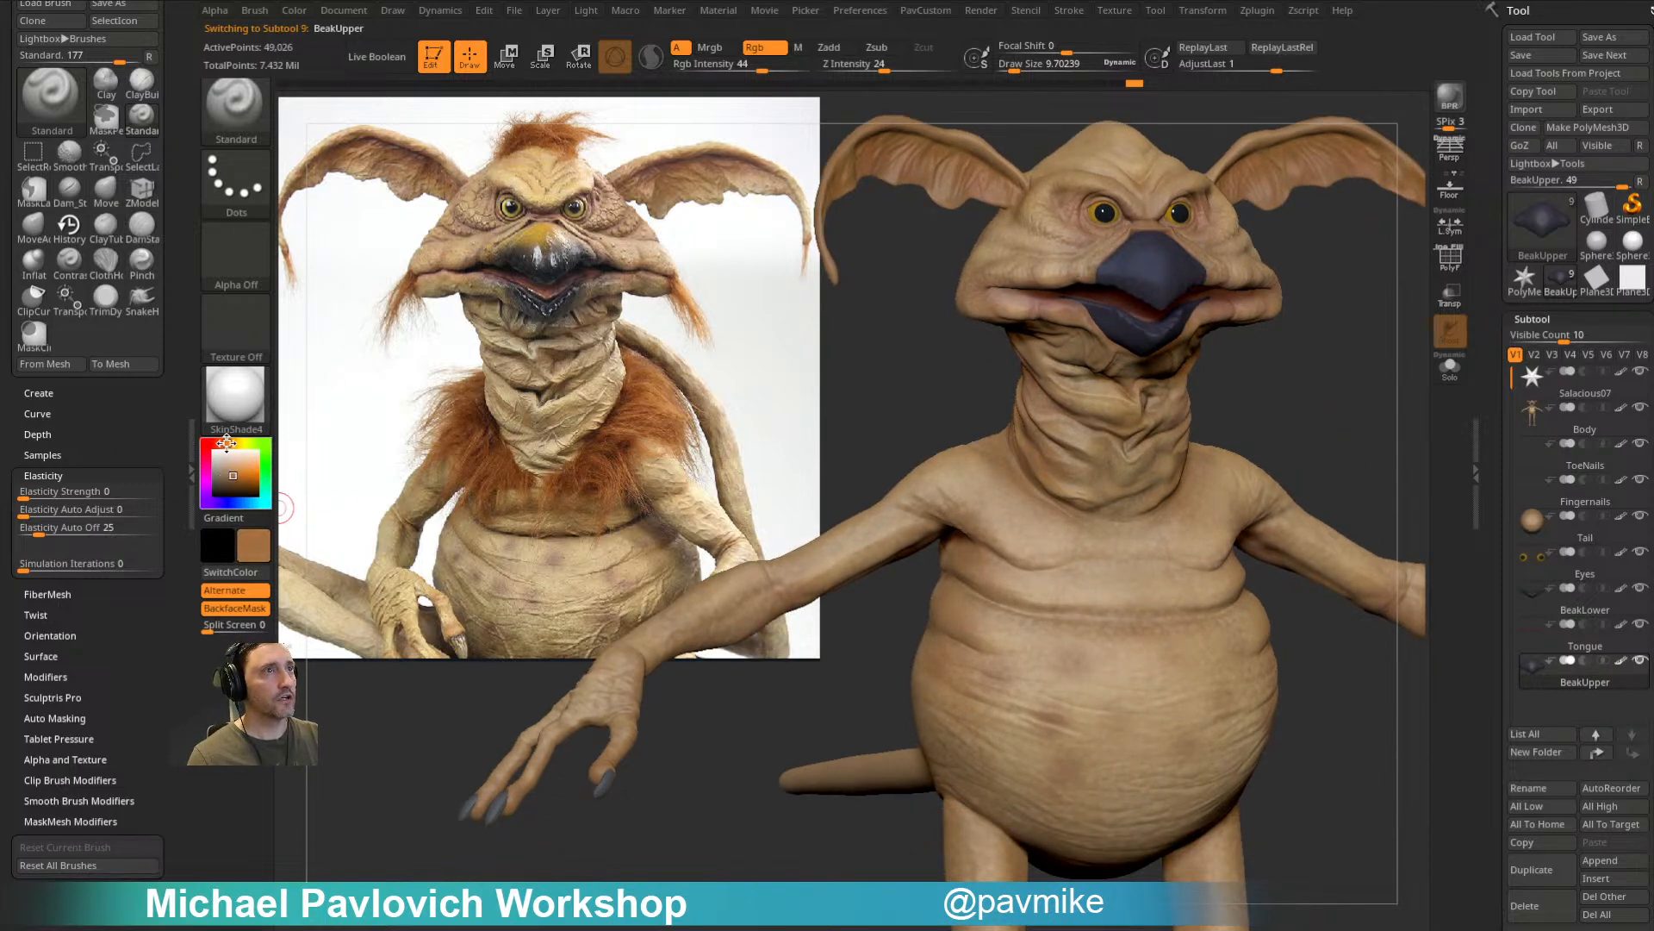
right_drag(1310, 665, 1104, 569)
key(bracketright)
alt+click(1100, 566)
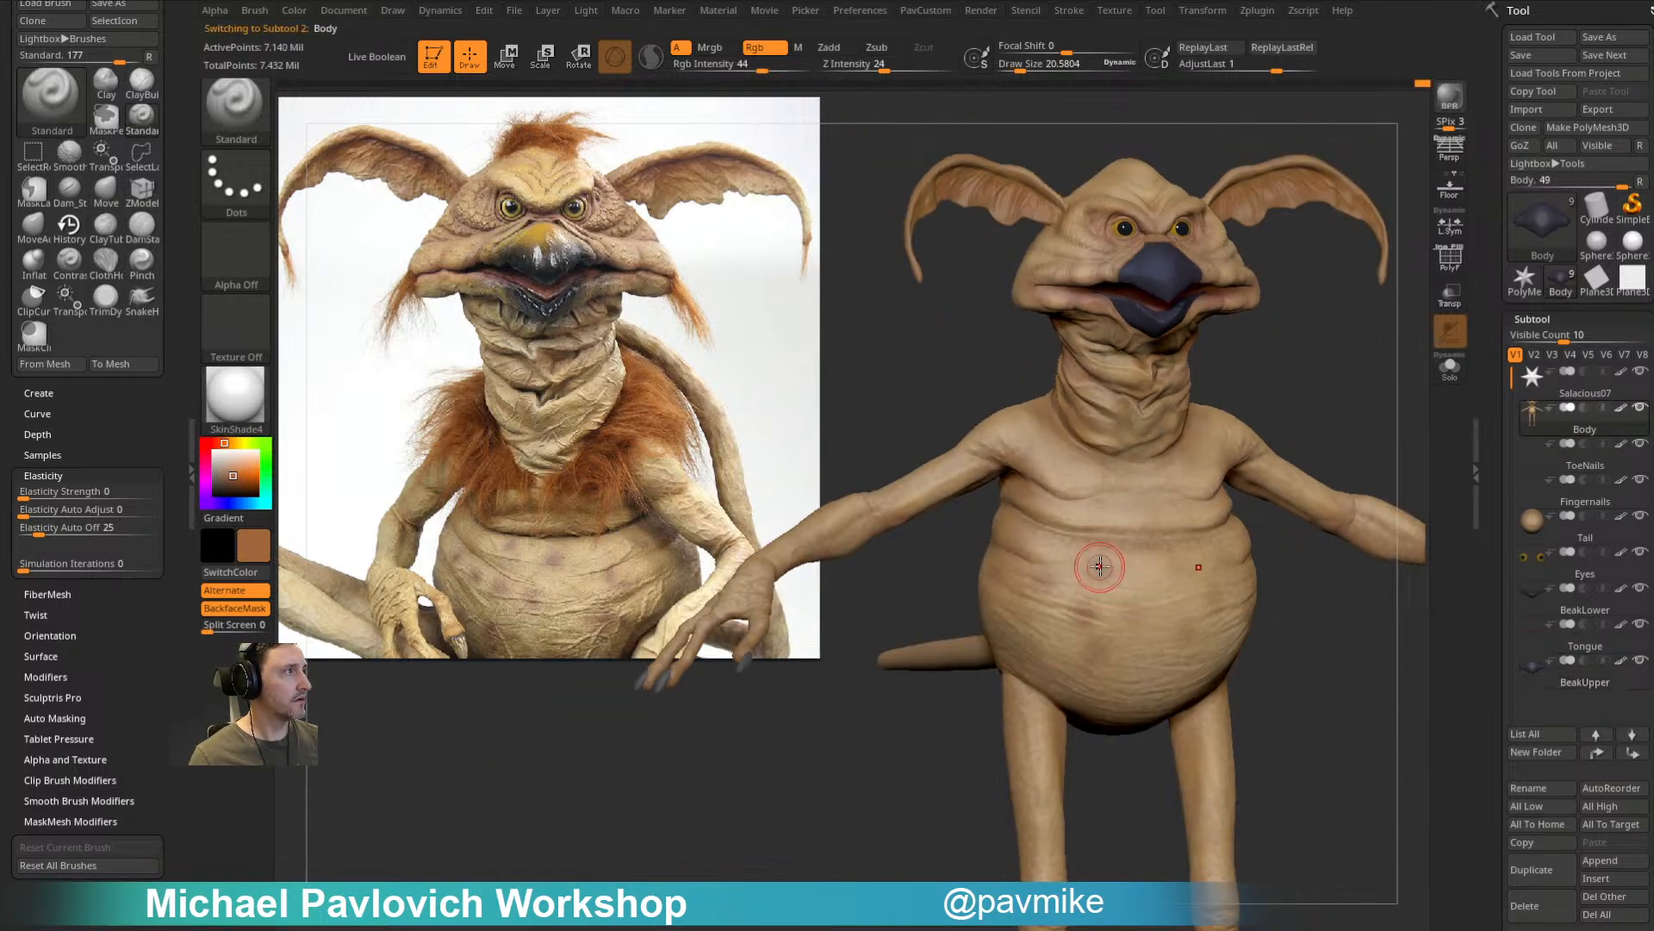
click(1099, 568)
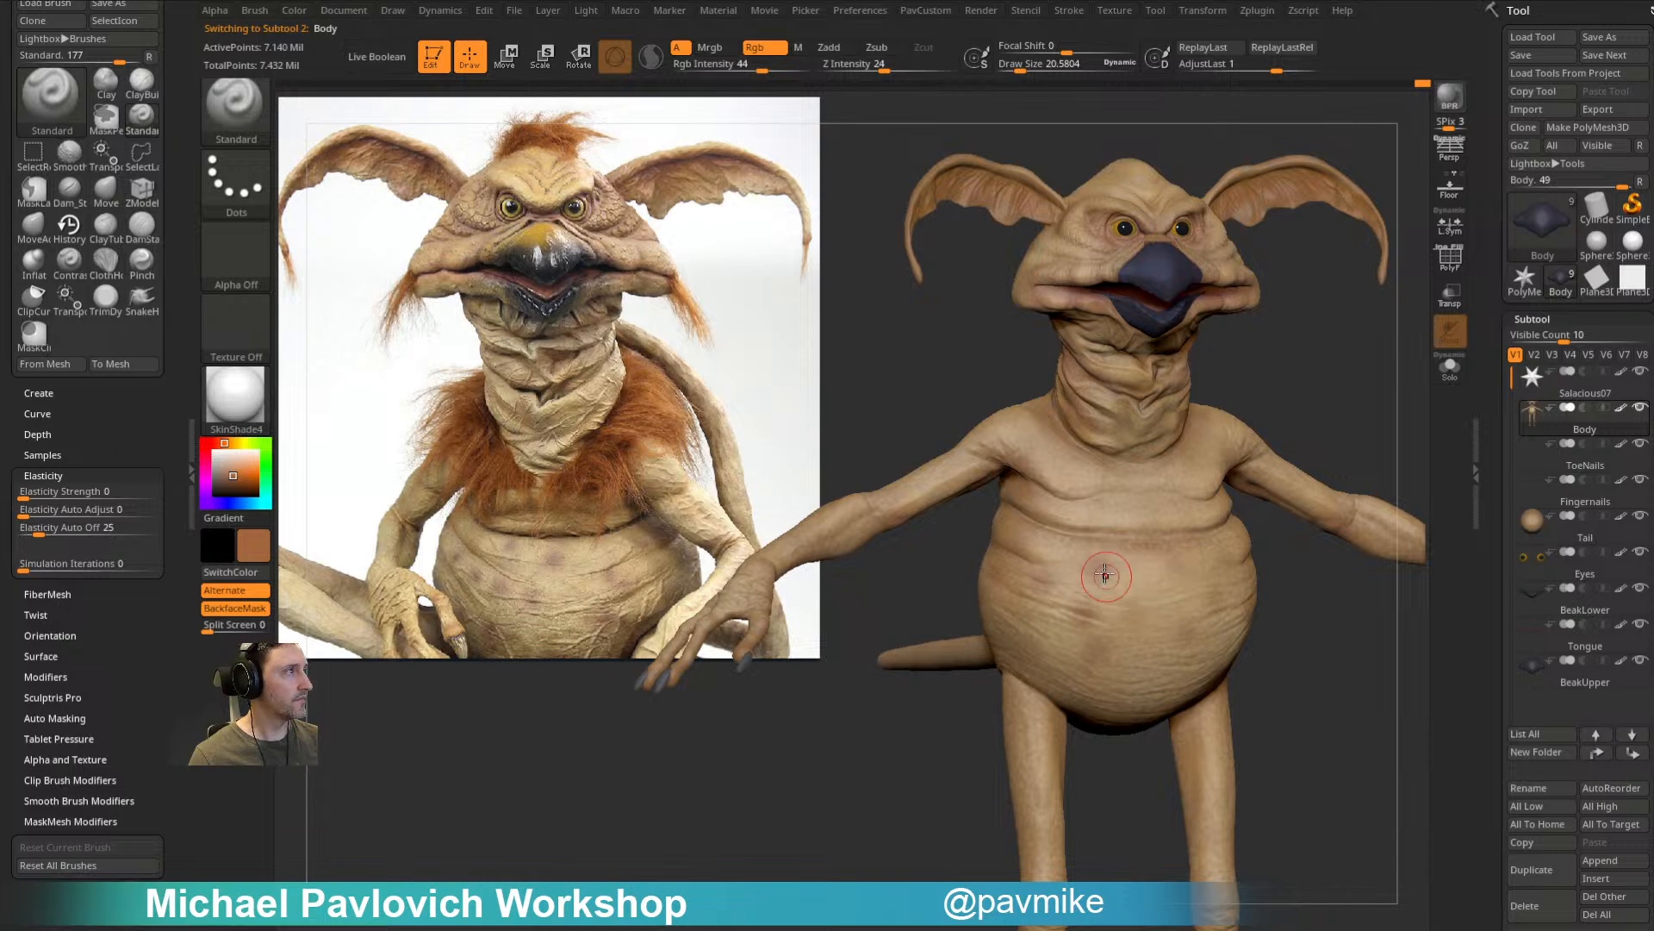
key([)
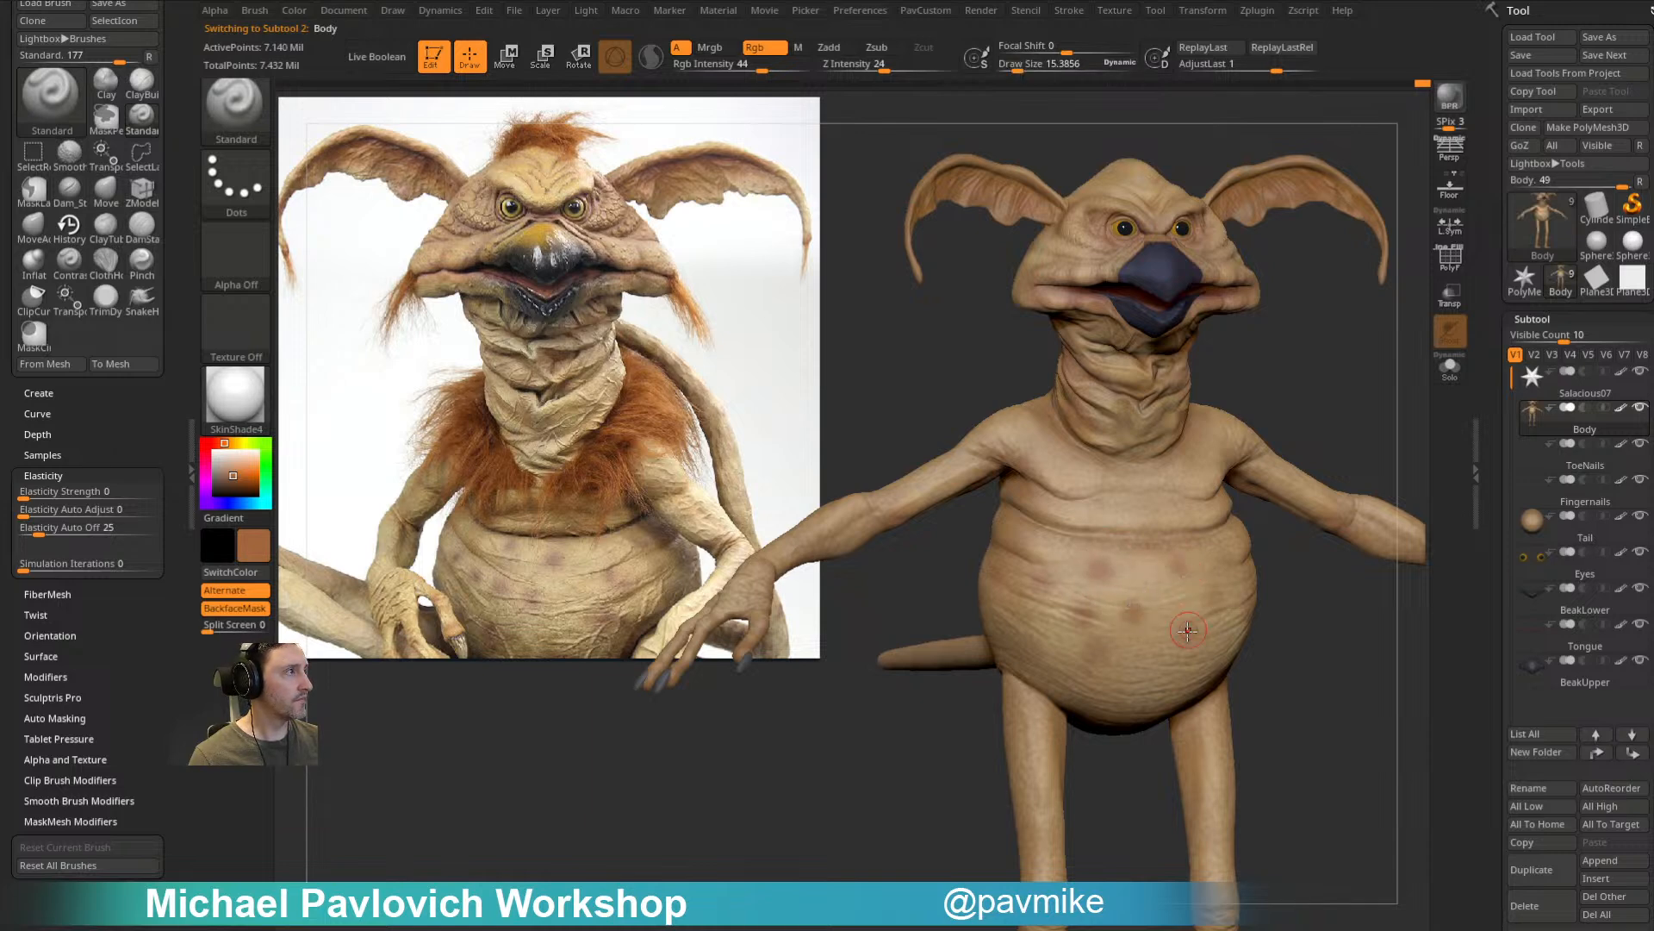
Step: Choose a light cream tone (red 228, green 206, blue 154) and paint highlights on the forehead and brow with a progressively smaller brush
drag(1240, 414, 1207, 387)
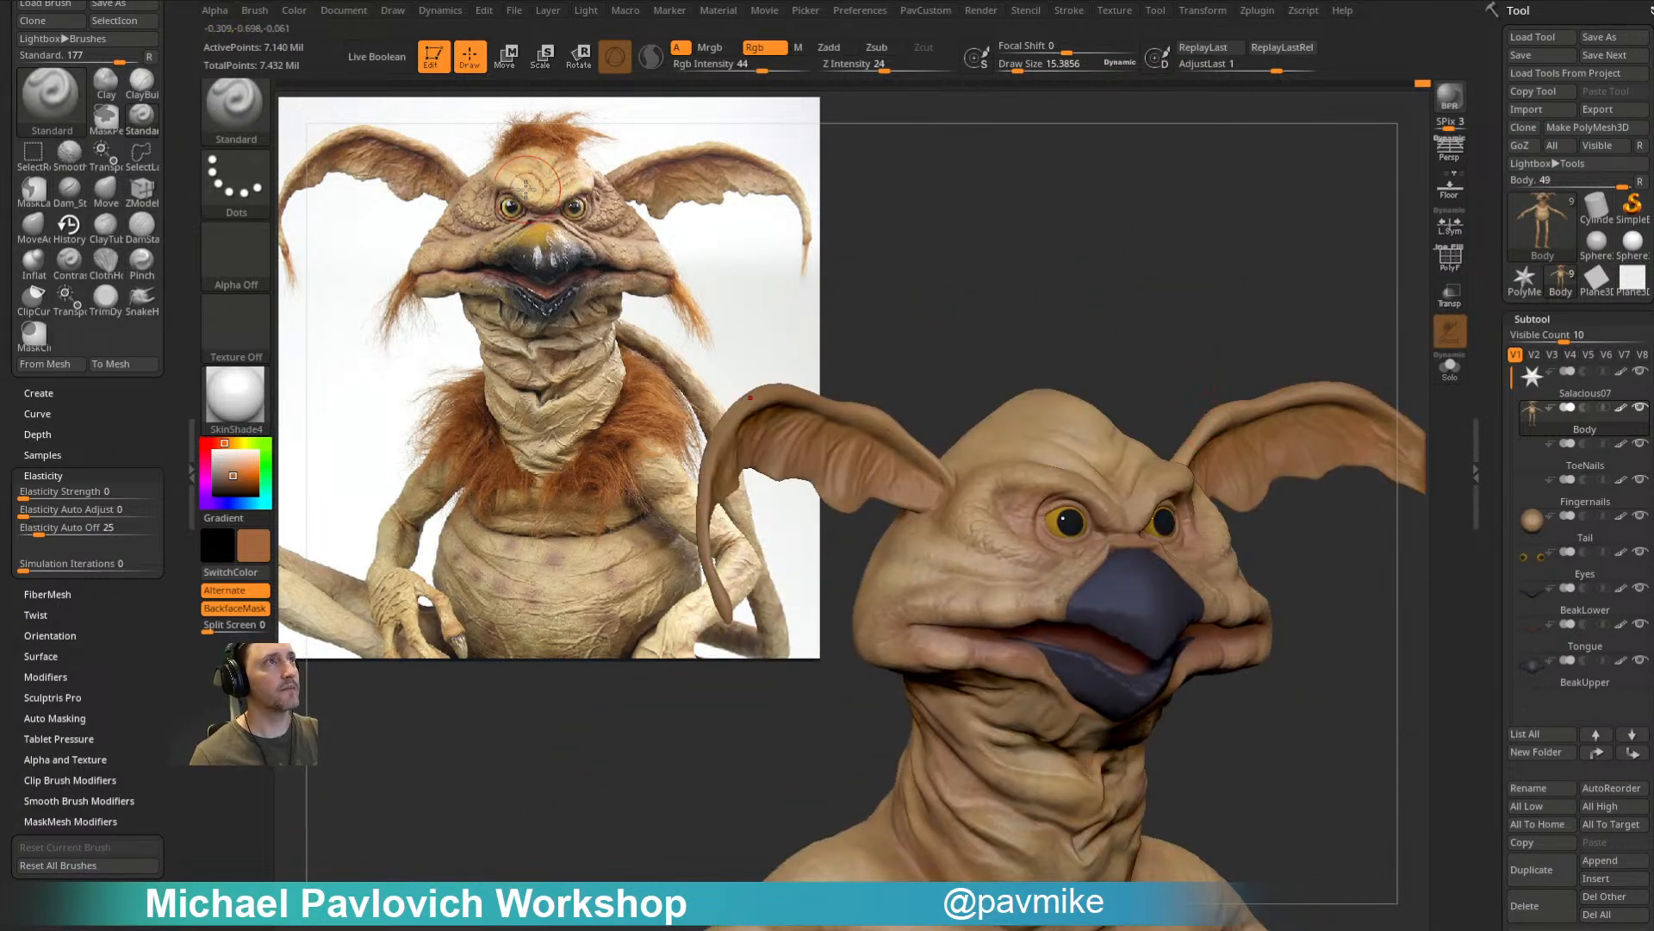
key(c)
drag(1012, 189, 1059, 425)
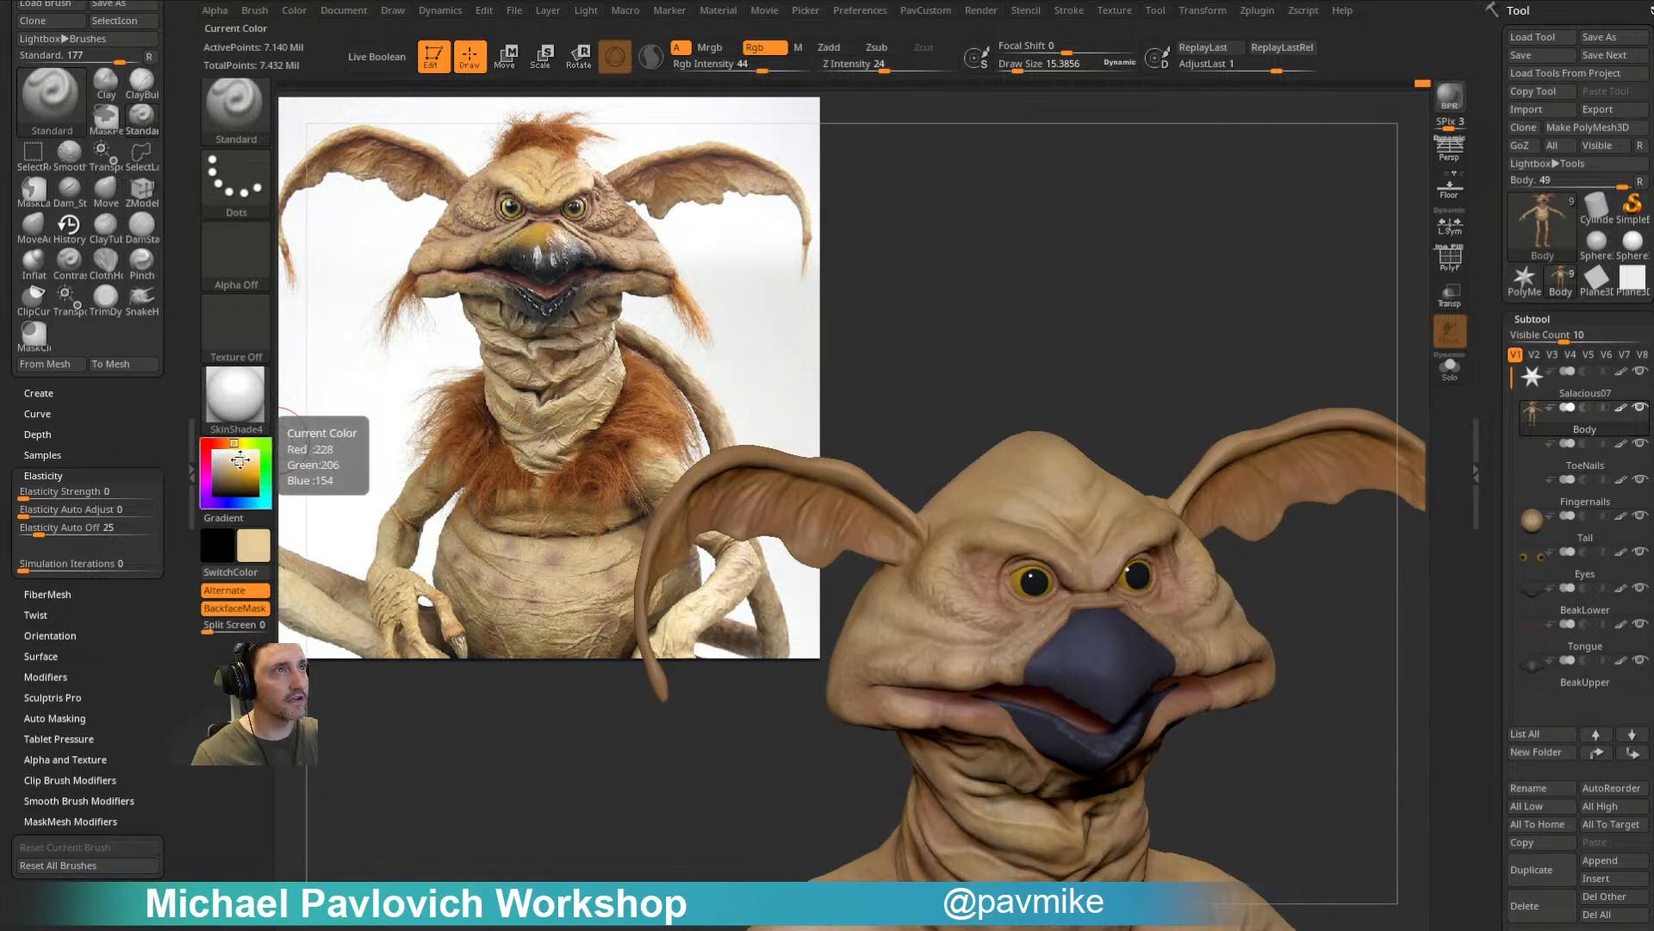
mouse_move(1134, 413)
mouse_down()
mouse_move(978, 555)
mouse_move(1004, 603)
mouse_move(1032, 606)
mouse_up()
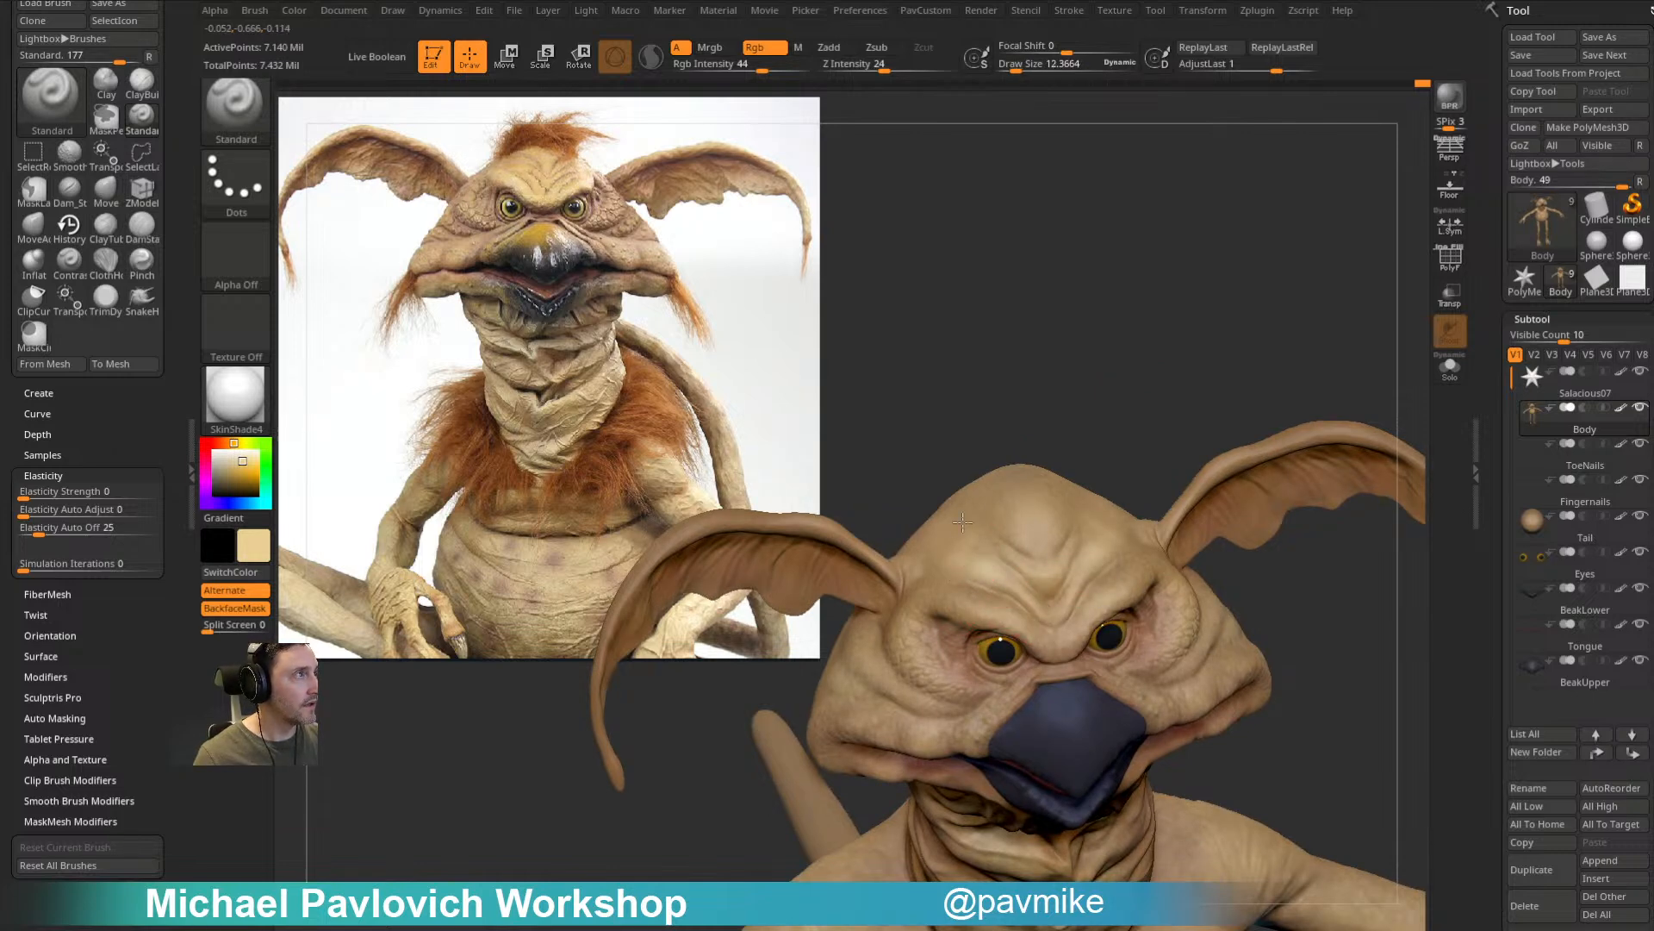
drag(1085, 425, 960, 570)
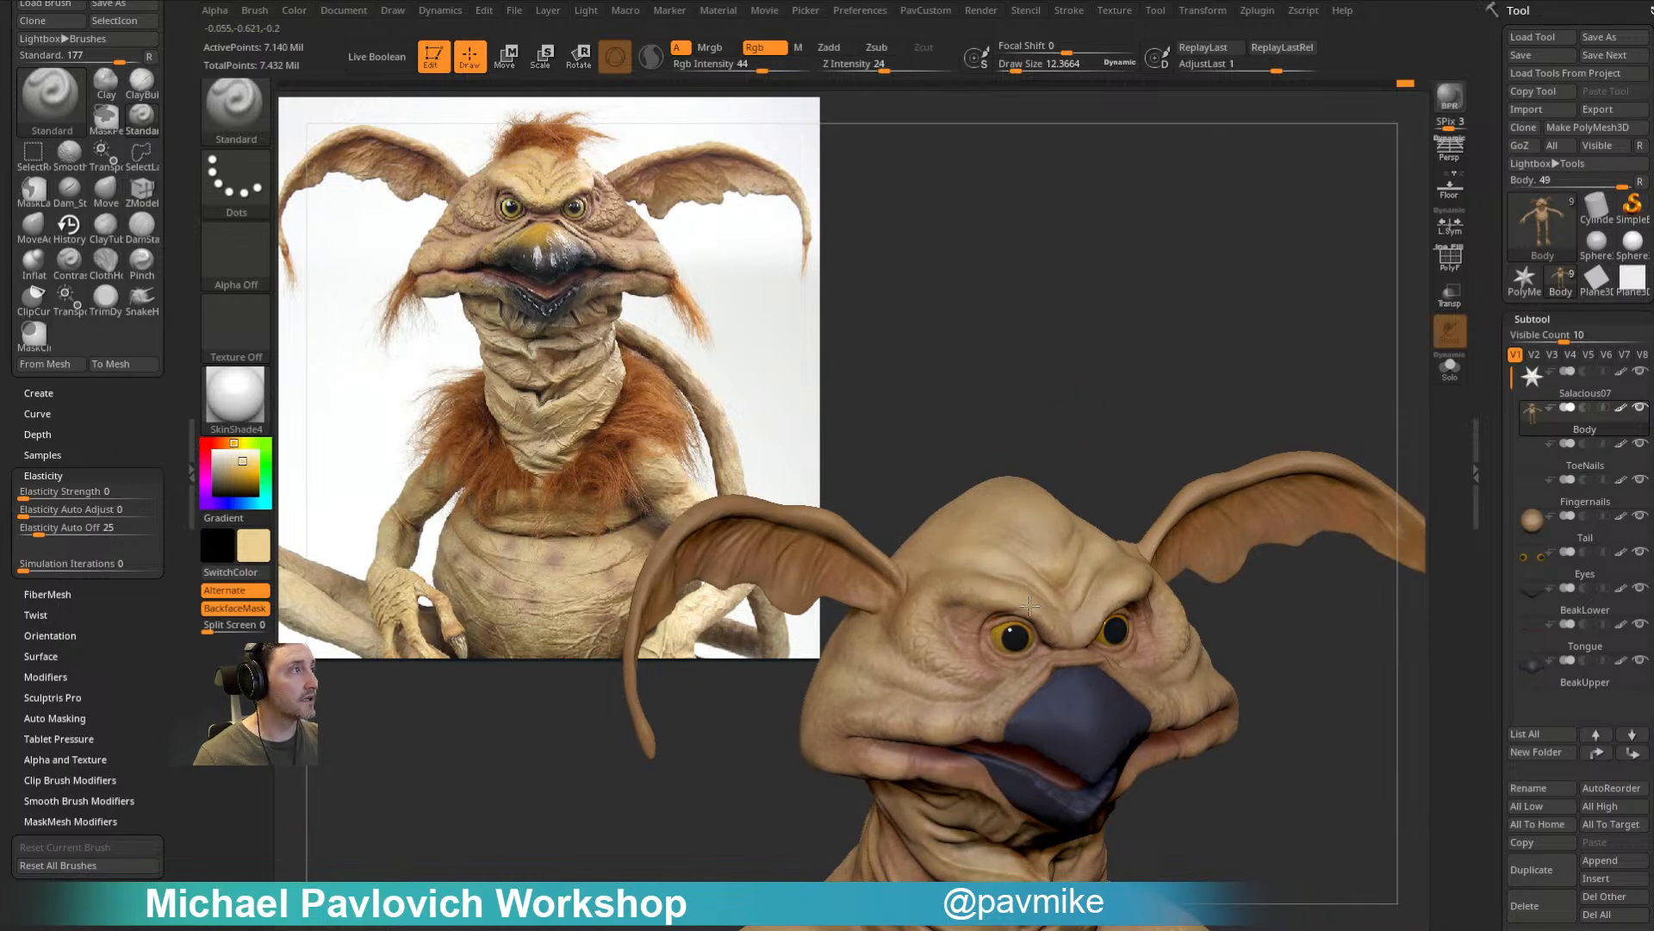
right_drag(1062, 607, 1030, 605)
drag(1065, 610, 1066, 634)
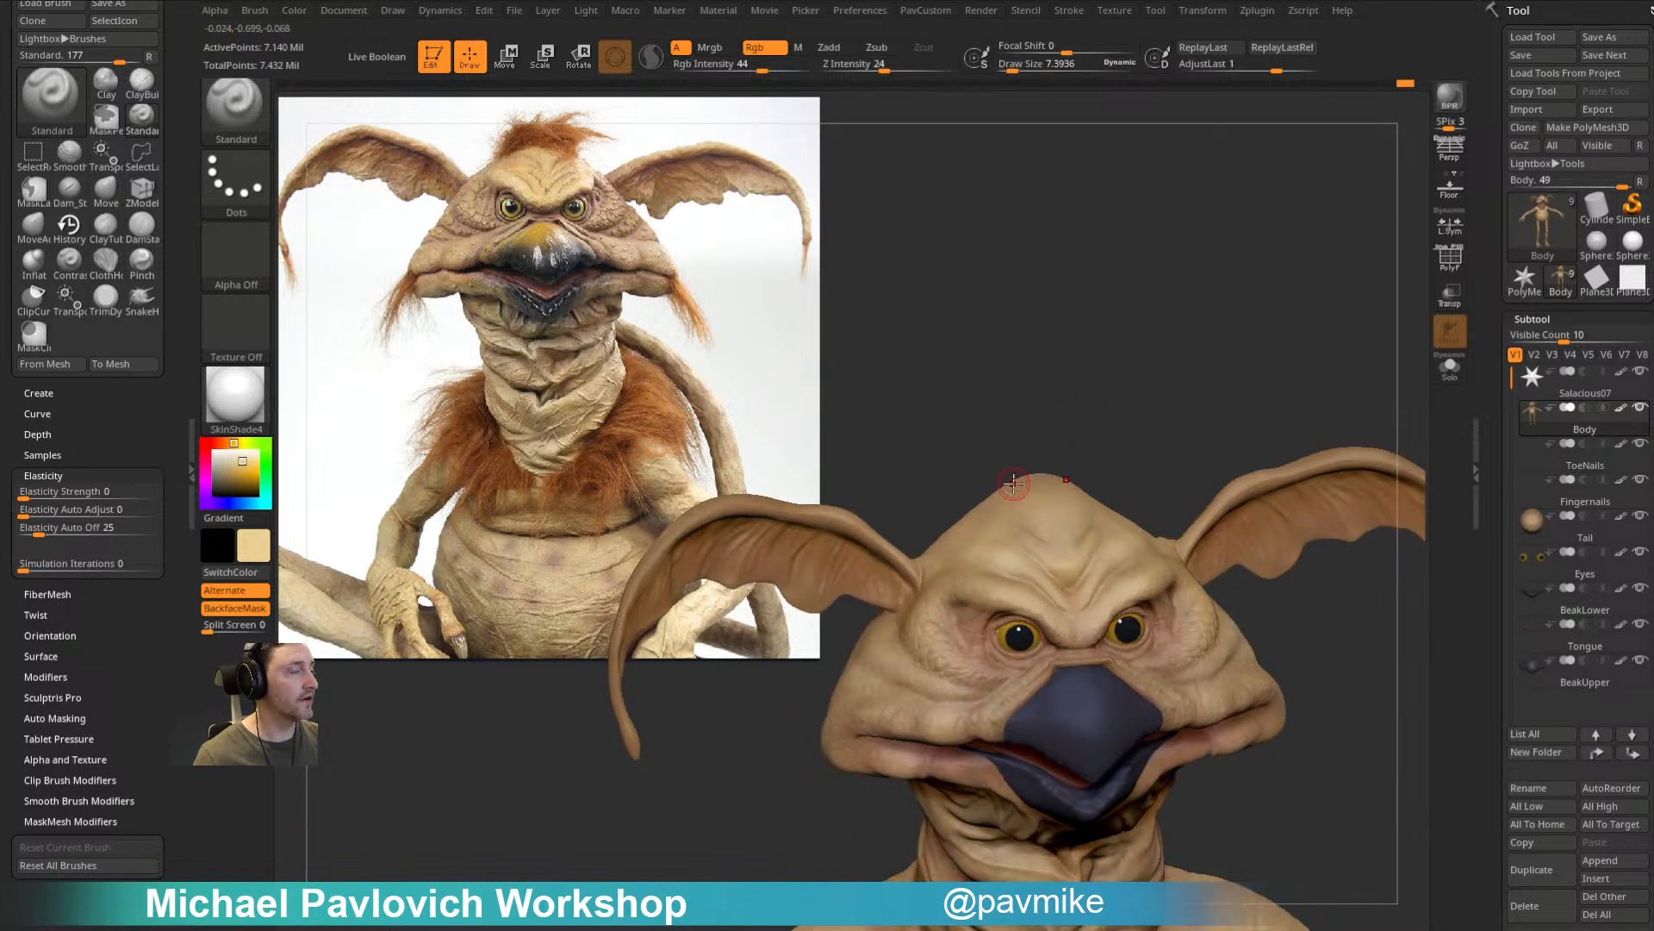
drag(1156, 403, 921, 537)
alt+drag(1154, 345, 1053, 437)
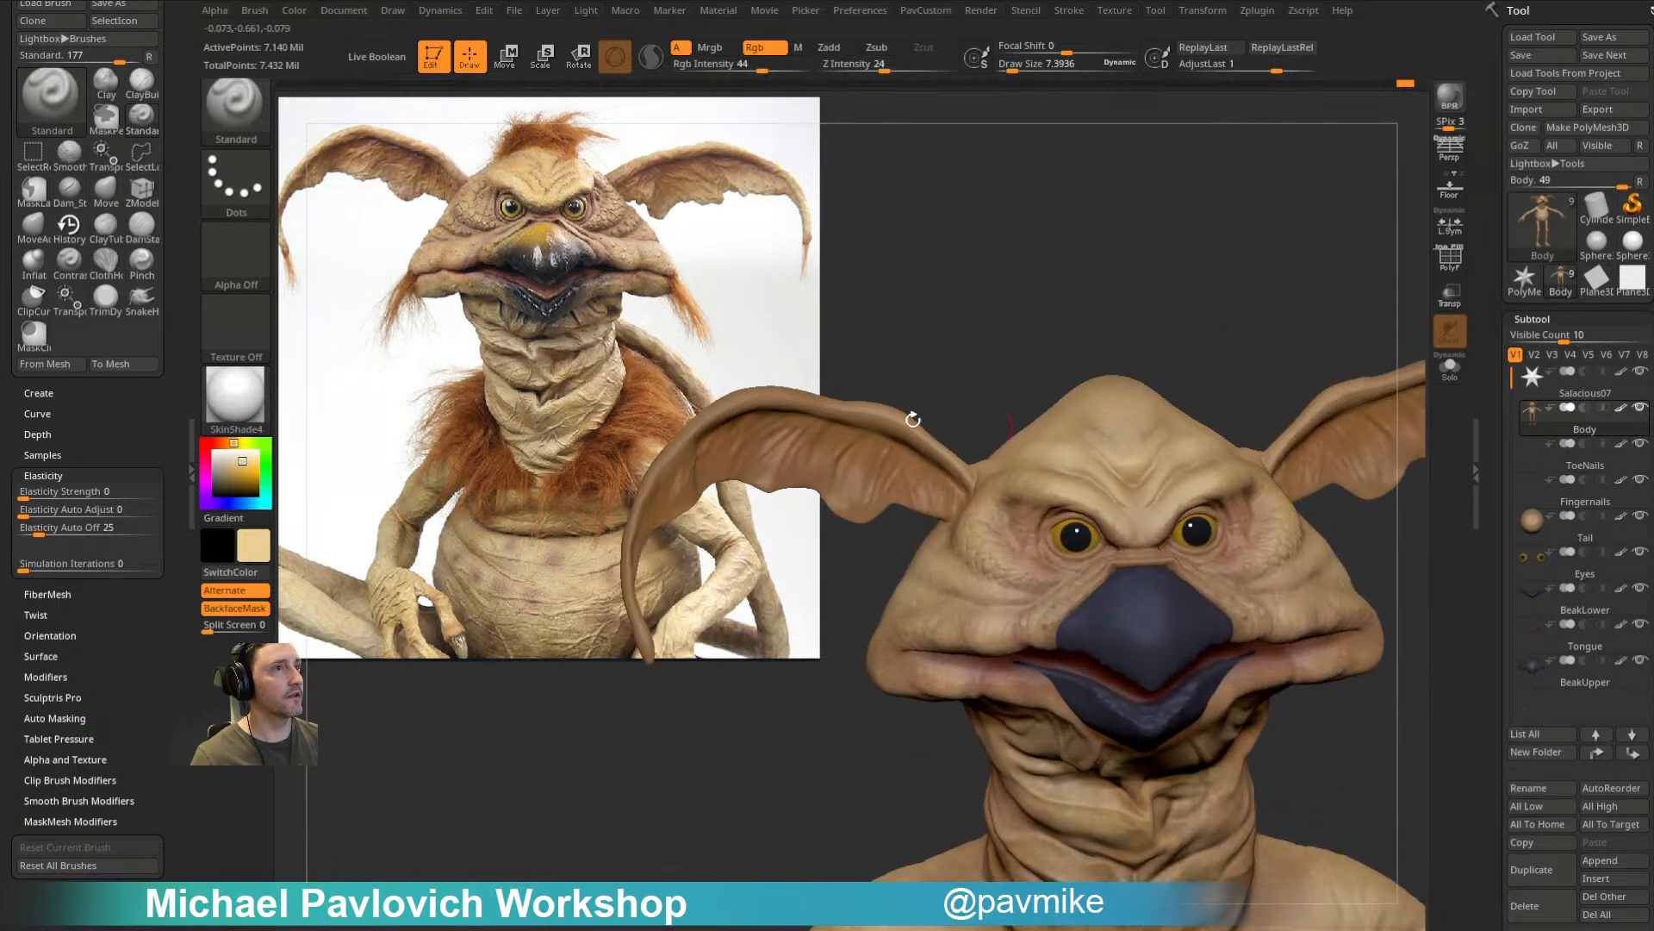
Step: Switch the paint color to a muted pinkish red and softly tint the skin around the eyes, ears and neck folds
click(206, 455)
click(232, 472)
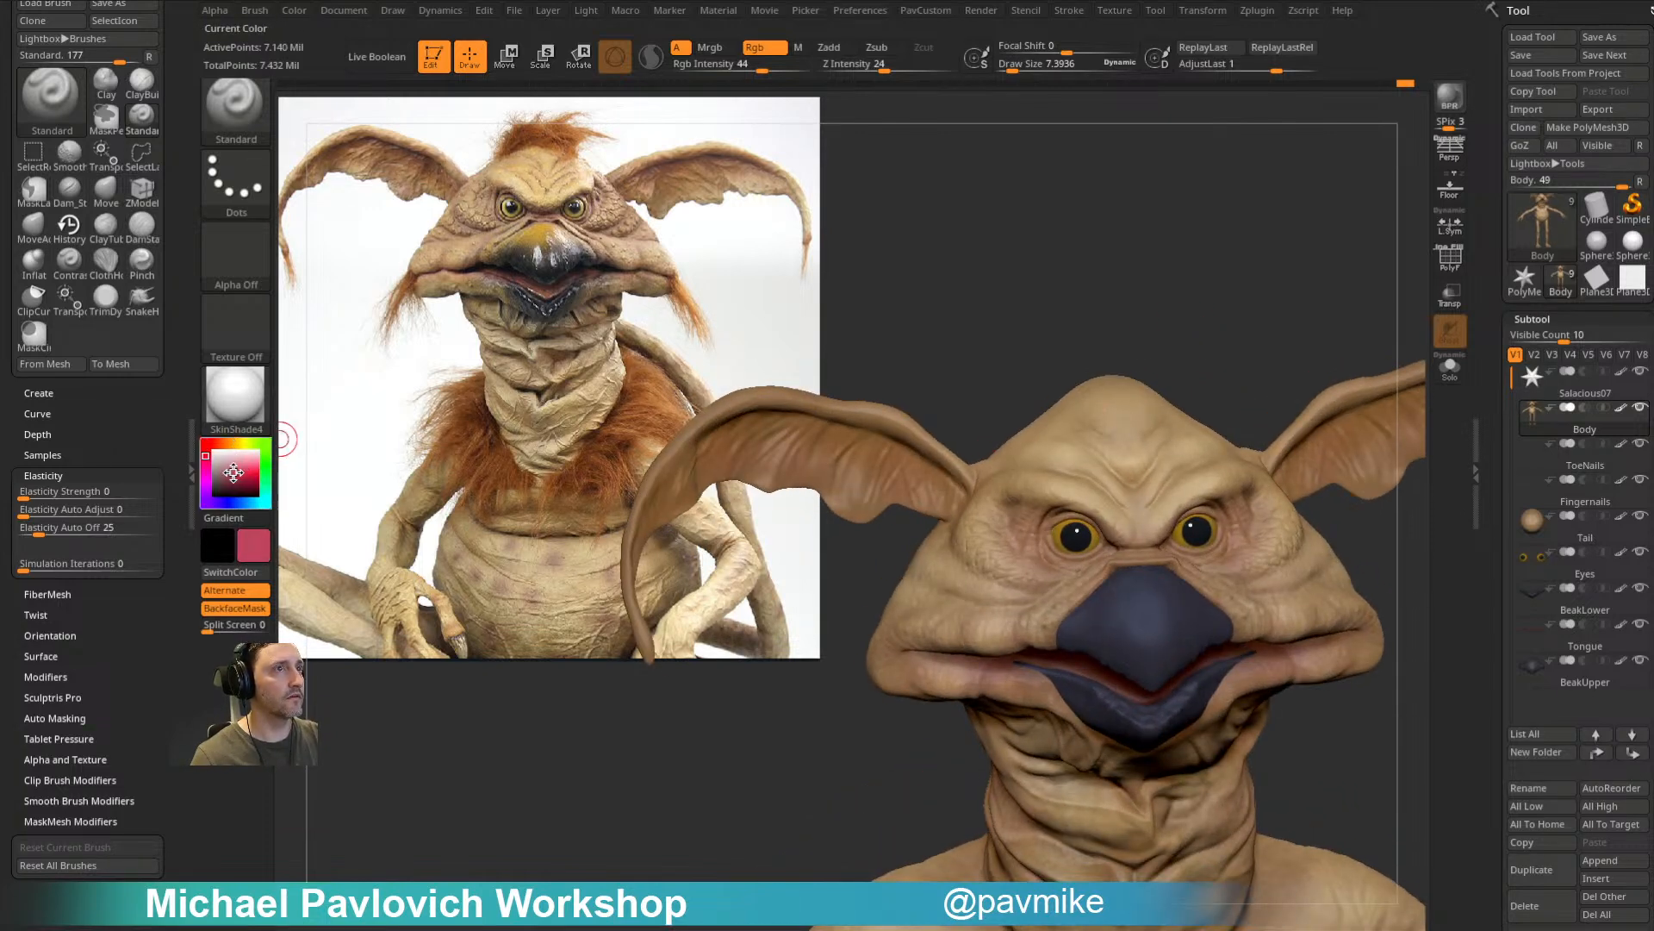
mouse_move(1205, 362)
mouse_down()
mouse_move(1186, 336)
mouse_move(968, 527)
mouse_up()
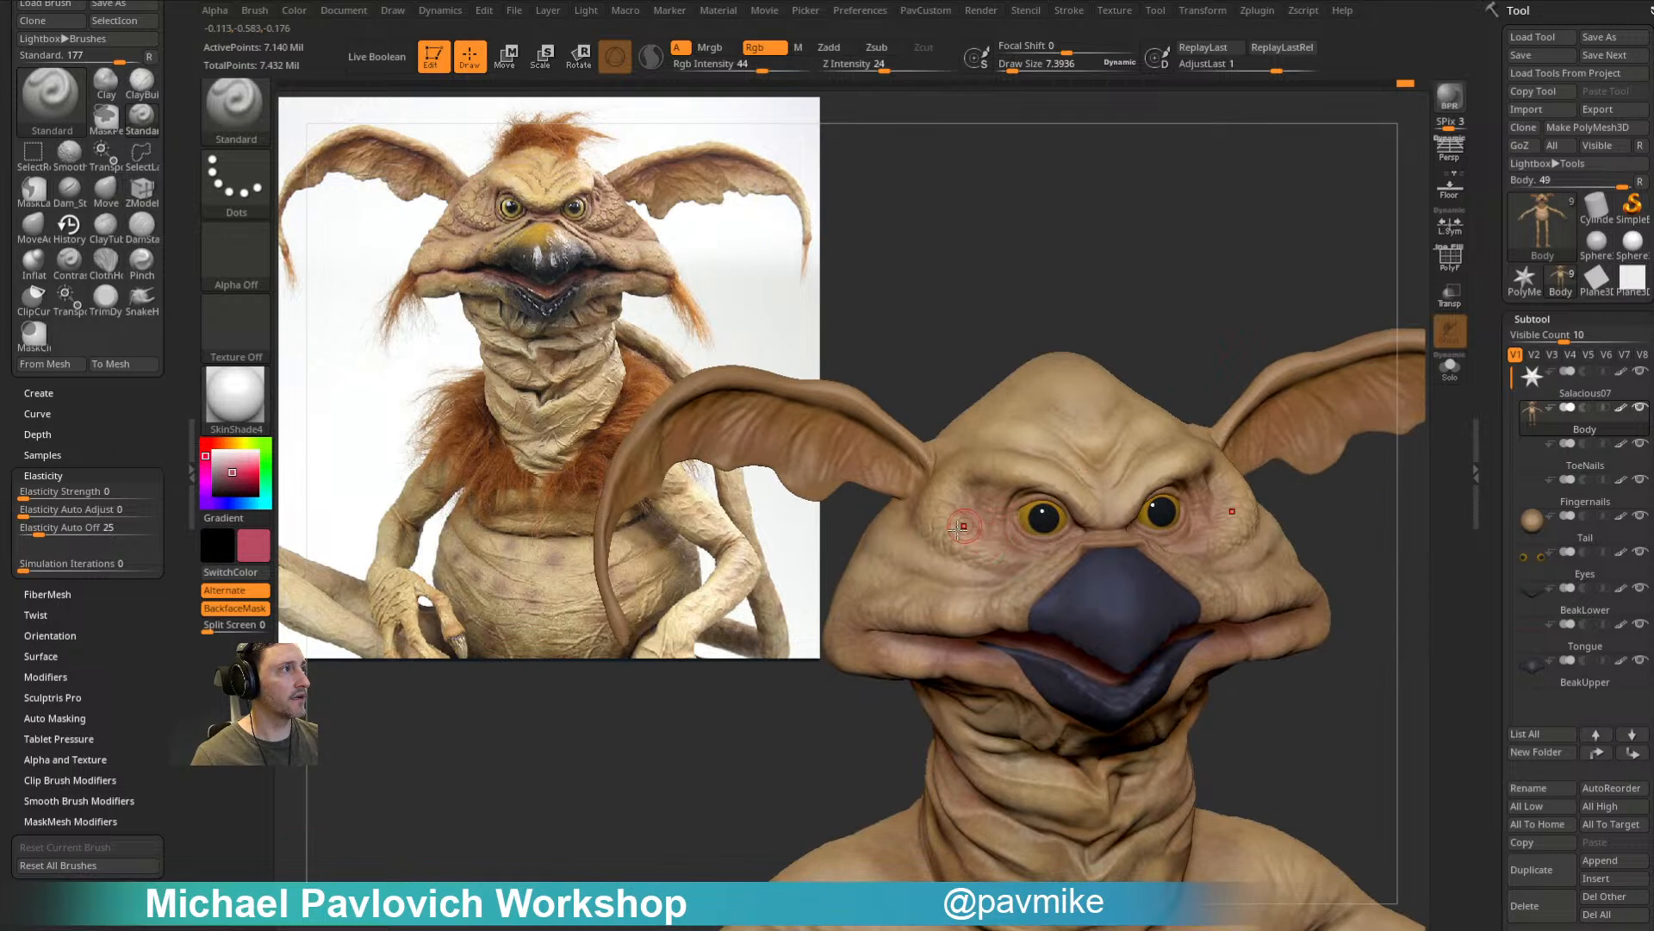
drag(1117, 305, 1036, 501)
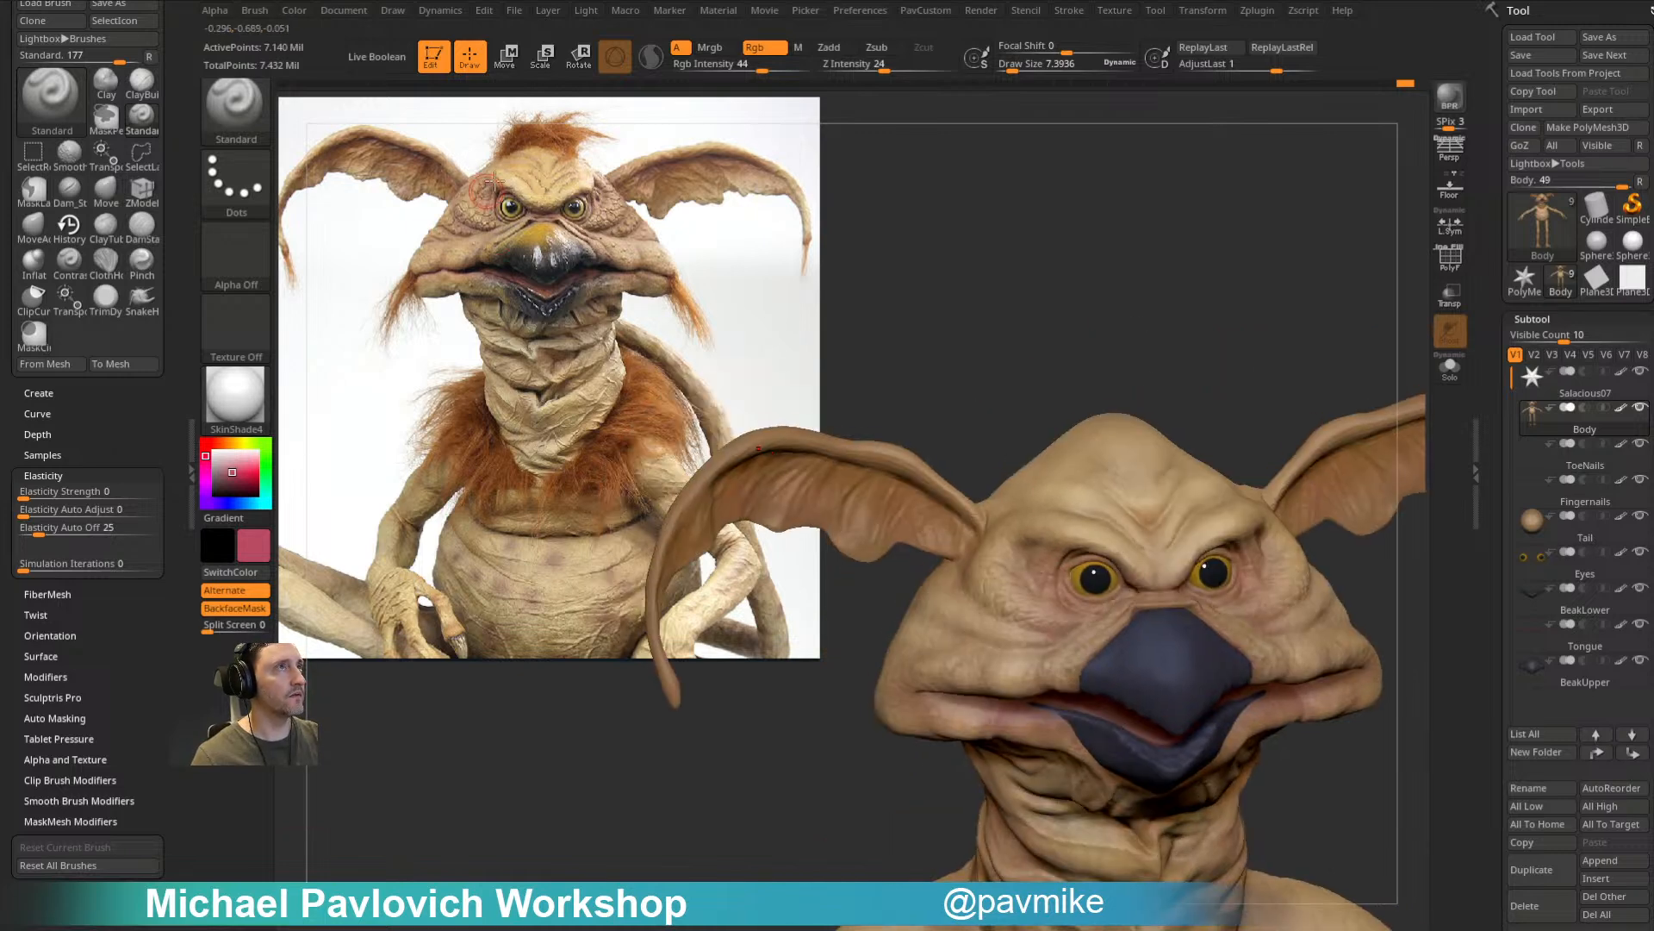
alt+right_drag(1152, 583, 1199, 419)
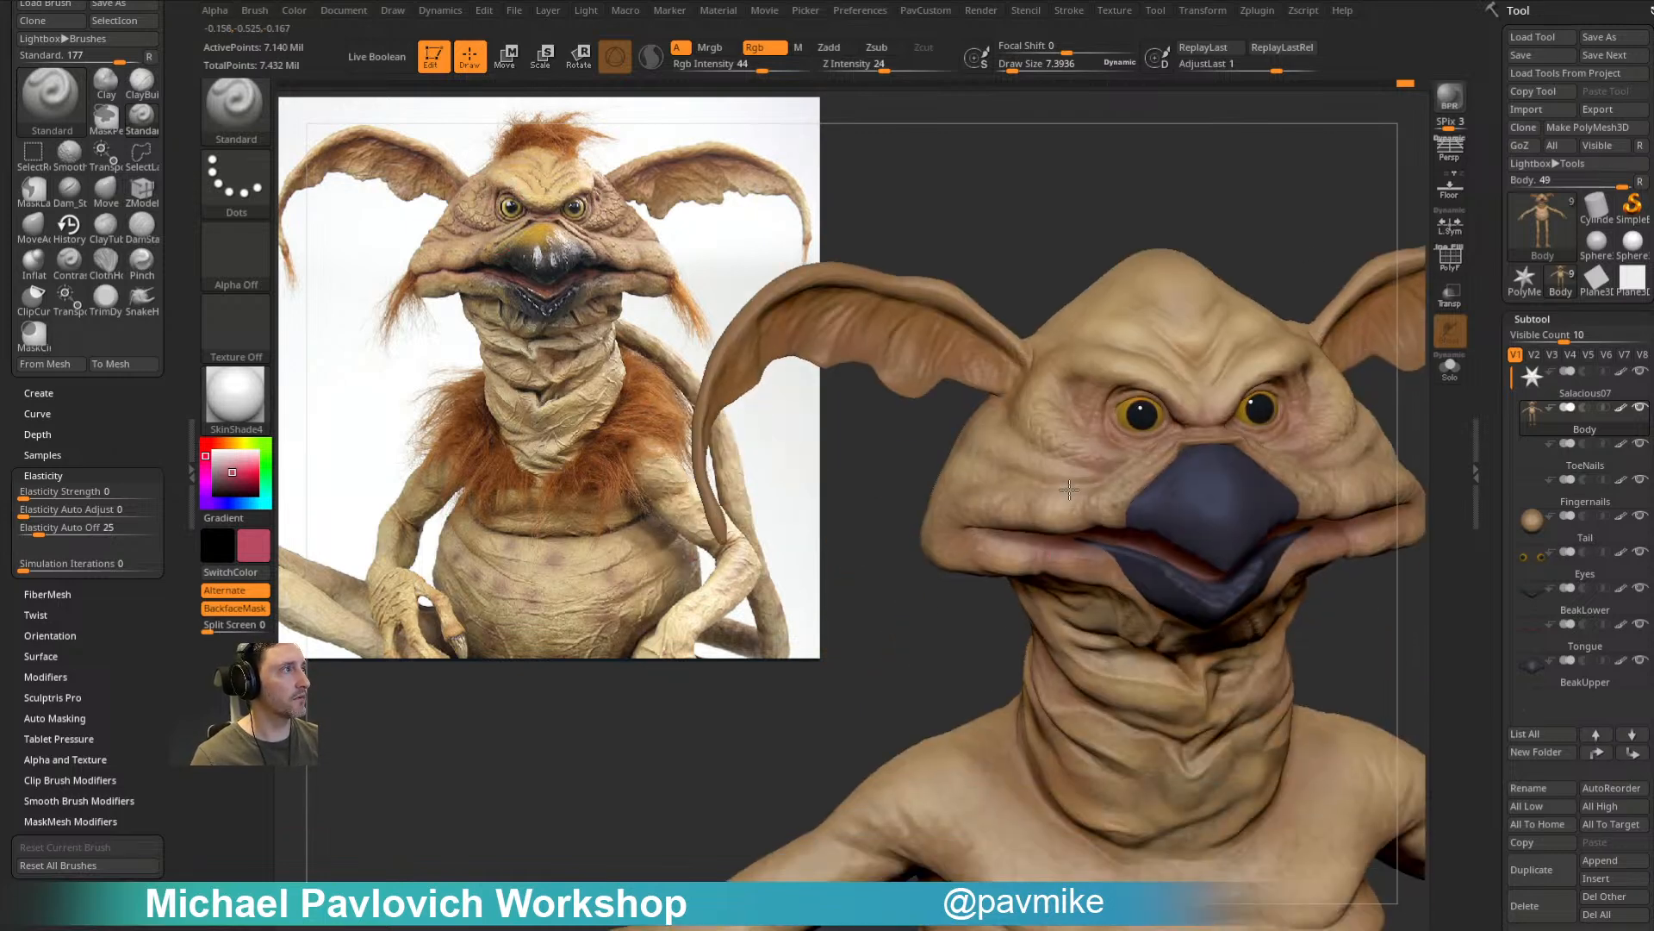
ctrl+right_drag(1152, 644, 953, 583)
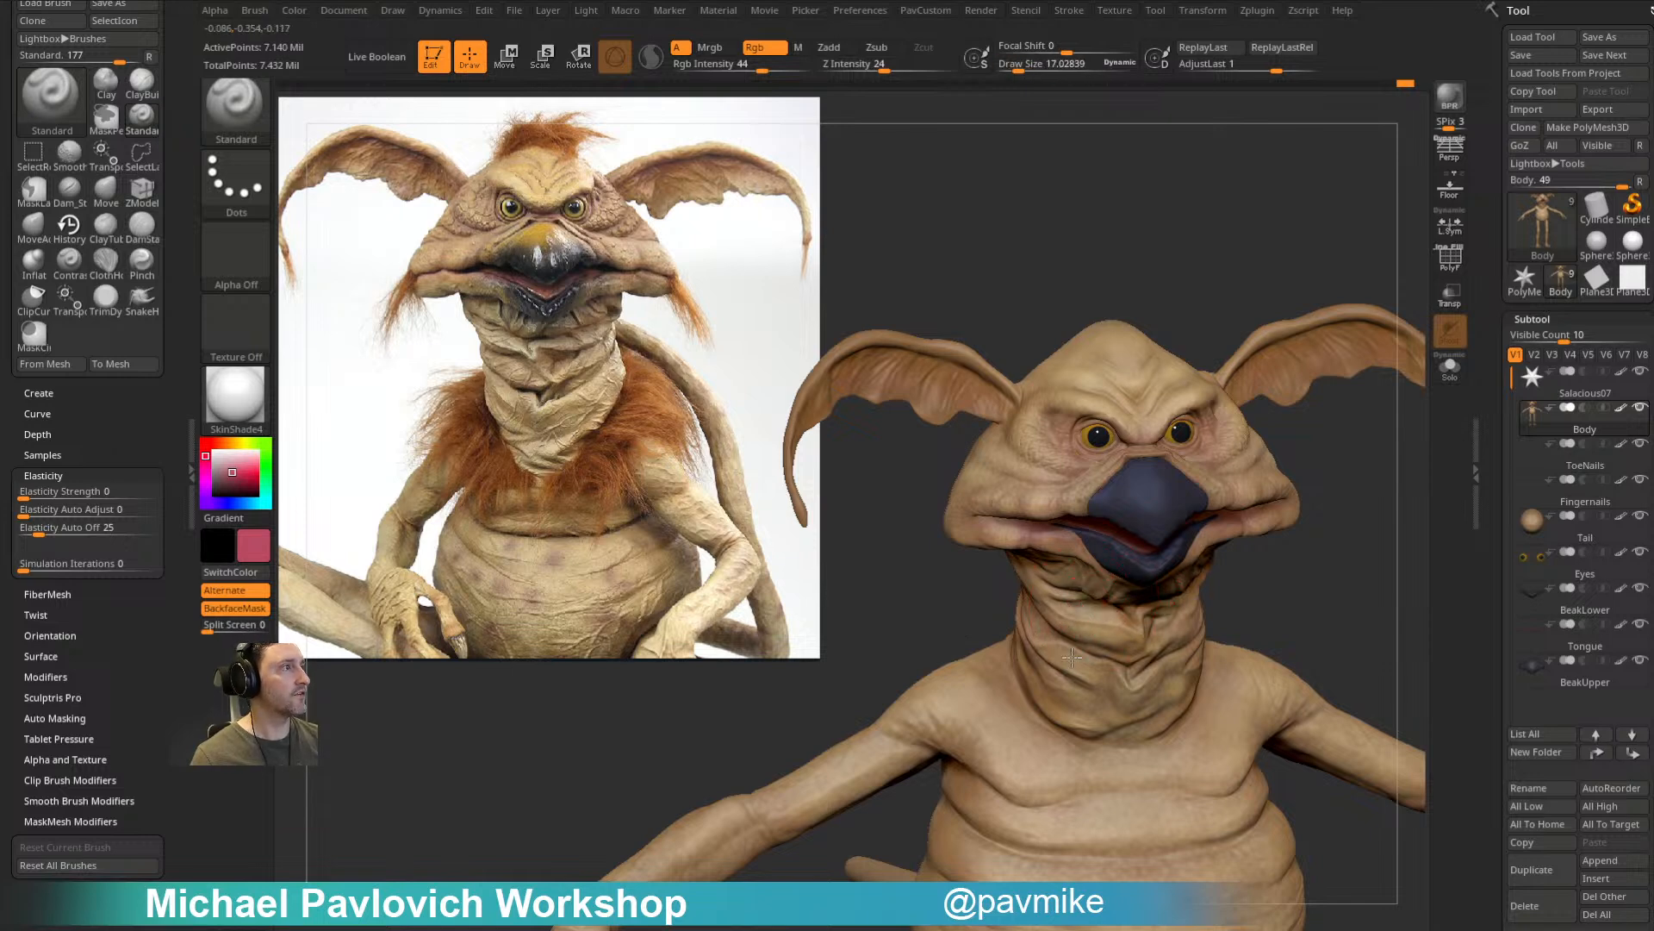
shift+drag(1056, 655, 1065, 671)
key(s)
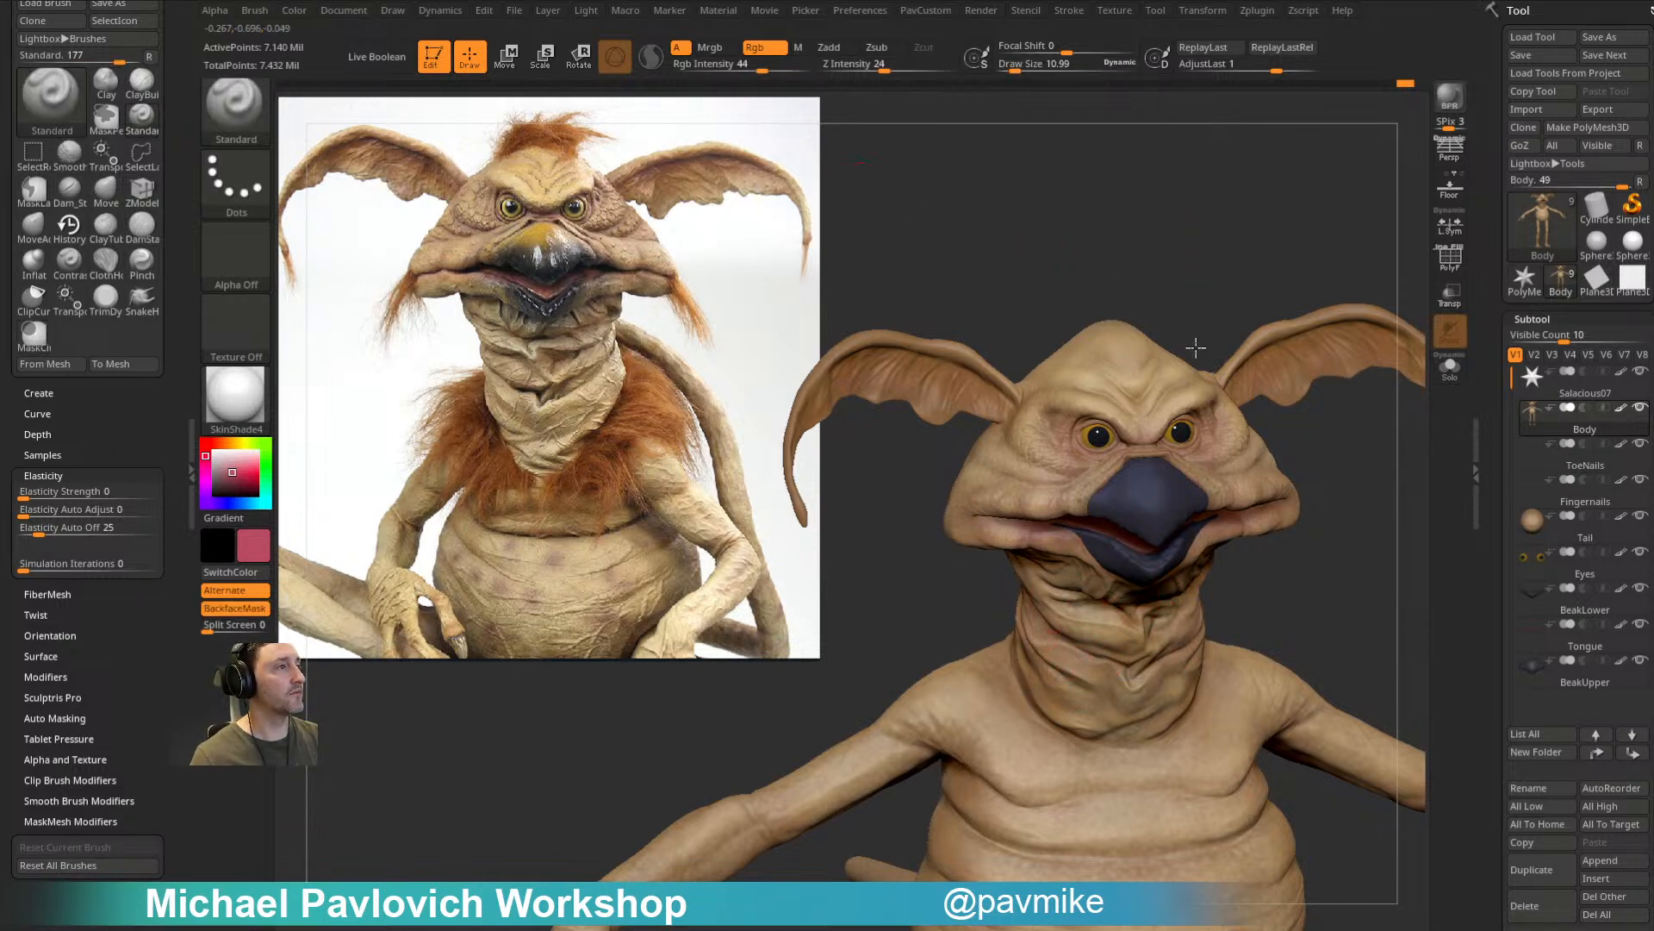
Step: Open the Adjust Colors window for the Body subtool's polypaint
right_drag(1201, 276, 1207, 296)
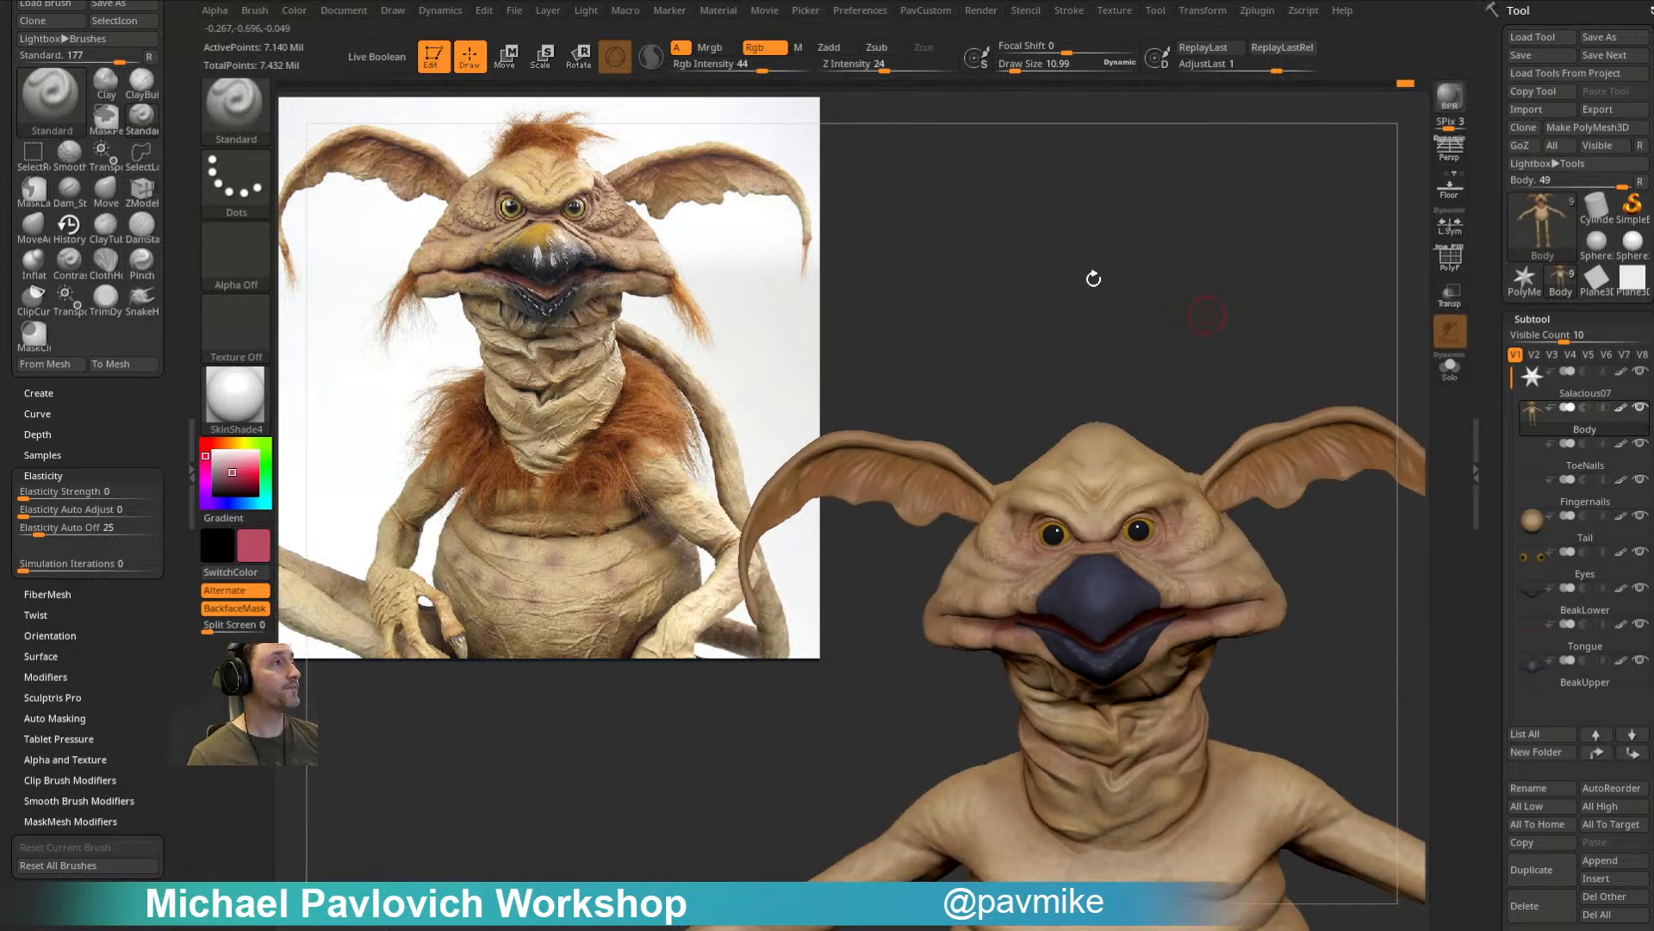
mouse_move(1152, 338)
right_down()
mouse_move(1255, 317)
mouse_move(1256, 266)
mouse_move(1289, 213)
mouse_move(1296, 236)
right_up()
alt+right_drag(1296, 235, 1274, 212)
alt+right_drag(1283, 276, 1336, 353)
mouse_move(1335, 354)
right_down()
mouse_move(1310, 359)
mouse_move(1327, 362)
right_up()
scroll(1551, 517, down, 10)
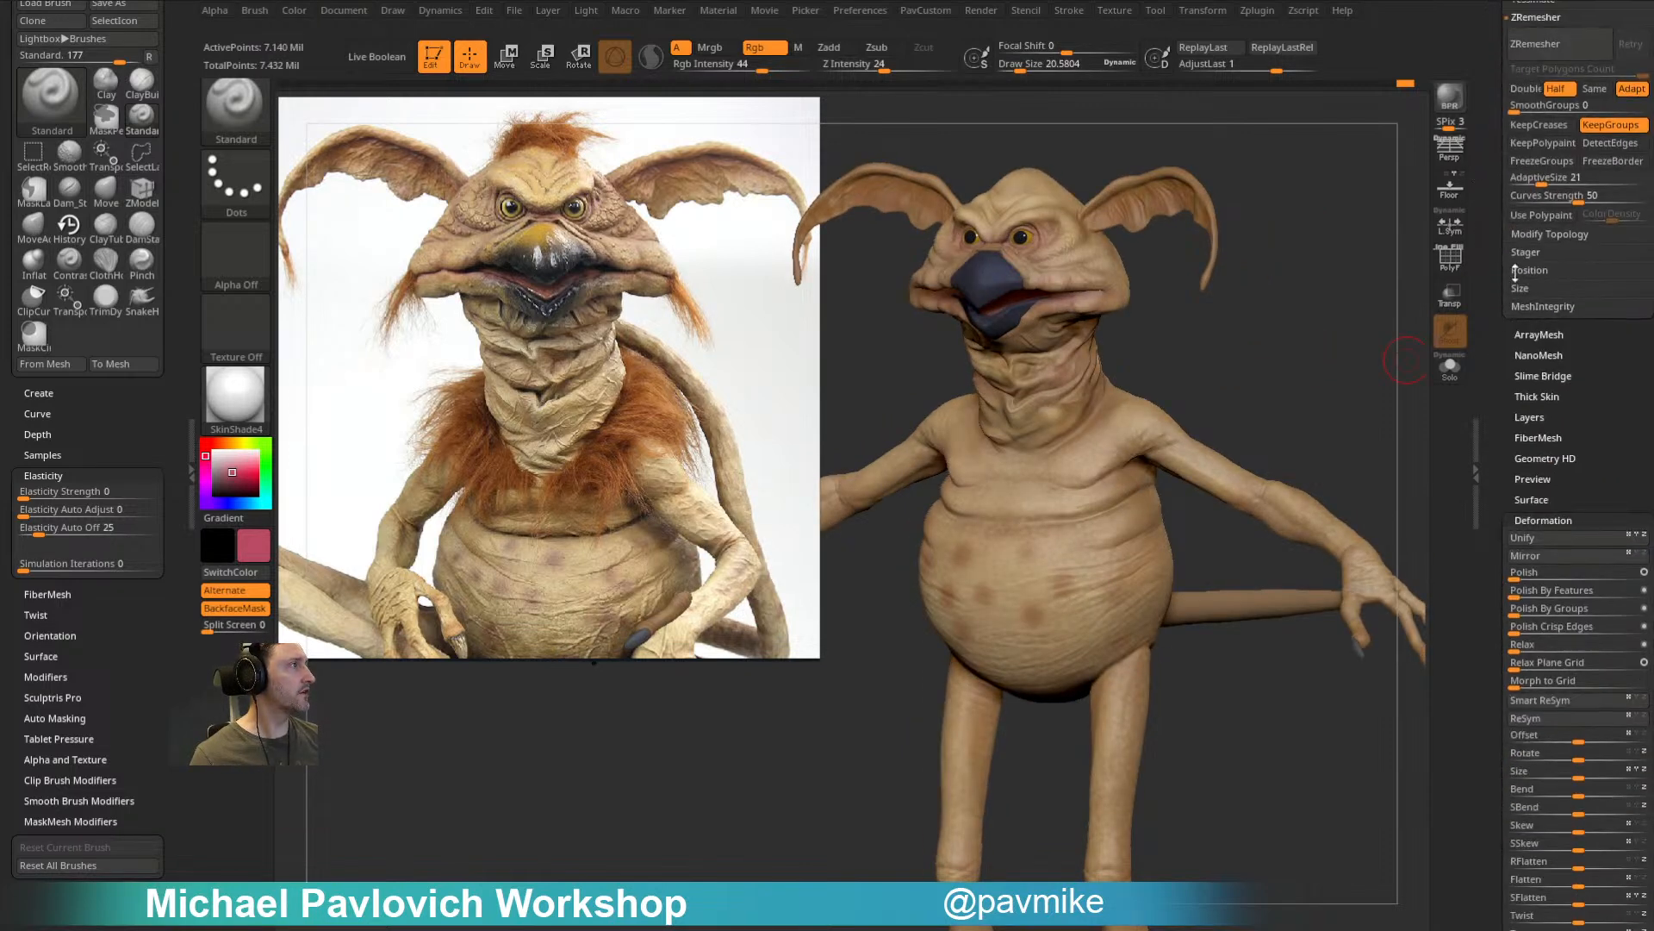
key(shift)
click(1544, 522)
click(1537, 500)
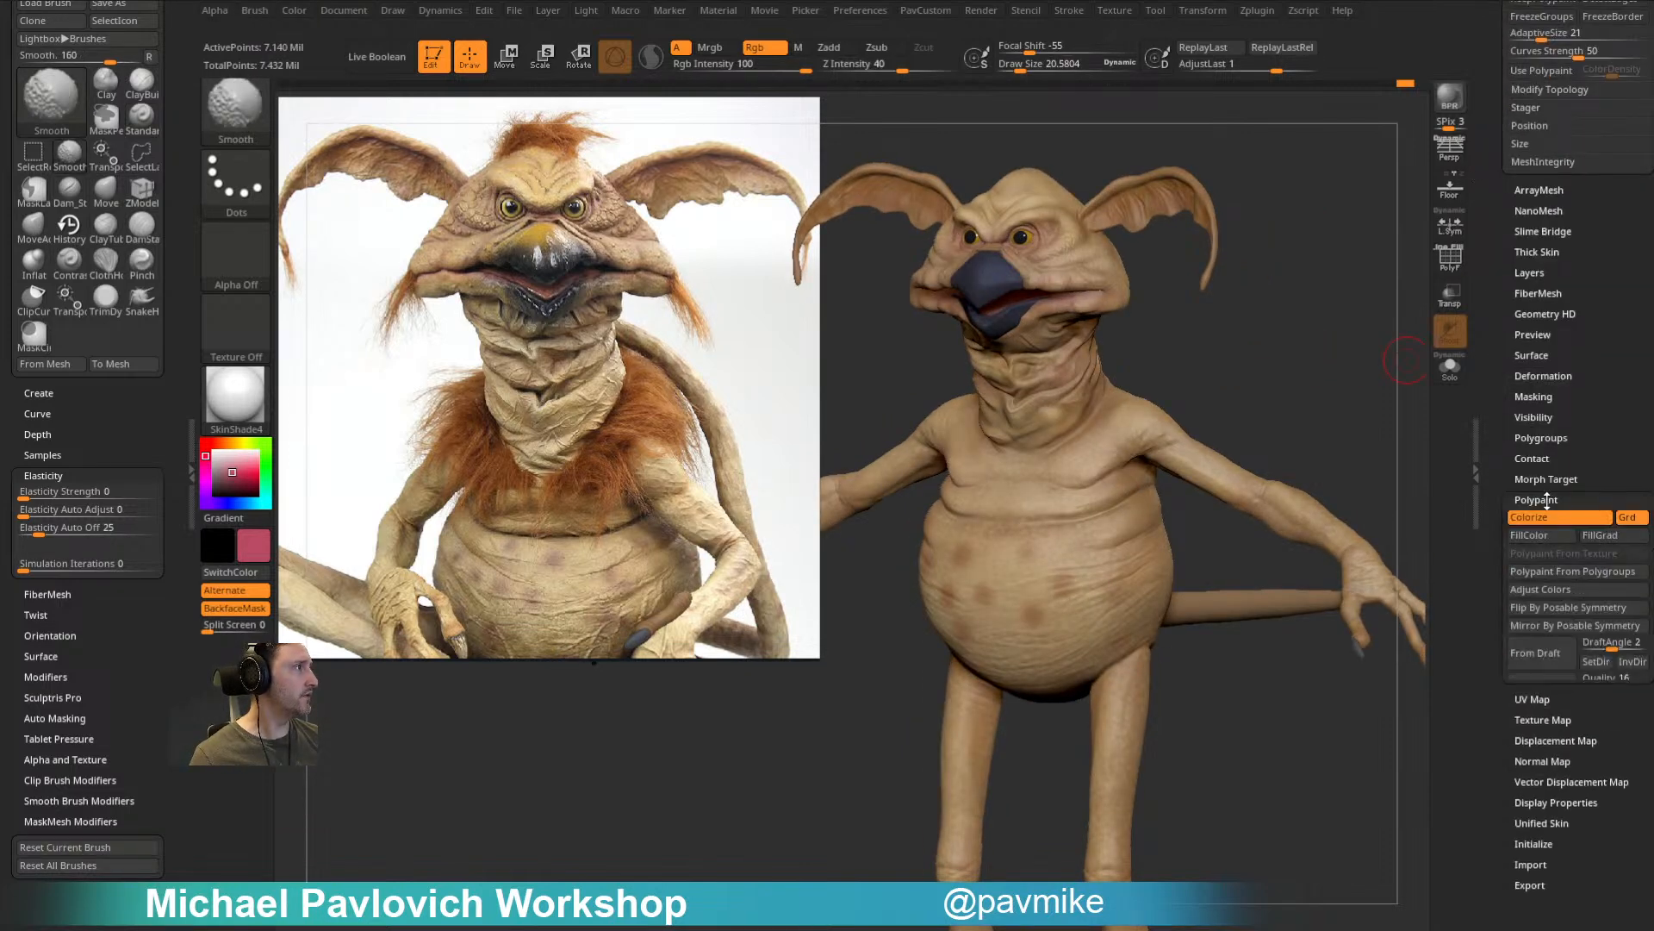
click(1548, 591)
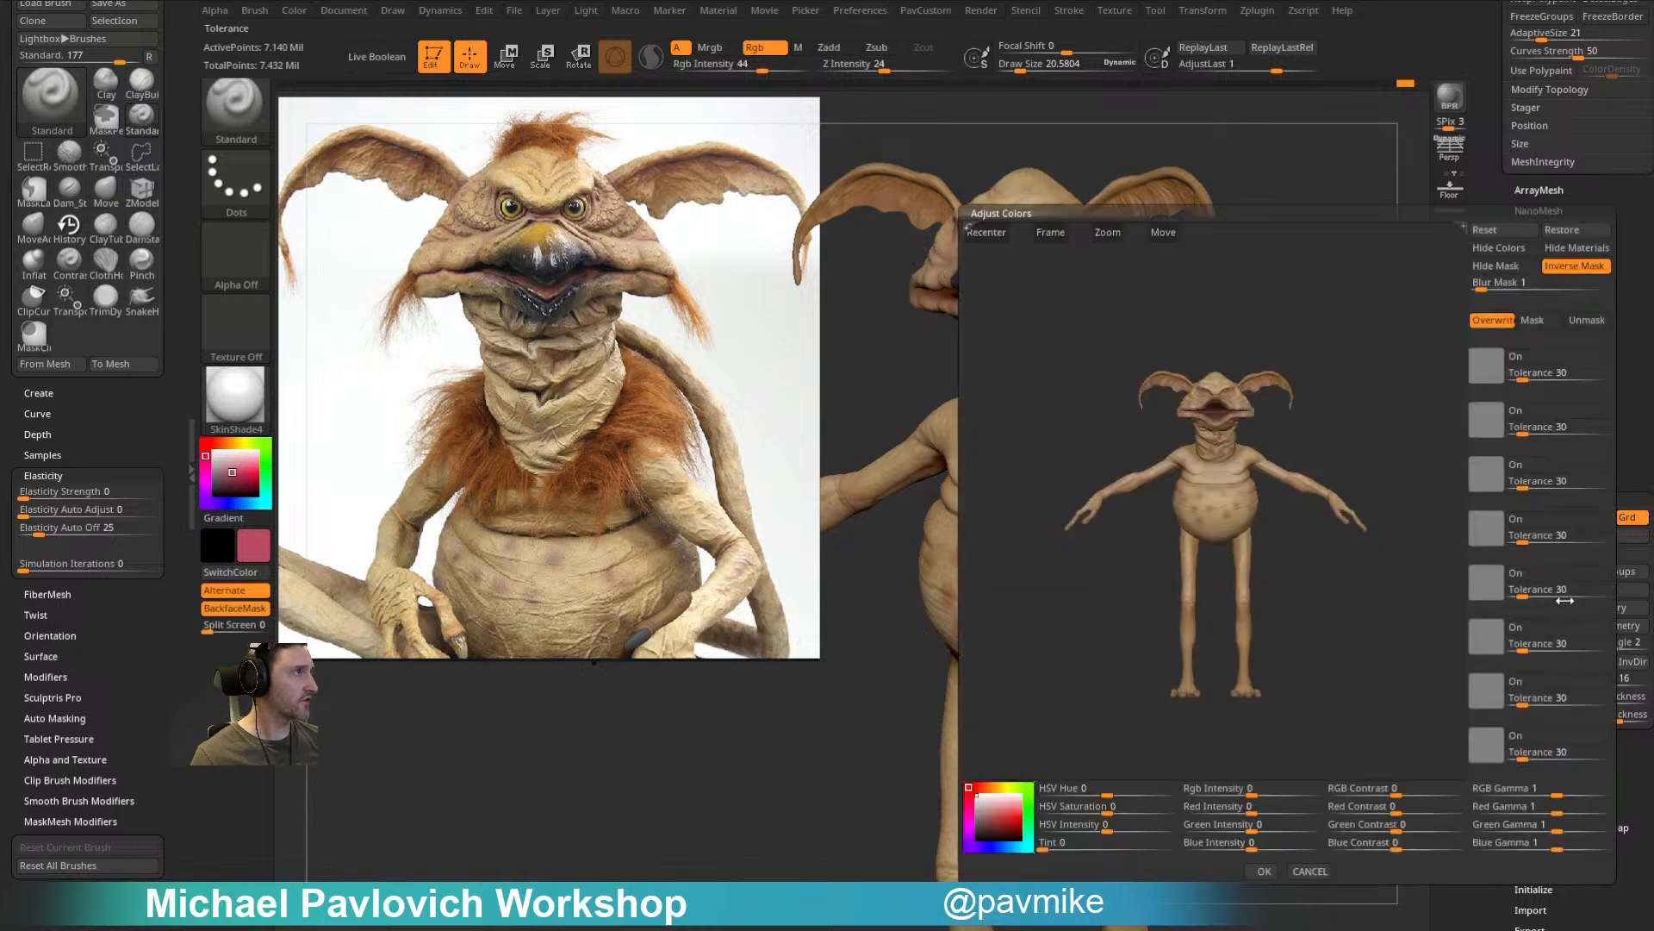
Step: Sample the dark red inside the mouth as the first color mask and set its tolerance to 24
right_drag(1311, 385, 1370, 405)
ctrl+right_drag(1370, 405, 1443, 689)
alt+right_drag(1394, 290, 1449, 457)
click(1489, 369)
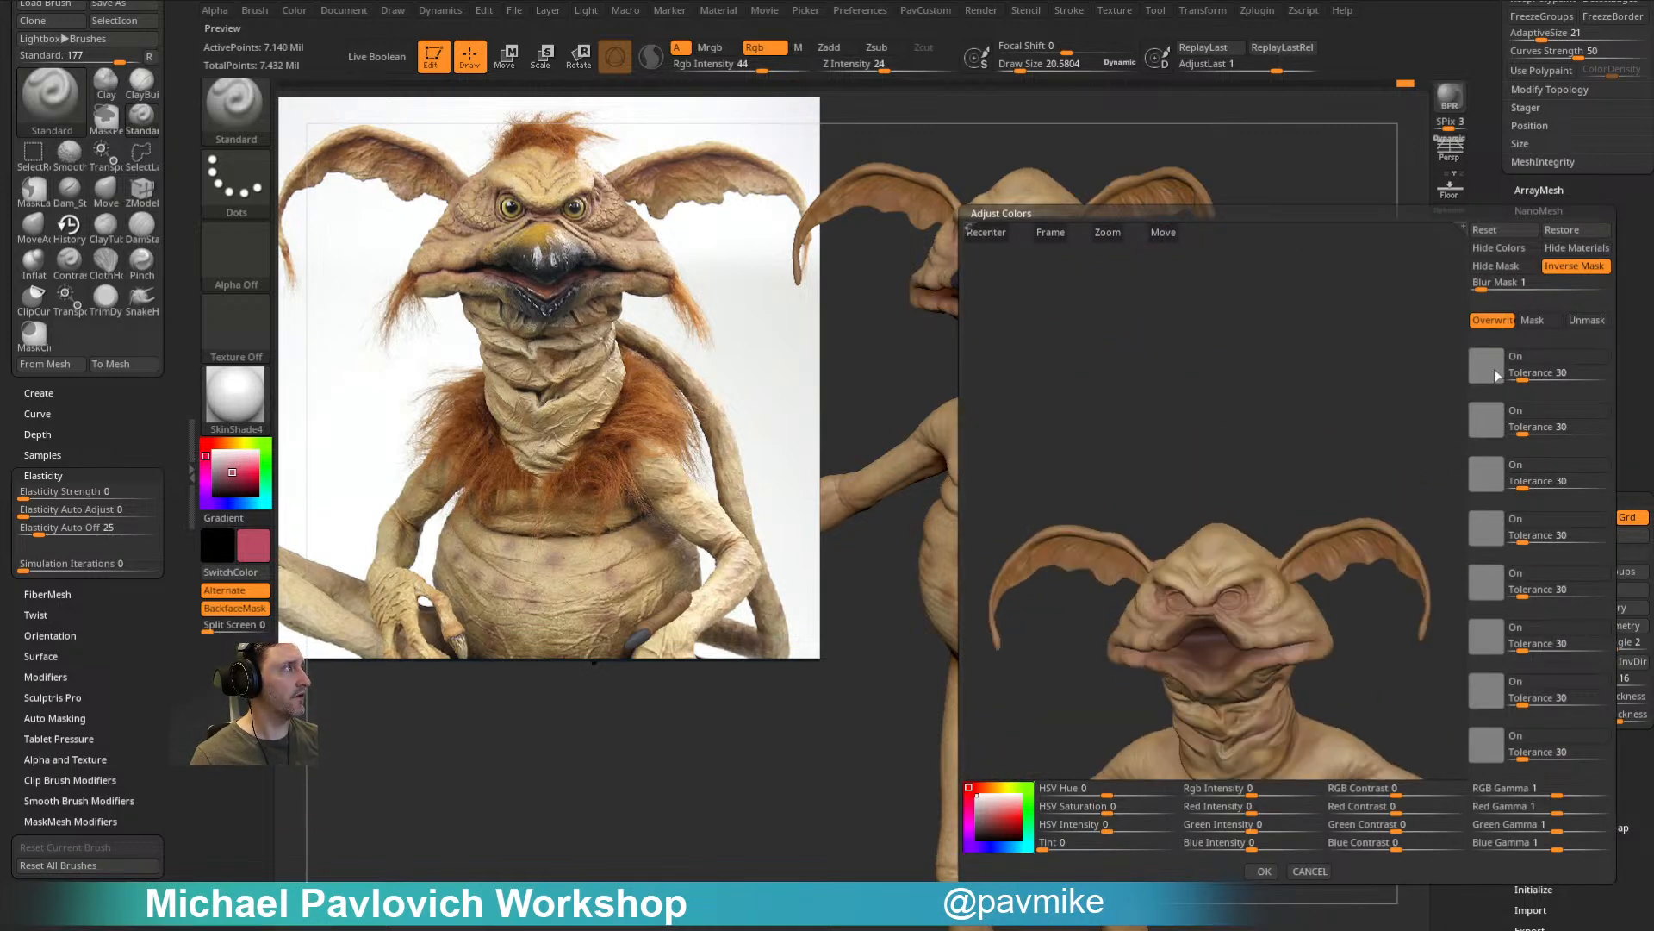
click(1227, 642)
drag(1230, 639, 1226, 634)
drag(1523, 376, 1525, 384)
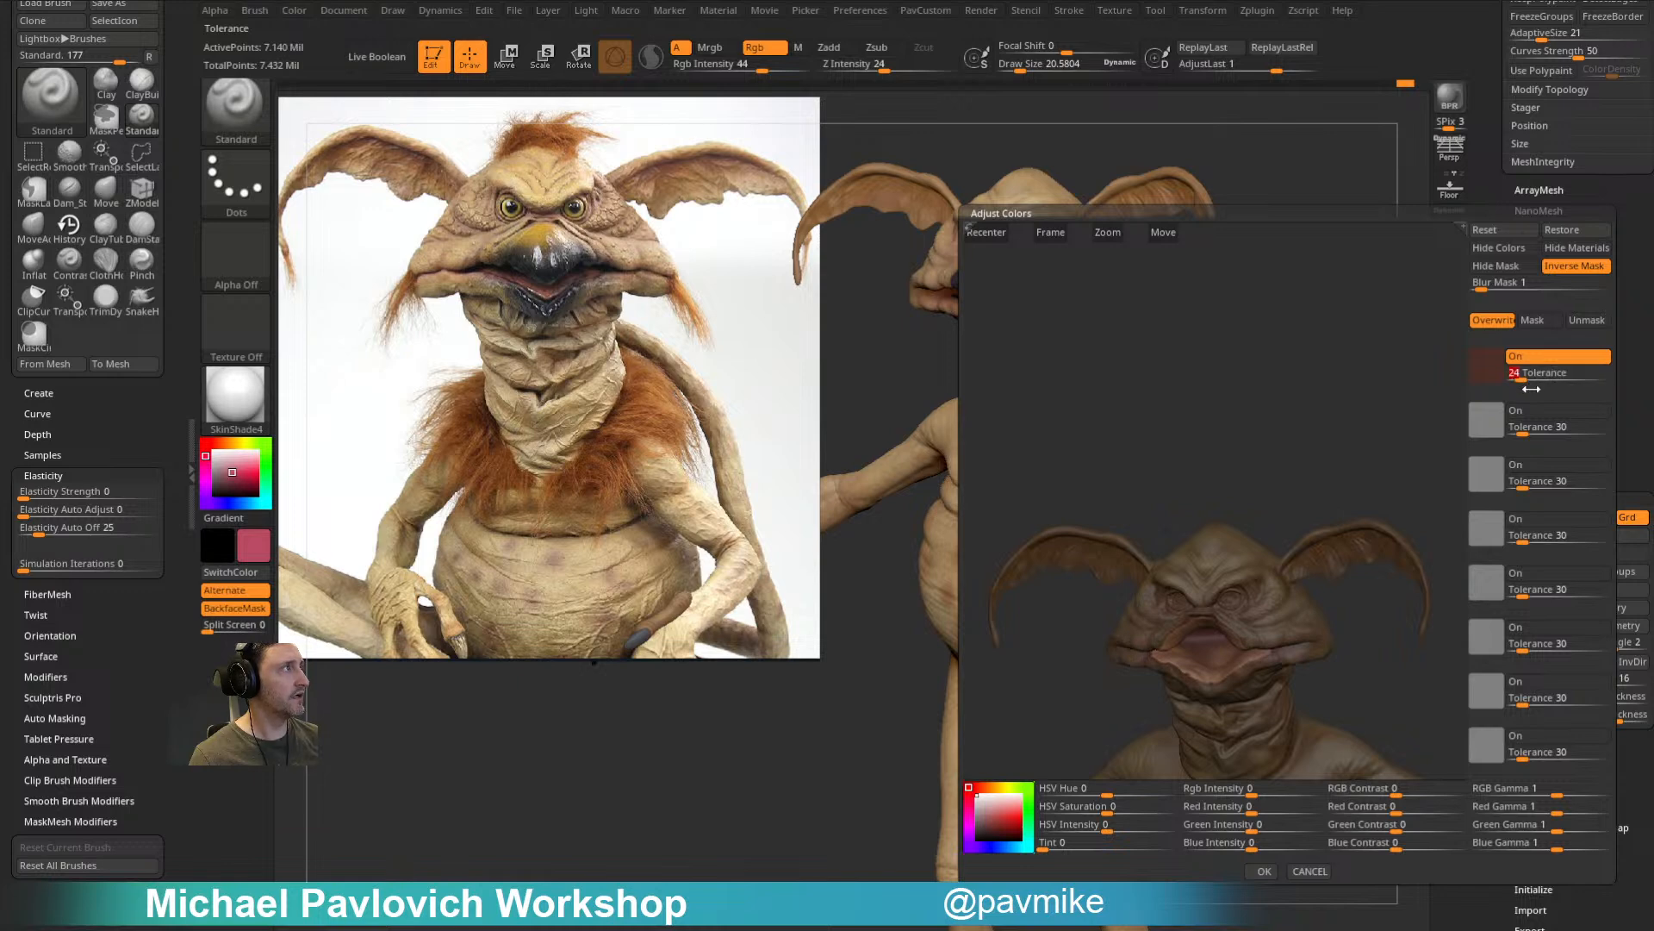
Step: Hide the mask overlay, try shifting the HSV hue of the masked colors, and accept the adjustment at hue 0
click(1506, 266)
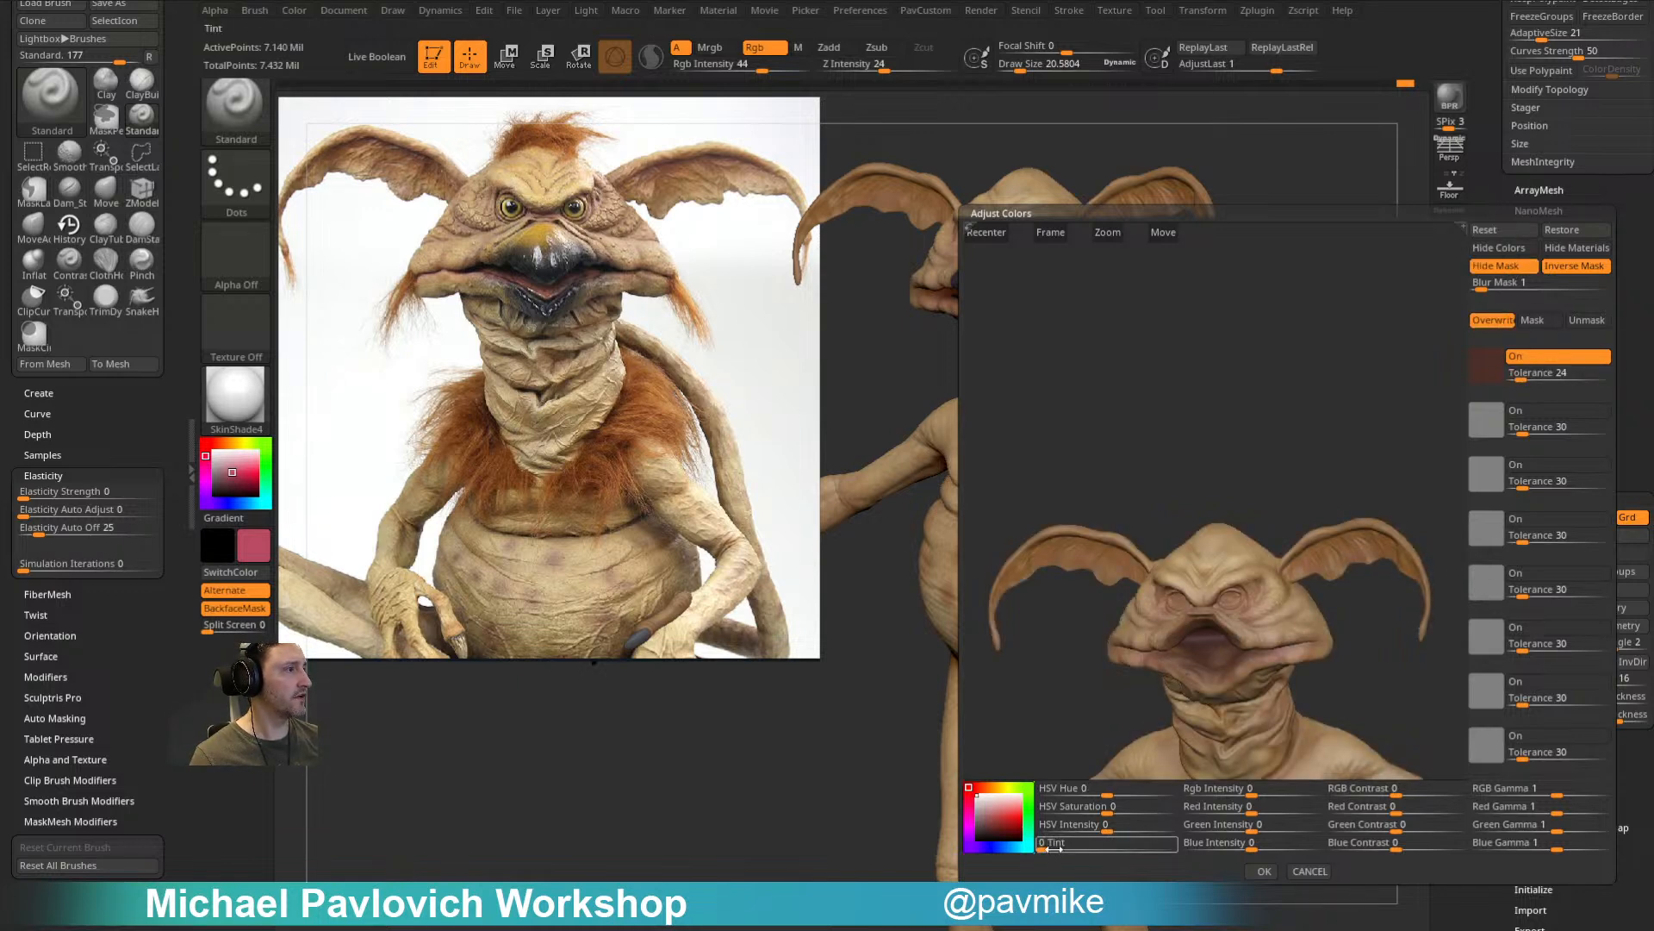
drag(1162, 786, 1099, 788)
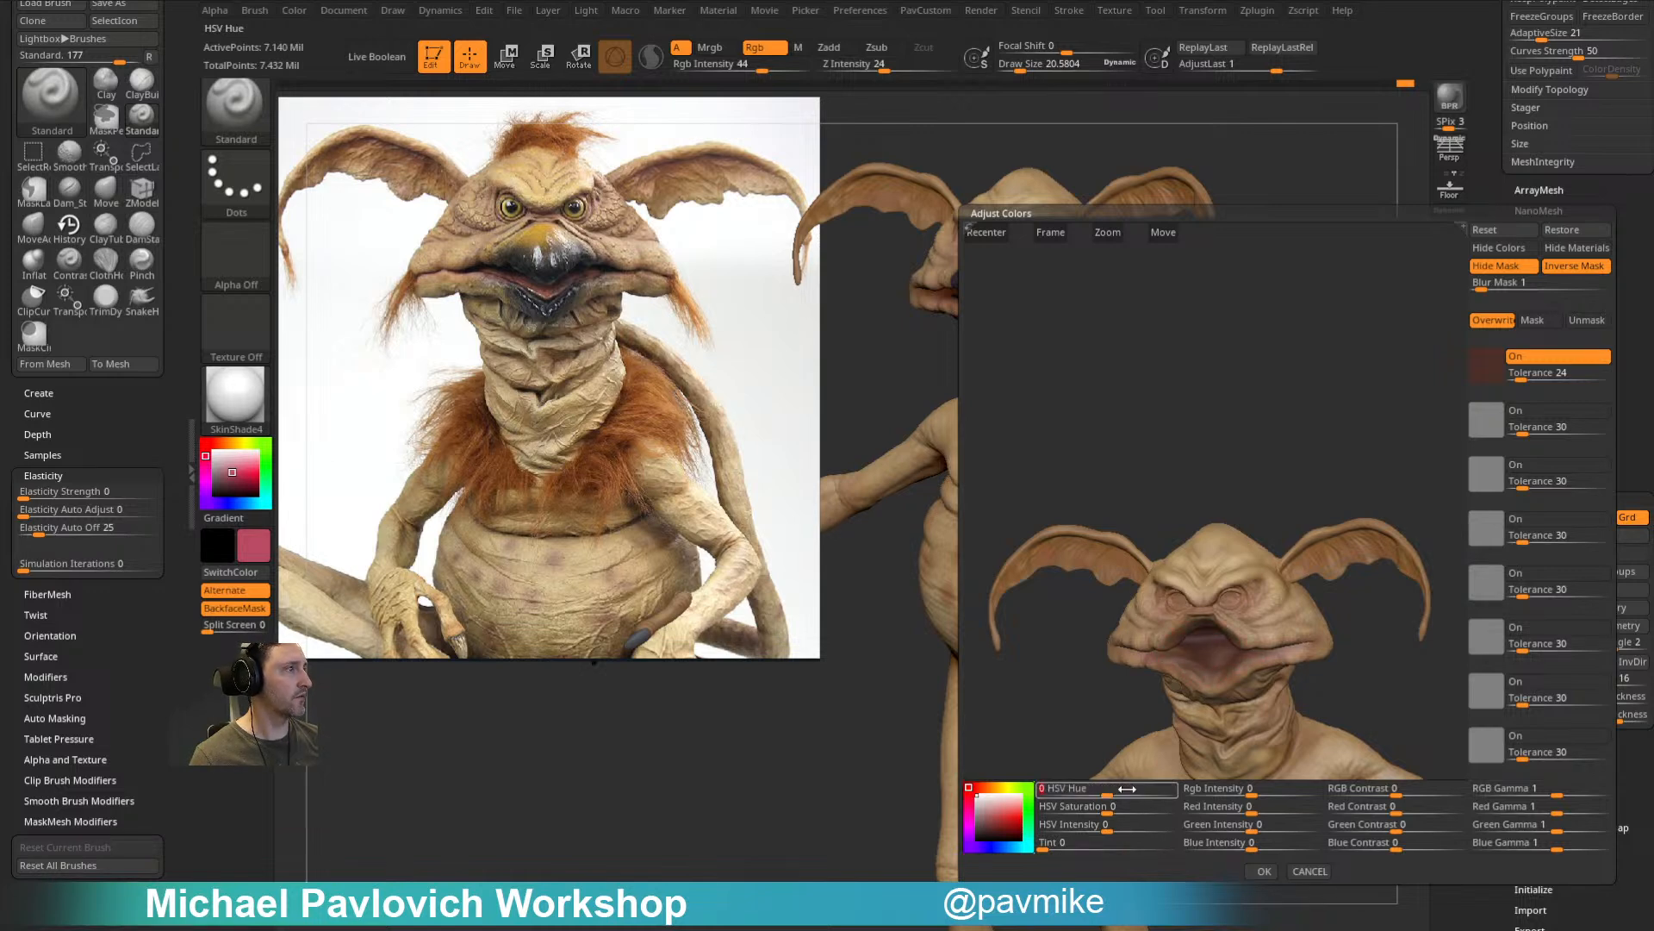
click(1264, 871)
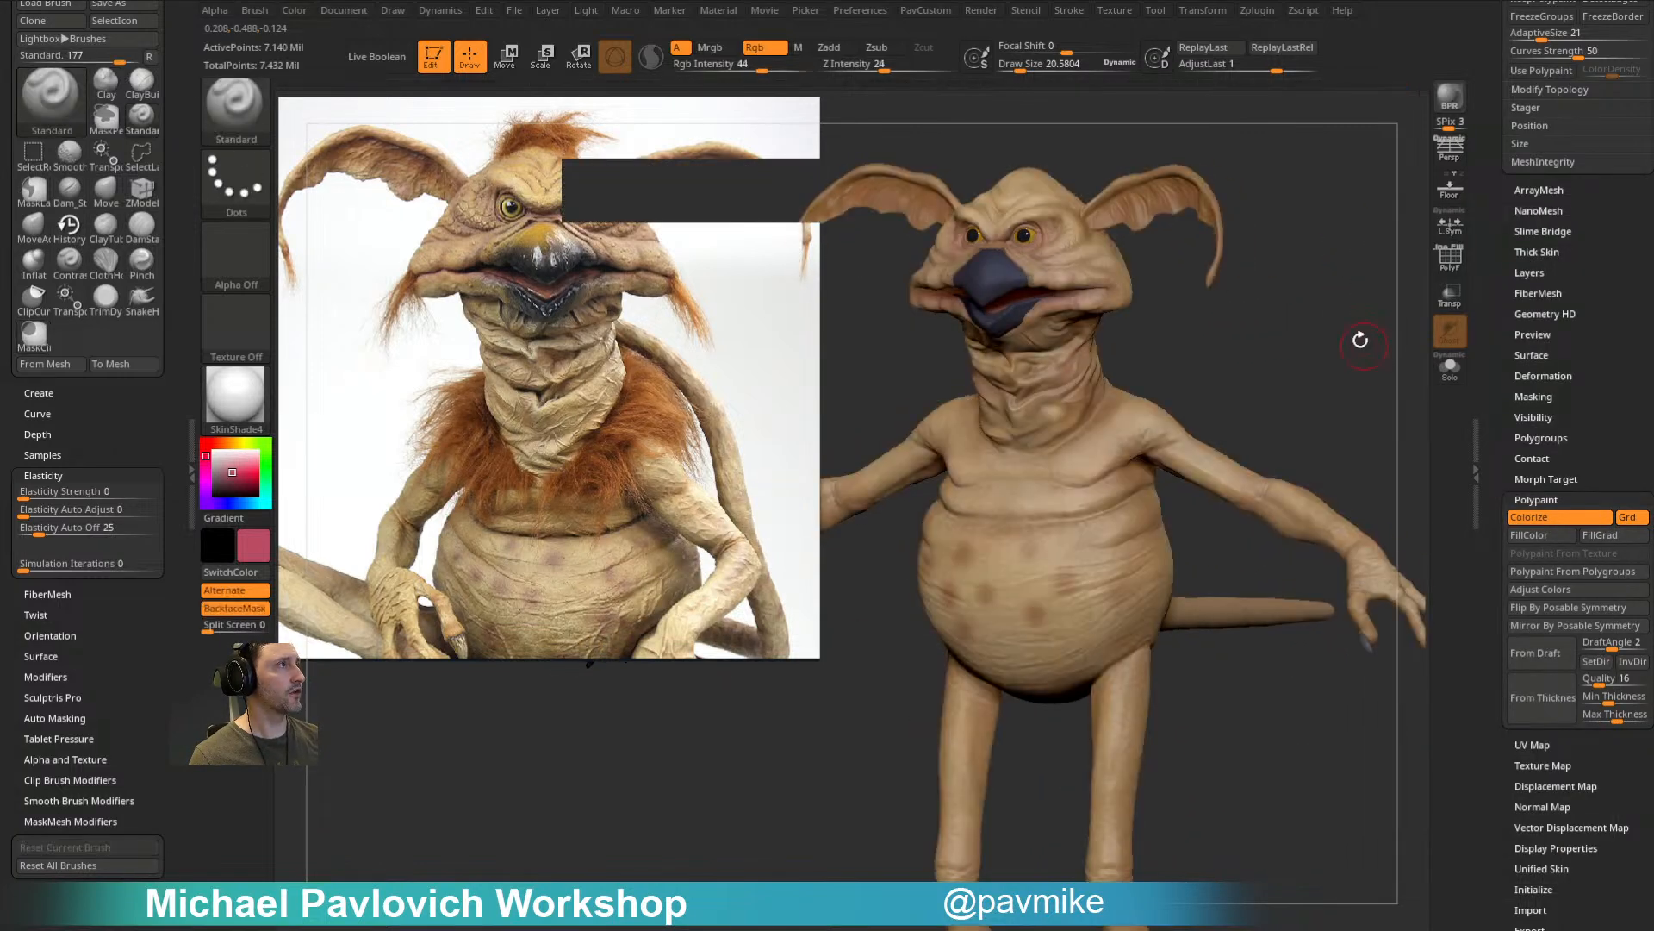
Step: Reopen Adjust Colors, switch off the mouth color mask, and set HSV Hue to 0.00021 and HSV Saturation to -0.00004
click(1551, 589)
click(1114, 790)
drag(1141, 789, 1151, 789)
click(1529, 355)
drag(1142, 791, 1114, 791)
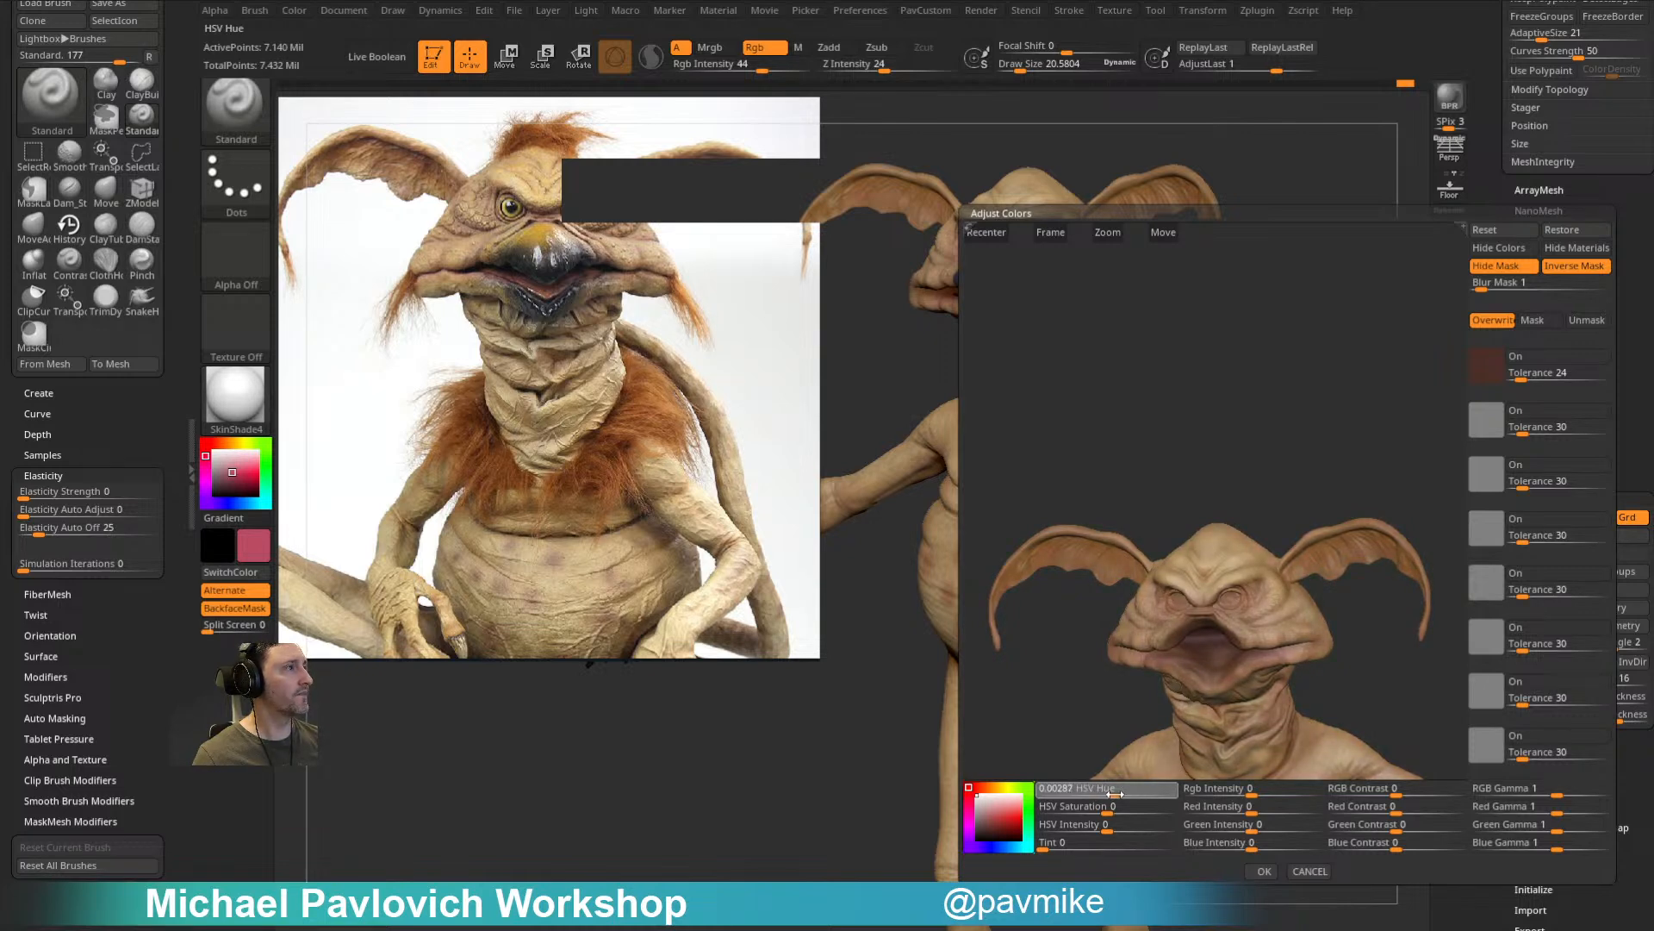
drag(1111, 795, 1109, 811)
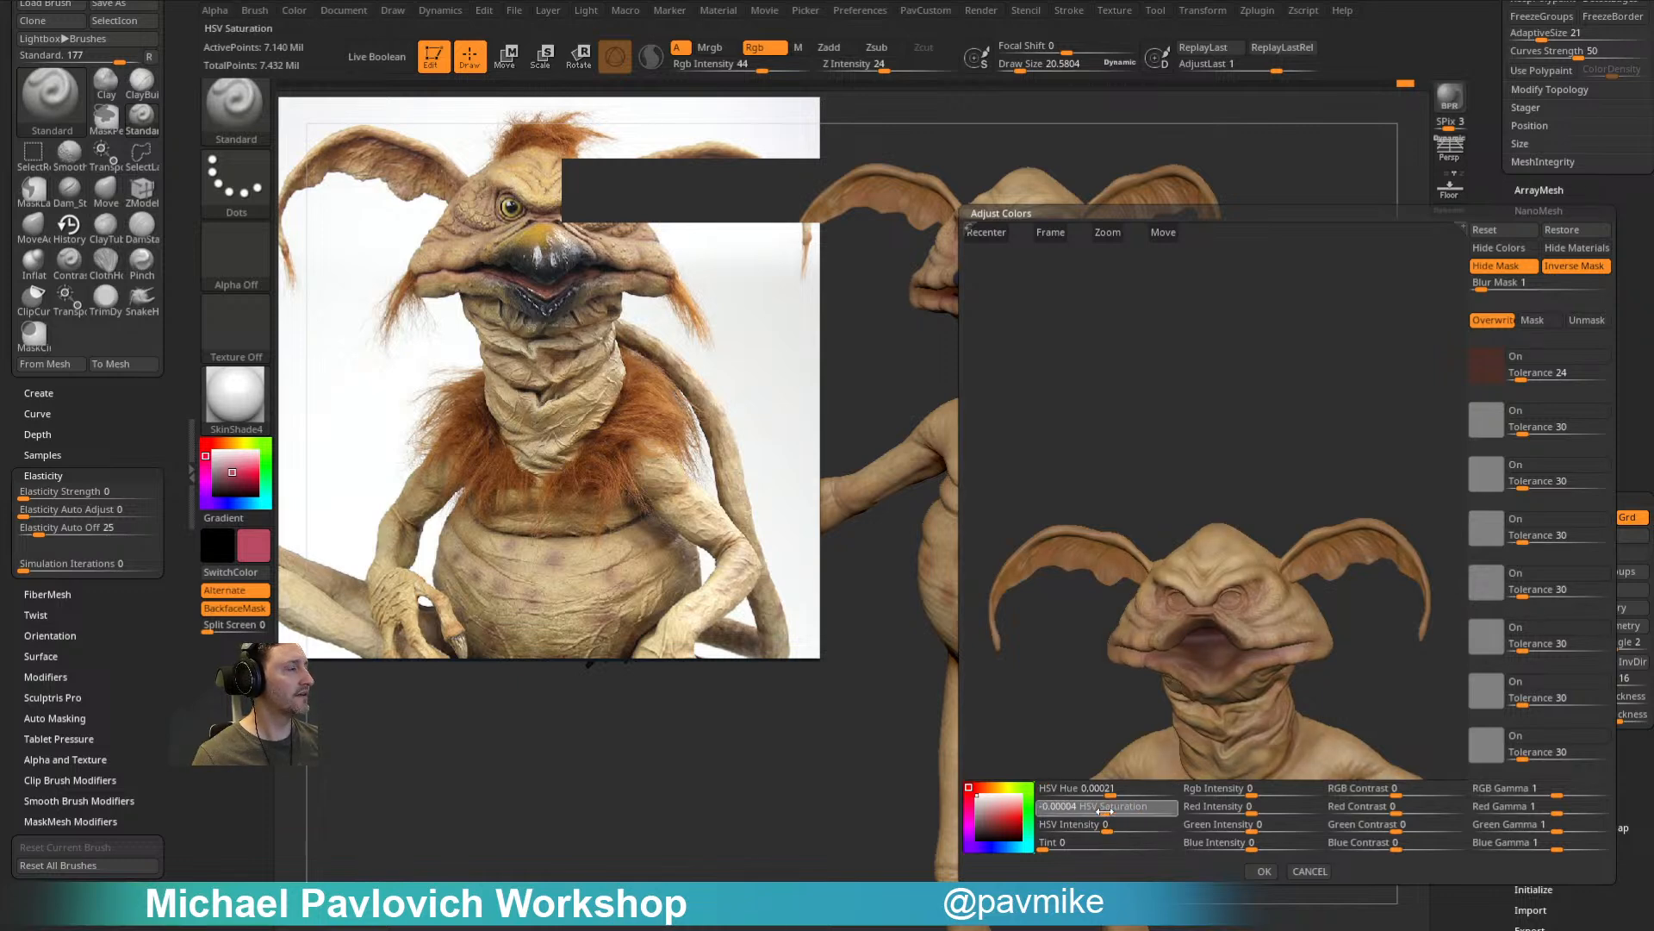
Step: Set Rgb Intensity to 0.00803, check the preview of the body and head, and apply the color adjustment
drag(1254, 791, 1259, 791)
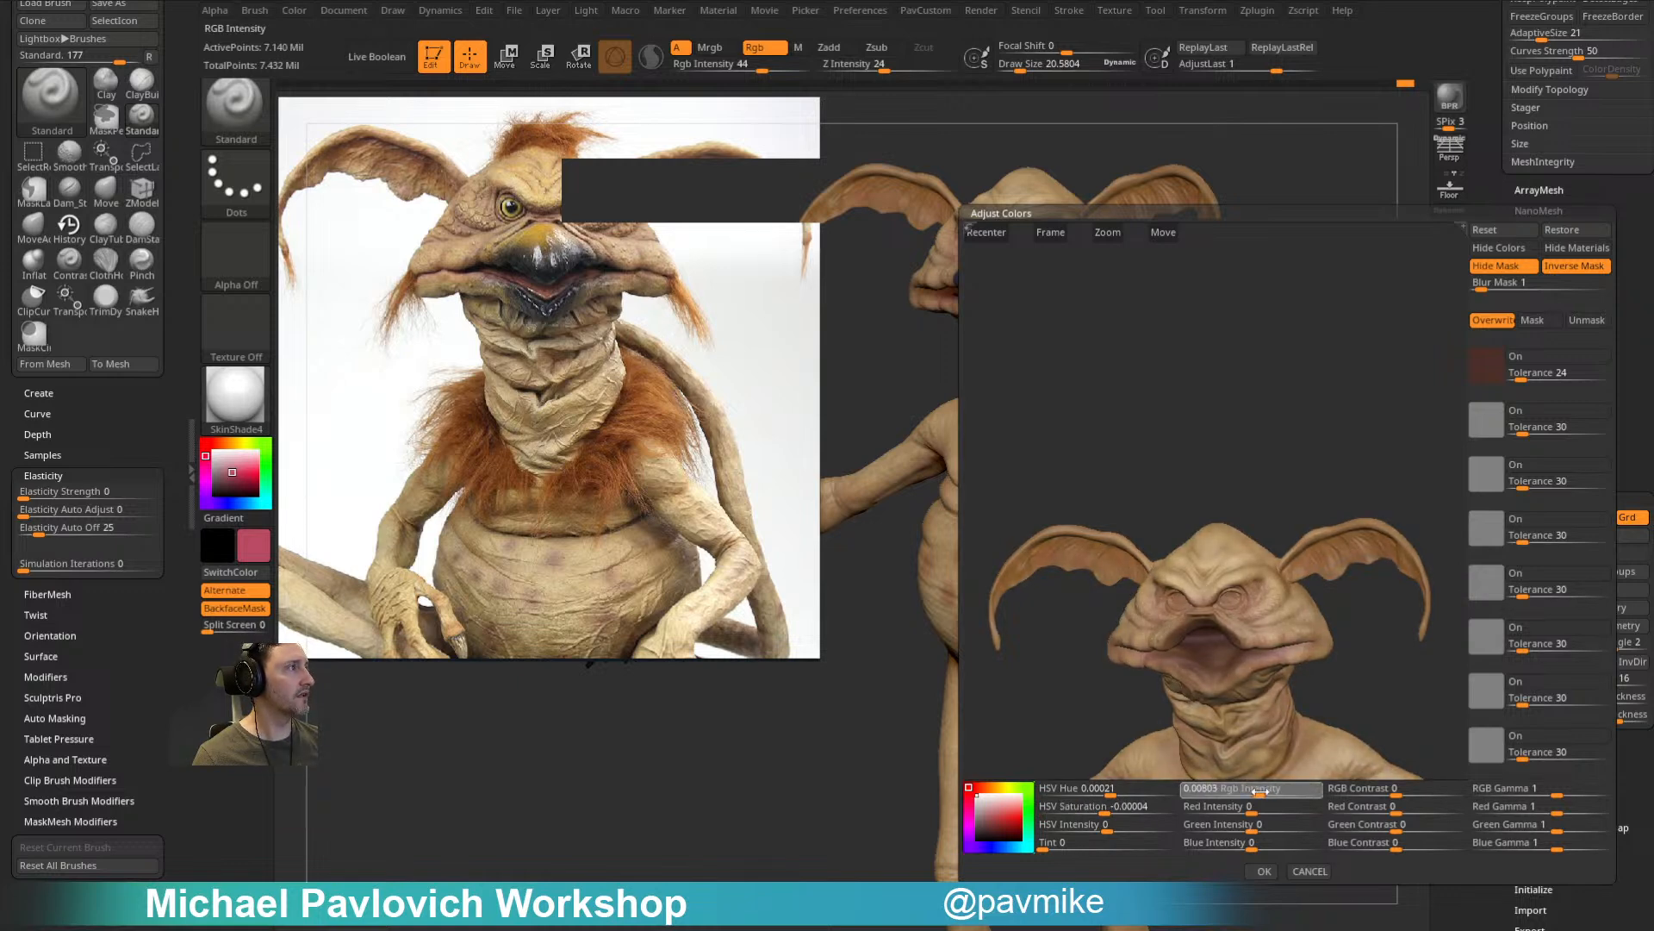
drag(1282, 422, 1256, 233)
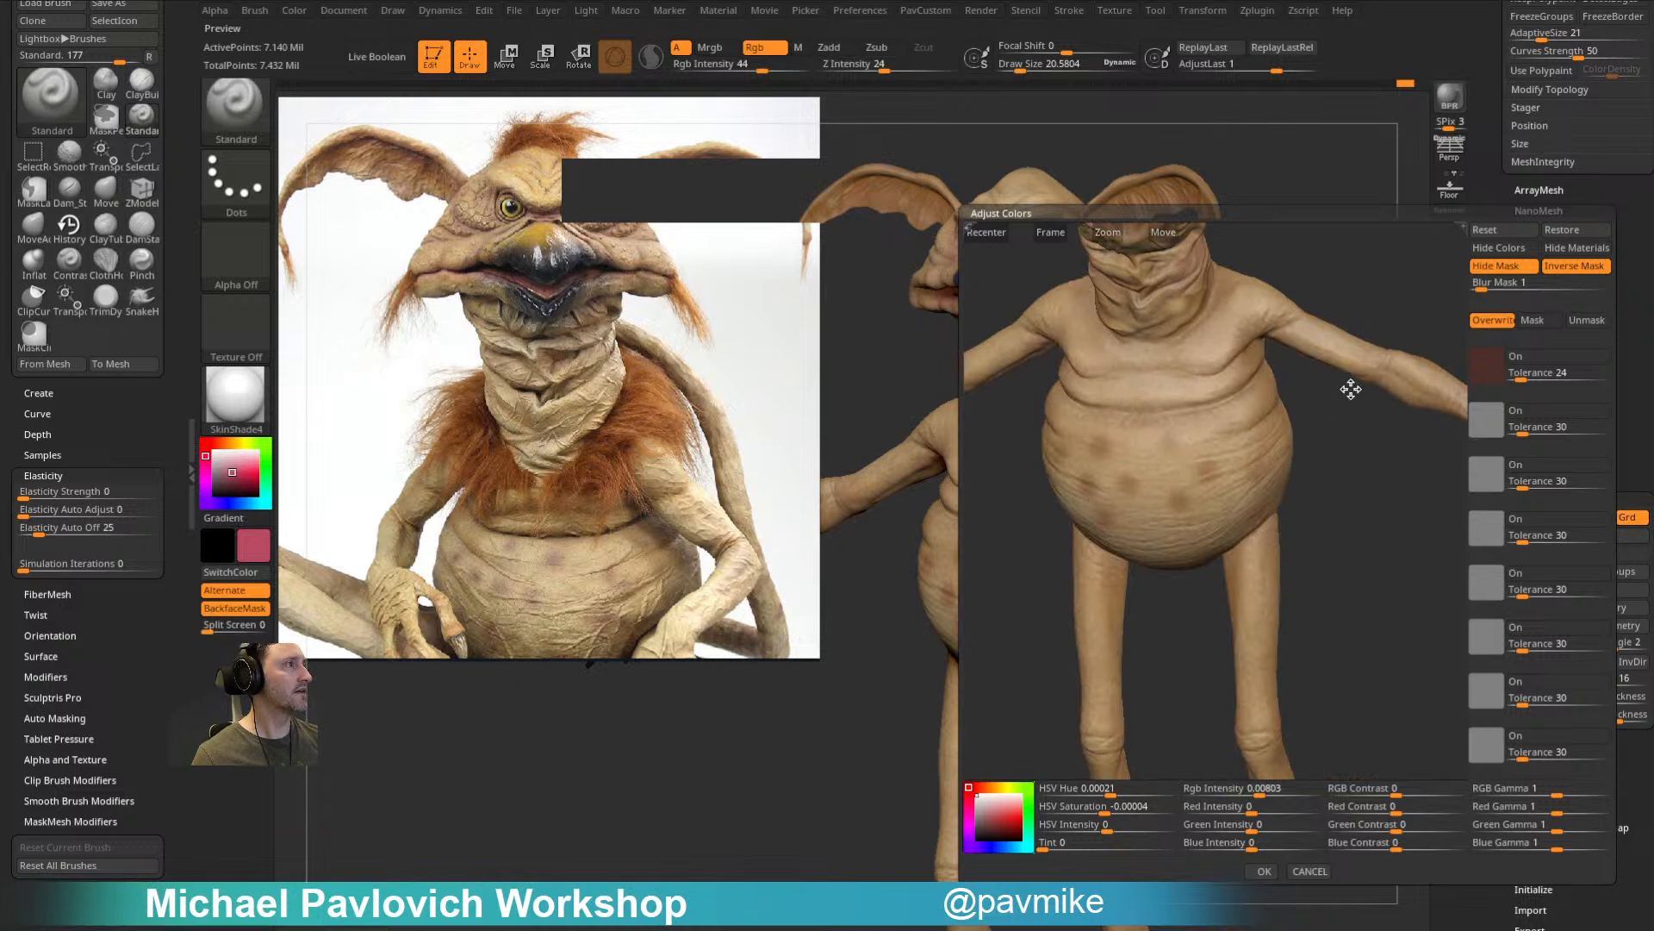
drag(1410, 492, 1396, 450)
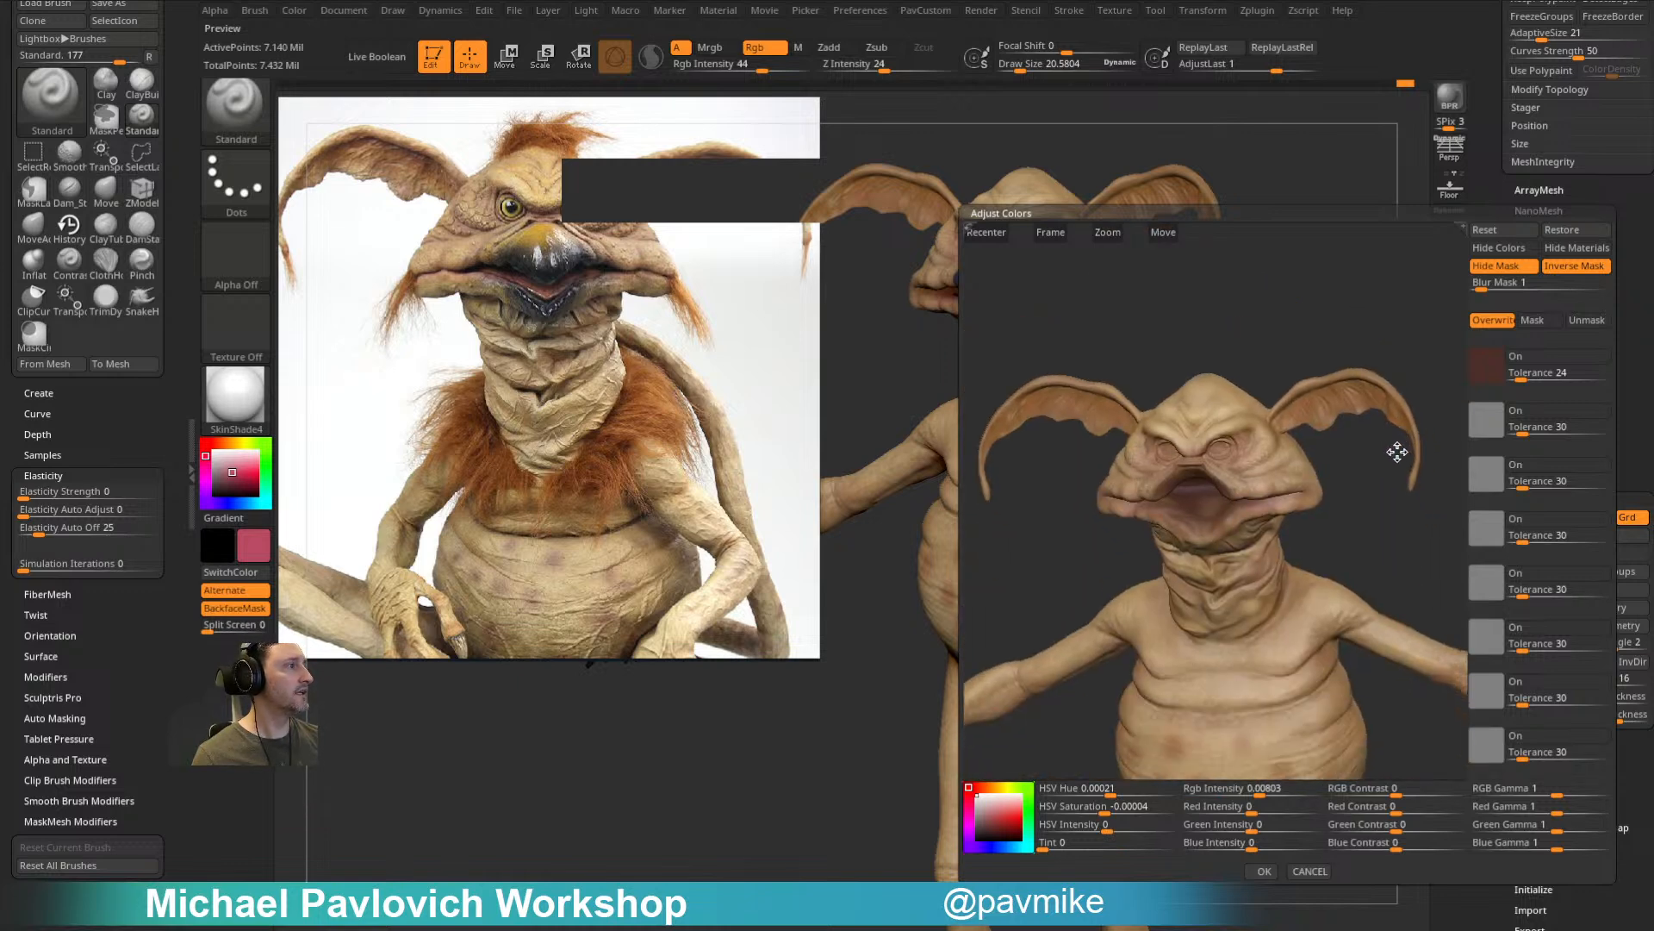
click(1264, 871)
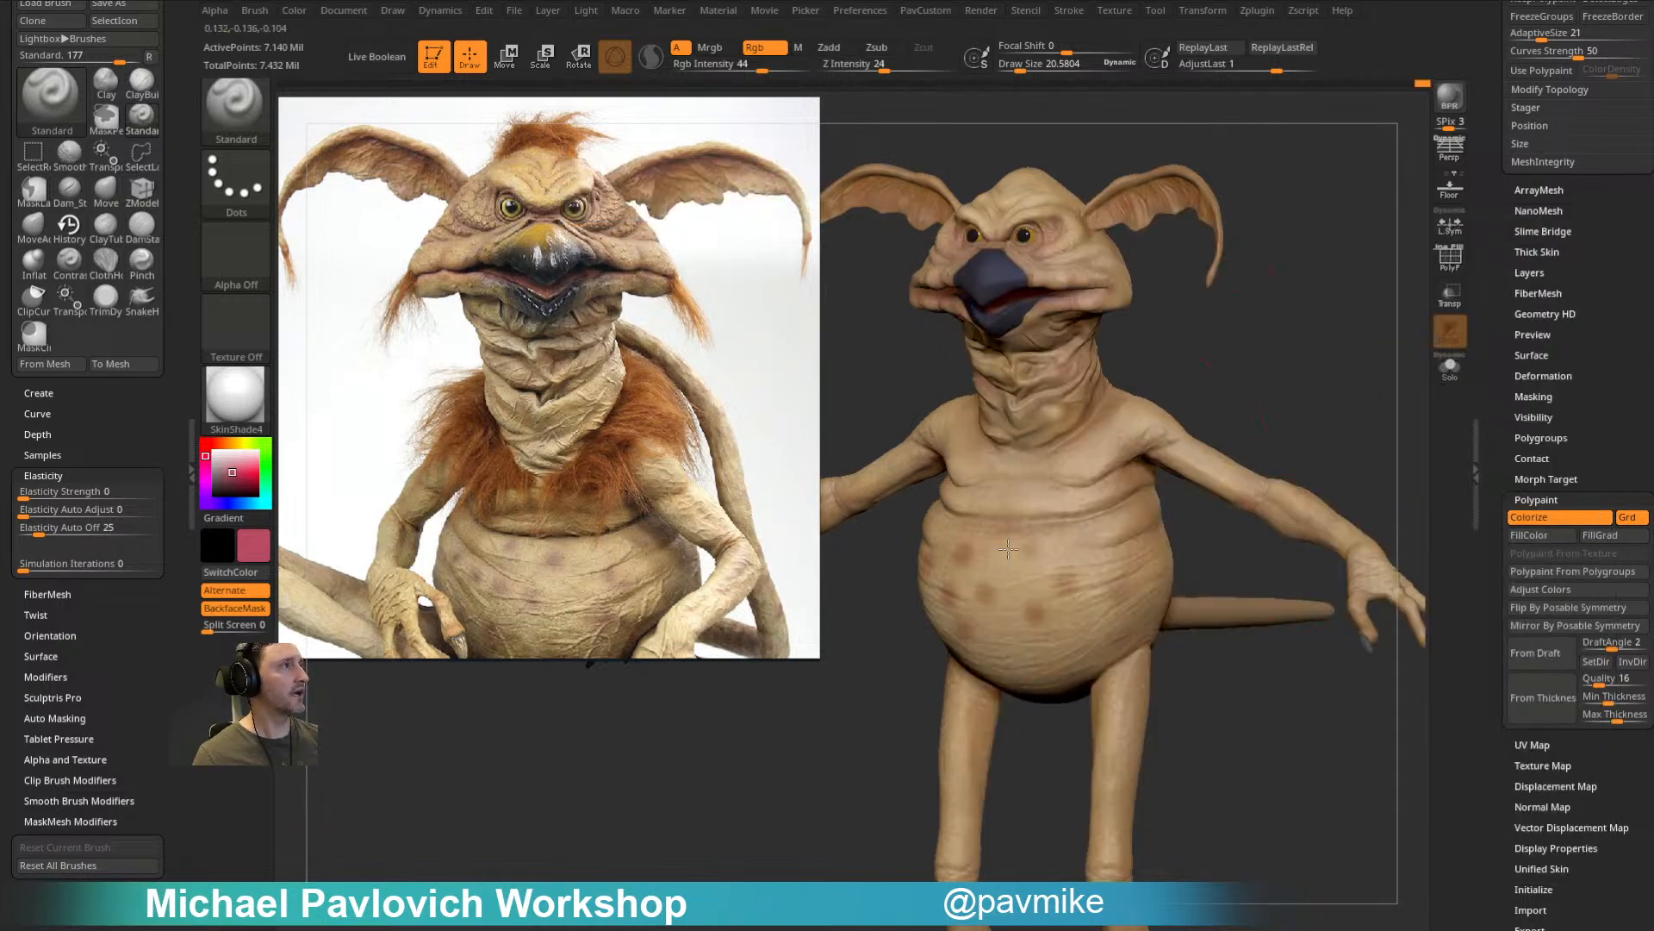
mouse_move(1351, 302)
alt+mouse_down()
mouse_move(1360, 437)
mouse_move(1362, 388)
mouse_move(1332, 394)
alt+mouse_up()
key(bracketright)
mouse_move(1292, 477)
alt+mouse_down()
mouse_move(1318, 258)
mouse_move(1201, 328)
mouse_move(1280, 274)
mouse_move(1342, 347)
alt+mouse_up()
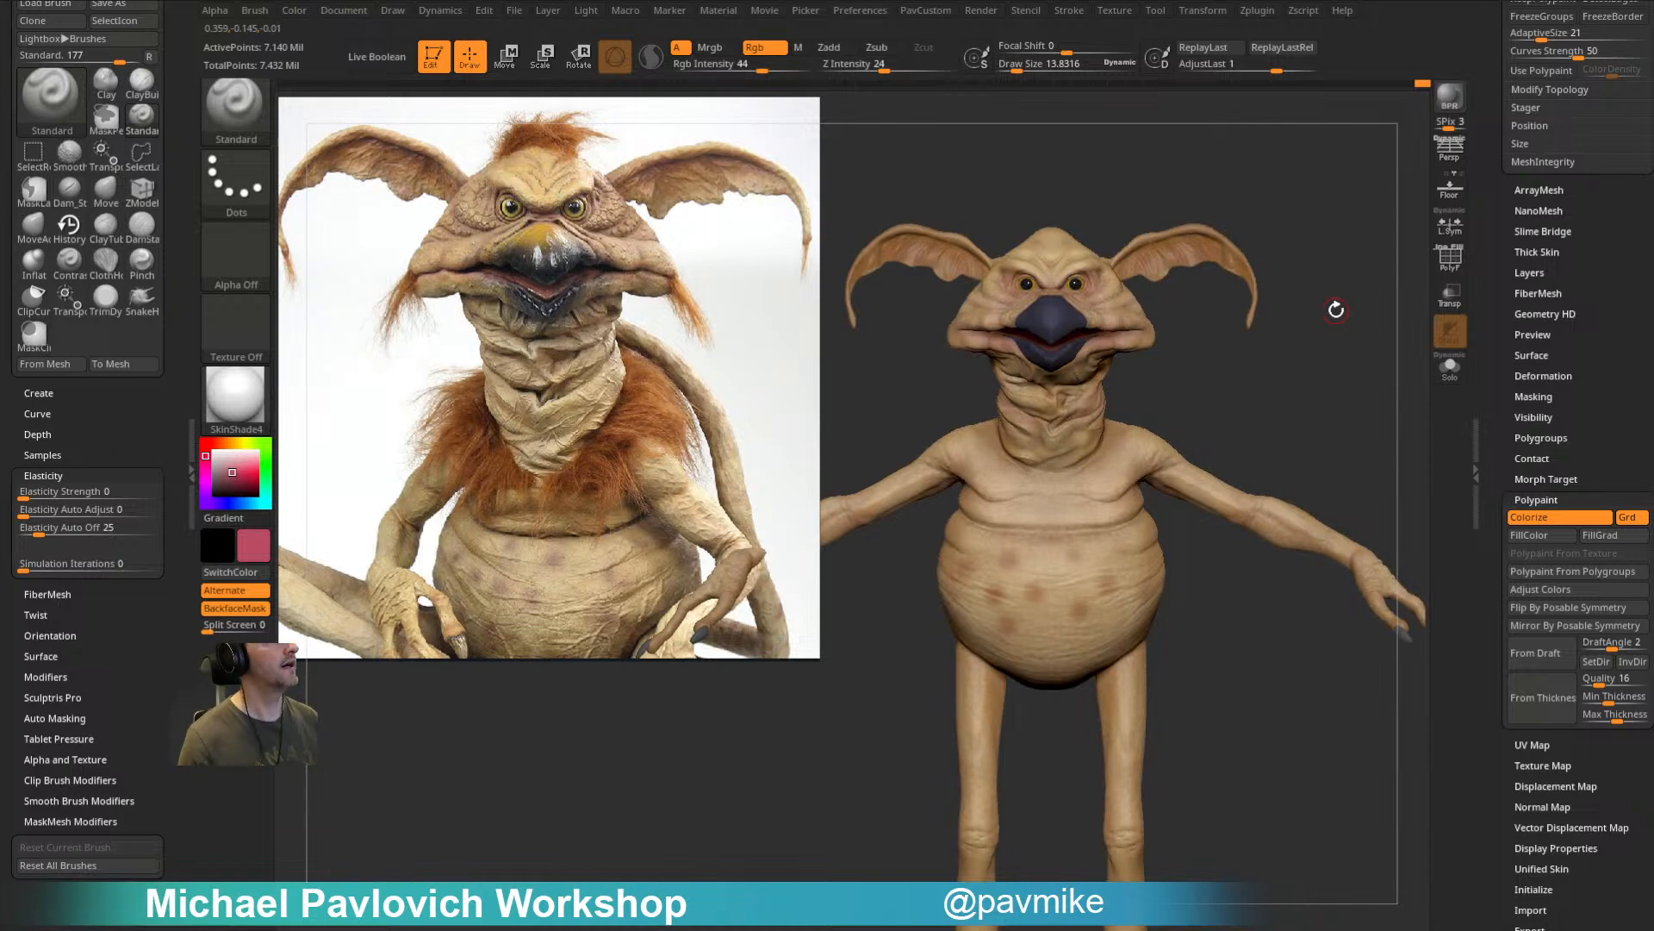
alt+drag(1295, 380, 1254, 507)
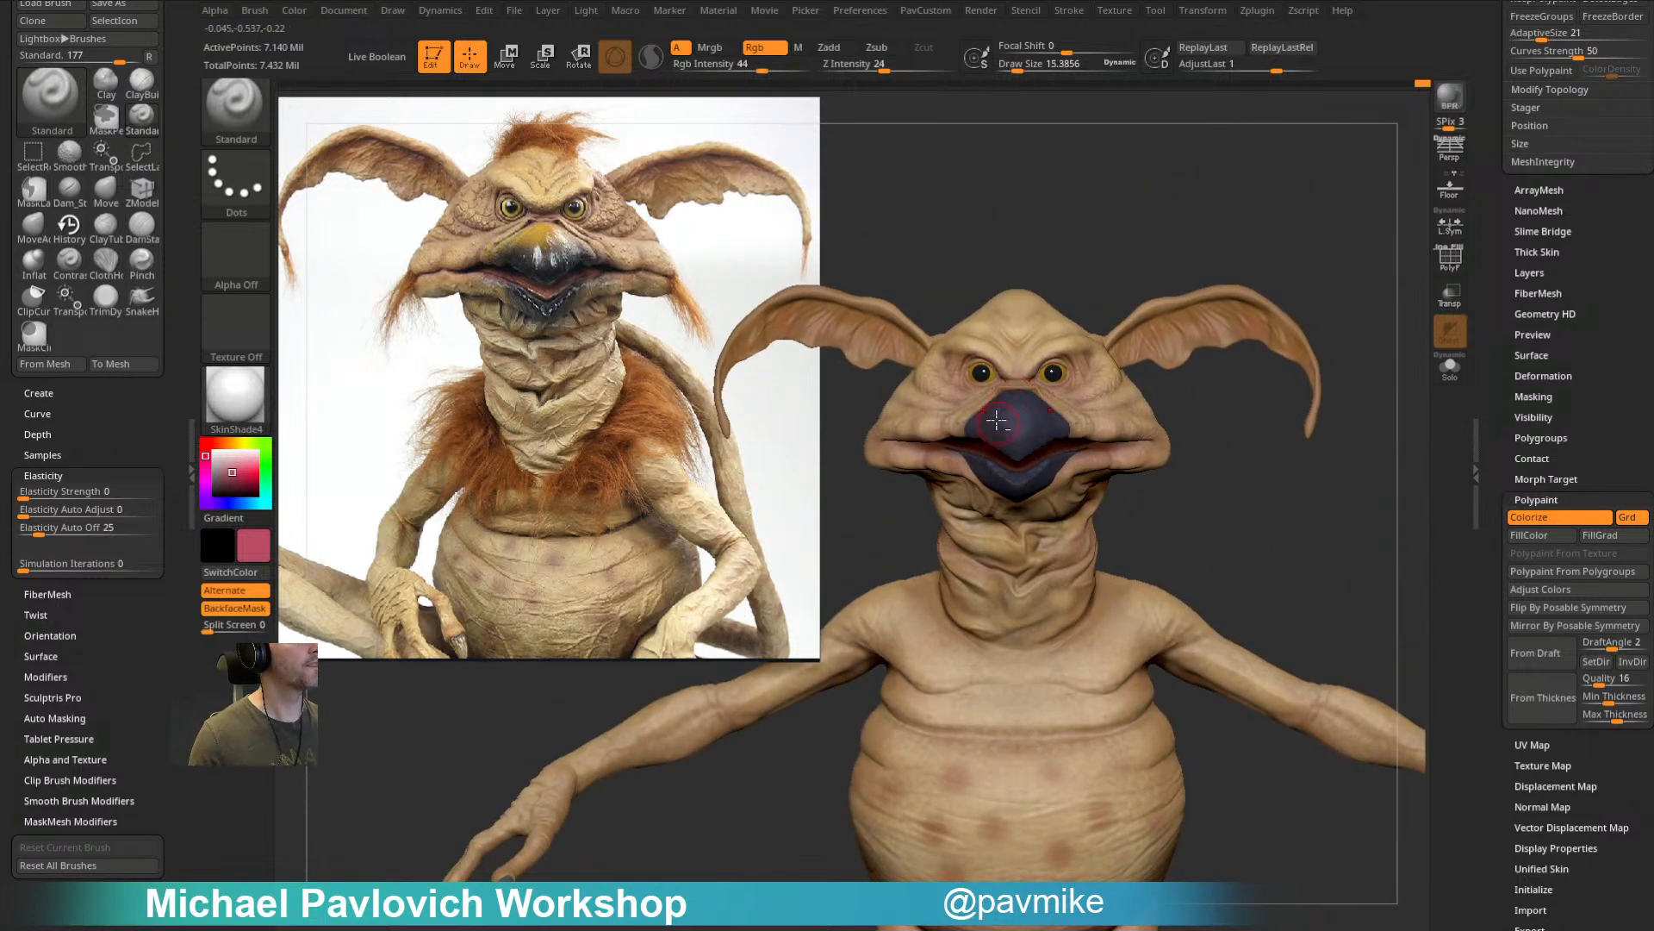
Step: Select the Eyes subtool and raise the SkinShade4 material's Diffuse to brighten the sculpt
alt+click(982, 372)
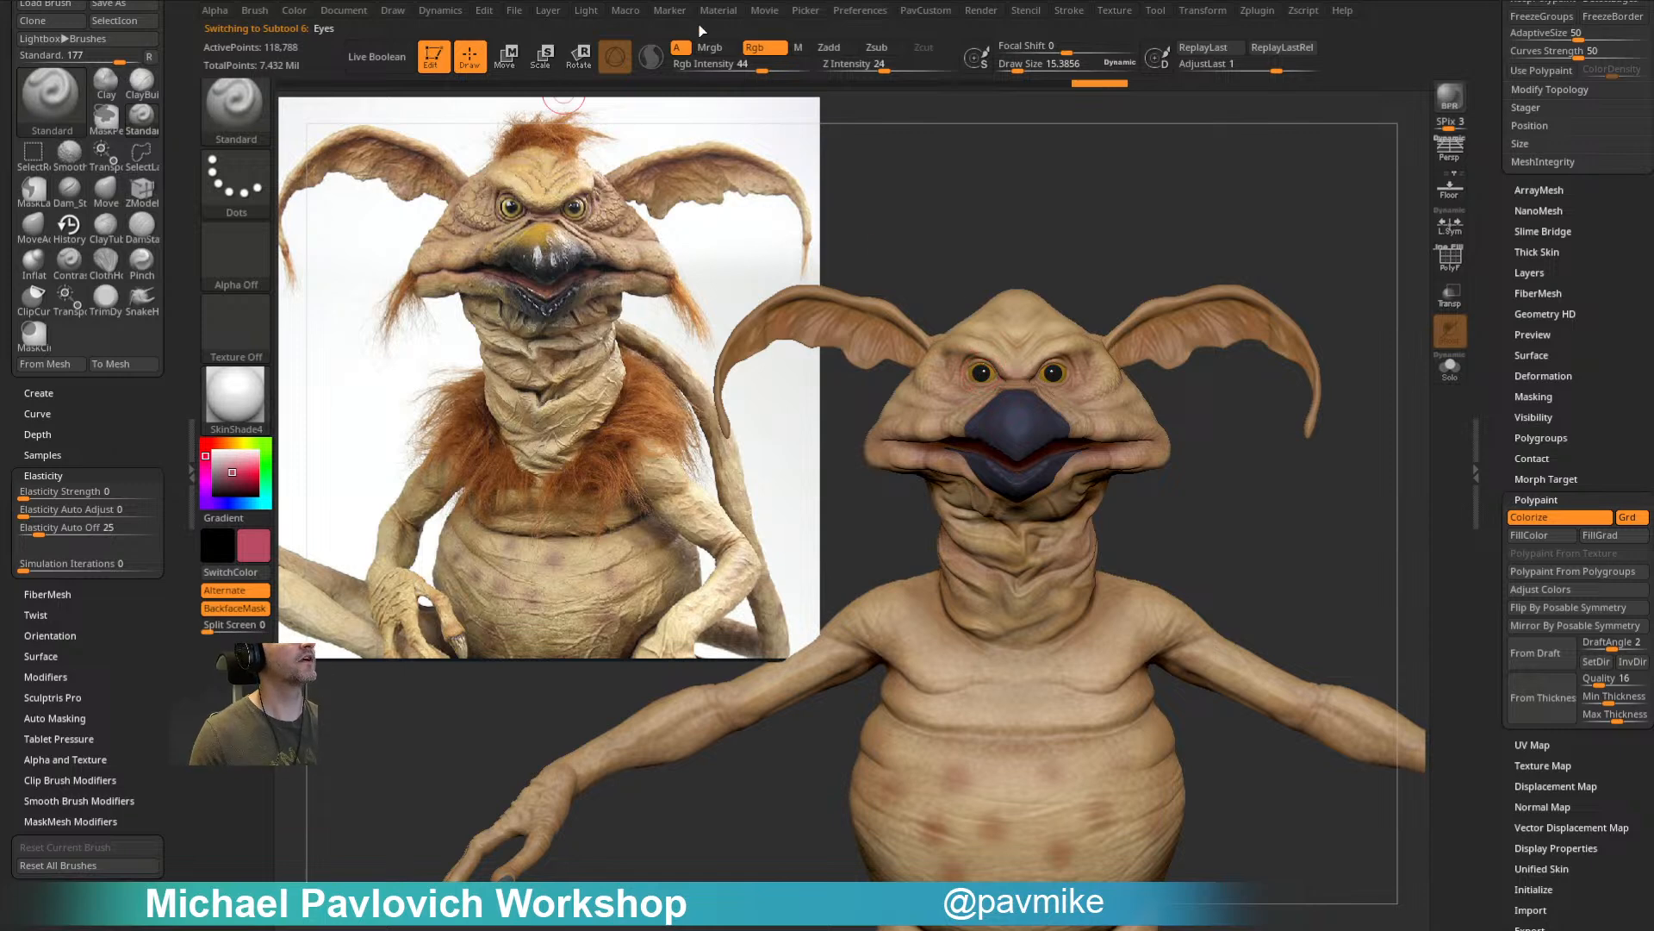
click(715, 10)
click(784, 322)
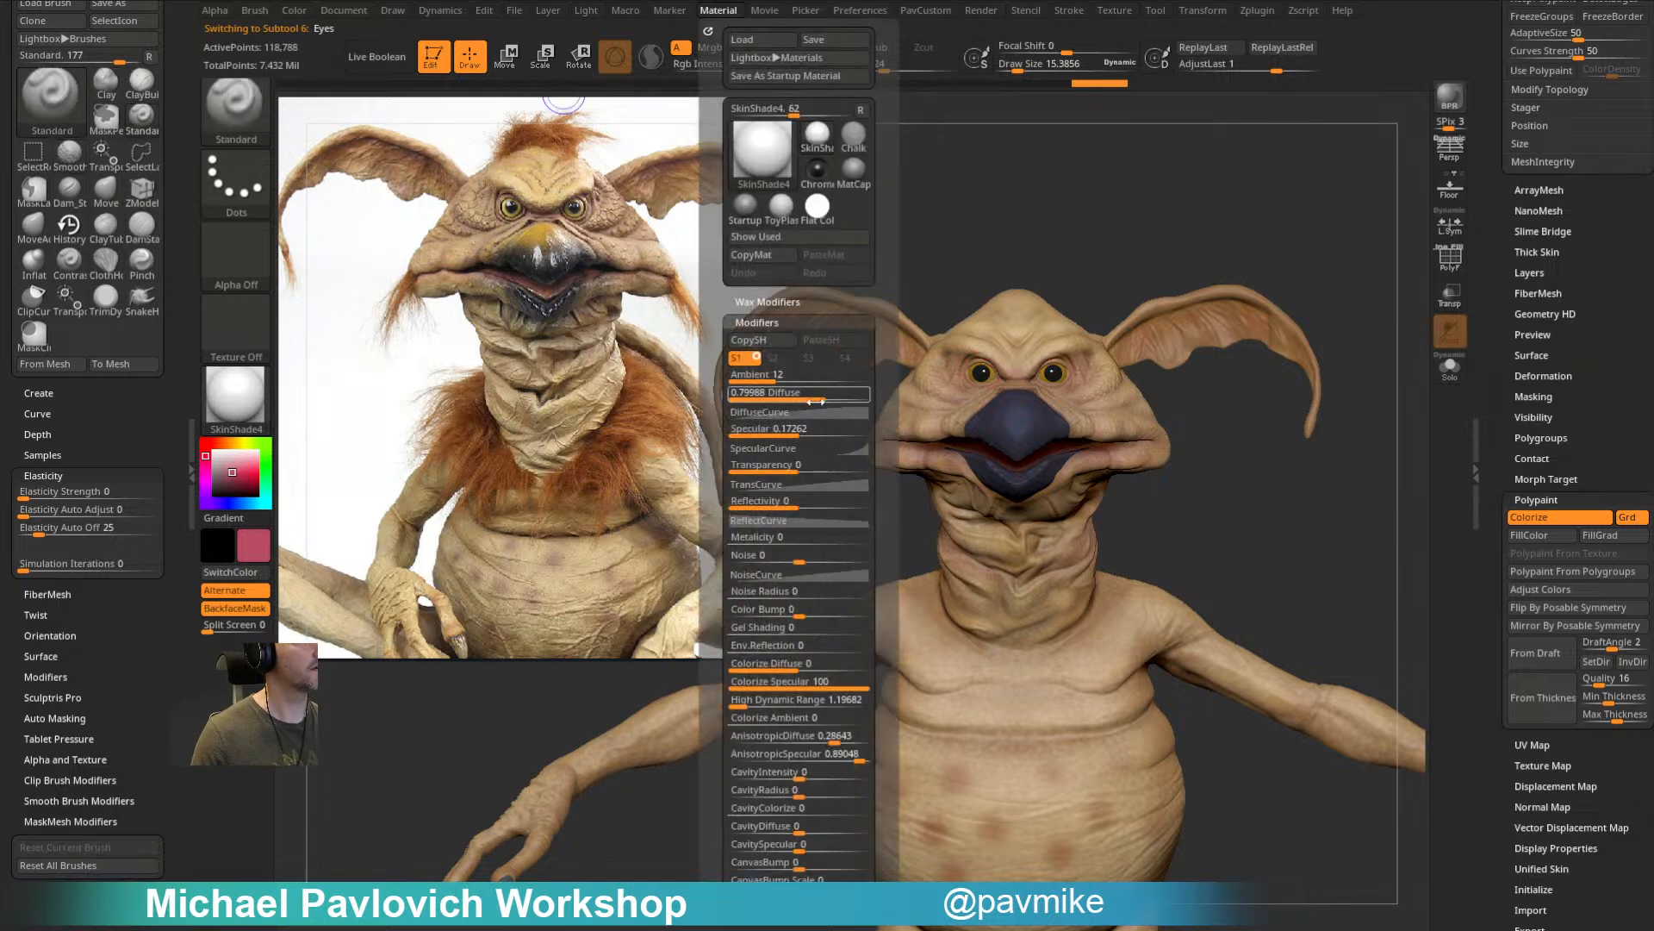
drag(816, 402, 833, 394)
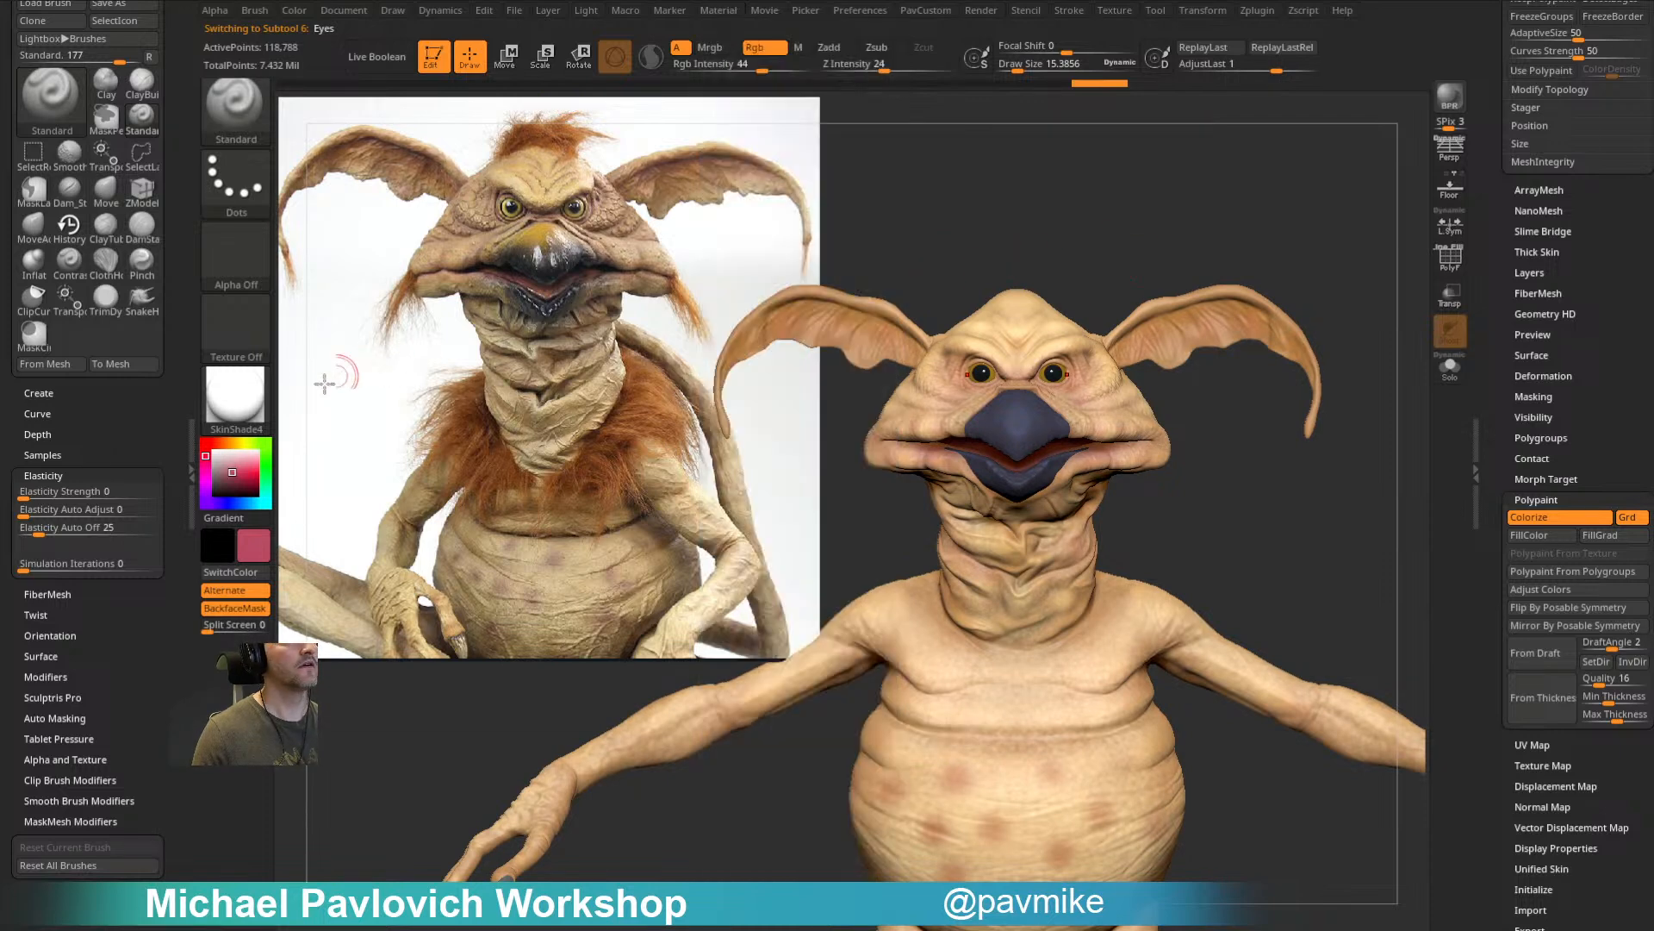
Step: Try the ToyPlastic material on the creature and set its Diffuse to 1.1095
drag(278, 418, 984, 369)
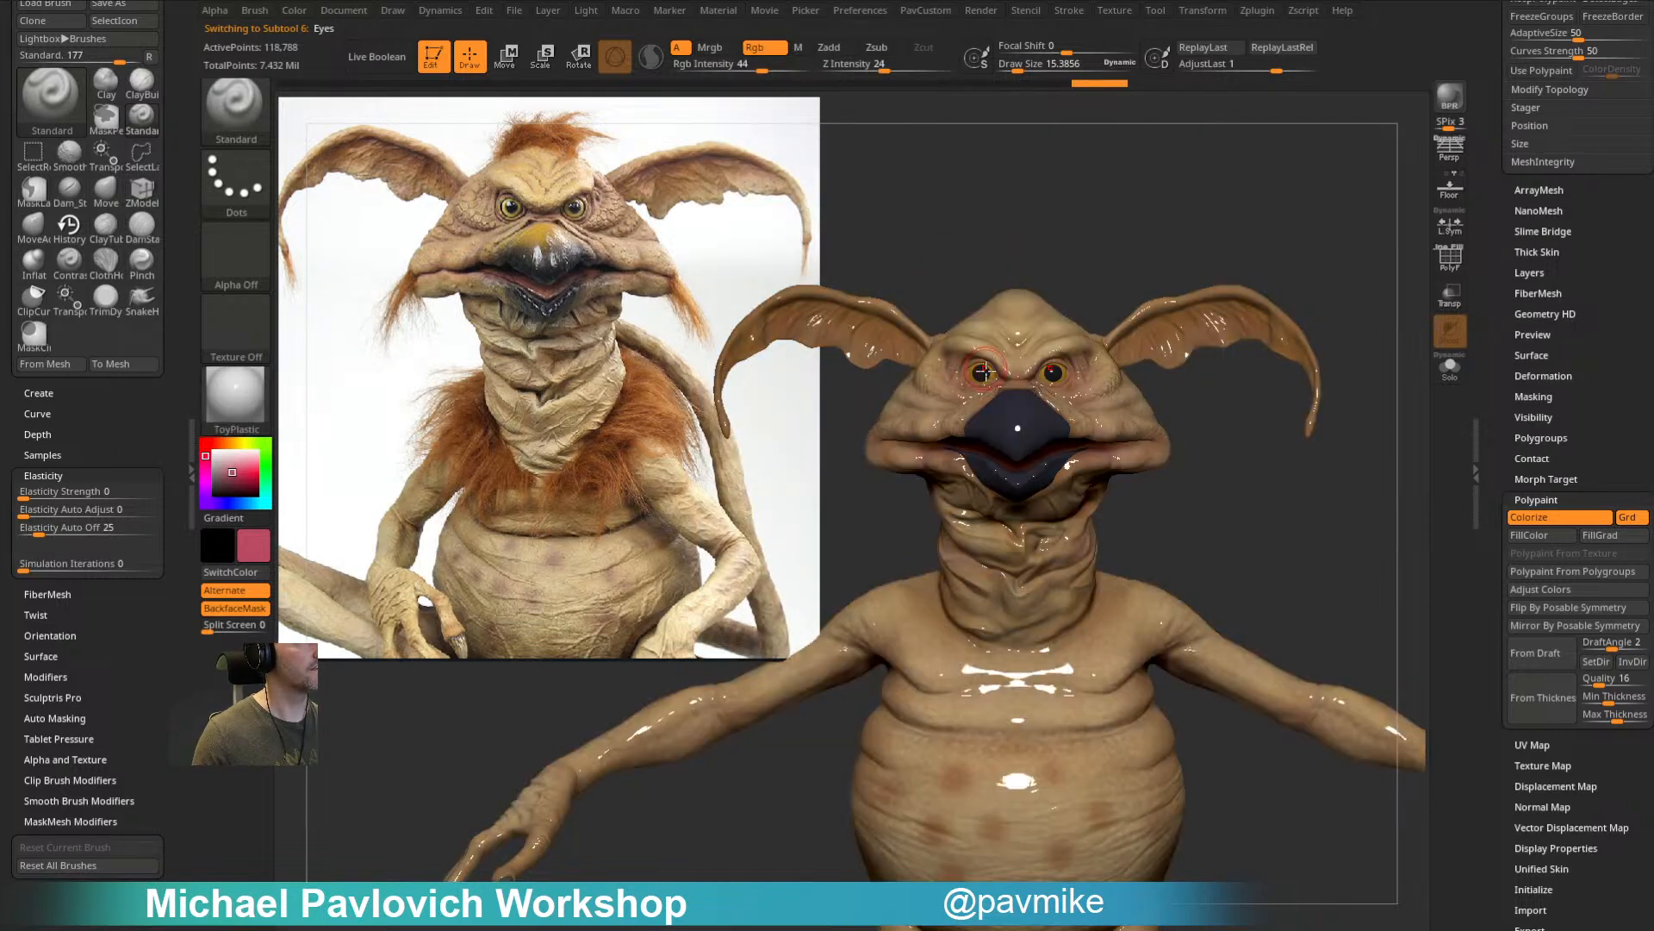
click(717, 10)
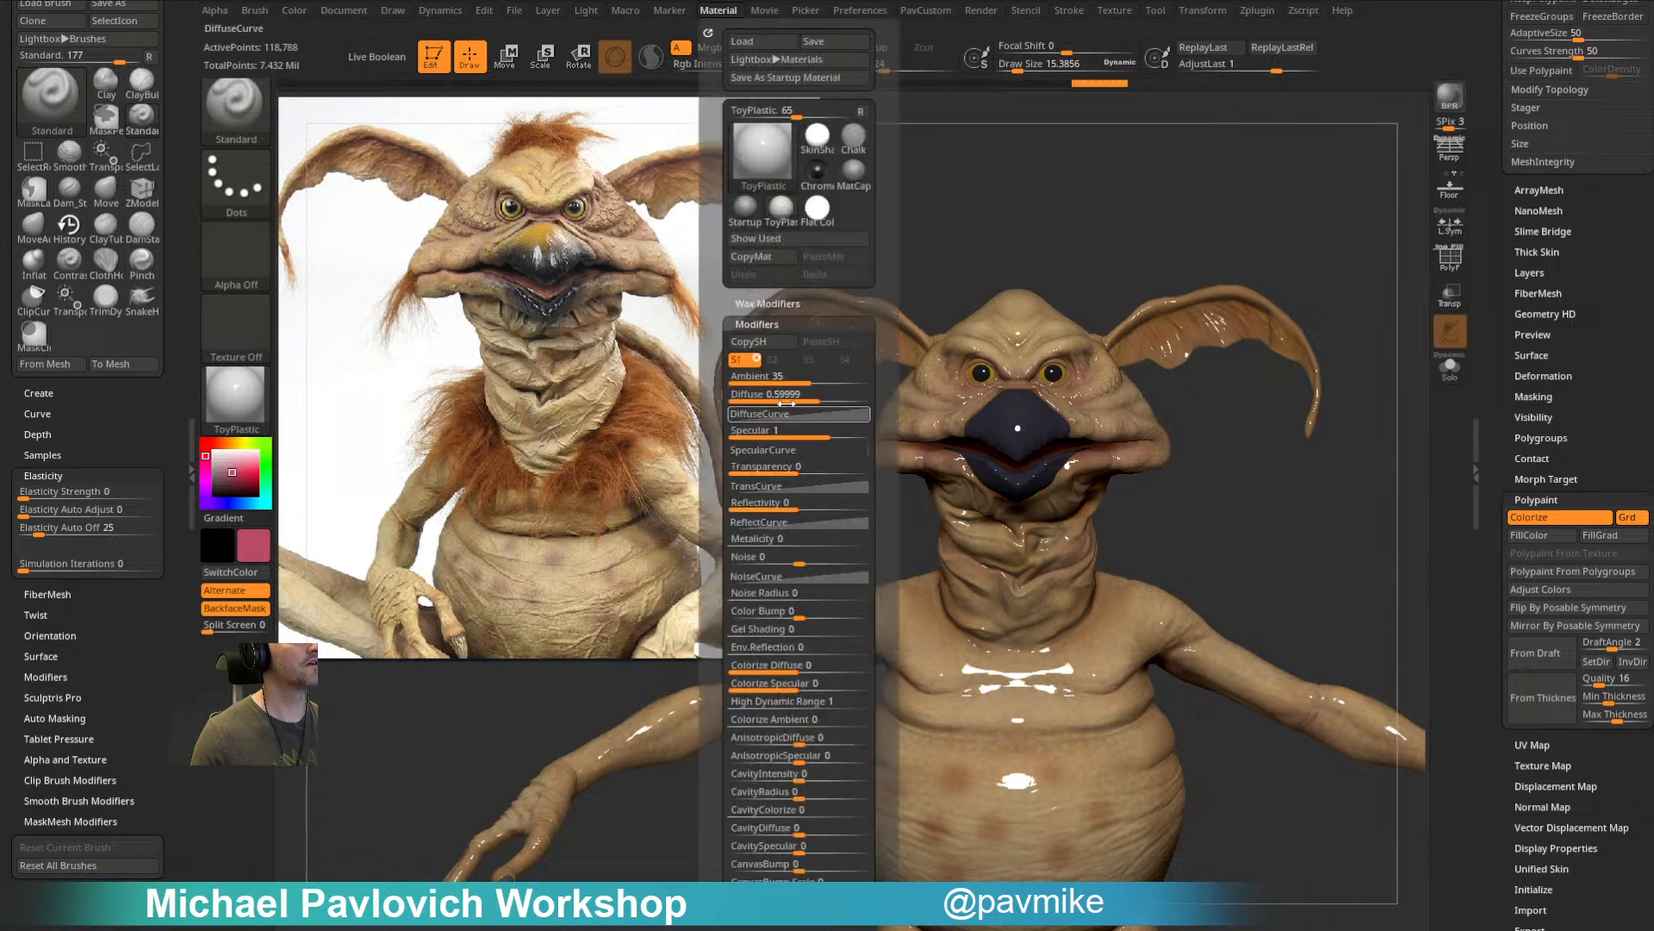
drag(826, 397, 829, 397)
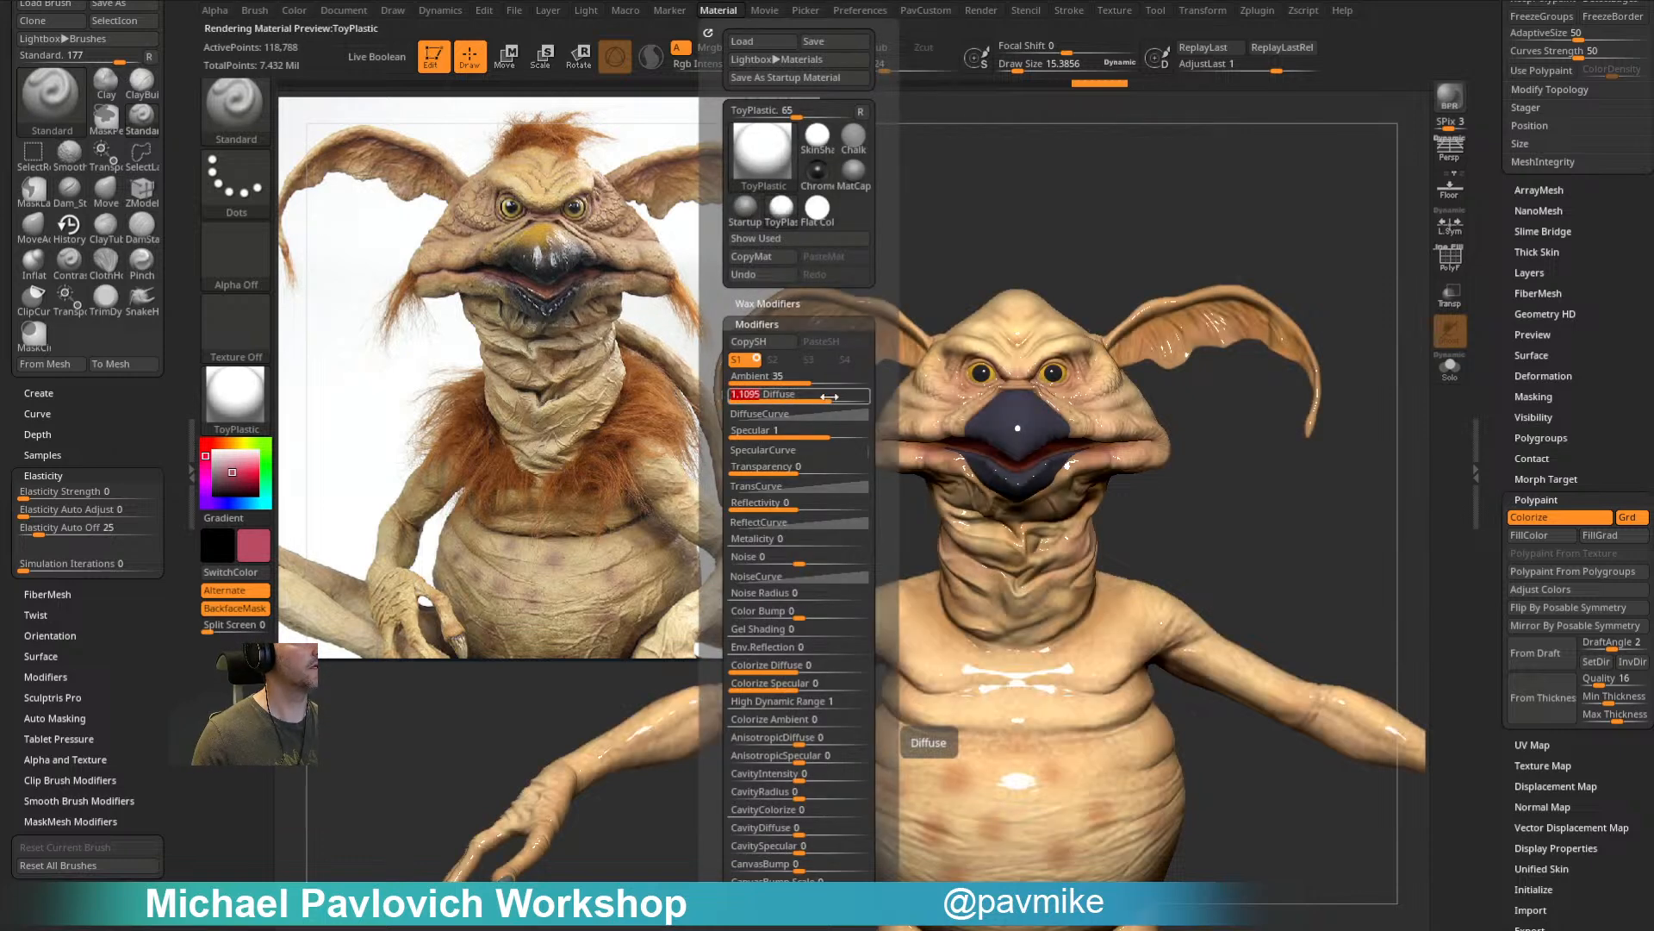
Step: Return to the SkinShade4 material and set its Diffuse to 0.92347
click(235, 396)
click(1340, 610)
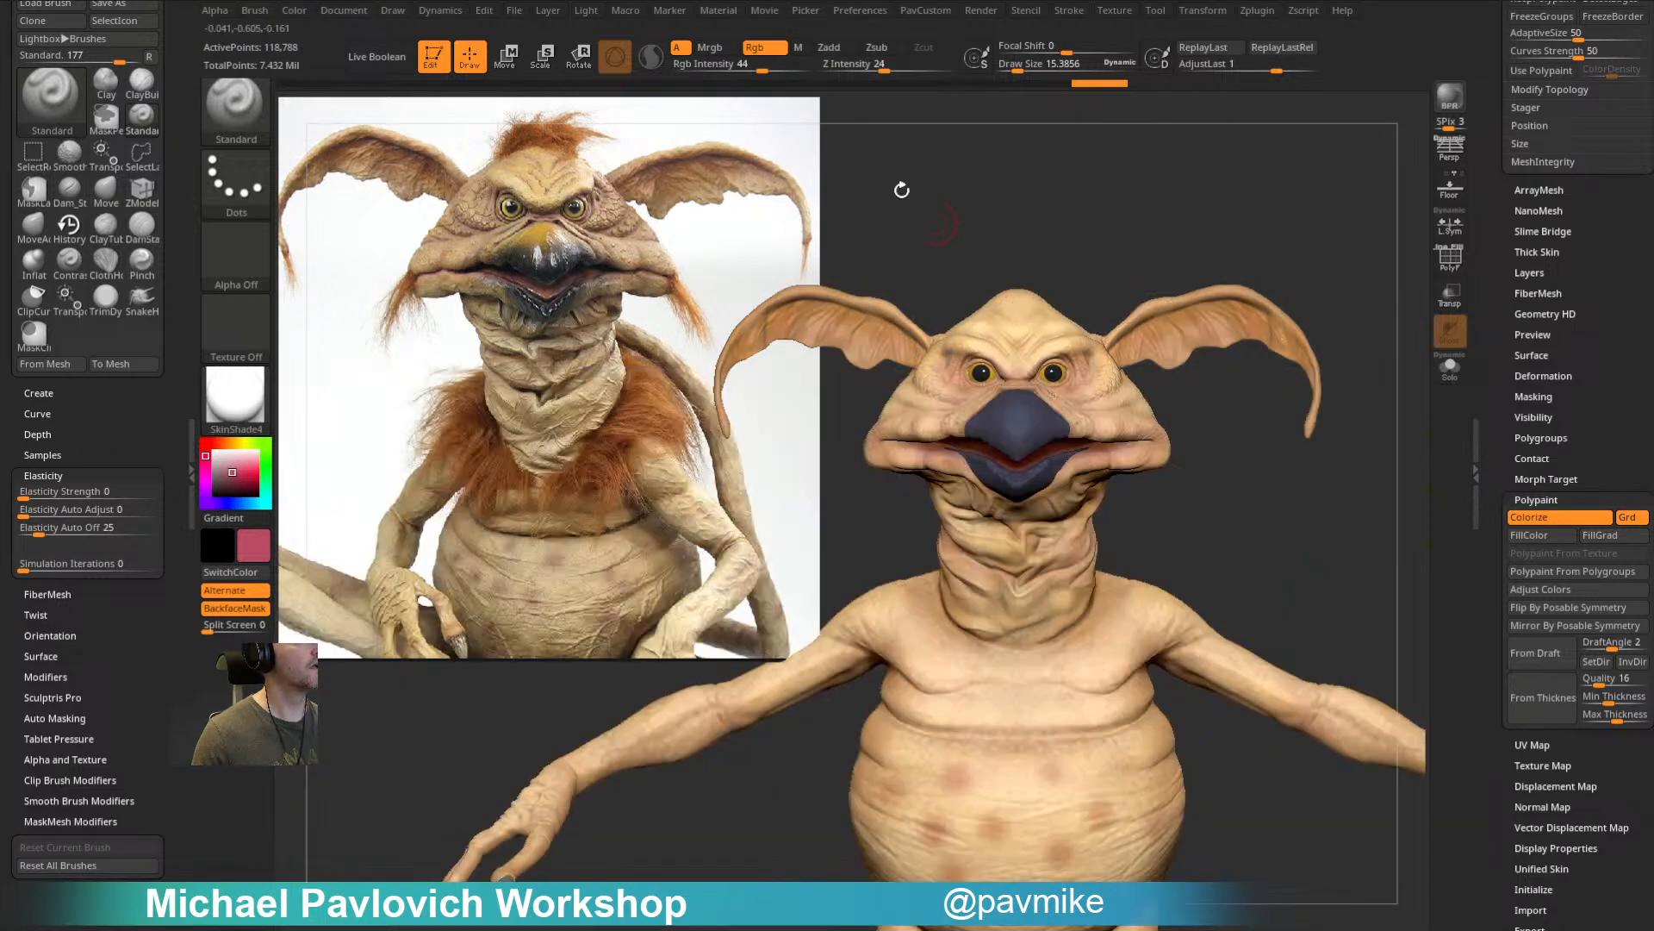
click(725, 12)
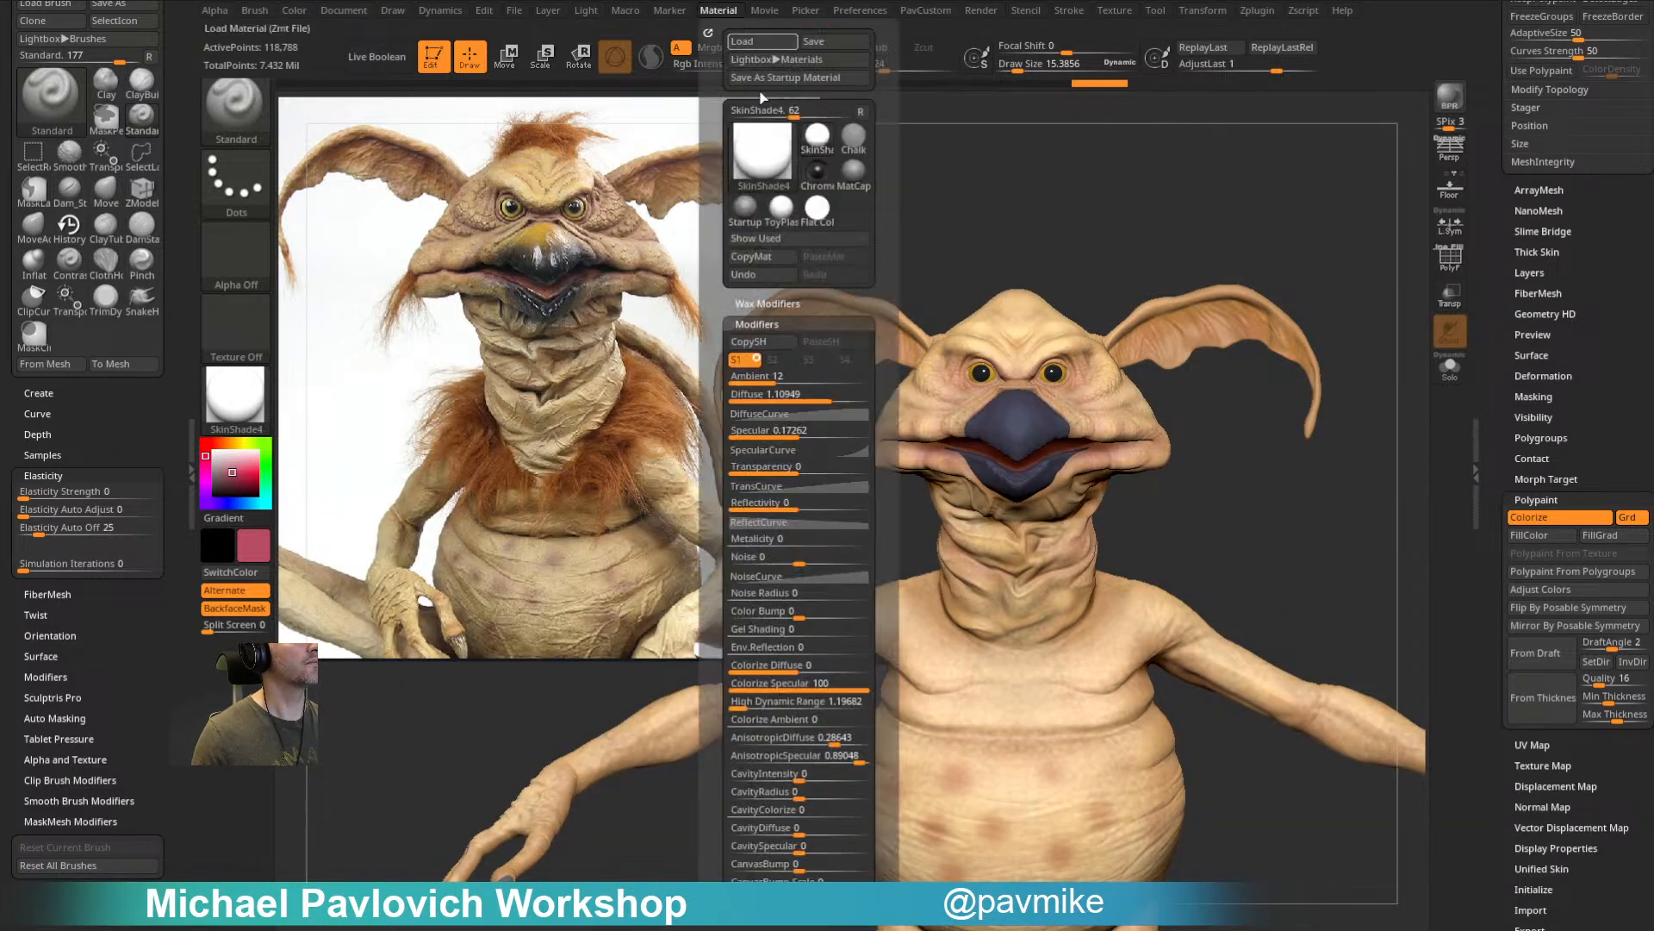
drag(823, 396, 828, 398)
drag(1219, 229, 1123, 373)
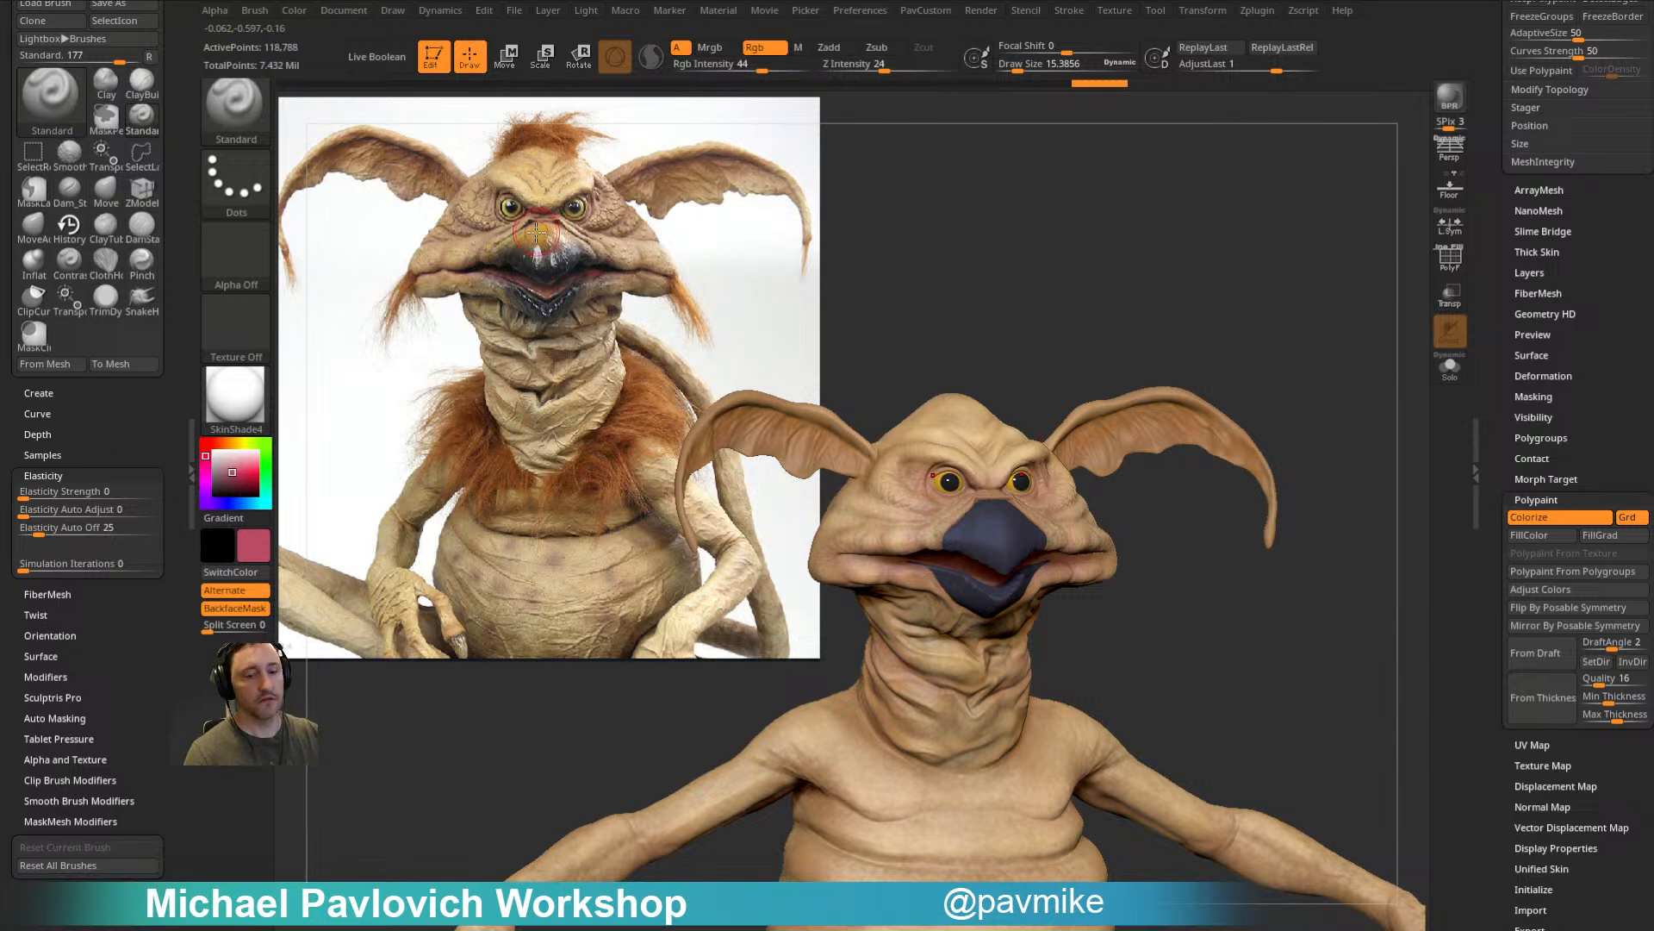
Step: Sample the yellow from the reference photo's beak and paint it over the base of the creature's upper beak
key(c)
drag(926, 187, 983, 226)
alt+click(985, 541)
mouse_move(1120, 519)
mouse_down()
mouse_move(1197, 573)
mouse_move(1115, 561)
mouse_up()
drag(988, 533, 1010, 551)
mouse_move(1179, 541)
alt+mouse_down()
mouse_move(1192, 573)
mouse_move(1172, 543)
mouse_move(1016, 598)
alt+mouse_up()
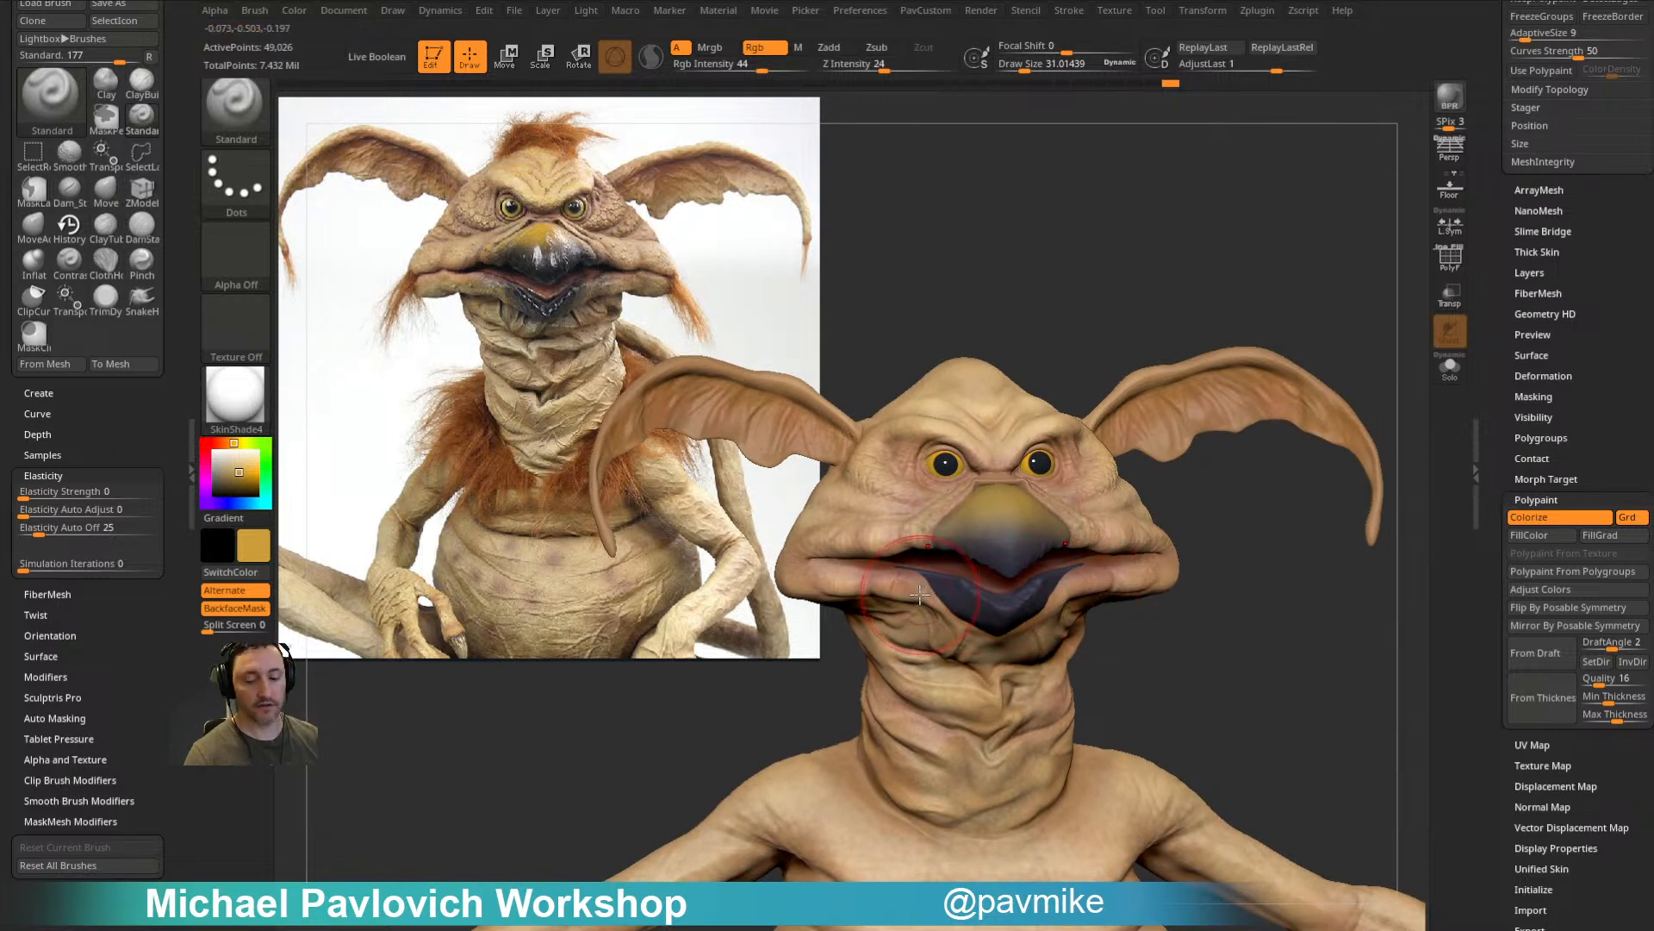
Step: Sample the brown skin tone beside the mouth and blend it onto the edges of the lower beak
key(c)
alt+click(957, 596)
right_drag(958, 595, 984, 583)
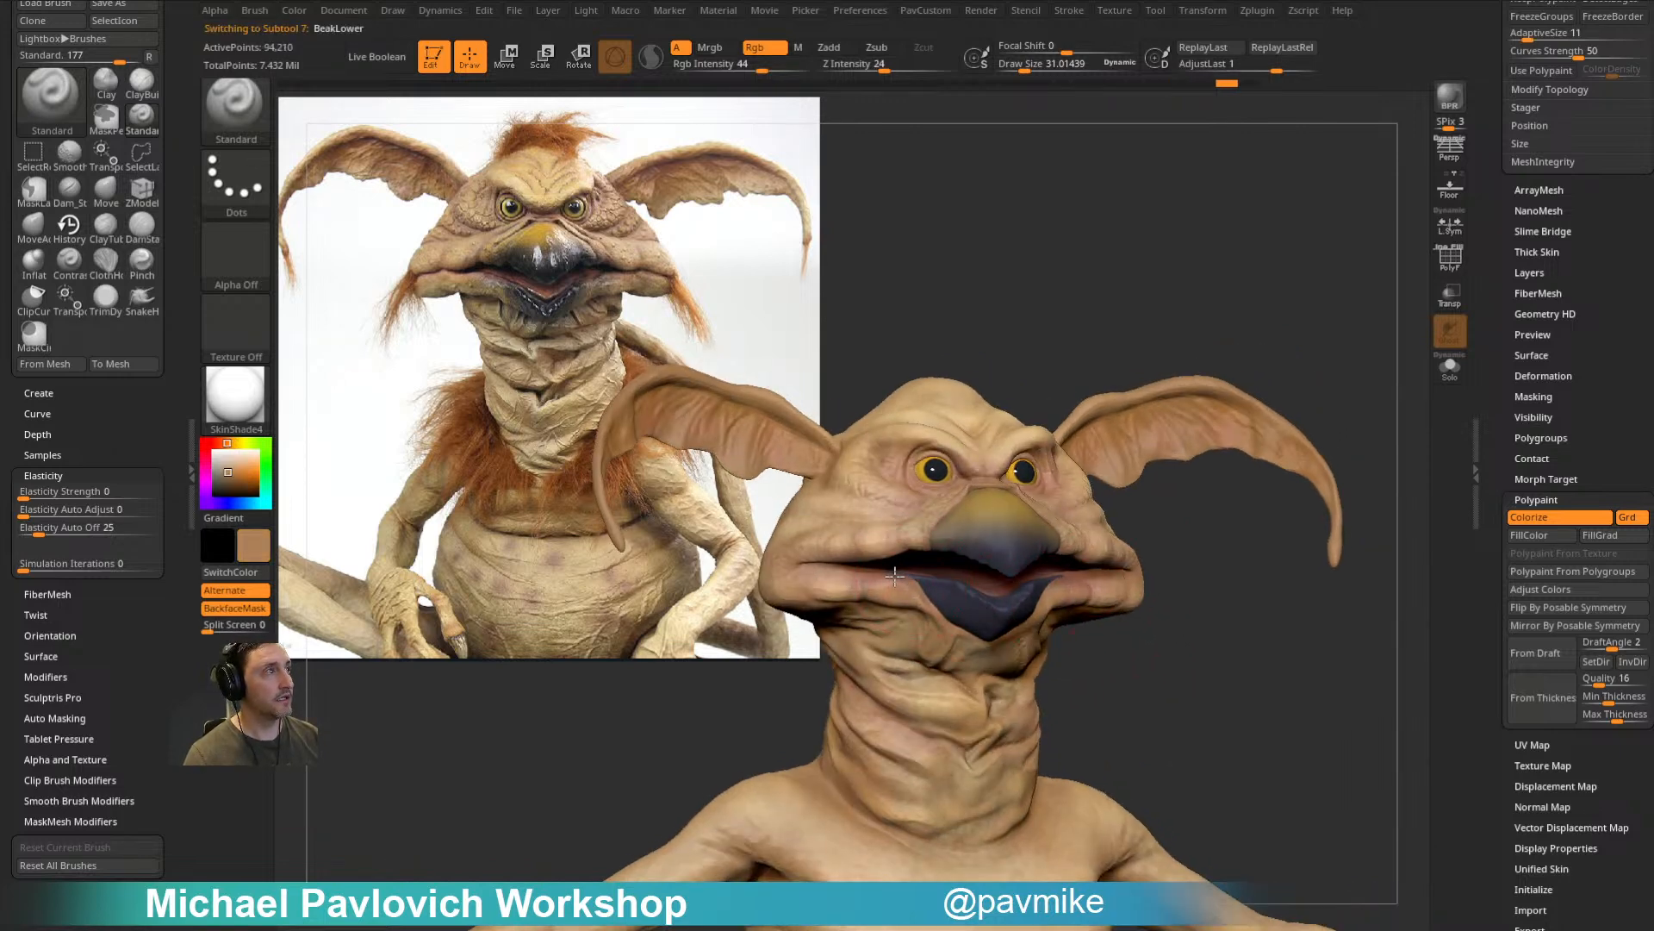
right_drag(1134, 540, 927, 594)
right_drag(1012, 627, 918, 583)
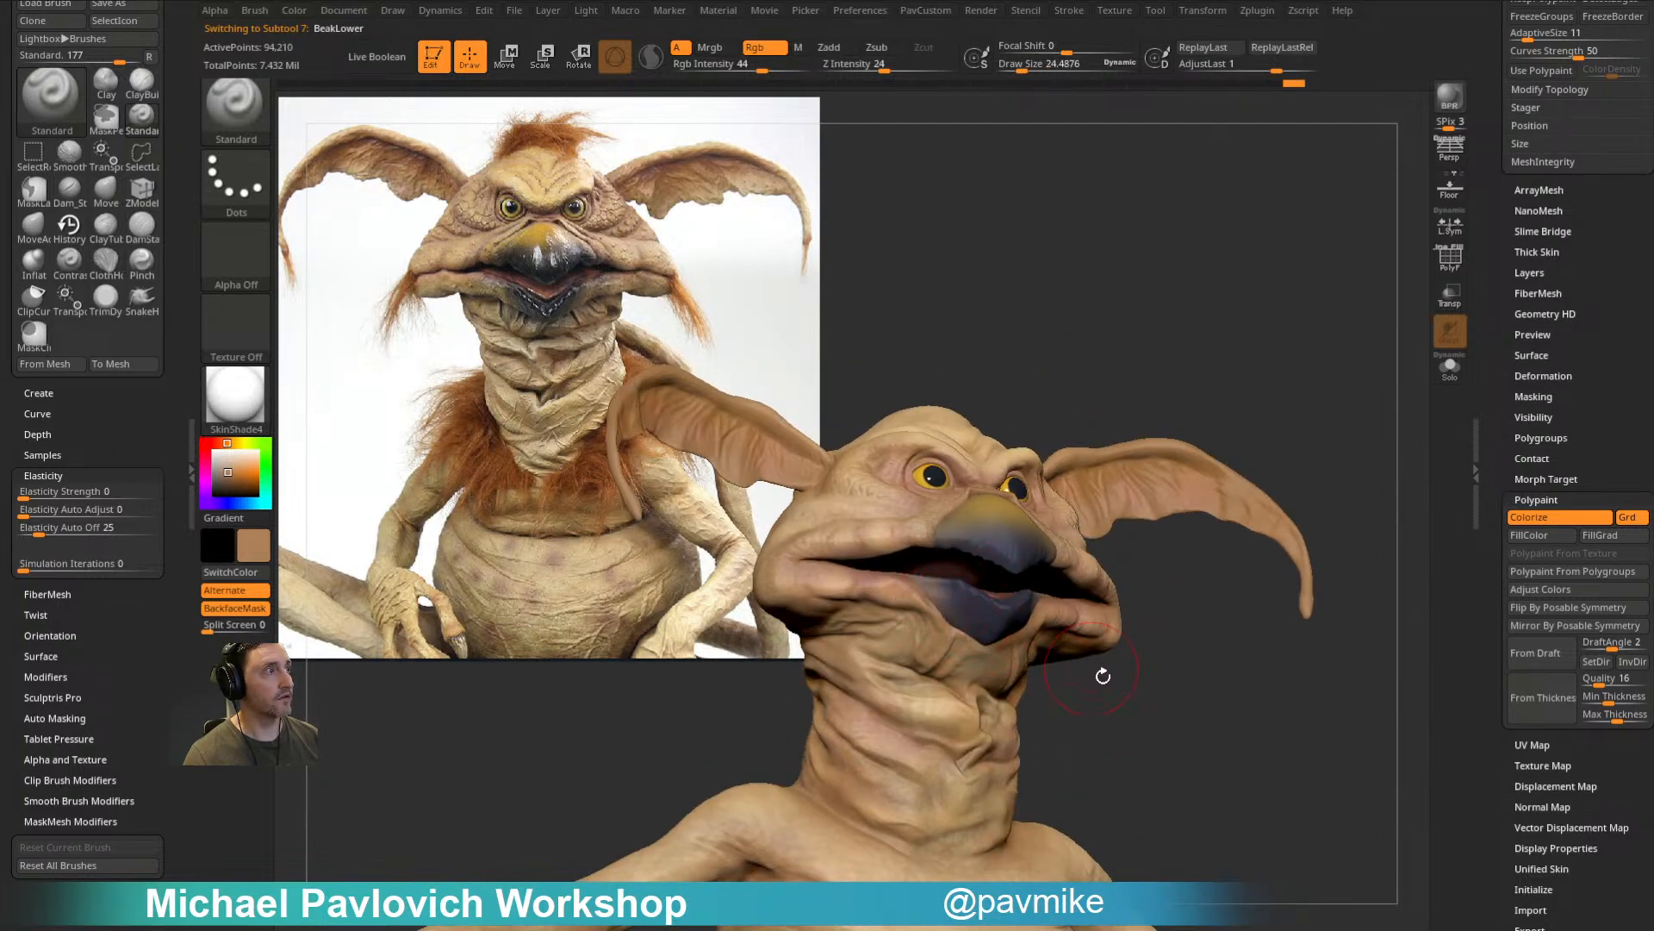
right_drag(1092, 667, 1065, 654)
drag(930, 590, 970, 630)
Step: Reduce the draw size, sample the beak's muted yellow, and select the Body to touch up the skin around the upper beak
mouse_move(1267, 441)
right_down()
mouse_move(1221, 523)
mouse_move(1259, 546)
mouse_move(1202, 464)
right_up()
key(bracketleft)
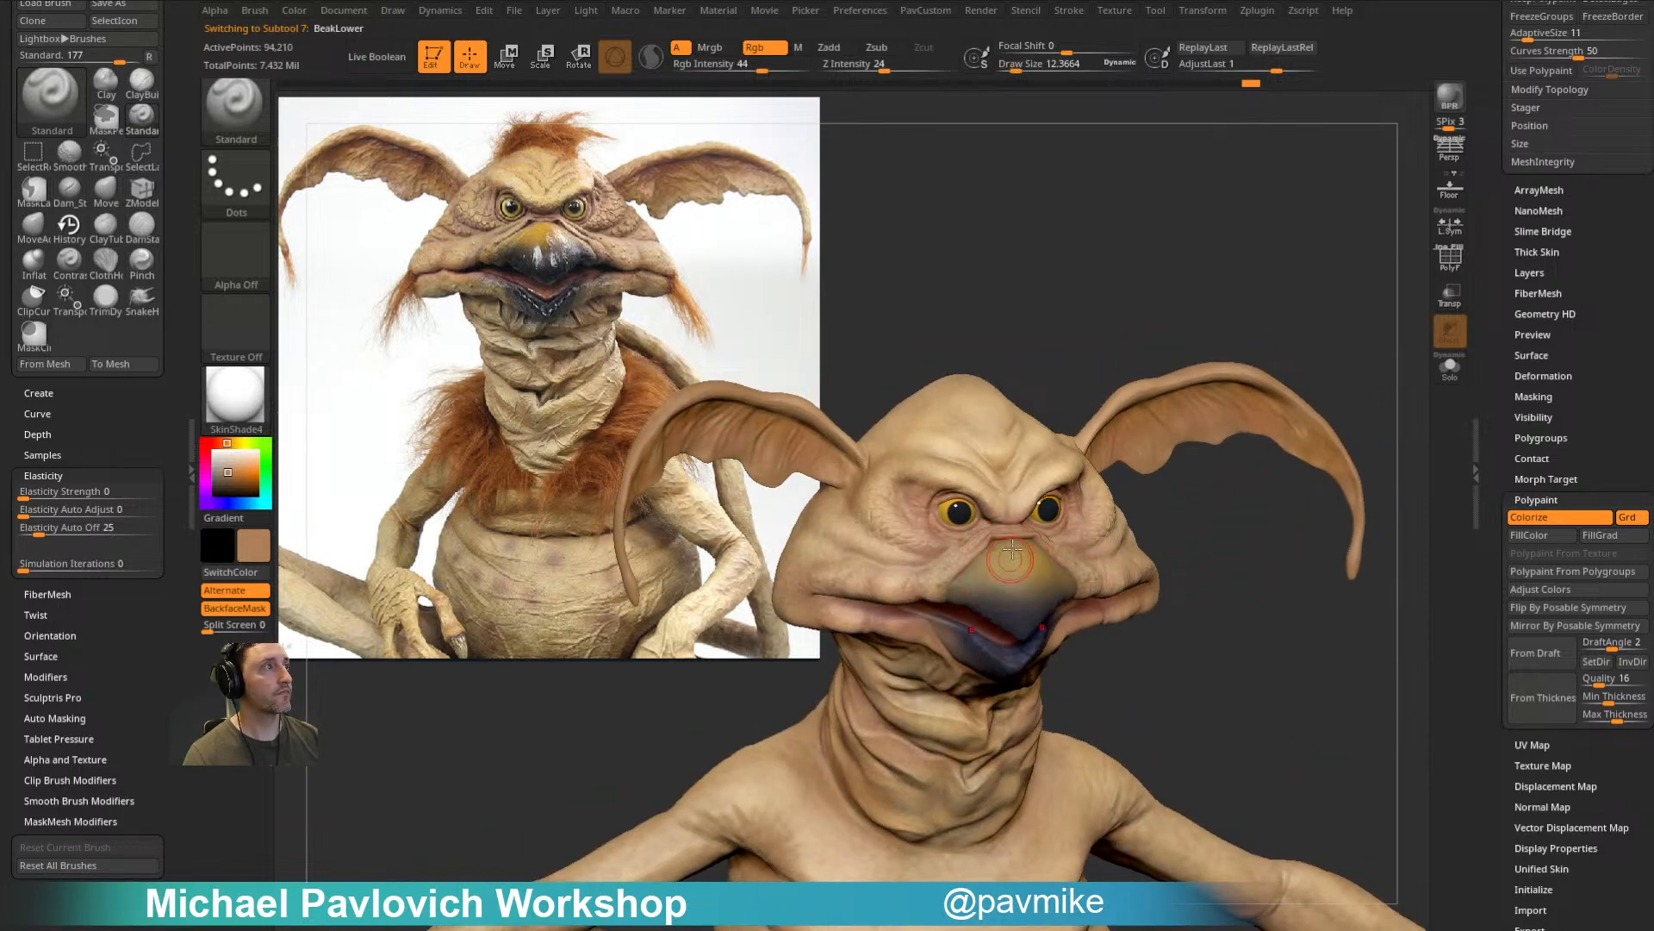
key(c)
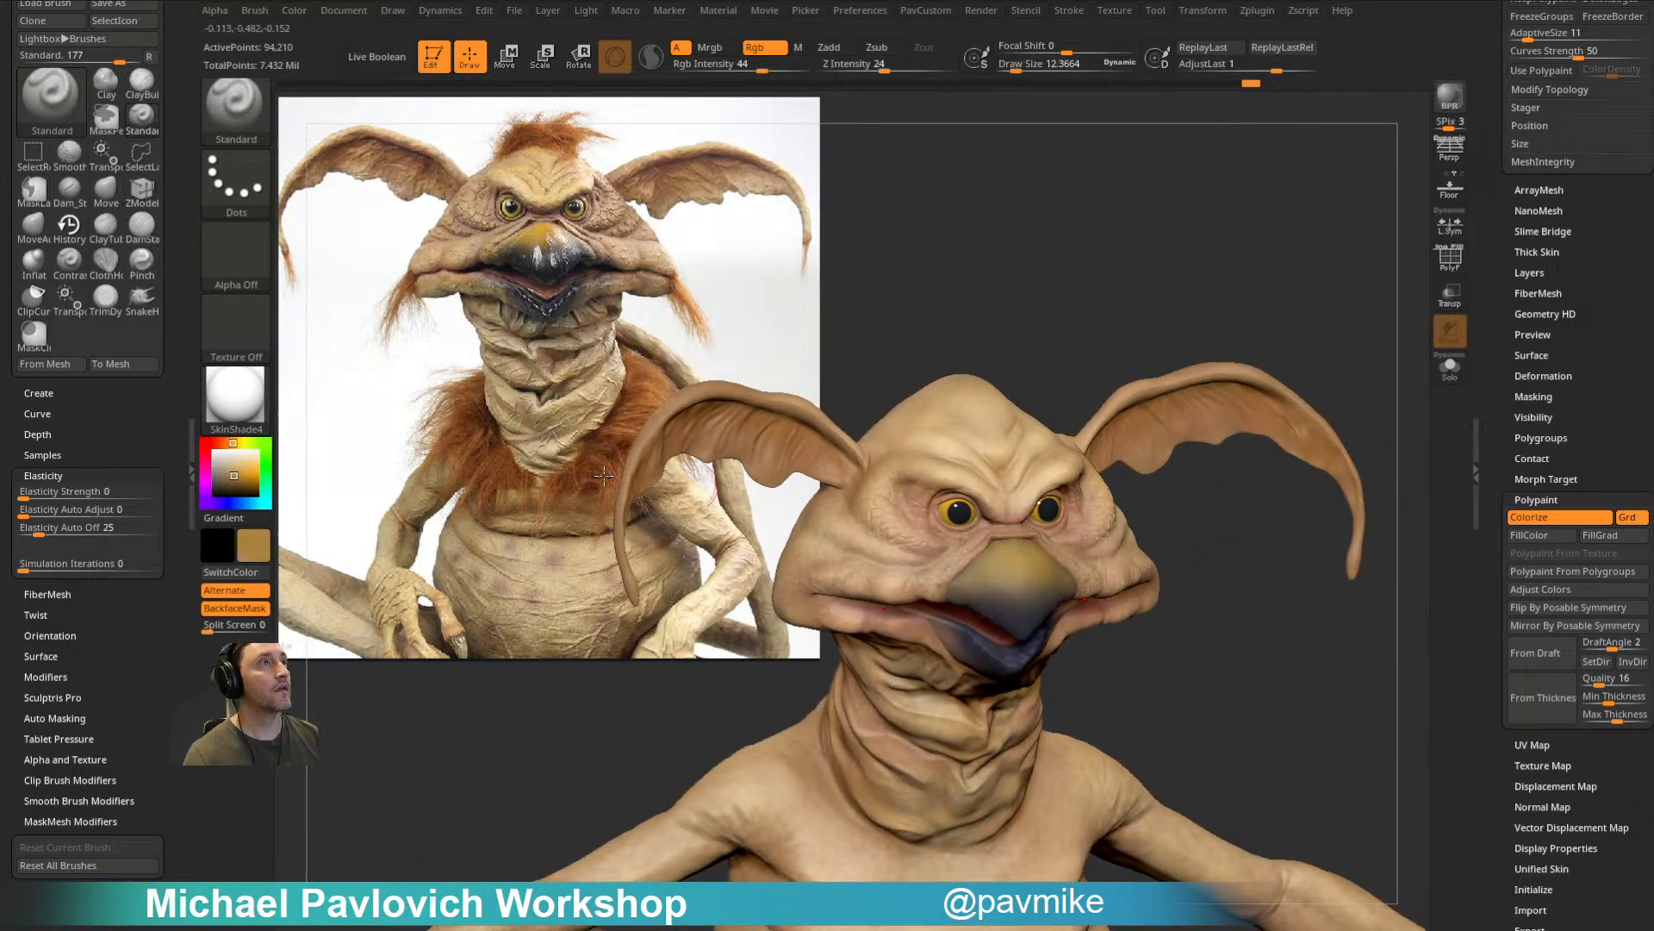
alt+click(931, 577)
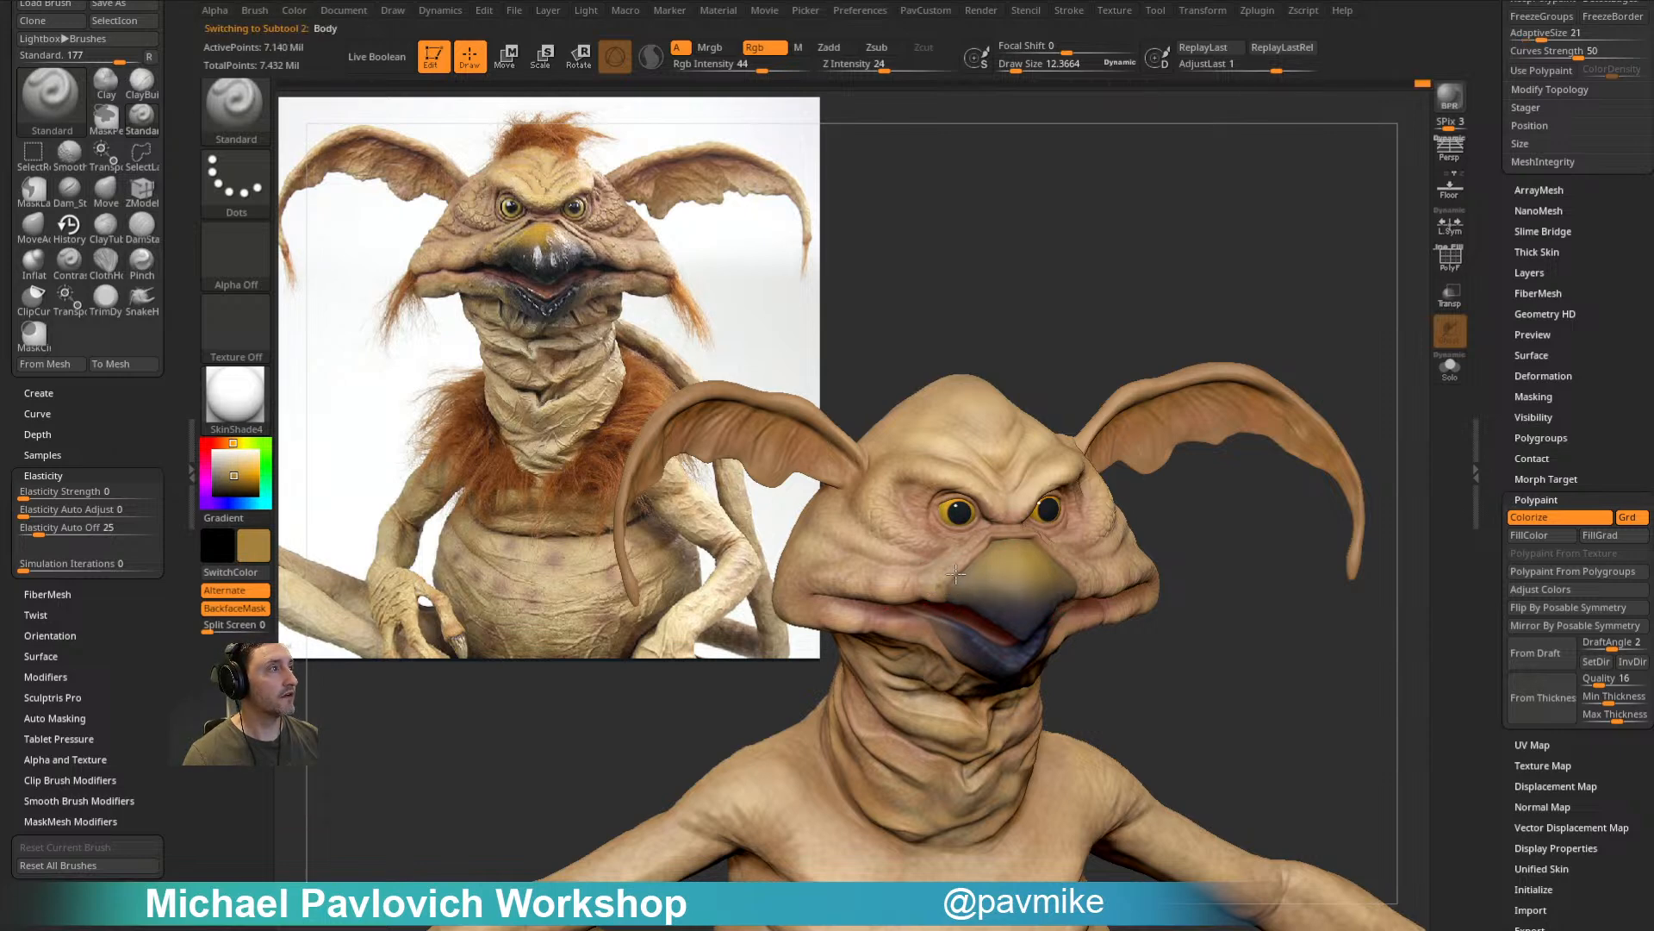
right_drag(1203, 552, 1186, 540)
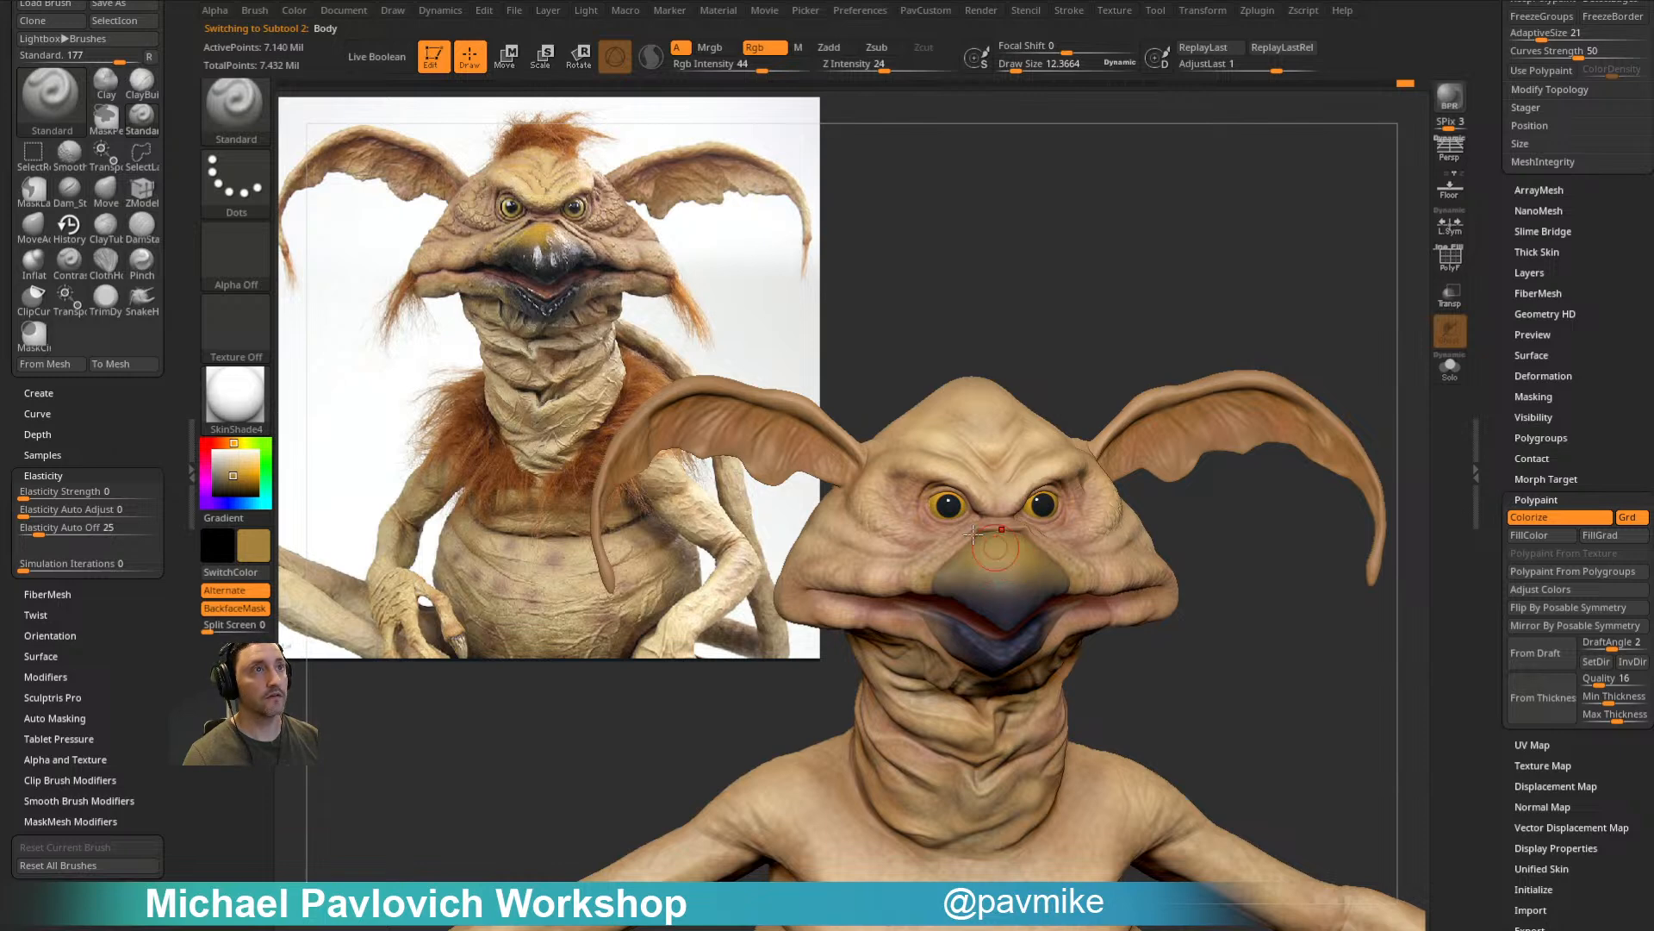
Step: Sample a brighter golden yellow and strengthen the yellow patch on the upper beak
key(c)
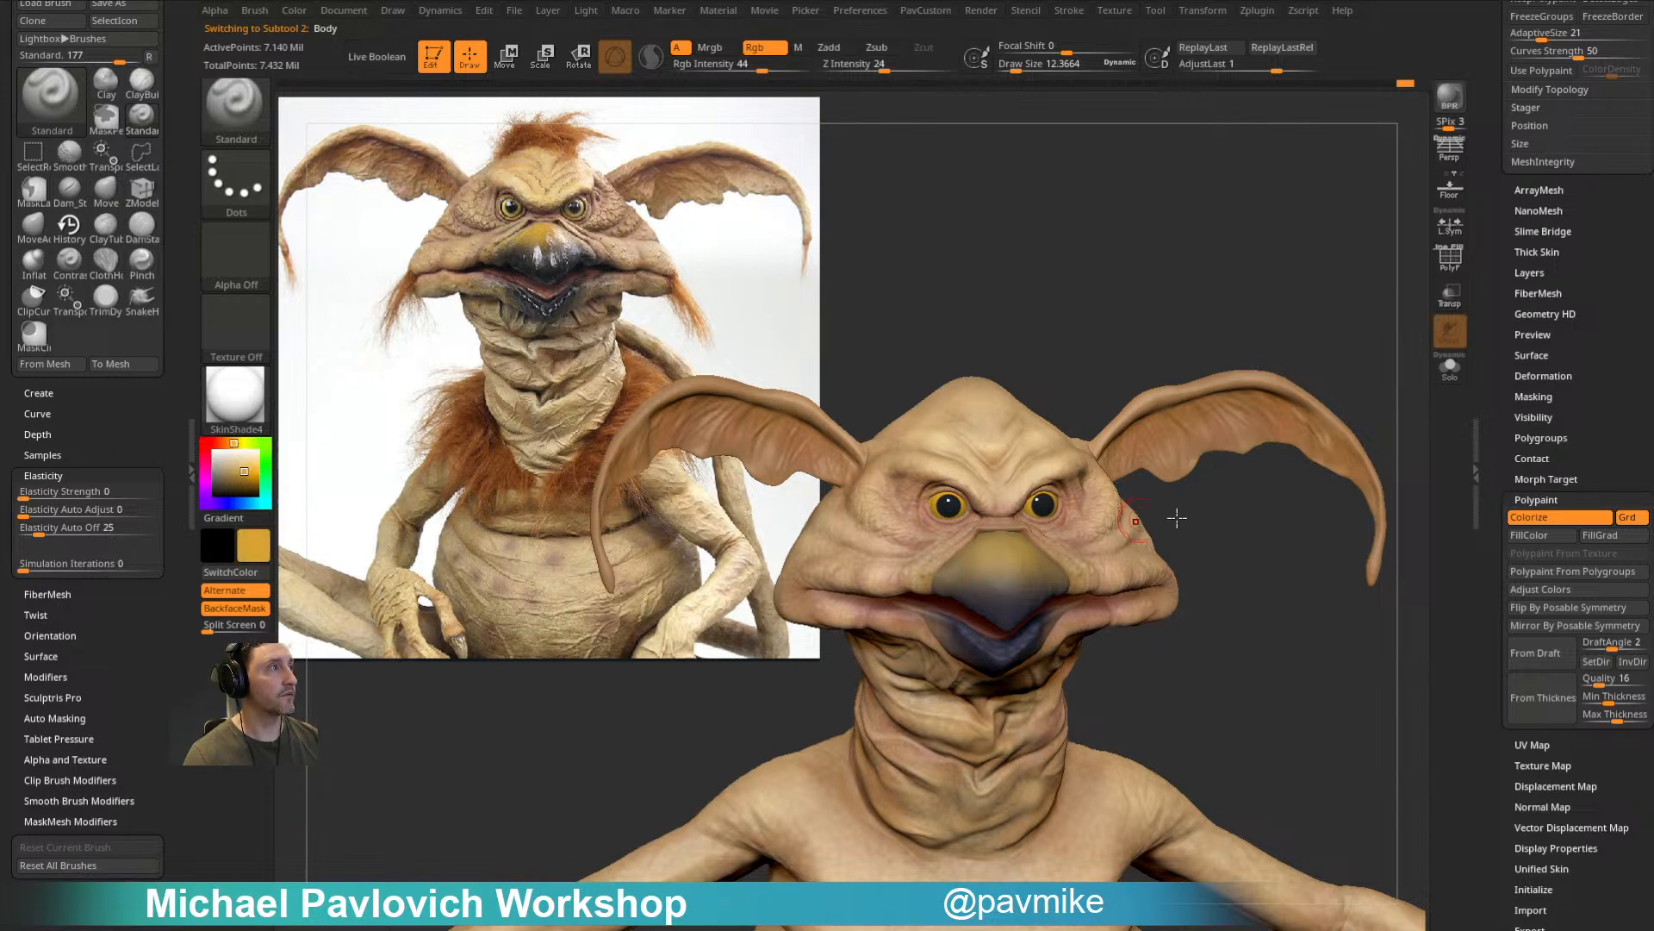
alt+click(1005, 557)
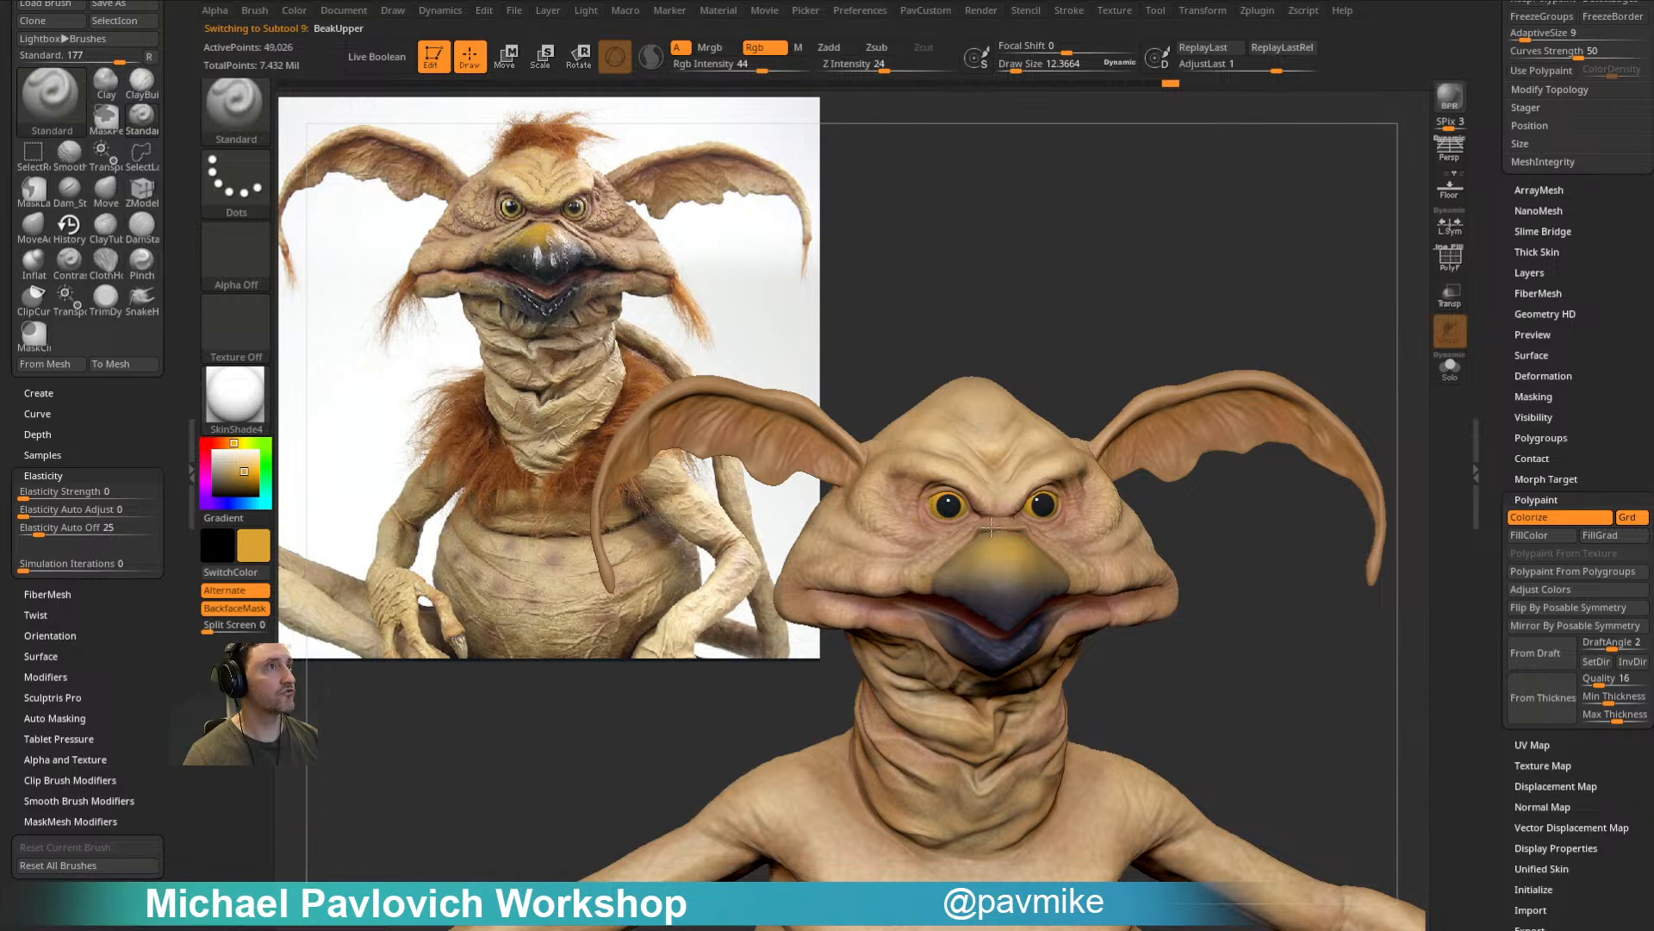
drag(1206, 512, 1189, 475)
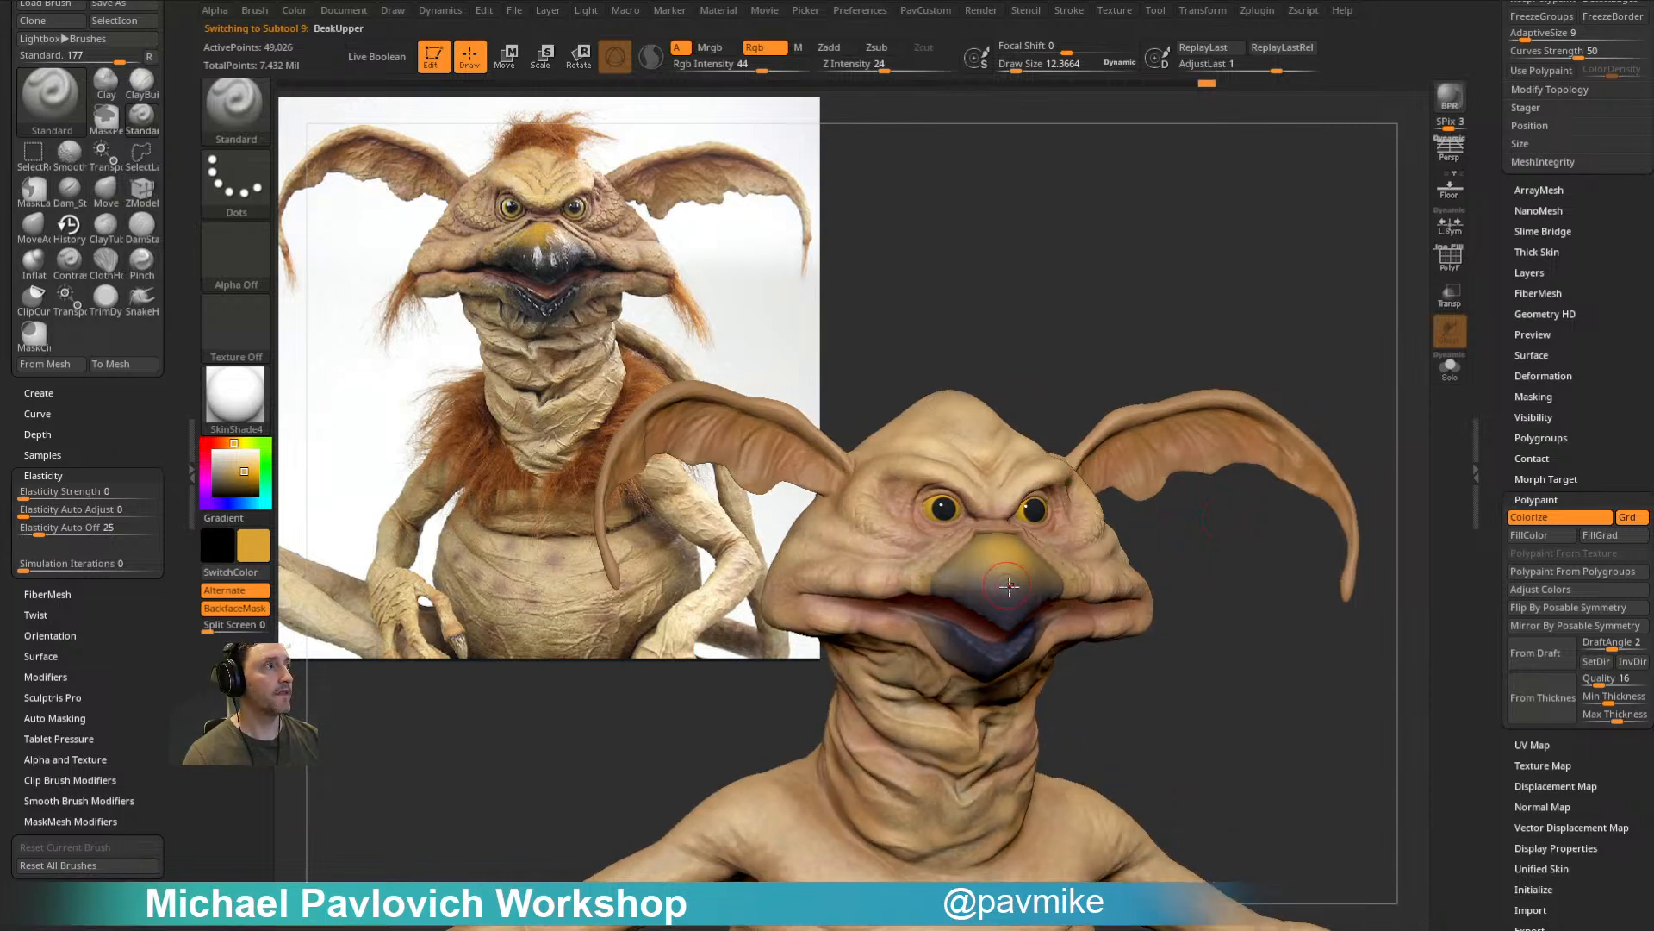
Step: Pick a near-black color (R 41, G 40, B 43) and darken the tip of the upper beak and the lower beak
key(c)
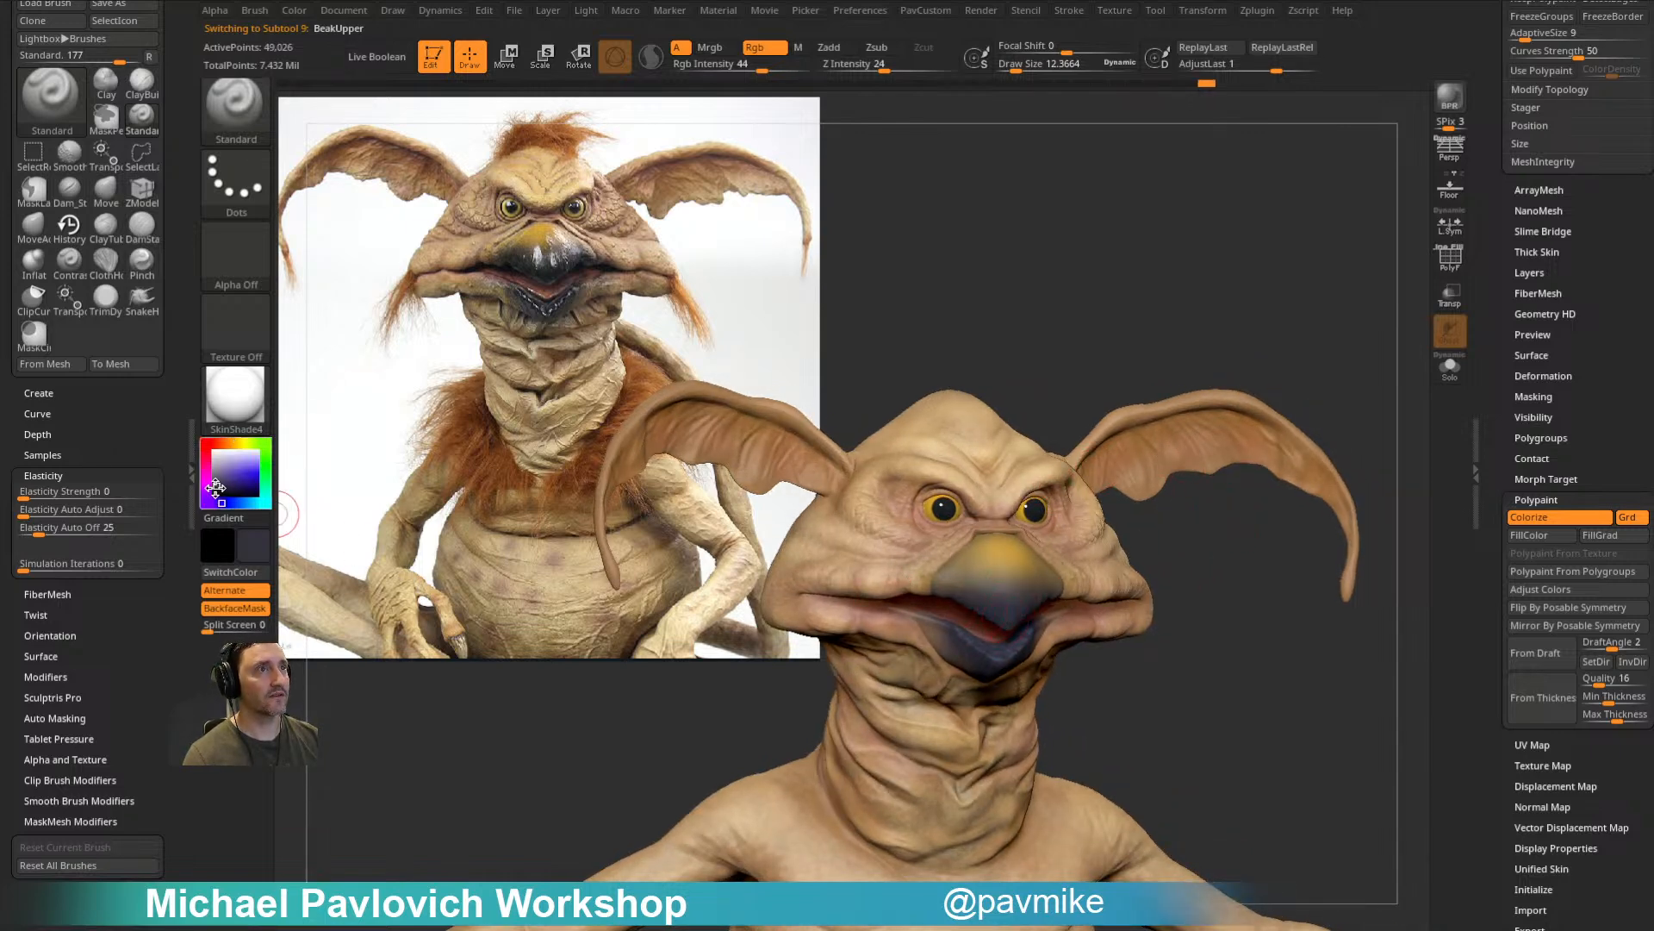
drag(1232, 618, 1219, 569)
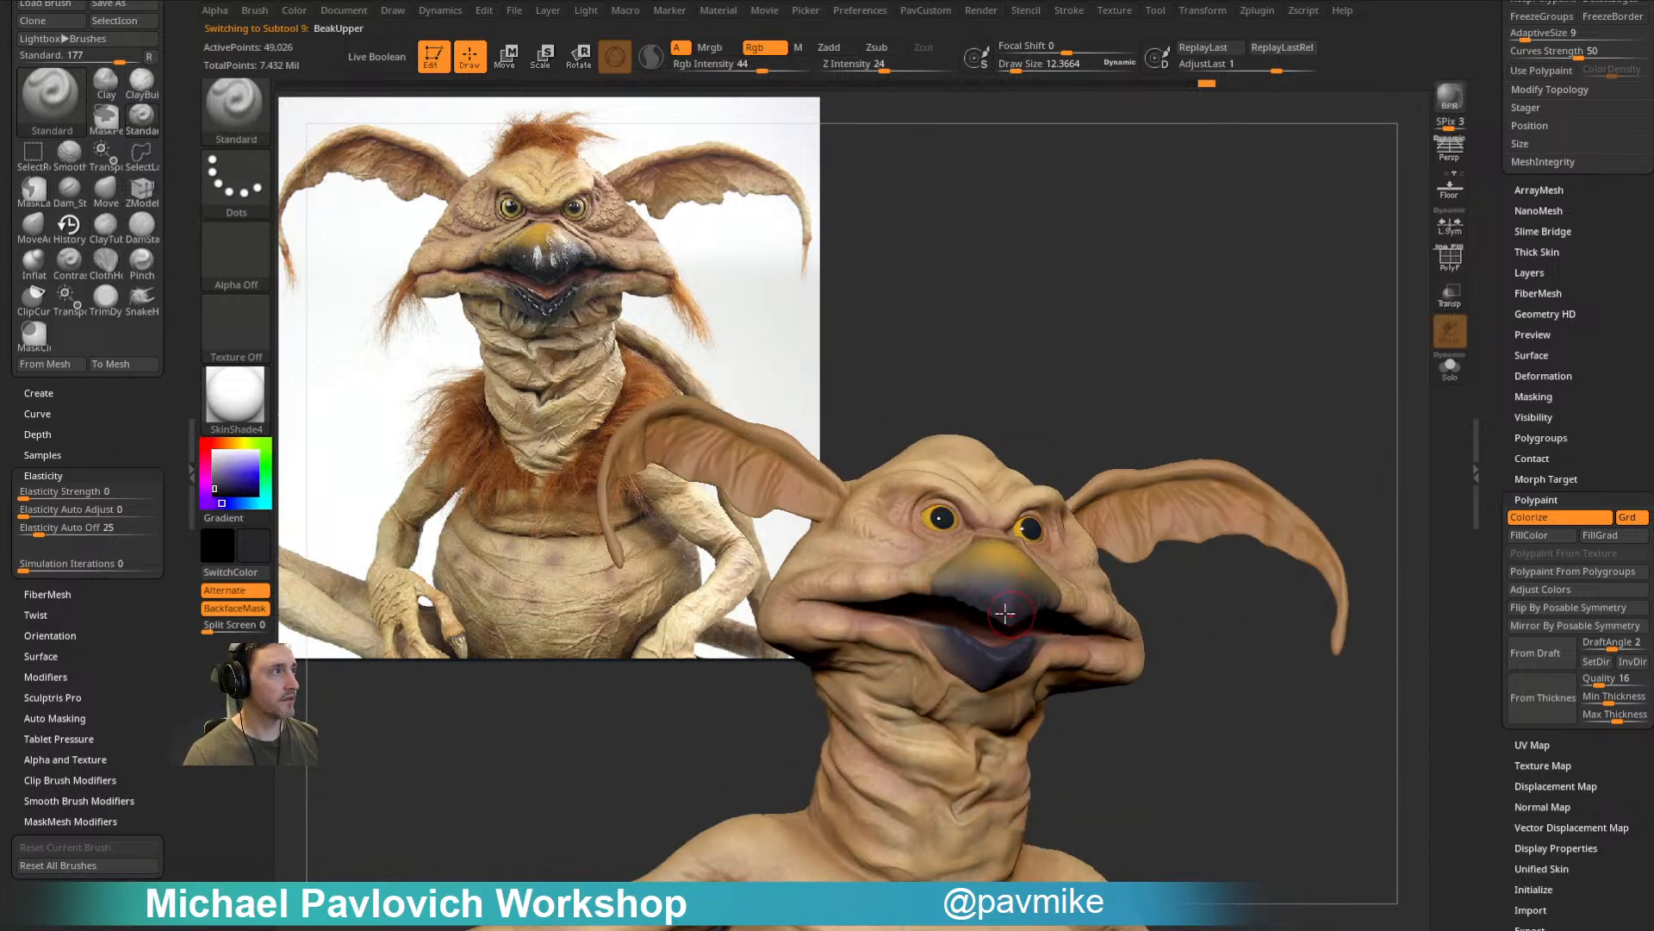
right_drag(1011, 662, 996, 663)
alt+click(982, 661)
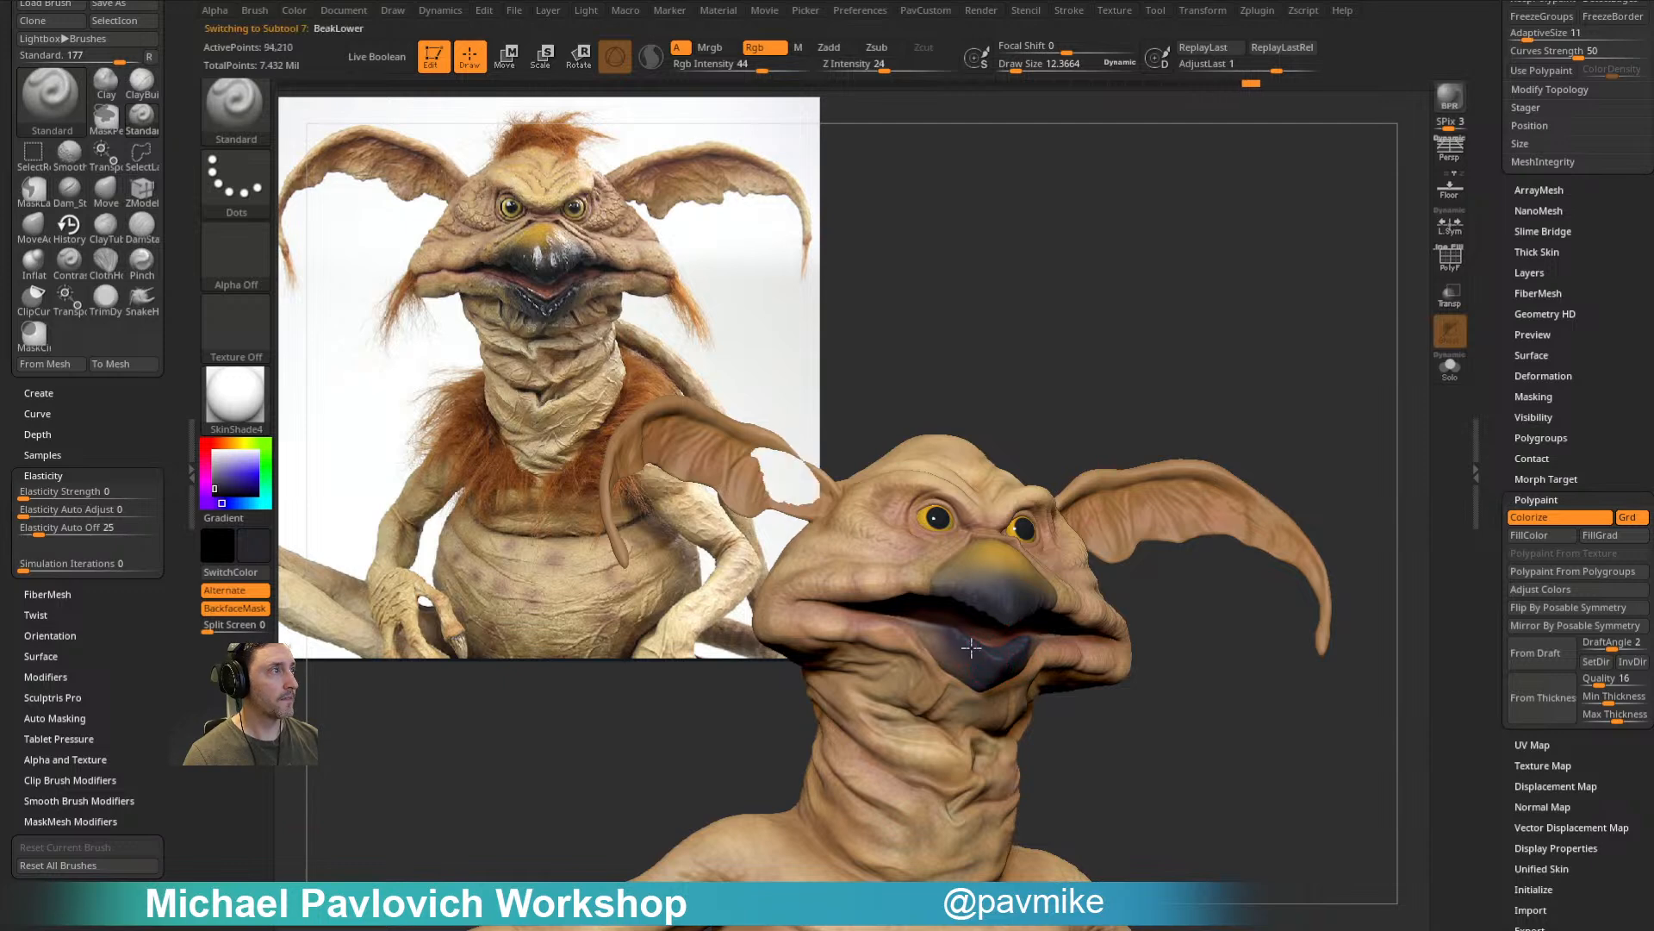
mouse_move(1153, 553)
mouse_down()
mouse_move(1200, 635)
mouse_move(1292, 631)
mouse_move(1018, 597)
mouse_up()
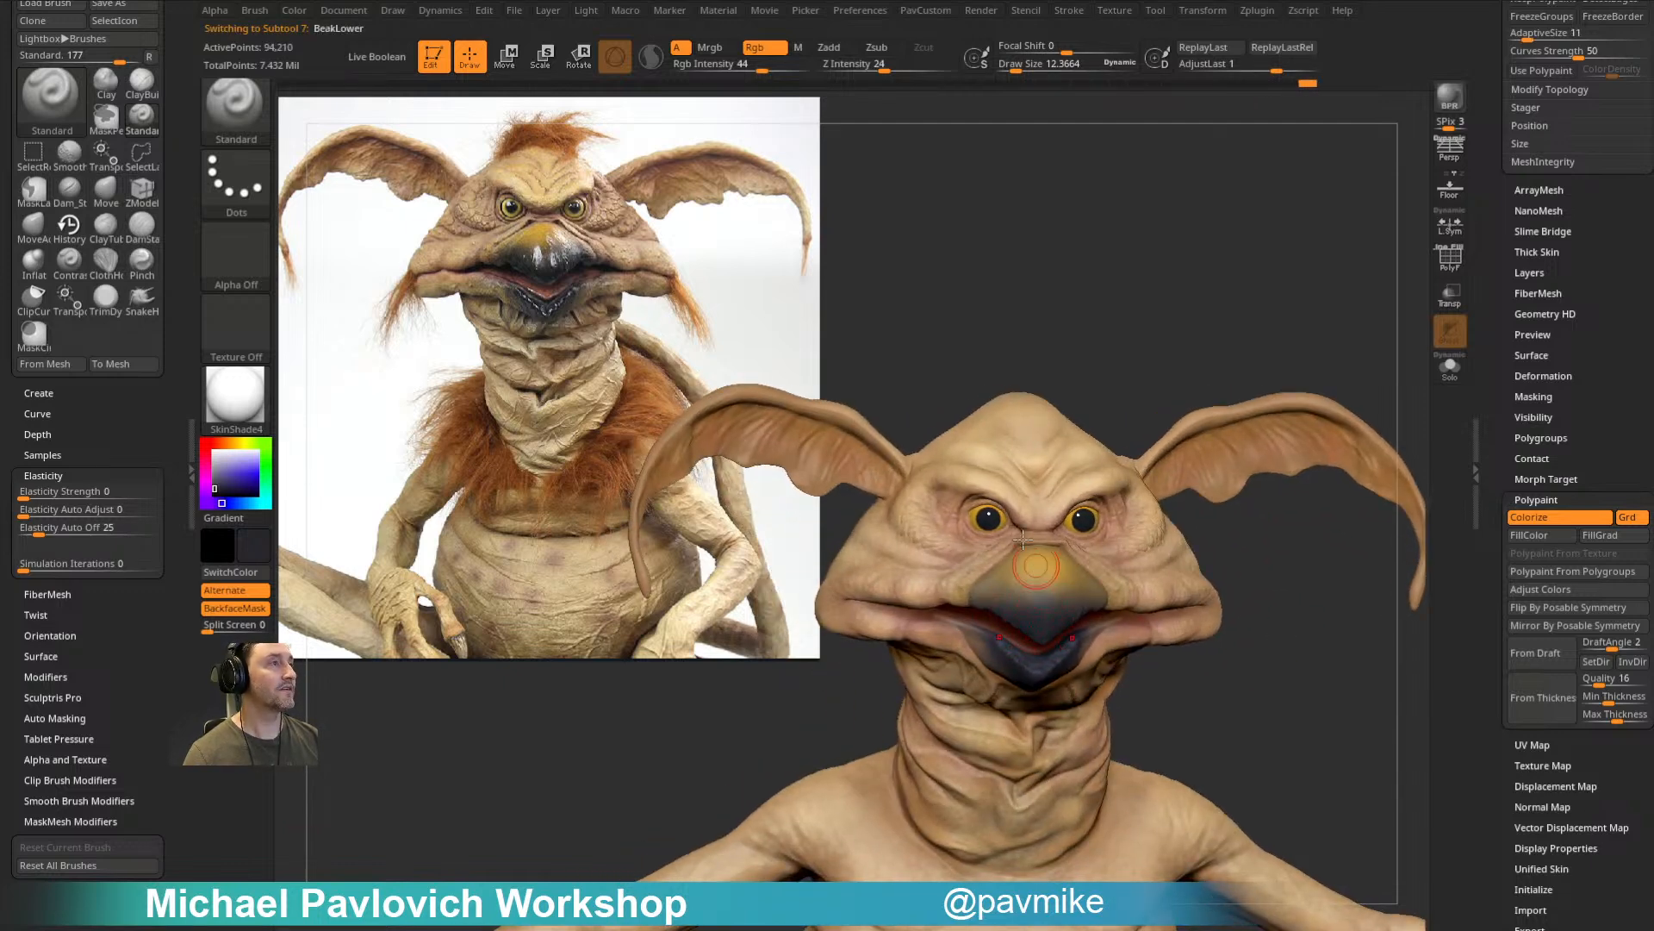
mouse_move(1127, 370)
mouse_down()
mouse_move(1215, 376)
mouse_move(1186, 365)
mouse_move(1200, 381)
mouse_up()
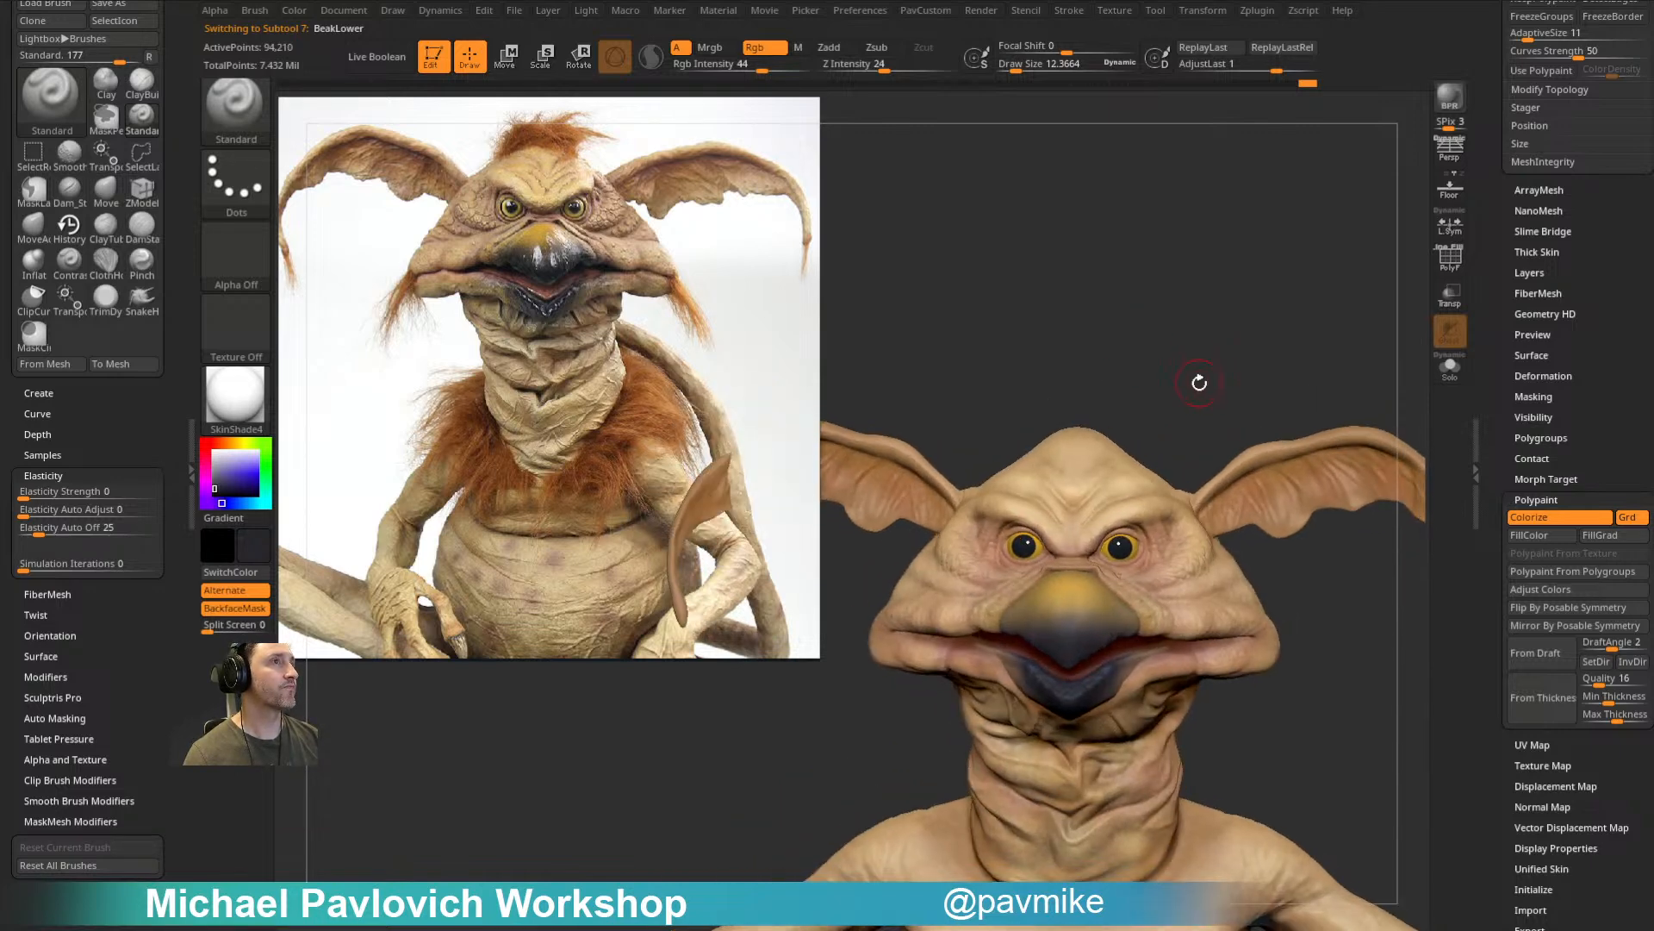
drag(956, 282, 963, 392)
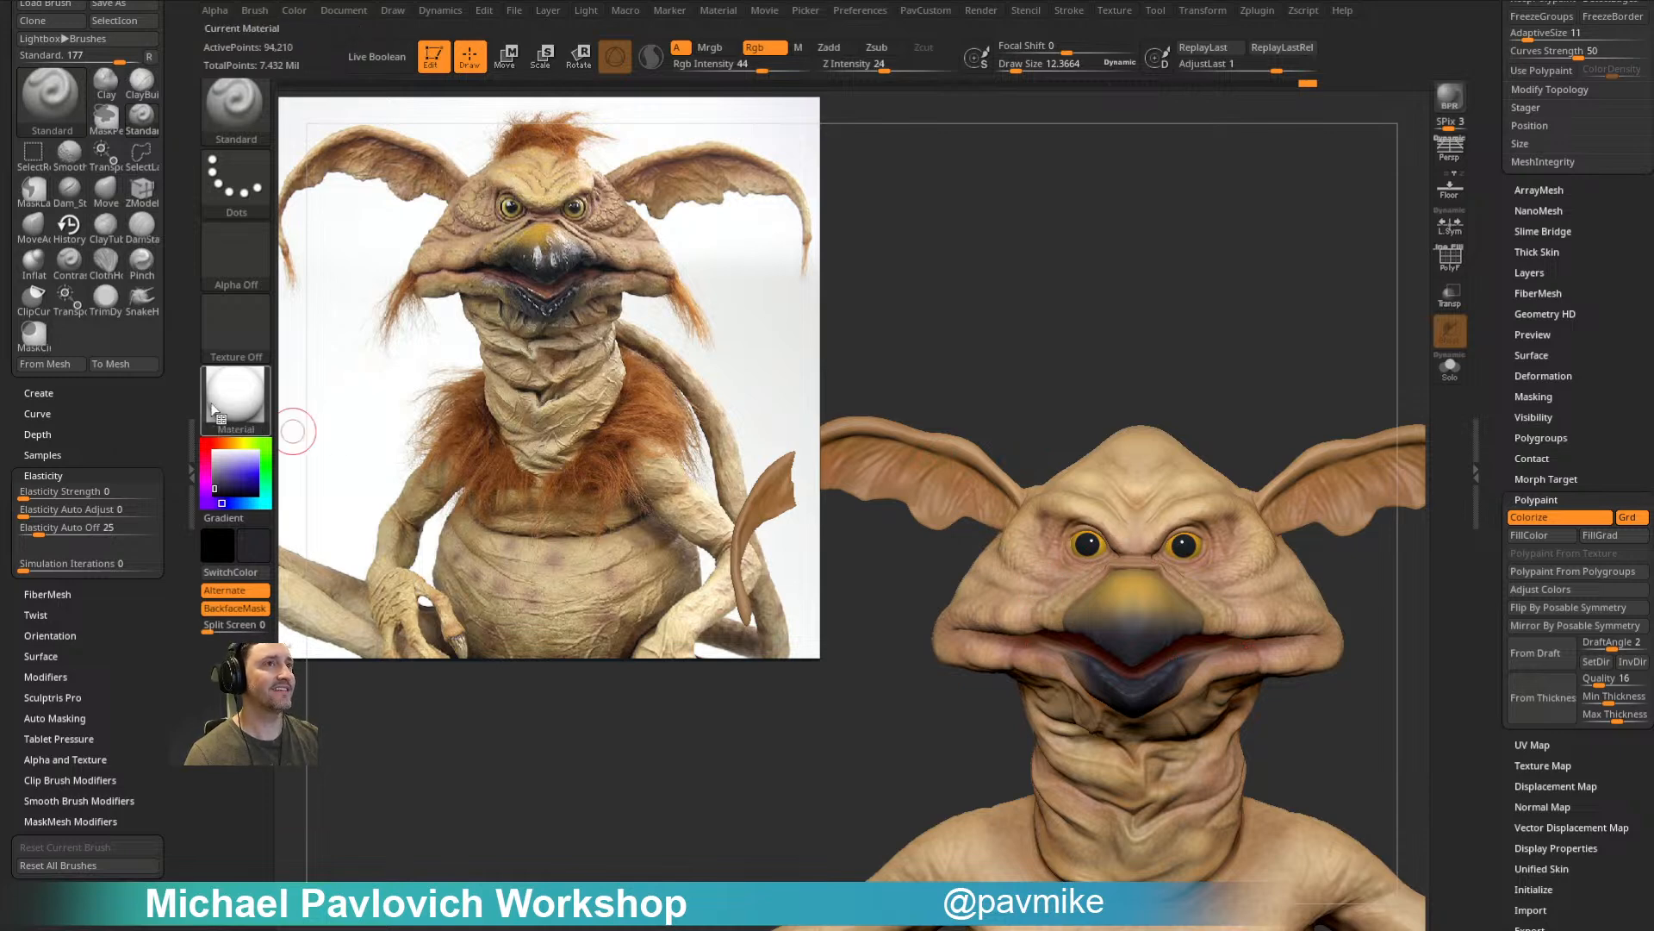
Step: Dock the Material palette in the side tray and set SkinShade4's Specular to 0.1461
scroll(109, 456, up, 5)
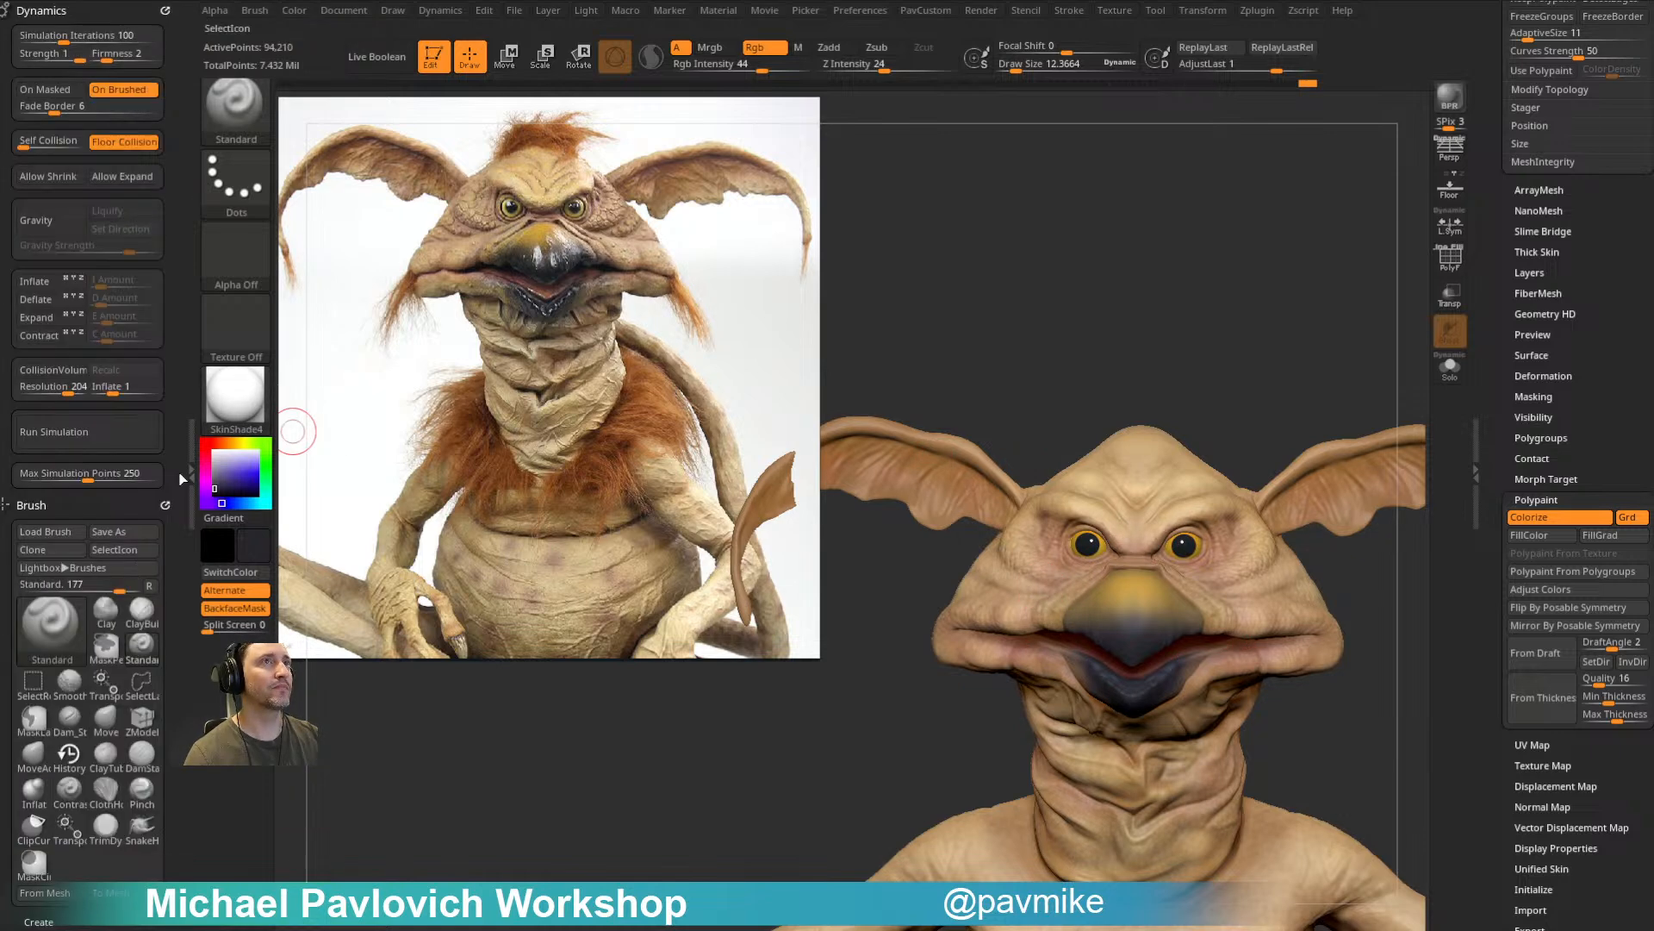
click(712, 18)
drag(713, 24, 86, 22)
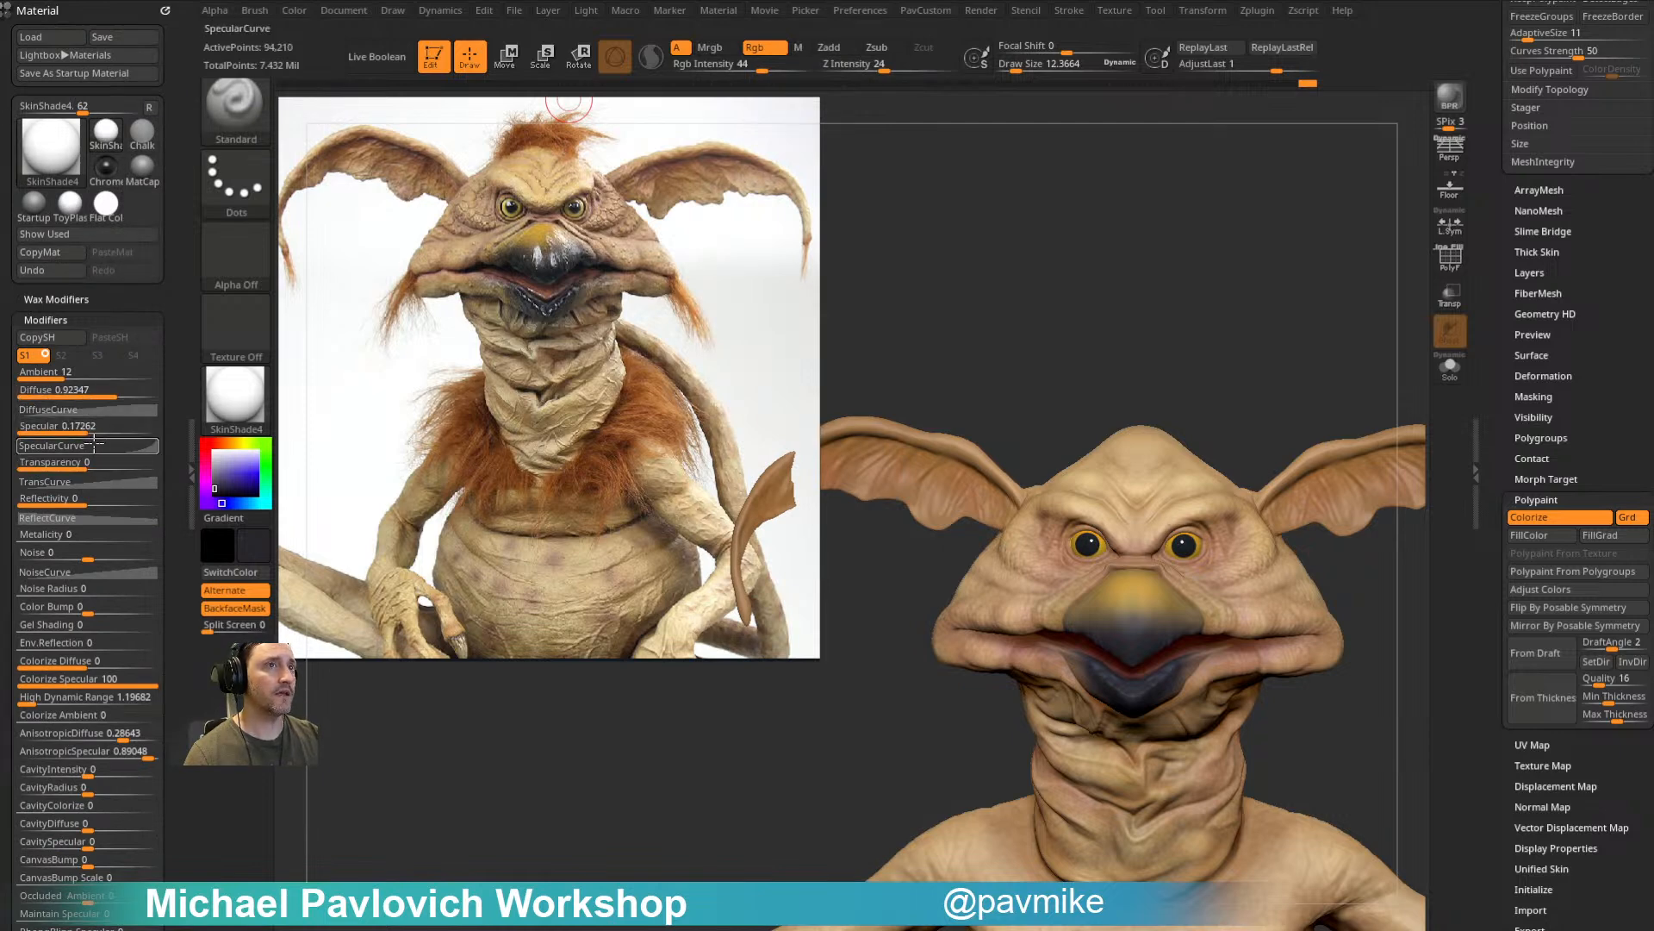
mouse_move(79, 429)
mouse_down()
mouse_move(94, 427)
mouse_move(79, 426)
mouse_up()
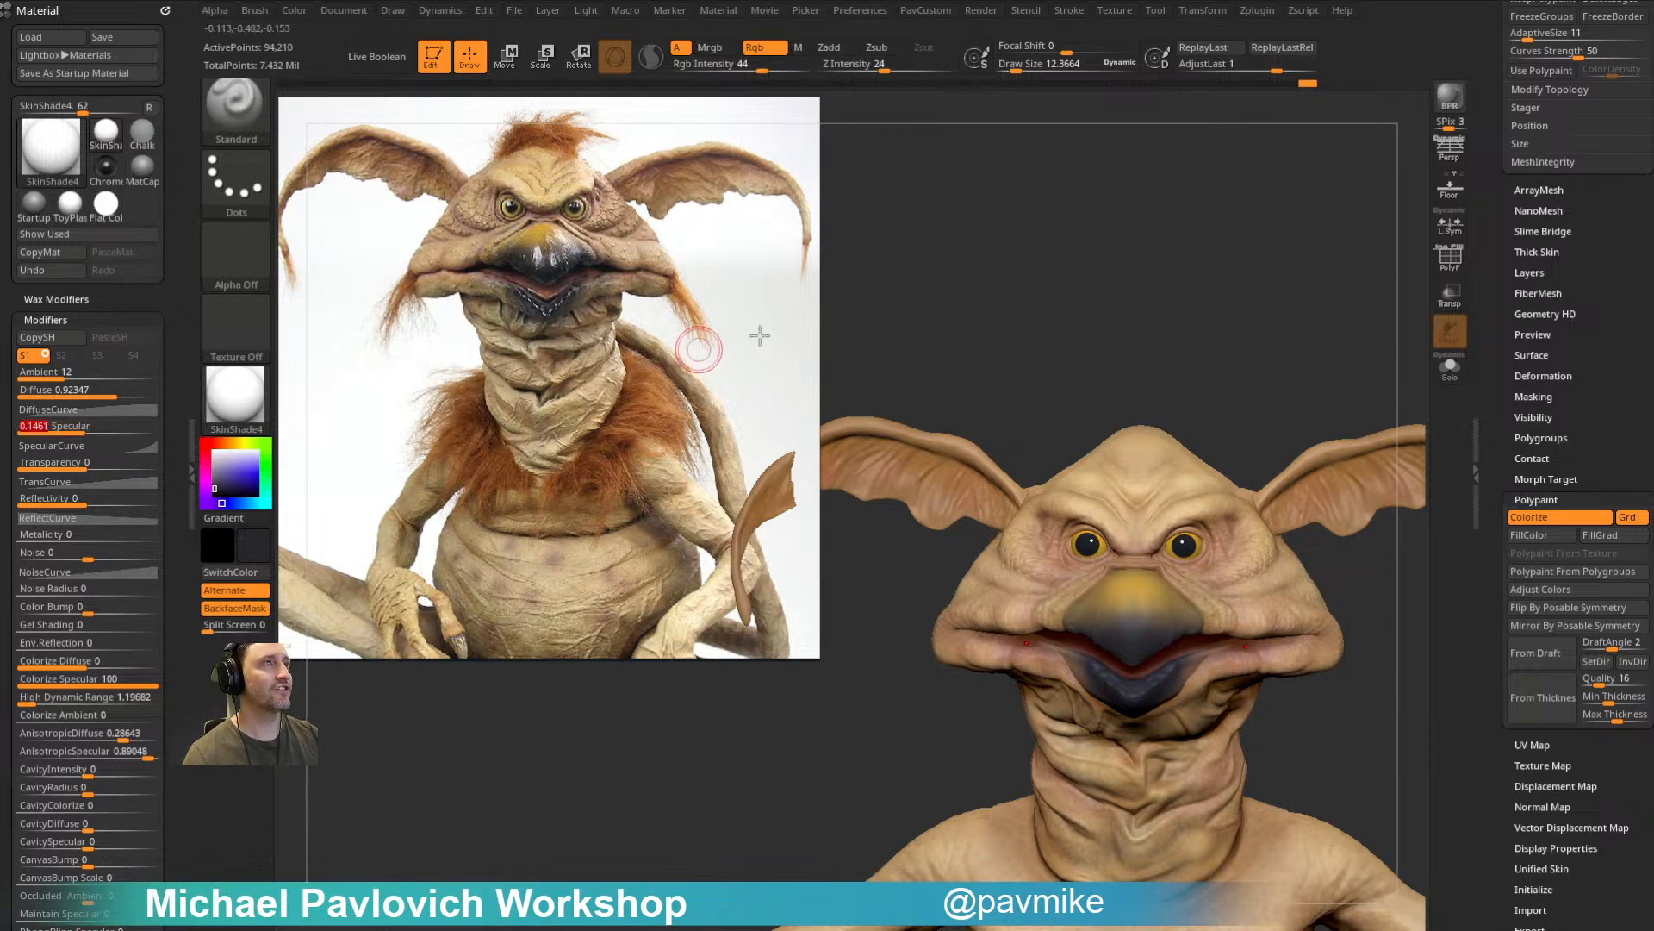
drag(1180, 287, 1141, 465)
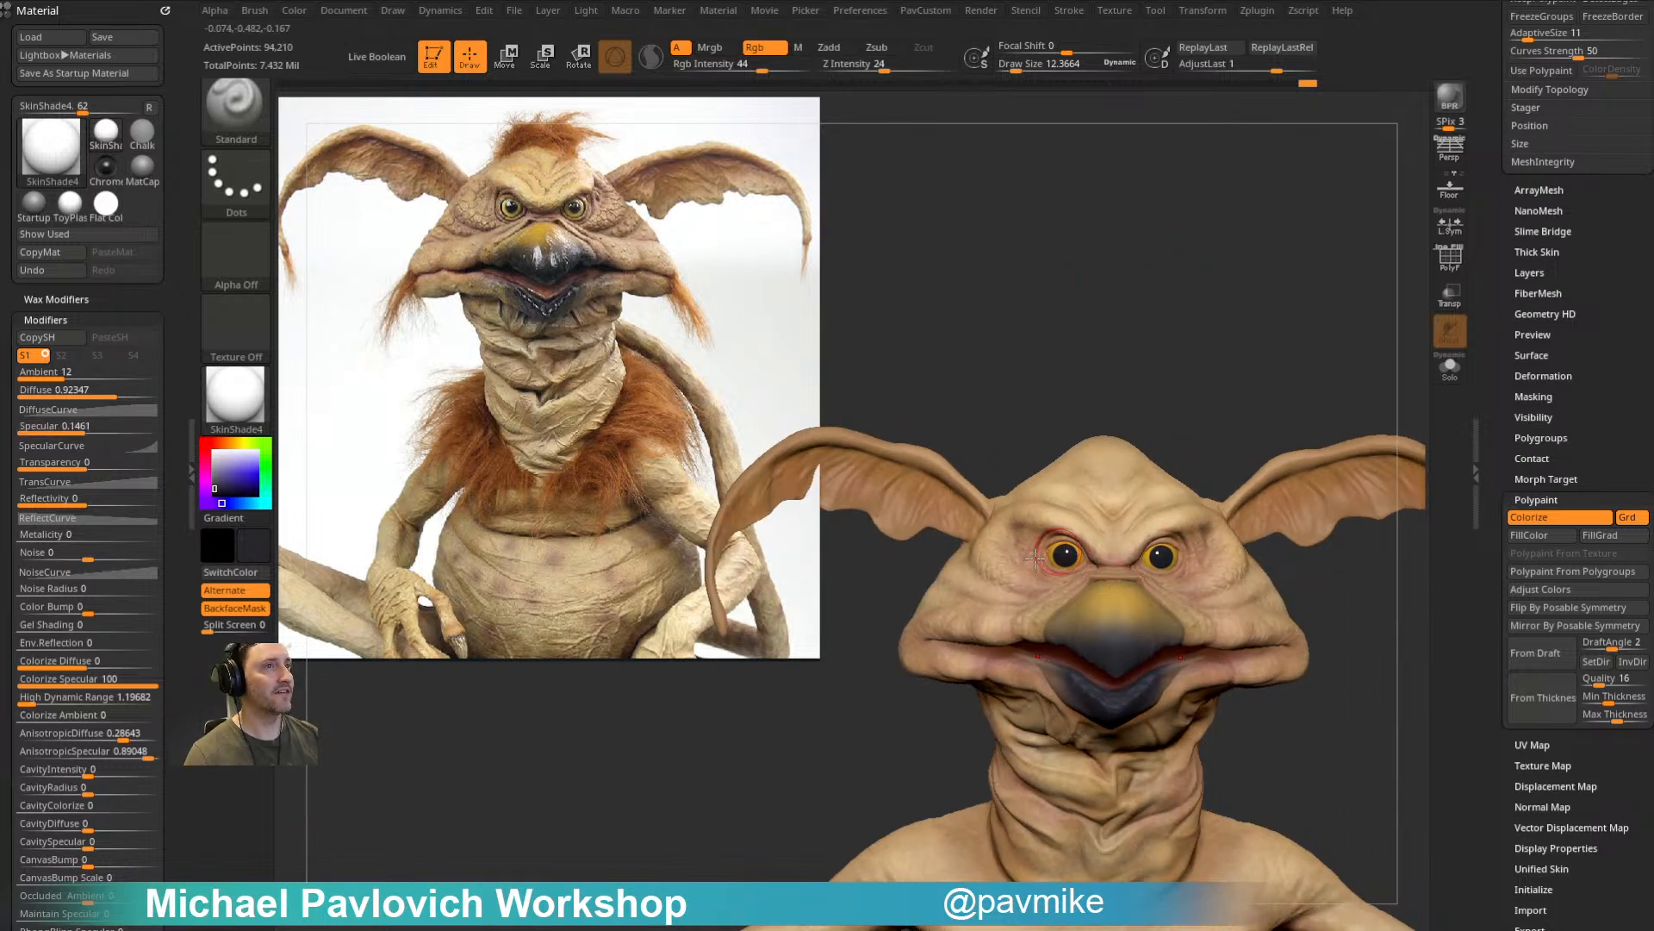
Step: Fill the upper and lower beak with the ToyPlastic material only, using the M channel at intensity 100
click(106, 205)
click(70, 205)
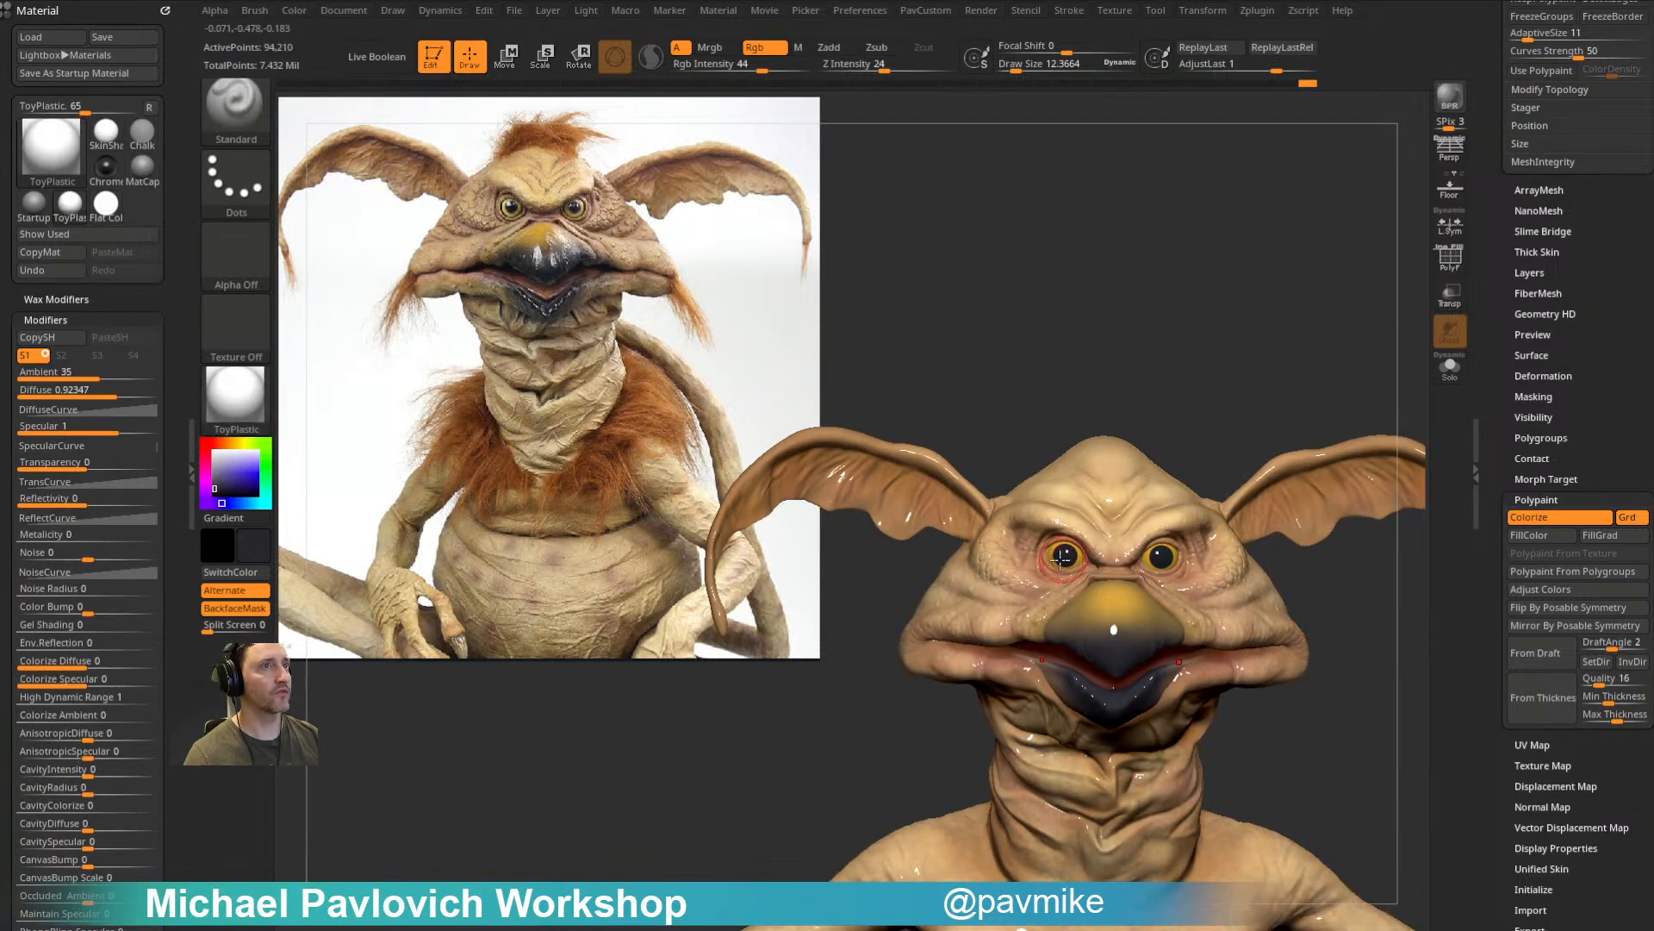
alt+click(1114, 633)
click(800, 50)
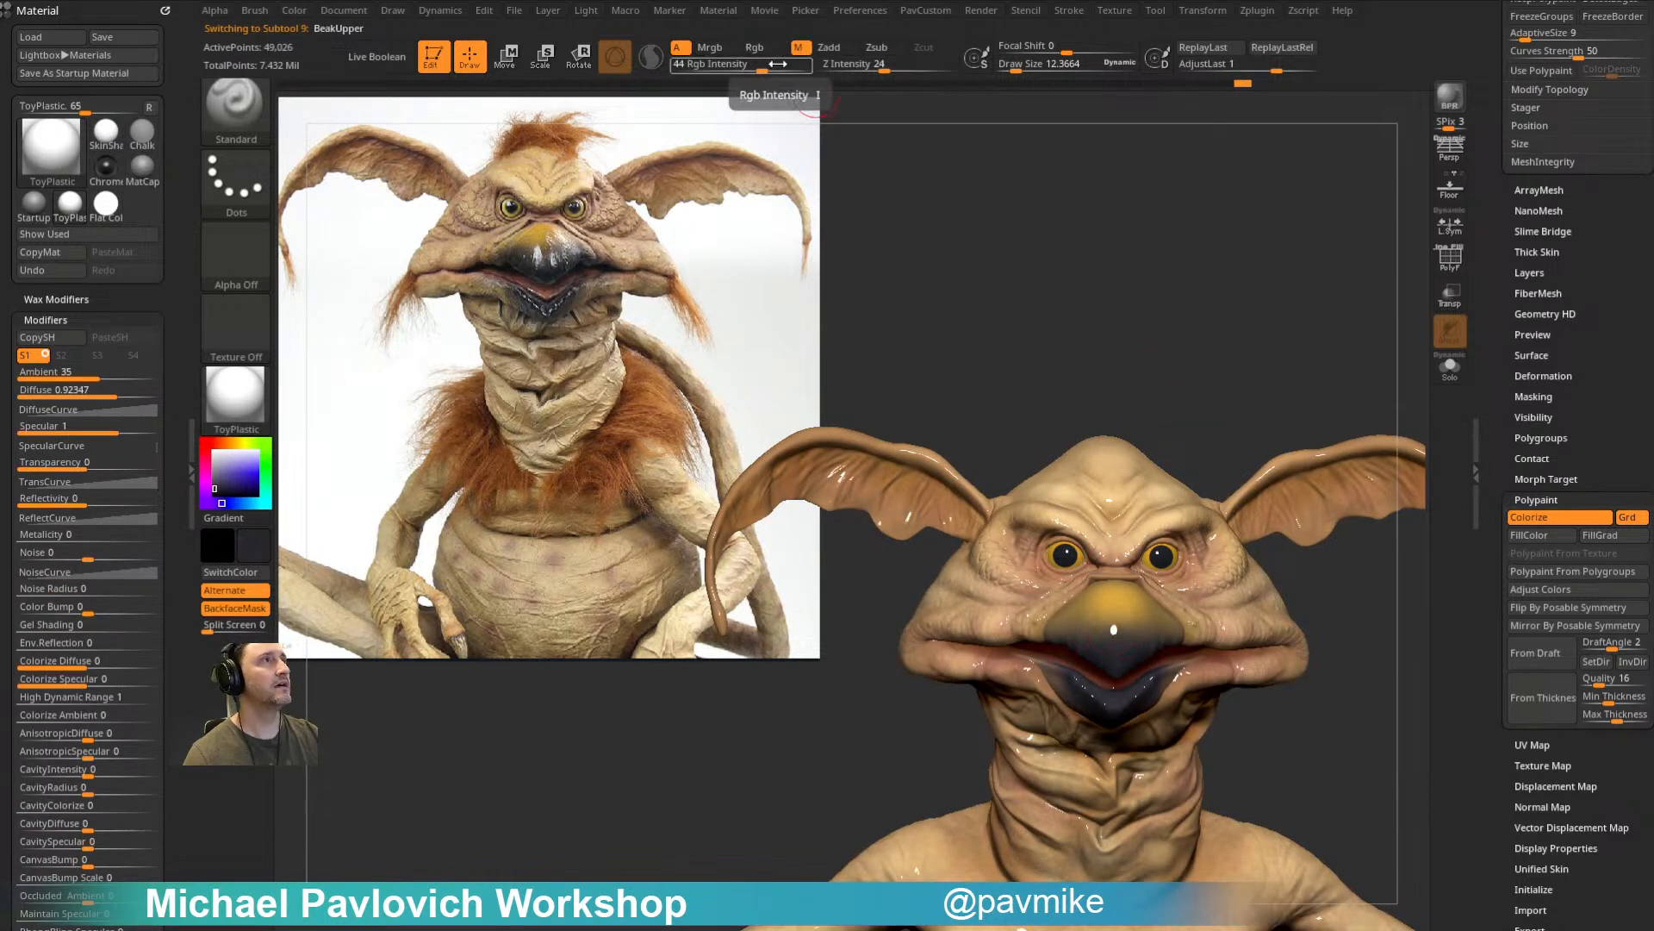
click(294, 12)
click(343, 342)
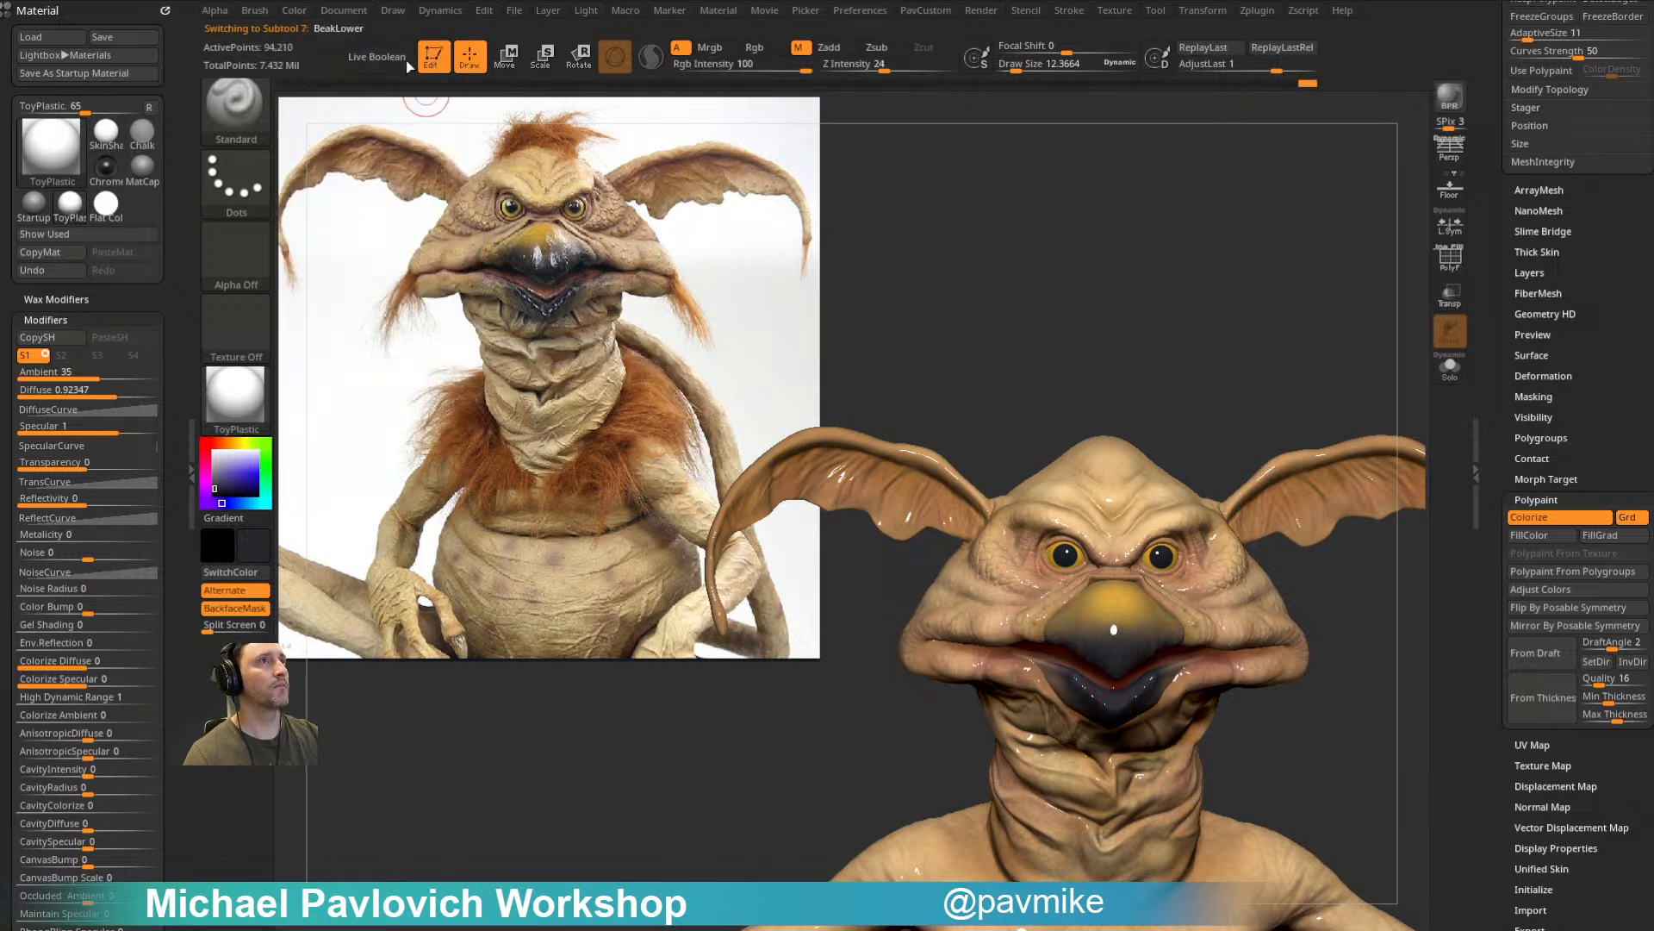
click(294, 11)
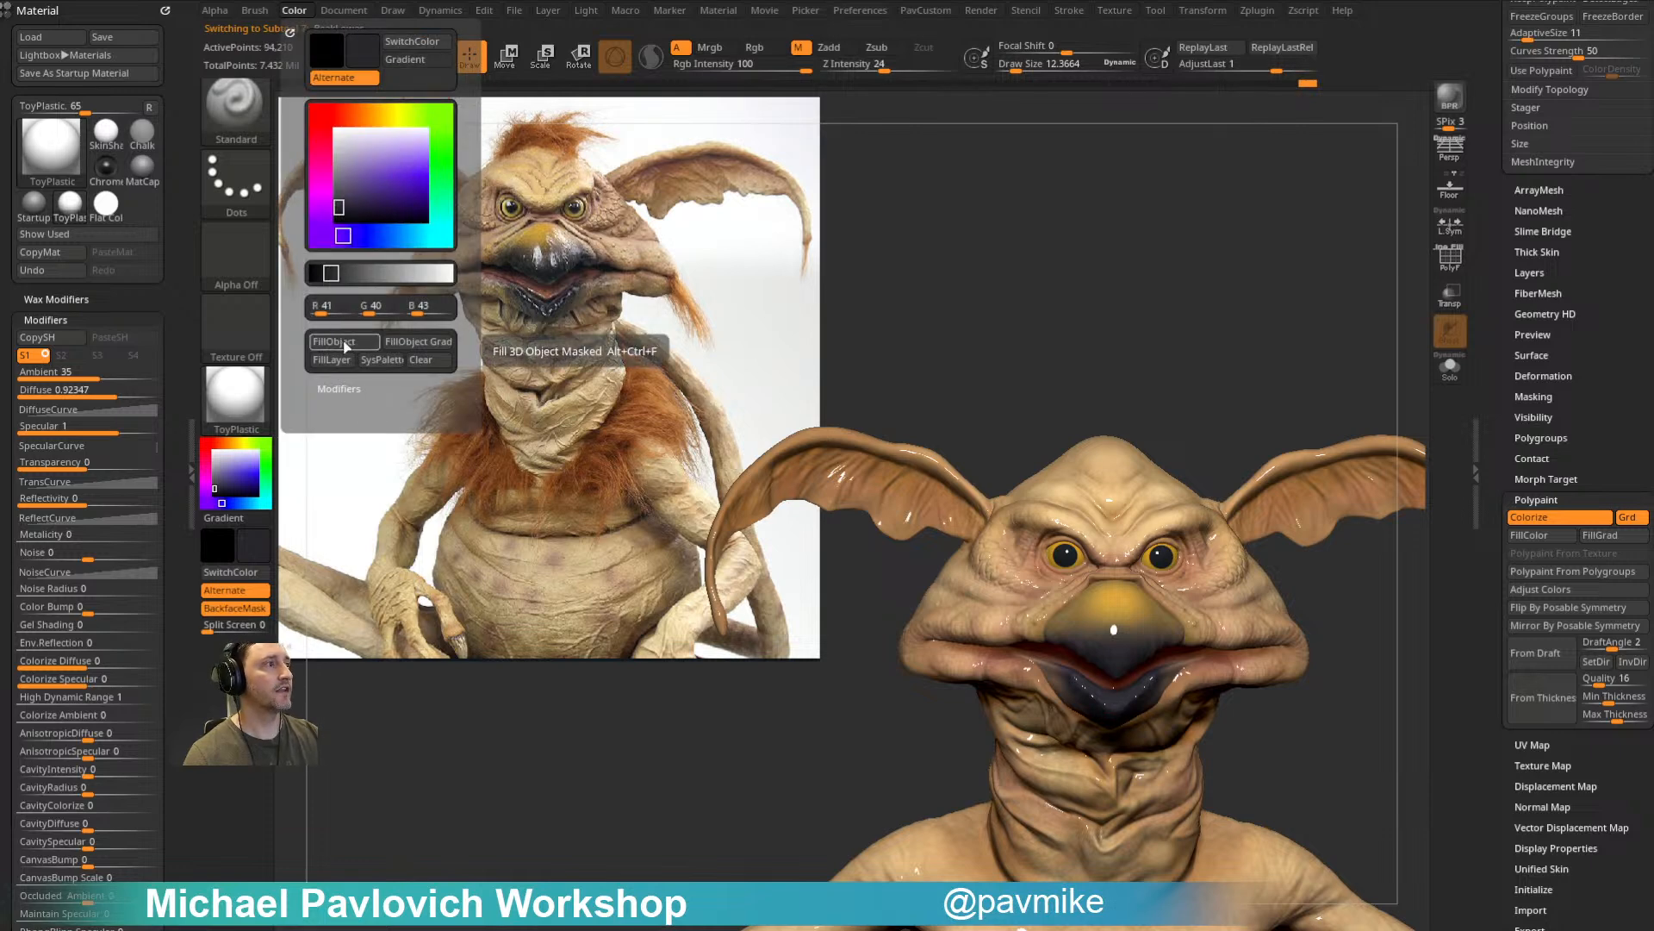
Step: Set the active material back to SkinShade4 and check the glossy beak against the matte skin
click(235, 392)
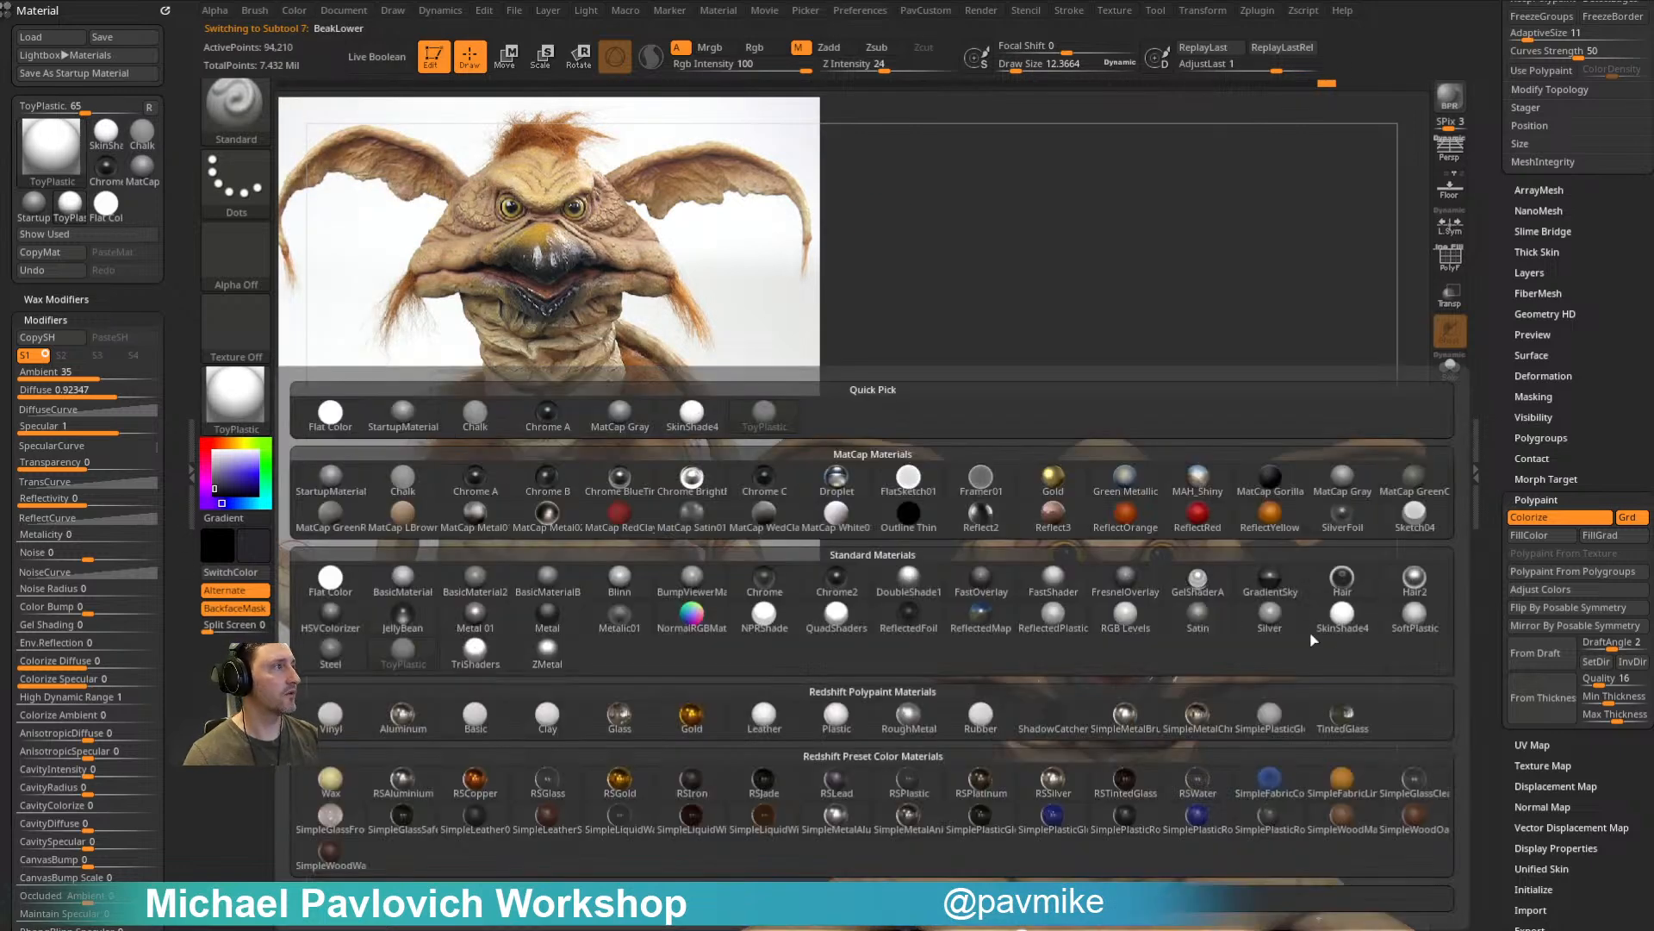
click(1331, 613)
drag(1258, 379, 1097, 533)
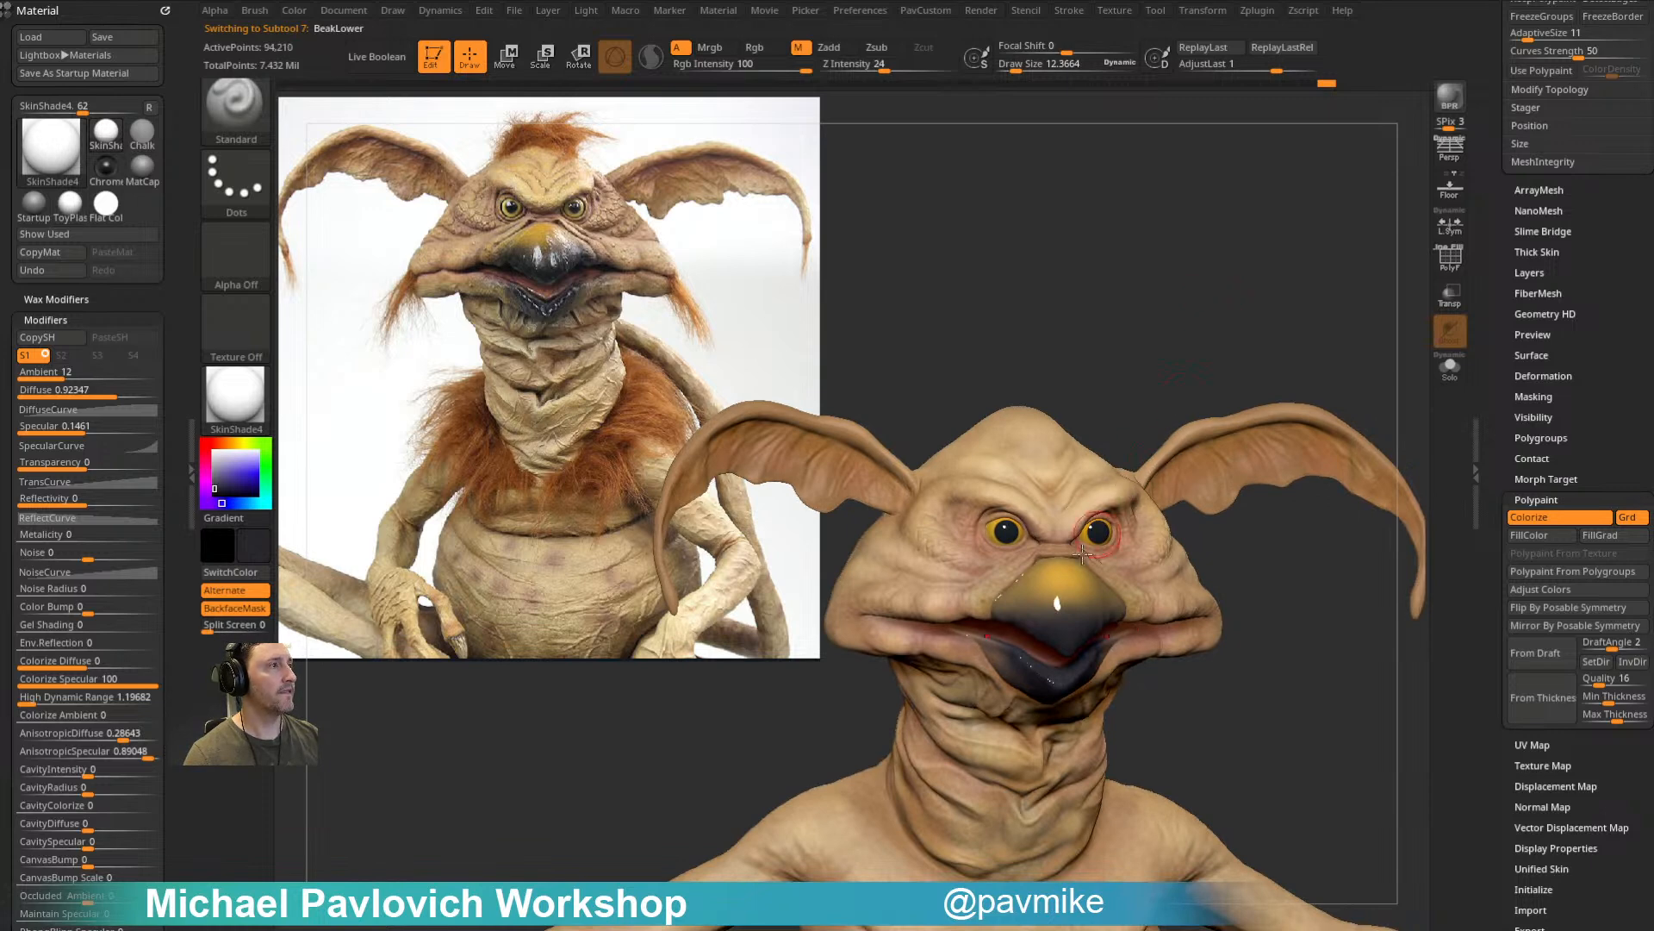
Step: Make the Tongue the active subtool, keeping the body and the other subtools visible
drag(1198, 606, 1115, 633)
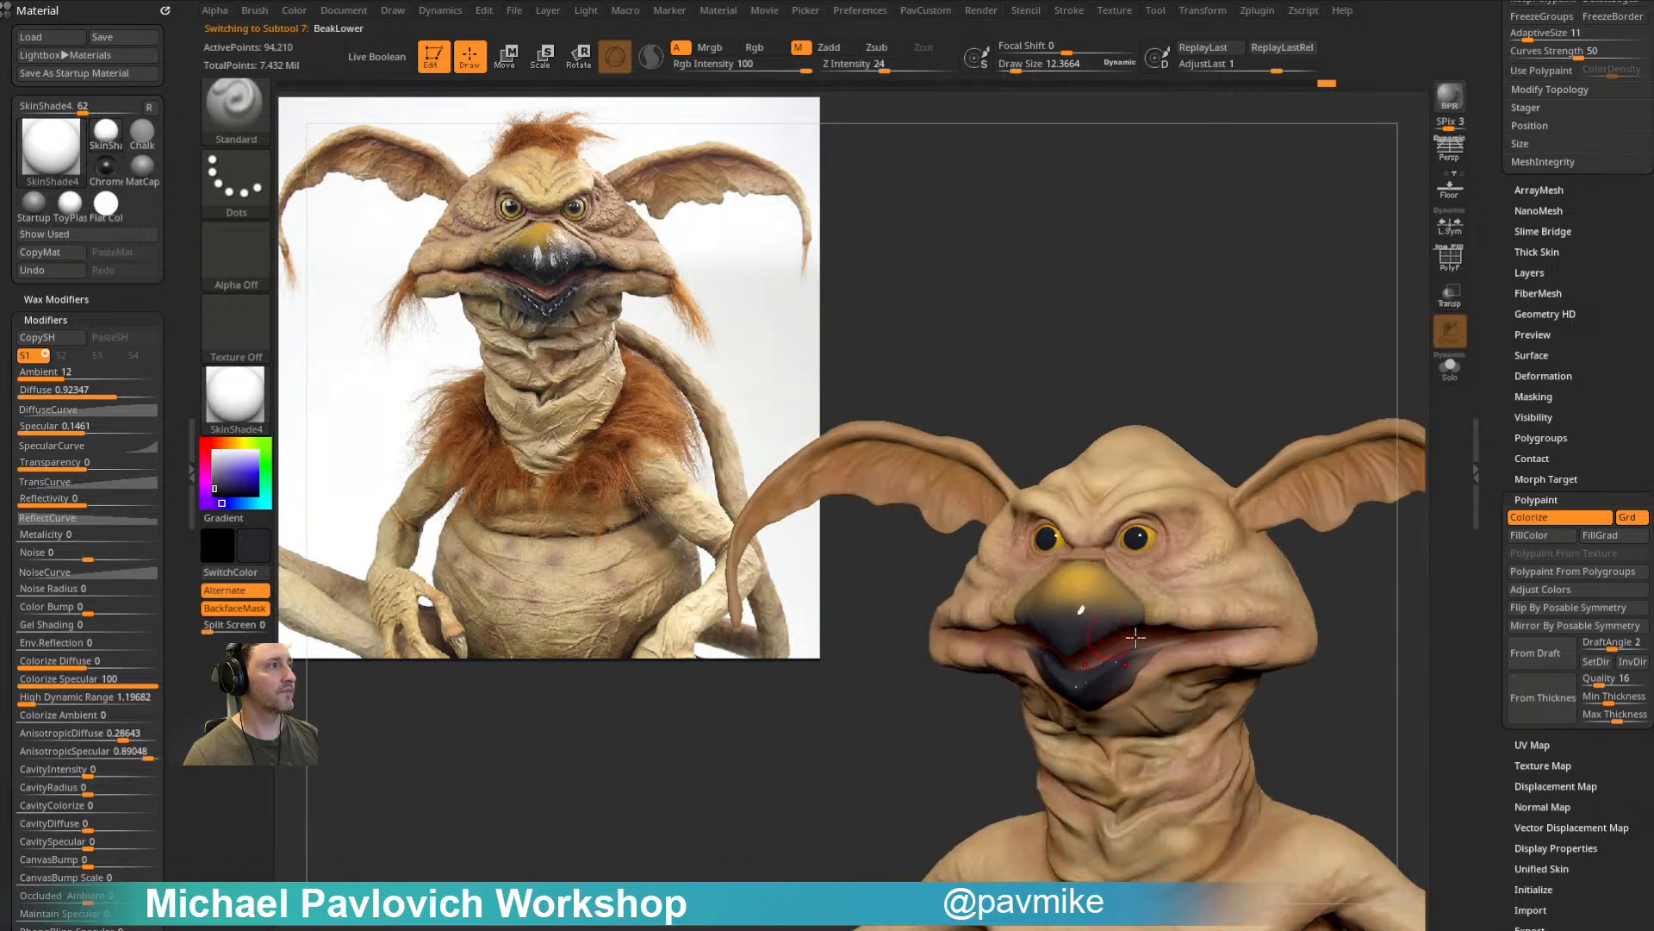
click(1451, 366)
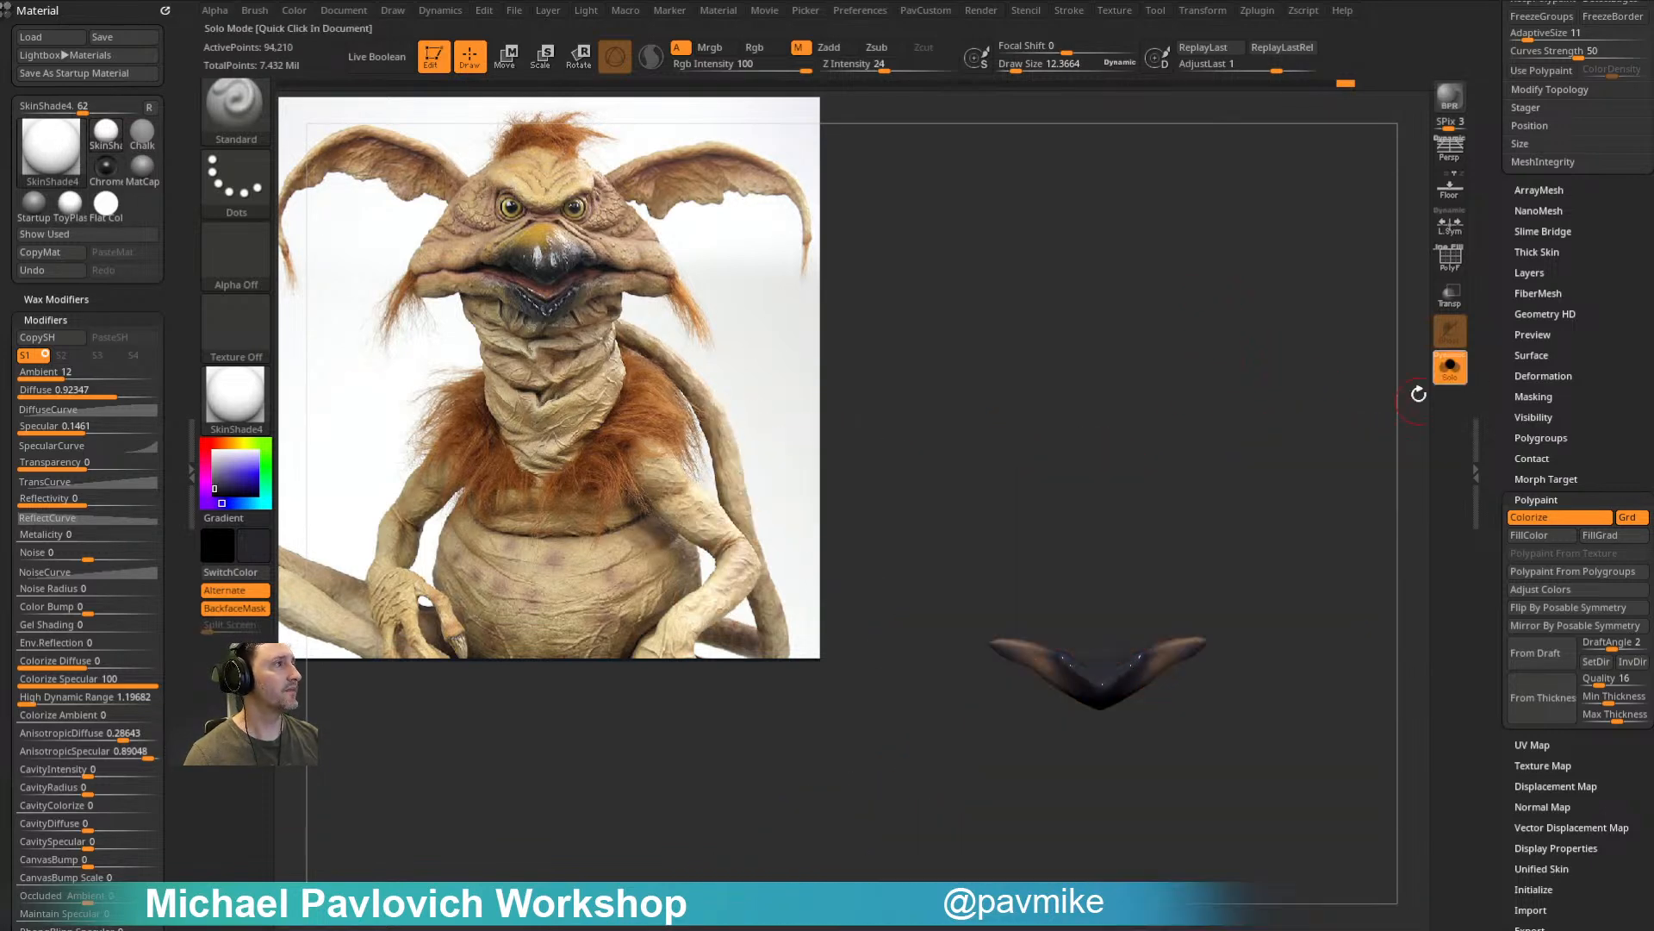
click(1450, 367)
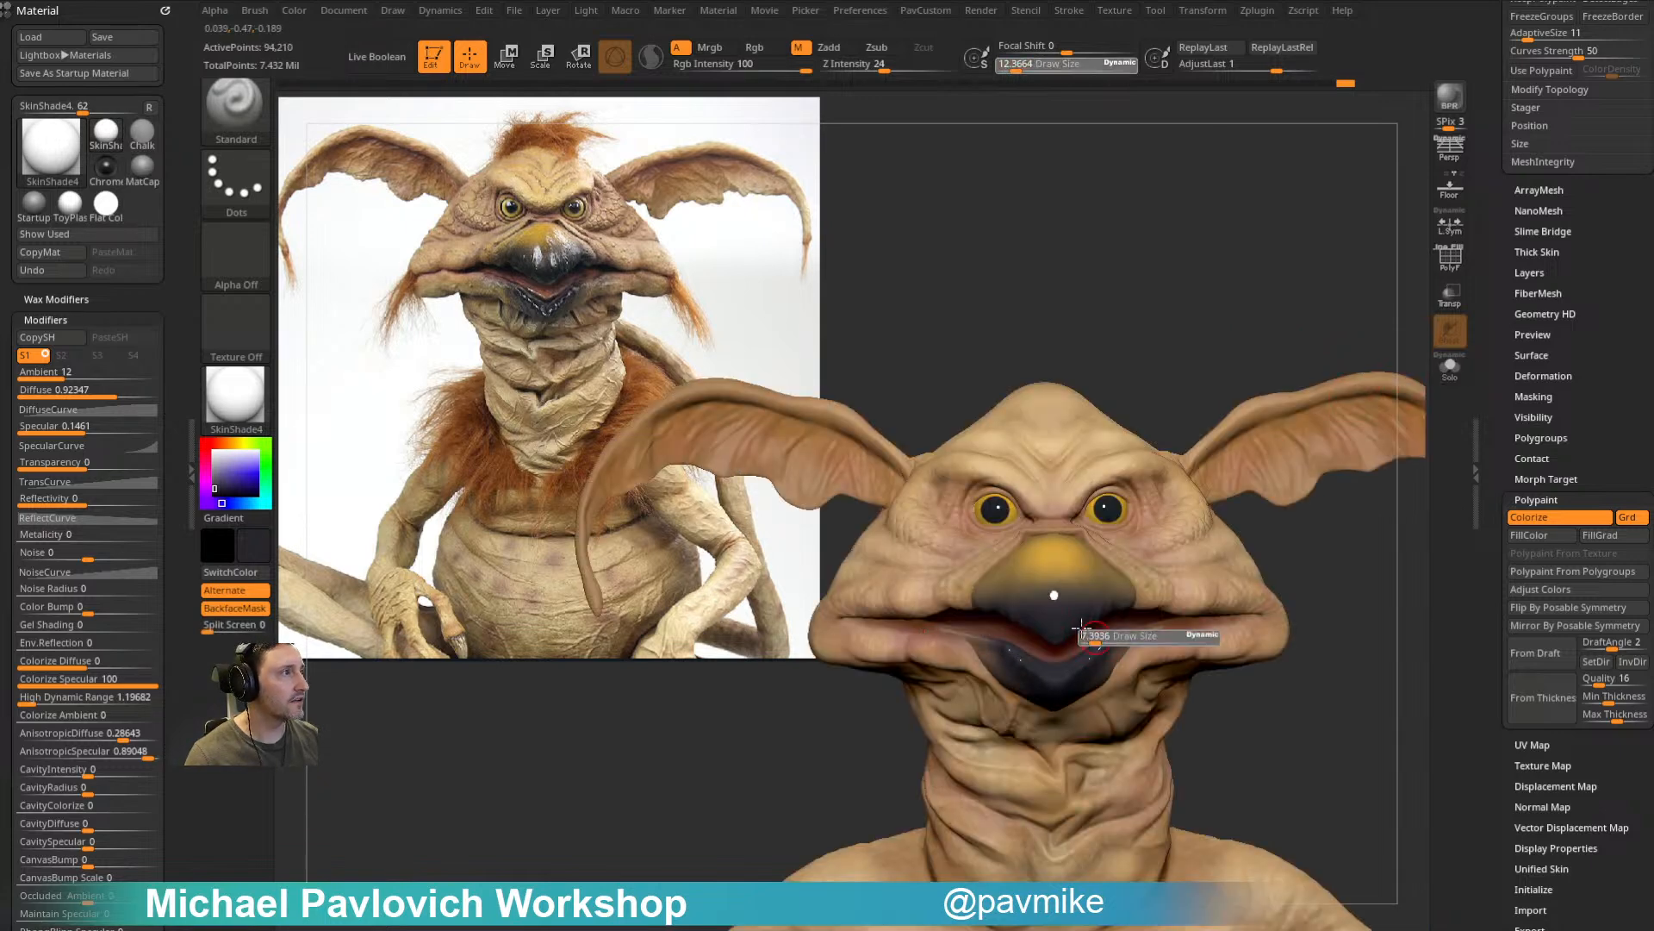
alt+click(1011, 636)
scroll(1502, 508, up, 10)
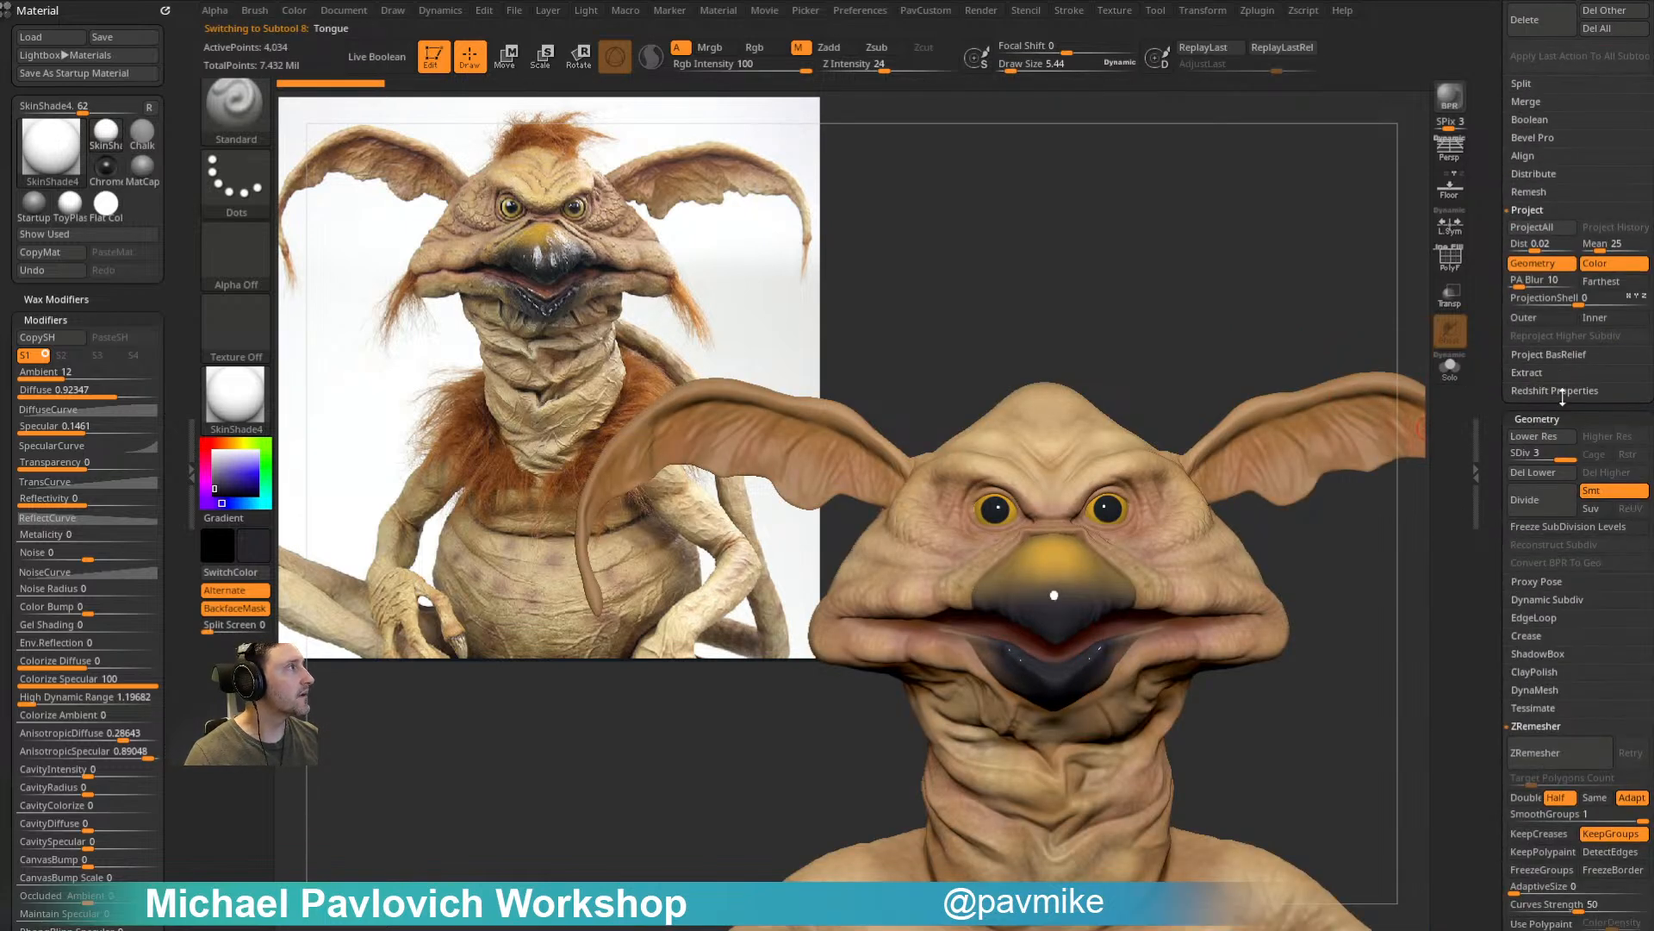
drag(1502, 508, 1502, 810)
shift+click(1641, 408)
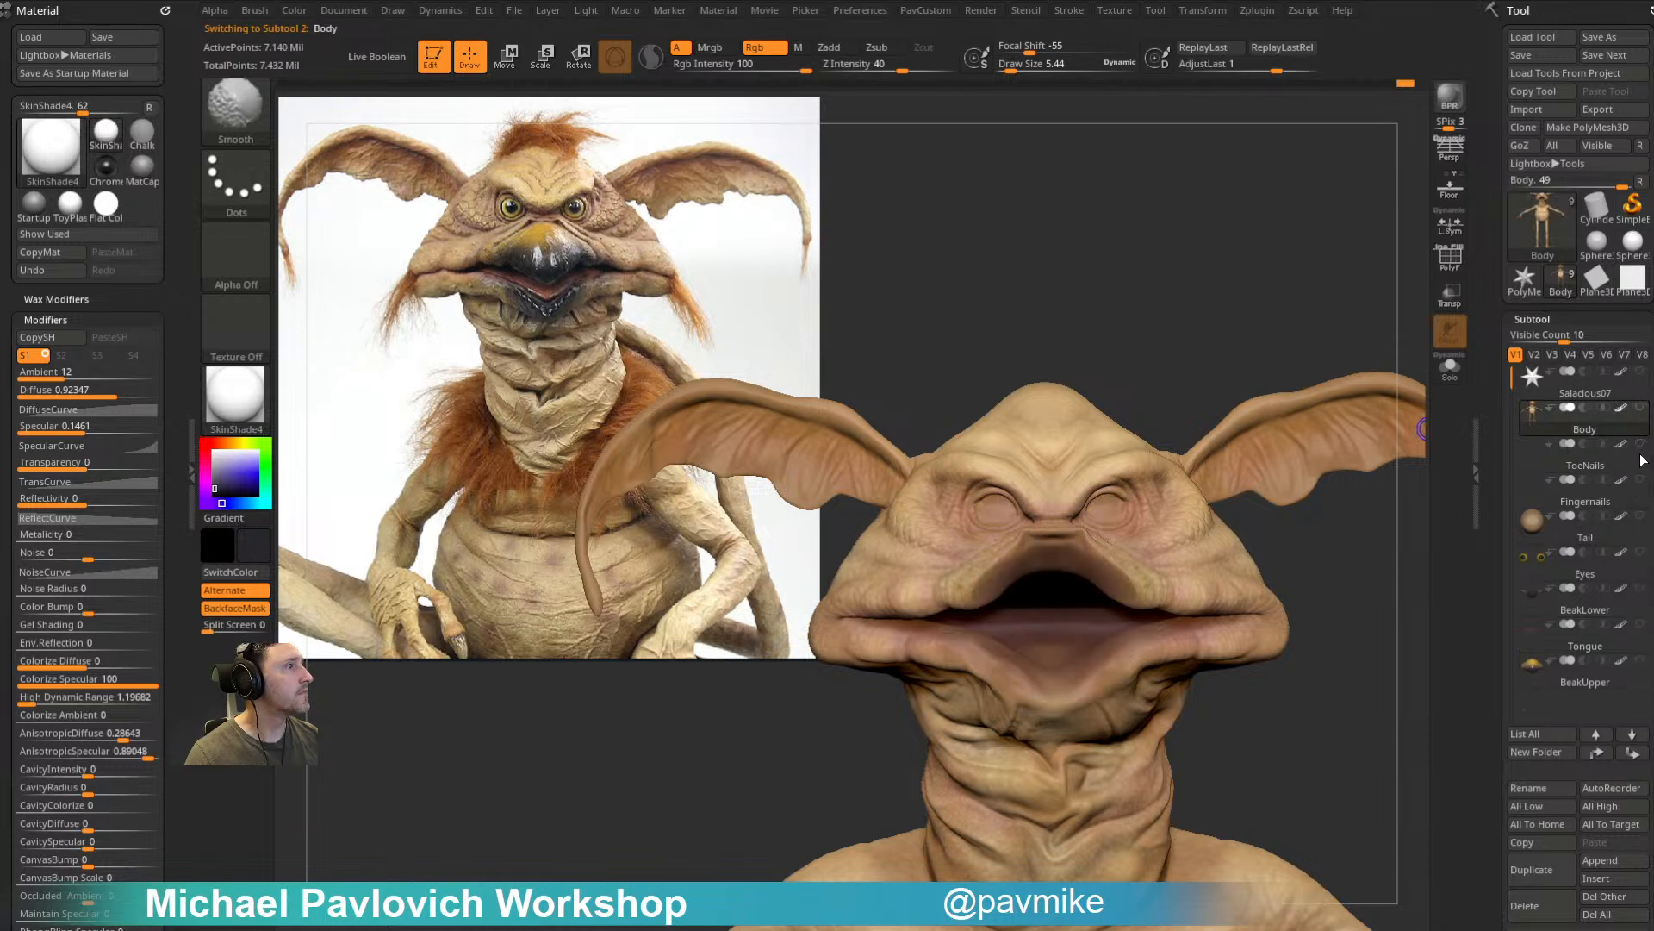
shift+click(1641, 445)
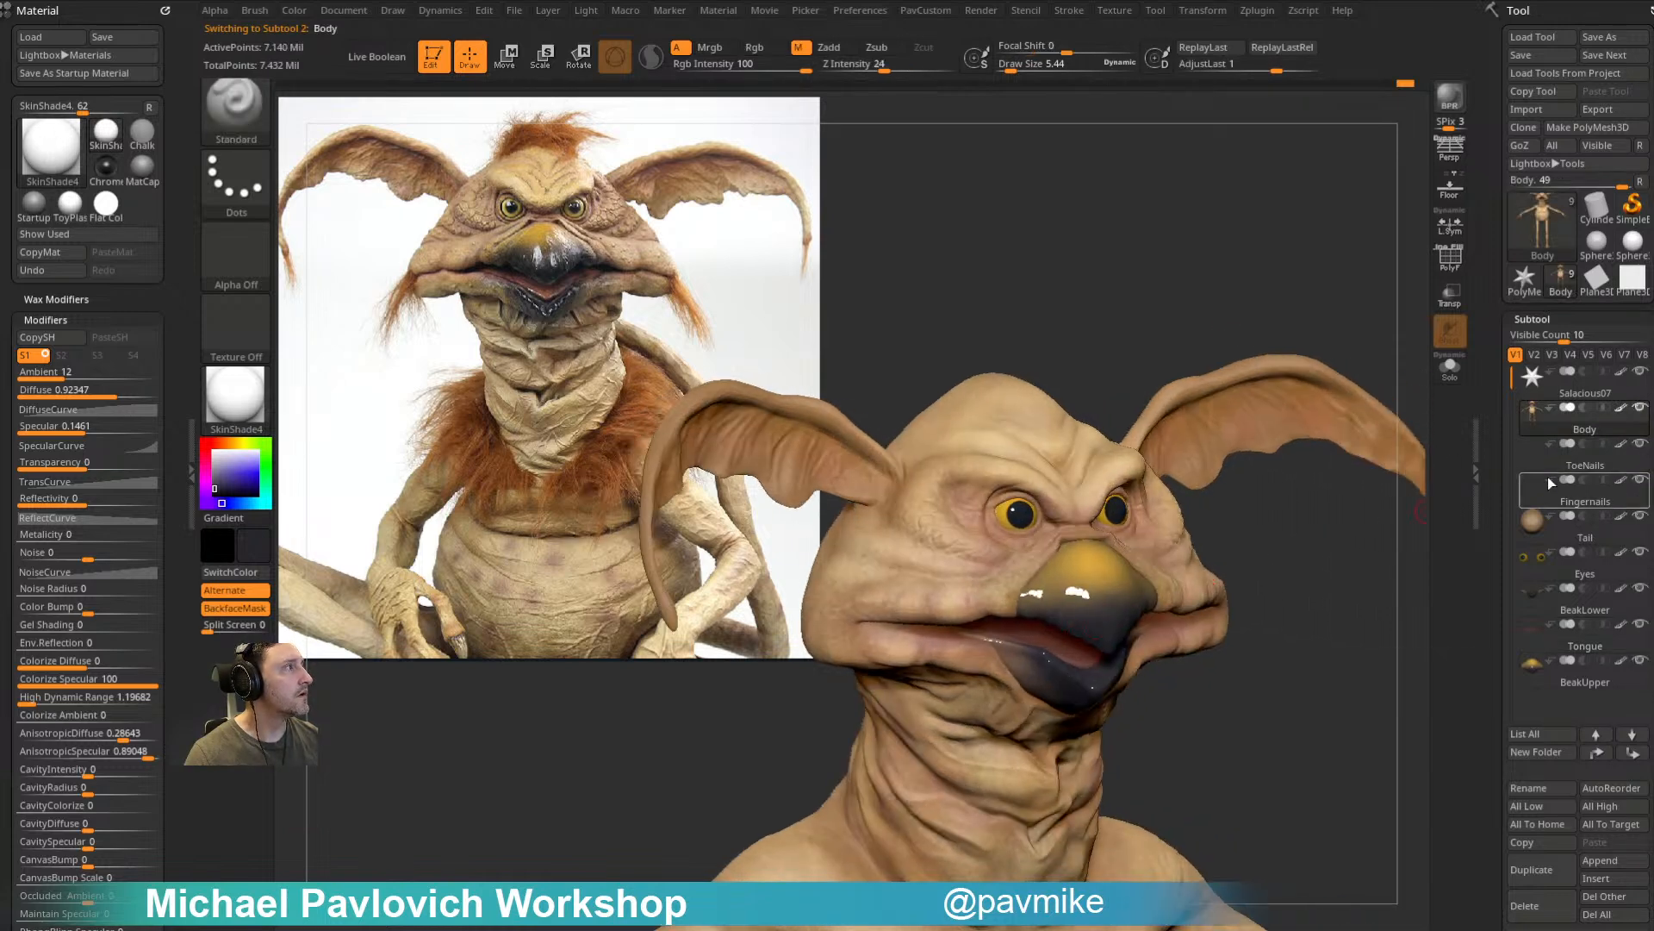
click(1533, 645)
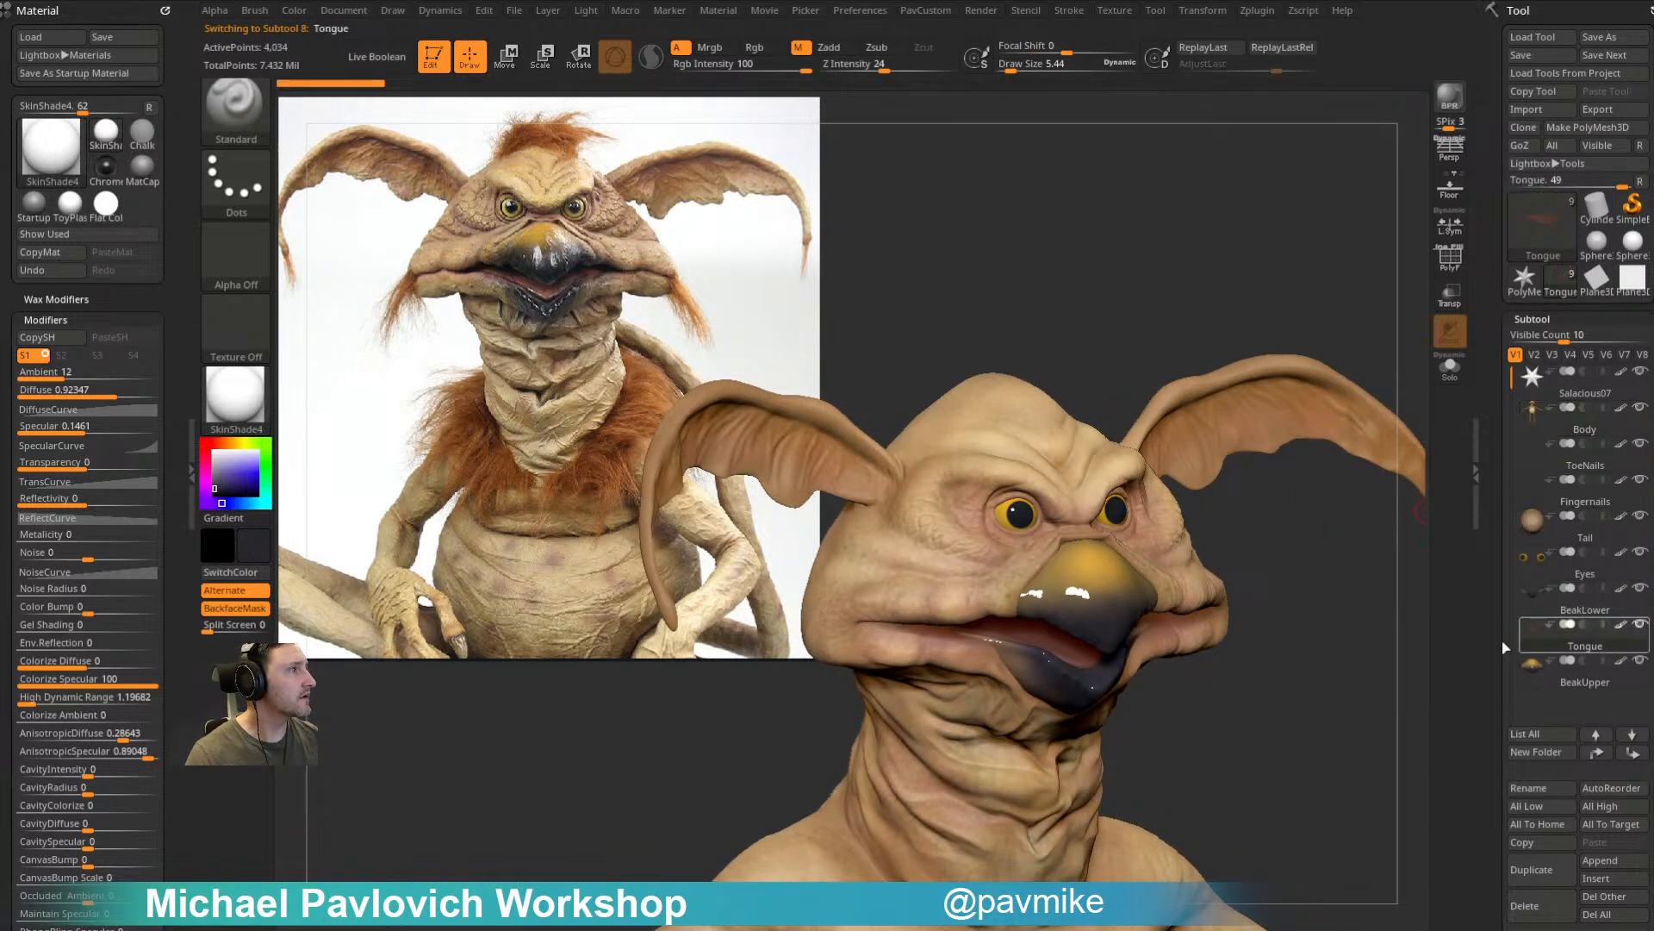
click(1451, 371)
click(1451, 371)
drag(1338, 642, 1332, 616)
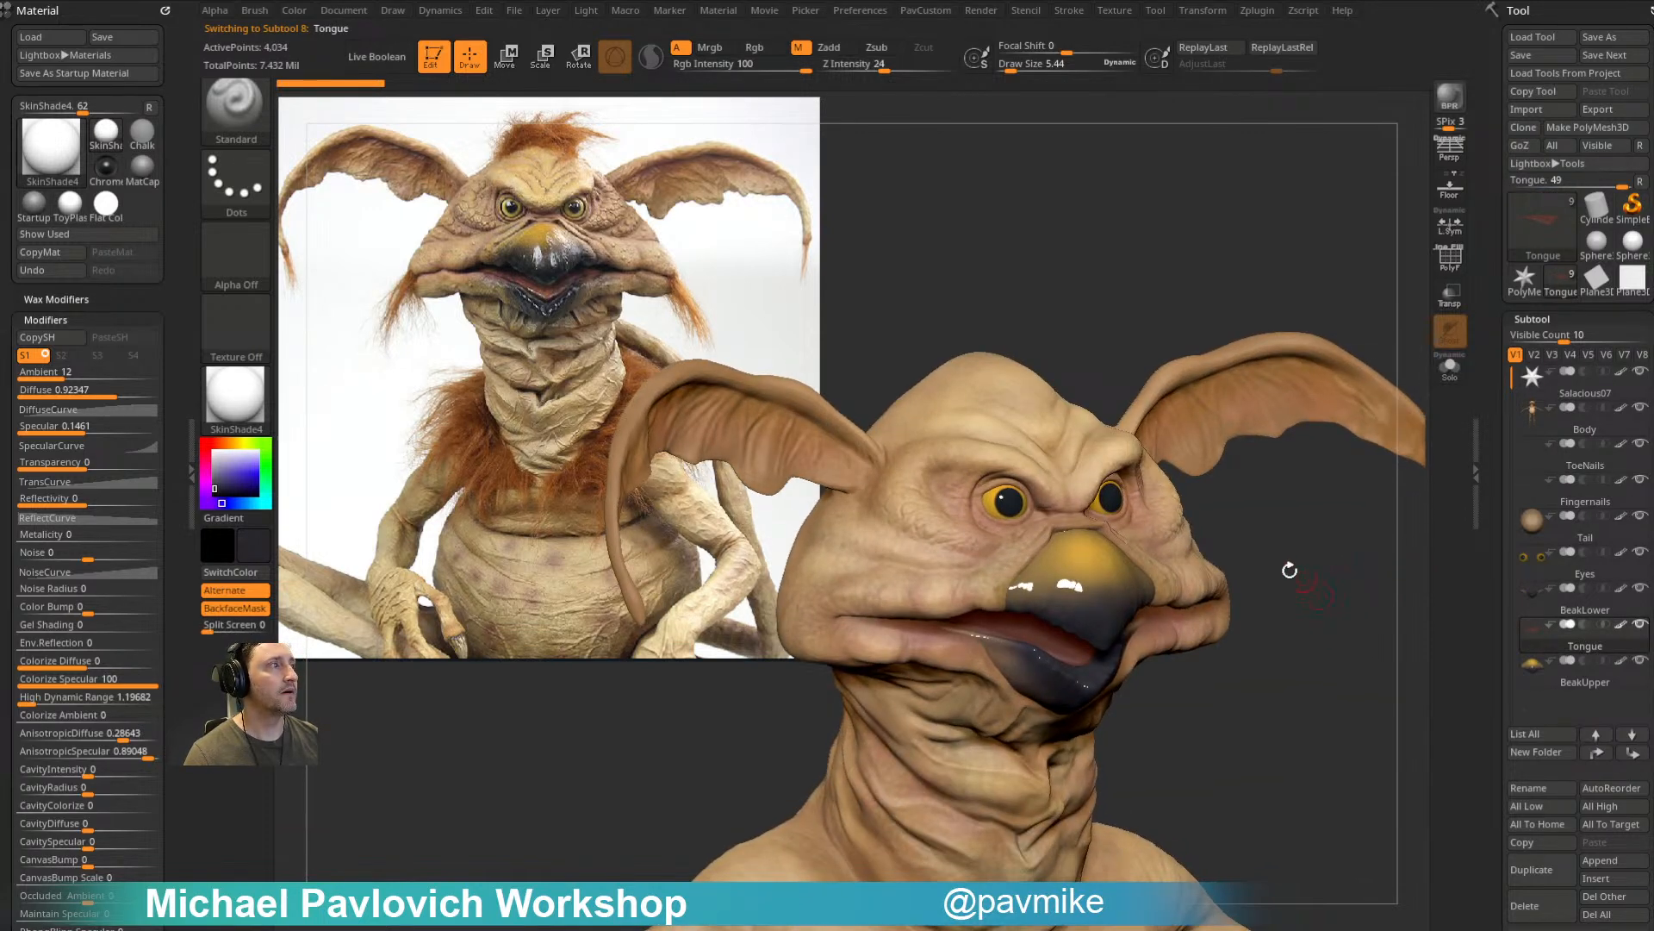
Step: Isolate the tongue and set up the Standard brush with a dark red color, Alpha 07 and a draw size of about 65
key(c)
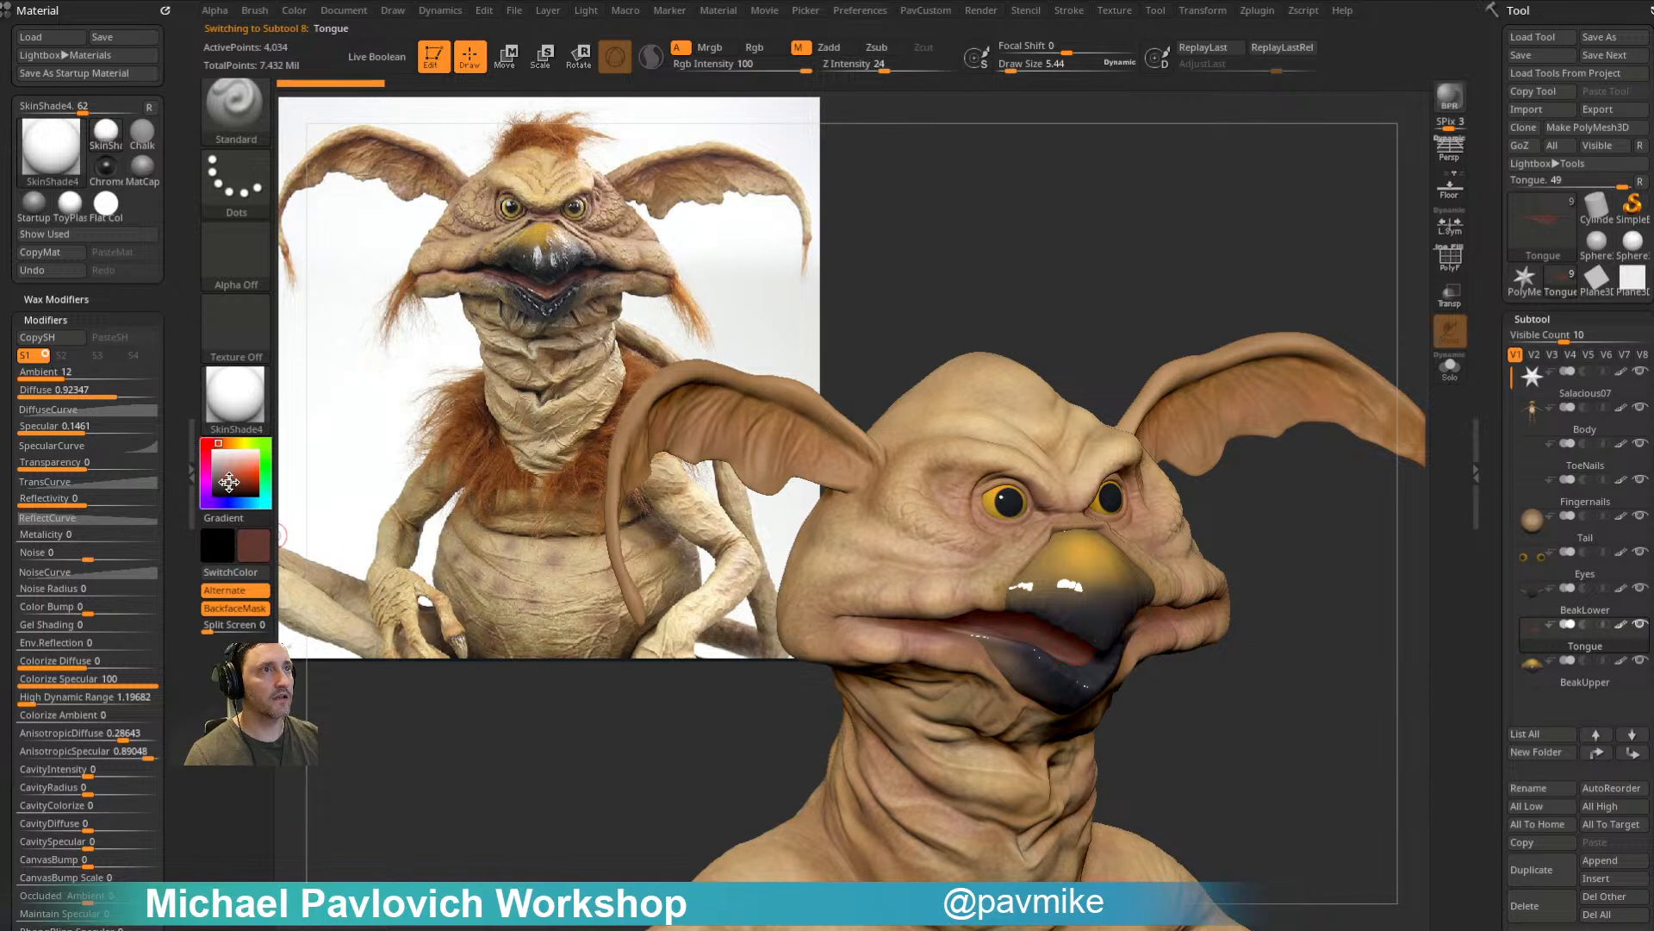
key(s)
drag(1315, 635, 1330, 650)
click(1450, 366)
drag(1356, 539, 1060, 654)
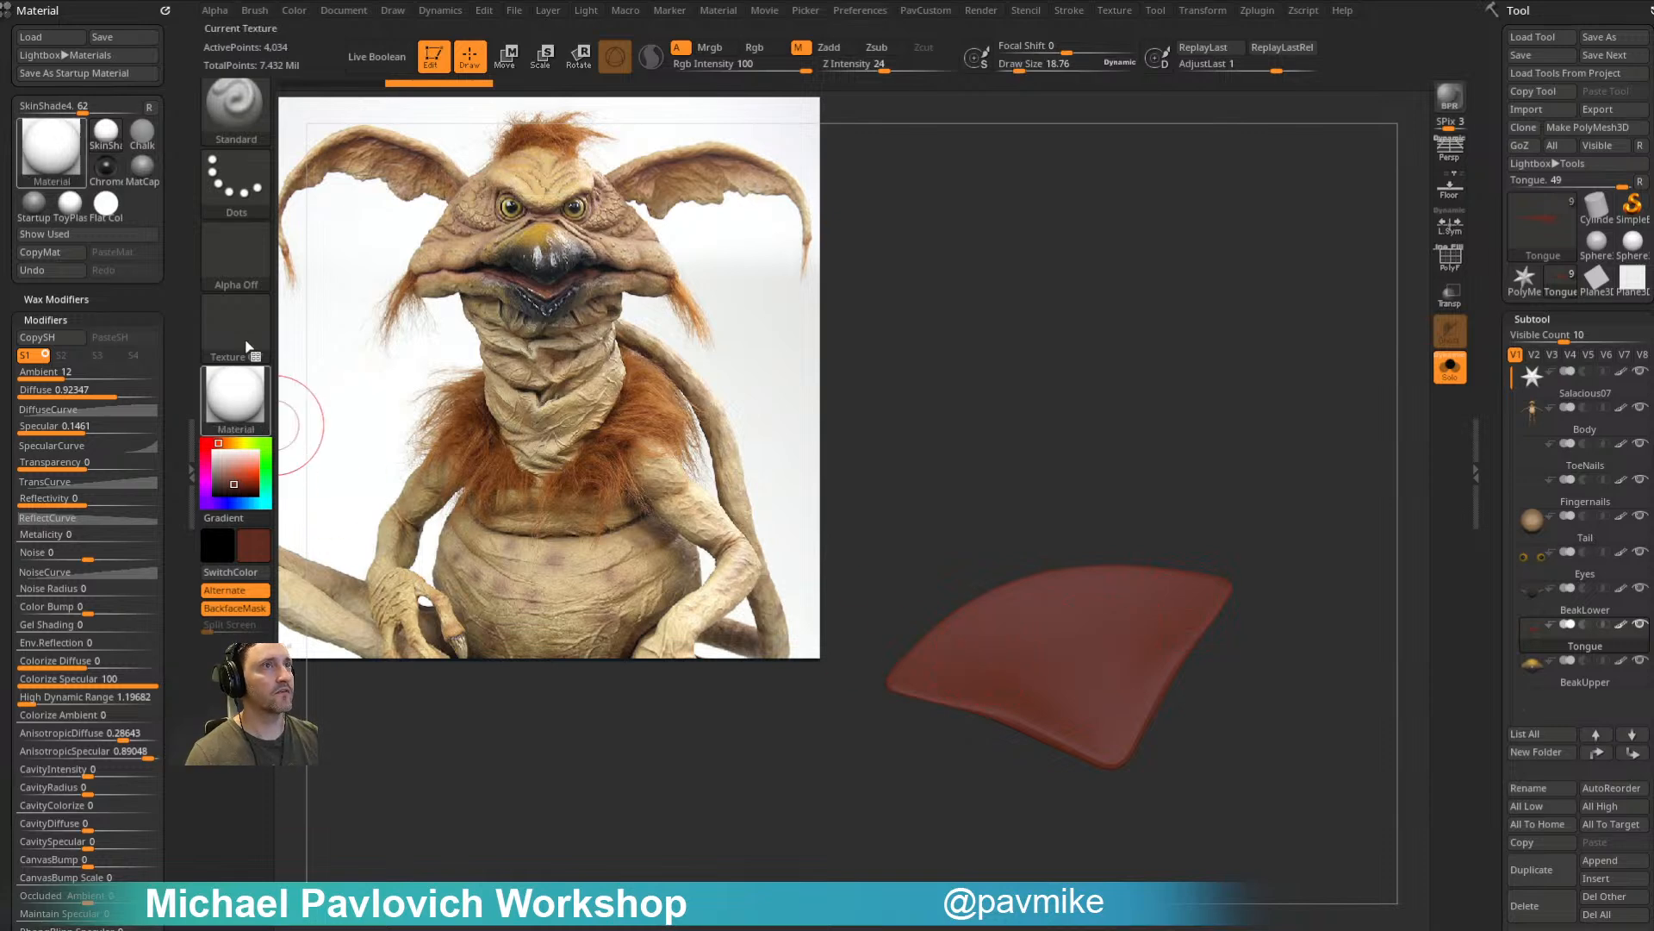
click(268, 284)
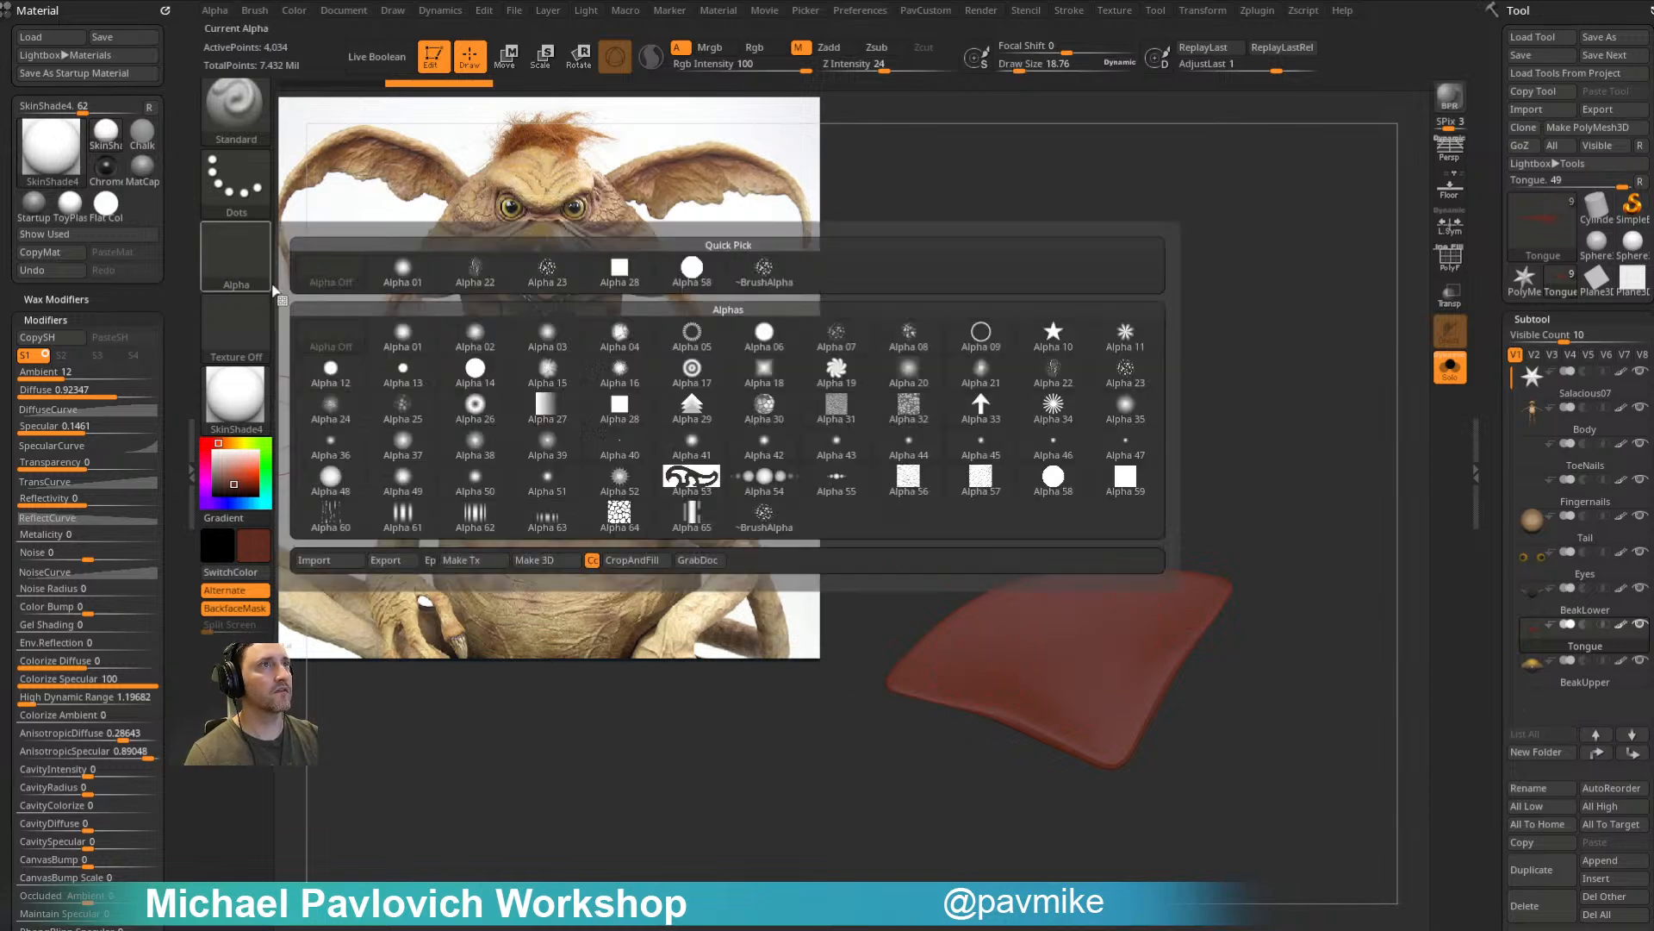
click(837, 336)
key(bracketright)
key(bracketright)
key(bracketright)
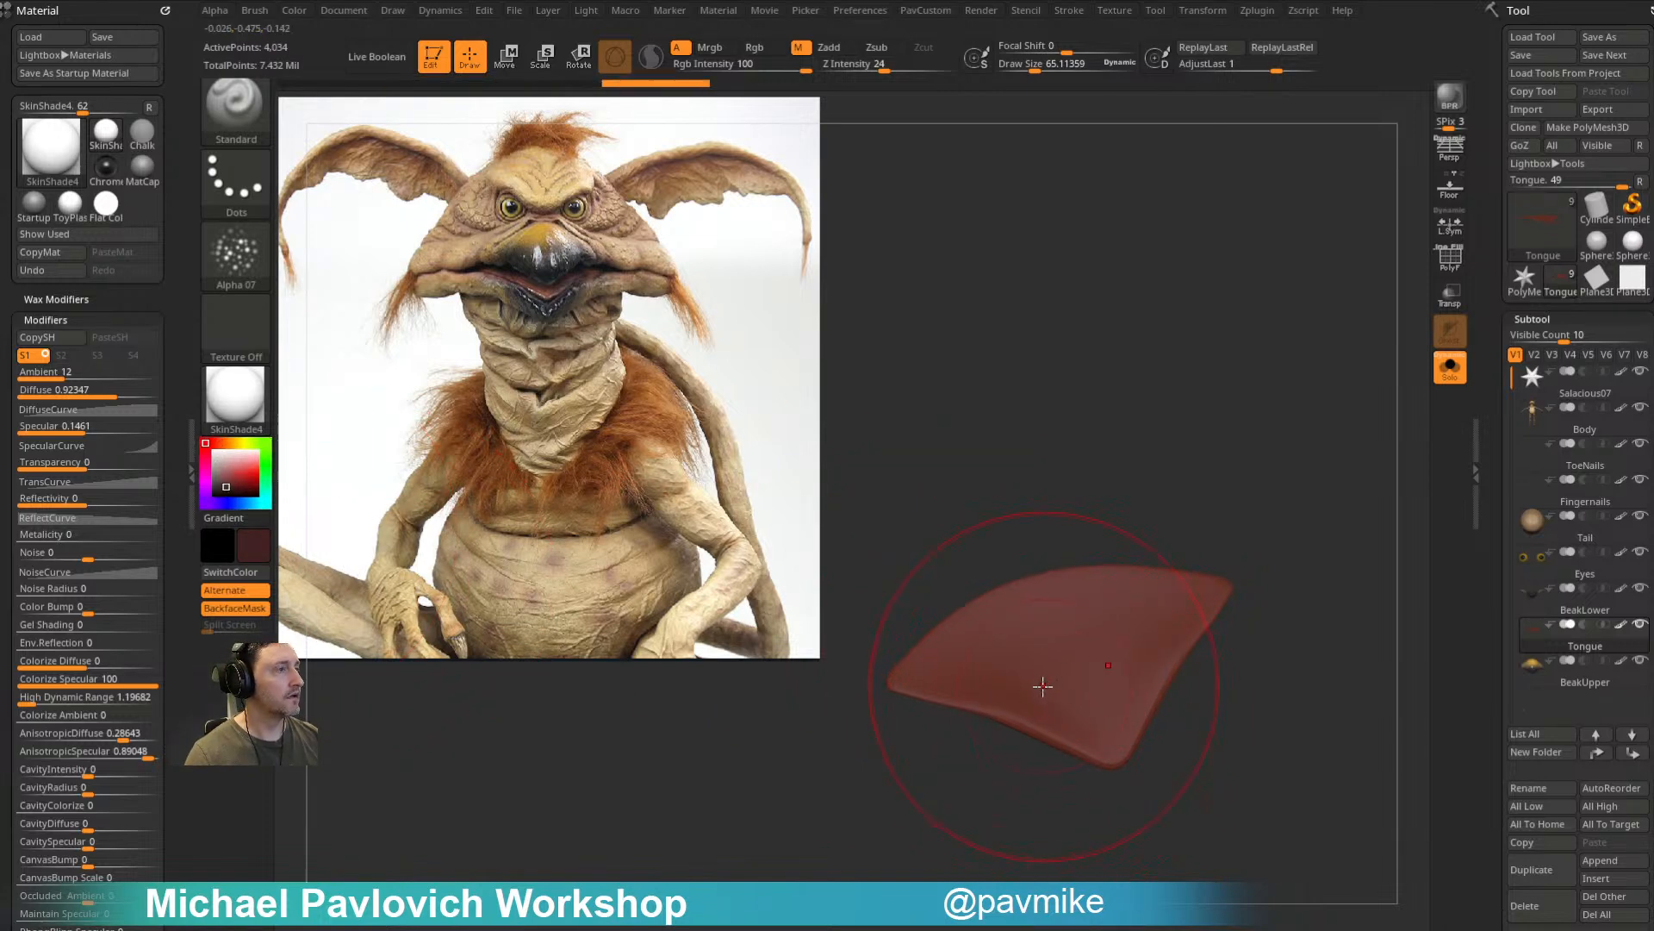
Step: Subdivide the tongue twice so it has enough resolution for polypaint
key(2)
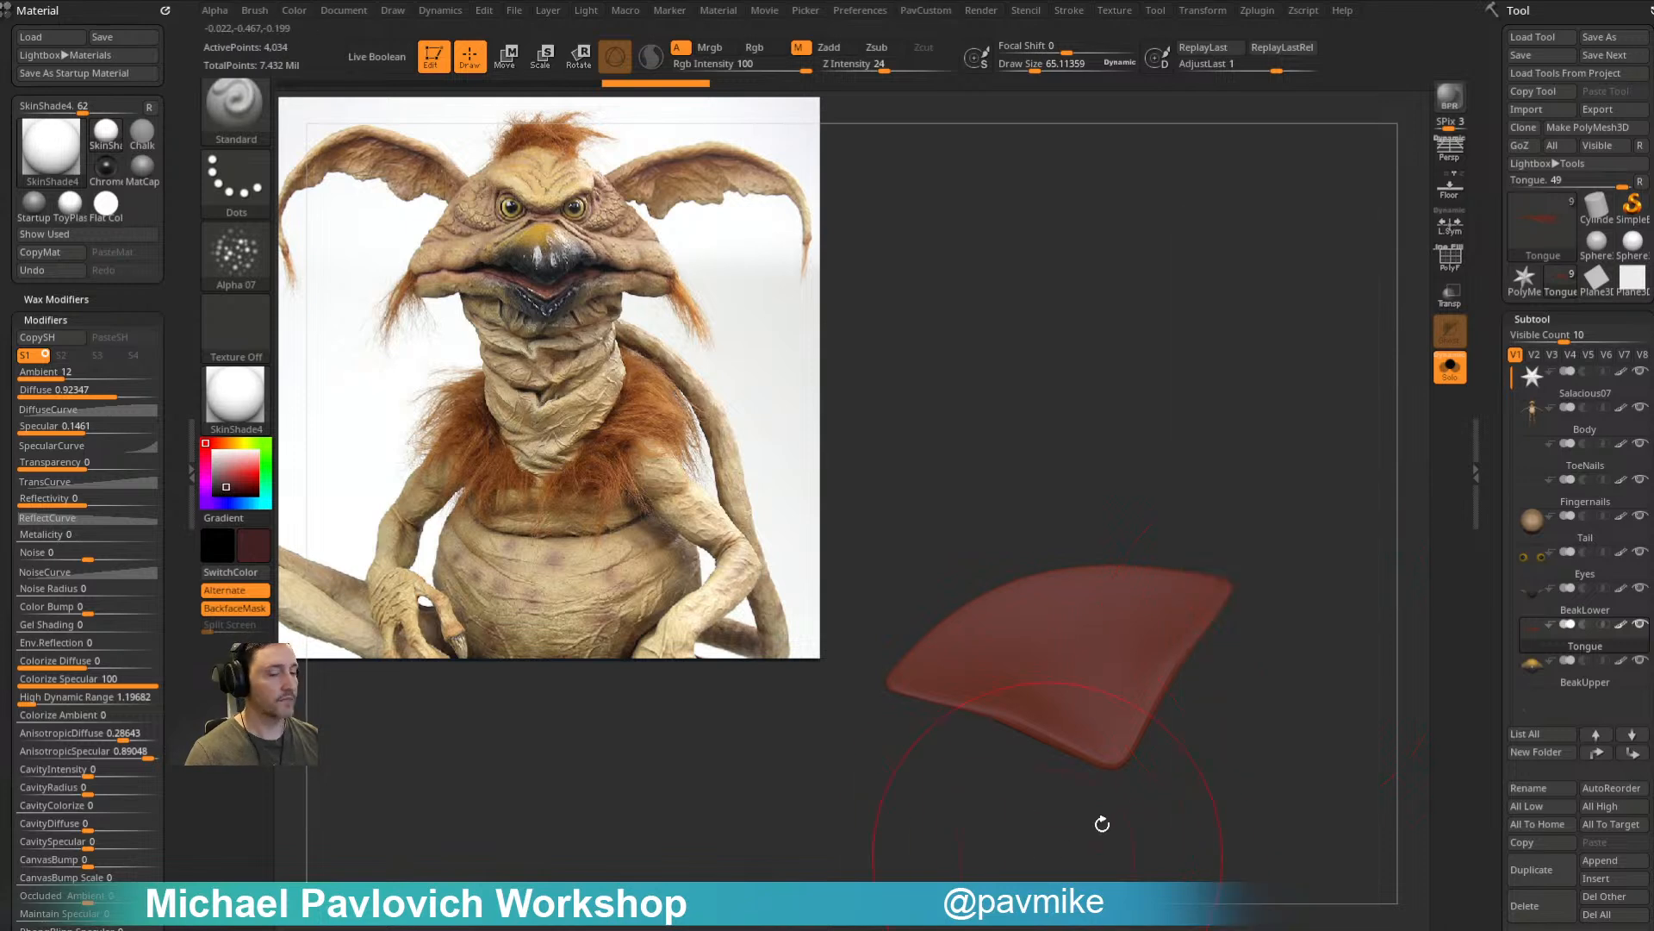
key(ctrl+d)
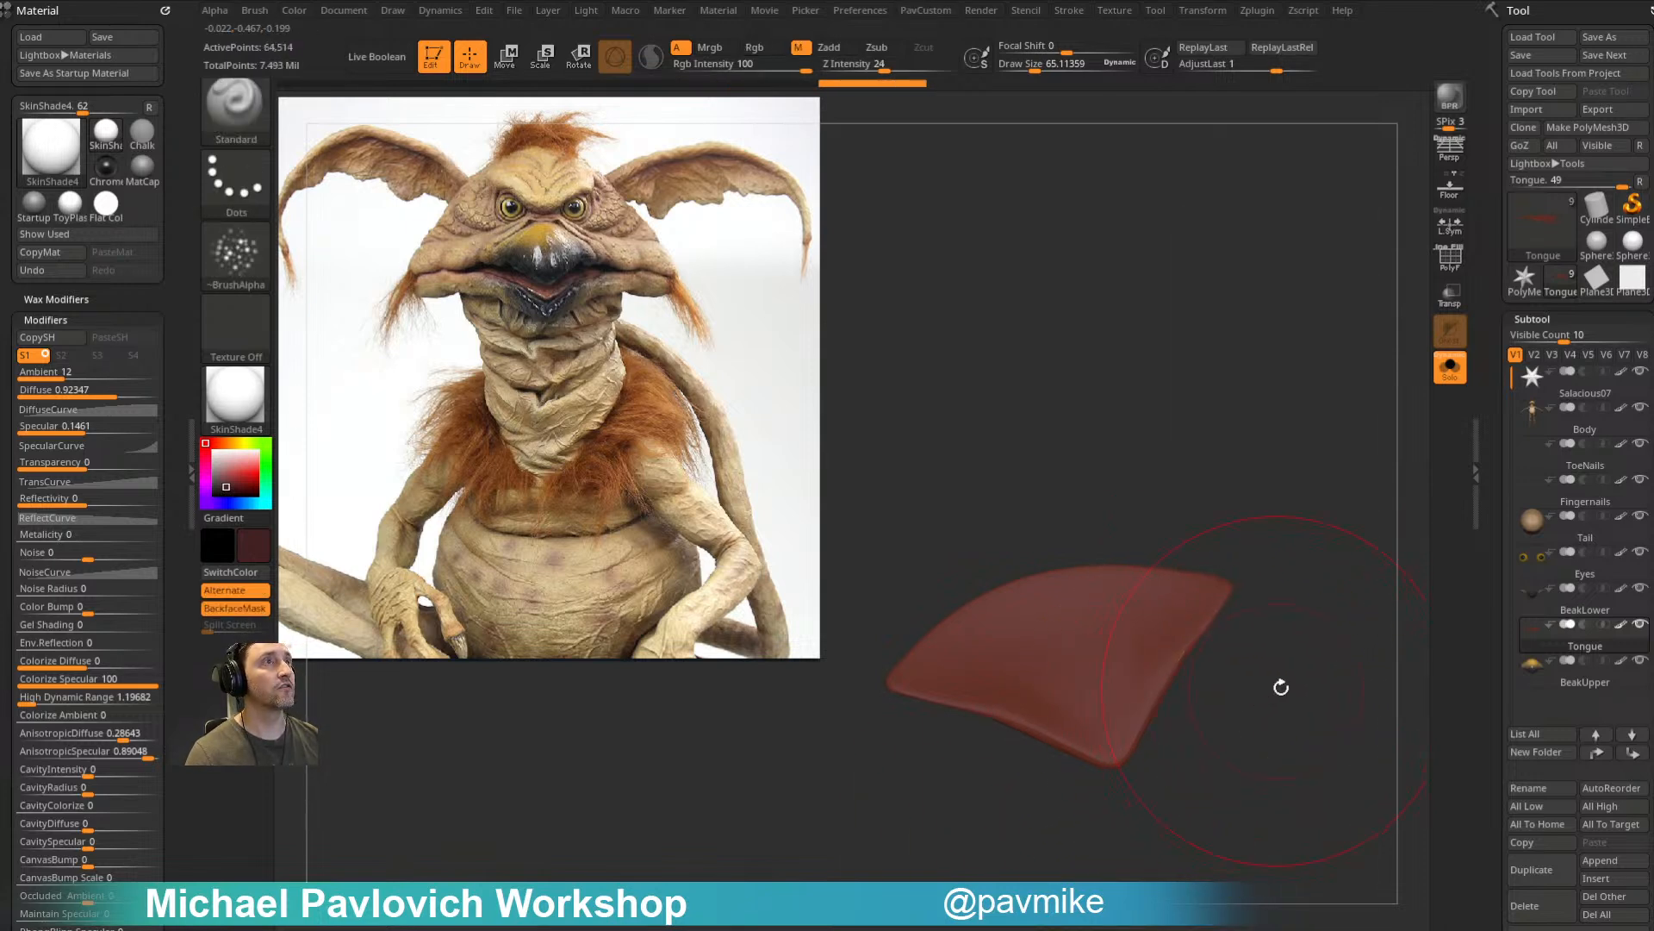
key(ctrl+d)
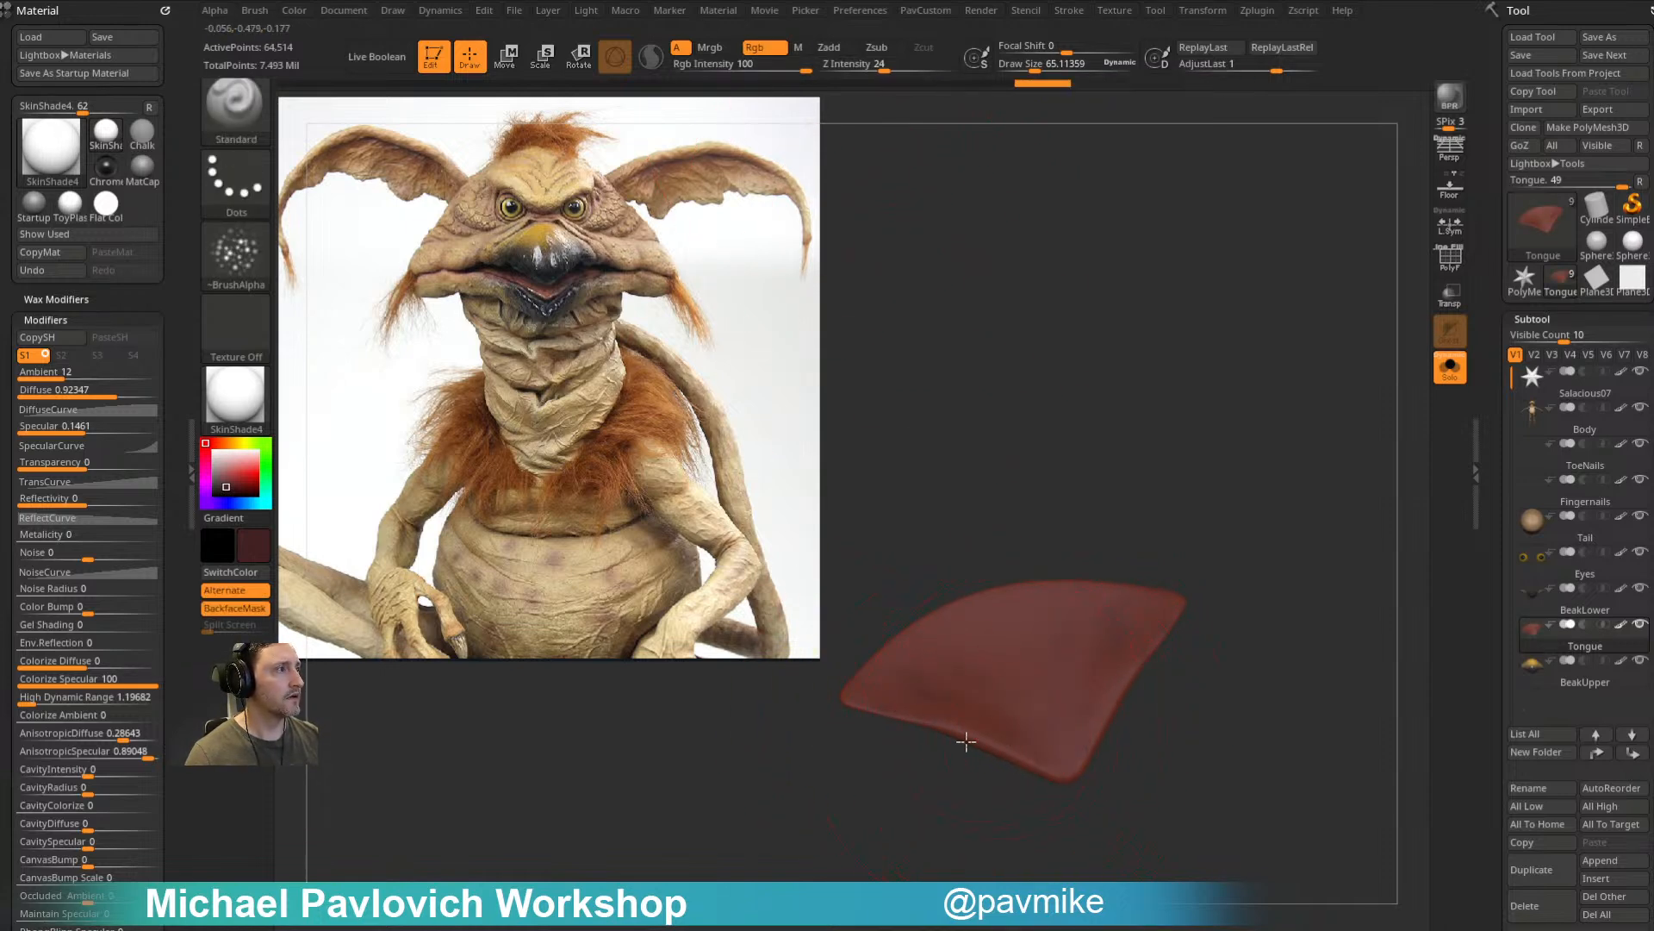
Step: Paint dark red mottling over the tongue in Rgb mode, reducing the draw size to about 17 for finer patches
drag(934, 662, 890, 686)
key(s)
drag(1055, 694, 1037, 694)
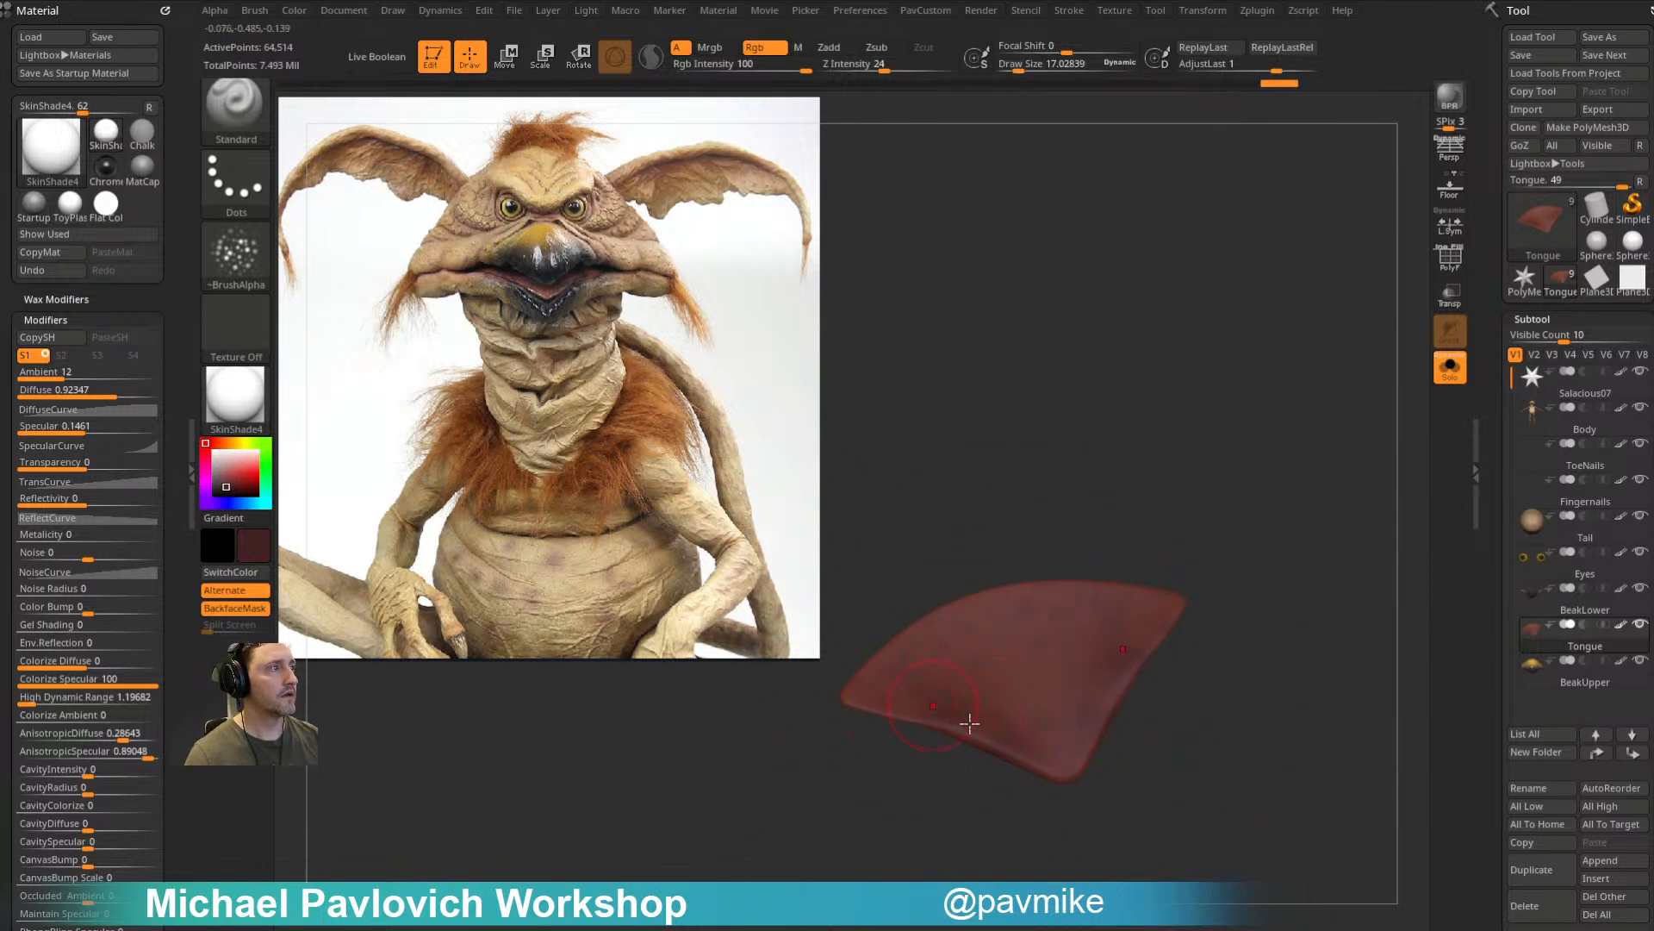
right_drag(991, 687, 1063, 698)
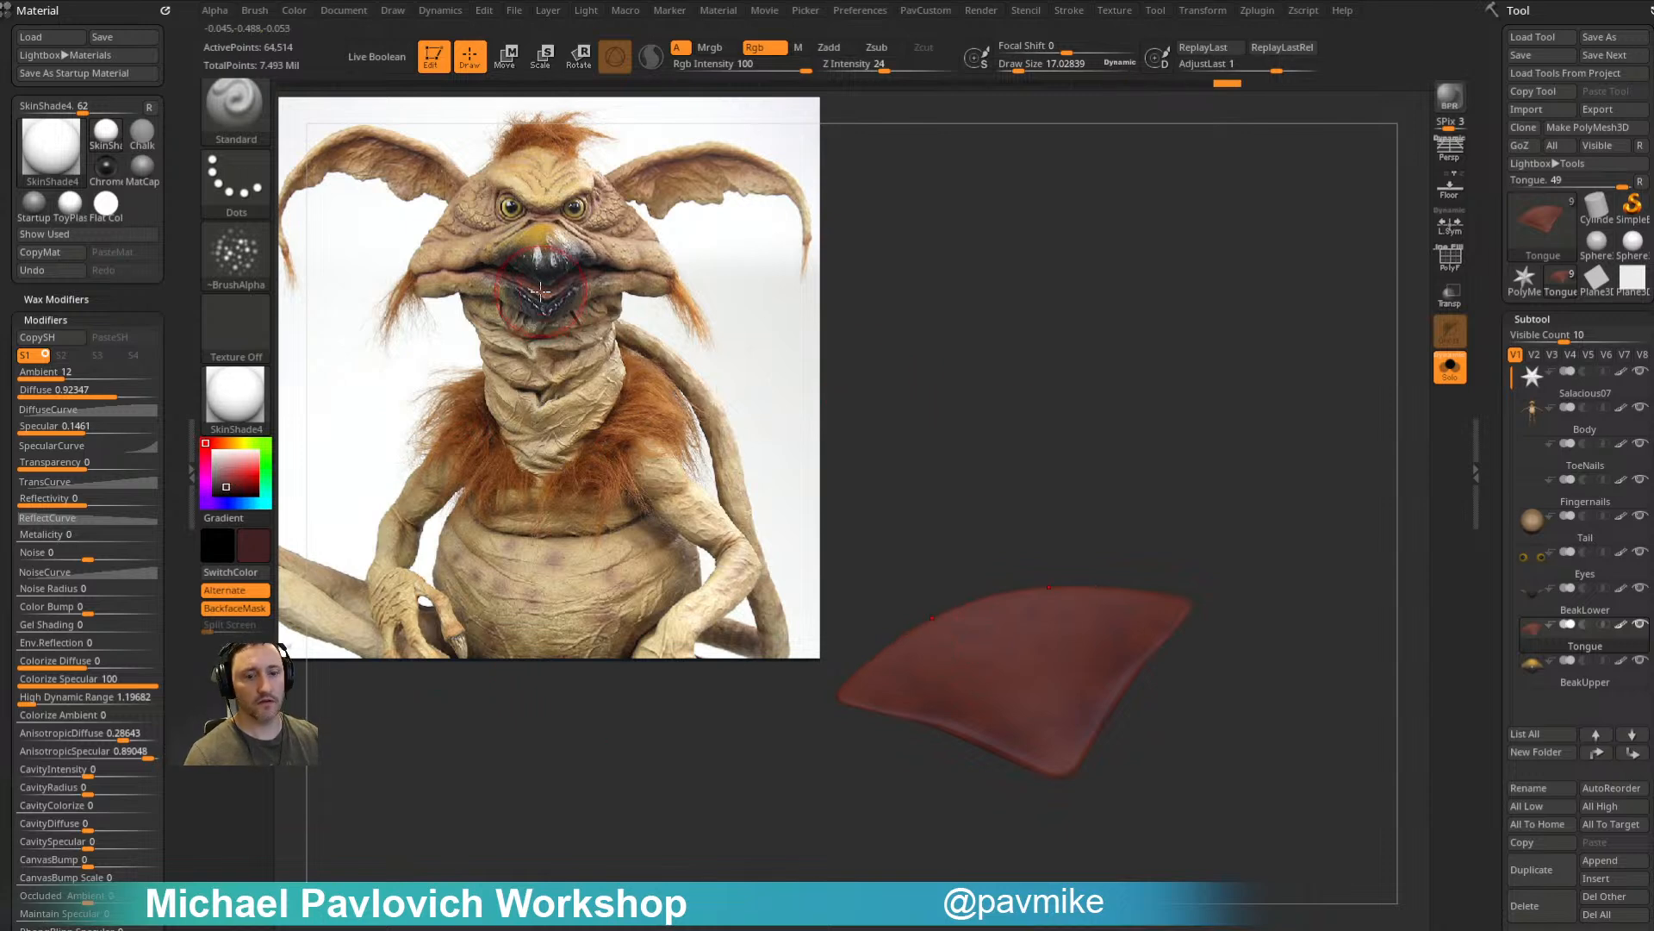
Step: Pick a lighter salmon red based on the reference mouth and stipple it over the tongue's center and tip at a draw size of about 44
key(c)
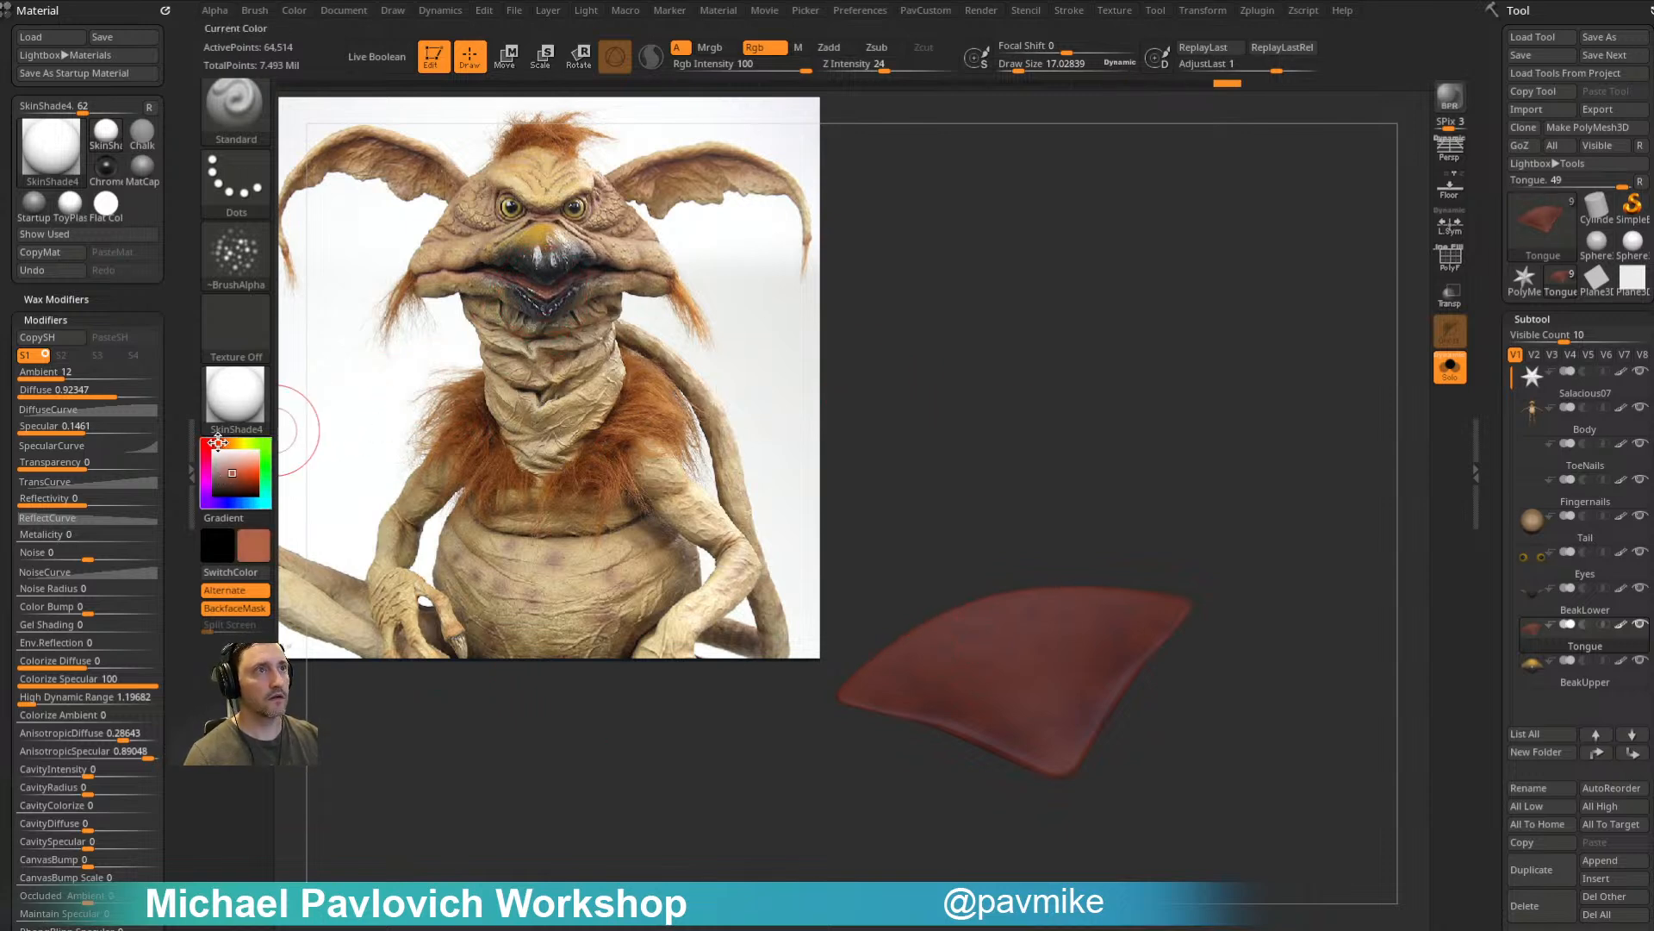
right_drag(912, 354, 922, 369)
key(s)
drag(980, 691, 1031, 730)
key(ctrl+z)
key(s)
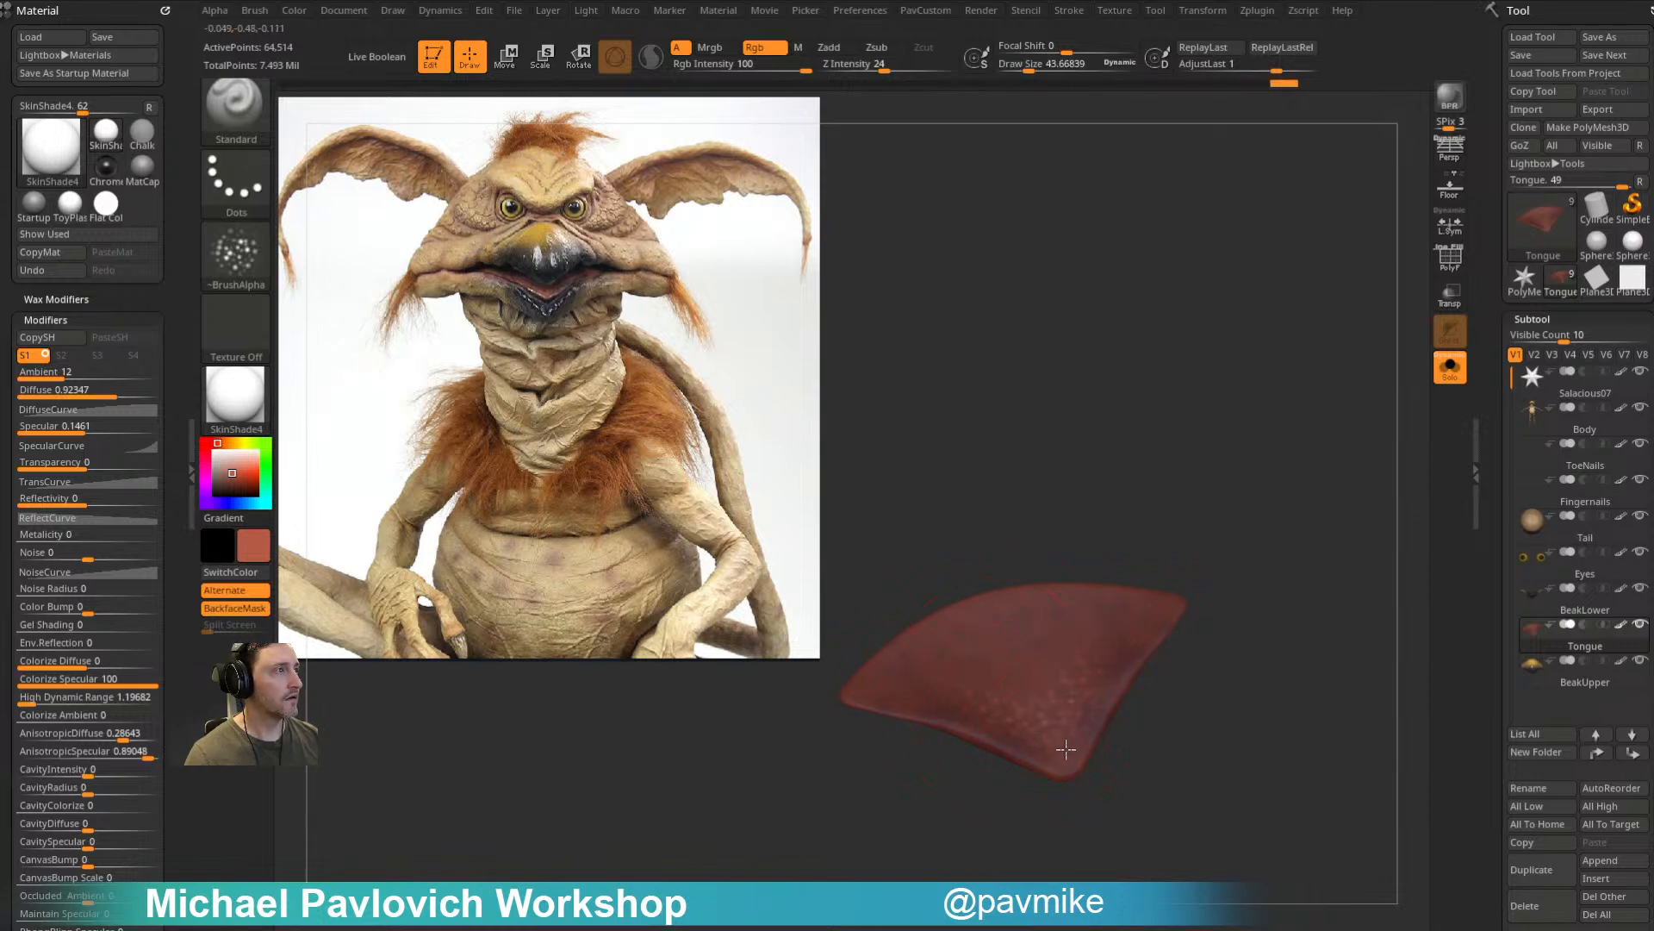
drag(1110, 789, 926, 690)
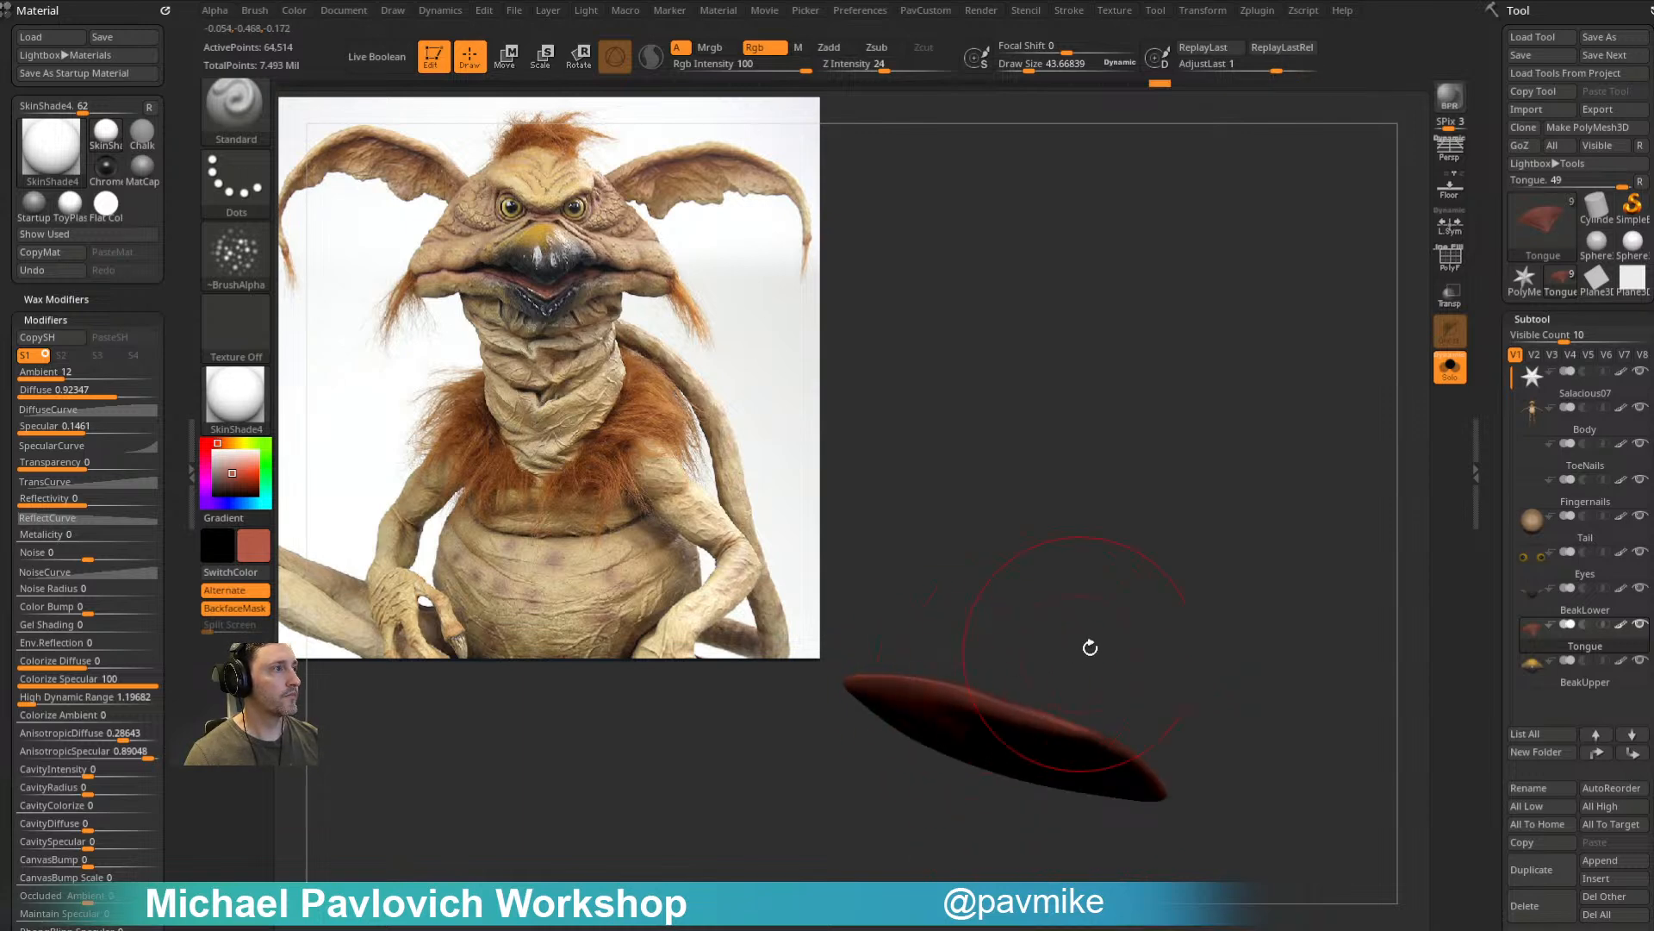
drag(1074, 654, 926, 688)
drag(1087, 556, 1022, 671)
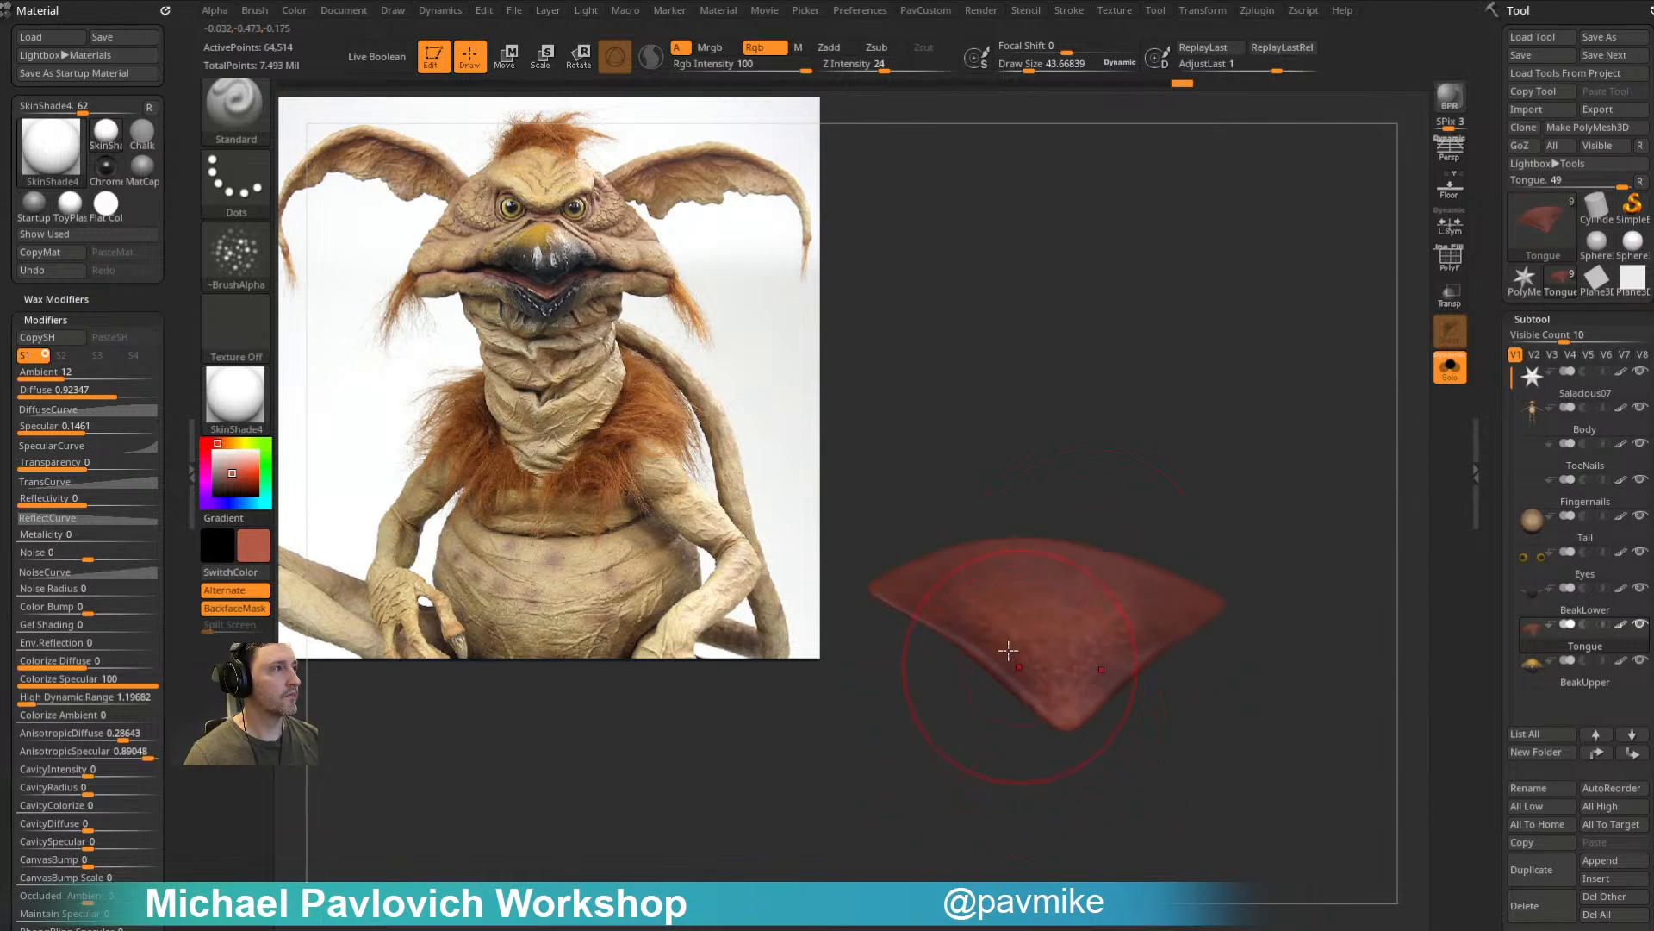
mouse_move(1128, 460)
mouse_down()
mouse_move(1097, 557)
mouse_move(990, 499)
mouse_up()
Step: Turn the brush alpha off and blend a brick red over the tongue at Rgb Intensity 30 and draw size about 19
click(236, 256)
click(305, 283)
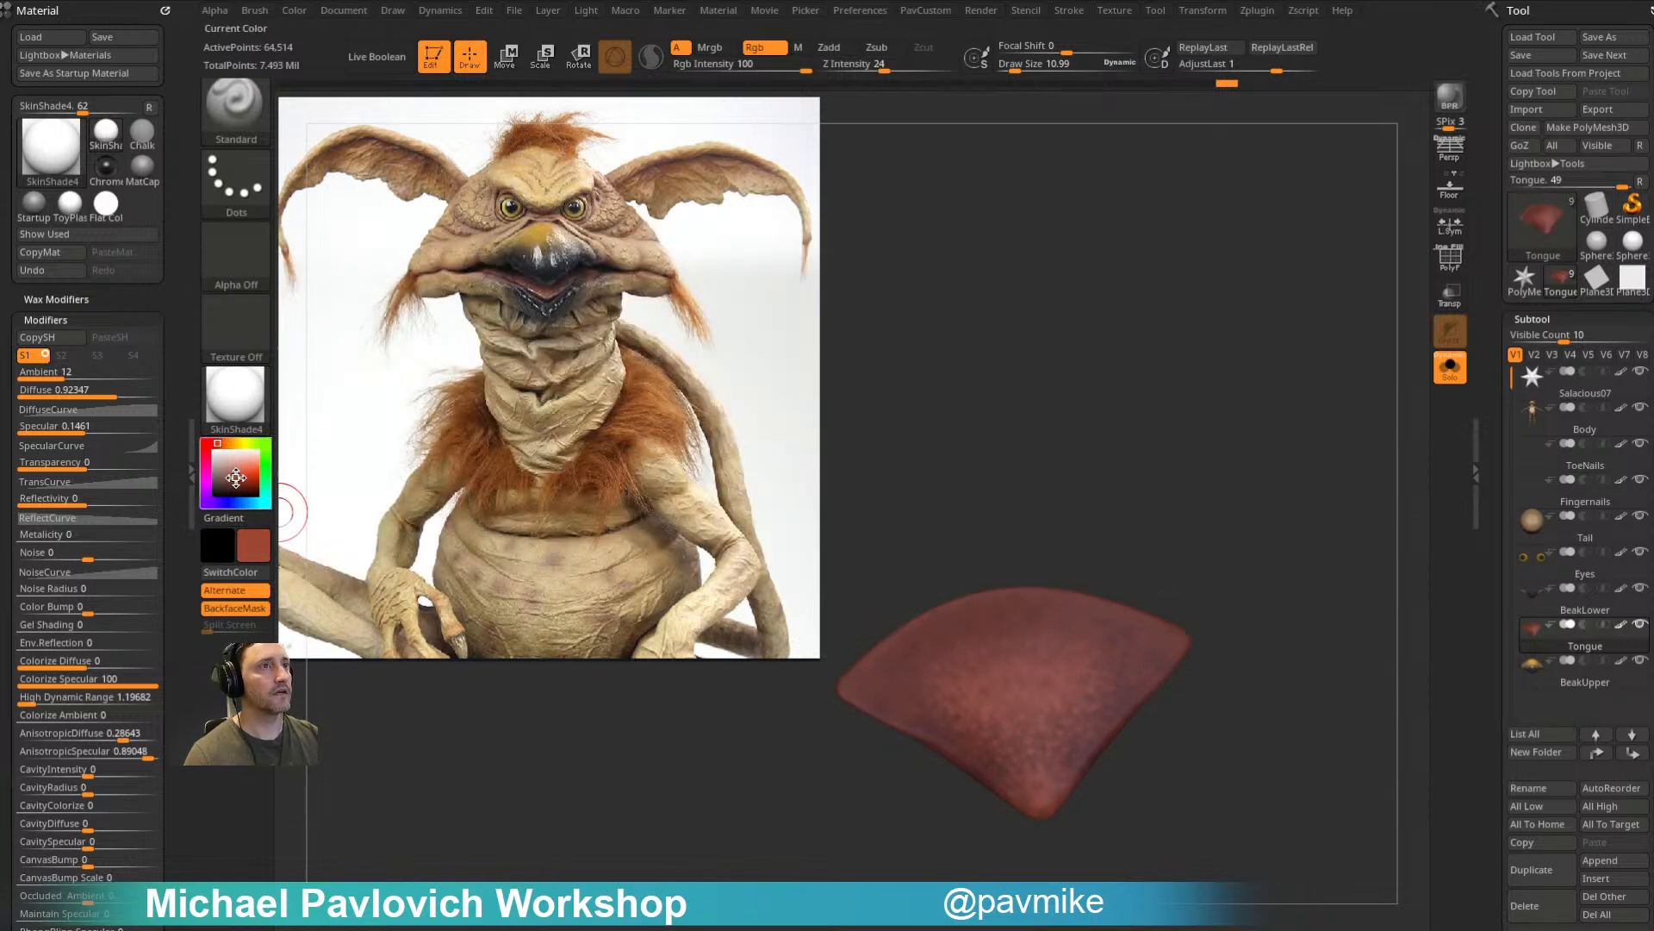
mouse_move(992, 720)
mouse_down()
mouse_move(1041, 734)
mouse_move(1011, 710)
mouse_up()
key(ctrl+z)
key(s)
click(748, 67)
key(s)
click(998, 696)
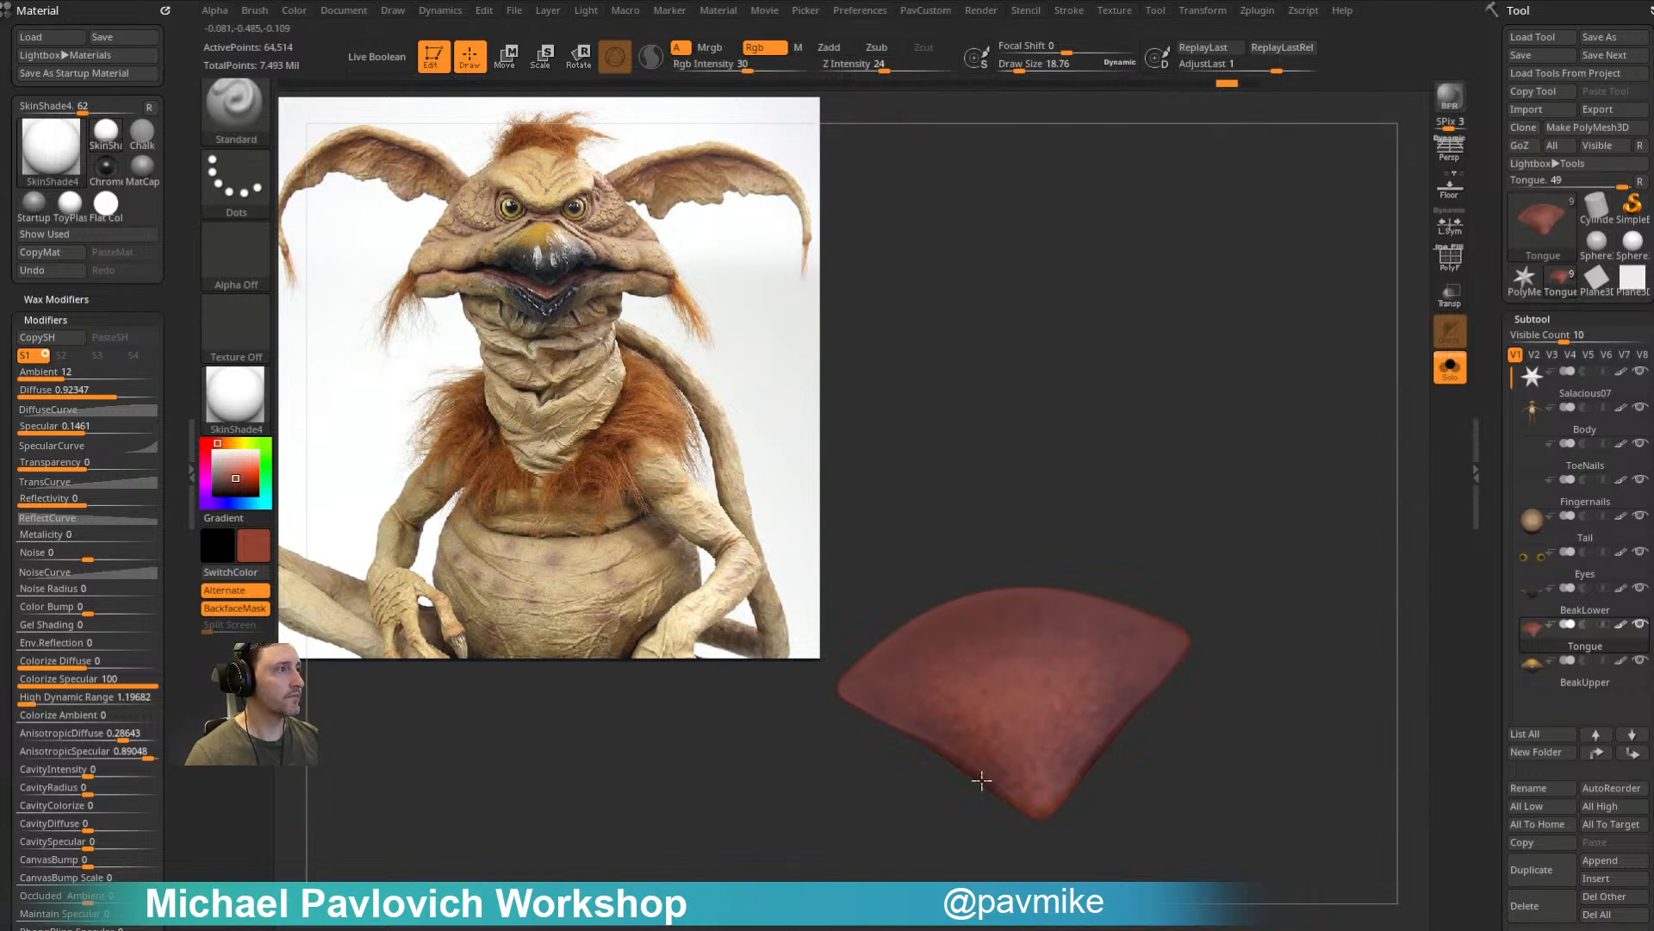
drag(1138, 560, 1187, 513)
drag(946, 808, 962, 734)
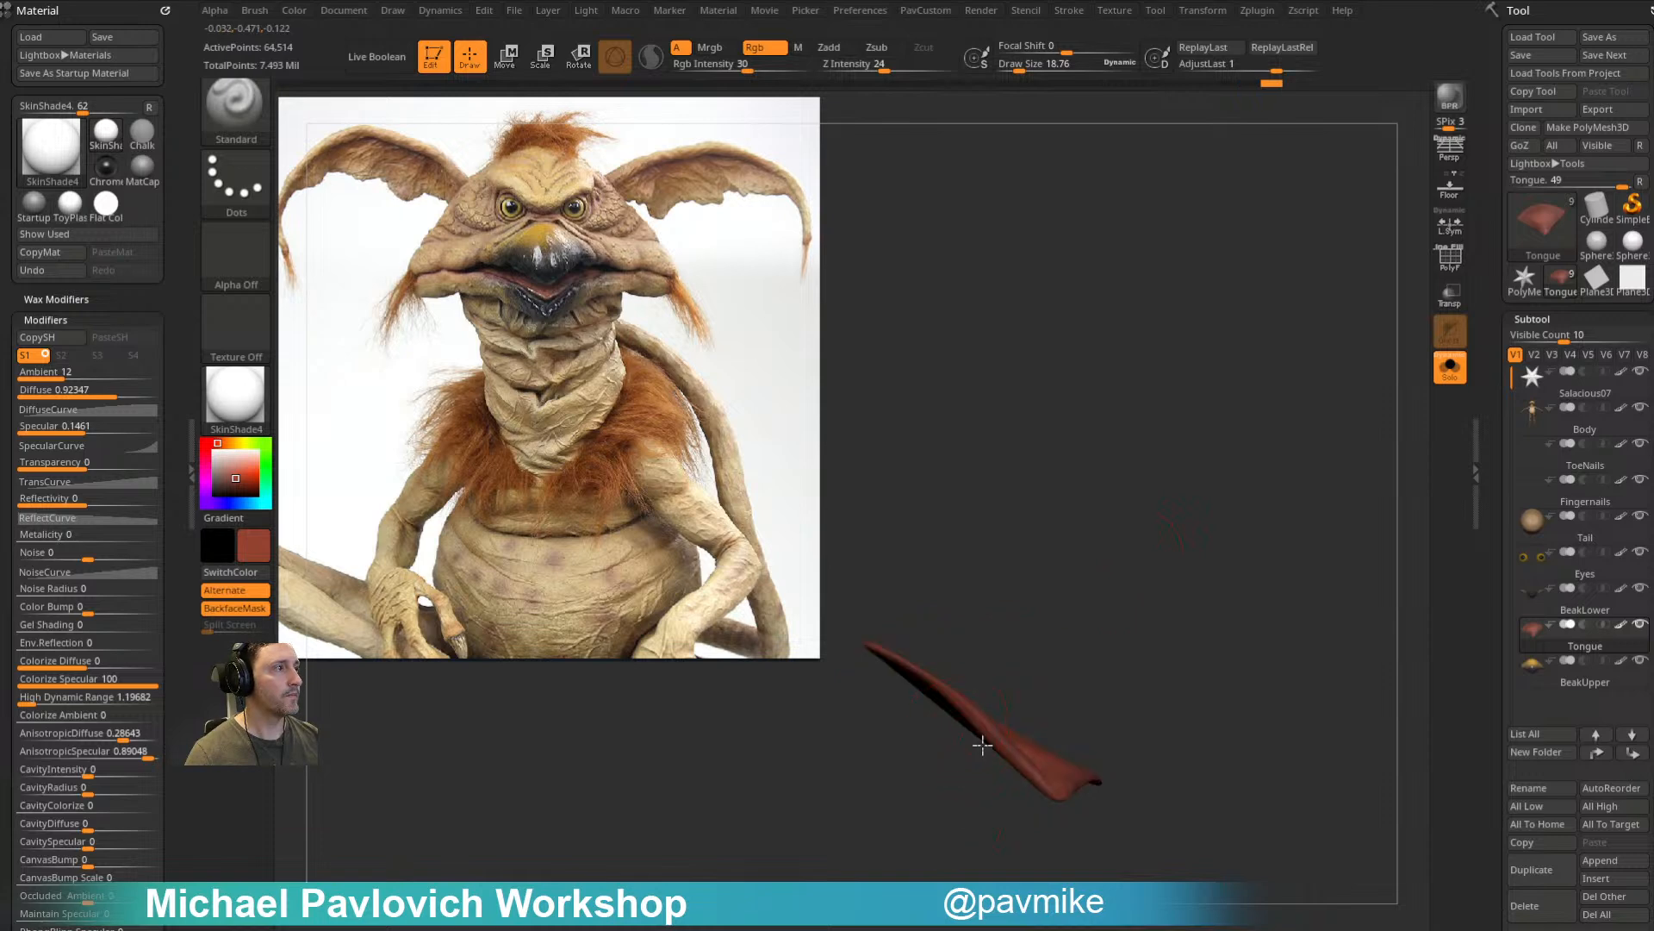
drag(1081, 679, 992, 698)
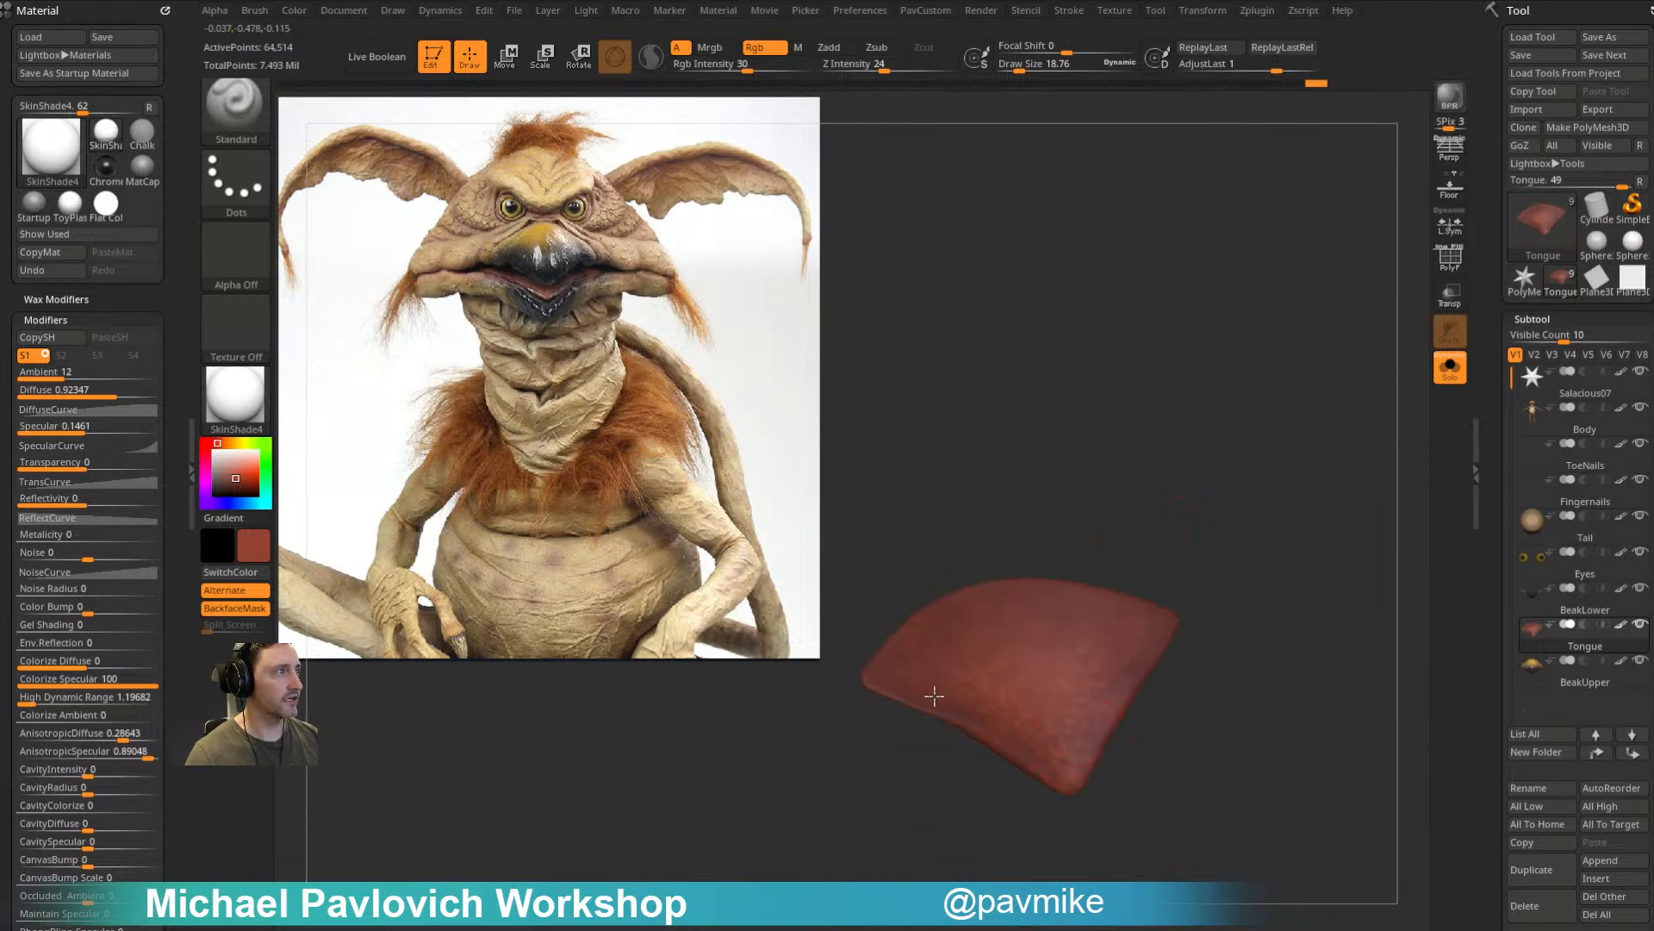
Step: Sculpt small bumps along the tongue's front edges with the Standard brush, using Zadd without Rgb at draw size about 4.6
mouse_move(1241, 526)
alt+mouse_down()
mouse_move(1264, 473)
mouse_move(1272, 500)
alt+mouse_up()
key(s)
drag(955, 679, 942, 680)
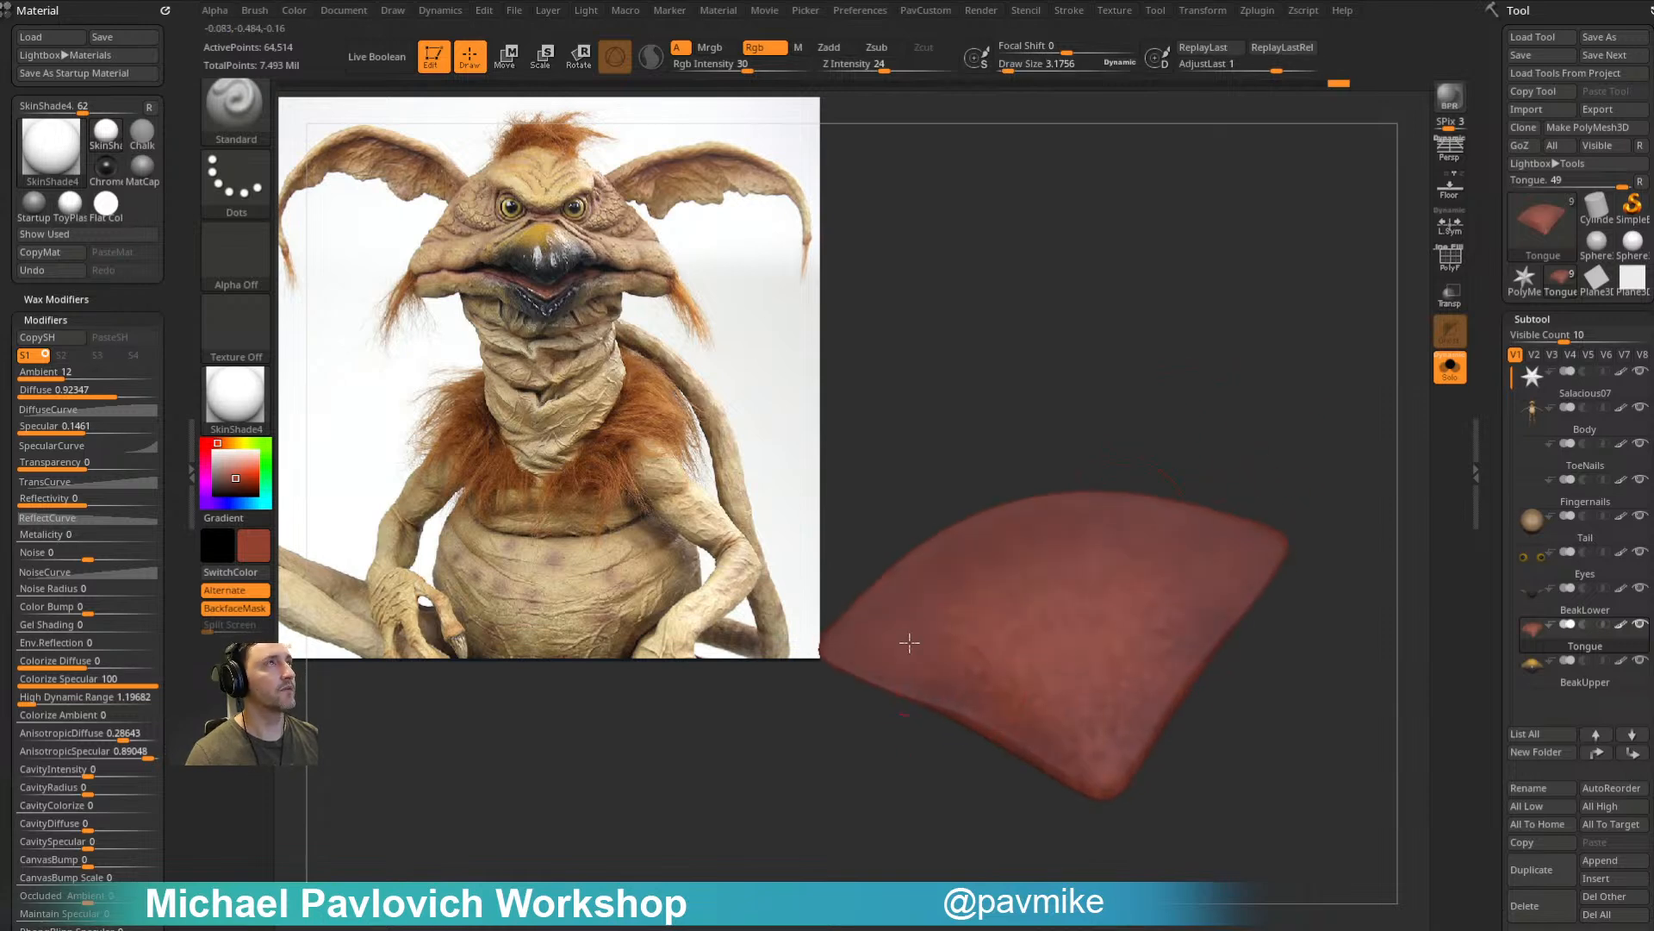
click(755, 47)
click(829, 47)
key(s)
drag(955, 696, 973, 697)
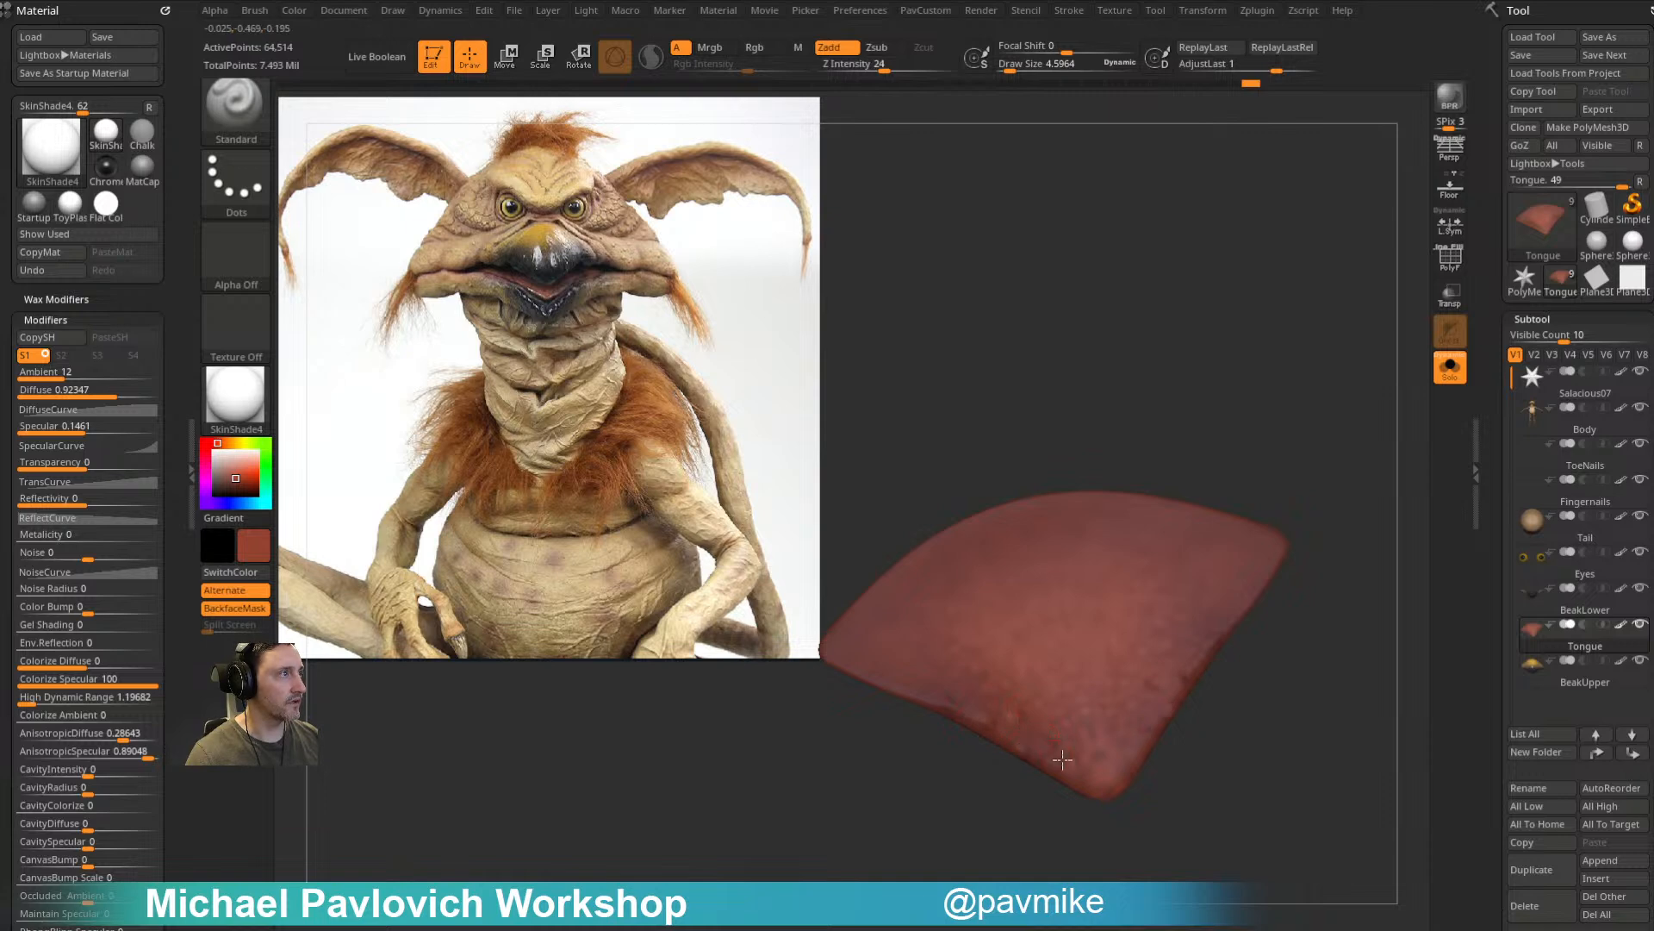
mouse_move(999, 788)
mouse_down()
mouse_move(1013, 735)
mouse_move(980, 754)
mouse_move(997, 751)
mouse_move(958, 821)
mouse_up()
Step: Carve creases into the tongue's front edges with the Dam_Standard brush at Z Intensity 10
key(4)
key(s)
drag(985, 724, 991, 699)
drag(918, 782, 916, 805)
drag(937, 696, 921, 679)
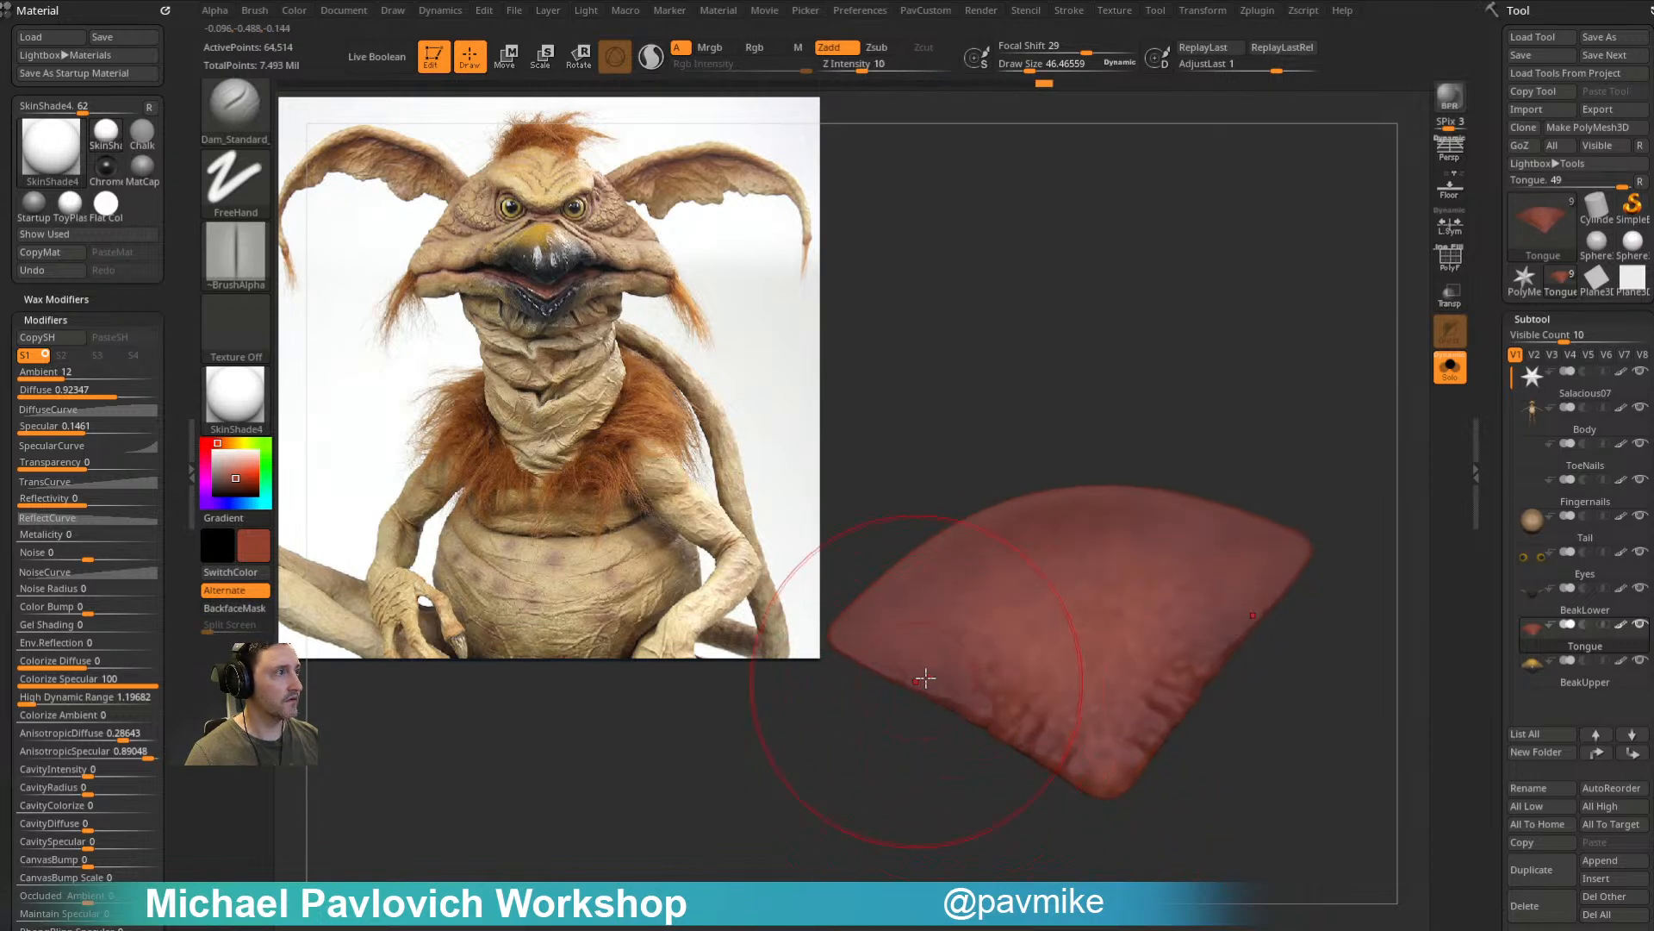
drag(1214, 419, 1137, 588)
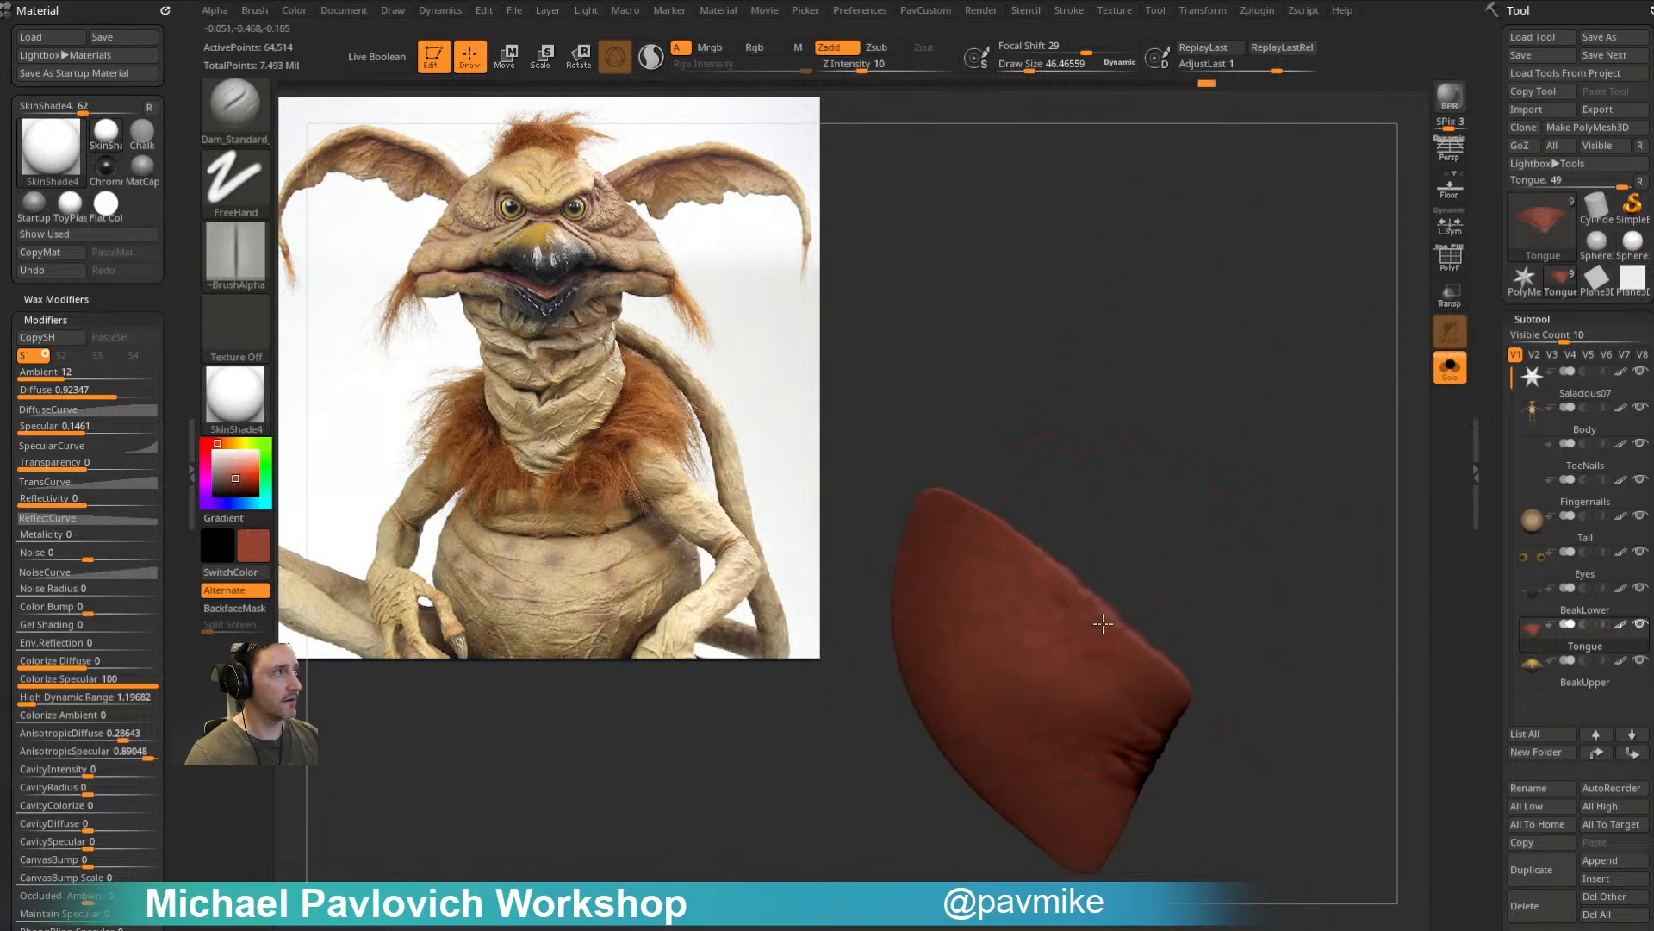
drag(961, 549, 1396, 437)
Step: Show all subtools again, return to the Standard brush, and hide the reference image to frame the whole creature
click(1450, 366)
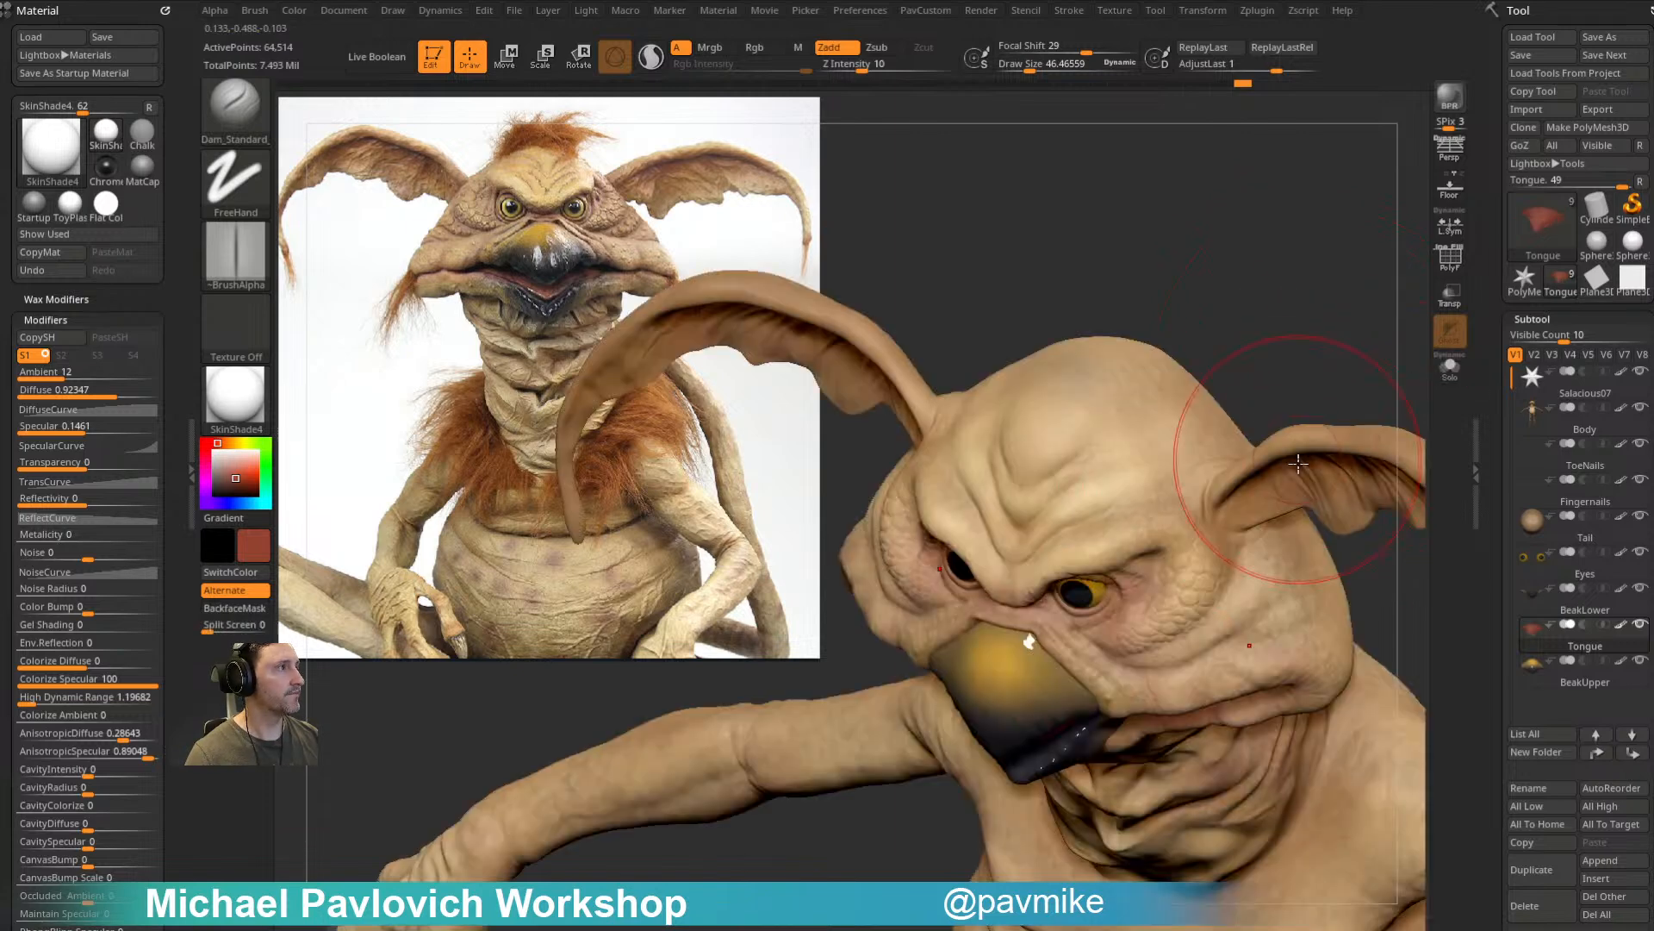
mouse_move(1304, 313)
mouse_down()
mouse_move(1252, 347)
mouse_move(1325, 390)
mouse_move(1309, 356)
mouse_move(1292, 409)
mouse_move(1153, 388)
mouse_move(1160, 417)
mouse_up()
key(s)
key(s)
click(1299, 366)
key(shift+z)
key(s)
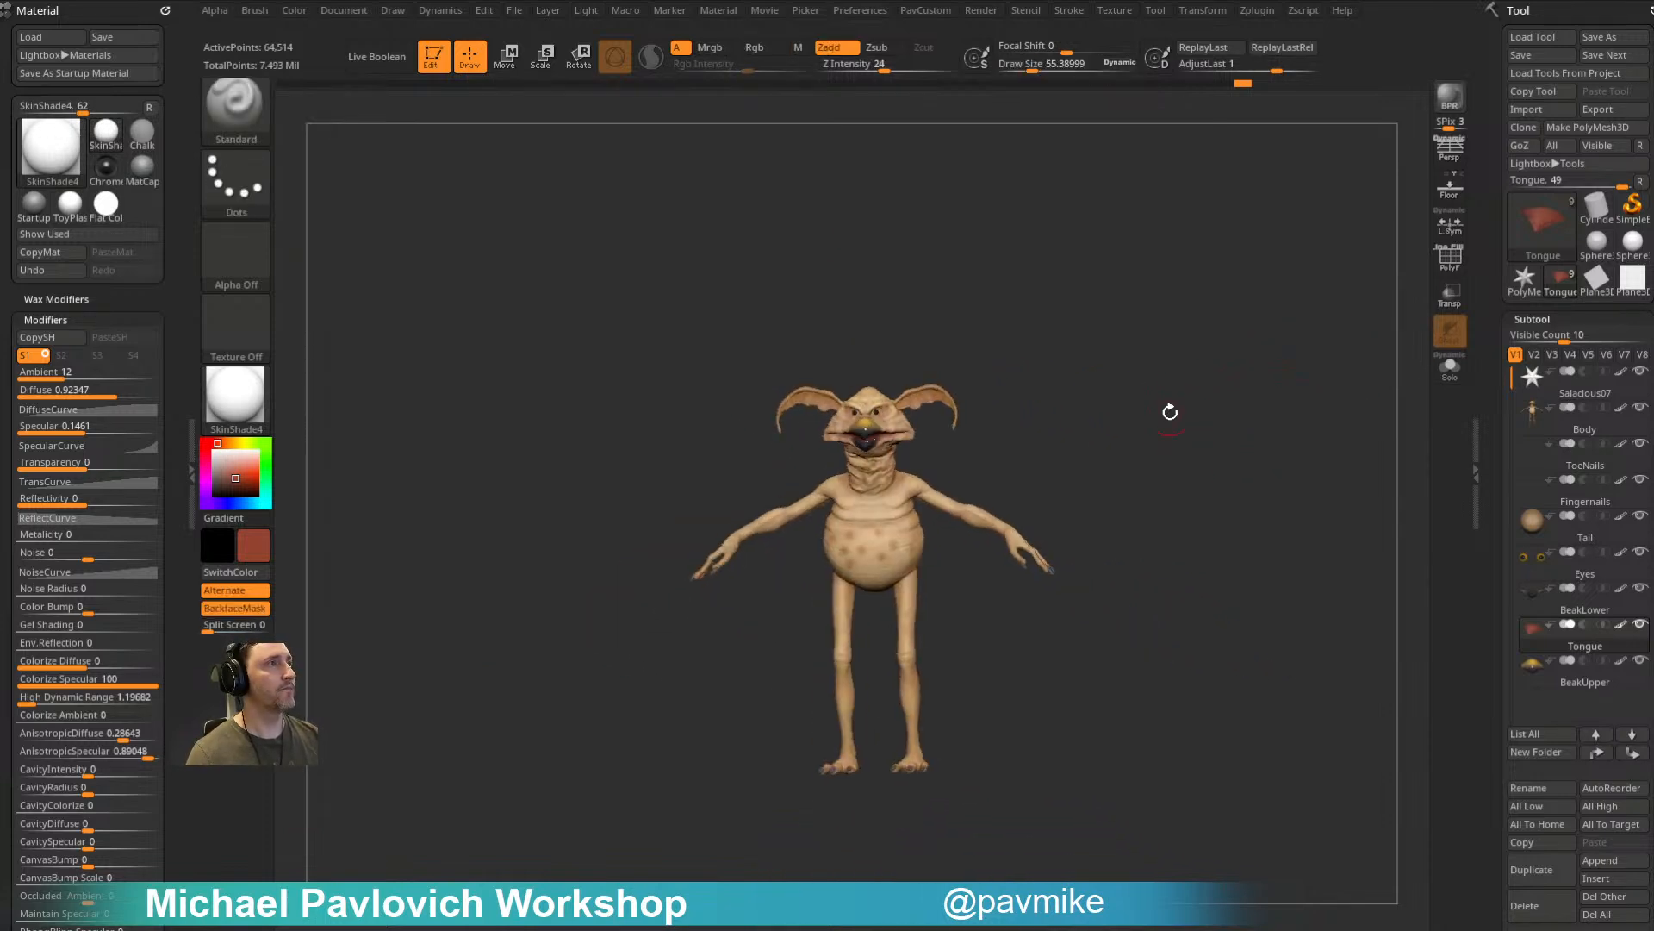
Step: Quick-save the project, and append a ZSphere as a new subtool and make it active
click(1244, 9)
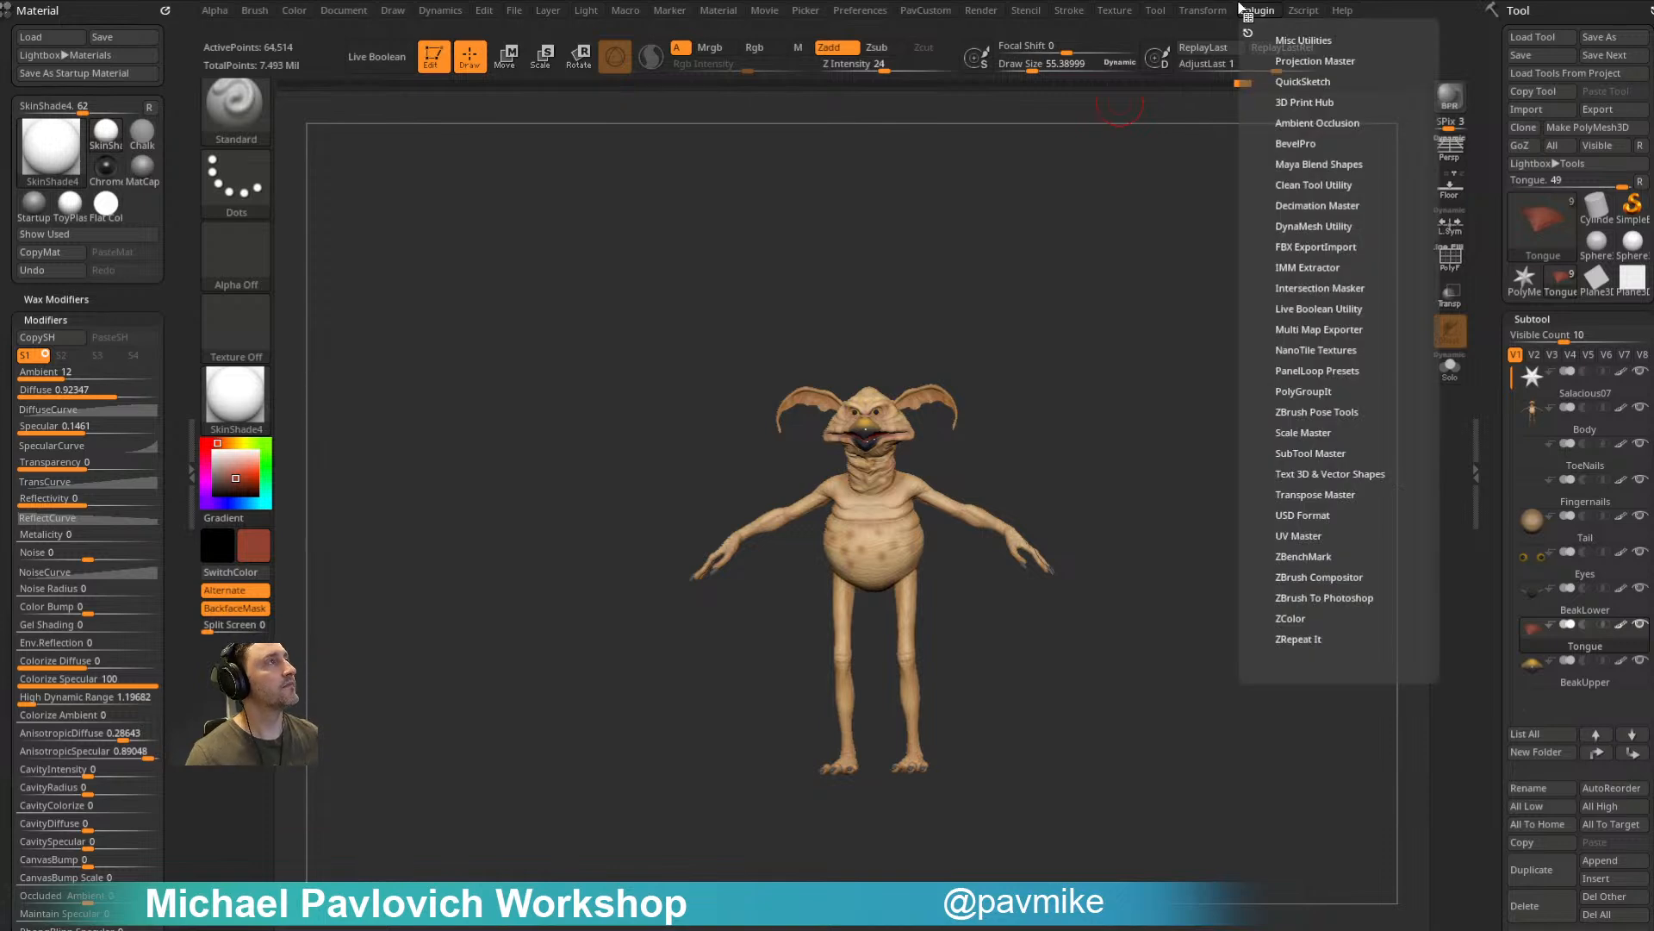
key(ctrl+s)
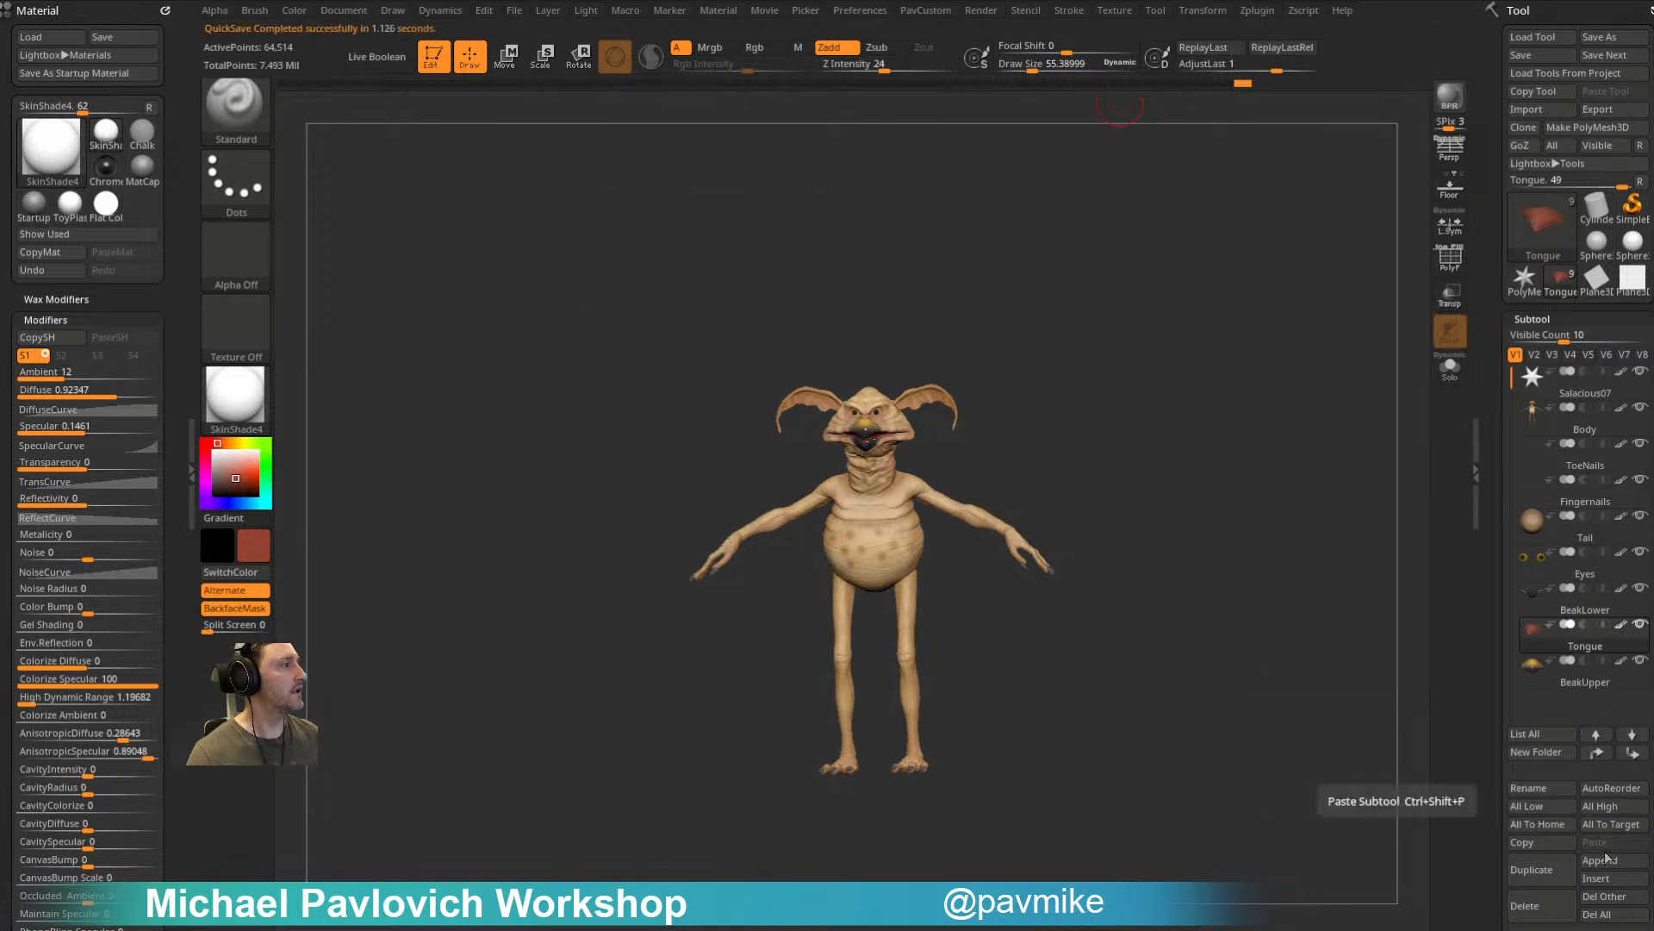
click(1600, 860)
click(1381, 694)
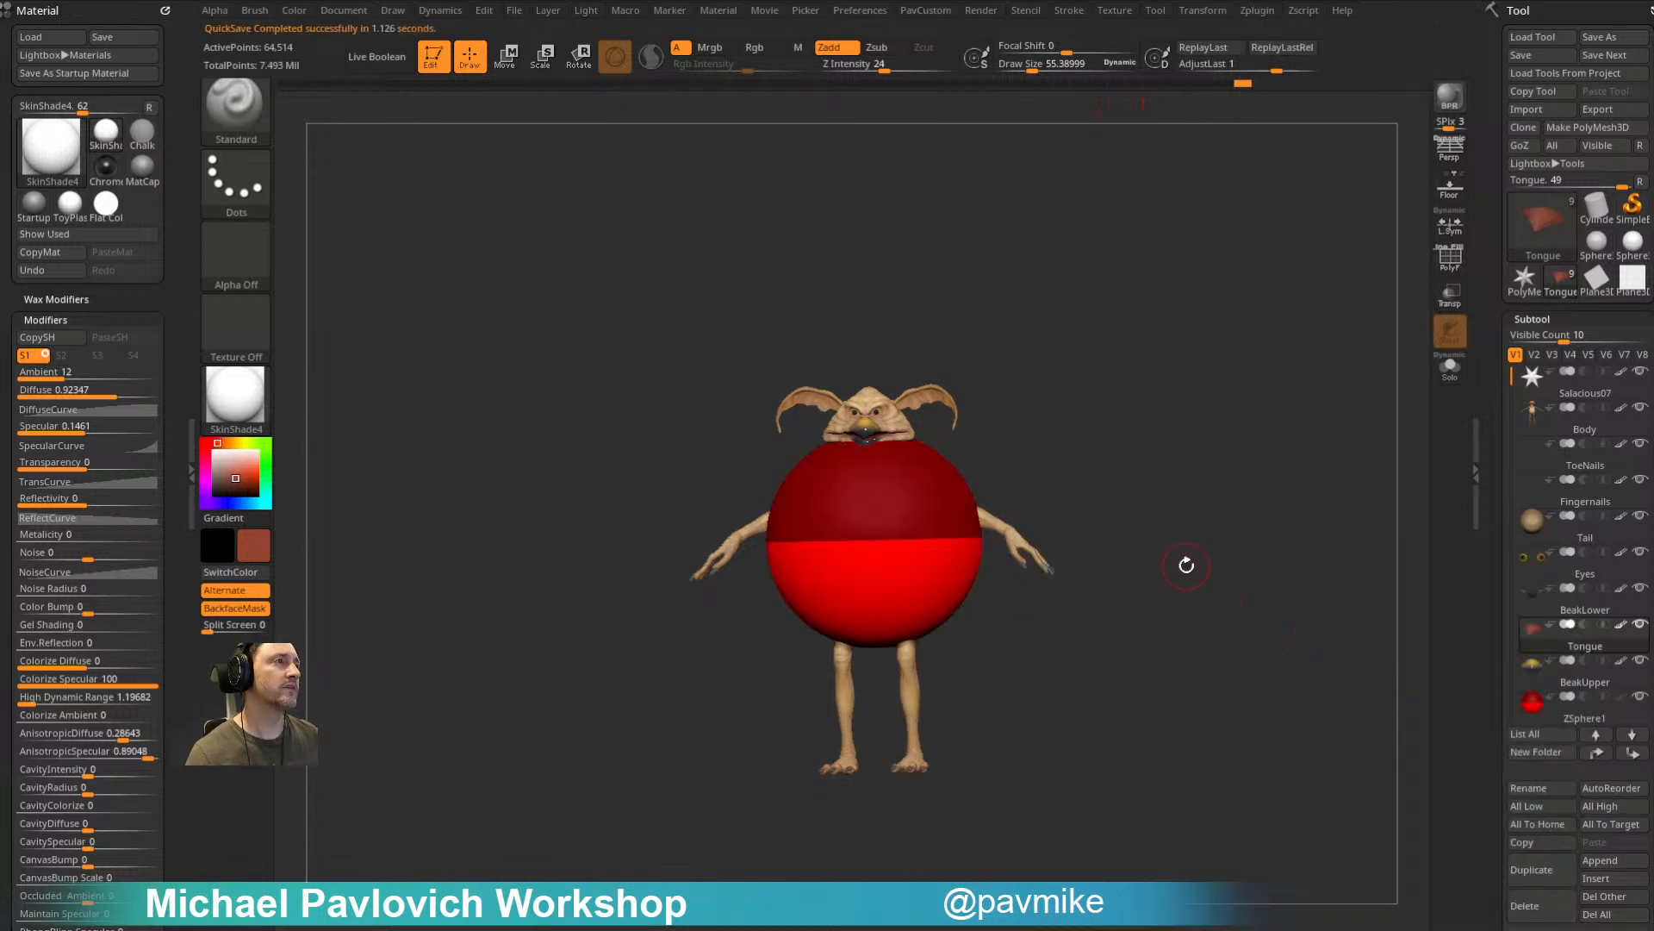
click(1588, 722)
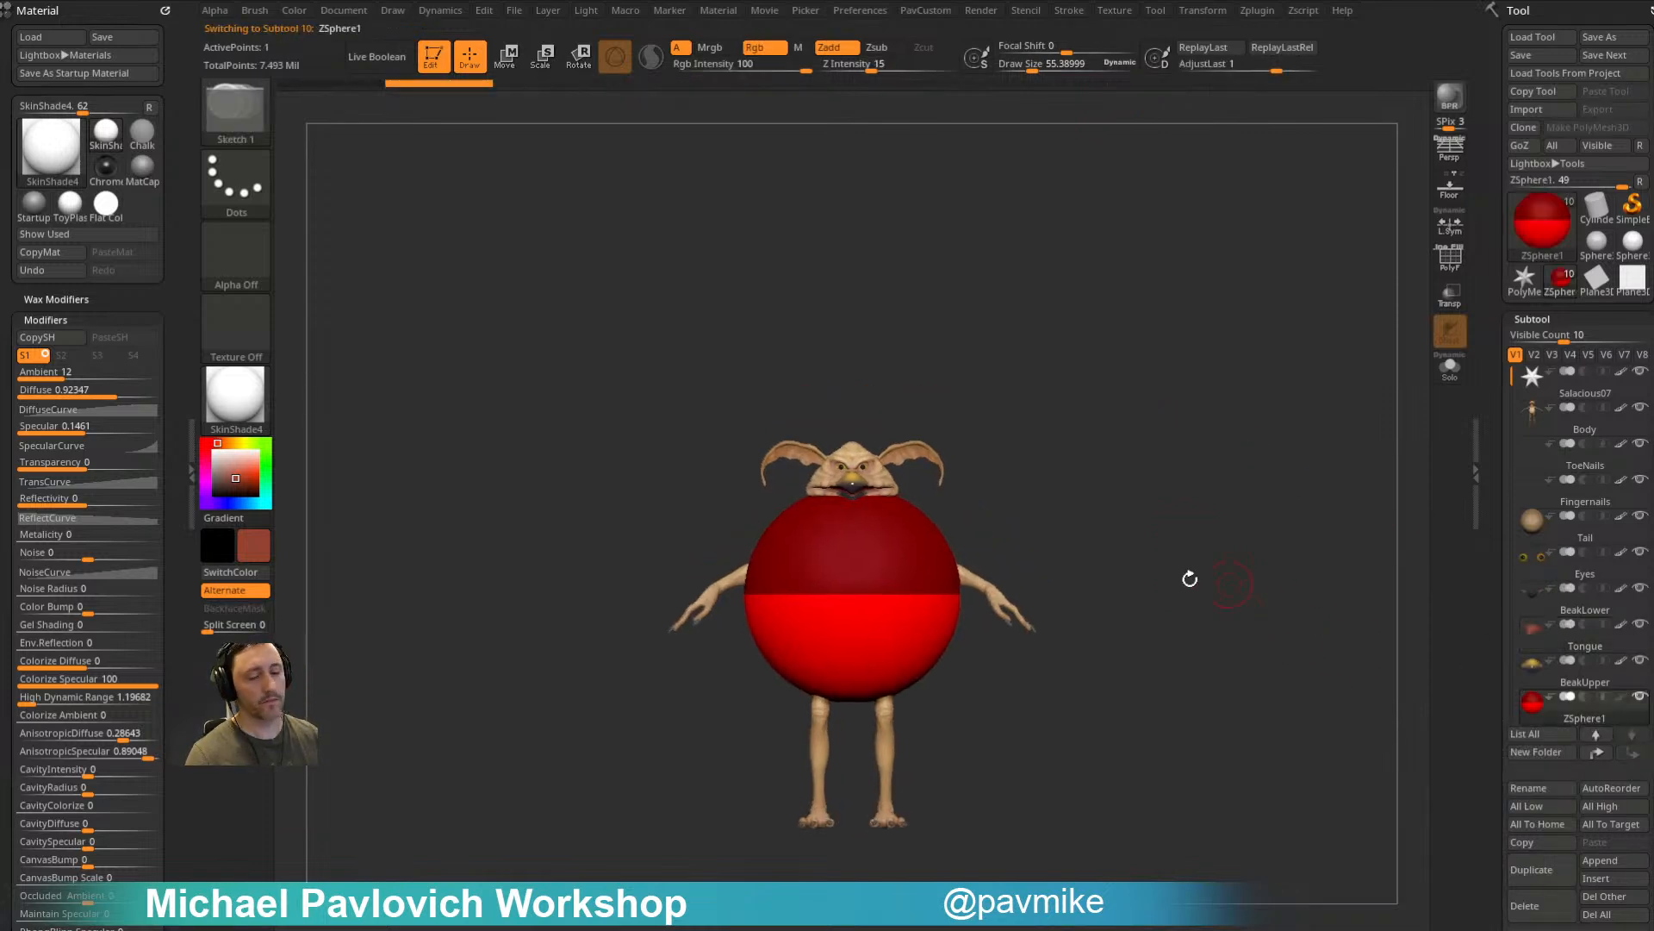
Step: Scale down the ZSphere, turn on ghost transparency for the creature, and move the sphere beside its feet in side view
key(e)
drag(848, 592, 657, 238)
click(1447, 311)
shift+drag(1370, 346, 1282, 385)
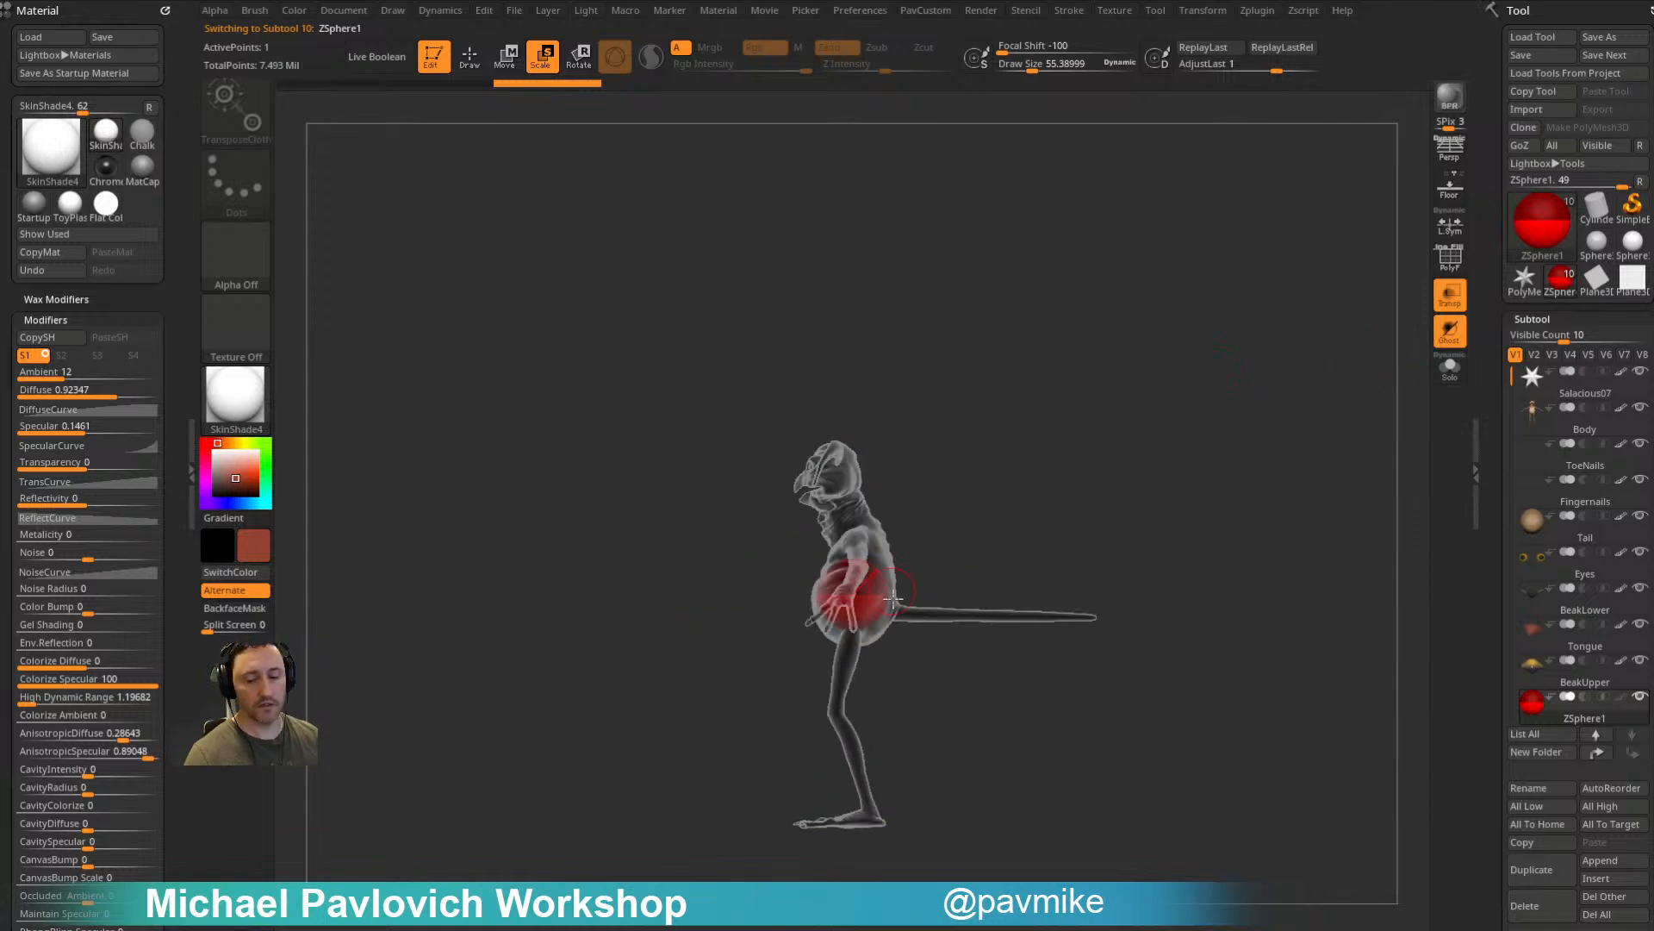
key(w)
drag(891, 589, 973, 815)
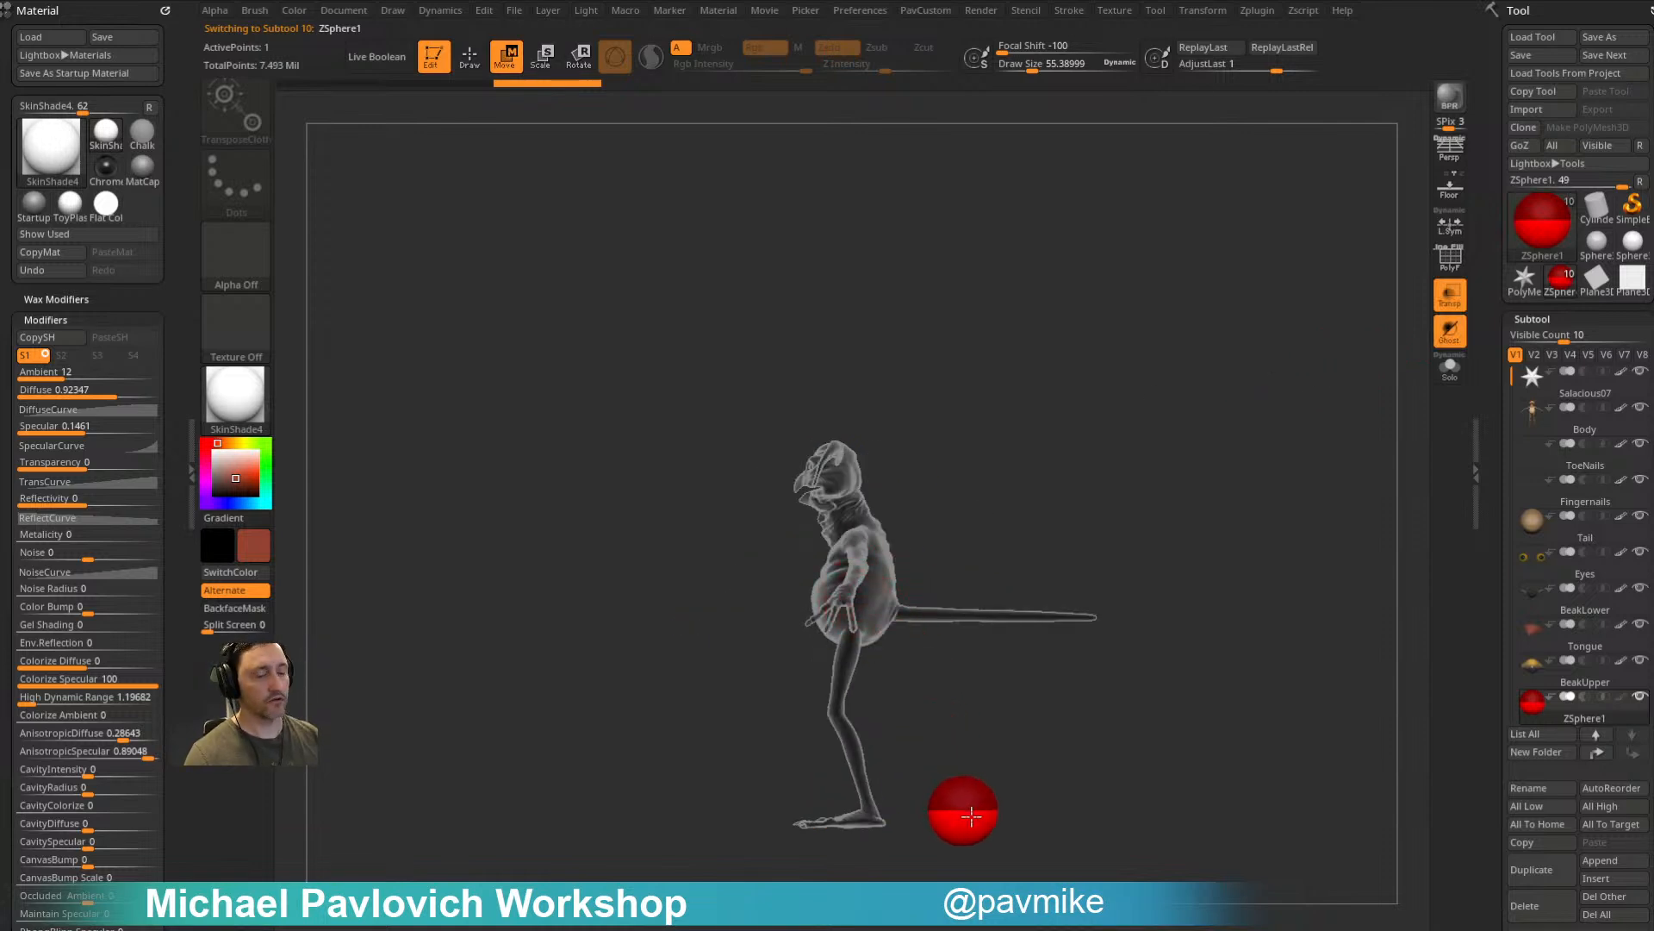
Step: Grow a first thick branch from the base ZSphere, rising diagonally beyond the creature's hand and bending upward past its head
key(q)
drag(1048, 735, 1058, 755)
drag(958, 758, 979, 753)
drag(1031, 653, 1044, 681)
key(w)
drag(959, 758, 906, 543)
shift+drag(1004, 478, 1073, 470)
mouse_move(934, 551)
mouse_down()
mouse_move(799, 574)
mouse_move(758, 526)
mouse_move(843, 386)
mouse_up()
key(q)
key(w)
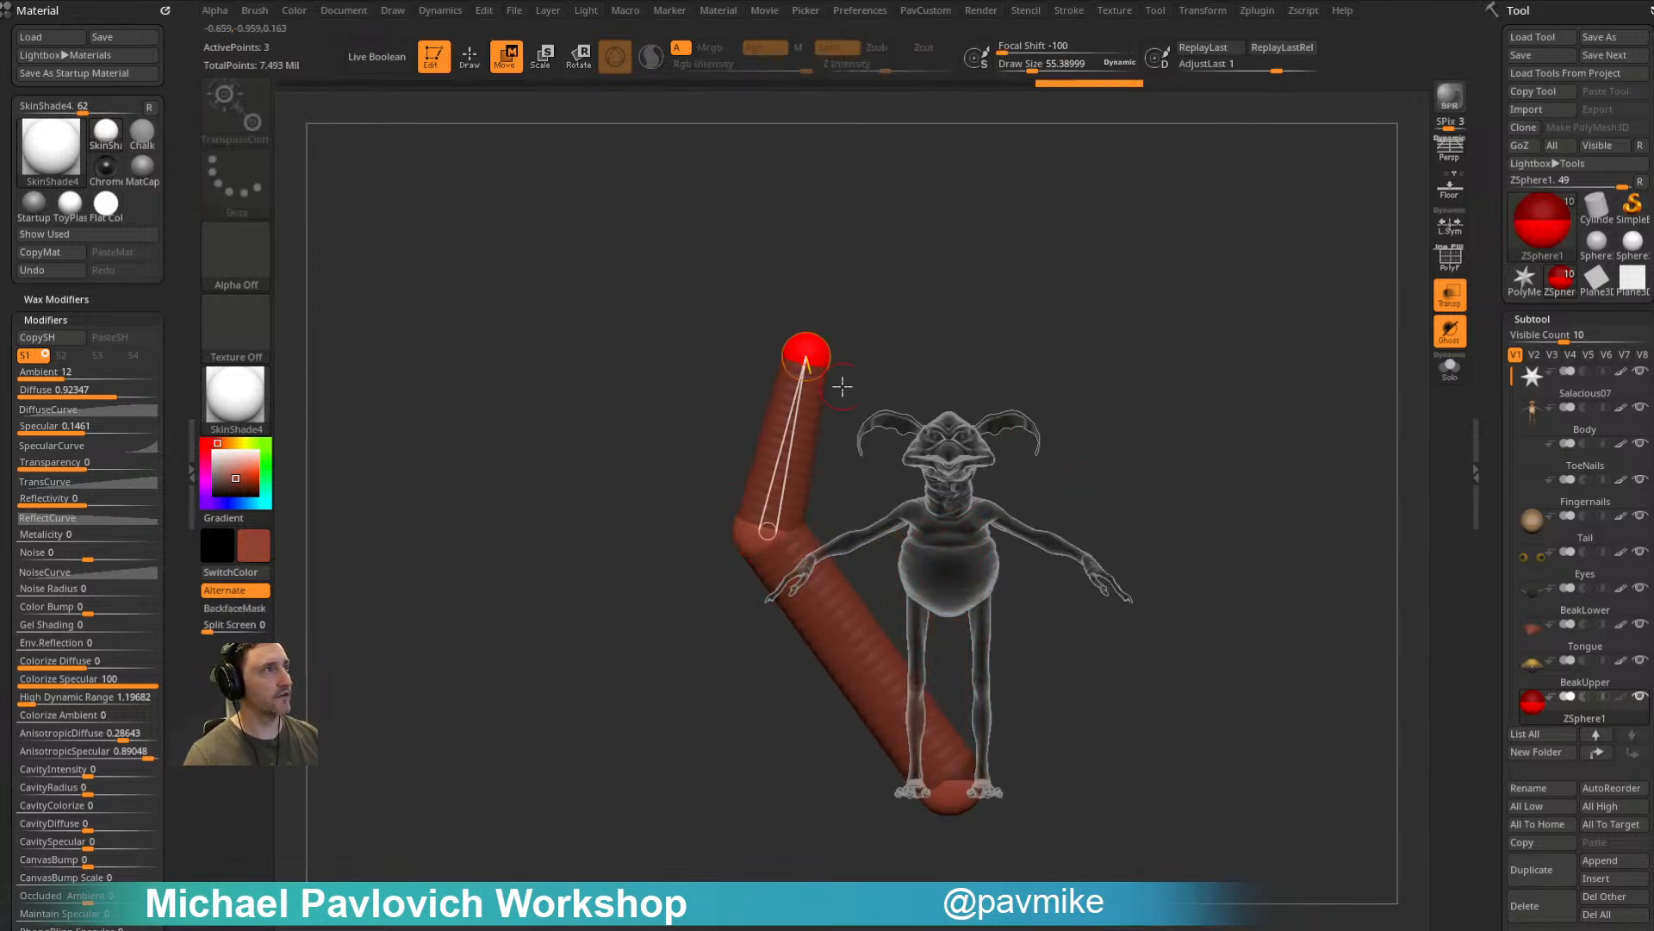
Step: Grow a second, thinner bent branch from the base ZSphere on the creature's other side, reducing the draw size to about 33
alt+drag(1052, 744, 975, 675)
key(q)
mouse_move(888, 719)
mouse_down()
mouse_move(1088, 667)
mouse_move(1089, 344)
mouse_move(1073, 435)
mouse_move(1056, 203)
mouse_move(1073, 421)
mouse_move(1059, 229)
mouse_up()
key(w)
key(q)
key(w)
key(q)
key(s)
key(w)
key(q)
Step: Insert a joint midway along the second branch's lower segment and move it outward so the branch bends in a U shape
click(991, 550)
key(w)
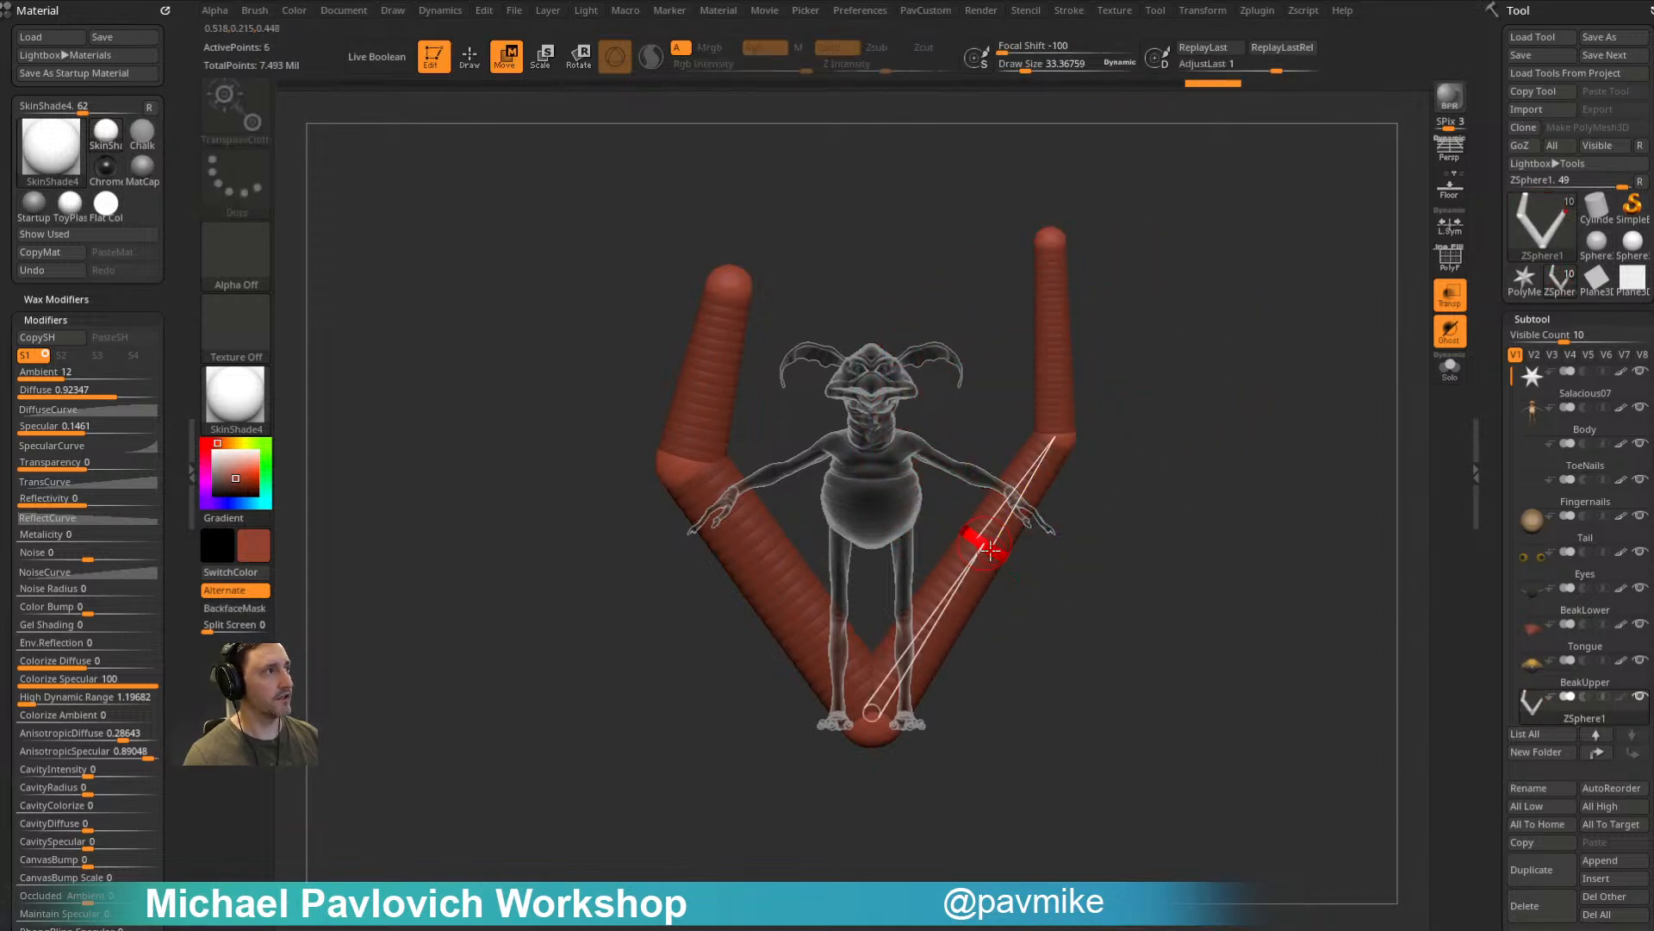
drag(991, 550, 1046, 595)
shift+right_drag(1159, 560, 1083, 556)
drag(997, 593, 928, 590)
drag(1015, 728, 887, 619)
drag(984, 439, 1005, 439)
mouse_move(1004, 439)
right_down()
mouse_move(1249, 399)
mouse_move(1159, 561)
mouse_move(1208, 535)
mouse_move(1146, 634)
right_up()
Step: Insert a ZSphere in the second branch's horizontal segment and pull a third branch upward behind the creature
key(q)
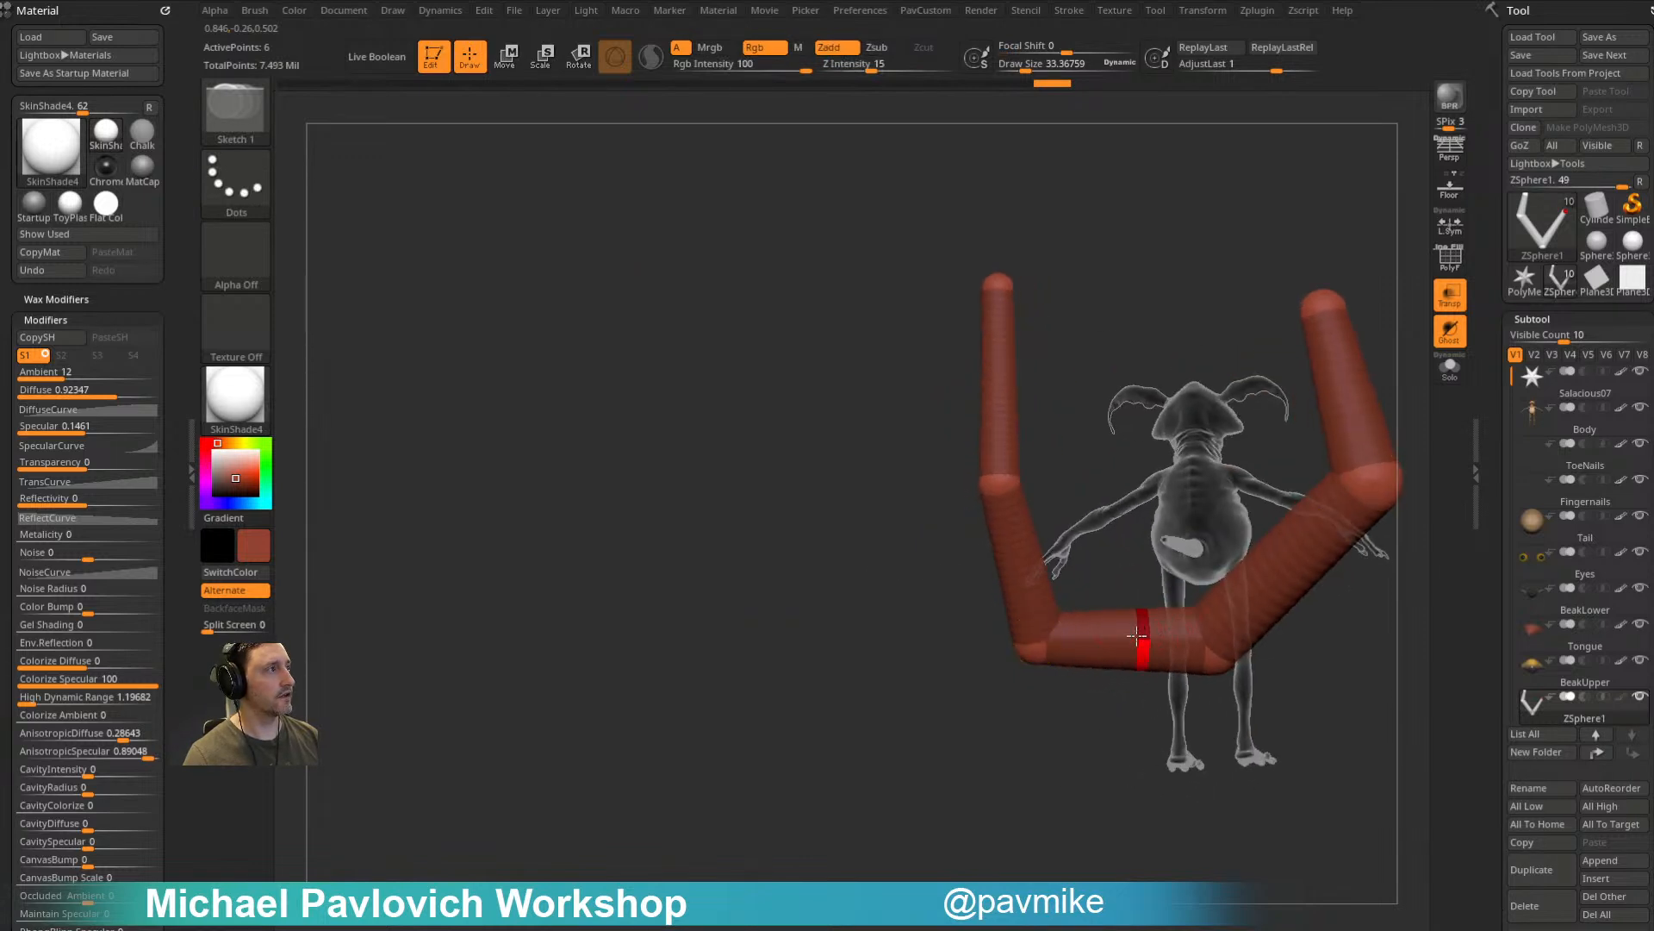
click(1143, 634)
key(w)
drag(1144, 633, 1120, 345)
mouse_move(1120, 345)
right_down()
mouse_move(1120, 384)
mouse_move(1045, 417)
mouse_move(1106, 540)
right_up()
key(q)
key(w)
right_drag(1330, 462, 1112, 478)
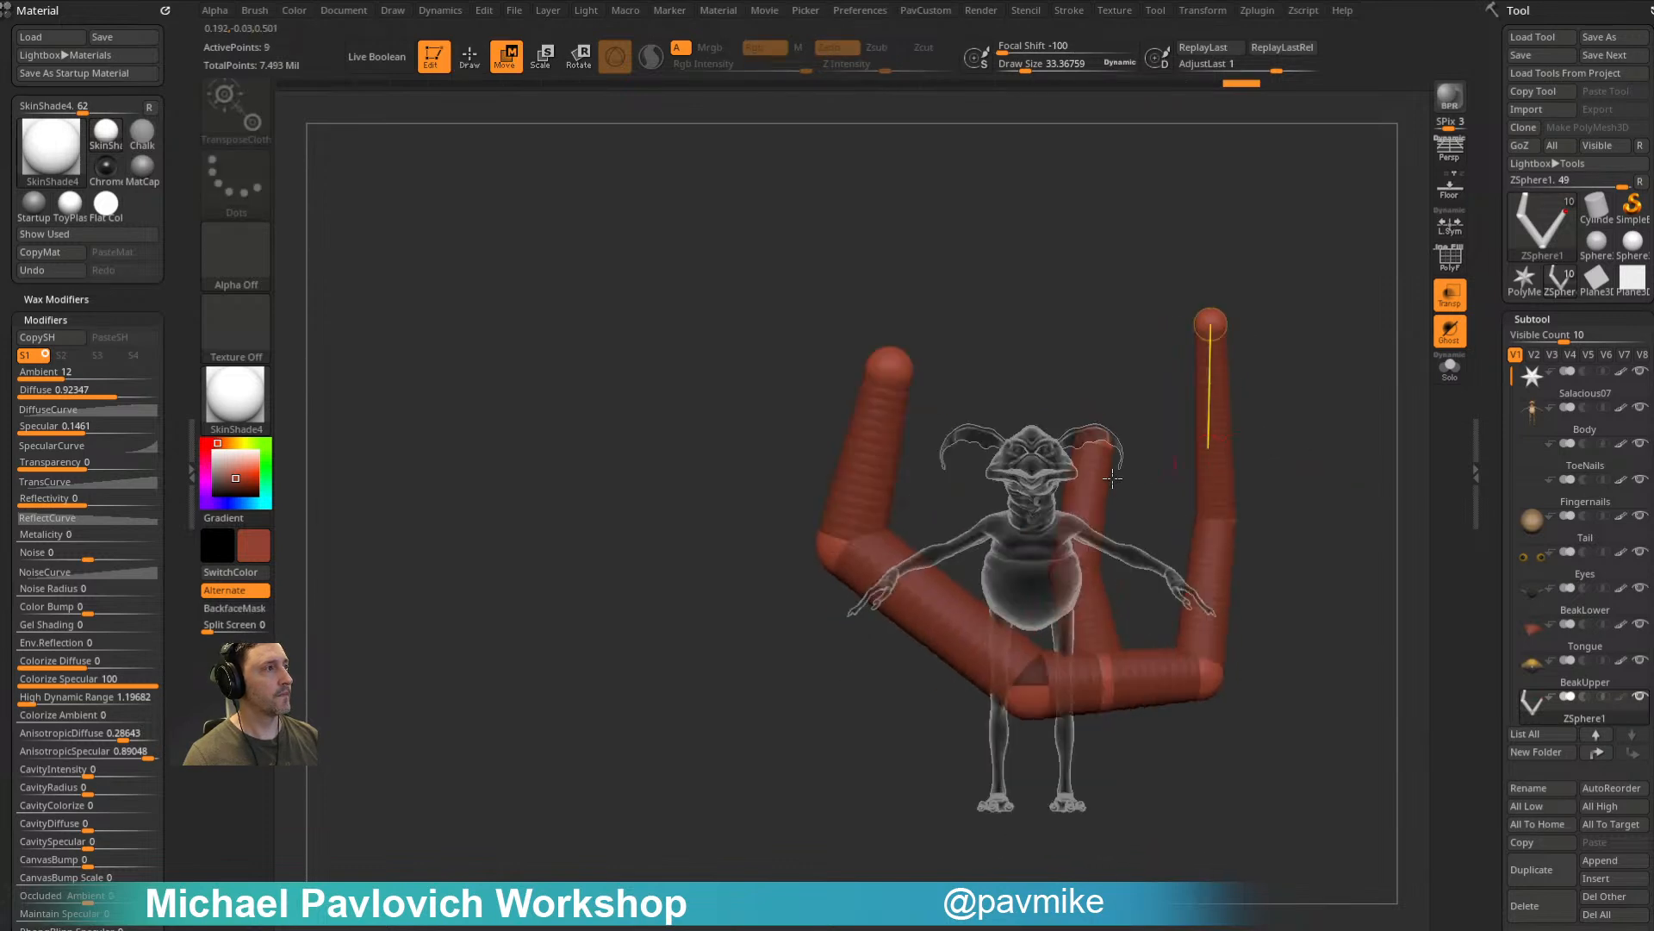
Step: Extend the rear branch with another segment angled up and outward, and insert a joint along it to bend it
key(q)
click(1101, 431)
key(w)
drag(1101, 431, 1172, 299)
key(q)
mouse_move(1134, 510)
right_down()
mouse_move(1437, 506)
mouse_move(1331, 613)
mouse_move(967, 768)
mouse_move(1026, 529)
right_up()
click(1053, 548)
key(w)
drag(1053, 548, 1097, 472)
Step: Fork a thinner side branch off the rear branch, undoing the misplaced move
key(q)
click(1118, 428)
key(w)
mouse_move(1119, 430)
mouse_down()
mouse_move(1144, 243)
mouse_move(1031, 311)
mouse_up()
key(ctrl+z)
mouse_move(1240, 379)
mouse_down()
mouse_move(1189, 428)
mouse_move(1060, 483)
mouse_up()
key(q)
click(1039, 497)
mouse_move(1164, 480)
mouse_down()
mouse_move(1113, 497)
mouse_move(1145, 491)
mouse_up()
Step: Insert a joint in the first branch's lower segment and move it to give the branch a softer bend
click(889, 596)
key(w)
drag(801, 681, 818, 674)
drag(885, 598, 849, 630)
Step: Add a thick trunk extending straight down from the base ZSphere, scale its end, and frame the whole tree
mouse_move(967, 746)
mouse_down()
mouse_move(956, 642)
mouse_move(973, 591)
mouse_move(1227, 554)
mouse_move(1163, 569)
mouse_up()
key(q)
key(w)
drag(991, 609, 938, 662)
key(e)
drag(920, 574, 862, 840)
drag(1234, 639, 1291, 519)
key(q)
key(f)
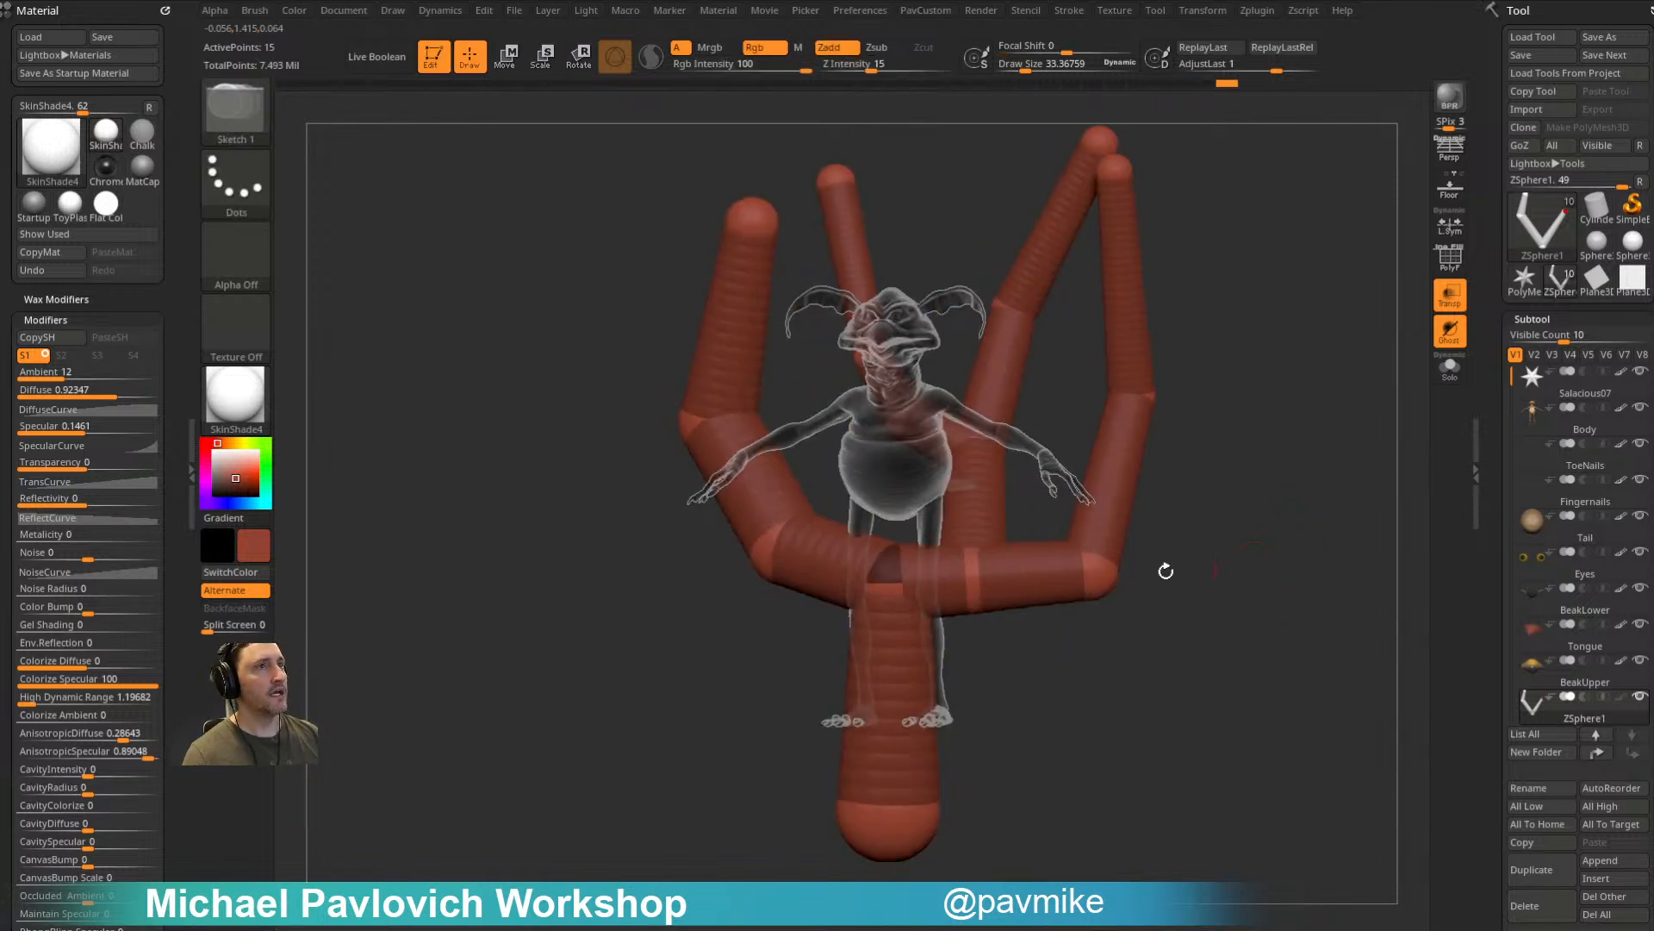
Step: Set the active colour to white and switch the material to StartupMaterial
click(218, 443)
click(235, 396)
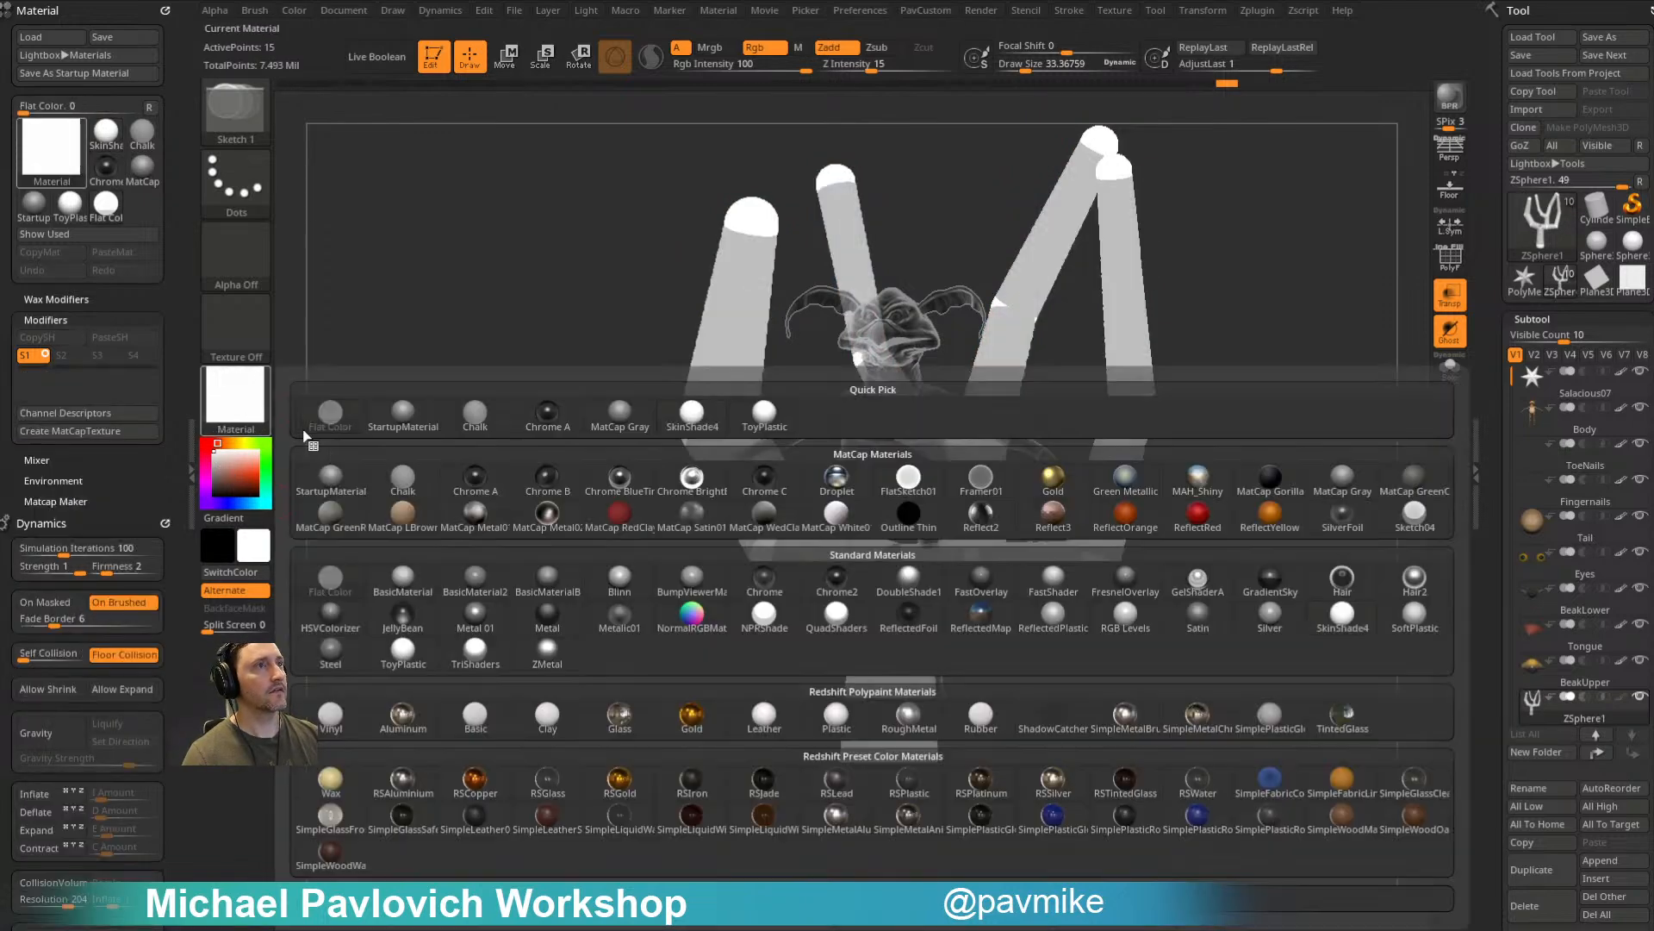
click(403, 412)
drag(1285, 436, 1286, 418)
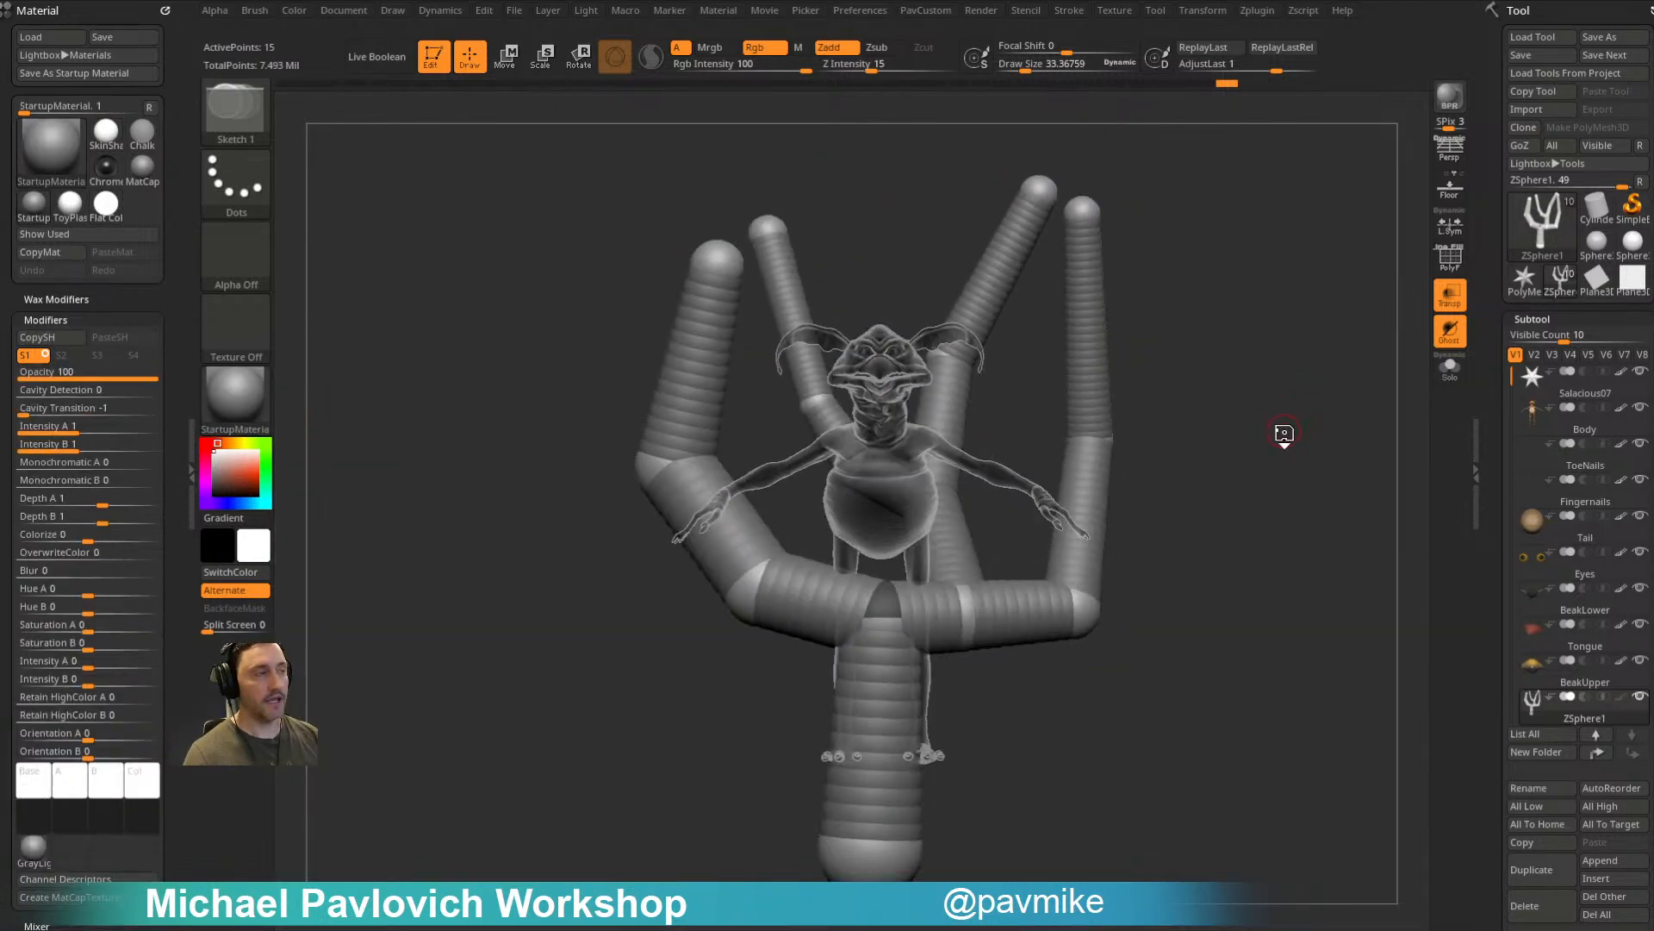
Step: Preview the ZSphere tree as an adaptive skin with Density 1 and DynaMesh Resolution 0
key(a)
key(1)
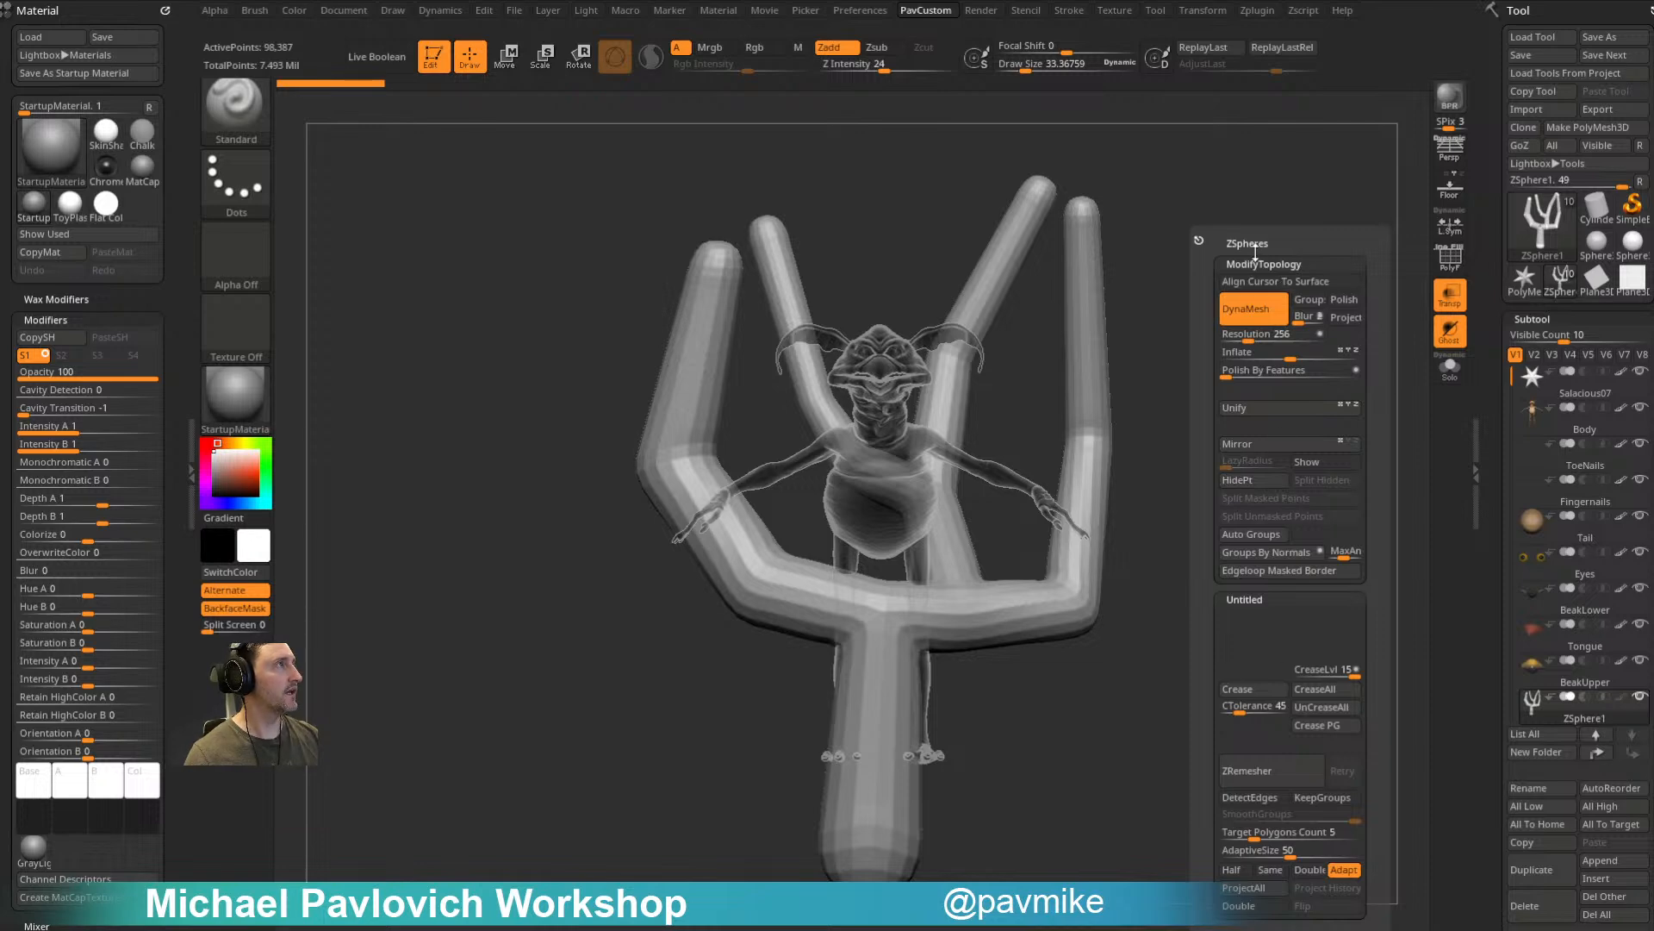
scroll(1474, 247, down, 10)
scroll(1473, 247, down, 5)
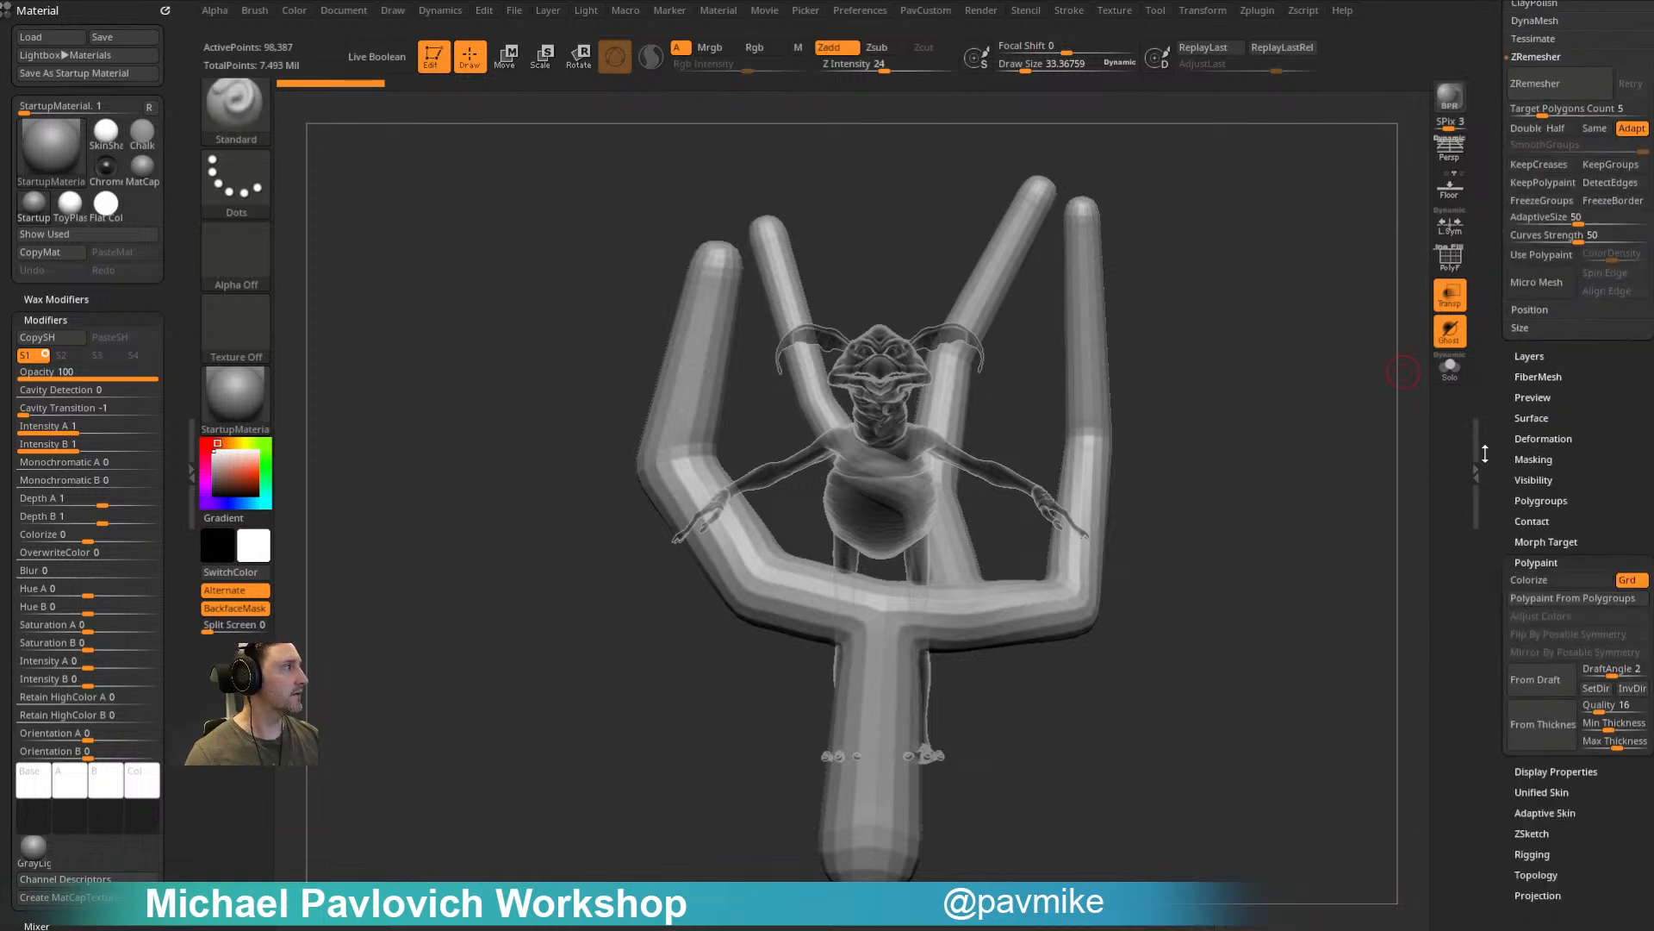
key(shift)
click(1547, 625)
click(1514, 658)
drag(1583, 648, 1322, 648)
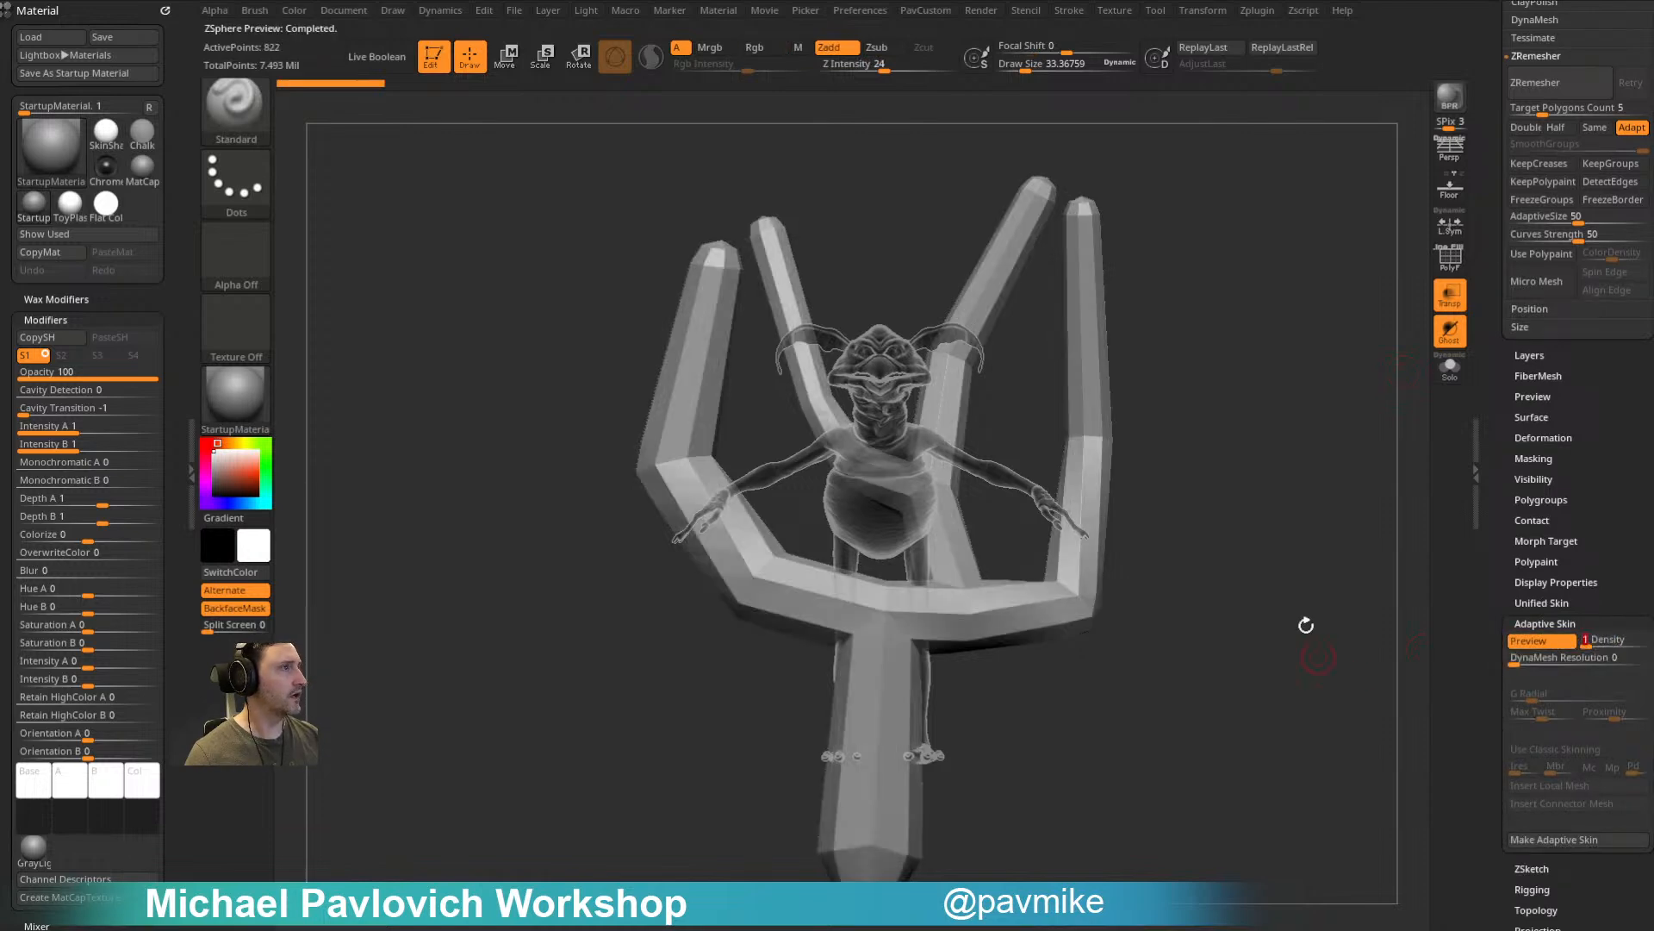
Step: Make an adaptive skin from the tree, insert the resulting skin mesh as a subtool, and delete the original ZSphere1 subtool
click(1551, 838)
scroll(1536, 788, up, 10)
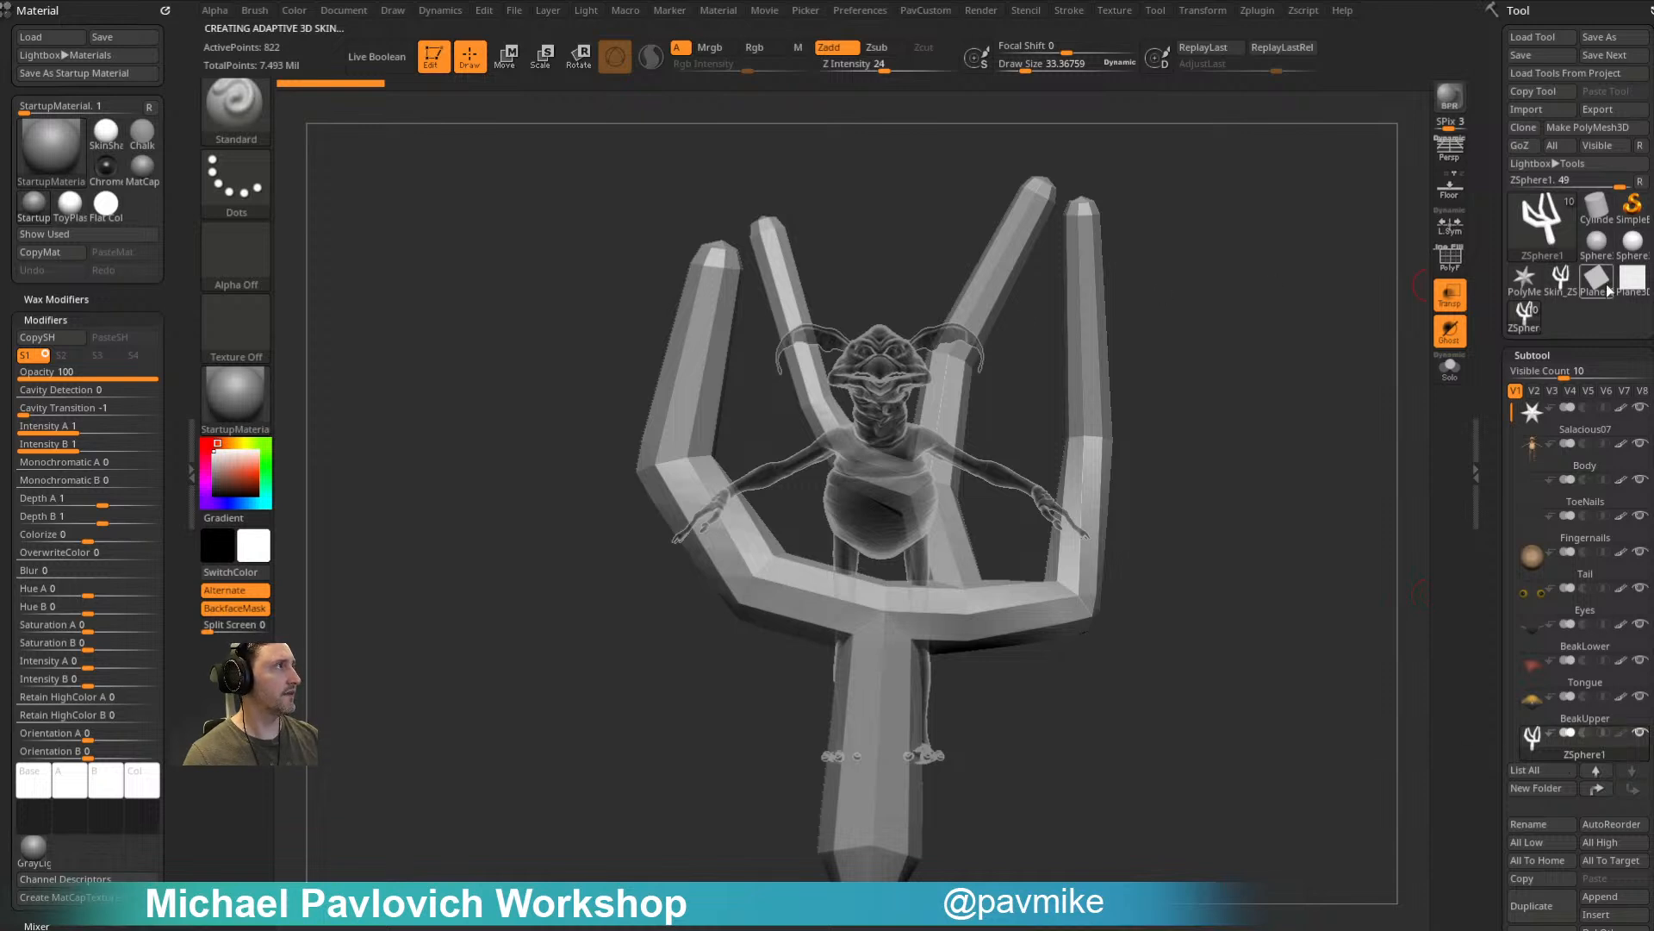
mouse_move(1561, 279)
click(1477, 509)
scroll(1550, 539, down, 3)
click(1606, 741)
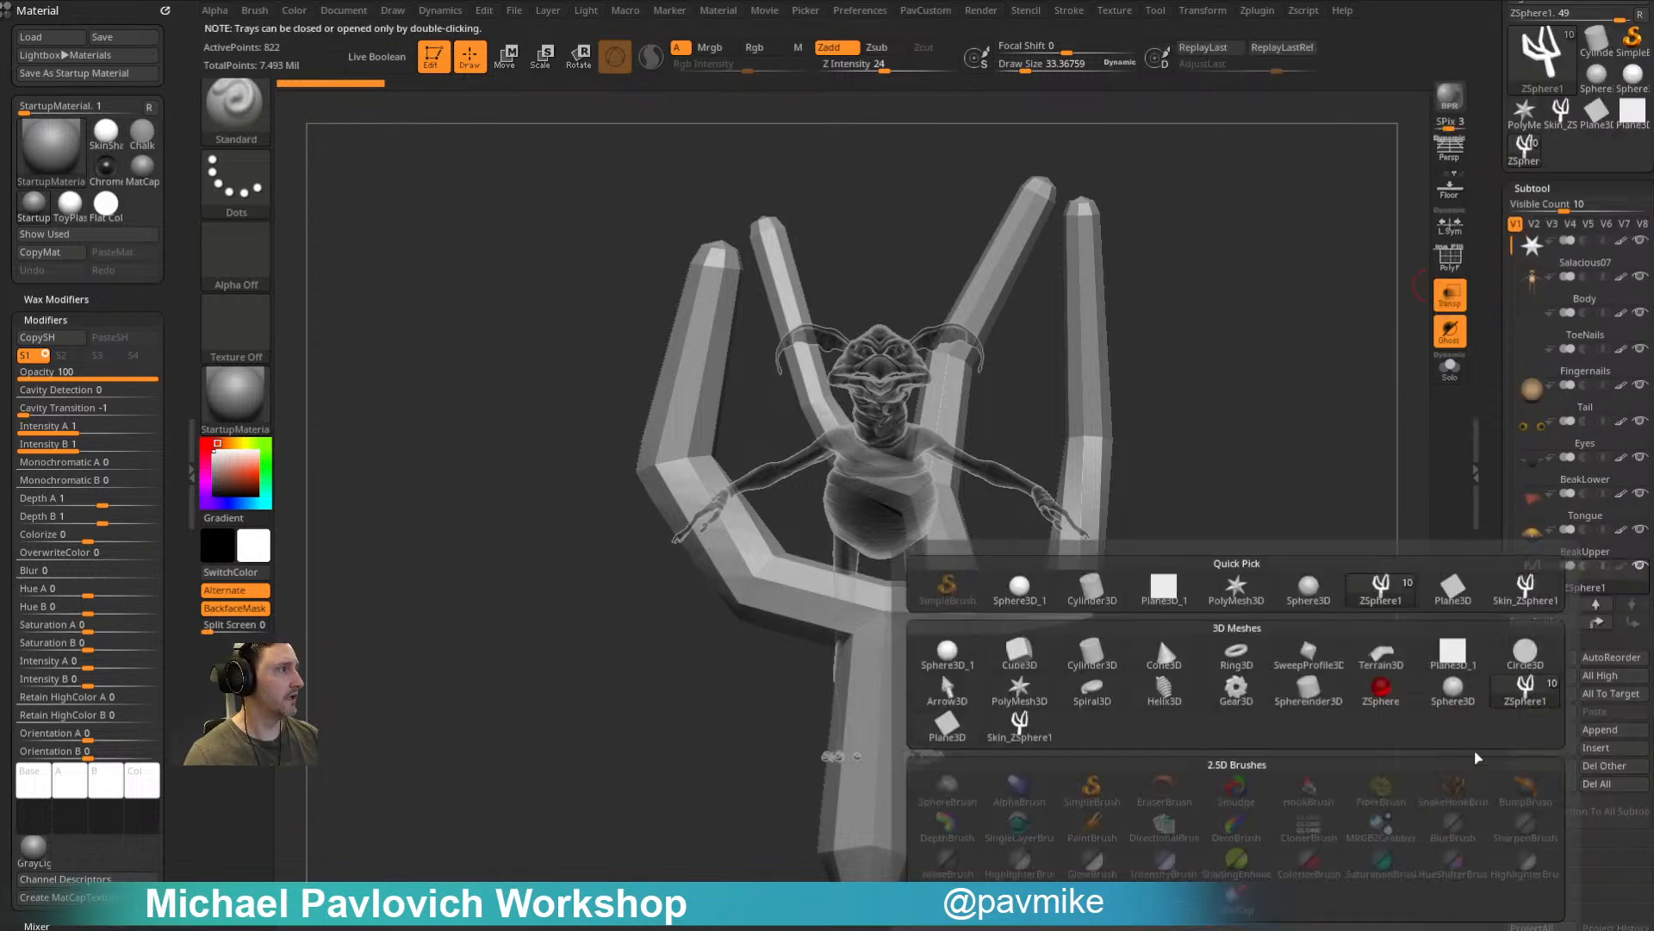
click(1018, 729)
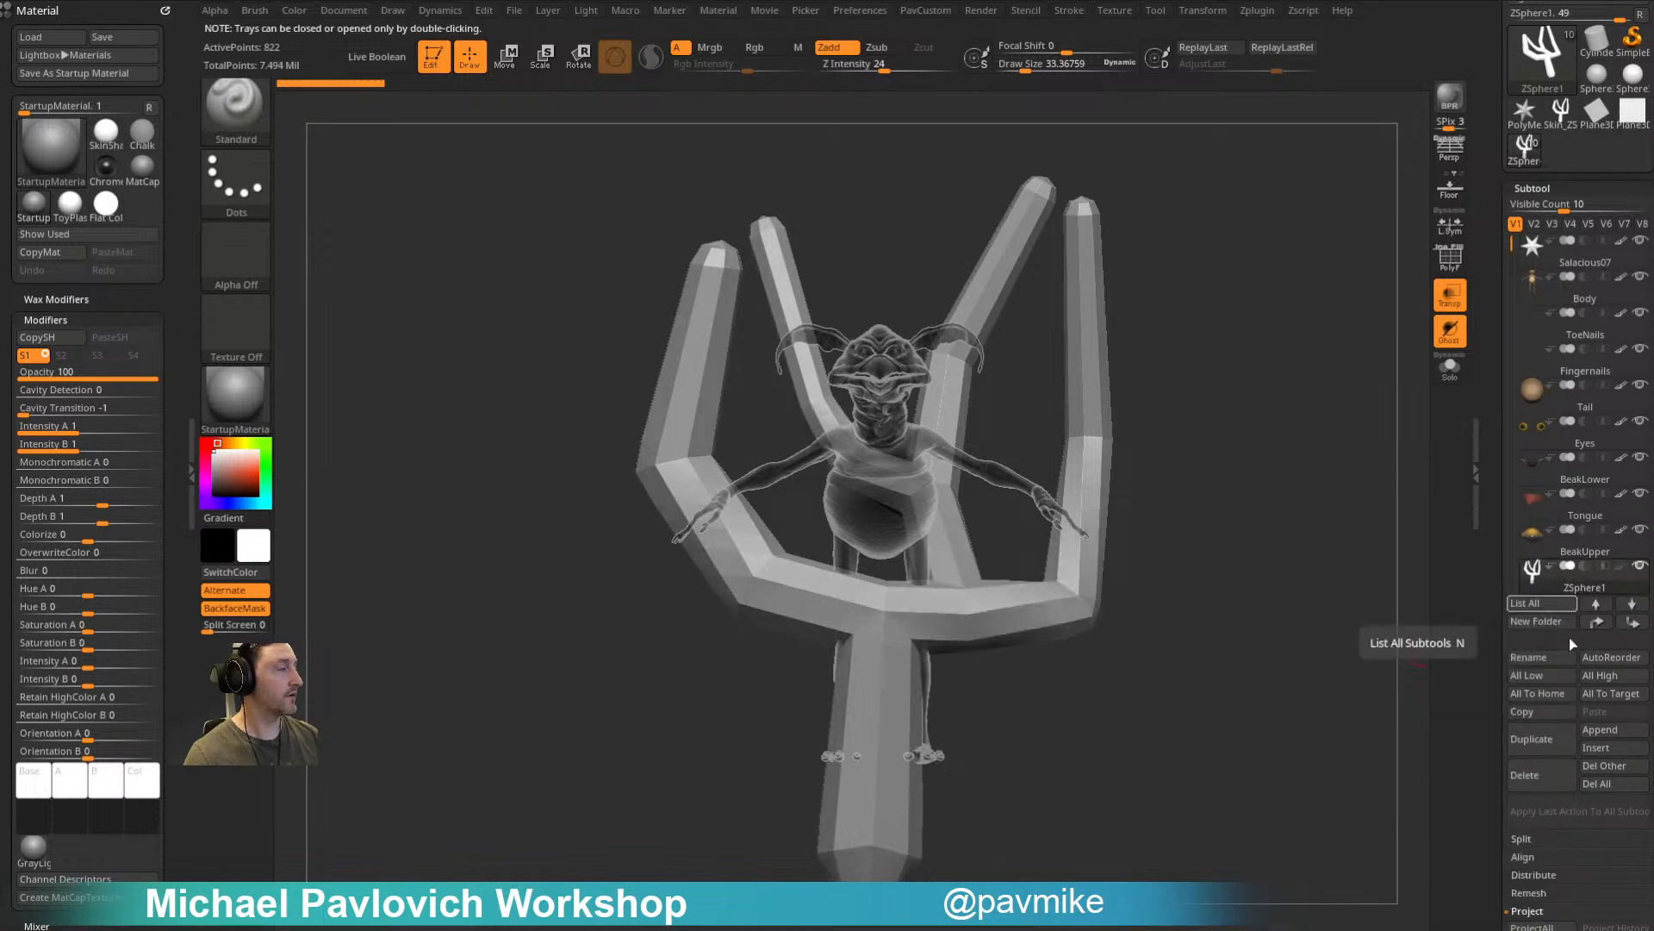
click(1537, 778)
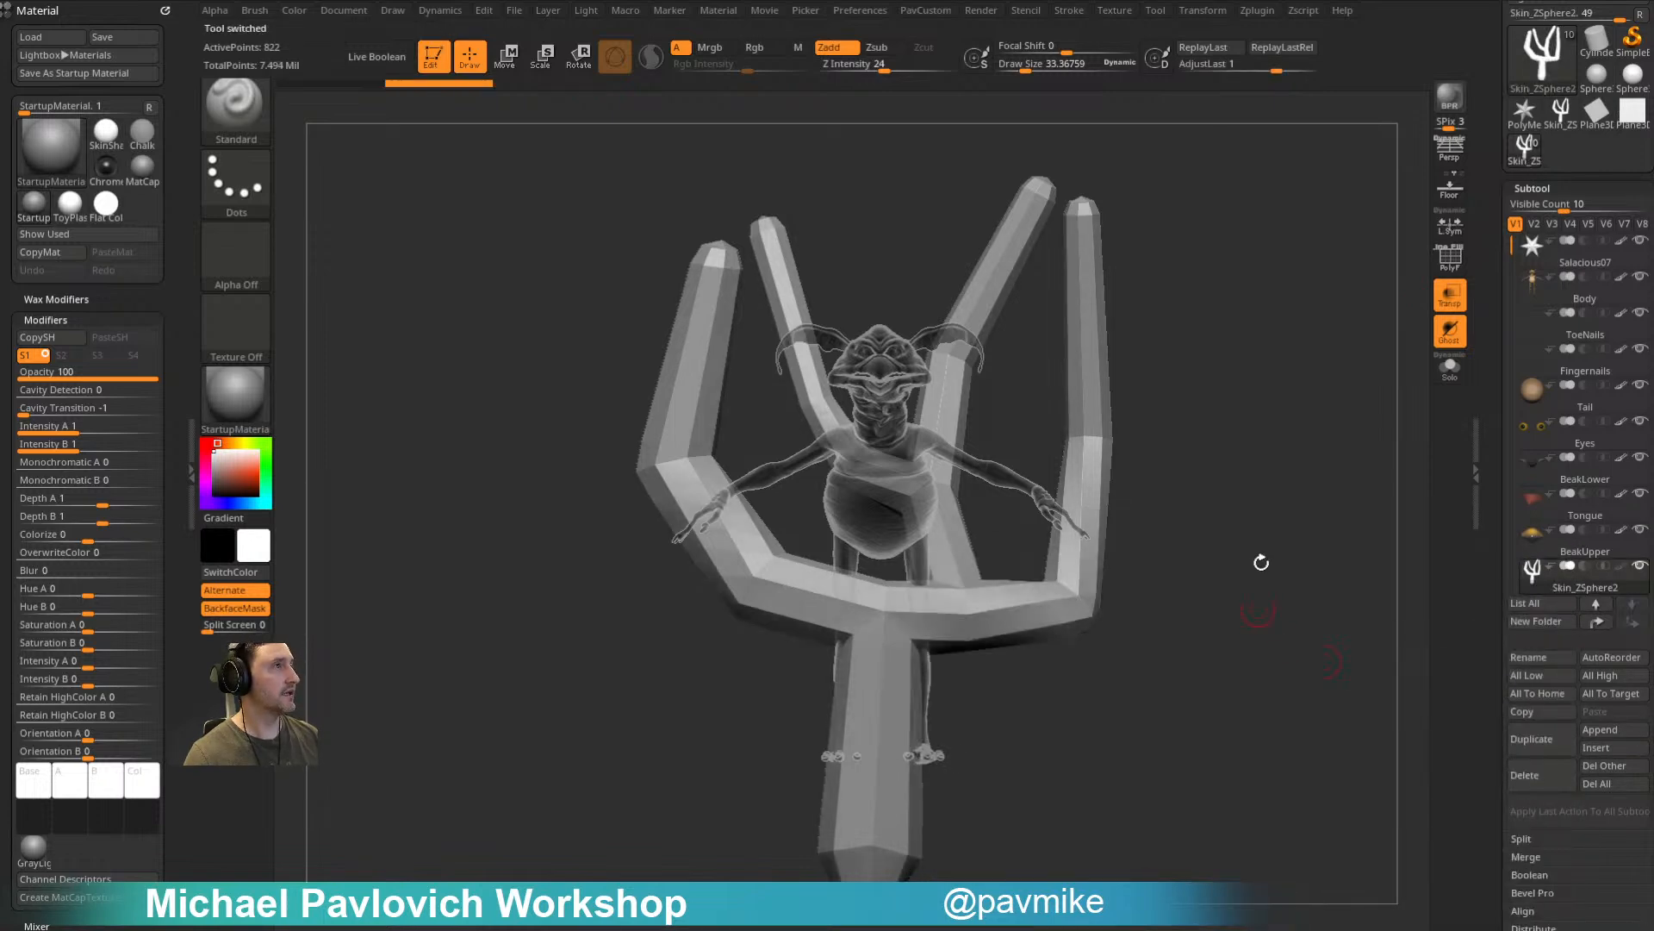
Step: Subdivide the tree skin mesh twice, choose the ClayTubes brush, and isolate the tree with Solo
key(ctrl+d)
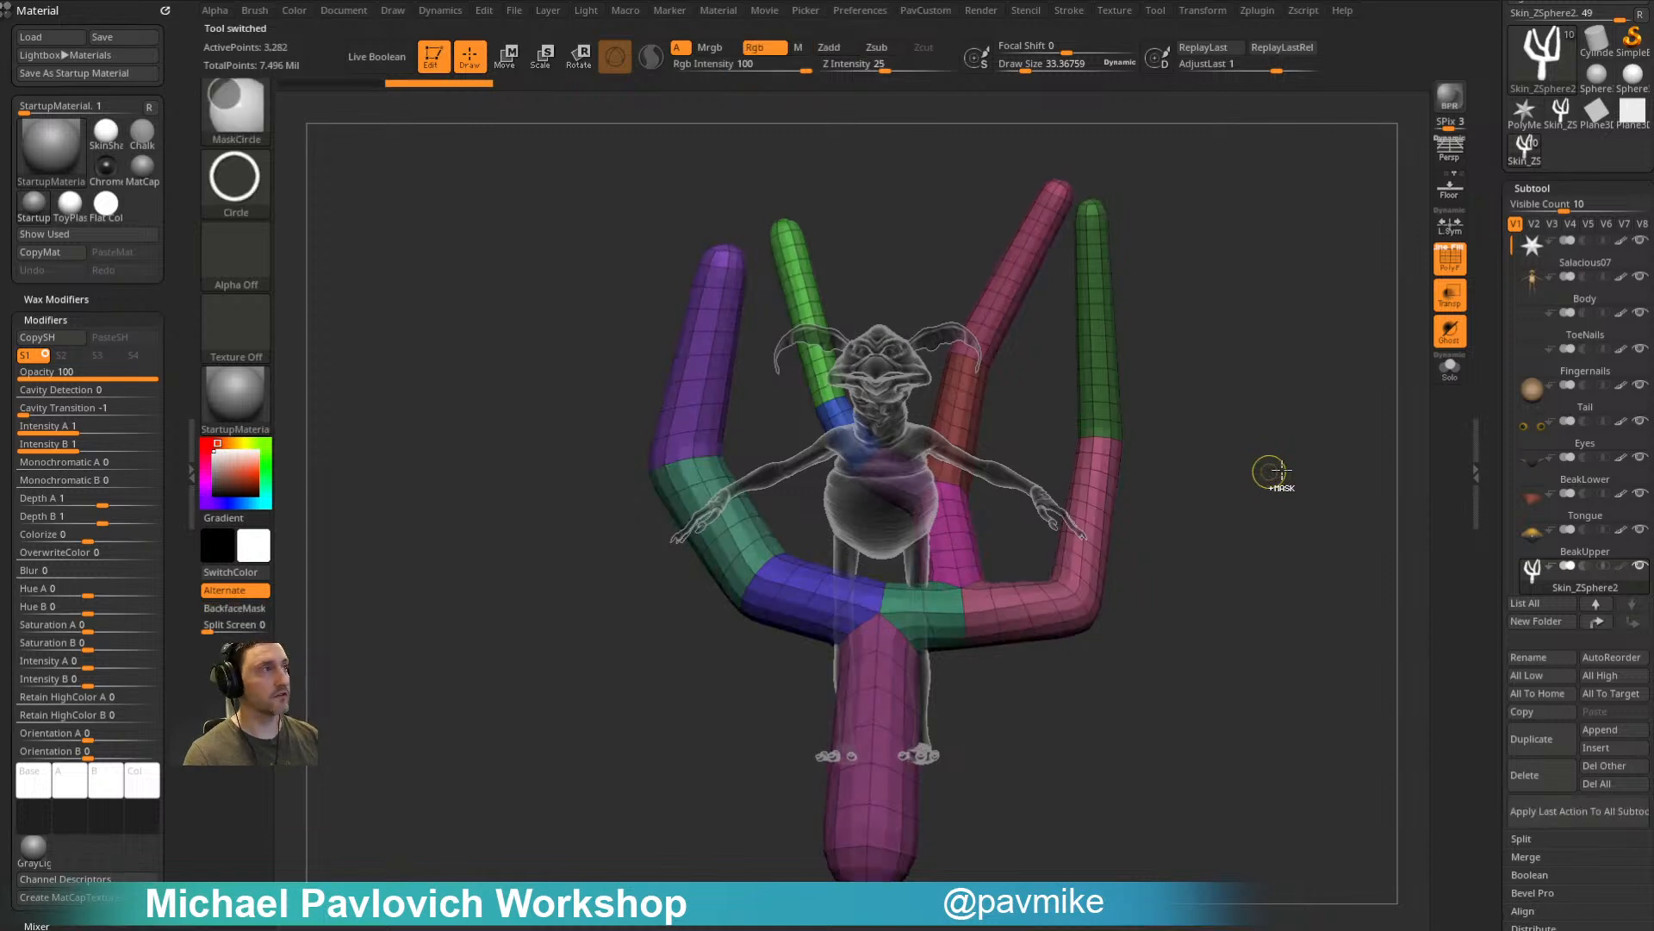
key(shift+f)
key(ctrl+d)
key(b)
key(c)
key(t)
mouse_move(1347, 506)
mouse_down()
mouse_move(1326, 494)
mouse_move(914, 655)
mouse_up()
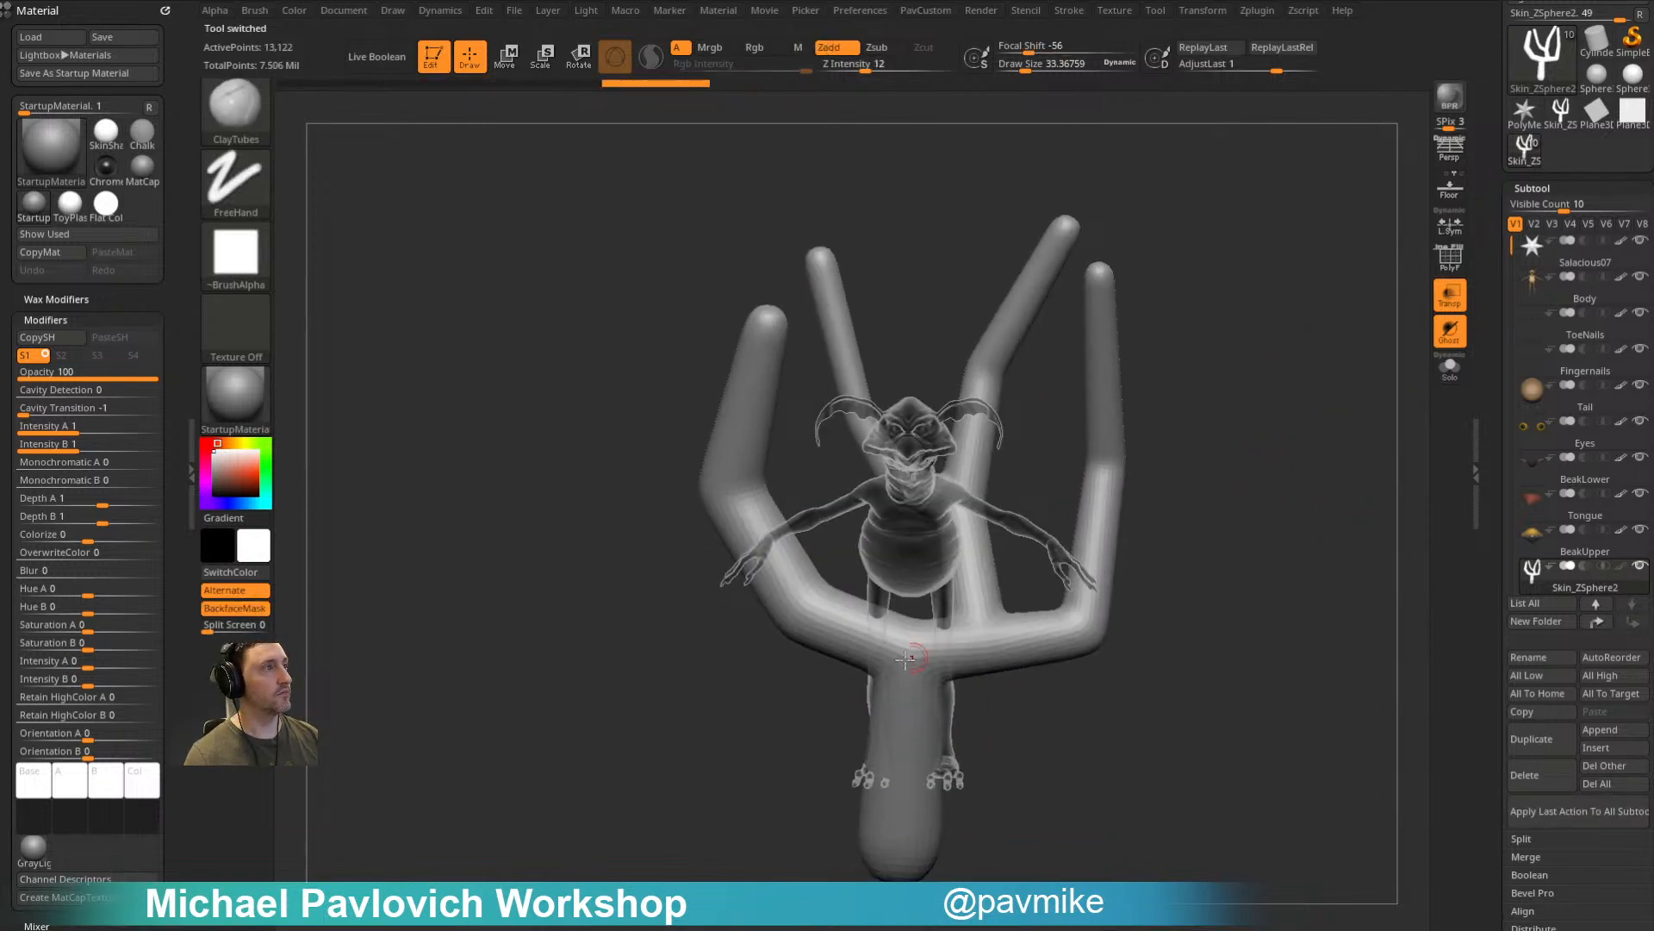
click(1452, 376)
Step: Reshape the trunk junction and branches with the Move brush at draw size about 166, working from several sides
key(b)
key(m)
key(v)
mouse_move(847, 687)
mouse_down()
mouse_move(831, 635)
mouse_move(867, 672)
mouse_move(966, 696)
mouse_move(887, 572)
mouse_move(887, 591)
mouse_move(1020, 595)
mouse_move(1013, 542)
mouse_move(956, 586)
mouse_move(950, 615)
mouse_up()
right_drag(977, 673, 922, 659)
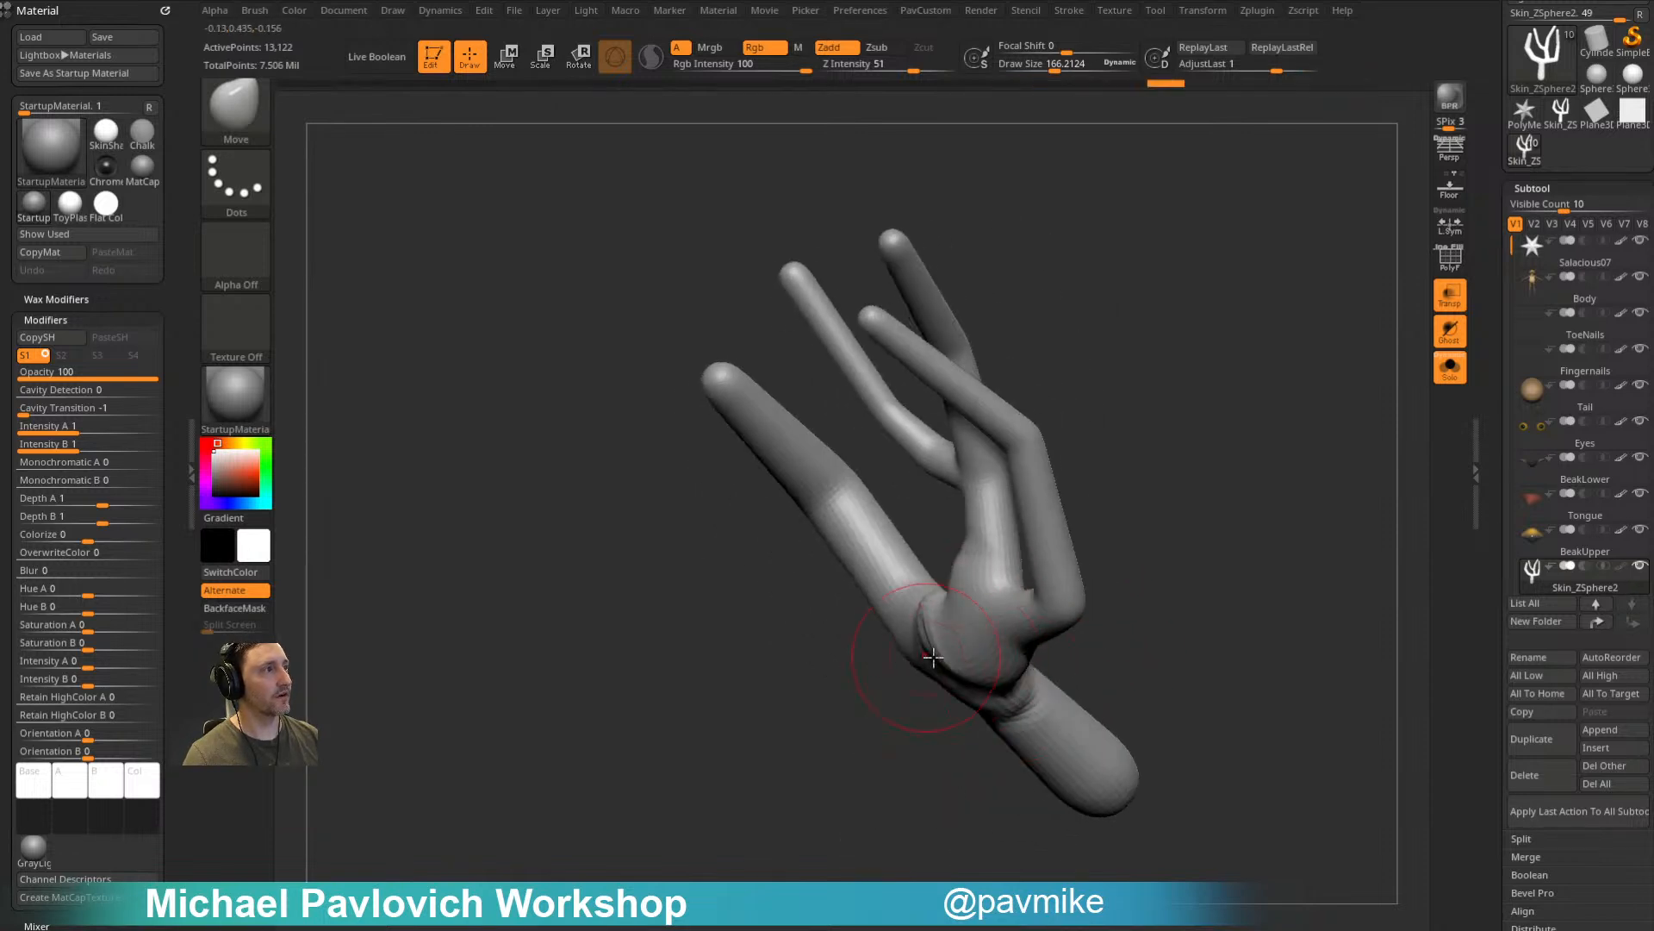
drag(830, 671, 928, 586)
right_drag(865, 623, 1043, 538)
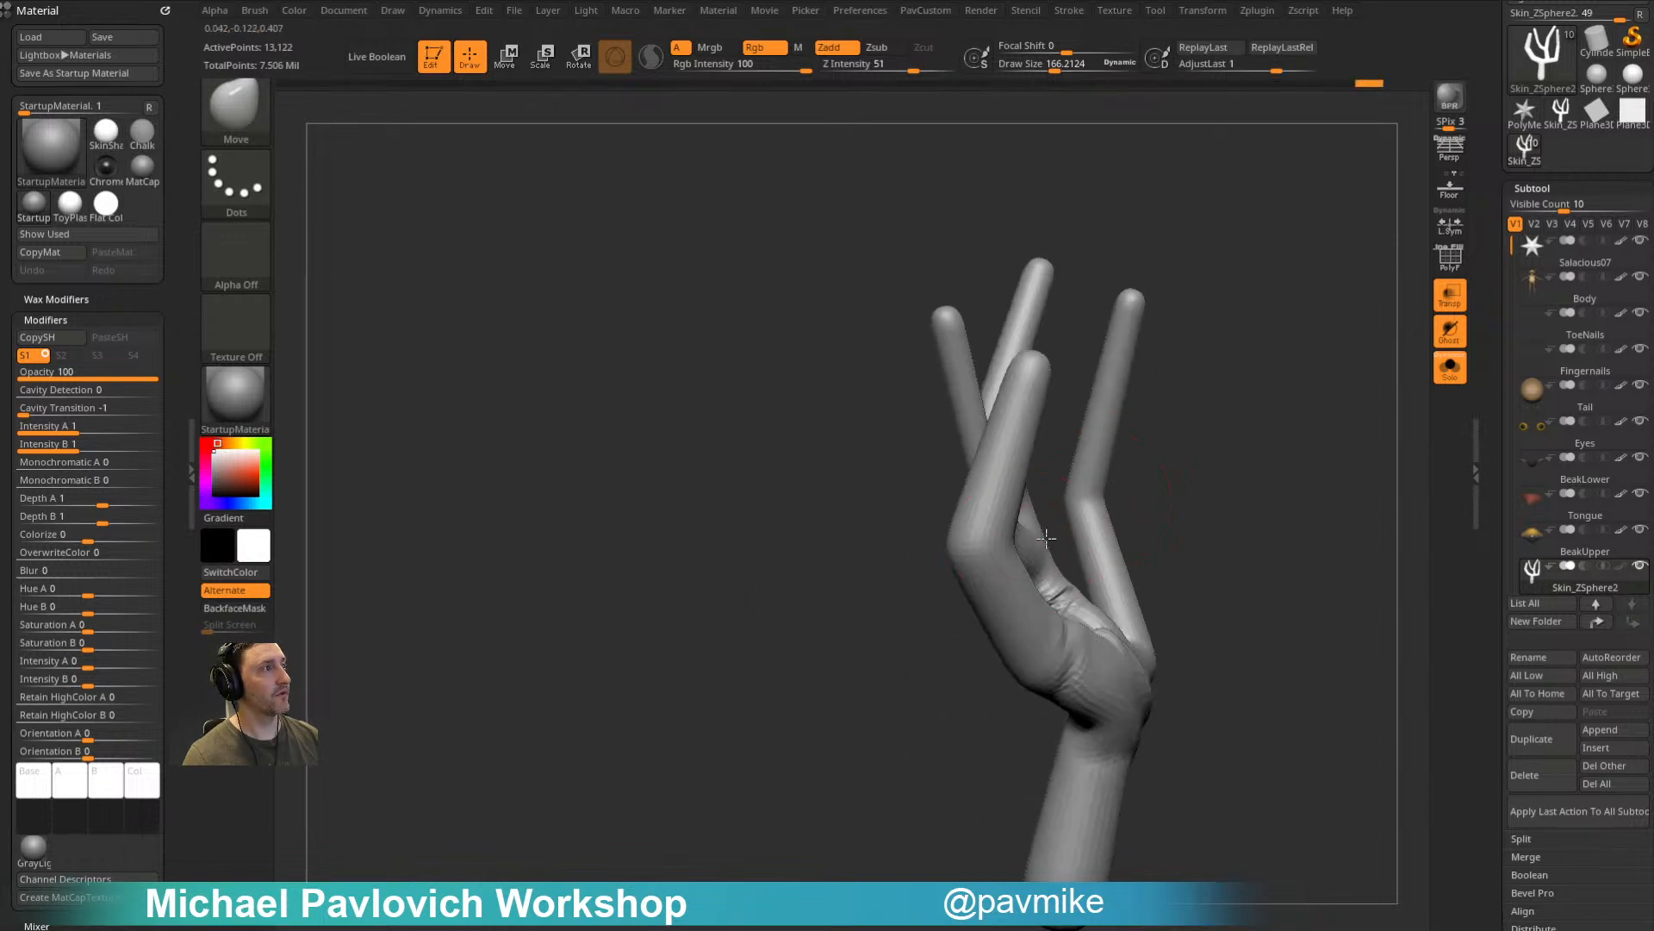
right_drag(1230, 517, 1107, 550)
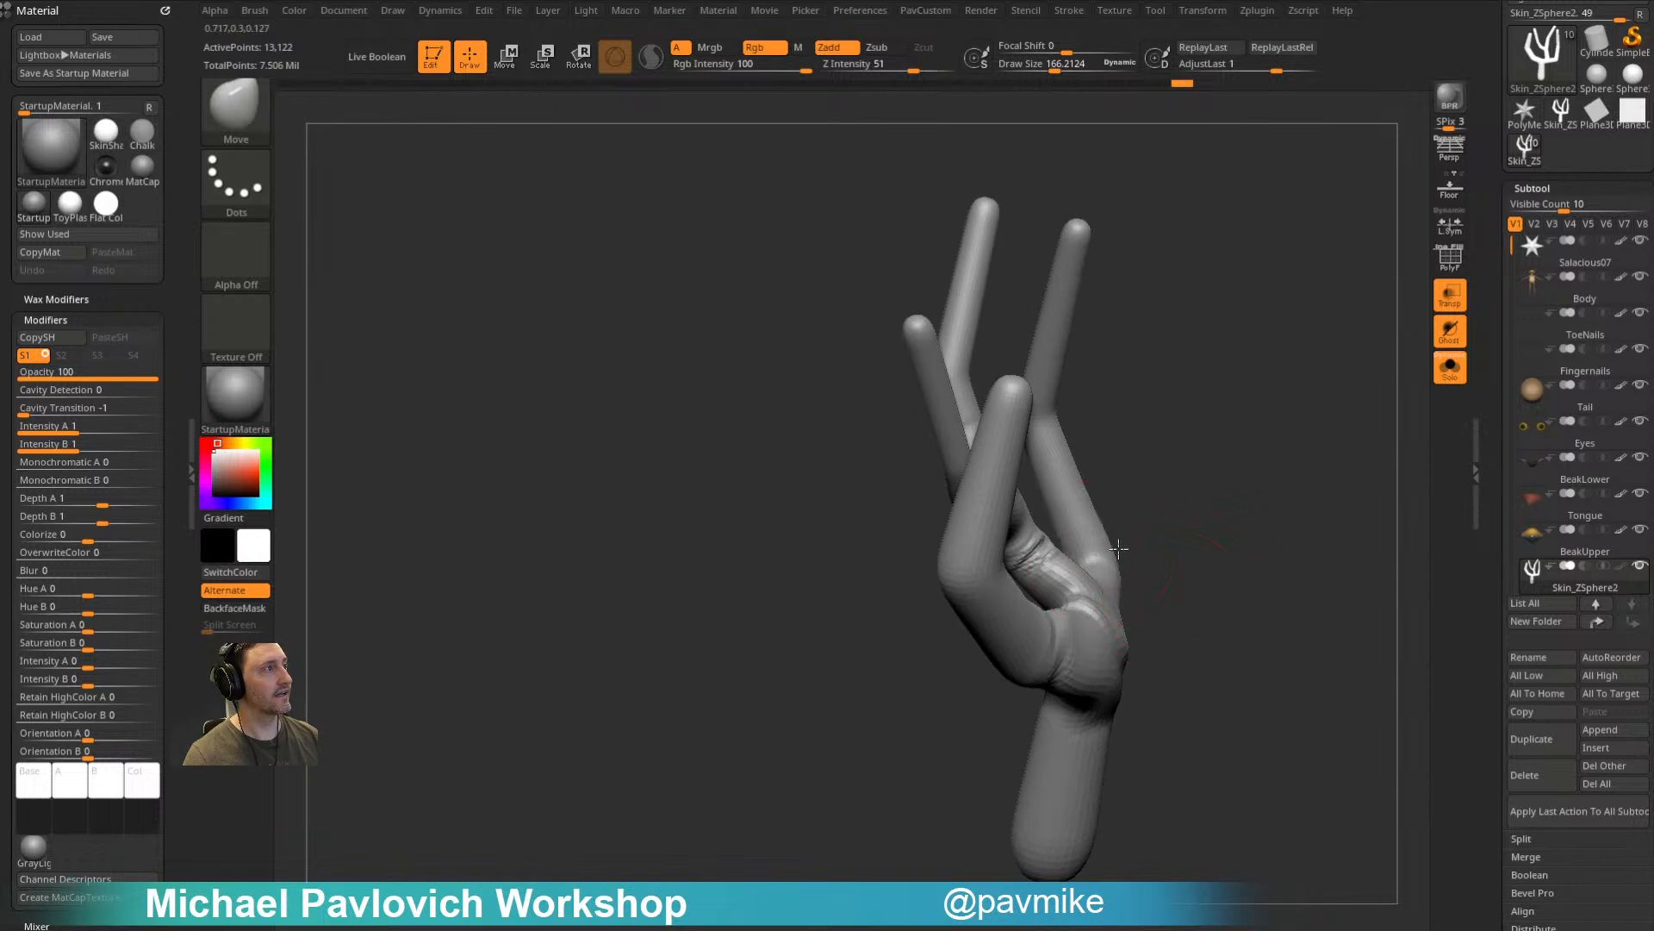
right_drag(1201, 617, 1109, 561)
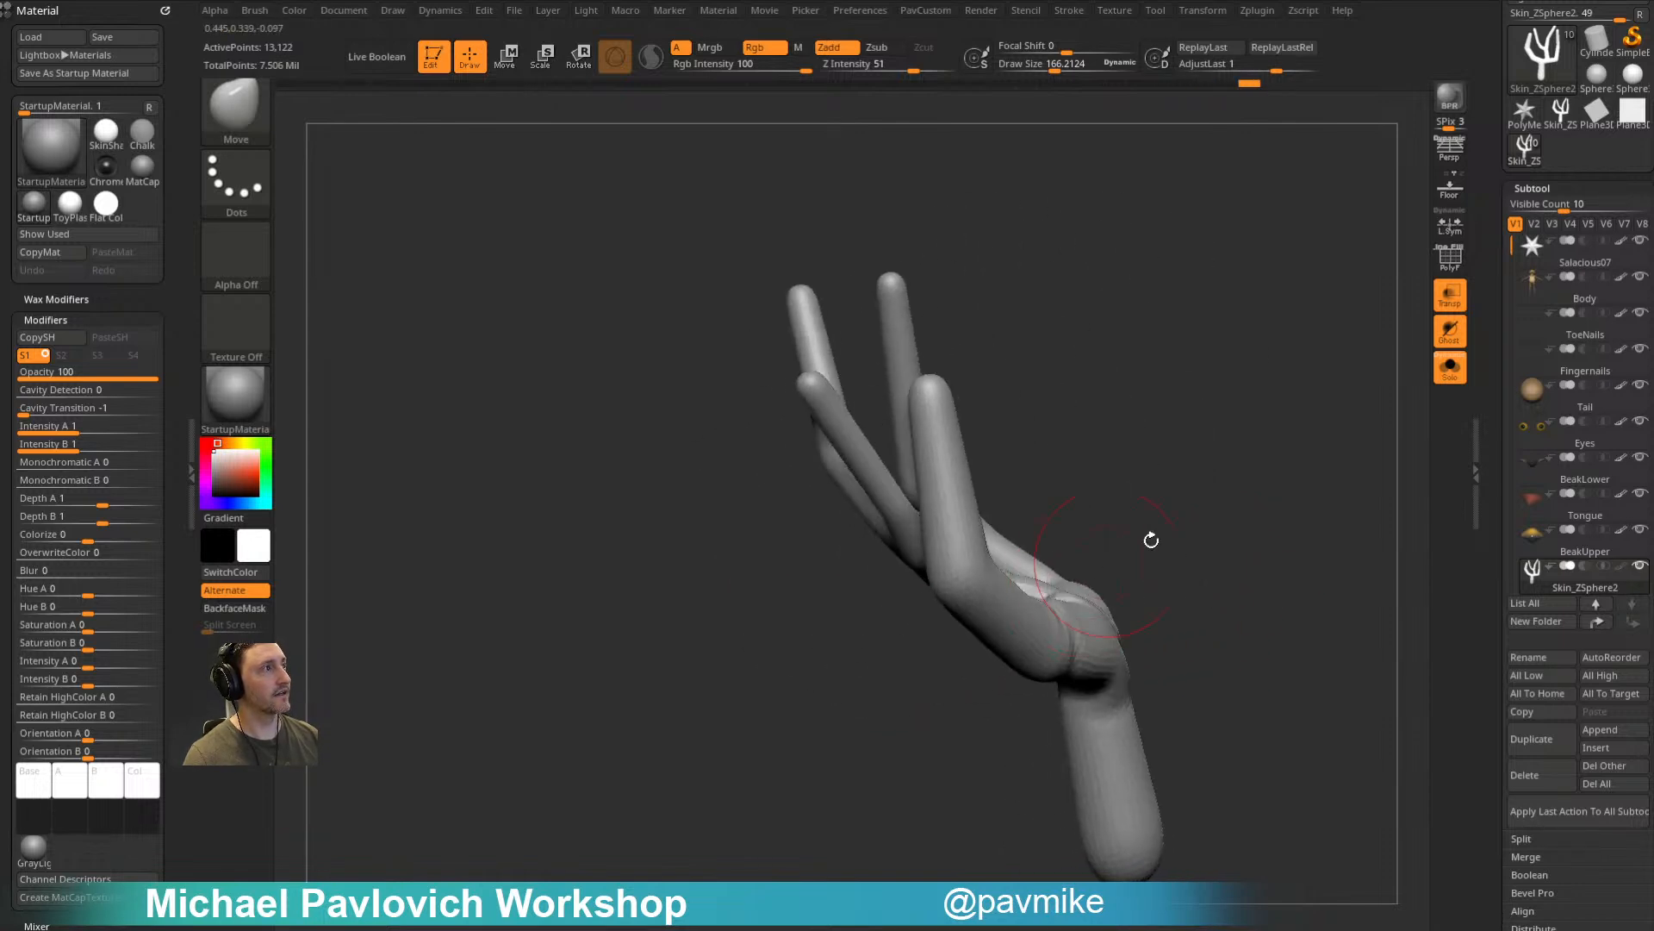
right_drag(1223, 577, 999, 464)
right_drag(1155, 485, 1218, 509)
Step: Build up volume around the trunk junction and rear fork with ClayTubes at Z Intensity 12
key(2)
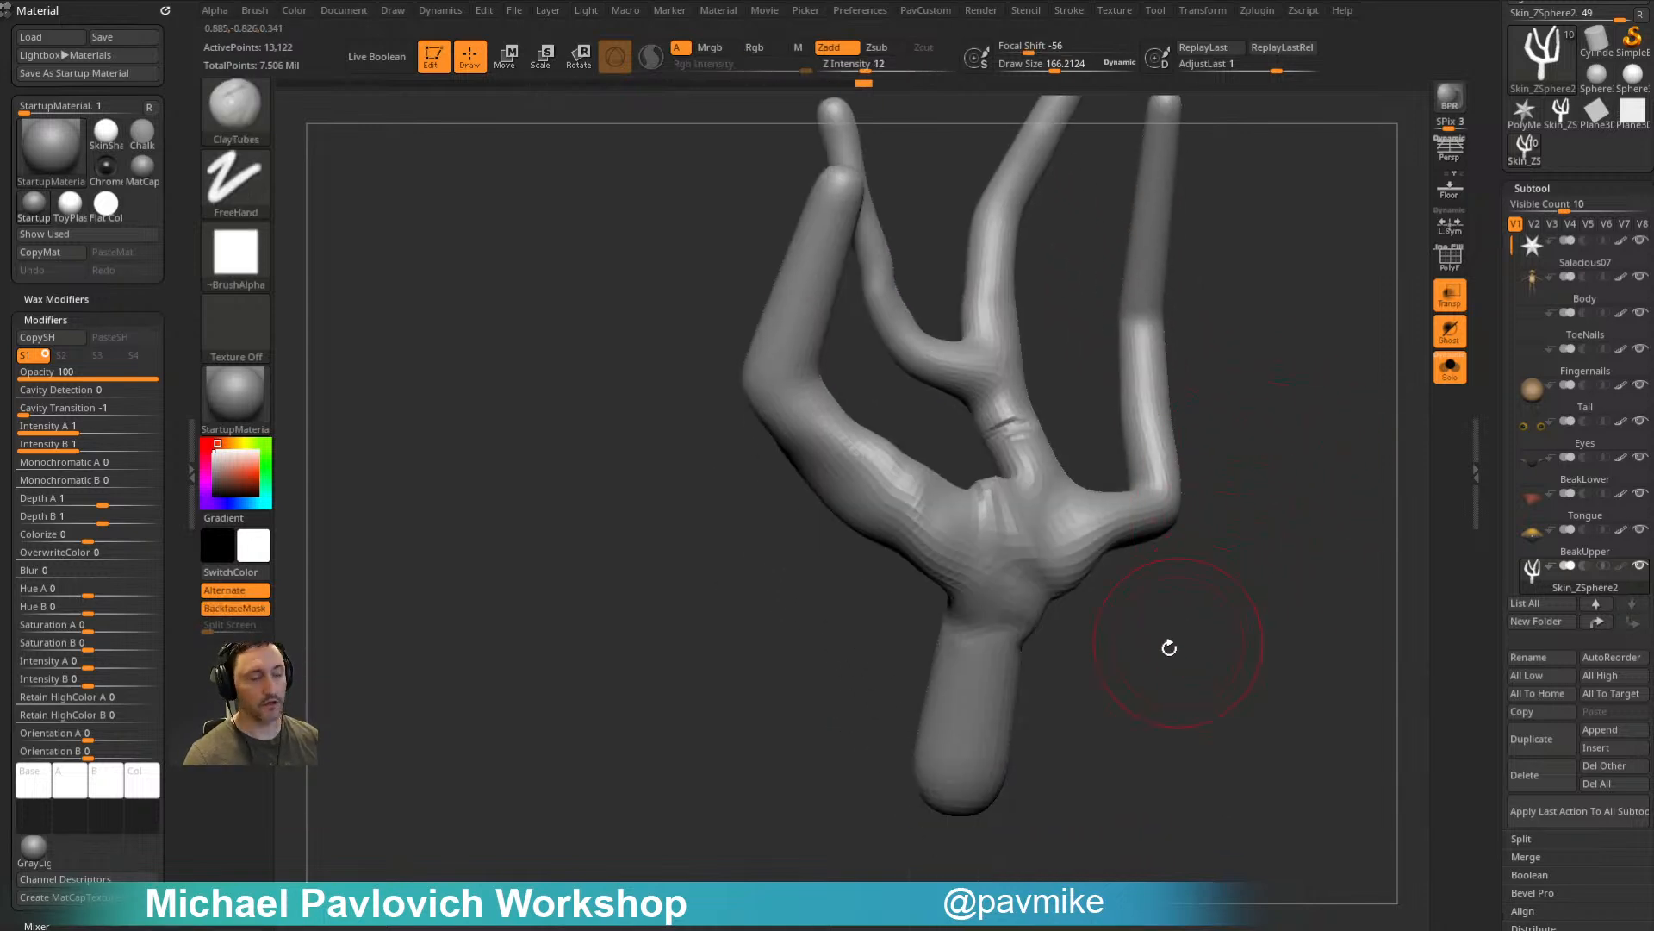
right_drag(1178, 642, 1142, 640)
key(s)
click(997, 601)
mouse_move(991, 595)
mouse_down()
mouse_move(1008, 538)
mouse_move(1048, 571)
mouse_move(1050, 511)
mouse_up()
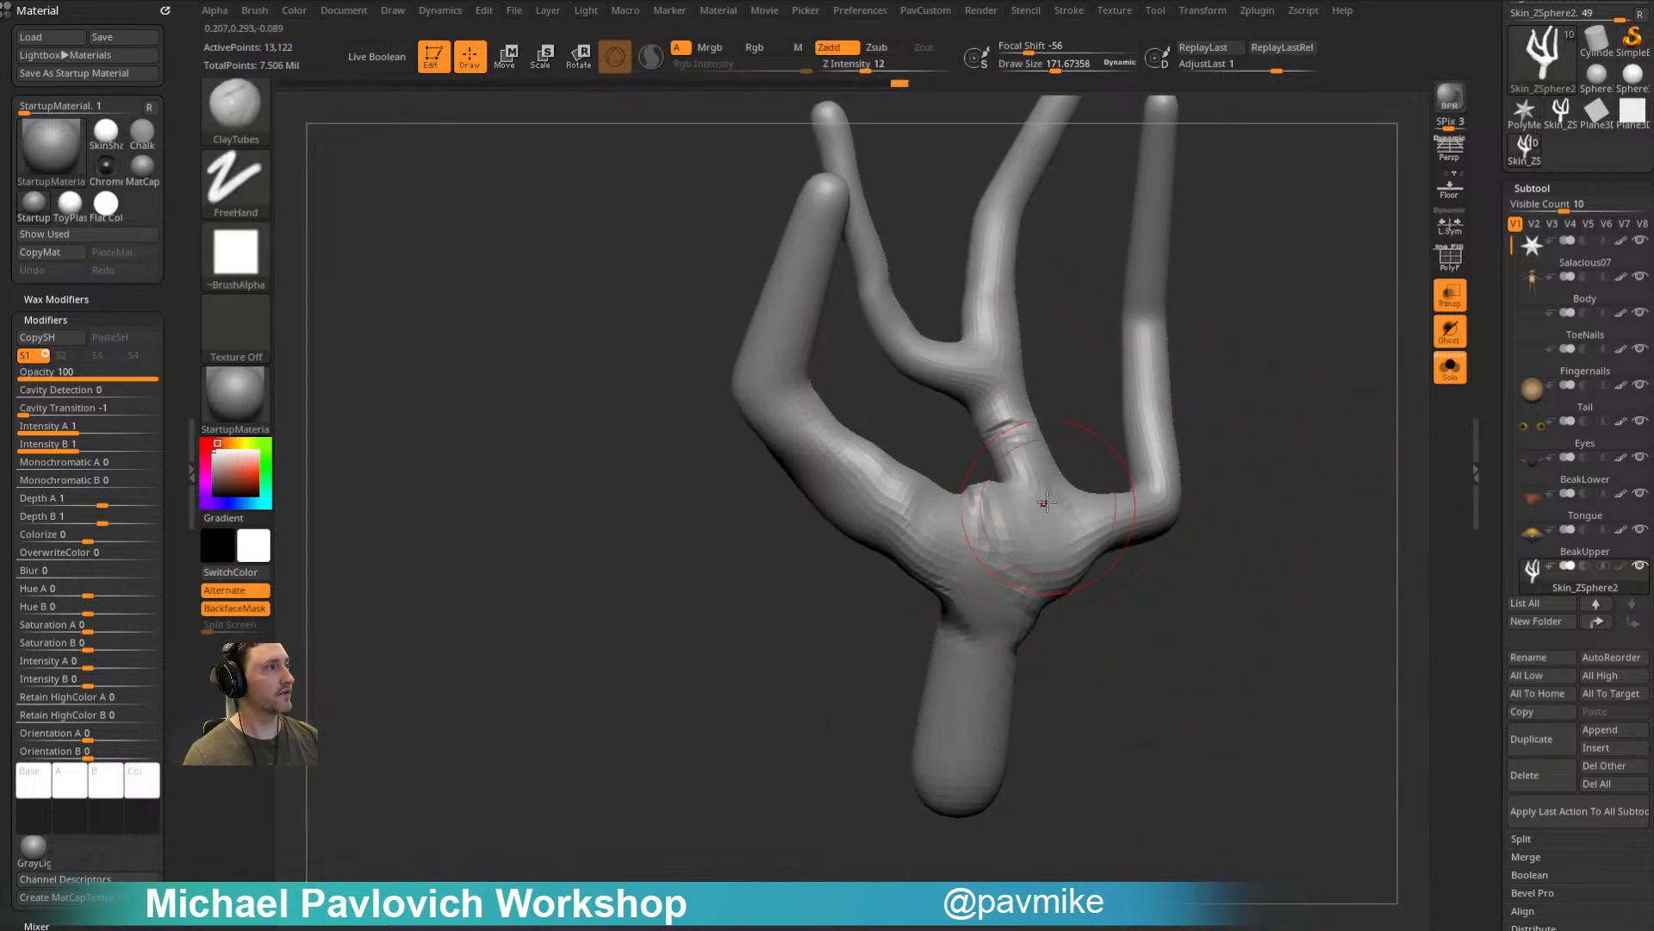
mouse_move(1122, 576)
right_down()
mouse_move(922, 663)
mouse_move(919, 556)
right_up()
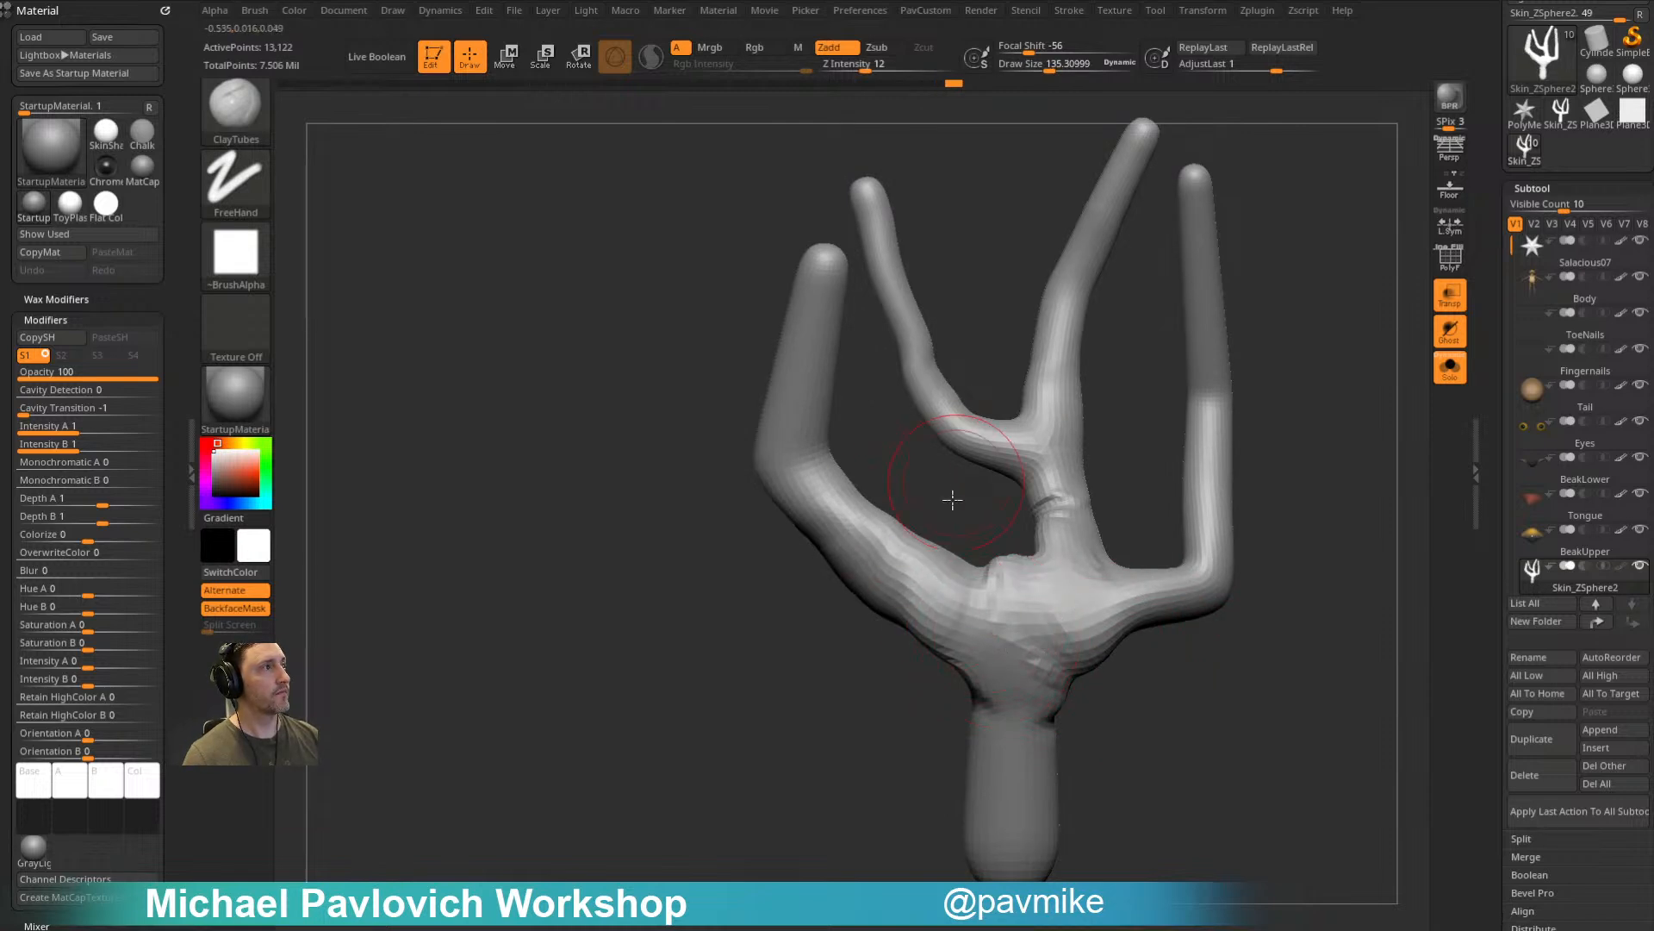
right_drag(959, 479, 1001, 563)
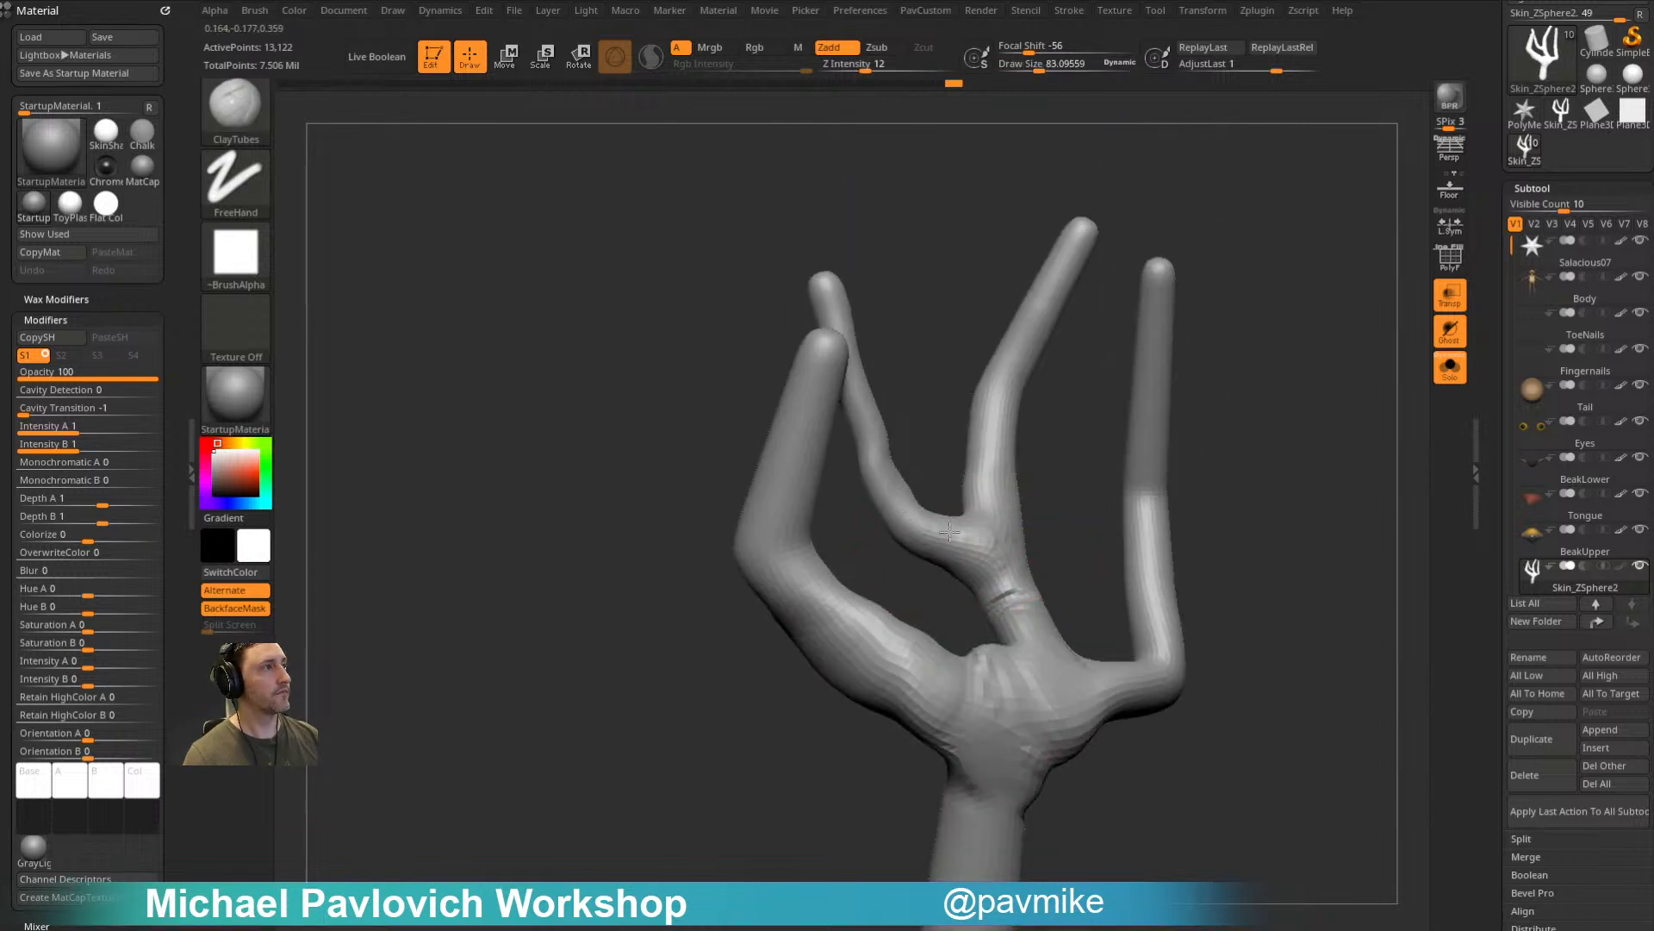
right_drag(998, 522, 1148, 497)
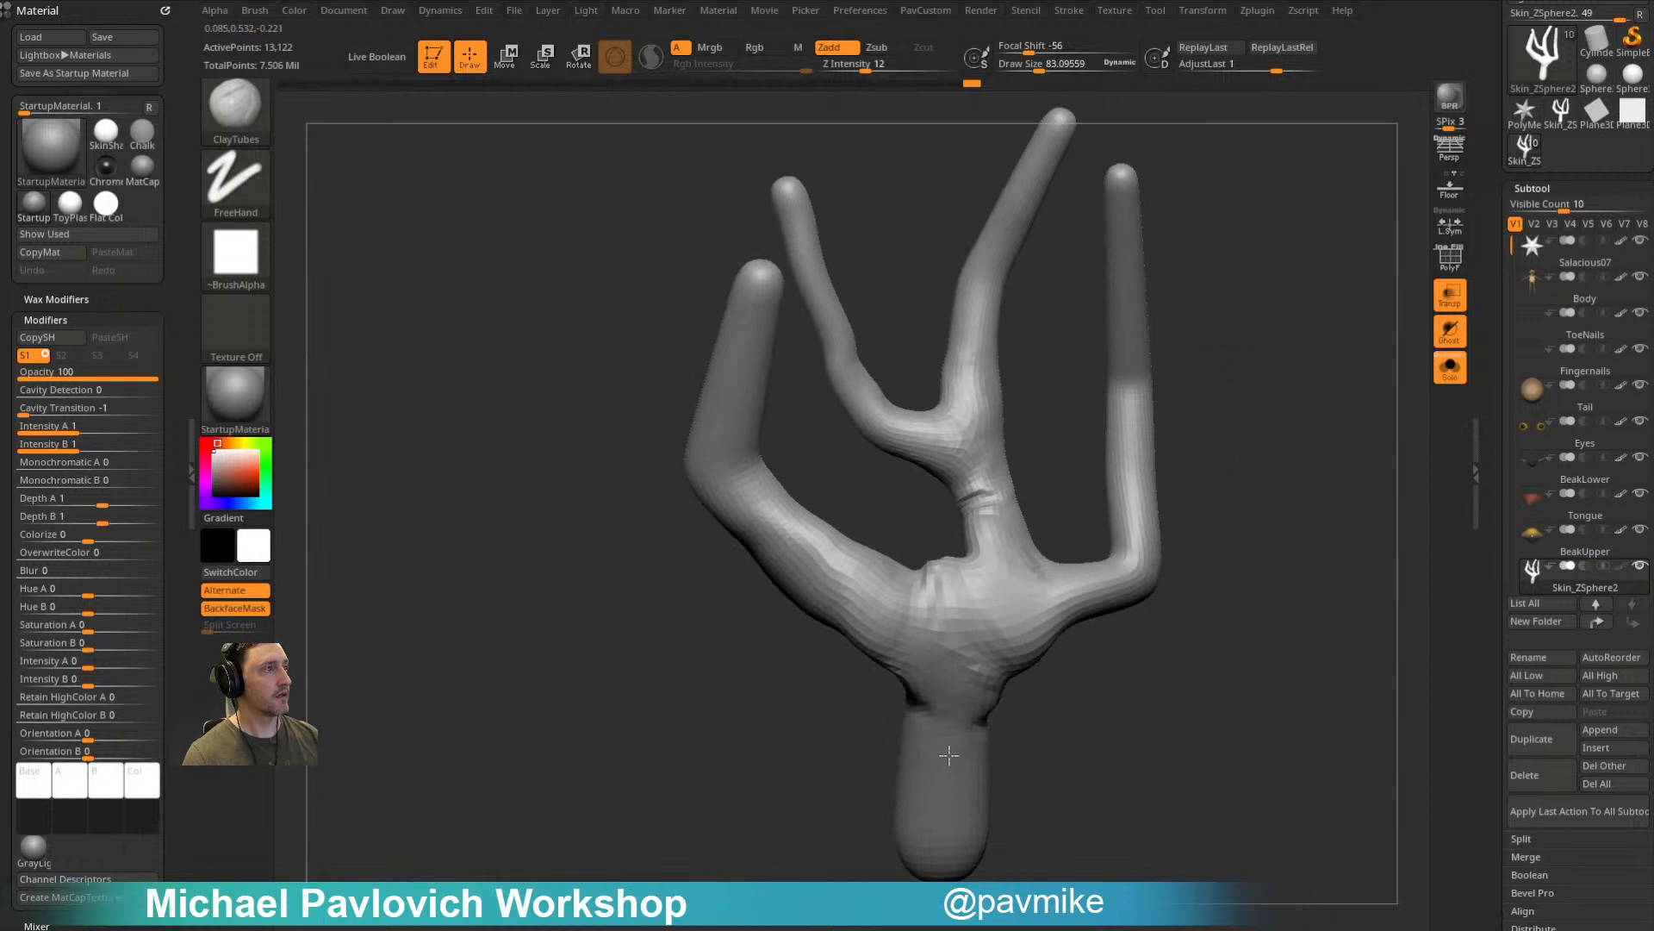
Step: Subdivide the tree again and build up the trunk, junction and lower branches with ClayTubes at draw size about 87 to 103
key(ctrl+d)
drag(920, 730, 930, 666)
right_drag(892, 606, 863, 654)
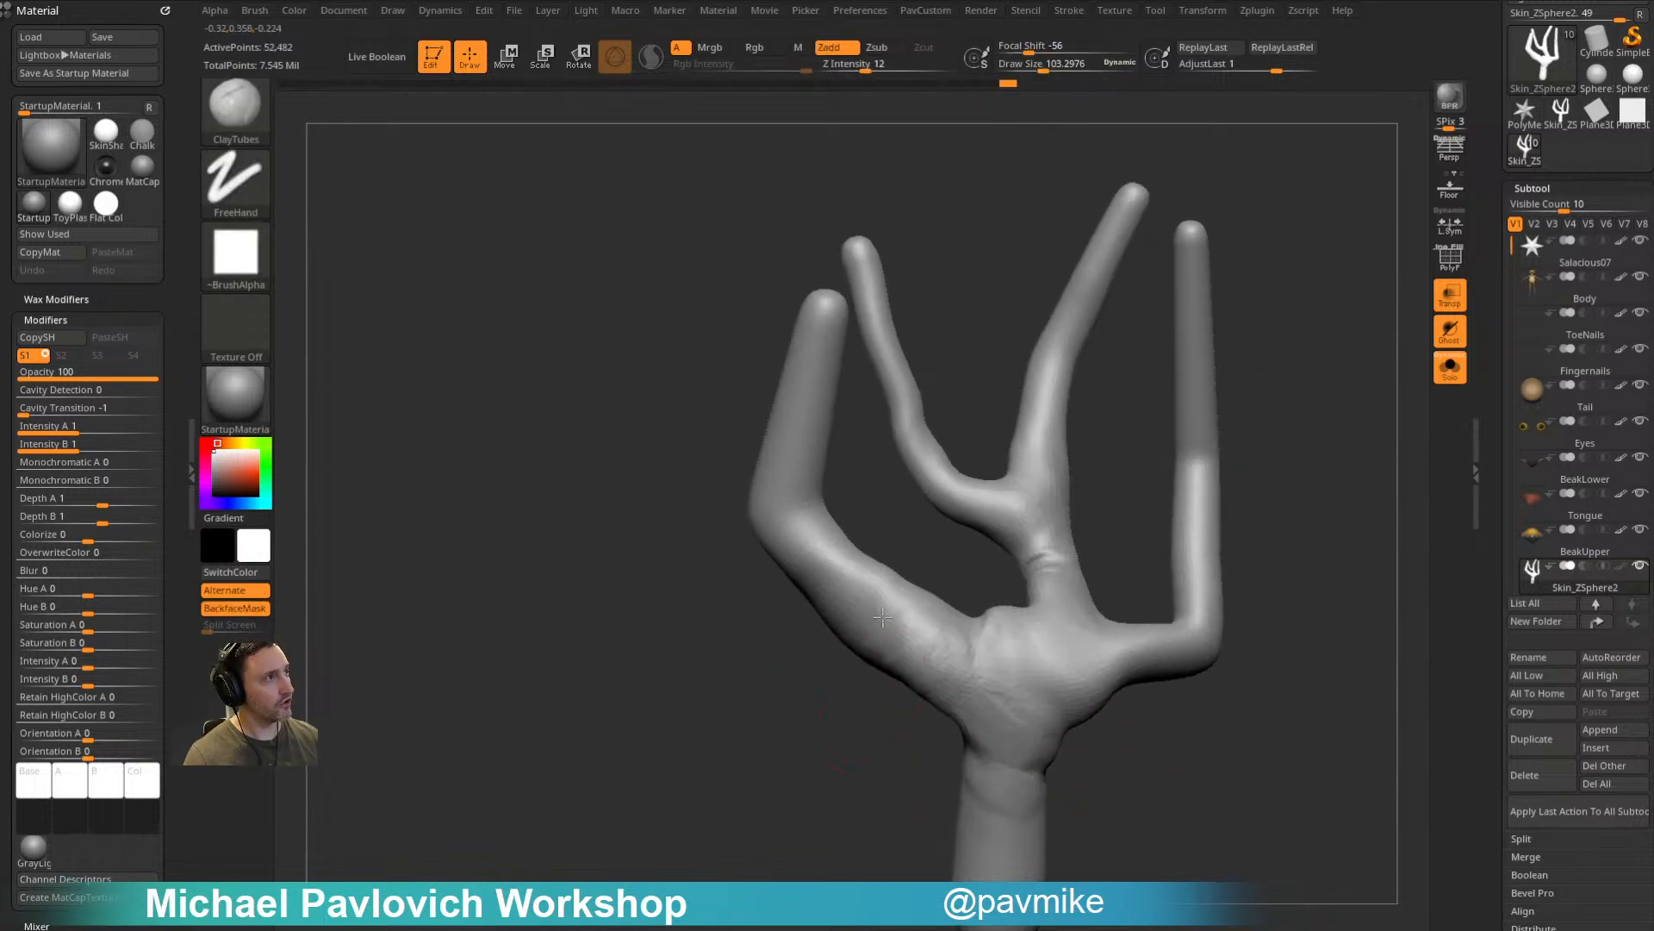
right_drag(991, 672, 1045, 636)
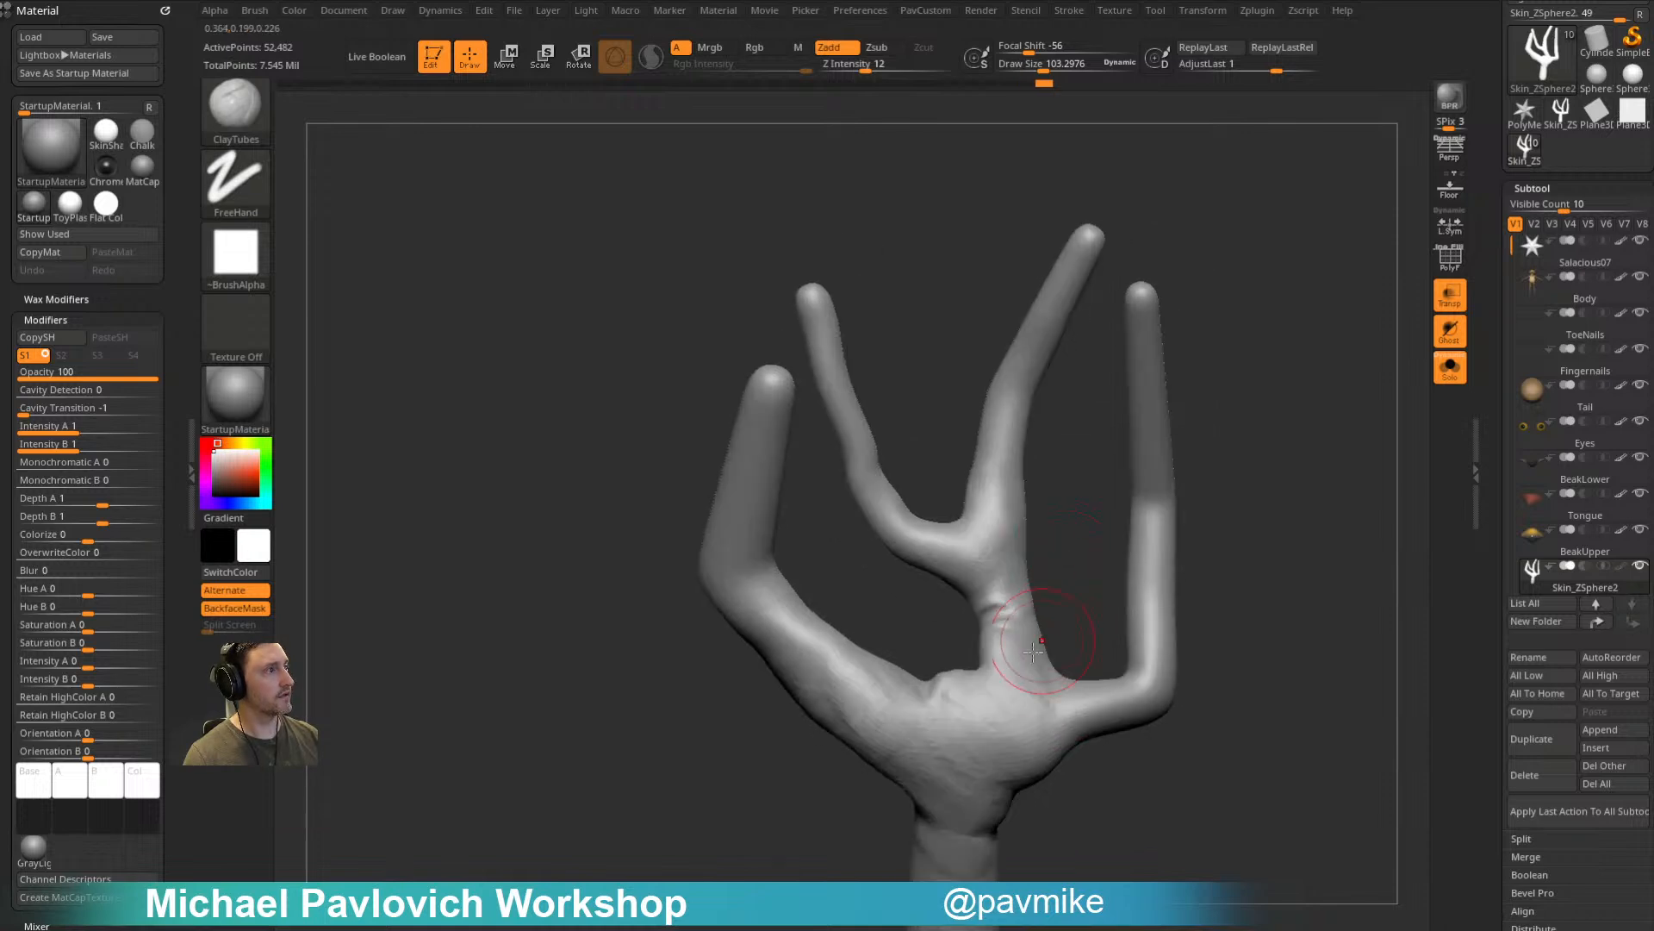
drag(992, 499, 993, 553)
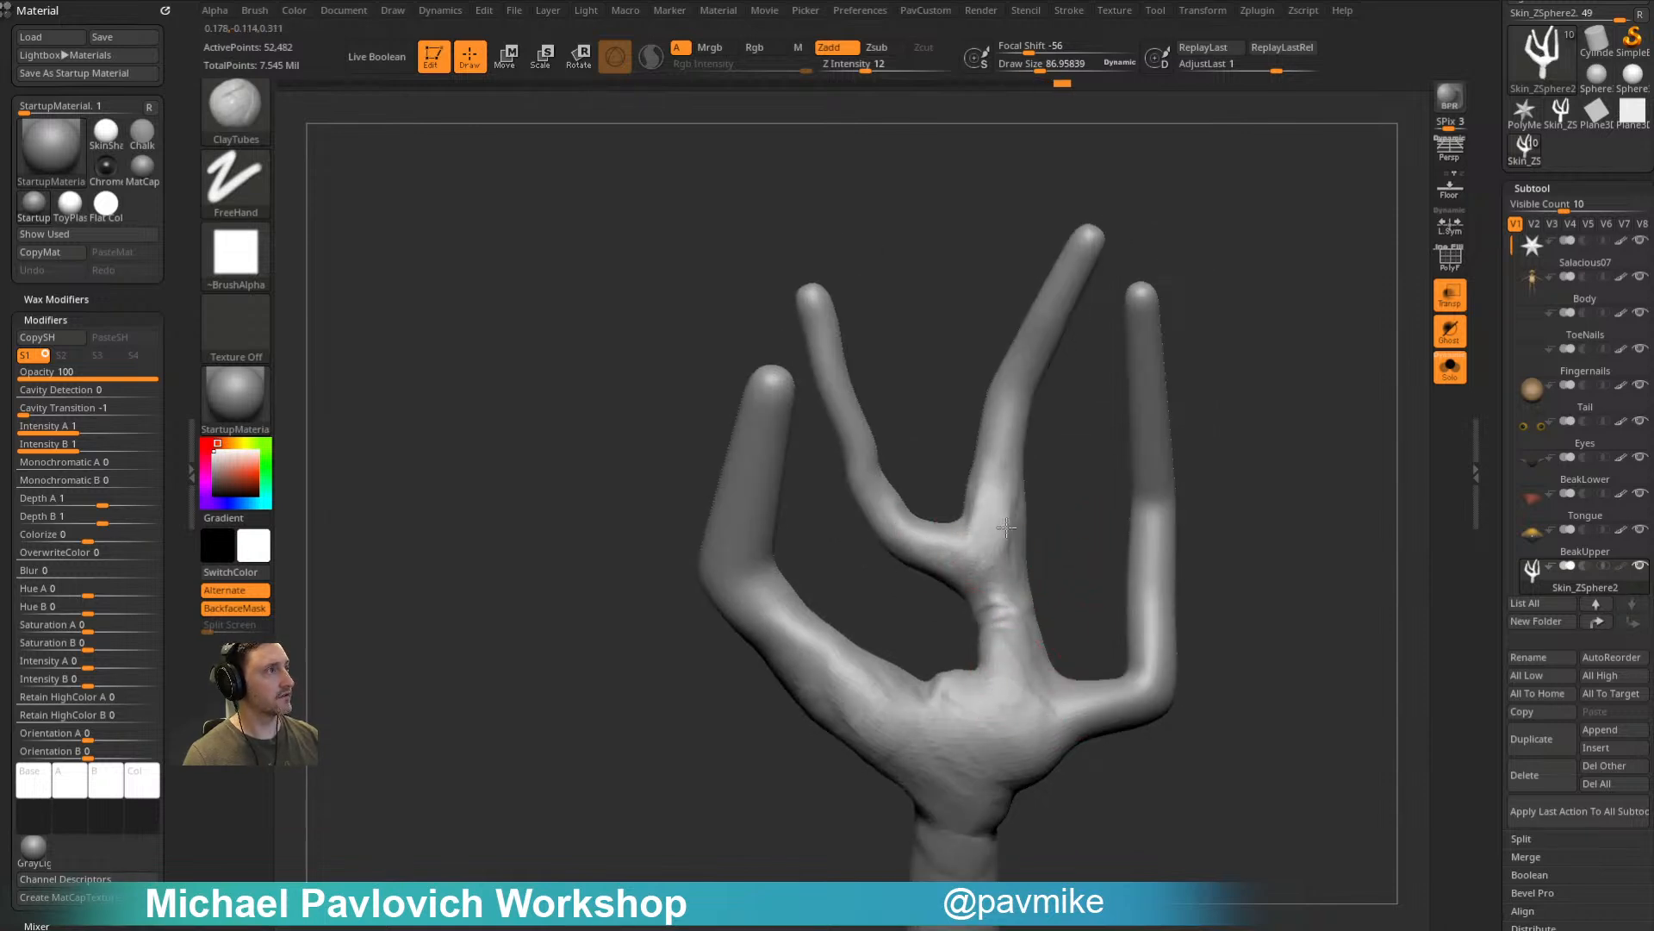
right_drag(1223, 569, 1117, 637)
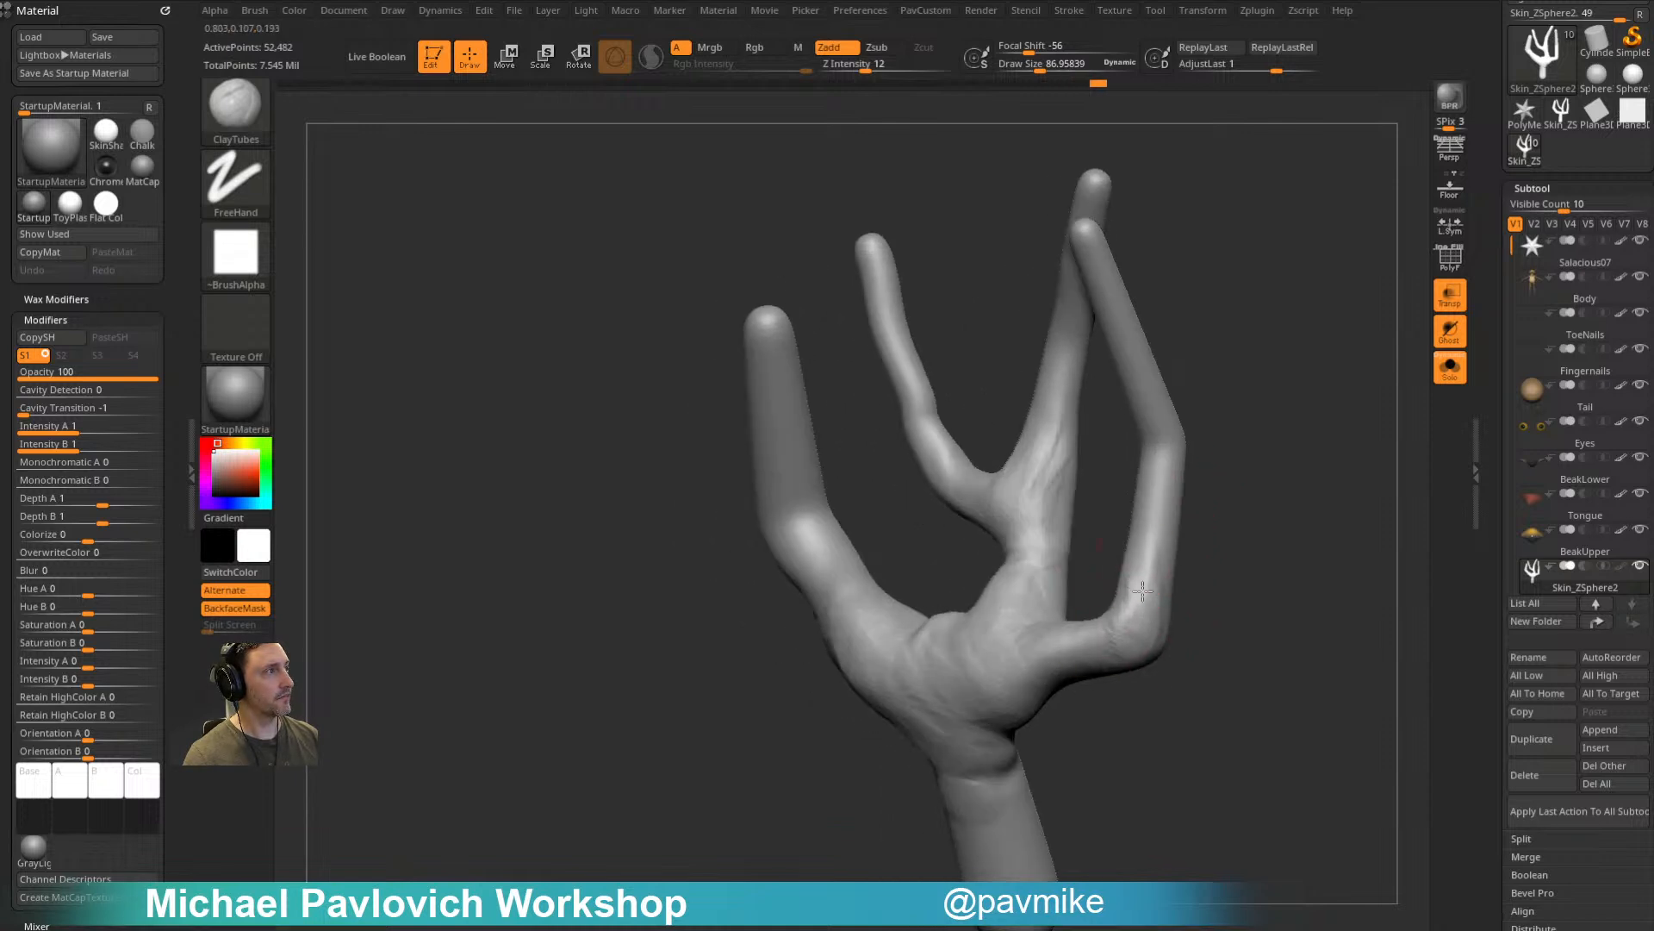
right_drag(1165, 457, 1244, 385)
key(bracketright)
ctrl+right_drag(1088, 650, 1117, 697)
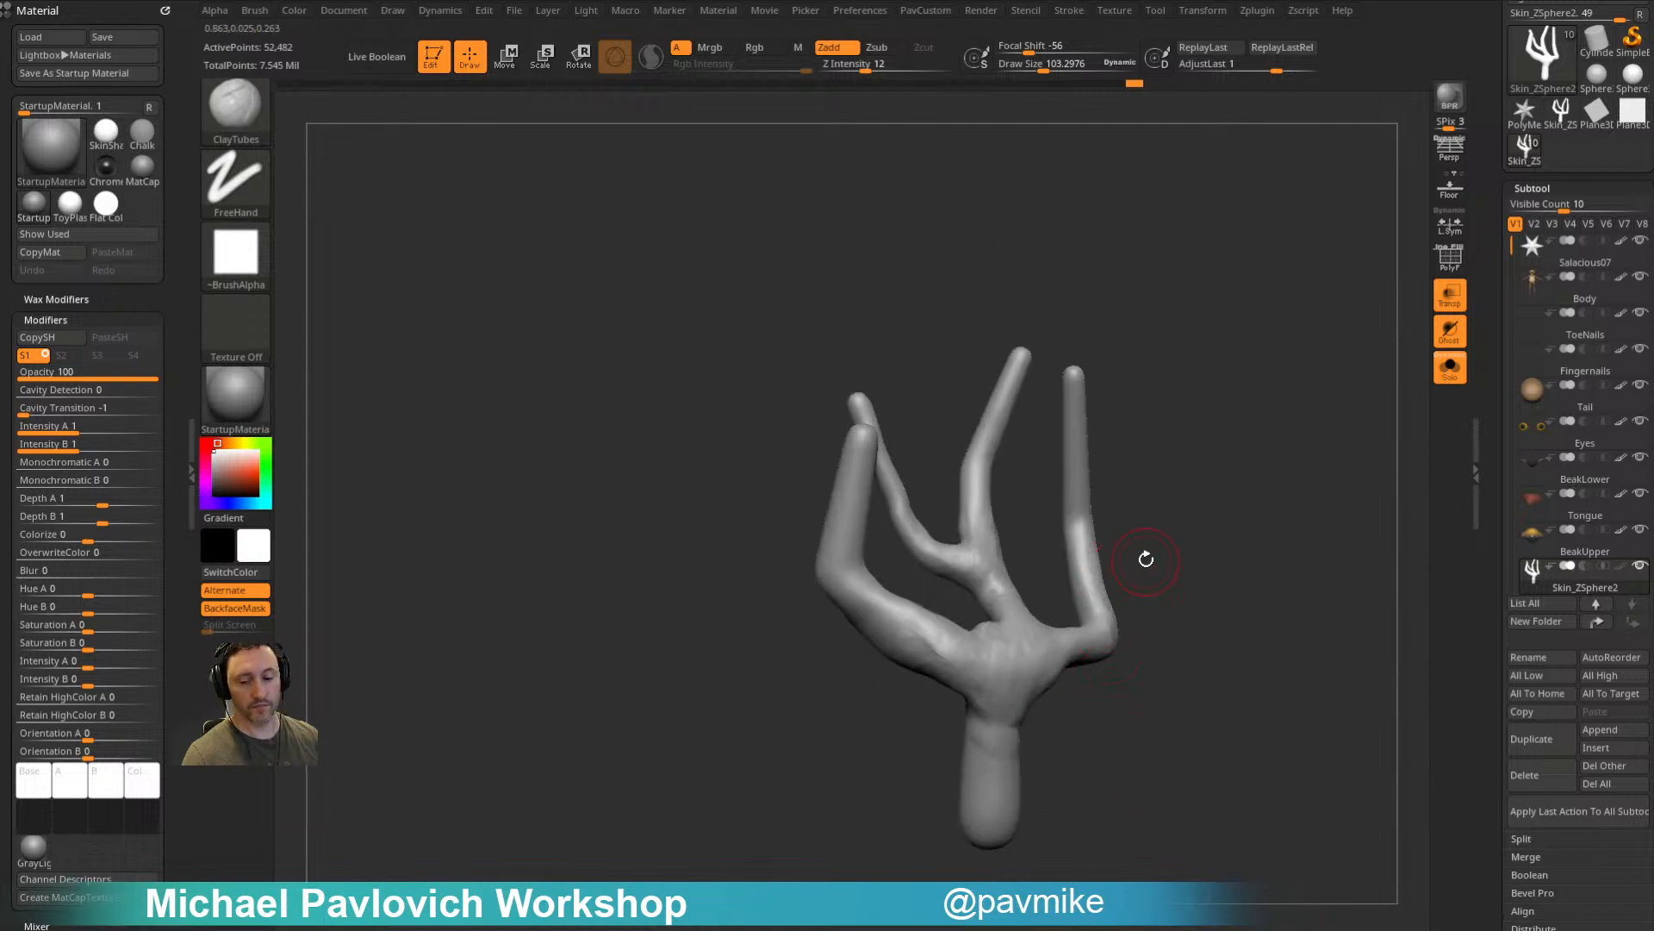
Step: Subdivide the tree once more and sculpt bark ridges over the junction and trunk with ClayTubes at Z Intensity 25
key(ctrl+d)
drag(870, 66, 887, 66)
ctrl+right_drag(952, 152, 969, 202)
drag(1017, 637, 990, 705)
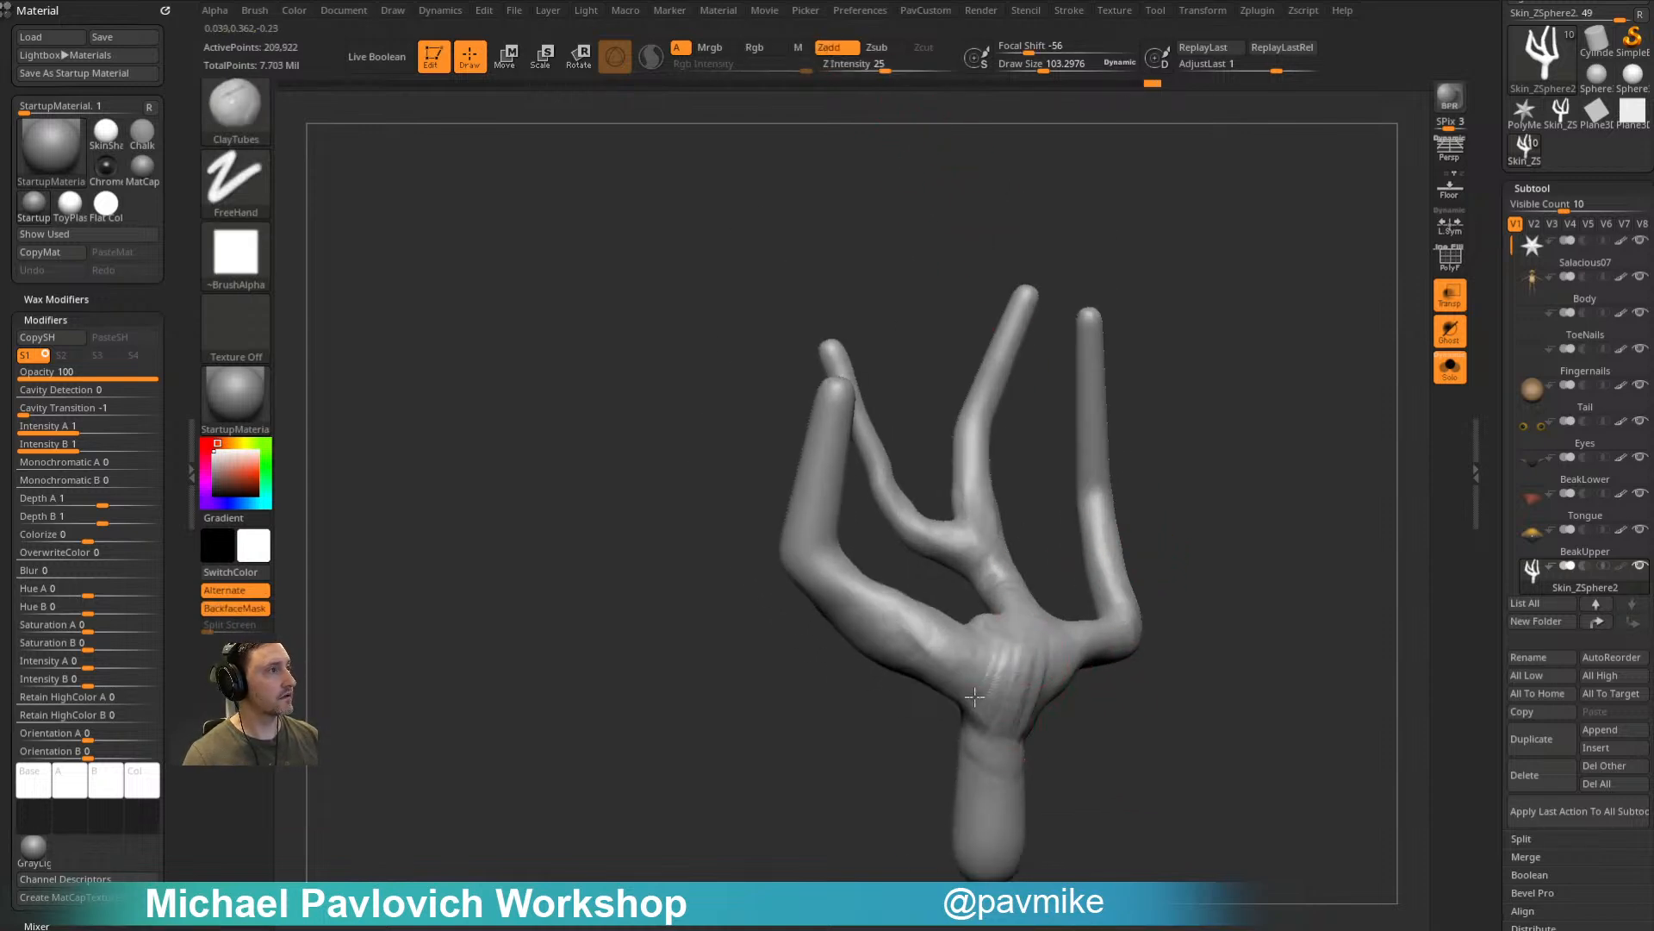
right_drag(1030, 782, 1119, 707)
mouse_move(1050, 646)
mouse_down()
mouse_move(1007, 642)
mouse_move(1088, 538)
mouse_up()
right_drag(1087, 538, 1077, 465)
mouse_move(1075, 466)
mouse_down()
mouse_move(1062, 527)
mouse_move(1050, 515)
mouse_up()
right_drag(1000, 550, 1000, 480)
Step: Sculpt finer bark ridges along the tree's trunk and branches with ClayTubes at draw size about 65, working from several sides
key(s)
drag(999, 481, 991, 483)
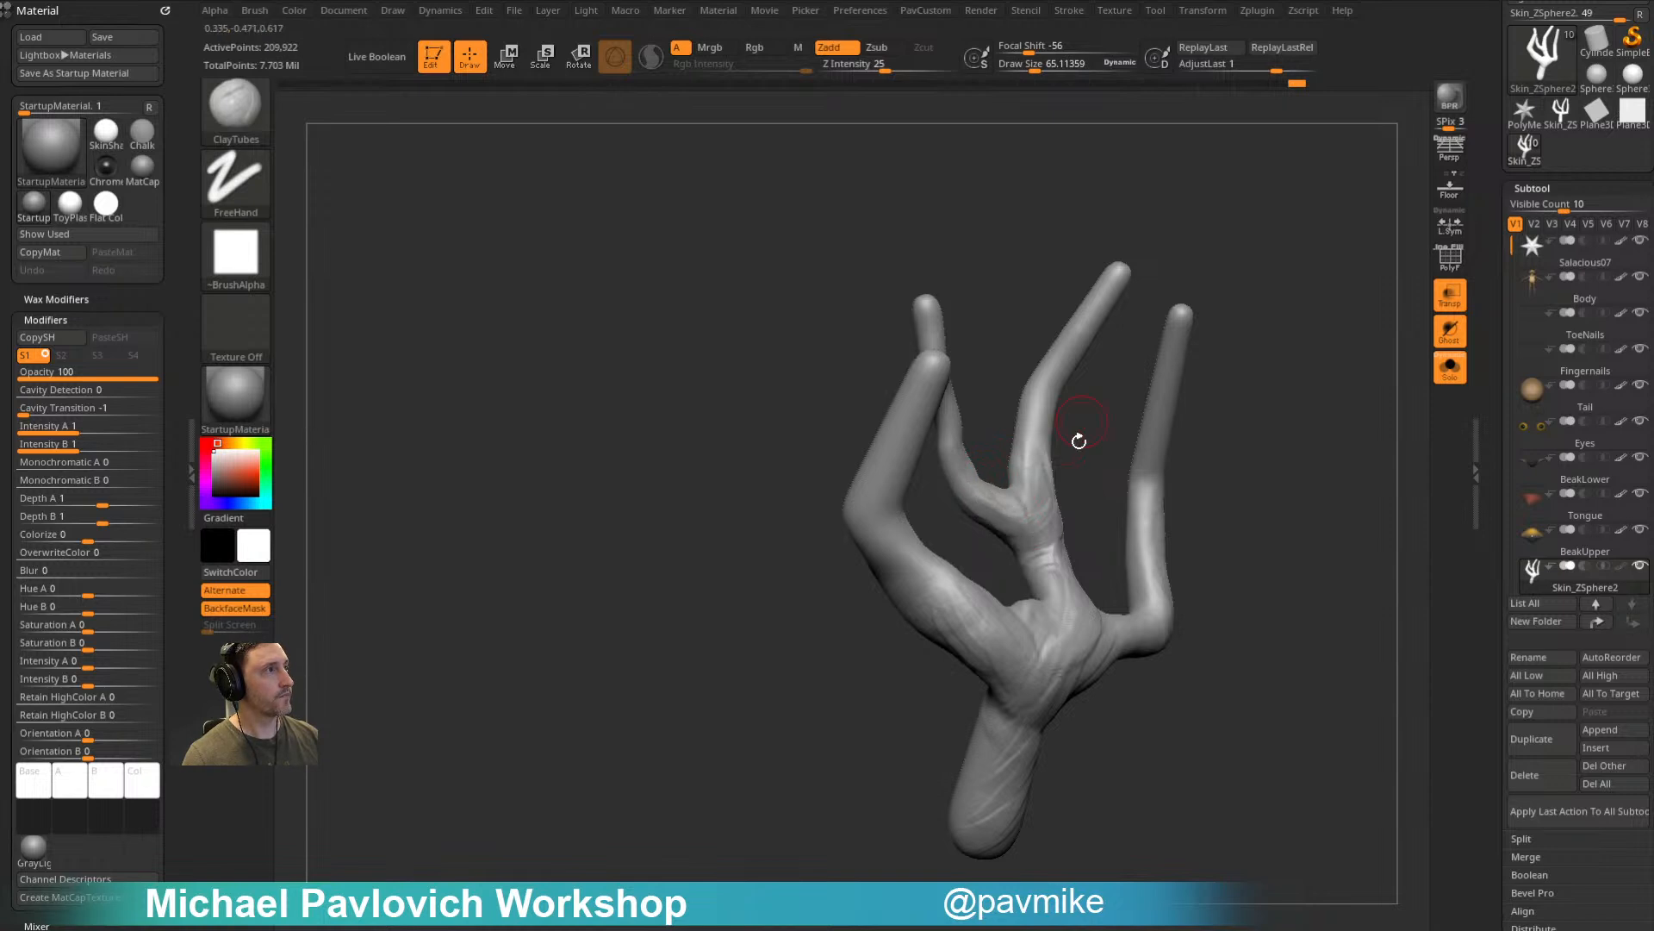
right_drag(1082, 420, 1033, 392)
mouse_move(1247, 386)
right_down()
mouse_move(1200, 373)
mouse_move(1107, 516)
right_up()
right_drag(1071, 597, 1069, 585)
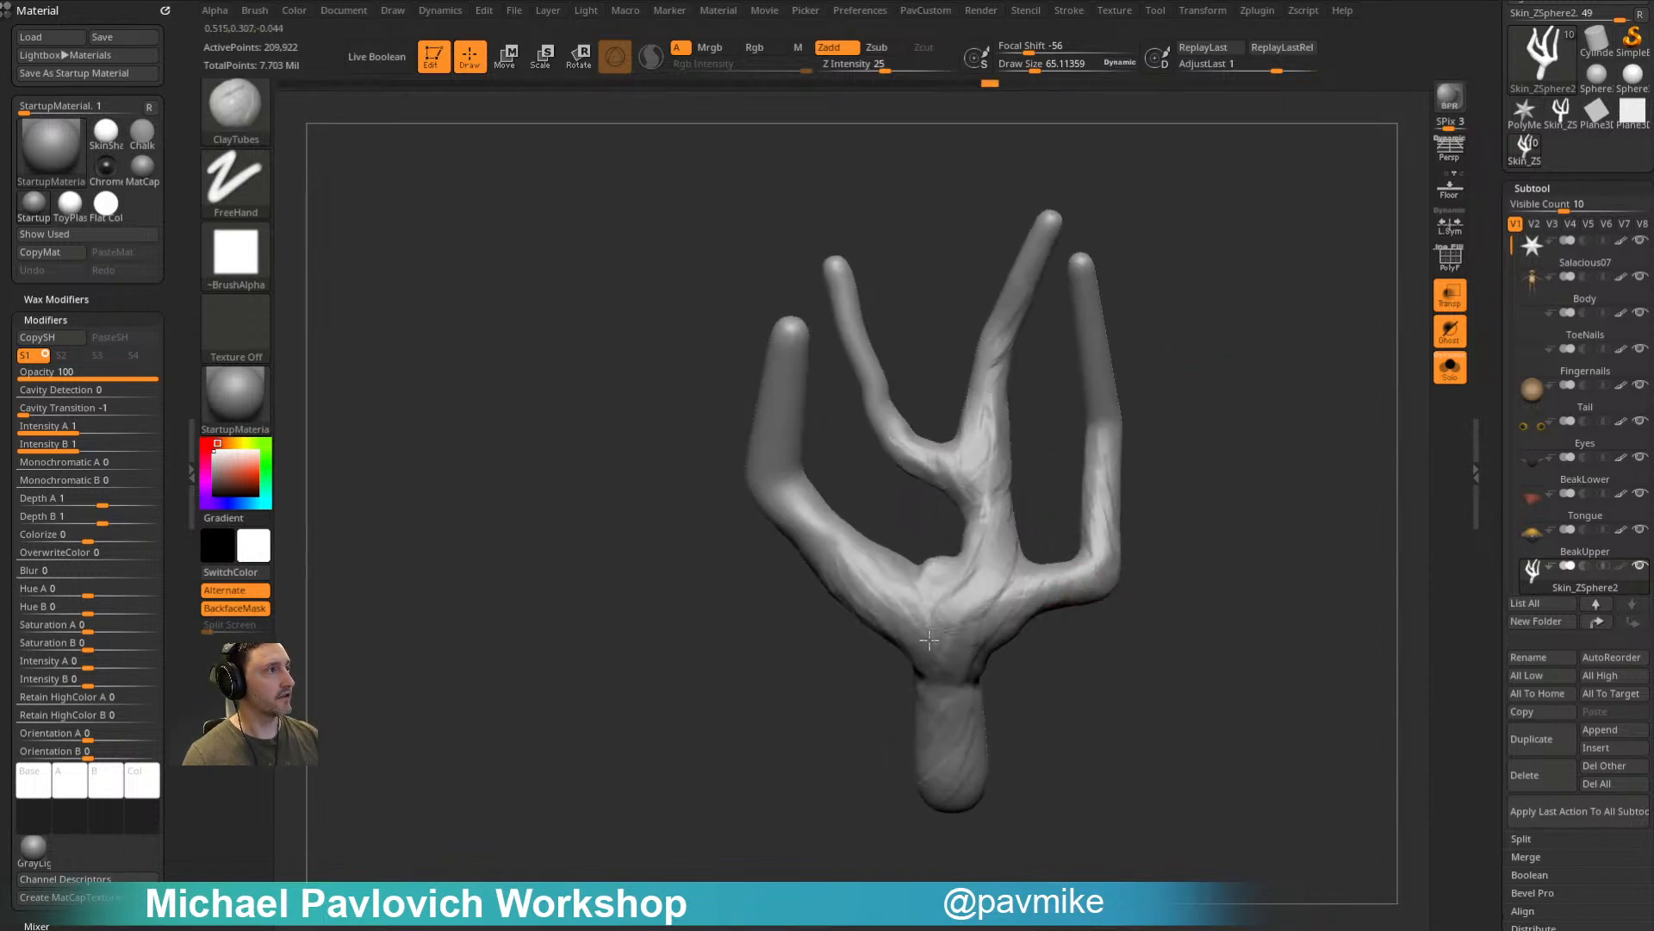
mouse_move(900, 525)
right_down()
mouse_move(892, 542)
mouse_move(963, 584)
right_up()
mouse_move(1274, 514)
right_down()
mouse_move(1330, 359)
mouse_move(1183, 436)
right_up()
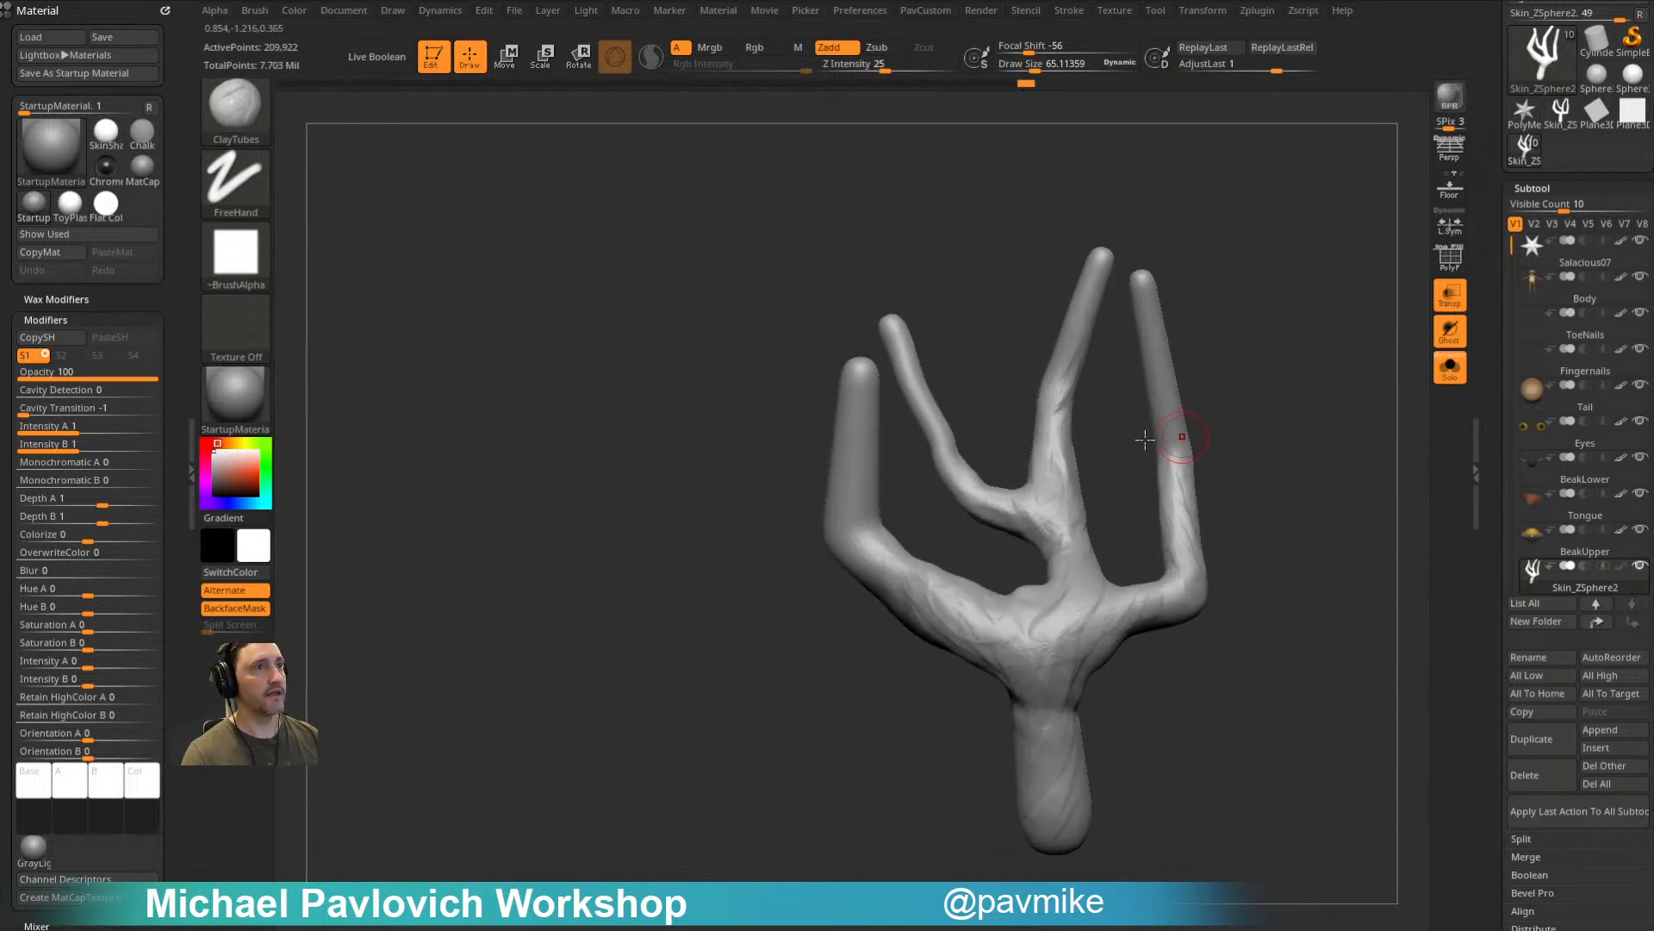
Step: Choose a dark reddish brown and fill the whole tree with it
click(239, 484)
click(228, 485)
key(ctrl)
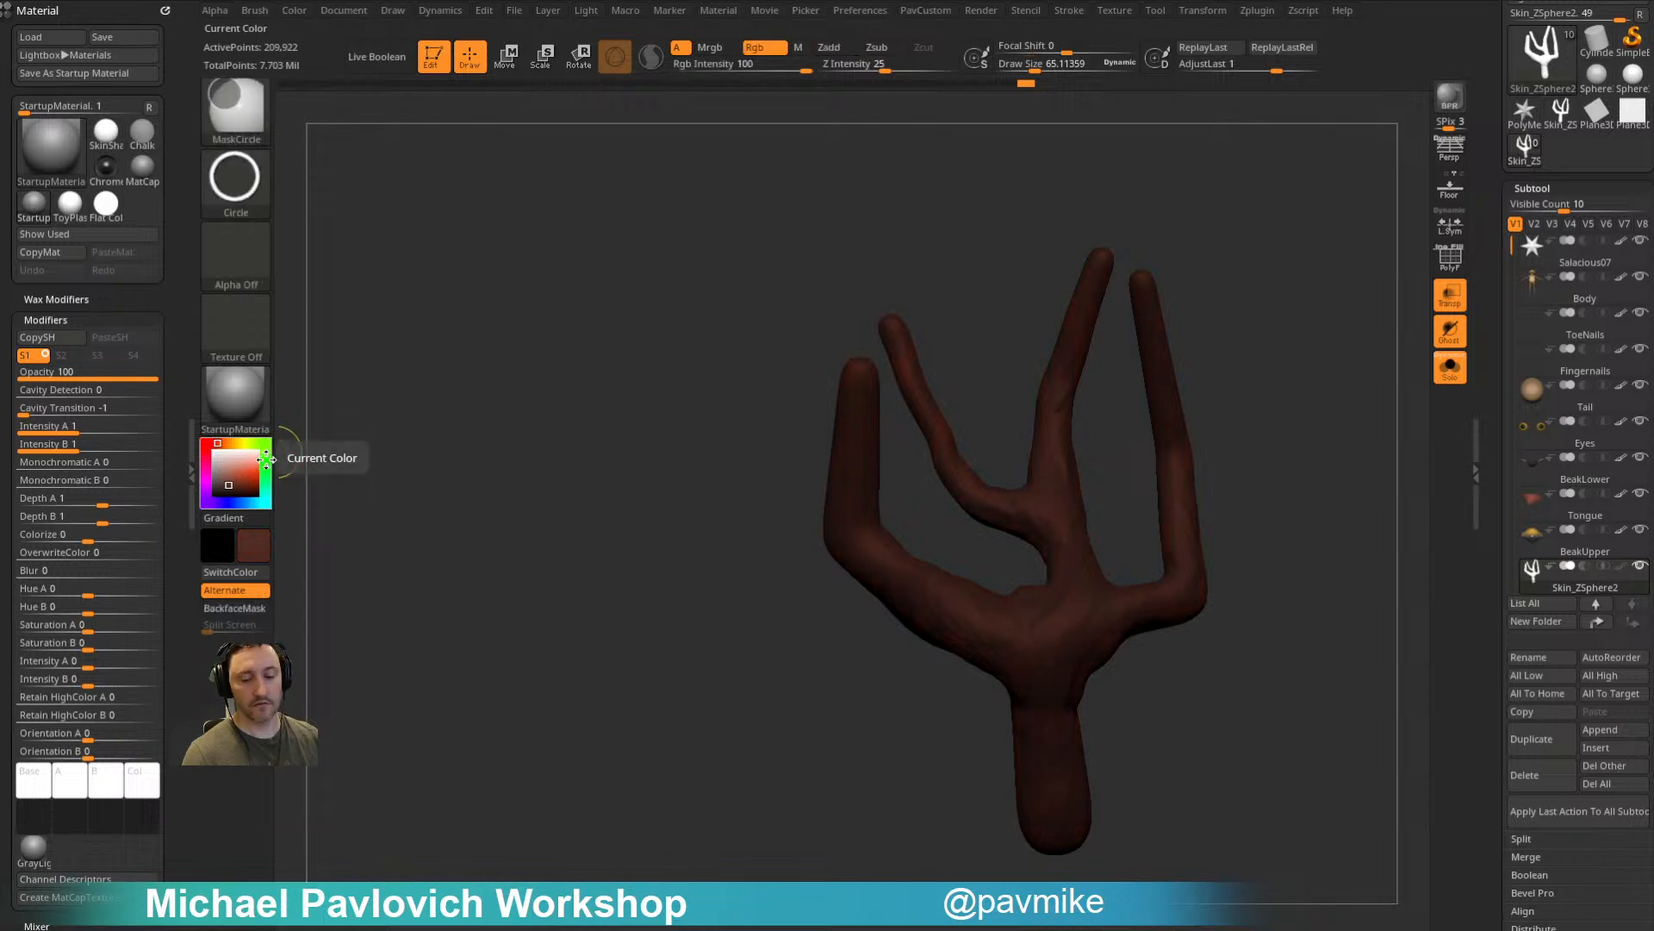
key(ctrl+f)
click(246, 391)
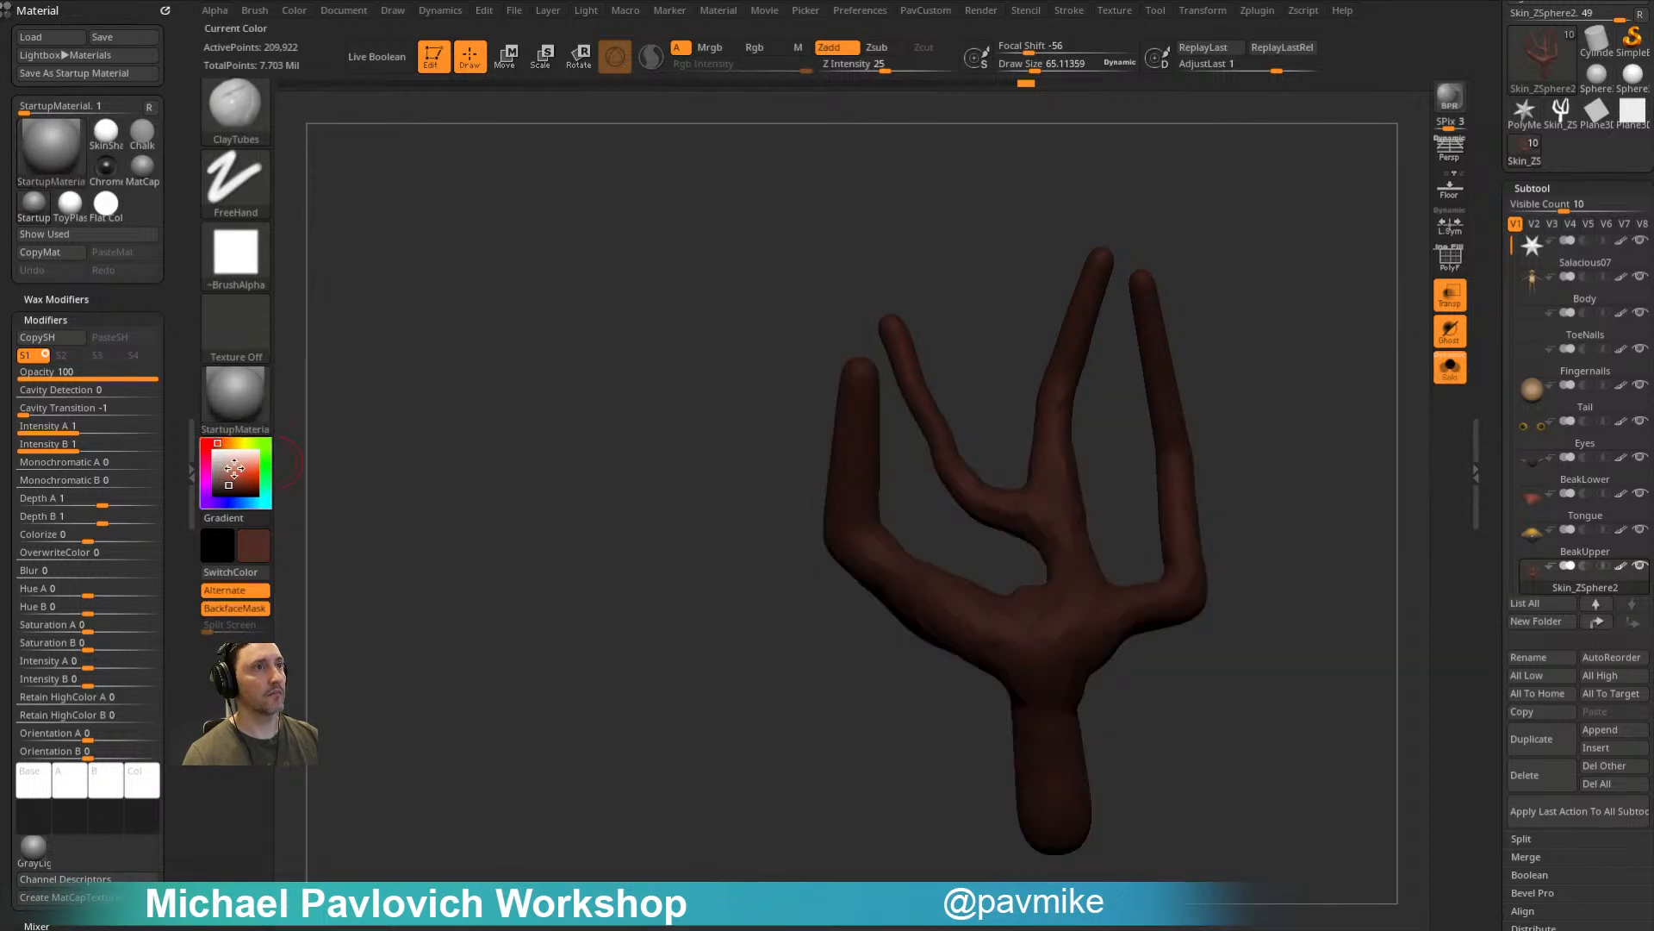
Step: Set up the Standard brush for colour-only painting in a lighter reddish brown, with Rgb Intensity 30 and draw size about 189
click(226, 475)
alt+right_drag(409, 365, 381, 388)
key(b)
key(s)
key(t)
key(s)
click(374, 426)
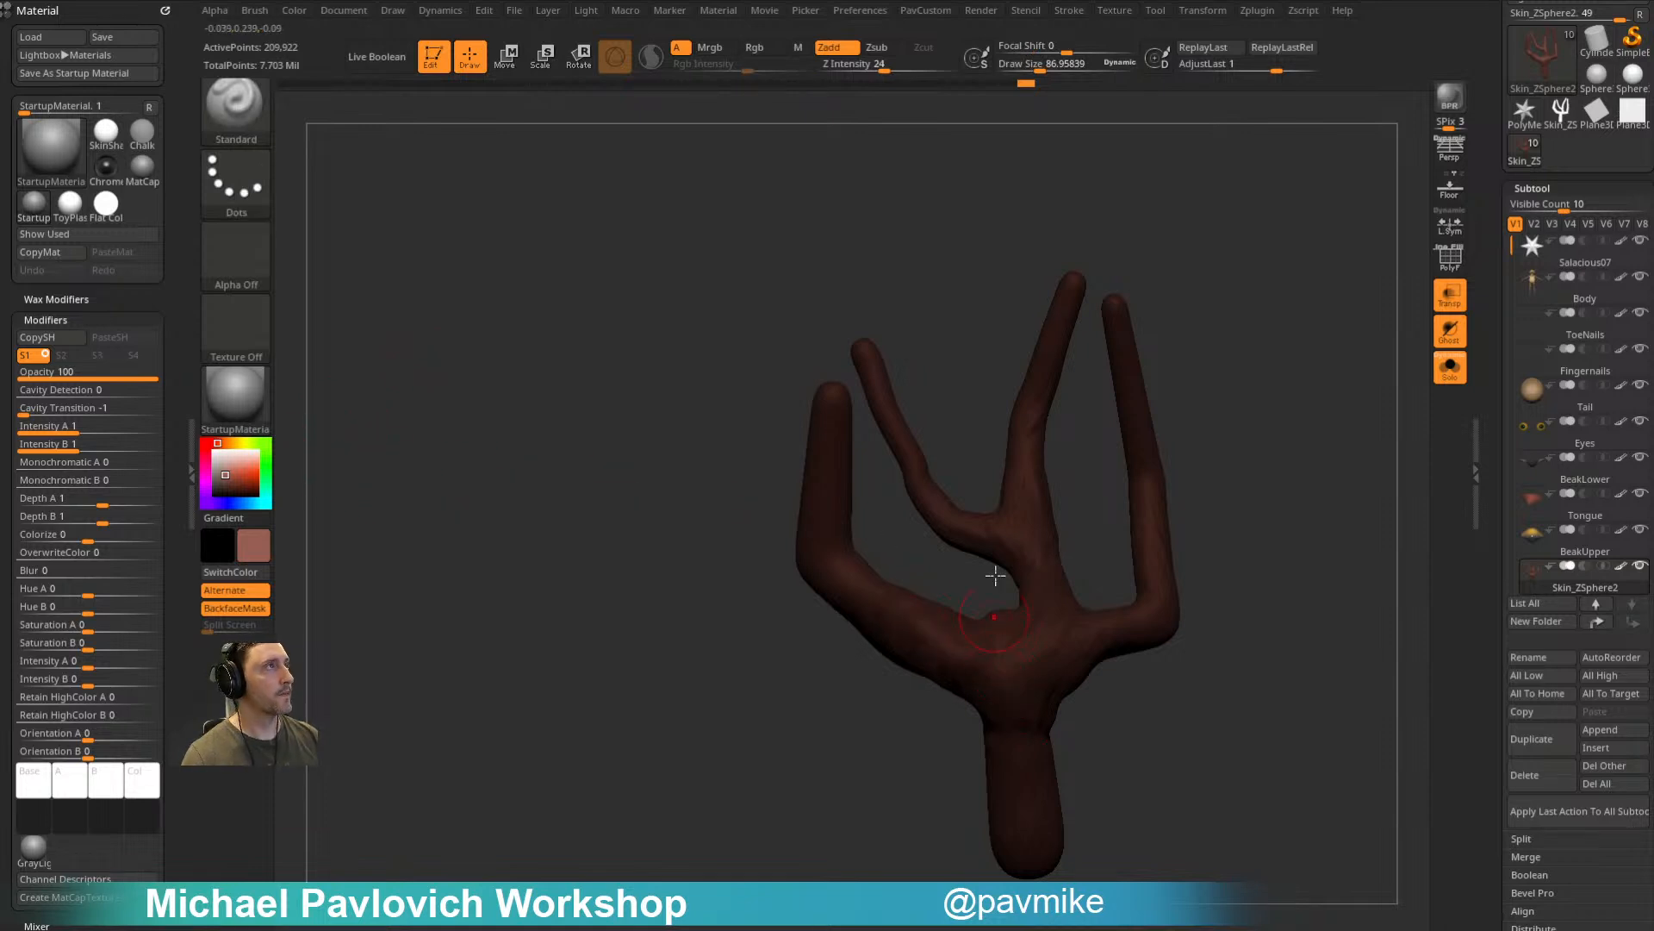
click(827, 51)
key(ctrl)
click(780, 50)
alt+right_drag(882, 280, 740, 241)
key(s)
click(825, 553)
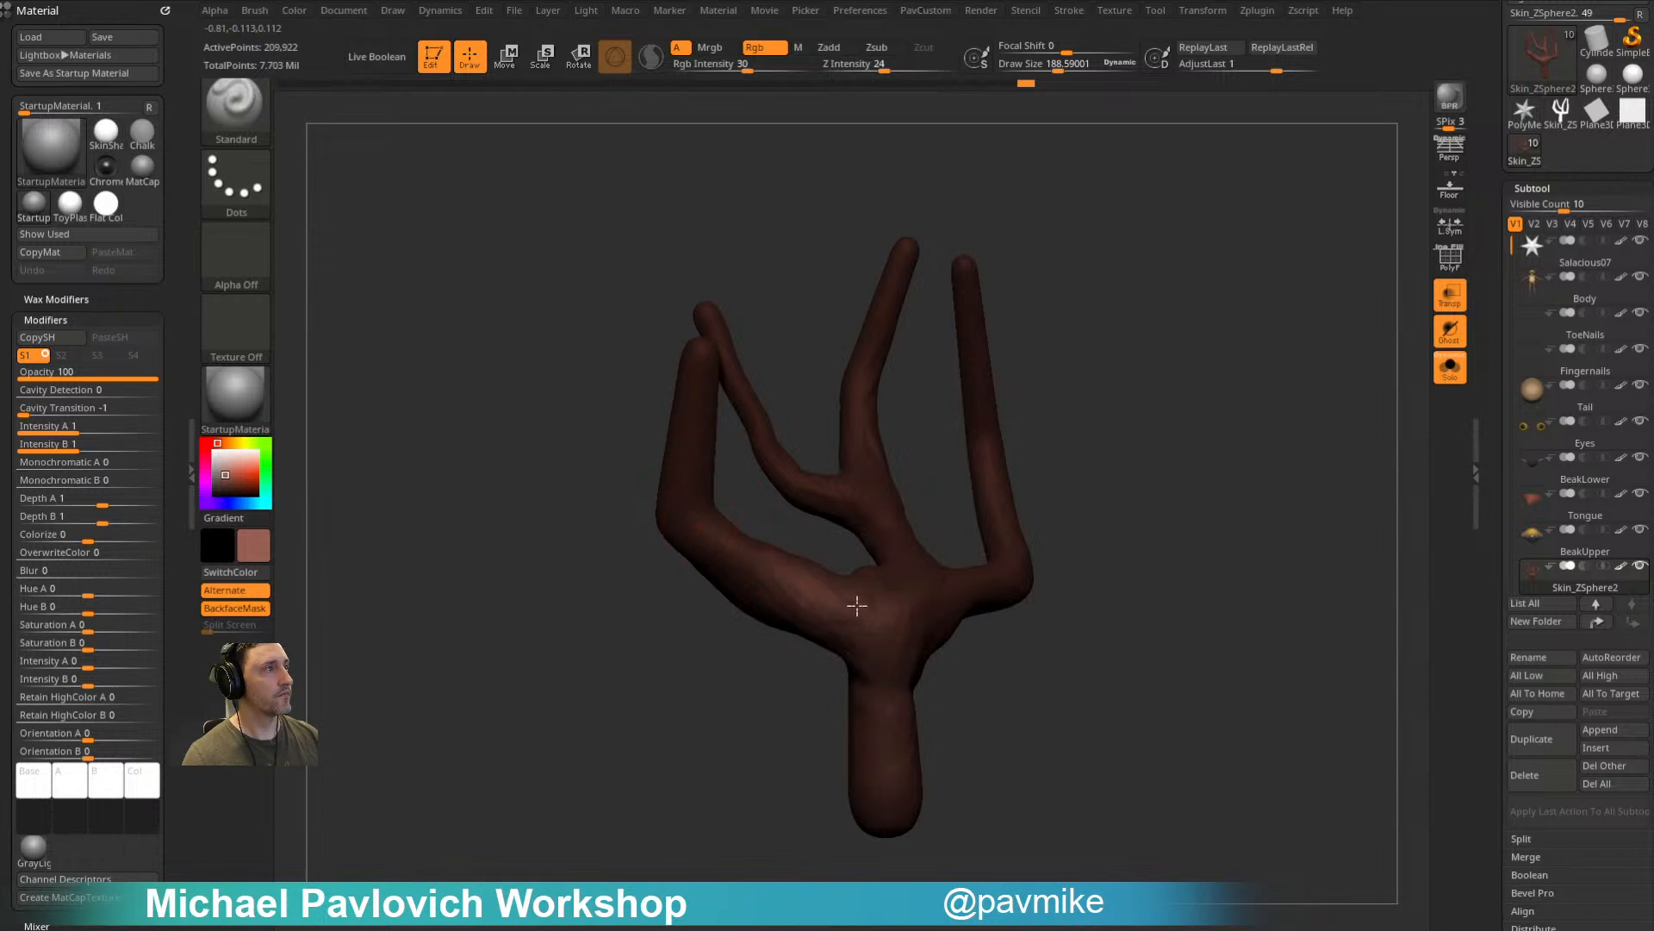
Step: Pick a light tan and paint soft highlights over the trunk and branches, enlarging the brush to about 307
click(231, 466)
click(225, 443)
mouse_move(706, 515)
mouse_down()
mouse_move(758, 551)
mouse_move(876, 794)
mouse_move(957, 587)
mouse_move(986, 436)
mouse_move(975, 319)
mouse_up()
mouse_move(1138, 478)
mouse_down()
mouse_move(920, 577)
mouse_move(1063, 414)
mouse_move(1039, 417)
mouse_move(1163, 358)
mouse_move(793, 425)
mouse_up()
key(s)
click(847, 470)
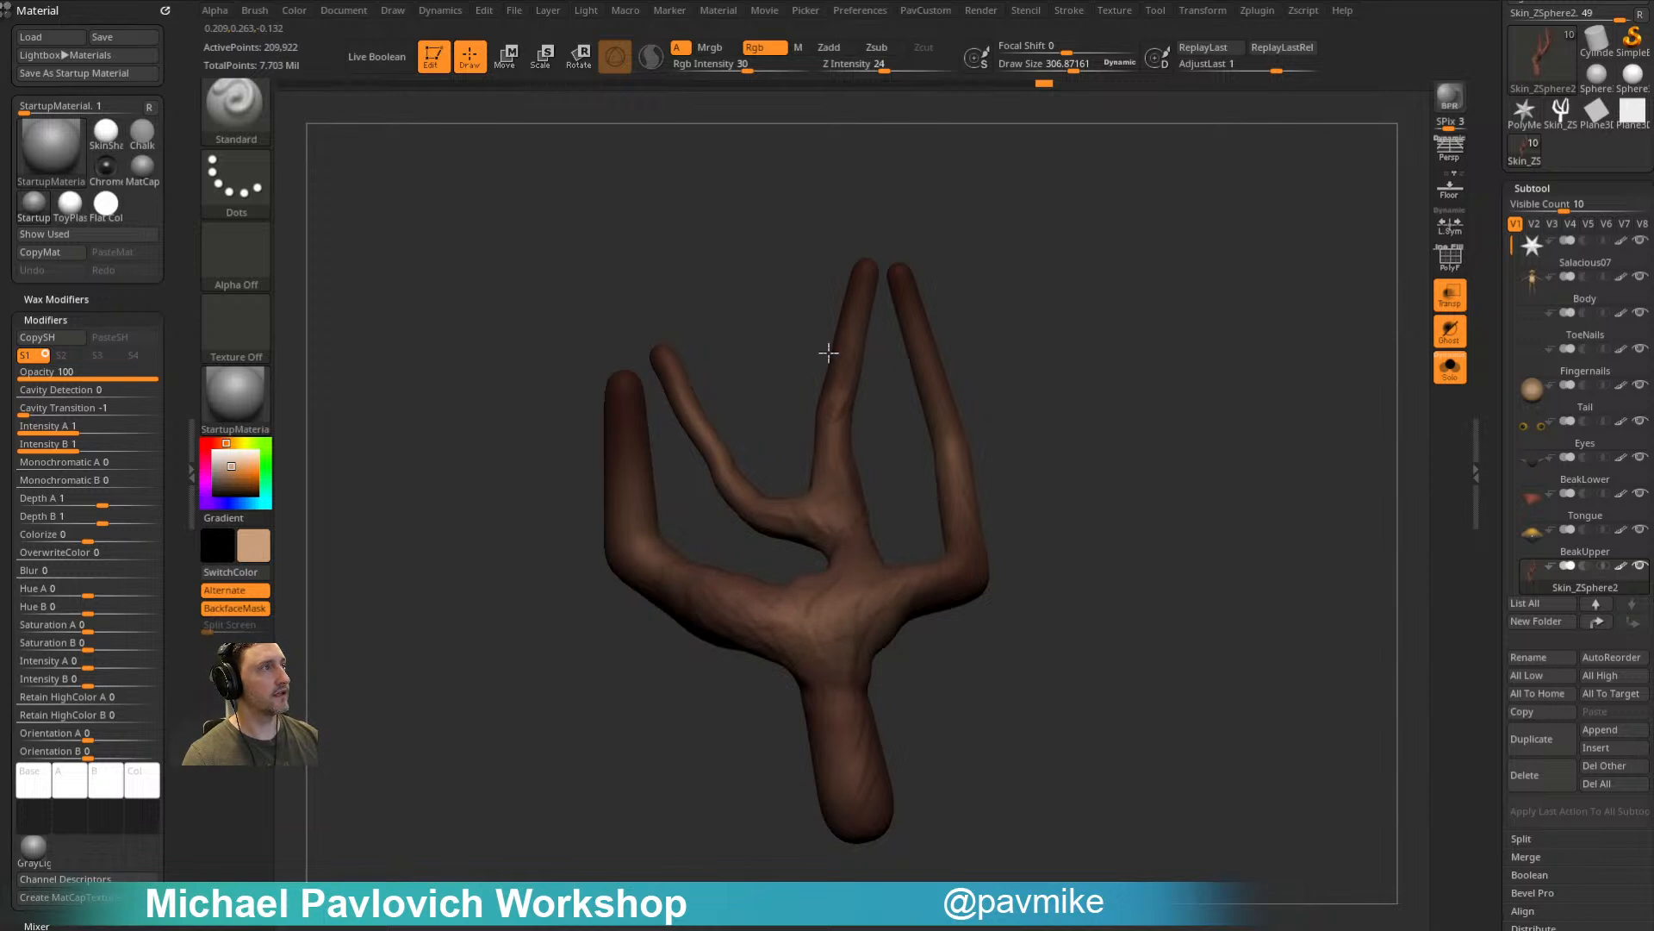
mouse_move(930, 741)
mouse_down()
mouse_move(1348, 417)
mouse_move(1098, 489)
mouse_up()
Step: Turn off Solo and transparency to show the solid creature together with the tree
key(ctrl+shift+s)
click(1449, 295)
mouse_move(1249, 425)
mouse_down()
mouse_move(1259, 411)
mouse_move(1227, 438)
mouse_up()
key(s)
mouse_move(1226, 438)
mouse_down()
mouse_move(1212, 450)
mouse_move(1218, 433)
mouse_up()
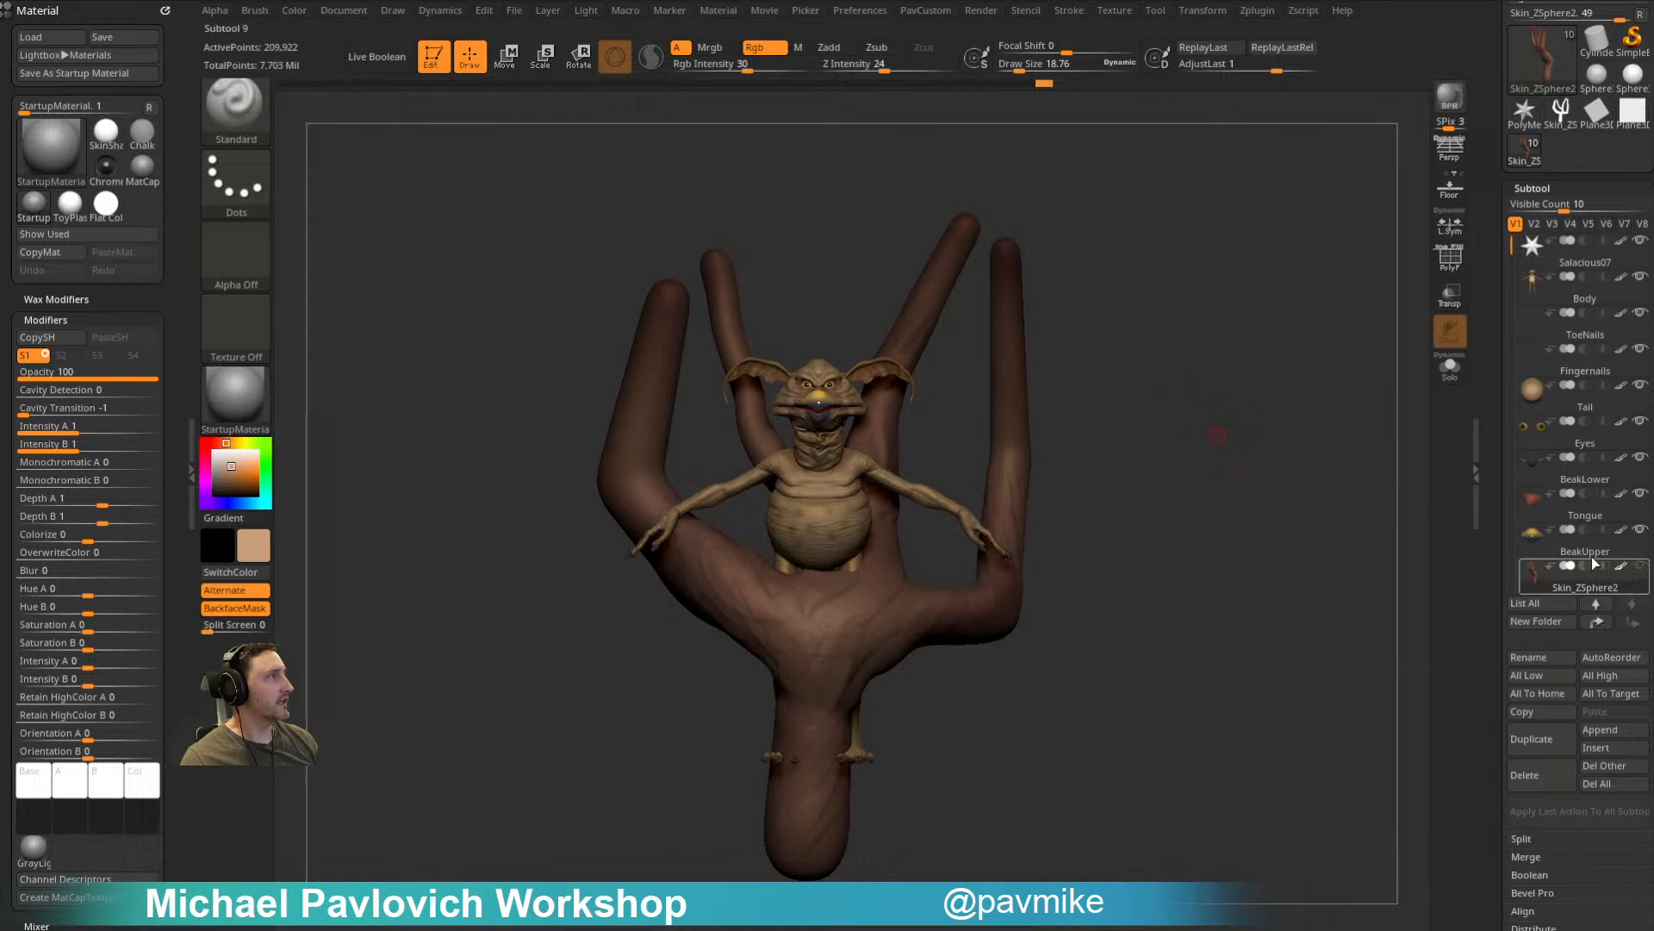
Step: Hide the tree and select the BeakUpper subtool, framing the creature
click(1591, 541)
key(s)
click(1098, 529)
key(f)
mouse_move(1208, 499)
mouse_down()
mouse_move(1170, 507)
mouse_move(1195, 485)
mouse_up()
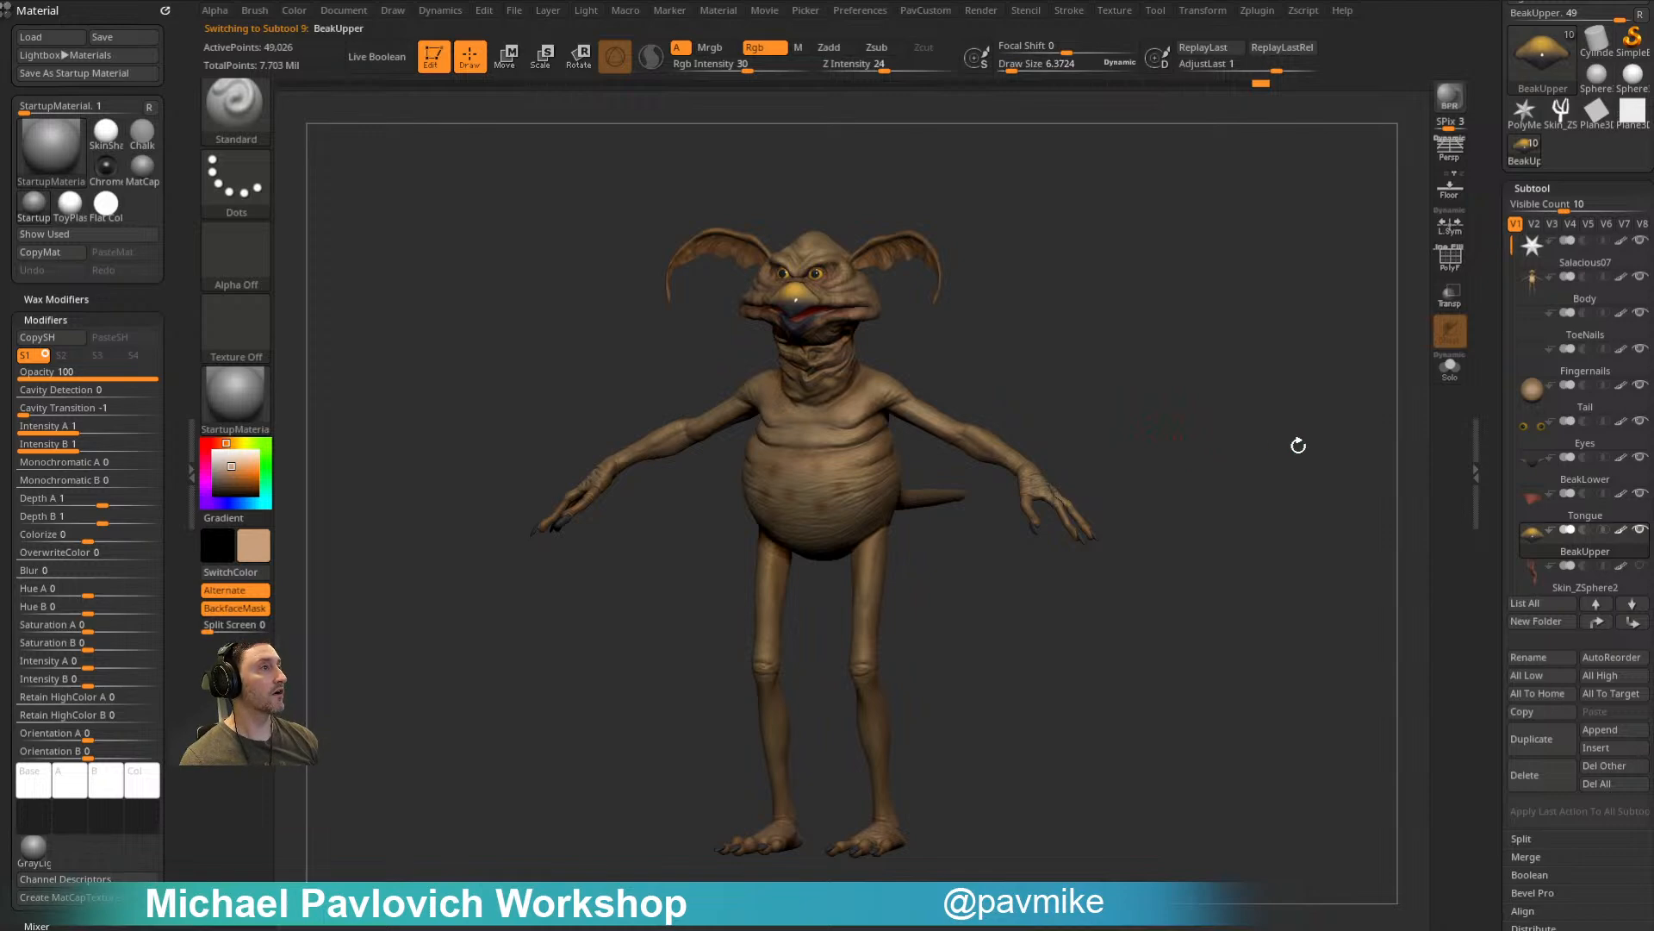
Step: Switch the material to SkinShade4 and set all subtools to their lowest subdivision level
click(234, 395)
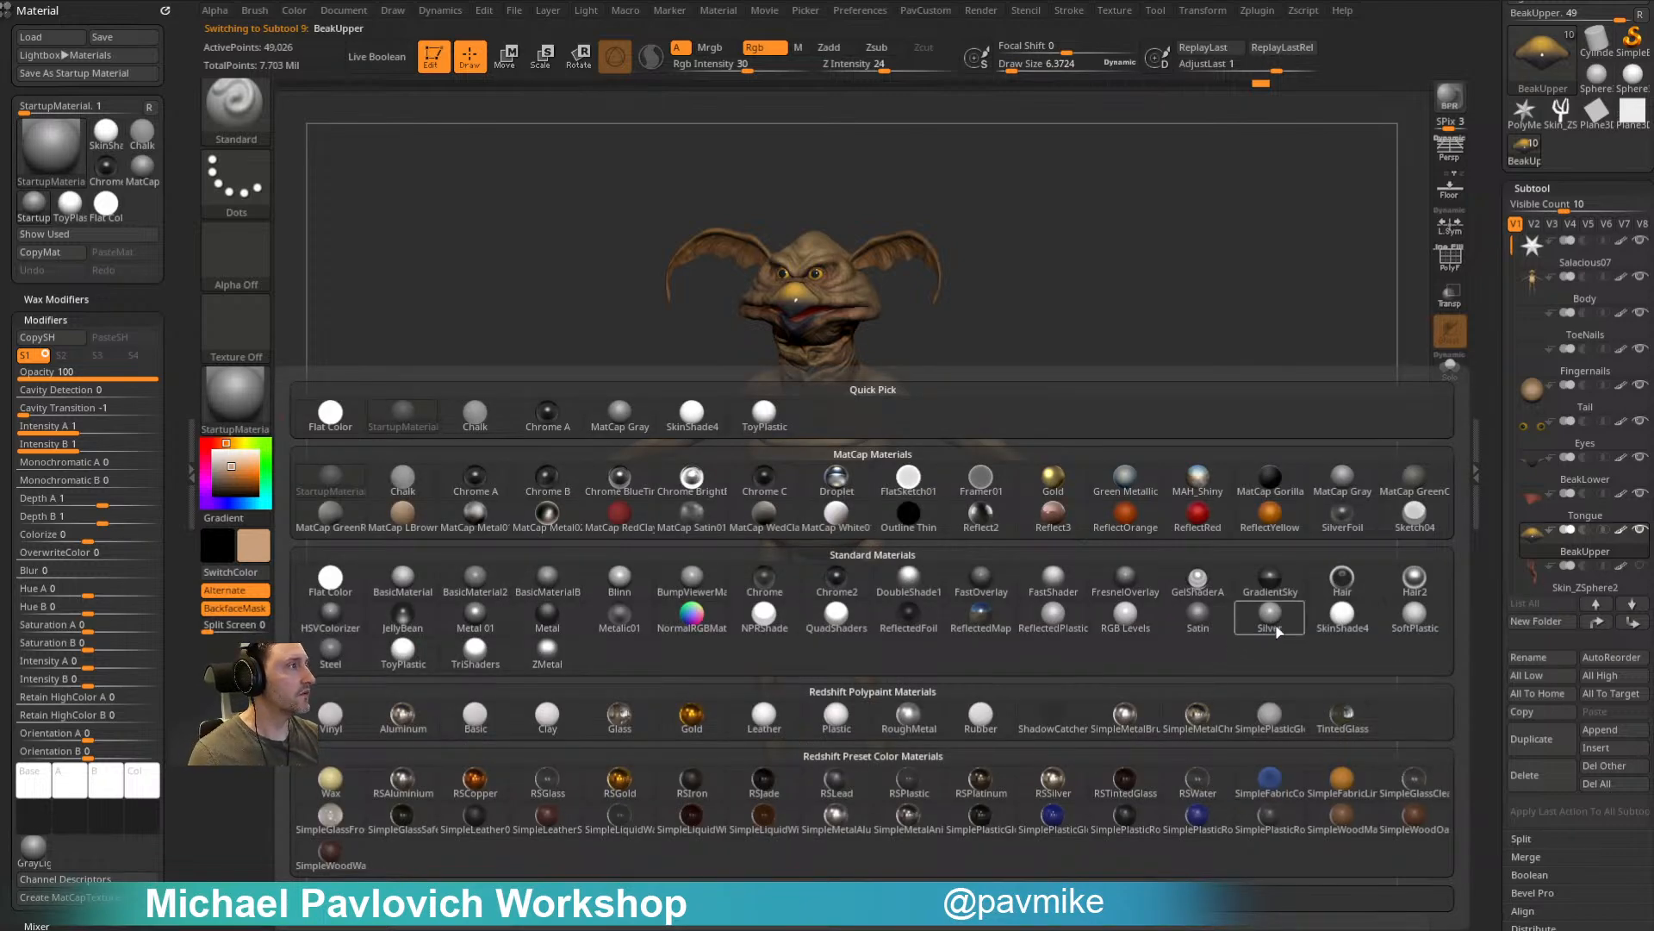
click(1341, 613)
scroll(1534, 453, down, 6)
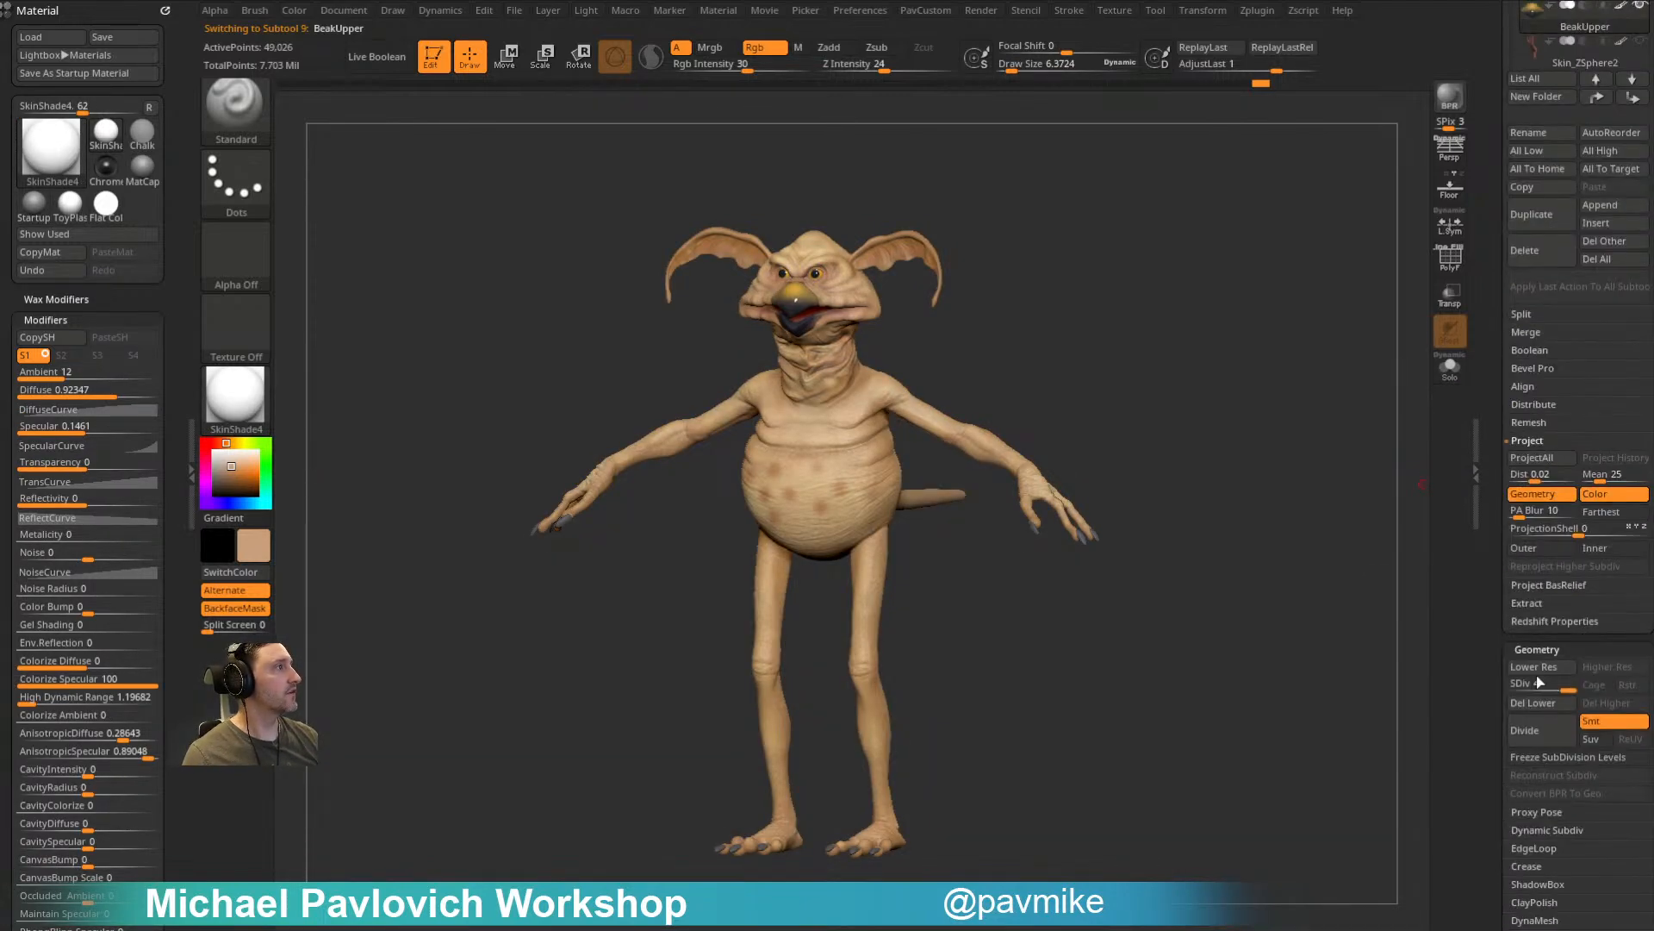
scroll(1515, 554, up, 3)
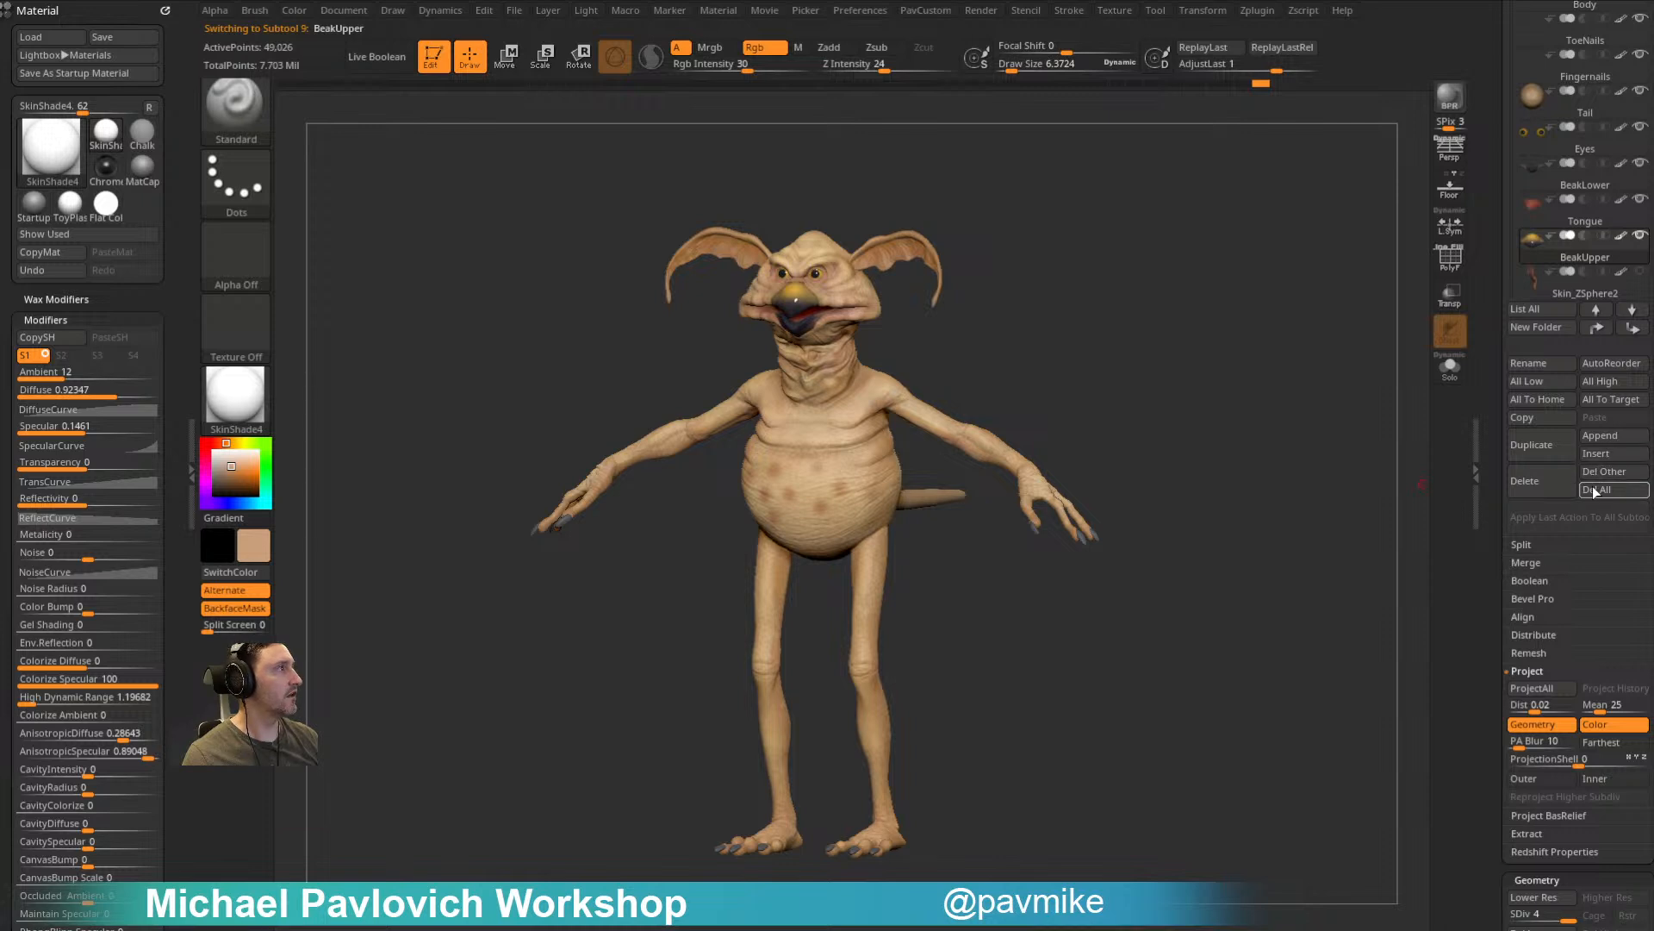
click(1538, 382)
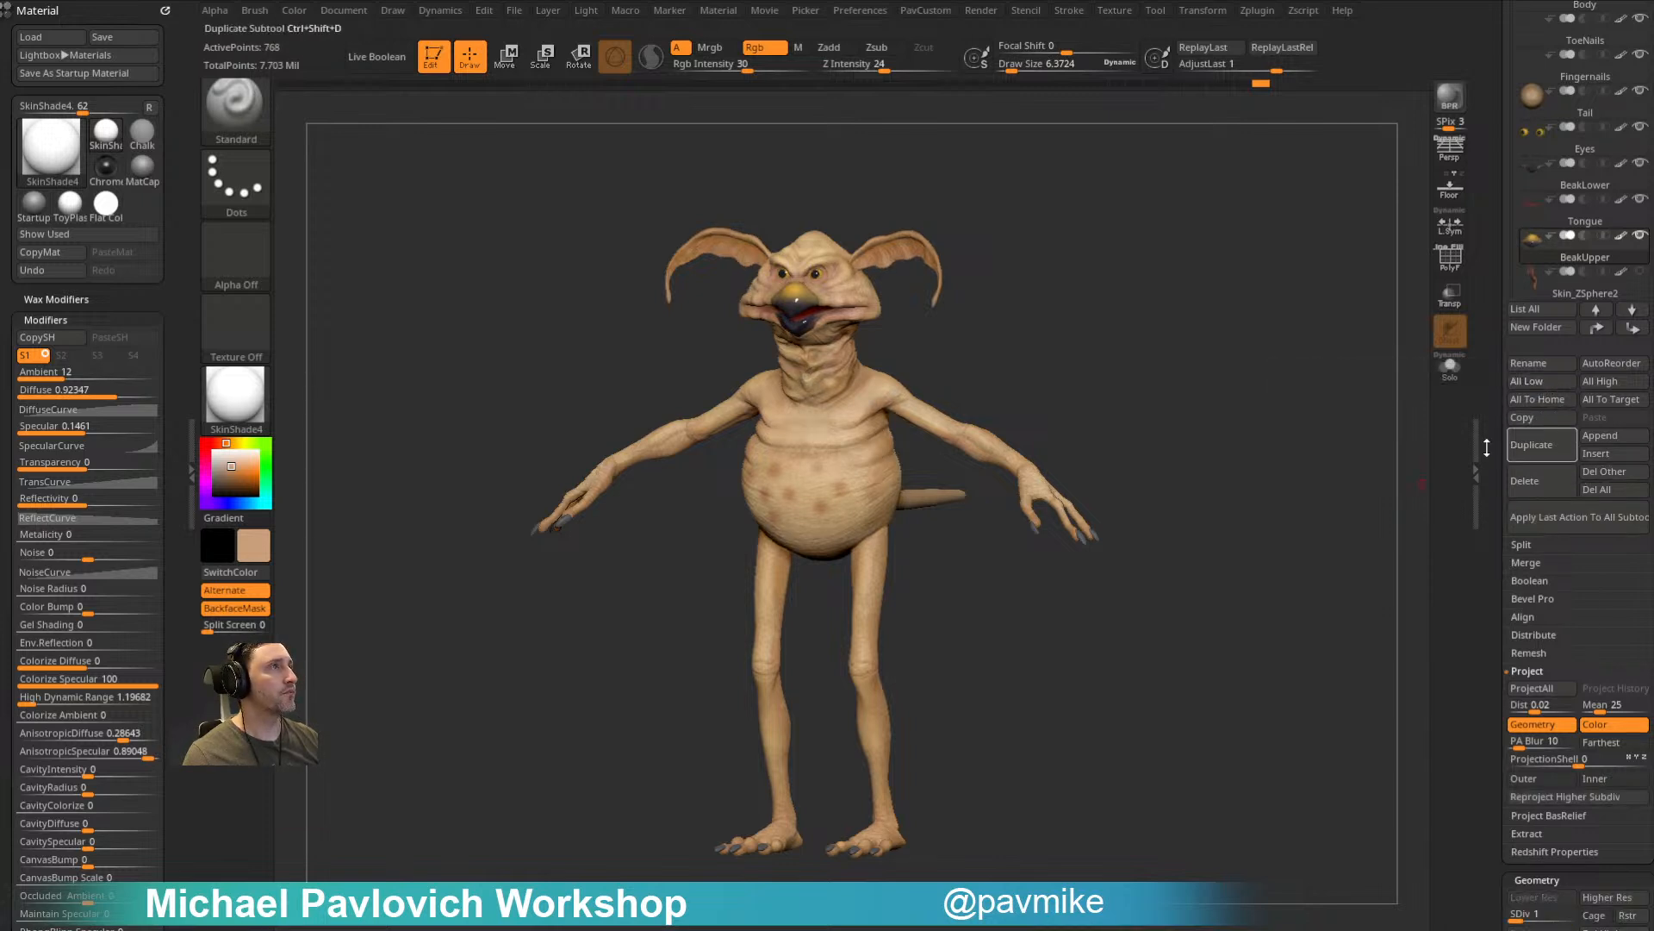
Step: Check the low-resolution creature with its polyframe and expand the Proxy Pose settings
drag(1166, 316, 858, 374)
key(s)
drag(1055, 356, 1067, 357)
click(1450, 259)
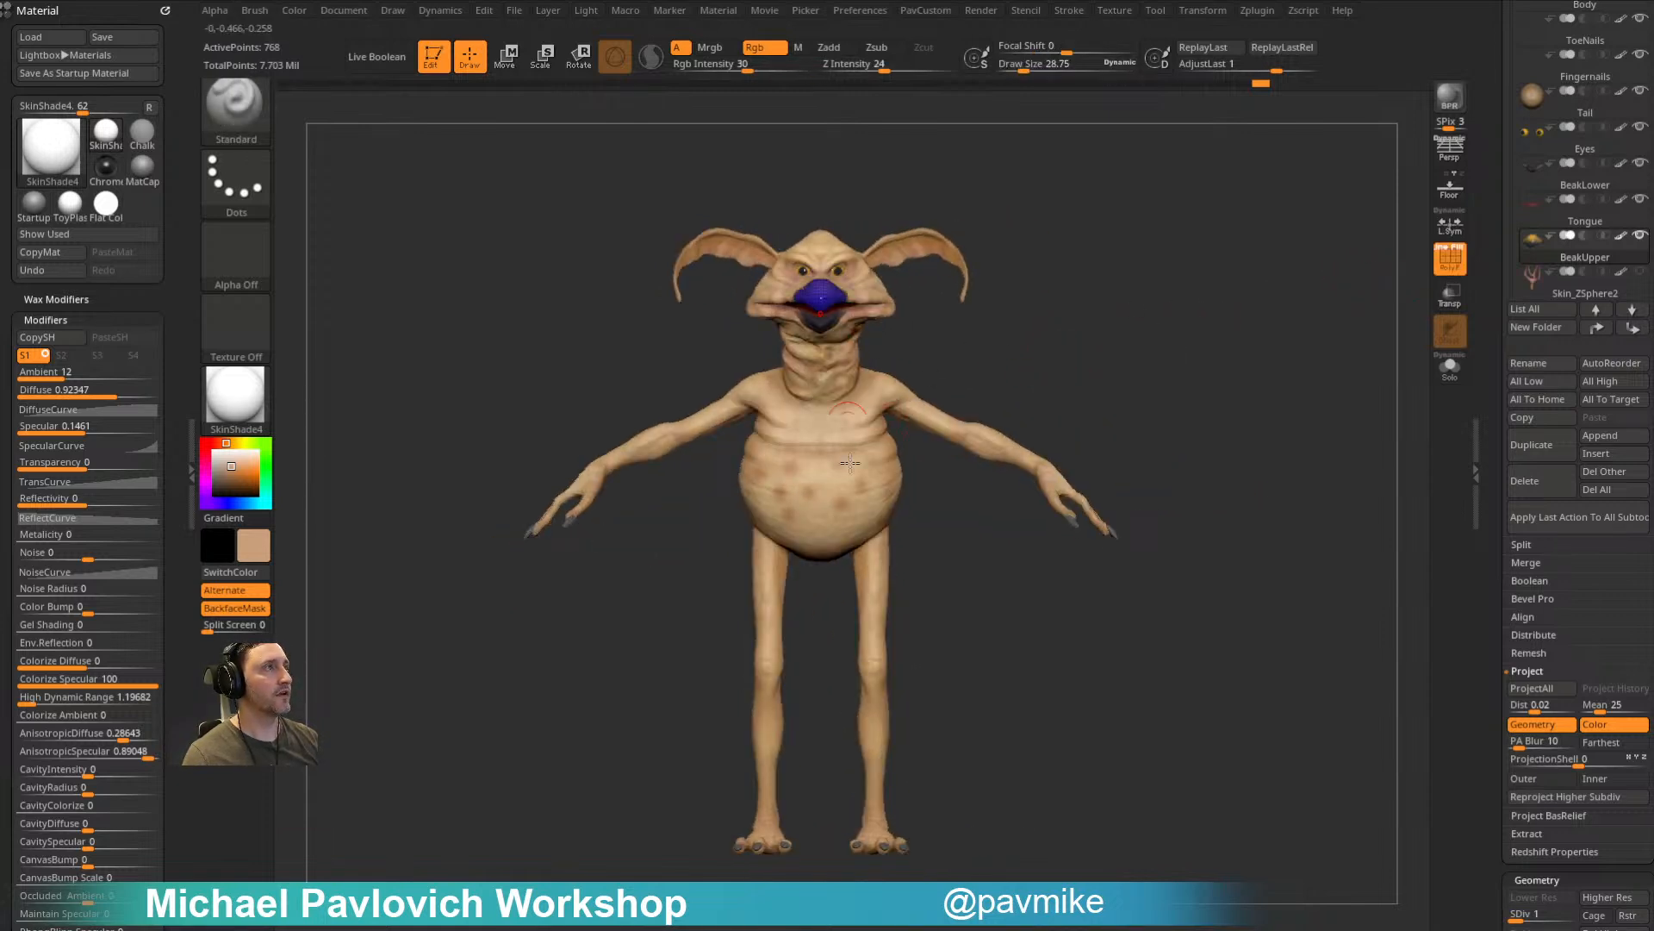
click(1450, 259)
drag(1492, 510, 1491, 376)
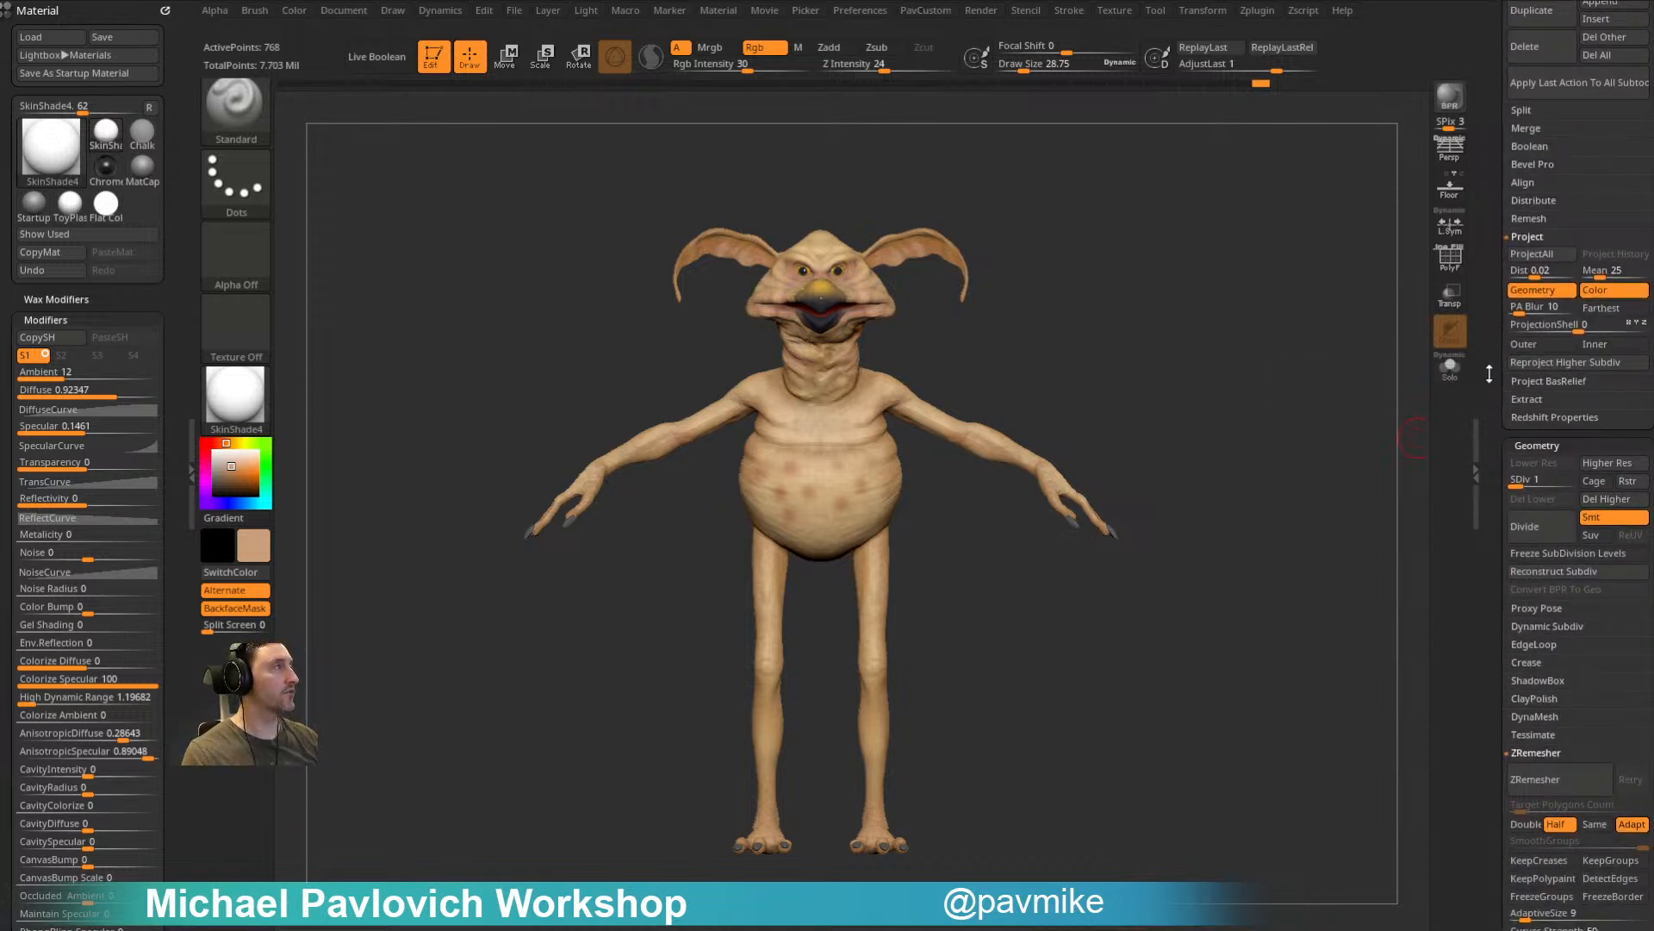
click(1538, 605)
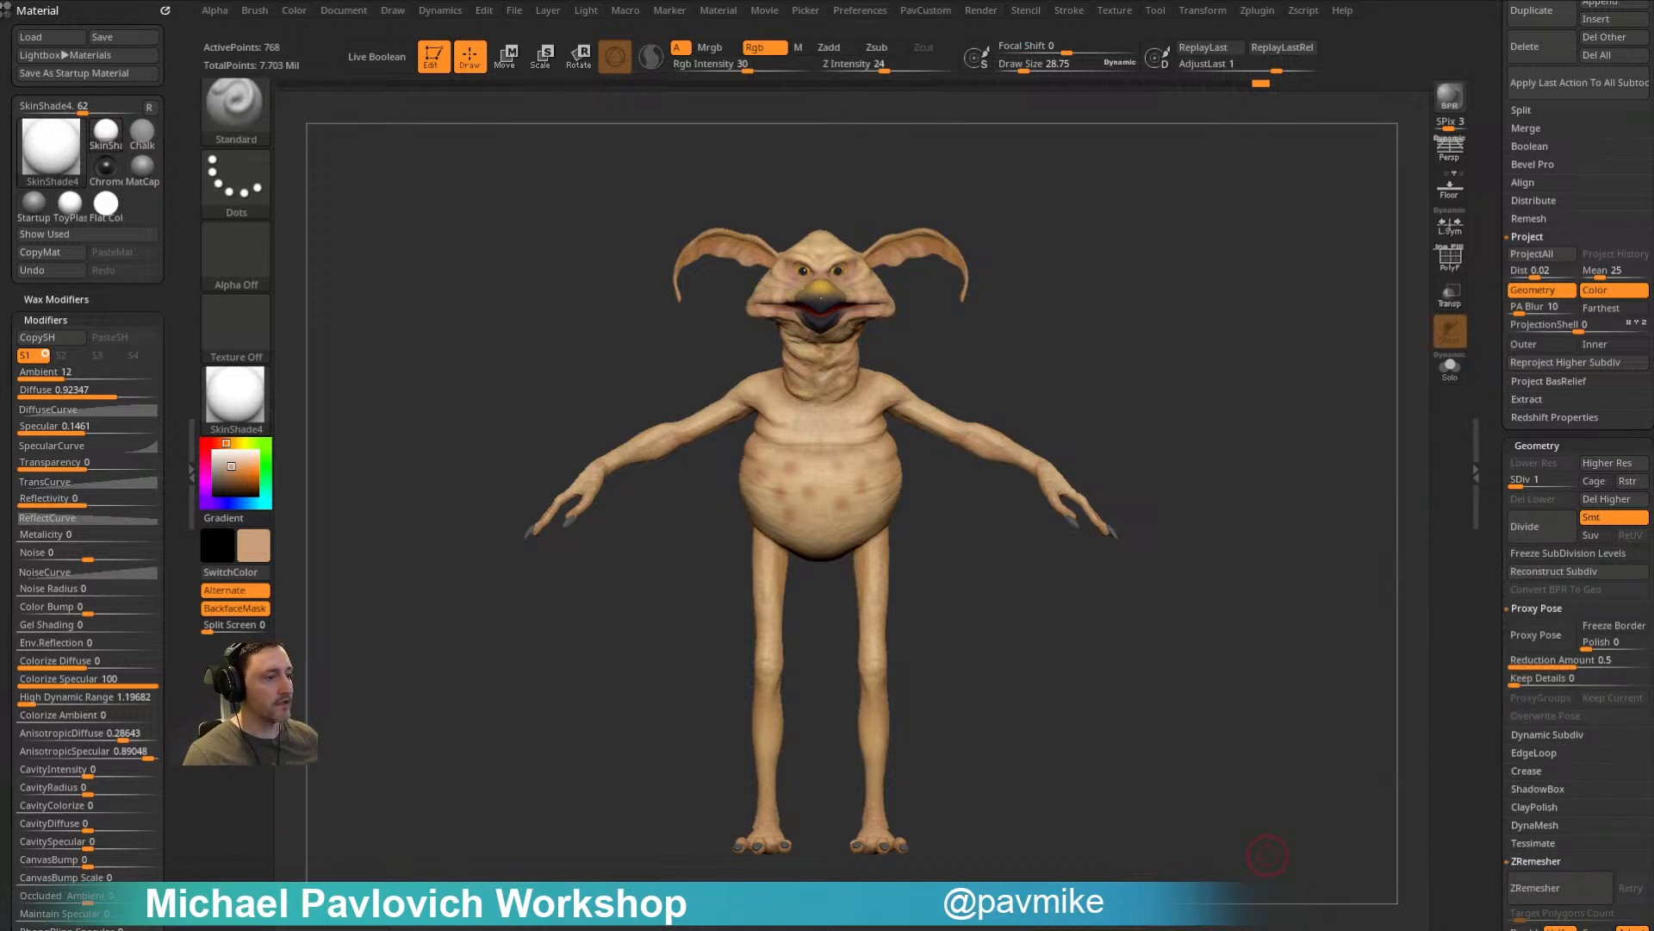
Step: Switch to the browser, look through the ZBrush 2023 playlist for the posing videos, and return to ZBrush
key(alt+Tab)
click(706, 506)
scroll(968, 561, down, 5)
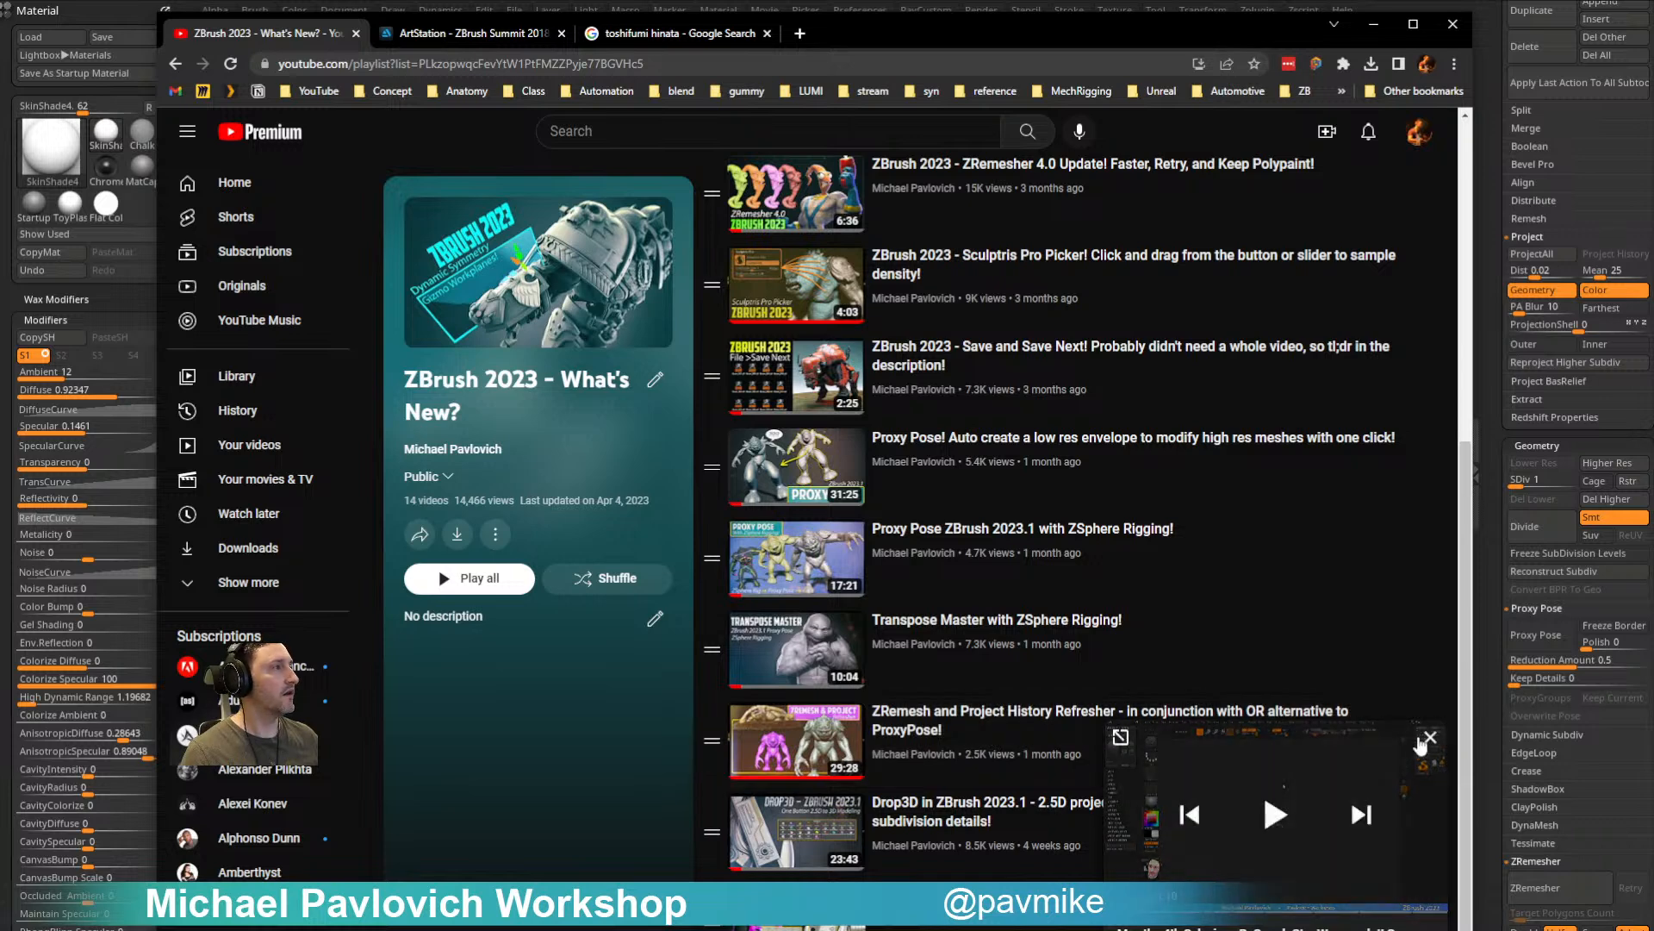
click(725, 70)
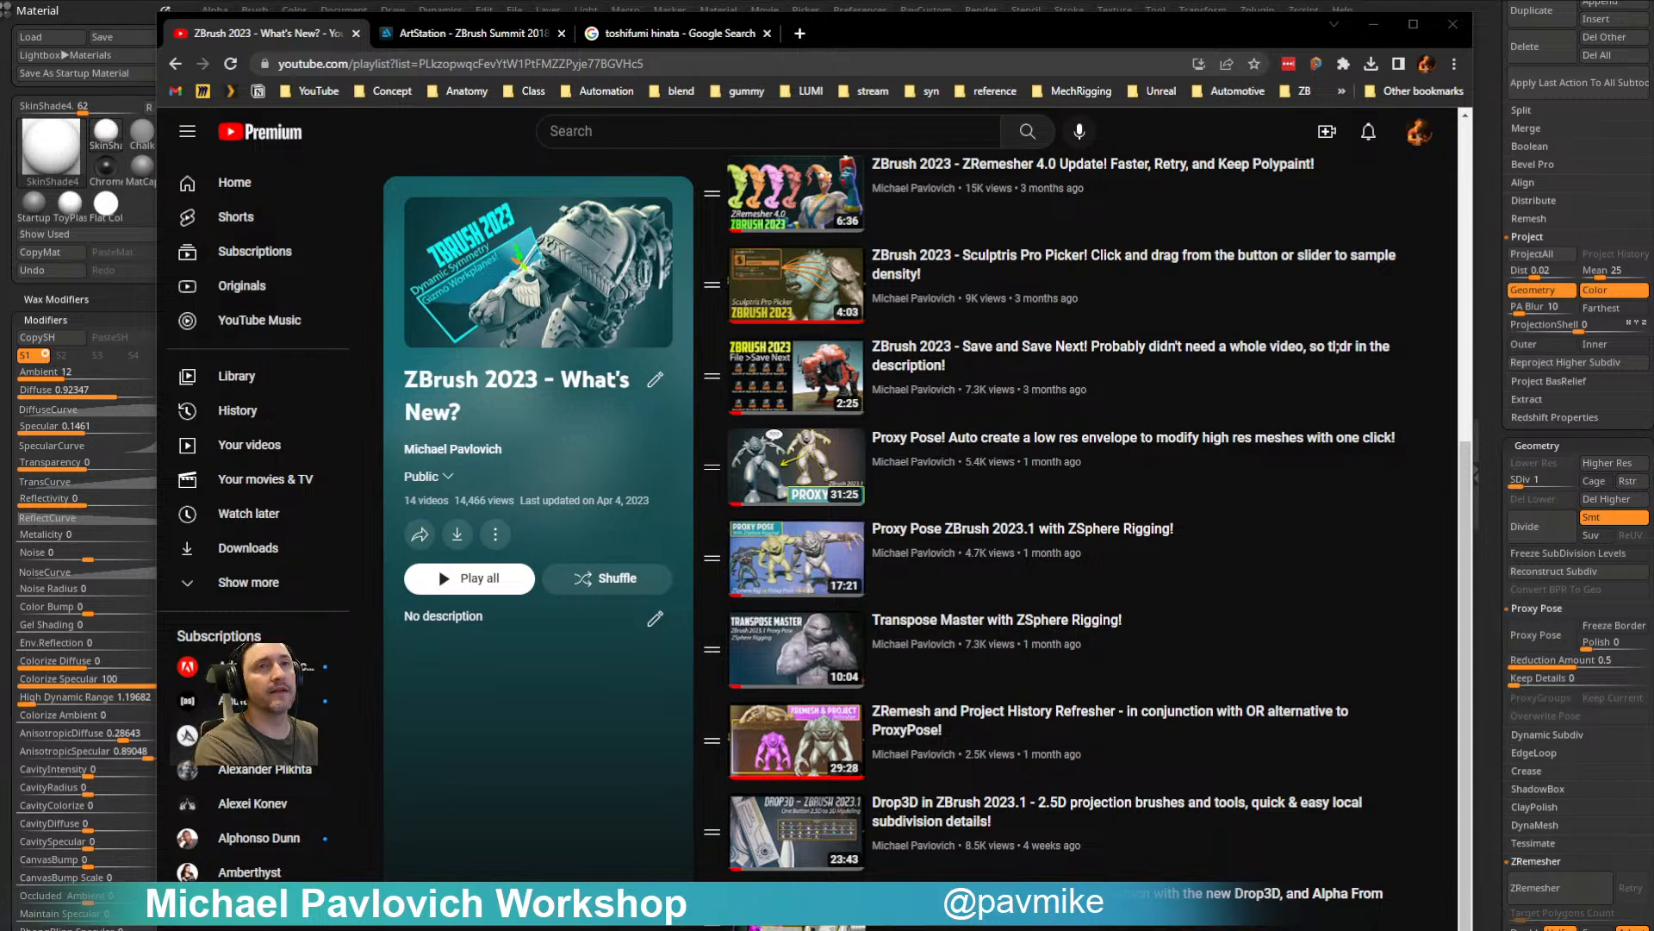
click(1373, 25)
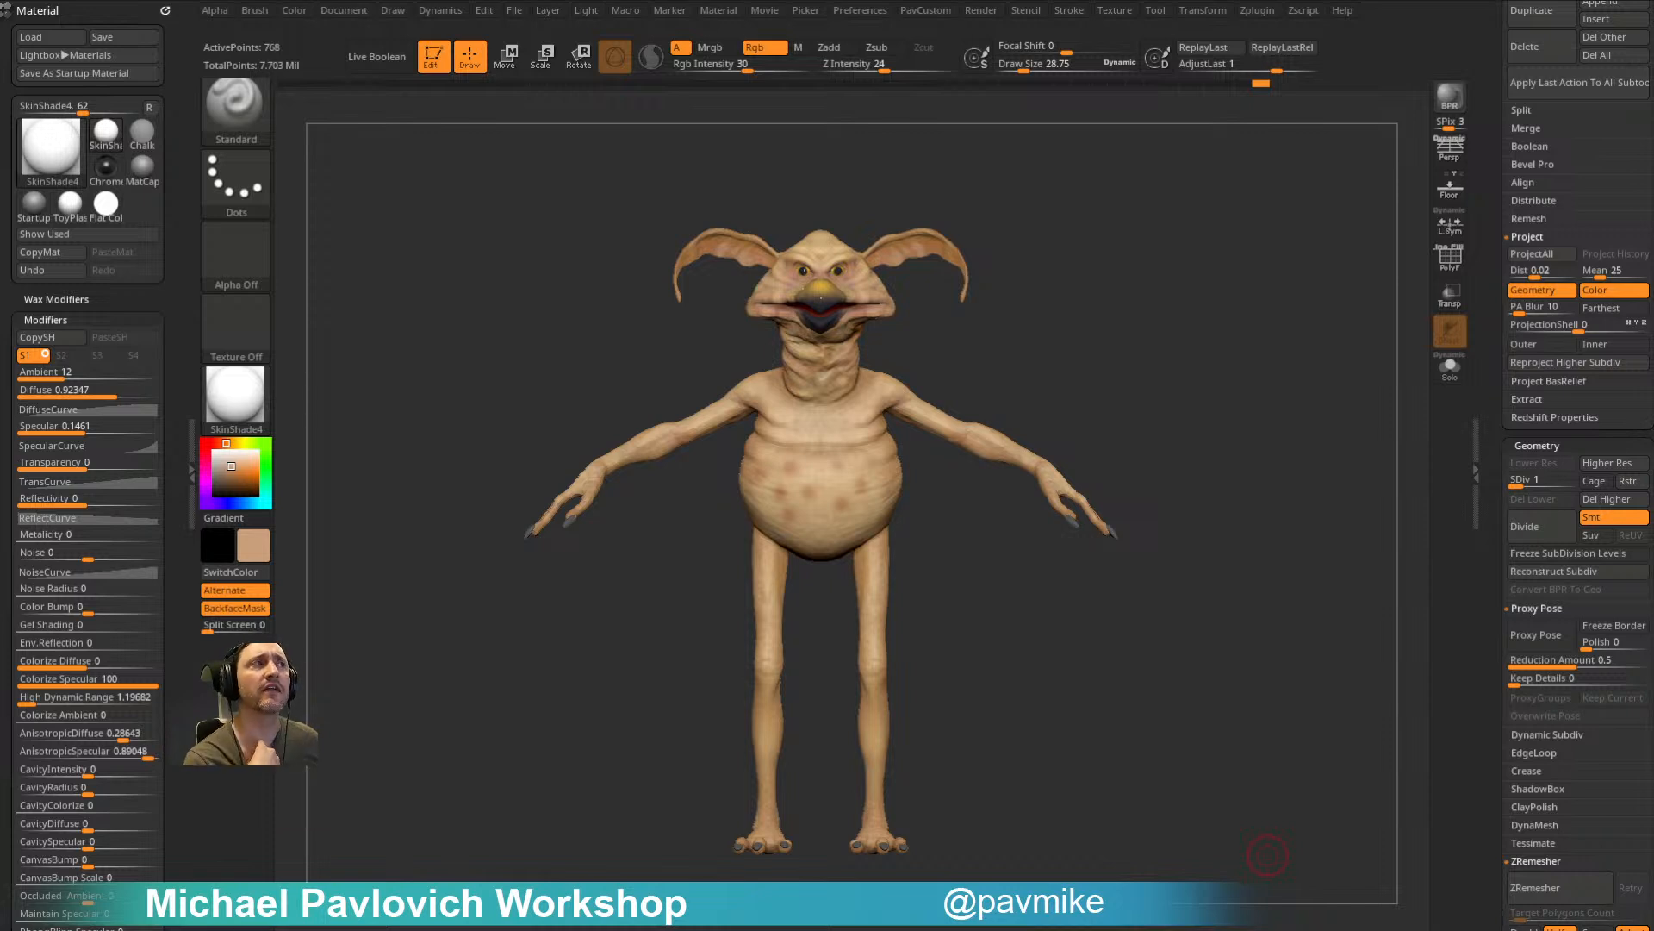
Step: Set all of the creature's subtools to their highest subdivision level
drag(1002, 267, 1212, 473)
alt+drag(1272, 180, 1414, 594)
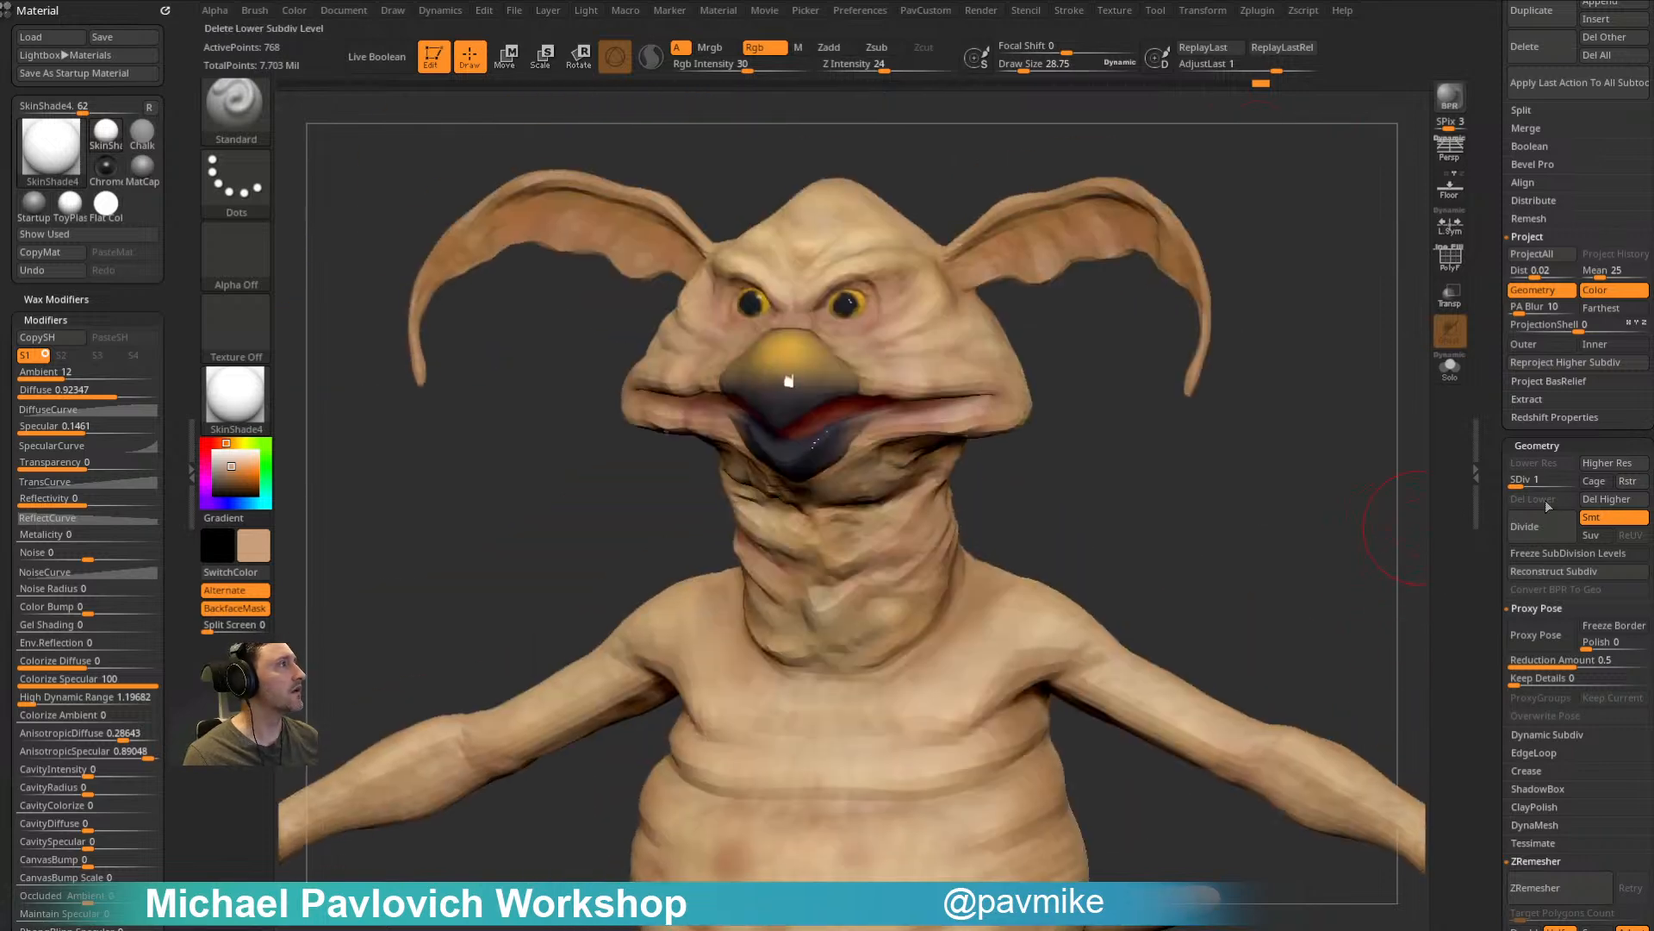
scroll(1500, 659, up, 10)
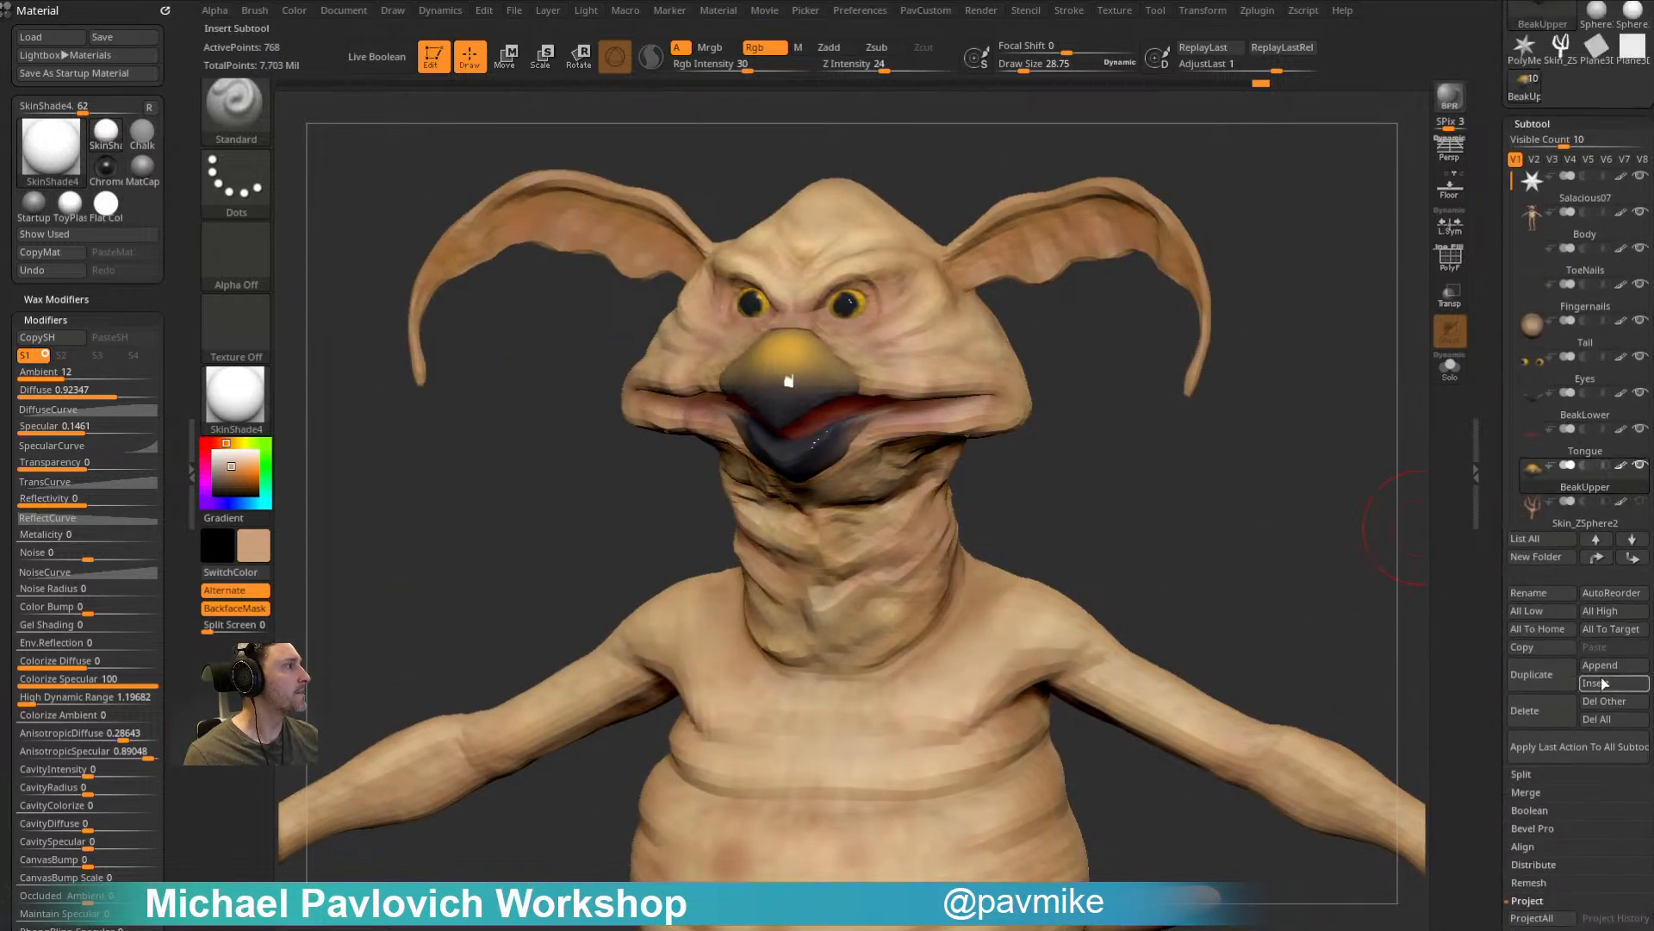
click(1610, 611)
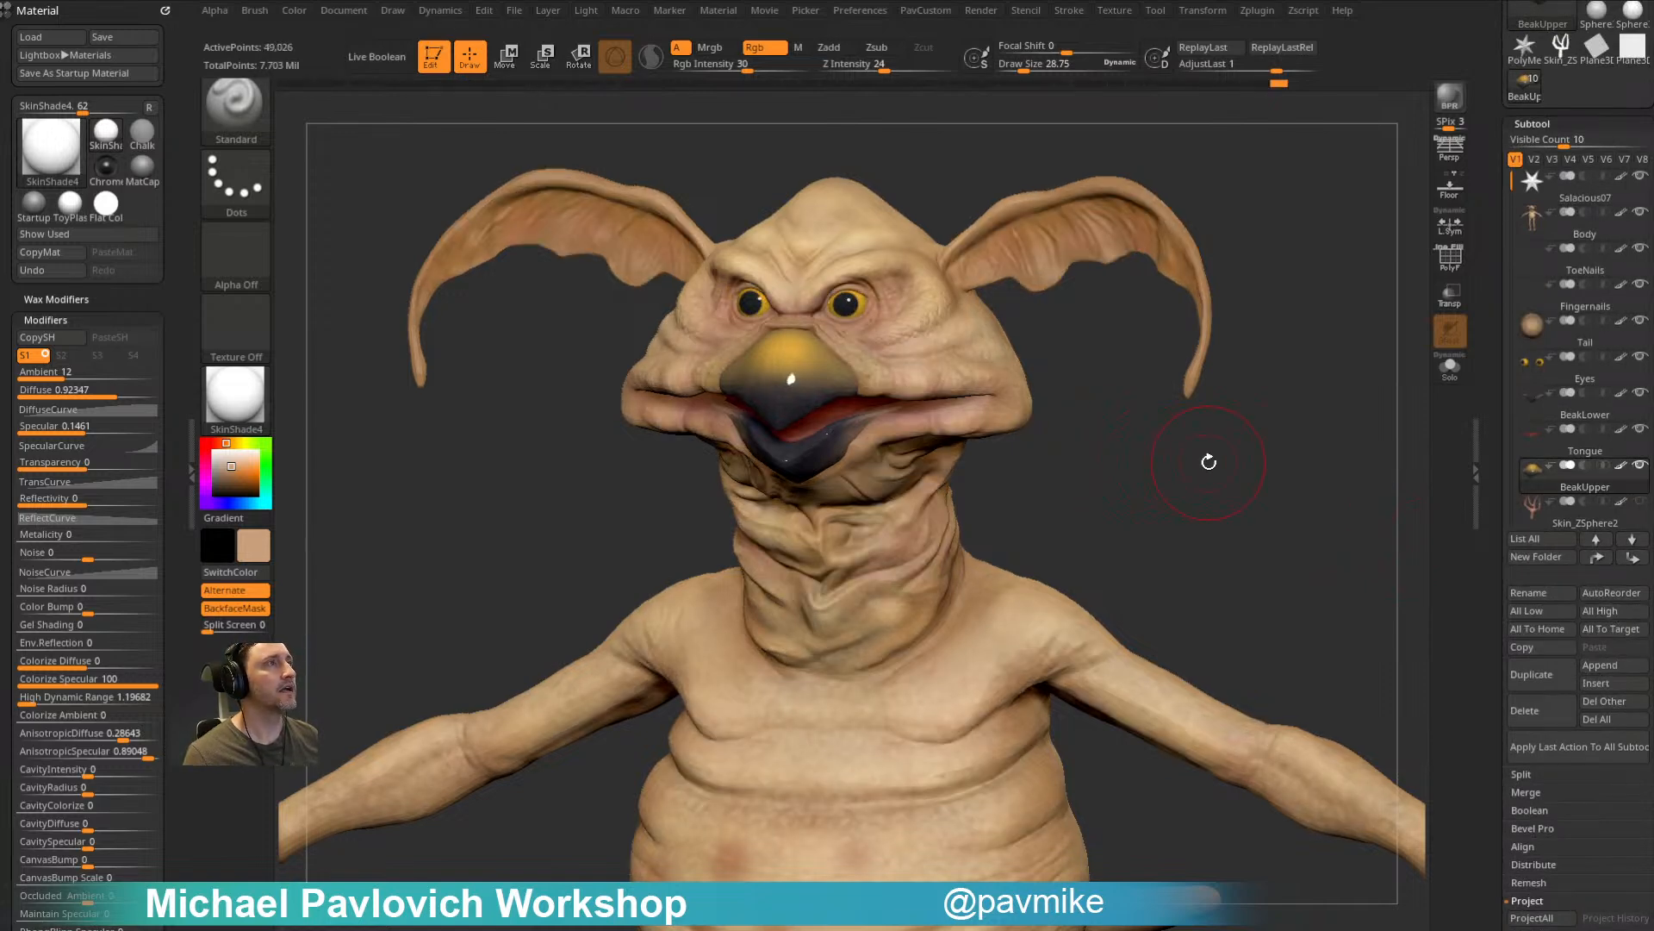
click(52, 498)
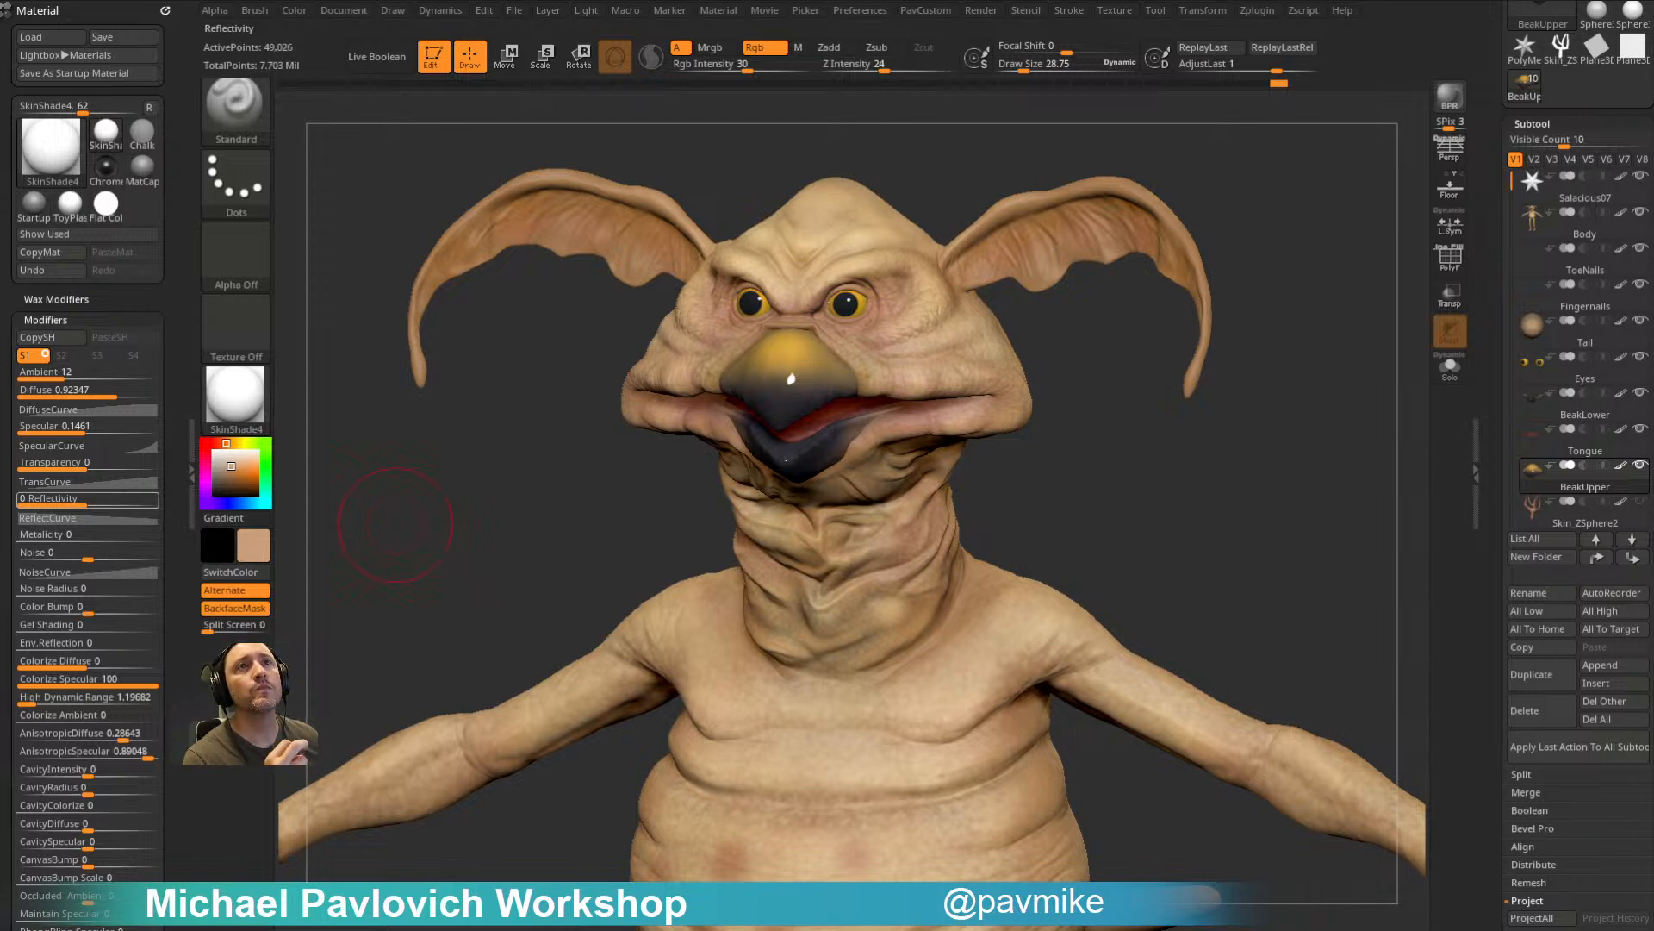
Step: Set the Standard brush to sculpt with Zadd only, without Rgb, at draw size 16.75
drag(1251, 446, 1258, 449)
key(bracketleft)
key(s)
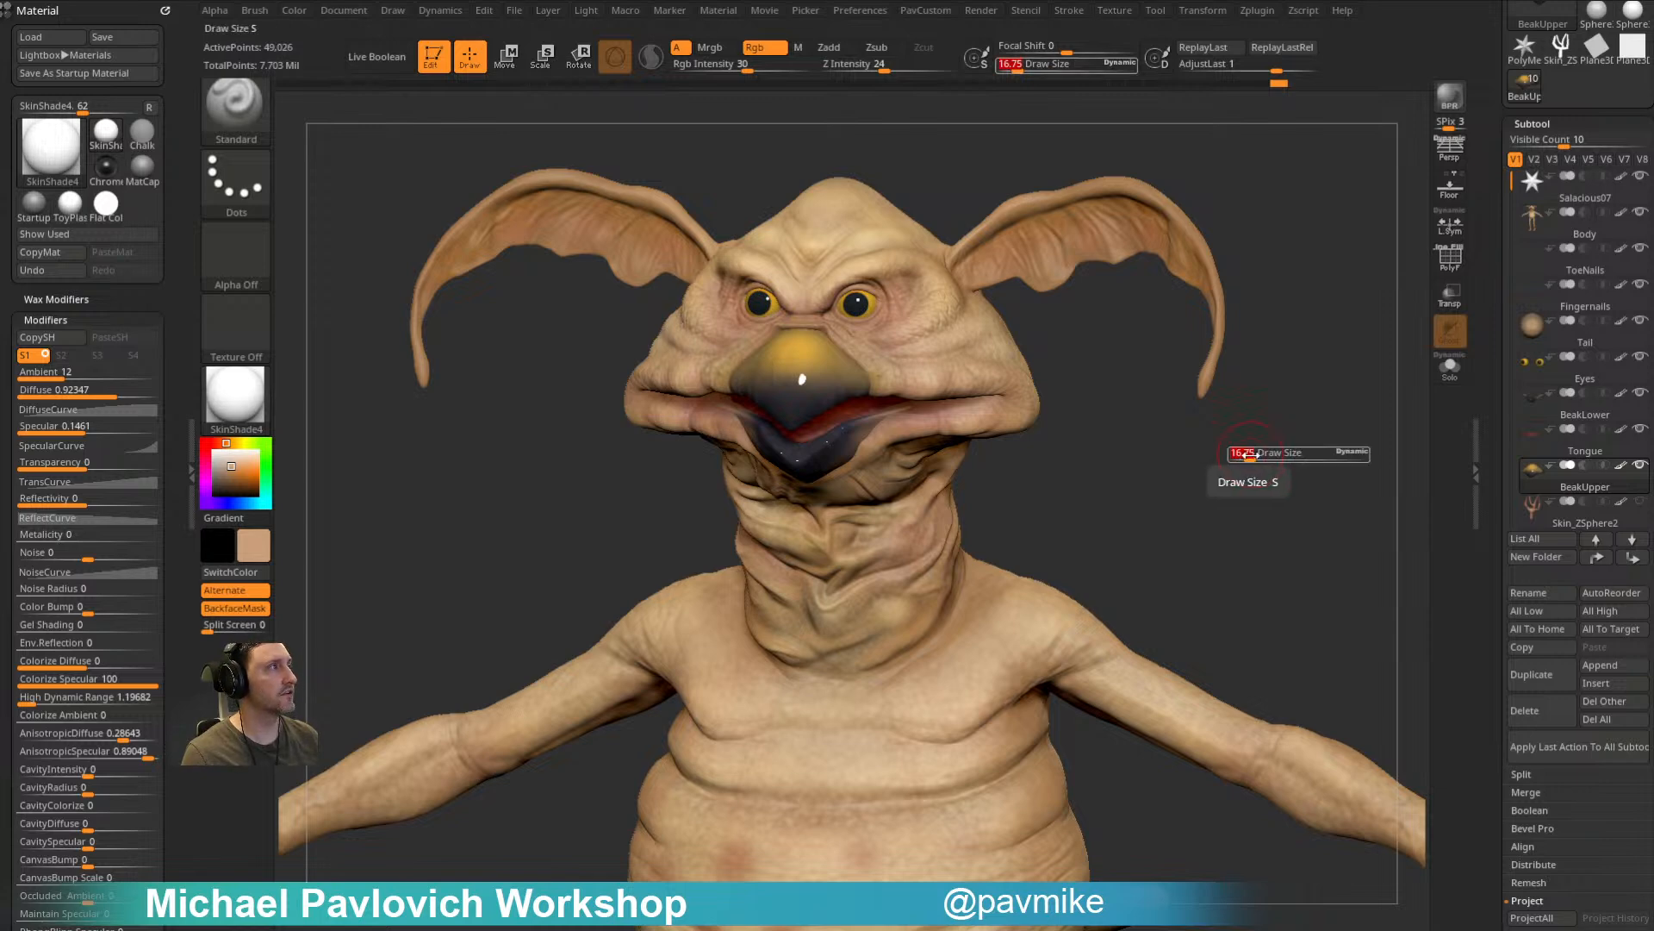
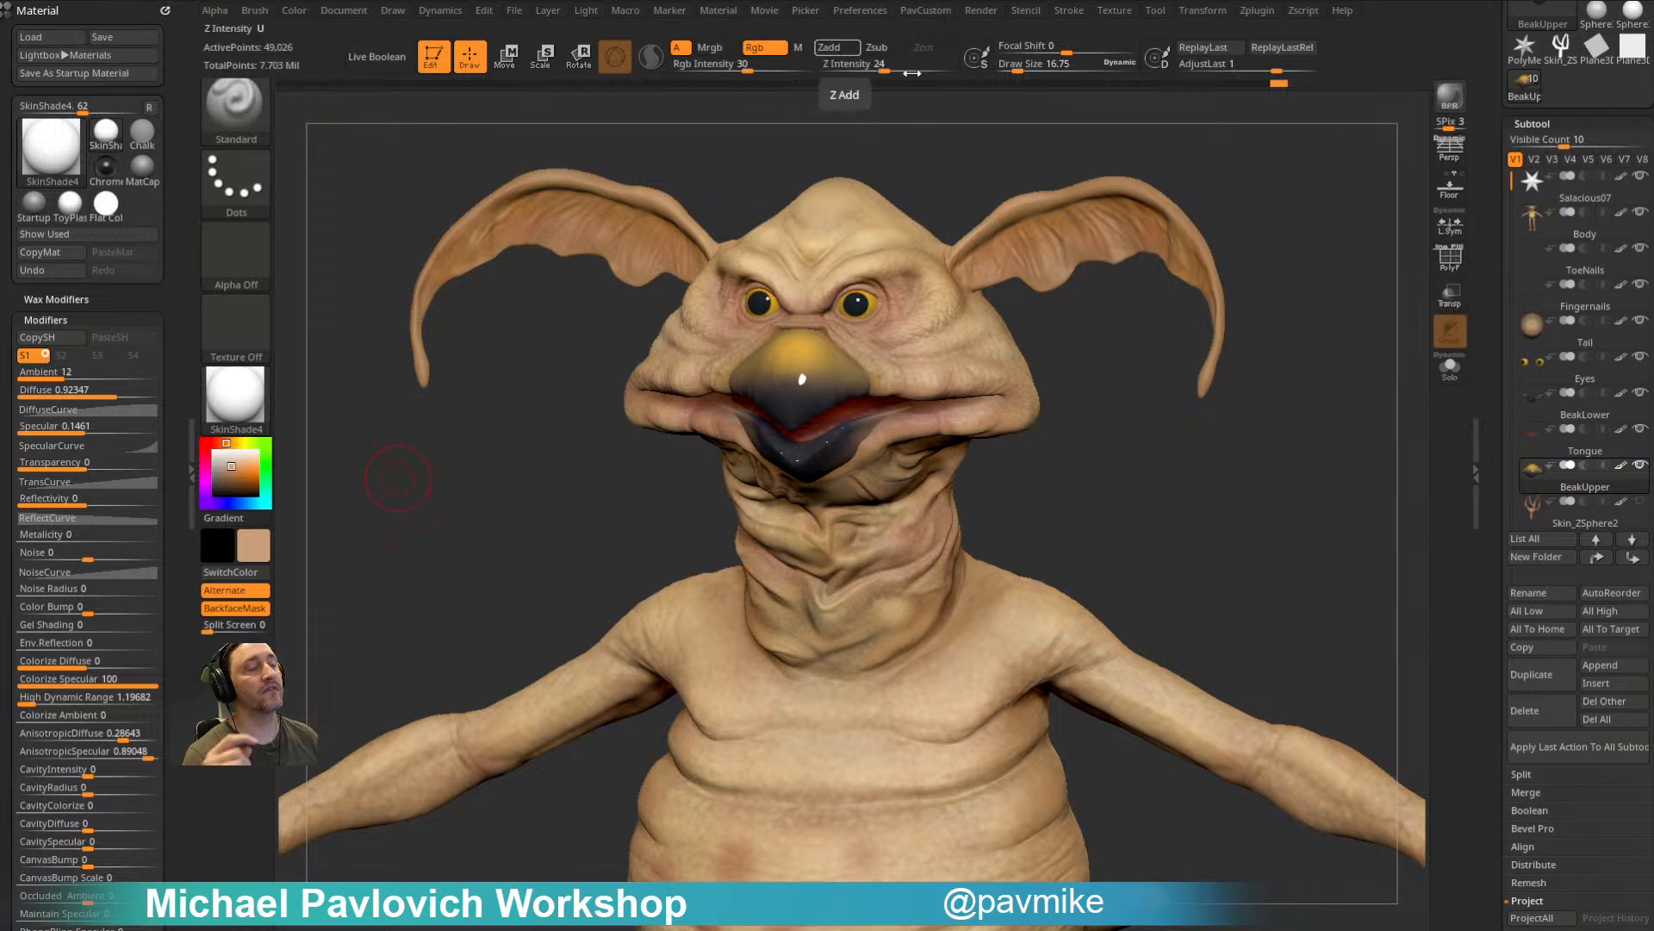
drag(945, 159, 948, 131)
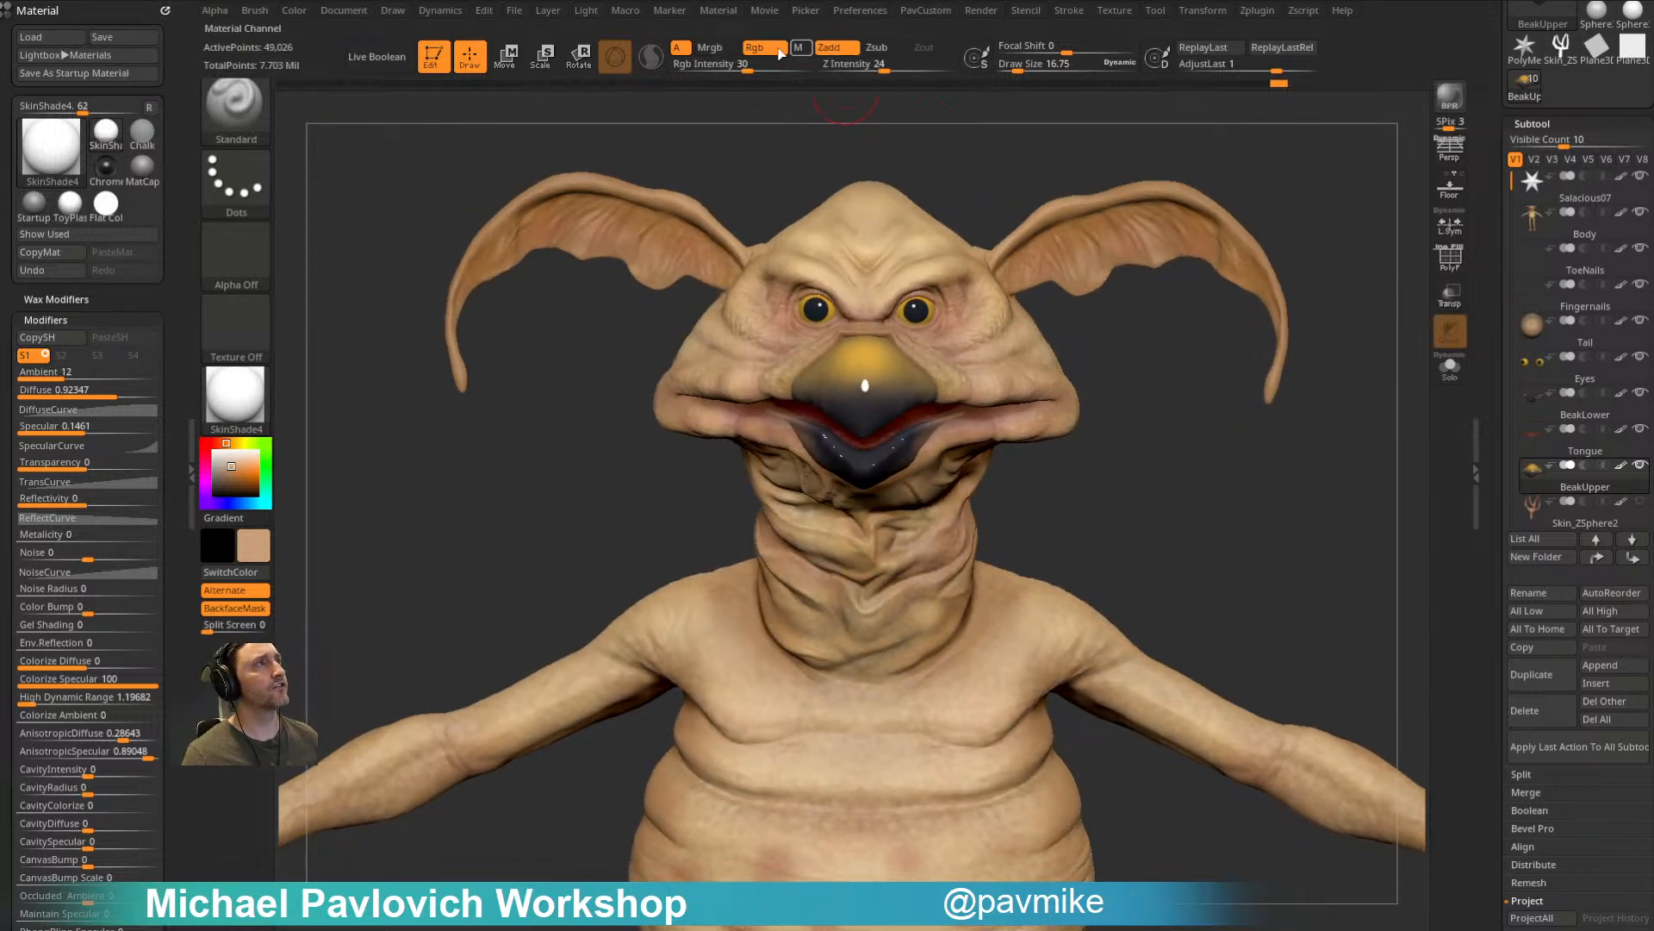
click(774, 49)
click(837, 49)
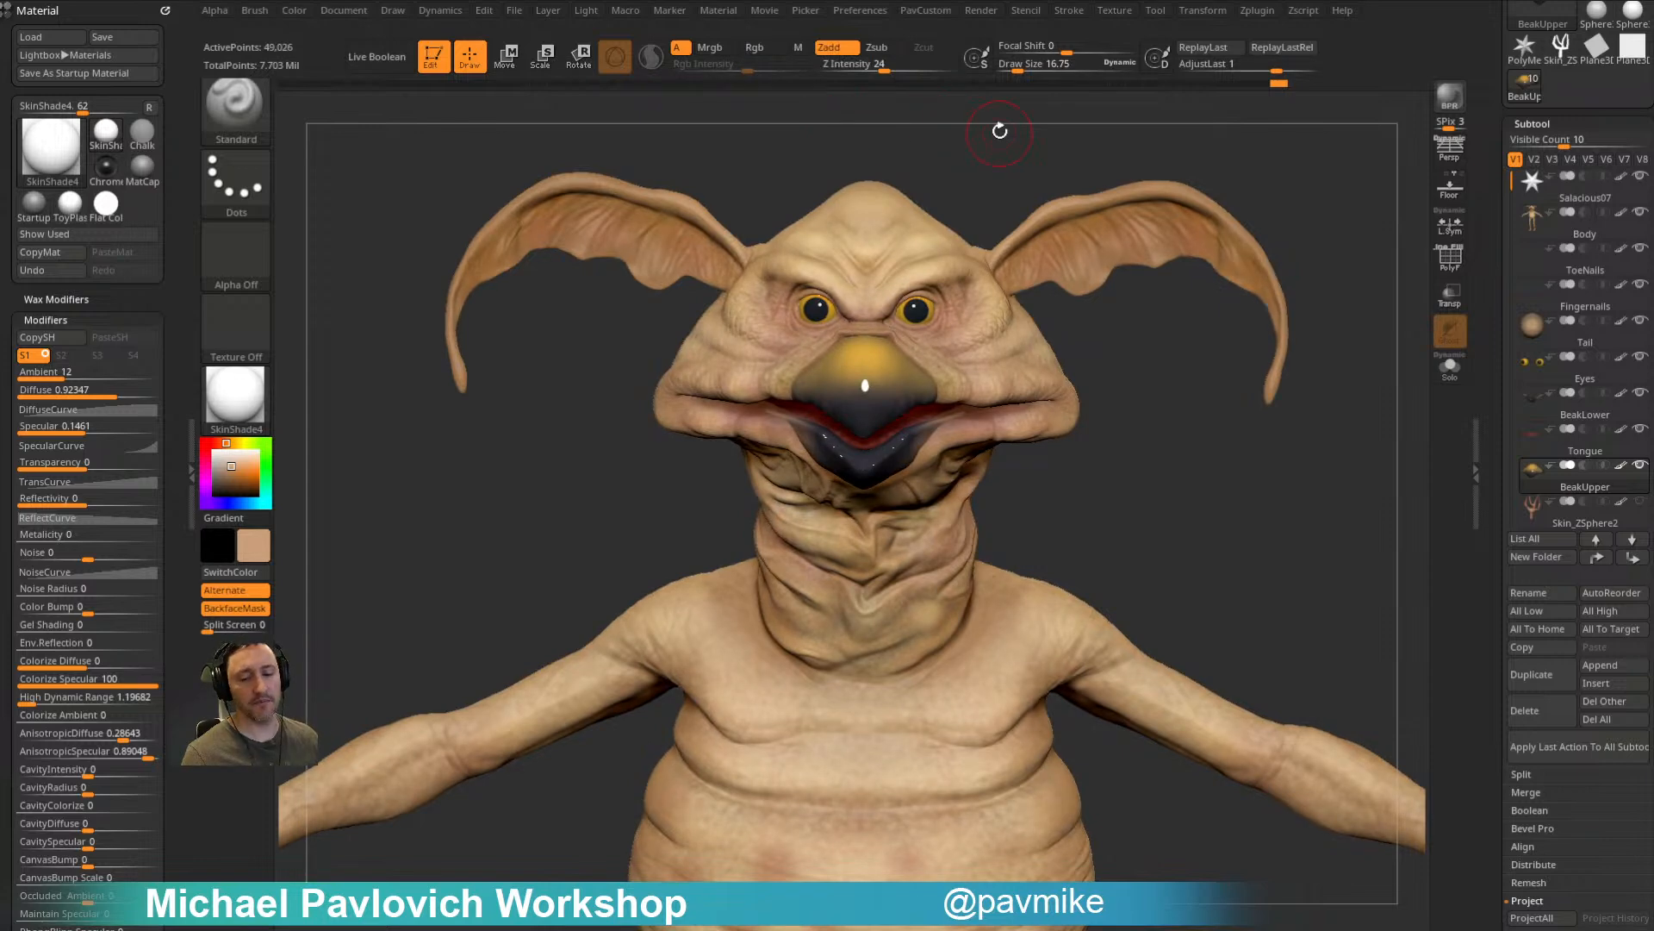
key(b)
key(d)
key(s)
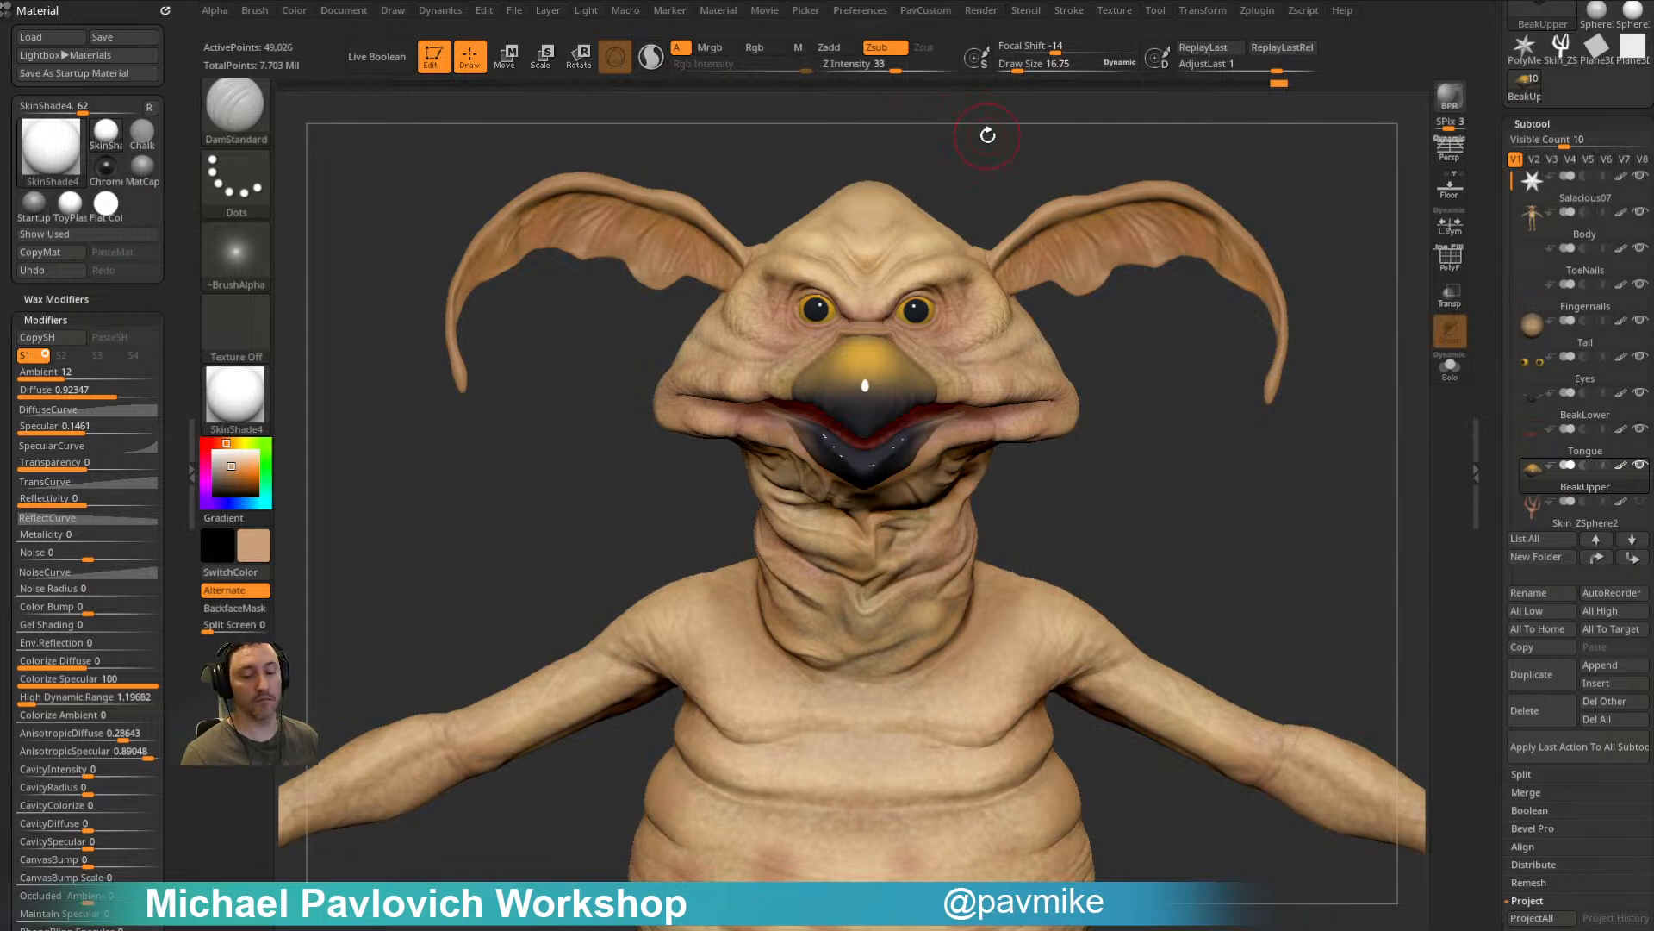
key(b)
key(s)
key(t)
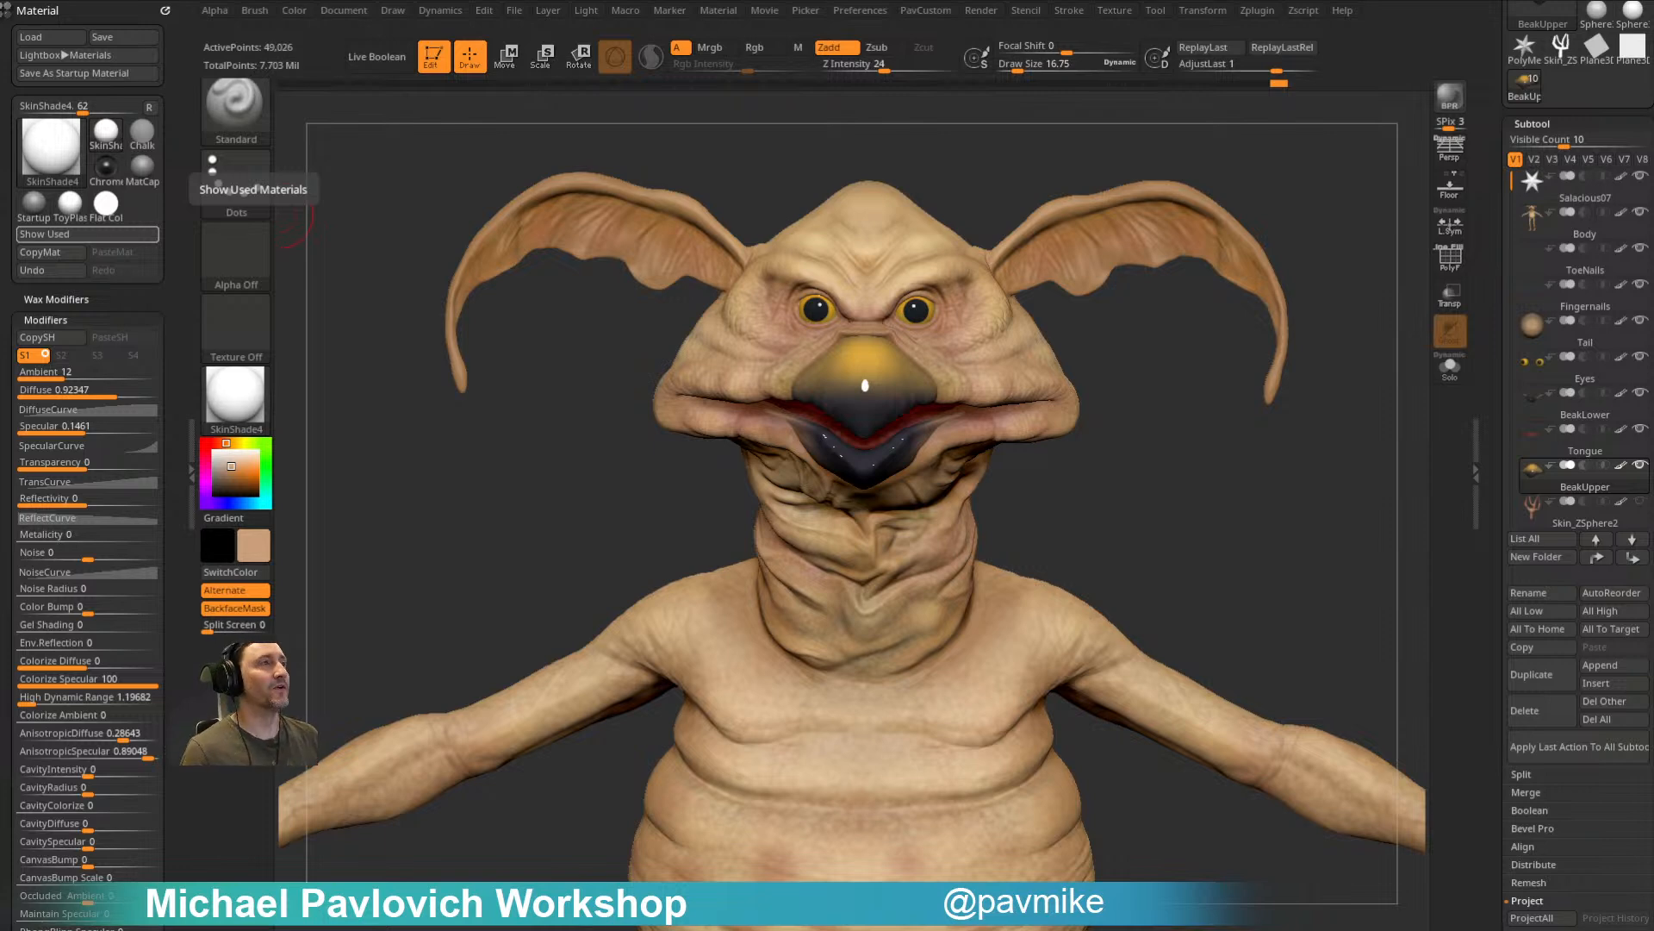
mouse_move(1290, 439)
mouse_down()
mouse_move(1356, 525)
mouse_move(1329, 447)
mouse_move(1225, 416)
mouse_move(1252, 412)
mouse_move(1196, 359)
mouse_move(1200, 386)
mouse_up()
key(s)
key(s)
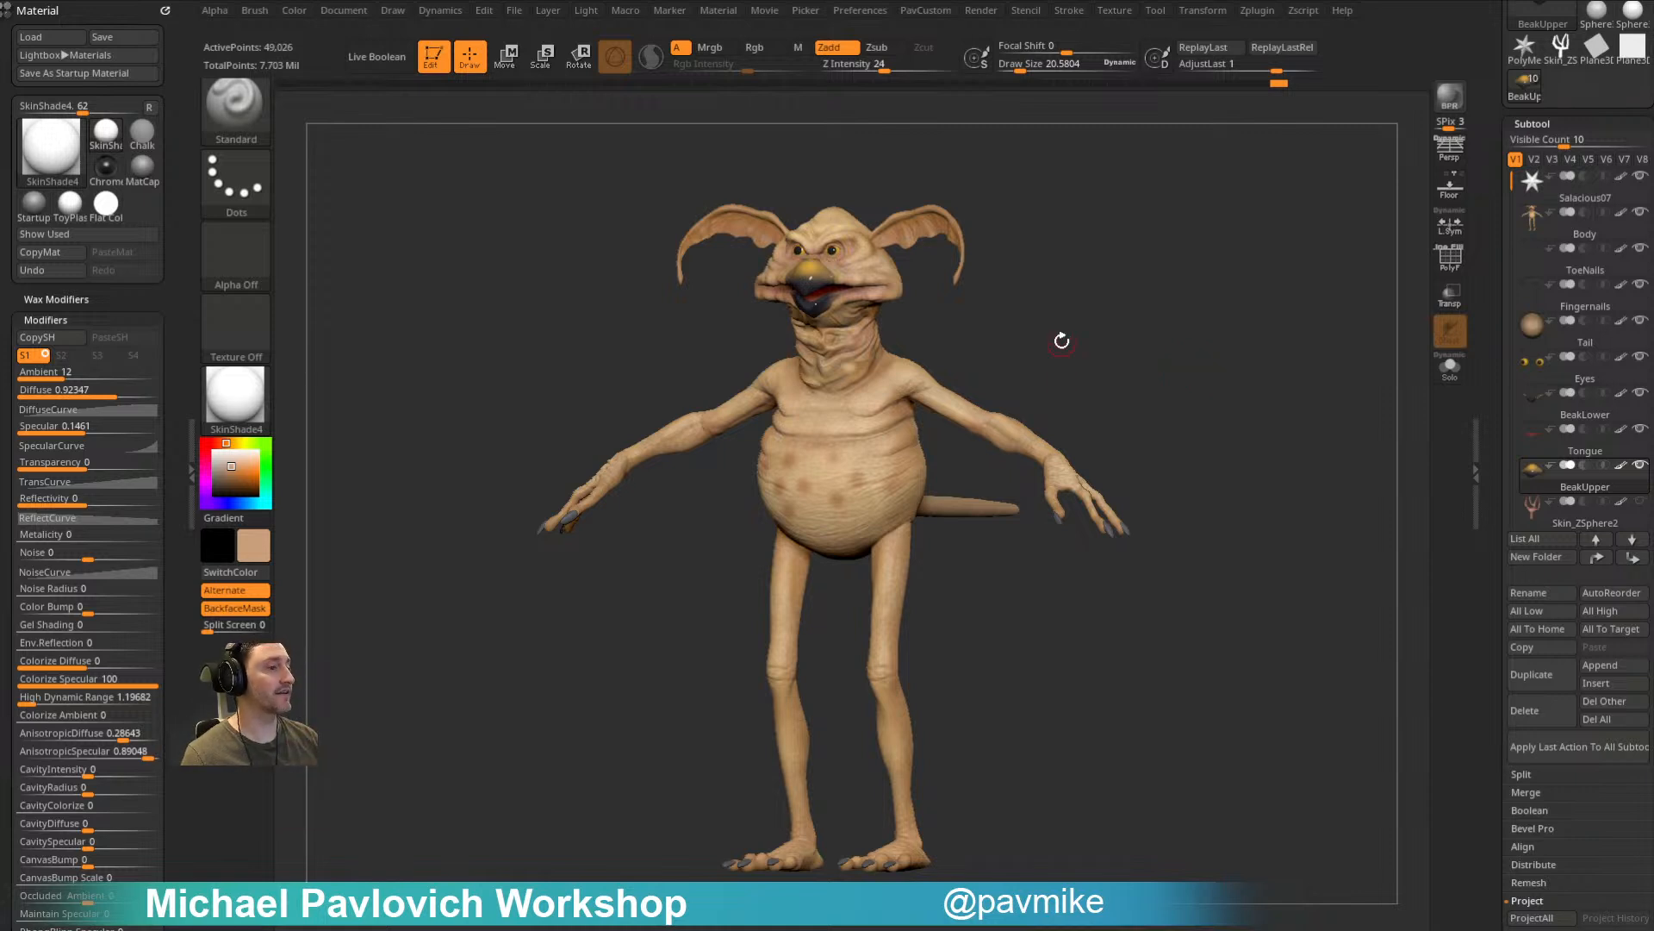
shift+drag(1109, 333, 1106, 345)
key(s)
mouse_move(1106, 344)
mouse_down()
mouse_move(1123, 347)
mouse_move(1030, 345)
mouse_move(1062, 317)
mouse_move(1086, 354)
mouse_move(1100, 347)
mouse_up()
key(s)
click(1004, 381)
key(s)
key(s)
click(1078, 350)
key(s)
key(s)
click(1084, 348)
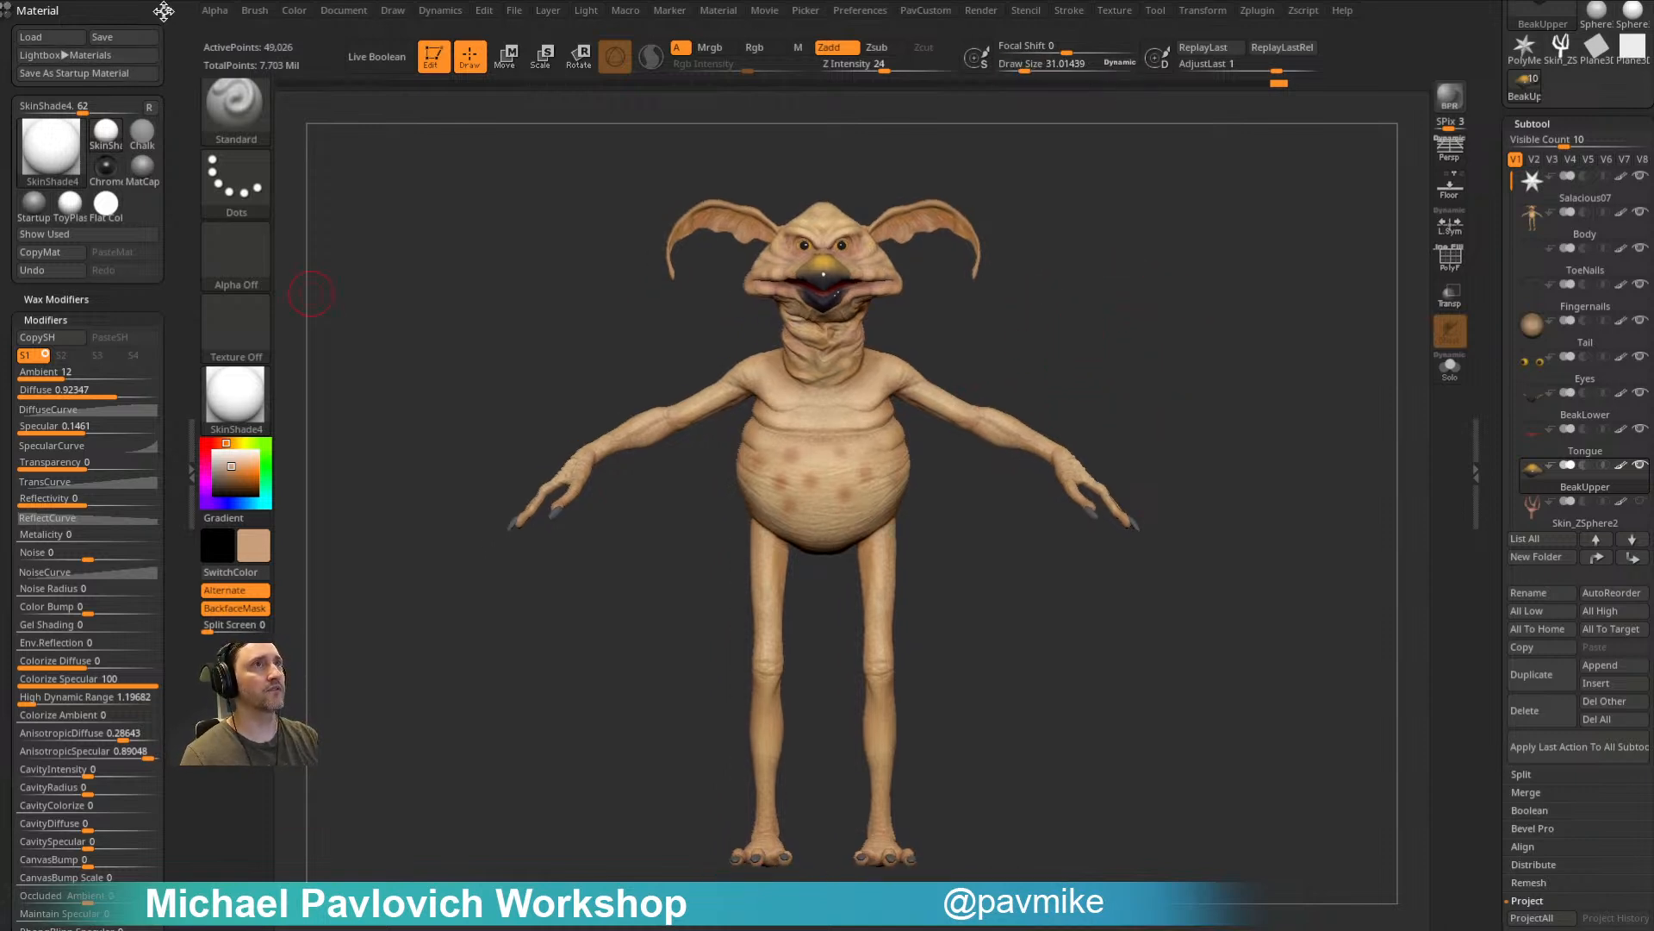
Step: Close the Material palette and dock the Zplugin palette in its place with Transpose Master expanded
click(164, 11)
click(164, 12)
click(164, 12)
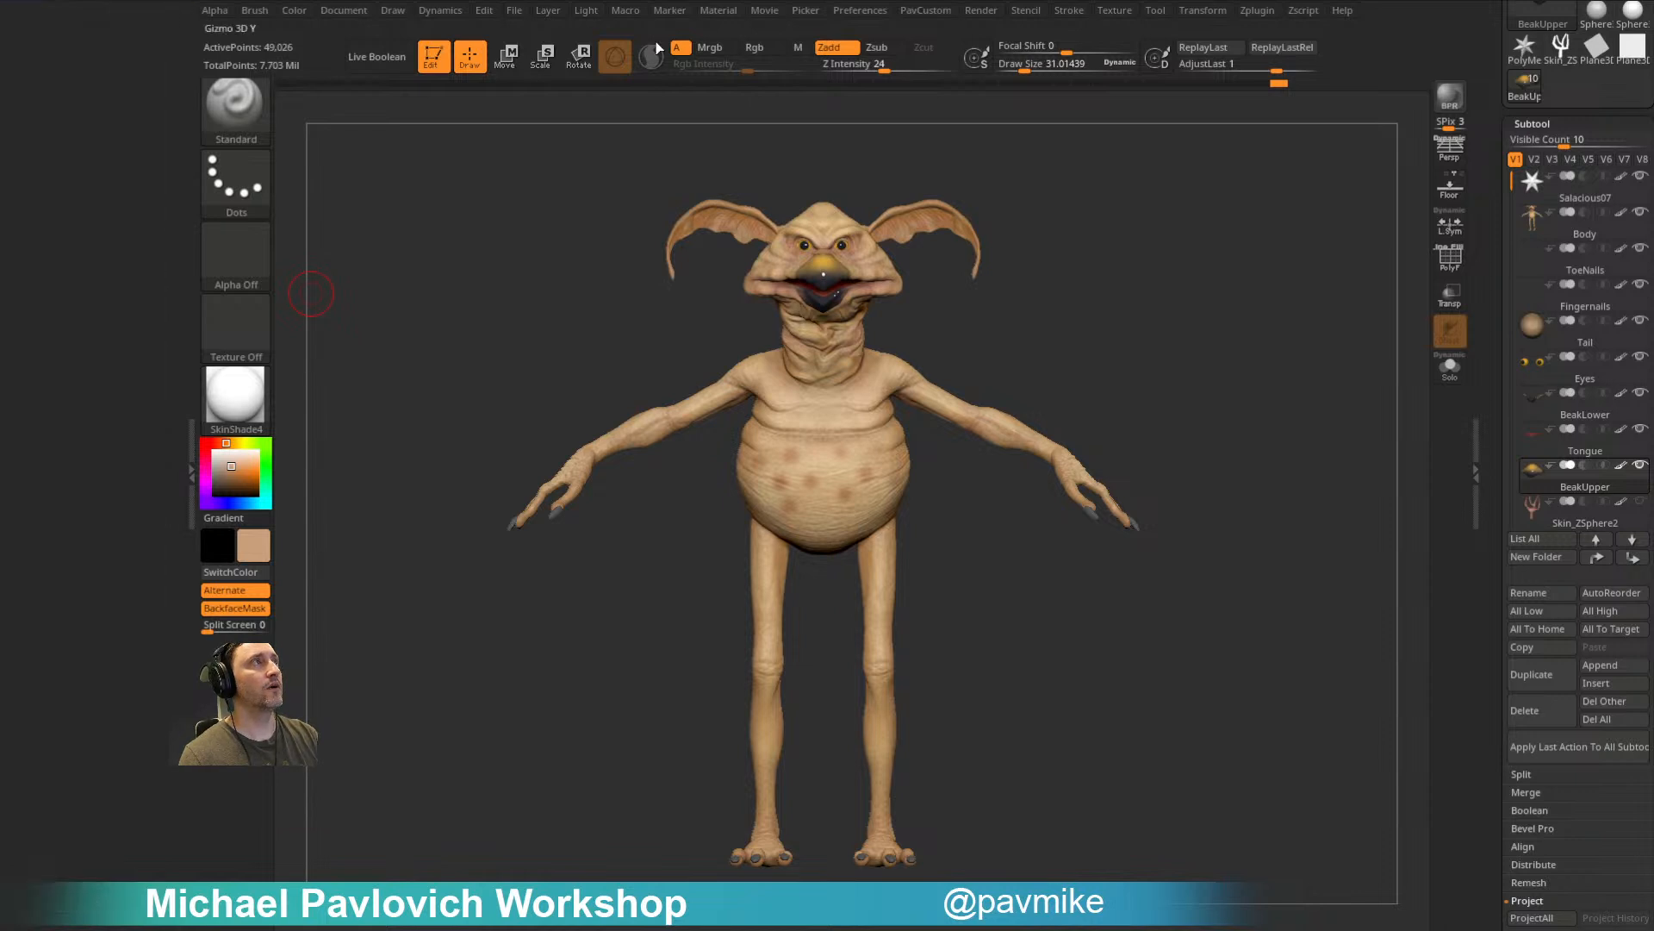
click(1261, 11)
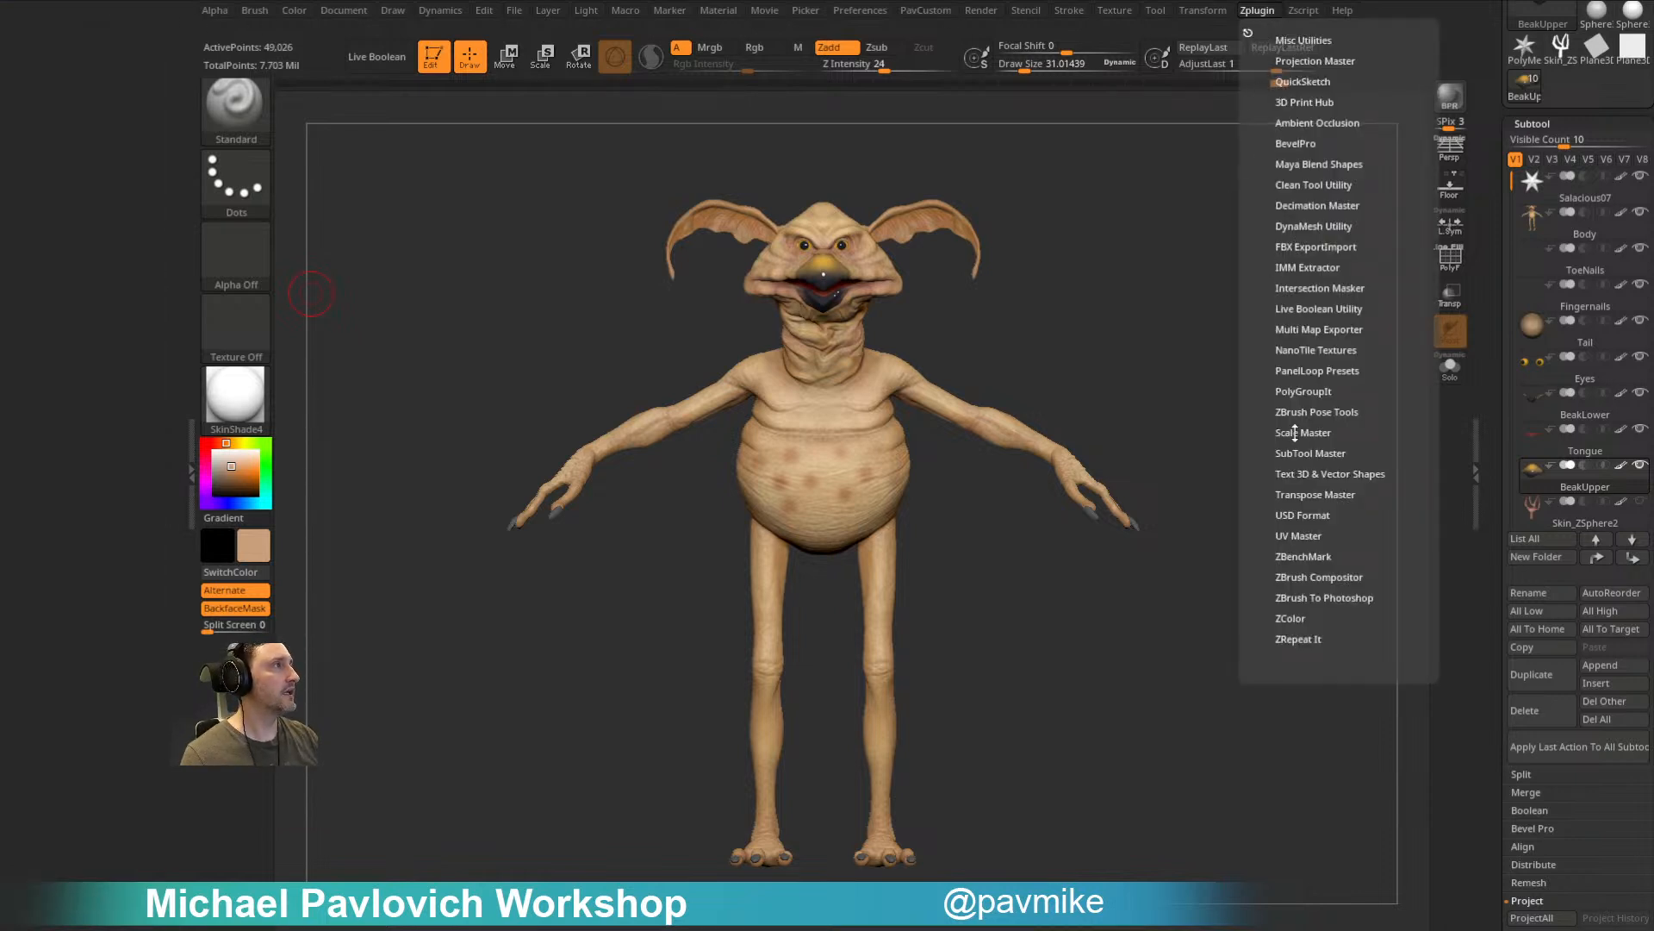
key(shift)
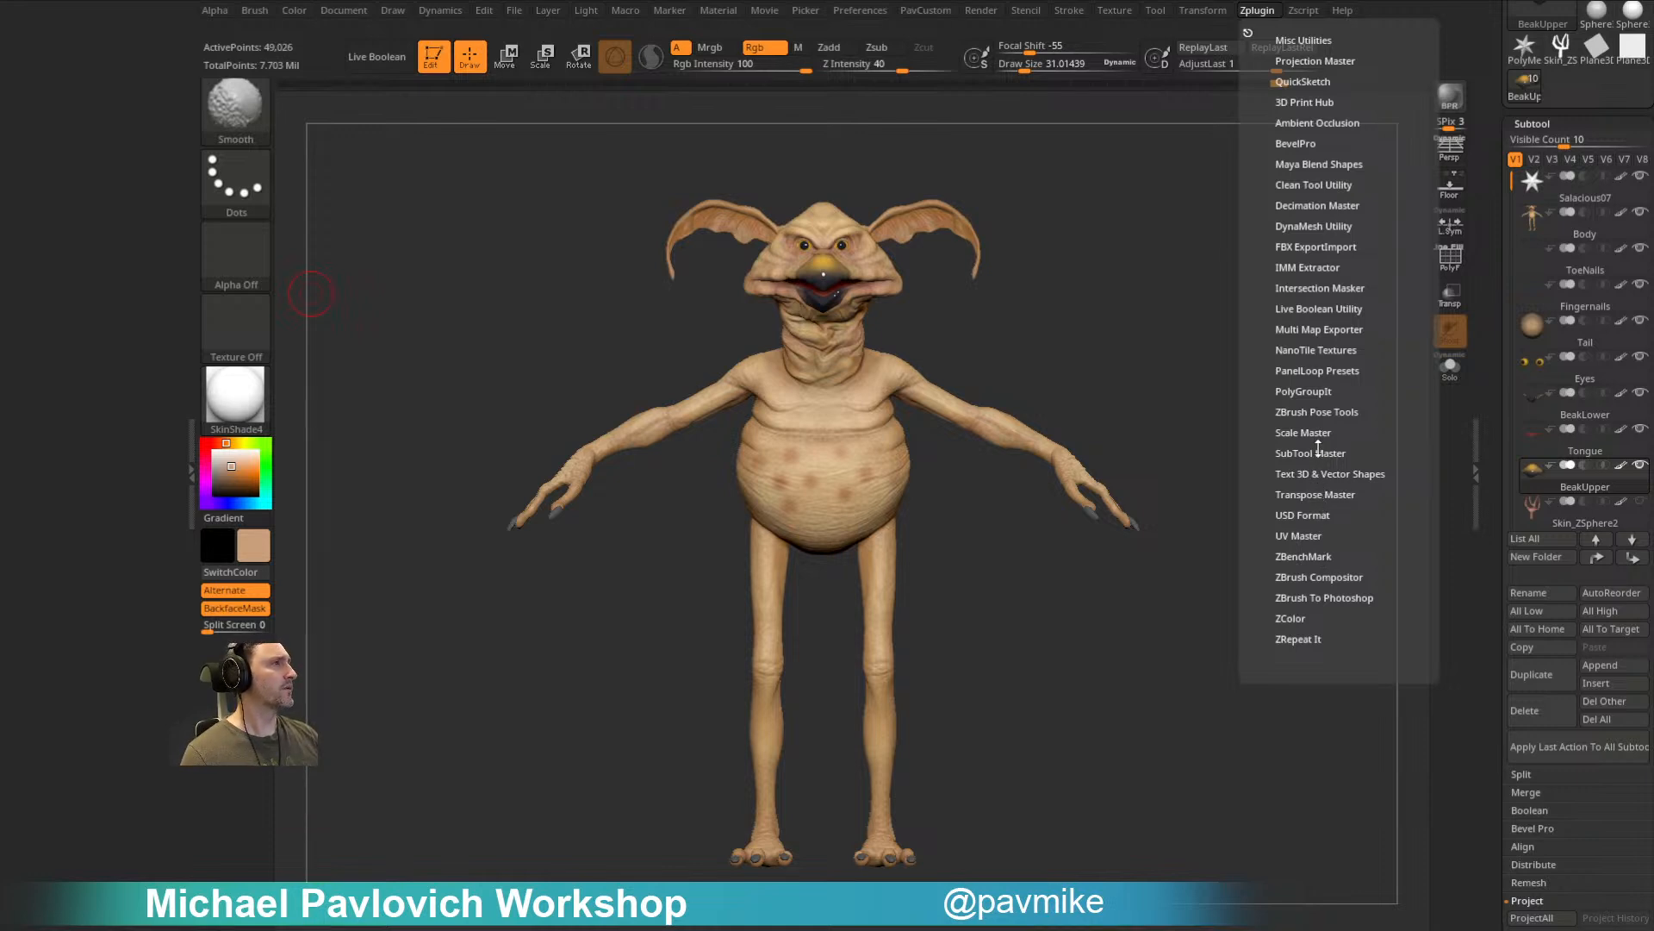
click(1316, 494)
drag(1247, 28, 87, 247)
Step: Append a ZSphere to the creature's subtools and make it the active subtool
drag(1077, 285, 1017, 291)
key(s)
click(1005, 293)
key(s)
click(983, 296)
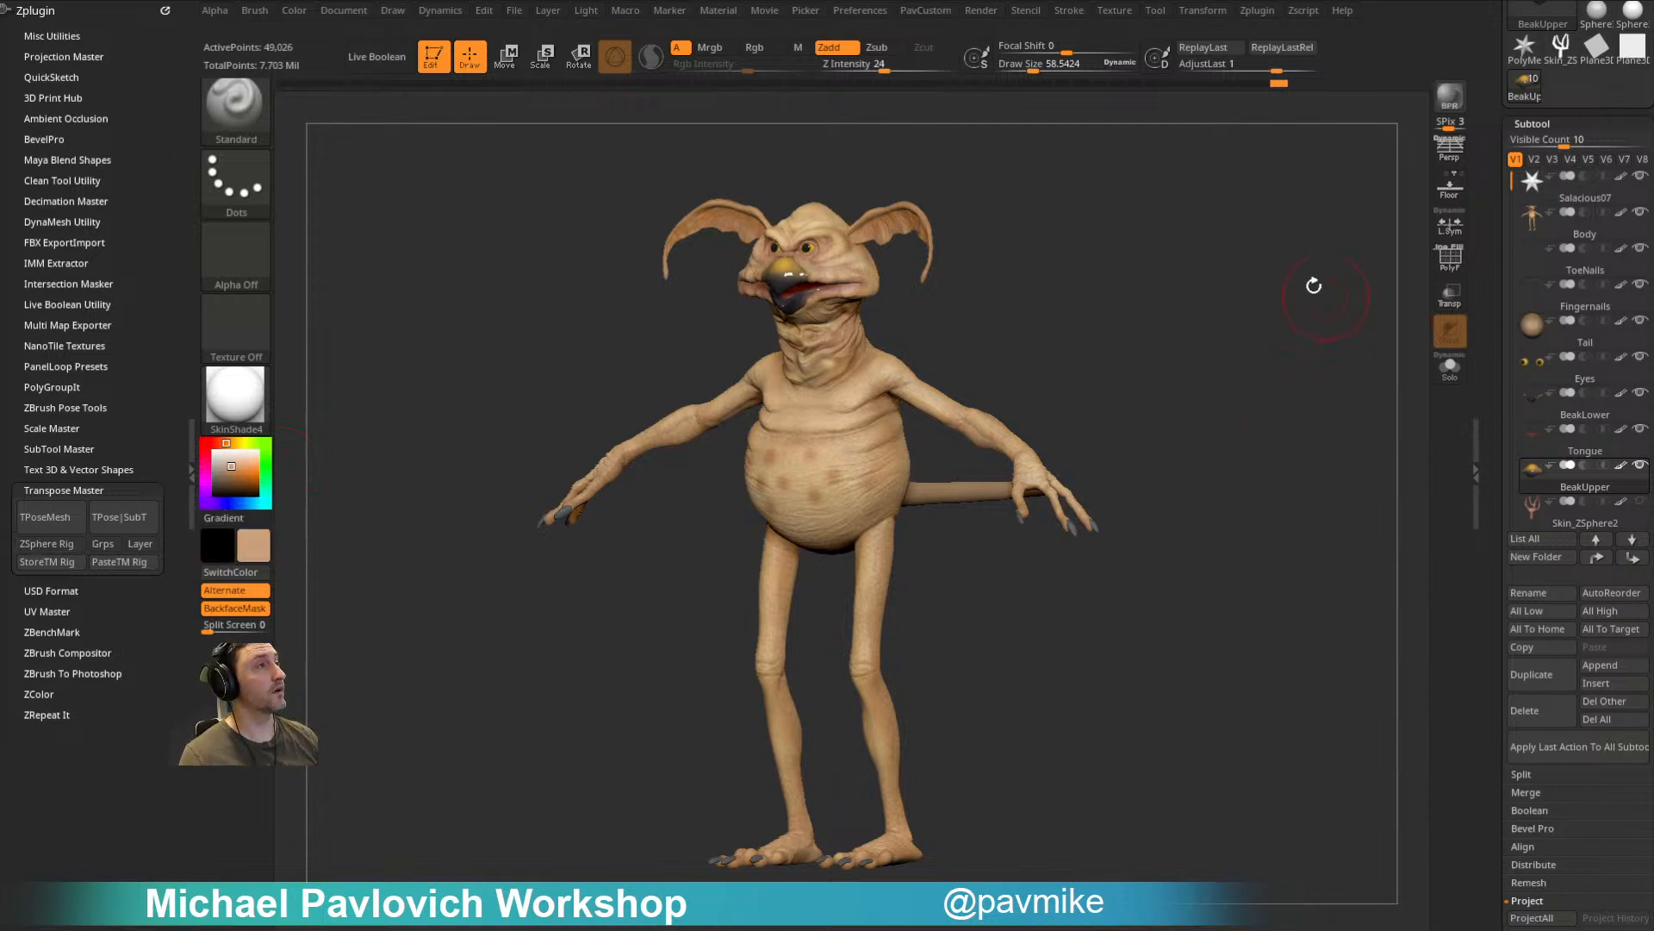
drag(1326, 295, 1410, 319)
drag(1492, 447, 1494, 309)
click(1600, 528)
click(1378, 664)
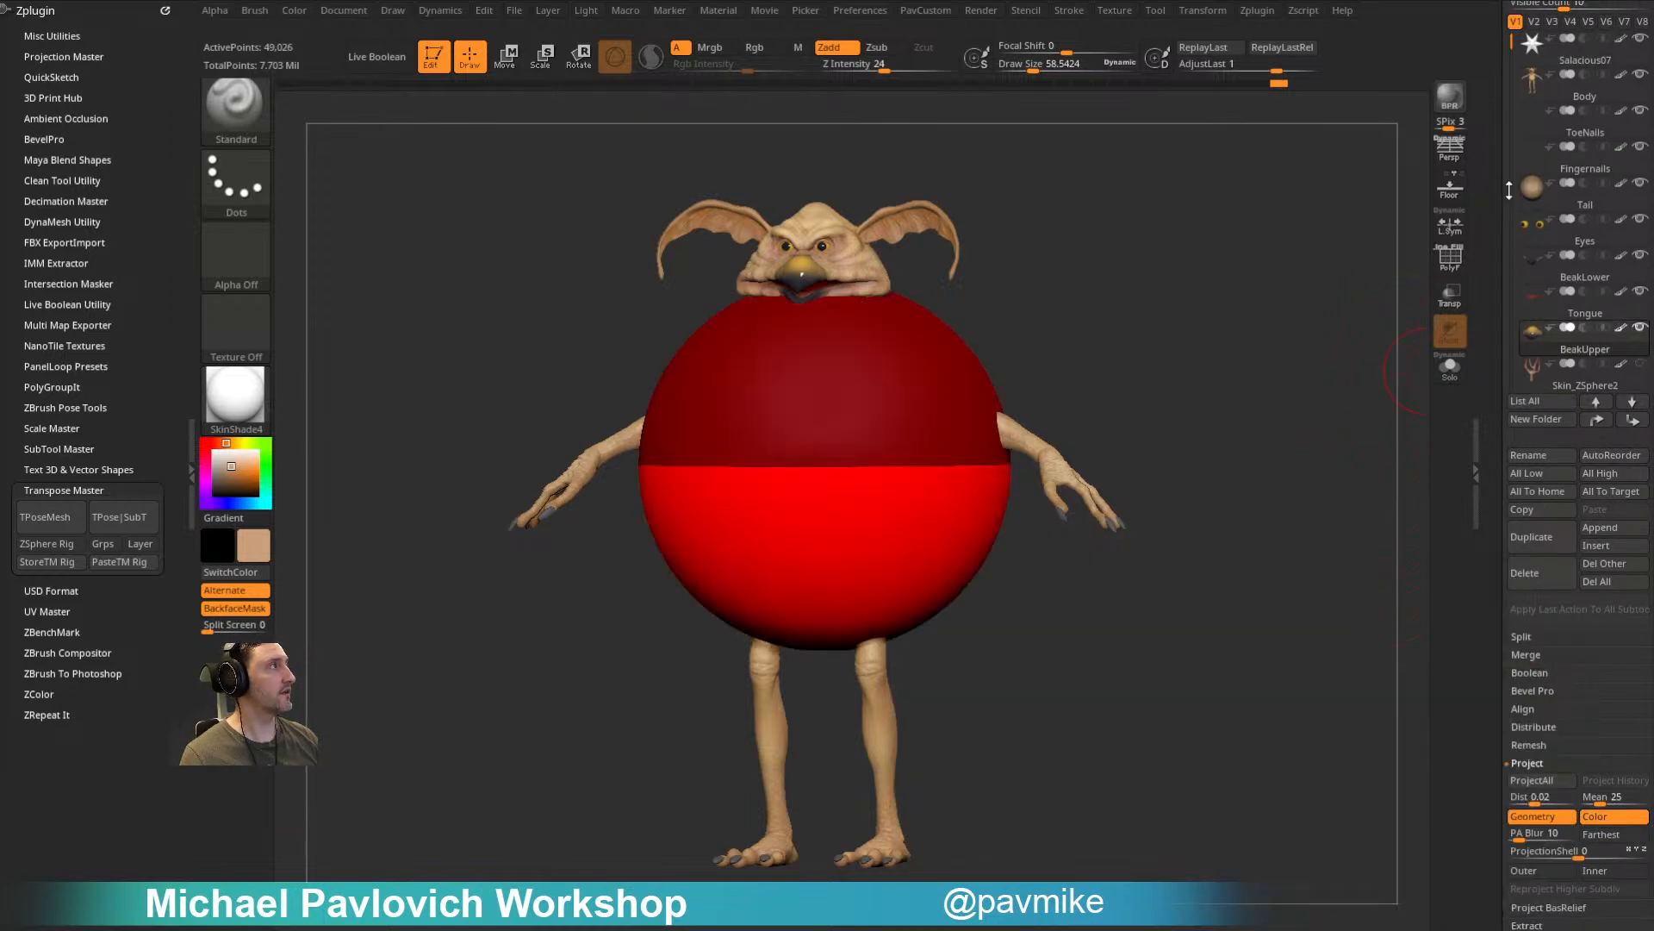
drag(1512, 42, 1513, 175)
click(1575, 265)
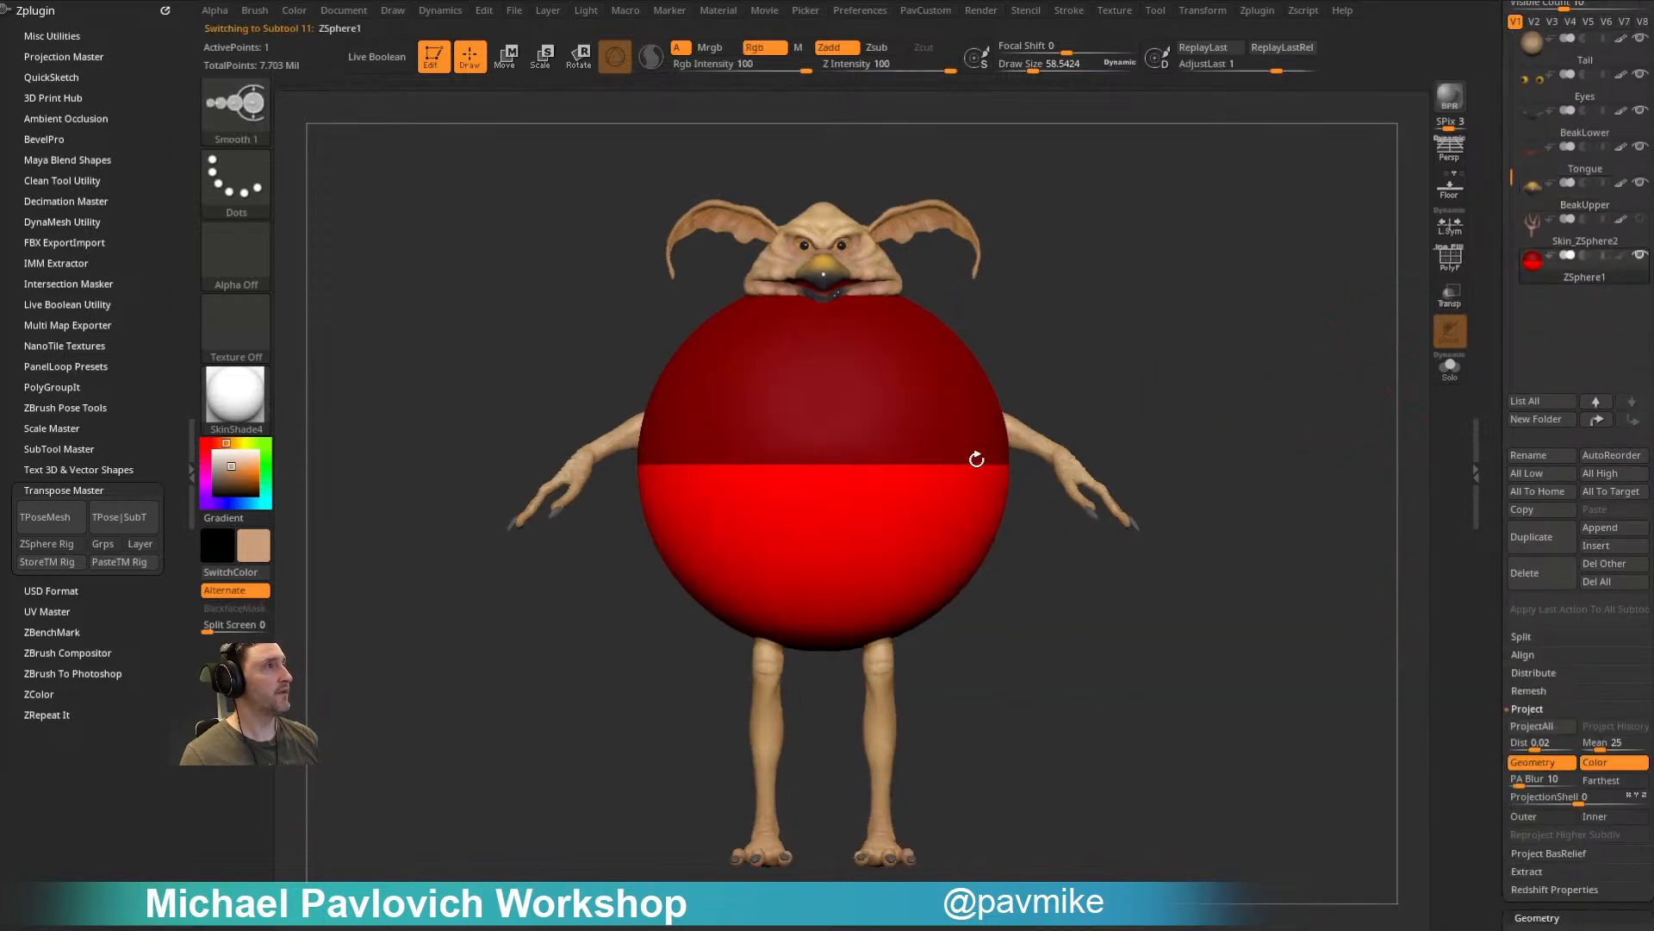
Step: Turn on transparency, then shrink the ZSphere and position it inside the creature's lower belly as the rig root
key(e)
drag(851, 455, 794, 259)
click(1450, 295)
shift+drag(1293, 359, 1219, 311)
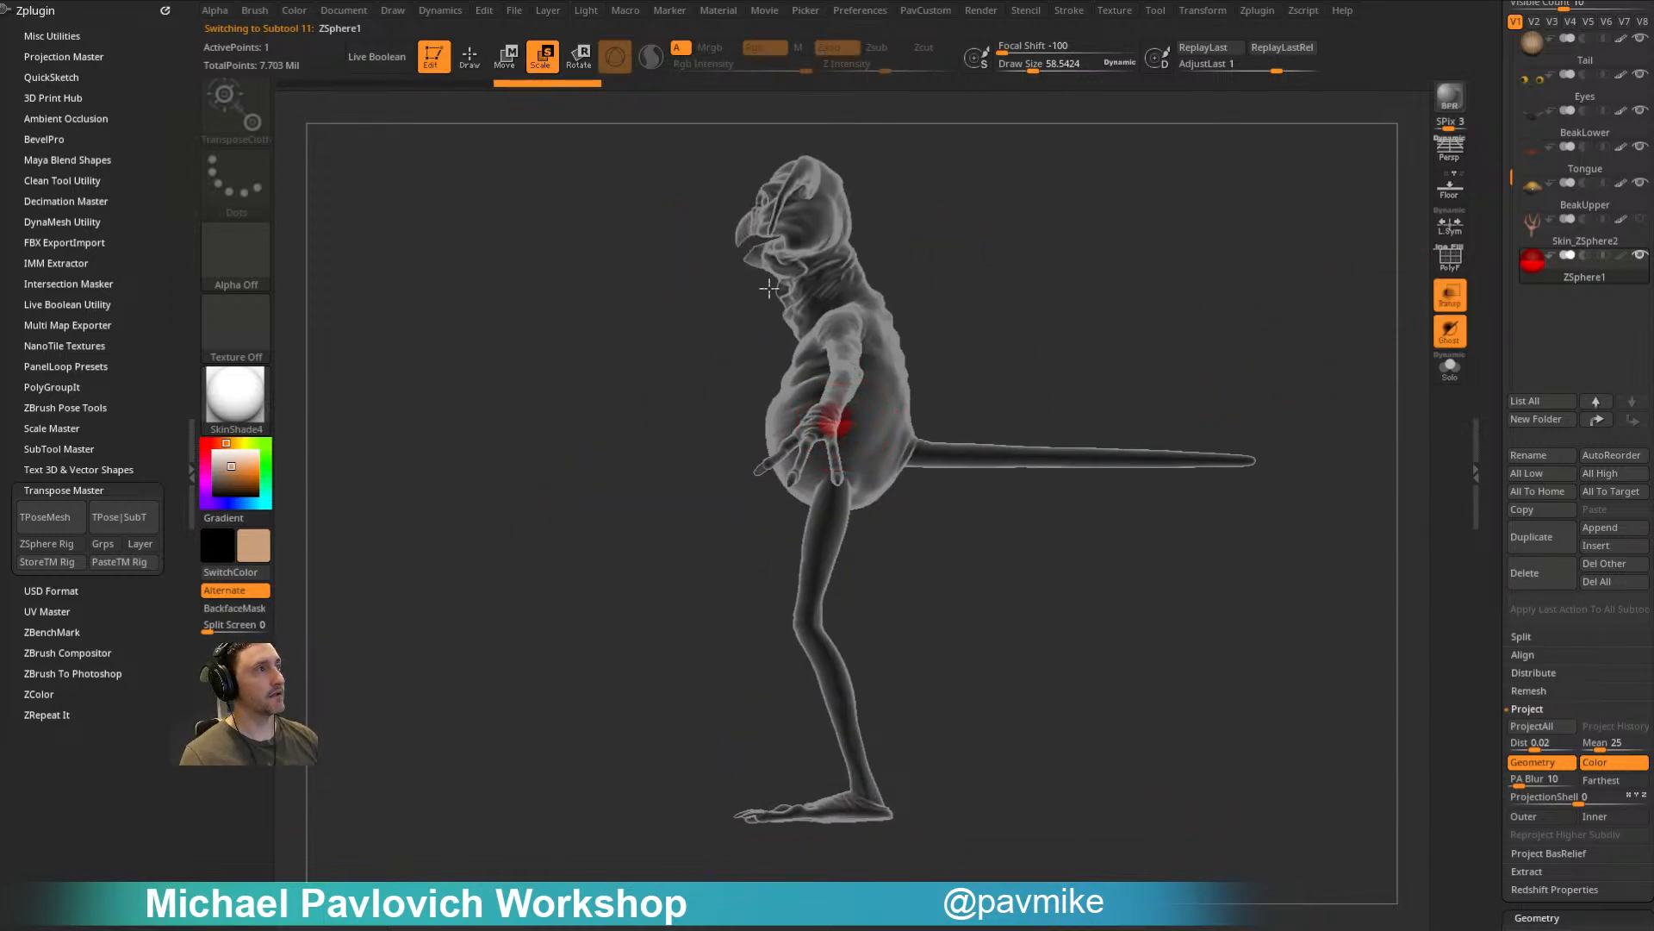
key(w)
drag(836, 404, 836, 465)
shift+drag(974, 345, 1063, 343)
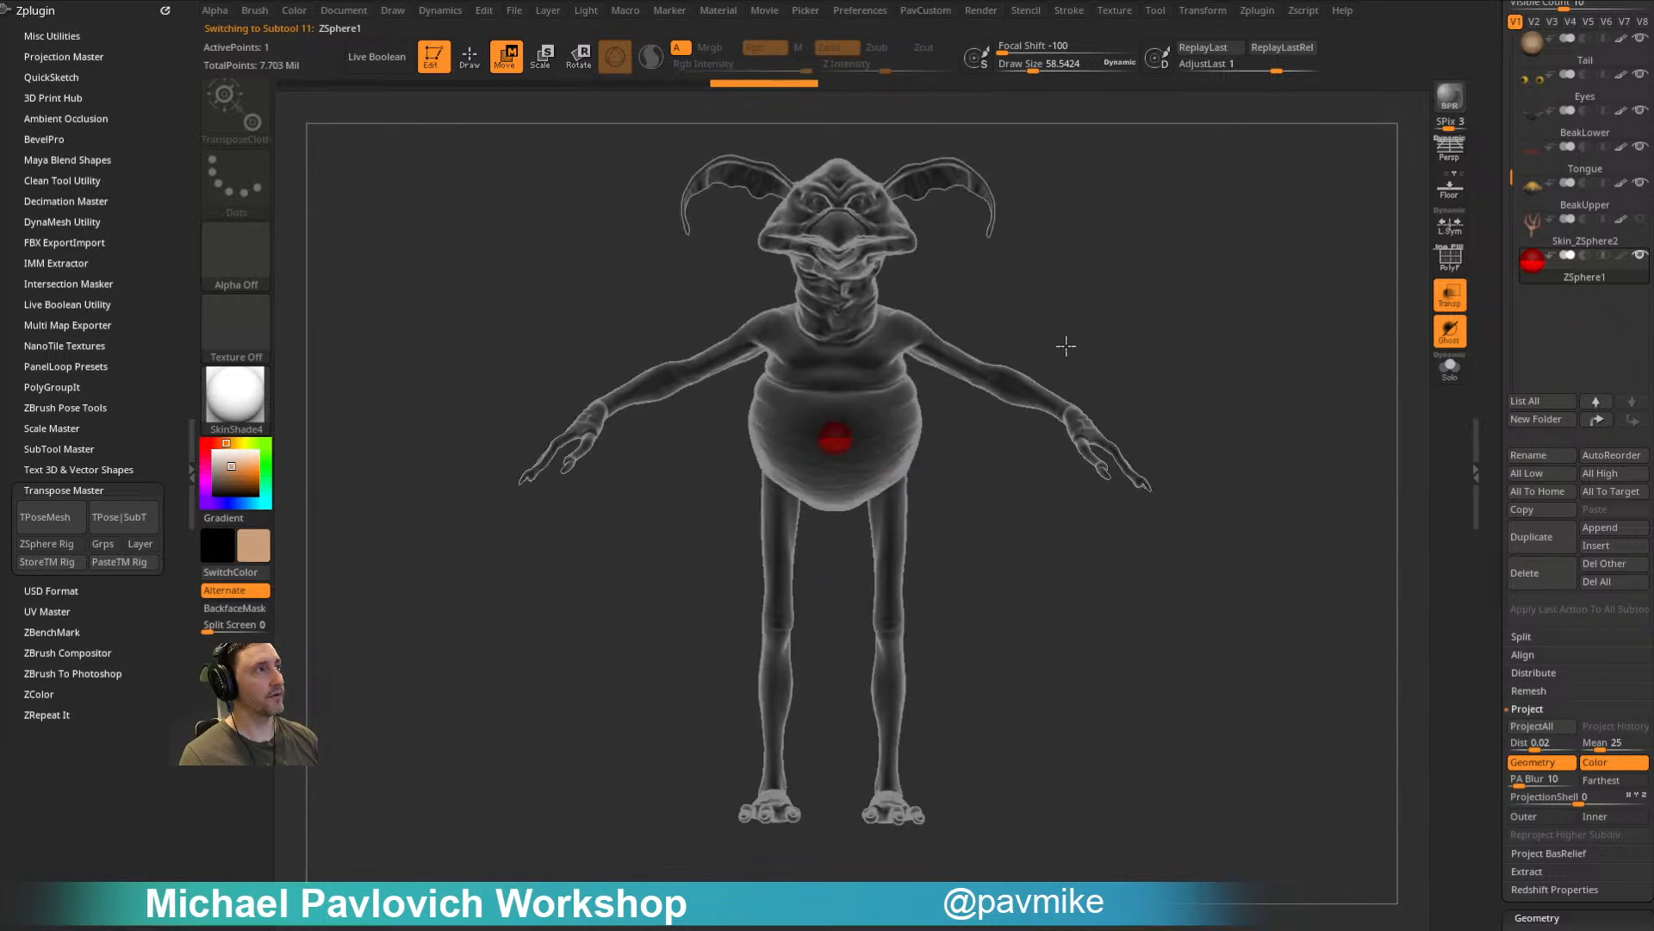
Step: Add mirrored hip ZSpheres to the root at draw size 3.84 and move them to the tops of the legs
key(q)
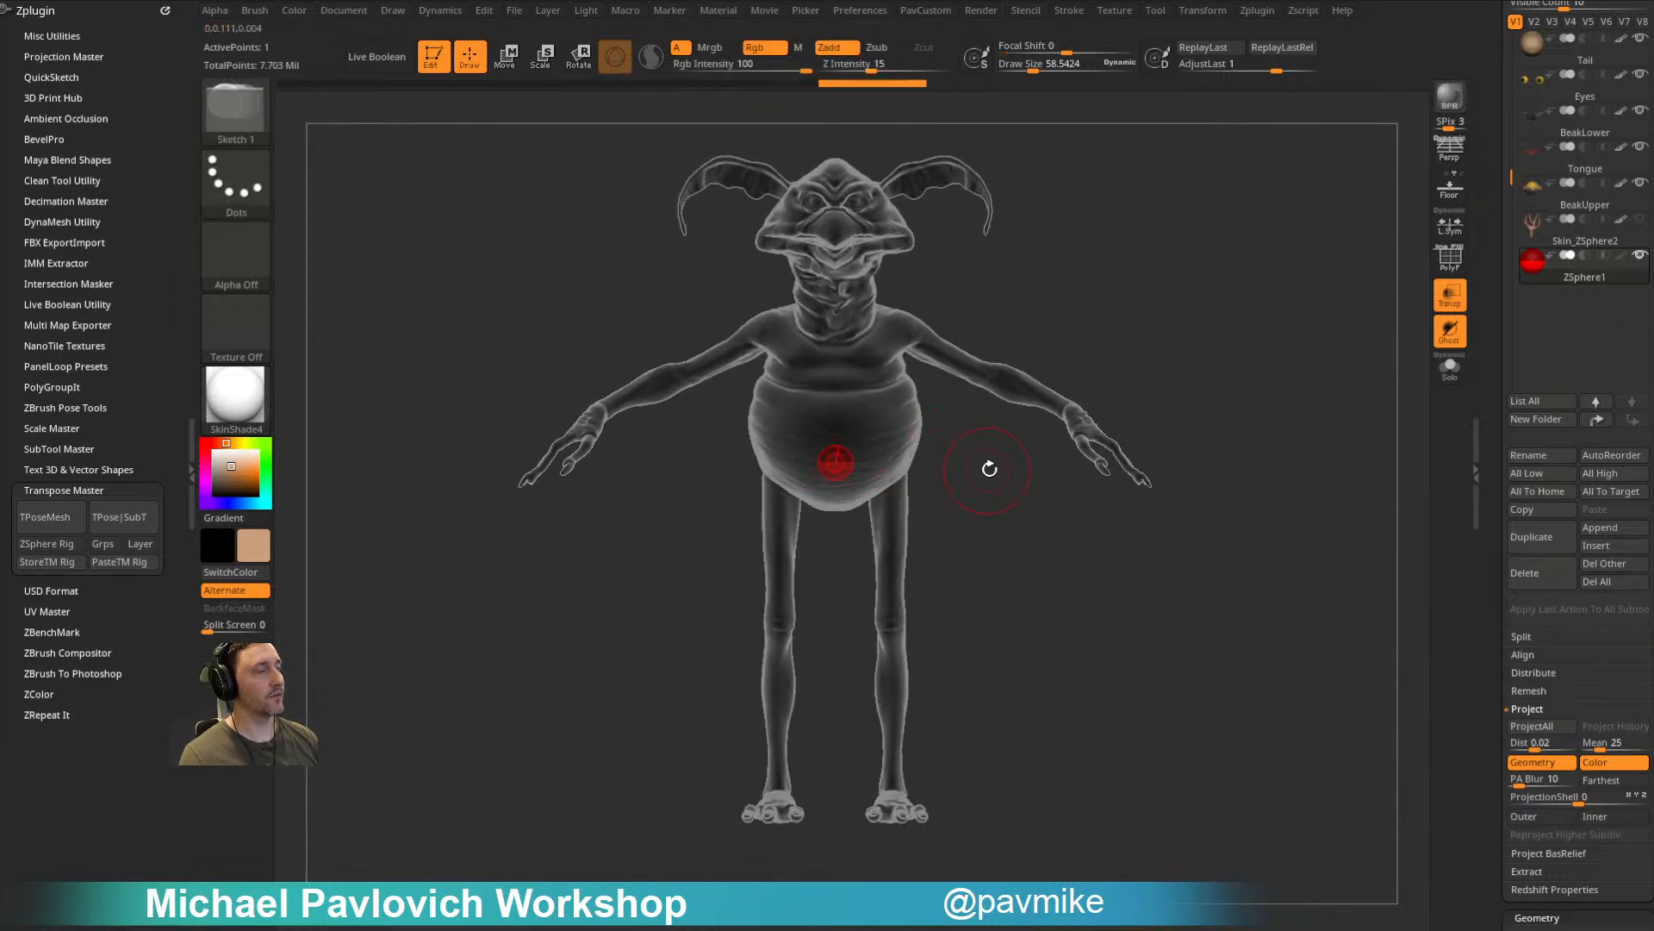
drag(990, 469, 990, 481)
mouse_move(975, 546)
mouse_down()
mouse_move(852, 468)
mouse_move(967, 531)
mouse_up()
key(s)
key(w)
drag(857, 470, 913, 479)
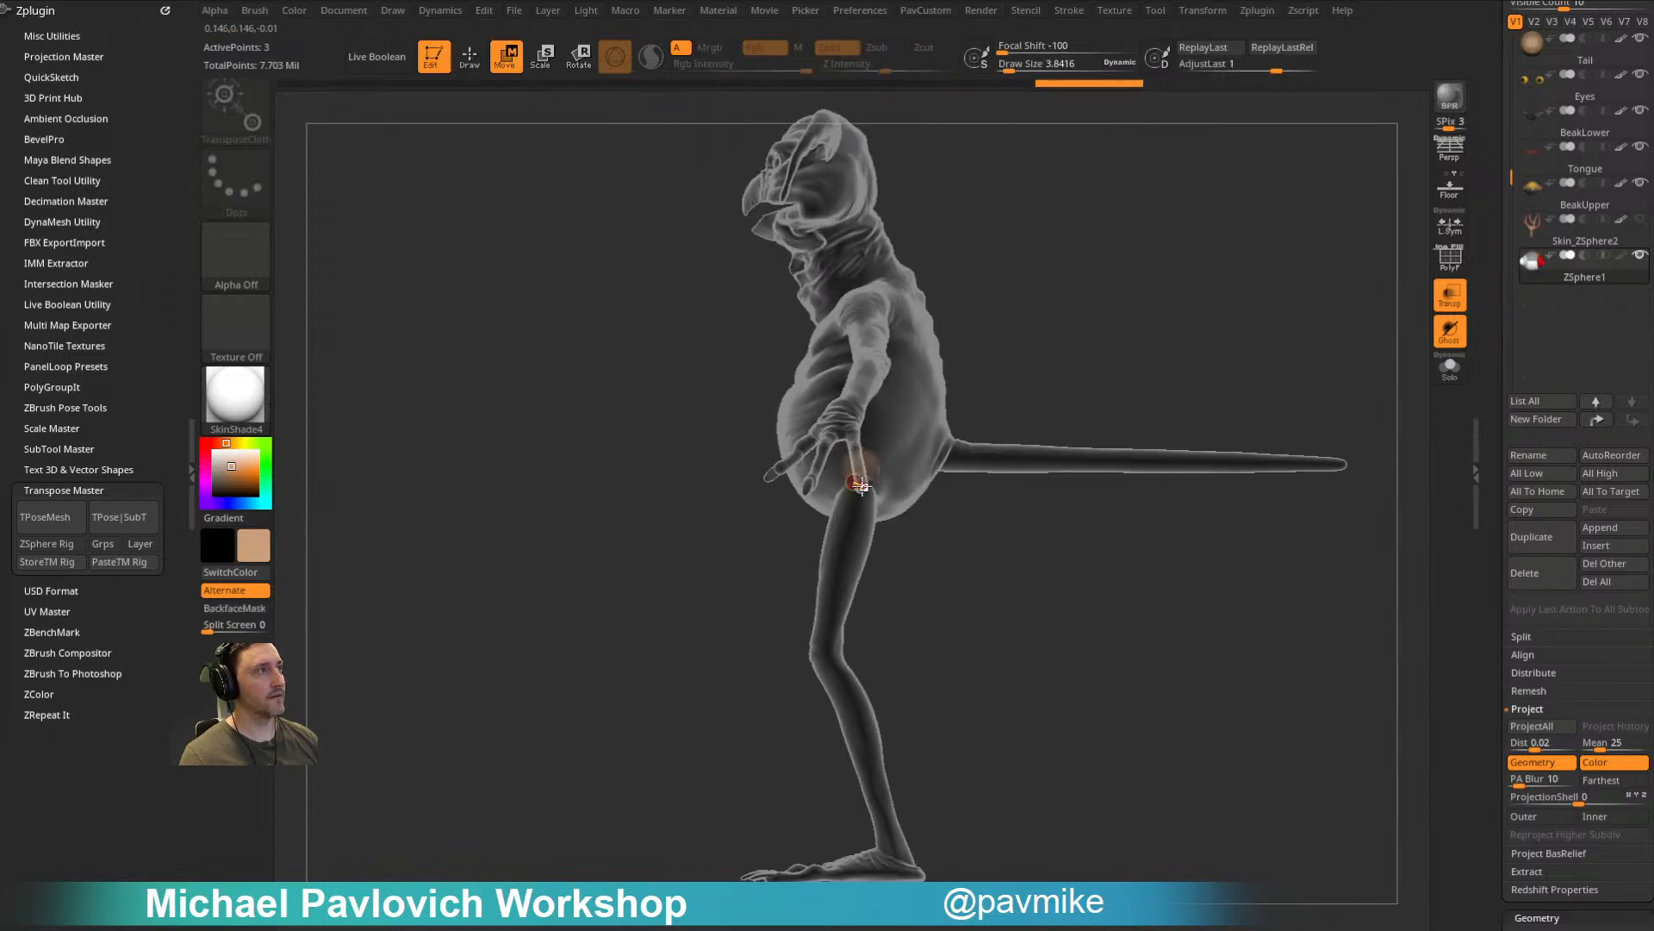
Step: Extend the ZSphere chain from the hips down to the toes on both legs
key(q)
drag(901, 573, 919, 474)
drag(849, 425, 748, 797)
key(w)
drag(755, 804, 756, 796)
Step: Insert ZSpheres into both leg chains and place them at the ankles and knees
key(q)
click(807, 609)
key(w)
drag(807, 609, 897, 788)
key(q)
click(875, 622)
key(w)
drag(875, 622, 837, 625)
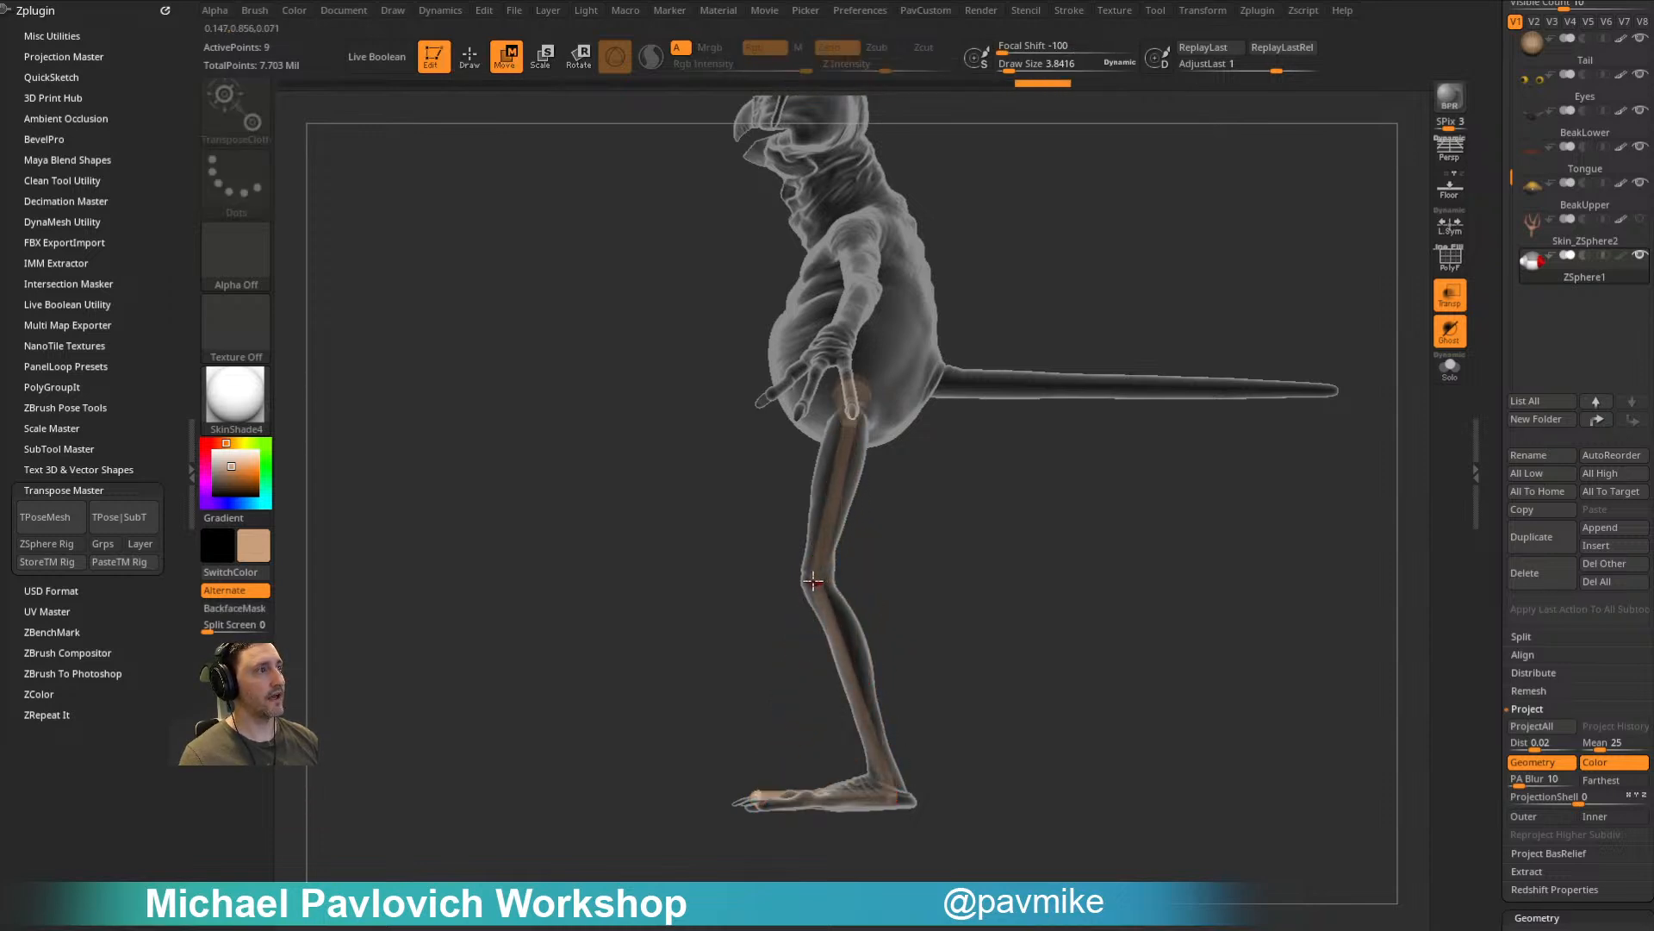
drag(967, 619, 945, 650)
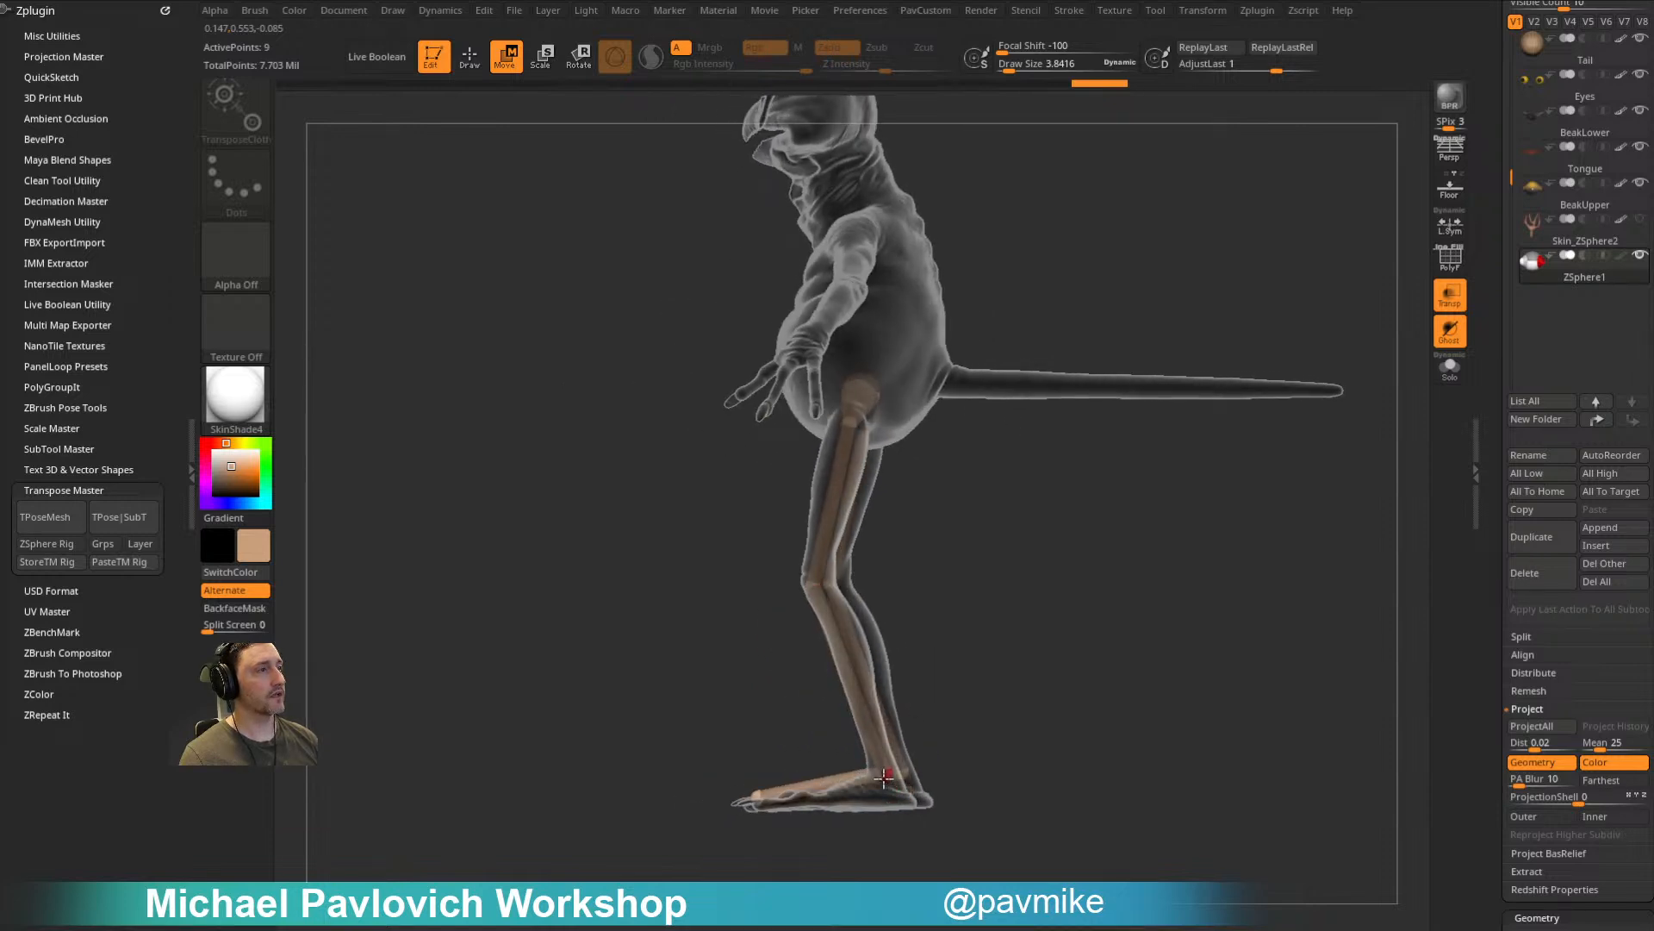
Step: Insert a ZSphere into each foot segment and move it down to the heel, keeping the toe end in place
key(q)
click(856, 778)
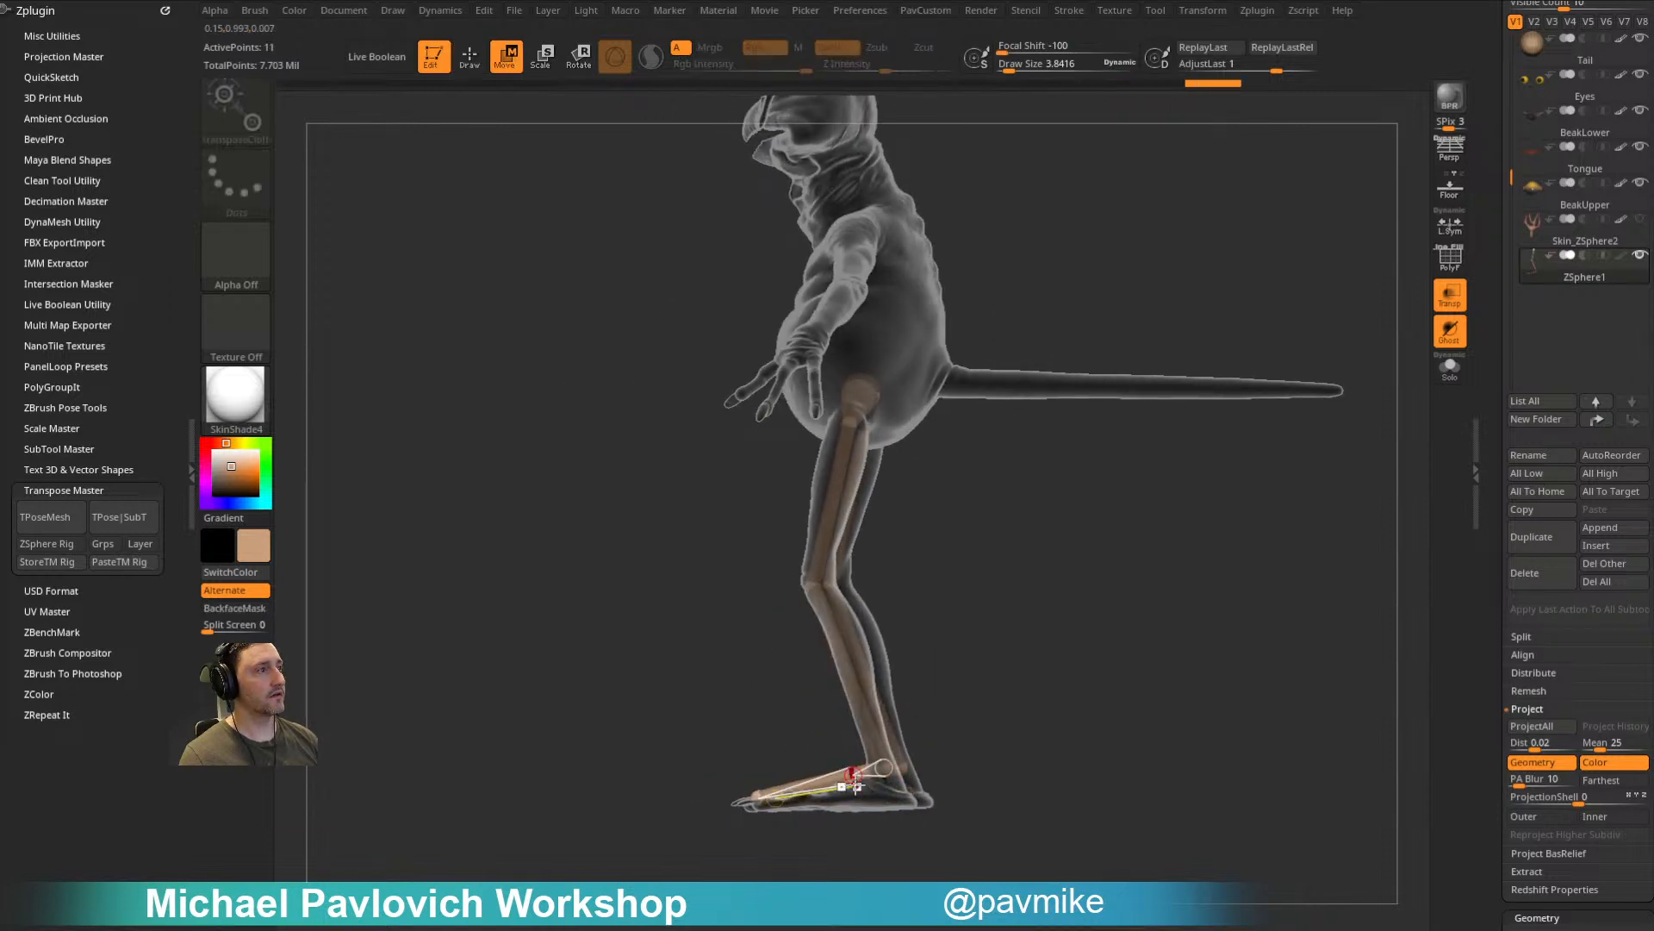
key(w)
drag(872, 796, 779, 798)
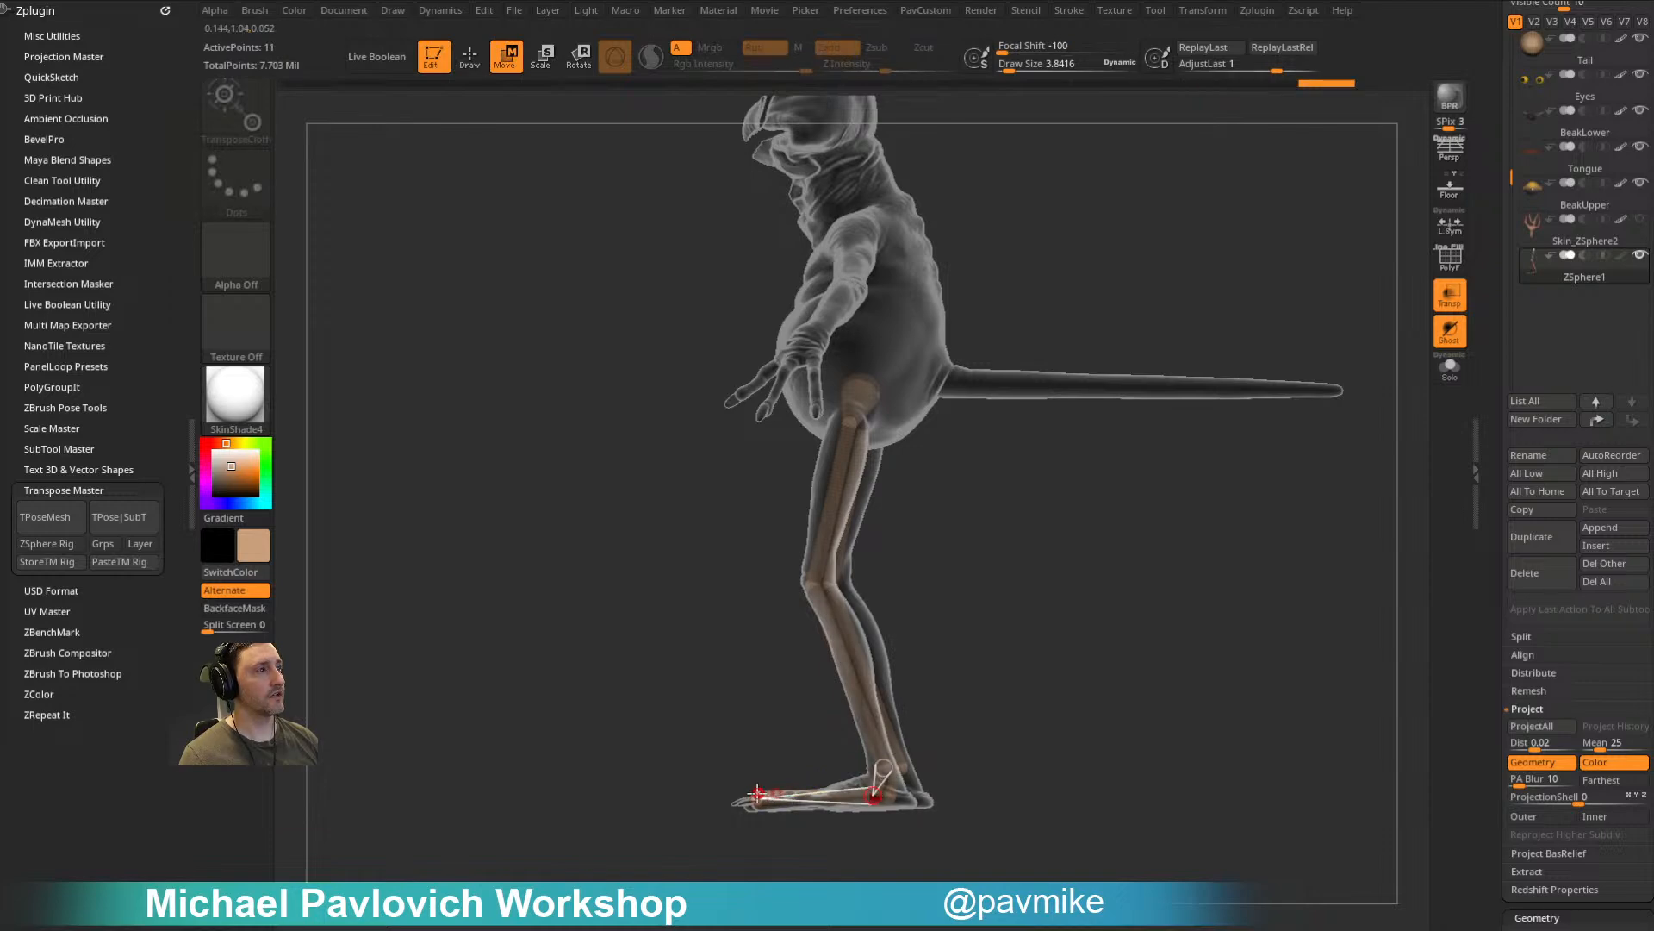
shift+drag(894, 753, 791, 584)
Step: Add a spine ZSphere to the root and move it up to the base of the neck
drag(786, 696, 938, 519)
mouse_move(1156, 463)
mouse_down()
mouse_move(1119, 447)
mouse_move(1175, 397)
mouse_up()
key(q)
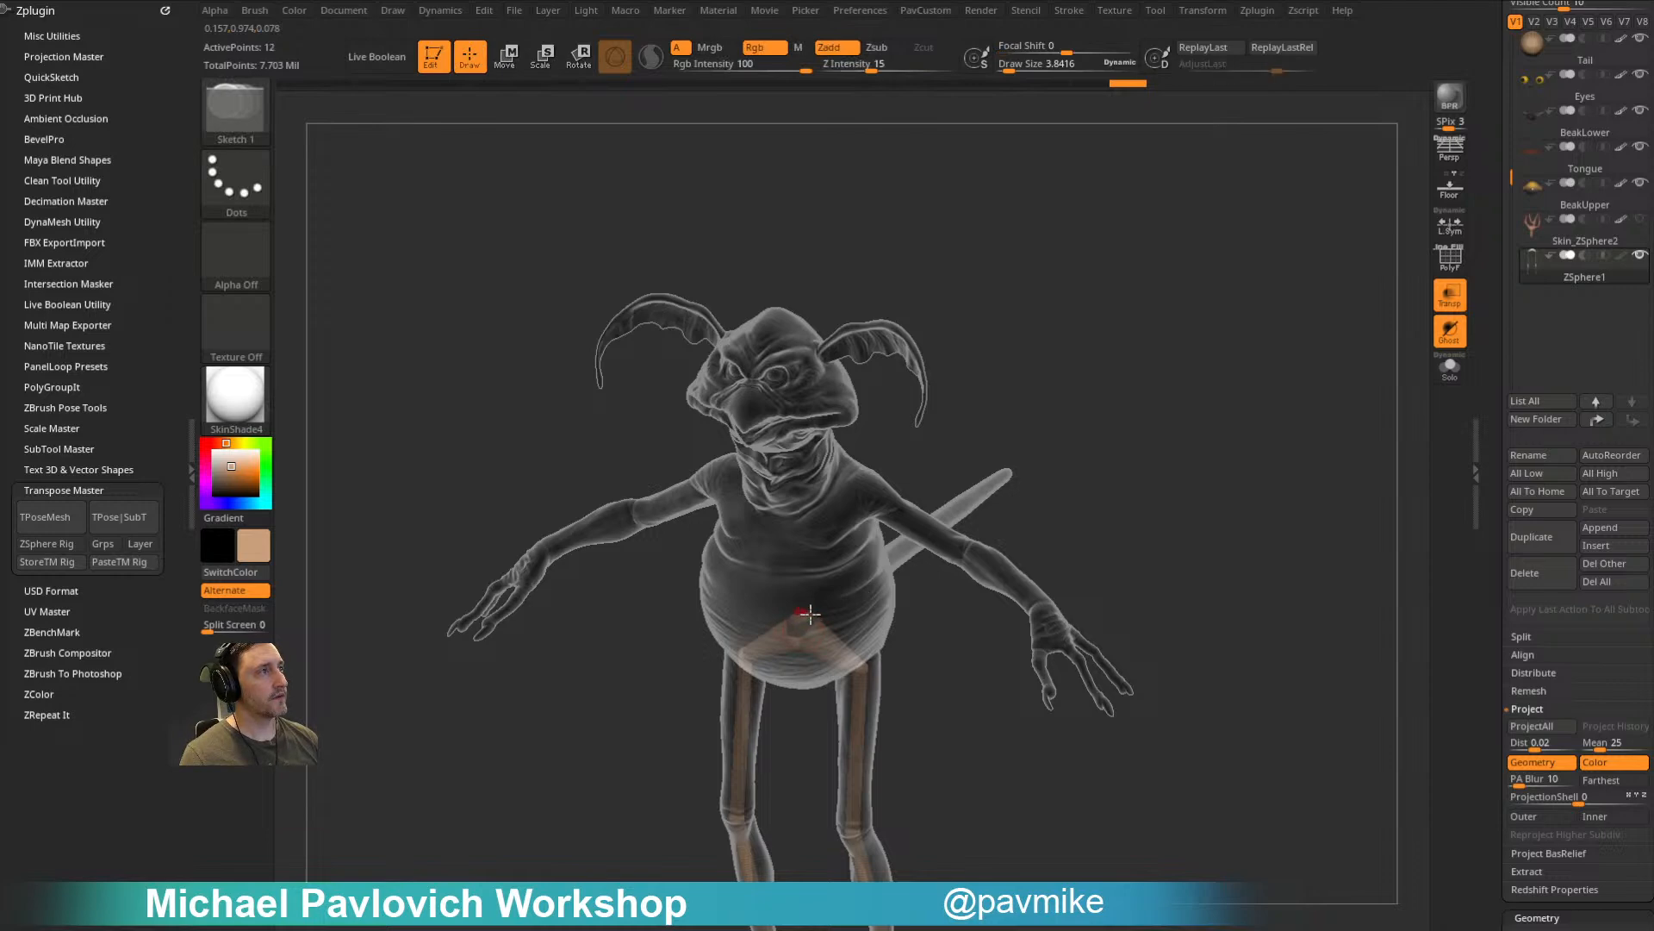
shift+drag(811, 609, 805, 580)
key(w)
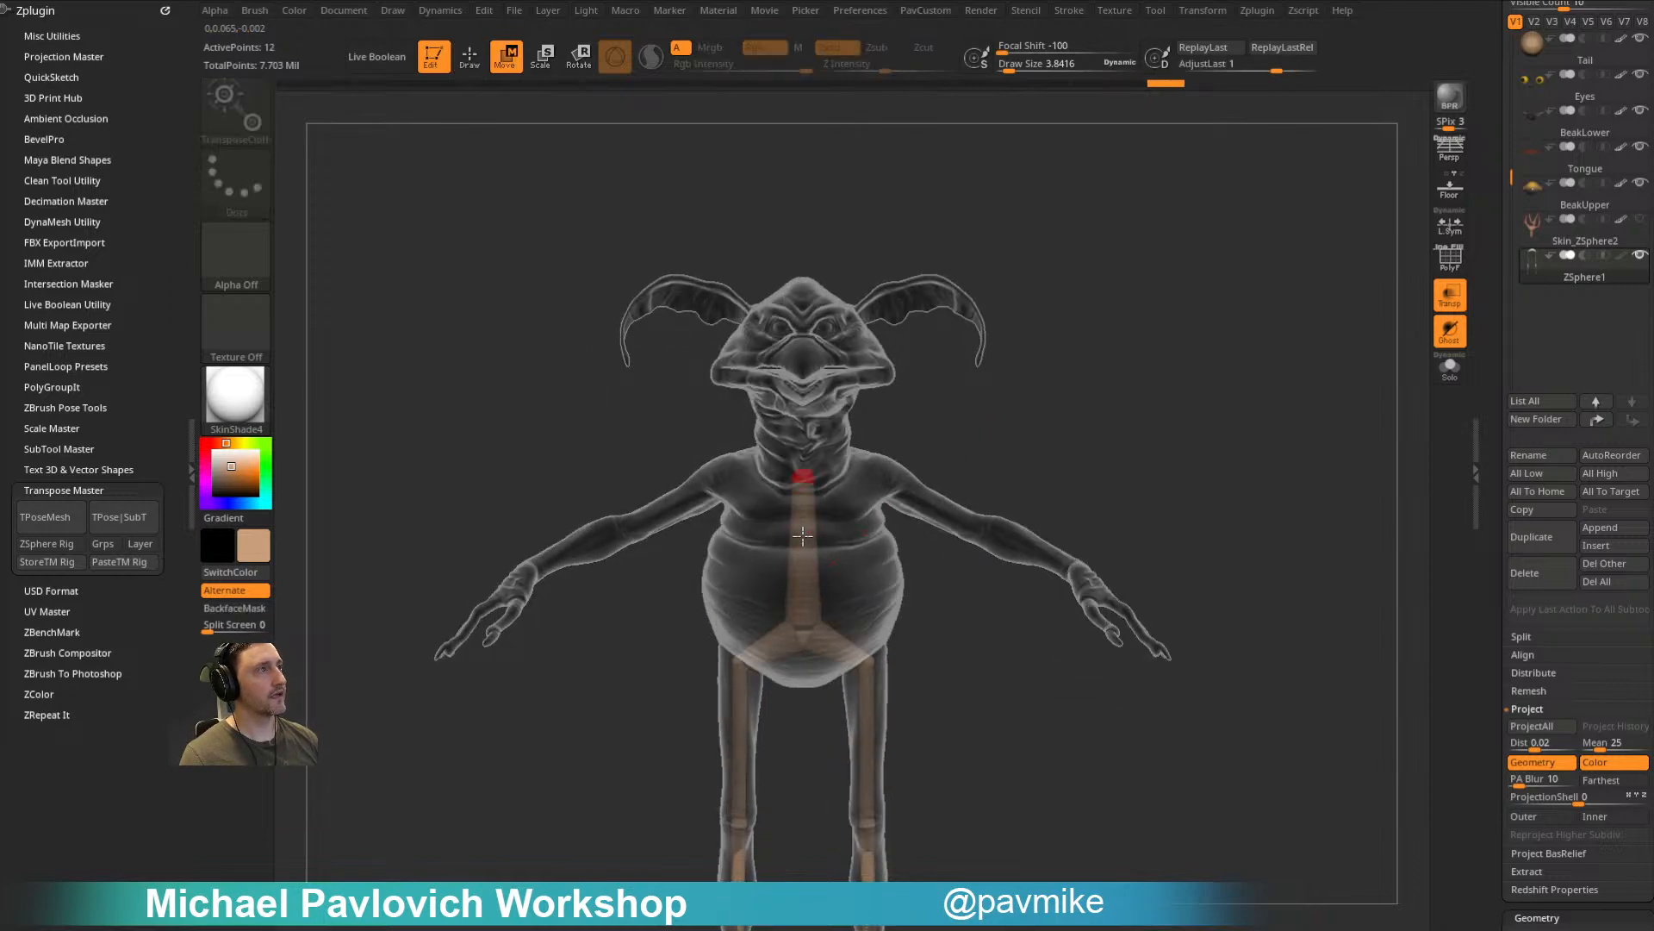
mouse_move(971, 390)
mouse_down()
mouse_move(1031, 491)
mouse_move(975, 477)
mouse_move(986, 495)
mouse_move(796, 555)
mouse_move(813, 547)
mouse_move(849, 573)
mouse_move(817, 608)
mouse_up()
Step: Add mirrored collarbone ZSpheres at the top of the spine and position them beside the neck
key(q)
key(w)
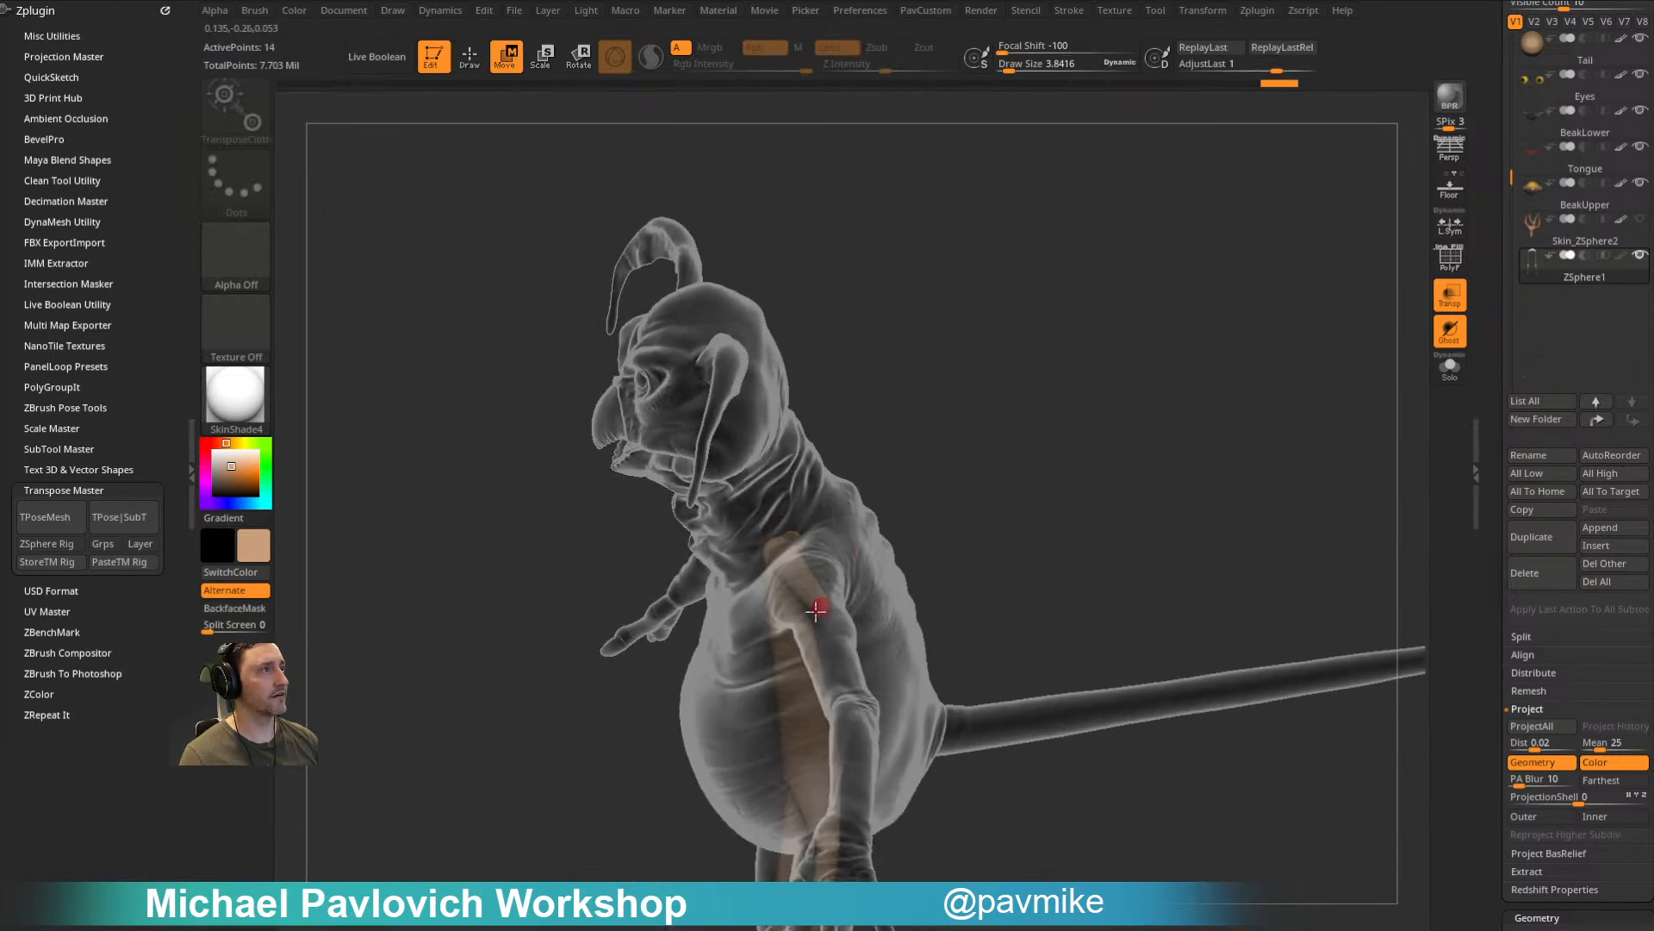
mouse_move(906, 513)
shift+mouse_down()
mouse_move(847, 596)
mouse_move(790, 561)
mouse_move(809, 583)
mouse_move(783, 583)
mouse_move(802, 566)
shift+mouse_up()
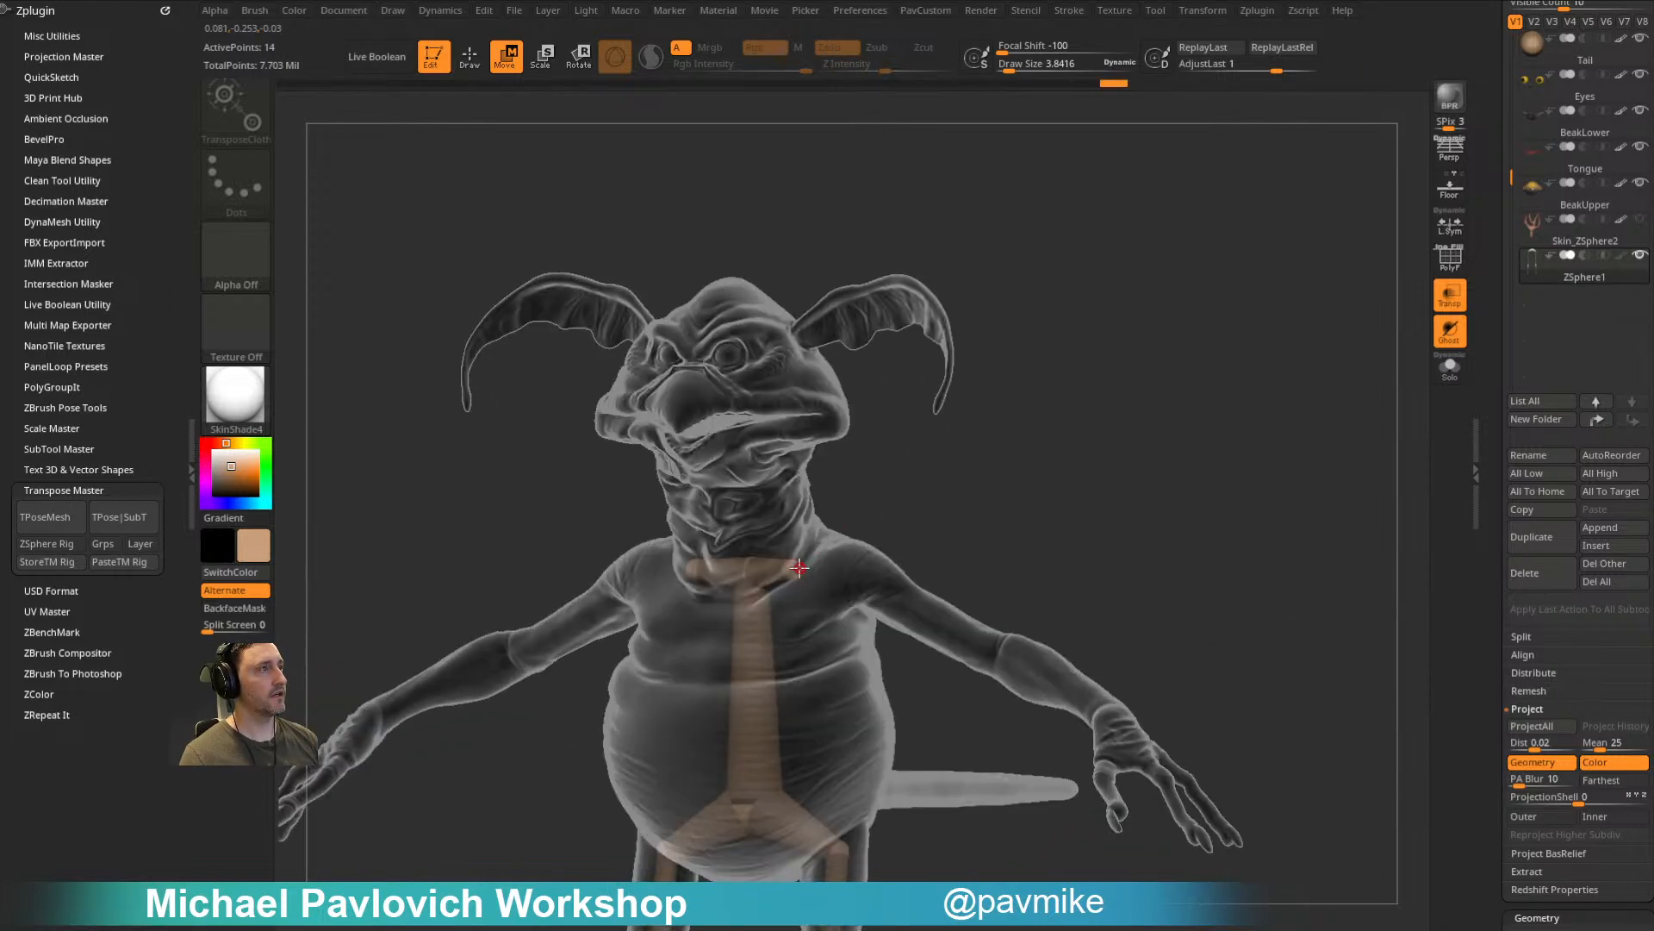
drag(887, 495, 798, 580)
Step: Extend mirrored ZSpheres from the collarbones and position them inside the shoulder joints
key(q)
shift+drag(934, 449, 808, 577)
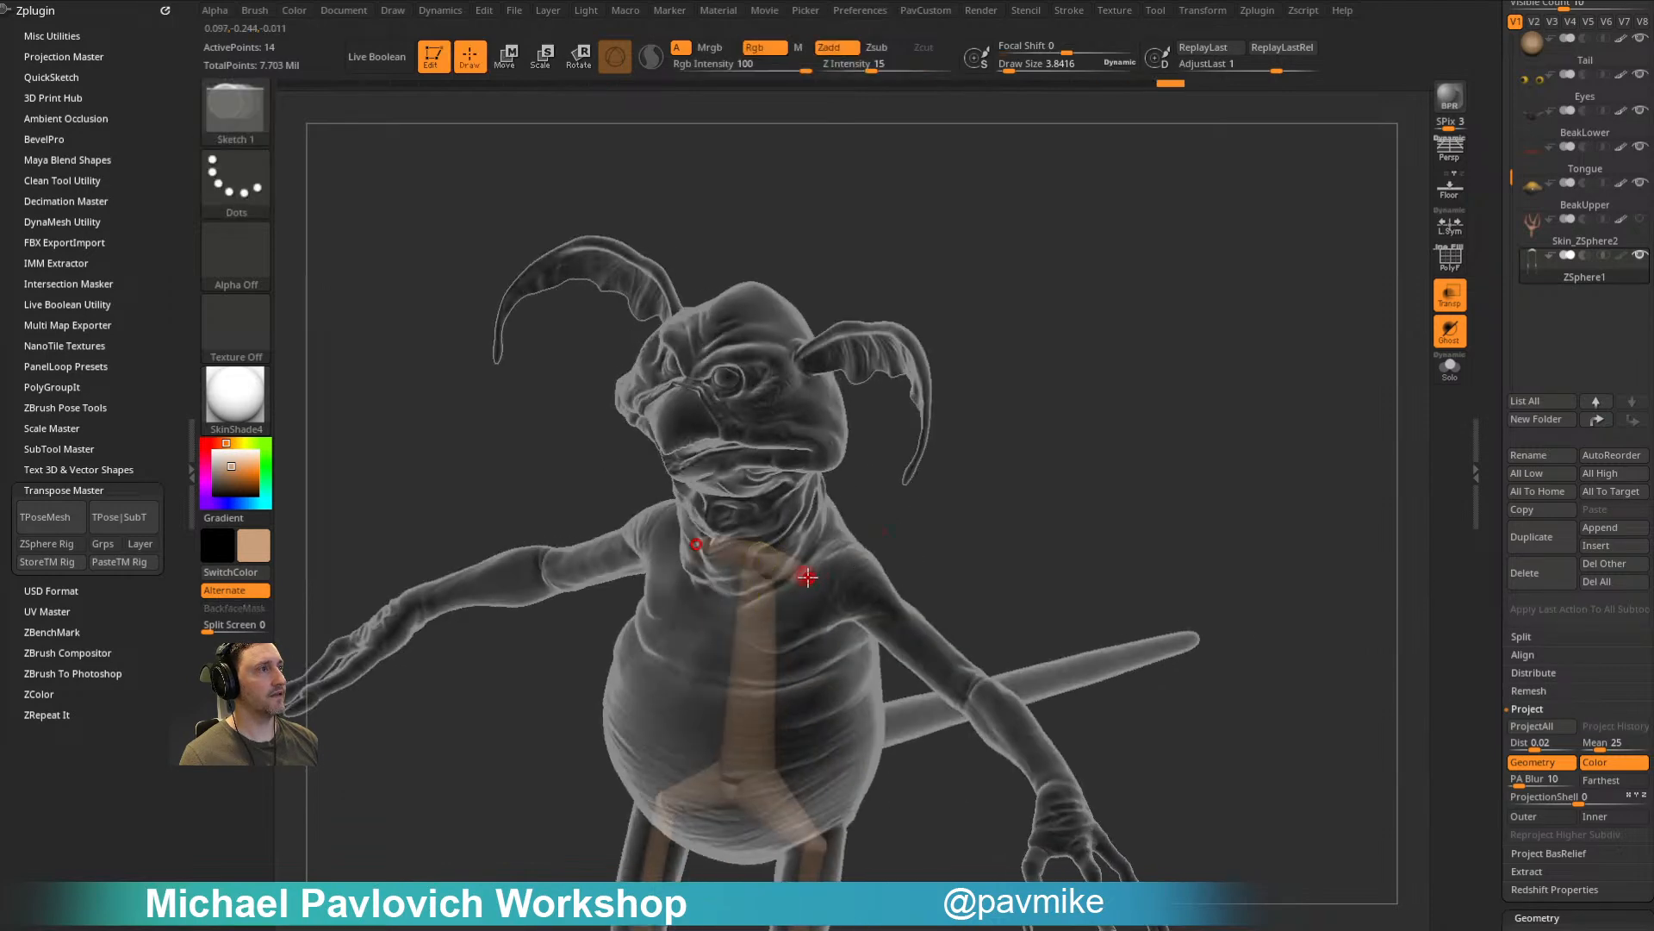
key(w)
shift+drag(888, 519, 821, 580)
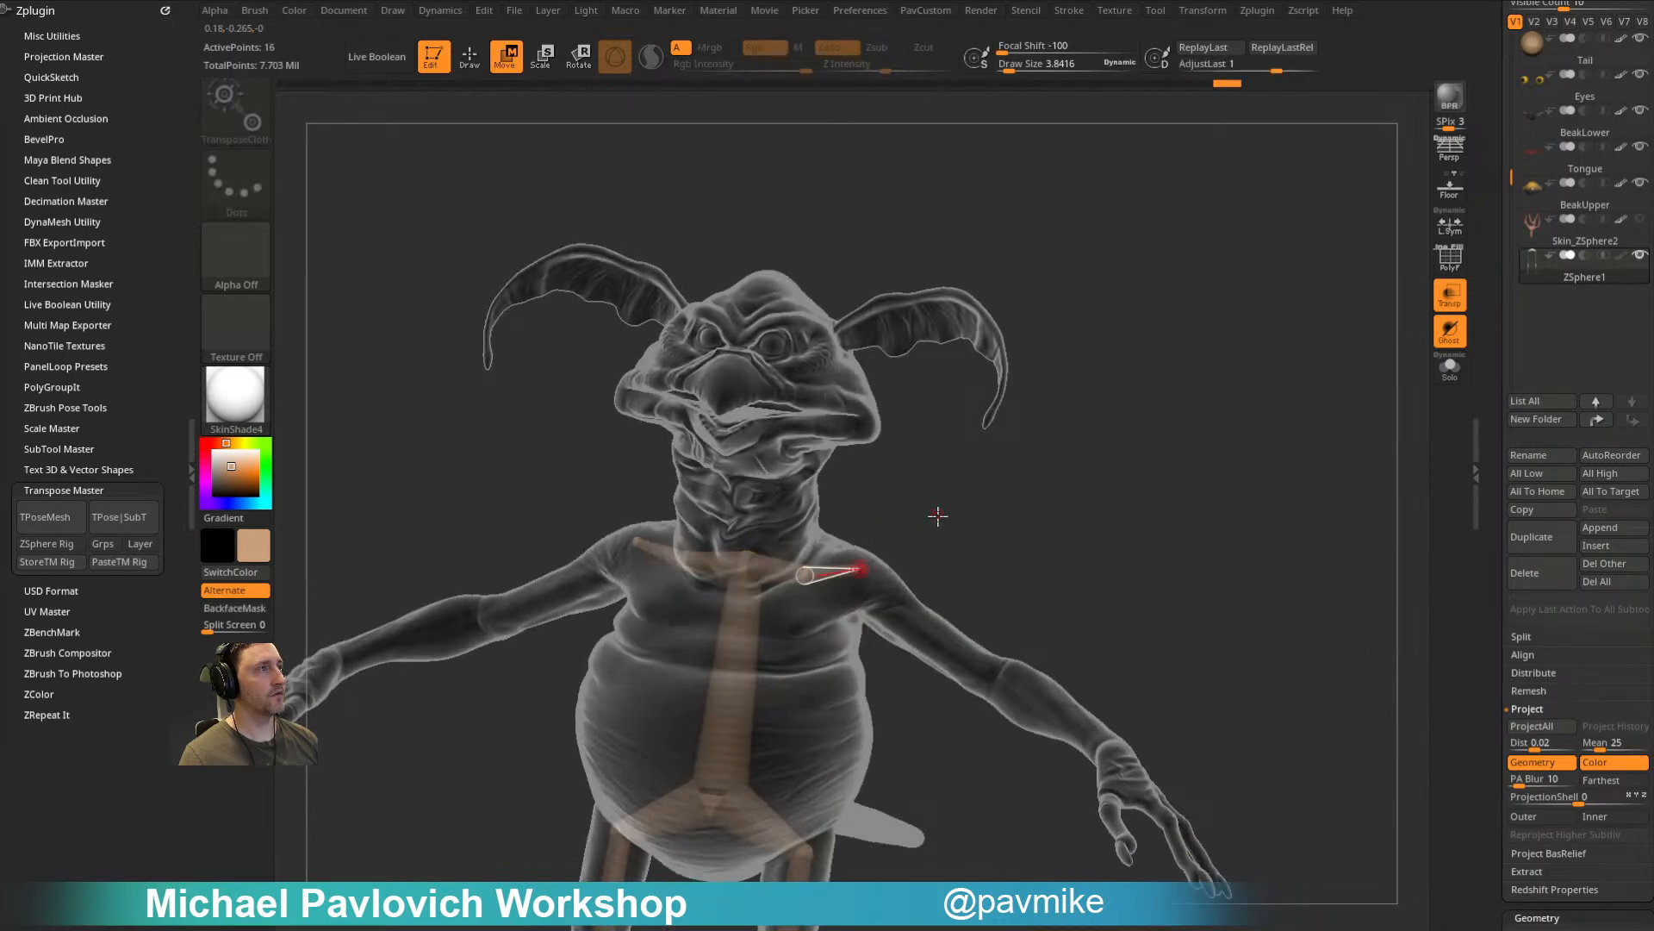
drag(938, 513, 860, 569)
key(e)
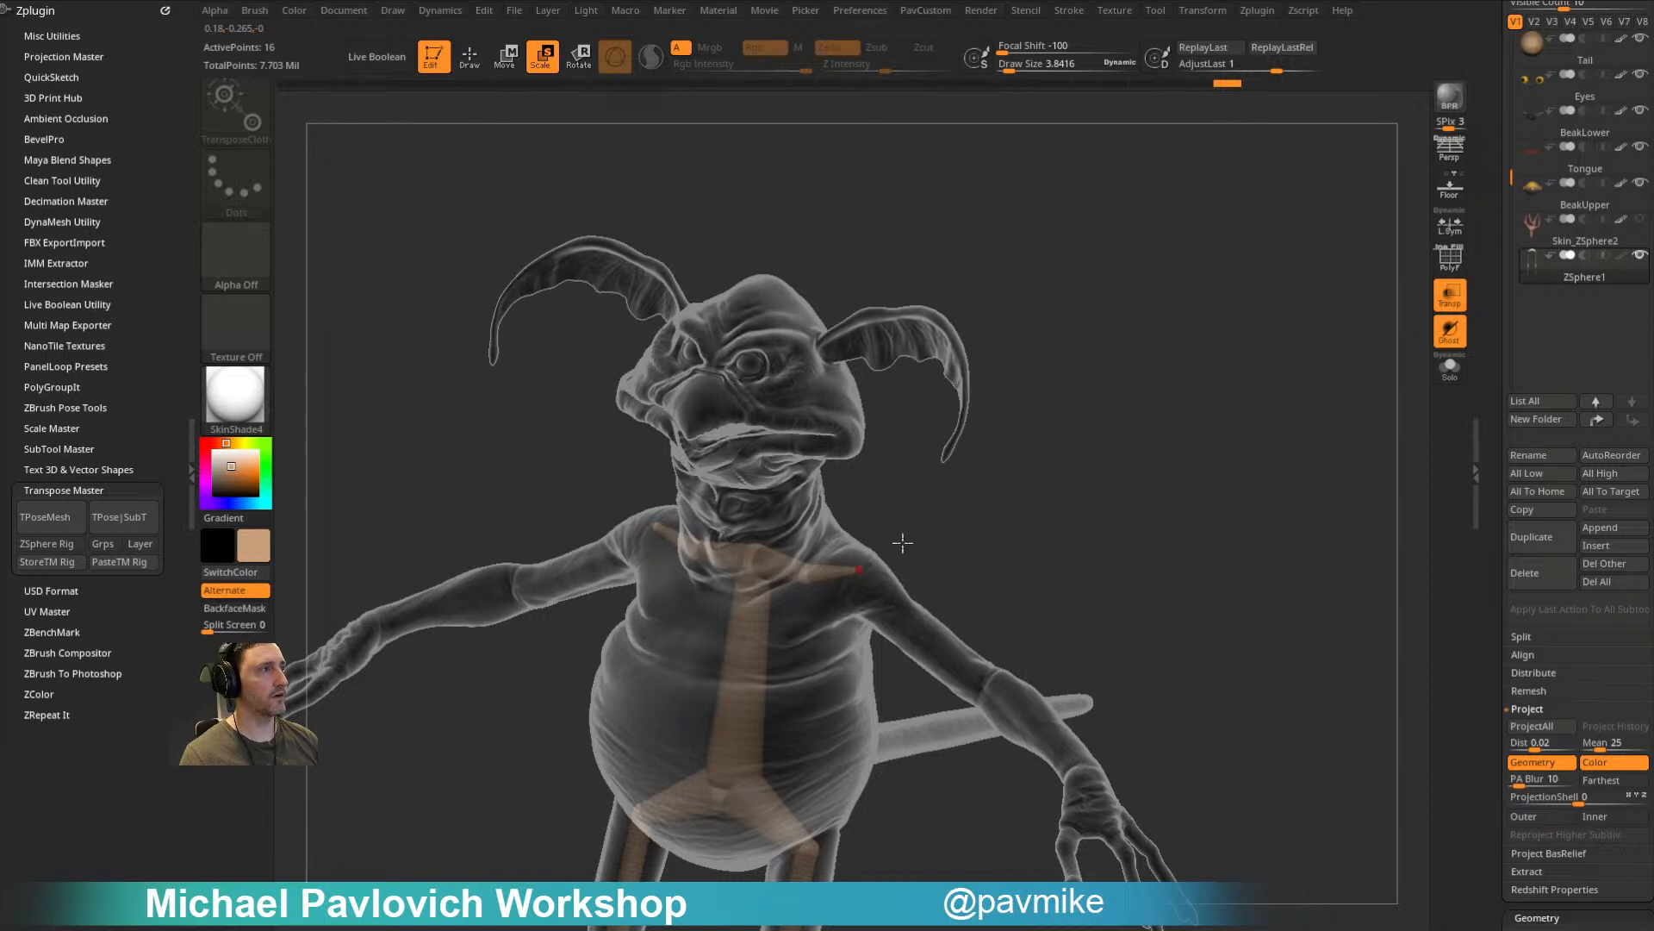
key(w)
shift+drag(968, 541, 863, 576)
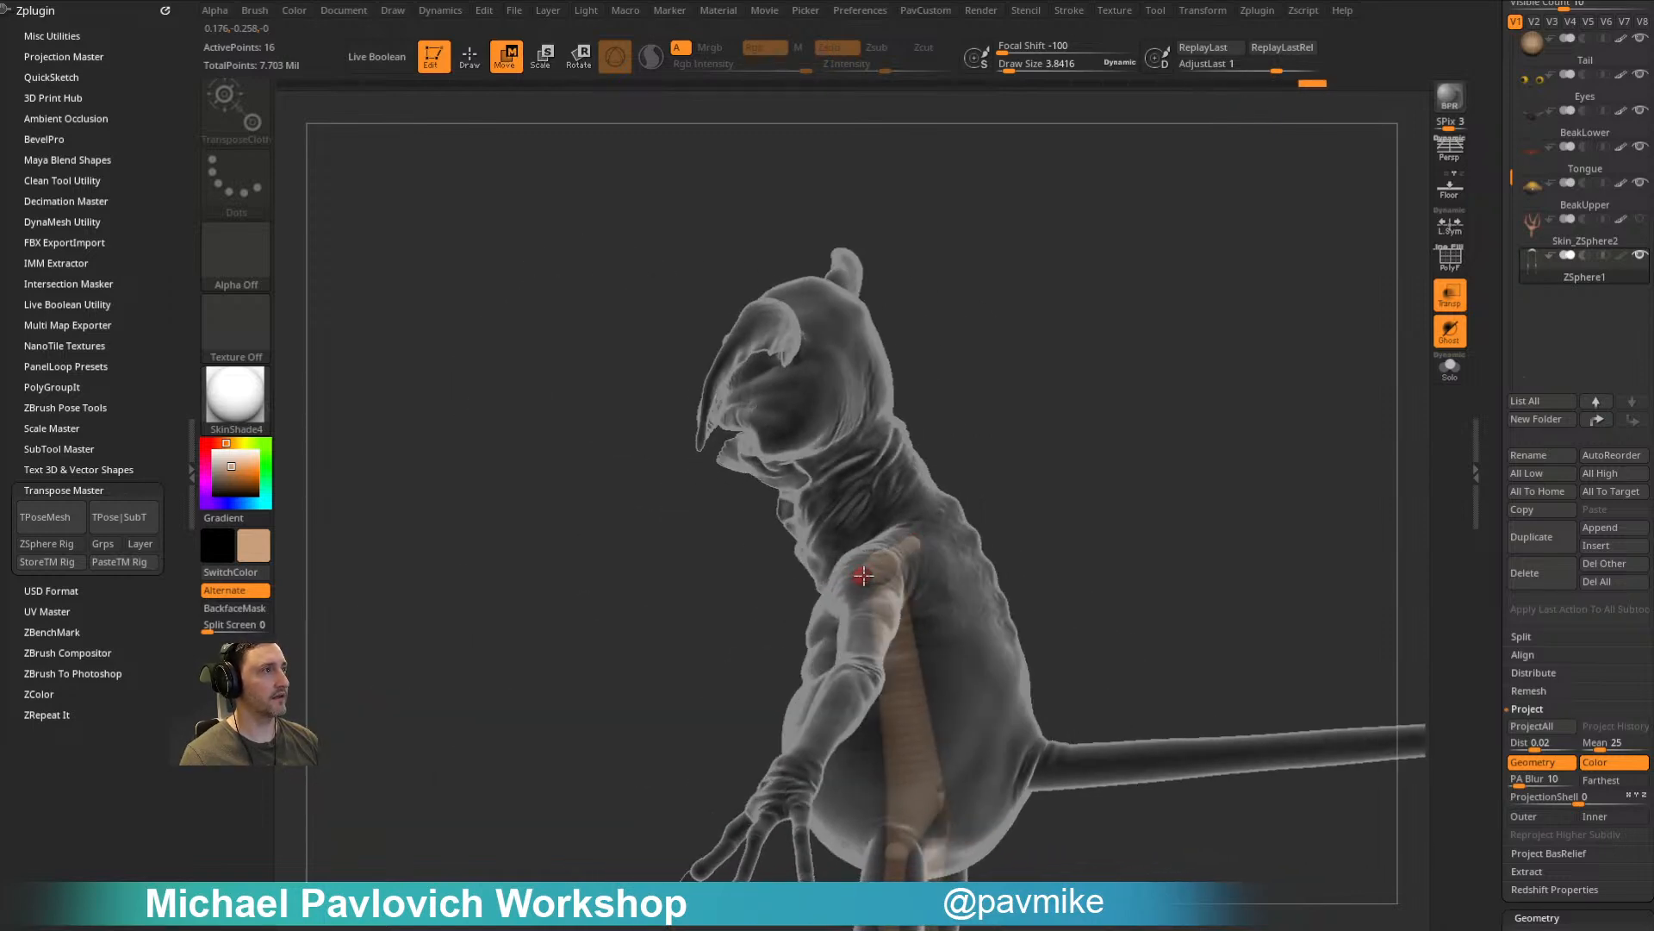
Step: Extend the ZSphere chain from the shoulders along both arms and place the ends inside the hands
mouse_move(991, 439)
mouse_down()
mouse_move(1034, 476)
mouse_move(832, 516)
mouse_move(834, 482)
mouse_move(843, 518)
mouse_move(934, 575)
mouse_move(1012, 583)
mouse_move(983, 569)
mouse_move(988, 596)
mouse_move(1174, 727)
mouse_up()
key(q)
click(804, 501)
key(w)
drag(1245, 648, 1014, 597)
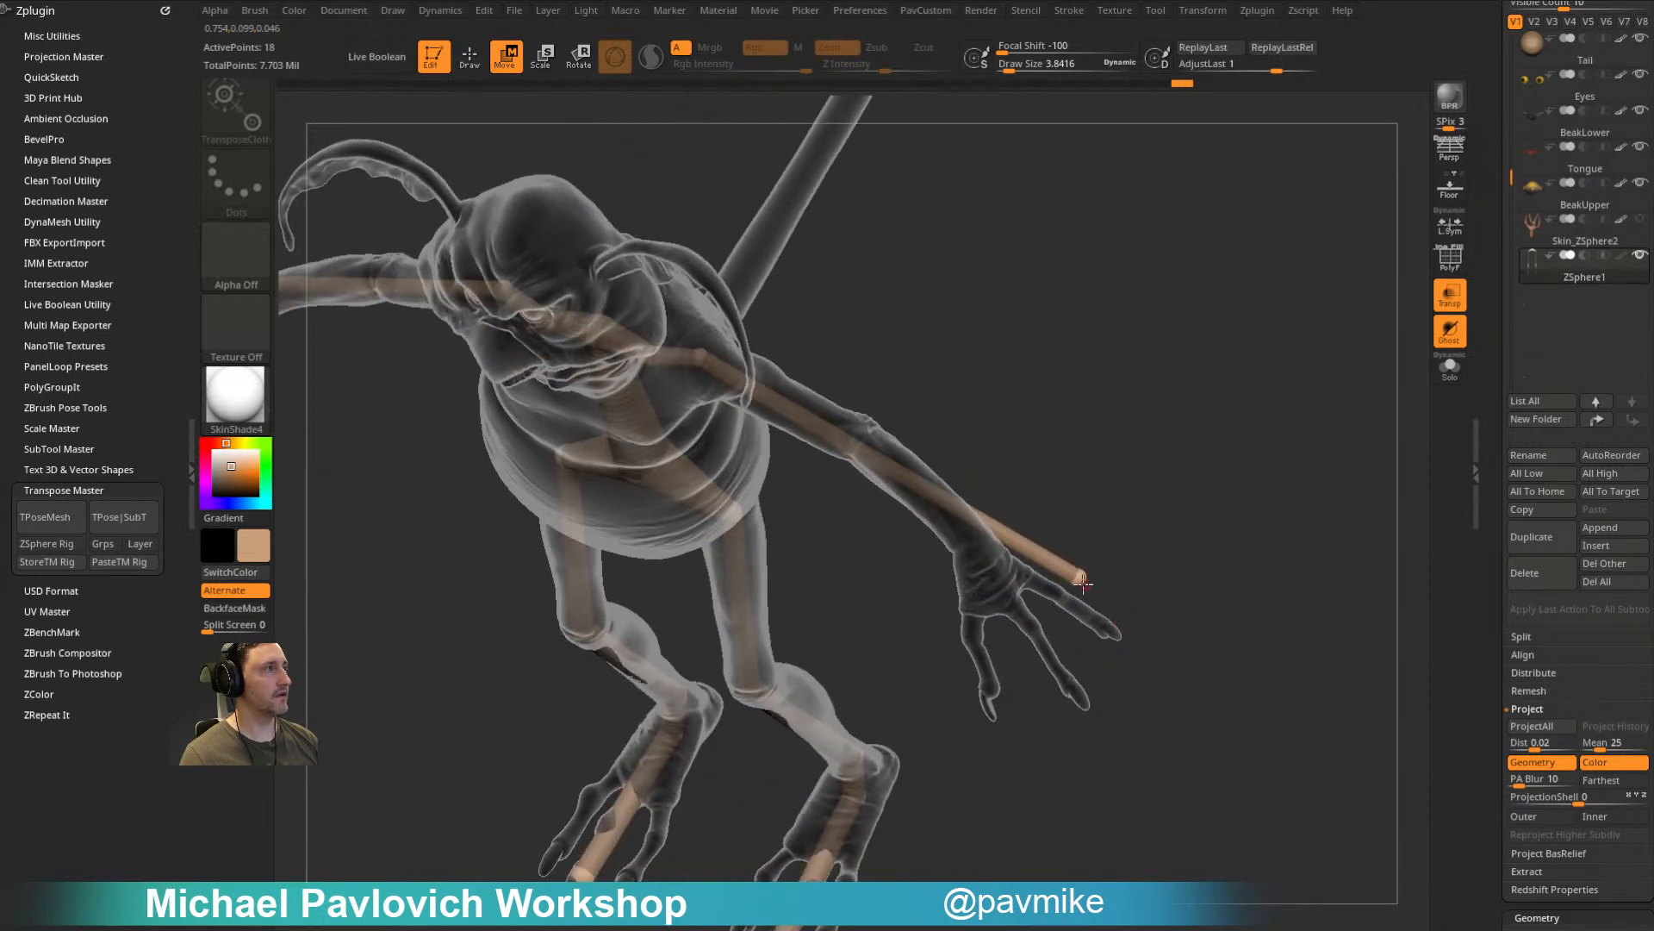
mouse_move(1082, 505)
shift+mouse_down()
mouse_move(1085, 406)
mouse_move(1070, 484)
mouse_move(1106, 479)
shift+mouse_up()
mouse_move(1024, 631)
mouse_down()
mouse_move(1030, 600)
mouse_move(990, 554)
mouse_up()
Step: Insert a ZSphere into each arm chain and position it at the wrist
key(q)
click(976, 570)
key(w)
drag(1064, 506, 965, 576)
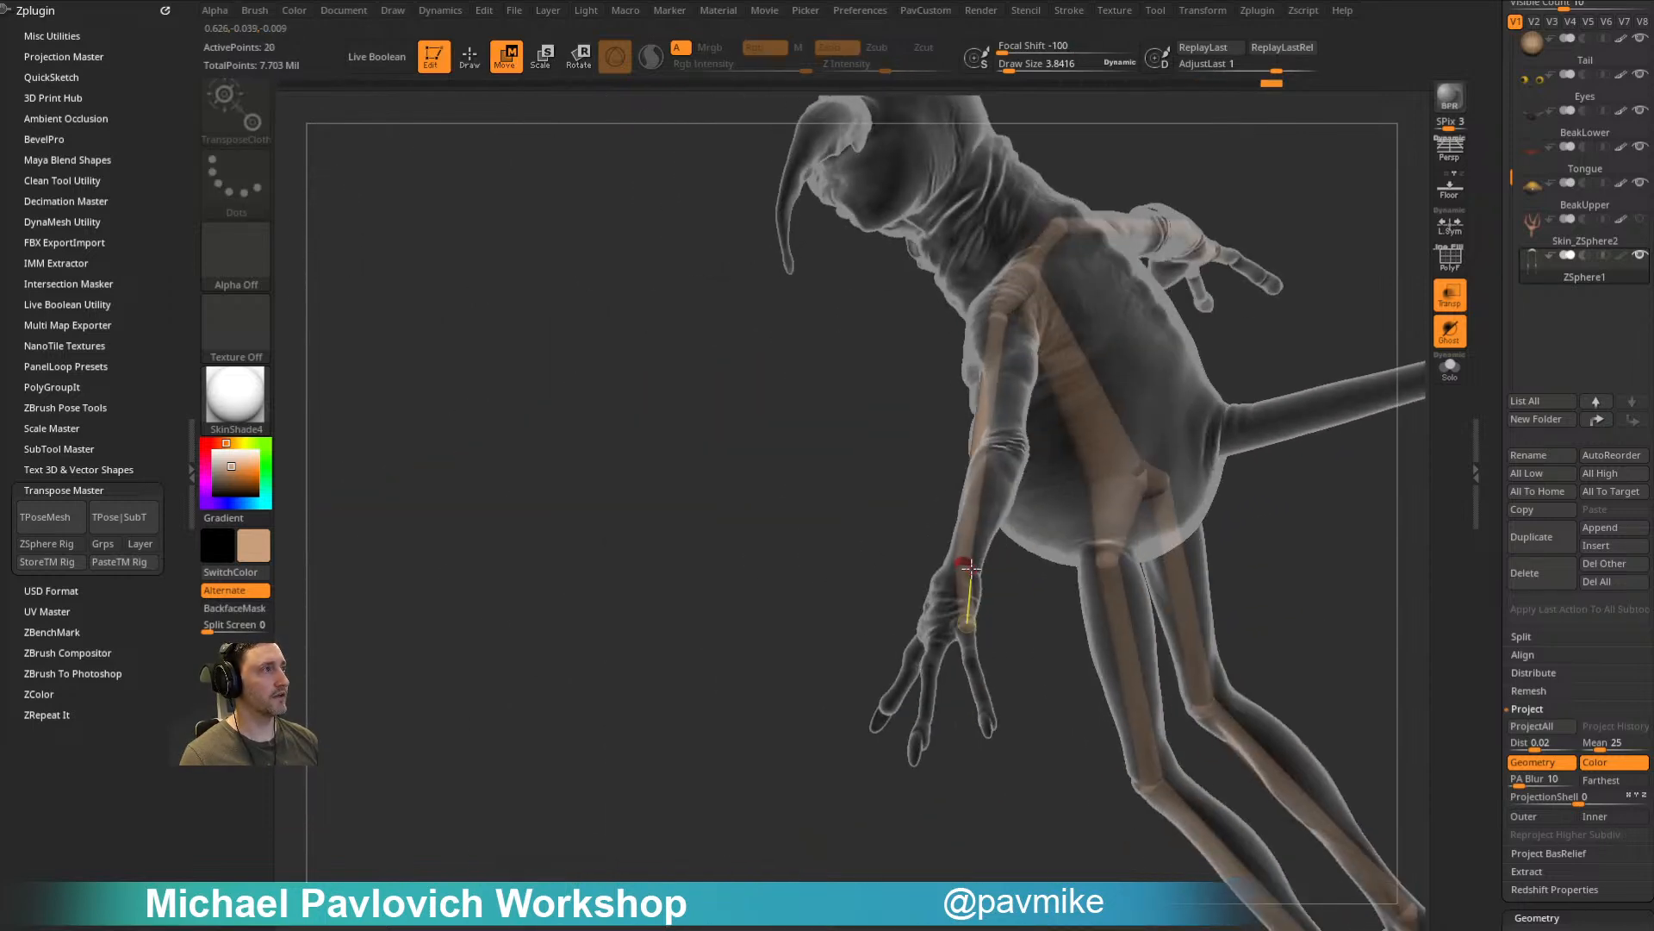
drag(840, 648, 929, 720)
drag(1069, 659, 934, 668)
Step: Insert a ZSphere between shoulder and wrist on both arms and align it with the elbow
key(q)
click(1001, 529)
drag(892, 539, 972, 586)
key(w)
drag(994, 543, 1020, 544)
drag(913, 561, 995, 550)
drag(1146, 518, 924, 647)
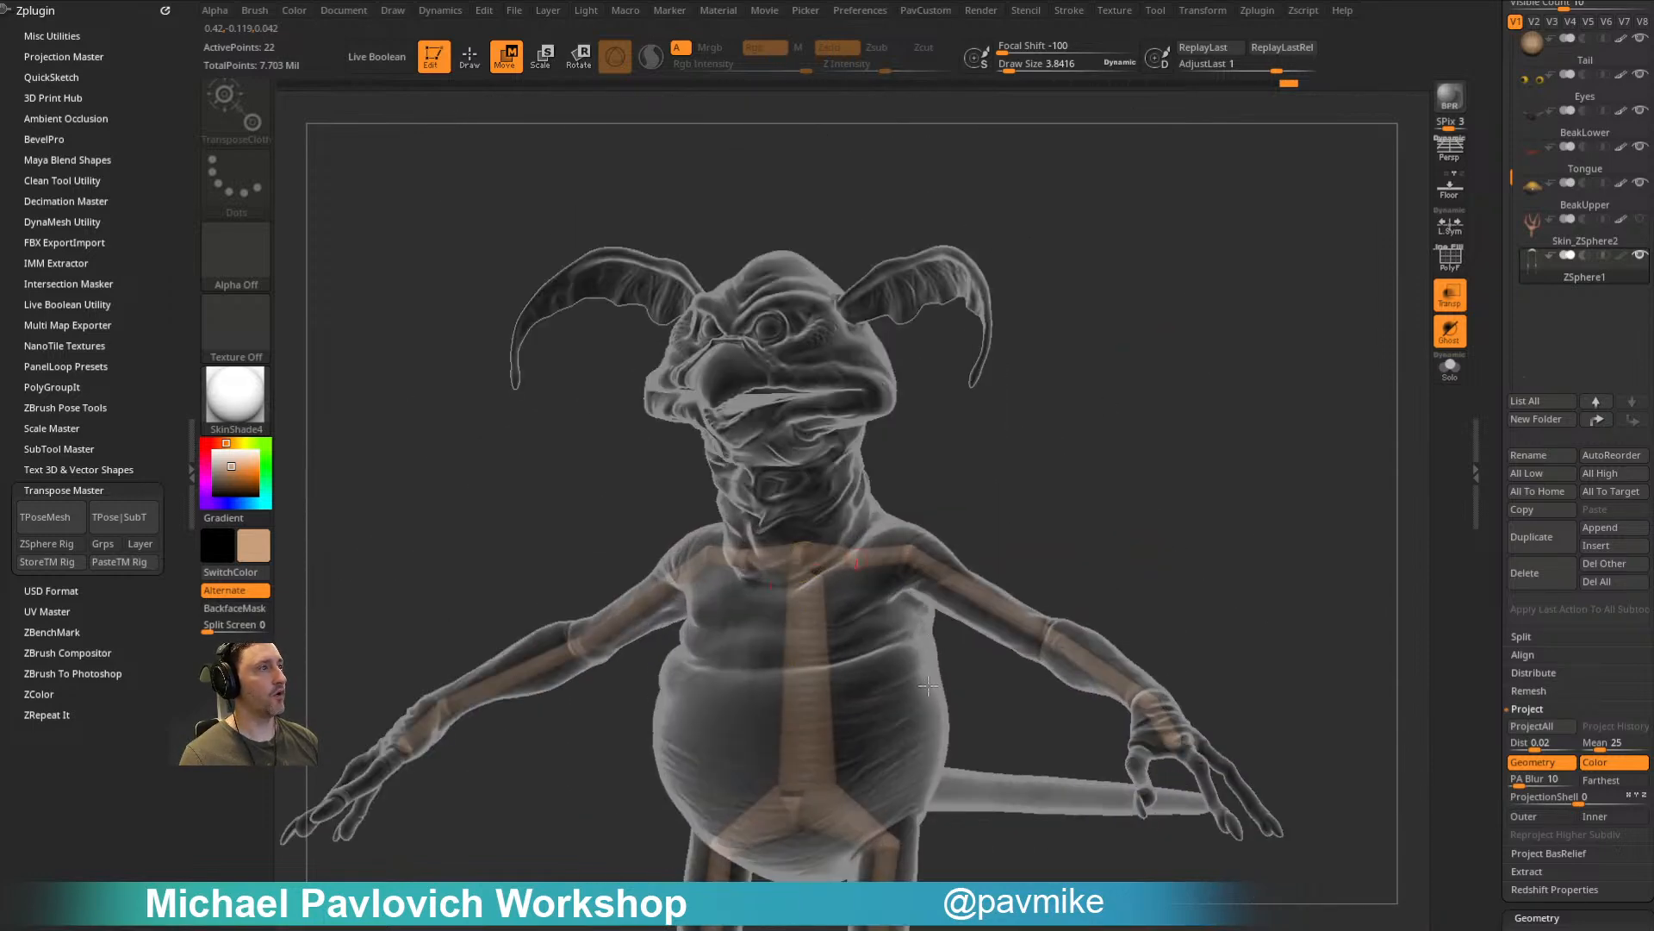
Step: Insert two ZSpheres into the spine and extend a mirrored pair of rib branches from each into the torso
mouse_move(1116, 491)
mouse_down()
mouse_move(861, 593)
mouse_move(872, 677)
mouse_move(1053, 492)
mouse_move(914, 604)
mouse_up()
key(q)
key(w)
drag(1020, 493, 1094, 500)
drag(956, 638, 897, 700)
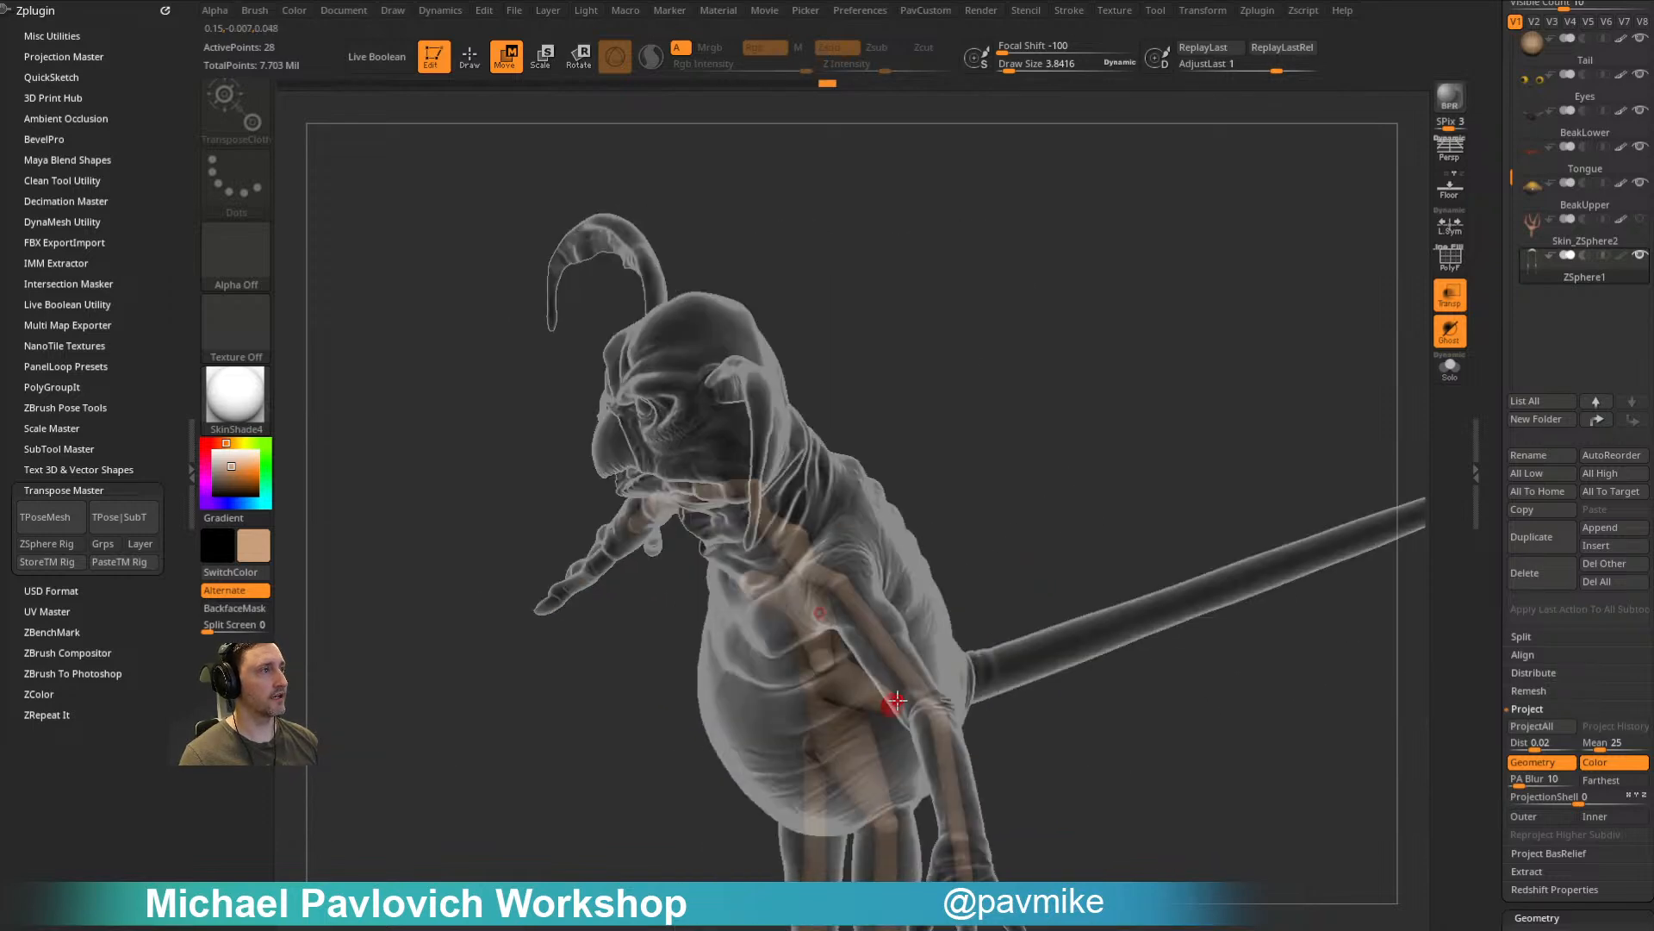
drag(1056, 518, 1021, 642)
drag(981, 759, 904, 789)
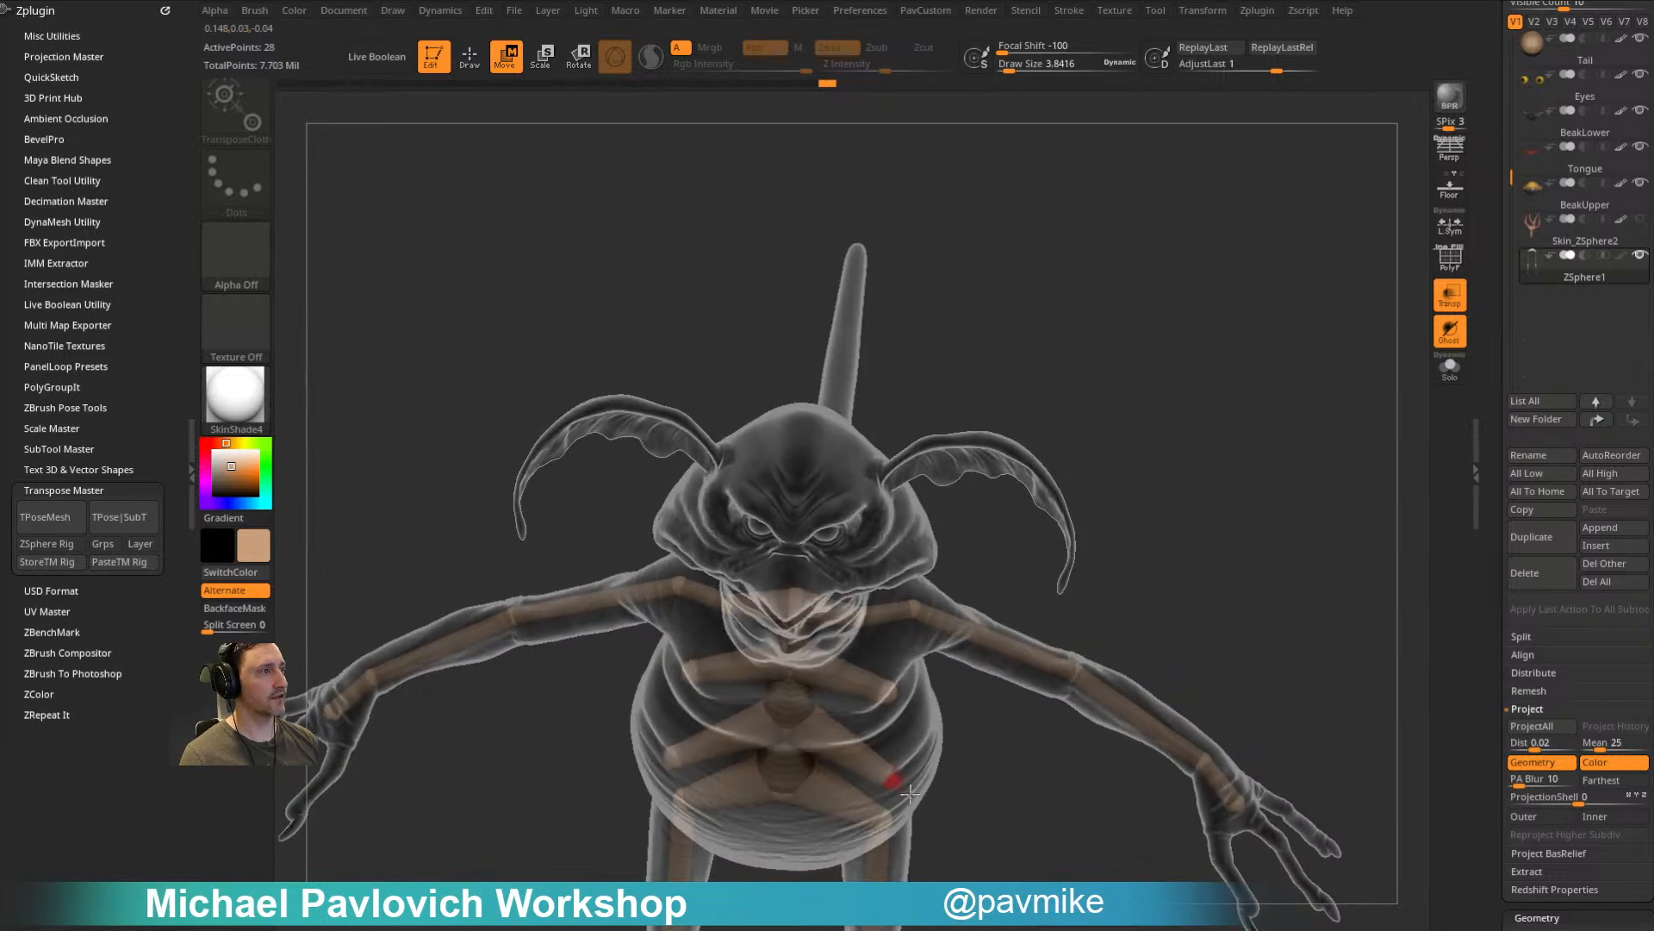
drag(893, 694, 1110, 498)
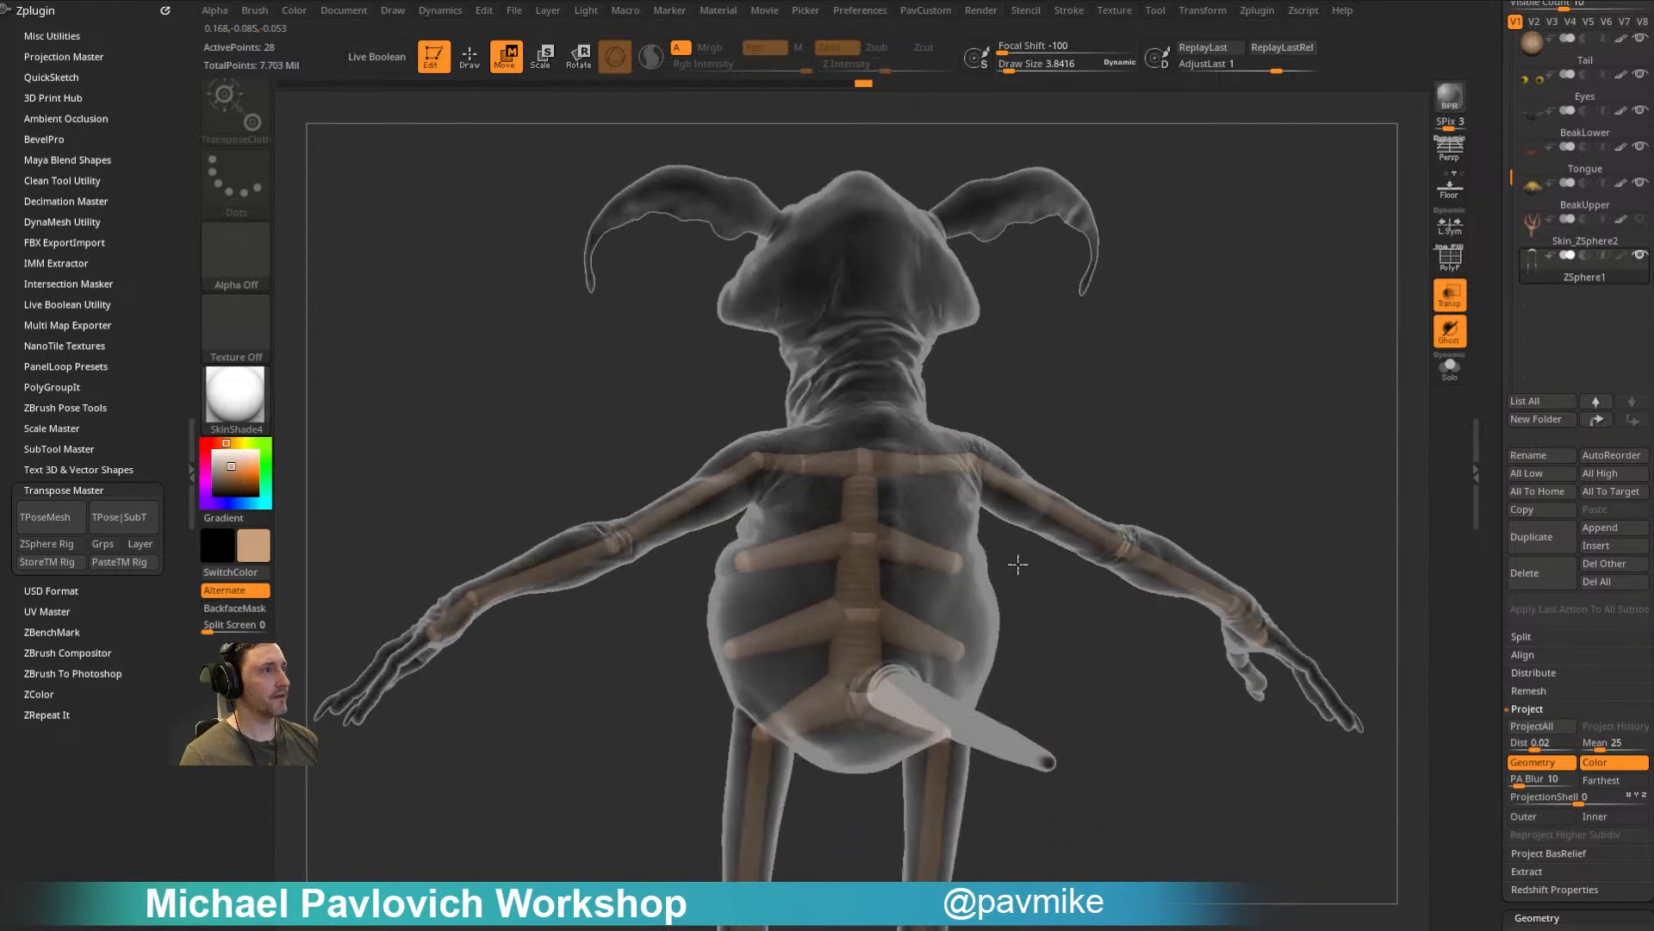
Step: Insert mirrored ZSpheres into the pelvis segments and extend support branches from them toward the creature's rear
drag(820, 806, 828, 724)
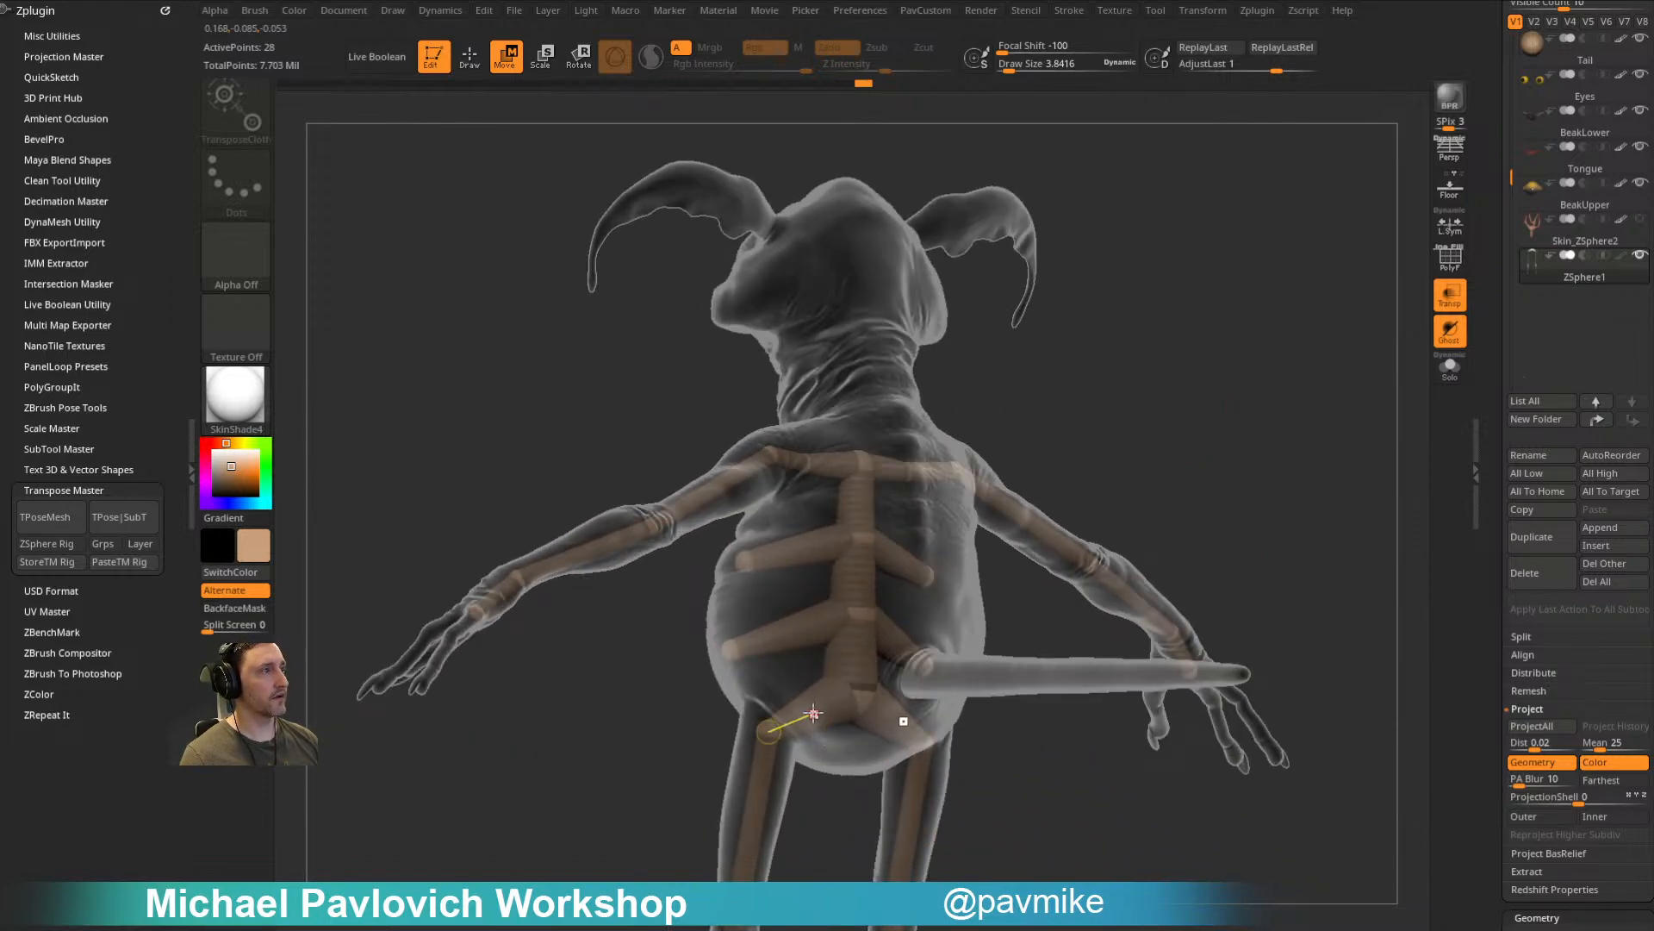
key(q)
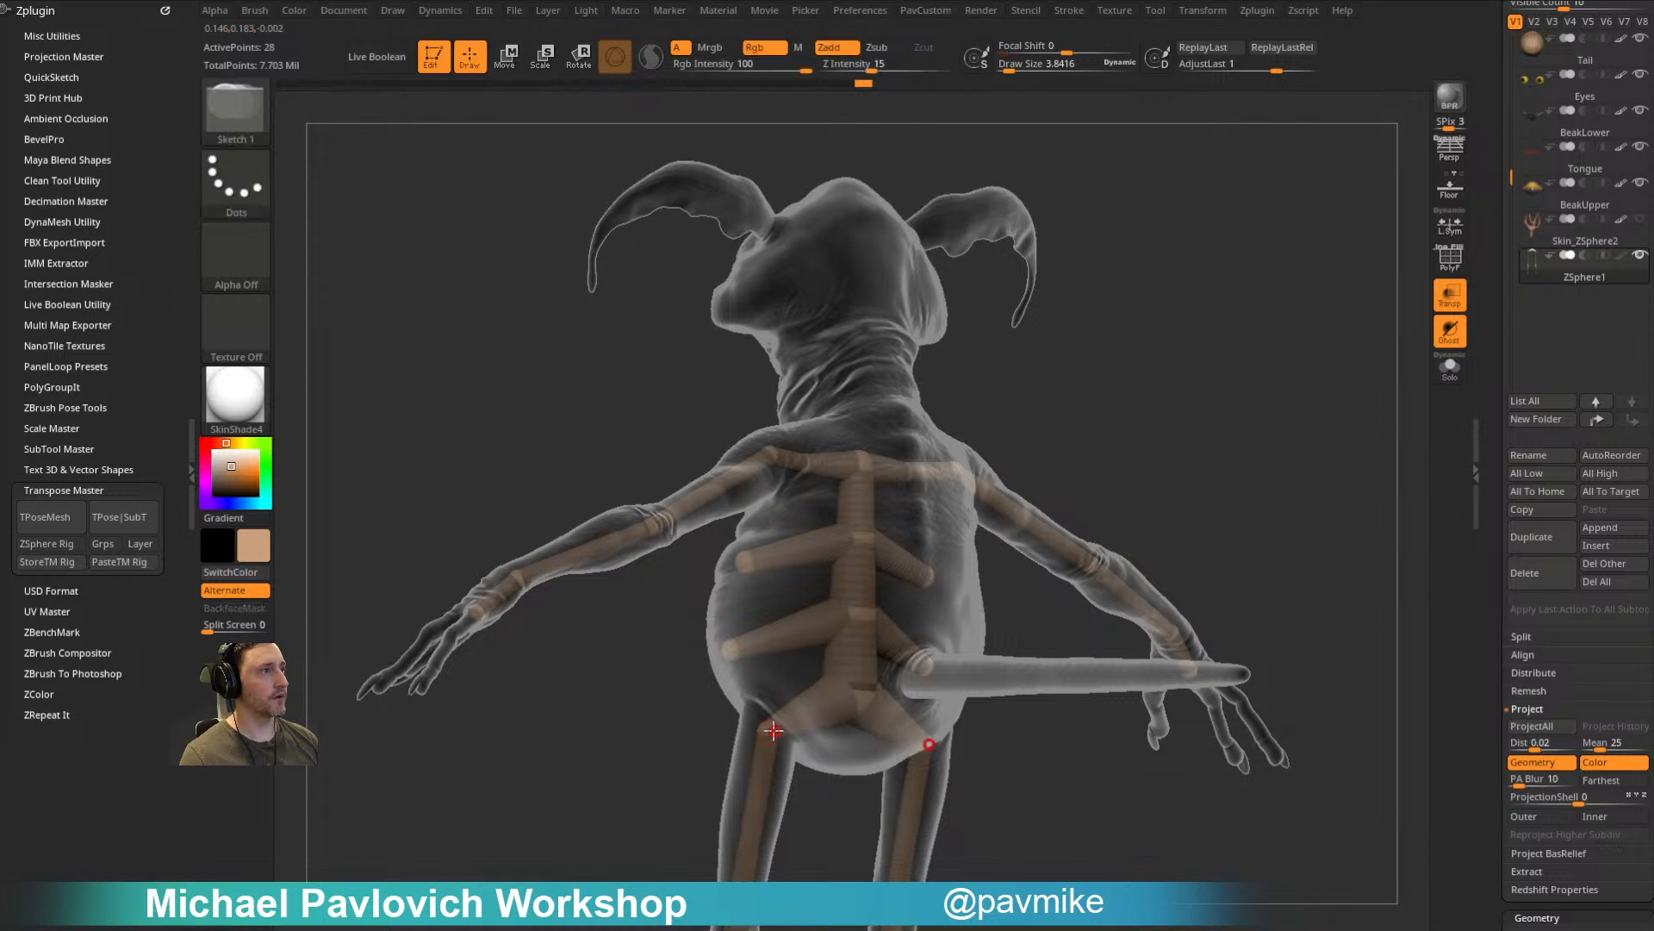
key(w)
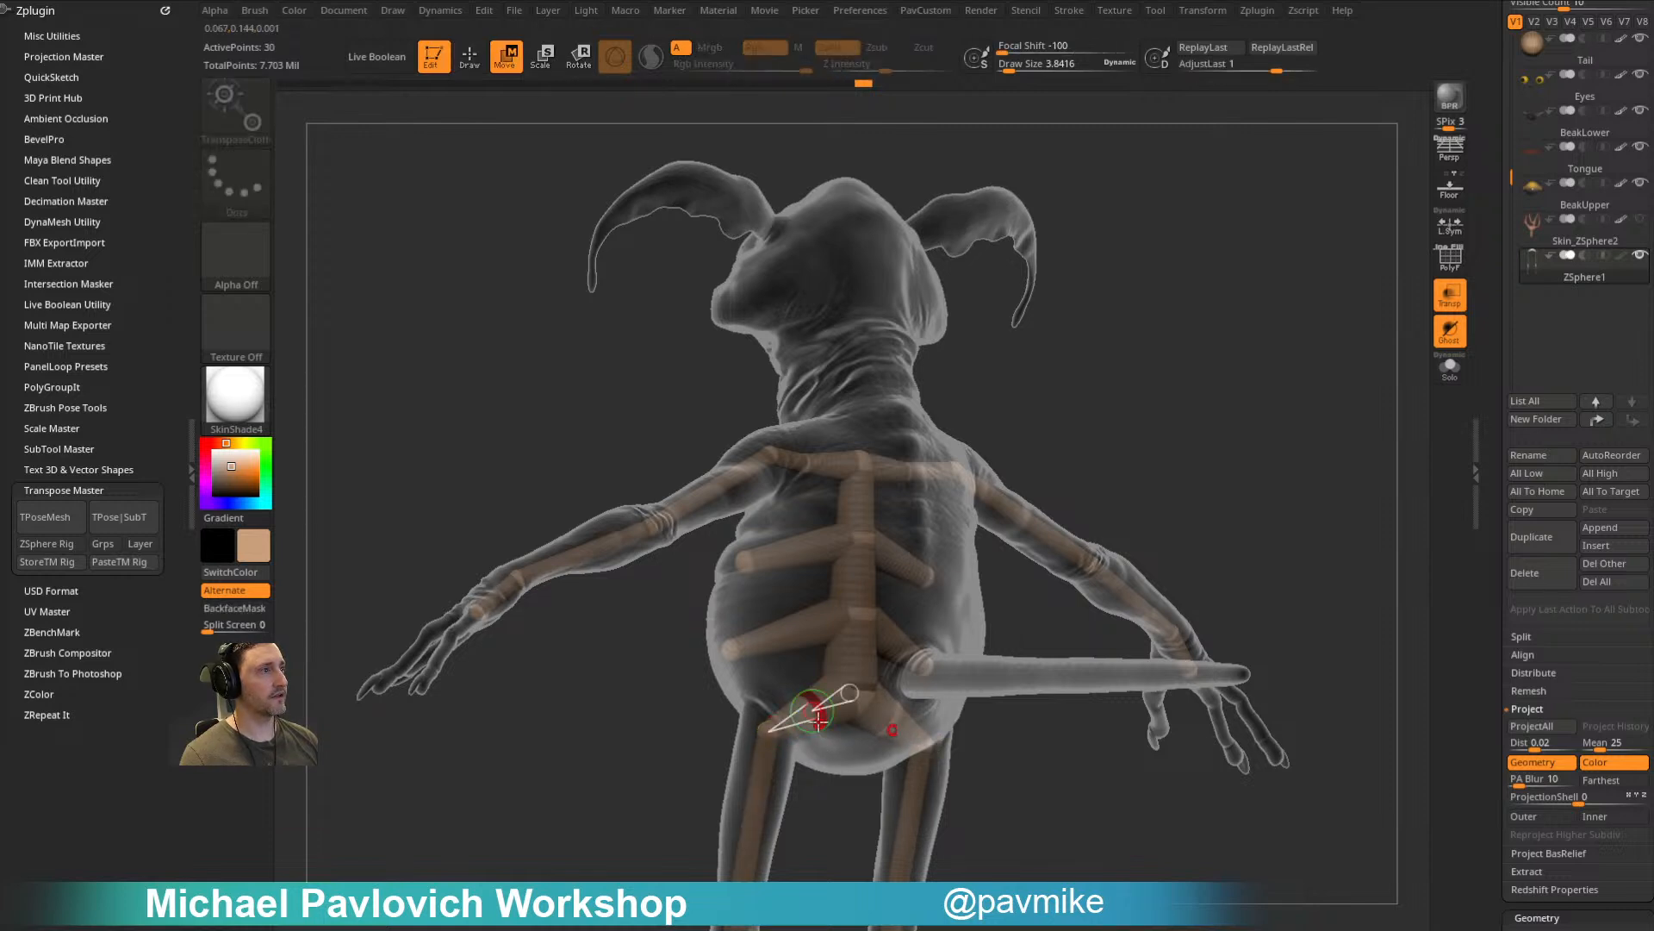
key(q)
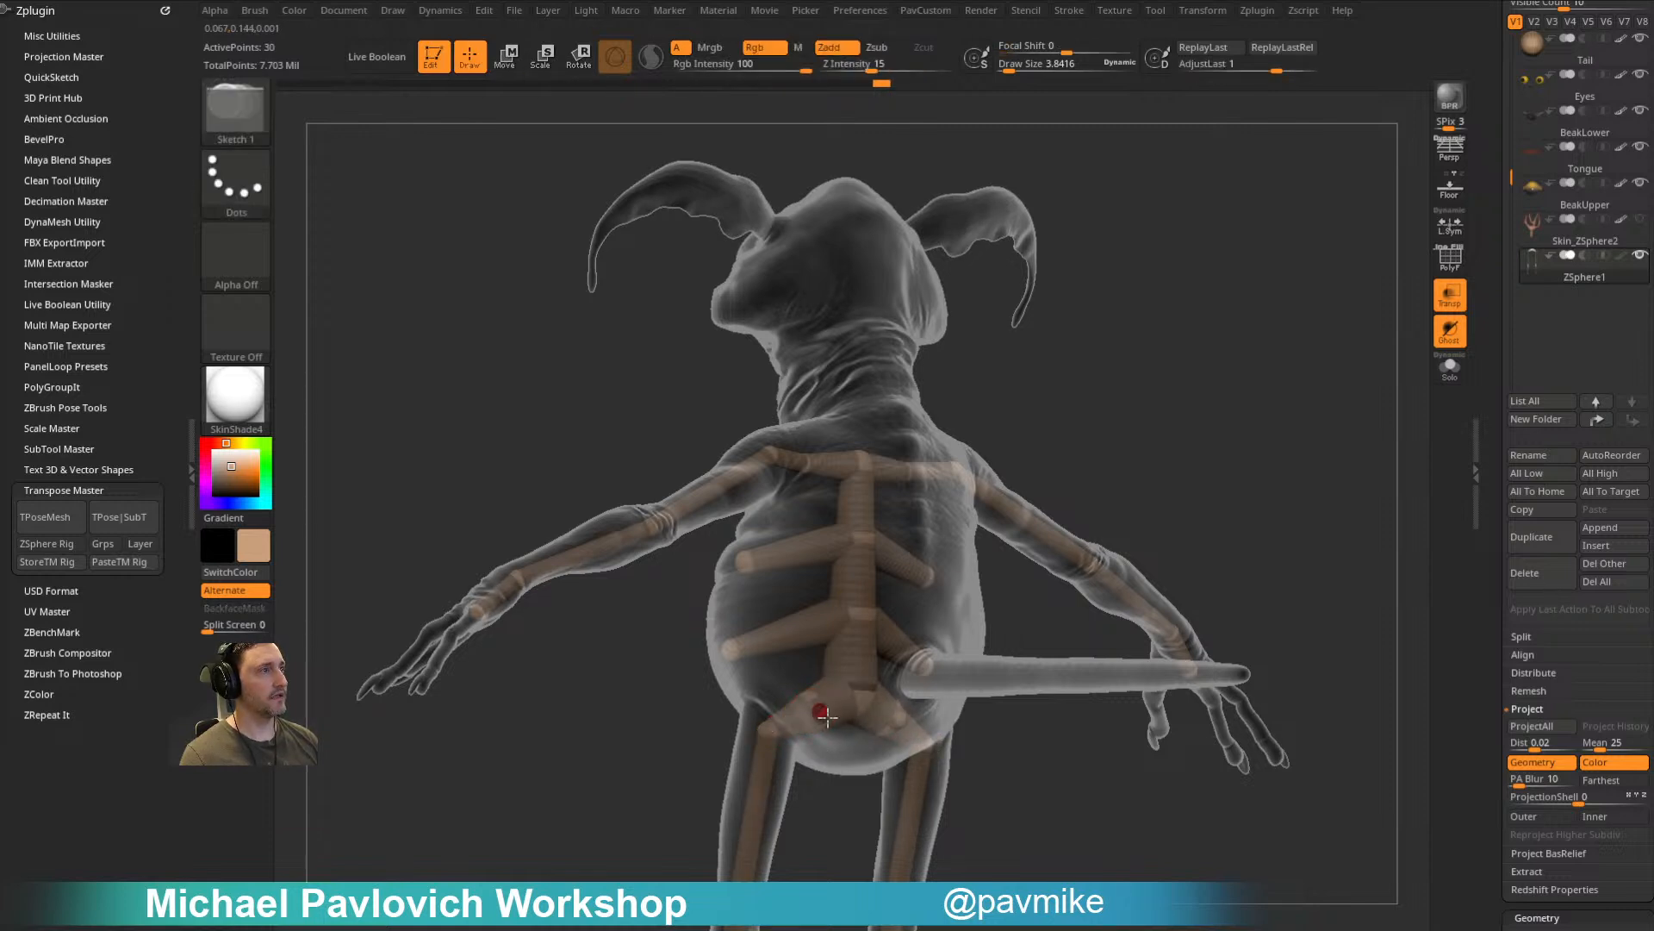
key(w)
mouse_move(811, 850)
mouse_down()
mouse_move(892, 868)
mouse_move(783, 819)
mouse_move(767, 767)
mouse_up()
drag(835, 724, 802, 713)
mouse_move(674, 783)
mouse_down()
mouse_move(742, 818)
mouse_move(971, 775)
mouse_move(902, 791)
mouse_move(773, 695)
mouse_up()
Step: Add a ZSphere to the rig root and move it back to the base of the tail
key(q)
click(767, 692)
drag(781, 848, 814, 825)
key(w)
drag(769, 687, 825, 666)
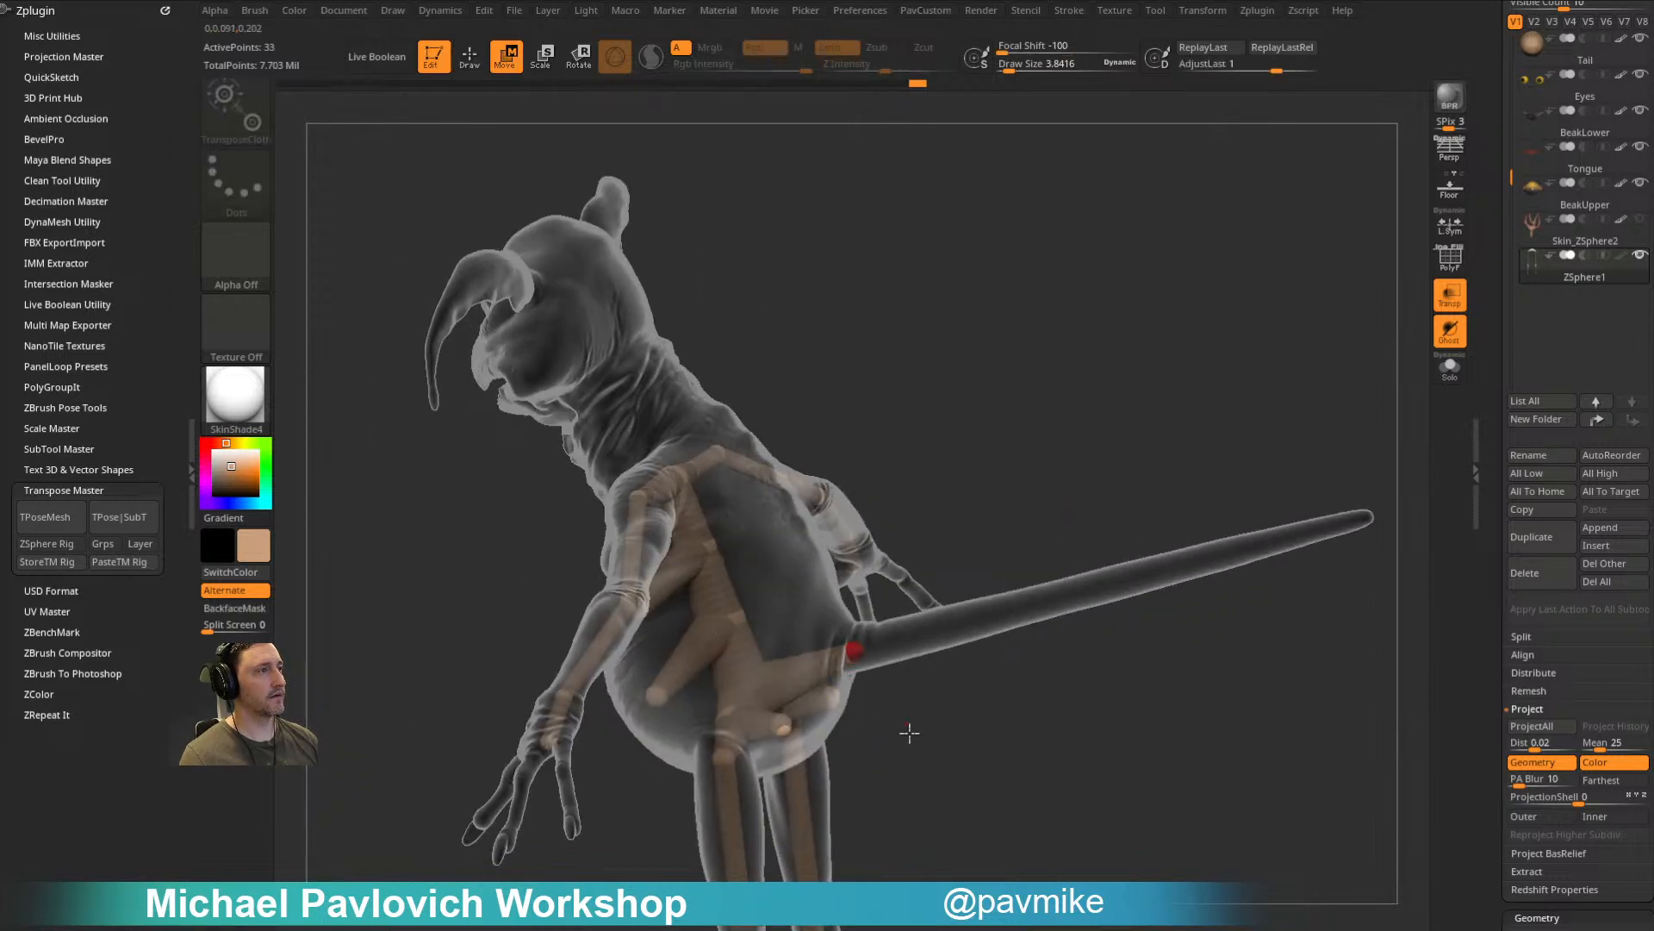
shift+drag(907, 724, 913, 723)
mouse_move(952, 582)
mouse_down()
mouse_move(889, 590)
mouse_move(945, 601)
mouse_up()
Step: Add a ZSphere at the tail base and move it out to the tip of the tail
key(q)
click(844, 680)
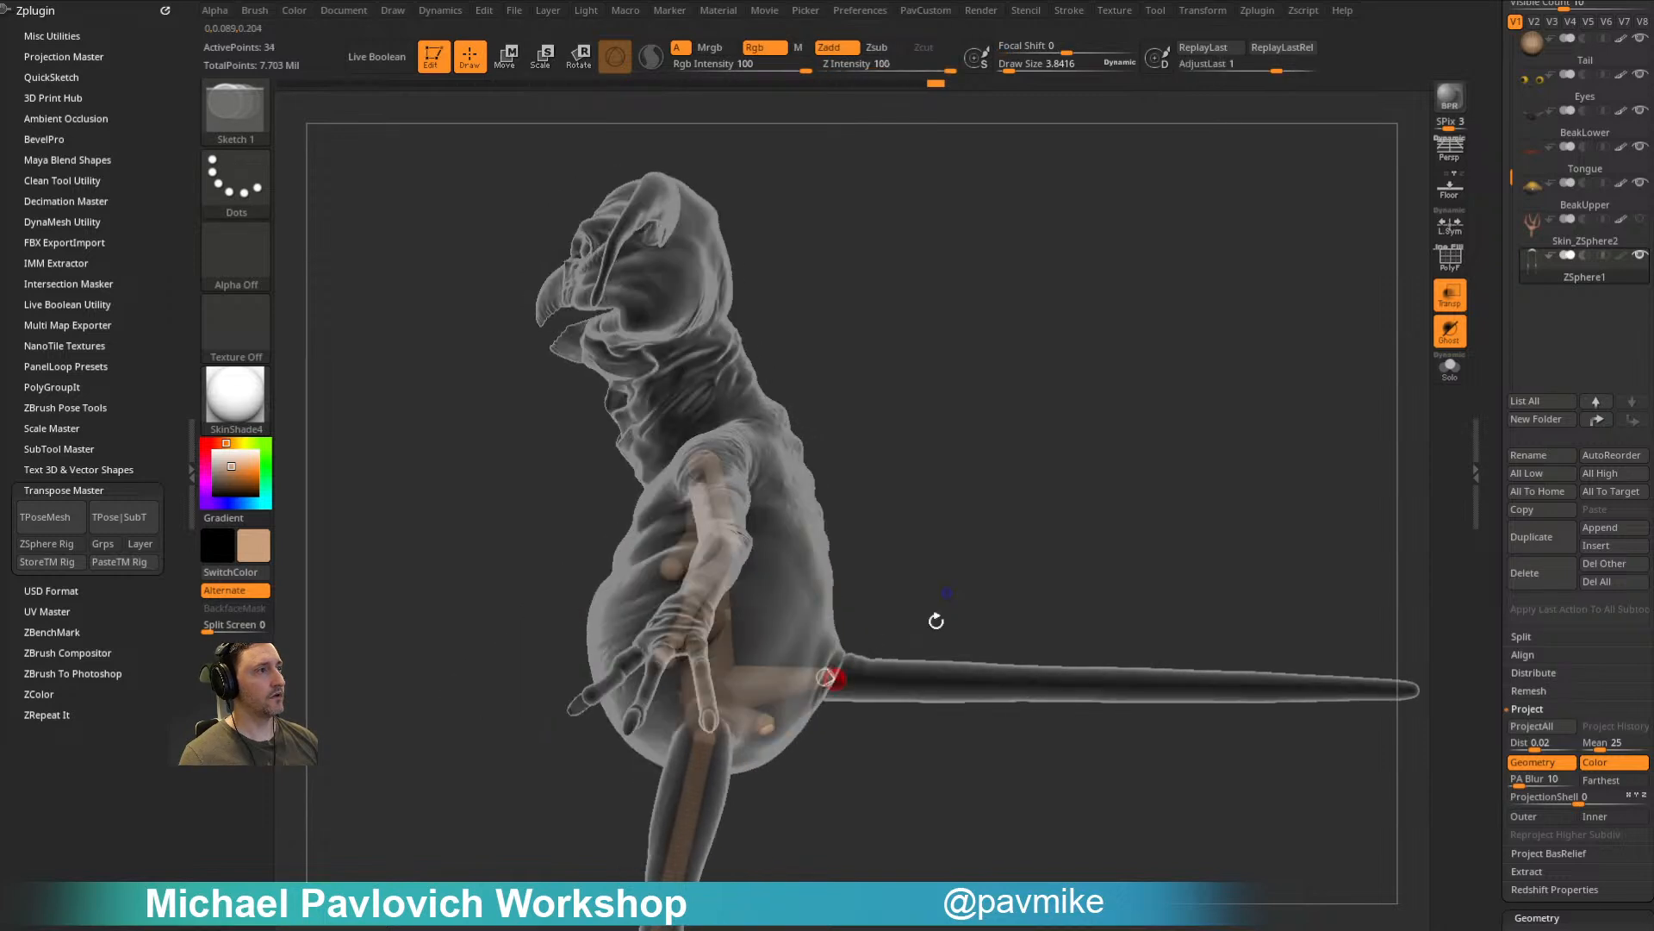
key(w)
mouse_move(842, 680)
mouse_down()
mouse_move(1264, 663)
mouse_move(1056, 595)
mouse_up()
drag(1116, 644, 1211, 648)
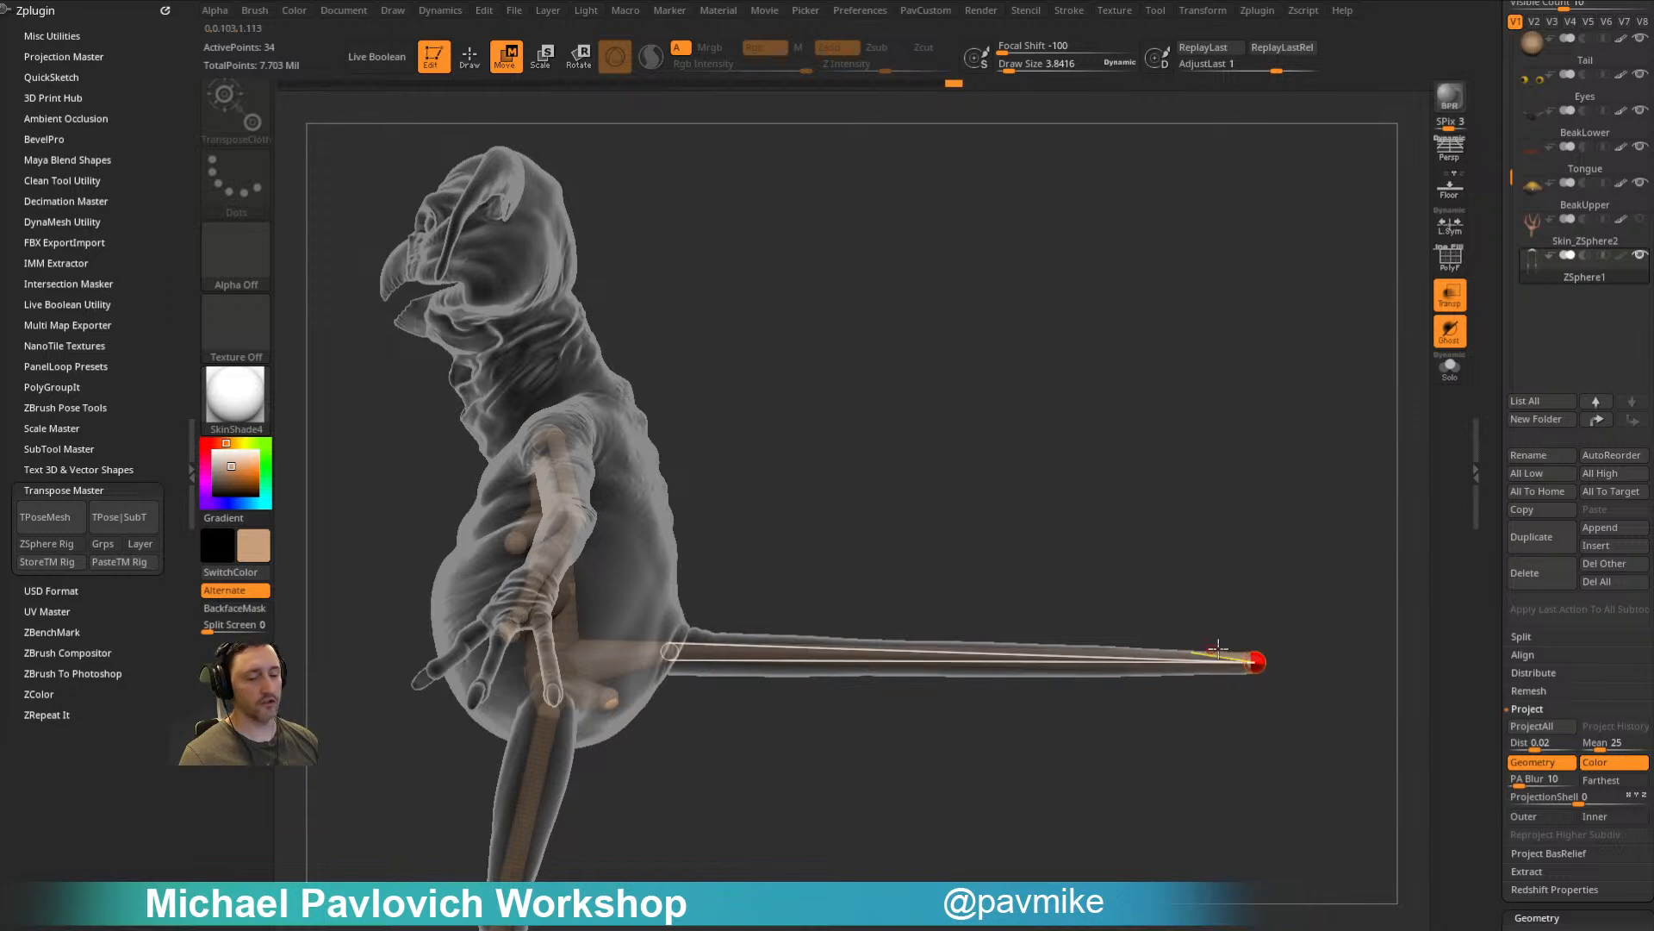
Step: Insert five ZSpheres spaced along the tail chain between its base and tip
key(q)
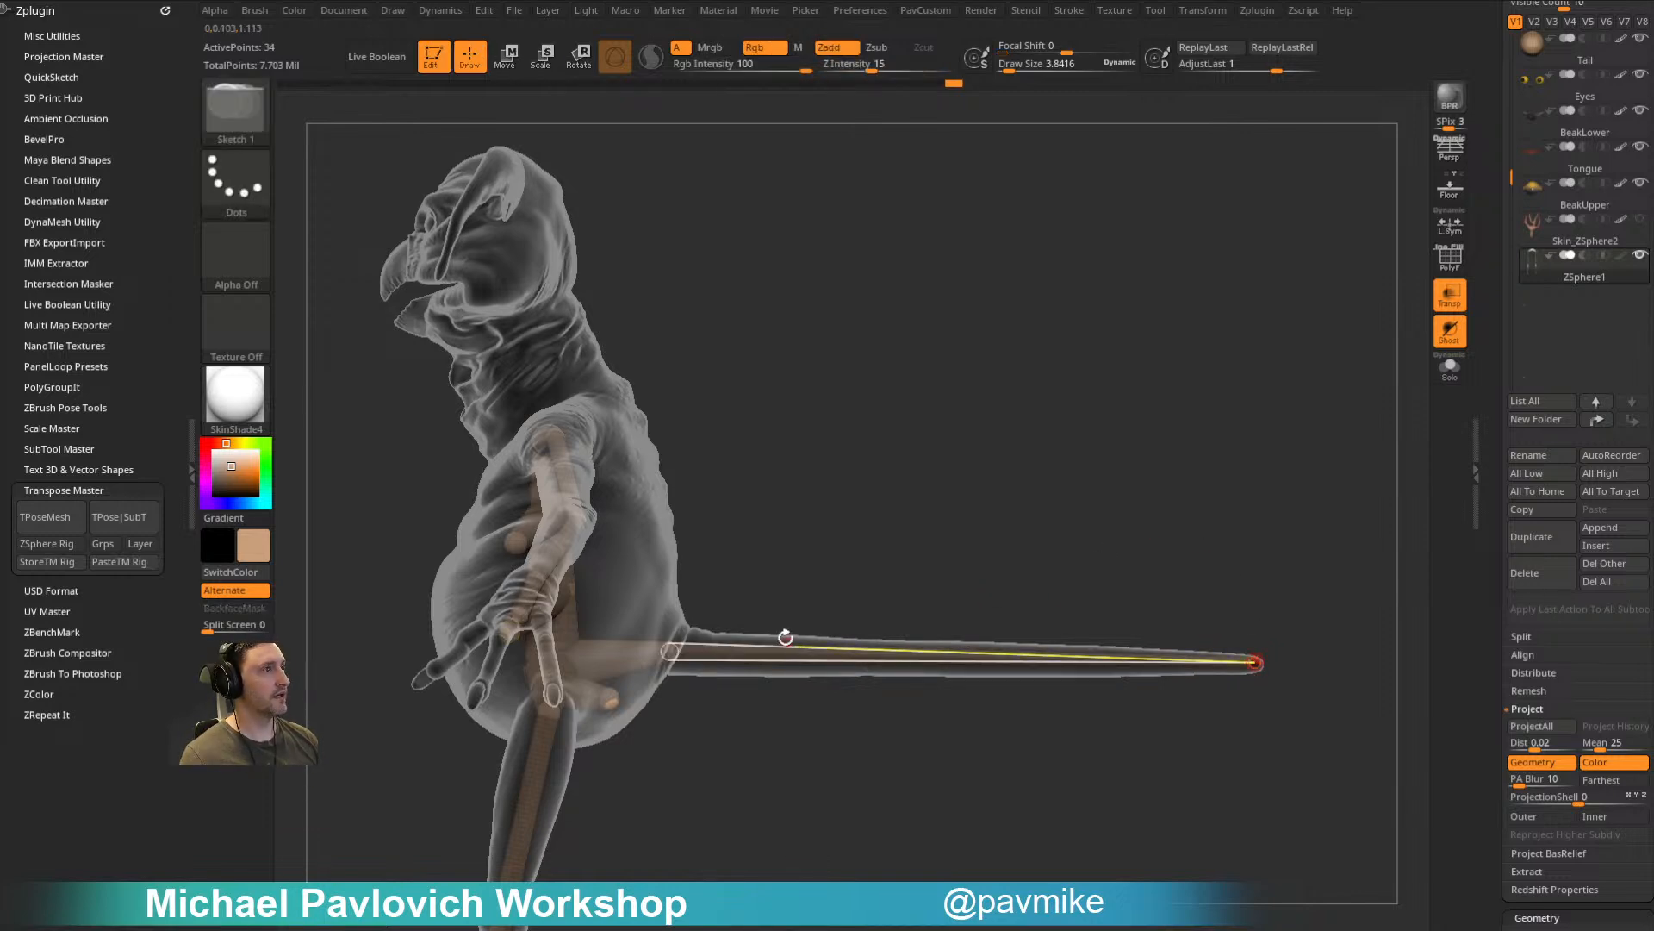
click(757, 653)
click(842, 654)
click(928, 656)
click(1024, 658)
click(1125, 655)
drag(1181, 613, 819, 591)
key(w)
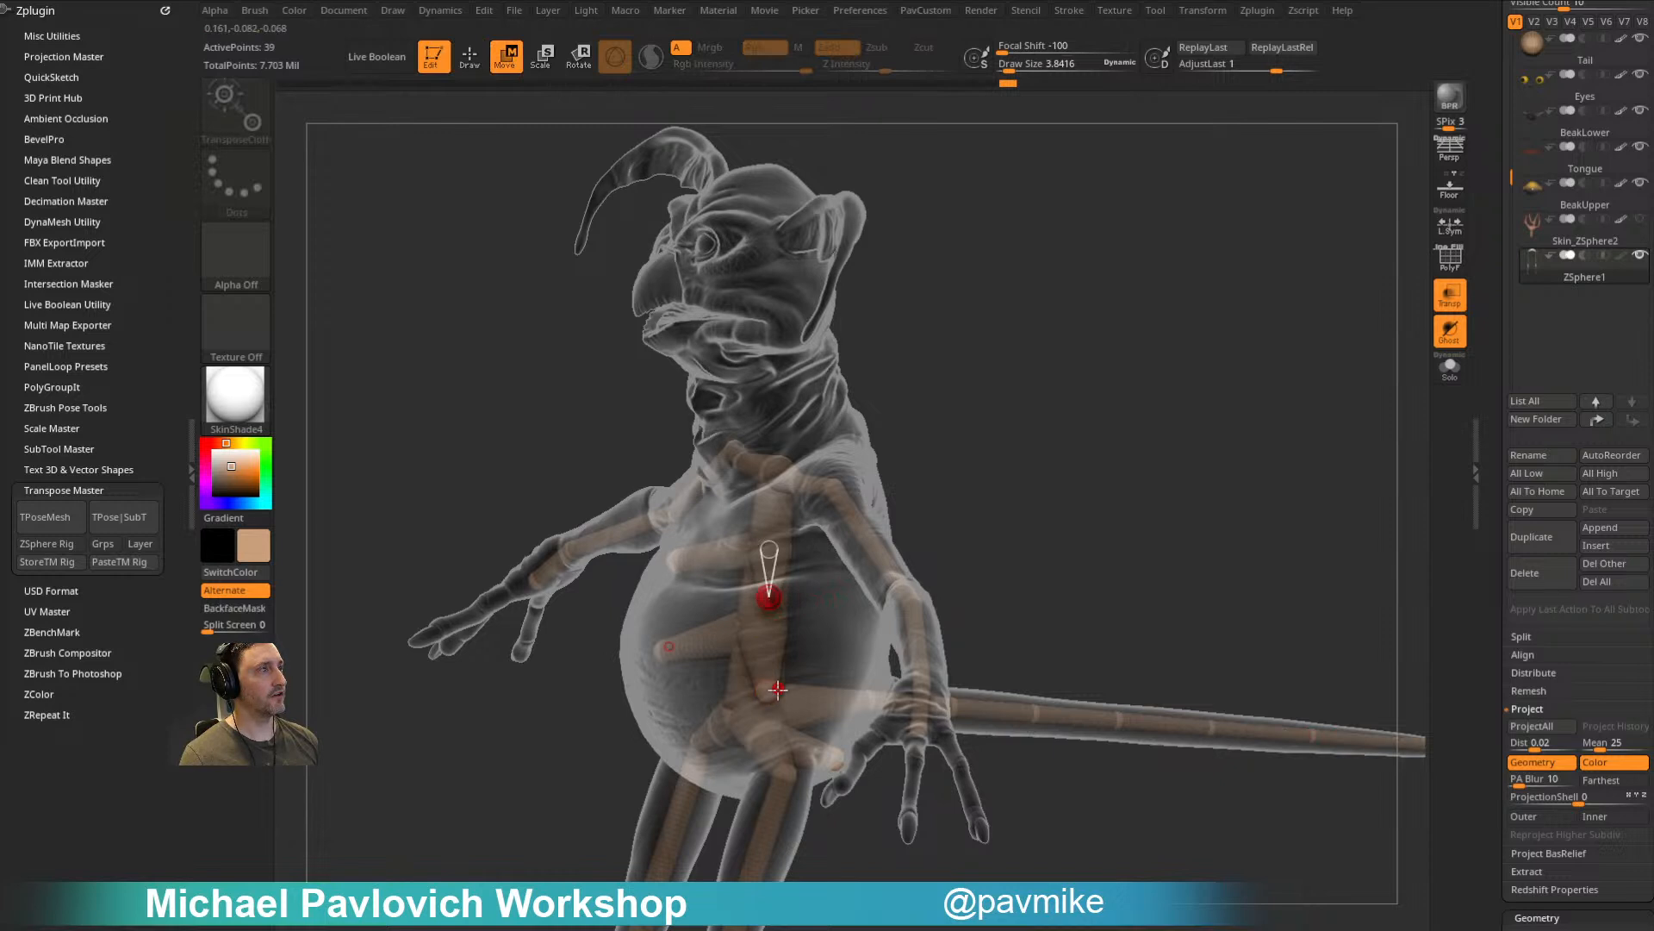
drag(1120, 517, 991, 493)
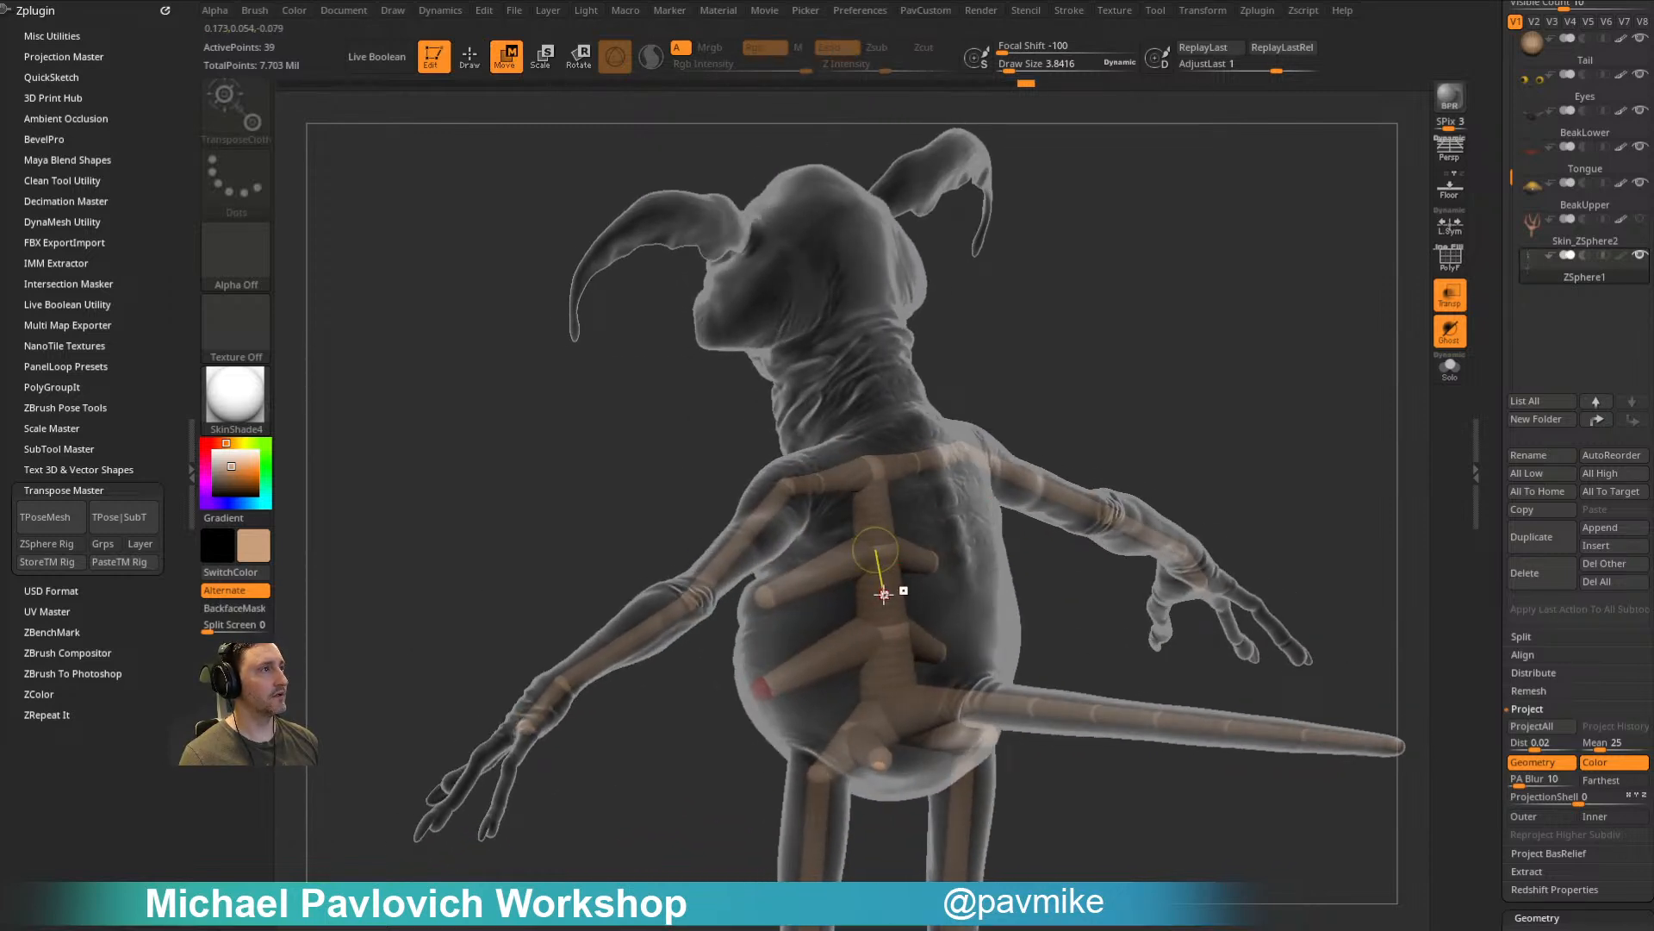
Step: Insert a ZSphere in the spine between the two rib pairs and extend a mirrored pair of branches toward the back
key(q)
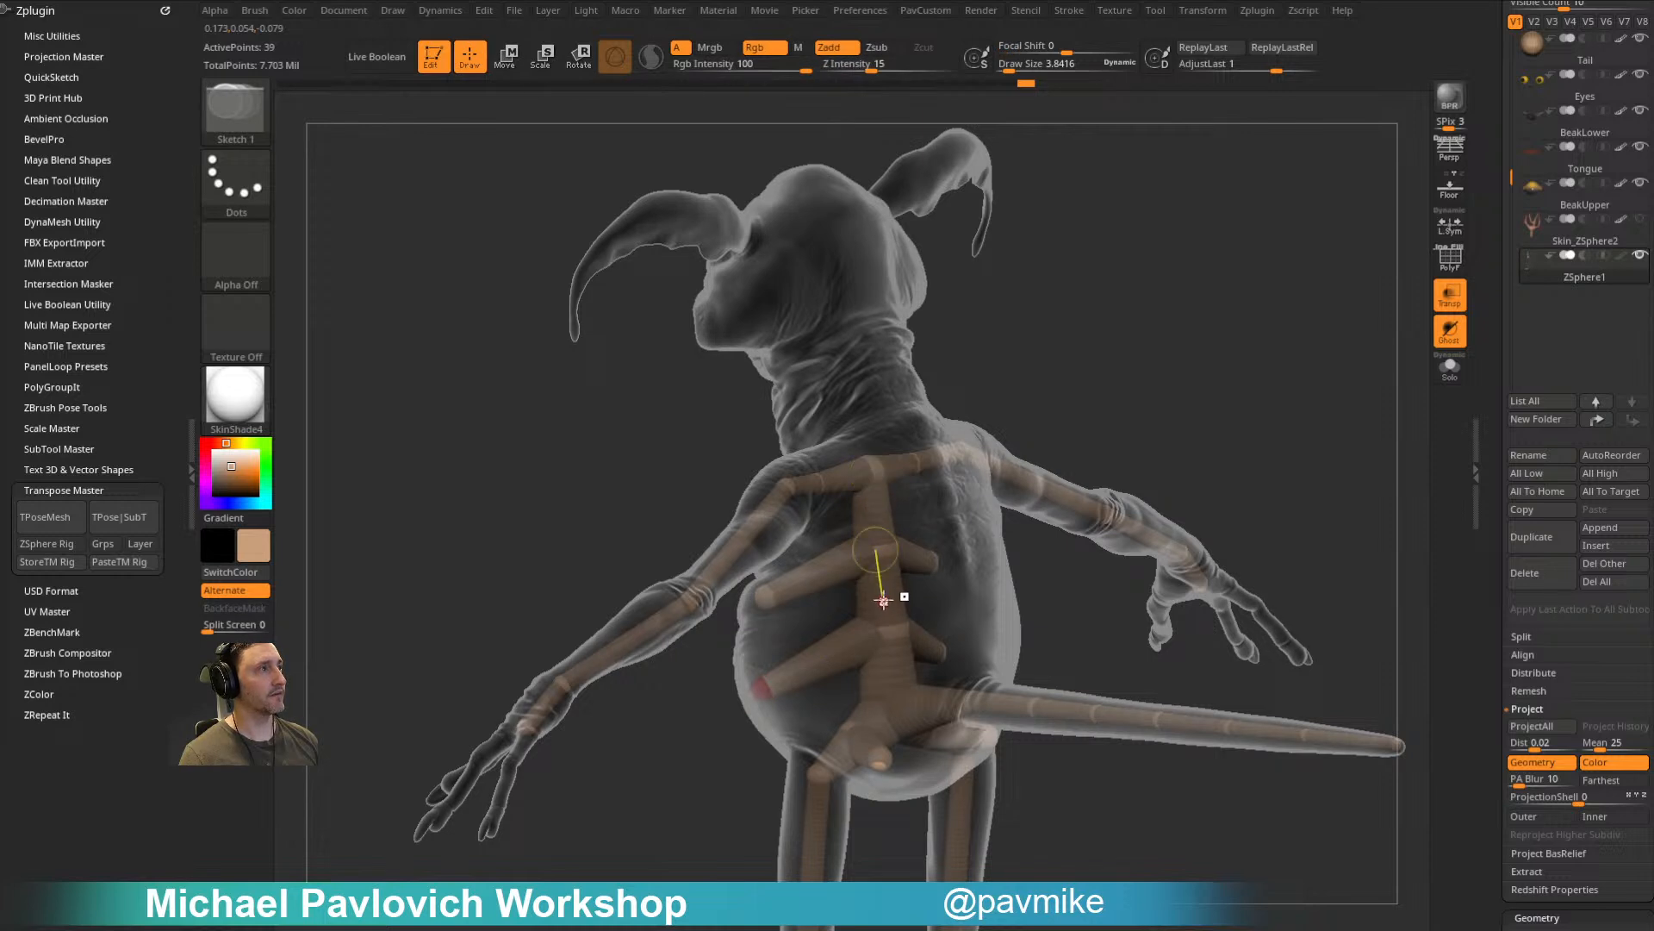
click(881, 594)
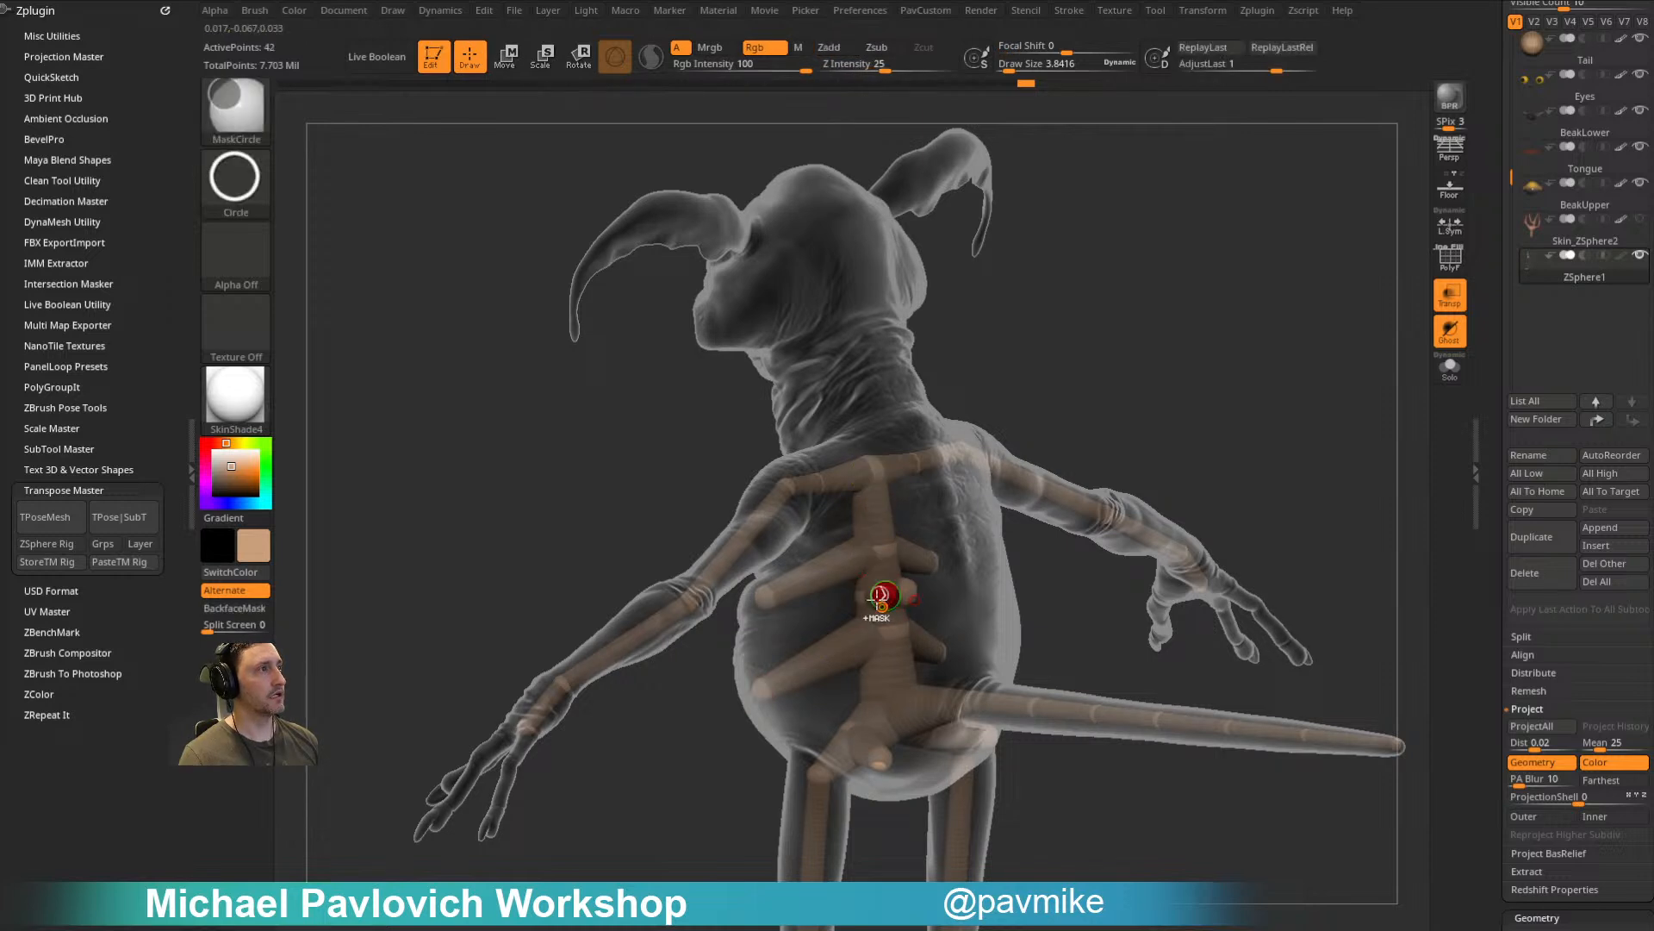
drag(1027, 457, 960, 465)
key(w)
mouse_move(851, 610)
mouse_down()
mouse_move(765, 670)
mouse_move(792, 689)
mouse_move(923, 601)
mouse_move(777, 648)
mouse_move(811, 638)
mouse_up()
Step: Add a ZSphere at the top of the spine and extend the chain through the neck to the crown of the head
key(q)
drag(1089, 446, 888, 597)
click(893, 591)
mouse_move(1047, 496)
mouse_down()
mouse_move(1108, 454)
mouse_move(1215, 457)
mouse_up()
key(w)
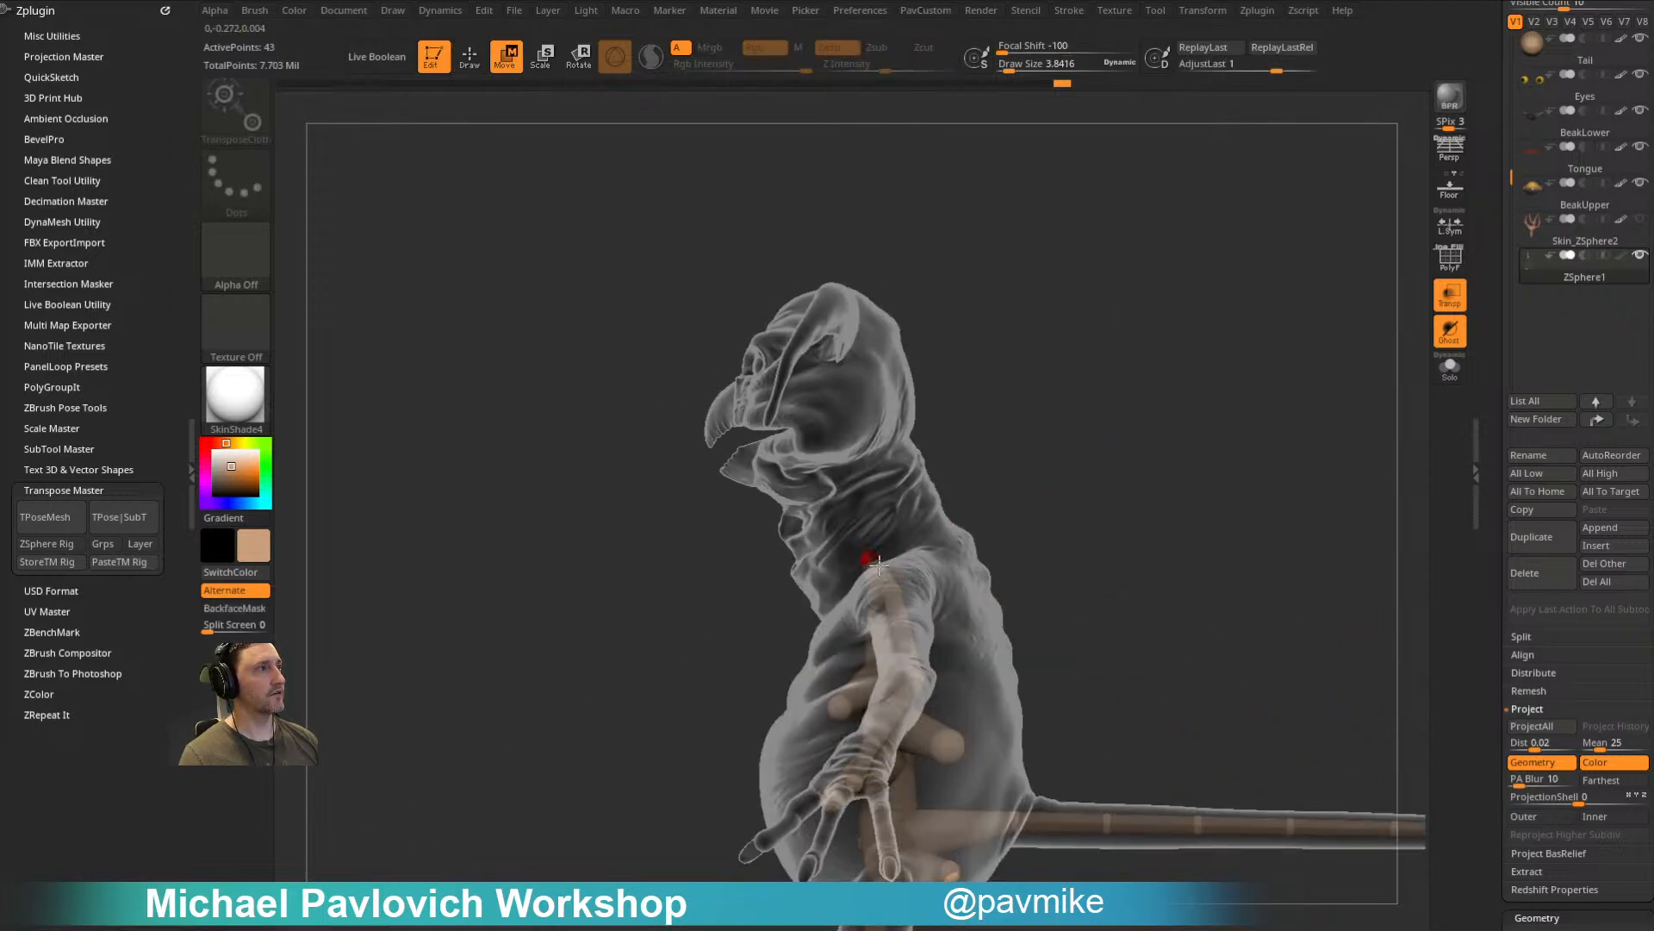
drag(1016, 437, 1206, 491)
key(q)
key(w)
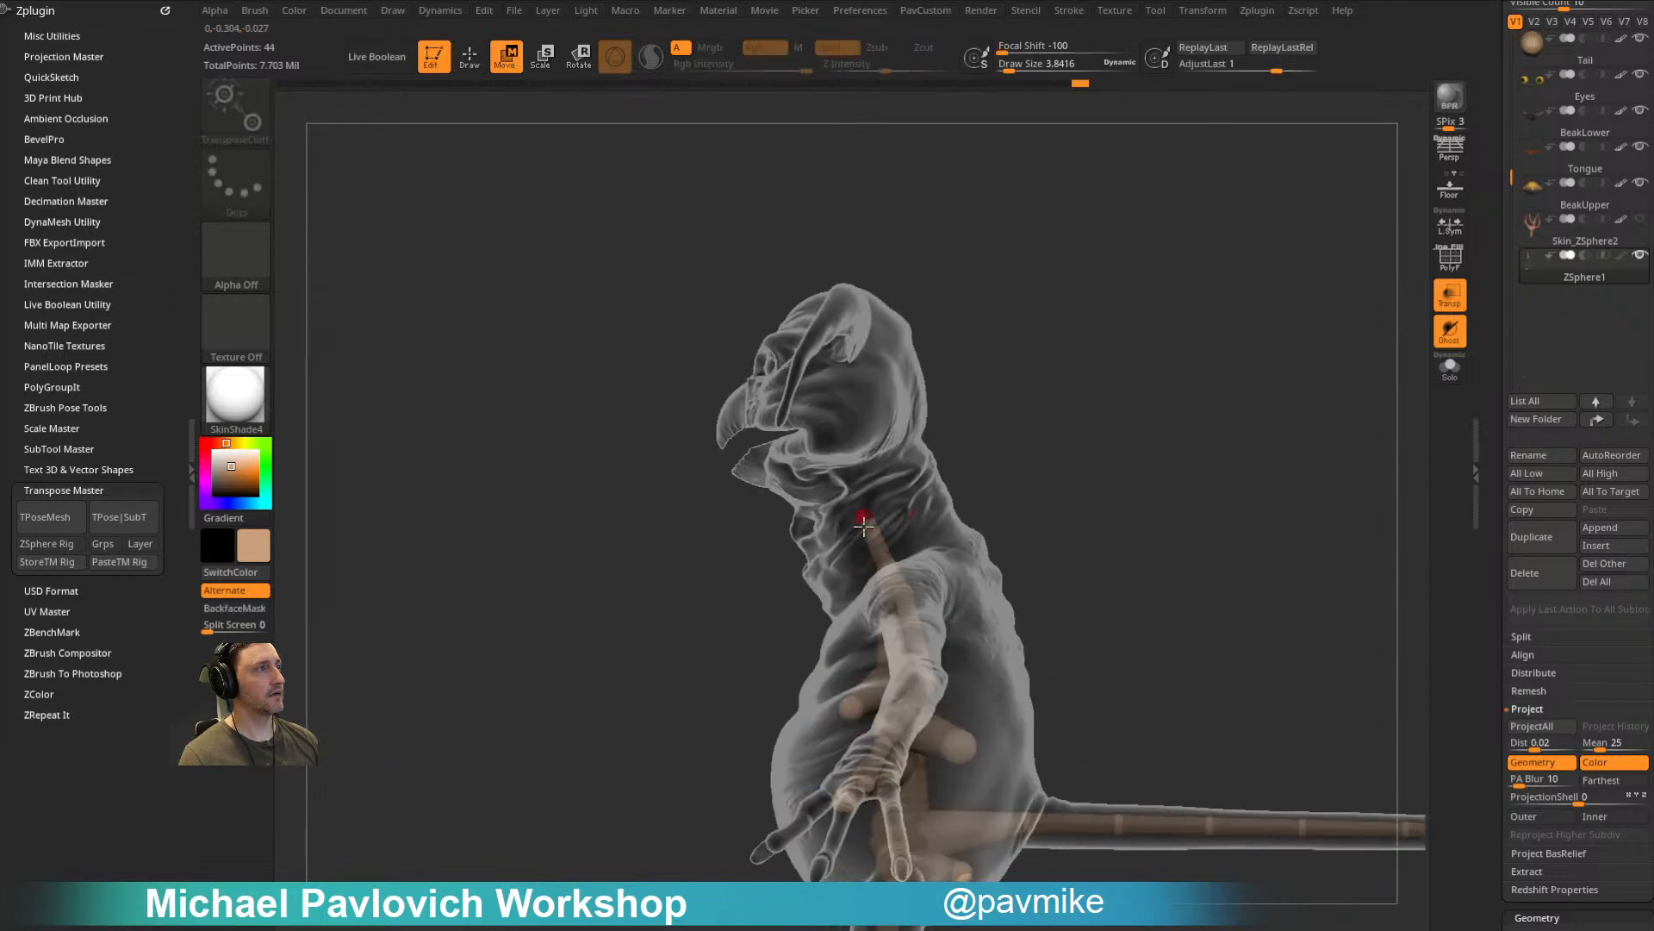
drag(986, 408, 982, 502)
Step: Insert a ZSphere in the middle of the head and extend a branch forward through the upper beak to its tip
key(q)
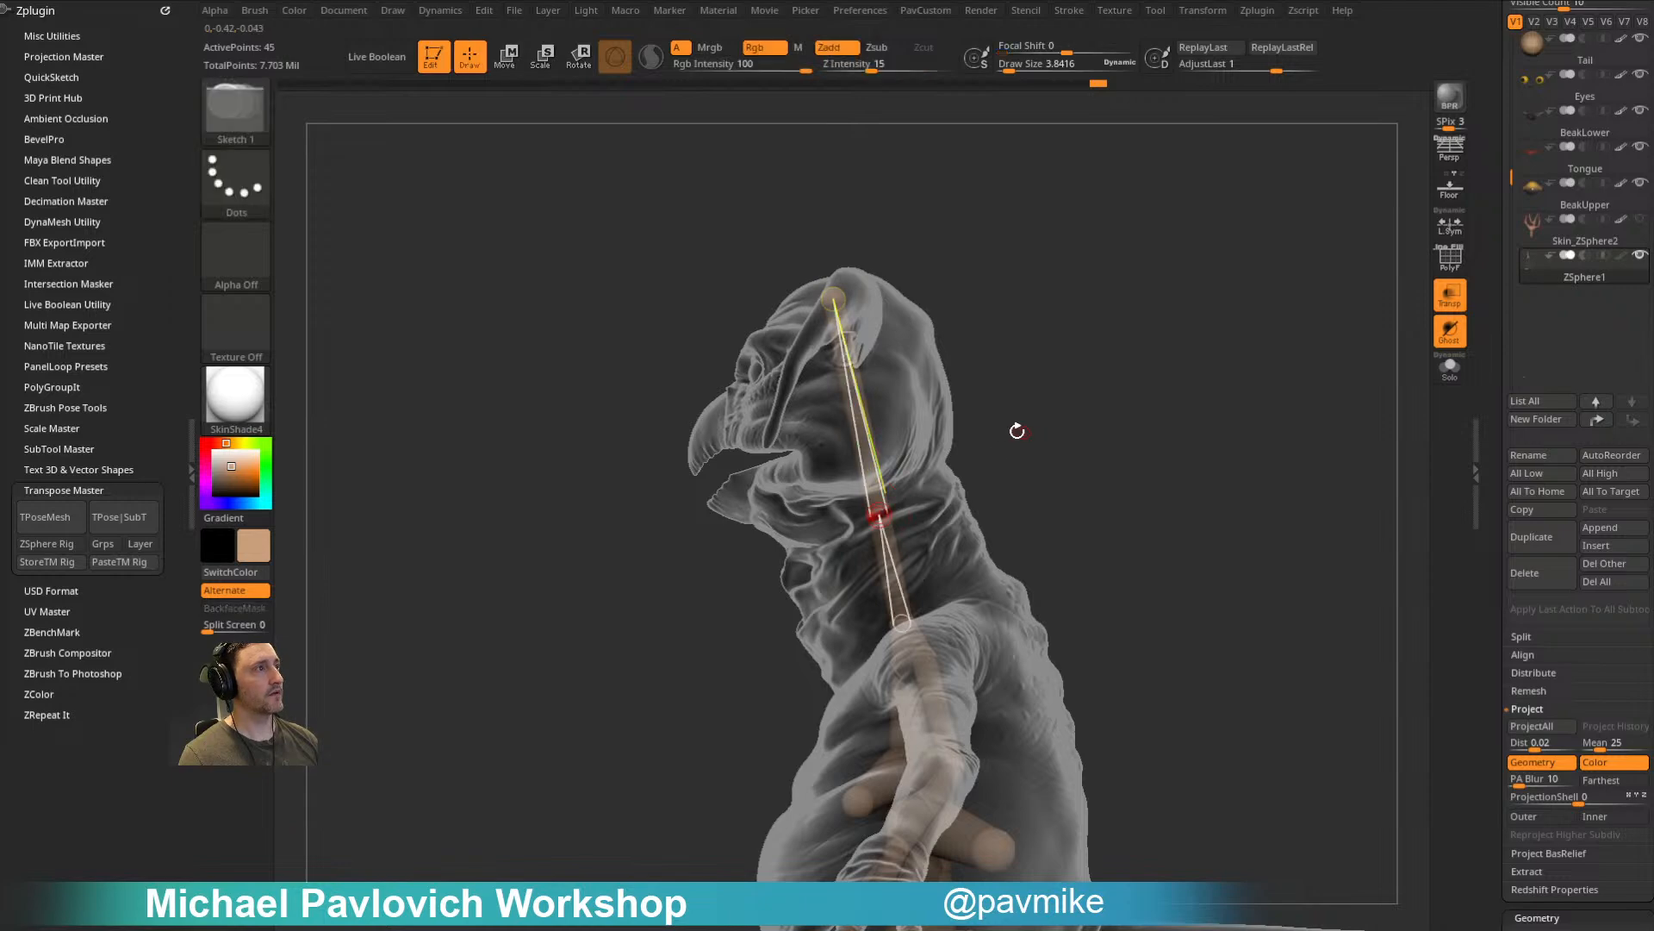
drag(1007, 432, 910, 599)
drag(919, 428, 888, 570)
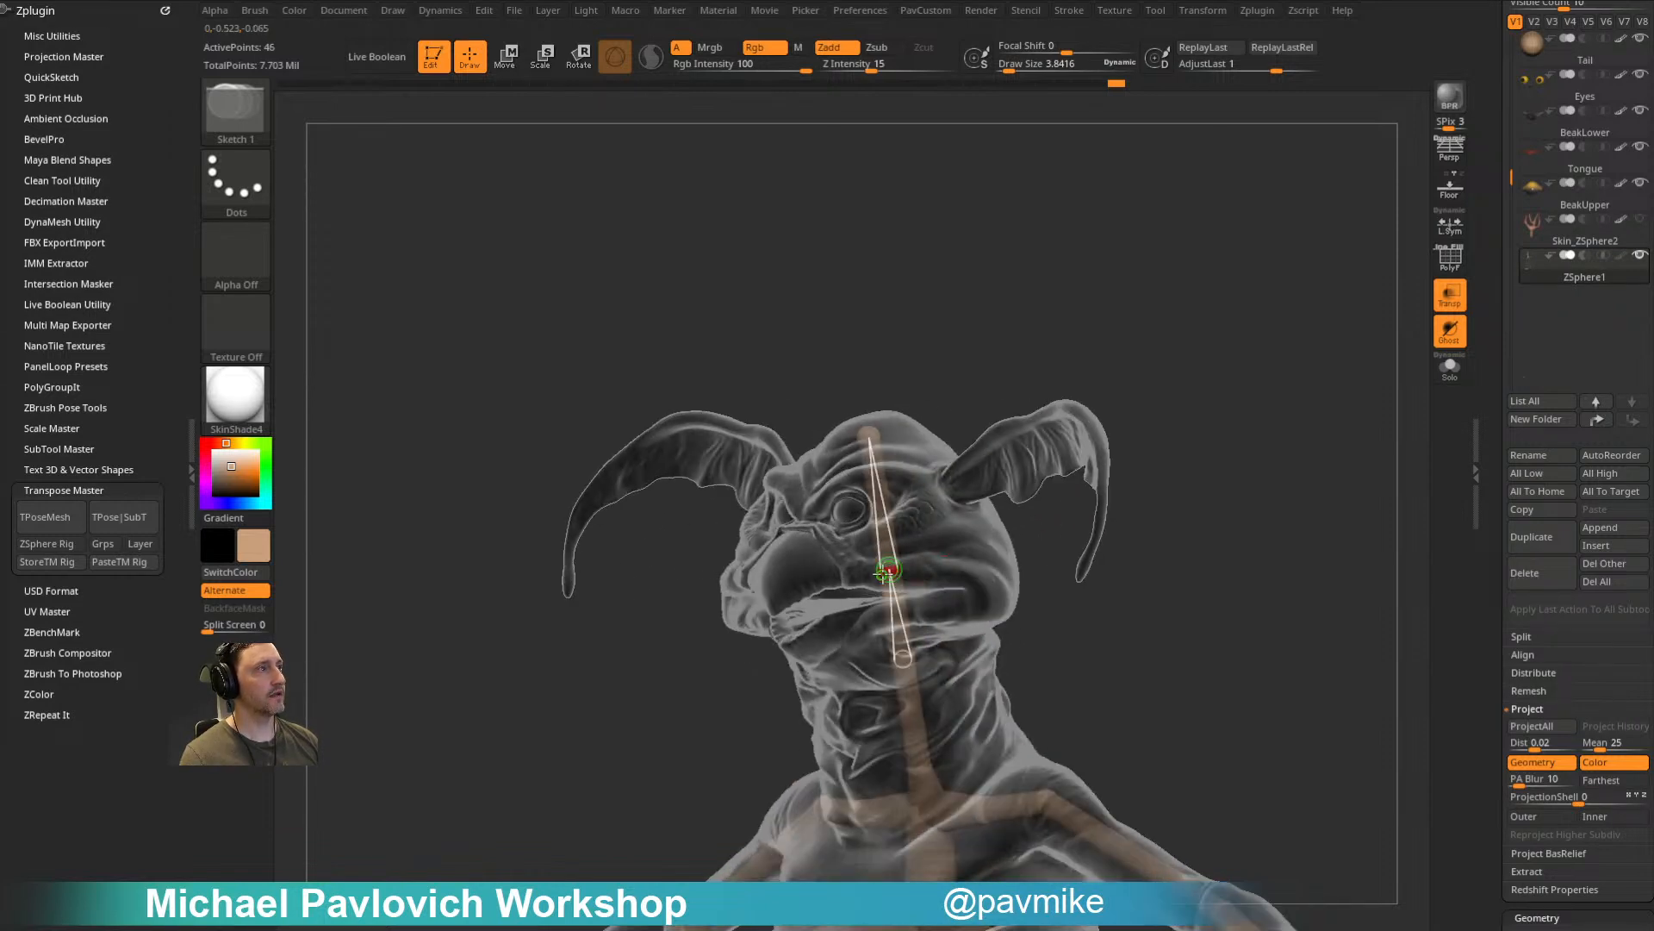
drag(1100, 454, 856, 584)
key(w)
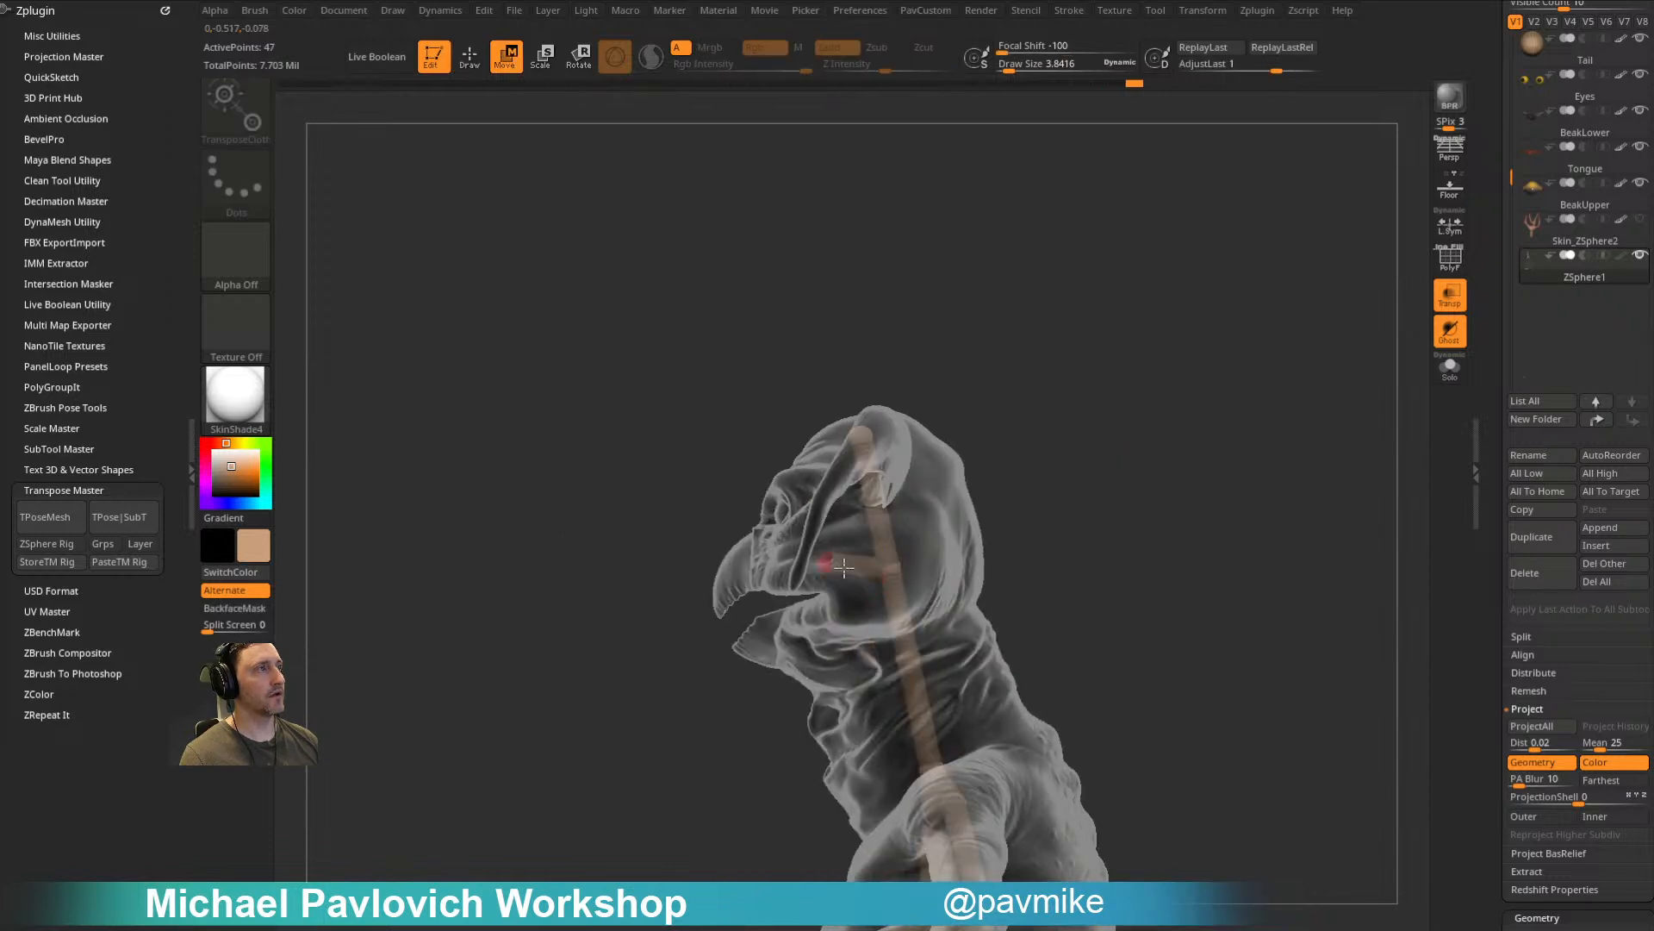
key(q)
key(w)
key(q)
Step: Insert a ZSphere lower in the head chain and extend a branch forward to the tip of the lower beak
mouse_move(1064, 483)
mouse_down()
mouse_move(1052, 451)
mouse_move(915, 536)
mouse_move(1036, 503)
mouse_move(961, 527)
mouse_up()
click(881, 566)
key(w)
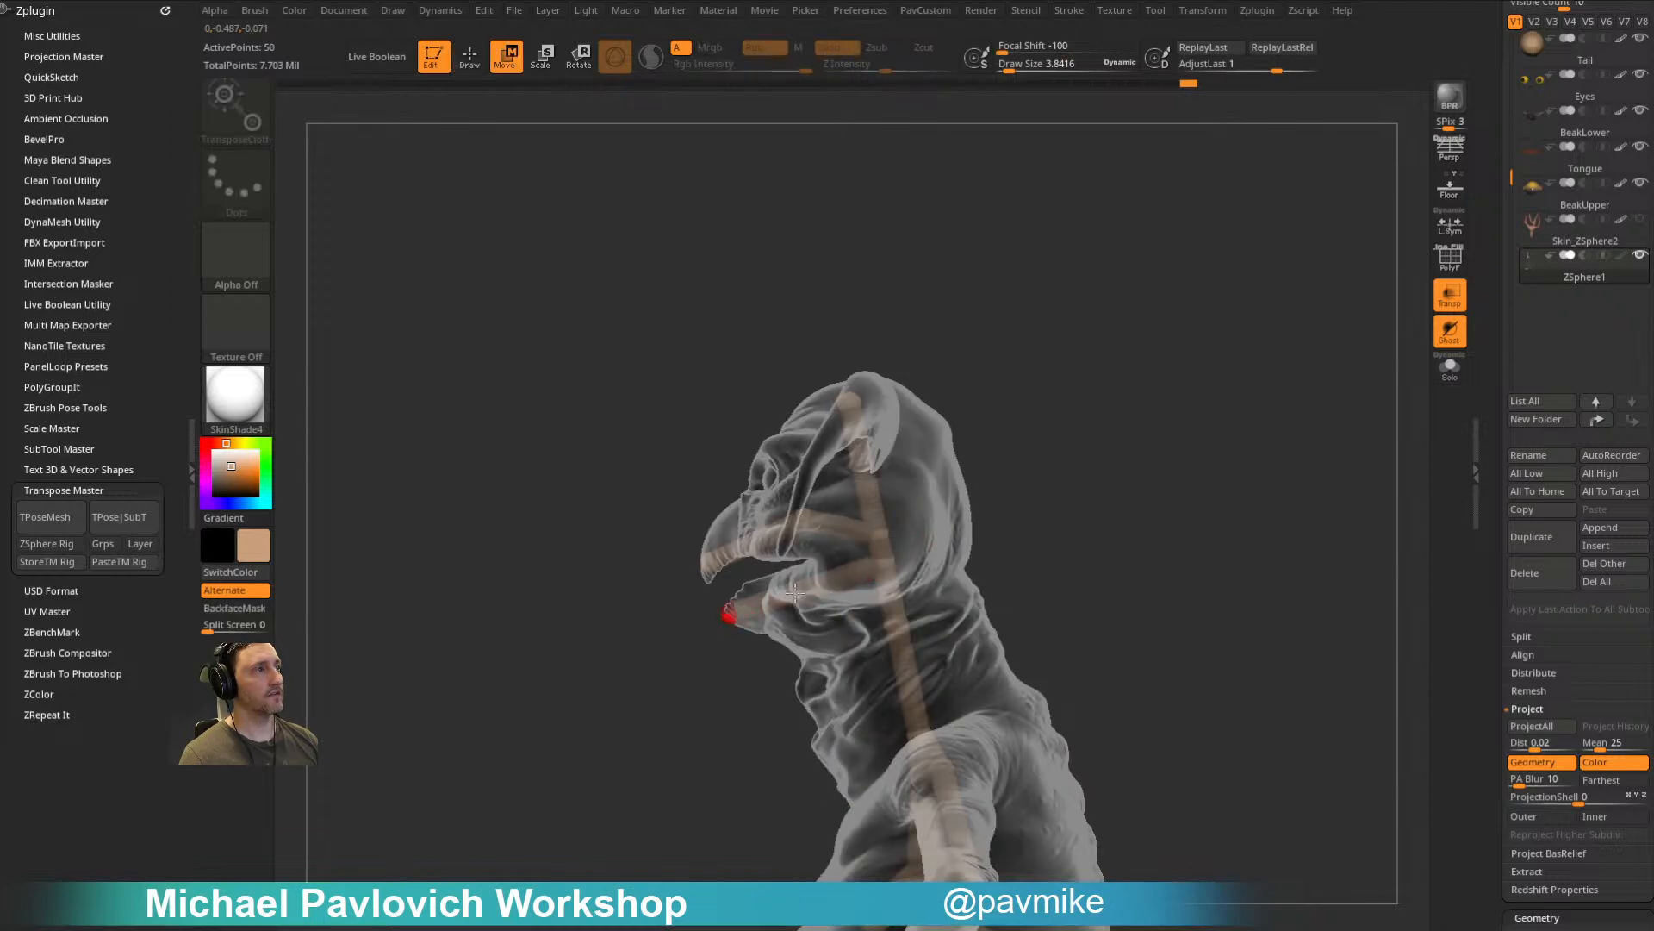
drag(671, 725, 778, 607)
Step: Insert a ZSphere in the upper head and extend a mirrored pair of branches outward to the horn bases
key(q)
mouse_move(993, 523)
mouse_down()
mouse_move(1119, 546)
mouse_move(880, 509)
mouse_up()
mouse_move(1132, 514)
mouse_down()
mouse_move(1155, 517)
mouse_move(1049, 450)
mouse_move(931, 473)
mouse_move(829, 609)
mouse_up()
key(w)
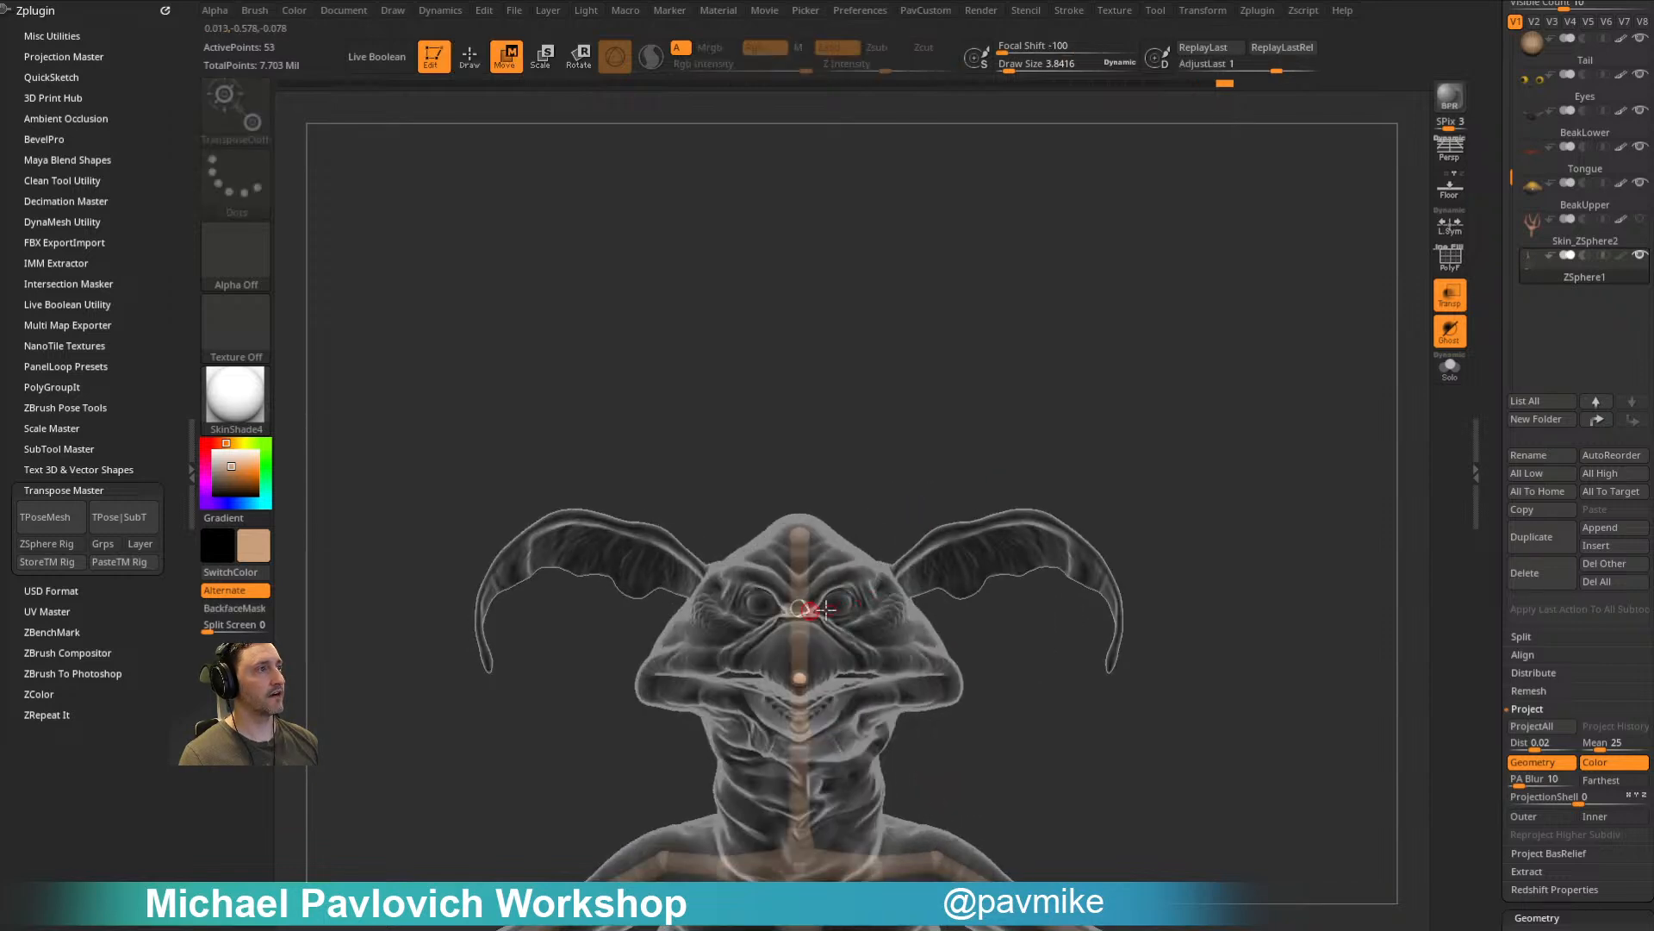
mouse_move(914, 517)
mouse_down()
mouse_move(960, 469)
mouse_move(820, 653)
mouse_move(924, 609)
mouse_up()
key(q)
key(w)
drag(921, 586, 887, 594)
Step: Extend the mirrored branches from the horn bases out to the horn tips
mouse_move(930, 517)
mouse_down()
mouse_move(949, 425)
mouse_move(803, 633)
mouse_move(967, 675)
mouse_move(973, 718)
mouse_up()
key(q)
key(w)
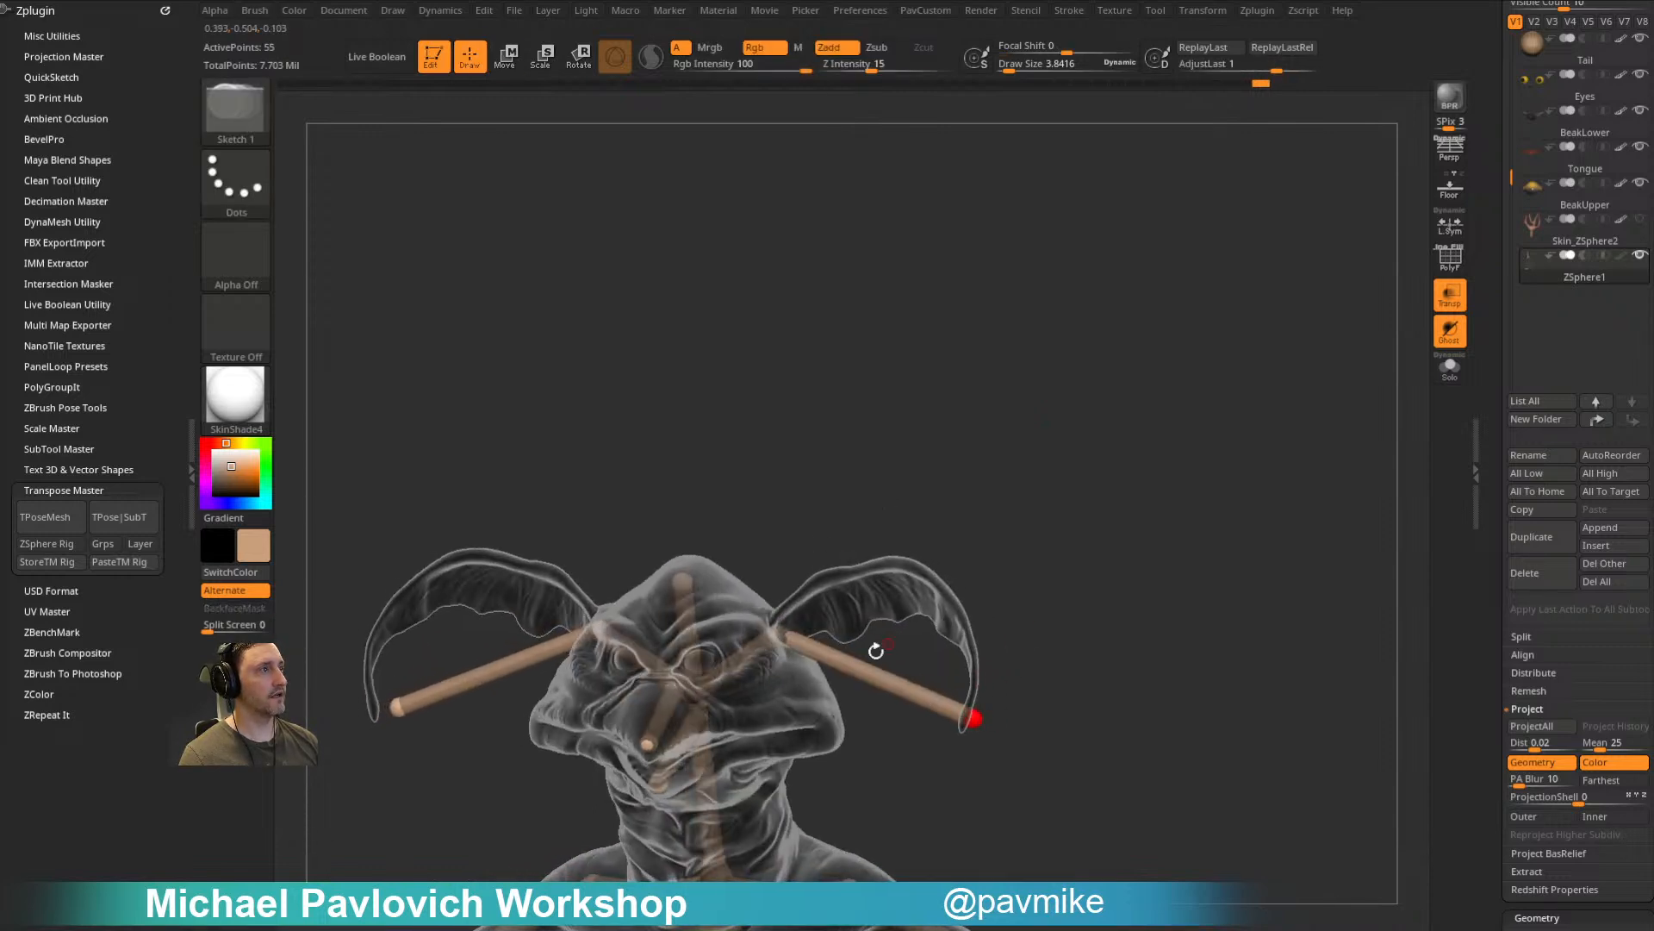
drag(879, 677, 849, 577)
mouse_move(991, 551)
mouse_down()
mouse_move(941, 619)
mouse_move(586, 448)
mouse_move(904, 661)
mouse_move(942, 515)
mouse_move(862, 638)
mouse_up()
Step: Insert mirrored ZSpheres along the horn branches and move them up to follow the horns' upper curve
key(q)
key(w)
drag(866, 755, 939, 742)
drag(944, 635, 1015, 728)
drag(916, 788, 903, 791)
Step: Insert another mirrored ZSphere pair in the horns and align the horn joints inside the mesh from several angles
key(q)
click(837, 742)
key(w)
drag(837, 742, 840, 708)
mouse_move(841, 709)
right_down()
mouse_move(858, 694)
mouse_move(845, 733)
right_up()
drag(829, 709, 837, 705)
right_drag(844, 704, 956, 701)
mouse_move(760, 678)
right_down()
mouse_move(812, 598)
mouse_move(741, 685)
right_up()
drag(741, 685, 760, 674)
right_drag(897, 690, 870, 752)
right_drag(893, 682, 1050, 426)
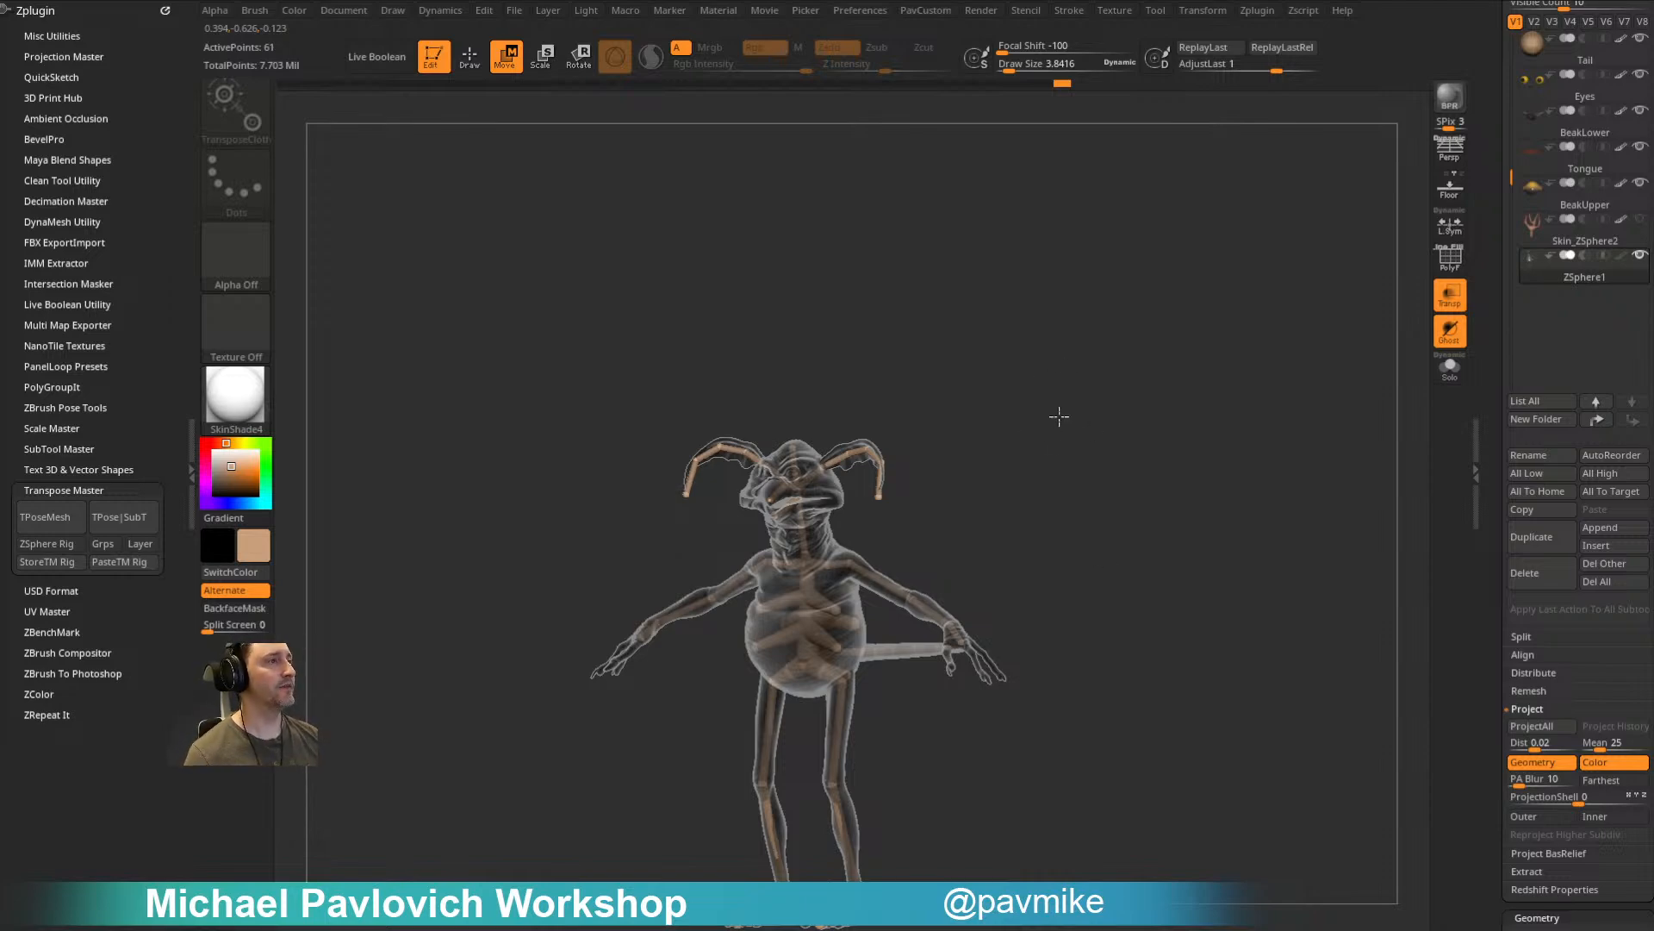
Step: Extend mirrored ZSpheres from the wrists into the palms of the hands
mouse_move(998, 444)
alt+right_down()
mouse_move(1056, 355)
mouse_move(1244, 565)
mouse_move(1145, 344)
mouse_move(1129, 431)
alt+right_up()
key(q)
right_drag(1041, 558, 1042, 620)
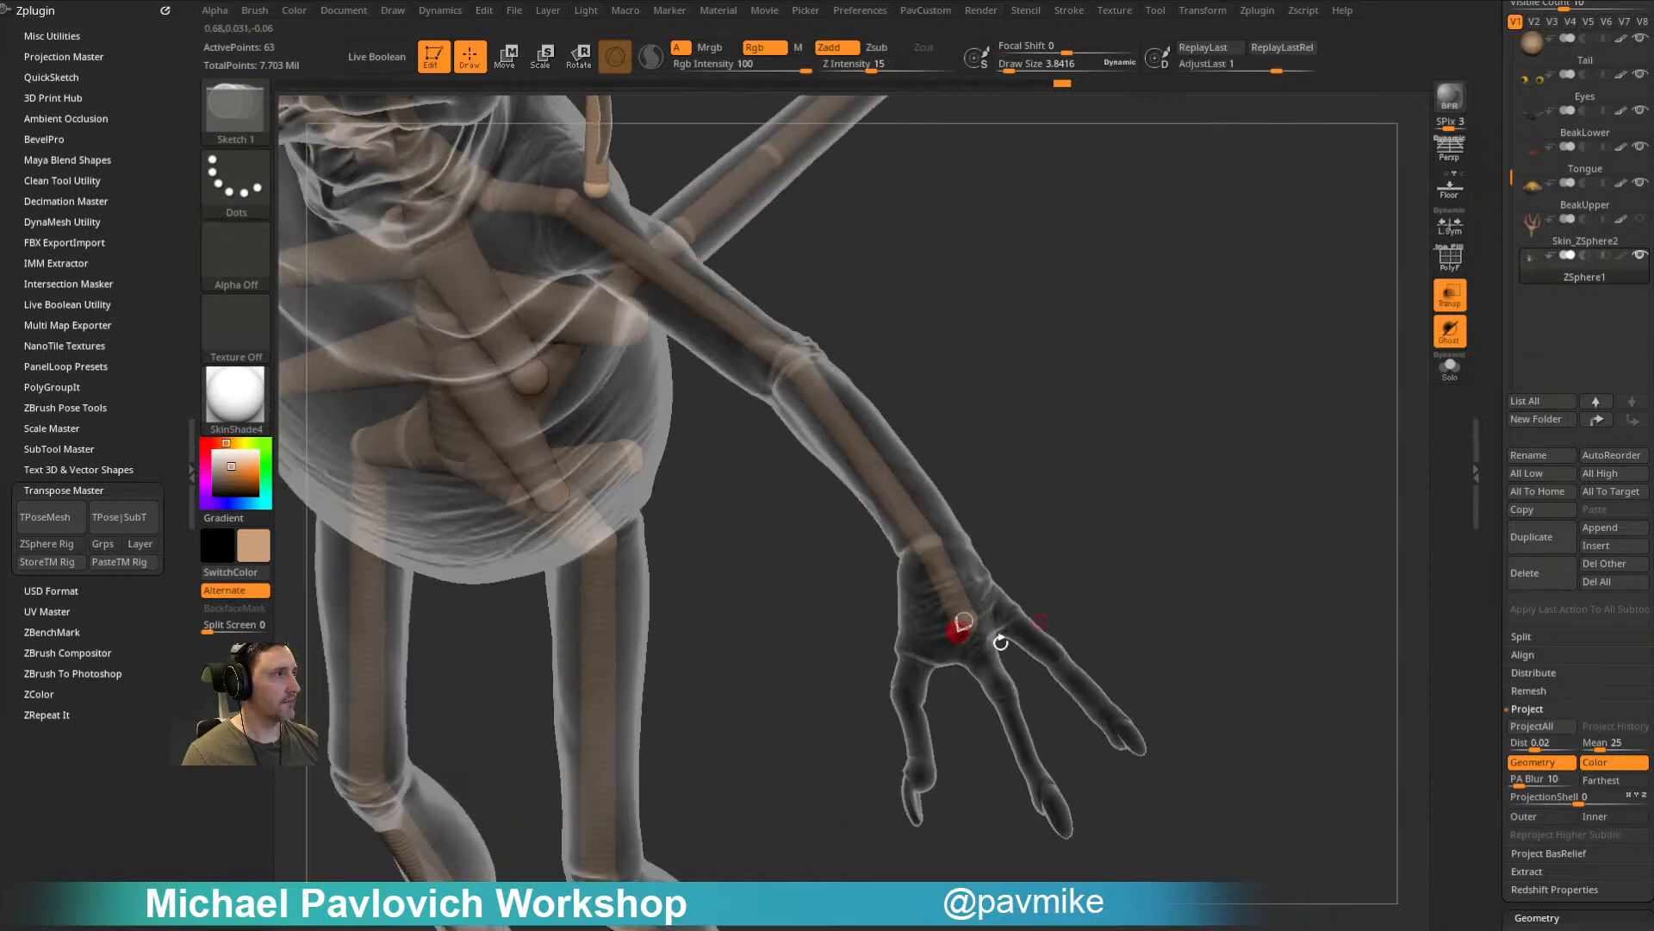
key(w)
mouse_move(1038, 560)
right_down()
mouse_move(968, 628)
mouse_move(1063, 499)
mouse_move(957, 618)
right_up()
Step: Add mirrored ZSpheres in the palms and move them to the bases of the fingers
key(q)
mouse_move(1028, 577)
right_down()
mouse_move(968, 617)
mouse_move(1052, 602)
mouse_move(991, 590)
right_up()
key(w)
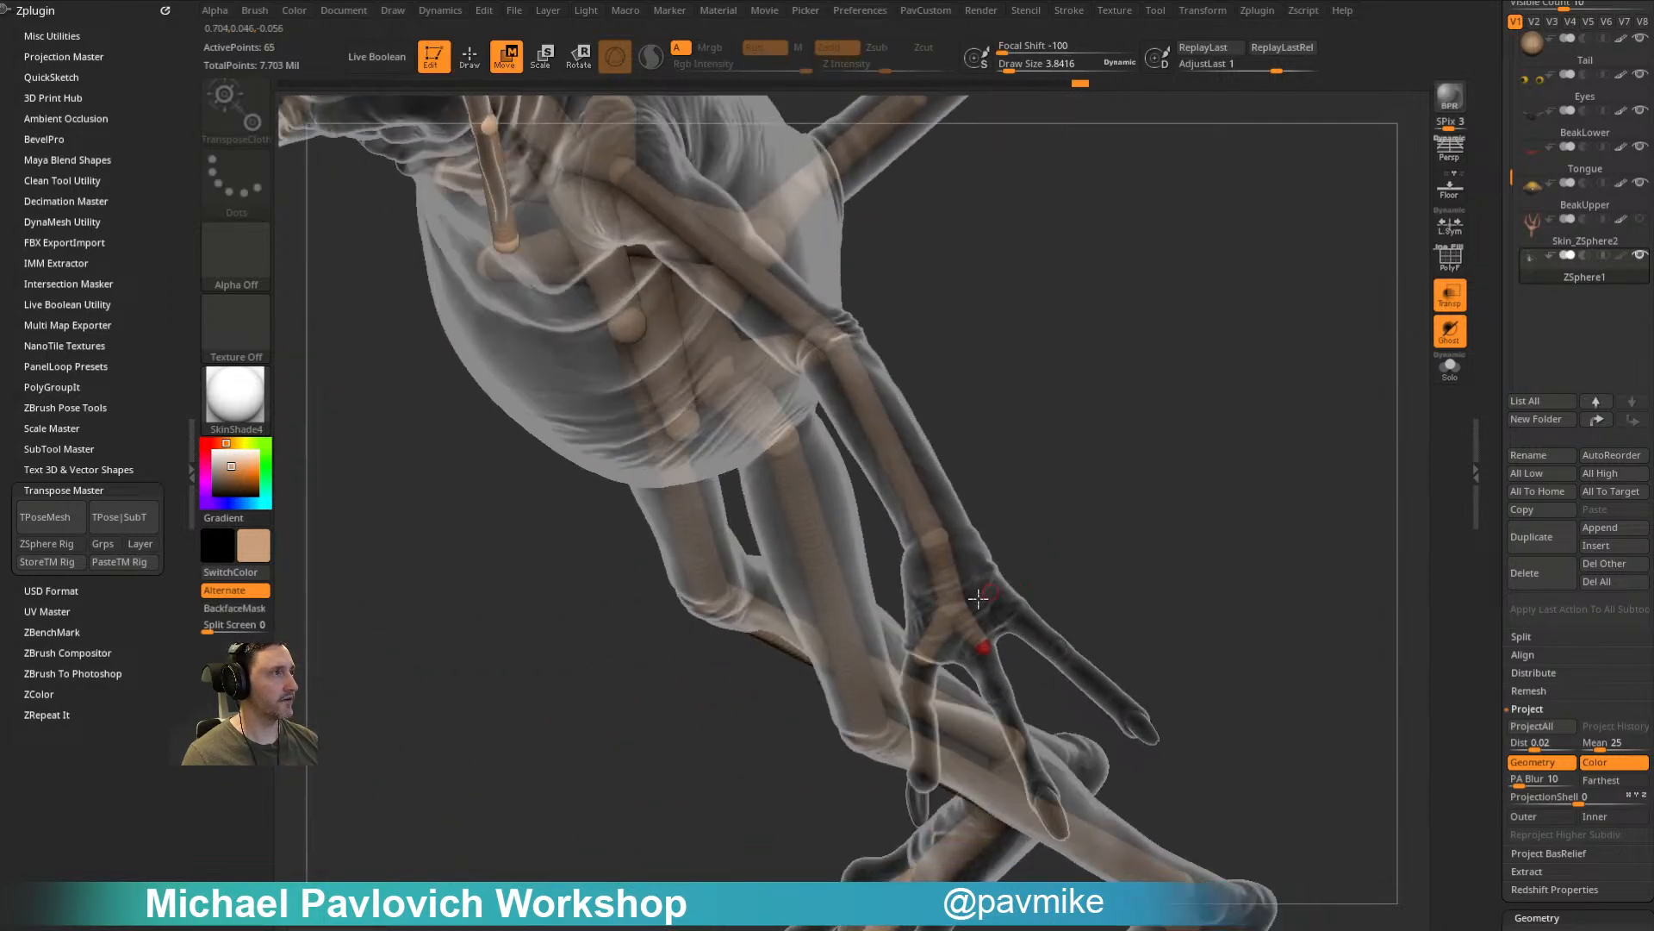
key(q)
right_drag(1068, 522, 998, 603)
key(w)
mouse_move(1075, 562)
right_down()
mouse_move(994, 646)
mouse_move(1189, 483)
mouse_move(1118, 546)
mouse_move(1178, 693)
right_up()
Step: Extend the inner finger's ZSphere chain toward its tip, undo the misplaced move, and centre the tip joint inside the finger
key(q)
key(w)
right_drag(874, 642, 864, 662)
click(885, 677)
mouse_move(863, 662)
right_down()
mouse_move(772, 664)
mouse_move(884, 656)
right_up()
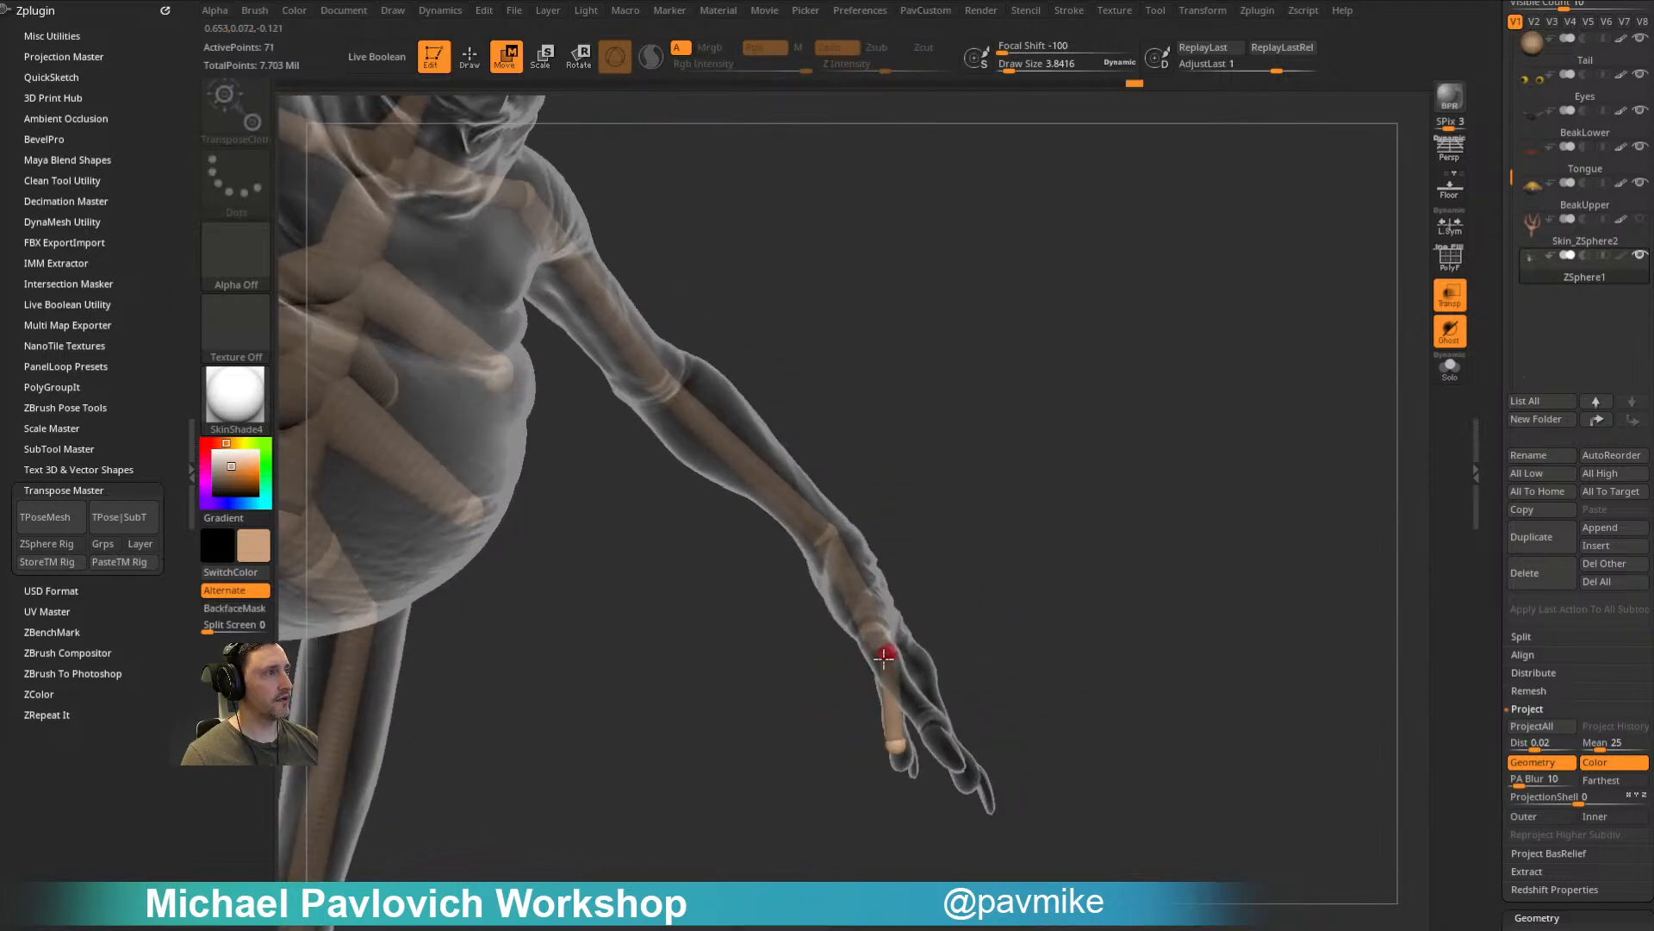
key(ctrl+z)
mouse_move(898, 742)
right_down()
mouse_move(819, 732)
mouse_move(878, 728)
right_up()
drag(899, 746, 943, 707)
right_drag(944, 707, 874, 741)
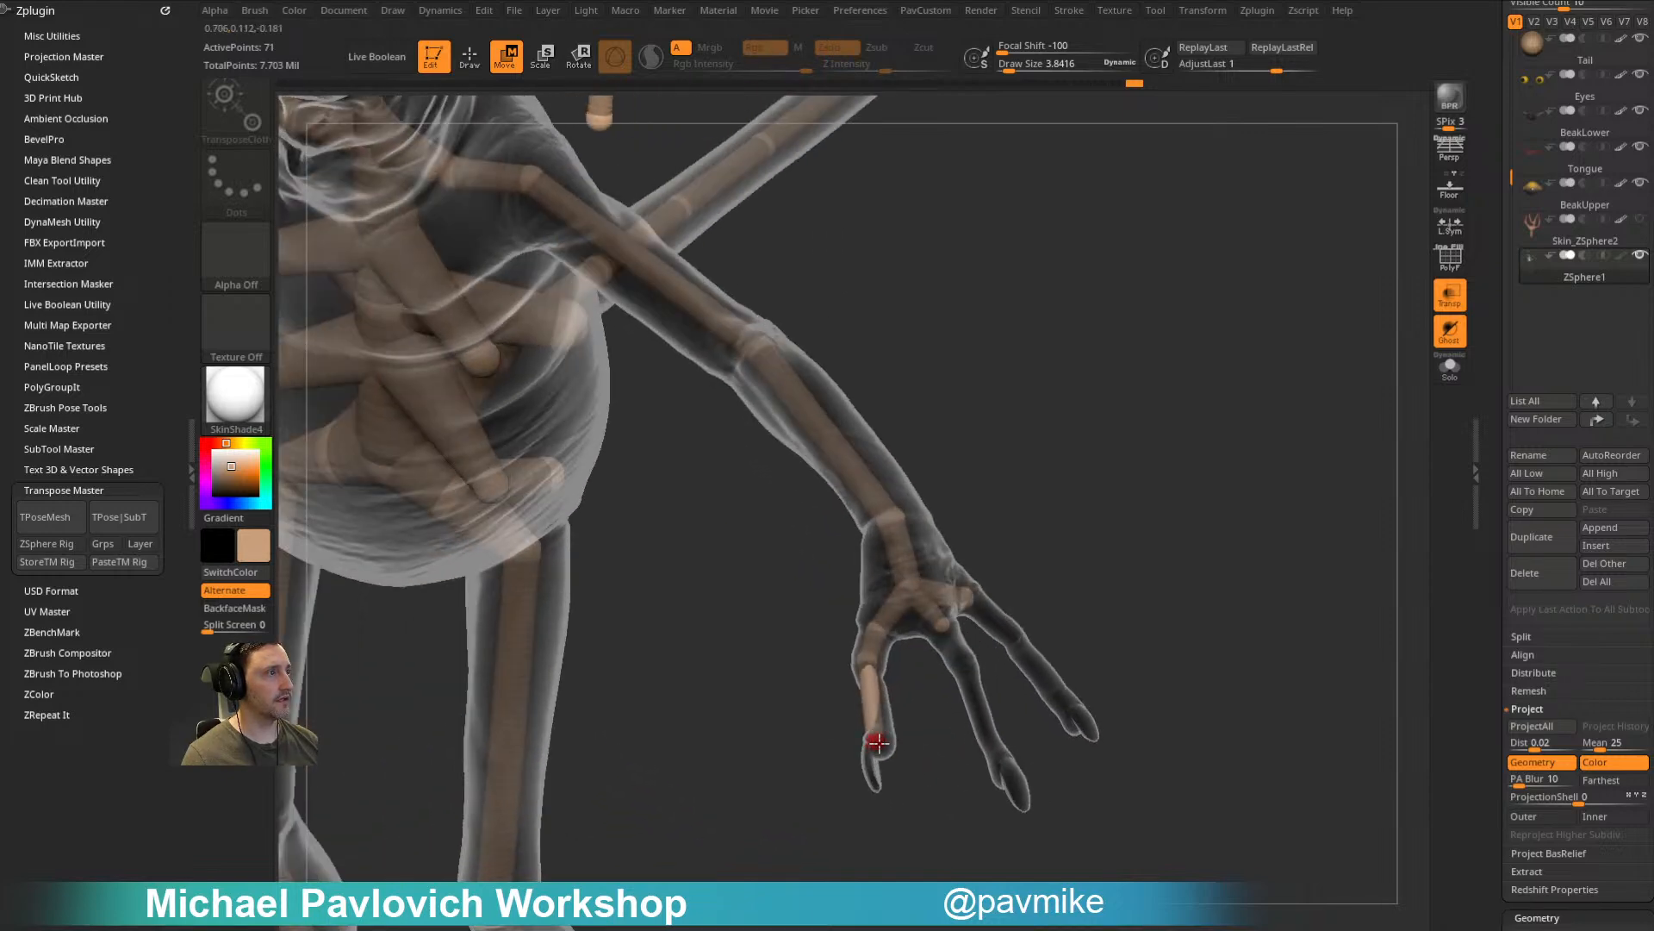
Step: Move the ZSpheres of the middle and outer fingers out along the fingers and centre them inside the mesh
right_drag(952, 555, 944, 667)
drag(894, 627, 945, 770)
right_drag(973, 689, 1082, 648)
drag(997, 739, 979, 759)
mouse_move(1047, 758)
right_down()
mouse_move(949, 779)
mouse_move(941, 763)
mouse_move(1045, 764)
right_up()
drag(1037, 758, 1030, 764)
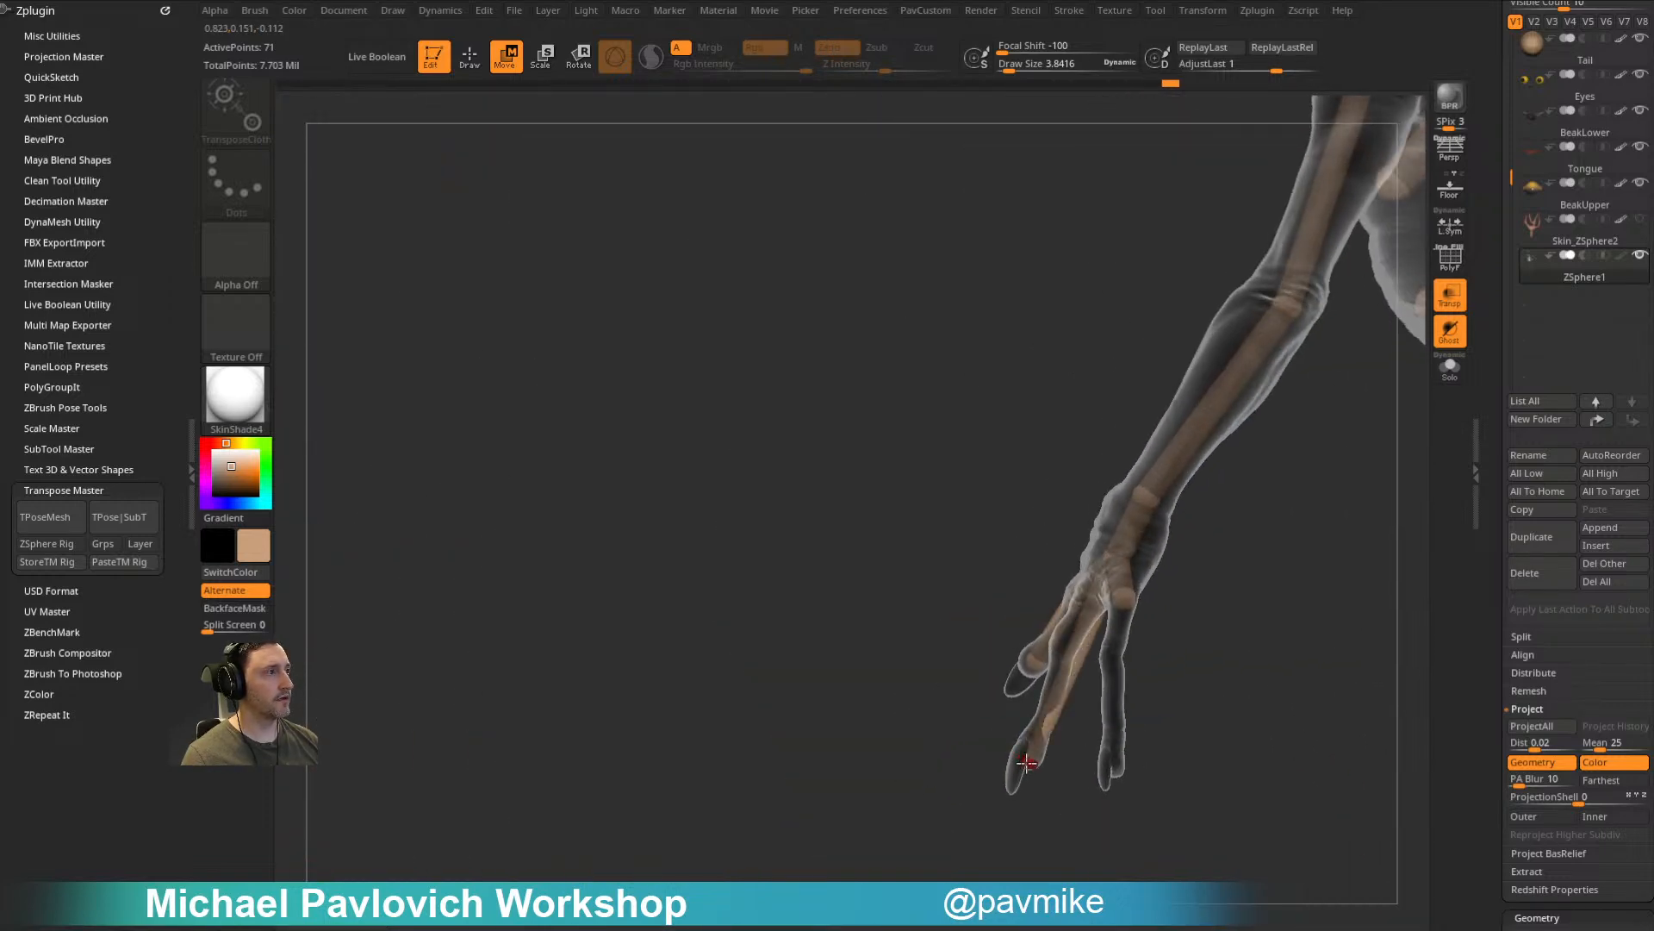
right_drag(965, 763, 1068, 763)
Step: Insert mirrored knuckle ZSpheres in the fingers and position them at the finger joints
mouse_move(1090, 642)
right_down()
mouse_move(1194, 607)
mouse_move(969, 661)
mouse_move(1078, 628)
mouse_move(989, 617)
mouse_move(994, 648)
right_up()
key(q)
click(975, 670)
key(w)
key(q)
key(w)
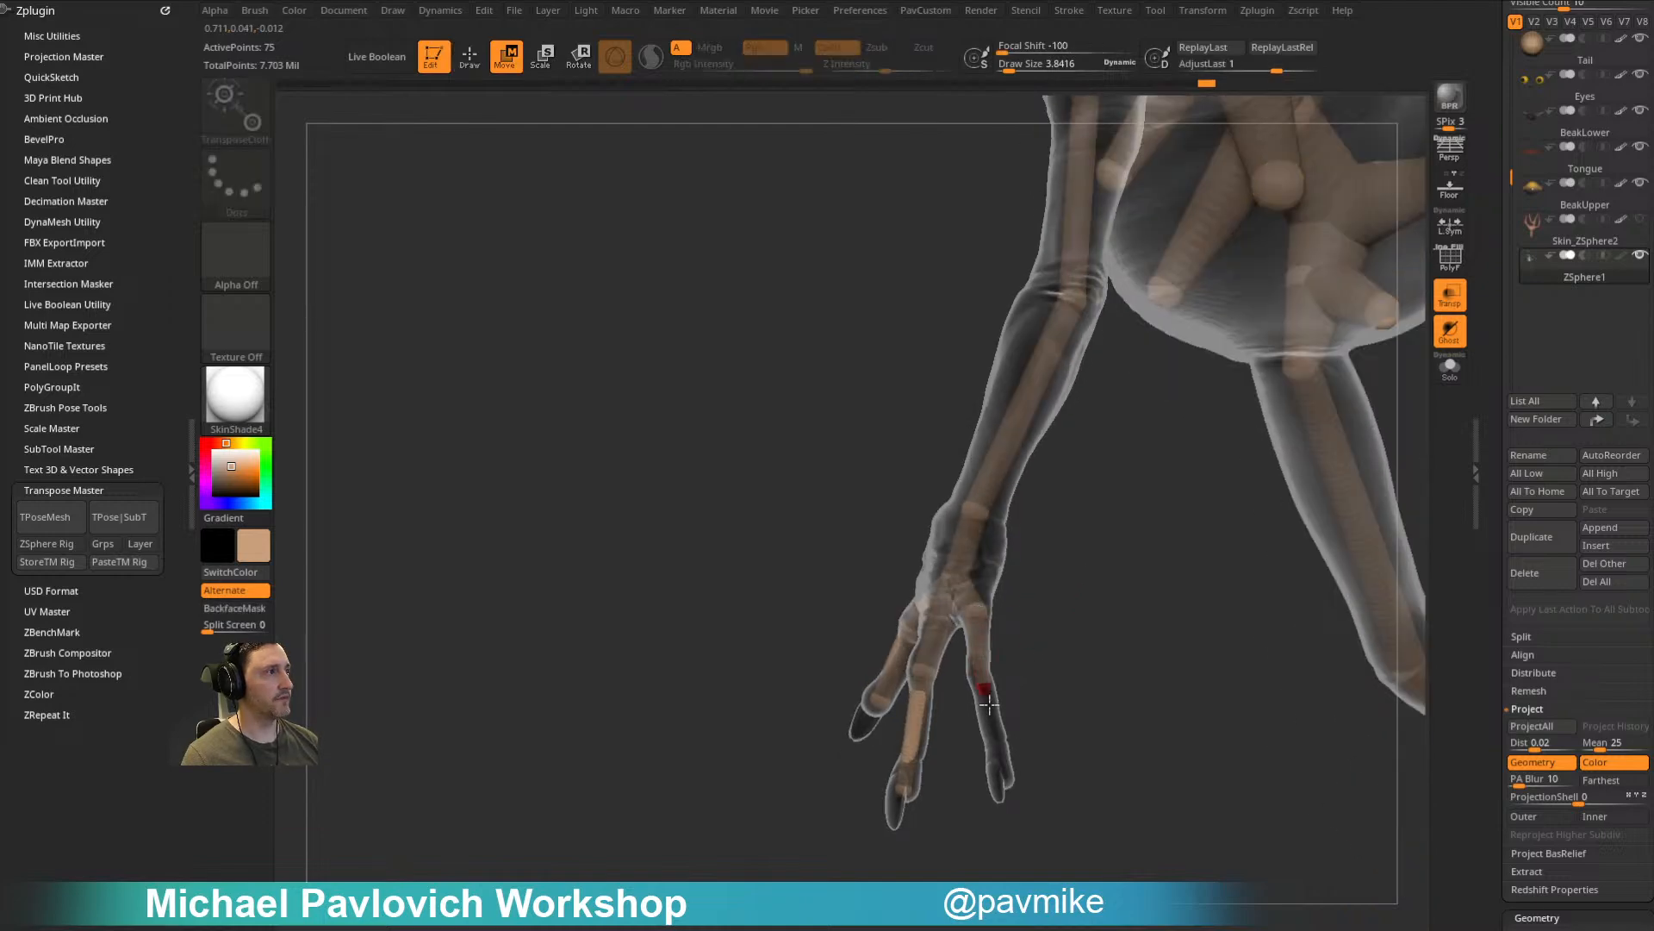
mouse_move(1006, 784)
right_down()
mouse_move(1156, 728)
mouse_move(1014, 768)
right_up()
mouse_move(1112, 748)
right_down()
mouse_move(991, 715)
mouse_move(1010, 663)
mouse_move(1093, 591)
mouse_move(1202, 628)
mouse_move(1103, 560)
mouse_move(1027, 617)
right_up()
key(q)
click(1010, 671)
key(w)
Step: Insert a mirrored ZSphere partway along the middle toe of each foot
right_drag(819, 628, 1136, 528)
right_drag(1372, 609, 993, 608)
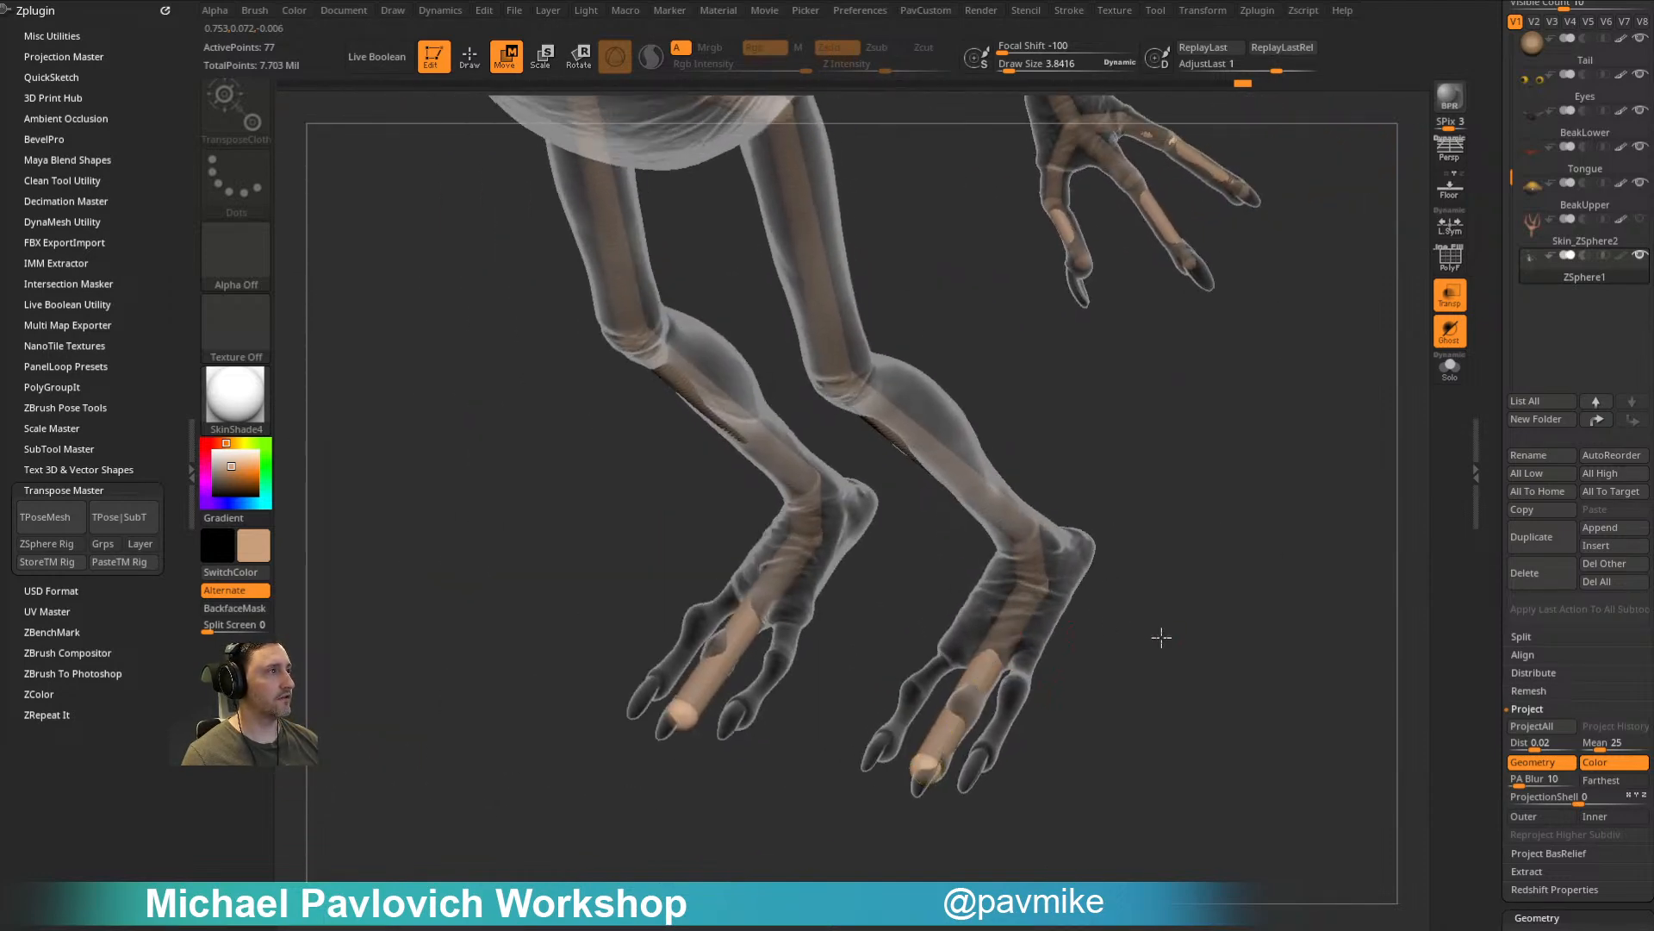
mouse_move(1161, 629)
right_down()
mouse_move(1146, 657)
mouse_move(978, 642)
mouse_move(1164, 706)
mouse_move(703, 539)
right_up()
key(q)
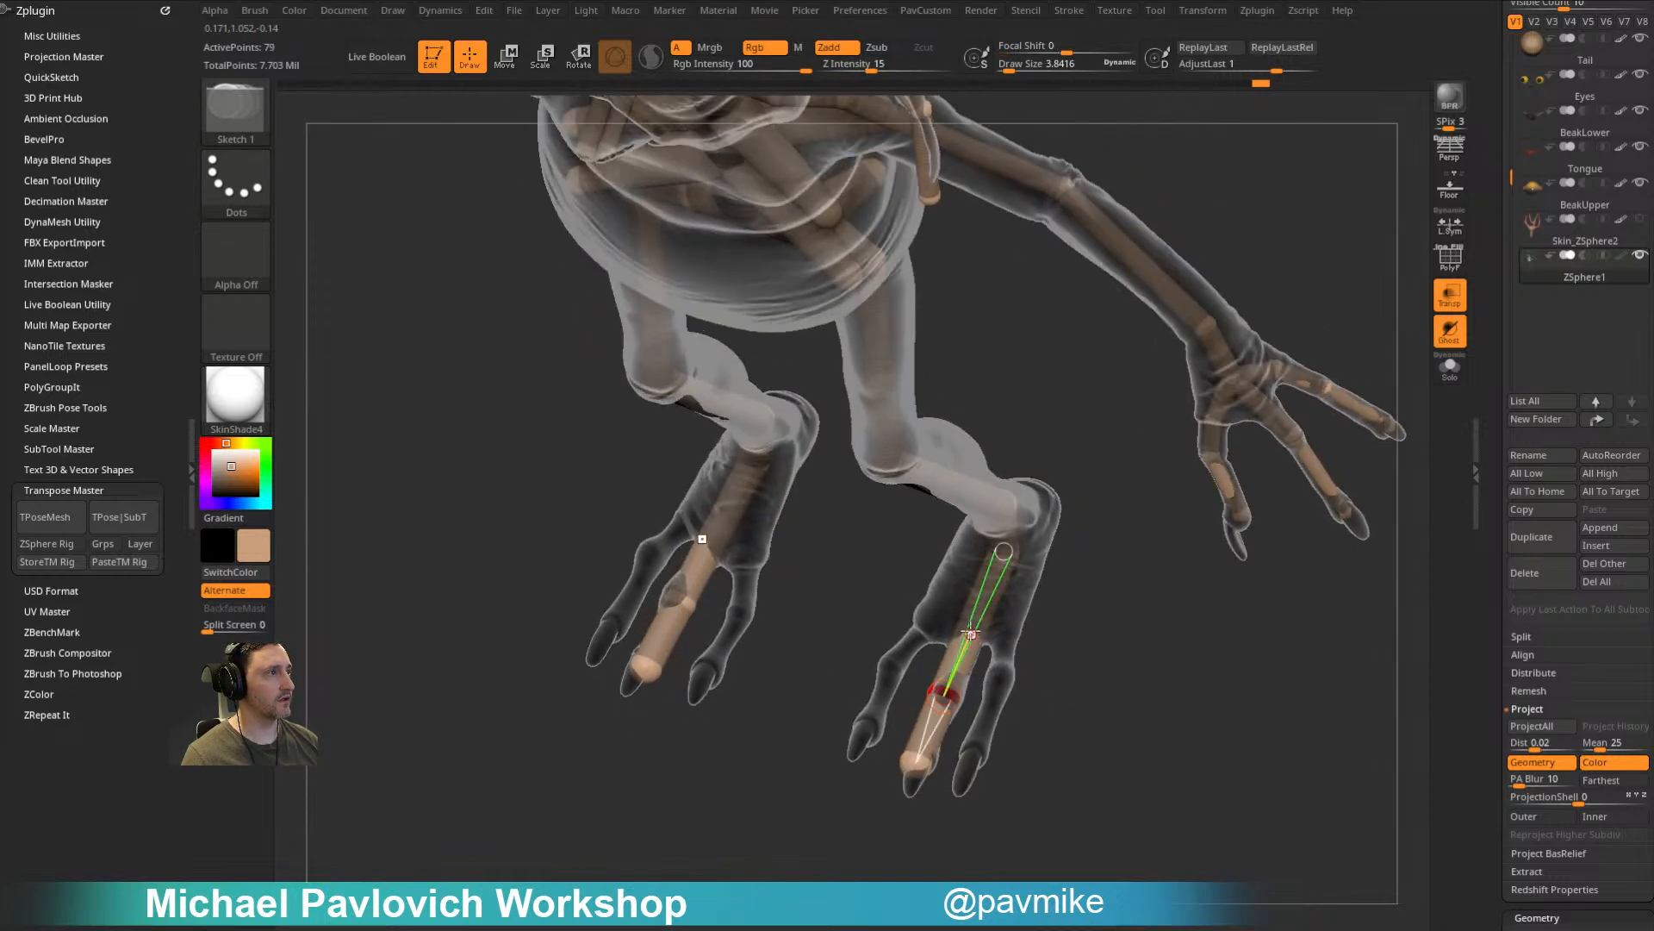
Step: Insert mirrored ZSpheres at the balls of the feet and extend branches to the bases of both side toes
right_drag(1000, 630, 1166, 609)
right_drag(1071, 580, 1008, 581)
key(w)
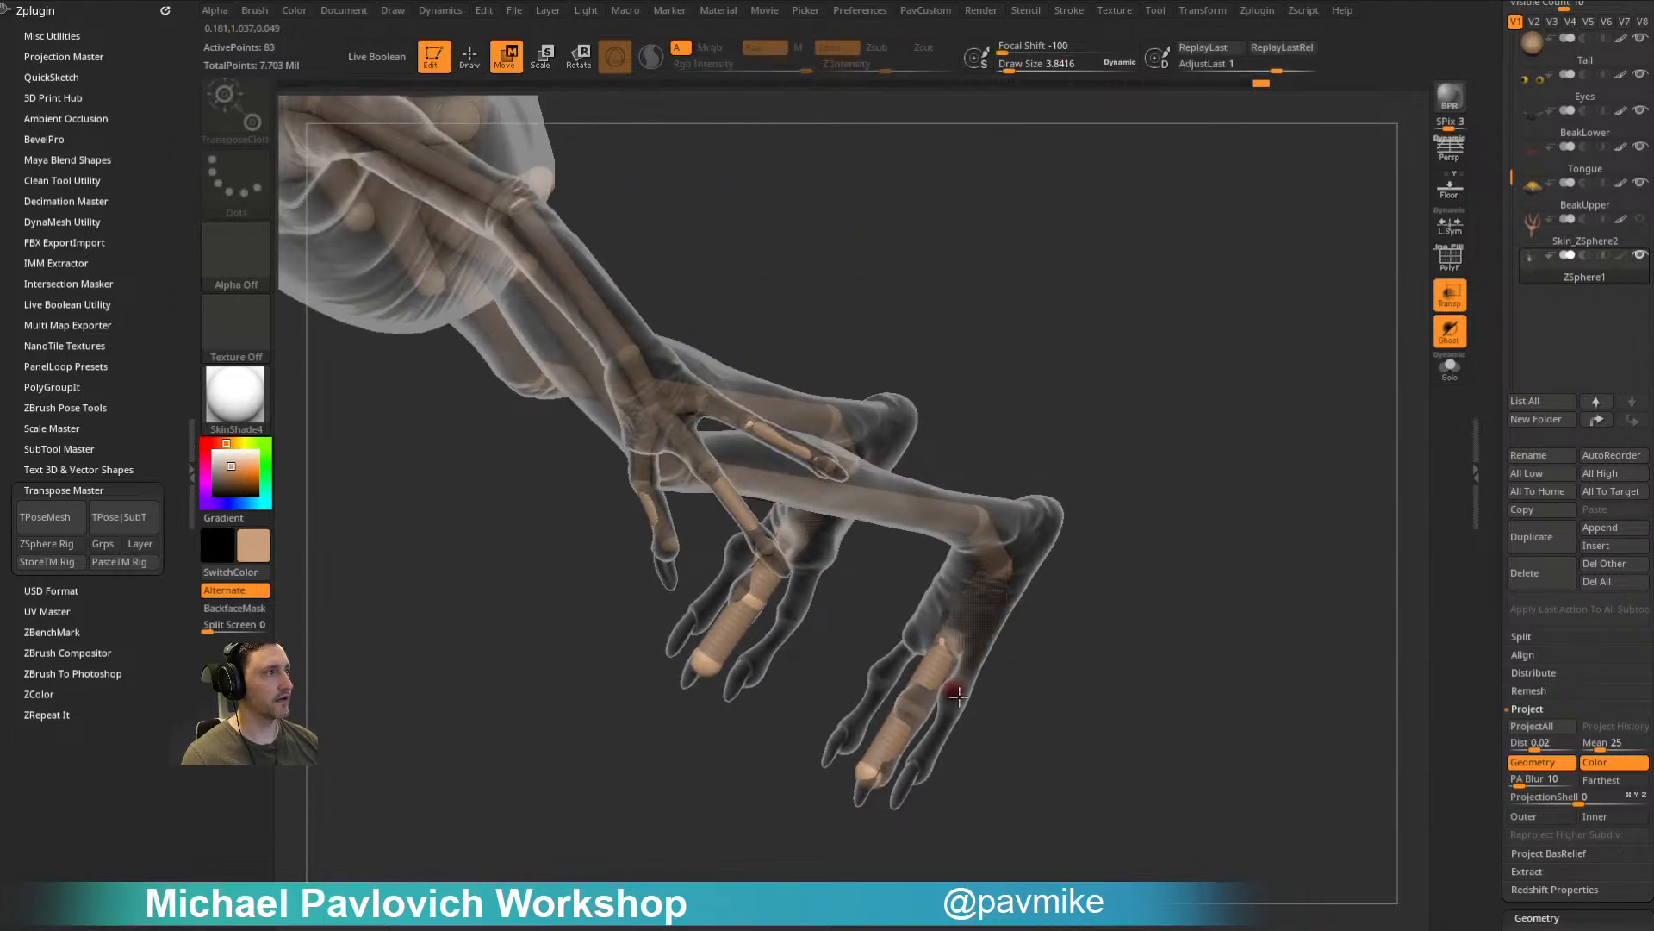
mouse_move(1211, 653)
right_down()
mouse_move(1071, 676)
mouse_move(967, 662)
mouse_move(978, 636)
mouse_move(1031, 635)
mouse_move(984, 612)
mouse_move(1023, 650)
mouse_move(1000, 655)
mouse_move(1090, 635)
mouse_move(1078, 650)
mouse_move(961, 604)
mouse_move(939, 616)
mouse_move(1097, 604)
mouse_move(921, 585)
mouse_move(883, 742)
mouse_move(1005, 787)
mouse_move(1104, 758)
mouse_move(937, 582)
right_up()
key(q)
key(w)
key(q)
key(w)
key(q)
key(w)
Step: Extend both side toes' ZSphere chains to the toe tips and centre their joints inside the mesh
drag(937, 583, 1006, 683)
key(q)
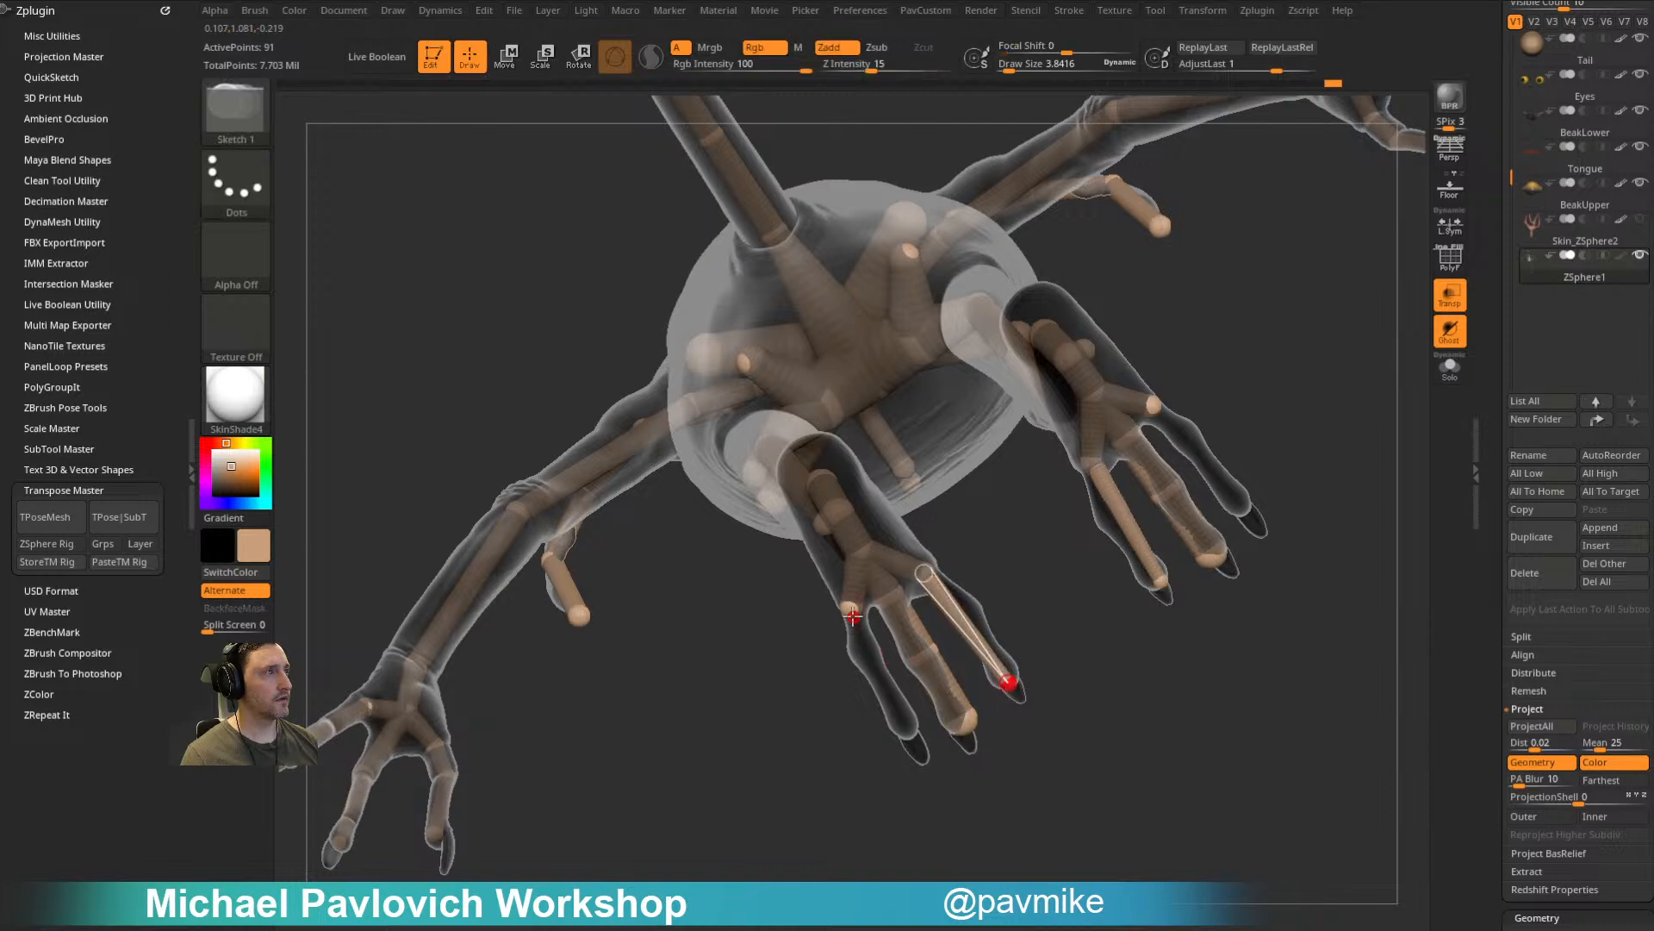
key(w)
drag(853, 617, 909, 732)
mouse_move(908, 732)
right_down()
mouse_move(793, 824)
mouse_move(819, 728)
right_up()
drag(818, 728, 845, 729)
mouse_move(845, 729)
right_down()
mouse_move(897, 705)
mouse_move(848, 722)
right_up()
drag(833, 646, 851, 649)
right_drag(1089, 721, 886, 769)
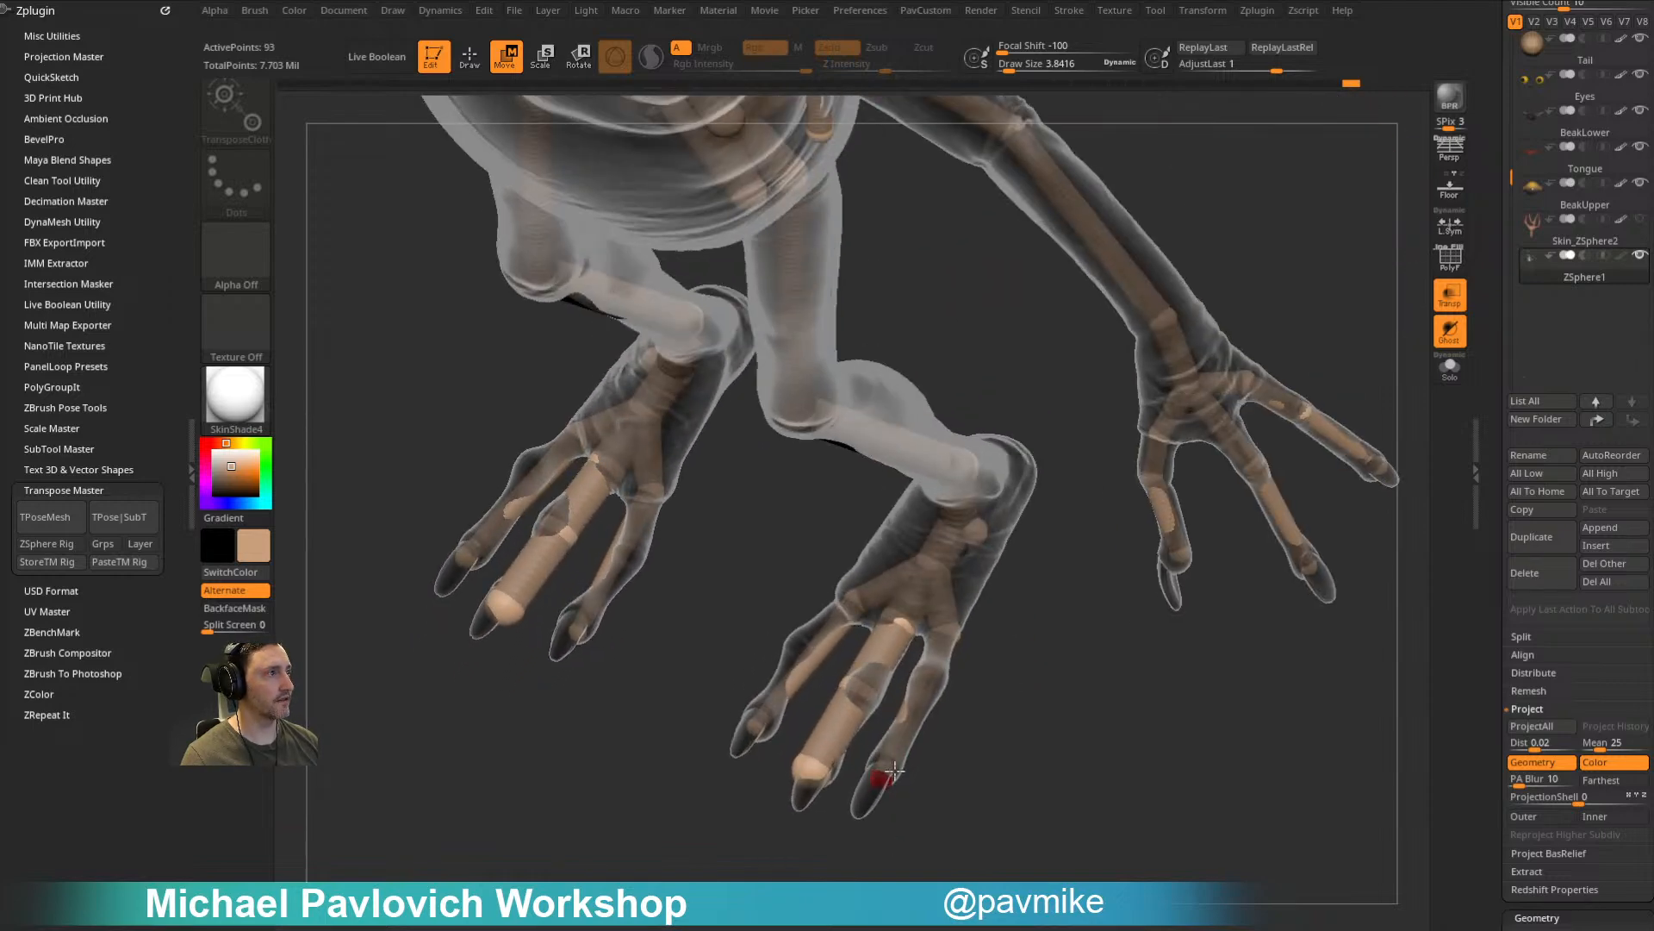
Step: Insert a mirrored joint ZSphere in each side toe and align it with the toe's bend
mouse_move(720, 805)
right_down()
mouse_move(769, 782)
mouse_move(767, 746)
right_up()
key(q)
click(813, 653)
key(w)
drag(813, 652, 804, 641)
key(q)
click(925, 695)
key(w)
drag(919, 693, 928, 676)
right_drag(1022, 688, 928, 678)
drag(929, 673, 926, 671)
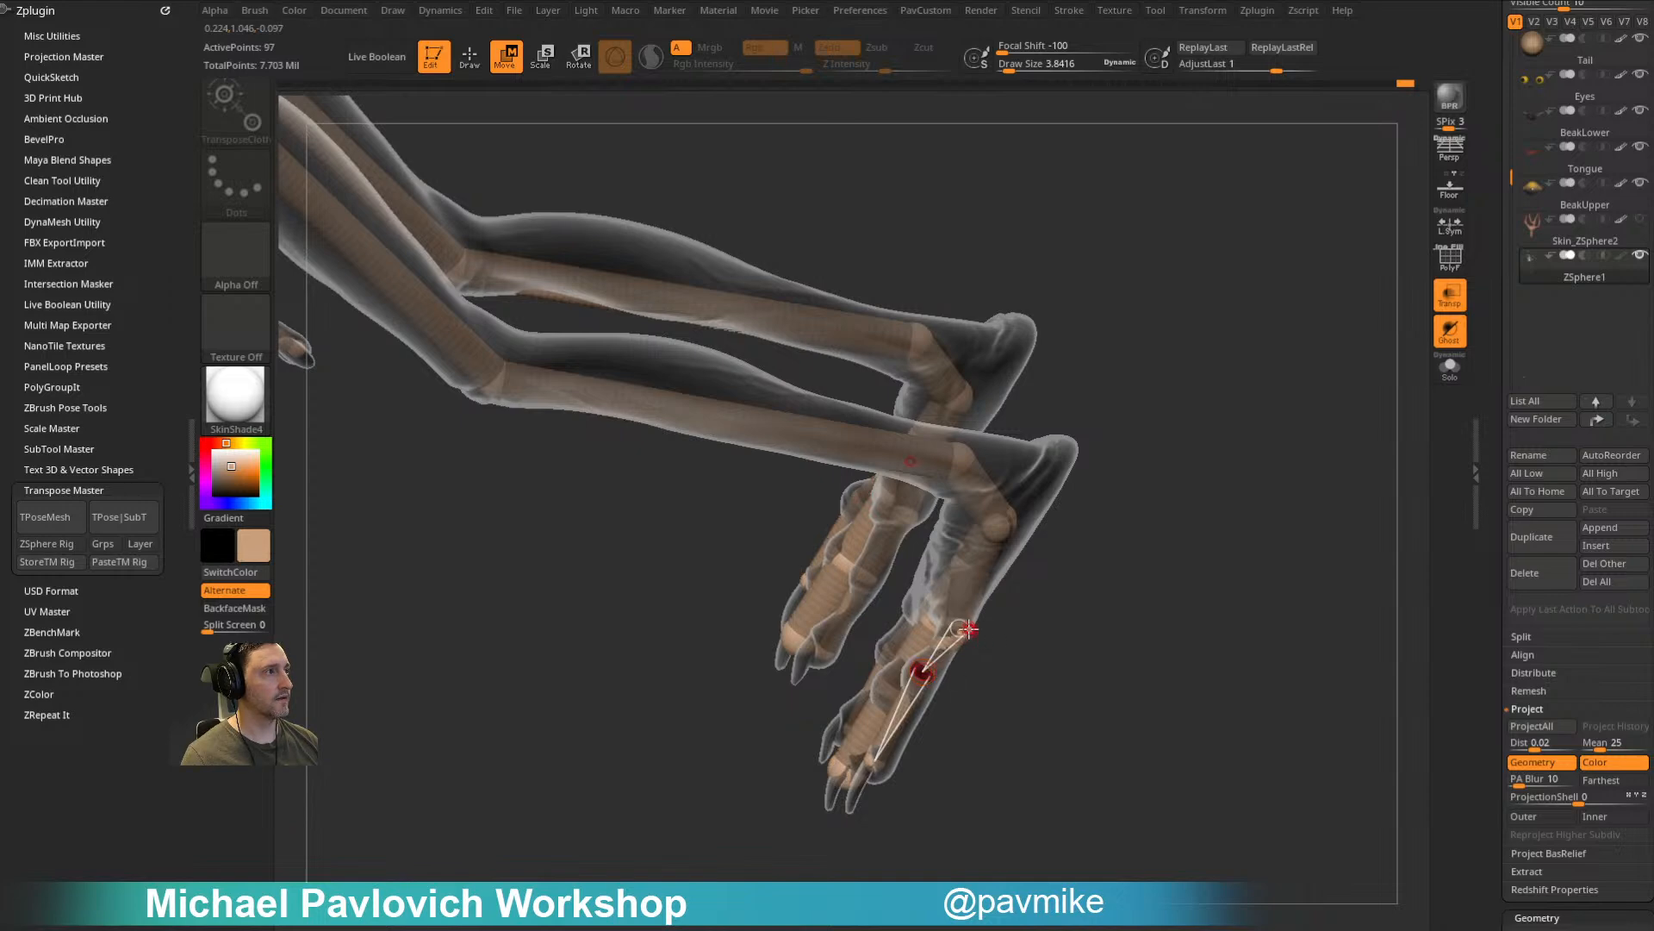
Step: Set the current color to white and rename the ZSphere subtool to Rig
ctrl+right_drag(1112, 681, 1274, 448)
alt+right_drag(1407, 335, 1403, 397)
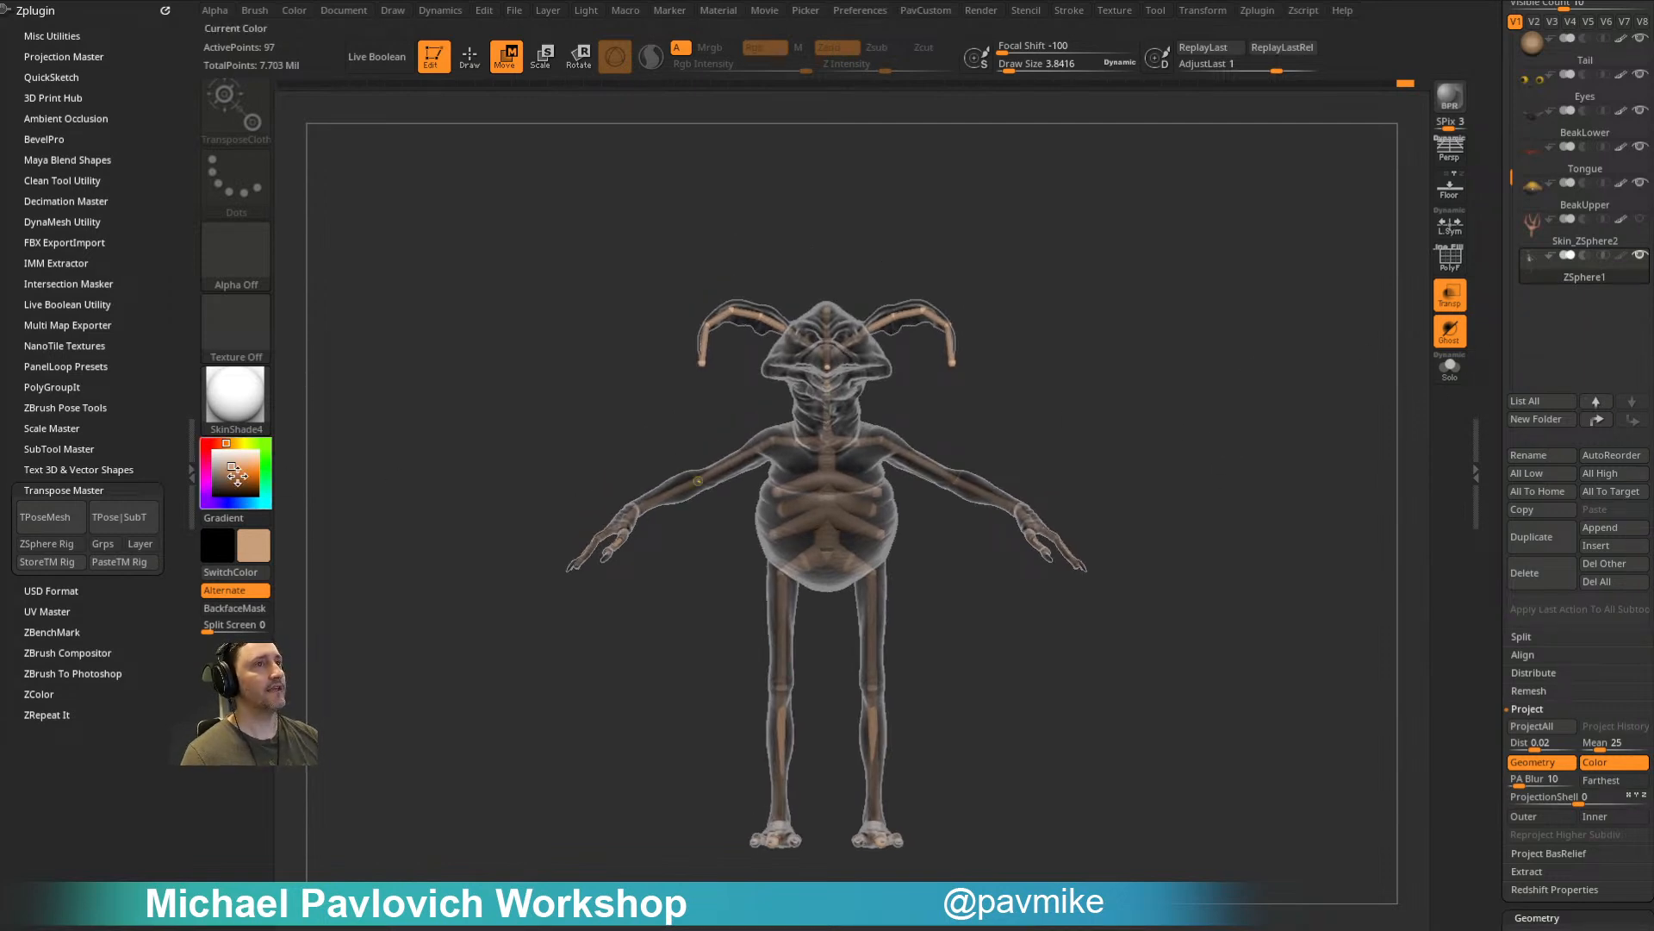
drag(236, 474, 212, 449)
drag(1498, 398, 1488, 661)
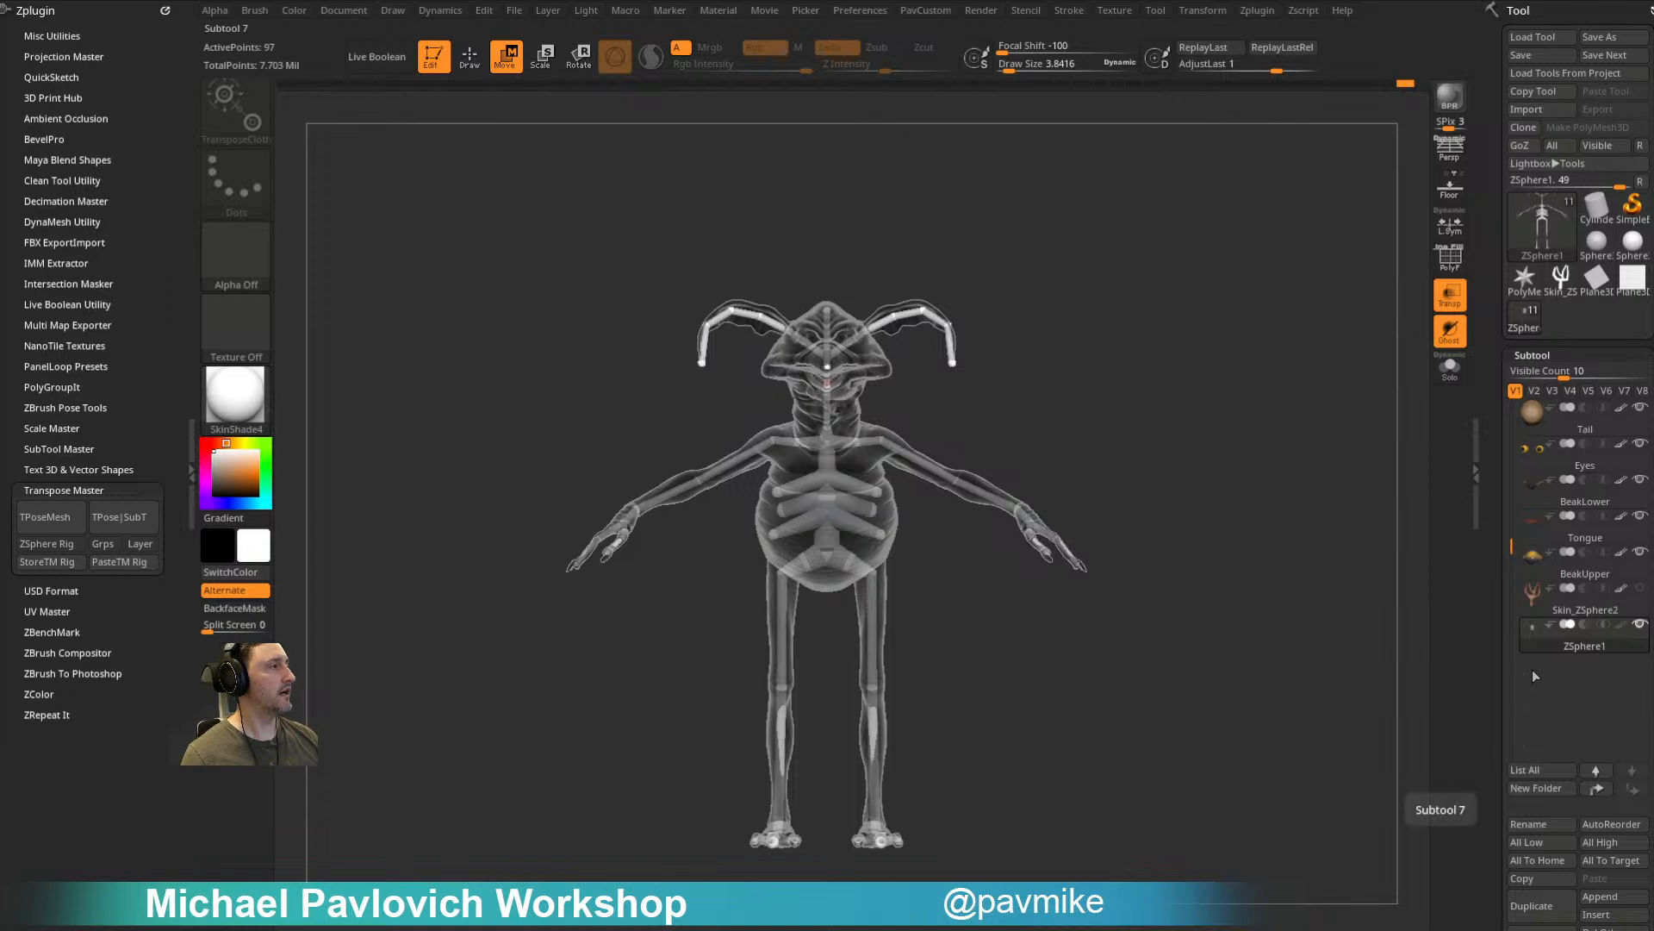
scroll(1526, 700, down, 3)
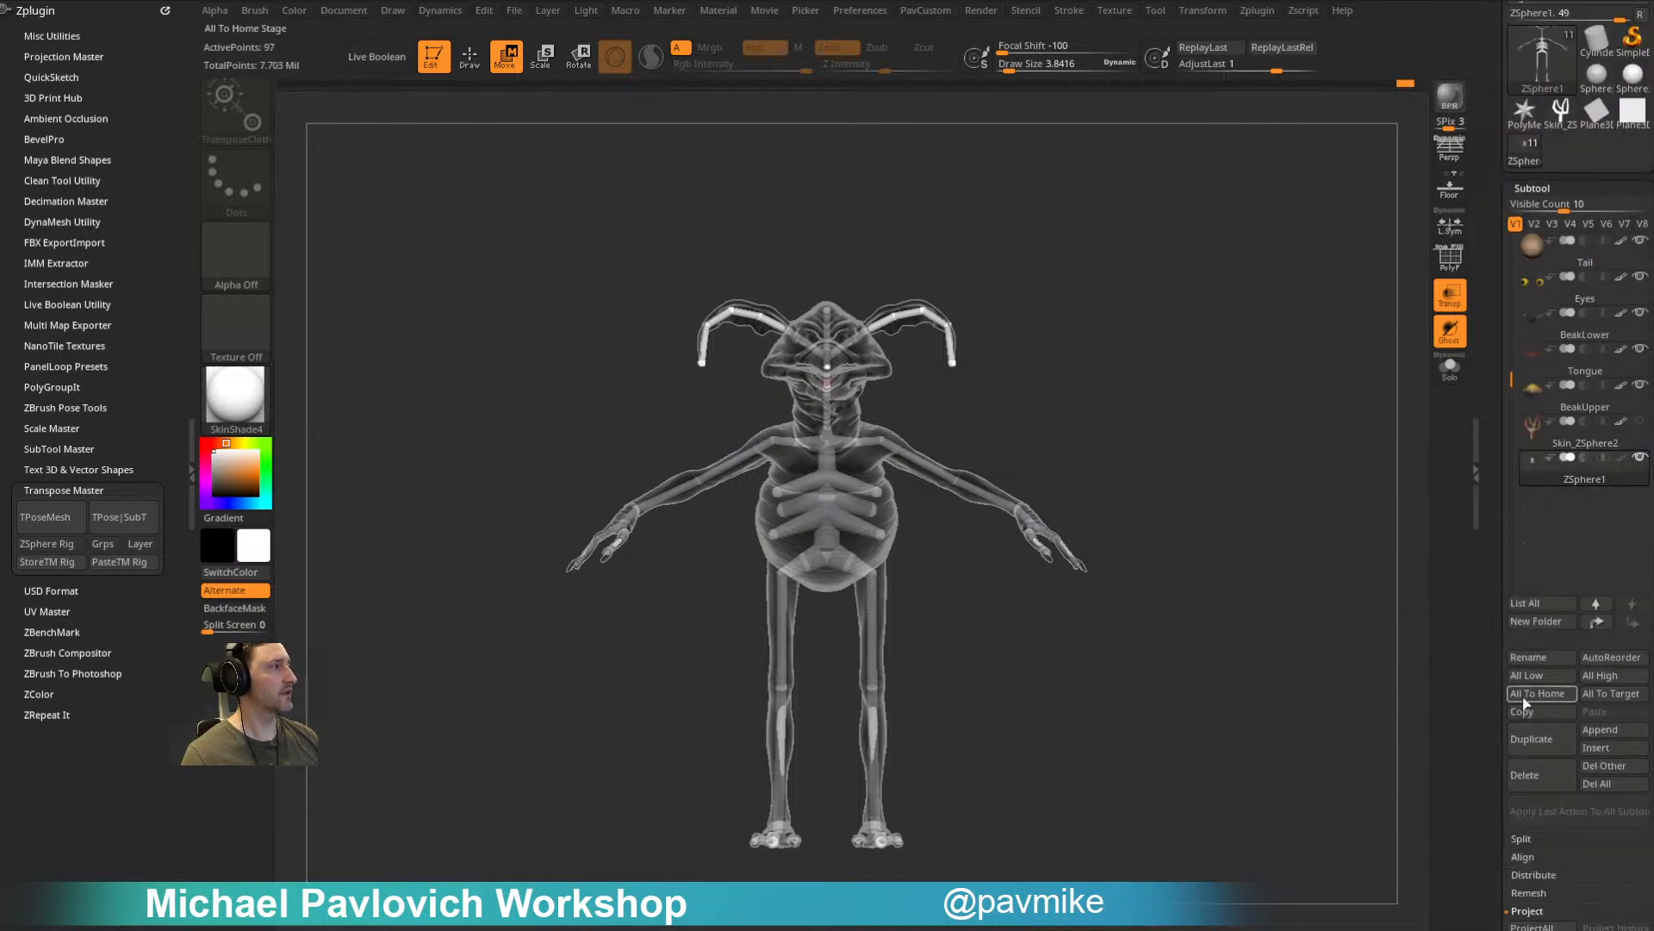
click(1531, 658)
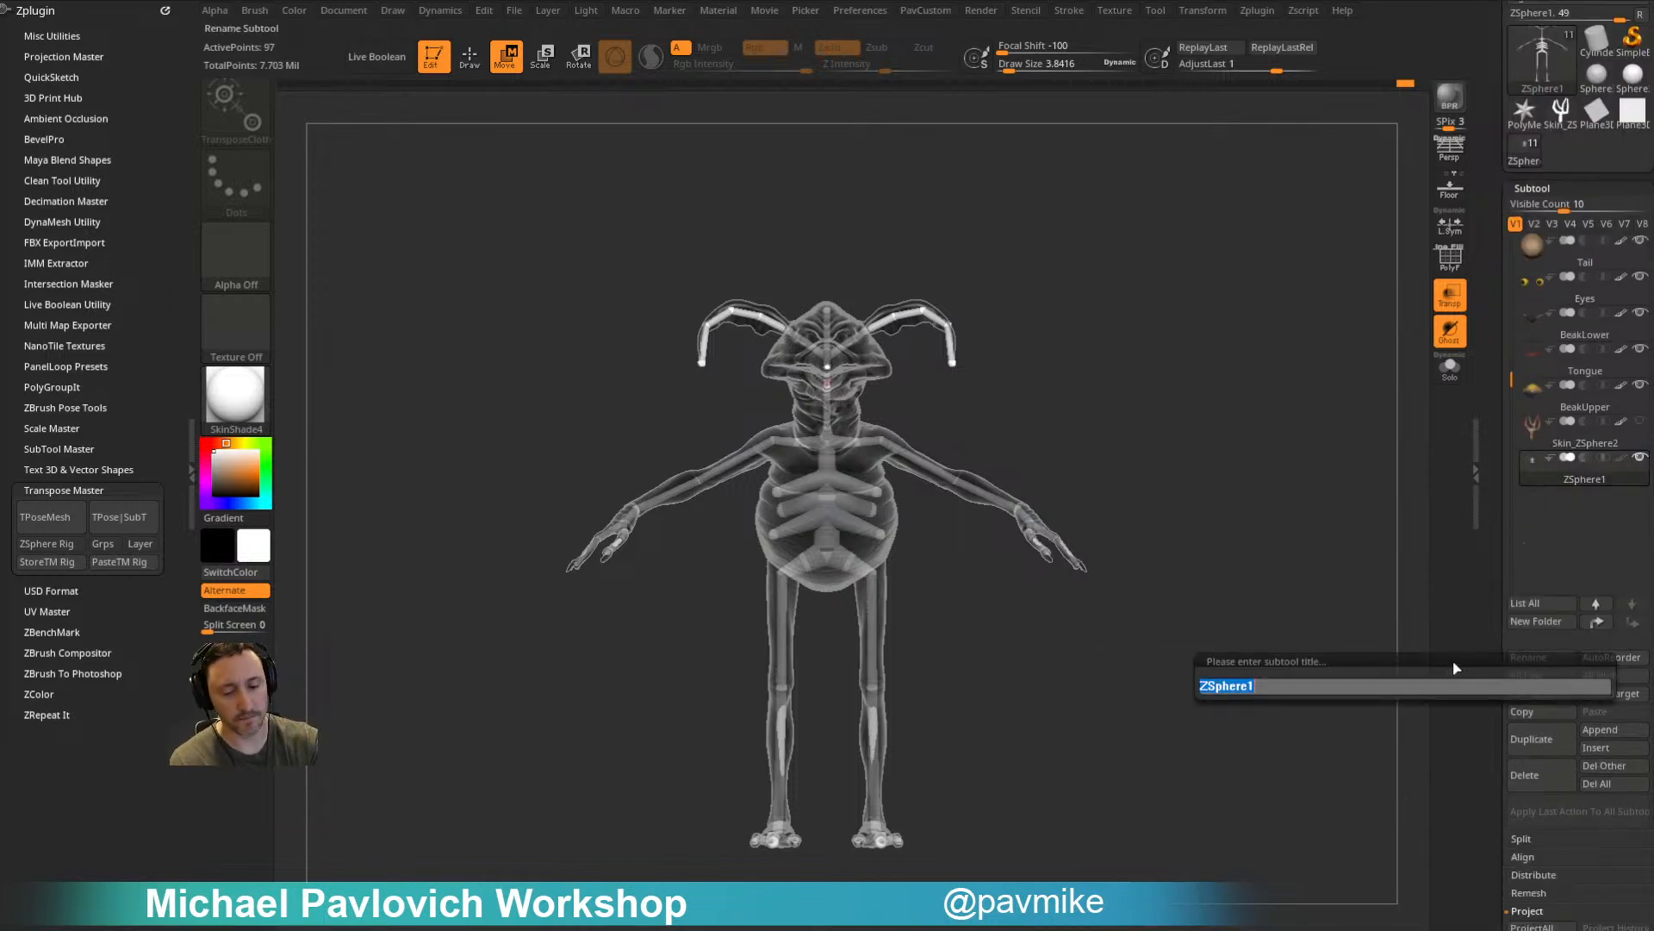
key(Return)
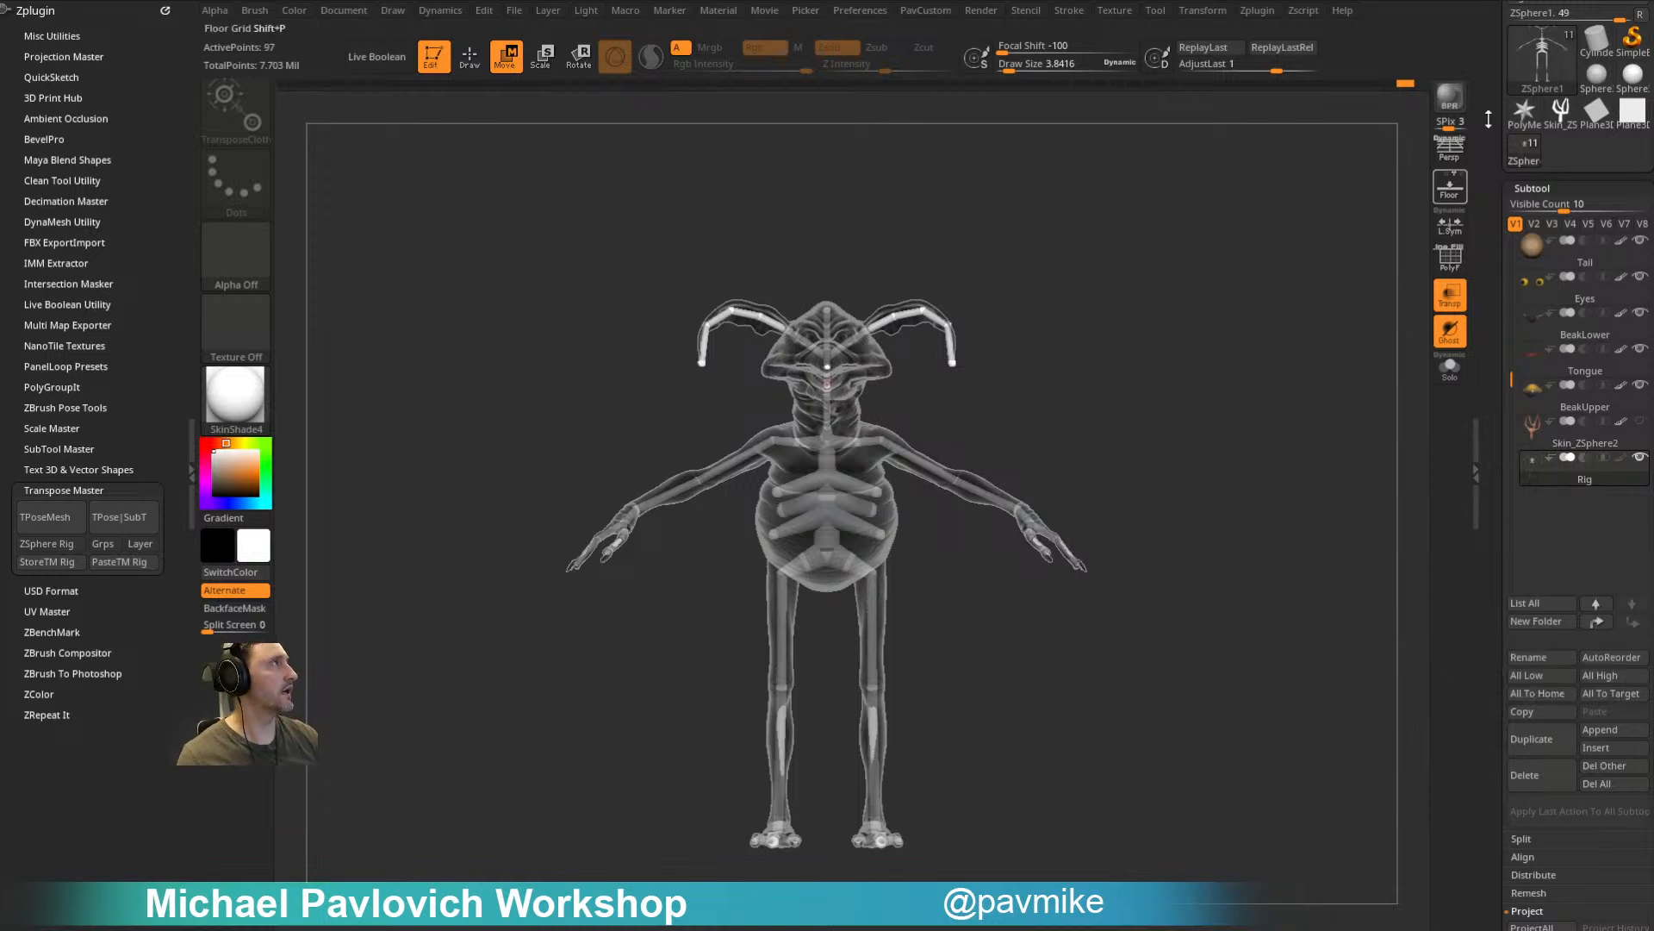
Step: Clone the rig as a separate tool, switch to the standalone rig, and save it to disk as SalaciousRig
scroll(1535, 77, up, 3)
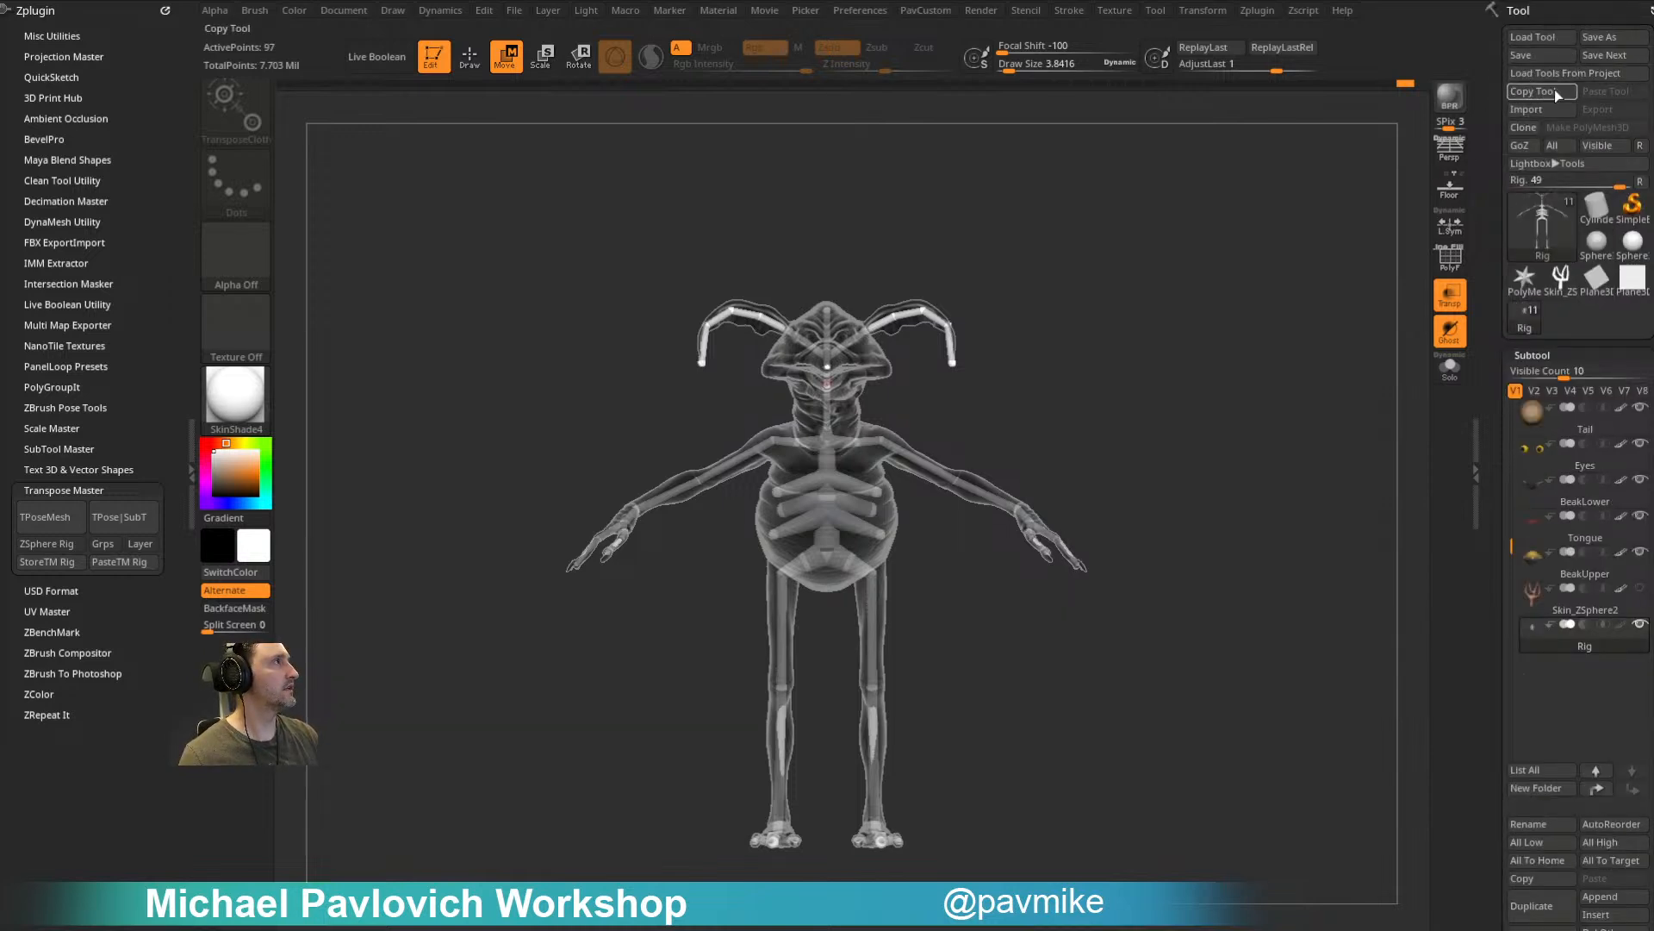
click(1522, 127)
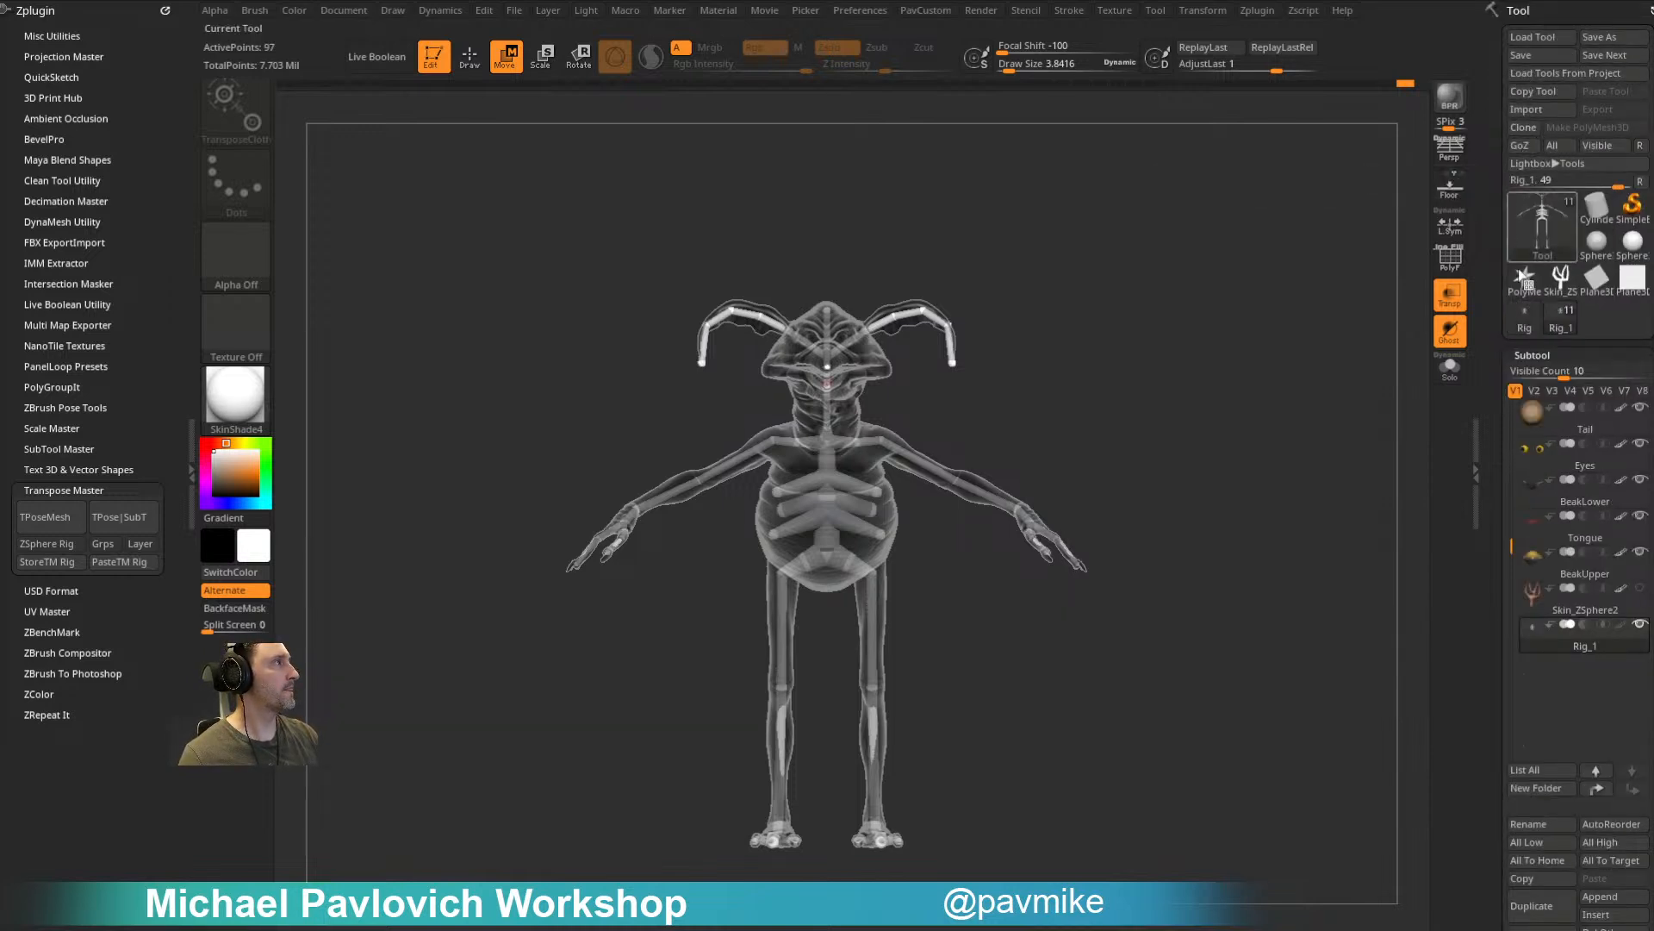
click(1519, 324)
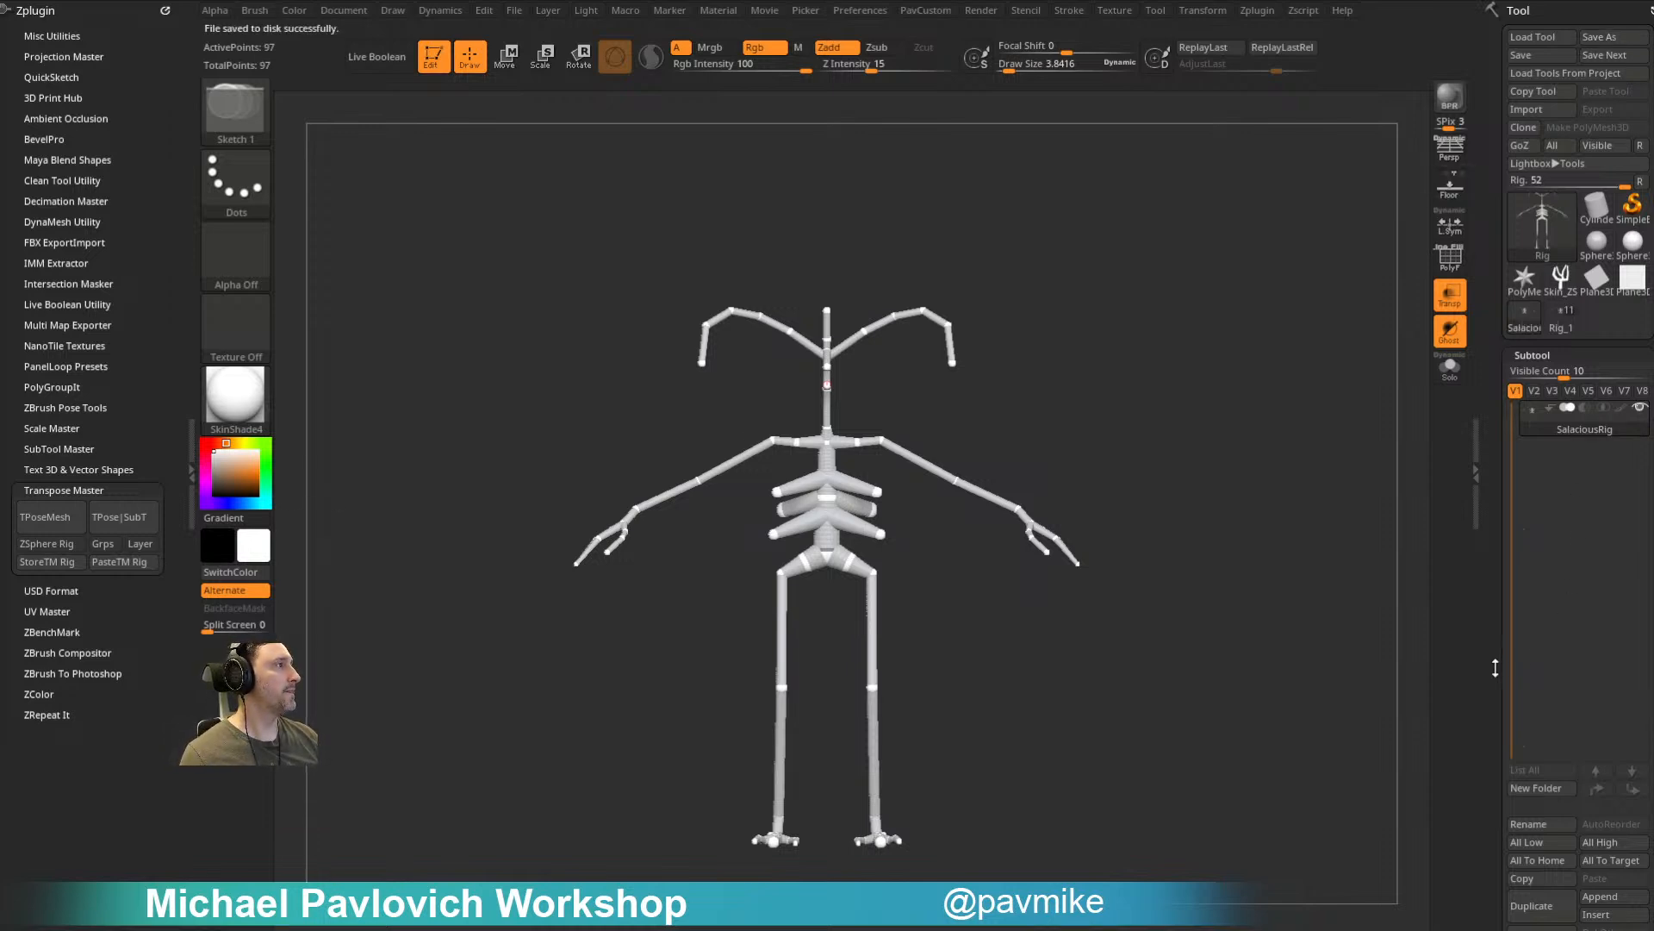
Step: Delete the standalone SalaciousRig tool and switch back to the creature tool containing Rig_1
scroll(1496, 665, down, 2)
click(1540, 851)
click(1523, 245)
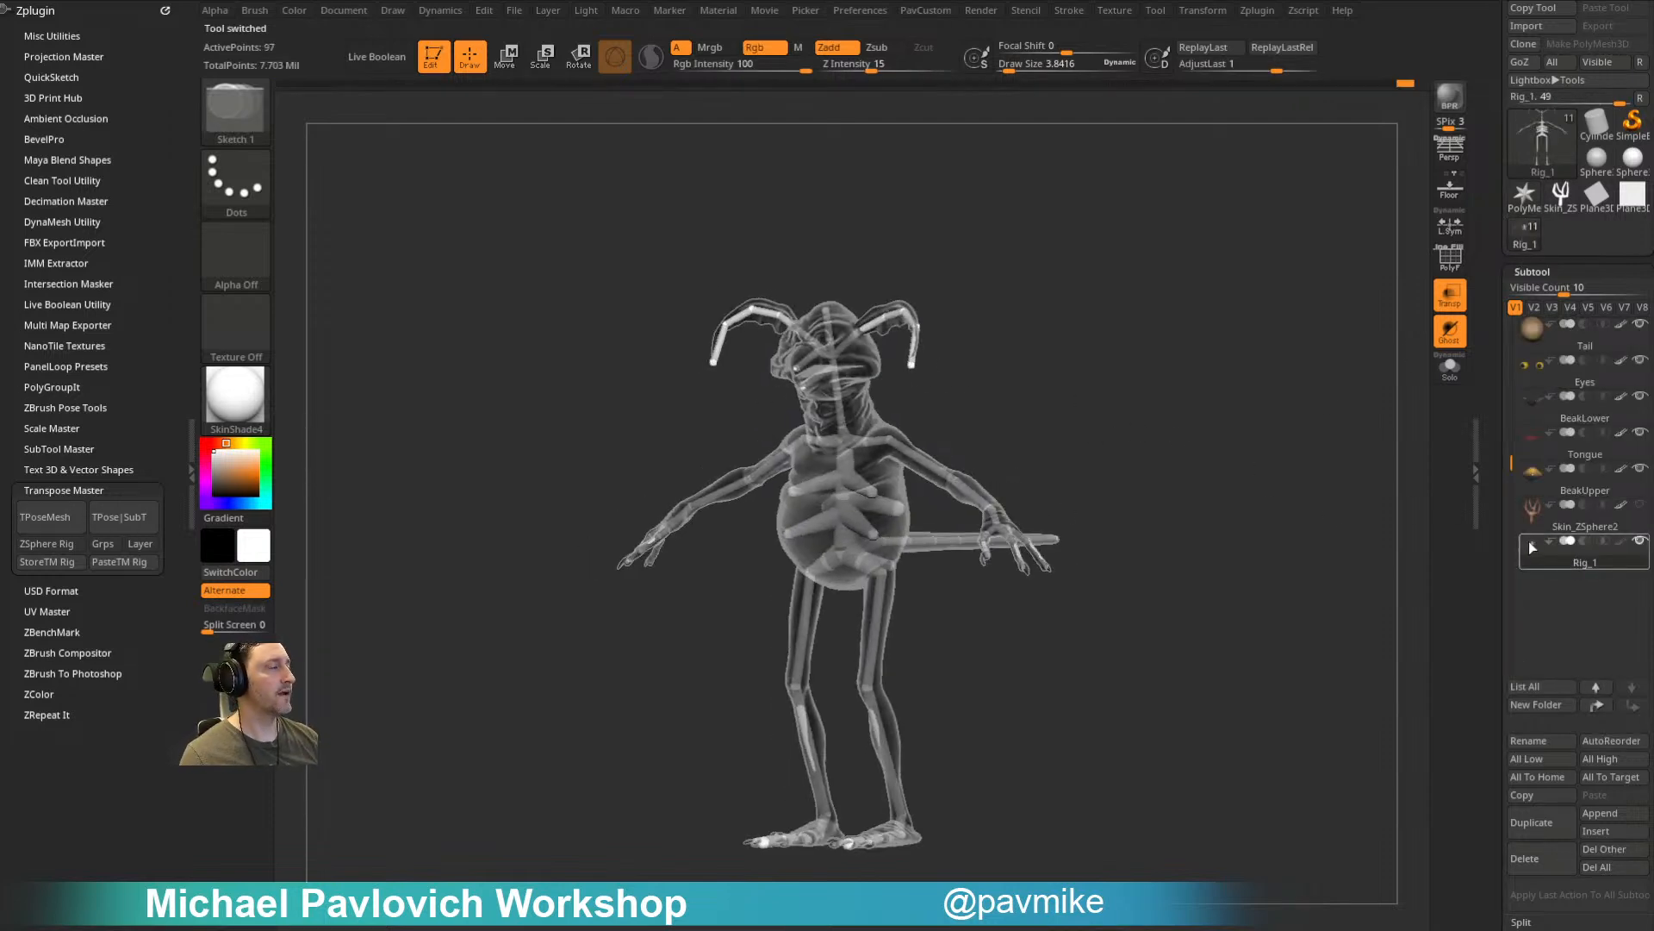
Step: Clone the rig subtool as a standalone tool, return to the creature tool, and save the project
click(1523, 43)
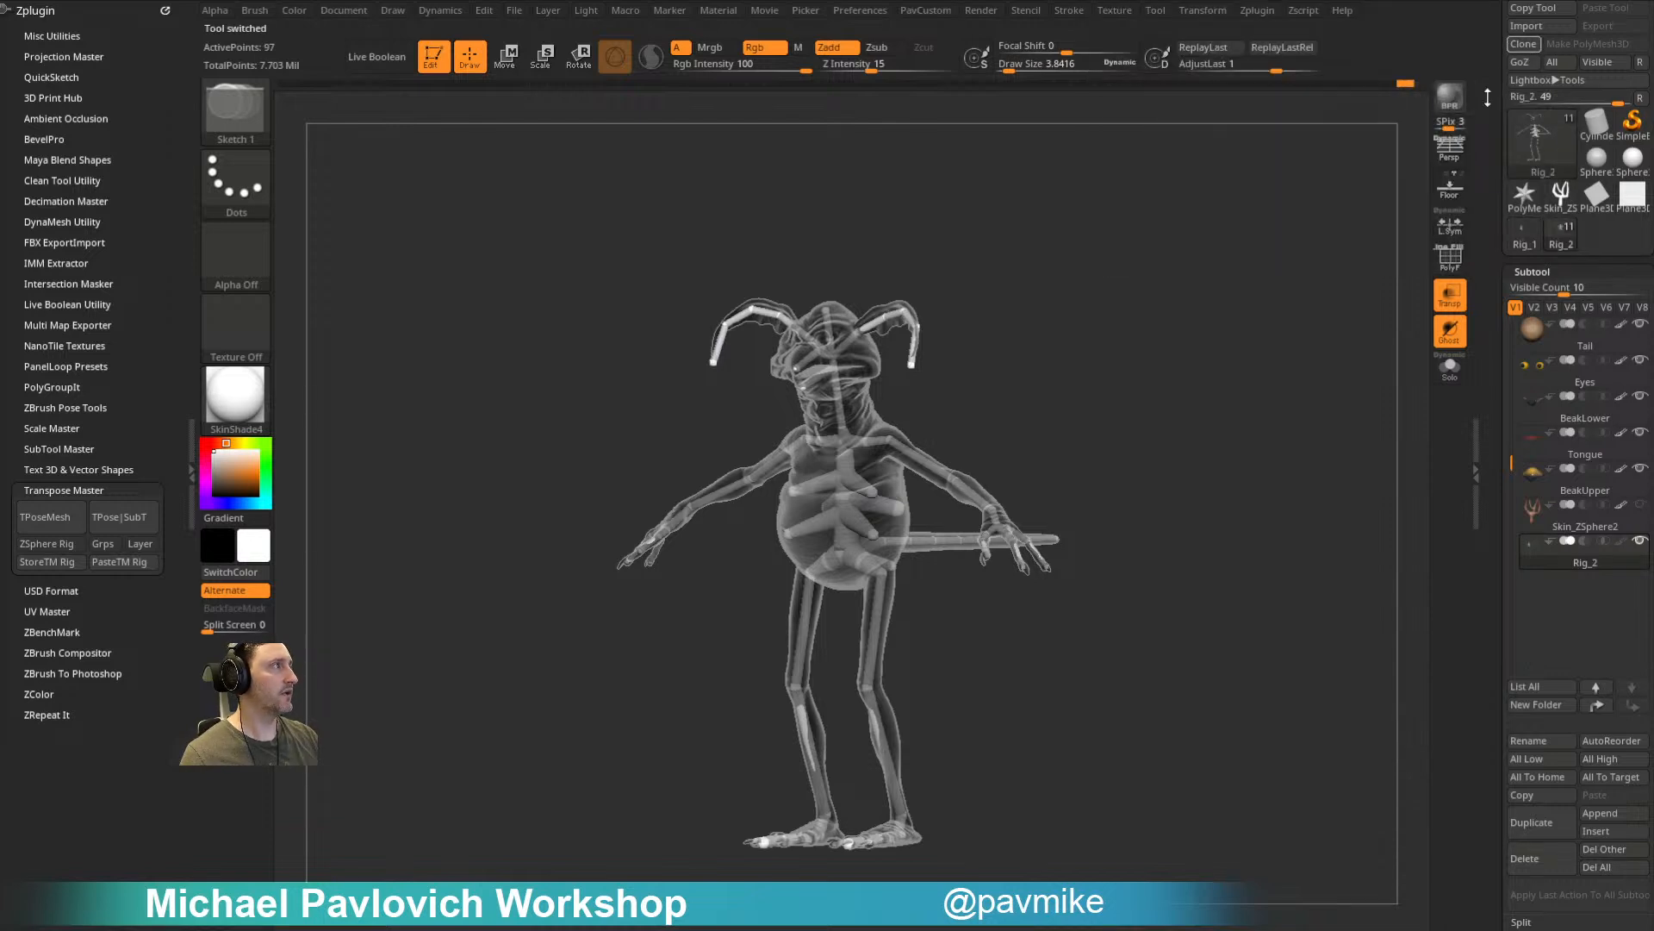
click(1535, 244)
click(1559, 243)
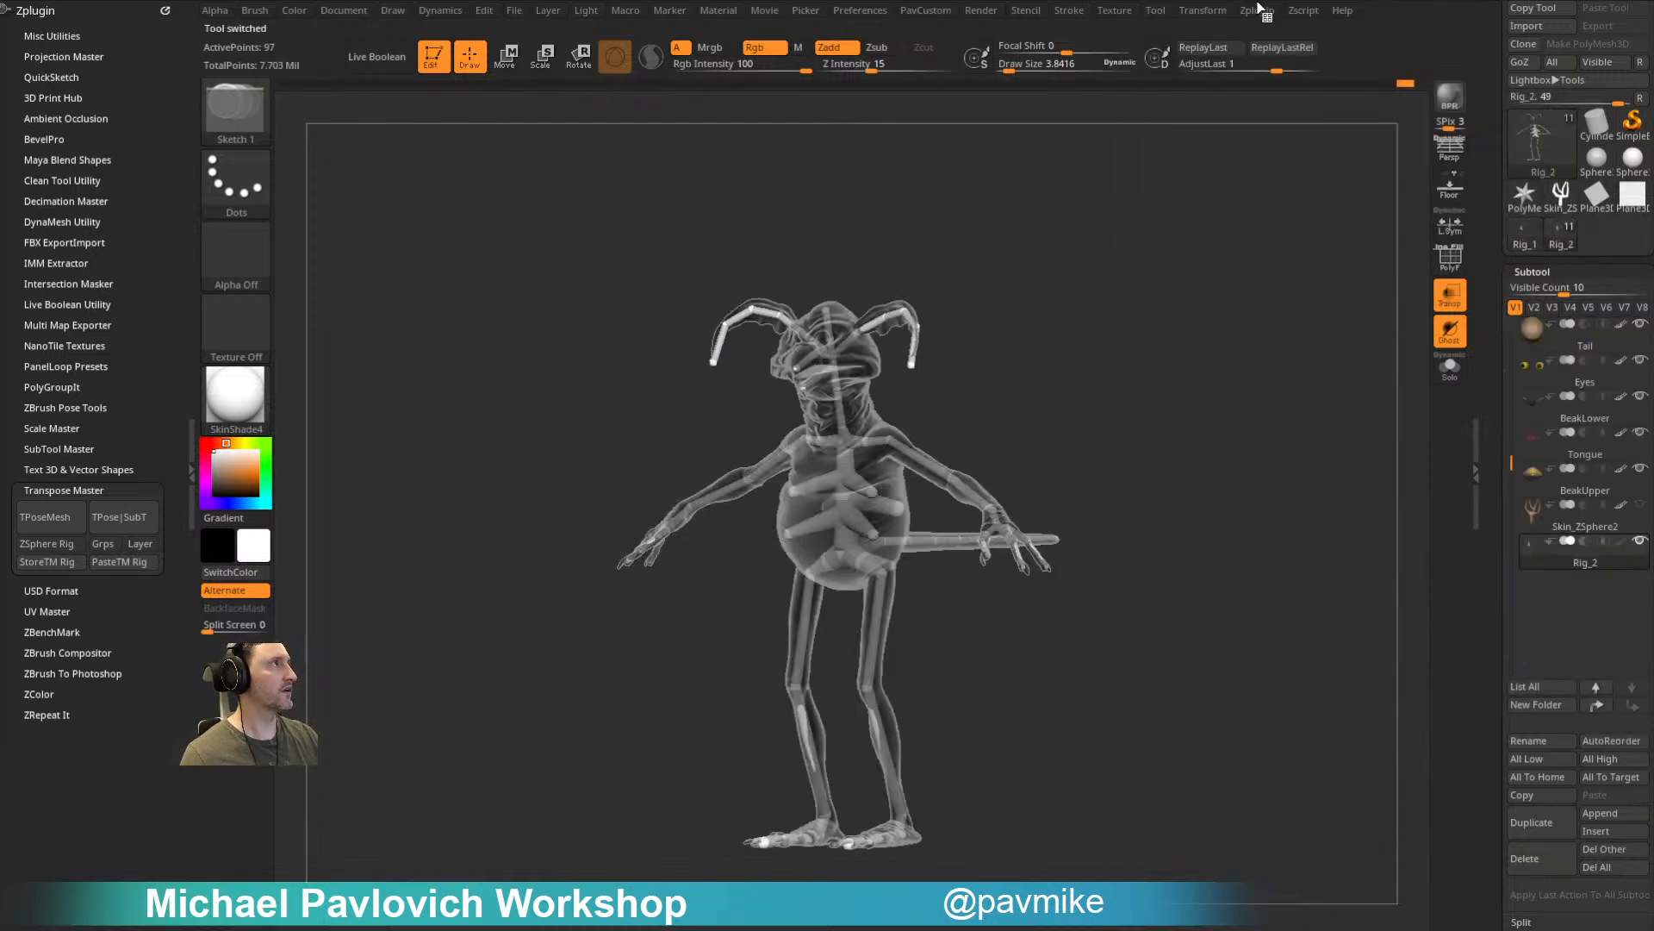
key(ctrl+s)
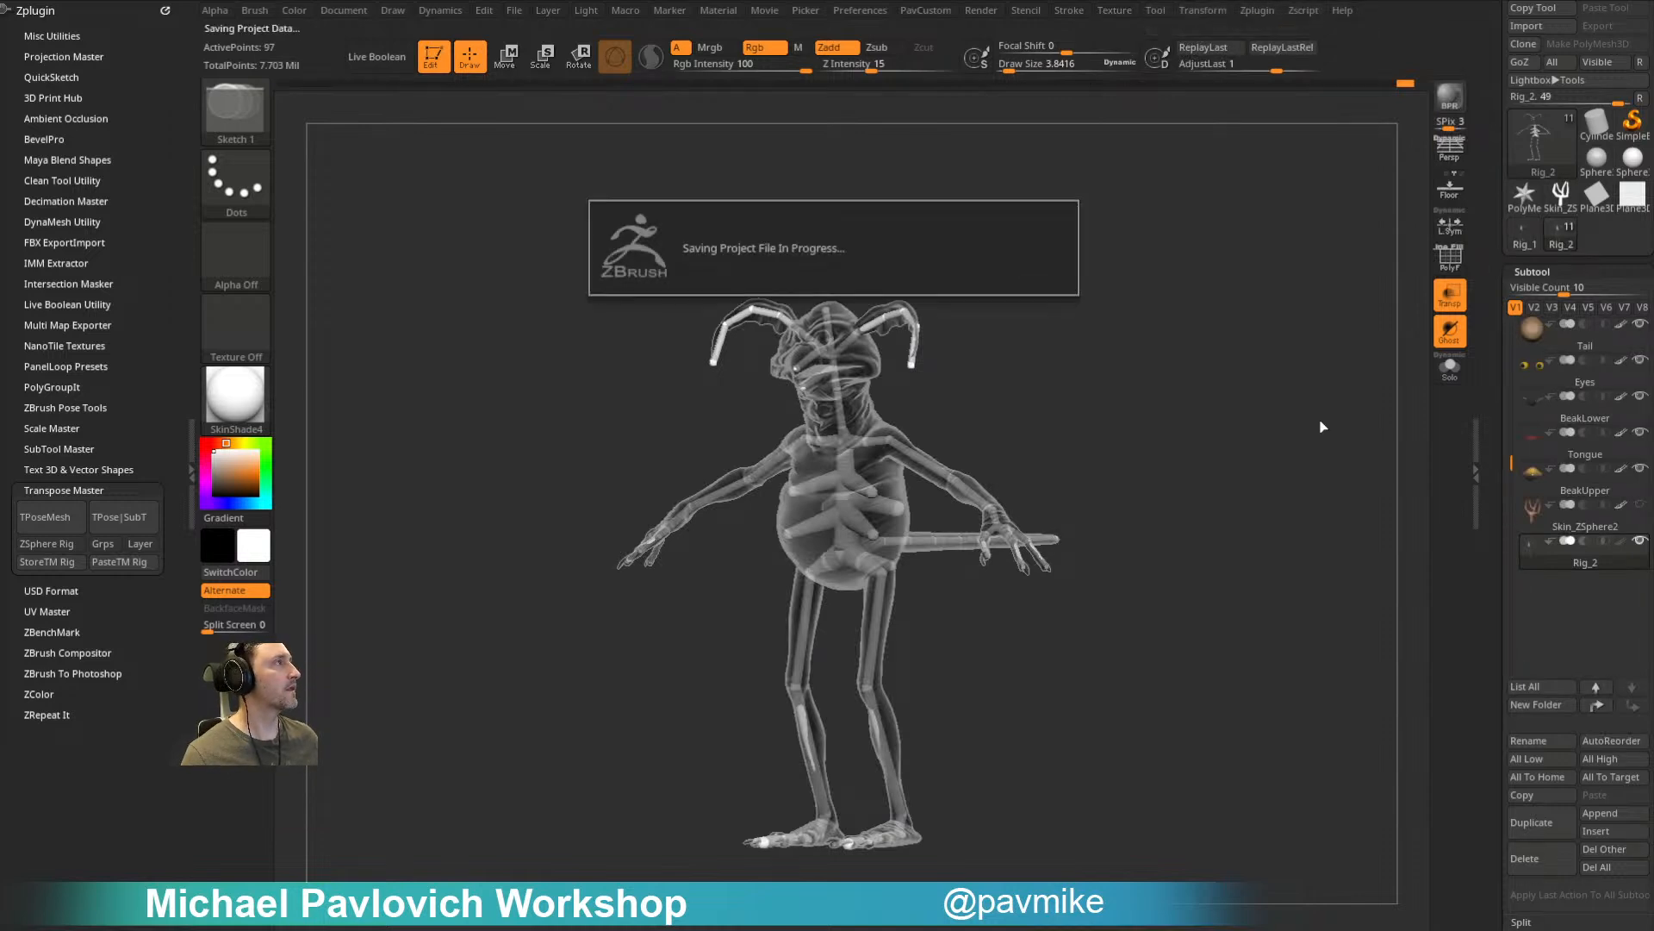
Step: Delete the rig subtool from the creature, make BeakUpper the active subtool, and turn off transparency
click(1533, 861)
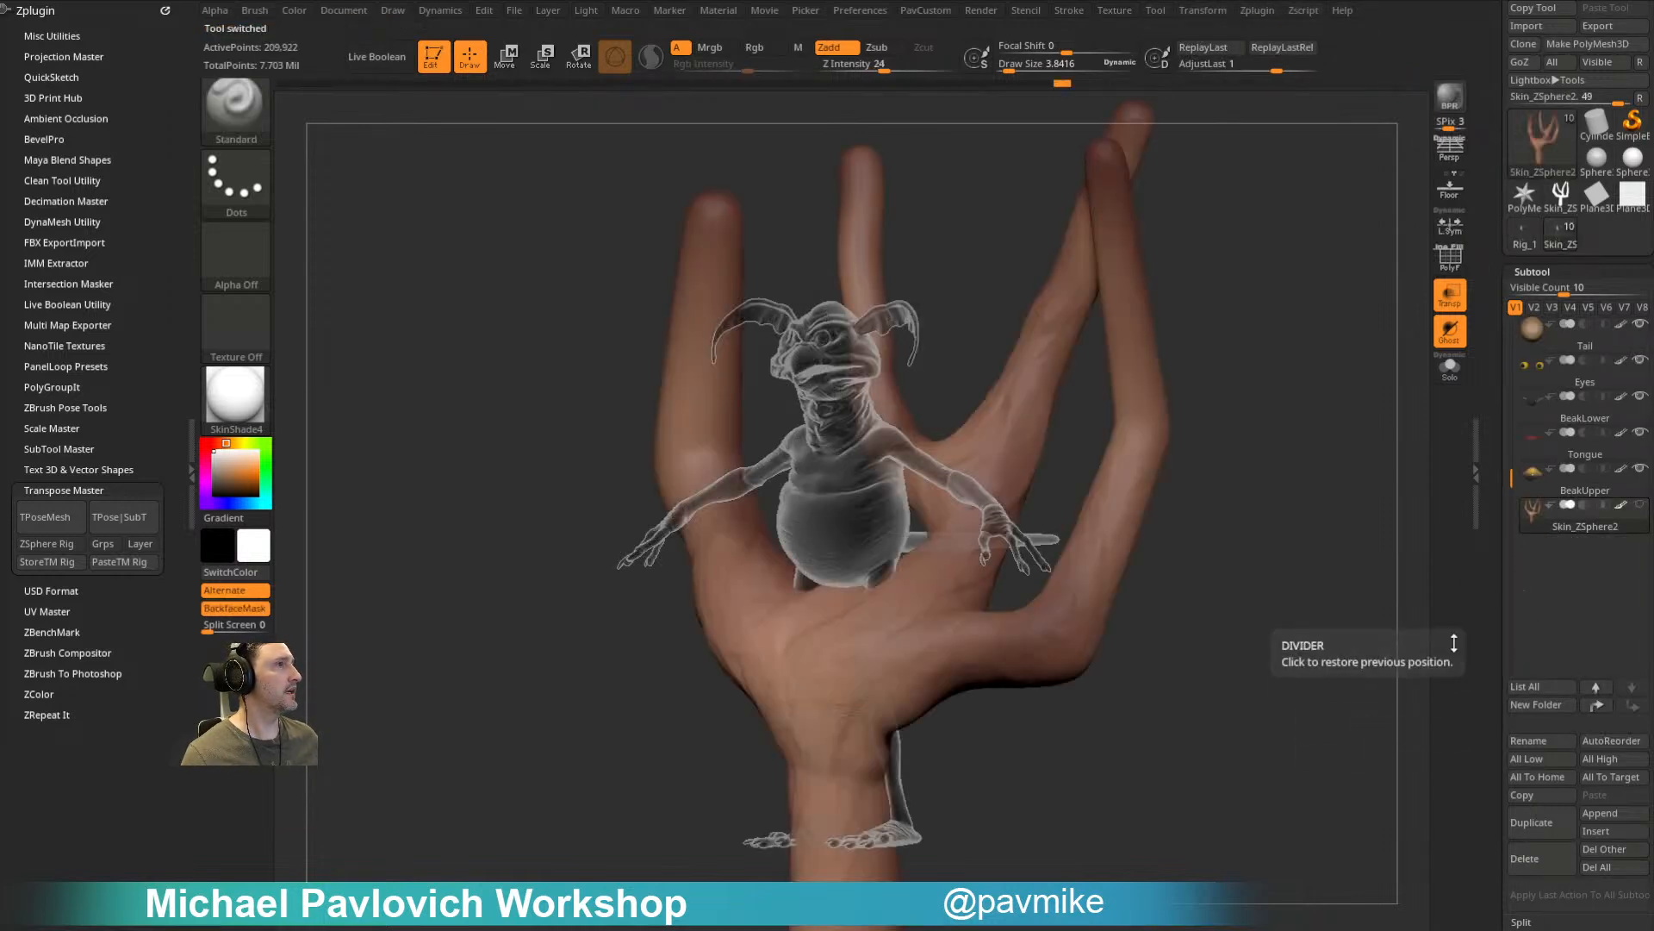
click(1585, 491)
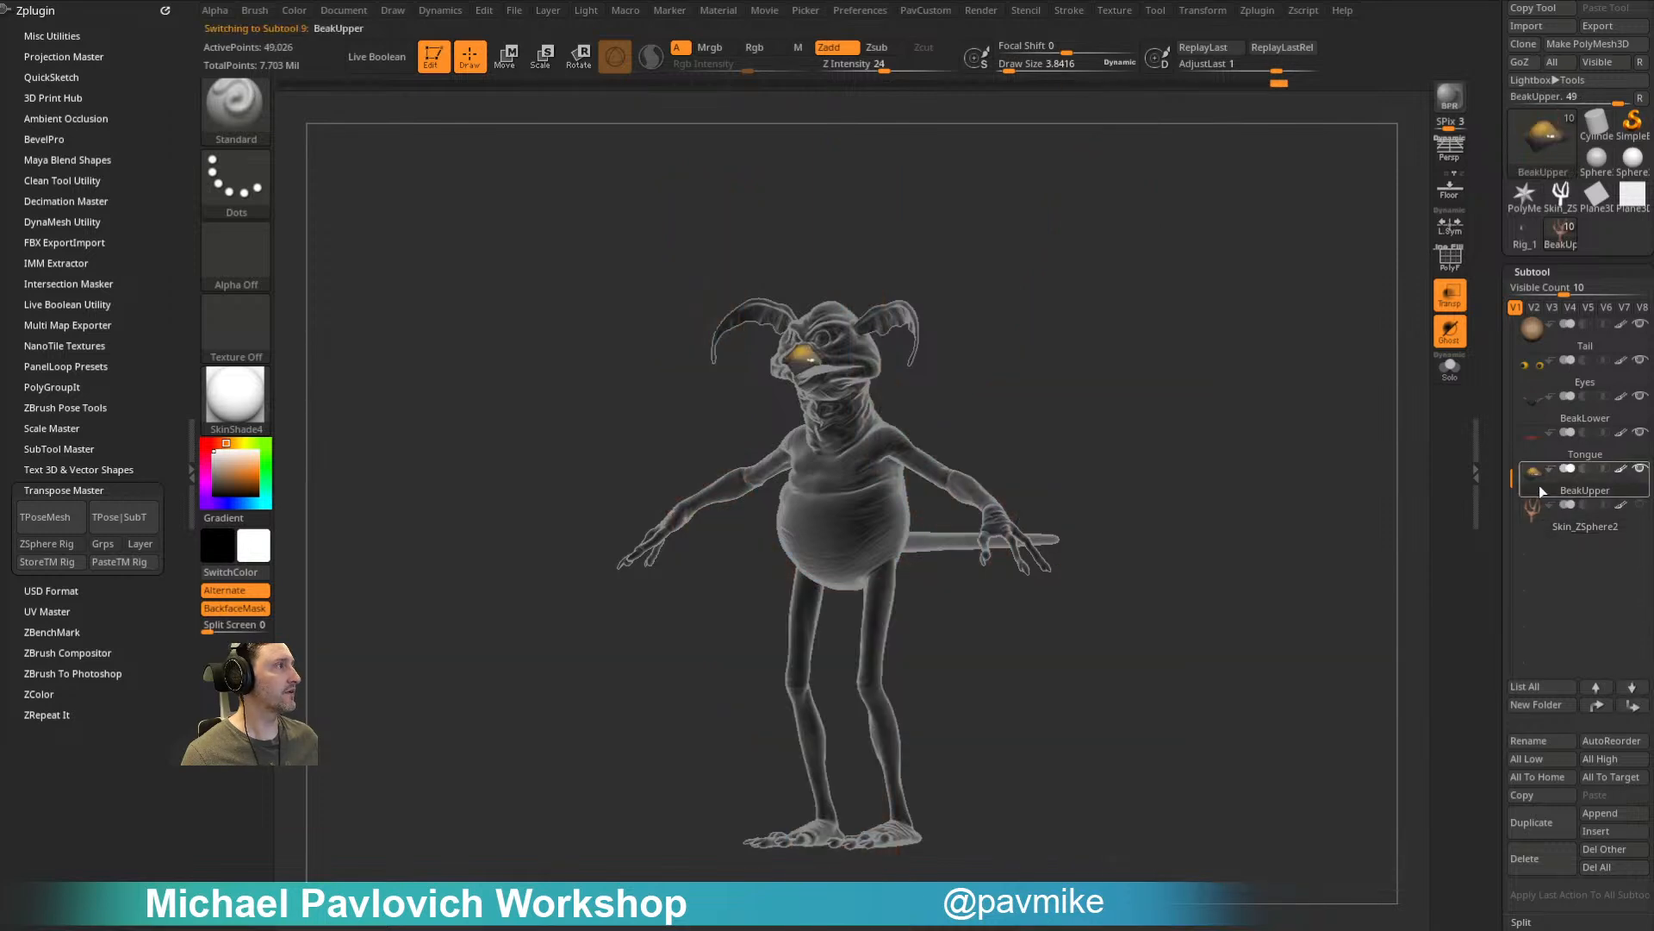
click(1449, 297)
mouse_move(1270, 473)
mouse_down()
mouse_move(1370, 461)
mouse_move(1300, 461)
mouse_up()
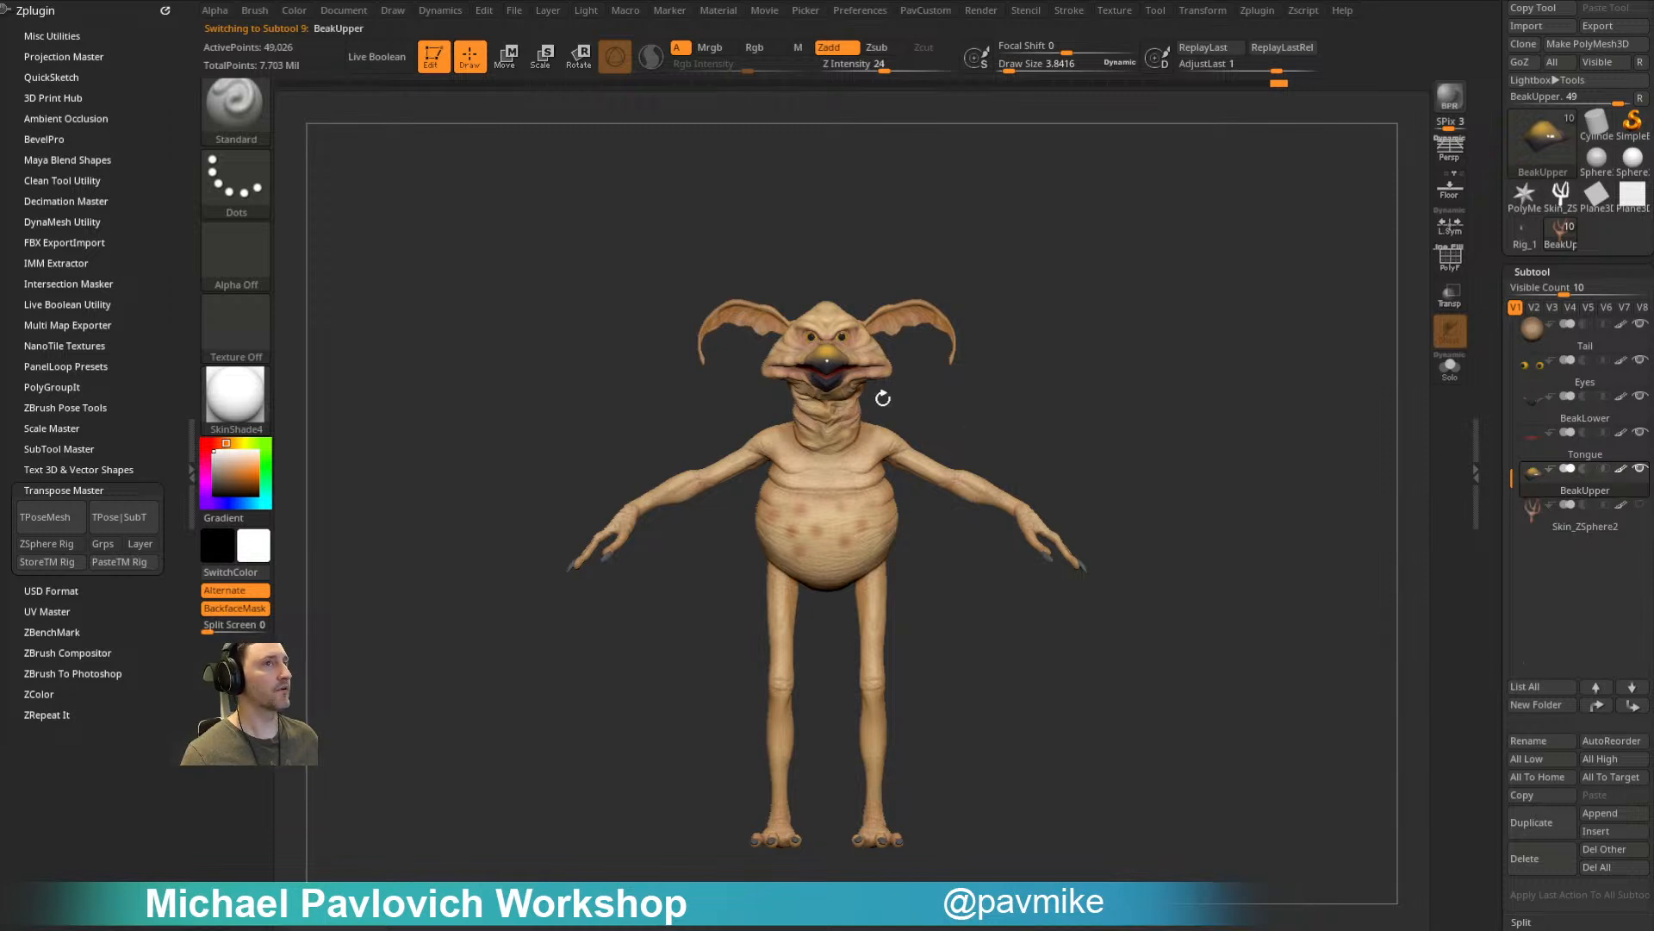
Step: Enable ZSphere Rig in Transpose Master, store the standalone Rig_1, and build the TPoseMesh from the creature tool
click(51, 544)
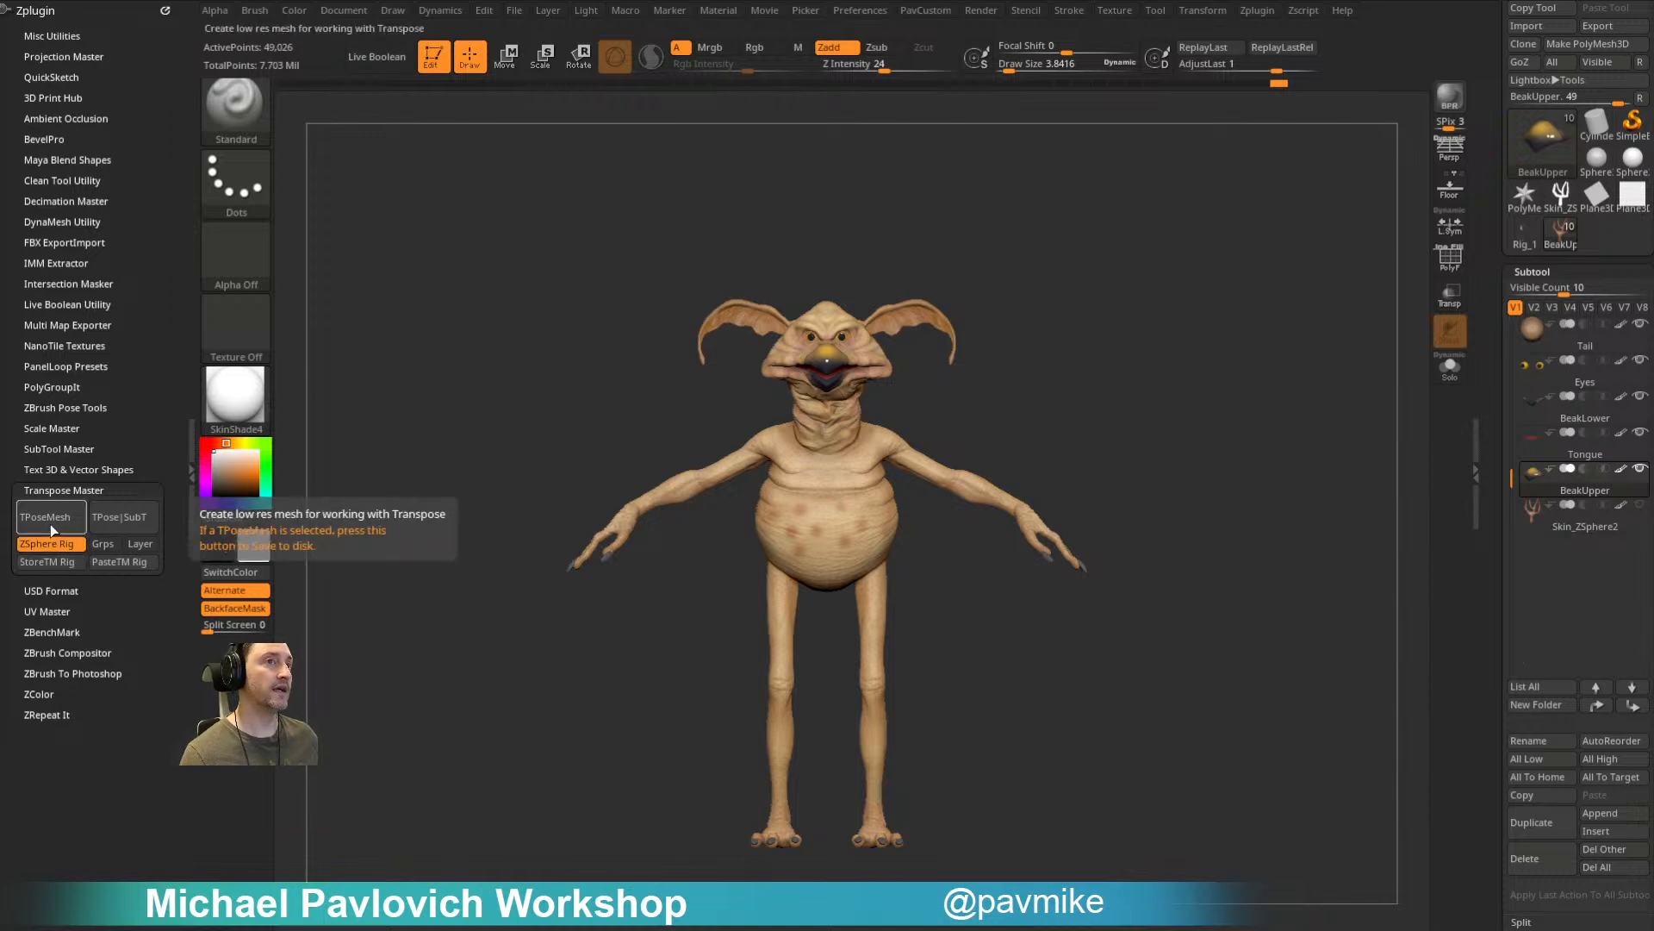
click(49, 517)
click(1527, 237)
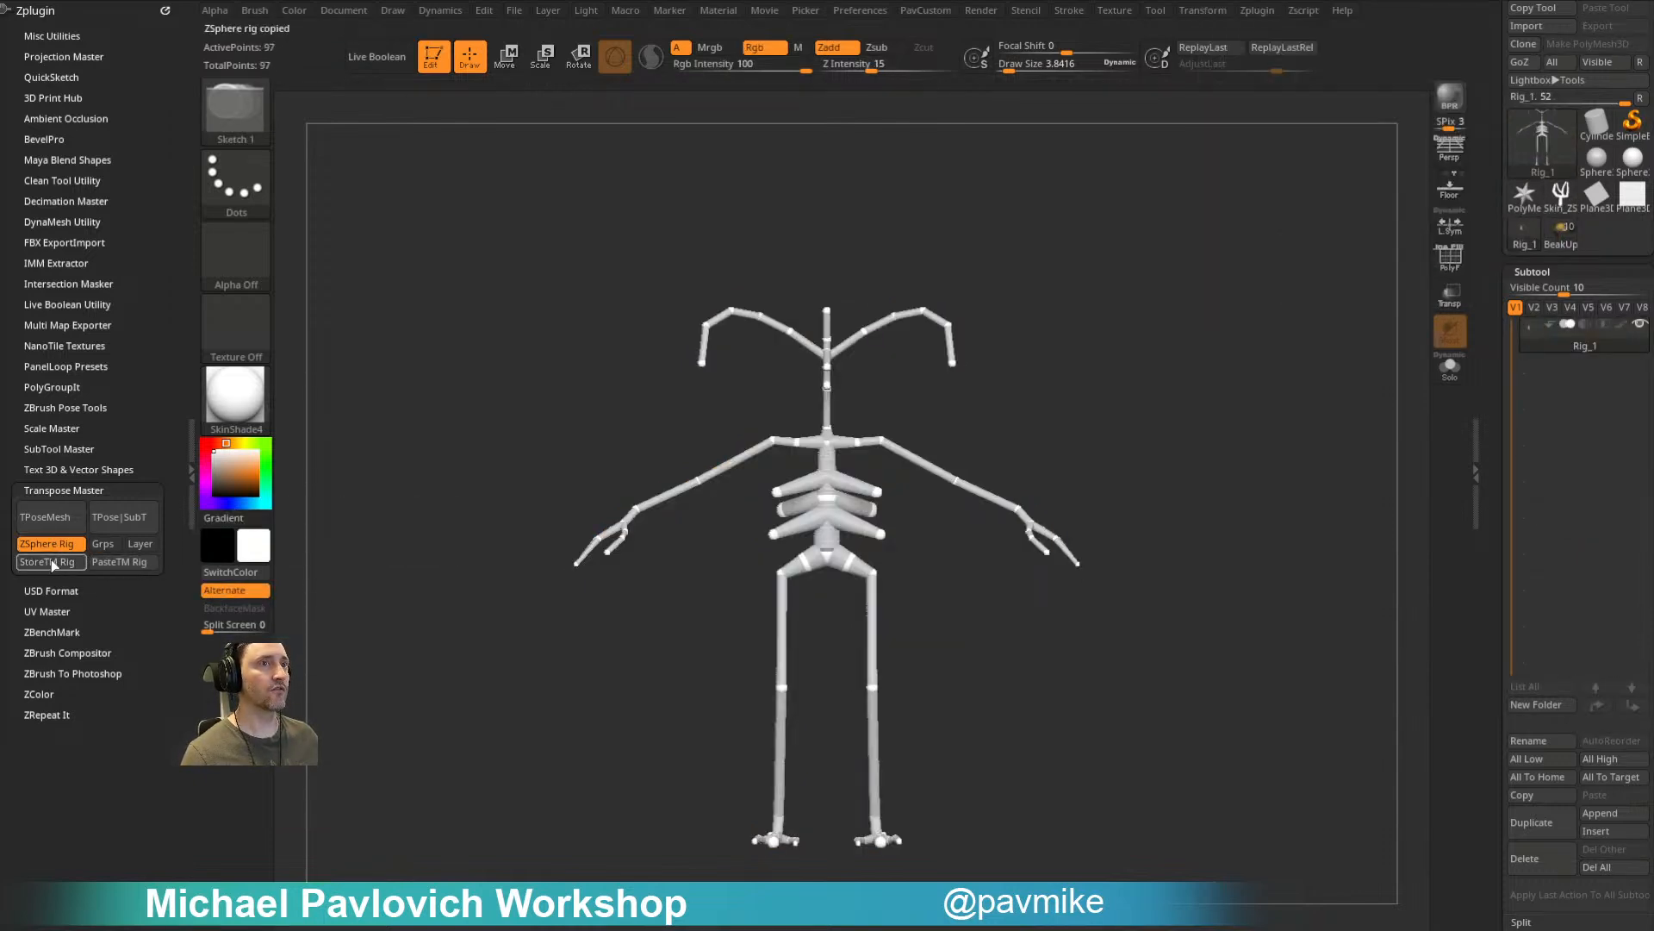
click(1563, 237)
click(37, 515)
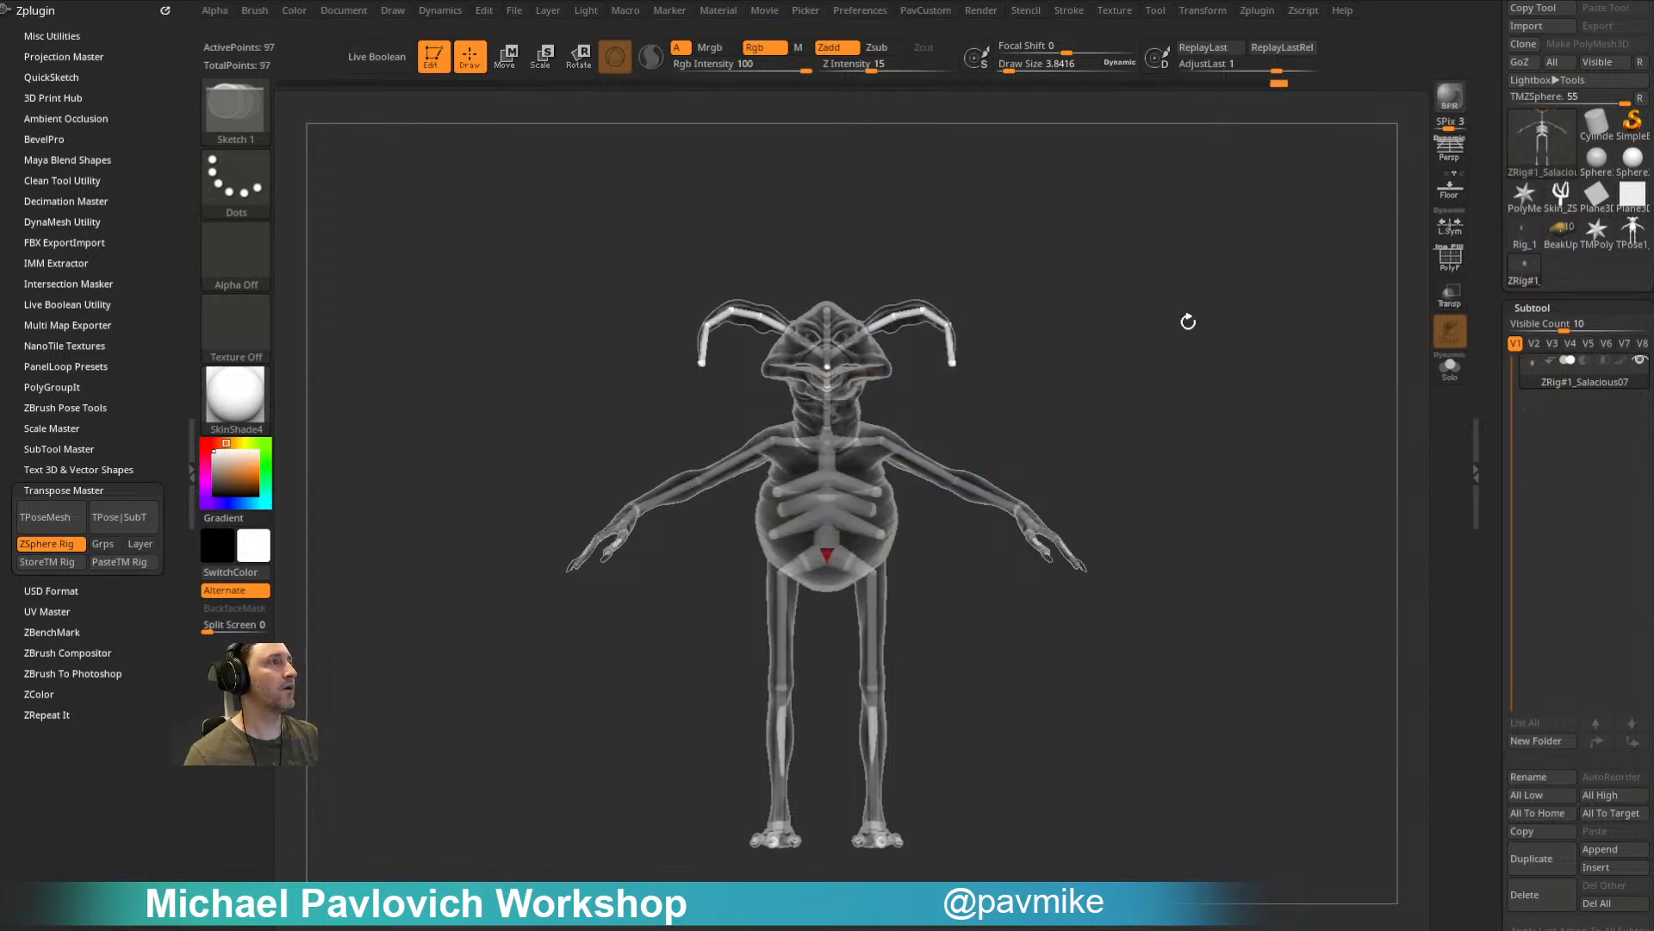
Step: Bind the merged creature mesh to the ZSphere rig
scroll(1542, 474, down, 10)
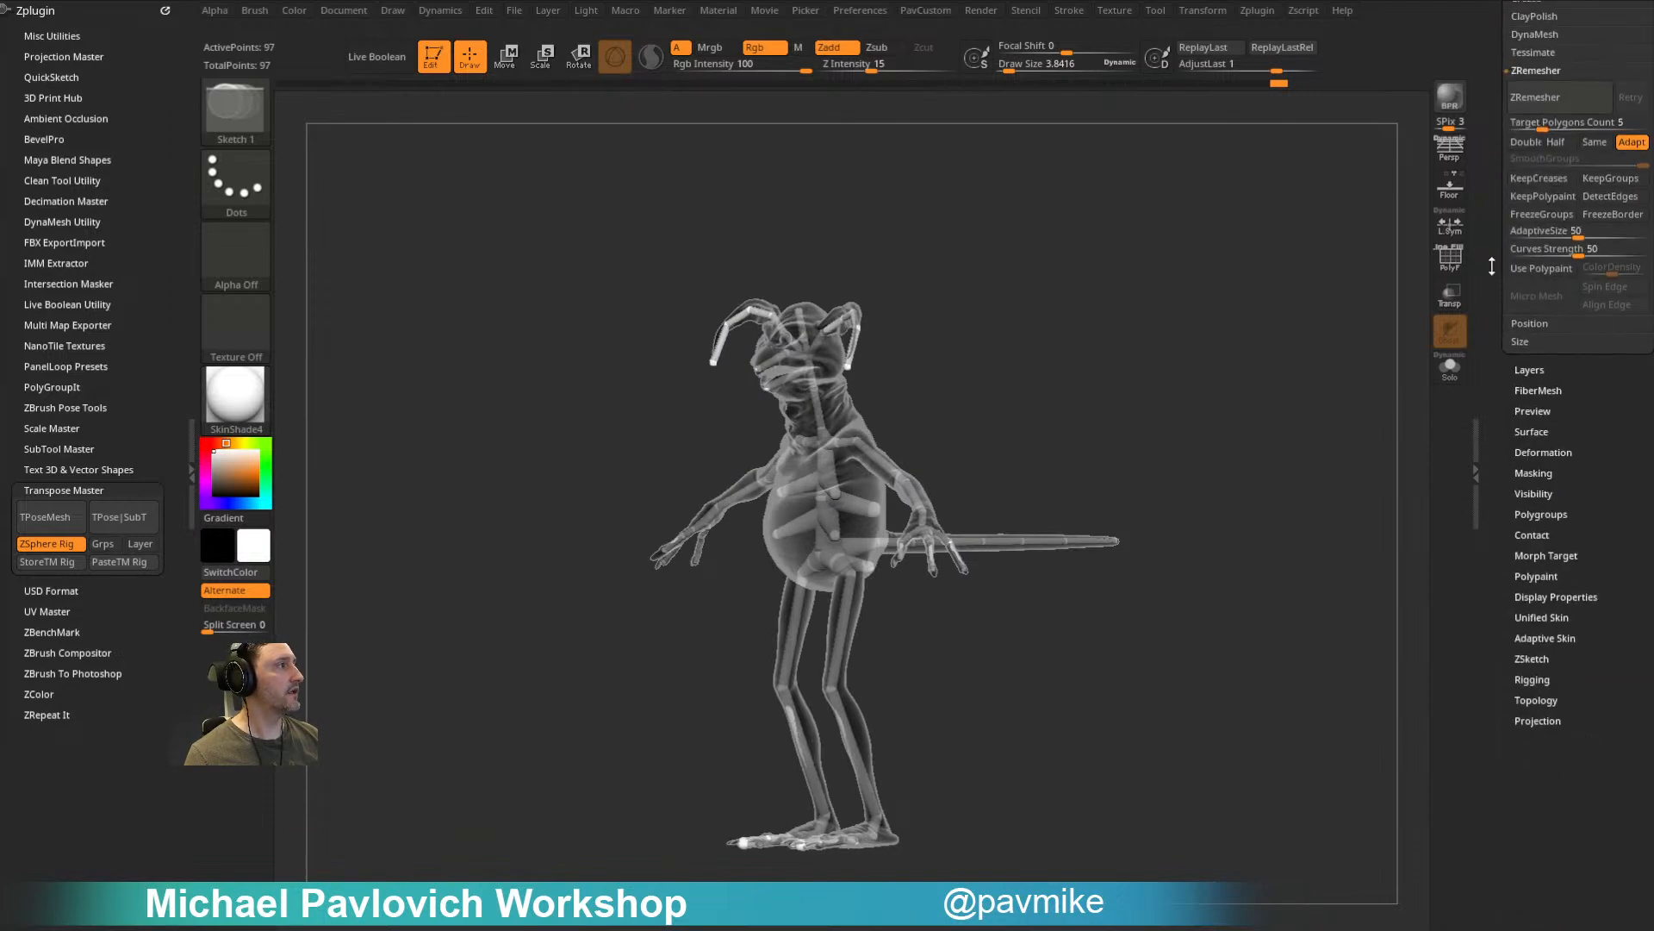
key(shift)
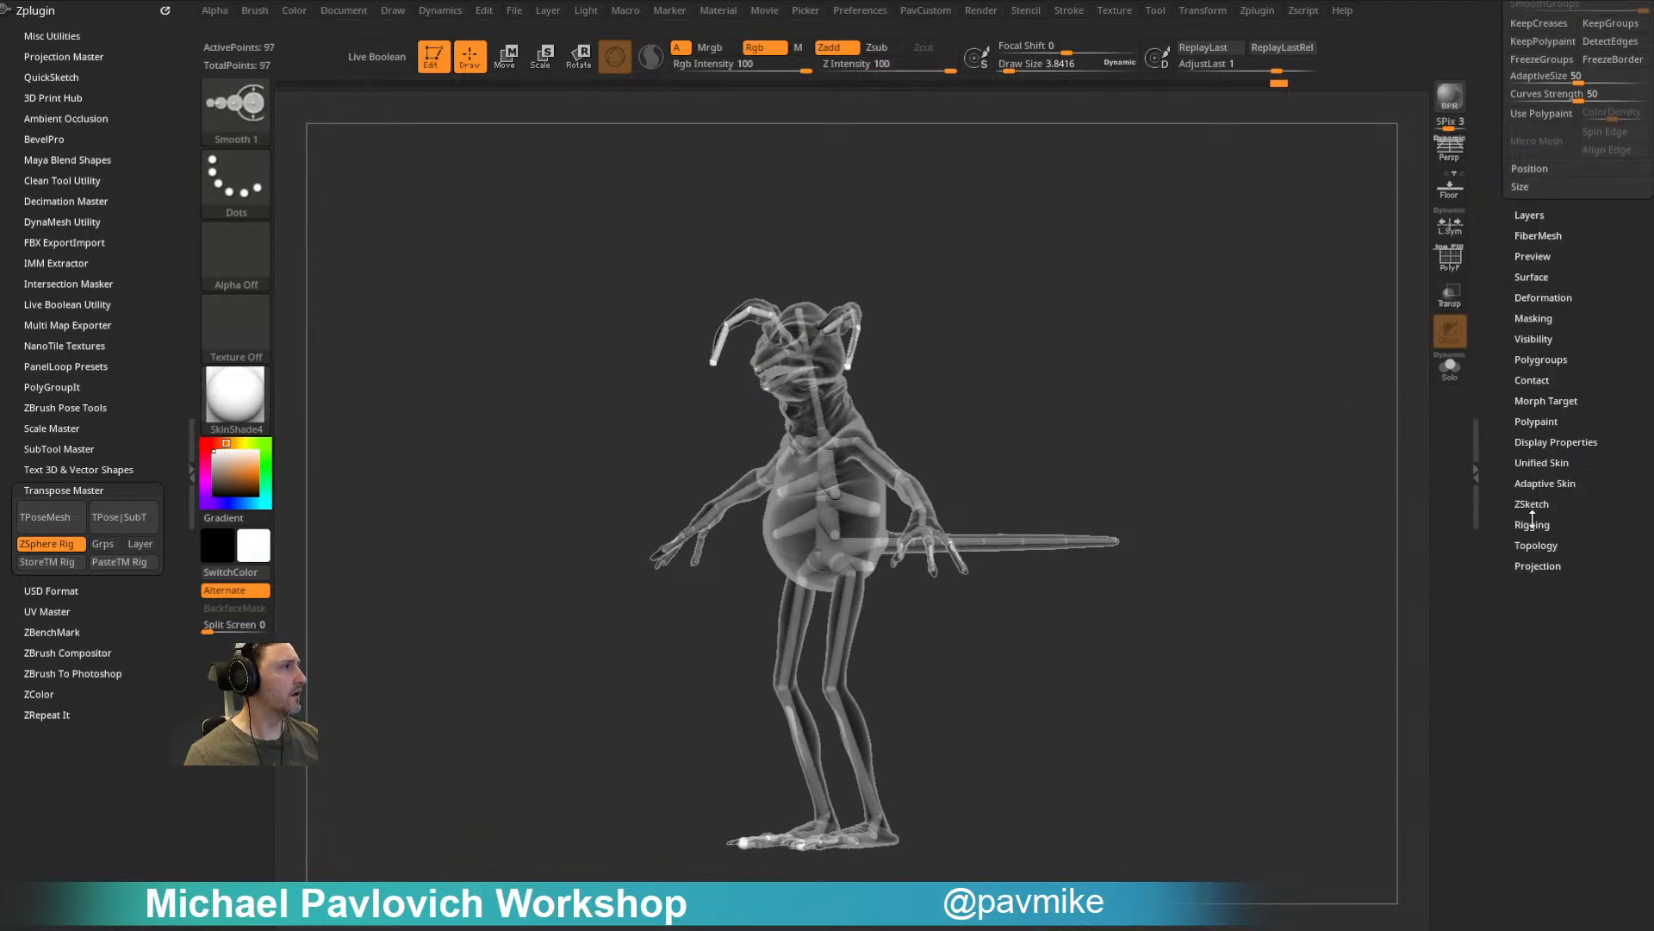
click(1531, 524)
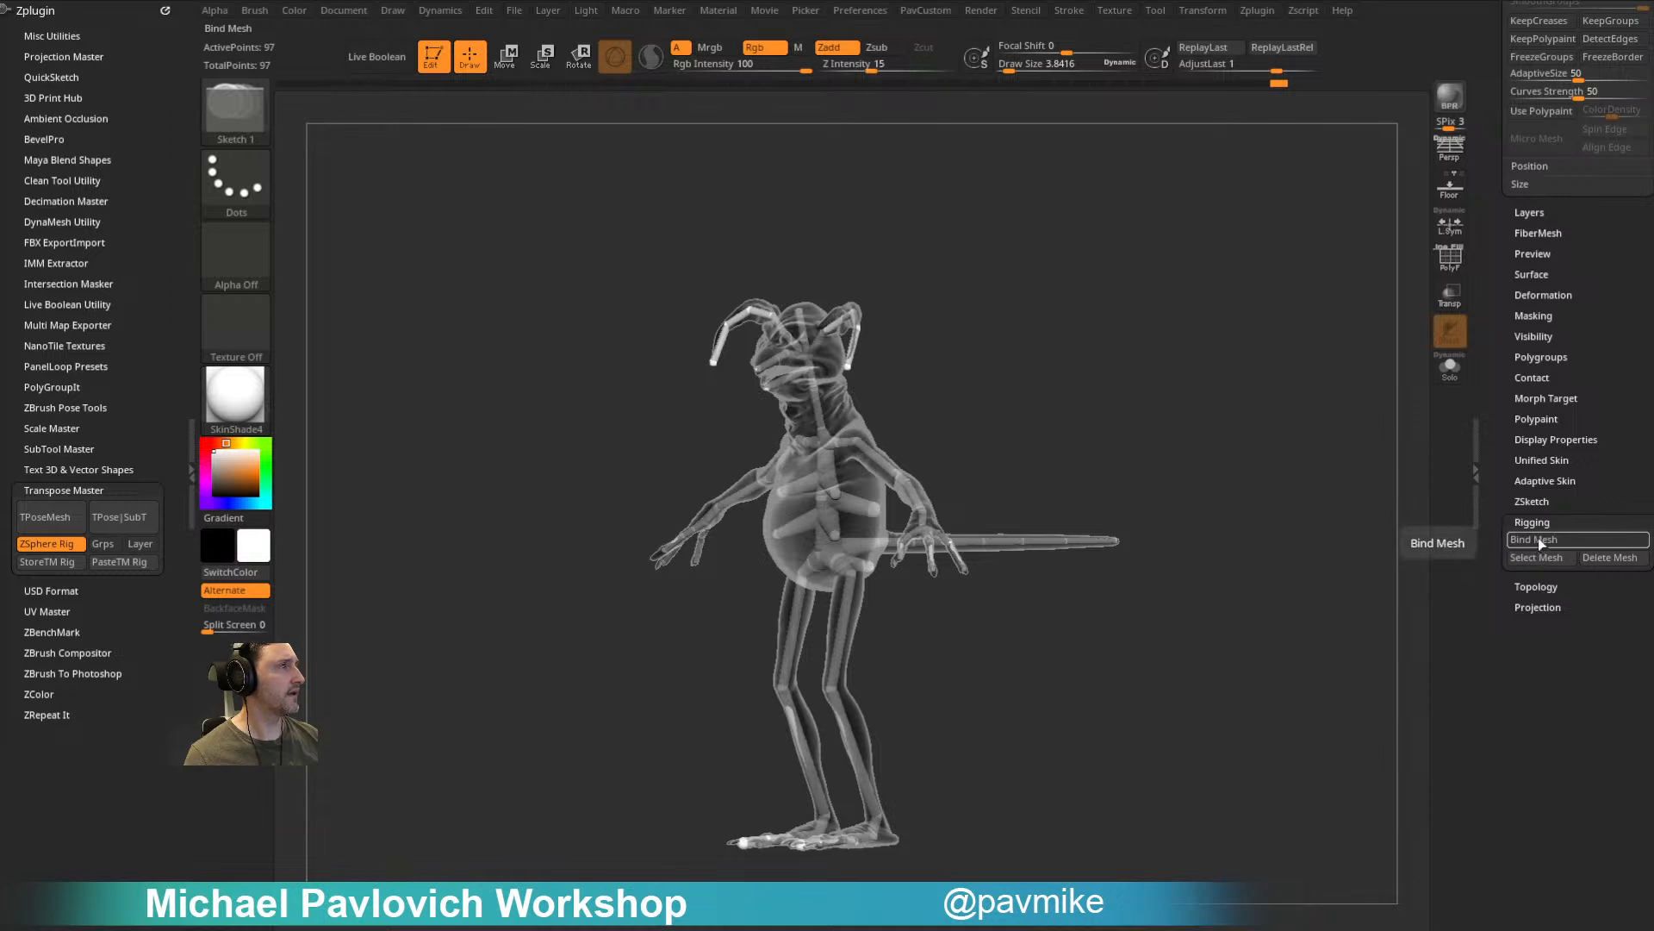
click(1534, 540)
Step: Test the binding by rotating one arm upward from the shoulder, and undo the rotation
drag(1157, 410, 1233, 462)
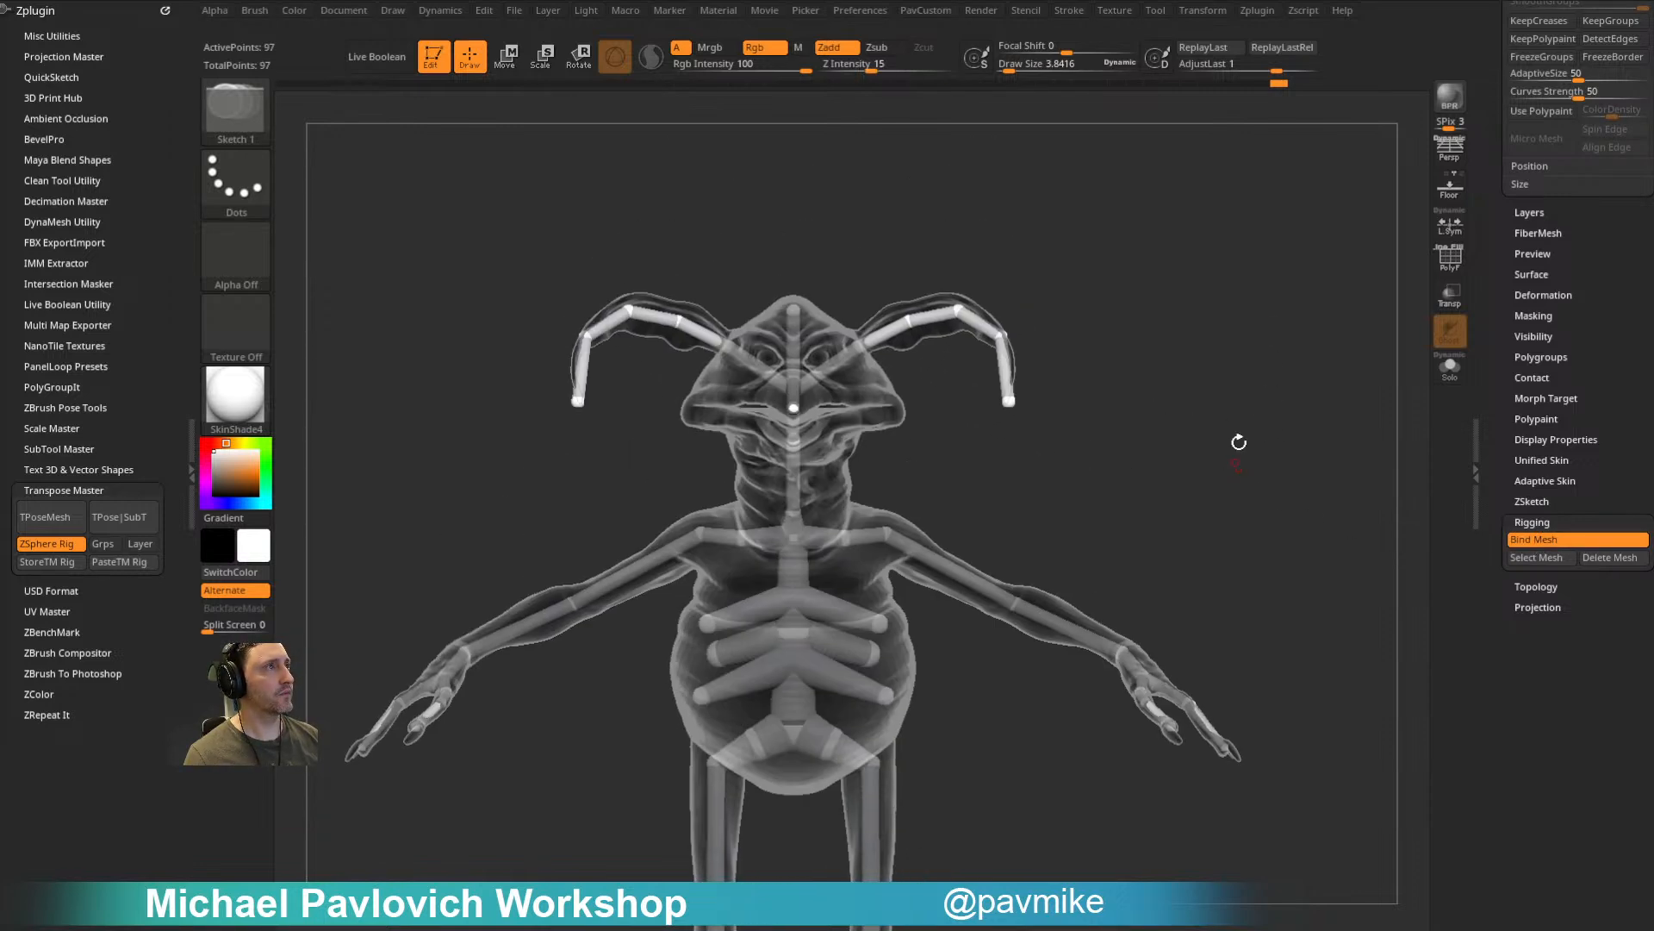
key(r)
mouse_move(991, 579)
mouse_down()
mouse_move(1097, 520)
mouse_move(993, 579)
mouse_move(991, 484)
mouse_move(994, 602)
mouse_move(931, 601)
mouse_up()
drag(1097, 533, 1047, 615)
drag(1366, 600, 1298, 645)
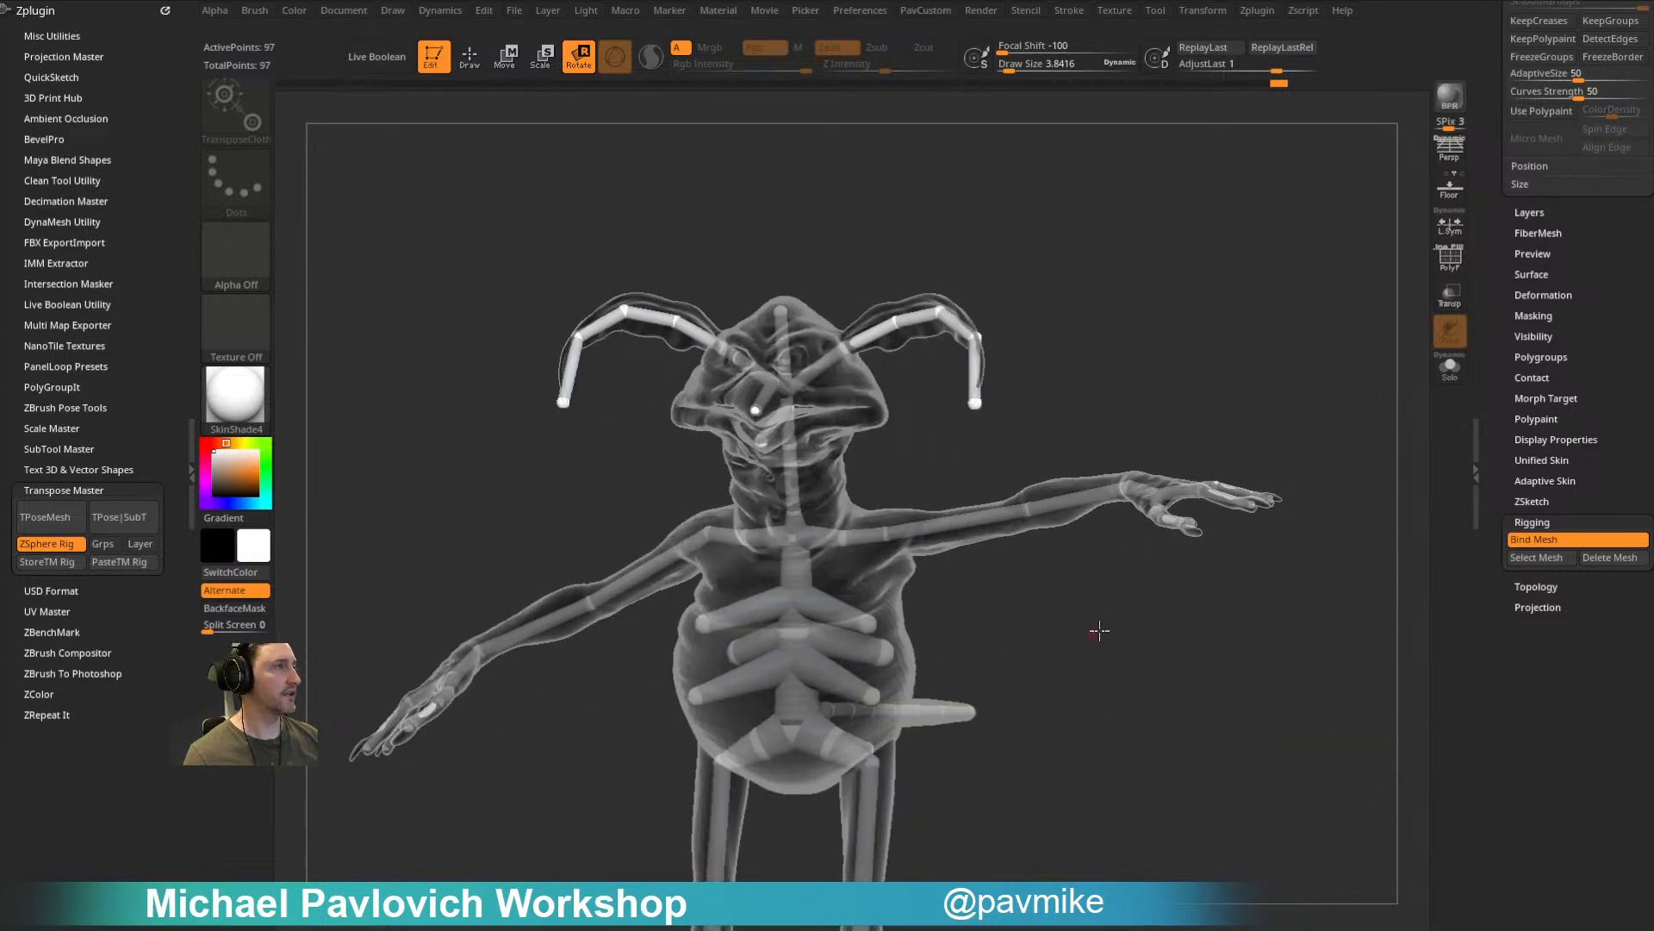
key(ctrl)
key(ctrl+z)
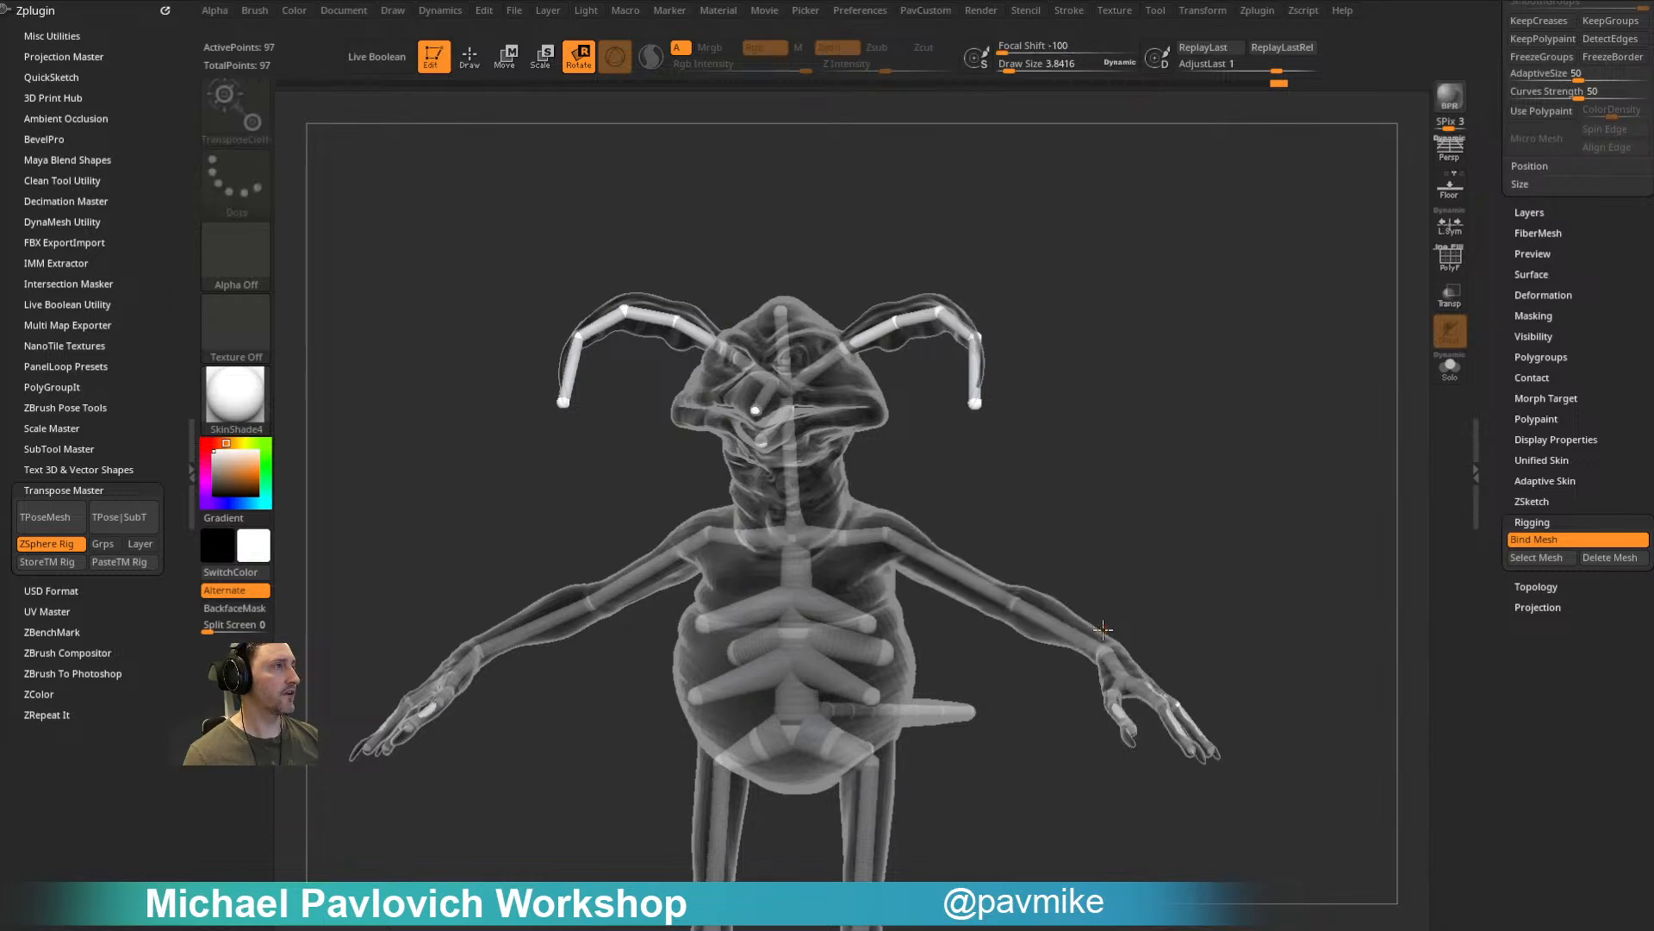
Step: Unbind the mesh, add a mirrored pair of ZSpheres rising from the upper ribs toward the armpits, and bind the mesh again
click(1521, 541)
mouse_move(1228, 422)
alt+mouse_down()
mouse_move(1265, 445)
mouse_move(1352, 447)
mouse_move(1219, 458)
mouse_move(1230, 443)
mouse_move(1212, 457)
mouse_move(1245, 473)
mouse_move(1228, 462)
alt+mouse_up()
key(q)
click(834, 636)
key(w)
drag(834, 636, 875, 590)
drag(1041, 517, 847, 579)
drag(742, 676, 855, 636)
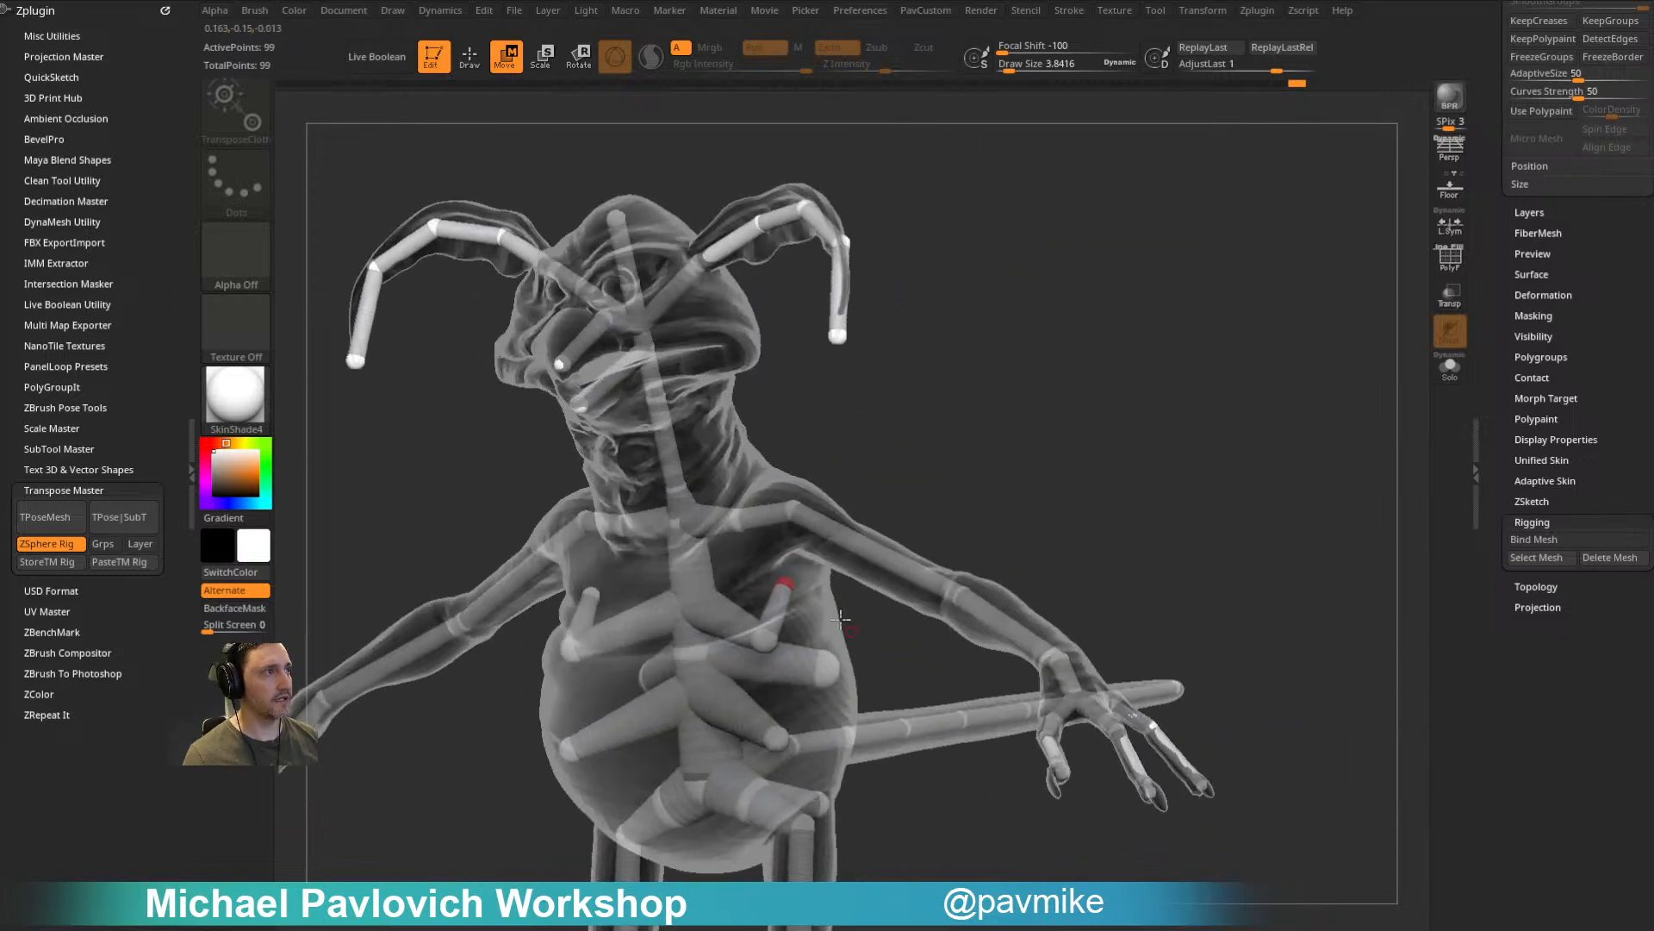
drag(789, 584, 792, 591)
shift+drag(887, 517, 1210, 443)
key(q)
click(1508, 542)
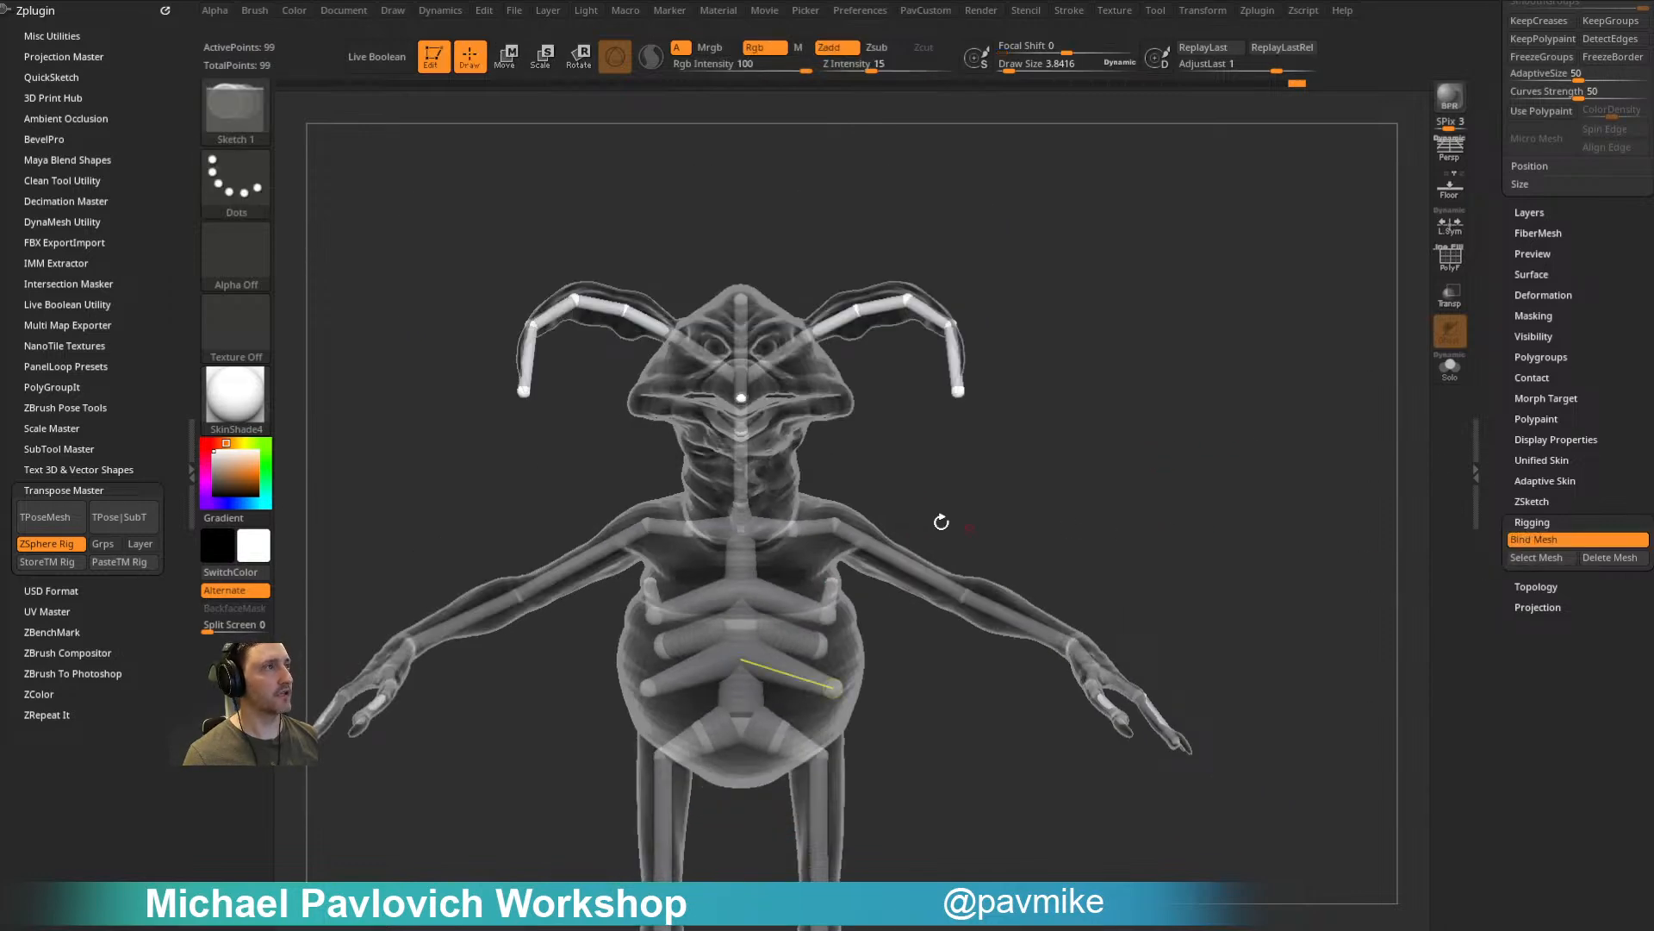
Step: Test how the armpit deforms with the added rib supports by rotating an upper arm, and undo it
key(r)
mouse_move(909, 554)
mouse_down()
mouse_move(915, 513)
mouse_move(837, 590)
mouse_move(862, 628)
mouse_move(790, 647)
mouse_move(952, 583)
mouse_up()
alt+drag(1130, 675, 1111, 581)
key(ctrl+z)
Step: Make the hand Skin_ZSphere2 active in the creature tool, return to the Transpose Master rig, and append the hand to it
alt+drag(1236, 584, 1200, 509)
drag(1497, 325, 1486, 551)
drag(1480, 351, 1498, 520)
drag(1496, 413, 1534, 517)
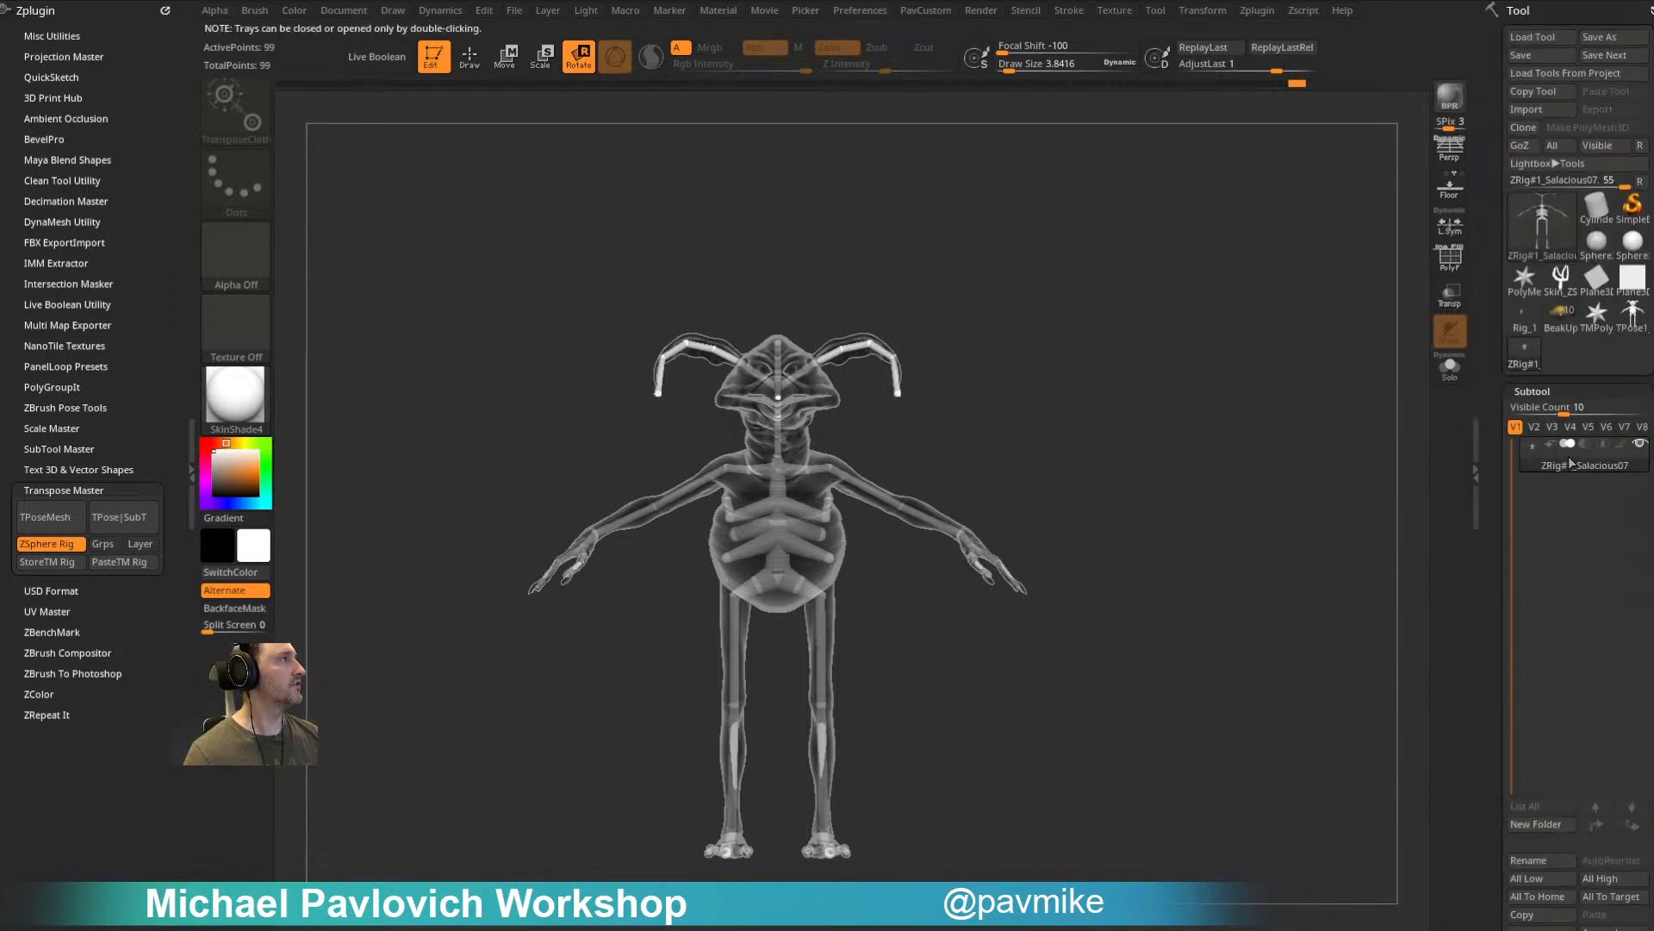
click(1570, 329)
click(1564, 618)
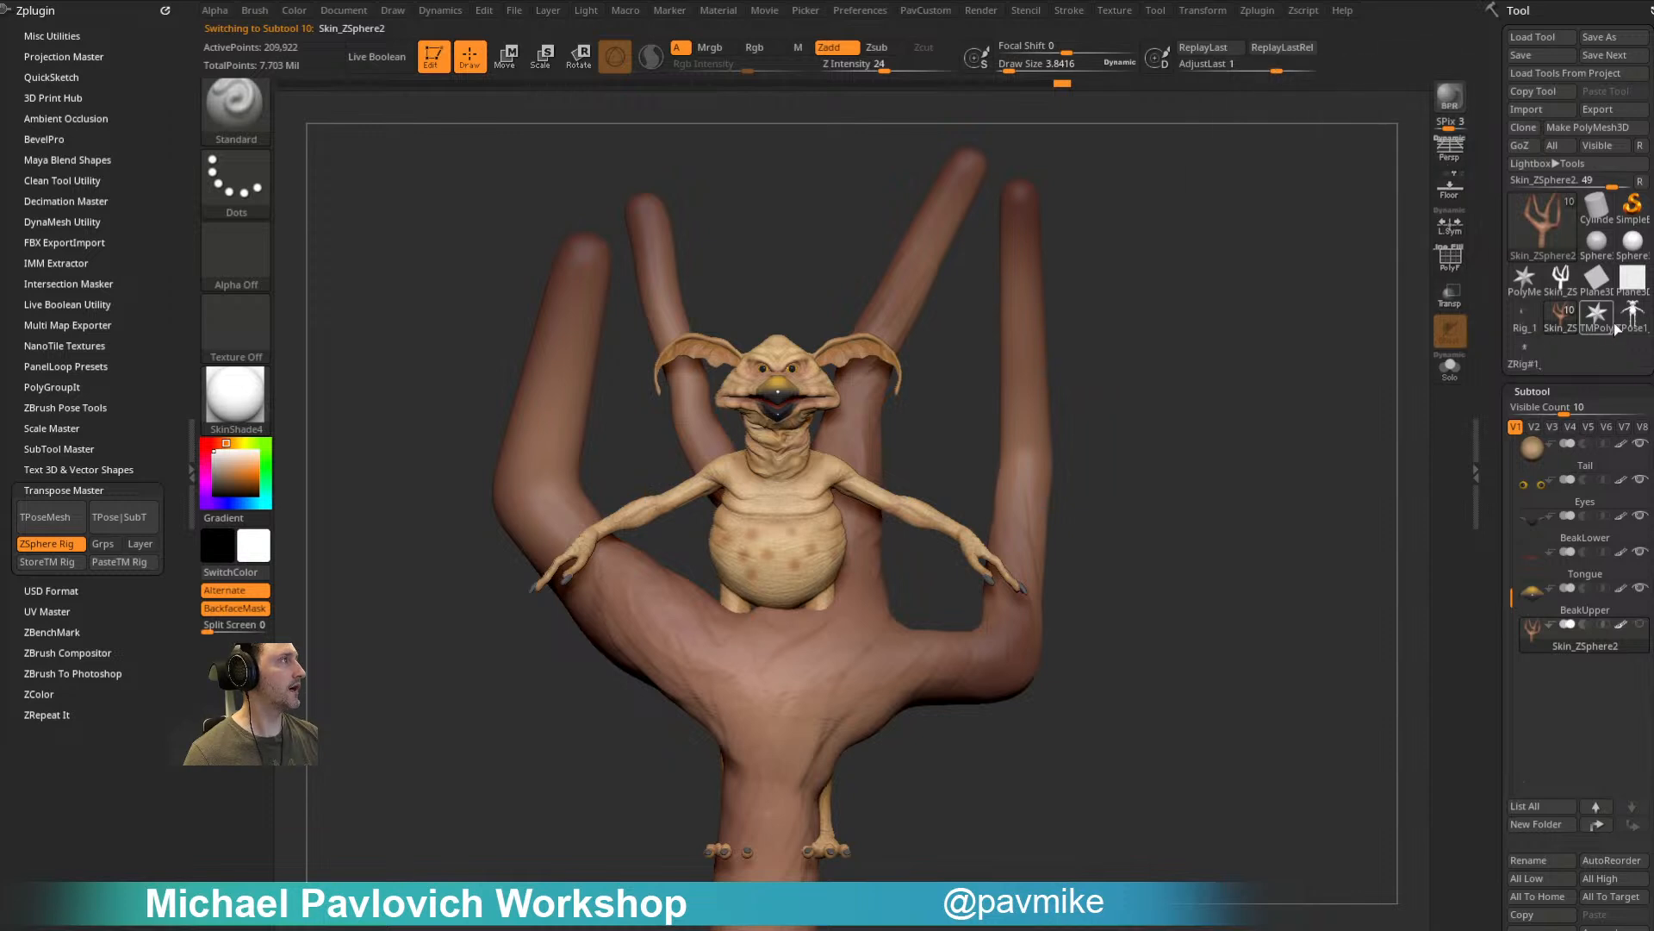
click(1526, 326)
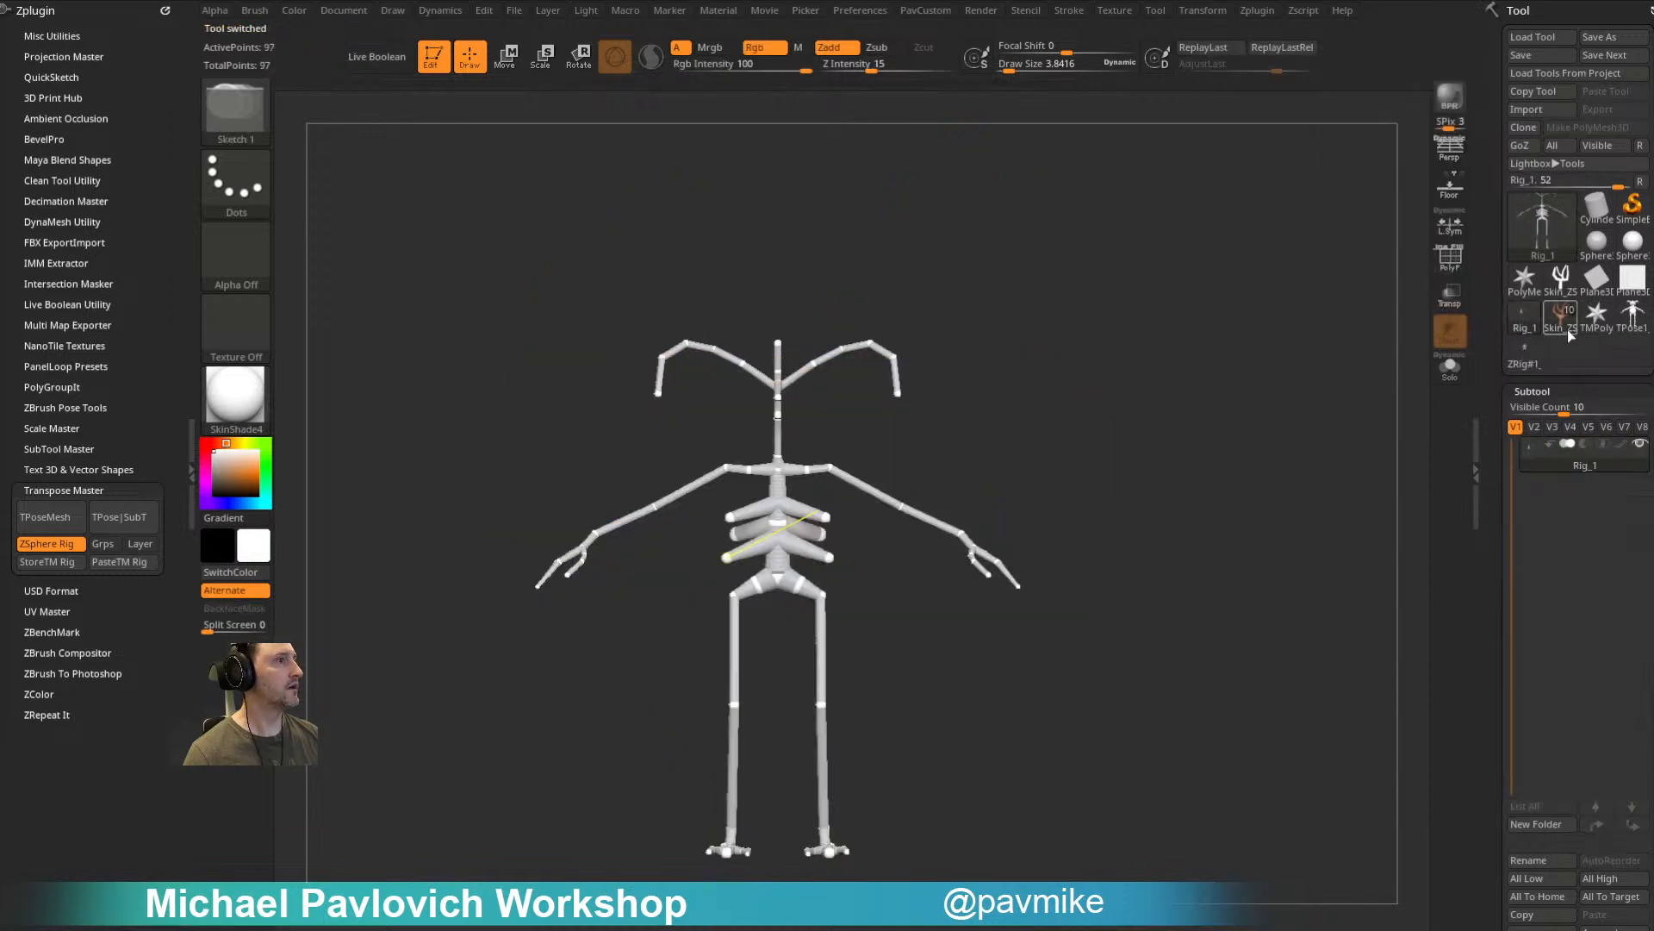
click(1531, 361)
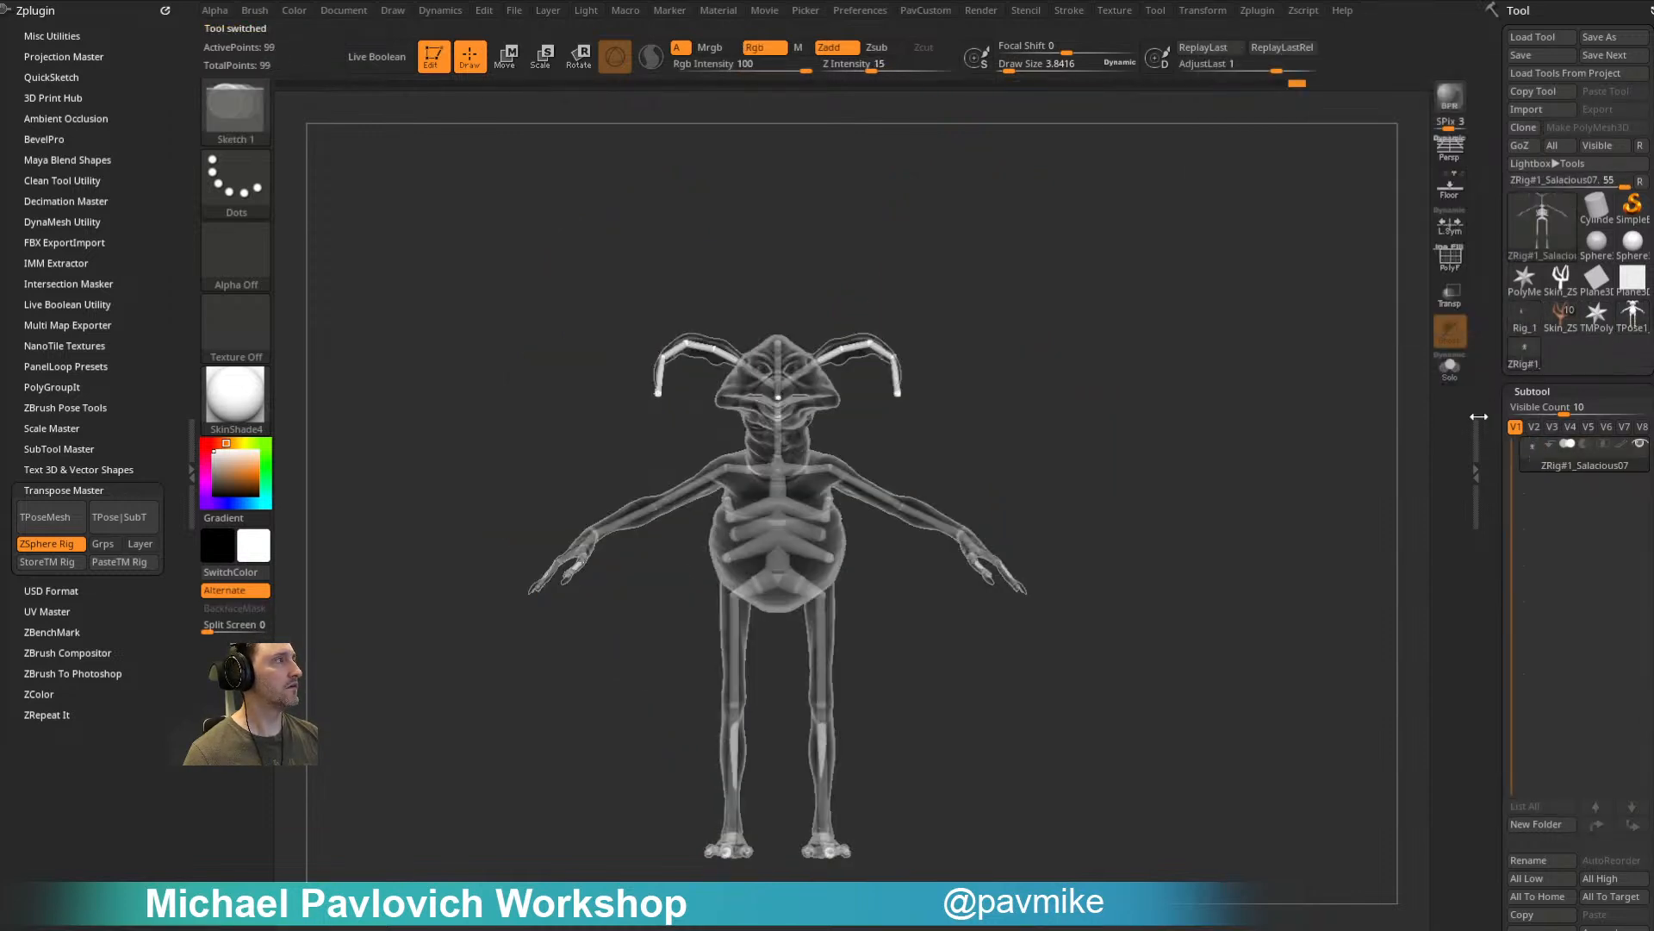
scroll(1577, 388, down, 5)
click(1600, 399)
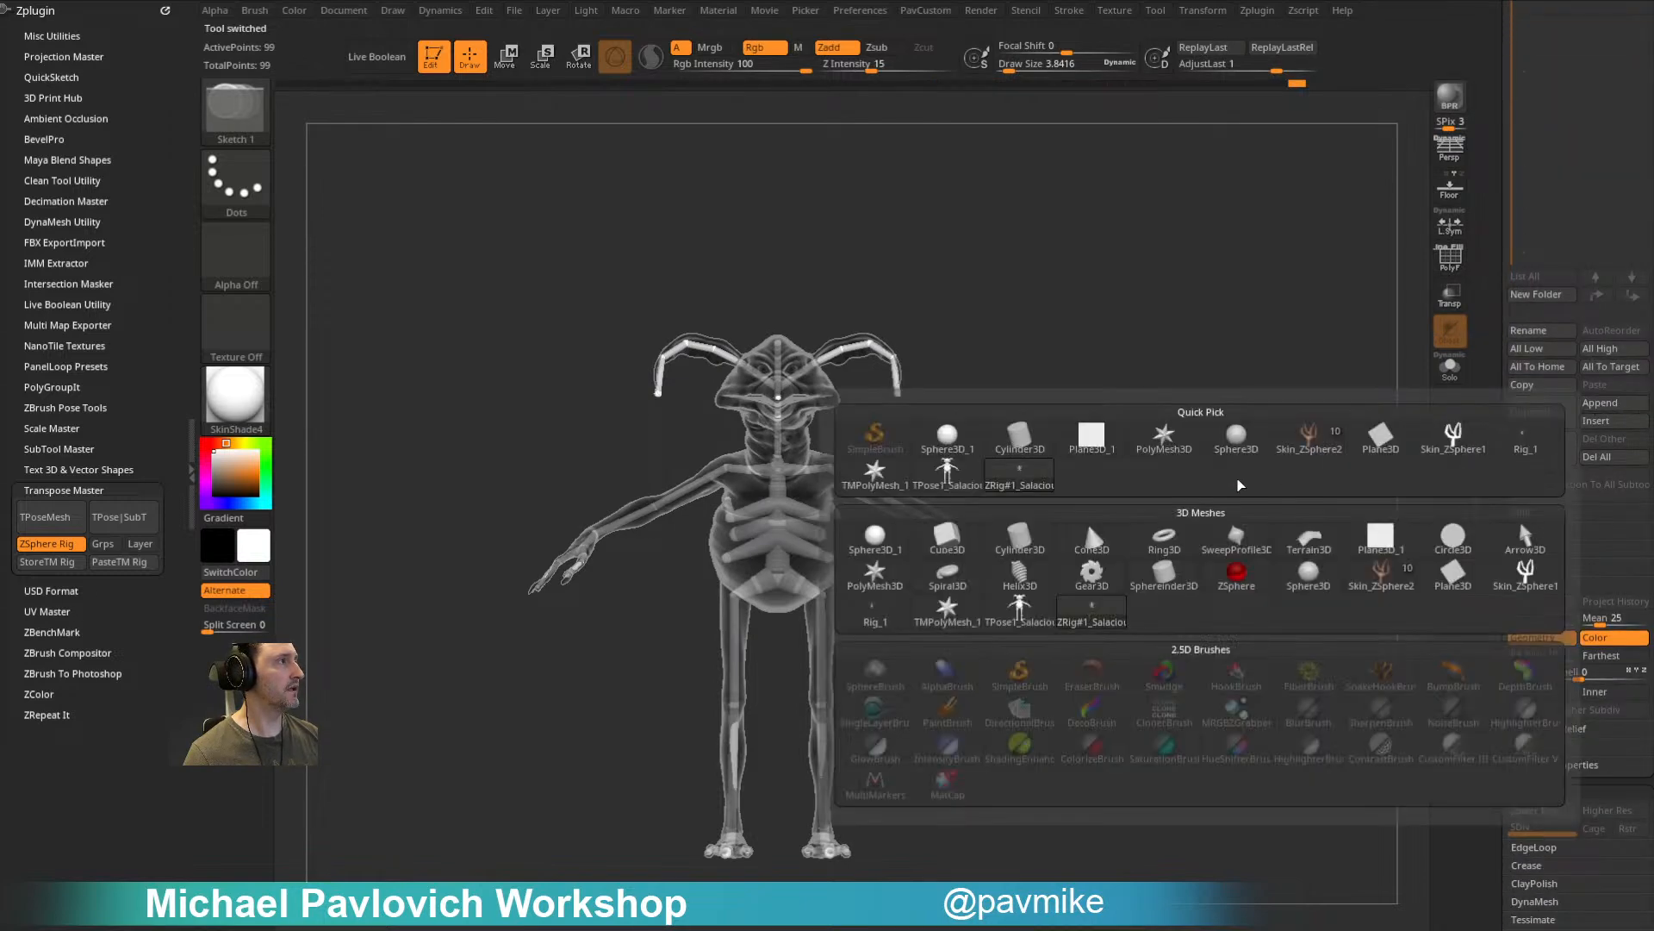
click(1305, 446)
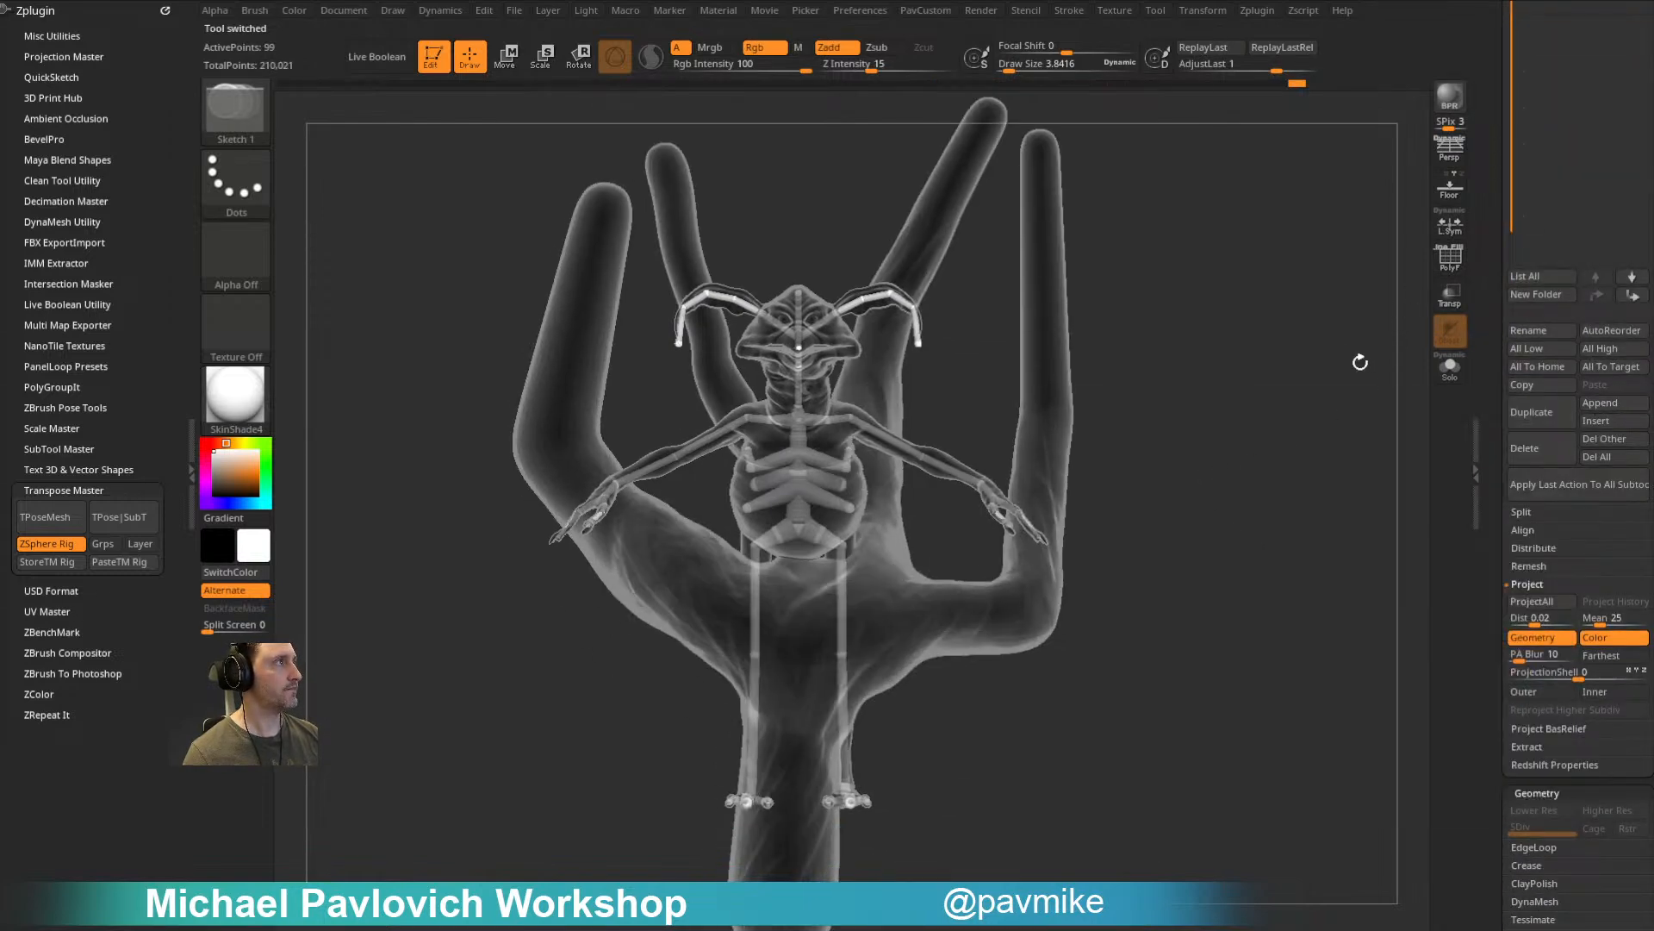
Step: Turn off the ghosted display so the bound creature and the hand appear shaded together
drag(1364, 361, 1307, 378)
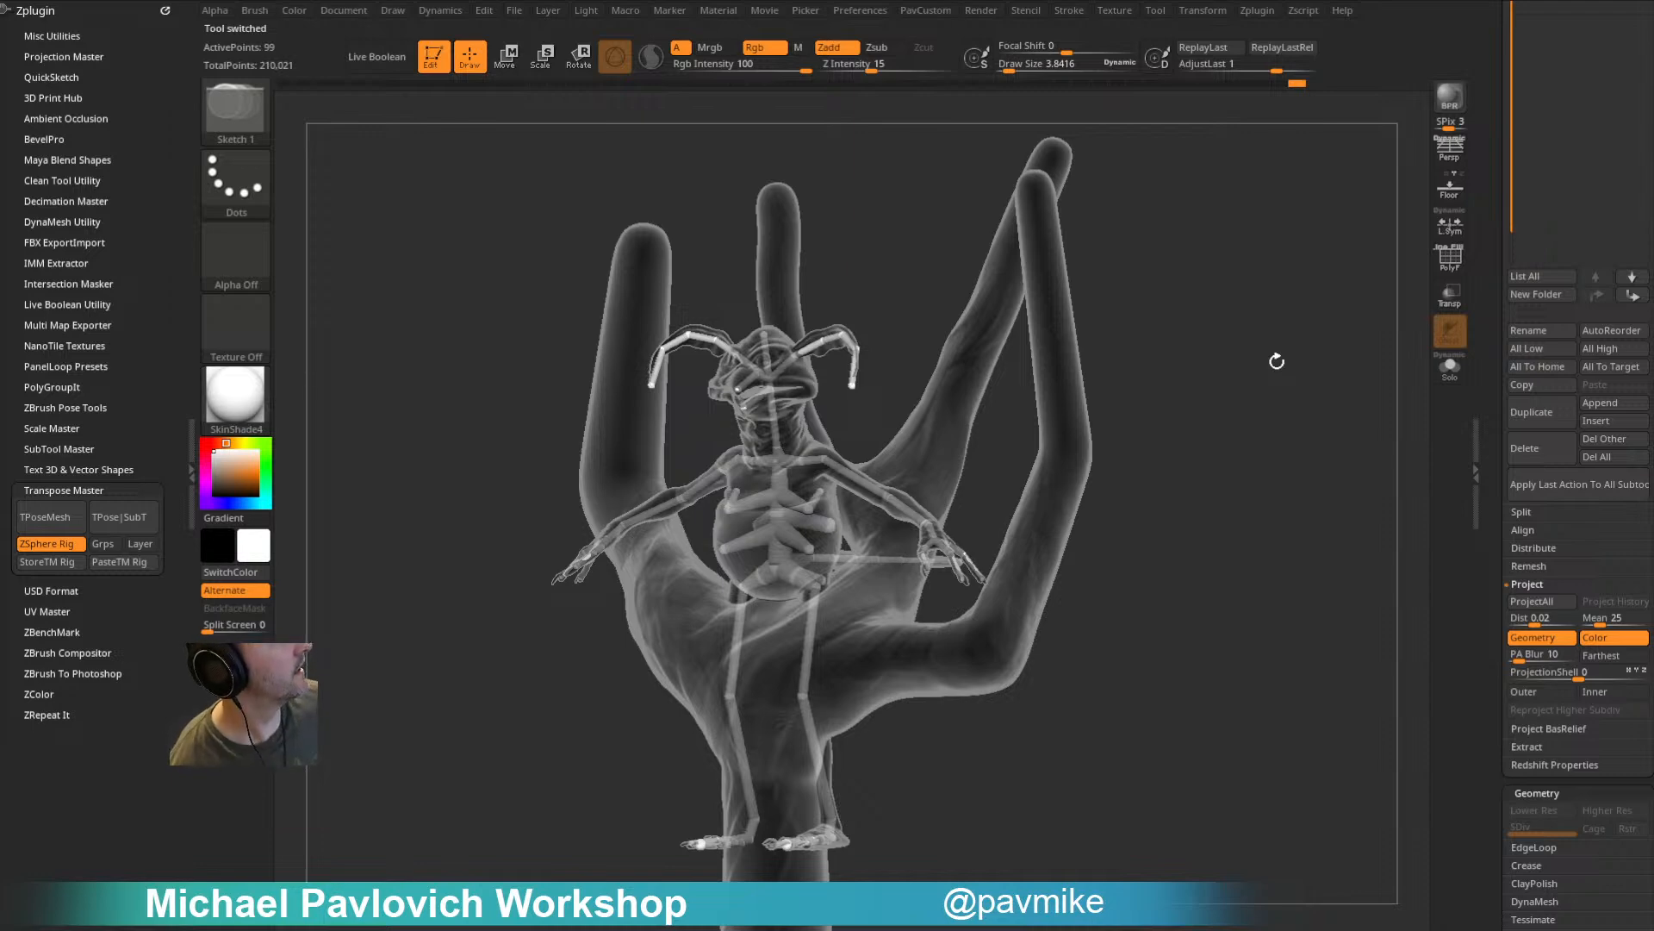
scroll(1497, 284, up, 5)
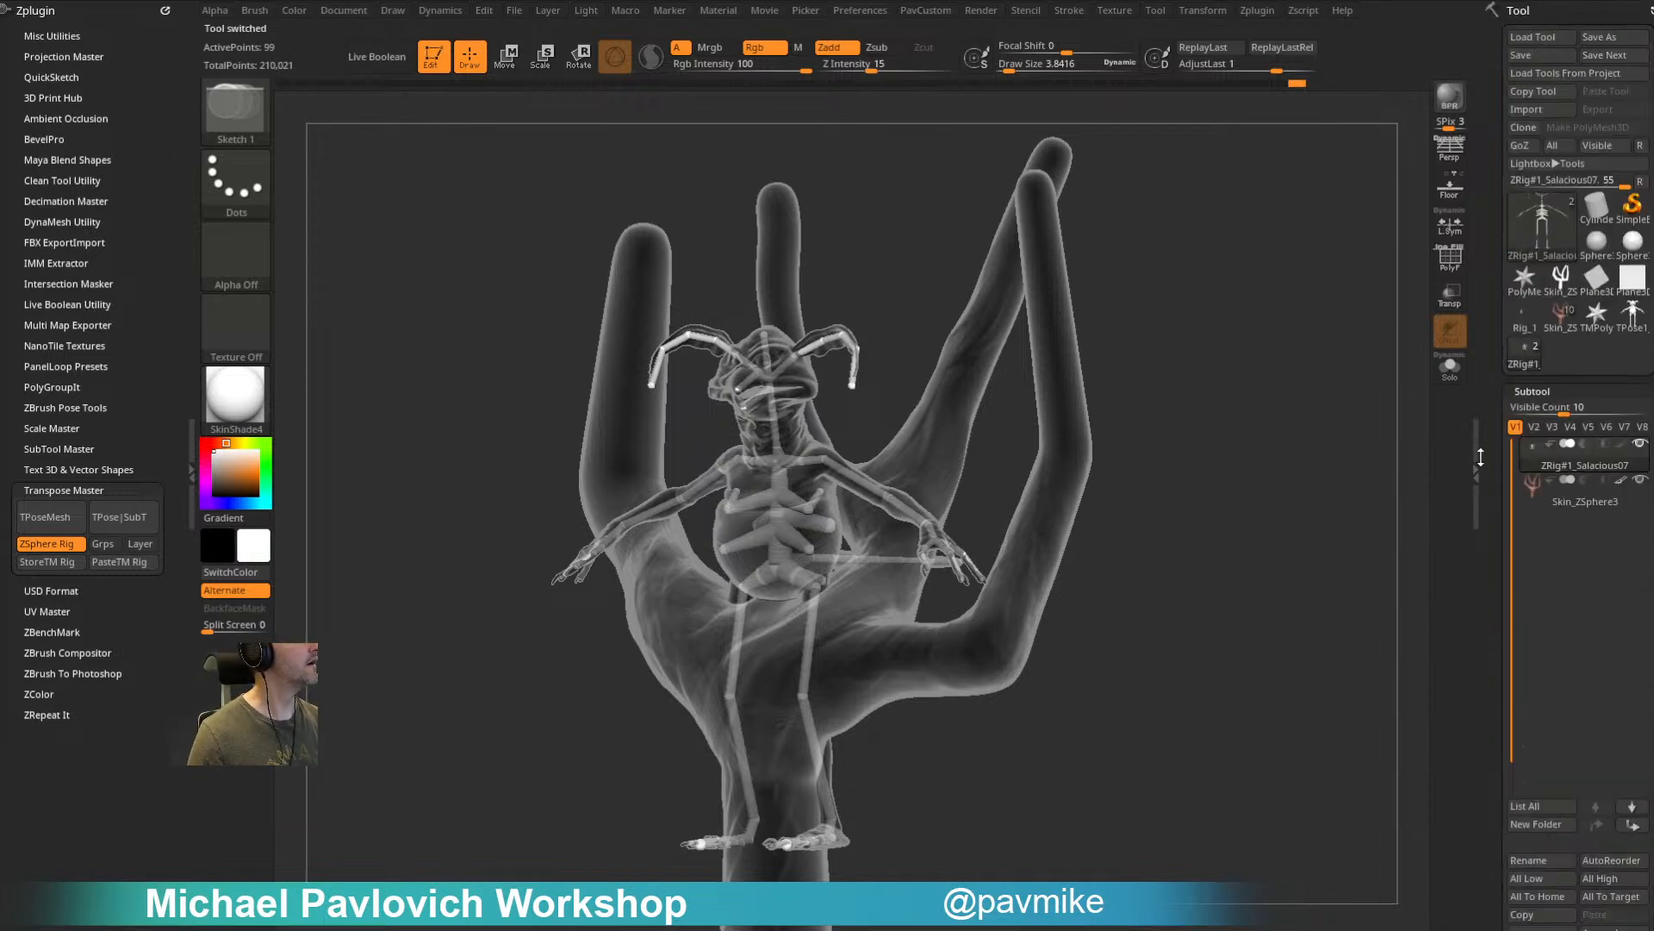
drag(1318, 472, 1296, 477)
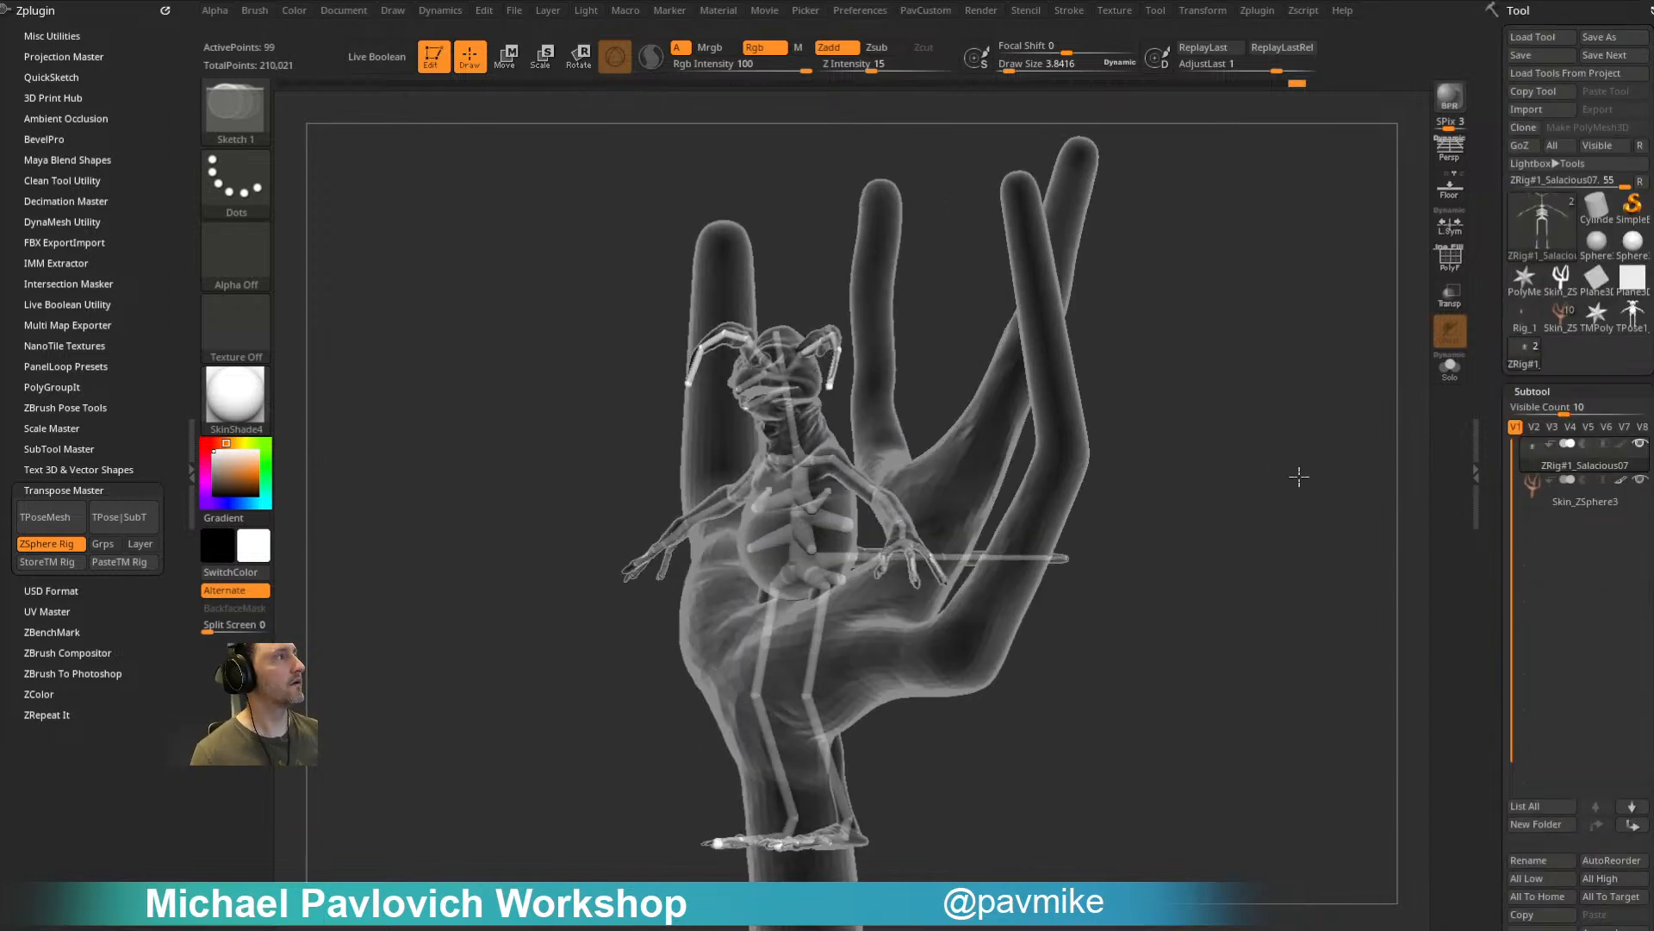
click(1451, 297)
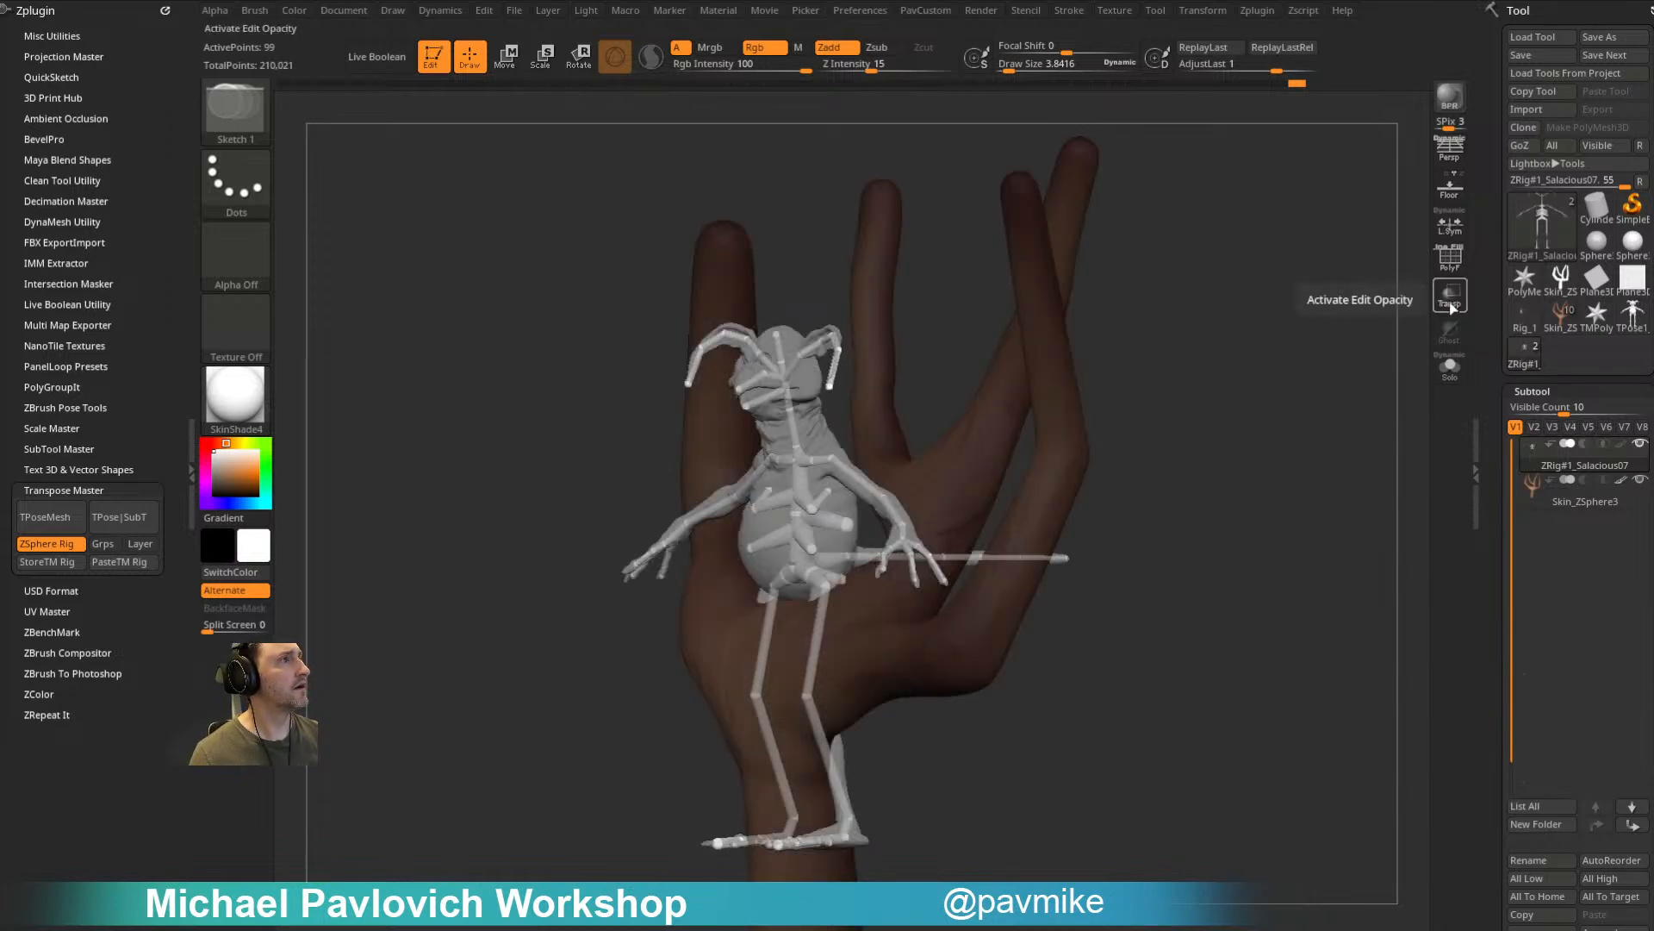
mouse_move(1370, 359)
mouse_down()
mouse_move(1321, 443)
mouse_move(1290, 445)
mouse_move(1315, 473)
mouse_move(1384, 399)
mouse_move(1373, 329)
mouse_move(1393, 370)
mouse_move(1190, 393)
mouse_move(1374, 370)
mouse_move(1267, 367)
mouse_up()
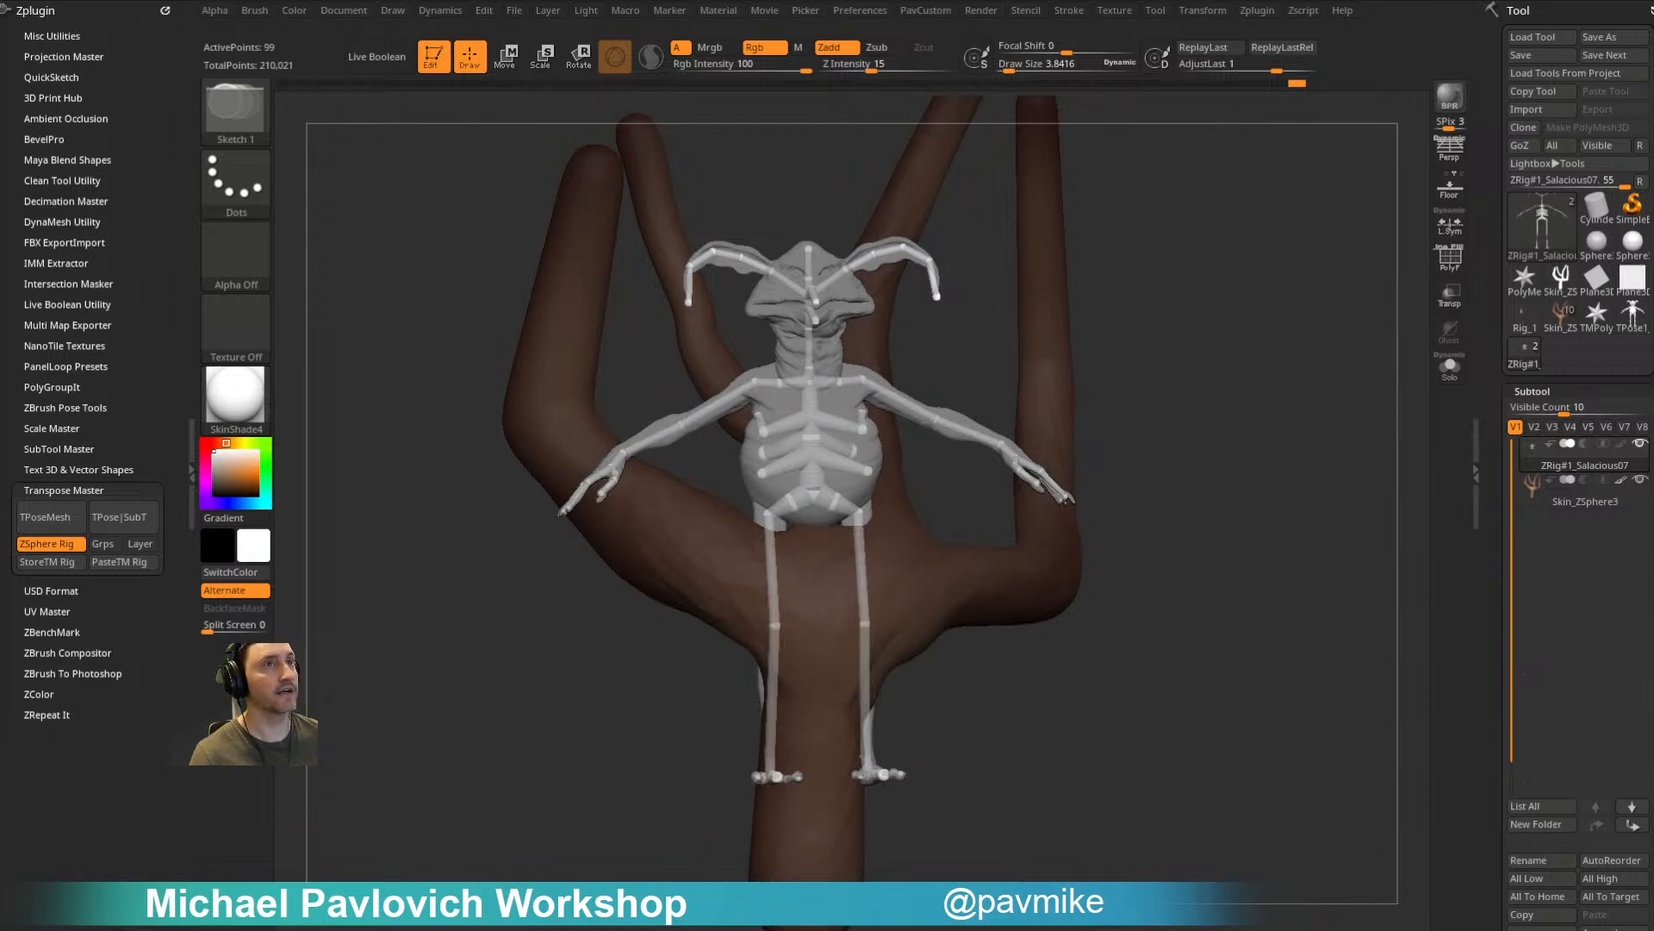
Step: Rotate both thighs forward at the hips with the shins hanging down, seating the creature on the palm
mouse_move(1107, 307)
mouse_down()
mouse_move(1255, 343)
mouse_move(935, 484)
mouse_up()
key(r)
drag(814, 569, 915, 483)
drag(1073, 415, 991, 444)
key(ctrl+z)
drag(1021, 622, 1070, 659)
drag(884, 606, 926, 515)
mouse_move(1133, 544)
mouse_down()
mouse_move(870, 566)
mouse_move(793, 527)
mouse_up()
Step: Try to reposition the seated creature's knees and feet by moving the leg ZSpheres
key(w)
drag(806, 601, 824, 603)
drag(637, 810, 832, 818)
drag(771, 617, 735, 621)
drag(939, 707, 759, 696)
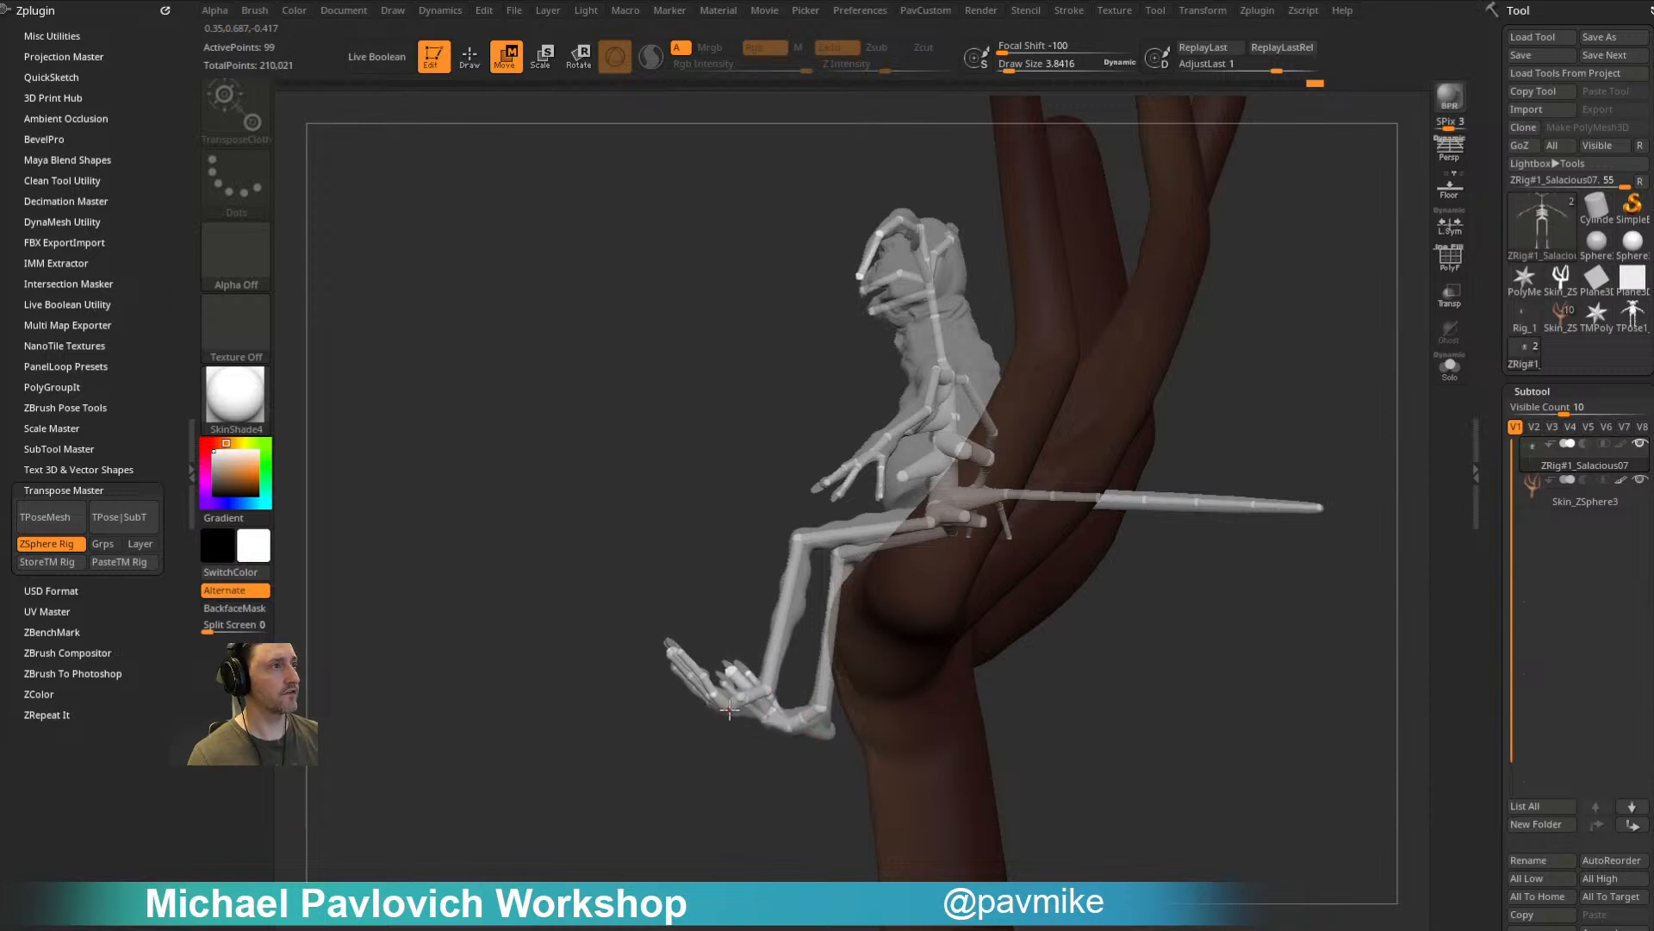
mouse_move(698, 786)
mouse_down()
mouse_move(705, 823)
mouse_move(695, 809)
mouse_up()
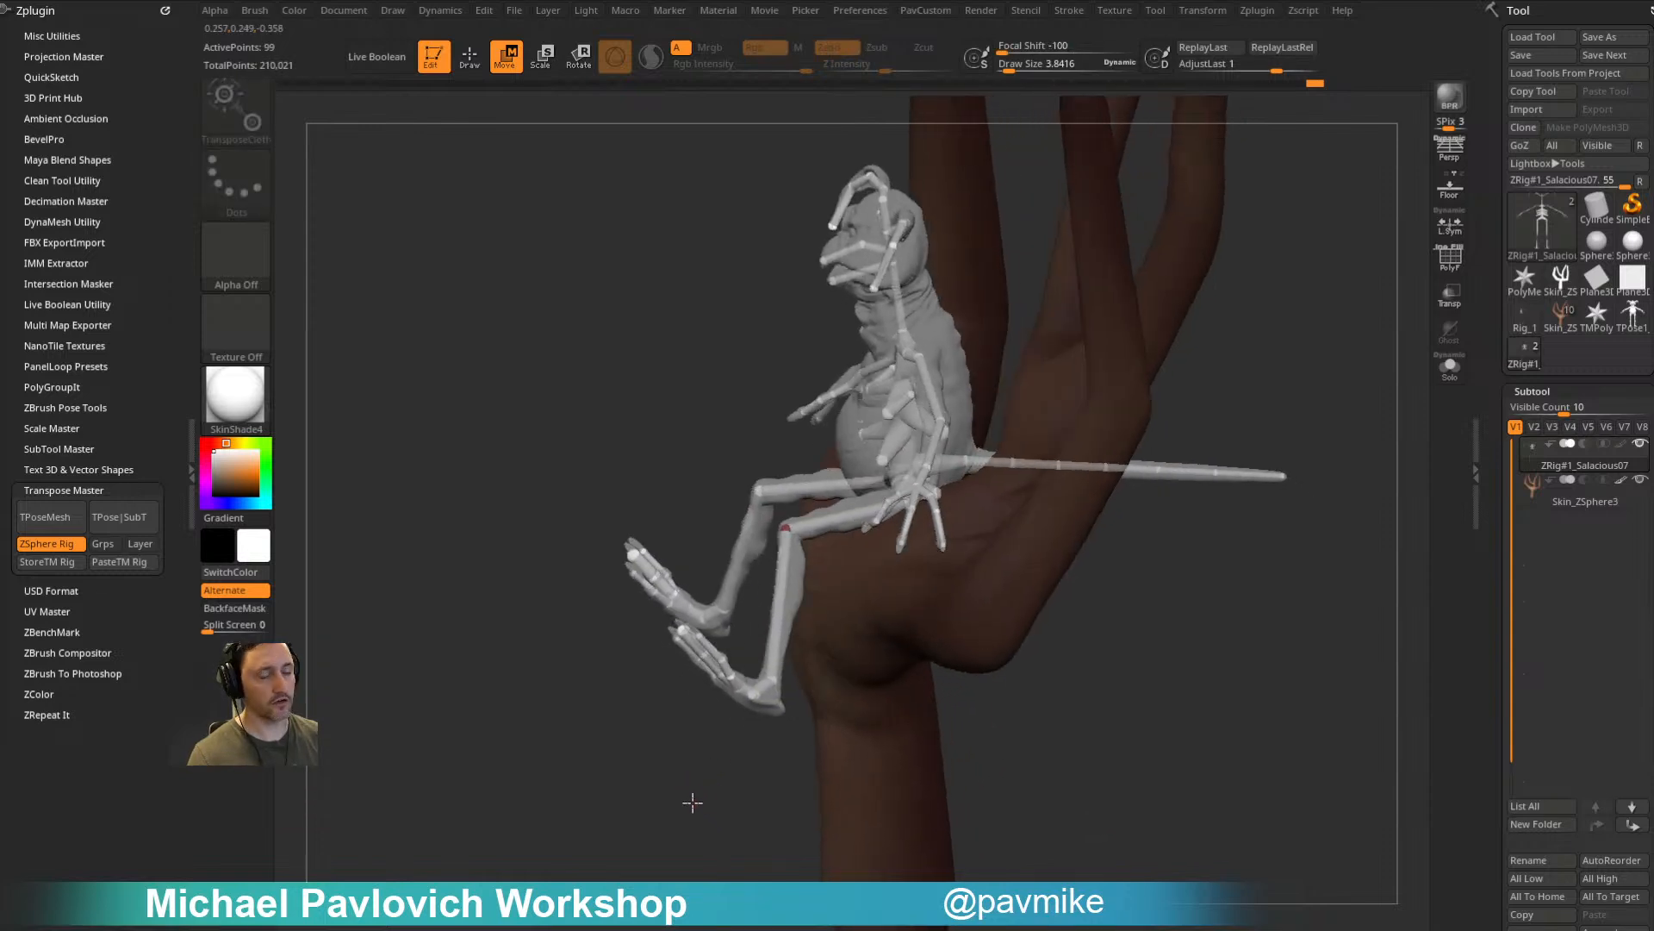
Step: Switch to Rotate and undo the last three leg adjustments
key(r)
key(ctrl+z)
key(ctrl+z)
key(ctrl+z)
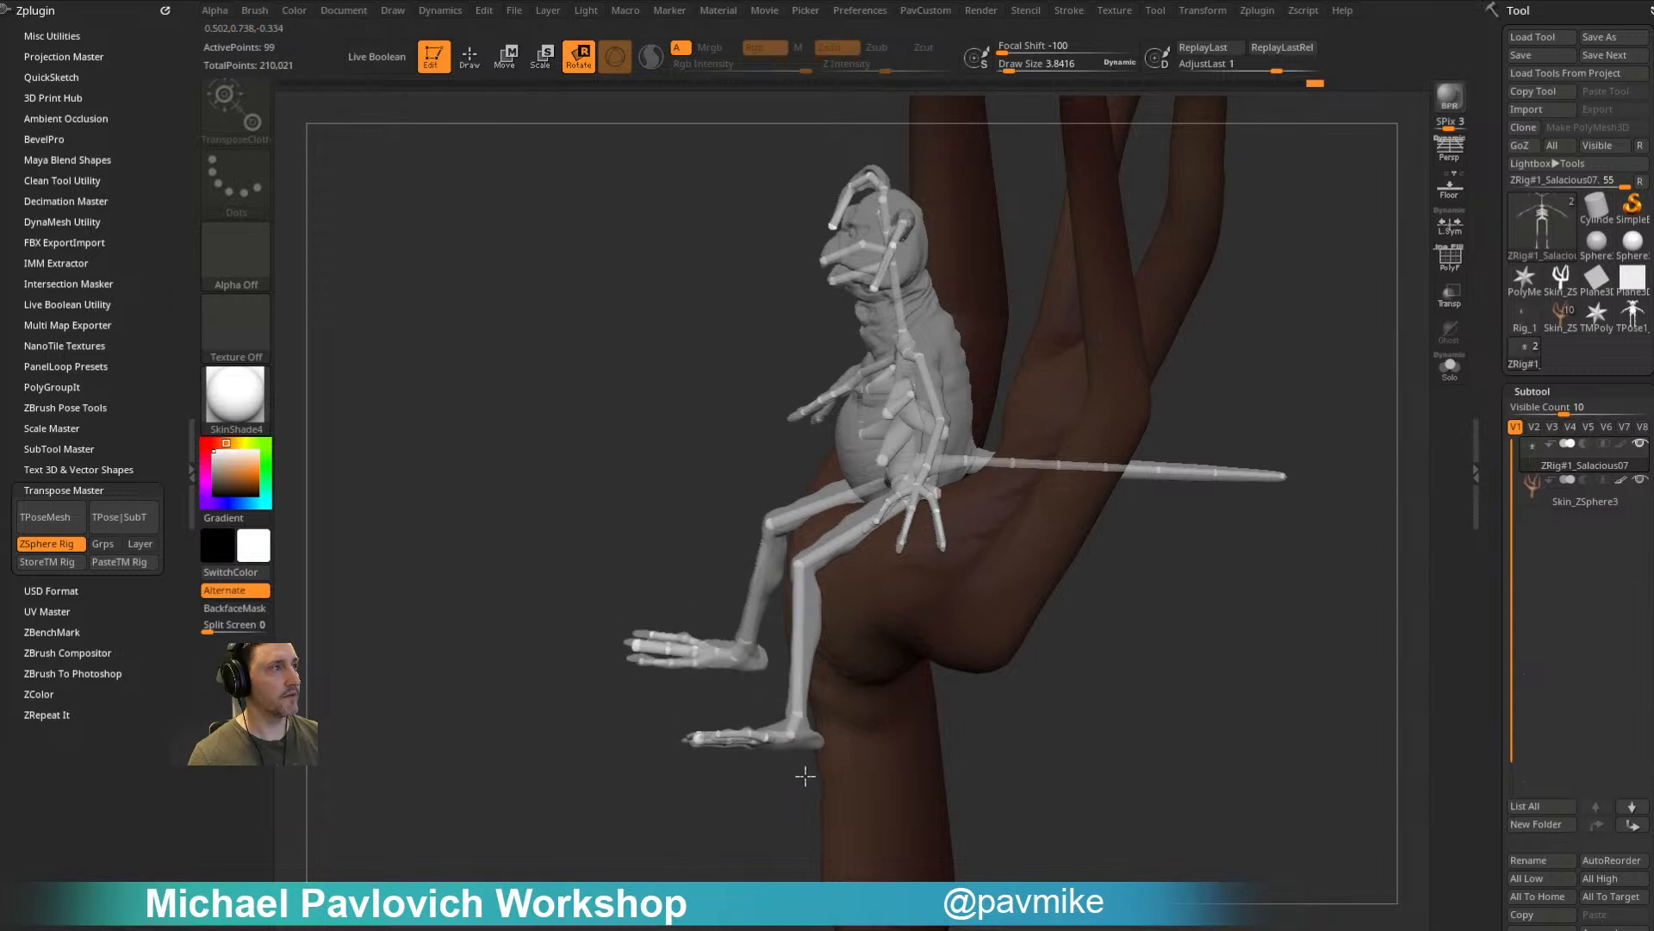
Step: Rotate the creature's left thigh, shin and foot so the knee rises outward and the lower leg hangs over the palm
shift+drag(812, 794, 765, 747)
drag(754, 636, 893, 666)
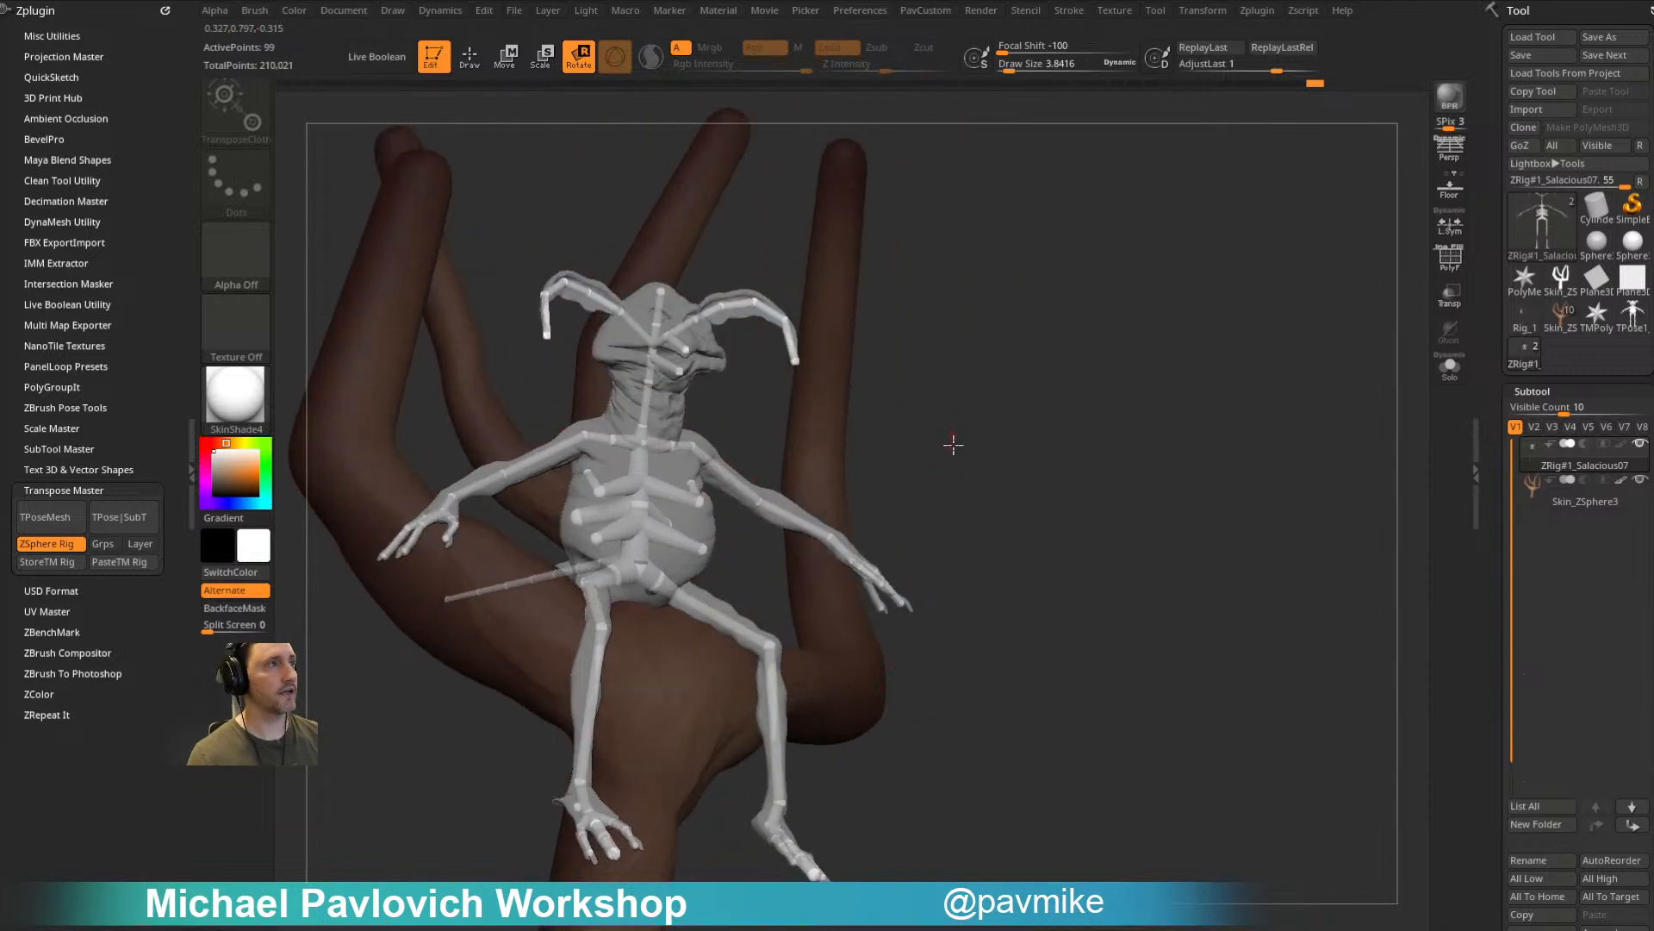
drag(952, 434, 817, 546)
drag(746, 609, 834, 619)
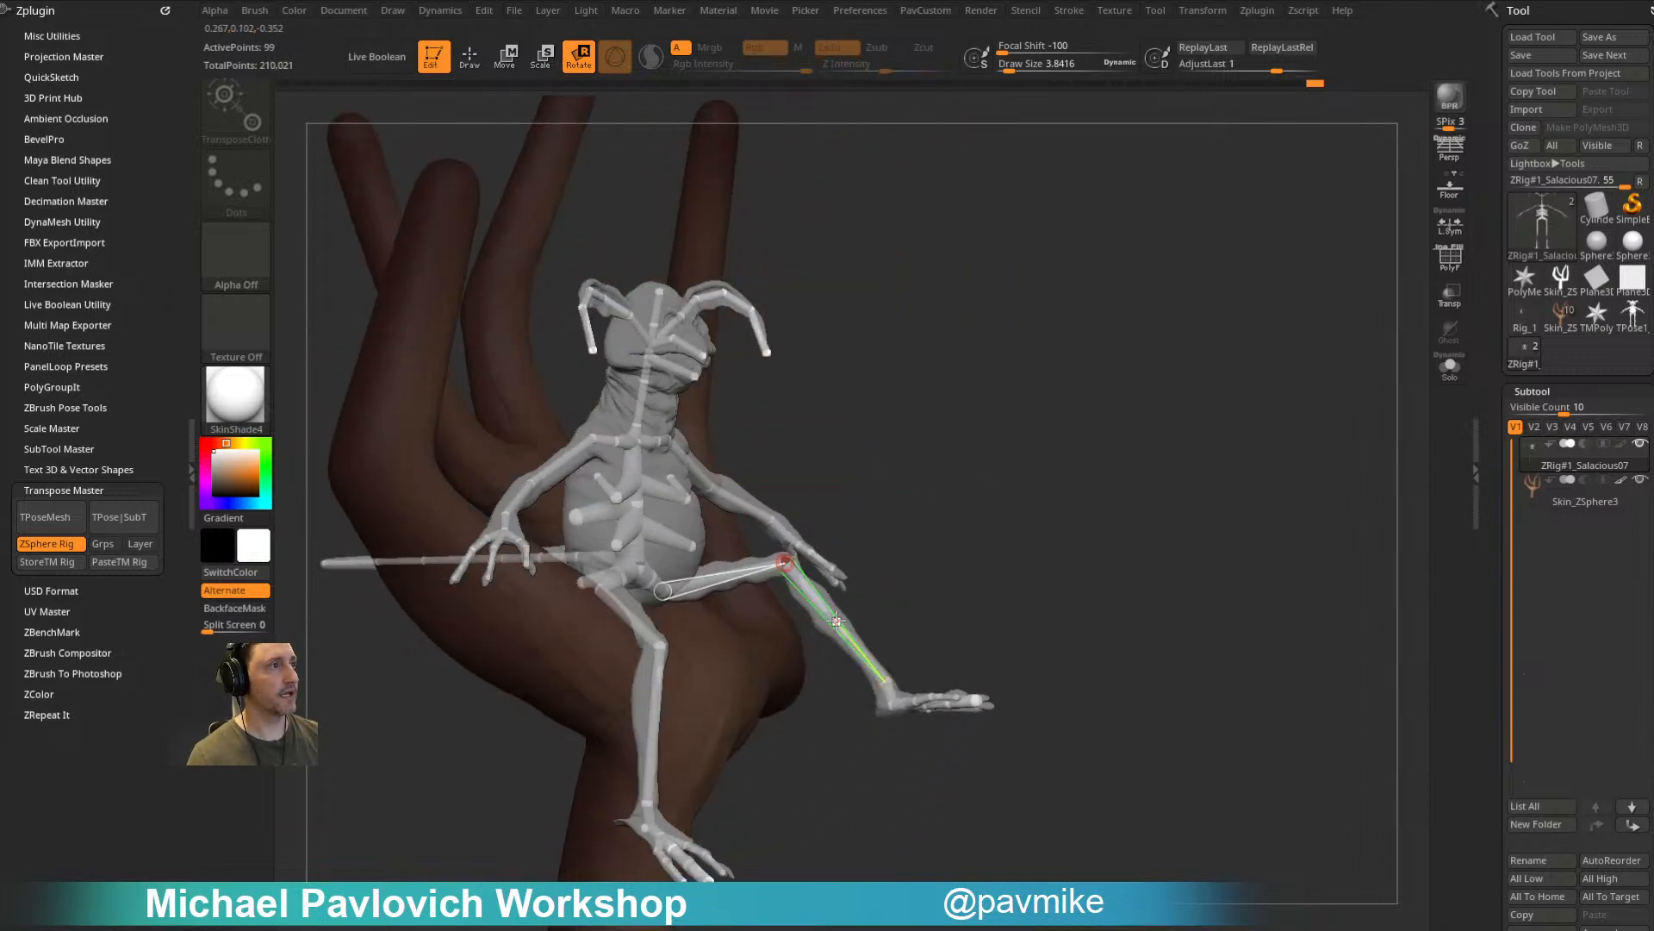
drag(937, 515, 742, 663)
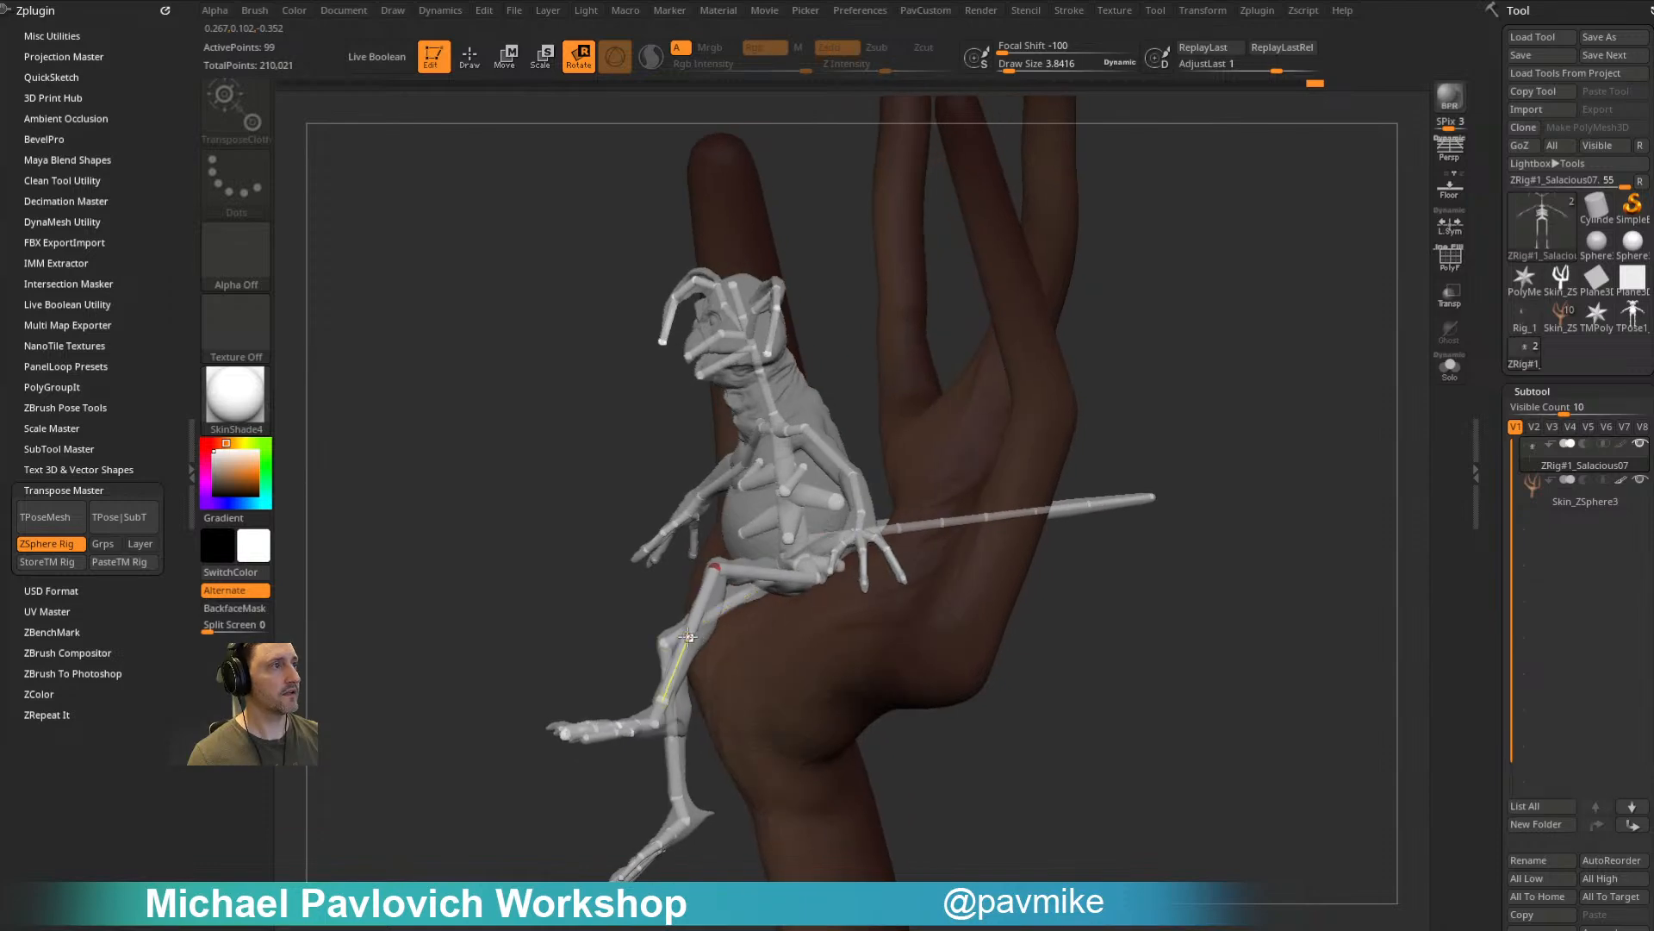
drag(701, 764, 616, 741)
alt+drag(990, 395, 955, 700)
shift+drag(783, 683, 895, 603)
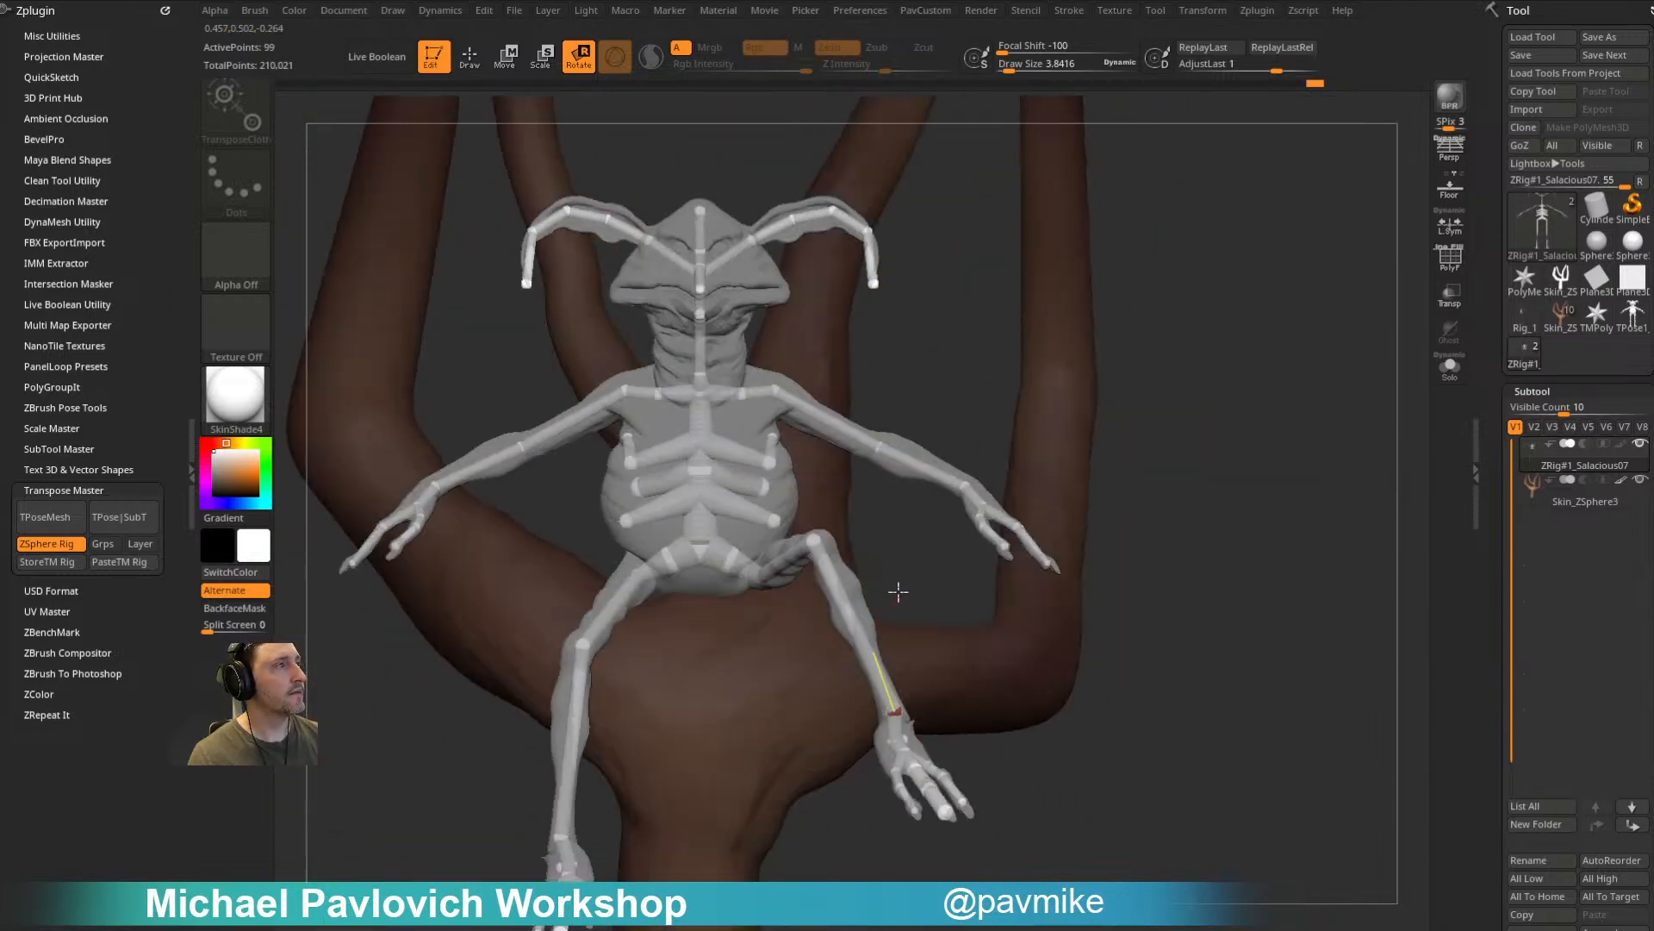
drag(810, 546, 823, 575)
Step: Adjust the spine and pelvis ZSpheres so the seated creature's torso slouches, undoing one unwanted rotation along the way
drag(1290, 284, 1215, 366)
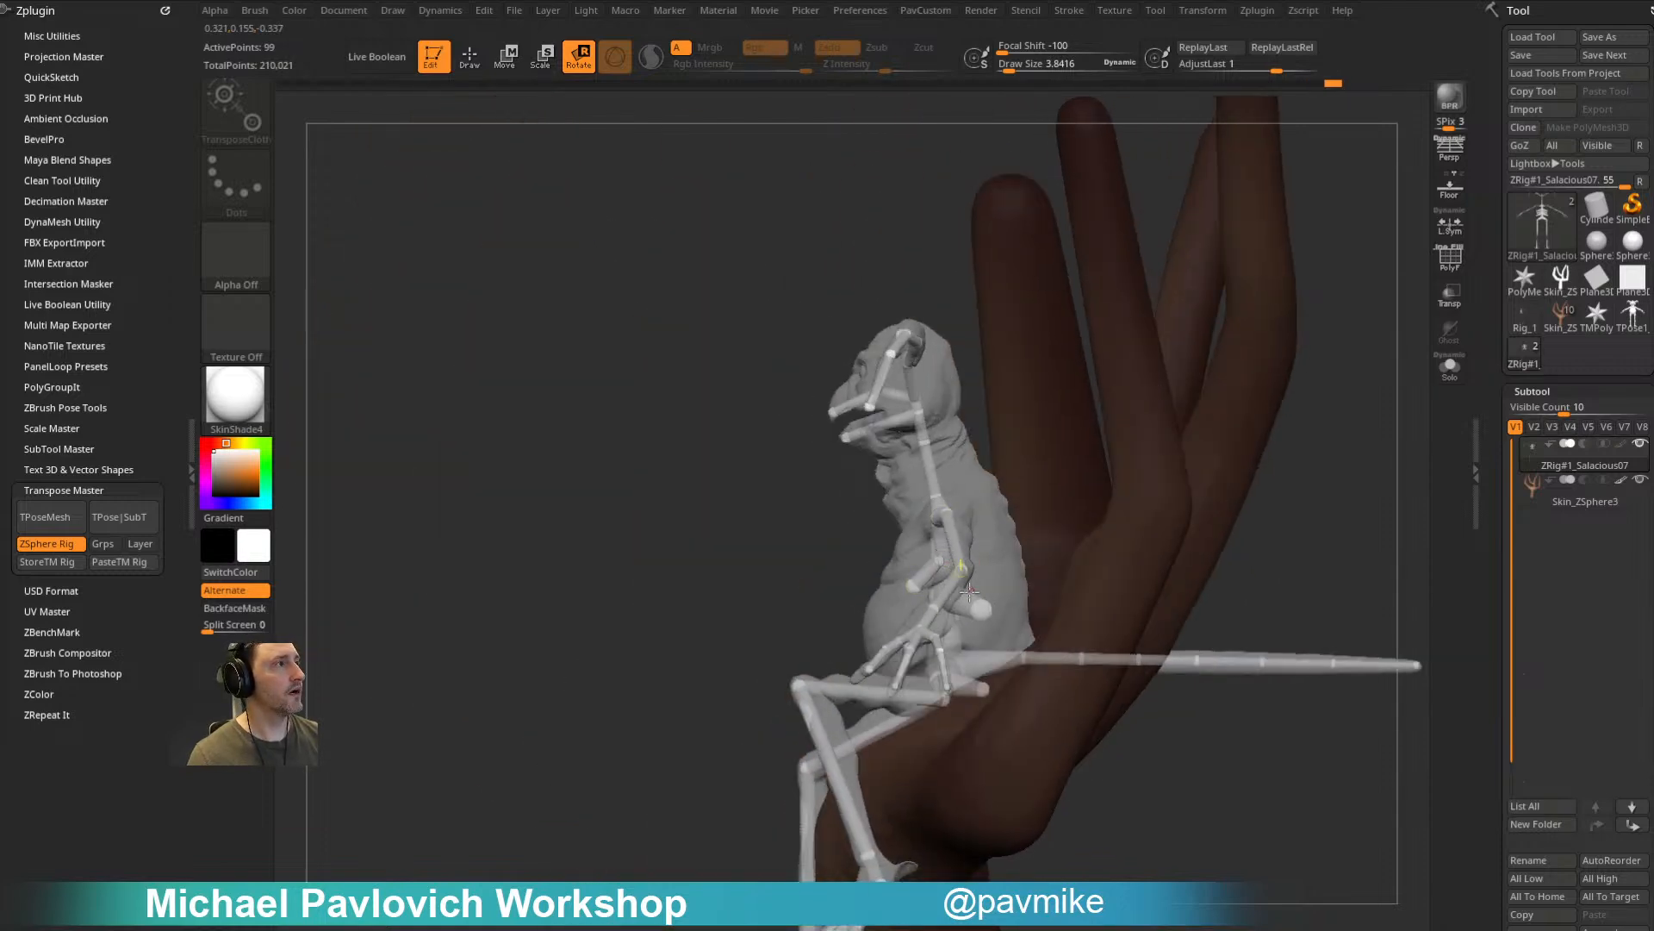
drag(950, 643, 971, 641)
drag(723, 552, 940, 556)
drag(1128, 586, 915, 524)
key(ctrl+z)
drag(917, 637, 913, 633)
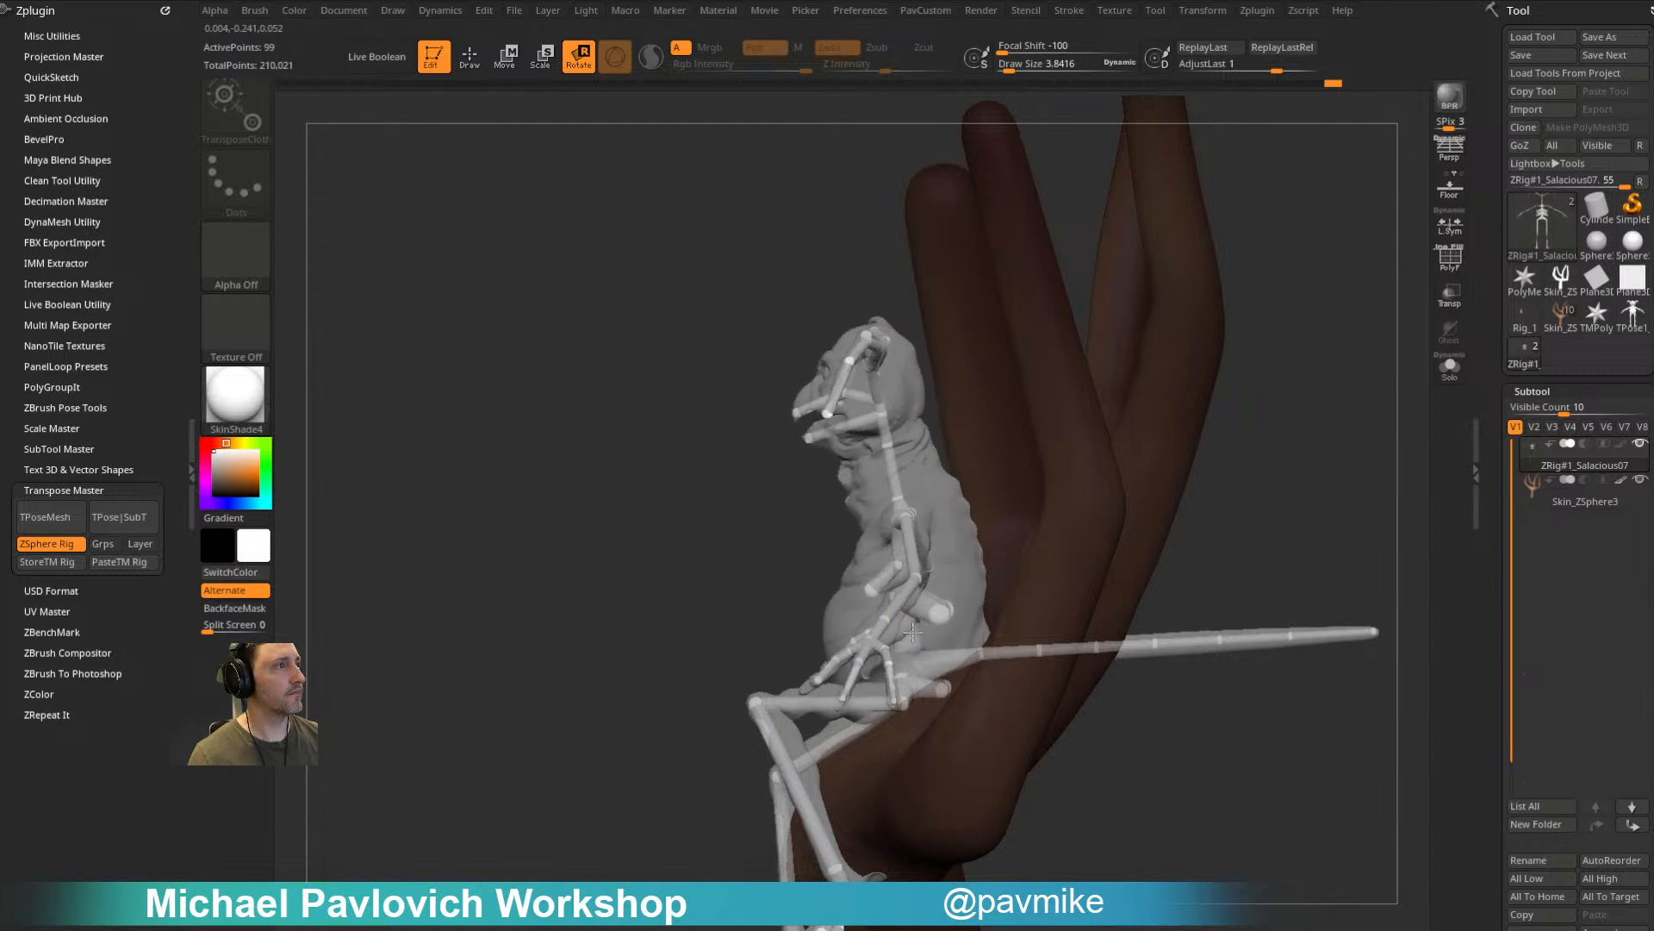
drag(765, 605, 906, 582)
drag(778, 618, 908, 657)
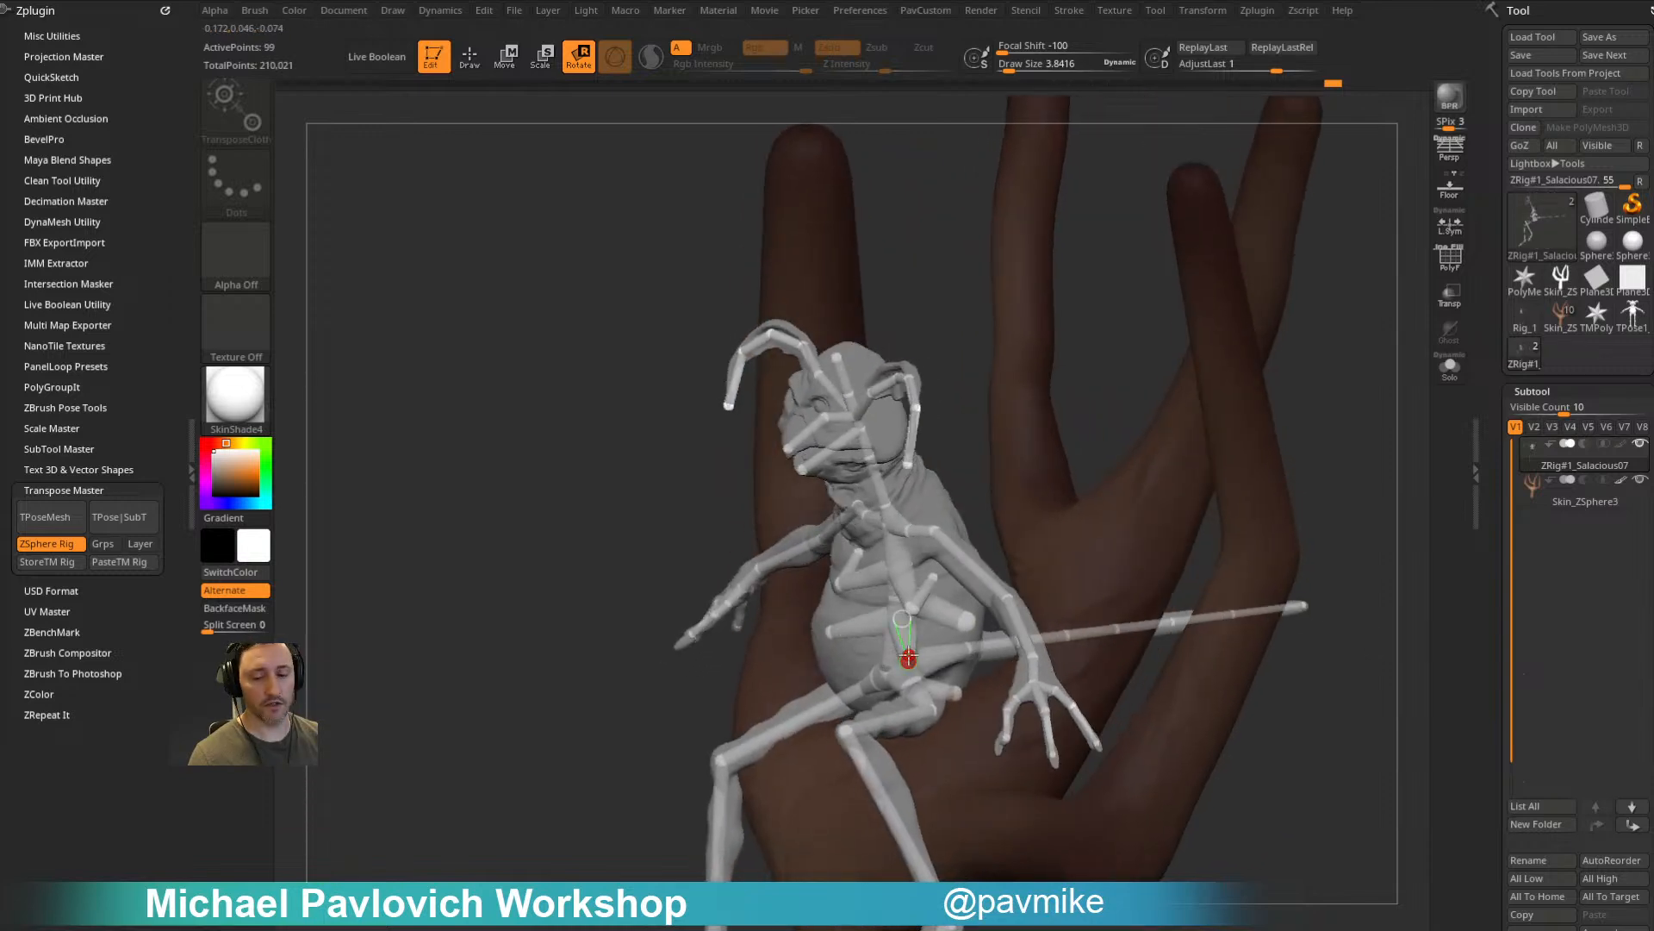
key(w)
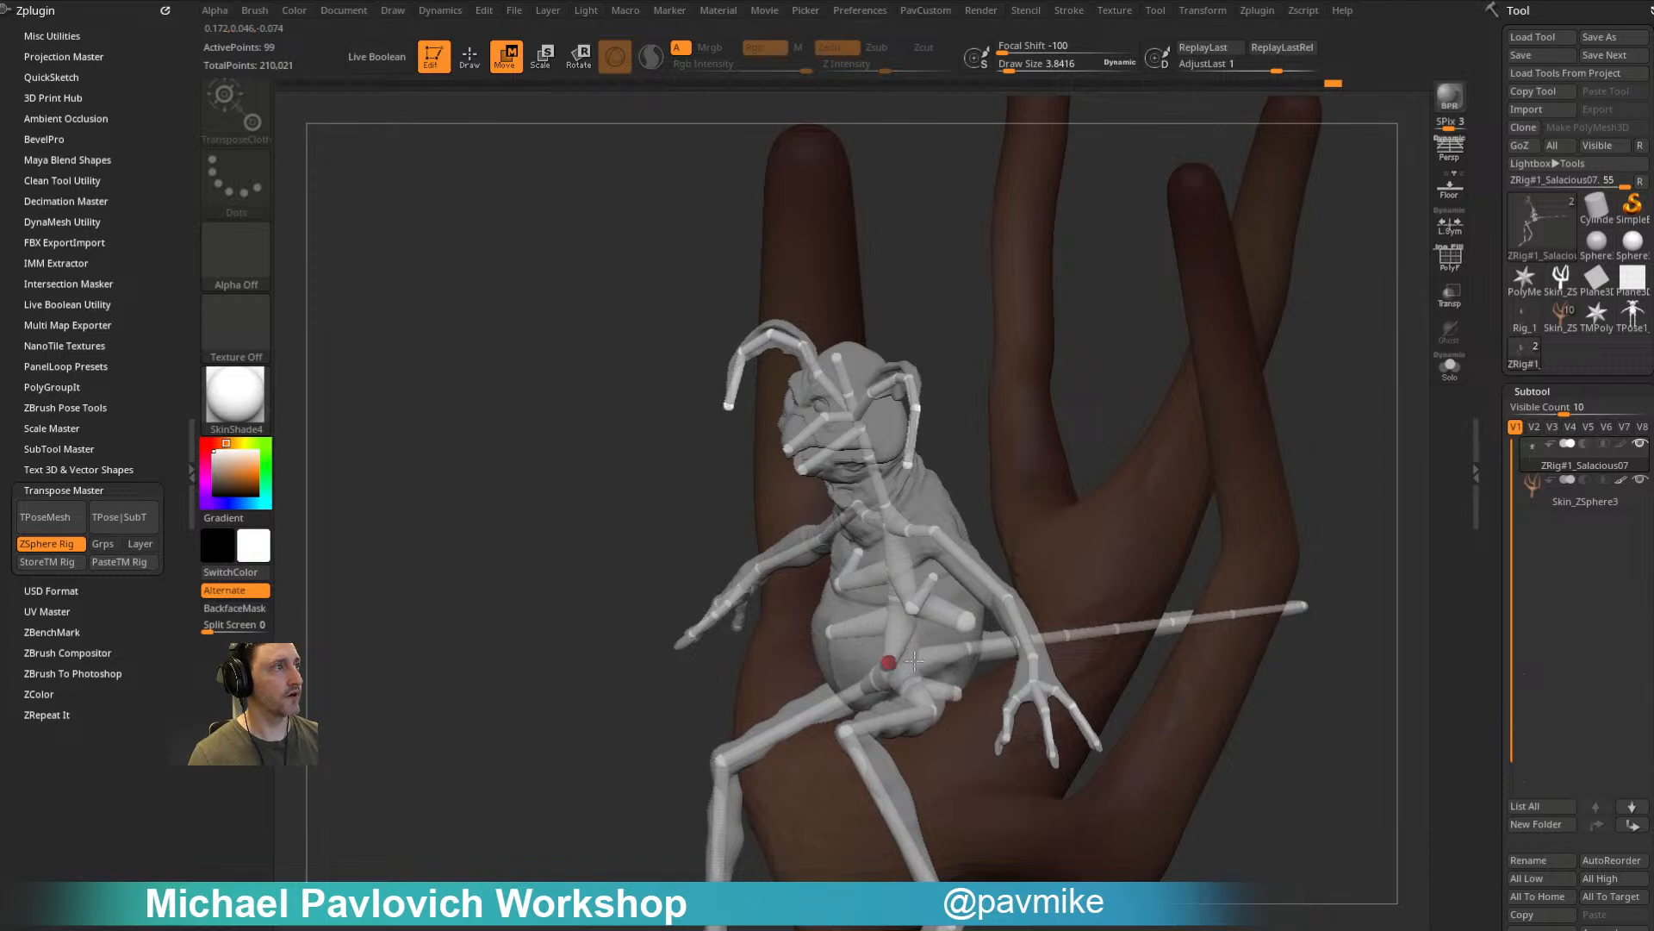
drag(706, 672, 718, 689)
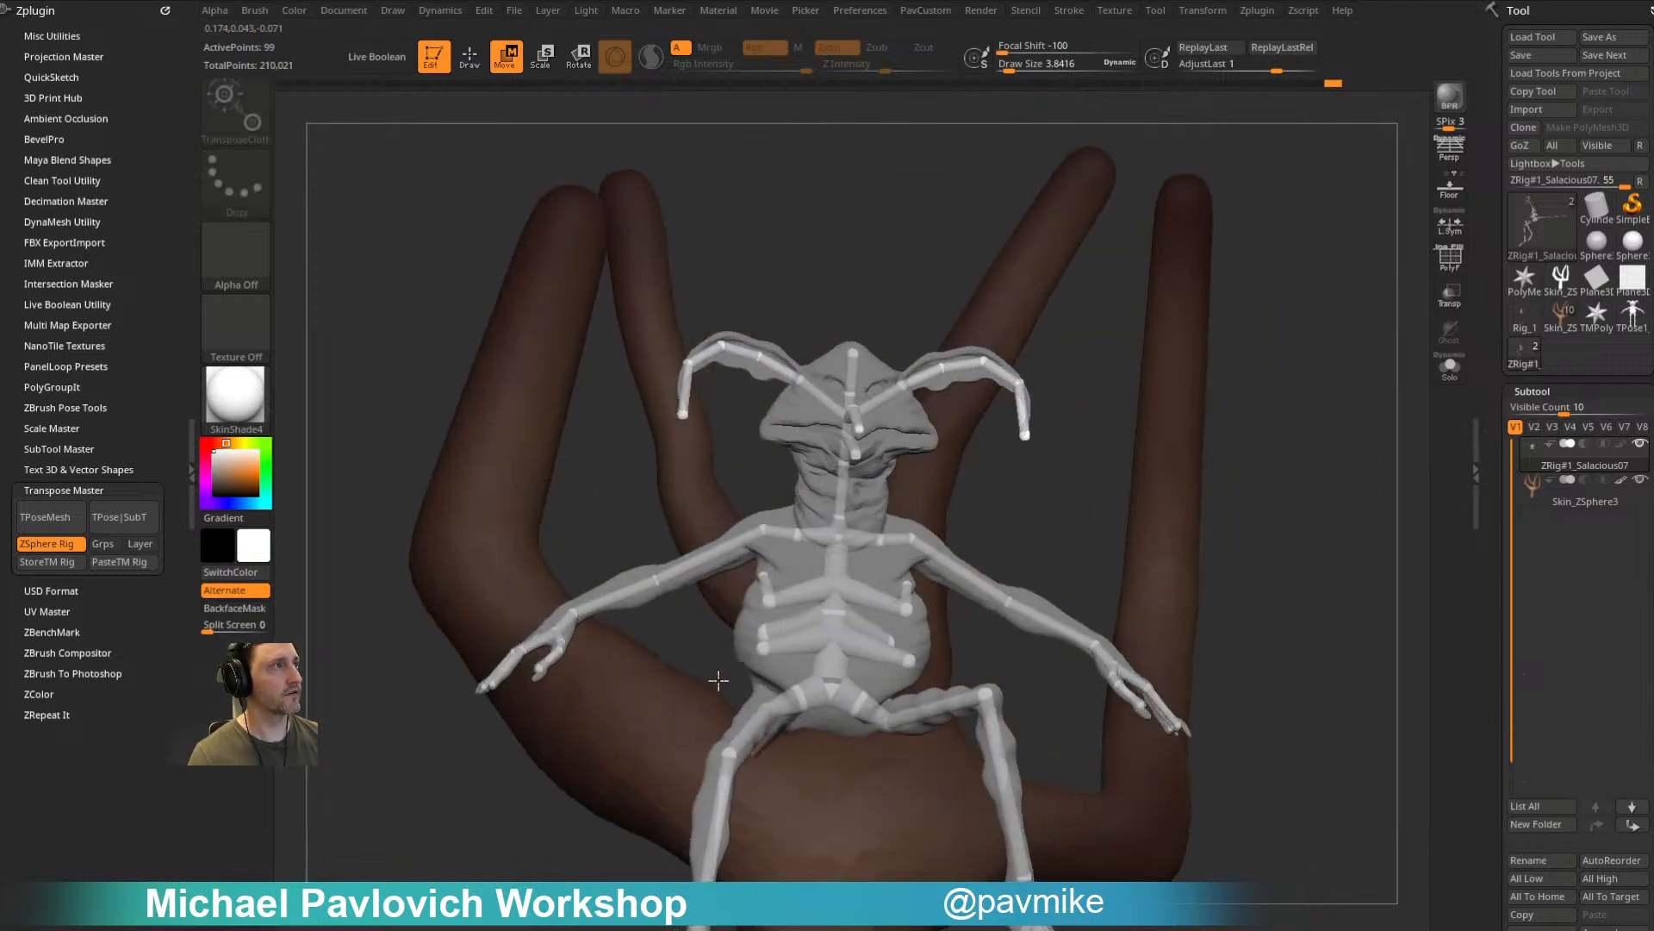
drag(1374, 359, 1298, 380)
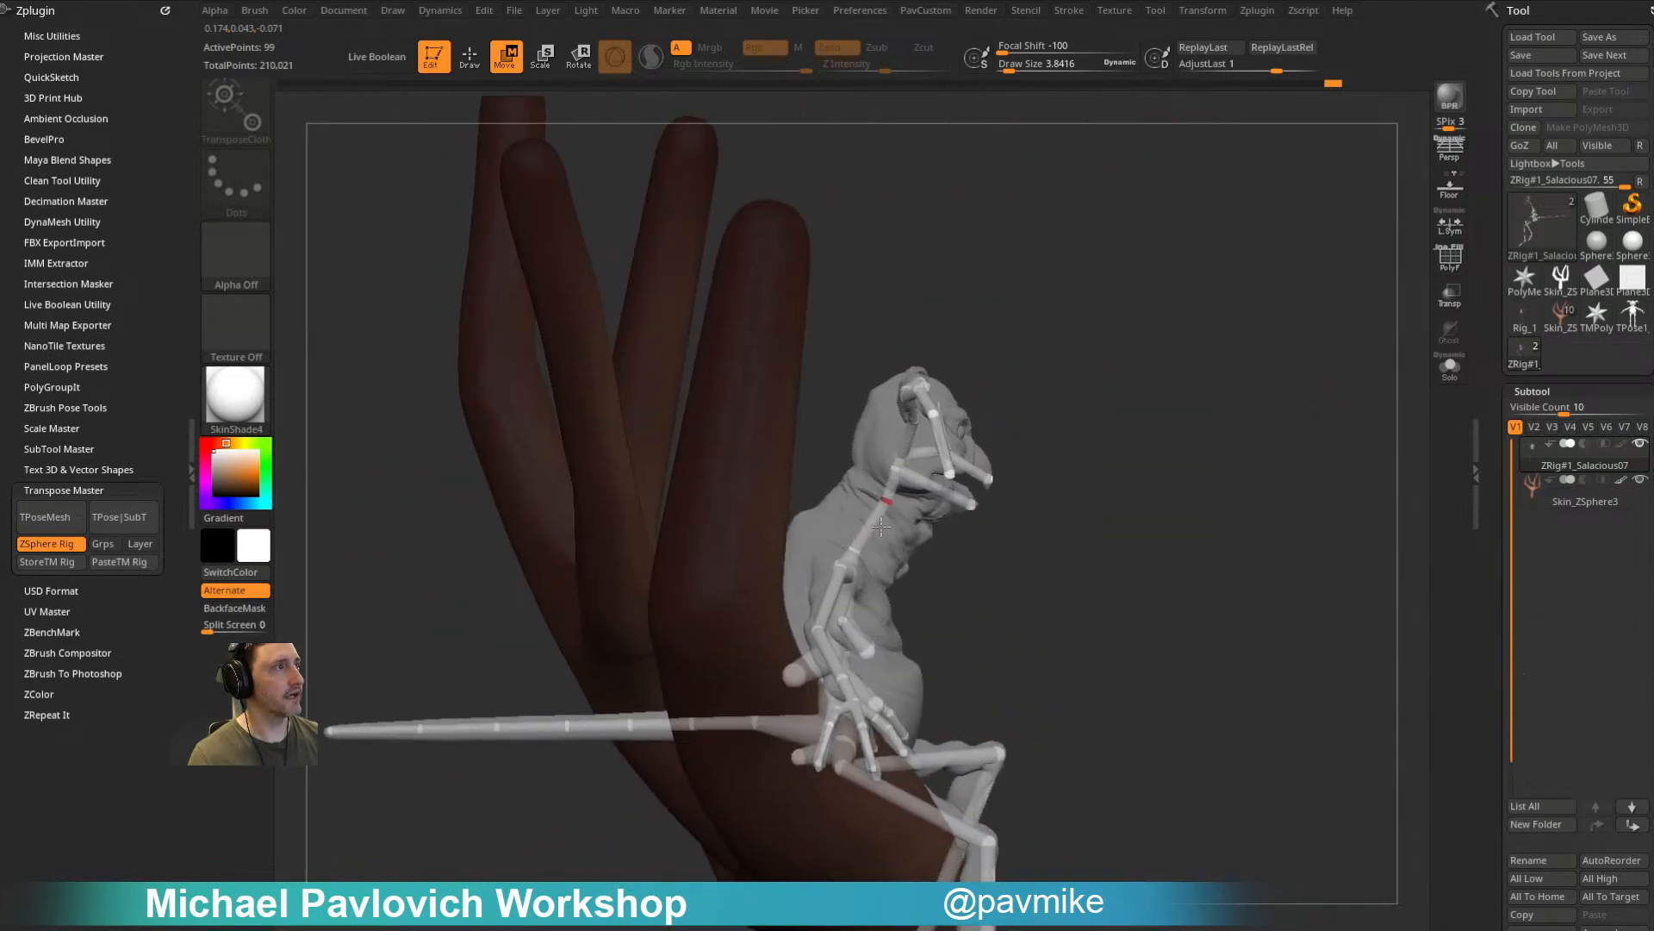
Step: Tilt the creature's head downward and lean it sideways on the neck
drag(913, 474, 1050, 401)
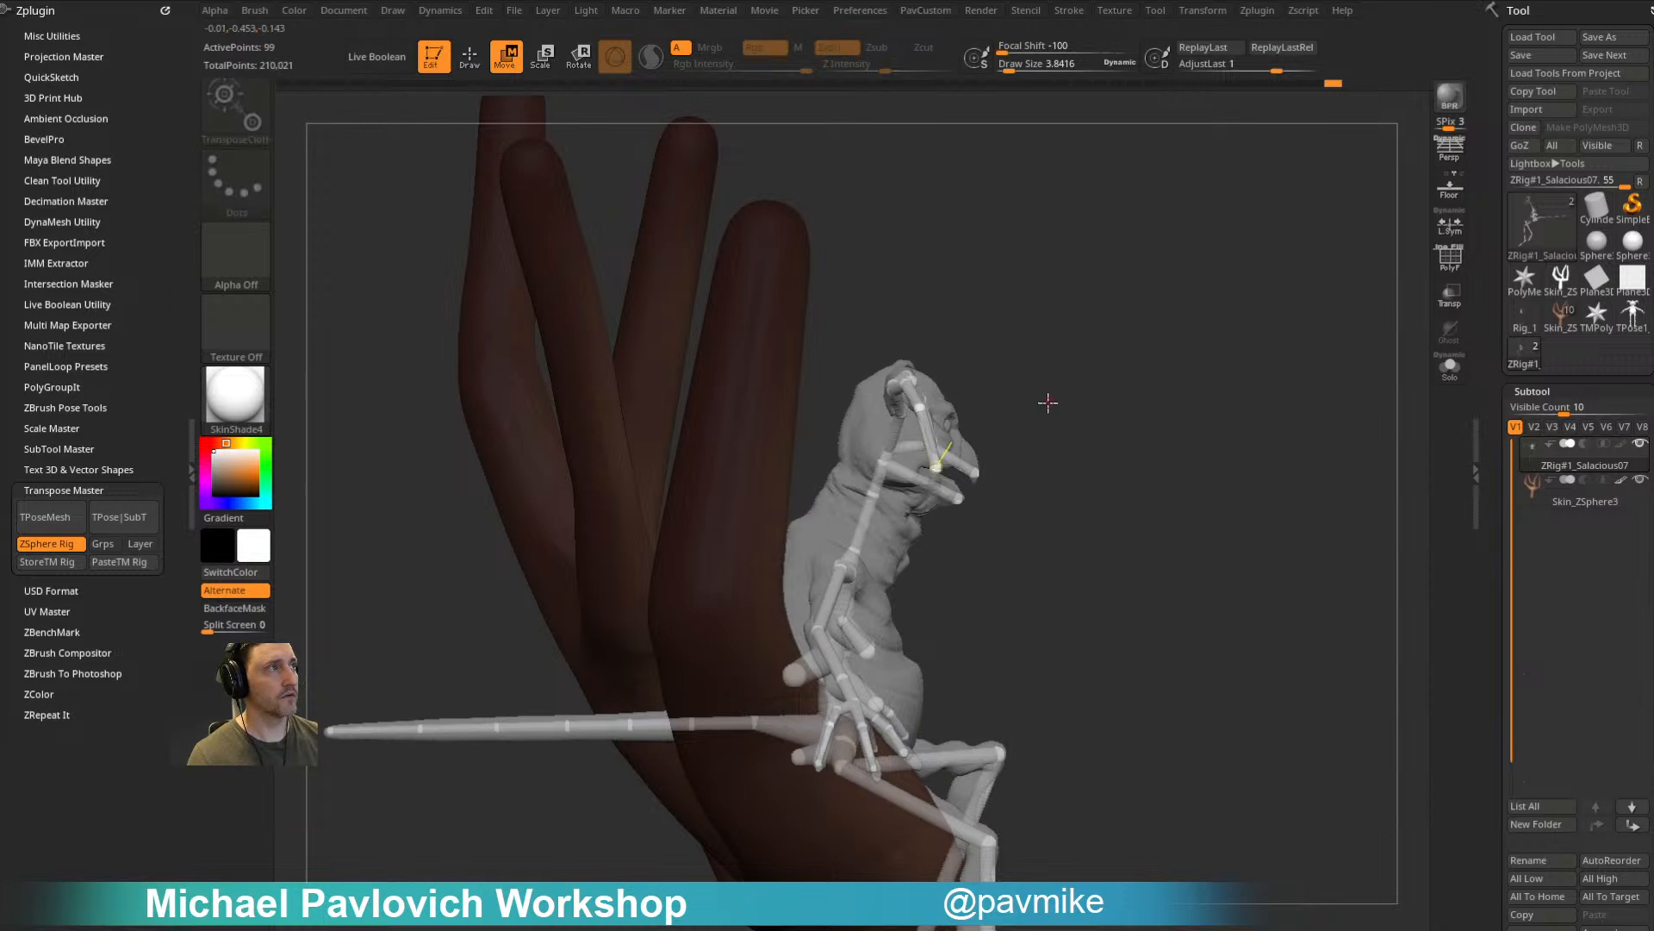
key(r)
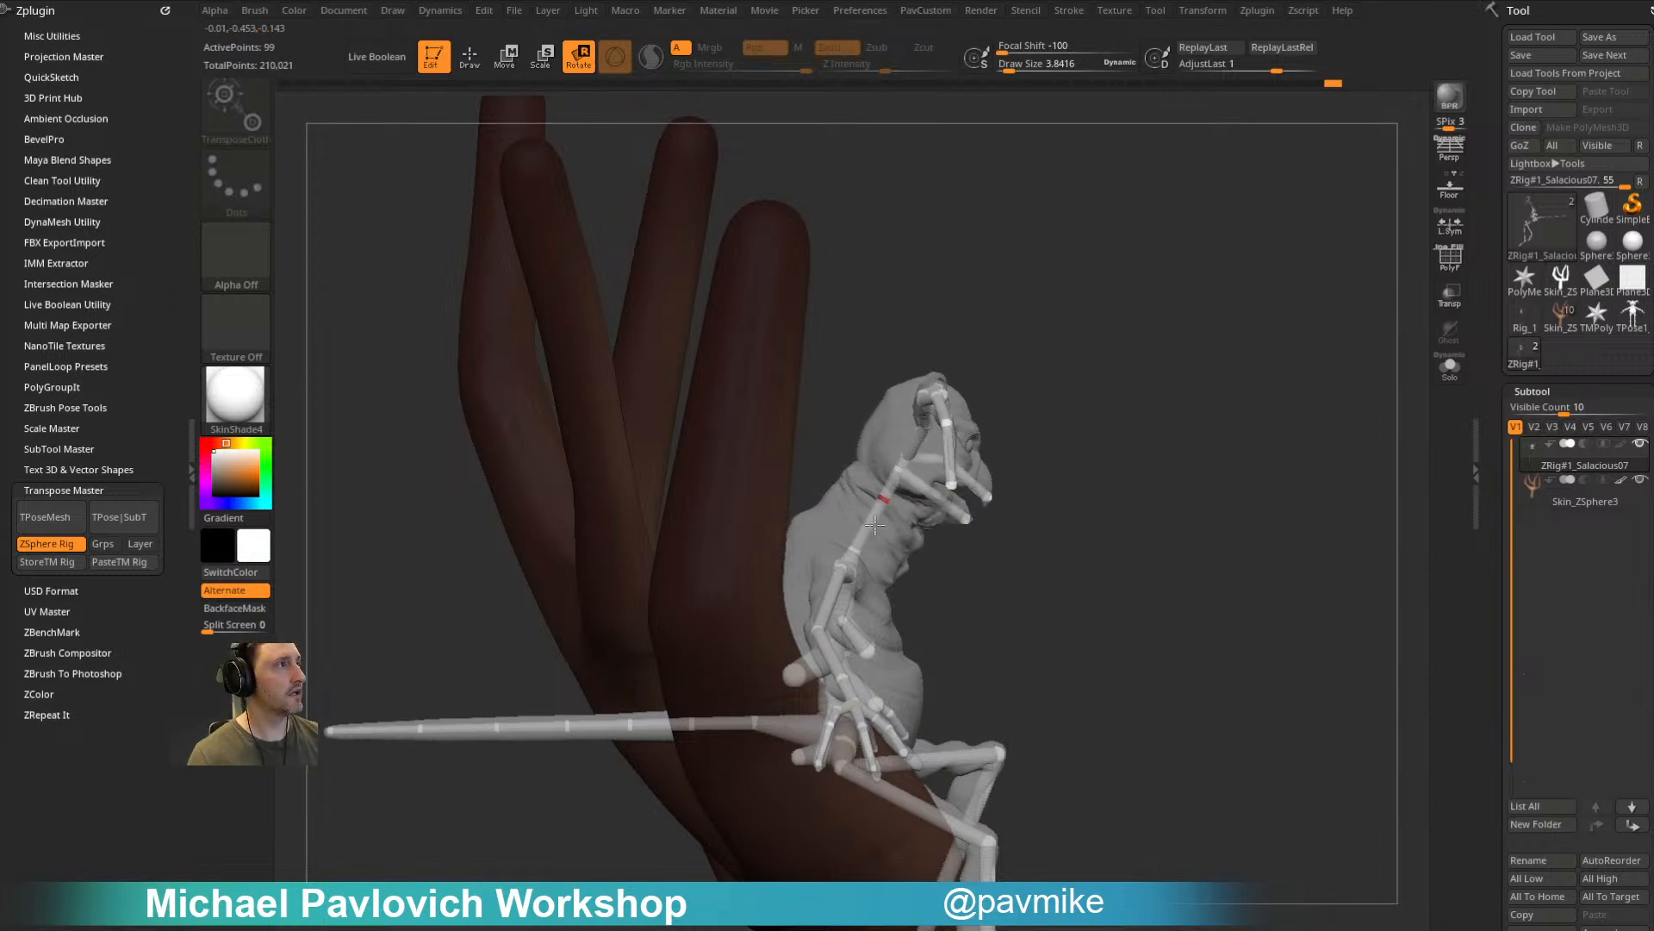
drag(911, 464, 894, 489)
drag(1198, 388, 1145, 408)
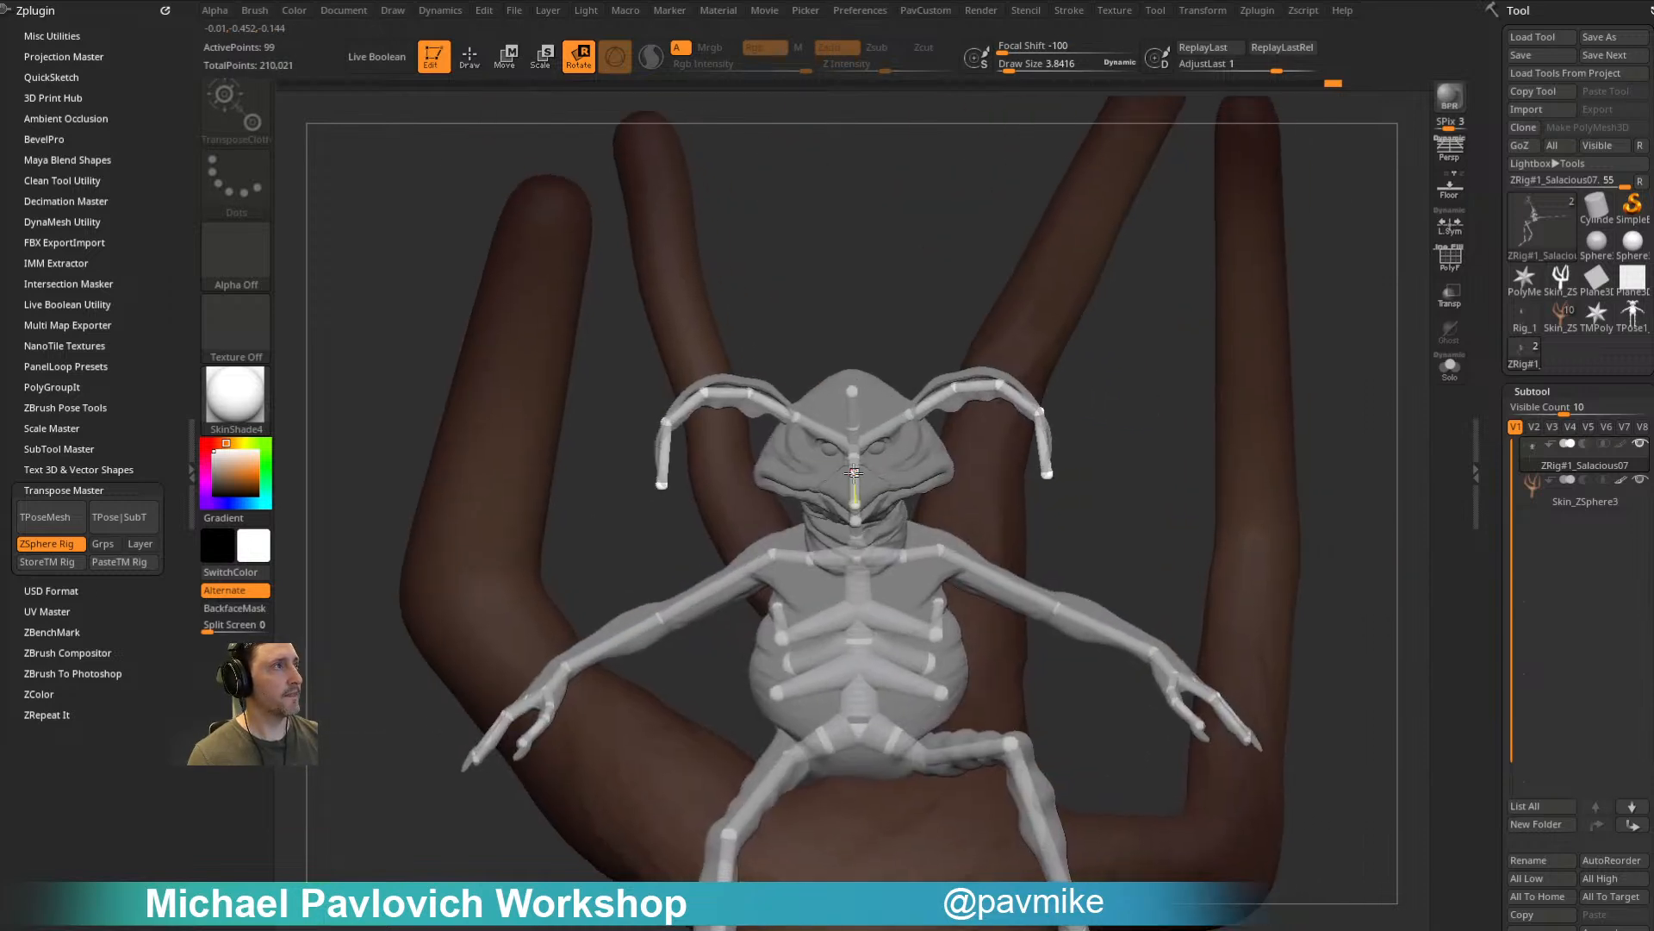
drag(1078, 482, 1063, 445)
drag(861, 471, 849, 470)
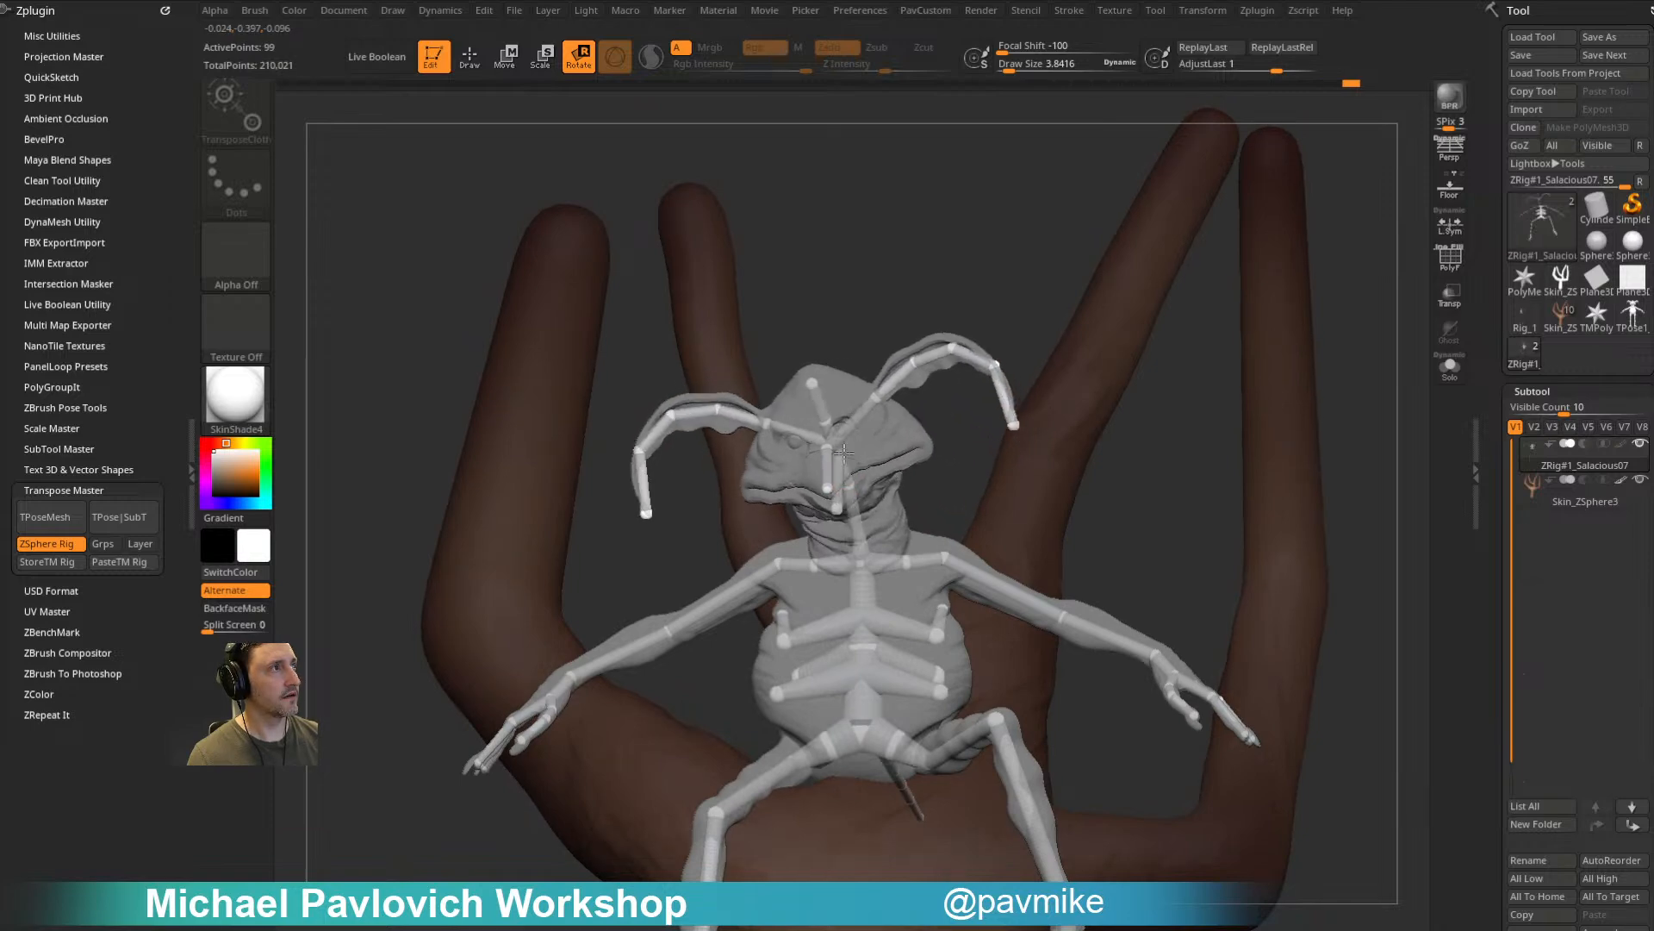
Step: Rotate the lower jaw bone slightly downward to open the creature's mouth
scroll(884, 289, up, 4)
drag(880, 278, 1131, 324)
drag(887, 508, 884, 533)
right_drag(885, 533, 931, 571)
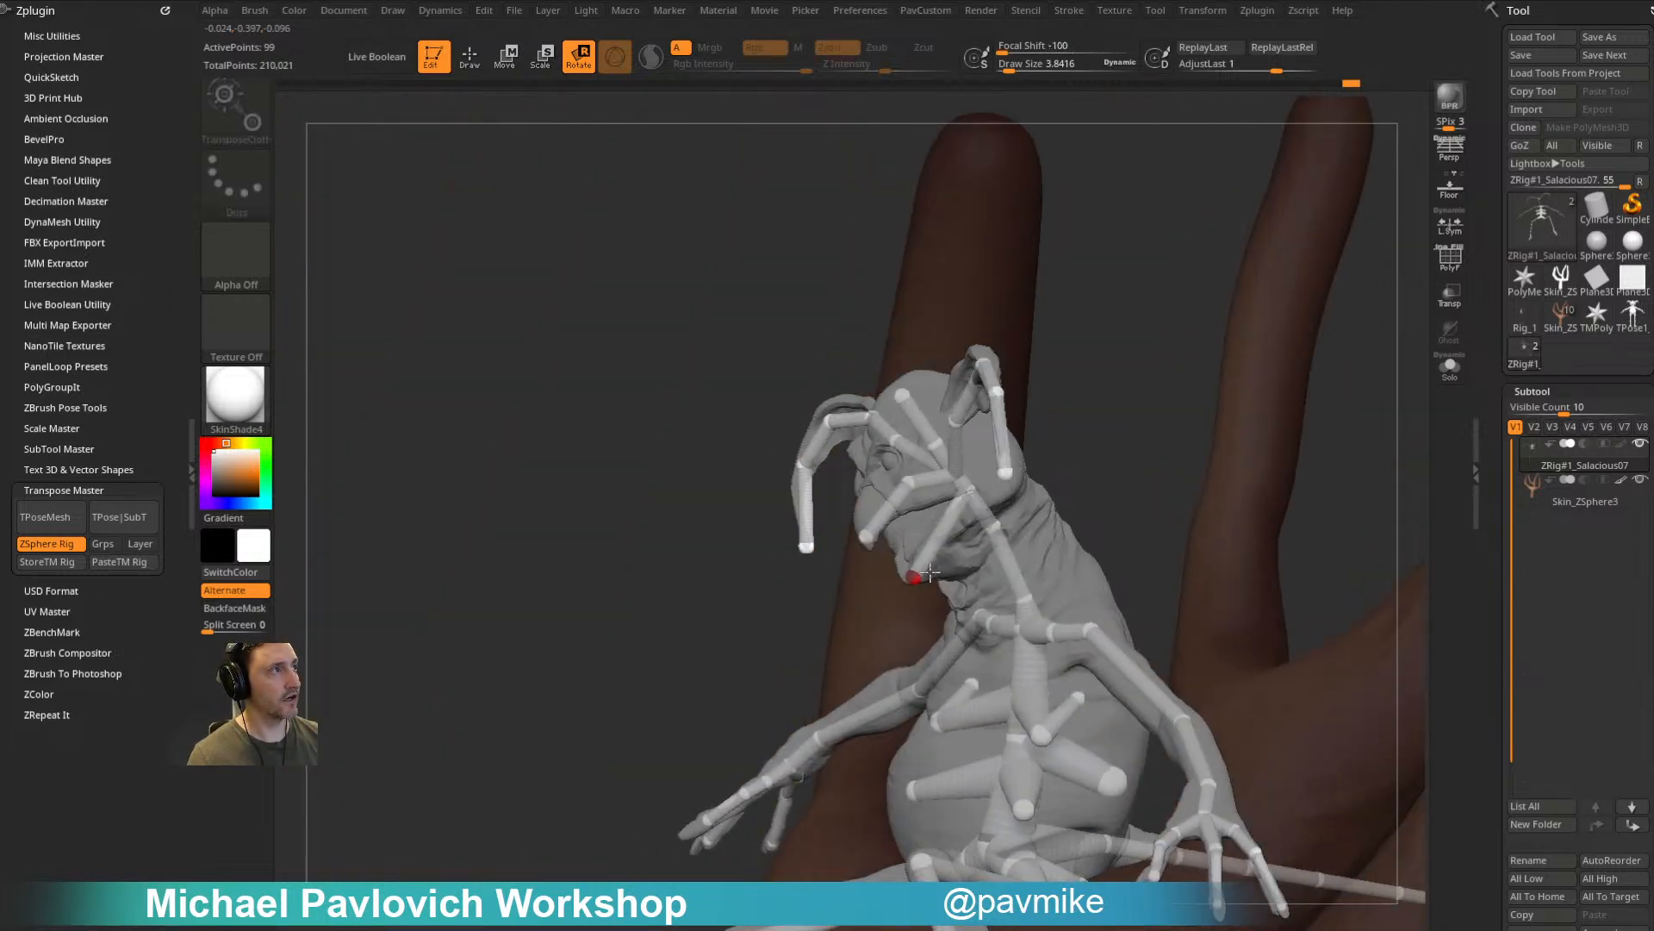
right_drag(842, 546, 813, 593)
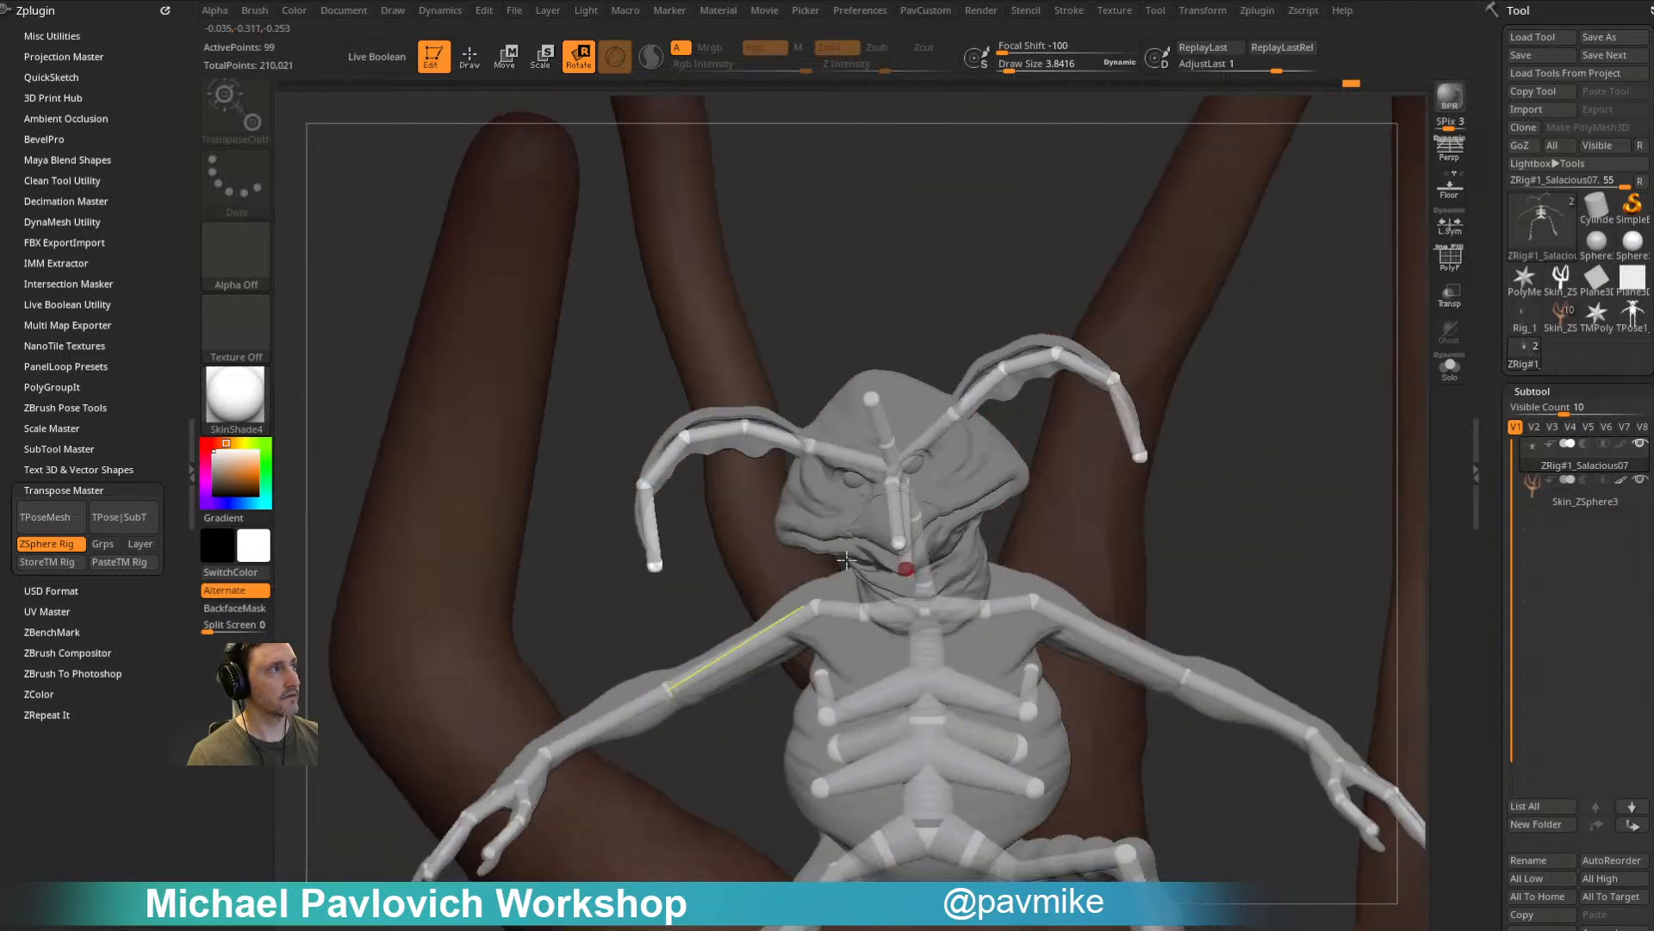
Step: Rotate the antenna segments so the creature's left antenna reaches upward and outward while the right one curls down
drag(1056, 352, 945, 344)
right_drag(939, 315, 952, 298)
right_drag(1192, 462, 981, 386)
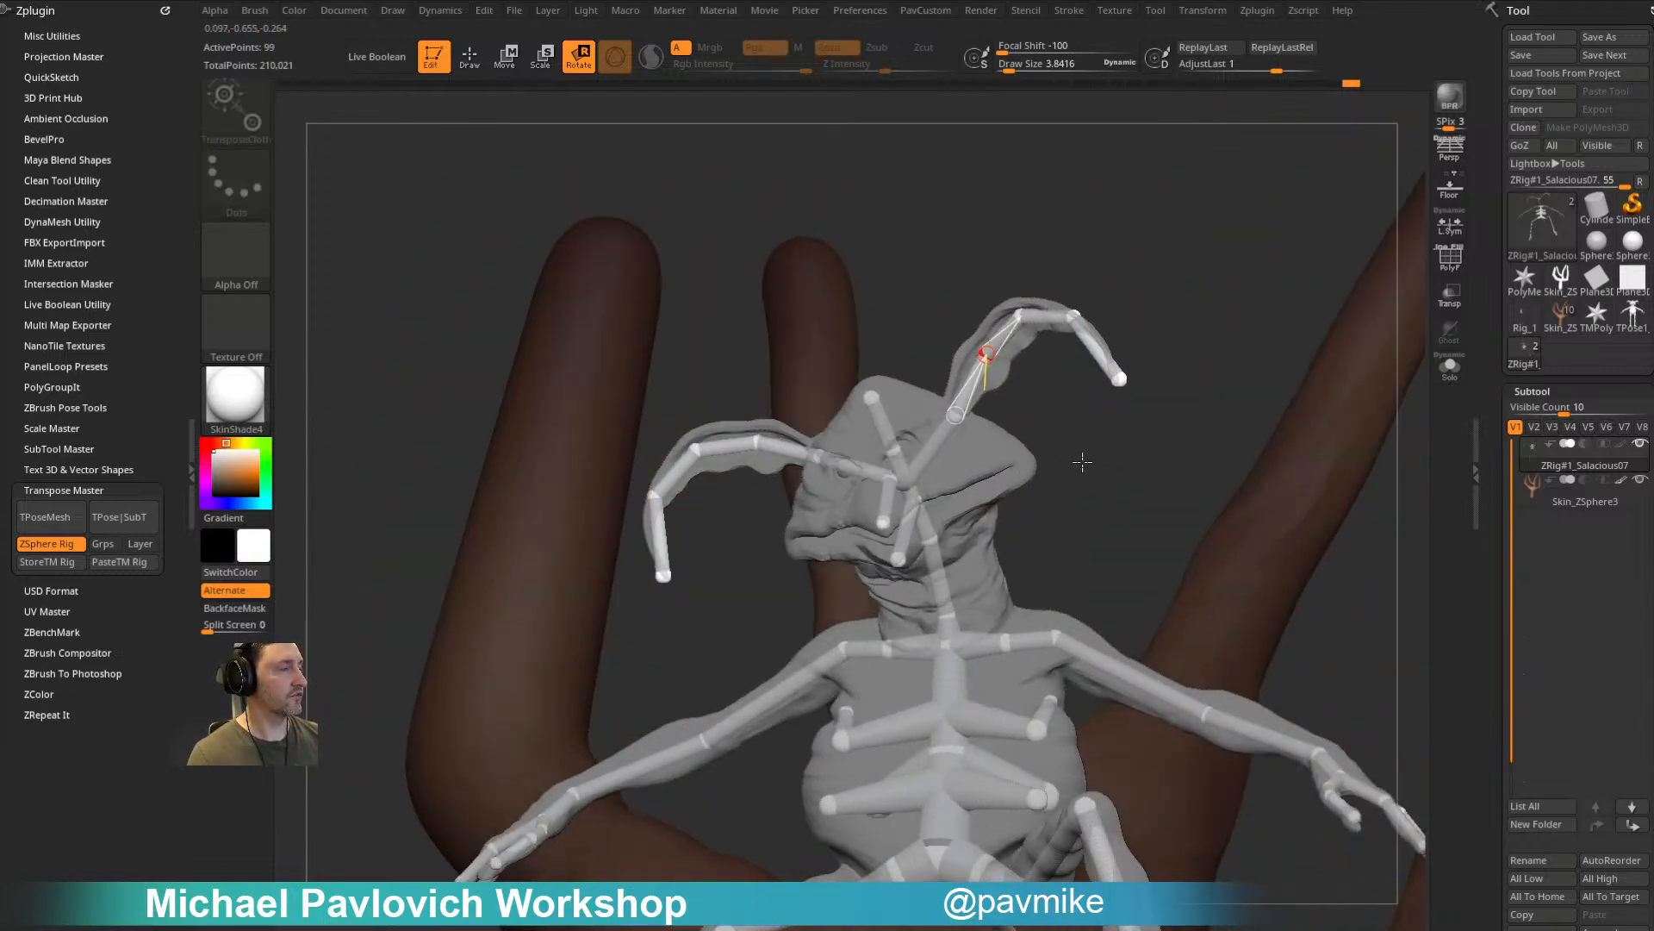
right_drag(1063, 505, 848, 559)
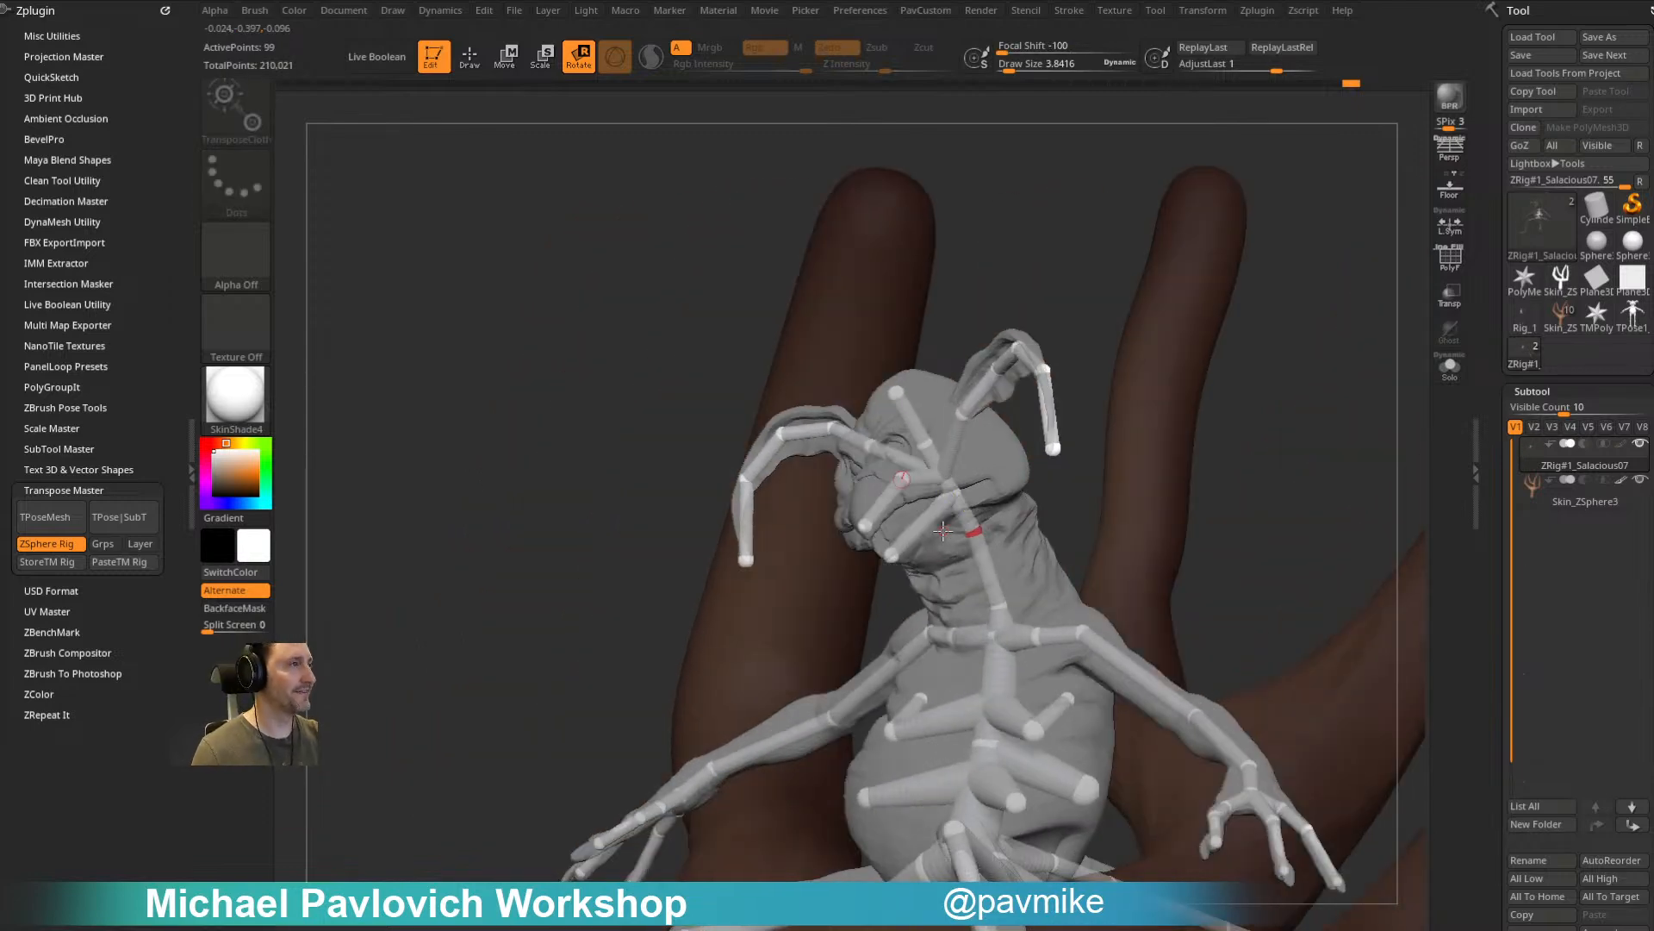
right_drag(977, 274, 1078, 266)
mouse_move(1104, 355)
mouse_down()
mouse_move(1079, 316)
mouse_move(991, 380)
mouse_up()
drag(779, 437, 775, 444)
drag(676, 459, 680, 469)
drag(739, 535, 1124, 414)
Step: Lower the creature's left arm, bend its elbow and bring the hand forward to rest over the left thigh
drag(1051, 475, 998, 548)
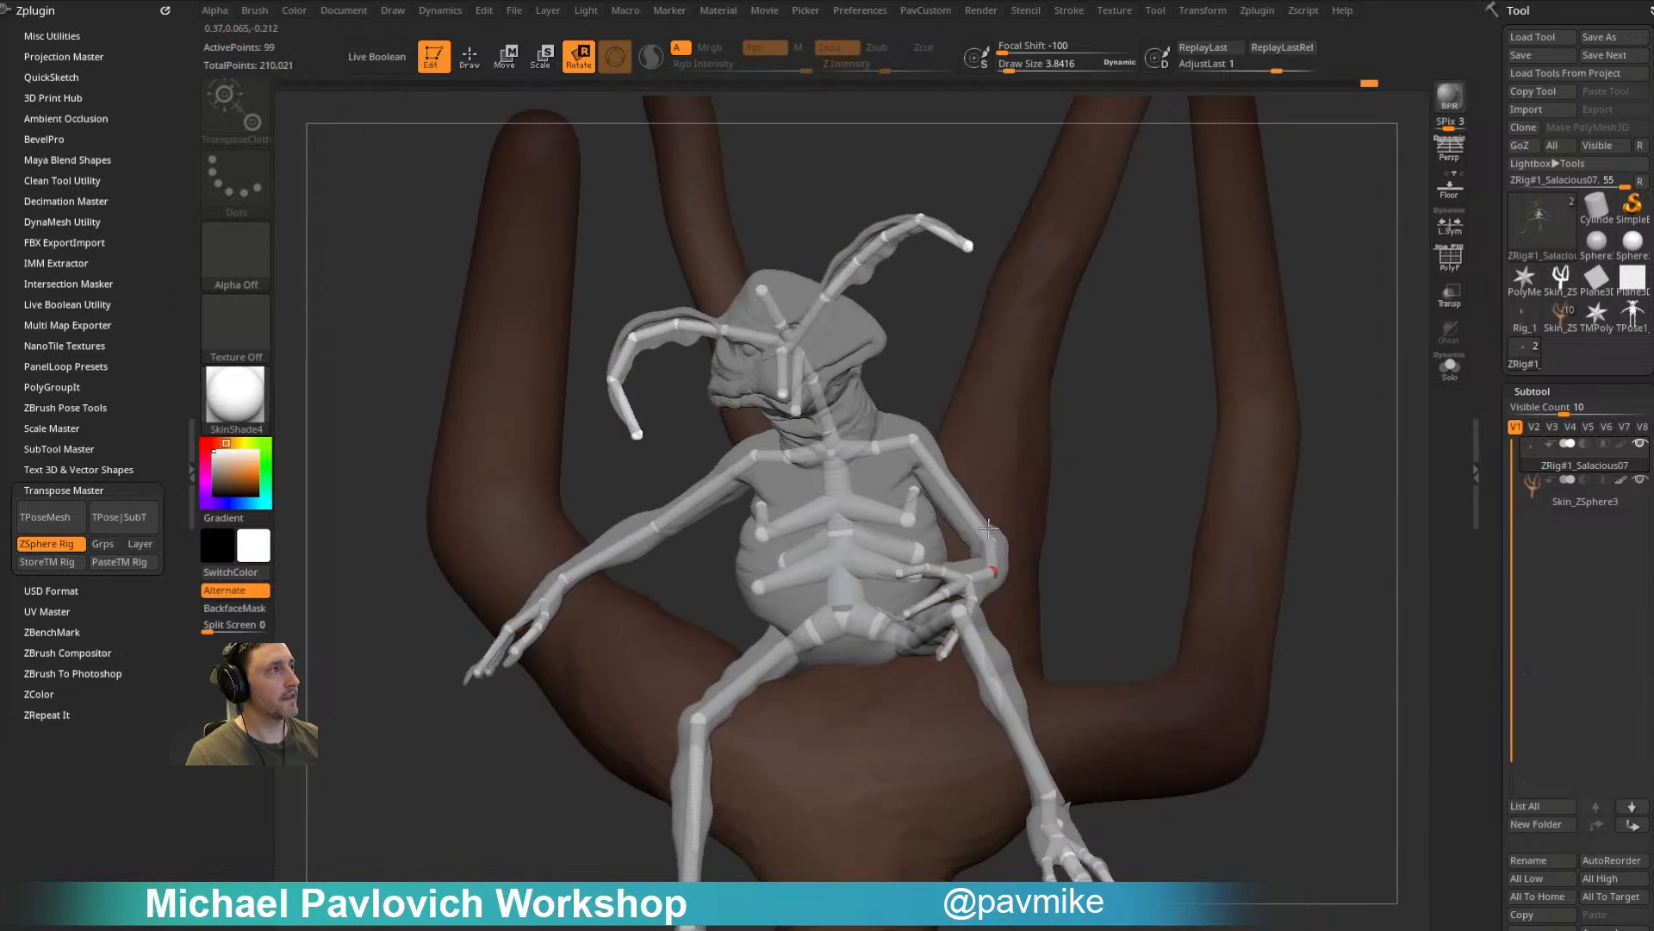
drag(1086, 473, 1000, 531)
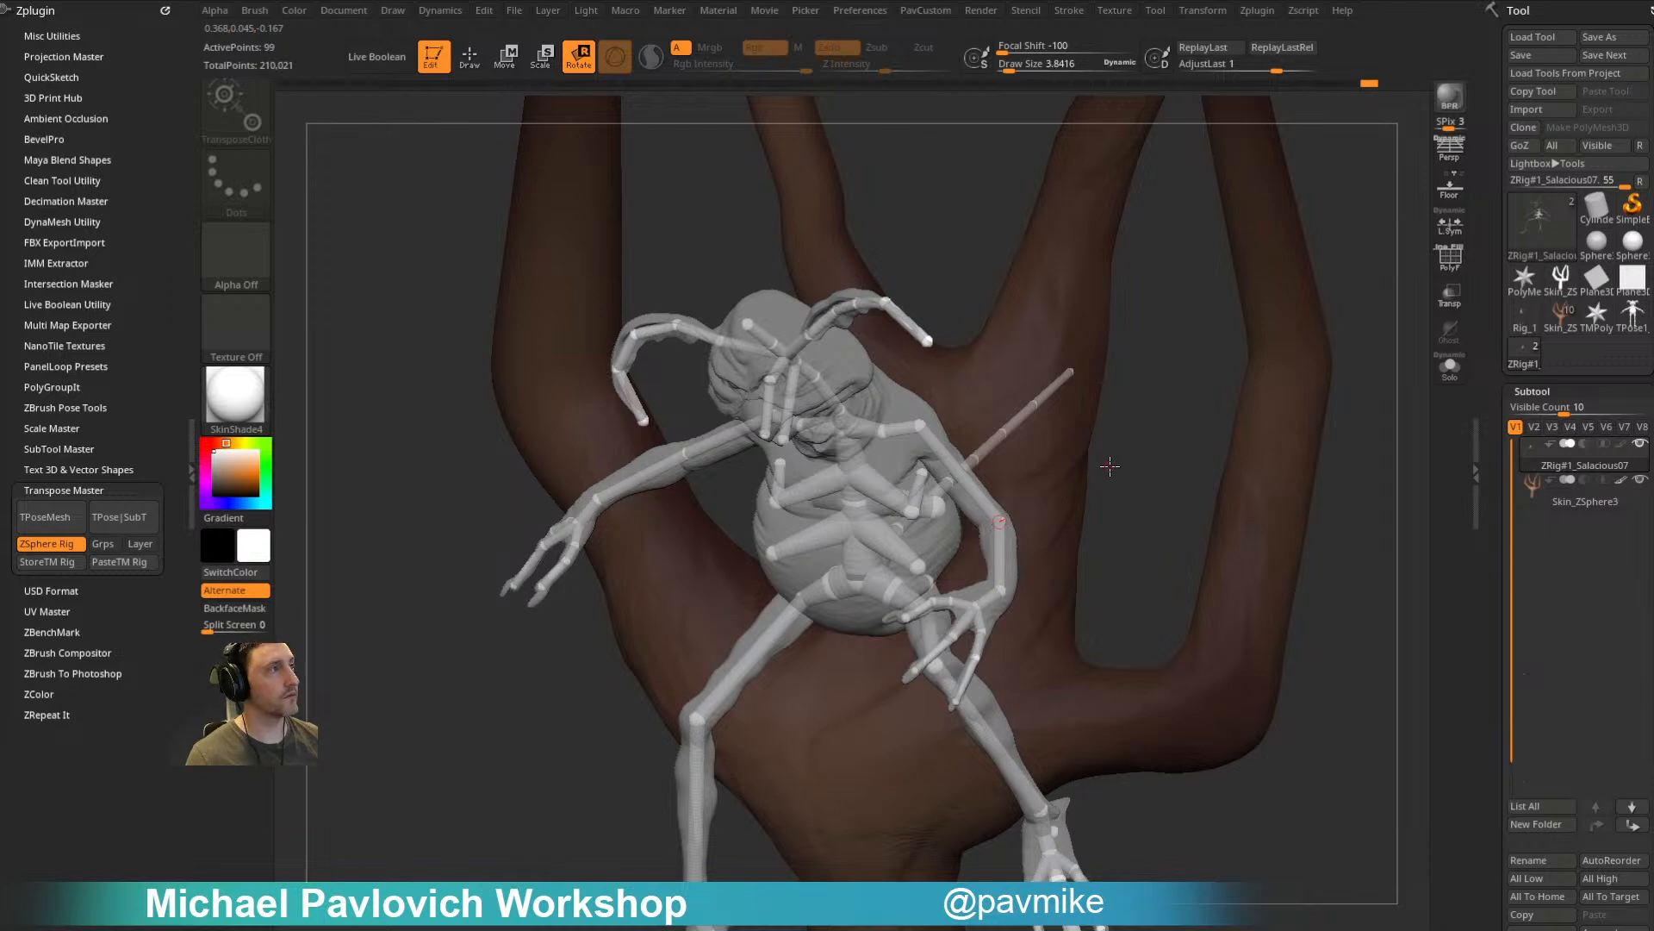
drag(1108, 466, 1012, 515)
drag(1041, 361, 1044, 575)
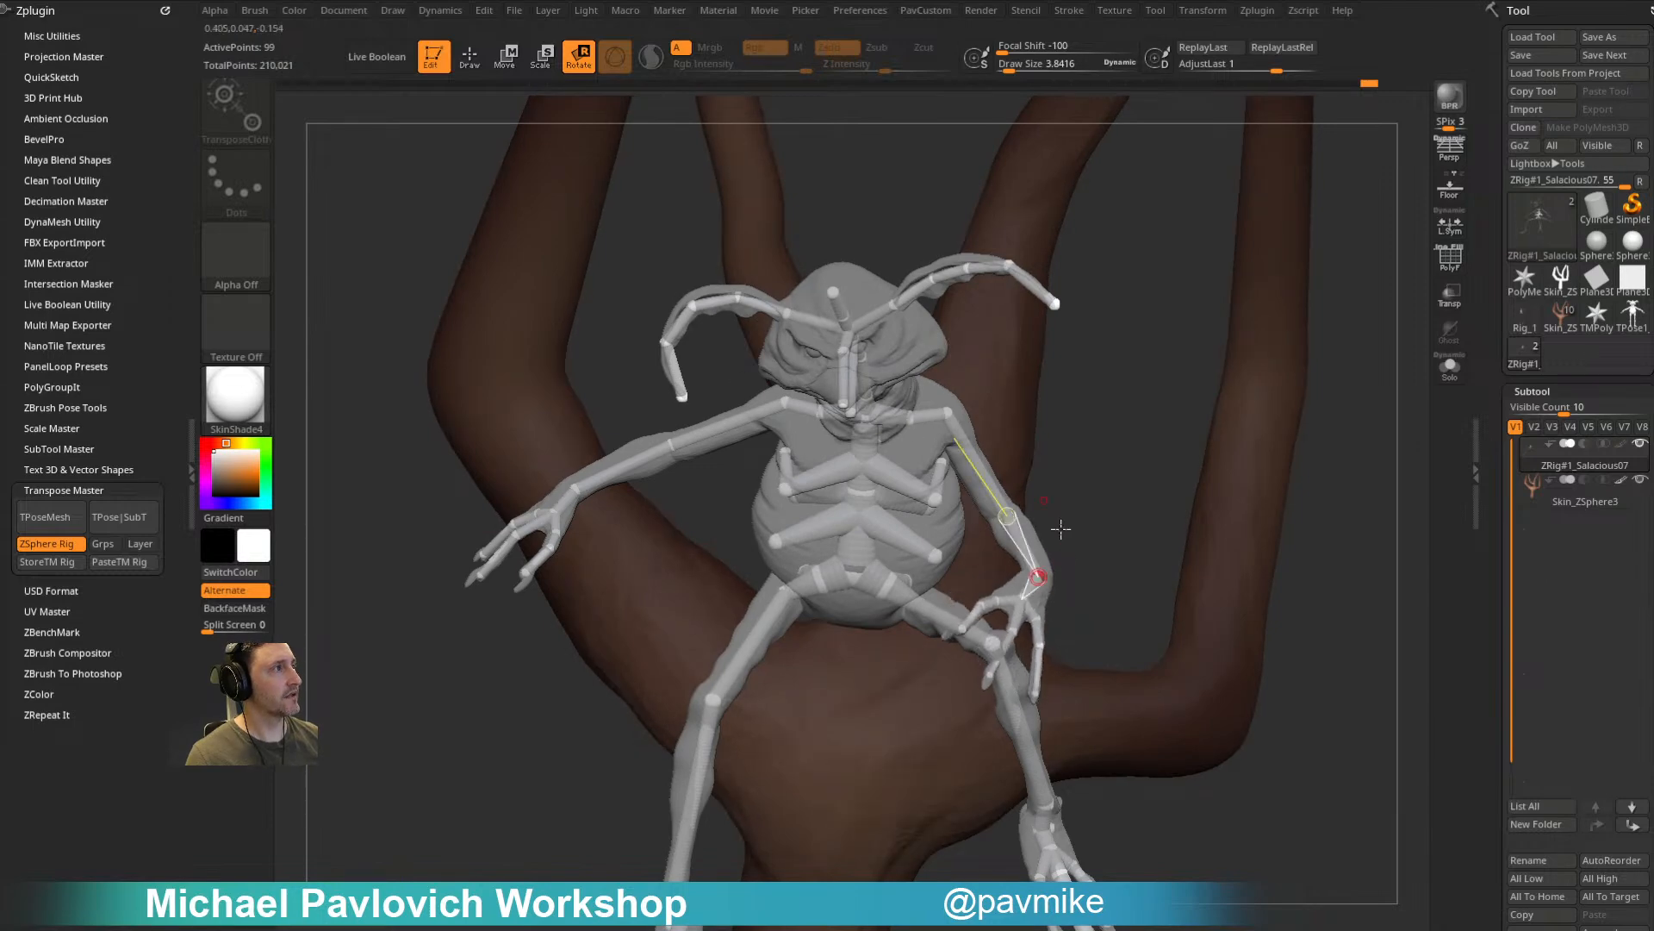
drag(993, 540, 973, 573)
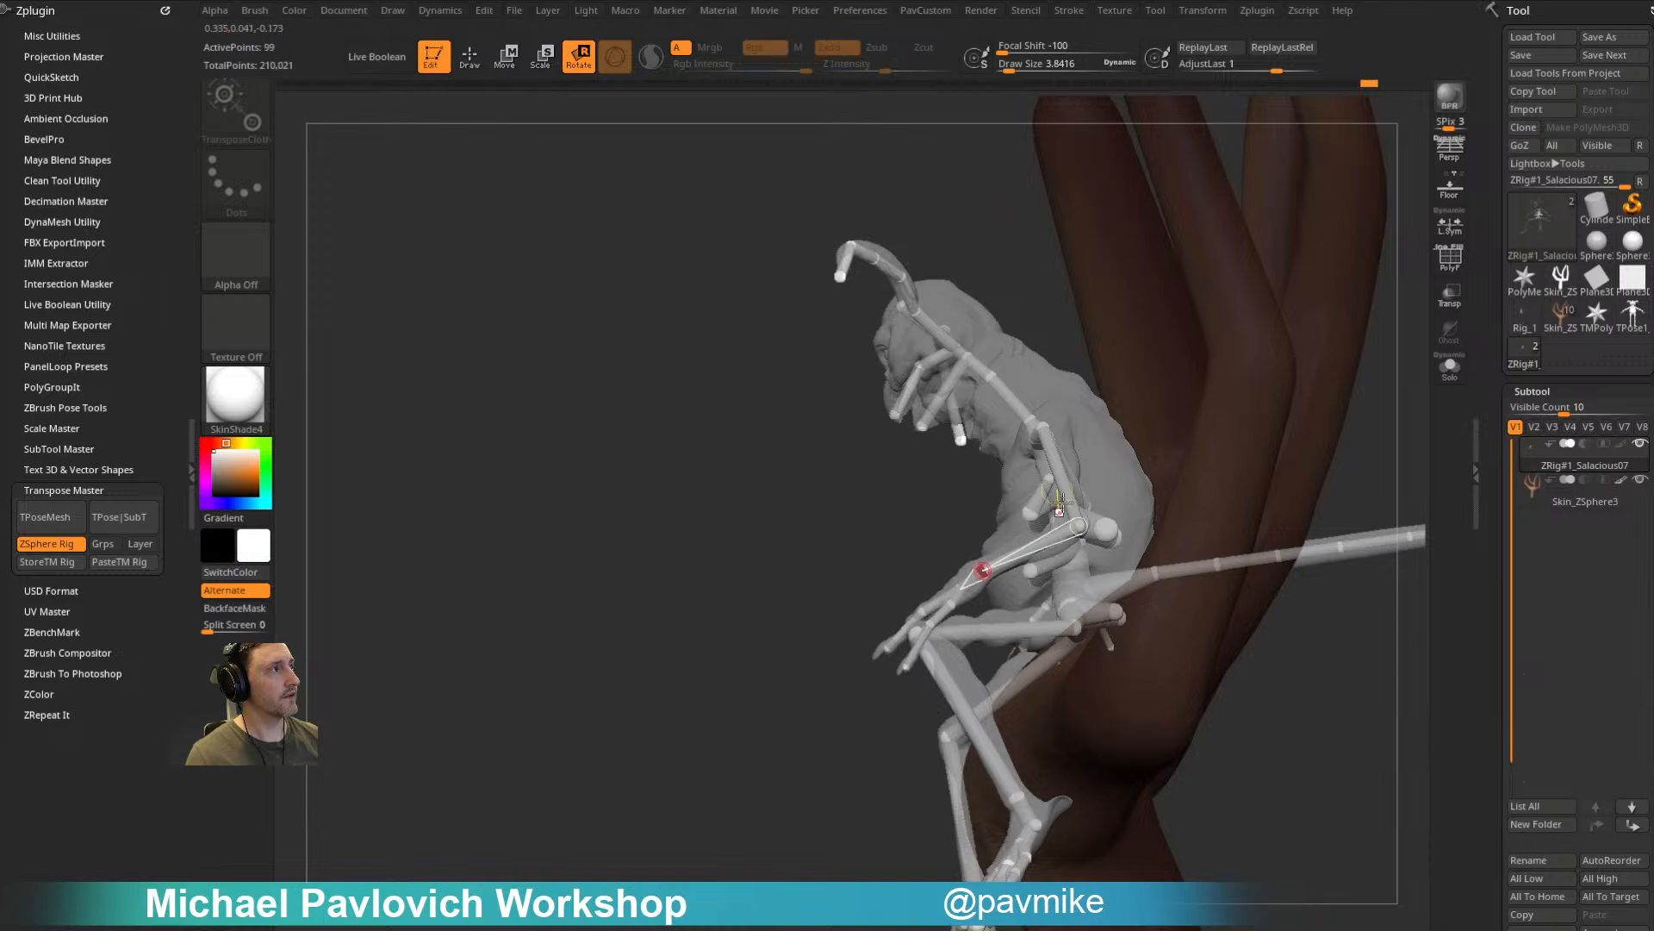
drag(1060, 510, 829, 661)
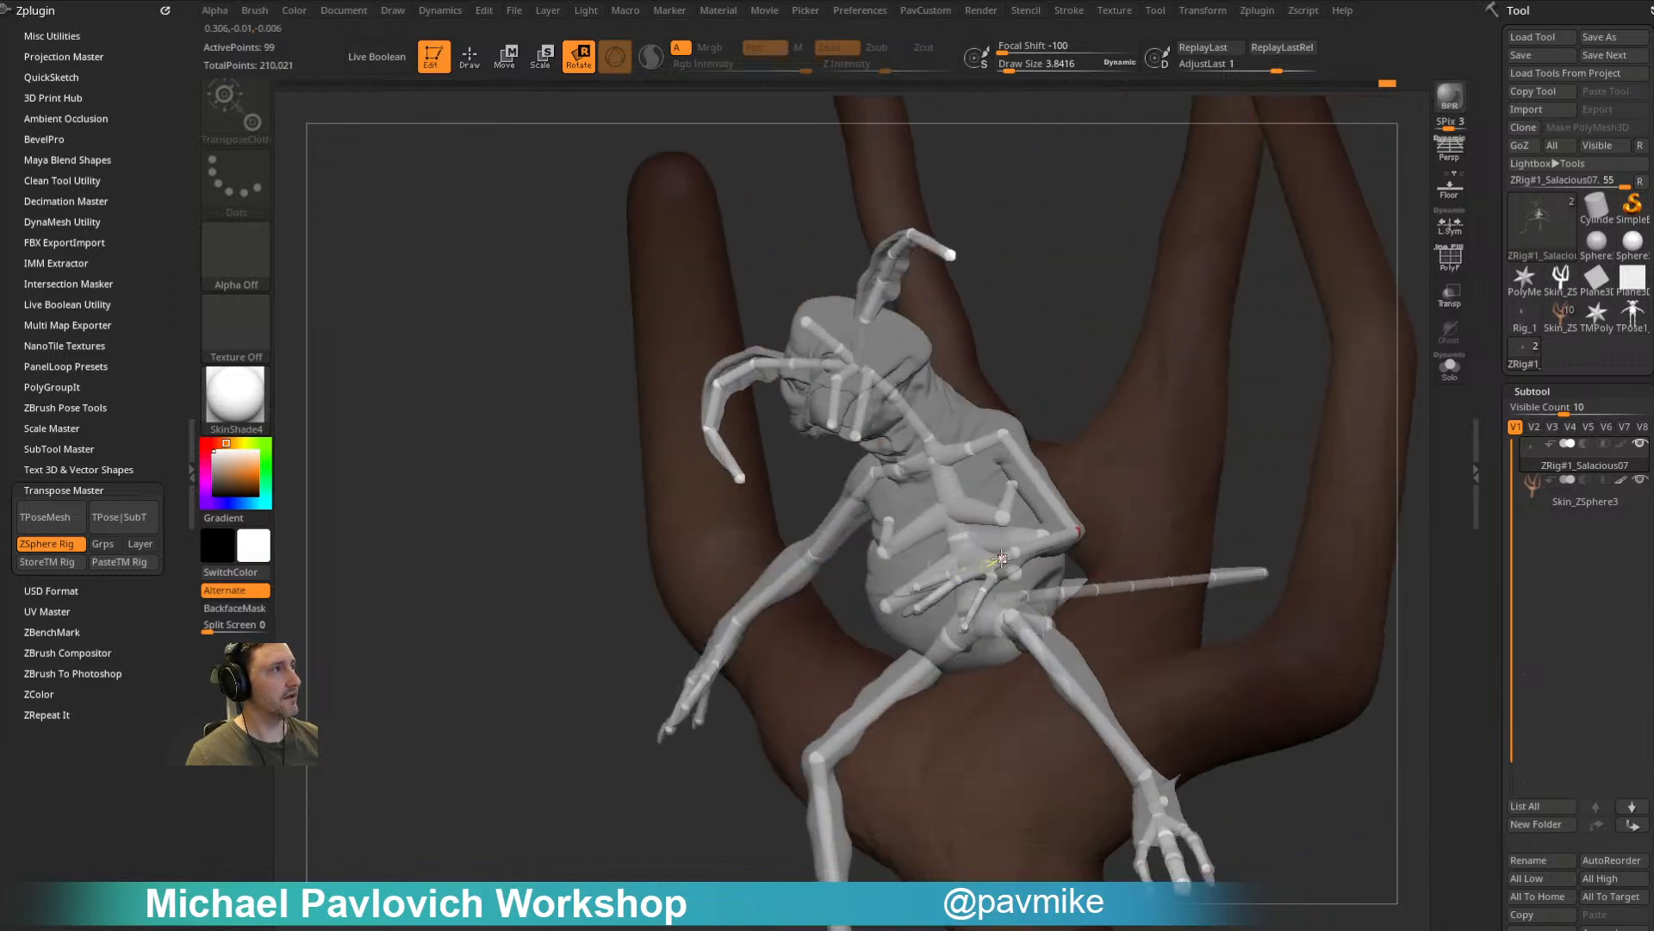
drag(1244, 436, 921, 587)
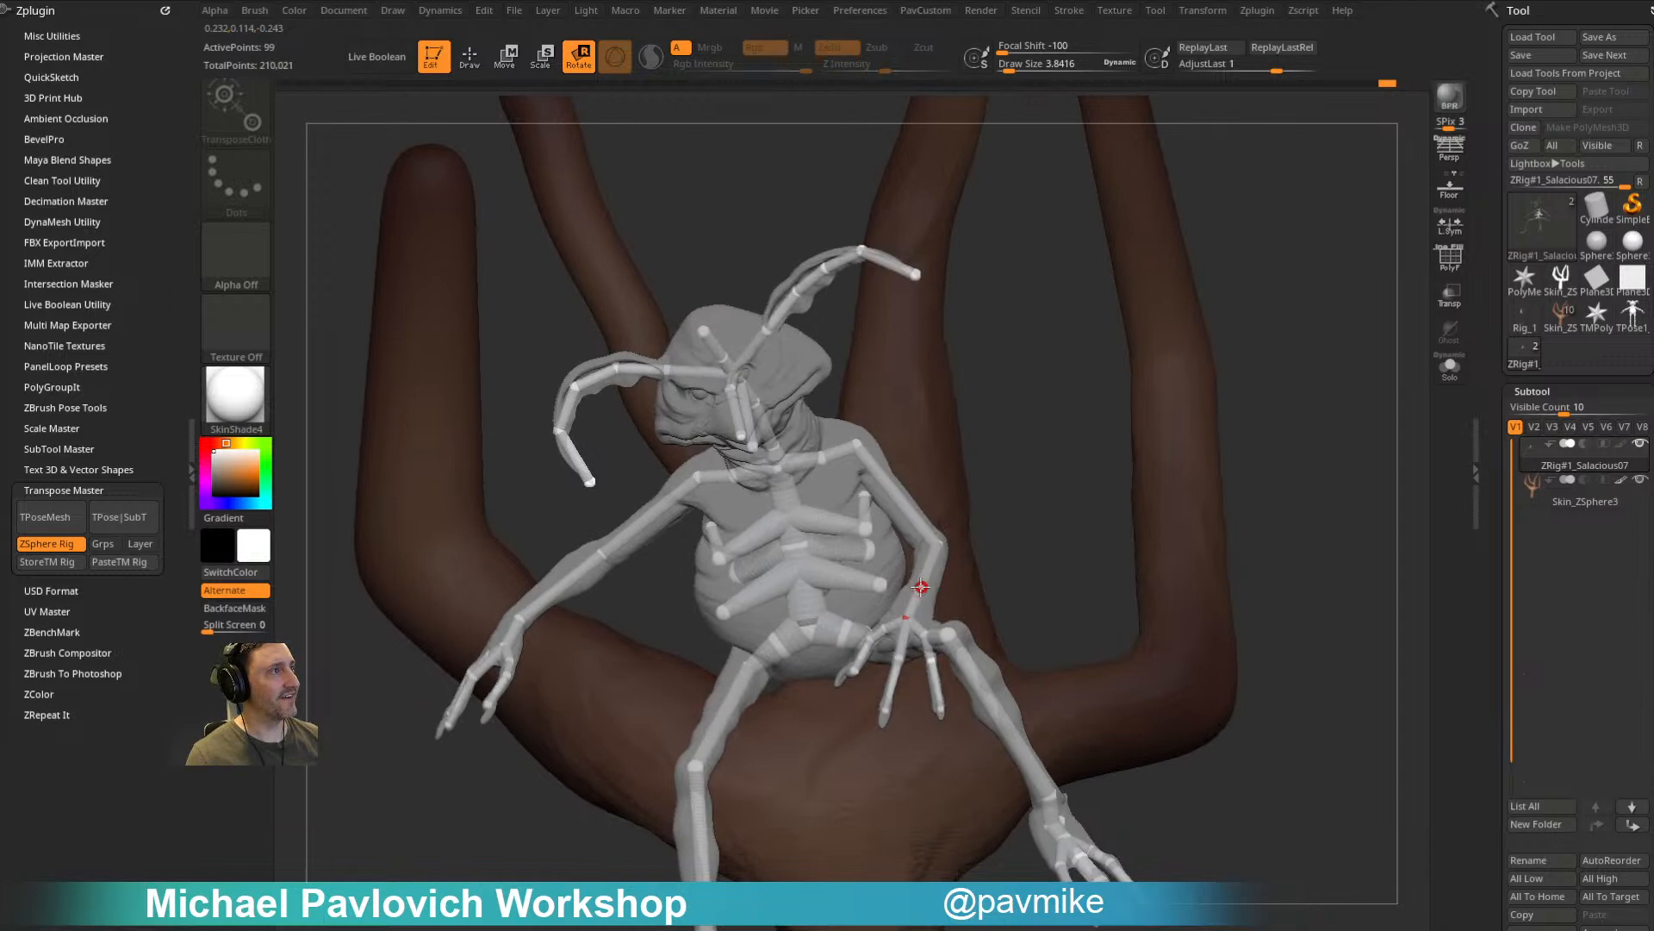
drag(848, 677, 915, 610)
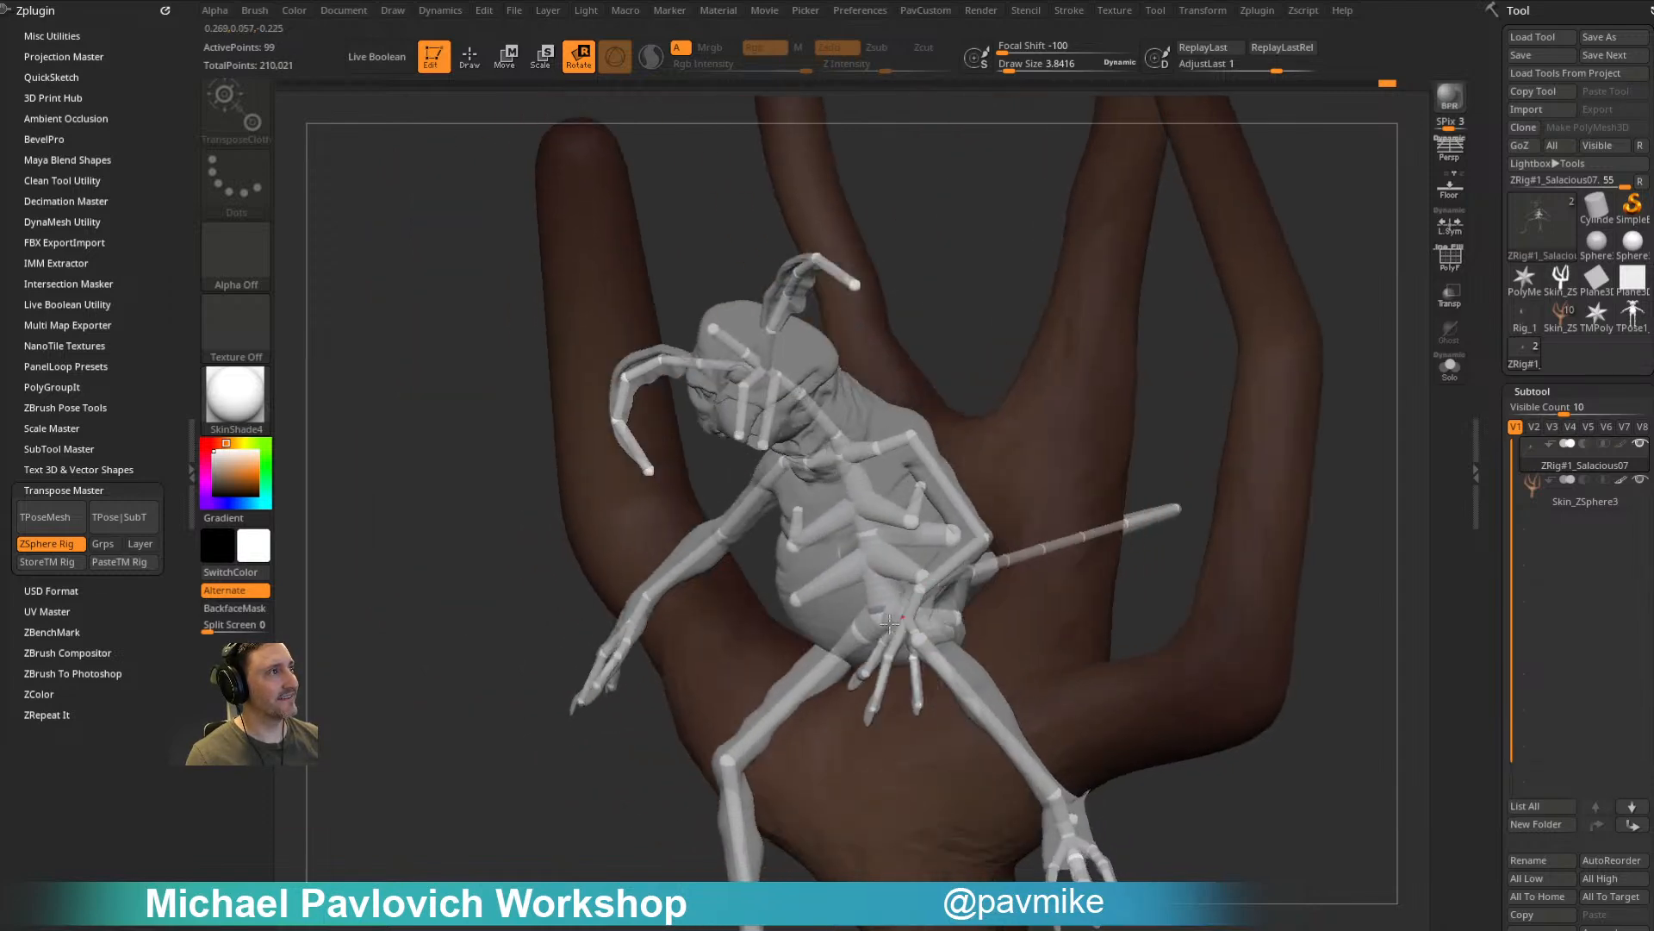
Step: Rotate the left hand's finger segments so the fingers drape down over the thigh
drag(1152, 427, 904, 589)
drag(999, 480, 887, 597)
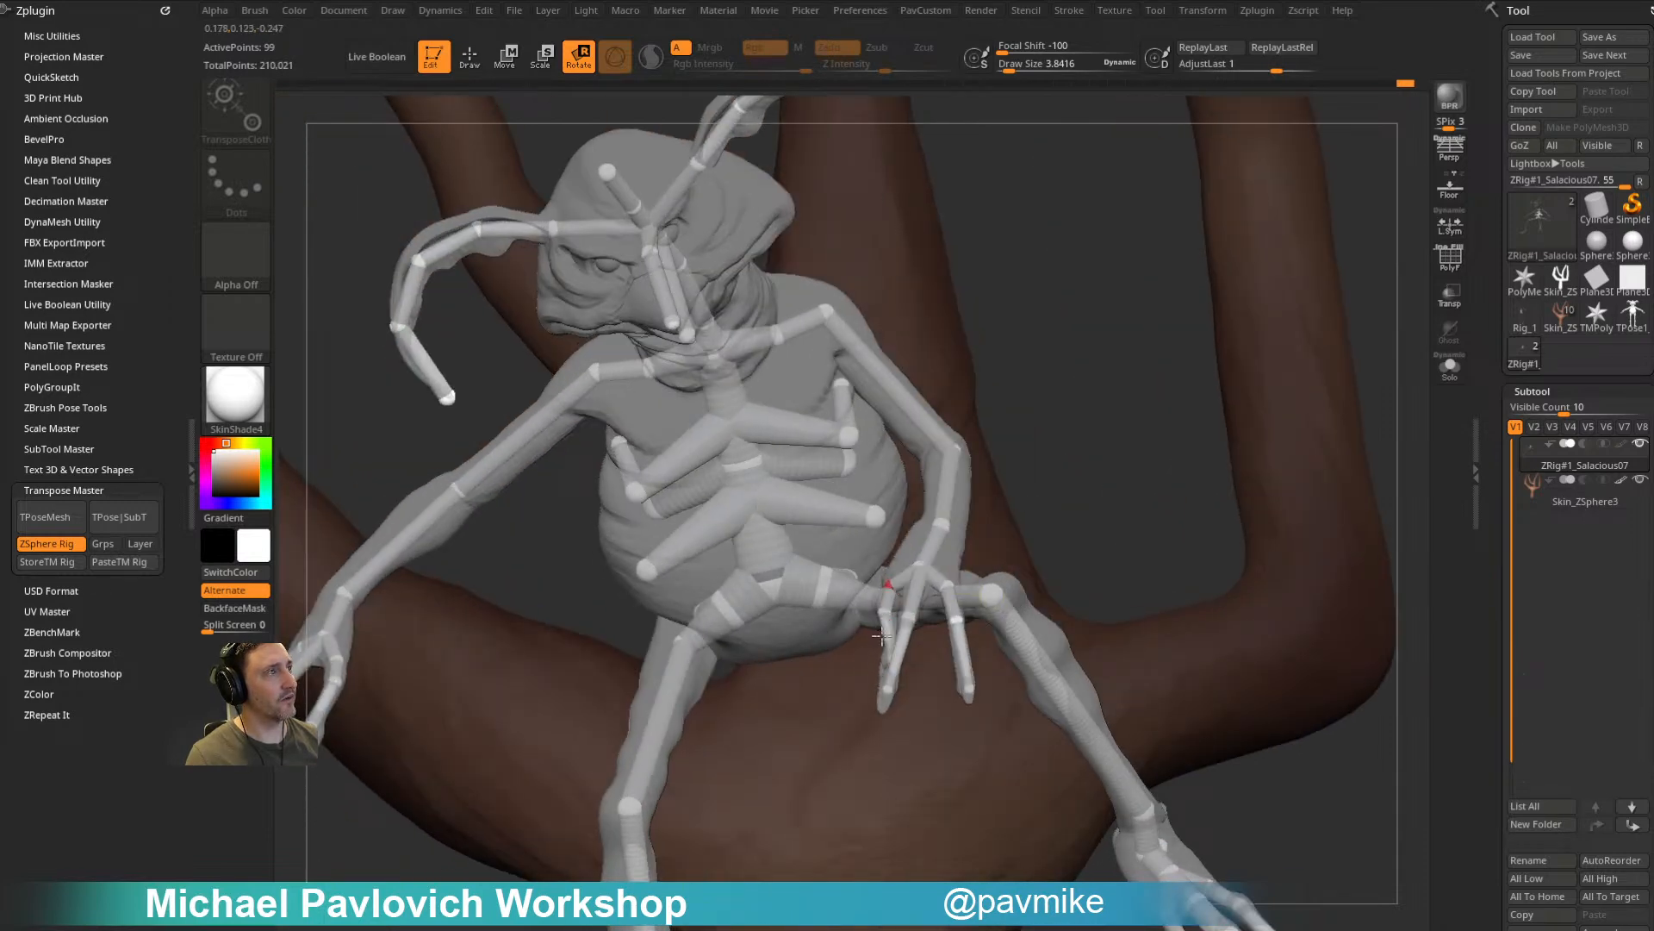
drag(1032, 489, 989, 525)
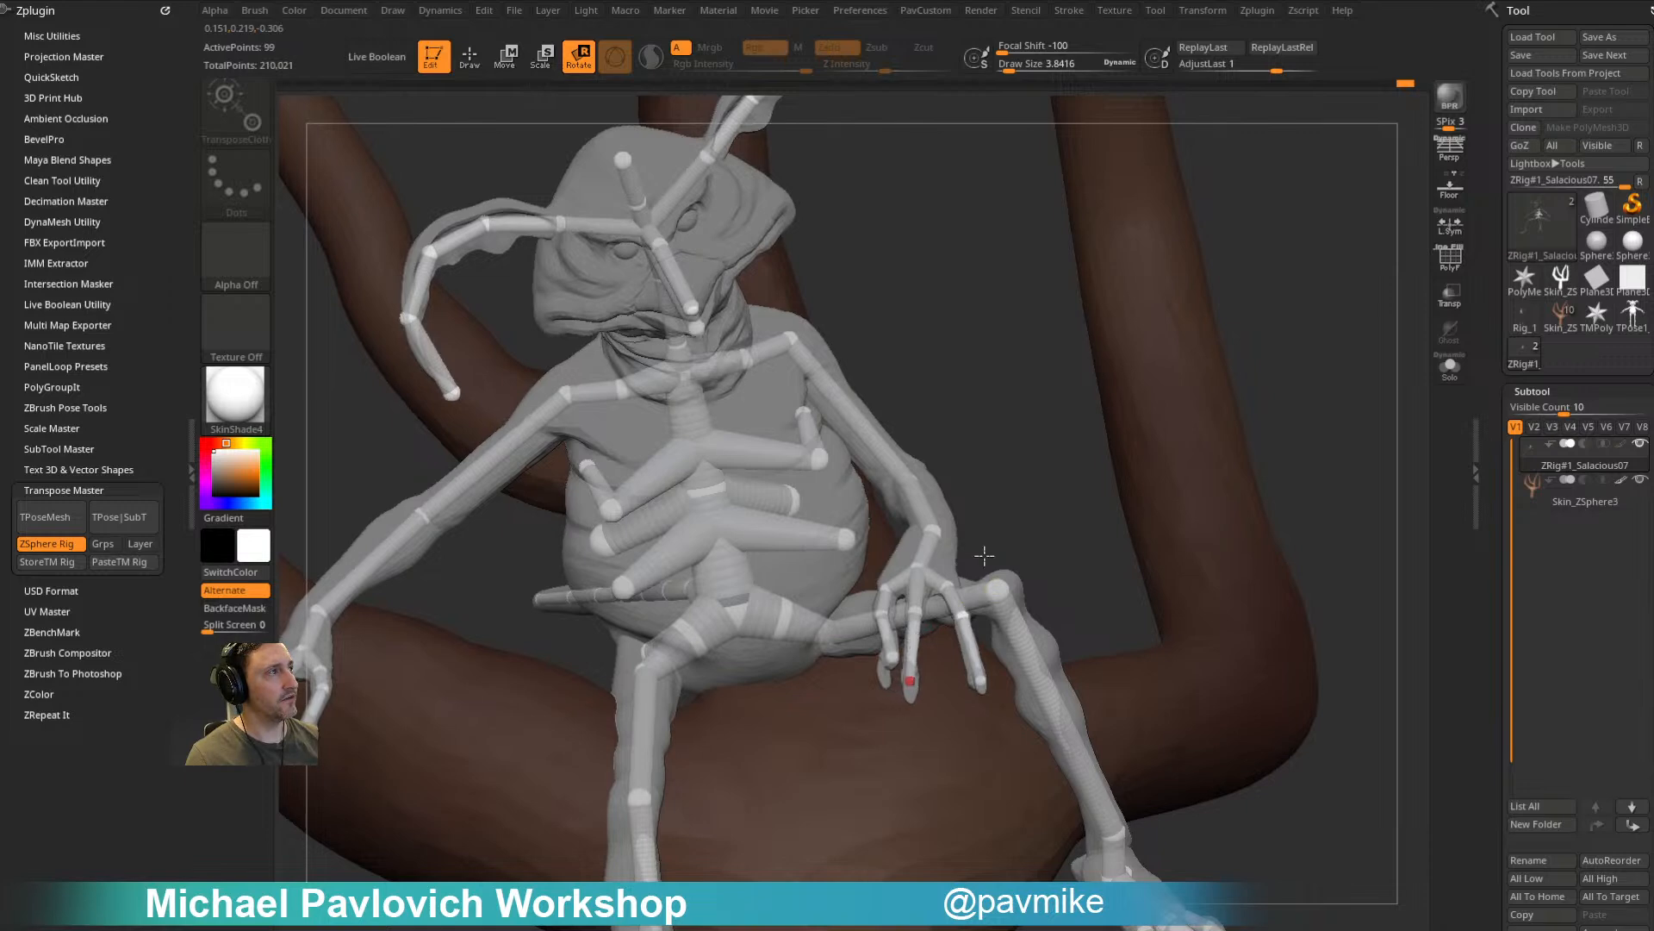
right_drag(941, 603, 924, 614)
drag(951, 672, 948, 662)
mouse_move(739, 512)
mouse_down()
mouse_move(750, 487)
mouse_move(971, 480)
mouse_move(983, 506)
mouse_move(876, 659)
mouse_up()
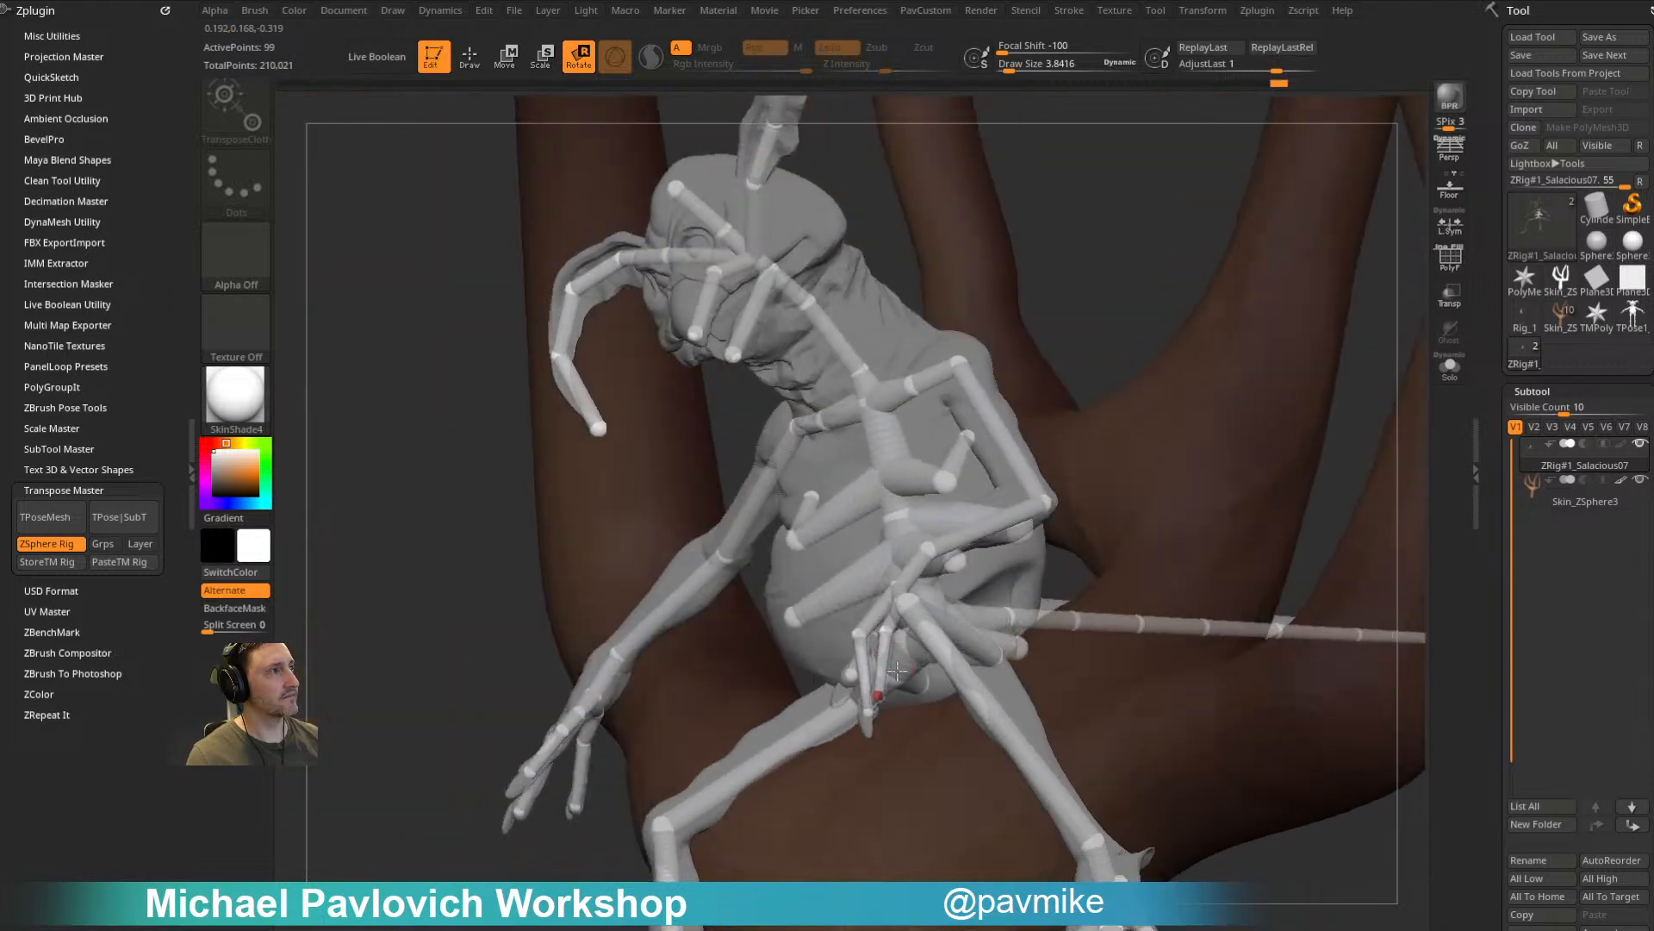
drag(1023, 555, 898, 619)
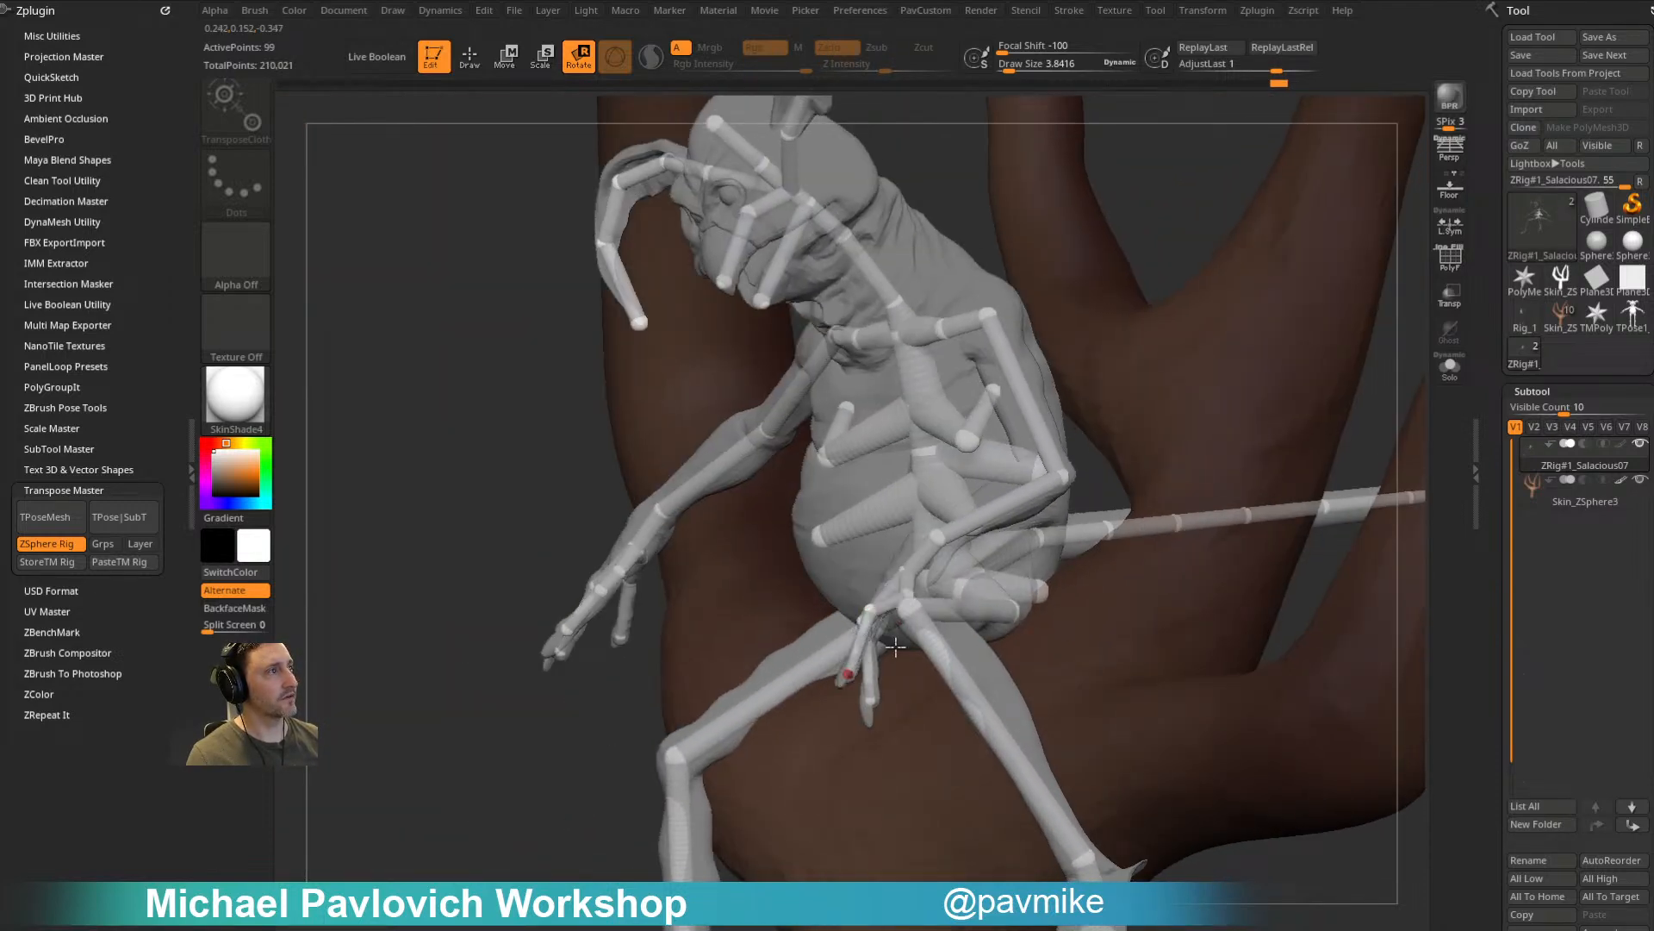
drag(587, 733, 701, 685)
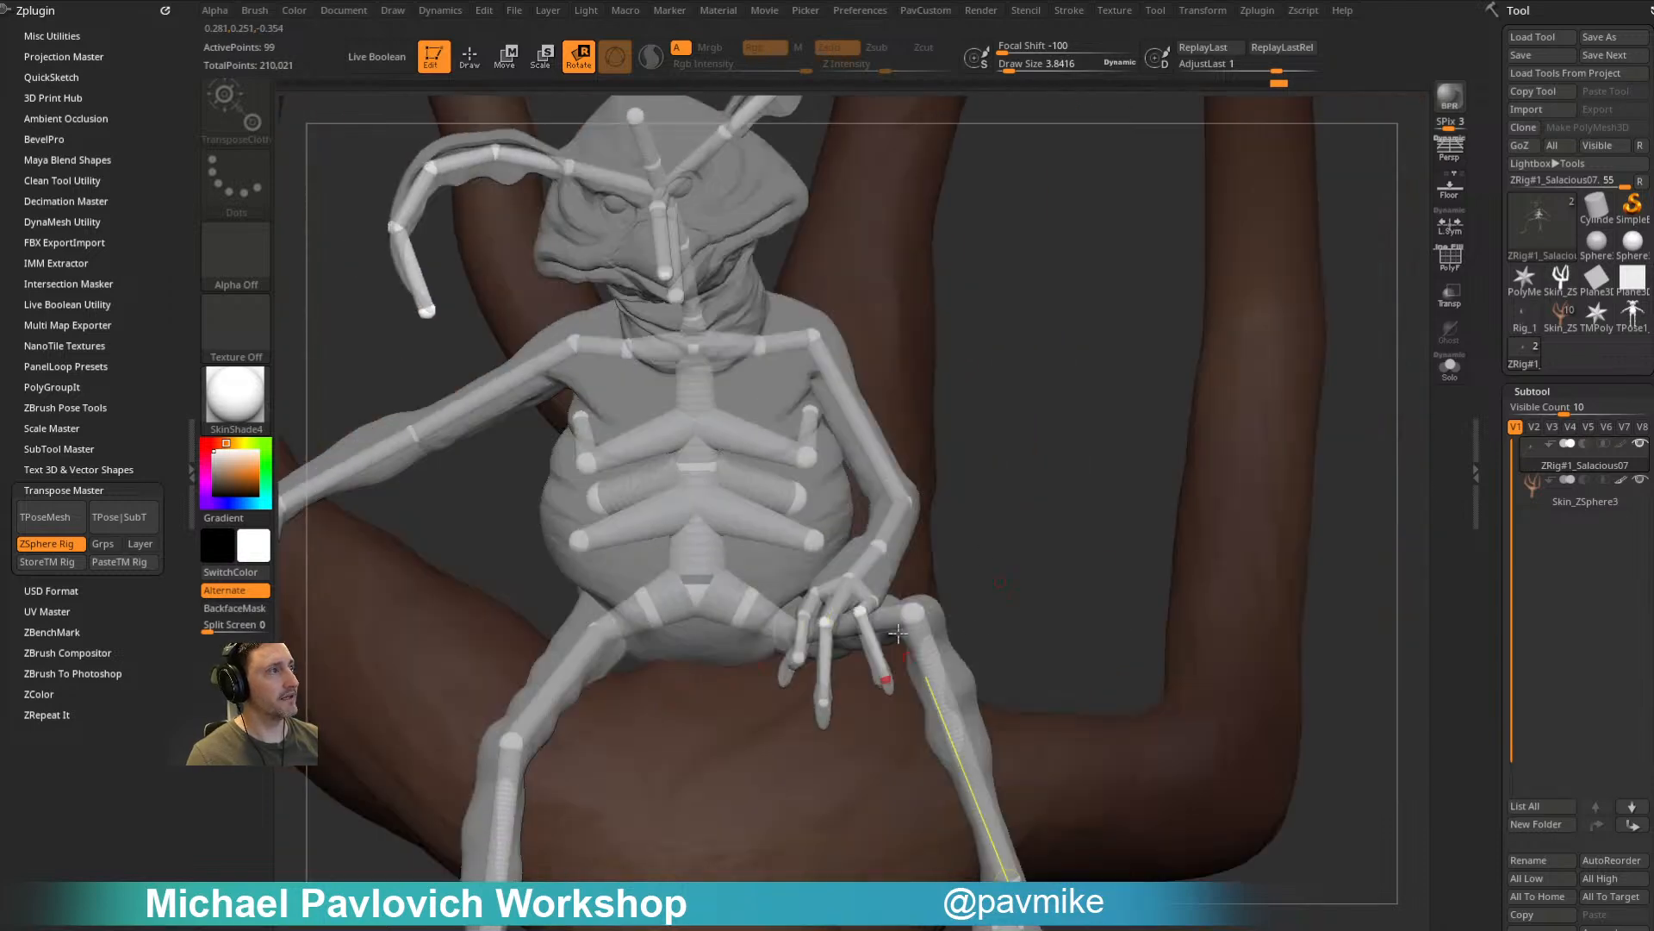
Step: Lower the creature's right arm and bend it at the elbow and wrist so the hand braces on the large palm
alt+drag(1027, 561, 945, 486)
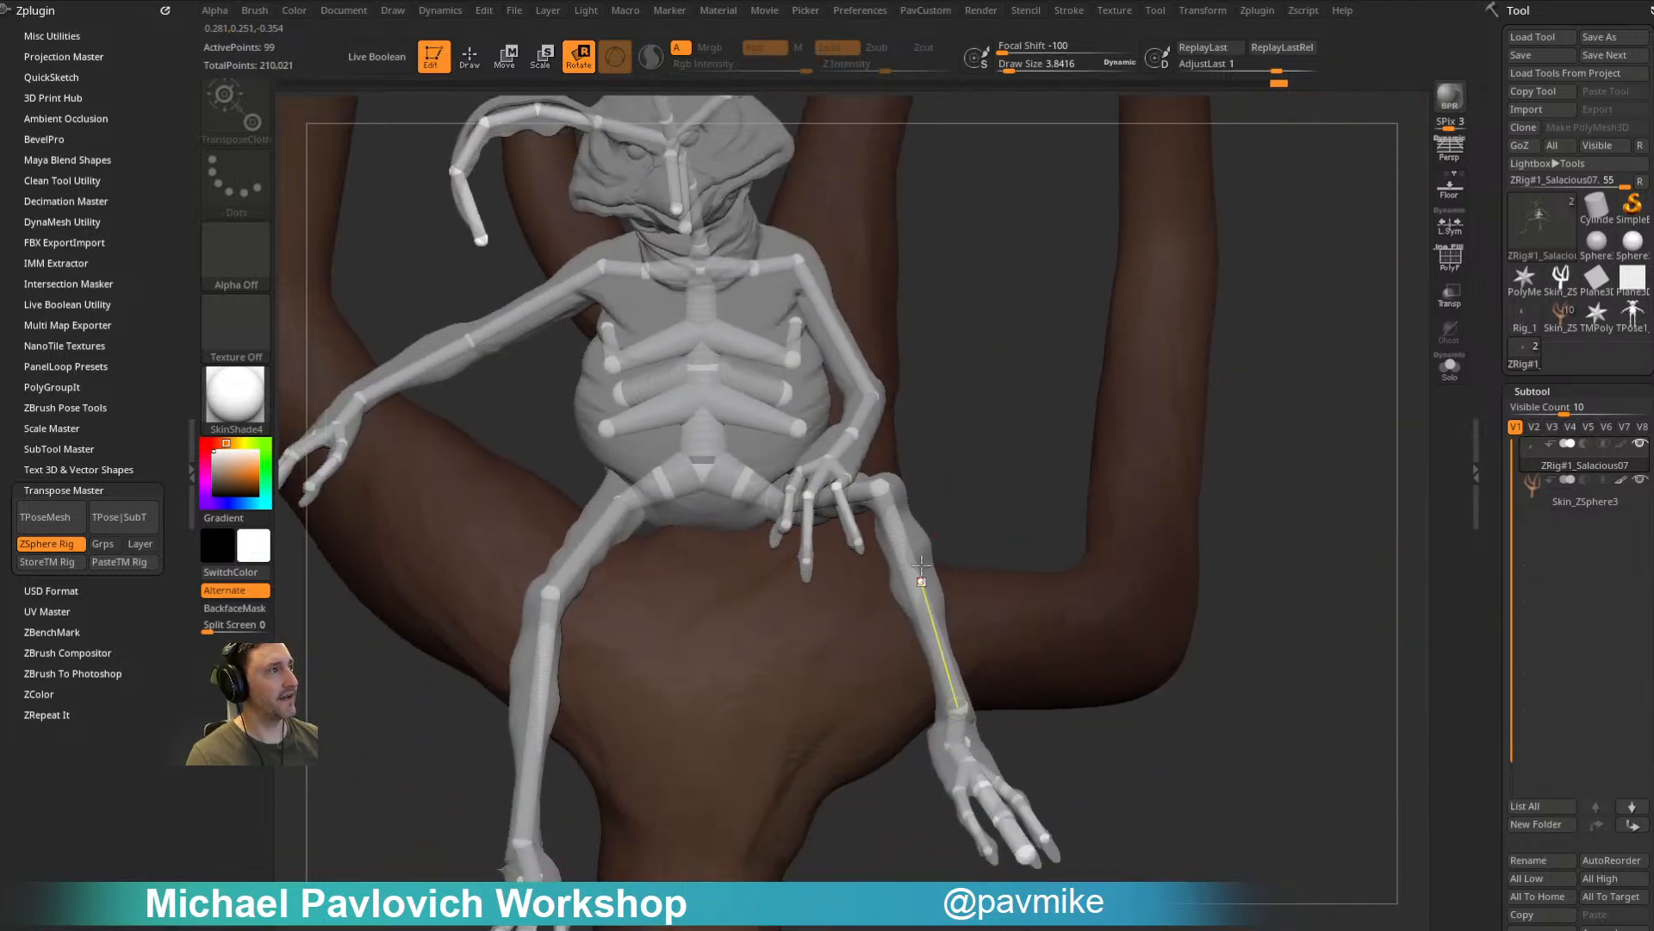
drag(979, 395, 1326, 303)
drag(627, 709, 716, 556)
key(w)
key(r)
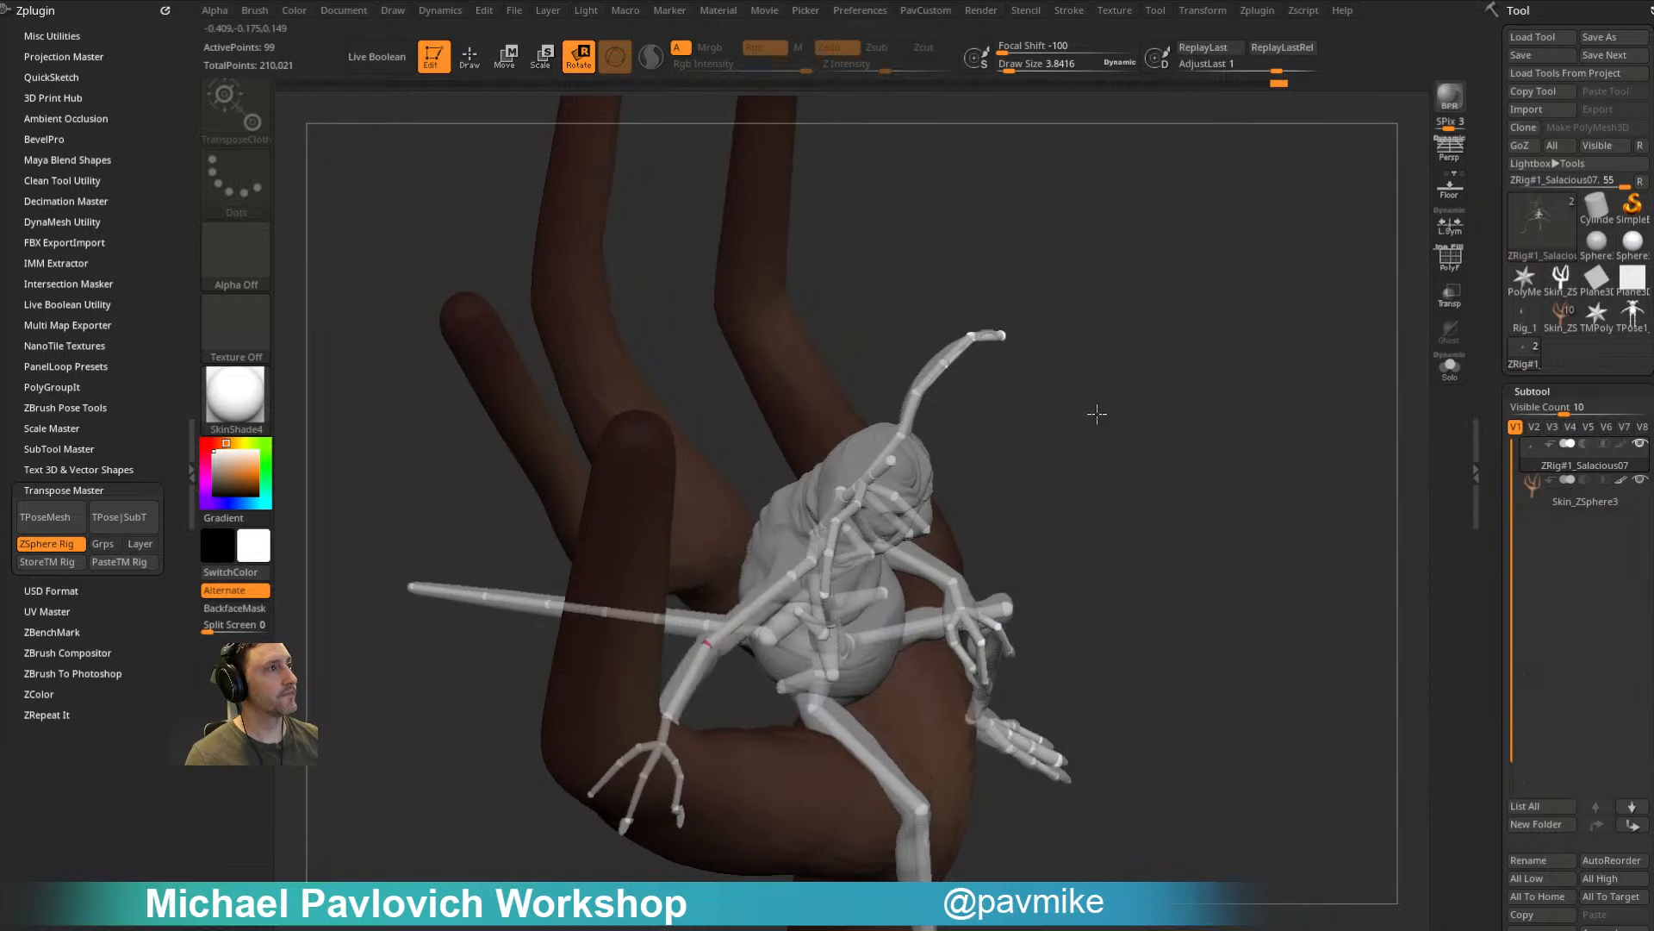
drag(1100, 421, 922, 435)
drag(762, 606, 698, 676)
drag(522, 824, 685, 638)
drag(870, 690, 704, 672)
Step: Rotate the right wrist and finger segments so the bracing hand spreads flat over the edge of the large palm
drag(708, 858, 702, 674)
drag(710, 813, 724, 630)
drag(693, 705, 703, 646)
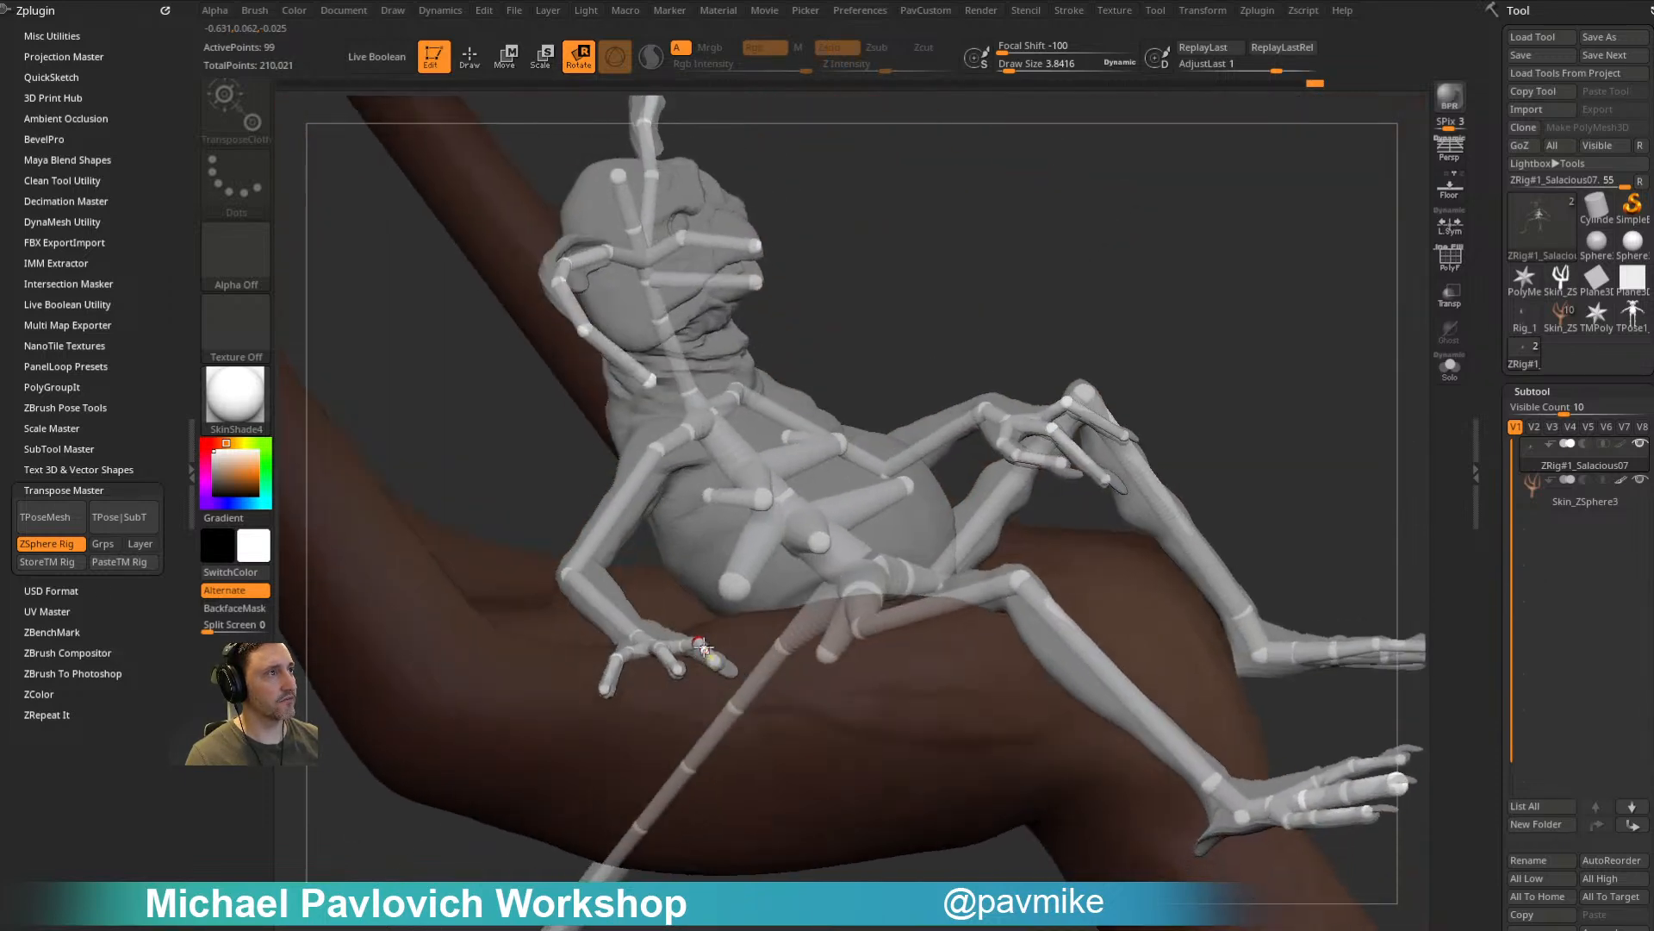
drag(925, 301, 686, 656)
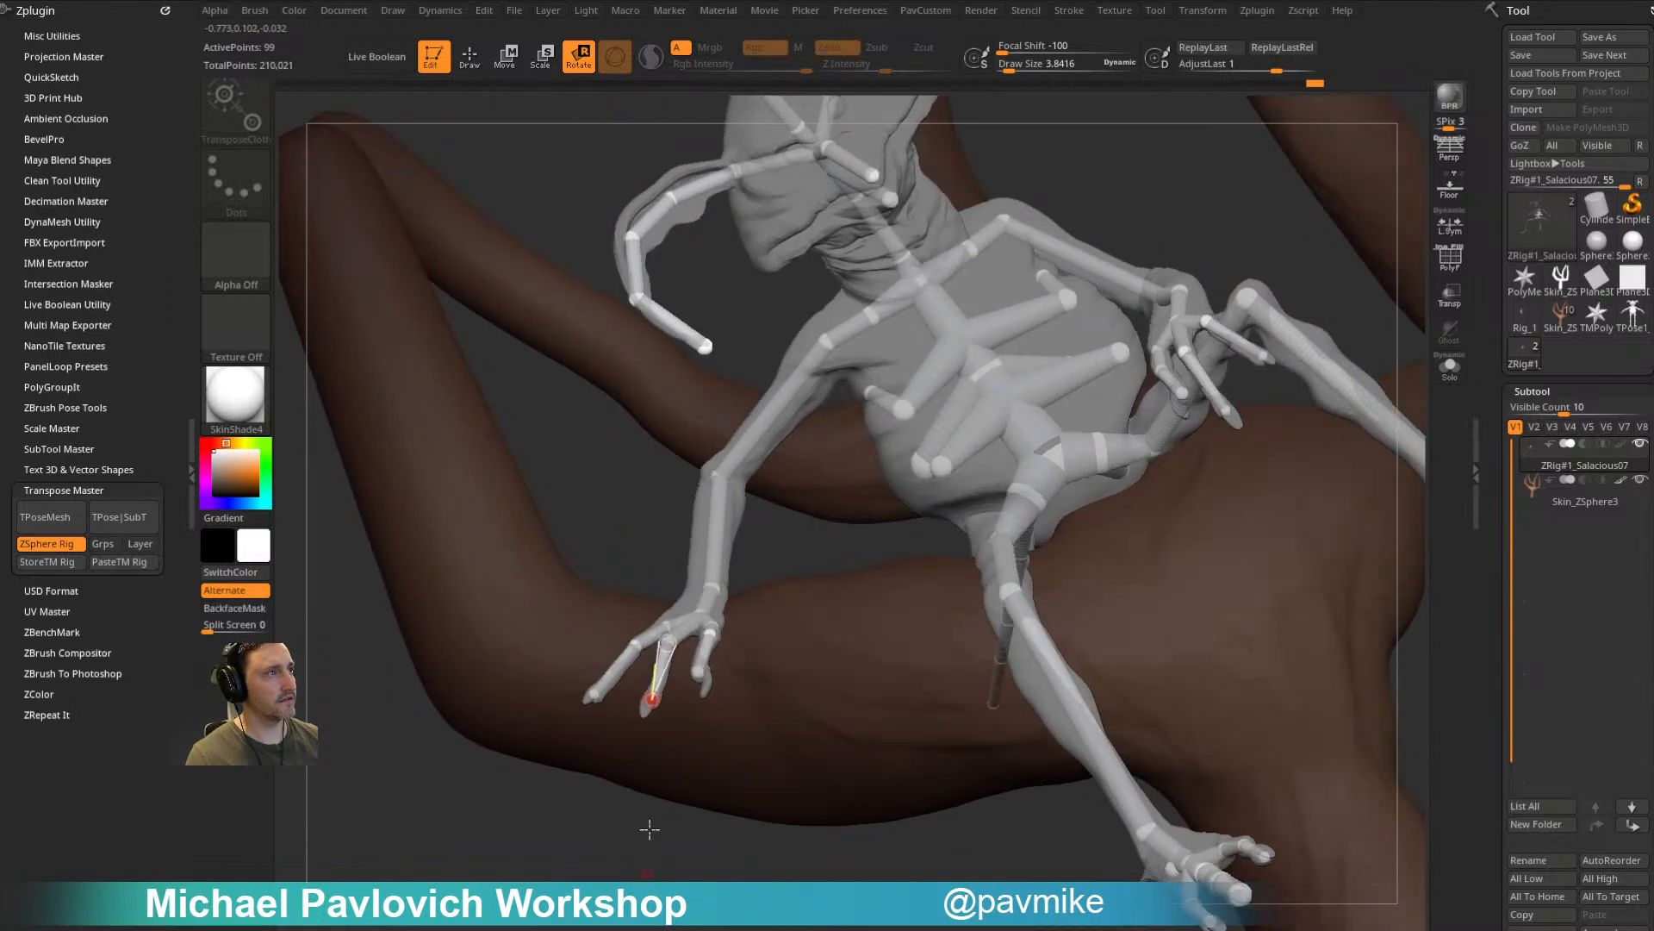
drag(647, 857, 655, 686)
Step: Bend the individual finger joints of the right hand so the fingertips curl against the large hand's surface
right_drag(604, 669, 700, 689)
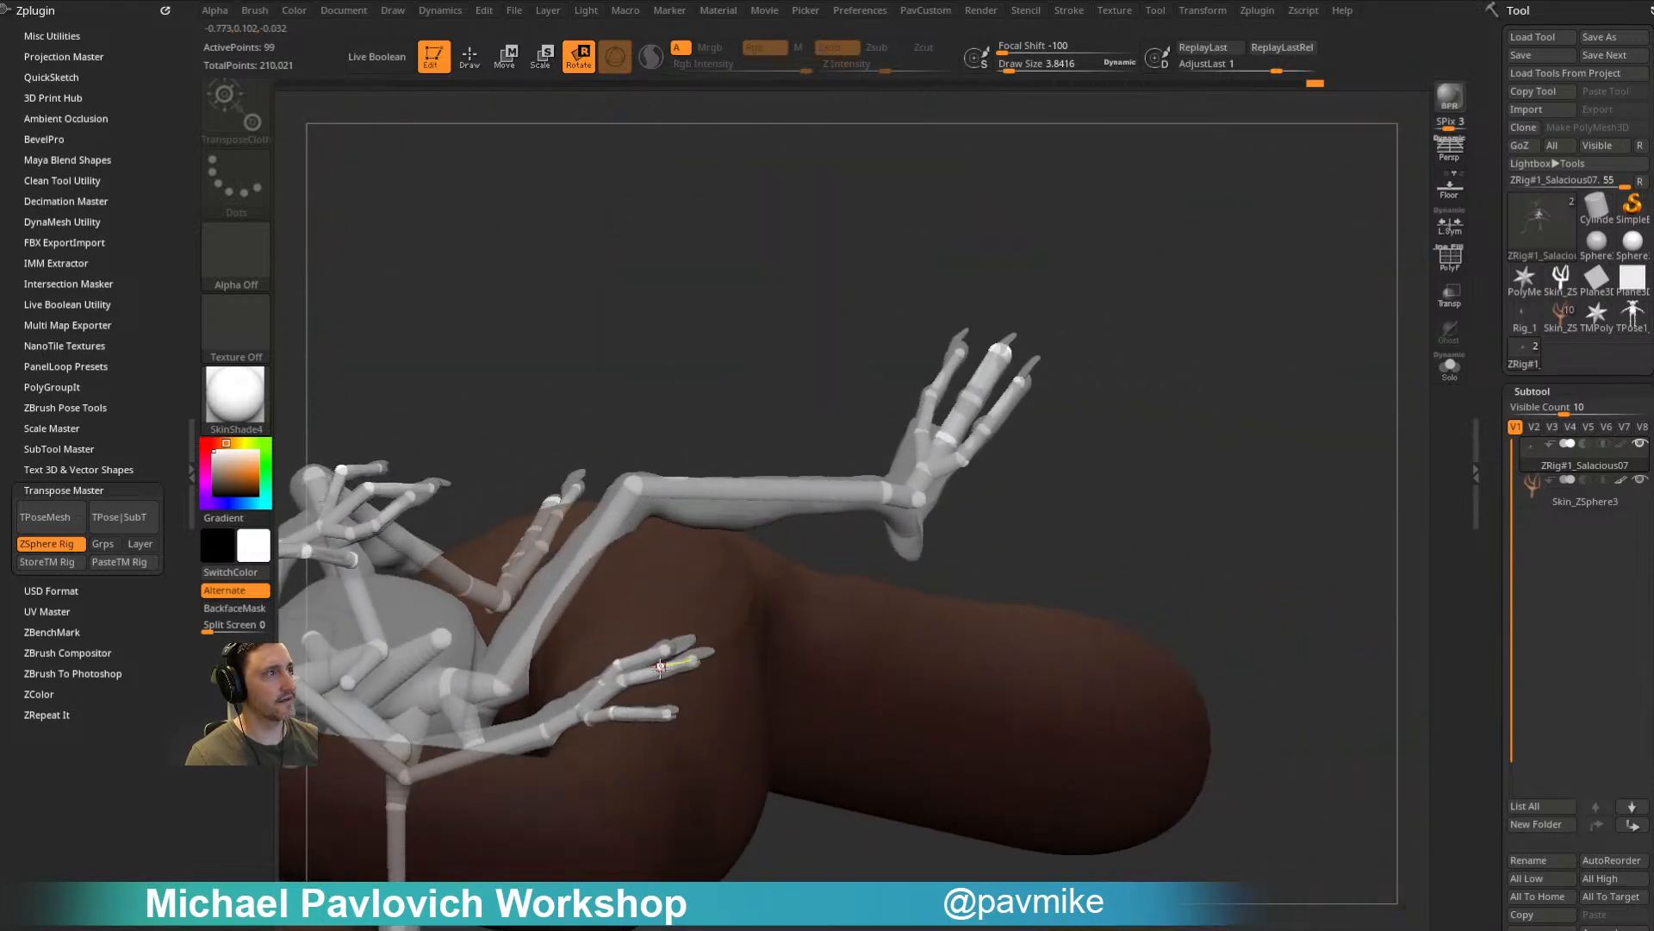
right_drag(775, 467, 659, 695)
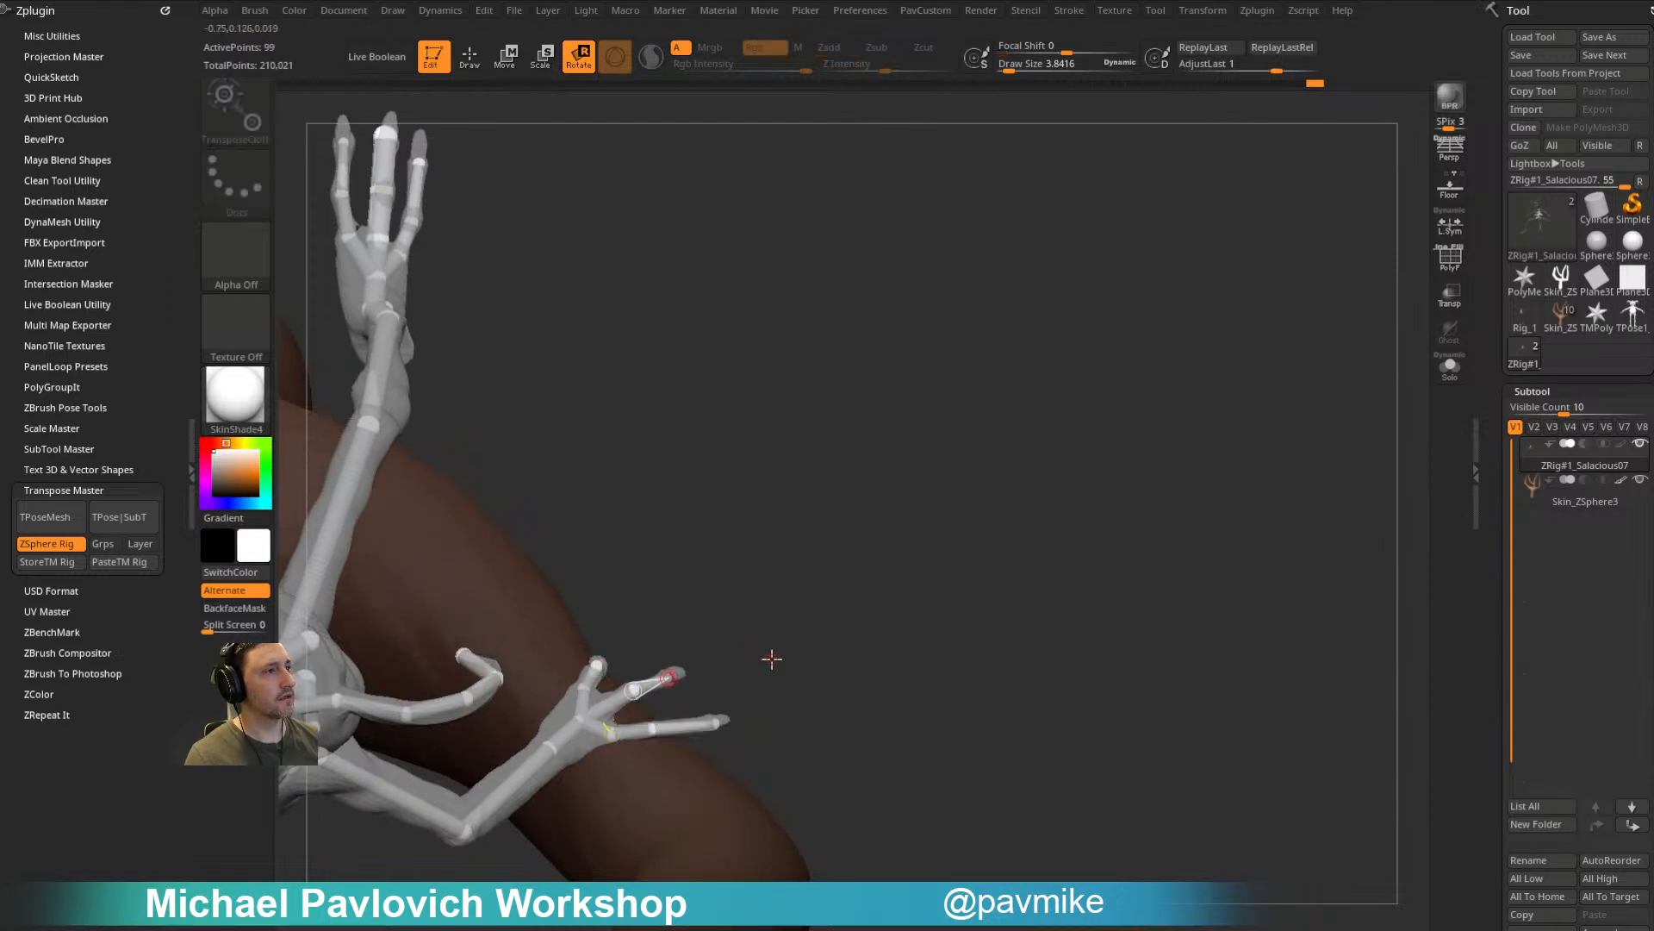
right_drag(767, 658, 707, 722)
drag(633, 731, 645, 729)
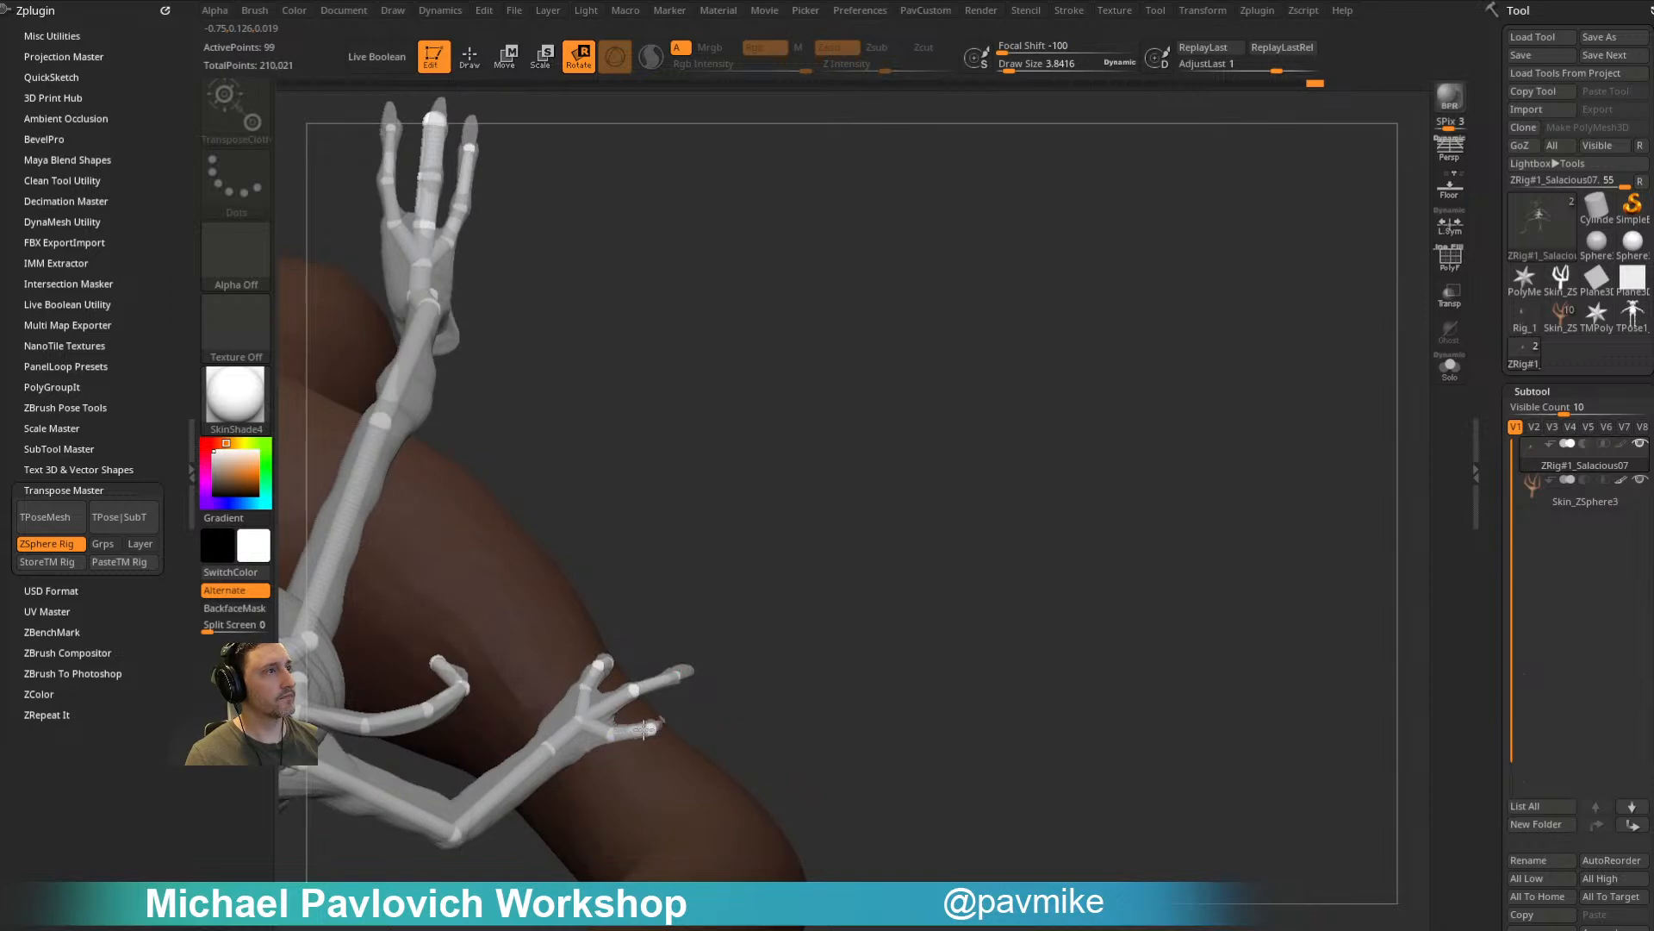
right_drag(645, 729, 757, 511)
alt+right_drag(852, 562, 796, 520)
drag(664, 754, 679, 758)
alt+right_drag(1156, 509, 950, 550)
ctrl+right_drag(1236, 517, 1166, 475)
alt+right_drag(1032, 577, 1091, 284)
ctrl+right_drag(1090, 285, 1078, 373)
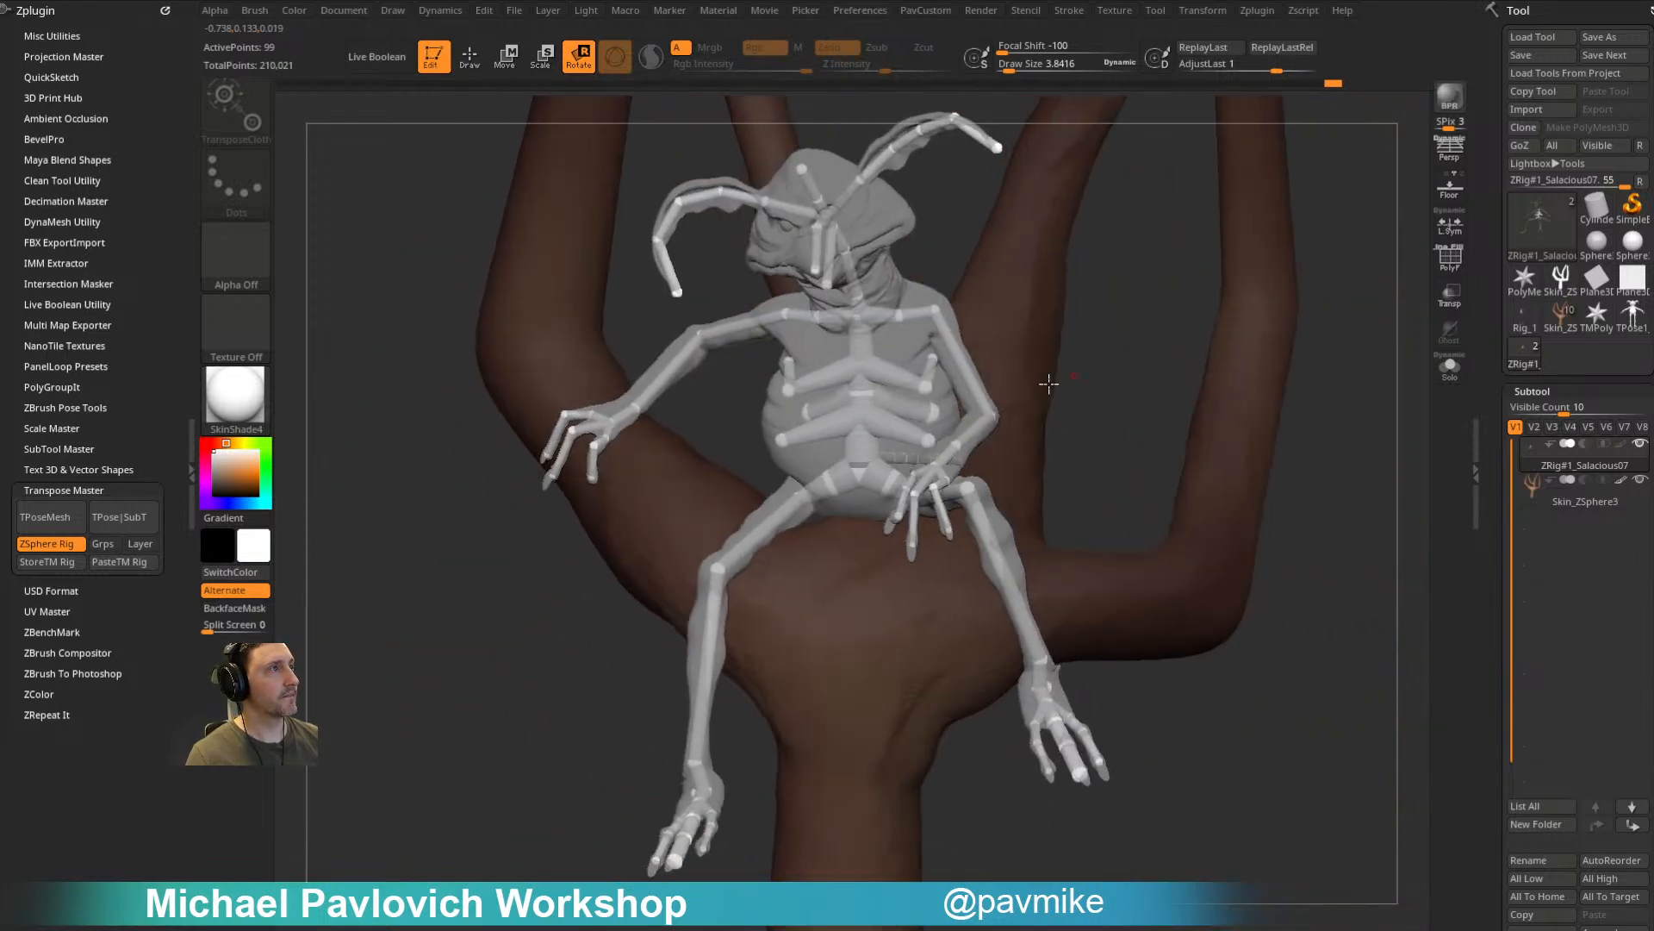
Step: Raise the creature's right knee and swing the right shin inward so the leg hangs over the large palm
drag(731, 558, 694, 565)
right_drag(602, 666, 551, 670)
drag(659, 749, 670, 757)
right_drag(594, 661, 686, 648)
mouse_move(710, 532)
mouse_down()
mouse_move(665, 406)
mouse_move(719, 545)
mouse_up()
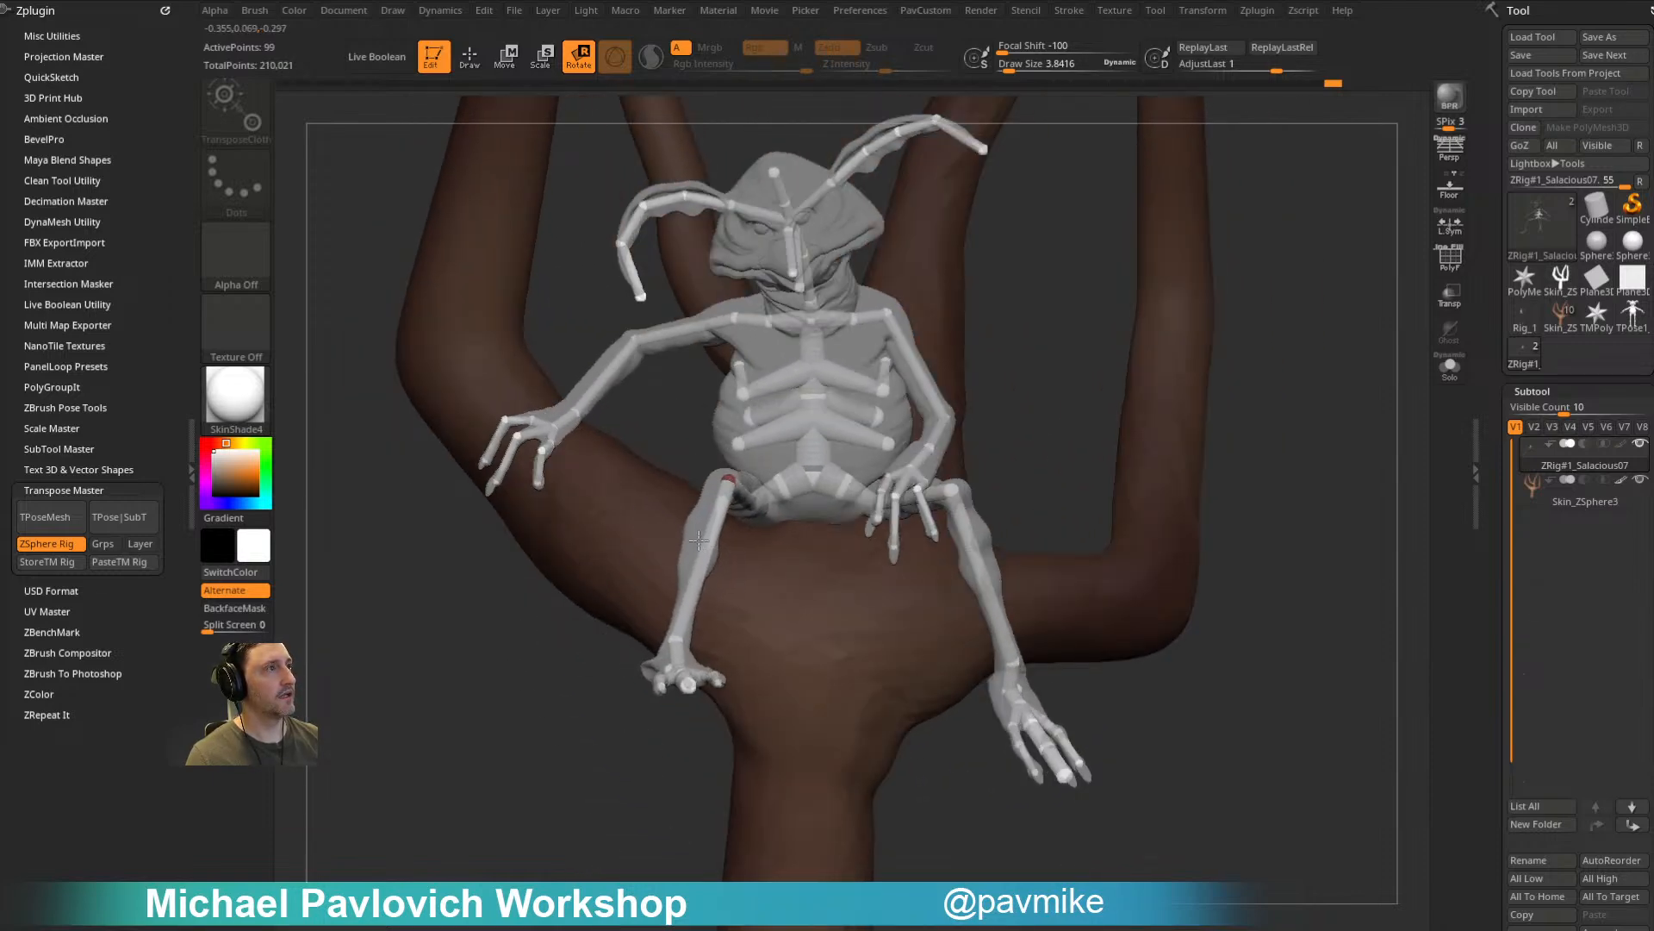
right_drag(796, 590, 743, 576)
right_drag(823, 625, 703, 636)
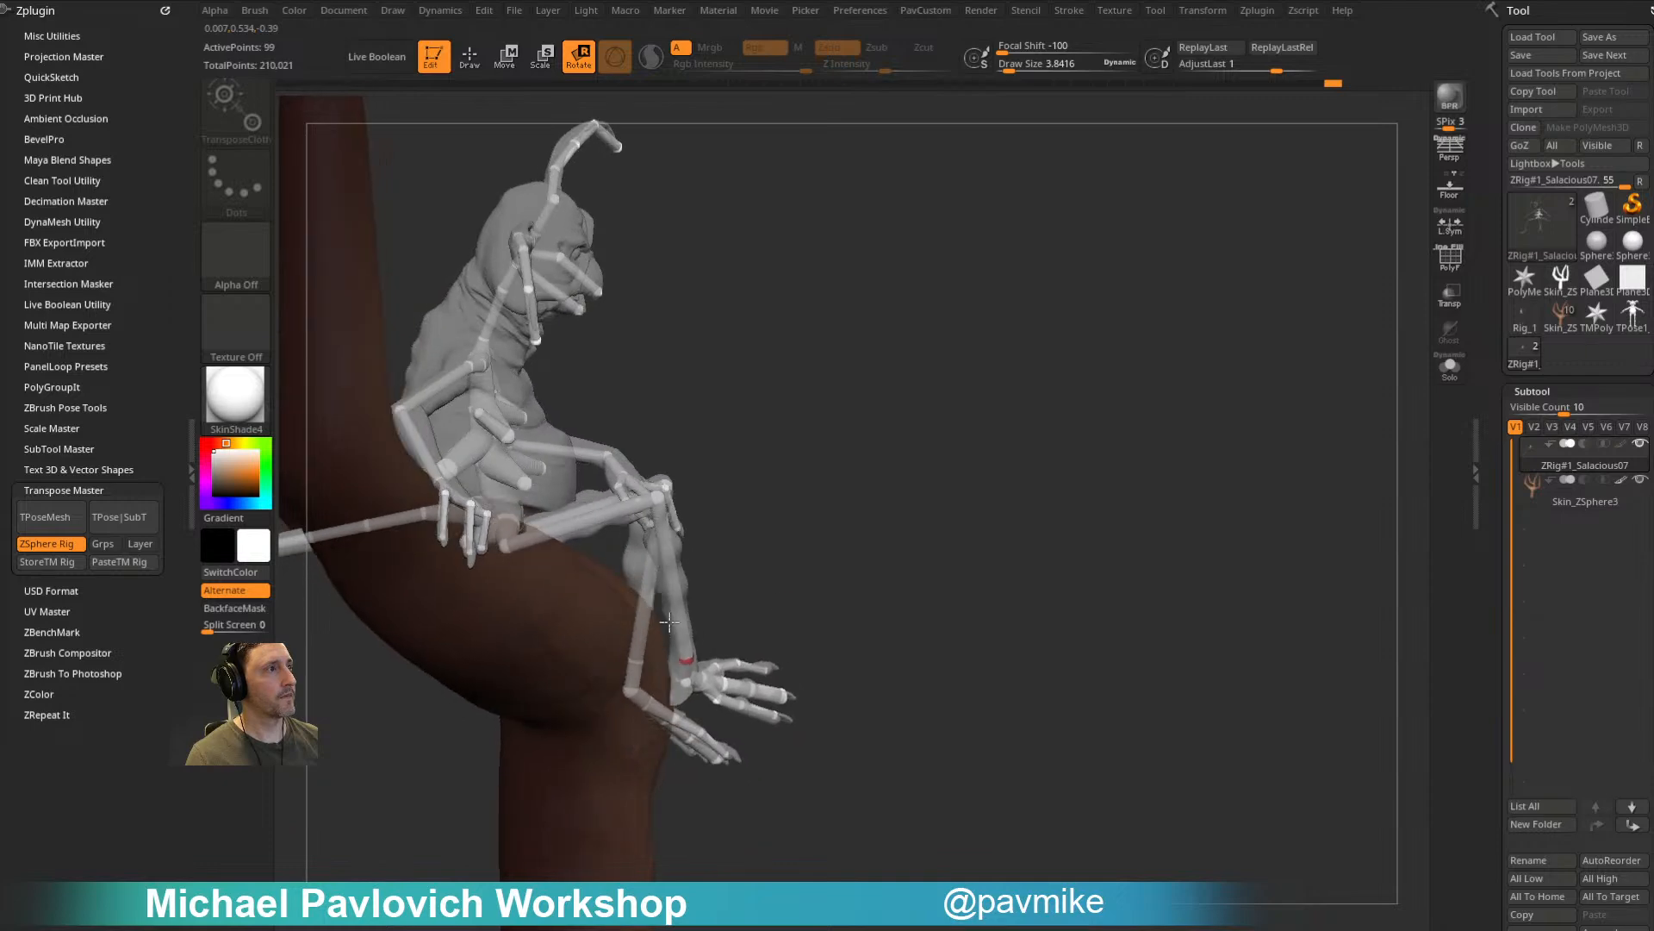
right_drag(742, 563, 679, 605)
right_drag(607, 698, 743, 628)
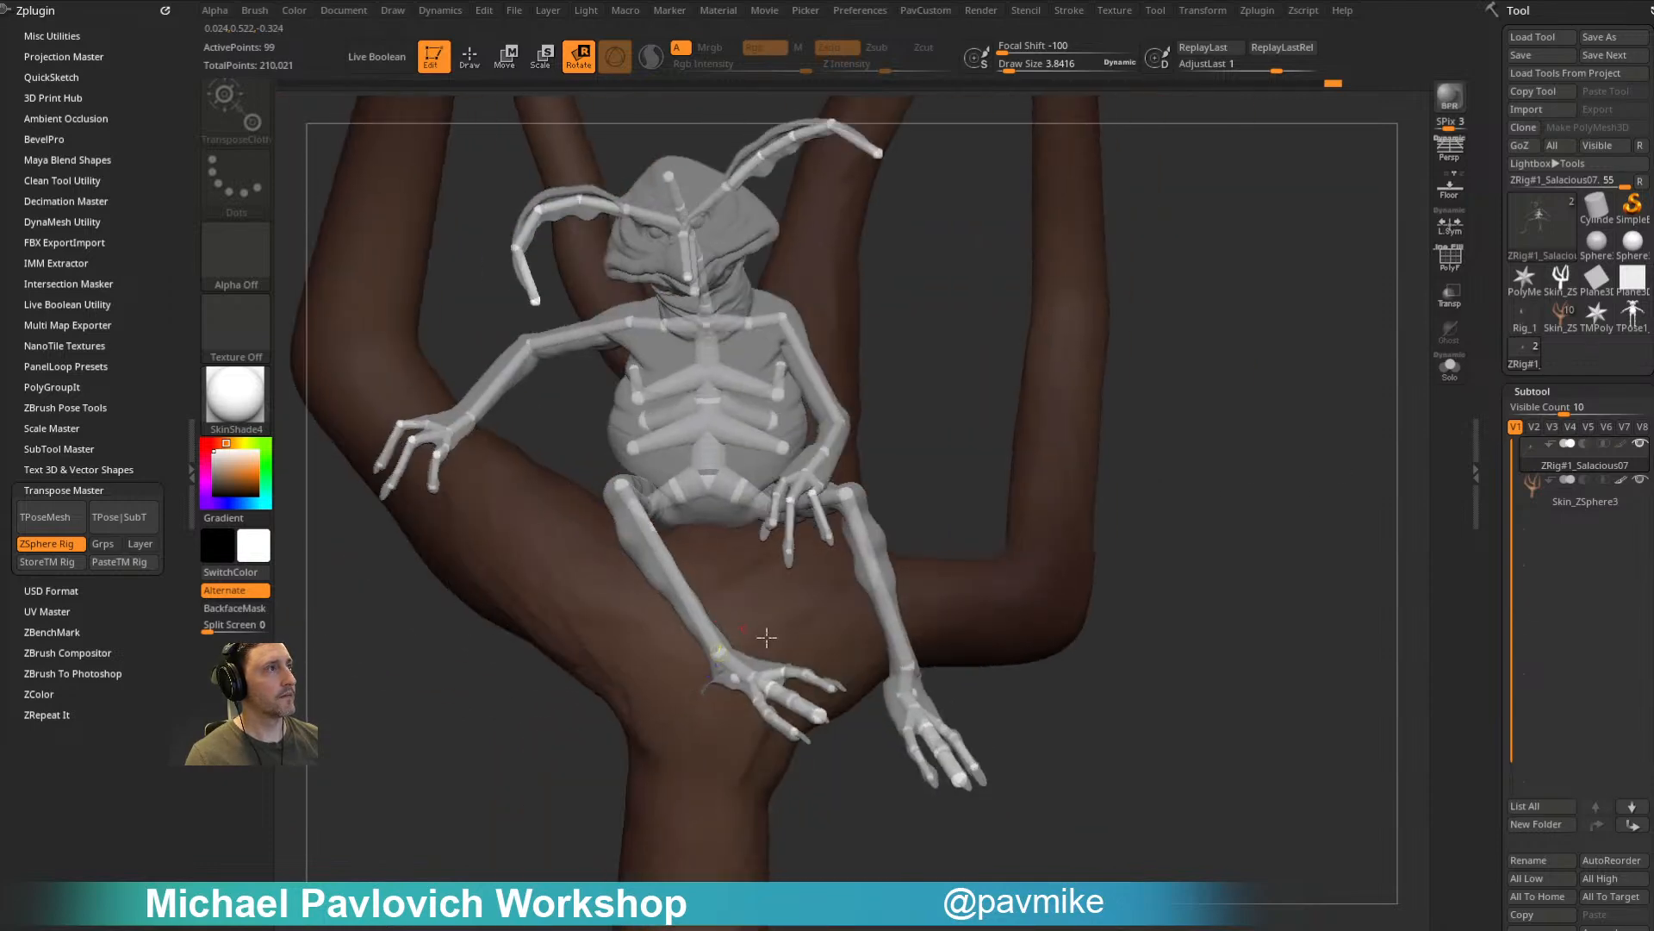
Step: Rotate the right foot at the ankle so it points downward and dangles over the front of the large hand
right_drag(797, 763, 572, 764)
right_drag(1005, 491, 678, 617)
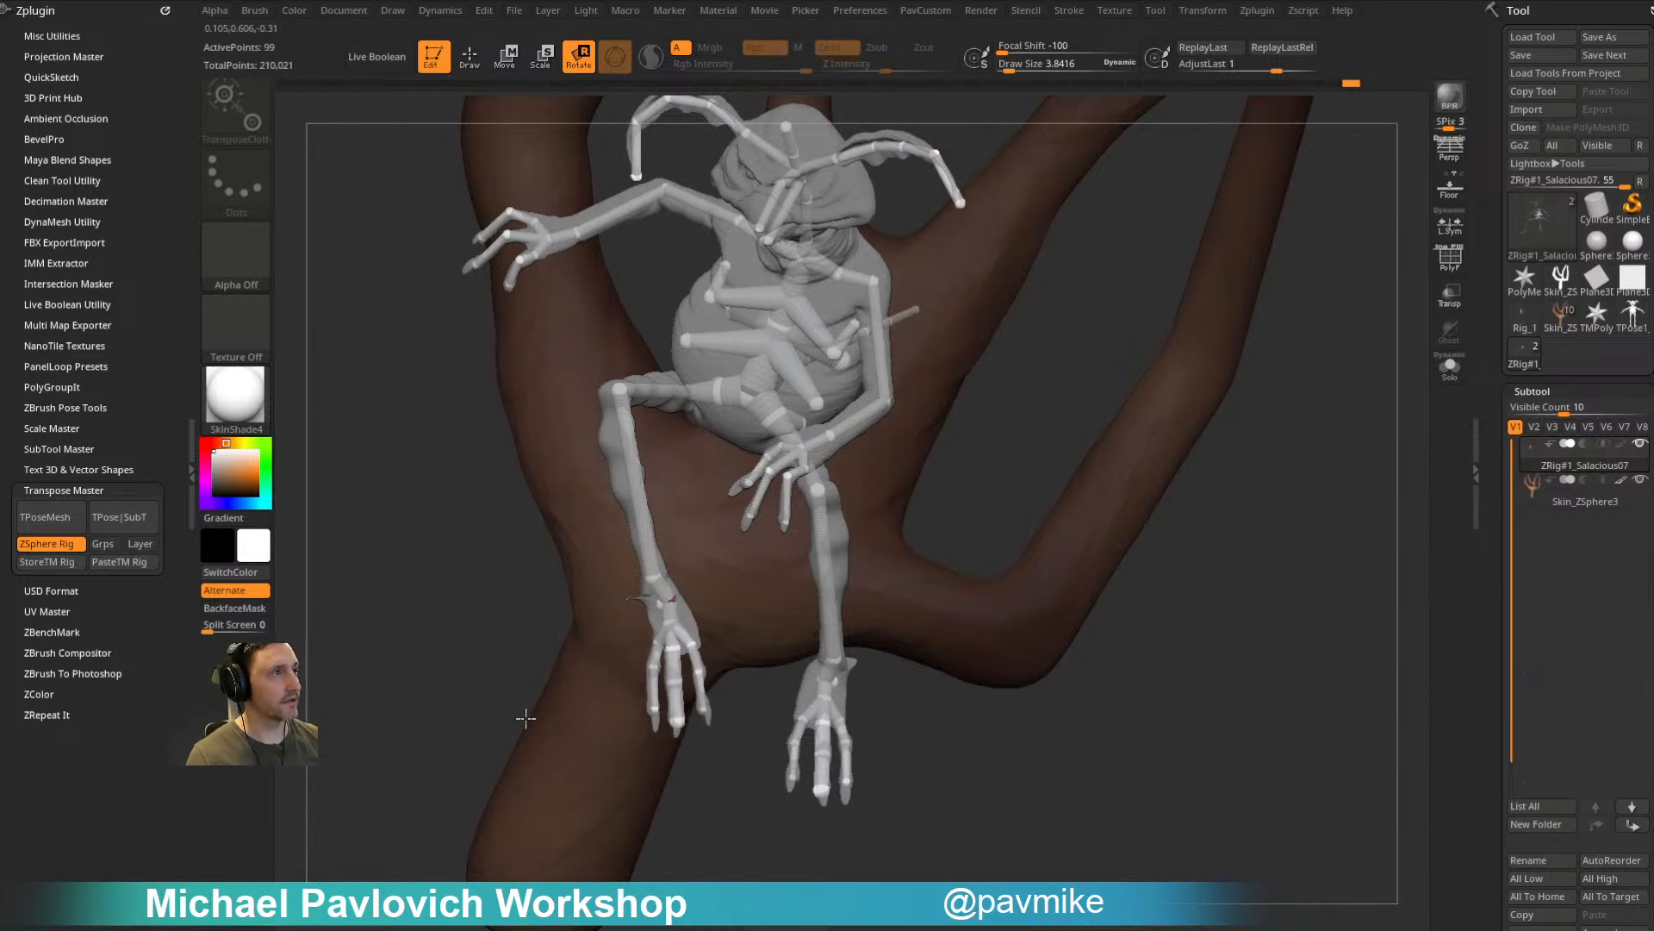
right_drag(479, 705, 666, 602)
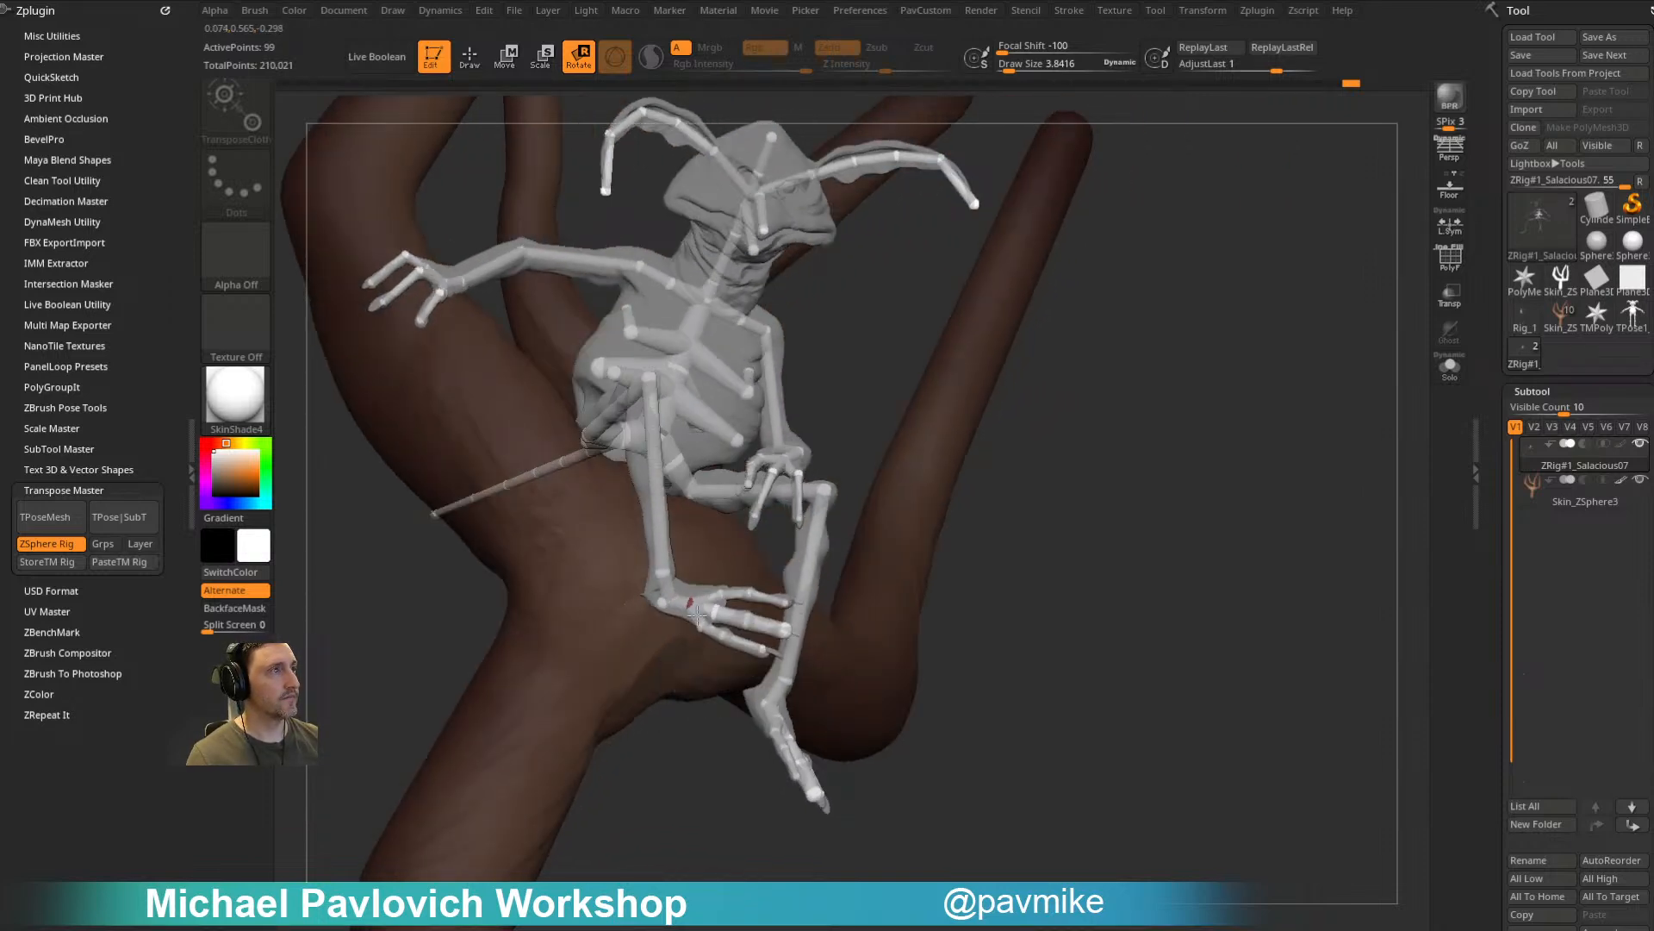
right_drag(698, 725, 738, 715)
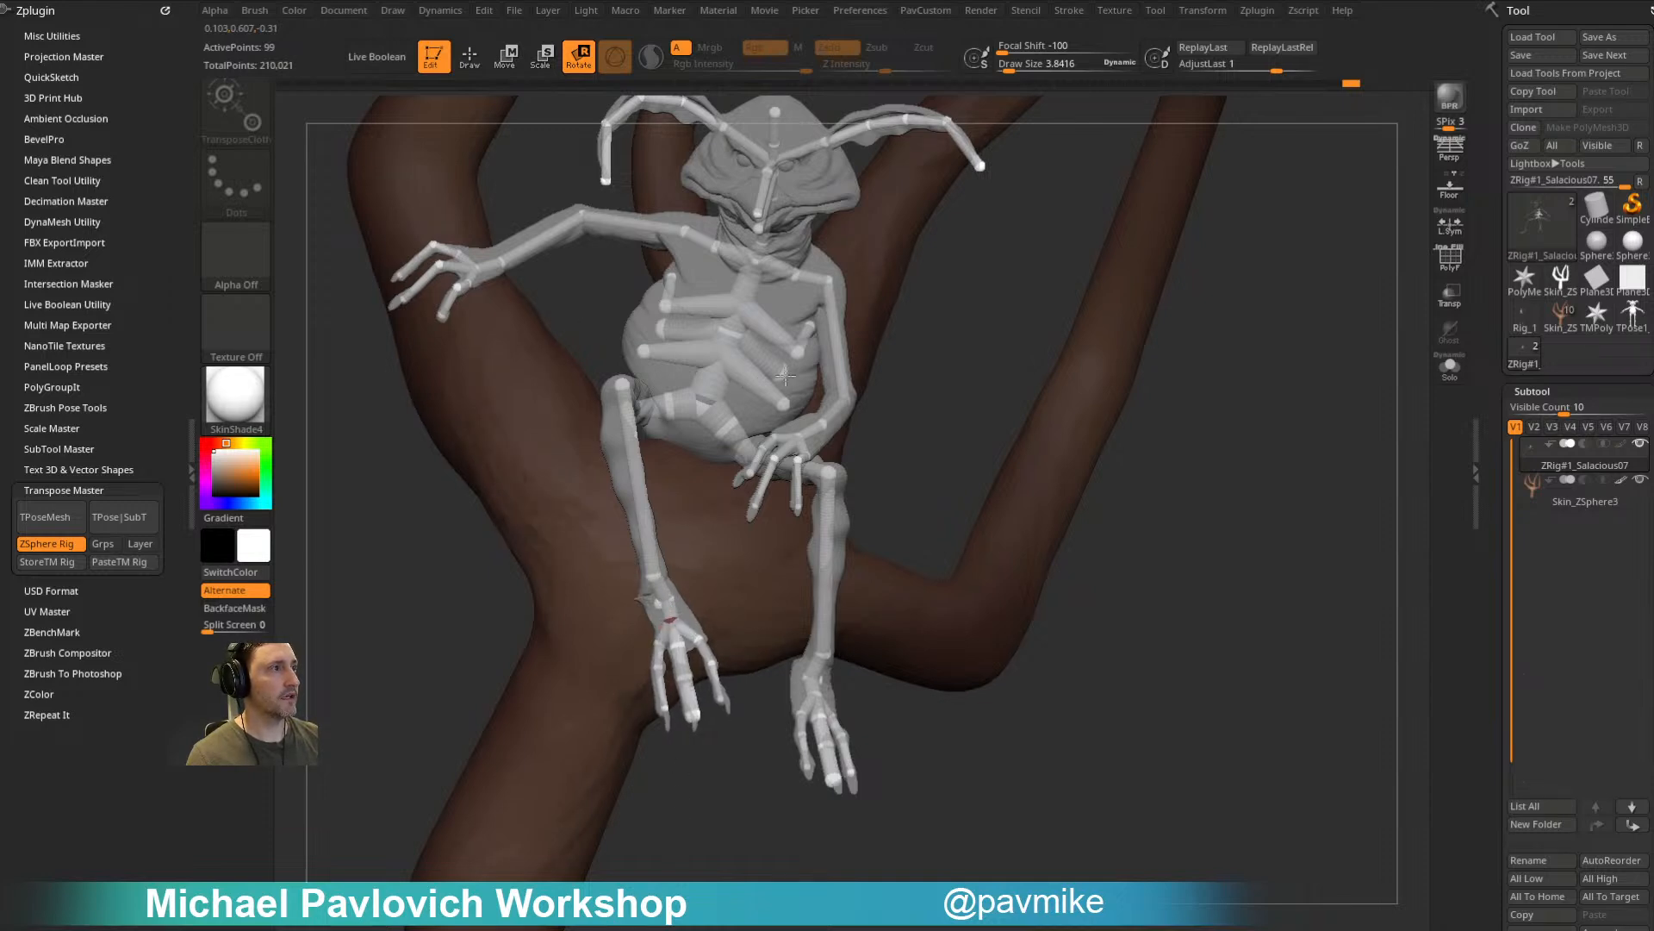
right_drag(1019, 336, 670, 613)
Step: Rotate the right foot's toe segments so the toes droop naturally
key(w)
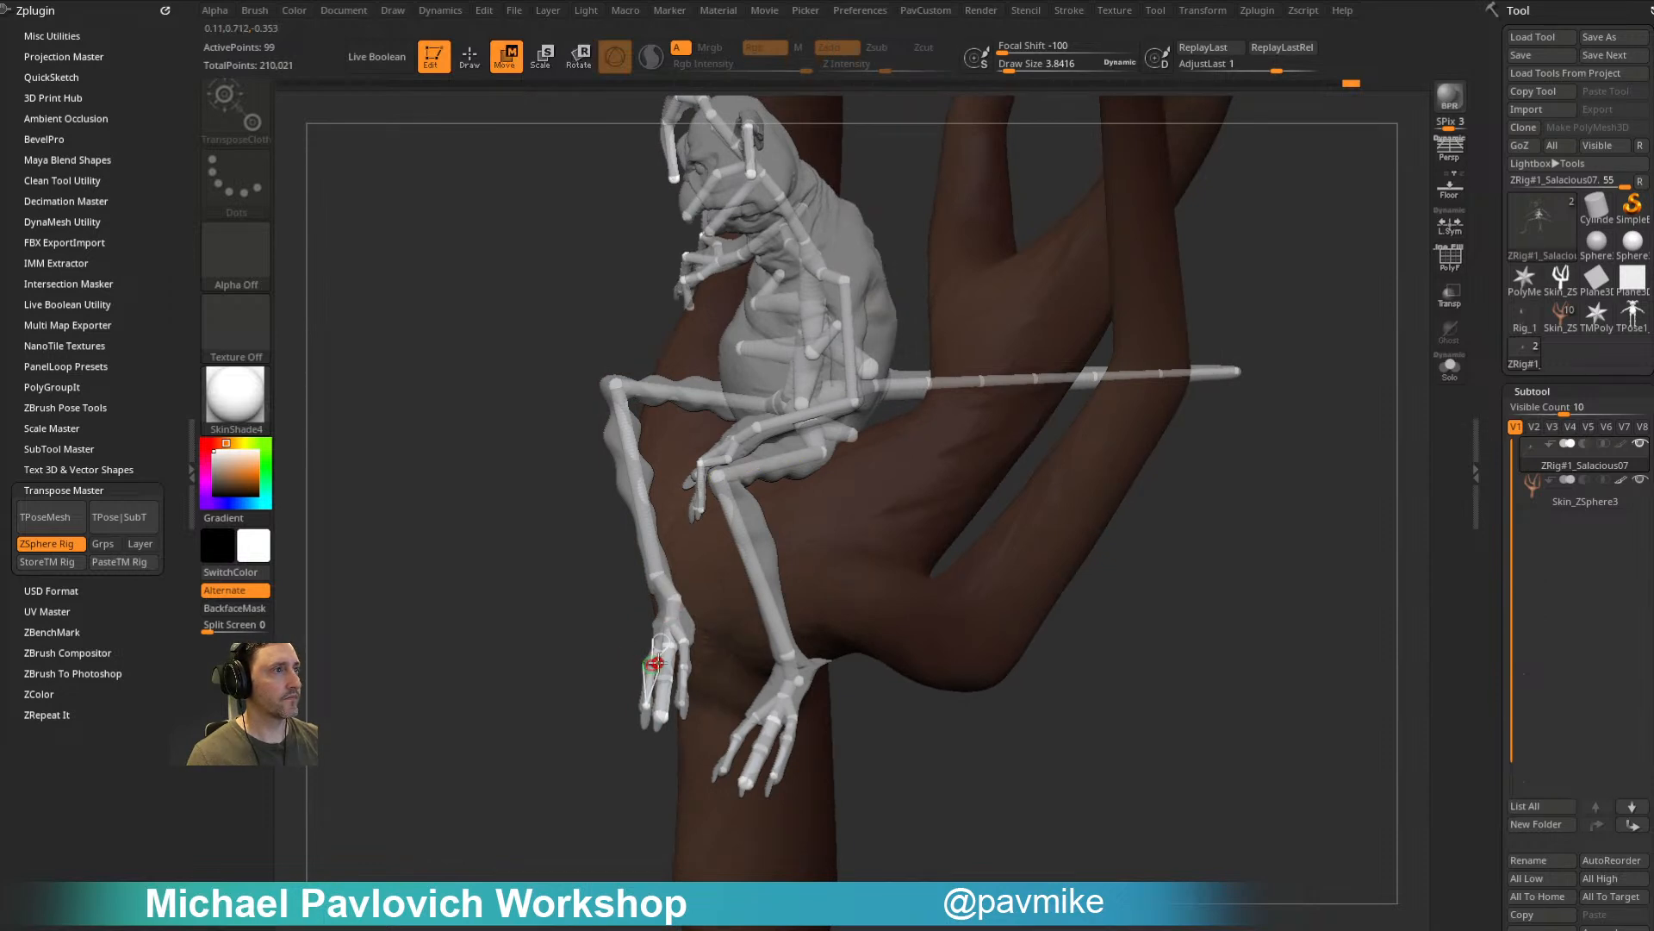
key(r)
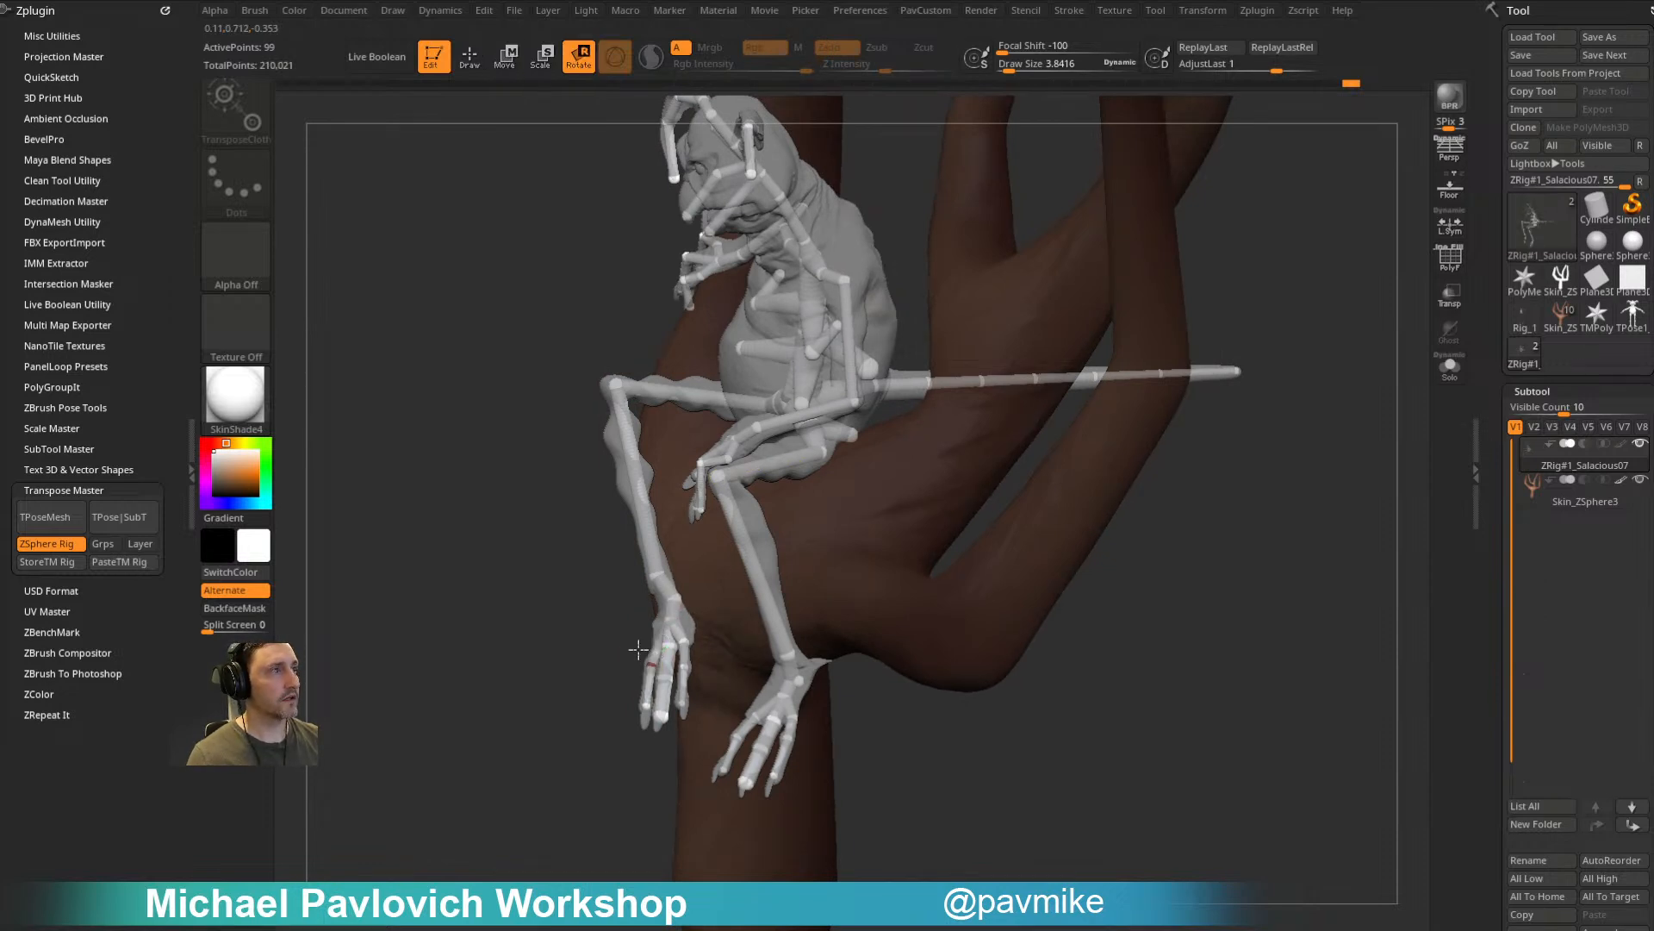
ctrl+right_drag(566, 673, 648, 634)
drag(652, 662, 674, 722)
right_drag(674, 722, 530, 805)
drag(1221, 566, 715, 630)
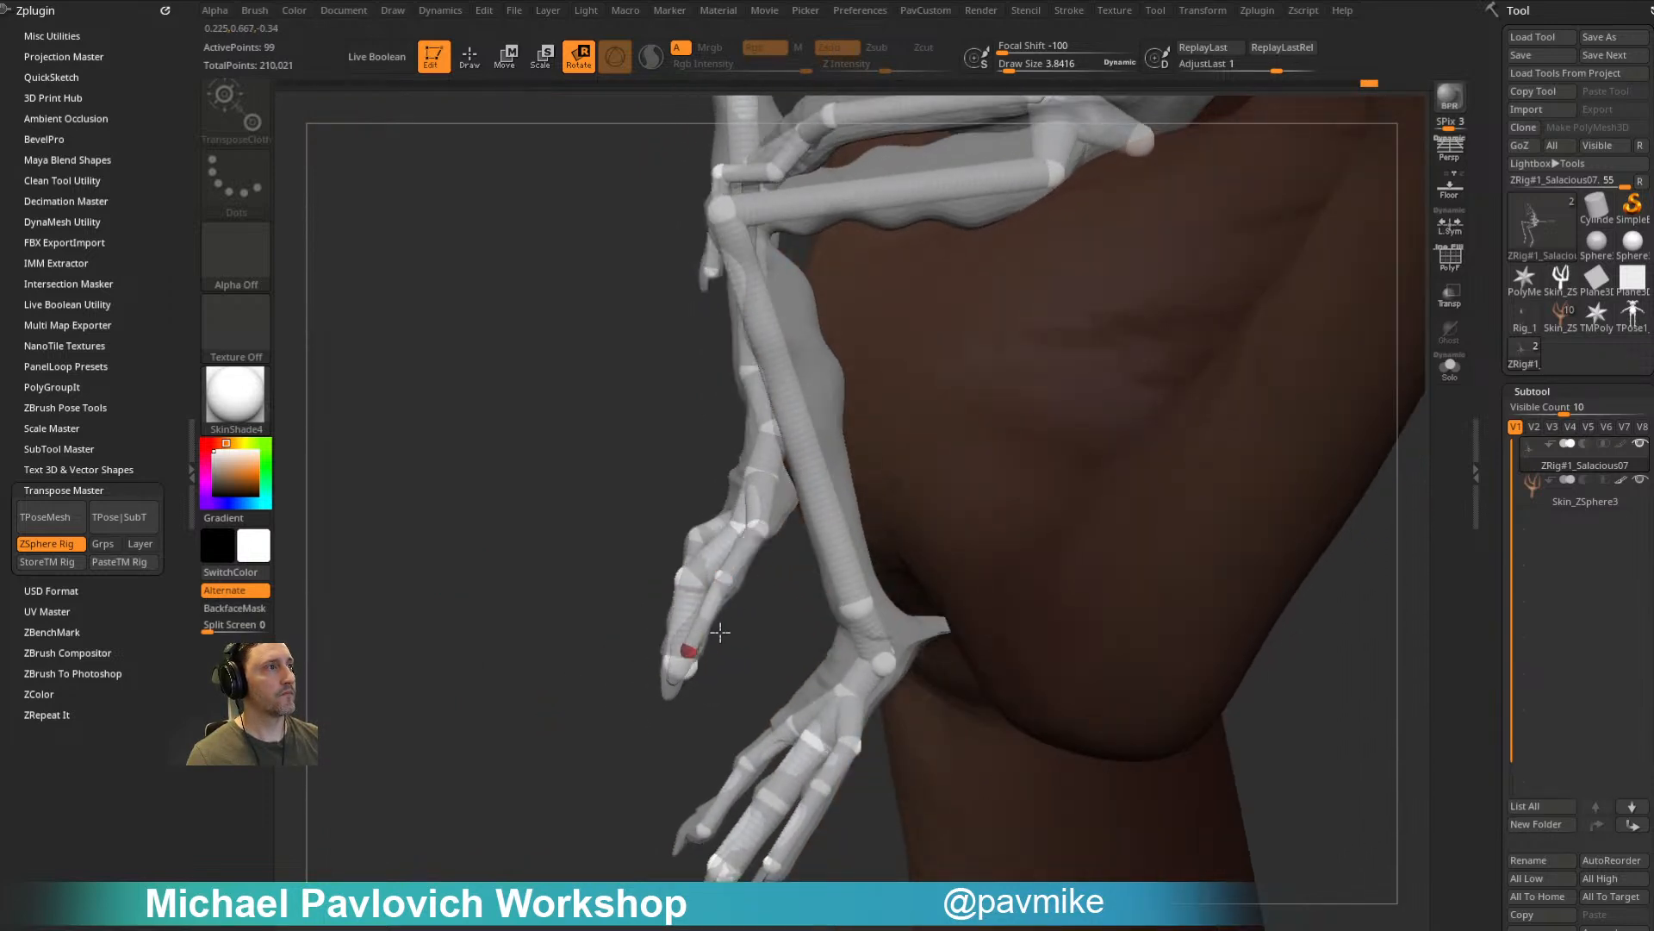
drag(602, 700, 660, 633)
Step: Delete the Skin_ZSphere3 hand reference from the rig and transfer the pose back to the original subtools
mouse_move(757, 687)
alt+mouse_down()
mouse_move(1031, 395)
mouse_move(1023, 358)
mouse_move(964, 563)
mouse_move(956, 480)
mouse_move(832, 470)
mouse_move(945, 443)
mouse_move(1042, 376)
mouse_move(1207, 462)
mouse_move(1218, 408)
mouse_move(1223, 454)
alt+mouse_up()
key(q)
click(1576, 490)
scroll(1543, 689, down, 2)
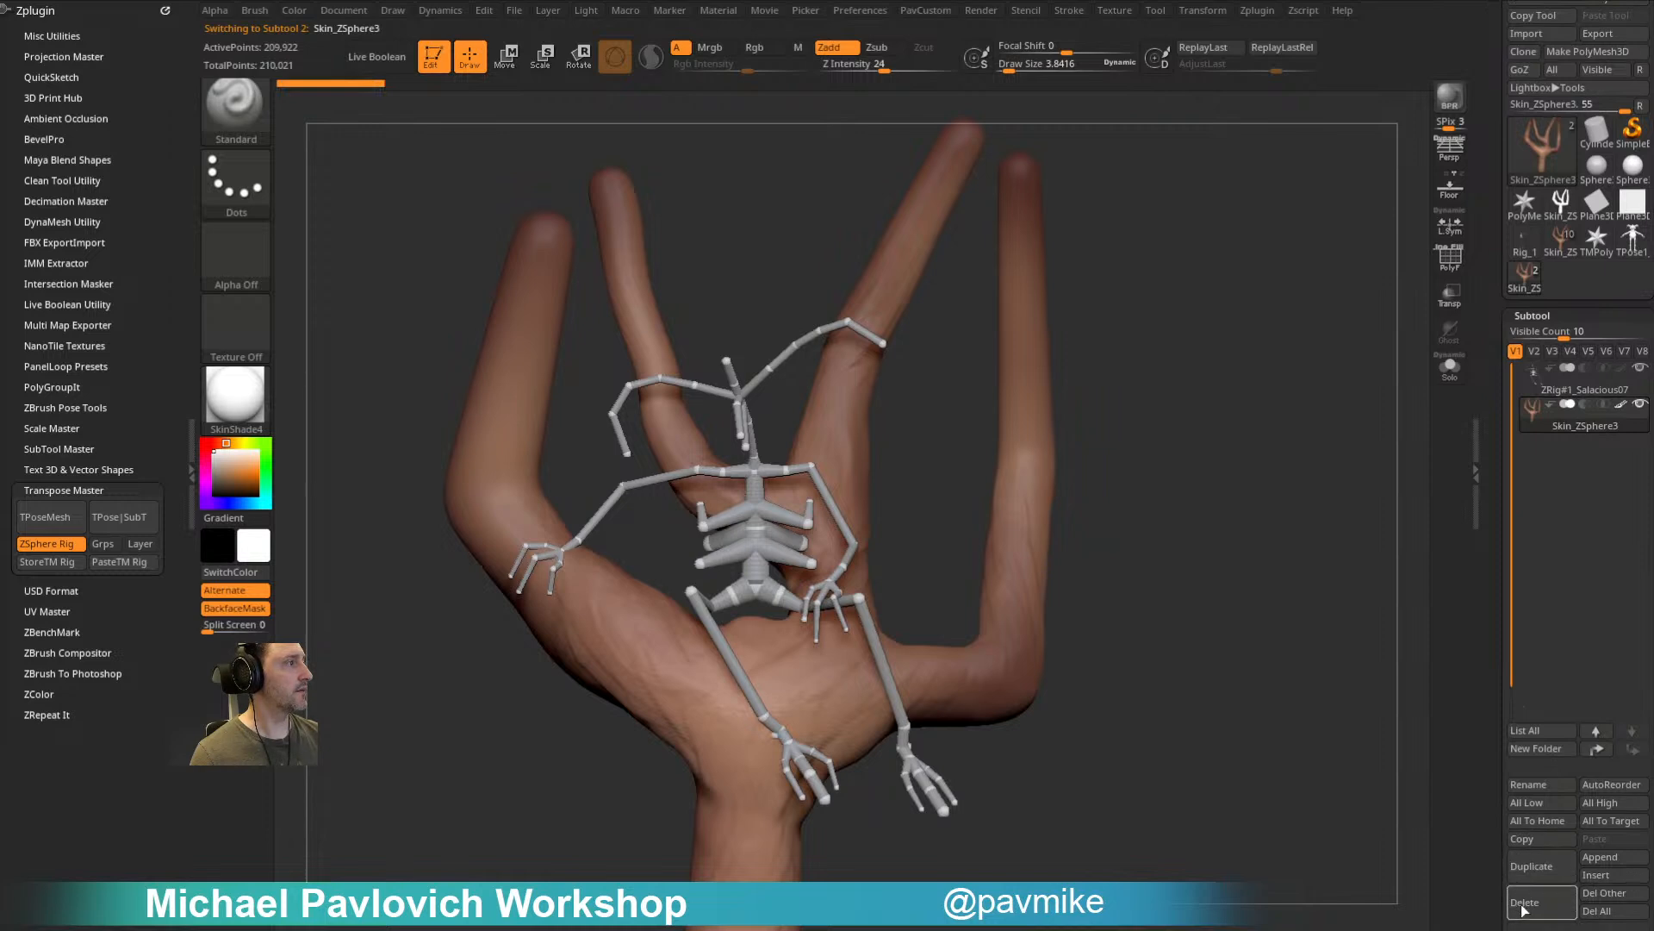
click(1523, 905)
scroll(1542, 388, up, 2)
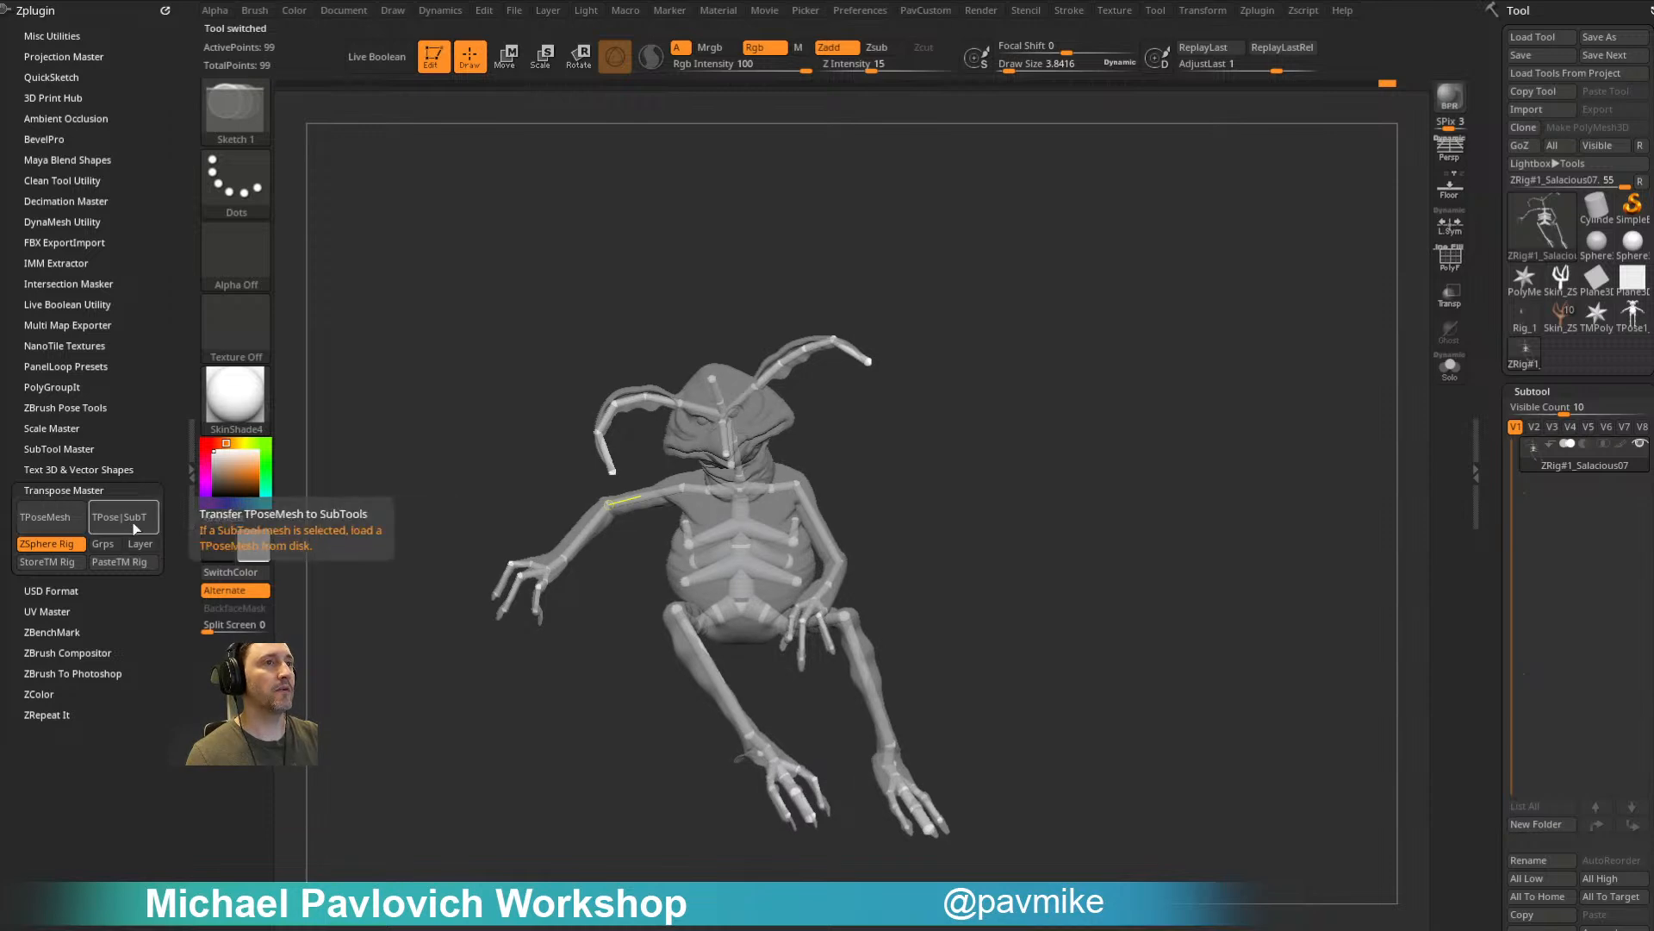
click(133, 518)
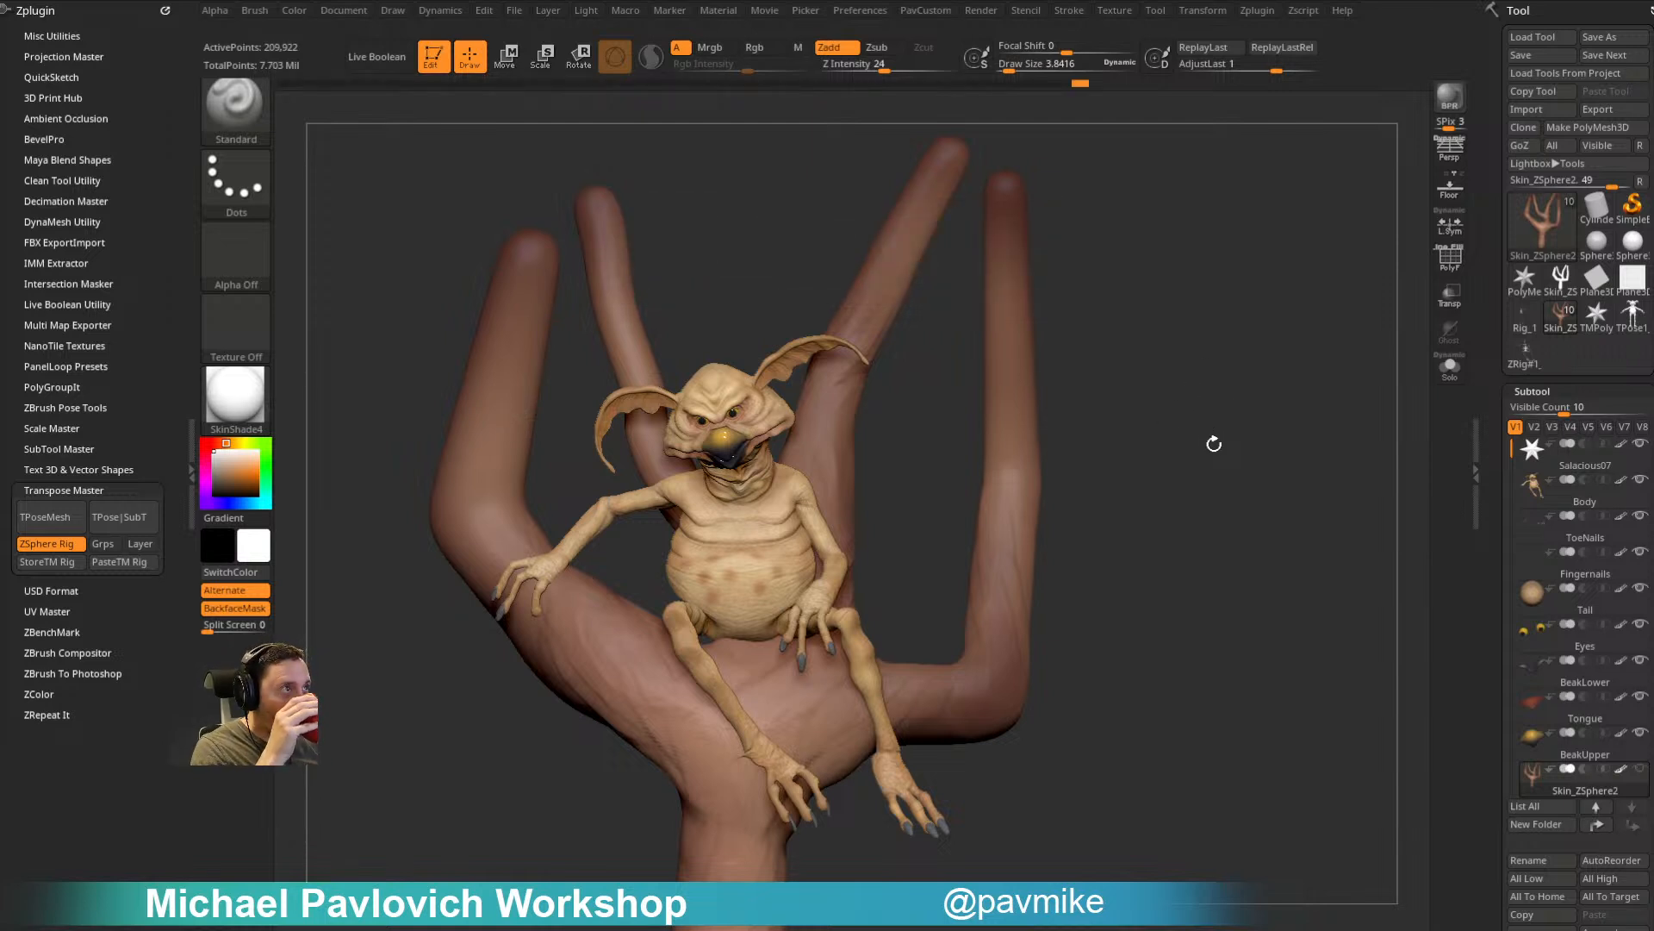
Step: Hide the Skin_ZSphere2 hand and lower the Body subtool to subdivision level 1
drag(1258, 423, 1515, 465)
scroll(1515, 466, down, 5)
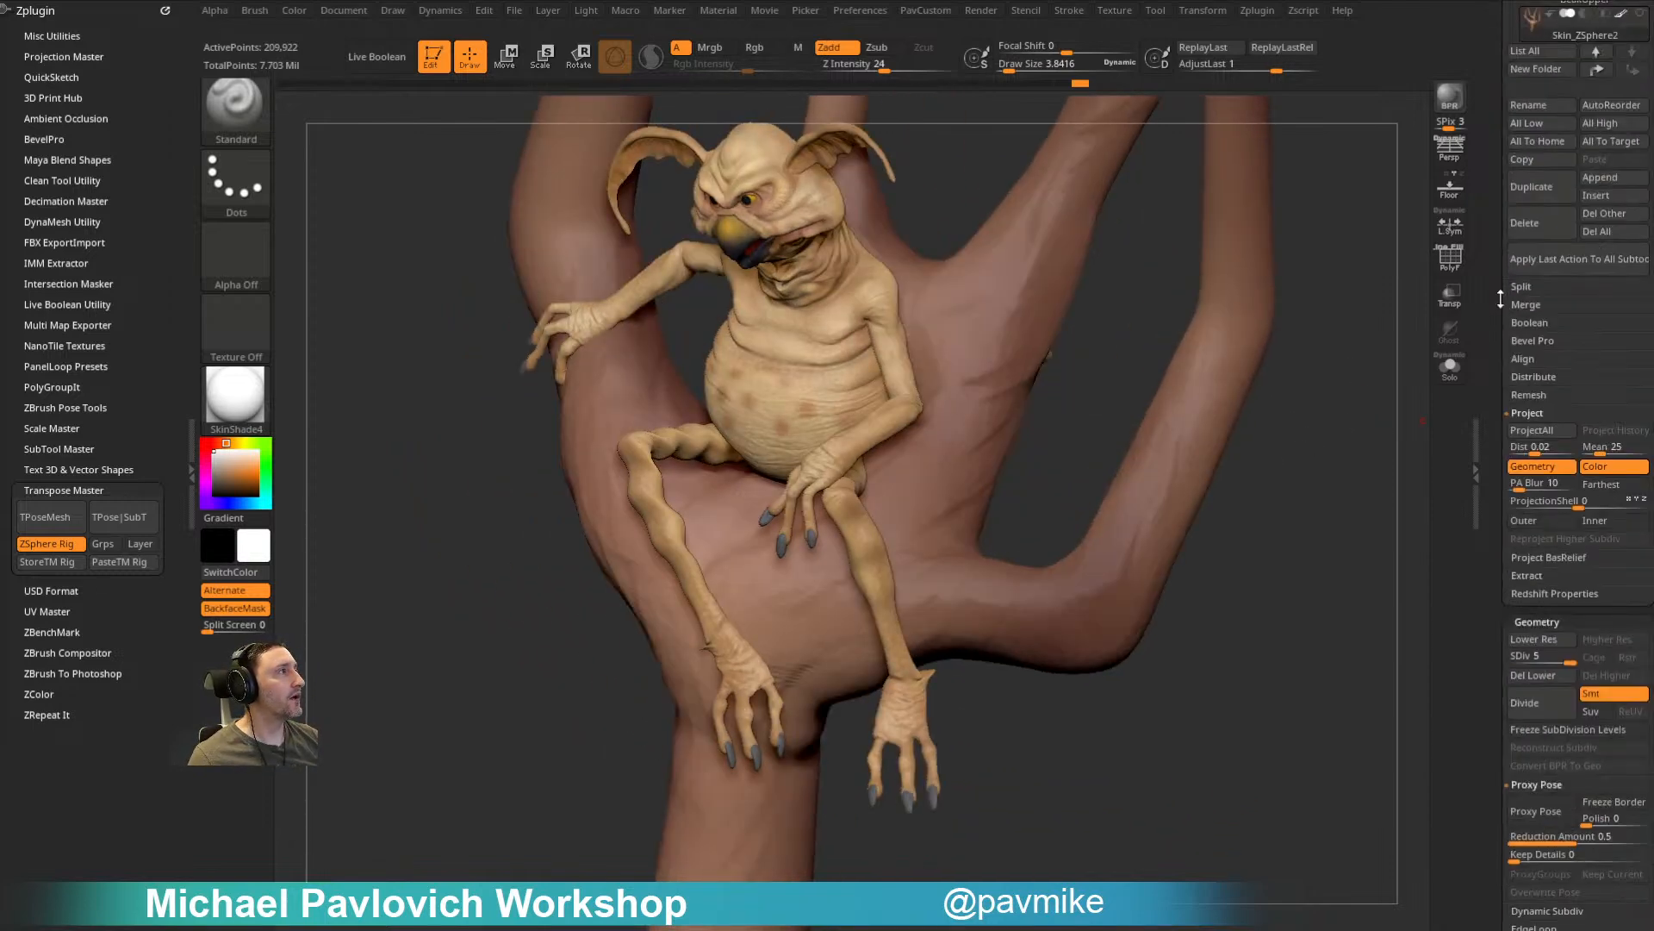
drag(1492, 298, 1454, 518)
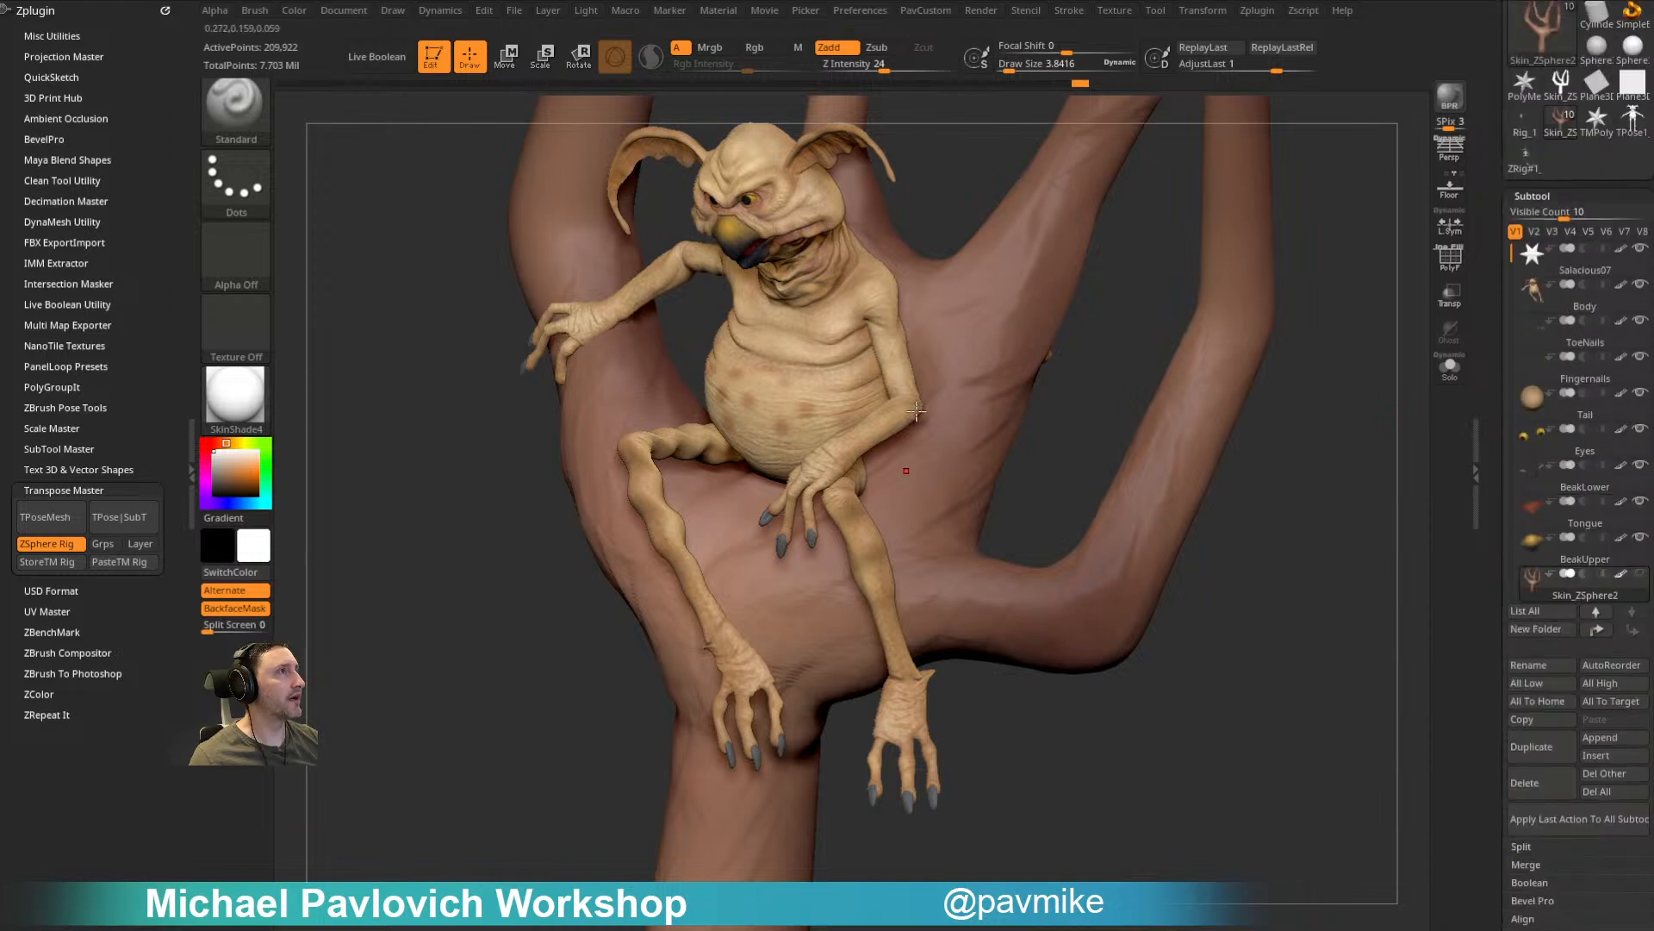
alt+click(720, 412)
drag(1498, 886, 1504, 561)
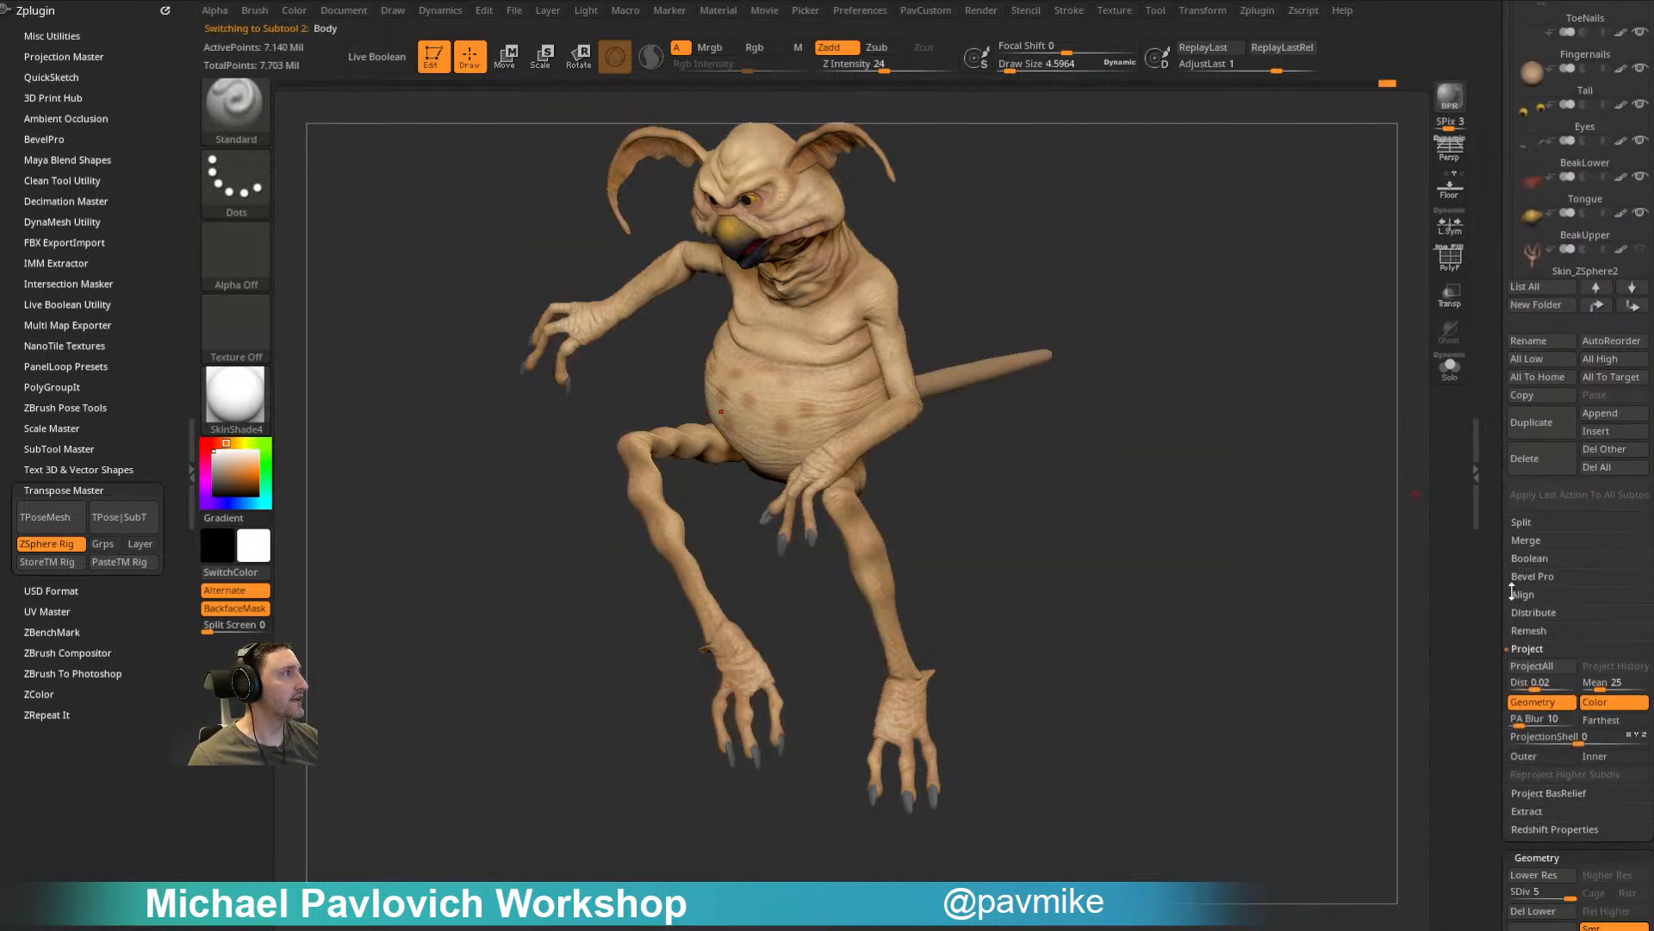
drag(1533, 891, 1492, 881)
alt+drag(1201, 537, 1263, 621)
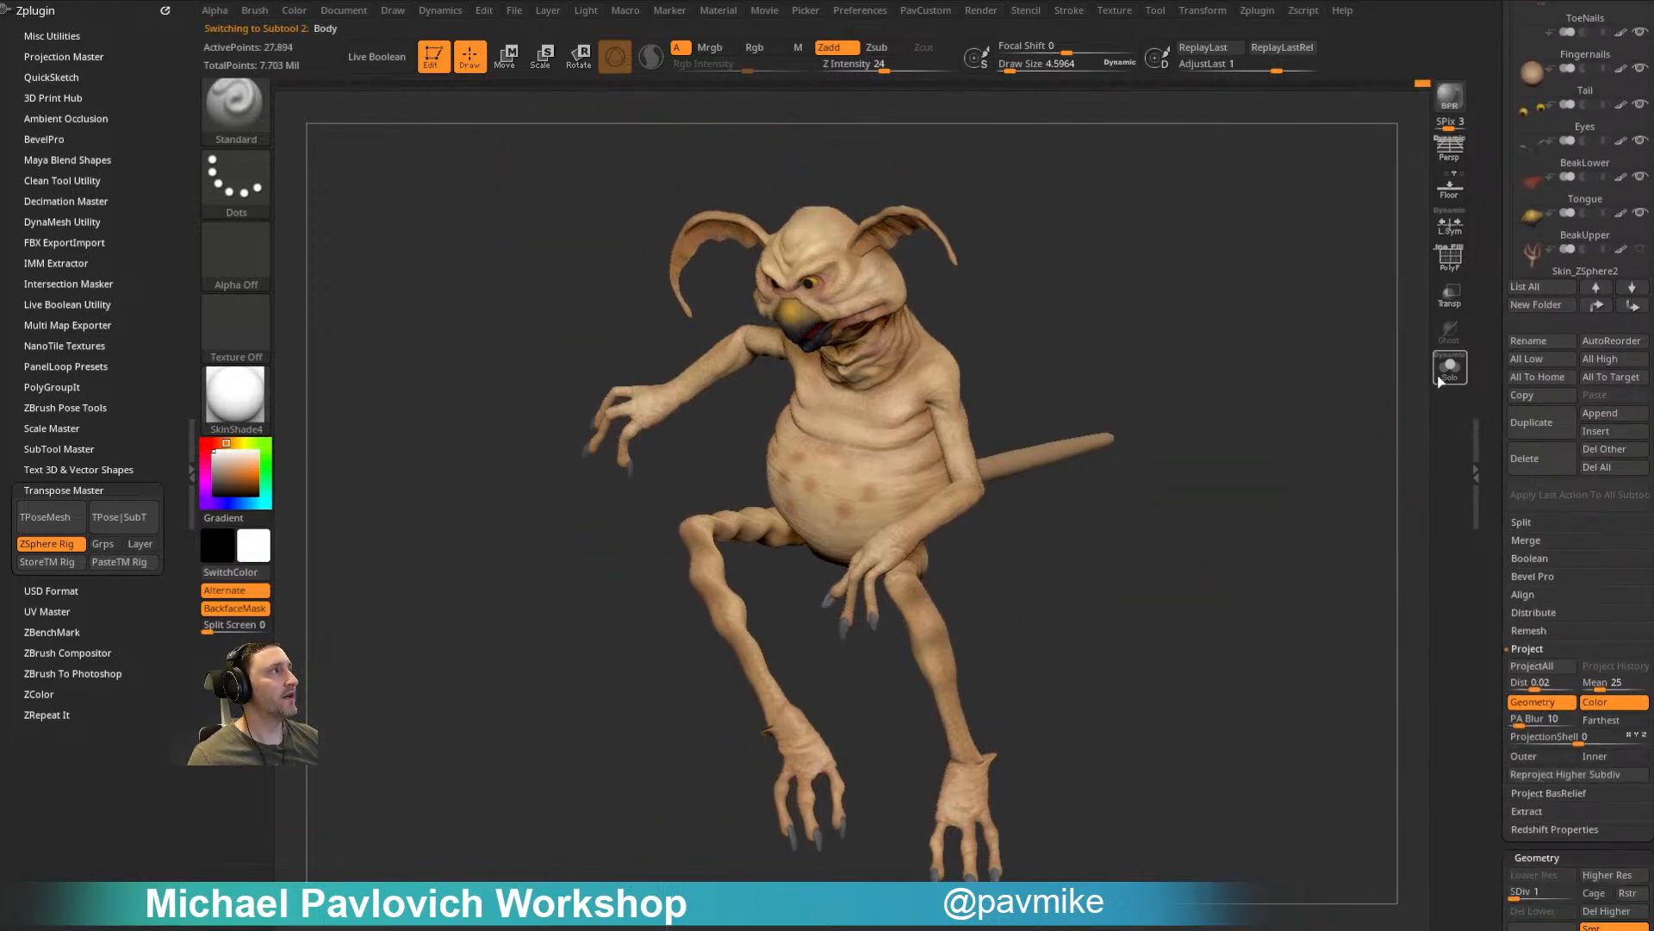
Step: Turn off the painted colour on all subtools and apply the grey StartupMaterial
drag(1493, 268, 1485, 432)
shift+click(1622, 481)
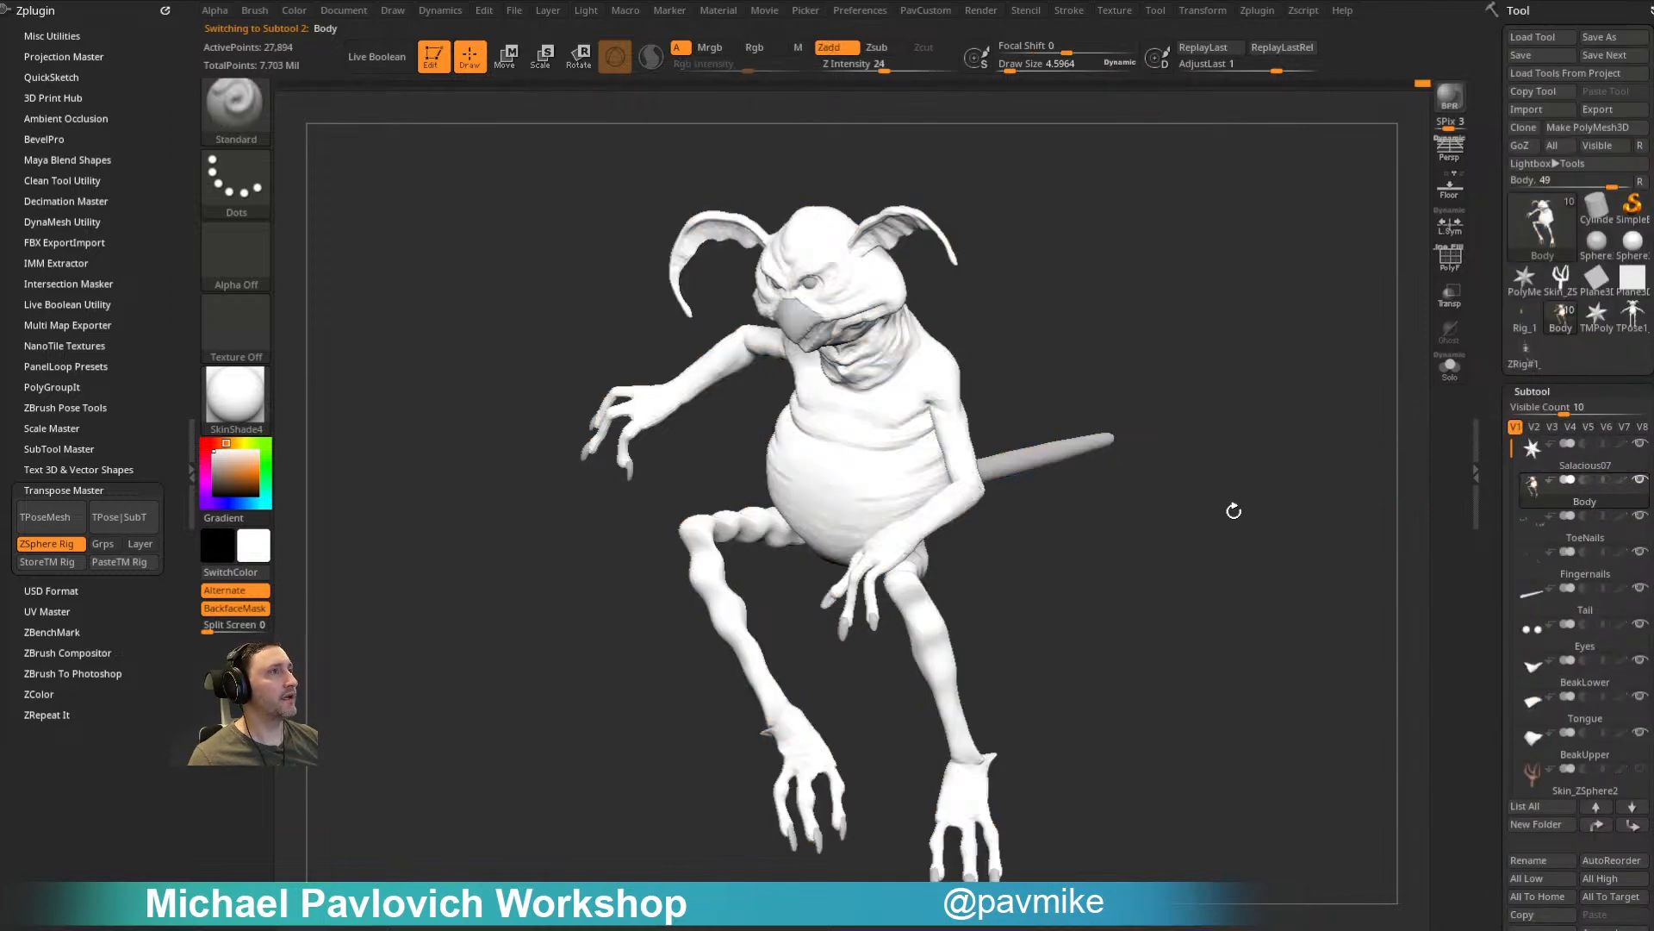
click(242, 409)
click(412, 416)
mouse_move(525, 457)
mouse_down()
mouse_move(1220, 470)
mouse_move(1161, 444)
mouse_move(1136, 483)
mouse_move(1088, 457)
mouse_move(883, 482)
mouse_up()
drag(1115, 388, 1013, 483)
key(s)
drag(1008, 507, 887, 509)
key(ctrl+z)
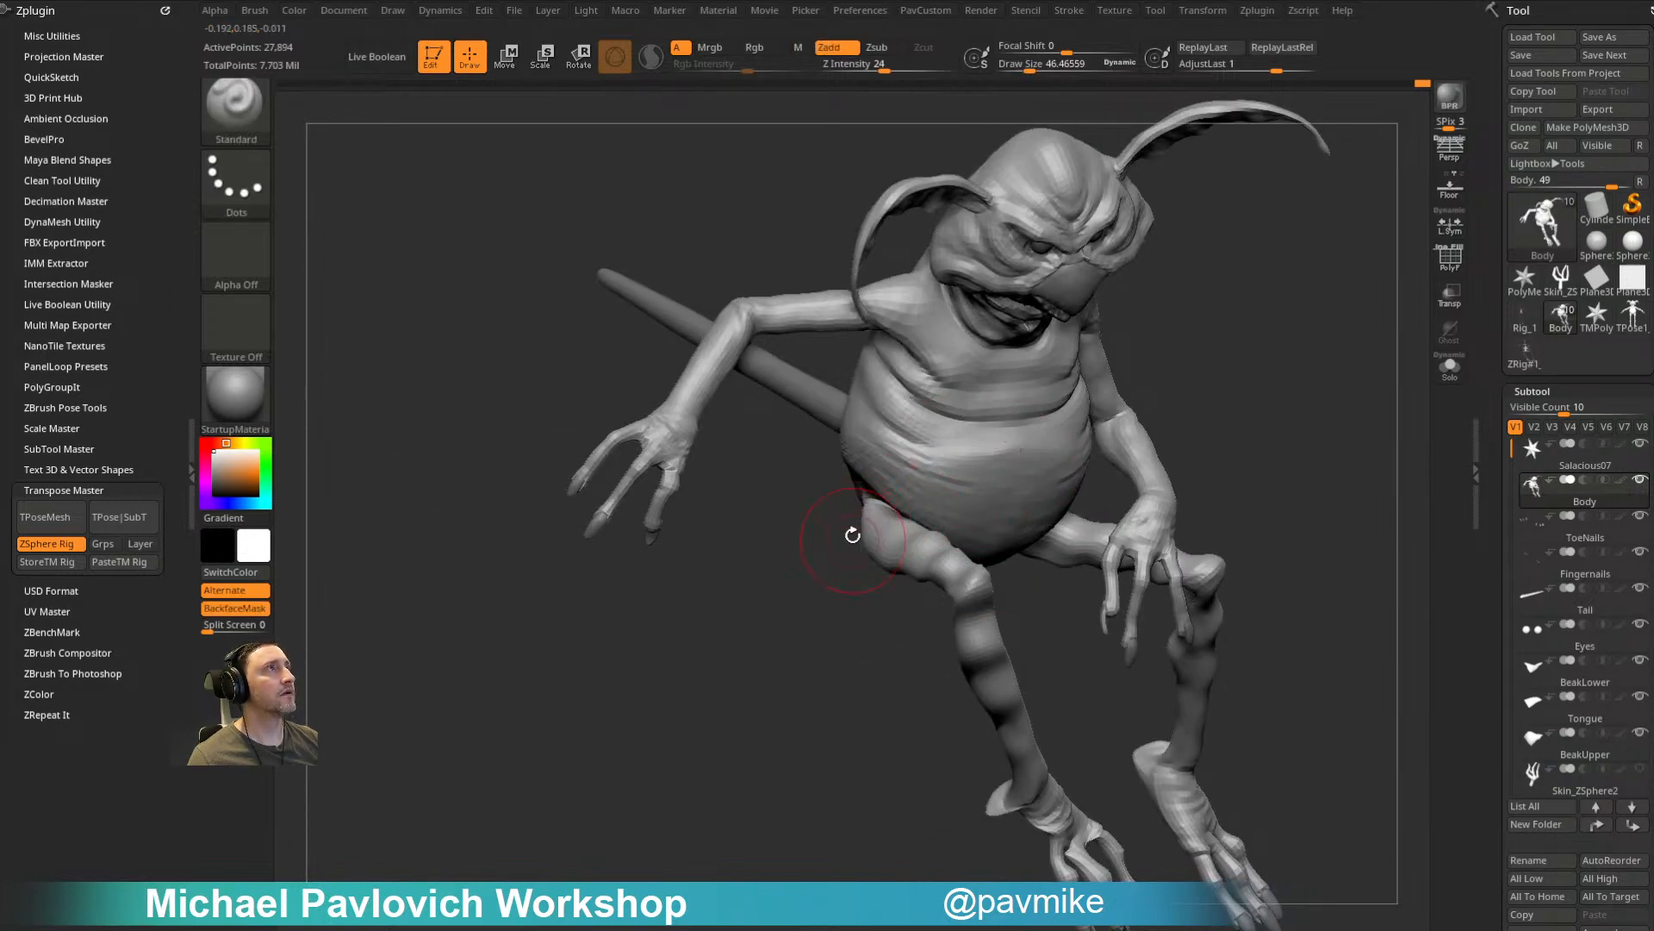
mouse_move(779, 184)
mouse_down()
mouse_move(742, 258)
mouse_move(765, 276)
mouse_move(1224, 349)
mouse_move(1038, 487)
mouse_move(1004, 461)
mouse_move(1047, 427)
mouse_up()
key(ctrl+z)
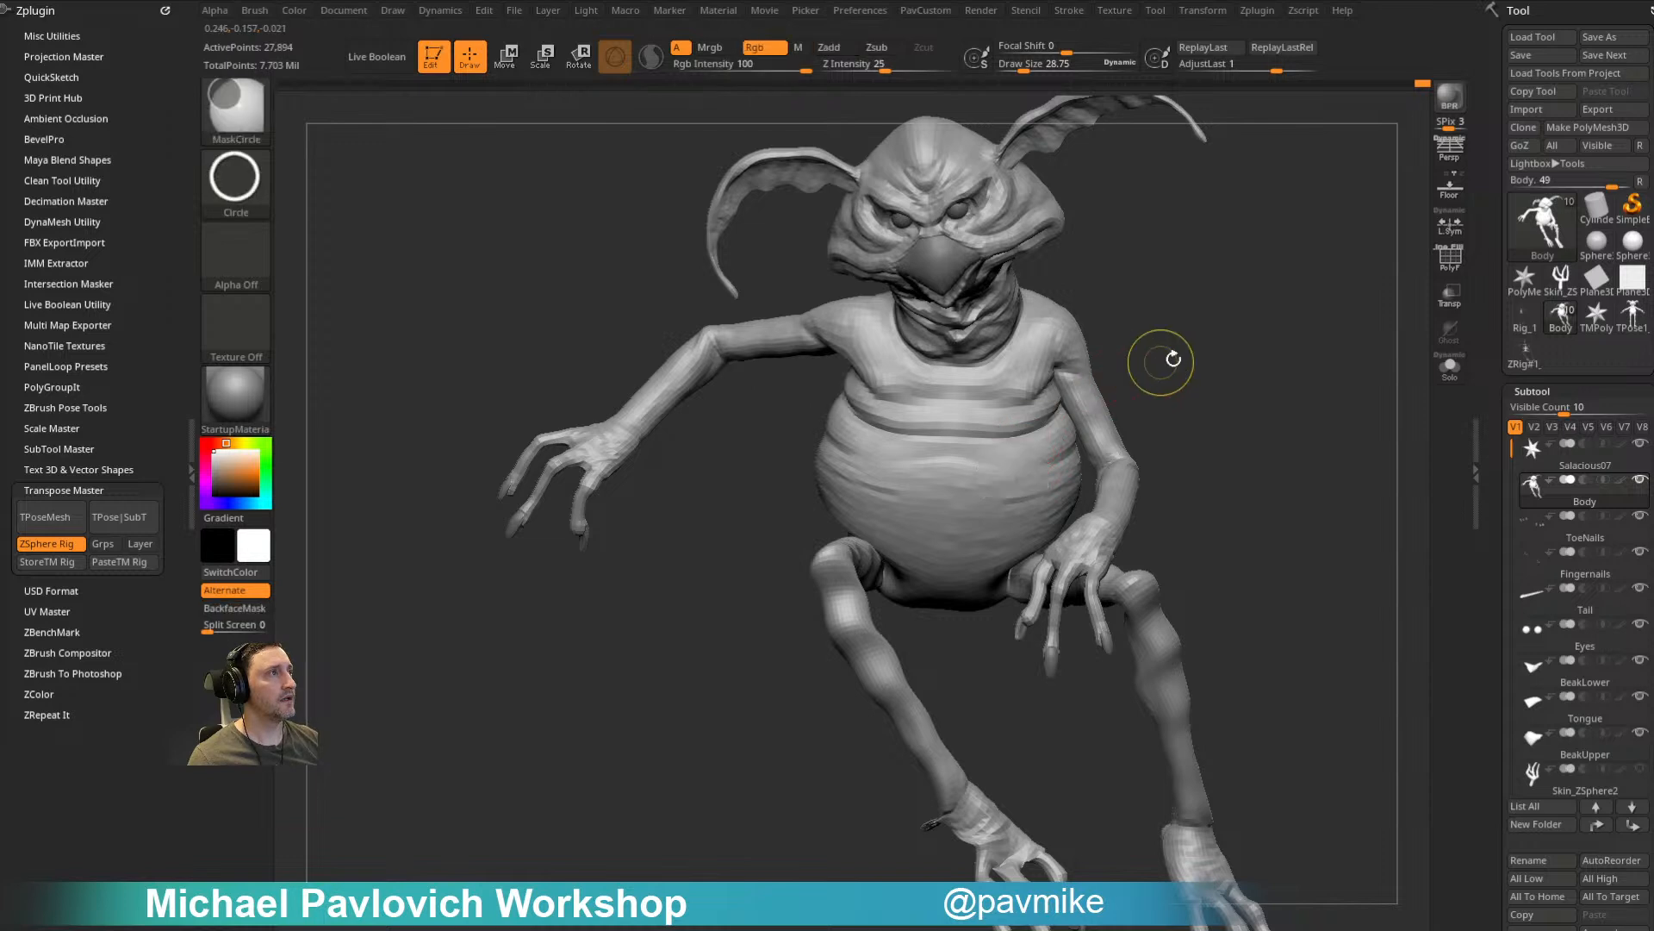
key(f)
mouse_move(1170, 336)
mouse_down()
mouse_move(1111, 384)
mouse_move(1081, 386)
mouse_up()
Step: Save the tool as Salacious07_Posed with the large hand shown again, and exit the program
click(1622, 473)
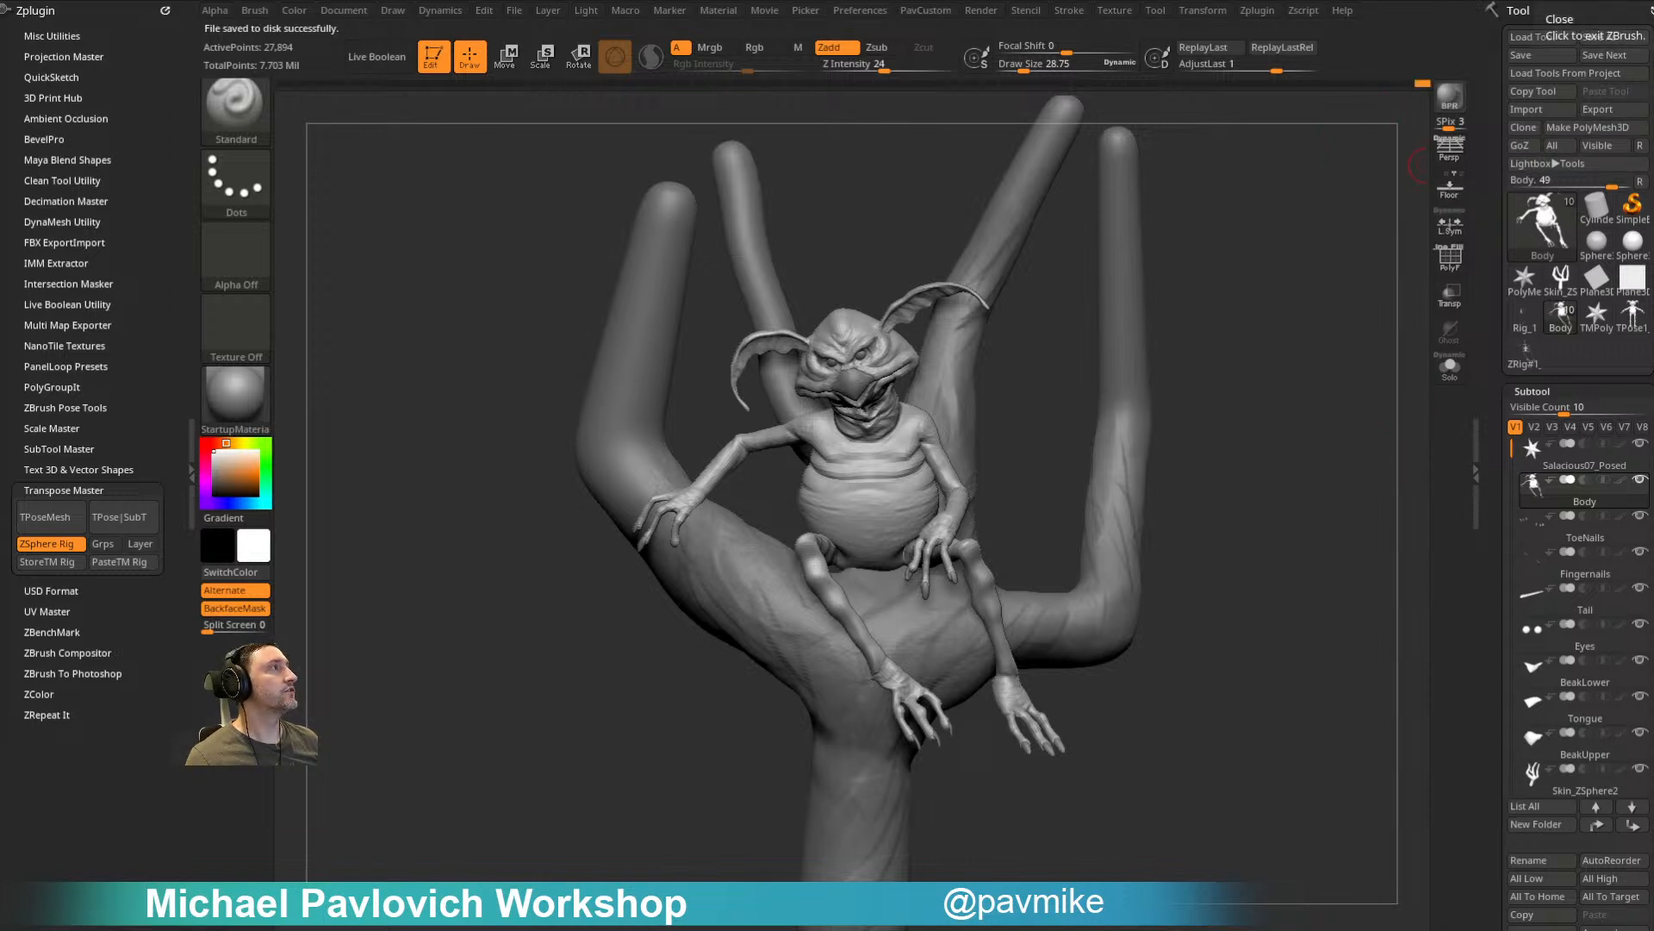
click(1646, 2)
click(1014, 508)
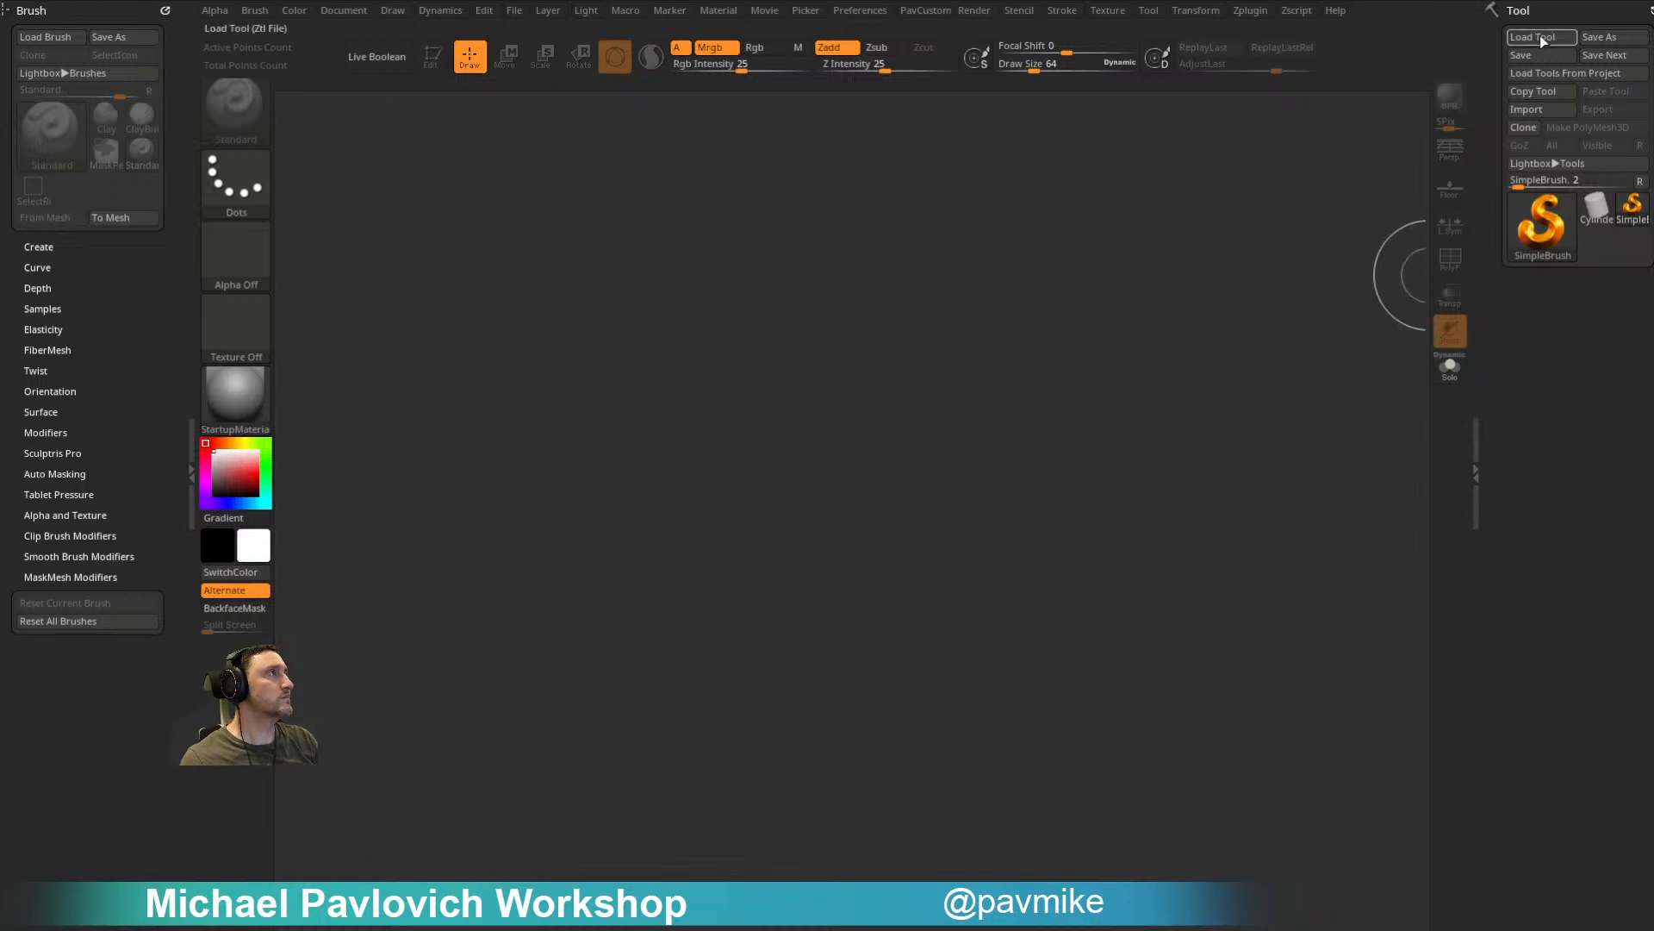
Step: Load the saved posed tool into the fresh session and place it on the canvas in Edit mode, framed on the creature
click(1527, 39)
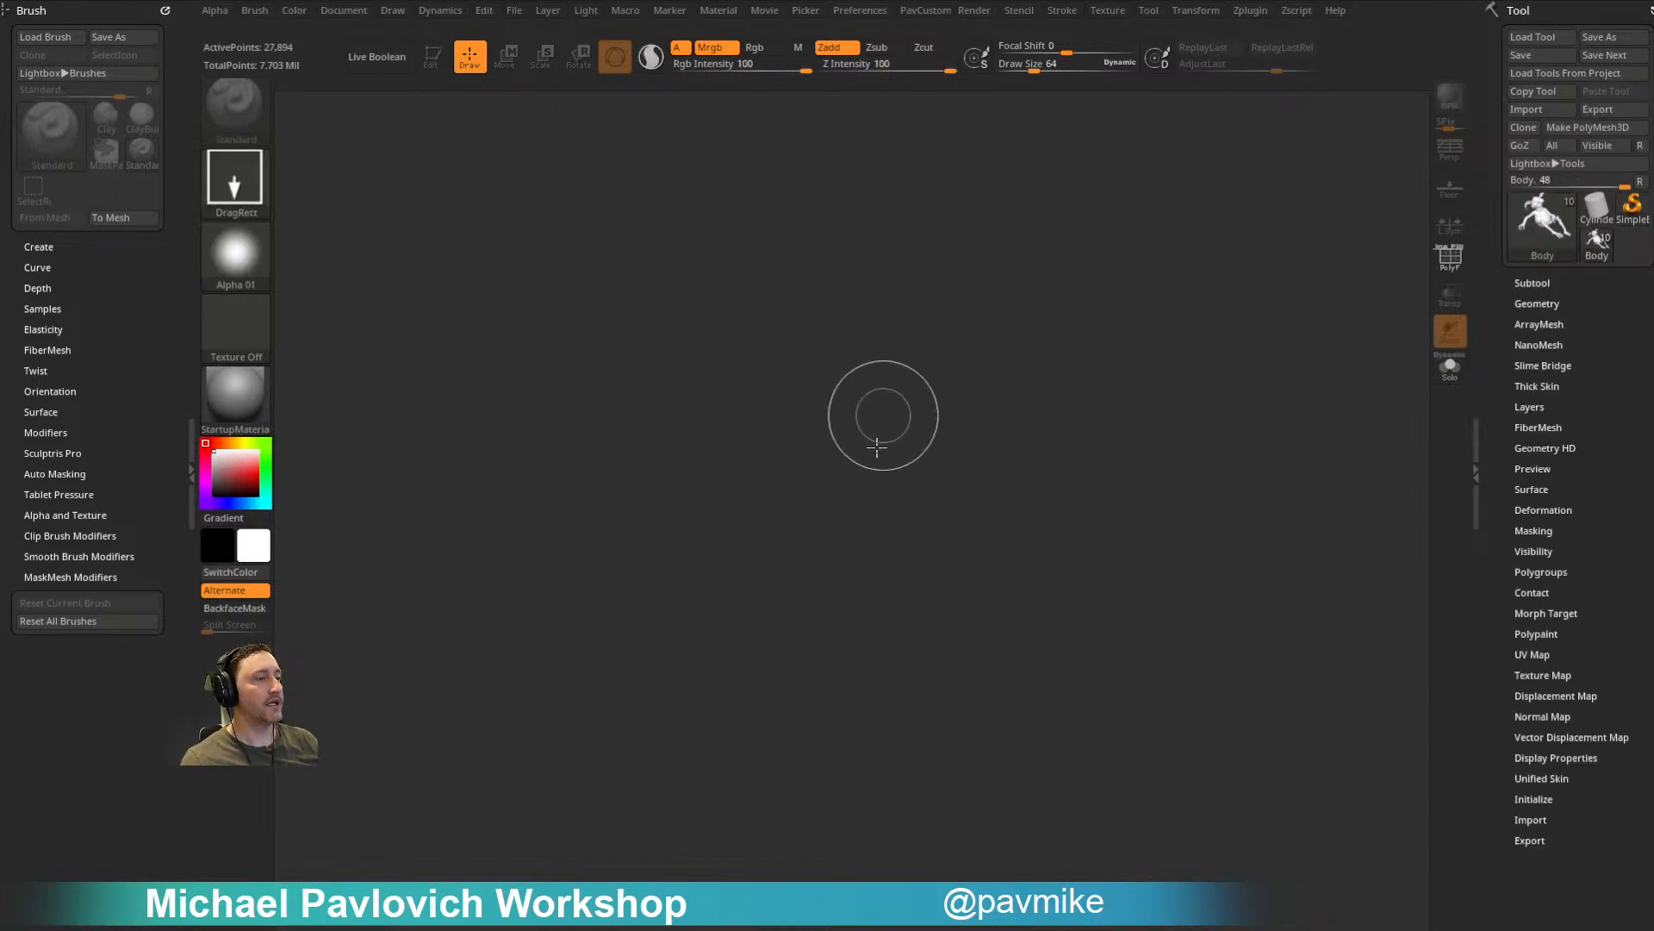
drag(818, 532, 823, 711)
click(436, 61)
shift+drag(1047, 280, 1081, 291)
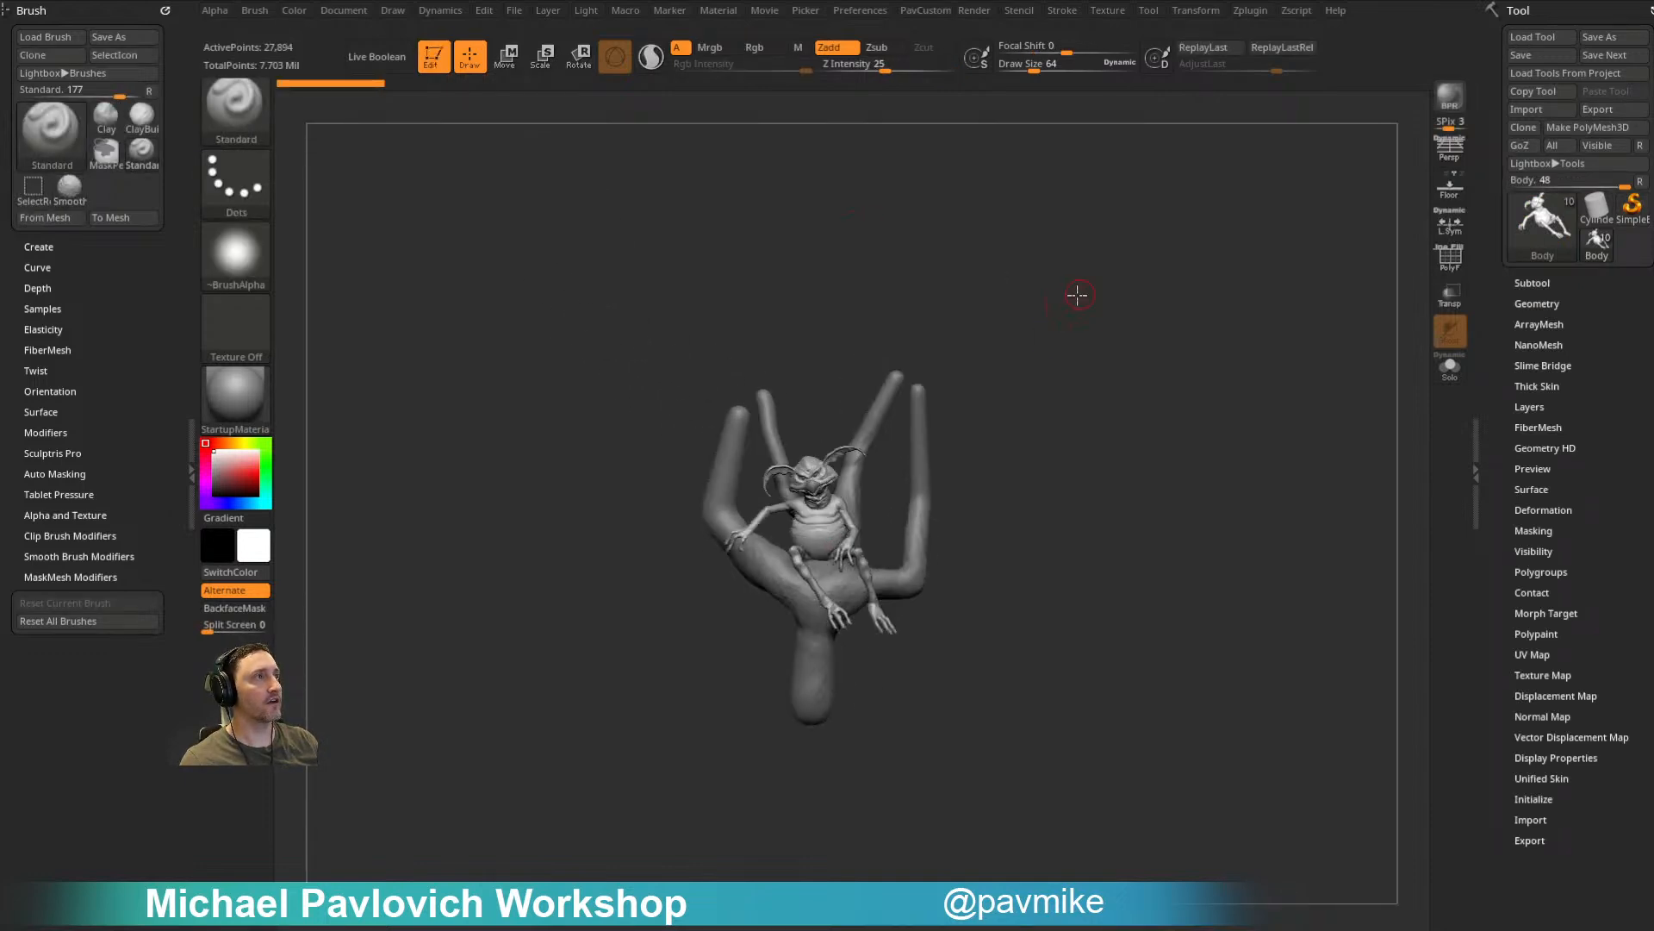
key(f)
alt+drag(1039, 349, 1063, 451)
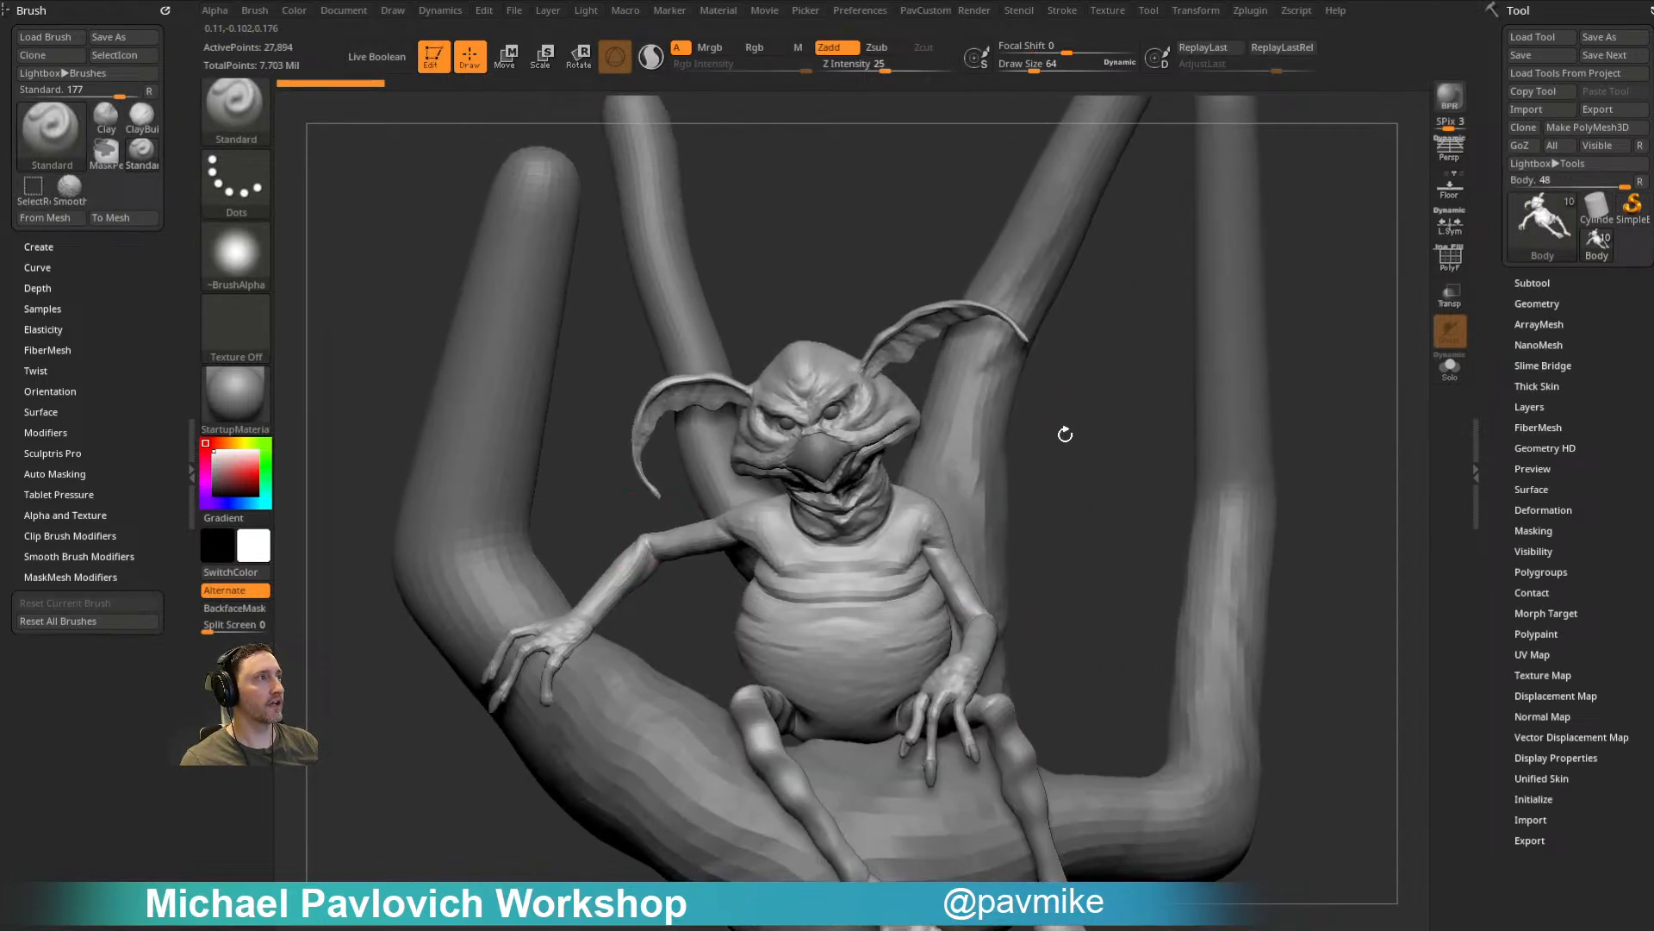
Step: Turn off symmetry for the loaded model
key(grave)
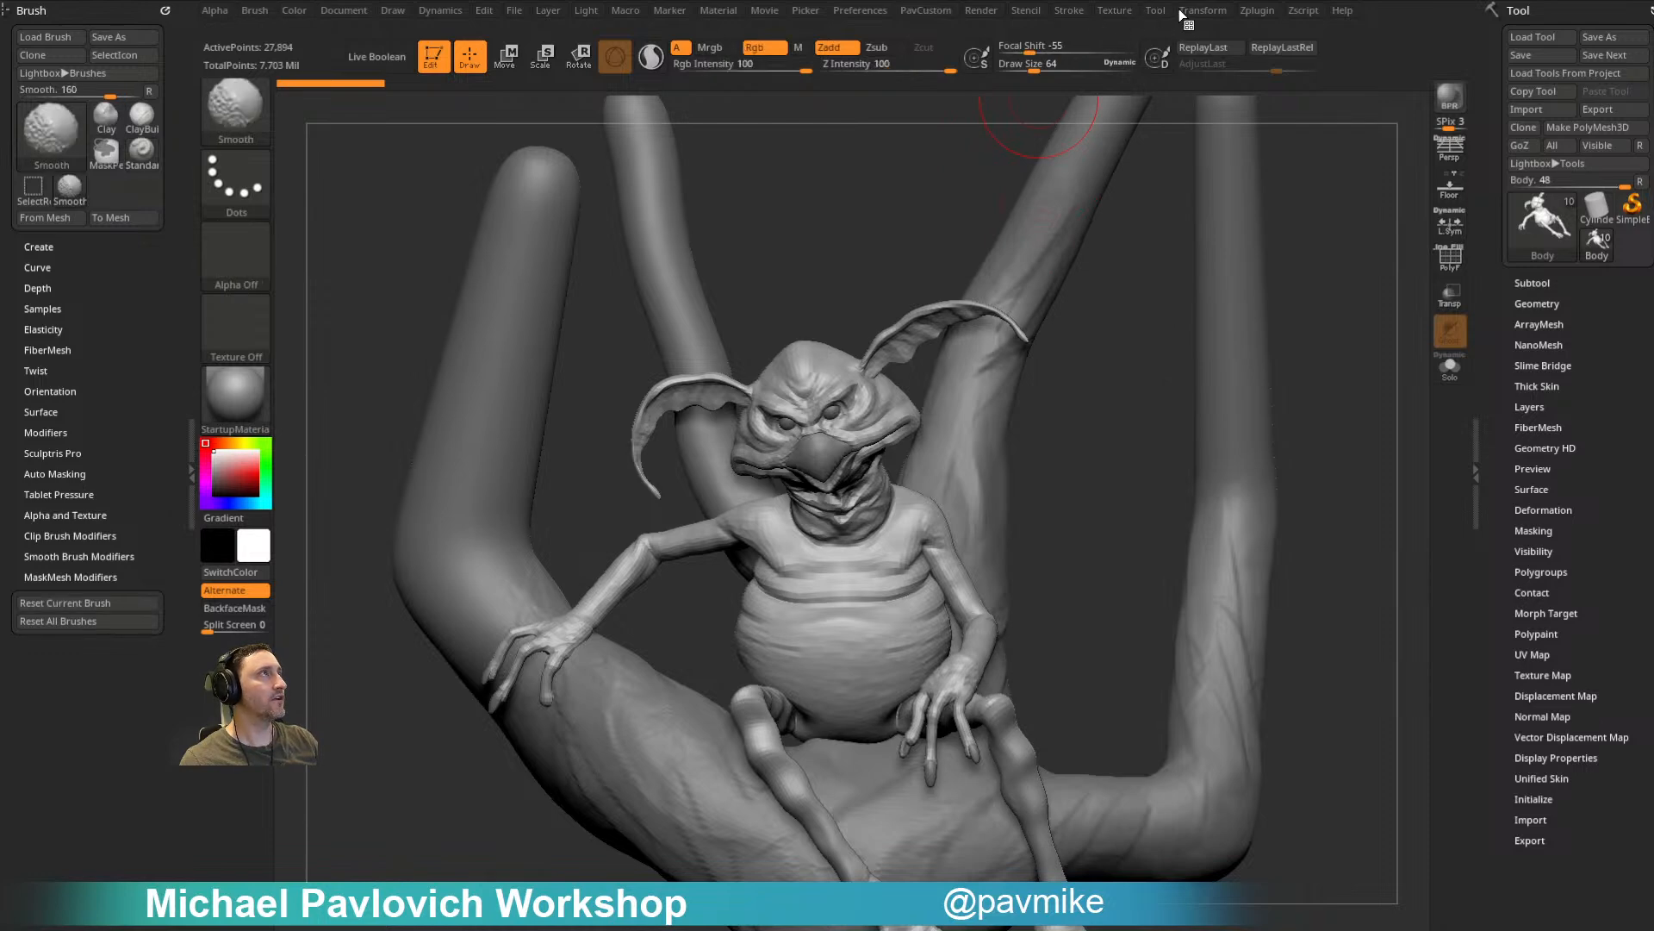
click(1200, 10)
click(1259, 453)
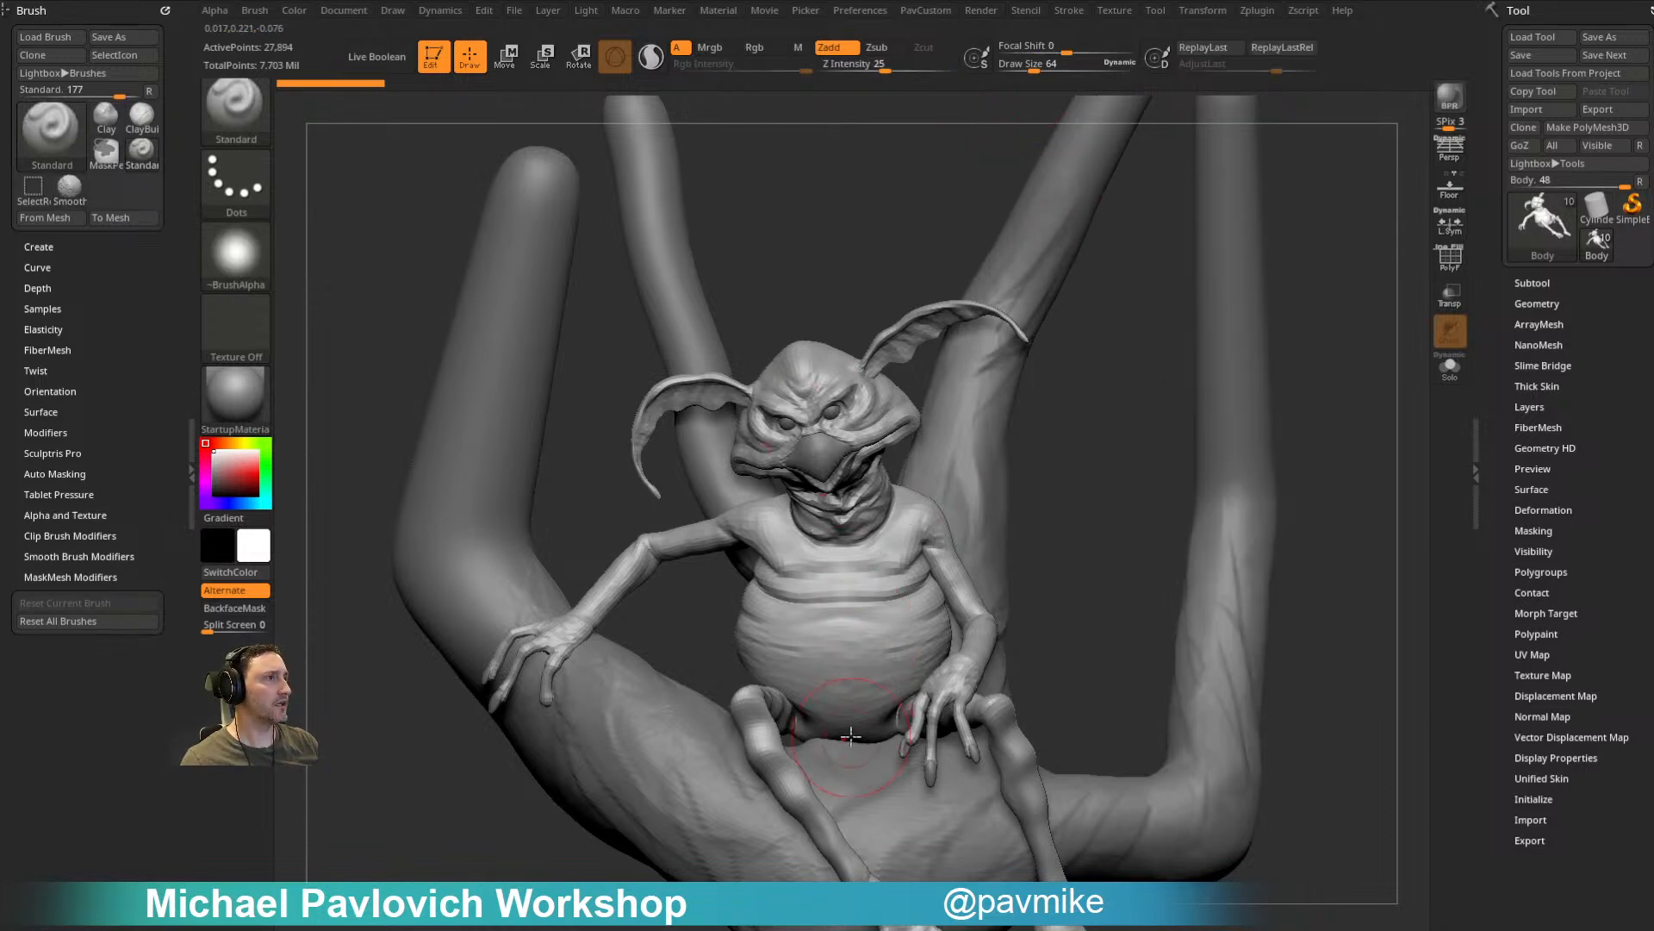
Step: Select the Inflat brush and smooth the folds across the creature's belly
mouse_move(1108, 480)
mouse_down()
mouse_move(1132, 437)
mouse_move(1244, 480)
mouse_move(1252, 450)
mouse_move(702, 591)
mouse_up()
mouse_move(1171, 380)
mouse_down()
mouse_move(1219, 391)
mouse_move(1192, 406)
mouse_move(1320, 431)
mouse_move(1299, 395)
mouse_move(1336, 397)
mouse_move(1100, 368)
mouse_move(1285, 401)
mouse_move(1254, 380)
mouse_up()
key(b)
key(i)
key(n)
shift+drag(774, 616, 820, 591)
mouse_move(1216, 429)
mouse_down()
mouse_move(1160, 494)
mouse_move(1145, 448)
mouse_move(1163, 439)
mouse_up()
drag(1149, 351, 1142, 399)
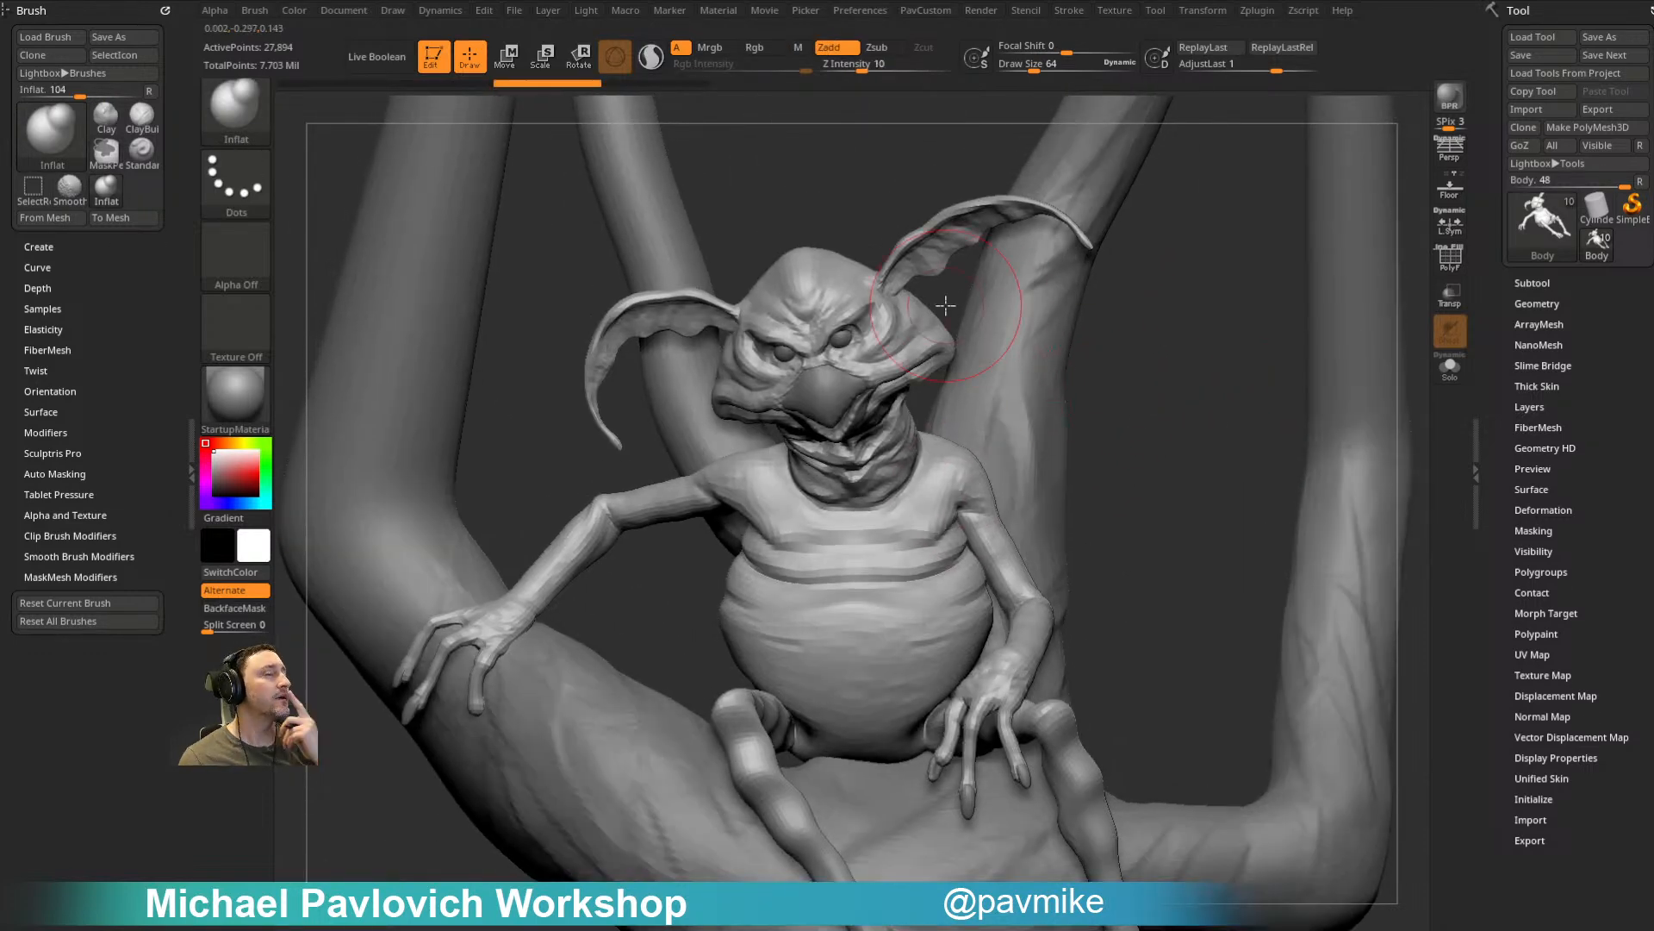
Step: Try reshaping the creature's torso with the Inflat and Move brushes, and undo the strokes
key(s)
mouse_move(785, 614)
mouse_down()
mouse_move(762, 597)
mouse_move(738, 622)
mouse_move(773, 622)
mouse_up()
key(b)
key(m)
key(v)
key(ctrl+z)
key(s)
key(ctrl+z)
key(ctrl+z)
key(ctrl+z)
Step: Switch to the Standard brush with a draw size of about 46 and turn off symmetry
mouse_move(683, 595)
mouse_down()
mouse_move(771, 595)
mouse_move(803, 615)
mouse_up()
key(b)
key(s)
key(t)
key(s)
key(ctrl+z)
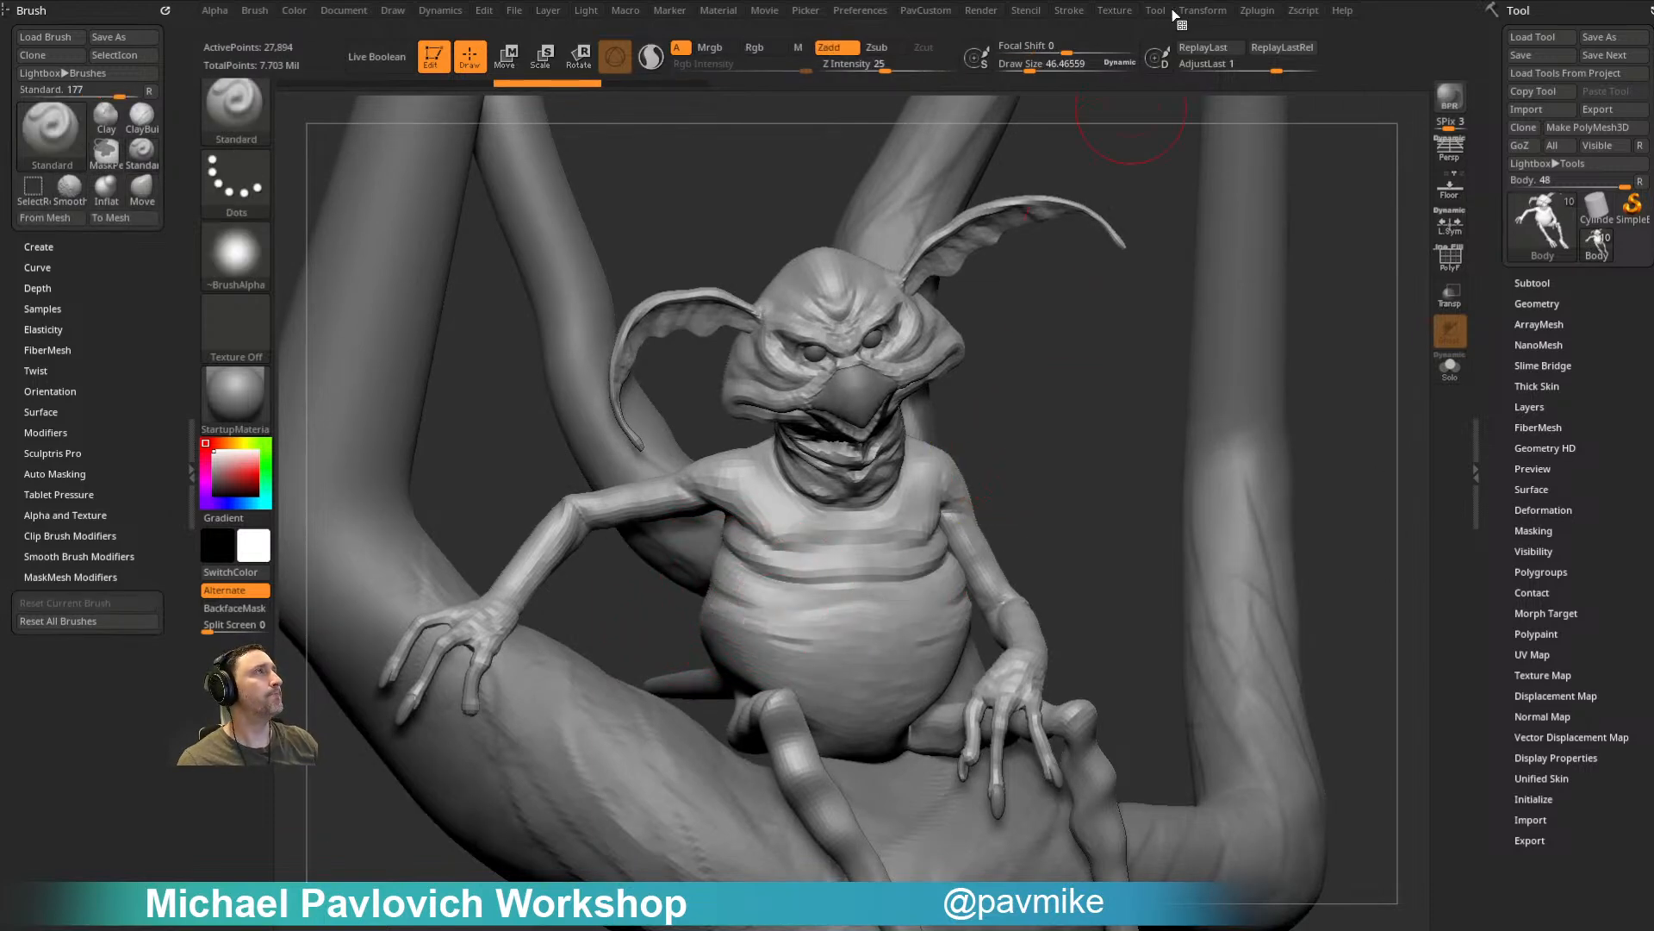
click(1202, 10)
click(1236, 452)
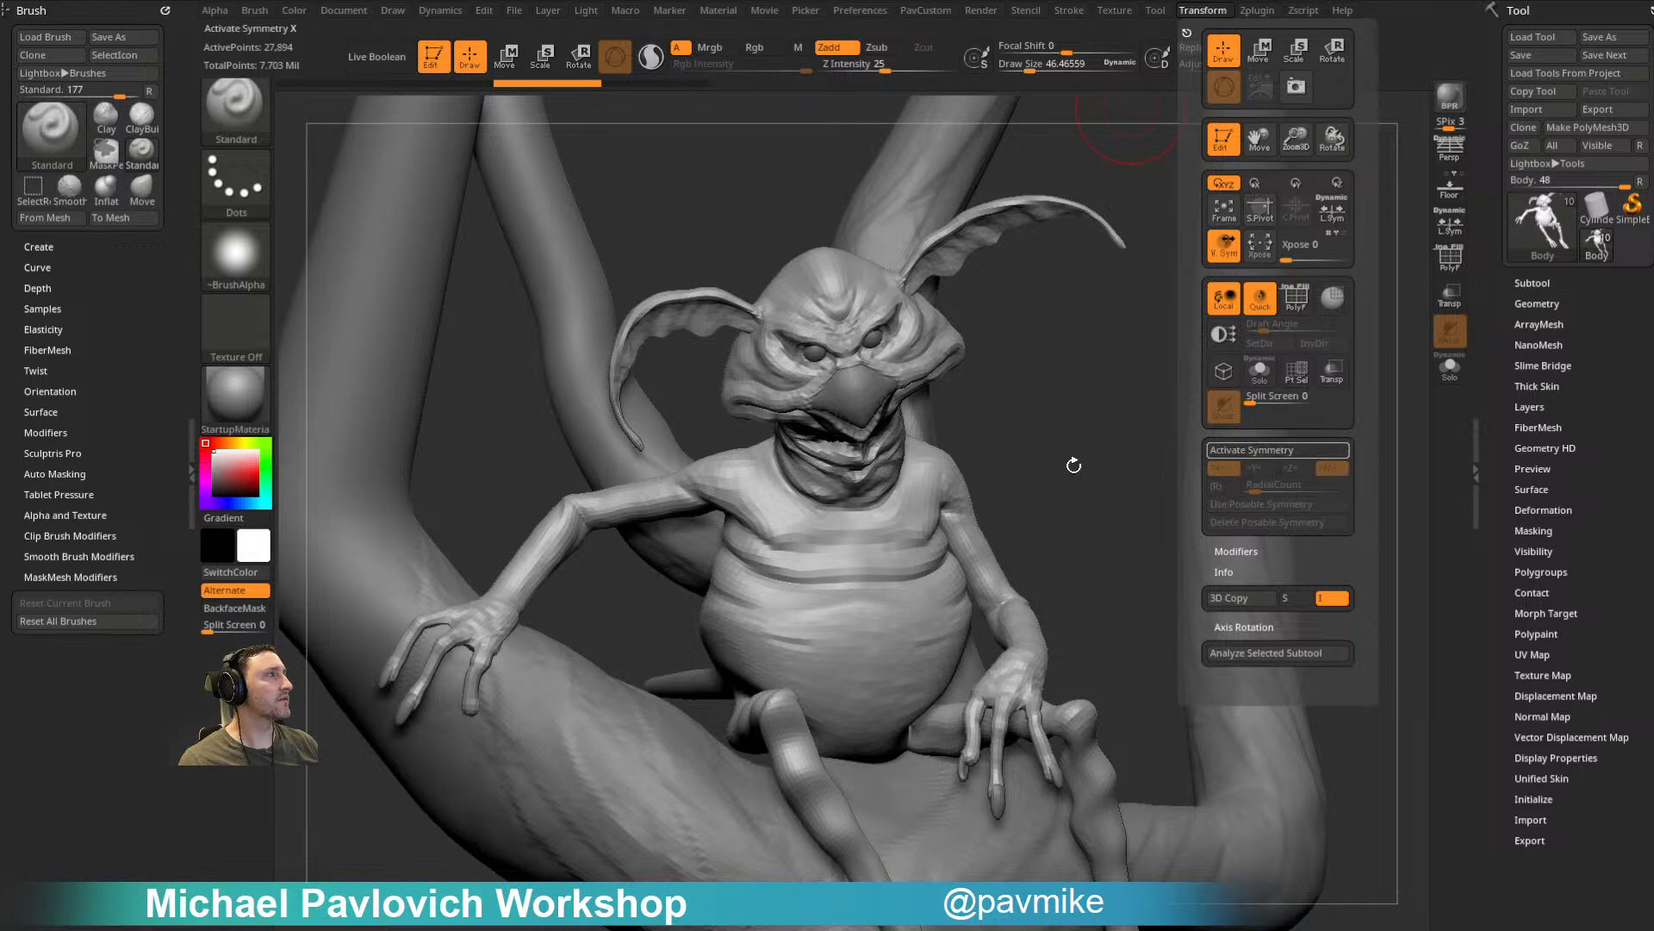
Step: Try a Standard brush stroke across the creature's chest and undo it
mouse_move(795, 570)
mouse_down()
mouse_move(819, 632)
mouse_move(866, 603)
mouse_up()
drag(1055, 453, 819, 455)
key(ctrl+z)
key(shift)
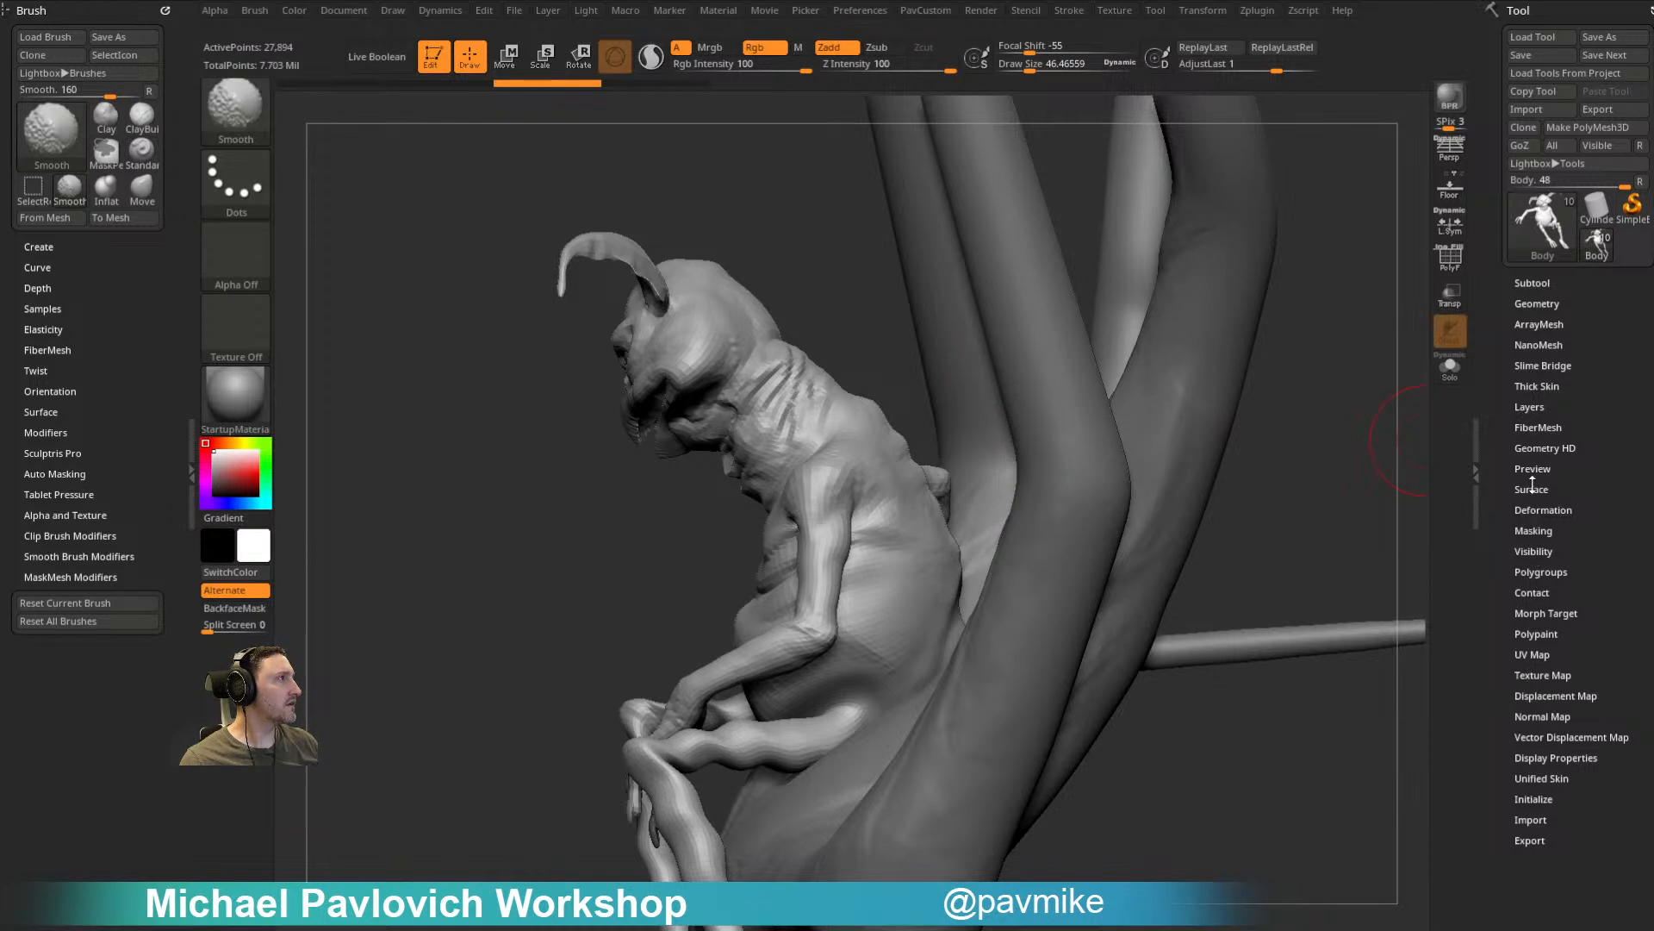
scroll(1509, 505, down, 3)
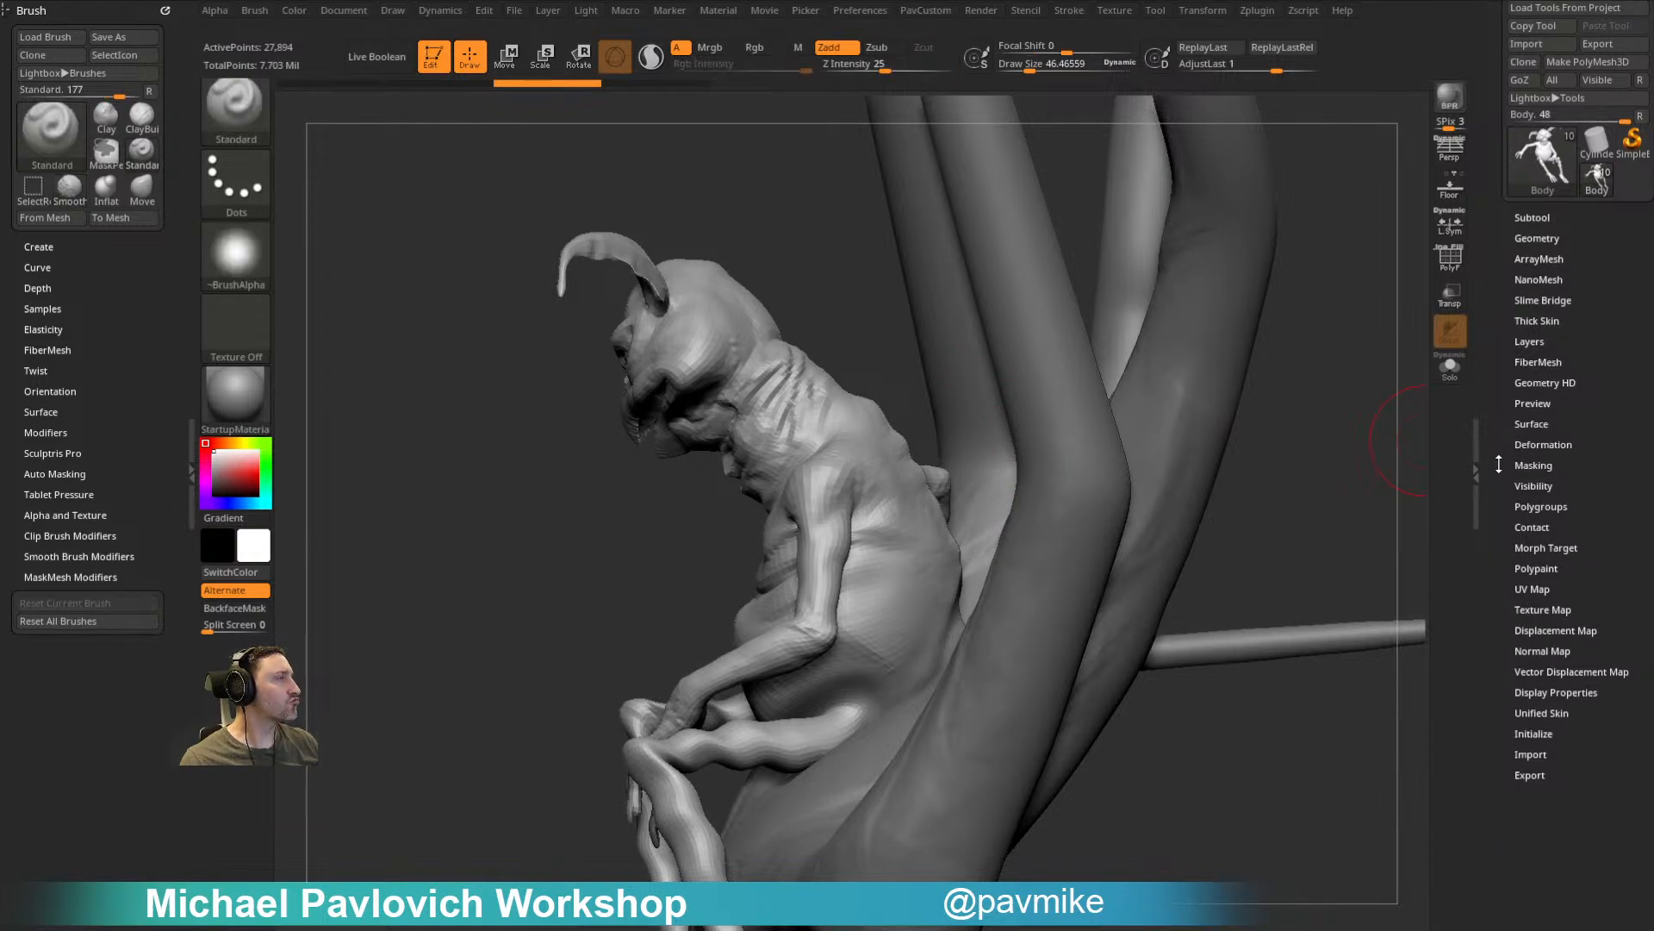
click(1543, 503)
click(1532, 521)
click(1533, 539)
click(1535, 503)
drag(1501, 478, 1503, 587)
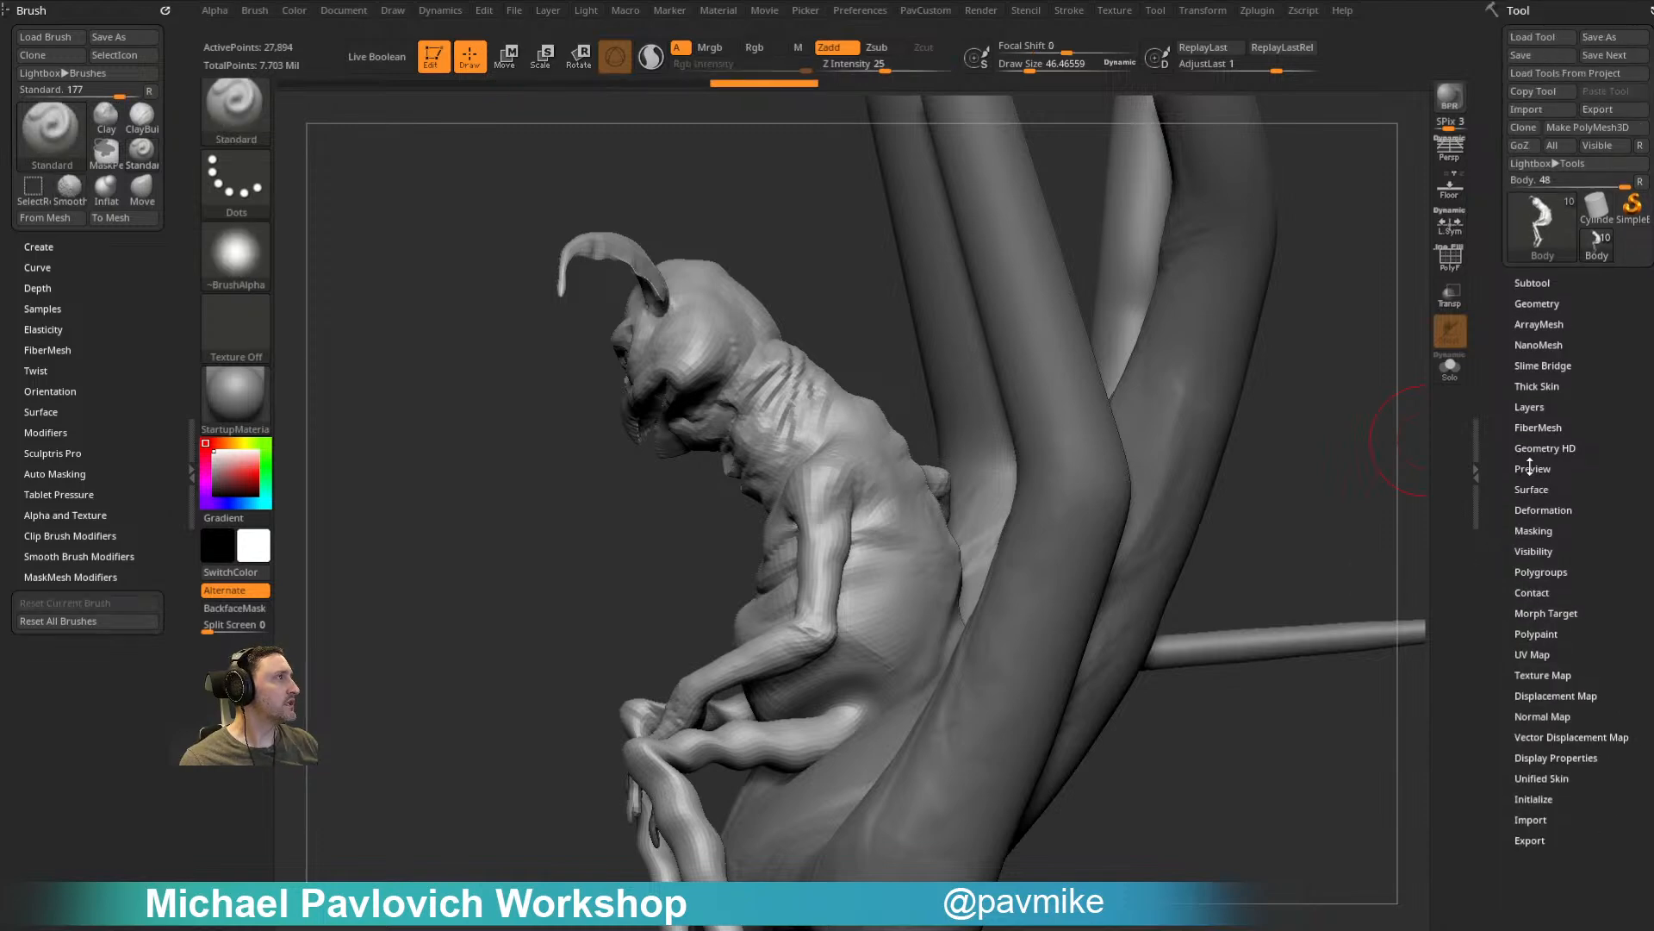
click(1532, 408)
click(1535, 410)
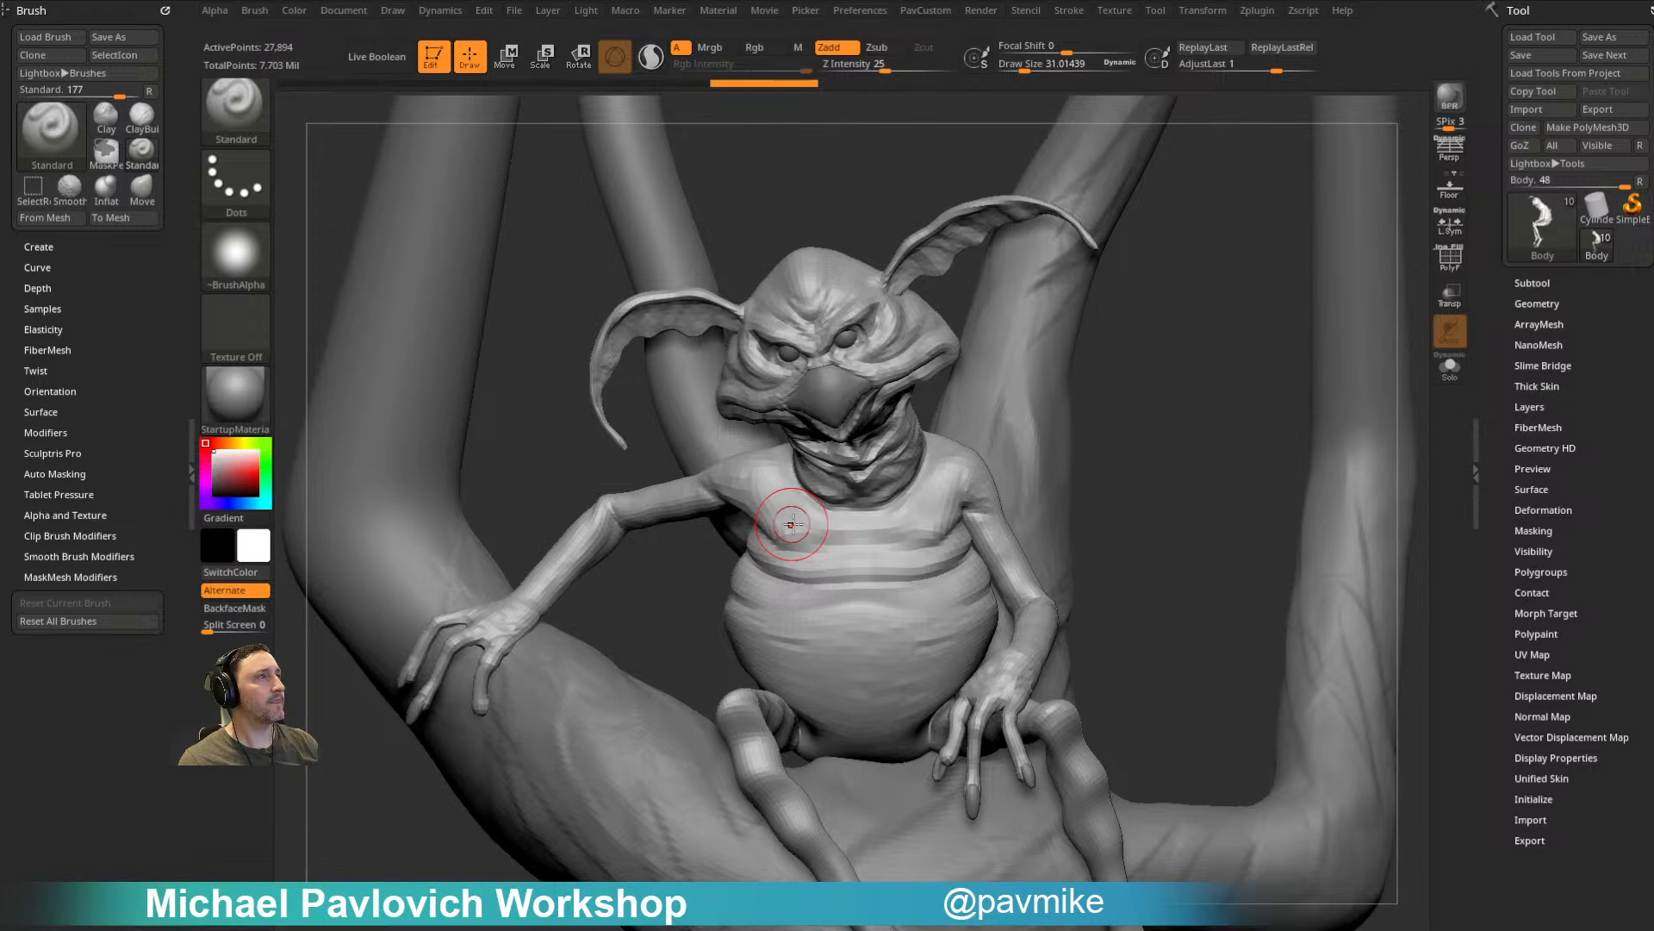
Step: Try a smaller Standard stroke across the upper torso, undo it and frame the whole sculpt
drag(782, 524, 1085, 569)
key(ctrl+z)
key(f)
drag(1119, 395, 1250, 403)
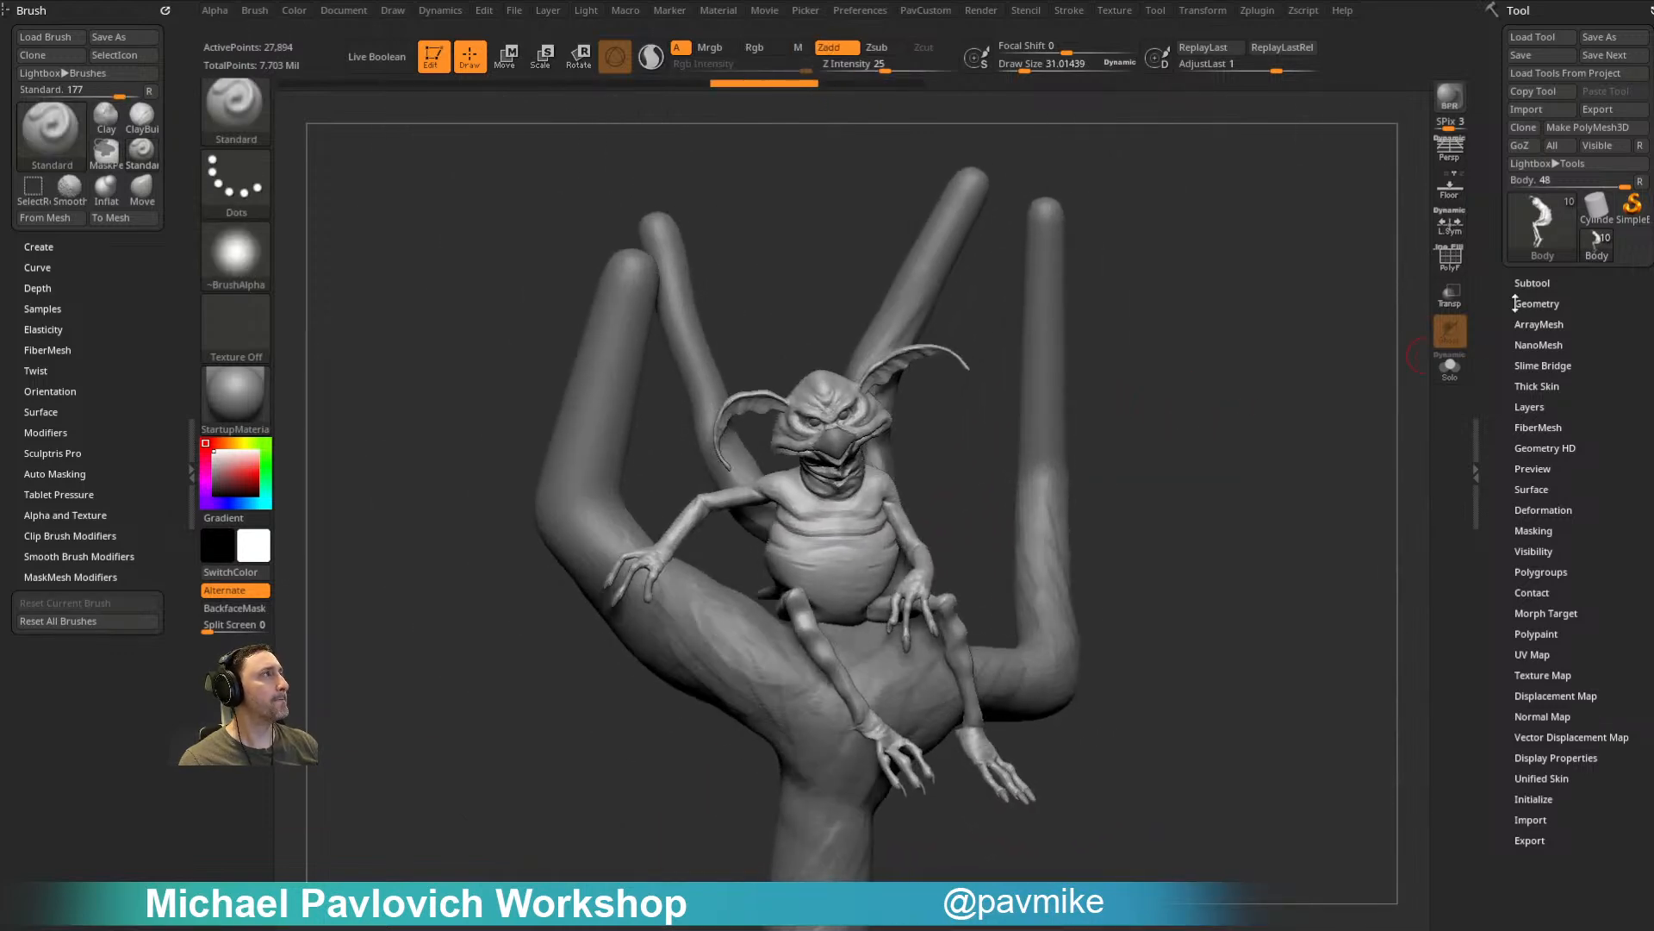
Step: Show the subtool list, hide the Salacious07_Posed subtool and make Body the active subtool
click(1532, 283)
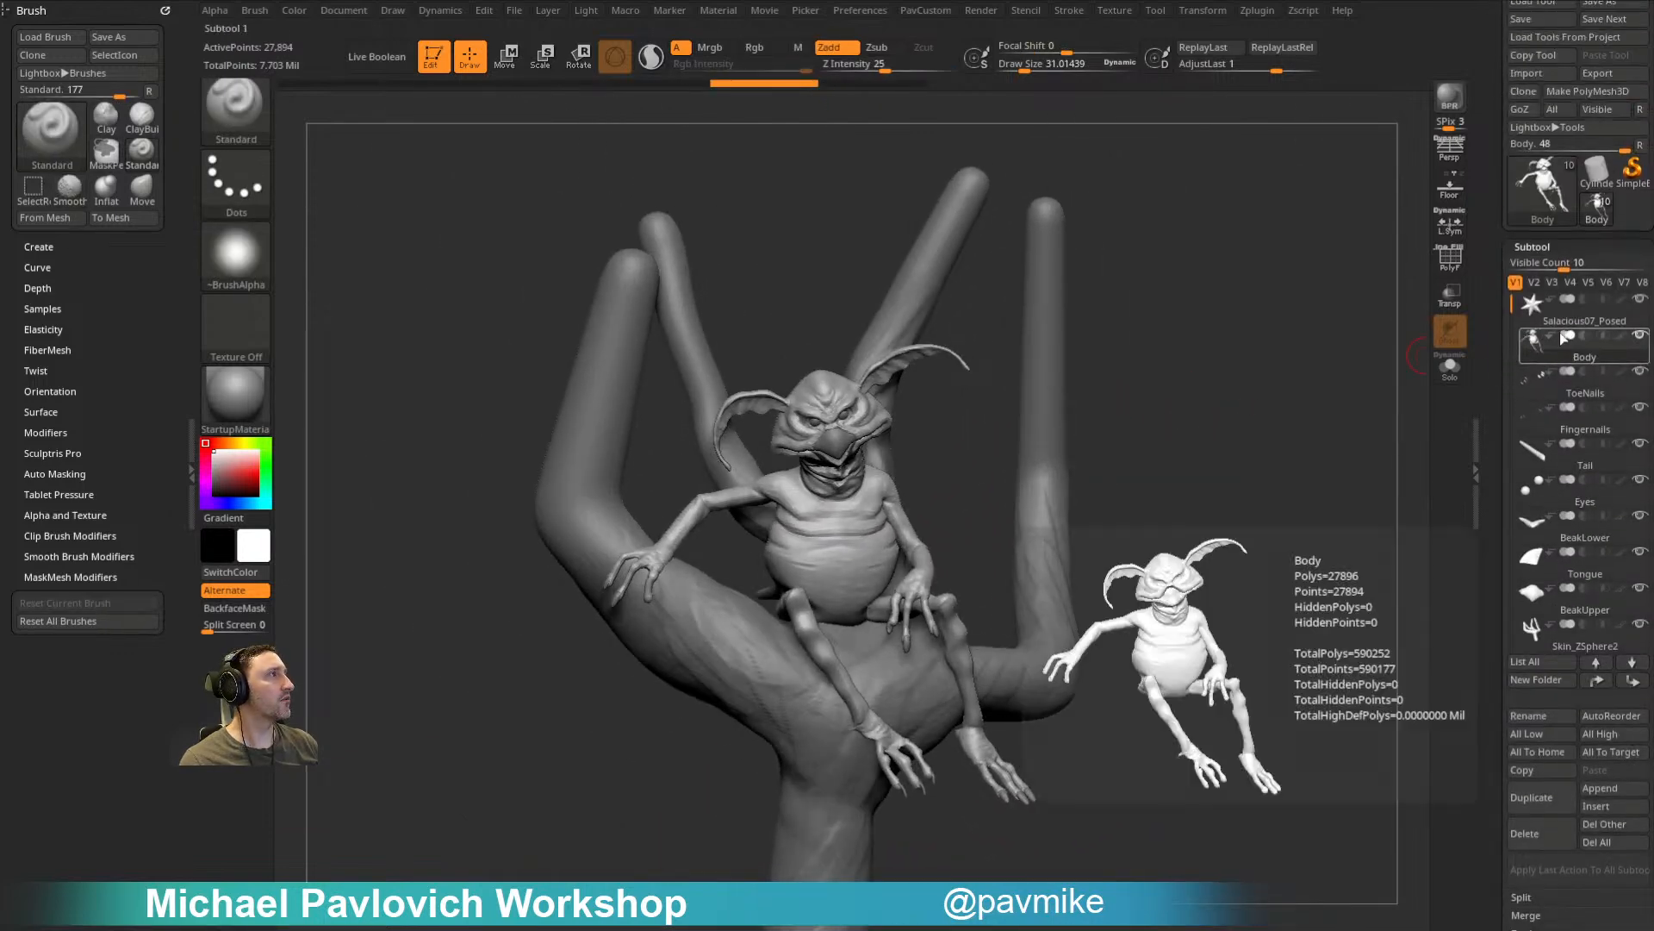
click(1640, 298)
drag(1413, 353, 1504, 319)
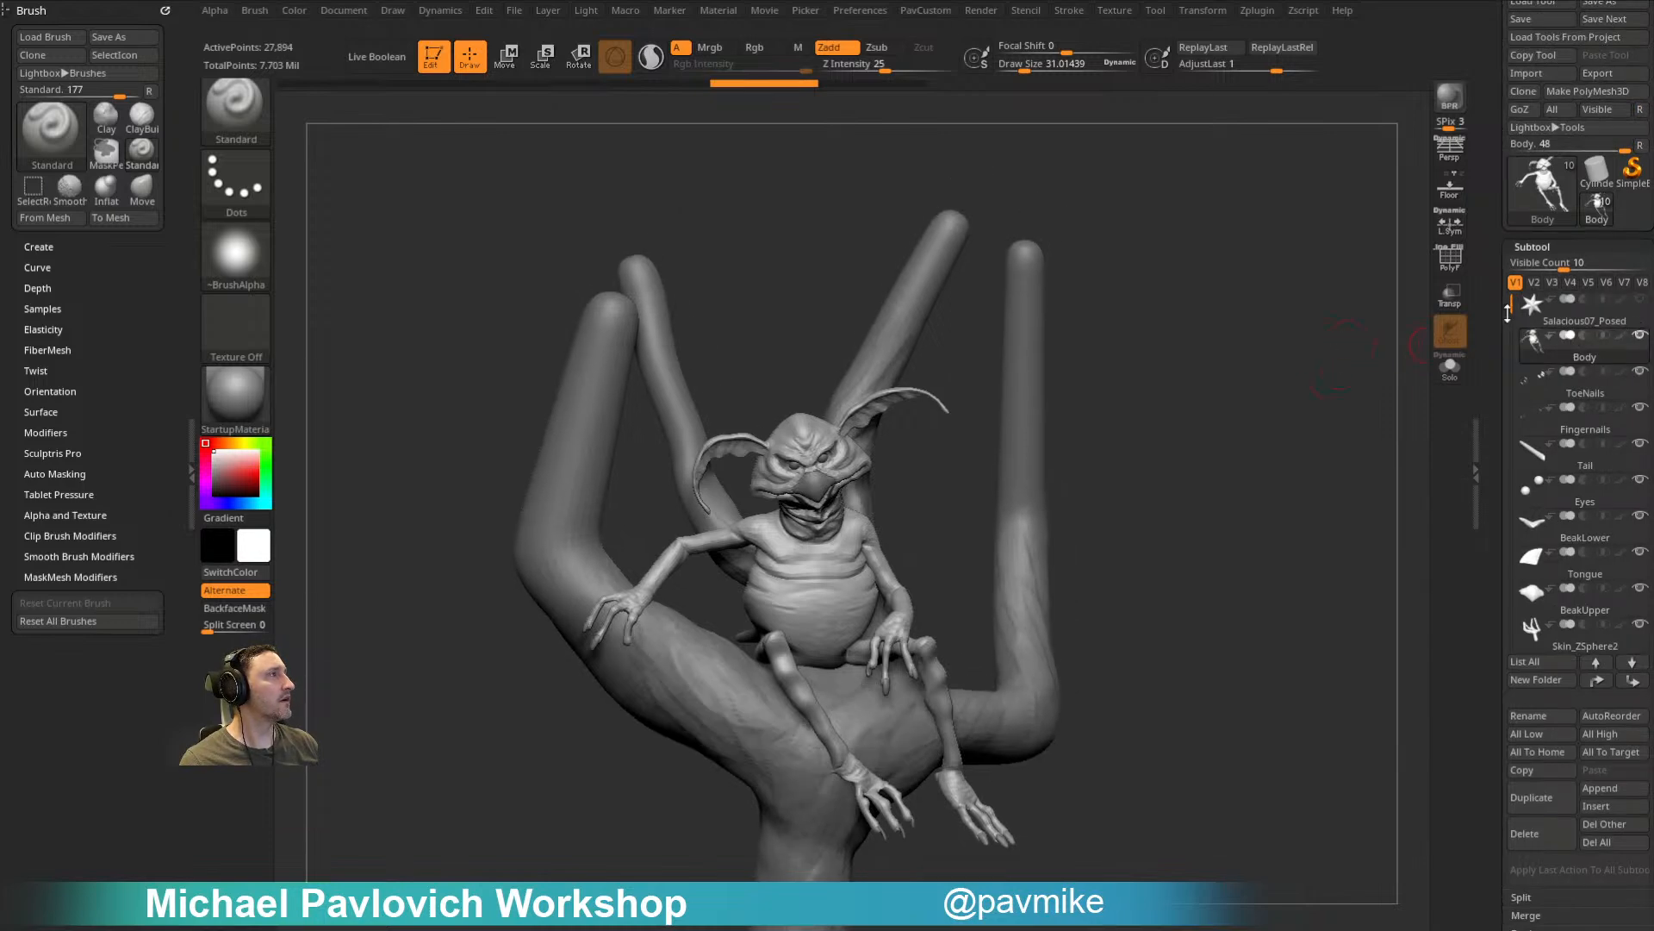
click(1585, 324)
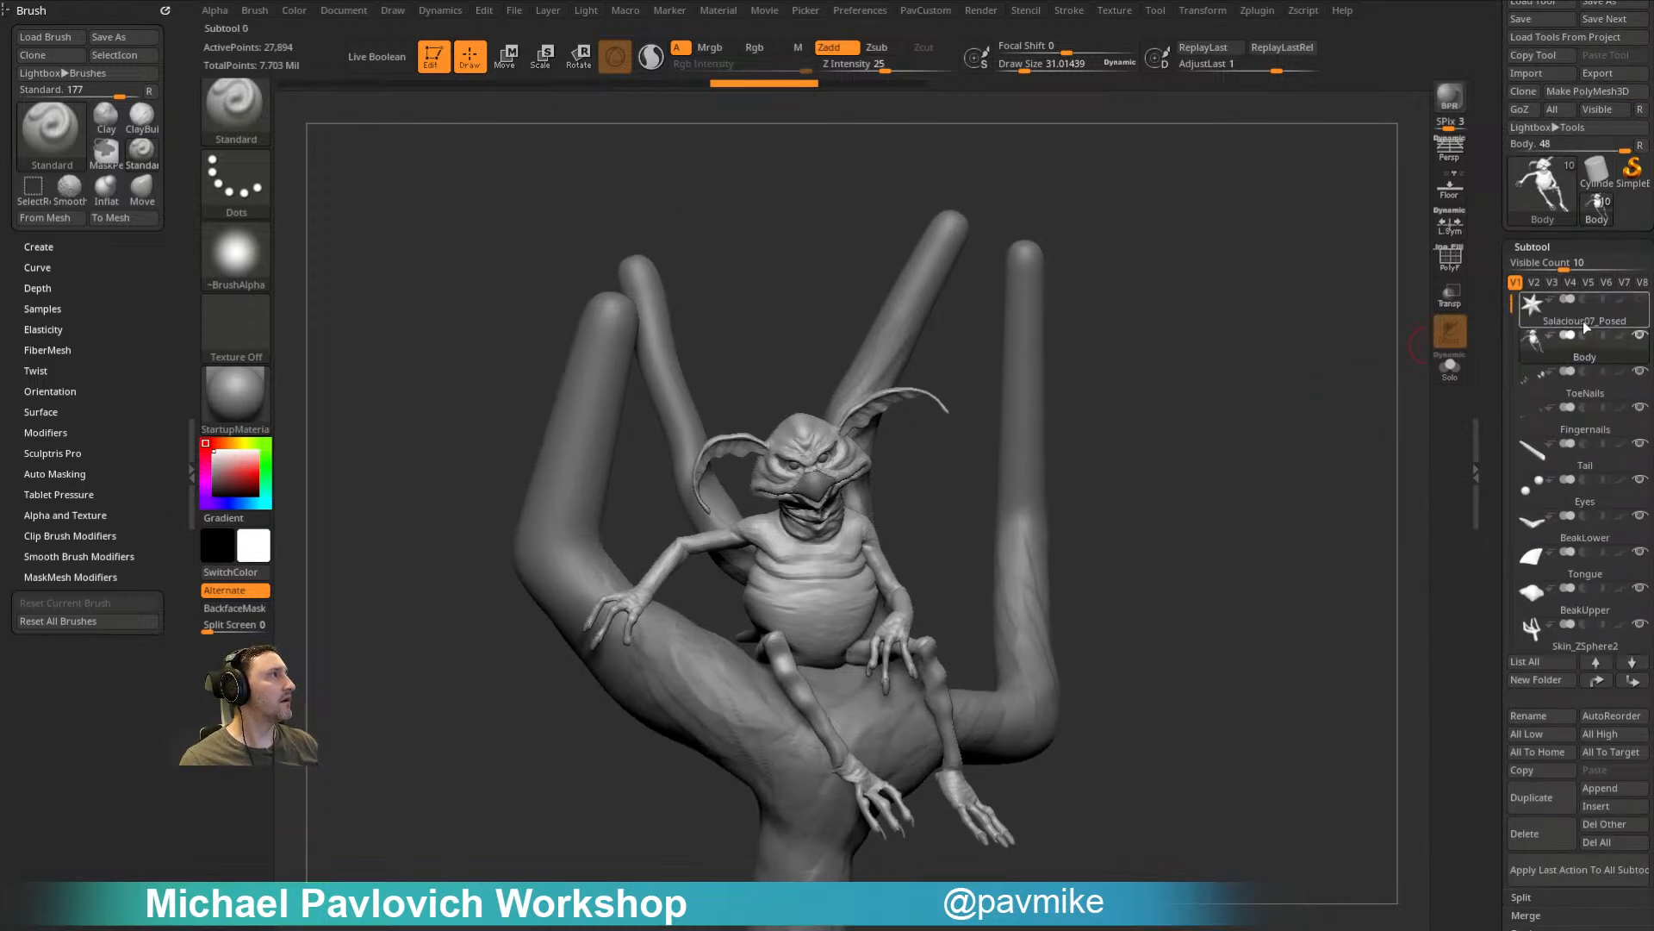
click(1571, 346)
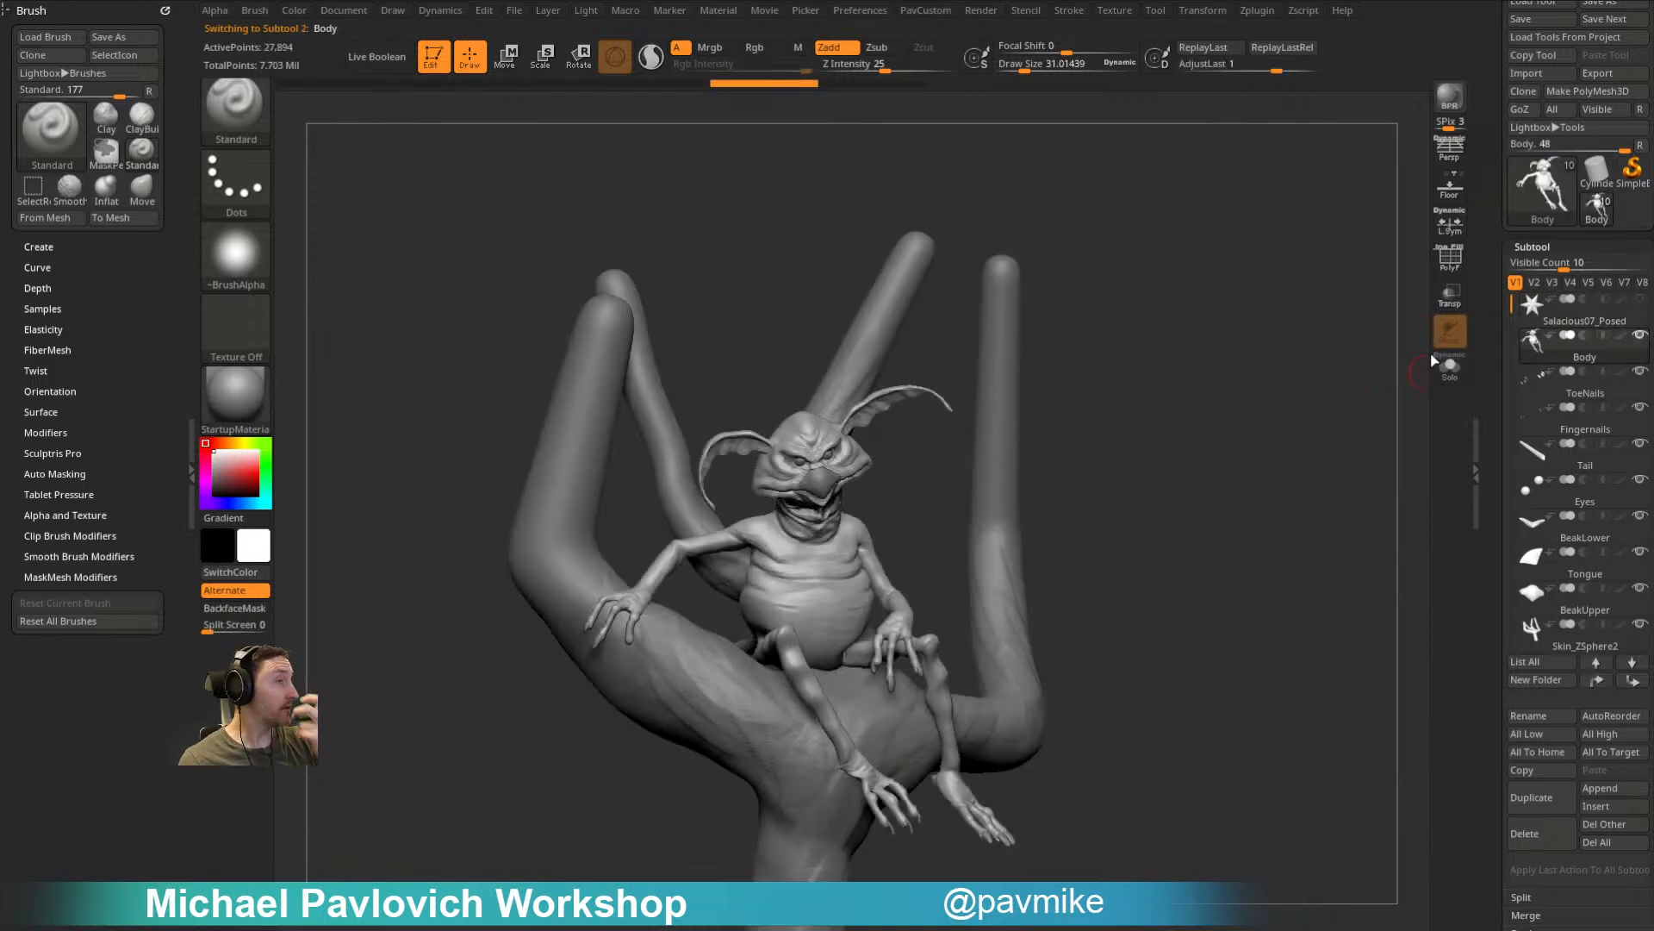
Step: Make the large hand, the body and the upper beak active in turn directly on the model, then return to the body
drag(1030, 484, 1052, 506)
alt+click(1052, 508)
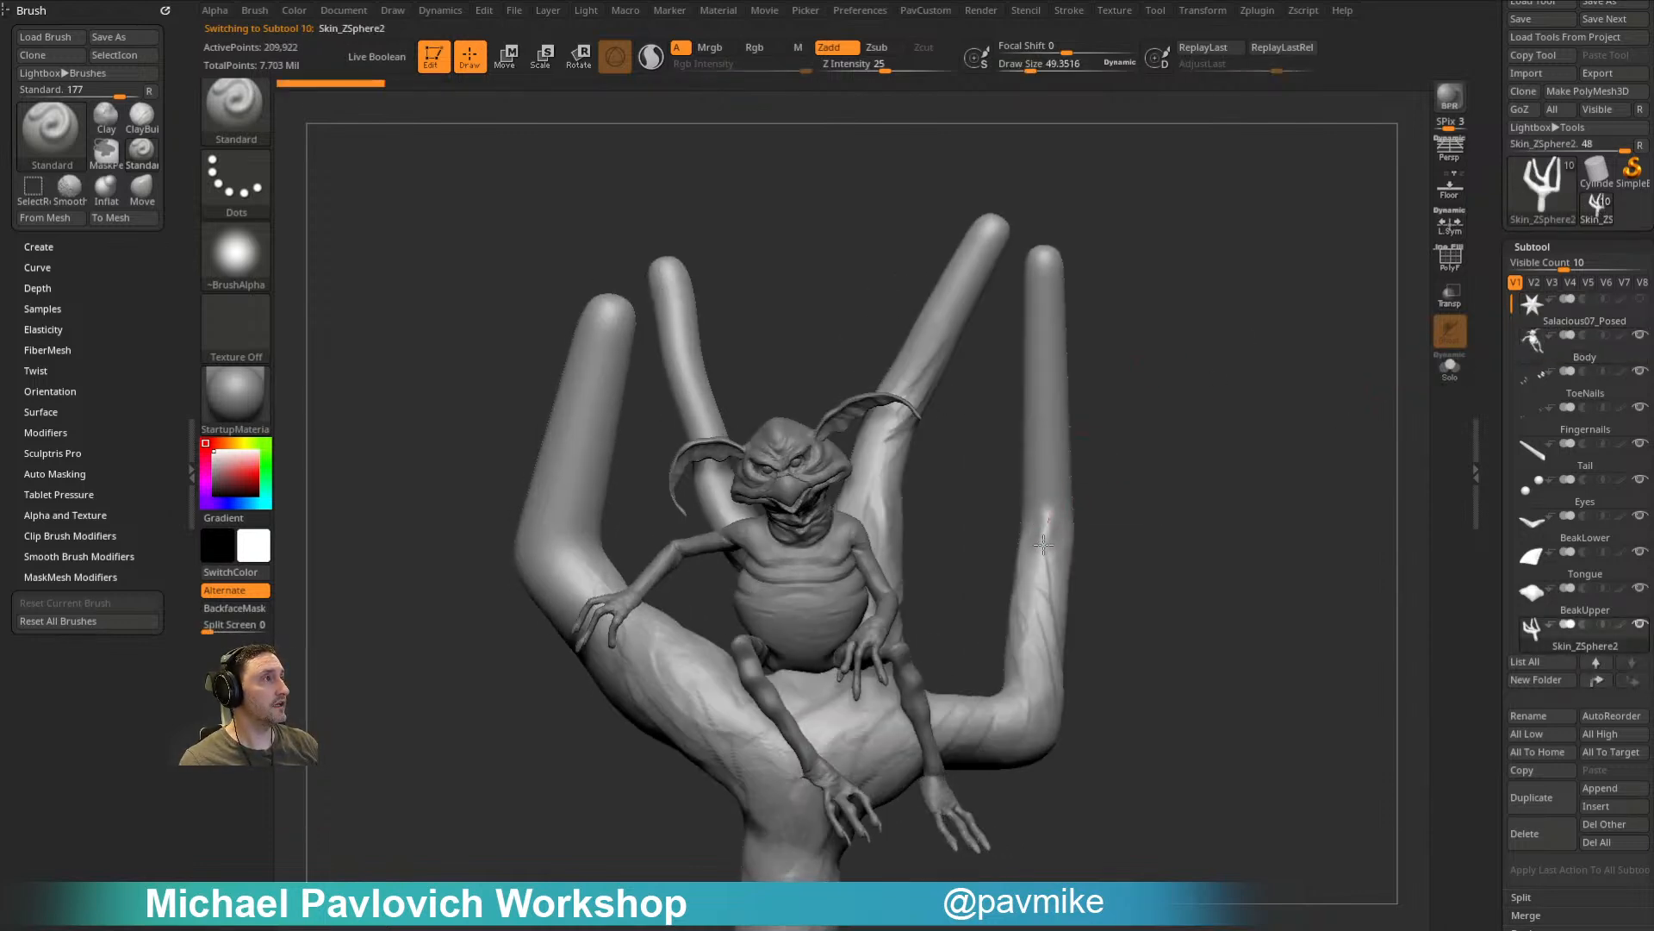
key(ctrl)
click(892, 589)
alt+click(862, 594)
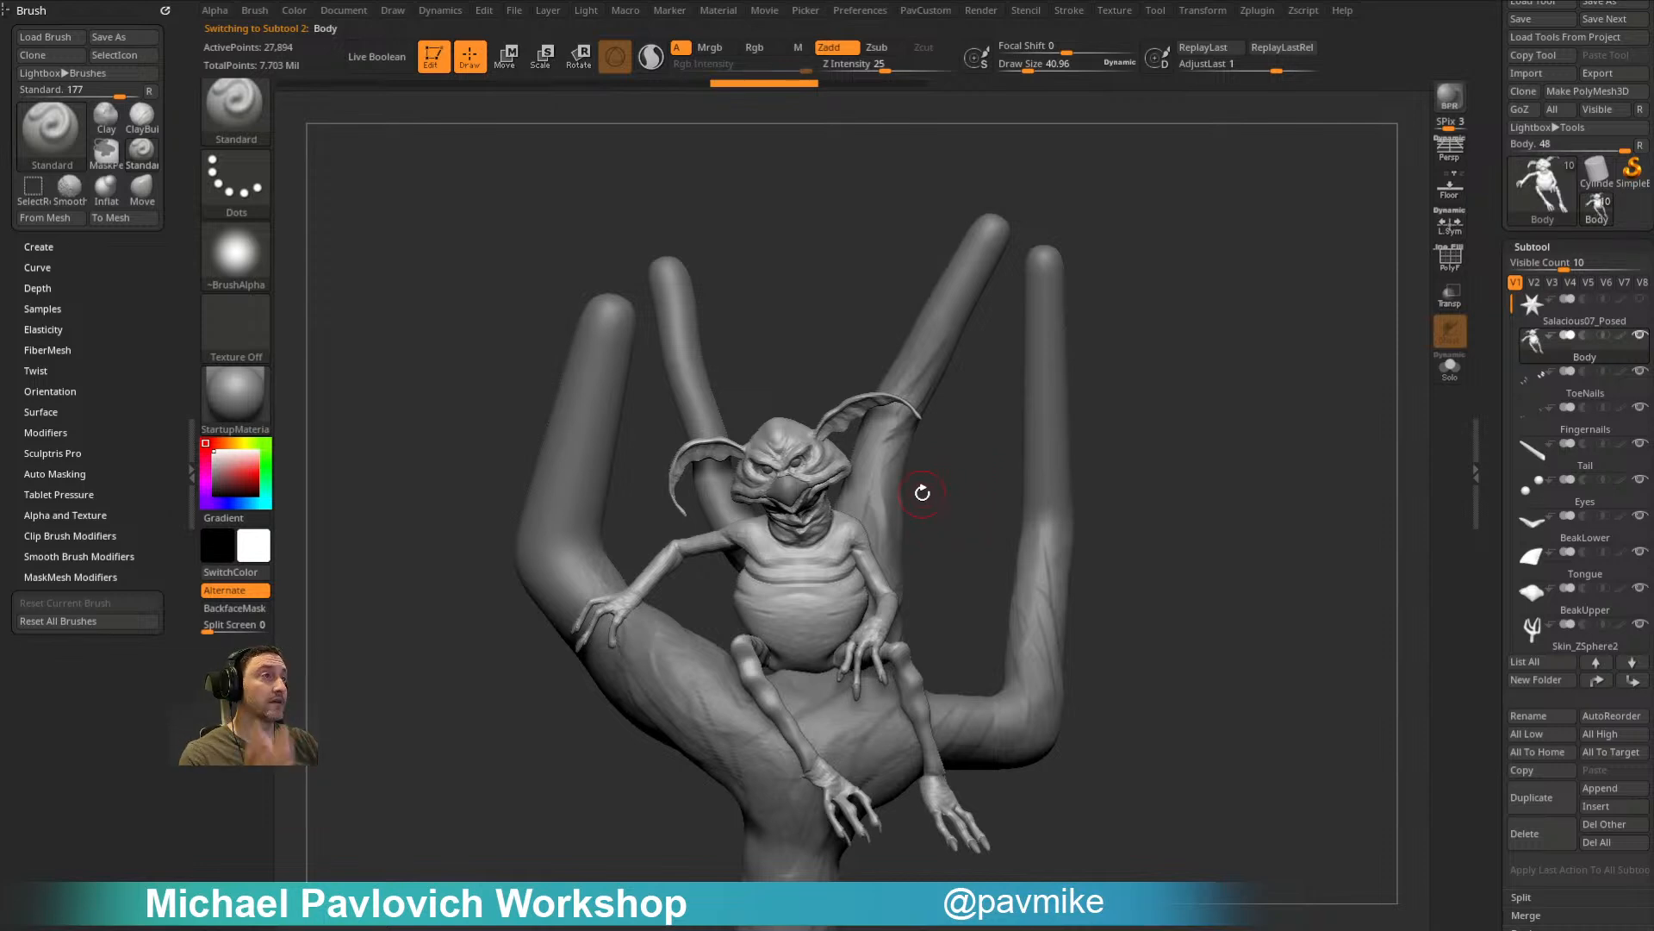
drag(1243, 417, 814, 434)
alt+click(832, 448)
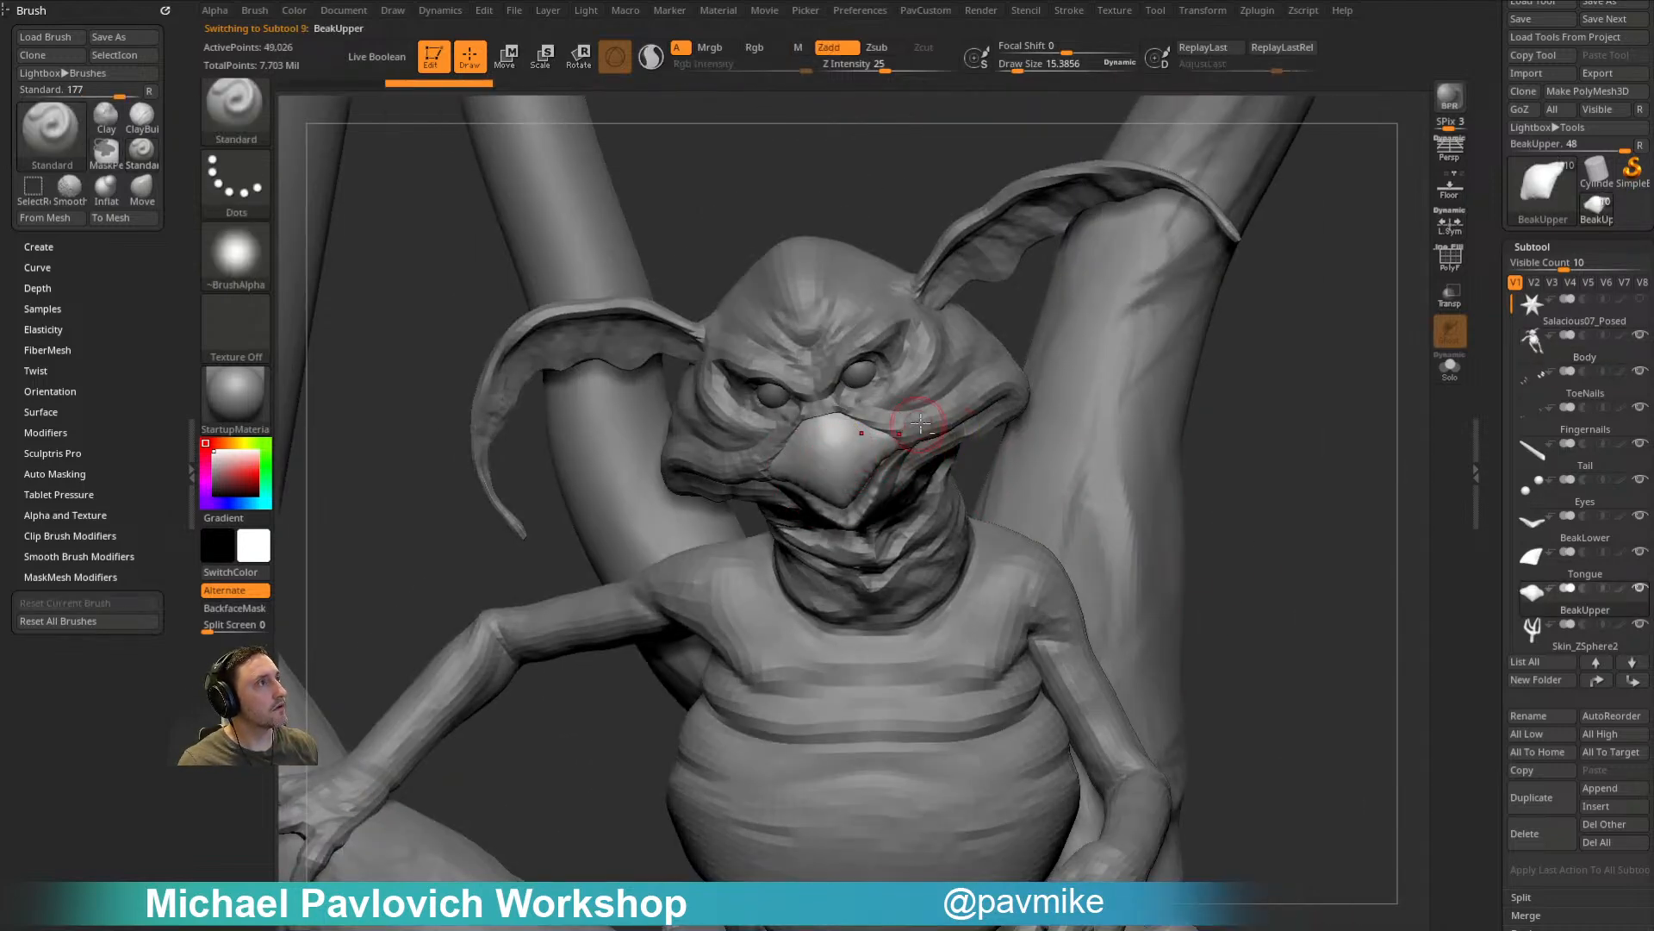
alt+click(1179, 365)
key(f)
mouse_move(1115, 325)
mouse_down()
mouse_move(1133, 392)
mouse_move(1222, 365)
mouse_move(1255, 383)
mouse_move(1239, 343)
mouse_up()
key(s)
click(1224, 384)
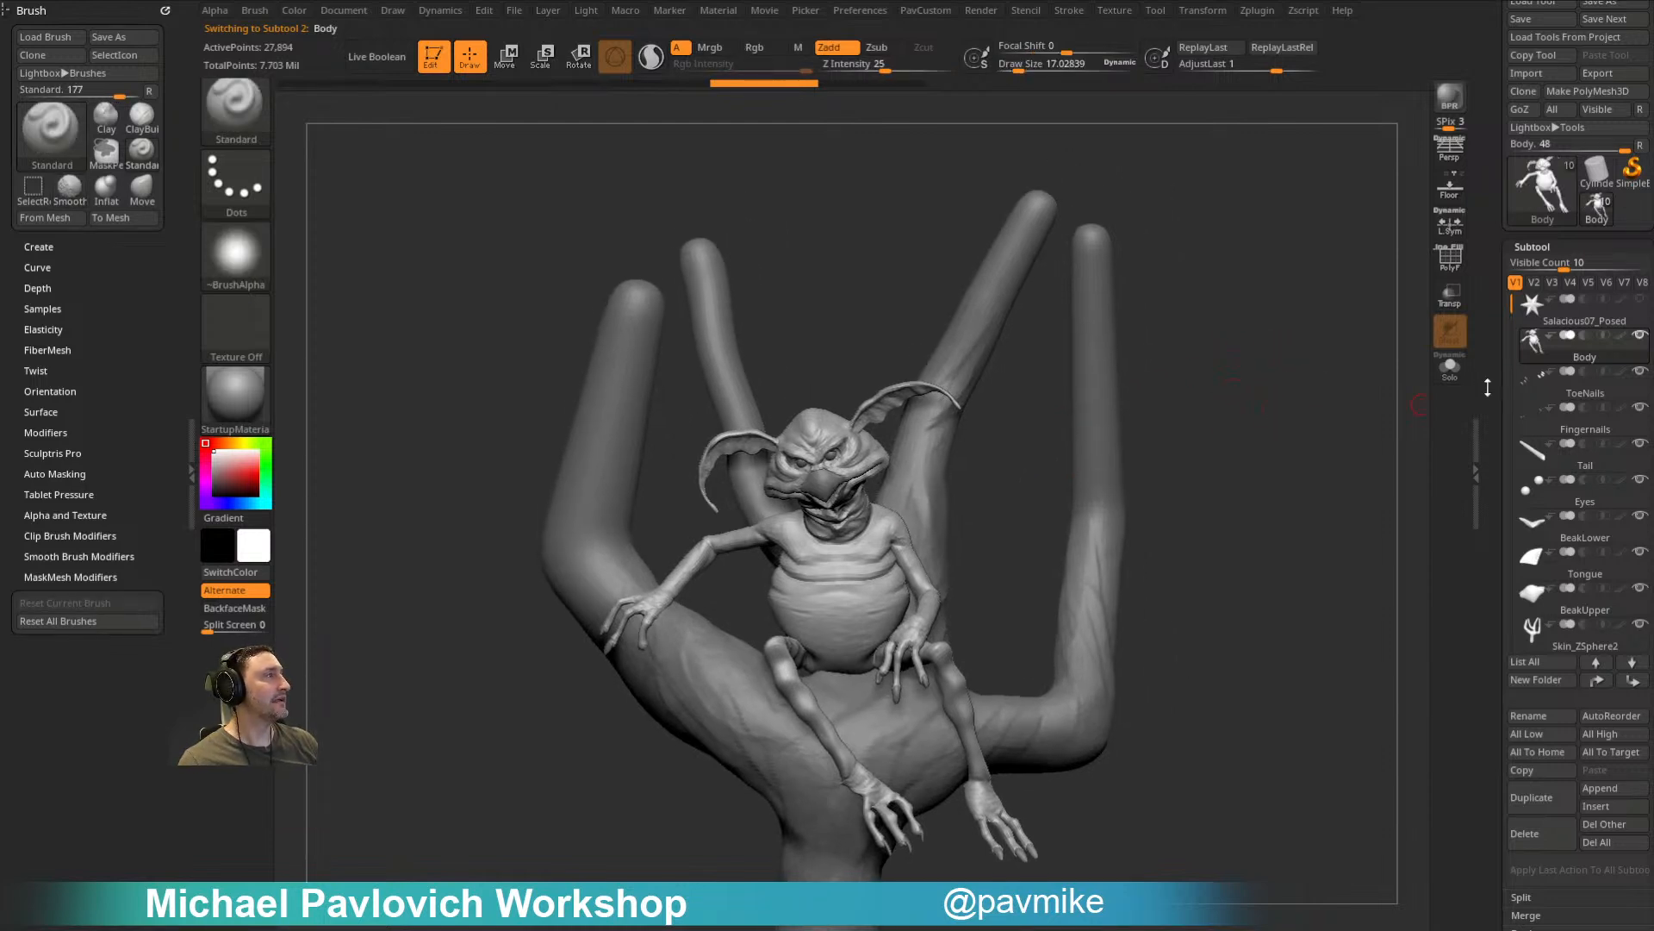
Step: Switch to the unposed creature tool with the hair tuft and inspect it from the front and slightly turned
drag(1495, 372, 1498, 409)
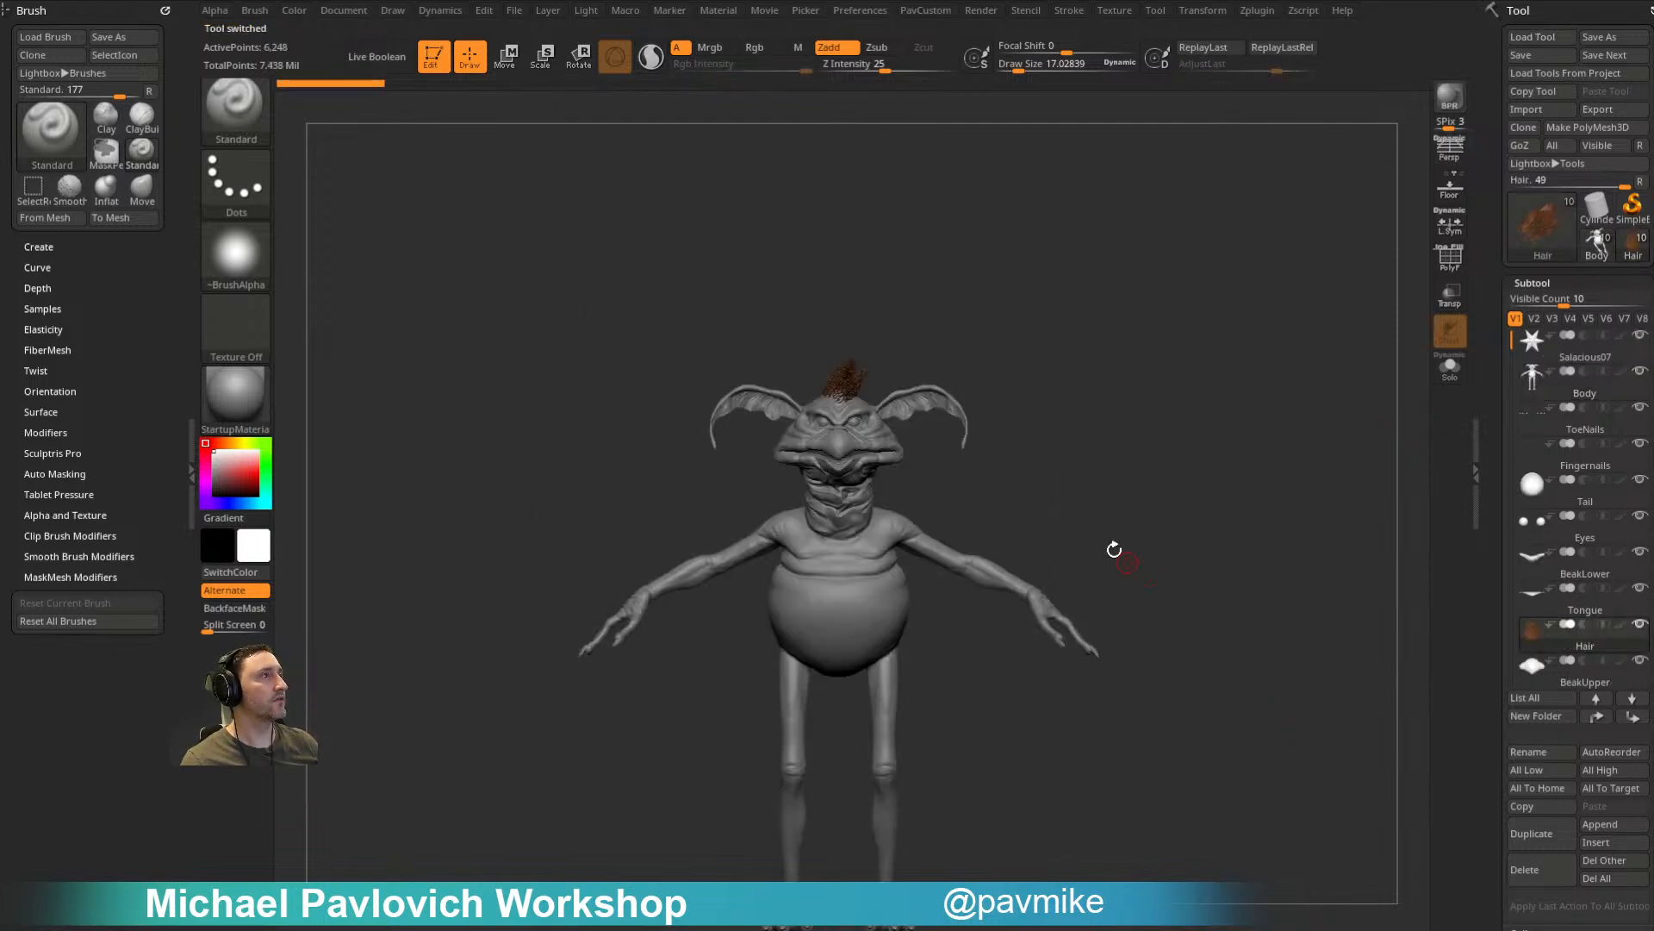
mouse_move(1617, 392)
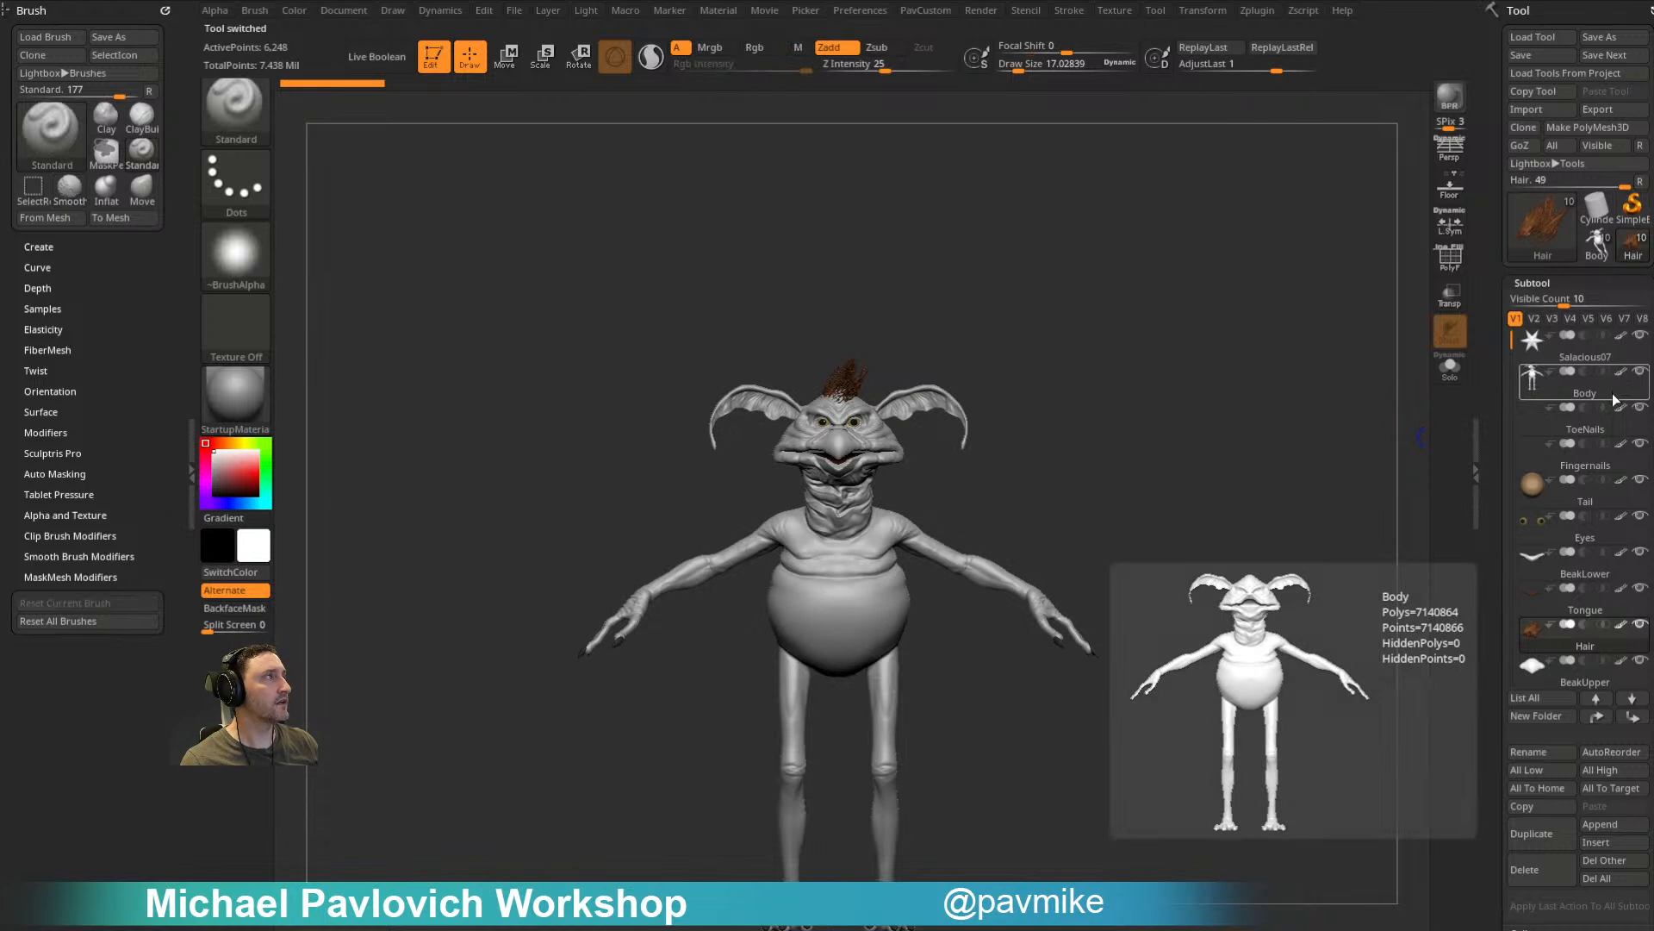
key(s)
mouse_move(1229, 453)
mouse_down()
mouse_move(1148, 476)
mouse_move(1174, 473)
mouse_up()
key(s)
key(s)
drag(1165, 472, 1199, 464)
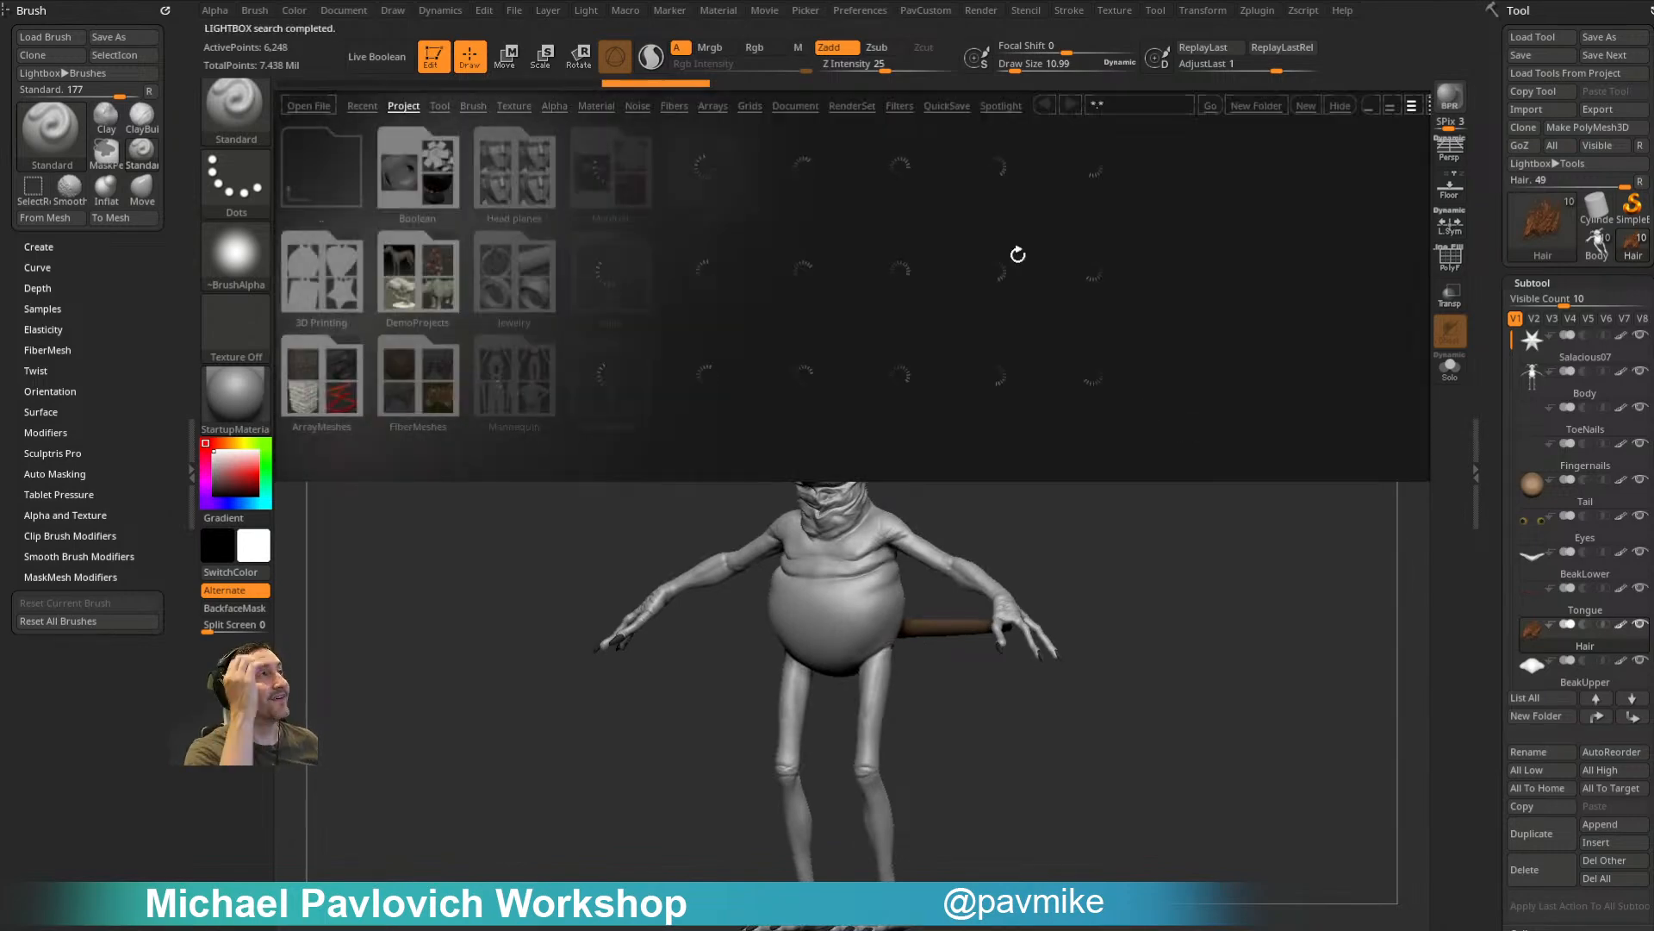
Step: Open the QS_274 quicksave without saving the current project, and save the painted creature to disk
click(947, 106)
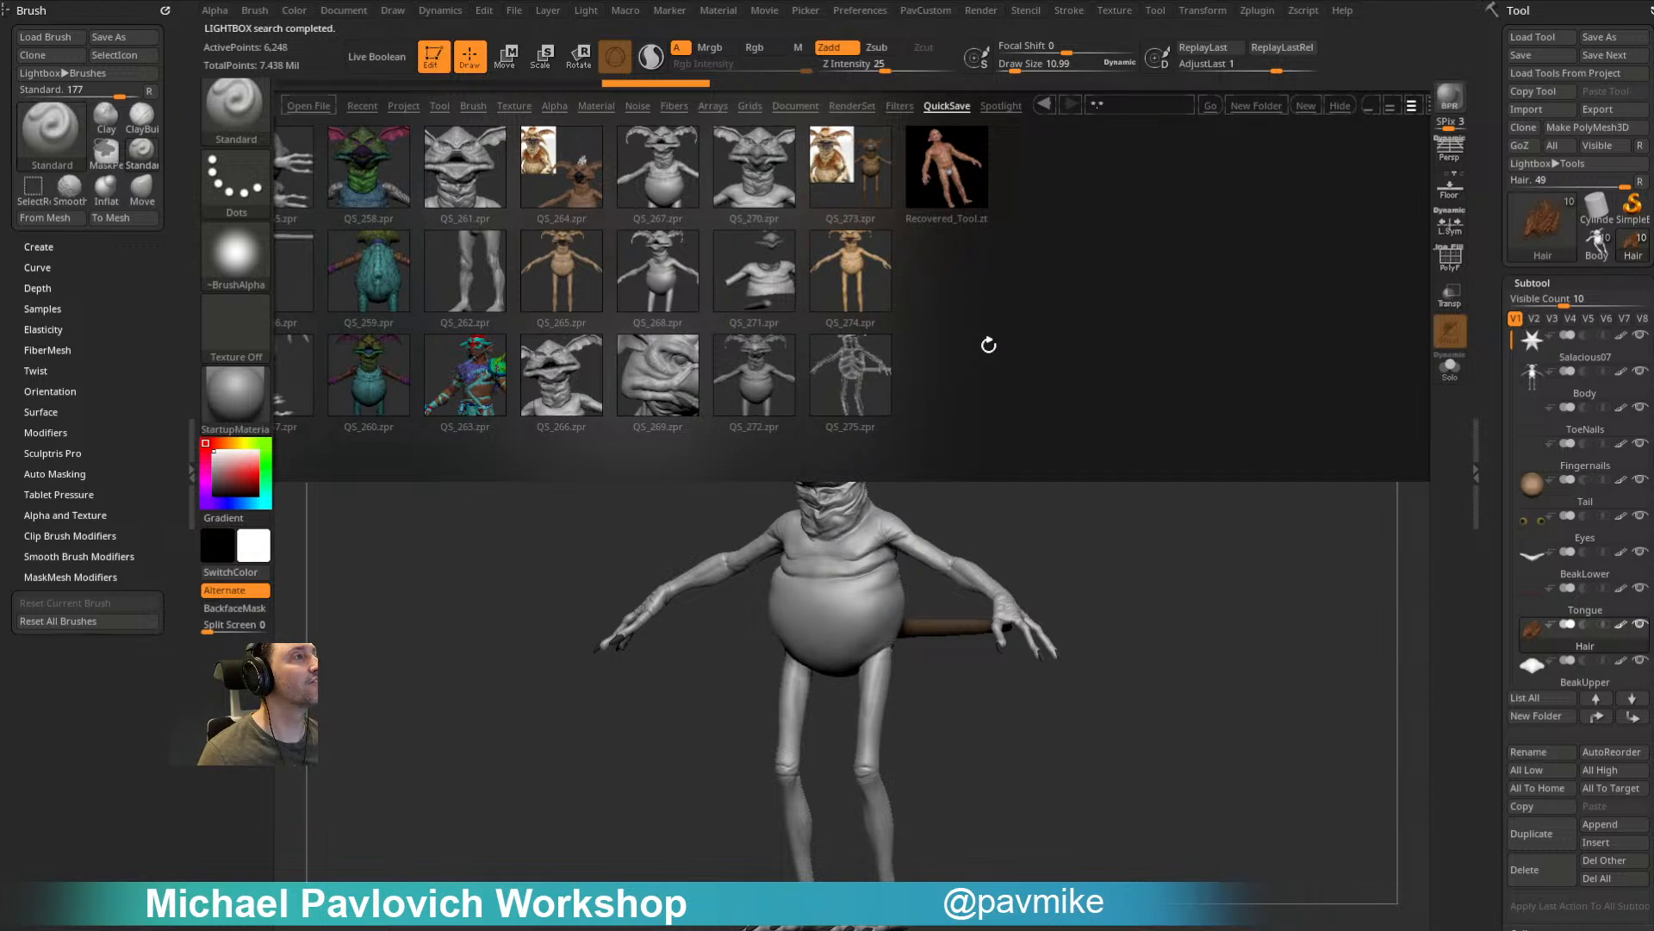
double_click(864, 291)
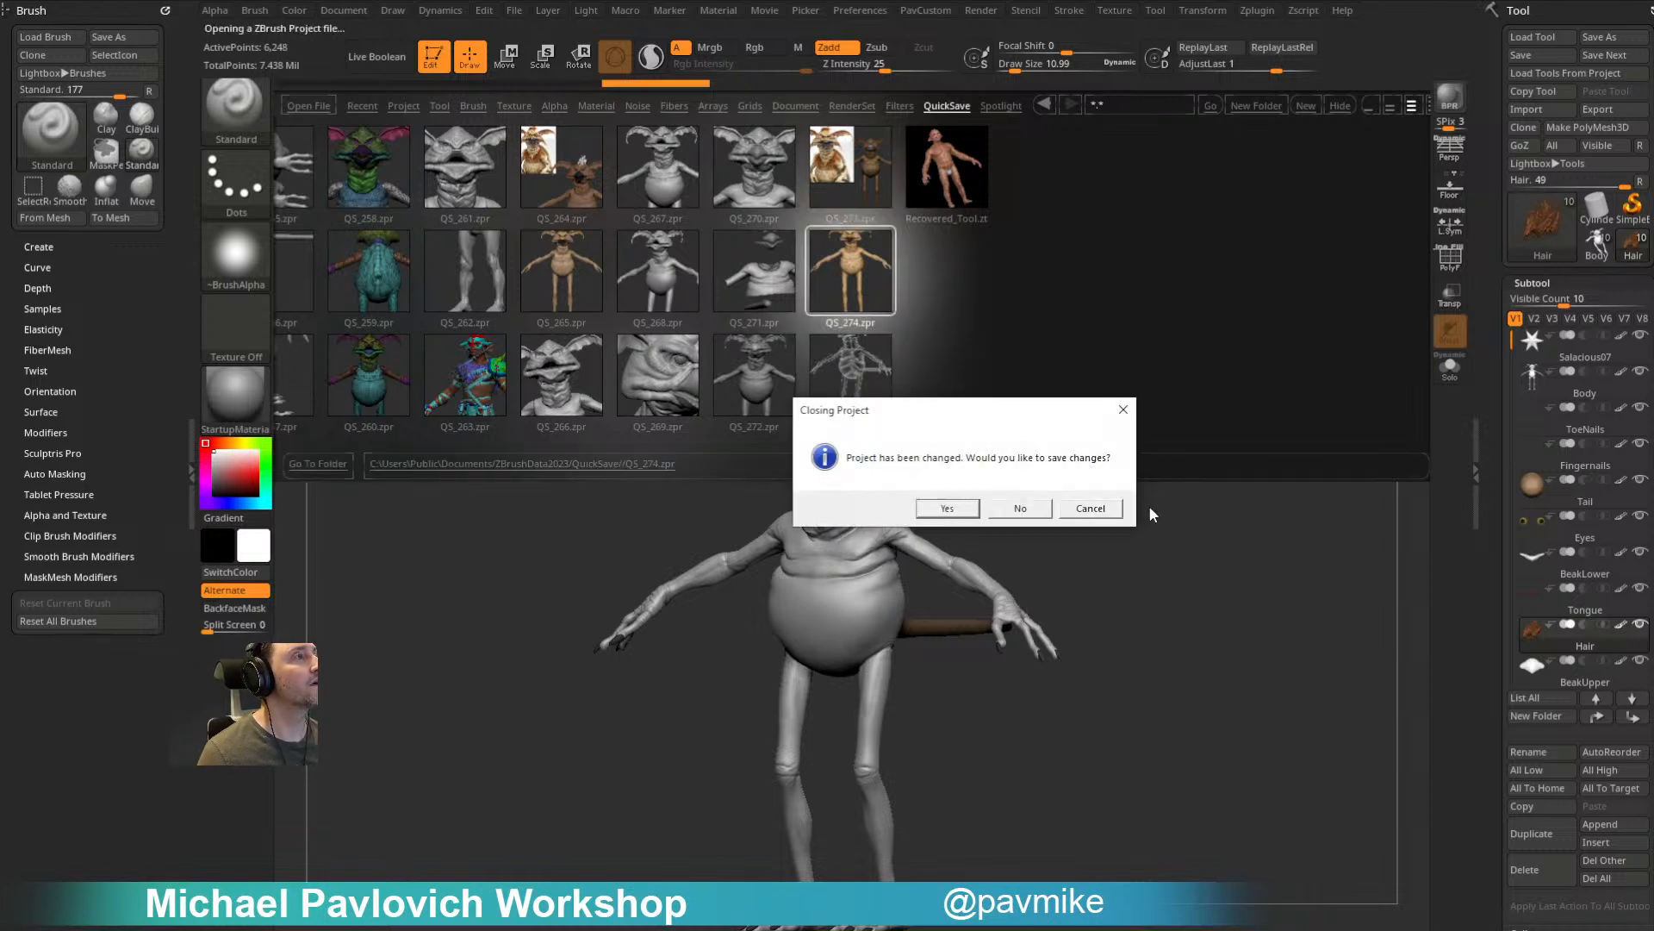
click(1020, 509)
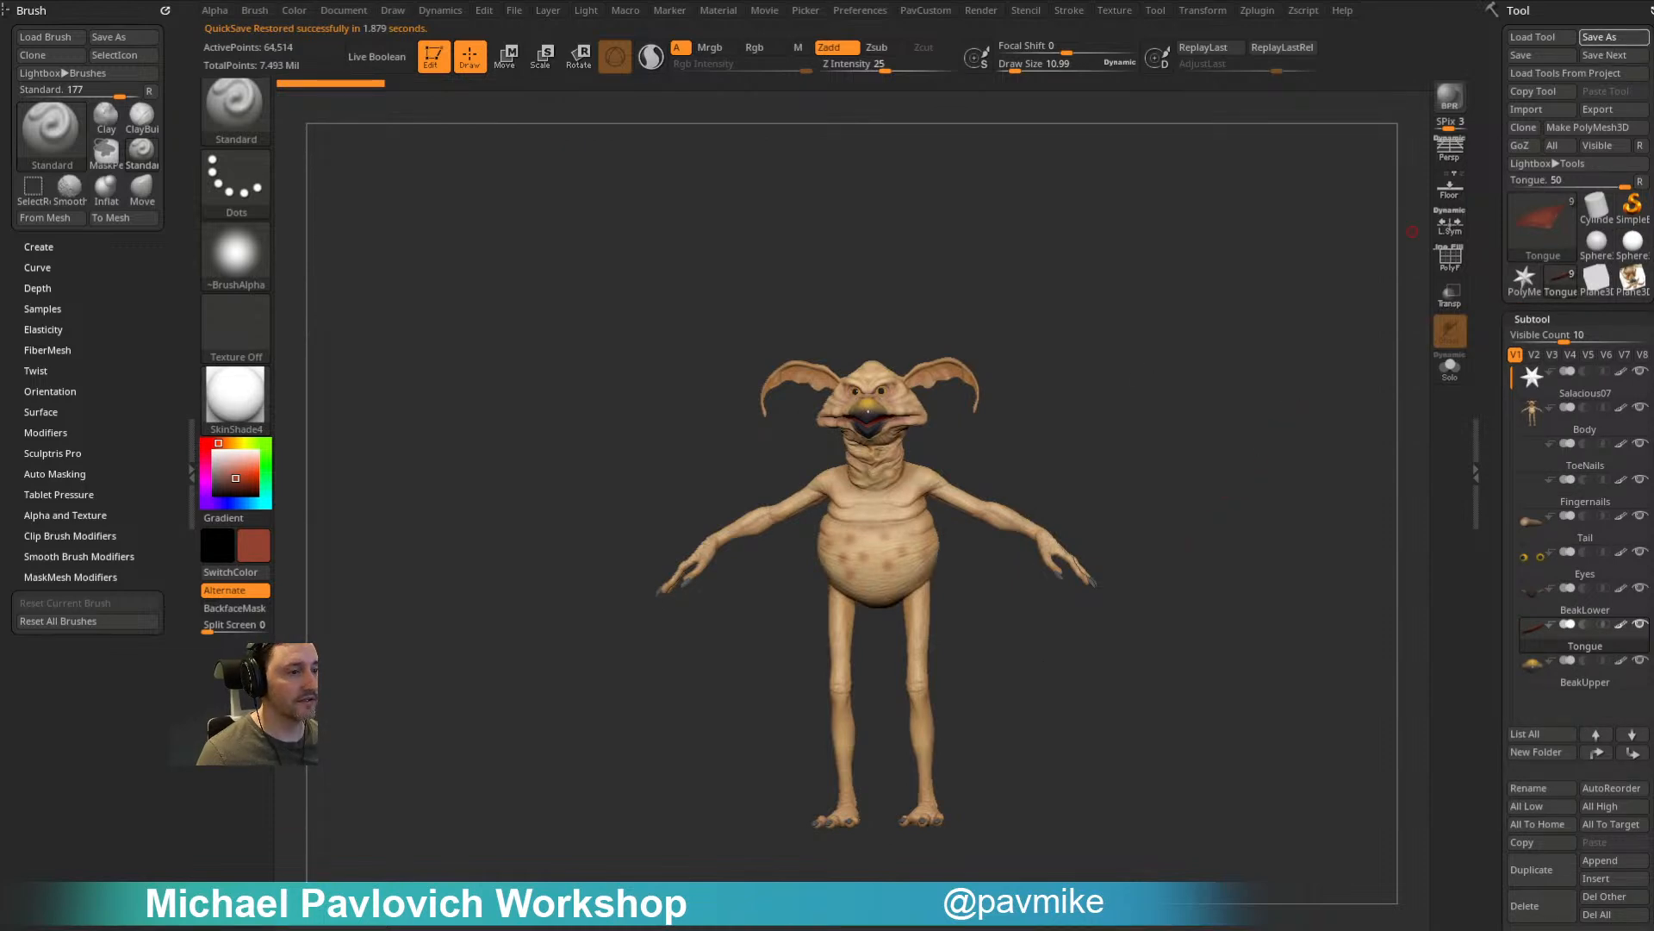
key(ctrl+s)
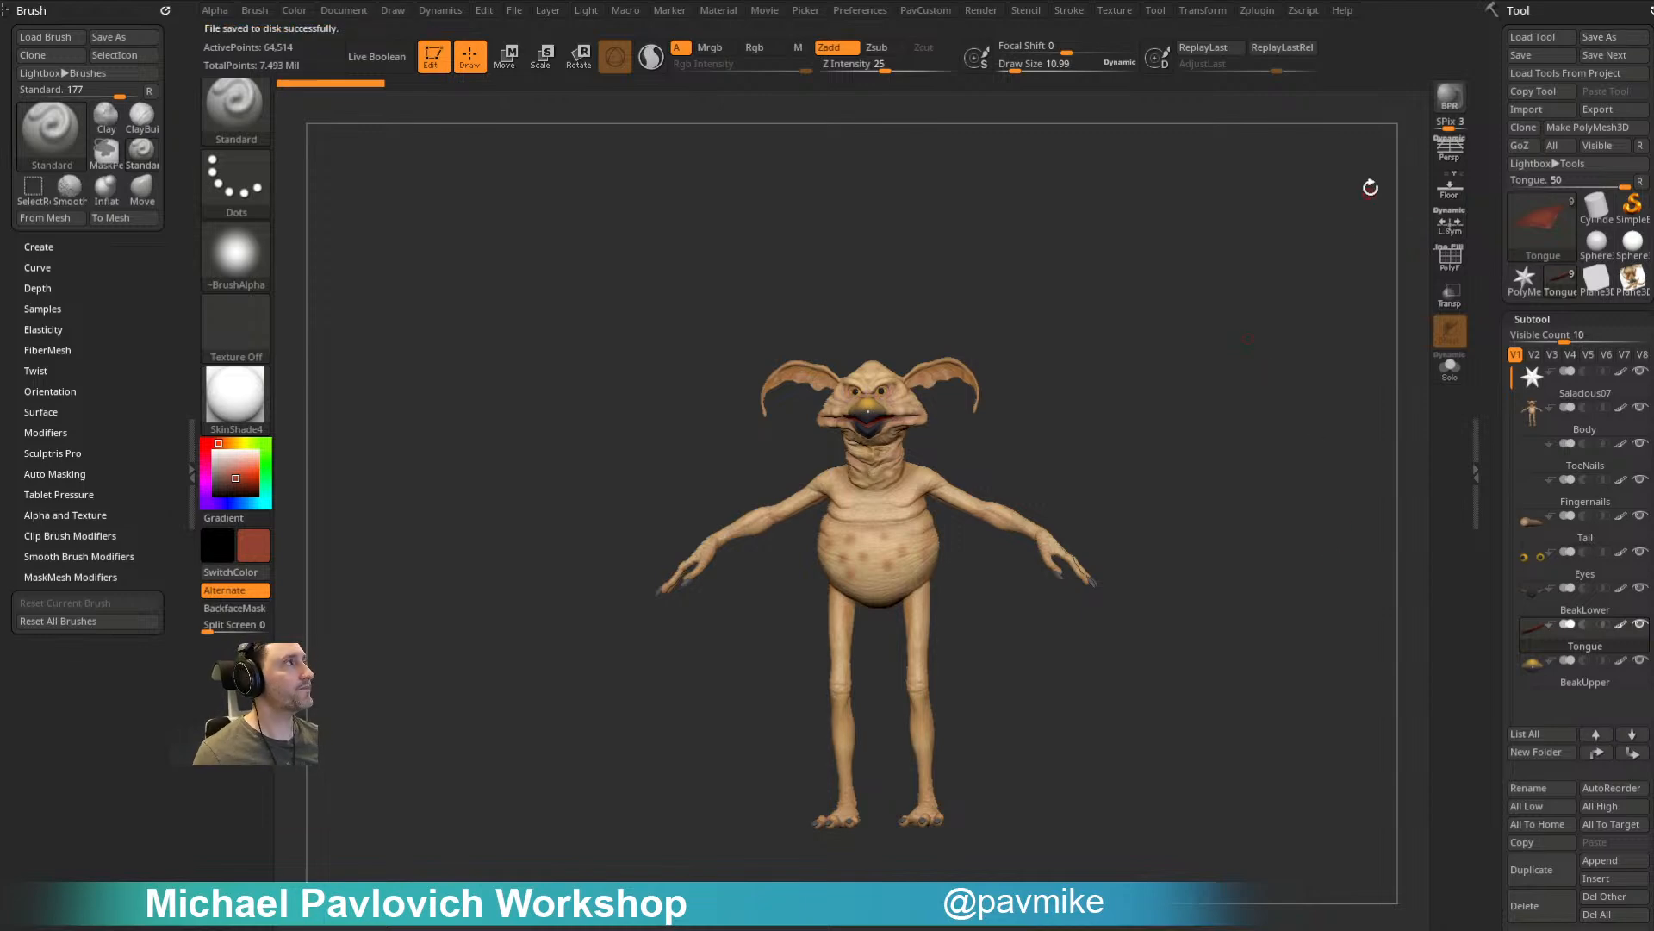
Step: Load the posed creature on the large hand alongside the painted one and turn on its PolyFrame display
key(comma)
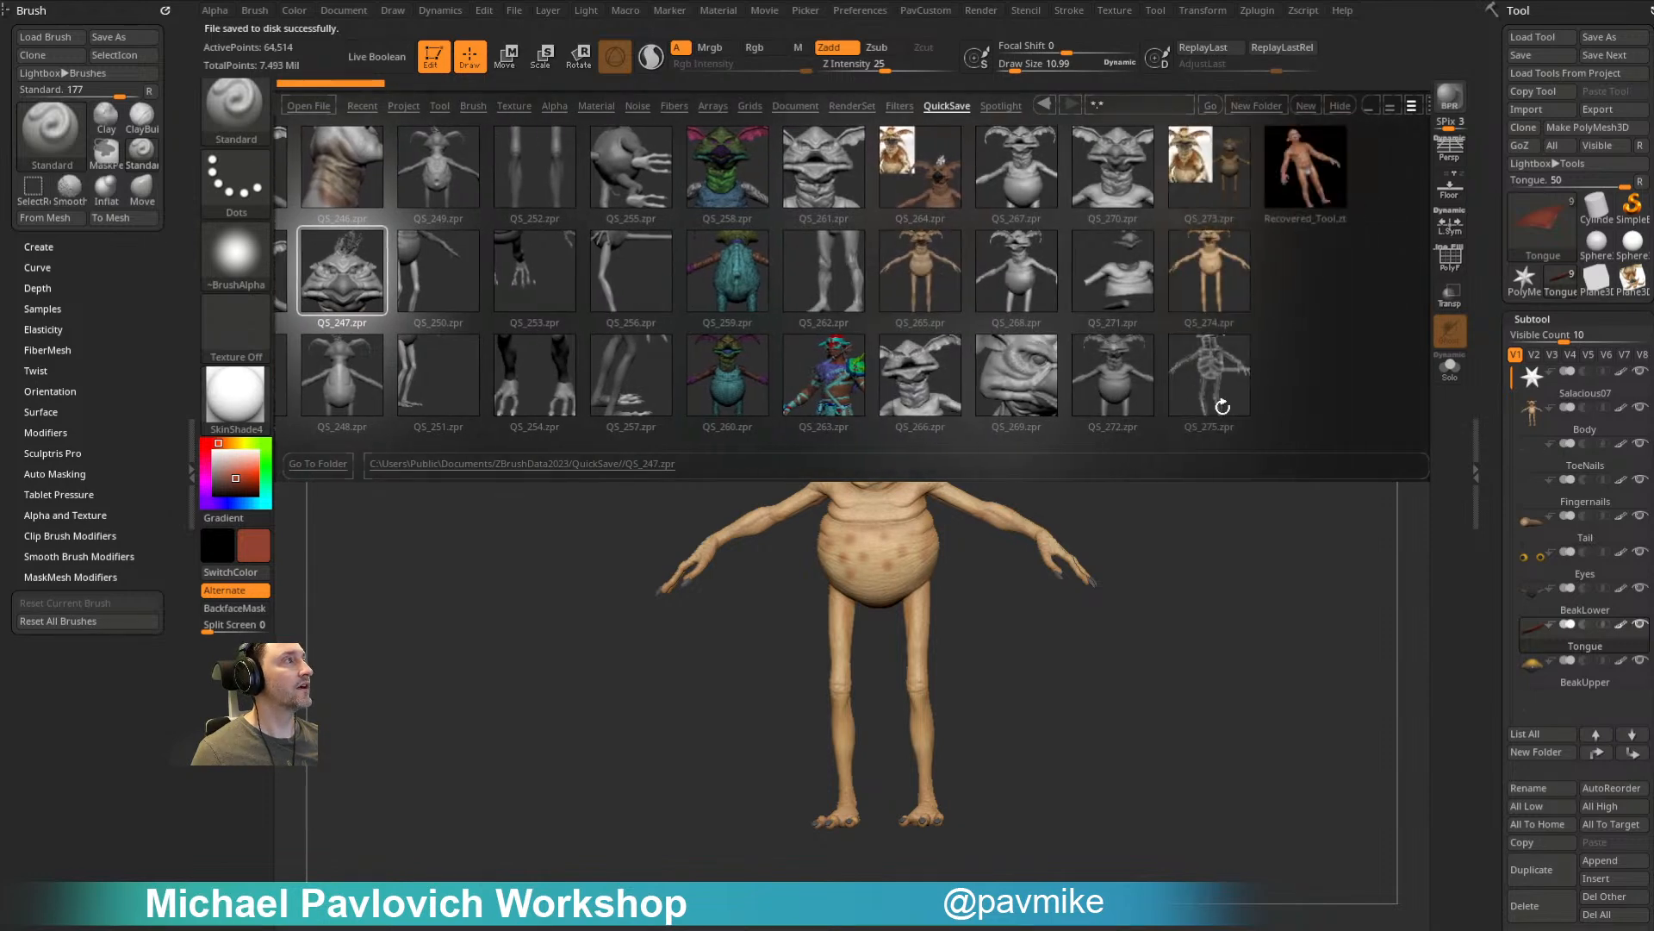
click(1229, 393)
double_click(1229, 391)
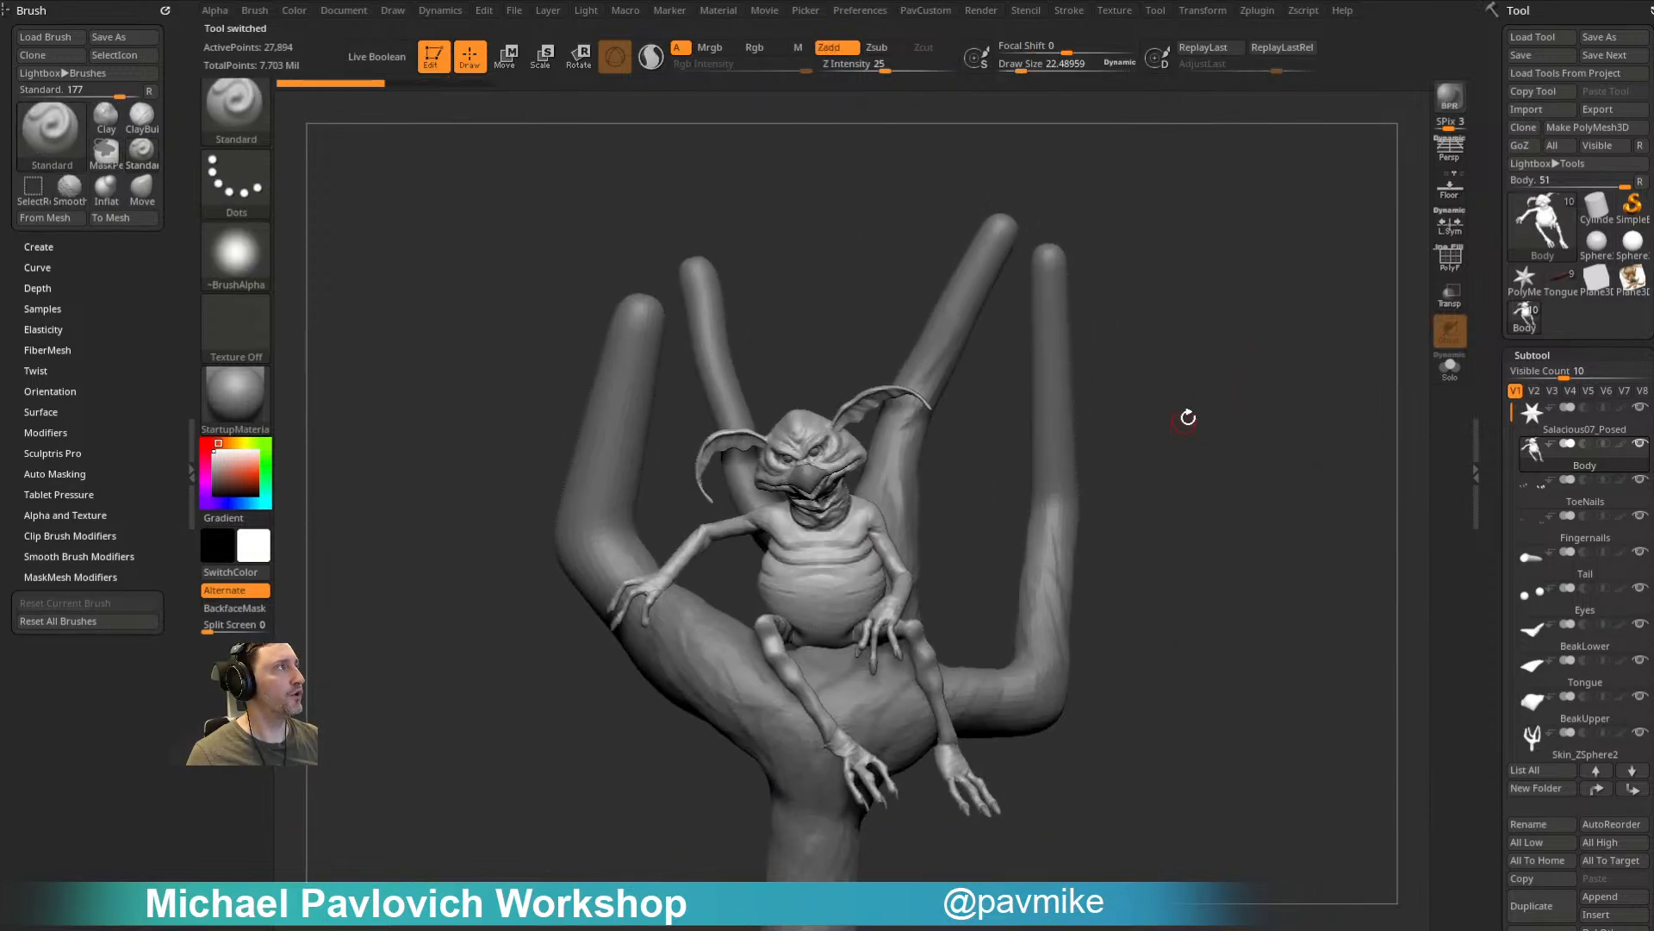
click(1450, 256)
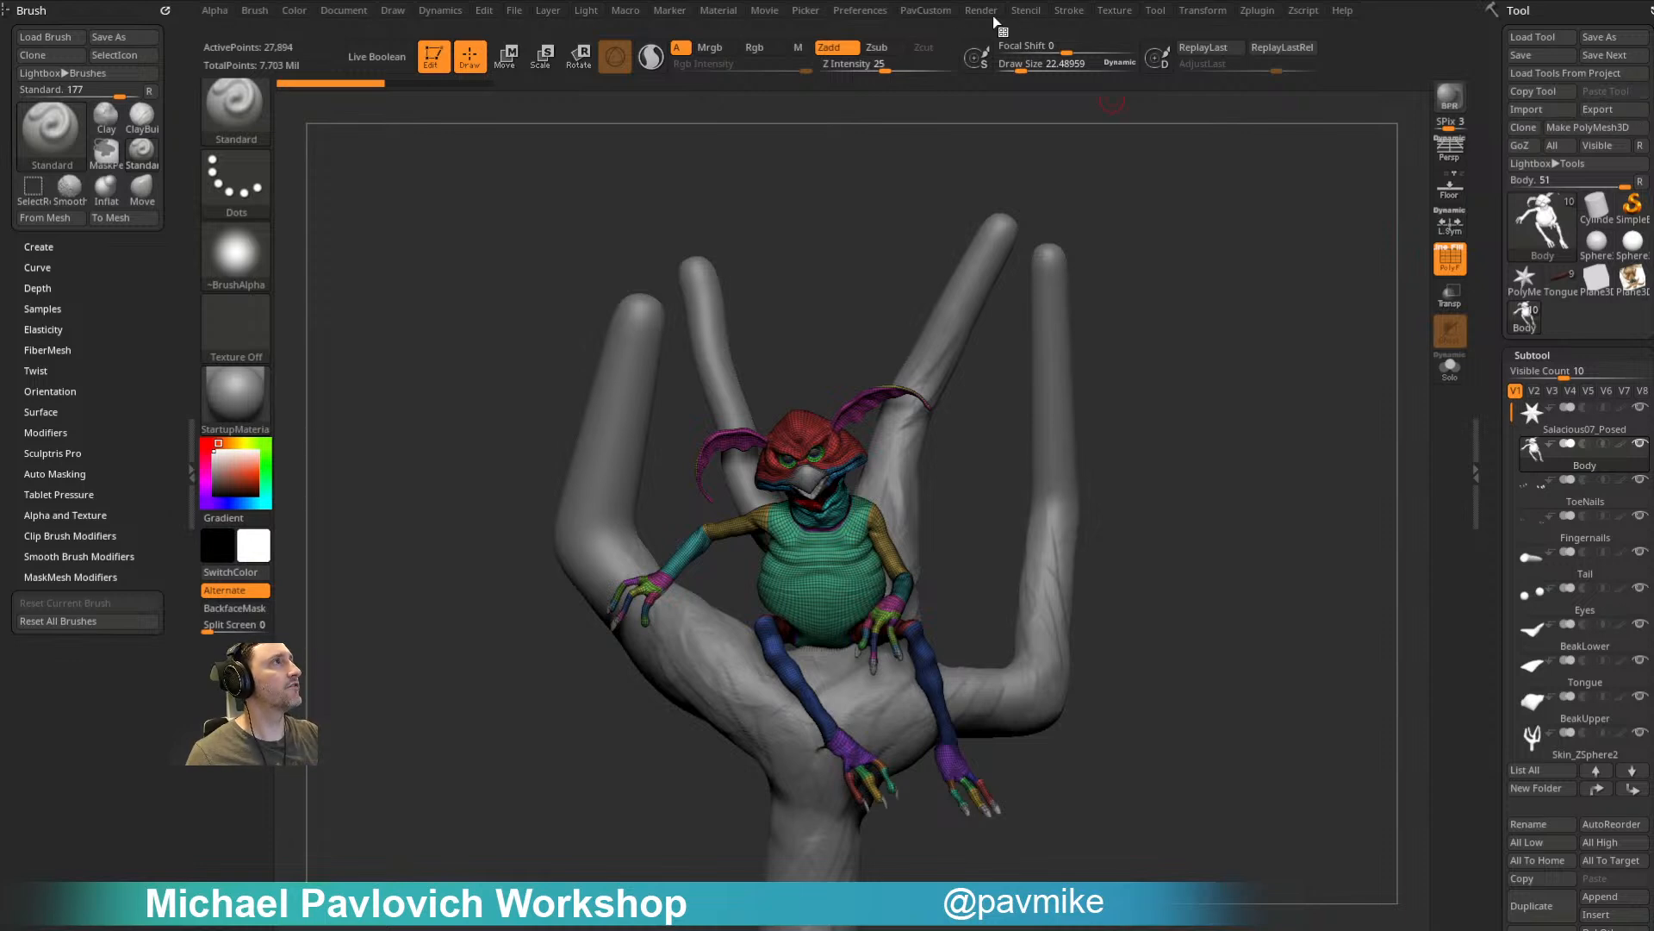
Step: Check the Edit and ImportExport sections of the preferences
click(874, 13)
key(shift)
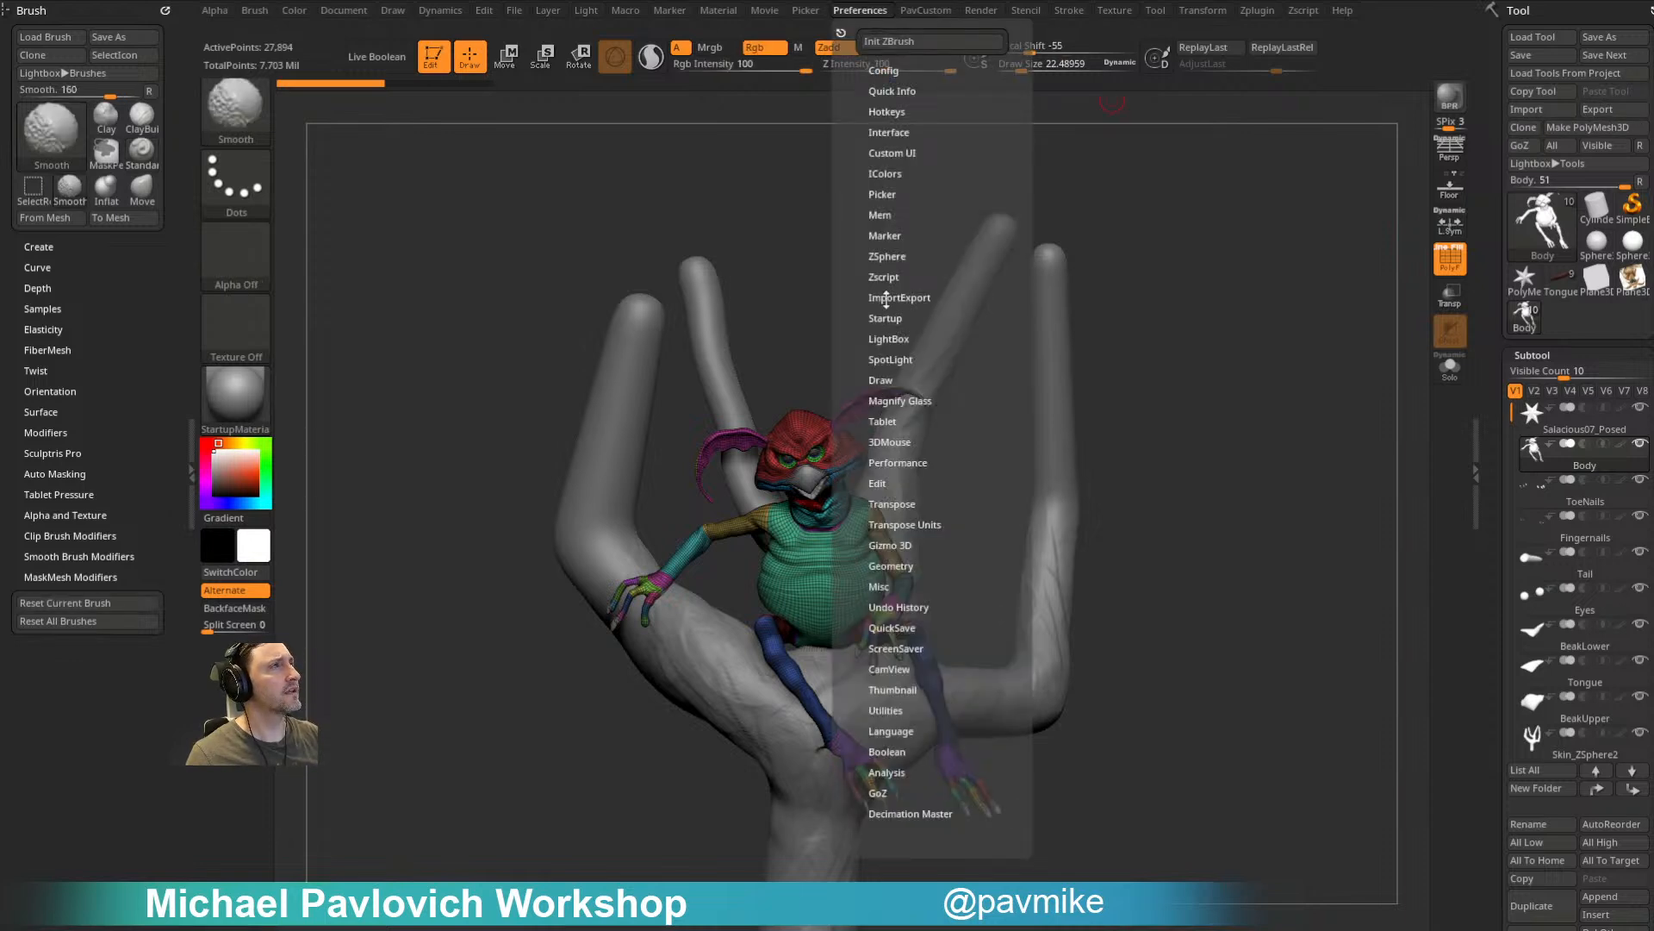
click(887, 463)
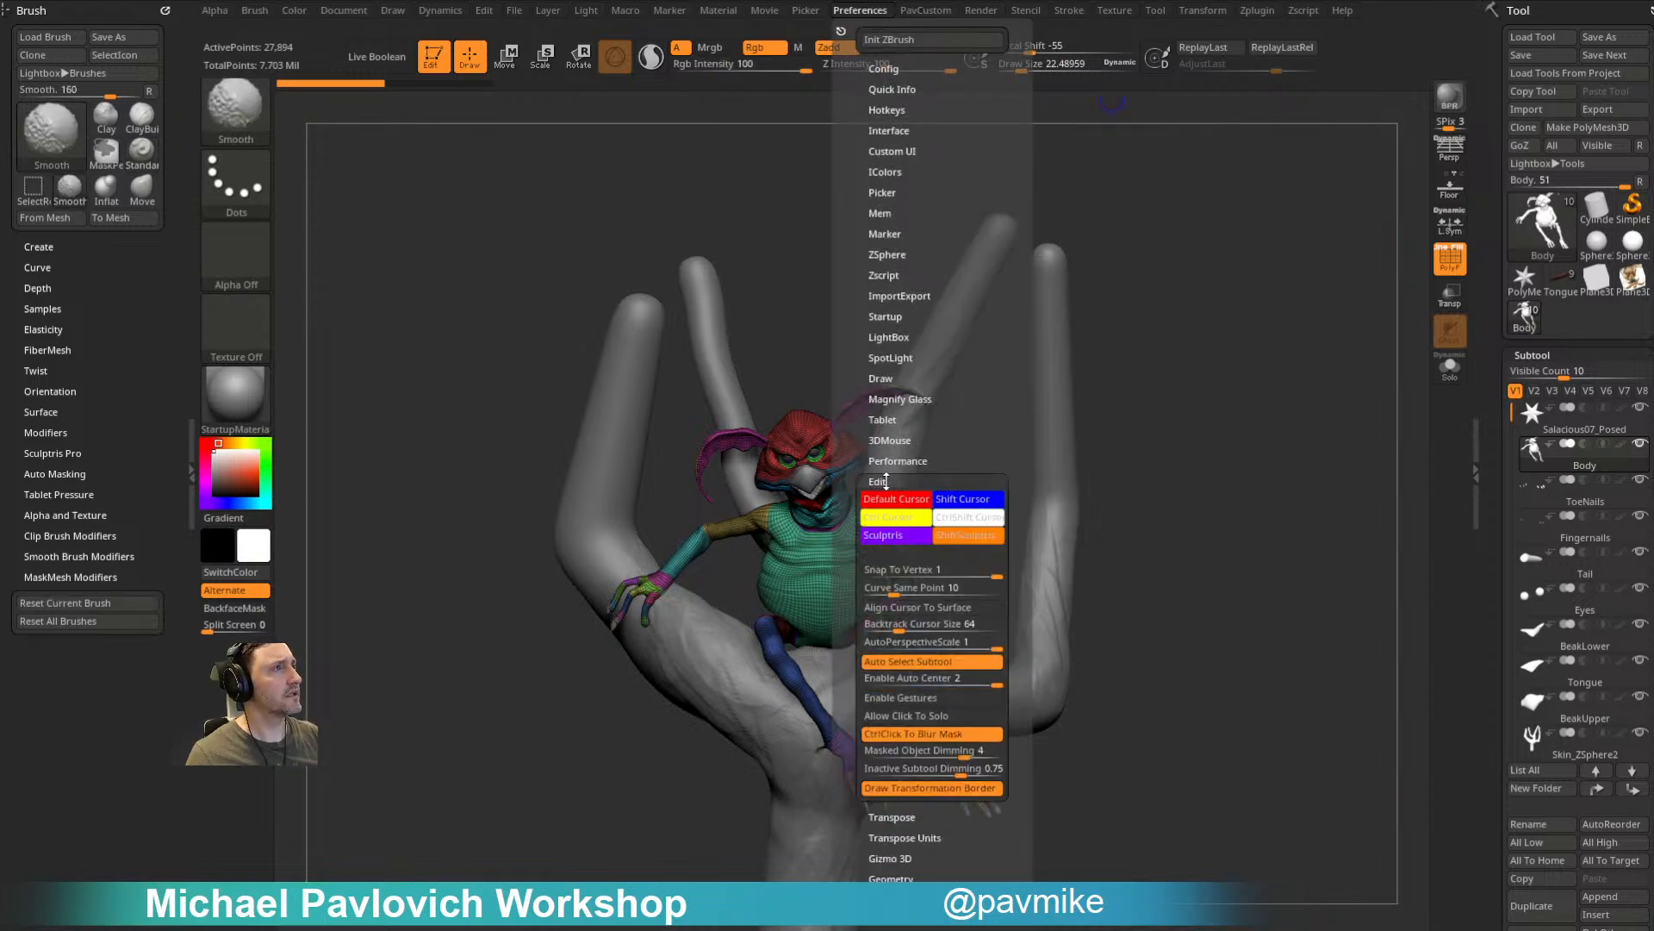
click(887, 462)
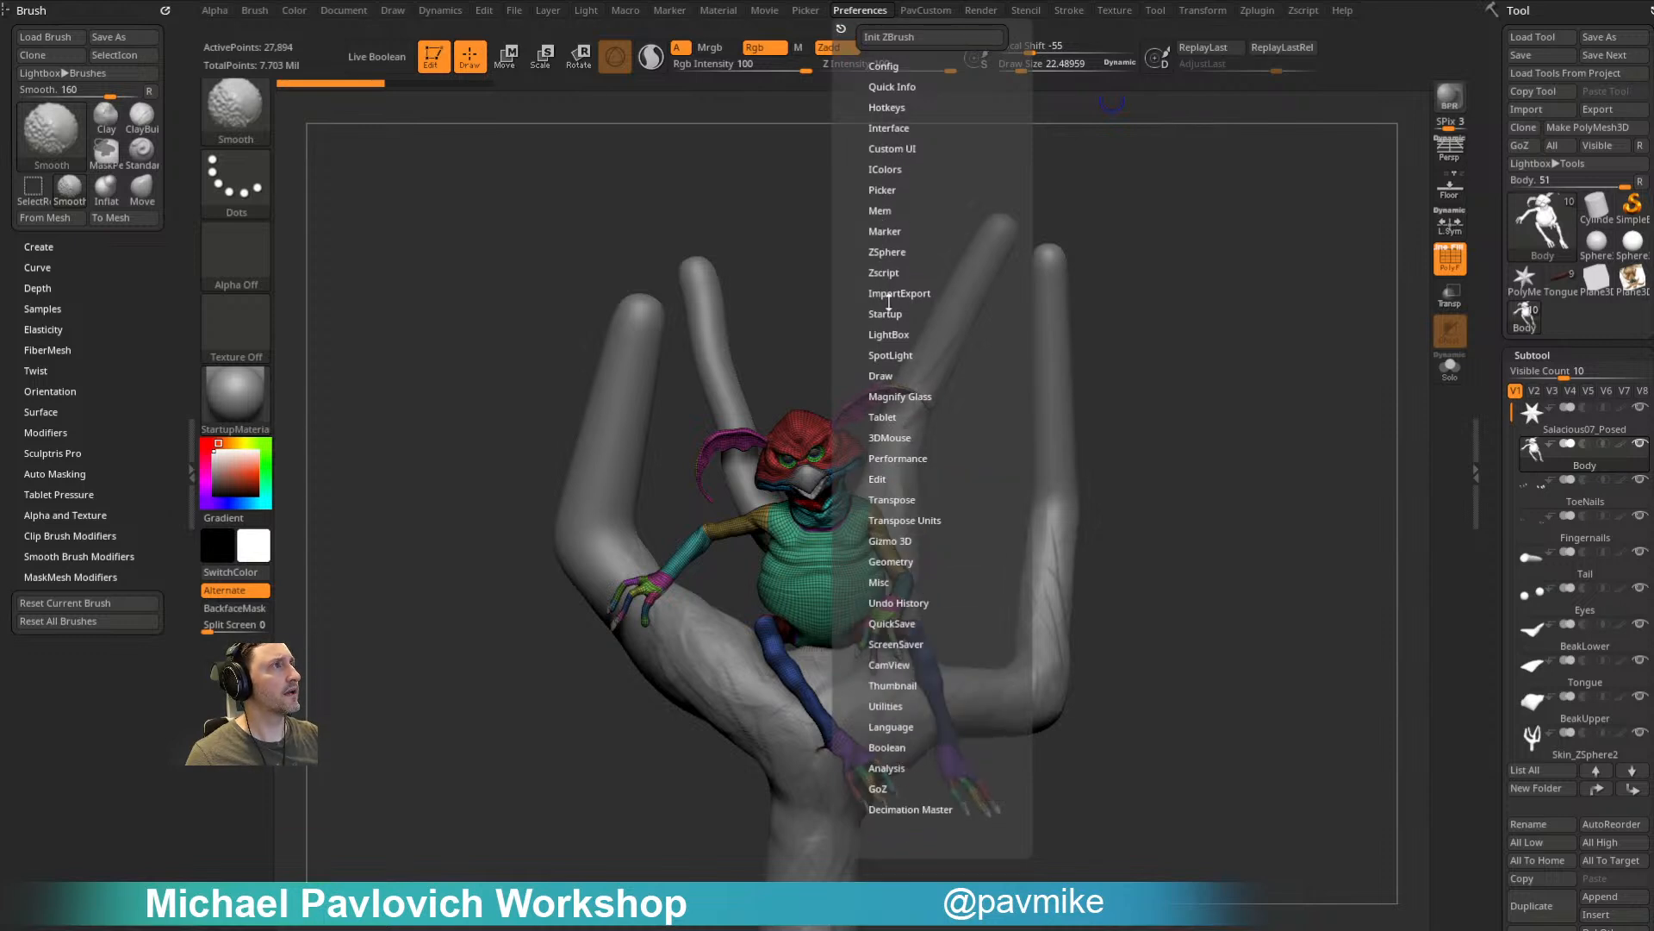
click(889, 297)
click(882, 329)
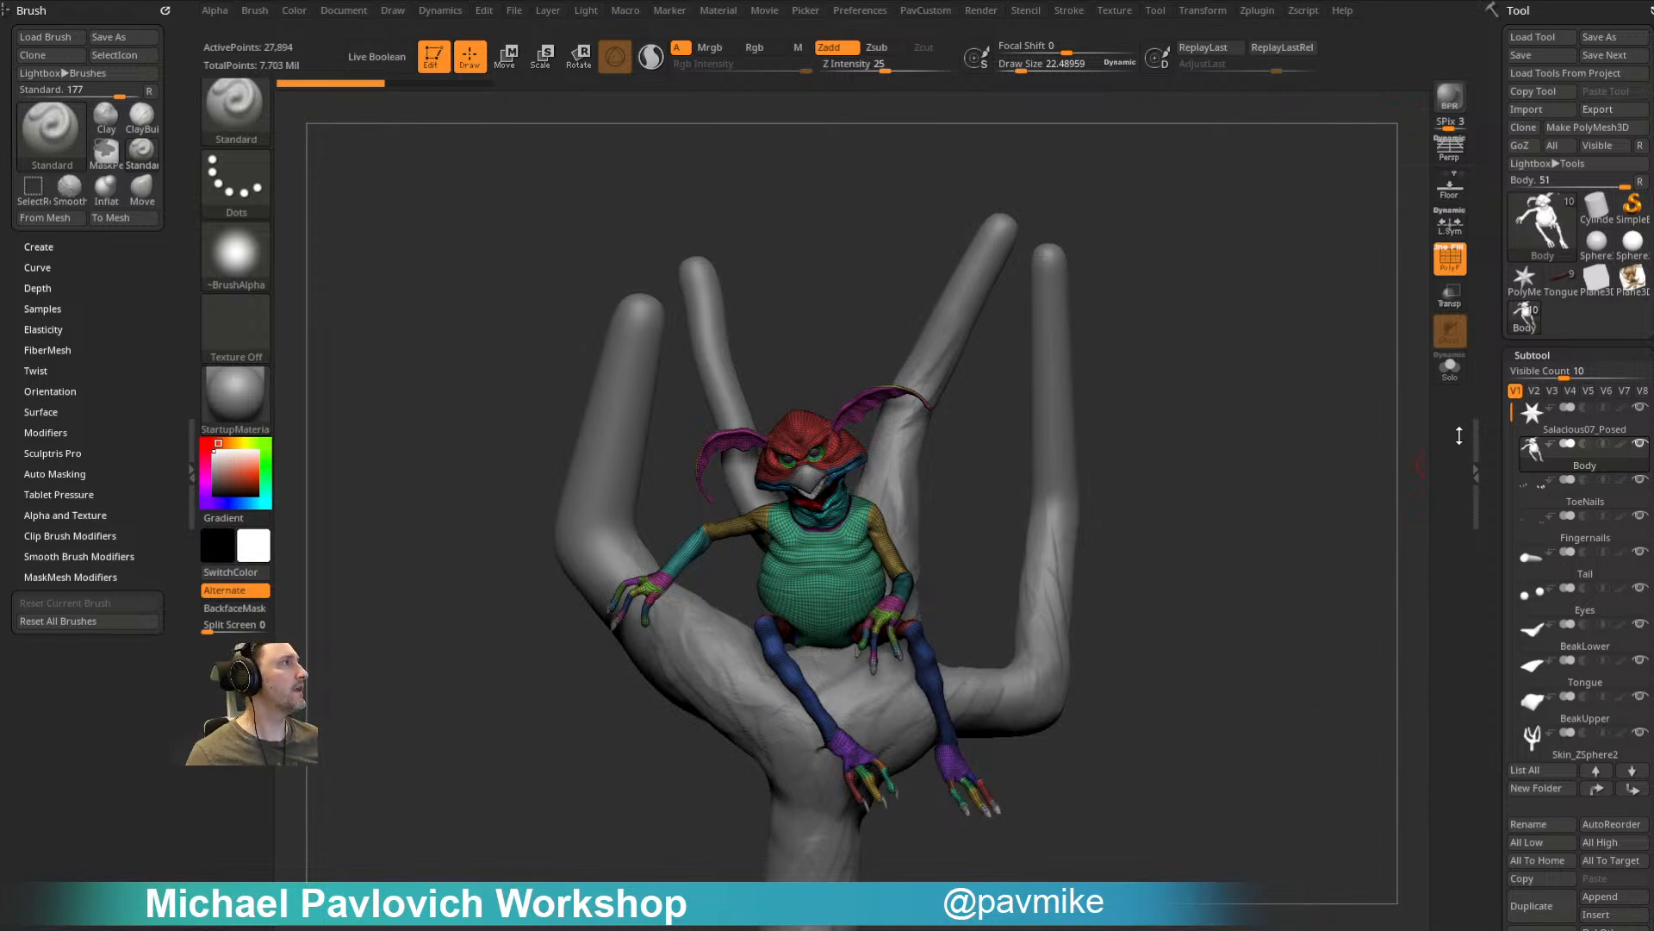
Step: Delete the Body subtool from the posed creature's tool and accept the non-undoable operation
drag(1493, 839, 1499, 761)
click(1522, 820)
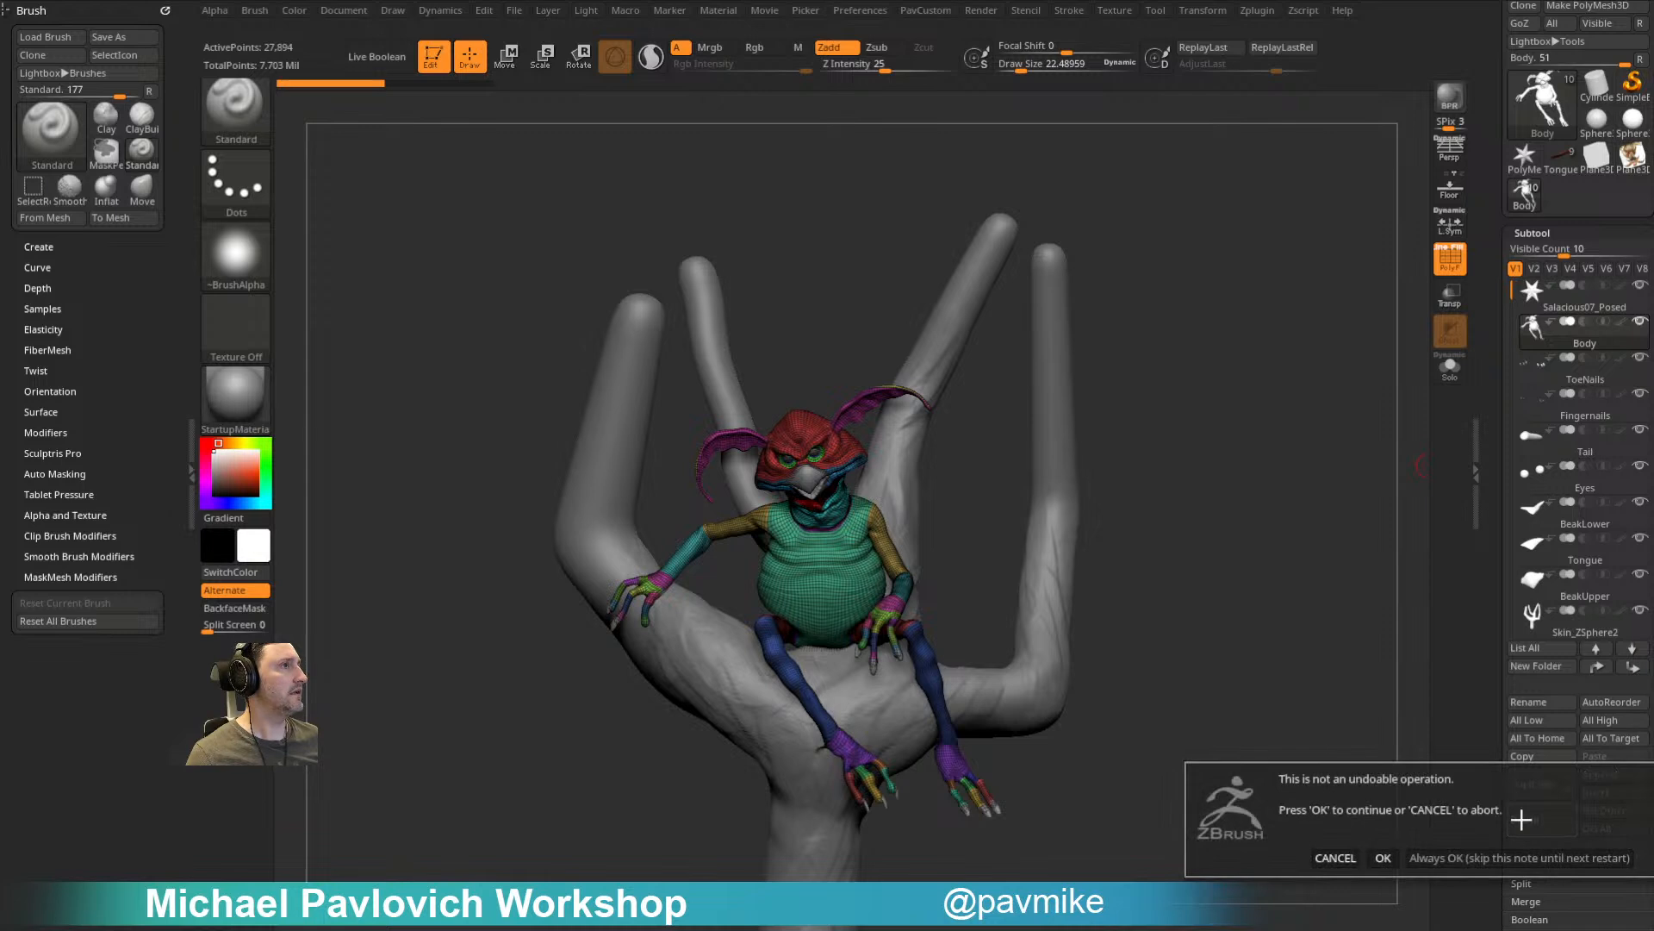
click(1412, 850)
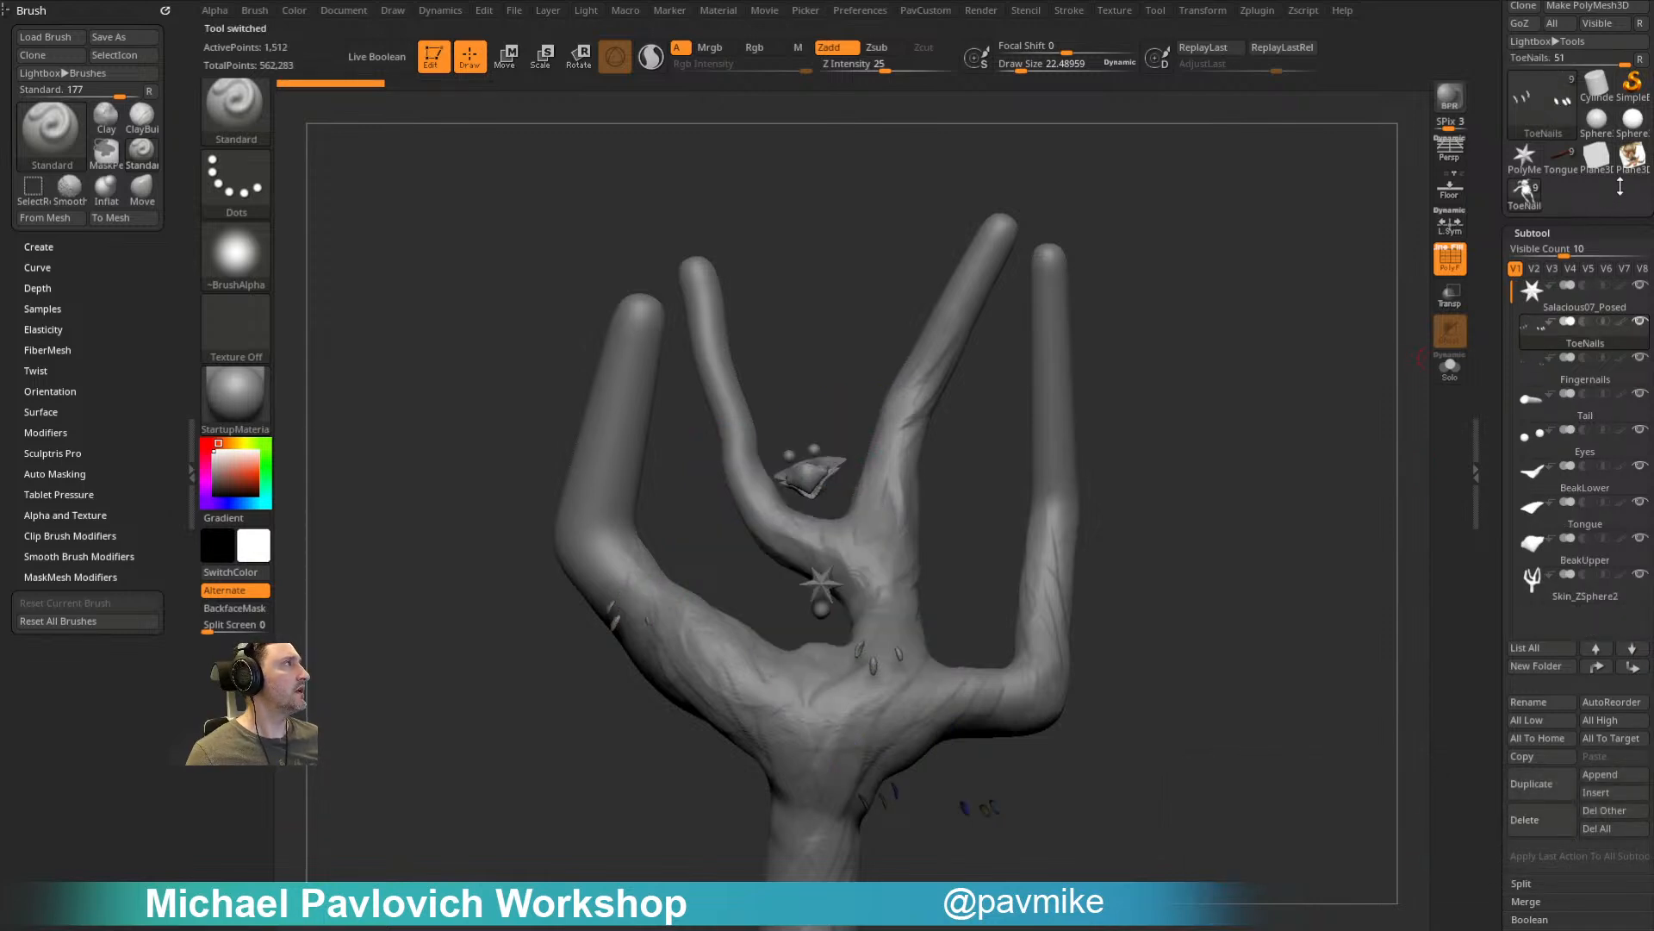
Step: Switch to the painted unposed creature, select its Body and import the posed body mesh onto its lowest subdivision level
click(1571, 161)
alt+click(886, 534)
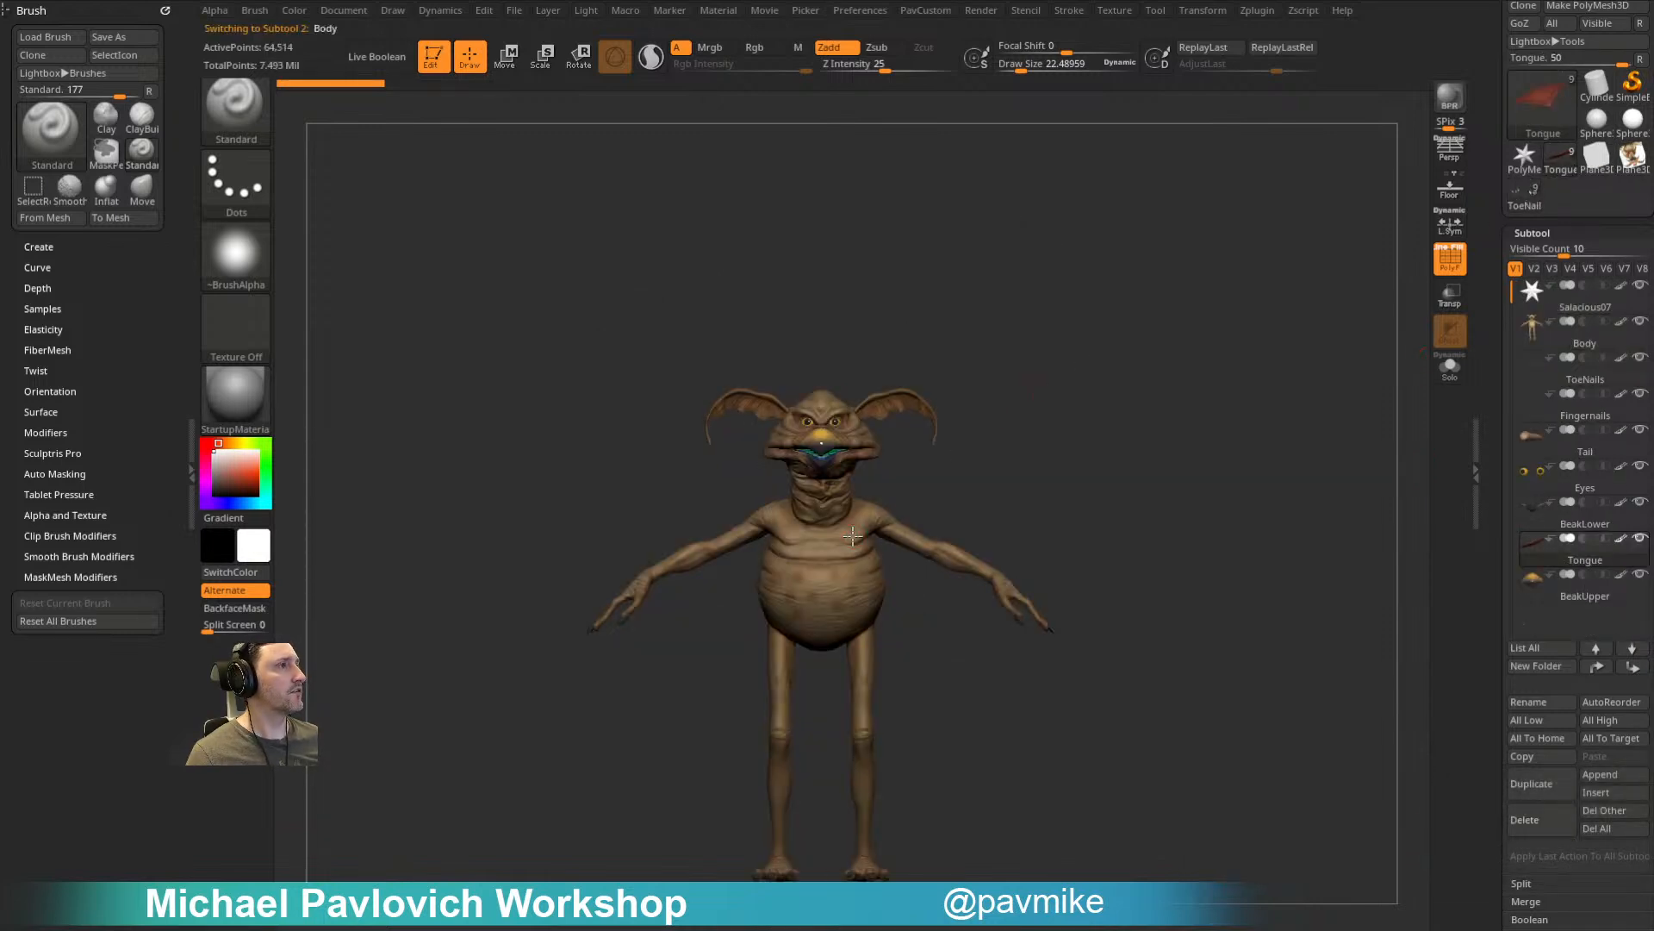
drag(1504, 590, 1511, 395)
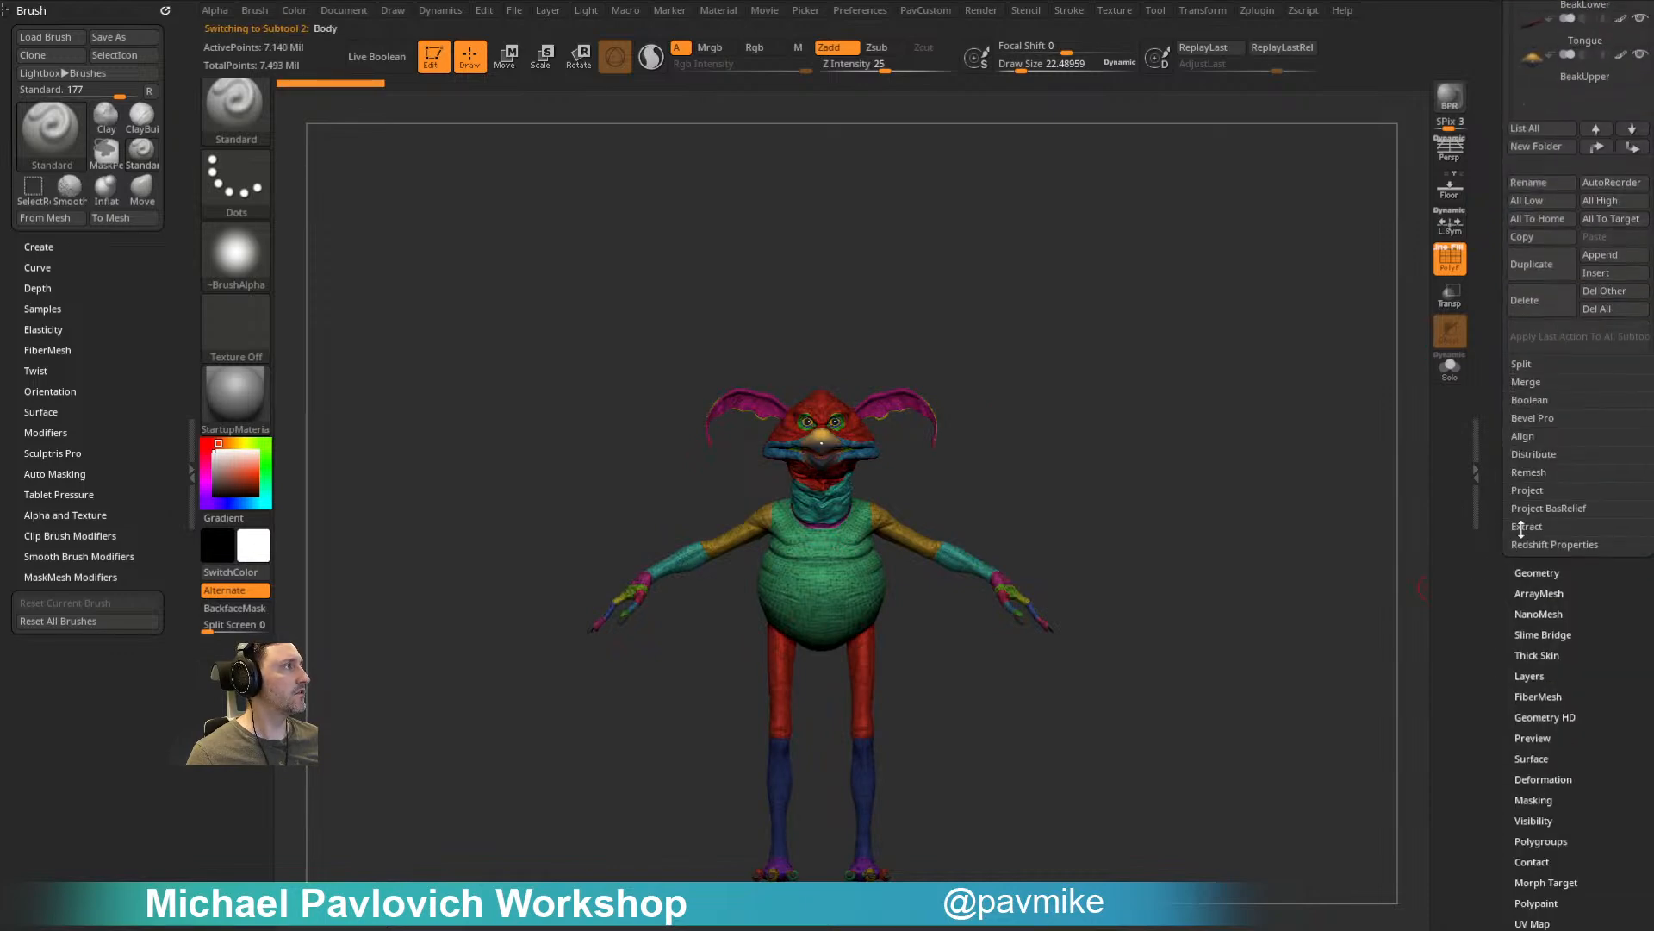
click(1526, 573)
drag(1497, 500, 1493, 724)
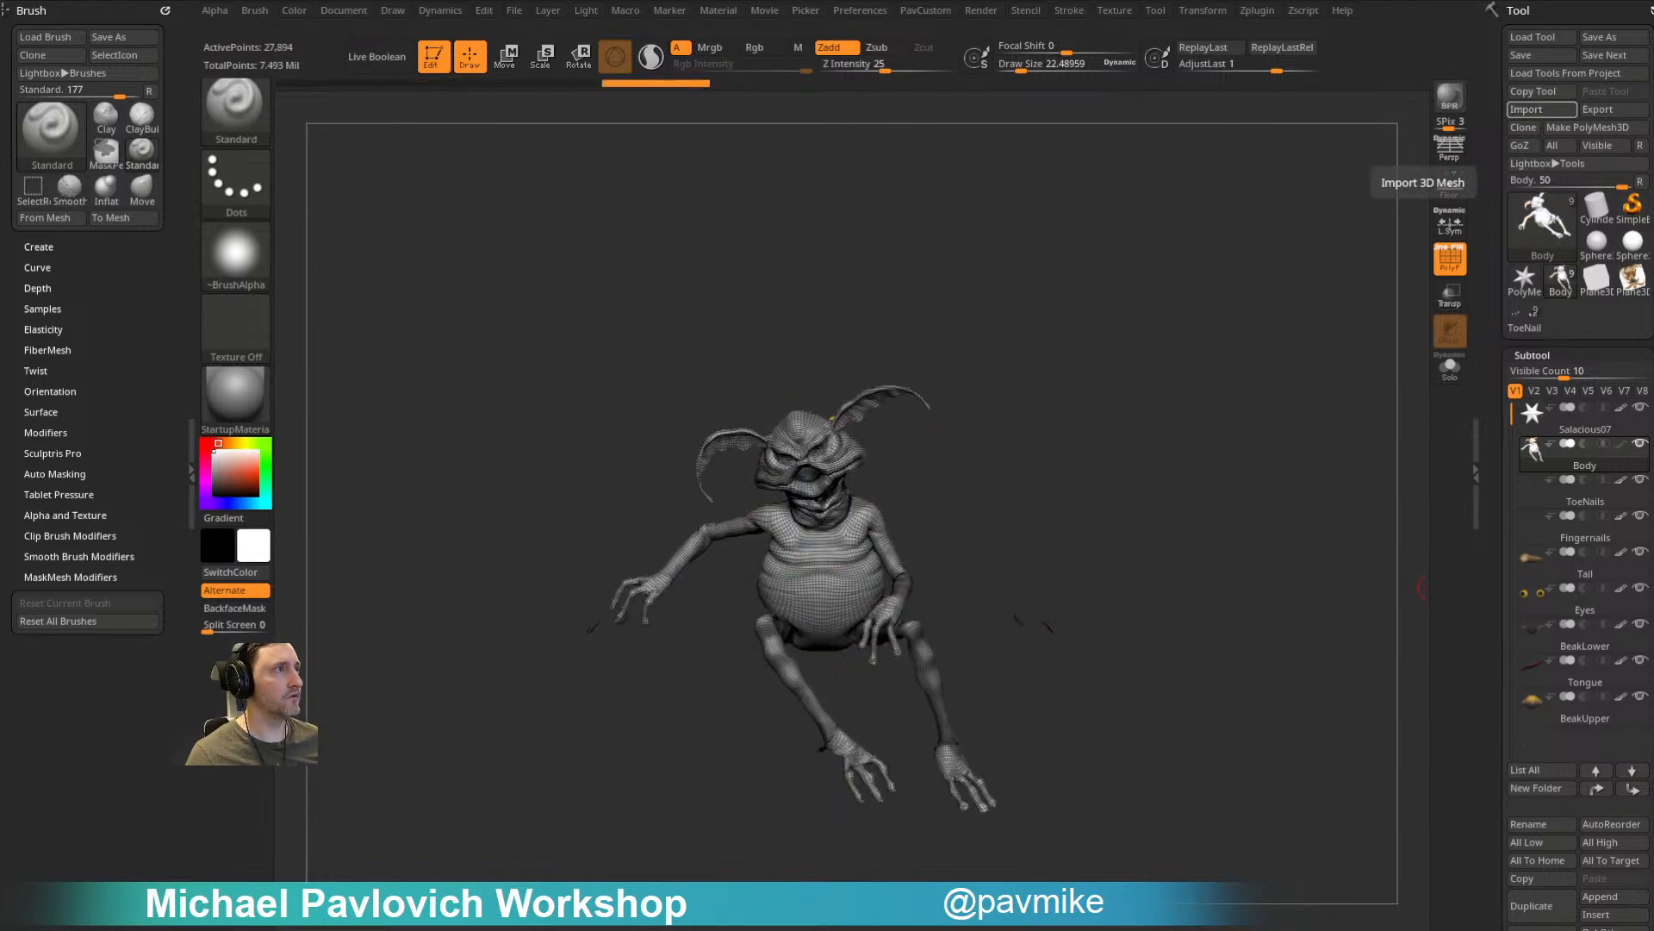
Step: Raise the posed Body to subdivision level 3 and turn off PolyFrame
alt+drag(1076, 549, 1217, 640)
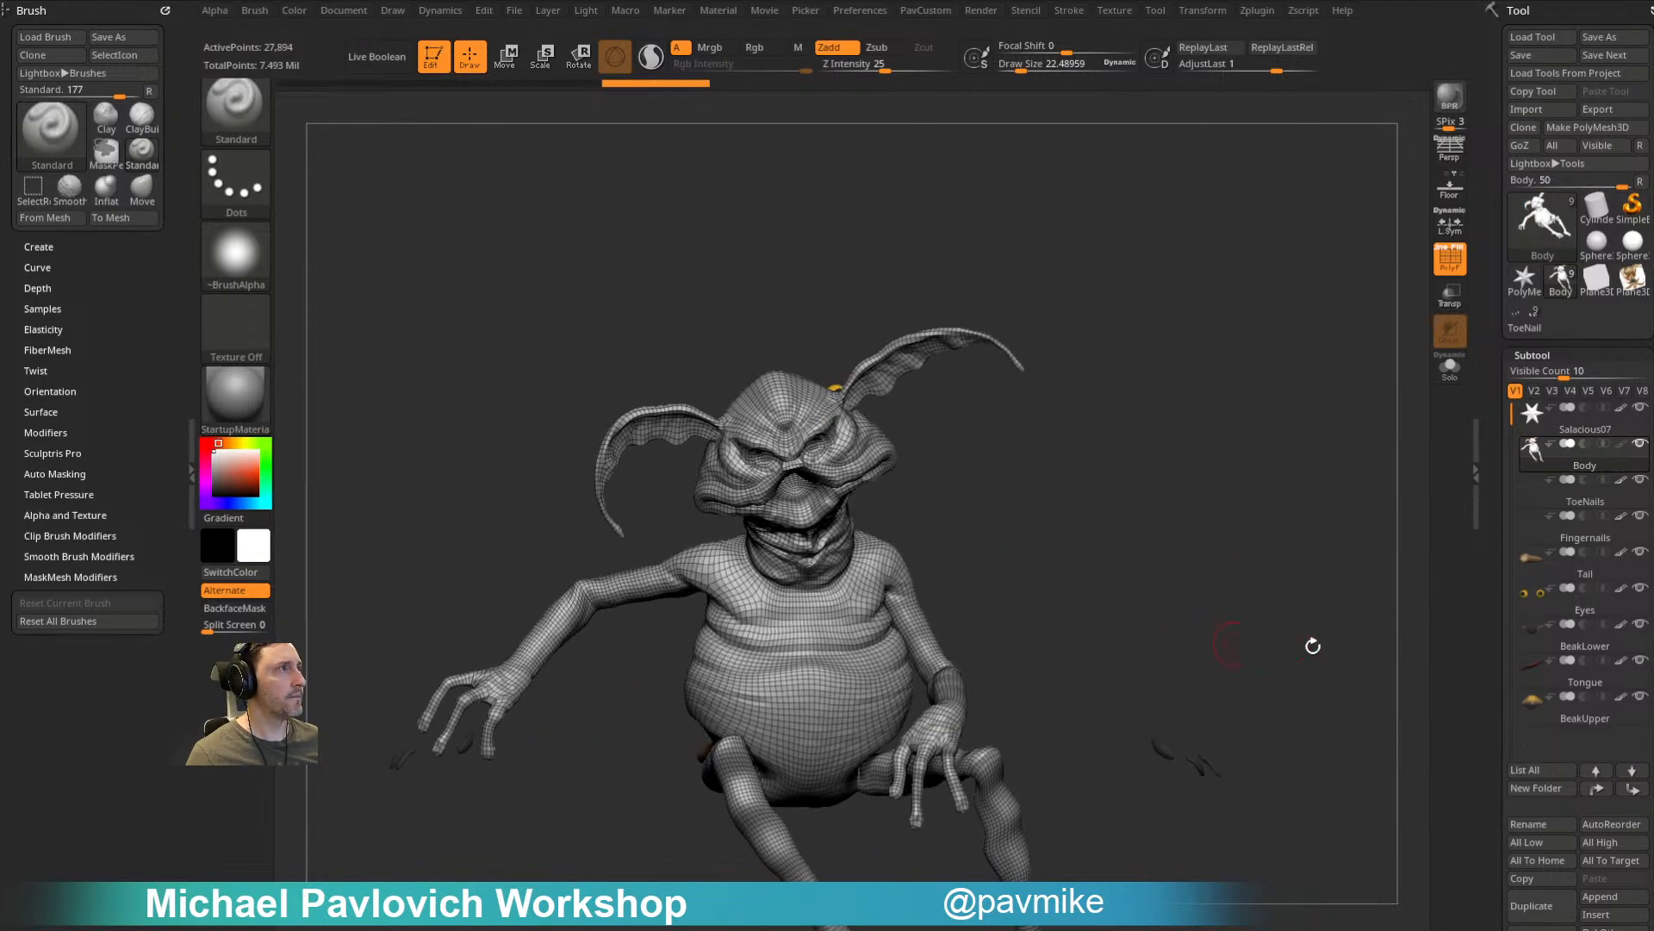
drag(1495, 615, 1535, 460)
click(1542, 461)
click(1450, 260)
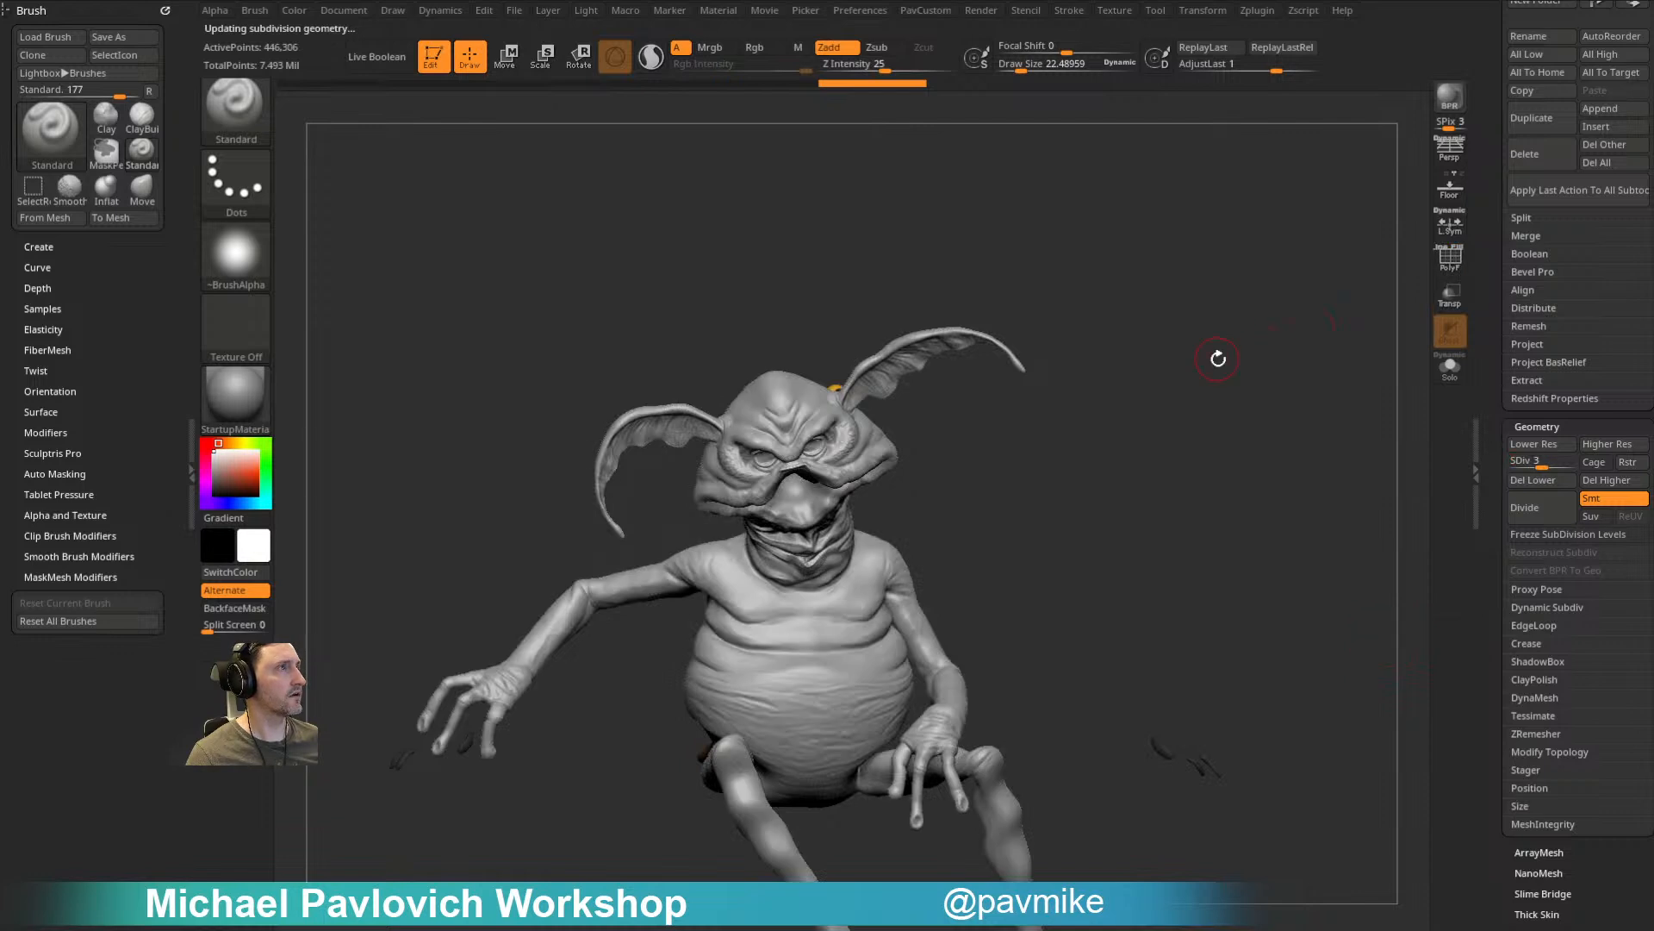
Step: Reduce the brush's draw size to about 15, try a stroke on the creature's belly and undo it
drag(1218, 359, 1242, 422)
key(bracketleft)
drag(800, 737, 857, 727)
key(ctrl+z)
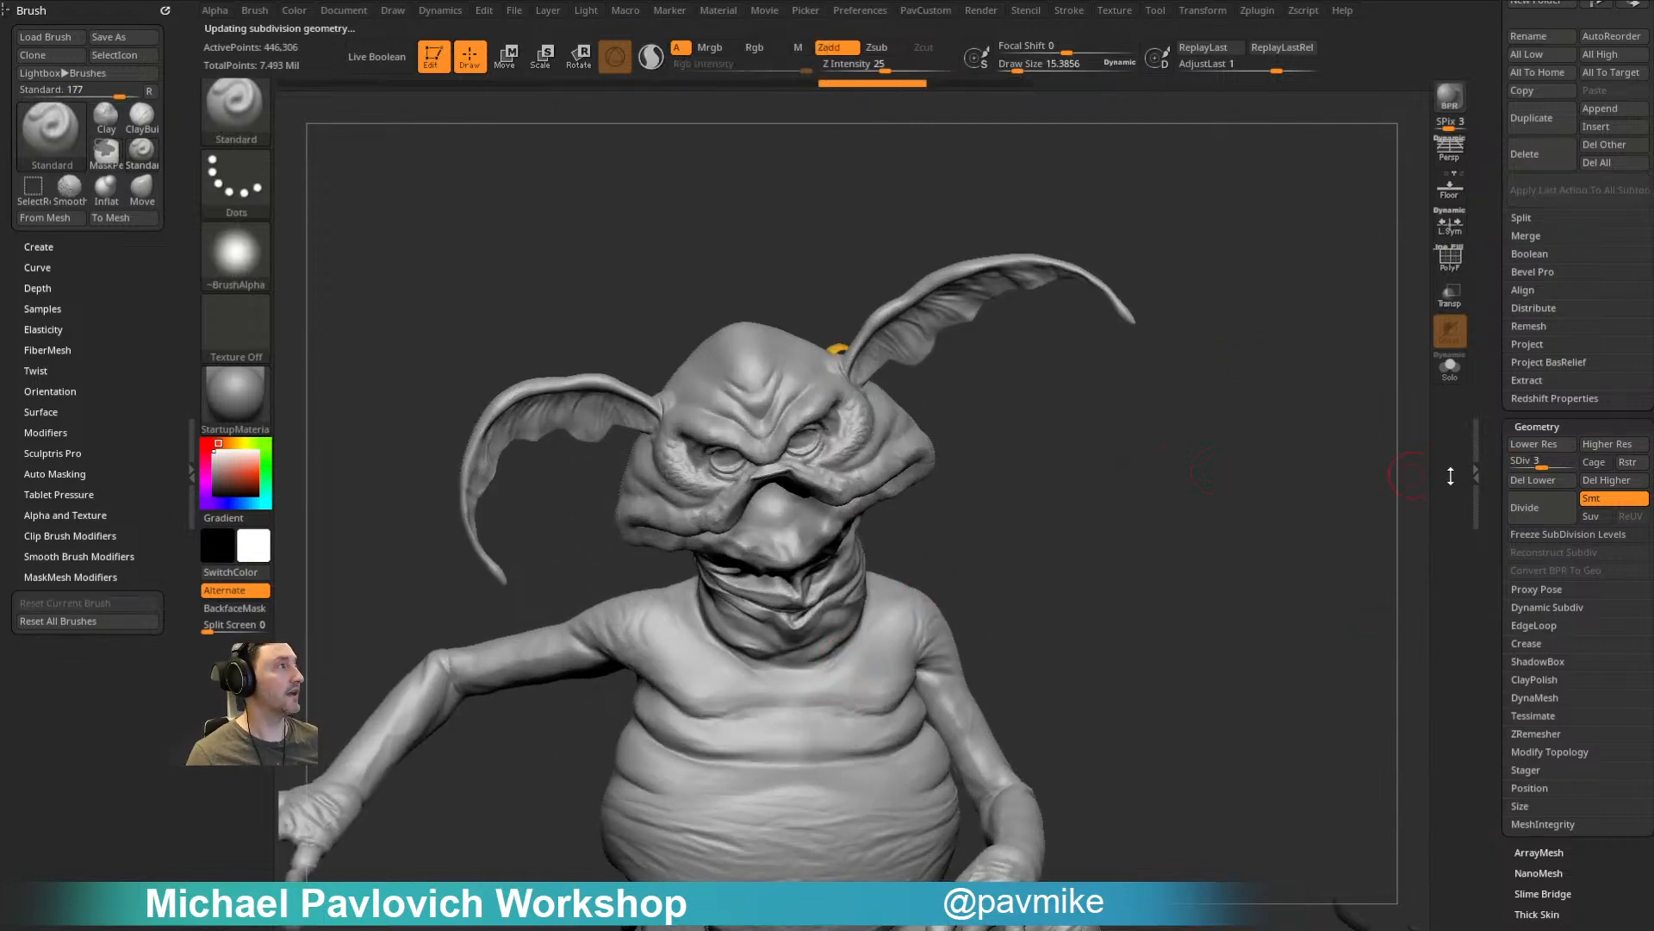
Step: Raise the posed Body to subdivision level 5 and turn on its painted colour display
drag(1542, 461, 1565, 462)
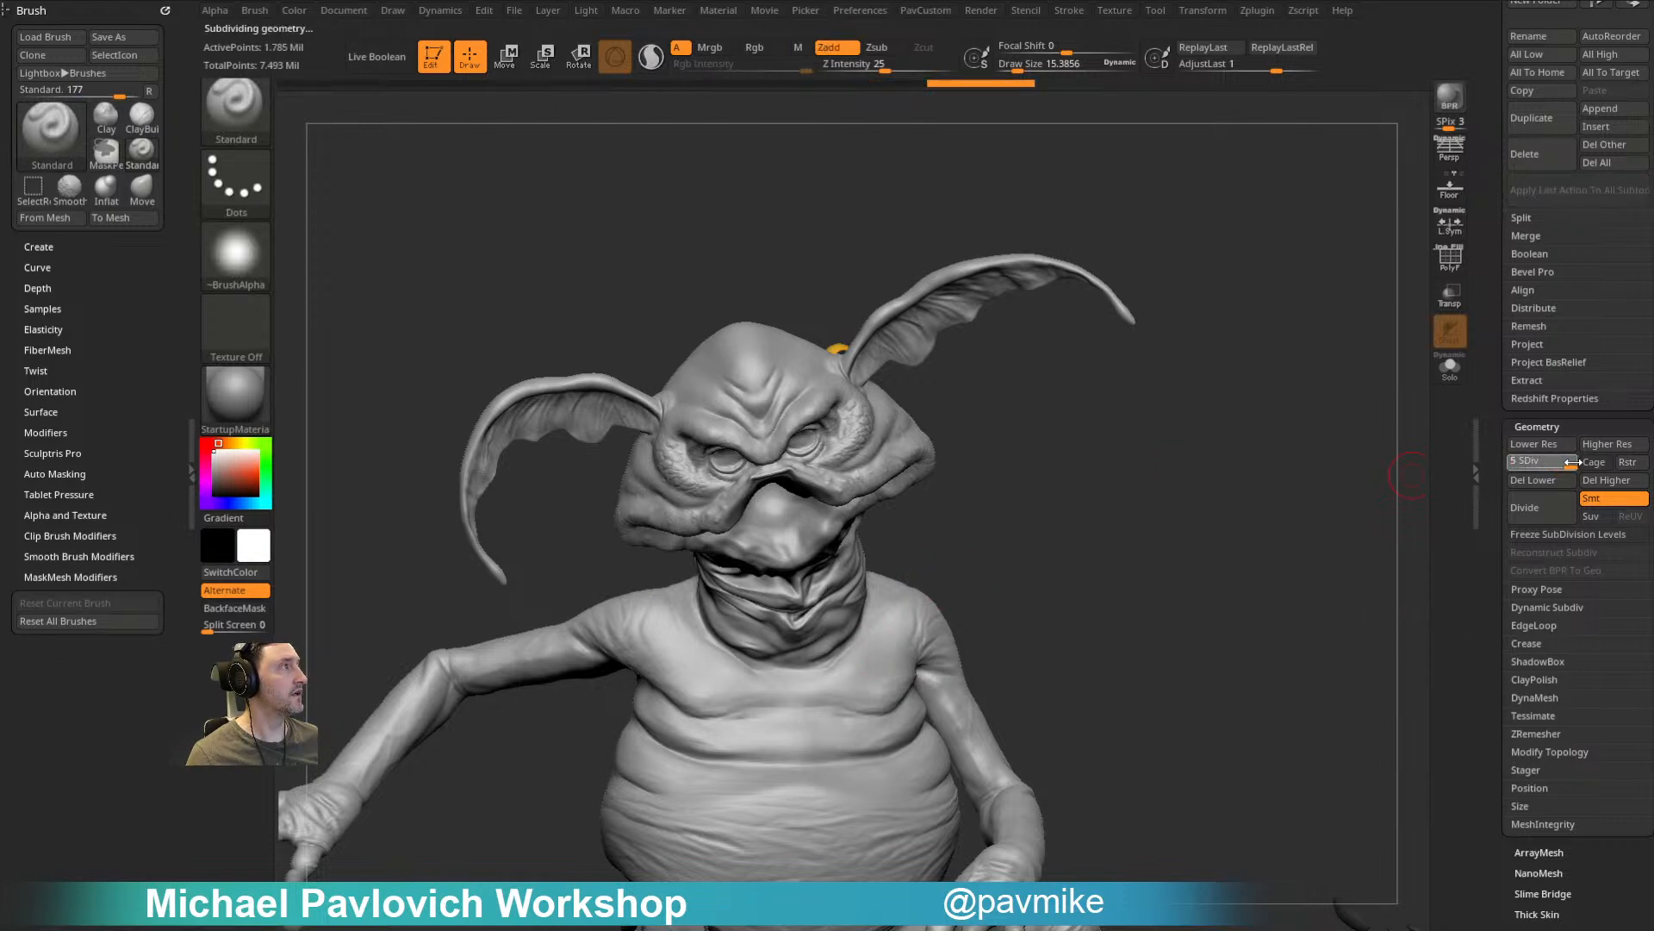
scroll(1585, 457, up, 10)
click(1620, 434)
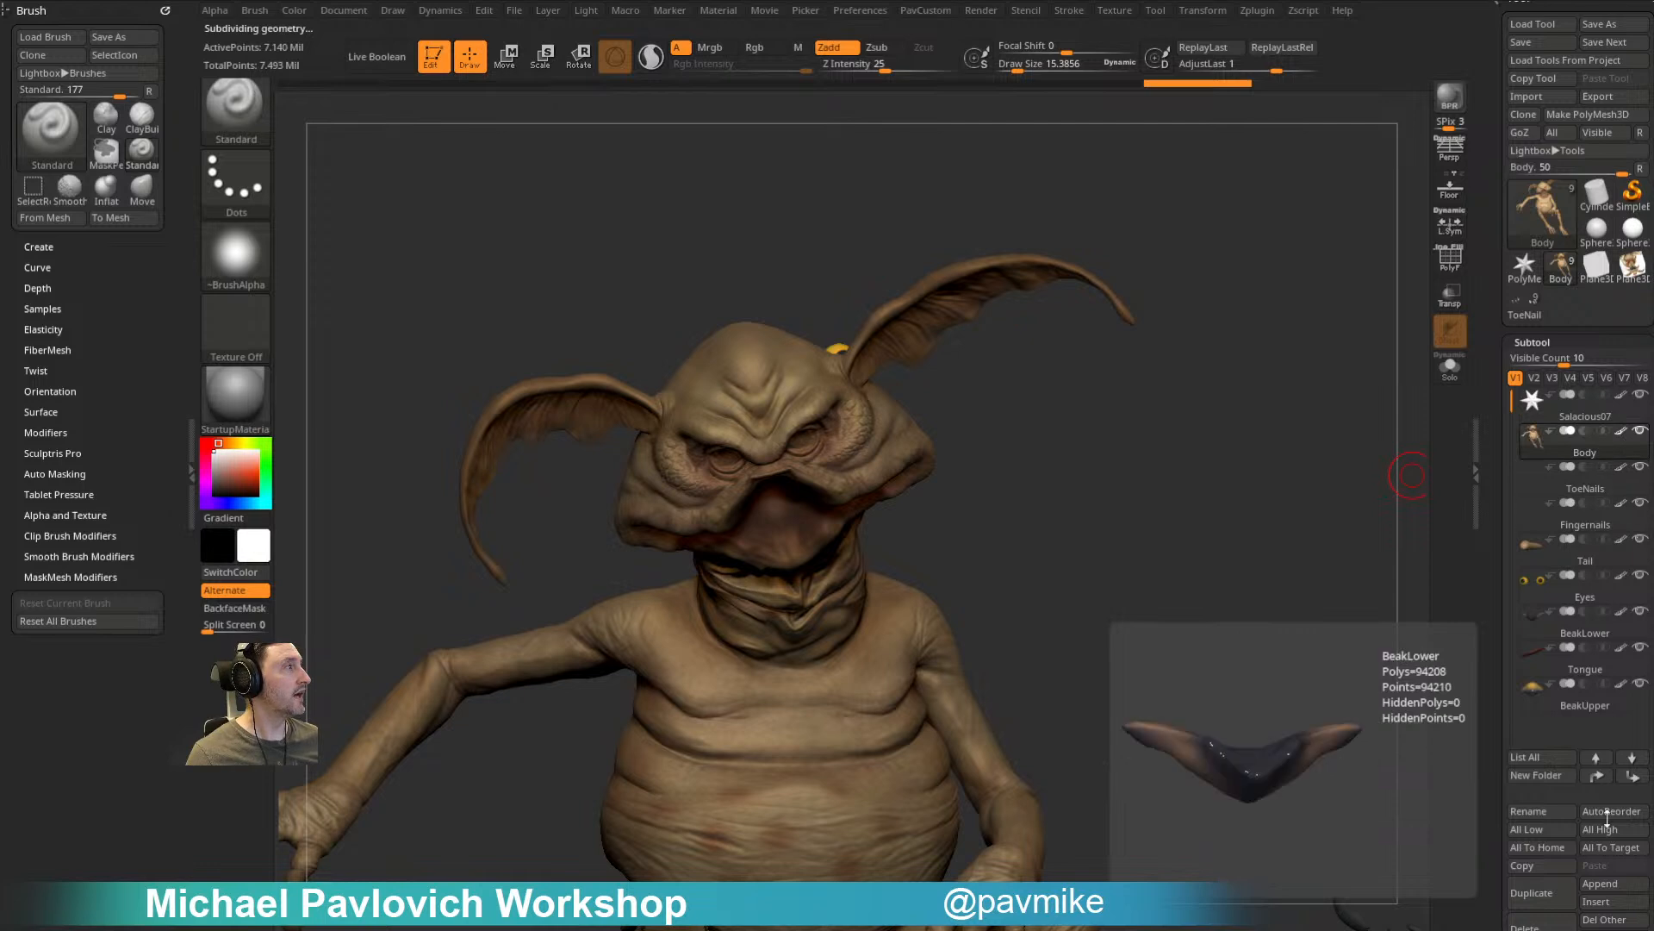
Step: Delete all subtools except the painted Body and switch to the posed creature's tool
click(1590, 925)
click(1577, 927)
click(1538, 306)
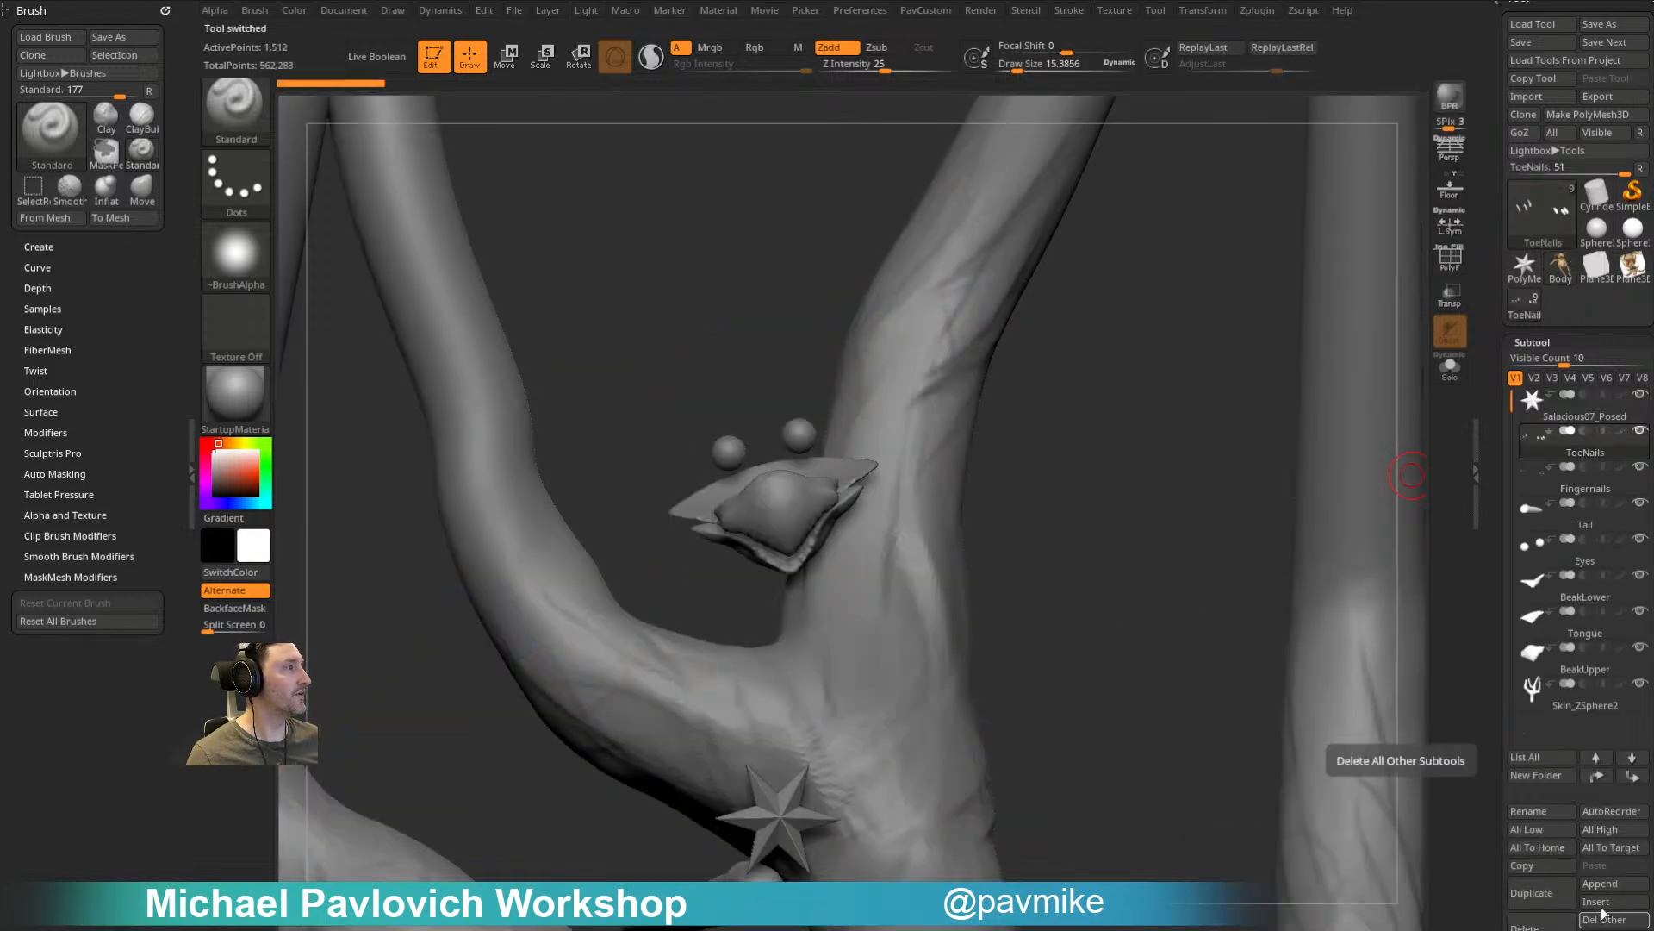
Step: Insert the painted high-resolution Body directly below the Salacious07_Posed subtool
click(1574, 412)
click(1590, 903)
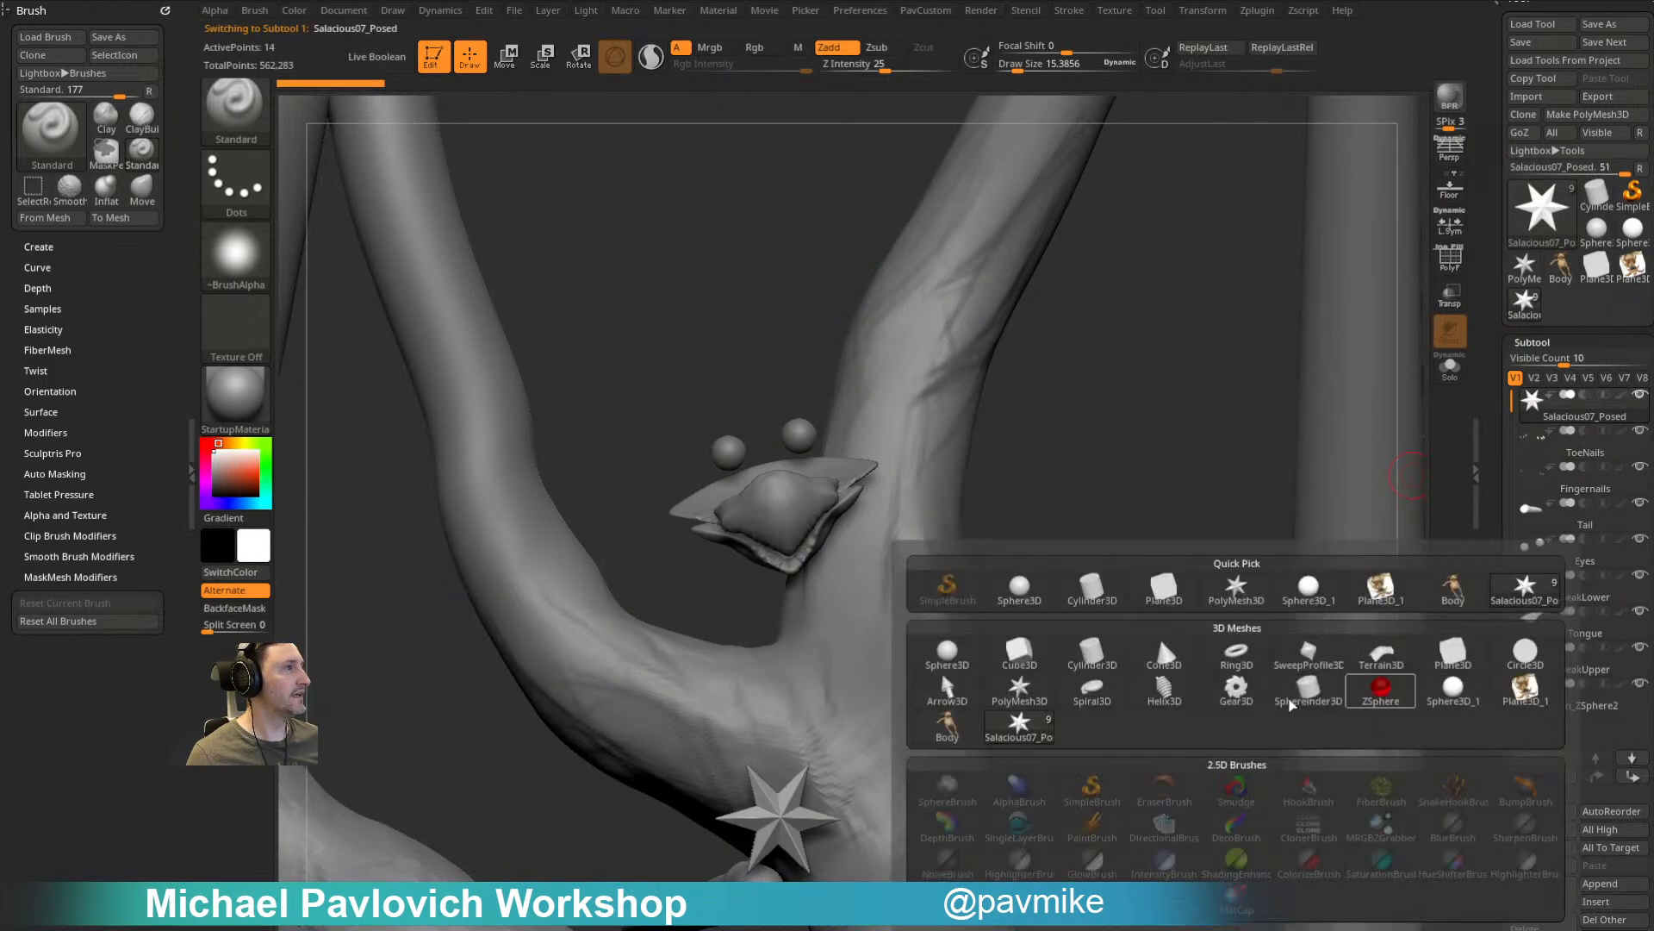
click(1059, 569)
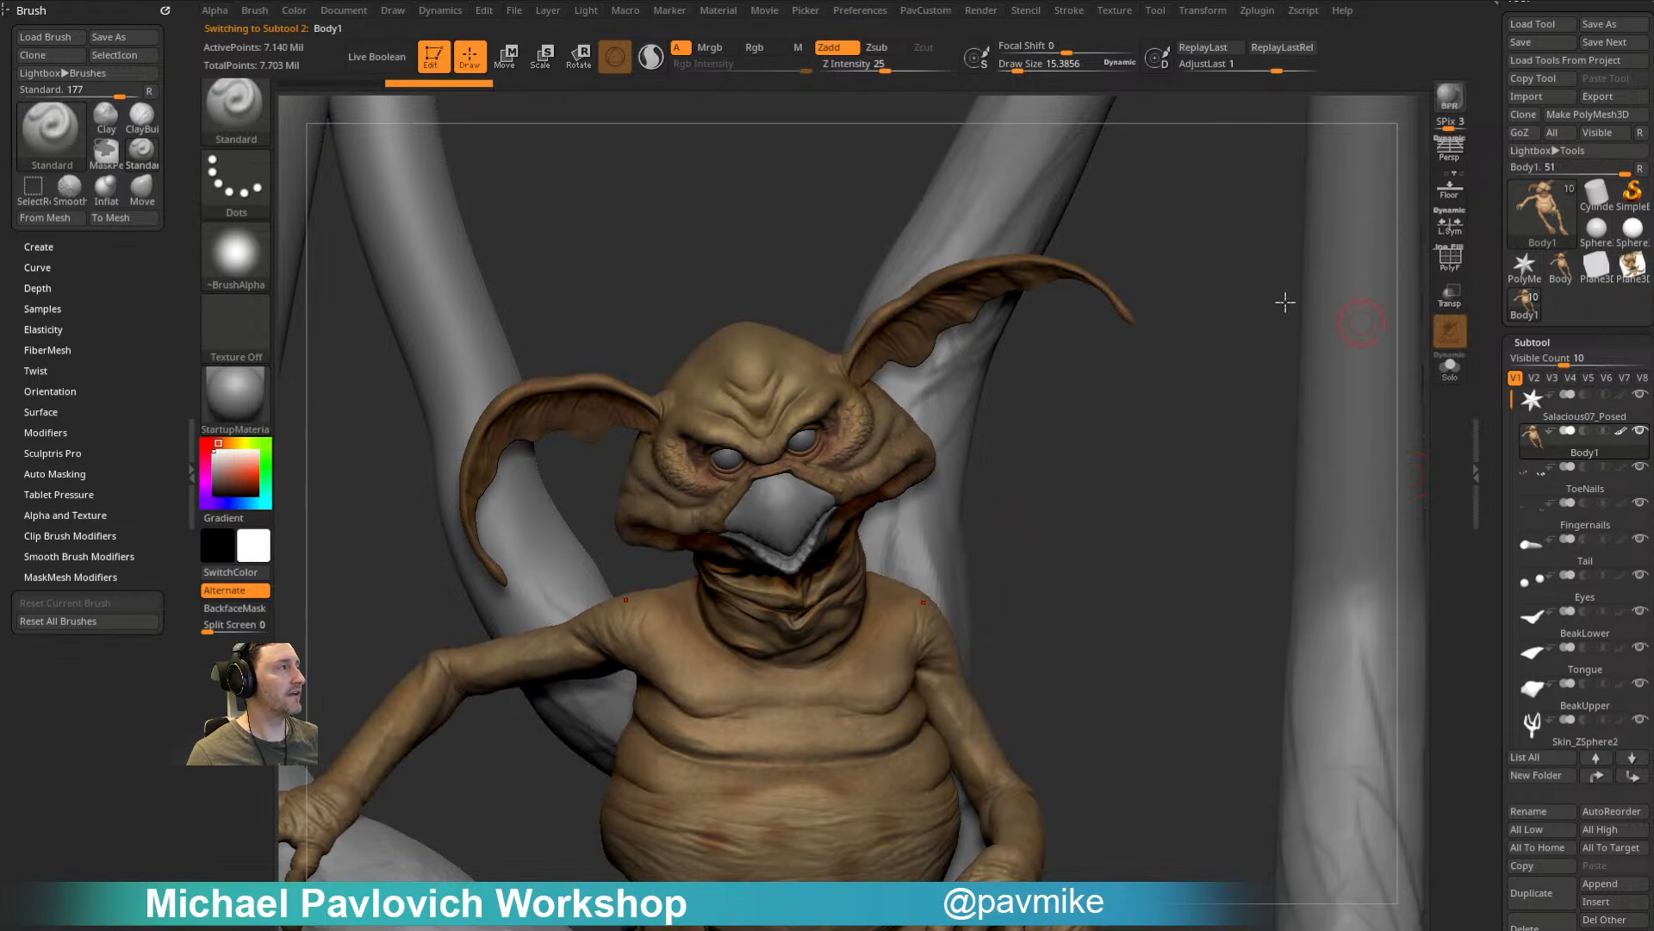
Step: Lower the inserted Body to subdivision level 1 and isolate it with Solo and PolyFrame turned on
mouse_move(1140, 474)
alt+mouse_down()
mouse_move(1223, 483)
mouse_move(1310, 339)
mouse_move(1407, 480)
mouse_move(1340, 453)
alt+mouse_up()
shift+click(1619, 503)
key(s)
mouse_move(1017, 487)
mouse_down()
mouse_move(1052, 488)
mouse_move(1033, 488)
mouse_up()
drag(1497, 571, 1493, 355)
drag(1352, 462, 1422, 417)
click(1450, 366)
key(shift+f)
mouse_move(1282, 350)
mouse_down()
mouse_move(1326, 410)
mouse_move(1113, 365)
mouse_move(971, 509)
mouse_move(754, 383)
mouse_up()
Step: Try the Move brush on the isolated Body's belly at a draw size of about 36 and undo the change
key(b)
key(m)
key(v)
key(s)
drag(1076, 432, 1005, 473)
key(ctrl+z)
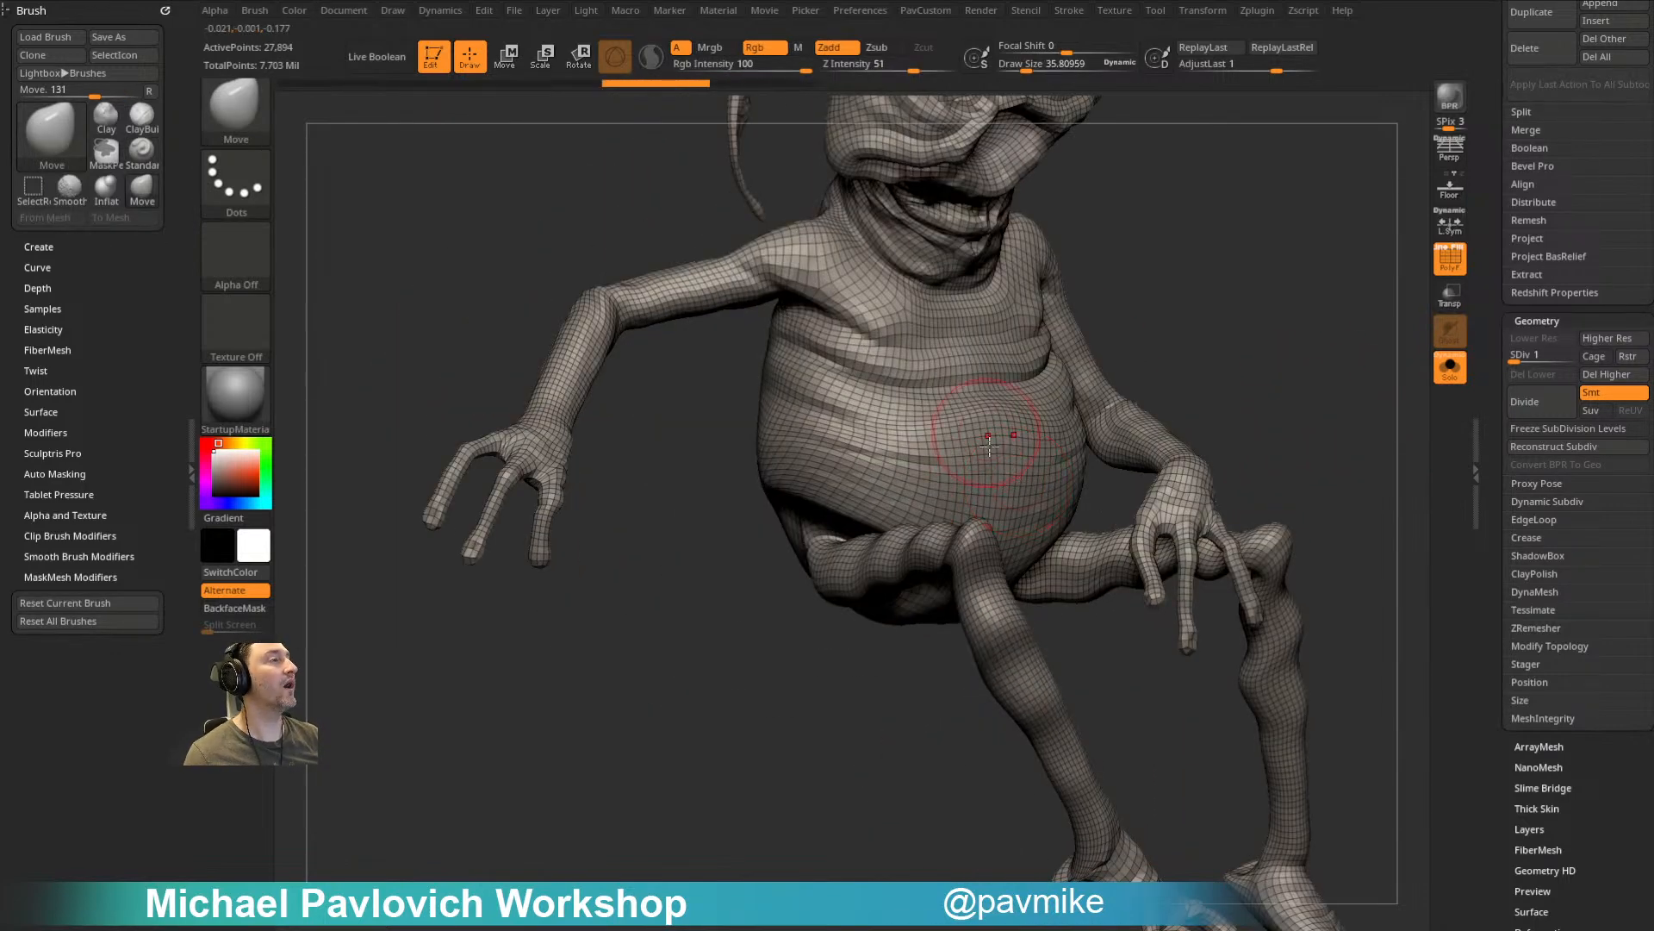
drag(850, 654, 957, 629)
drag(974, 546, 780, 345)
key(f)
mouse_move(1135, 386)
mouse_down()
mouse_move(1235, 358)
mouse_move(1086, 487)
mouse_up()
key(ctrl+z)
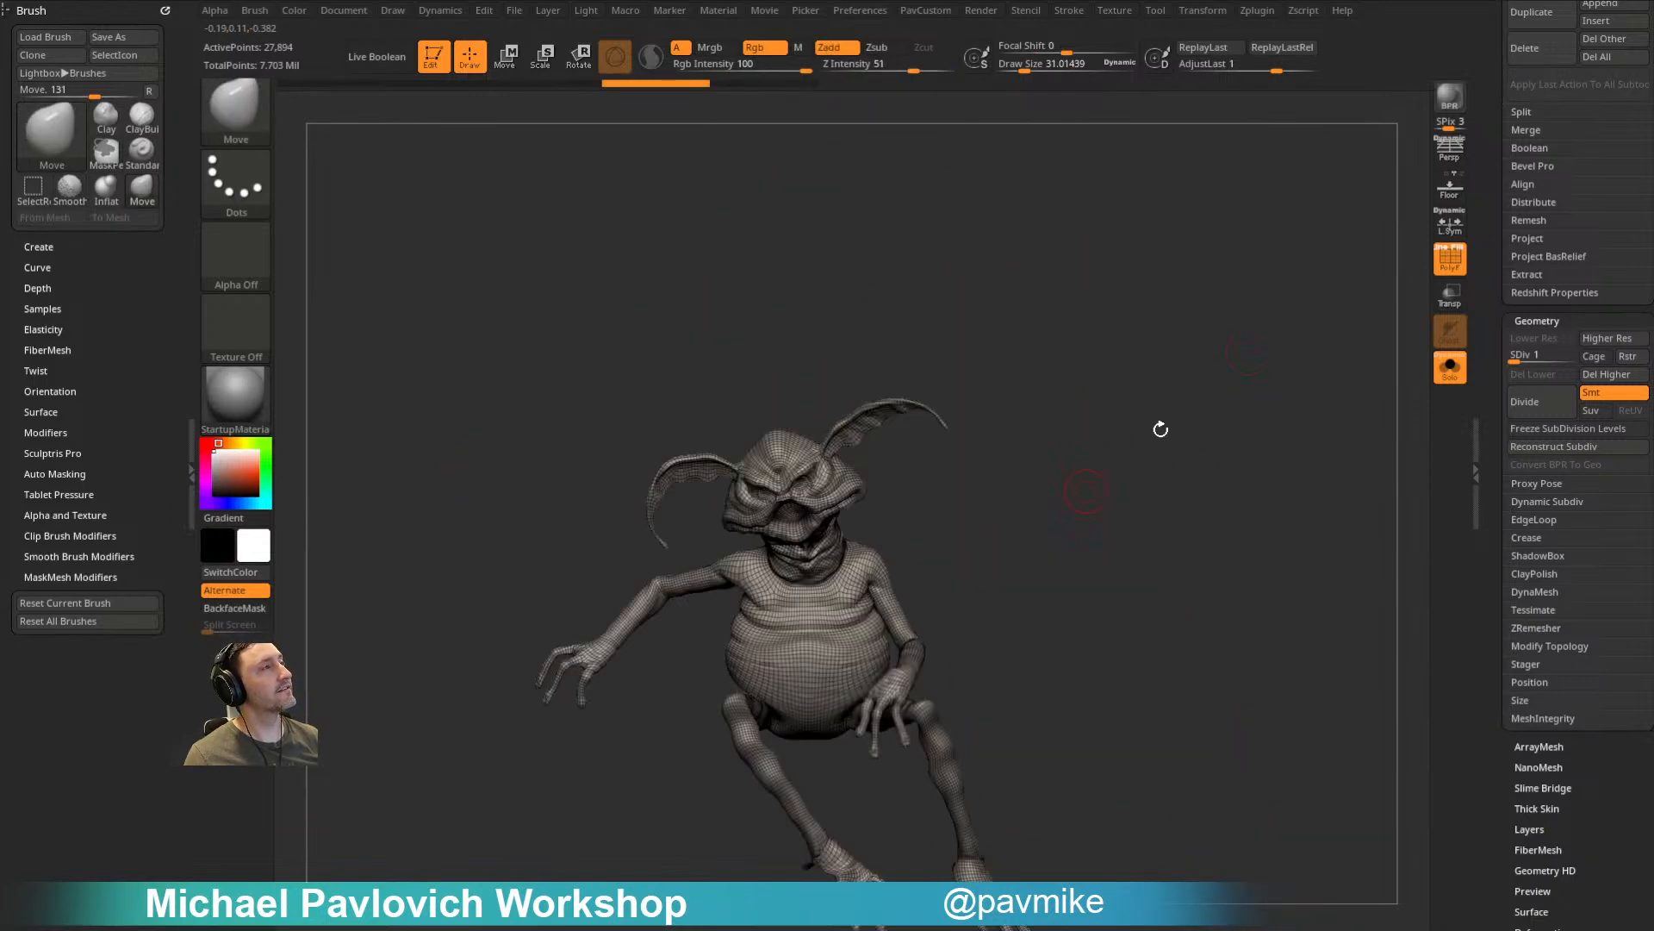
Step: Switch to the tool holding only the painted Body, try a Move brush stroke on its belly and undo it
drag(1489, 331, 1502, 685)
click(1561, 281)
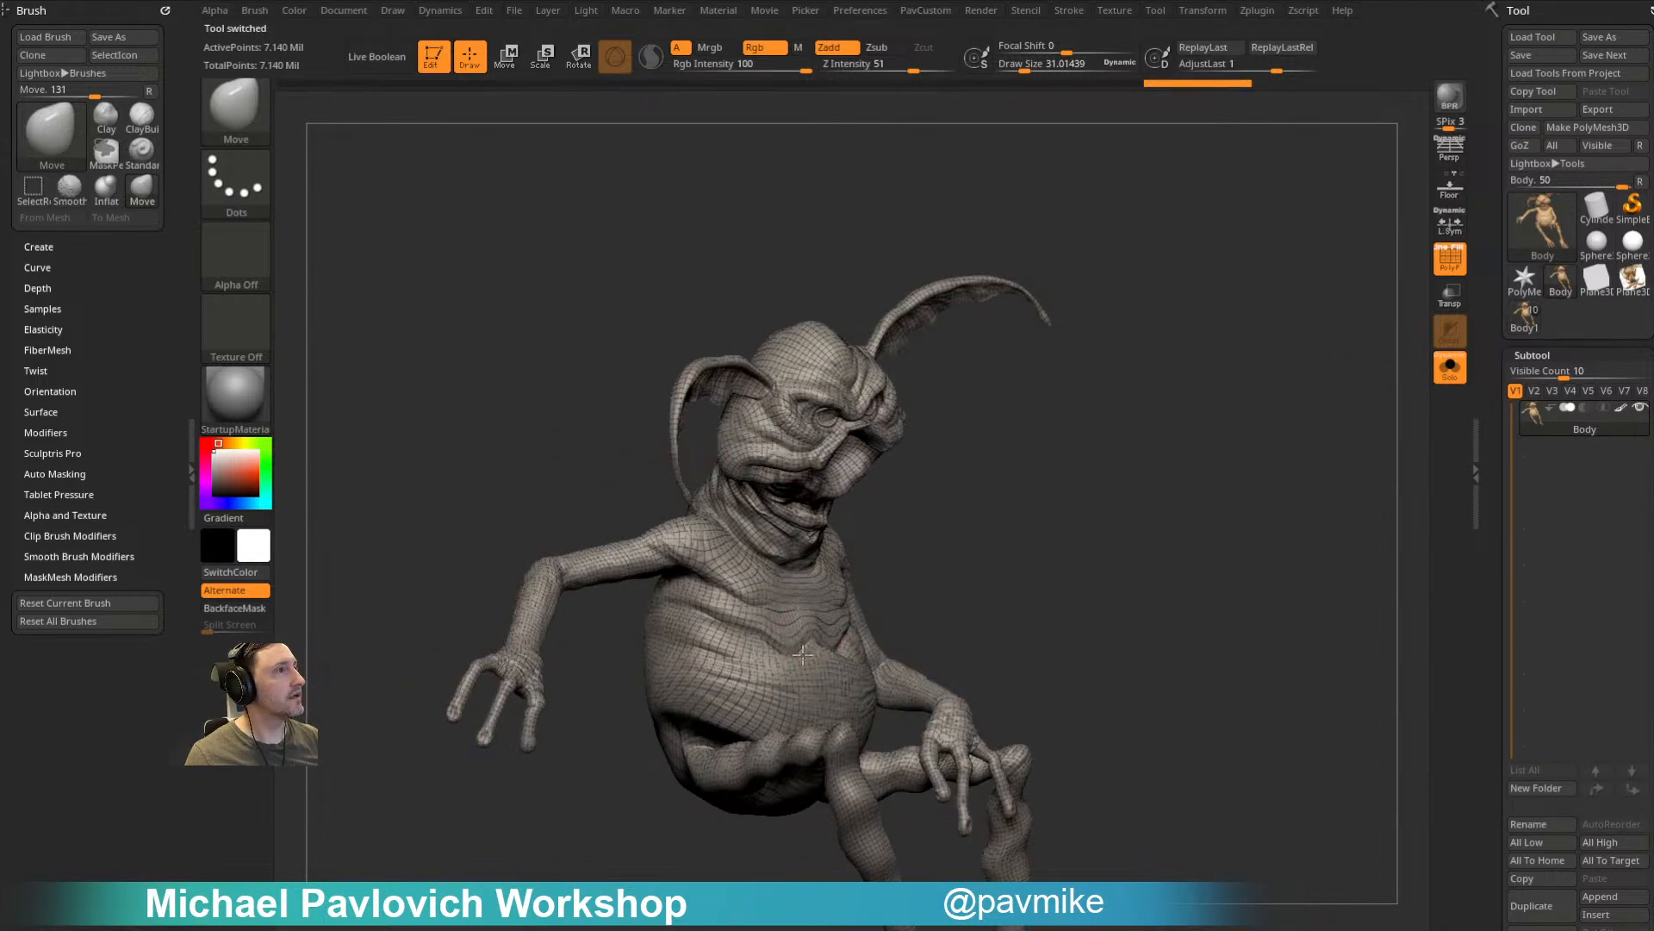
key(ctrl+z)
mouse_move(752, 642)
mouse_down()
mouse_move(772, 640)
mouse_move(773, 674)
mouse_up()
key(ctrl+z)
Step: Select the Standard brush with a draw size of about 36
key(s)
key(b)
key(s)
key(t)
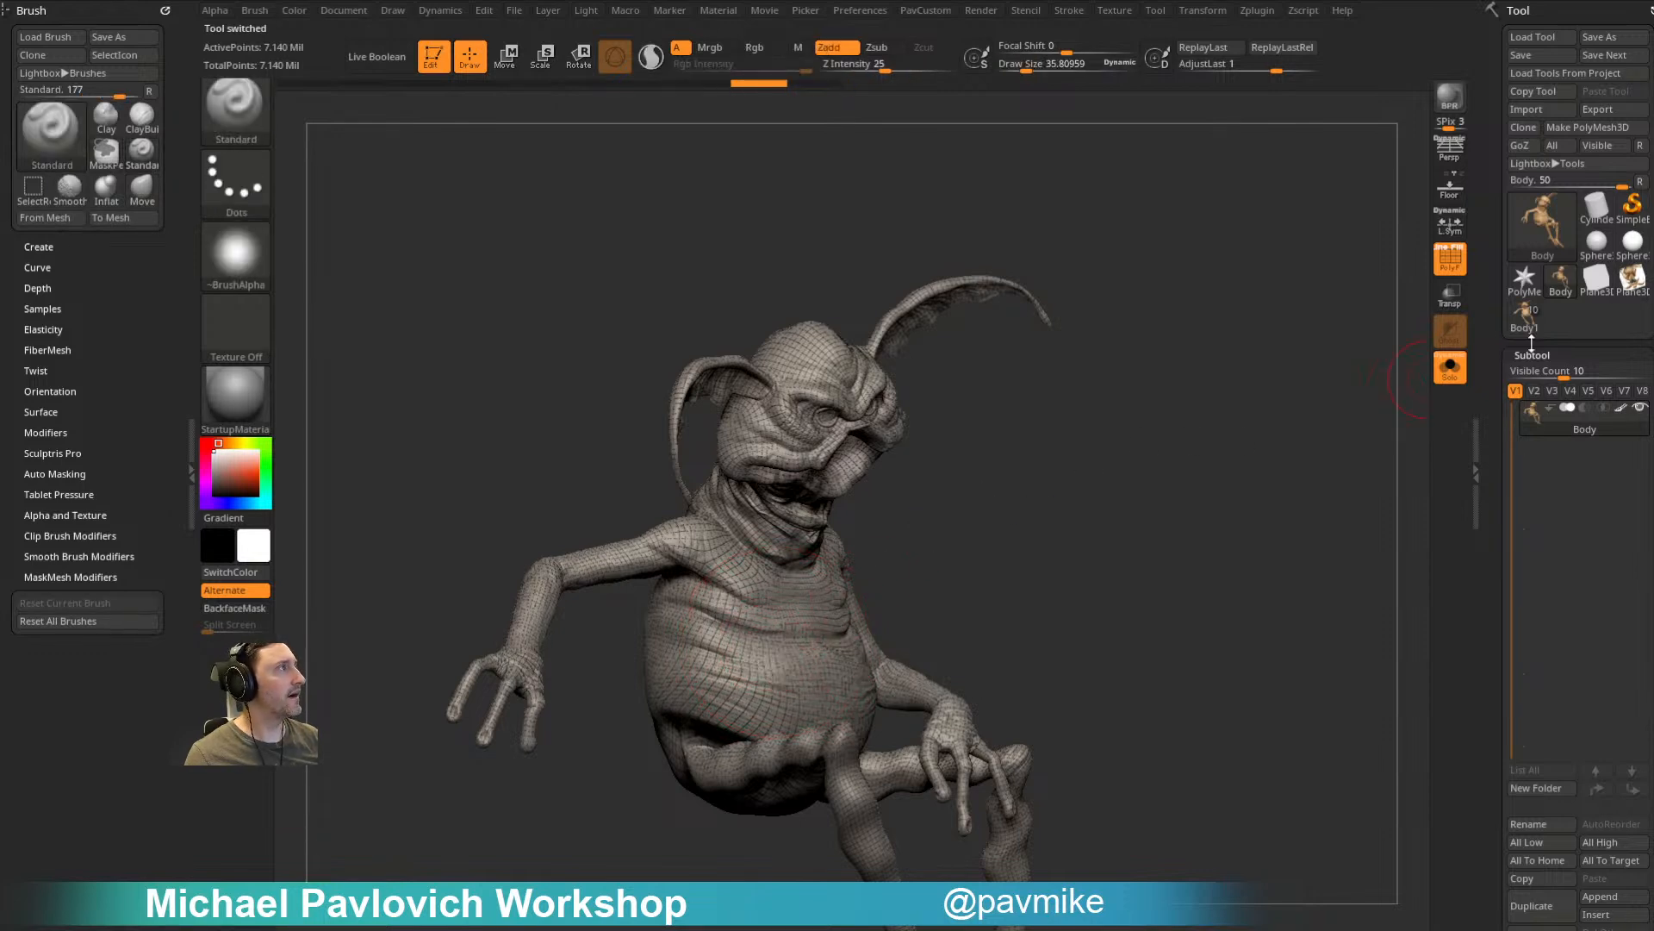
Step: In the Body1 tool, put the ToeNails subtool into a new folder named test
click(1524, 317)
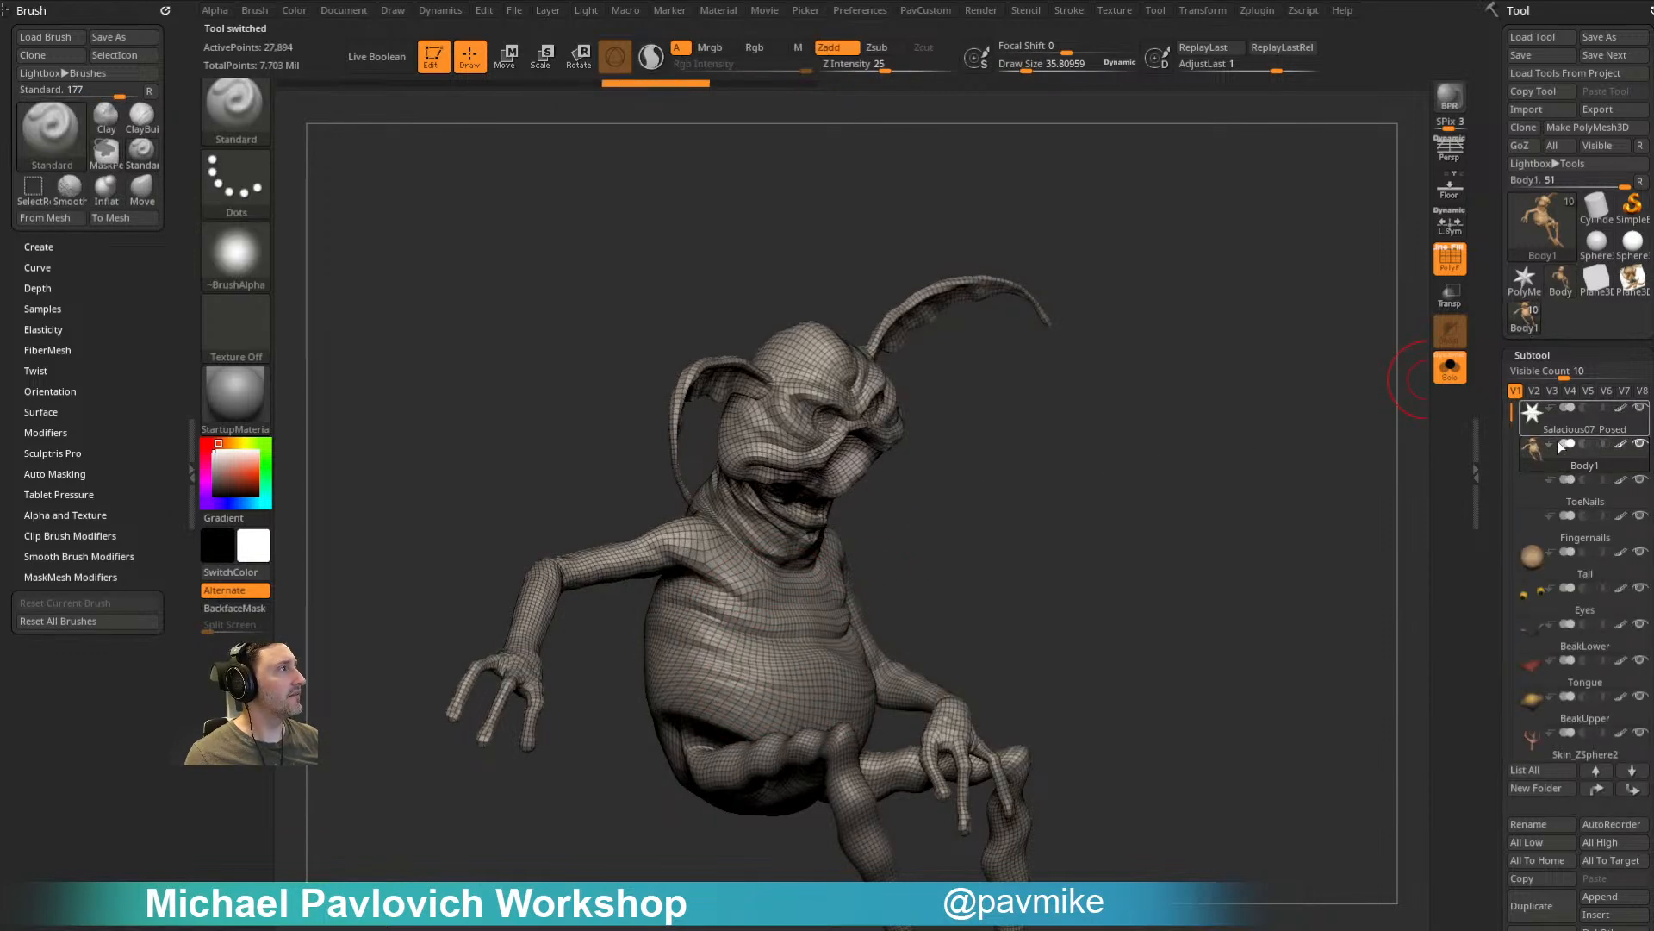
click(1592, 500)
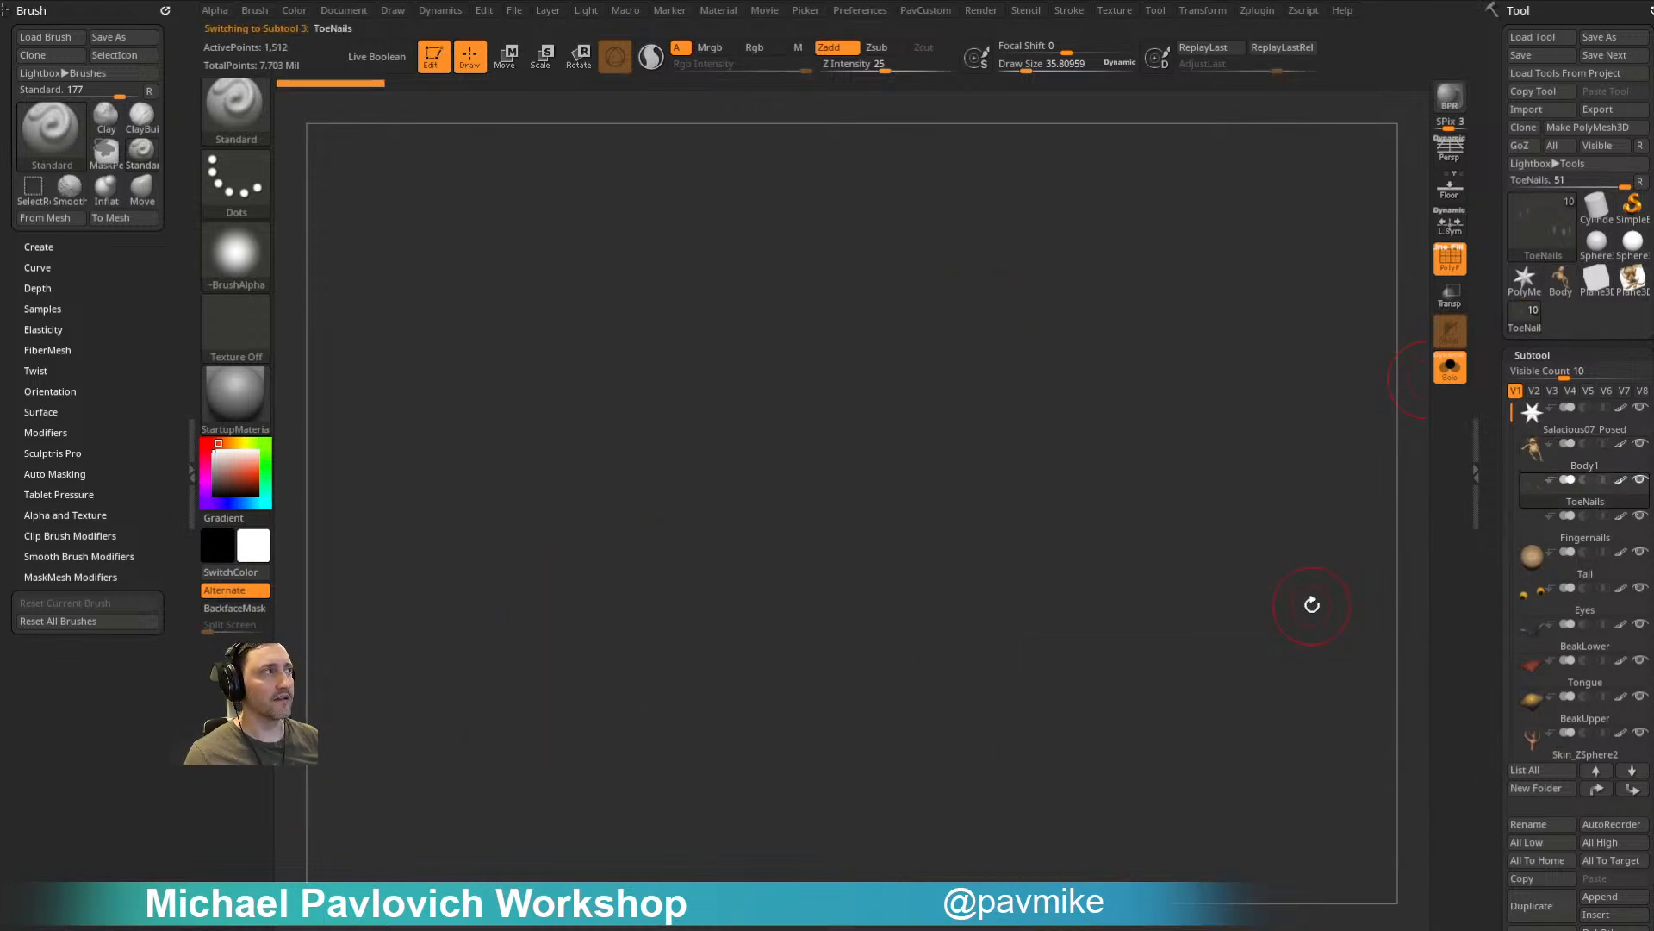
key(ctrl)
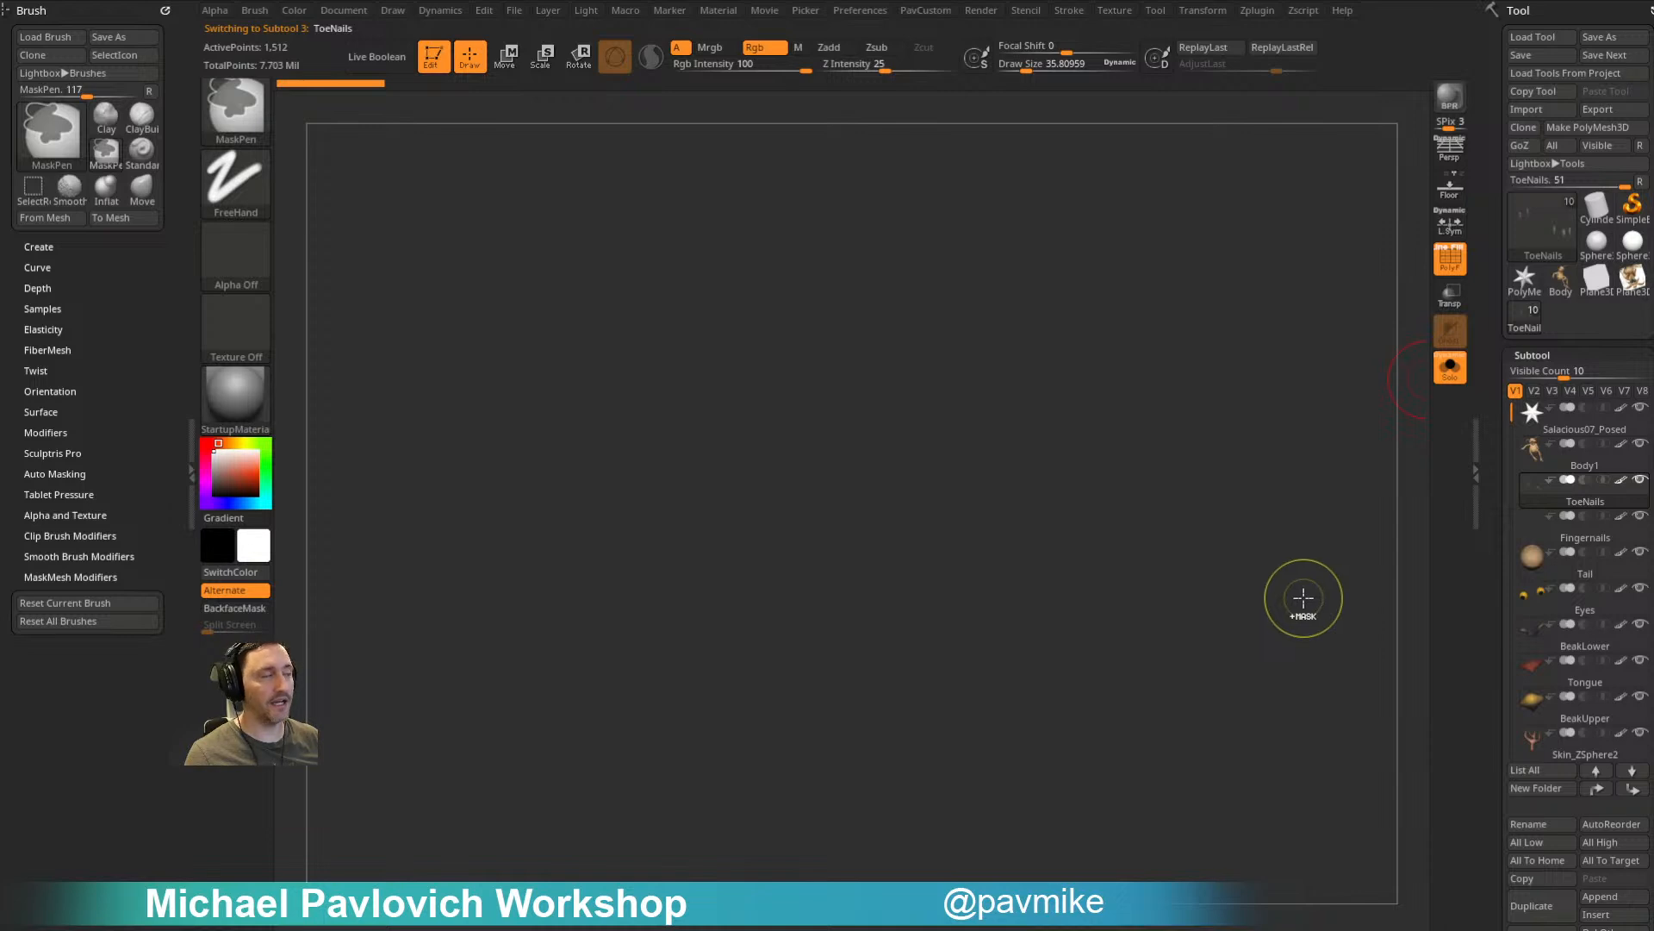
key(ctrl+g)
text(test)
key(Return)
Step: Move the Fingernails, Tail, Eyes, BeakLower, Tongue, BeakUpper and Skin_ZSphere2 subtools into the test folder
drag(1582, 561, 1590, 659)
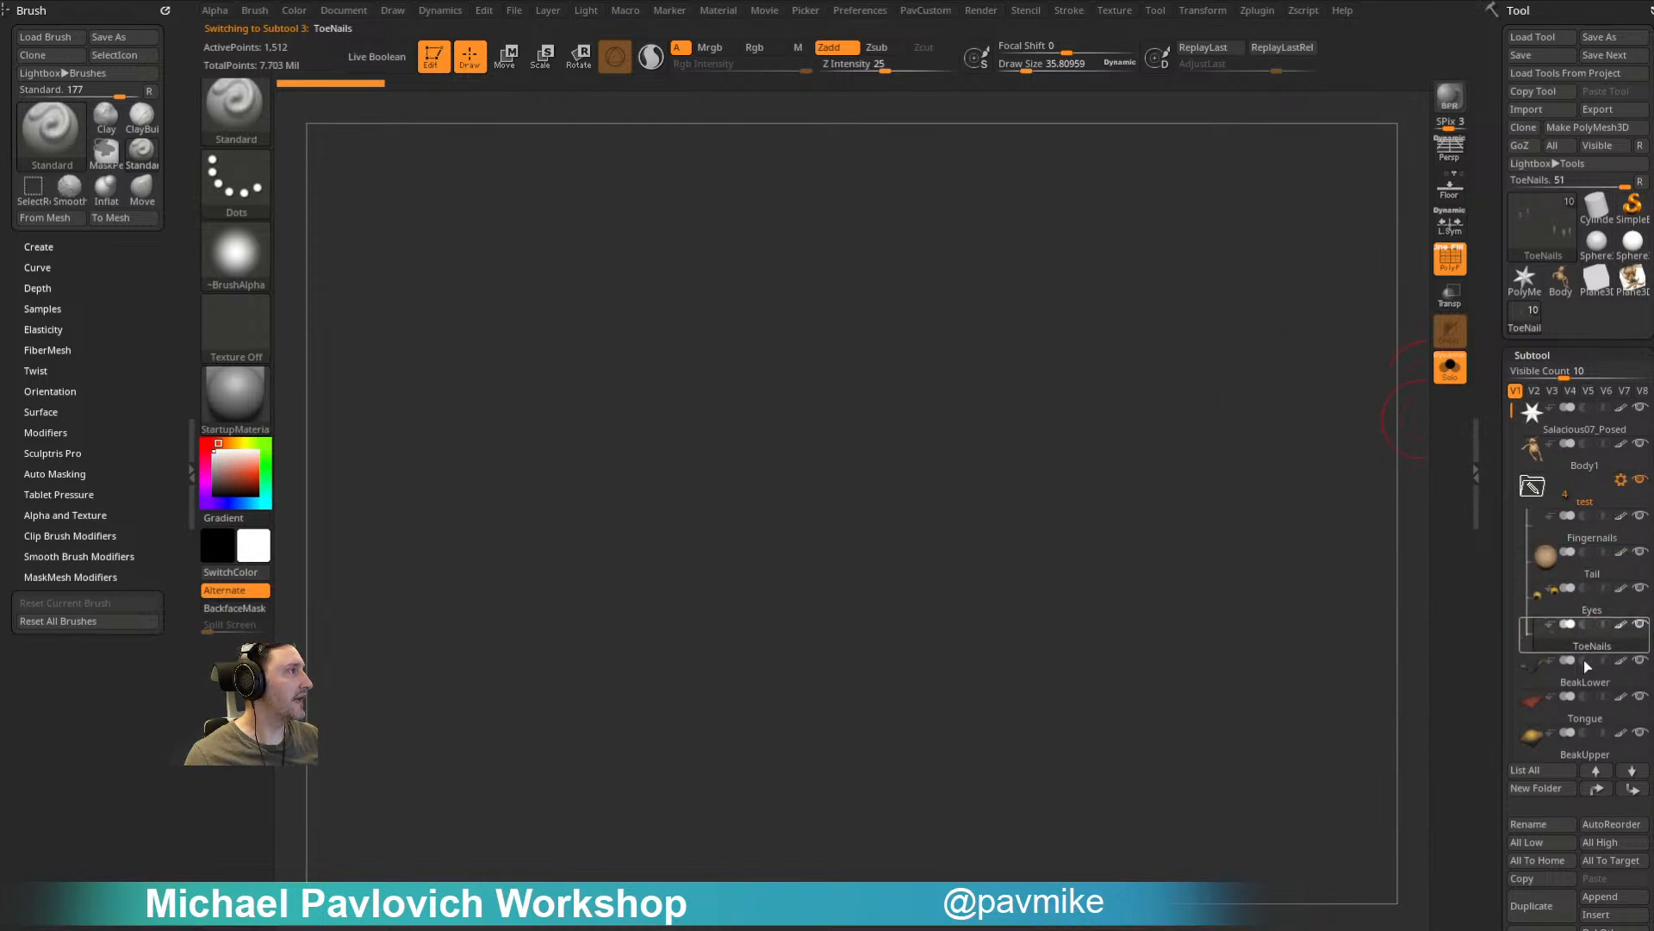
scroll(1571, 553, down, 3)
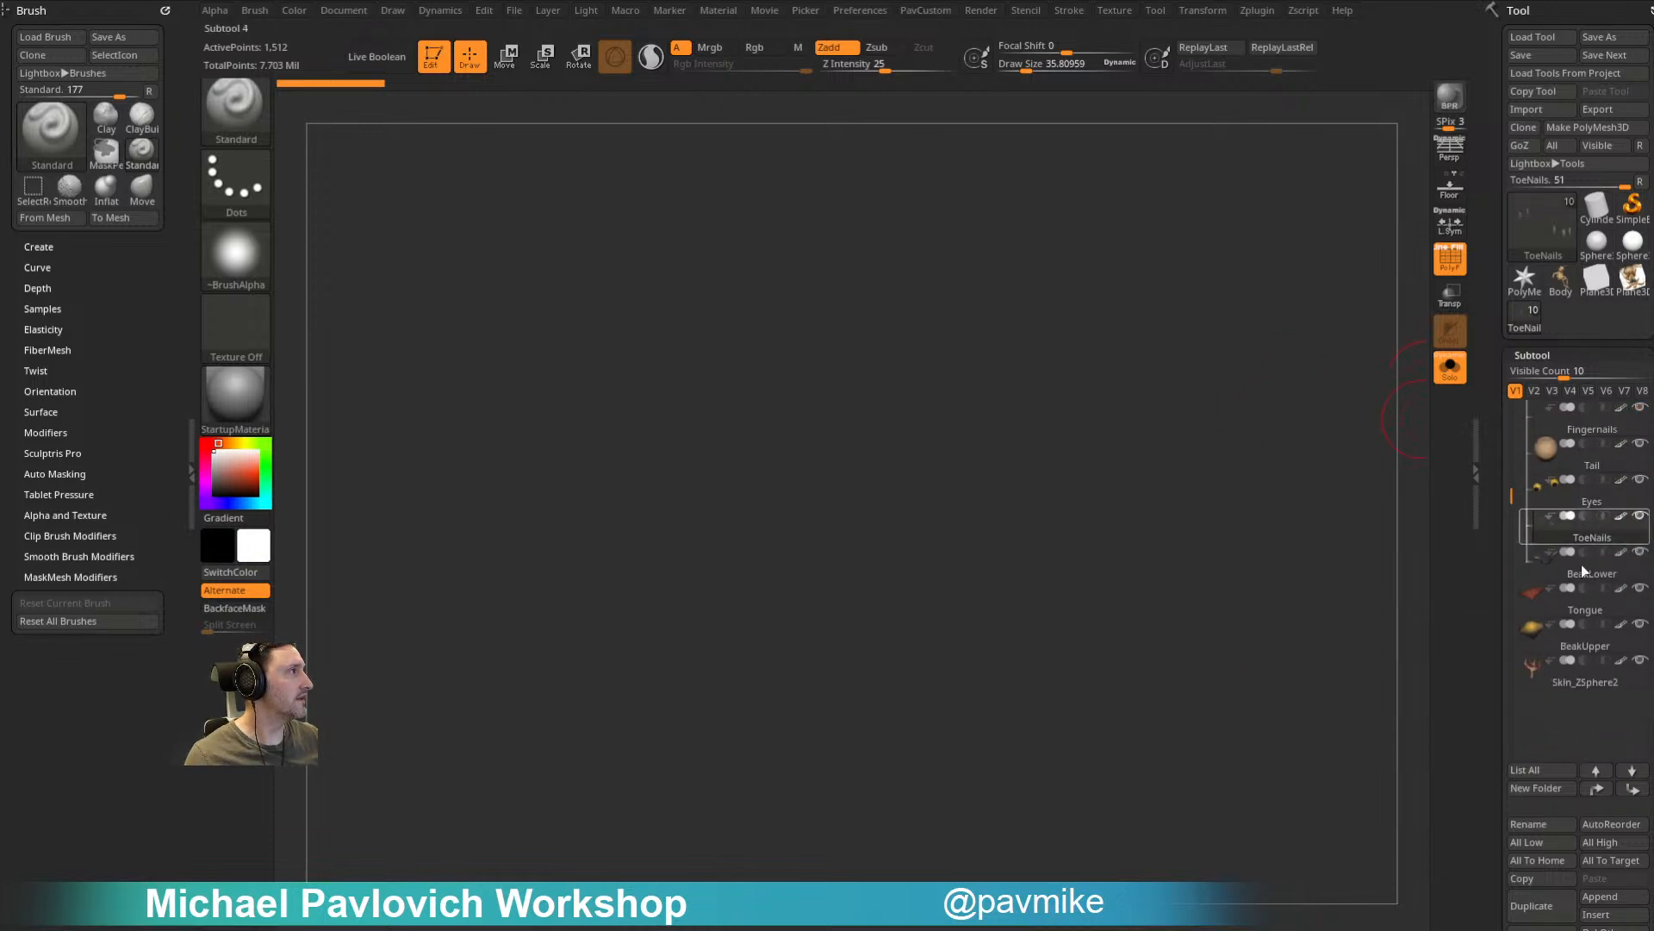
drag(1584, 614, 1585, 583)
drag(1587, 645, 1588, 620)
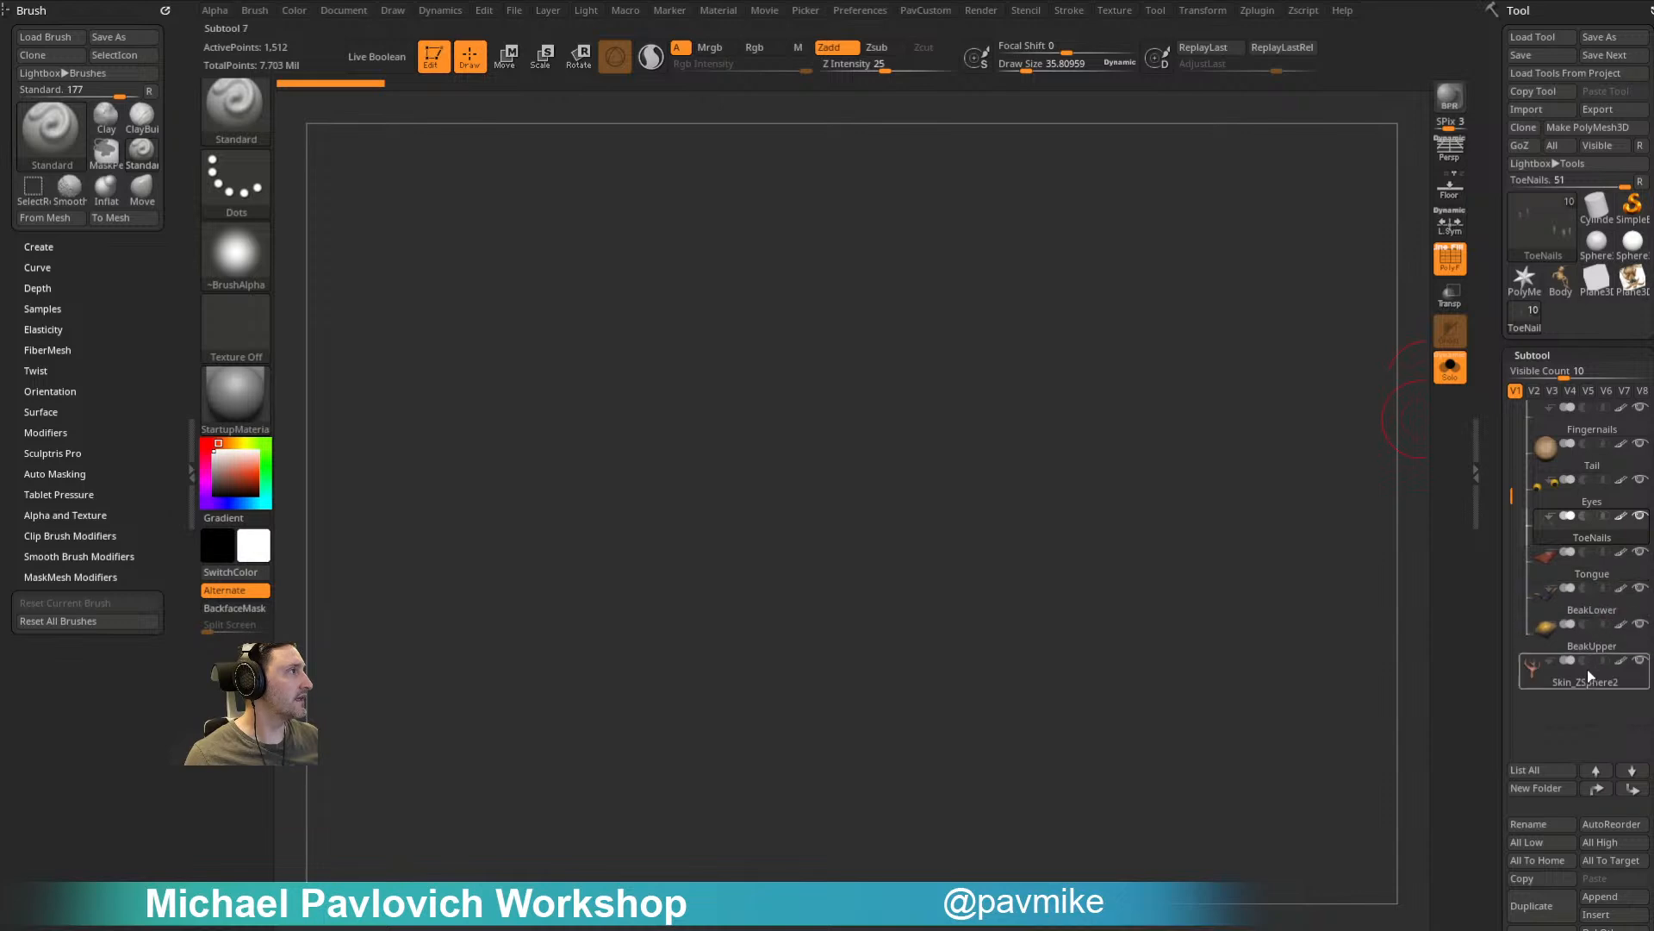
scroll(1573, 509, up, 3)
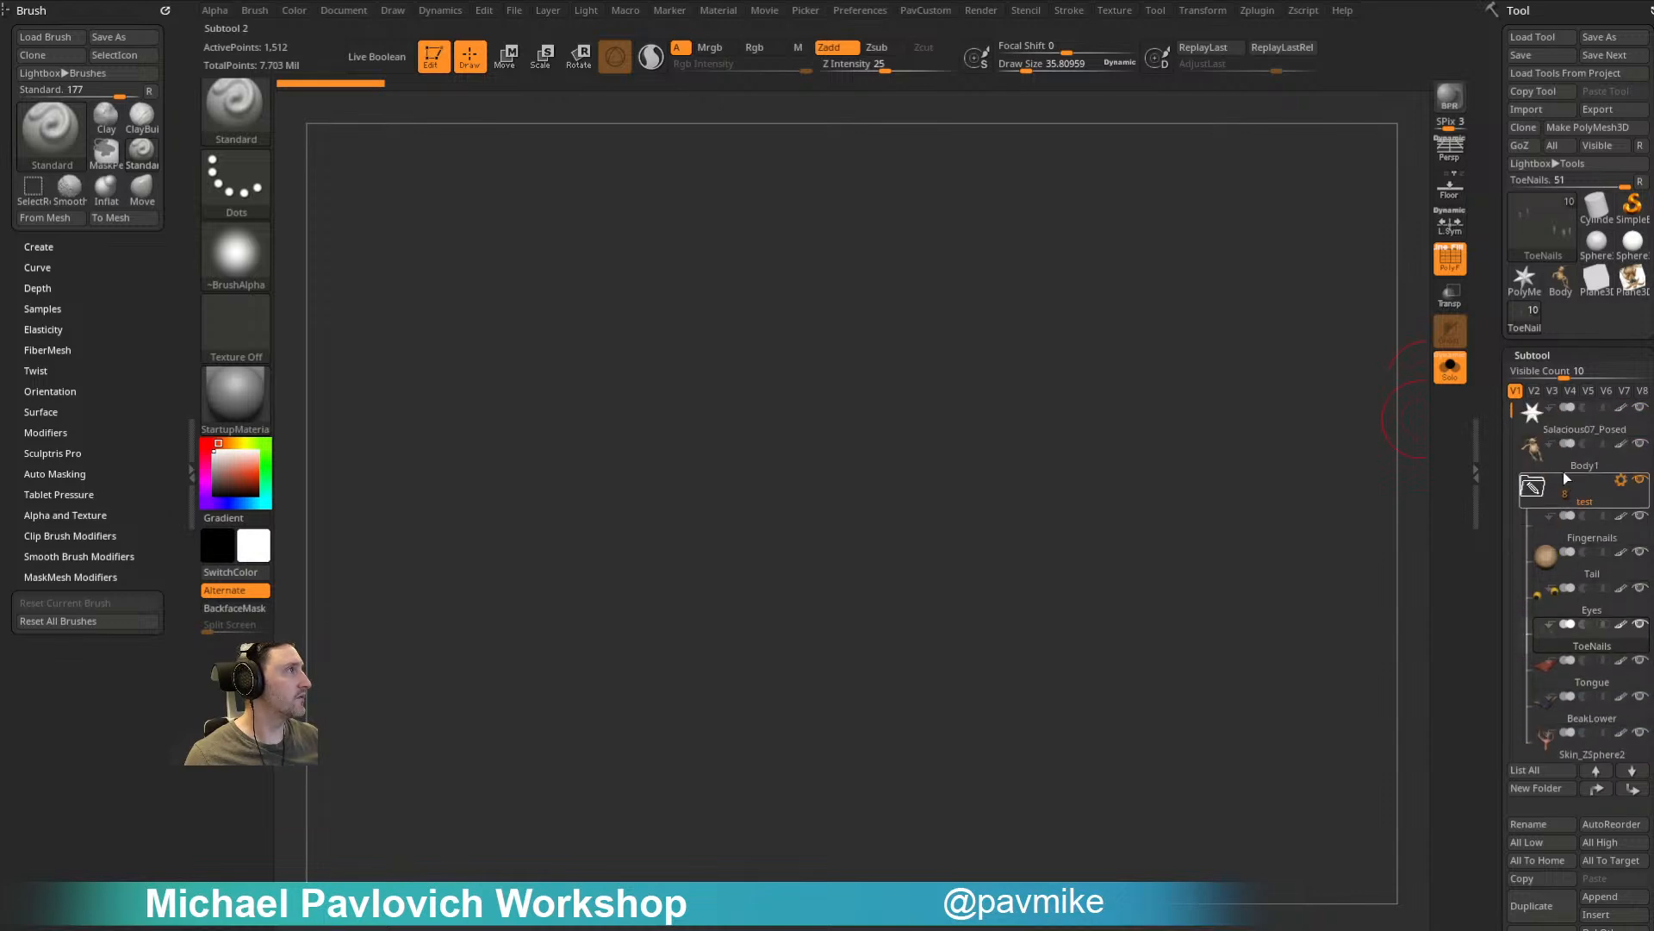
Step: Copy the test folder with all its subtools into the separate Body tool using SubTool Master's Copy Folder function
click(1584, 539)
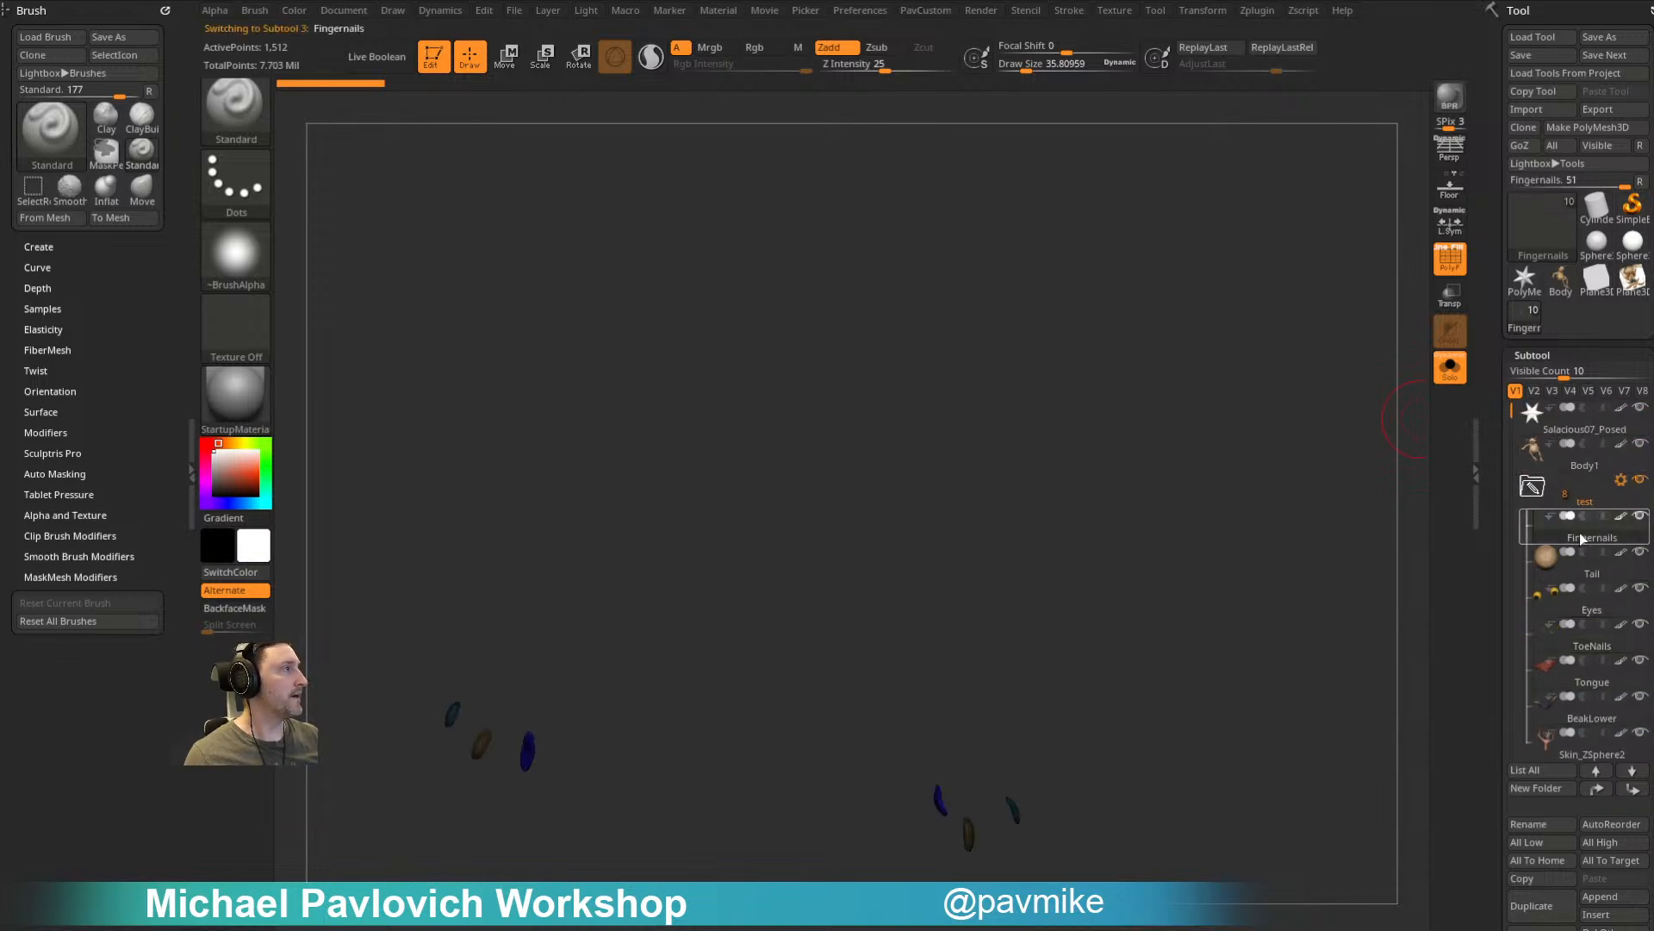
click(1254, 11)
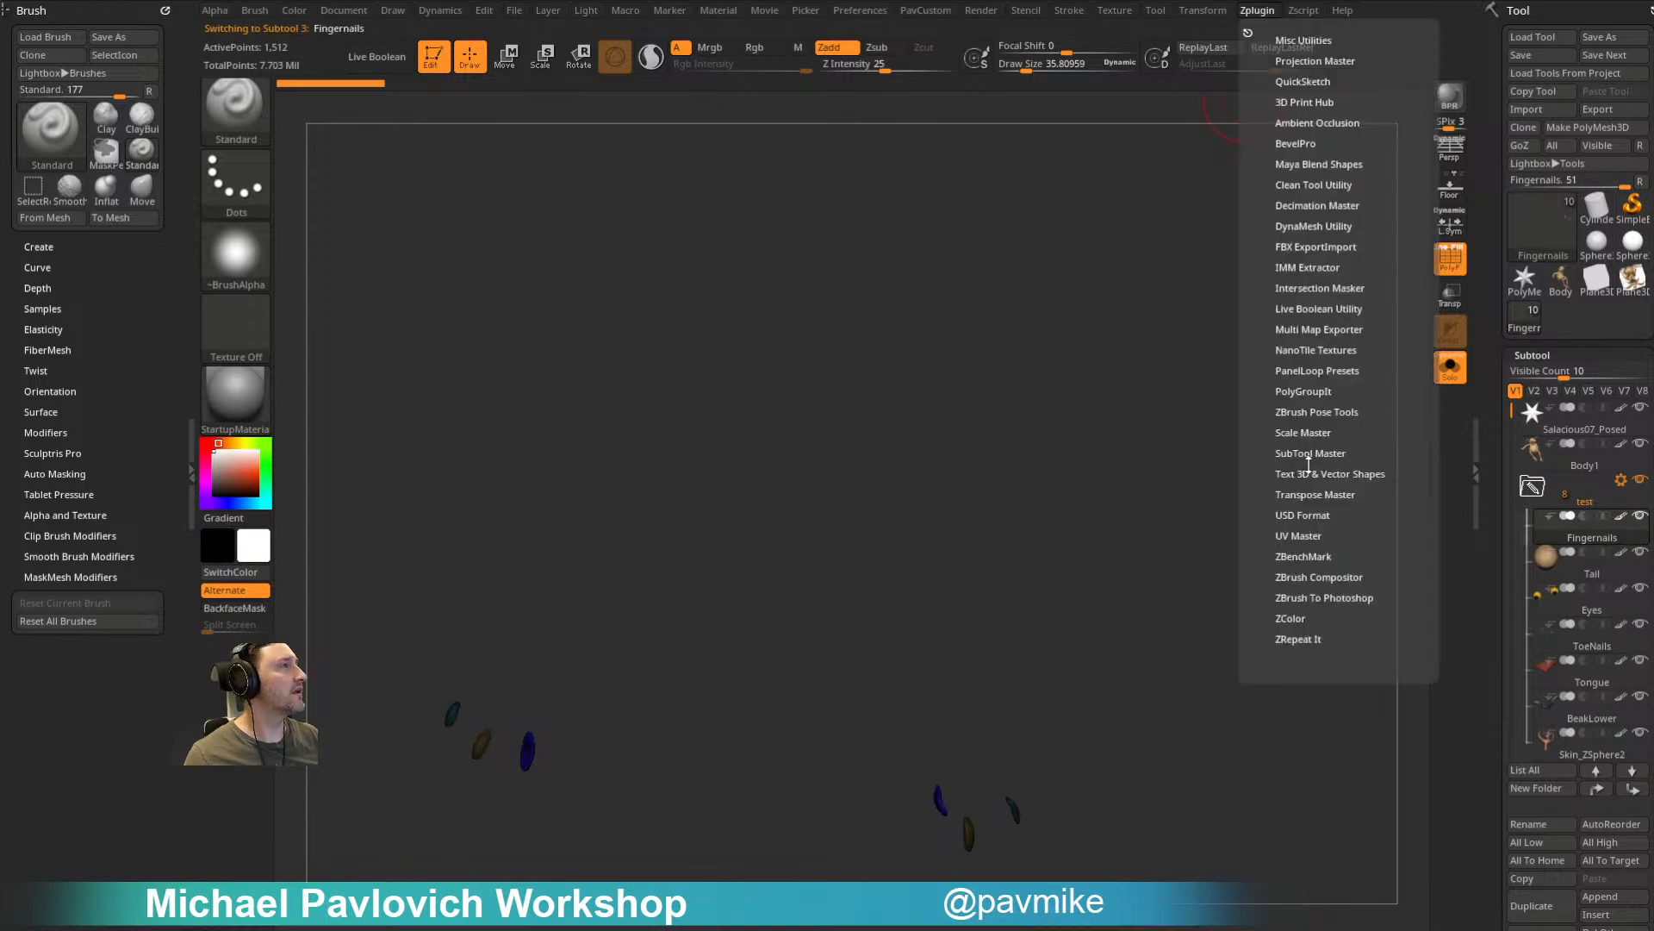
key(shift)
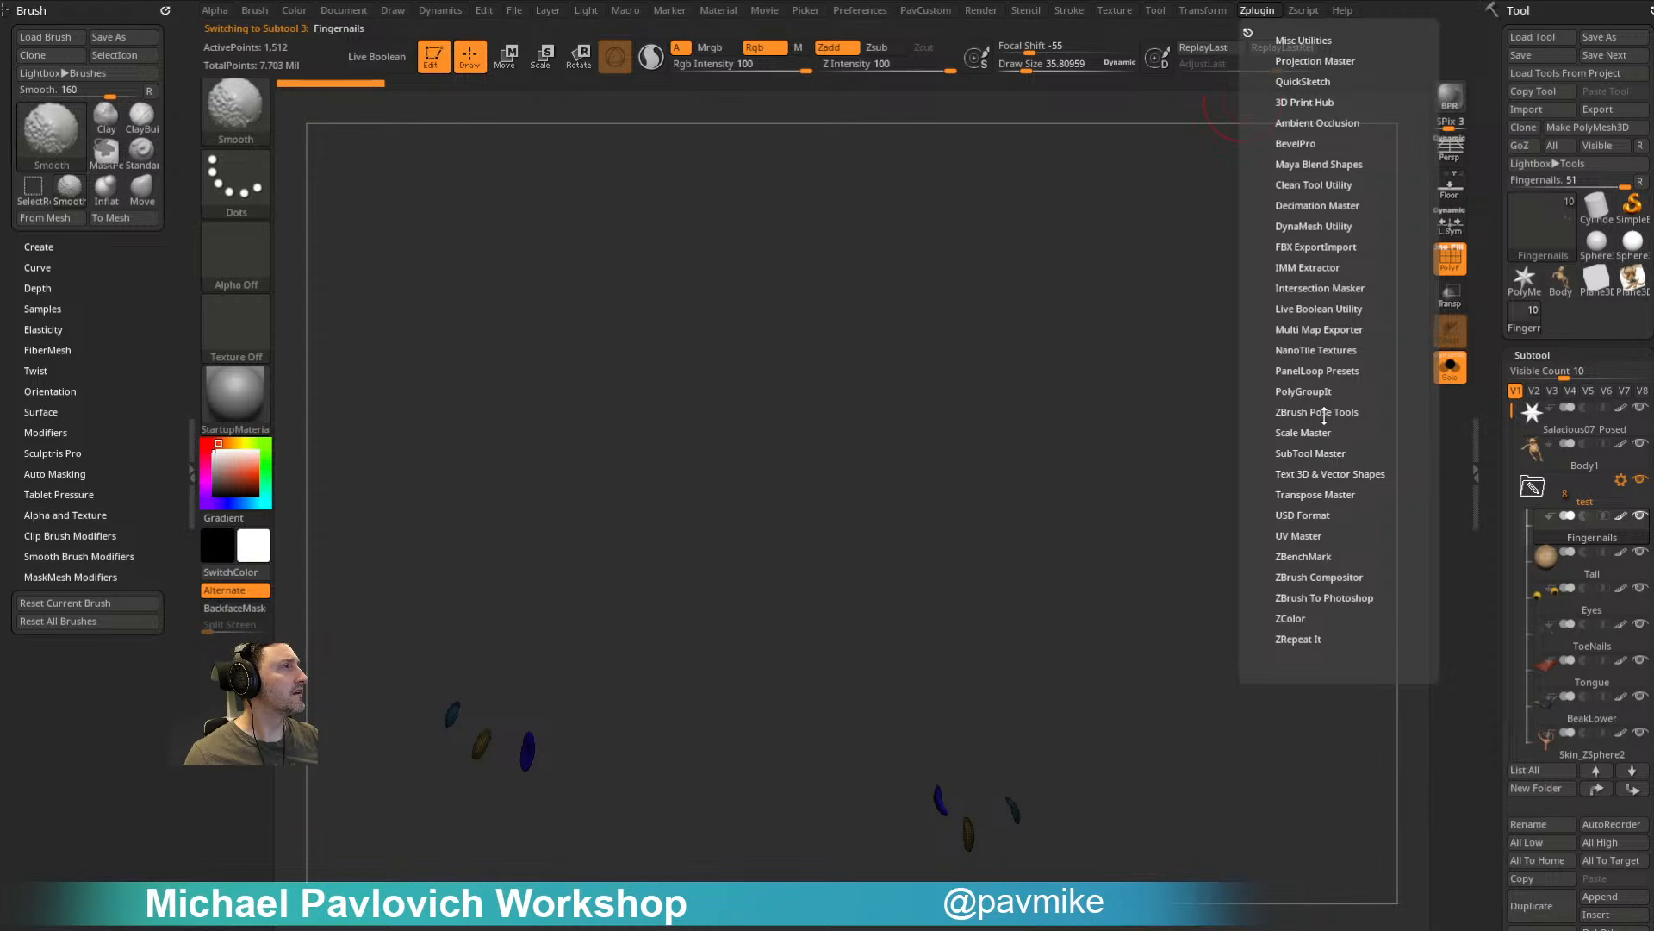
click(1310, 452)
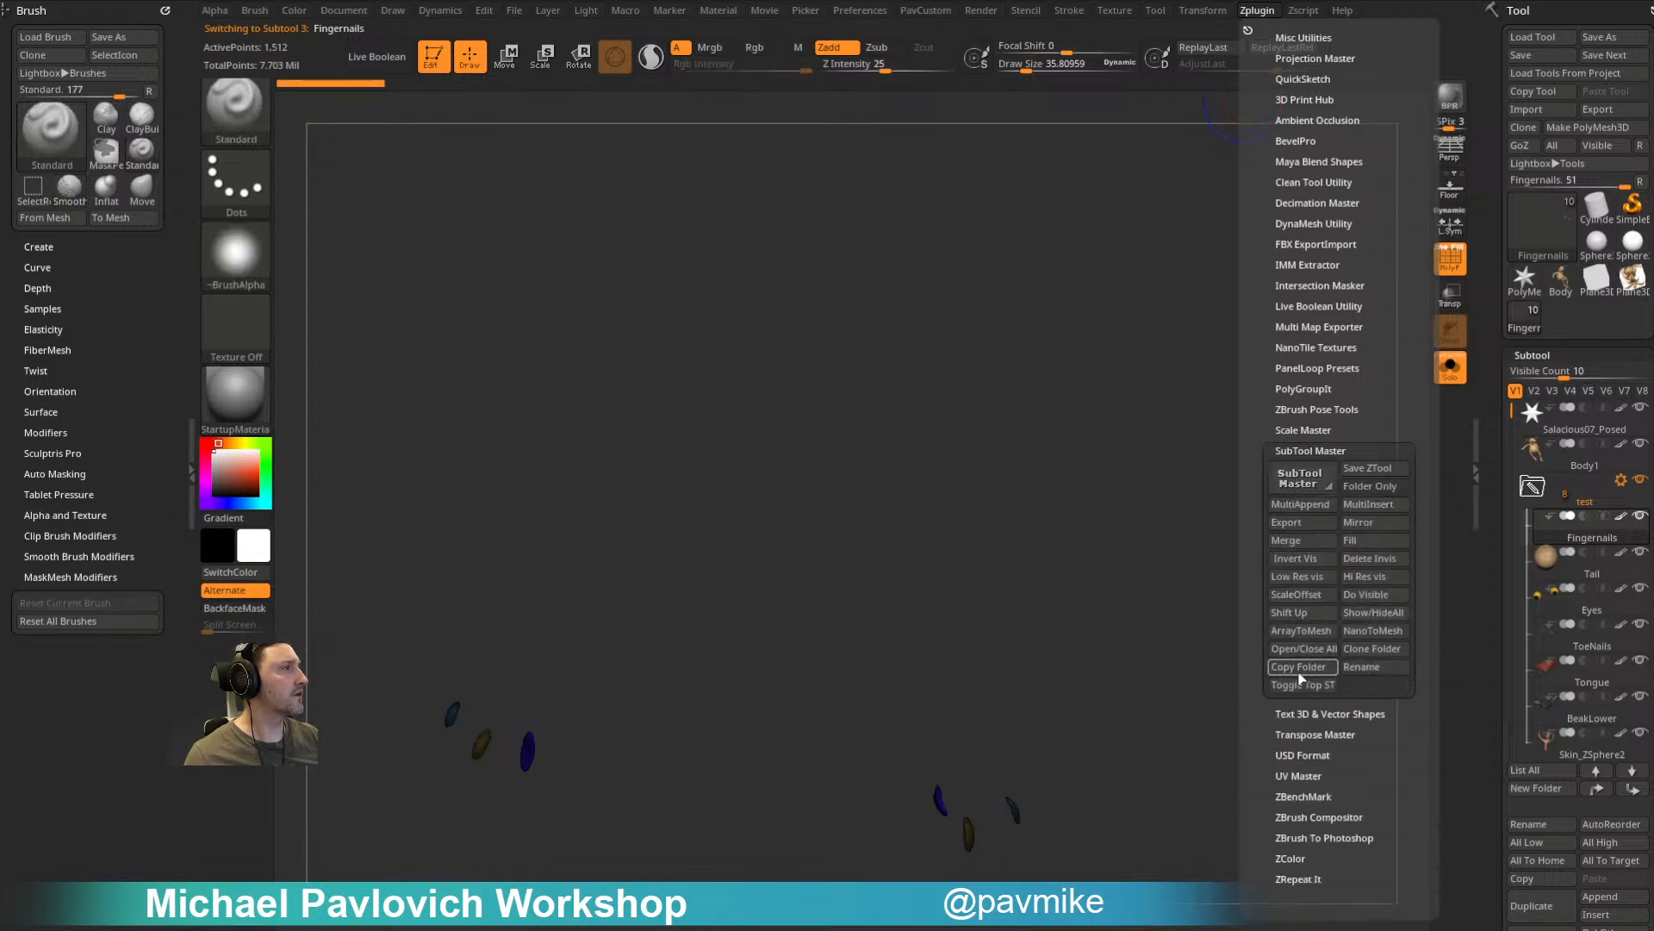
click(1562, 291)
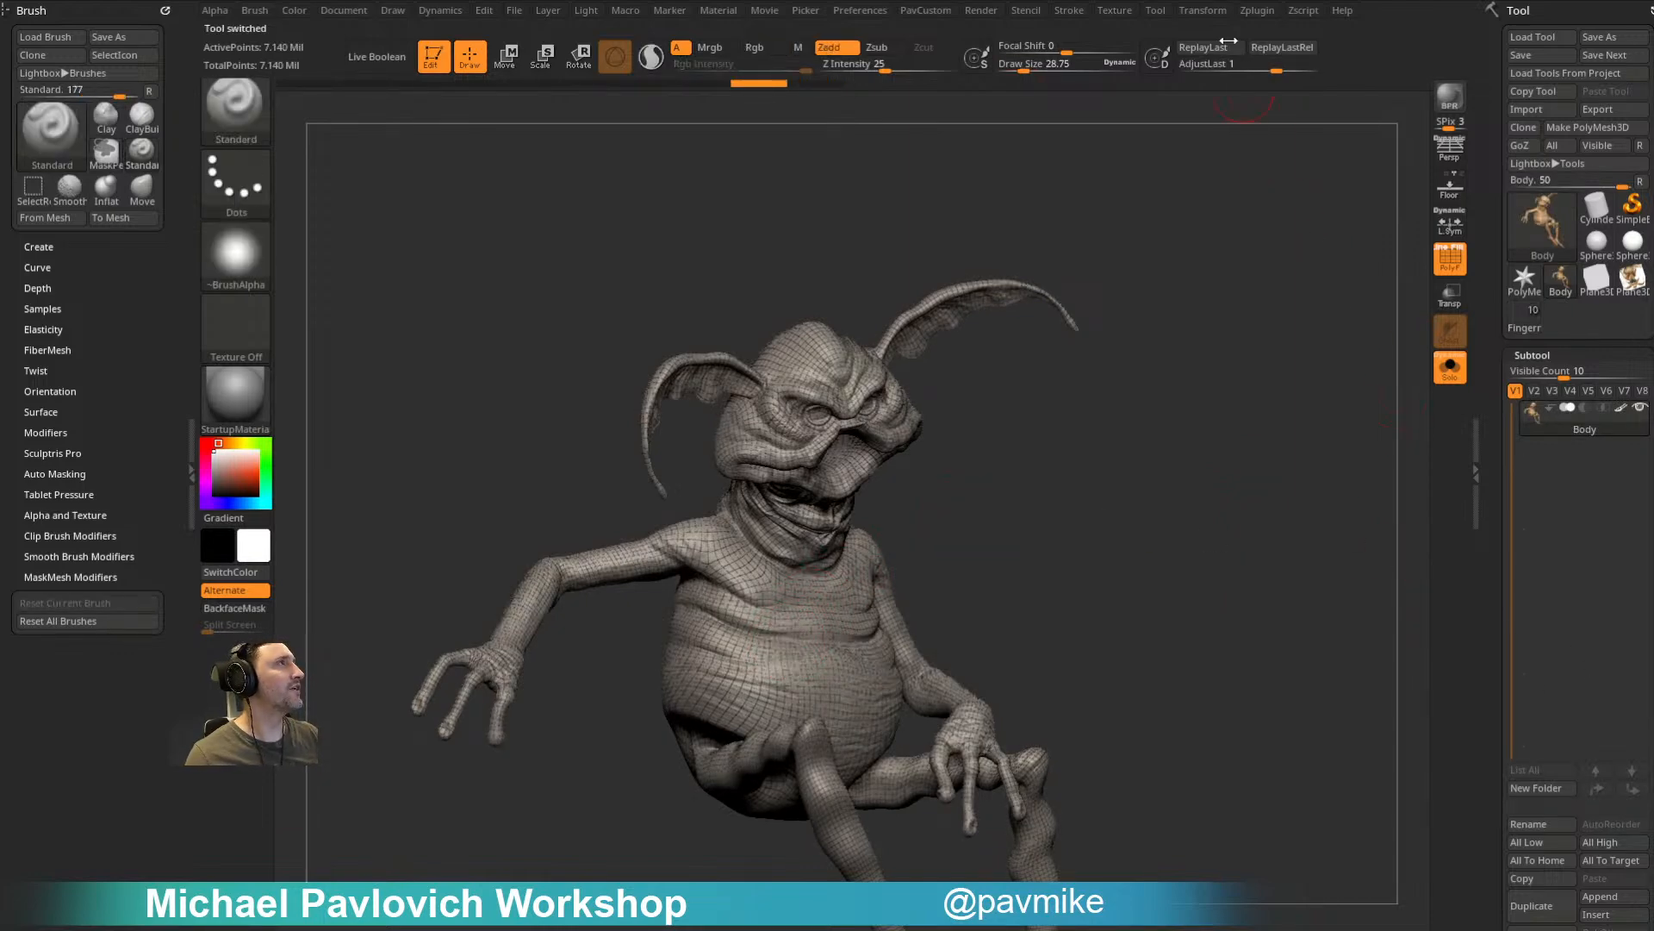
click(1251, 12)
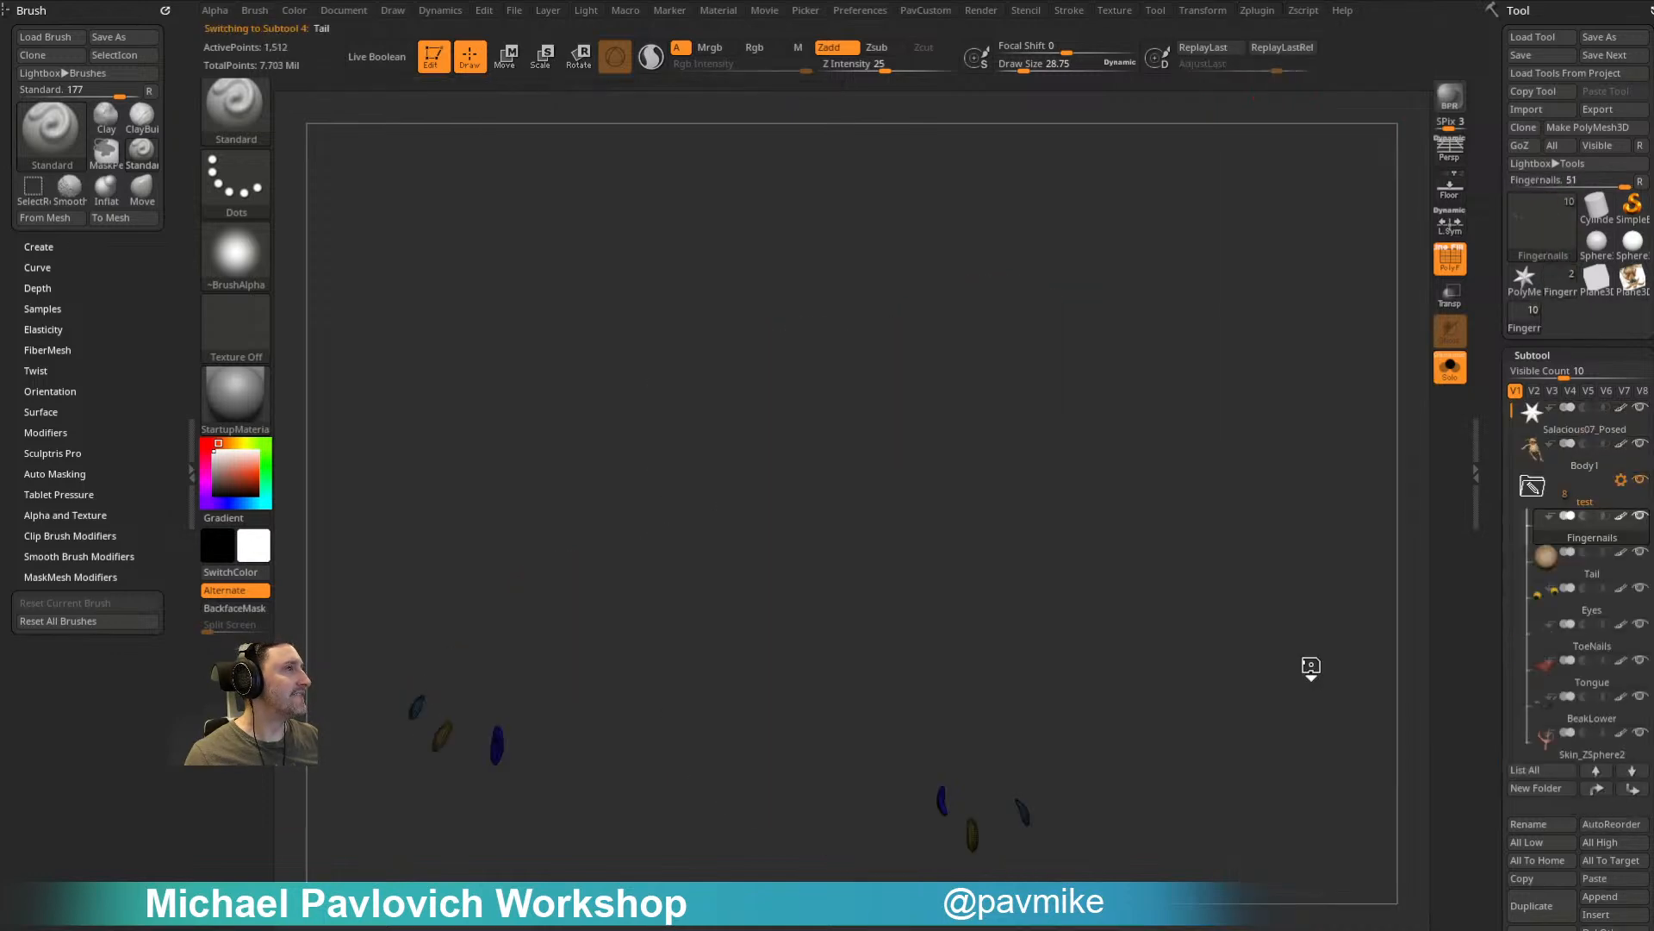
key(Down)
key(Down)
key(Down)
key(Down)
key(Down)
key(Down)
key(Down)
key(Down)
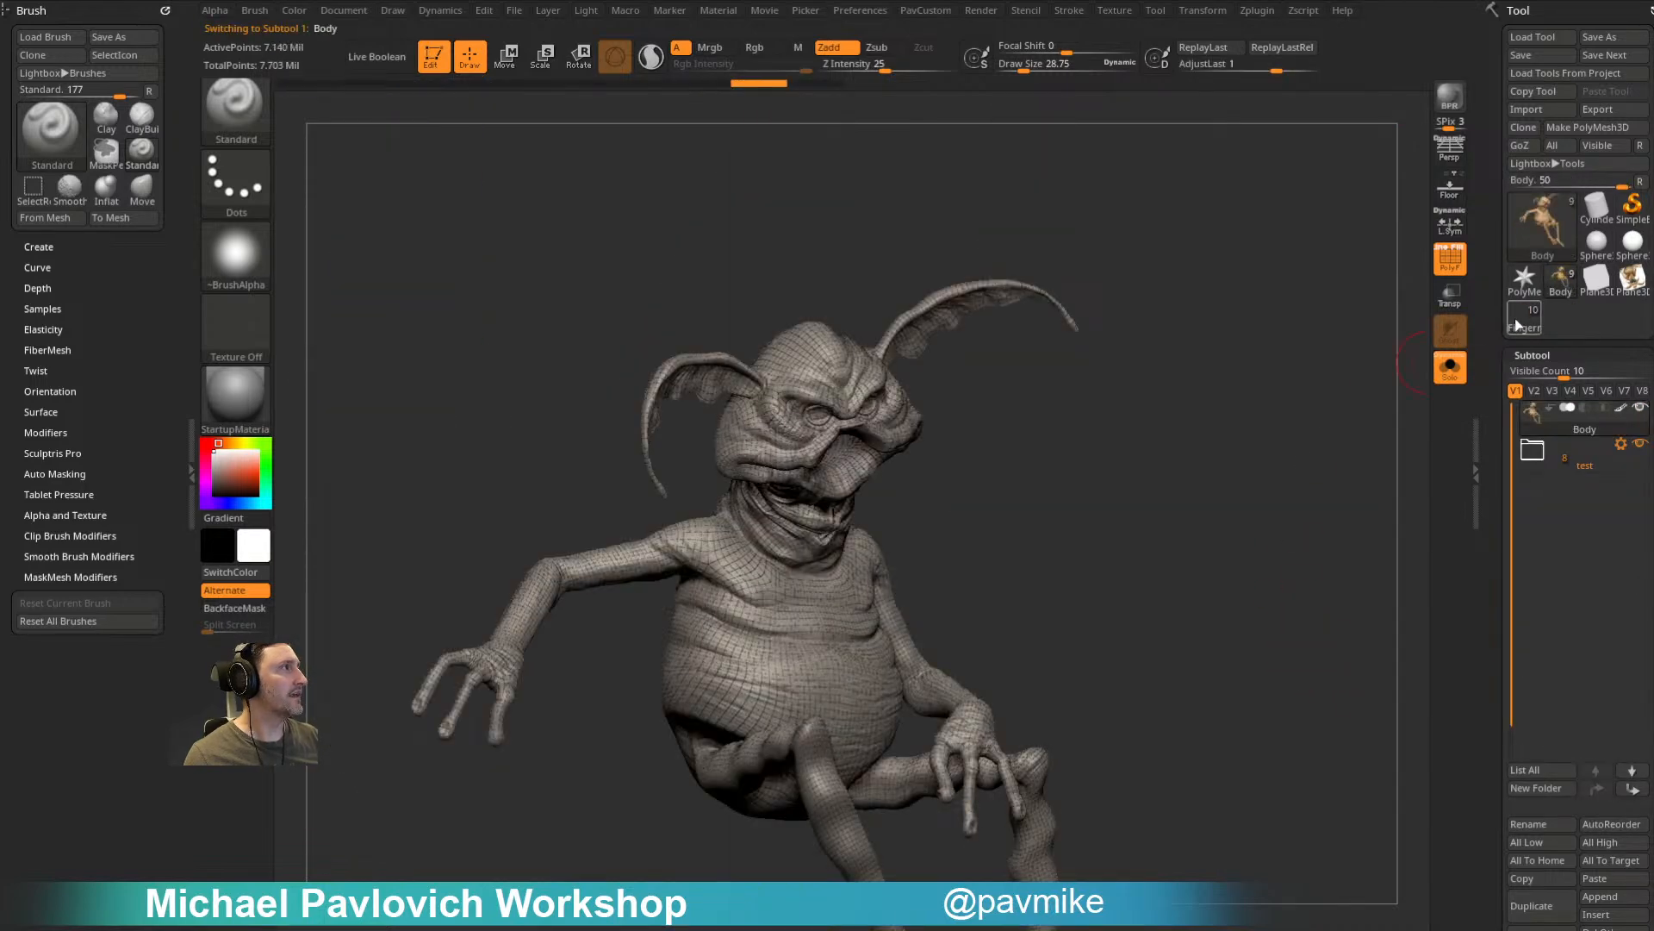
Step: Switch to the original multi-part tool and delete all of its subtools
click(1514, 327)
drag(1490, 425, 1500, 322)
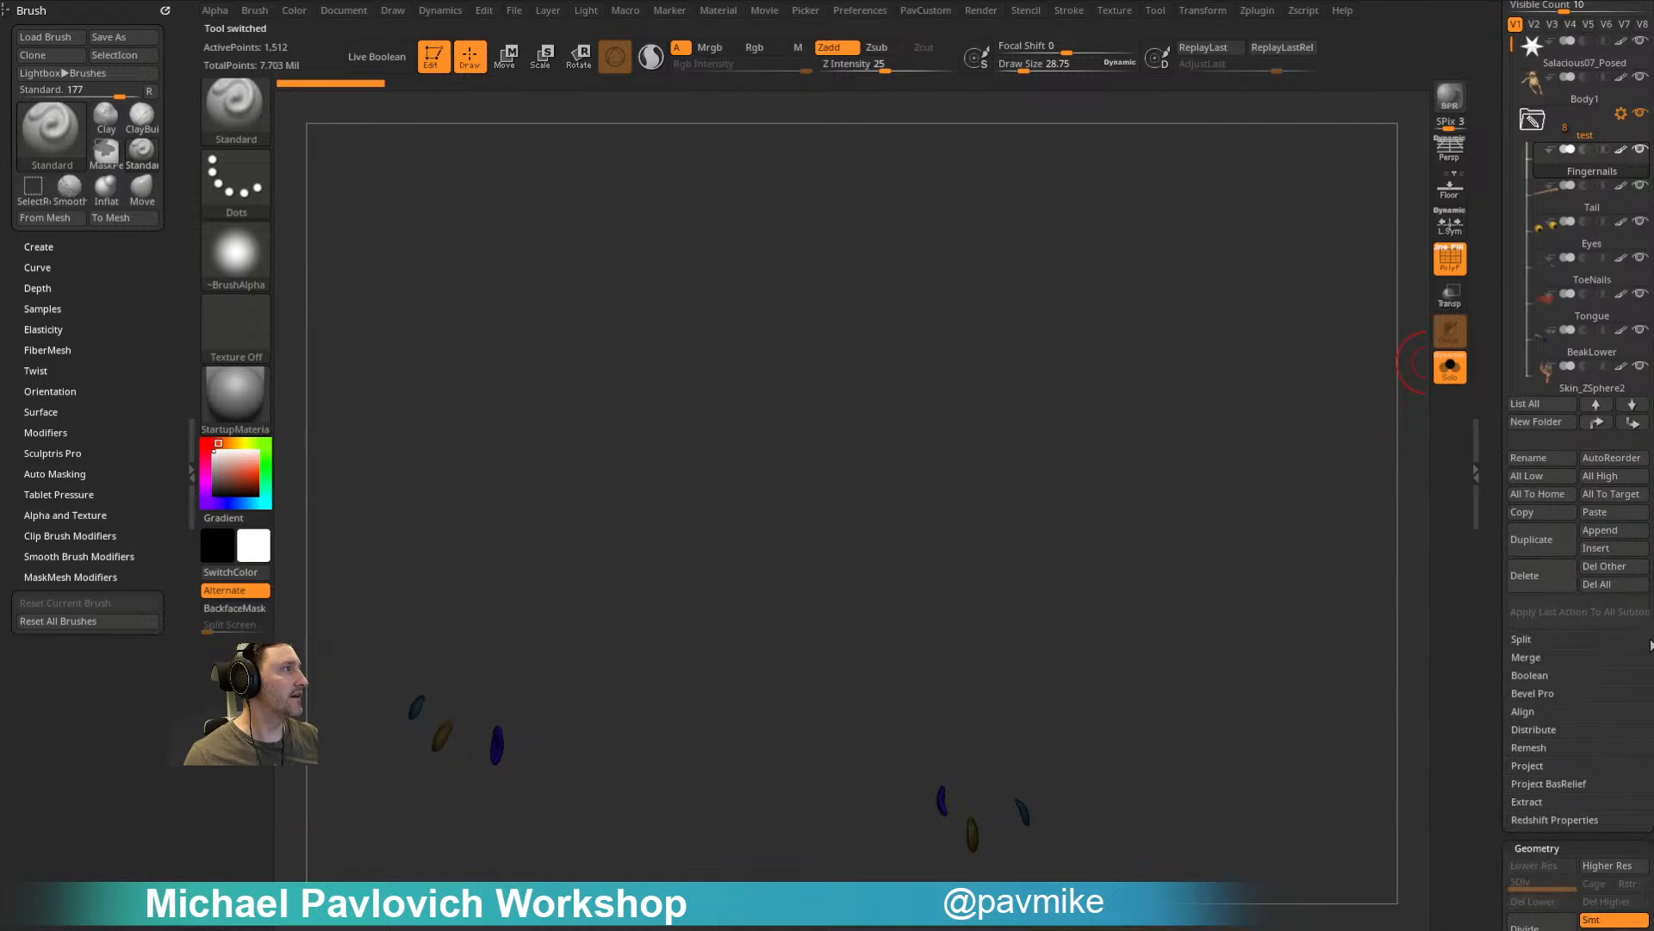
click(1603, 585)
click(1381, 617)
drag(1497, 523, 1528, 593)
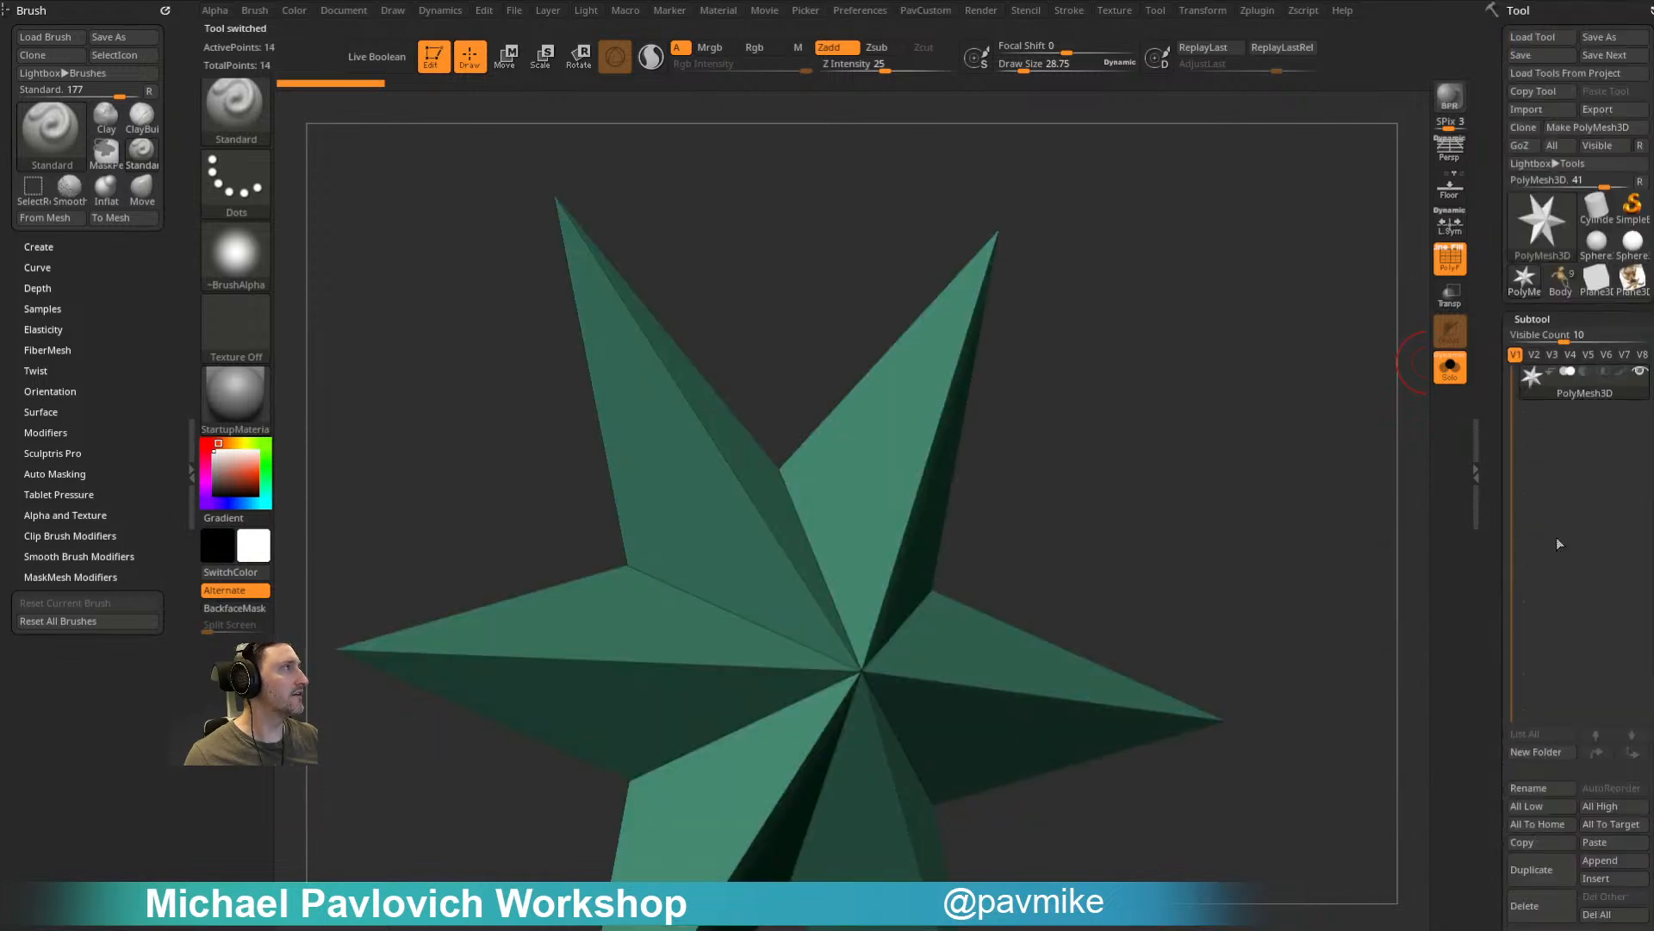
Step: Make the Body tool active and turn off Solo and the PolyFrame wireframe display
click(1567, 278)
alt+drag(1119, 364, 1137, 451)
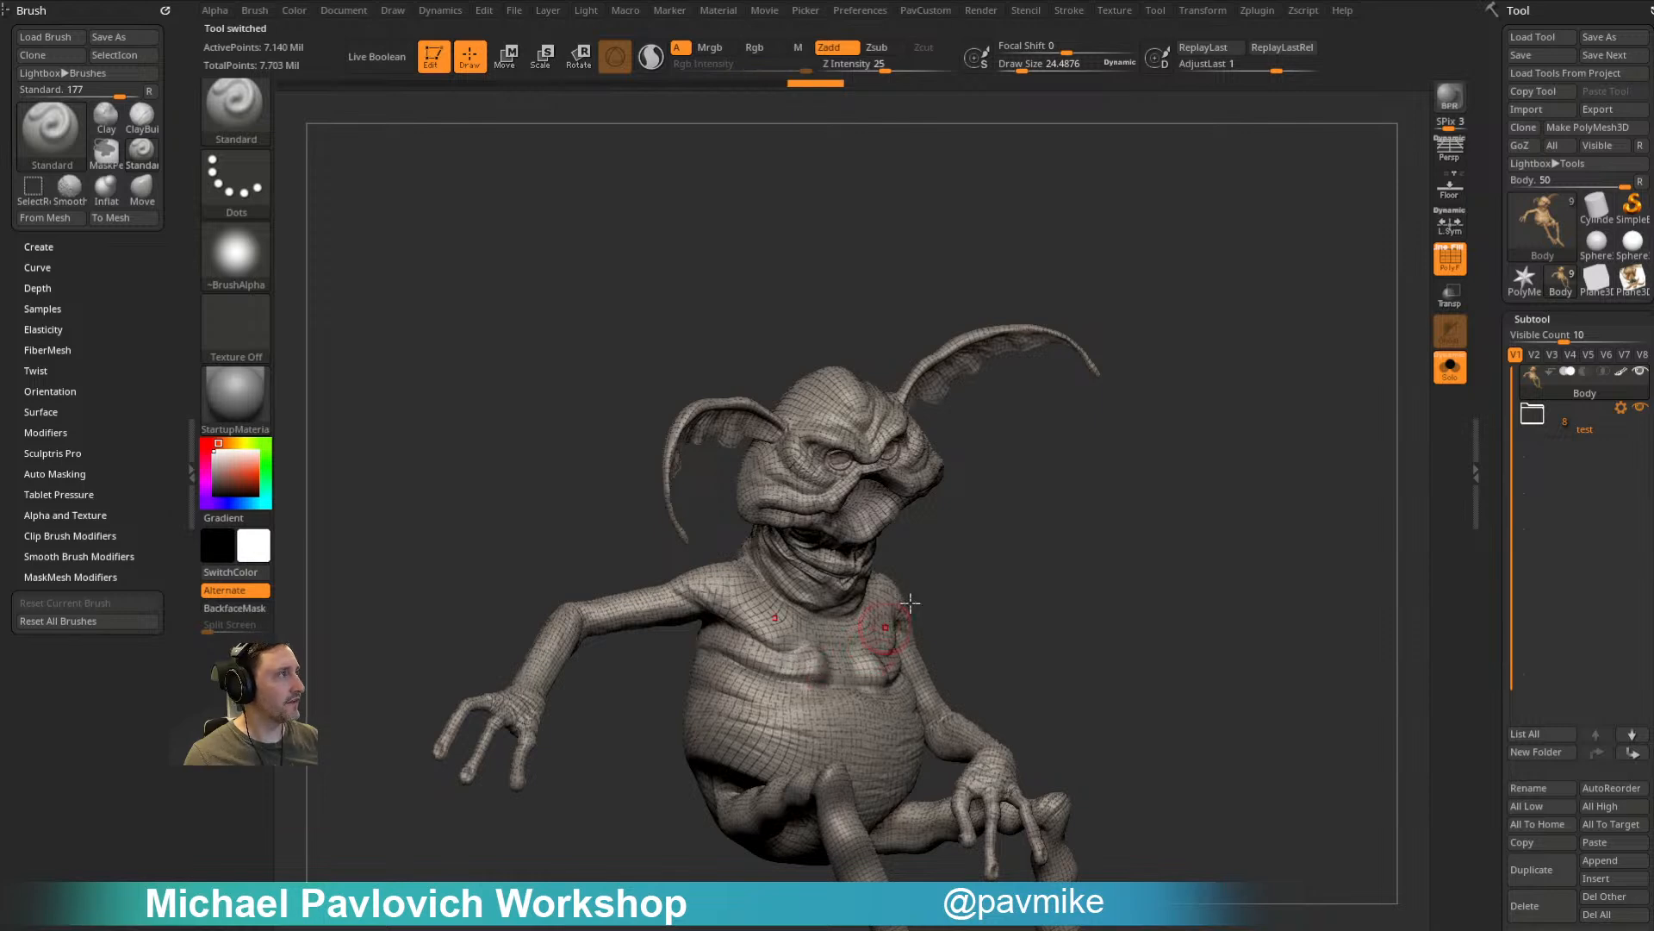
click(1450, 365)
click(1450, 257)
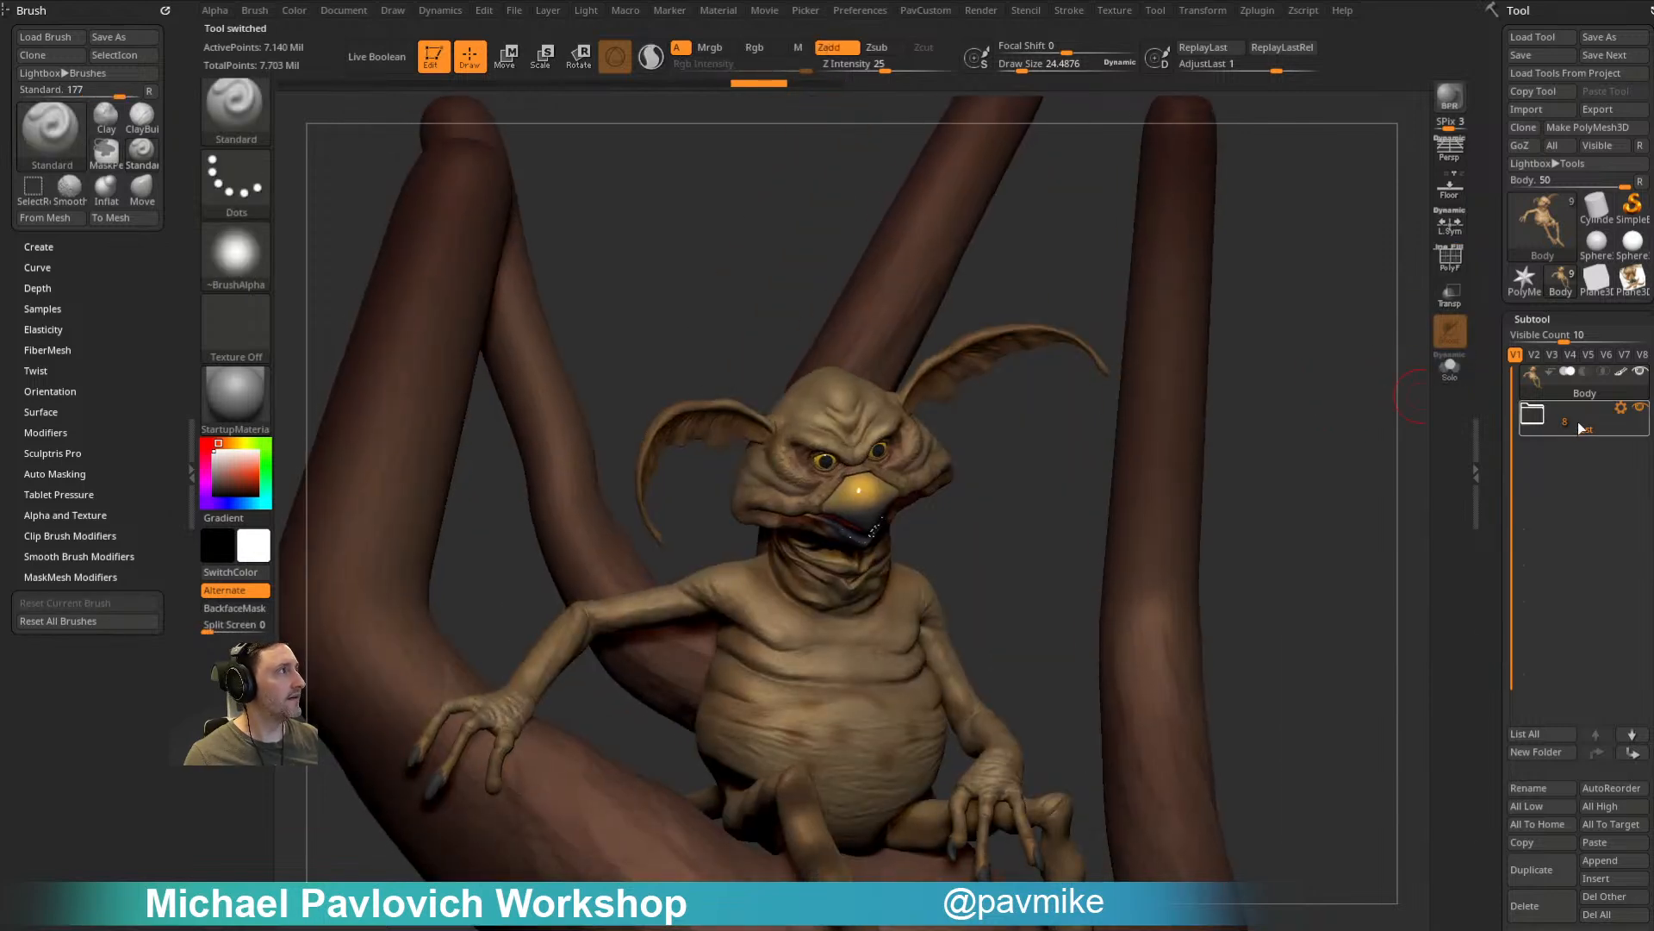
Step: Delete the test folder while keeping the subtools it contains
click(1619, 410)
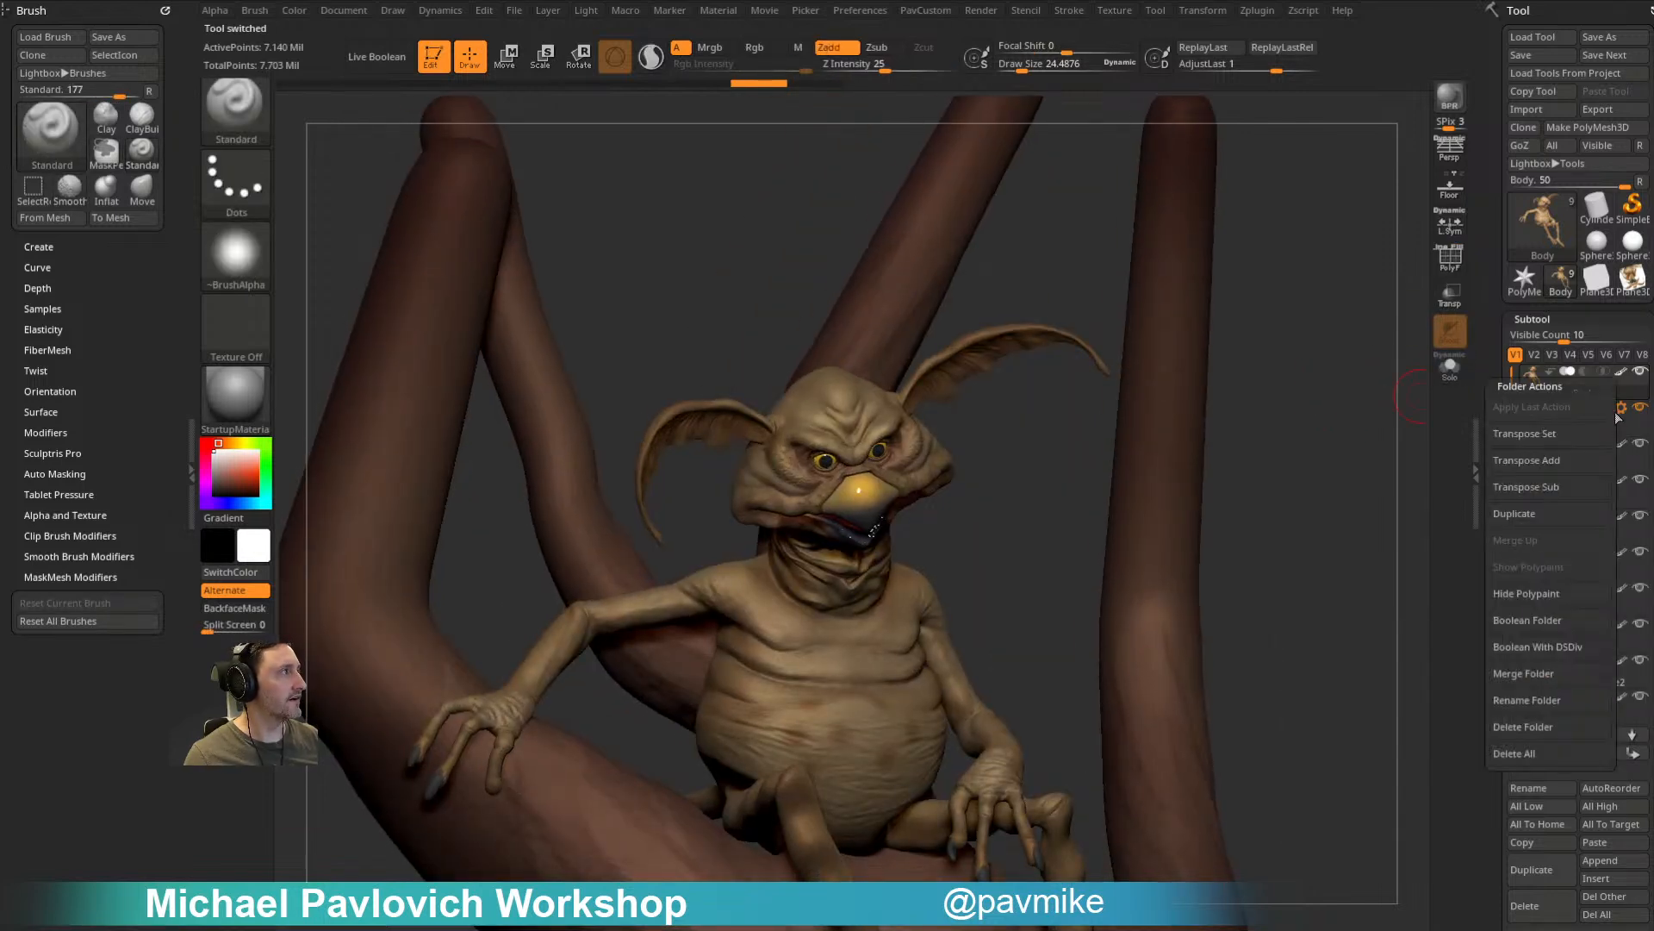
click(1517, 727)
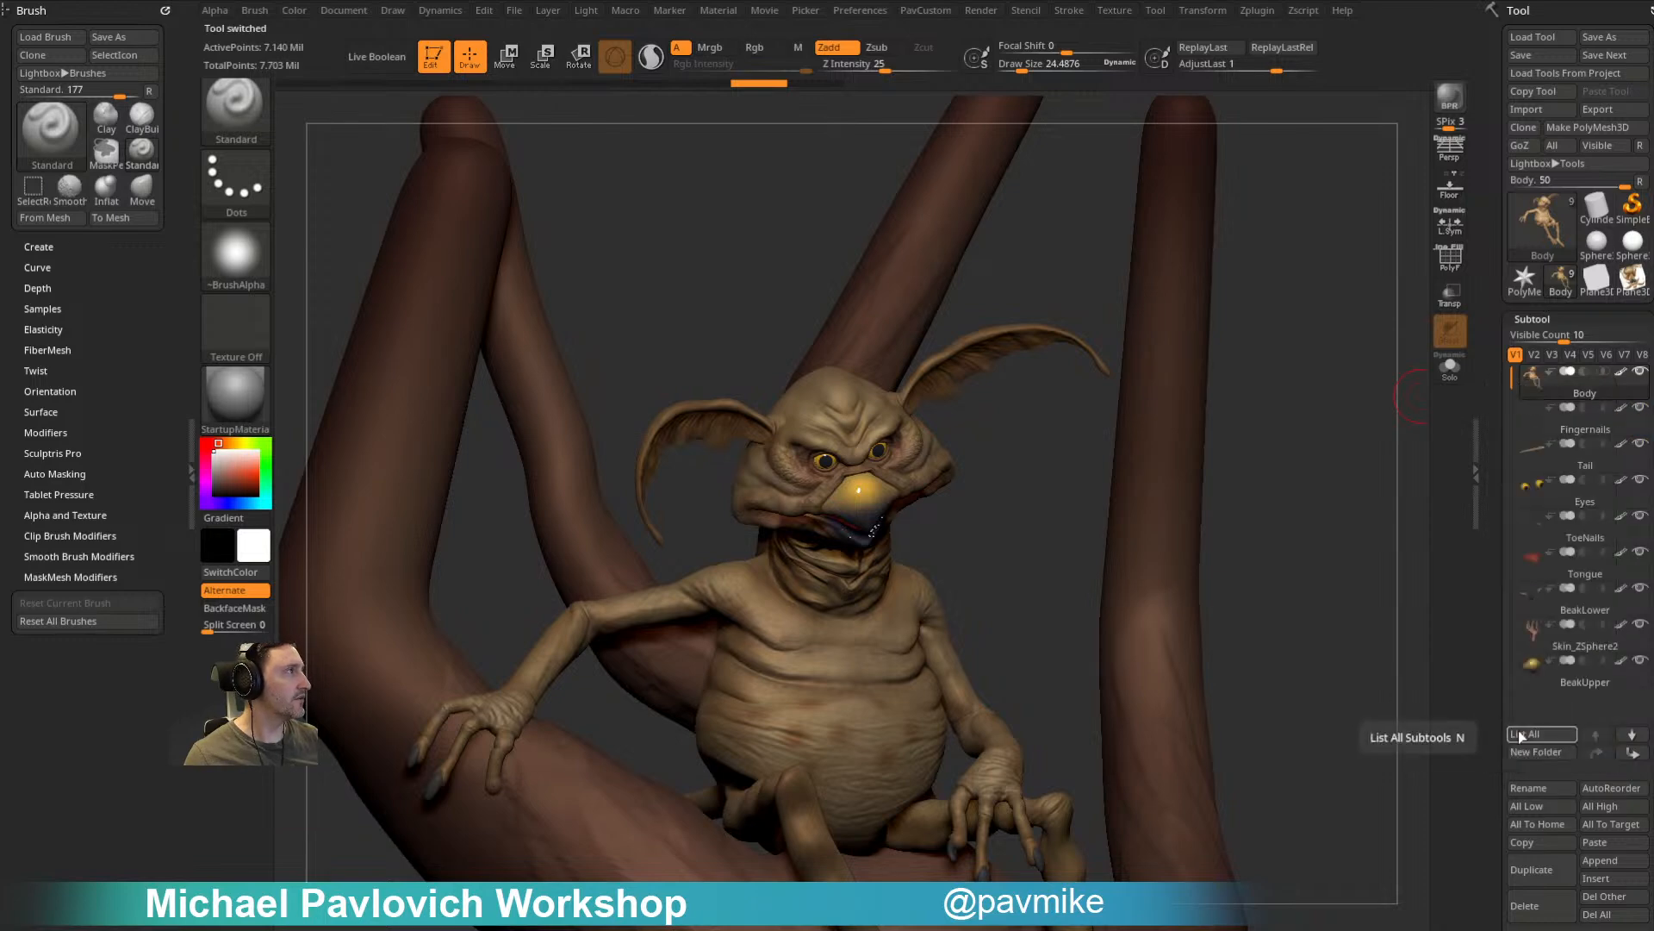
Step: Insert a PolyMesh3D star as a subtool and move it to the top of the subtool list
click(1592, 879)
click(1156, 633)
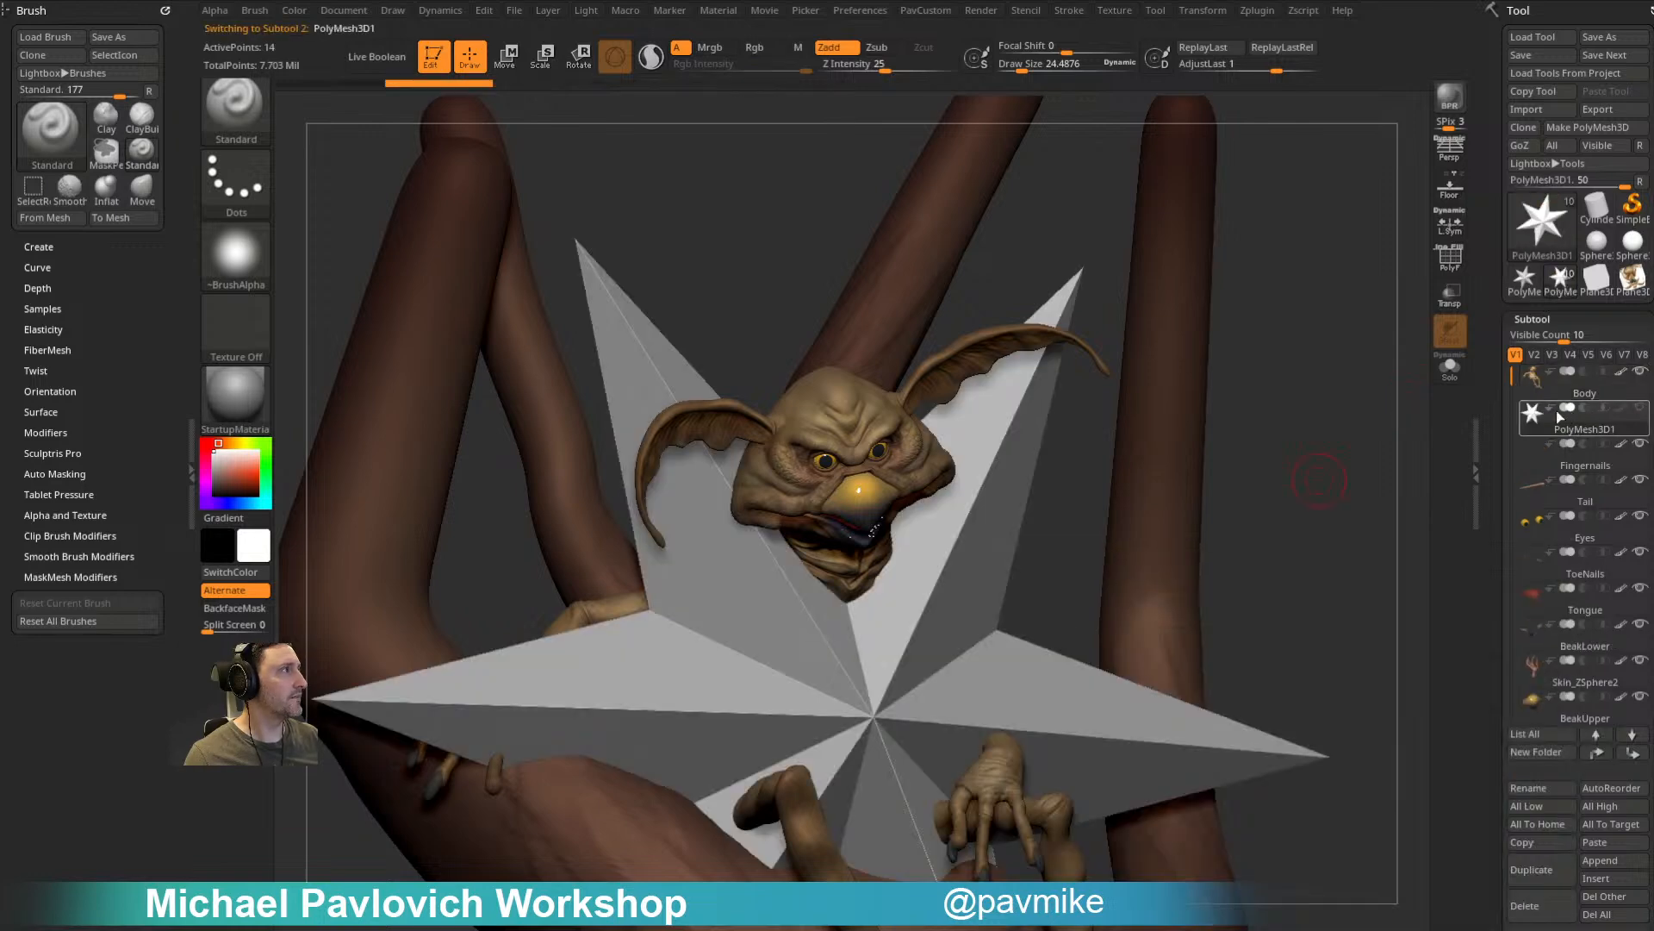
click(1600, 753)
Step: Scale the PolyMesh3D star down and place it inside the creature's torso, checking its position from front and side with transparency on
alt+drag(1312, 490, 1206, 500)
key(e)
drag(889, 632, 465, 285)
click(1449, 296)
shift+drag(1326, 396, 1147, 455)
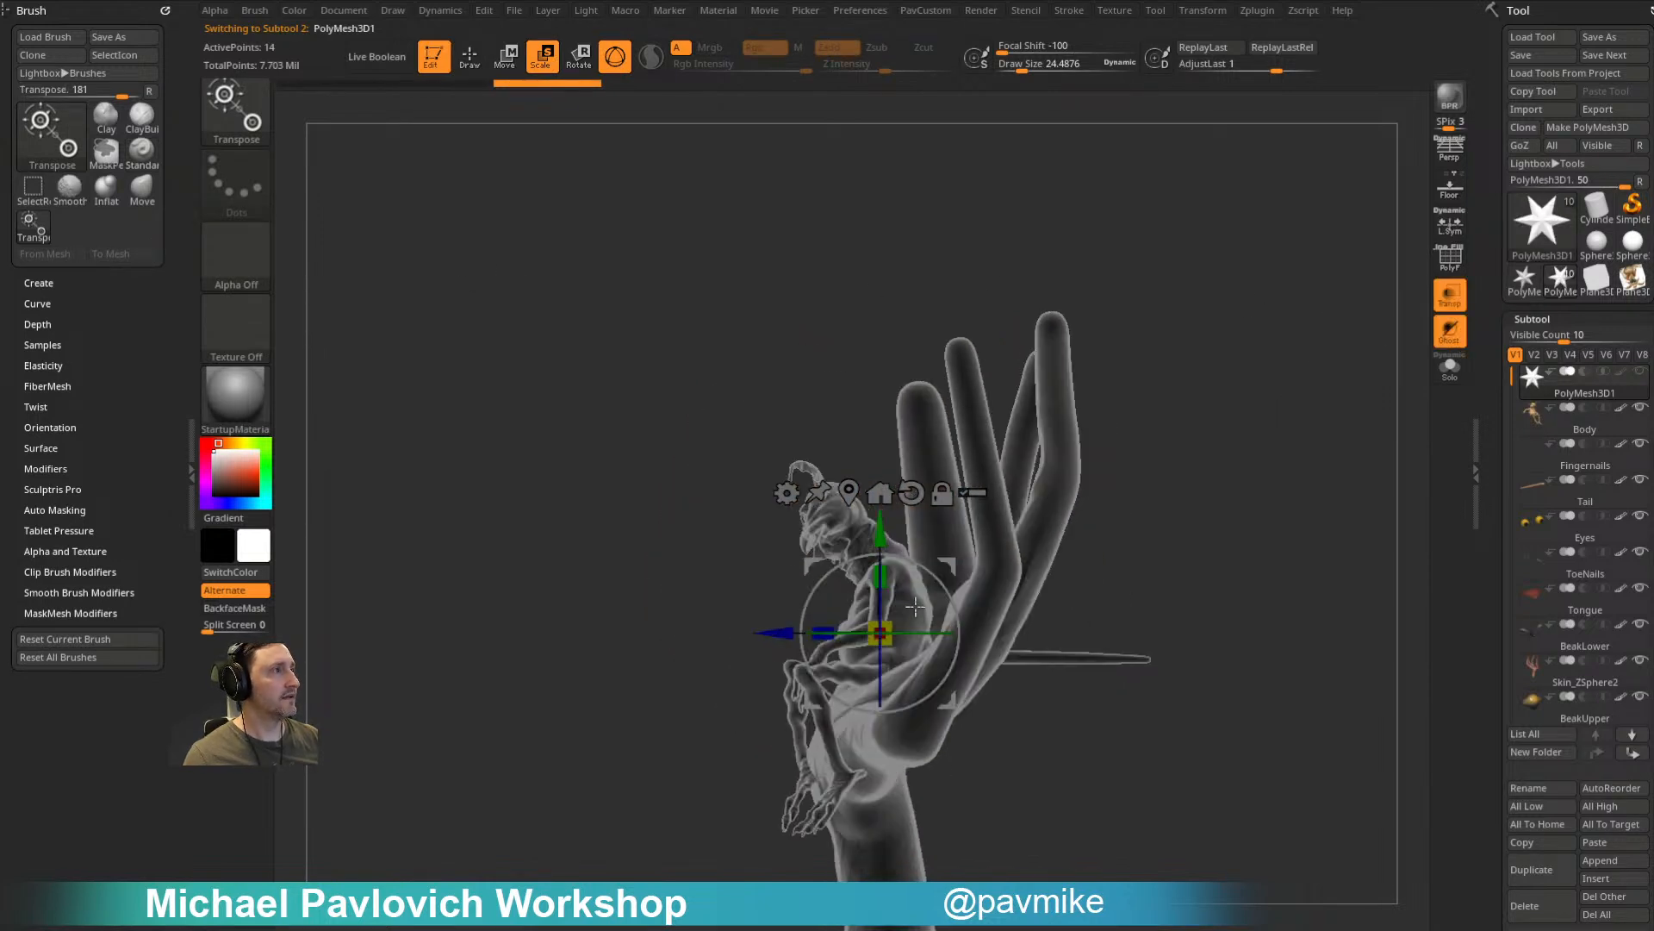
drag(952, 563, 957, 551)
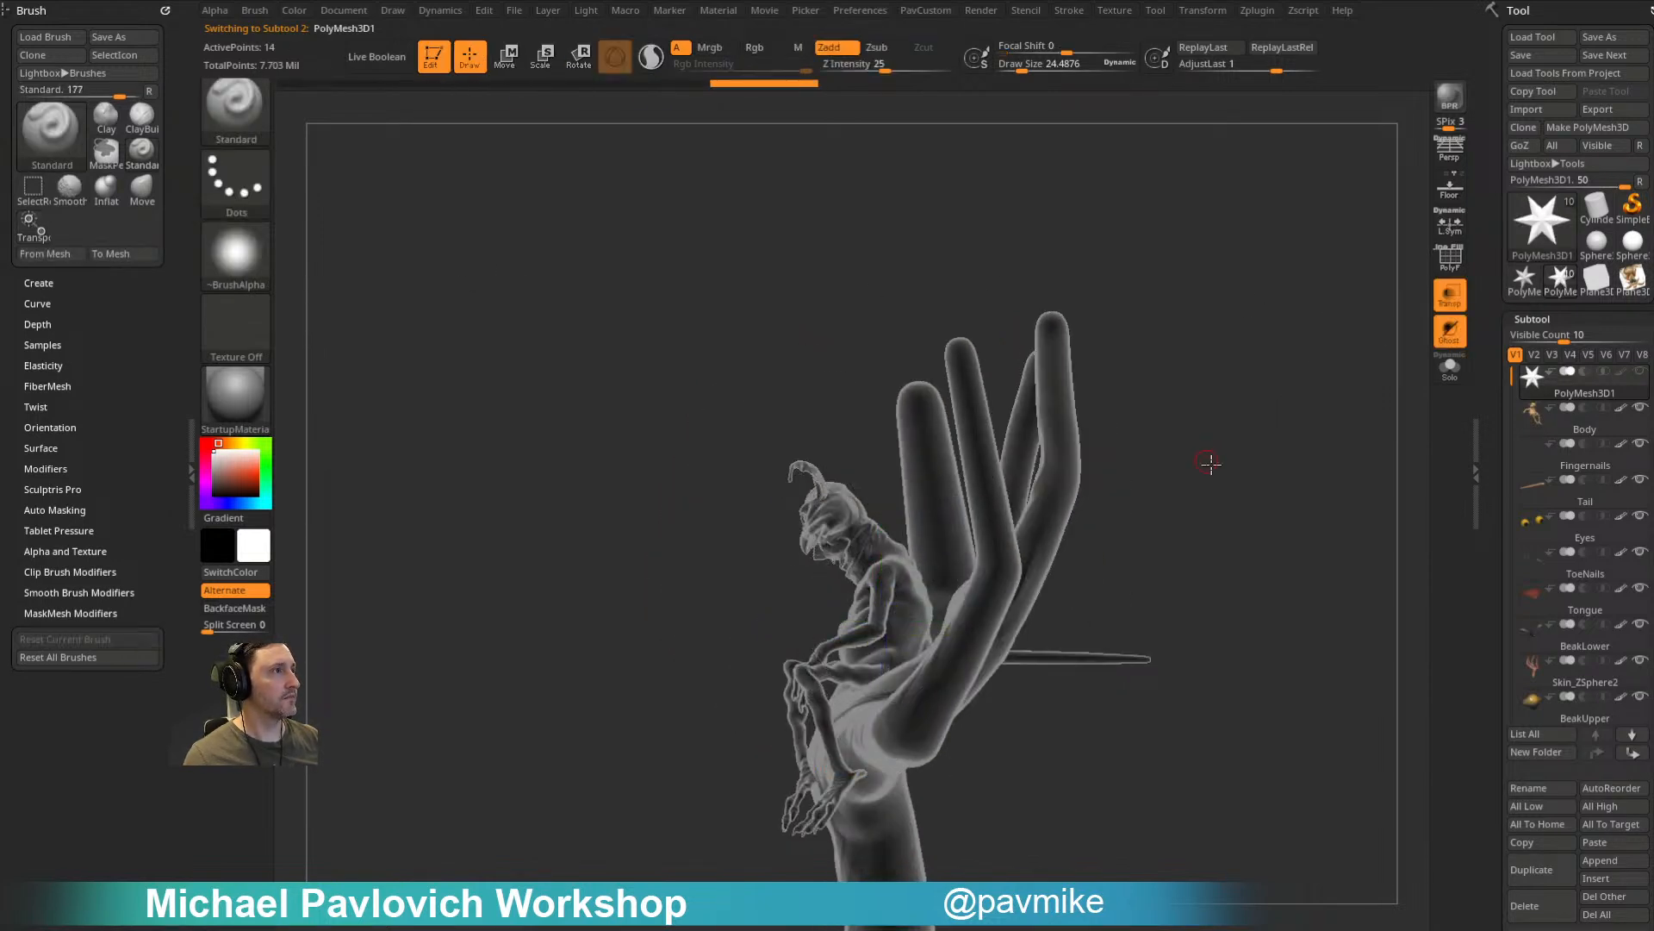
shift+drag(1204, 458, 1296, 466)
key(w)
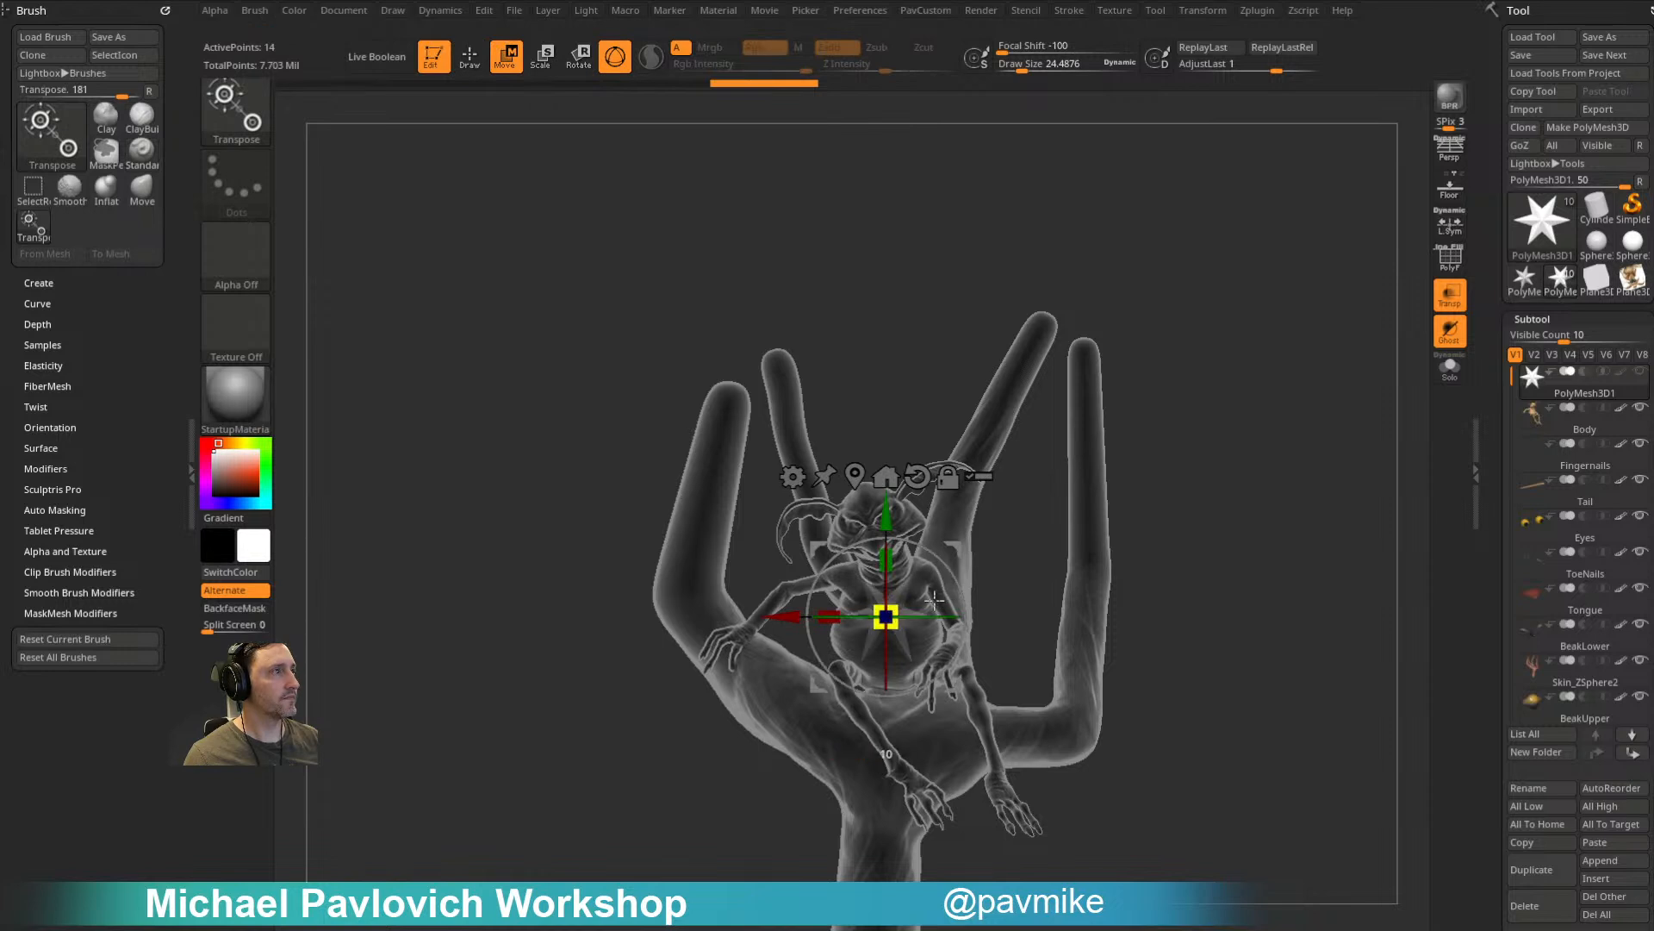
Step: Turn off transparency and save the tool as Salacious07_Posed
key(q)
click(1451, 293)
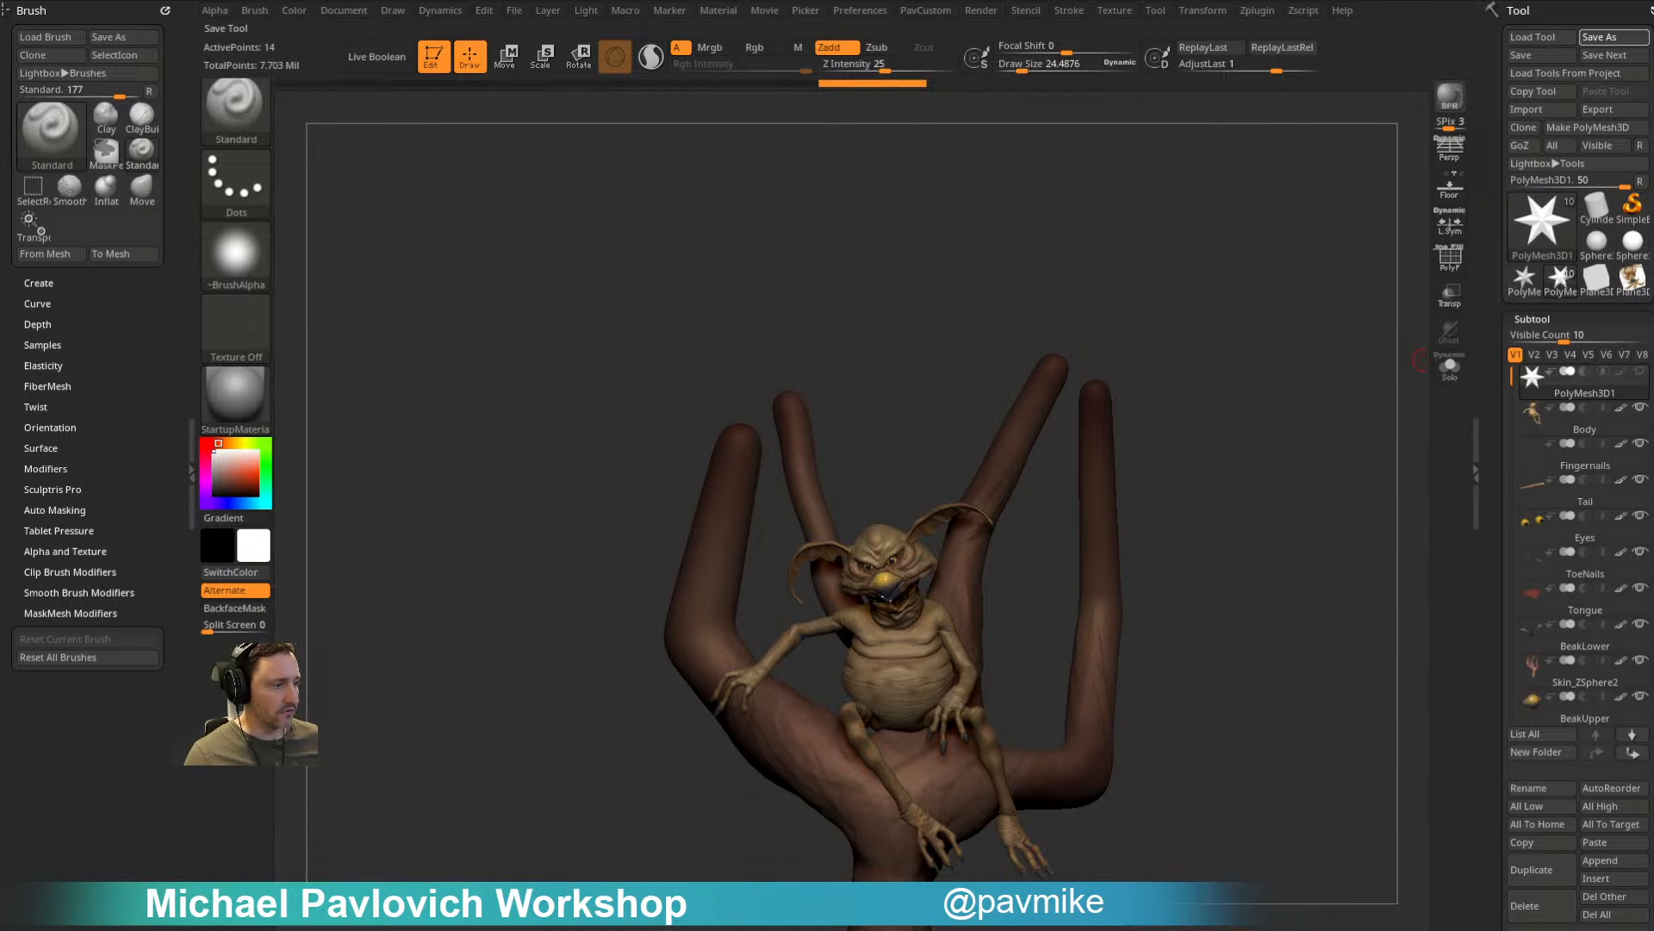
mouse_move(1200, 387)
mouse_down()
mouse_move(1223, 384)
mouse_move(1292, 502)
mouse_move(1289, 439)
mouse_move(1414, 400)
mouse_up()
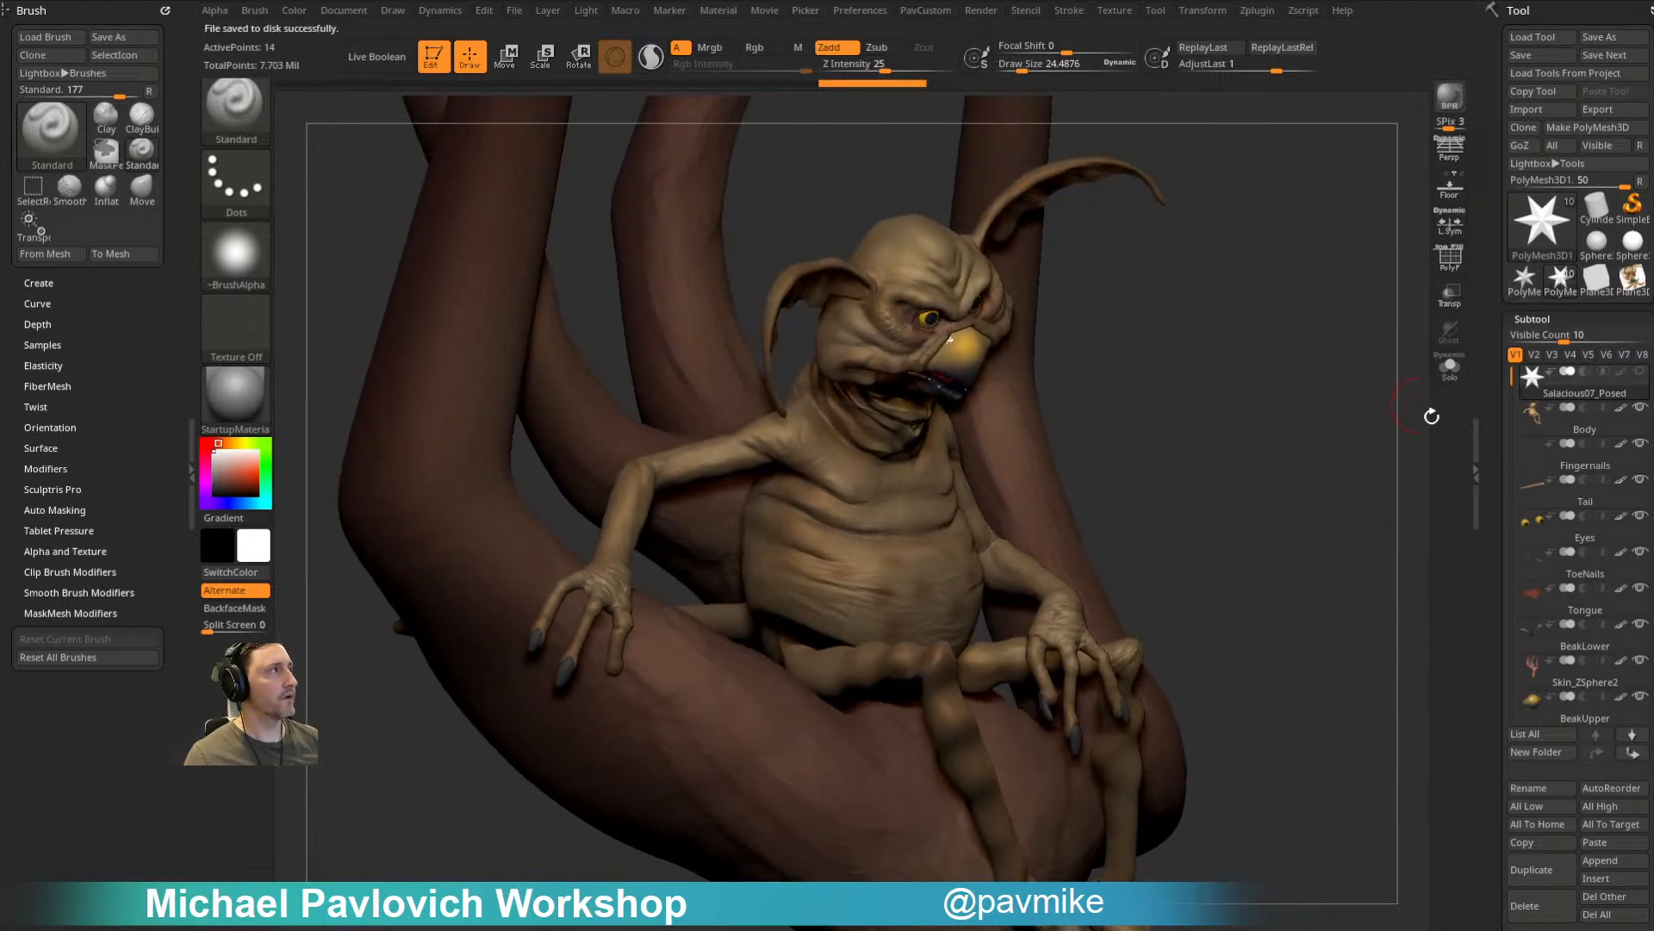
Step: Select the Body subtool, set it to subdivision level 1 and isolate it with Solo
click(1523, 432)
drag(1489, 560, 1489, 185)
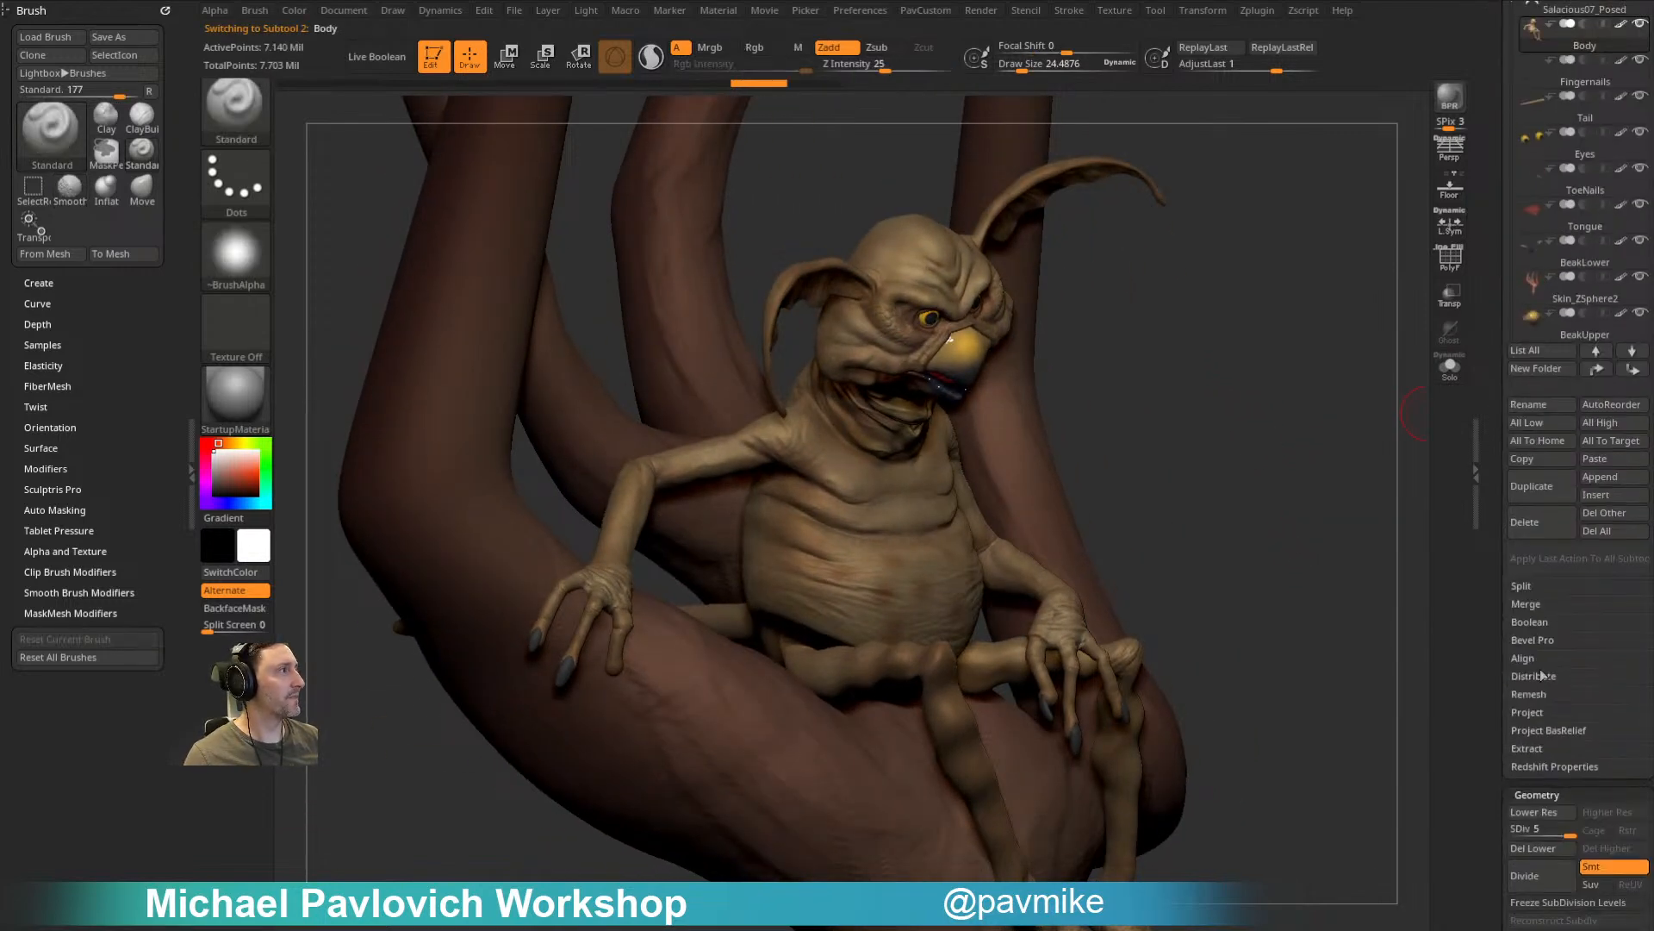
drag(1569, 831, 1502, 828)
drag(1300, 369, 1367, 435)
click(1450, 367)
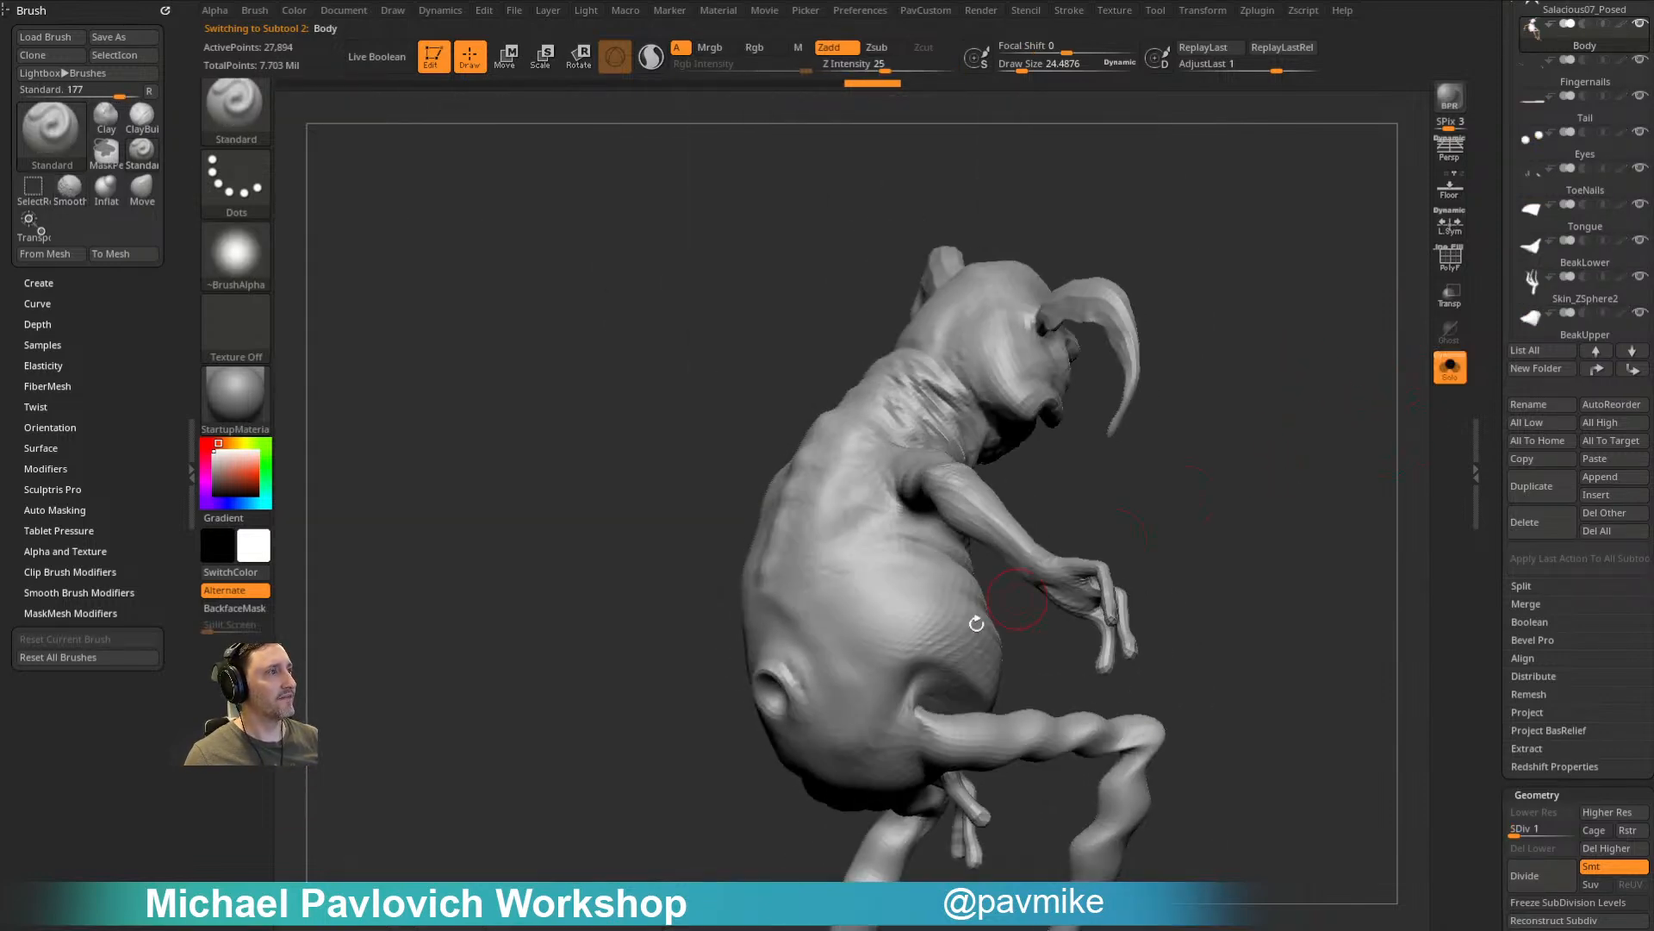
Step: Choose the Clay brush and raise the Body to subdivision level 5
mouse_move(1147, 530)
mouse_down()
mouse_move(1196, 446)
mouse_move(1145, 528)
mouse_up()
key(b)
key(c)
key(l)
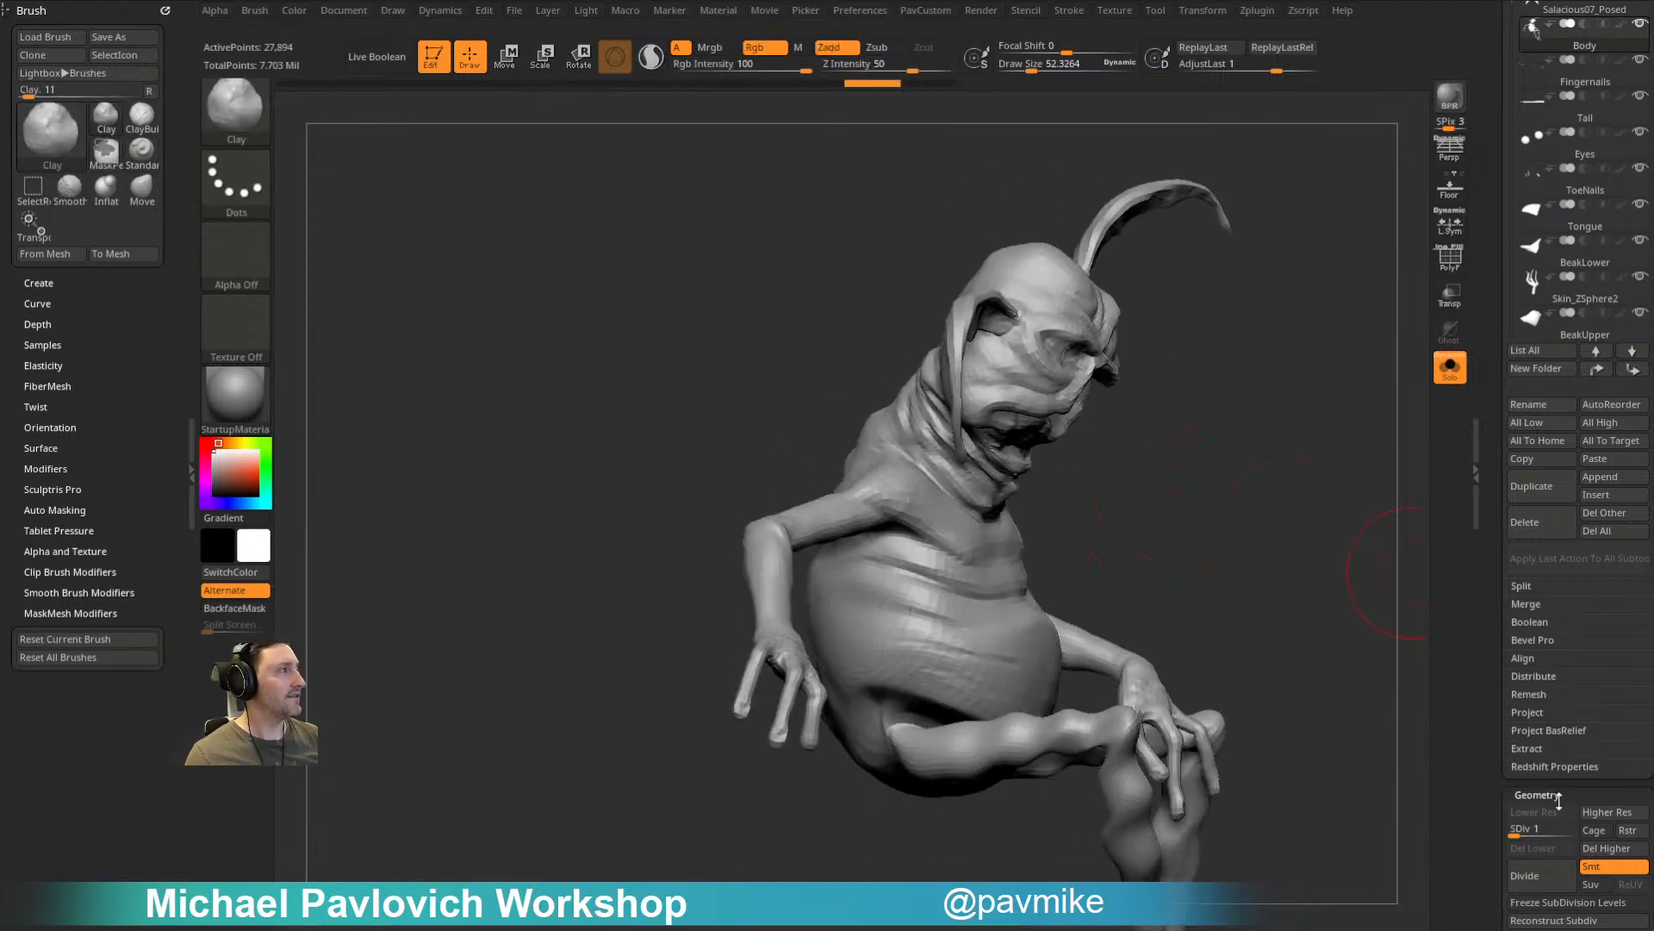
key(d)
key(d)
key(d)
key(d)
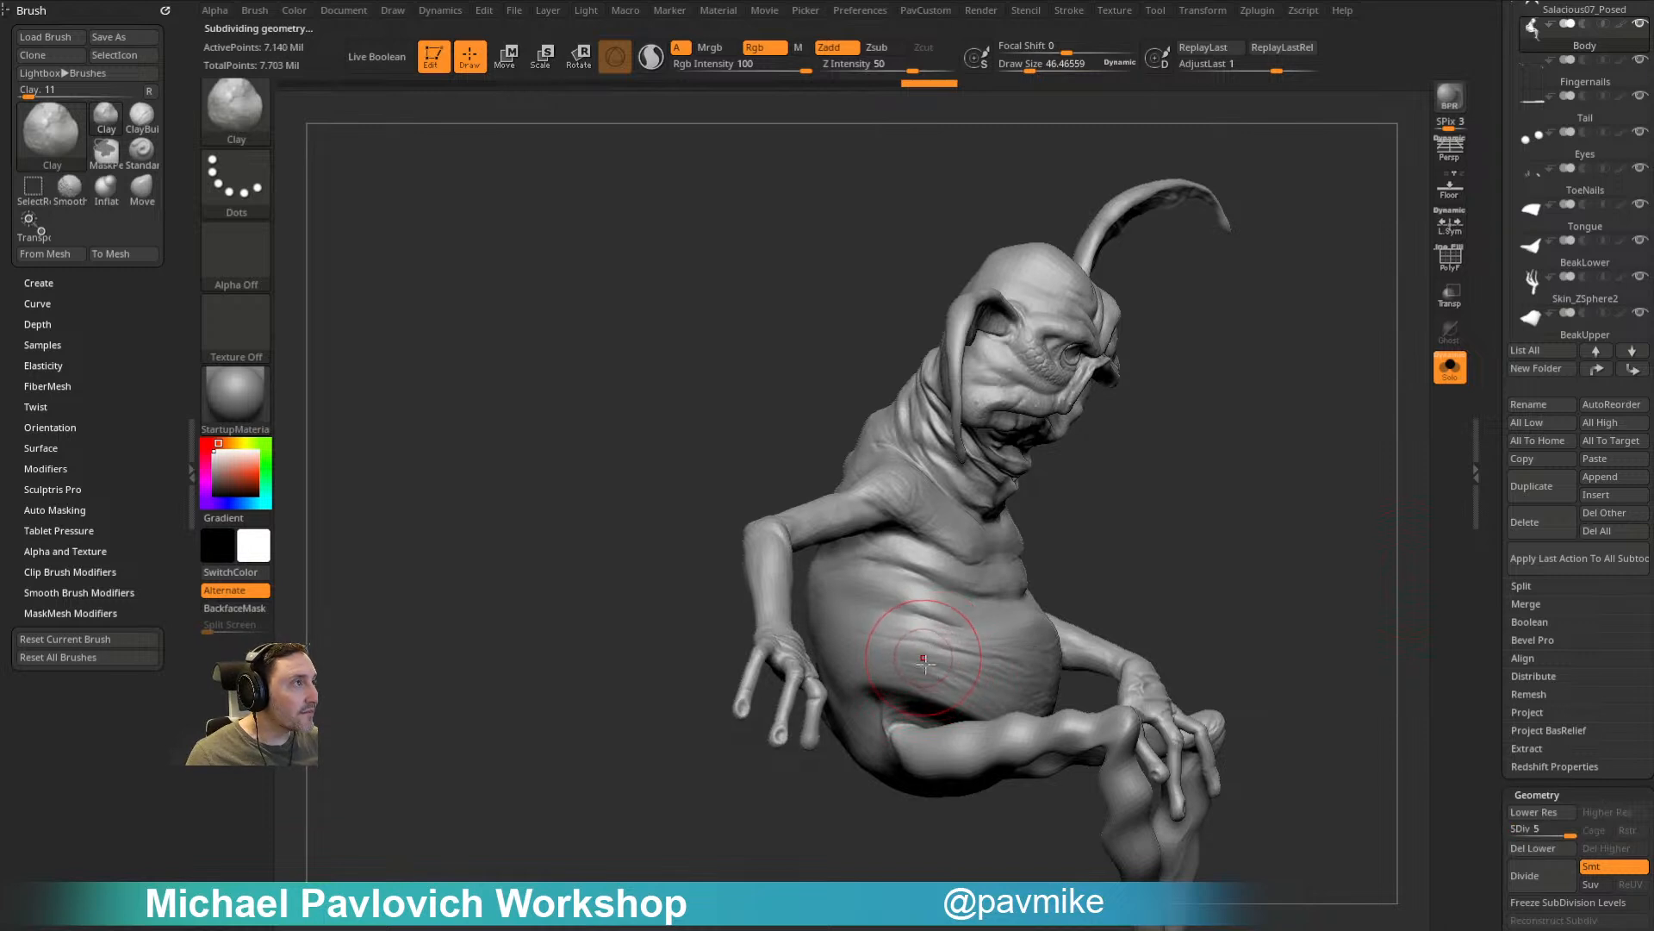
Step: Reduce the brush size to about 33 and return the Body to subdivision level 1
drag(1099, 570, 1108, 540)
key(shift+d)
key(shift+d)
key(shift+d)
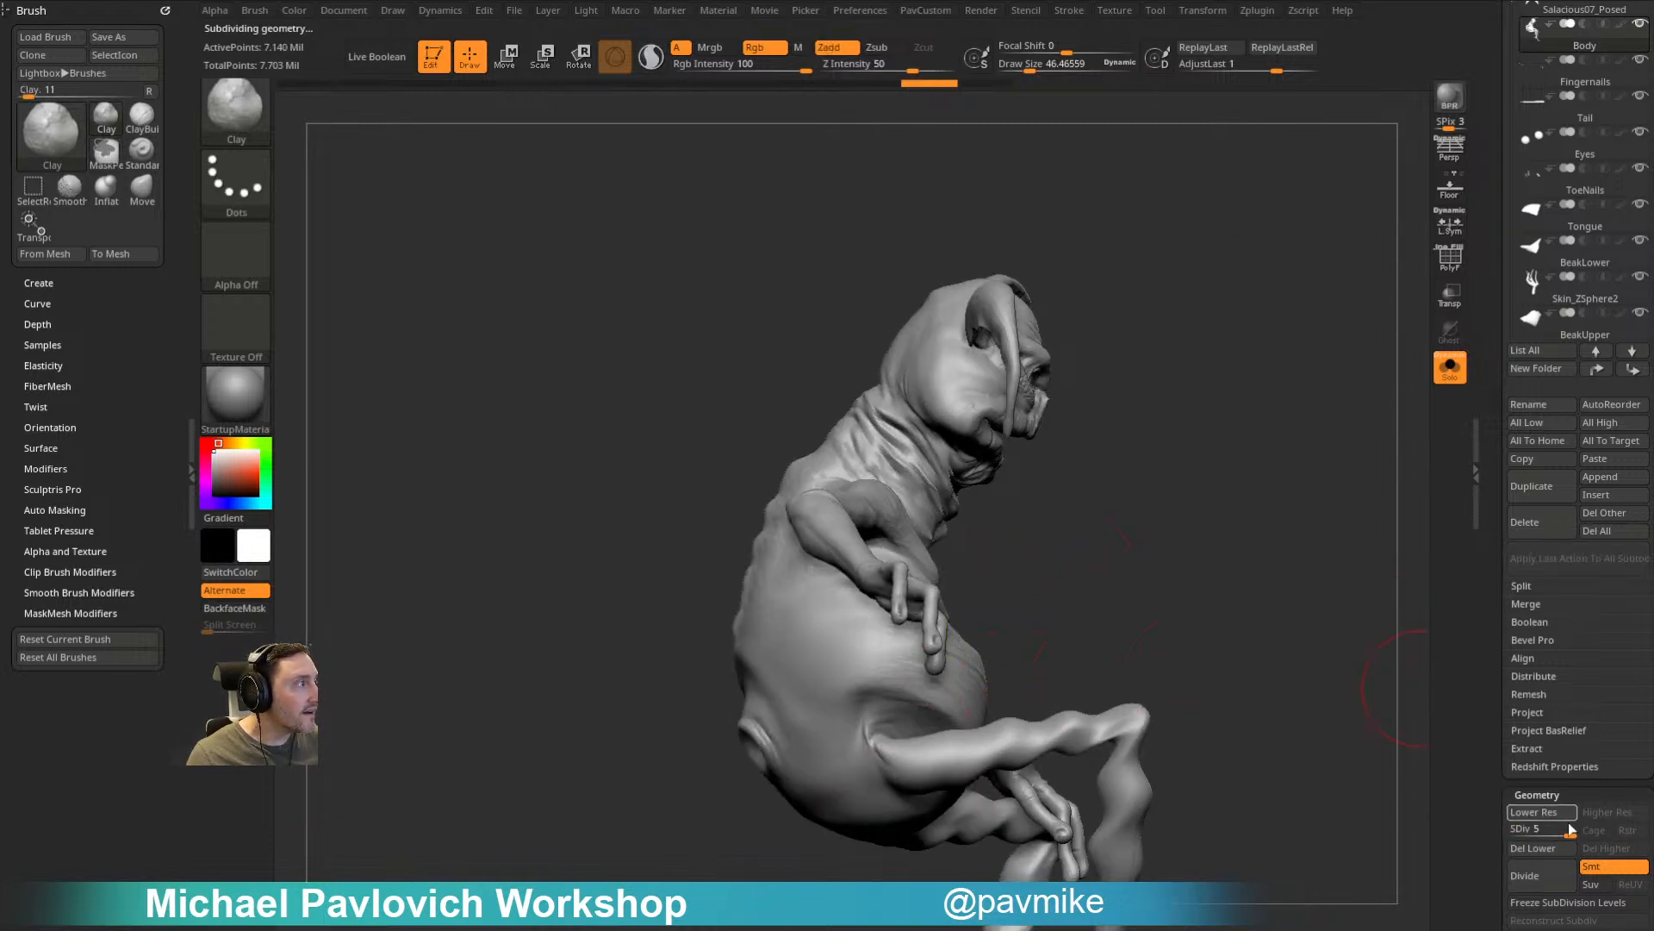
key(bracketleft)
click(1514, 828)
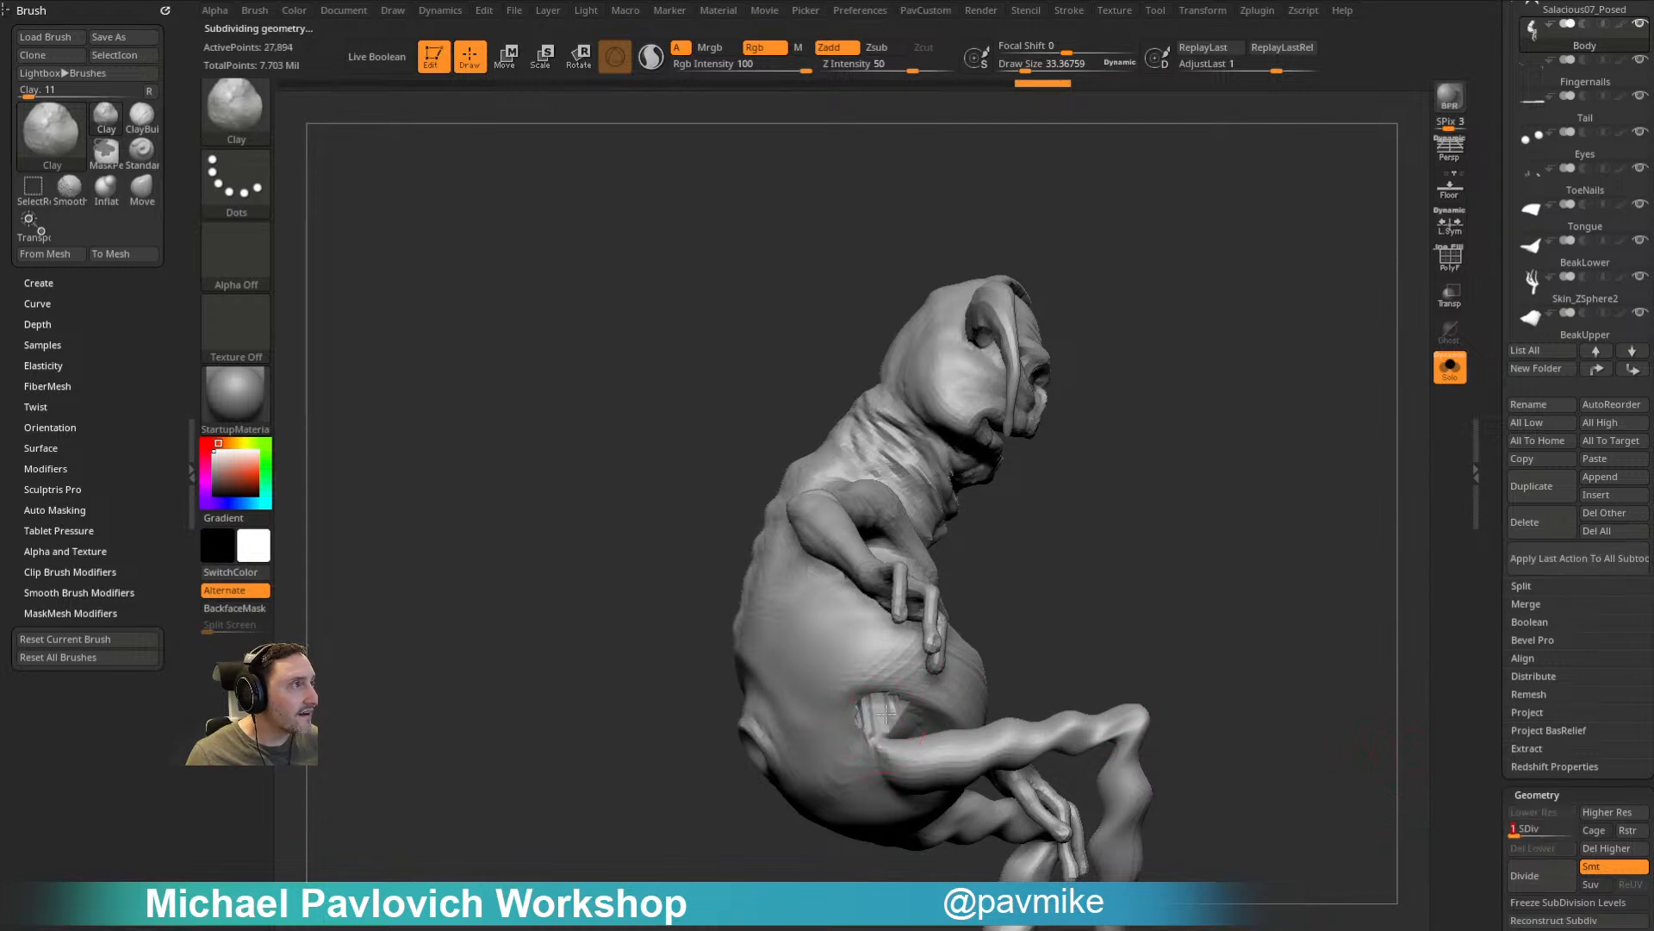
Step: Undo the last sculpting change on the Body's hip
key(ctrl)
key(ctrl+z)
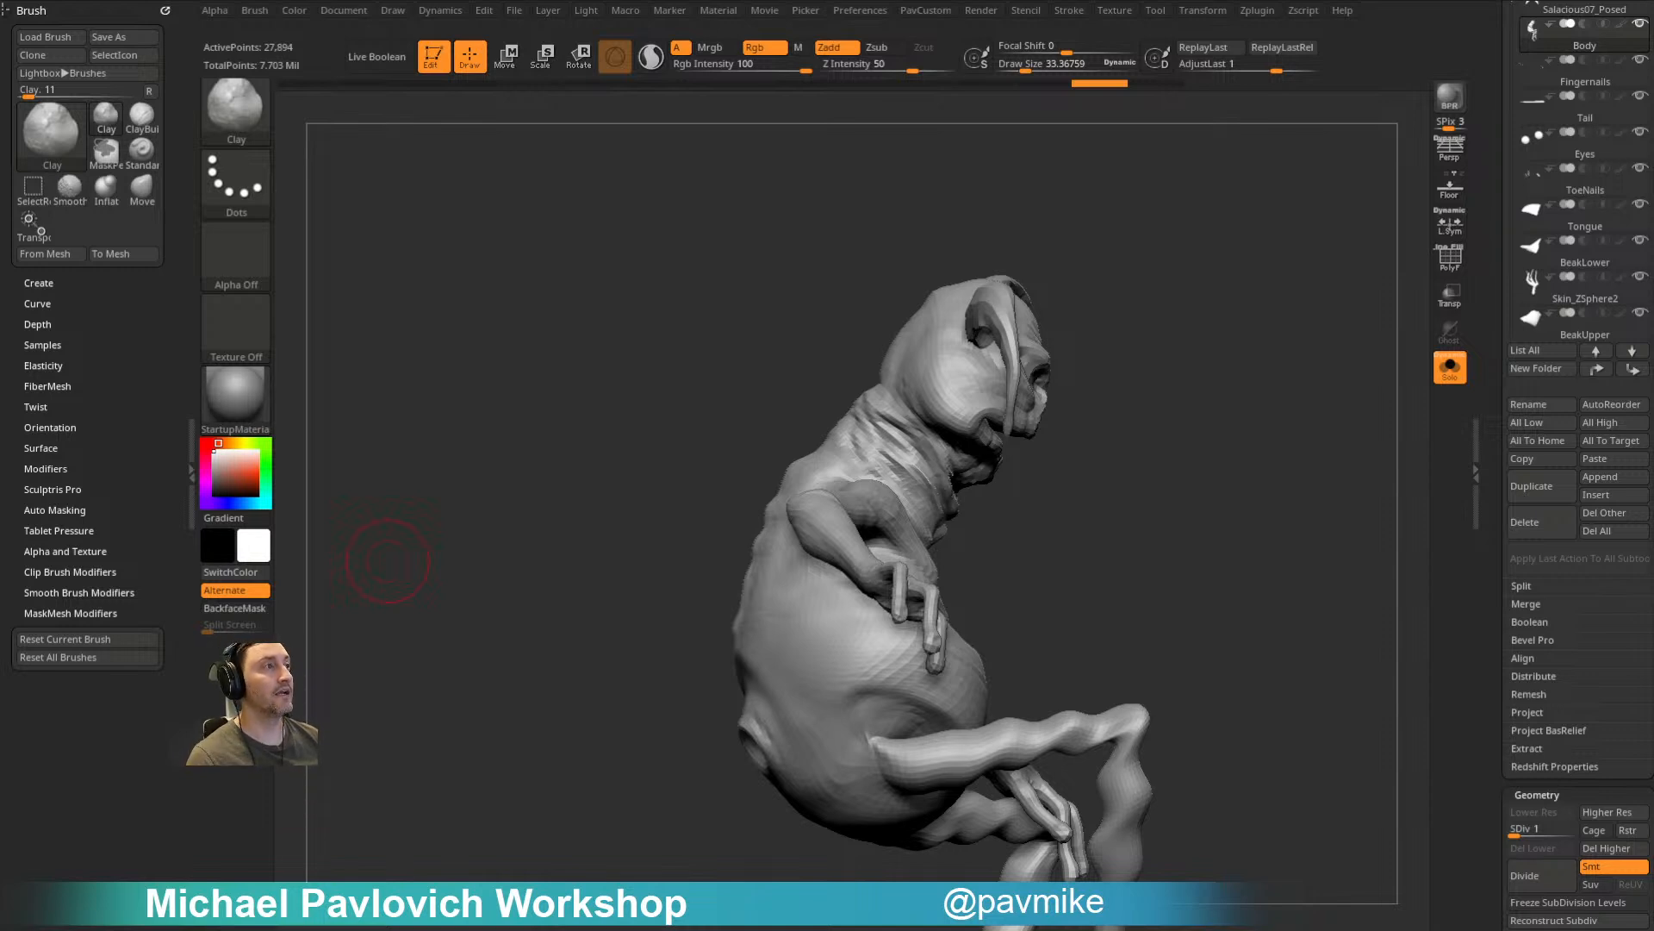
drag(495, 358, 520, 368)
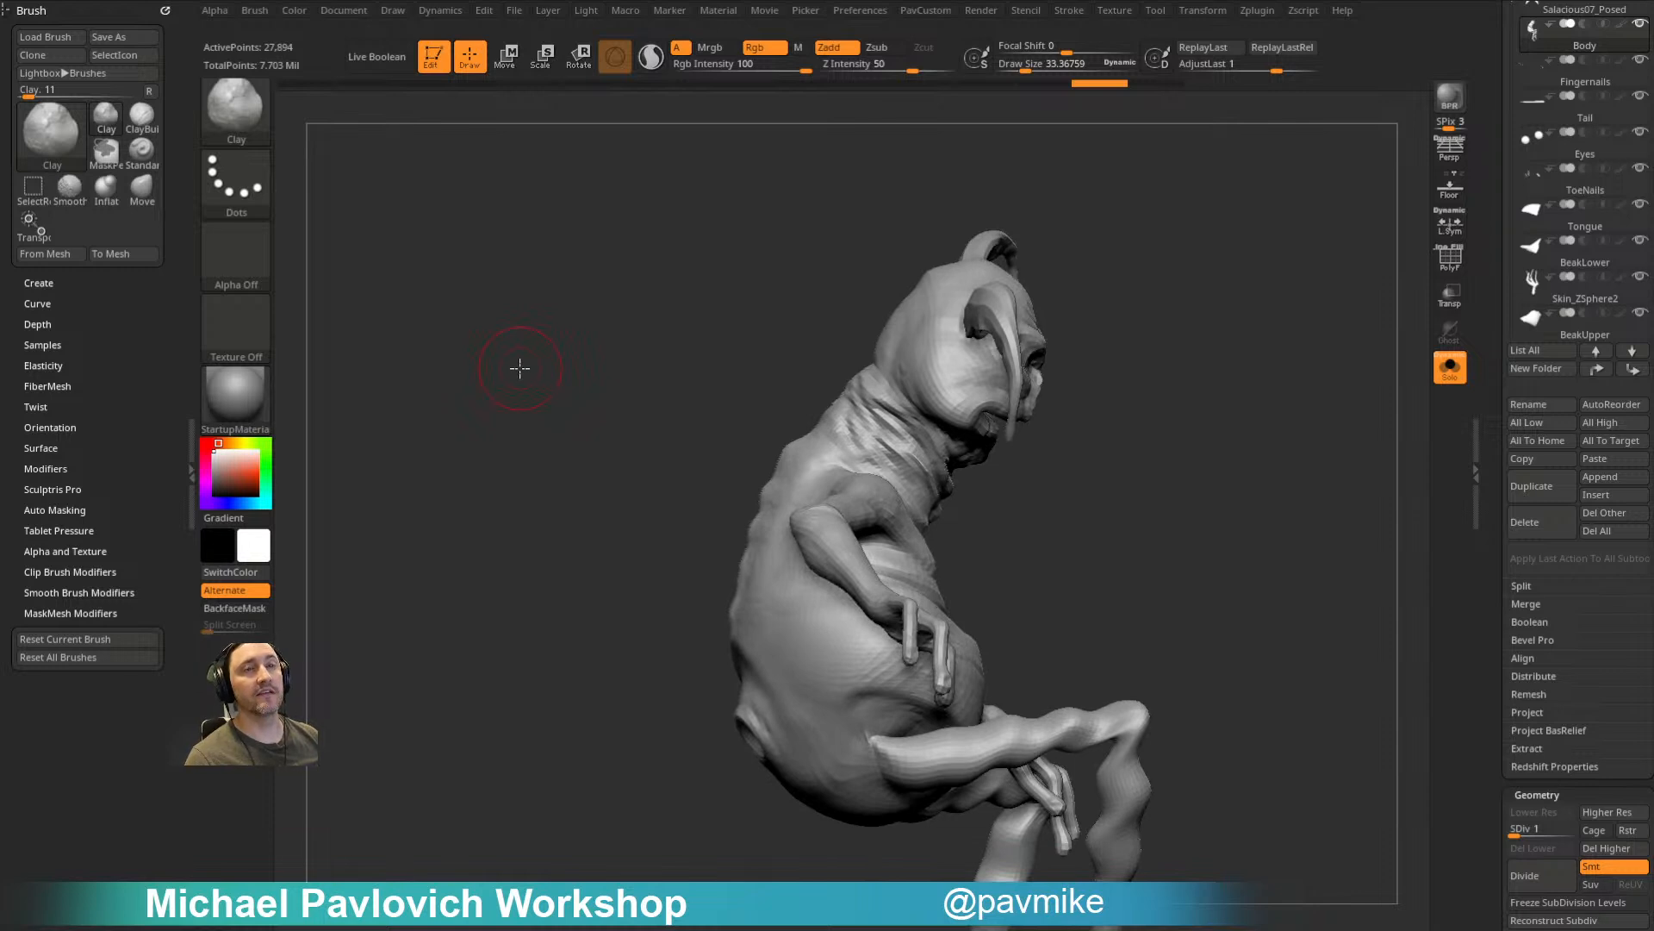
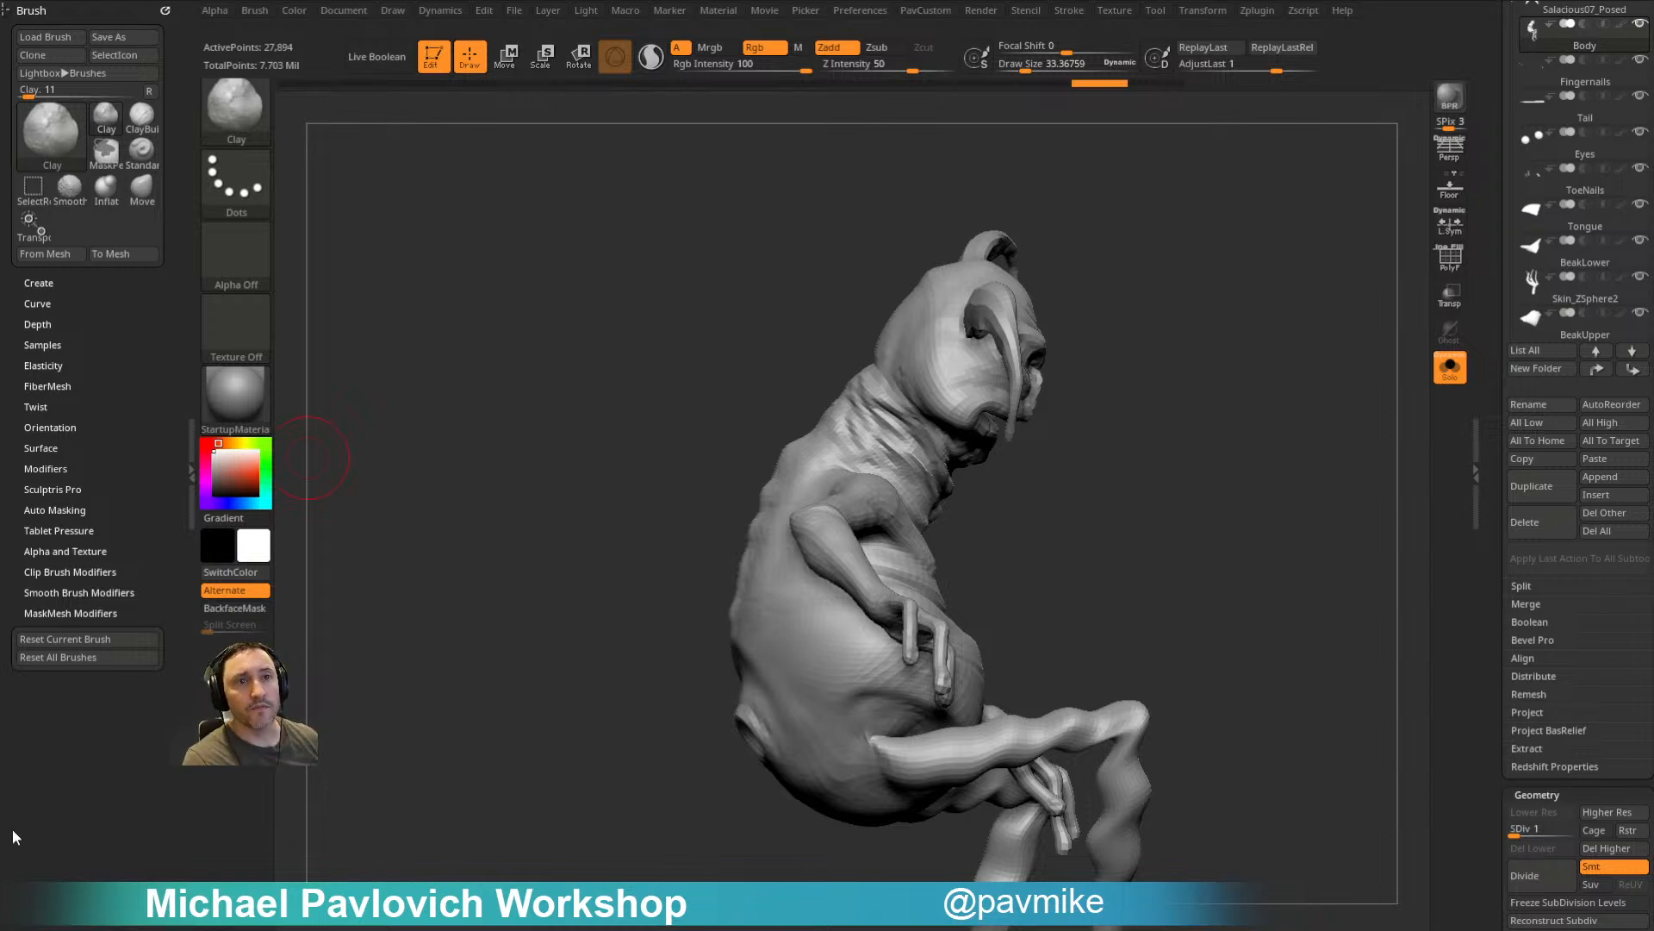
Step: Raise the Body to subdivision level 2, then build up and smooth the creature's right hip above the thigh with the Clay brush
drag(1173, 417, 868, 608)
key(ctrl+d)
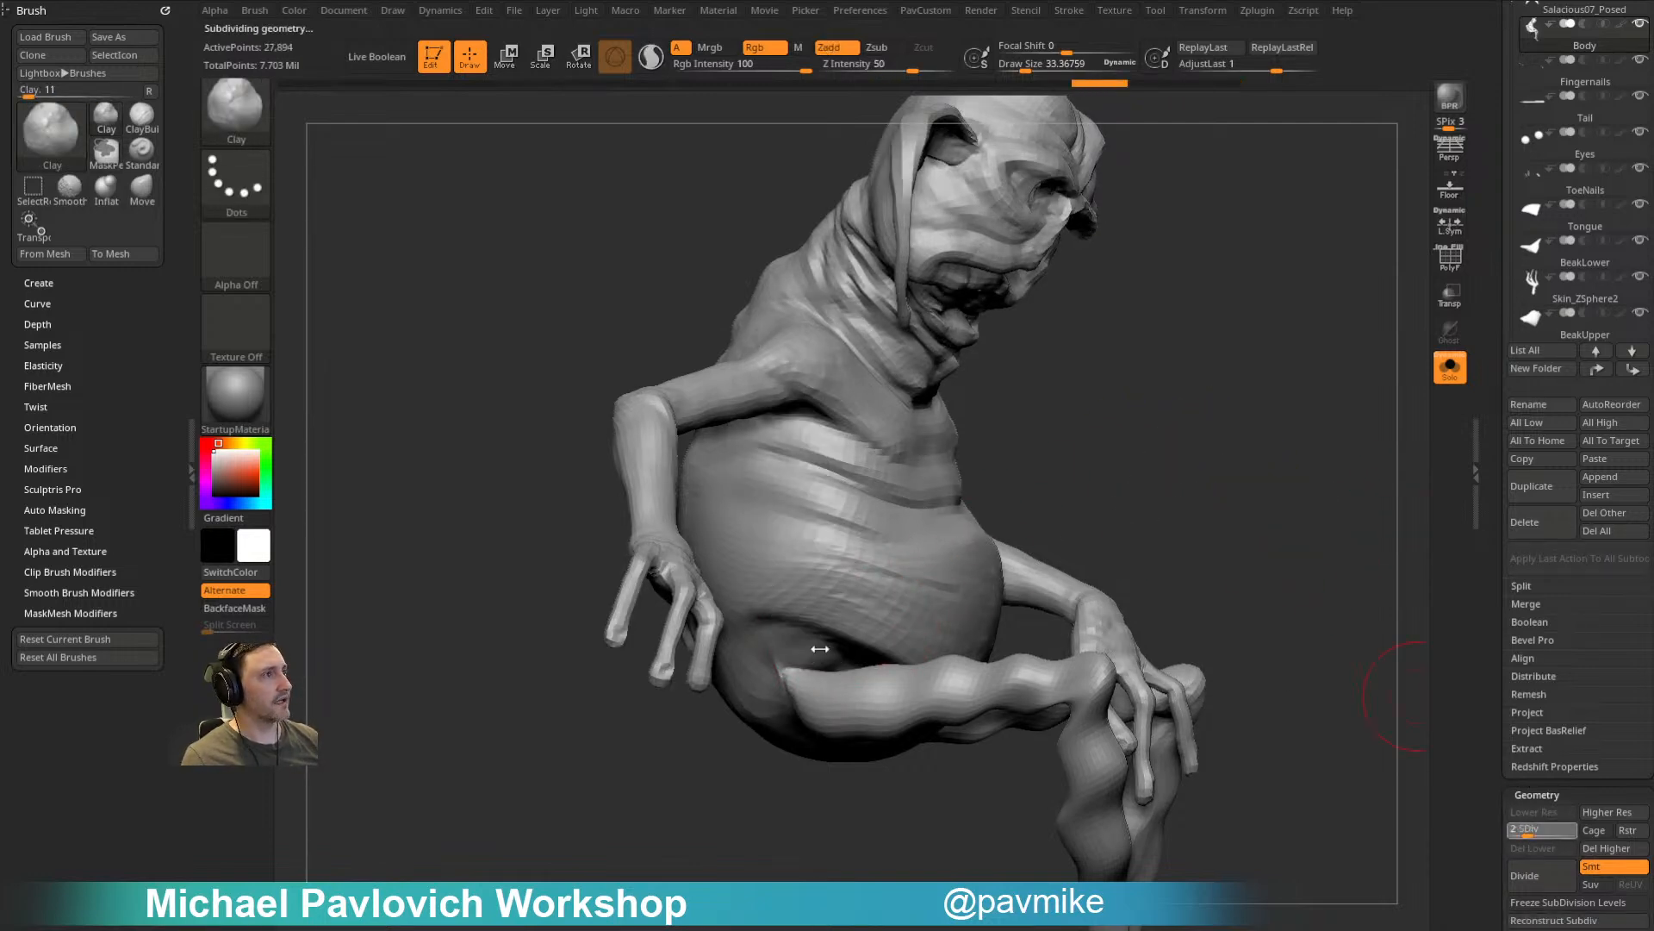
right_drag(866, 597, 952, 526)
drag(768, 645, 778, 672)
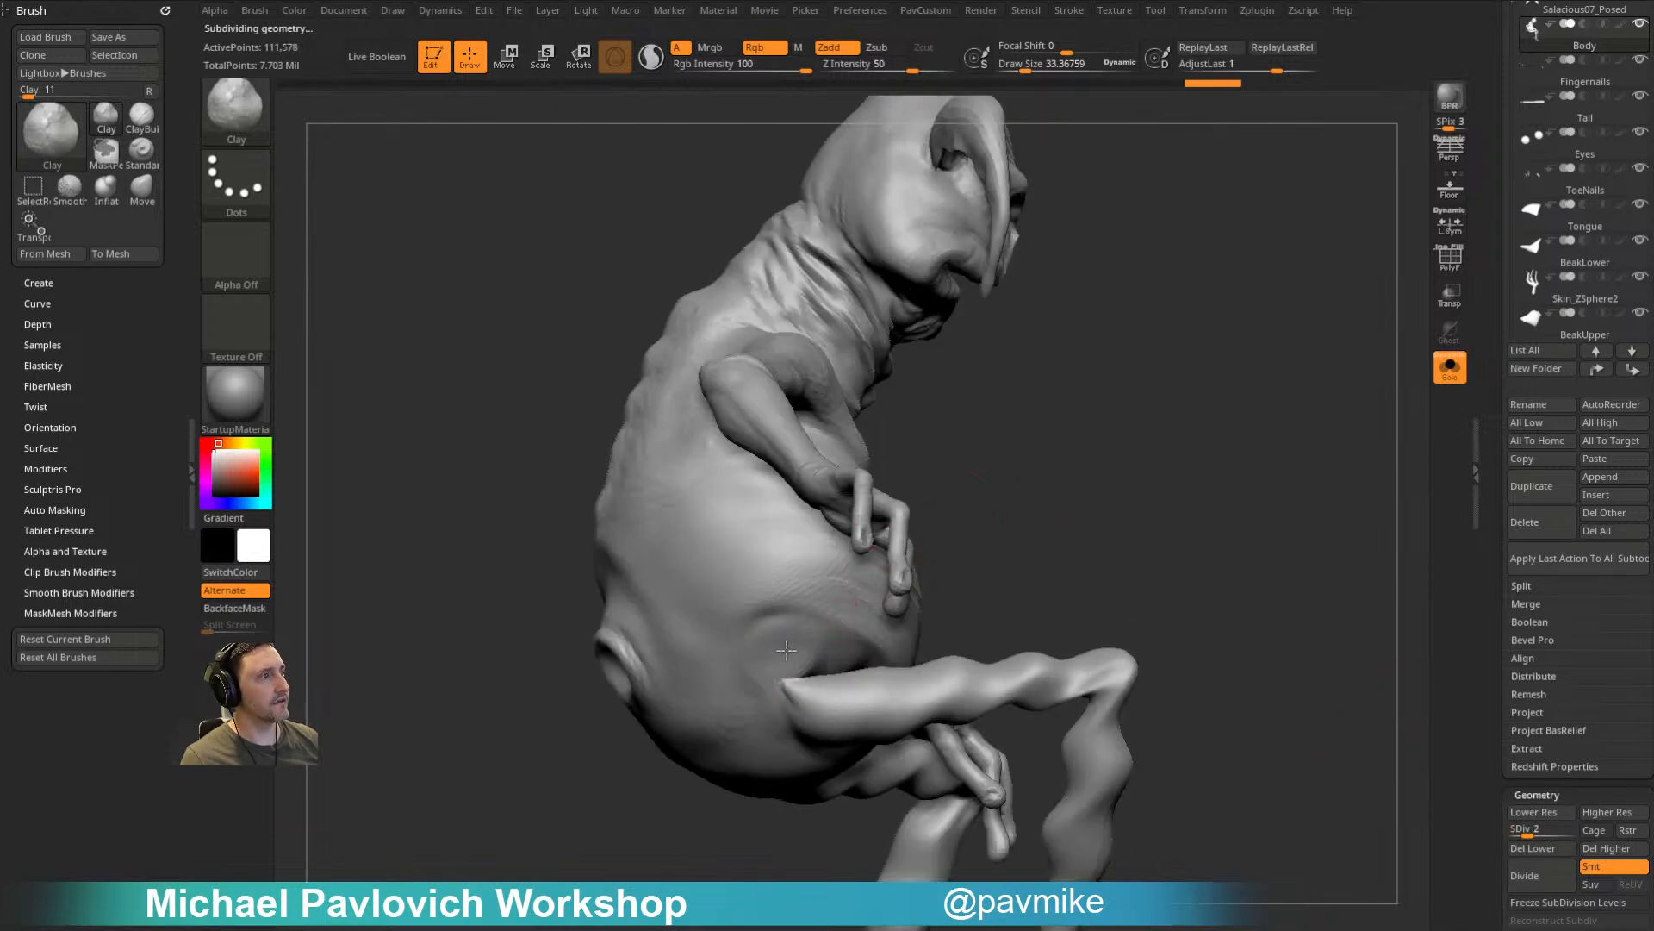
drag(1008, 498, 1052, 520)
mouse_move(784, 657)
shift+mouse_down()
mouse_move(811, 679)
mouse_move(791, 646)
mouse_move(757, 690)
mouse_move(784, 724)
mouse_move(767, 634)
shift+mouse_up()
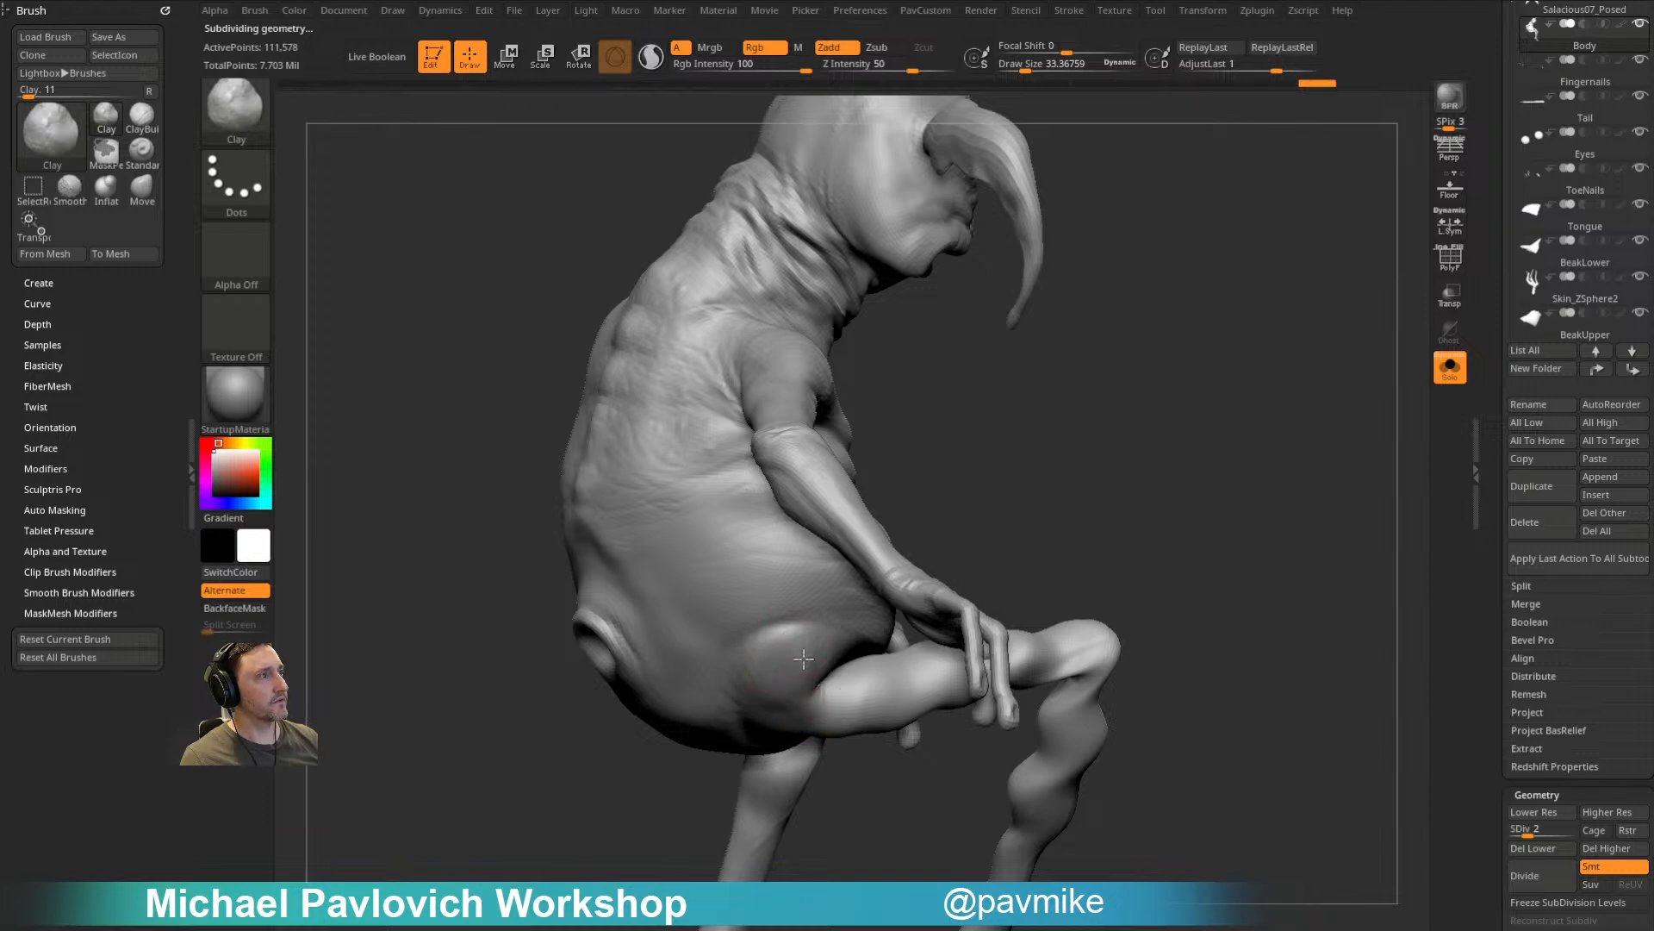
Step: Refine the back of the creature's right hip where the thigh meets the torso with the Clay brush
mouse_move(1078, 494)
mouse_down()
mouse_move(758, 758)
mouse_move(701, 712)
mouse_move(754, 691)
mouse_up()
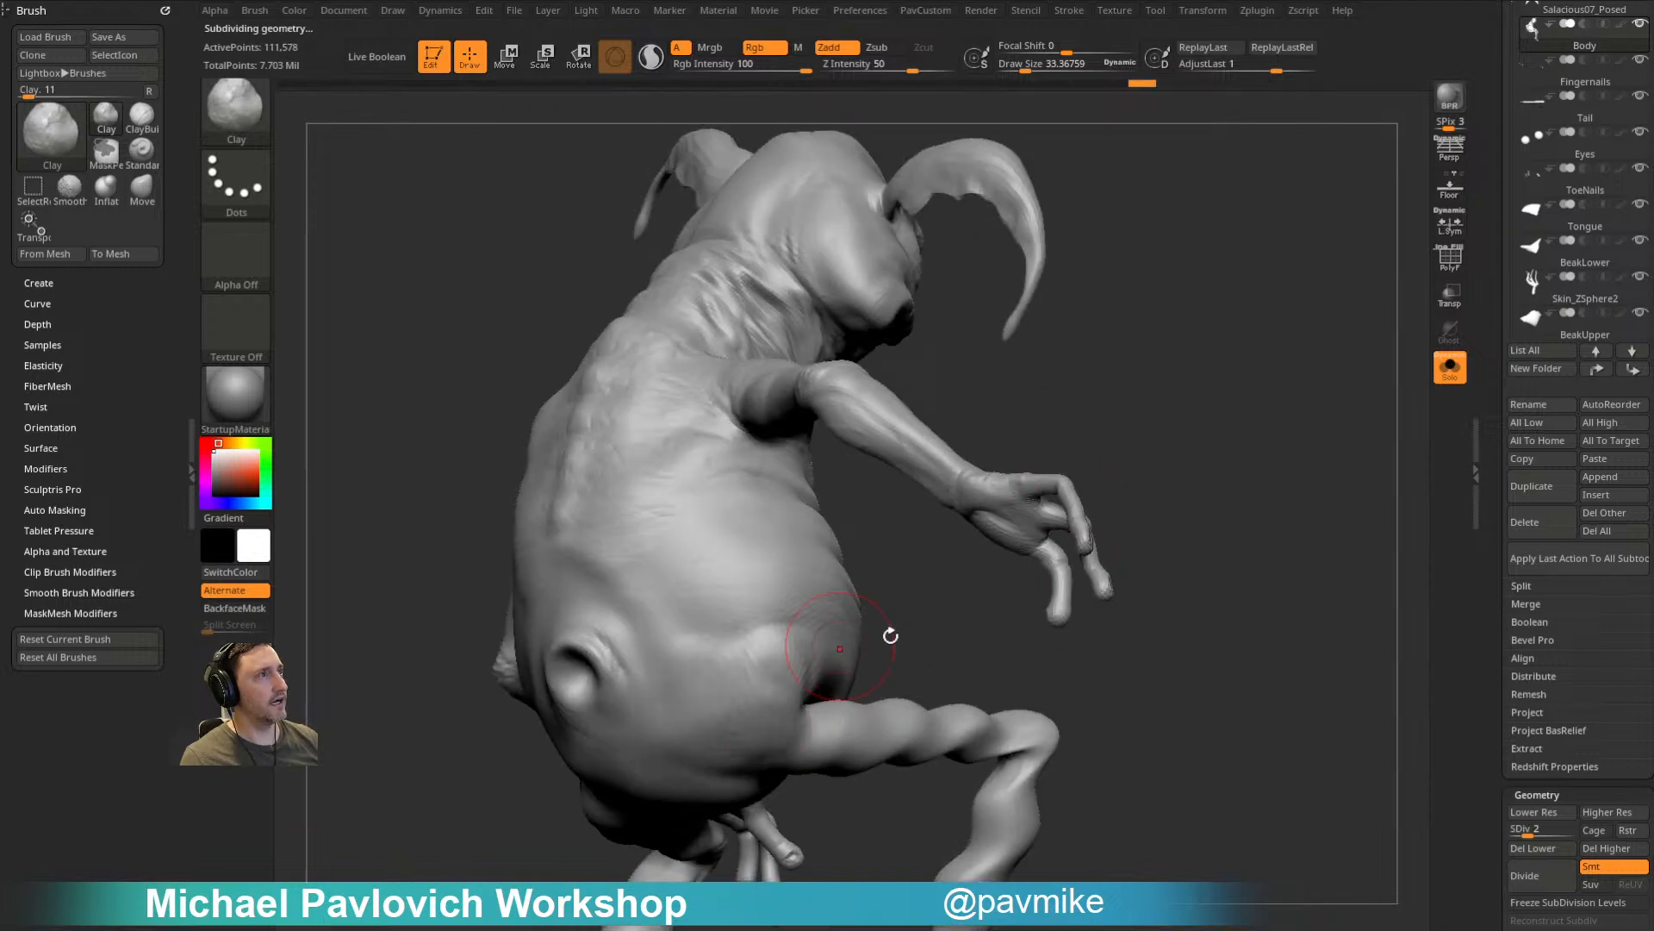
drag(978, 586, 879, 551)
drag(986, 648, 767, 621)
mouse_move(841, 681)
mouse_down()
mouse_move(853, 642)
mouse_move(814, 694)
mouse_up()
Step: Fill and smooth the hollow at the creature's left hip between the thigh and torso
drag(991, 621, 1197, 646)
mouse_move(730, 638)
mouse_down()
mouse_move(758, 706)
mouse_move(758, 637)
mouse_up()
drag(792, 724, 750, 621)
mouse_move(979, 654)
mouse_down()
mouse_move(999, 669)
mouse_move(967, 709)
mouse_up()
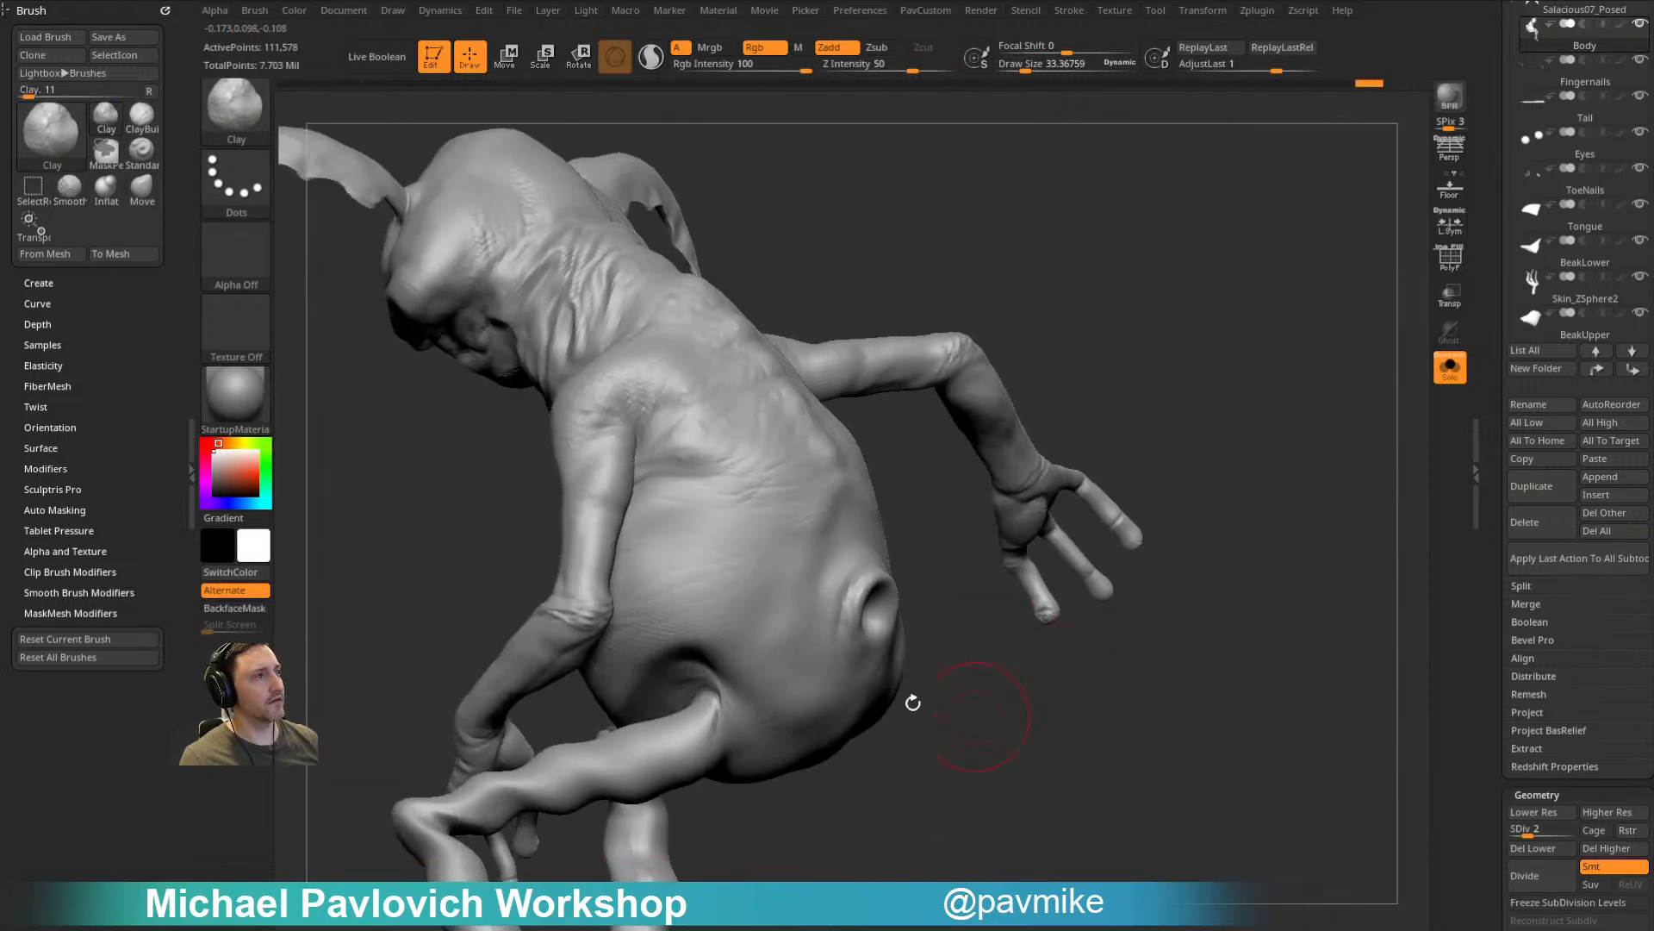
key(shift)
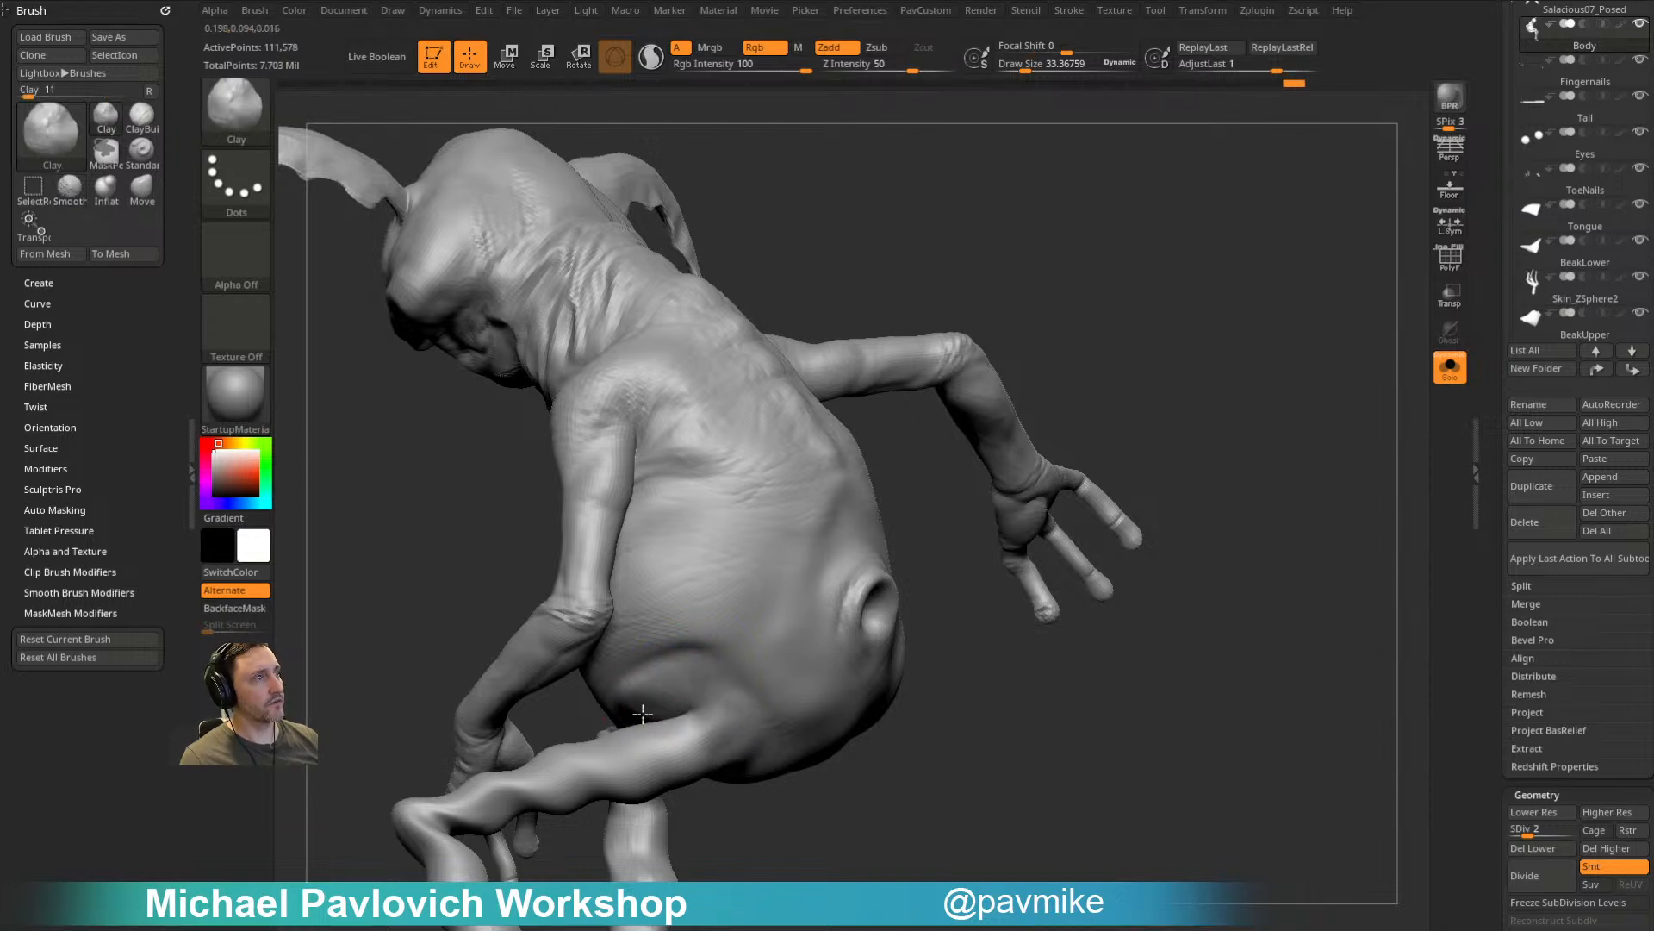
Step: Sculpt and smooth the crease between the lower belly and the creature's right thigh
drag(948, 707, 905, 573)
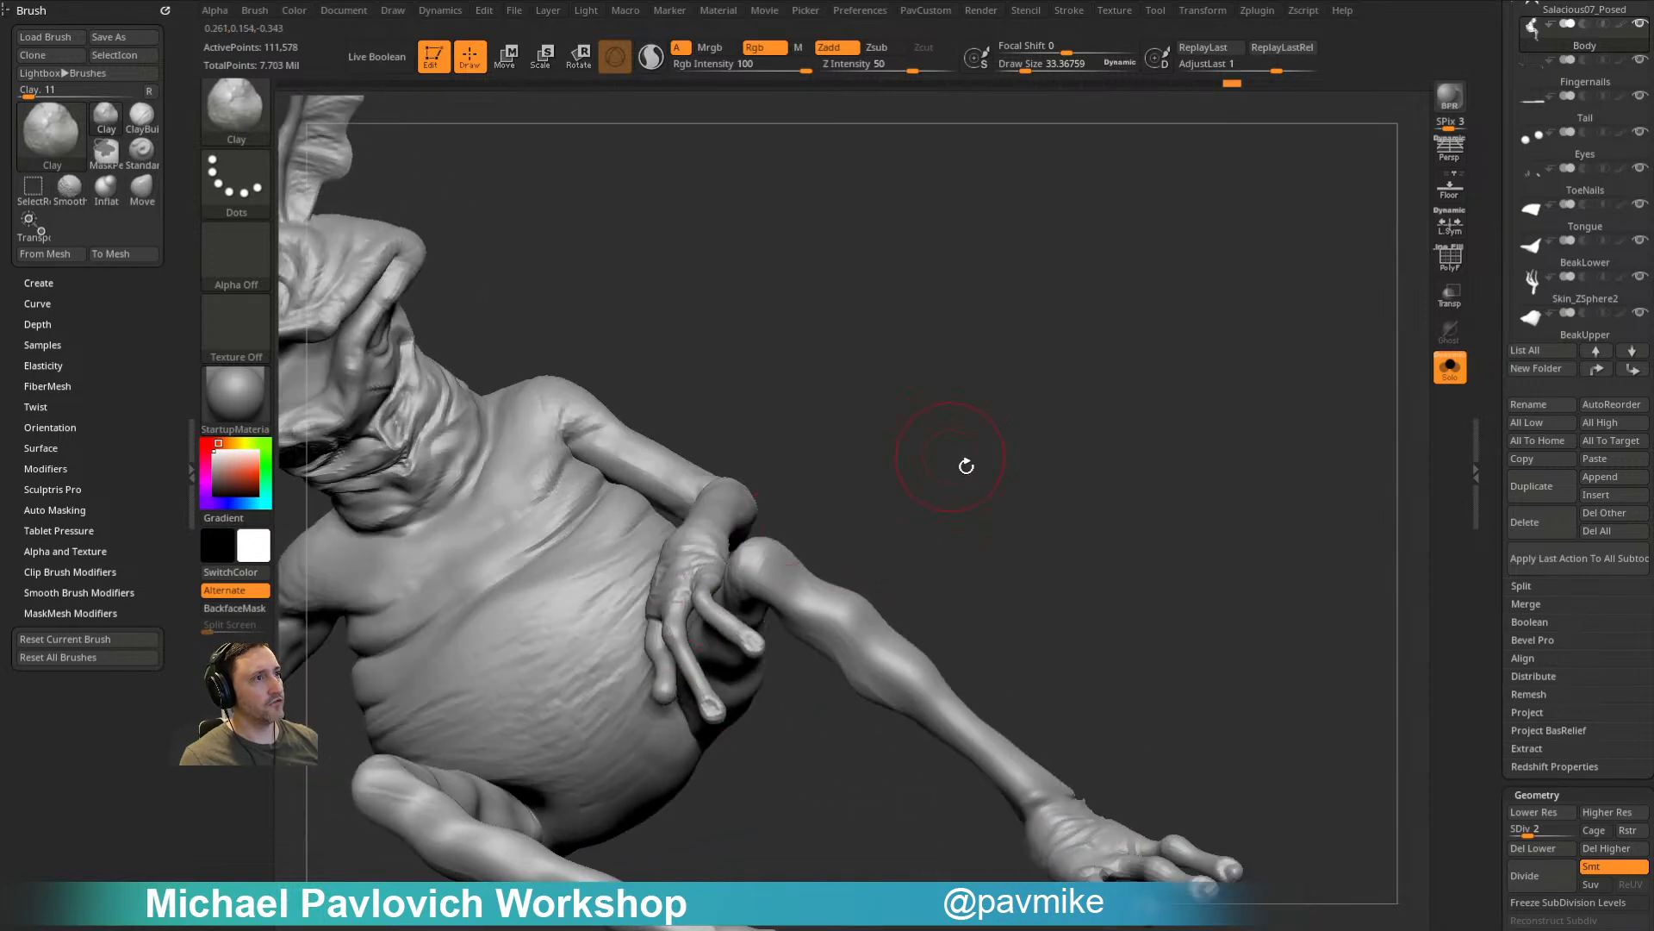
drag(955, 462, 1008, 409)
drag(665, 727, 632, 717)
drag(744, 767, 720, 779)
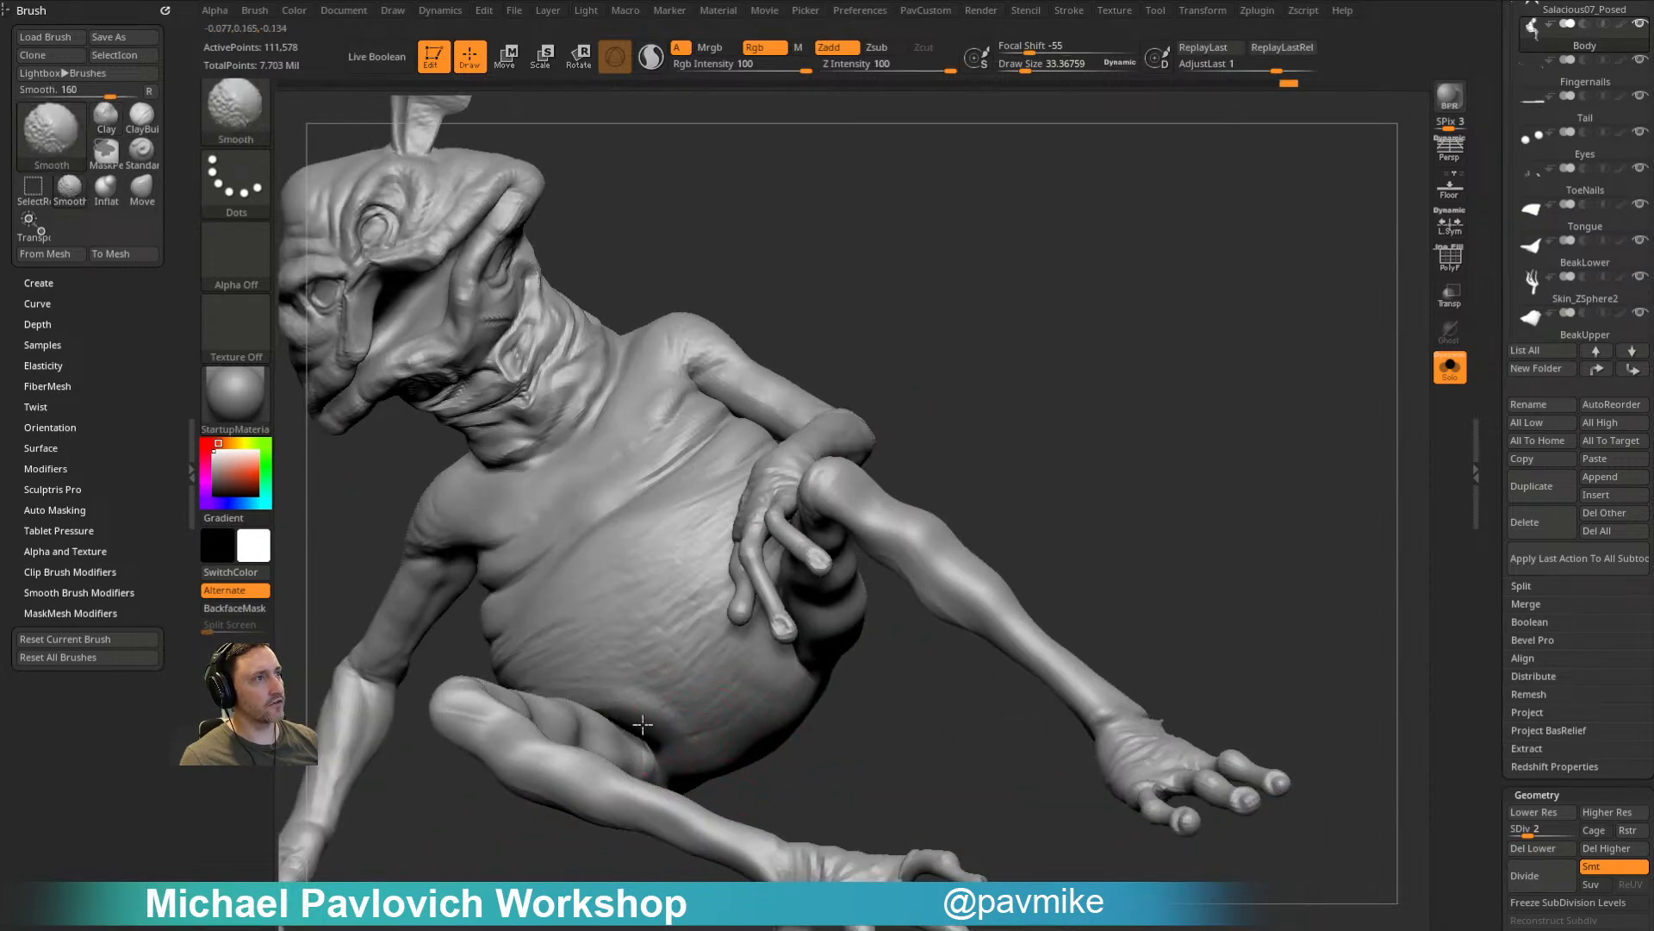
Step: Inflate the area between the belly and the creature's left thigh with the Inflat brush at a size of about 69
mouse_move(989, 425)
mouse_down()
mouse_move(671, 680)
mouse_move(707, 689)
mouse_move(738, 738)
mouse_move(720, 621)
mouse_move(944, 663)
mouse_move(931, 716)
mouse_up()
key(b)
key(i)
key(n)
drag(746, 780, 826, 654)
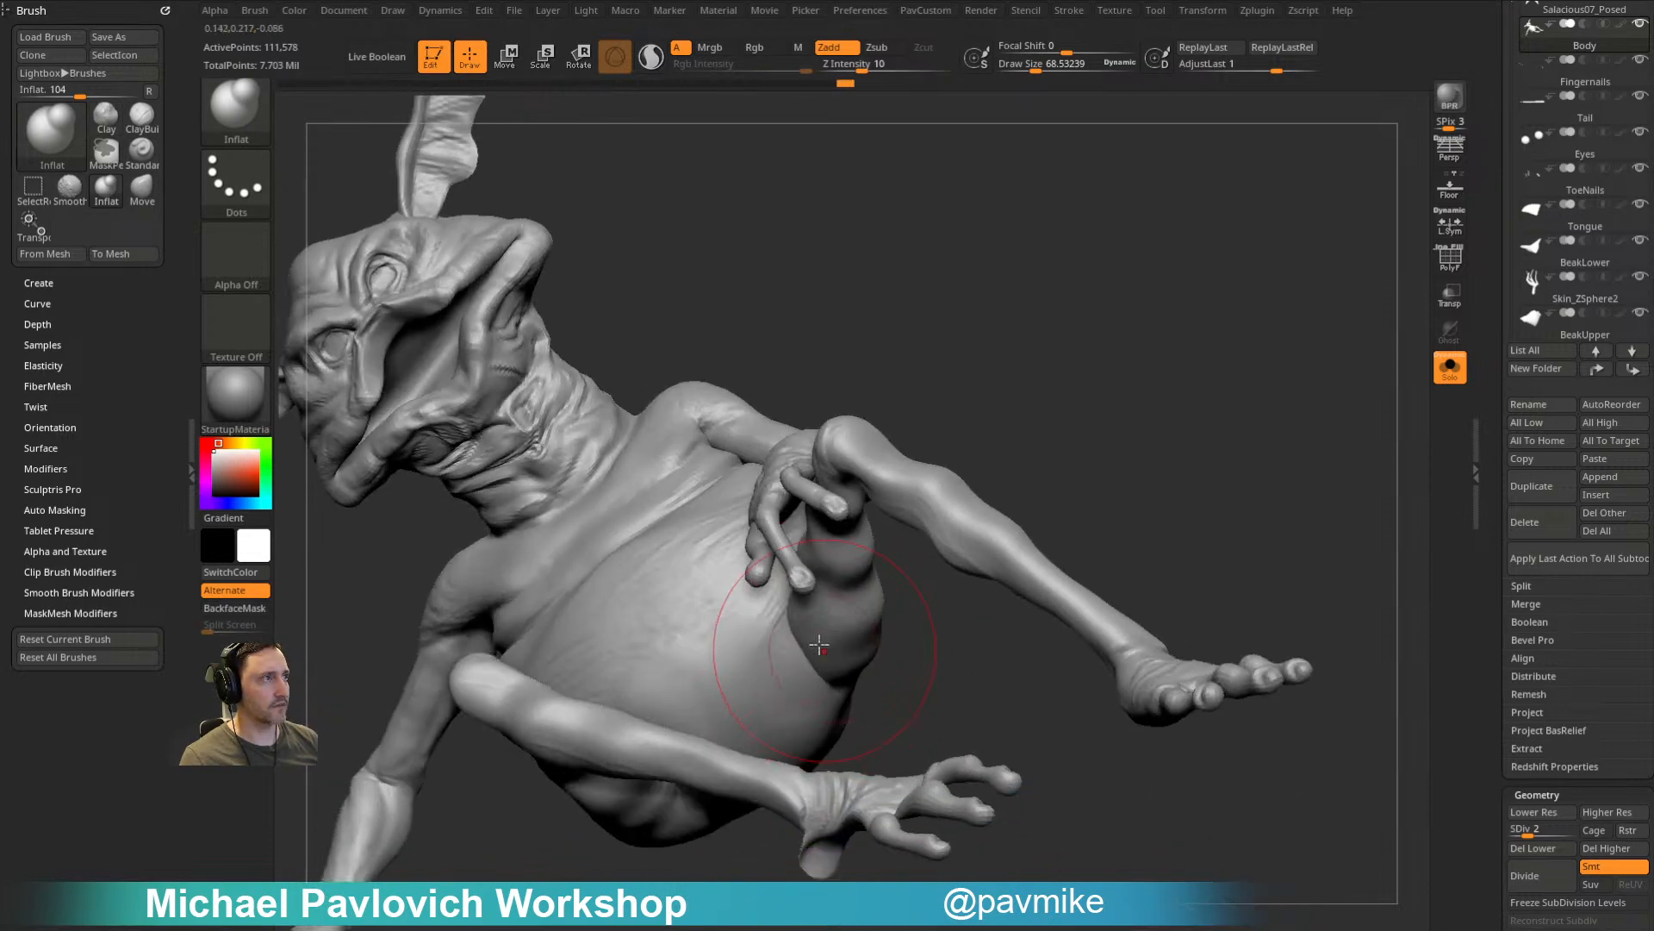
Step: Refine the crease between the belly and the left thigh with the Standard brush at a size of about 14
key(b)
key(s)
key(t)
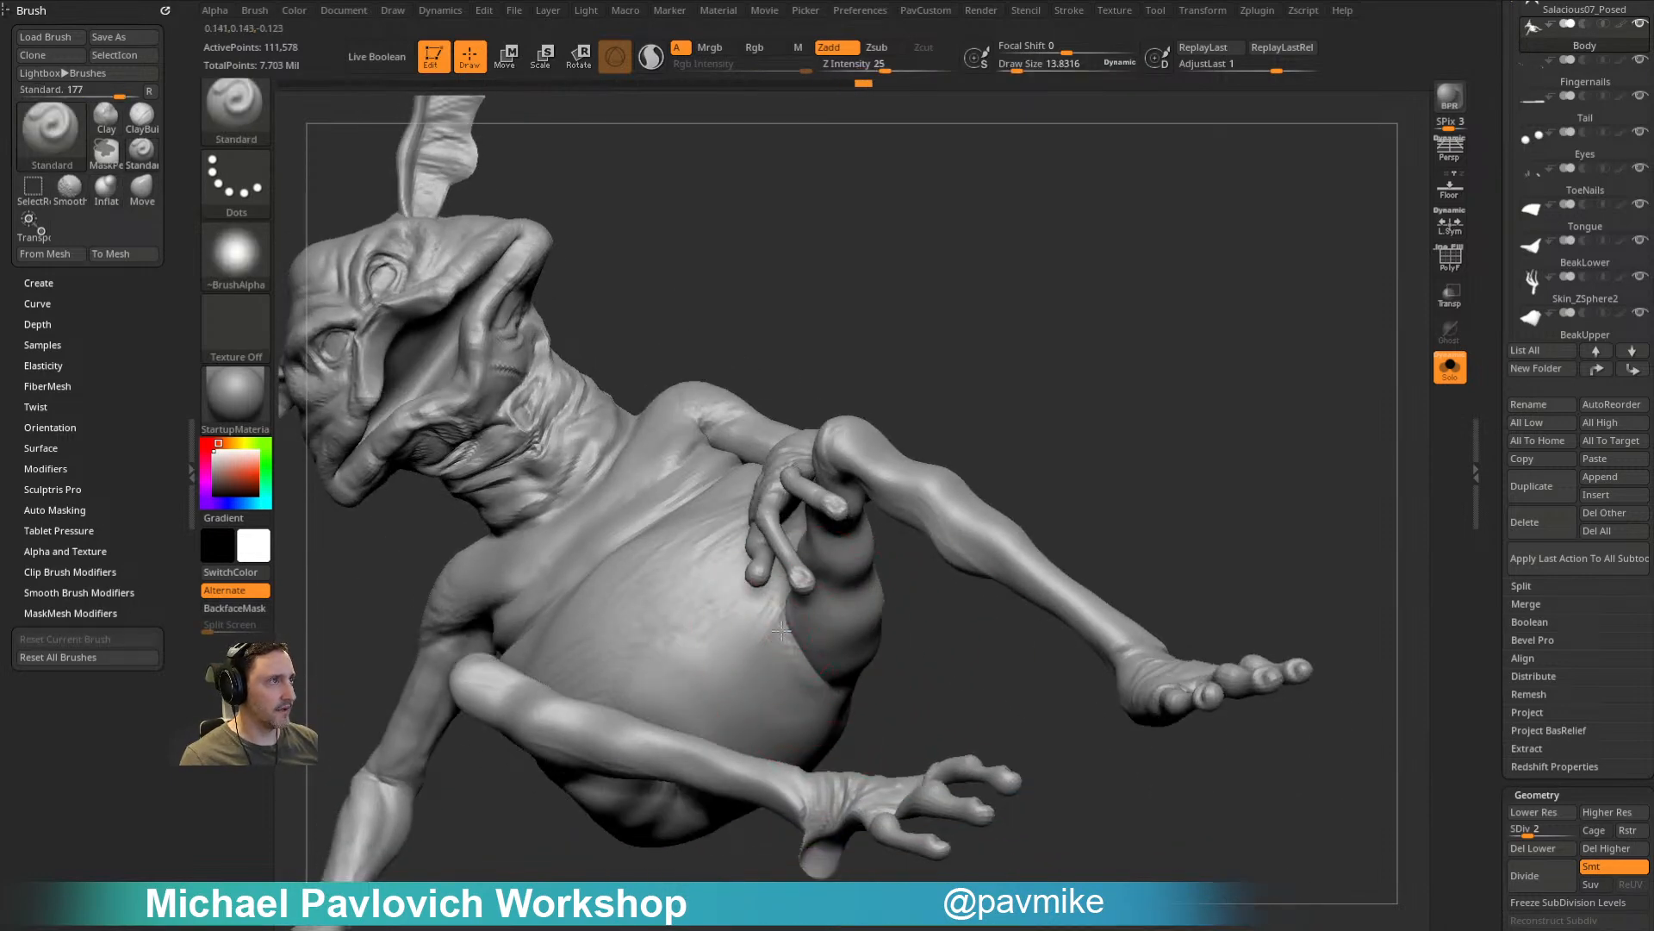
drag(927, 657, 829, 705)
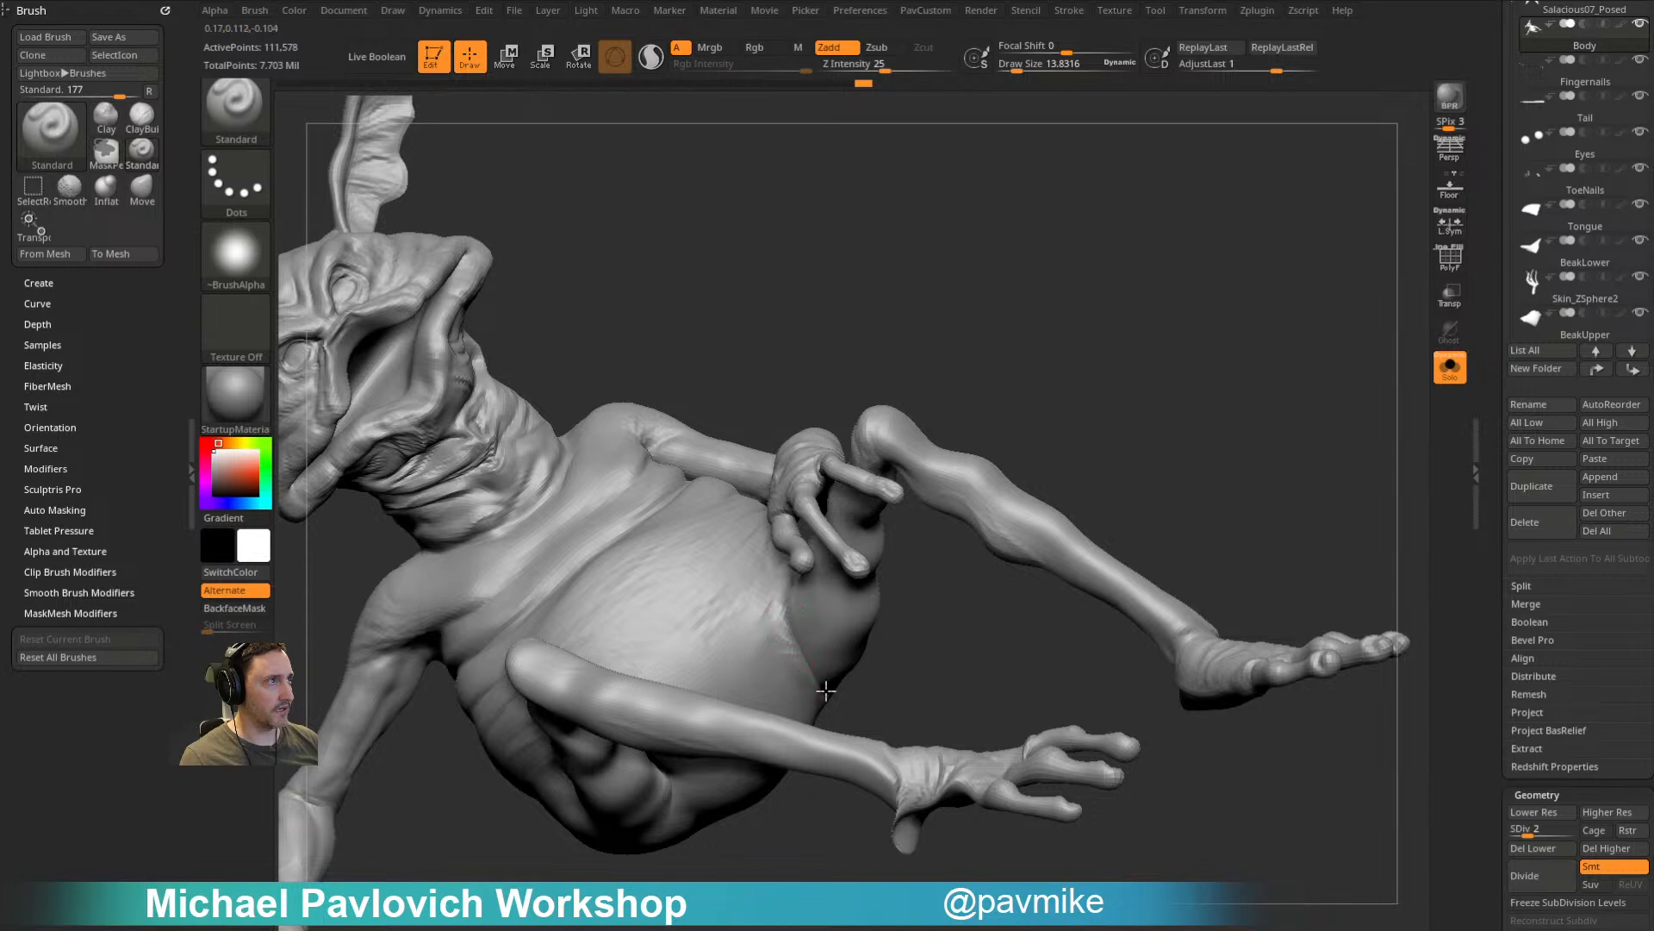
mouse_move(896, 660)
mouse_down()
mouse_move(849, 595)
mouse_move(1138, 561)
mouse_move(784, 617)
mouse_move(835, 624)
mouse_up()
Step: Build up the creature's left hip above the thigh with the Clay brush at a size of about 22
key(s)
alt+drag(1227, 372, 1249, 447)
key(b)
key(c)
key(l)
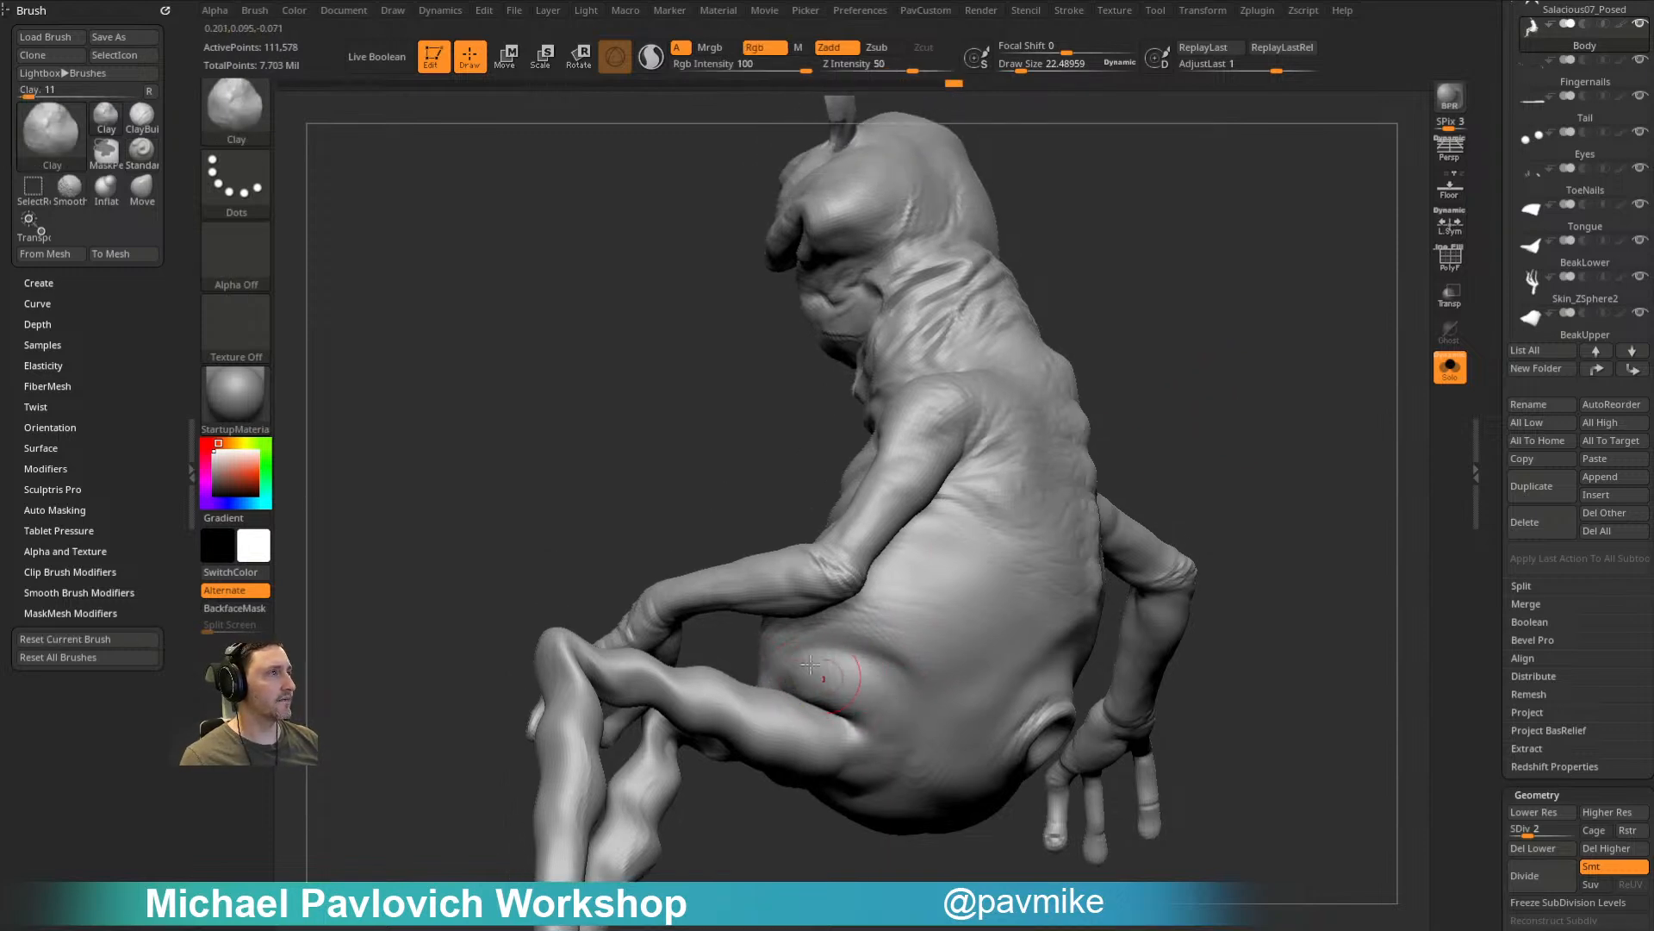
drag(860, 638, 899, 688)
Step: Adjust the Clay brush size to about 29 and sculpt the side of the lower belly above the creature's right thigh
drag(1221, 494, 1147, 500)
key(s)
drag(921, 676, 935, 676)
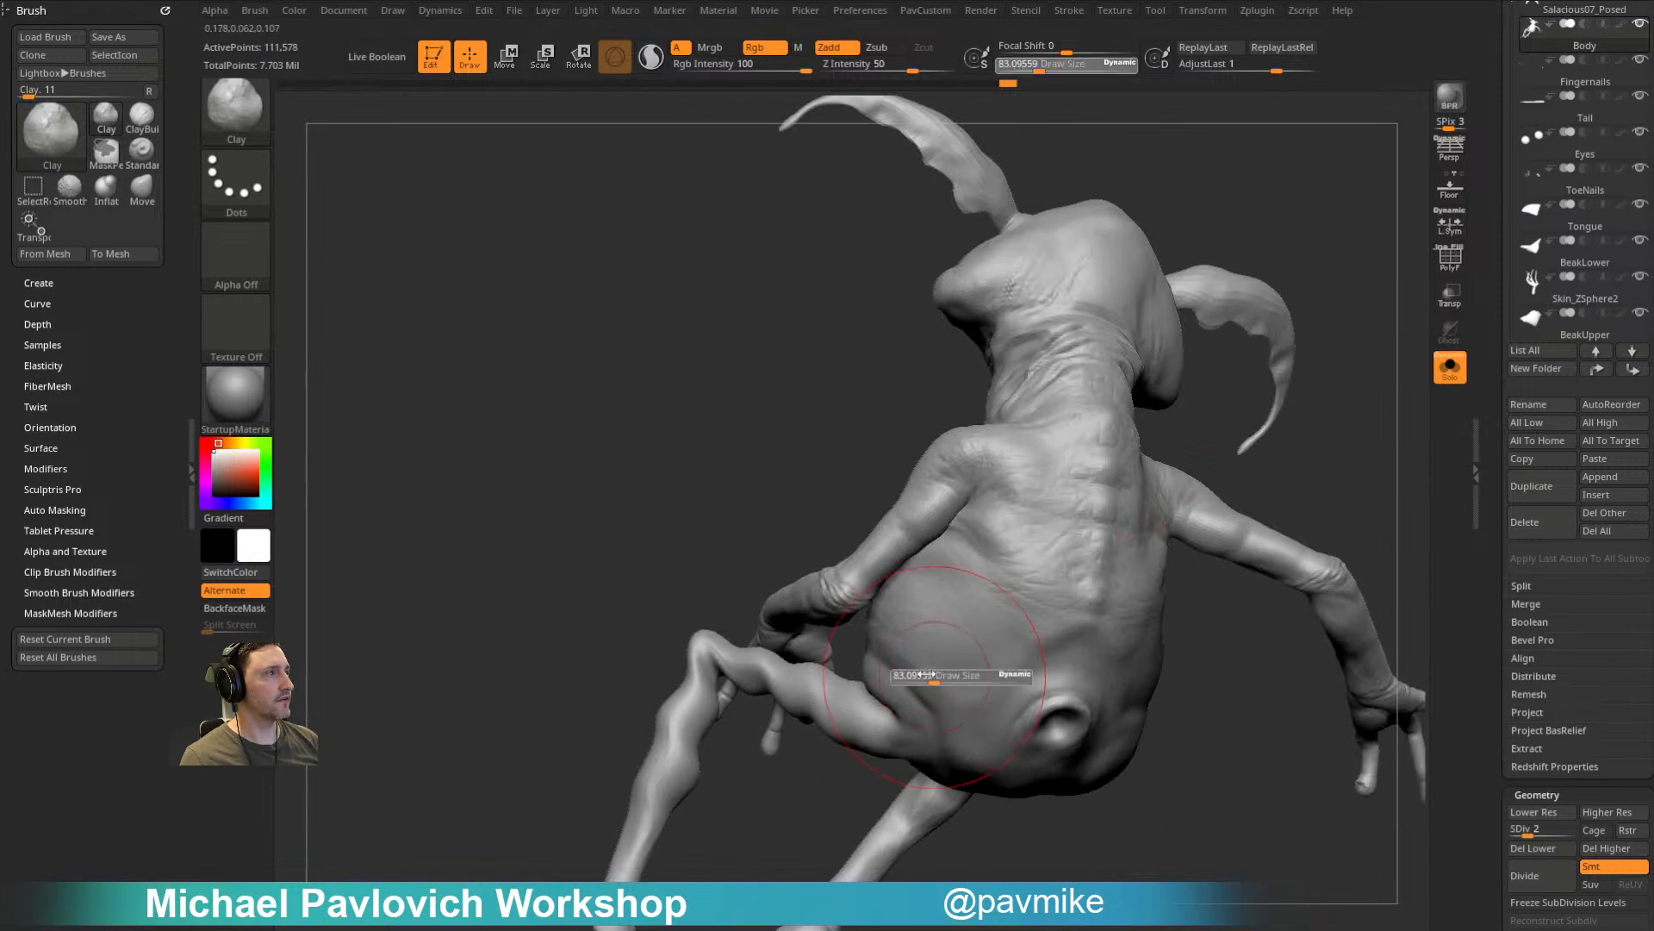
mouse_move(1240, 398)
mouse_down()
mouse_move(1252, 422)
mouse_move(1089, 480)
mouse_move(1127, 483)
mouse_move(1124, 392)
mouse_up()
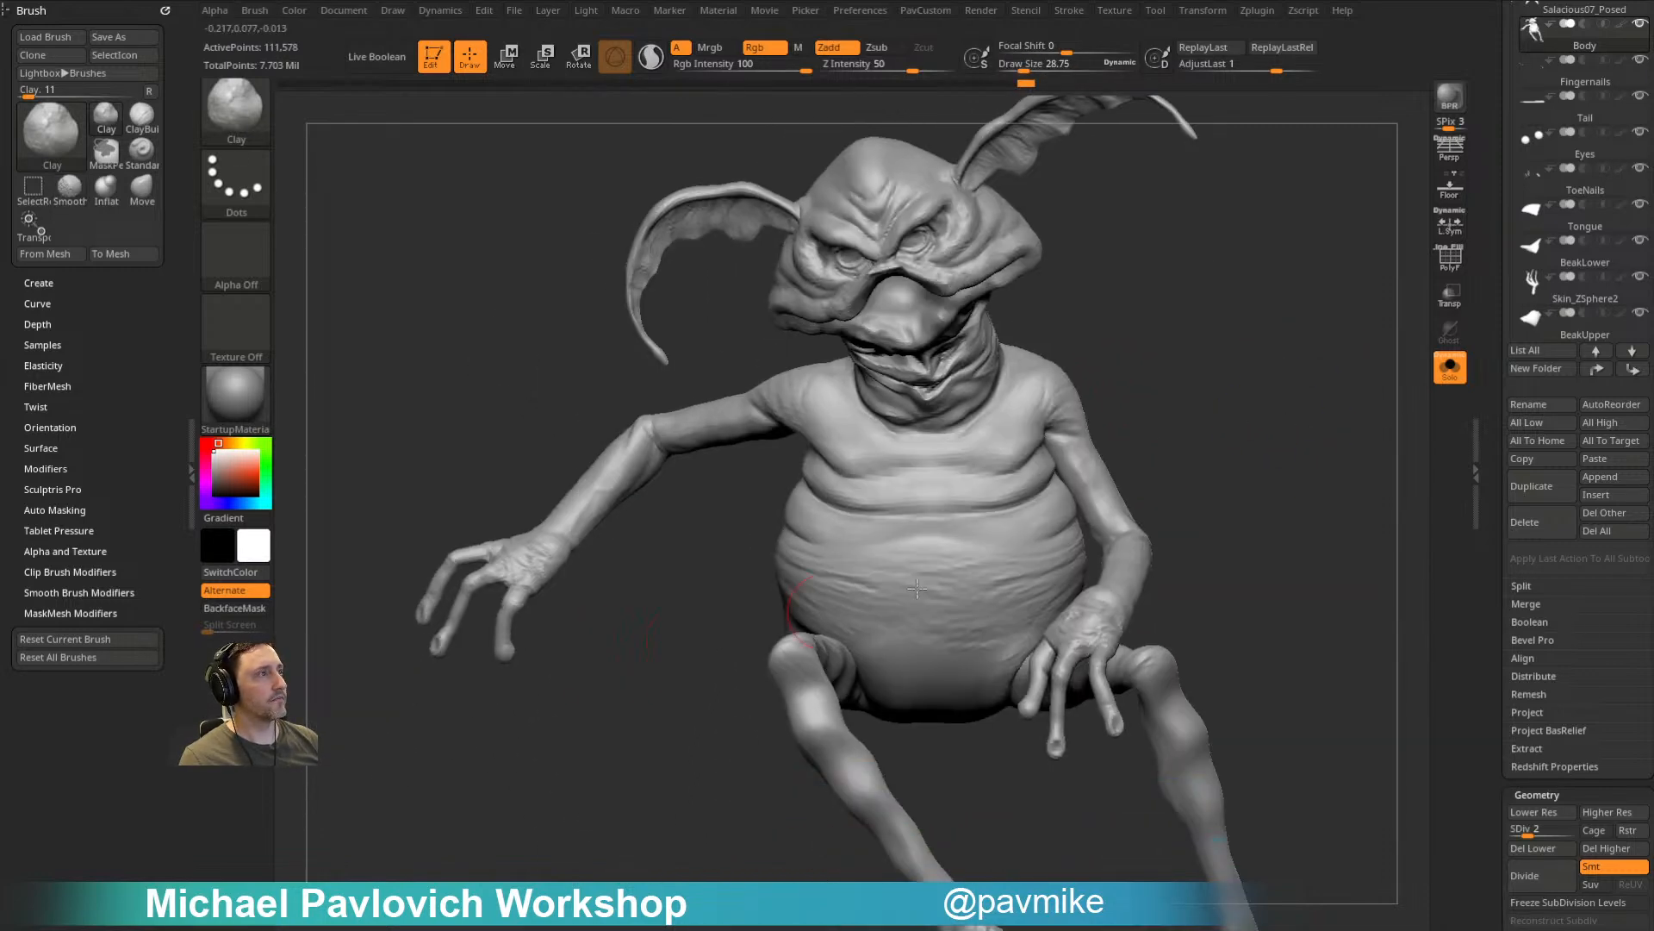
drag(1227, 530, 1182, 442)
mouse_move(841, 620)
mouse_down()
mouse_move(1321, 344)
mouse_move(997, 561)
mouse_up()
Step: Choose the Move brush and smooth the bumps on the outer side of the creature's right thigh
key(b)
key(m)
key(v)
right_drag(1020, 522, 944, 524)
shift+drag(972, 532, 994, 532)
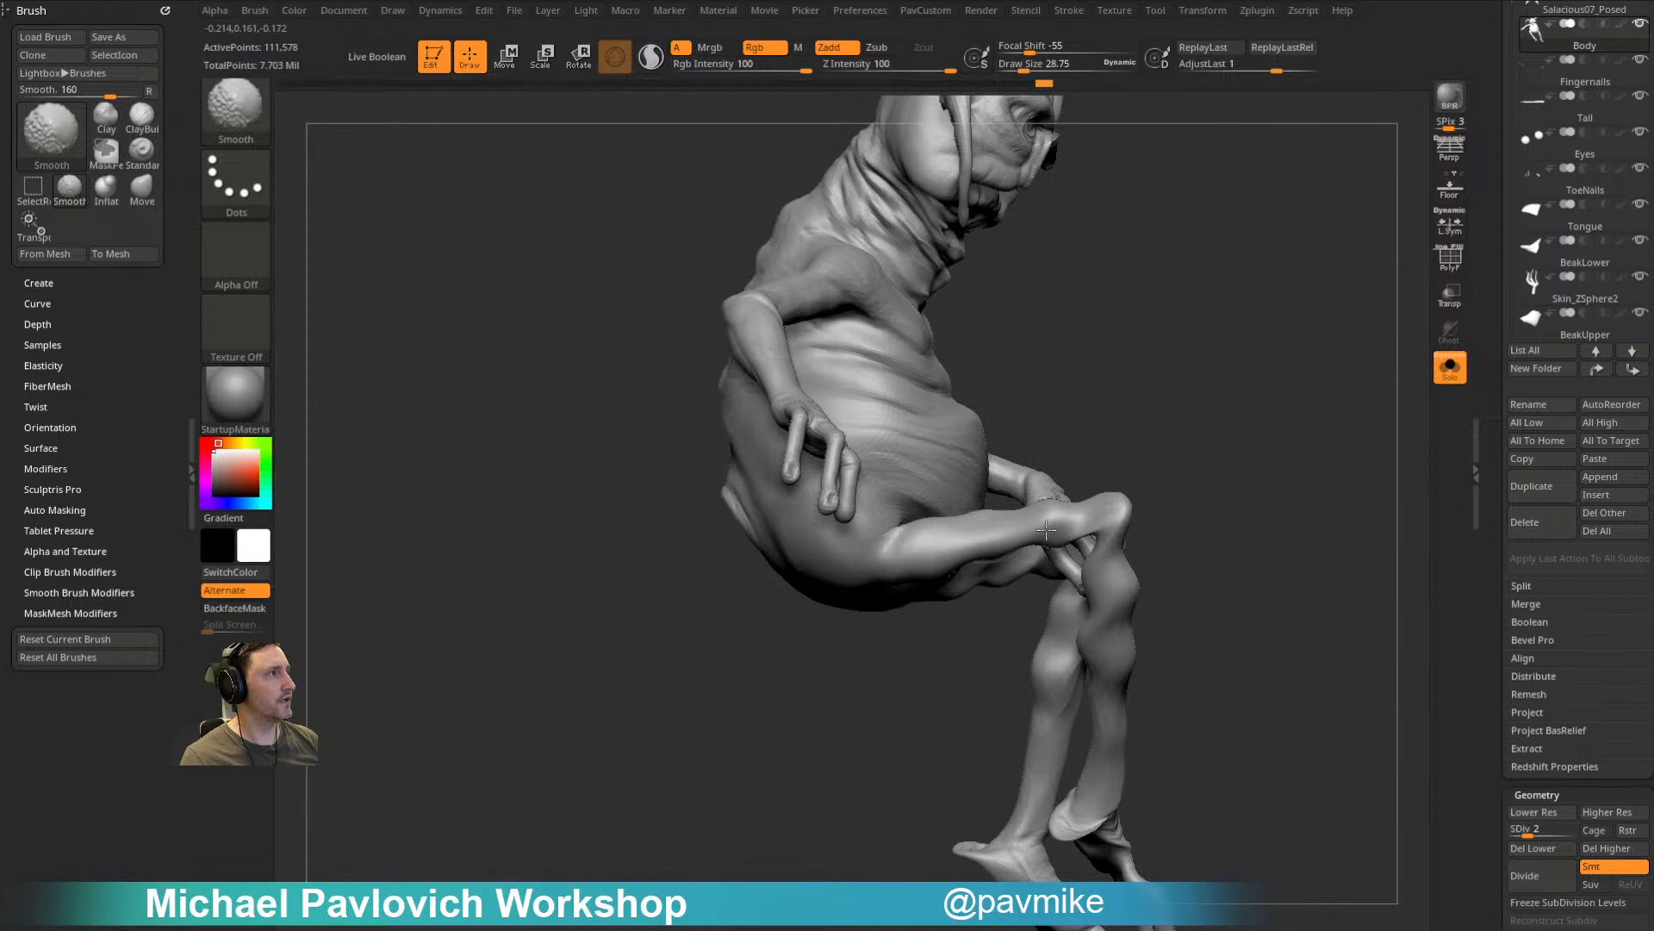
right_drag(1071, 496, 1019, 469)
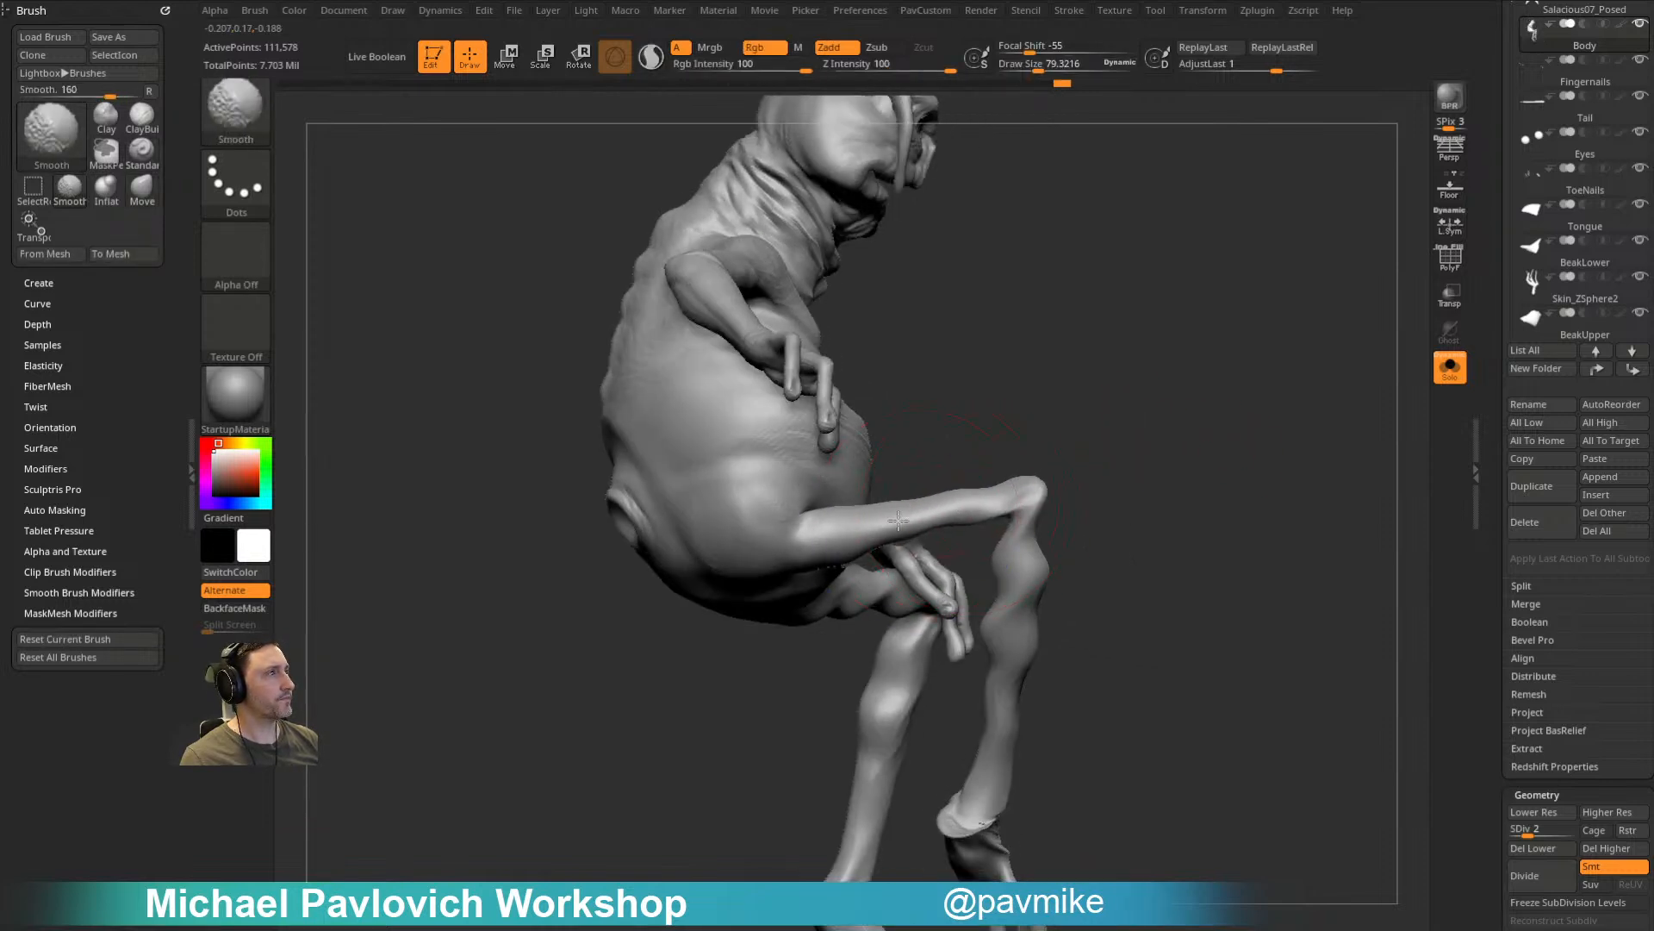
Step: Even out the back of the right thigh from the hip to the knee with the Smooth brush
mouse_move(1074, 491)
right_down()
mouse_move(1067, 440)
mouse_move(922, 519)
right_up()
key(ctrl+shift)
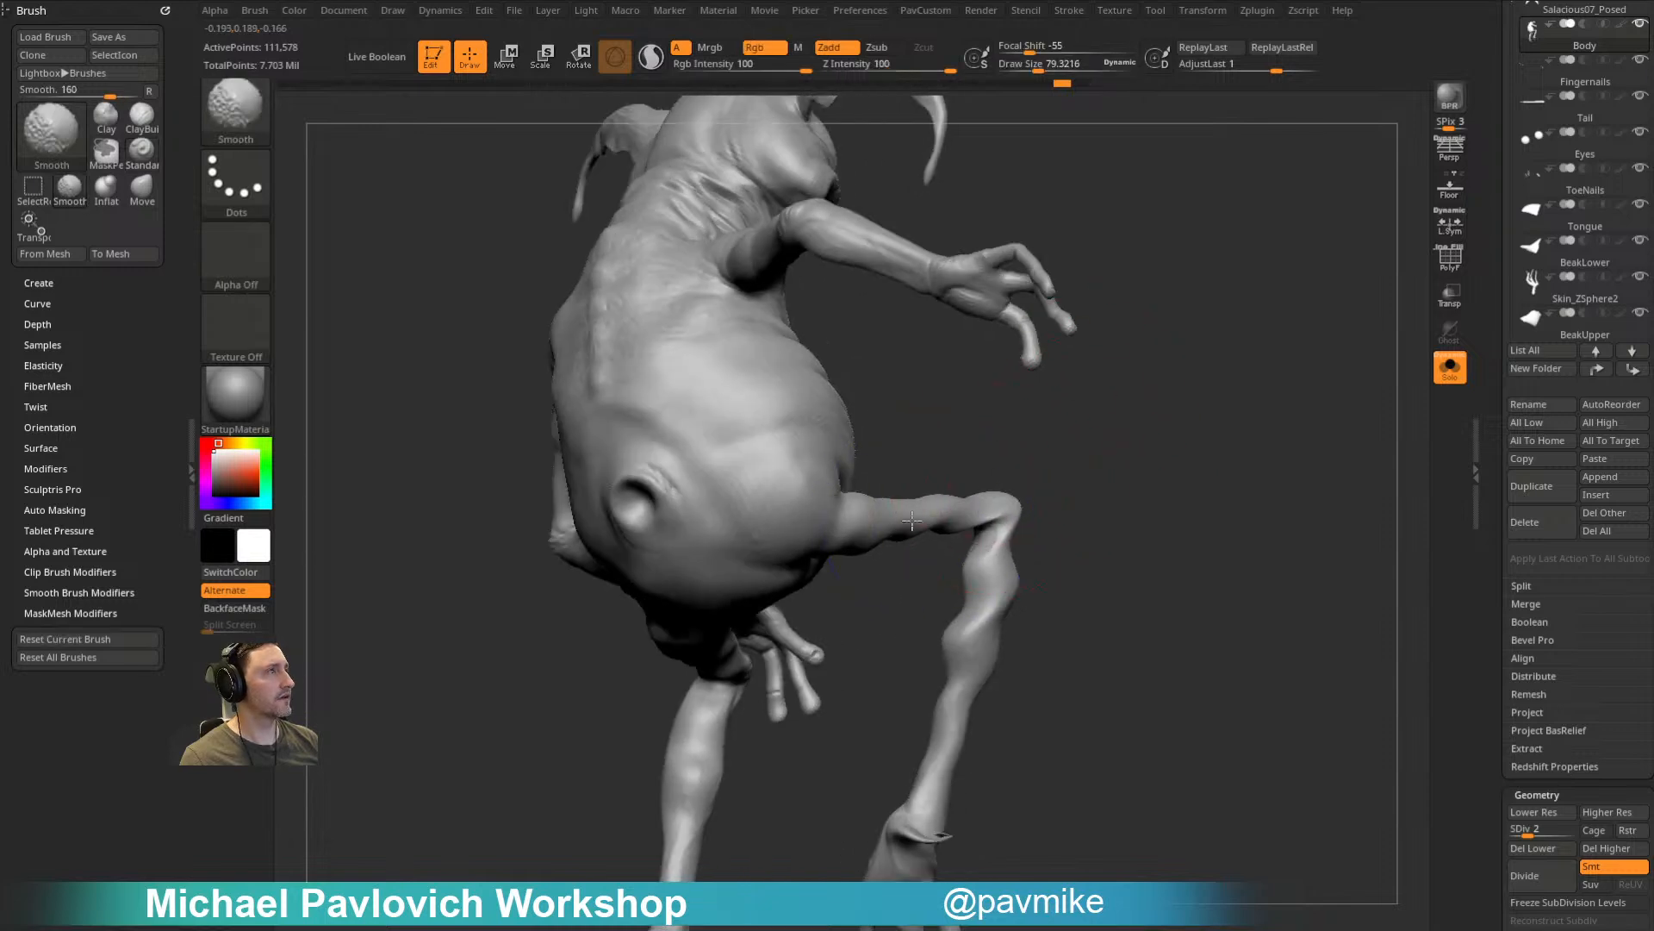
key(s)
shift+drag(882, 539, 936, 520)
shift+drag(936, 520, 1003, 502)
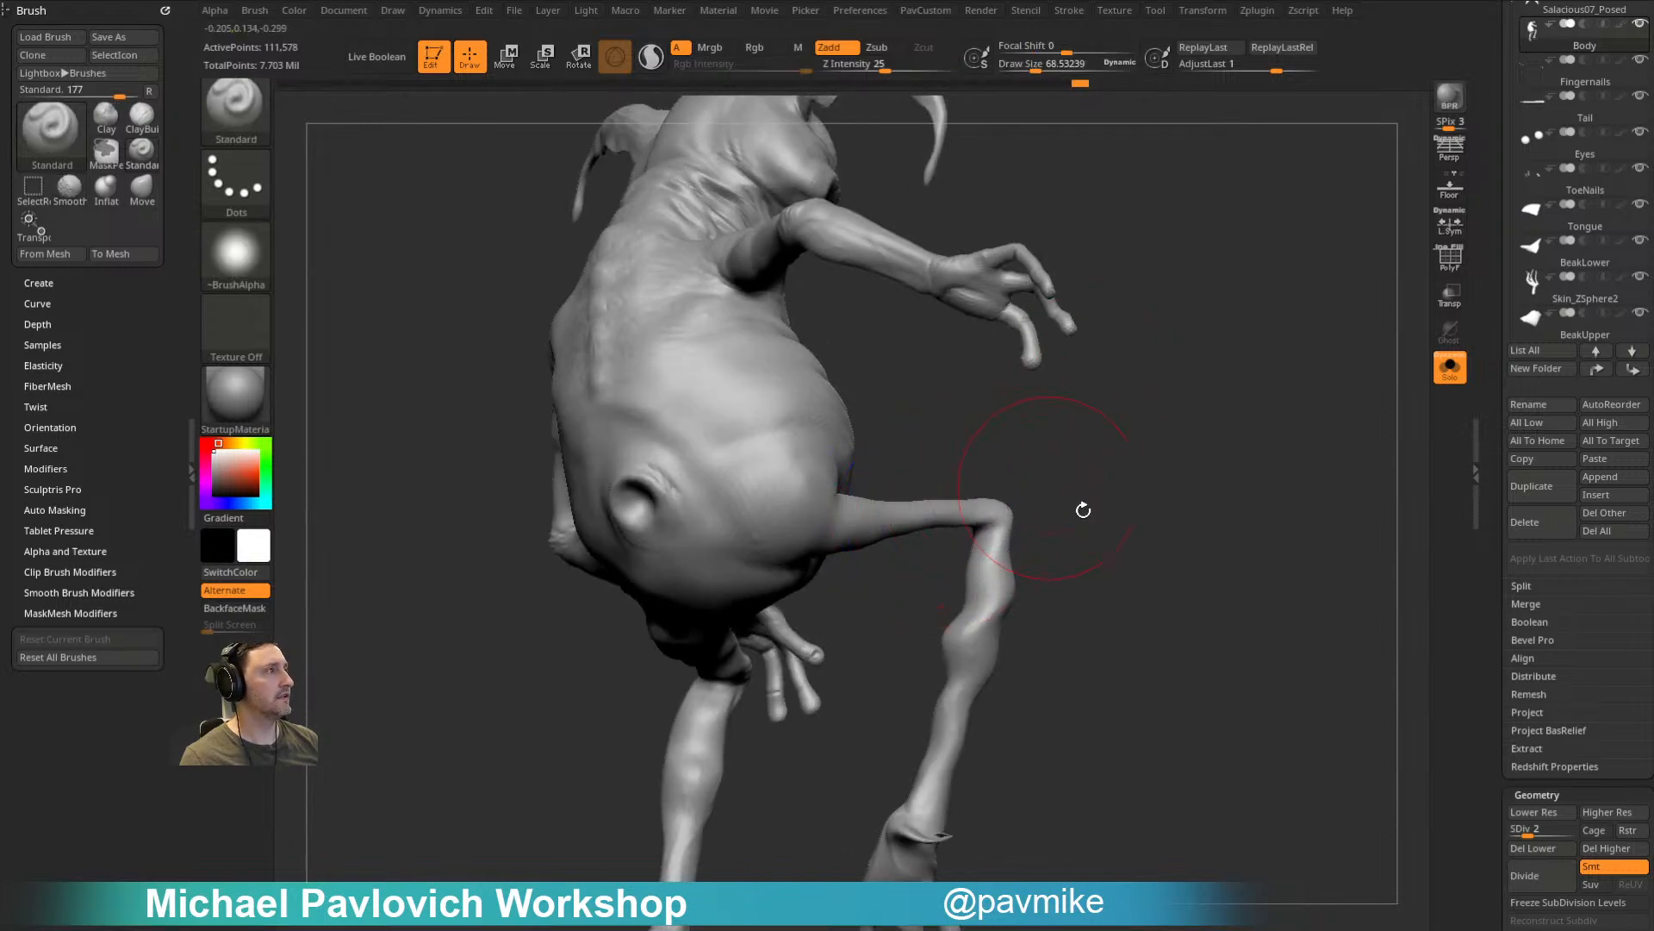
Step: Smooth the creature's right lower leg from the knee down to the ankle
right_drag(1041, 482, 960, 556)
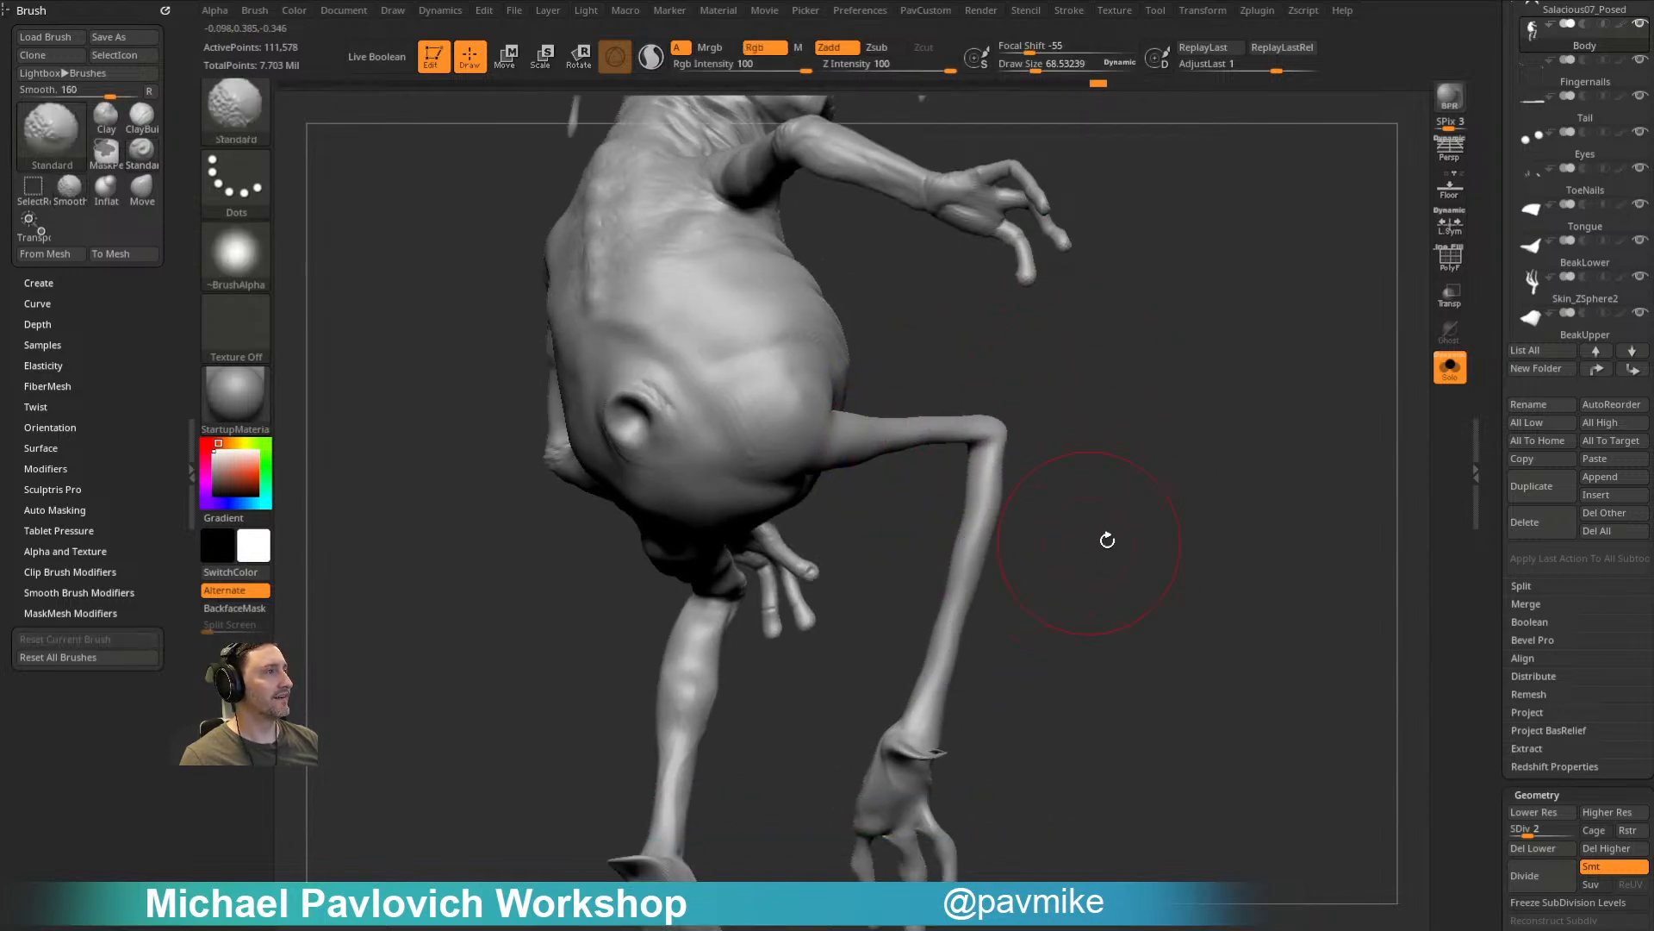
right_drag(1082, 541, 879, 527)
shift+drag(983, 518, 972, 552)
mouse_move(862, 603)
right_down()
mouse_move(849, 669)
mouse_move(861, 646)
right_up()
Step: Adjust the shape of the right lower leg with the Move brush at a size of about 87
key(s)
drag(912, 584, 927, 583)
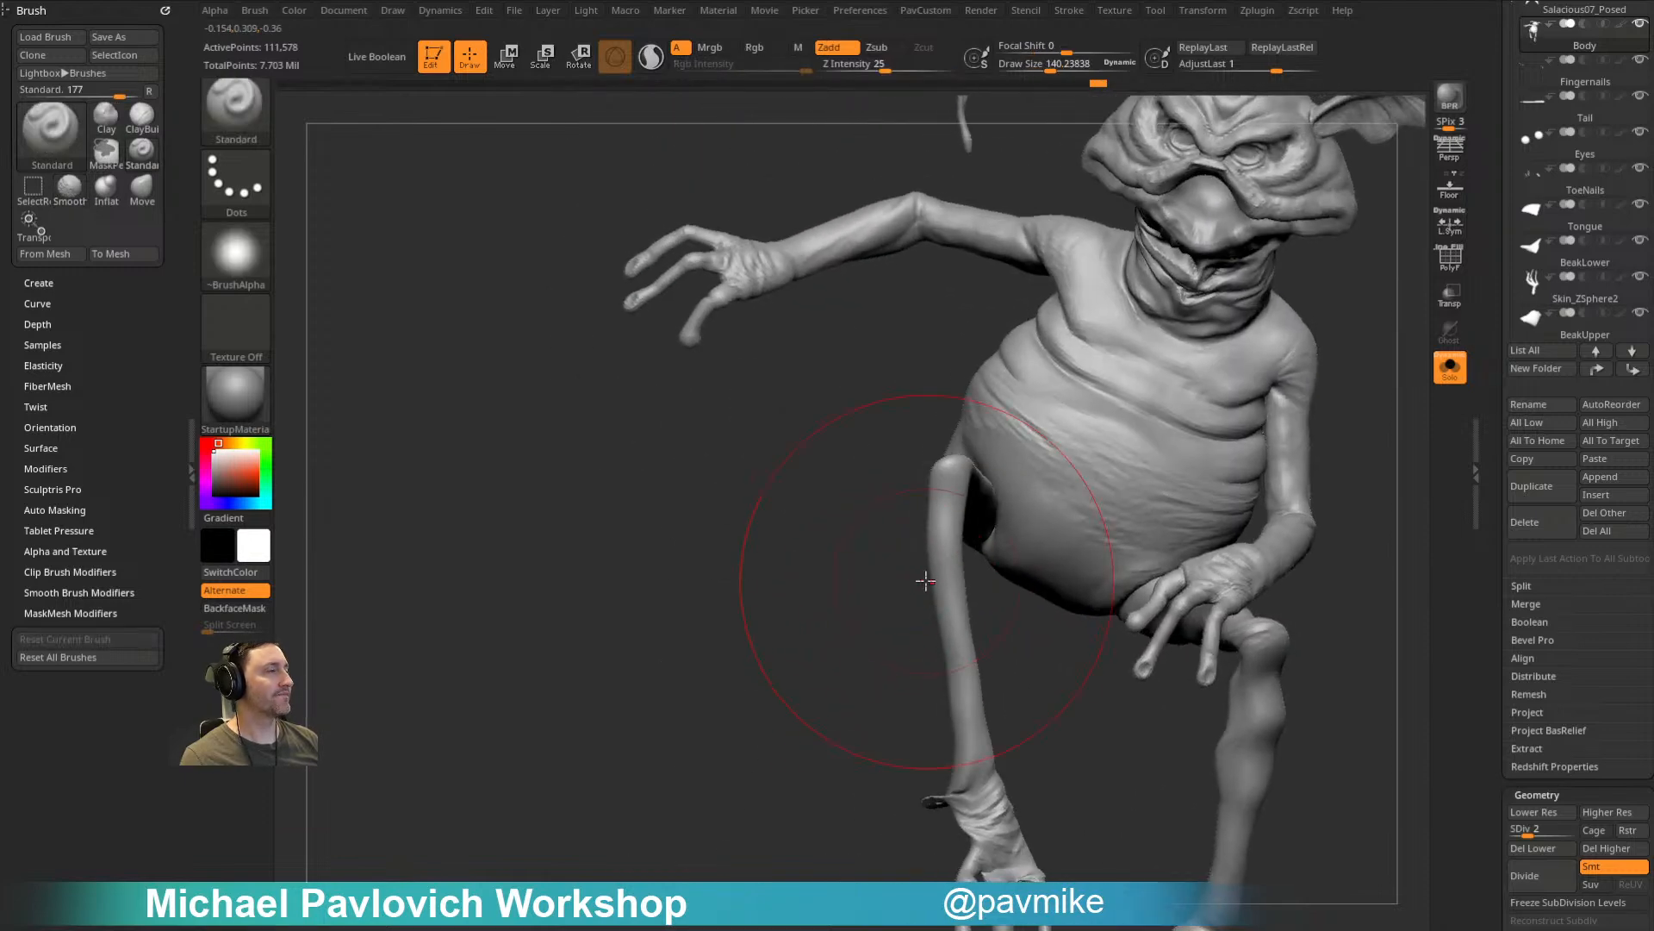
key(b)
key(m)
key(v)
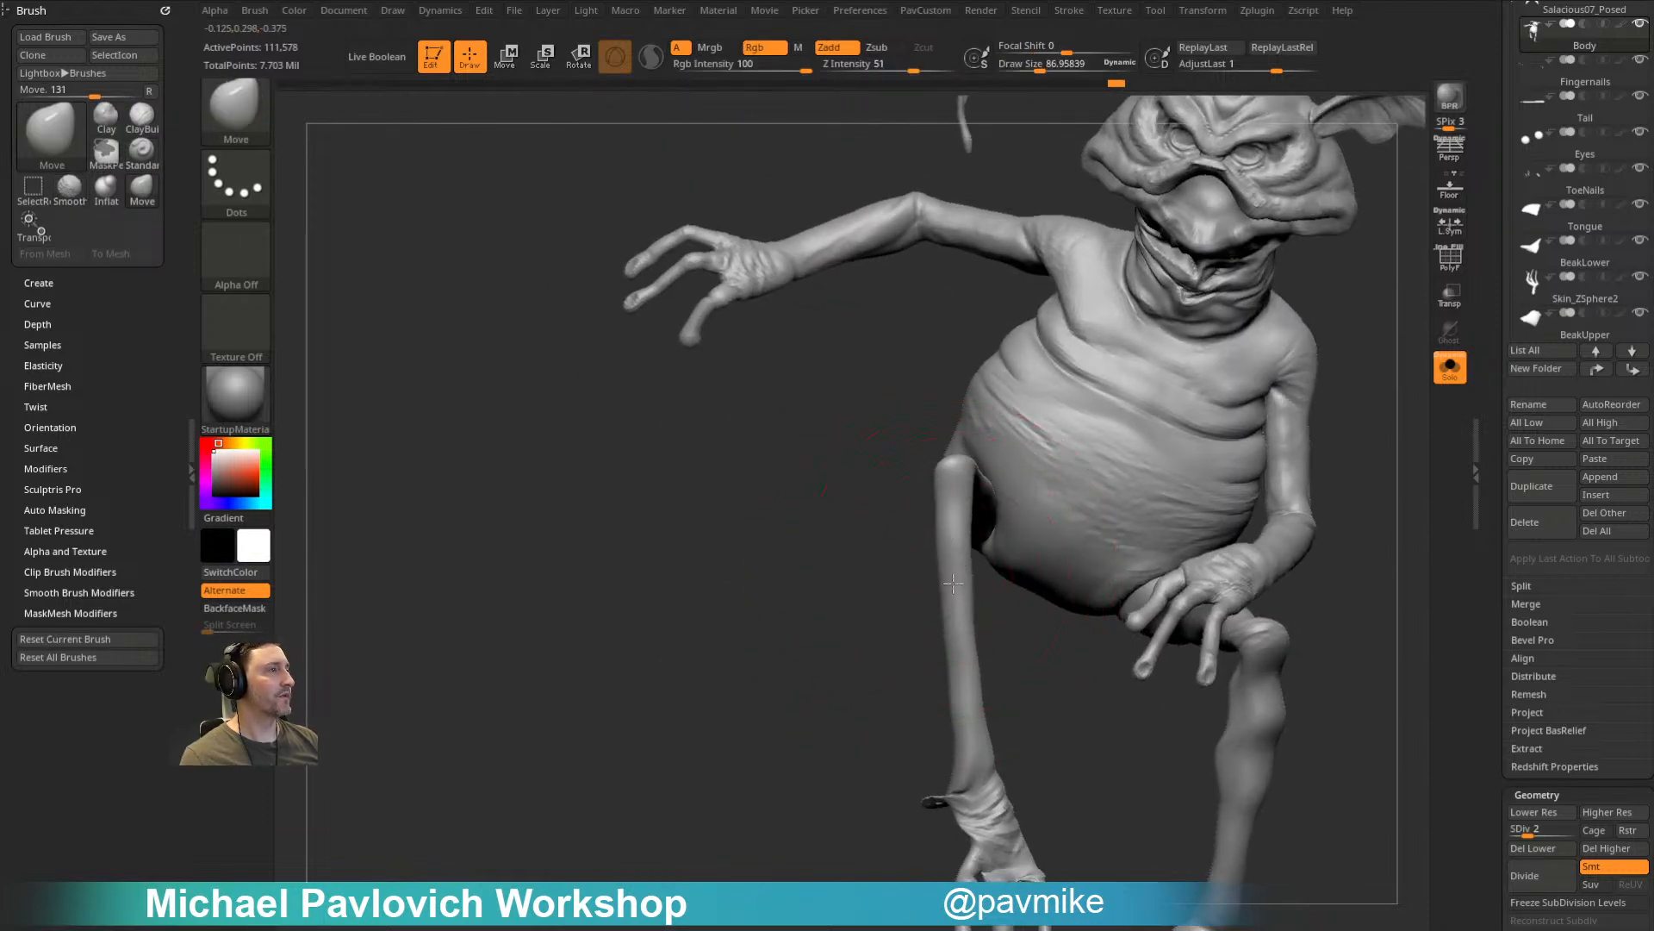
mouse_move(847, 613)
right_down()
mouse_move(1052, 543)
mouse_move(991, 561)
mouse_move(929, 549)
right_up()
Step: Smooth the bumps along the creature's left lower leg below the knee
right_drag(1326, 635, 1051, 583)
shift+drag(1051, 584, 1036, 595)
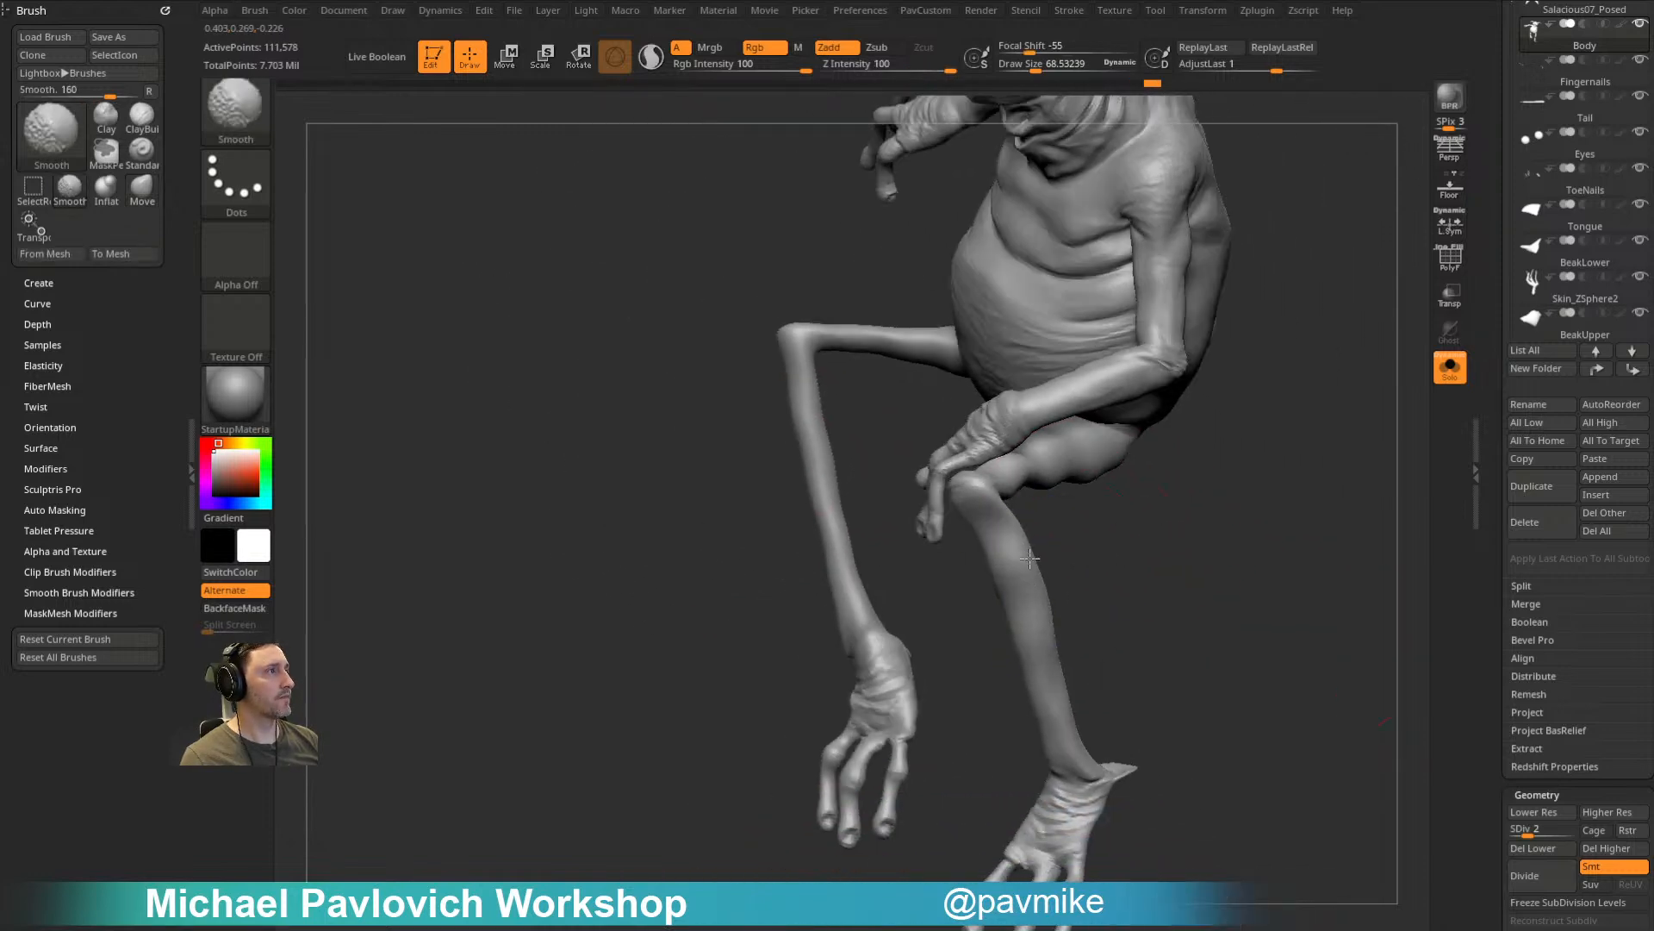
mouse_move(1137, 587)
right_down()
mouse_move(1189, 758)
mouse_move(1155, 757)
mouse_move(1319, 605)
mouse_move(1023, 765)
mouse_move(1185, 617)
right_up()
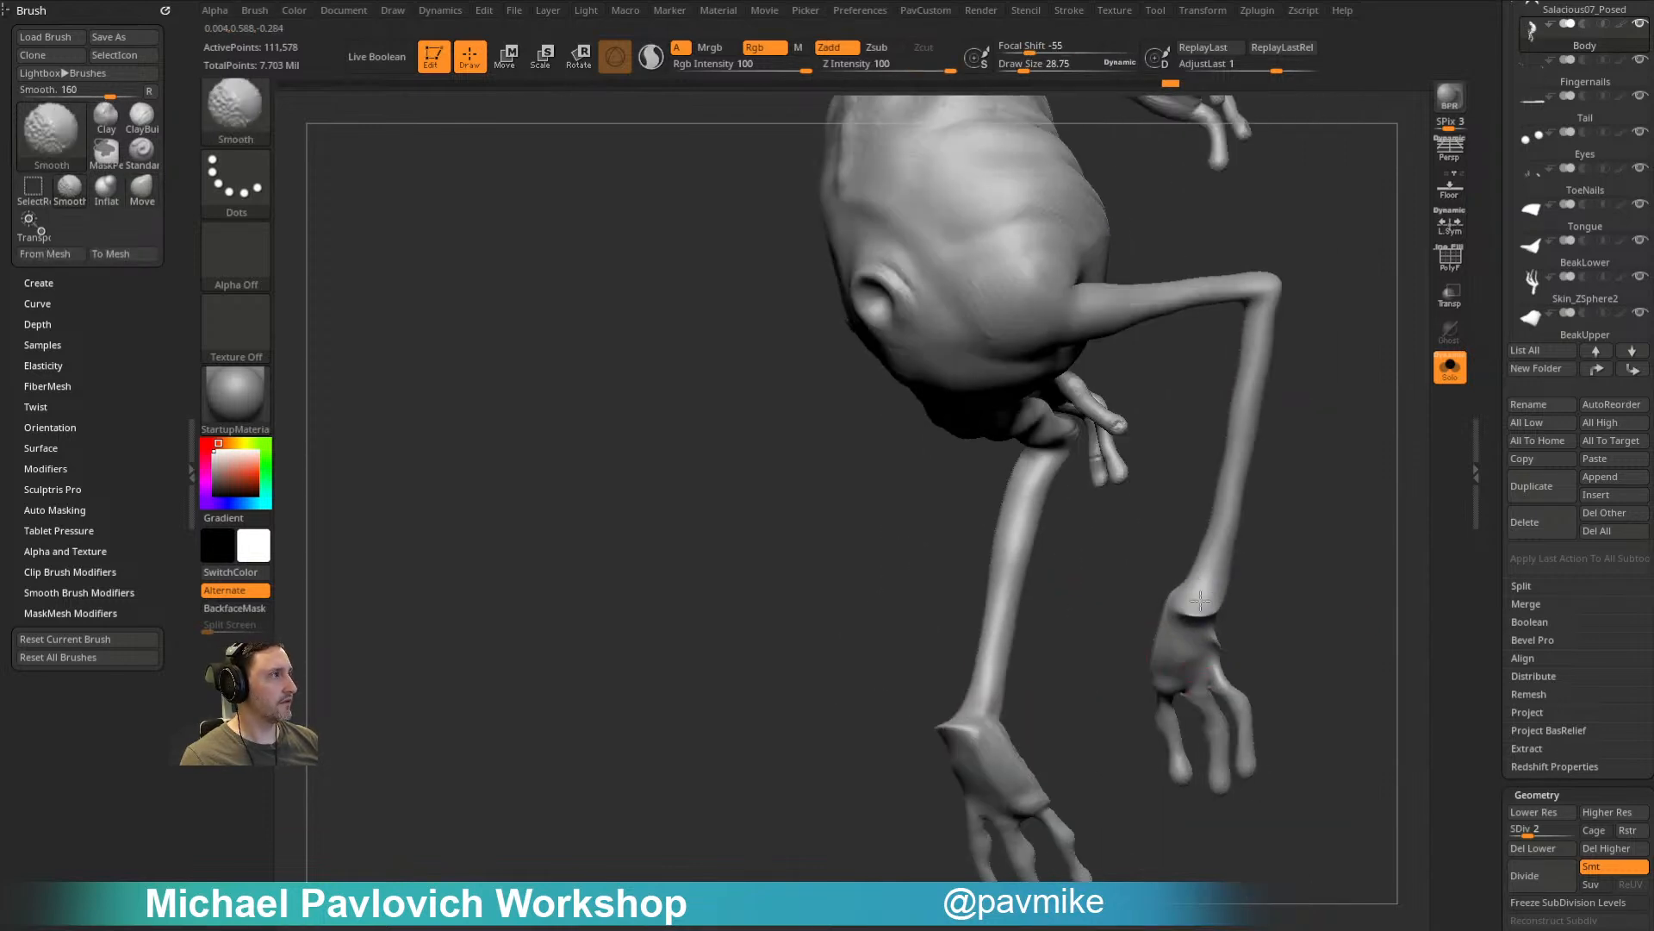
Step: Smooth the protruding edges at both ankles with a brush size of about 29
key(f)
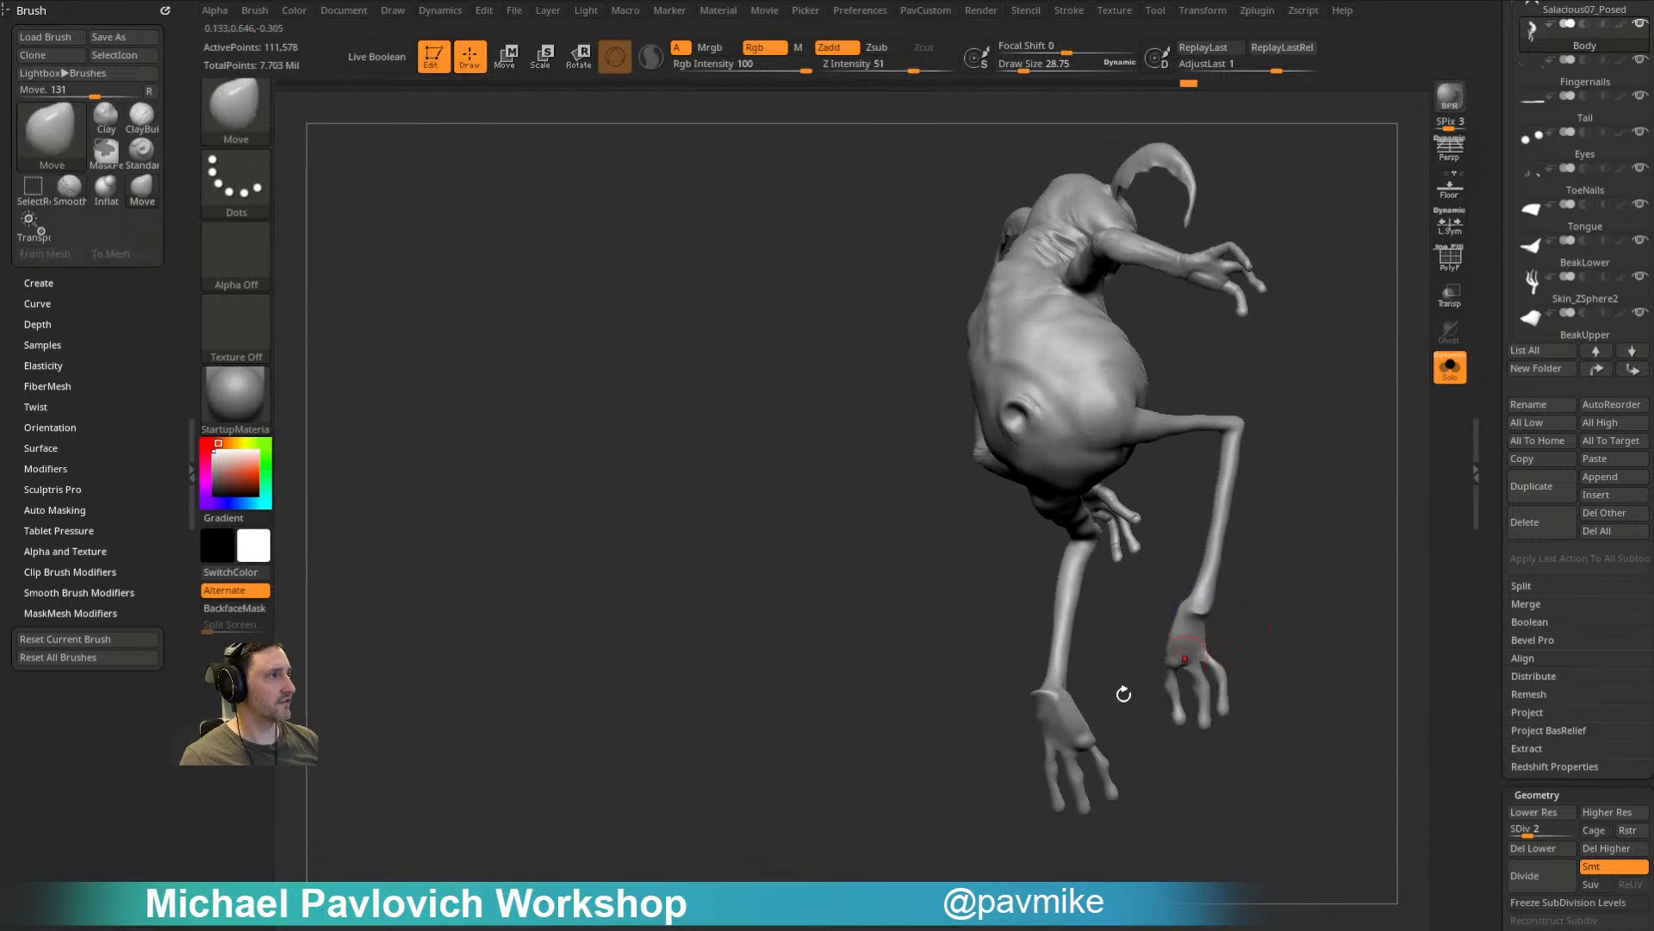
right_drag(1207, 605, 1281, 598)
shift+drag(1046, 695, 1027, 717)
shift+drag(1173, 577, 1194, 608)
mouse_move(1292, 528)
alt+right_down()
mouse_move(1280, 492)
mouse_move(1174, 601)
mouse_move(1031, 686)
mouse_move(997, 683)
mouse_move(1223, 546)
mouse_move(1134, 502)
mouse_move(1004, 584)
mouse_move(1067, 697)
mouse_move(1082, 654)
mouse_move(1012, 543)
mouse_move(1108, 552)
mouse_move(1159, 615)
mouse_move(1142, 582)
alt+right_up()
Step: Choose the Inflat brush, mask everything except the creature's left leg and hide the masked part of the Body
key(b)
key(i)
key(n)
key(w)
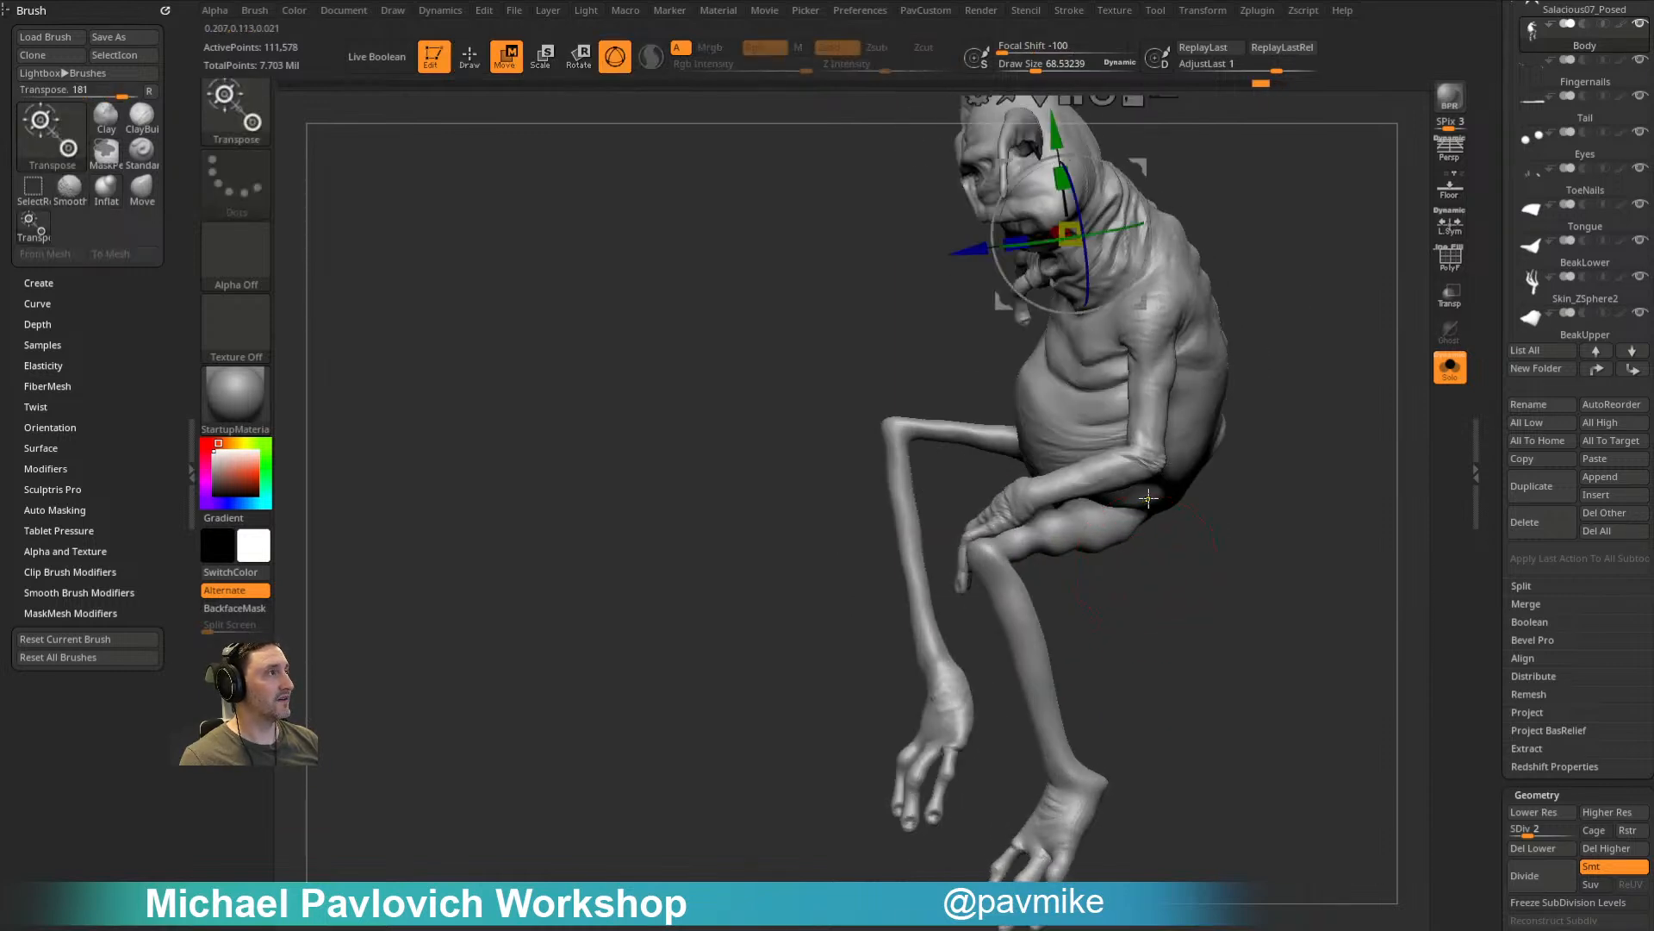
ctrl+drag(1132, 522, 1107, 542)
key(q)
key(3)
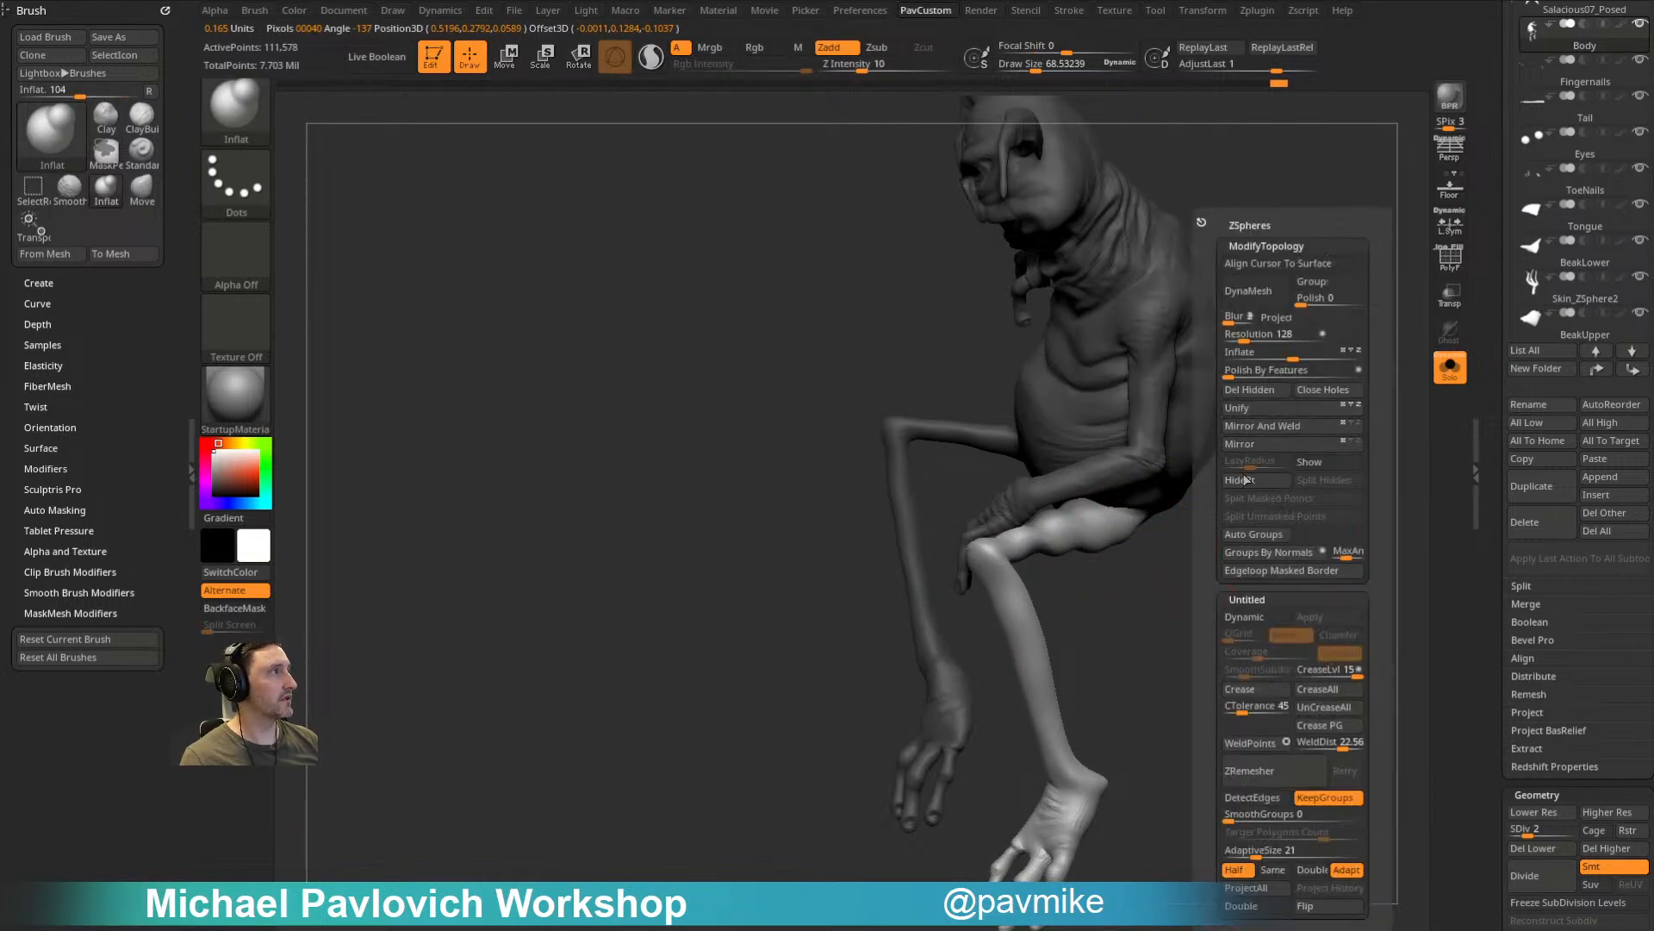
click(1243, 480)
Step: Smooth the isolated left leg along the thigh, knee and upper shin
right_drag(1106, 621, 1185, 578)
ctrl+shift+drag(1281, 508, 1310, 551)
right_drag(1304, 573, 1254, 544)
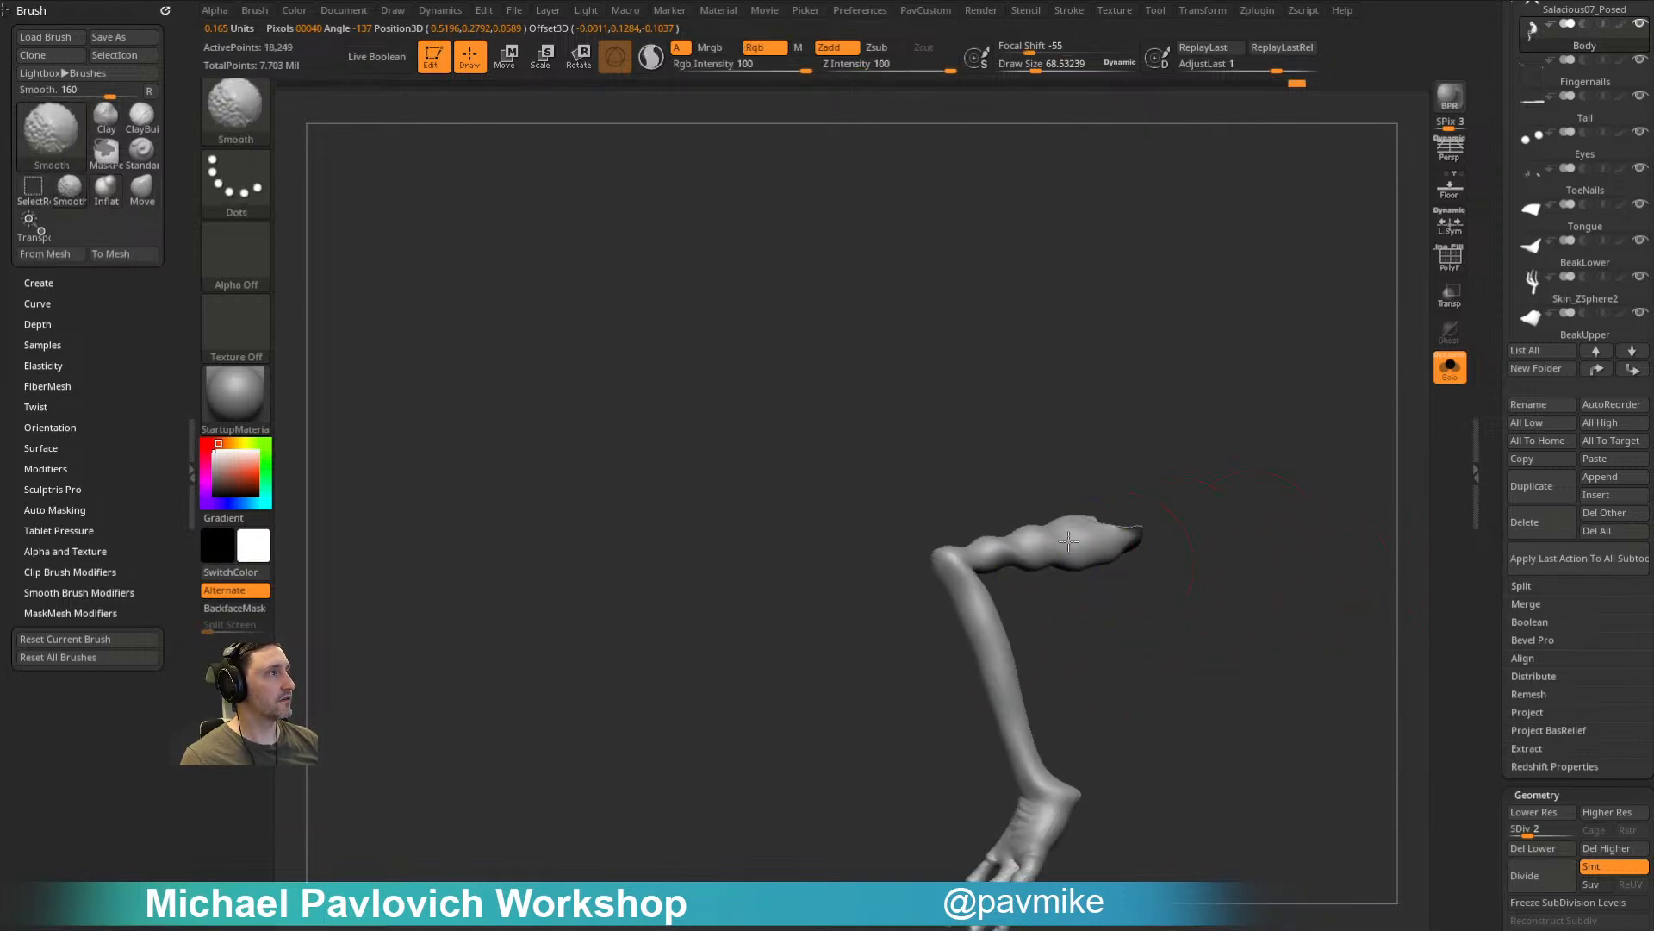
shift+drag(1083, 536, 1047, 538)
mouse_move(1068, 535)
shift+right_down()
mouse_move(1164, 571)
mouse_move(1139, 477)
shift+right_up()
shift+drag(986, 572, 1010, 631)
mouse_move(1145, 551)
right_down()
mouse_move(1118, 572)
mouse_move(1064, 572)
right_up()
right_drag(1241, 450, 1251, 405)
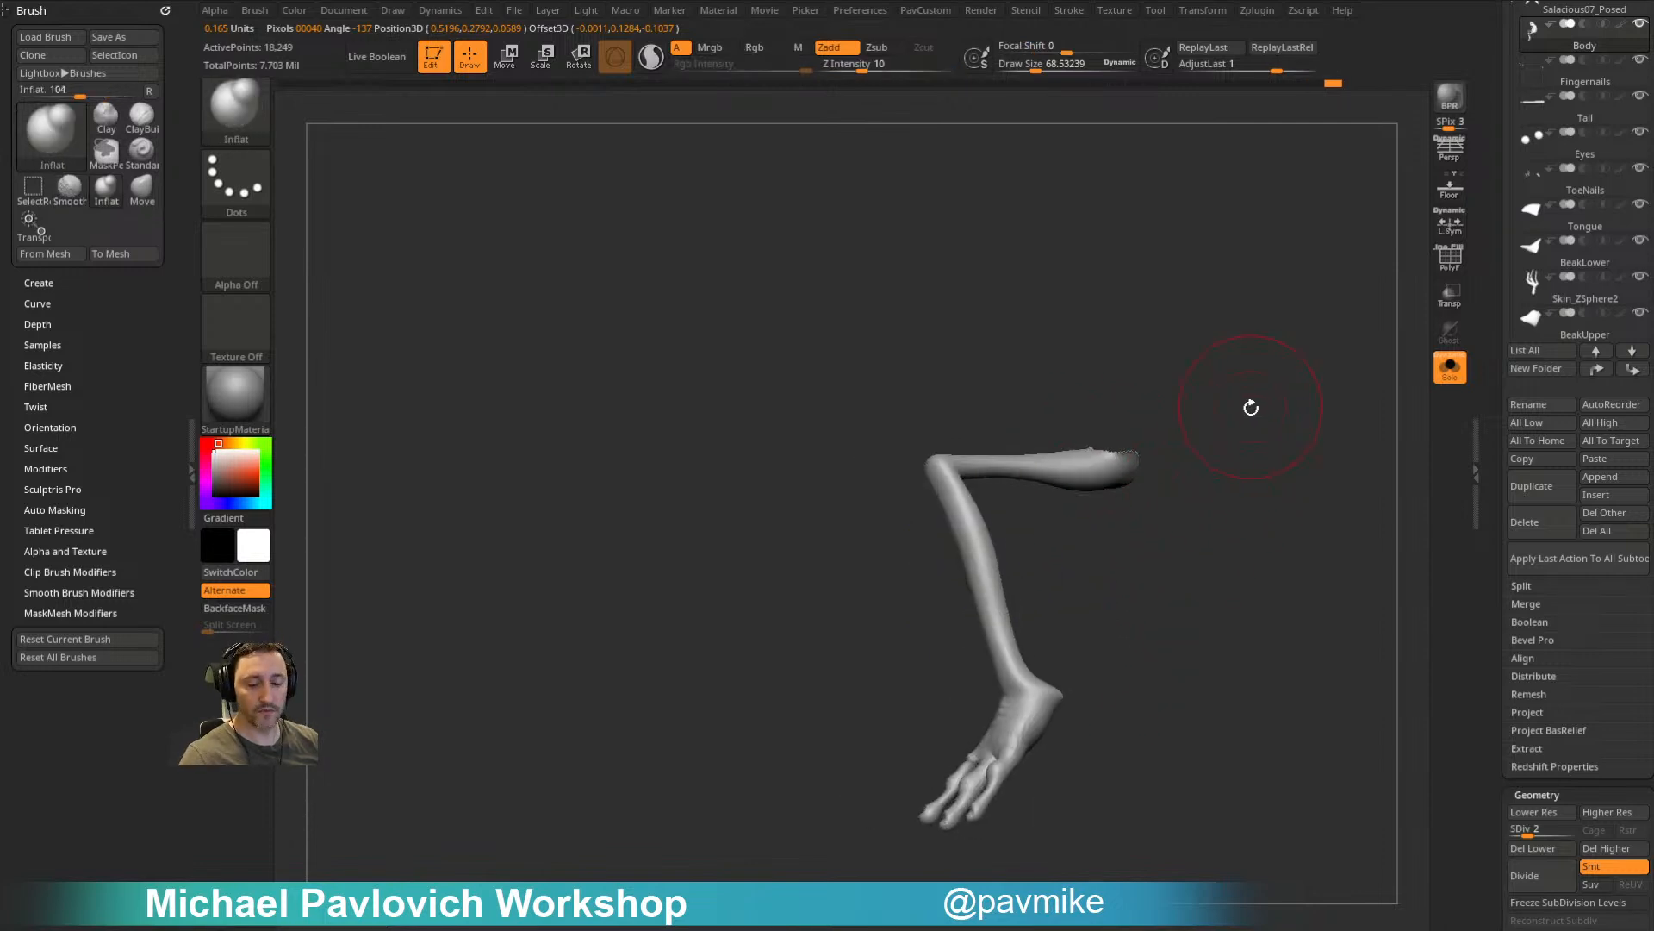
Step: Inflate the isolated left leg with the brush size set to about 156
right_drag(1254, 344, 1241, 387)
key(s)
drag(1012, 497, 1028, 497)
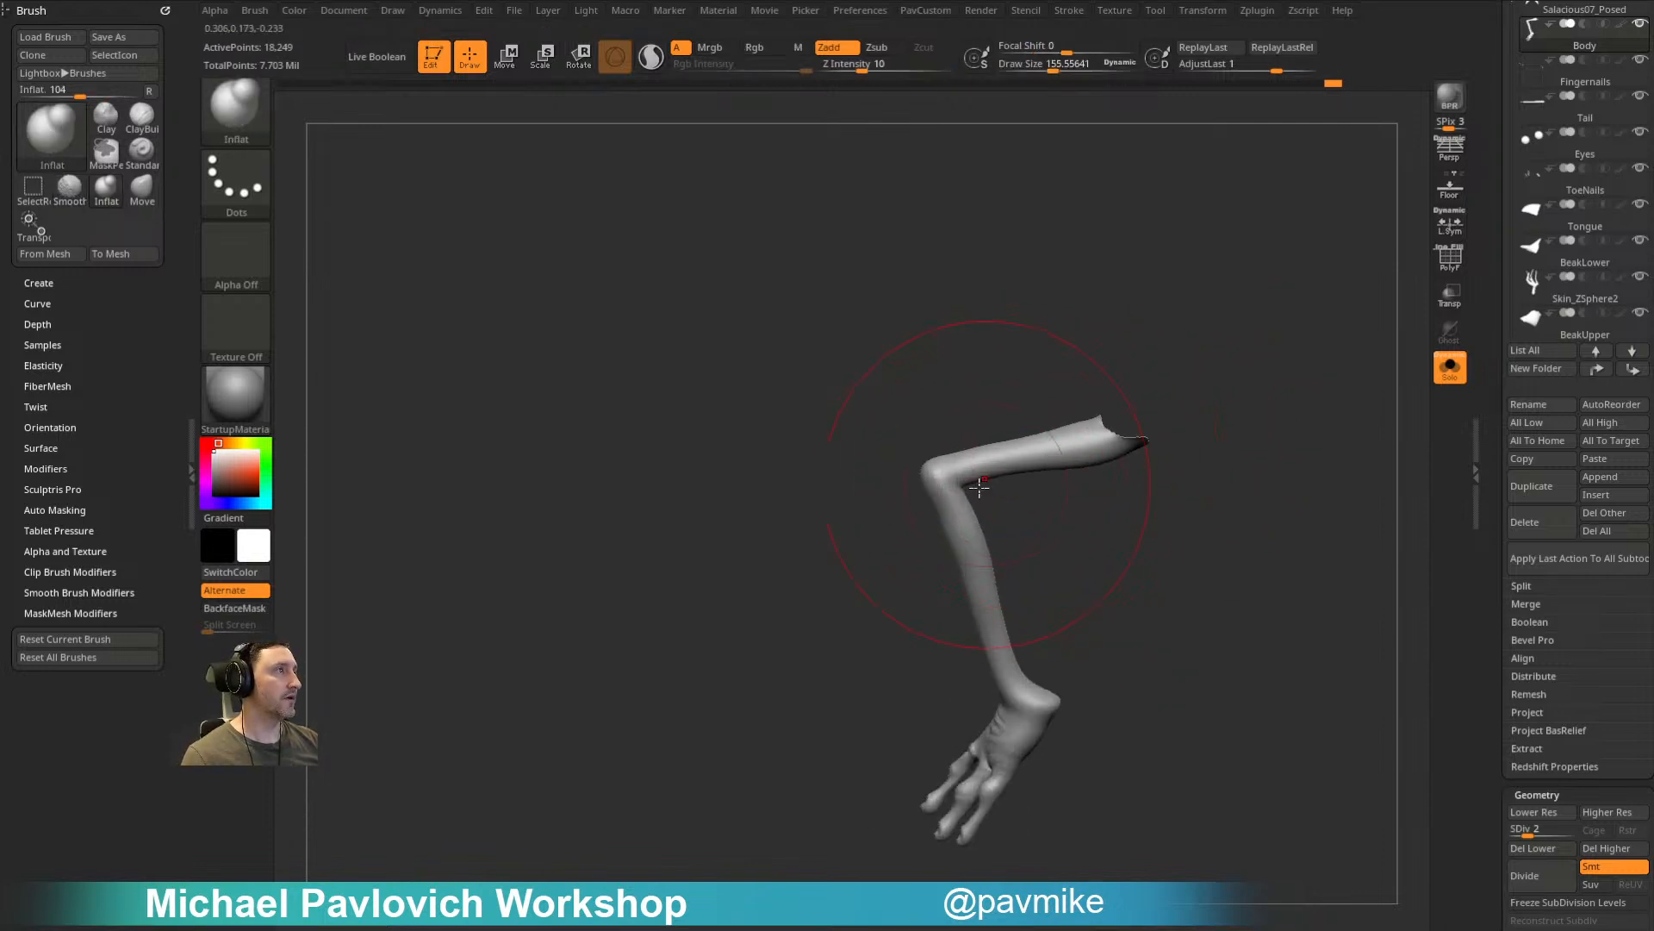
right_drag(918, 615, 1241, 477)
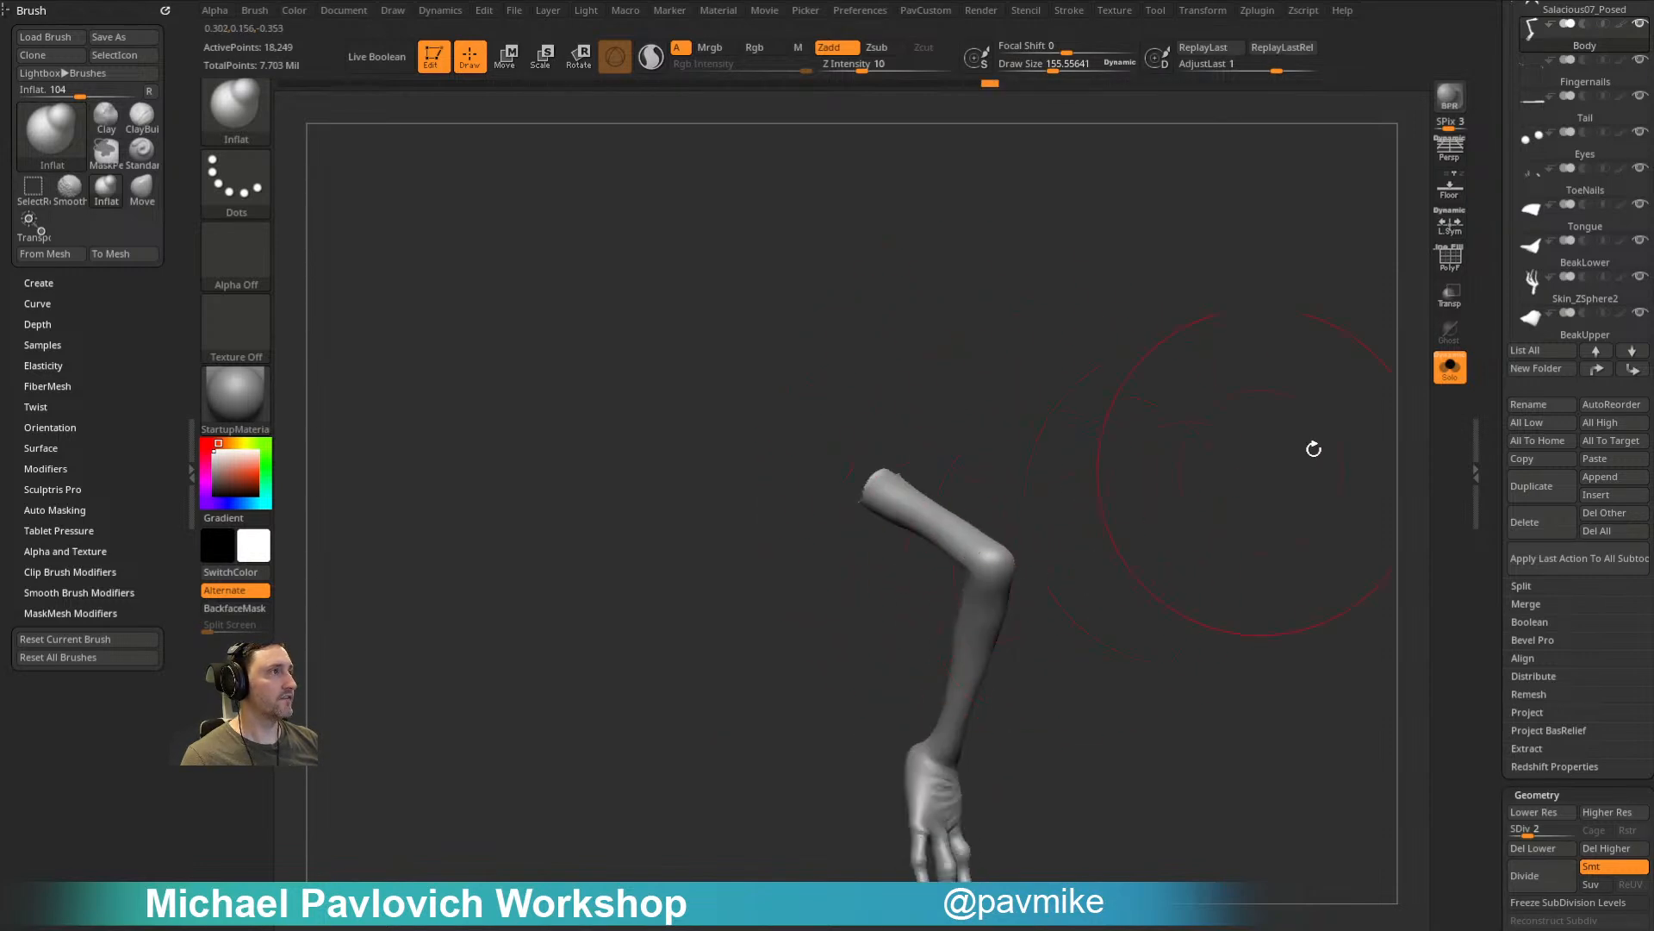
Step: Invert the visibility to show the rest of the Body and inflate its right leg, reducing the brush size to about 87
right_drag(1323, 378, 1374, 417)
ctrl+shift+click(1377, 543)
right_drag(1299, 506, 1127, 565)
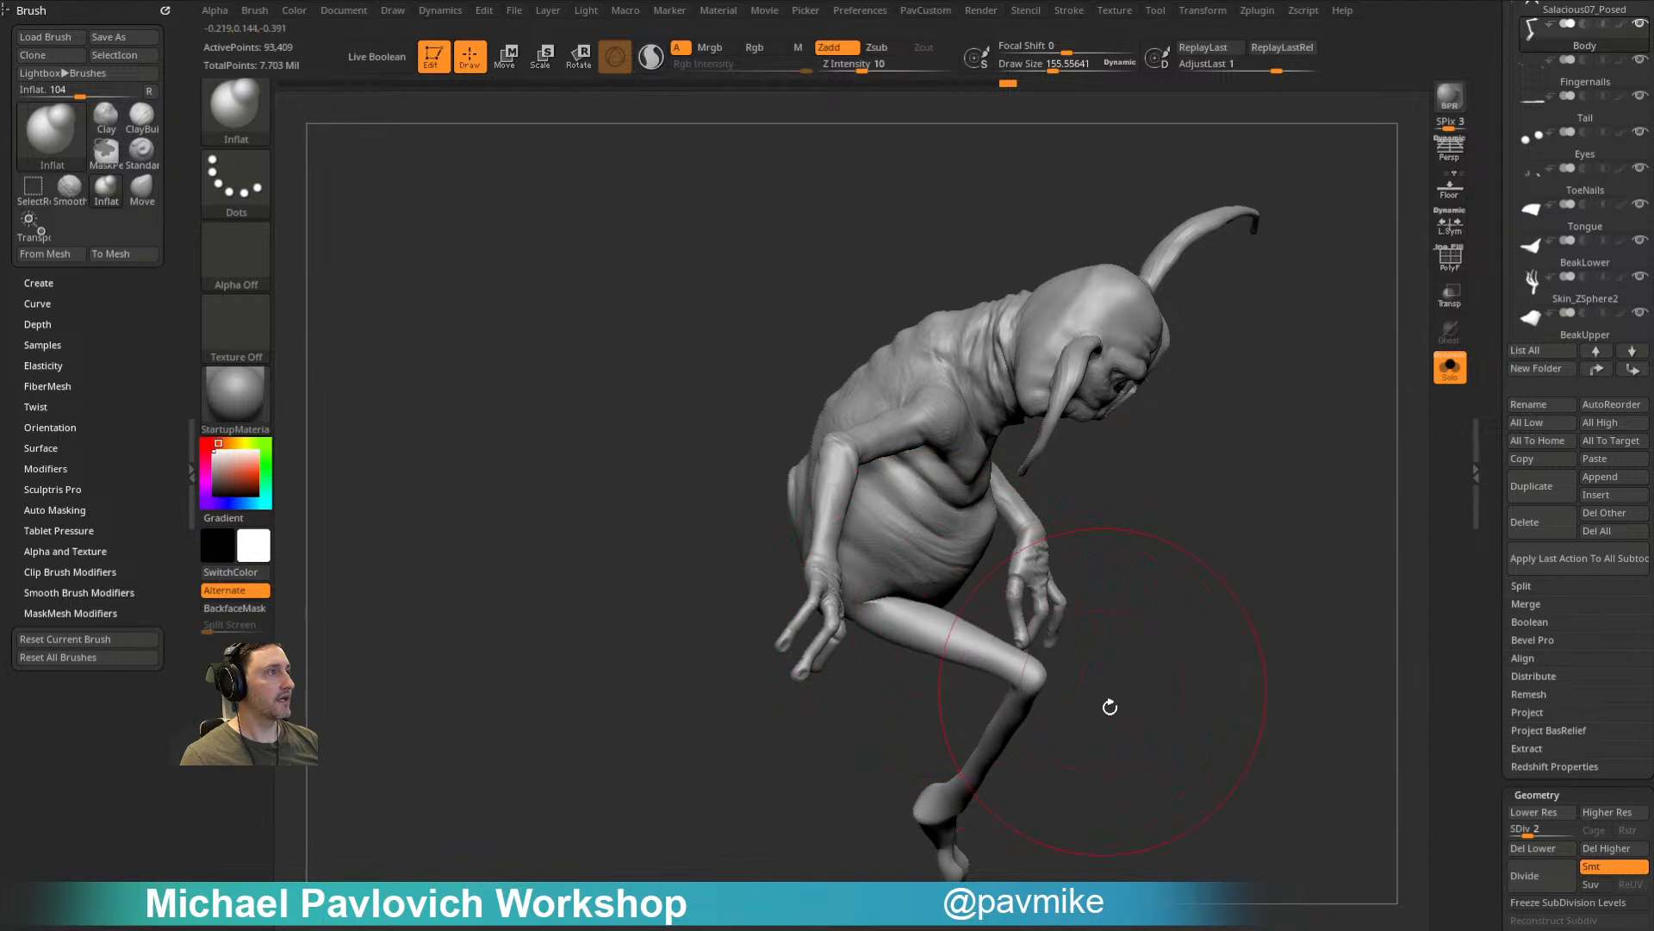
right_drag(1103, 690, 1026, 554)
right_drag(965, 647, 1026, 602)
key(s)
drag(1008, 583, 999, 582)
mouse_move(1078, 554)
right_down()
mouse_move(999, 552)
mouse_move(1026, 543)
mouse_move(893, 664)
mouse_move(994, 610)
right_up()
right_drag(893, 584, 1240, 496)
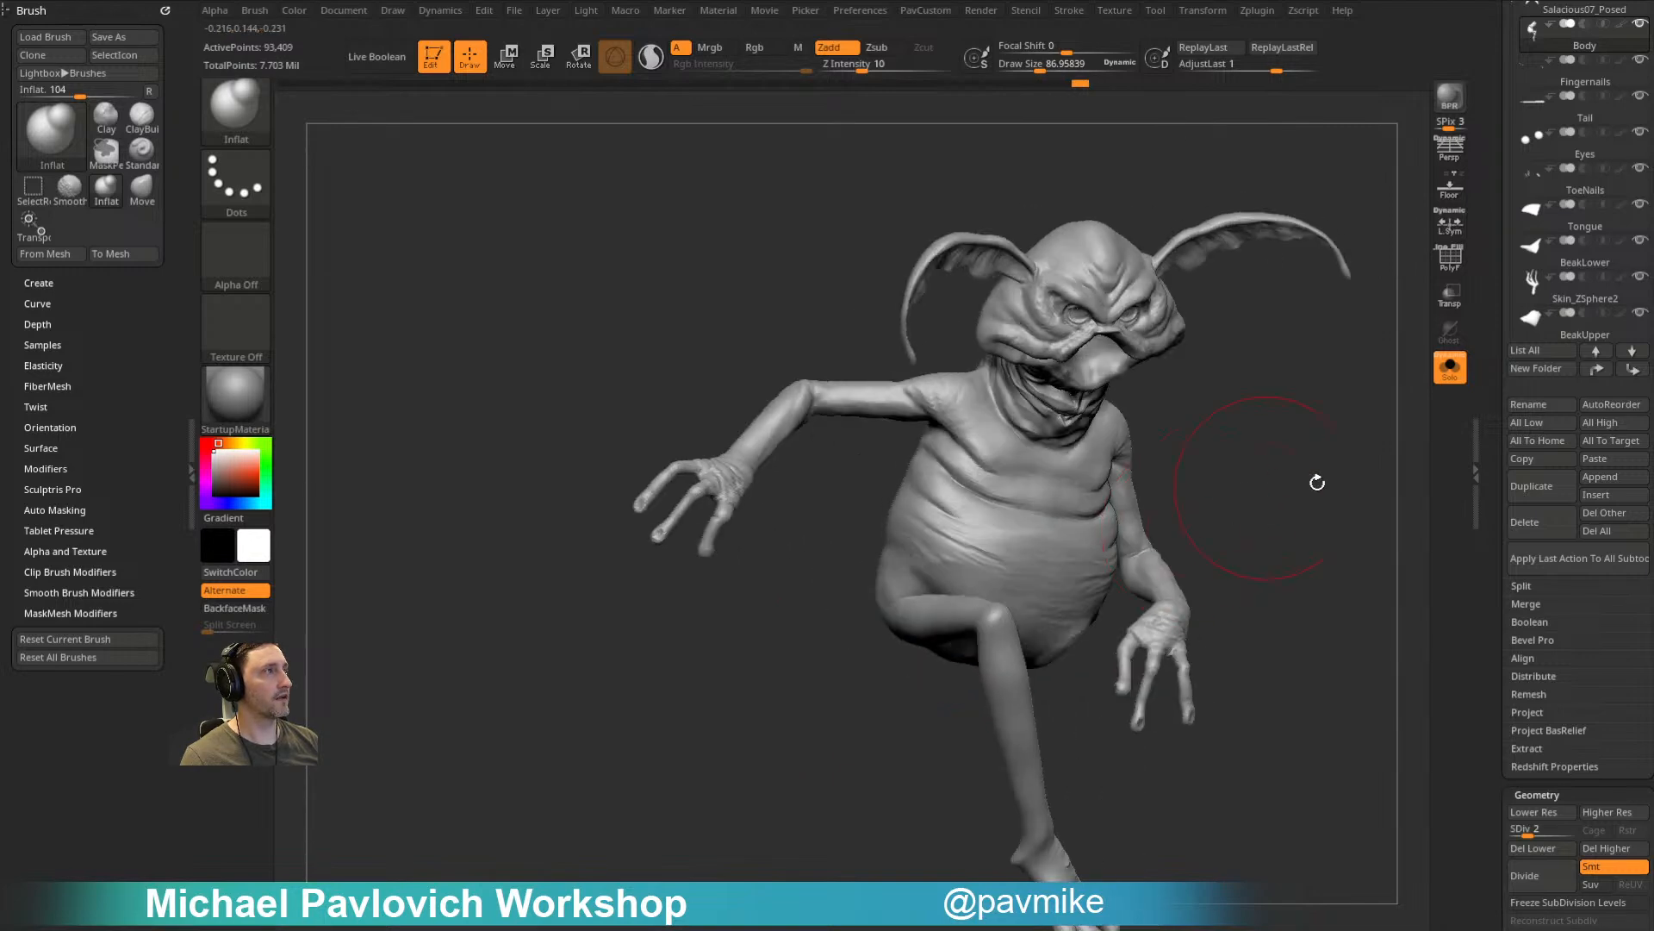
Step: Unhide the whole Body and turn off Solo to show all subtools
ctrl+shift+click(1331, 410)
right_drag(1333, 406, 1388, 396)
click(1451, 368)
key(s)
drag(1239, 449, 1225, 449)
mouse_move(1241, 446)
ctrl+right_down()
mouse_move(1315, 425)
mouse_move(1226, 442)
mouse_move(1178, 595)
mouse_move(1120, 599)
mouse_move(1112, 573)
mouse_move(1252, 528)
mouse_move(1359, 462)
ctrl+right_up()
Step: Choose the Standard brush, select the Tail subtool and hide it
key(b)
key(s)
key(t)
alt+click(1082, 636)
drag(1495, 432, 1535, 505)
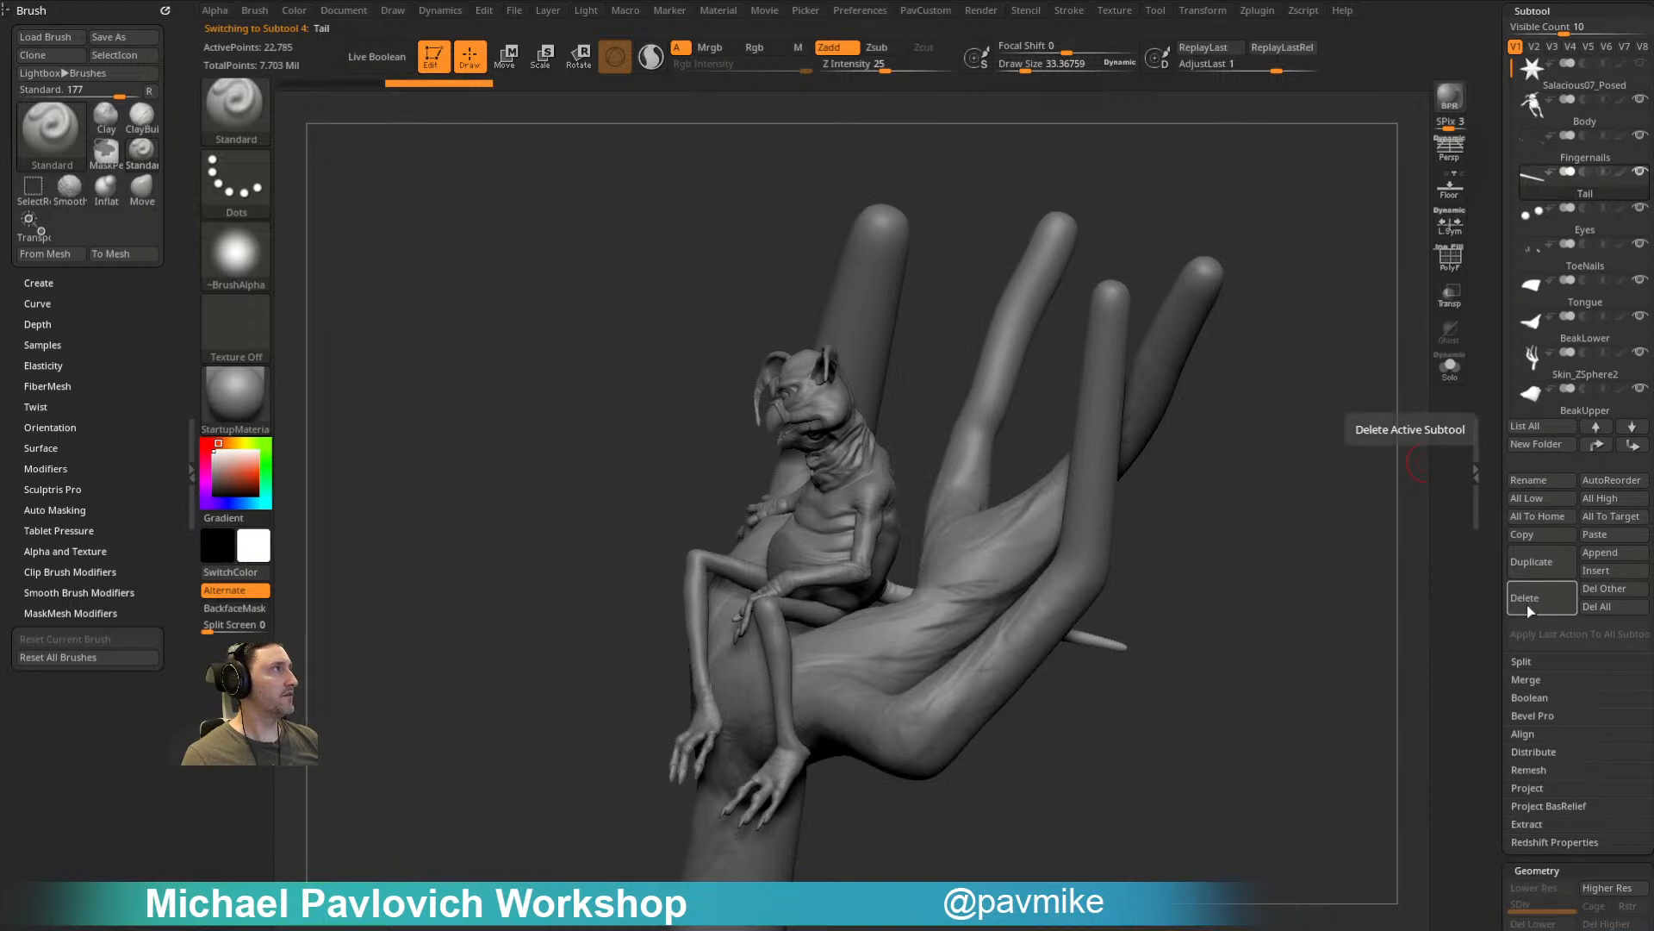
click(1640, 172)
Step: Enlarge the draw size to about 62 and append a ZSphere as a new subtool
right_drag(1270, 489, 1370, 495)
key(s)
click(1289, 496)
key(s)
click(1265, 496)
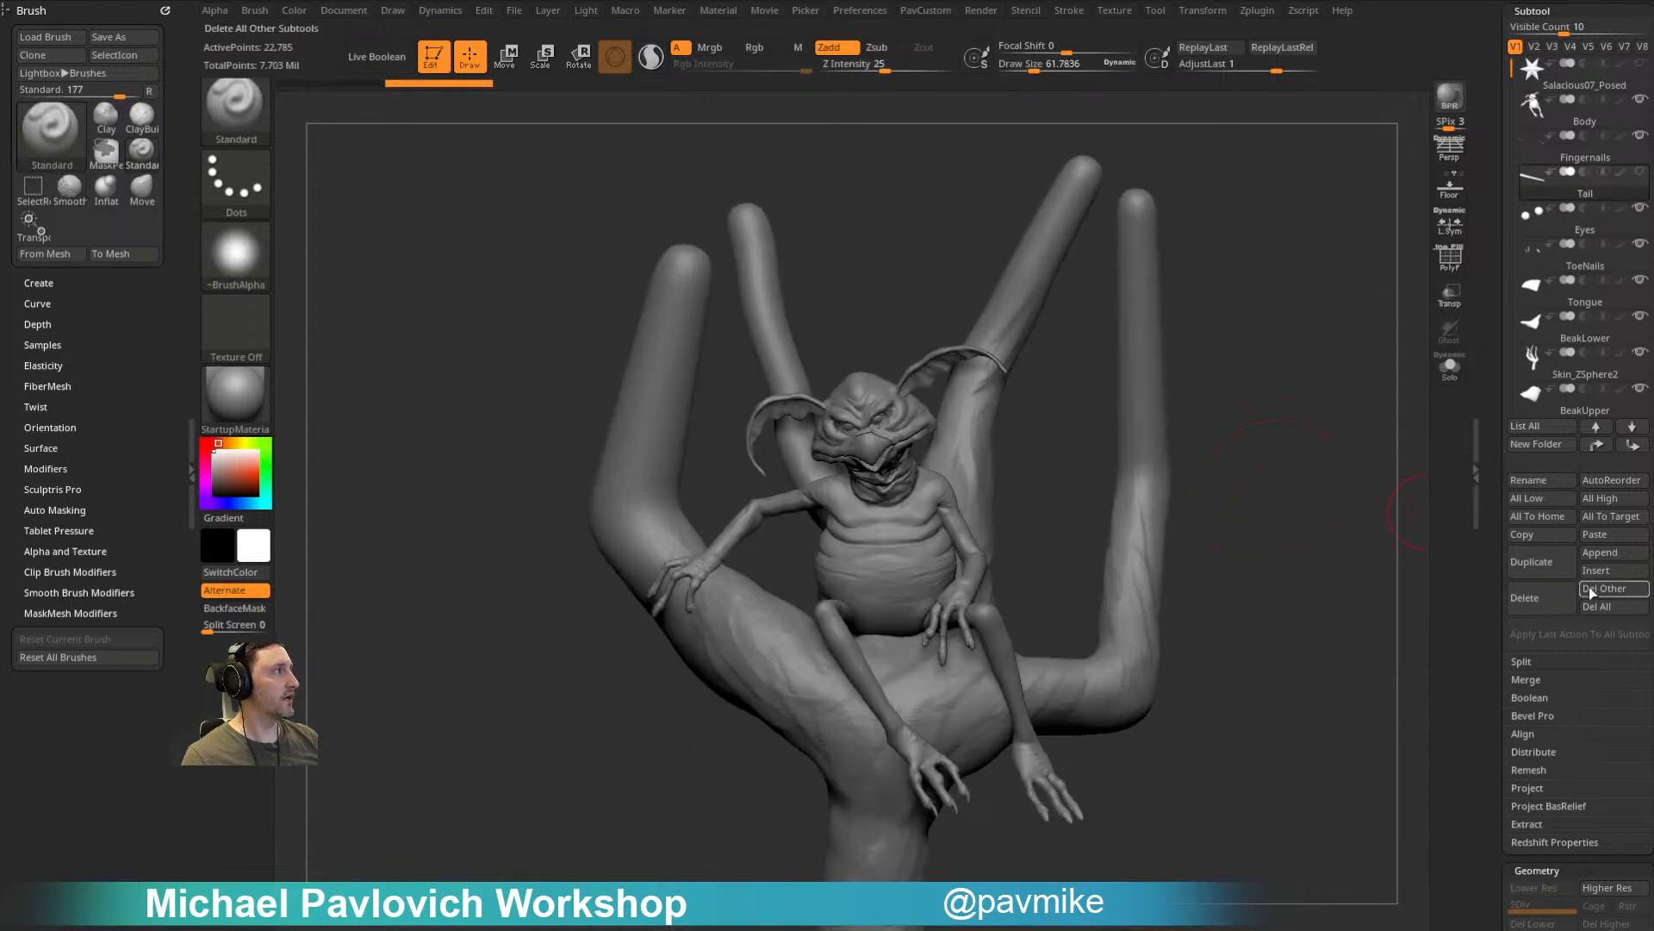
click(1594, 553)
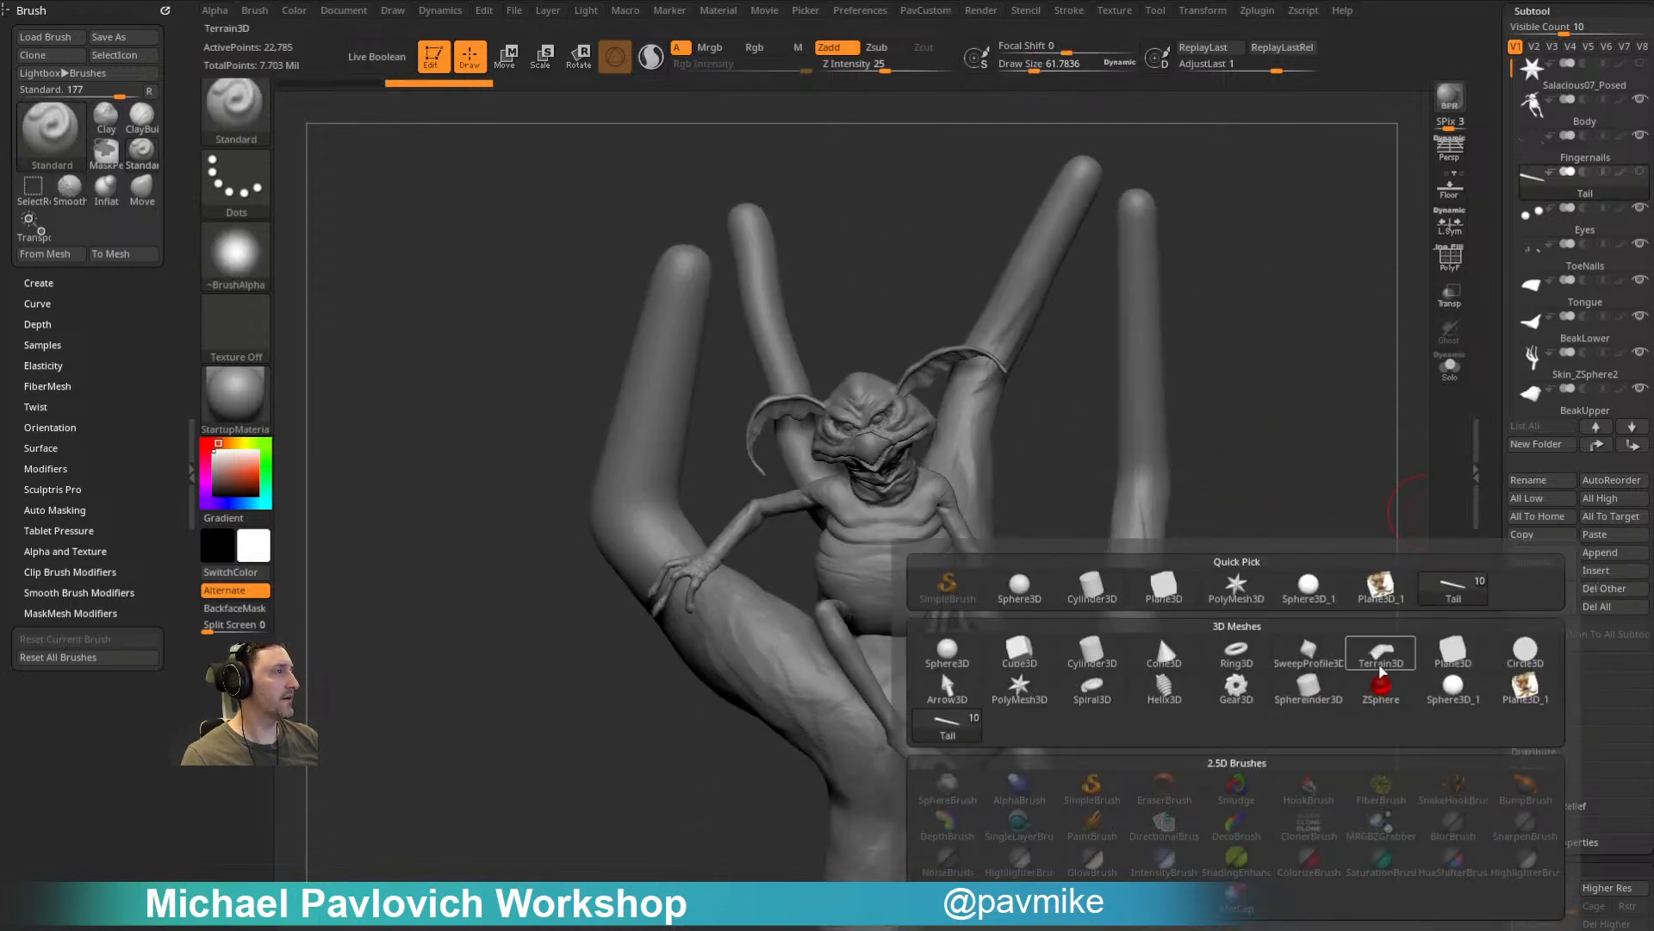
click(1381, 685)
alt+right_drag(1235, 404, 1281, 418)
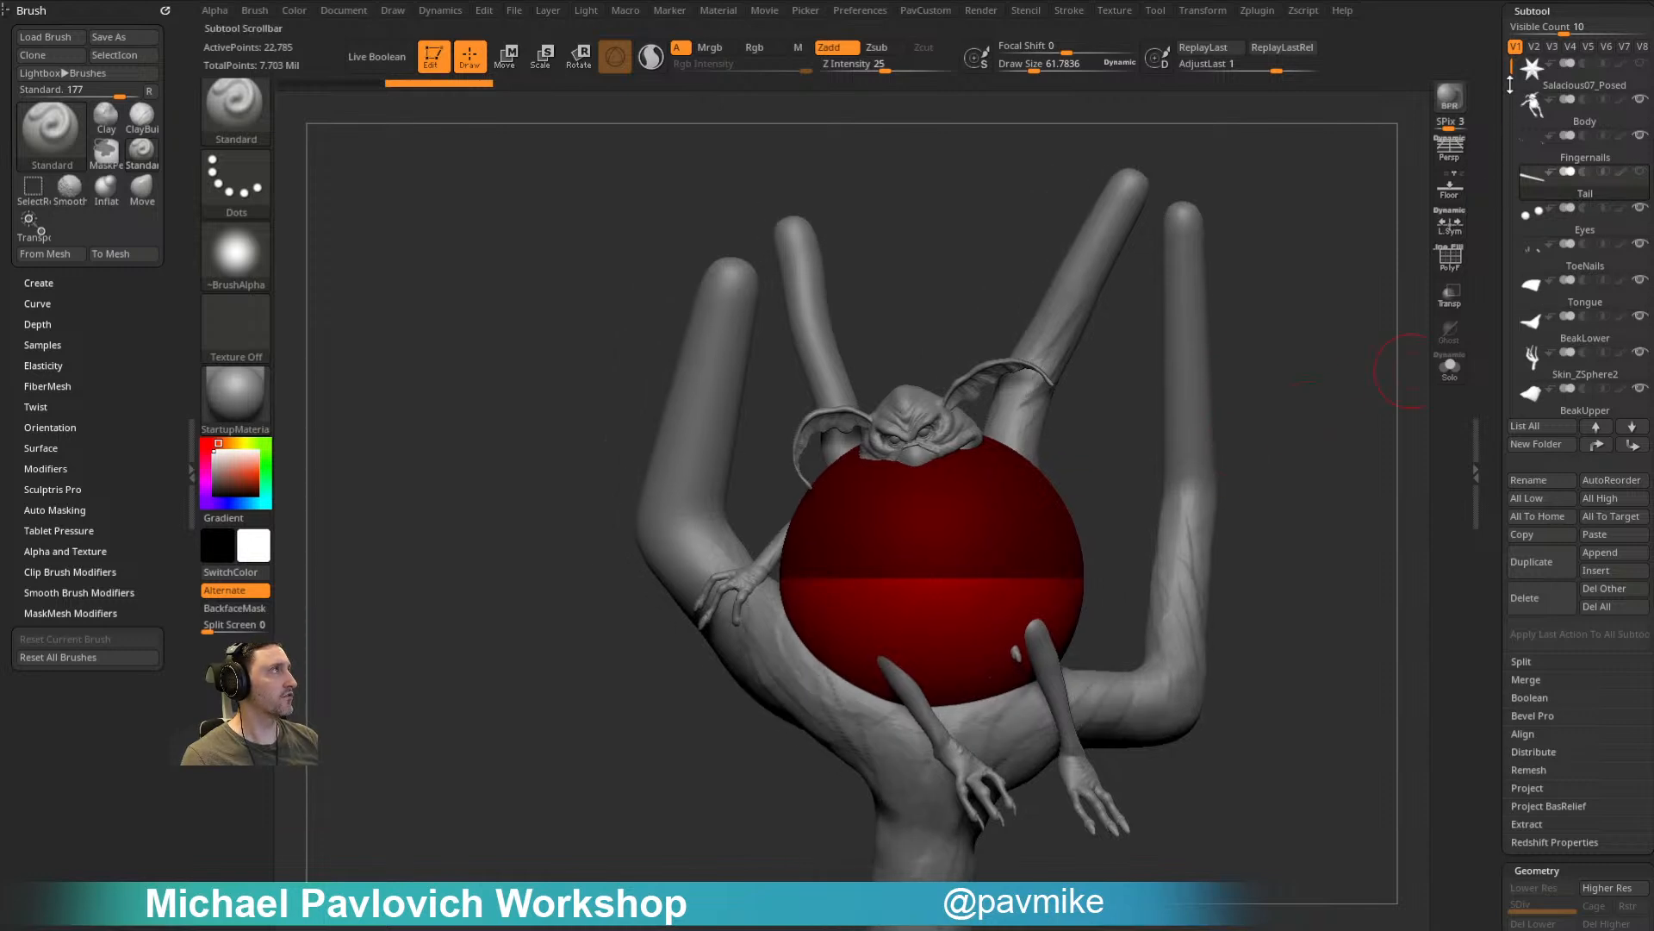
Step: Select the appended ZSphere subtool and scale the ZSphere down to a small root near the creature
drag(1508, 89, 1503, 251)
shift+right_drag(1344, 440, 1241, 473)
key(e)
drag(918, 547, 562, 208)
right_drag(1119, 500, 1083, 540)
key(w)
drag(833, 577, 660, 187)
key(e)
Step: Position the small ZSphere against the creature's lower back as the tail's root and fine-tune its size
ctrl+right_drag(1264, 486, 1111, 522)
right_drag(993, 474, 991, 448)
key(w)
drag(943, 596, 973, 600)
right_drag(963, 503, 984, 556)
drag(975, 602, 987, 595)
right_drag(987, 595, 988, 662)
drag(988, 615, 985, 613)
key(e)
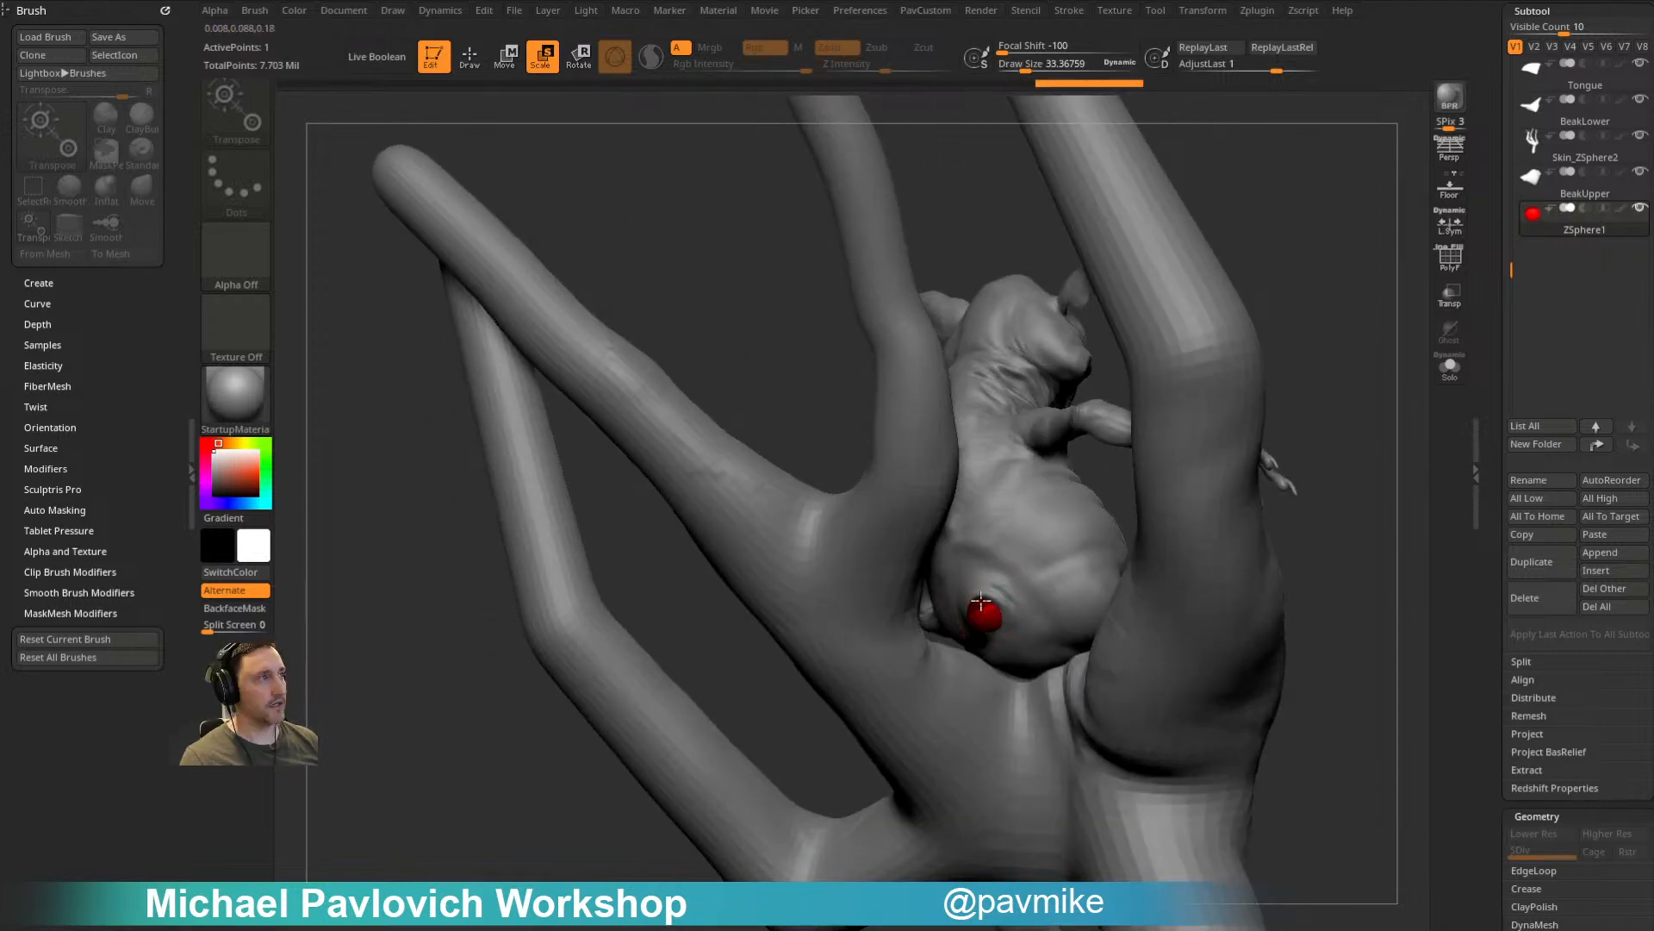
drag(951, 535, 962, 555)
key(w)
drag(986, 618, 986, 614)
Step: Draw a child ZSphere from the root at a draw size of about 15 and move it out across the palm as the tail's tip
key(q)
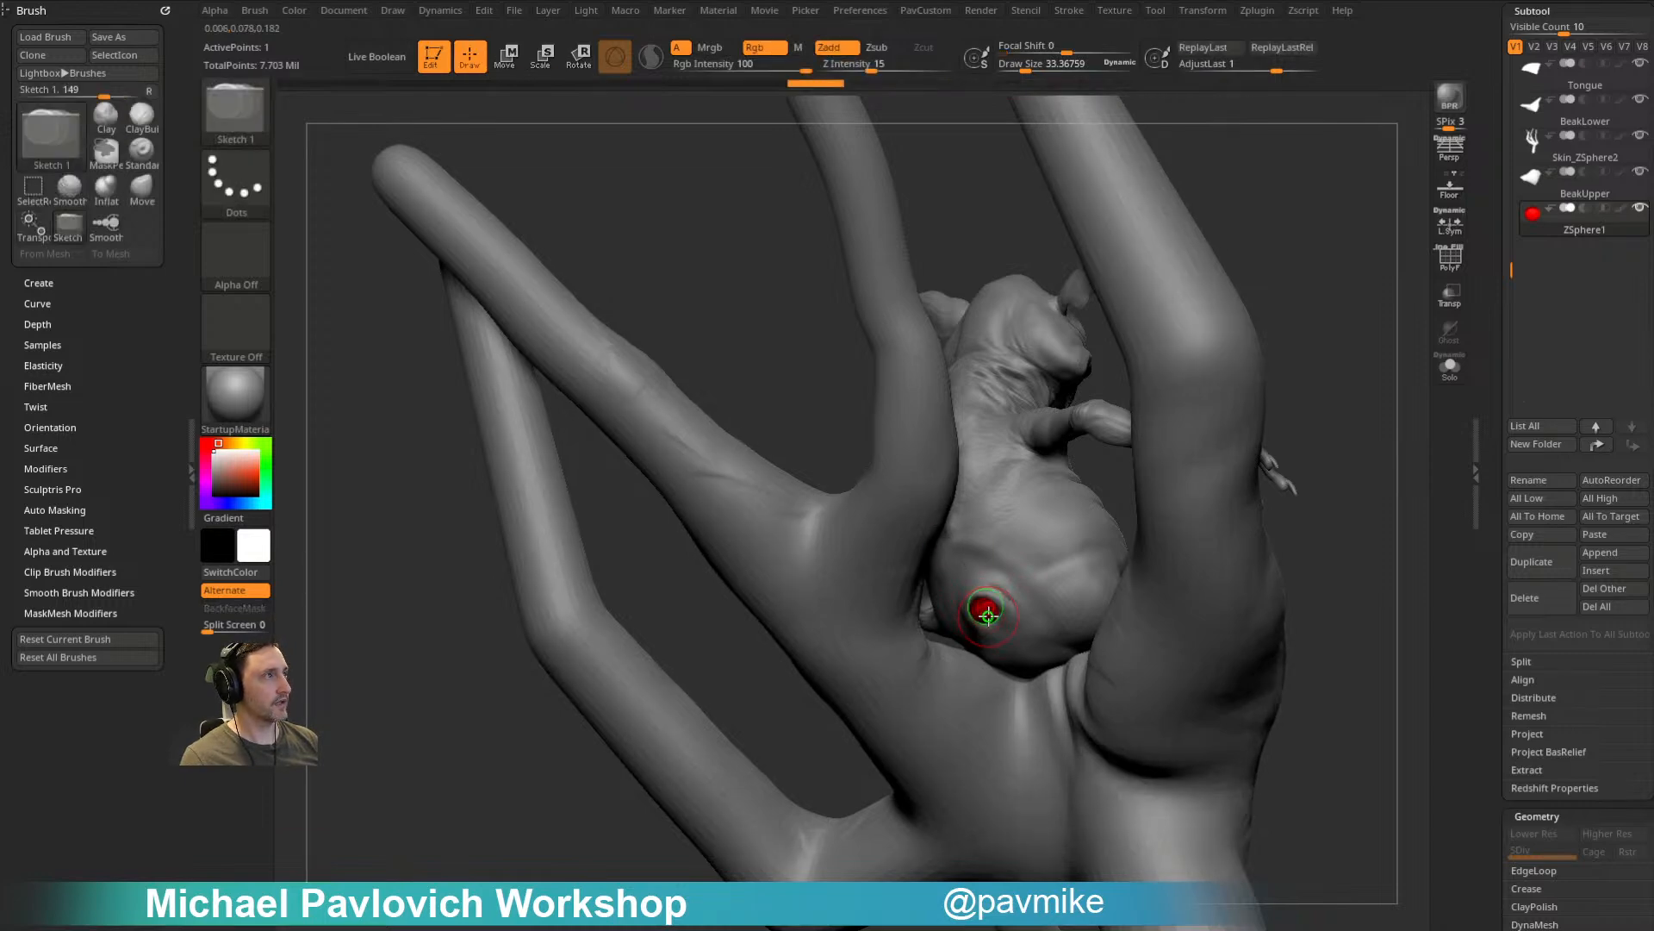
key(w)
right_drag(985, 616, 994, 643)
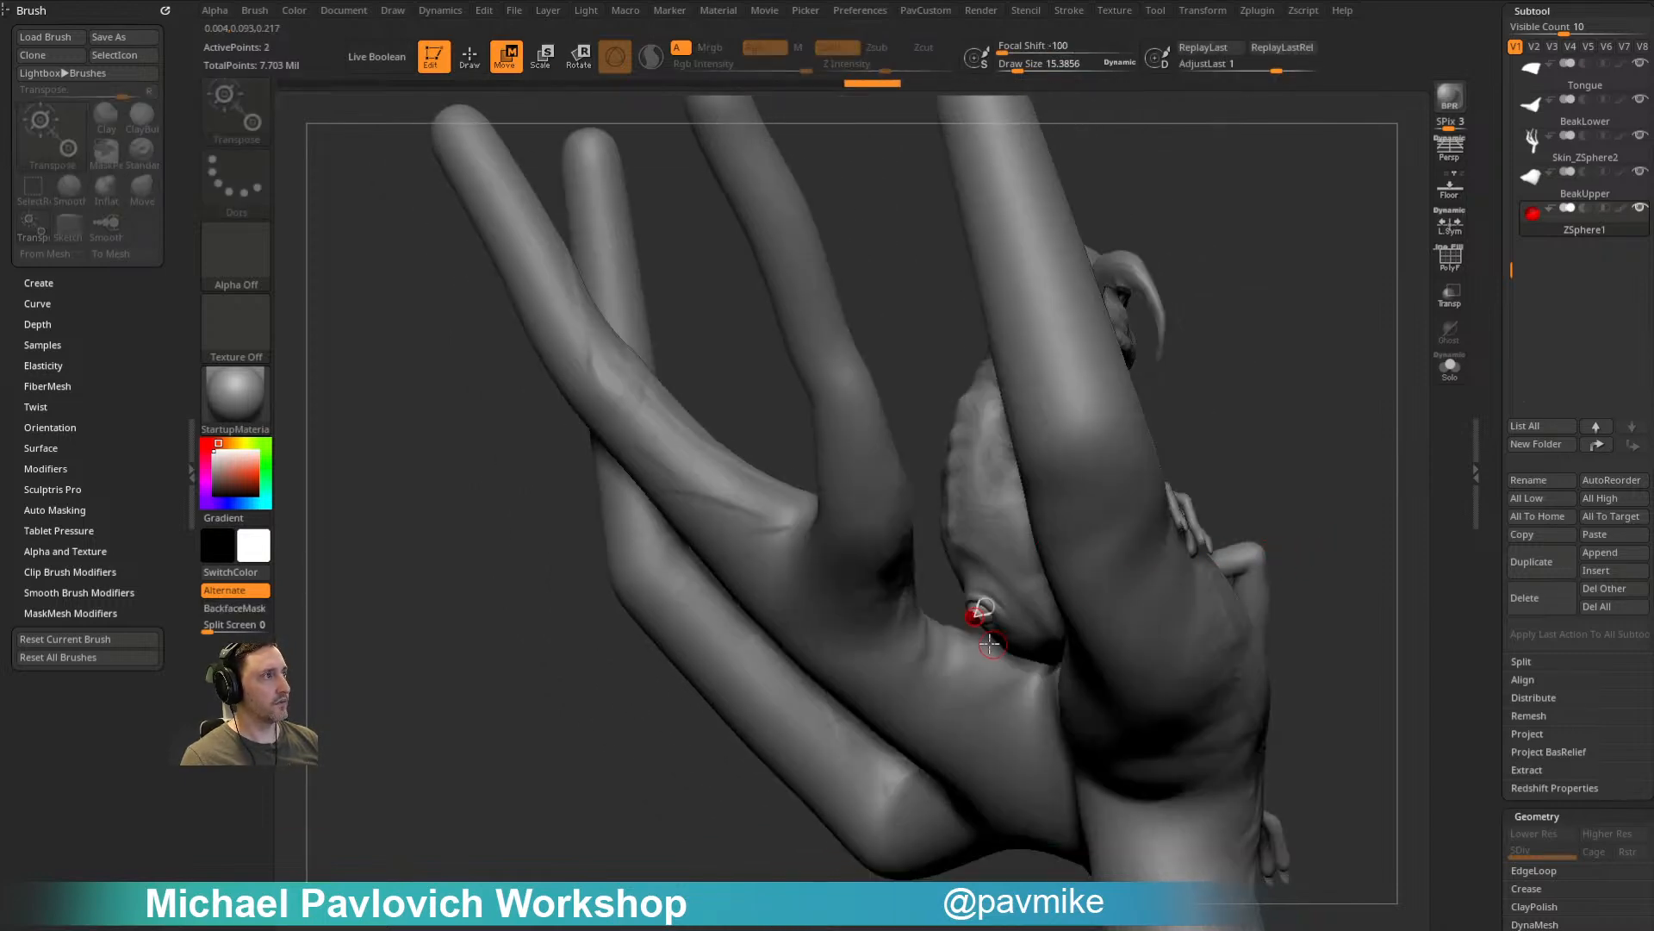
drag(967, 621, 738, 858)
alt+right_drag(620, 754, 594, 655)
right_drag(603, 659, 757, 649)
alt+right_drag(1057, 610, 1208, 546)
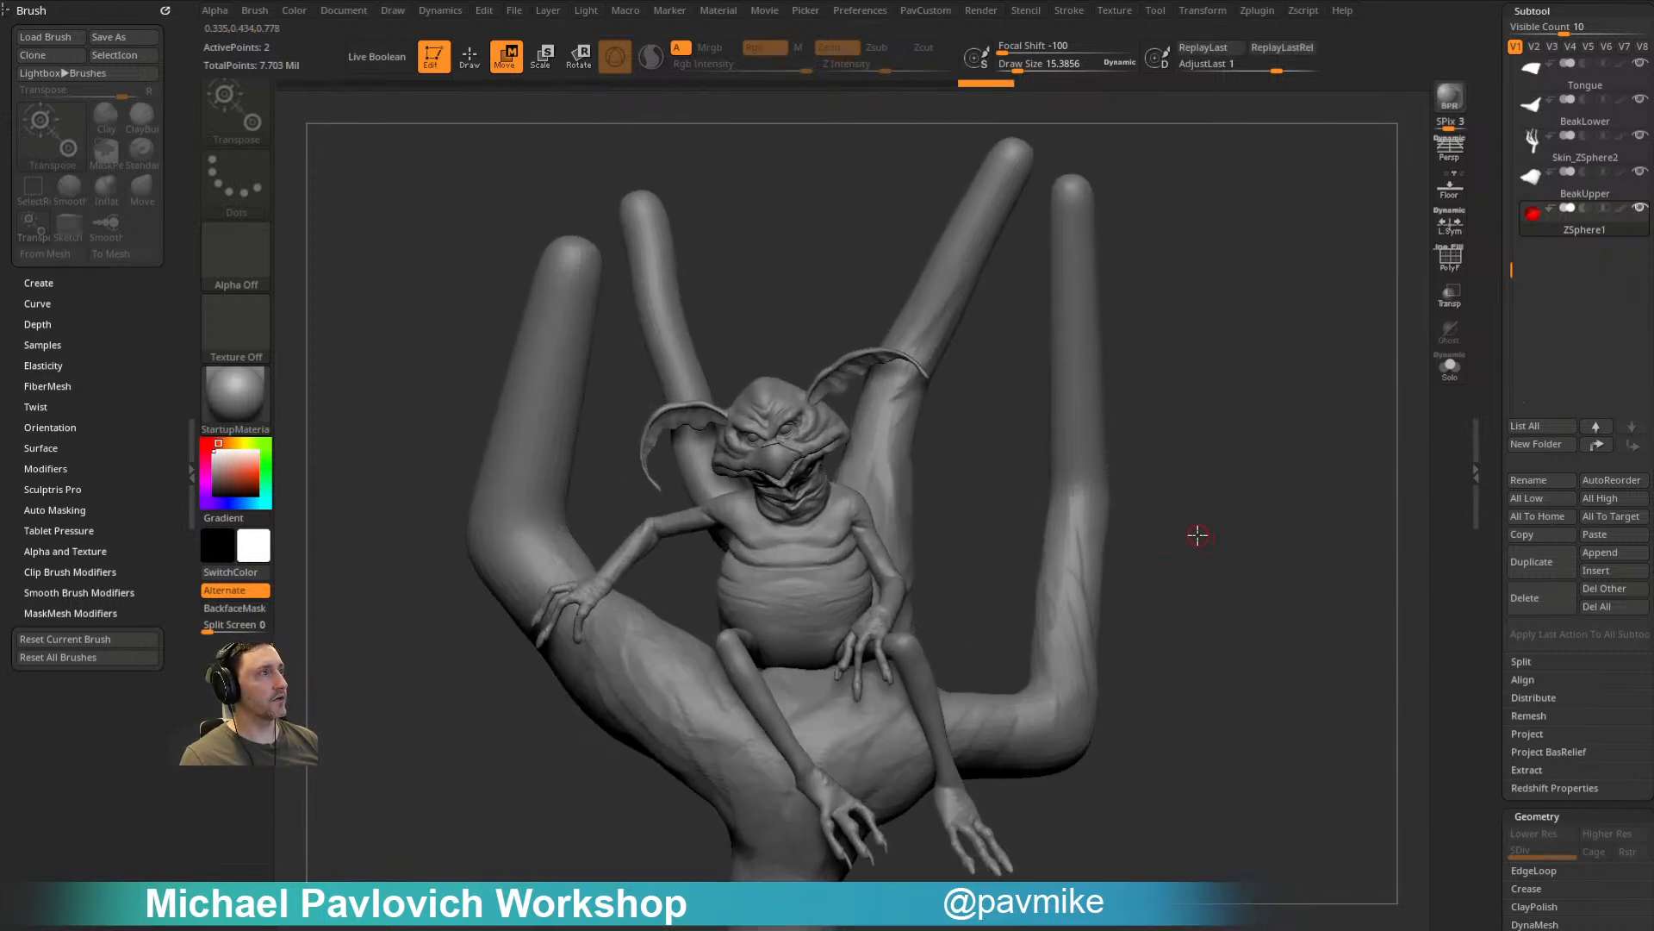
right_drag(1170, 571, 1090, 573)
right_drag(1192, 648, 897, 686)
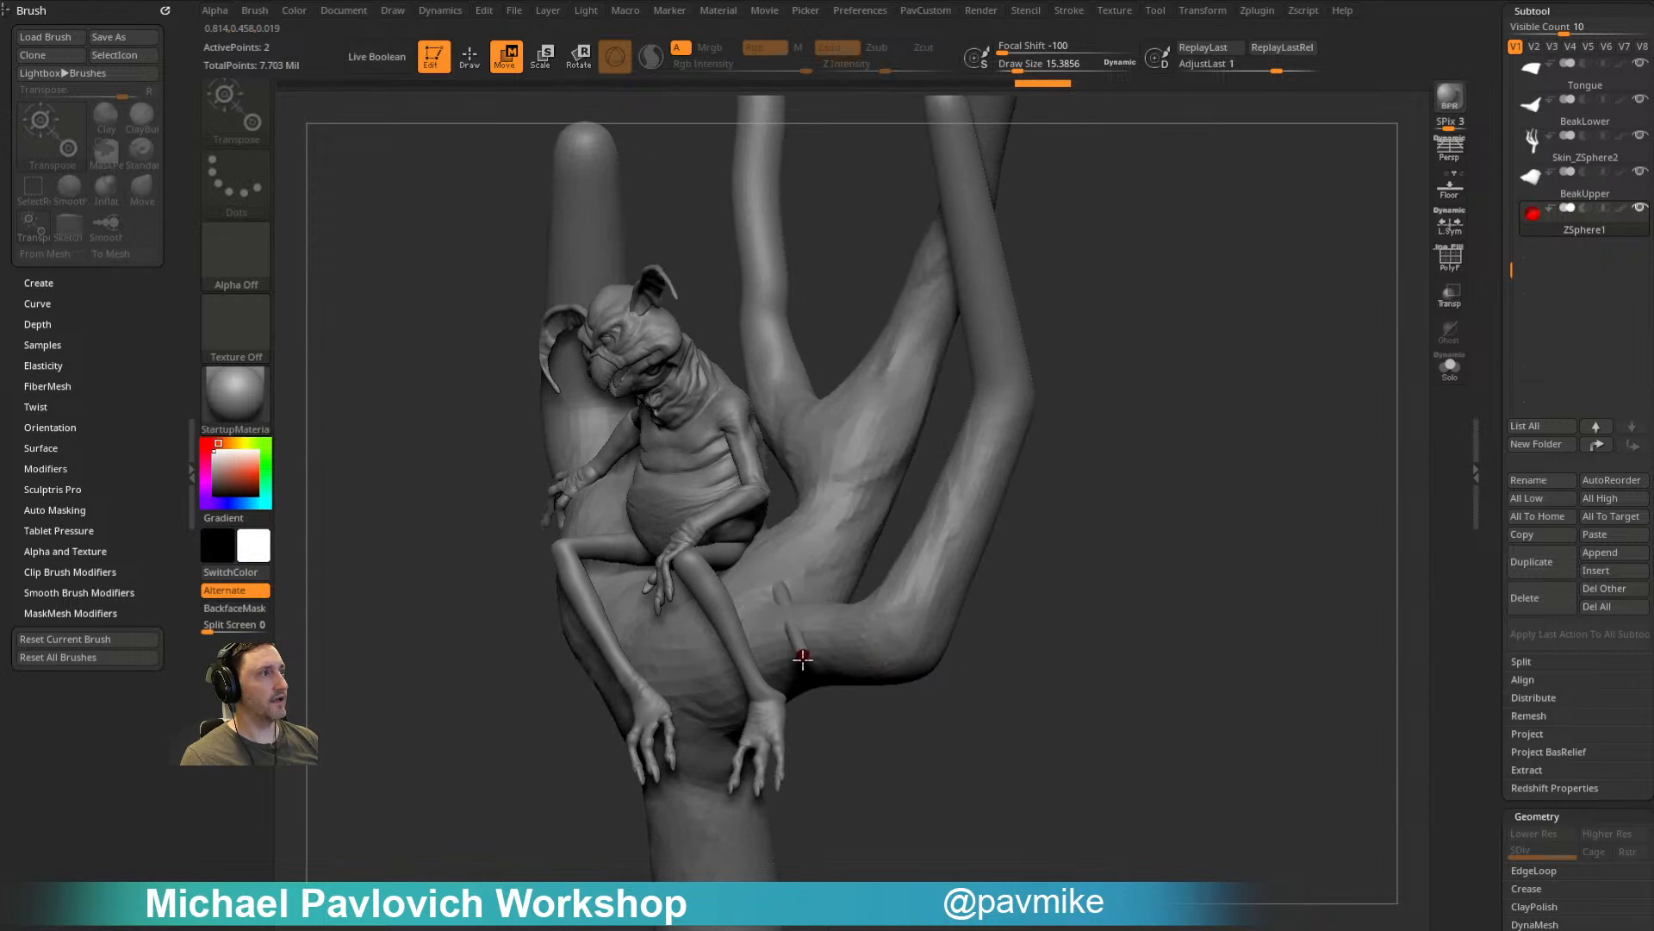
drag(803, 655, 809, 654)
Step: Insert three ZSpheres along the tail between its root and tip
right_drag(916, 572, 1000, 572)
key(q)
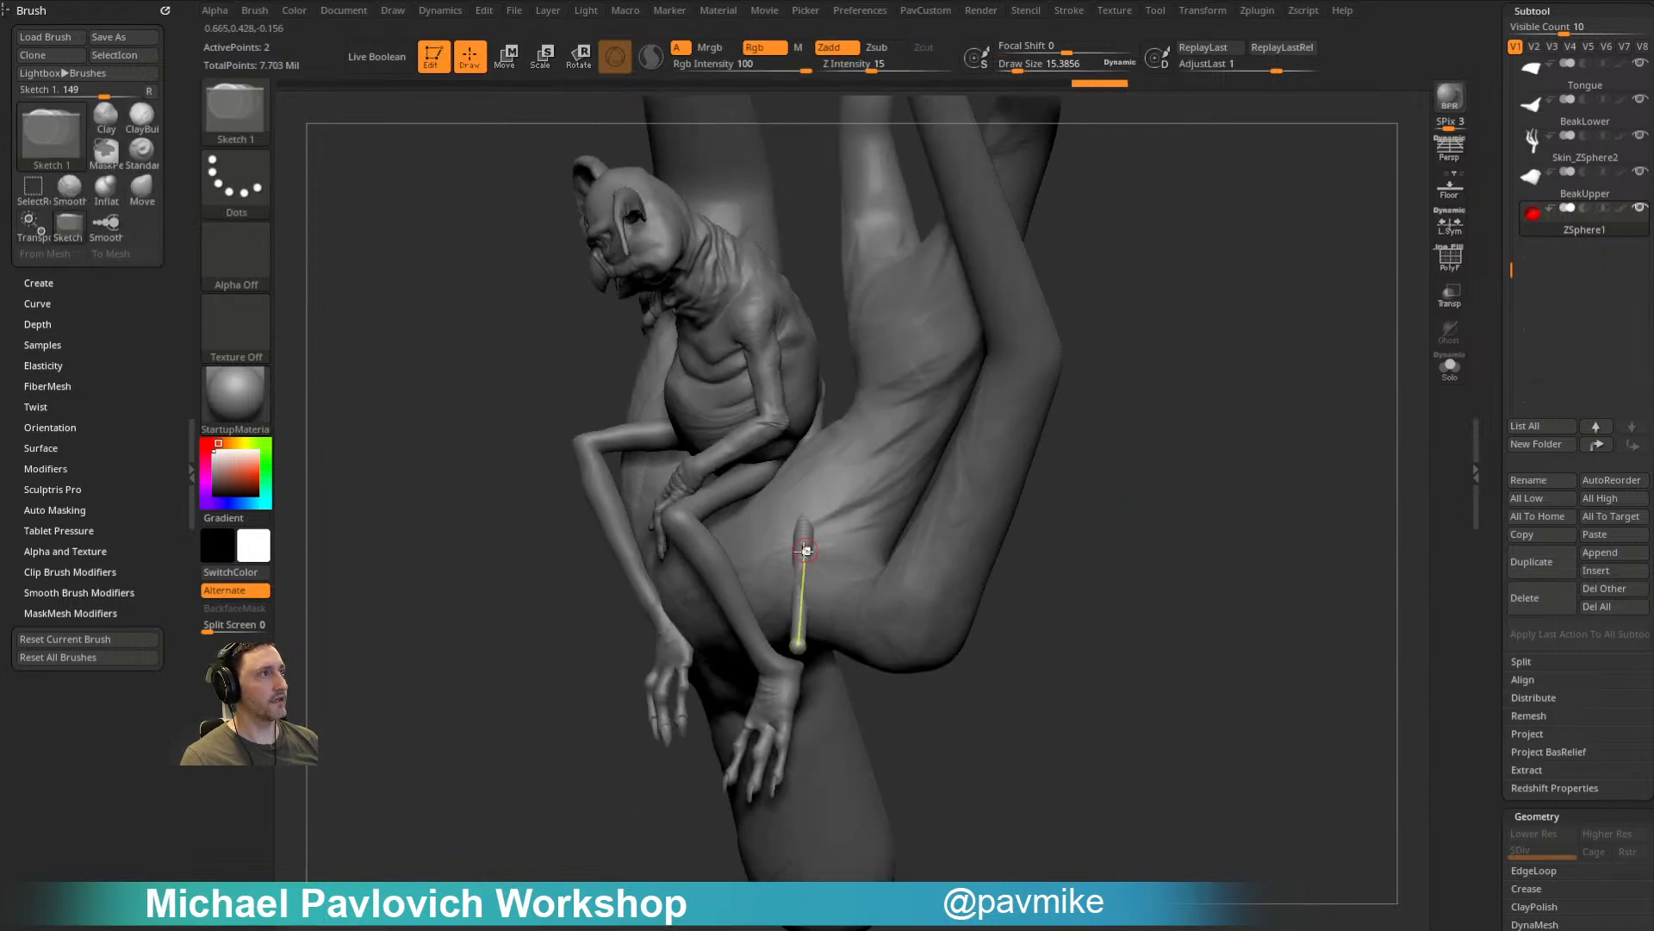
drag(800, 581, 810, 522)
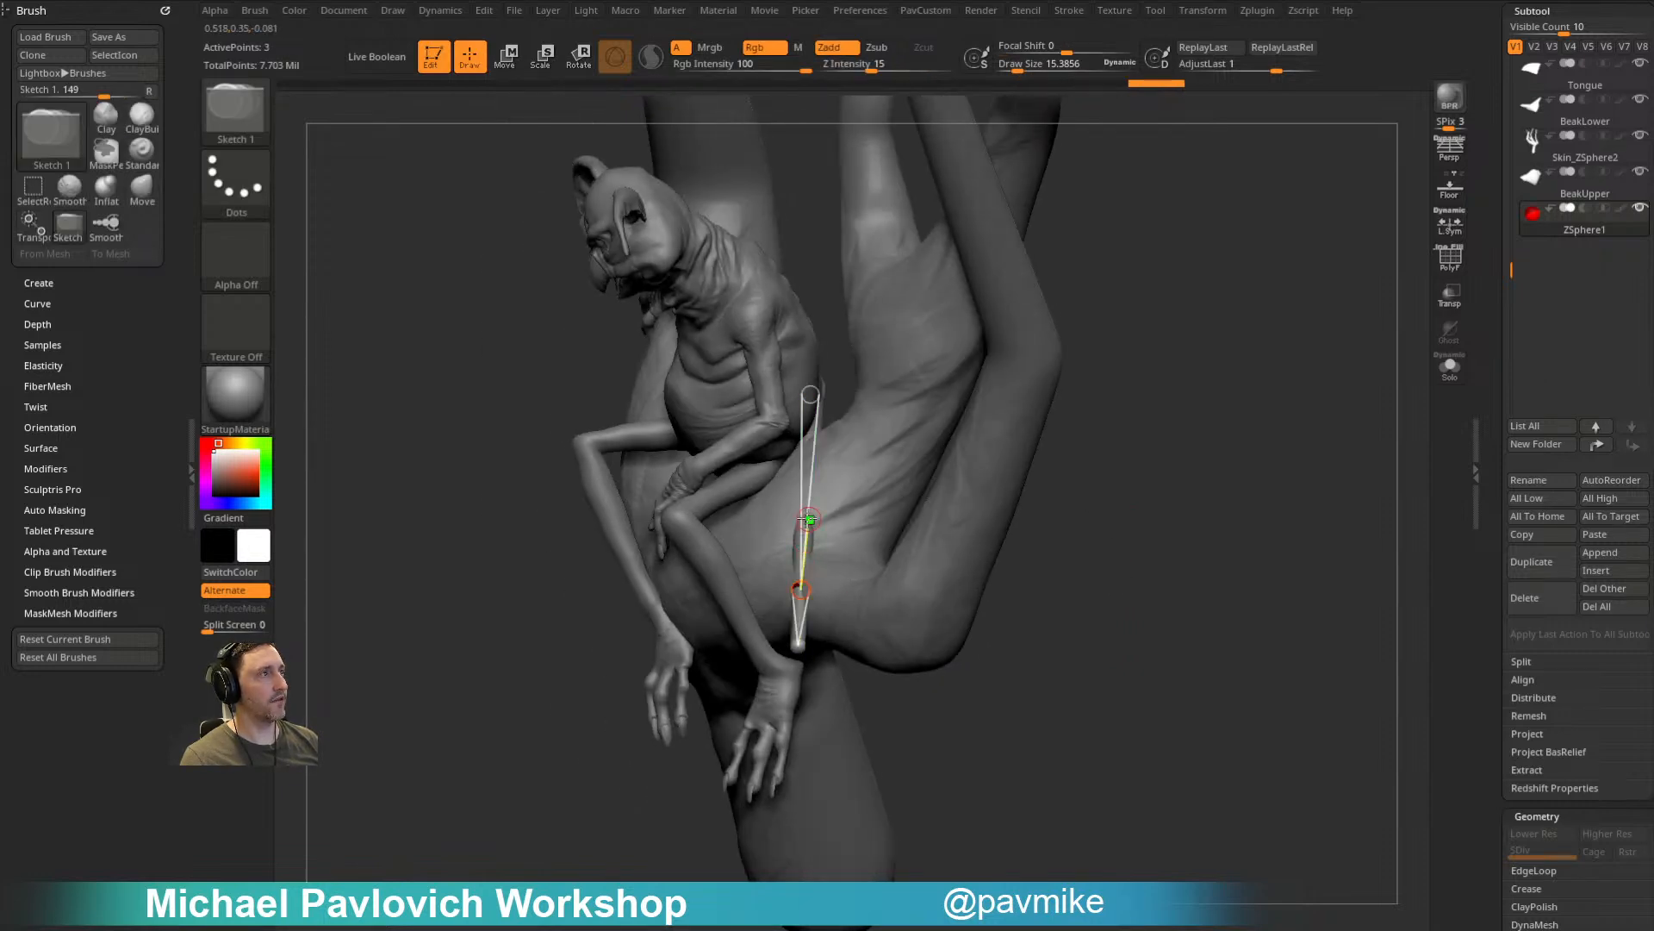
click(807, 463)
Step: Move the inserted tail joints so the tail bends down beside the creature's leg and follows the palm
right_drag(1181, 432, 854, 638)
key(w)
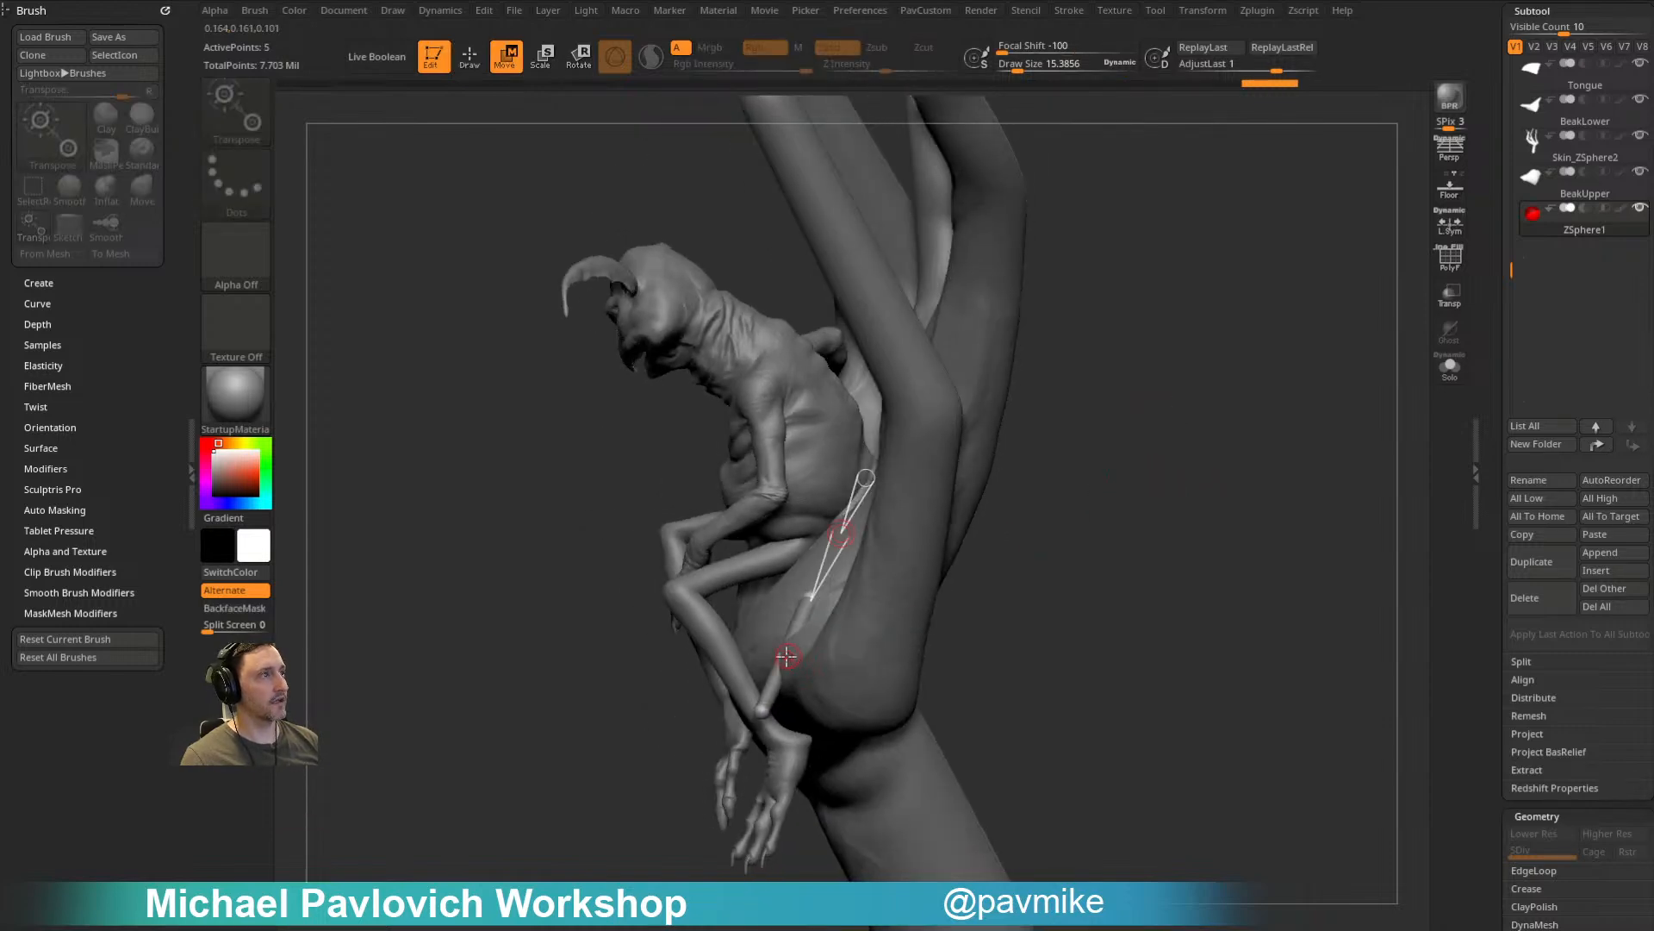
right_drag(827, 560, 1194, 528)
drag(791, 654, 812, 721)
right_drag(1047, 603, 892, 606)
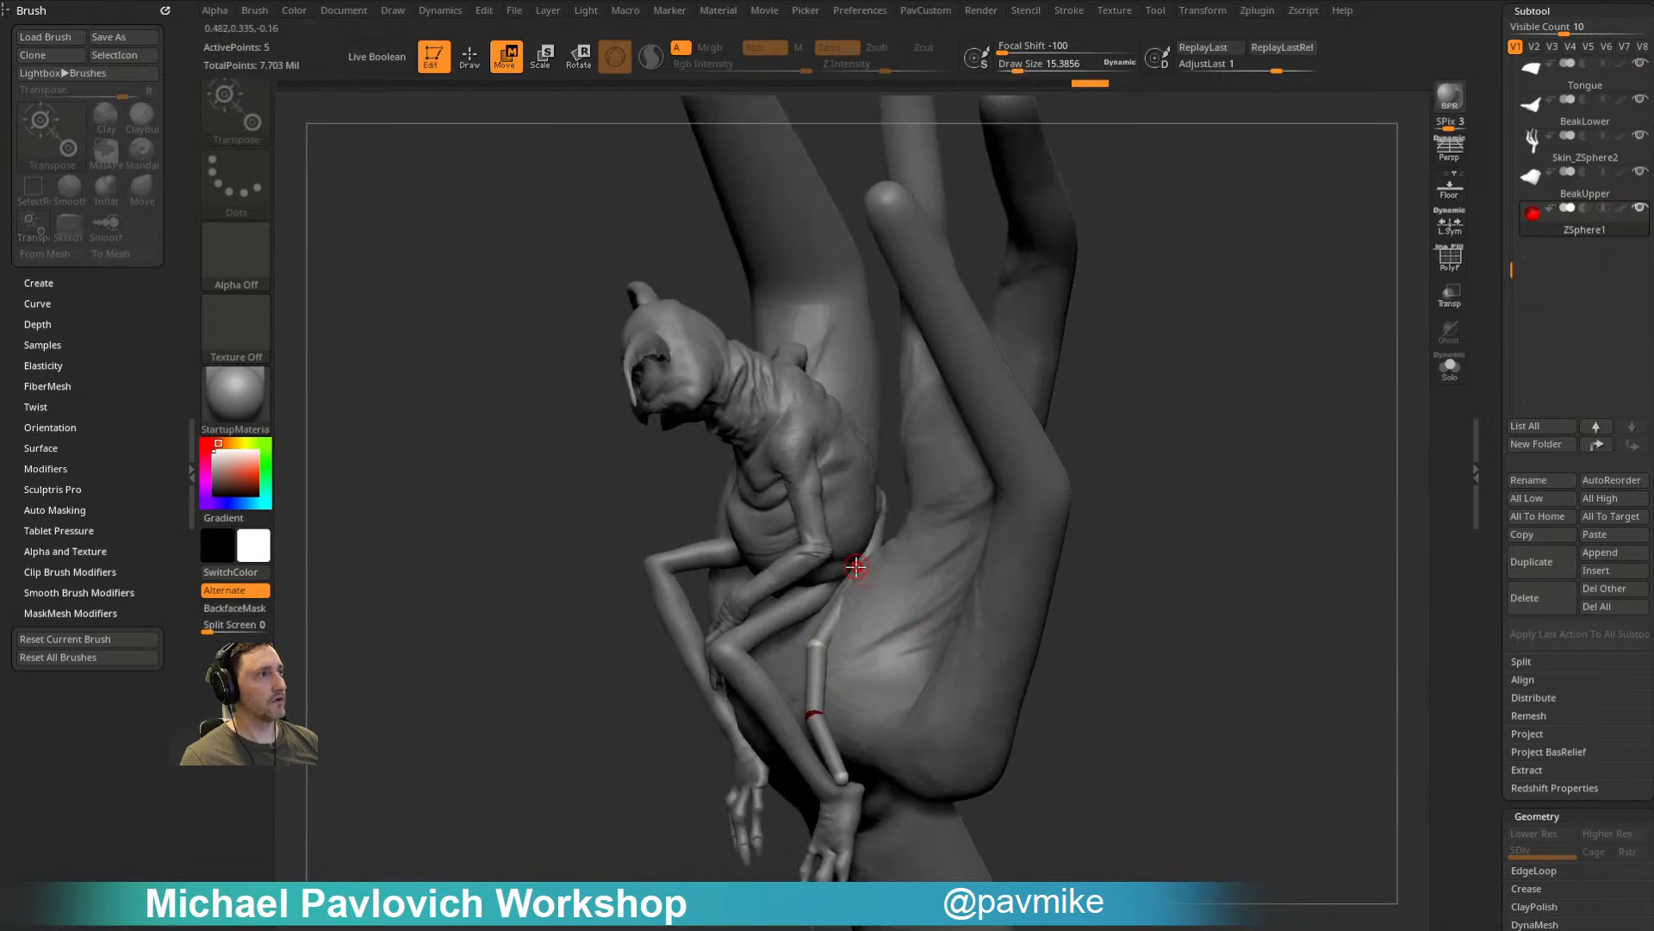
Step: Insert another ZSphere close to the tail's root and shift it to bend the tail away from the lower back
right_drag(1147, 542, 926, 545)
right_drag(1099, 546, 690, 539)
key(q)
click(880, 538)
mouse_move(1072, 409)
right_down()
mouse_move(956, 482)
mouse_move(816, 627)
mouse_move(874, 569)
right_up()
key(w)
drag(877, 545, 871, 552)
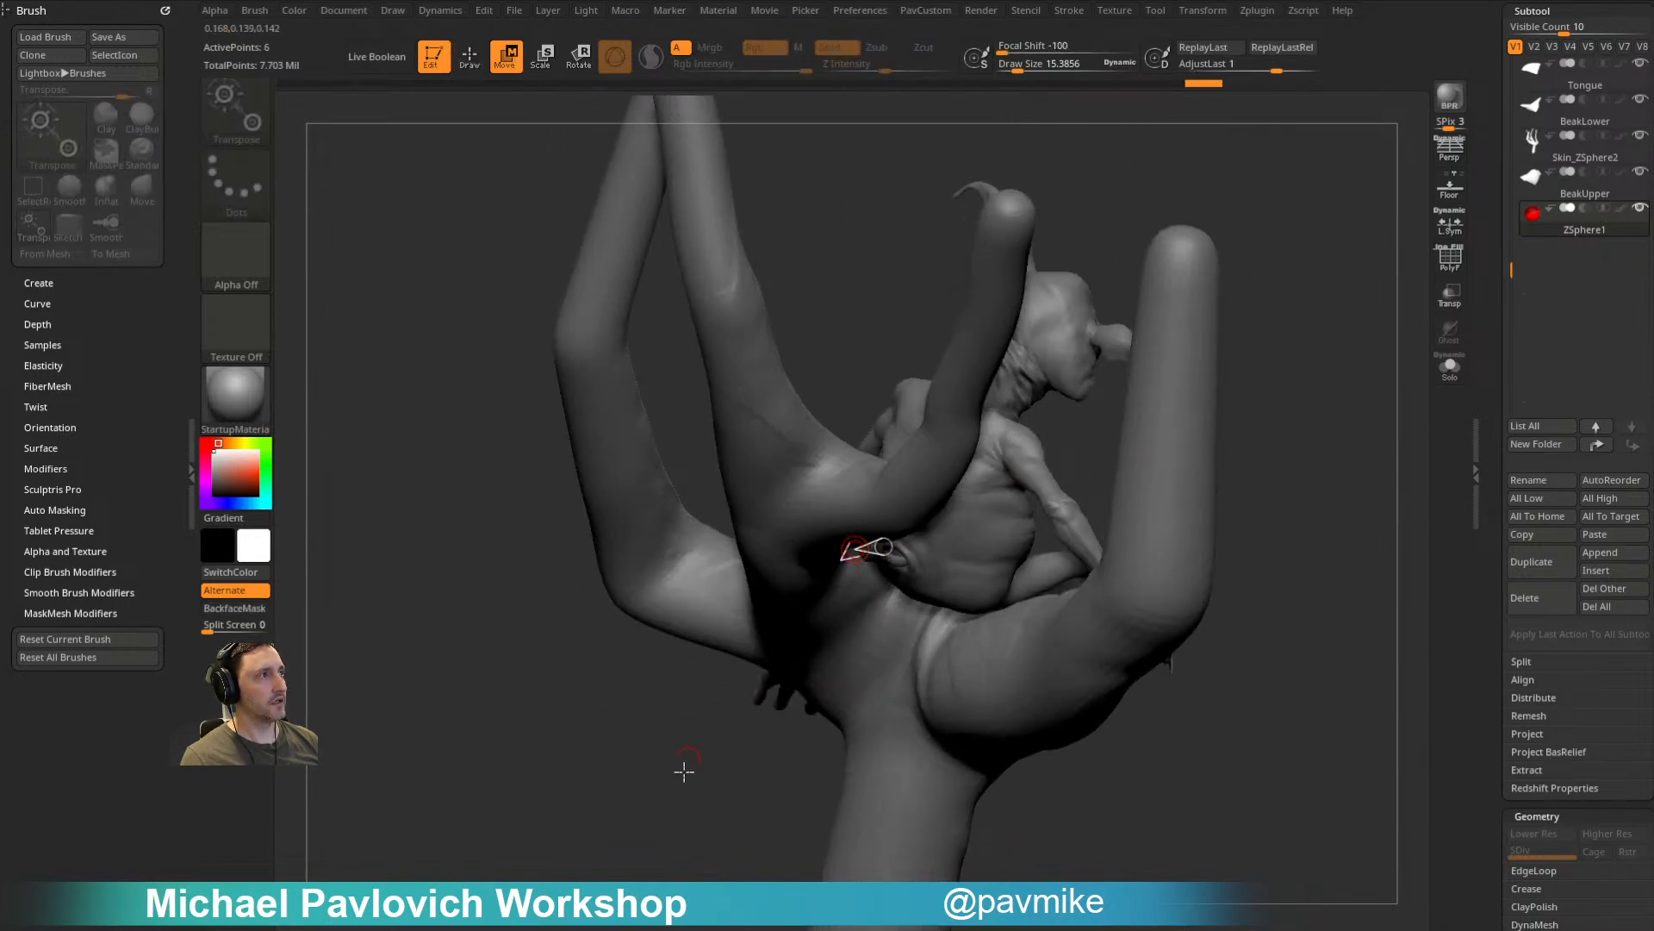
Step: Adjust the tail joint near the creature's hip and lower the tail's tip onto the edge of the palm
right_drag(691, 747, 997, 478)
right_drag(939, 391, 941, 551)
drag(880, 583, 882, 593)
right_drag(933, 625, 1003, 626)
drag(998, 657, 999, 679)
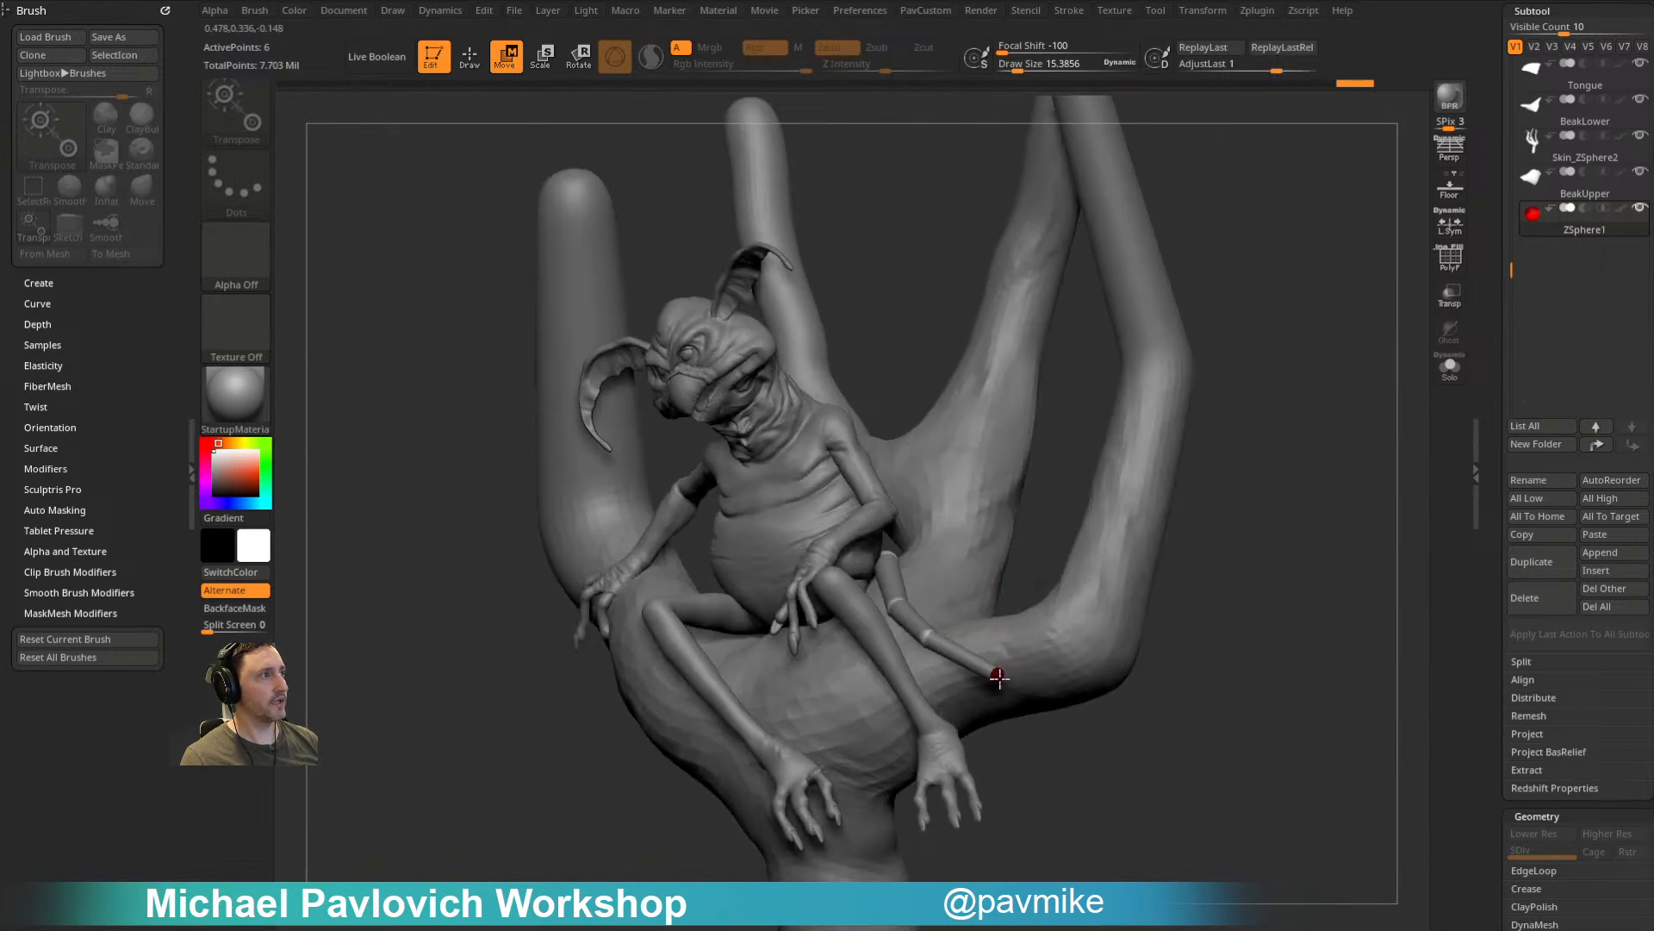
Step: Reposition the tail's outer and middle joints so the tail zigzags over the palm beside the creature
mouse_move(1021, 628)
right_down()
mouse_move(1005, 635)
mouse_move(1019, 655)
right_up()
drag(1026, 618, 1025, 620)
right_drag(1026, 620, 1071, 620)
drag(1022, 617, 998, 627)
right_drag(1034, 523, 931, 532)
drag(915, 512, 976, 512)
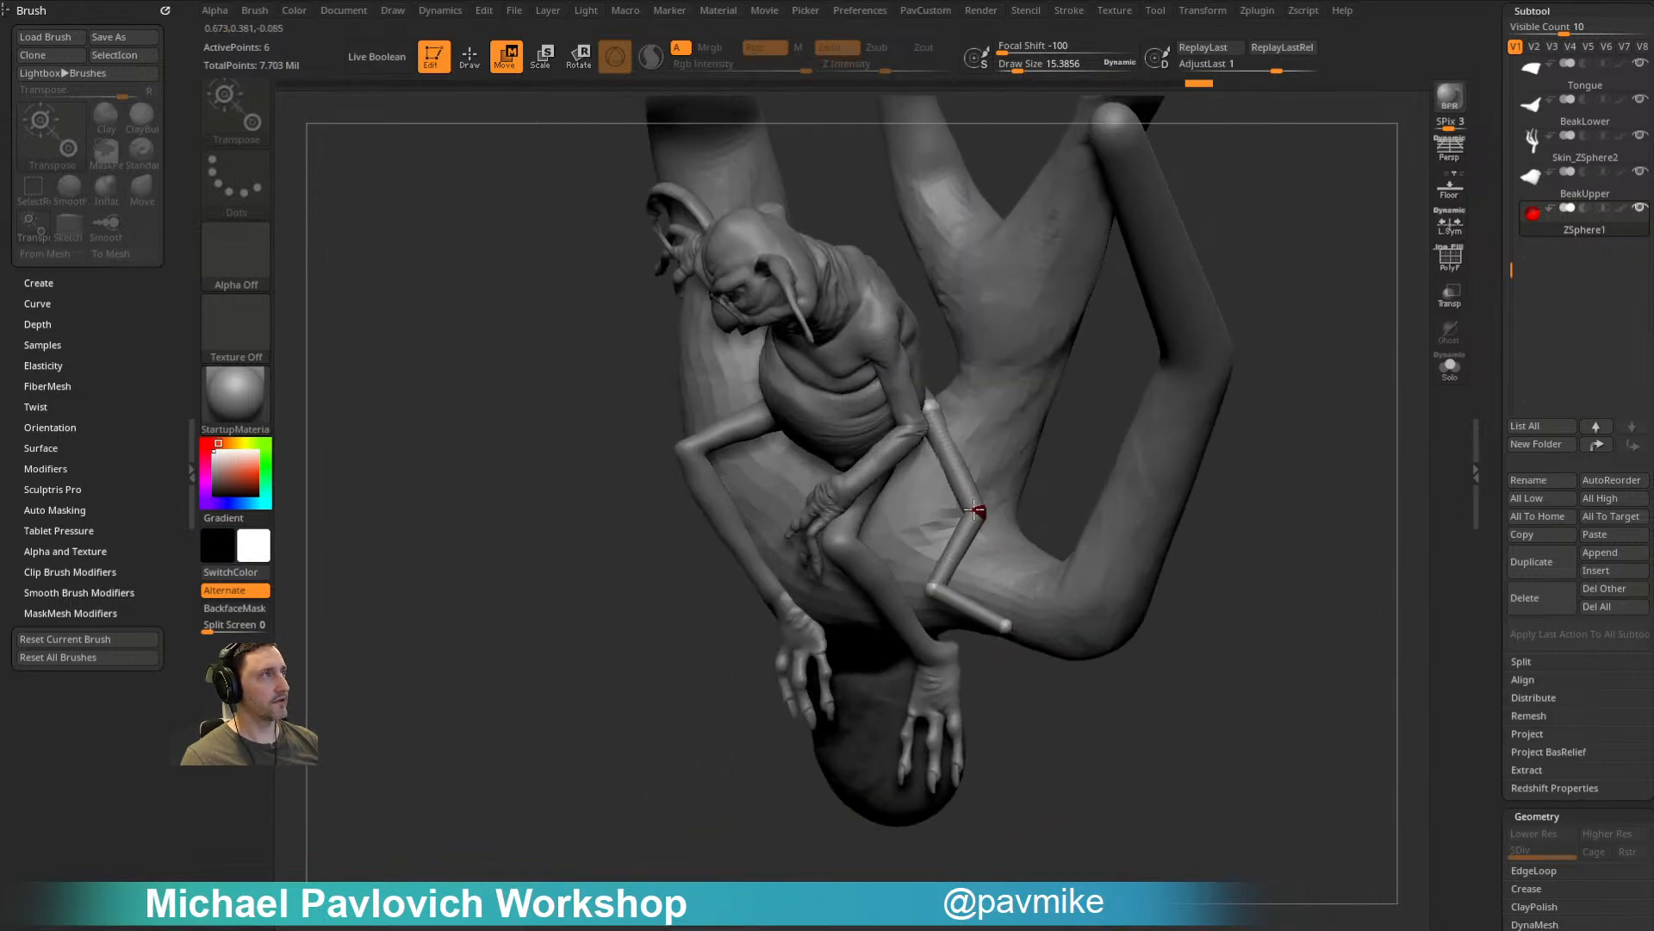
right_drag(1056, 508, 1051, 487)
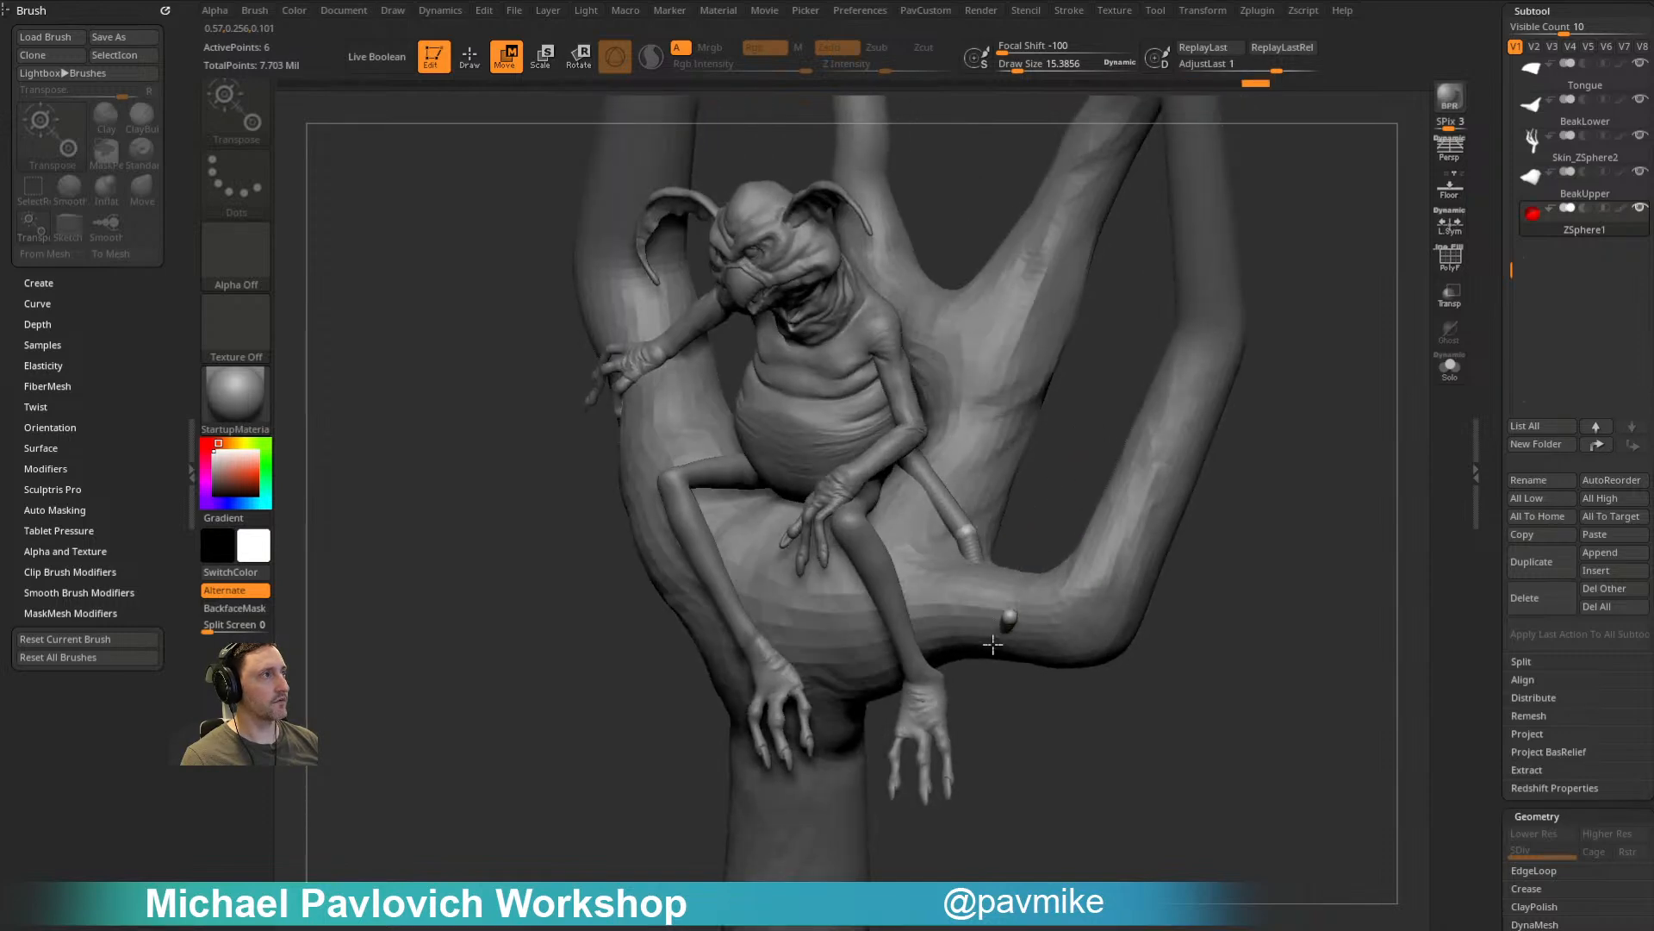
Step: Insert a ZSphere near the tail's end and move the end joints so the tail wraps around the hand's edge
mouse_move(1052, 712)
right_down()
mouse_move(987, 658)
mouse_move(1020, 656)
mouse_move(980, 666)
mouse_move(1015, 646)
right_up()
key(q)
click(1040, 614)
key(w)
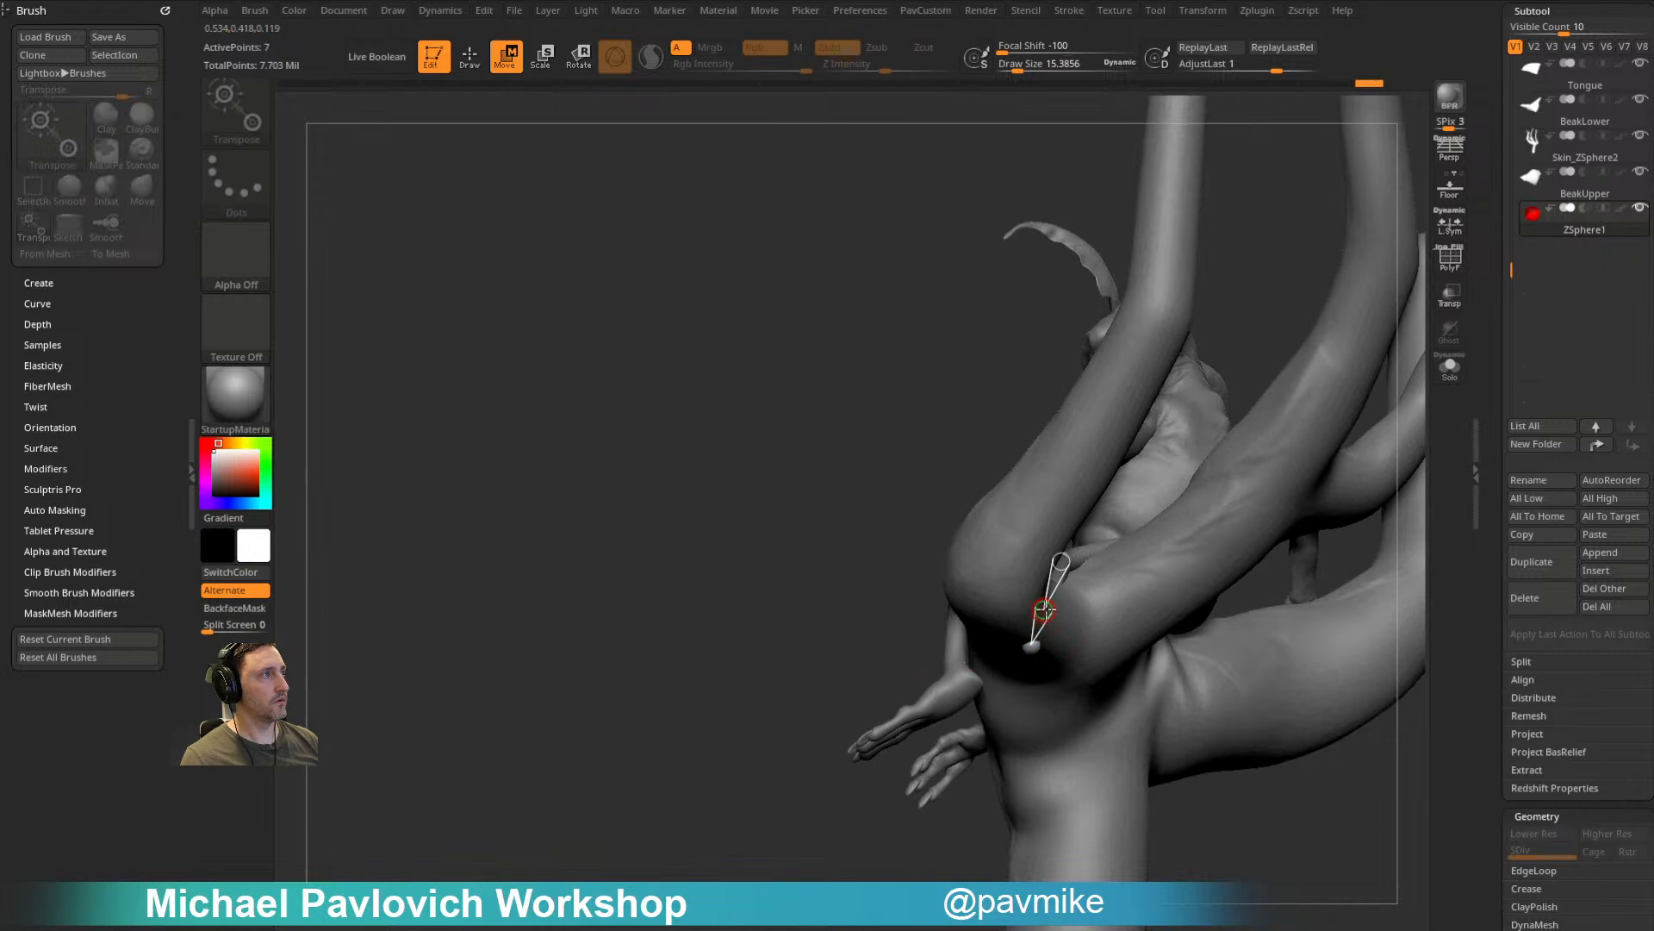
mouse_move(1072, 589)
right_down()
mouse_move(1149, 561)
mouse_move(1039, 595)
mouse_move(1167, 664)
mouse_move(1185, 629)
mouse_move(979, 584)
right_up()
key(shift+a)
key(w)
drag(944, 545, 978, 619)
Step: Insert a ZSphere in the tail section near the creature's hip and raise it slightly to smooth the bend
mouse_move(951, 594)
right_down()
mouse_move(897, 658)
mouse_move(1034, 594)
mouse_move(1236, 564)
mouse_move(1224, 561)
right_up()
key(q)
key(w)
click(918, 542)
right_drag(918, 542, 982, 506)
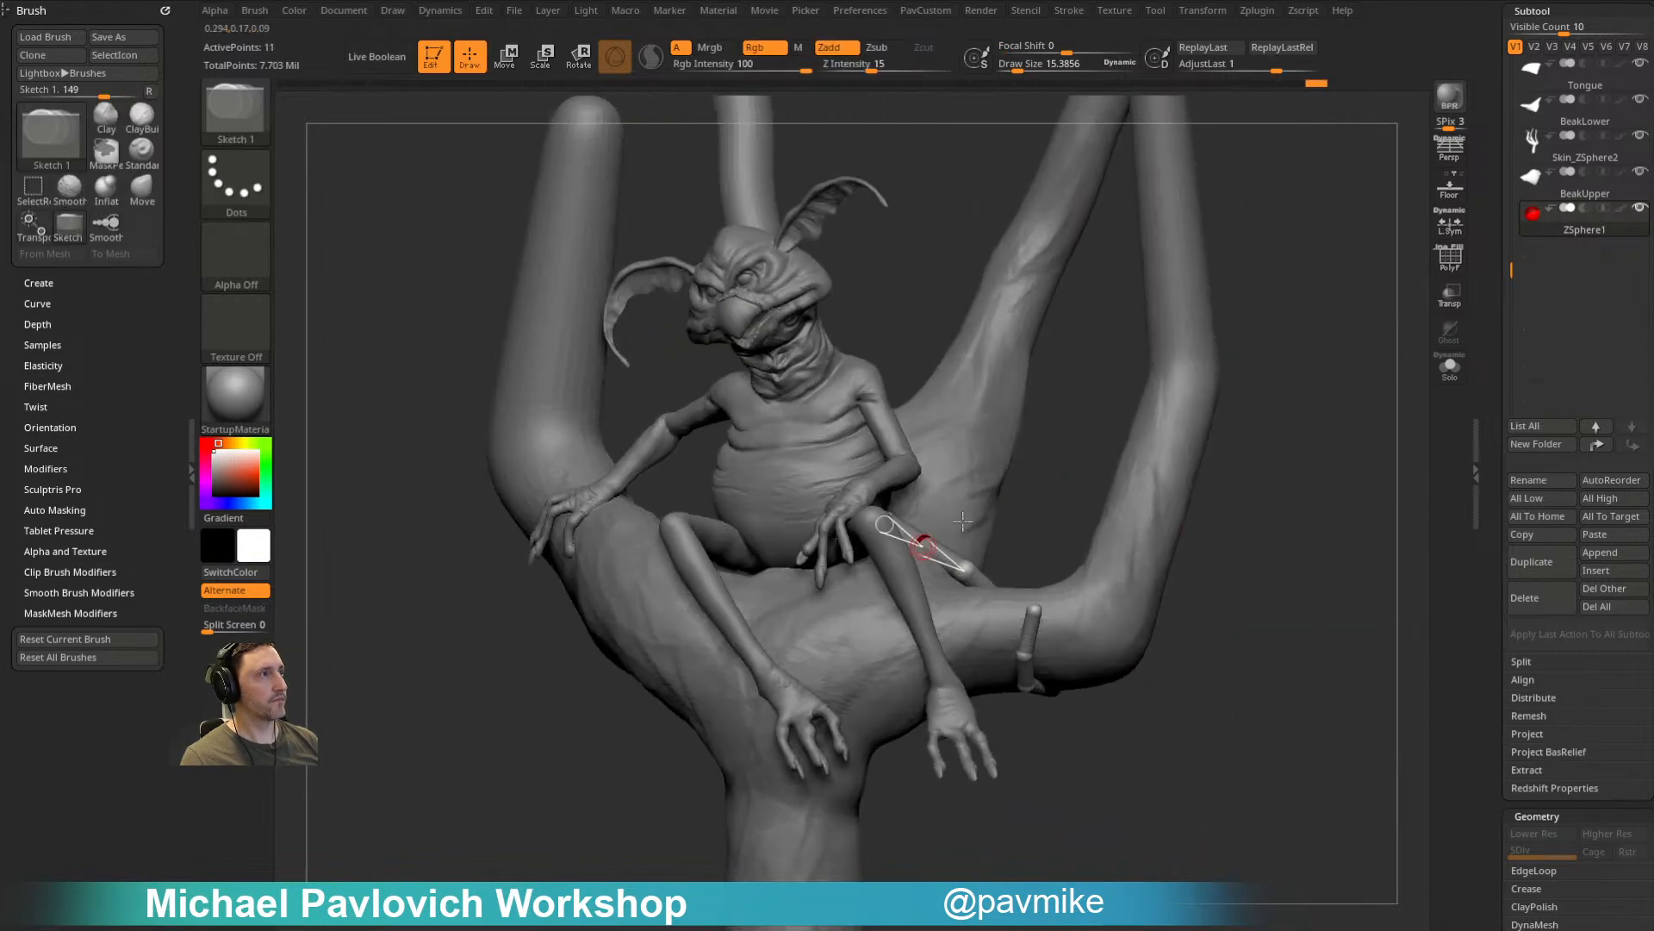
key(w)
drag(927, 543, 924, 527)
mouse_move(924, 527)
right_down()
mouse_move(1030, 506)
mouse_move(898, 543)
mouse_move(907, 605)
right_up()
right_drag(1152, 540, 1241, 552)
Step: Insert a ZSphere midway along the visible tail and reposition the joint so the tail rests on the palm
key(q)
click(974, 628)
mouse_move(991, 603)
right_down()
mouse_move(1056, 561)
mouse_move(948, 638)
mouse_move(956, 617)
mouse_move(916, 676)
right_up()
key(w)
right_drag(802, 765, 836, 648)
drag(837, 649, 784, 604)
mouse_move(1150, 485)
right_down()
mouse_move(1192, 462)
mouse_move(1261, 477)
right_up()
key(shift+a)
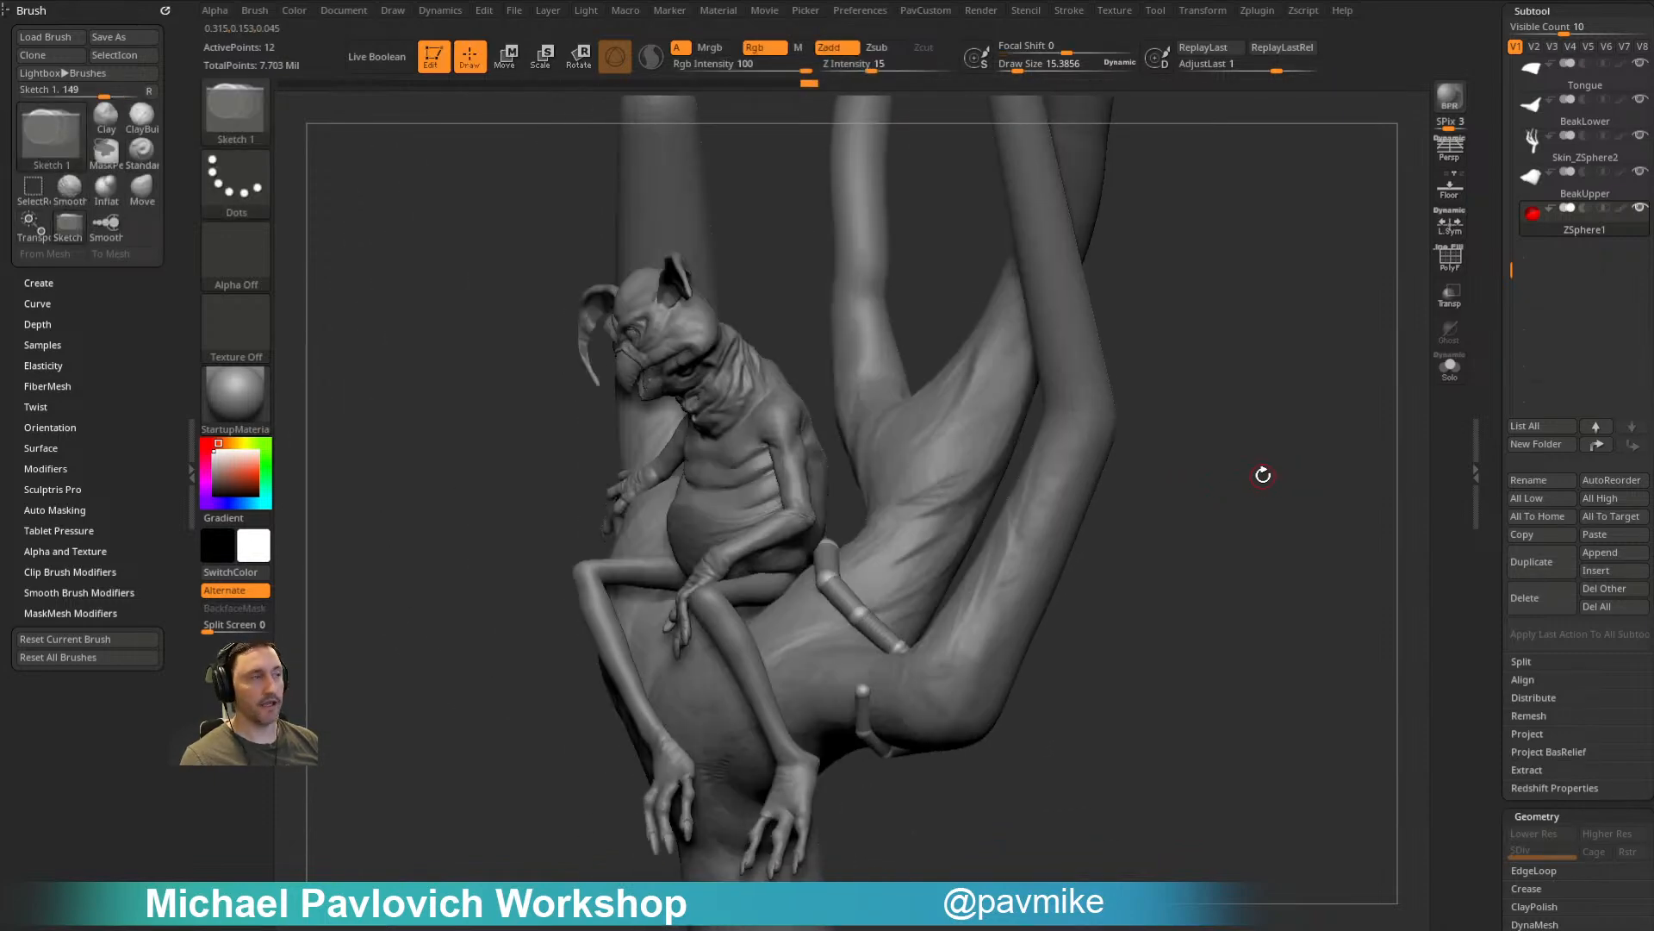
Step: Preview the tail's adaptive skin with Density 1 and DynaMesh Resolution 0, discarding the earlier modified preview mesh
key(a)
key(2)
drag(1222, 339, 1198, 340)
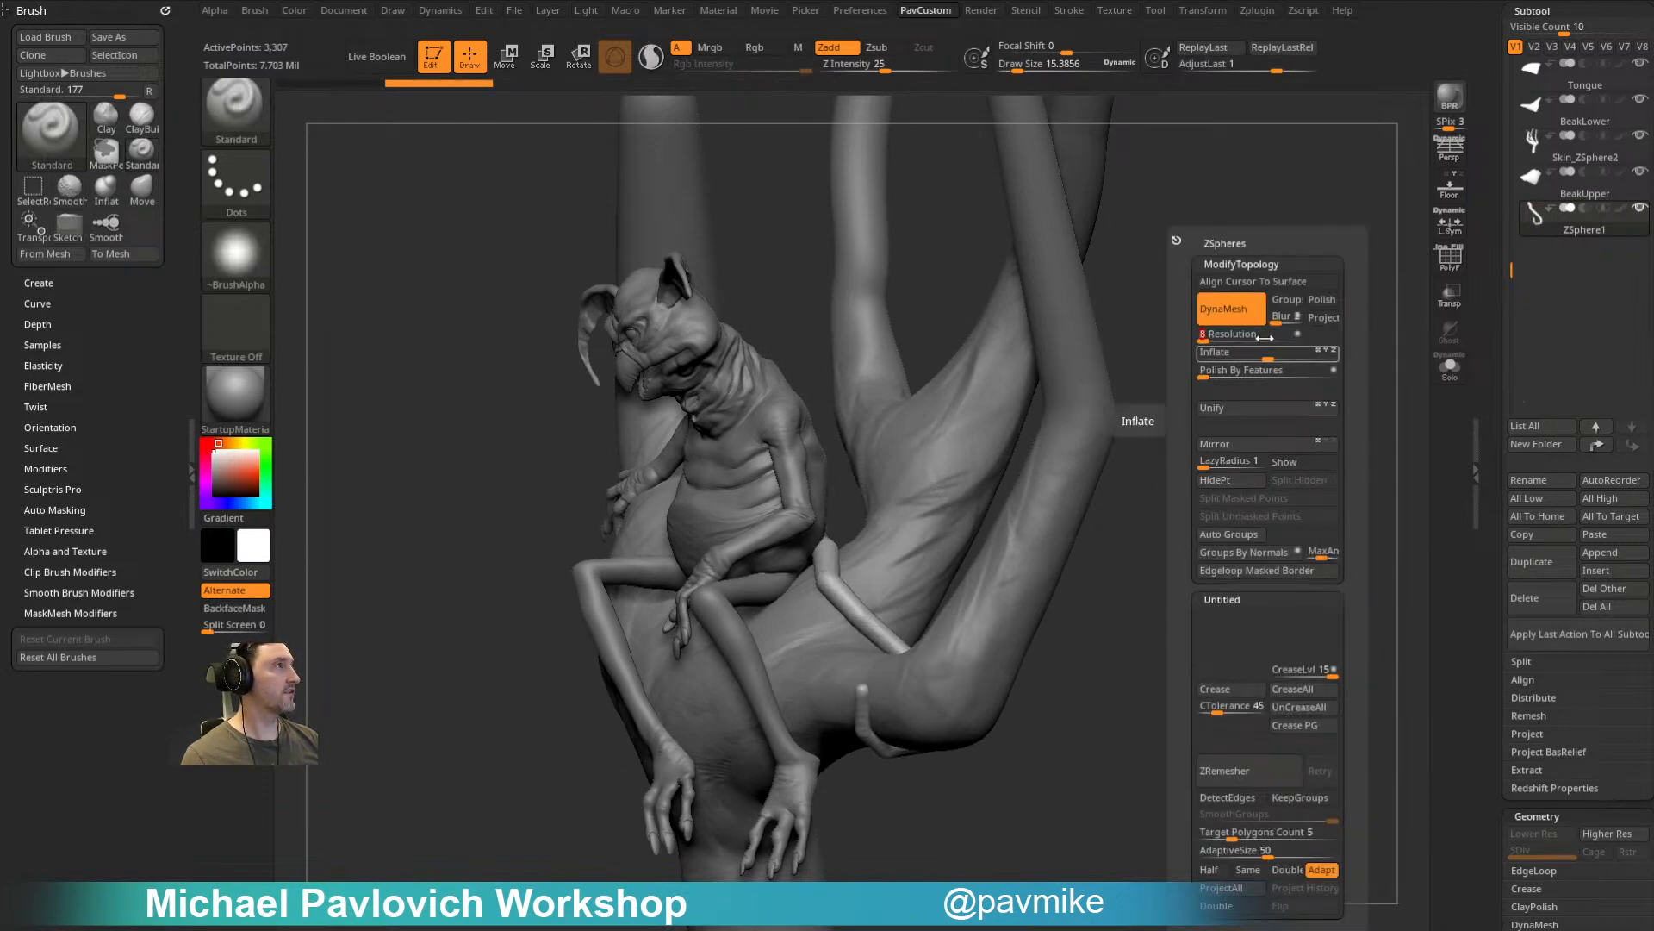
scroll(1577, 517, down, 10)
shift+click(1544, 599)
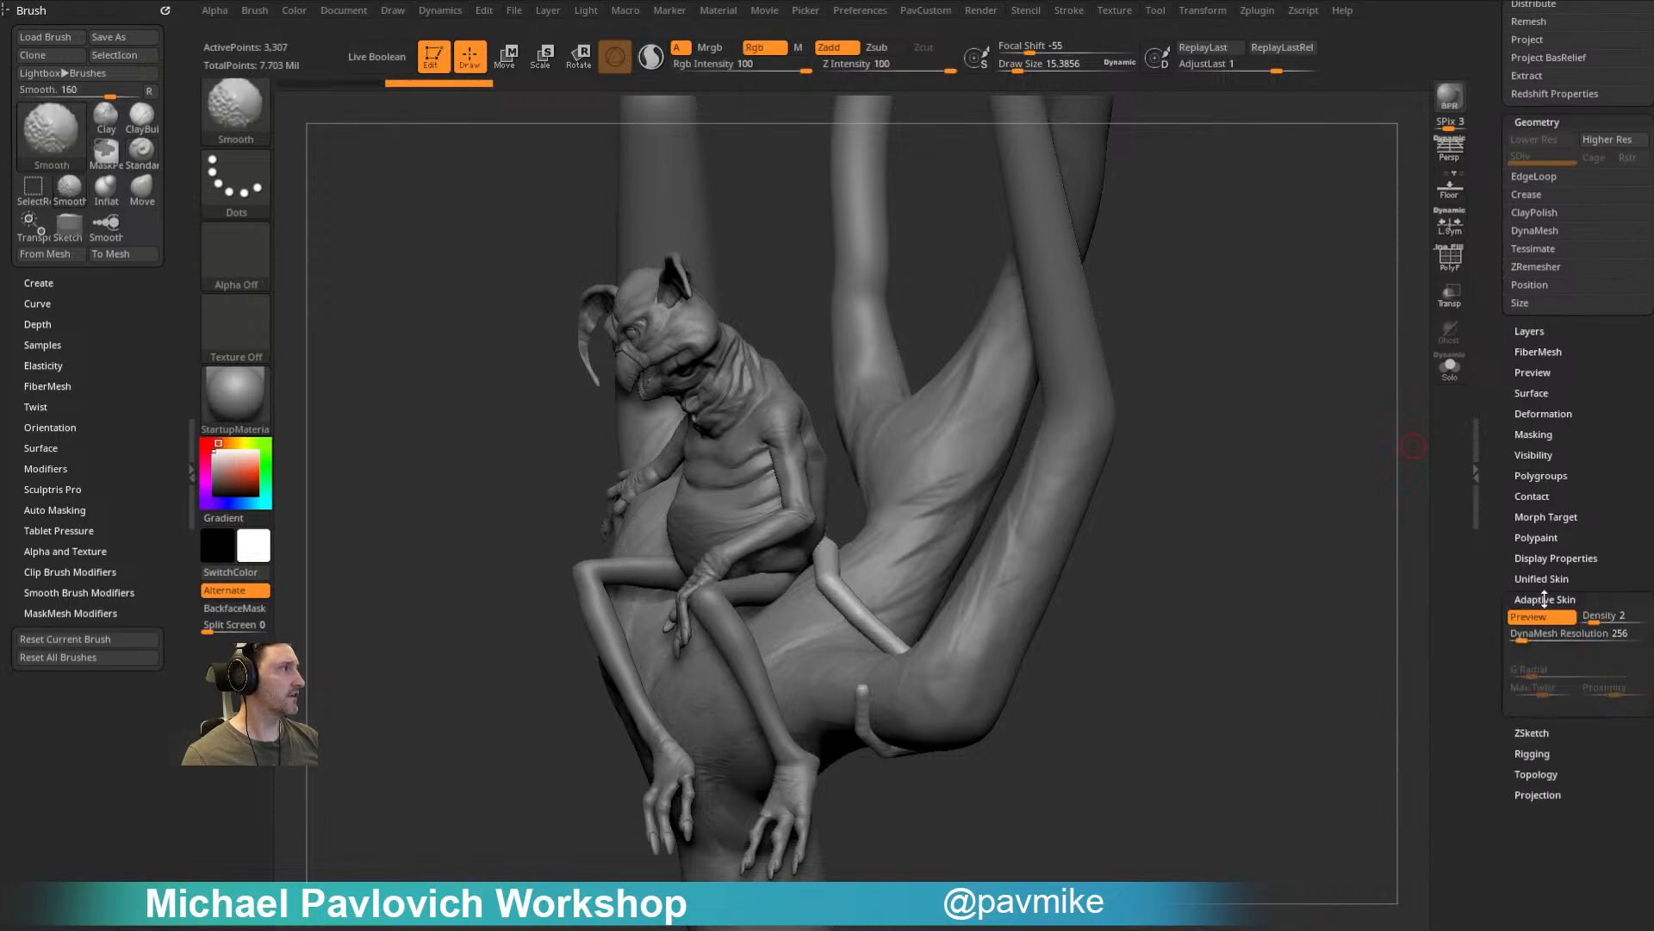
click(1530, 617)
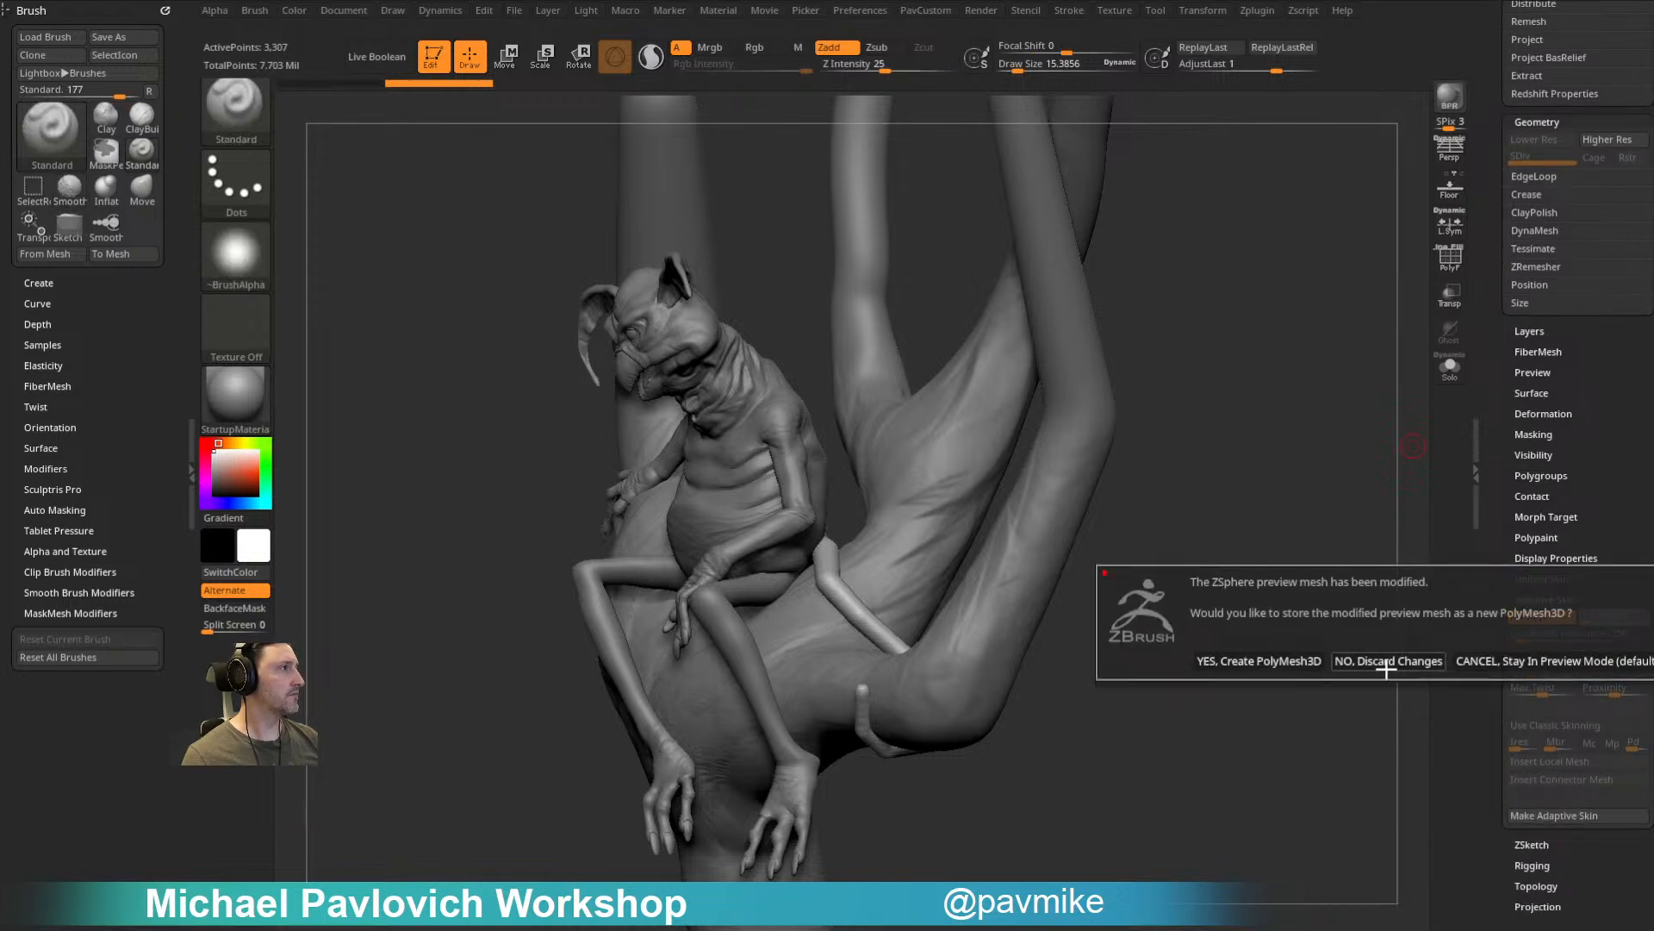
click(1517, 661)
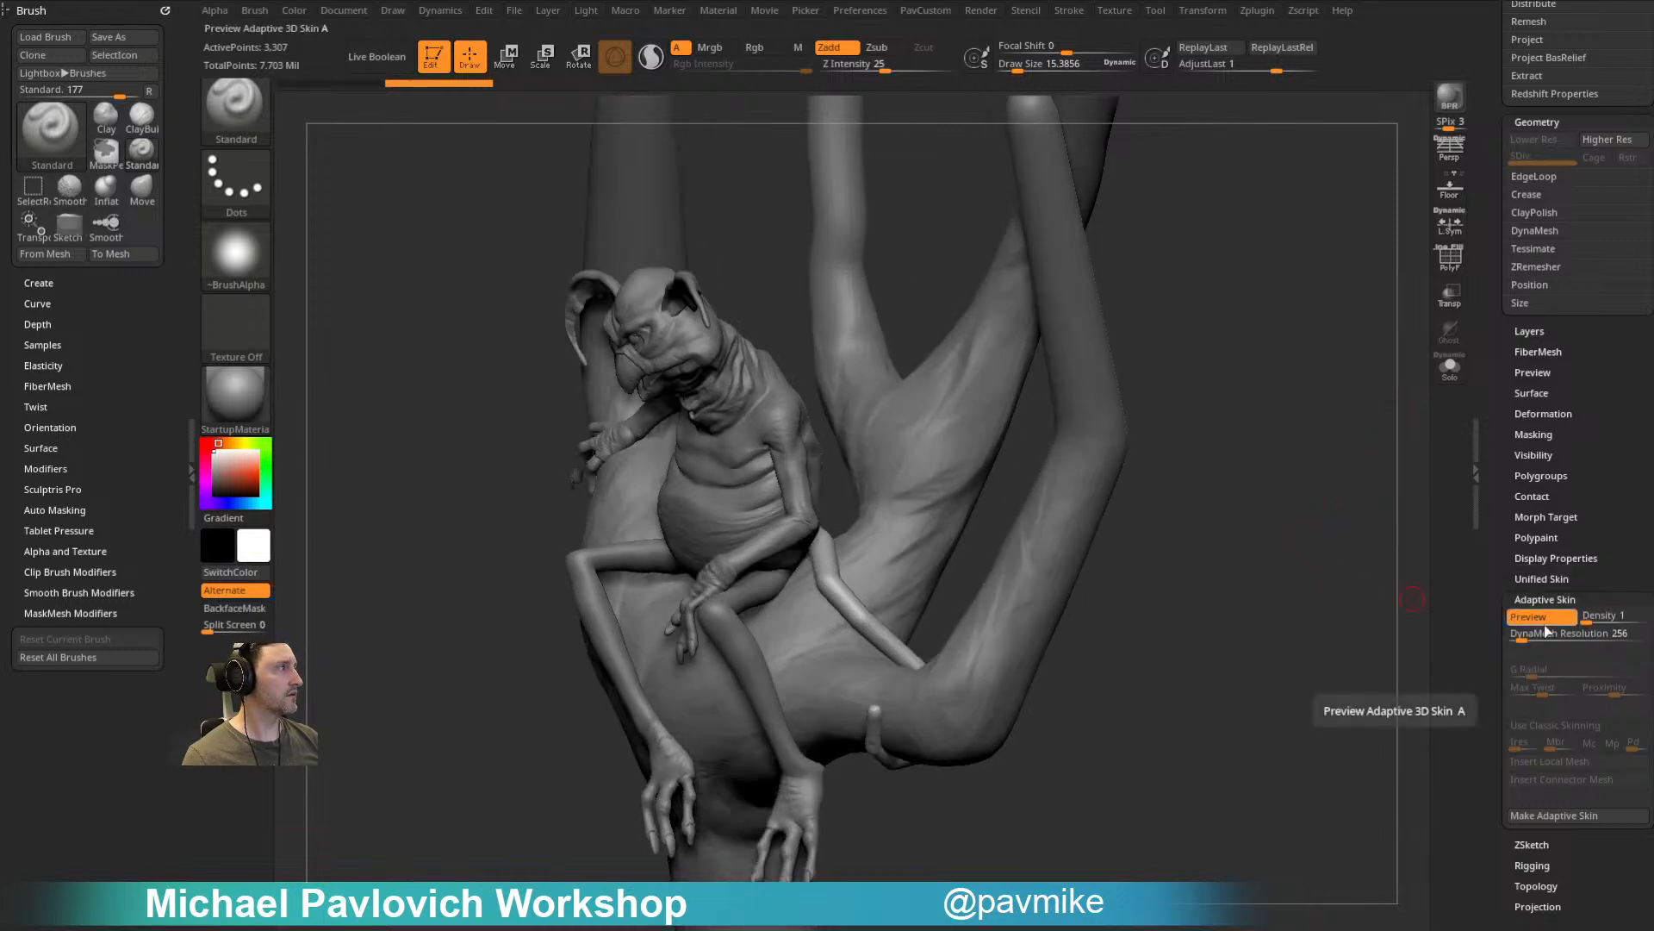
drag(1512, 638, 1508, 638)
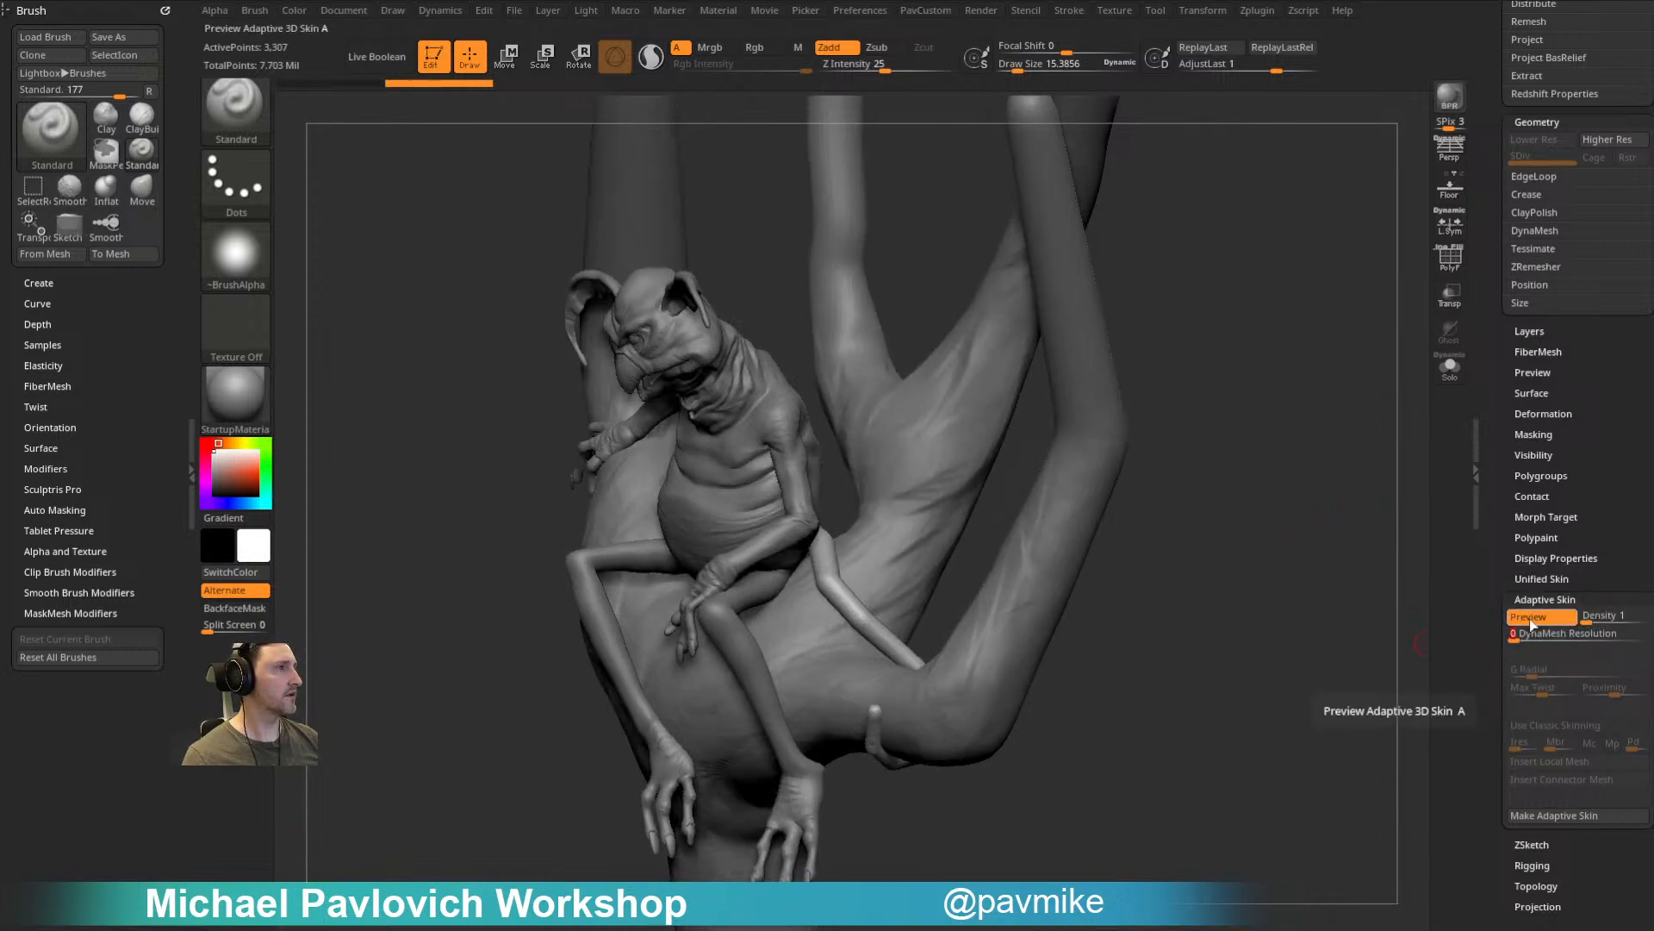
key(a)
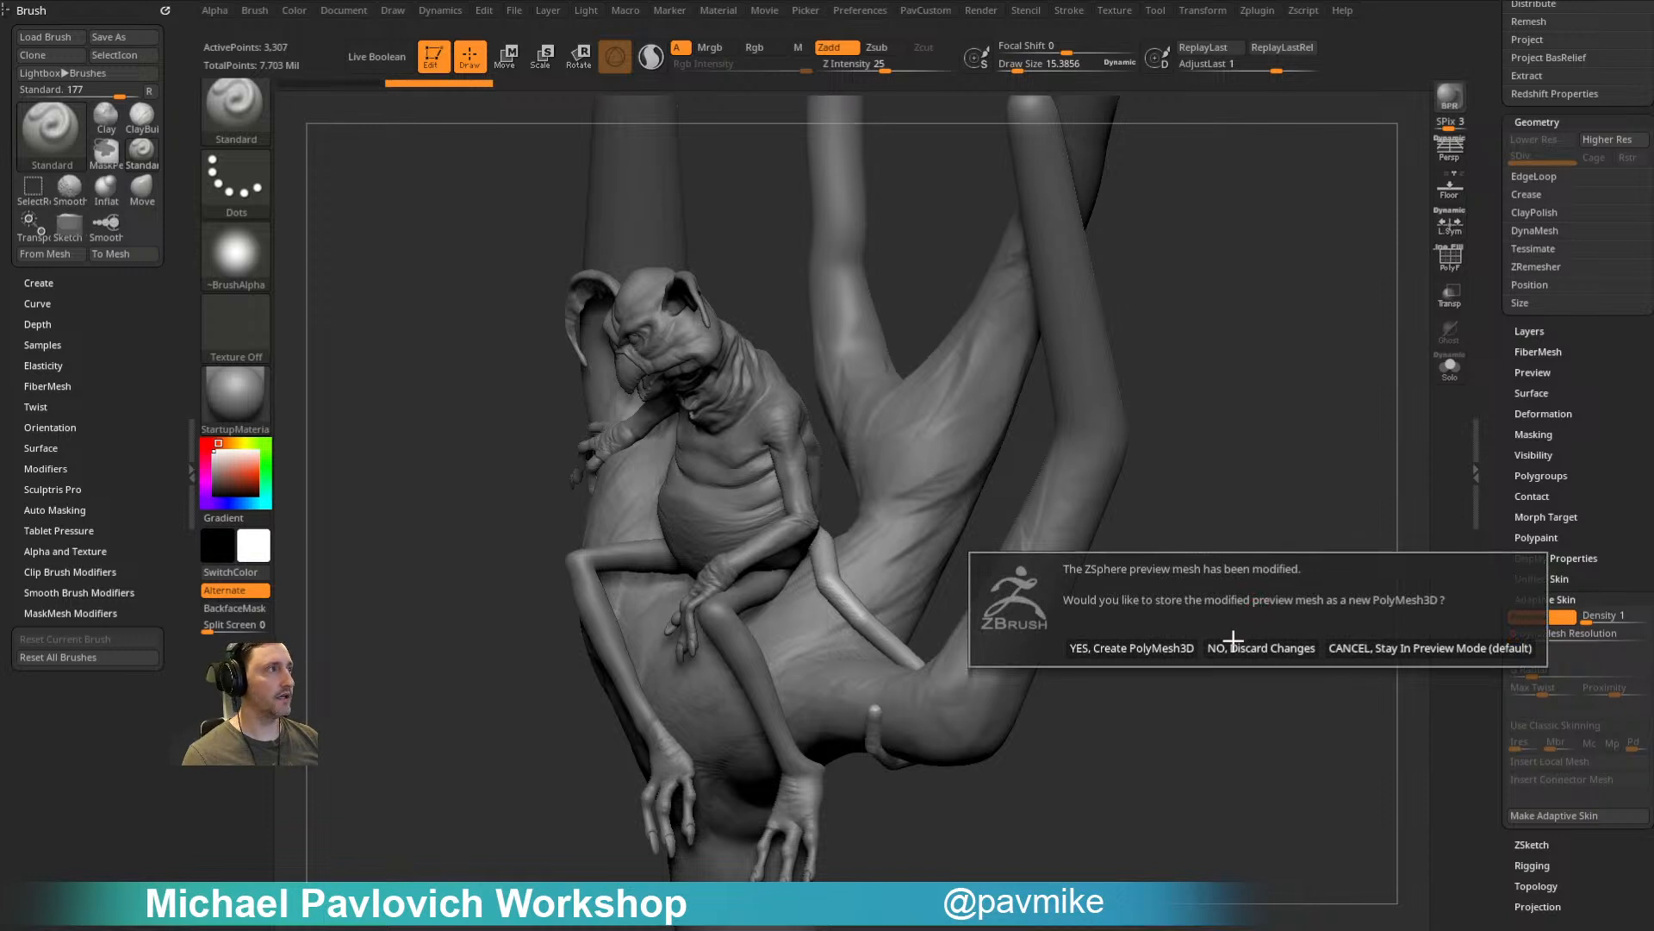
click(1282, 652)
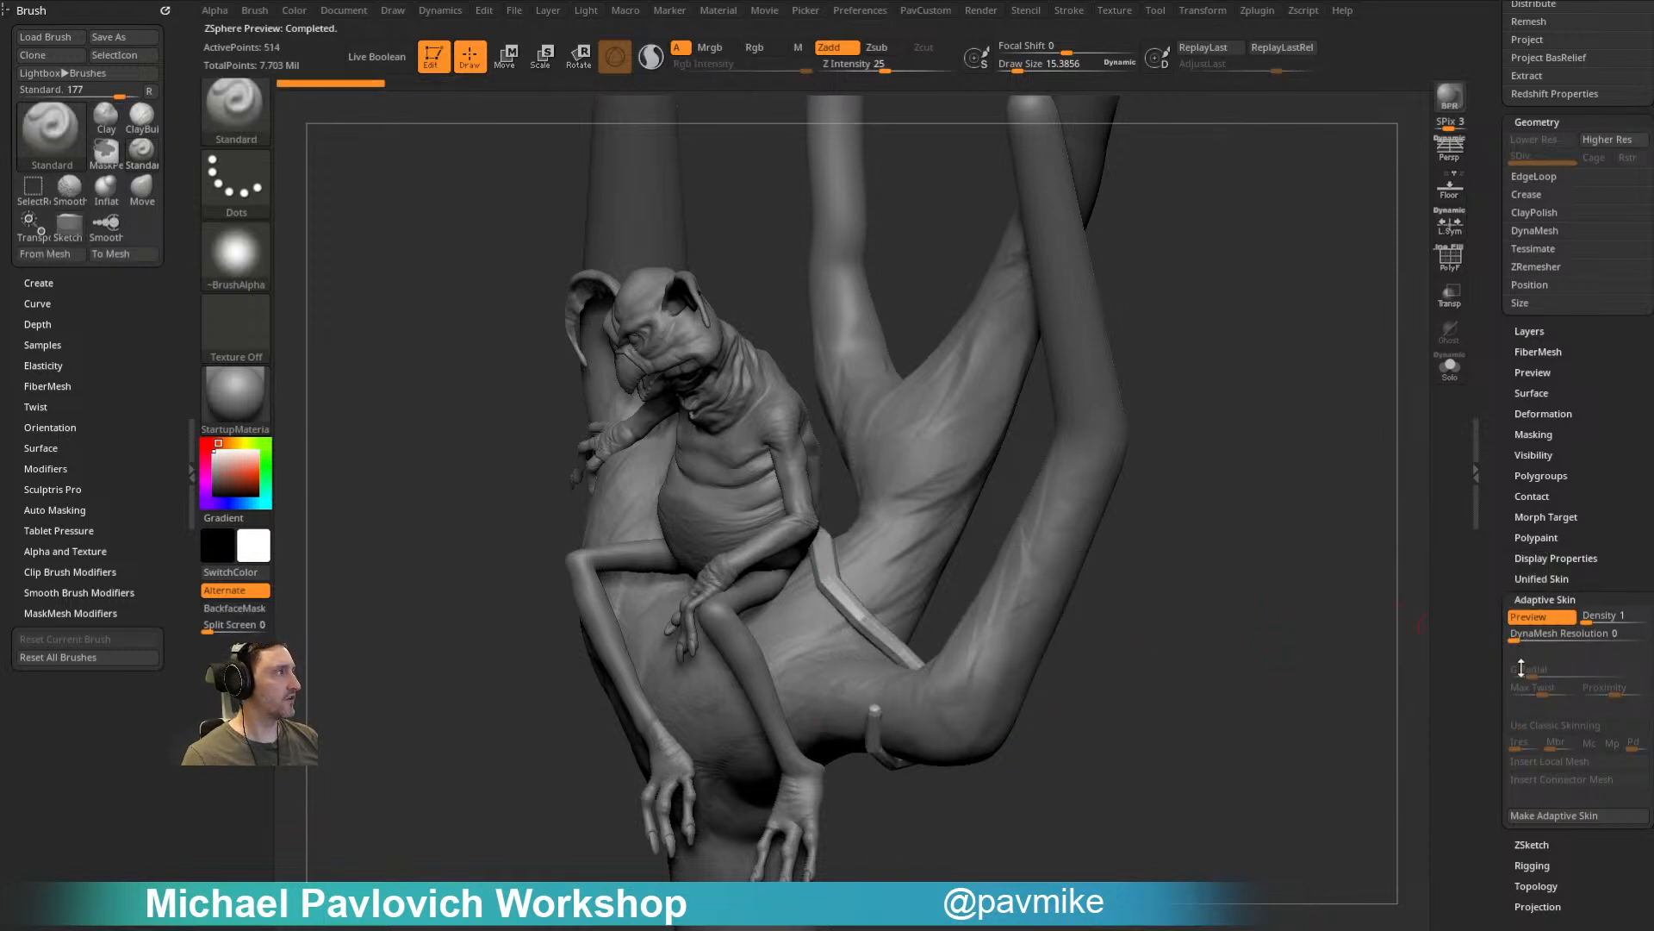
Step: Make an adaptive skin of the tail and append it in place of the ZSphere1 subtool
click(1549, 816)
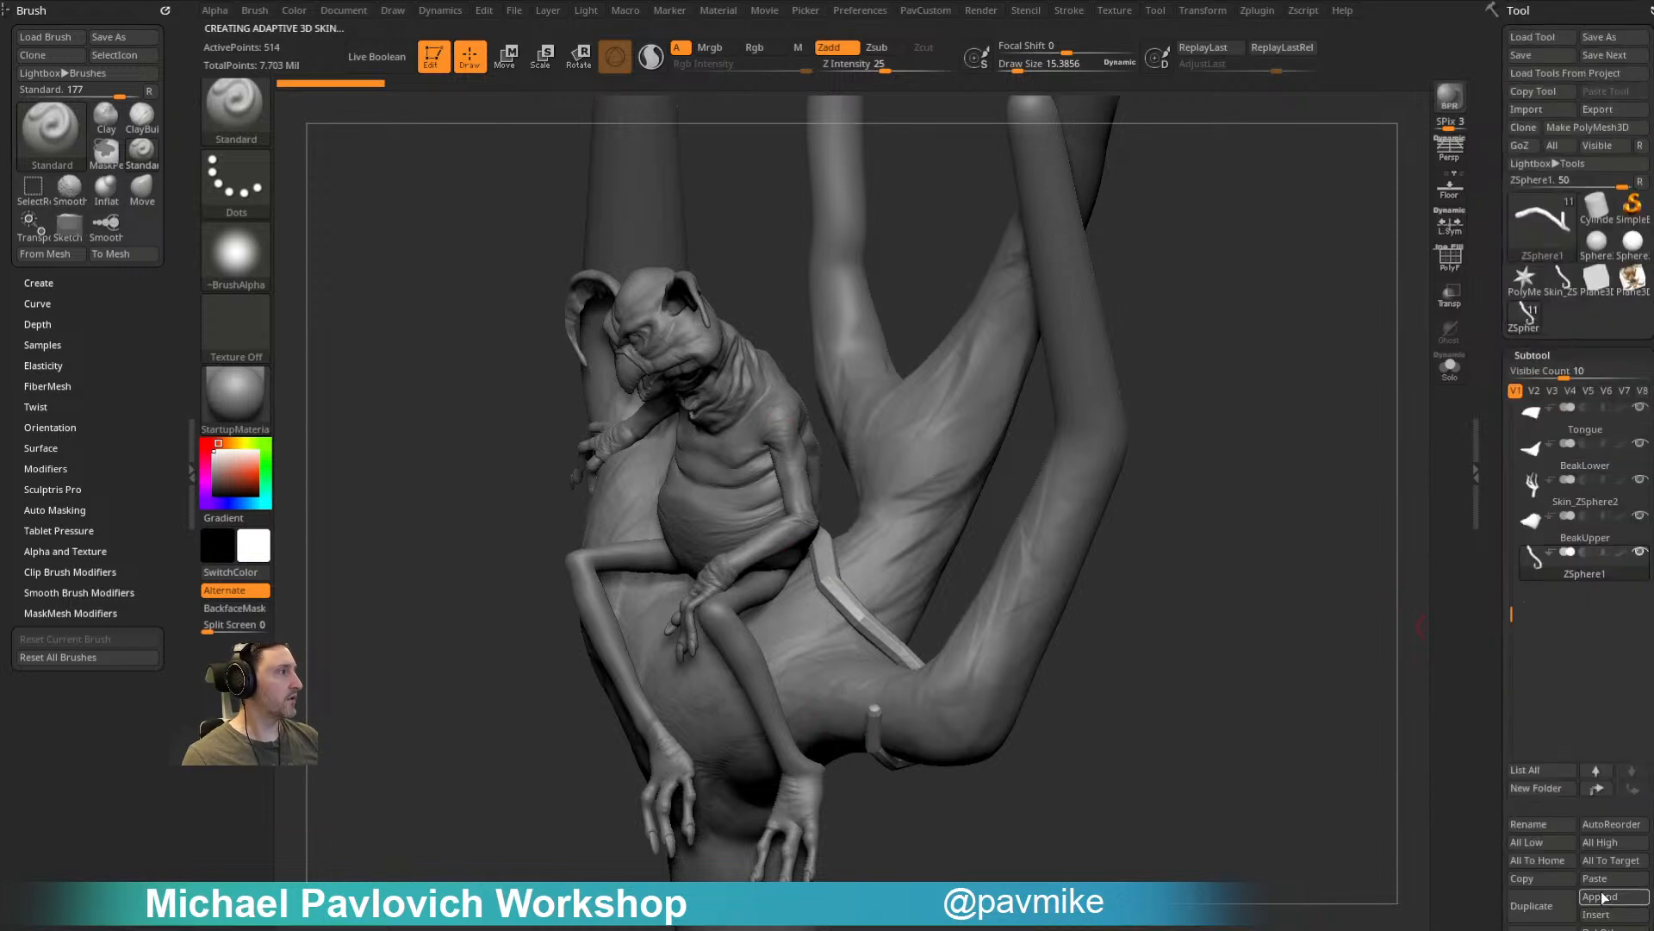
click(1600, 896)
click(1021, 728)
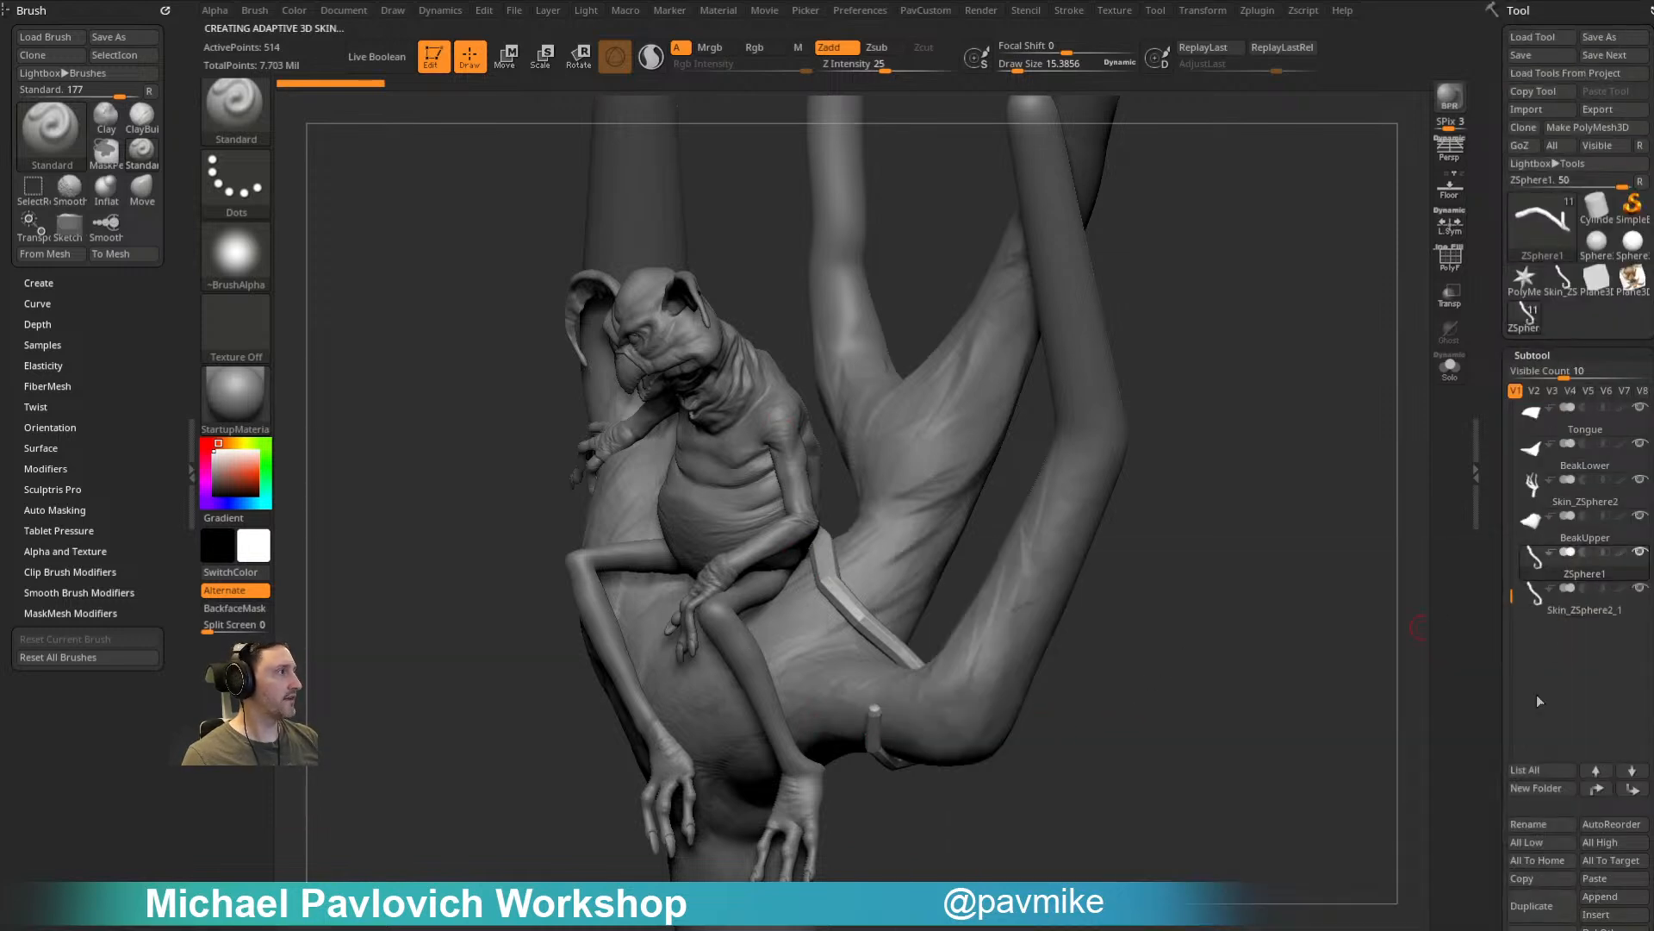
drag(1403, 546, 1318, 552)
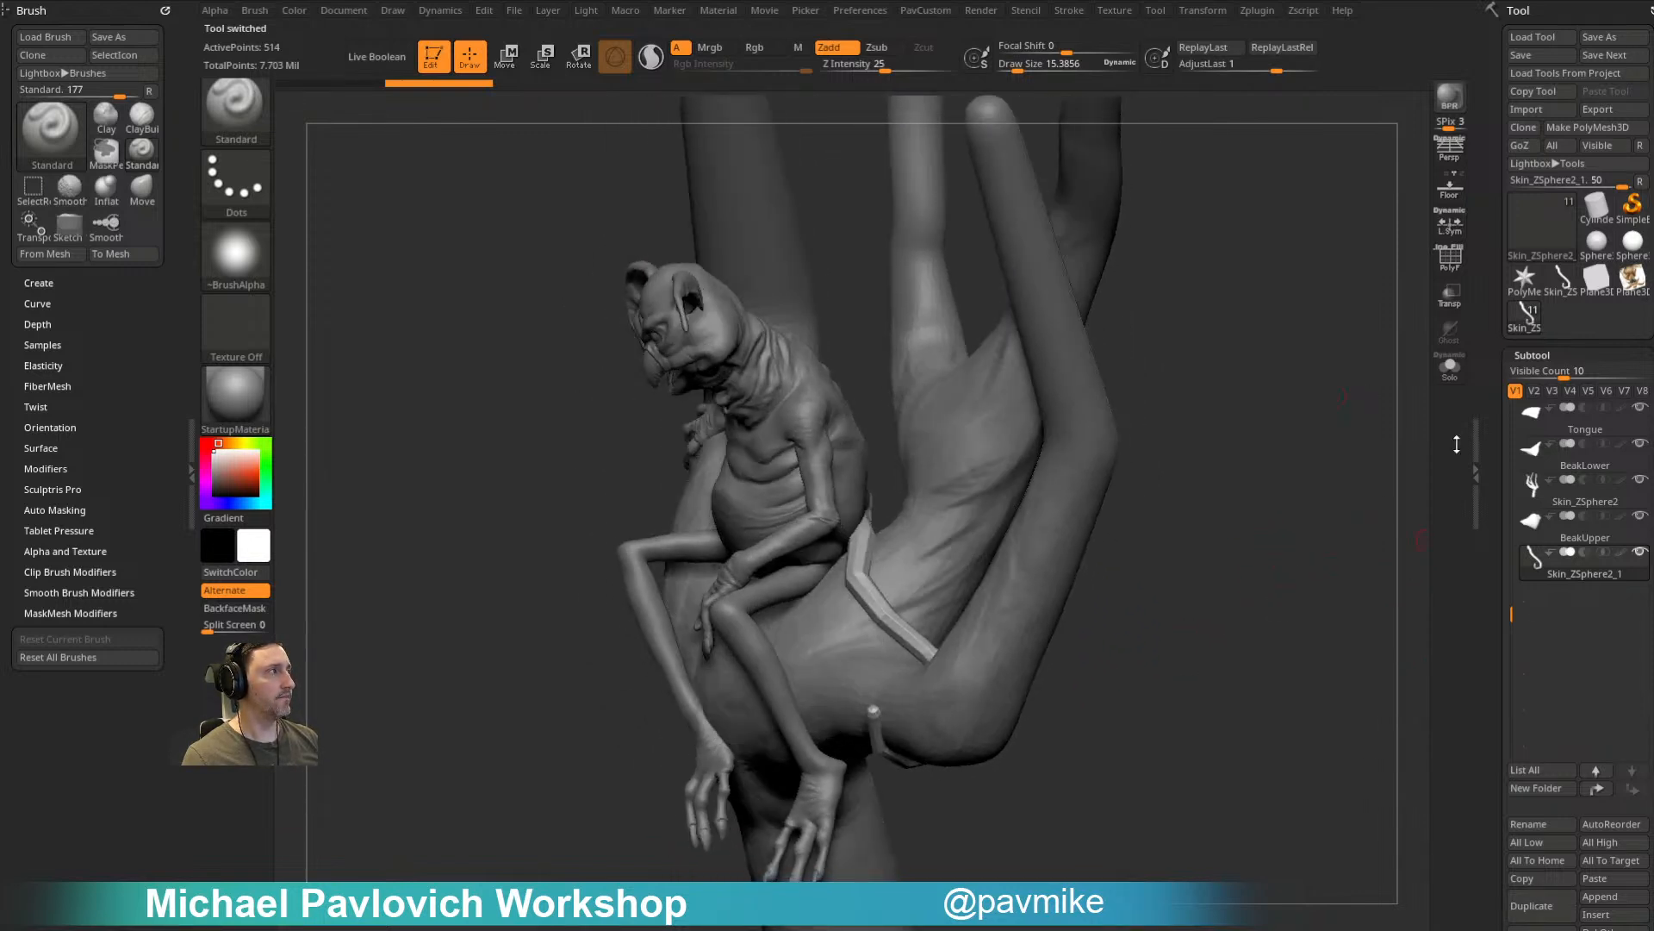
Step: Subdivide the tail mesh once and toggle the Polish By Features mode, checking the topology with PolyFrame
key(ctrl+d)
key(space)
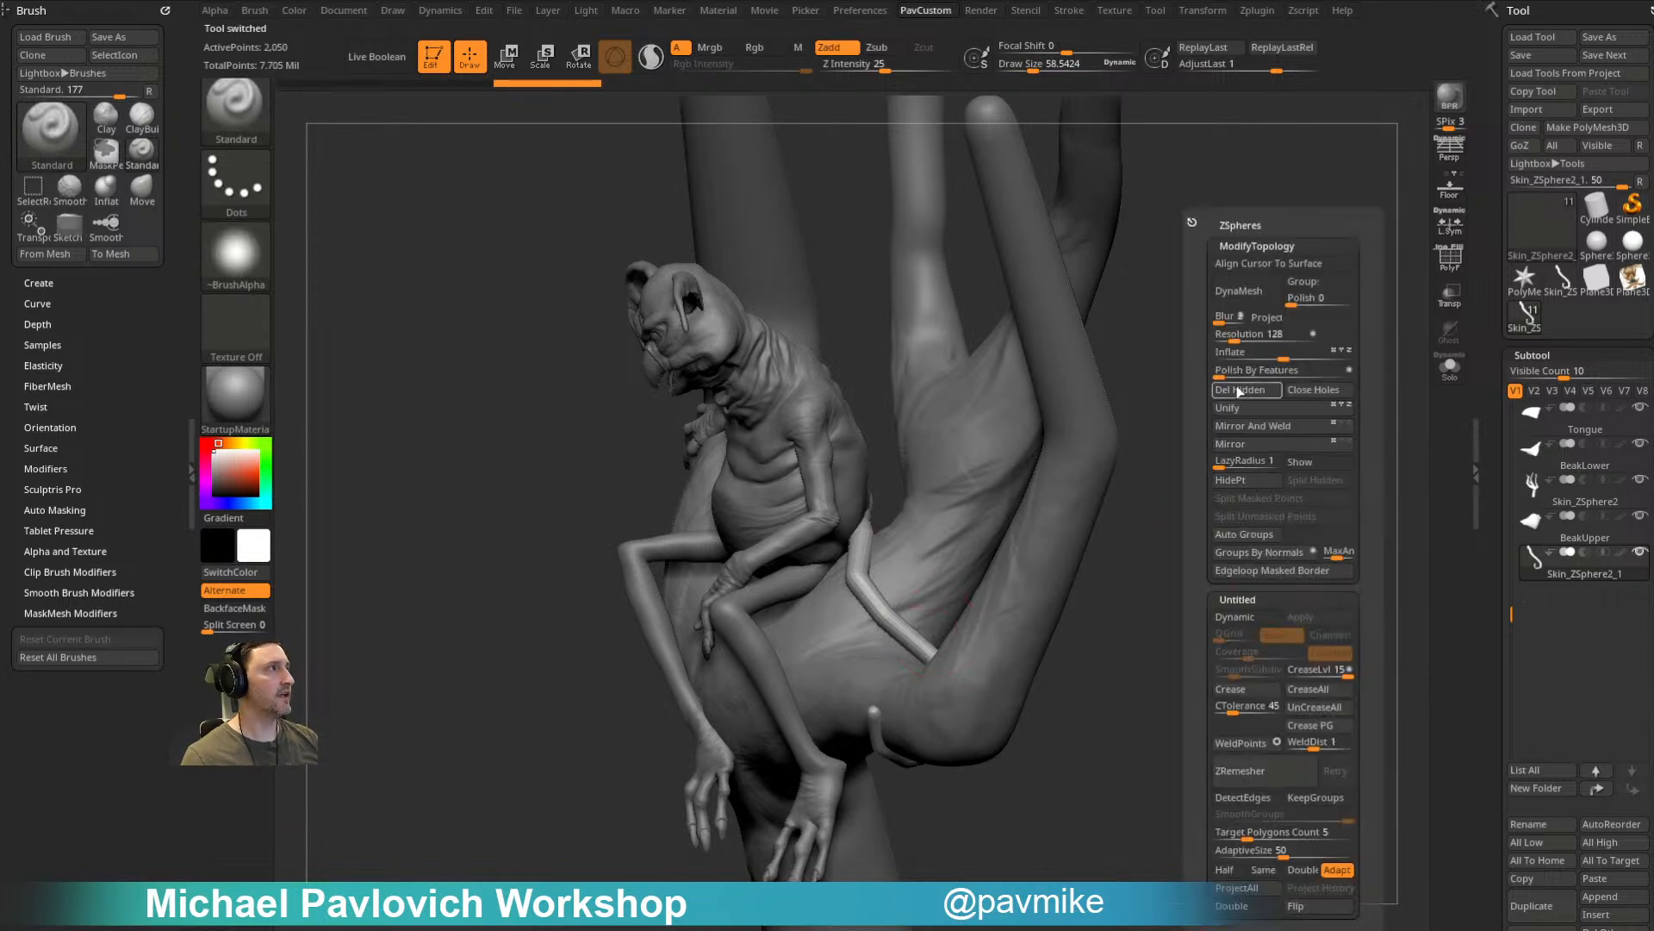
click(1341, 370)
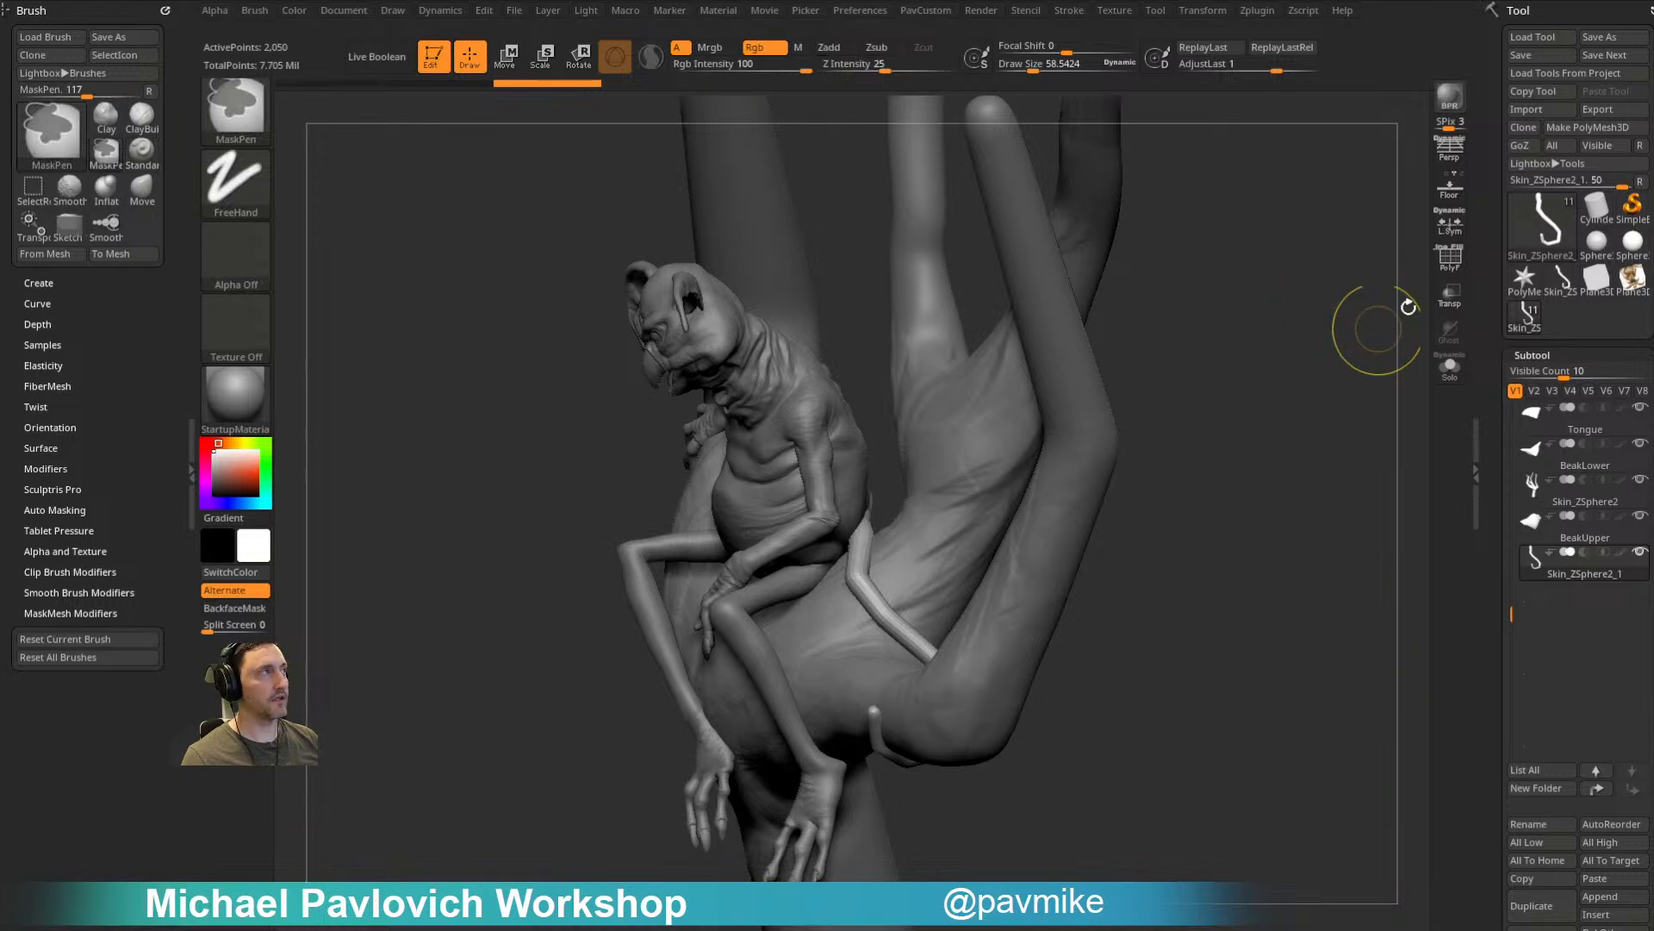
key(shift+f)
drag(1292, 384, 1232, 436)
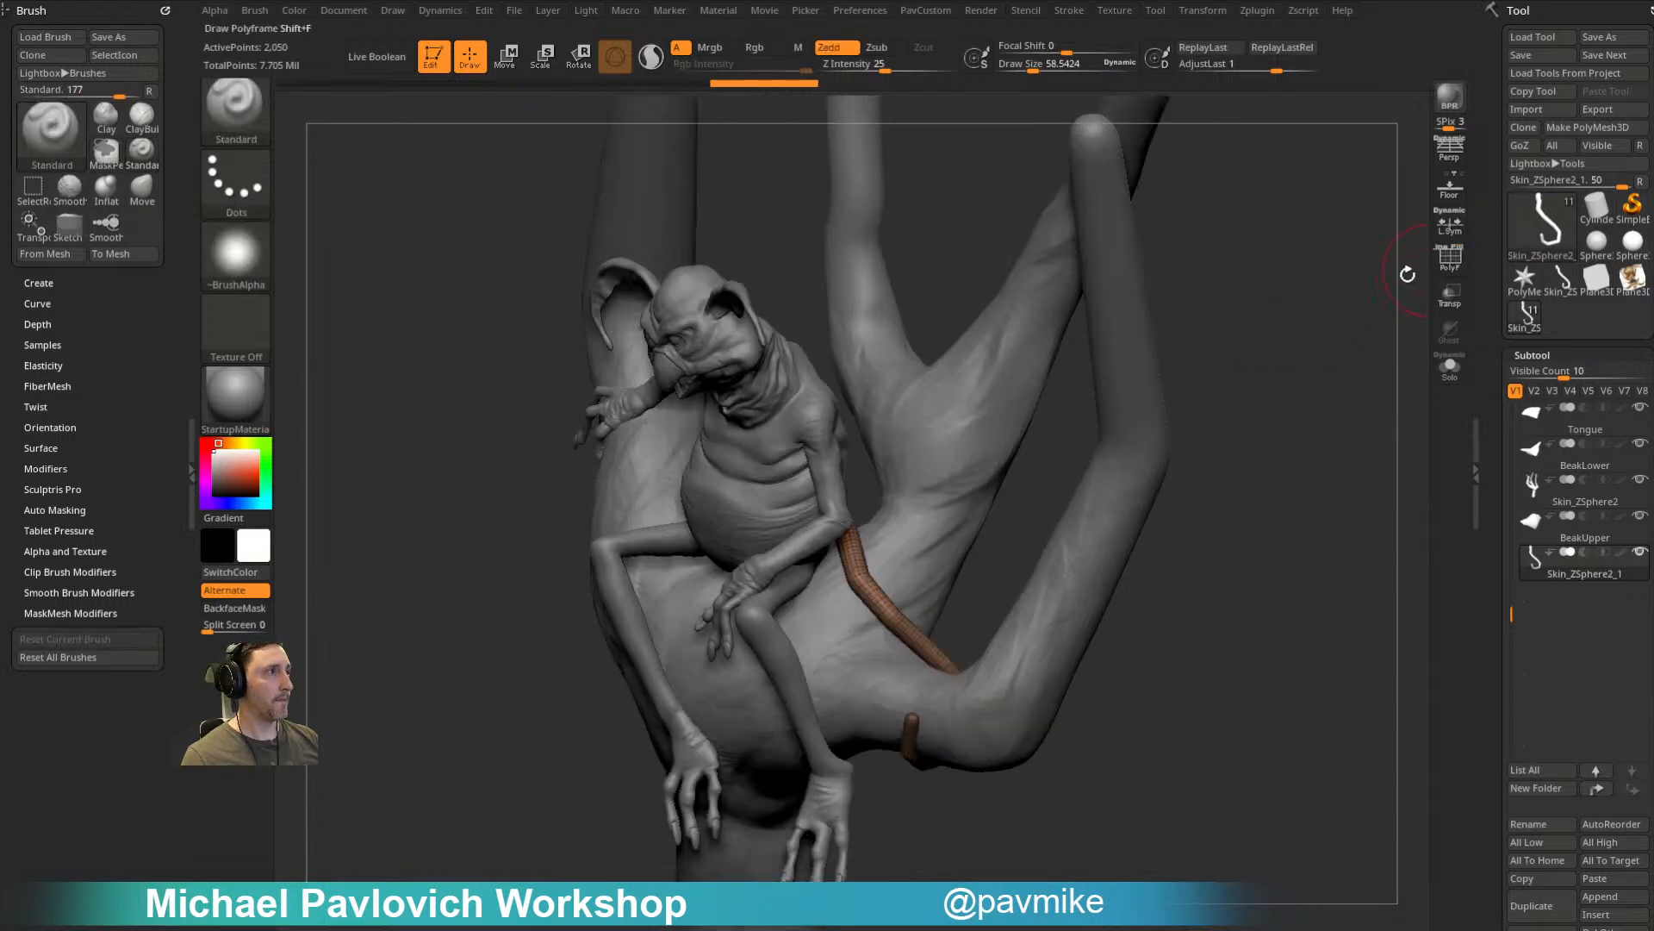
key(shift+f)
Step: Polish the tail mesh by features and inflate it by 9
key(space)
click(1192, 372)
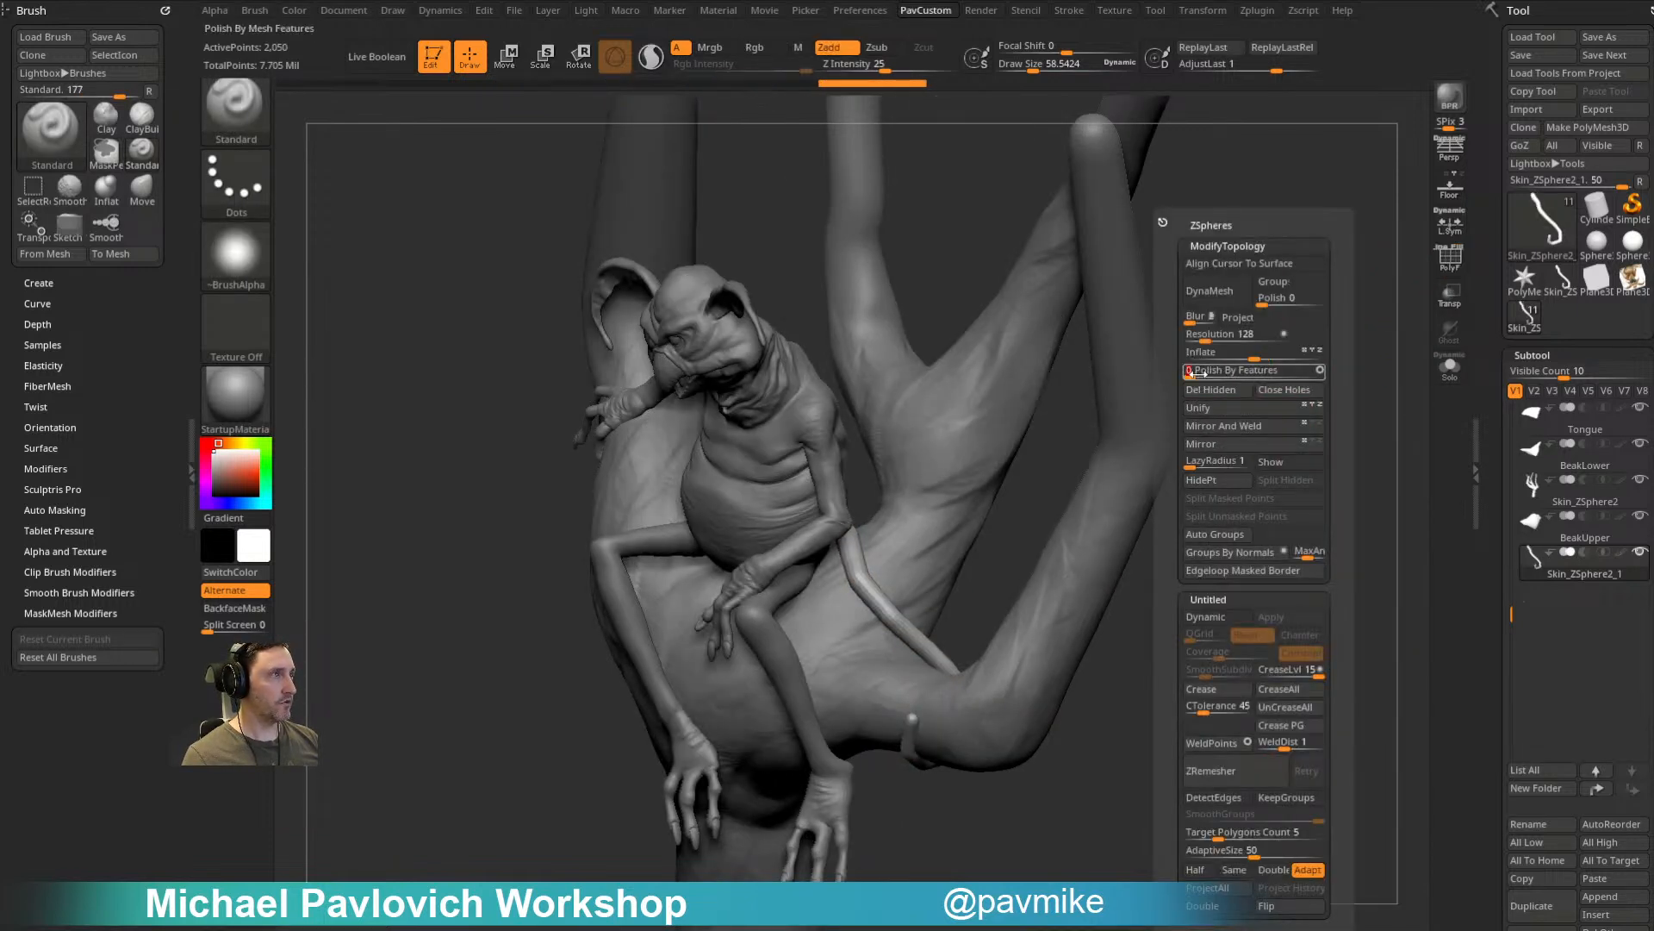
key(space)
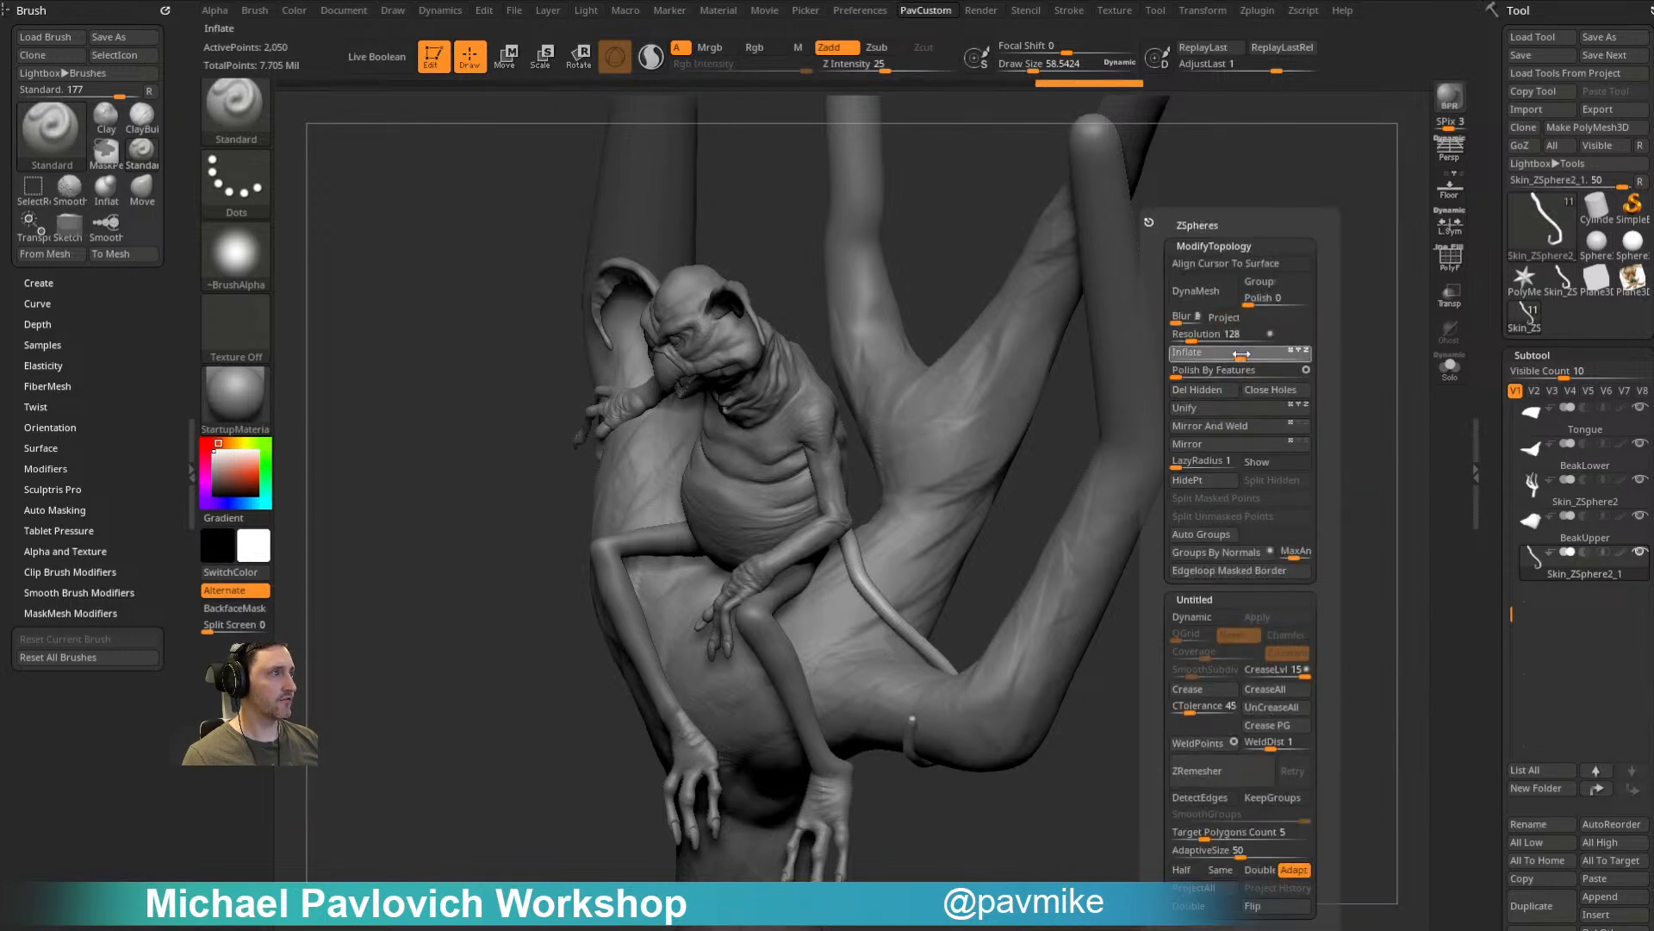
drag(1243, 354, 1246, 352)
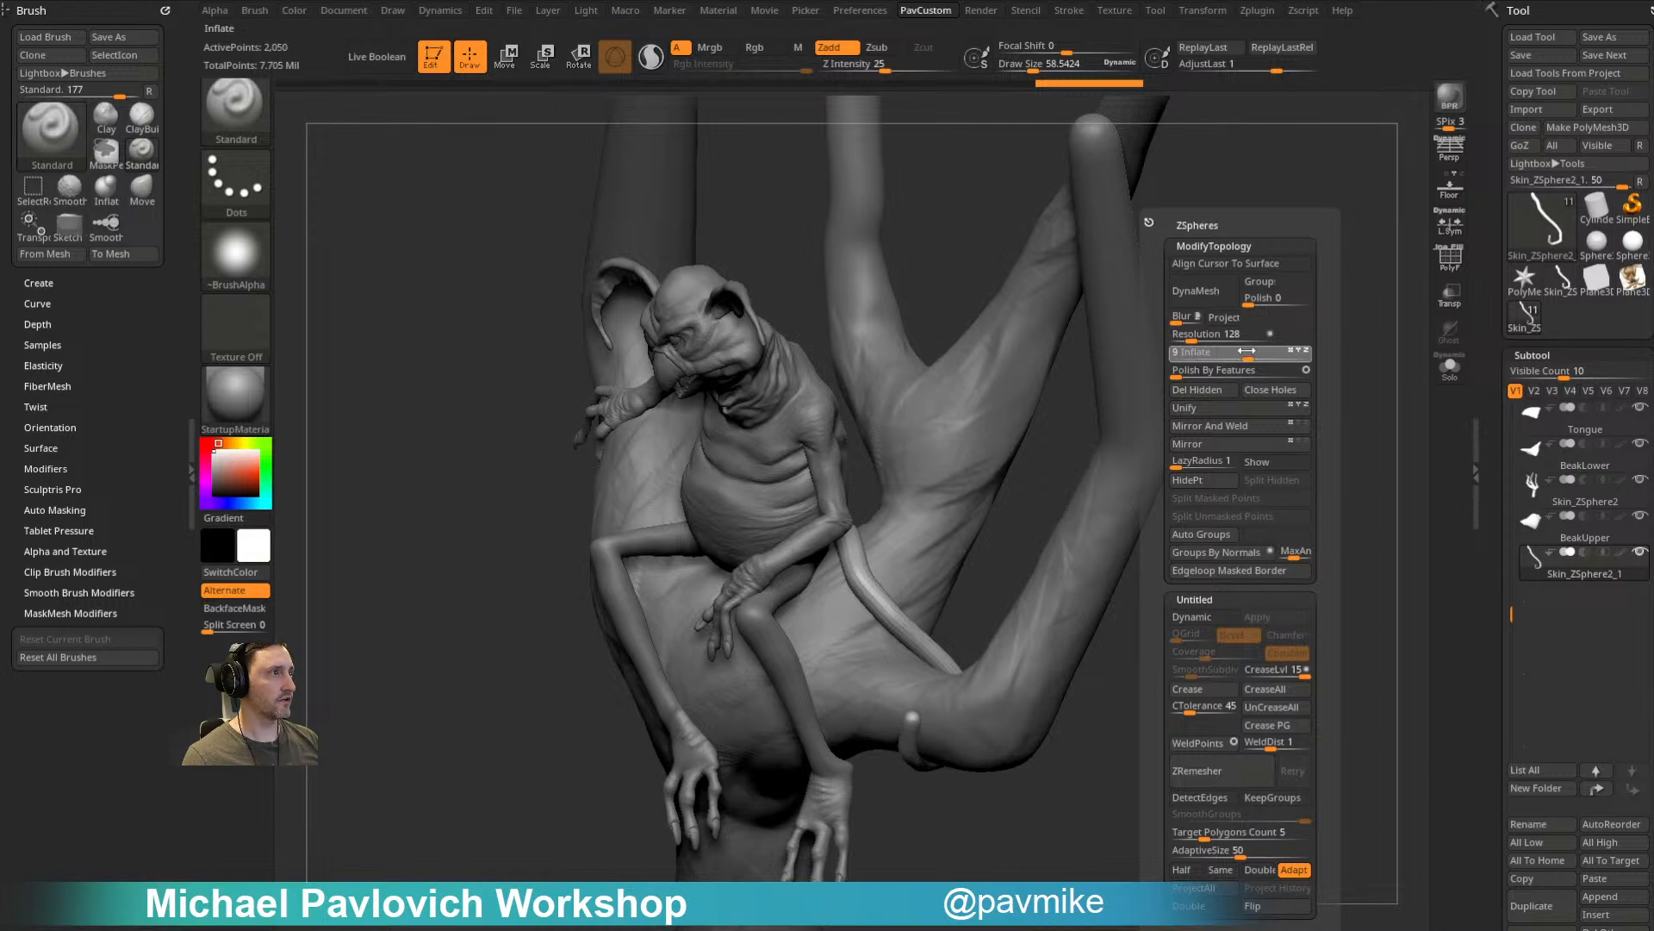
Step: Reshape the upper section of the tail behind the creature with the Move brush
key(space)
drag(1253, 288, 1185, 379)
key(s)
key(b)
key(m)
key(v)
drag(860, 601, 862, 606)
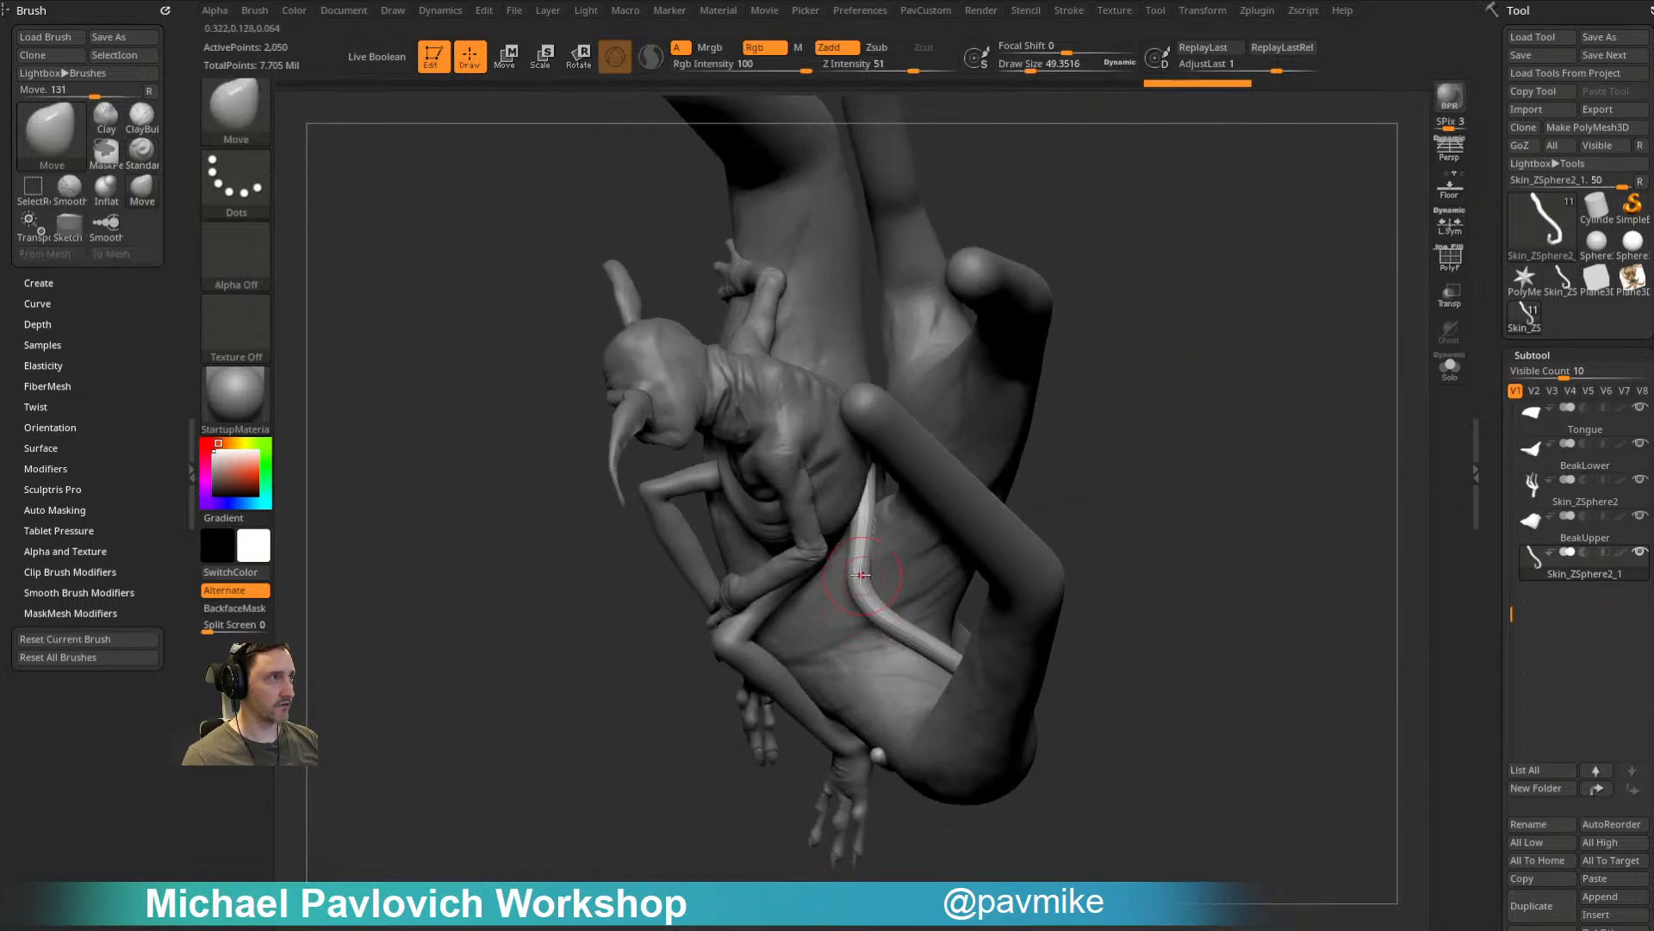
drag(1216, 496, 1278, 451)
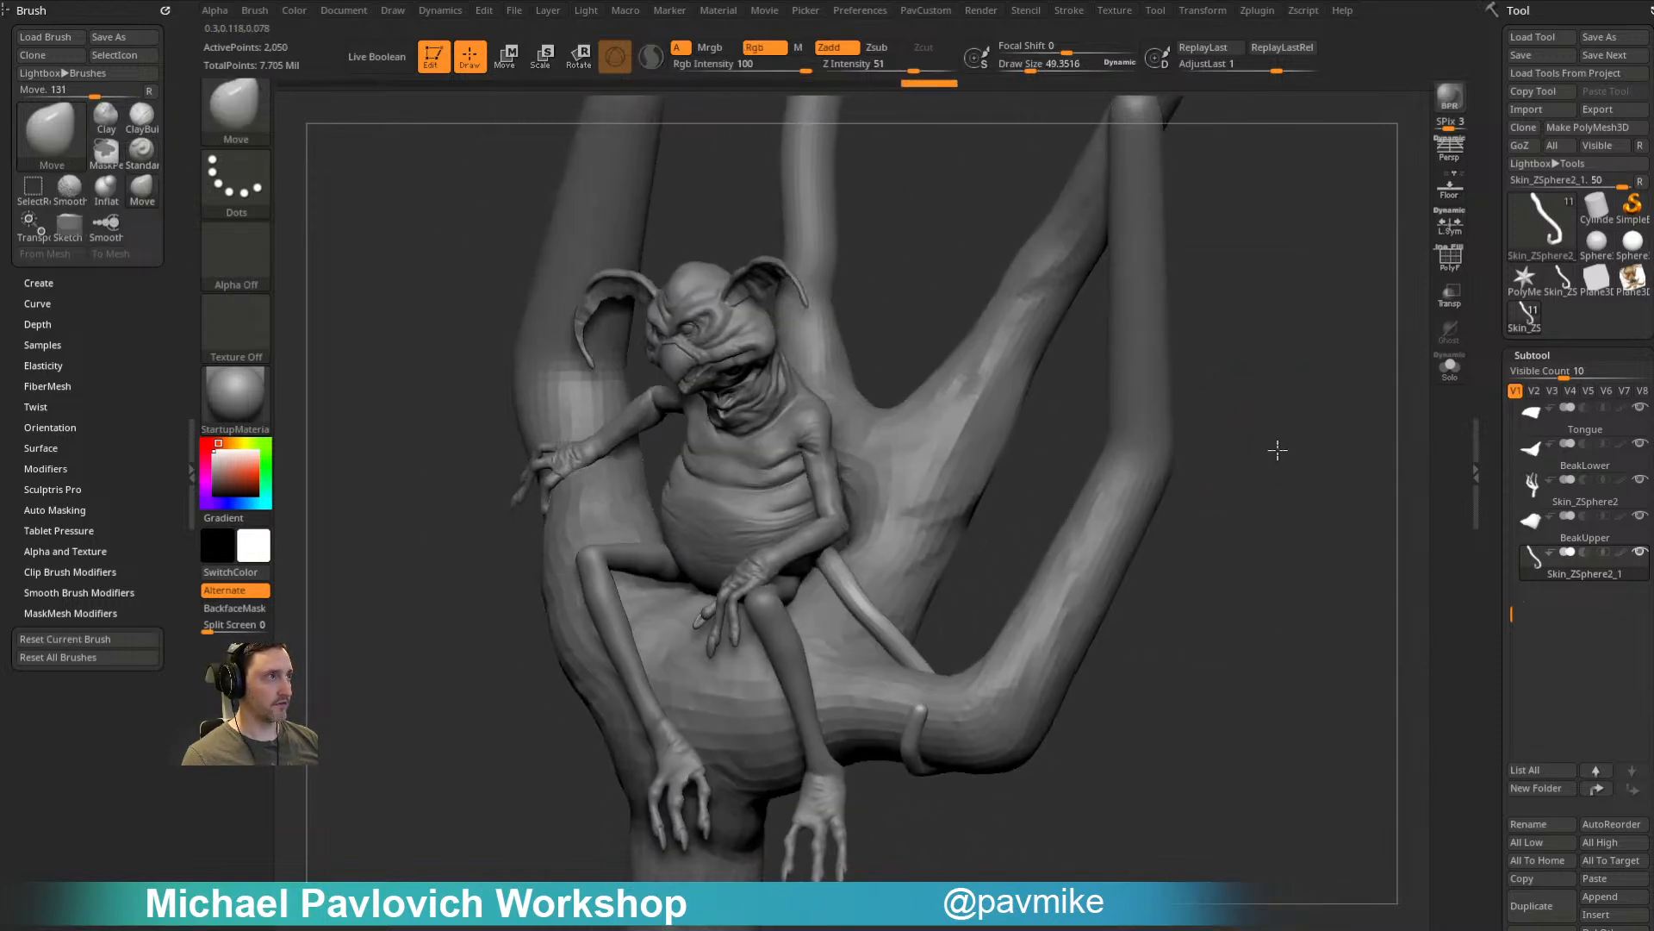
Step: Pull the curled end of the tail around the giant hand's finger with the Move brush
drag(968, 591, 1058, 577)
drag(889, 671, 891, 666)
key(s)
click(892, 666)
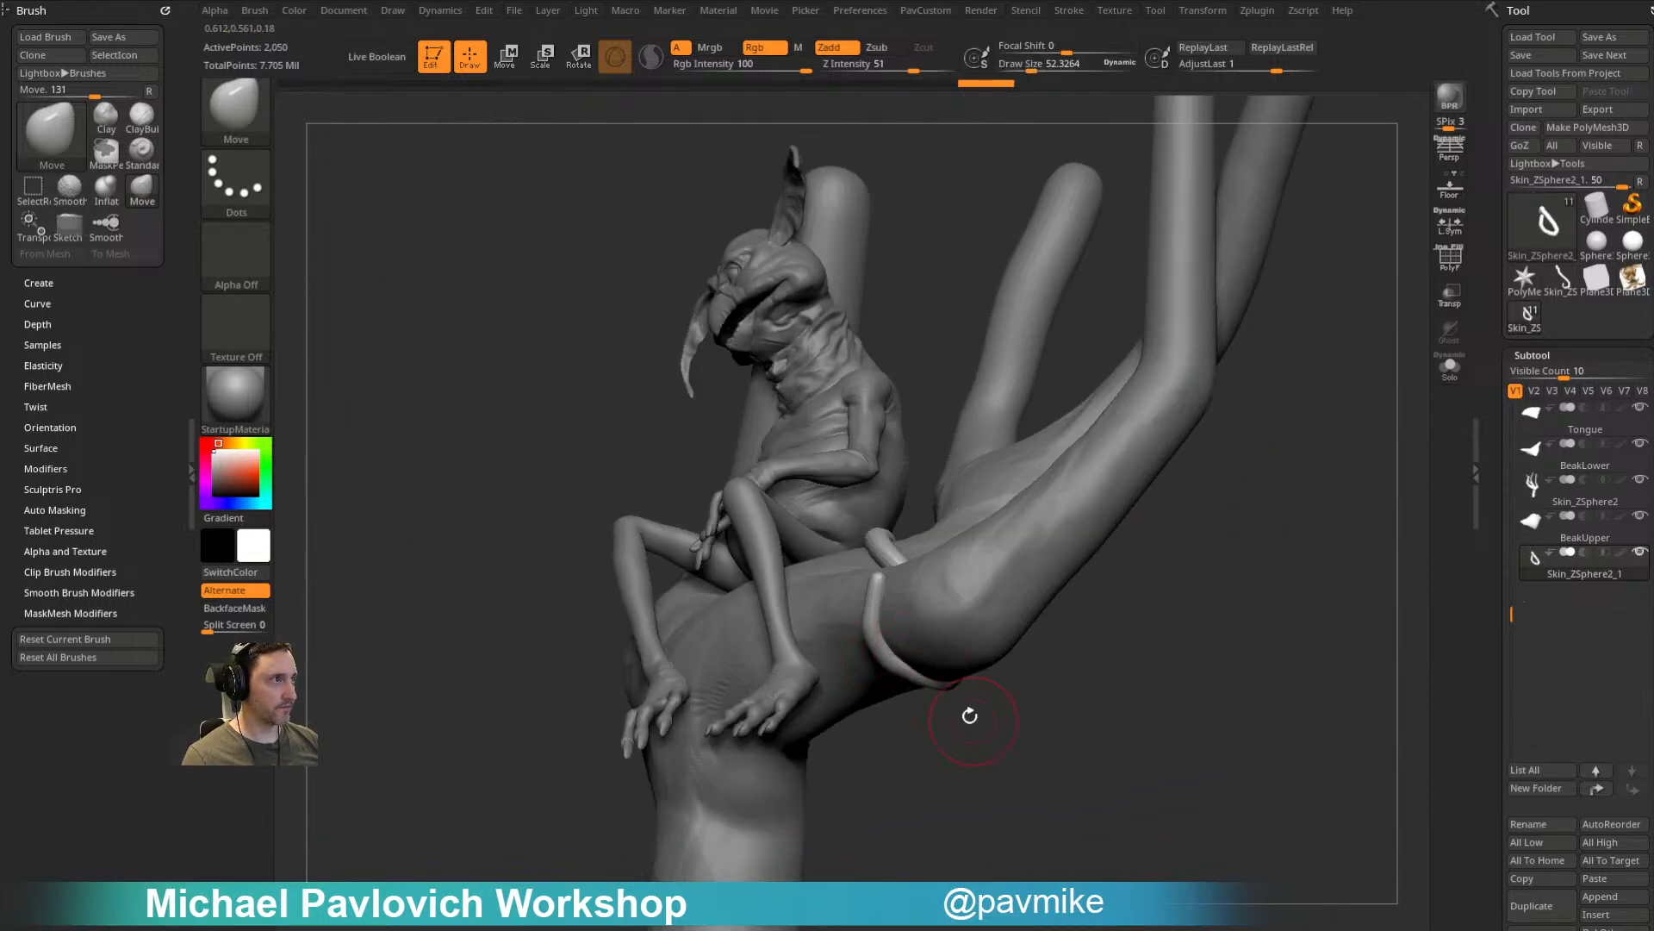
drag(975, 720, 1056, 698)
drag(917, 679, 921, 685)
drag(1108, 721, 916, 701)
drag(991, 663, 994, 658)
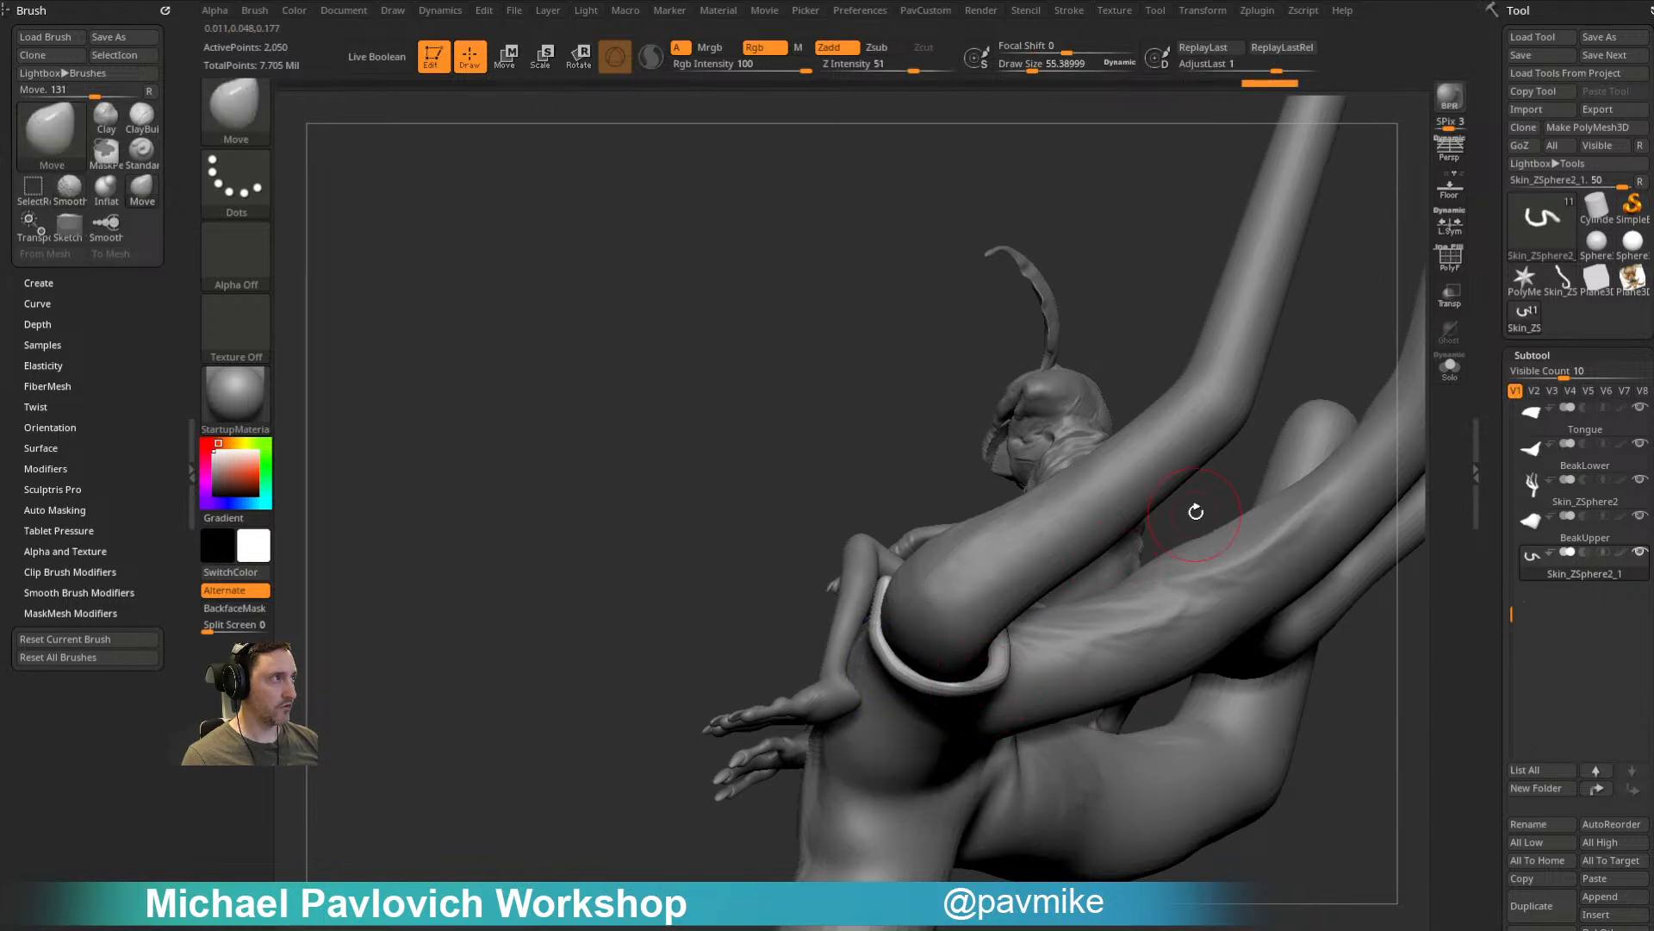
Step: Smooth the tail where it passes under the finger and move that bend closer to the finger's surface
drag(1192, 513, 1197, 728)
shift+drag(1017, 668, 978, 685)
drag(927, 772, 1009, 681)
key(s)
click(1010, 677)
drag(872, 786, 946, 769)
drag(1010, 680, 1010, 667)
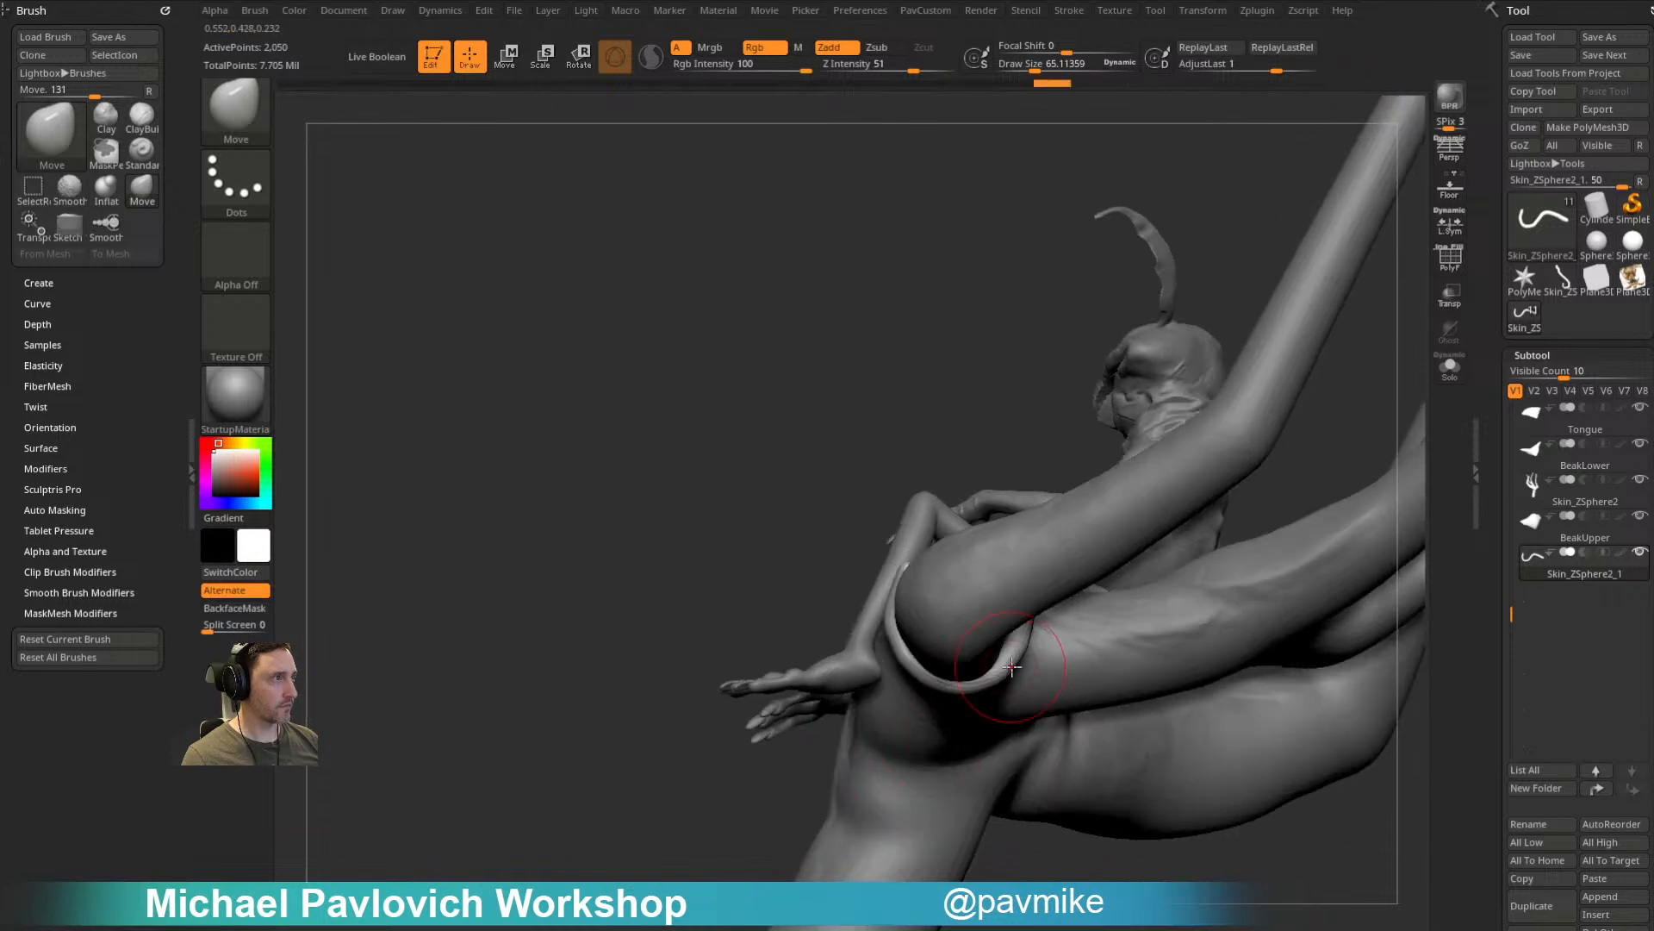
Step: Thicken the curled end of the tail with the Inflat brush
mouse_move(987, 417)
mouse_down()
mouse_move(973, 686)
mouse_move(919, 743)
mouse_up()
key(b)
key(i)
key(n)
drag(1017, 716, 1030, 678)
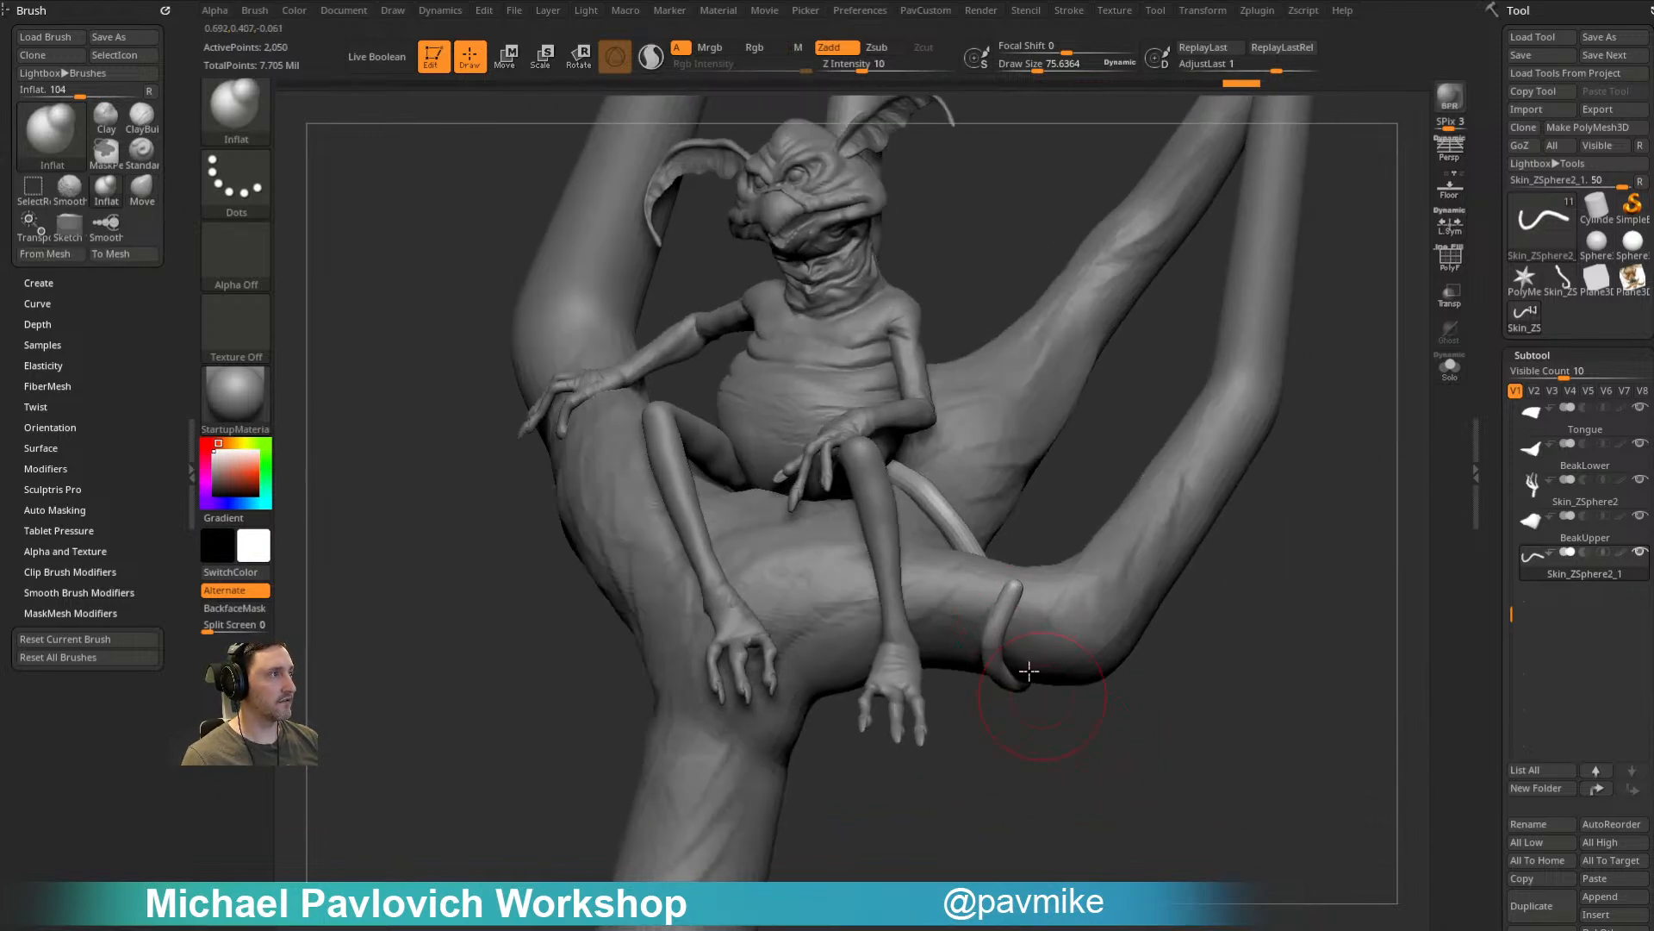
drag(1093, 753, 1038, 701)
drag(1198, 565, 1250, 500)
Step: Sample the tan skin colour from the creature's leg and fill the whole tail with it
key(s)
click(1192, 556)
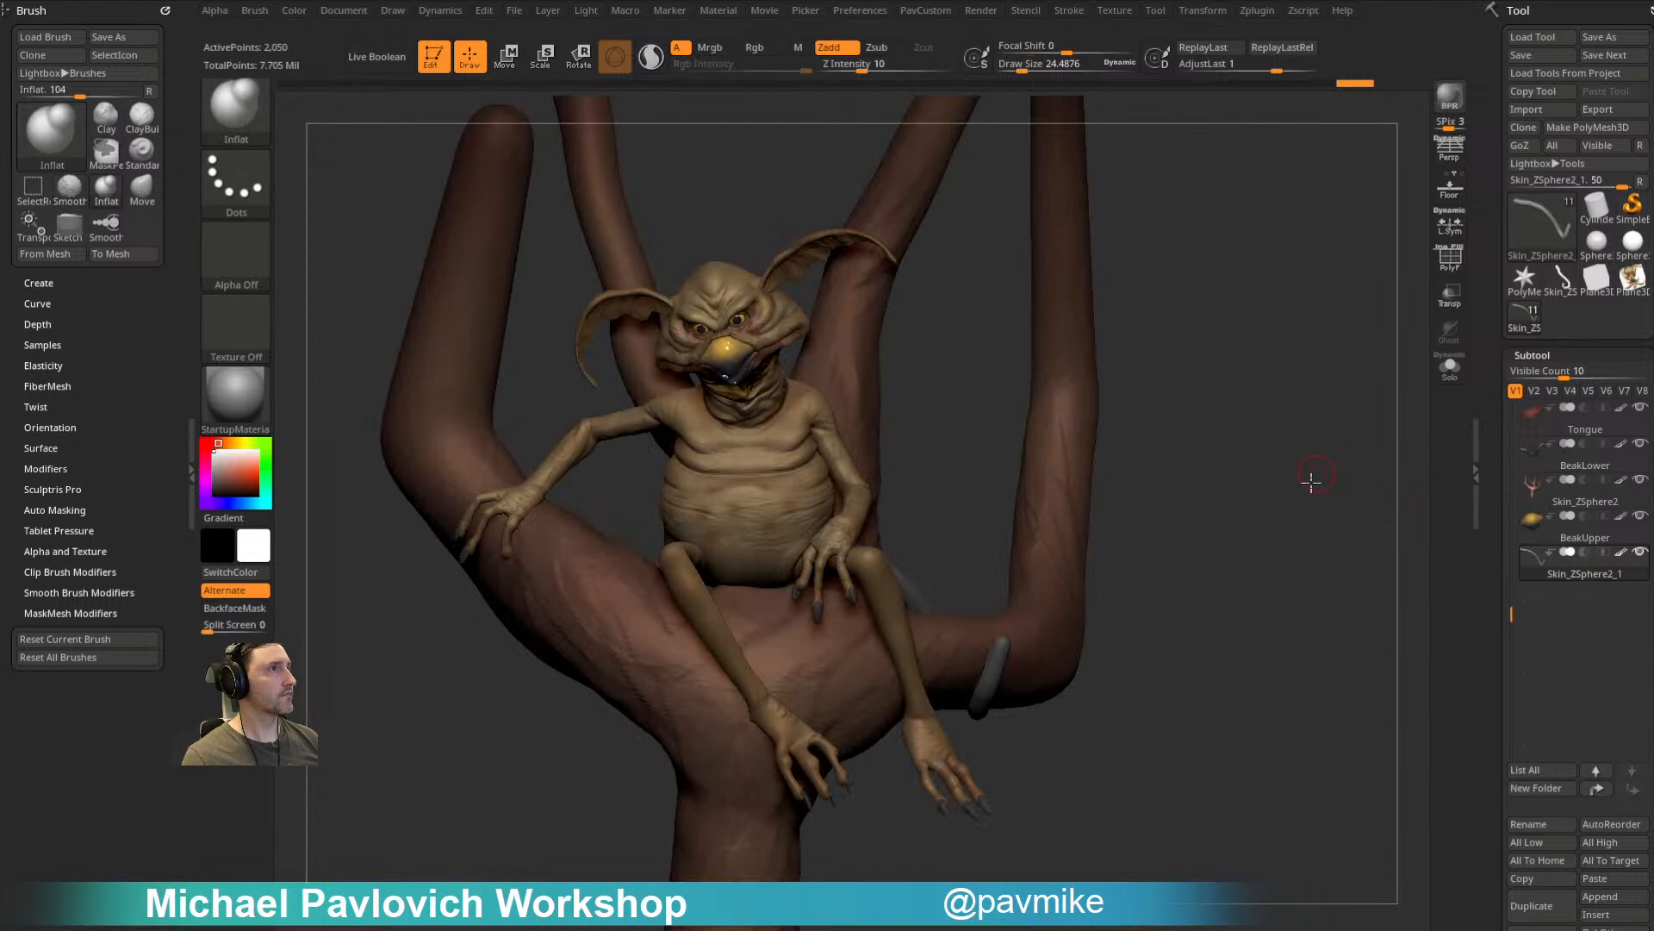
key(s)
drag(1206, 546, 1241, 547)
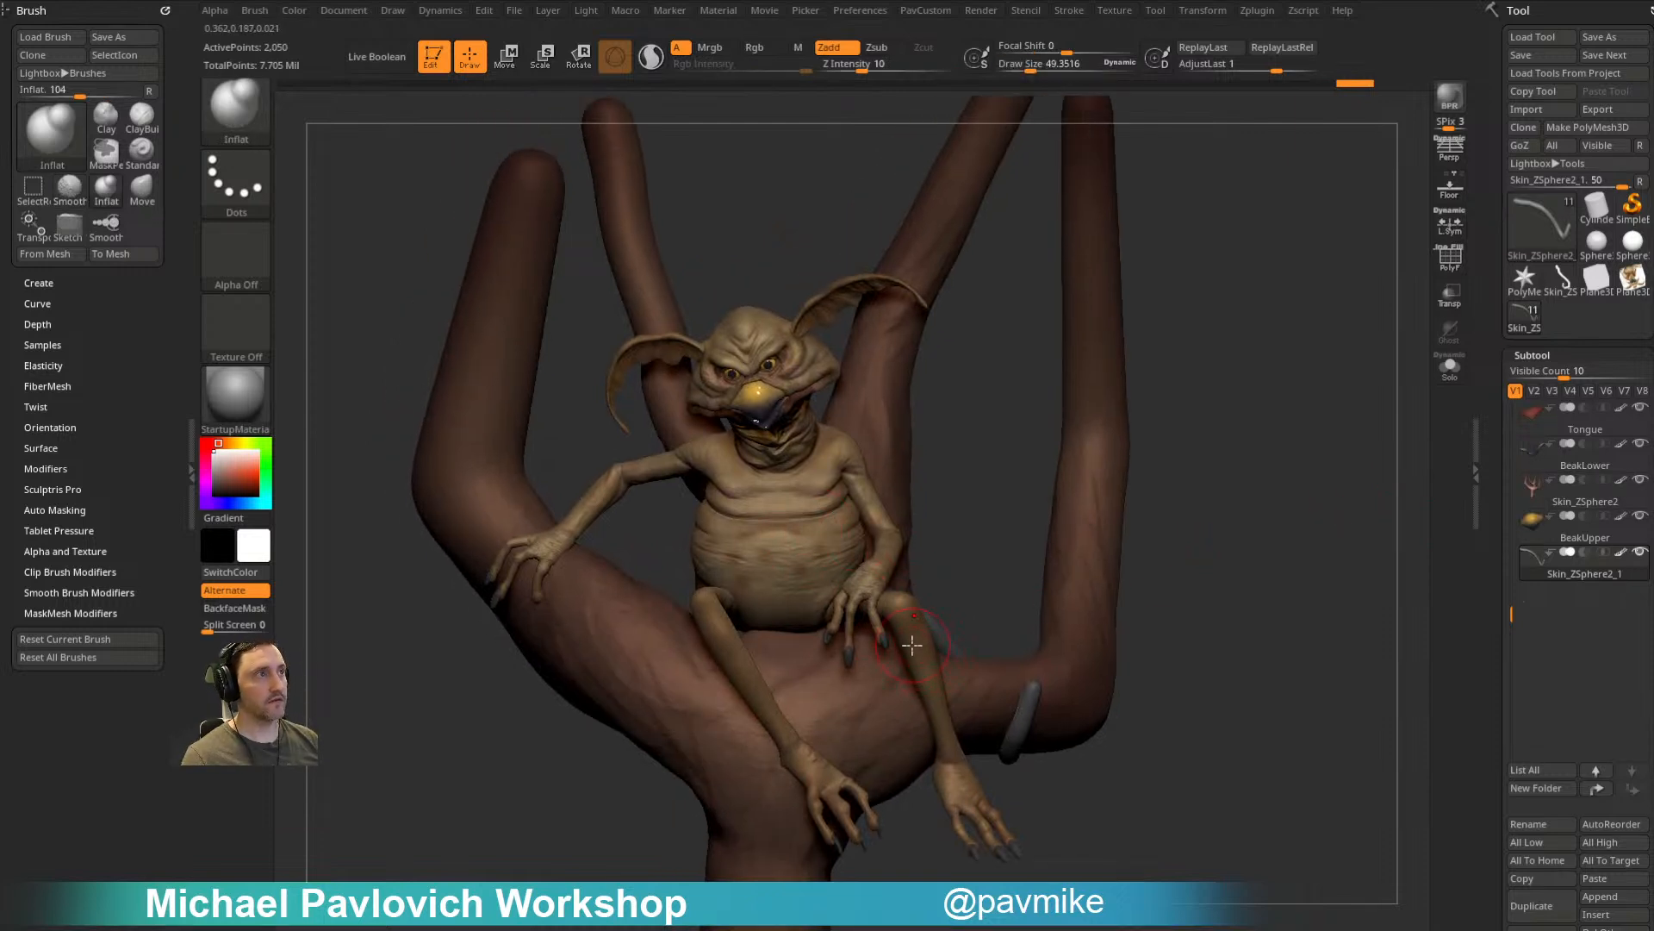
key(c)
drag(1204, 554, 1046, 707)
key(b)
key(s)
key(t)
key(s)
click(1021, 670)
key(ctrl+f)
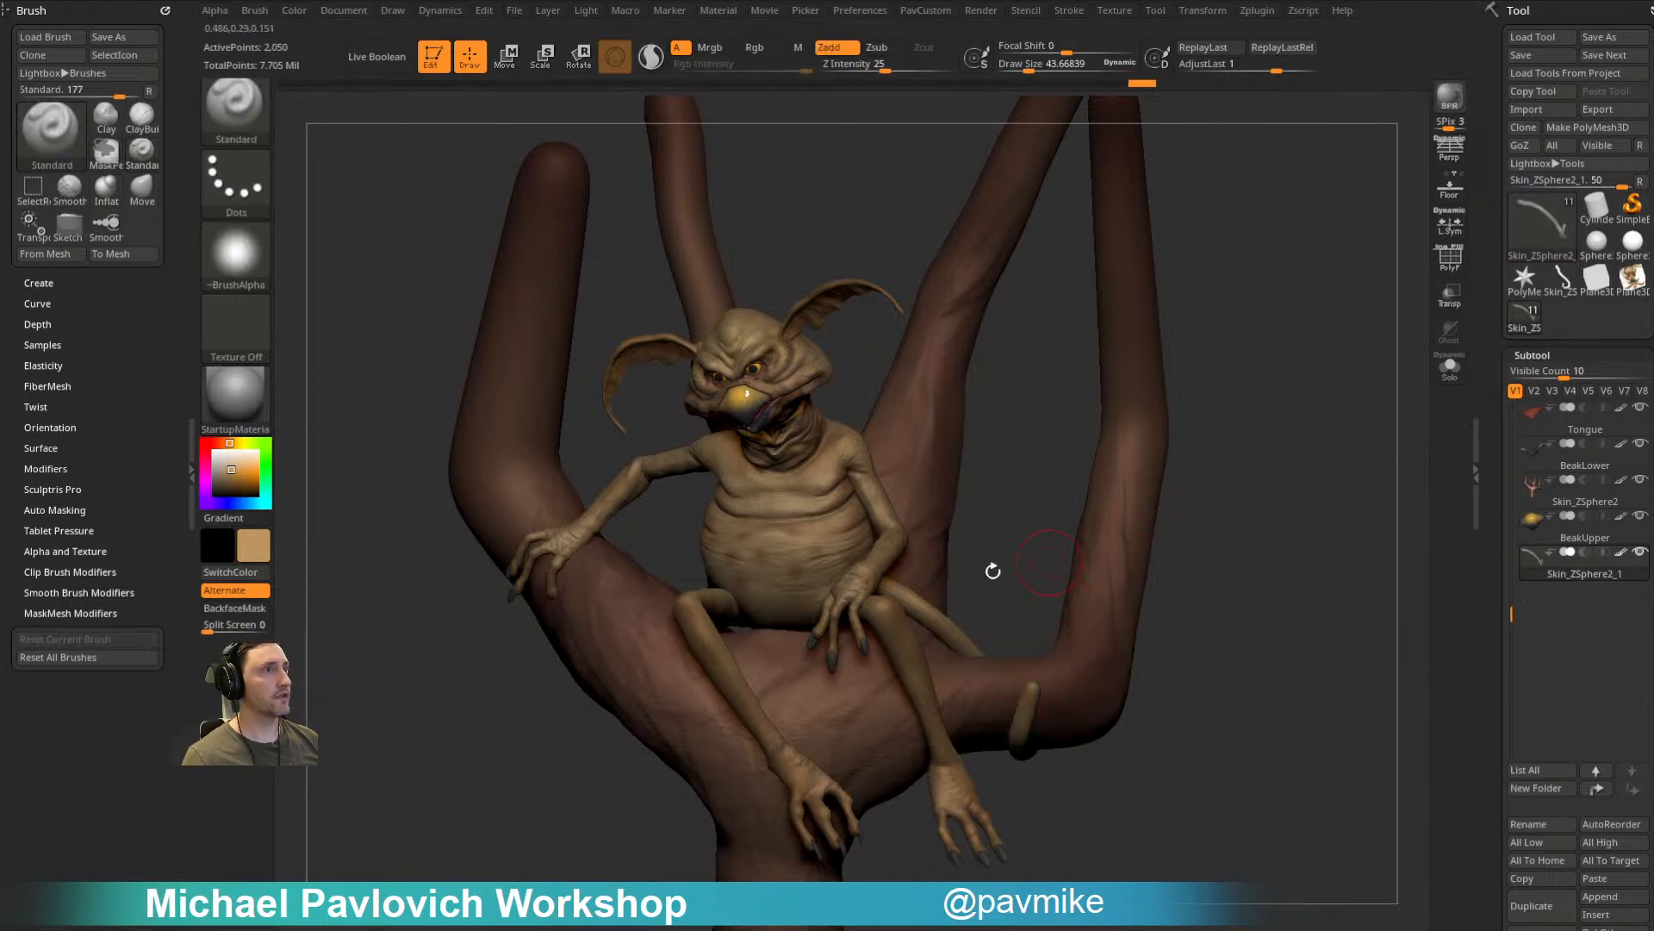
Step: Subdivide the tail mesh twice and tuck its base into the creature's lower back with the Move brush
key(ctrl+d)
key(ctrl+d)
mouse_move(1092, 464)
mouse_down()
mouse_move(1290, 520)
mouse_move(1191, 527)
mouse_up()
mouse_move(1125, 573)
mouse_down()
mouse_move(1000, 543)
mouse_move(997, 657)
mouse_move(1026, 761)
mouse_move(1217, 642)
mouse_up()
key(s)
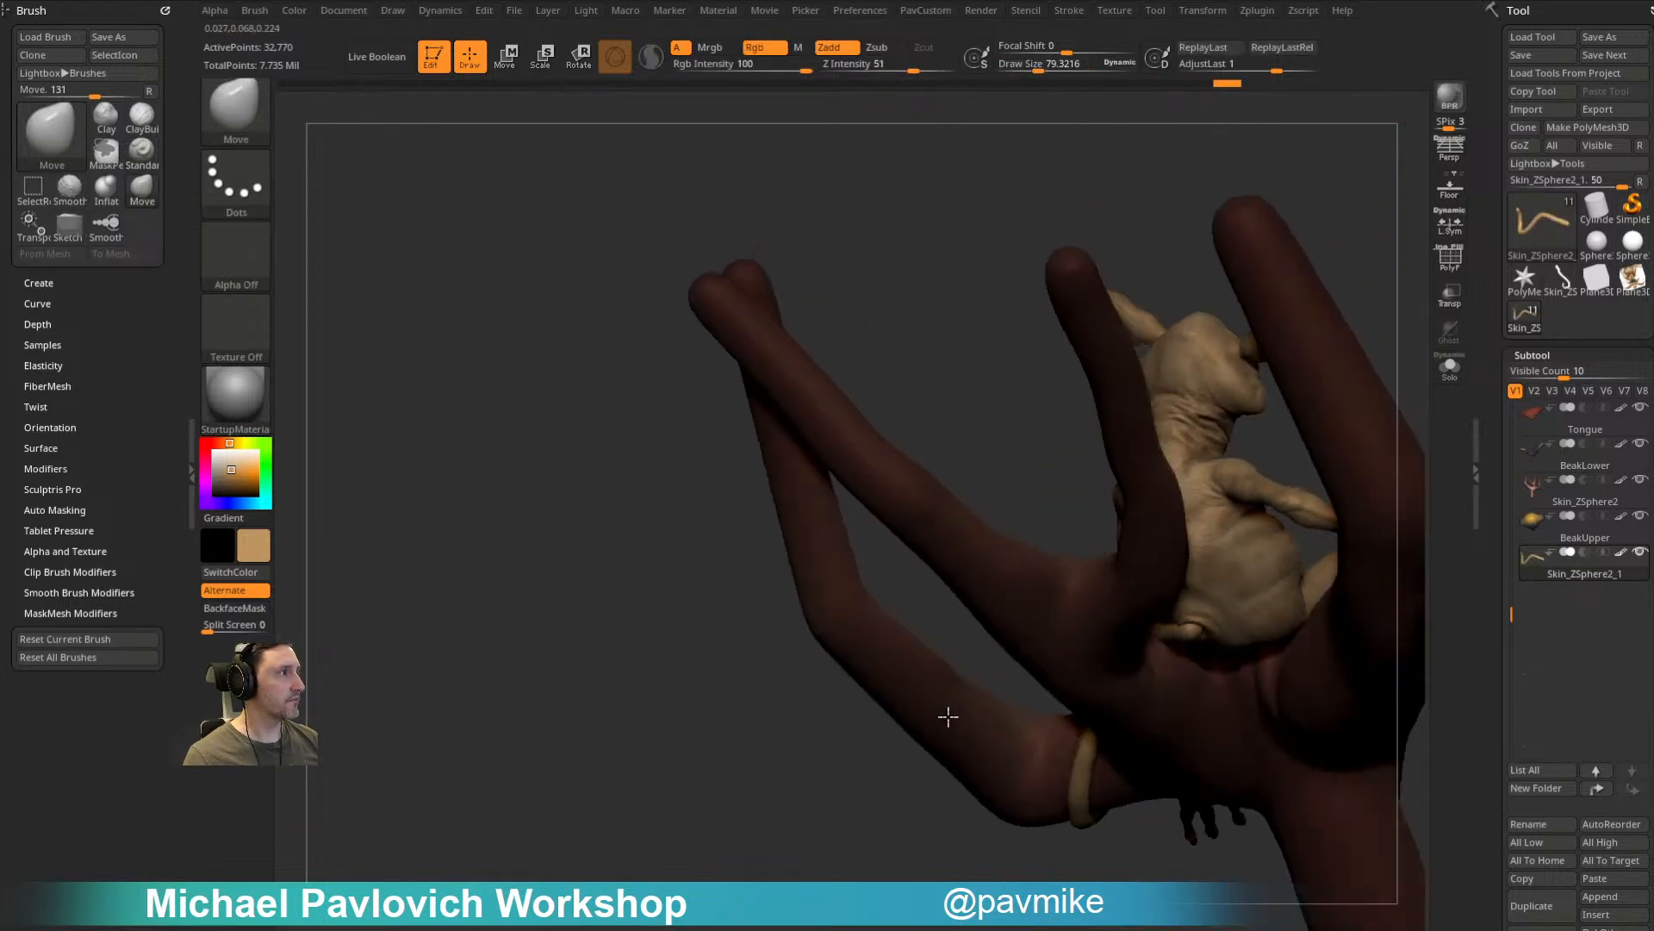
drag(948, 716, 1190, 659)
key(s)
key(s)
mouse_move(1027, 775)
mouse_down()
mouse_move(1193, 673)
mouse_move(1177, 671)
mouse_up()
drag(1280, 293, 1253, 435)
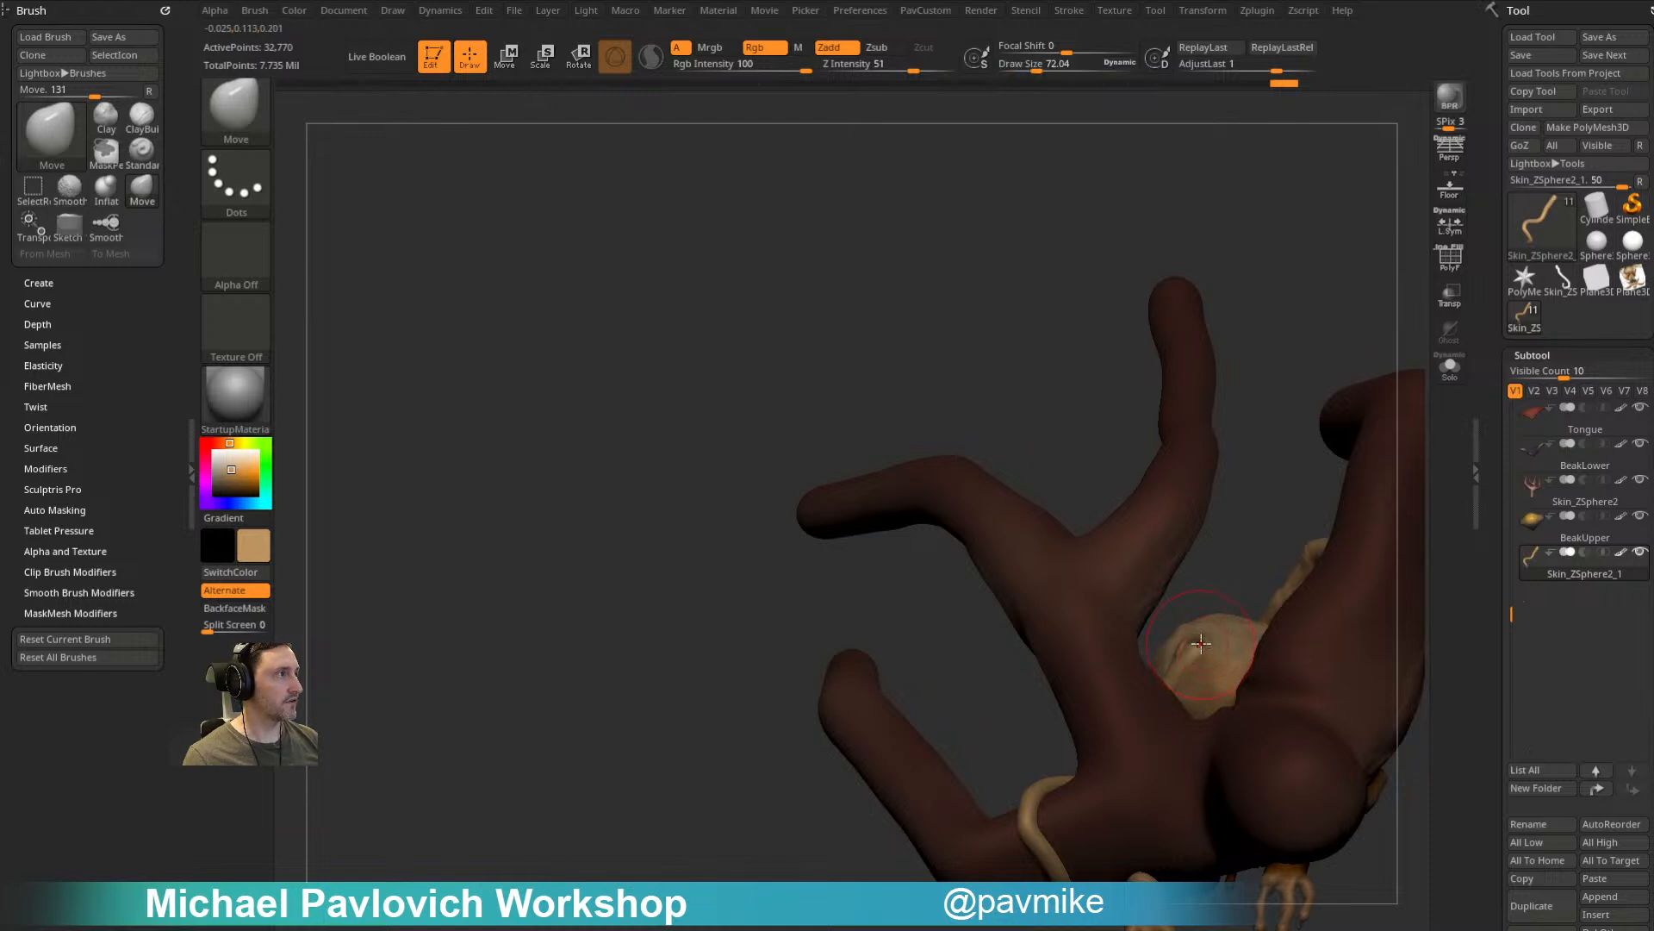
key(s)
mouse_move(1208, 656)
mouse_down()
mouse_move(1186, 653)
mouse_move(1209, 600)
mouse_move(1224, 665)
mouse_move(1251, 690)
mouse_up()
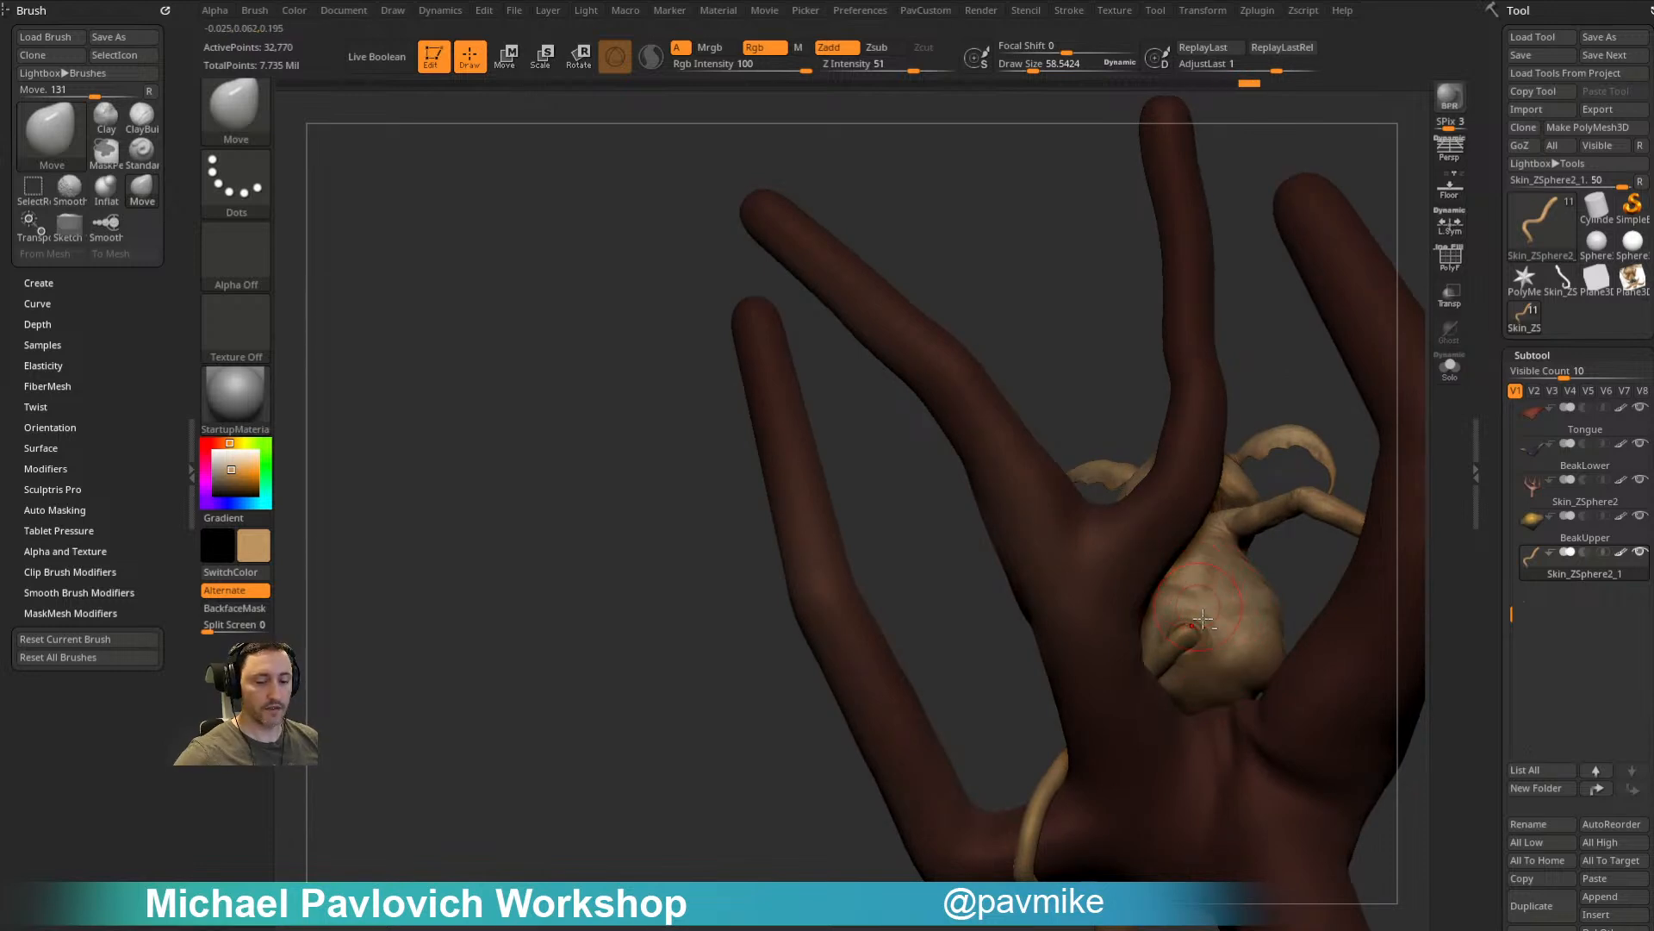
Step: Inflate the tail's base where it meets the body and adjust its fit with the Move brush
key(b)
key(i)
key(n)
drag(1302, 556, 1207, 638)
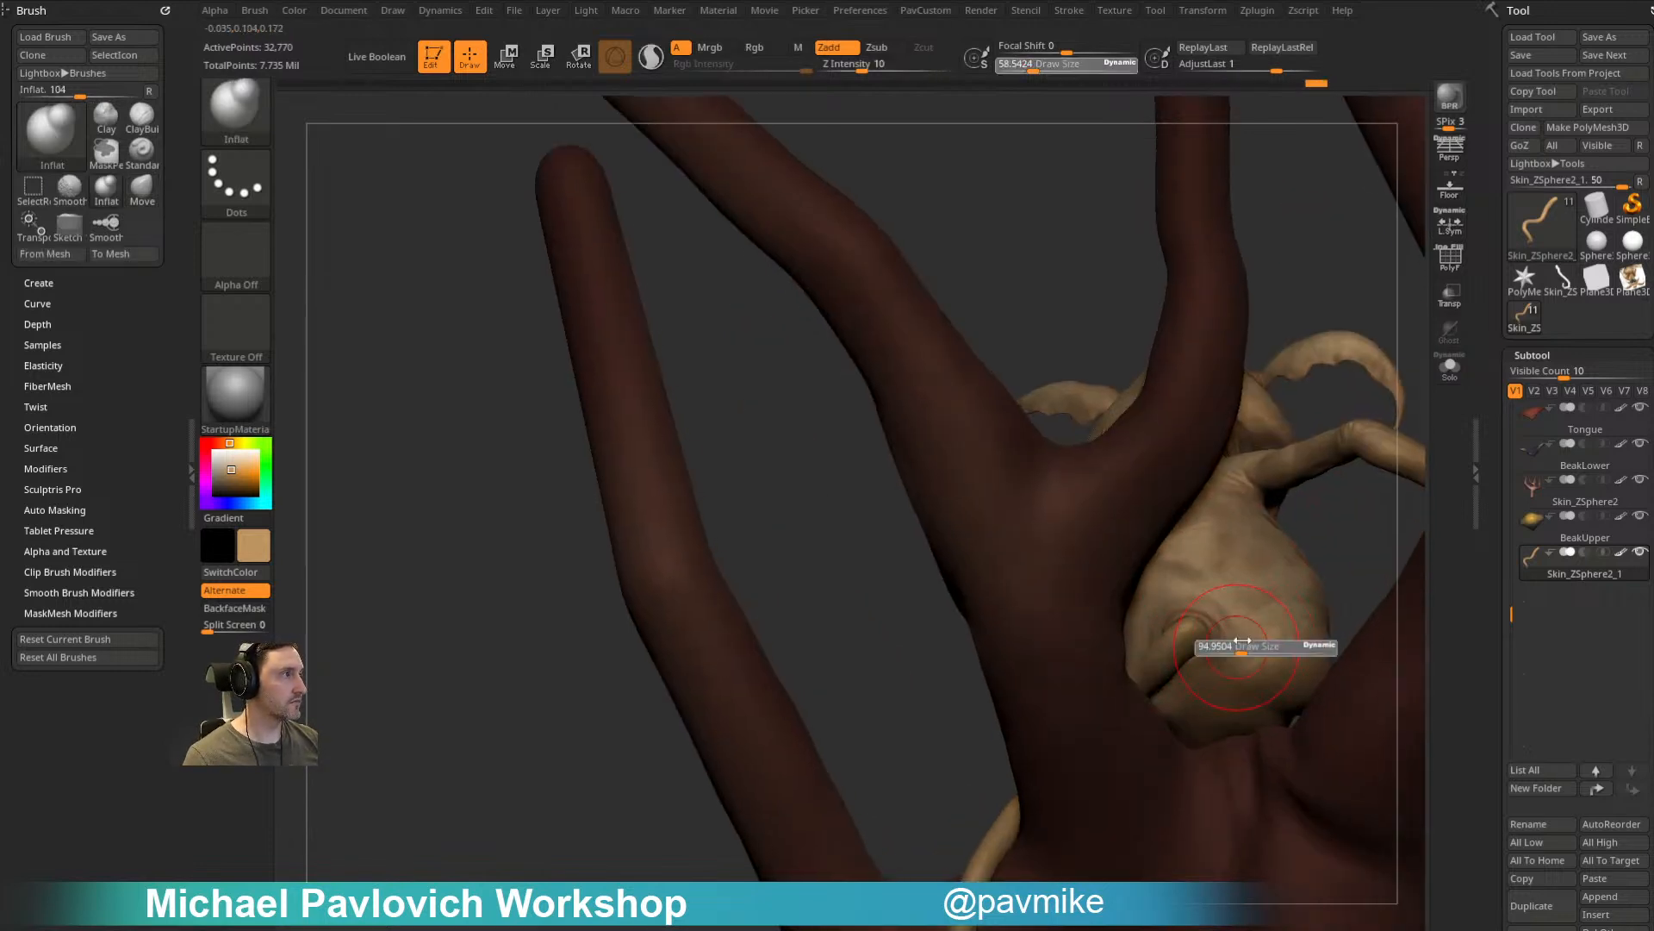
key(b)
key(m)
key(v)
drag(1320, 553, 1410, 593)
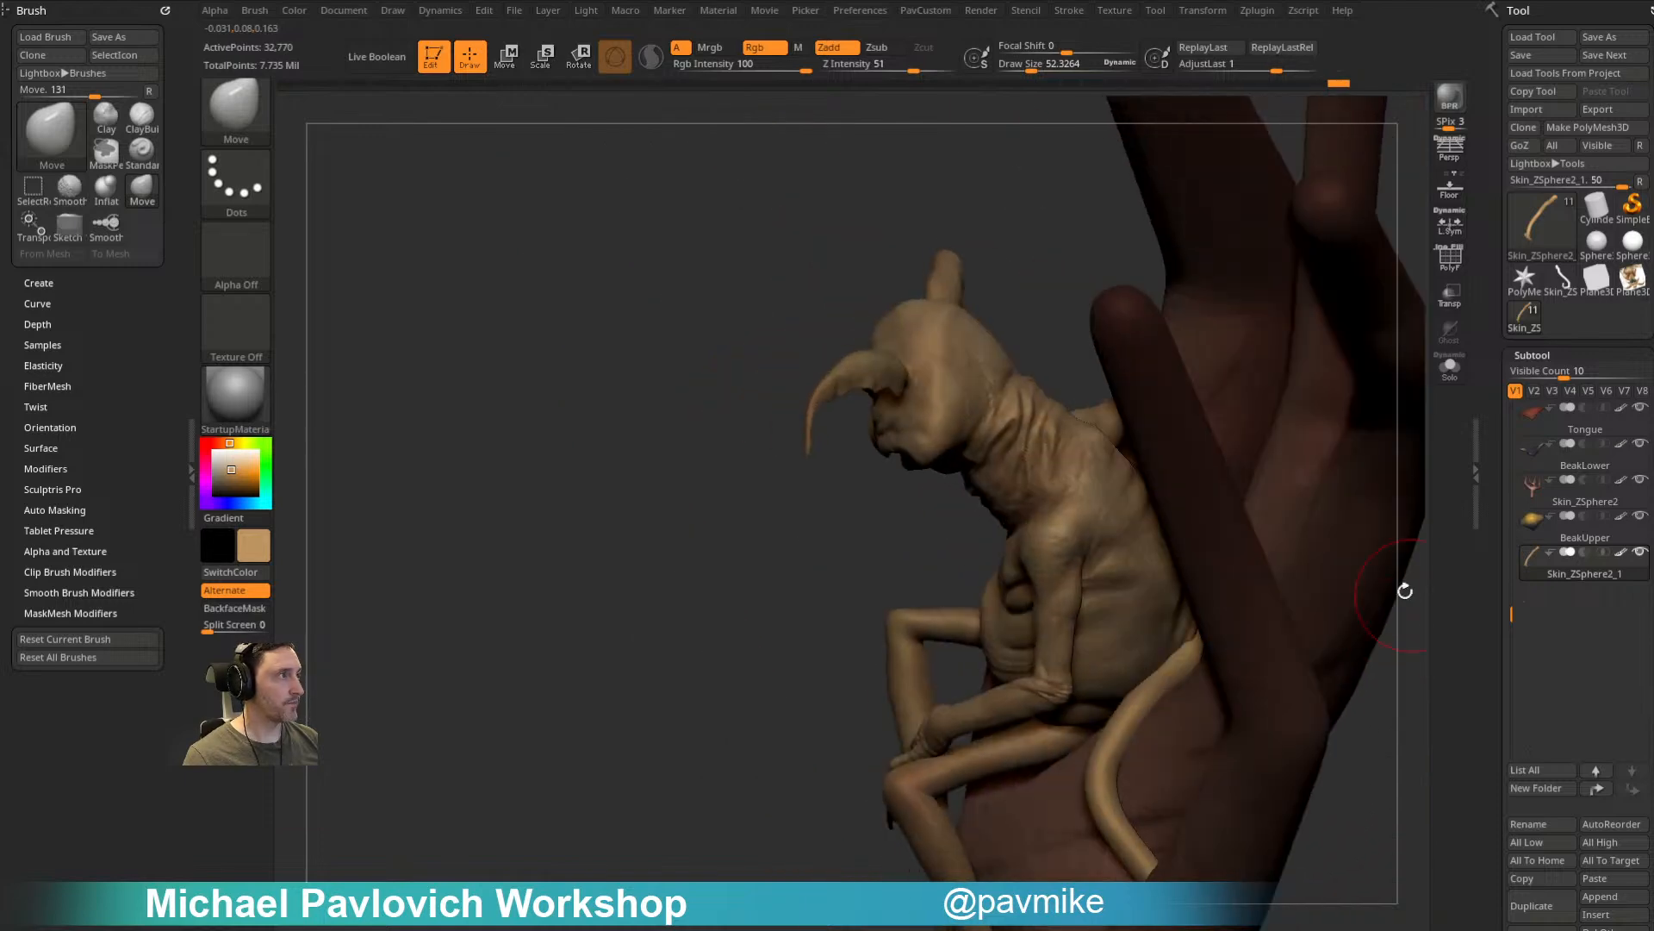
Step: Check the tail's topology with PolyFrame and inspect its base with the tail isolated
key(b)
key(d)
key(s)
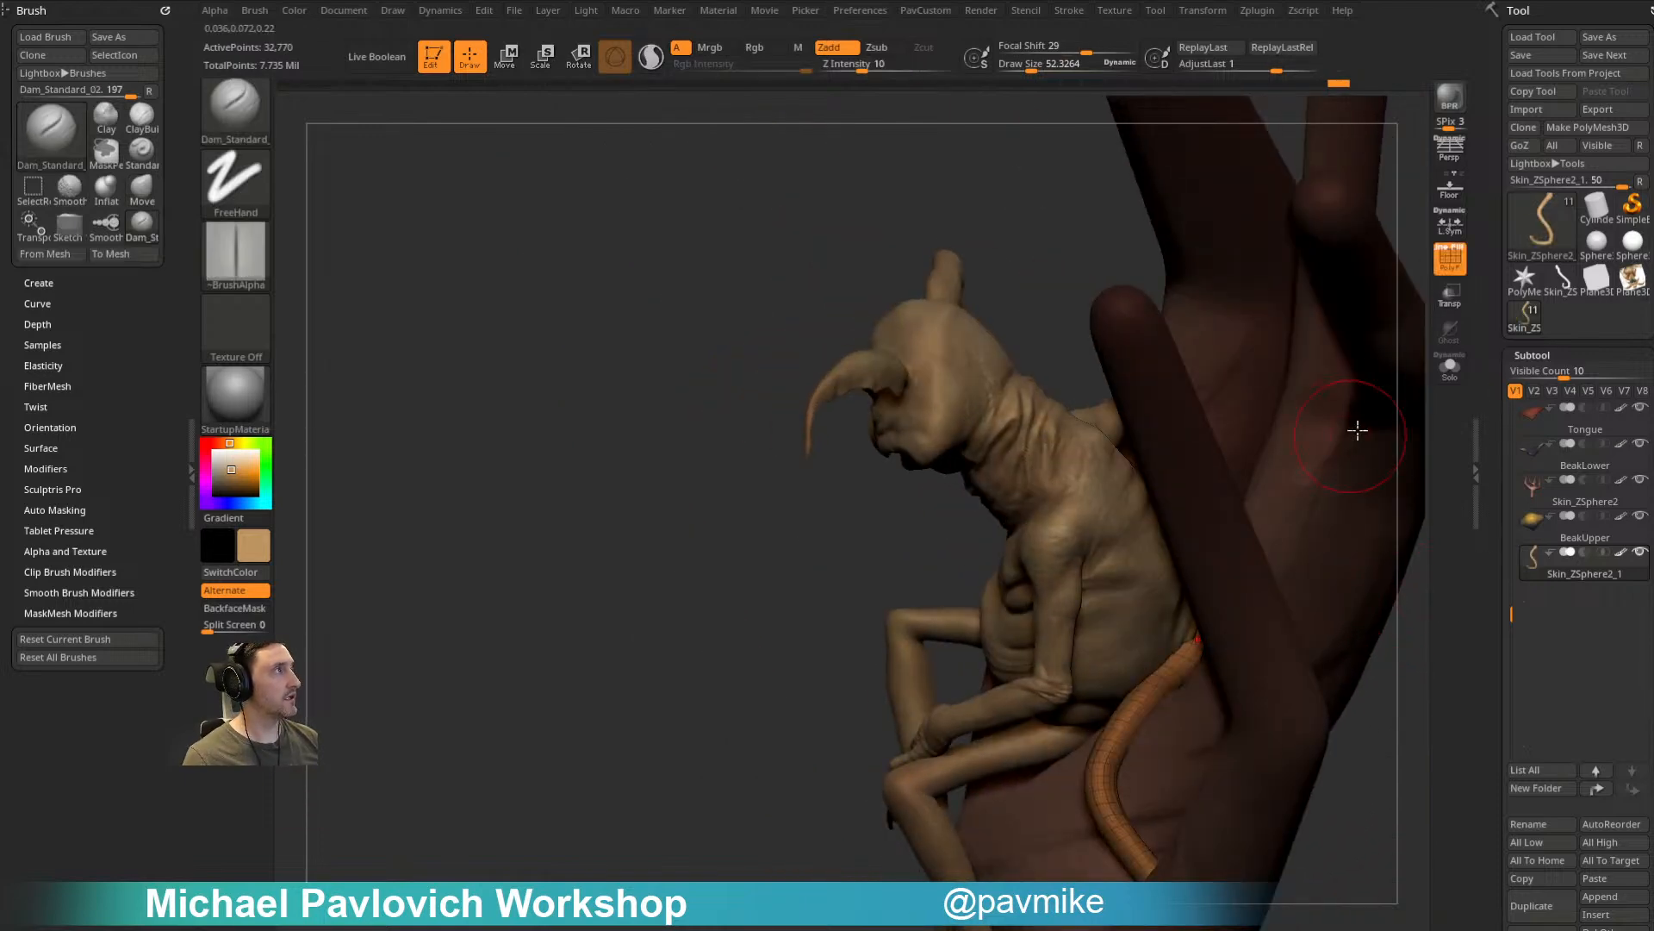
mouse_move(1352, 436)
mouse_down()
mouse_move(1358, 344)
mouse_move(1070, 629)
mouse_move(827, 602)
mouse_move(1189, 660)
mouse_move(1194, 626)
mouse_up()
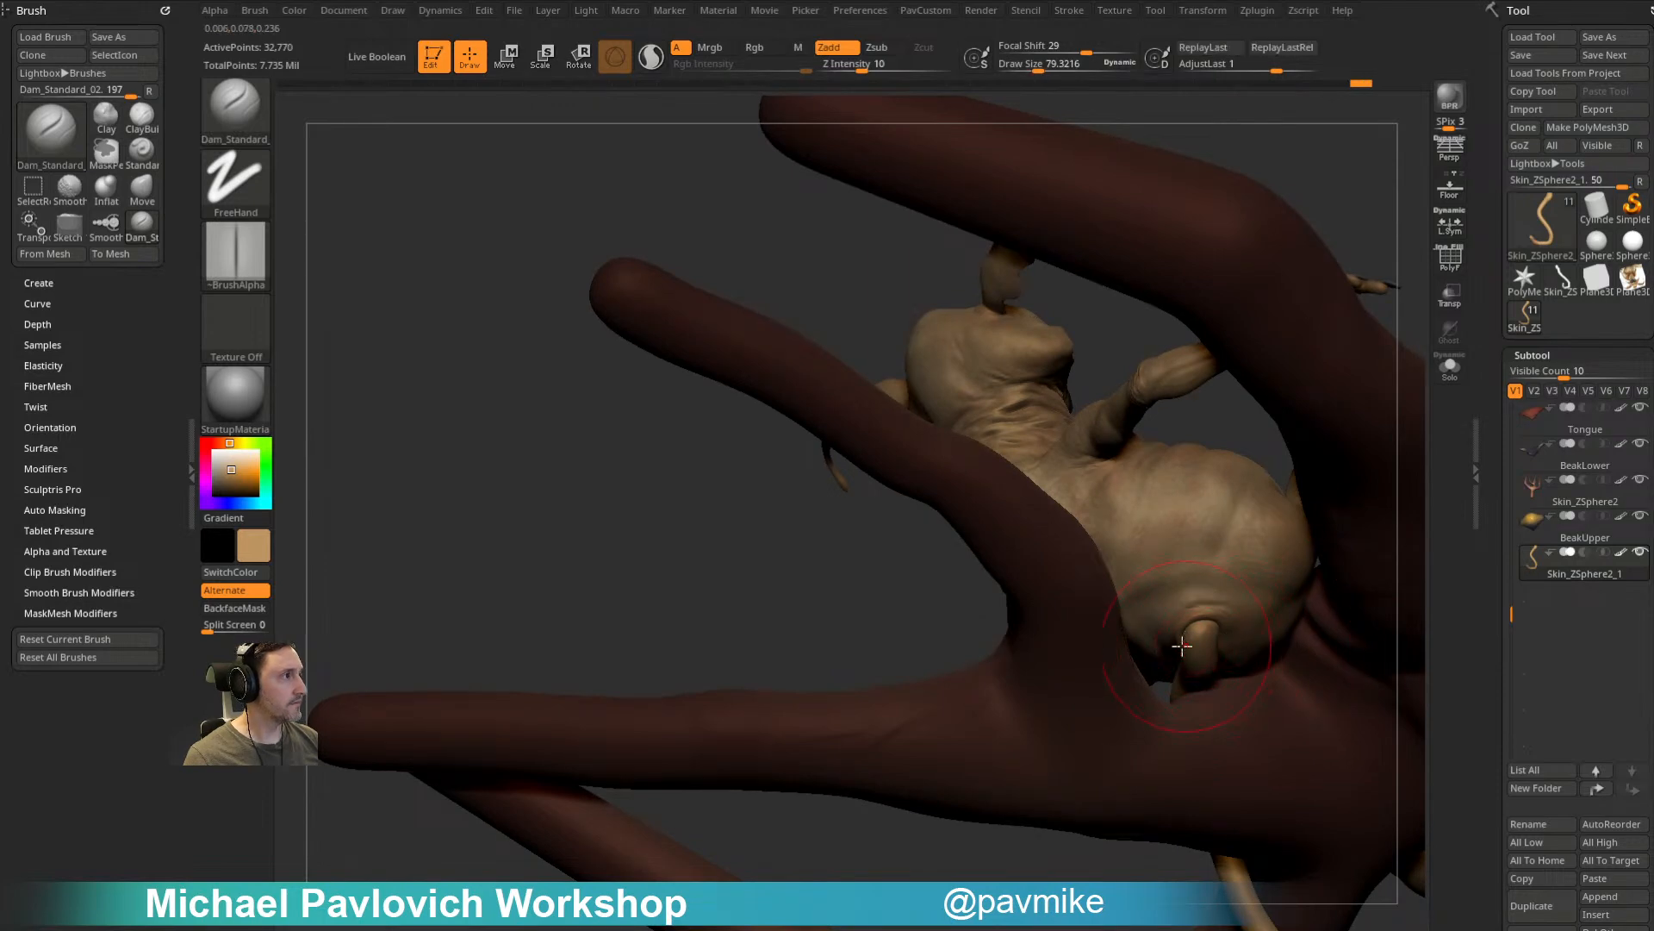
mouse_move(1125, 676)
mouse_down()
mouse_move(979, 514)
mouse_move(1175, 621)
mouse_move(790, 569)
mouse_move(724, 589)
mouse_move(939, 706)
mouse_move(850, 713)
mouse_up()
key(b)
key(c)
key(l)
click(1444, 377)
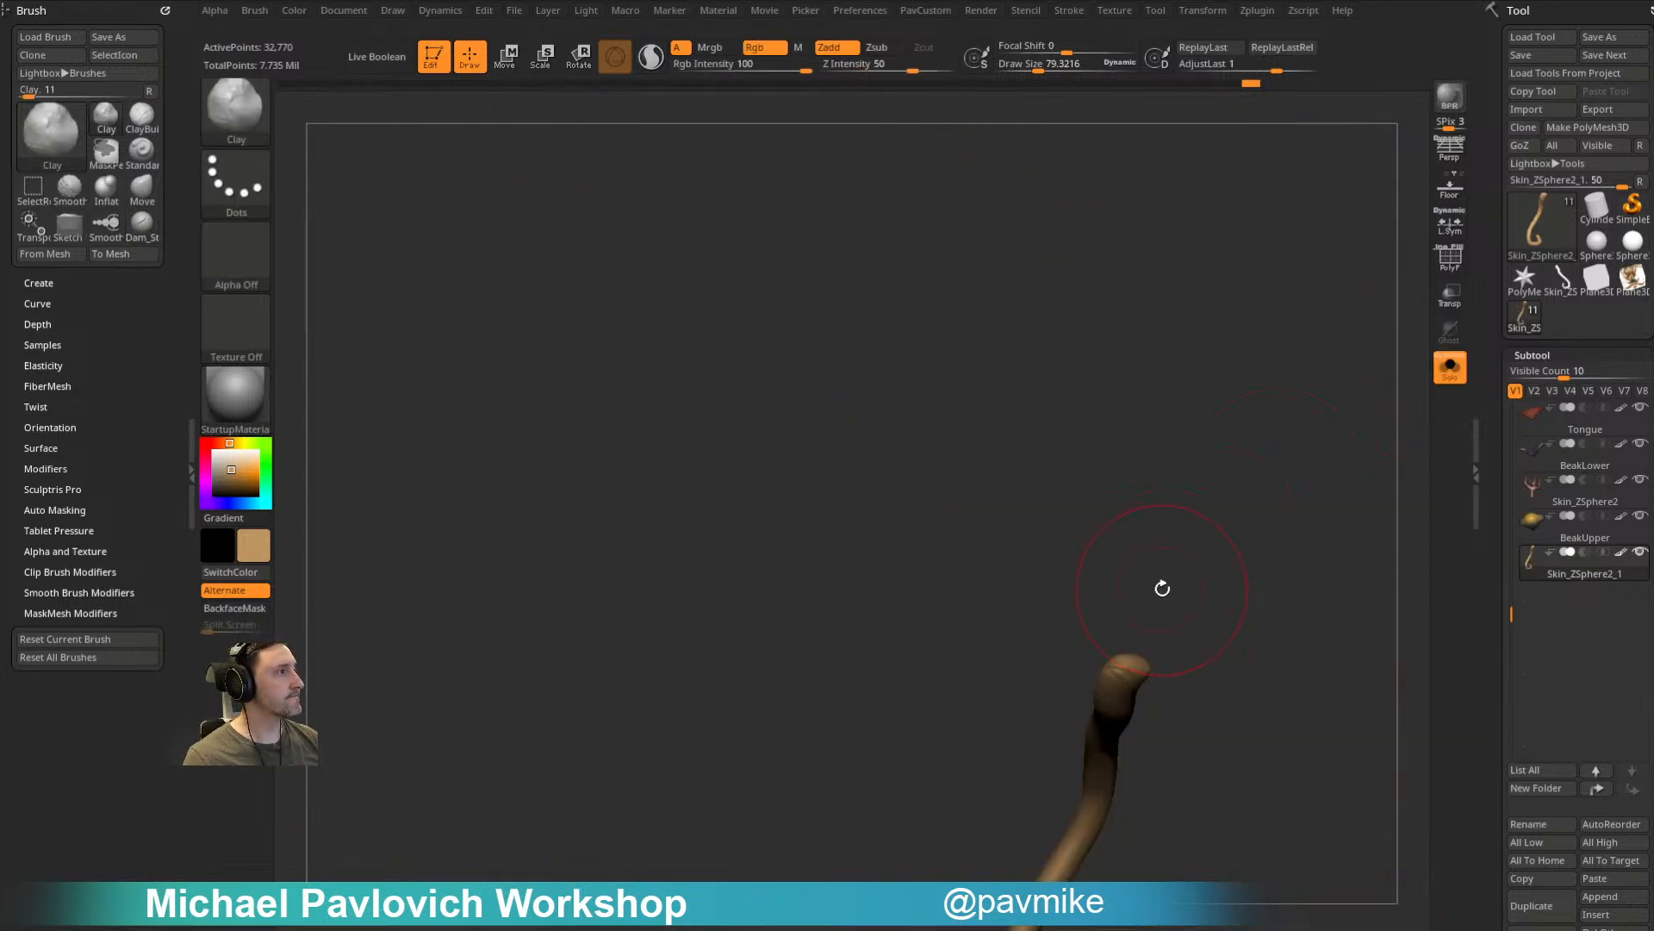
Step: Make the creature's Body the active subtool and isolate it
key(b)
key(s)
key(t)
click(1448, 371)
alt+click(1188, 558)
click(1451, 369)
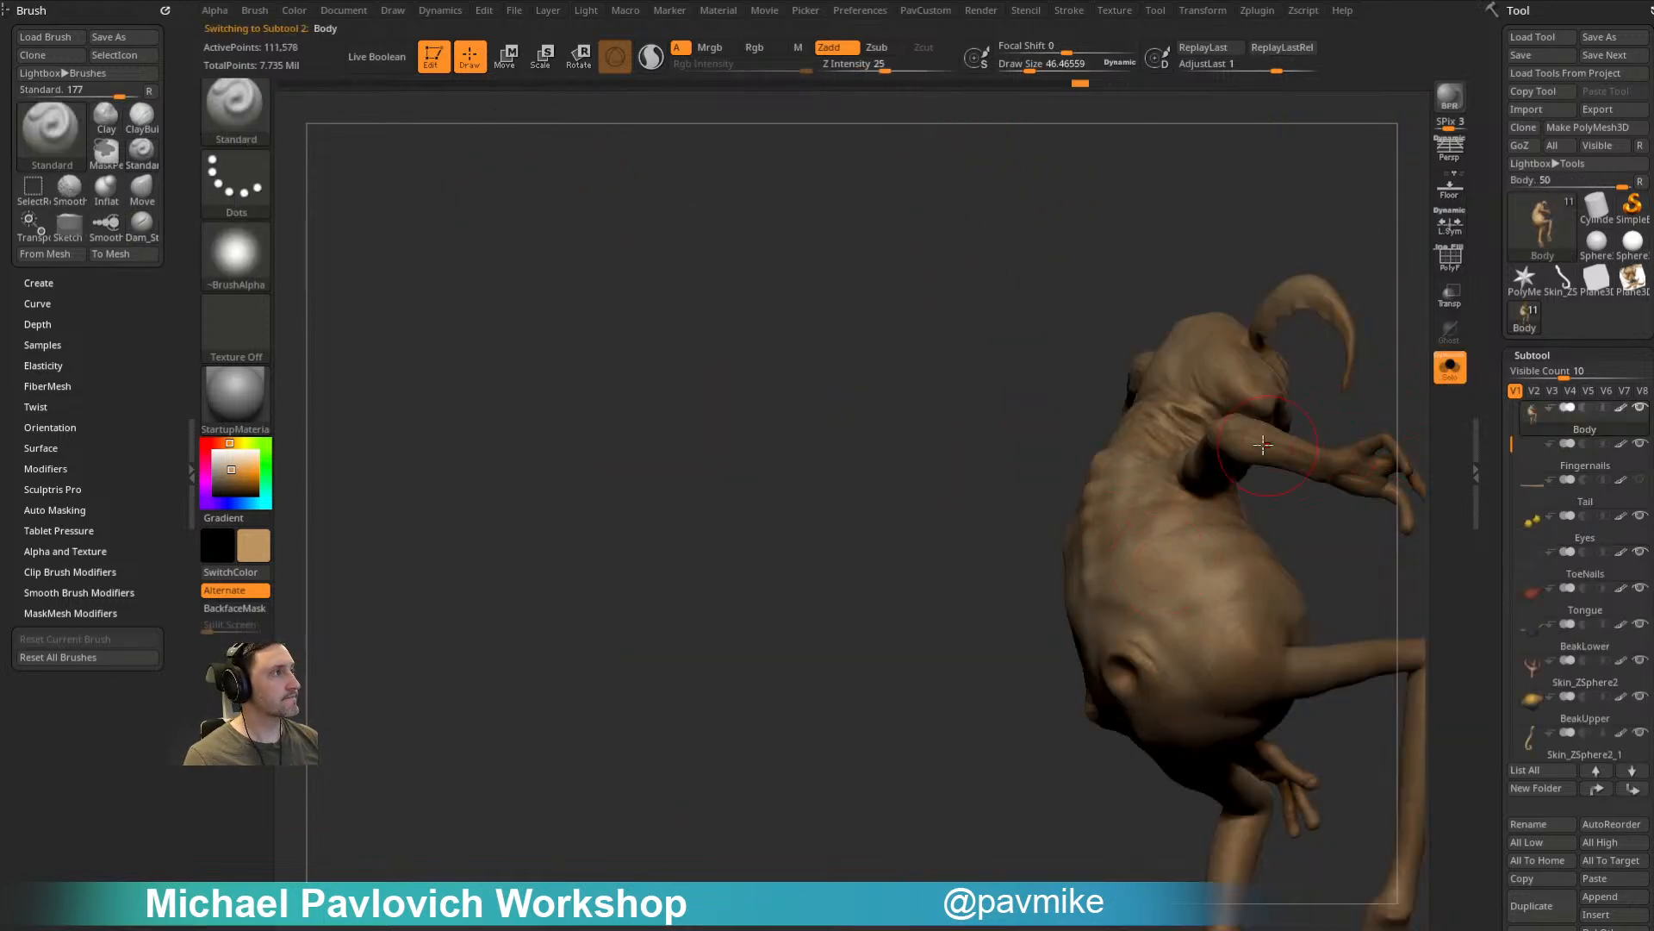
Step: Build up the body around the tail socket with the Clay brush, colour painting off, and show all subtools again
key(b)
key(c)
key(l)
right_drag(1080, 531, 946, 566)
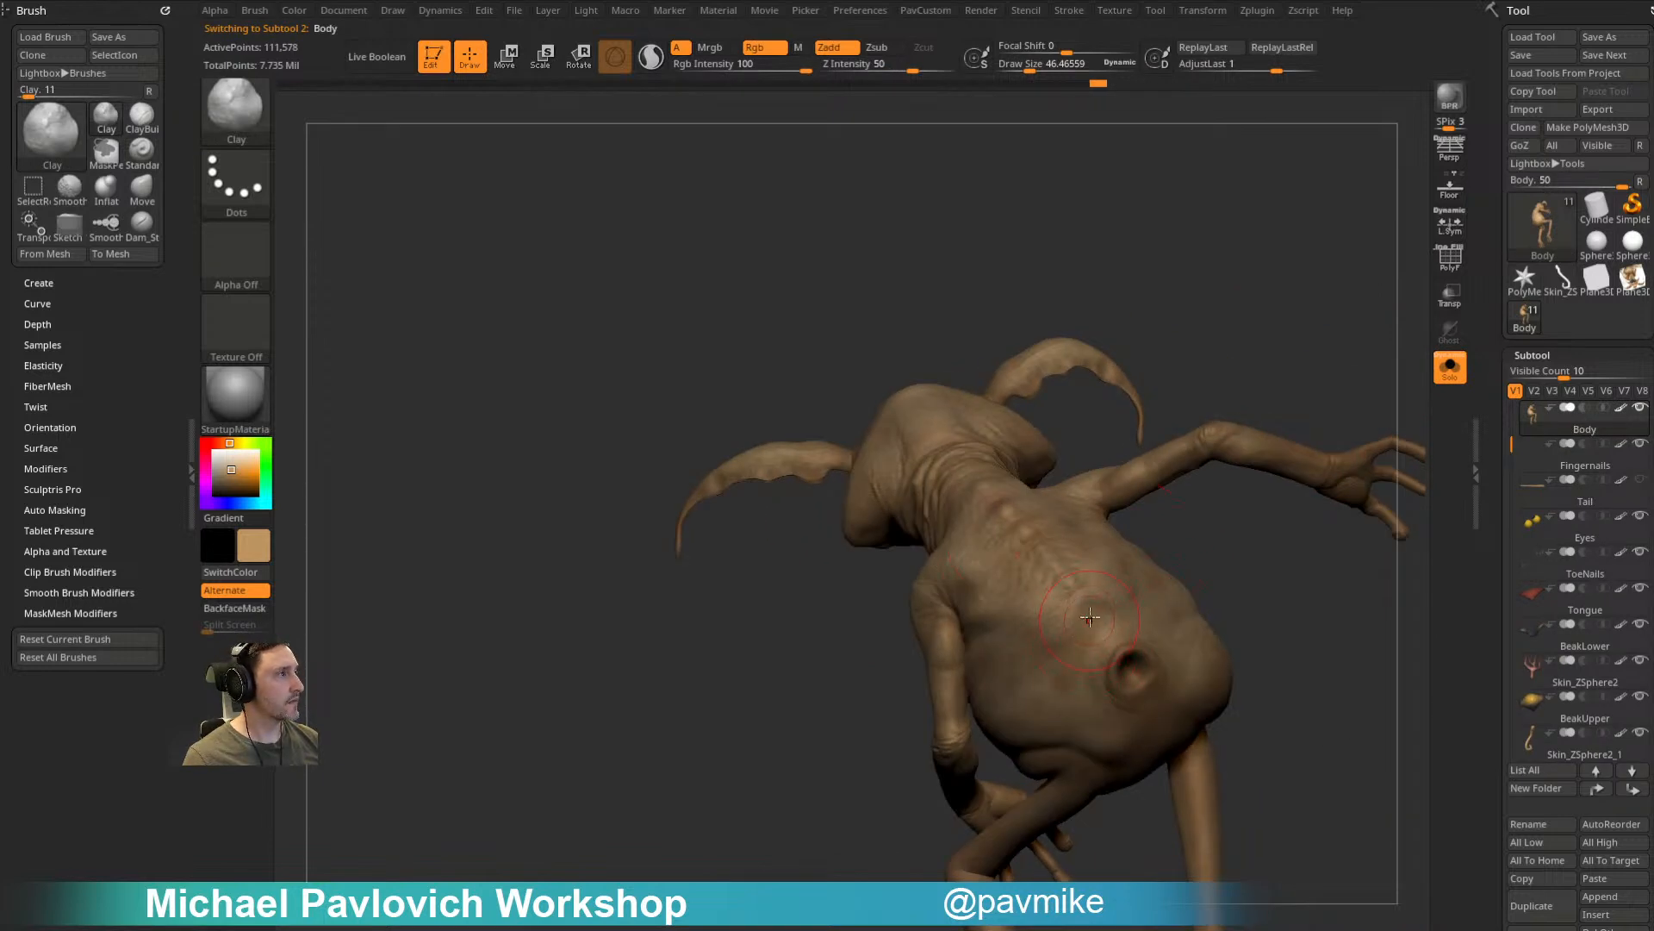
click(776, 54)
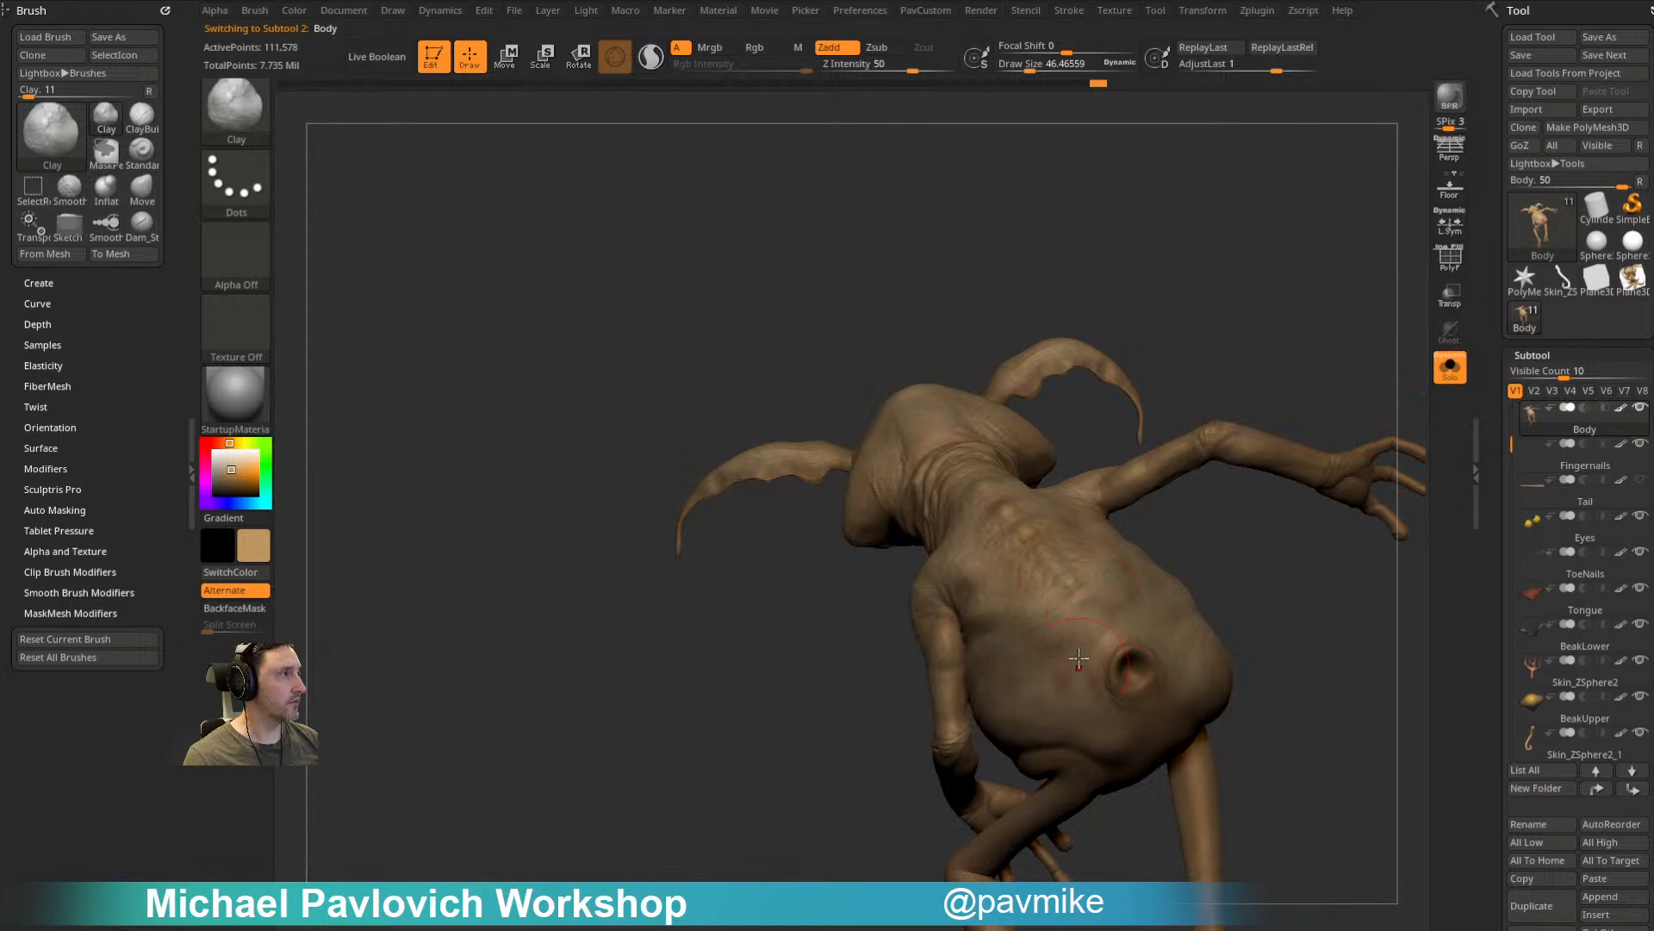
right_drag(1208, 610, 1139, 624)
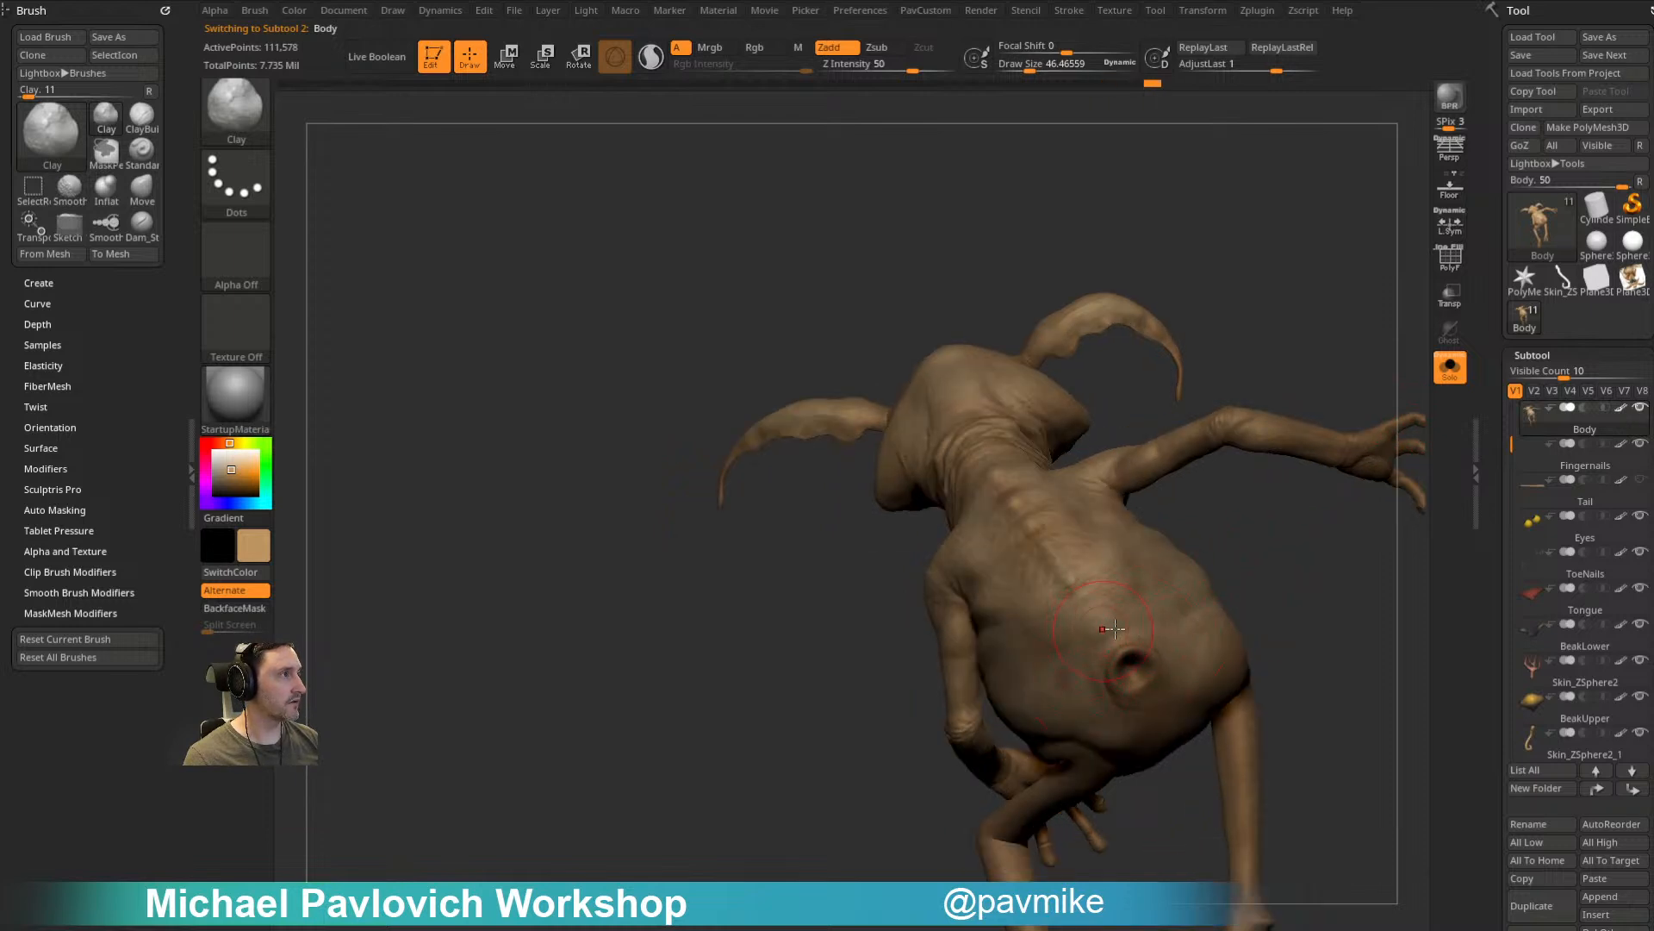
key(shift)
mouse_move(1119, 609)
right_down()
mouse_move(1278, 557)
mouse_move(1244, 448)
mouse_move(1359, 432)
mouse_move(1370, 392)
right_up()
click(1450, 367)
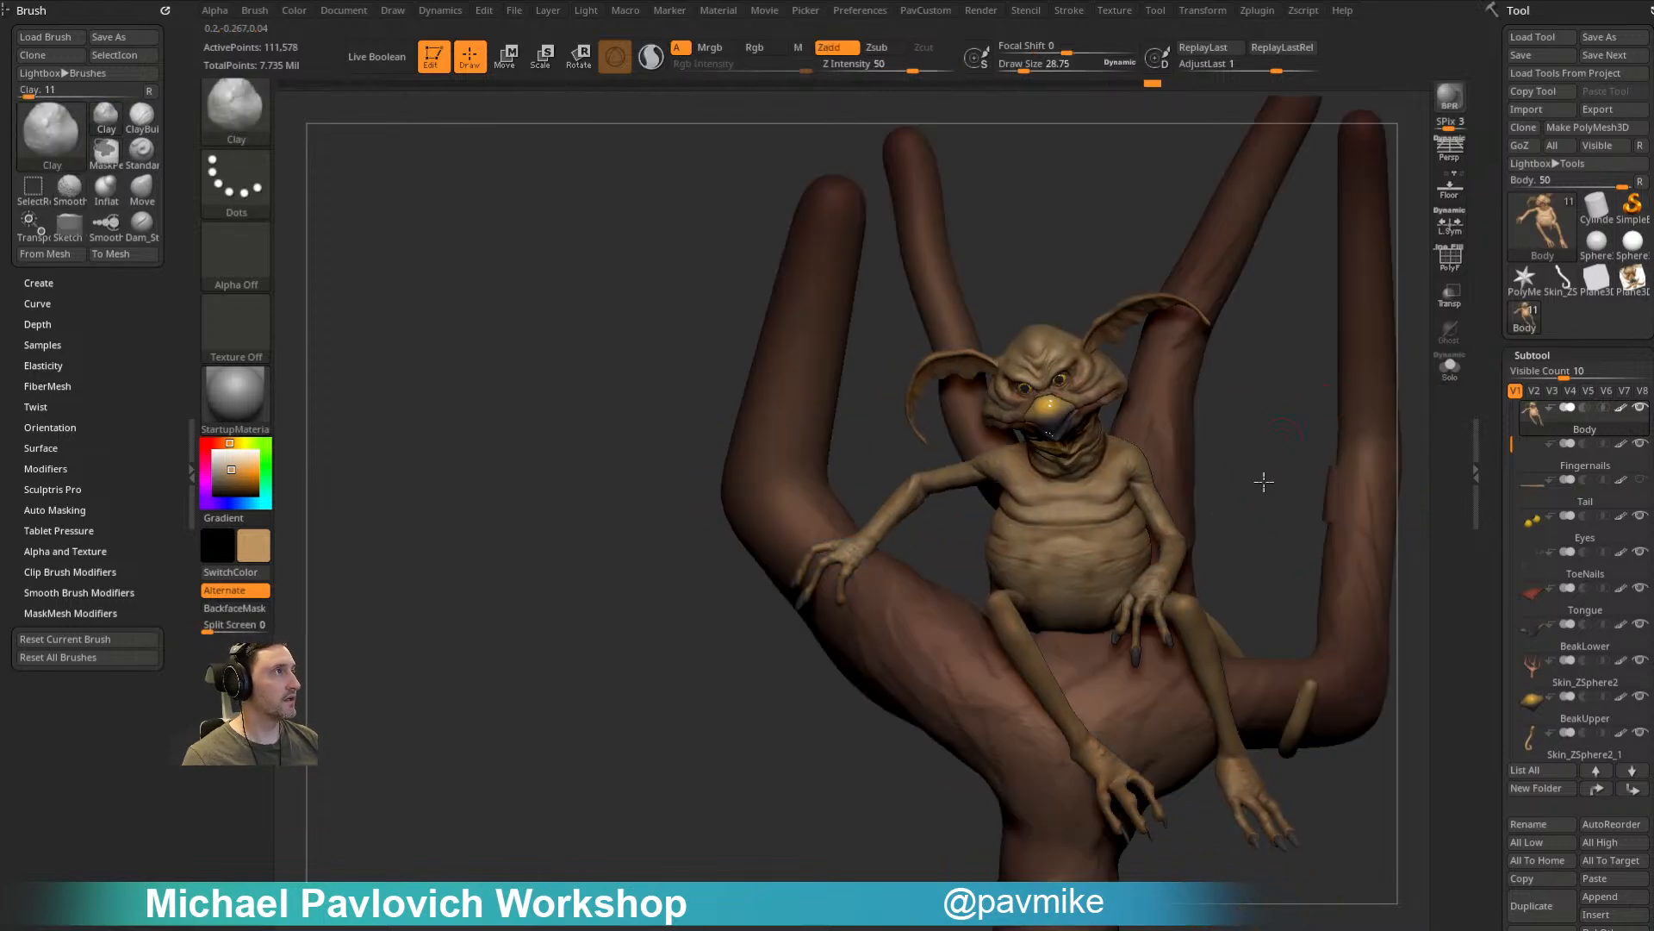
Step: Examine the creature and its wrapped tail in the giant hand from several angles
right_drag(1285, 483, 1207, 508)
key(s)
drag(1207, 508, 1221, 508)
mouse_move(1219, 506)
right_down()
mouse_move(1222, 457)
mouse_move(1235, 468)
right_up()
key(s)
key(1)
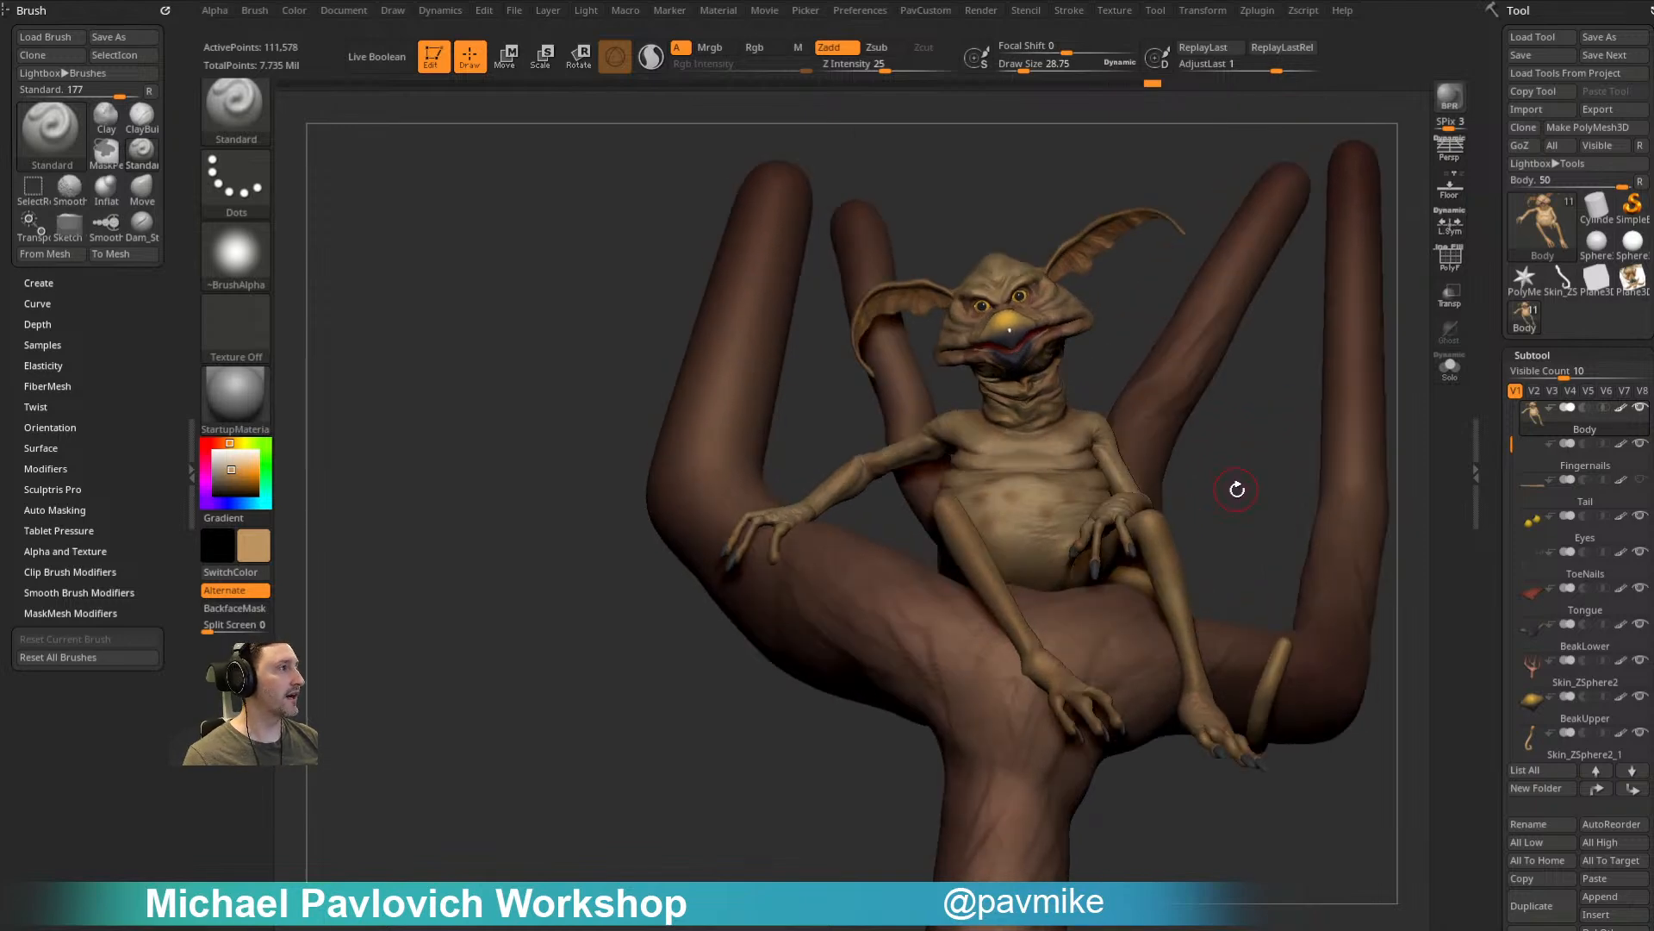
right_drag(1254, 531, 938, 528)
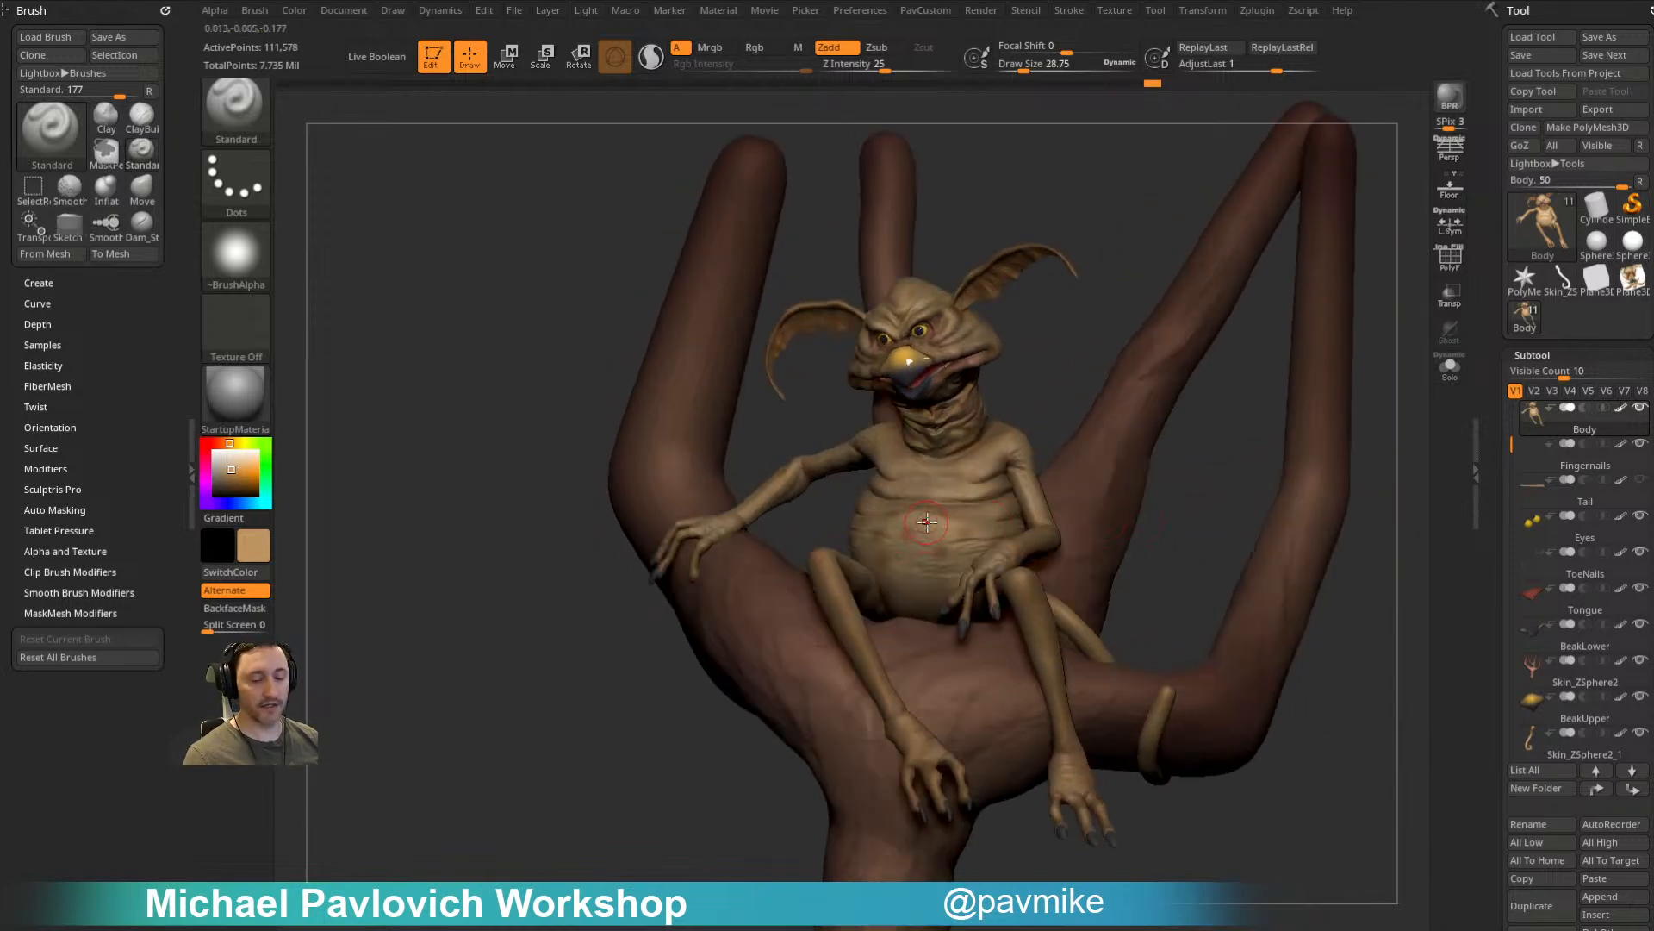
Step: Make the tail the active subtool and enable Rgb painting on the Standard brush at Rgb Intensity 40
right_drag(1130, 514, 1096, 580)
alt+click(1047, 602)
right_drag(1149, 532, 1034, 610)
key(s)
click(1041, 613)
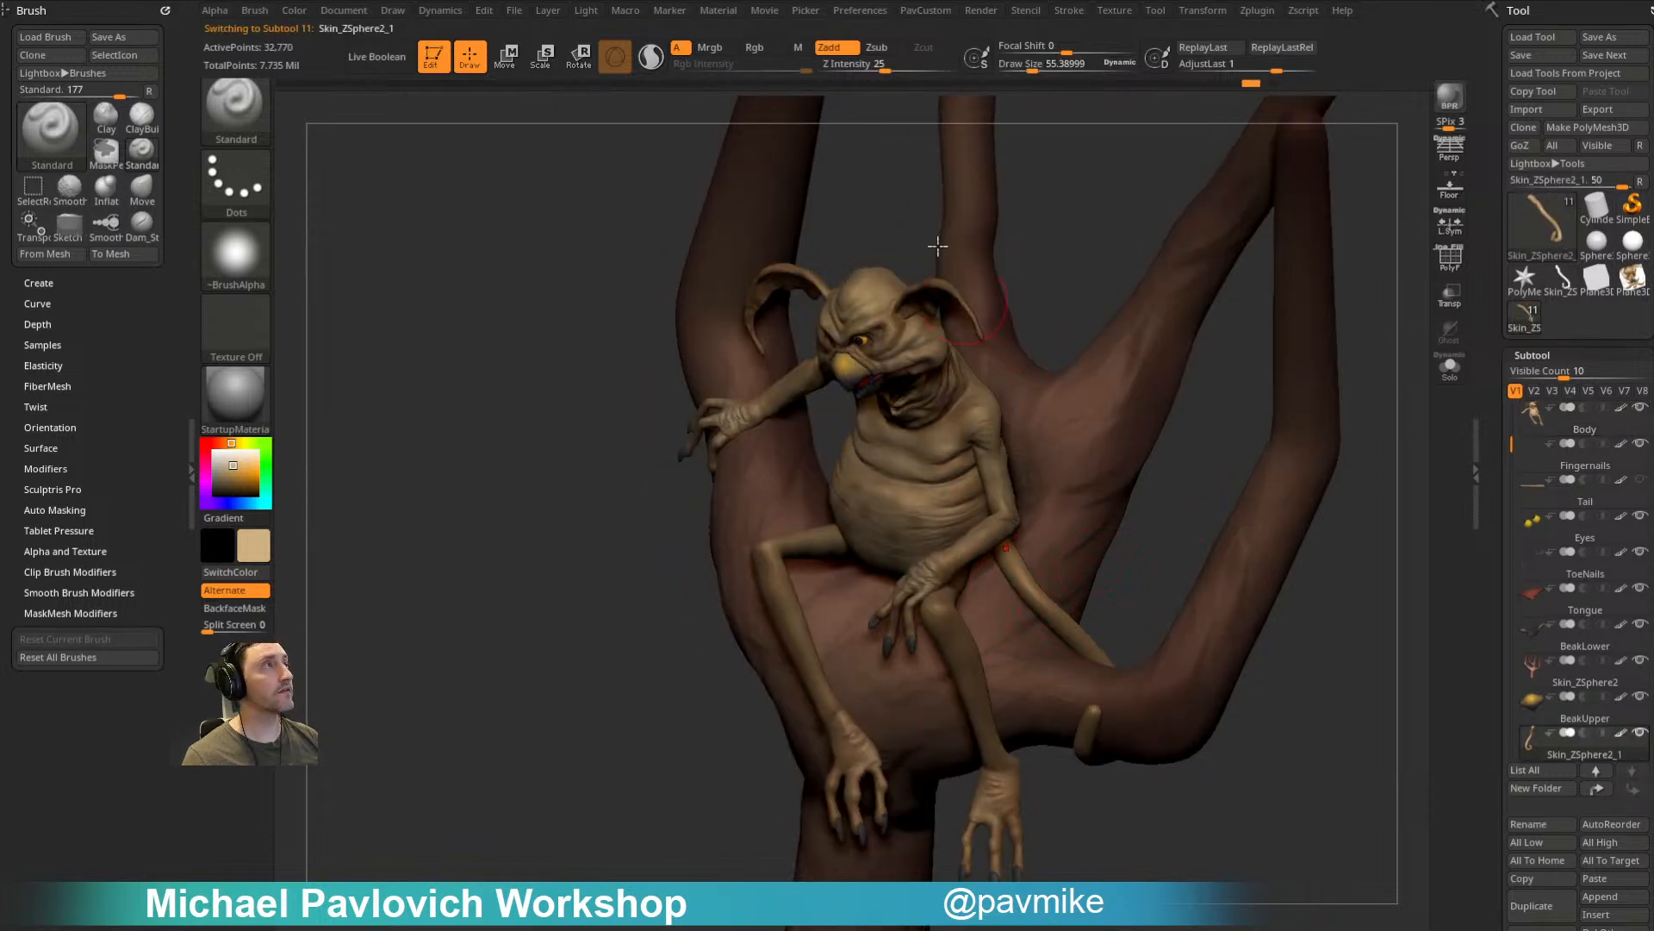
click(759, 49)
click(830, 49)
click(757, 67)
alt+right_drag(1172, 424, 1147, 330)
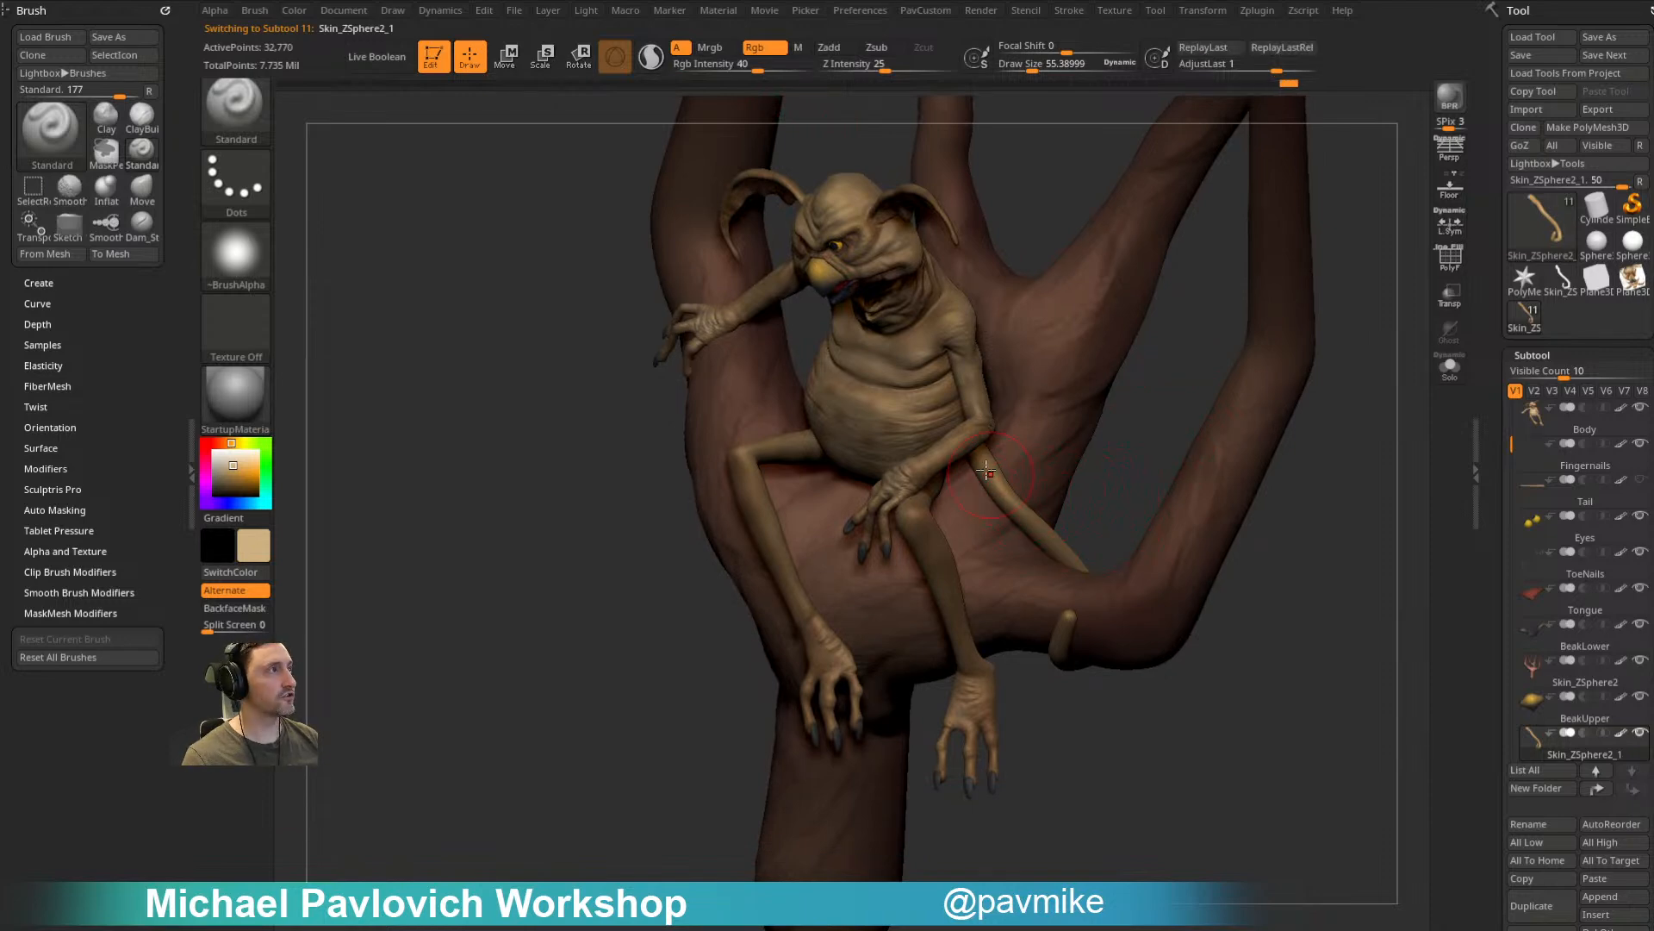
Step: Choose an orange-brown colour and paint it along the tail with a smaller Standard brush
right_drag(1110, 517, 1326, 504)
click(1450, 377)
click(1450, 374)
right_drag(1192, 441, 1300, 467)
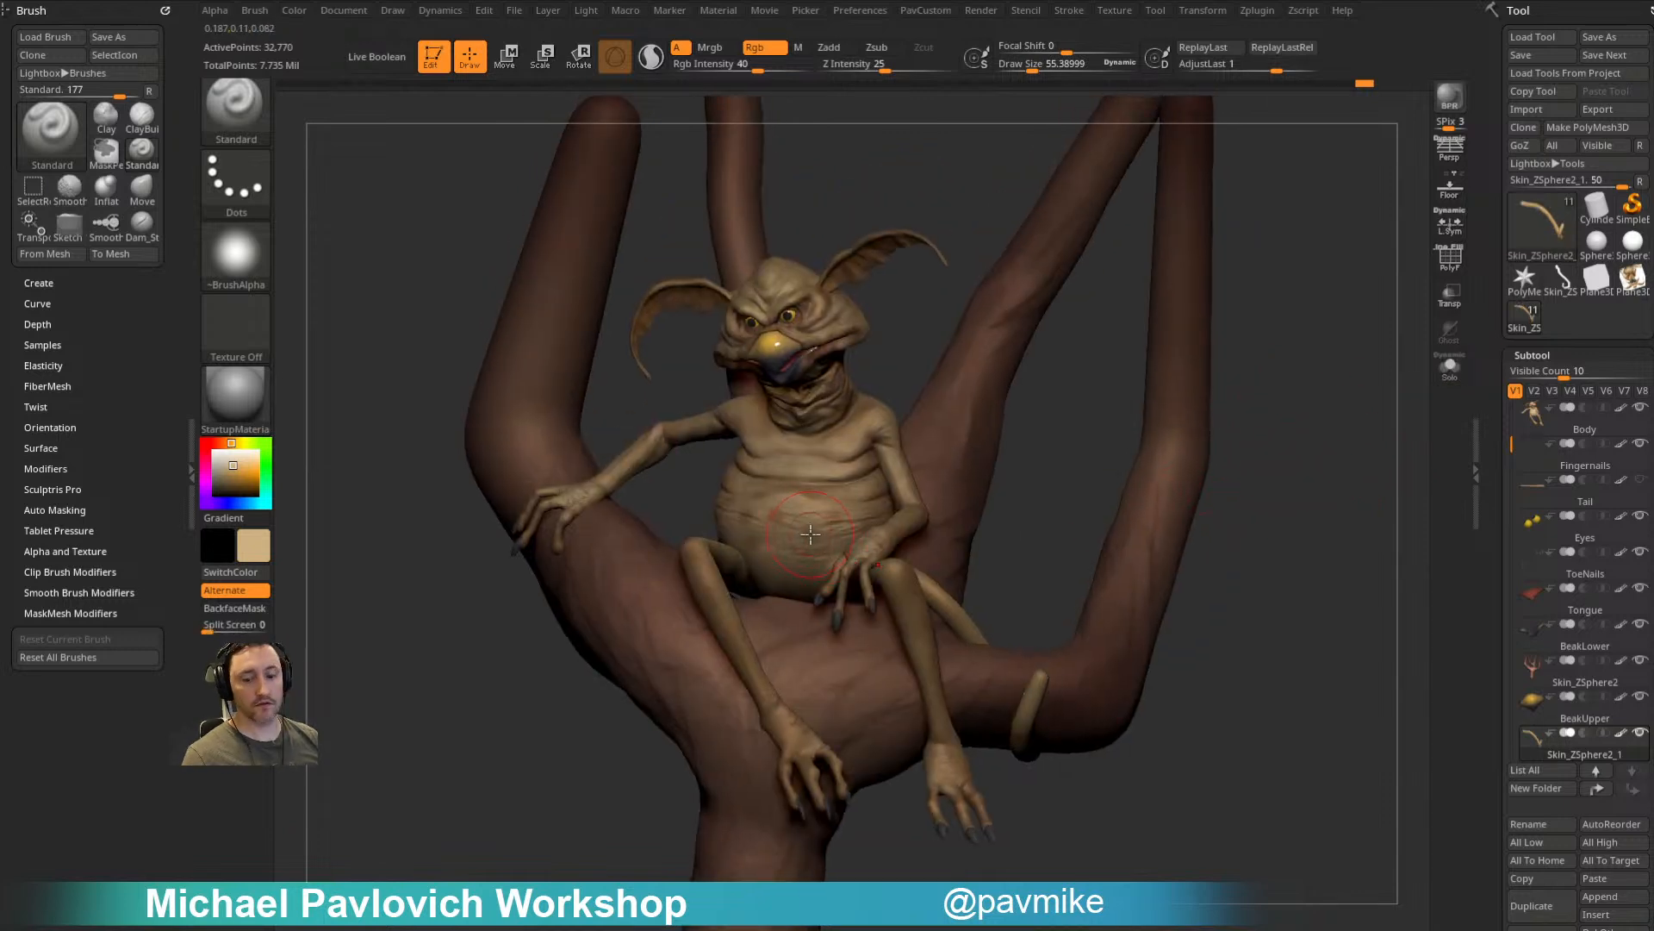
key(c)
drag(226, 473, 235, 476)
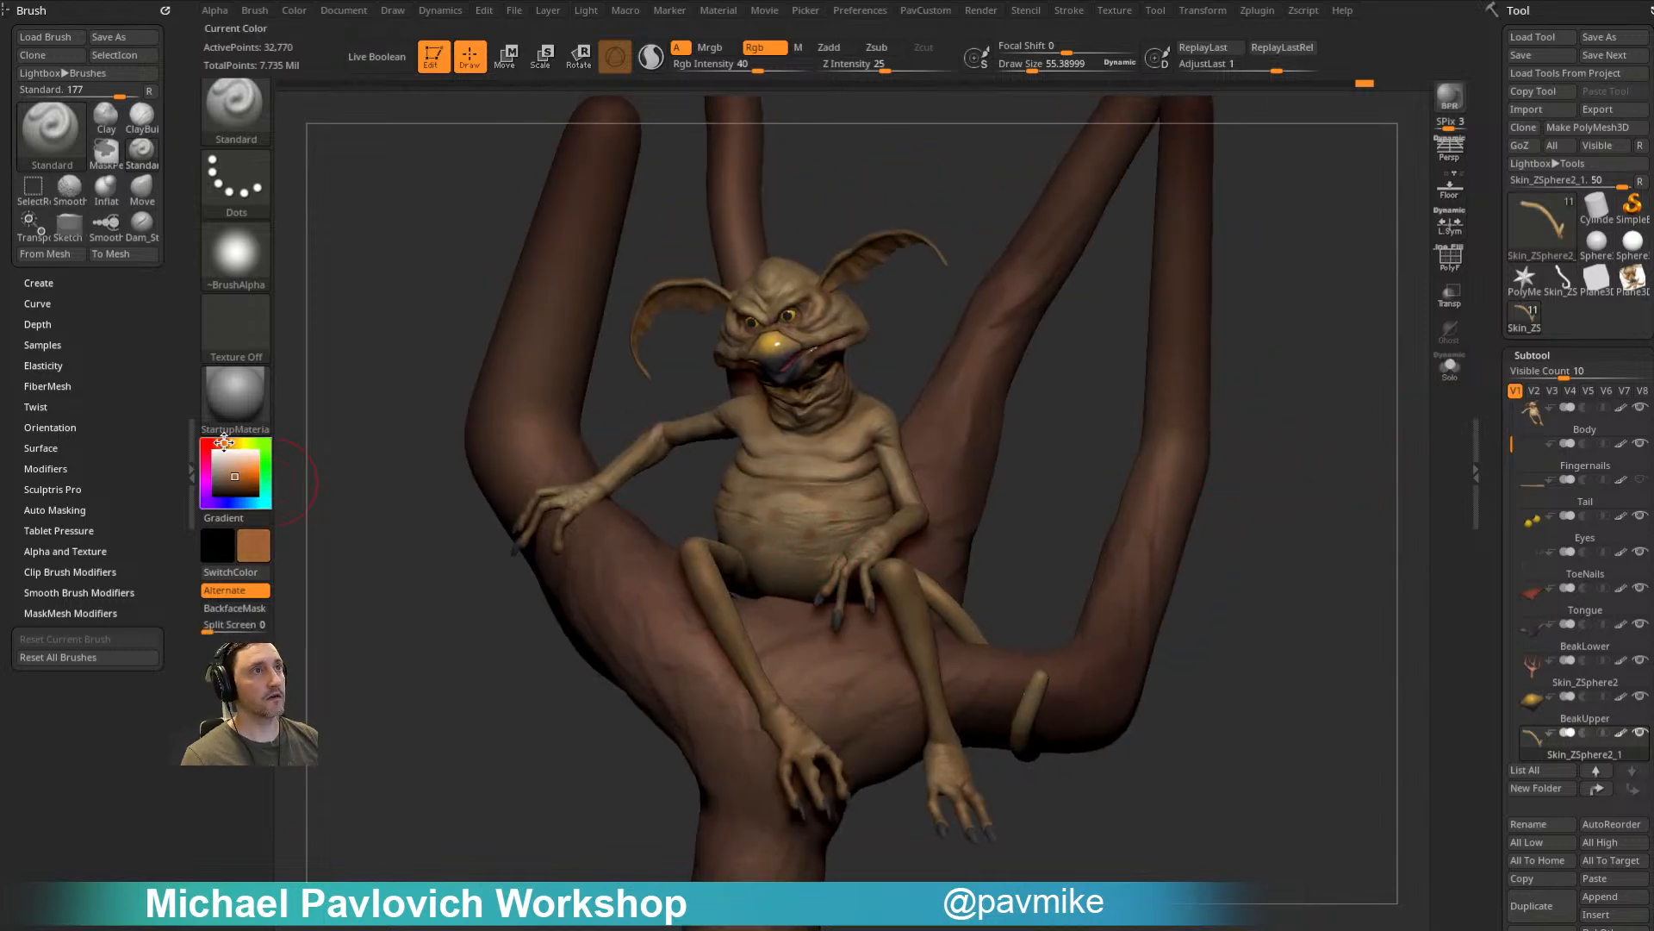
right_drag(1110, 436, 1215, 540)
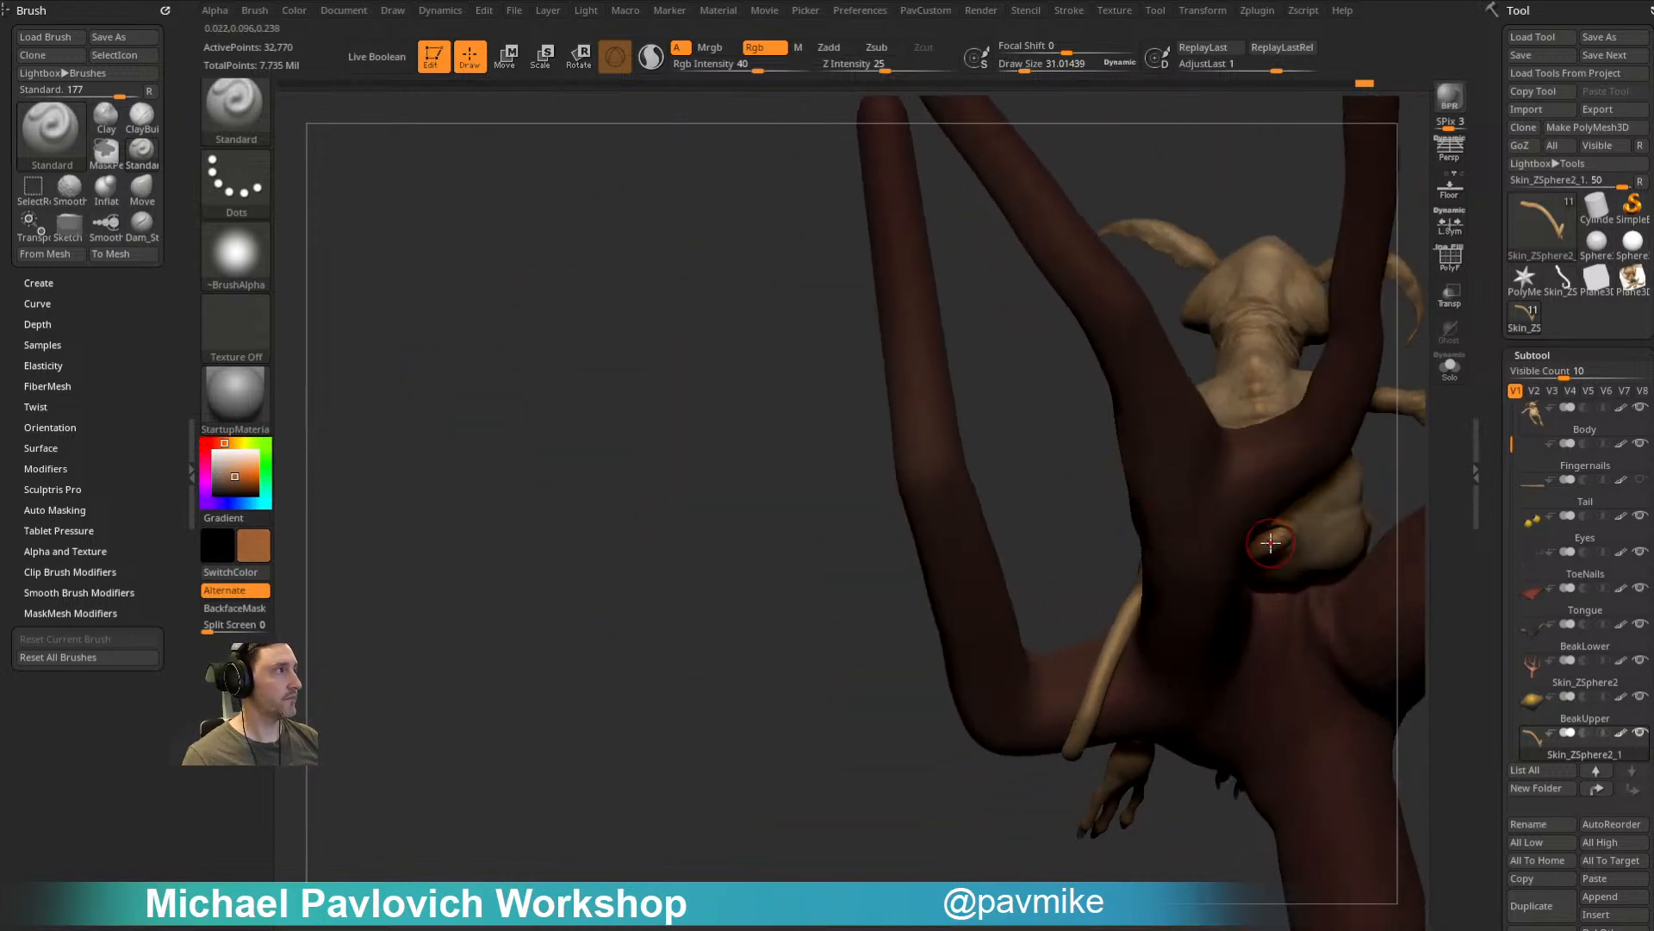
key(s)
drag(1211, 572, 1203, 573)
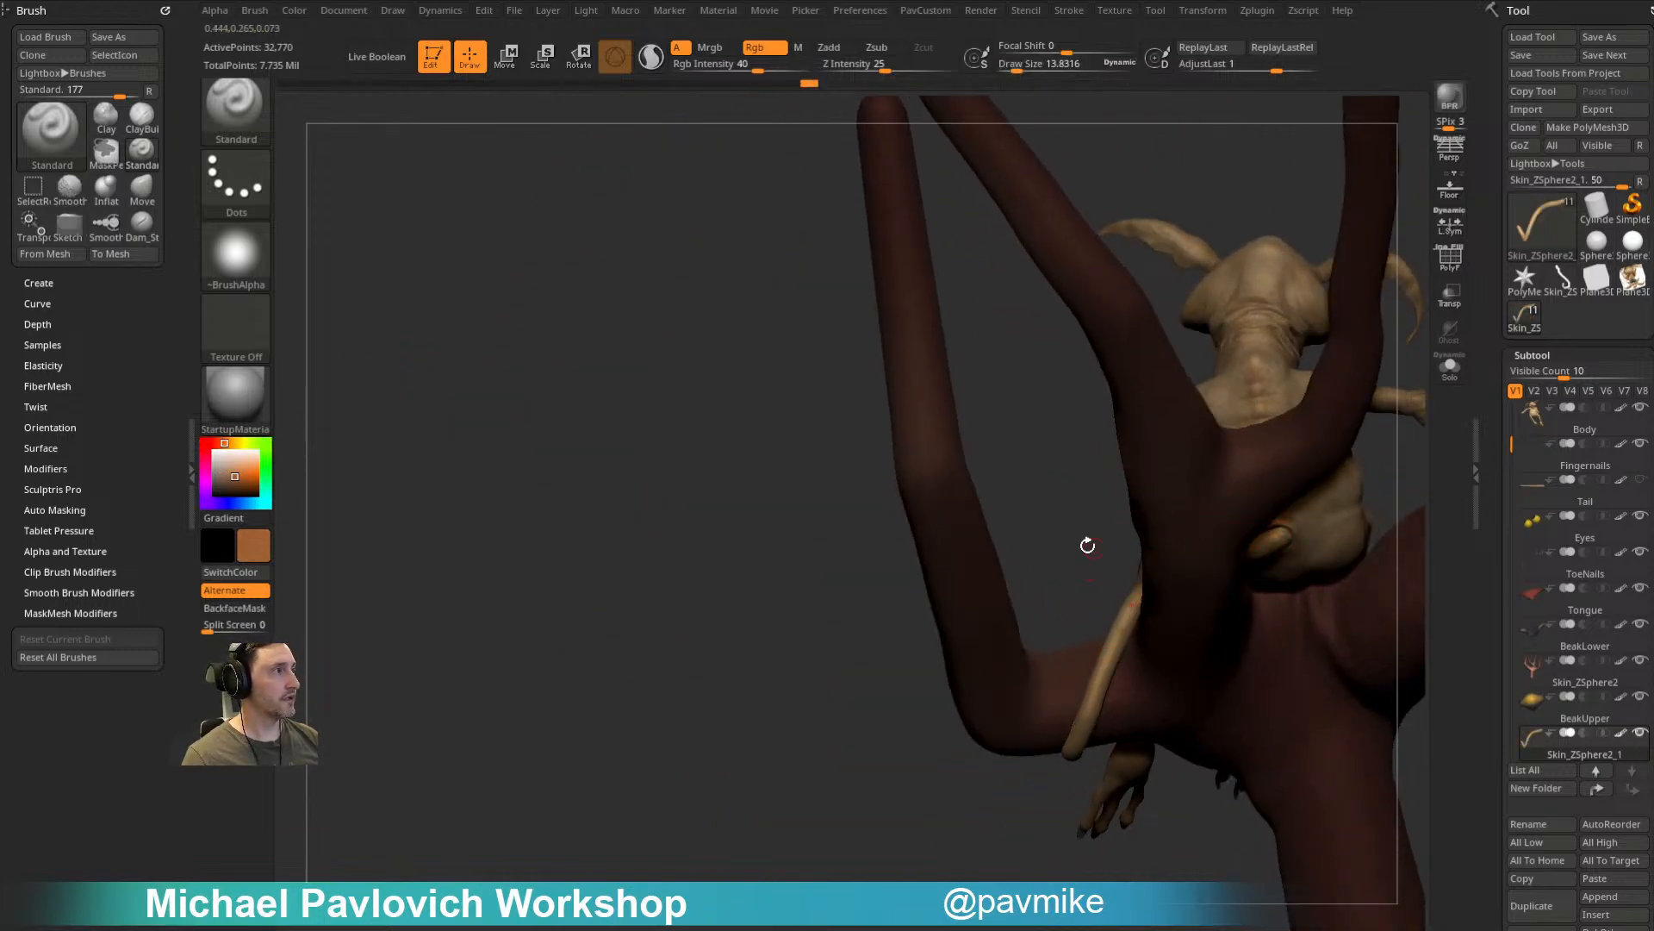
right_drag(1093, 548, 1130, 623)
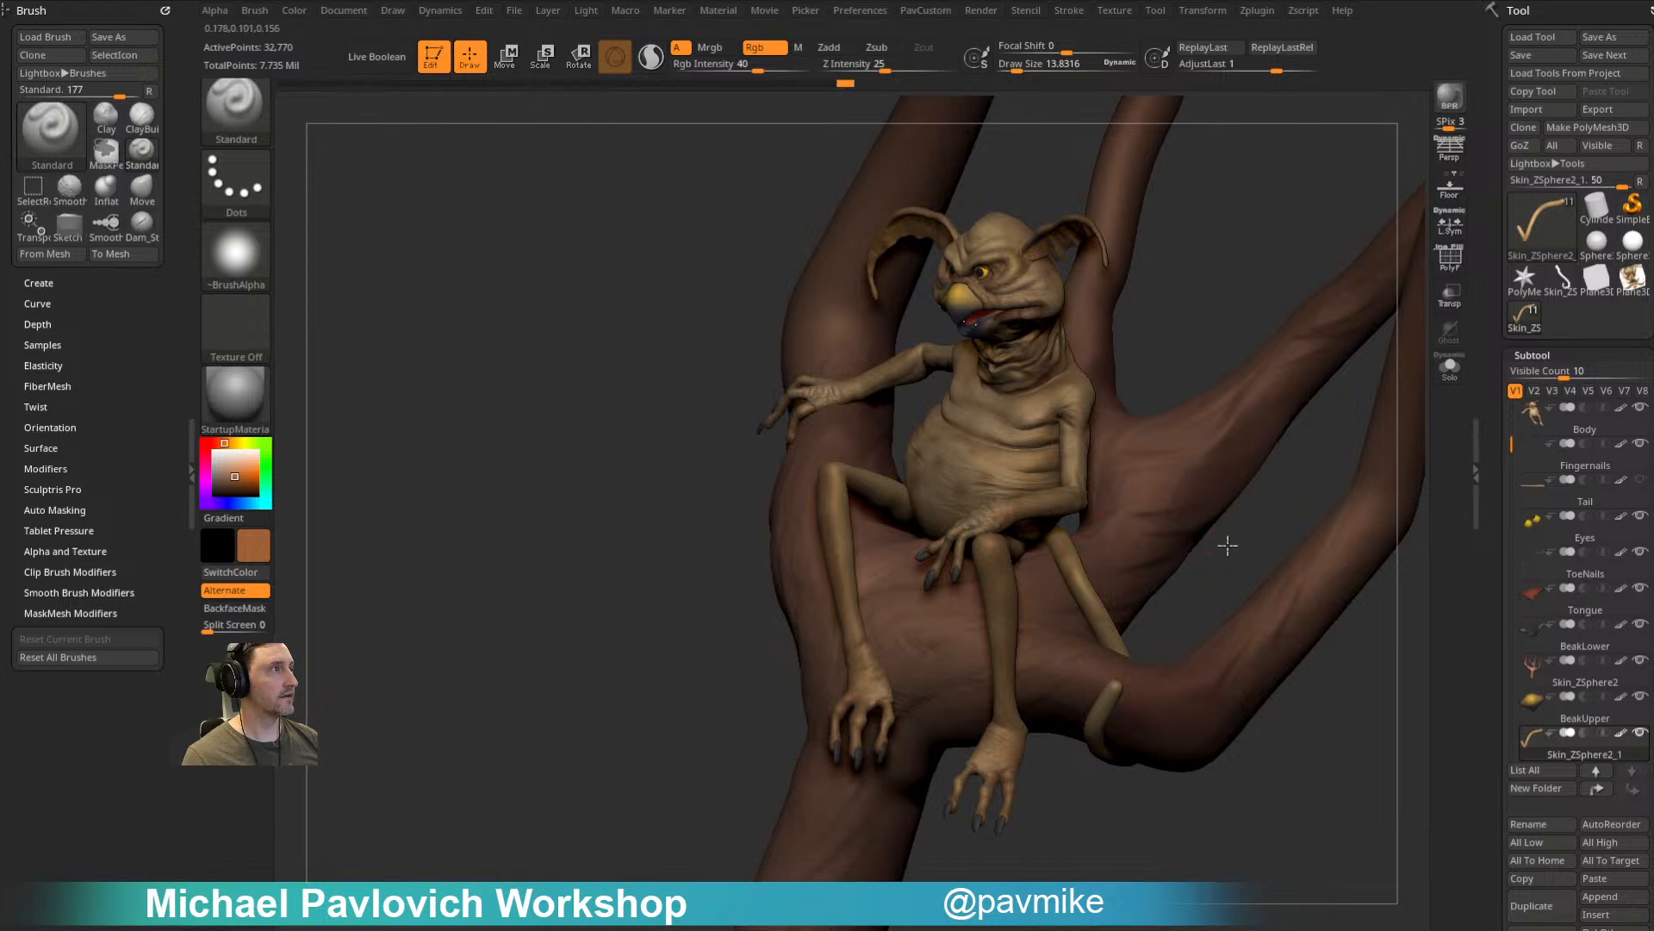
Step: Make the Body the active subtool again and bring up its Geometry subdivision settings
right_drag(1219, 547, 1178, 523)
key(s)
drag(1178, 523, 1190, 524)
mouse_move(1301, 480)
right_down()
mouse_move(1340, 451)
mouse_move(1296, 491)
mouse_move(1254, 414)
mouse_move(1403, 621)
mouse_move(1319, 654)
right_up()
key(s)
alt+click(838, 737)
scroll(1534, 529, down, 10)
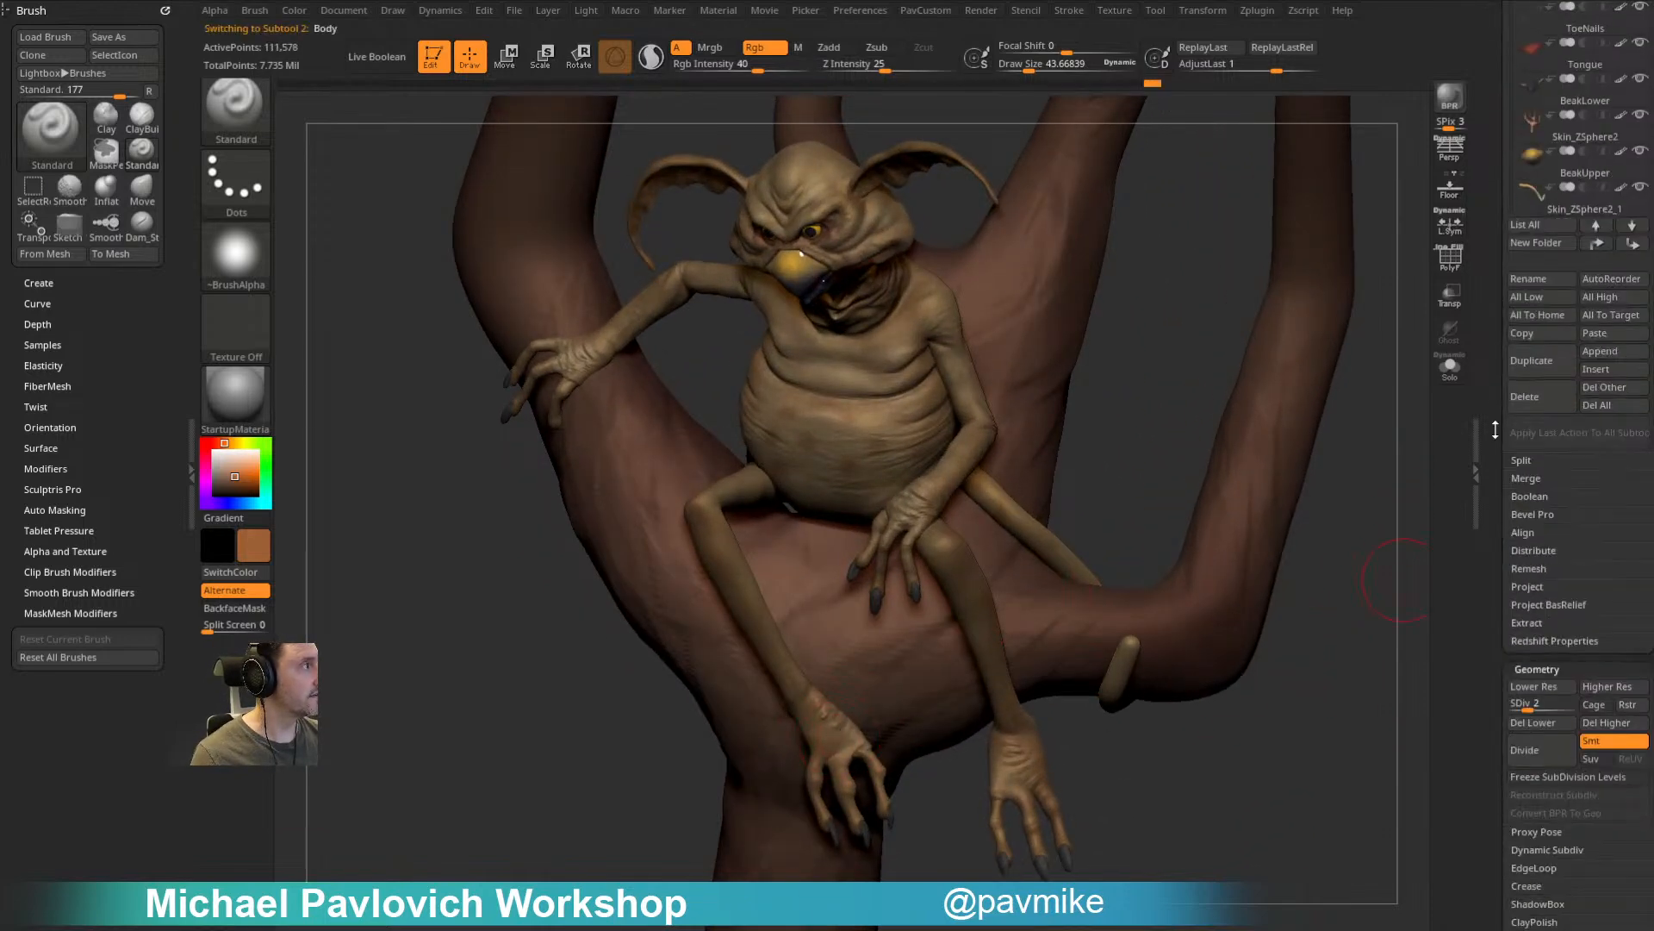
Step: Inflate the toes of the creature's right foot with the Inflat brush
mouse_move(1345, 654)
alt+right_down()
mouse_move(1384, 701)
mouse_move(1435, 636)
alt+right_up()
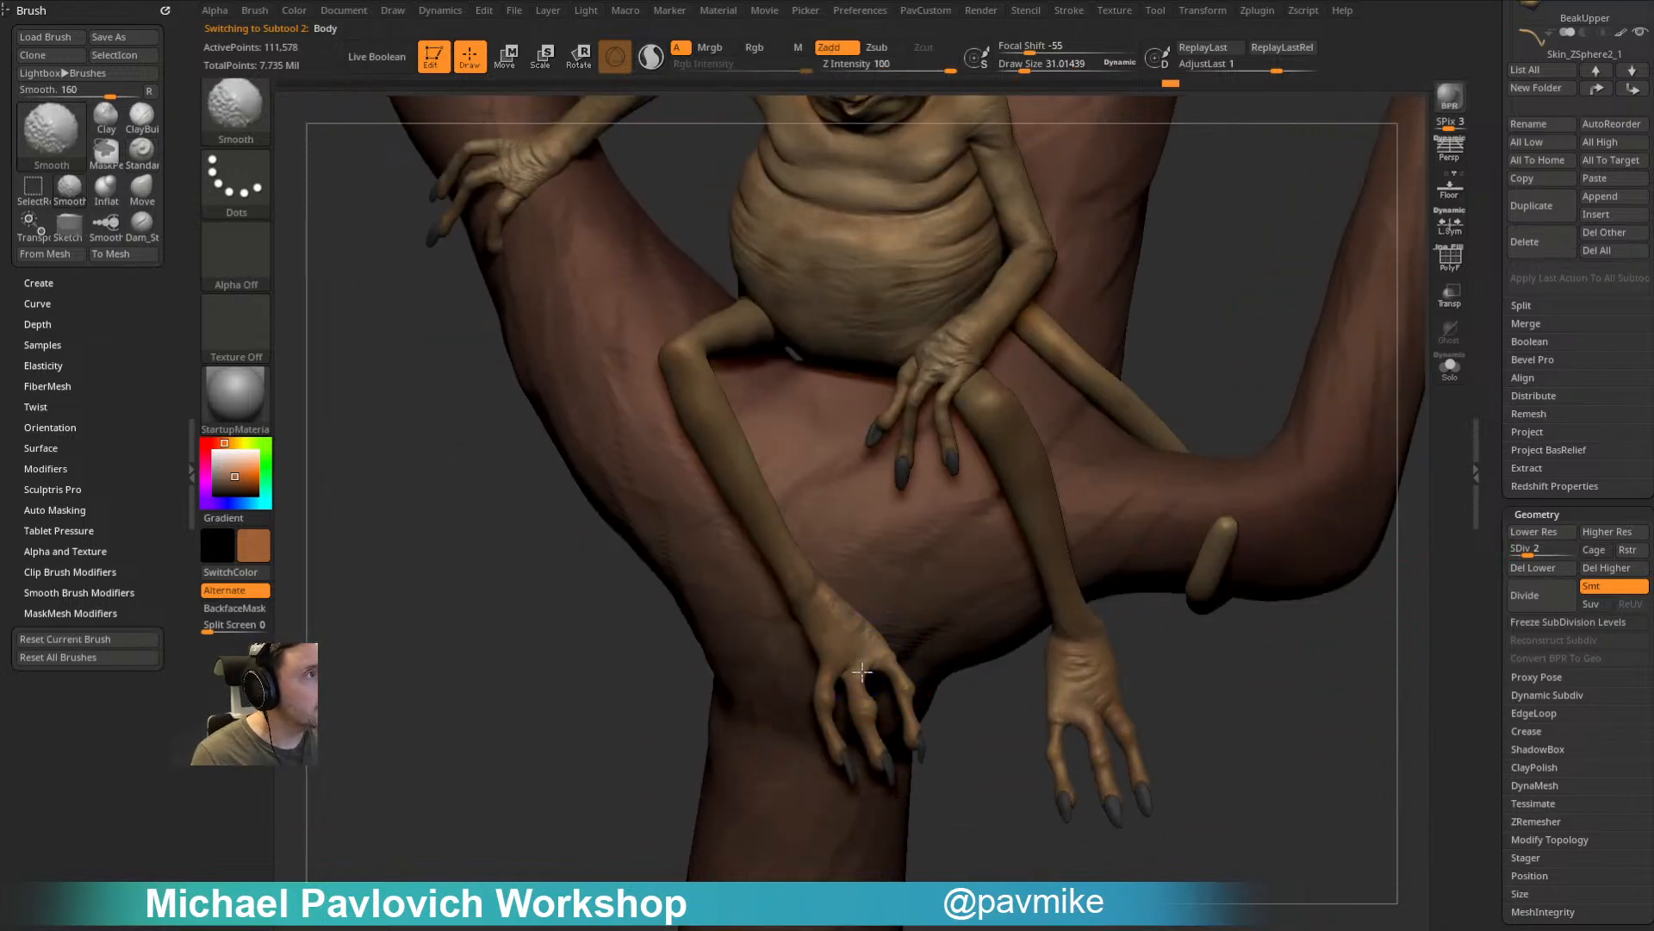
key(shift)
key(b)
key(i)
key(n)
right_drag(1241, 632, 1169, 634)
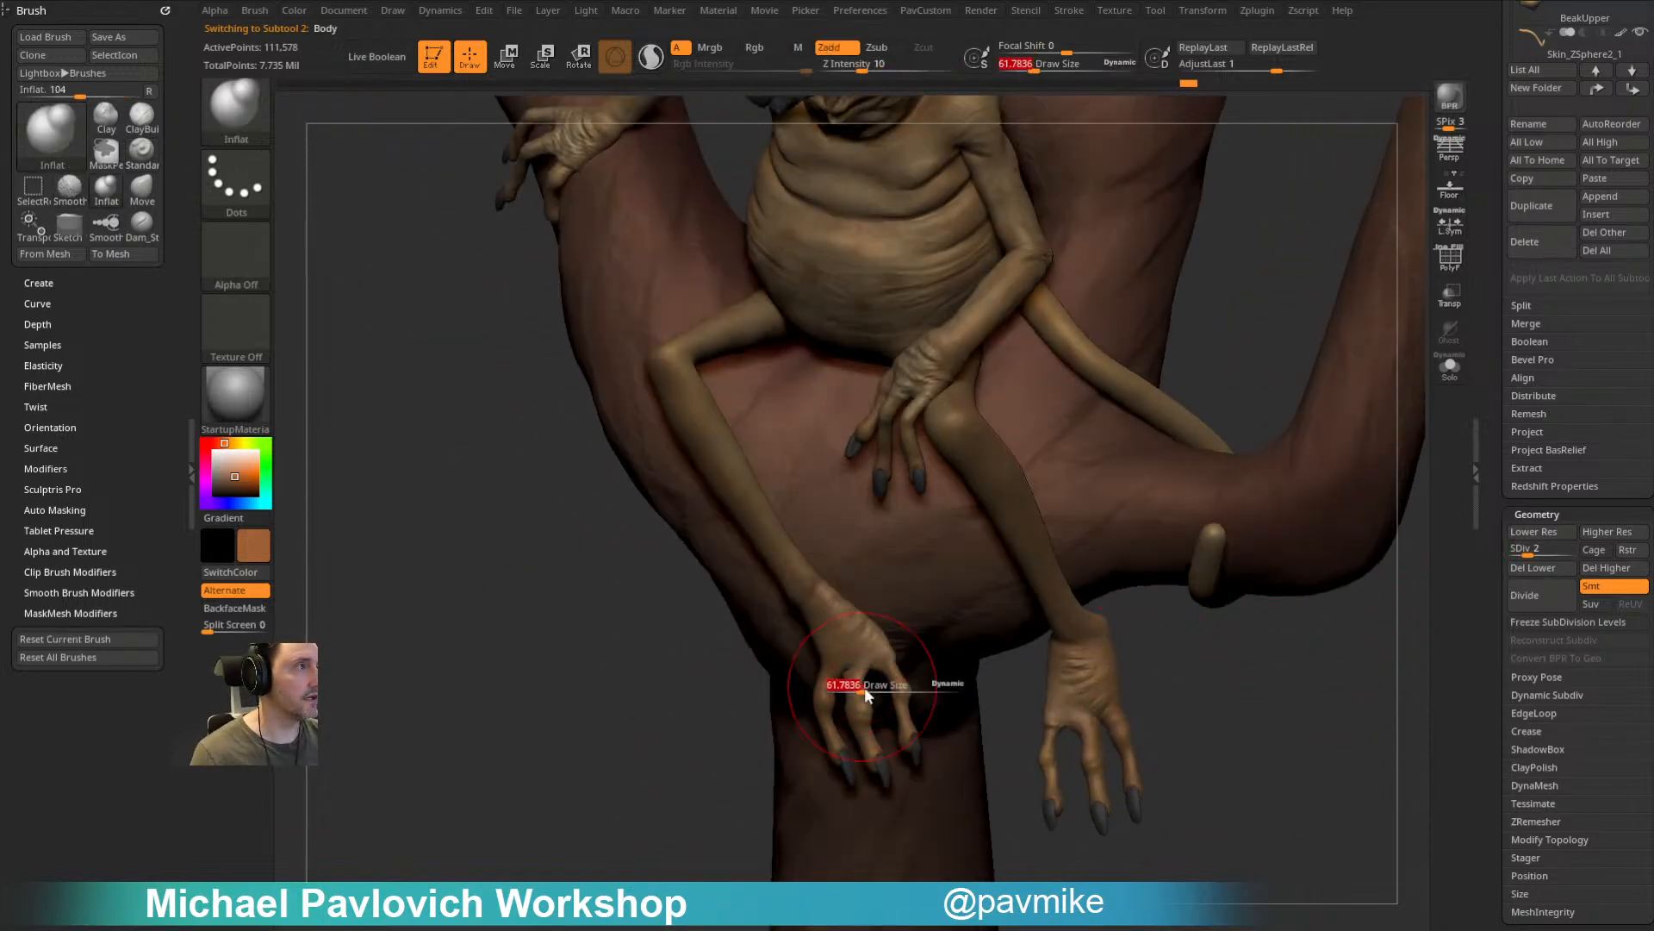
right_drag(829, 655, 853, 705)
key(s)
drag(852, 699, 841, 739)
Step: Mask everything except one toe of the creature's right foot and reposition that toe with the transform gizmo
right_drag(1112, 715, 948, 693)
key(])
right_drag(1267, 597, 988, 595)
key(w)
ctrl+drag(785, 653, 795, 680)
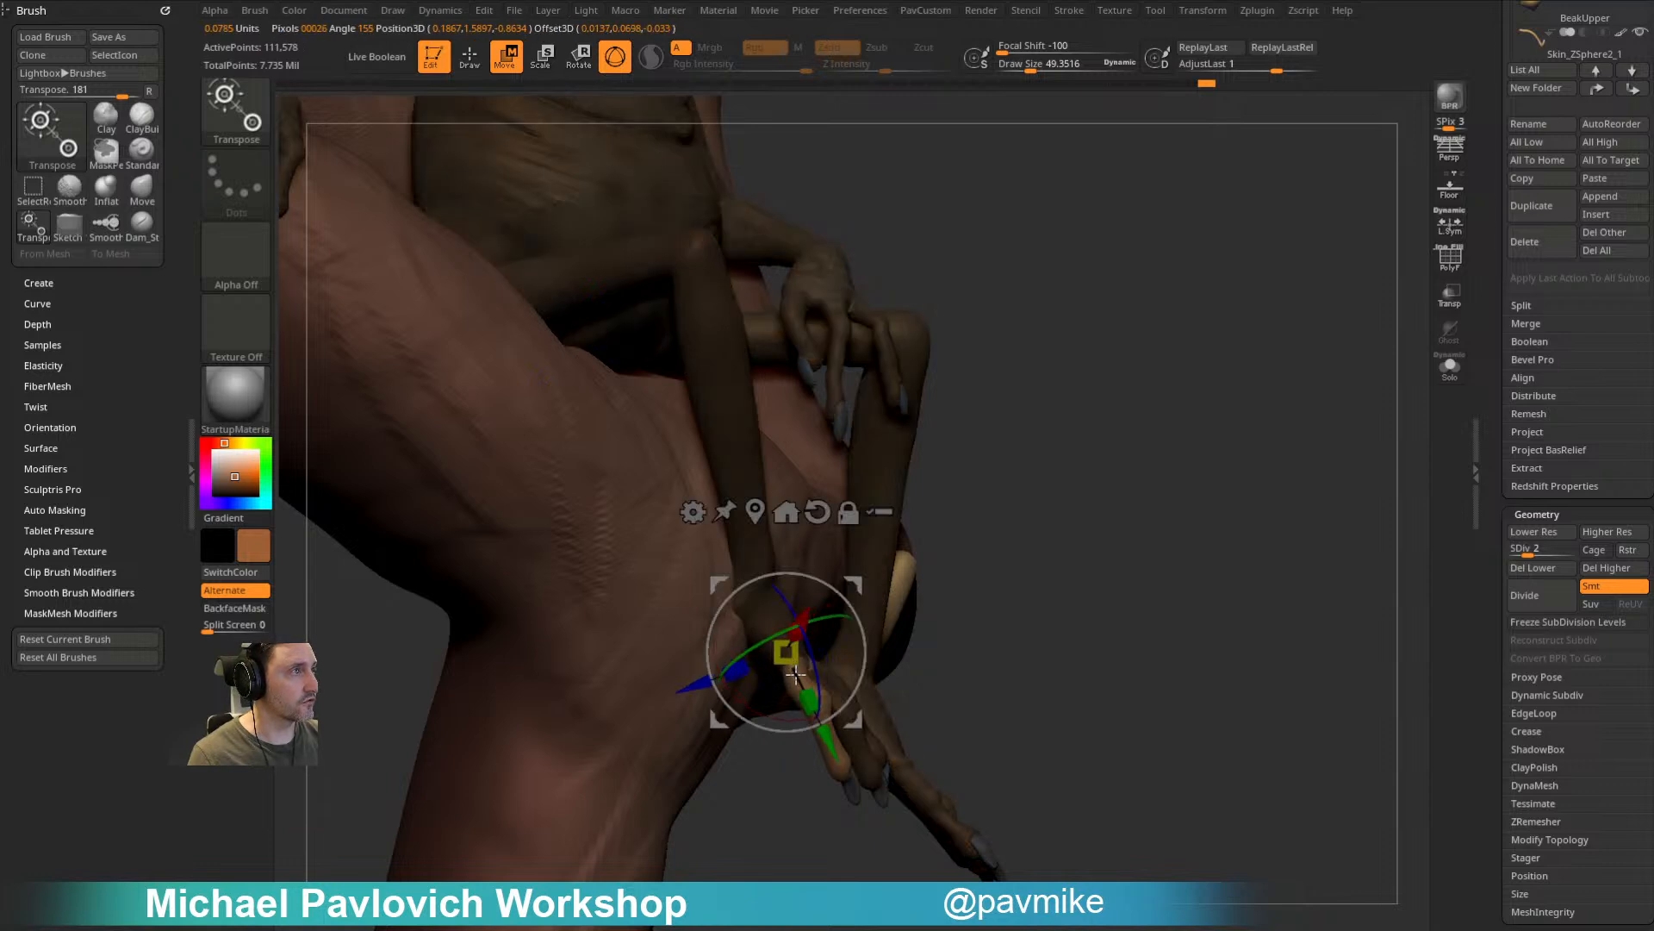
key(q)
right_drag(1034, 603, 939, 617)
key(w)
drag(855, 610, 842, 595)
Step: Isolate another toe of the right foot with a MaskLasso mask, adjust its pose, and clear the mask
ctrl+drag(908, 646, 766, 694)
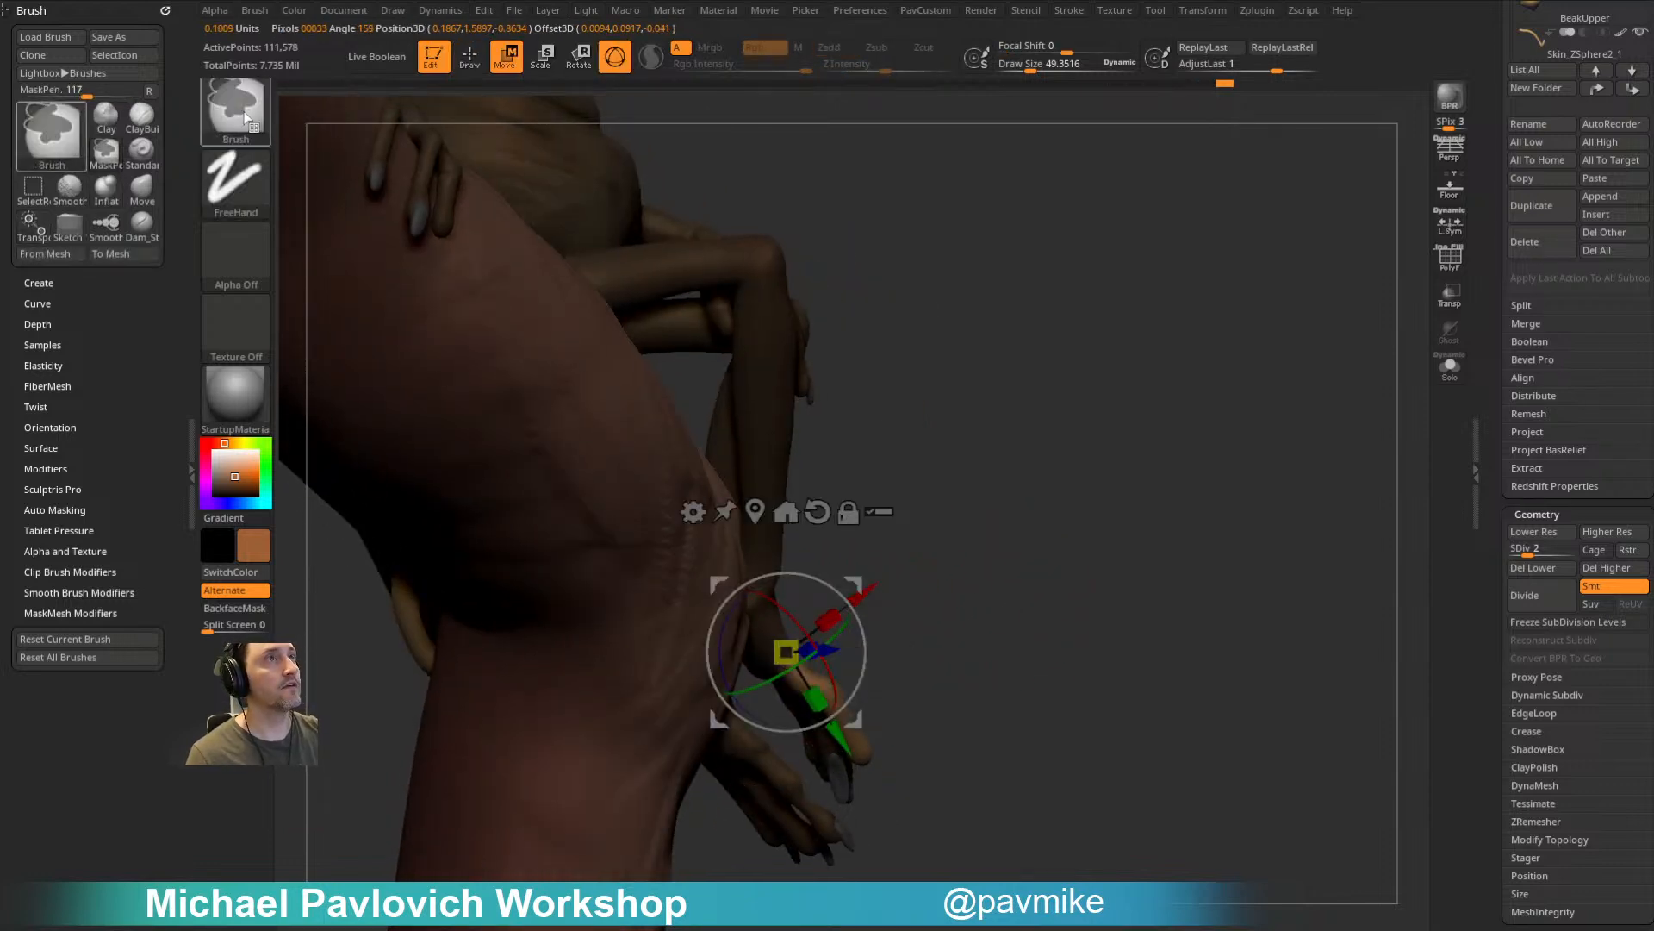
key(b)
key(m)
mouse_move(972, 622)
ctrl+mouse_down()
mouse_move(761, 683)
mouse_move(843, 699)
mouse_move(892, 757)
ctrl+mouse_up()
drag(887, 642, 892, 657)
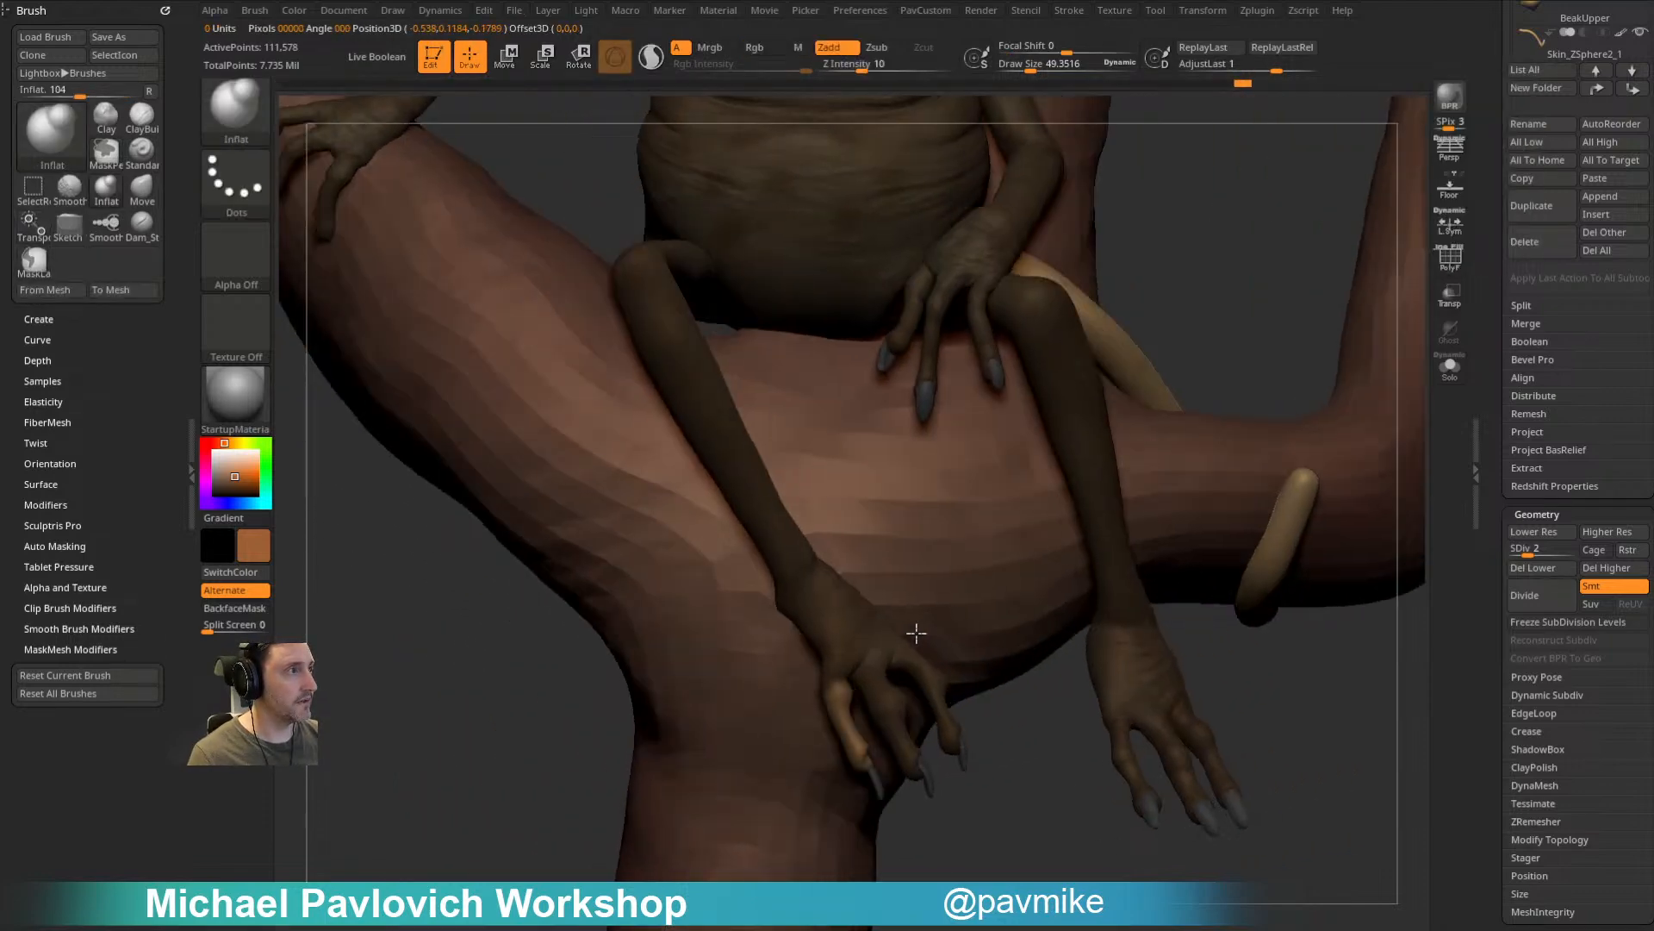
mouse_move(916, 632)
mouse_down()
mouse_move(897, 632)
mouse_move(930, 728)
mouse_move(531, 668)
mouse_move(513, 706)
mouse_move(742, 683)
mouse_move(695, 669)
mouse_move(797, 683)
mouse_up()
ctrl+click(712, 706)
Step: Make the outer toe's claw on the right foot the active subtool and move and rotate it onto the toe tip
key(b)
key(s)
key(t)
alt+click(795, 653)
key(w)
drag(668, 724, 812, 603)
click(794, 648)
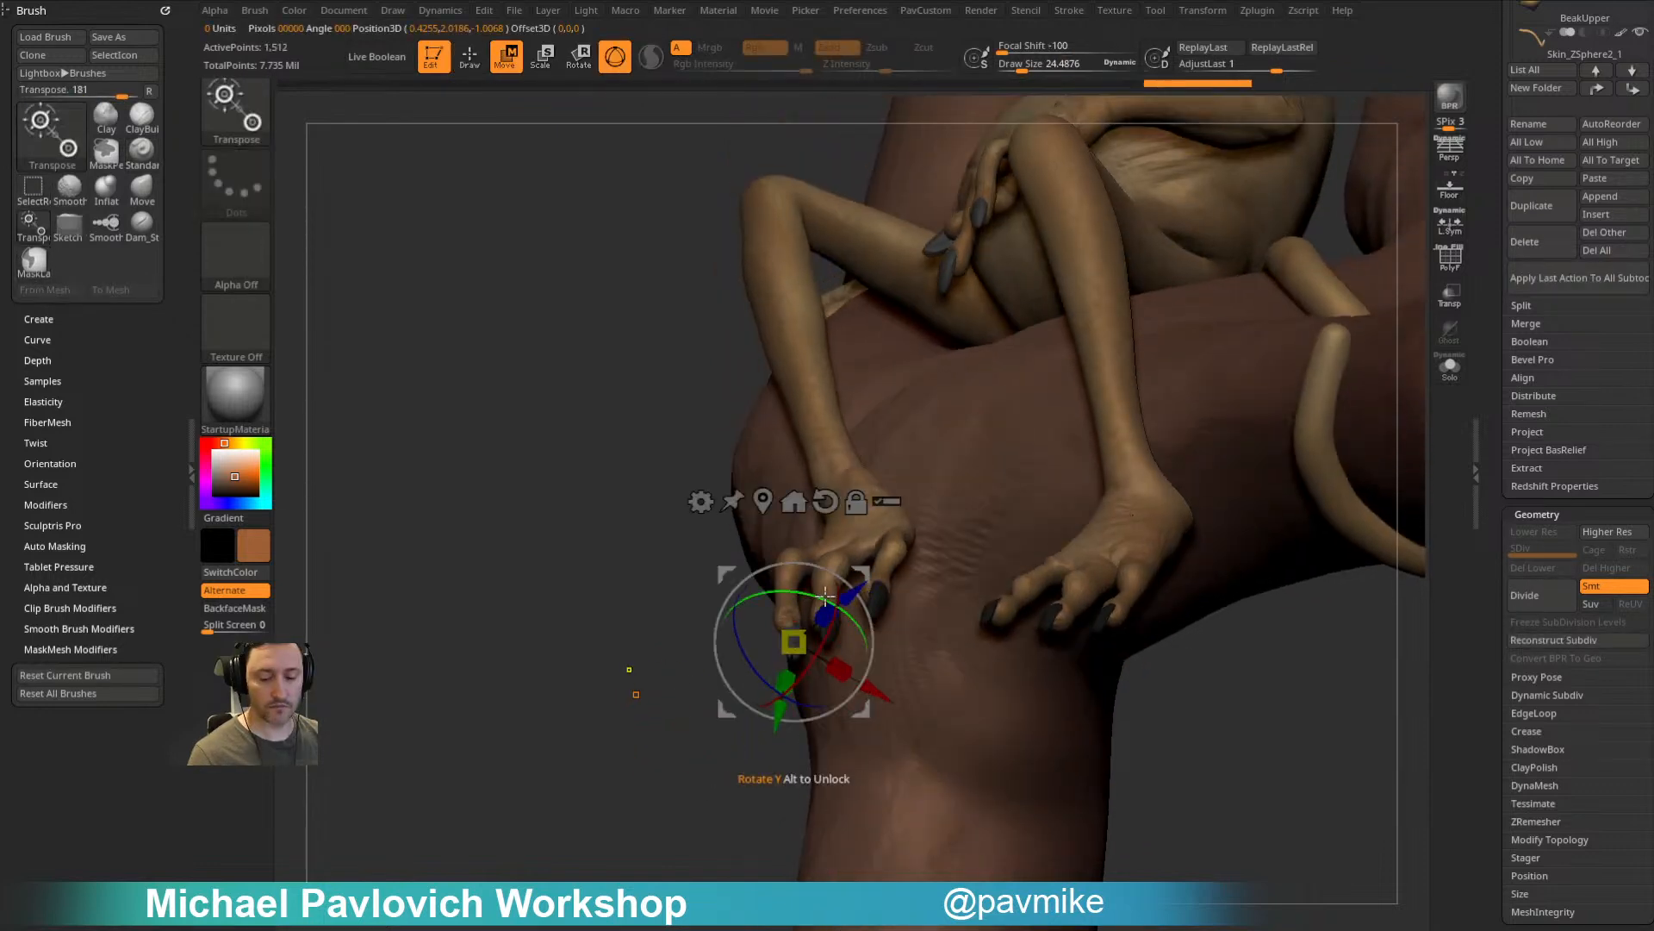
mouse_move(732, 655)
mouse_down()
mouse_move(695, 701)
mouse_move(823, 588)
mouse_up()
key(q)
Step: Choose the SkinShade4 material and adjust the Standard brush's draw size
mouse_move(1292, 384)
alt+mouse_down()
mouse_move(1155, 362)
mouse_move(1177, 303)
mouse_move(1256, 340)
mouse_move(1206, 362)
alt+mouse_up()
click(234, 396)
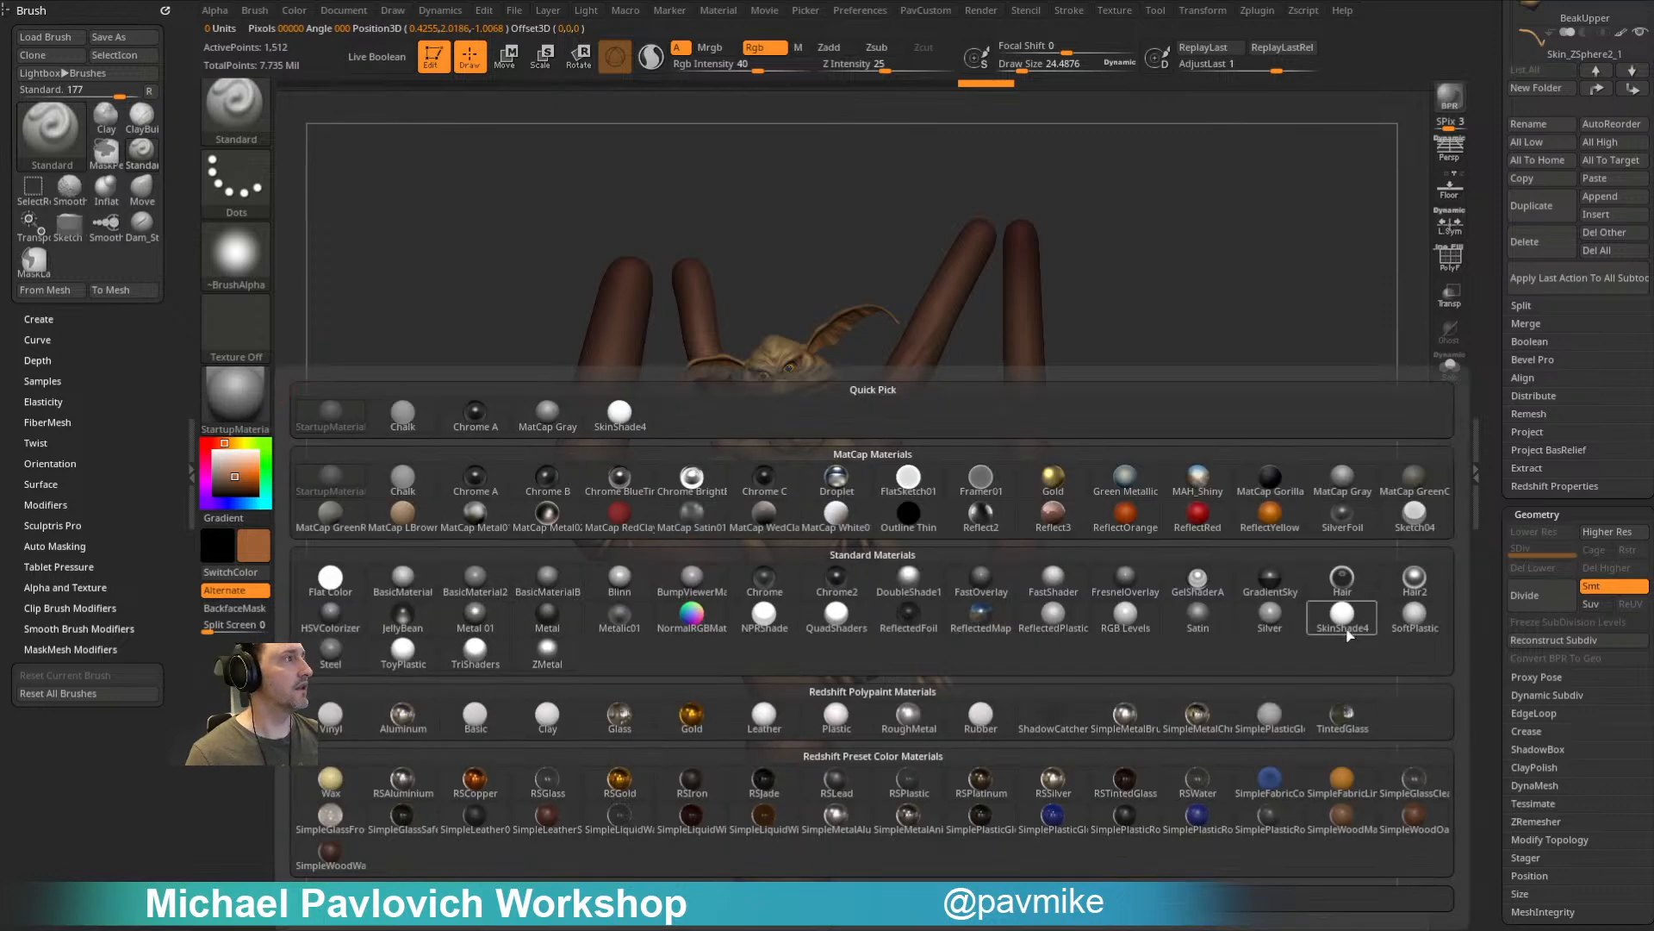
click(1342, 614)
mouse_move(1315, 561)
alt+mouse_down()
mouse_move(1252, 376)
mouse_move(1340, 468)
mouse_move(1149, 477)
mouse_move(1256, 457)
mouse_move(1289, 417)
alt+mouse_up()
key(s)
key(s)
key(s)
mouse_move(1290, 417)
mouse_down()
mouse_move(1273, 417)
mouse_move(1287, 241)
mouse_move(1318, 437)
mouse_up()
key(s)
Step: Make the Body the active subtool and raise its subdivision level to SDiv 5
click(813, 461)
alt+click(813, 484)
drag(805, 458, 827, 473)
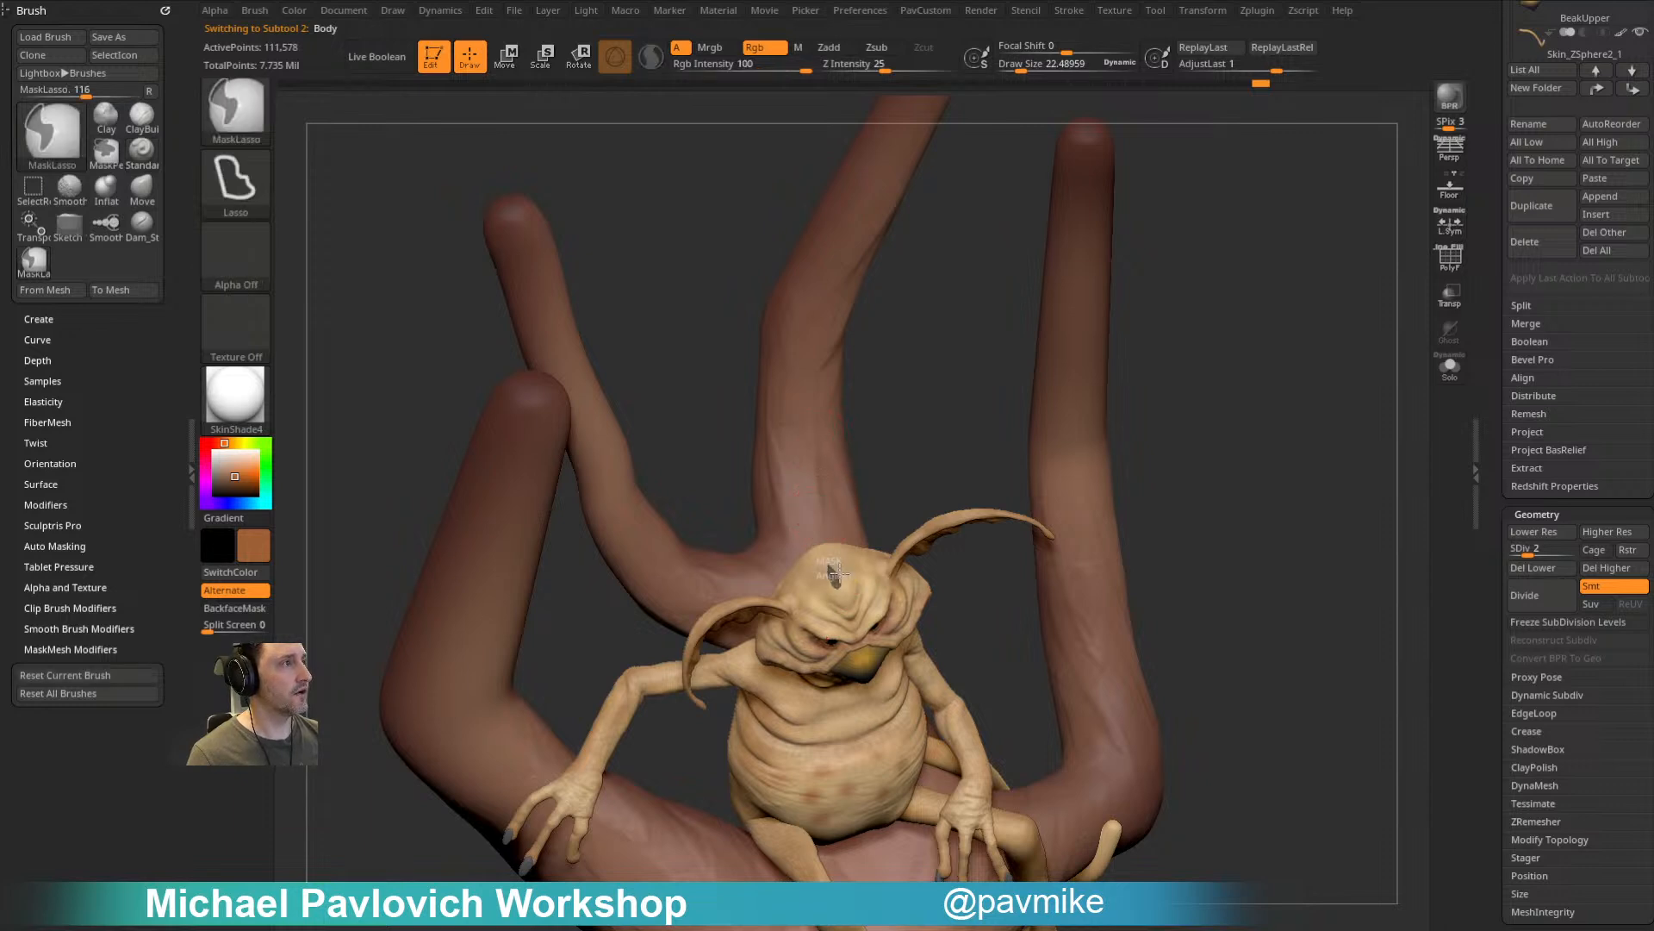
key(ctrl+b)
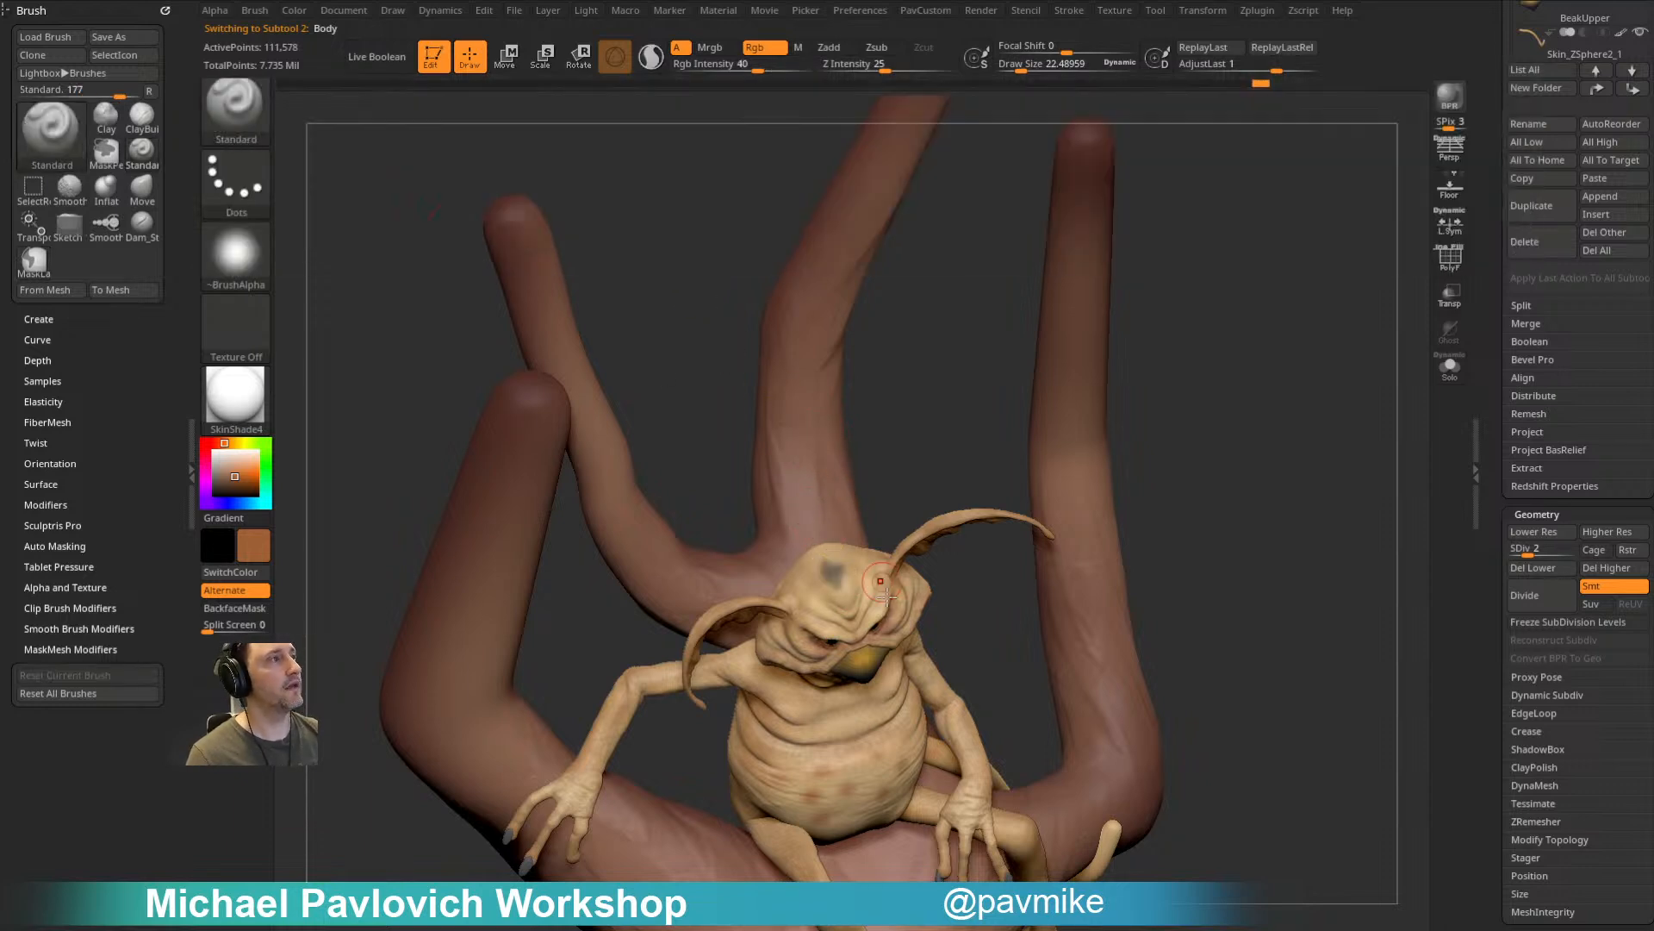
key(ctrl)
drag(1041, 440, 1238, 399)
mouse_move(805, 276)
mouse_down()
mouse_move(806, 552)
mouse_move(772, 532)
mouse_up()
drag(1216, 448, 1260, 259)
mouse_move(1486, 503)
mouse_down()
mouse_move(1485, 276)
mouse_move(1510, 486)
mouse_up()
shift+click(1547, 307)
shift+click(1534, 307)
drag(1528, 338, 1548, 341)
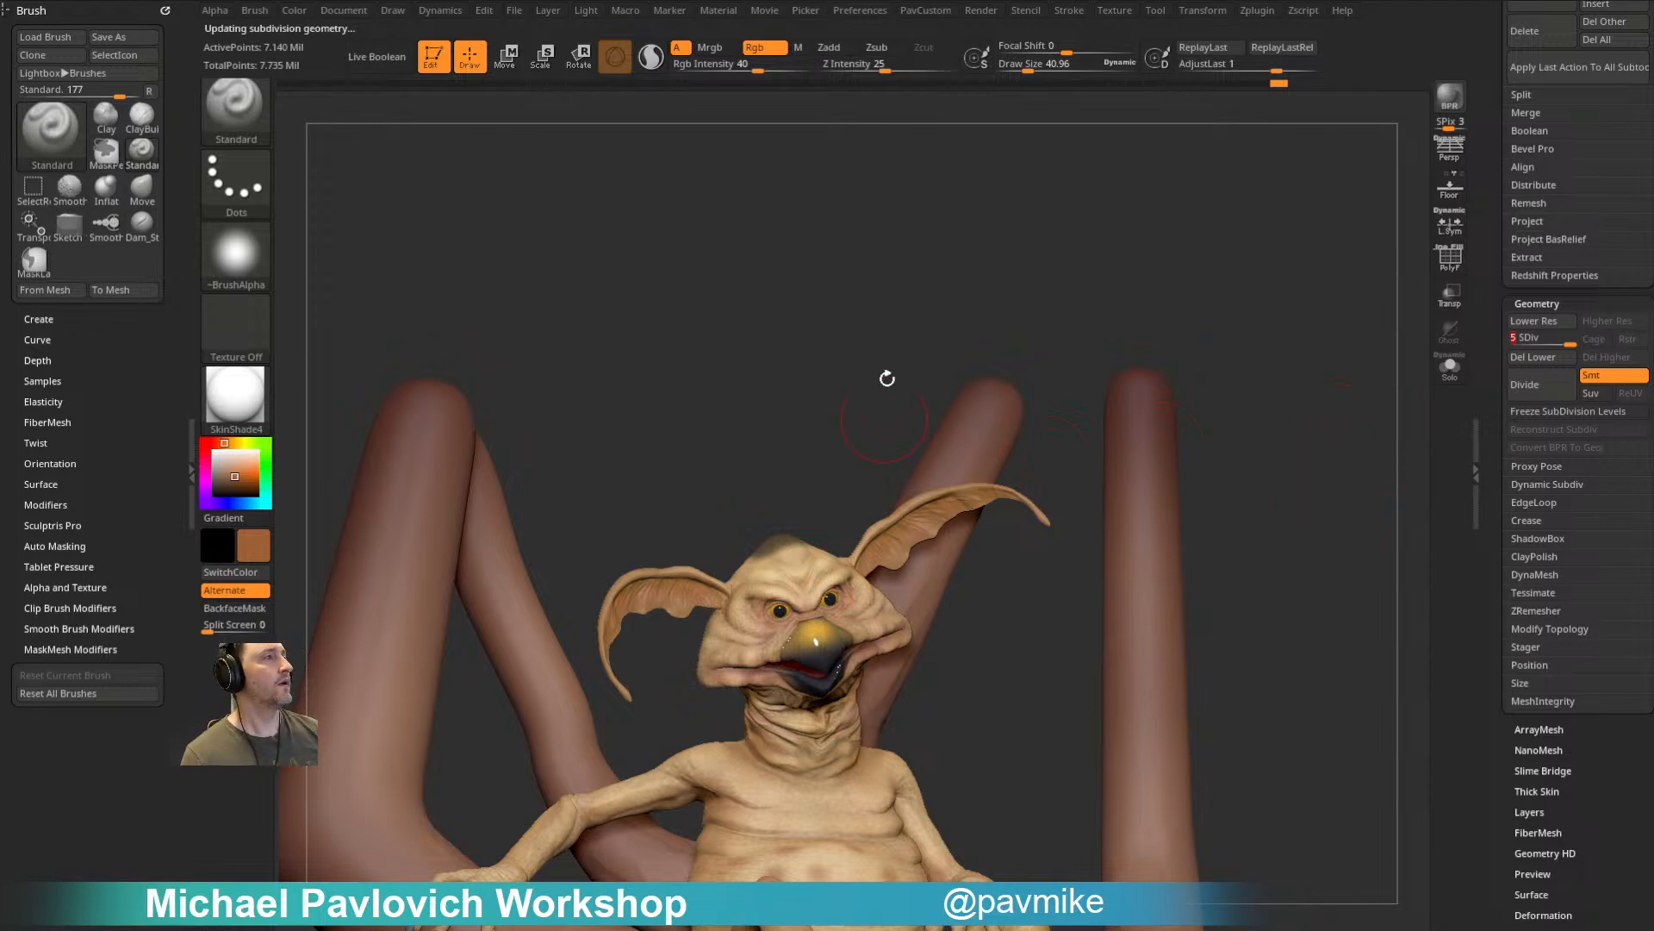
Step: Mask the Body by cavity with Blur 2 and Intensity 100, checking the mask on the creature's face
drag(883, 429, 801, 517)
ctrl+click(785, 532)
drag(1241, 483, 1304, 344)
mouse_move(1306, 320)
ctrl+mouse_down()
mouse_move(1374, 472)
mouse_move(1214, 492)
mouse_move(1233, 462)
ctrl+mouse_up()
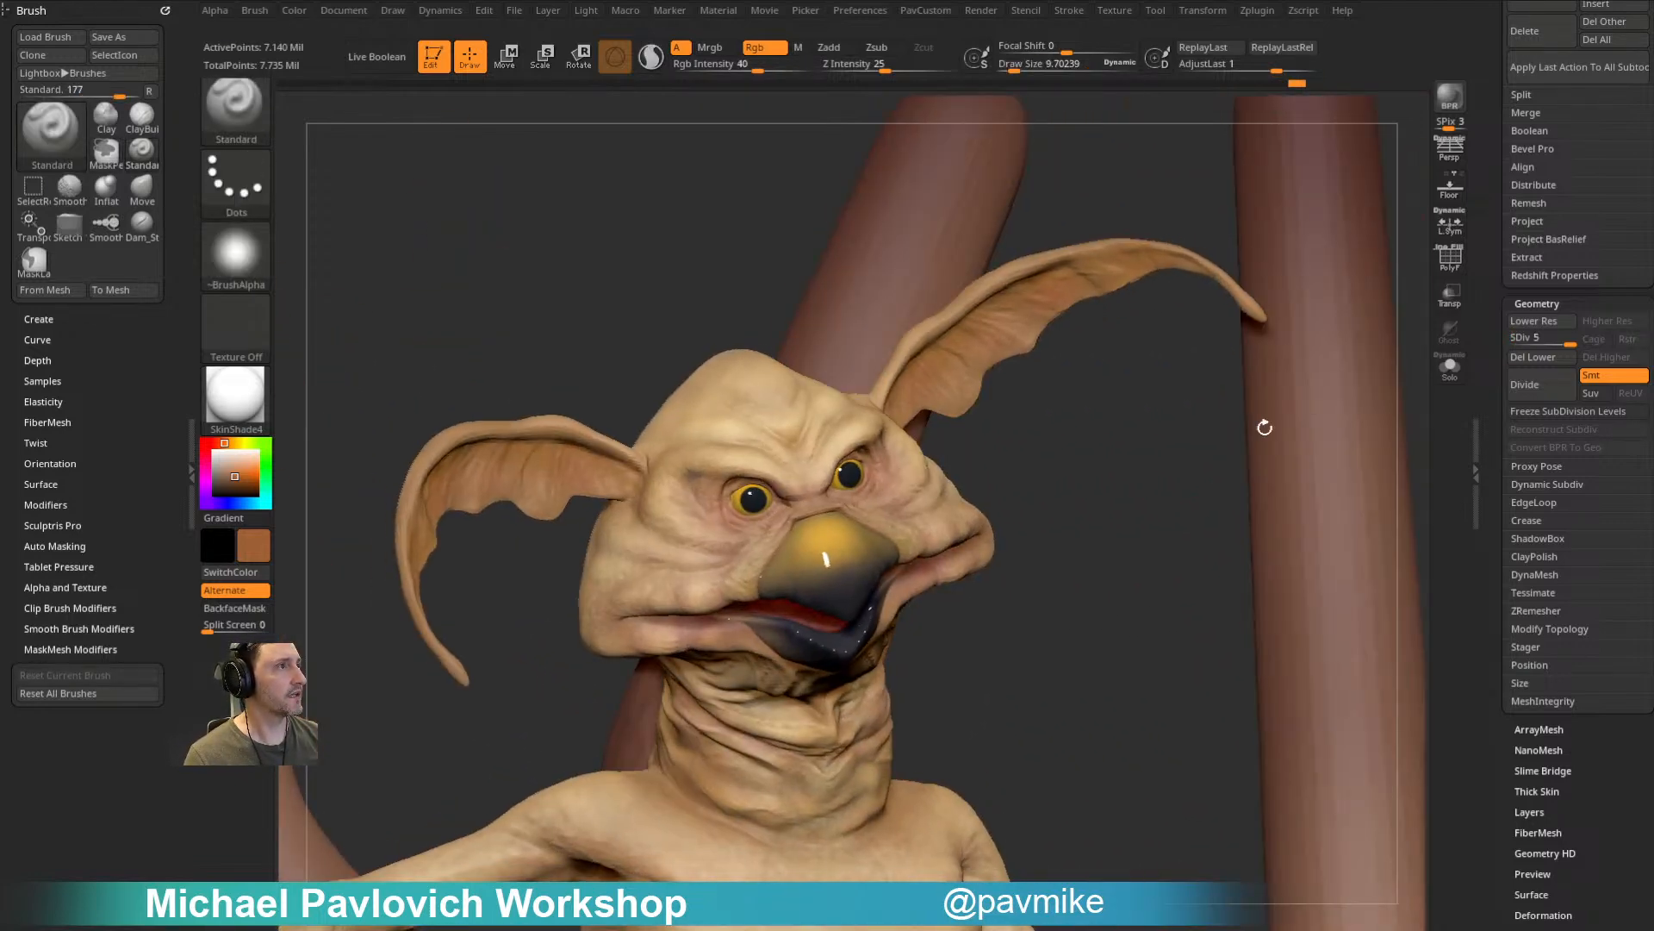
drag(1498, 421, 1494, 377)
drag(1501, 494, 1504, 452)
click(1538, 522)
drag(1497, 546, 1496, 519)
scroll(1522, 517, down, 5)
key(shift)
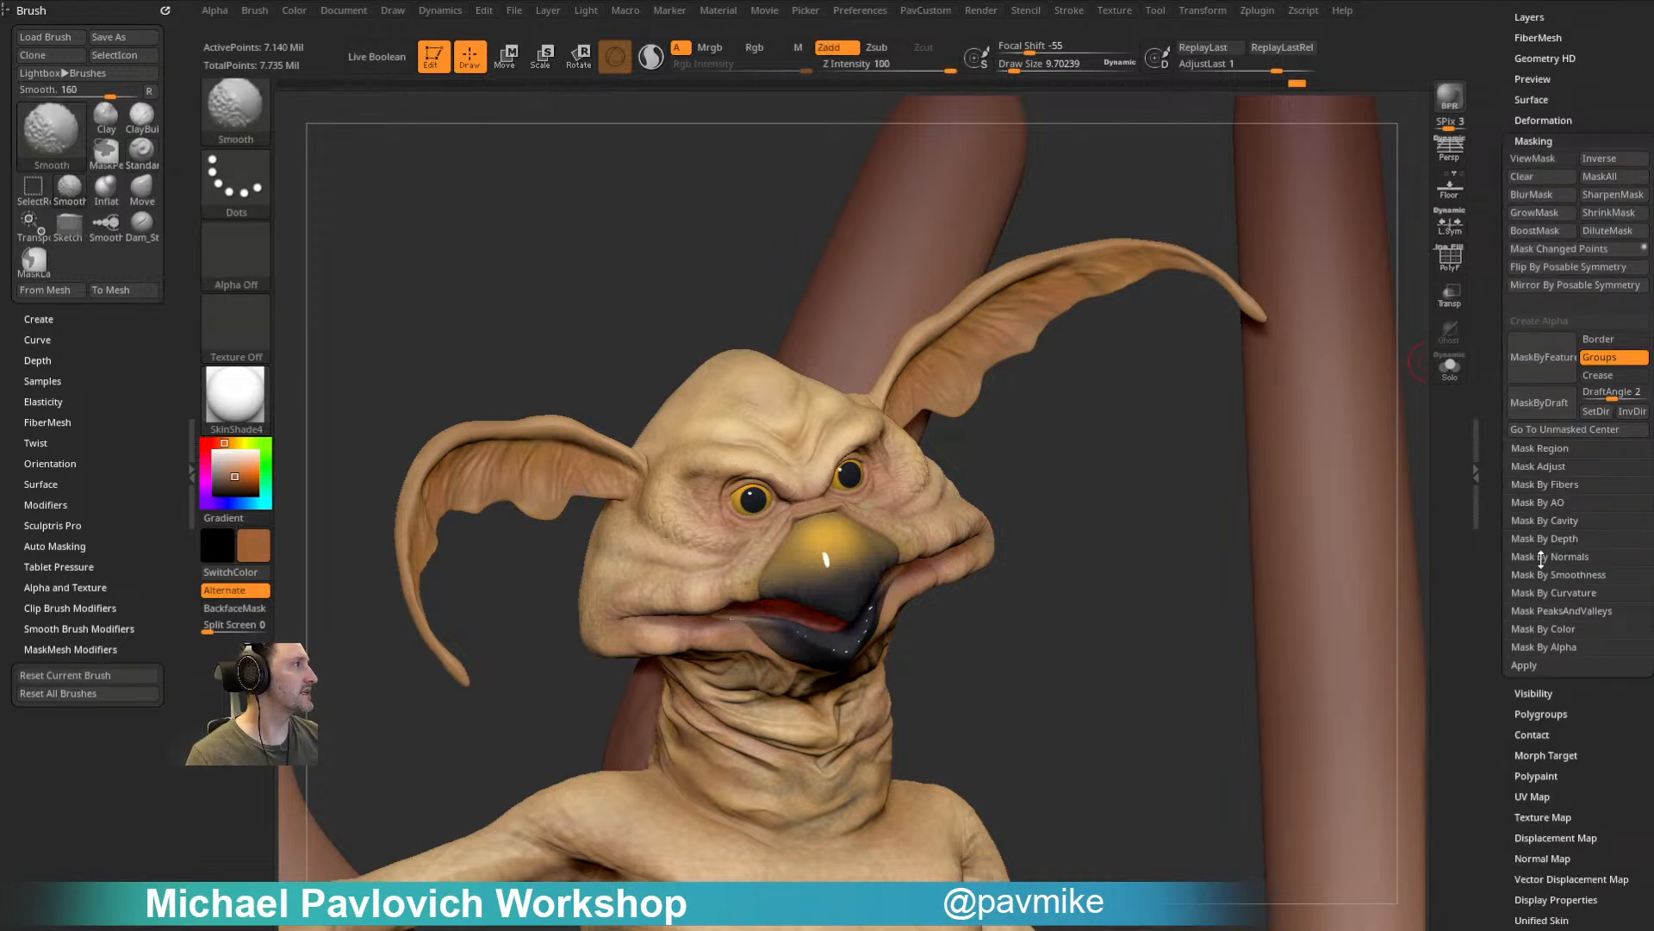
click(1543, 522)
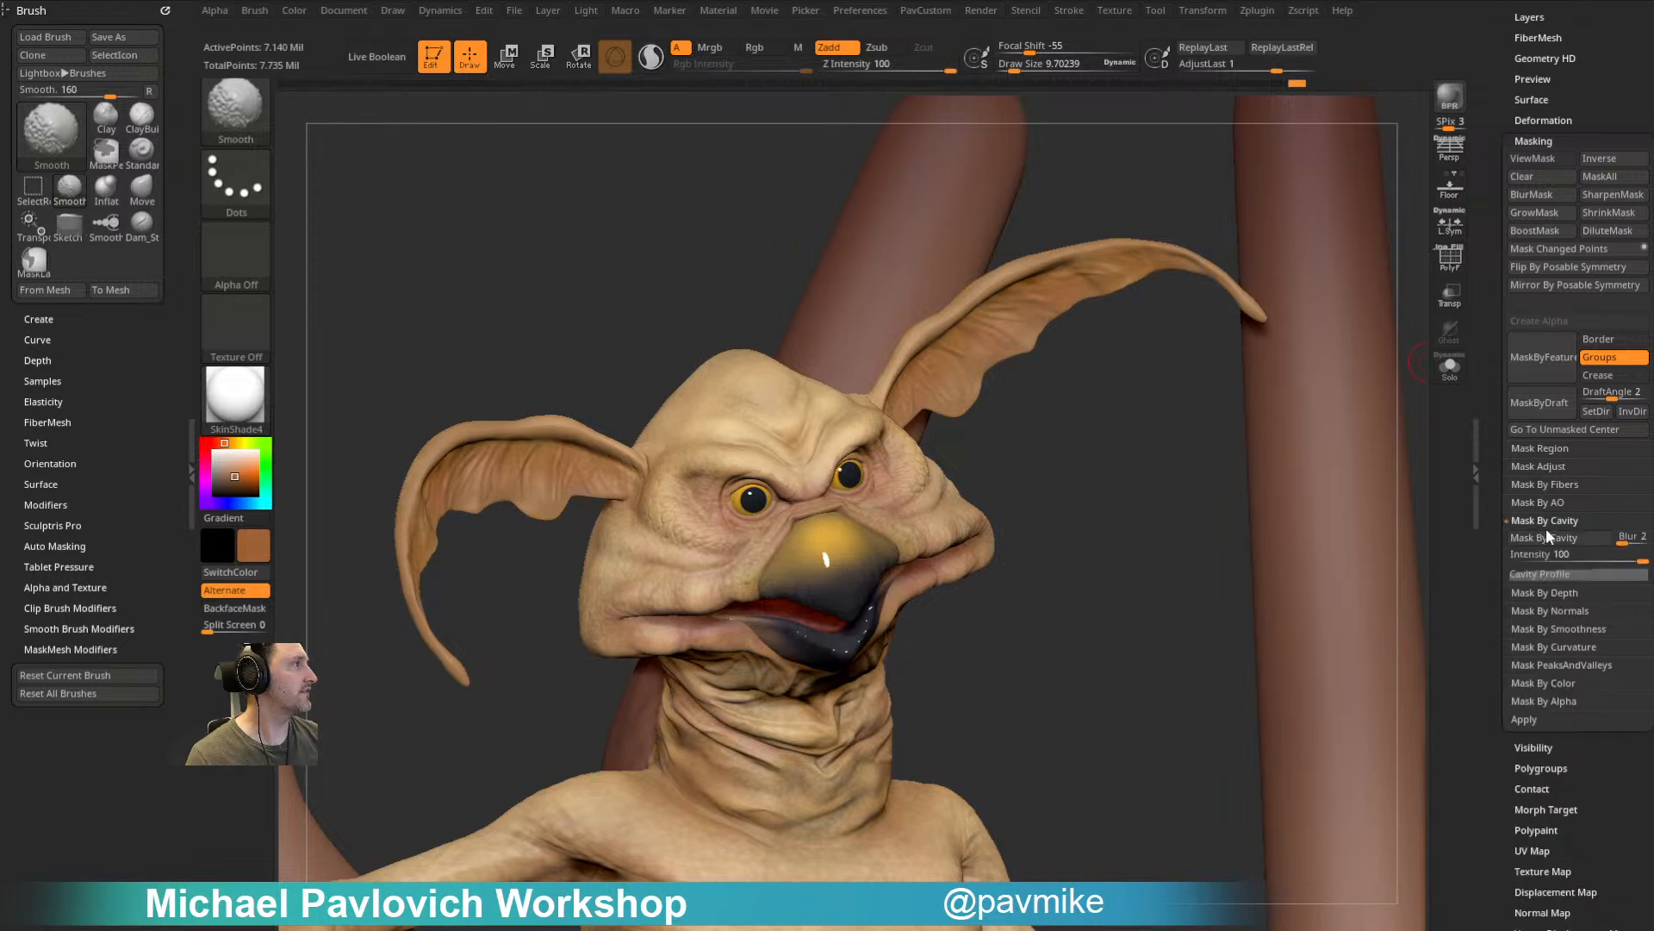
click(1544, 537)
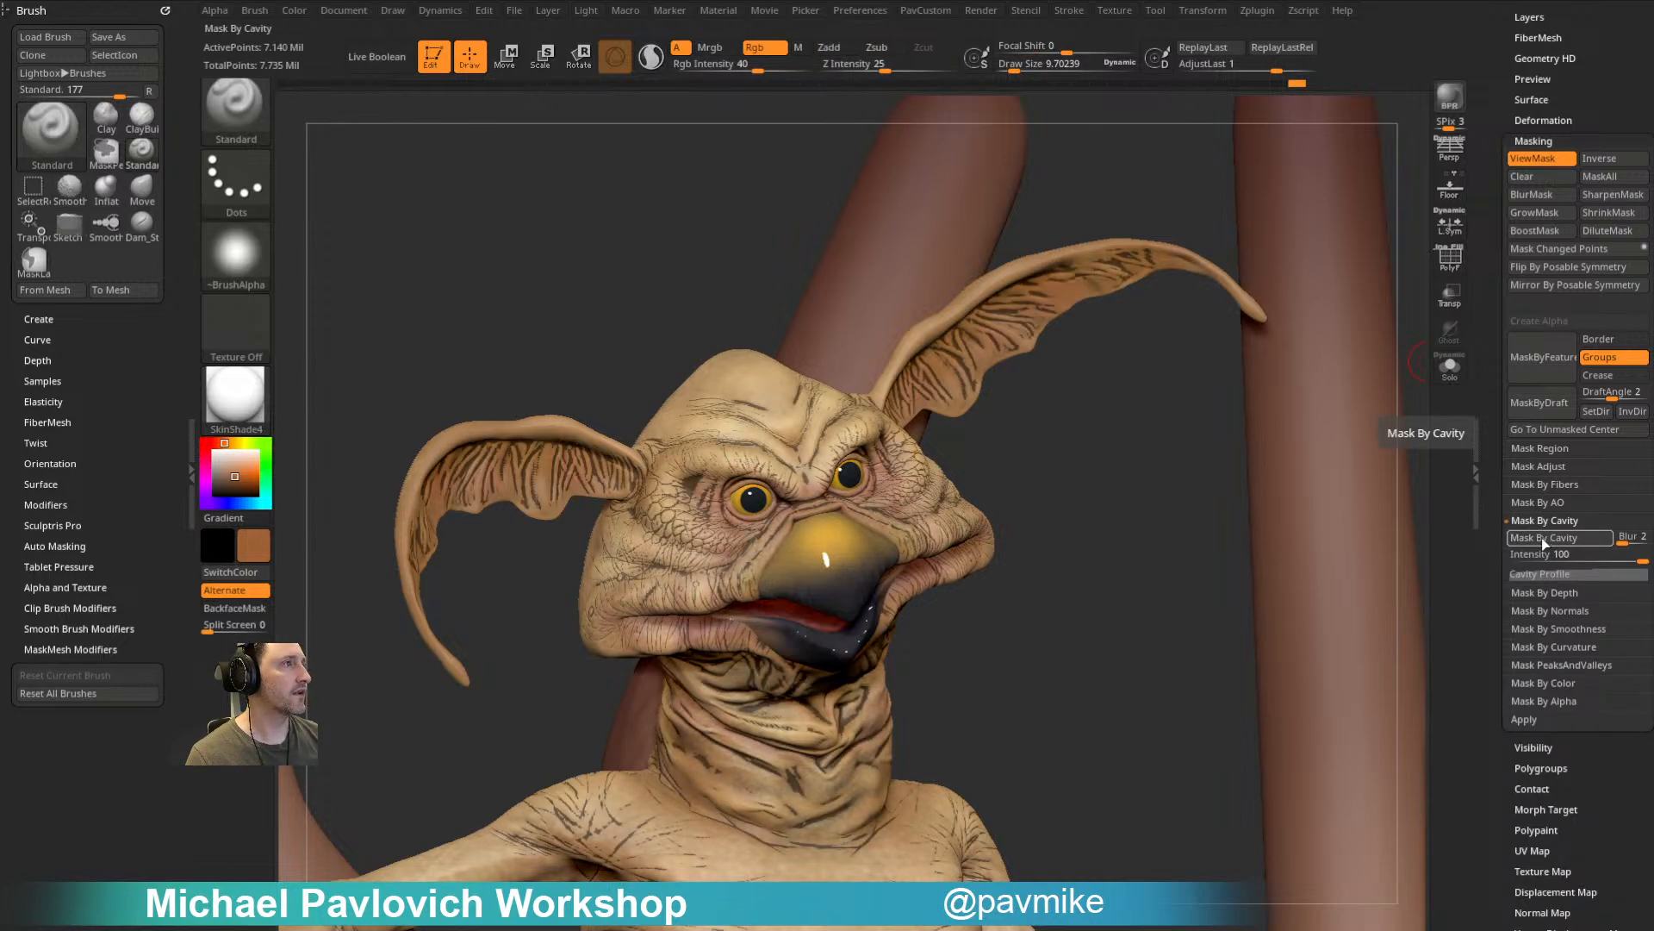
ctrl+right_drag(1123, 550, 1160, 587)
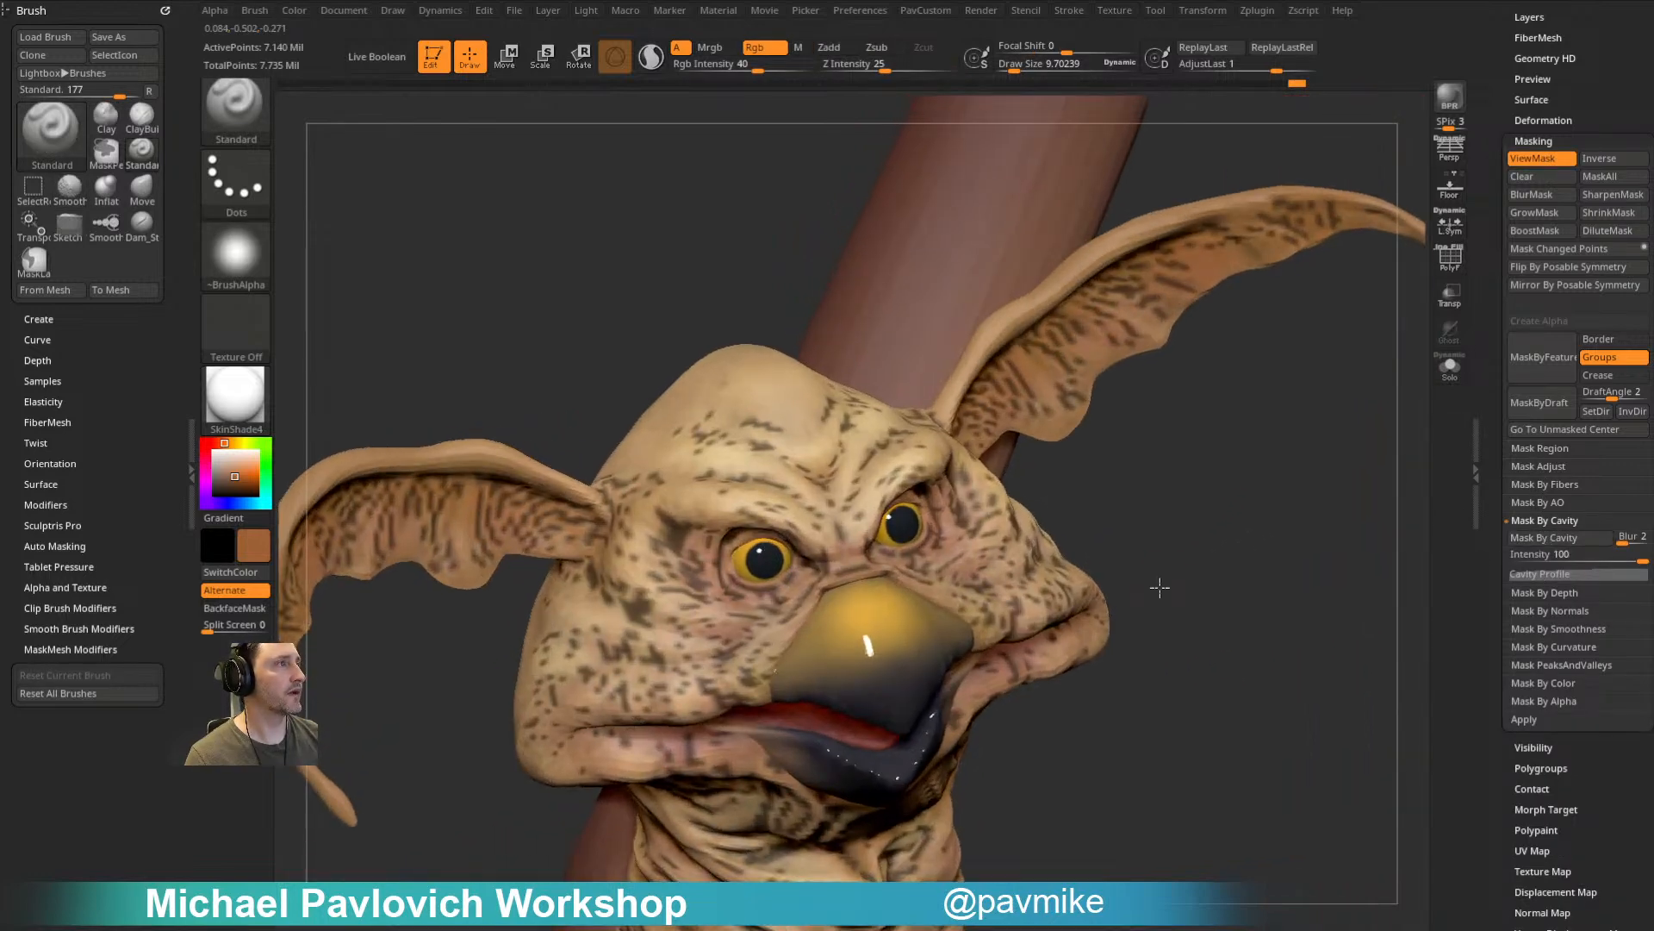
Step: Open the Mask Adjust profile, reset its curve to a straight line, and undo the trial application to the mask
click(1540, 465)
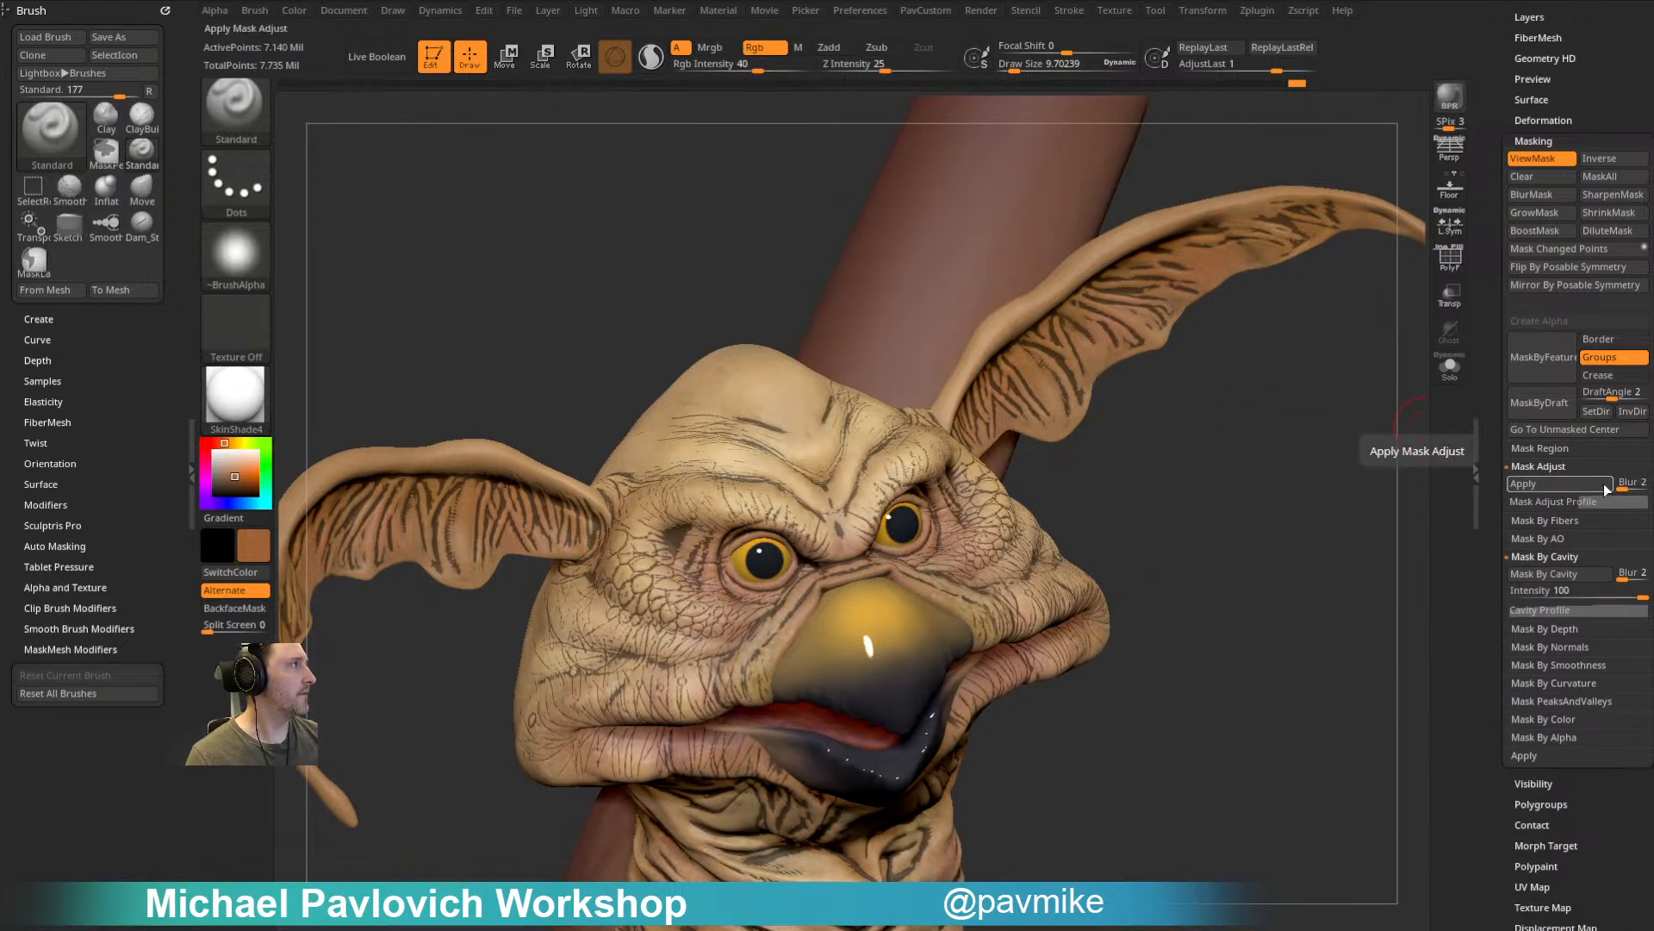
click(1577, 501)
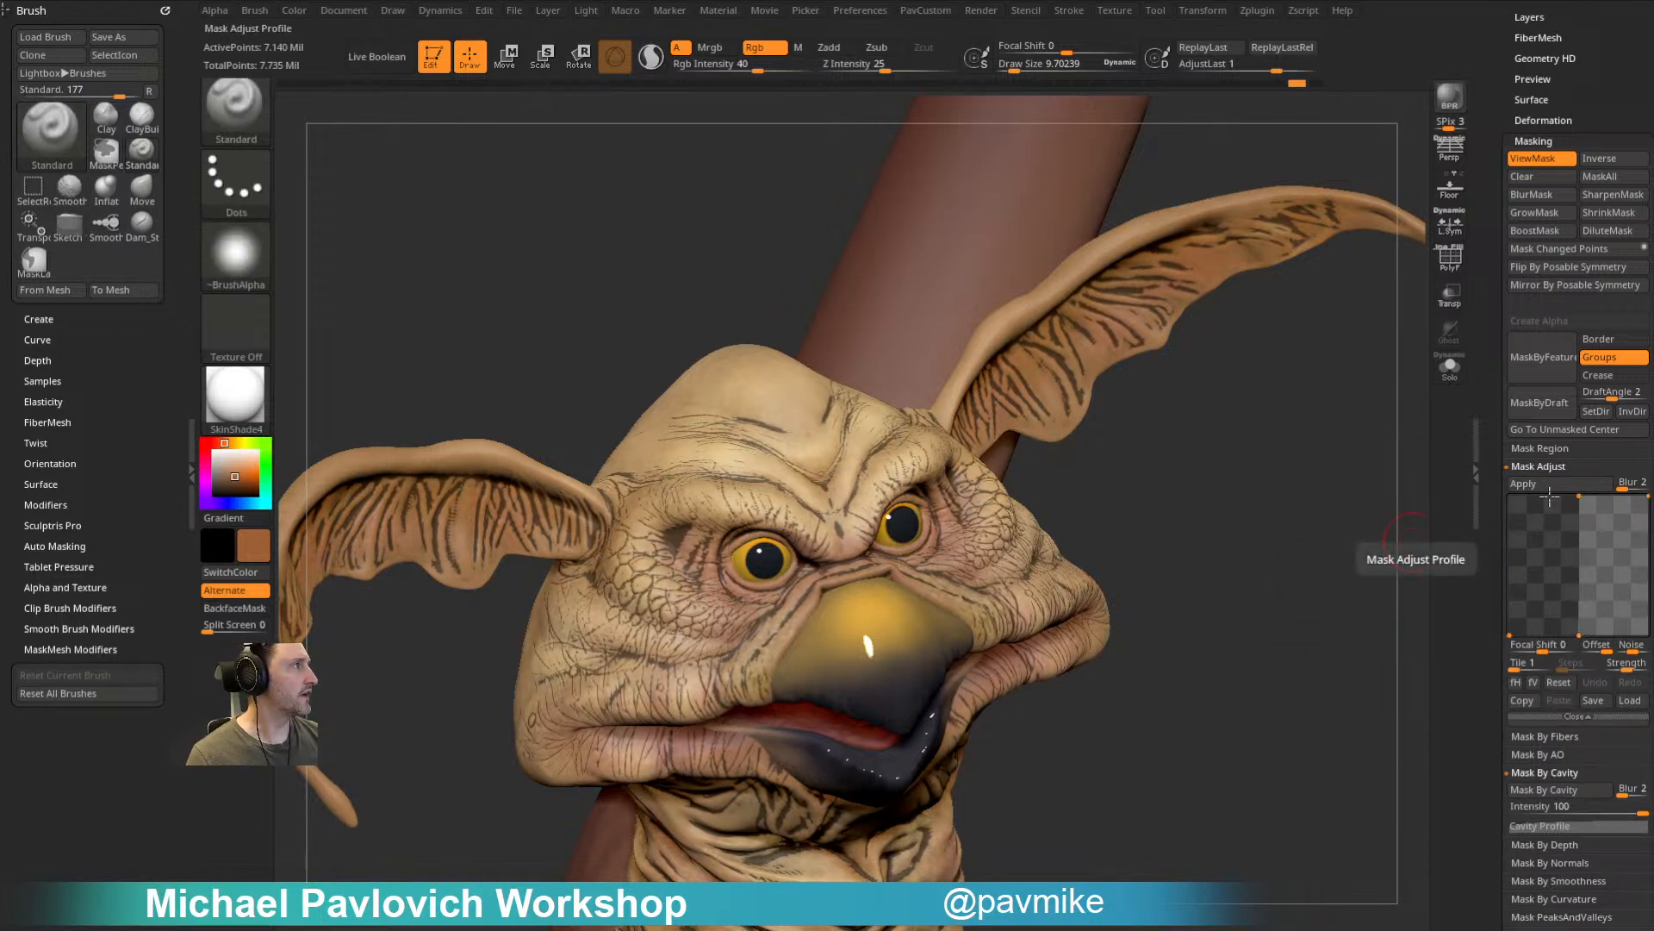
click(1558, 681)
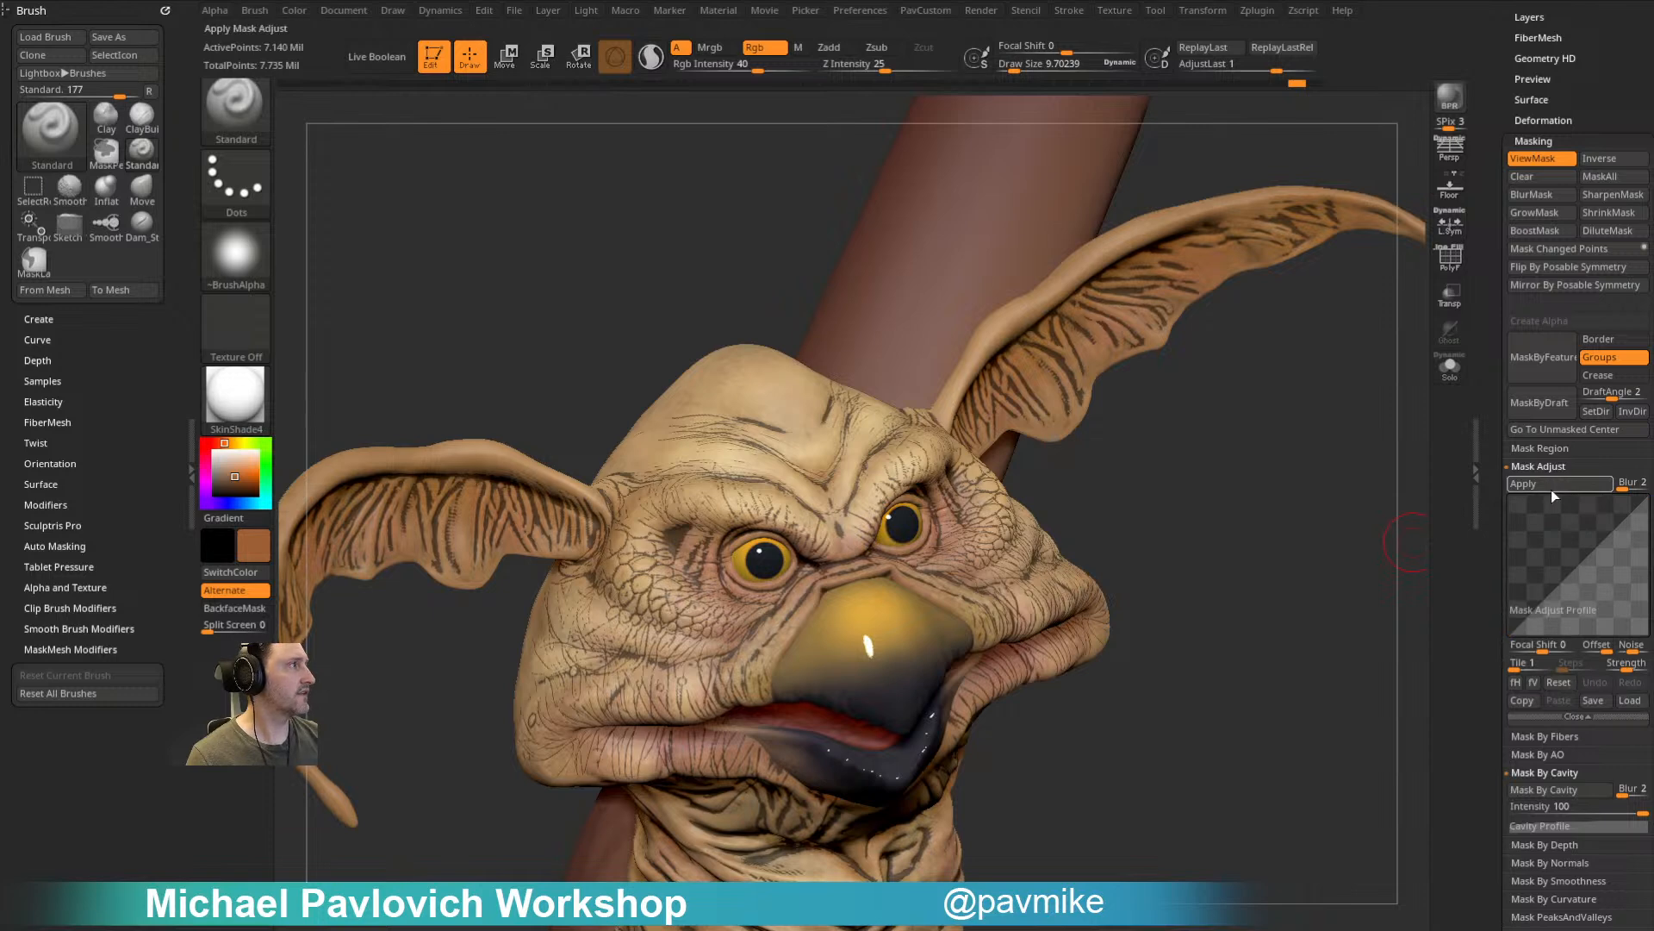
key(ctrl+z)
Step: Try a steeply lowered and then a steeply raised Mask Adjust curve on the cavity mask, undoing each one
drag(1576, 570, 1629, 620)
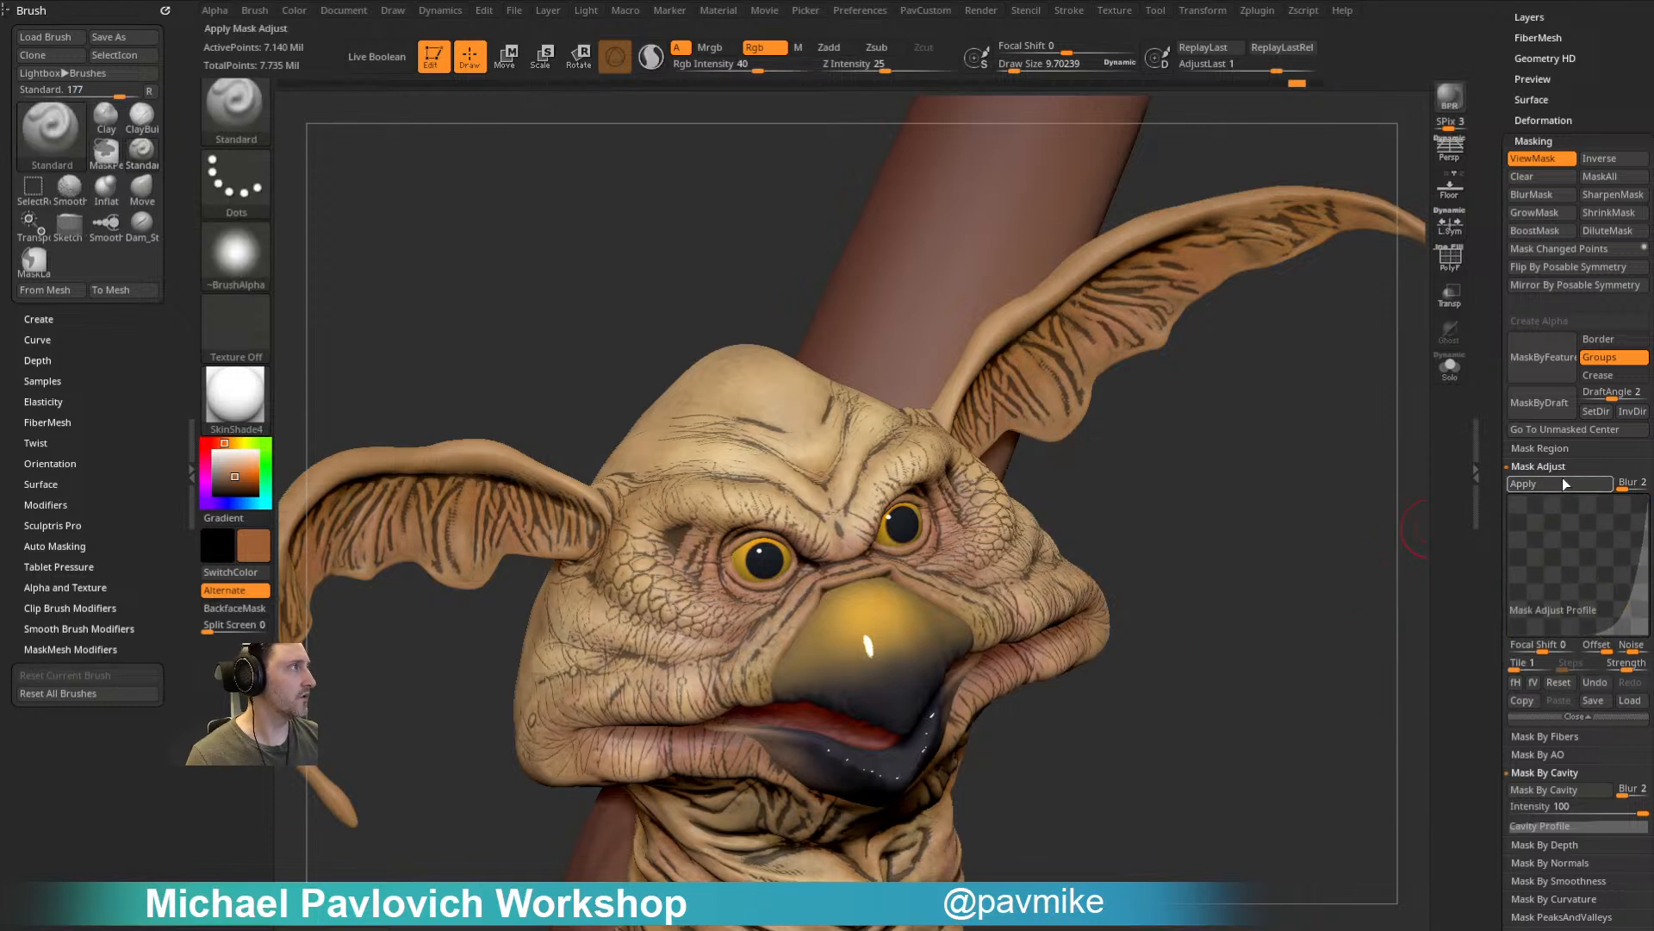
key(ctrl+z)
drag(1627, 609, 1530, 519)
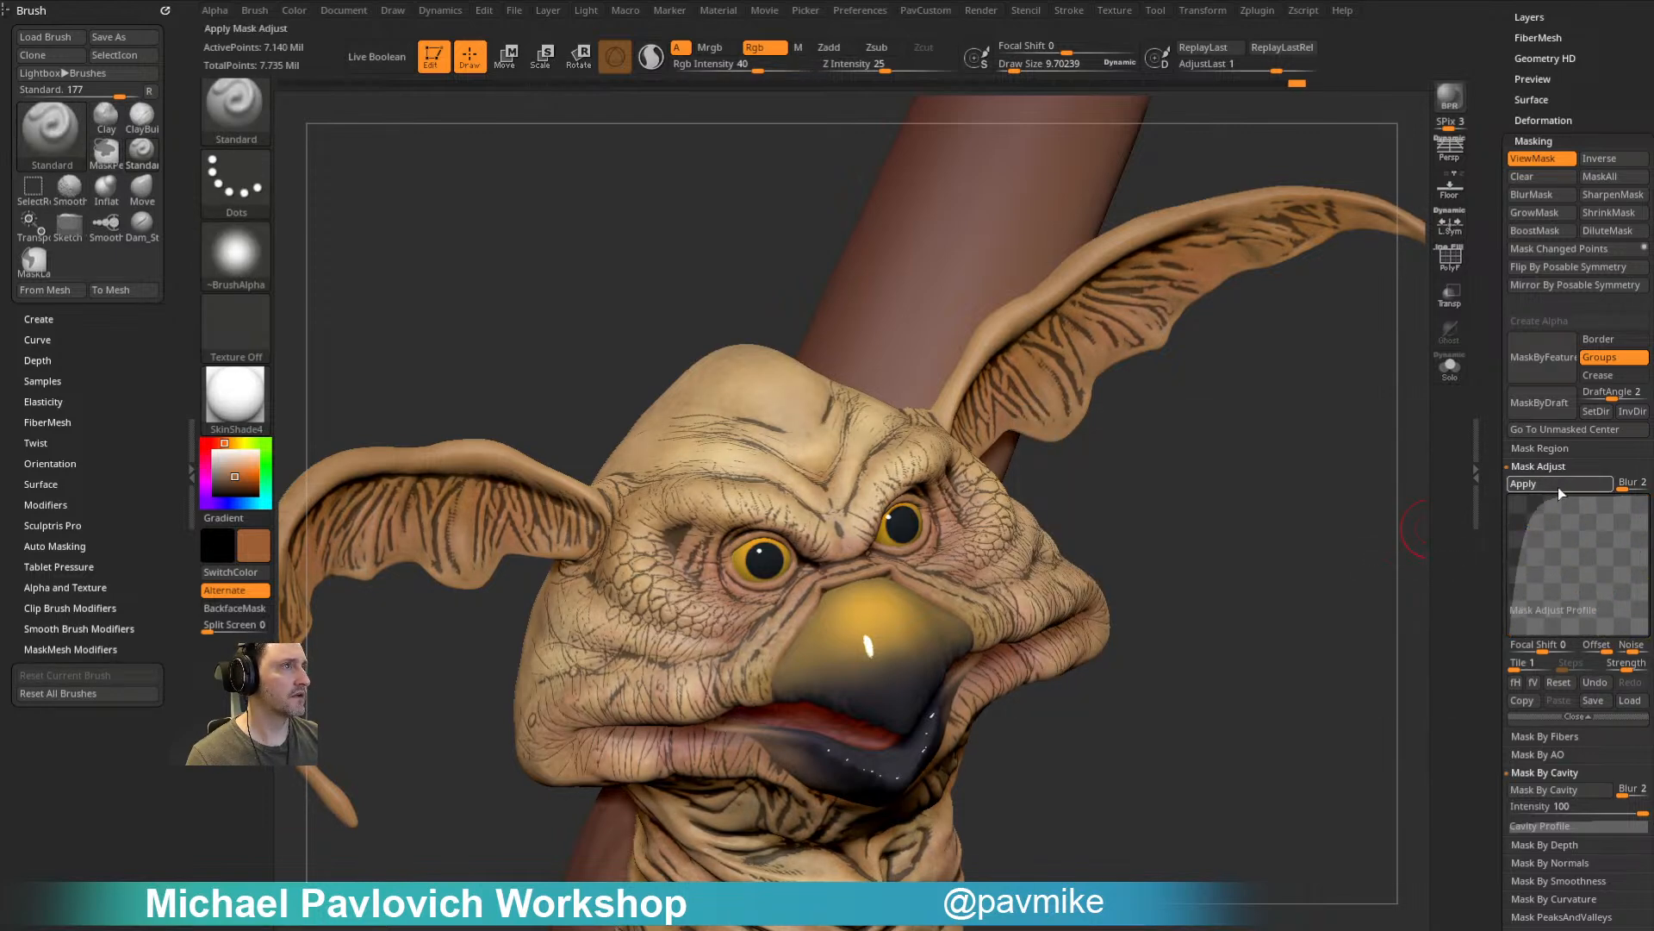
click(1558, 488)
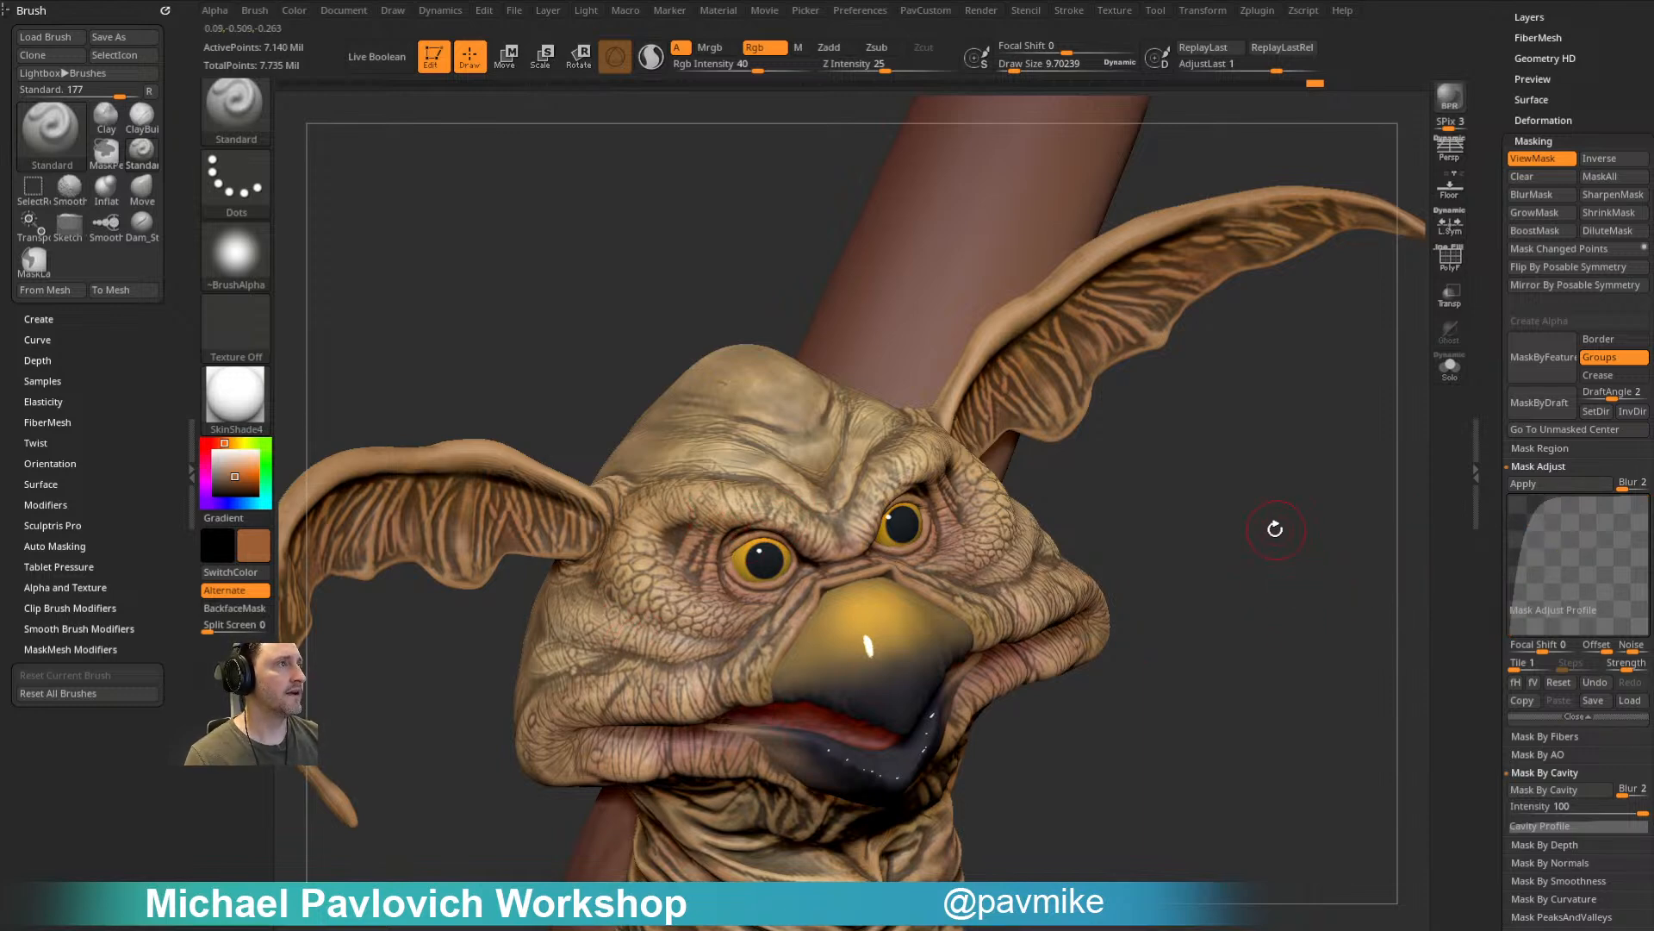
key(ctrl+z)
Step: Shape the Mask Adjust curve into a moderate upward bow, apply it to the cavity mask, and compare the result
drag(1529, 517, 1560, 549)
key(ctrl)
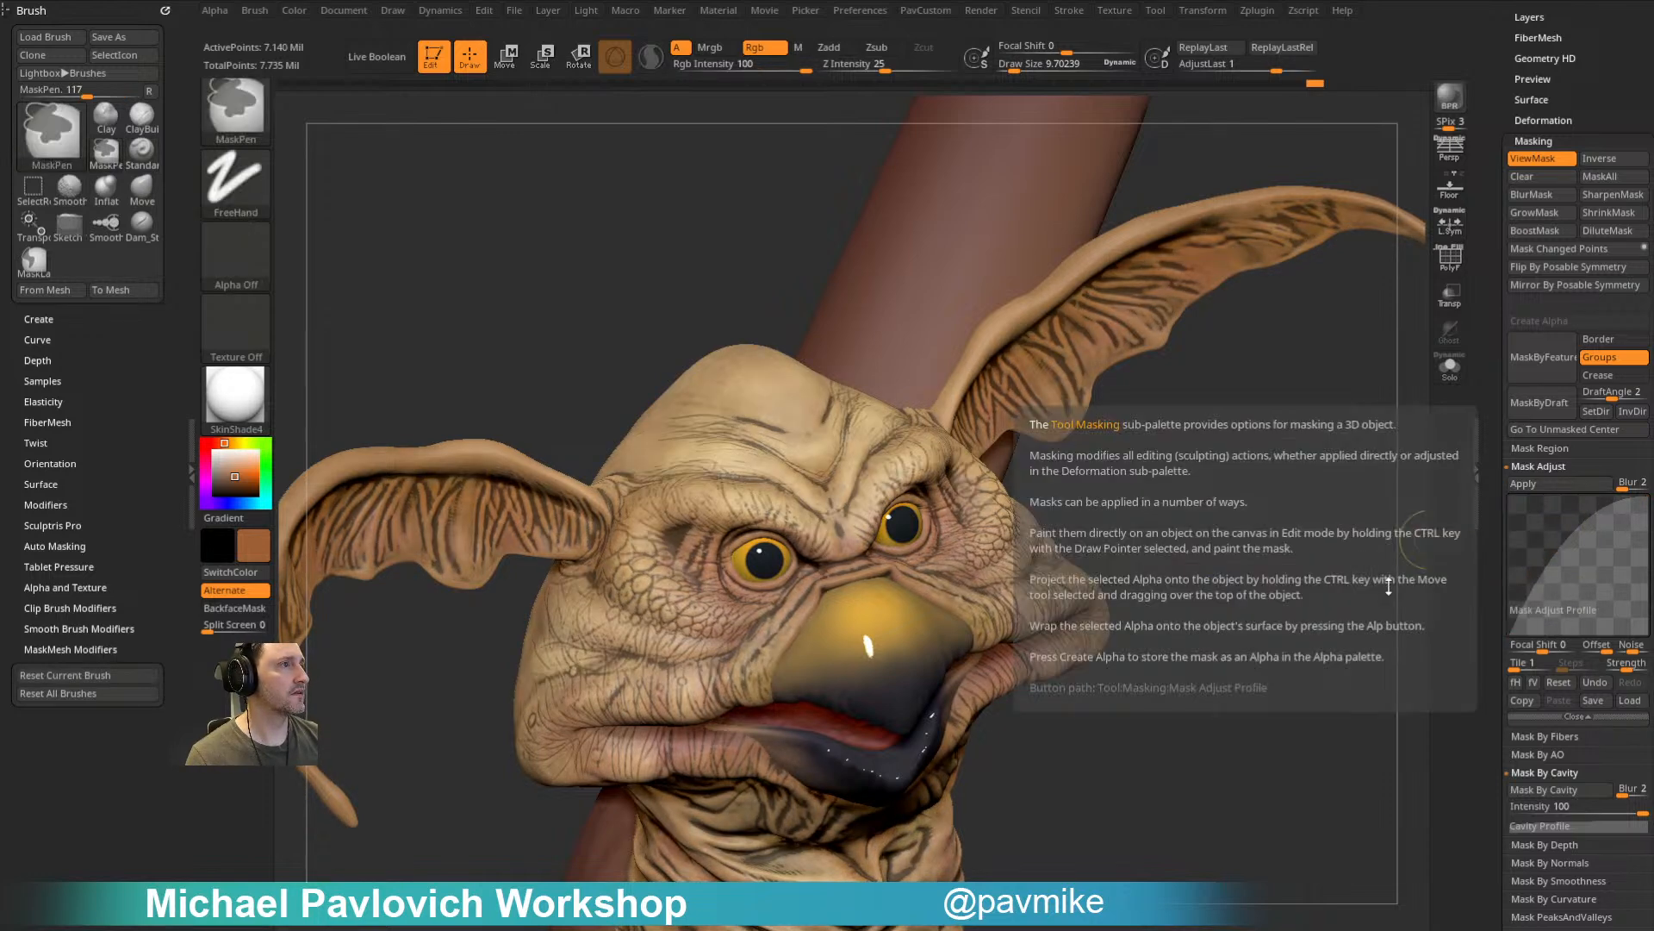
key(ctrl+h)
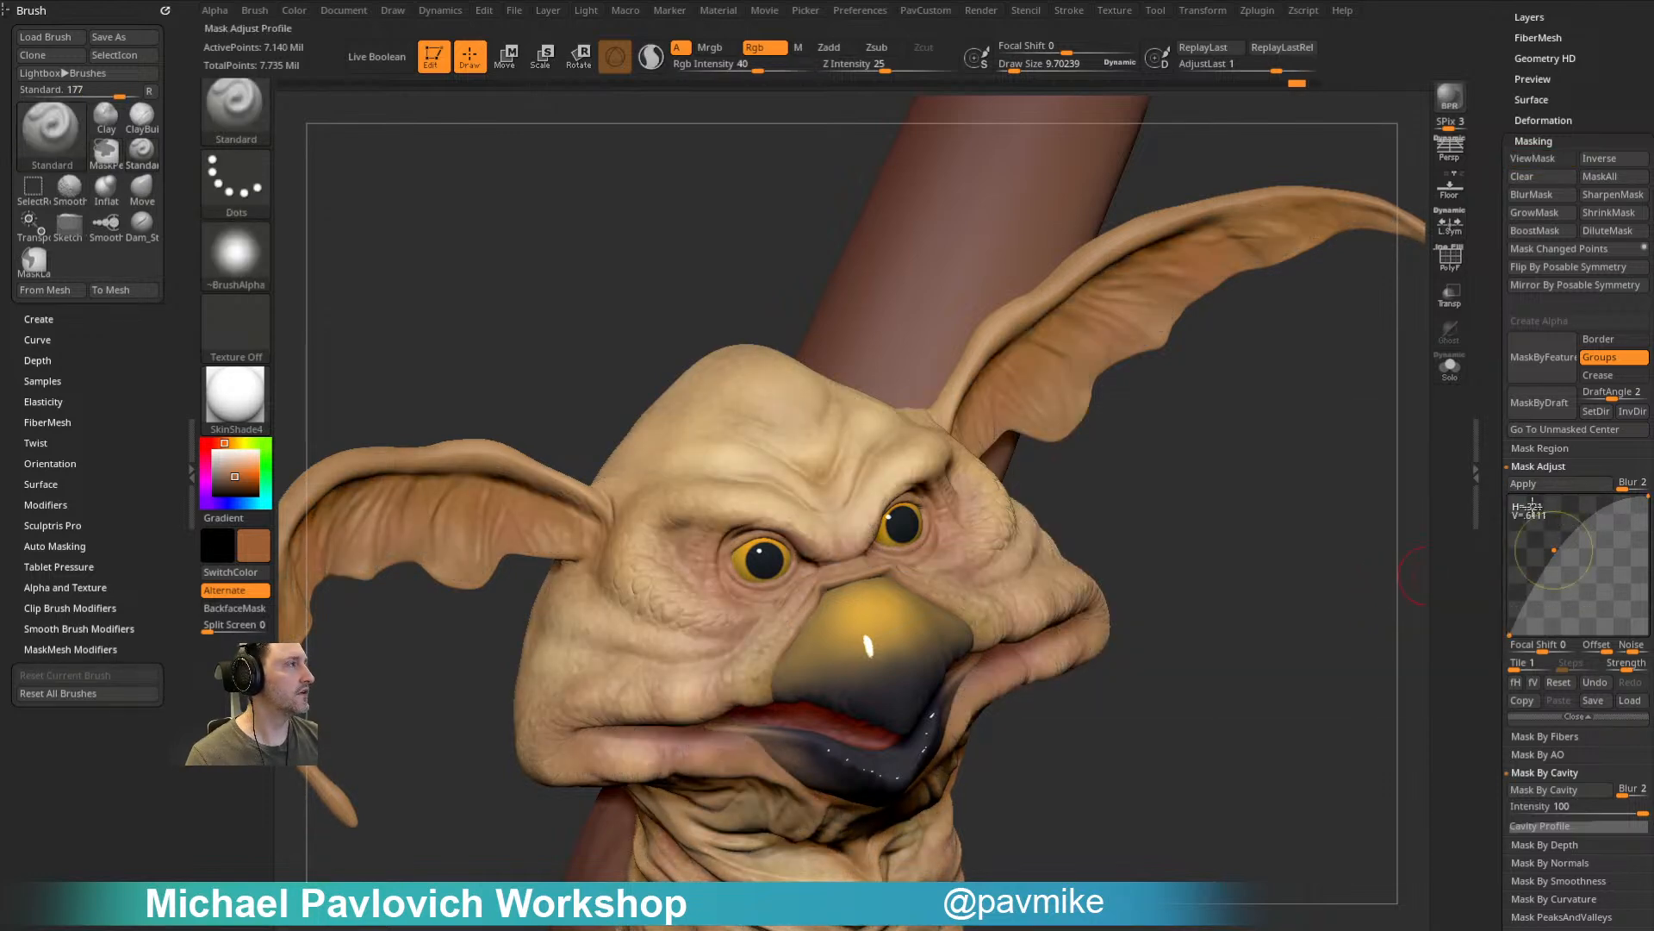
key(ctrl+h)
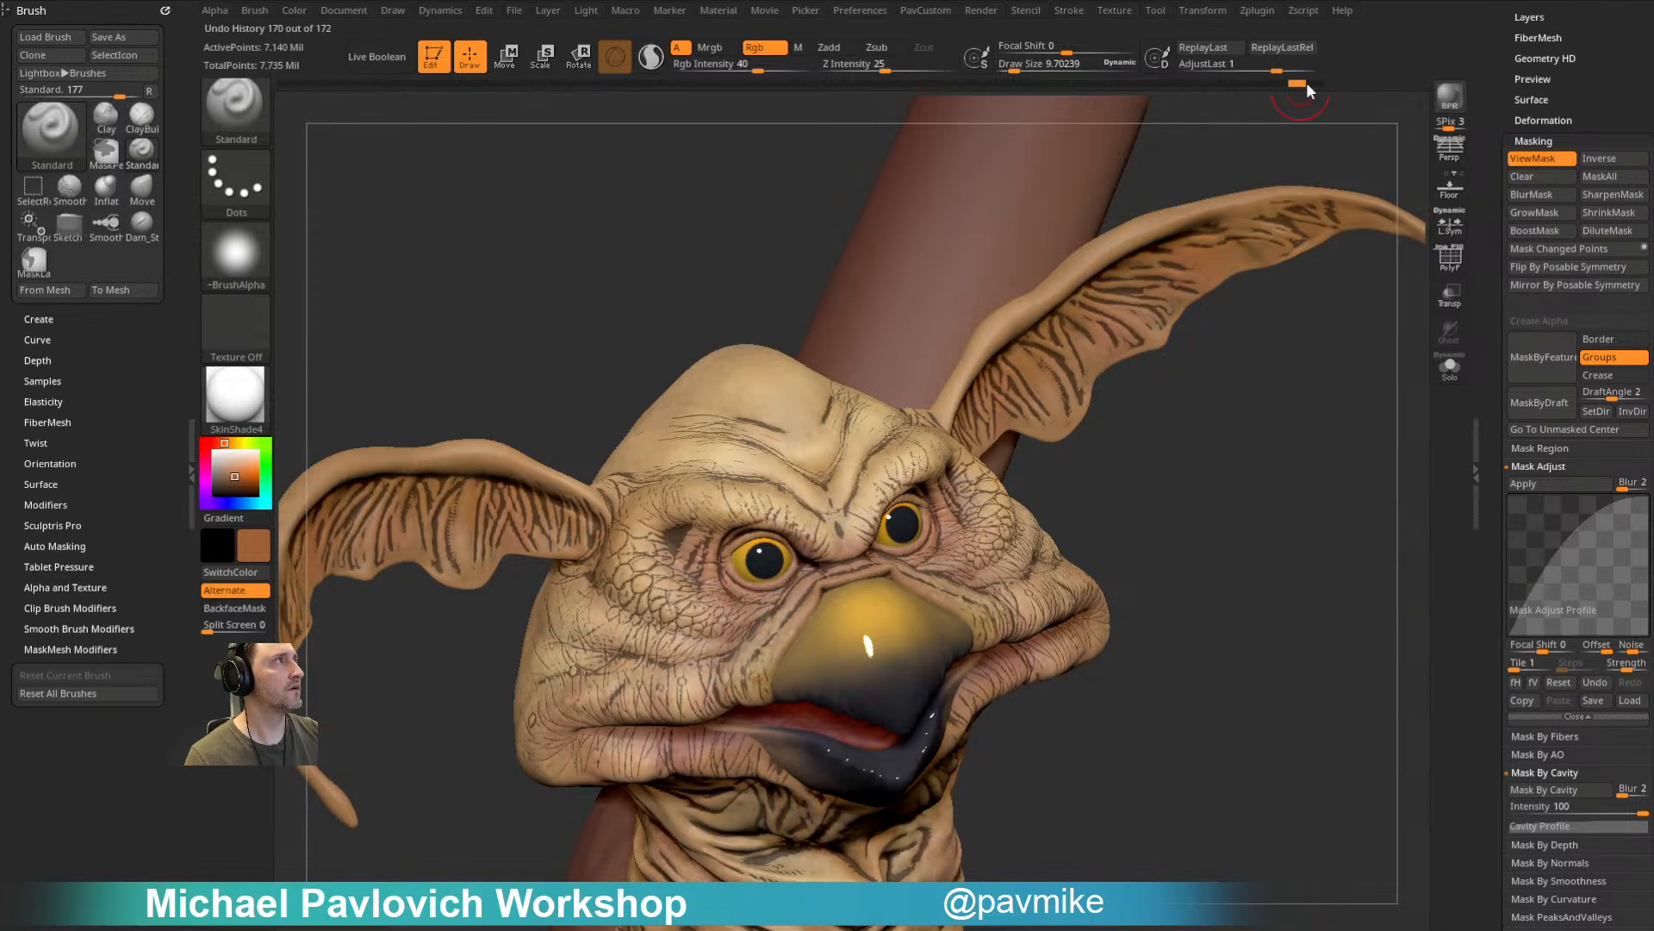
mouse_move(1268, 570)
mouse_down()
mouse_move(1286, 592)
mouse_move(1262, 569)
mouse_up()
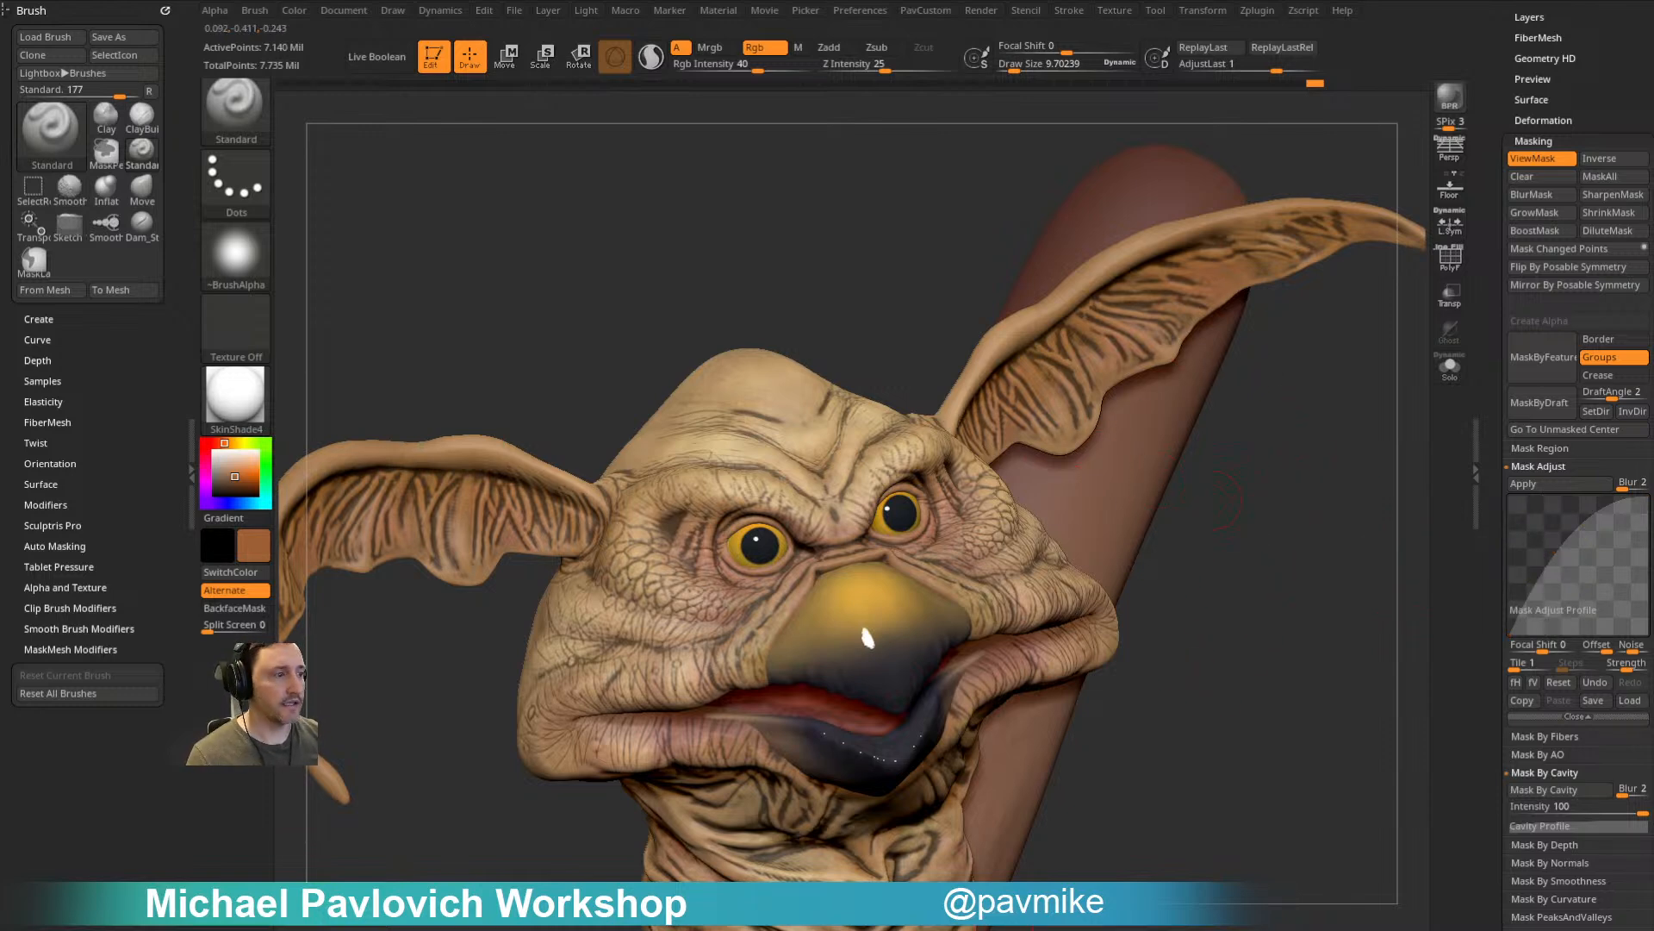
Step: Compare the sculpted head with the creature's reference photo
key(alt+Tab)
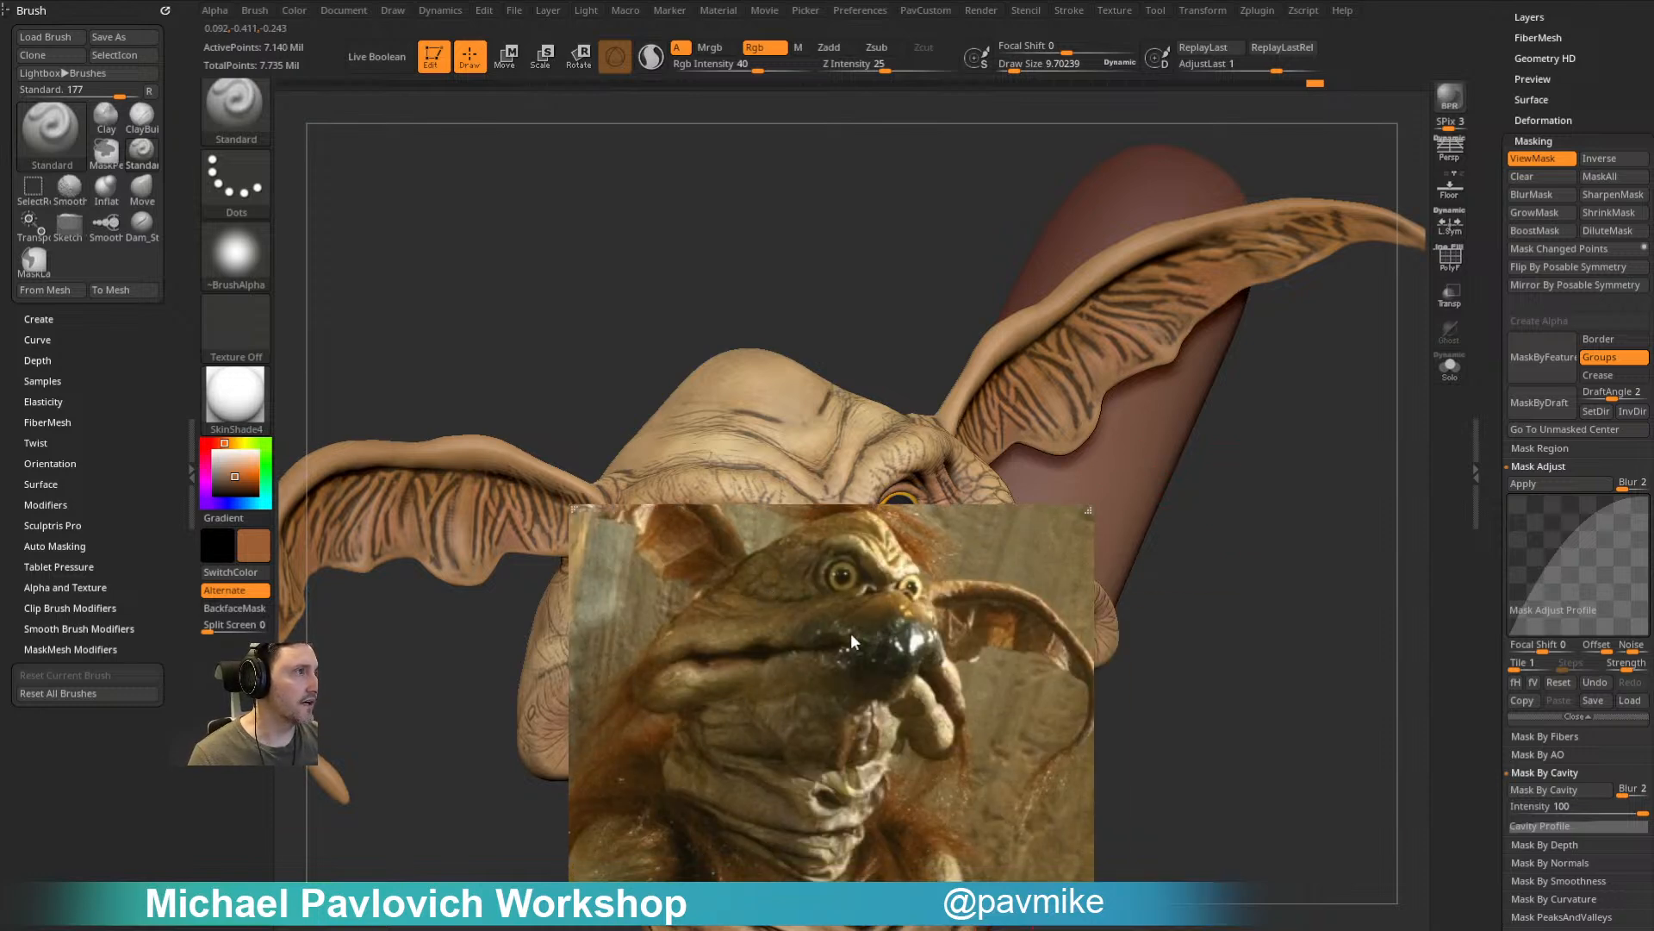
key(alt+Tab)
mouse_move(1256, 523)
mouse_down()
mouse_move(1325, 483)
mouse_move(1282, 561)
mouse_up()
key(s)
click(1310, 473)
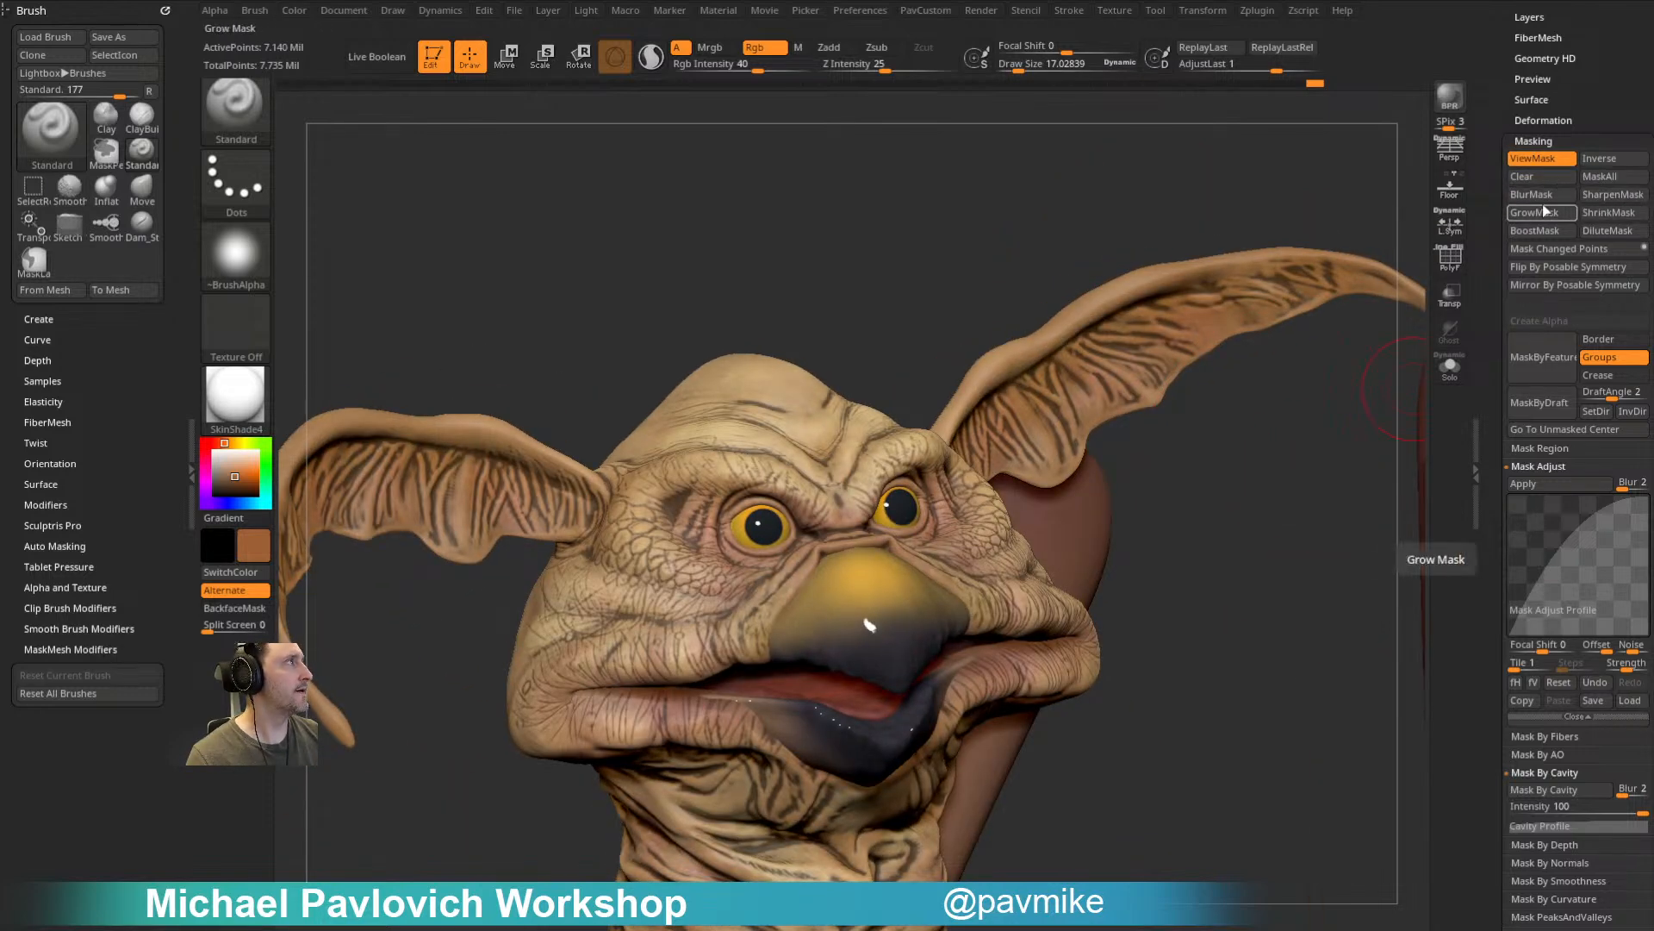
Step: Invert the cavity mask so only the wrinkles stay paintable, and hide the mask display
click(1539, 158)
drag(1267, 491, 1237, 540)
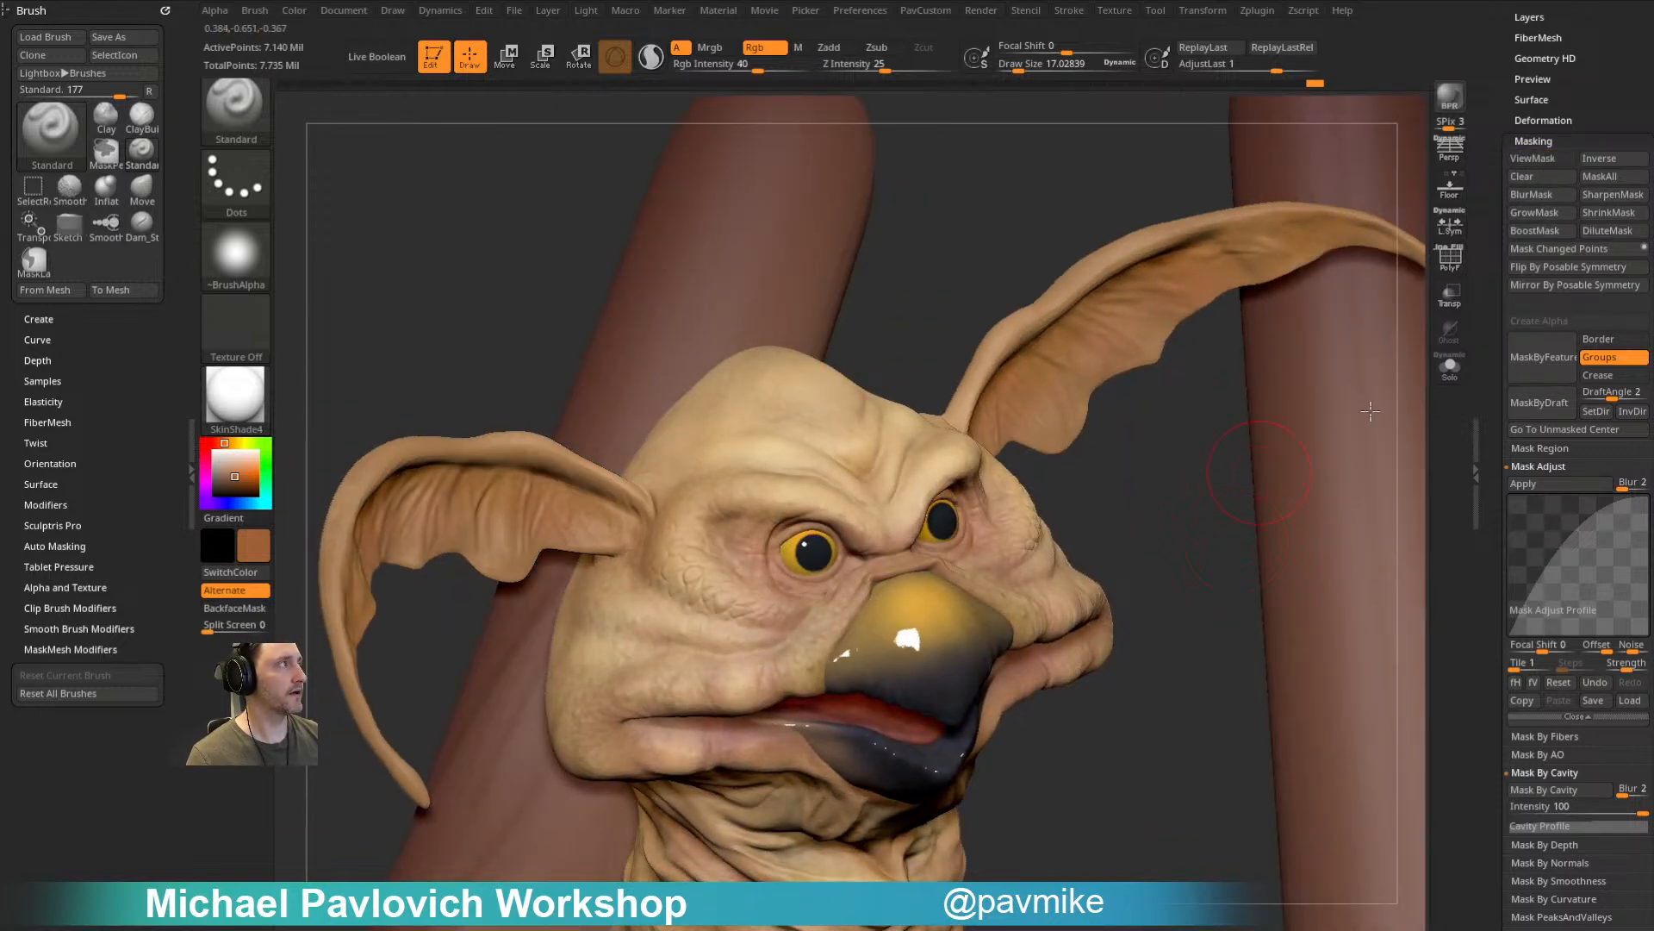
click(1536, 158)
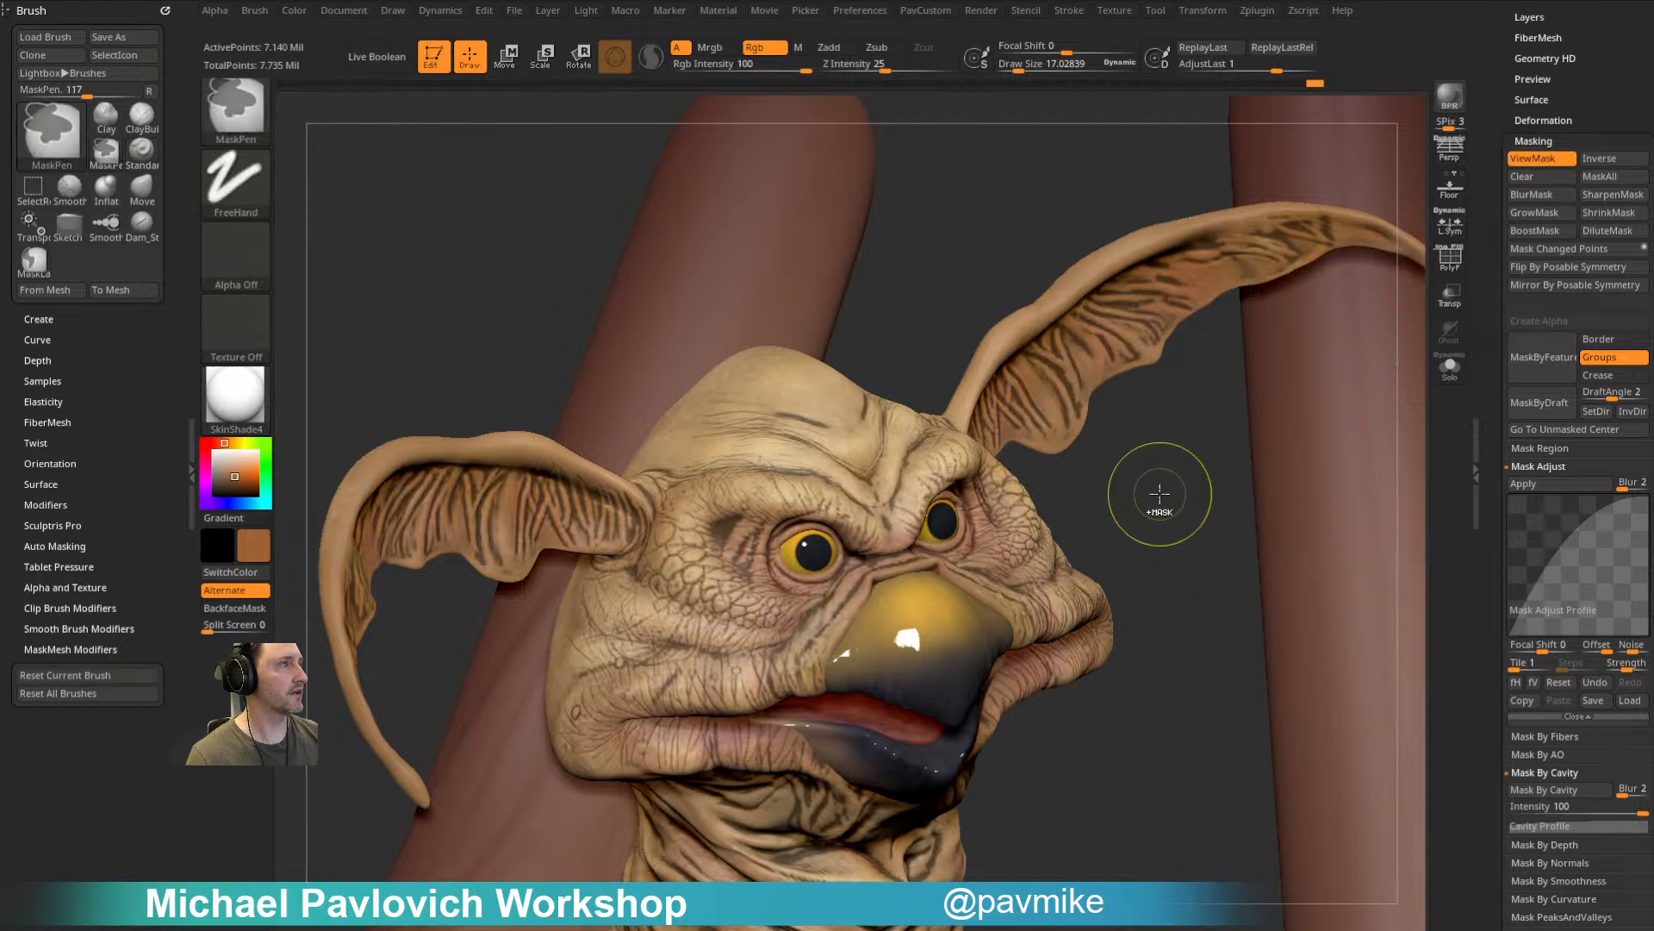
ctrl+click(1168, 487)
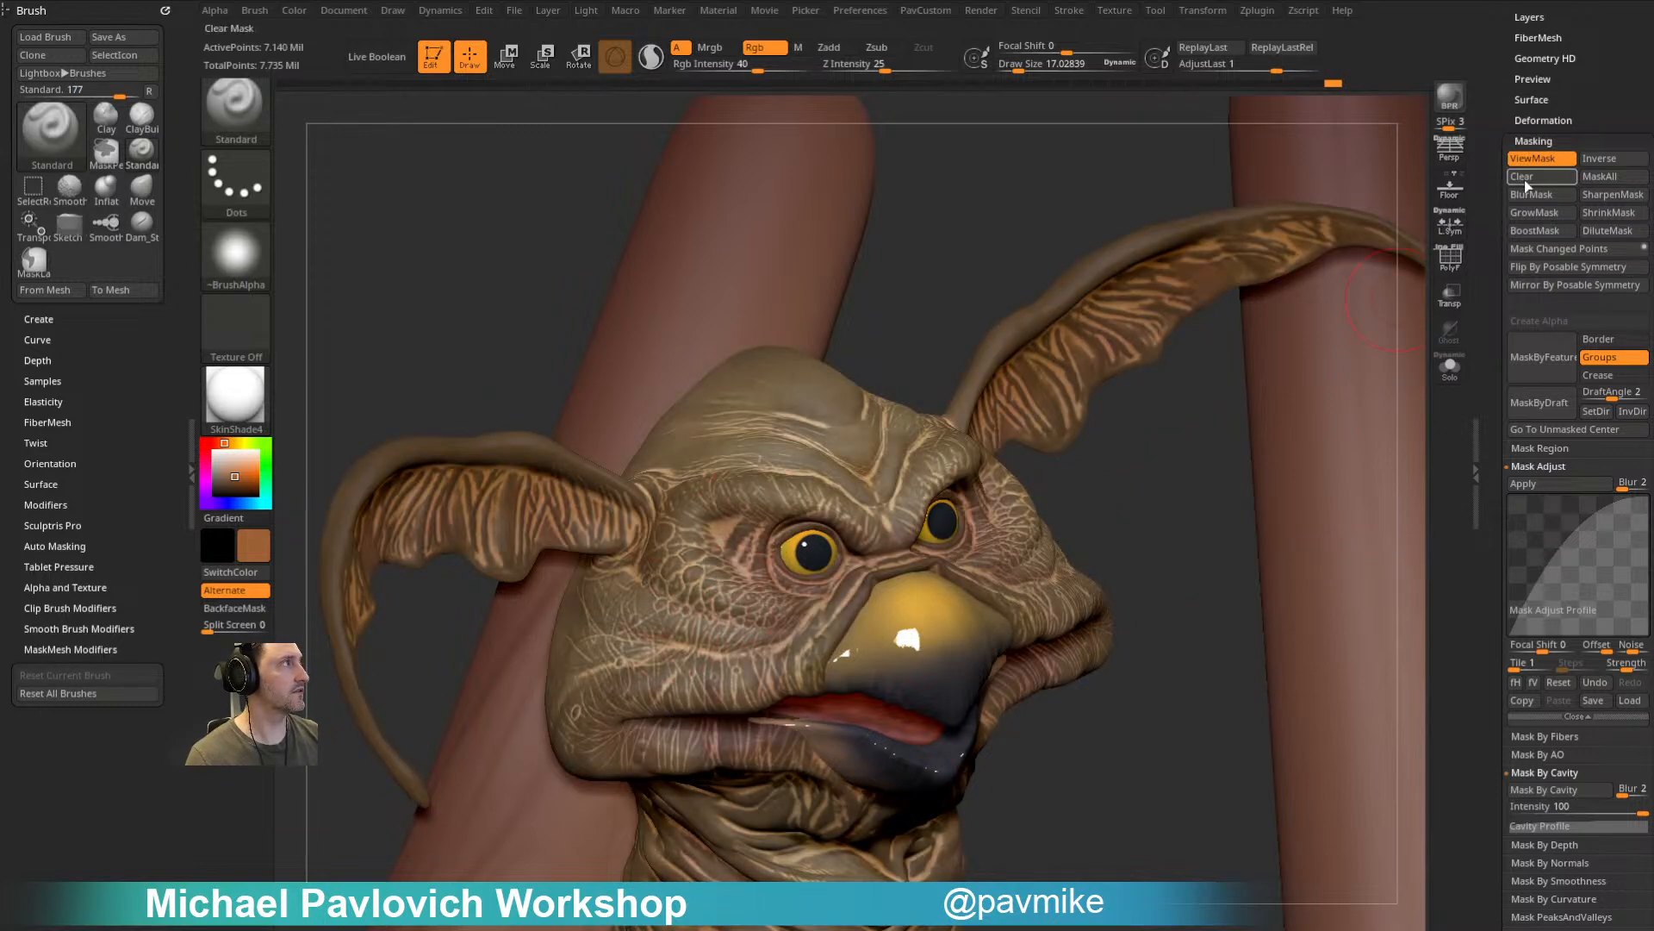
click(1538, 160)
Step: Set the draw size to about 15, choose a darker brown, and paint the scaly creases on the creature's right cheek
key(s)
click(1174, 506)
key(s)
drag(1166, 502, 1161, 501)
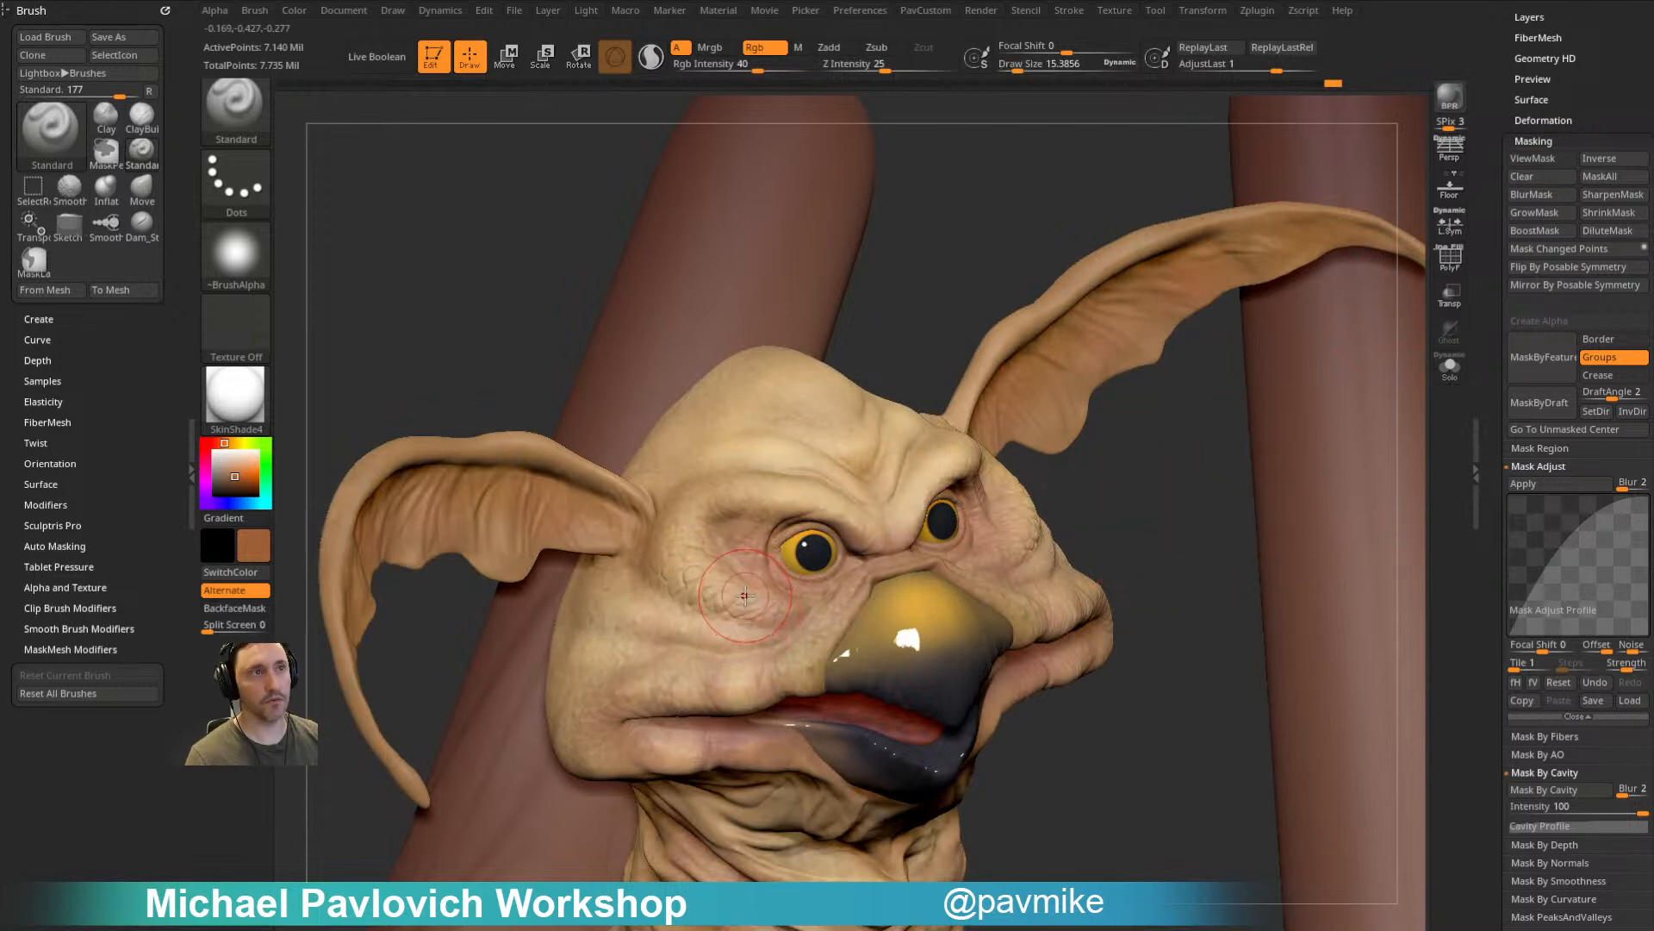
drag(231, 477, 228, 481)
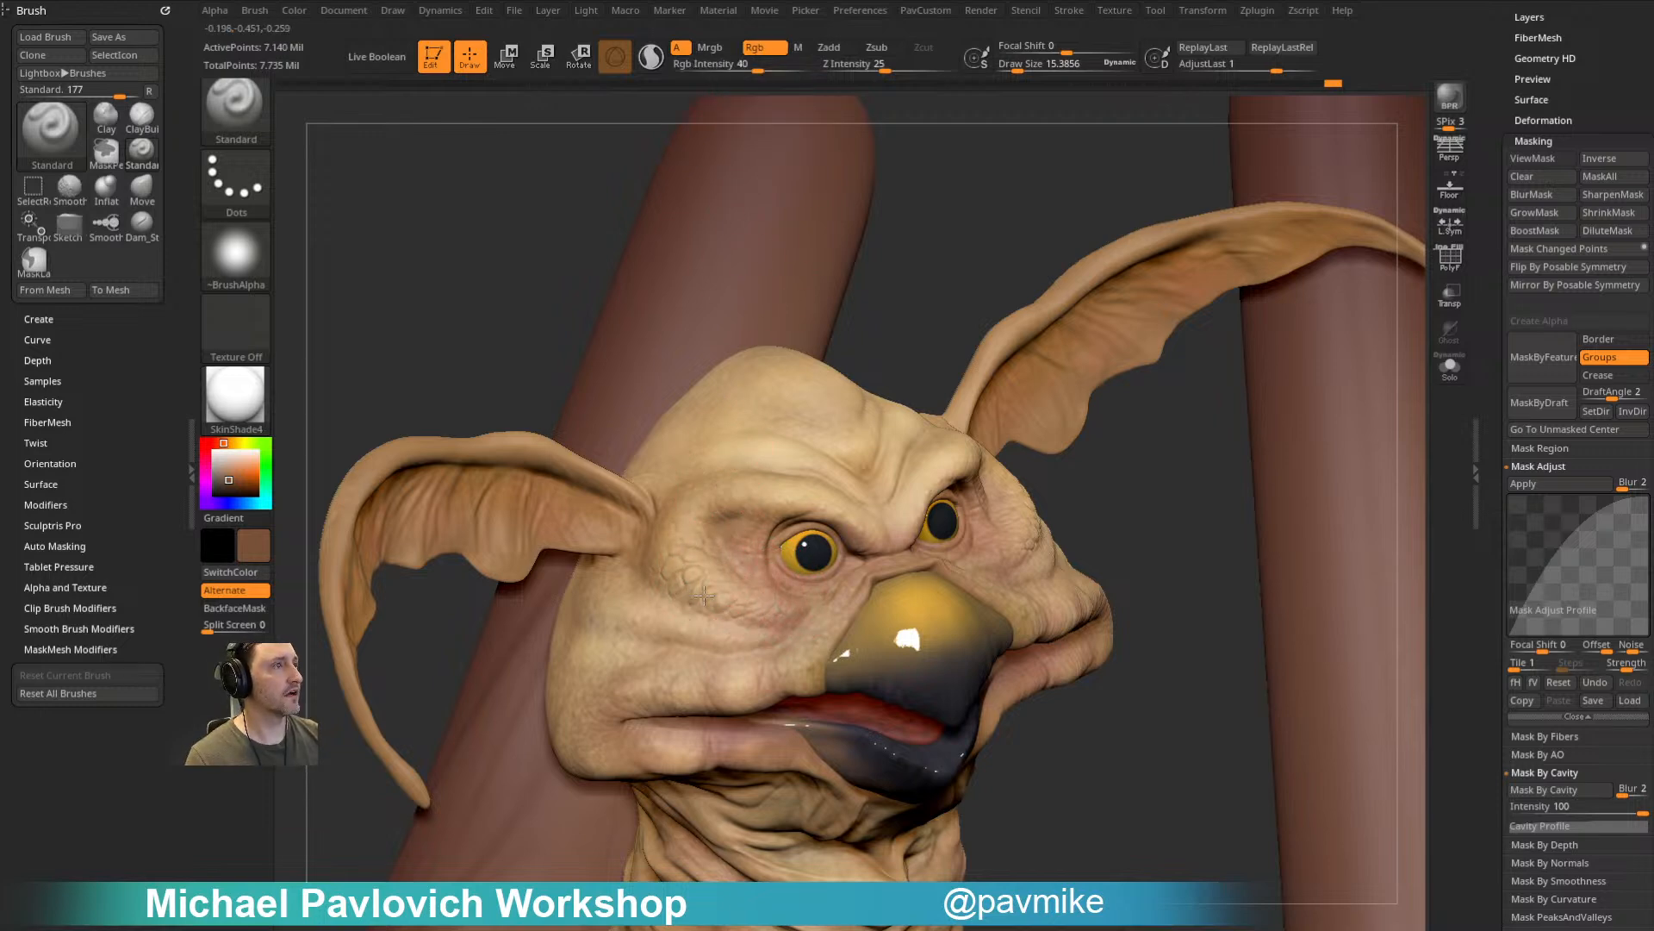
drag(920, 268, 698, 587)
Step: Continue painting brown into the creases around both eyes and cheeks, inspecting the face from several angles
right_drag(791, 596, 742, 593)
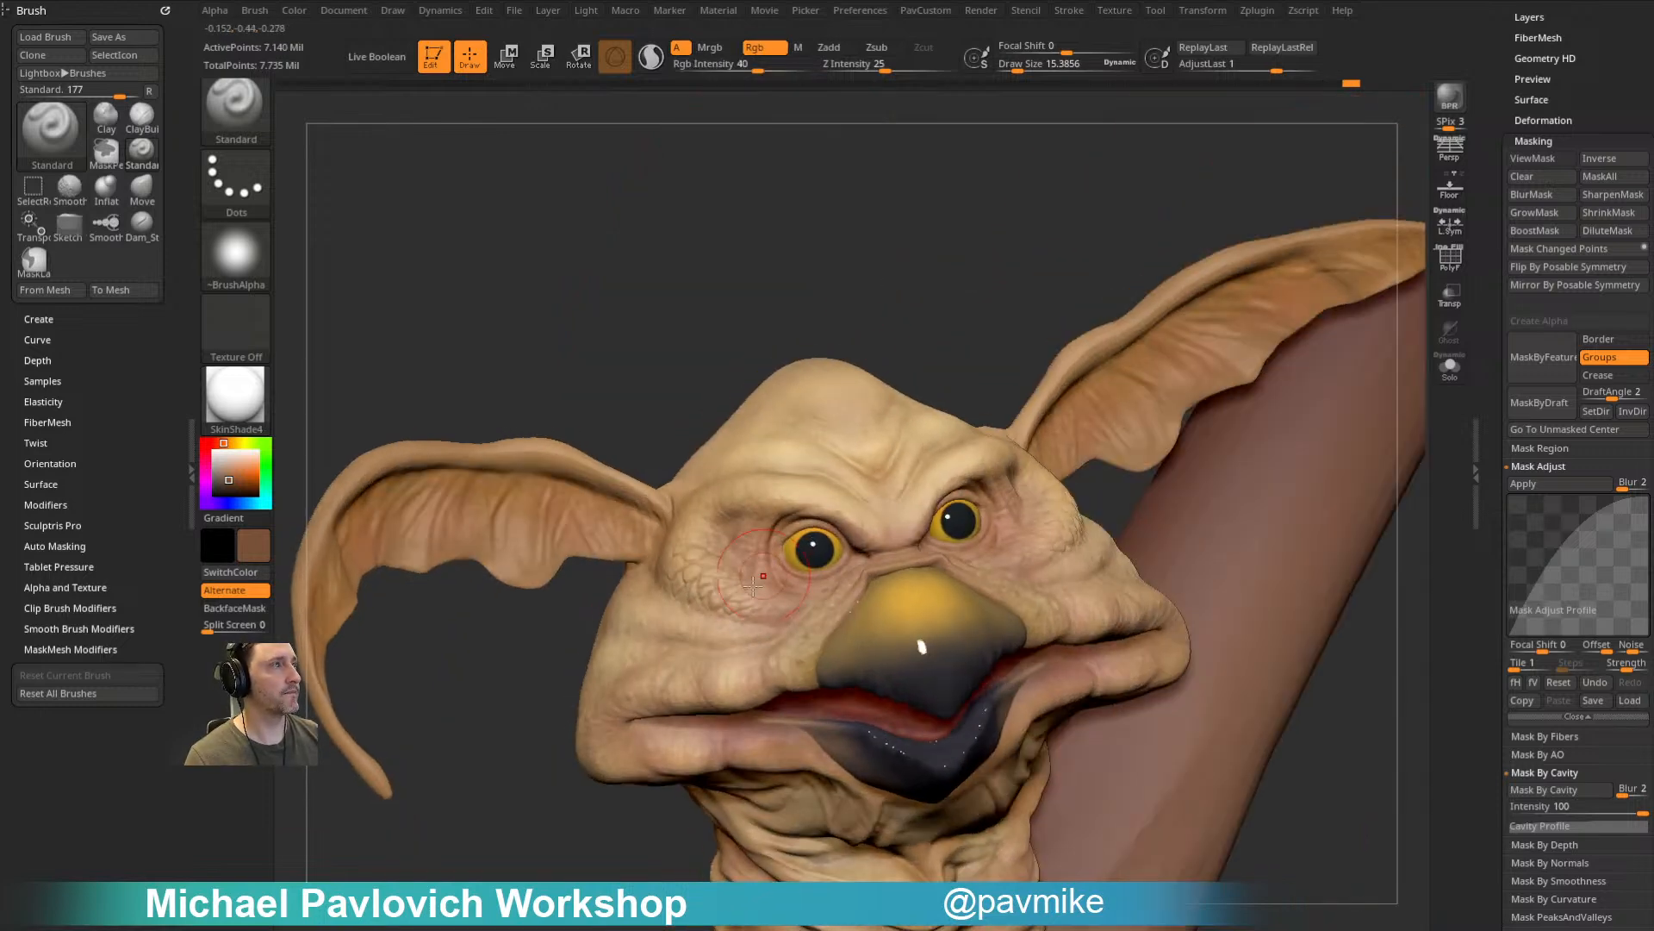
right_drag(816, 480, 939, 549)
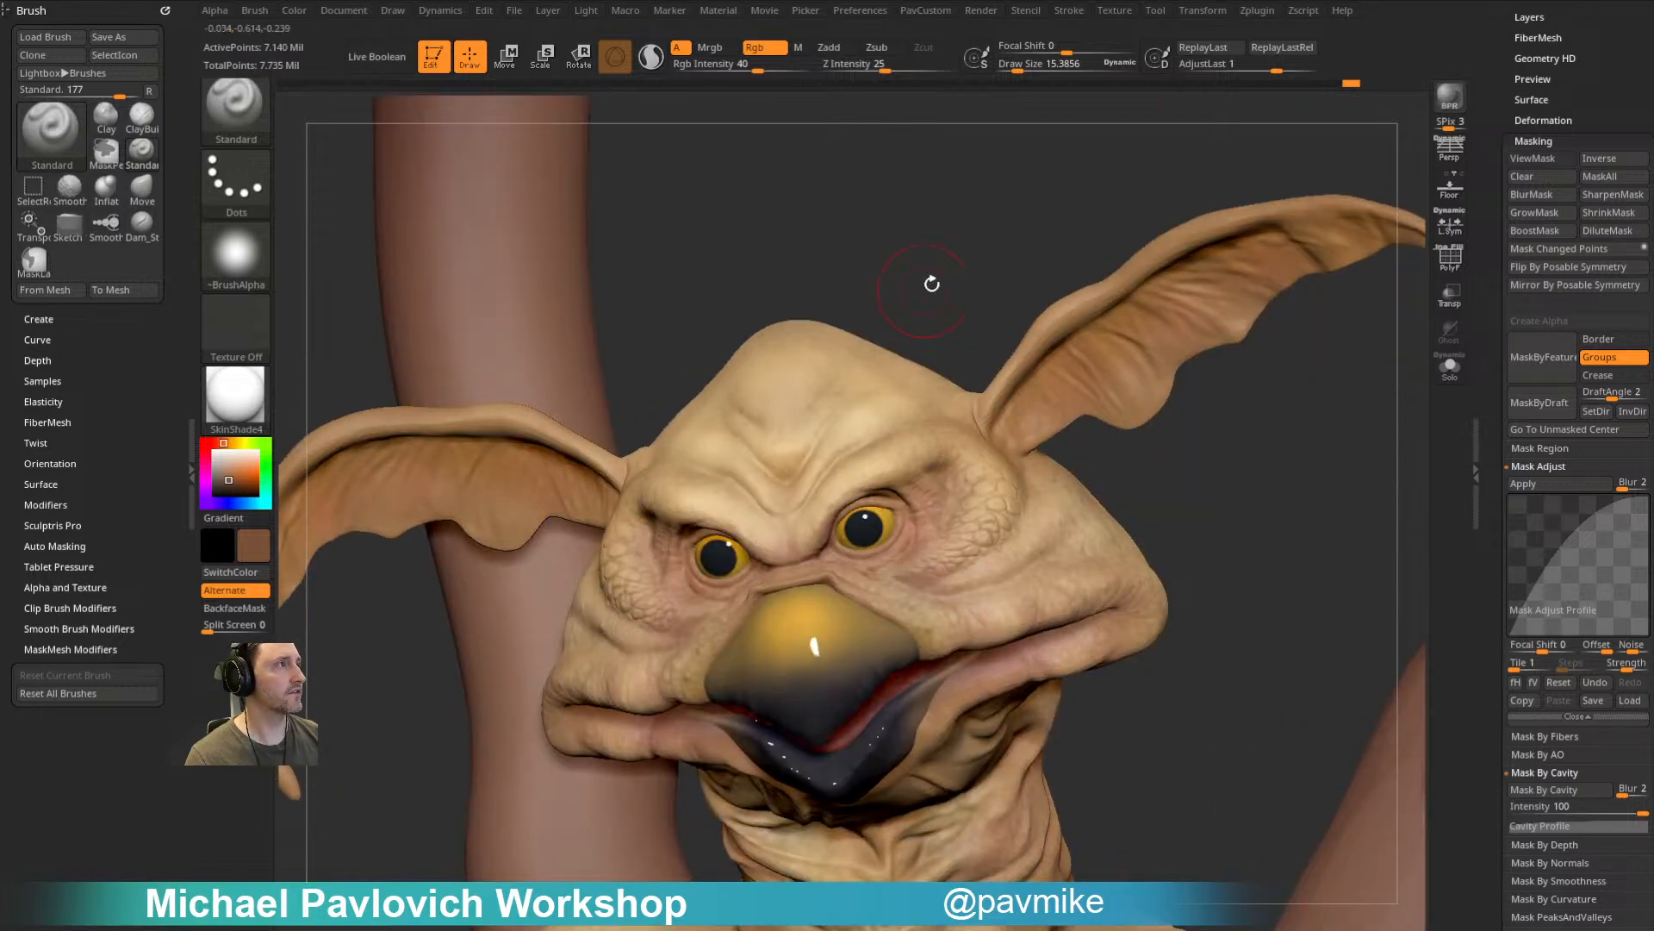
drag(924, 290, 998, 300)
drag(667, 477, 724, 476)
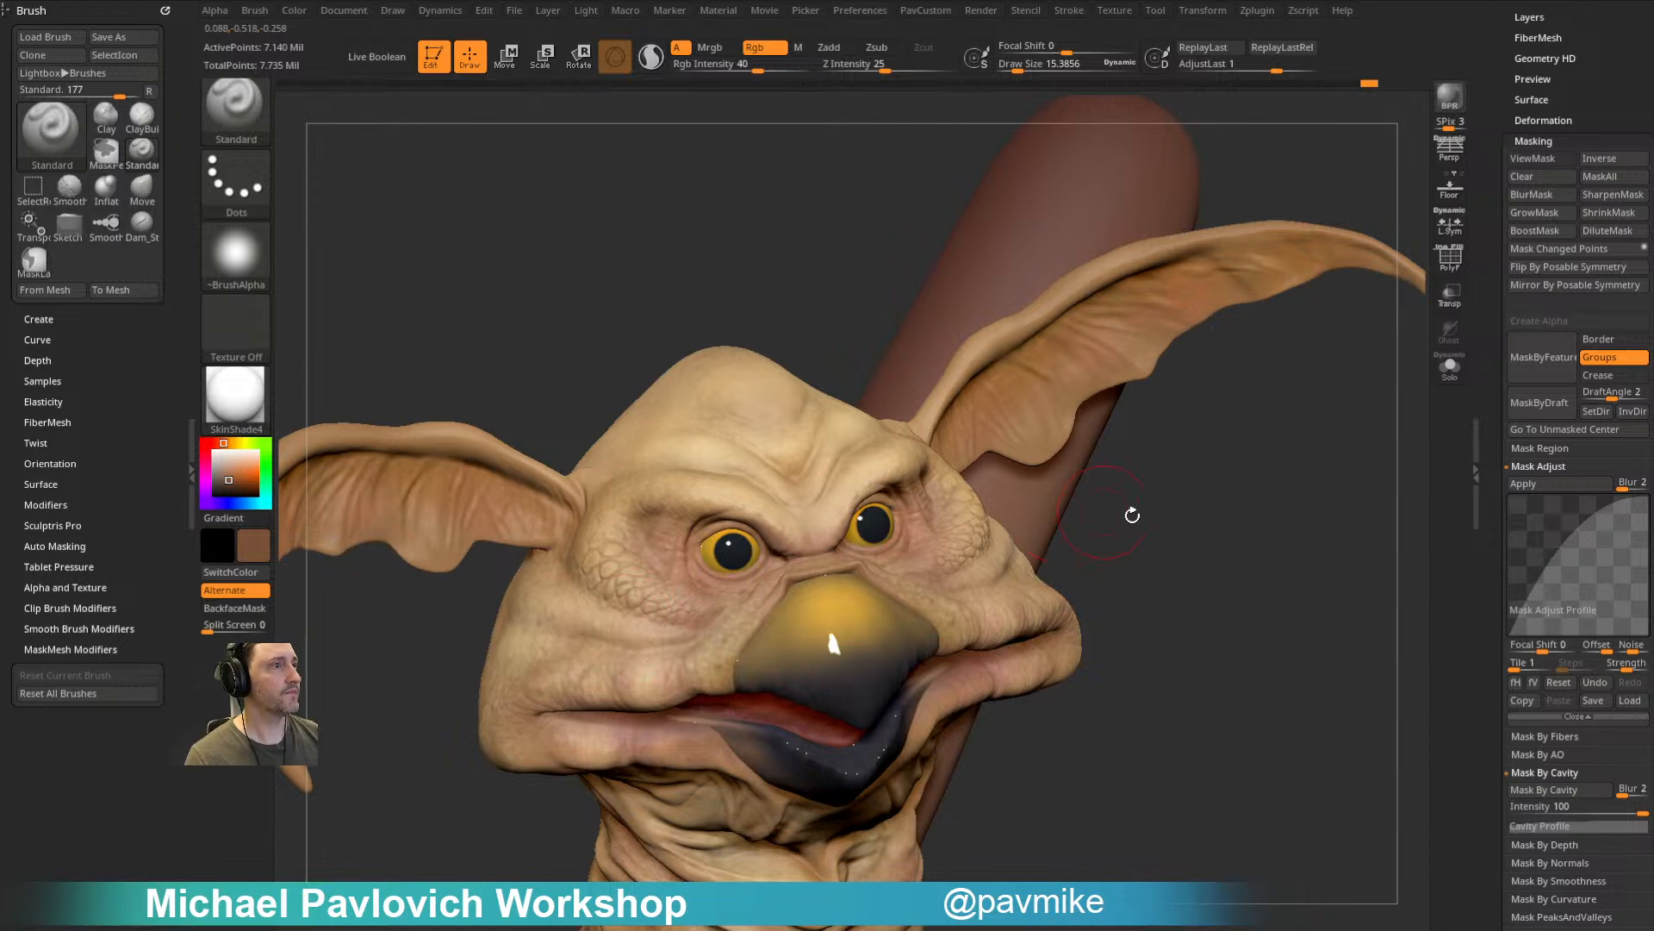
drag(1095, 512, 899, 545)
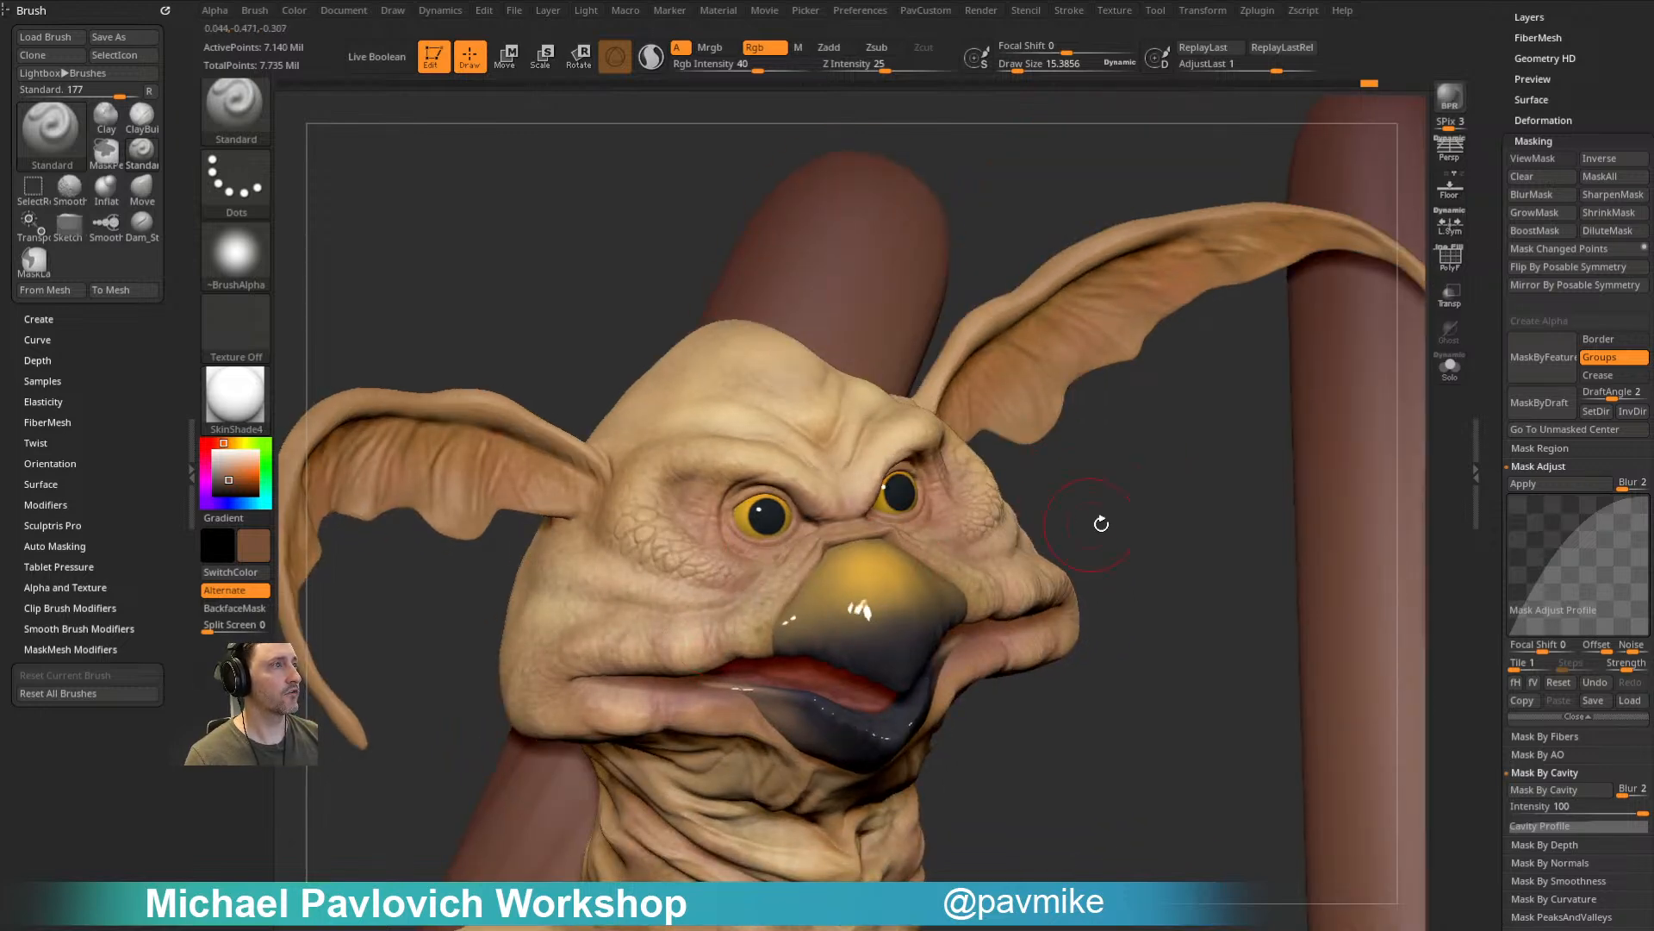
key(ctrl+h)
key(ctrl+h)
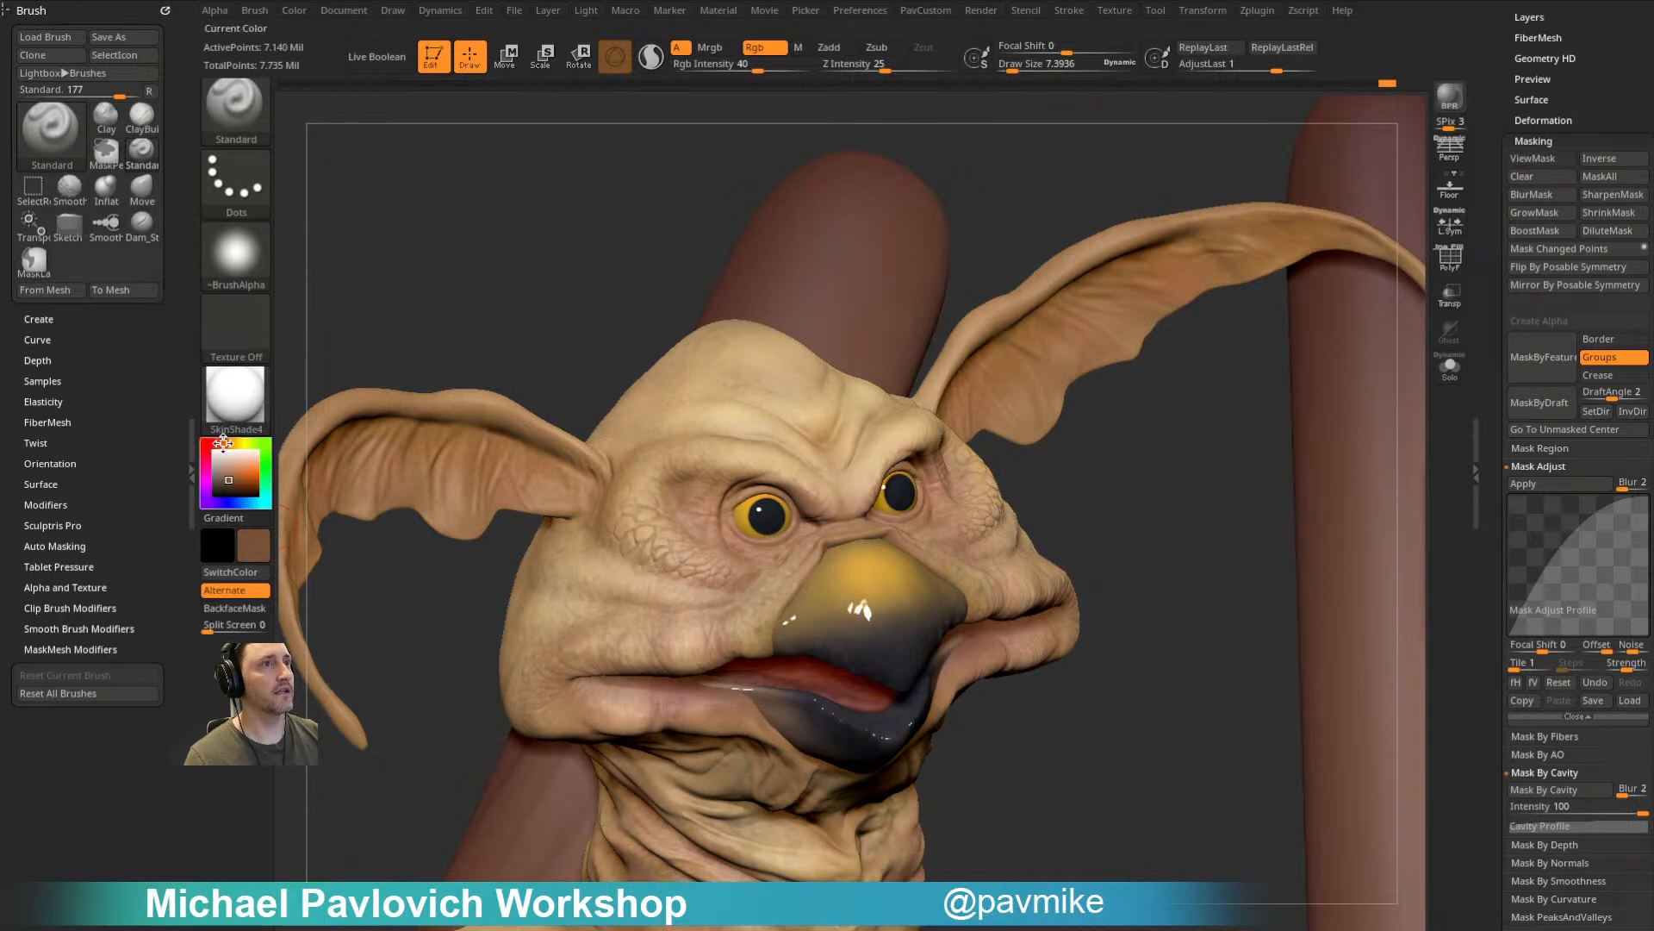
Step: Choose a lighter tan, reduce the draw size to about 8.5, and paint the scales on the creature's right cheek
drag(228, 476, 228, 464)
drag(413, 338, 395, 392)
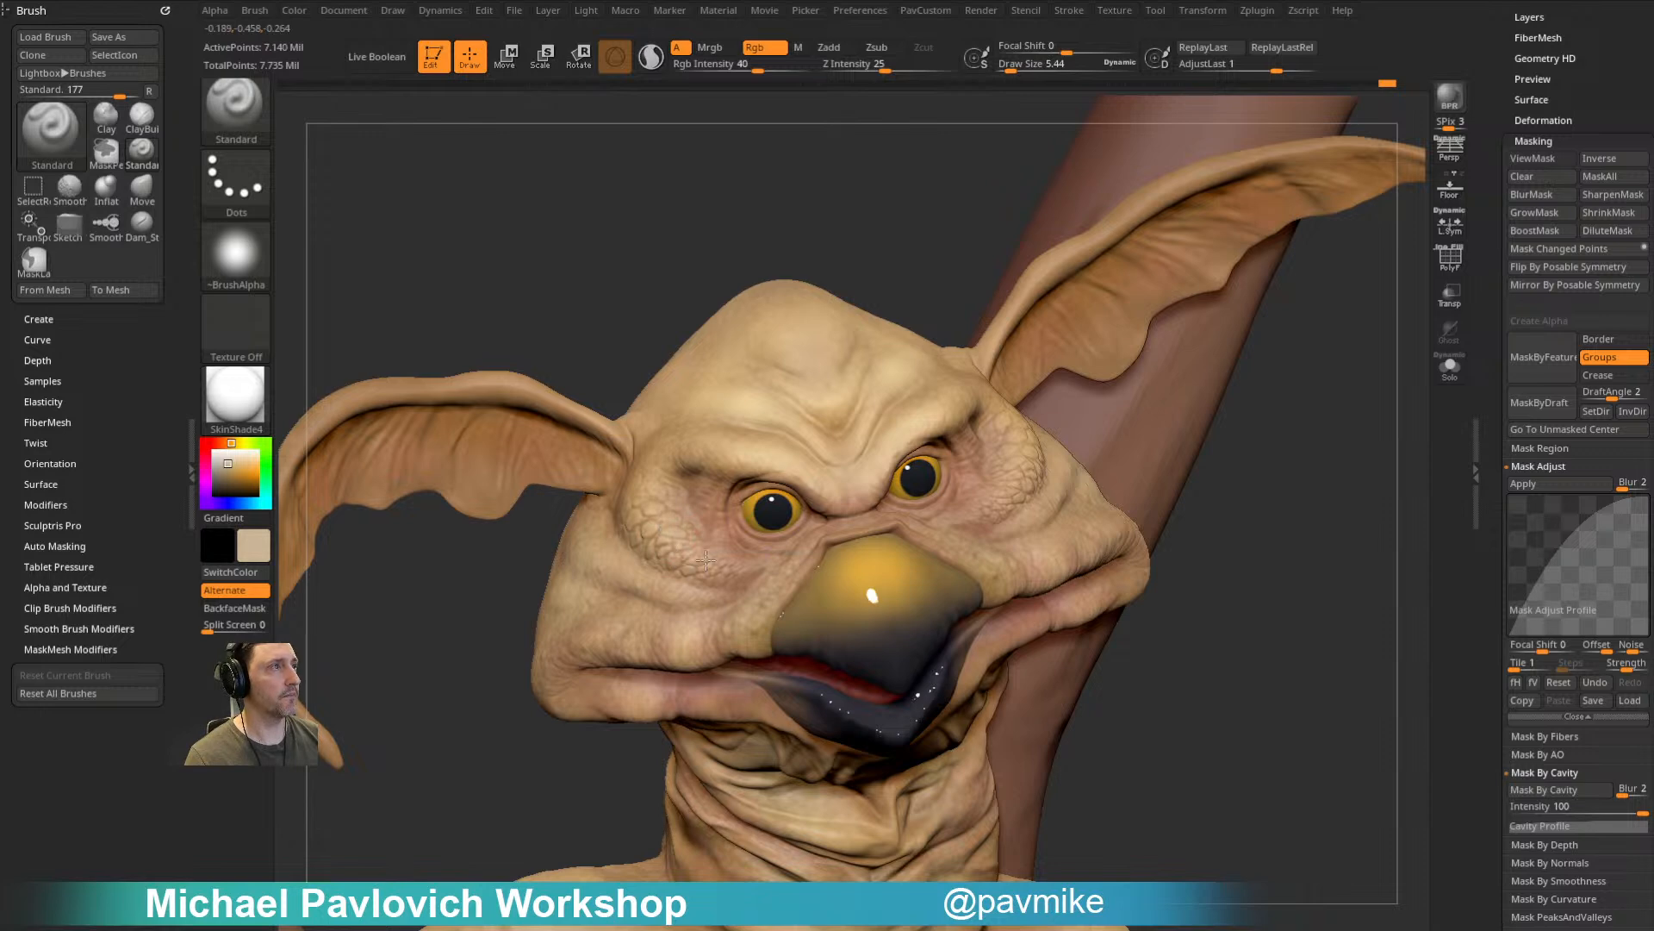
drag(620, 293, 674, 312)
key(s)
drag(655, 532, 661, 533)
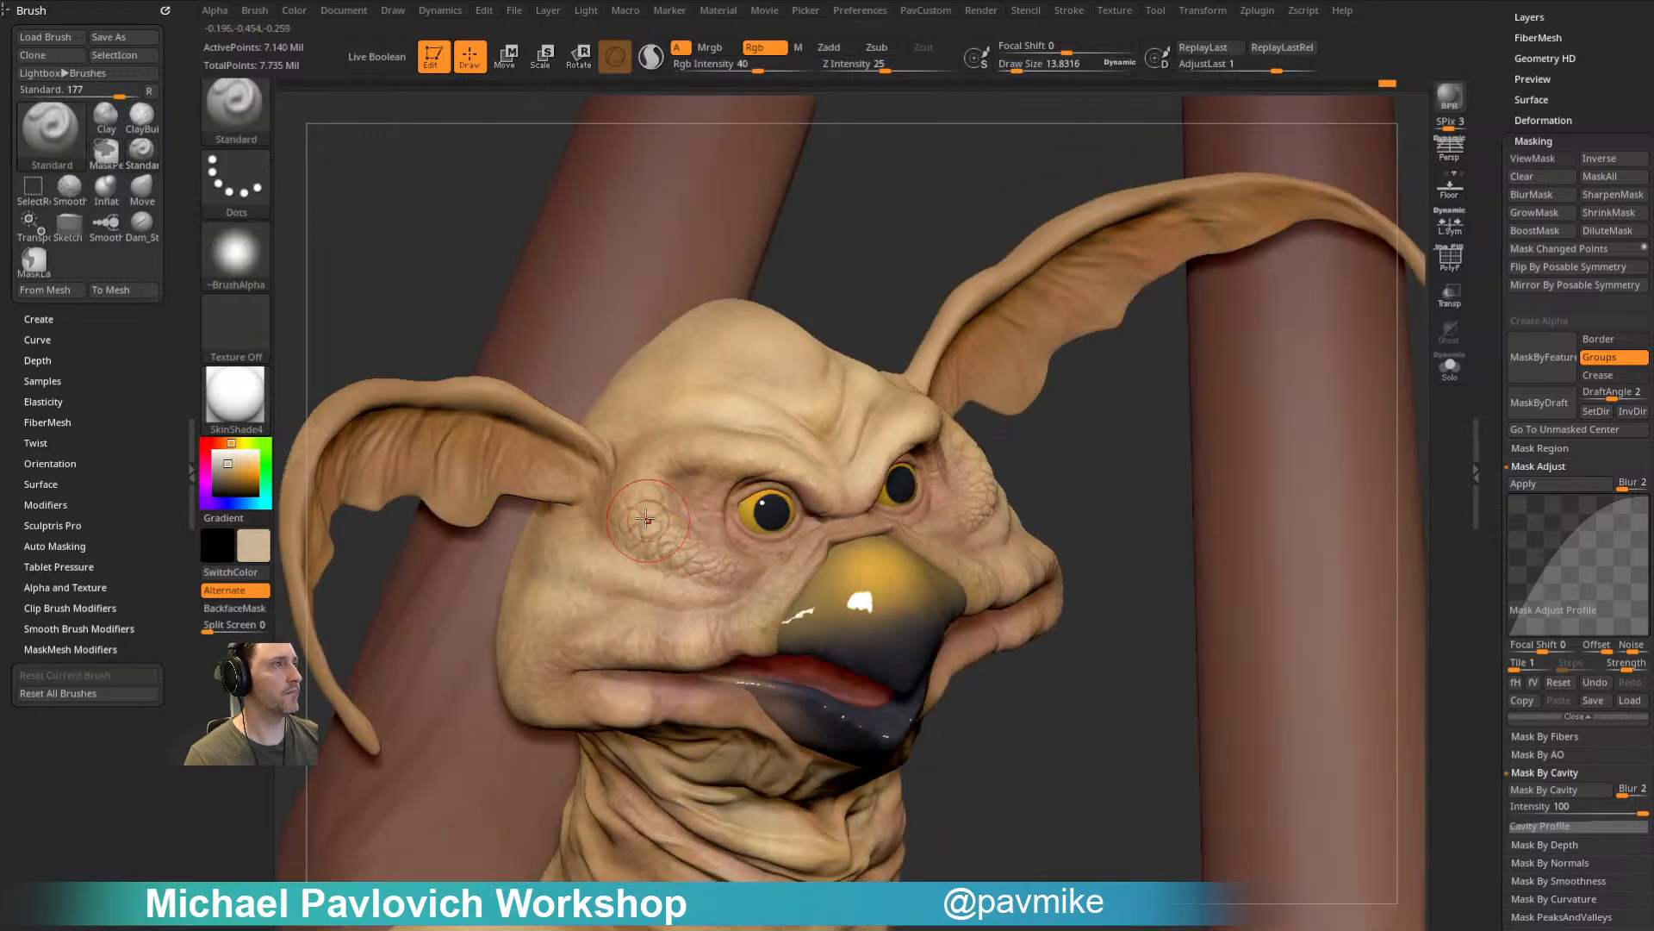
drag(1492, 481, 1500, 438)
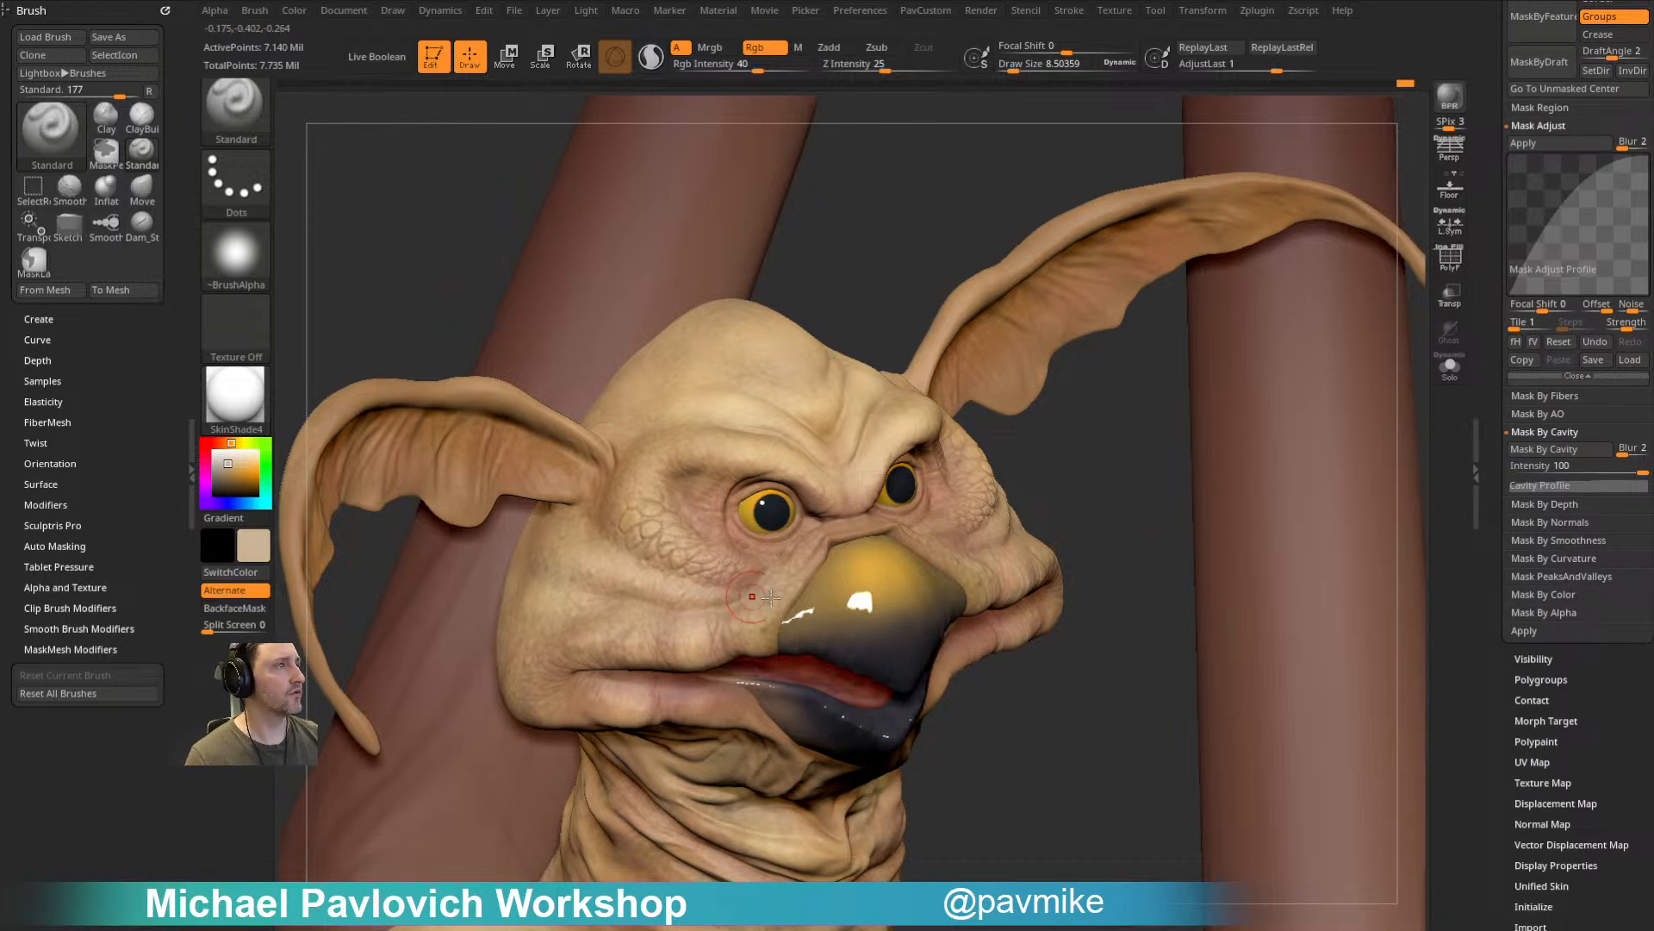
right_drag(759, 590, 707, 633)
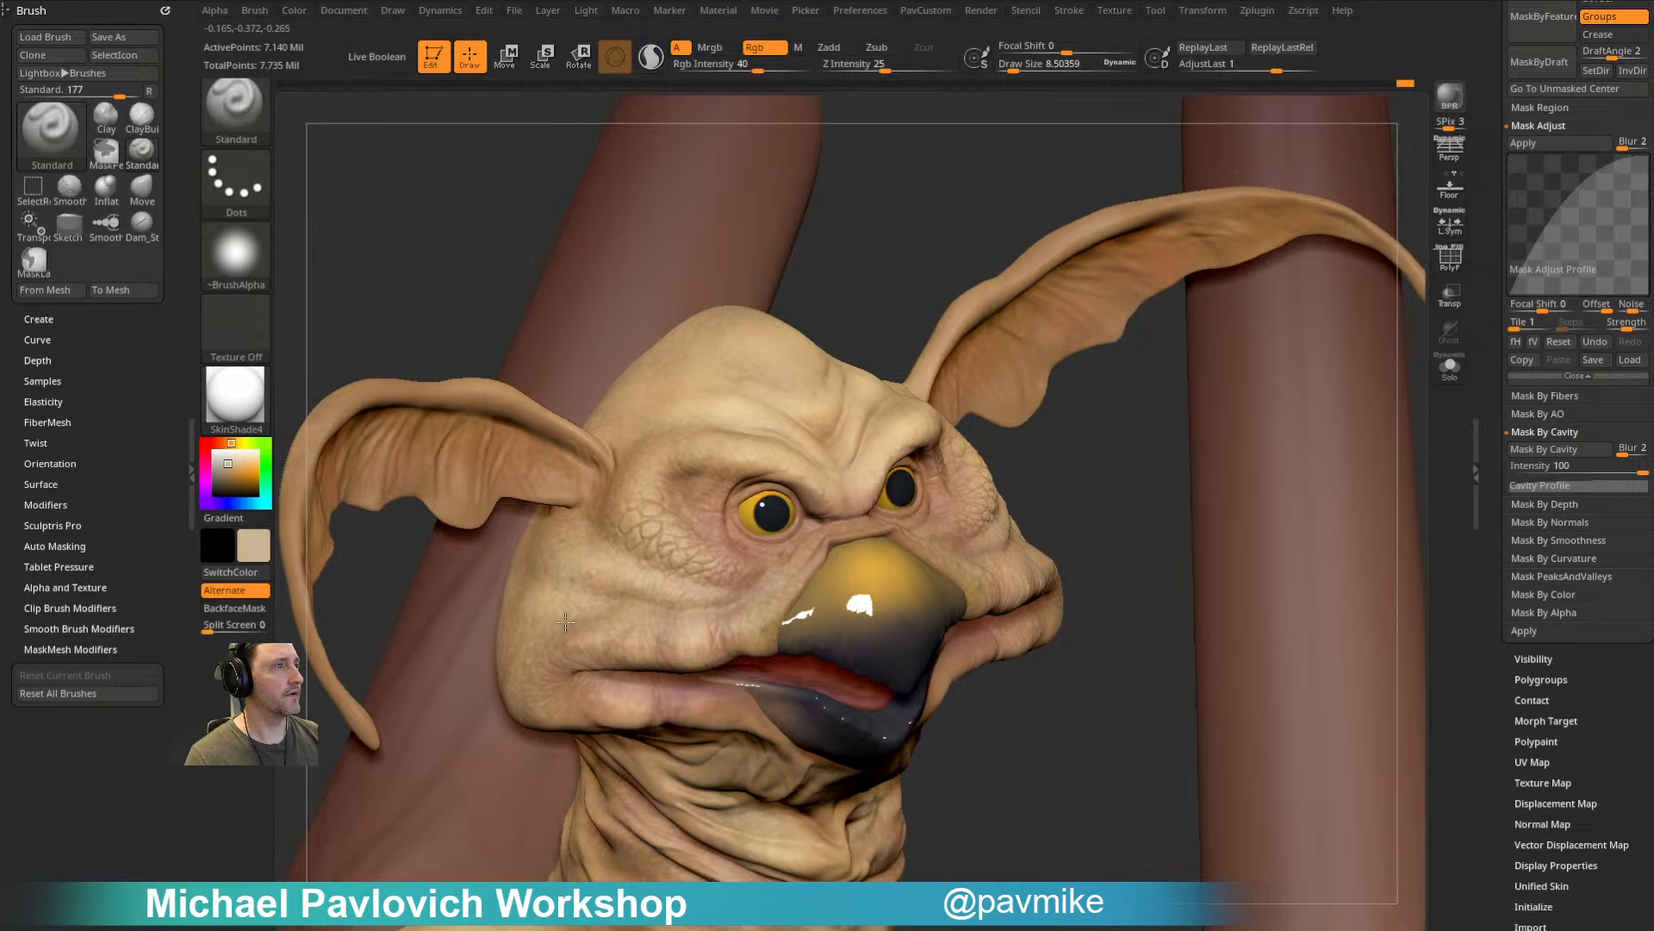
Step: Invert the cavity mask on the body and hide the mask display
ctrl+click(1131, 439)
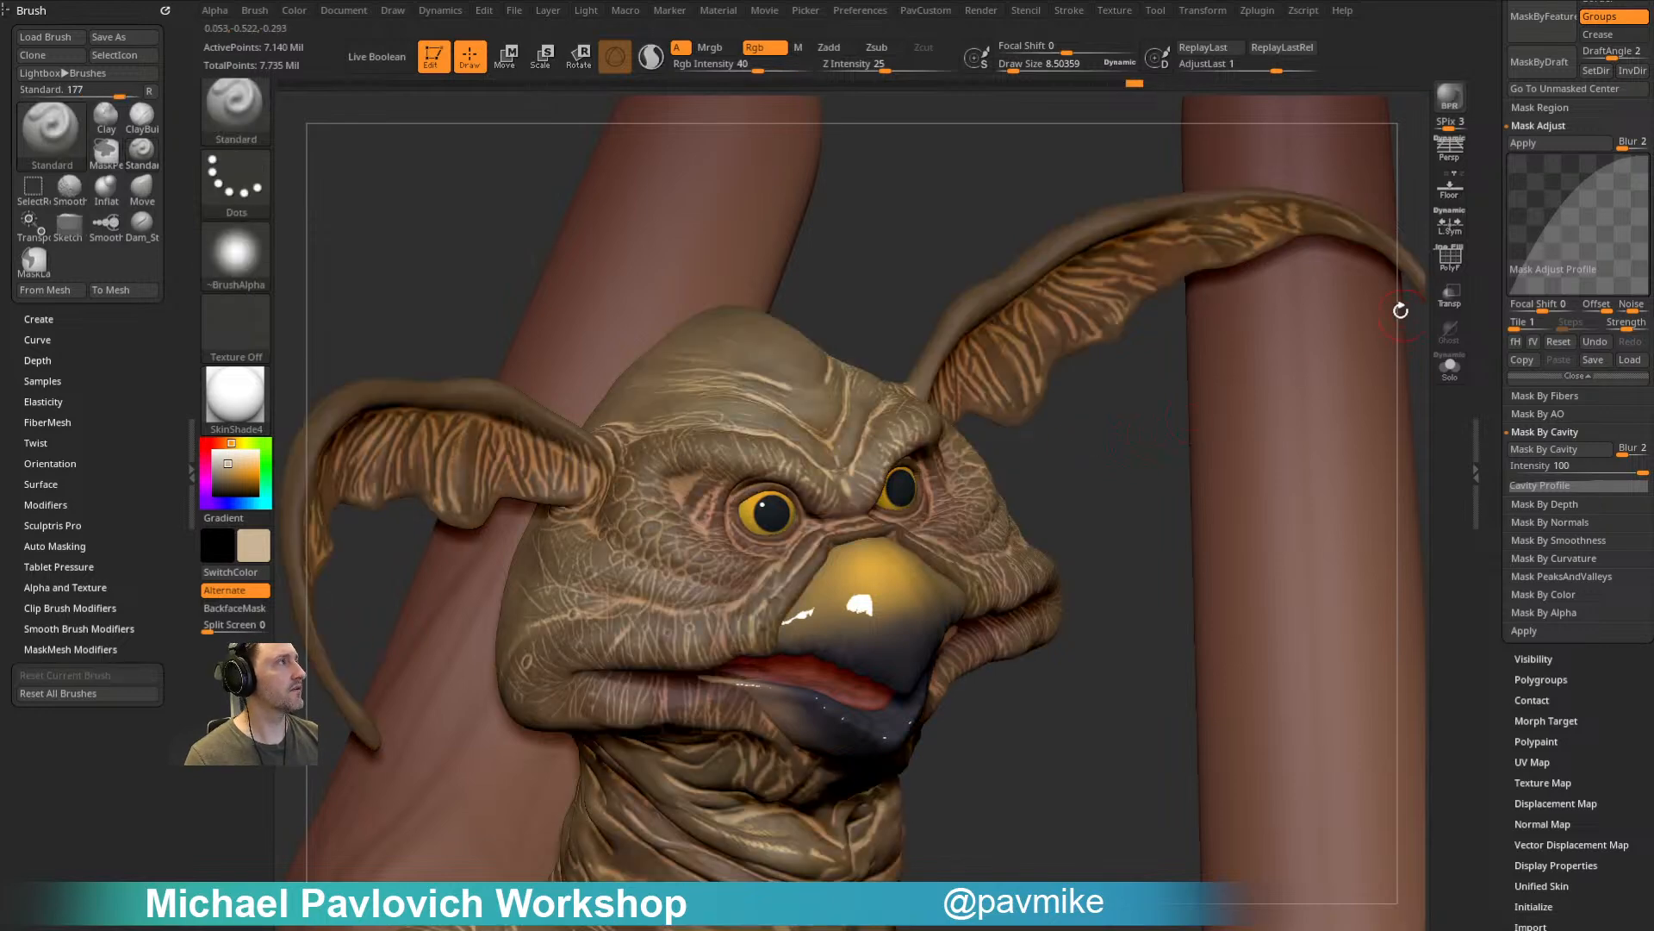
click(1479, 245)
drag(1491, 225, 1492, 607)
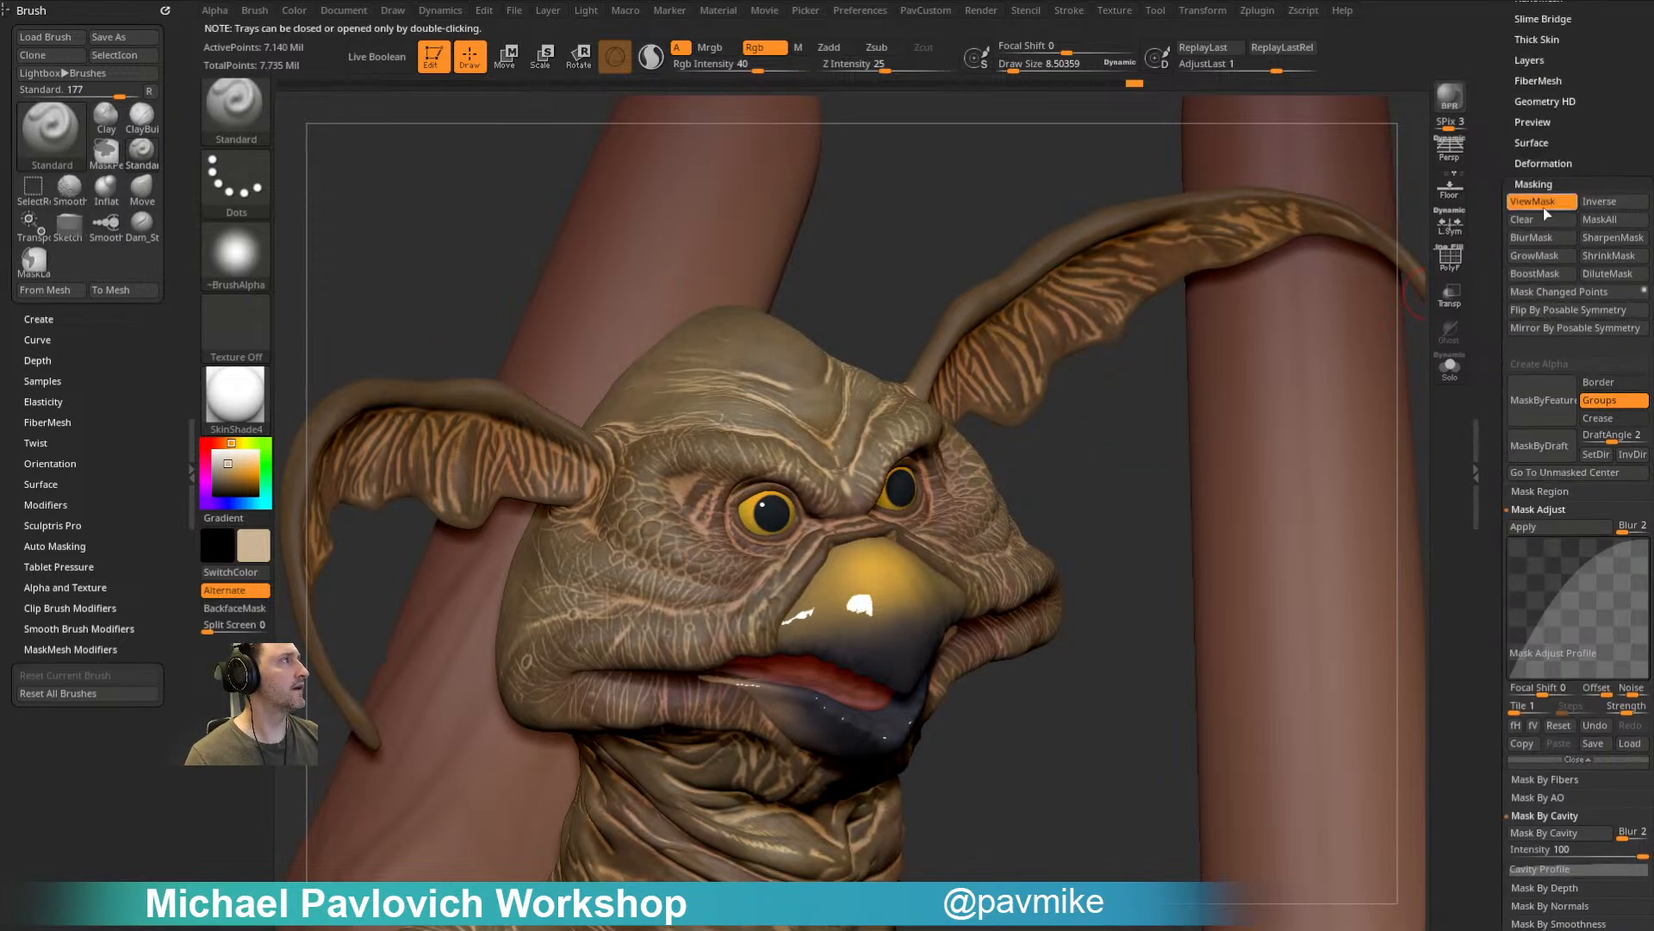
click(1545, 219)
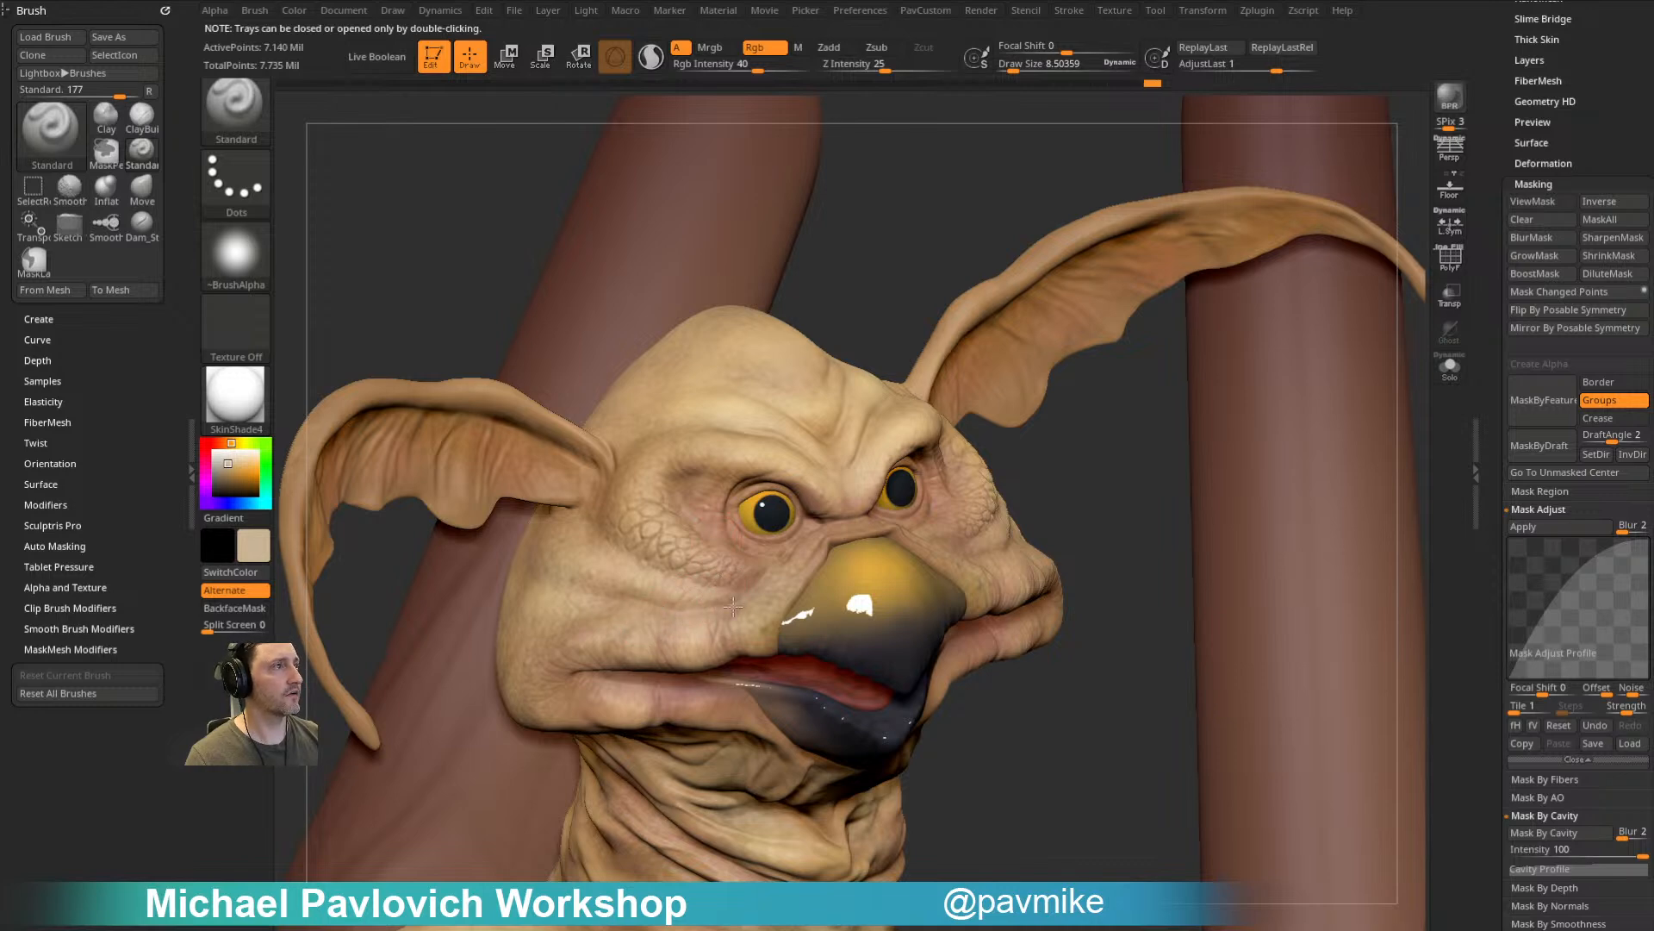
Step: Inspect the painted face from several angles, keeping the mask display hidden
alt+drag(1089, 649, 1146, 630)
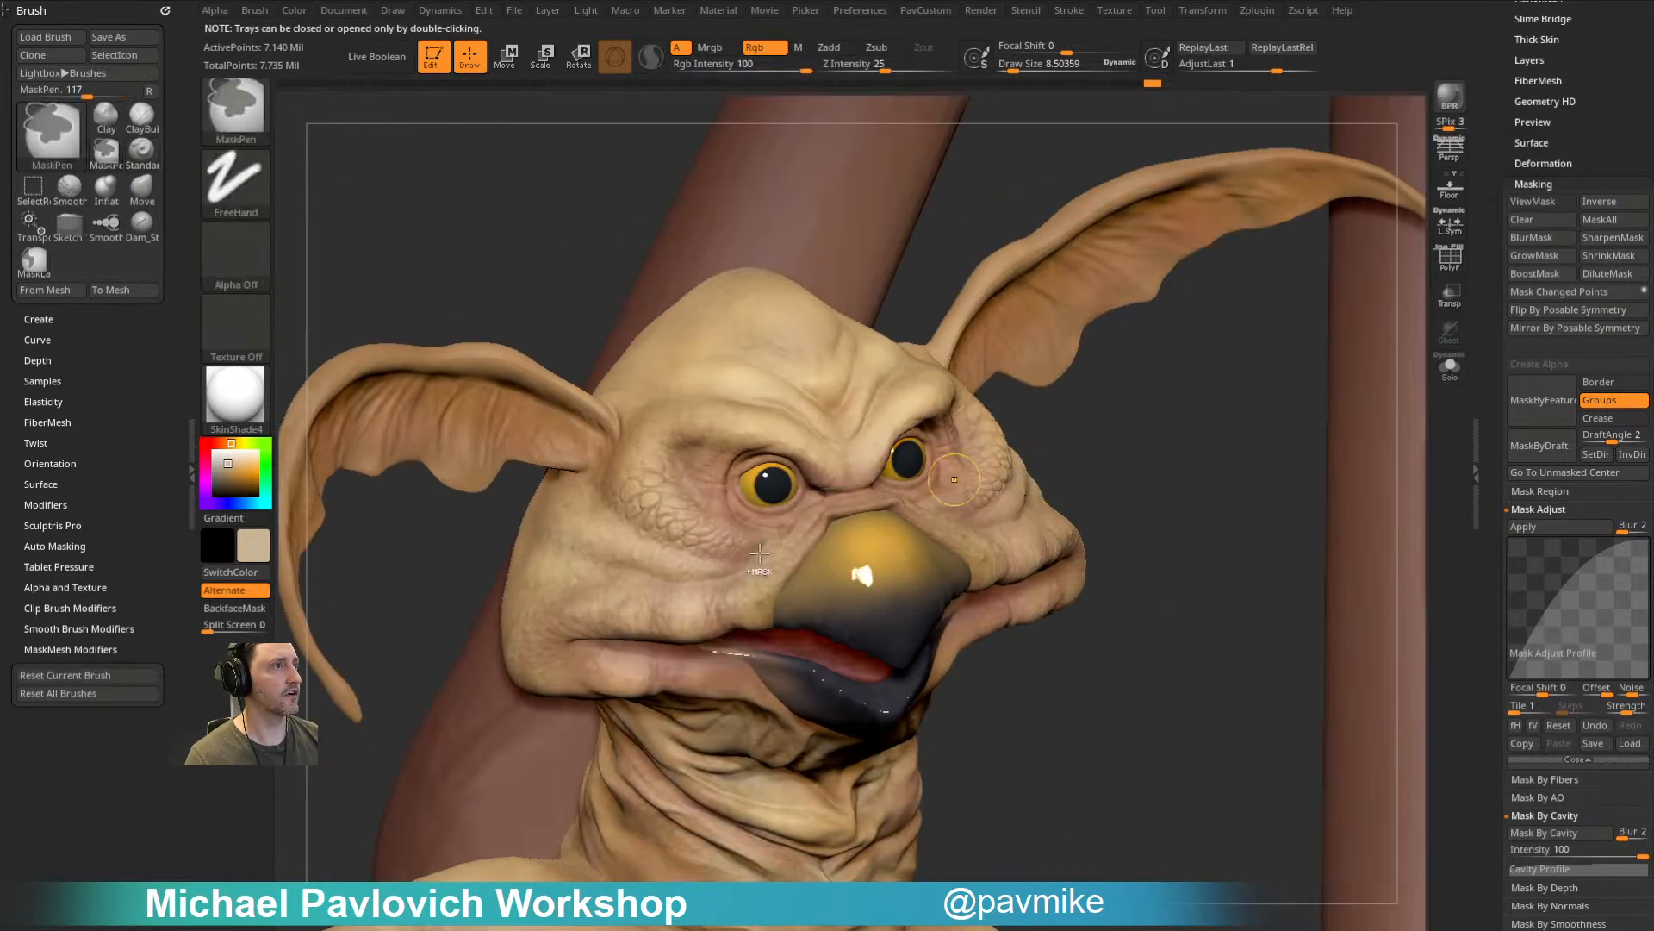
drag(415, 628, 500, 566)
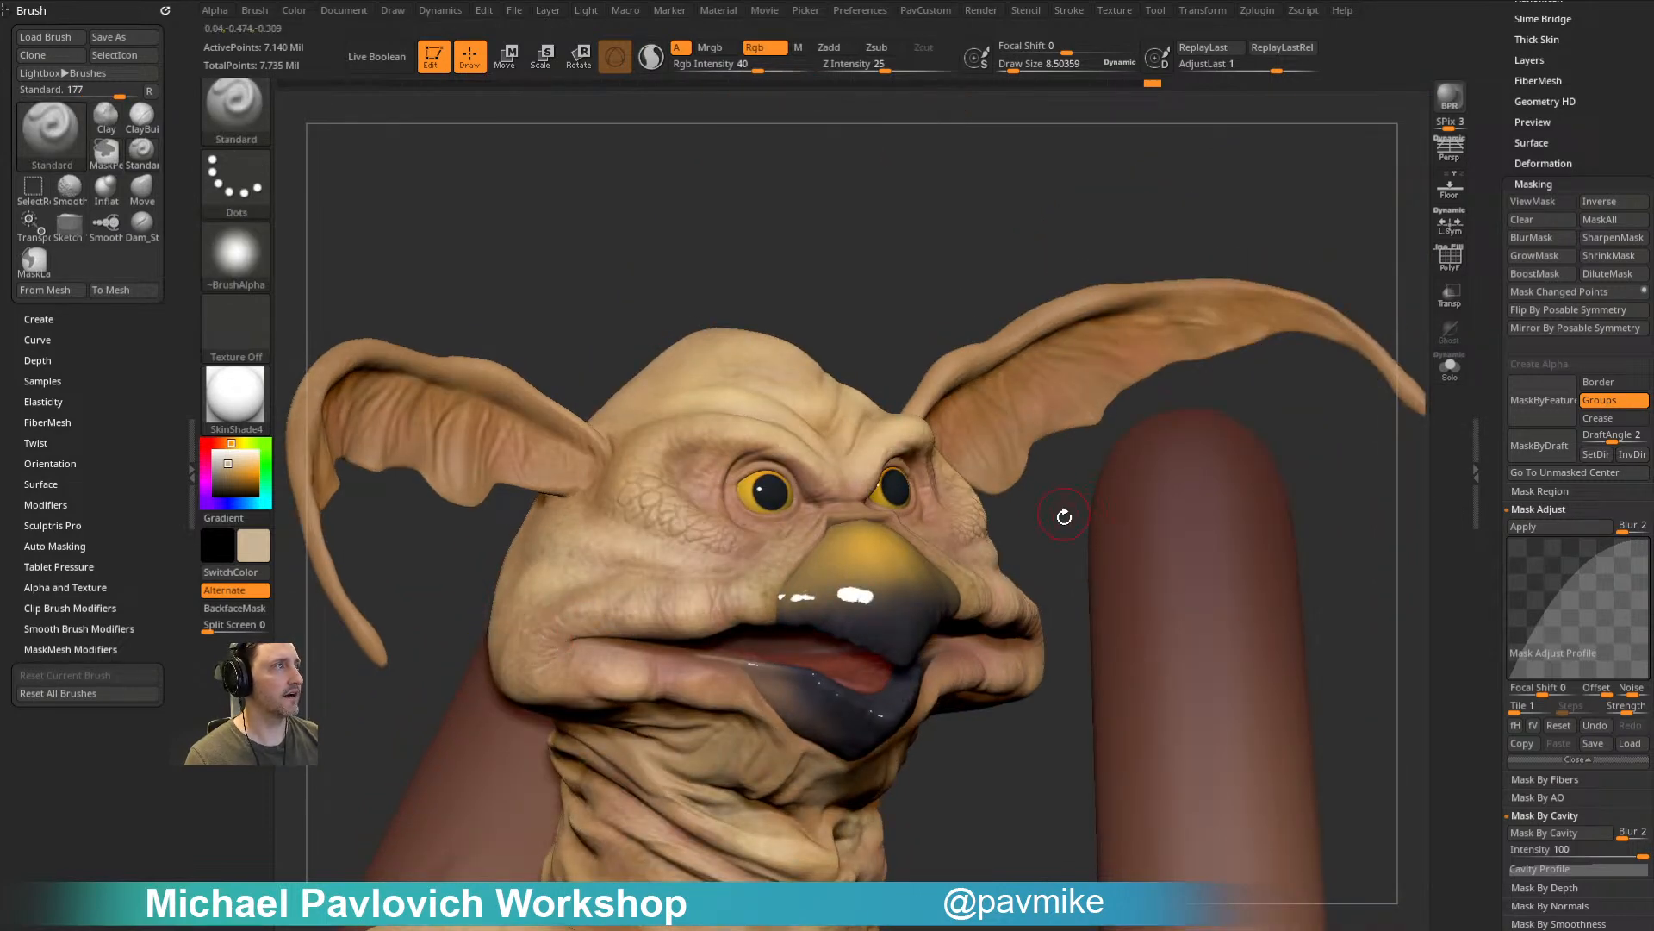
drag(1063, 510, 1013, 620)
drag(1126, 657, 1327, 582)
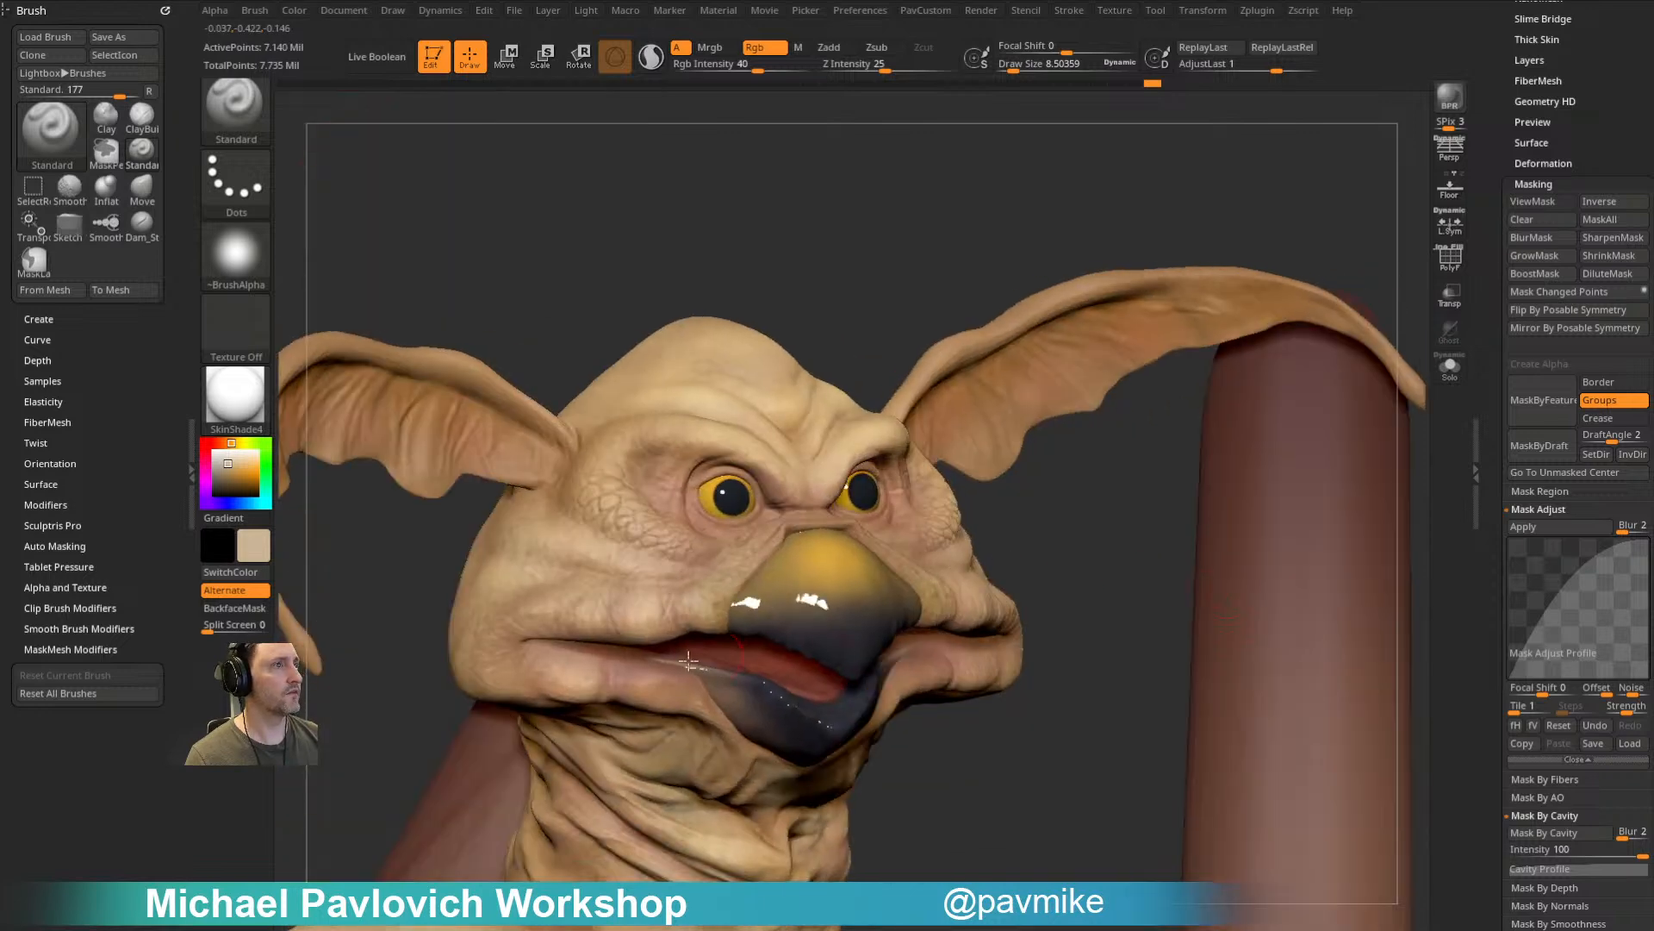
drag(492, 662, 483, 646)
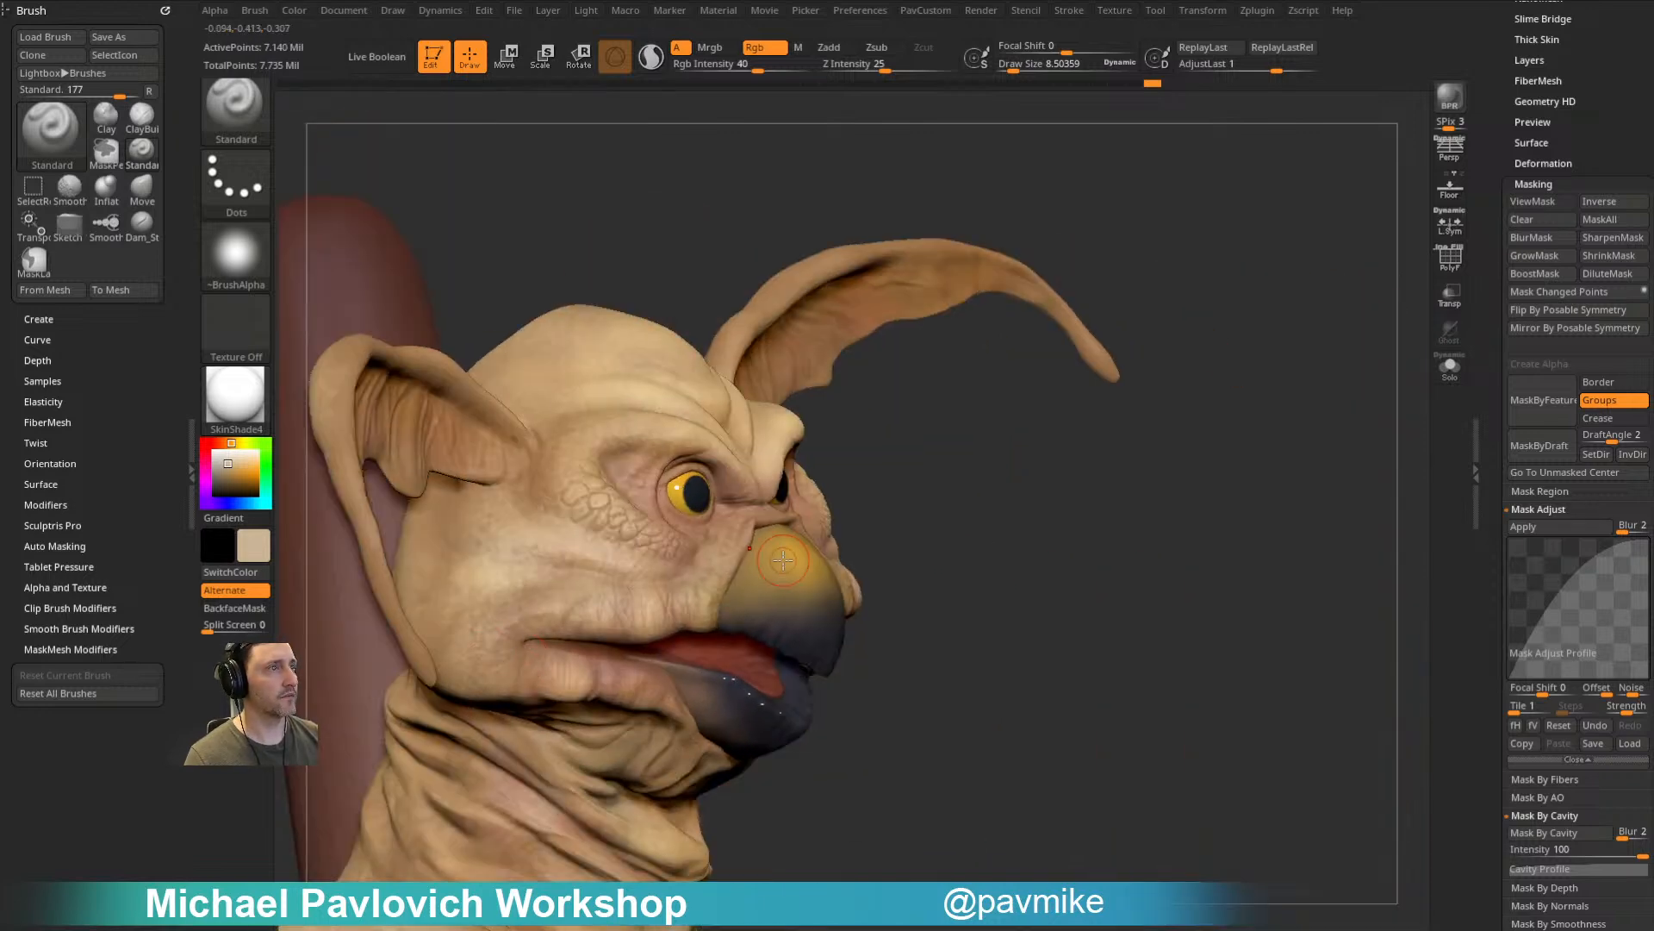
key(ctrl+h)
click(1542, 201)
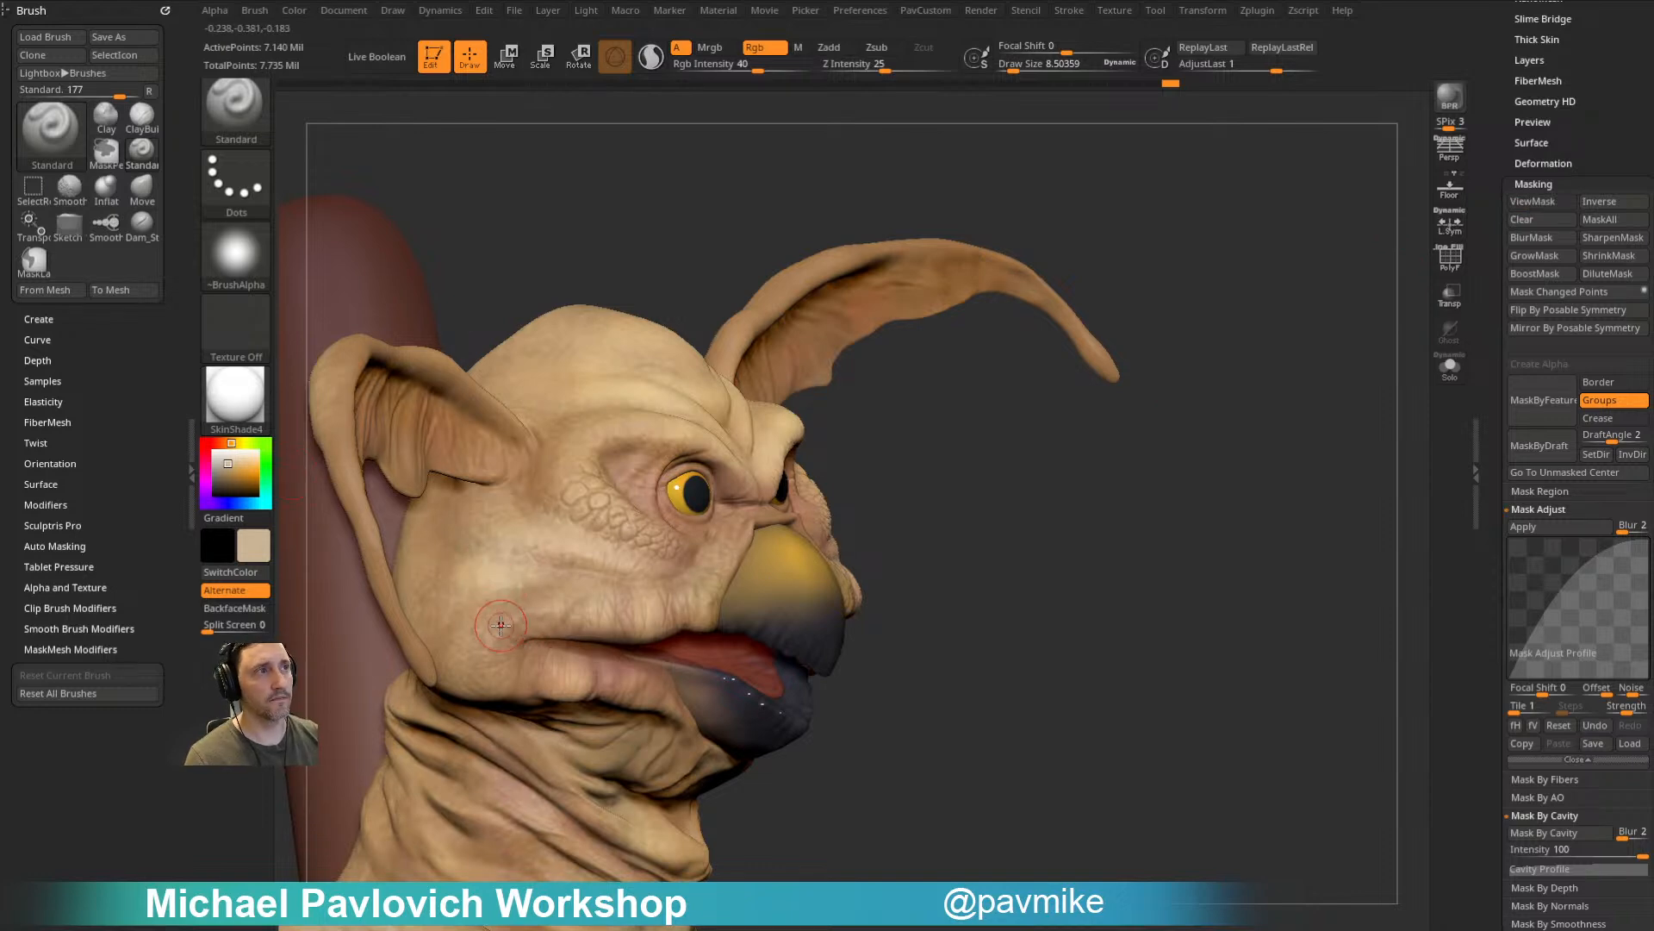
Step: Sample the skin colour, darken it to brown, paint the cheek above the mouth corner, and undo the last stroke
key(c)
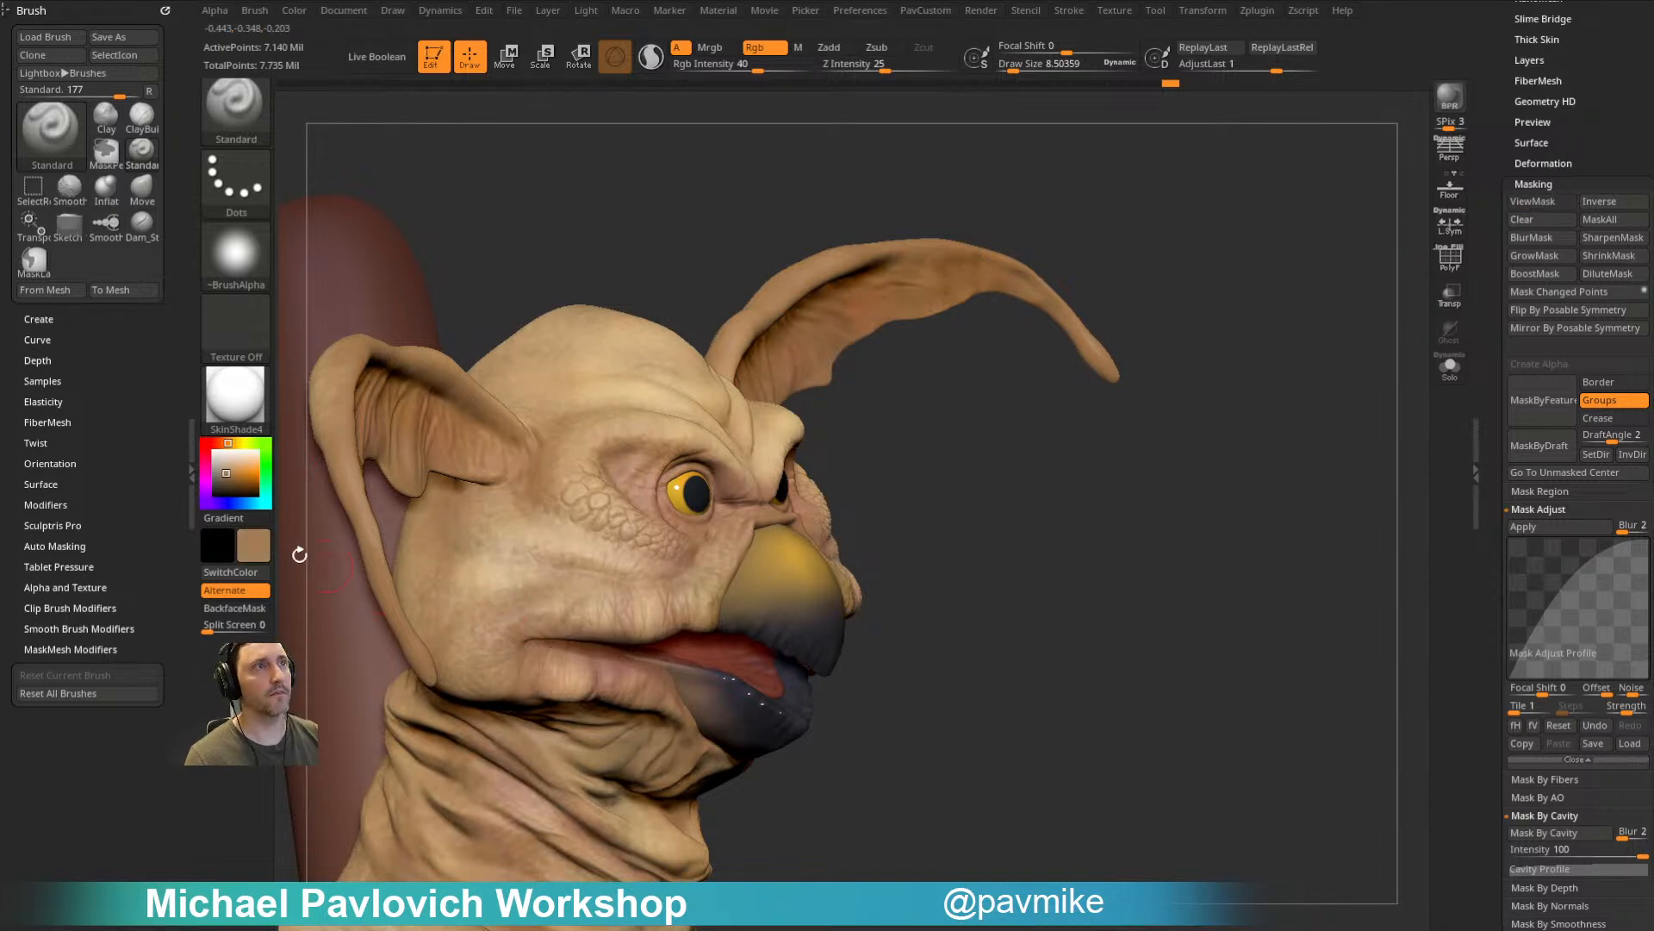
click(225, 477)
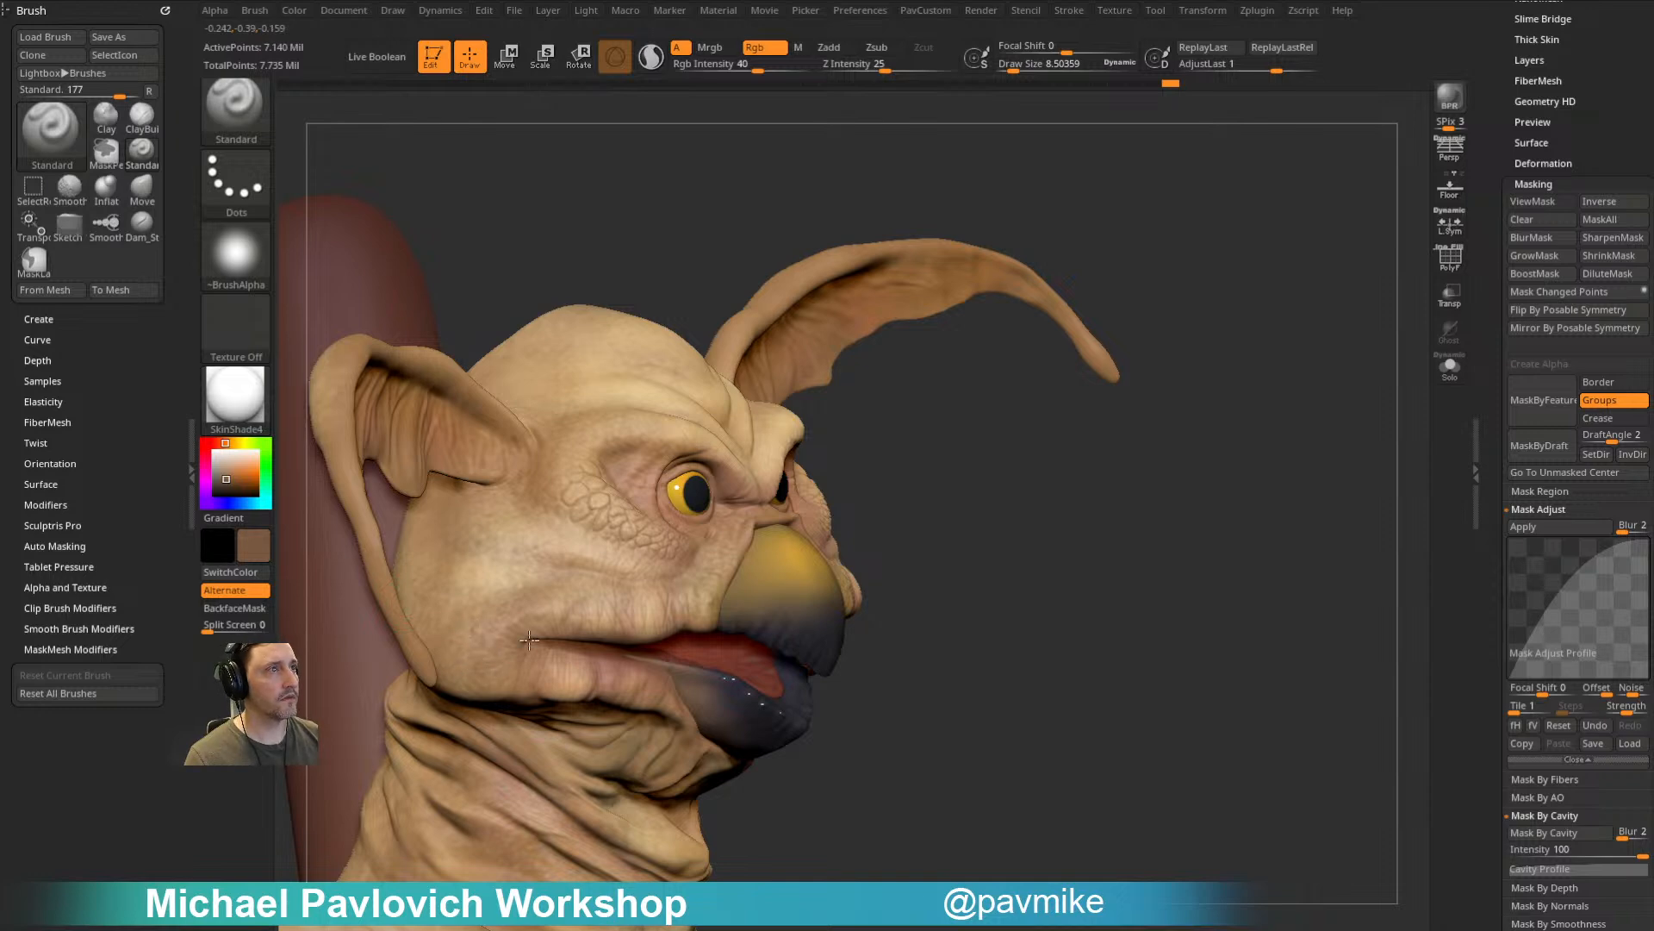
right_drag(512, 660, 457, 662)
key(bracketright)
mouse_move(470, 631)
mouse_down()
mouse_move(487, 662)
mouse_move(492, 618)
mouse_move(663, 610)
mouse_up()
key(ctrl)
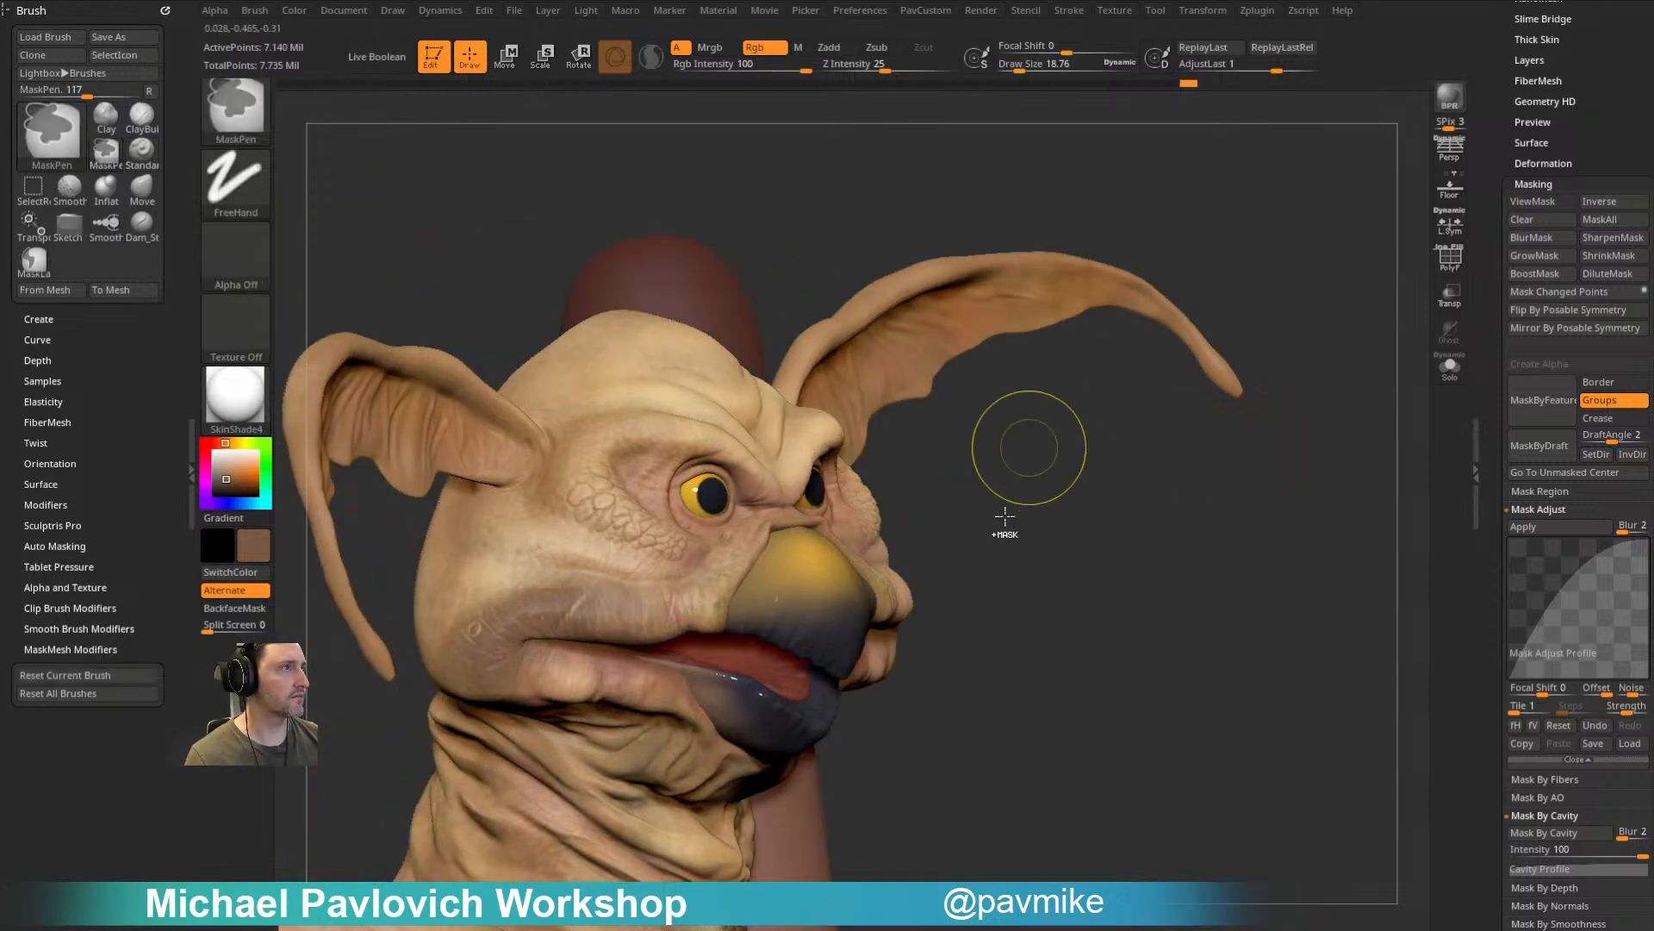
key(ctrl+z)
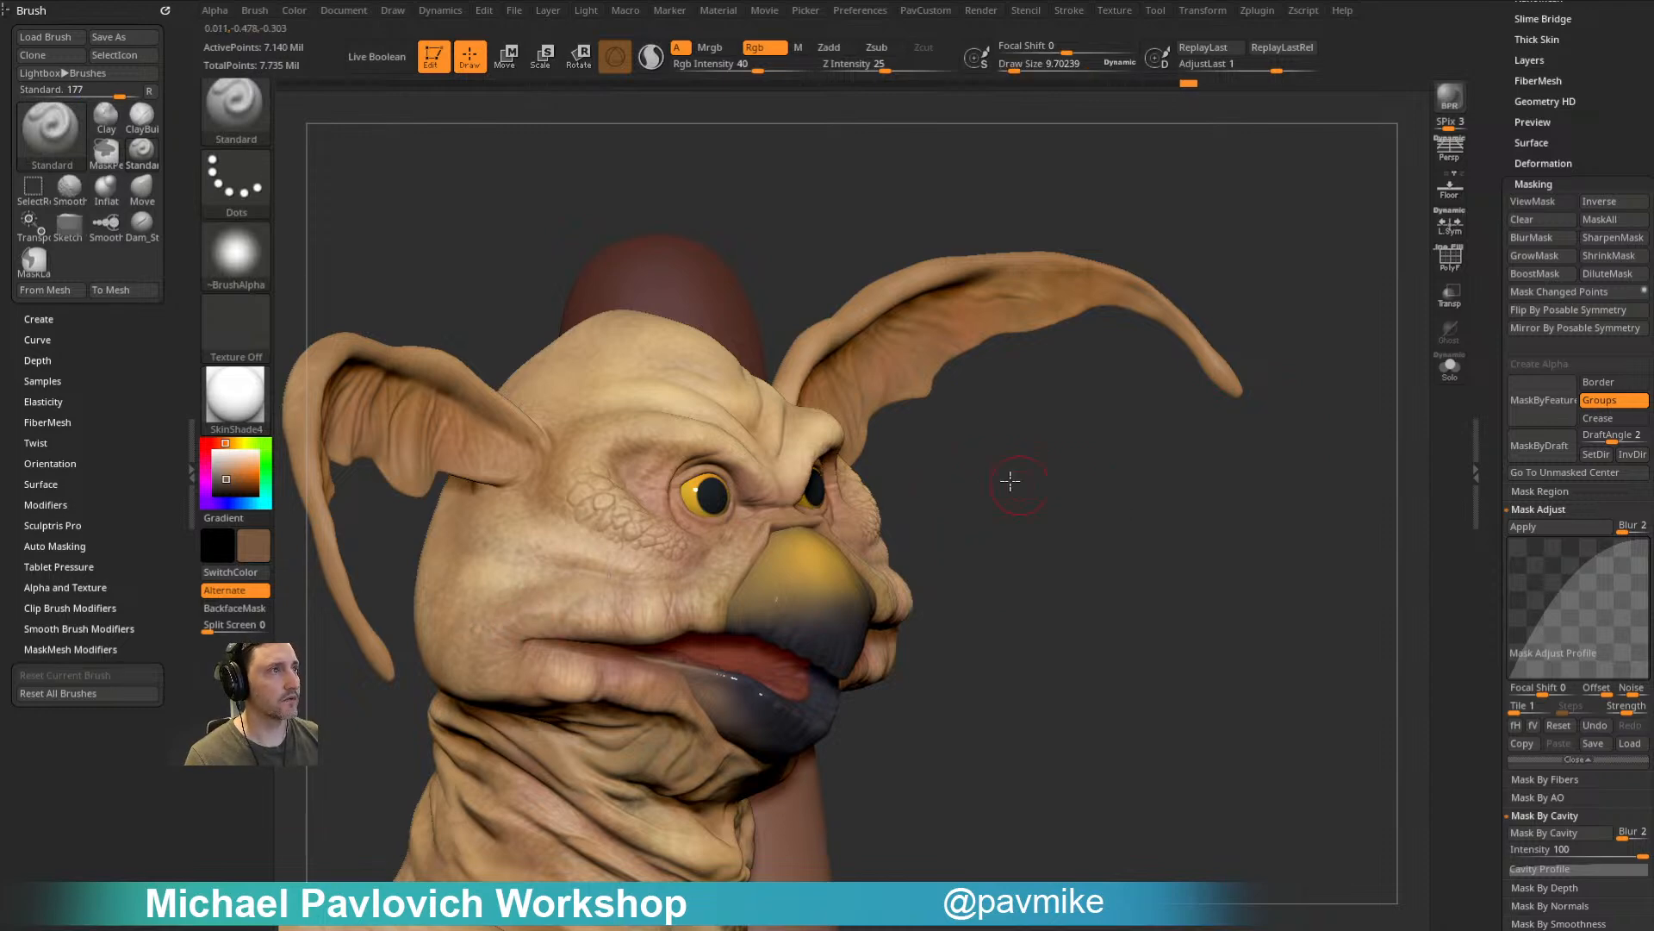
Step: Set the draw size to about 36 and mask a patch on the crown of the creature's head
drag(1022, 485, 591, 594)
mouse_move(981, 499)
mouse_down()
mouse_move(923, 303)
mouse_move(897, 348)
mouse_up()
key(s)
mouse_move(897, 349)
alt+mouse_down()
mouse_move(853, 302)
mouse_move(857, 325)
alt+mouse_up()
drag(1123, 465, 953, 458)
mouse_move(765, 344)
mouse_down()
mouse_move(702, 515)
mouse_move(694, 496)
mouse_up()
key(s)
ctrl+click(689, 492)
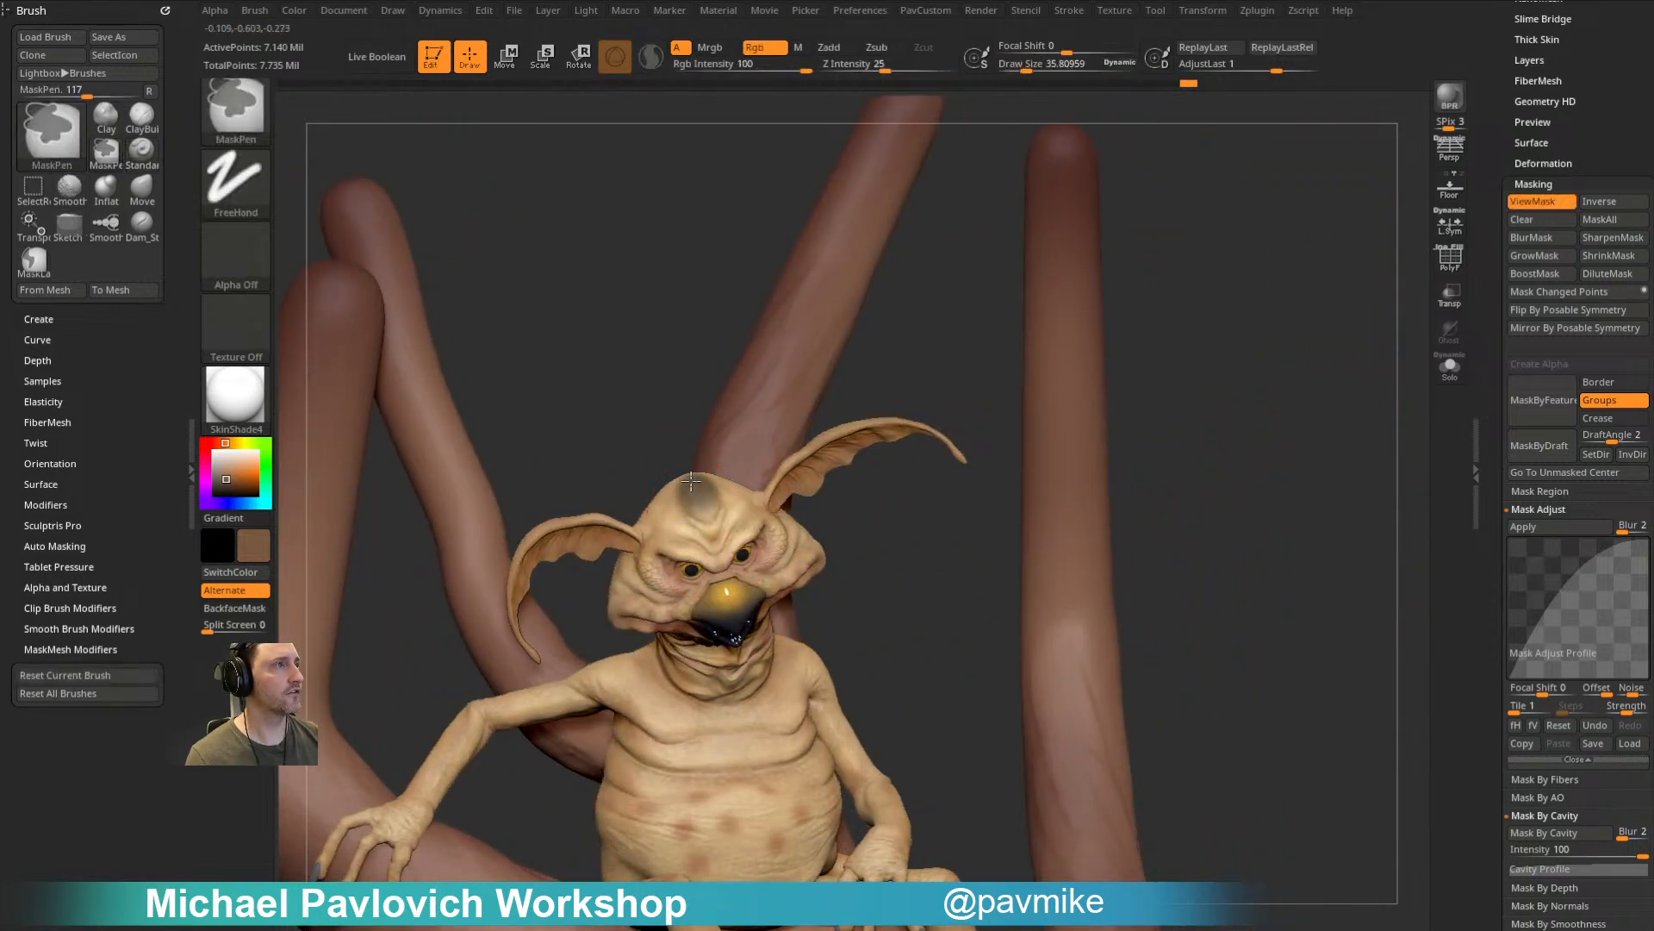
Step: Look through the tool's settings for the FiberMesh options, collapsing the masking settings
mouse_move(1210, 390)
mouse_down()
mouse_move(1233, 443)
mouse_move(1241, 383)
mouse_up()
drag(1489, 425, 1469, 189)
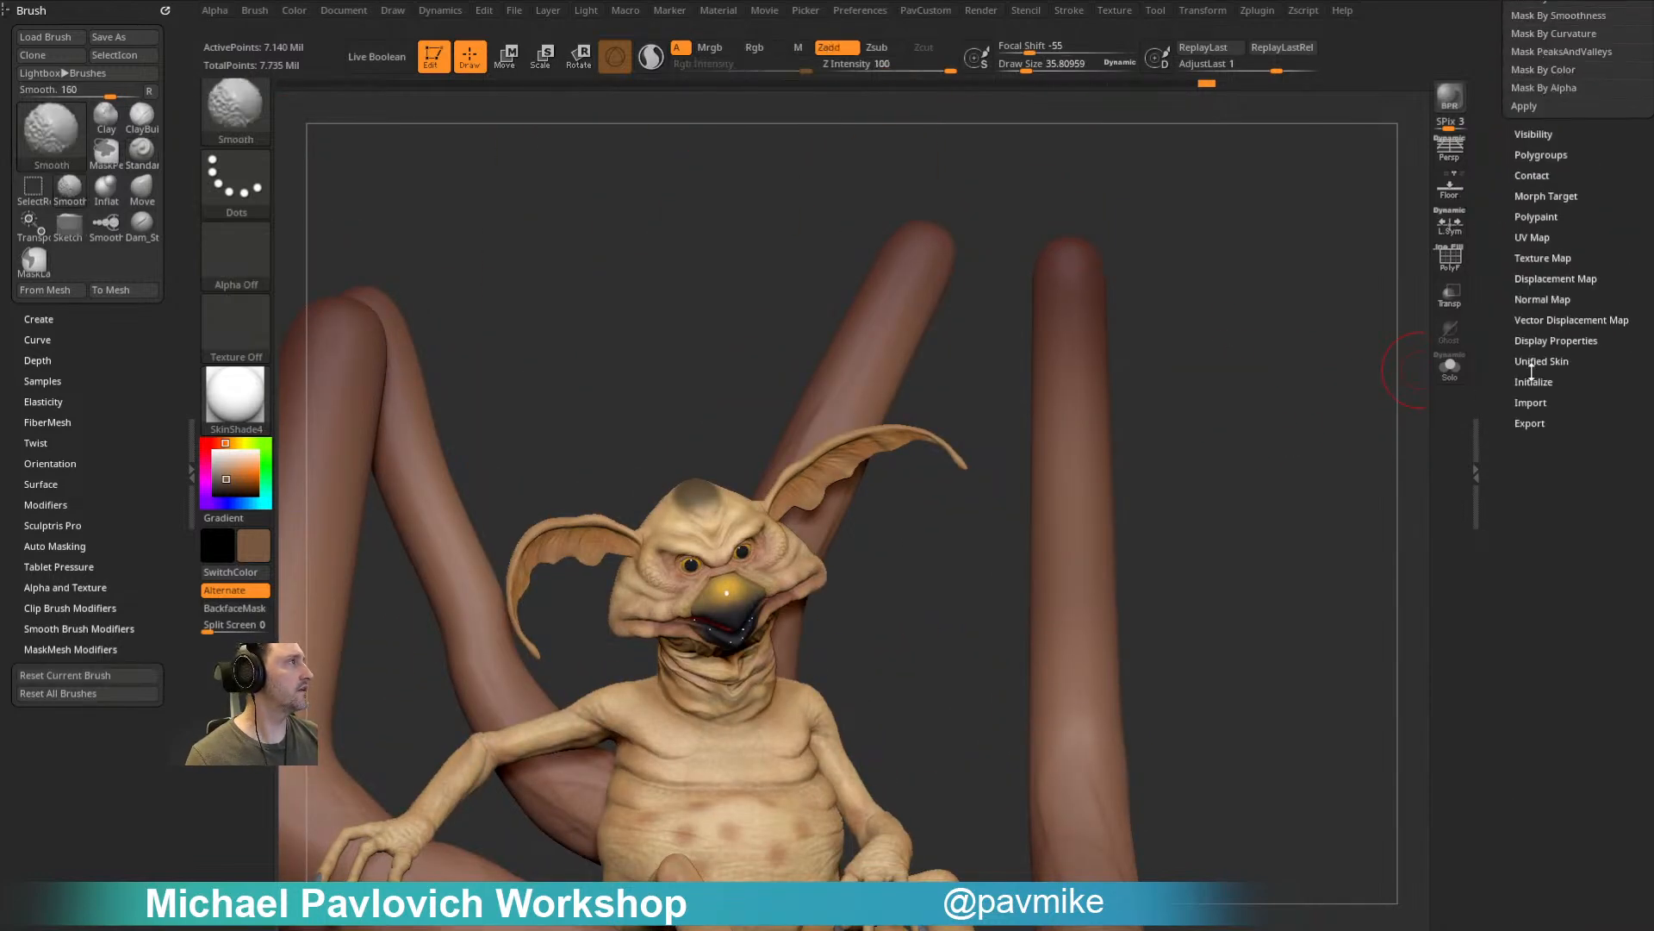
click(1557, 339)
click(1556, 339)
drag(1488, 300, 1495, 396)
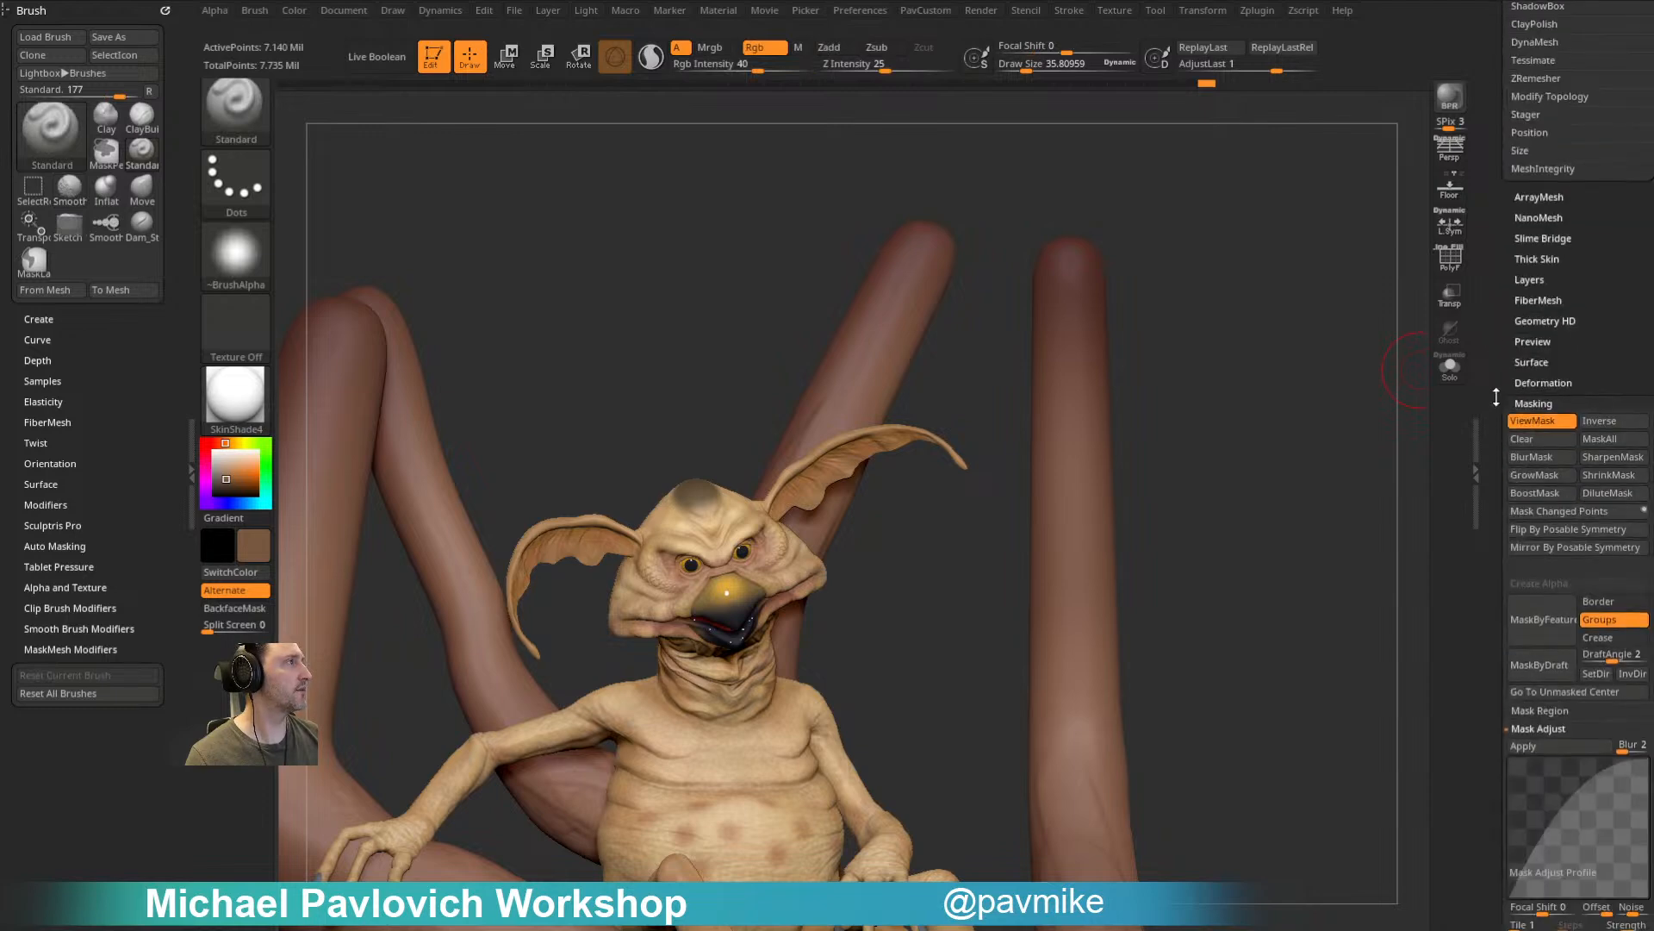
click(1528, 402)
drag(1495, 285, 1519, 386)
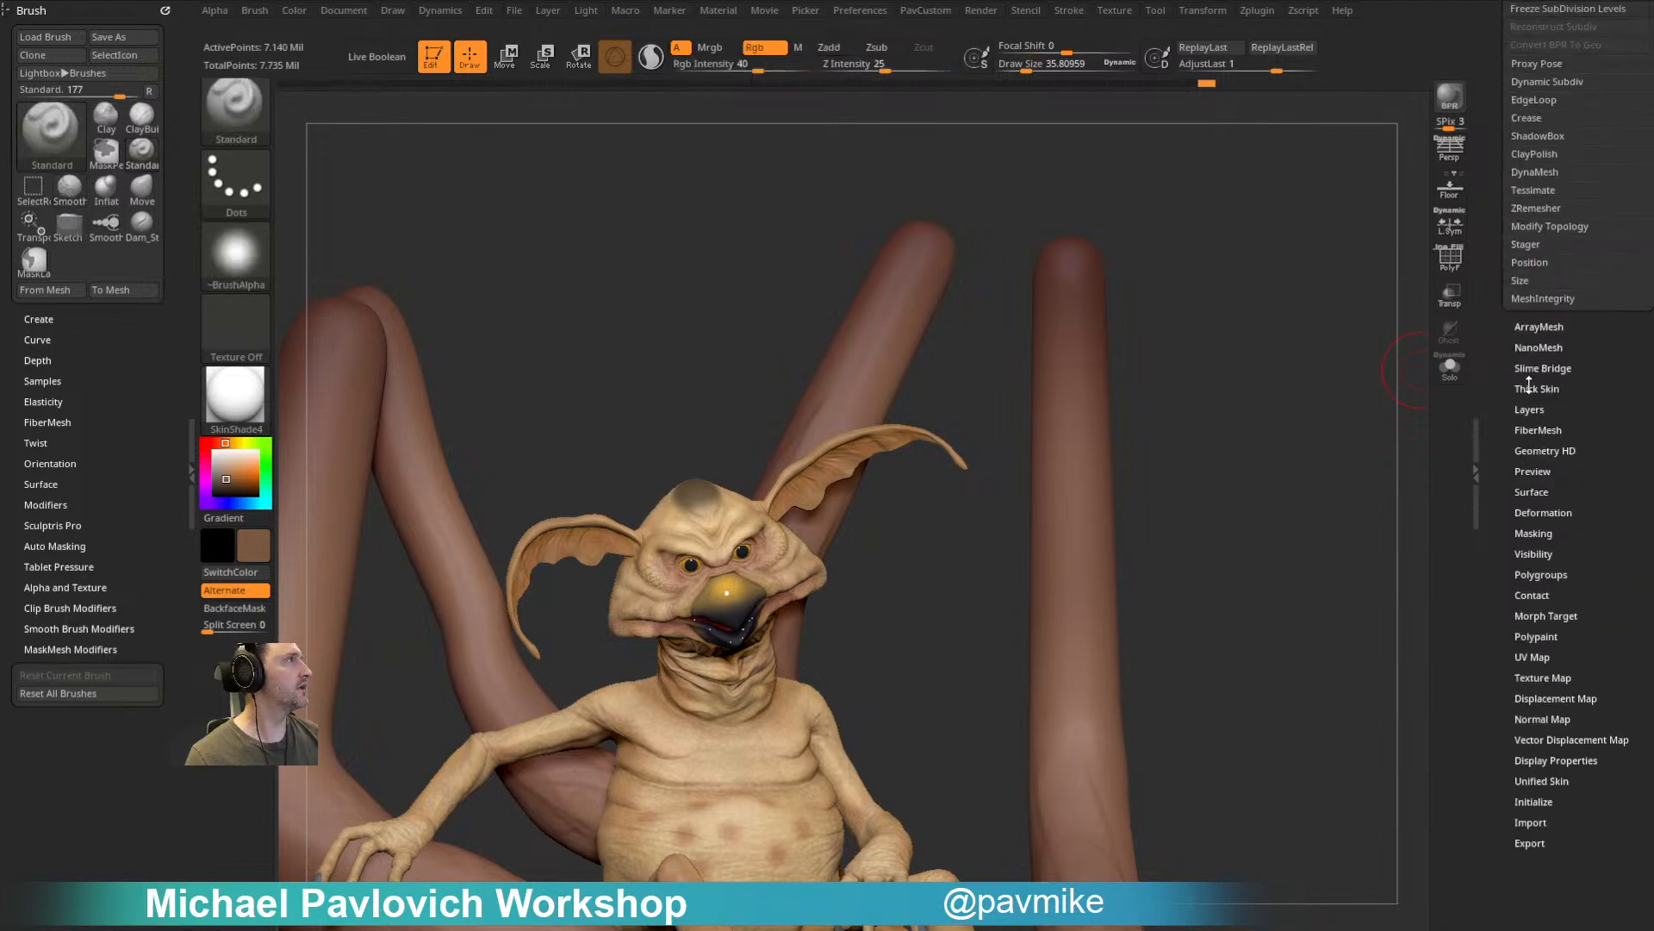
key(shift)
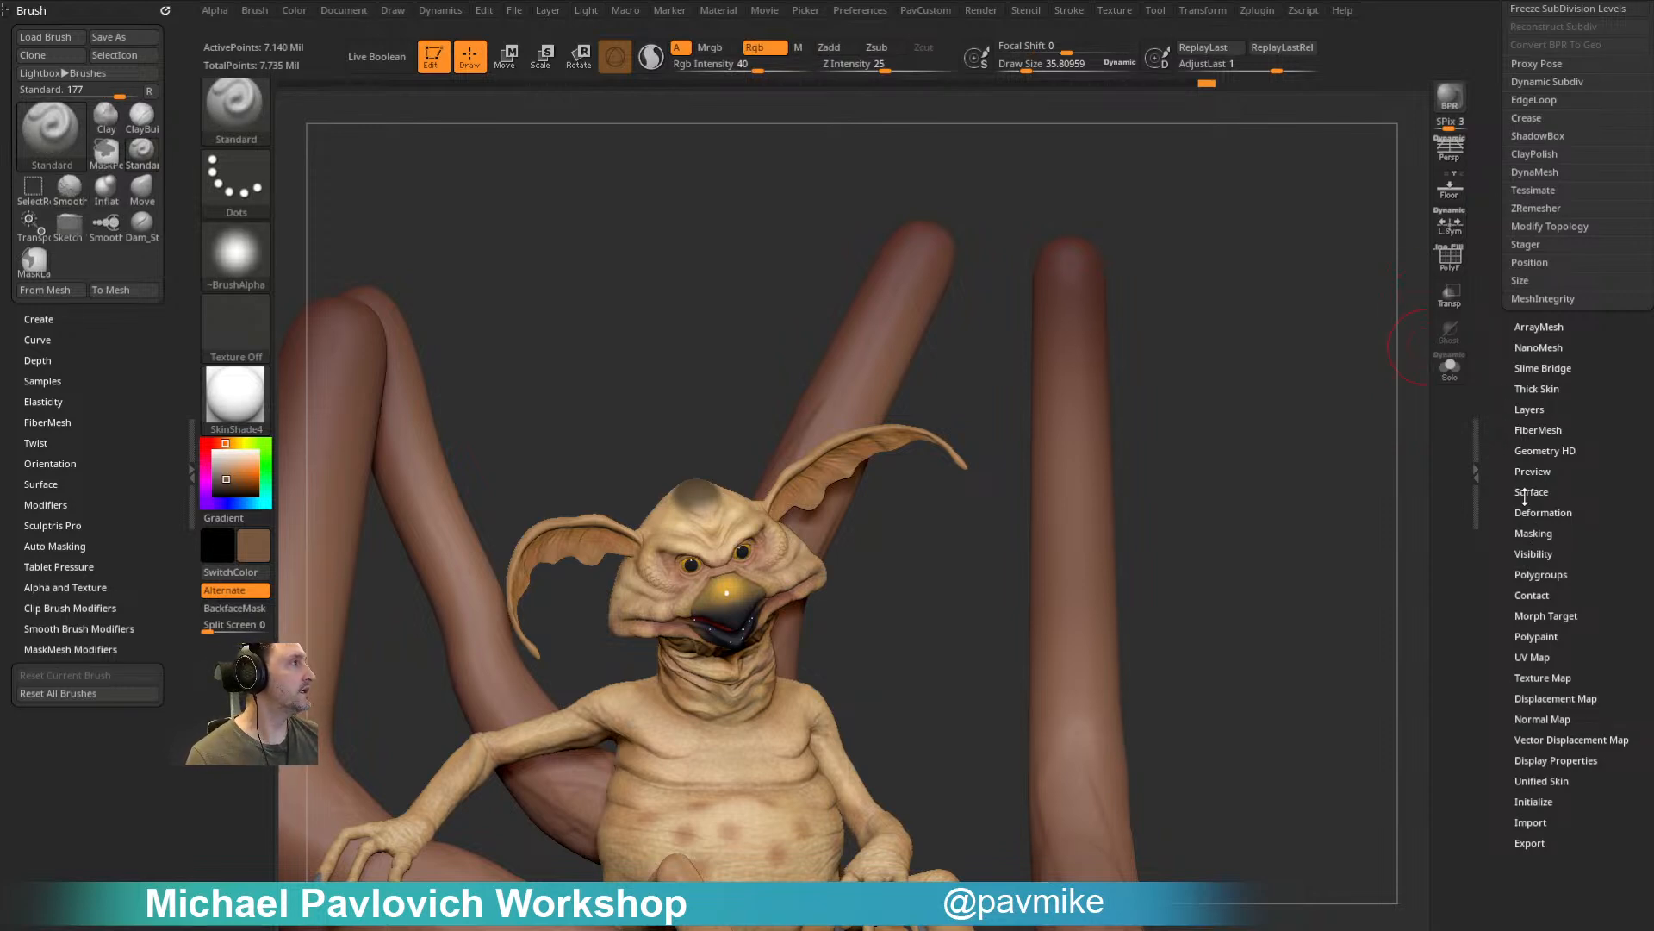
scroll(1505, 379, up, 6)
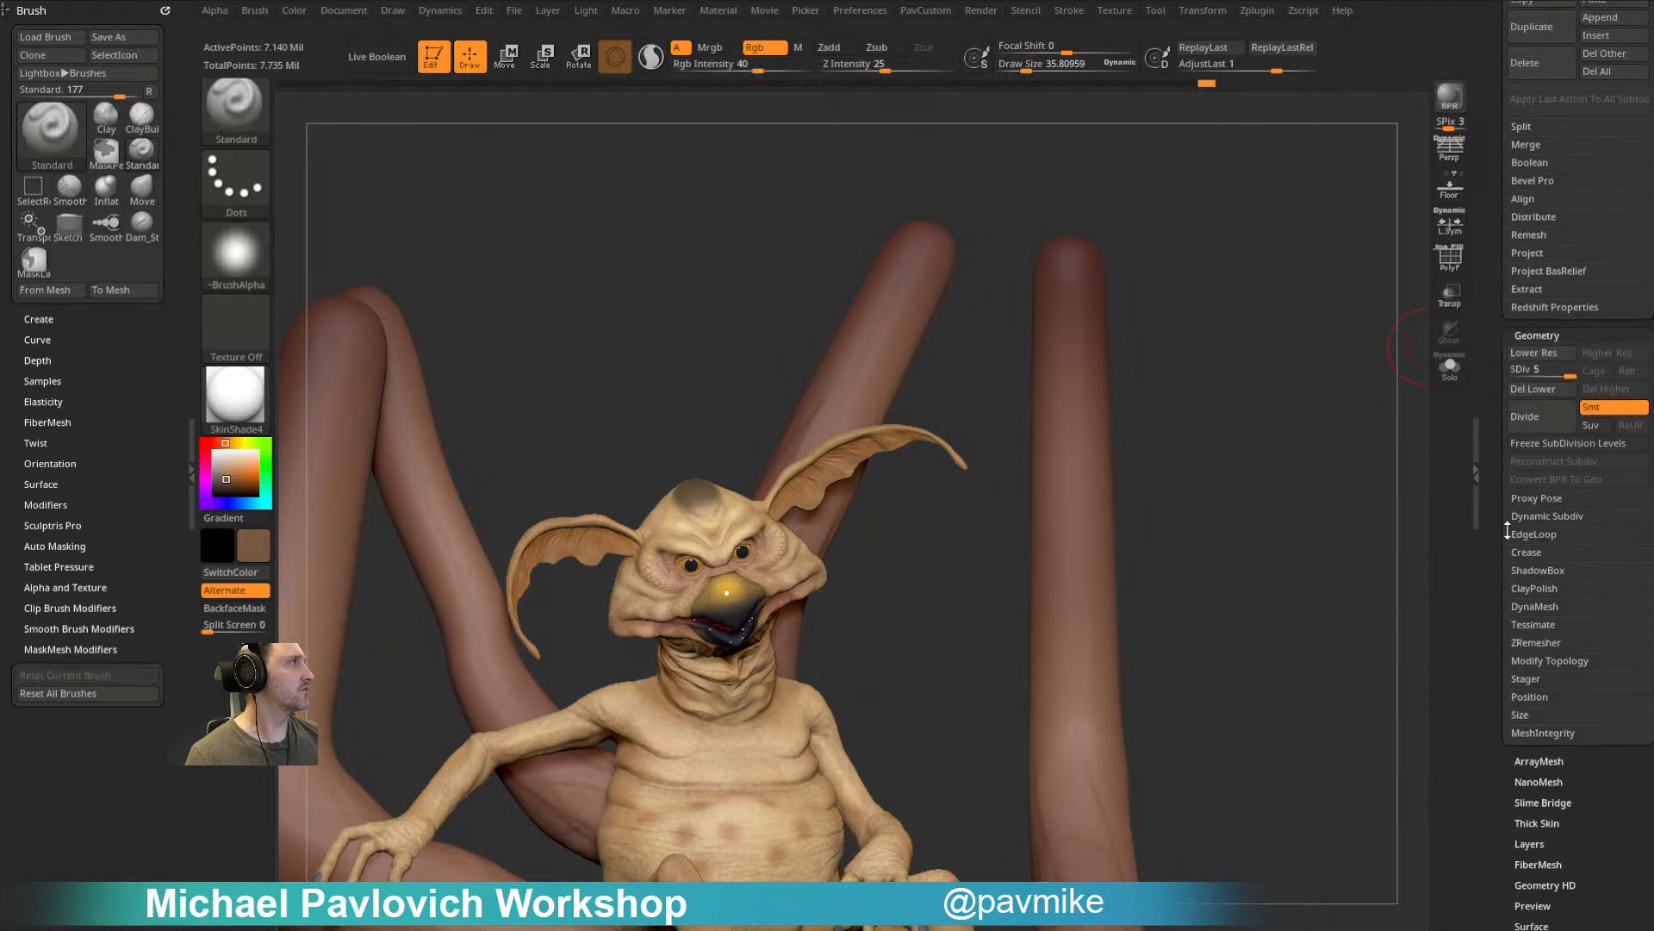
scroll(1505, 379, down, 7)
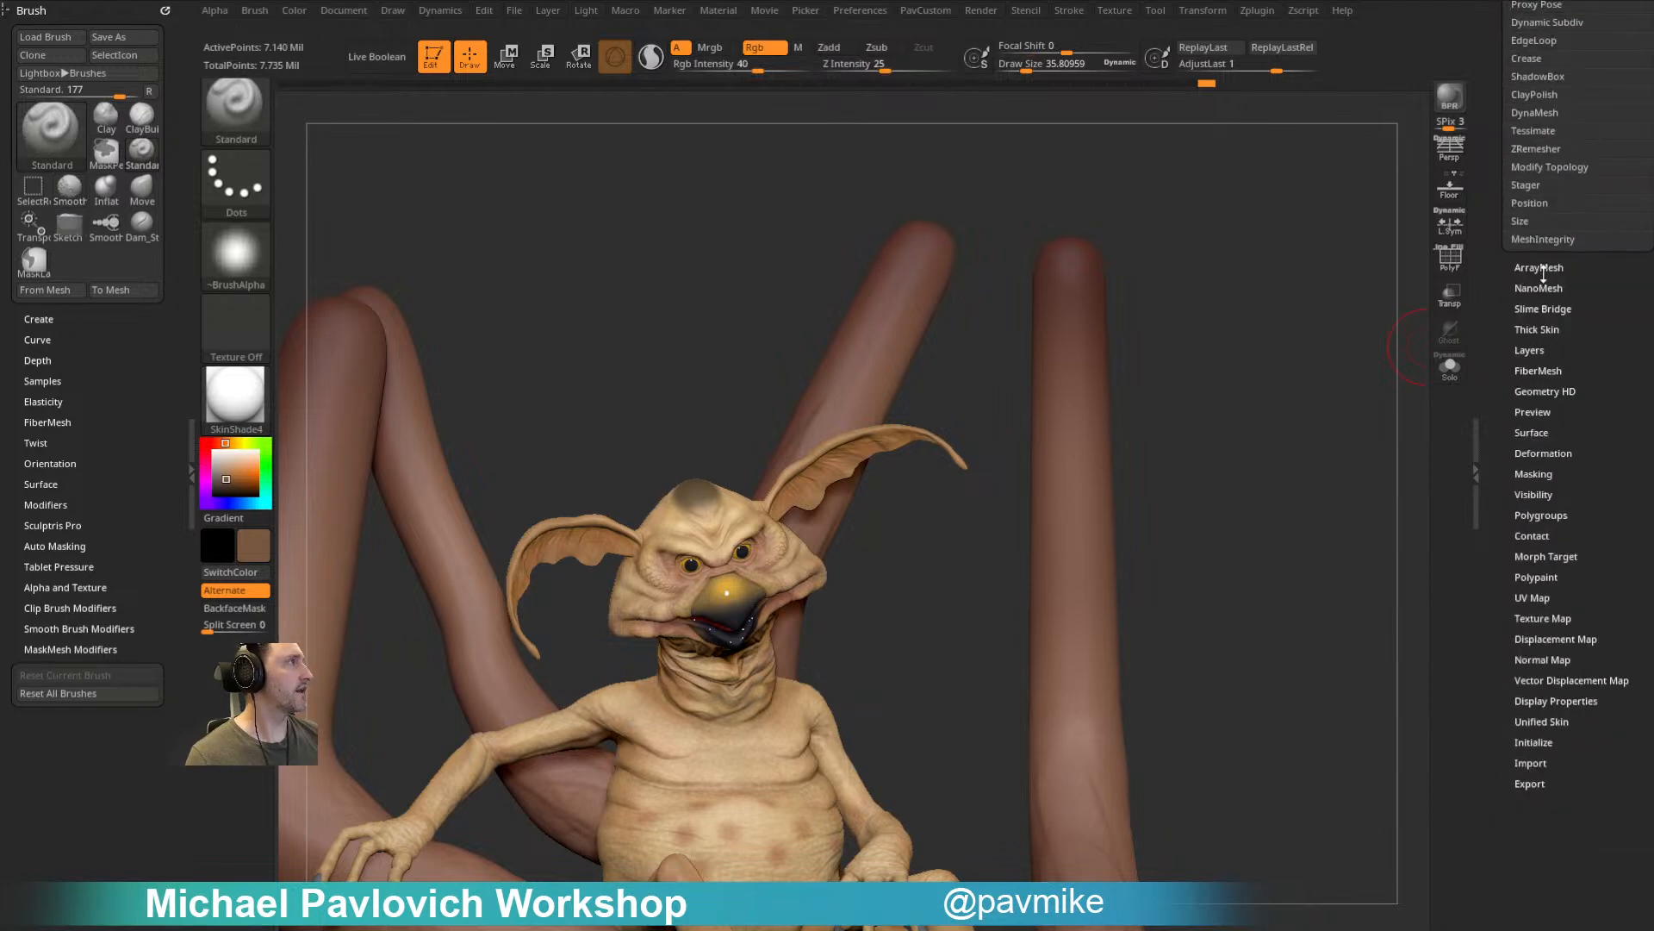
scroll(1493, 379, up, 6)
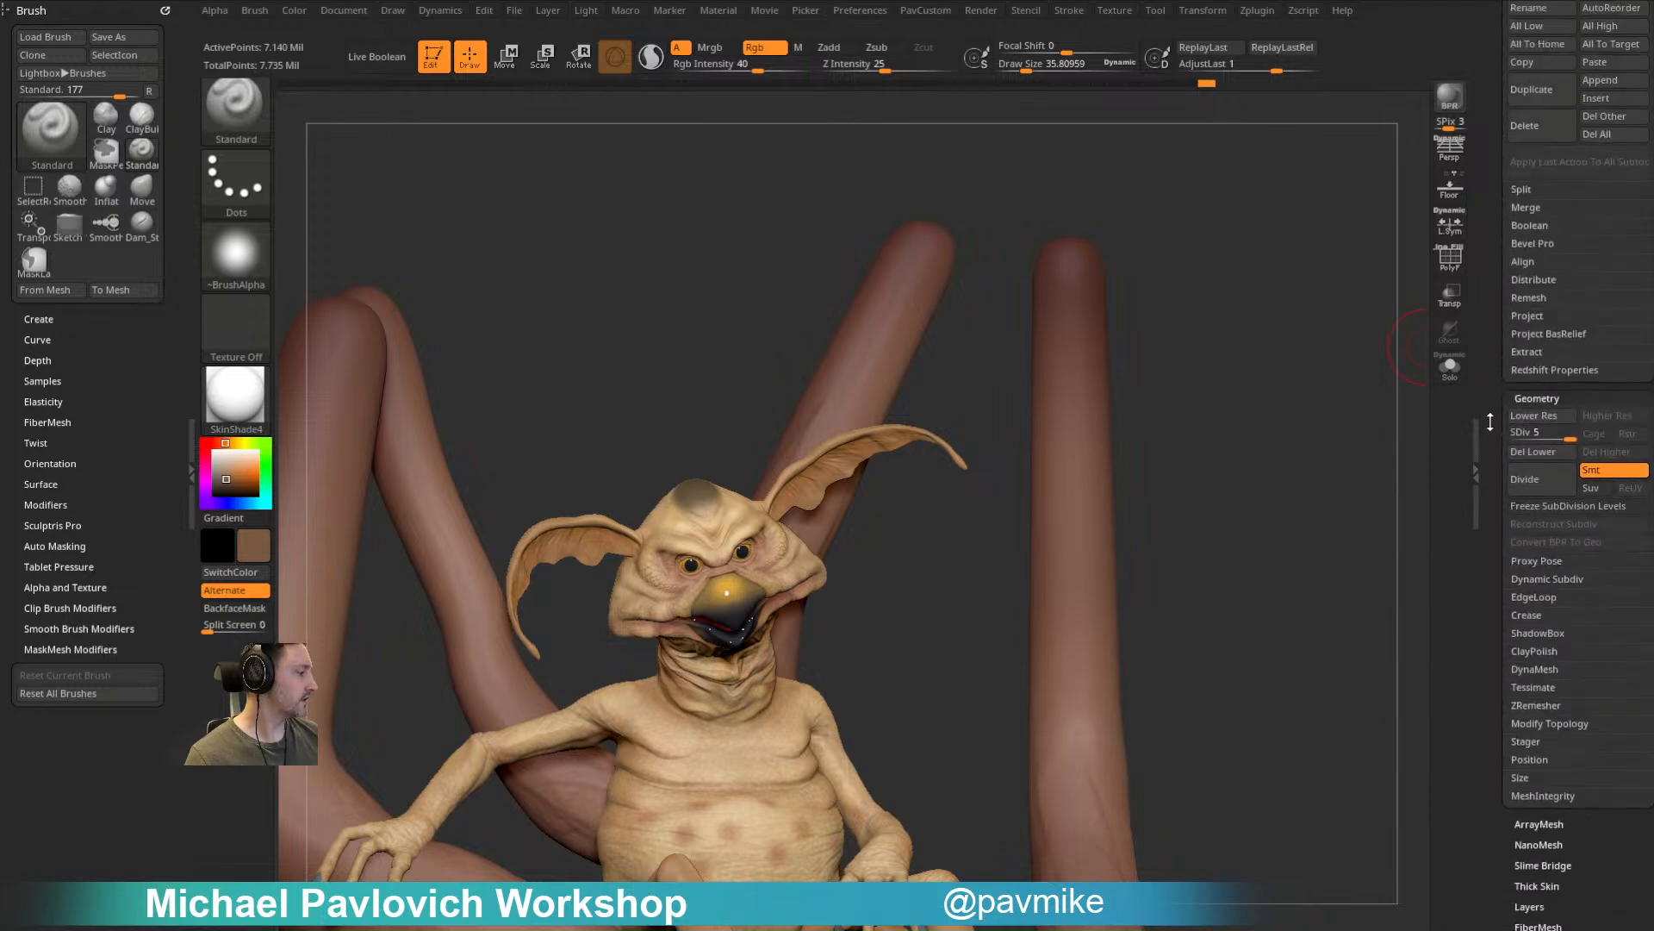
Step: Preview FiberMesh hair on the masked crown of the head and show its modifiers
click(1535, 396)
scroll(1530, 388, down, 2)
key(shift)
click(1527, 387)
scroll(1542, 395, down, 1)
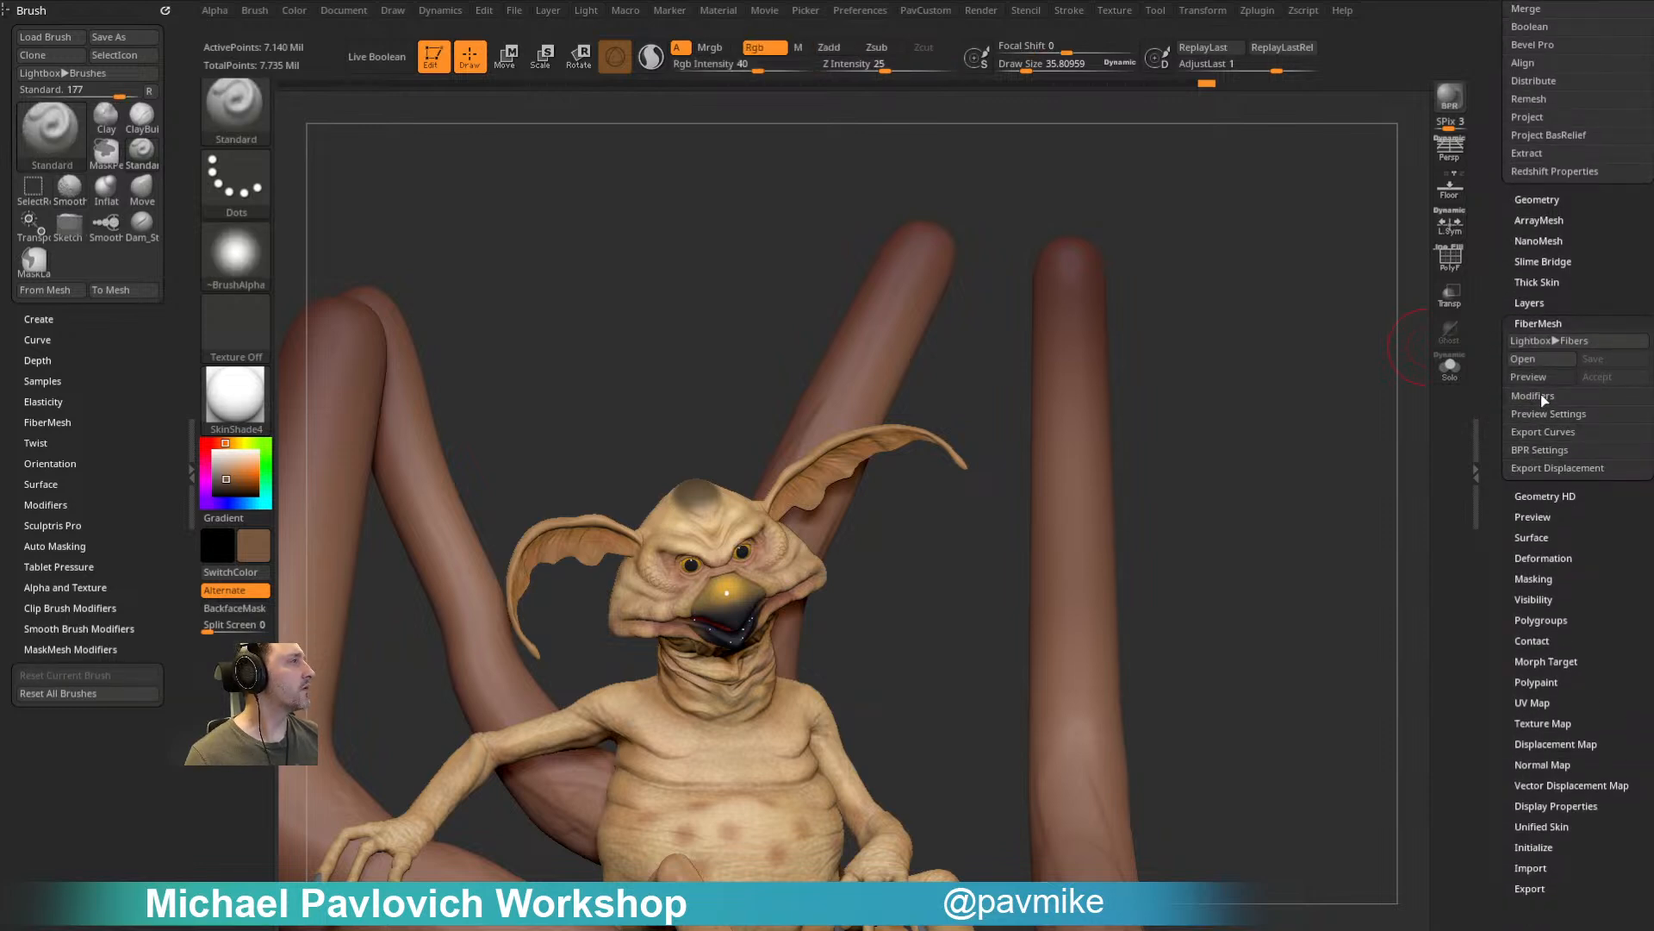
click(1533, 396)
mouse_move(1280, 435)
mouse_down()
mouse_move(1263, 443)
mouse_move(1322, 528)
mouse_move(1300, 510)
mouse_up()
key(s)
click(1295, 510)
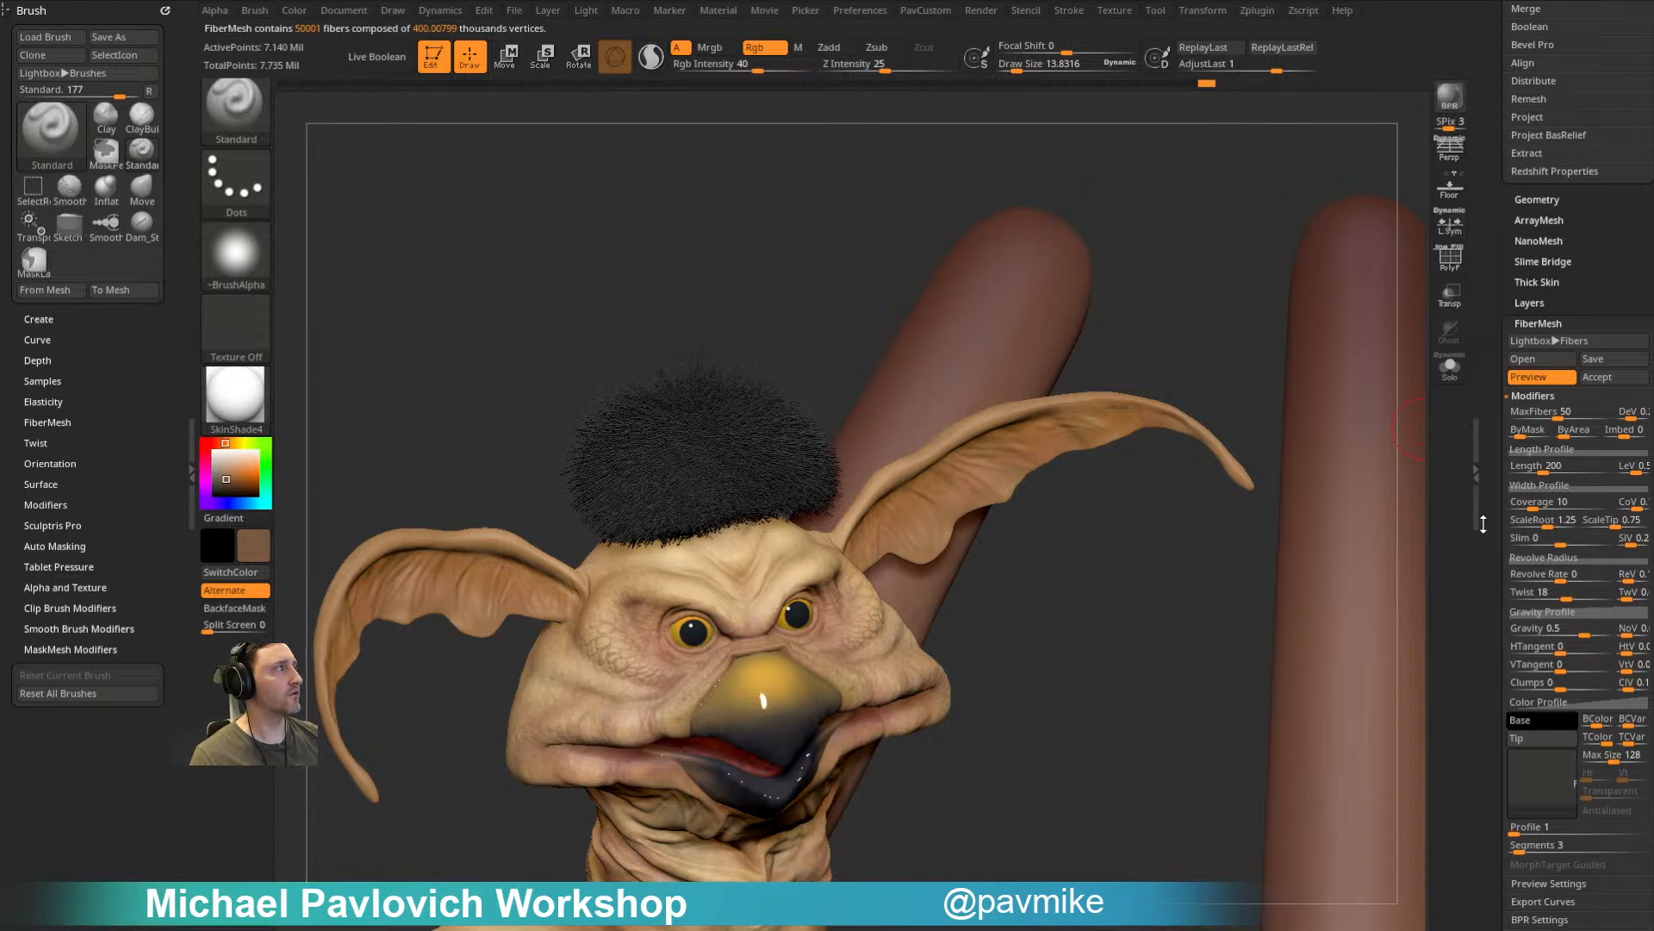
Step: Set the fibers' base colour to dark reddish orange and their tip colour to light orange
click(1529, 720)
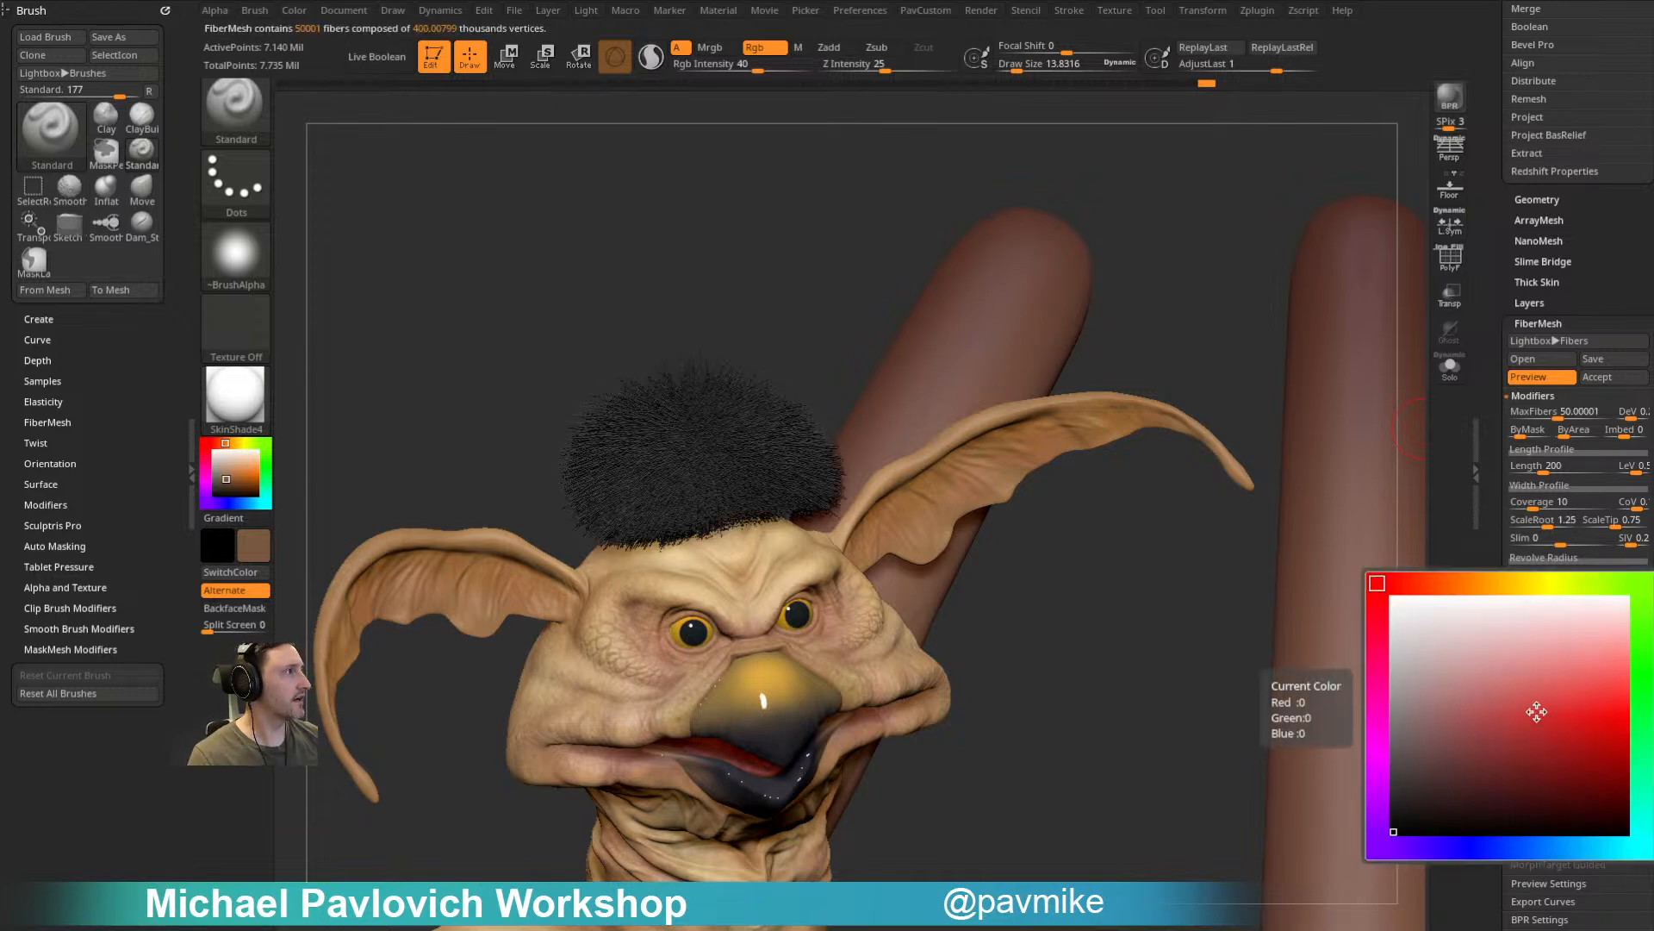
drag(1521, 727, 1617, 749)
click(1553, 743)
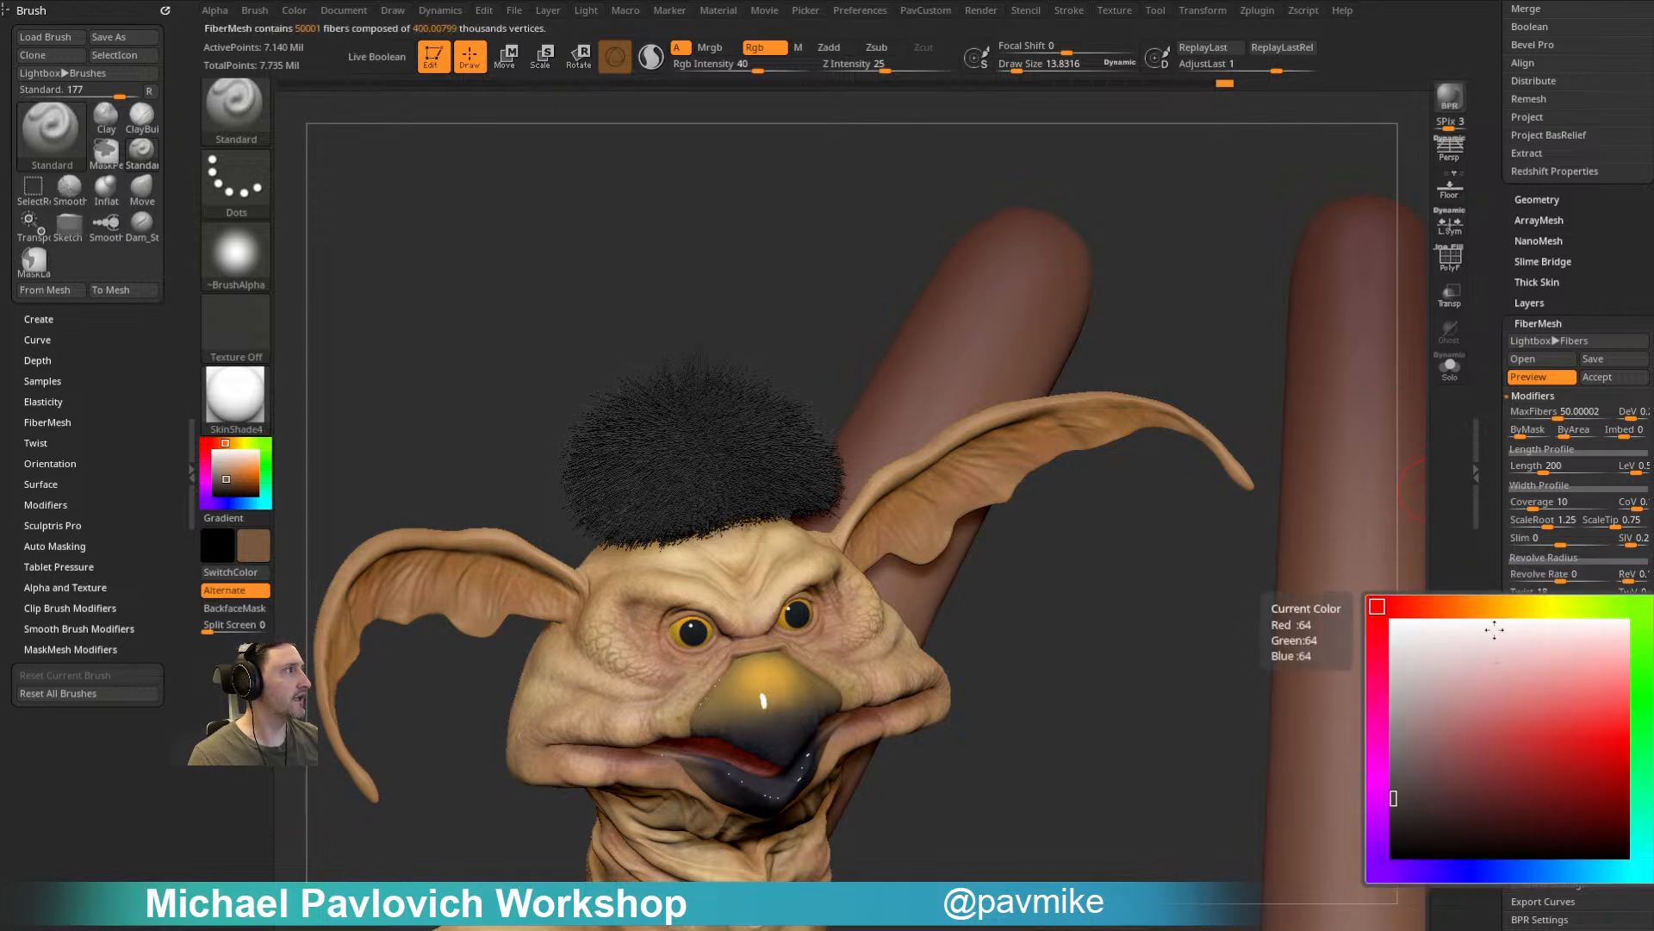
drag(1548, 741, 1612, 707)
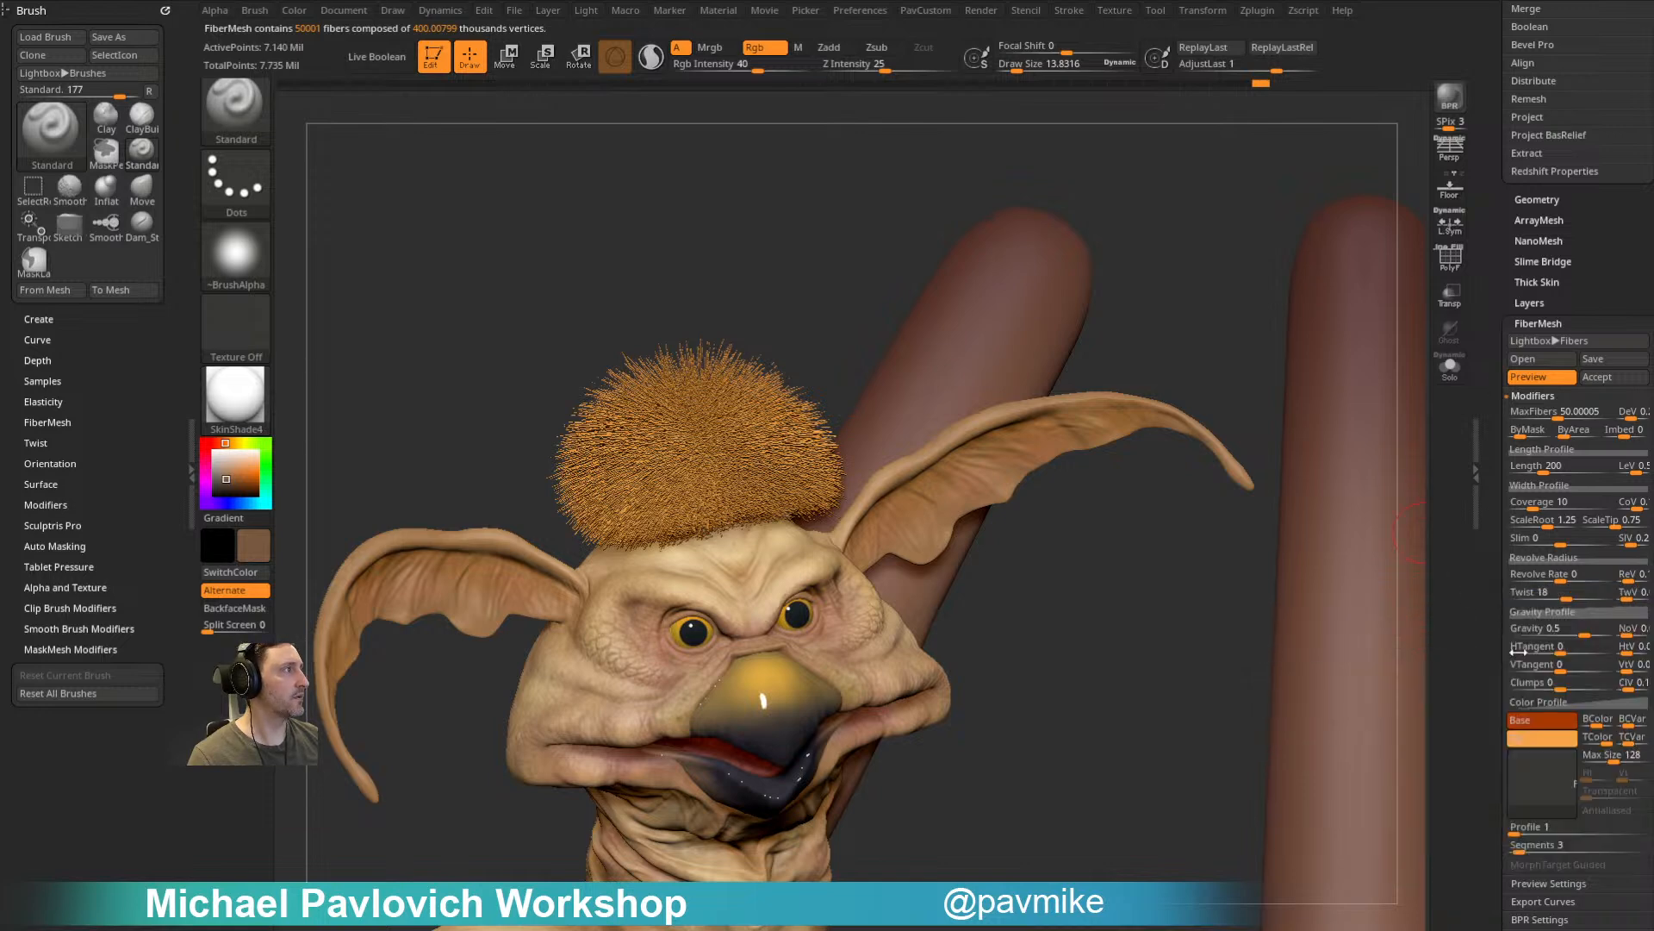
Step: Set the fibers' gravity to about -0.05, coverage to about 29.8, and maximum fibers to about 2.87
drag(1502, 706, 1479, 617)
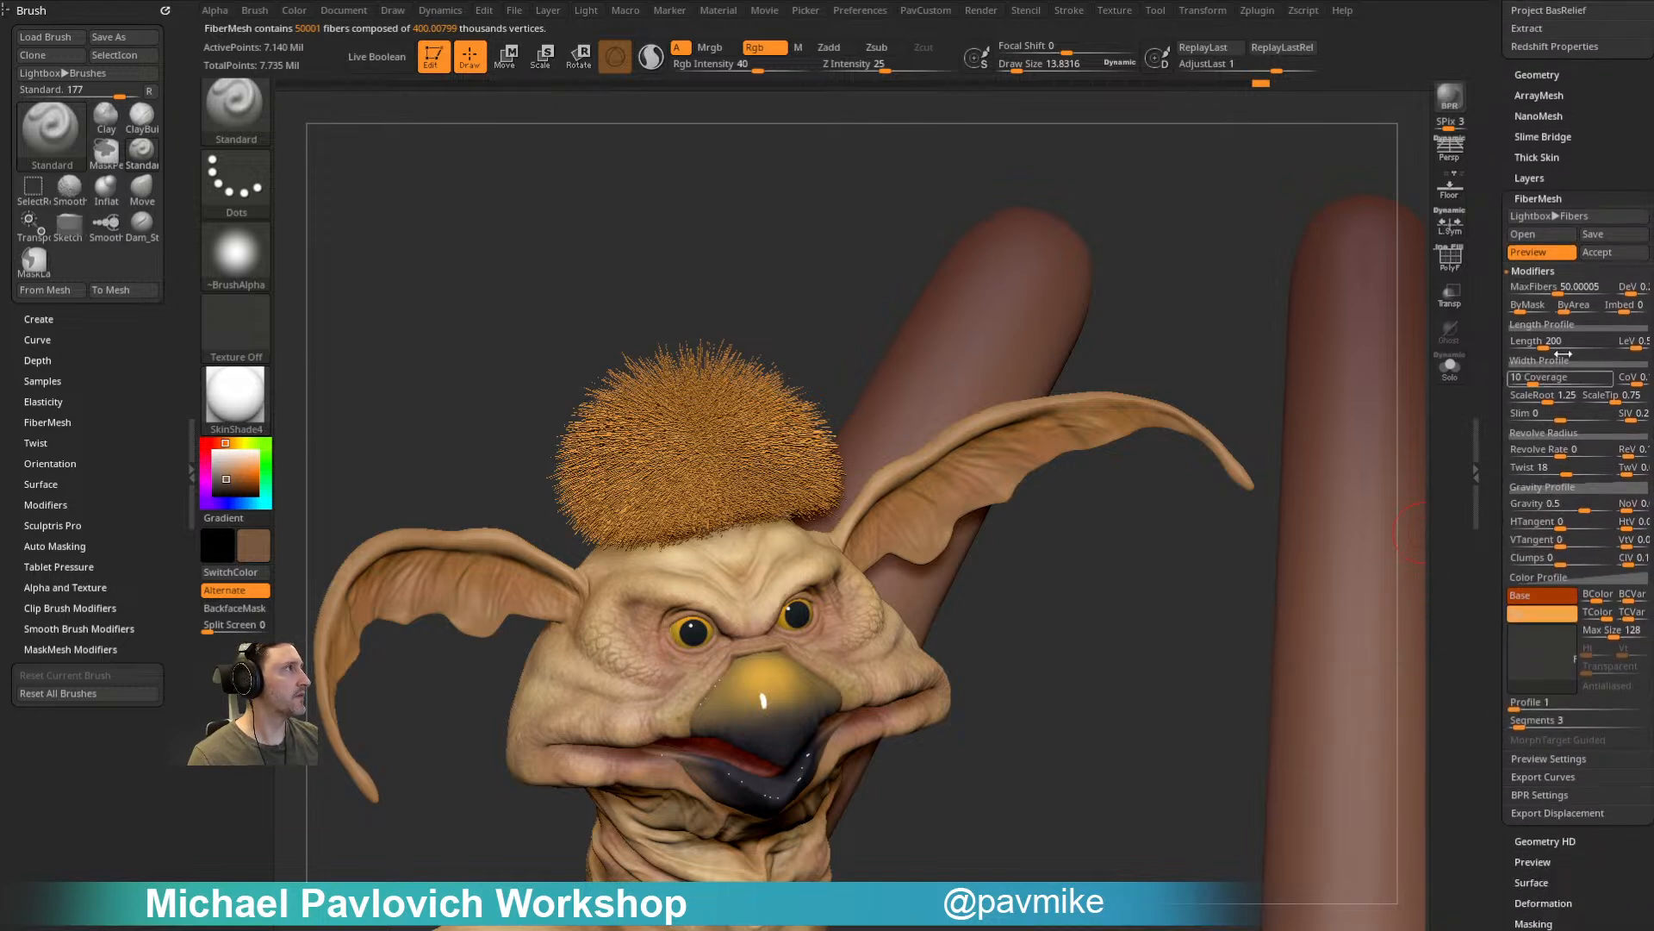
drag(1255, 580, 1390, 515)
drag(1566, 506, 1568, 508)
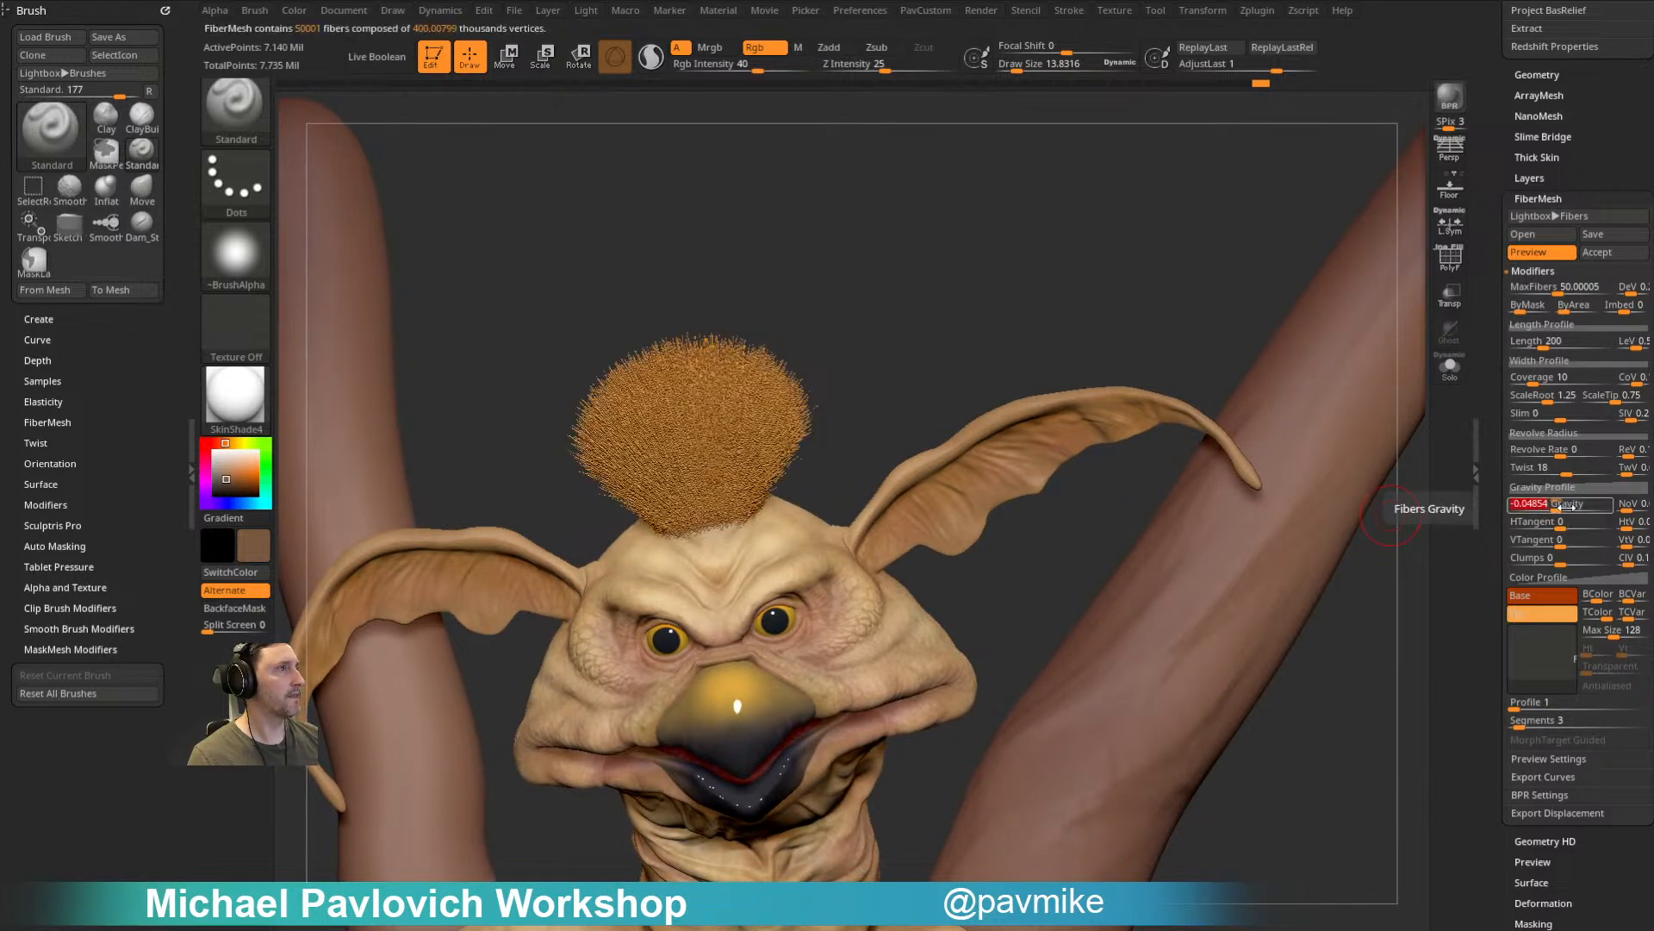
drag(1561, 288, 1546, 289)
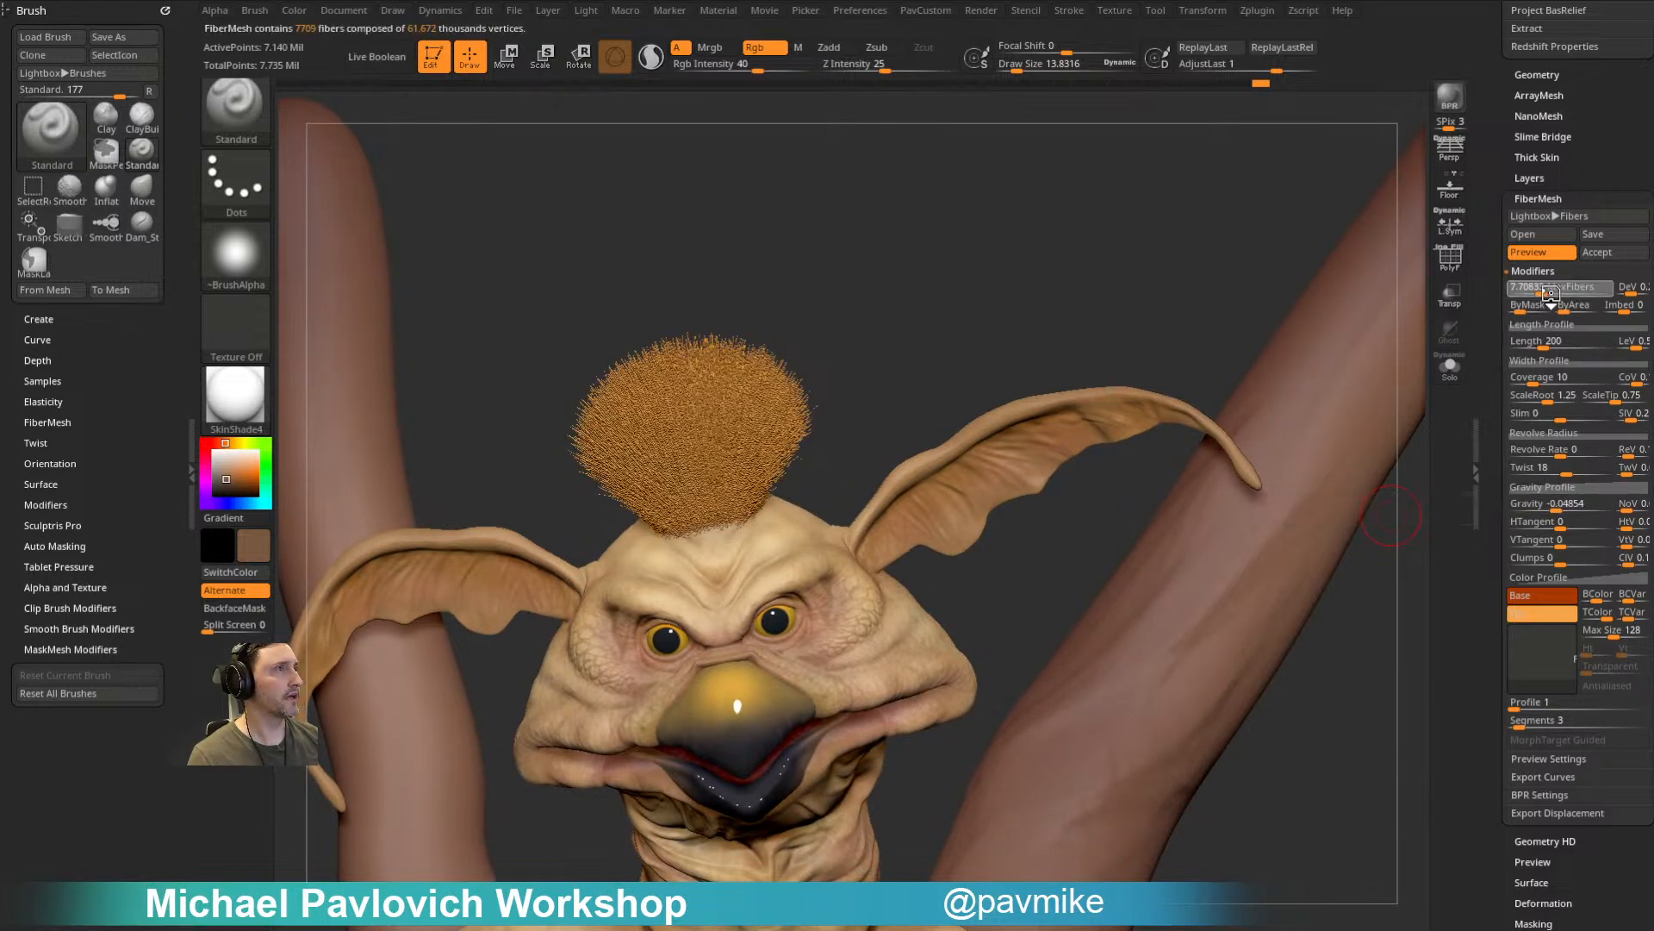
drag(1545, 378, 1543, 377)
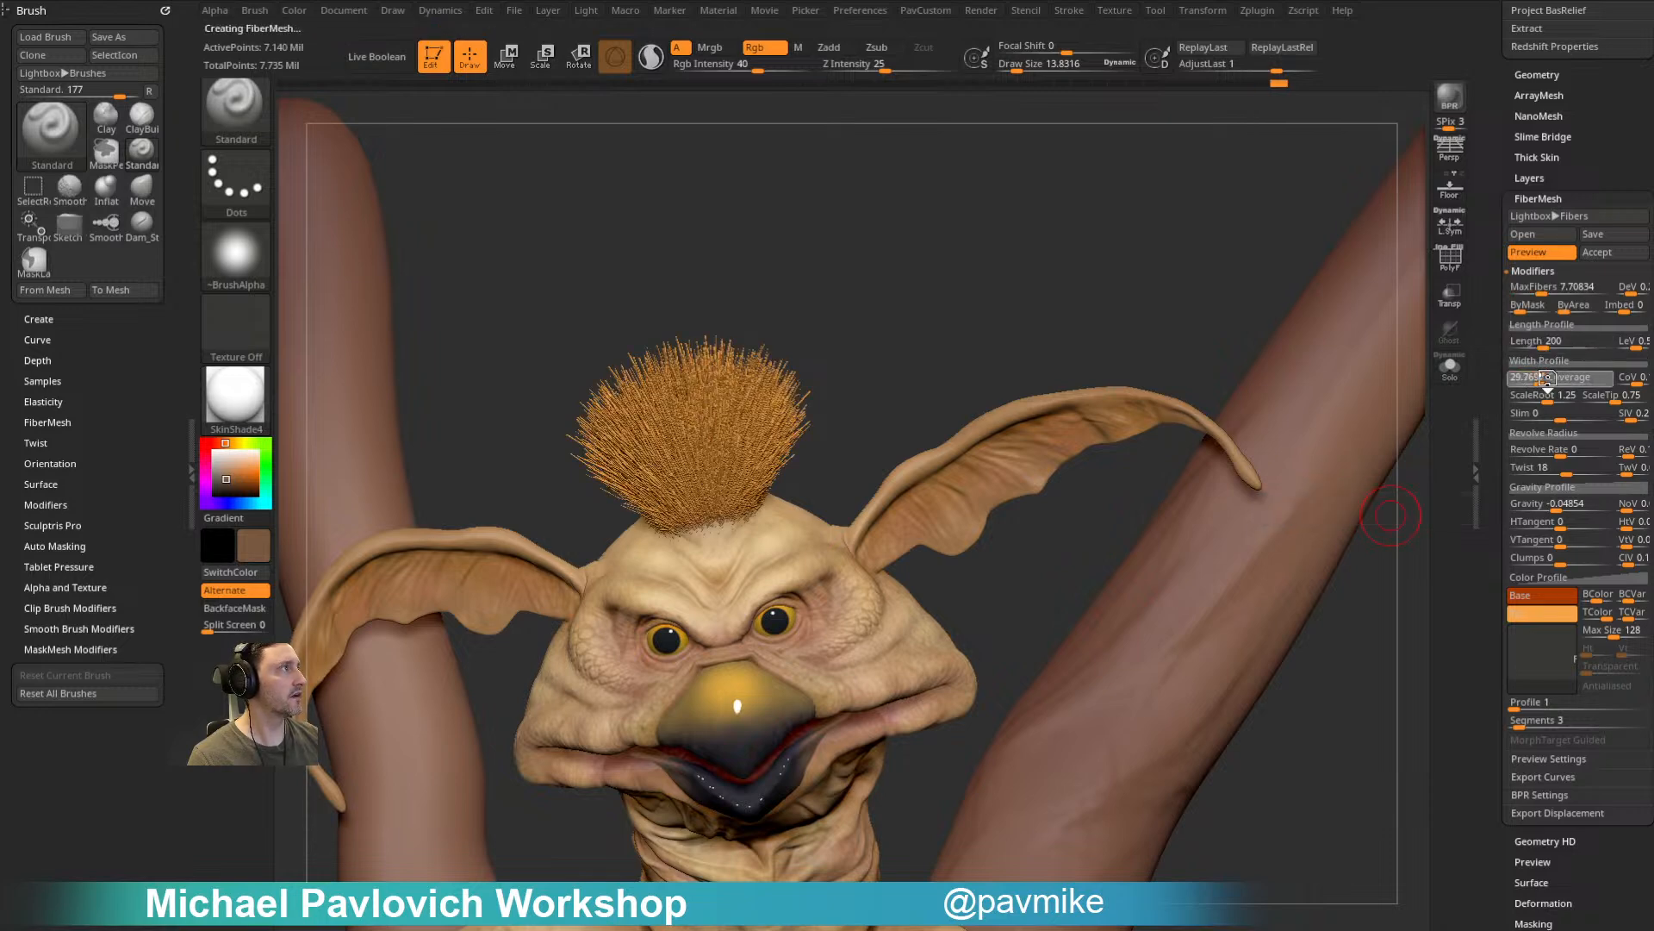
drag(1549, 294, 1538, 294)
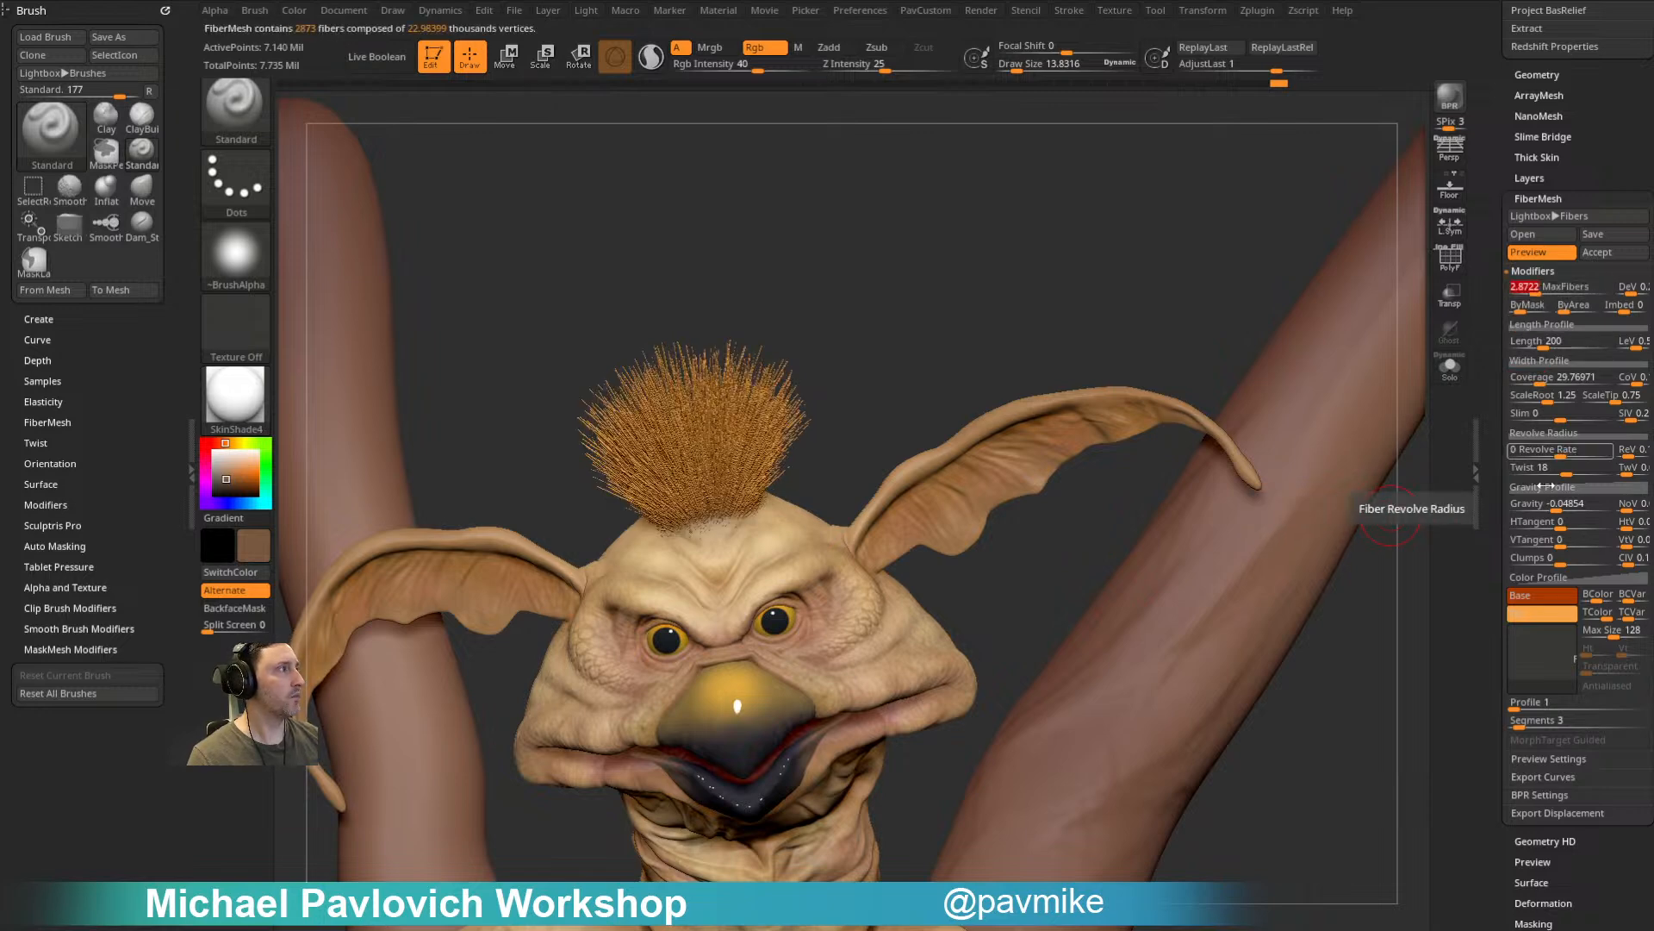
Step: Set the draw size to about 11 and the number of fiber segments to 6
key(s)
drag(866, 328, 863, 328)
scroll(1502, 617, down, 2)
click(1526, 640)
text(6)
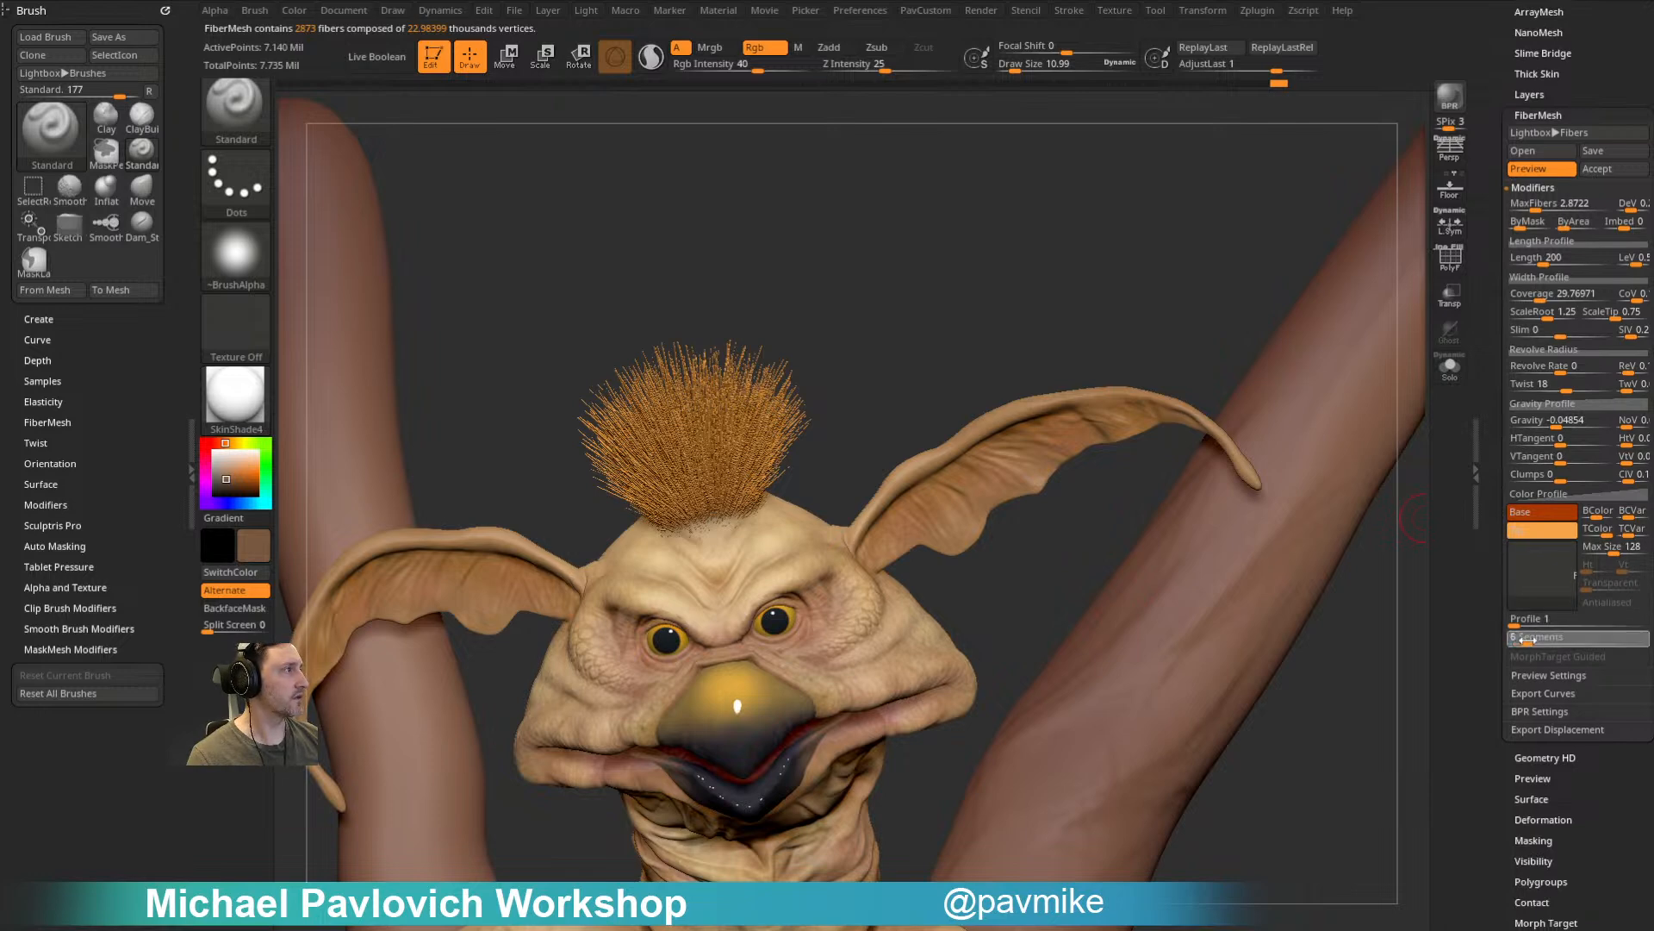
Step: Set the number of fiber segments to 13 and the fibers' twist to 0
key(Return)
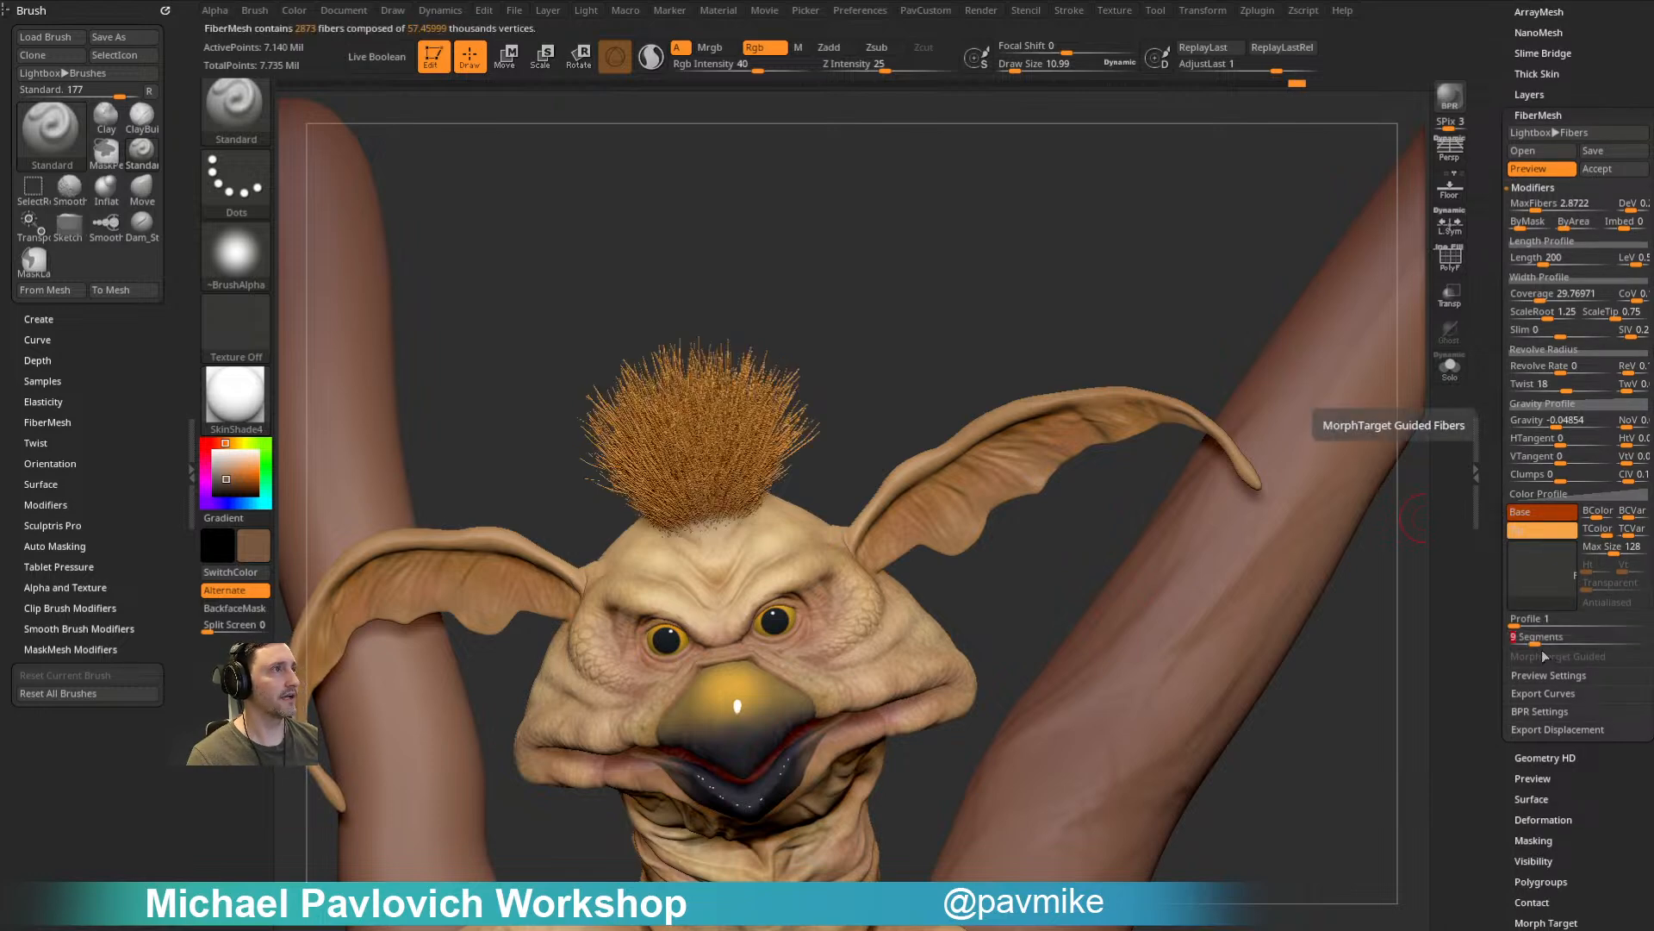
drag(1023, 321, 1063, 284)
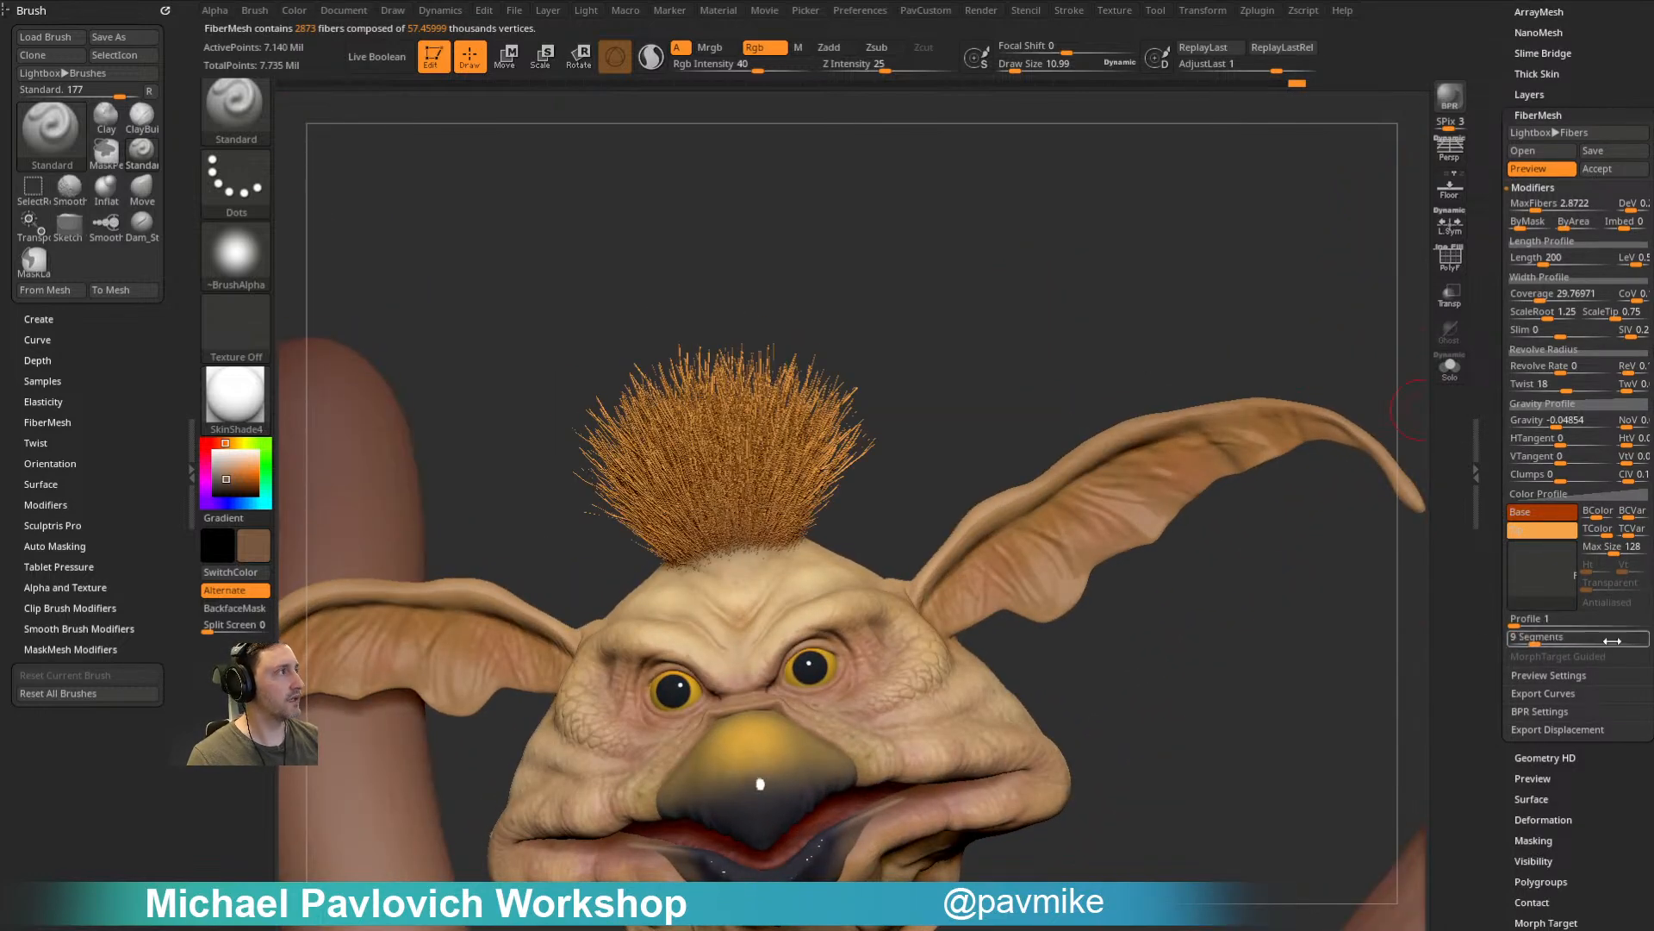
drag(1538, 643, 1555, 643)
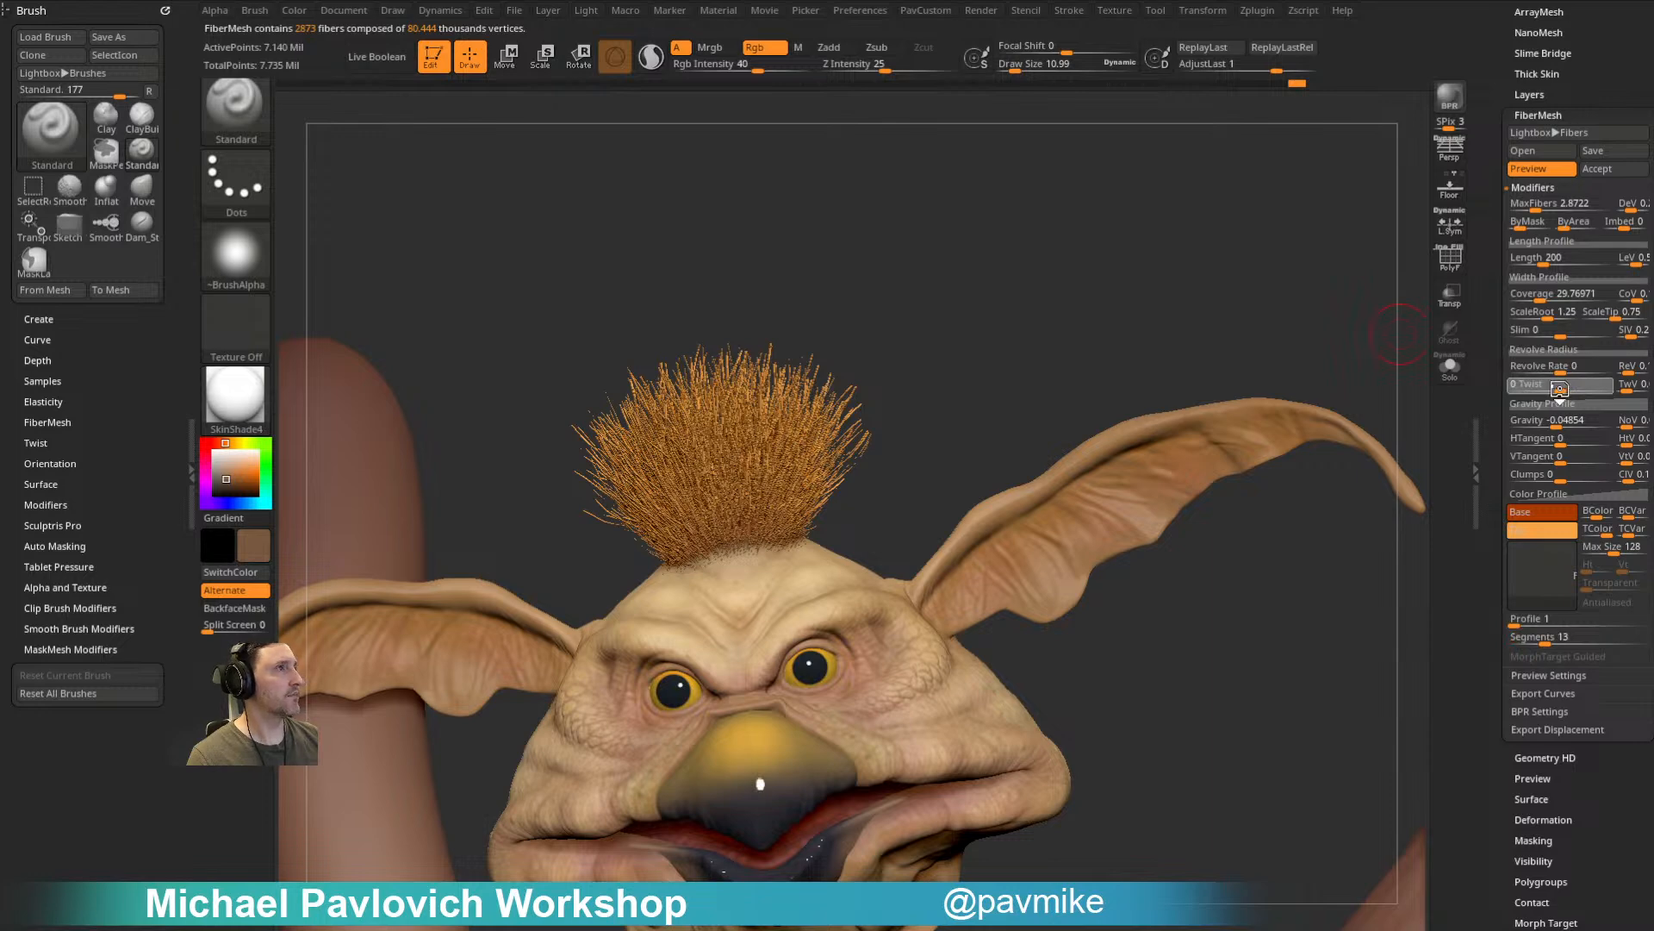
click(1560, 388)
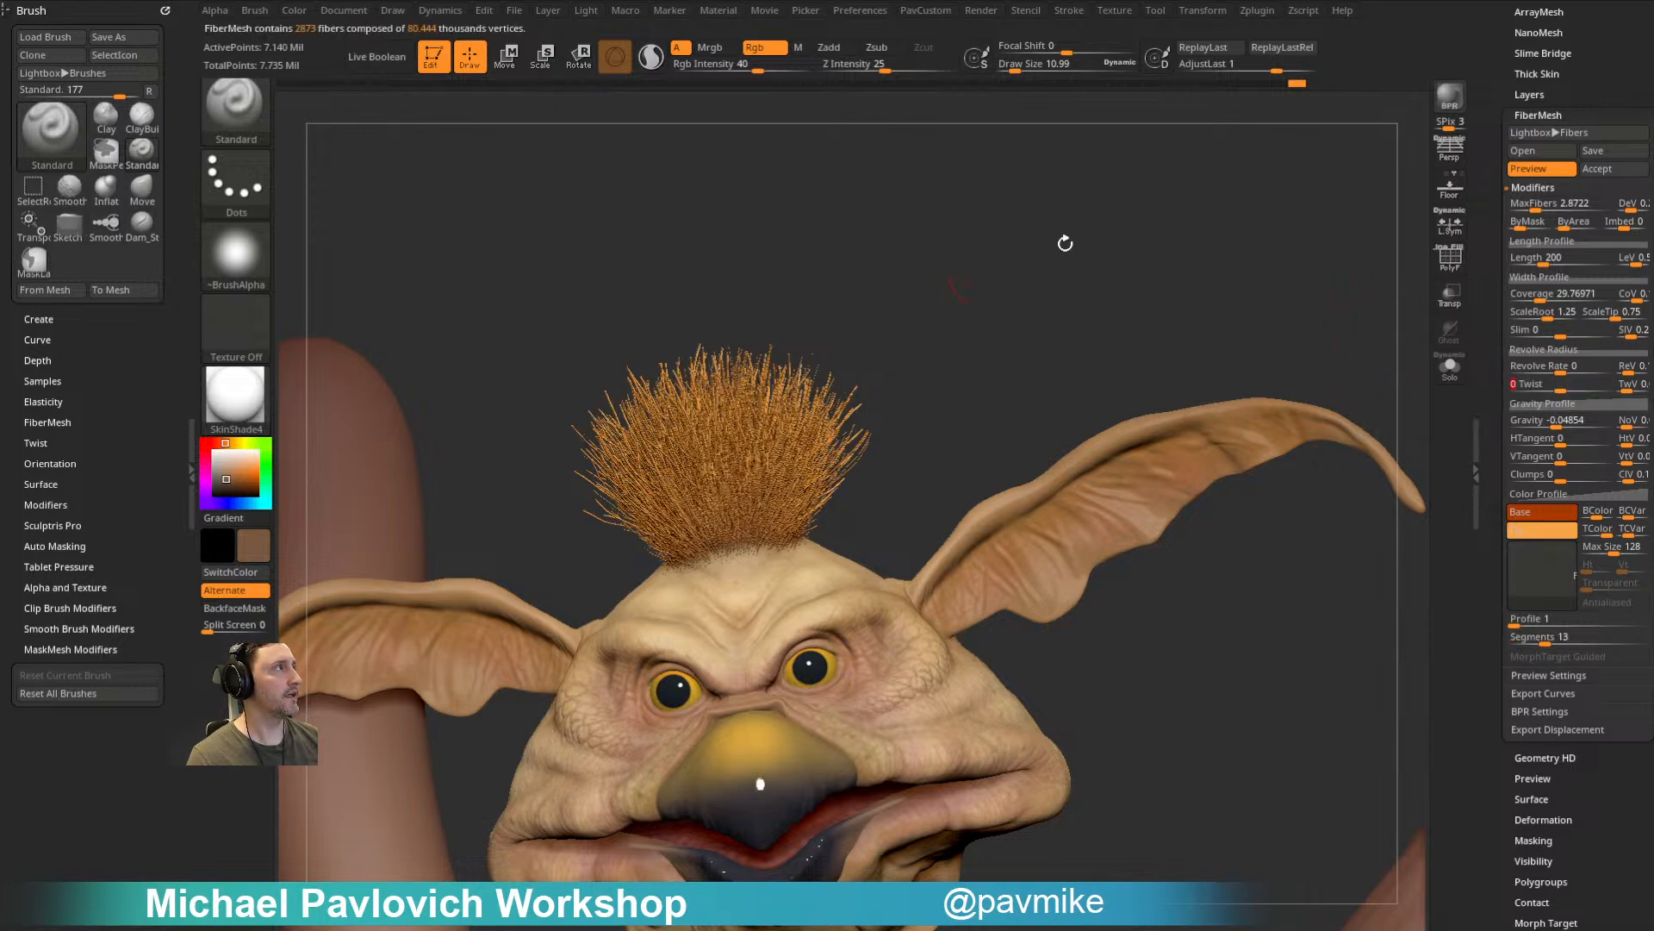
Step: Set the fiber length to about 302.47 and the draw size to about 31
drag(1183, 233, 1270, 213)
drag(1548, 260, 1562, 263)
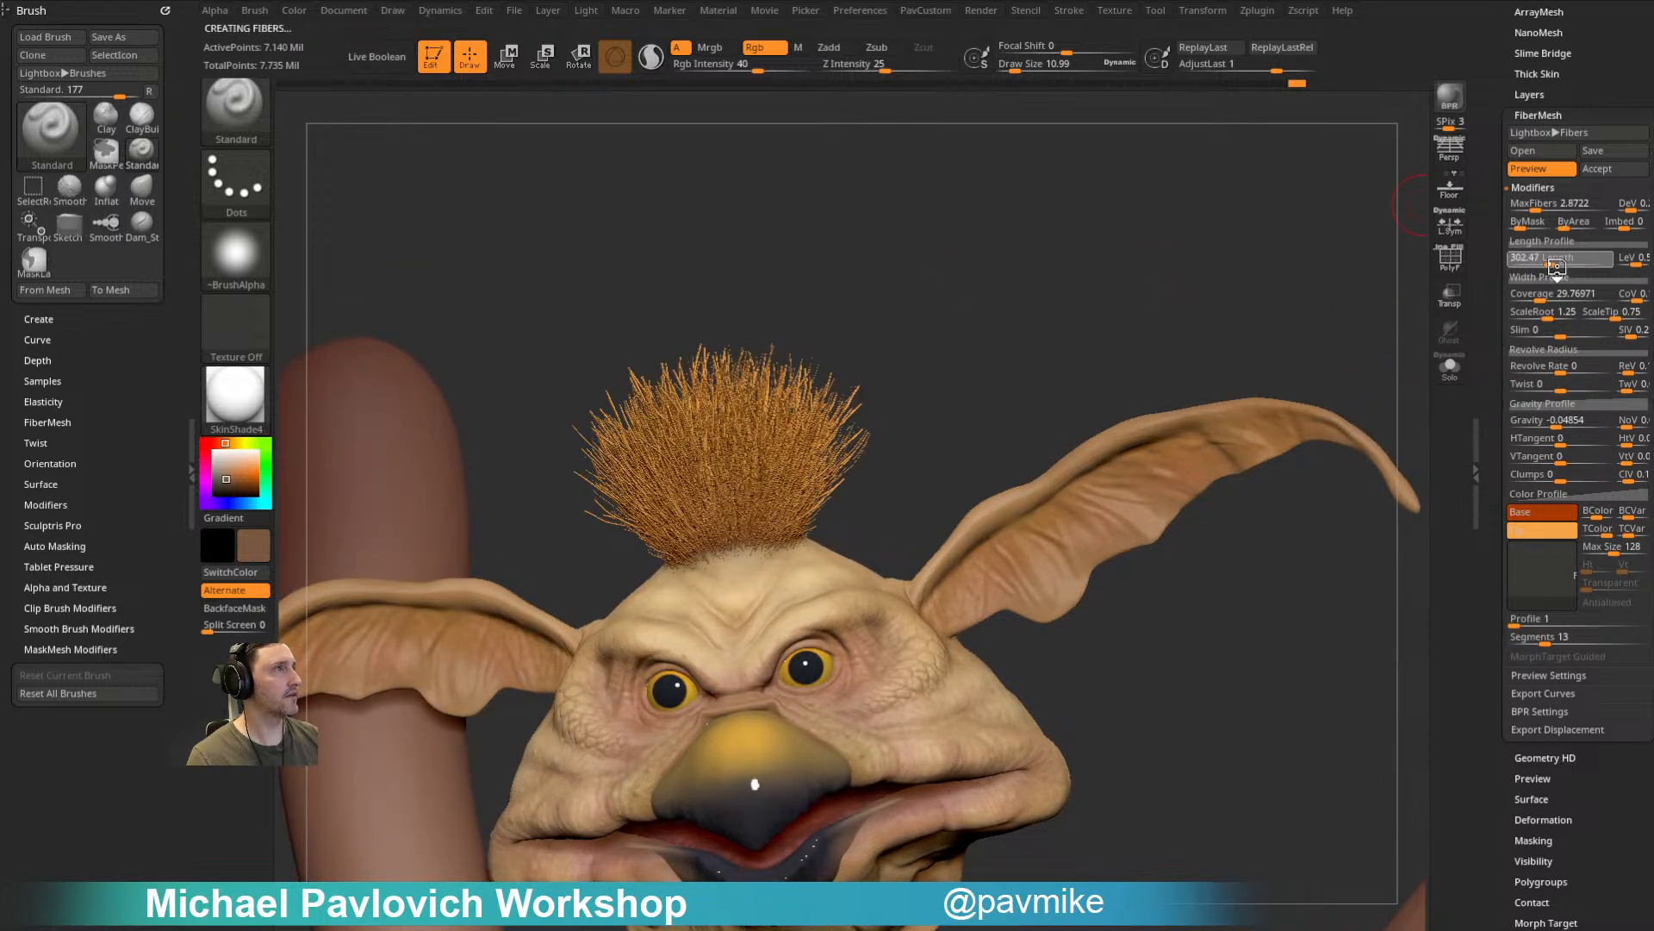
mouse_move(1326, 266)
mouse_down()
mouse_move(1240, 293)
mouse_move(1150, 226)
mouse_up()
key(s)
mouse_move(902, 356)
mouse_down()
mouse_move(1001, 308)
mouse_move(1046, 262)
mouse_move(1034, 373)
mouse_move(1109, 289)
mouse_move(1316, 403)
mouse_up()
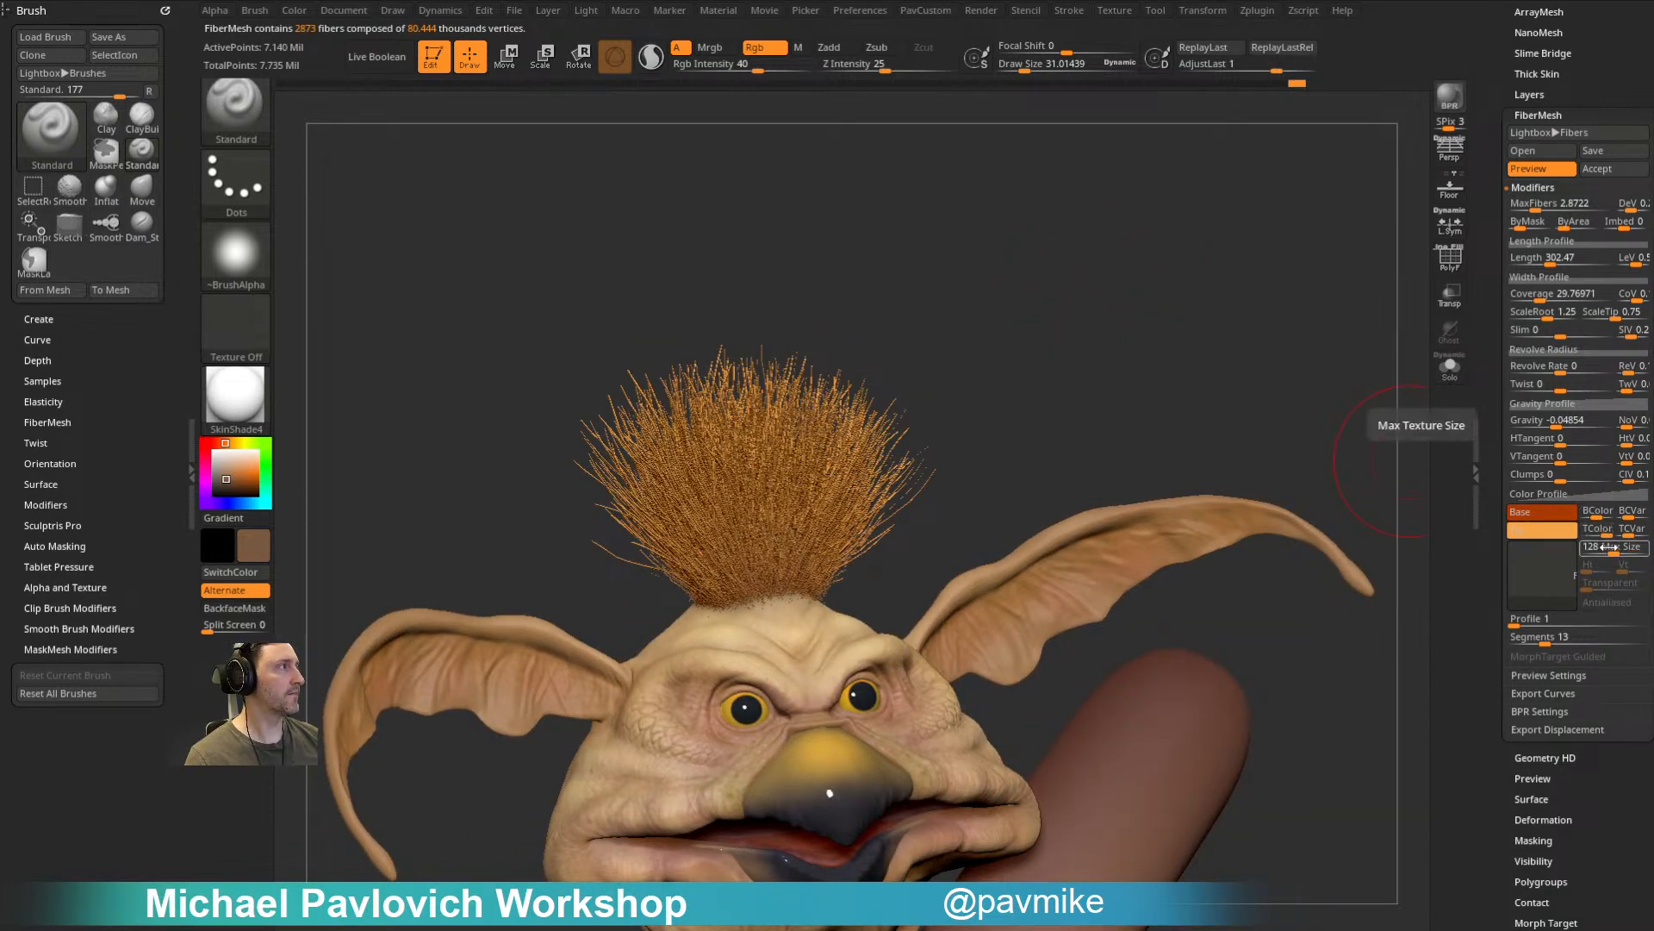
Step: Accept the previewed FiberMesh hair on the crown as its own subtool
drag(1129, 387, 1244, 352)
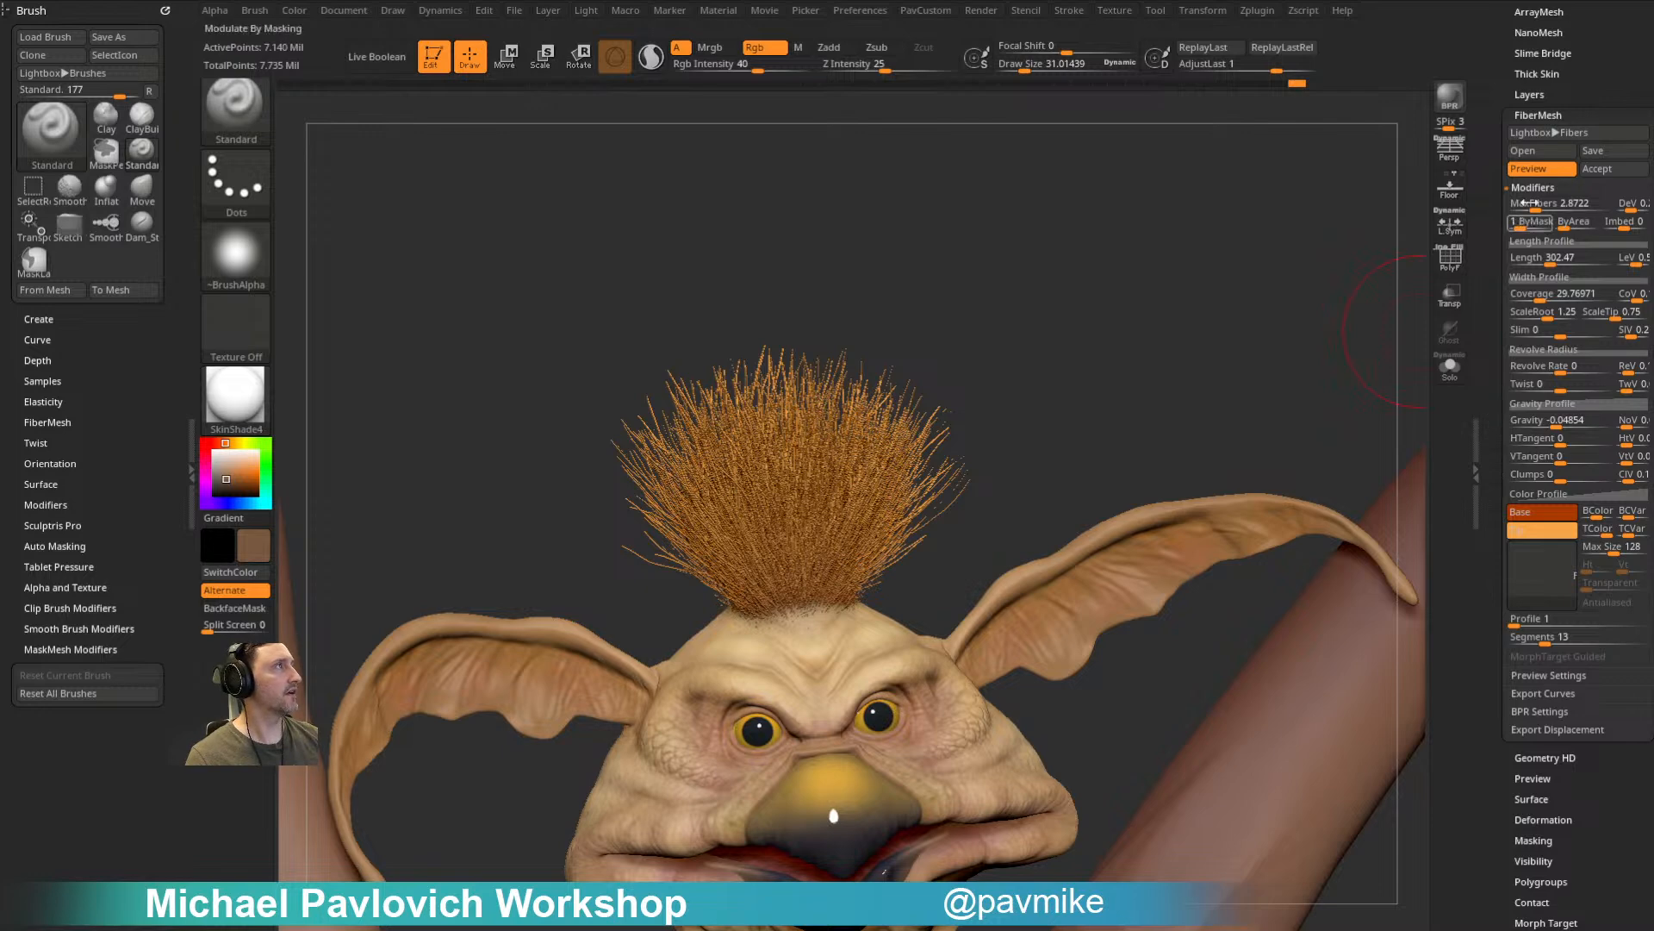
click(1596, 169)
click(1458, 211)
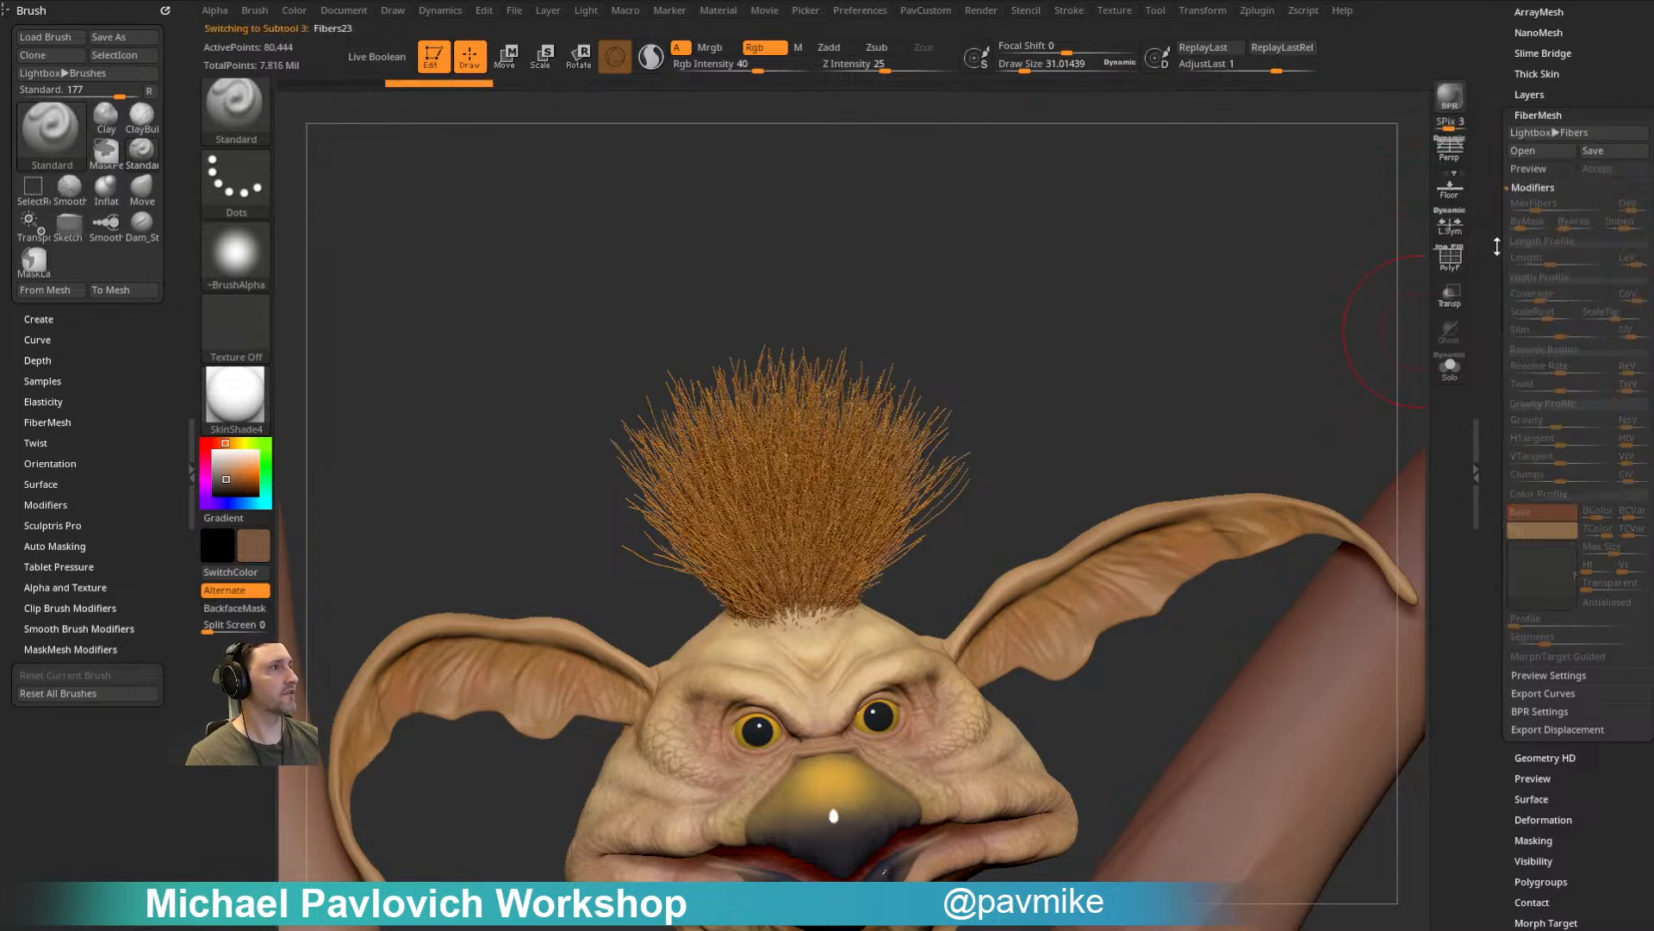
Step: Set the fibers' display to fast preview with preview visibility at 100
scroll(1543, 655, down, 3)
key(shift)
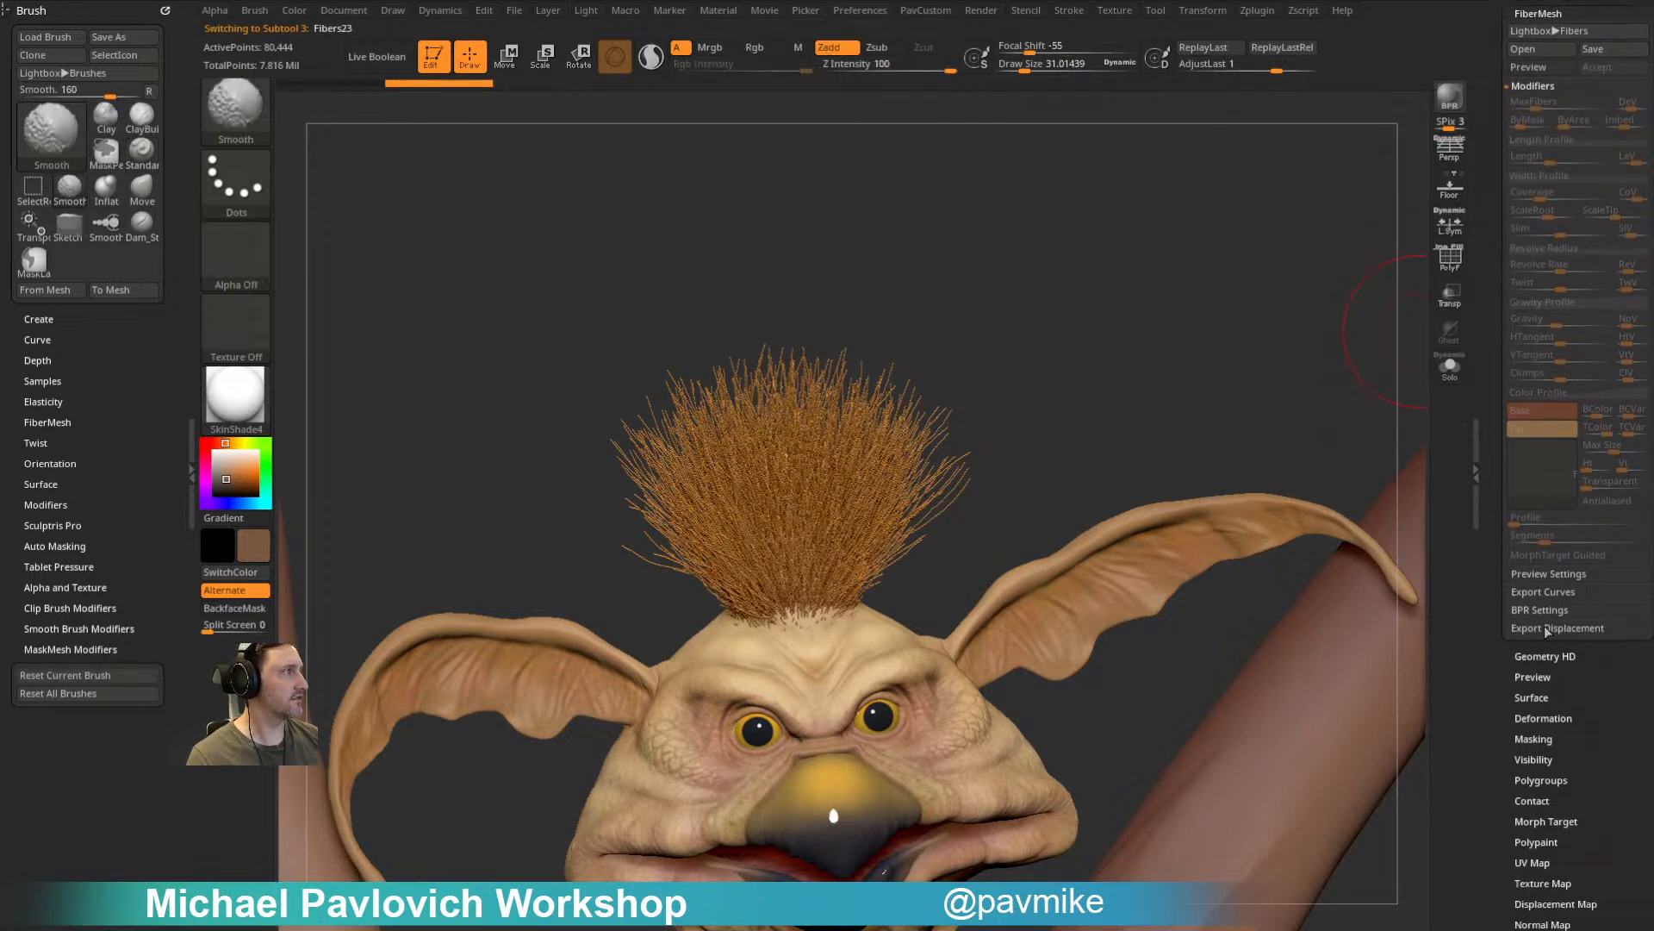
click(1544, 575)
click(1553, 594)
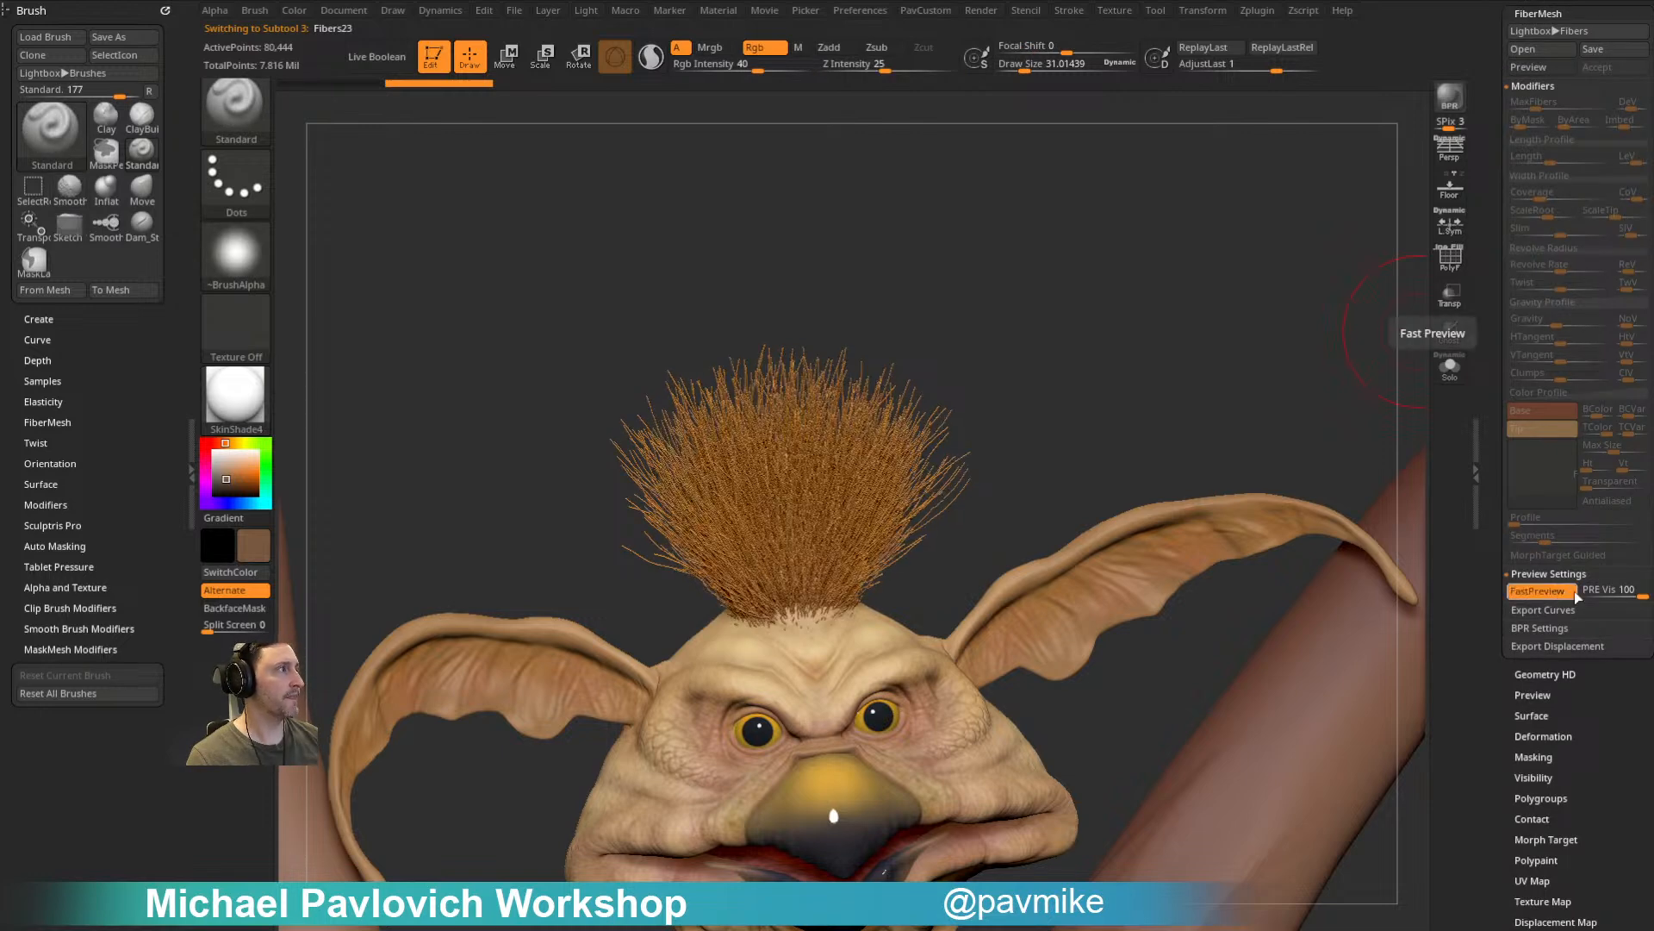
mouse_move(1644, 591)
mouse_down()
mouse_move(1590, 595)
mouse_move(1646, 592)
mouse_up()
Step: Inspect the fibers' segment structure by briefly displaying the polyframe
drag(1154, 328, 1148, 375)
key(shift+f)
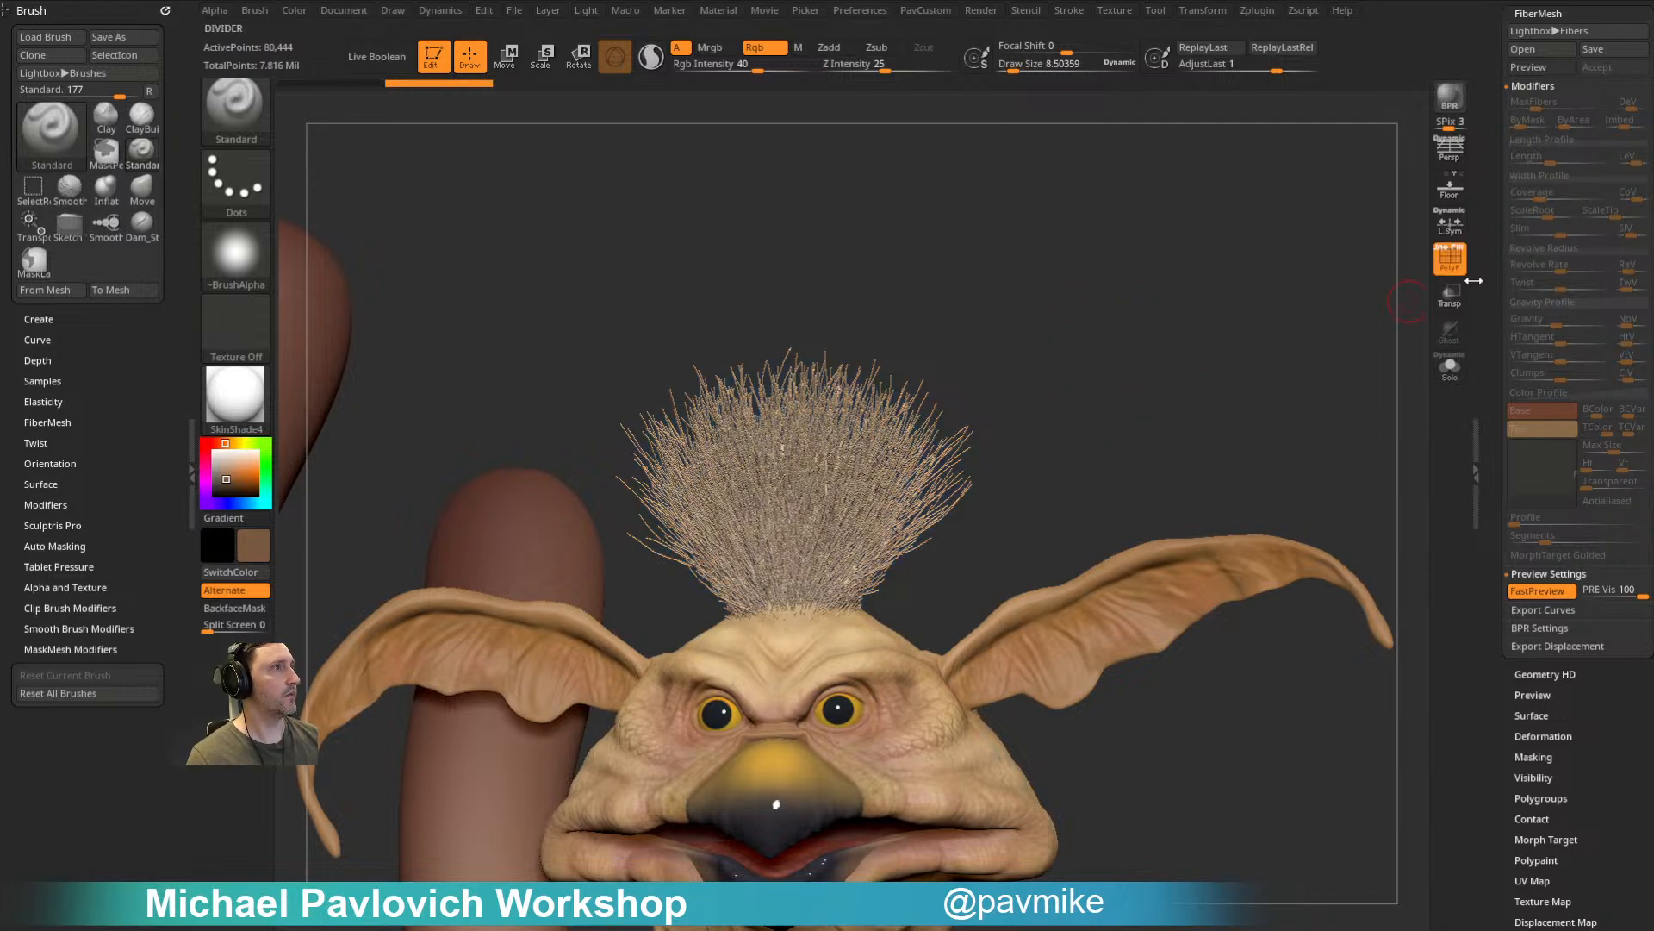
key(shift+f)
Step: Turn off the painted colour display on all subtools, set the current colour to white and apply the StartupMaterial
drag(1501, 267, 1510, 567)
drag(1077, 358, 1146, 374)
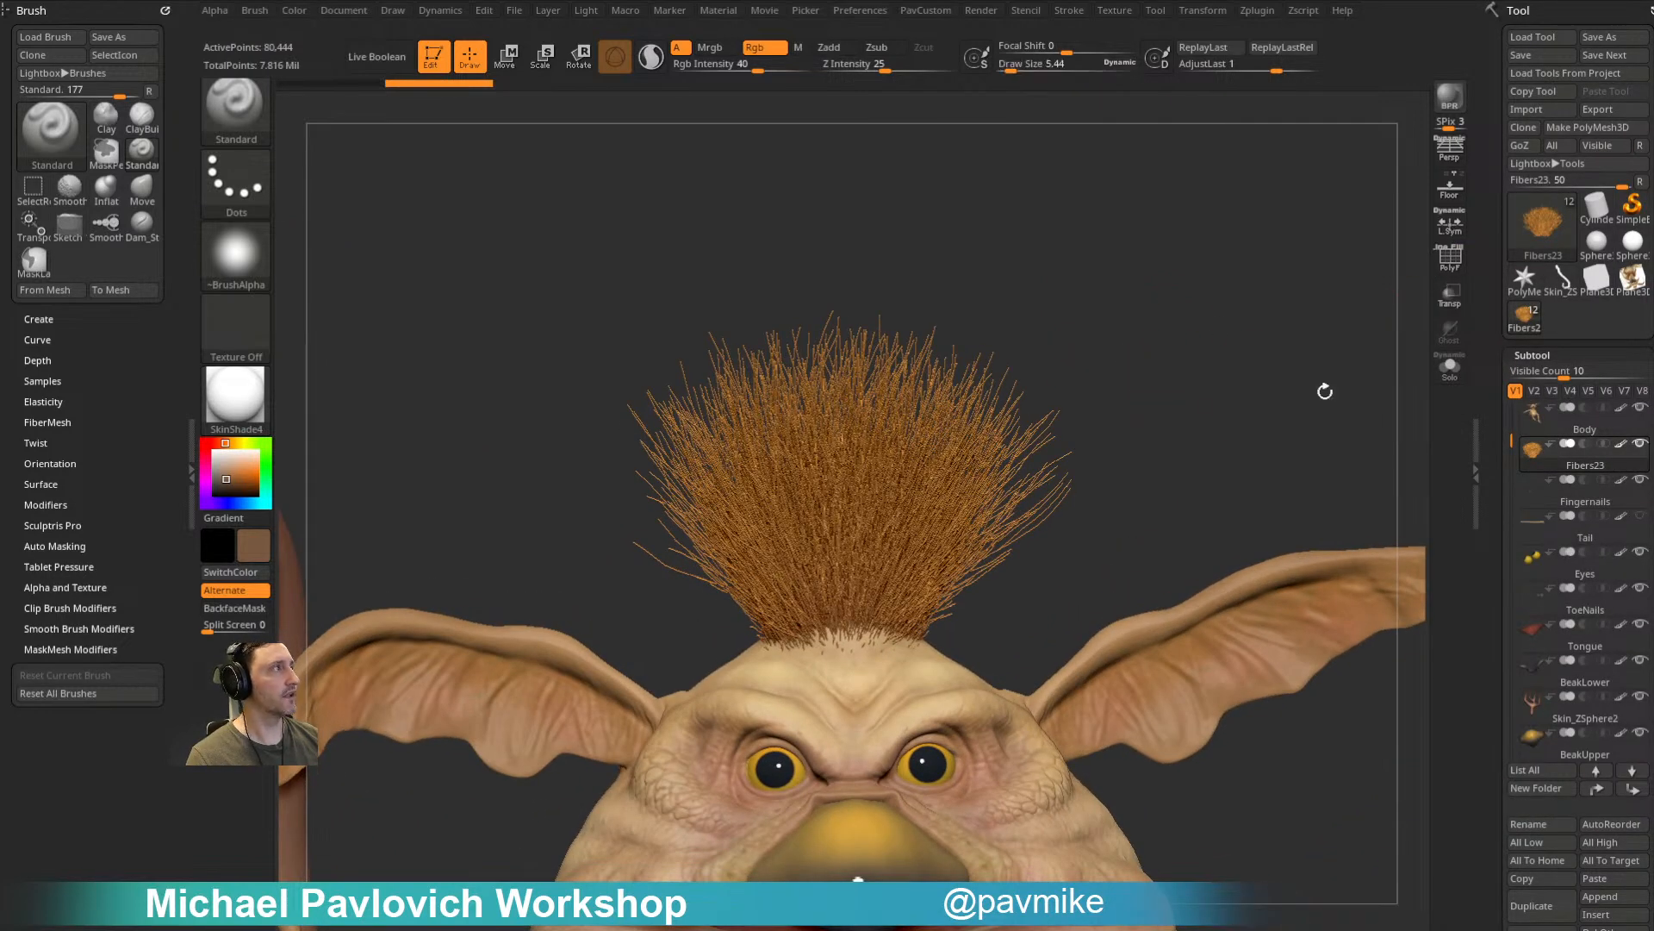
shift+click(1621, 444)
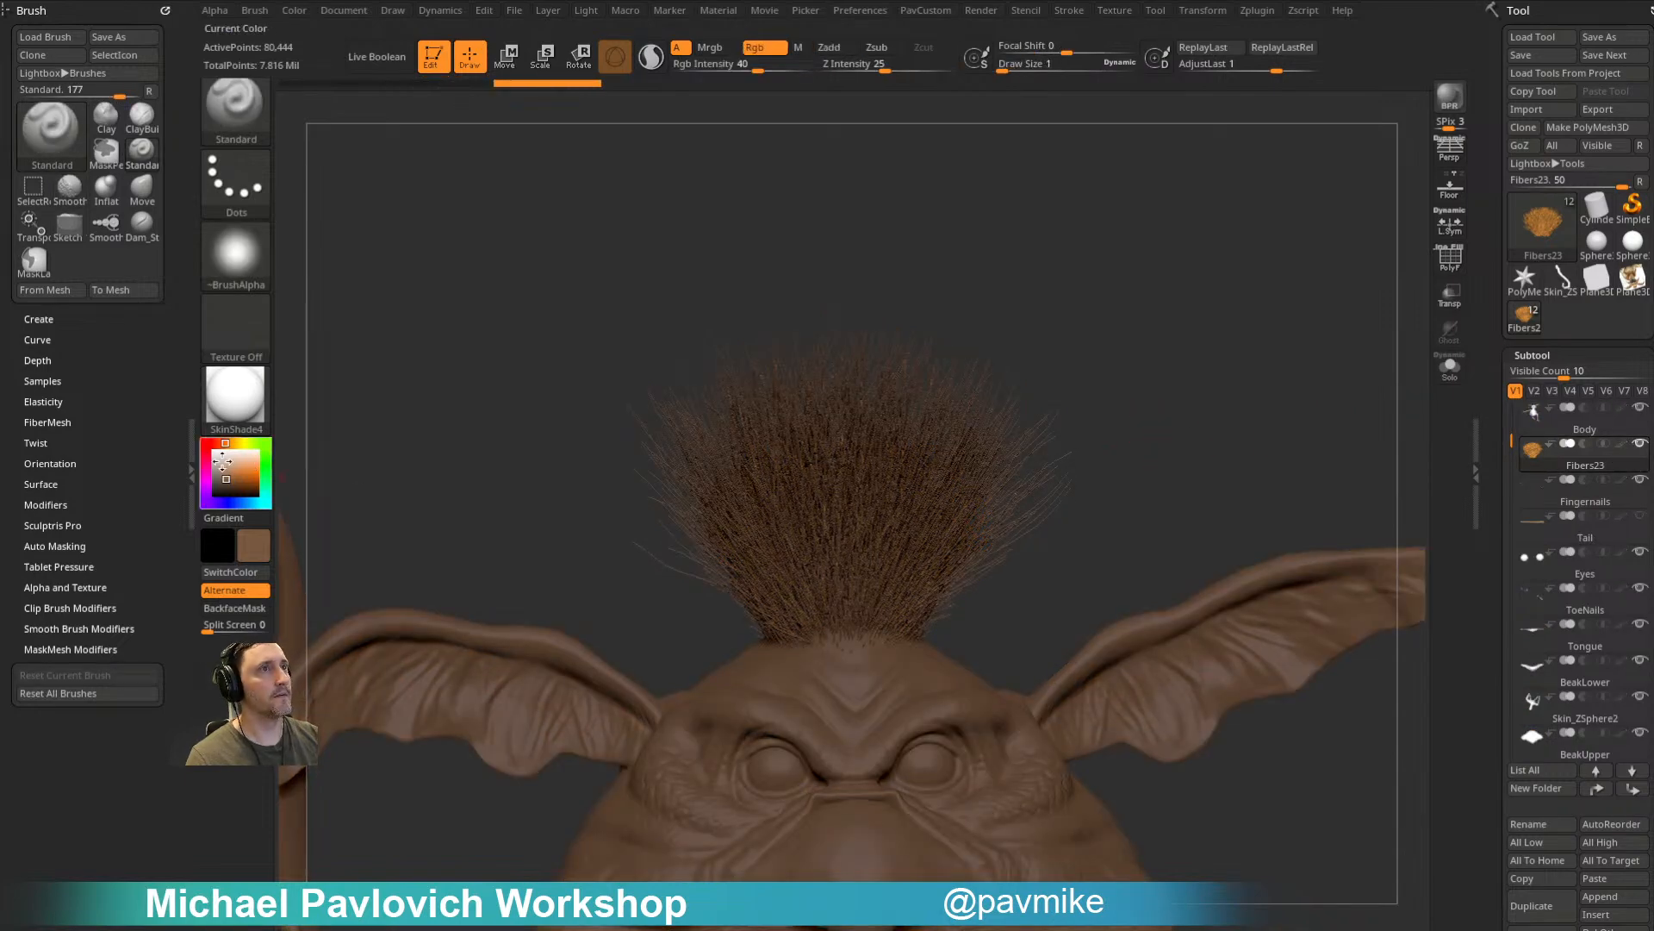
drag(230, 468, 210, 447)
click(231, 403)
click(340, 405)
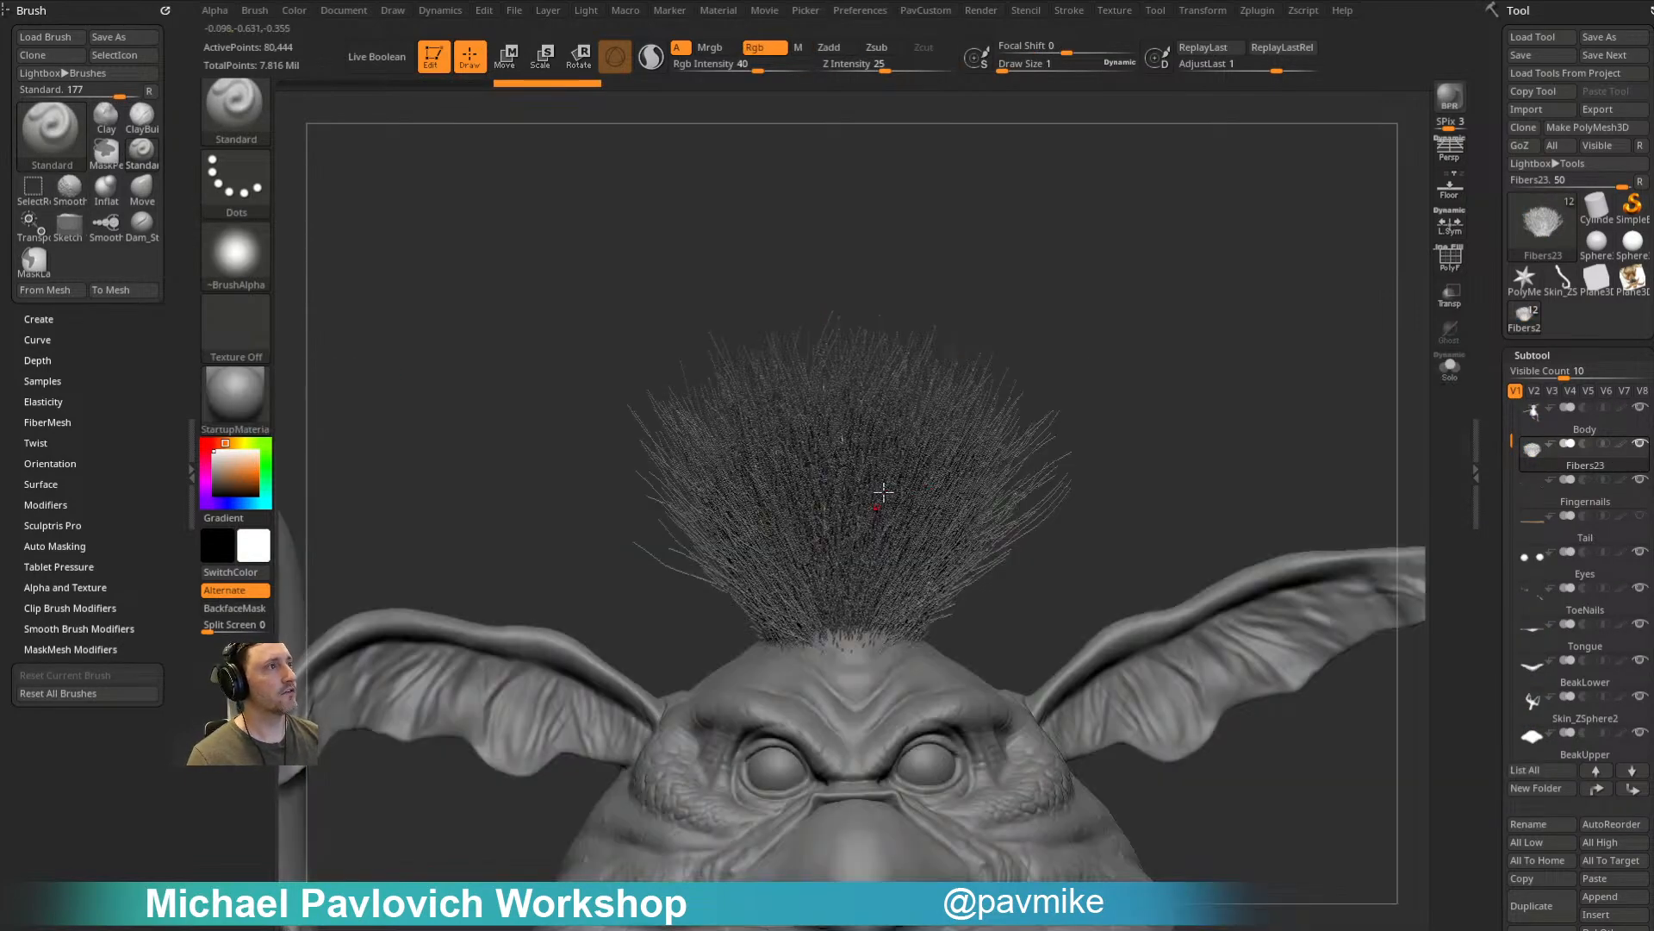
Step: Mask a patch of fibers at the side of the tuft and invert the mask to leave only that patch editable
right_drag(876, 509, 820, 520)
key(s)
click(820, 528)
ctrl+drag(794, 561, 812, 557)
right_drag(1068, 439, 1004, 436)
key(ctrl+z)
ctrl+drag(949, 571, 966, 588)
right_drag(1197, 451, 1107, 441)
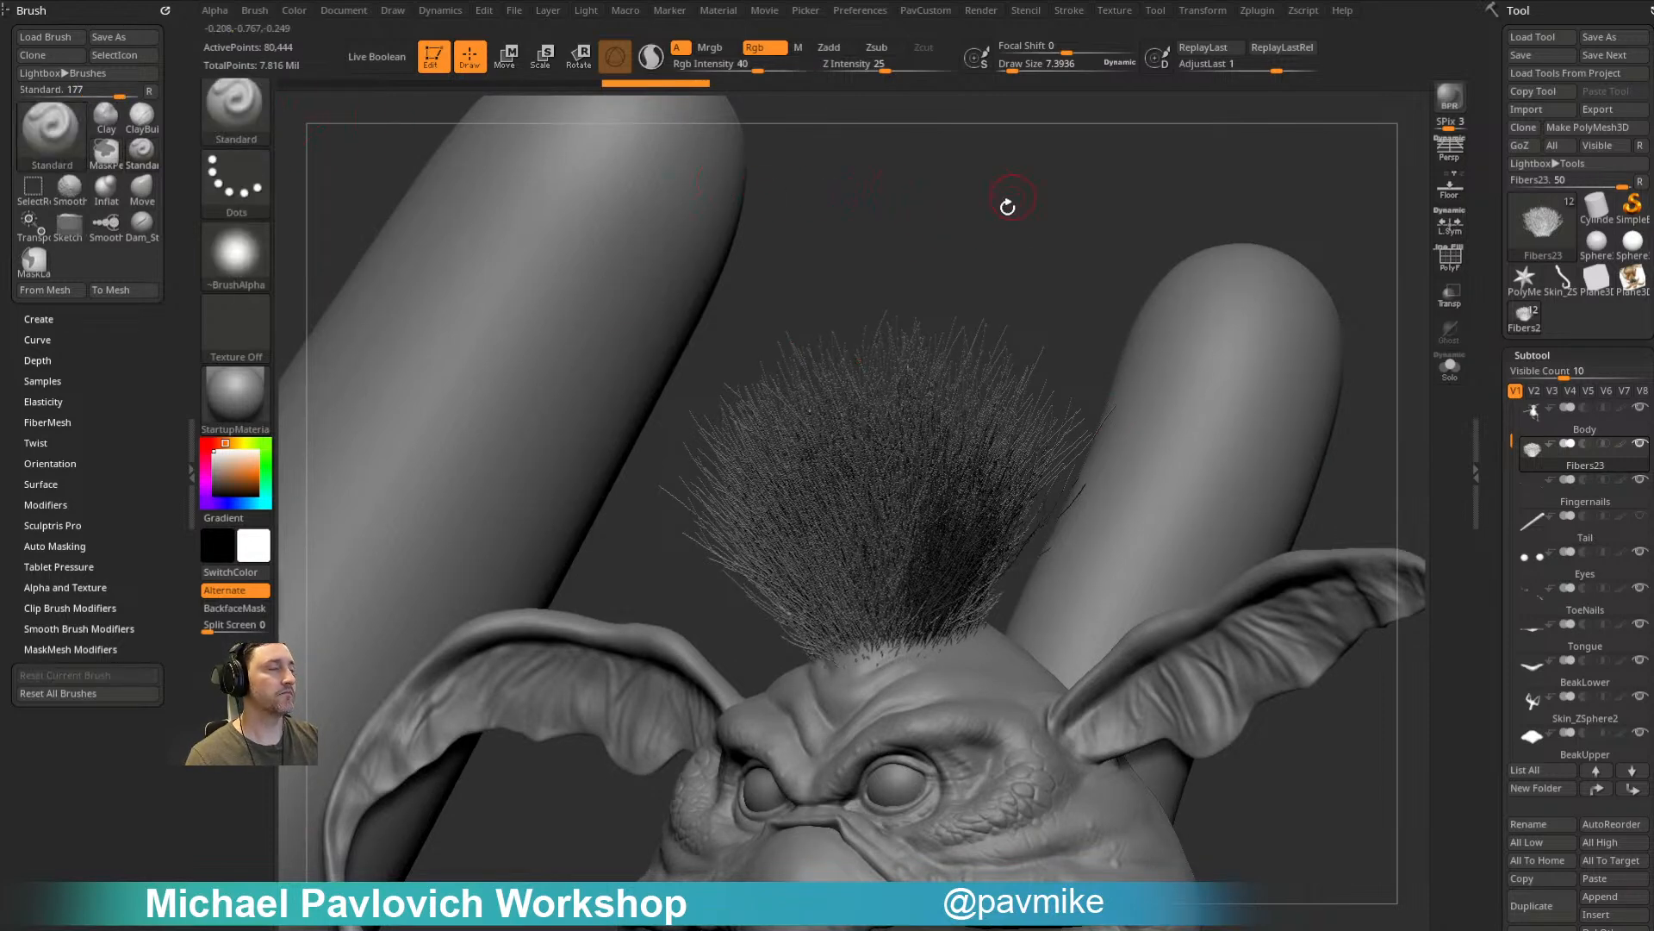
right_drag(1014, 197, 1113, 272)
ctrl+click(1197, 368)
right_drag(1196, 369, 1119, 421)
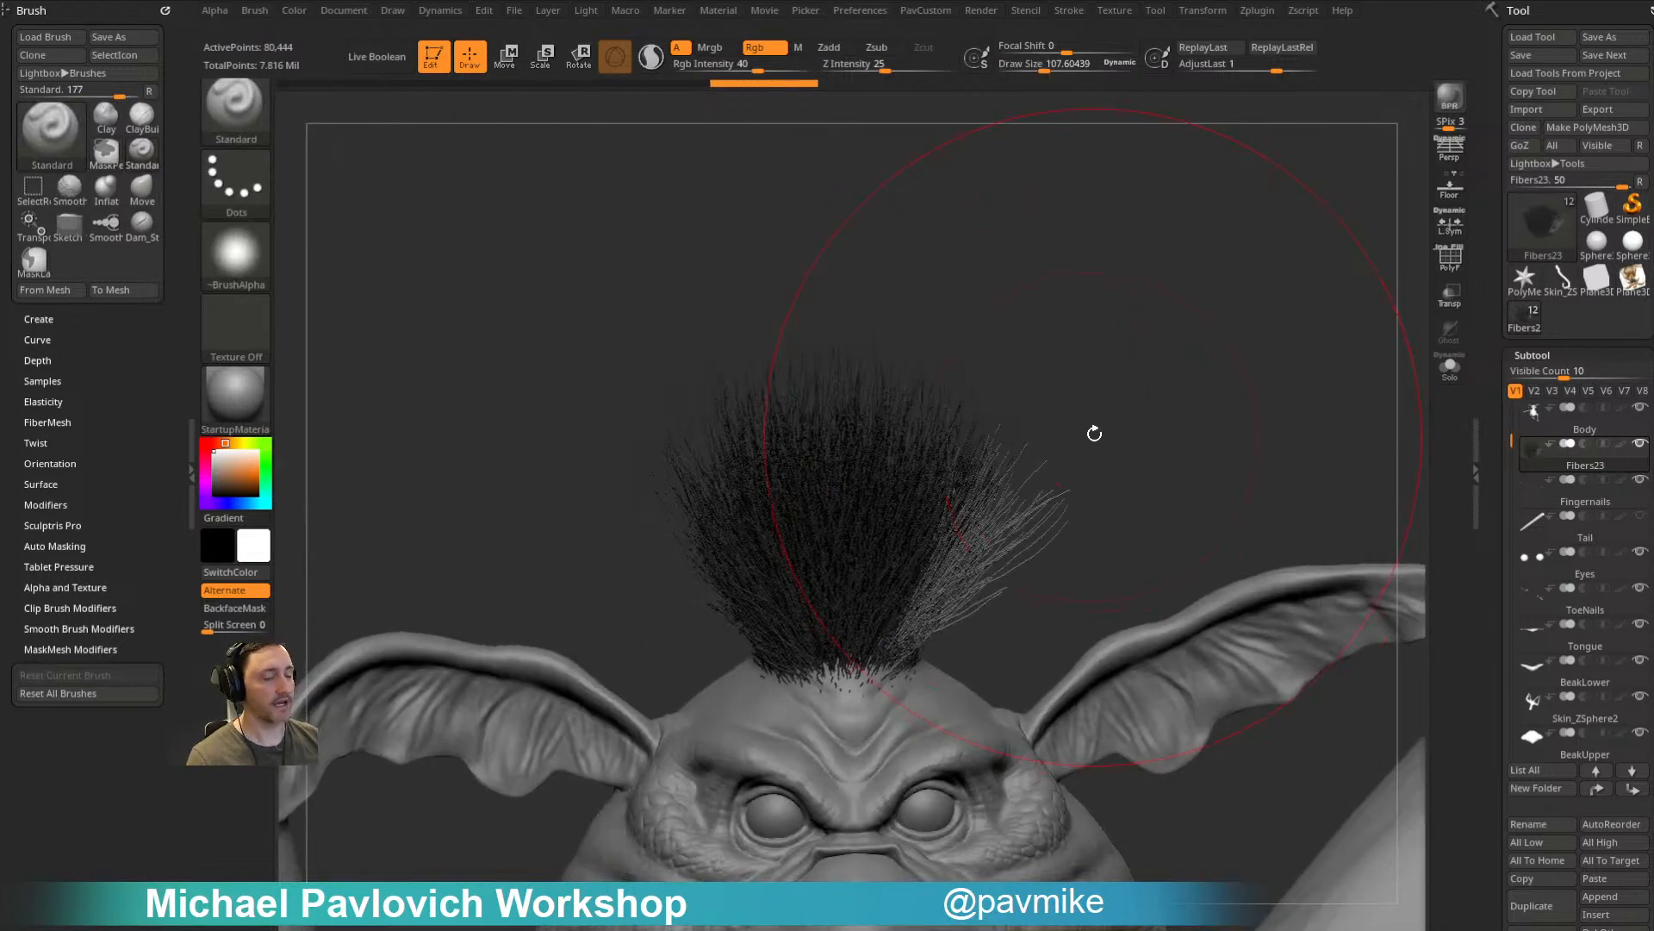
key(b)
key(p)
key(i)
key(s)
click(126, 476)
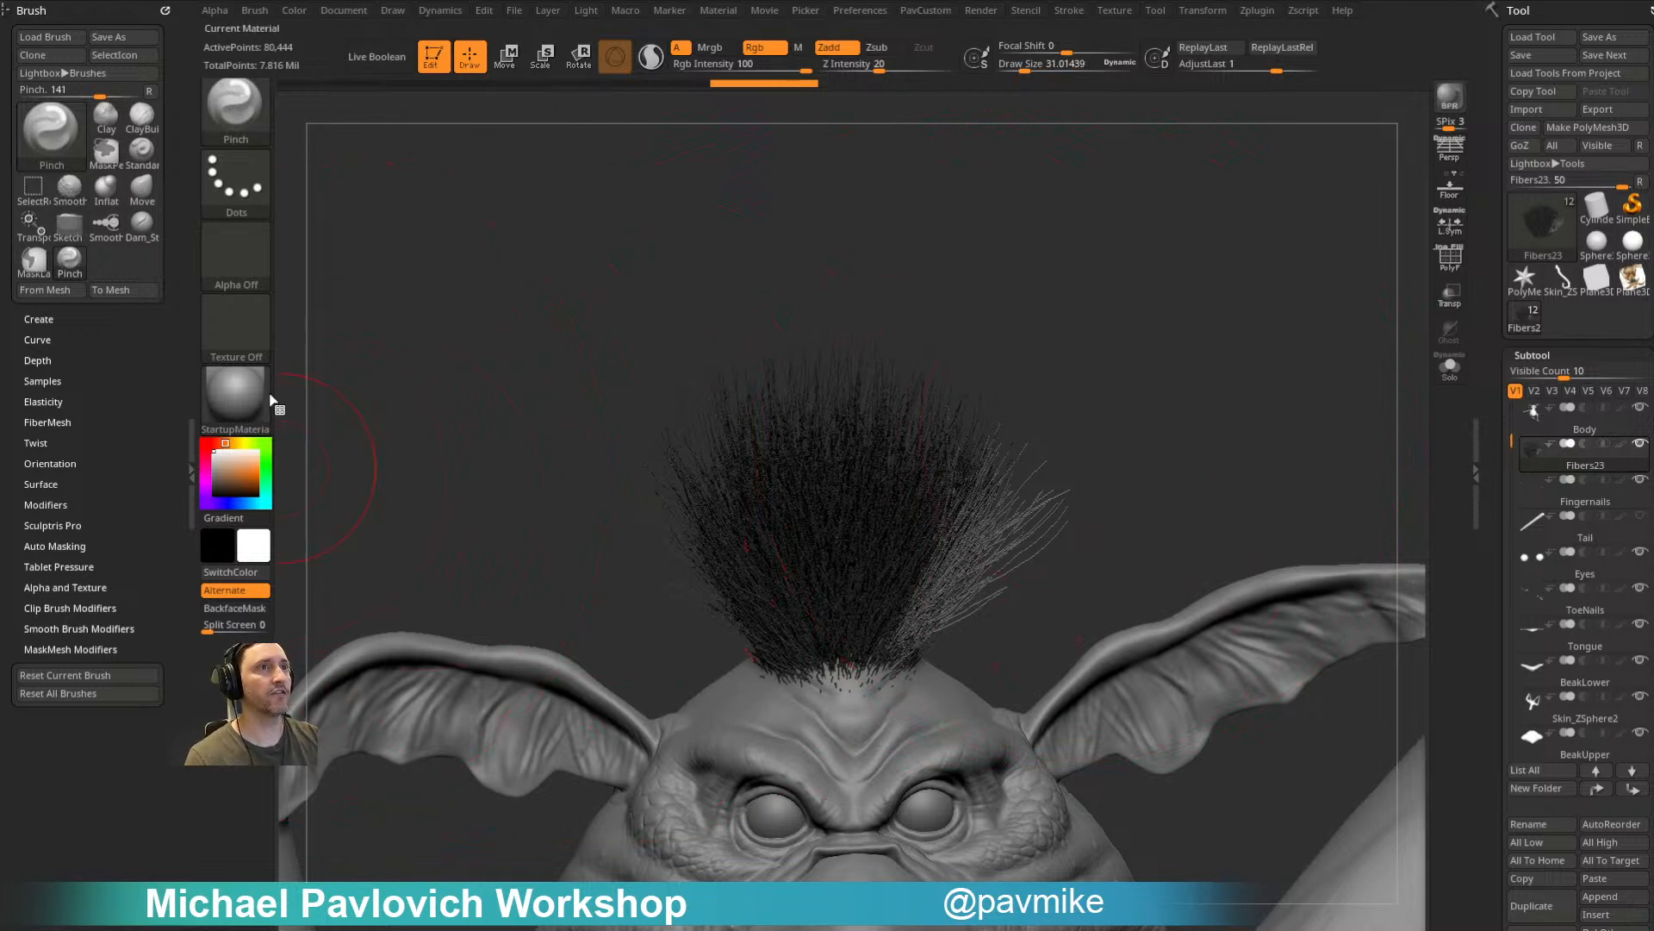
Step: Comb the unmasked side fibers outward with the GroomHairToss brush at a draw size of about 38
key(b)
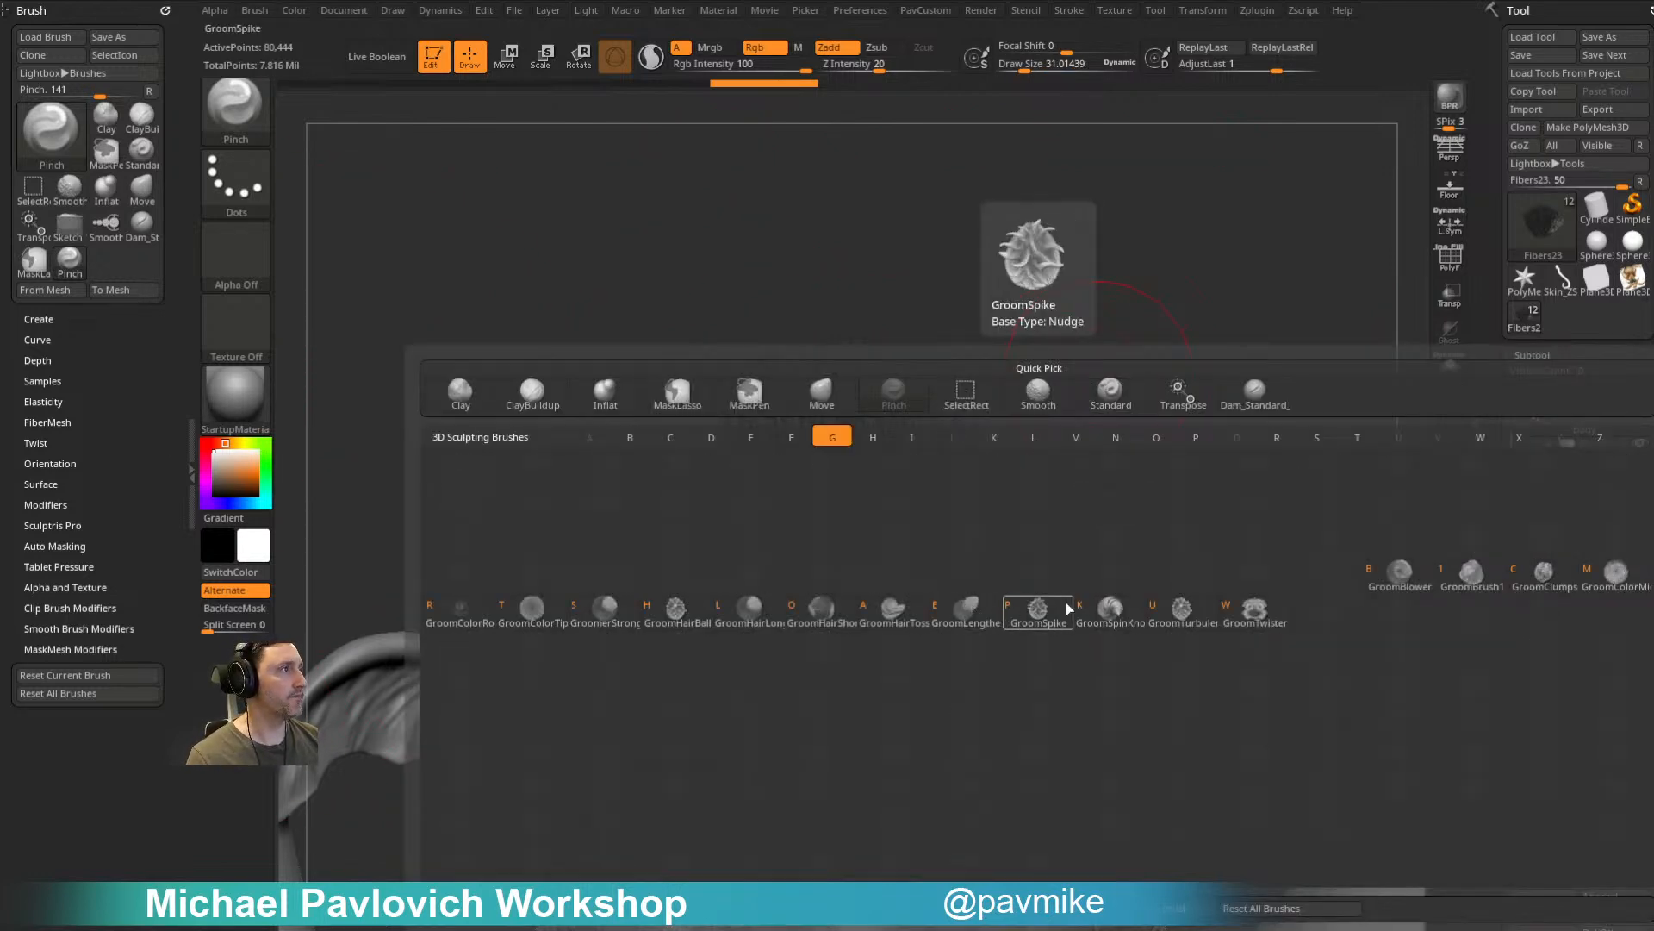
click(920, 610)
key(s)
drag(1026, 545, 985, 582)
key(s)
key(s)
mouse_move(979, 579)
mouse_down()
mouse_move(1047, 560)
mouse_move(1034, 535)
mouse_move(1001, 553)
mouse_move(1032, 509)
mouse_up()
key(s)
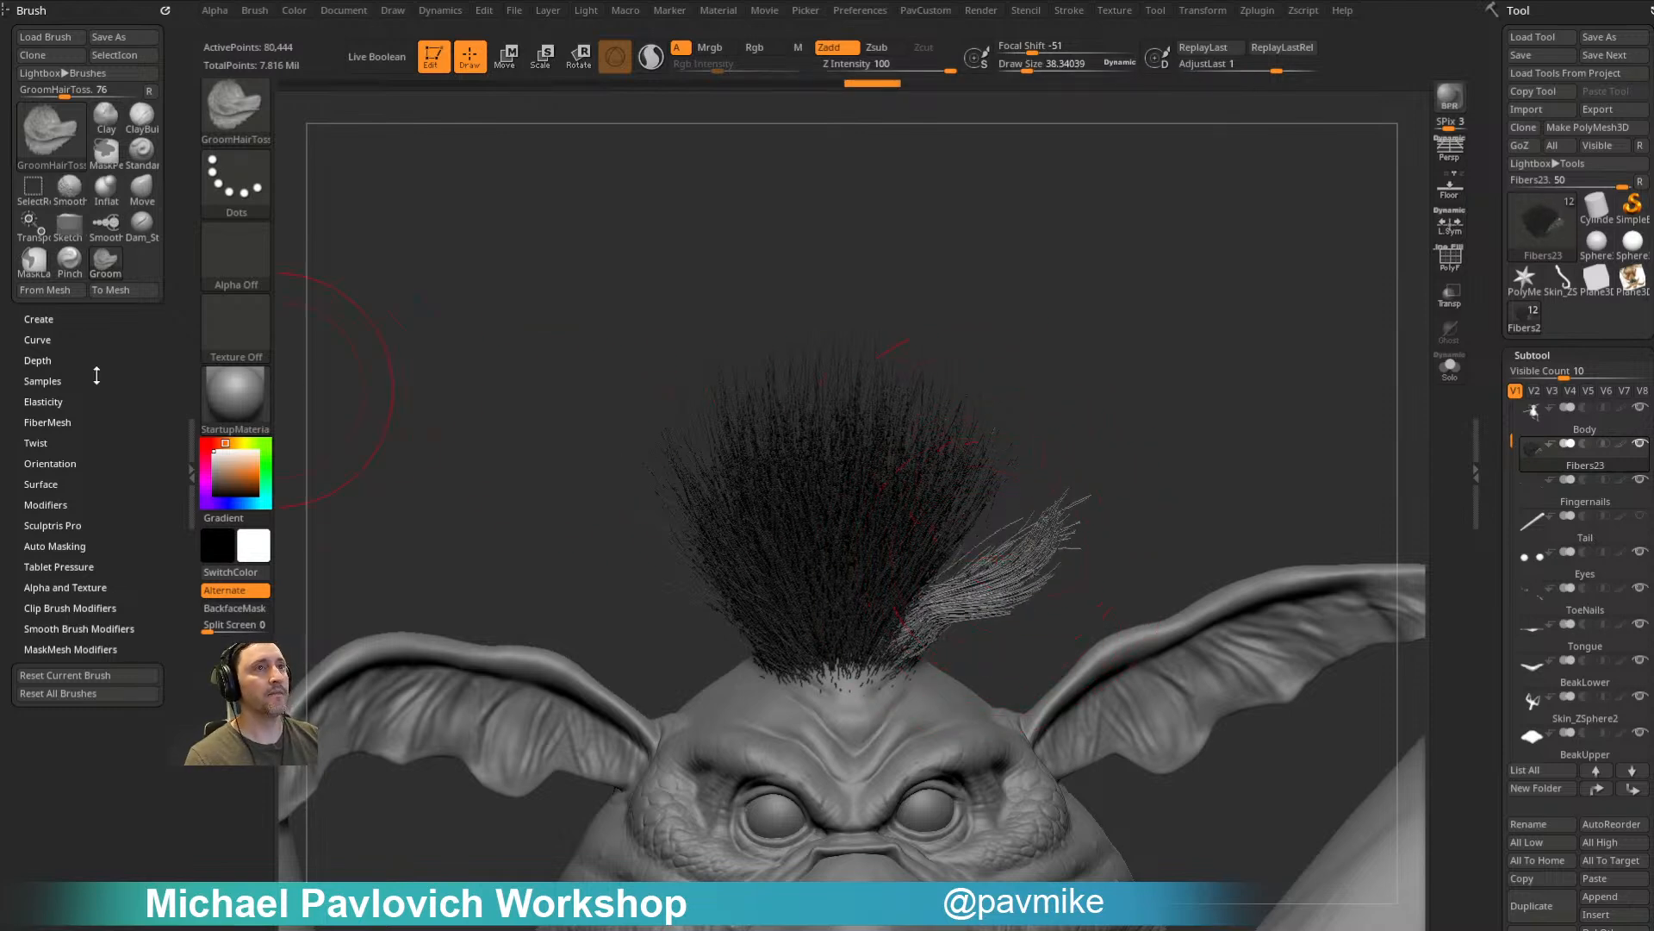
Step: Set the groom brush's FiberMesh front collision tolerance to 10
key(shift)
click(47, 422)
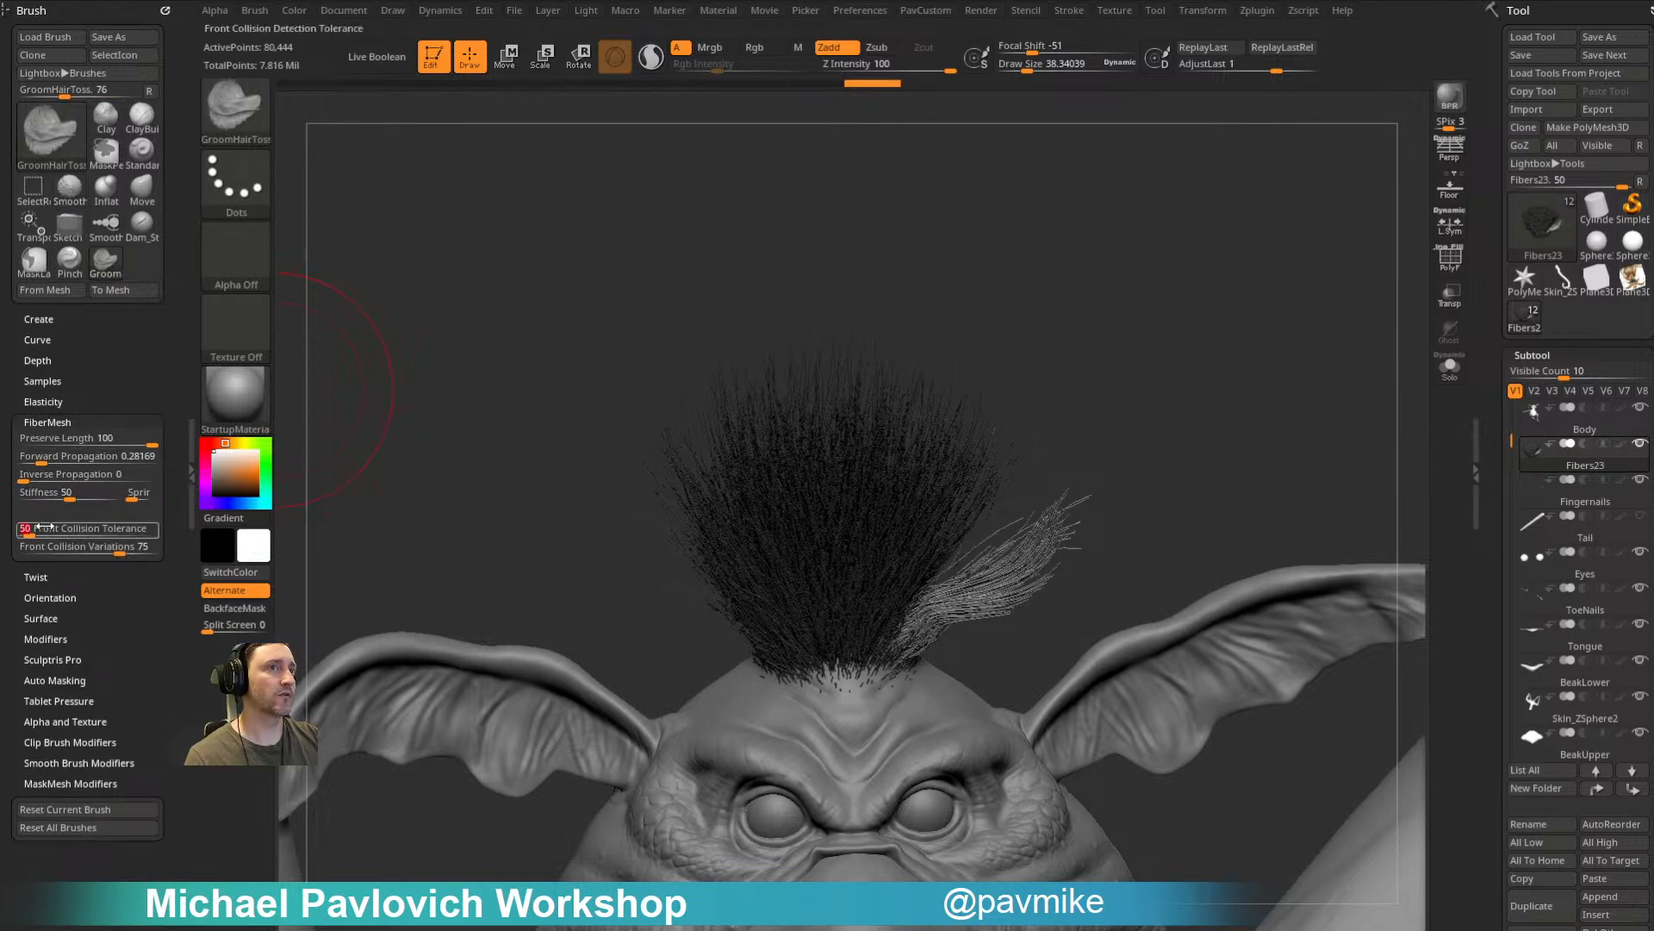
text(10)
Step: Comb the unmasked side fibers up and outward with several GroomHairToss strokes
mouse_move(1012, 566)
mouse_down()
mouse_move(988, 545)
mouse_move(937, 572)
mouse_move(969, 517)
mouse_up()
mouse_move(1047, 508)
right_down()
mouse_move(1060, 469)
mouse_move(1027, 520)
right_up()
drag(986, 569, 1049, 516)
mouse_move(1125, 428)
right_down()
mouse_move(1109, 471)
mouse_move(1026, 484)
right_up()
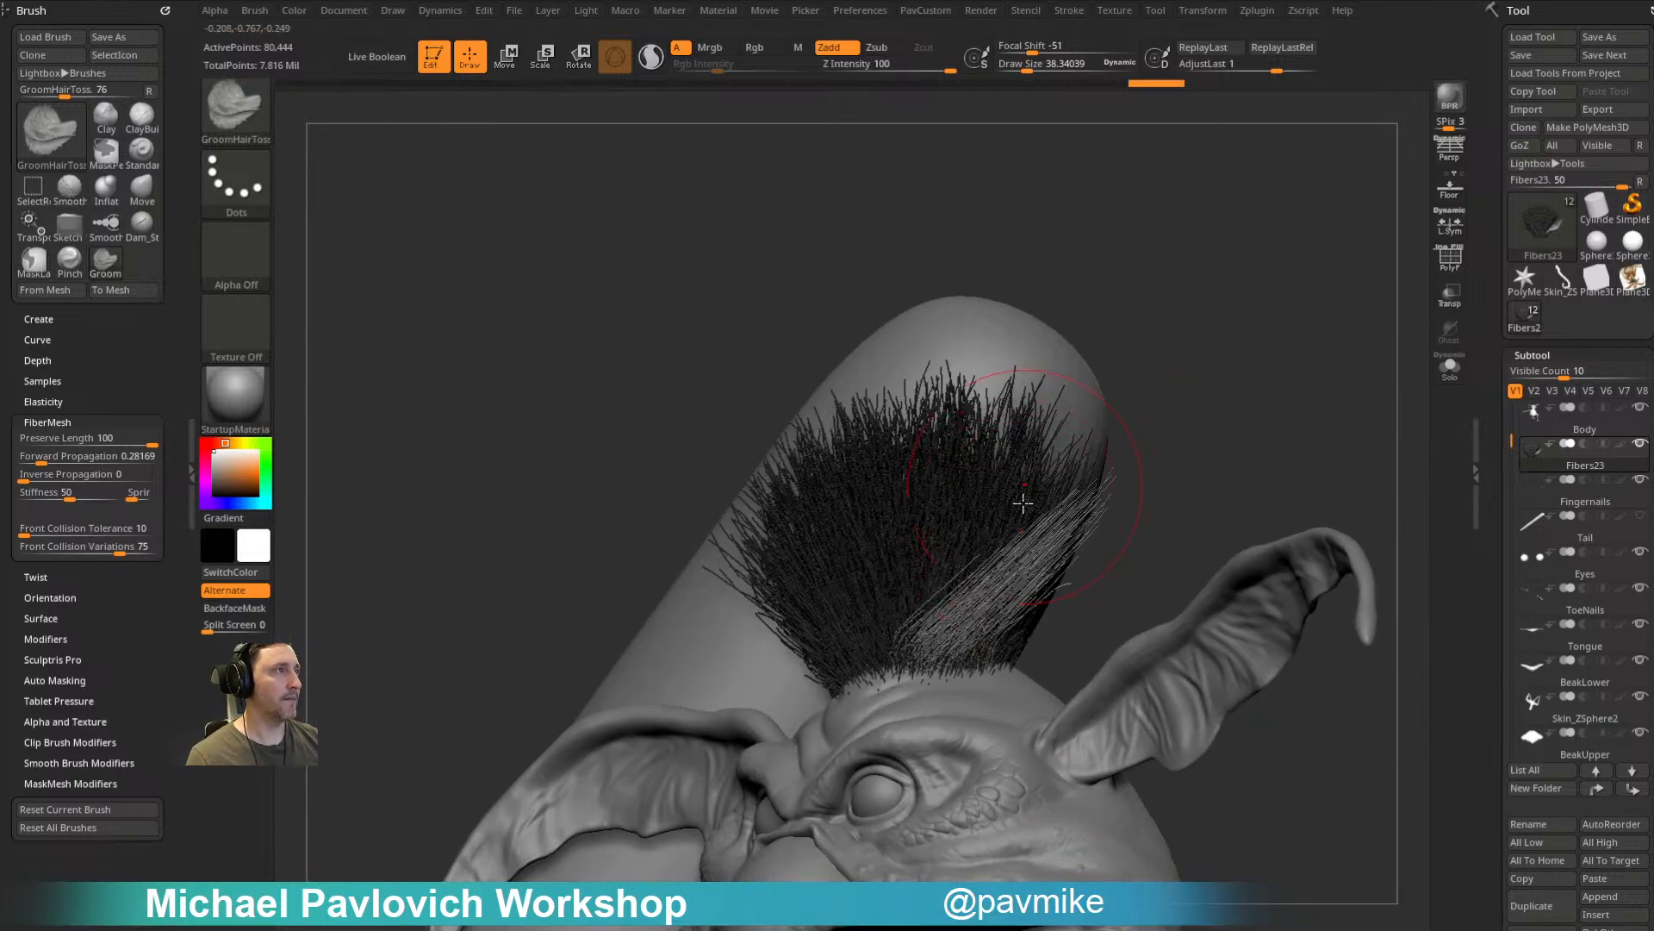
drag(1010, 556, 1063, 489)
mouse_move(1163, 406)
right_down()
mouse_move(1177, 425)
mouse_move(1130, 428)
right_up()
Step: Reshape the unmasked side fibers with the Move brush at a draw size of about 65
key(b)
key(m)
key(v)
key(s)
drag(1052, 601, 1060, 601)
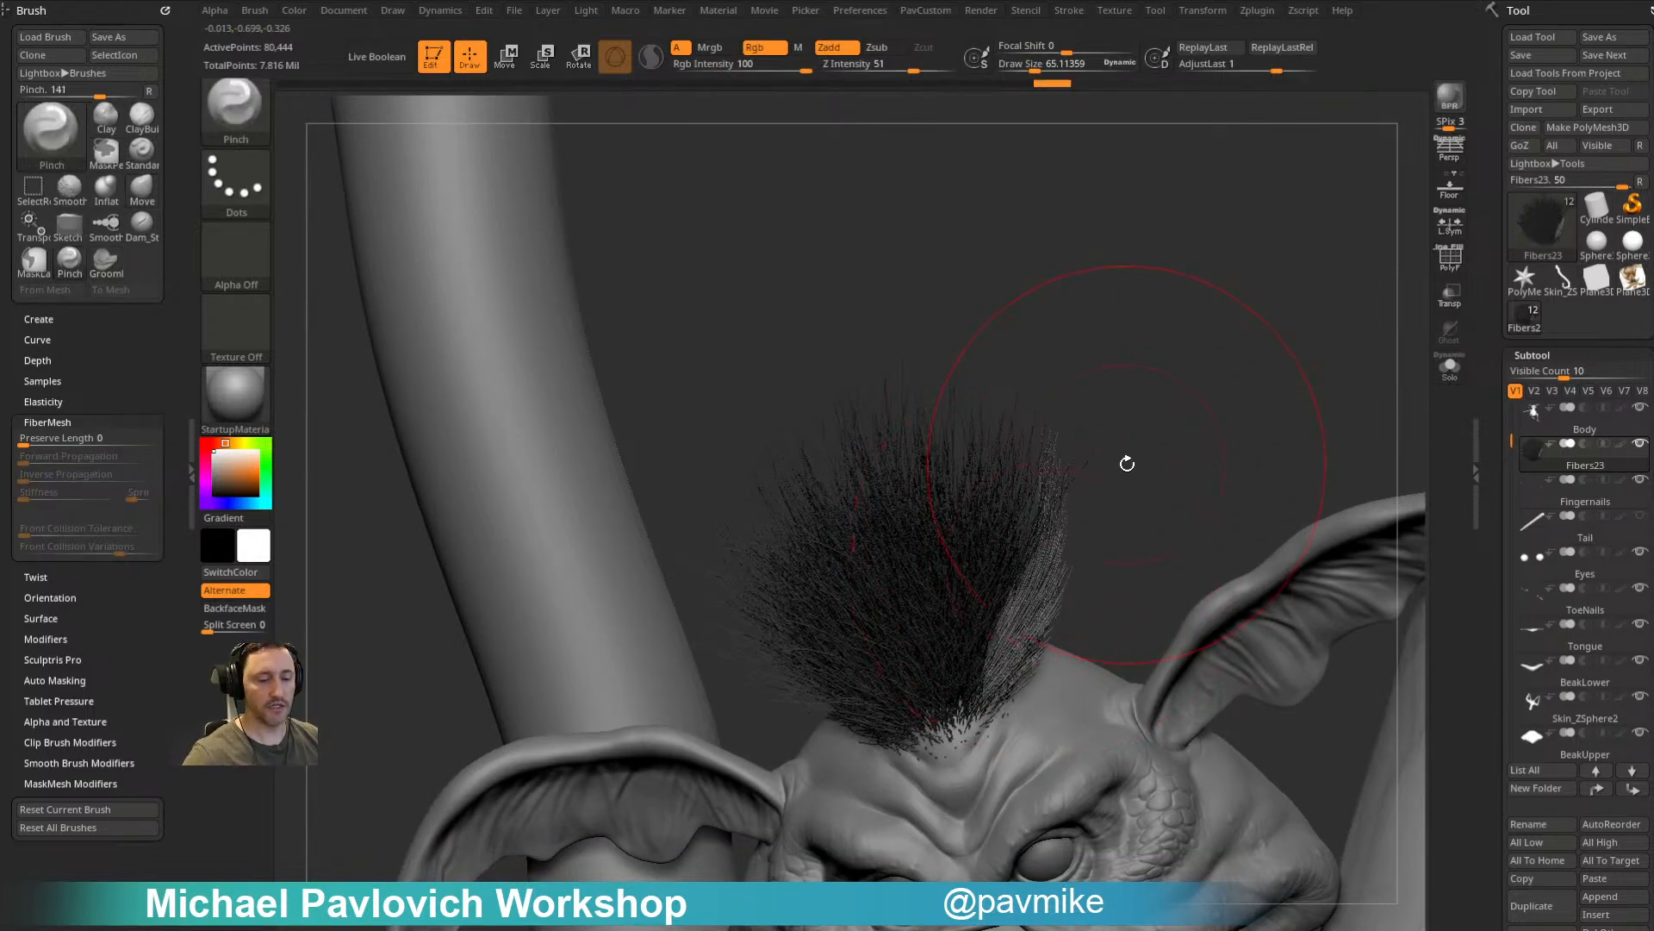
right_drag(1127, 463, 1094, 483)
Step: Pull the unmasked side fibers together into a tighter lock with the Pinch brush at a draw size of about 27
key(b)
key(p)
key(i)
key(s)
drag(1065, 548, 1049, 548)
drag(1010, 672, 1048, 595)
mouse_move(1078, 492)
right_down()
mouse_move(1094, 510)
mouse_move(1042, 462)
right_up()
Step: Clear the mask from the tuft and hide the groomed side lock of fibers
key(ctrl)
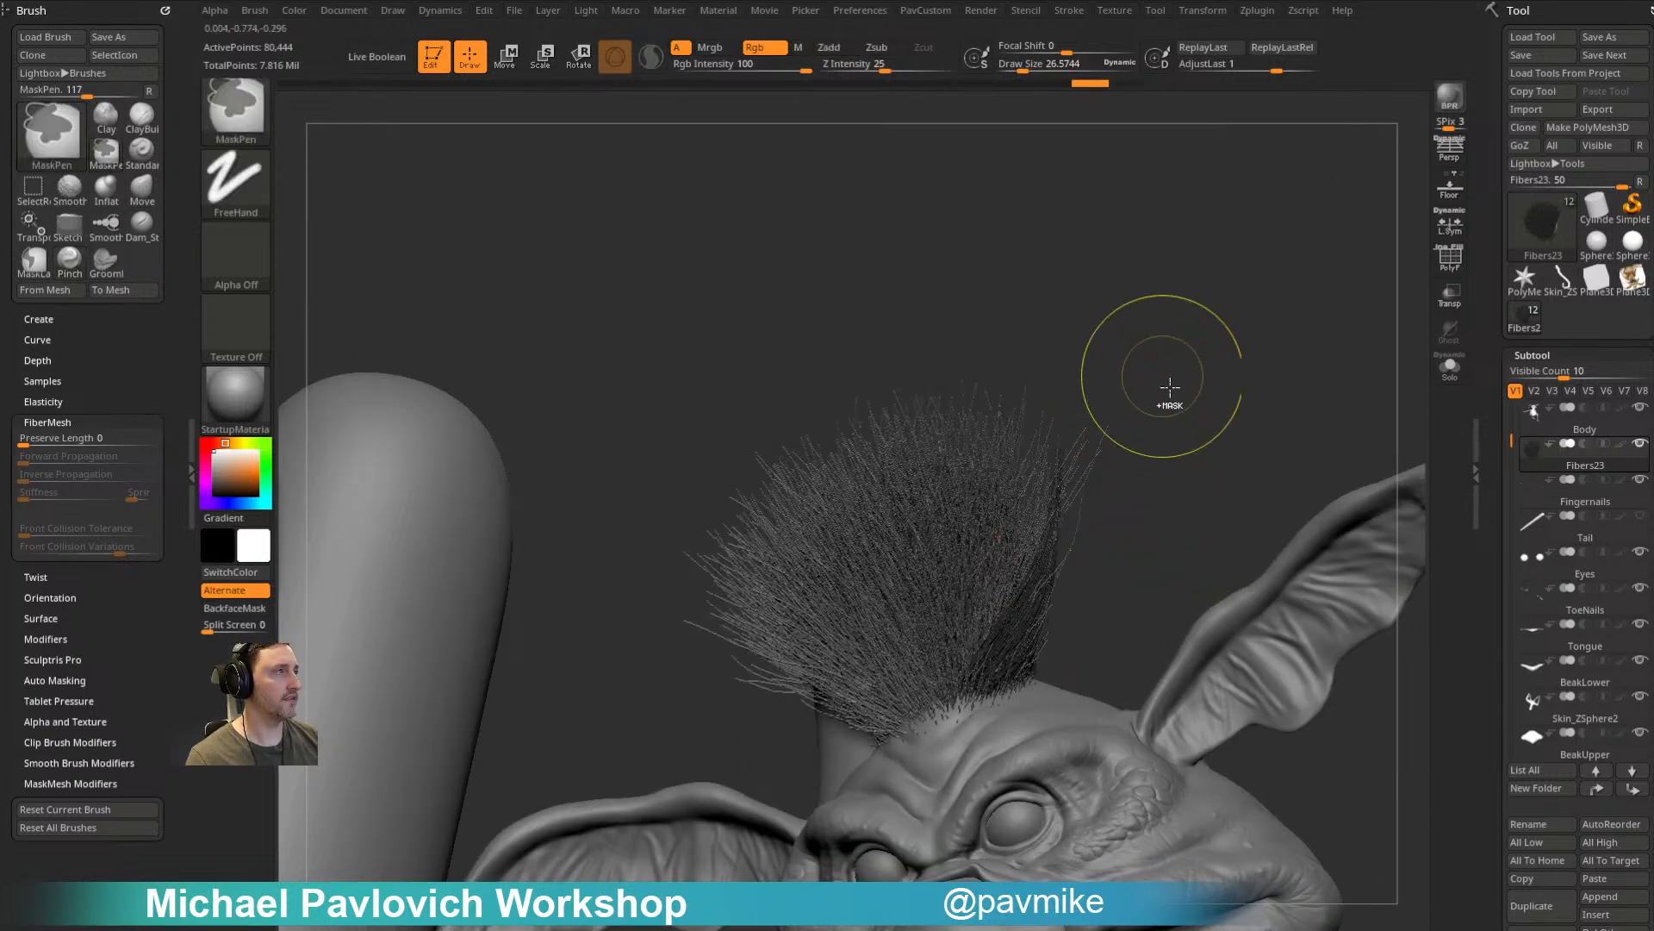
ctrl+drag(1145, 417, 1196, 384)
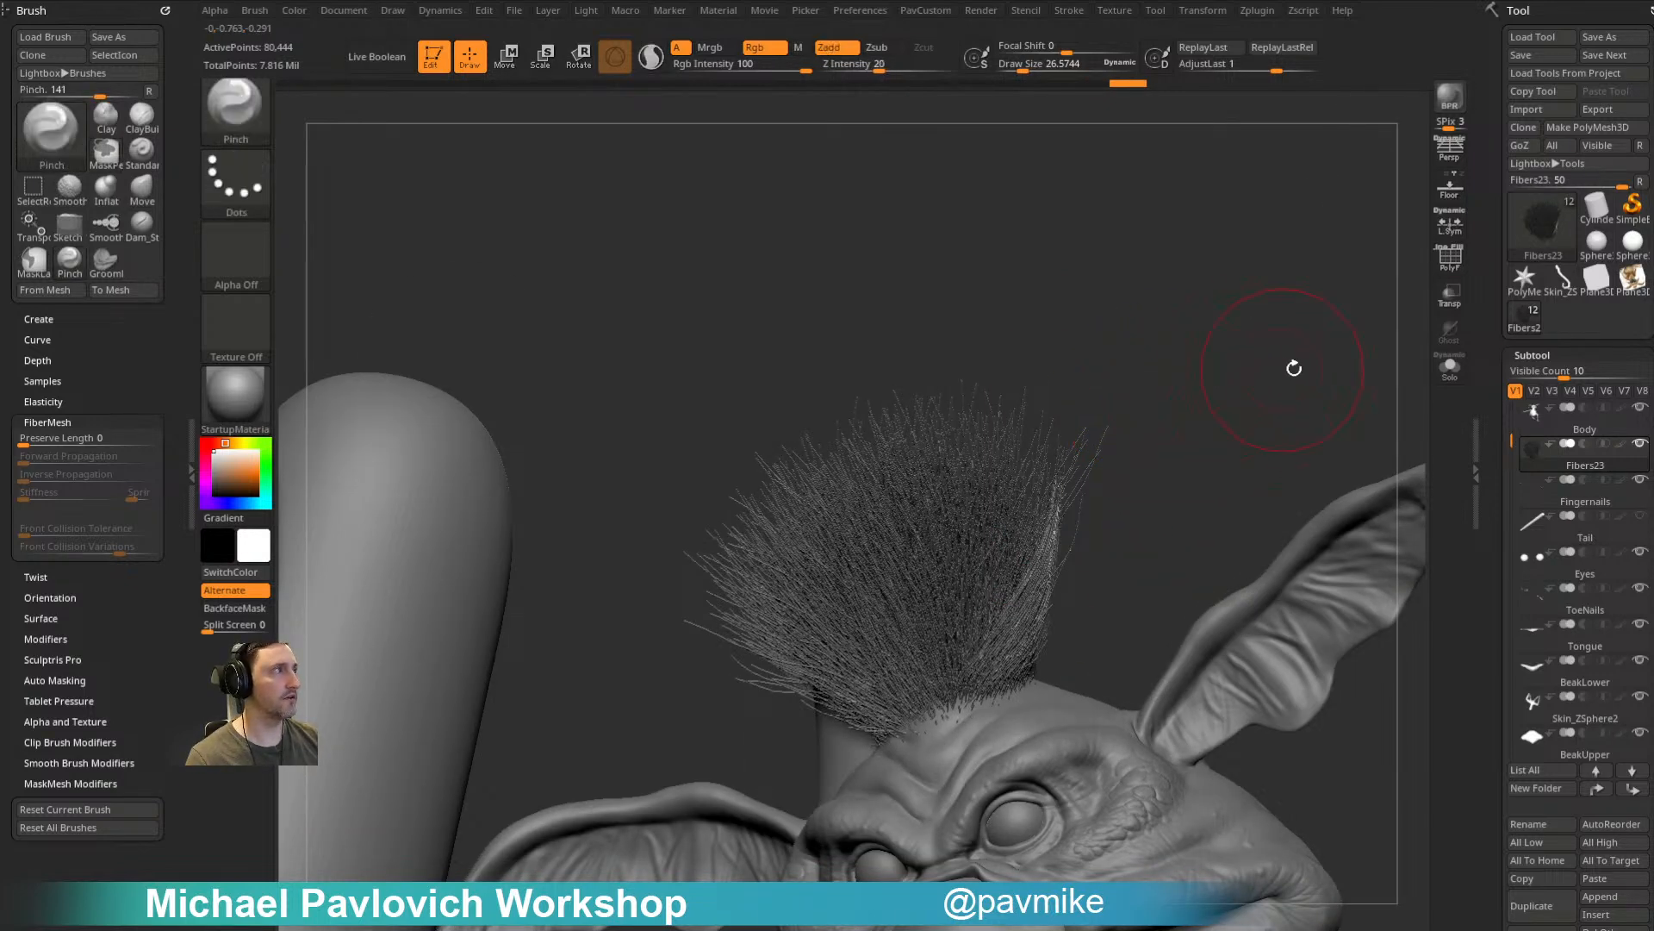
ctrl+shift+click(1038, 587)
mouse_move(1142, 472)
right_down()
mouse_move(1182, 488)
mouse_move(1125, 417)
mouse_move(970, 365)
mouse_move(1150, 382)
mouse_move(1170, 435)
mouse_move(1054, 503)
right_up()
ctrl+shift+click(1163, 380)
ctrl+shift+click(1060, 559)
ctrl+shift+click(1060, 558)
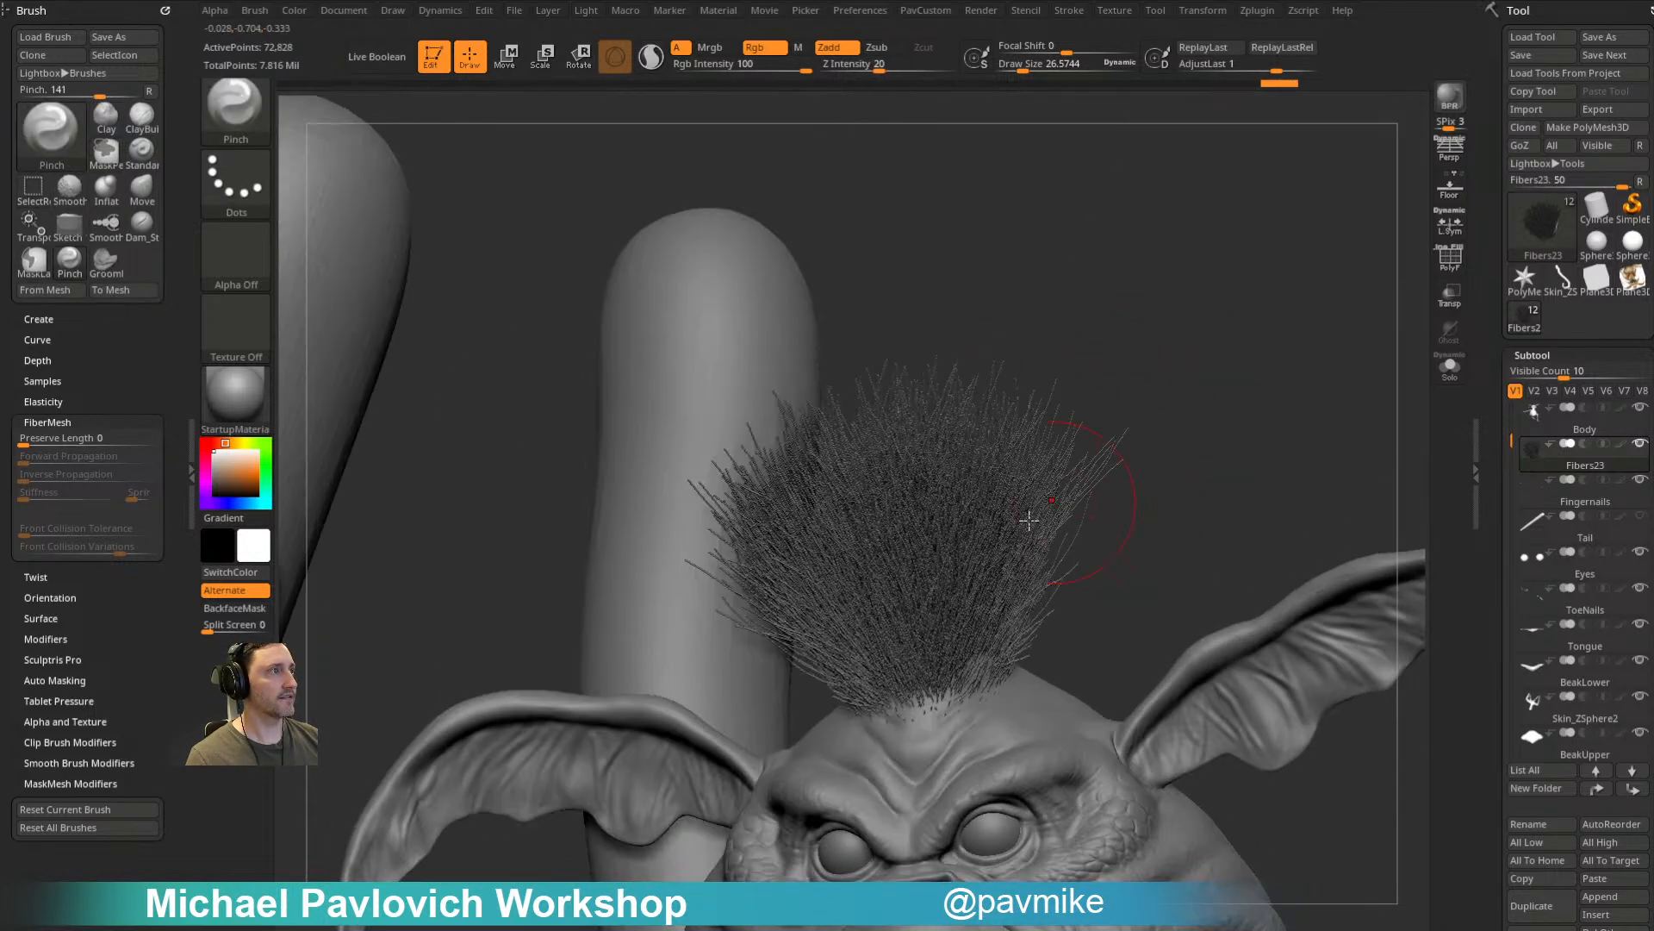
Step: Mask the visible tuft except for a narrow upright lock at its front
ctrl+drag(942, 591, 968, 547)
ctrl+click(1126, 401)
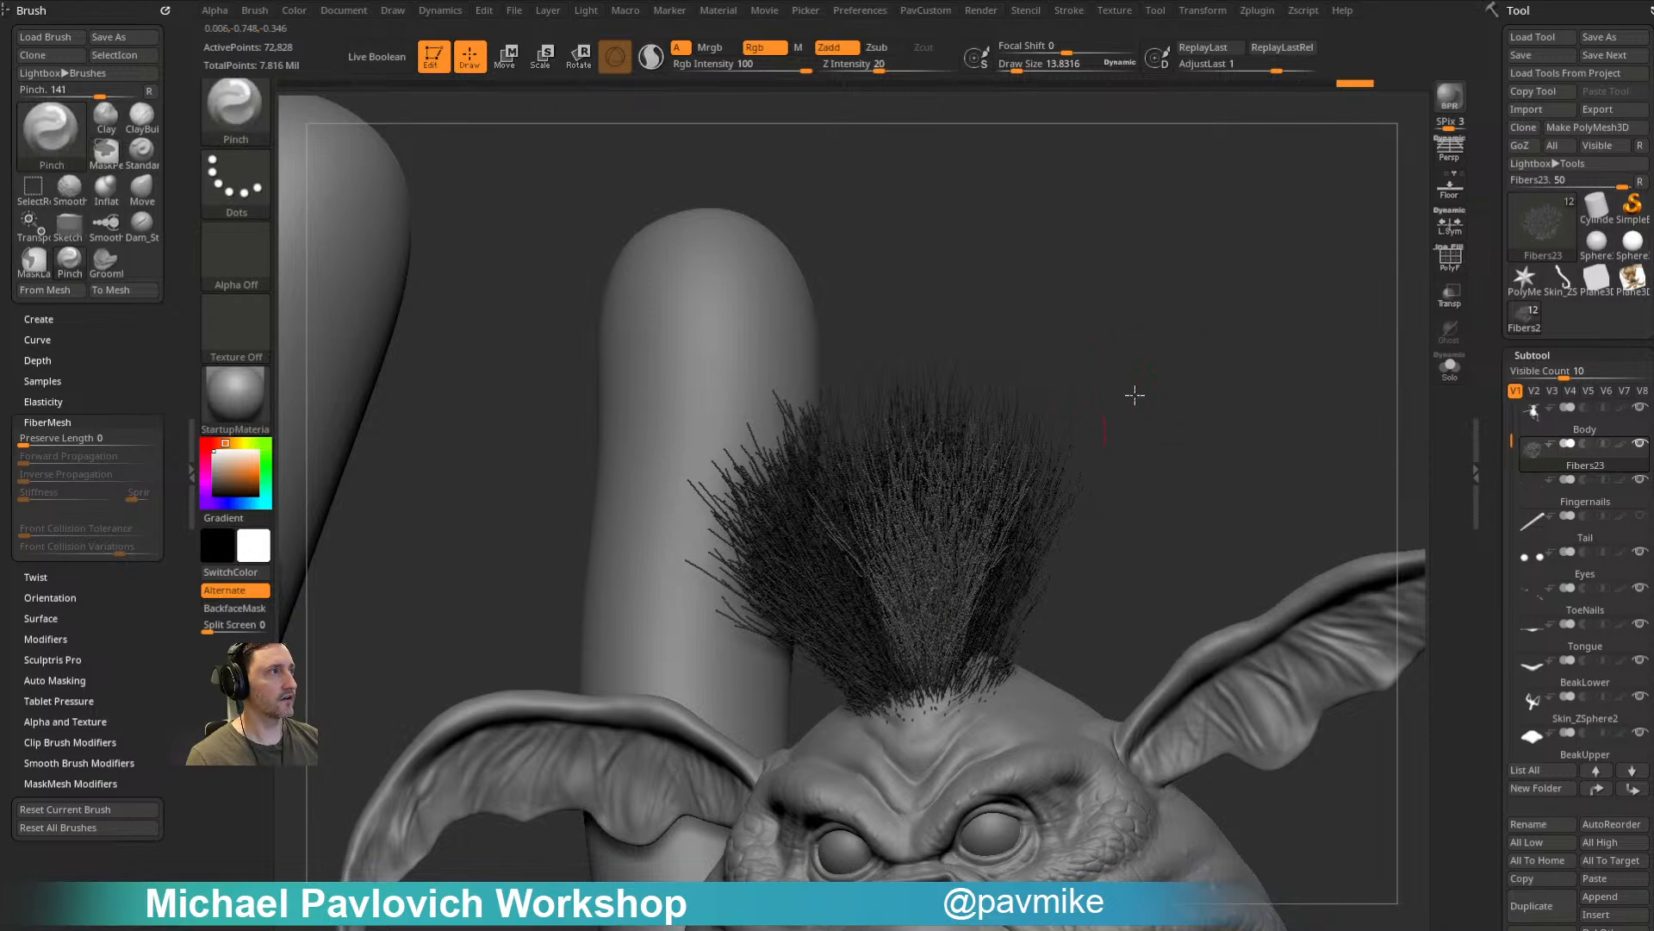
right_drag(1126, 401, 961, 536)
ctrl+drag(933, 564, 944, 489)
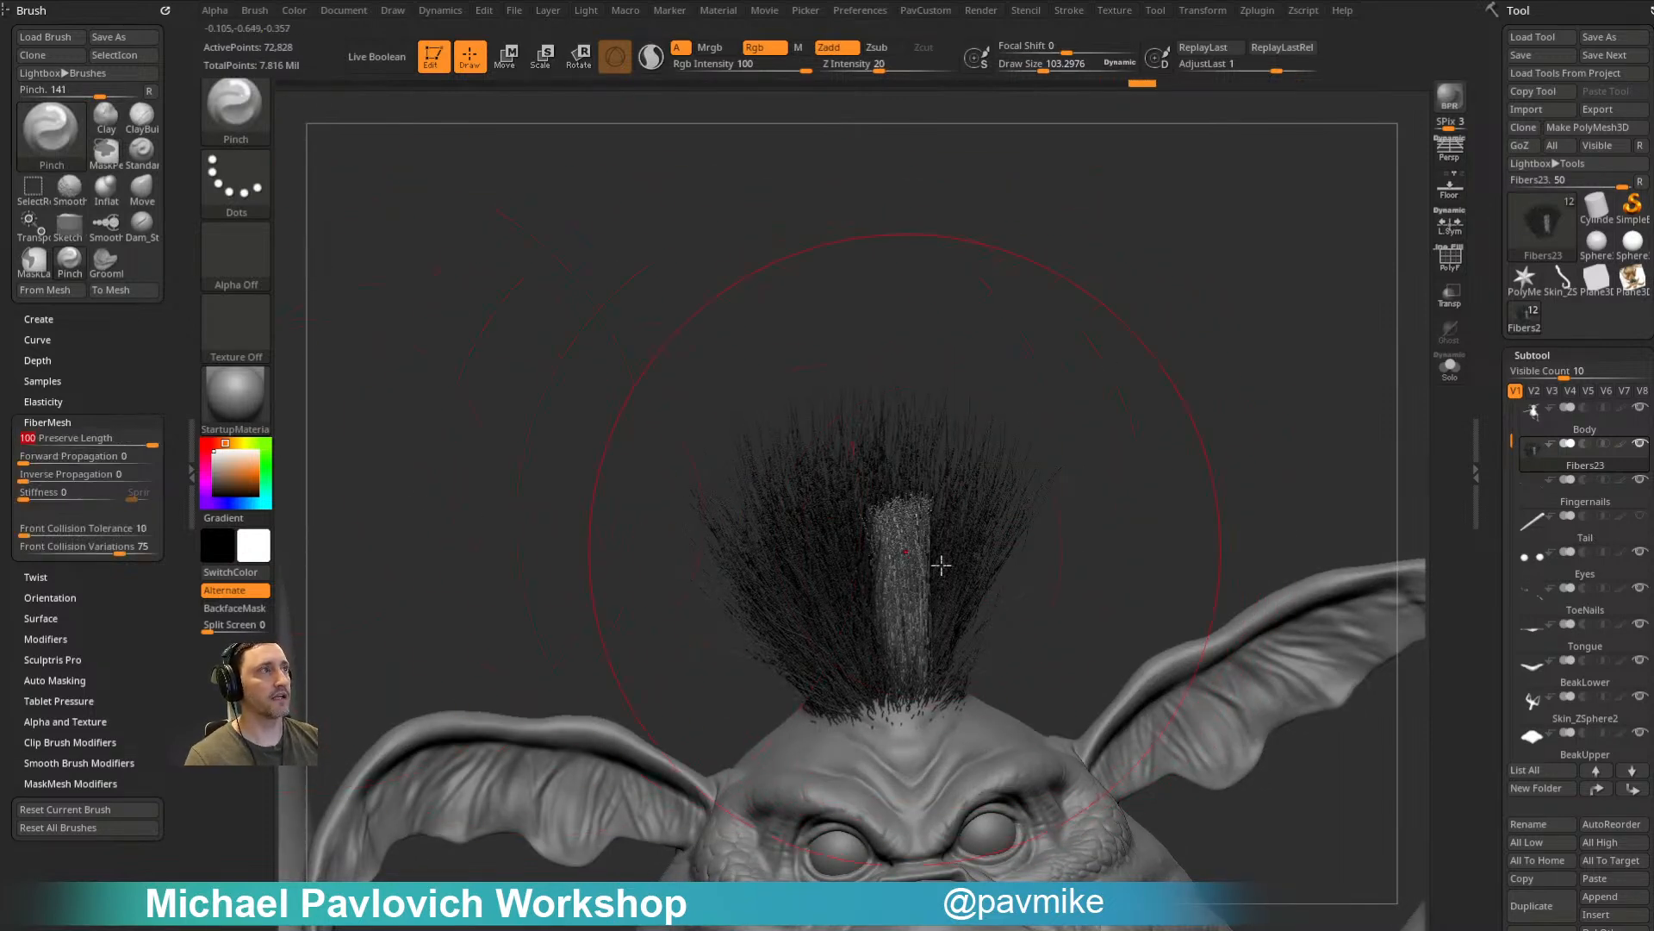
Step: Bend the unmasked front lock sideways with the Move brush and pinch it into a point at a draw size of about 44
shift+drag(921, 534, 923, 488)
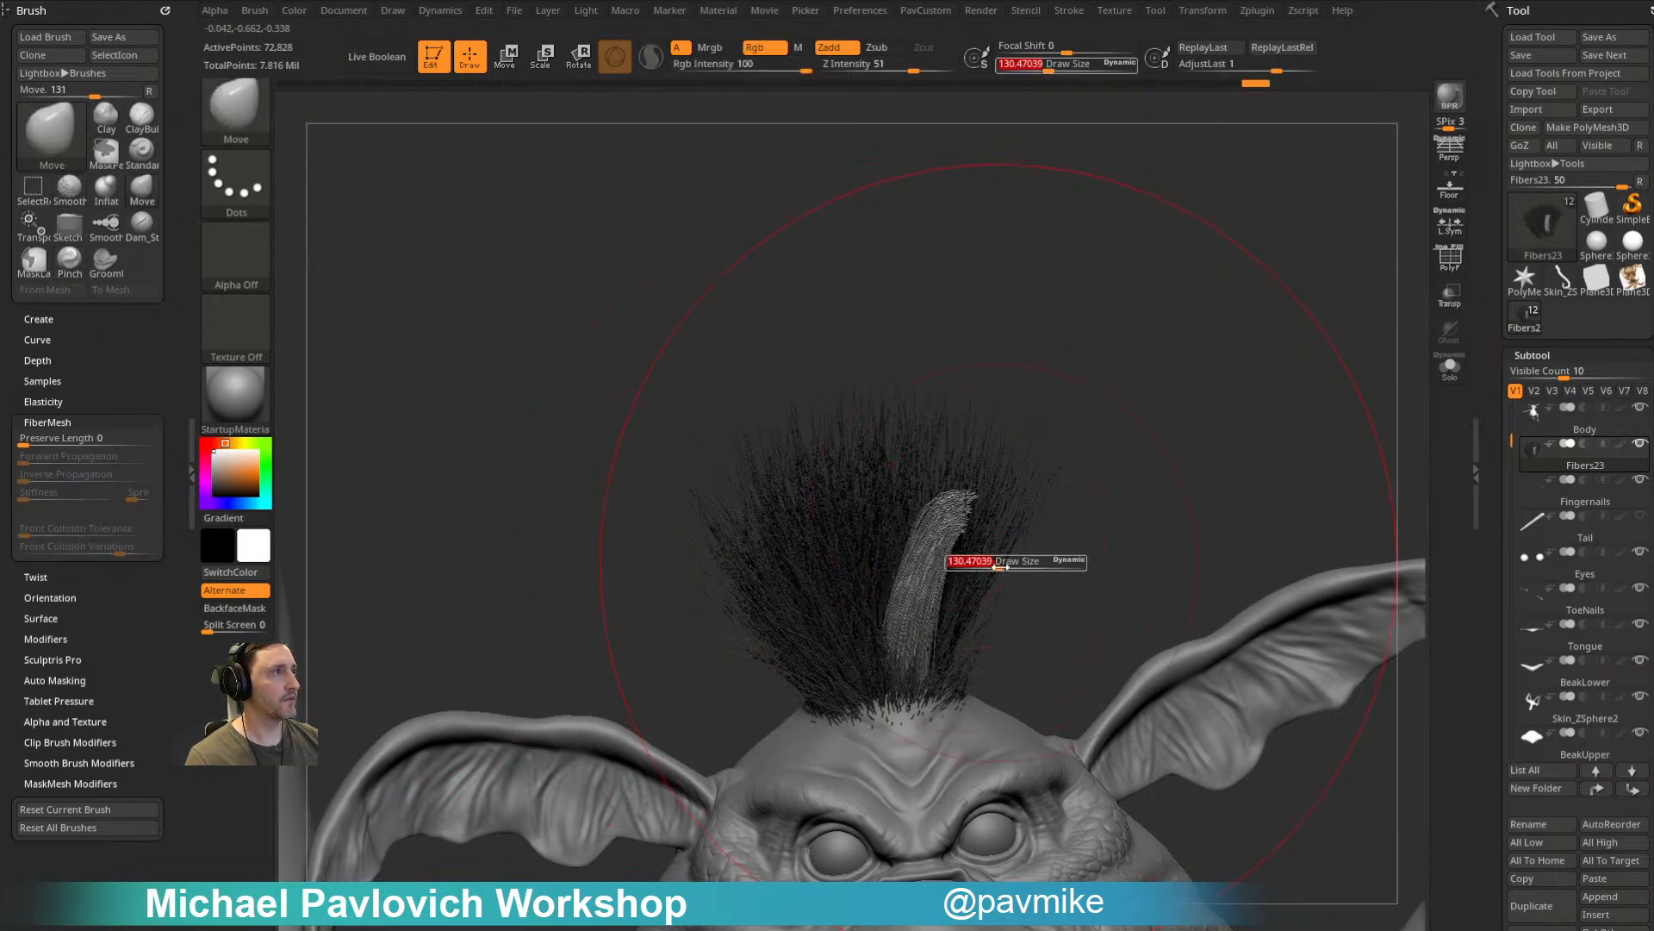
mouse_move(1011, 549)
right_down()
mouse_move(1118, 462)
mouse_move(1000, 519)
mouse_move(1063, 366)
right_up()
key(b)
key(p)
key(i)
right_drag(1119, 422, 1032, 450)
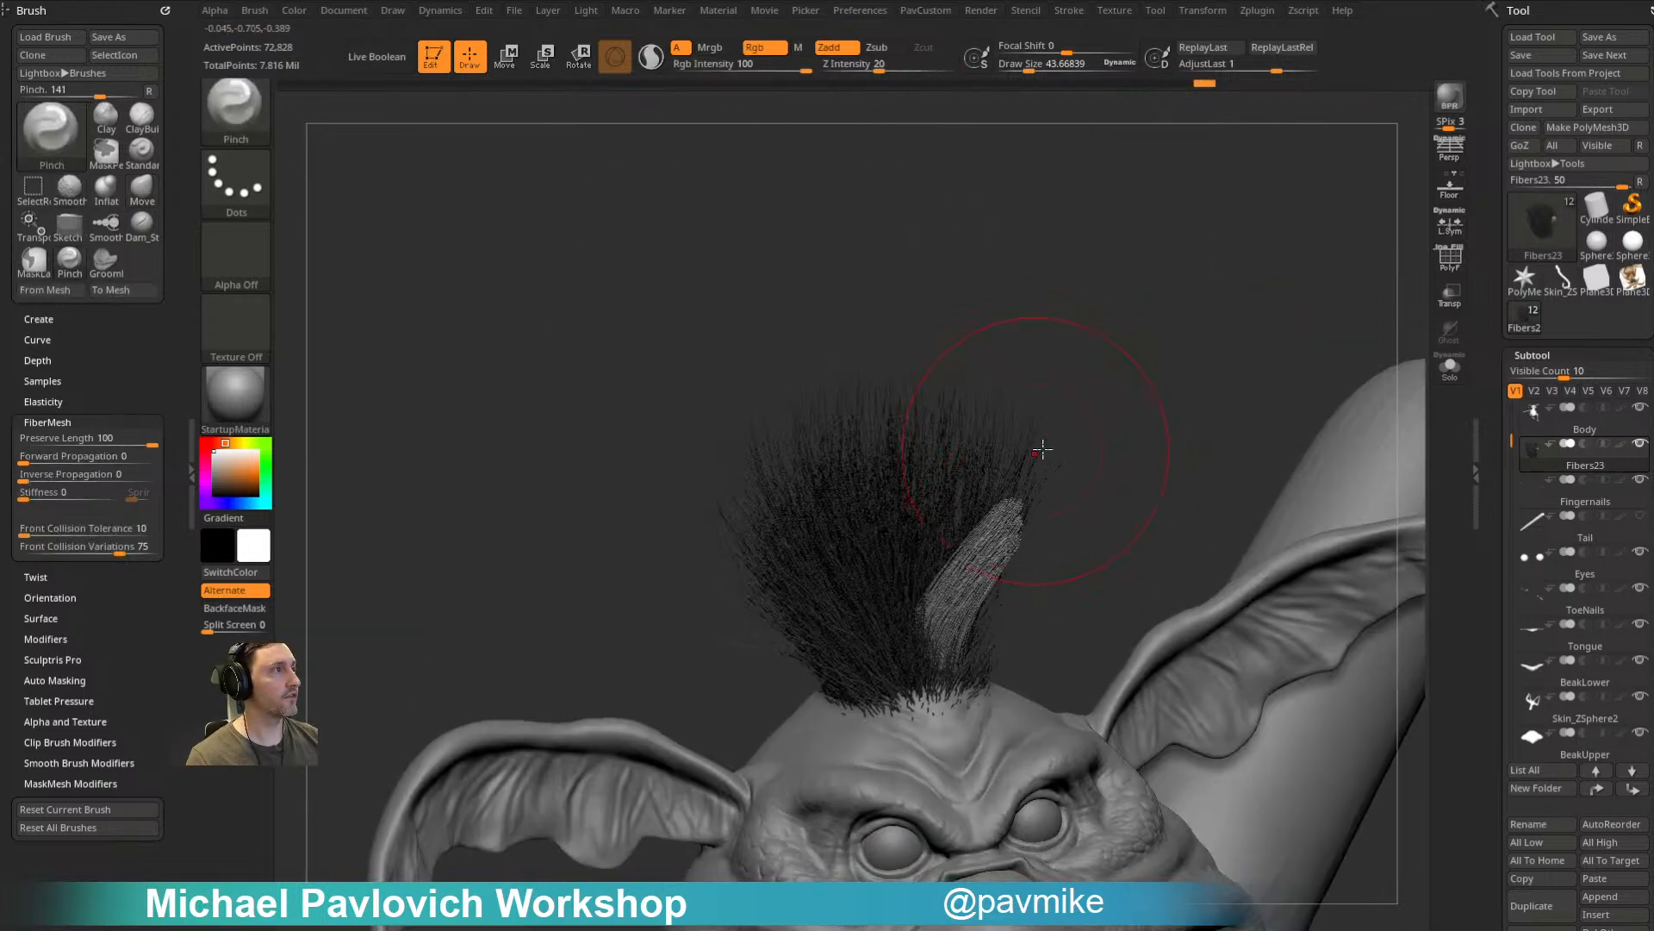
drag(961, 592, 958, 588)
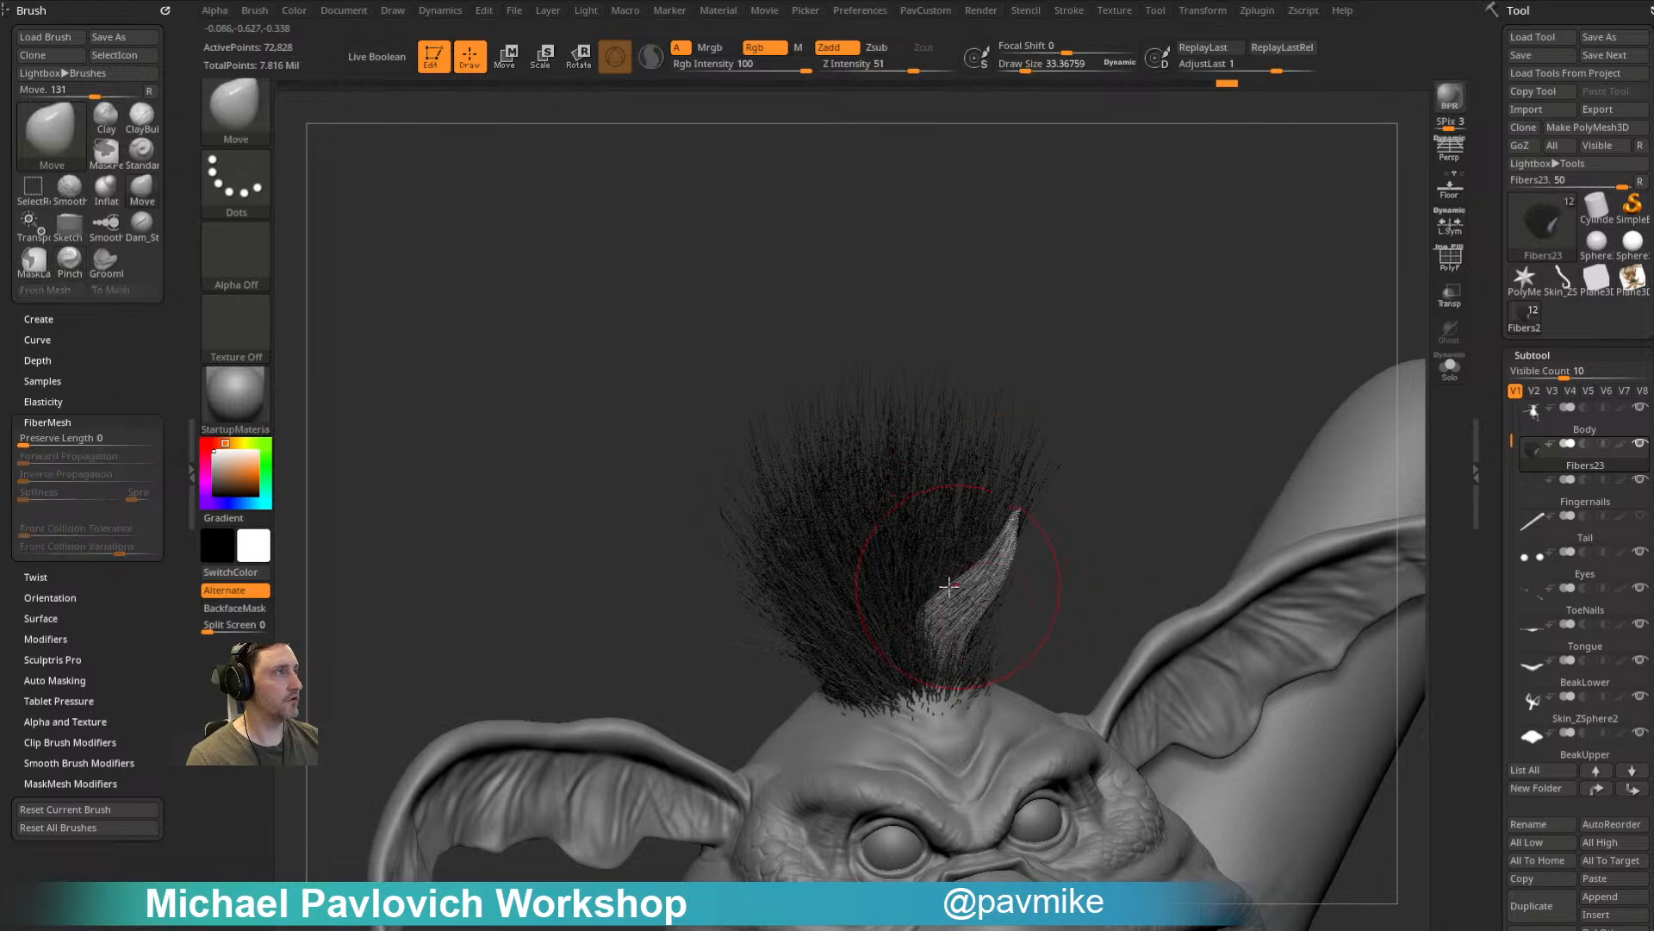
Step: Undo the last shape adjustments to the pointed front lock
right_drag(1053, 513, 1120, 482)
ctrl+shift+click(1111, 377)
mouse_move(1109, 375)
right_down()
mouse_move(1061, 305)
mouse_move(1108, 379)
right_up()
right_drag(986, 495, 1078, 361)
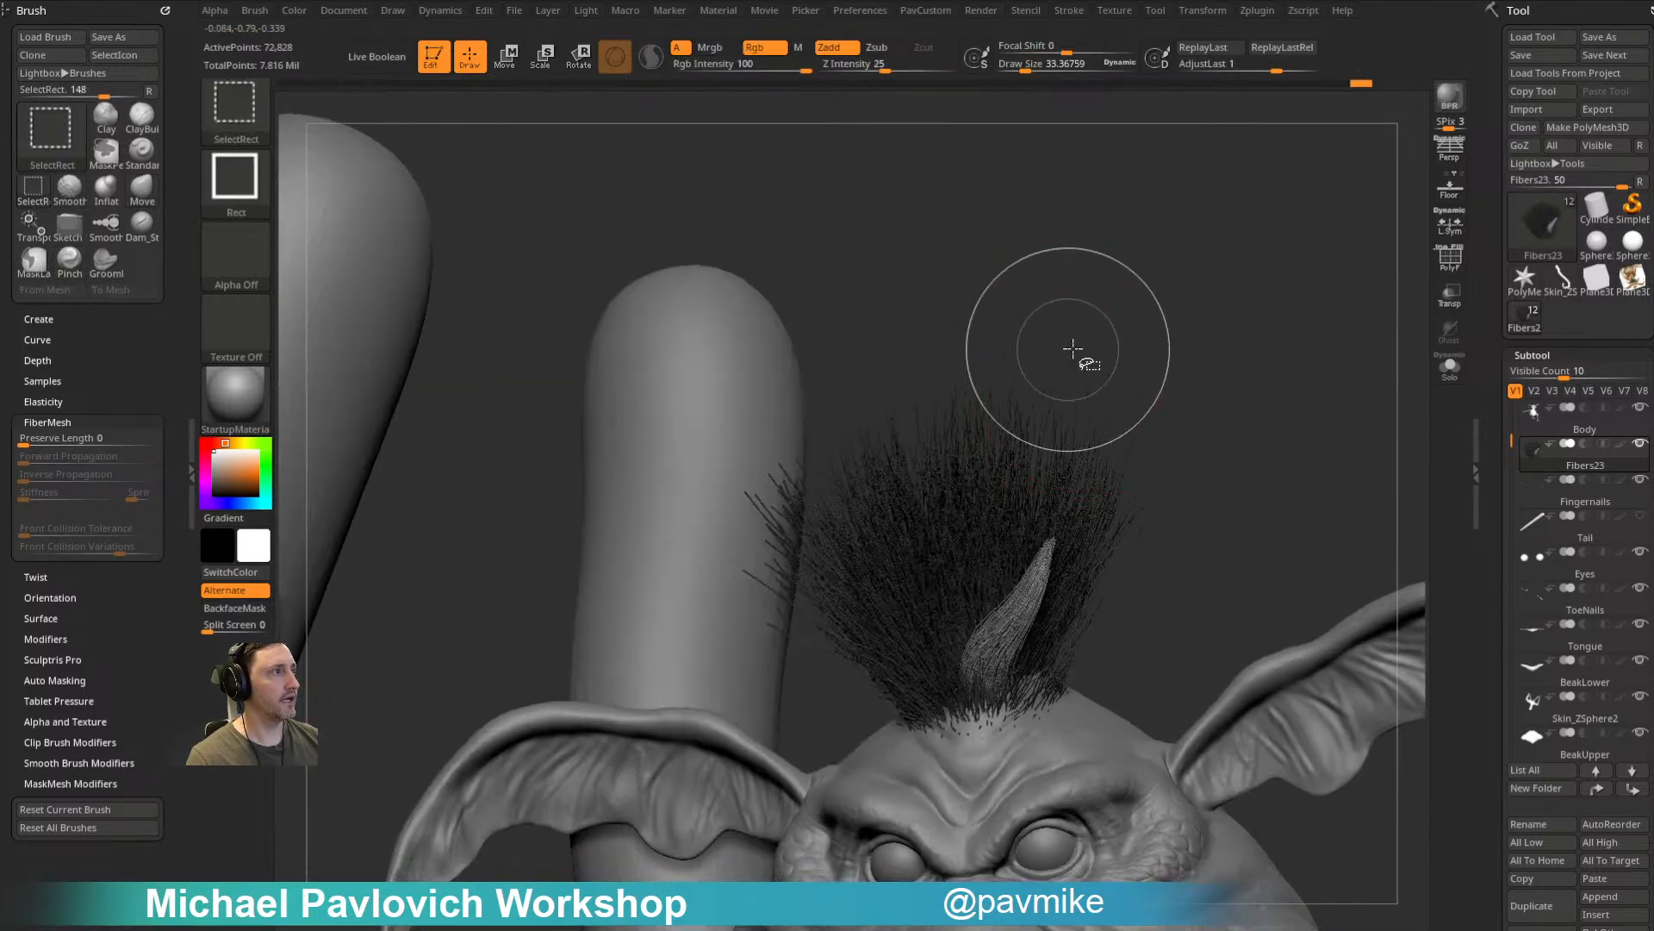
key(ctrl+z)
key(ctrl+z)
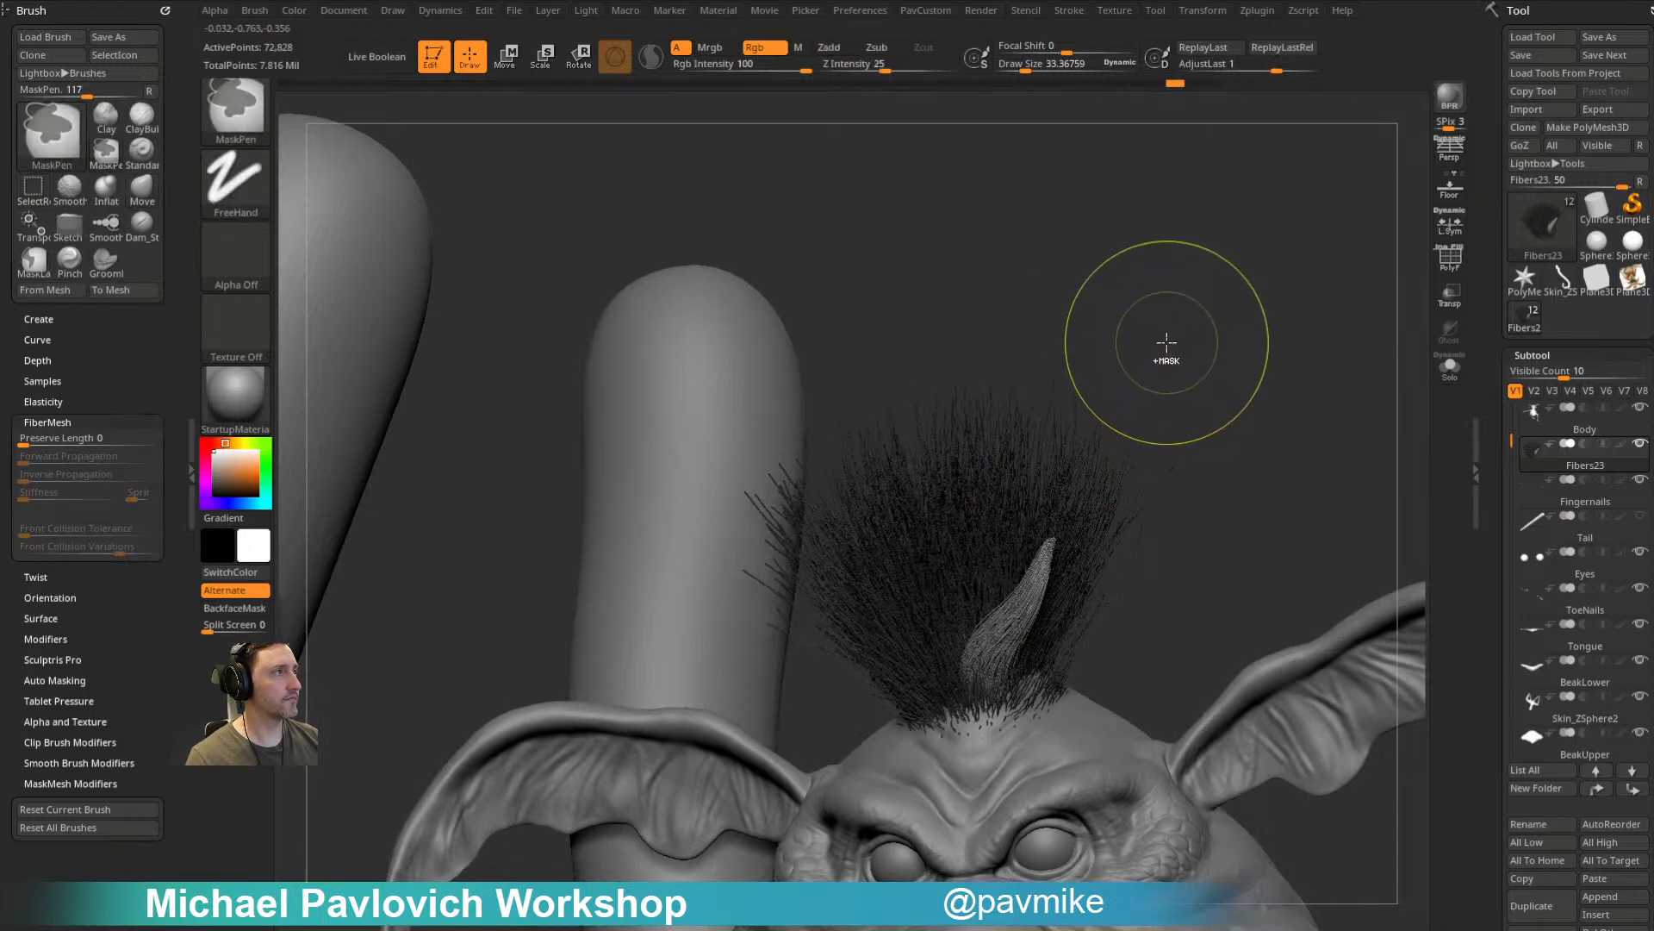
key(ctrl+z)
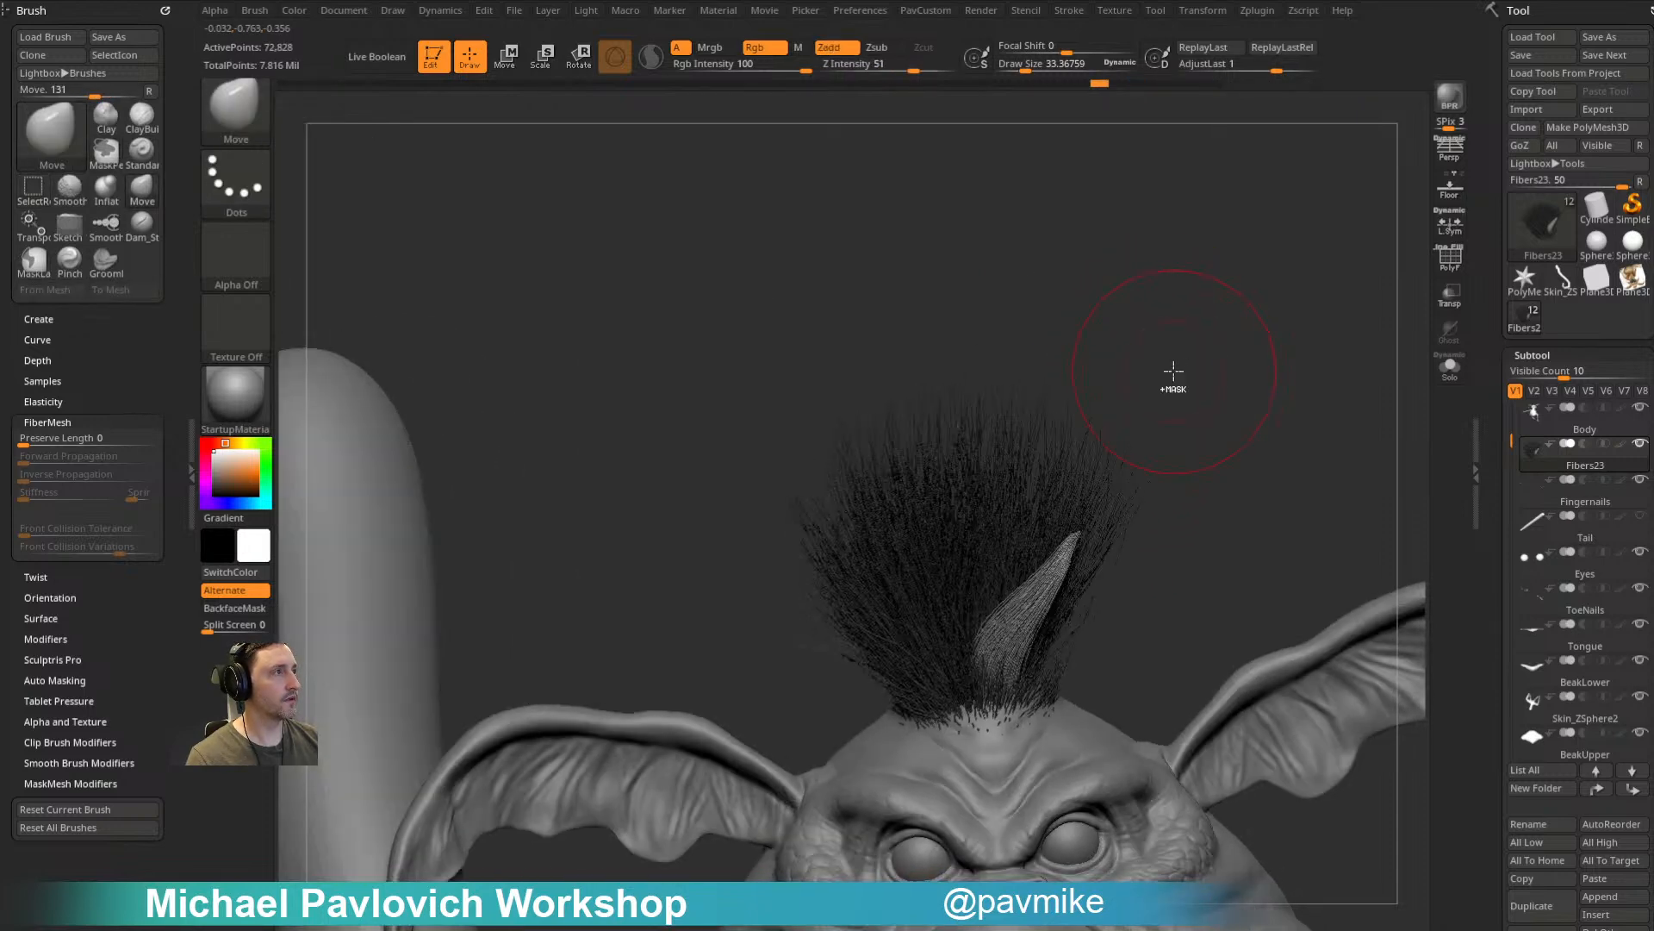
Step: Clear the mask, show the whole tuft and hide the groomed locks of fibers
key(ctrl+shift+z)
key(ctrl+shift+z)
key(ctrl+shift+z)
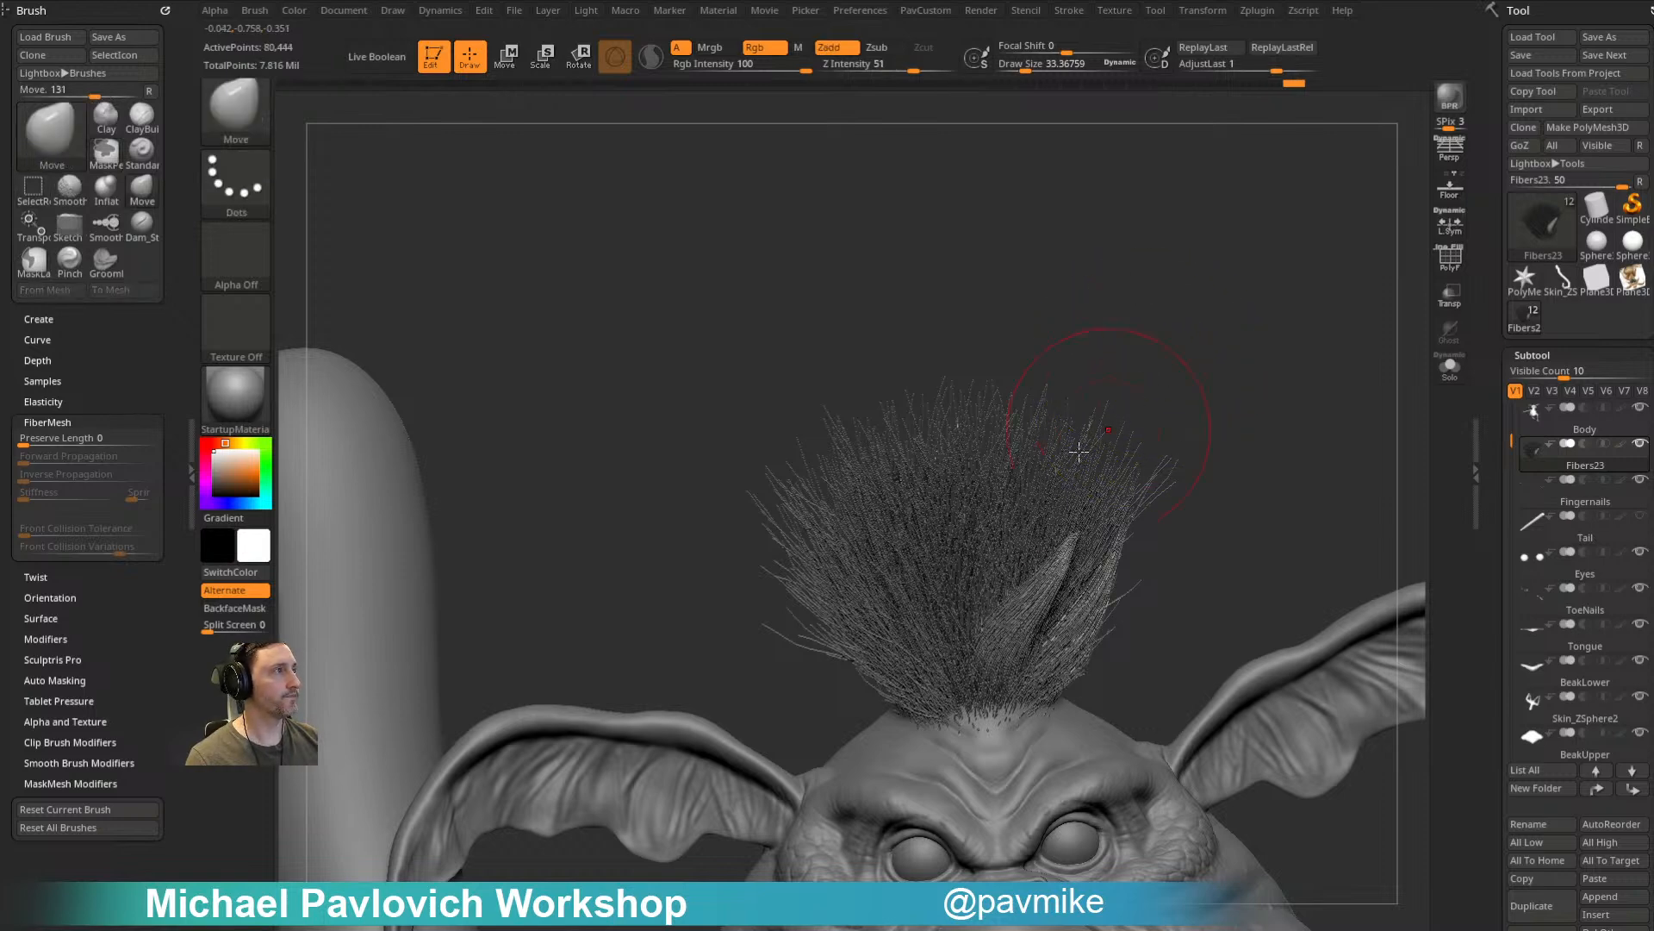
key(ctrl+shift+z)
key(ctrl+shift+z)
key(ctrl+shift+z)
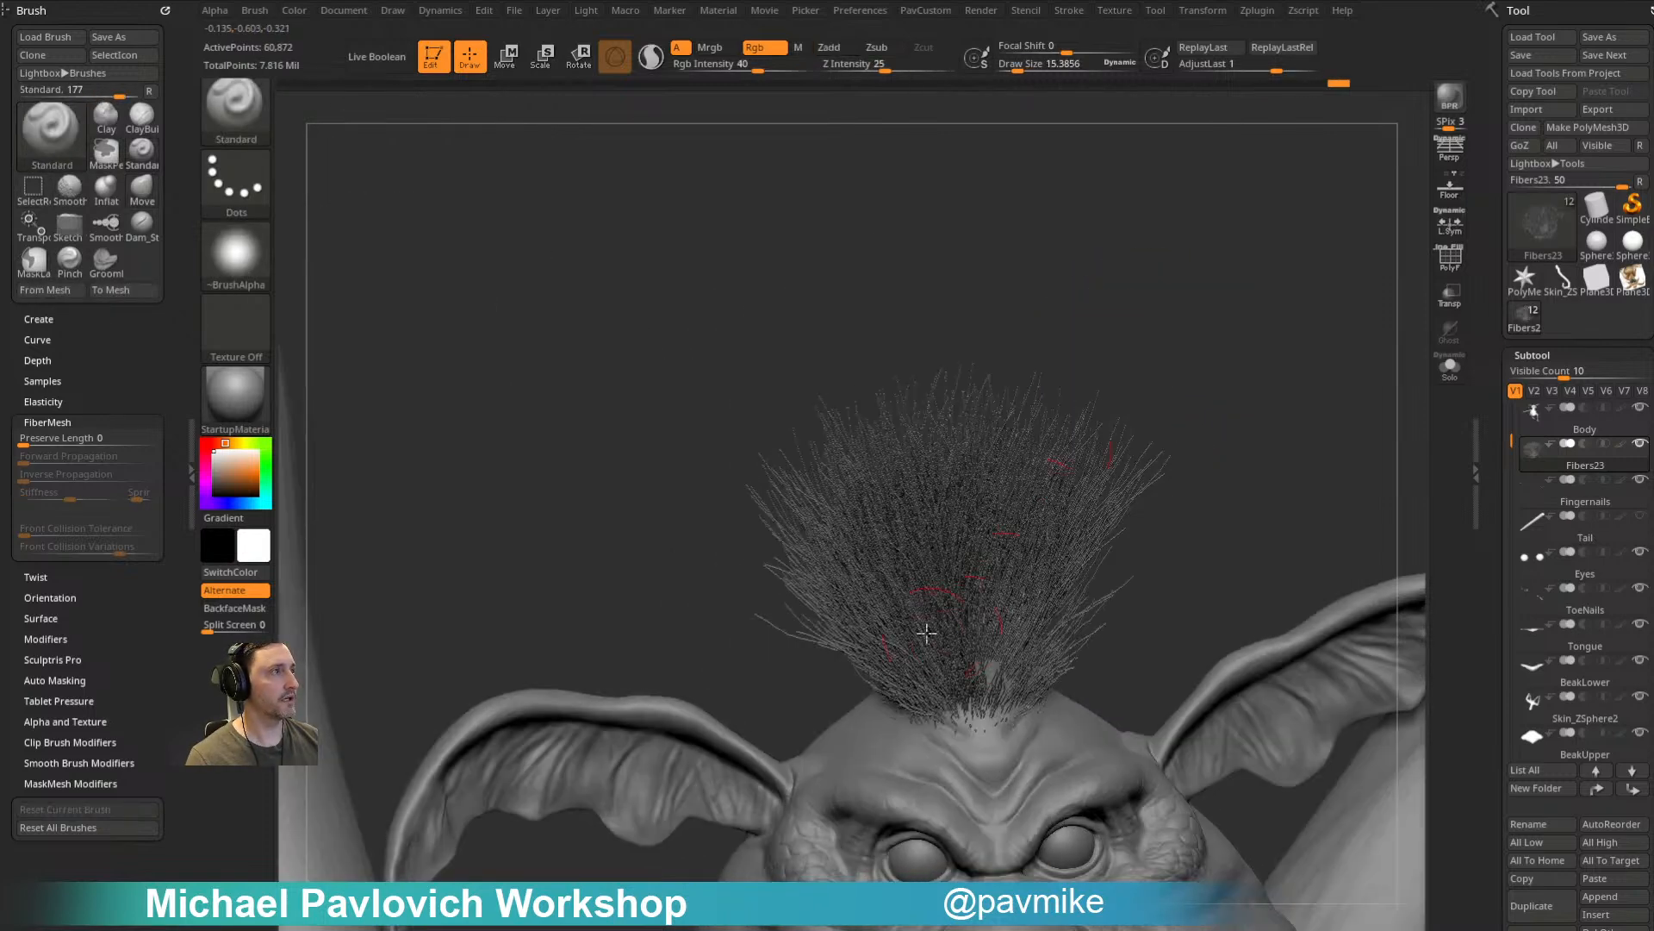
Step: Step the history back to the tuft state where only a front section of the fibers is left unmasked
key(ctrl+shift+z)
key(ctrl+shift+z)
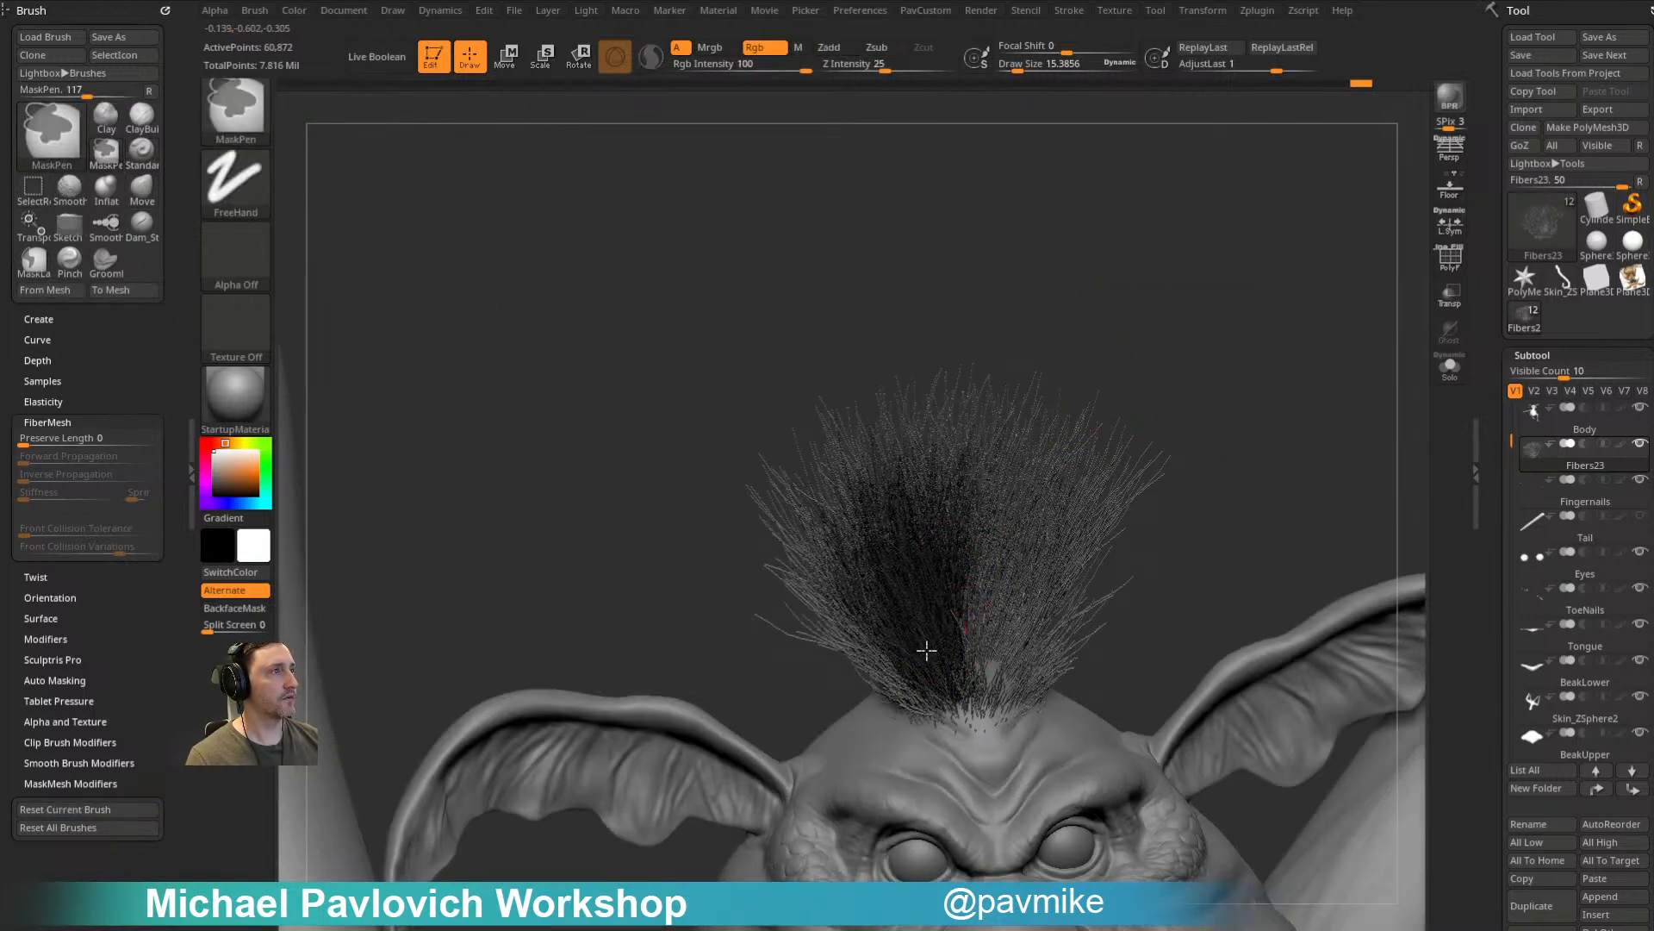
key(ctrl+z)
key(ctrl+z)
key(ctrl+z)
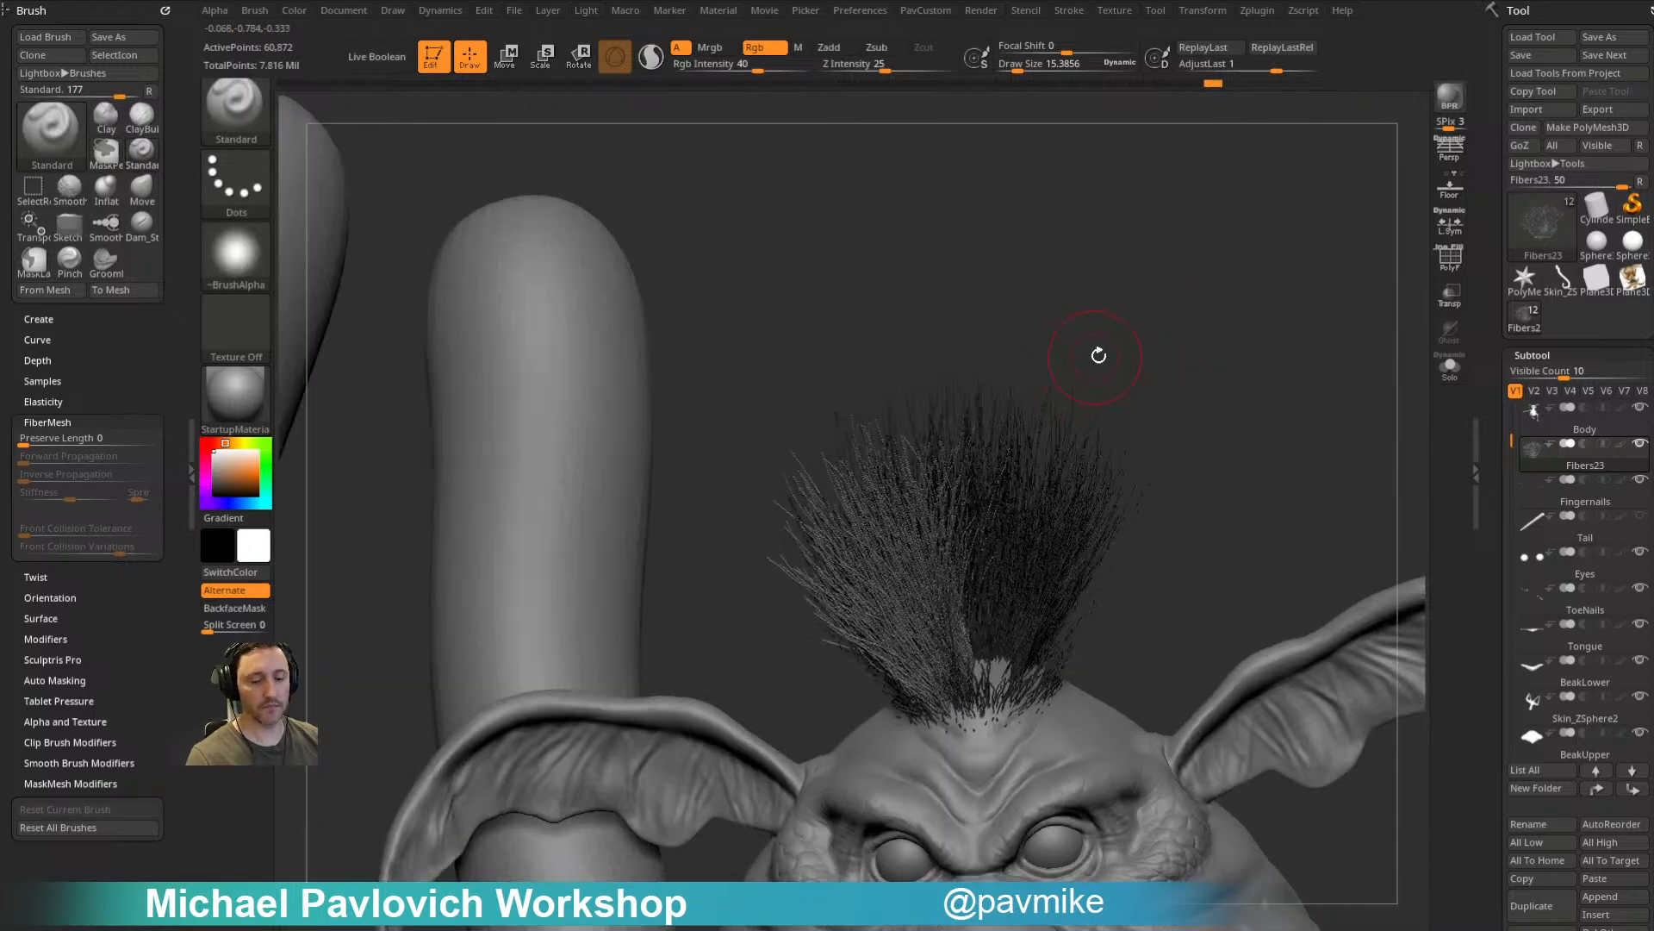
Step: Pinch the unmasked front lock together with the Pinch brush at a draw size of about 55
key(b)
key(p)
key(i)
drag(1096, 356, 1026, 397)
key(s)
mouse_move(893, 581)
mouse_down()
mouse_move(913, 583)
mouse_move(836, 508)
mouse_move(776, 519)
mouse_move(901, 568)
mouse_move(849, 495)
mouse_move(896, 556)
mouse_move(1002, 506)
mouse_up()
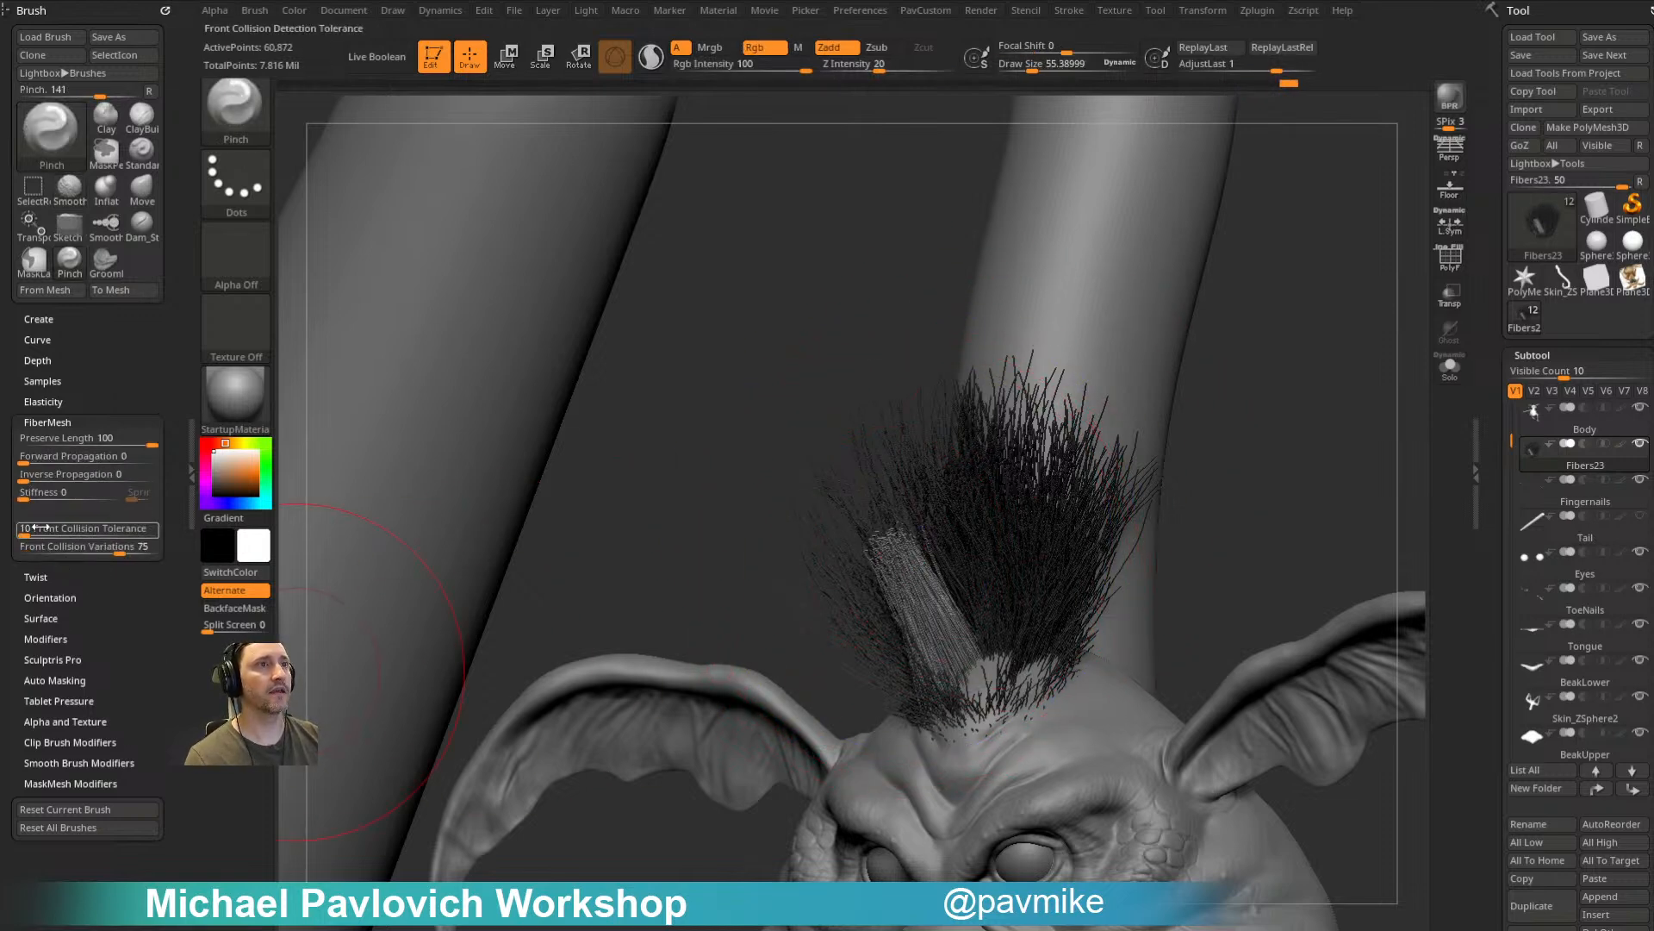
Step: Set the Pinch brush's elasticity Simulation Iterations to 100, and smooth and reshape the front lock
key(shift)
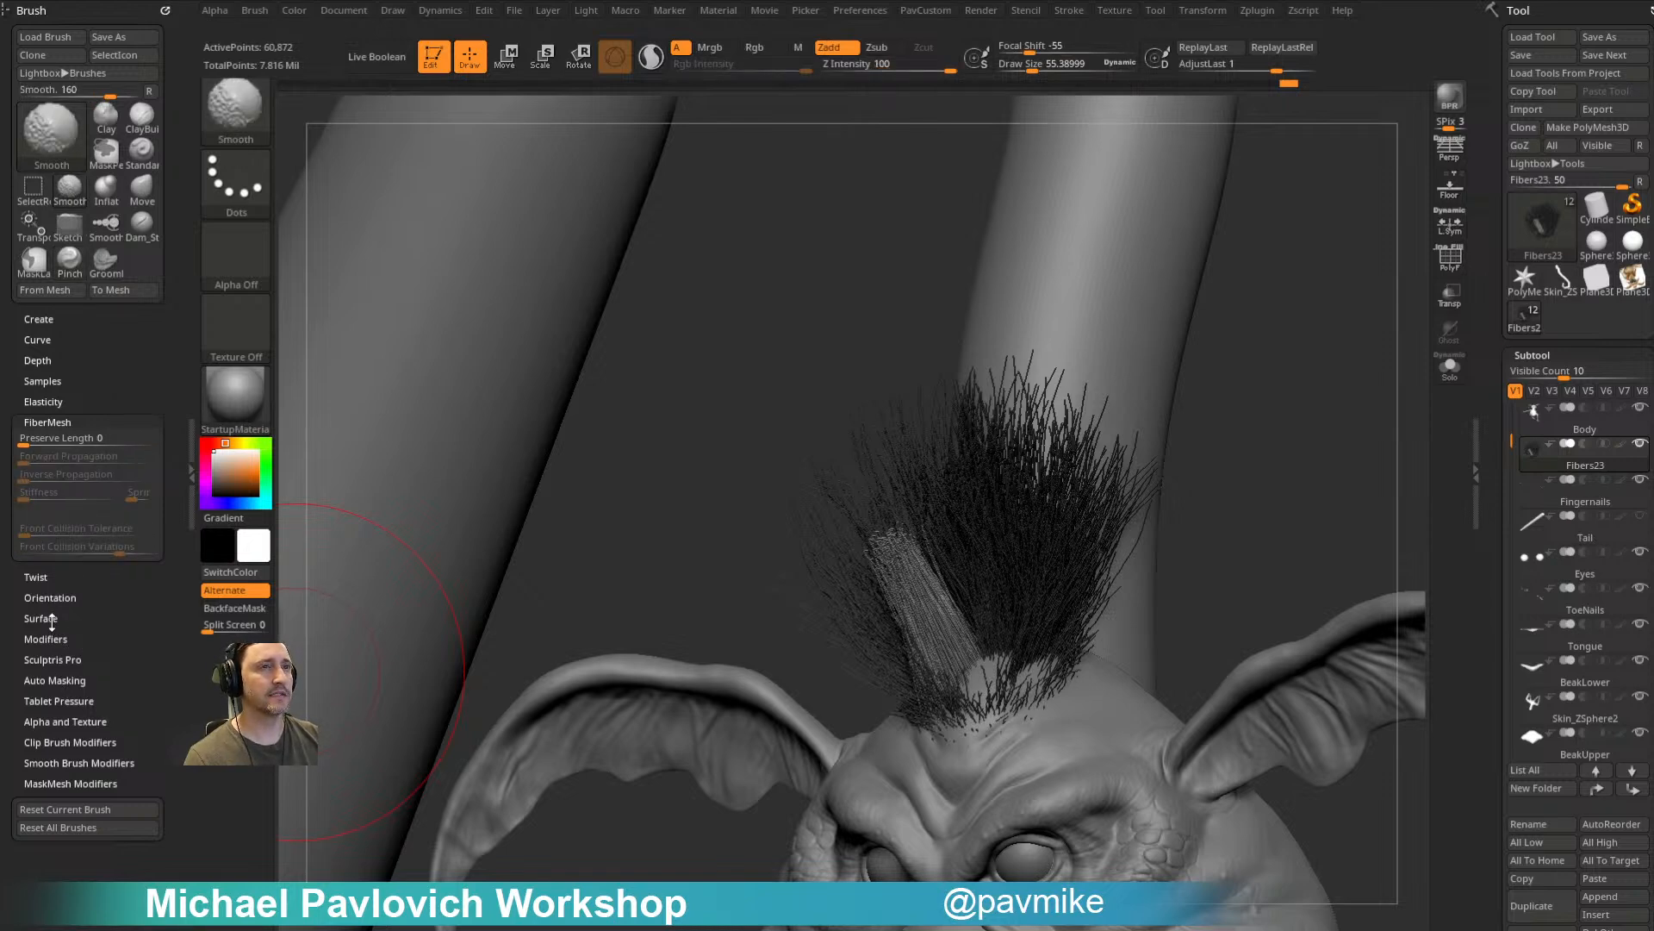
click(43, 401)
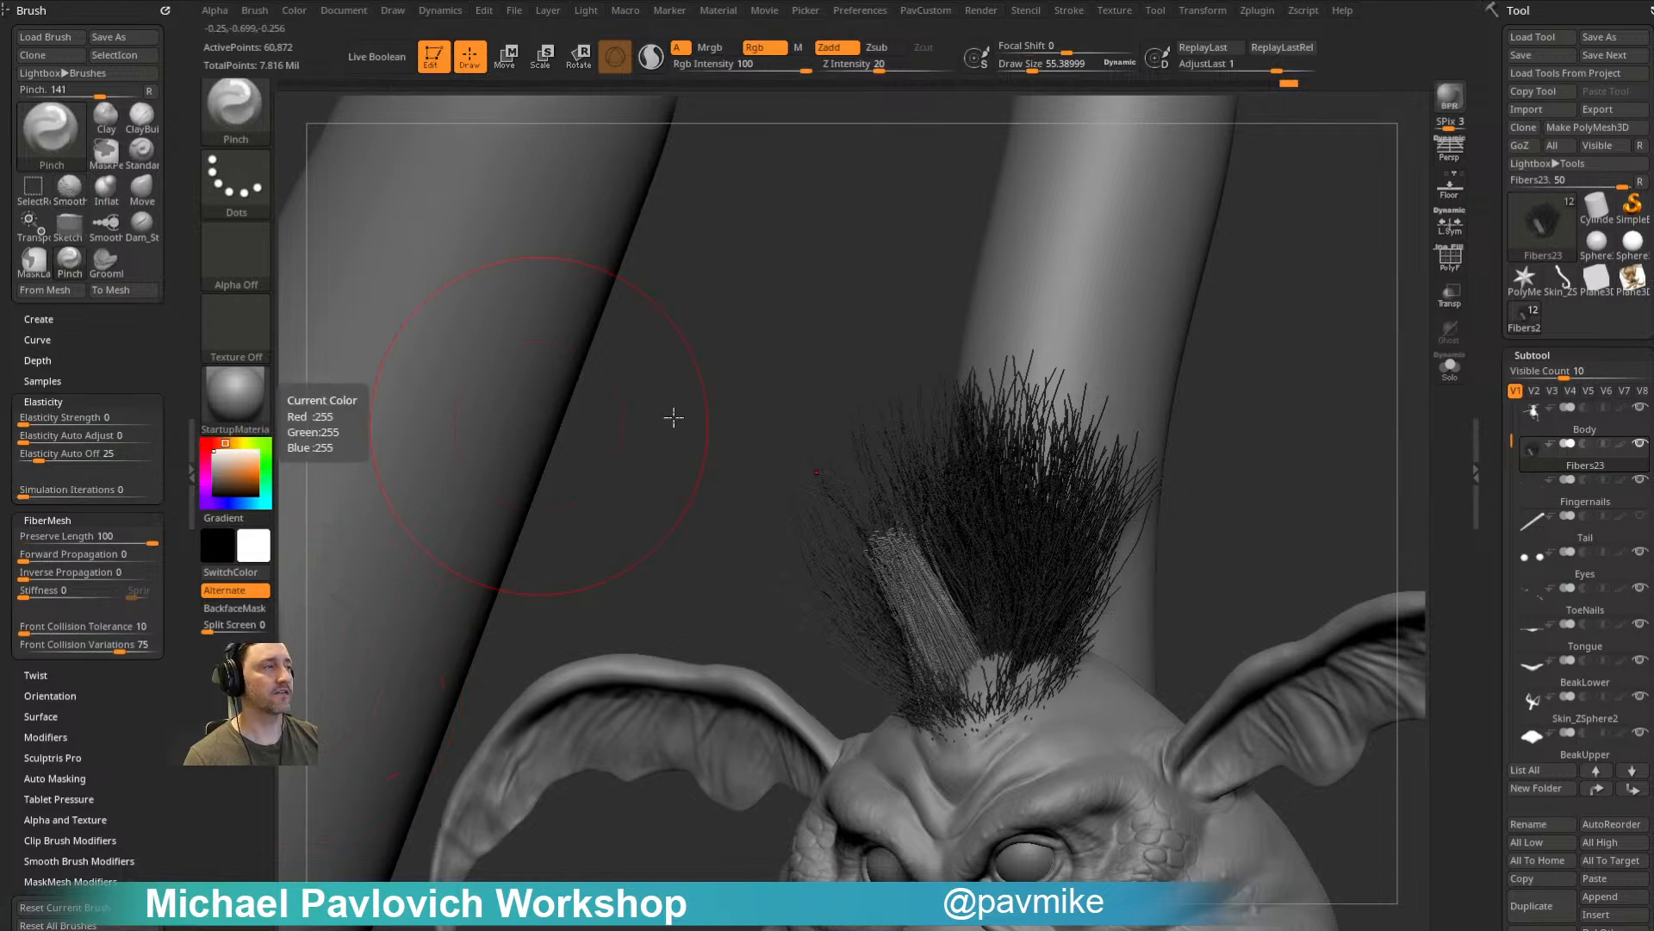
drag(542, 425, 1174, 412)
click(132, 488)
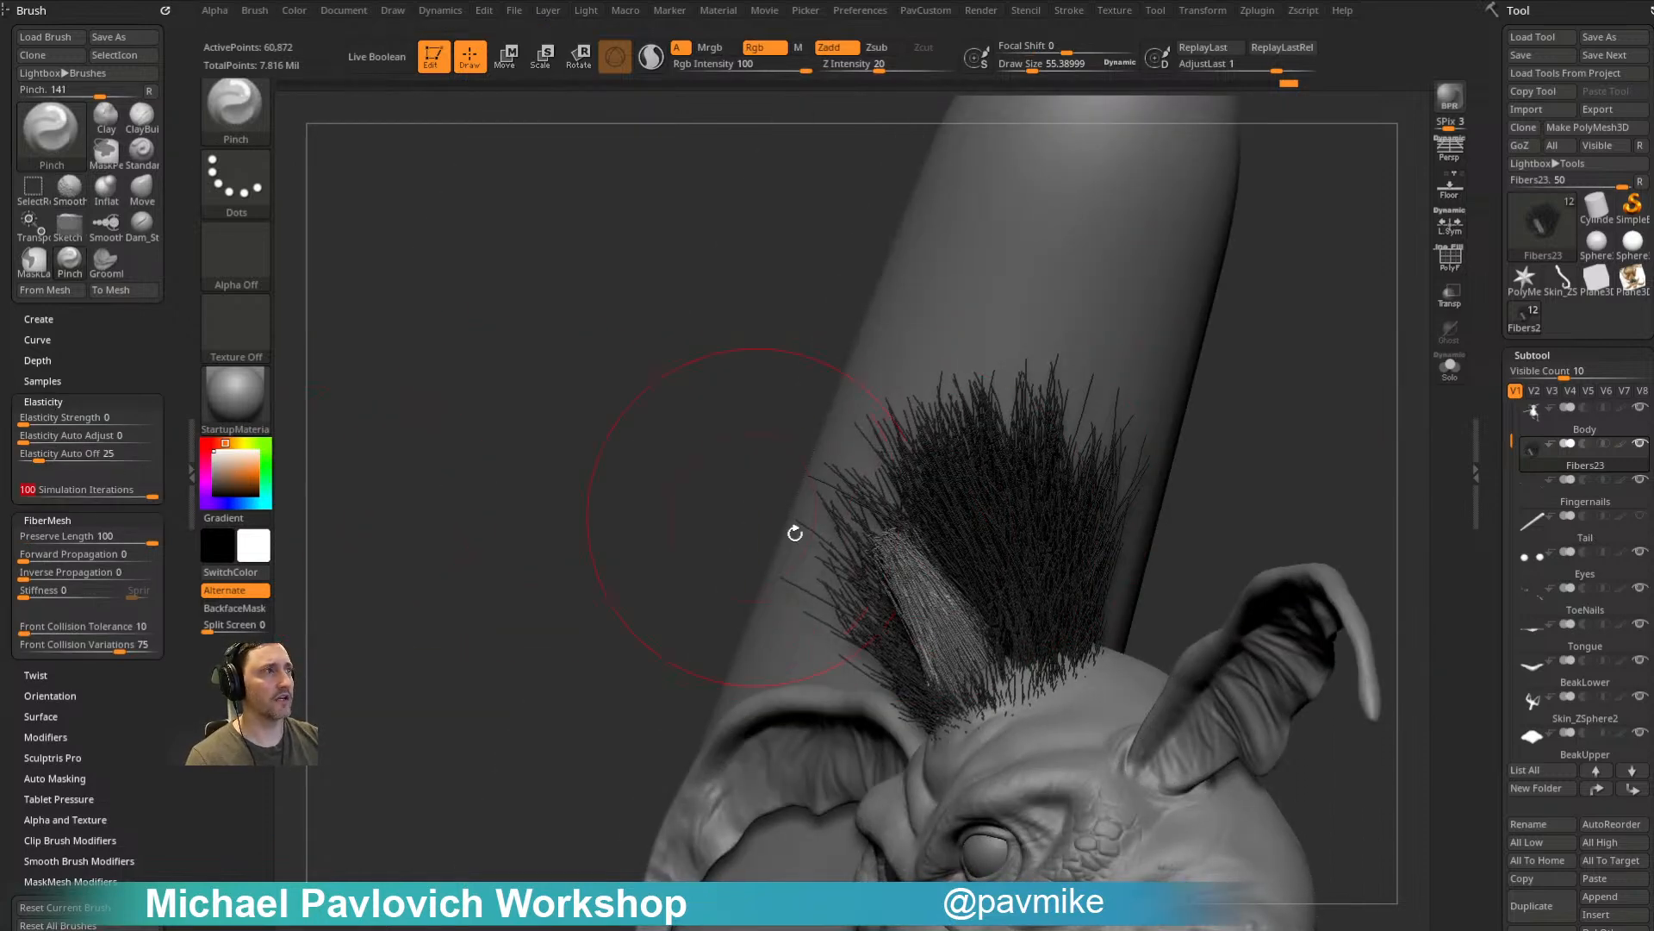
shift+drag(686, 567, 885, 541)
drag(1073, 364, 1193, 379)
drag(892, 564, 953, 593)
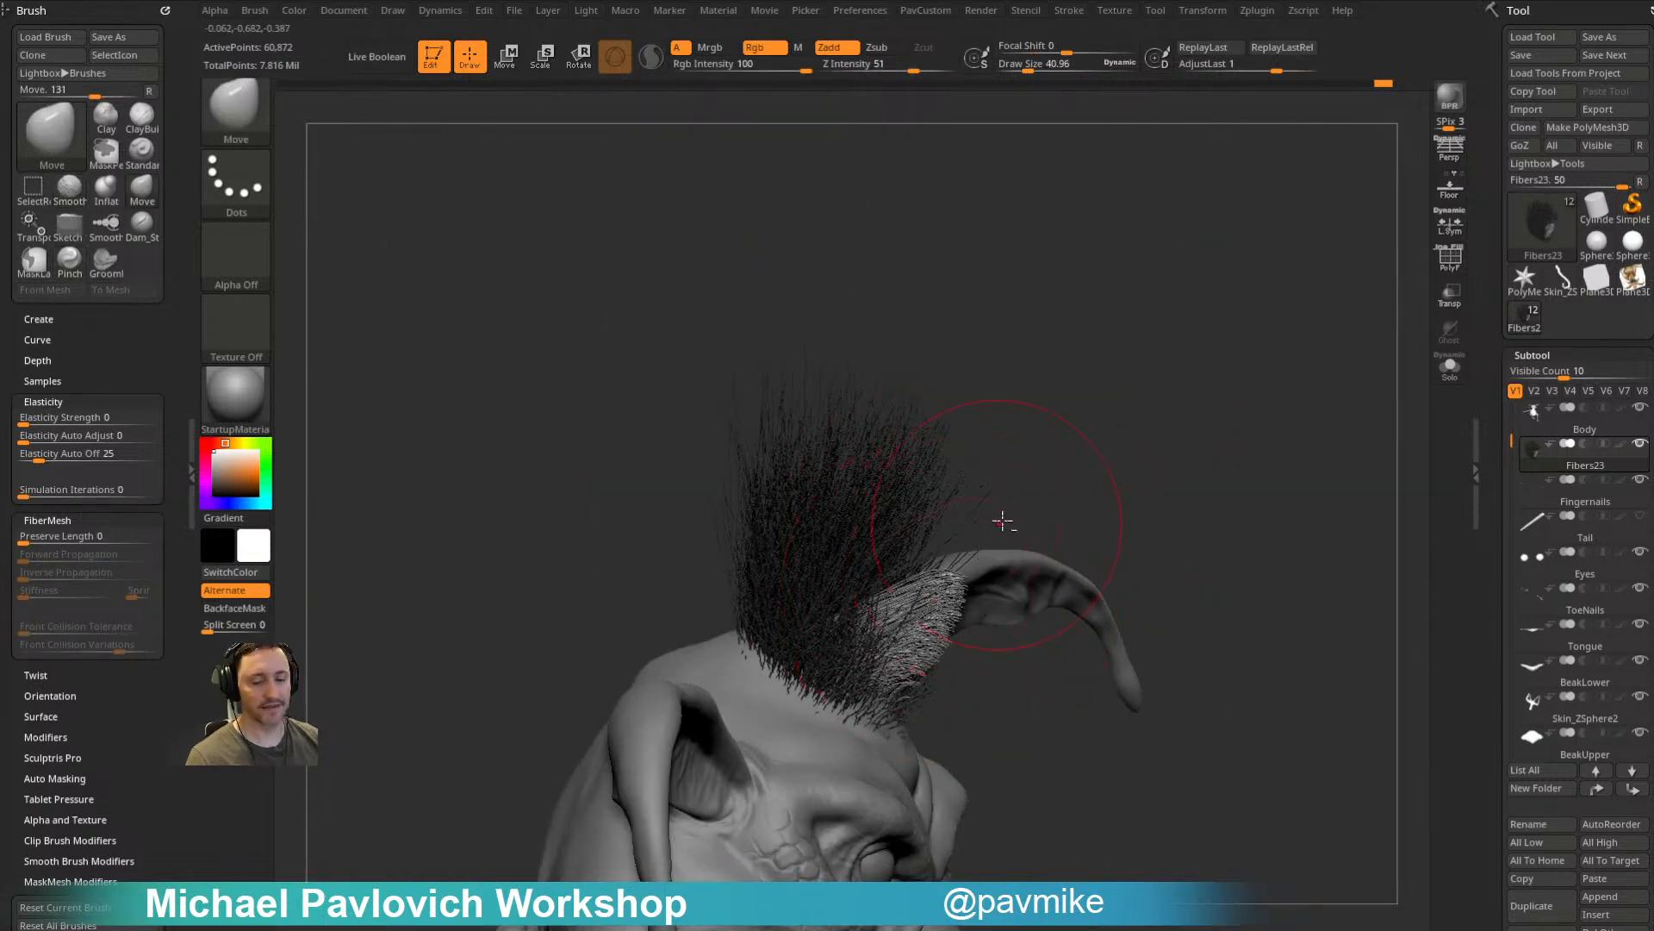
Step: Pull the front lock's splayed fibers together with the Pinch brush, working from the side and the front
key(b)
key(p)
key(i)
drag(1082, 443, 942, 614)
drag(1045, 635, 901, 628)
Step: Hide the masked fibers so that only the unmasked front lock stays visible
key(grave)
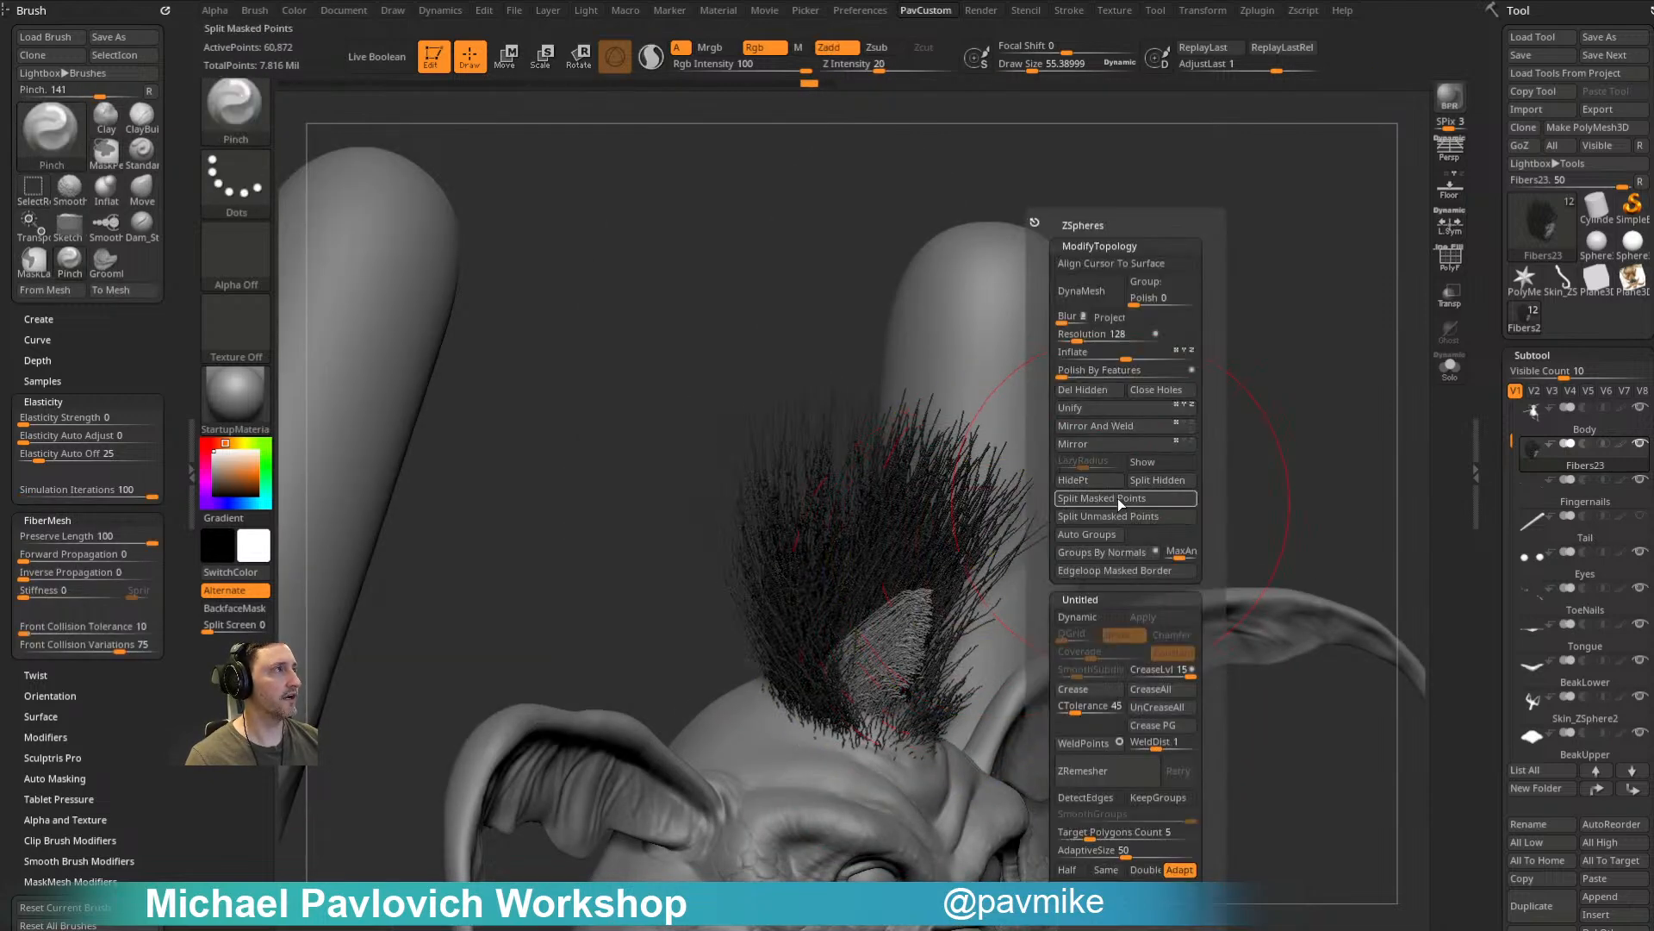
click(1089, 479)
ctrl+shift+drag(1154, 432, 908, 595)
ctrl+shift+click(976, 526)
drag(976, 526, 1071, 621)
Step: Bend the isolated front lock up and forward with the Move brush at a draw size of about 31
key(b)
key(m)
key(v)
mouse_move(1116, 564)
mouse_down()
mouse_move(1110, 597)
mouse_move(1128, 527)
mouse_up()
drag(1053, 596, 1084, 568)
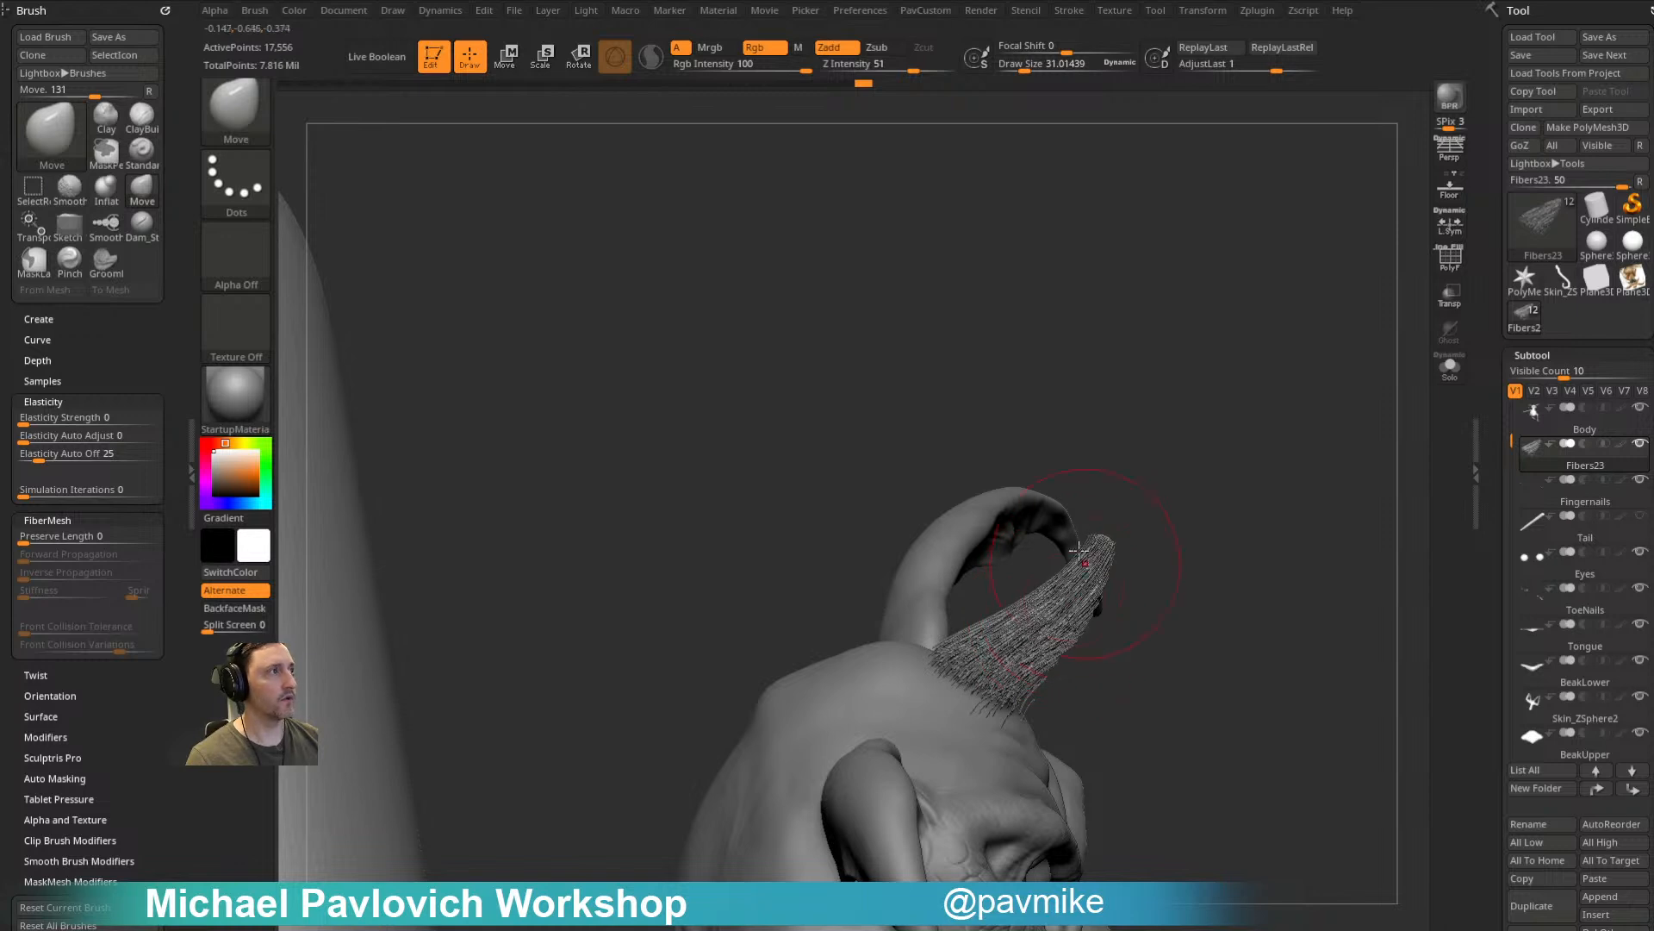
Step: Set the Move brush's FiberMesh Preserve Length to 67, and smooth and reshape the tip of the isolated front lock
alt+drag(763, 441, 659, 433)
drag(114, 536, 158, 534)
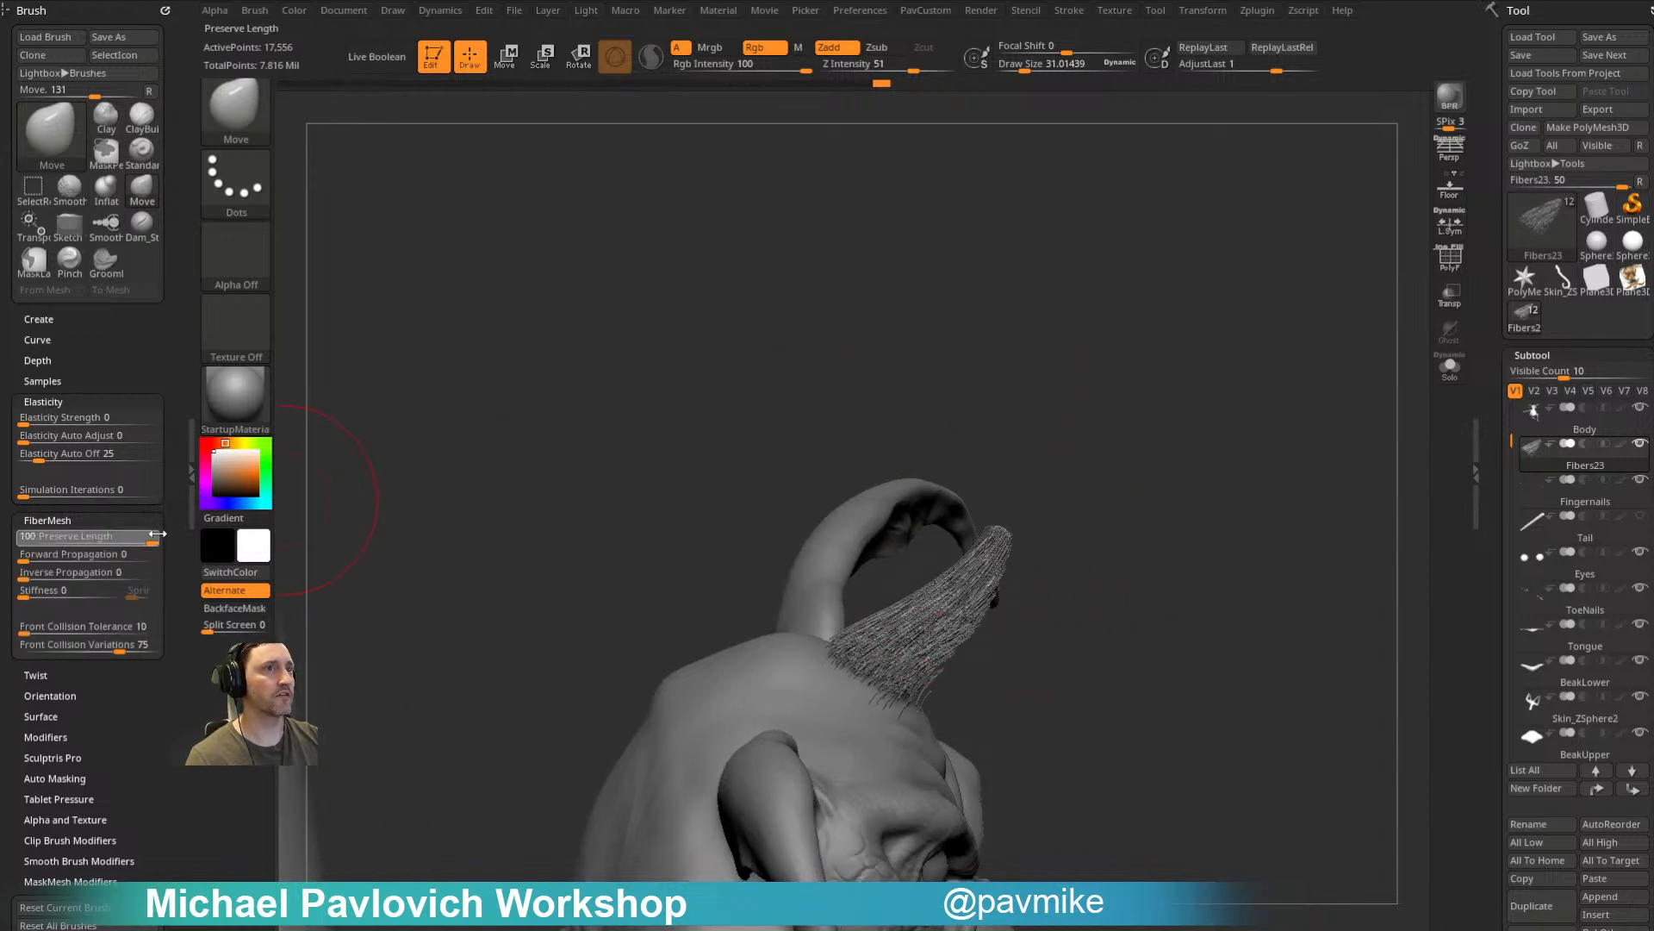
alt+drag(1061, 458, 1022, 425)
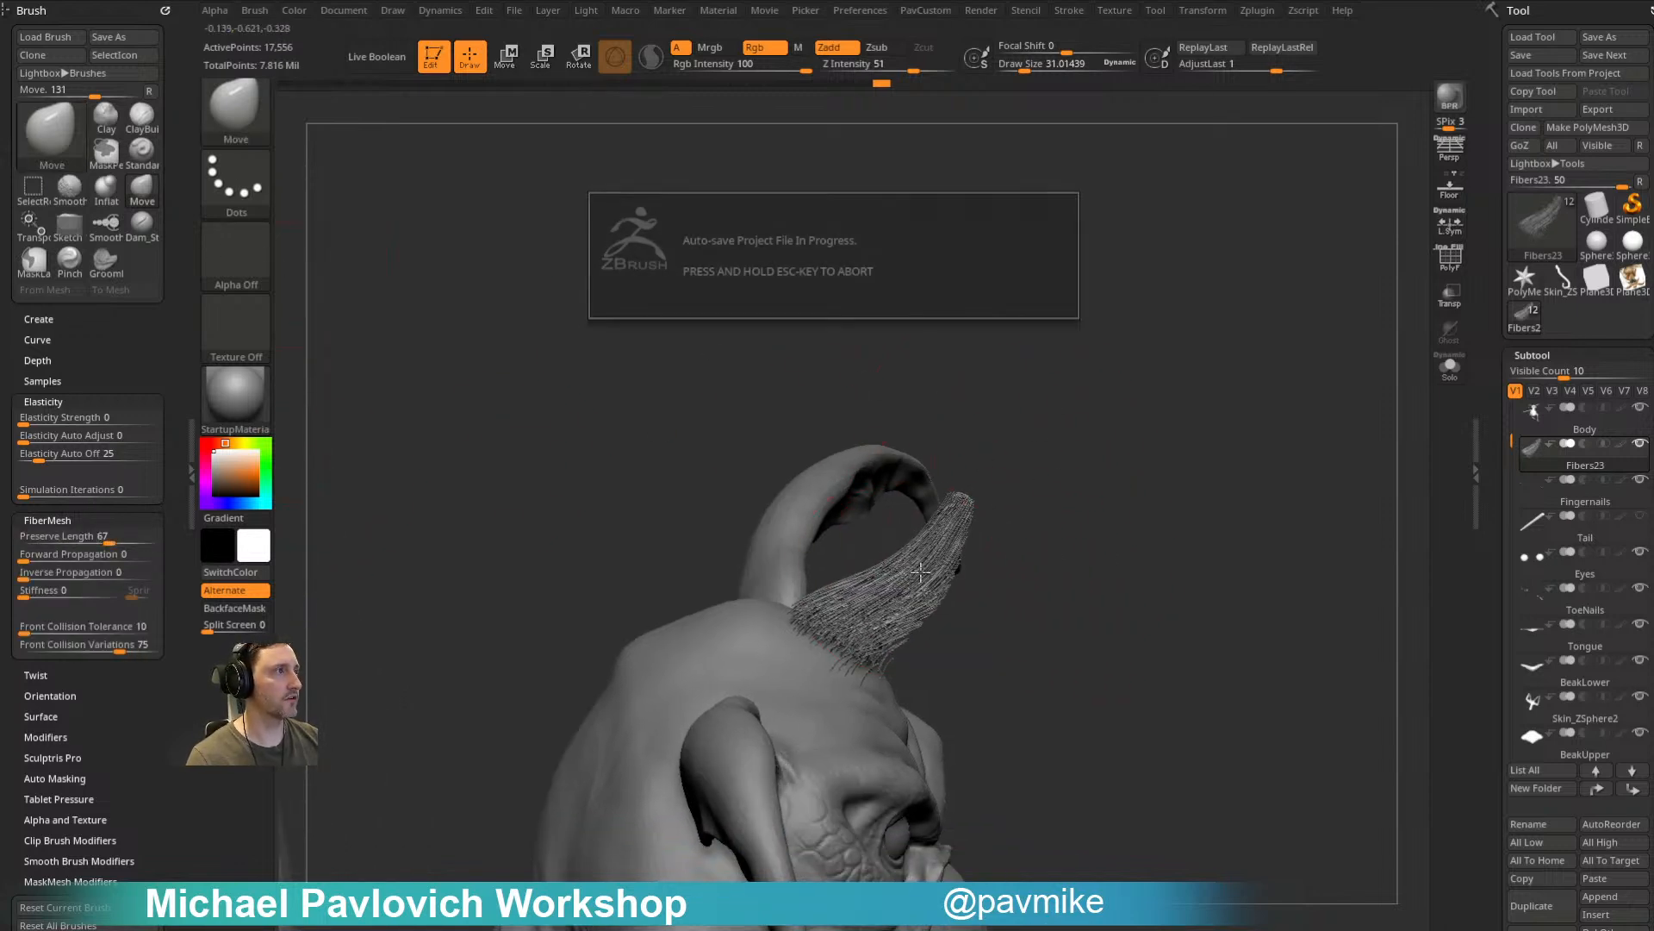
shift+drag(963, 536, 960, 541)
mouse_move(999, 531)
mouse_down()
mouse_move(957, 536)
mouse_move(1031, 474)
mouse_up()
Step: Pinch the isolated front lock into a narrow point with the Pinch brush at a draw size of about 31
key(b)
key(p)
key(i)
mouse_move(1086, 386)
mouse_down()
mouse_move(1075, 425)
mouse_move(1034, 440)
mouse_up()
mouse_move(920, 616)
mouse_down()
mouse_move(927, 525)
mouse_move(916, 553)
mouse_up()
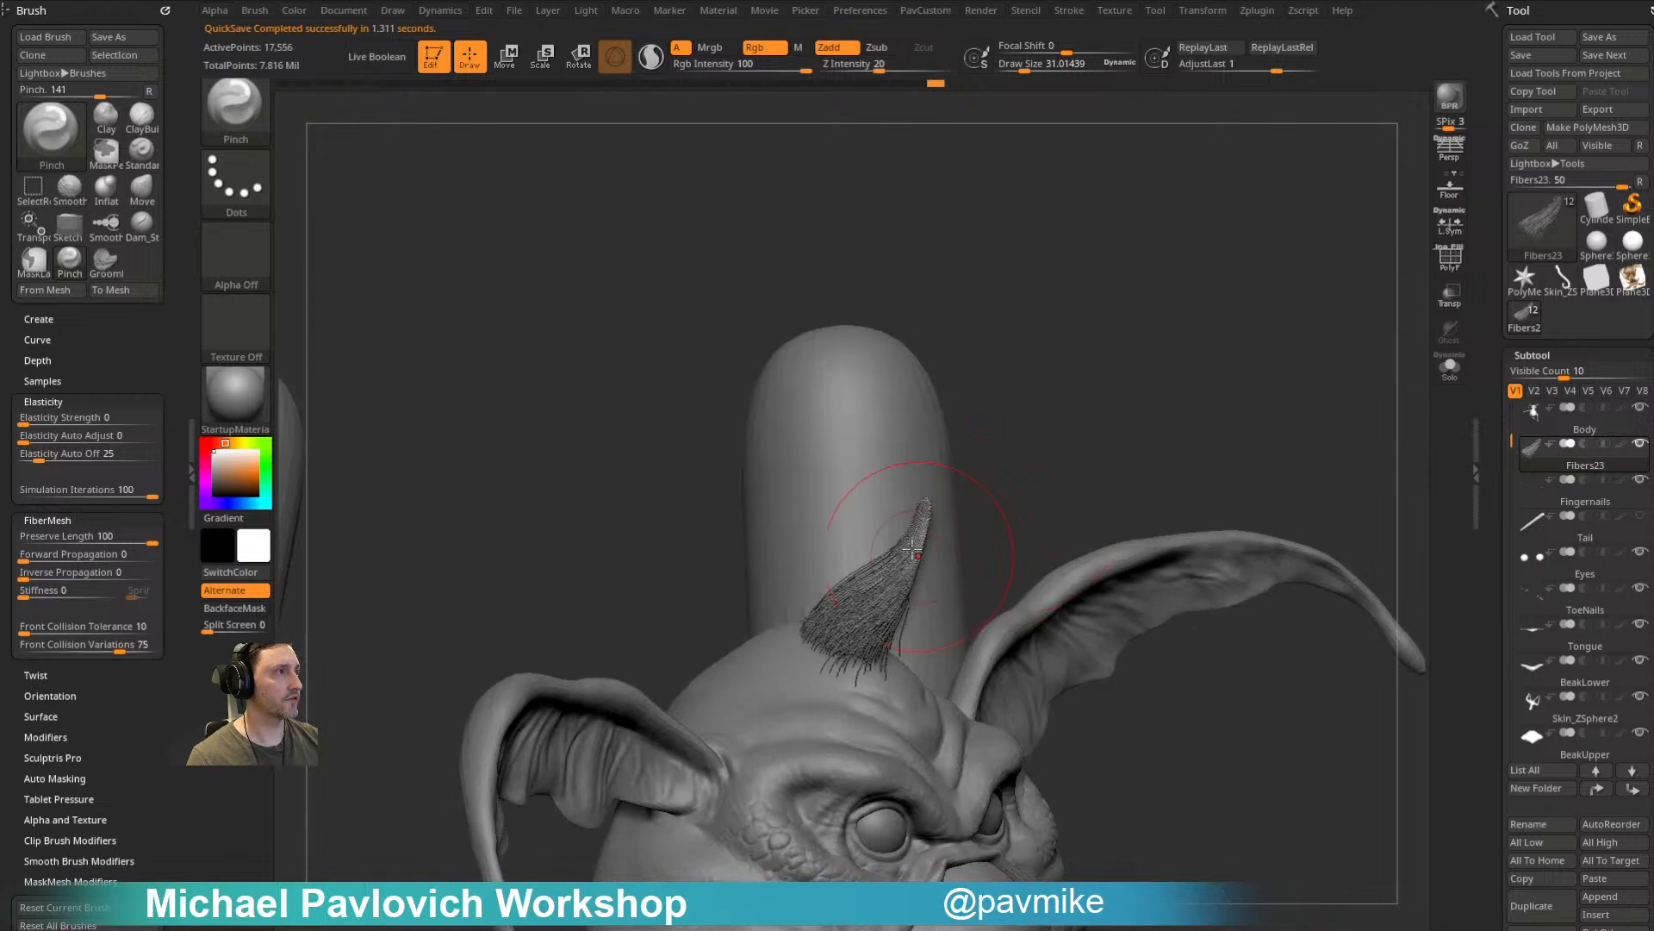
Step: Show the whole tuft and hide the pointed front lock so the ungroomed fibers remain visible
drag(994, 439, 1044, 338)
ctrl+shift+click(1109, 350)
ctrl+shift+click(857, 502)
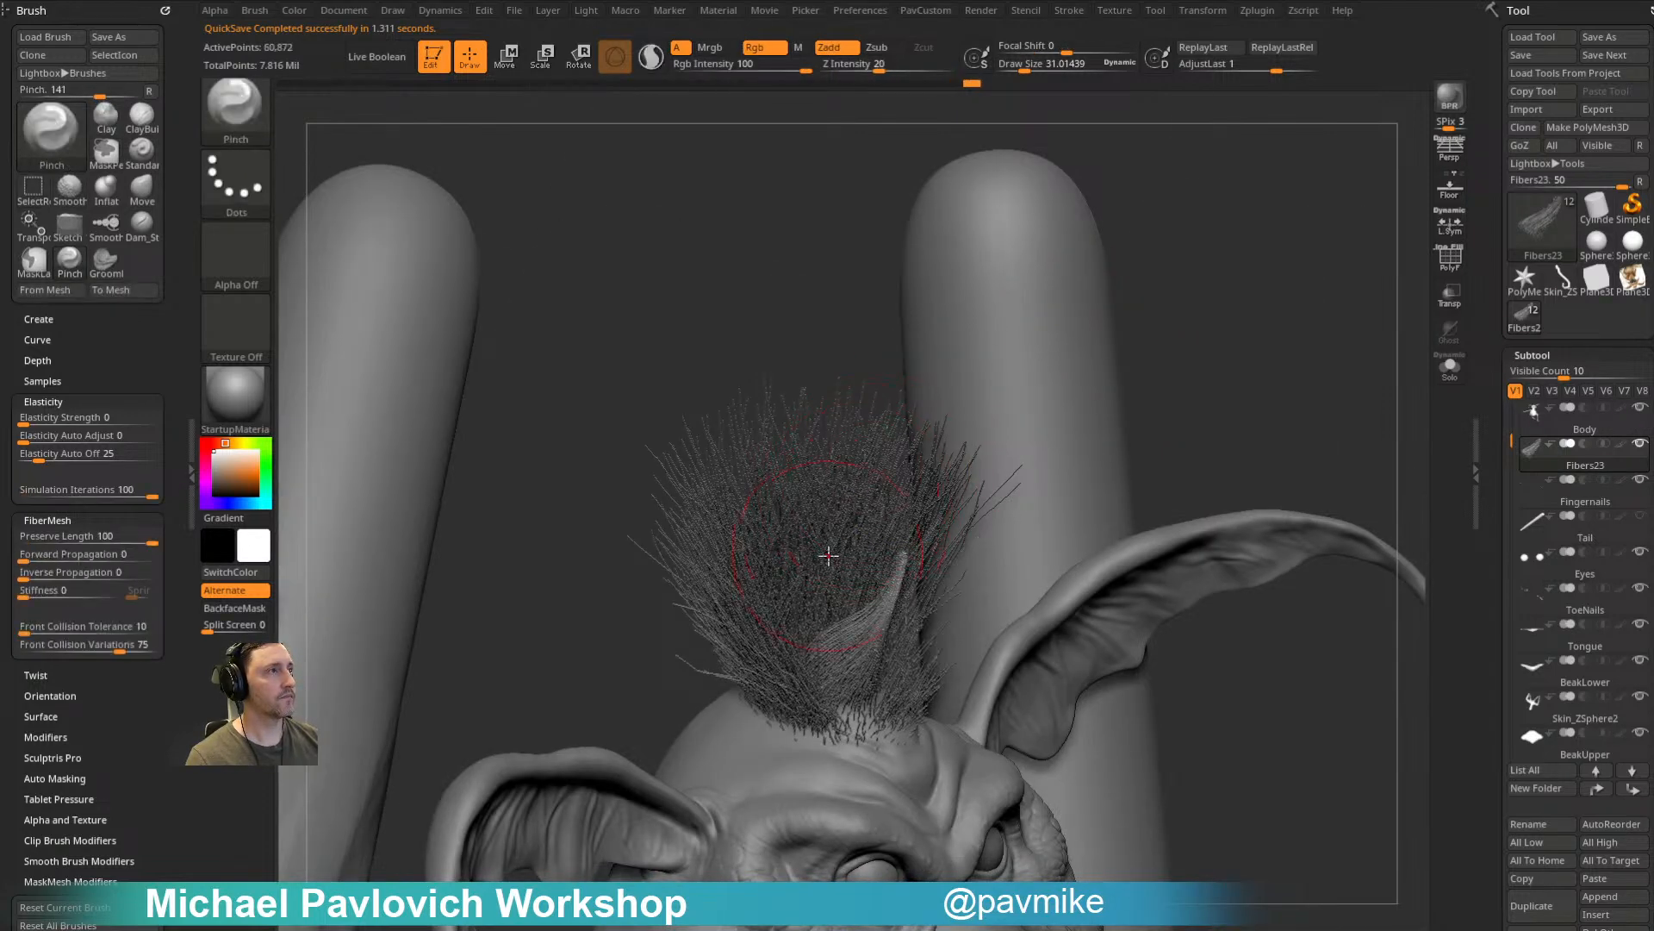
ctrl+shift+click(971, 456)
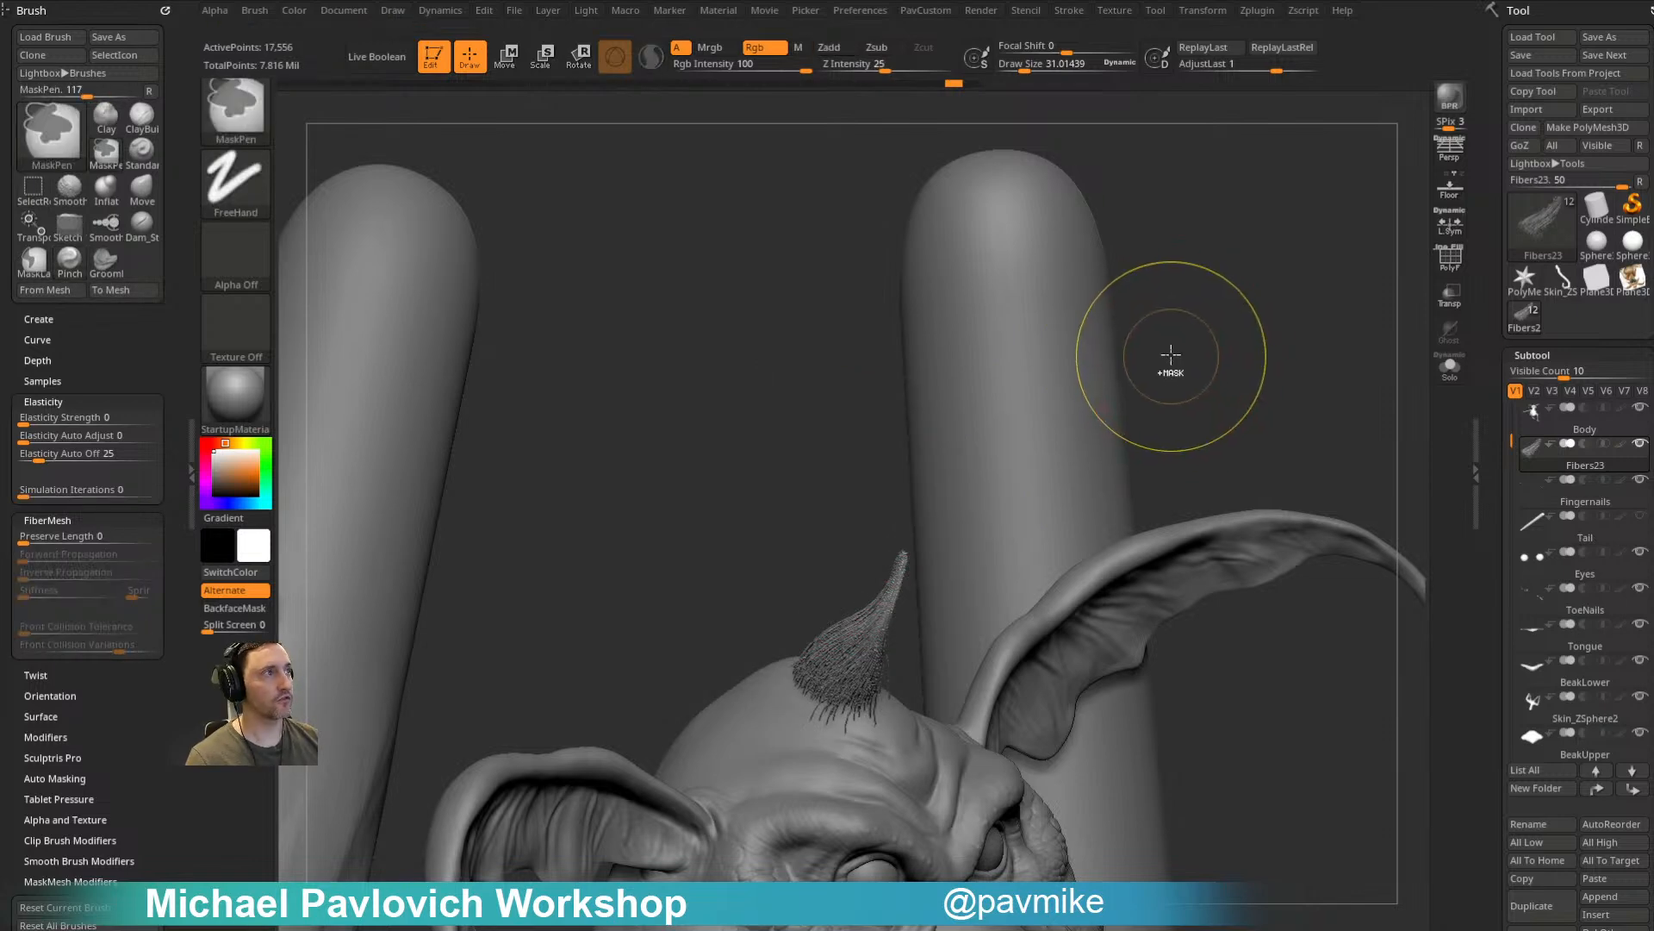
ctrl+shift+click(1171, 355)
drag(849, 399, 866, 523)
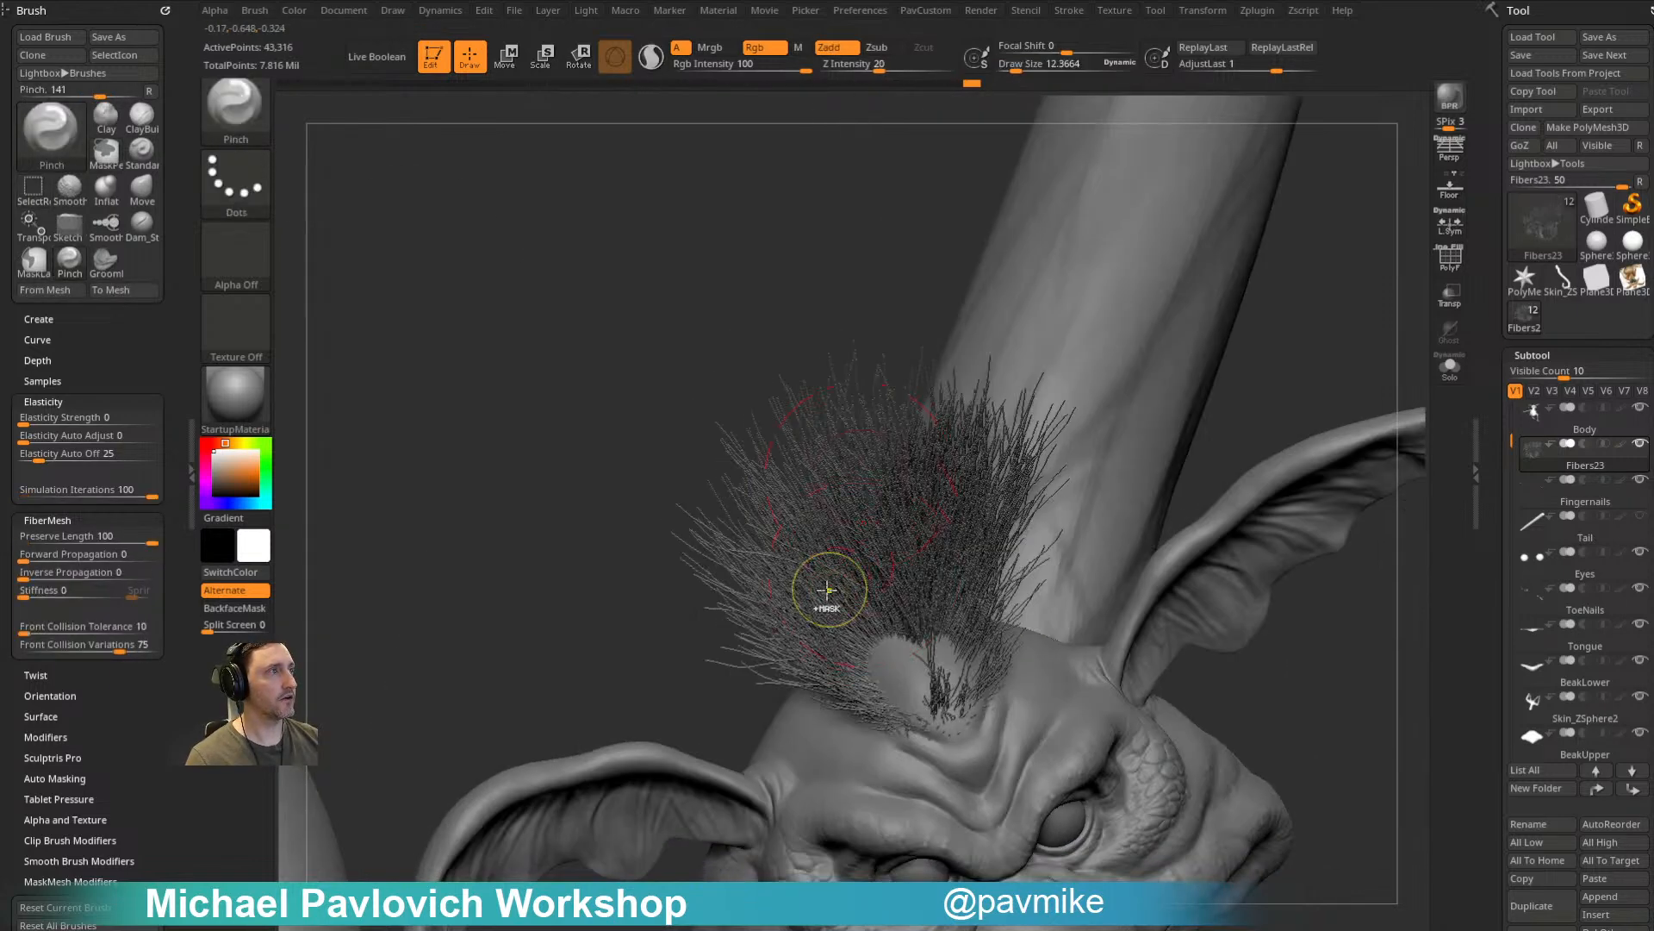
Step: Mask a broad section of the remaining tuft behind the groomed front lock and isolate those fibers
ctrl+drag(832, 589, 819, 588)
mouse_move(864, 614)
right_down()
mouse_move(1060, 446)
mouse_move(1041, 480)
mouse_move(1023, 443)
right_up()
key(ctrl)
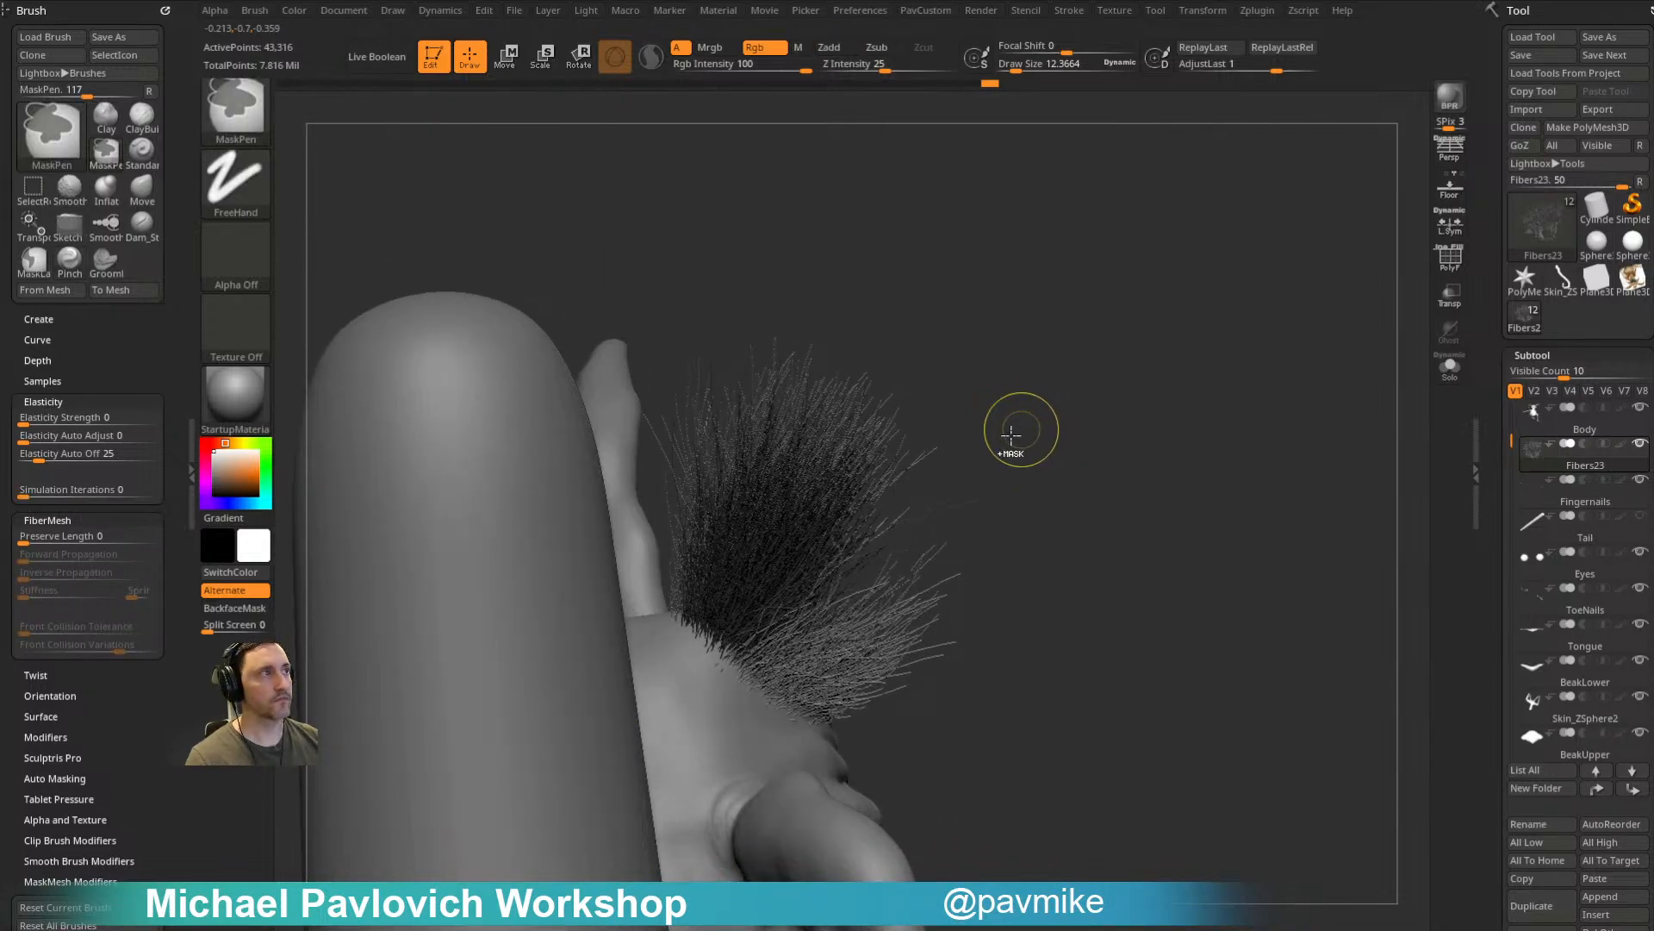
ctrl+drag(1021, 429, 1039, 449)
ctrl+shift+click(787, 552)
right_drag(975, 388, 1067, 373)
ctrl+shift+click(1036, 379)
ctrl+shift+click(791, 568)
mouse_move(791, 569)
right_down()
mouse_move(982, 410)
mouse_move(970, 401)
right_up()
drag(842, 533, 836, 533)
drag(849, 520, 879, 490)
key(ctrl+z)
key(s)
key(ctrl+z)
Step: With Auto Mask FiberMesh on, pinch the isolated lock together at a draw size of about 33 to 38
key(s)
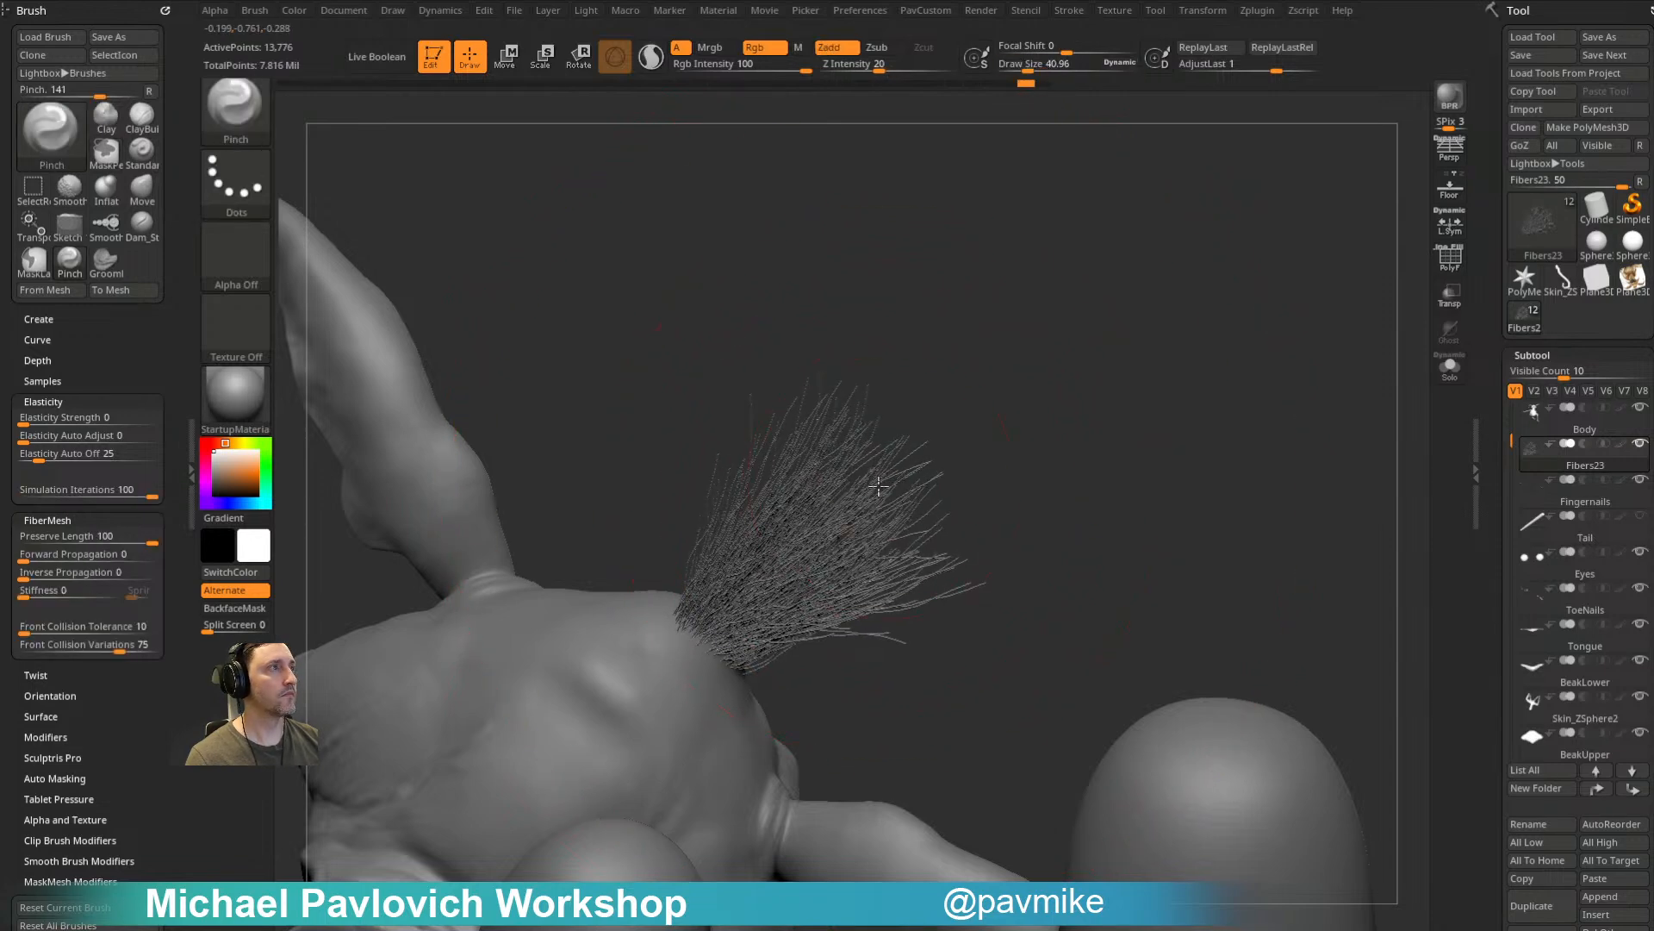
click(77, 779)
click(66, 640)
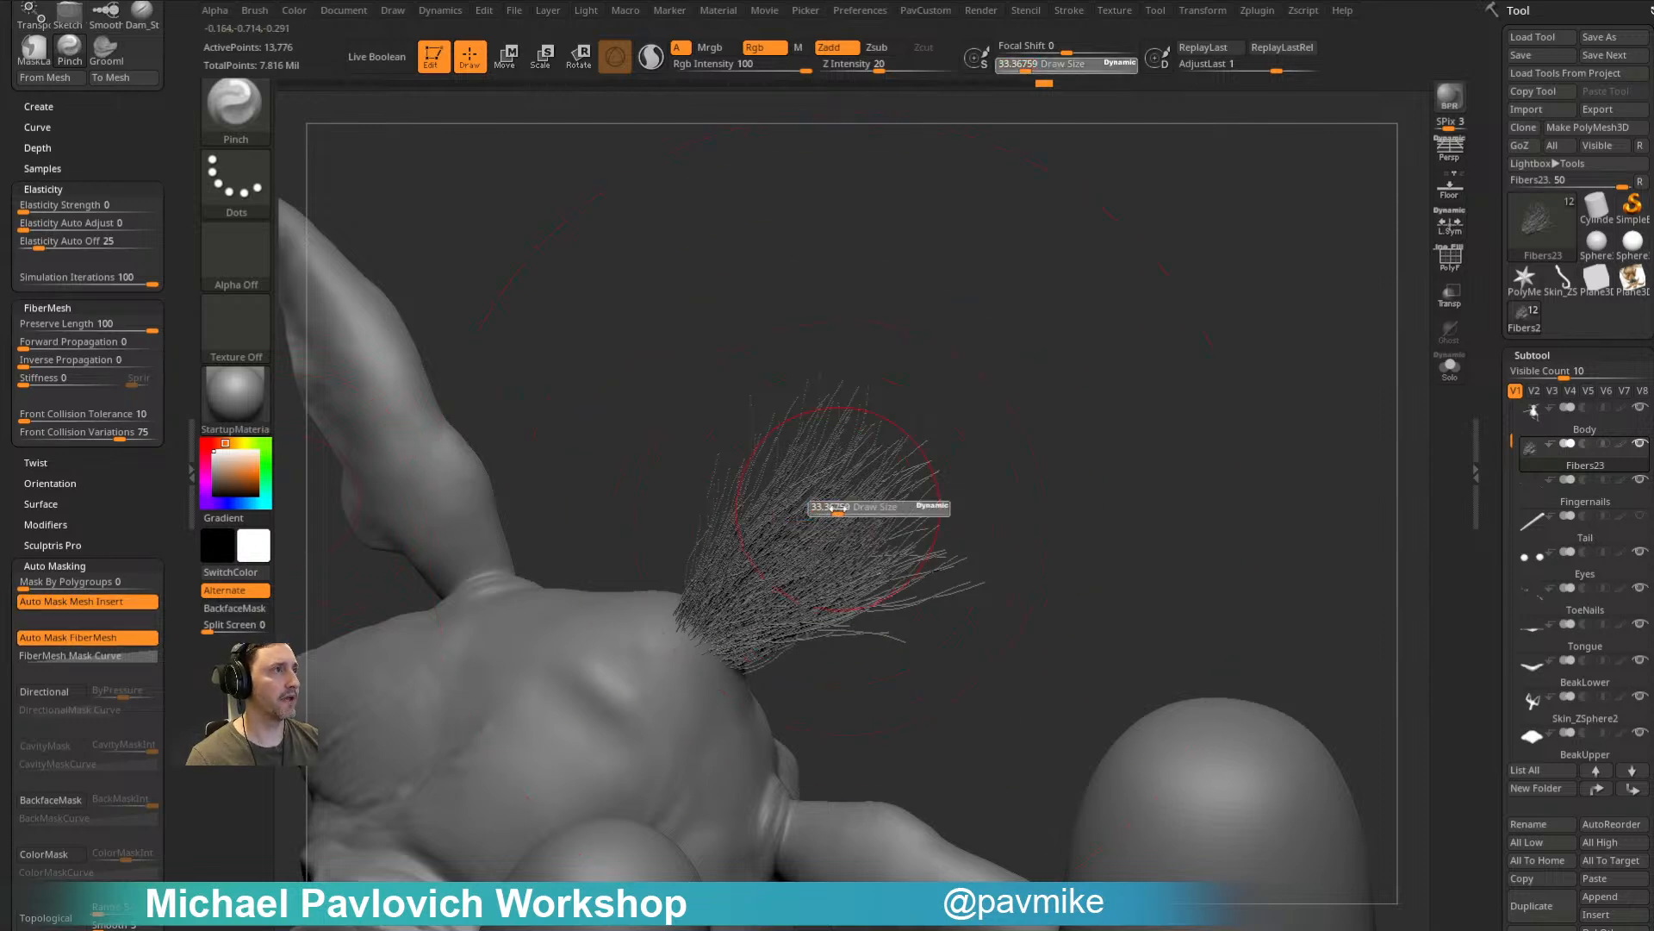
mouse_move(894, 546)
mouse_down()
mouse_move(823, 465)
mouse_move(861, 491)
mouse_up()
mouse_move(965, 483)
right_down()
mouse_move(901, 463)
mouse_move(849, 483)
right_up()
mouse_move(905, 586)
mouse_down()
mouse_move(892, 517)
mouse_move(904, 551)
mouse_up()
right_drag(905, 552, 948, 603)
drag(957, 612, 919, 554)
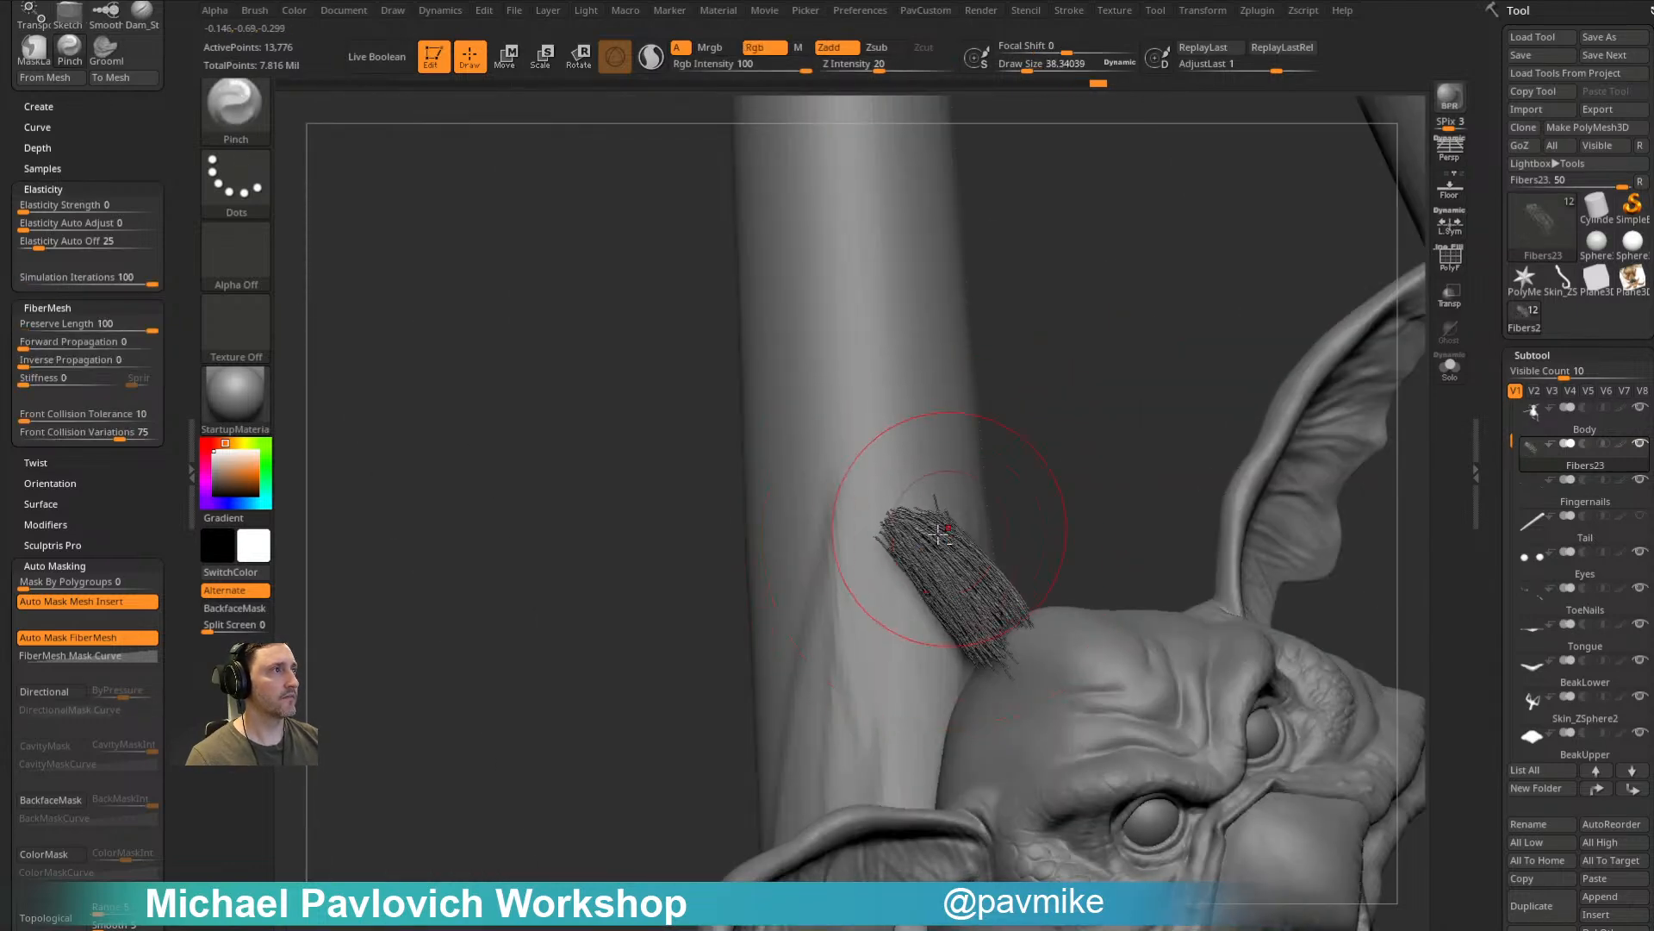
Step: Bring back the rest of the tuft and hide the newly pinched lock
ctrl+shift+click(1078, 380)
right_drag(1060, 270, 1224, 267)
ctrl+shift+click(849, 509)
mouse_move(944, 388)
right_down()
mouse_move(971, 374)
mouse_move(792, 485)
right_up()
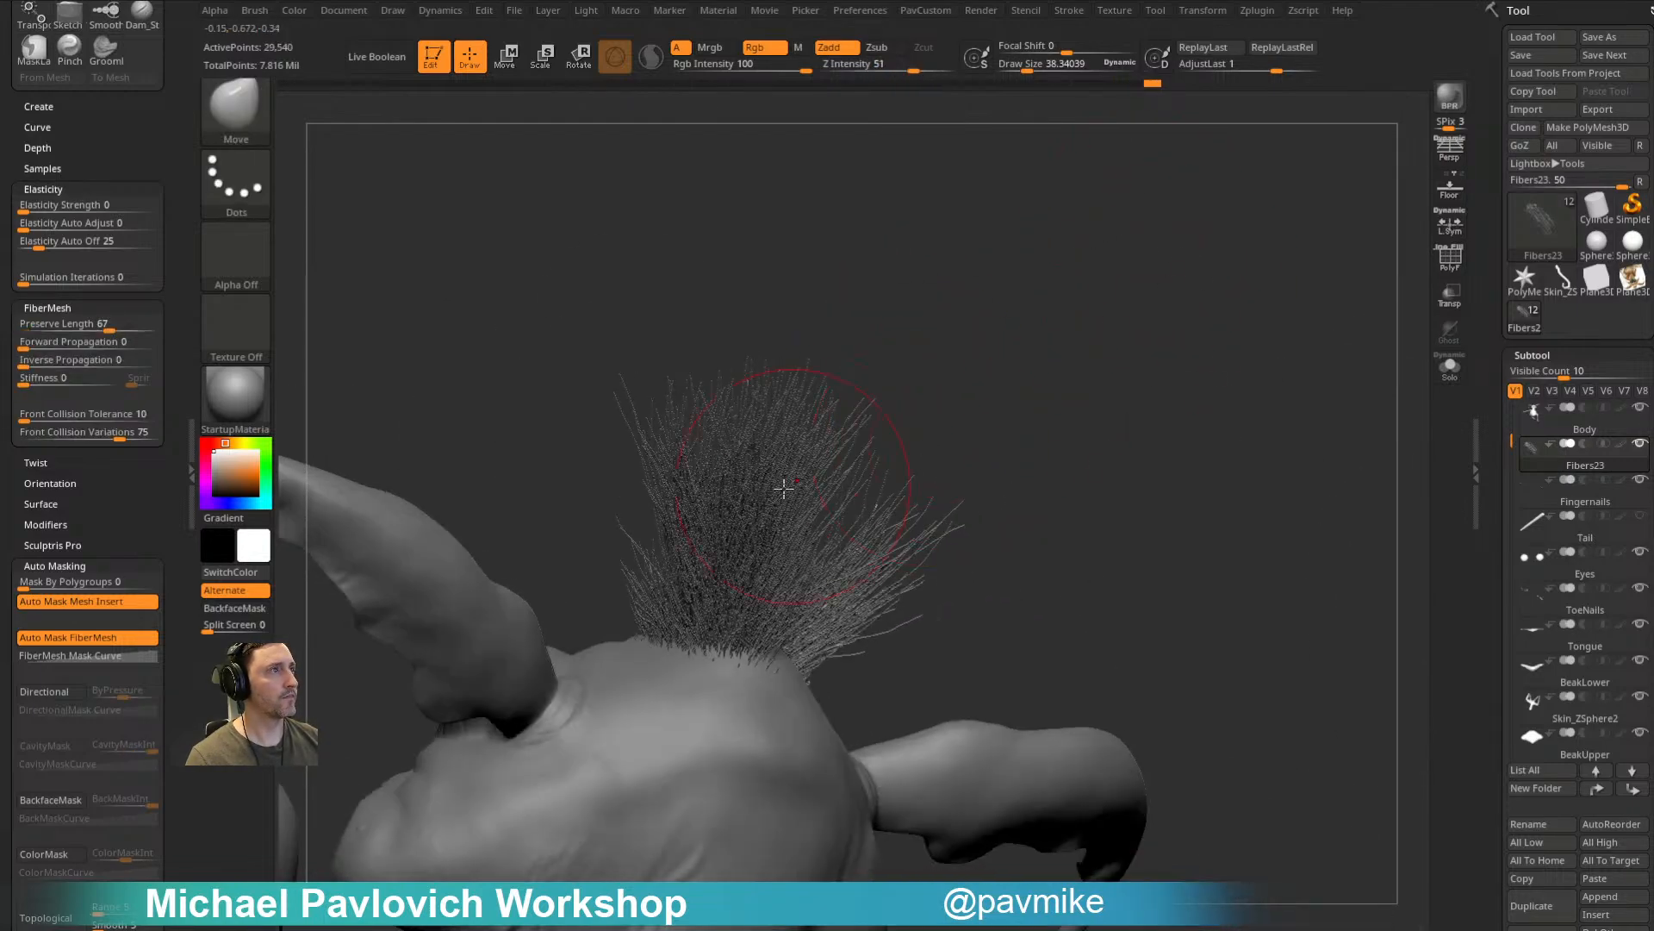
Step: Switch the visibility brush to SelectLasso and hide sections of the remaining fibers until only the outer side lock is visible
mouse_move(859, 354)
right_down()
mouse_move(1023, 358)
mouse_move(1044, 377)
right_up()
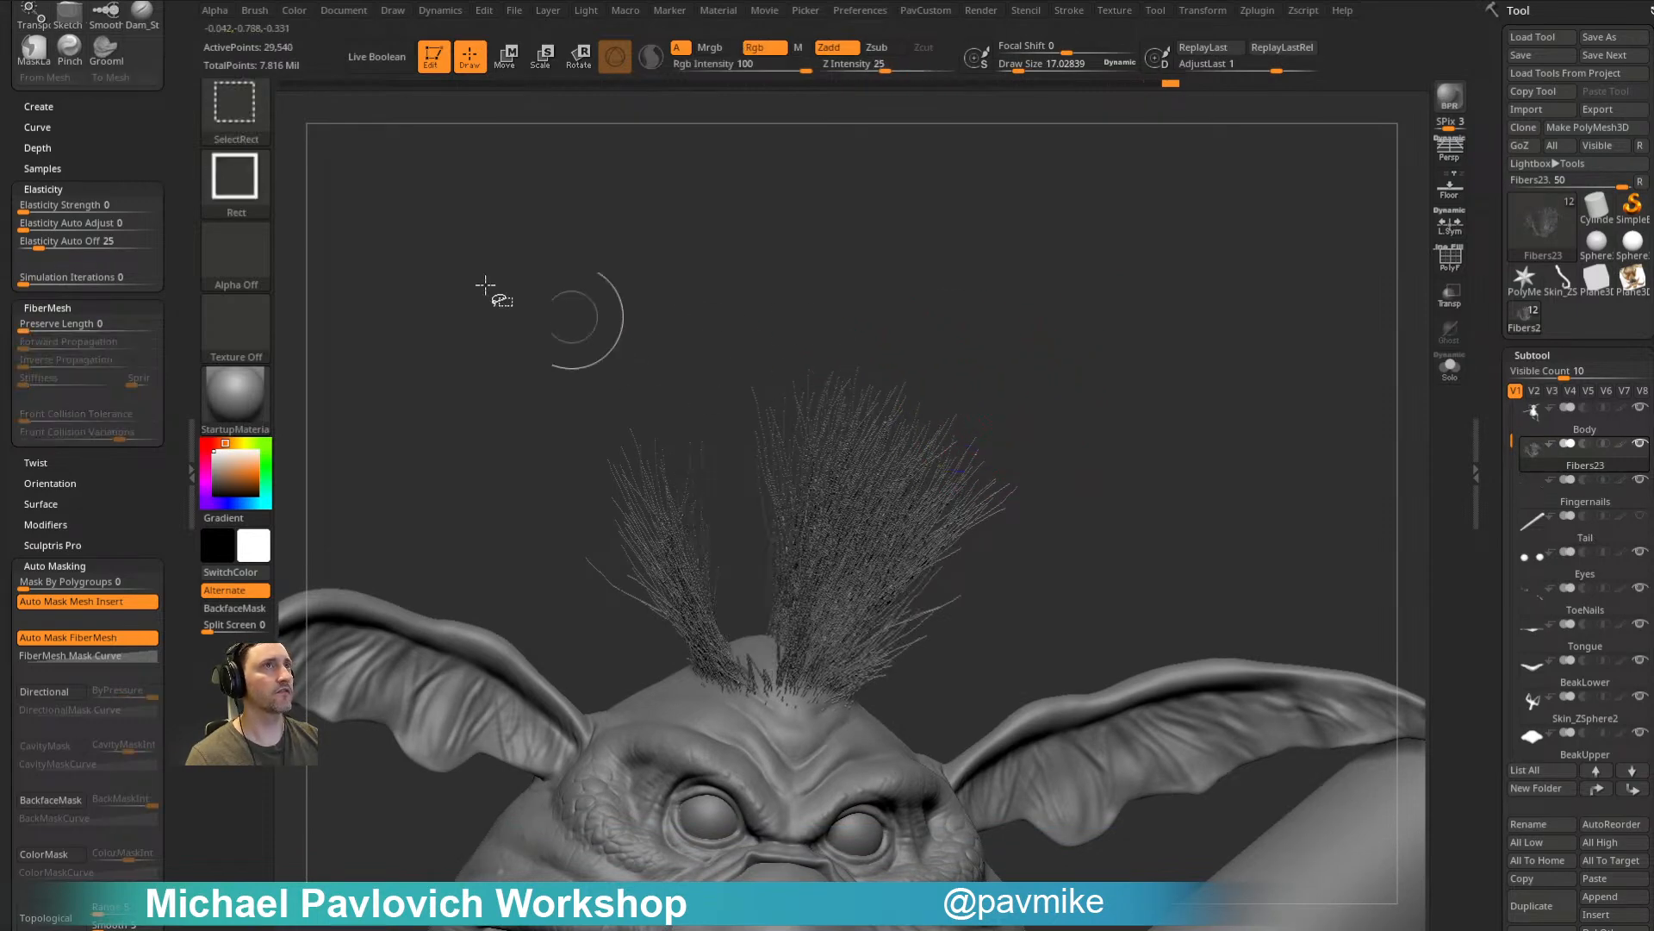
ctrl+shift+click(234, 108)
click(981, 213)
mouse_move(693, 352)
ctrl+shift+mouse_down()
mouse_move(765, 763)
mouse_move(825, 626)
mouse_move(888, 250)
ctrl+shift+mouse_up()
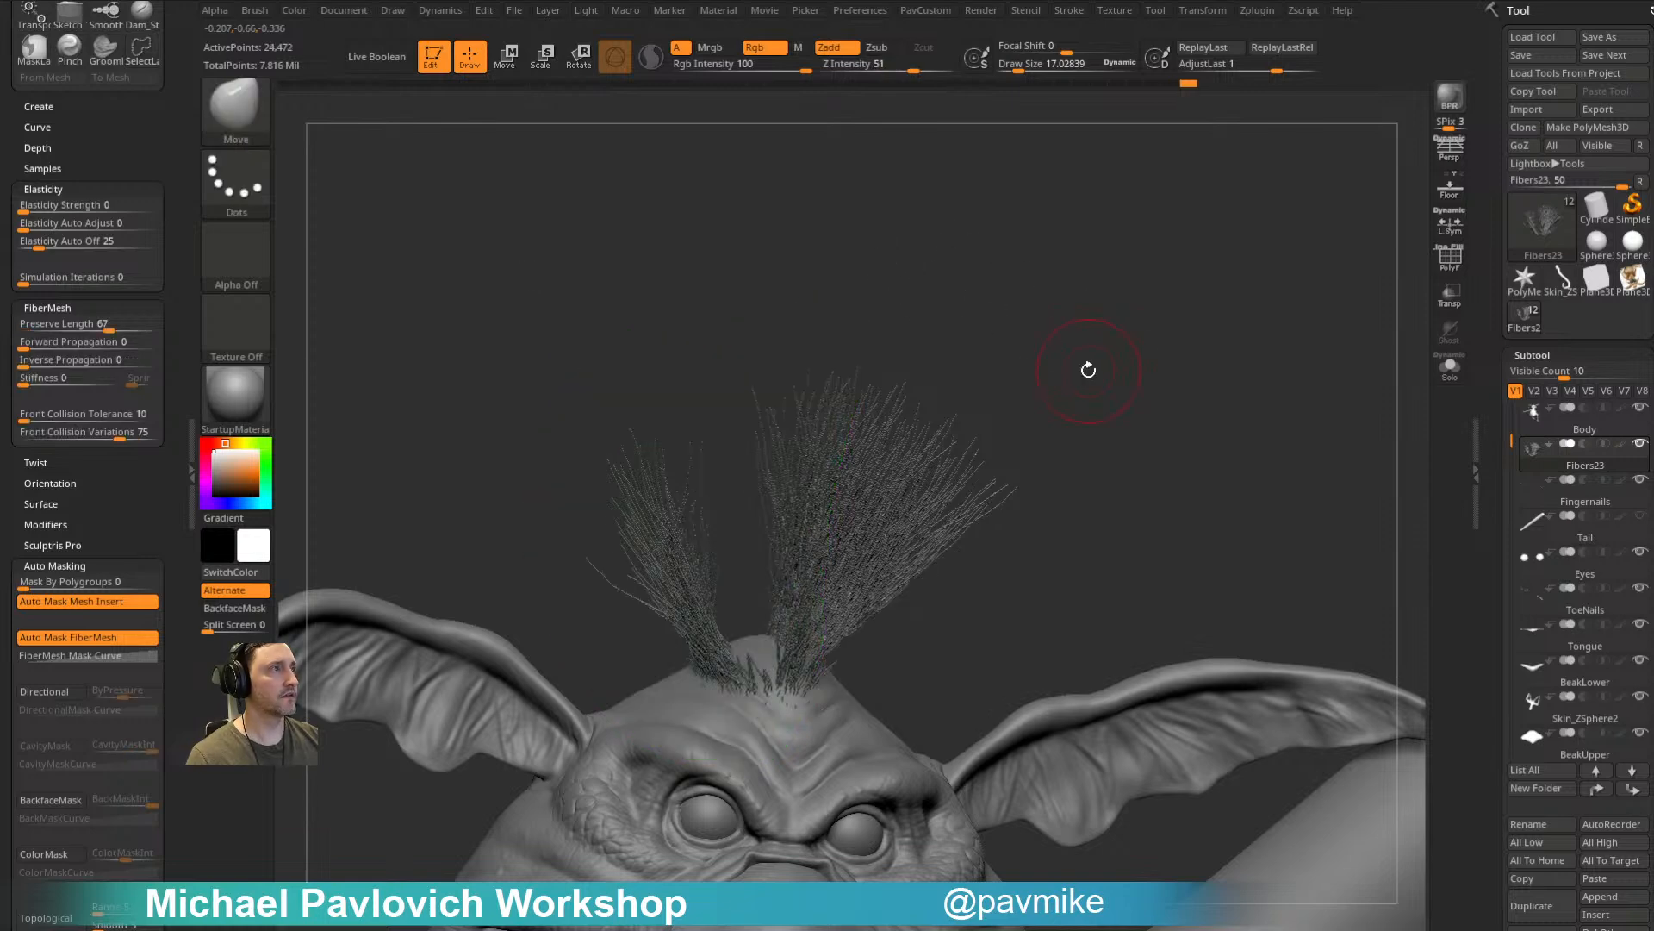
mouse_move(603, 332)
ctrl+alt+shift+mouse_down()
mouse_move(684, 701)
mouse_move(716, 344)
ctrl+alt+shift+mouse_up()
mouse_move(891, 309)
ctrl+alt+shift+mouse_down()
mouse_move(742, 774)
mouse_move(896, 323)
mouse_move(942, 347)
ctrl+alt+shift+mouse_up()
ctrl+alt+shift+drag(937, 334, 773, 371)
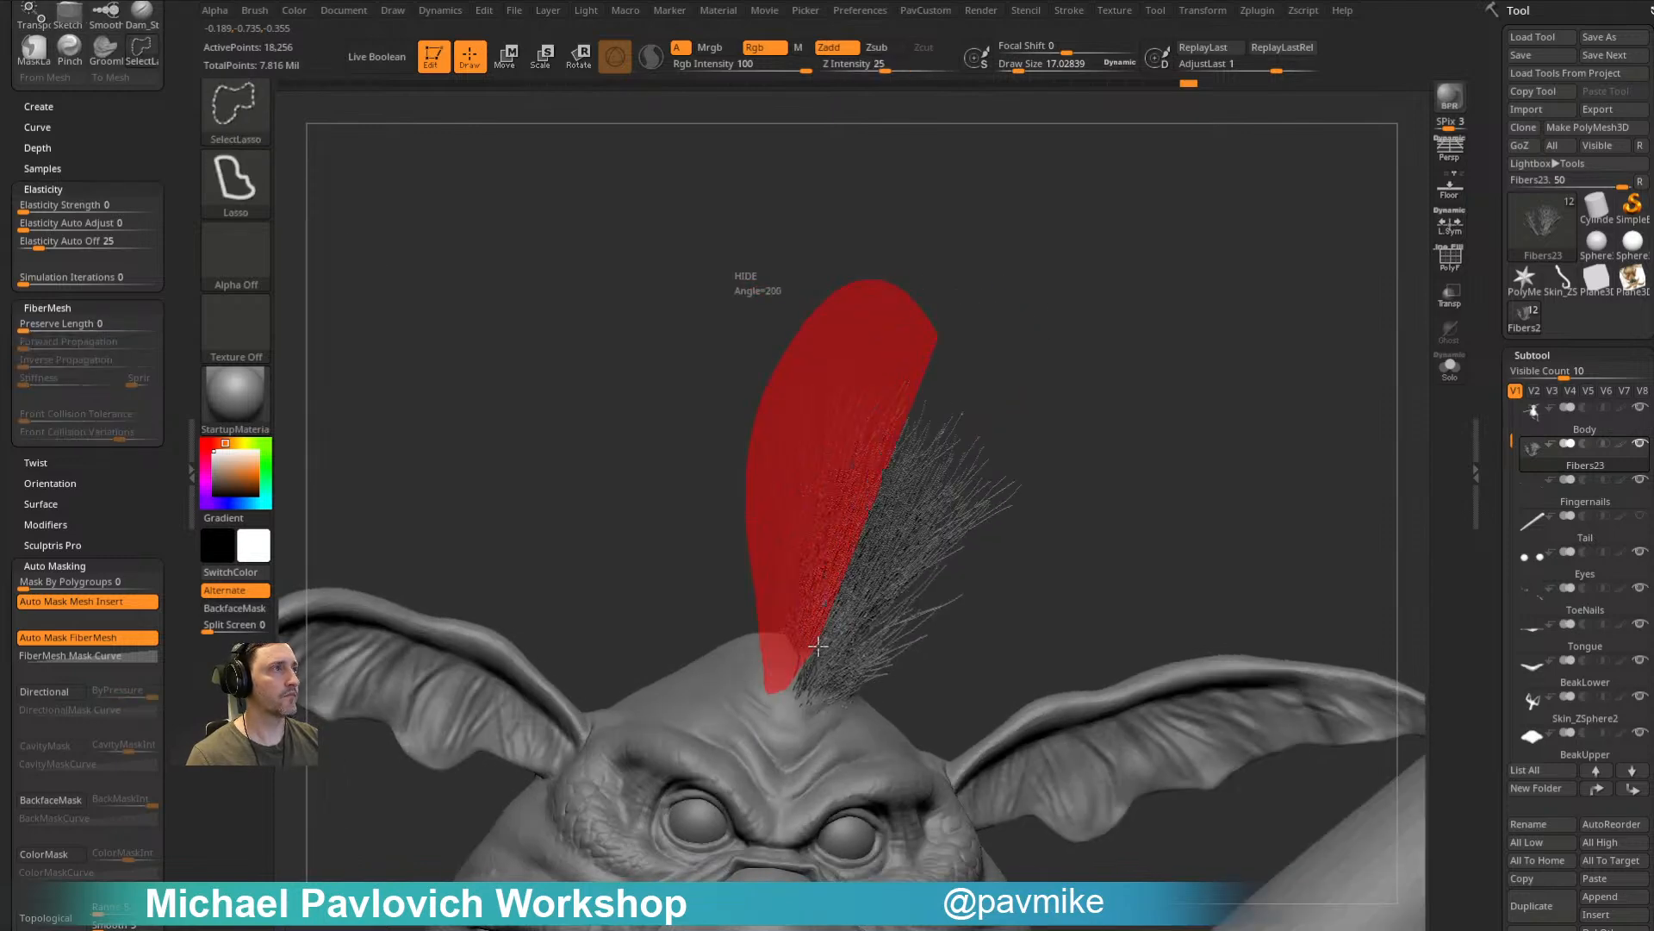
ctrl+alt+shift+drag(808, 658, 940, 338)
Step: Pinch the isolated outer lock's fibers together with the Pinch brush from several angles
mouse_move(1061, 334)
mouse_down()
mouse_move(1007, 473)
mouse_move(900, 543)
mouse_move(926, 491)
mouse_up()
key(b)
key(p)
key(i)
mouse_move(969, 405)
mouse_down()
mouse_move(922, 482)
mouse_move(861, 526)
mouse_up()
drag(862, 410, 957, 461)
key(s)
mouse_move(883, 500)
mouse_down()
mouse_move(890, 436)
mouse_move(927, 480)
mouse_move(873, 480)
mouse_move(886, 492)
mouse_up()
Step: Bend the isolated outer lock with the Move brush and leave only that lock visible
key(b)
key(m)
key(v)
drag(814, 552, 849, 517)
ctrl+shift+click(927, 426)
drag(958, 372, 914, 424)
mouse_move(919, 421)
ctrl+shift+mouse_down()
mouse_move(943, 402)
mouse_move(894, 442)
ctrl+shift+mouse_up()
Step: Tighten the outer lock's tip with the Pinch brush at about 49 and even it out with Move and smoothing strokes
key(b)
key(p)
key(i)
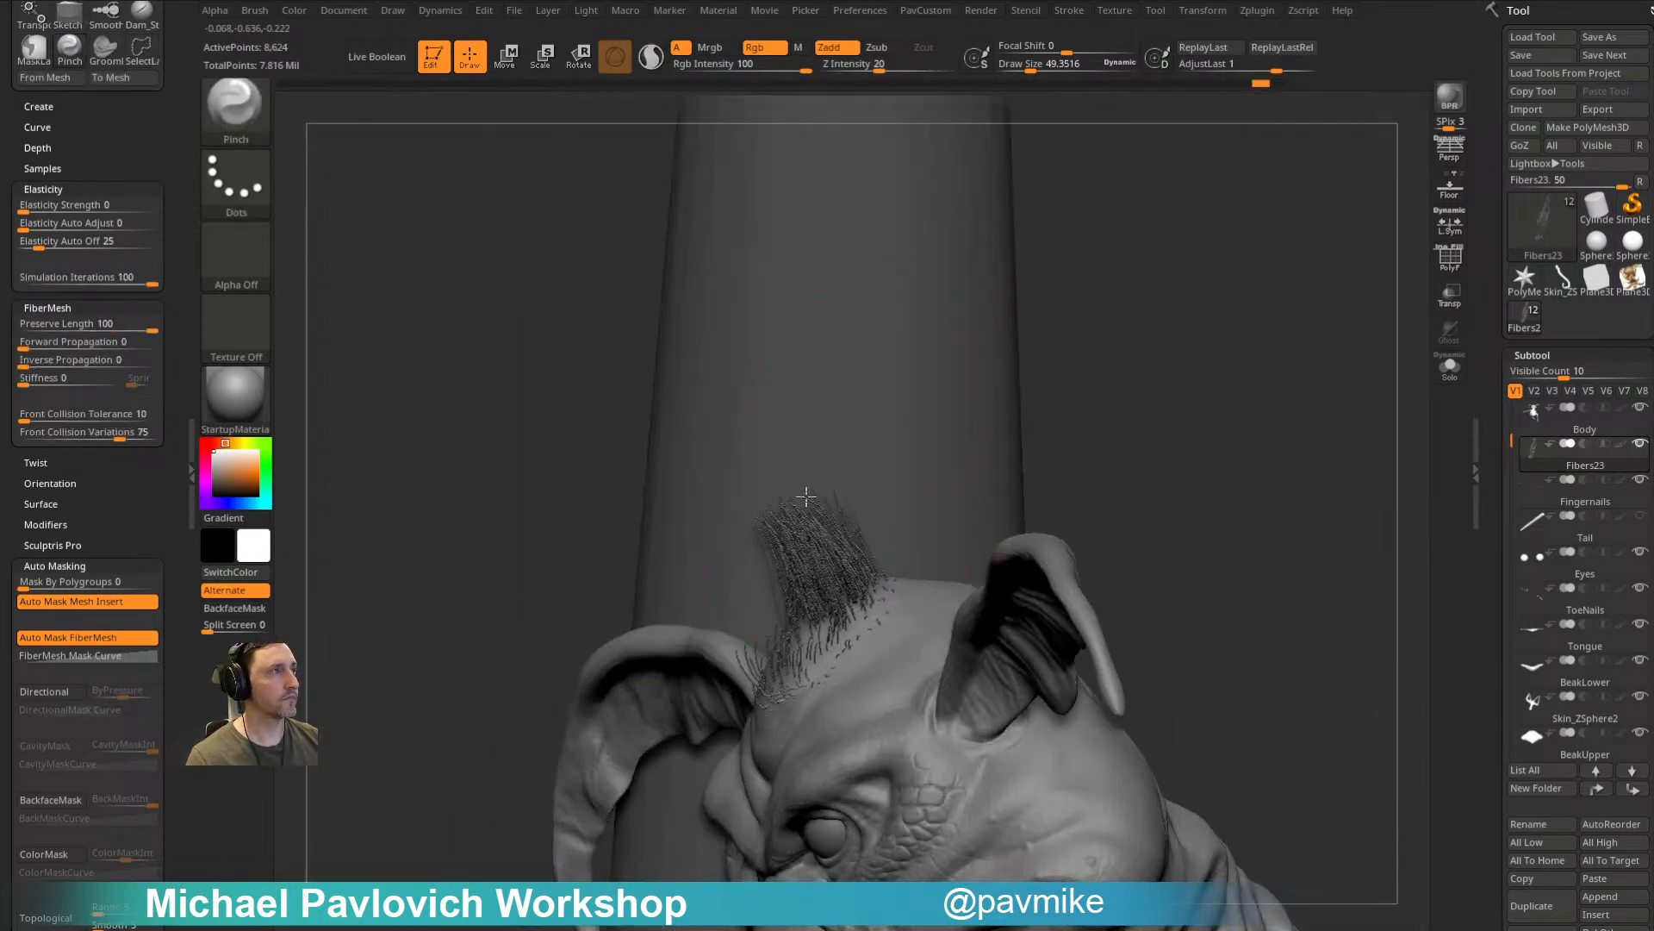
key(b)
key(m)
key(v)
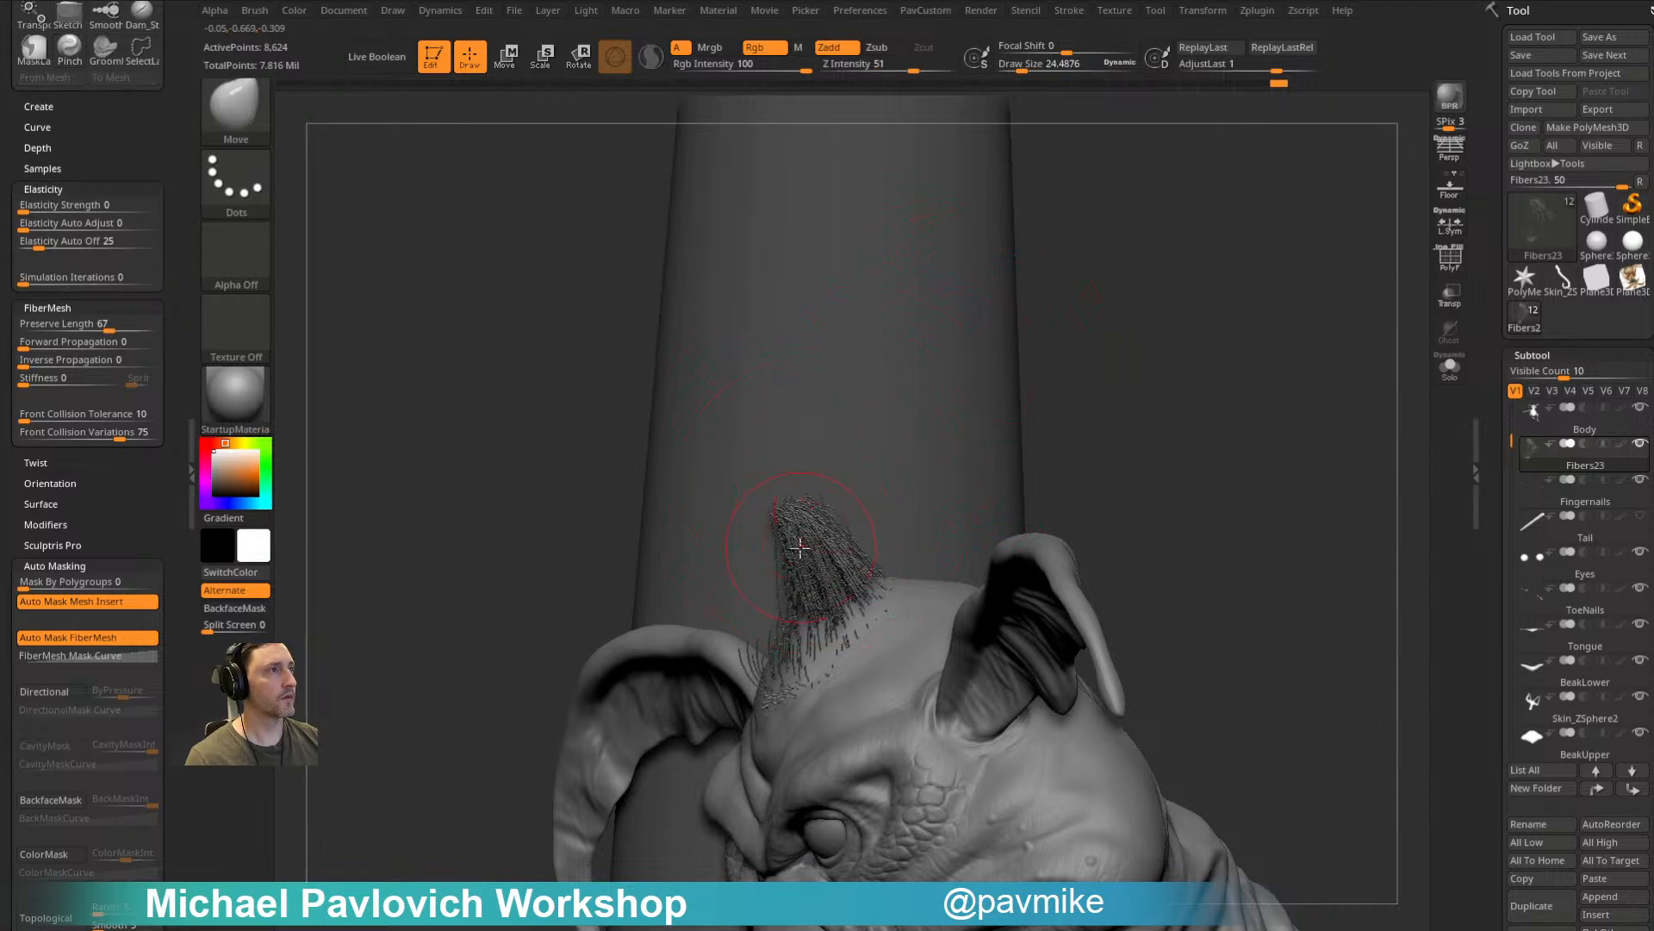
drag(998, 396, 1151, 355)
shift+drag(793, 535, 798, 508)
Step: Show the whole tuft, and hide the groomed locks and the side lock to isolate the upright back section
ctrl+shift+click(934, 358)
mouse_move(938, 352)
mouse_down()
mouse_move(972, 302)
mouse_move(816, 425)
mouse_up()
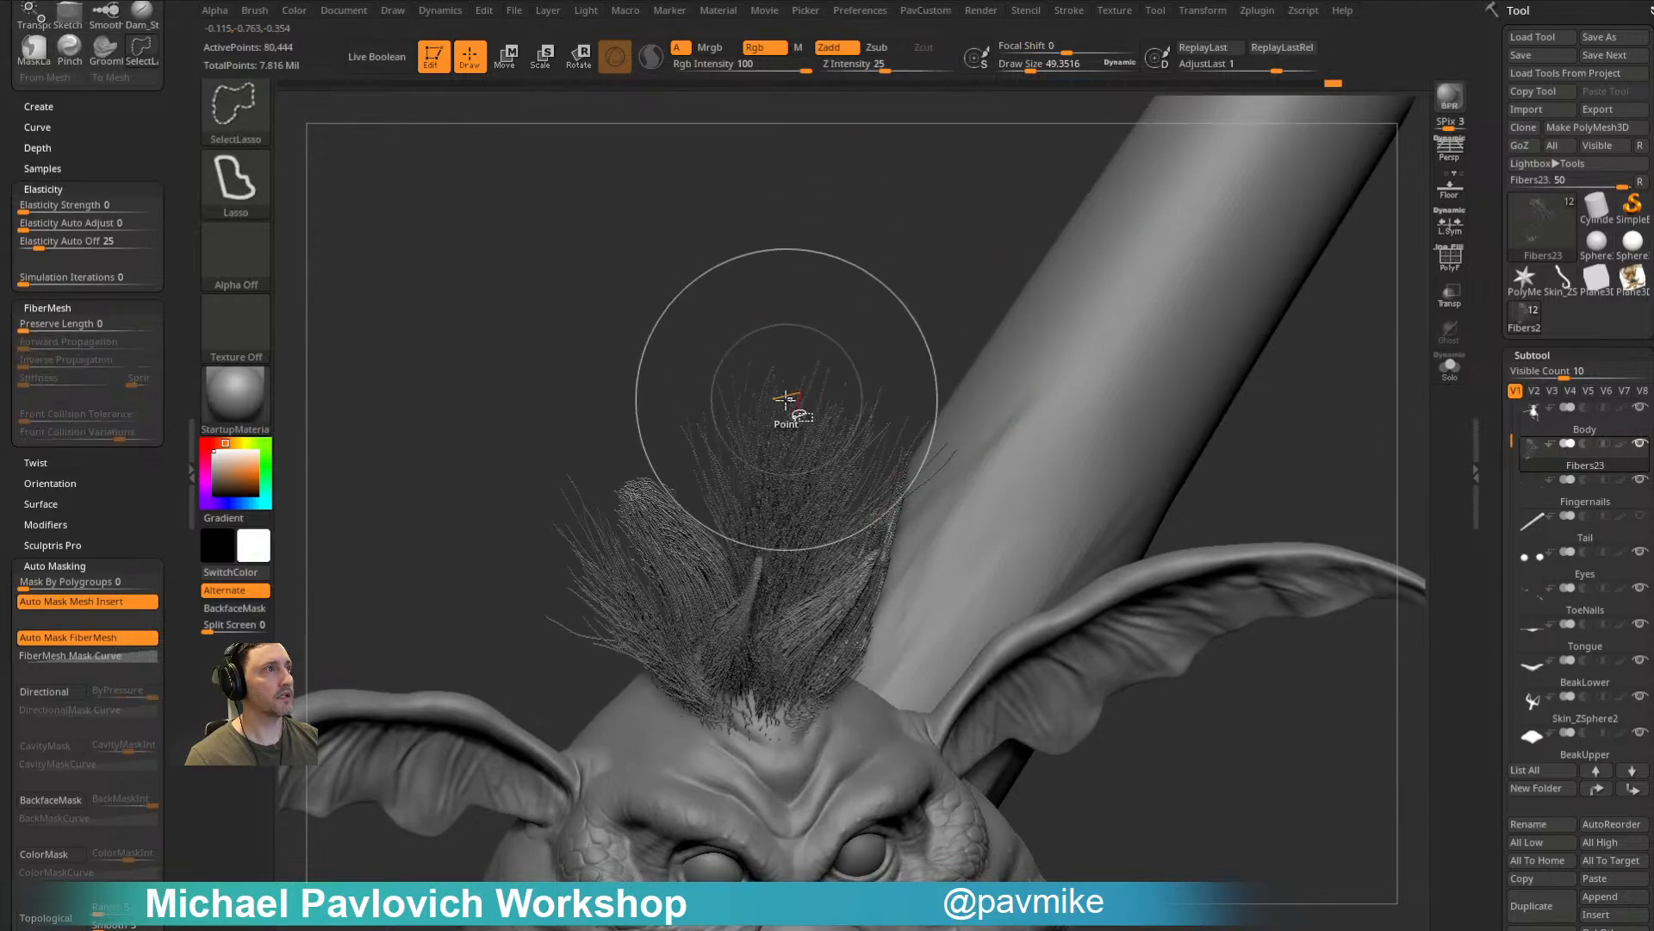
ctrl+shift+click(789, 397)
mouse_move(846, 340)
mouse_down()
mouse_move(868, 284)
mouse_move(901, 307)
mouse_up()
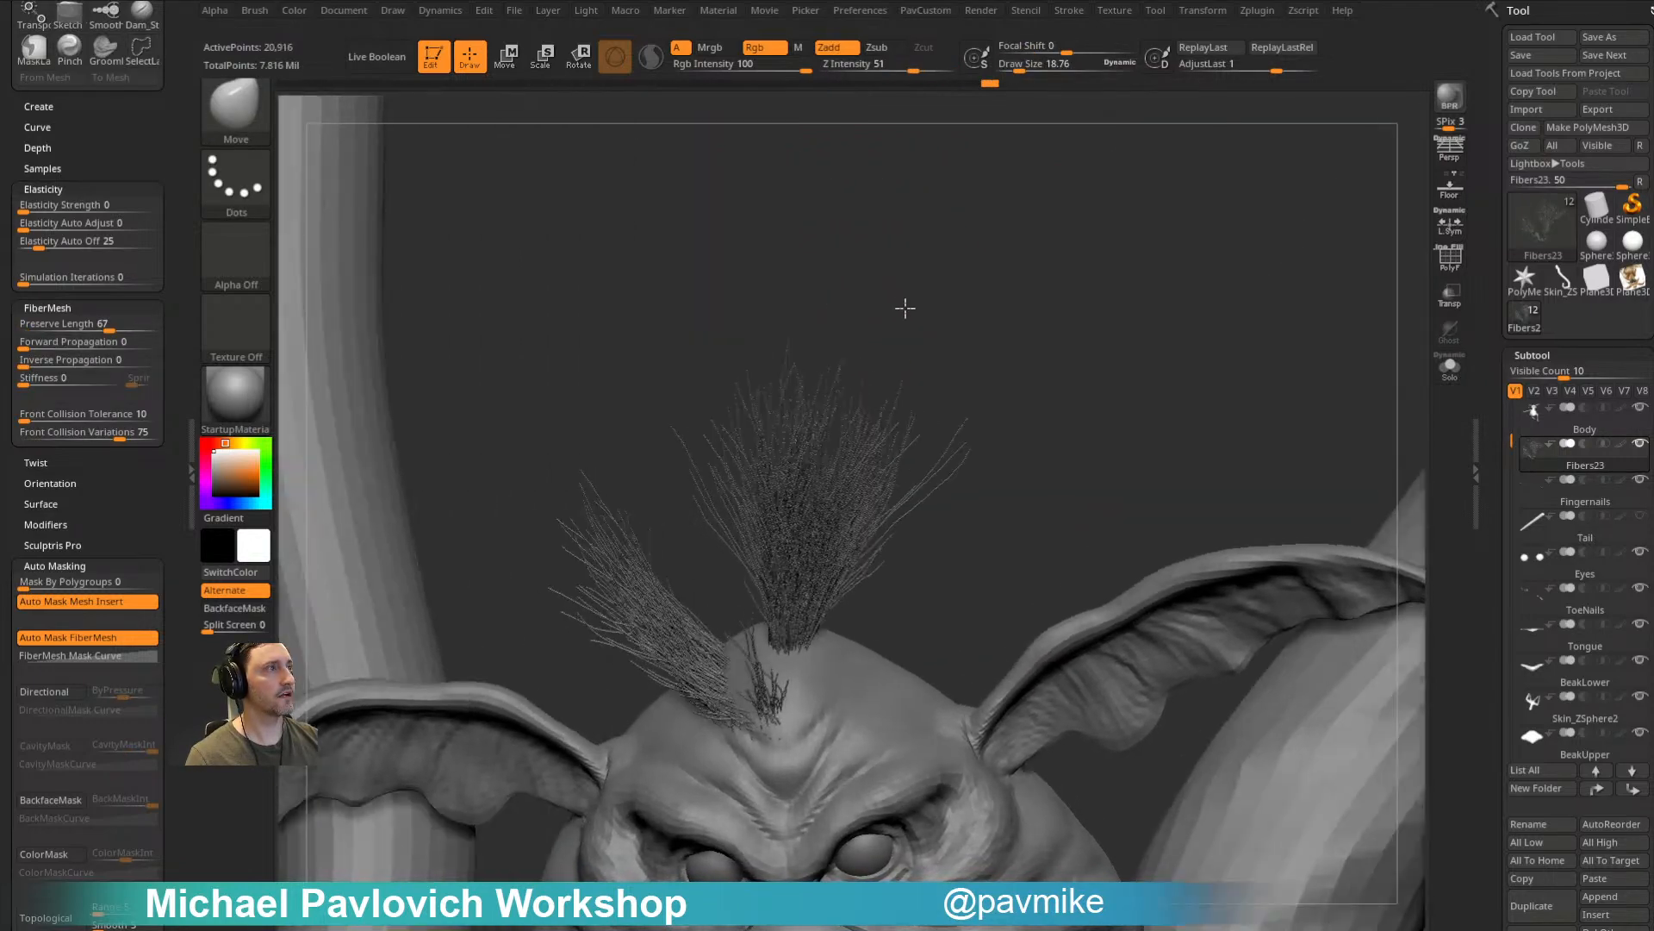
mouse_move(613, 425)
ctrl+shift+mouse_down()
mouse_move(752, 789)
mouse_move(803, 682)
ctrl+shift+mouse_up()
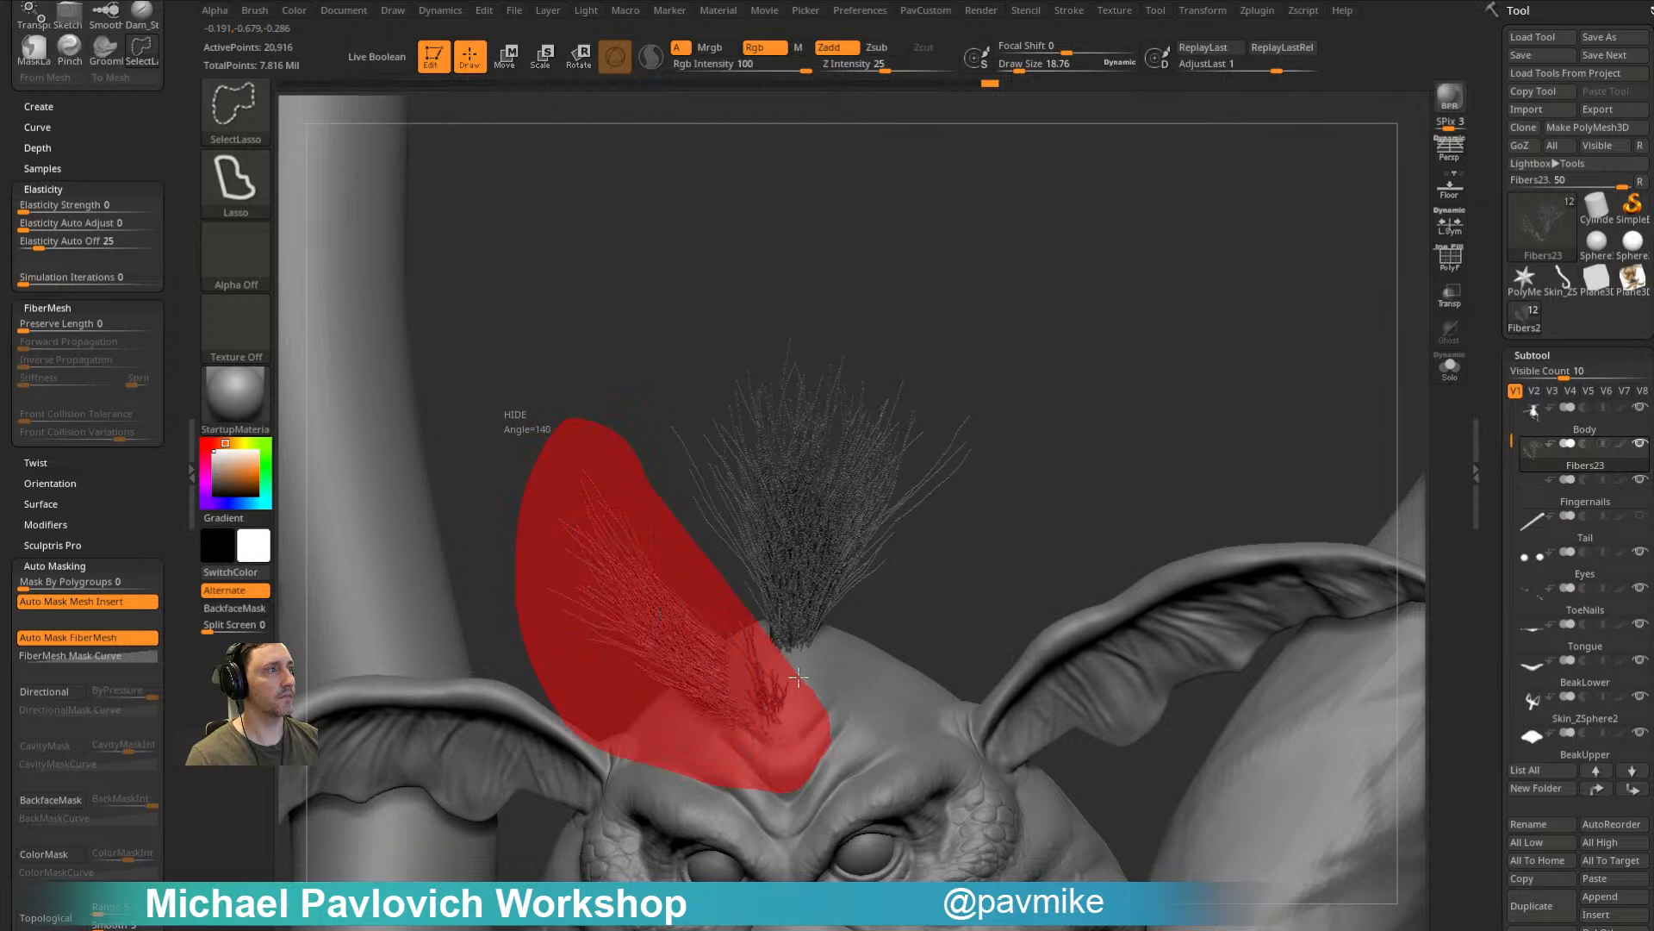
ctrl+shift+drag(758, 630, 761, 623)
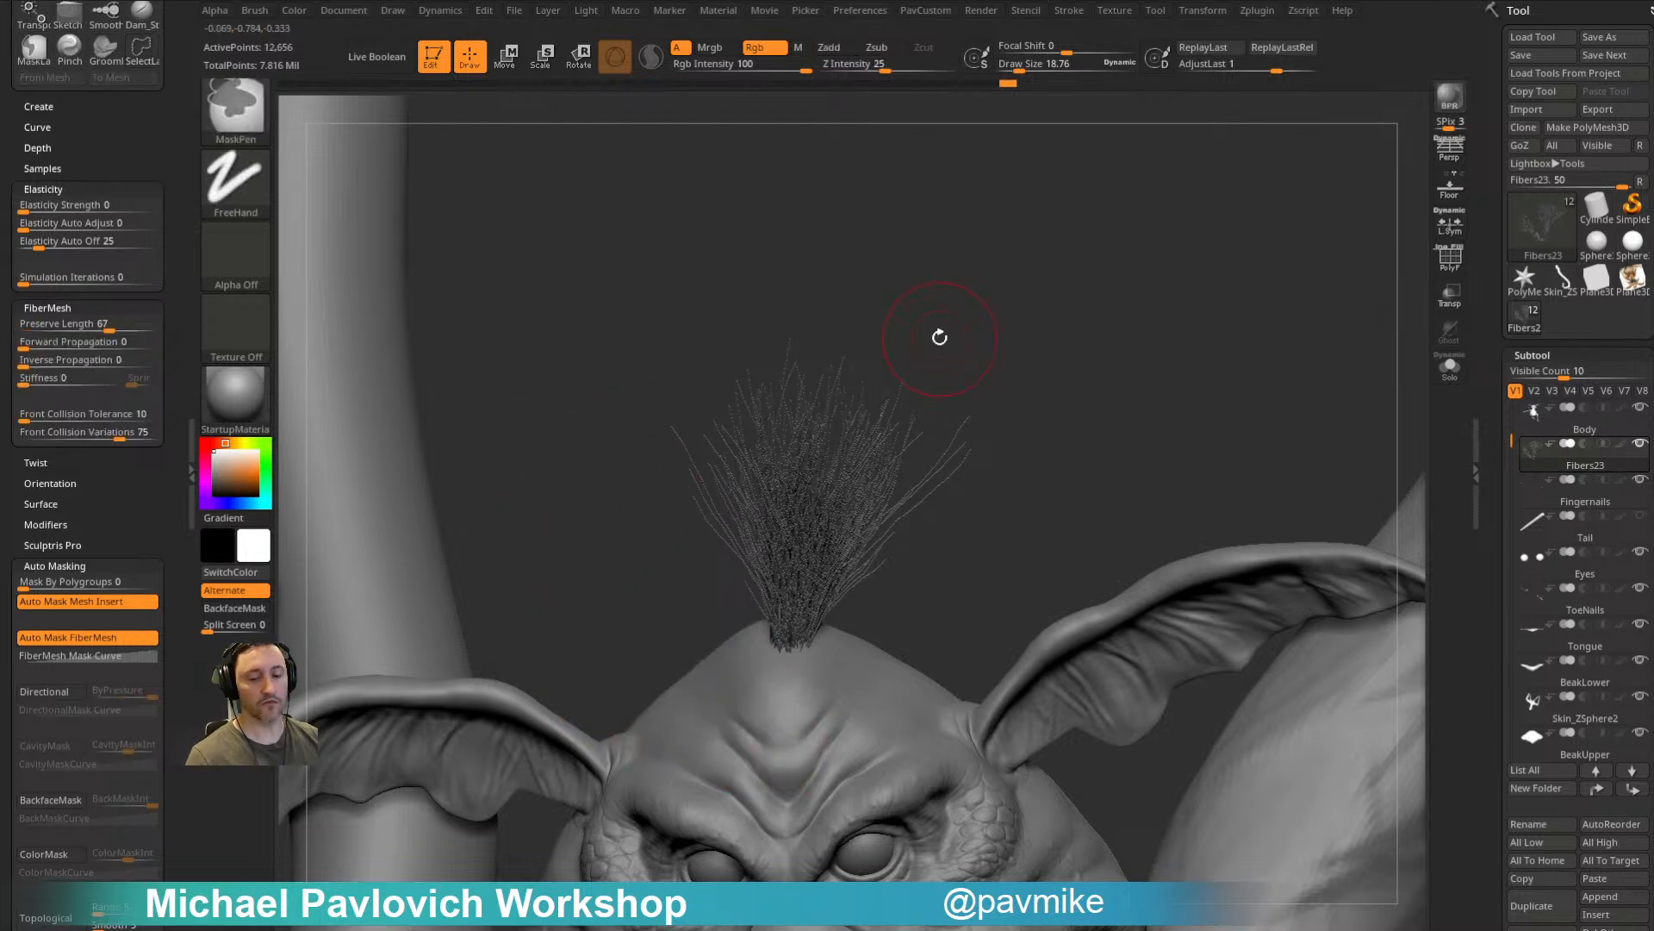
Step: Pinch and smooth the isolated back section into an upright lock, starting at a draw size of about 83
drag(923, 312, 808, 450)
key(s)
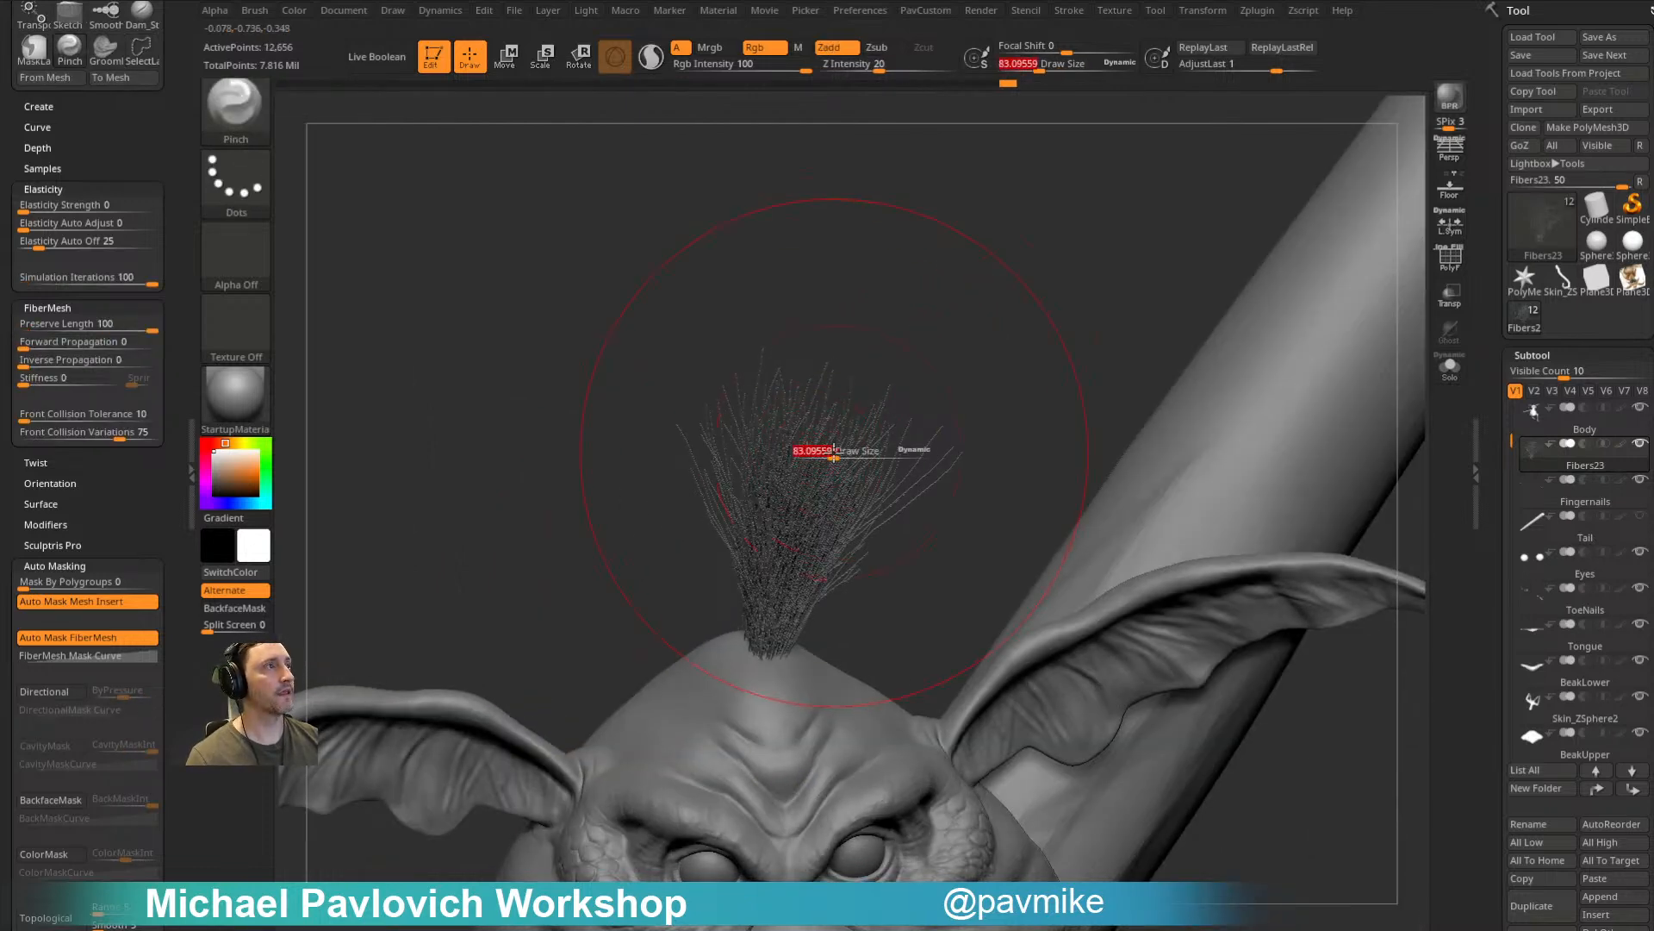
drag(896, 345, 969, 349)
shift+drag(887, 442, 849, 469)
drag(865, 318, 948, 328)
shift+drag(849, 482, 791, 566)
Step: Bend the upright back lock into a curve with the Move brush at a draw size of about 38
key(b)
key(m)
key(v)
mouse_move(819, 495)
mouse_down()
mouse_move(849, 465)
mouse_move(828, 517)
mouse_up()
drag(957, 439, 816, 449)
drag(754, 580, 780, 488)
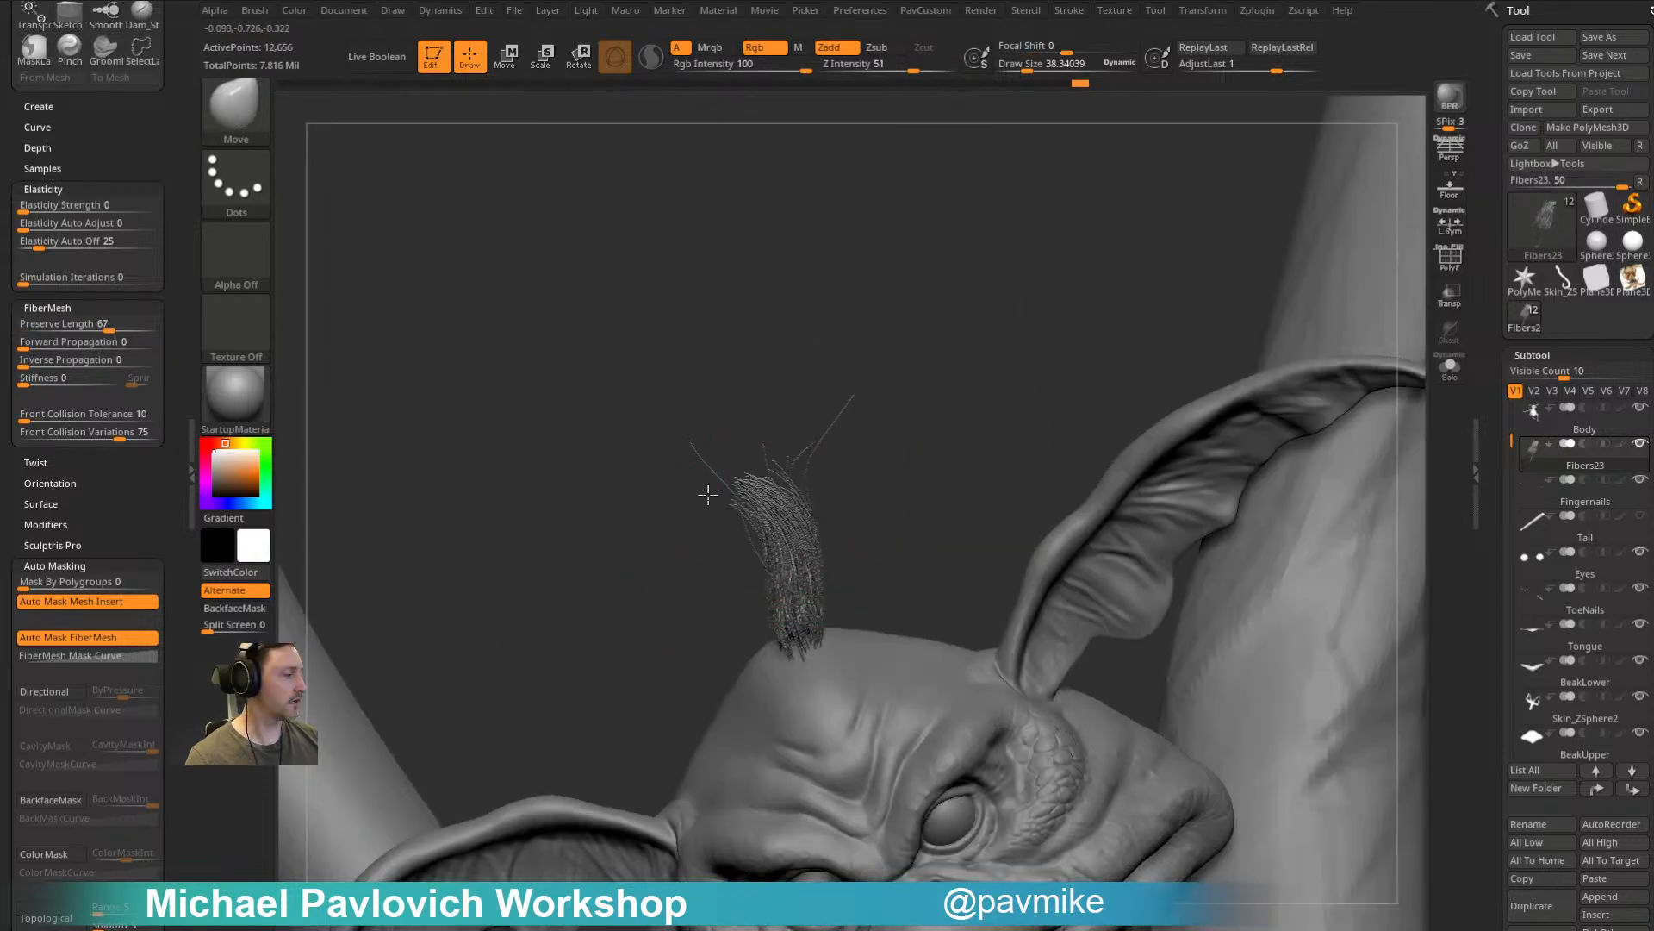
Step: Show the whole tuft and isolate the remaining ungroomed side lock
ctrl+shift+click(948, 362)
drag(954, 347, 930, 409)
shift+drag(642, 612, 655, 676)
right_drag(644, 691, 670, 685)
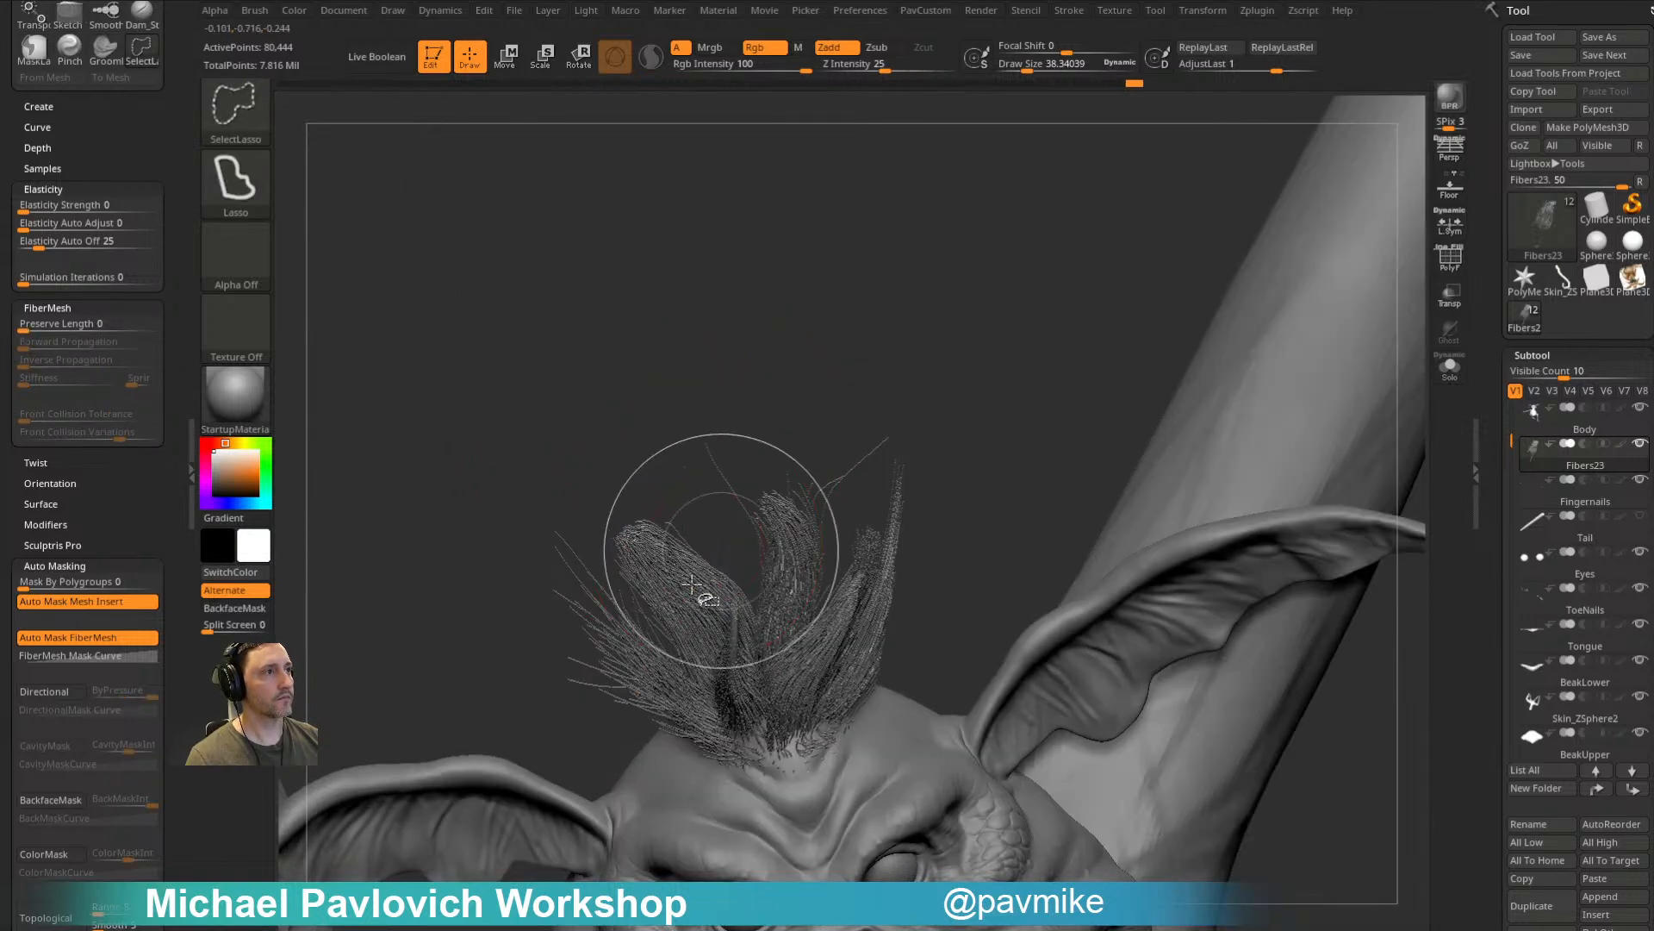
ctrl+shift+click(622, 660)
ctrl+shift+drag(517, 427, 604, 395)
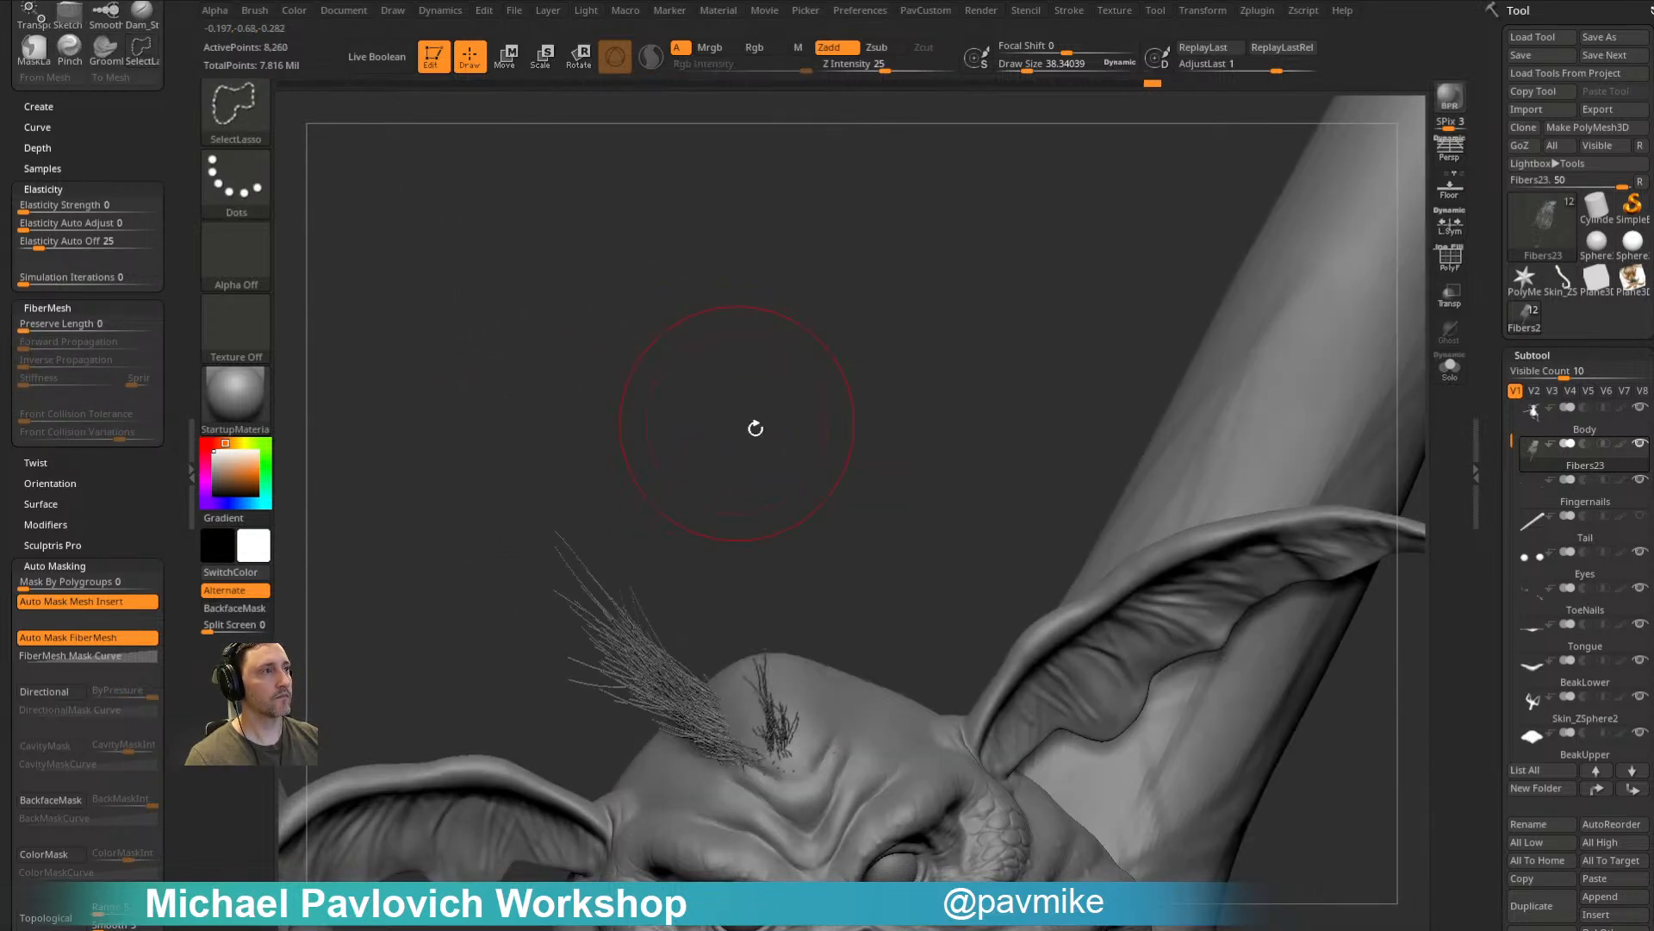
Step: Pinch the isolated side lock's fibers together and bend the lock with the Move brush
key(b)
key(p)
key(i)
drag(786, 421, 733, 517)
mouse_move(628, 528)
mouse_down()
mouse_move(713, 421)
mouse_move(820, 529)
mouse_move(713, 601)
mouse_up()
key(b)
key(m)
key(v)
mouse_move(676, 486)
mouse_down()
mouse_move(694, 380)
mouse_move(798, 373)
mouse_move(881, 319)
mouse_move(1140, 322)
mouse_move(1023, 336)
mouse_move(1059, 381)
mouse_move(699, 572)
mouse_up()
Step: Isolate another section of the crown tuft and bend its fibers with the Move brush at a draw size of about 41
ctrl+shift+click(690, 593)
mouse_move(1035, 375)
mouse_down()
mouse_move(1000, 351)
mouse_move(676, 572)
mouse_up()
key(s)
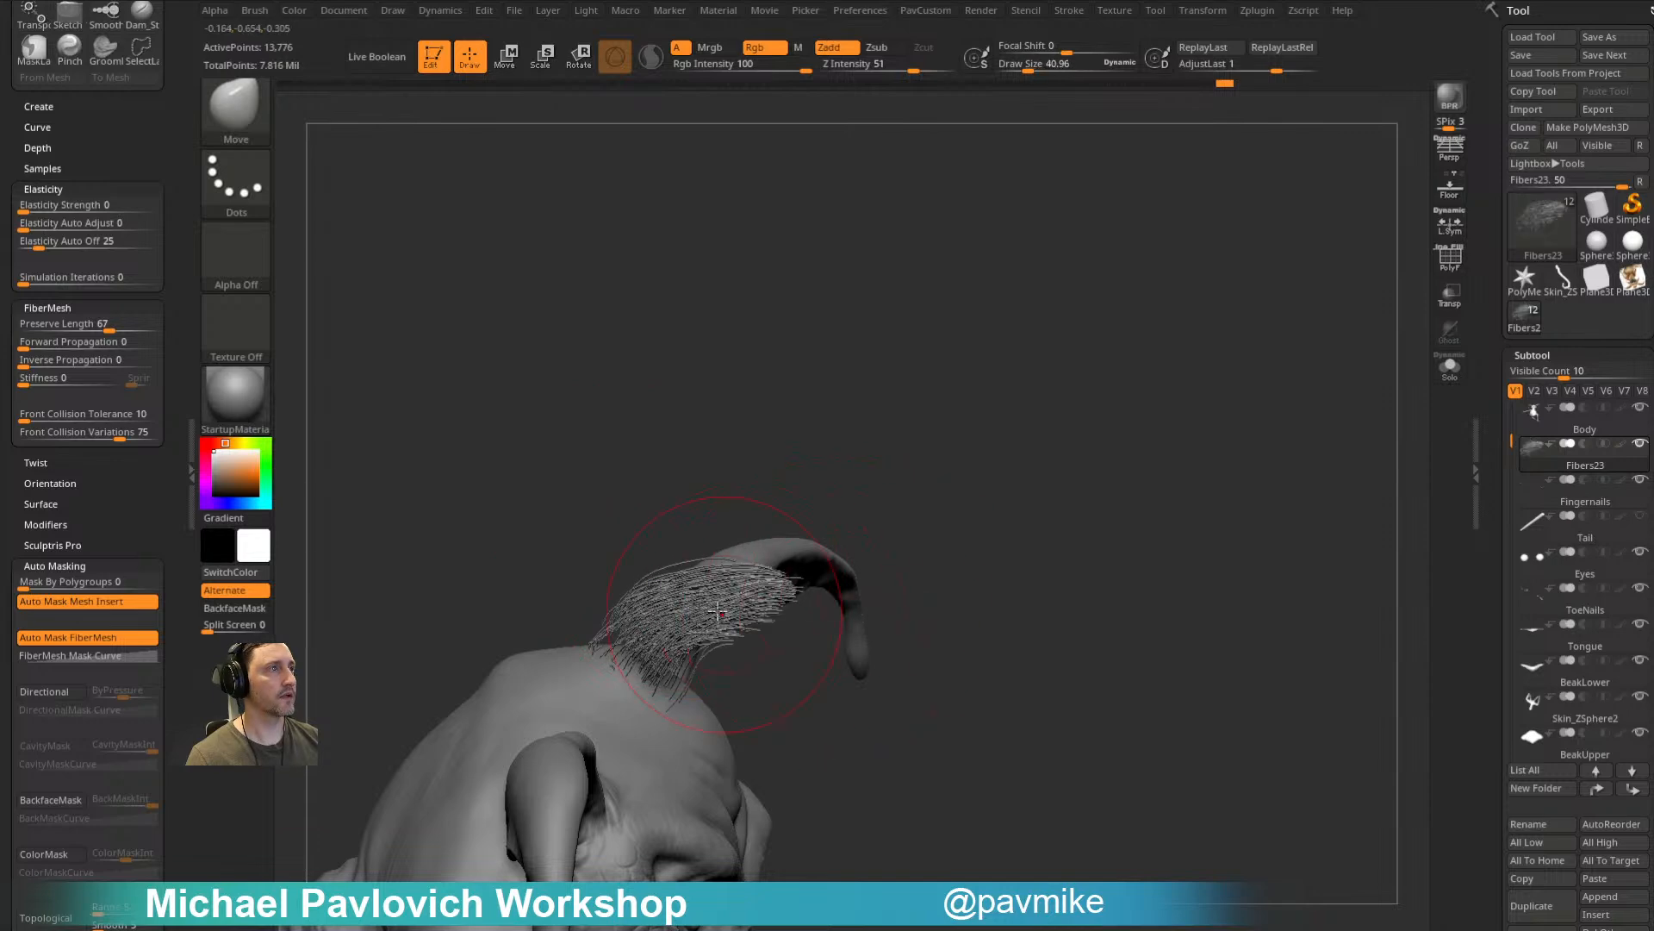
drag(798, 586, 871, 612)
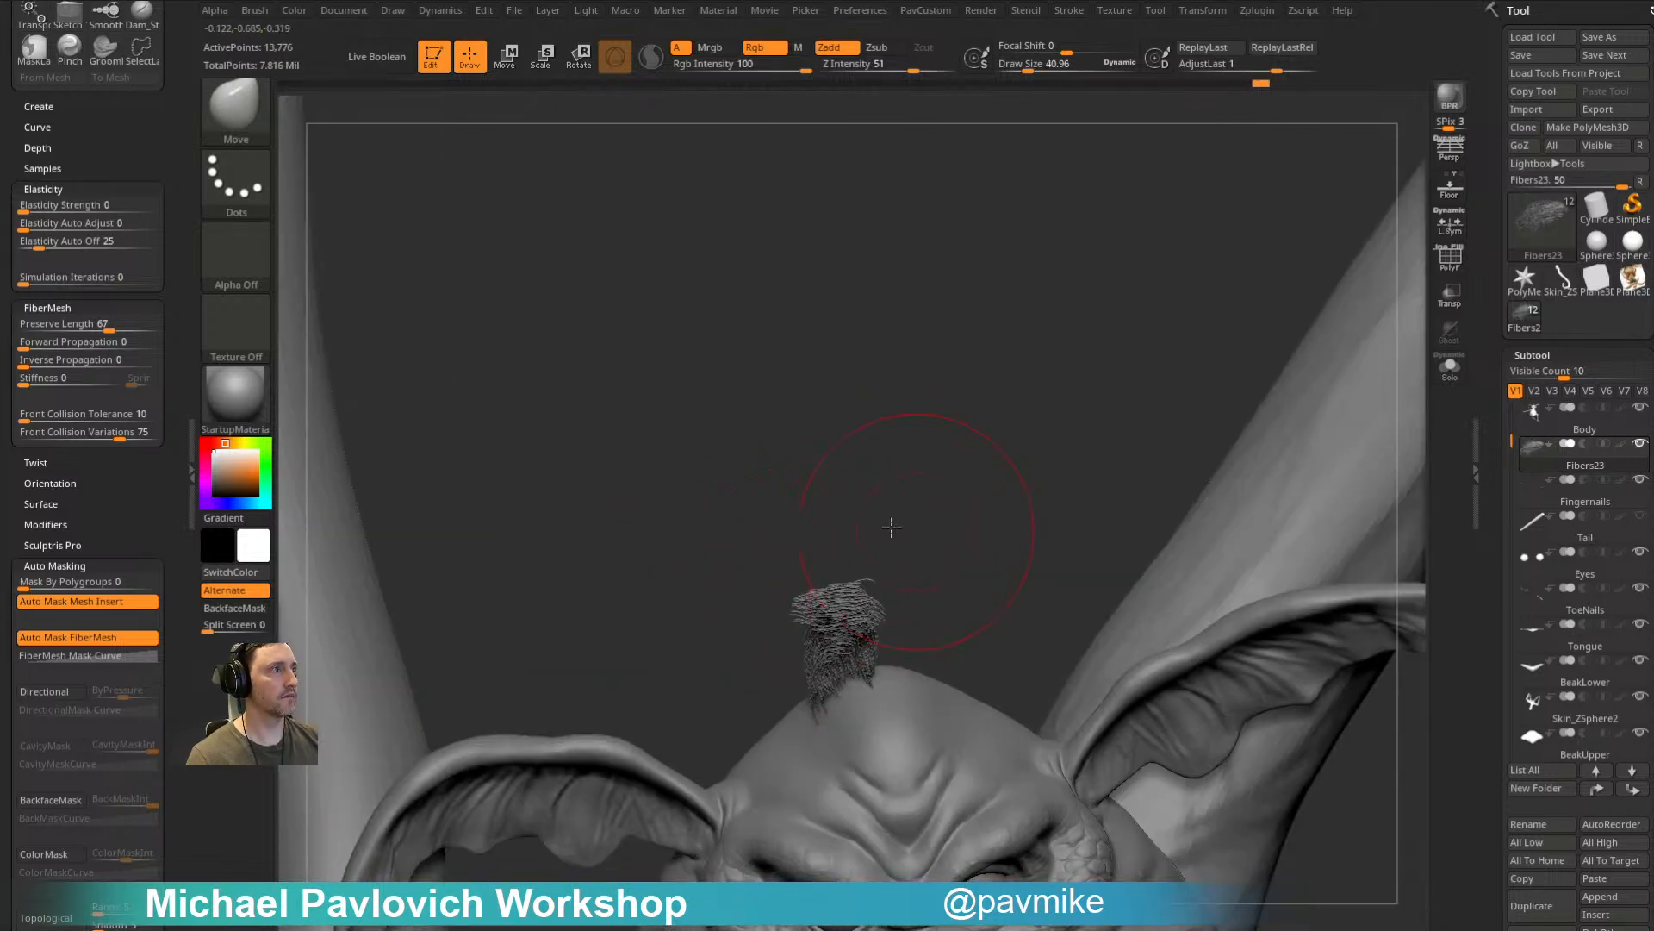
Step: Switch the isolation to the other tuft sections and reshape their fibers with the Move brush
drag(916, 530, 750, 560)
ctrl+shift+click(816, 517)
mouse_move(816, 517)
mouse_down()
mouse_move(775, 569)
mouse_move(856, 462)
mouse_move(913, 444)
mouse_move(869, 470)
mouse_up()
ctrl+shift+click(853, 546)
mouse_move(861, 405)
mouse_down()
mouse_move(832, 504)
mouse_move(844, 521)
mouse_up()
key(s)
drag(848, 525, 756, 590)
mouse_move(810, 526)
mouse_down()
mouse_move(942, 465)
mouse_move(961, 435)
mouse_up()
Step: Show the whole tuft and smooth the fibers of the front lock at a draw size of about 41
ctrl+shift+click(941, 465)
shift+drag(828, 564, 757, 659)
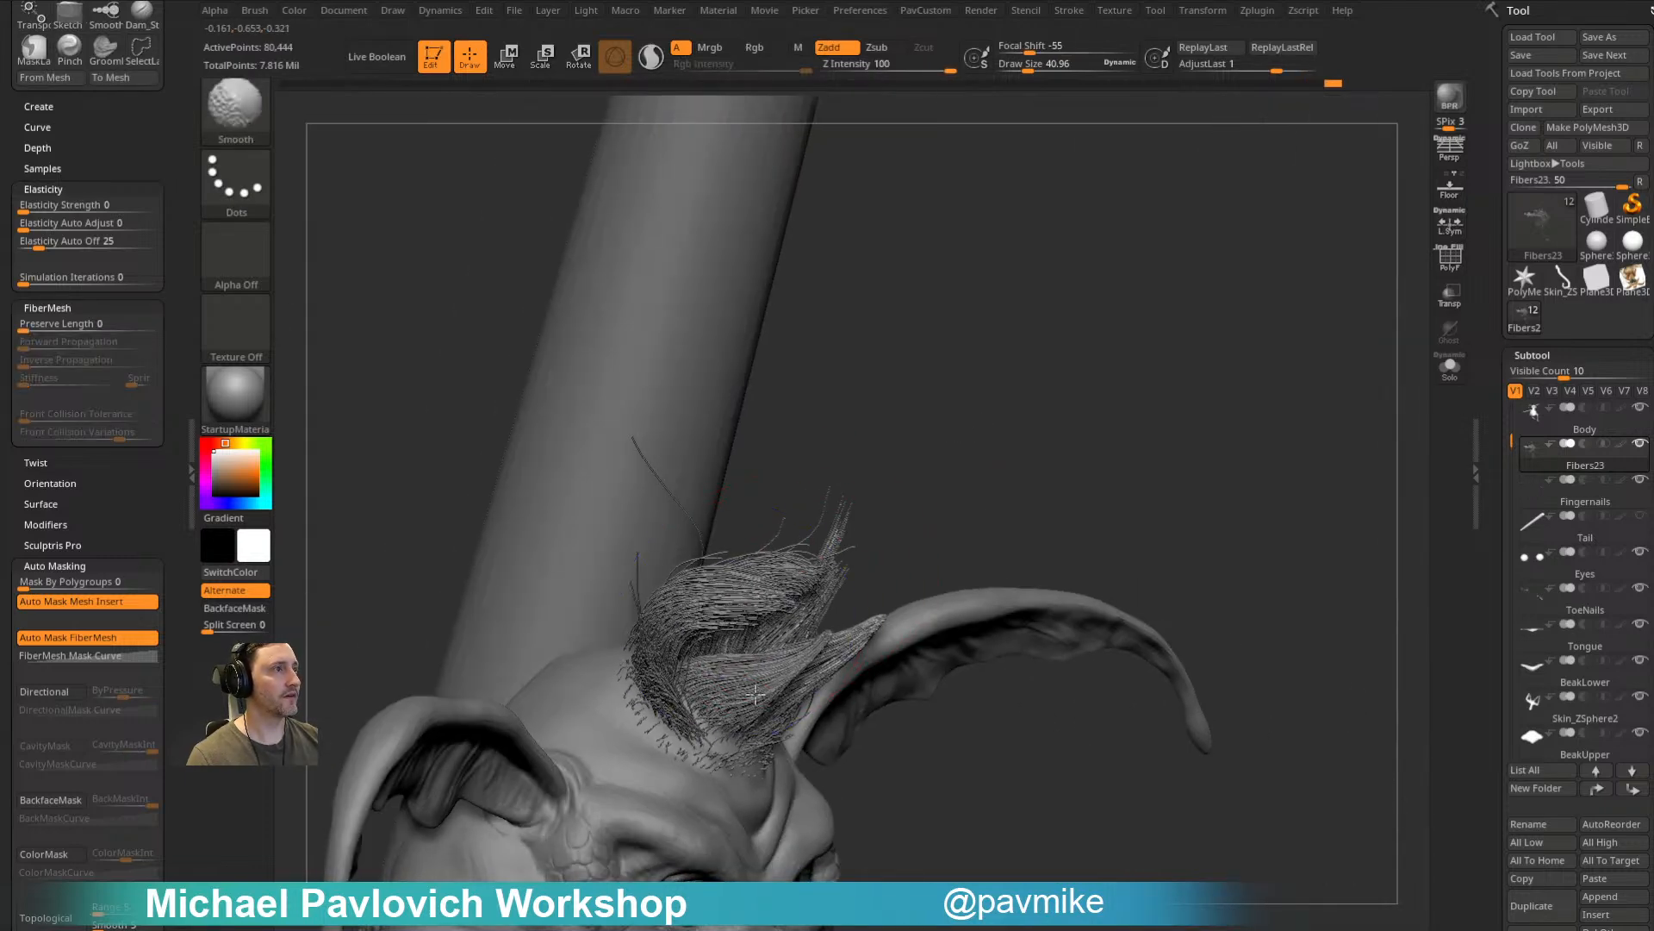
drag(953, 488, 821, 600)
Step: Set Mask By Polygroups to 100 and pull individual locks with the Move brush at a draw size of about 140
key(s)
drag(803, 448, 797, 448)
mouse_move(810, 379)
mouse_down()
mouse_move(779, 333)
mouse_move(767, 353)
mouse_up()
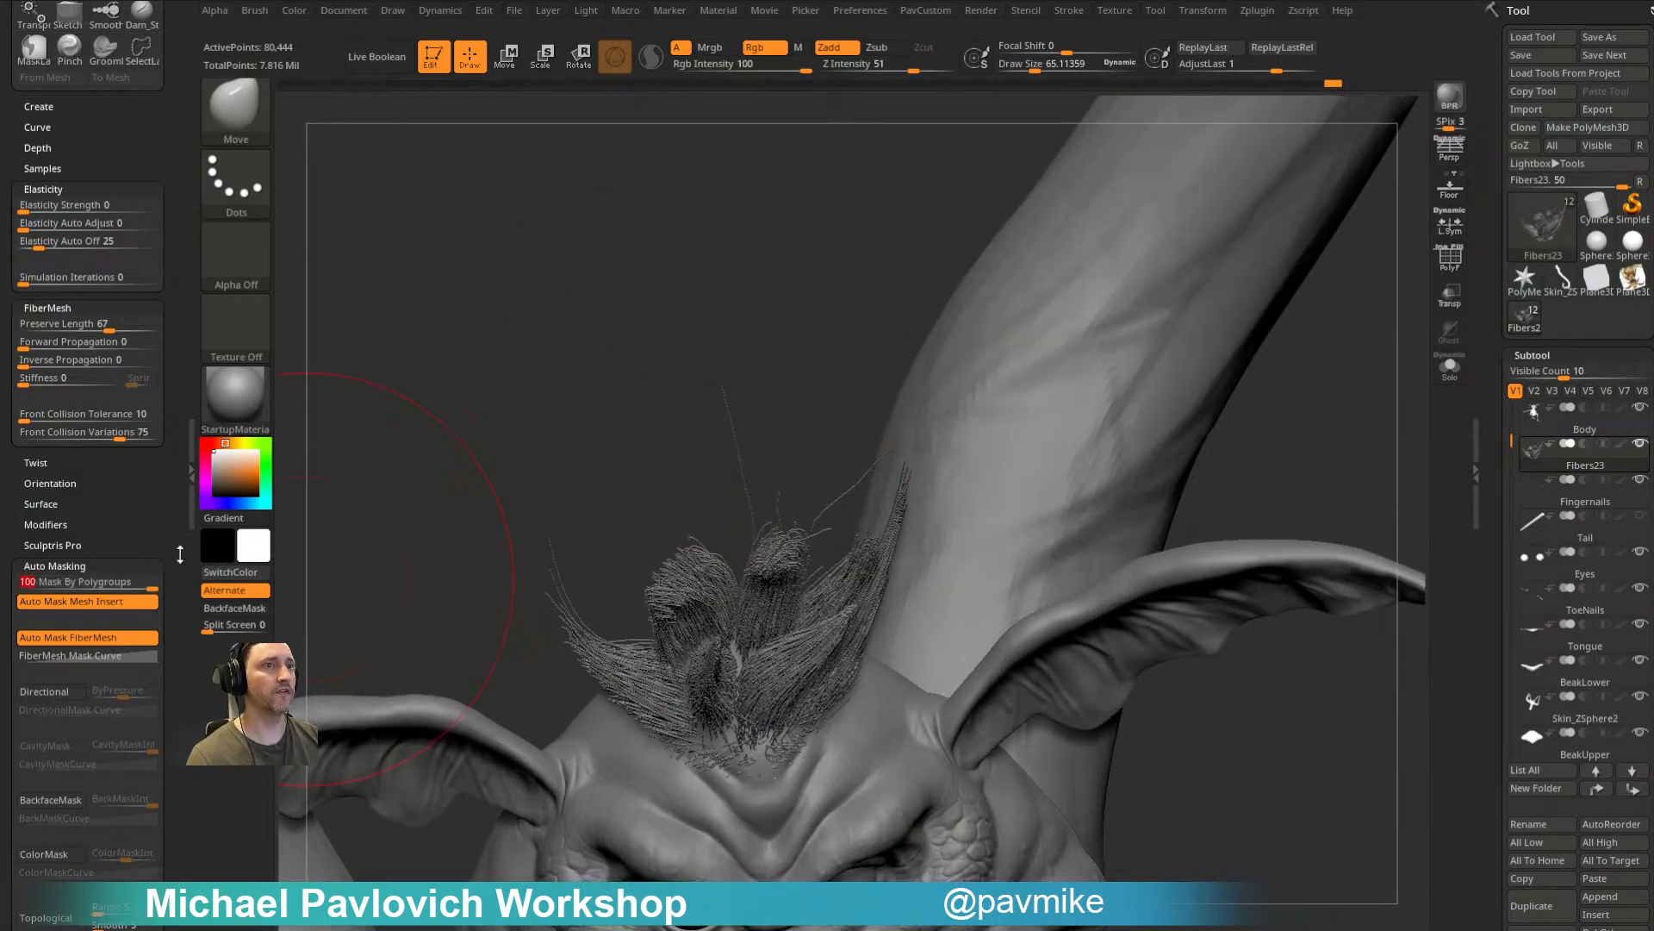
drag(562, 301, 634, 359)
drag(960, 648, 896, 662)
key(s)
drag(896, 661, 906, 662)
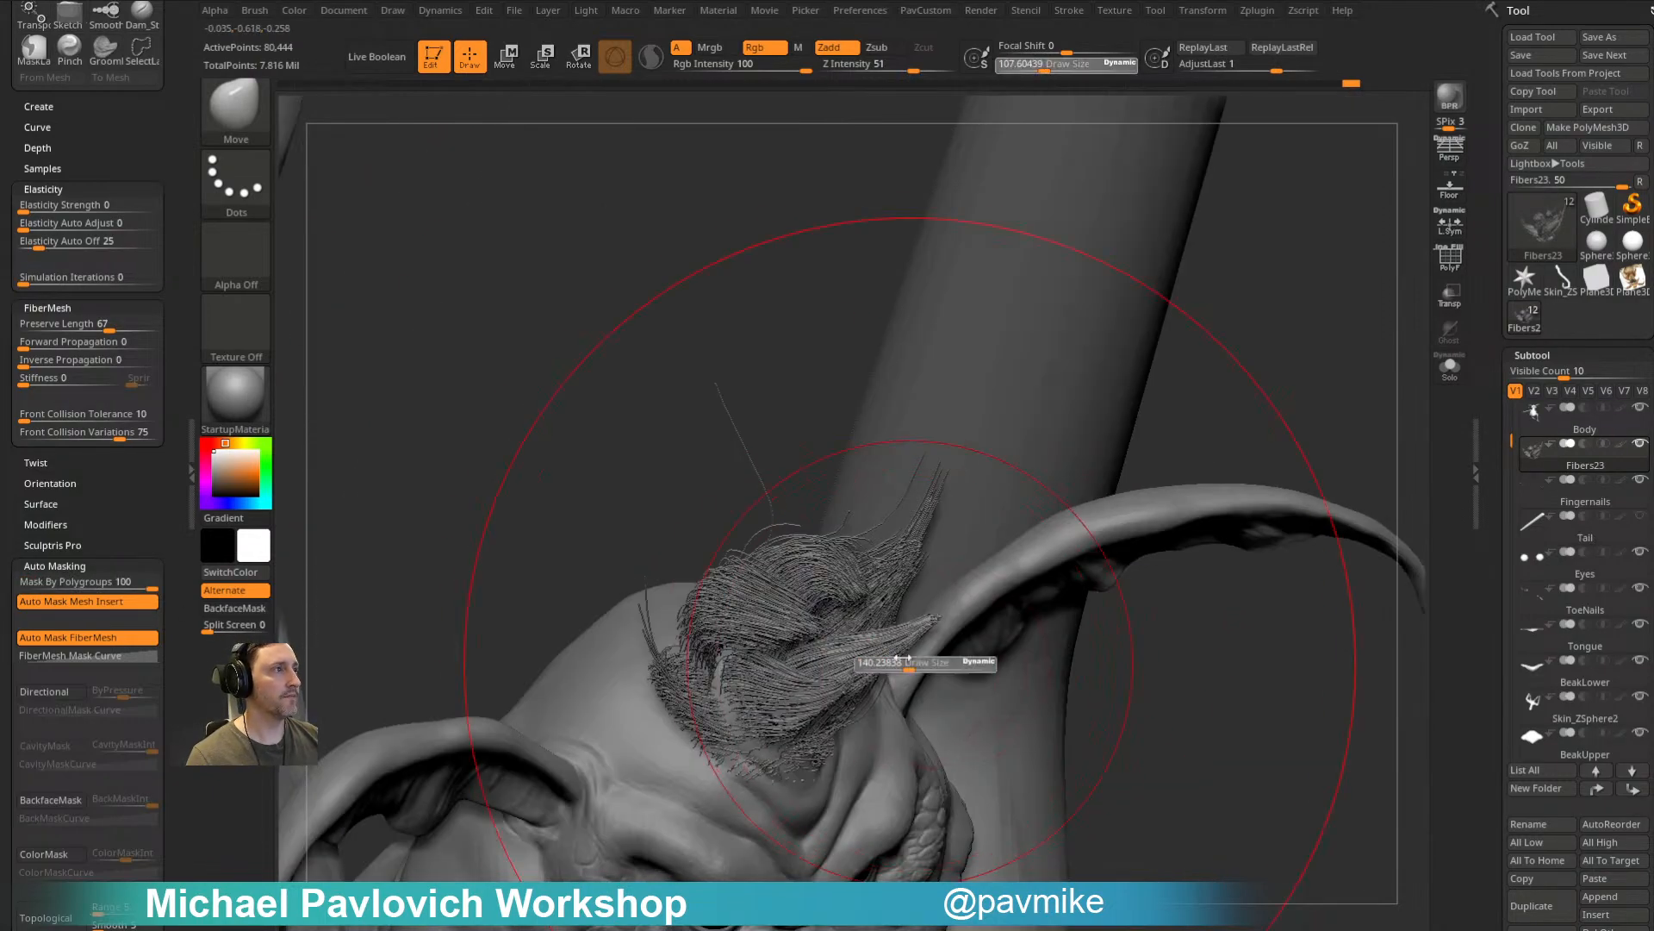
drag(856, 446, 894, 610)
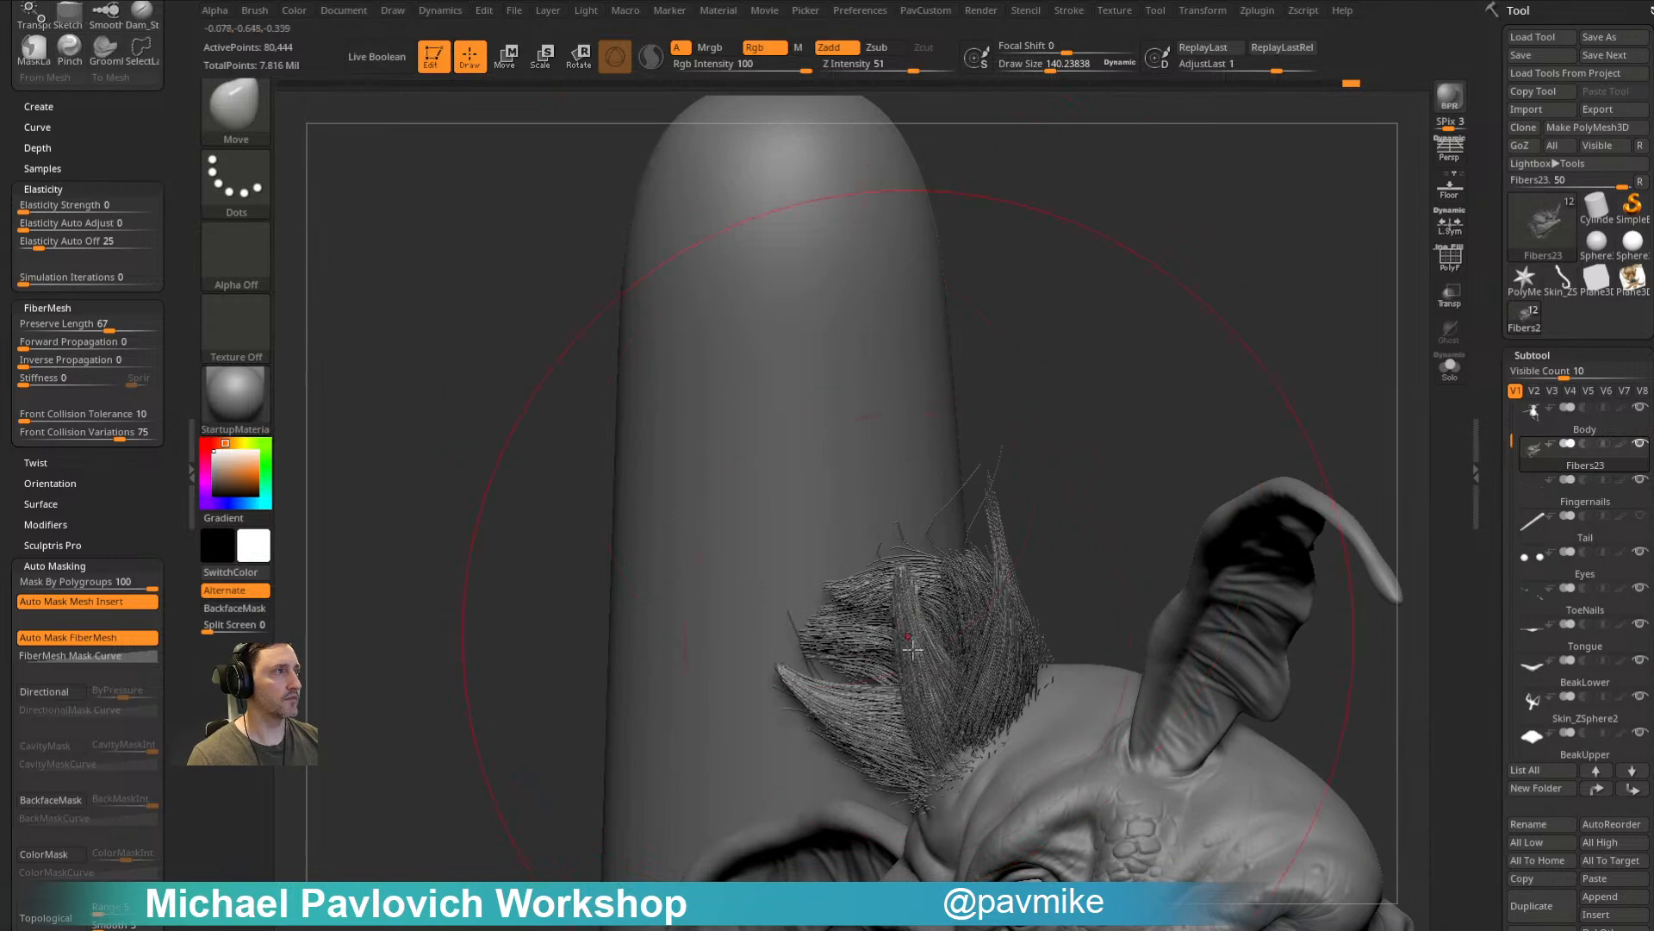
Step: Pull the separate locks into place around the tuft with the Move brush at a draw size of about 79
mouse_move(996, 373)
mouse_down()
mouse_move(909, 605)
mouse_move(1134, 391)
mouse_move(762, 622)
mouse_up()
mouse_move(882, 669)
mouse_down()
mouse_move(843, 639)
mouse_move(818, 690)
mouse_up()
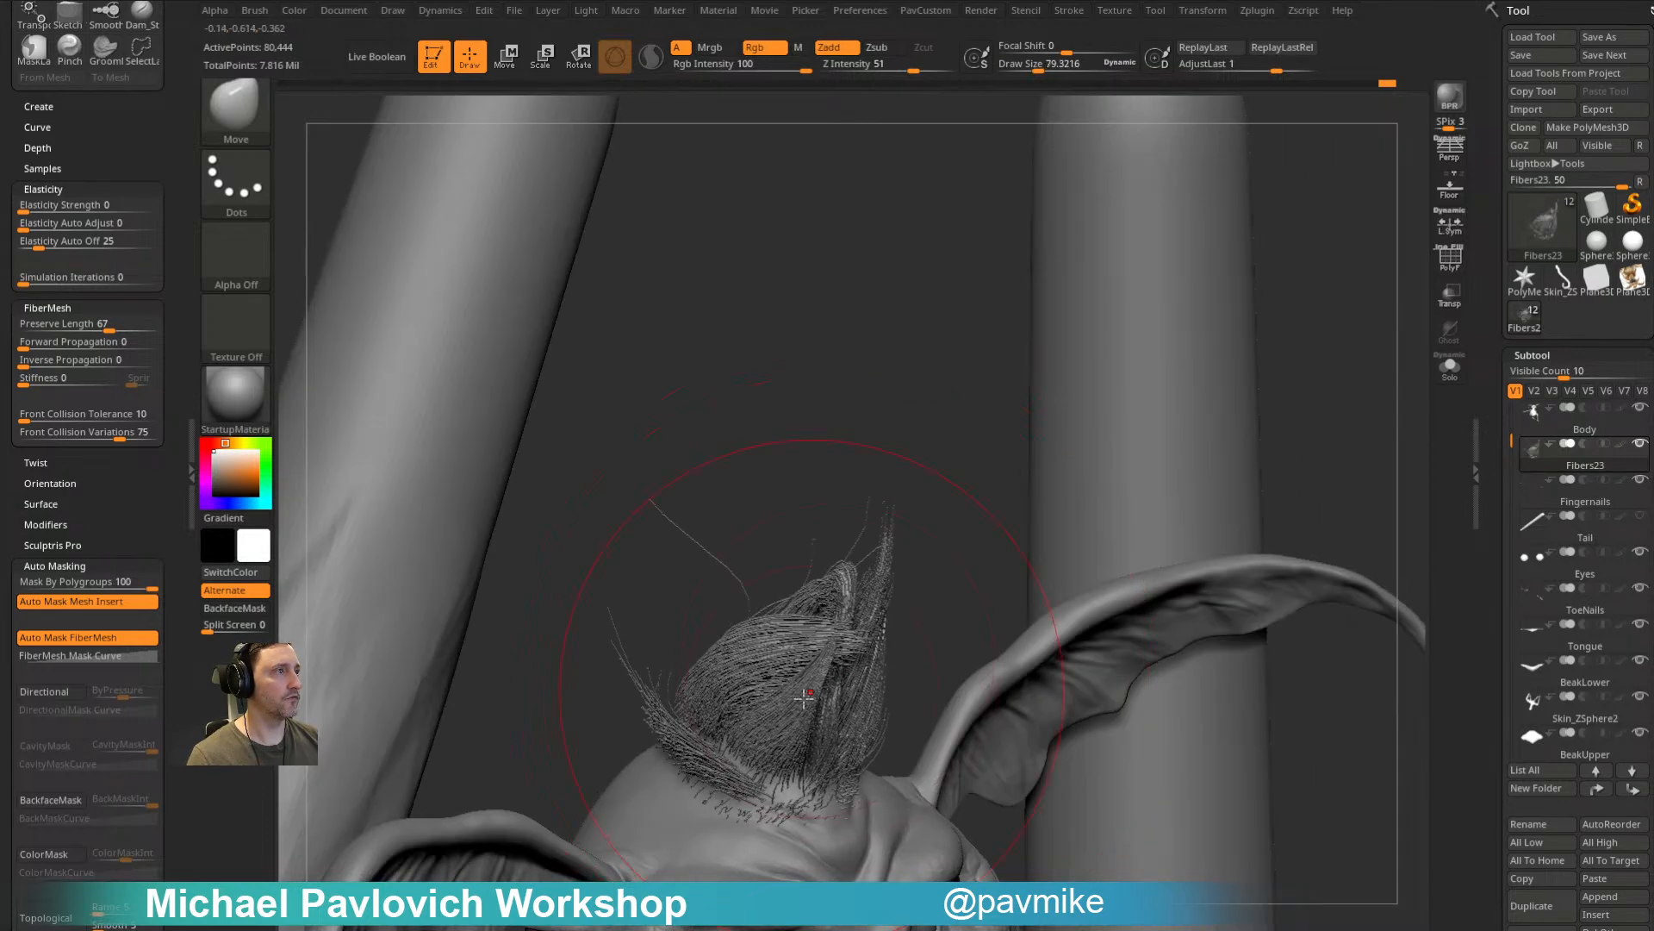
drag(947, 517, 797, 643)
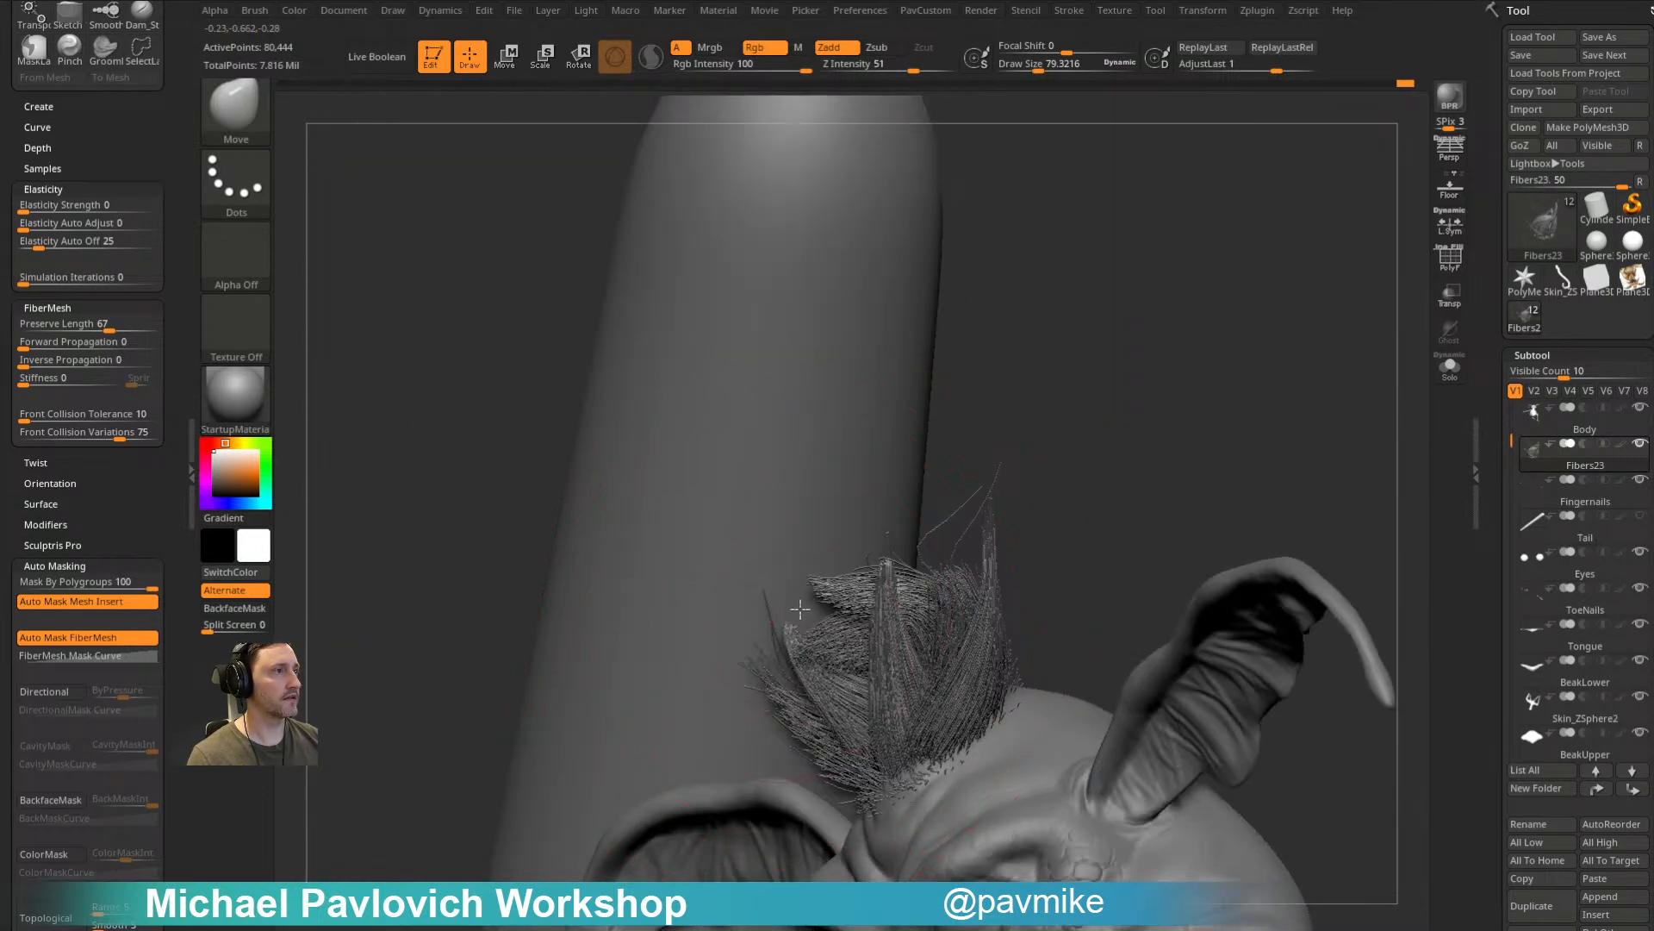
right_drag(858, 525, 1087, 424)
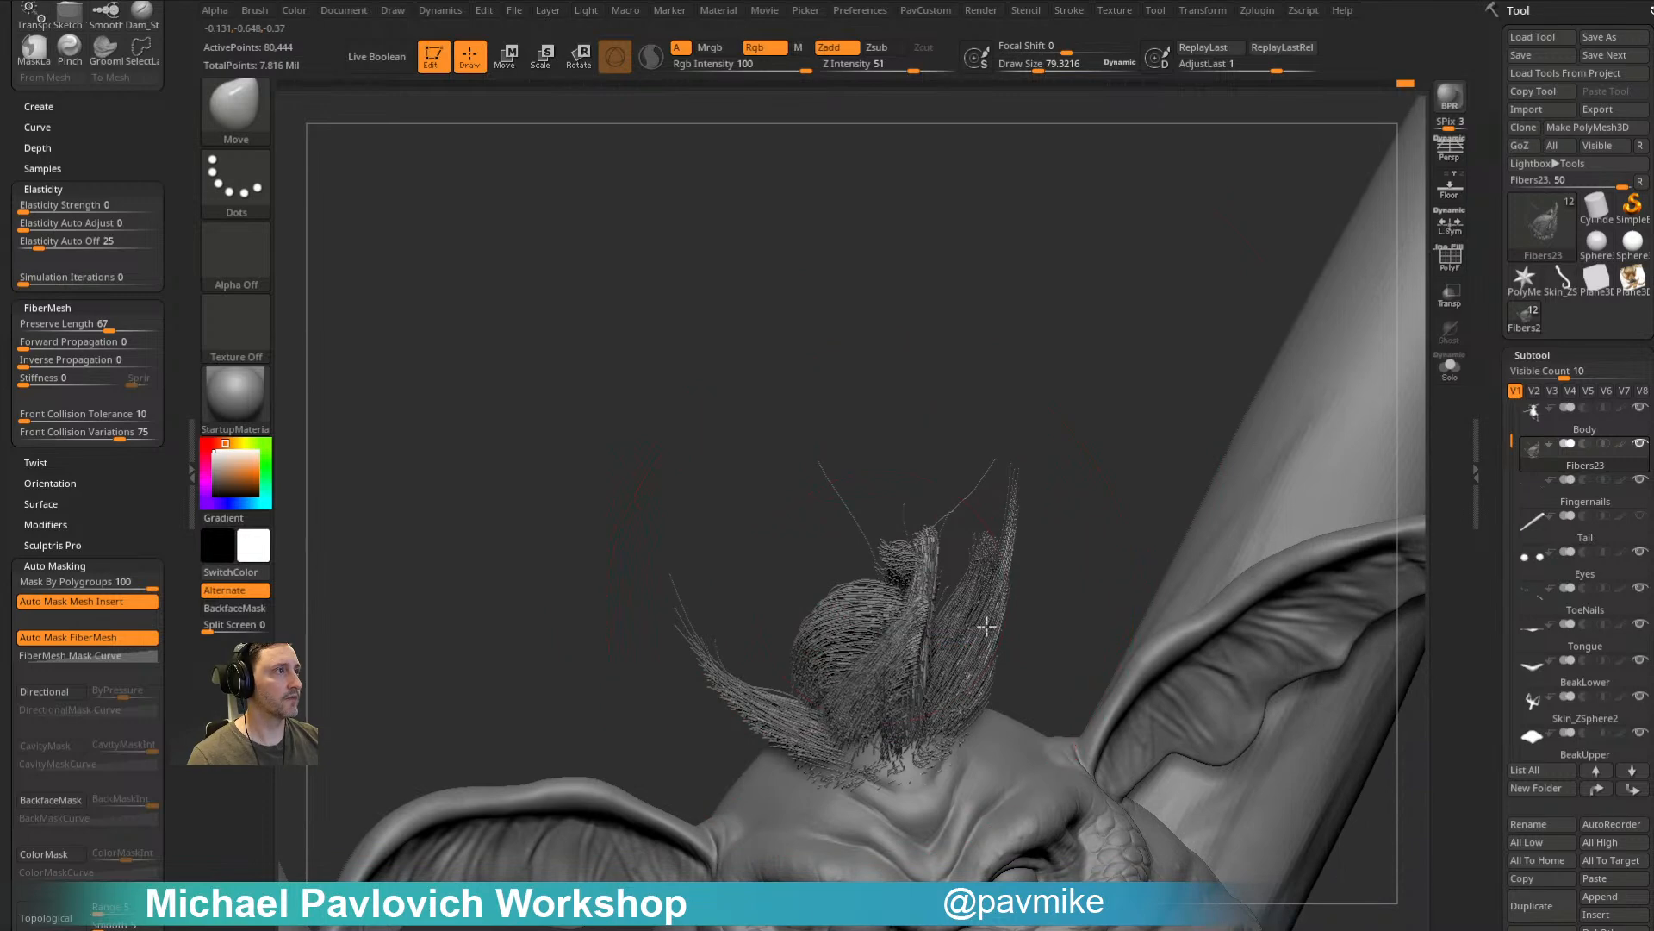
right_drag(965, 593, 914, 554)
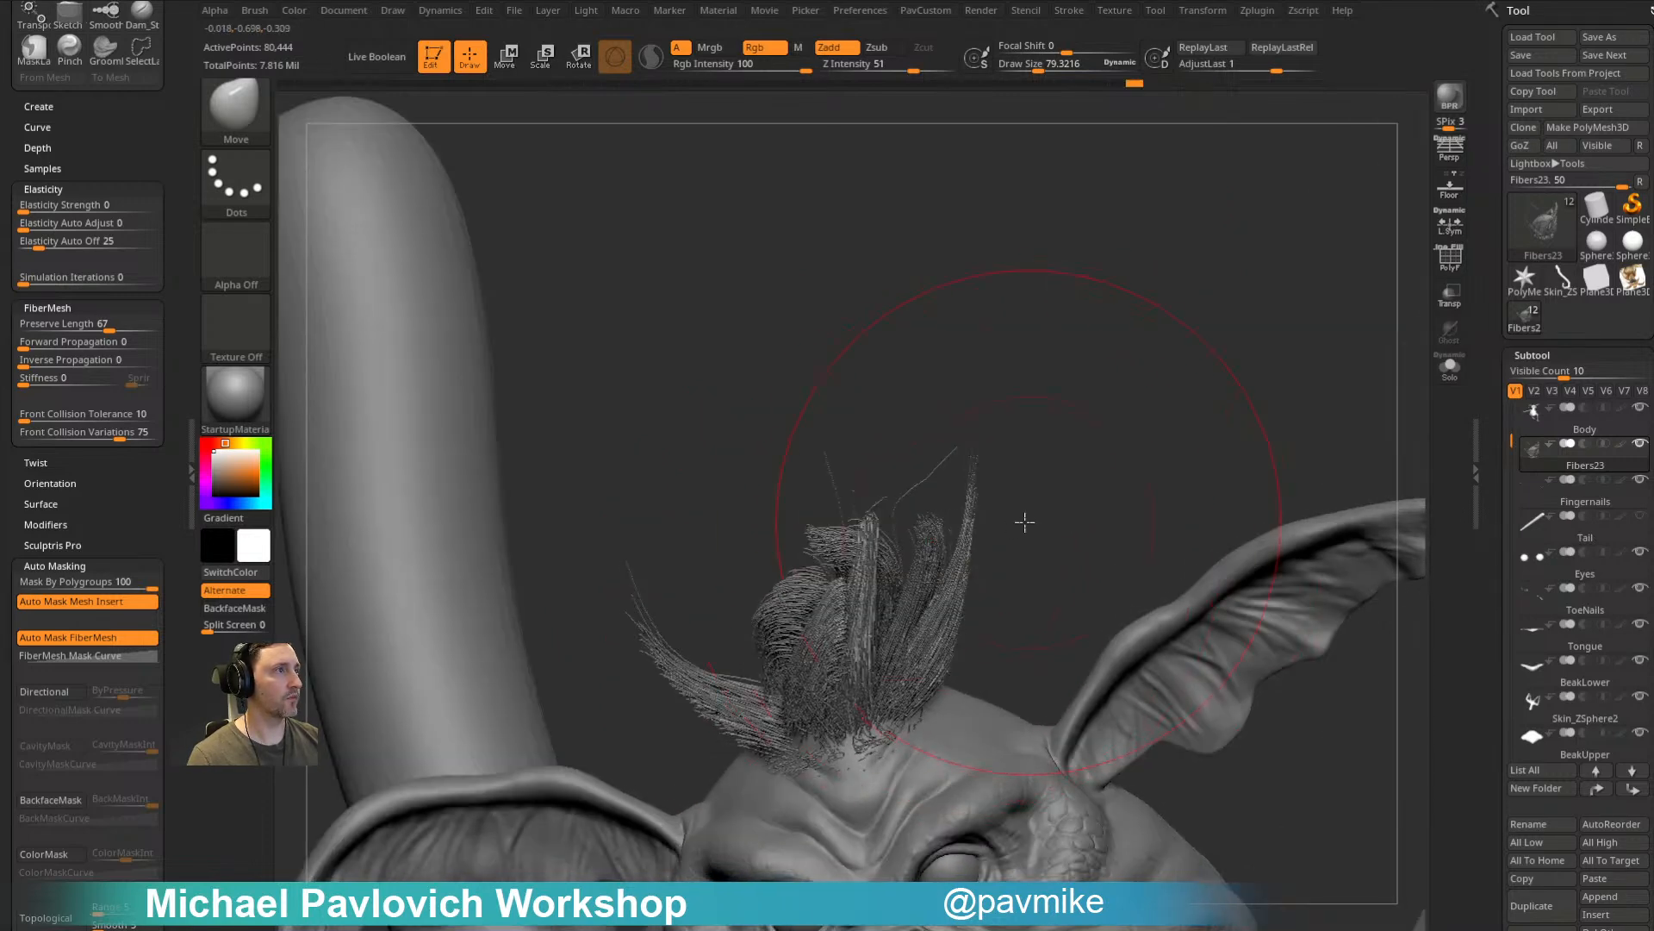
right_drag(1030, 517, 712, 685)
drag(712, 685, 963, 608)
mouse_move(842, 629)
right_down()
mouse_move(811, 569)
mouse_move(1063, 388)
mouse_move(991, 370)
right_up()
Step: Set Mask By Polygroups to 0 and choose the GroomHairToss brush
key(shift)
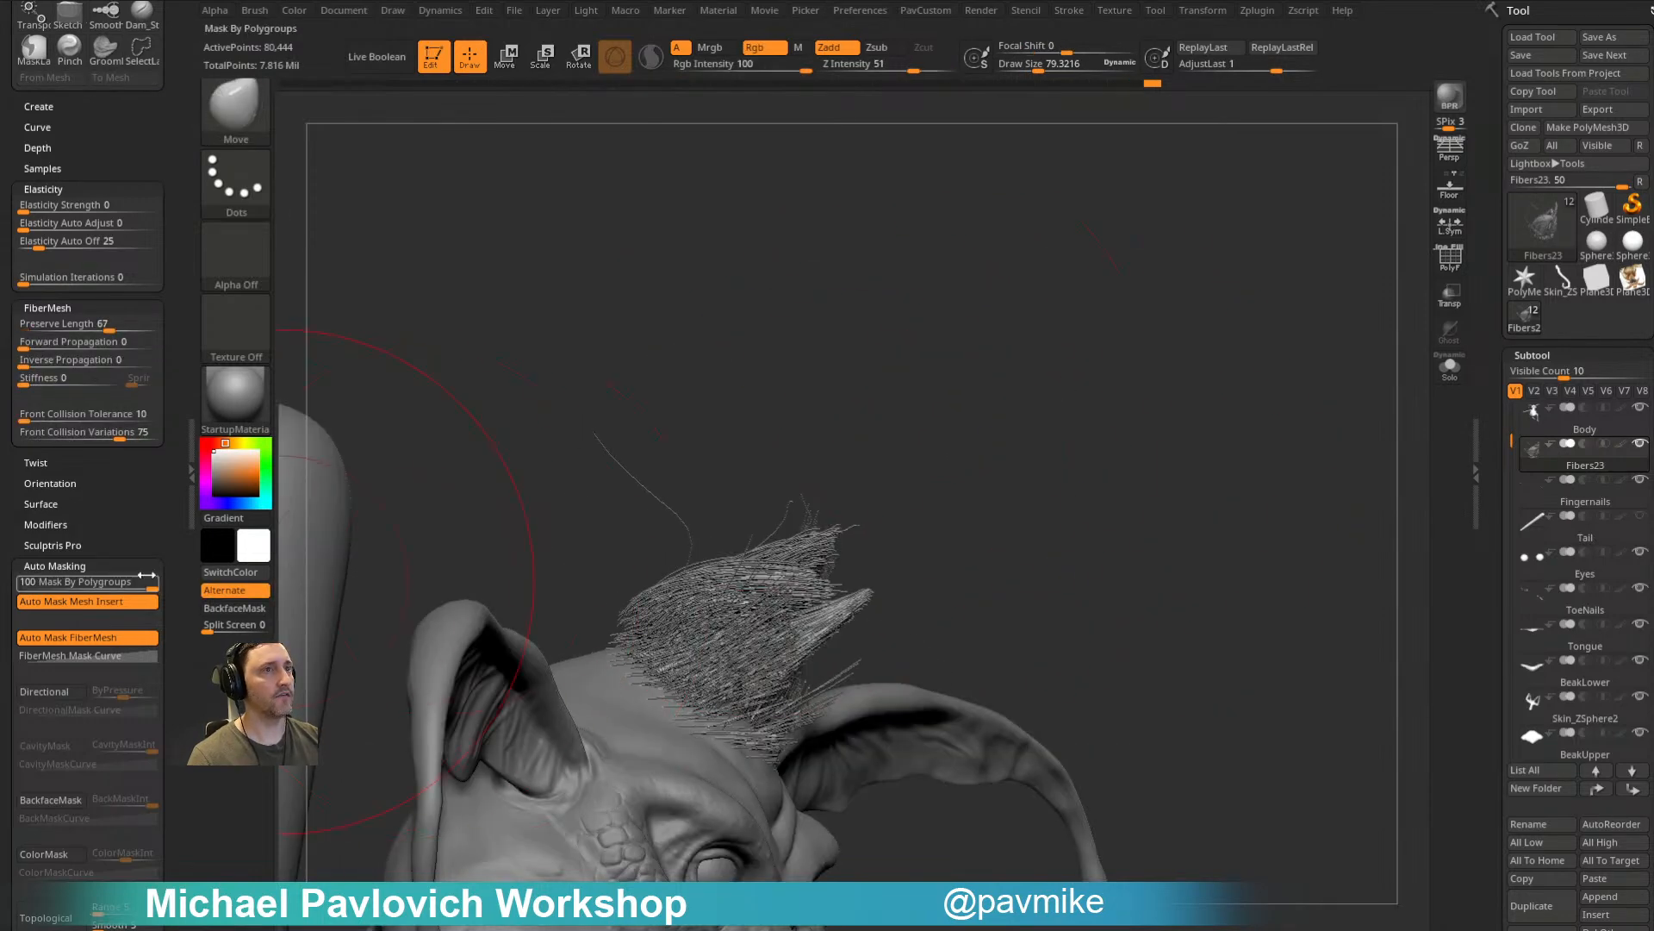
key(b)
key(Escape)
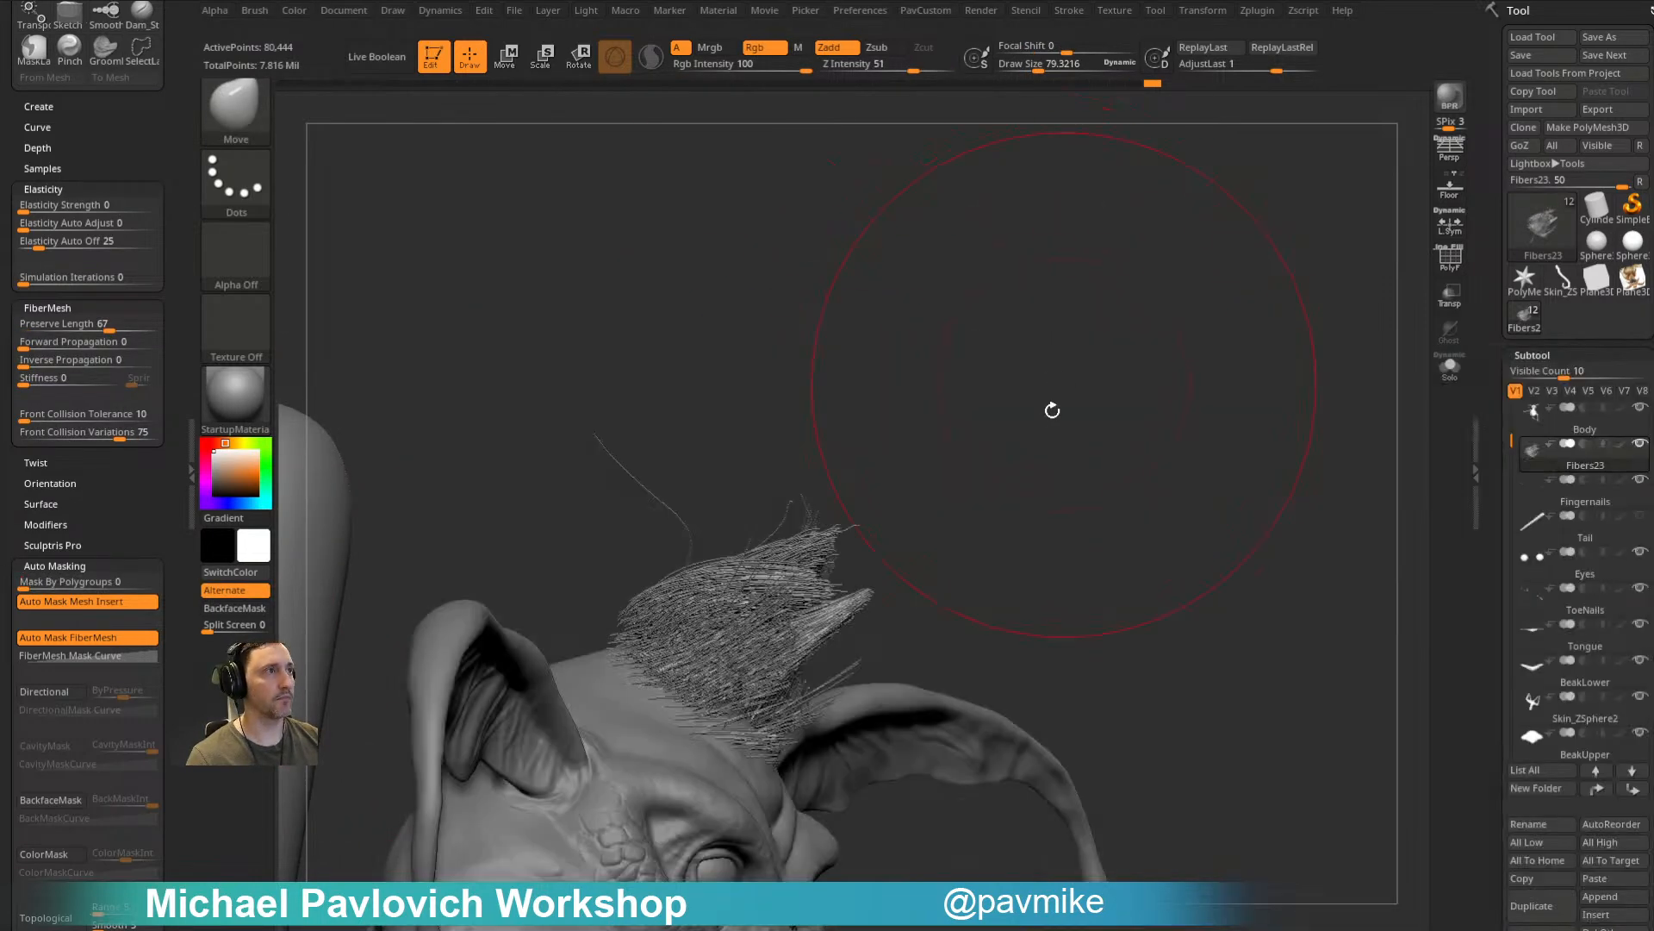
key(b)
key(g)
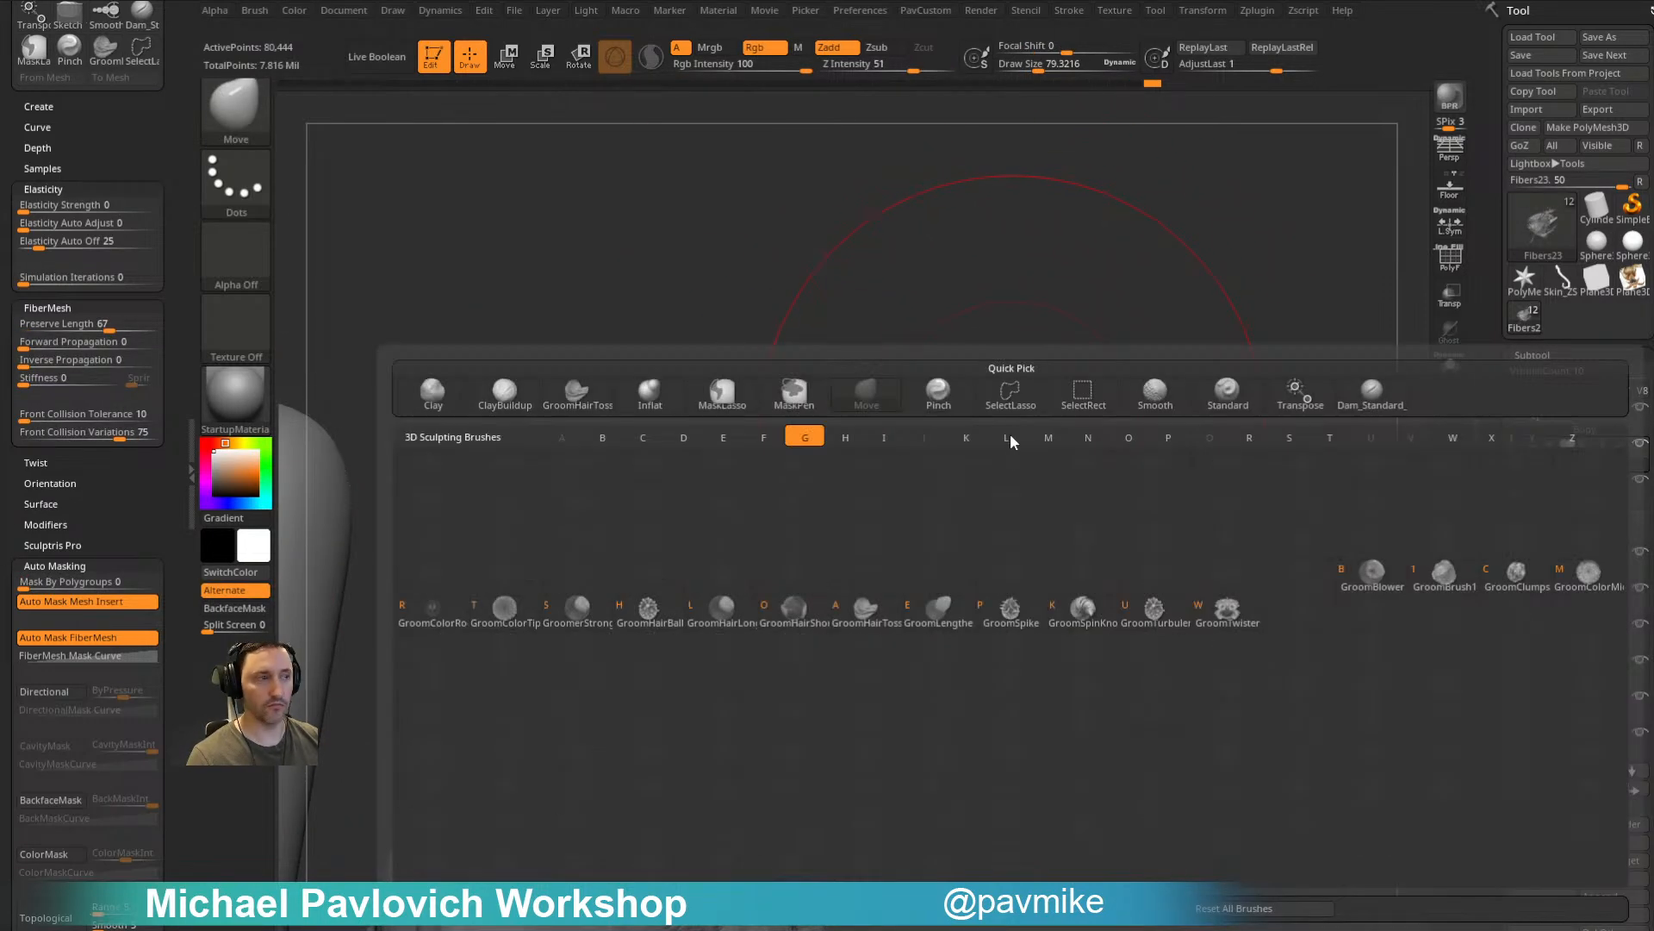
click(866, 610)
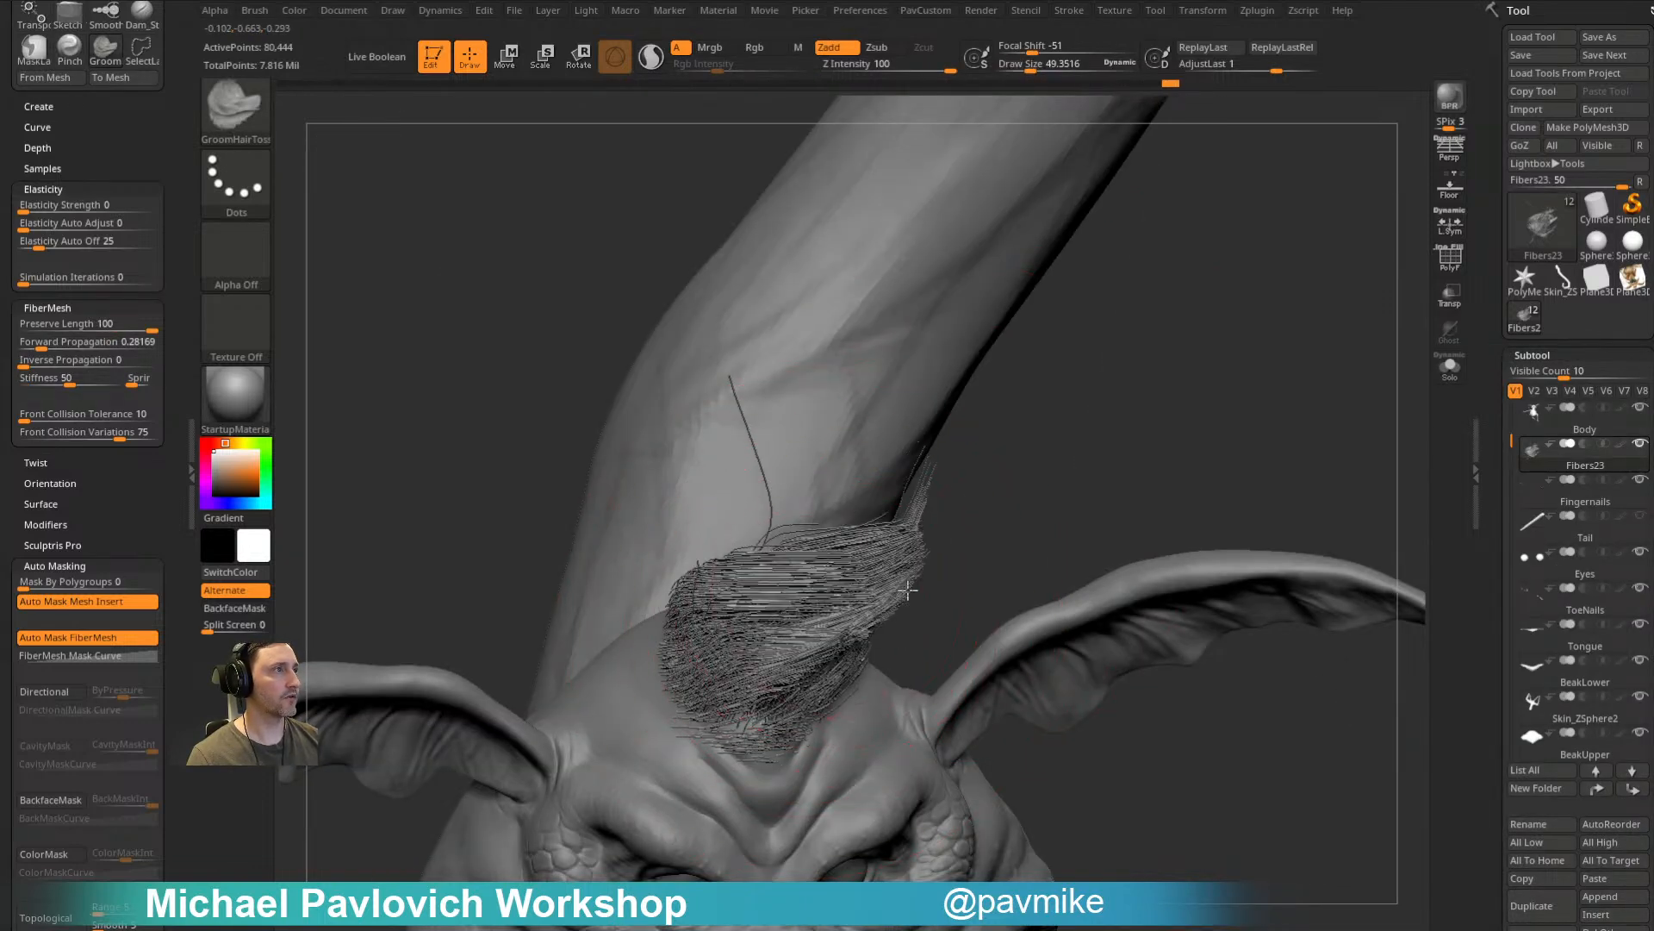
Step: Sweep the whole tuft to one side with GroomHairToss at a draw size of about 49, and smooth its tips
drag(880, 570, 858, 593)
right_drag(677, 614, 732, 619)
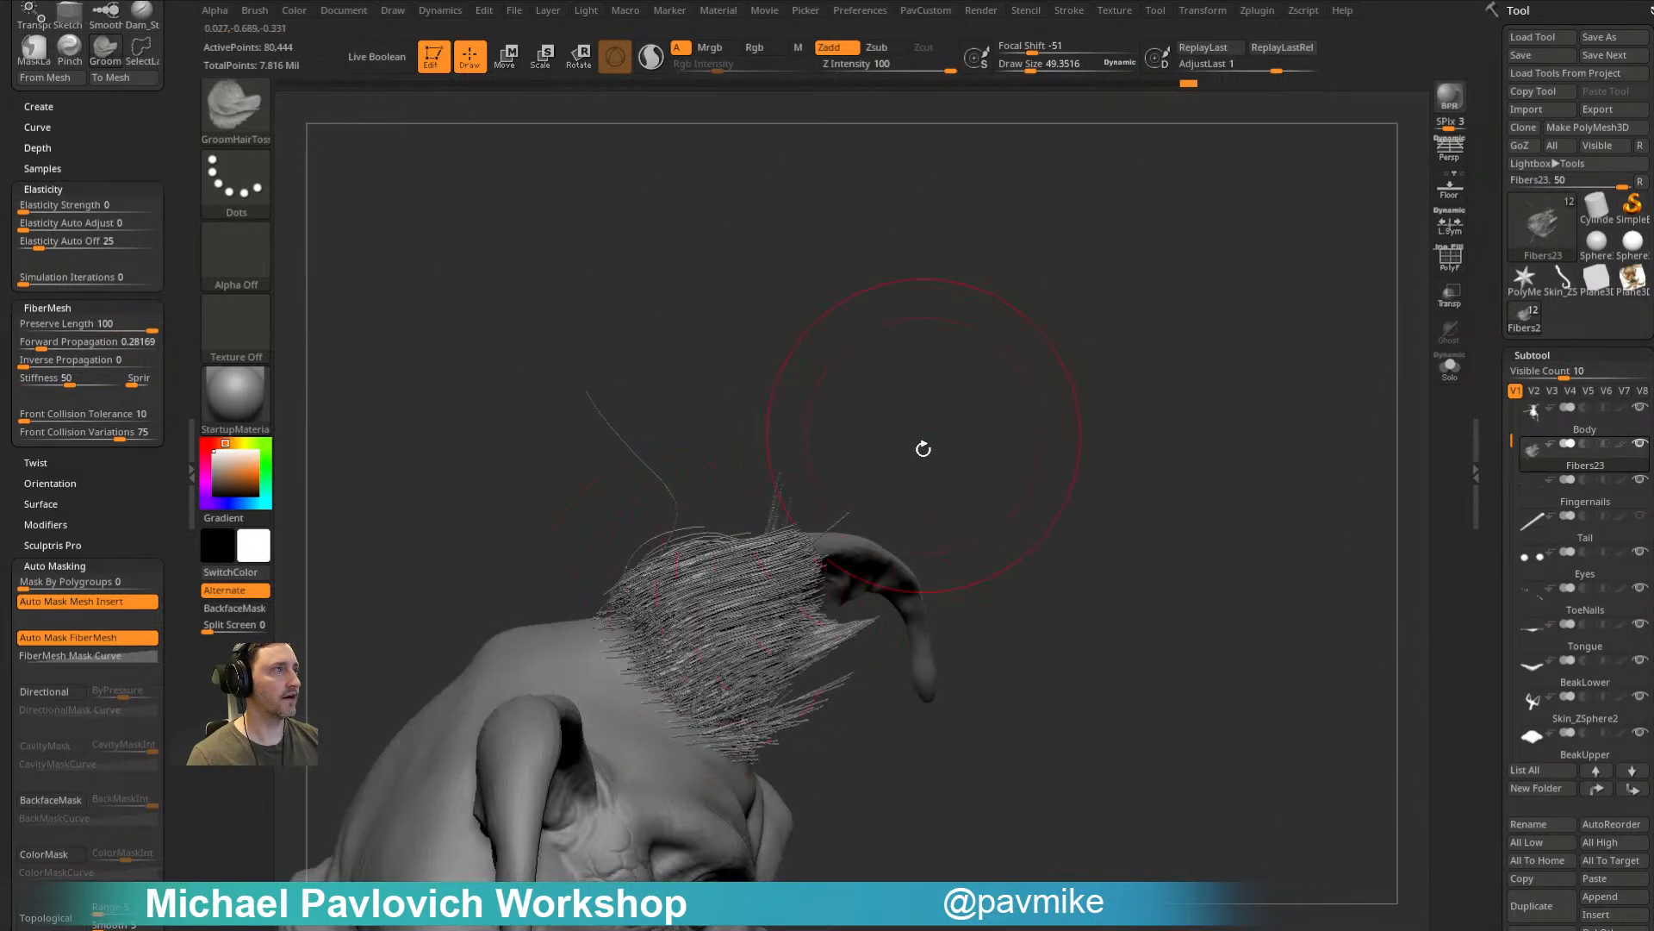
right_drag(924, 435, 756, 565)
right_drag(971, 475, 862, 413)
mouse_move(1052, 314)
right_down()
mouse_move(746, 519)
mouse_move(879, 561)
mouse_move(968, 428)
mouse_move(887, 480)
mouse_move(990, 340)
mouse_move(832, 628)
mouse_move(913, 365)
mouse_move(823, 358)
mouse_move(897, 374)
mouse_move(957, 332)
mouse_move(700, 558)
right_up()
right_drag(878, 409, 783, 529)
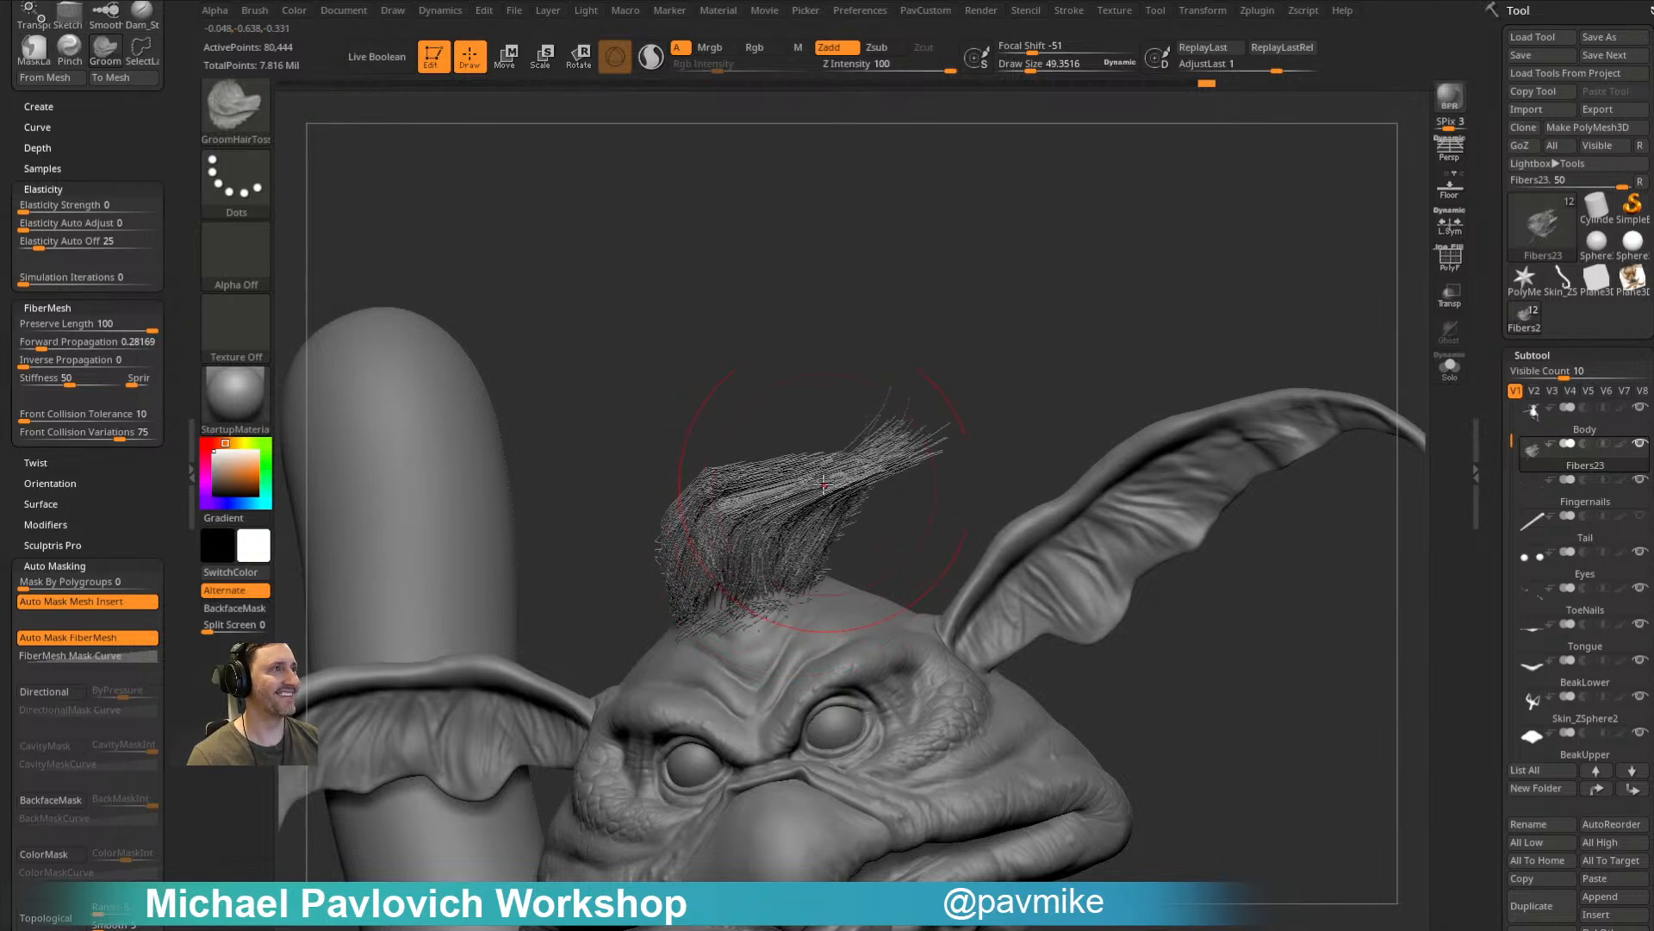
drag(827, 401, 901, 364)
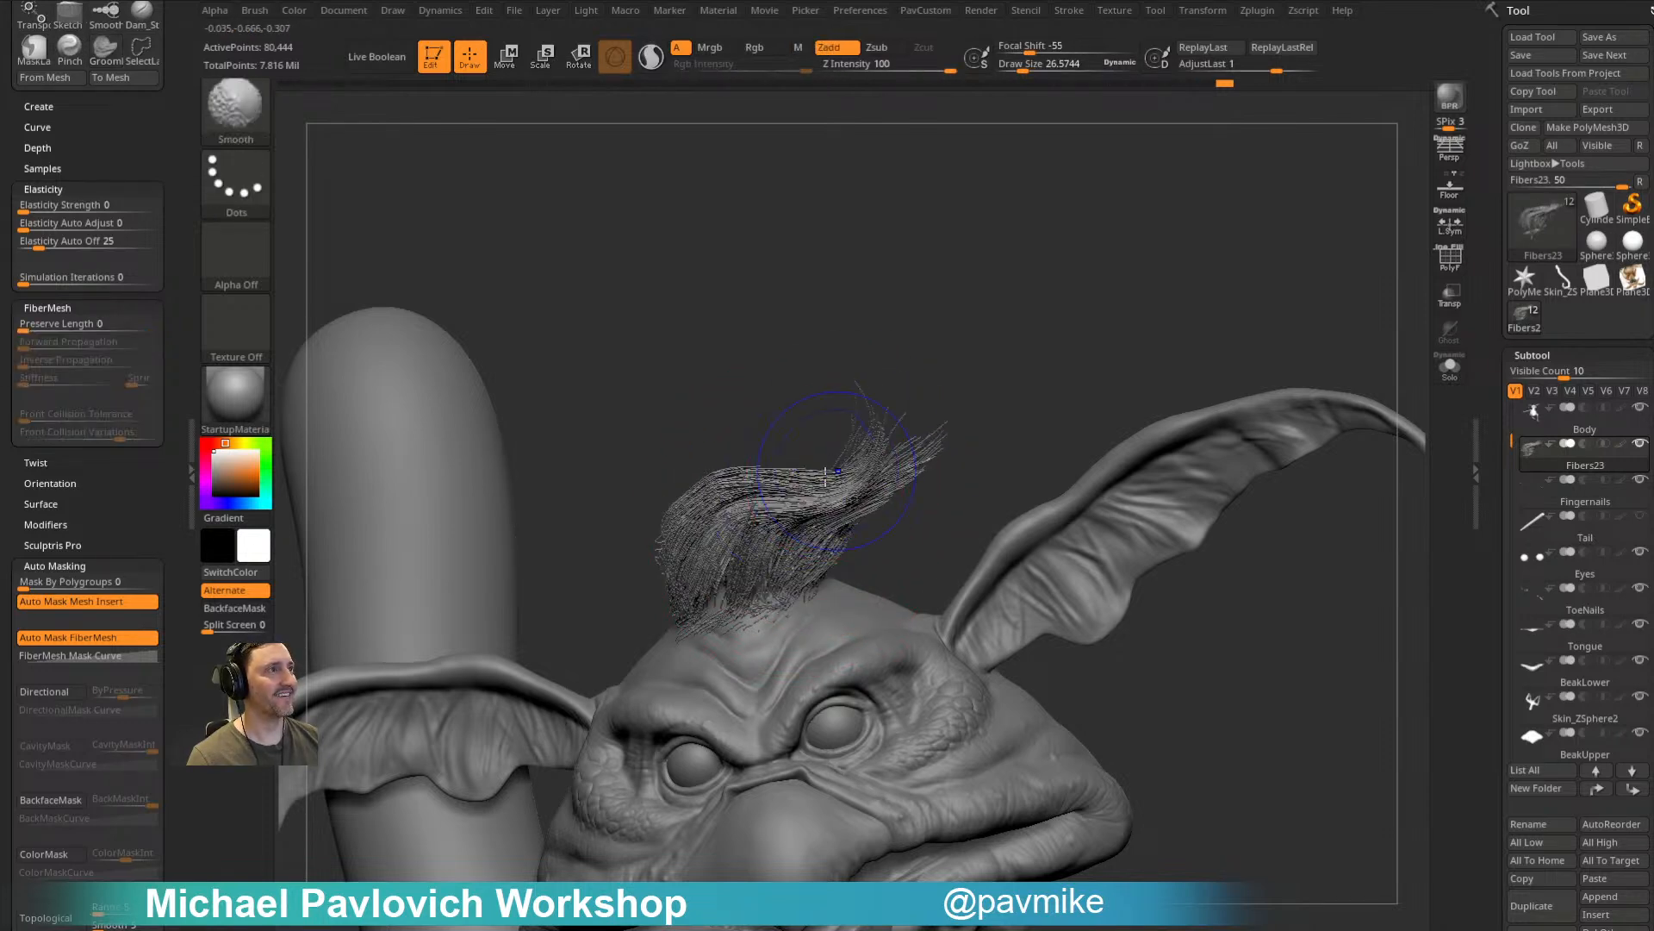
right_drag(901, 363, 893, 401)
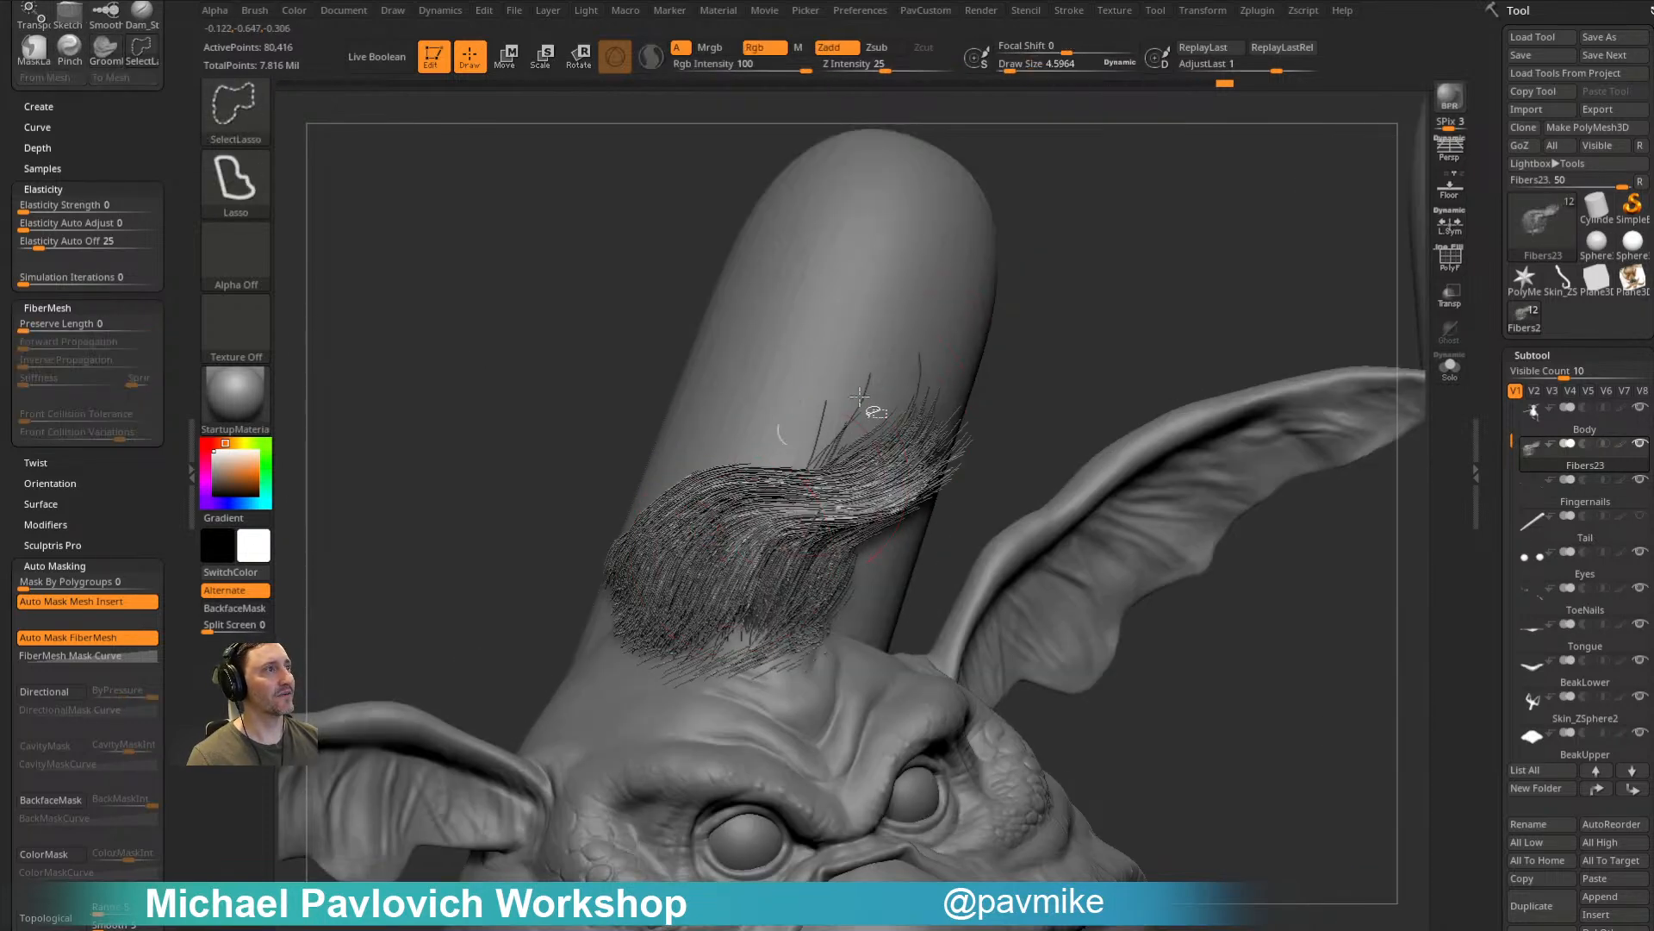
Step: Change the visibility selection brush to SelectRect and isolate the front section of the tuft
ctrl+shift+click(271, 137)
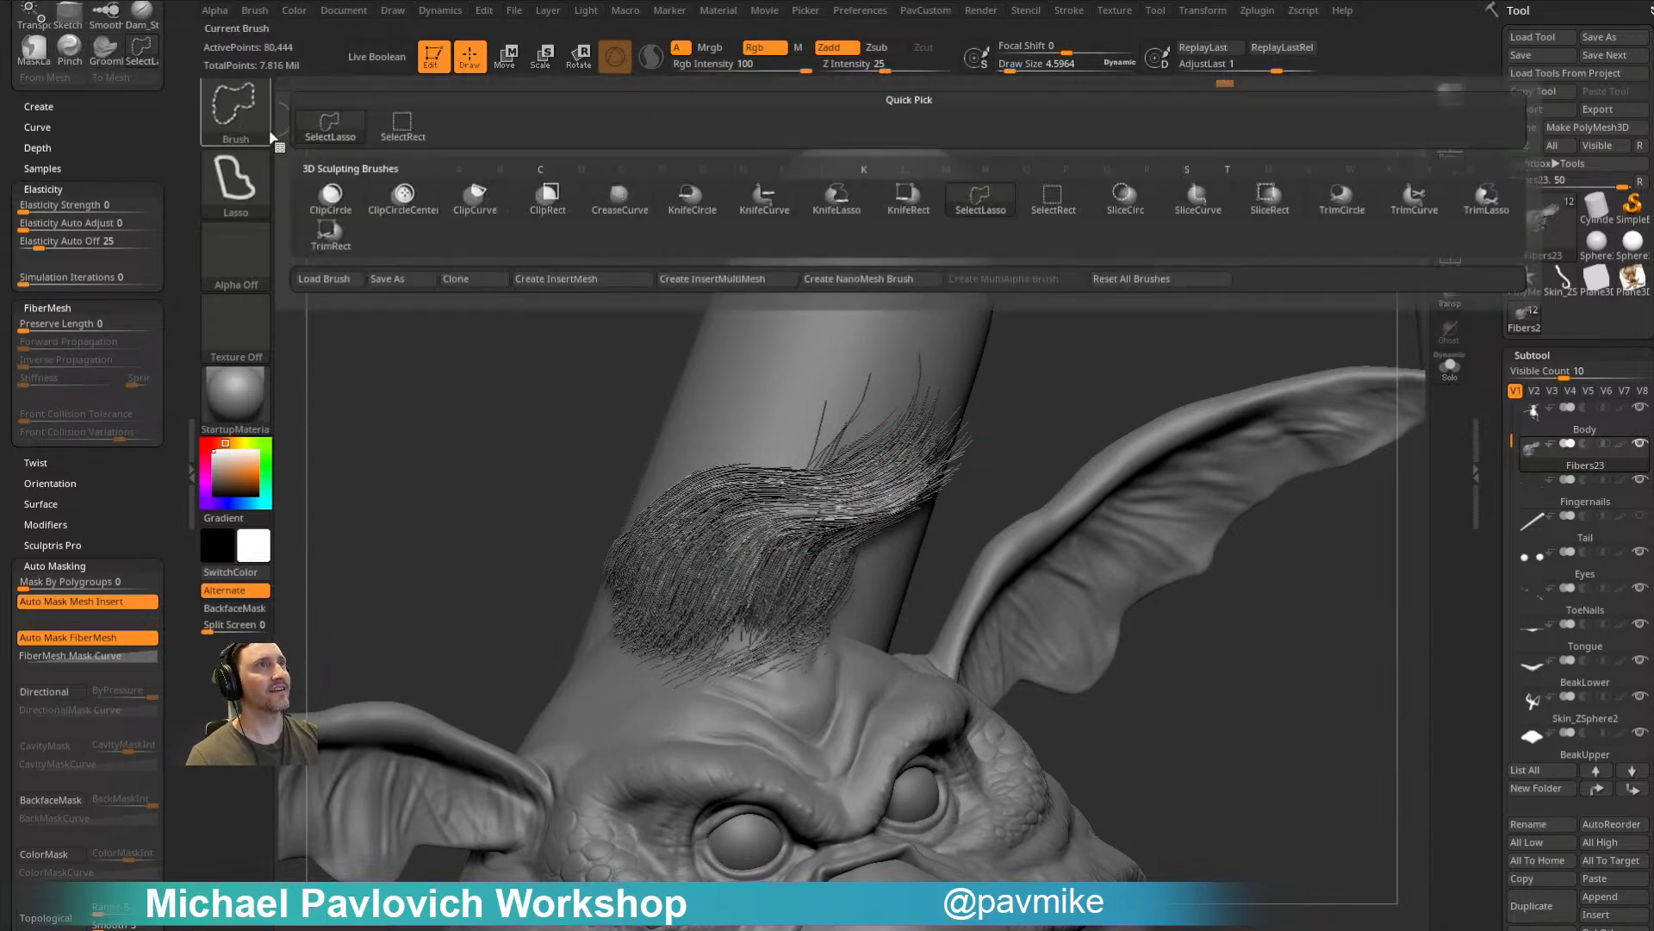
ctrl+shift+click(402, 132)
ctrl+shift+click(716, 551)
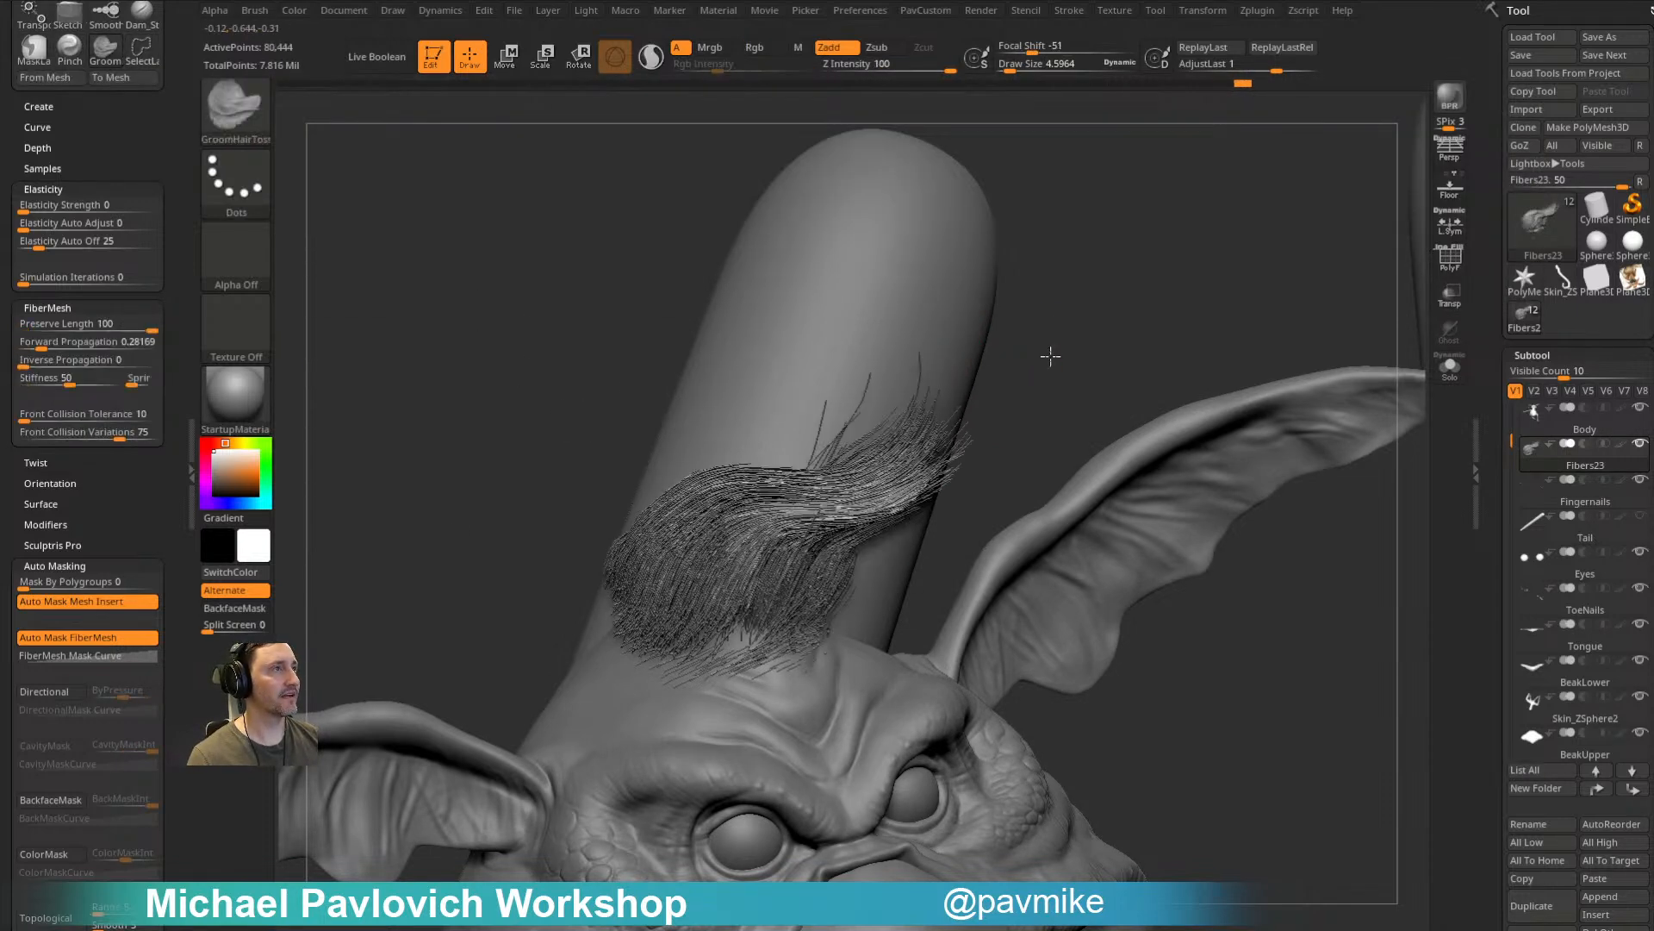
ctrl+shift+click(1044, 357)
Step: Pinch the isolated front section's tips together and bend them with the Move brush at a draw size of about 14
mouse_move(886, 472)
mouse_down()
mouse_move(990, 414)
mouse_move(967, 325)
mouse_move(845, 595)
mouse_up()
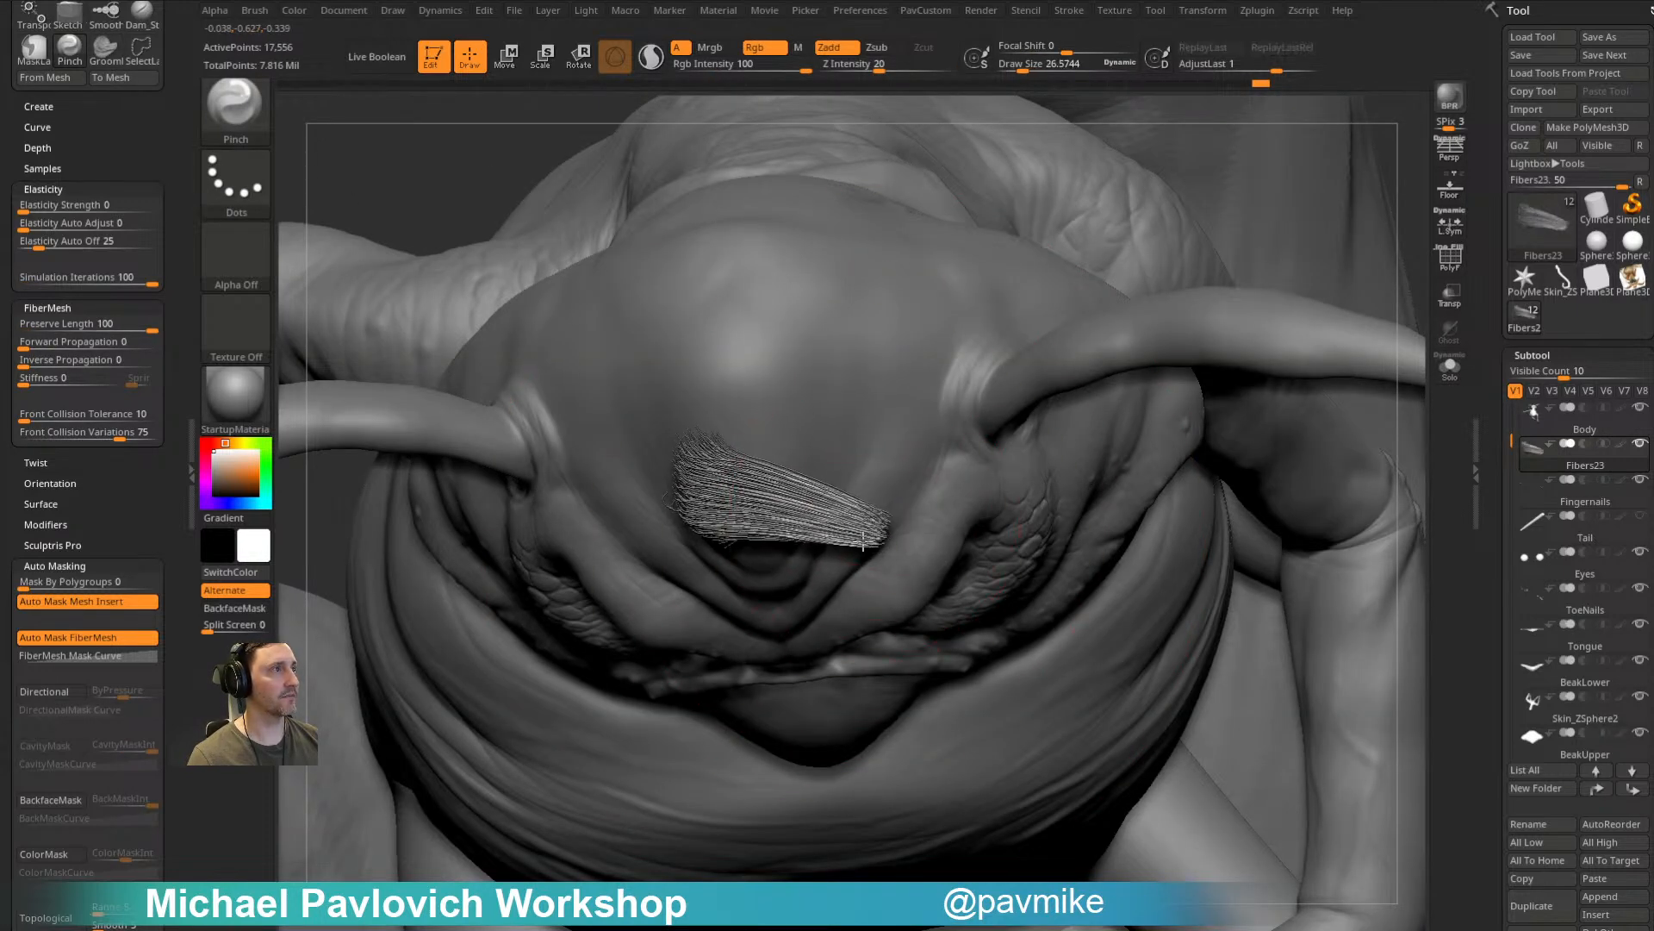
mouse_move(896, 405)
mouse_down()
mouse_move(931, 340)
mouse_move(893, 489)
mouse_move(912, 473)
mouse_move(851, 498)
mouse_up()
key(b)
key(m)
key(v)
key(bracketleft)
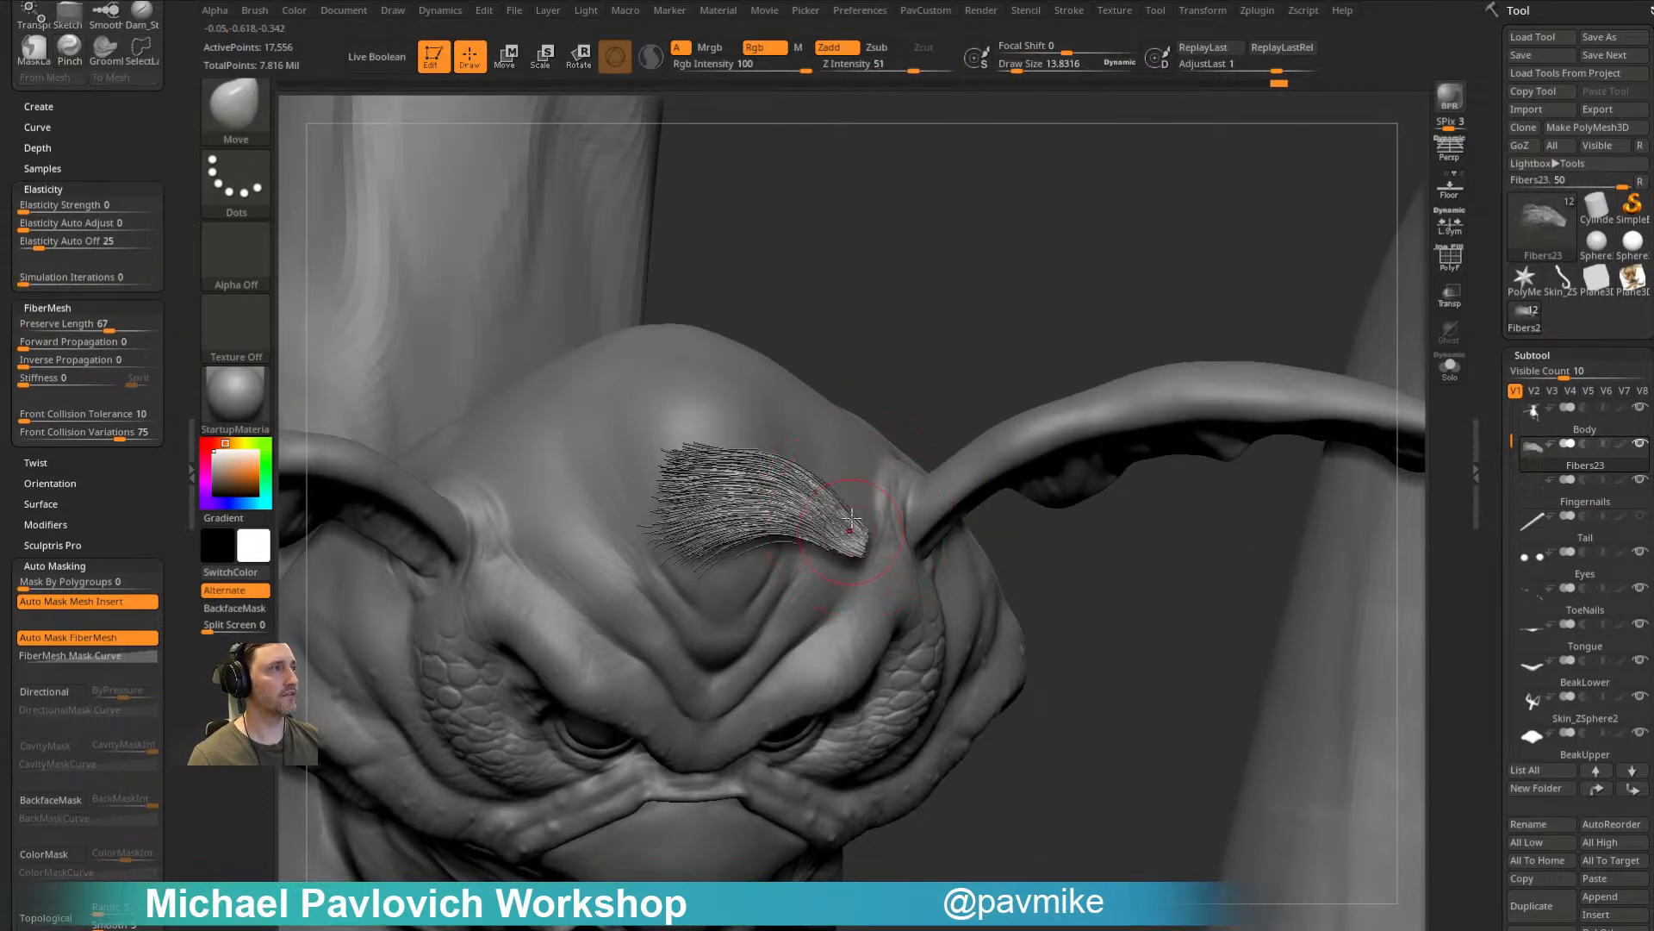
drag(1017, 352, 900, 404)
Step: Mask the upper half of the isolated front section and adjust the unmasked fibers with the Move brush
ctrl+shift+click(1023, 324)
ctrl+shift+click(844, 524)
mouse_move(886, 496)
mouse_down()
mouse_move(957, 546)
mouse_move(773, 529)
mouse_up()
key(w)
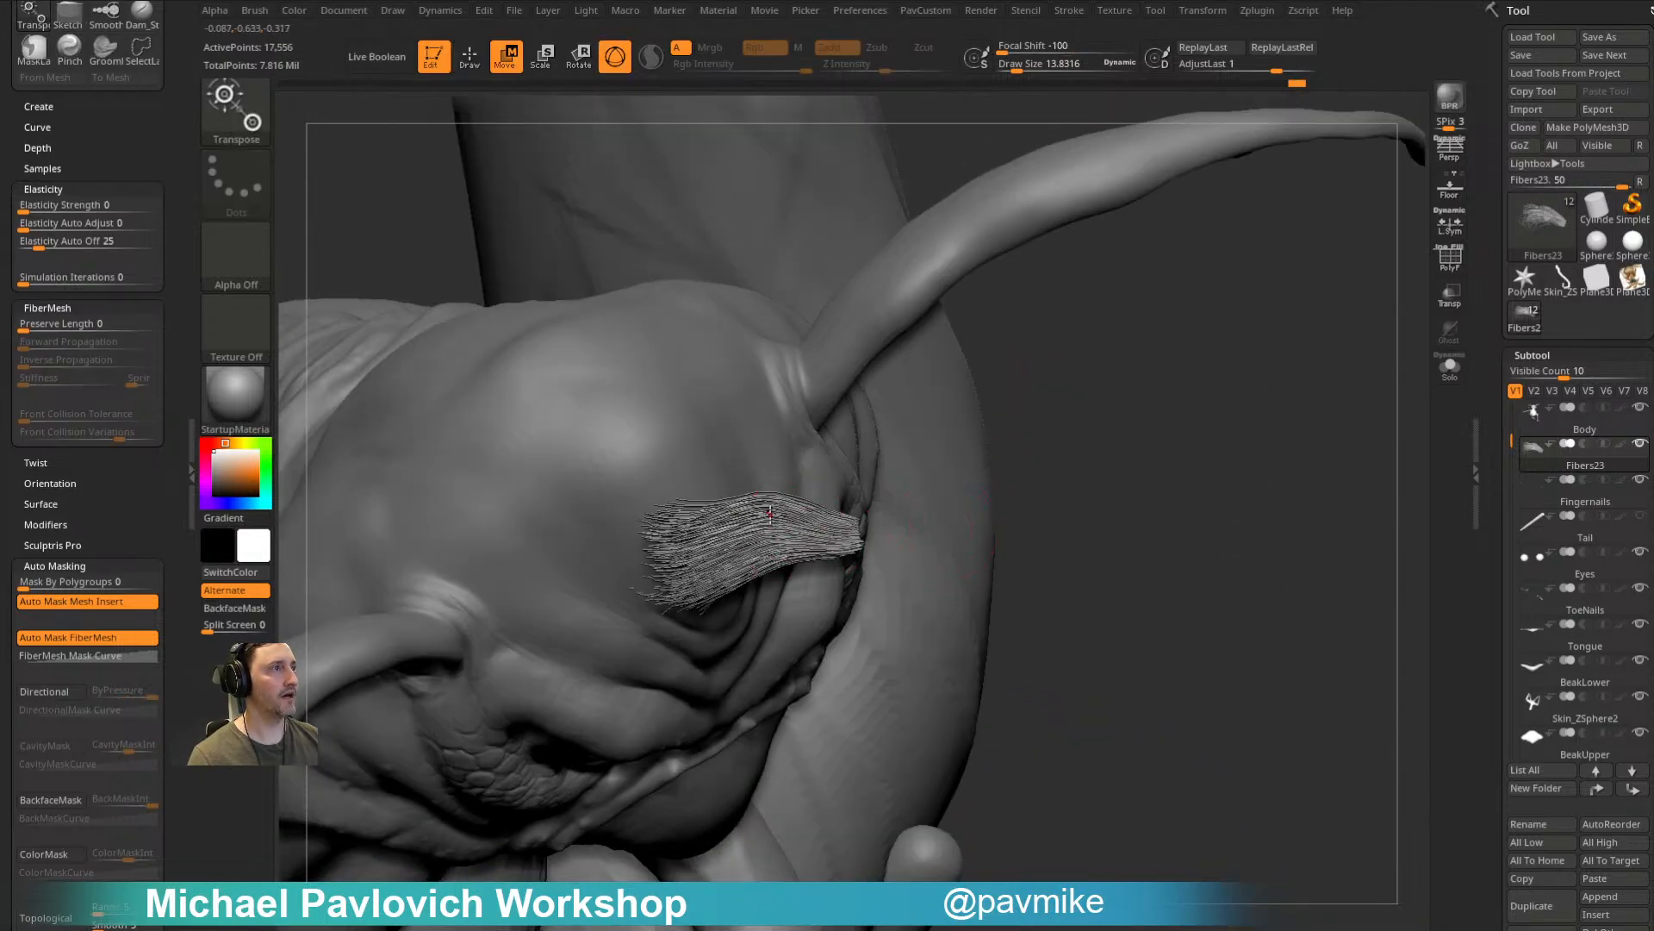
key(y)
key(q)
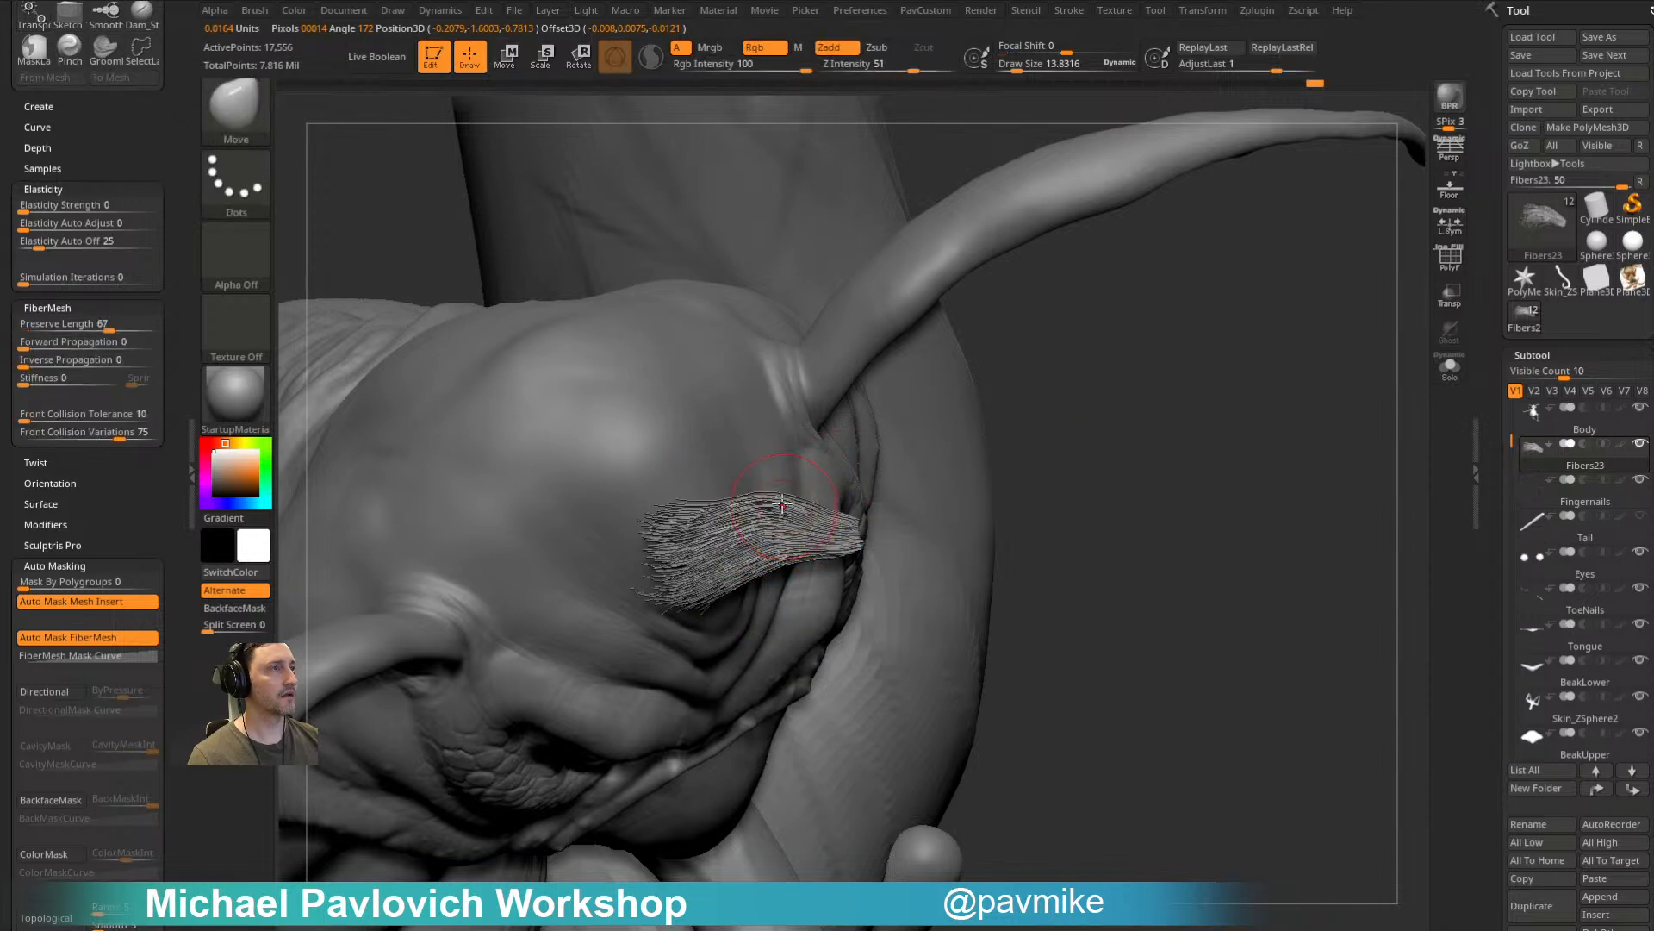
drag(764, 506, 1107, 327)
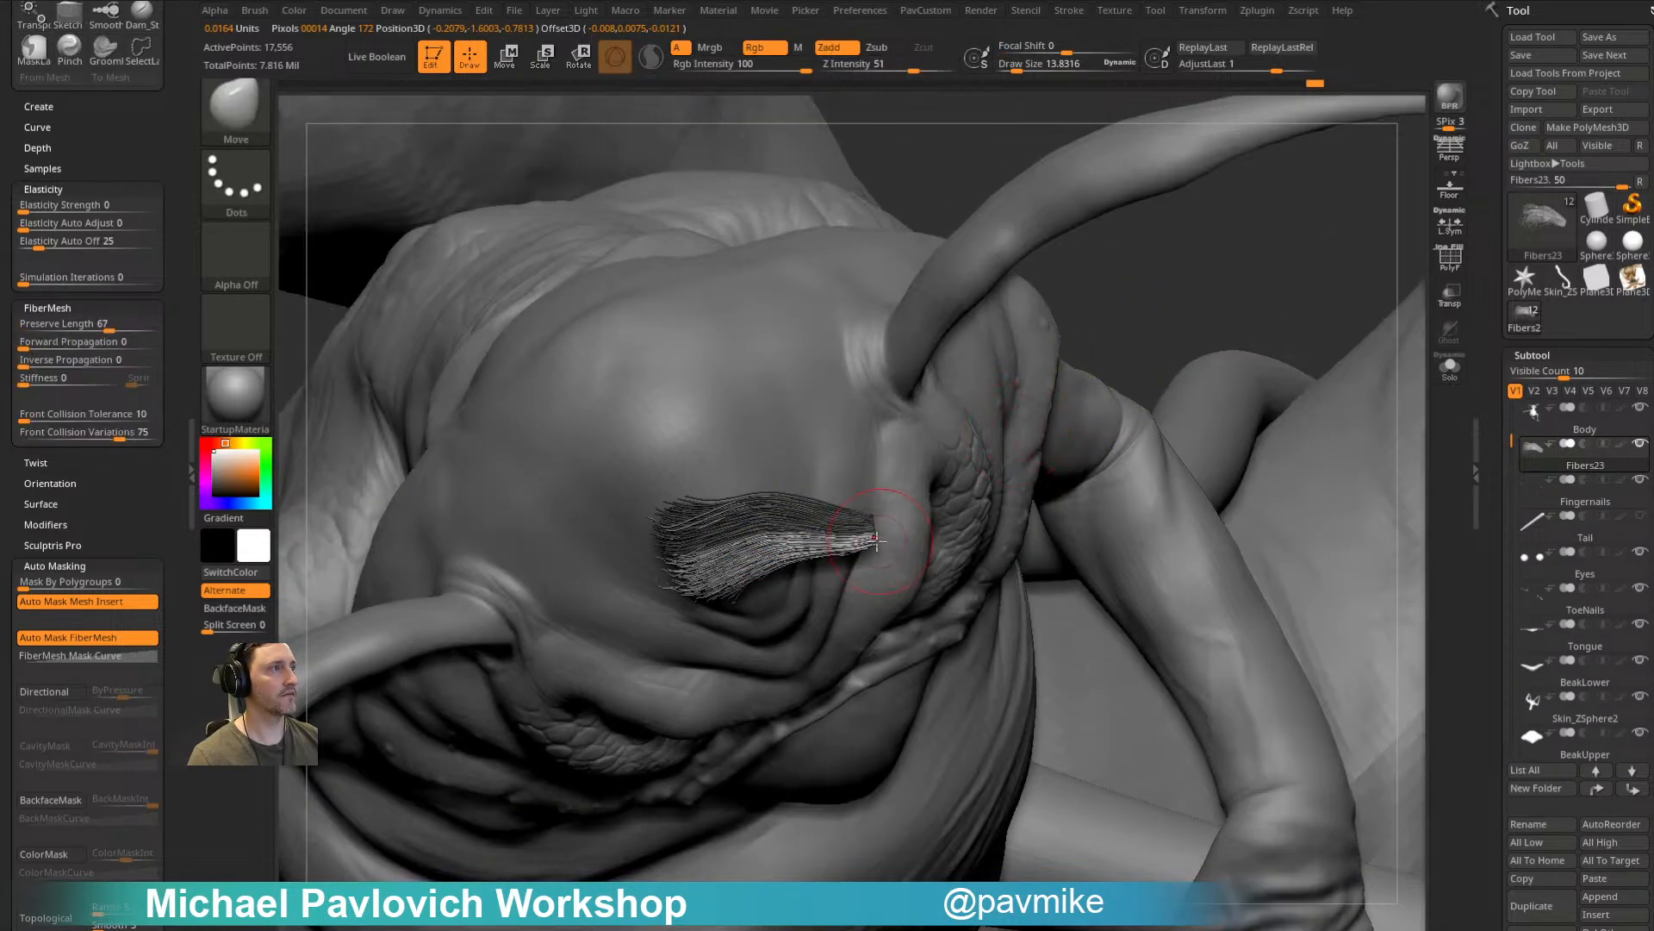
mouse_move(963, 439)
right_down()
mouse_move(935, 517)
mouse_move(857, 488)
mouse_move(1171, 288)
mouse_move(869, 461)
right_up()
Step: Mask everything except a strand on top of the whole tuft and pull it outward with the Move brush at size about 11
key(b)
key(m)
key(v)
right_drag(872, 376, 1035, 274)
mouse_move(926, 302)
right_down()
mouse_move(1071, 255)
mouse_move(1037, 432)
mouse_move(1004, 444)
right_up()
ctrl+drag(794, 474, 817, 457)
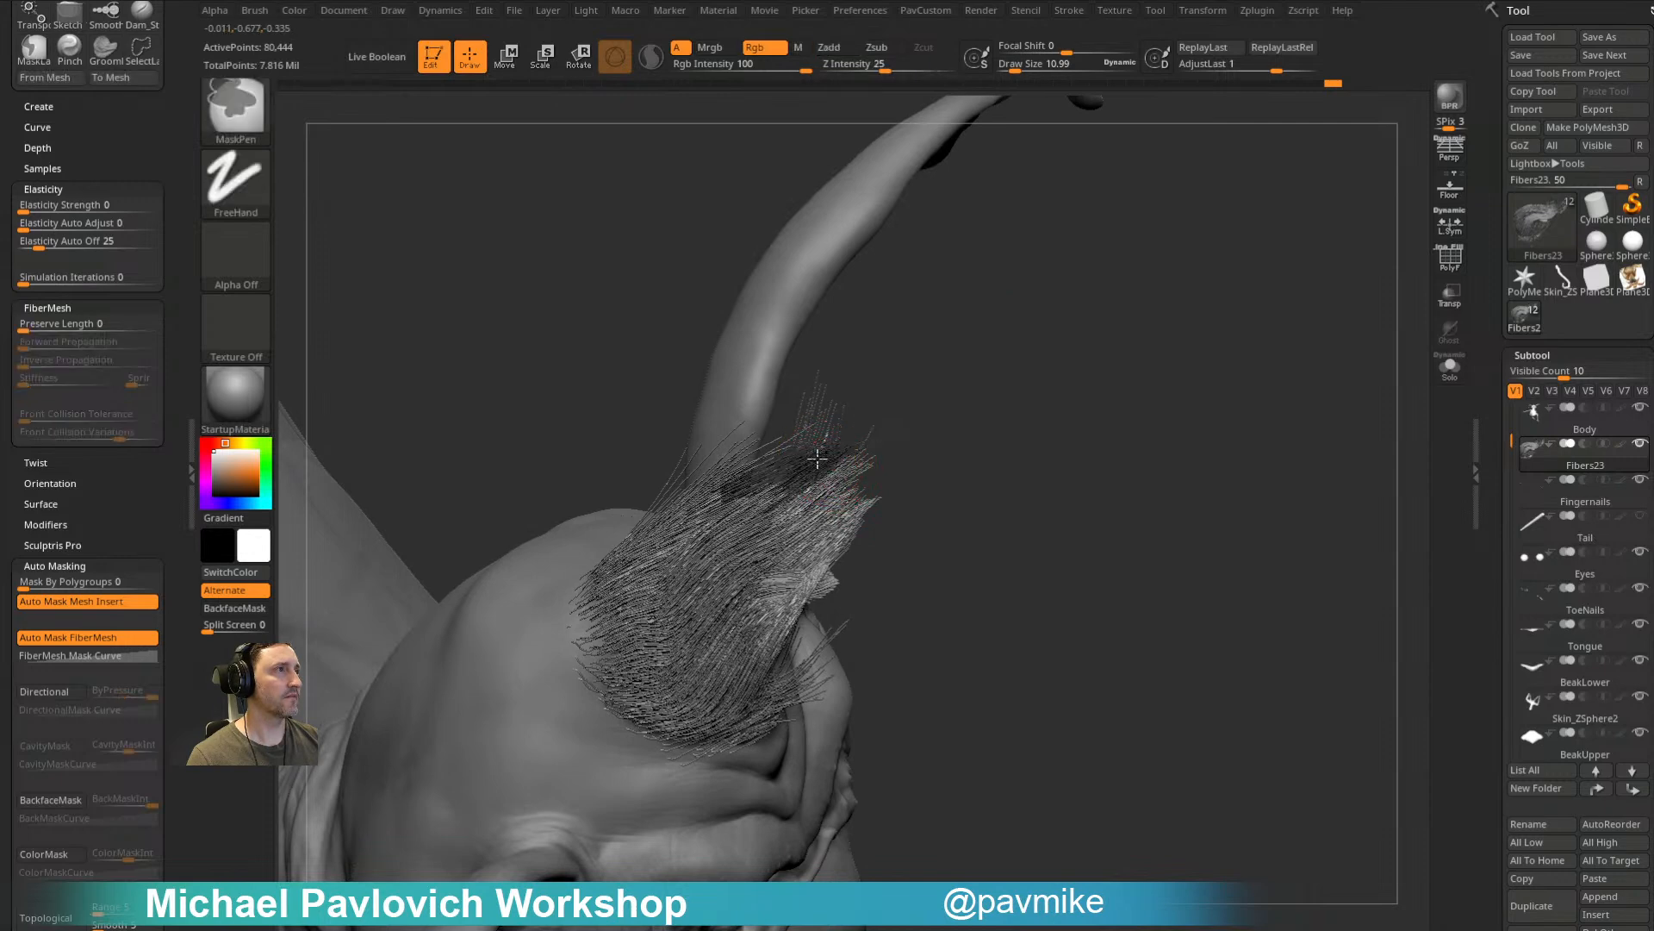
right_drag(956, 380, 911, 414)
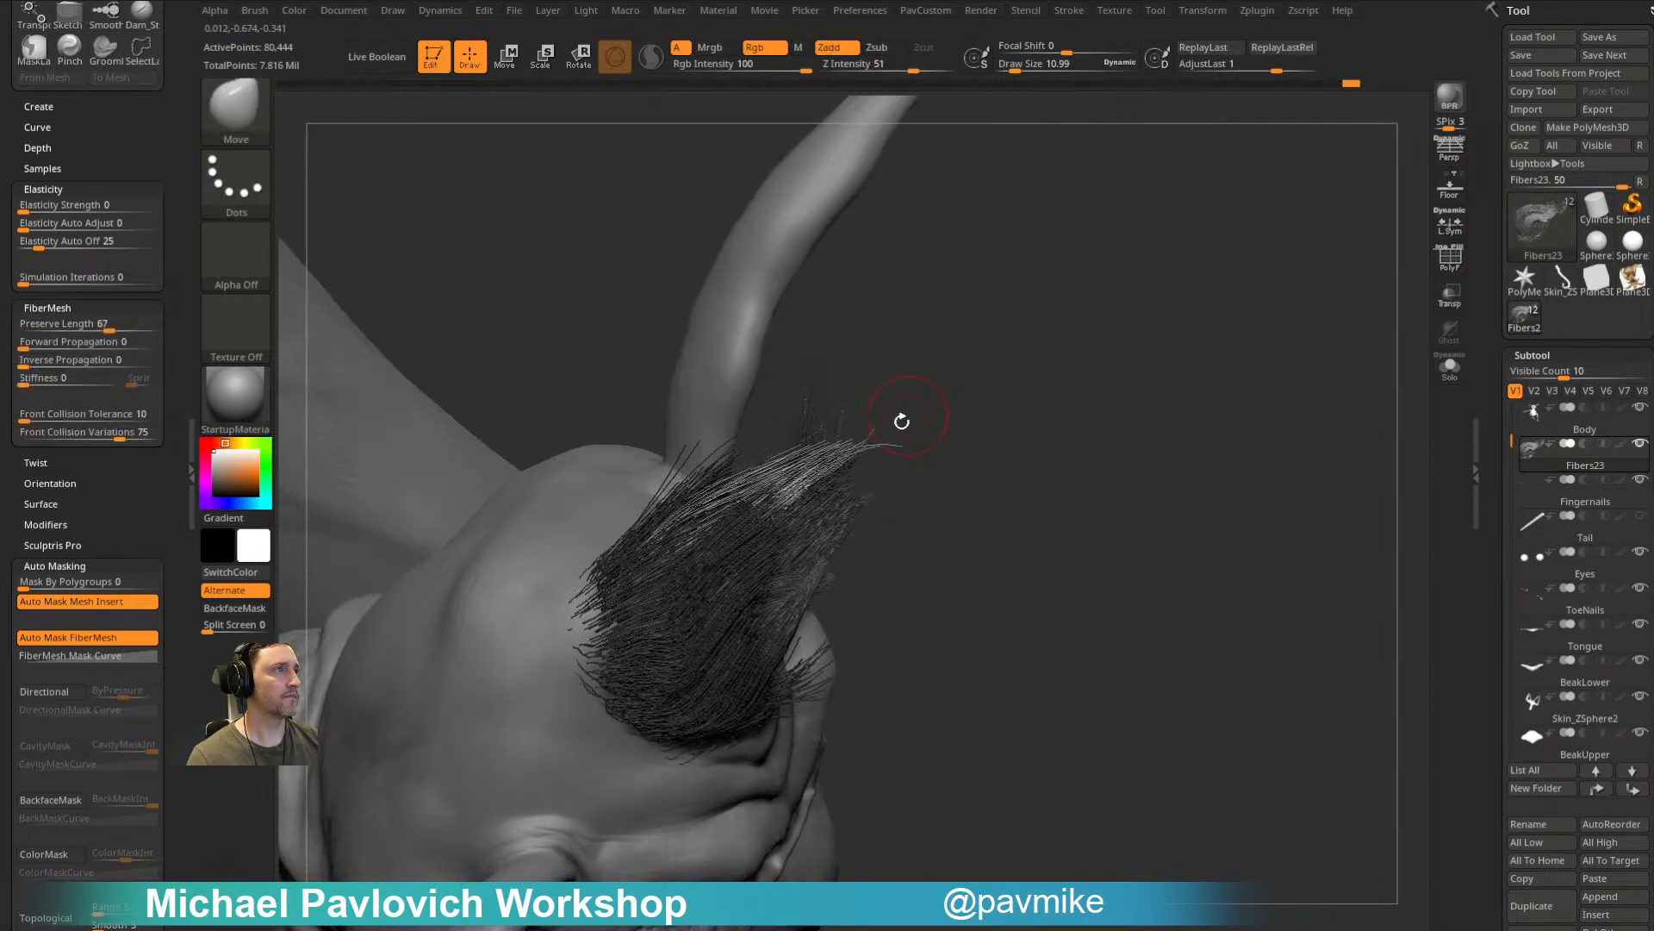
Step: Pinch the unmasked top strand together at a draw size of about 38
key(b)
key(p)
key(i)
mouse_move(834, 482)
right_down()
mouse_move(855, 437)
mouse_move(912, 410)
right_up()
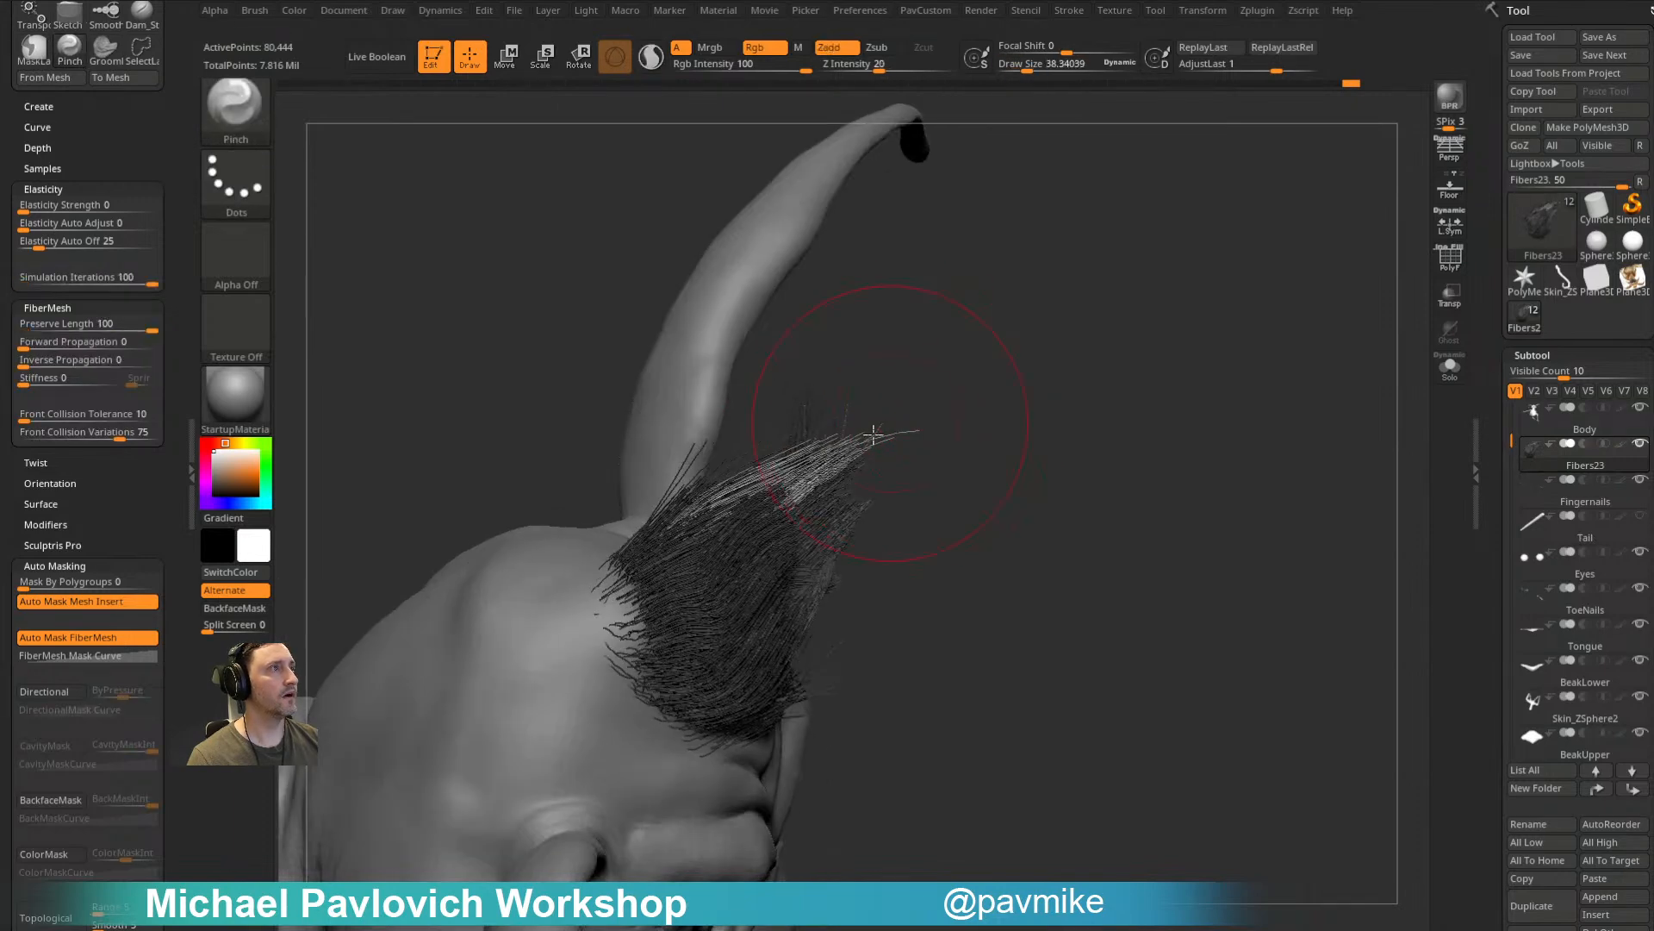
drag(859, 444, 881, 435)
Step: Hide the masked fibers so only the top strand is isolated
key(2)
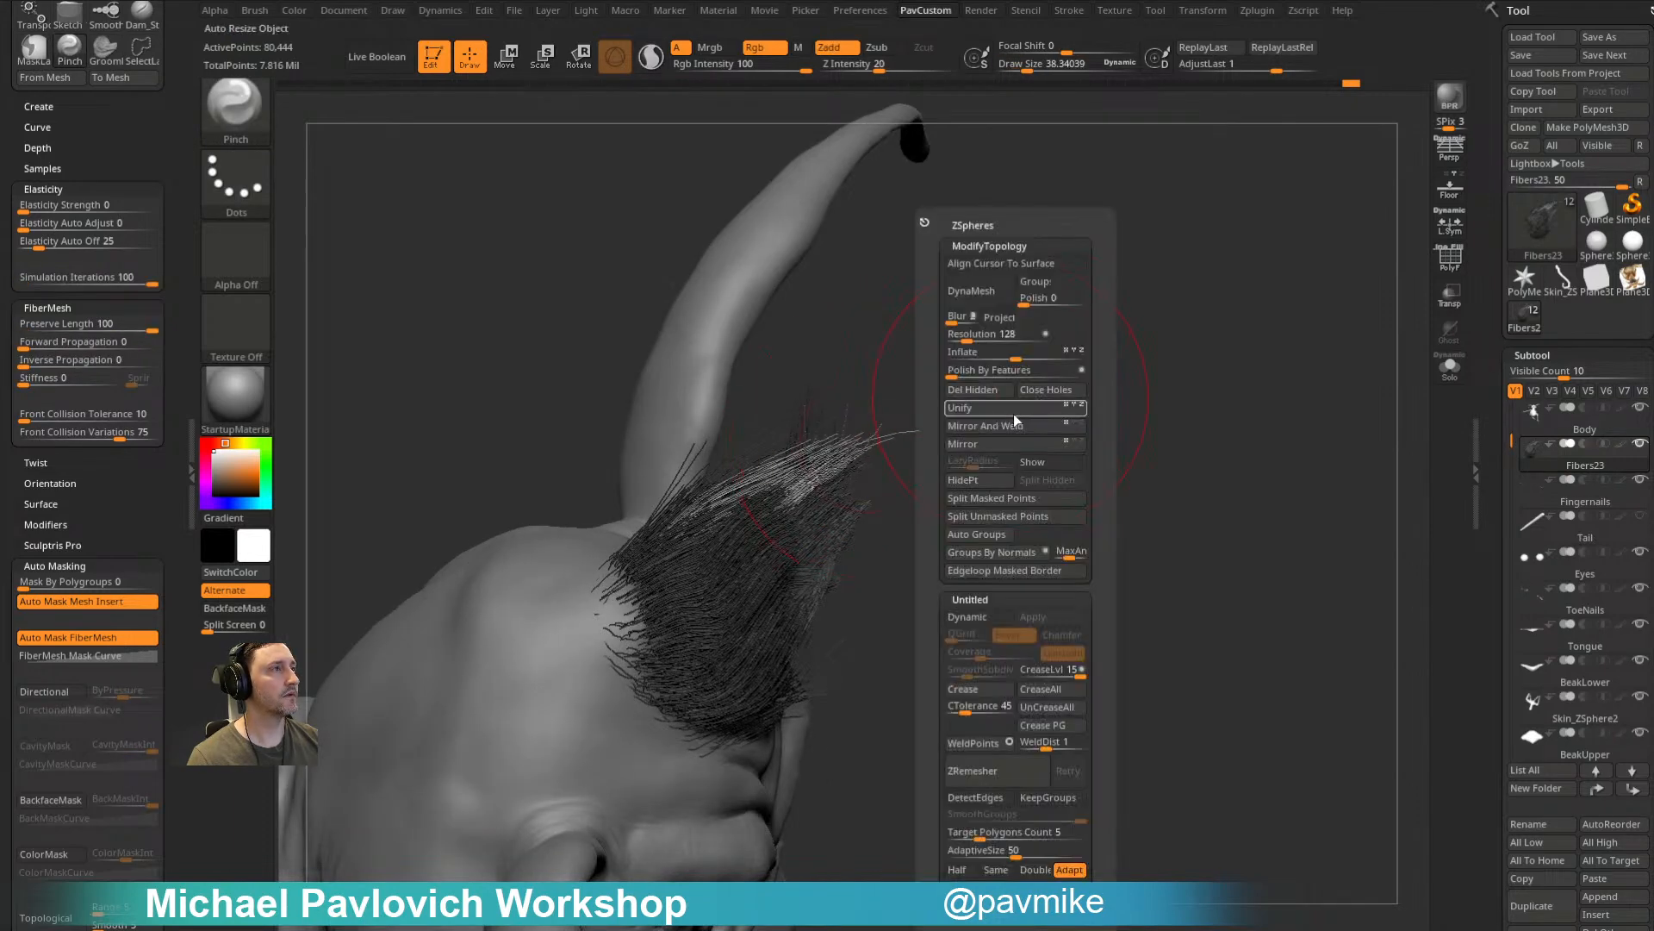
click(981, 480)
ctrl+shift+click(886, 446)
Step: Pinch the isolated strand's tip, bend it with the Move brush at a draw size of about 15, and smooth it
drag(855, 446, 840, 452)
key(b)
key(m)
key(v)
key(bracketleft)
key(bracketleft)
right_drag(834, 460, 758, 461)
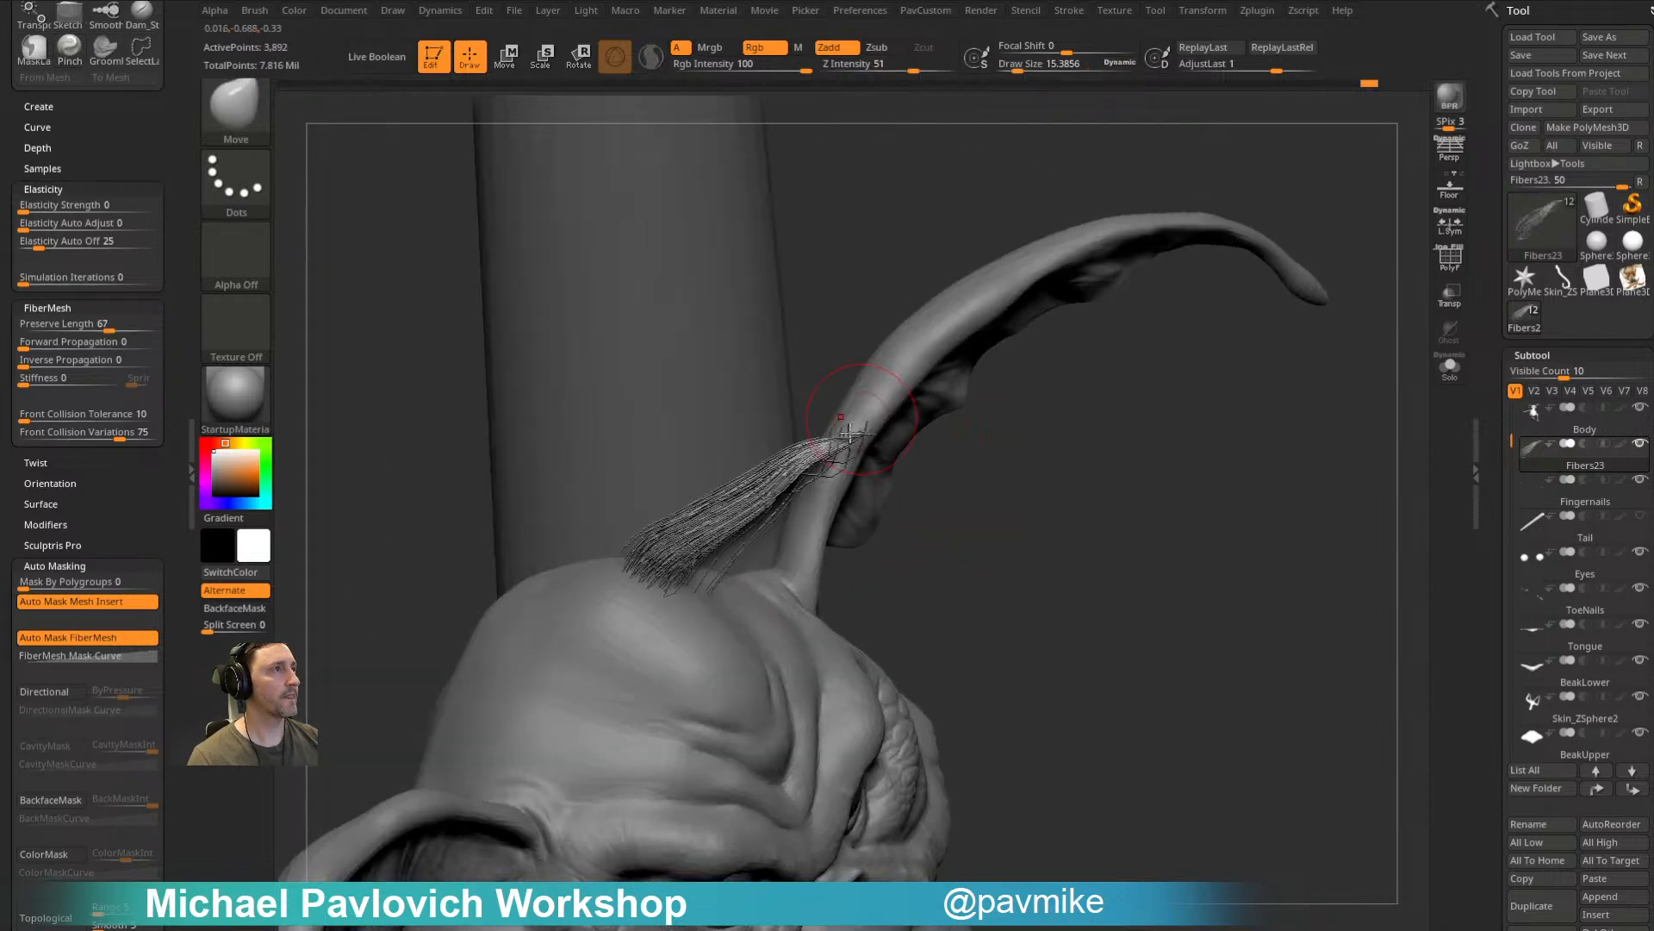
ctrl+shift+click(857, 444)
ctrl+shift+click(872, 449)
shift+drag(825, 459, 817, 463)
mouse_move(1055, 478)
right_down()
mouse_move(997, 465)
mouse_move(901, 387)
right_up()
Step: Show the whole tuft and smooth the fibers along its outer side
ctrl+shift+click(580, 428)
right_drag(580, 428, 508, 439)
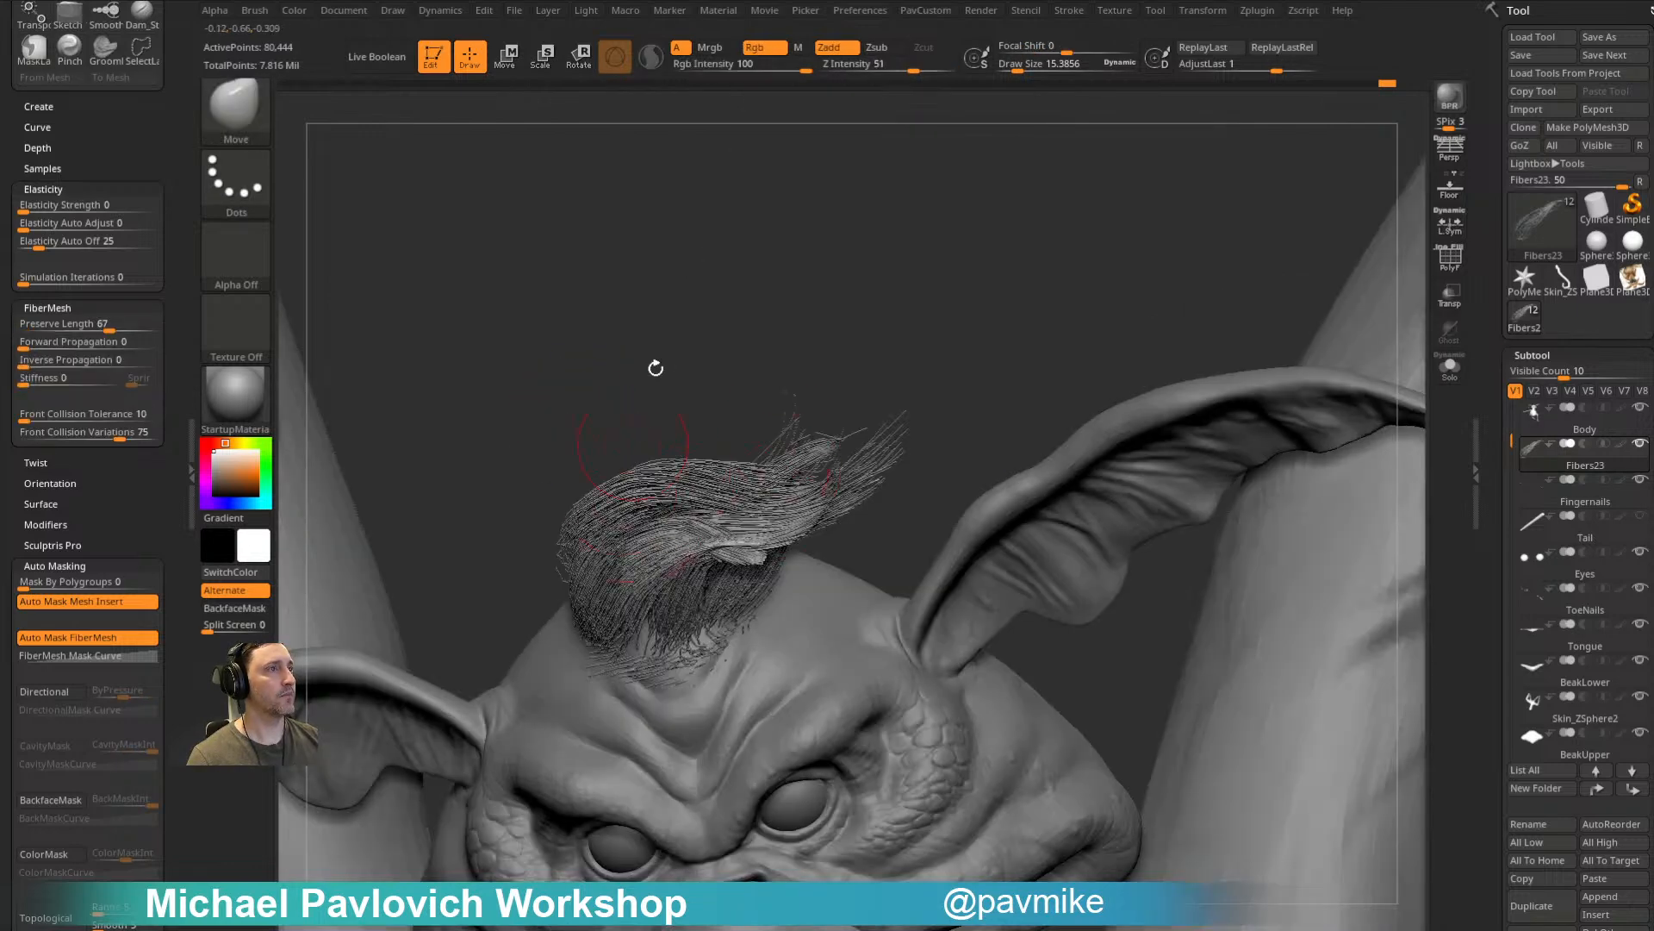
right_drag(637, 429, 758, 426)
shift+drag(607, 509, 593, 520)
right_drag(967, 380, 874, 379)
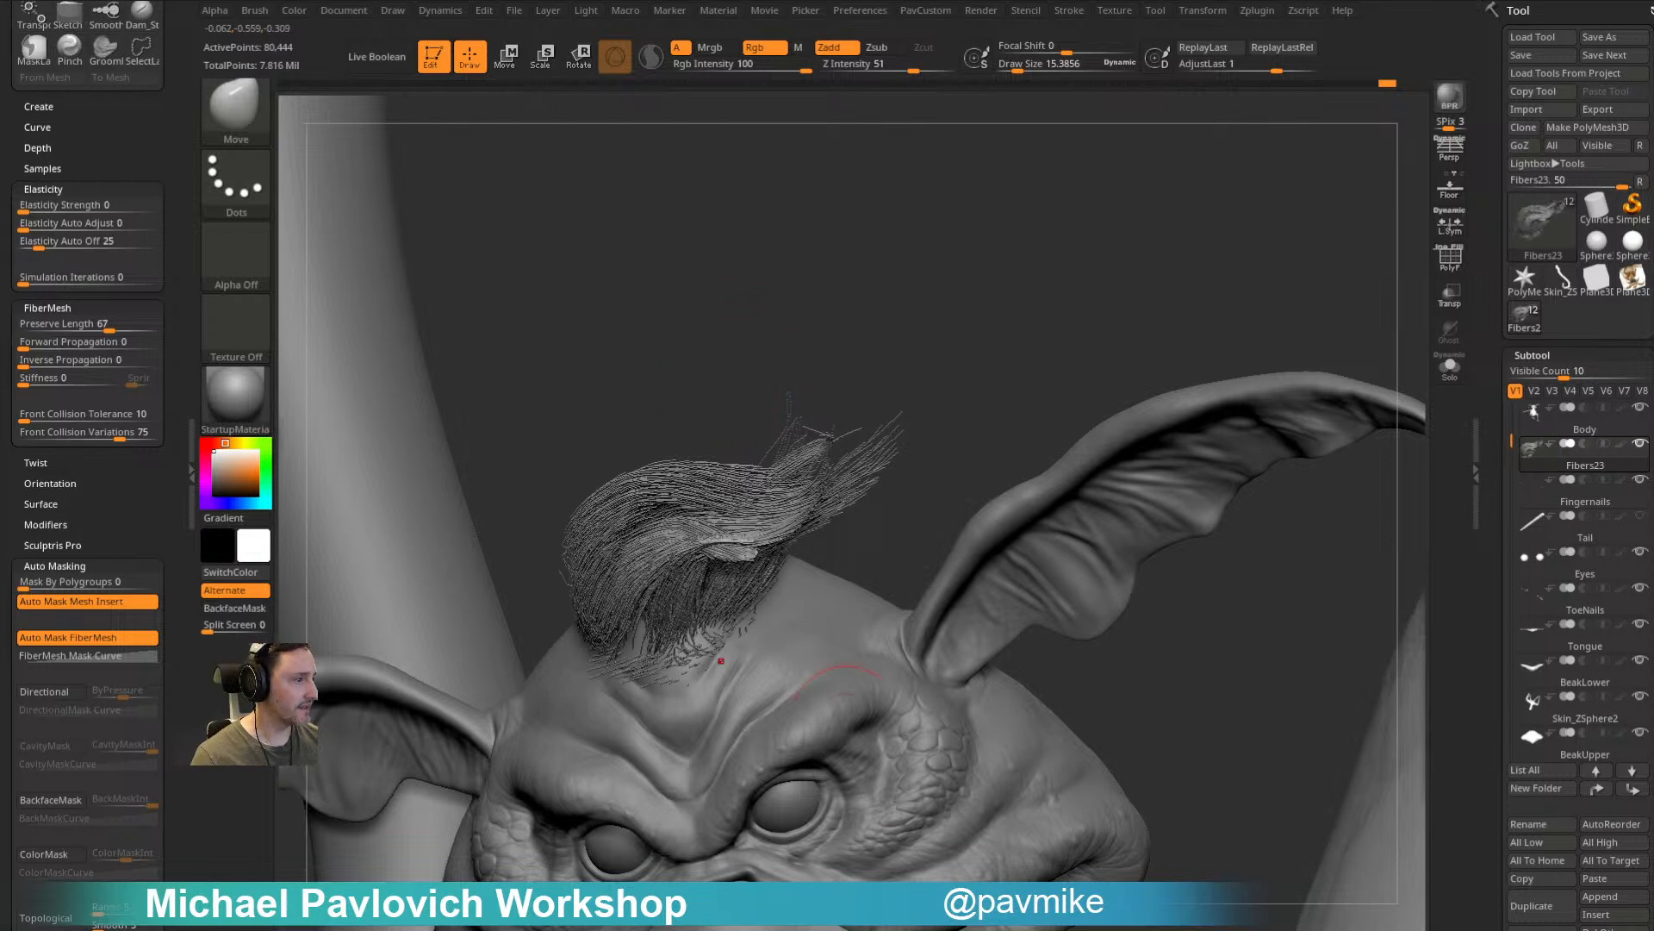
Step: Compare the groomed tuft with the reference photo of the creature's head
key(alt+Tab)
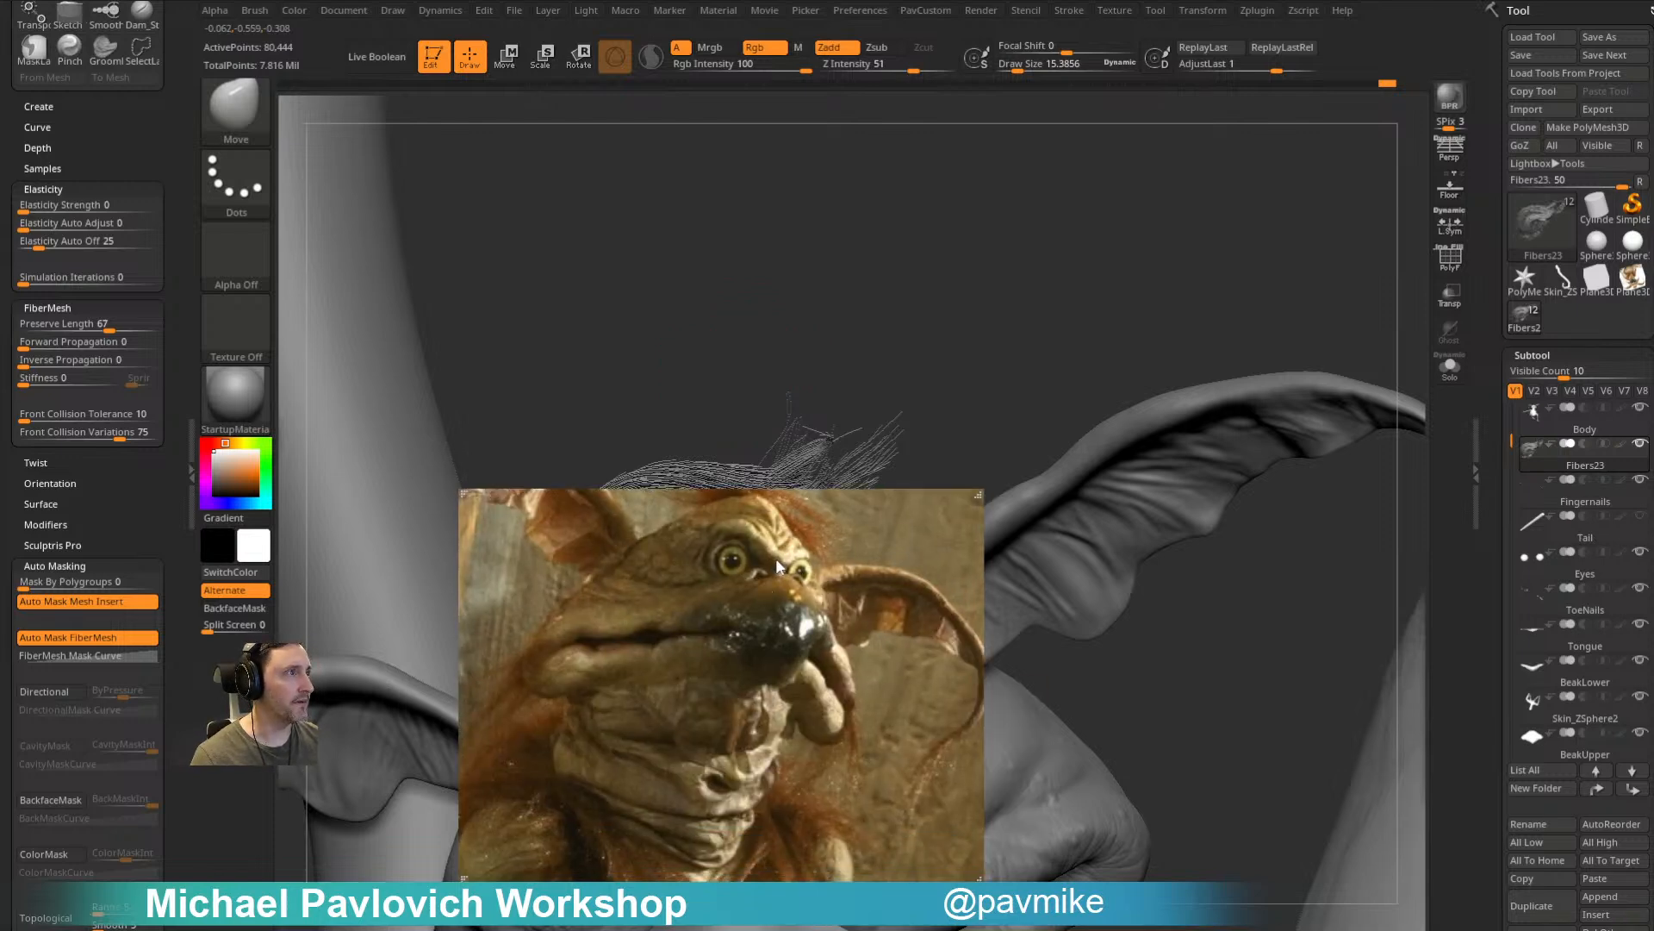
key(alt+Tab)
right_drag(836, 293, 860, 267)
Step: Ruffle the tuft's fibers from several angles with the GroomTurbulence brush
key(b)
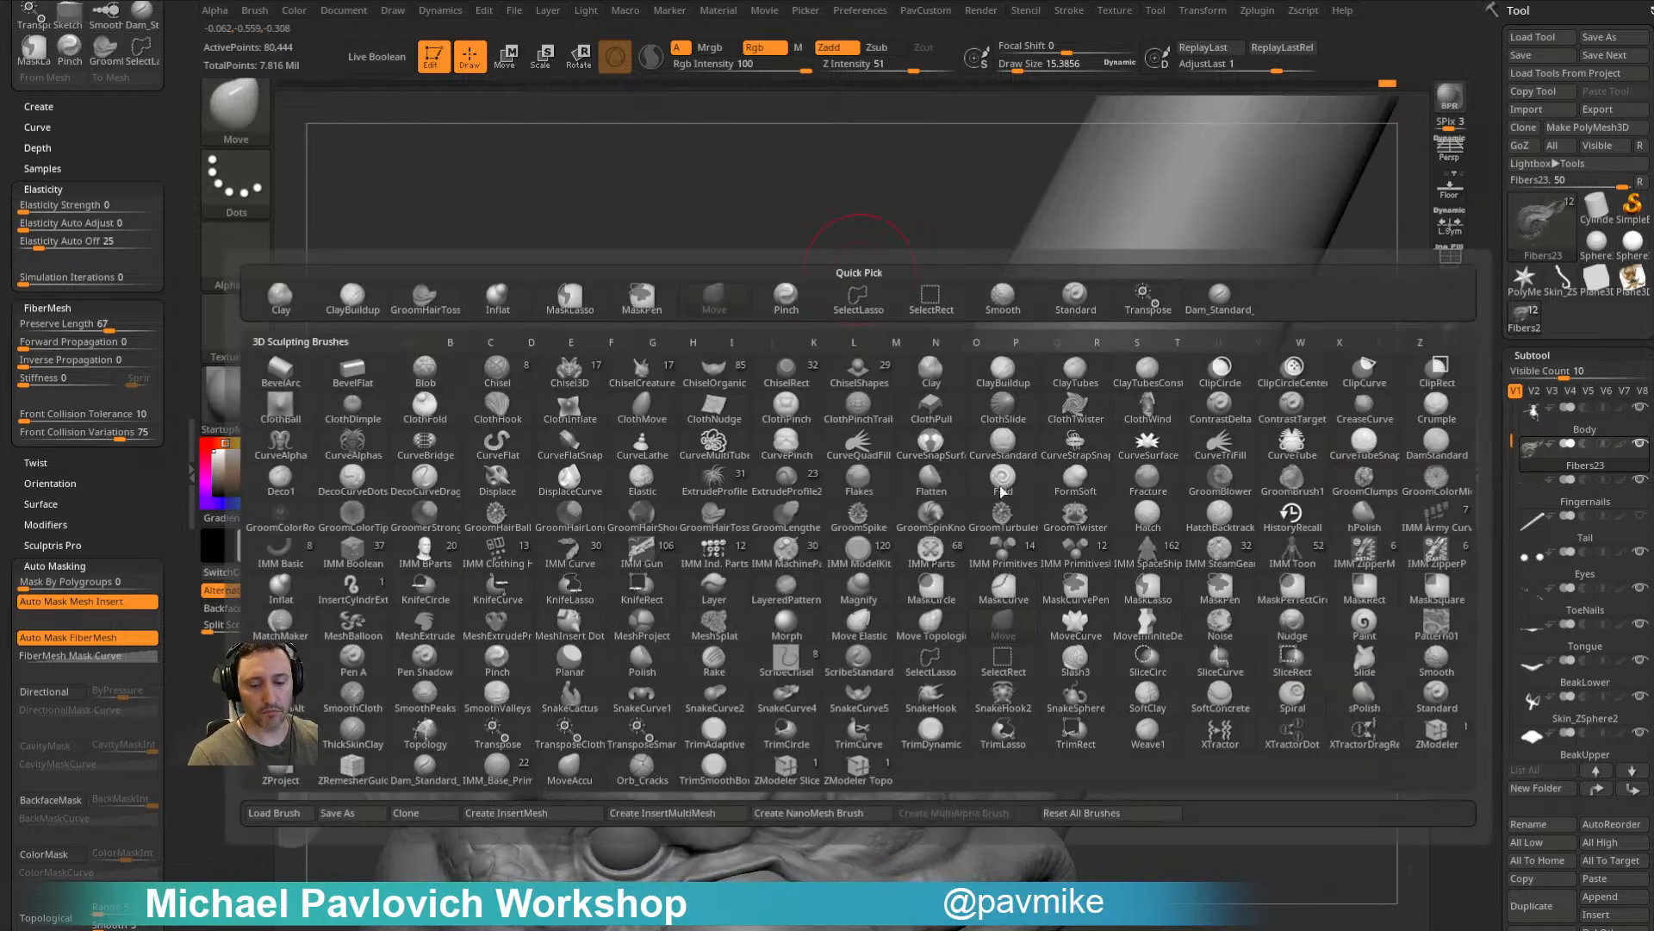
key(g)
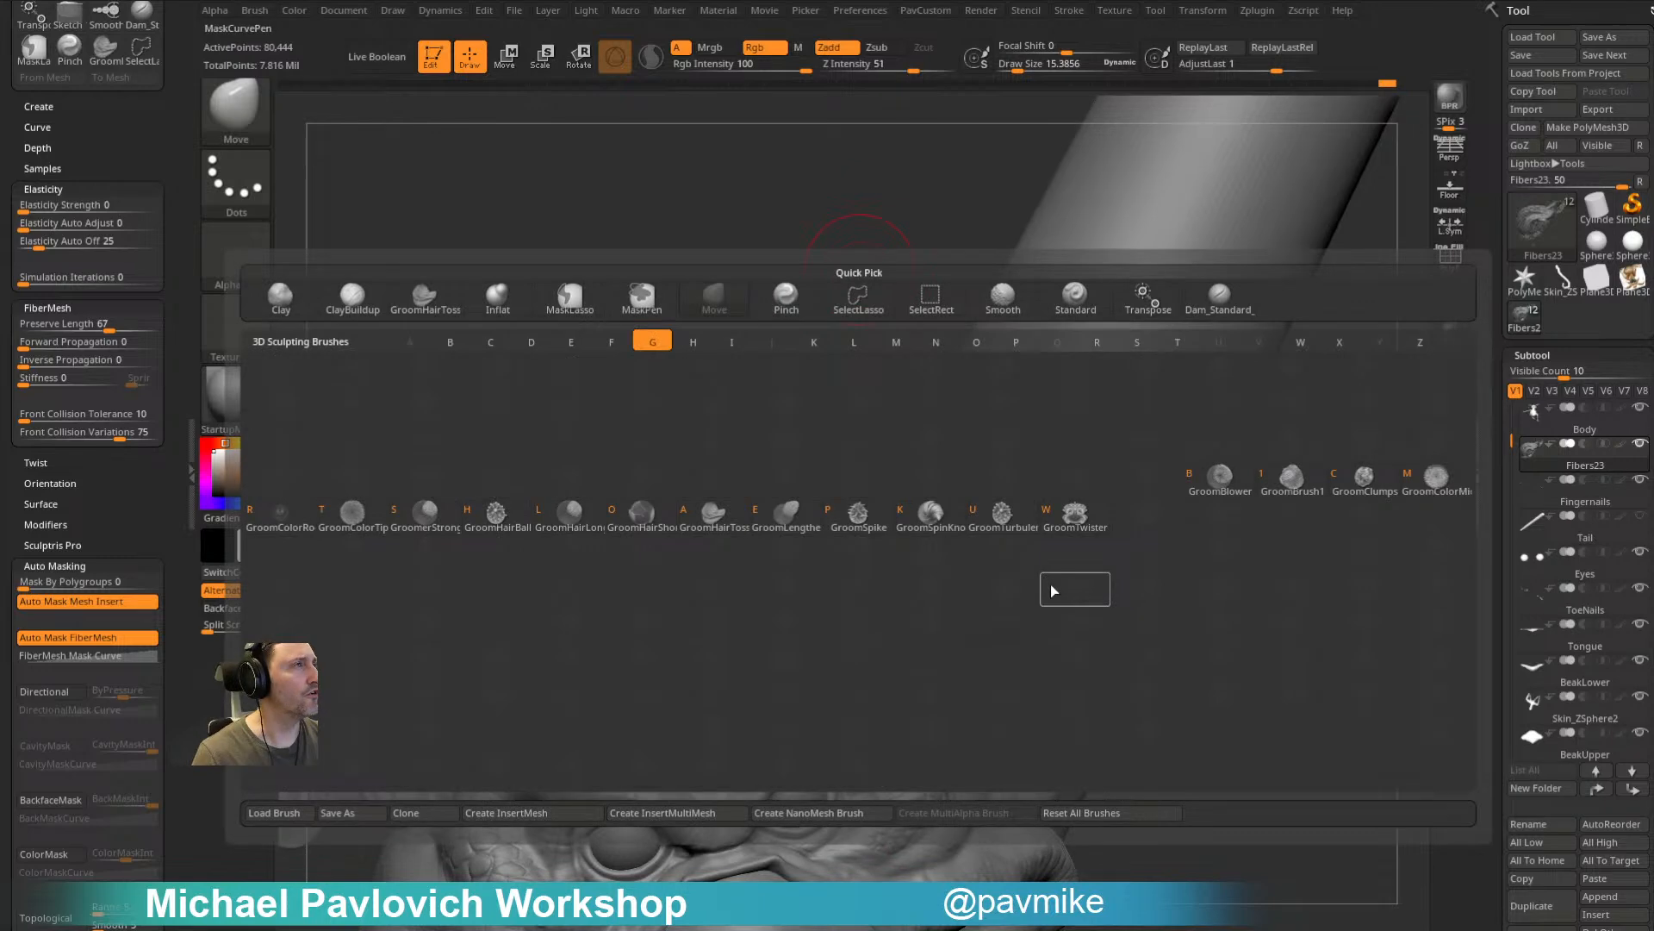
click(1002, 513)
right_drag(677, 550, 728, 495)
drag(728, 495, 685, 564)
mouse_move(685, 565)
right_down()
mouse_move(716, 447)
mouse_move(717, 545)
right_up()
mouse_move(716, 544)
mouse_down()
mouse_move(797, 548)
mouse_move(865, 507)
mouse_up()
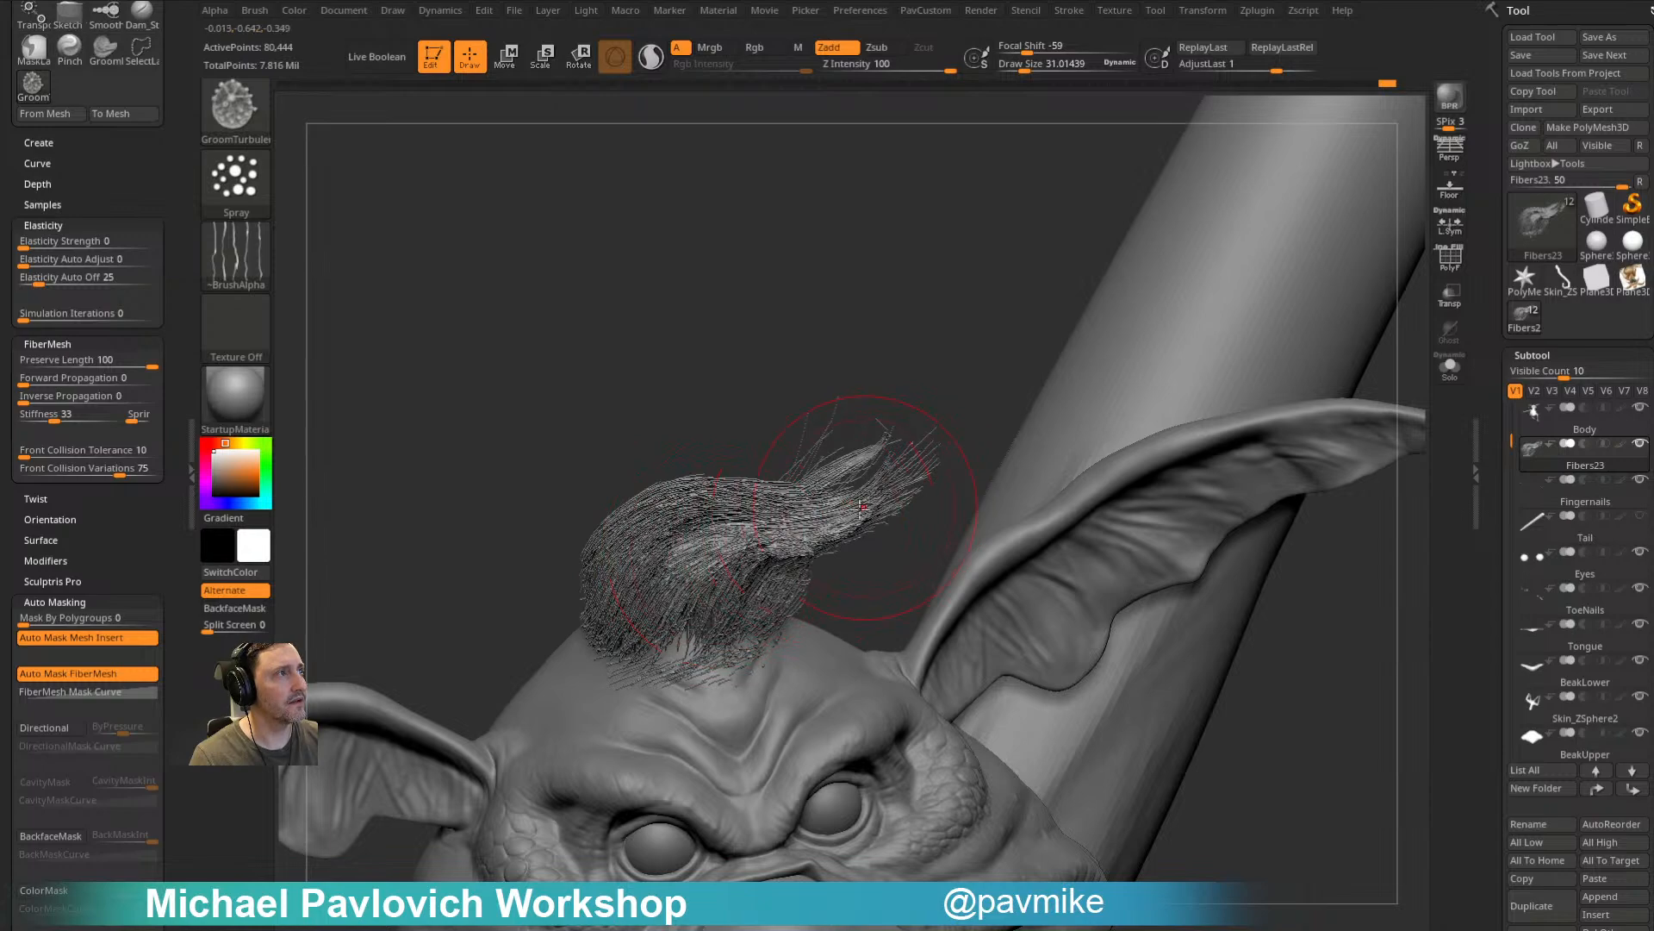
right_drag(793, 427, 767, 508)
drag(767, 508, 673, 444)
right_drag(603, 259, 613, 366)
drag(614, 366, 733, 435)
mouse_move(1017, 483)
right_down()
mouse_move(1078, 475)
mouse_move(1056, 332)
right_up()
drag(650, 500, 603, 422)
Step: Isolate a strand group at the tuft's side, smooth its fibers, and adjust them with the Move brush at a draw size of about 14
mouse_move(983, 189)
right_down()
mouse_move(1022, 198)
mouse_move(873, 245)
mouse_move(1275, 396)
mouse_move(835, 240)
mouse_move(818, 388)
right_up()
ctrl+shift+click(787, 498)
right_drag(940, 430, 965, 370)
shift+drag(801, 525, 722, 589)
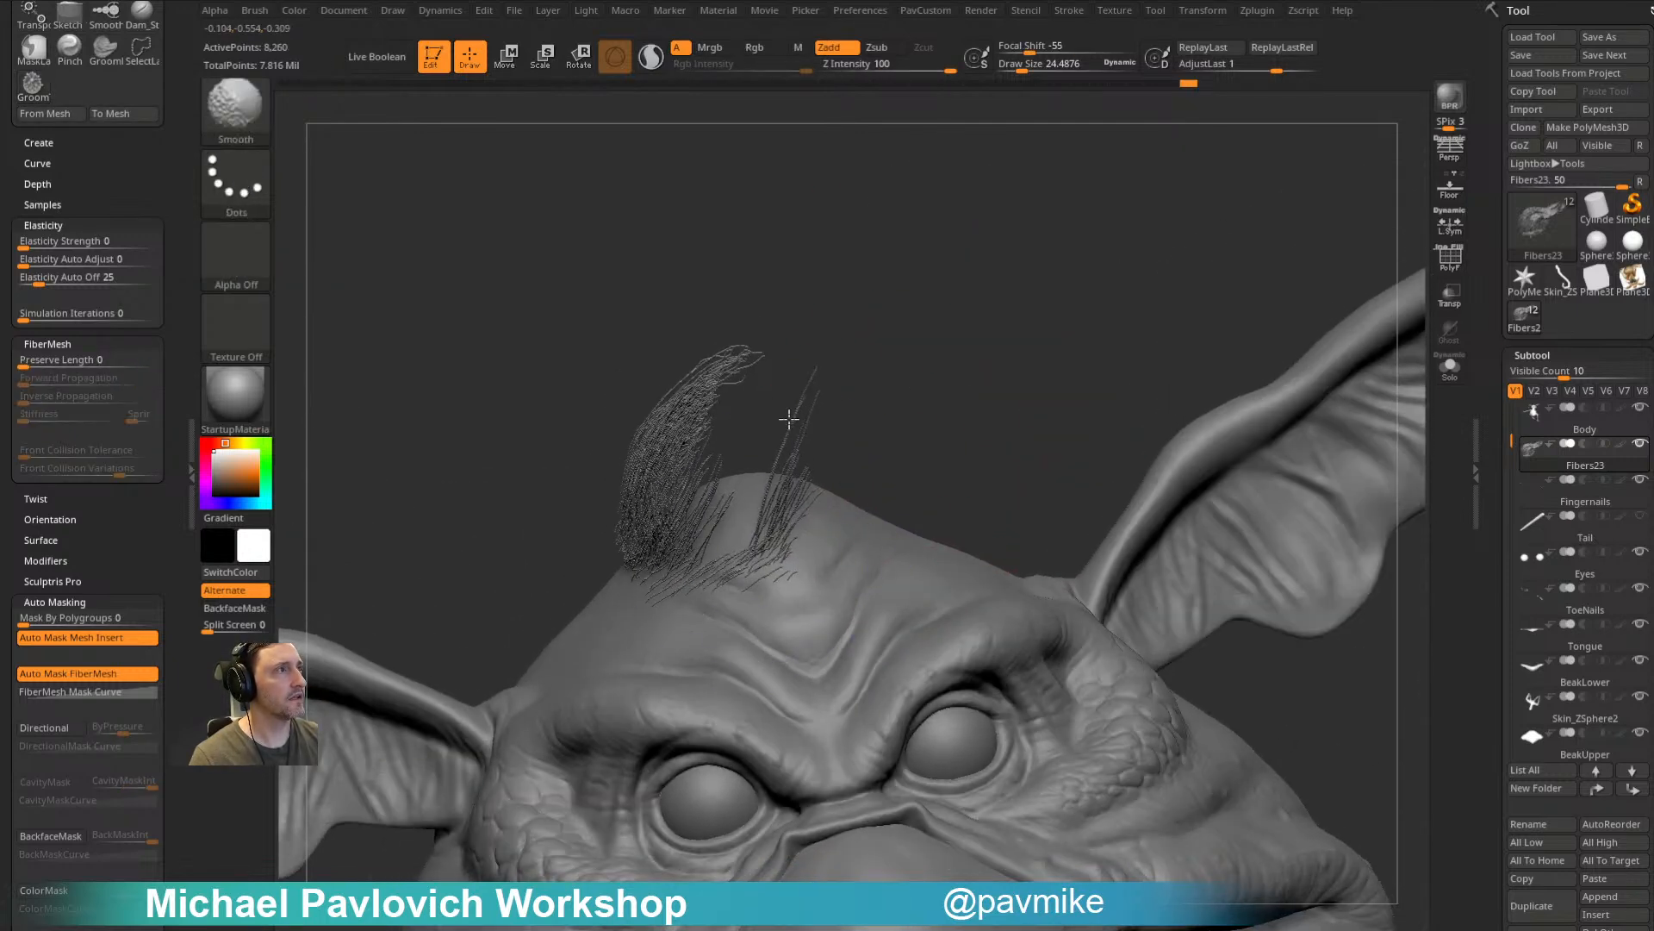
shift+drag(791, 397, 804, 380)
key(s)
drag(800, 524, 782, 525)
key(b)
key(m)
key(v)
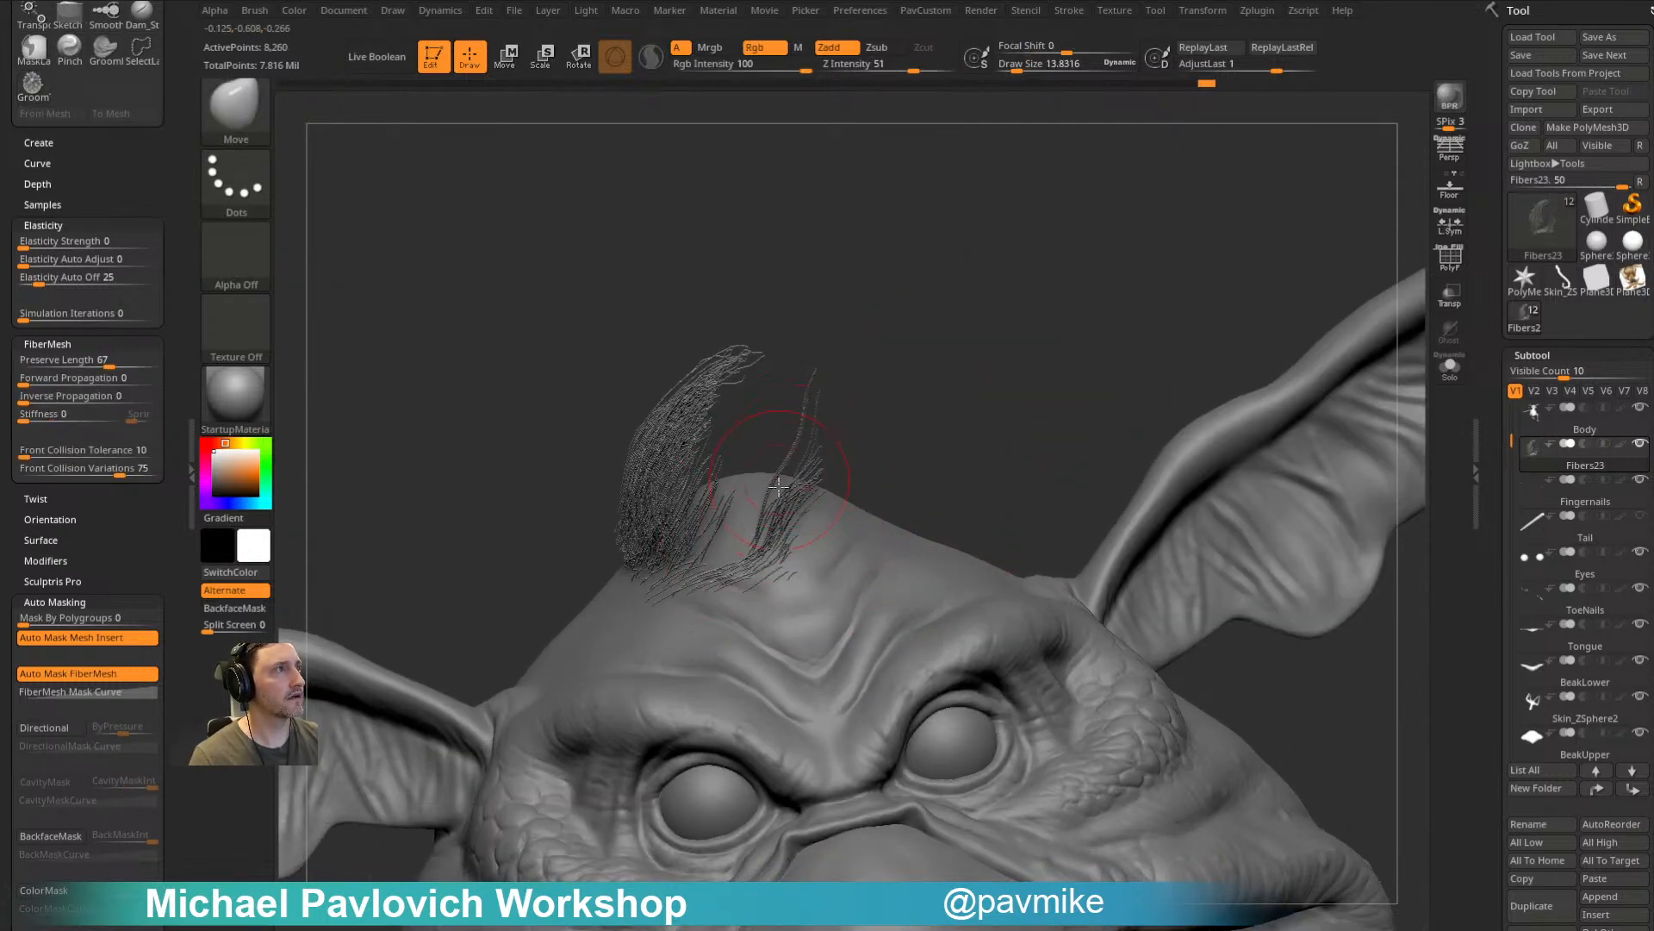
ctrl+shift+click(958, 412)
Step: Isolate the swept-back strand group, smooth its roots, and show the whole tuft again
right_drag(1003, 446, 933, 453)
ctrl+shift+click(850, 525)
mouse_move(843, 526)
shift+mouse_down()
mouse_move(777, 545)
mouse_move(830, 527)
shift+mouse_up()
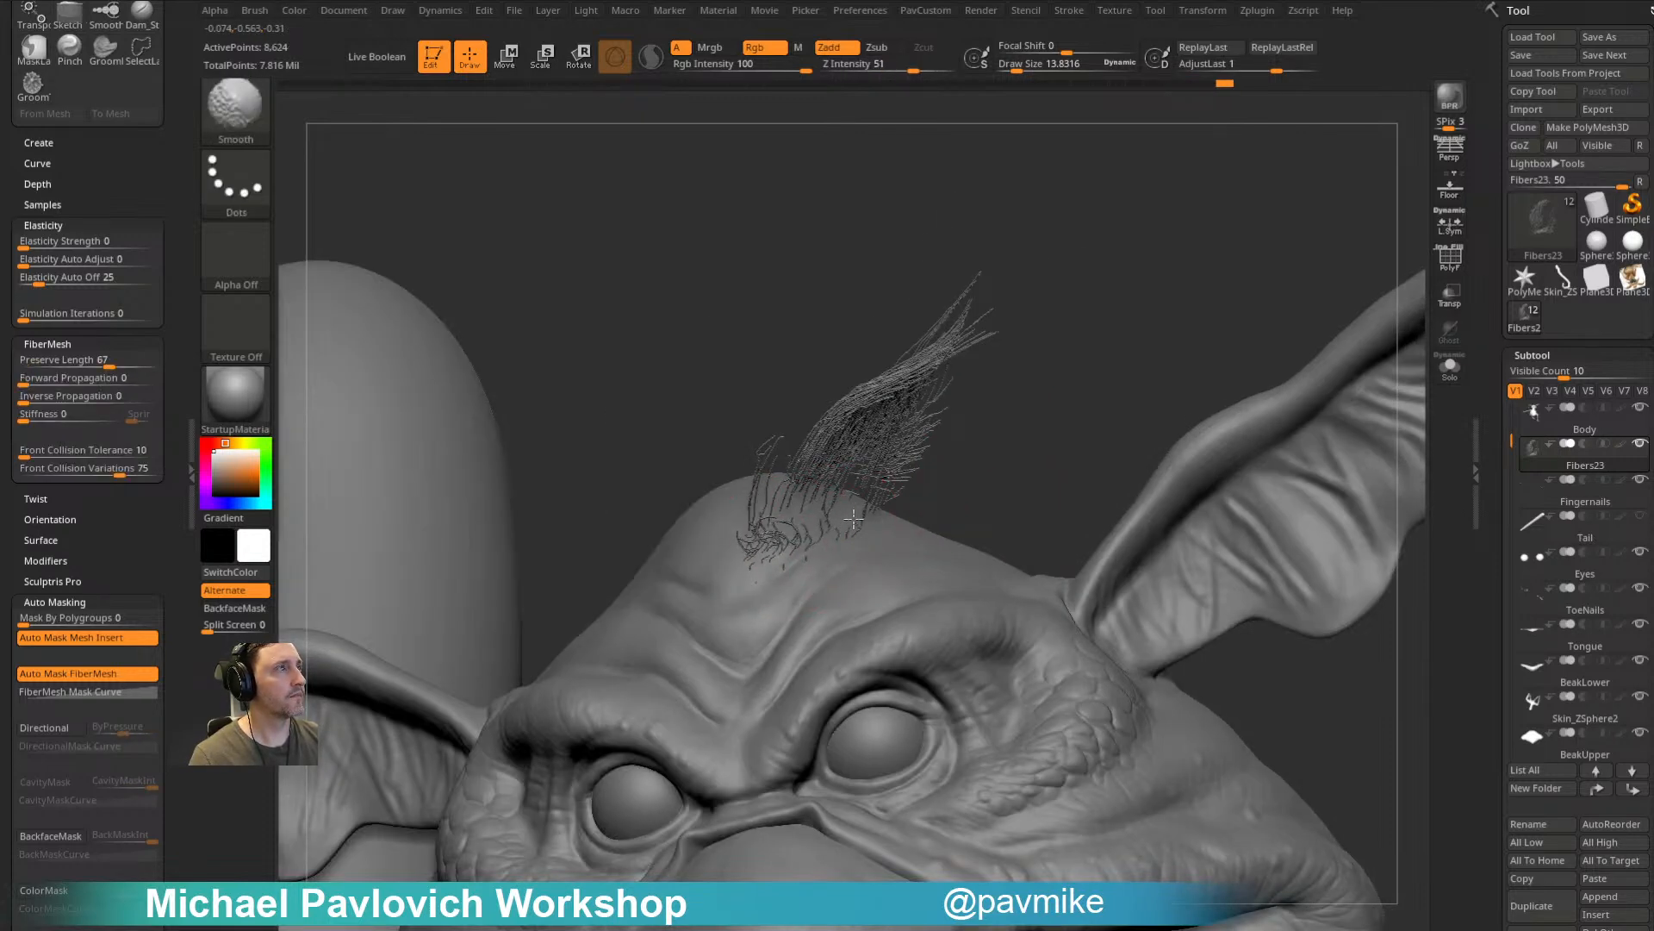
mouse_move(937, 491)
right_down()
mouse_move(883, 484)
mouse_move(801, 273)
mouse_move(924, 250)
right_up()
ctrl+shift+click(888, 468)
right_drag(779, 310, 1118, 248)
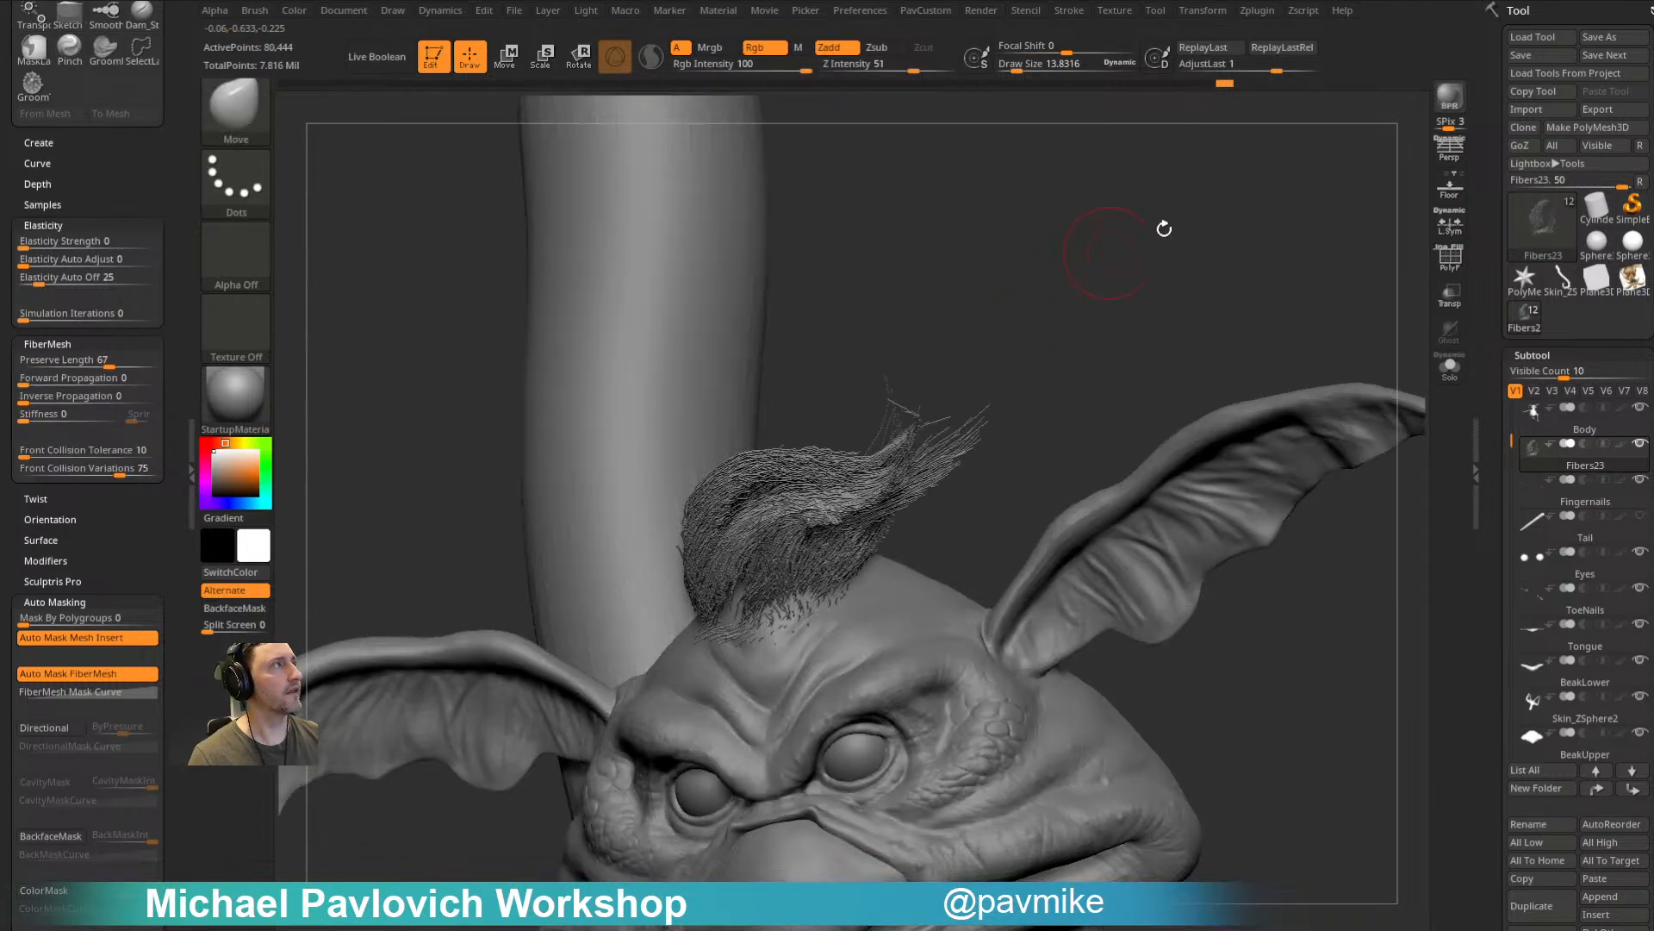
Step: Render the tuft with BPR and open the FiberMesh BPR settings
click(1450, 97)
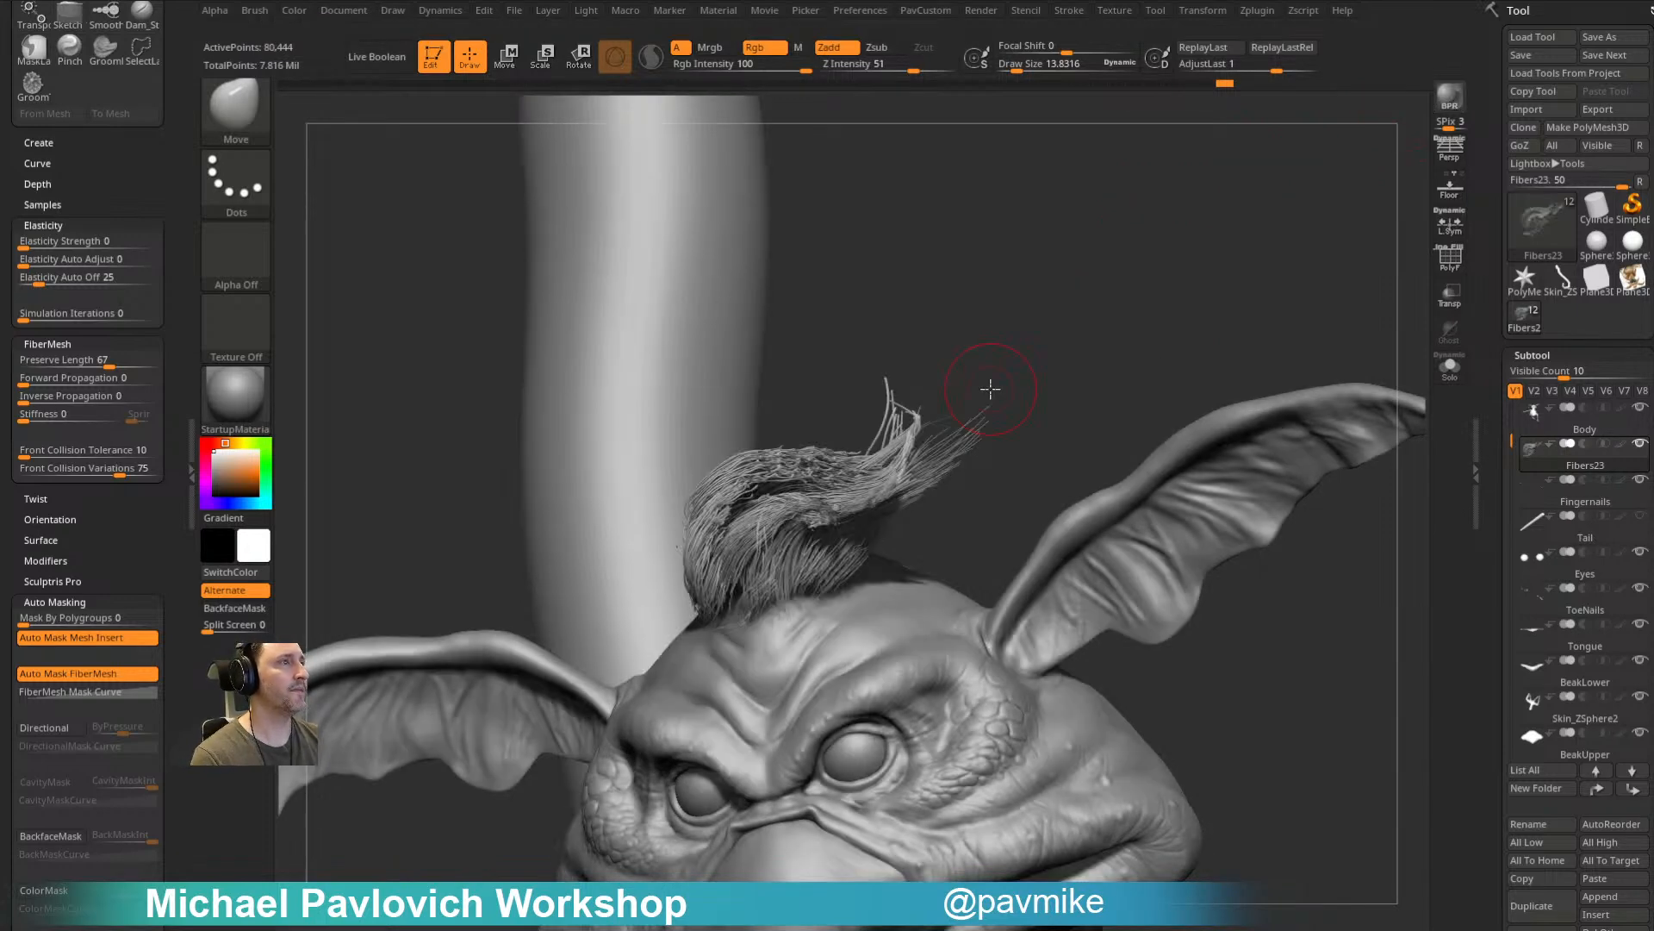
drag(1485, 500, 1498, 255)
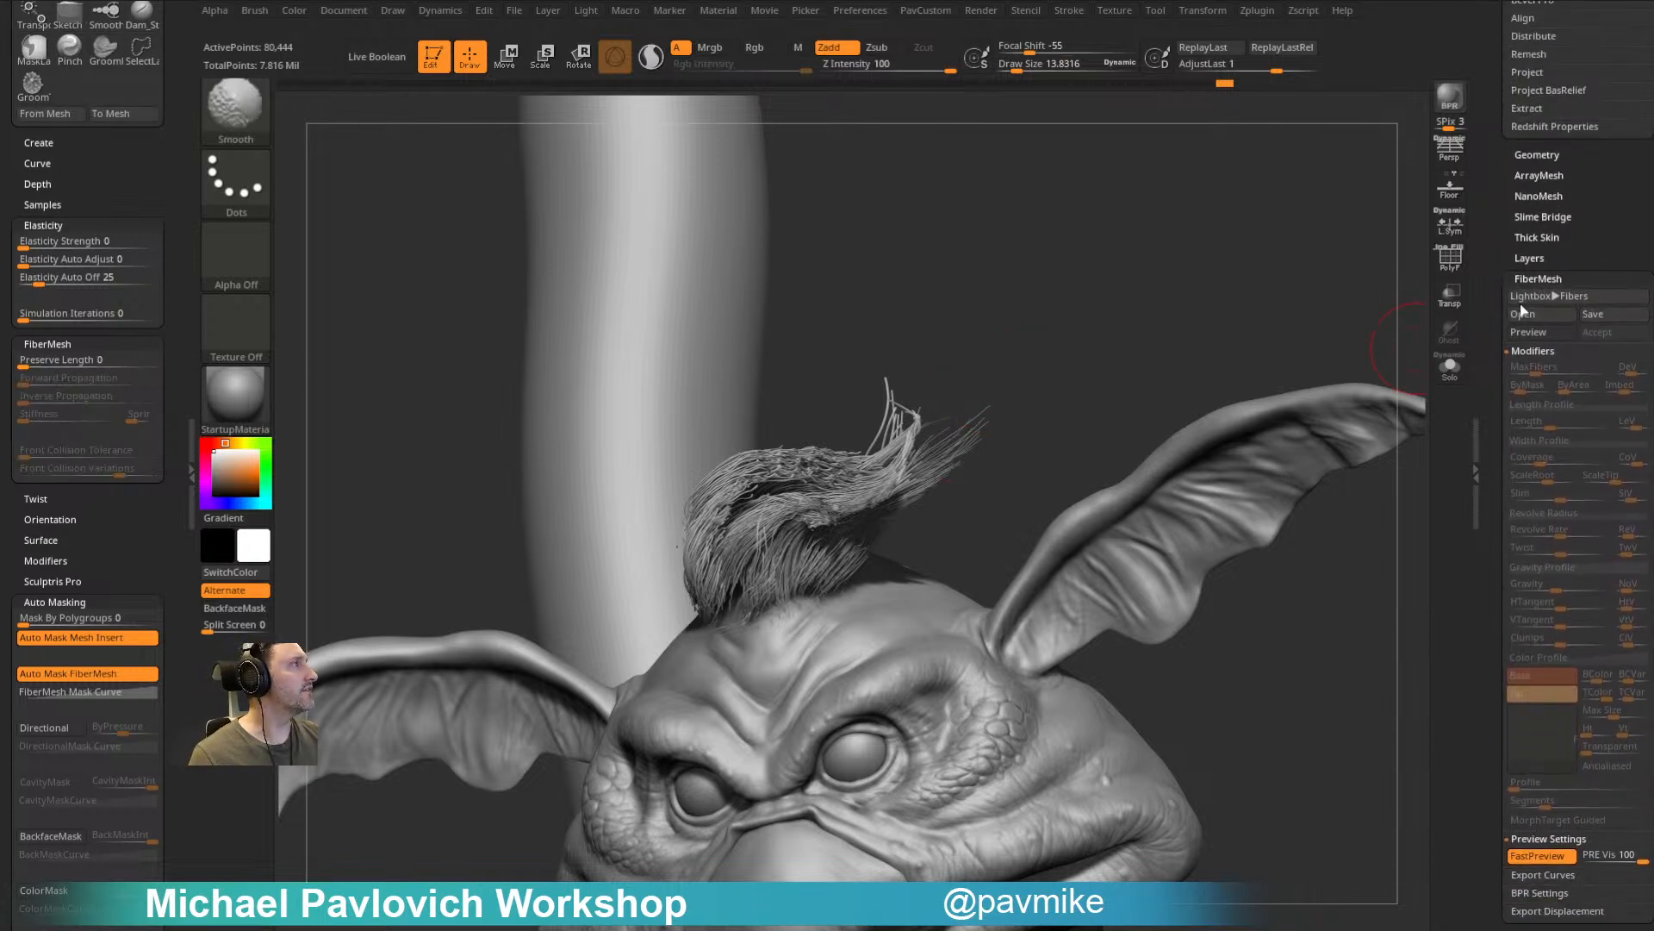
drag(1538, 890, 1538, 647)
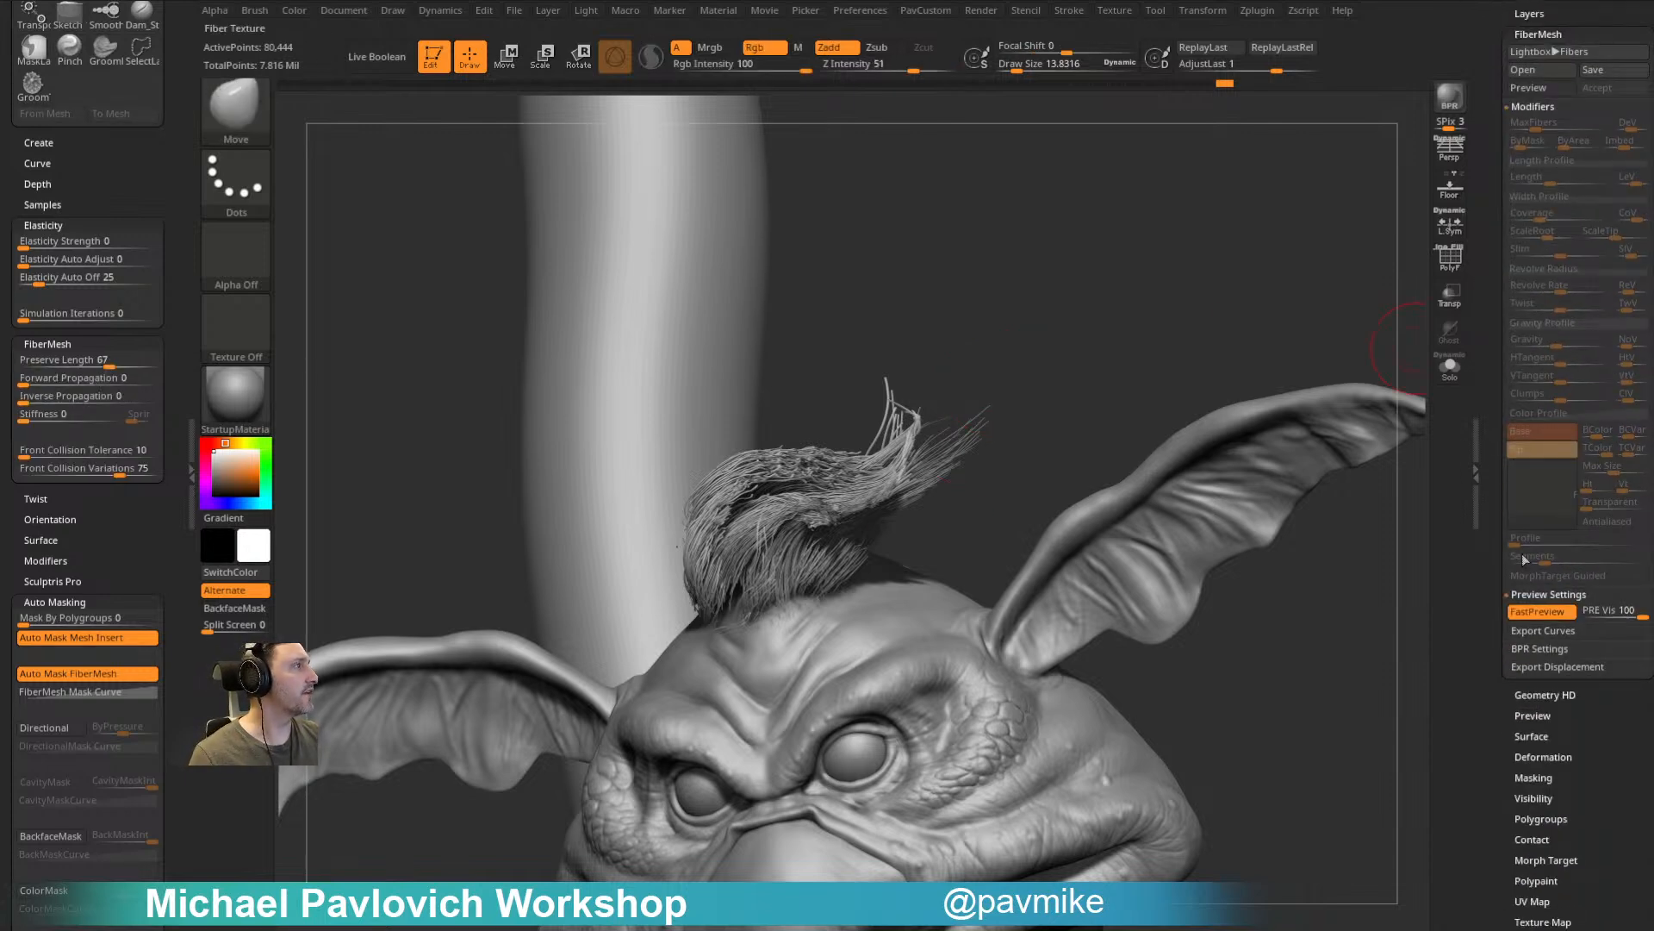
click(1539, 649)
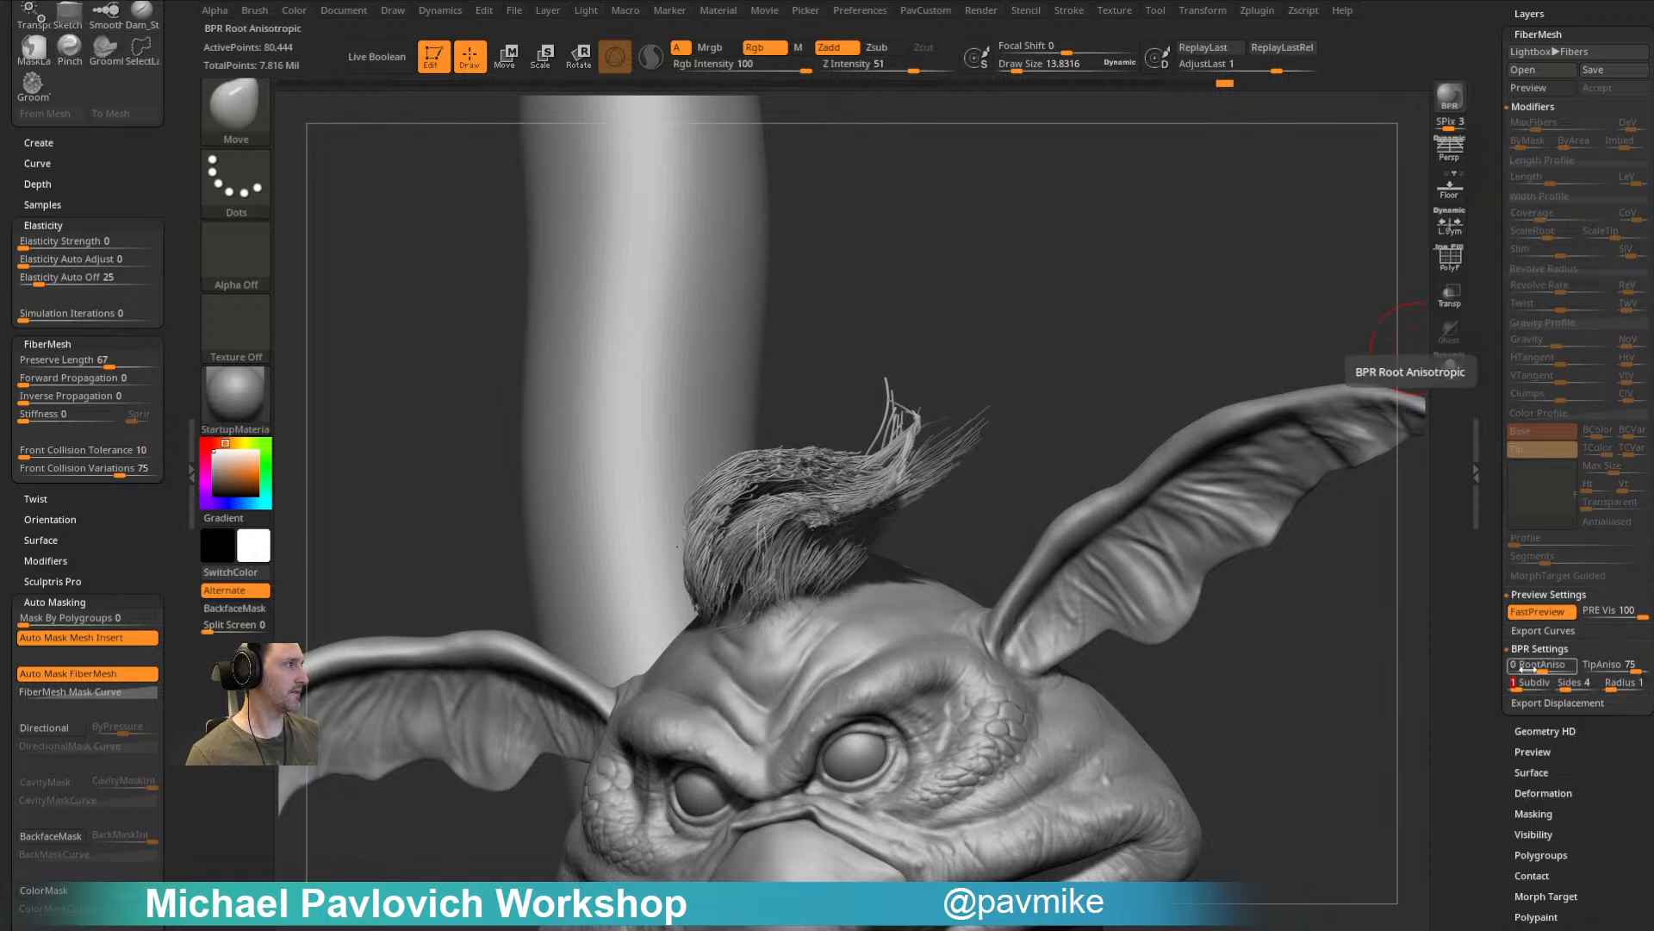
Step: Smooth the tuft's fibers from all around the head, including the roots and the swept tip
drag(1327, 311, 1104, 294)
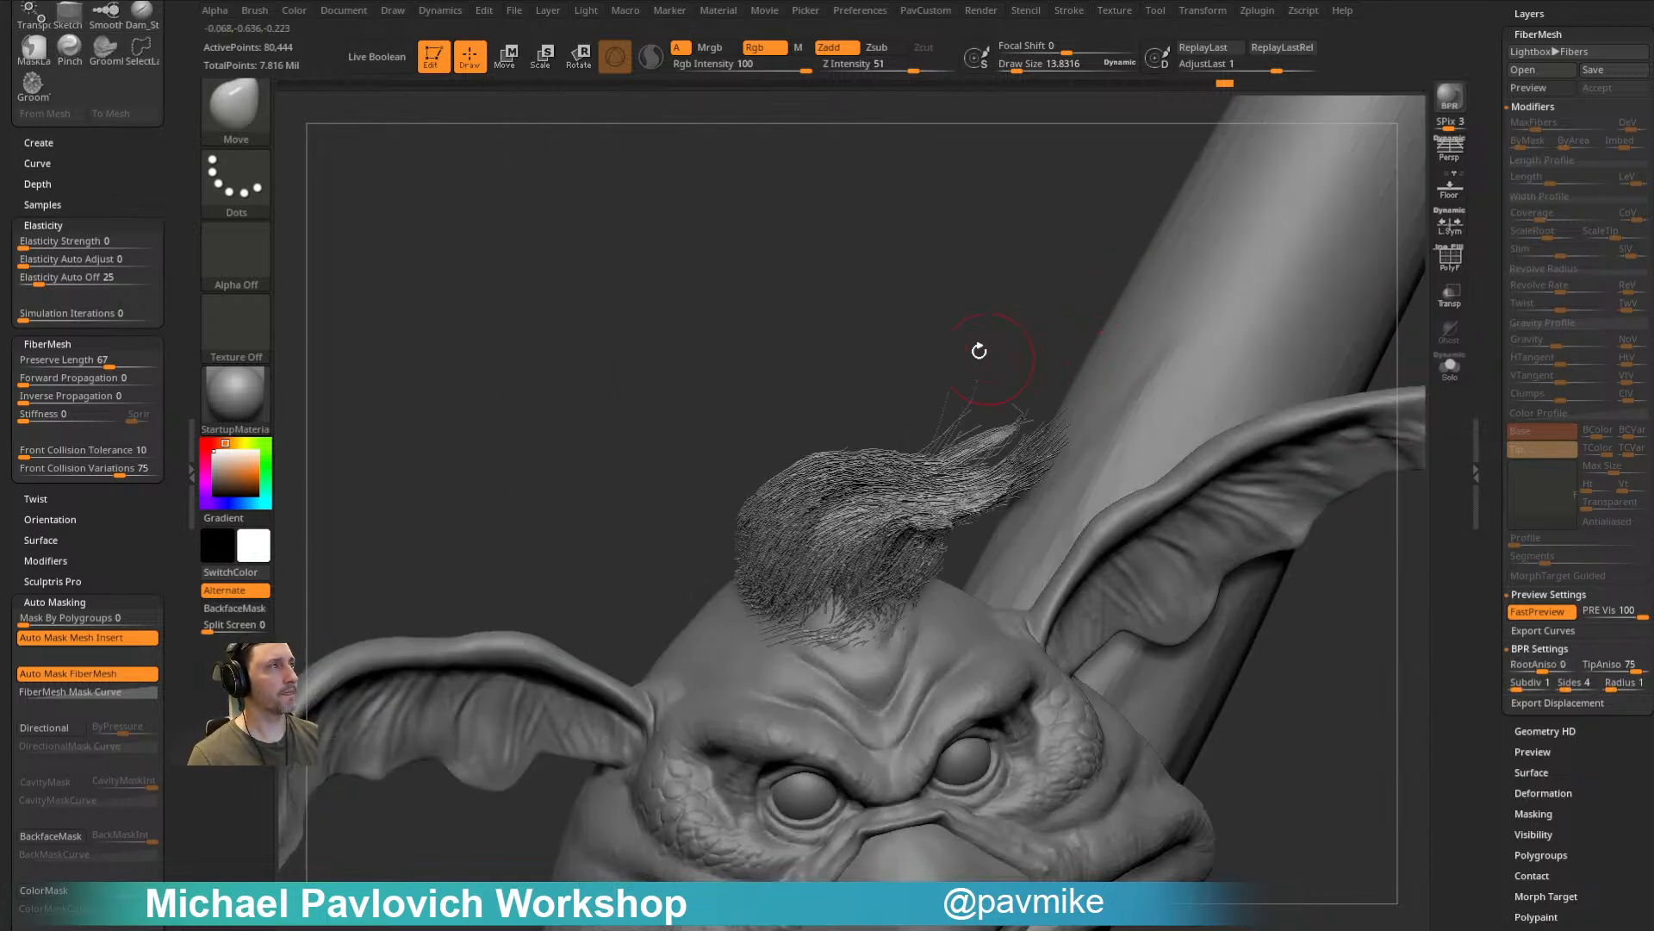
drag(993, 360, 983, 360)
shift+drag(887, 523, 862, 523)
right_drag(891, 508, 899, 638)
mouse_move(896, 514)
shift+mouse_down()
mouse_move(823, 510)
mouse_move(849, 513)
mouse_move(881, 476)
shift+mouse_up()
right_drag(888, 473, 886, 573)
shift+drag(829, 478, 913, 536)
drag(1223, 631, 1129, 431)
mouse_move(909, 535)
shift+mouse_down()
mouse_move(879, 560)
mouse_move(881, 595)
shift+mouse_up()
drag(987, 517, 1008, 466)
shift+drag(938, 508, 940, 422)
drag(978, 479, 1000, 453)
shift+drag(875, 542, 483, 552)
shift+drag(771, 592, 711, 552)
drag(827, 384, 814, 414)
mouse_move(758, 552)
shift+mouse_down()
mouse_move(732, 590)
mouse_move(689, 586)
shift+mouse_up()
mouse_move(801, 495)
mouse_down()
mouse_move(806, 405)
mouse_move(1012, 262)
mouse_up()
Step: Break up the tuft with the GroomTurbulence brush at a draw size of about 24 and smooth its fibers
key(b)
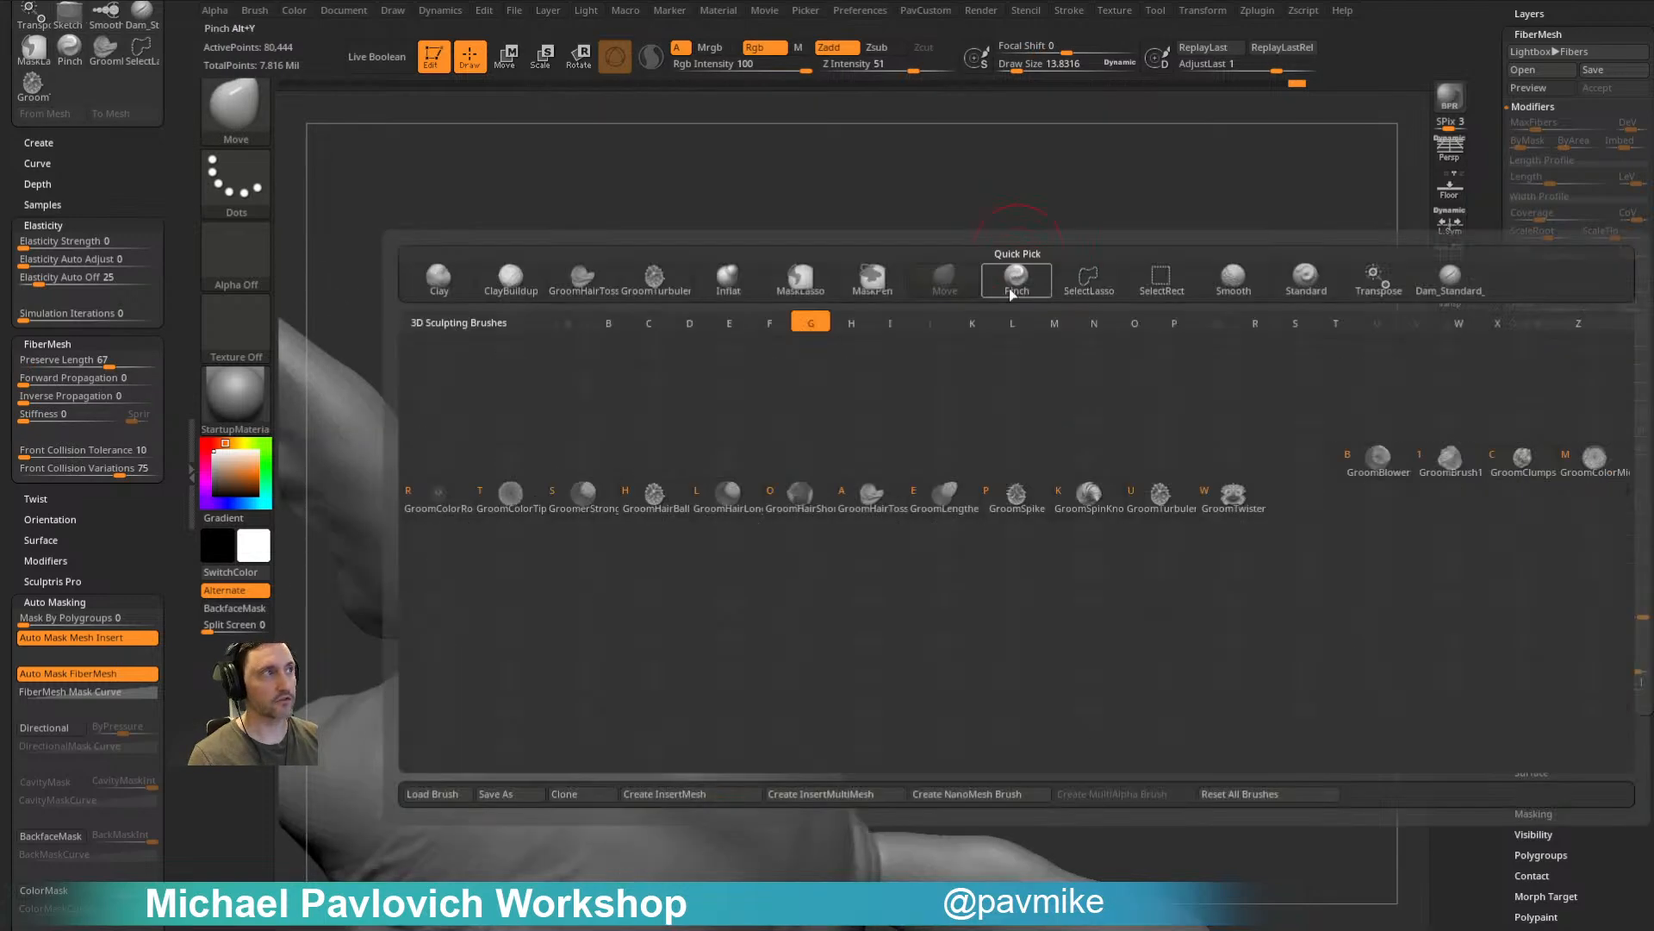
click(1172, 502)
drag(702, 620, 764, 615)
key(ctrl+z)
key(s)
drag(843, 495, 848, 508)
mouse_move(776, 680)
shift+mouse_down()
mouse_move(724, 662)
mouse_move(702, 551)
shift+mouse_up()
drag(846, 492, 879, 504)
mouse_move(793, 595)
shift+mouse_down()
mouse_move(696, 471)
mouse_move(754, 498)
shift+mouse_up()
mouse_move(625, 509)
shift+mouse_down()
mouse_move(577, 550)
mouse_move(625, 457)
shift+mouse_up()
drag(798, 495, 732, 500)
shift+drag(624, 448, 544, 461)
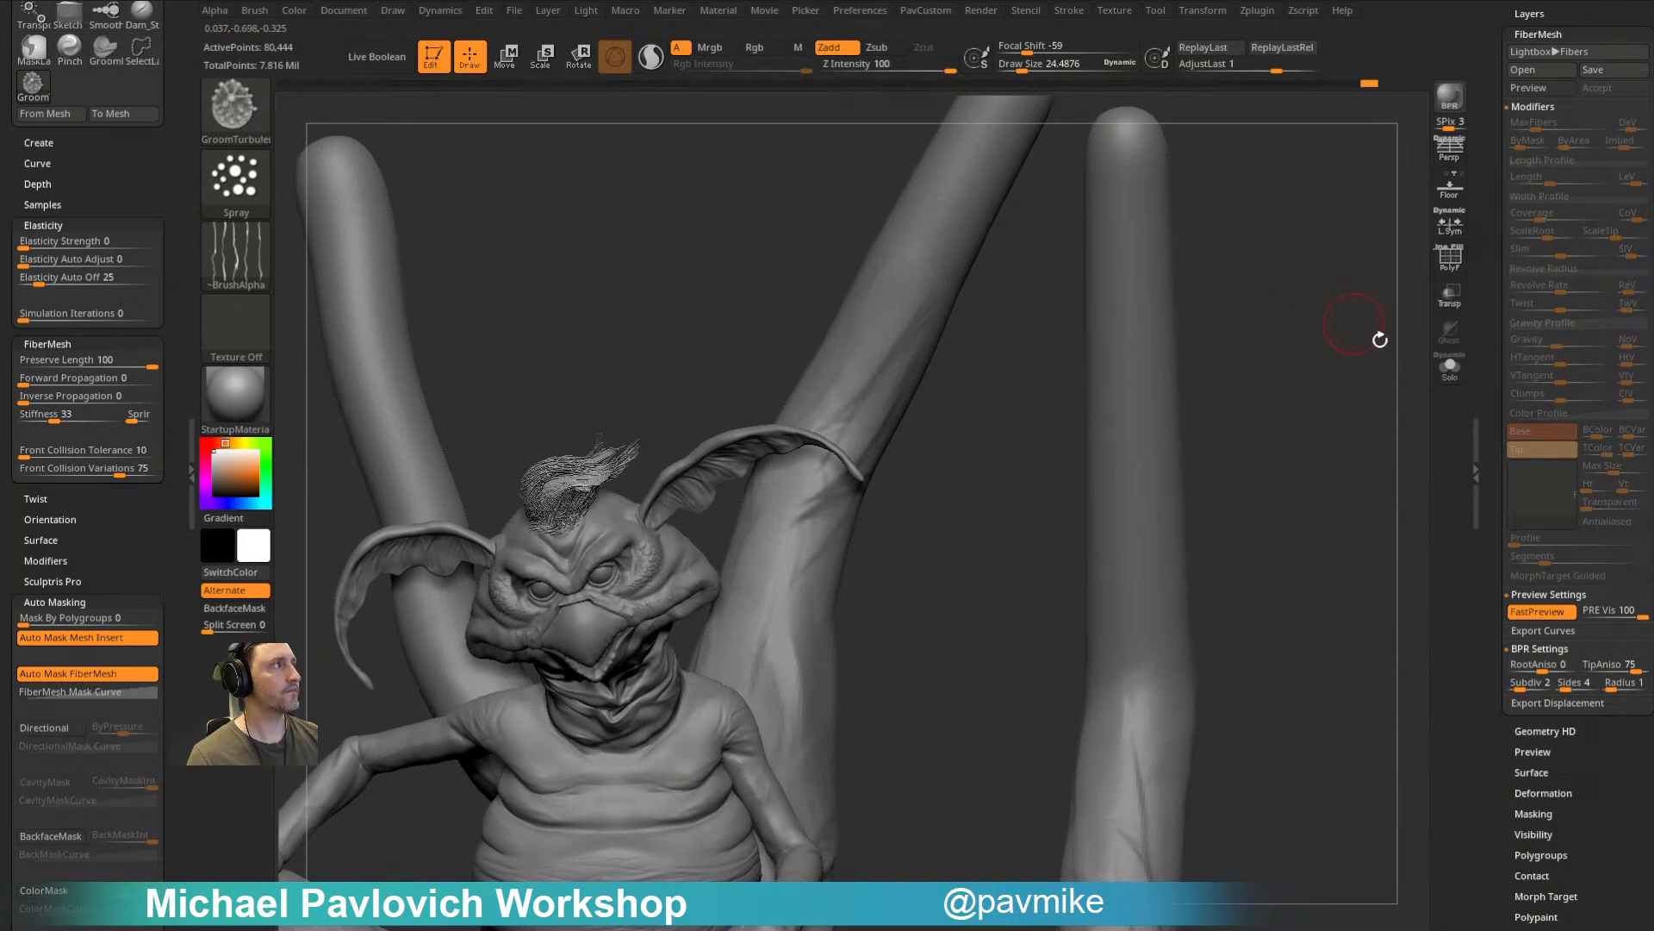
Step: Turn on polypaint display for all subtools
drag(1493, 352, 1492, 527)
shift+click(1621, 147)
mouse_move(974, 371)
mouse_down()
mouse_move(882, 392)
mouse_move(853, 362)
mouse_move(886, 365)
mouse_move(883, 422)
mouse_move(796, 507)
mouse_up()
mouse_move(861, 389)
mouse_down()
mouse_move(842, 380)
mouse_move(870, 359)
mouse_up()
Step: Paint brighter orange over the tuft with the Standard brush, alpha off and RGB intensity 40
key(b)
key(s)
key(t)
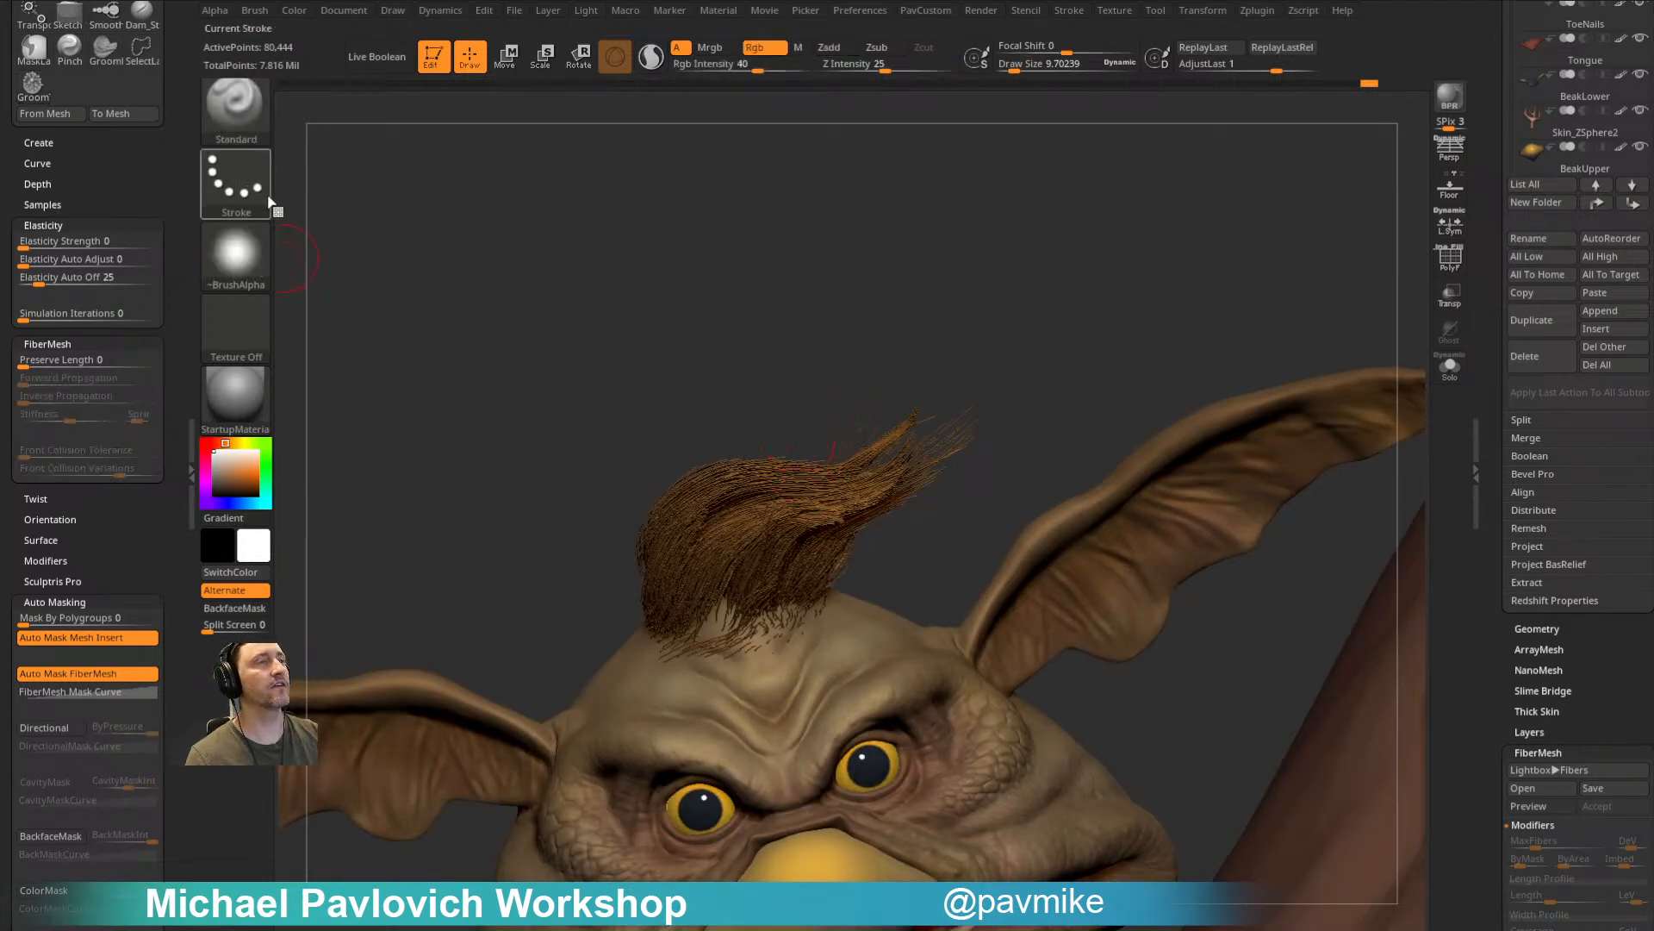
click(235, 254)
click(421, 218)
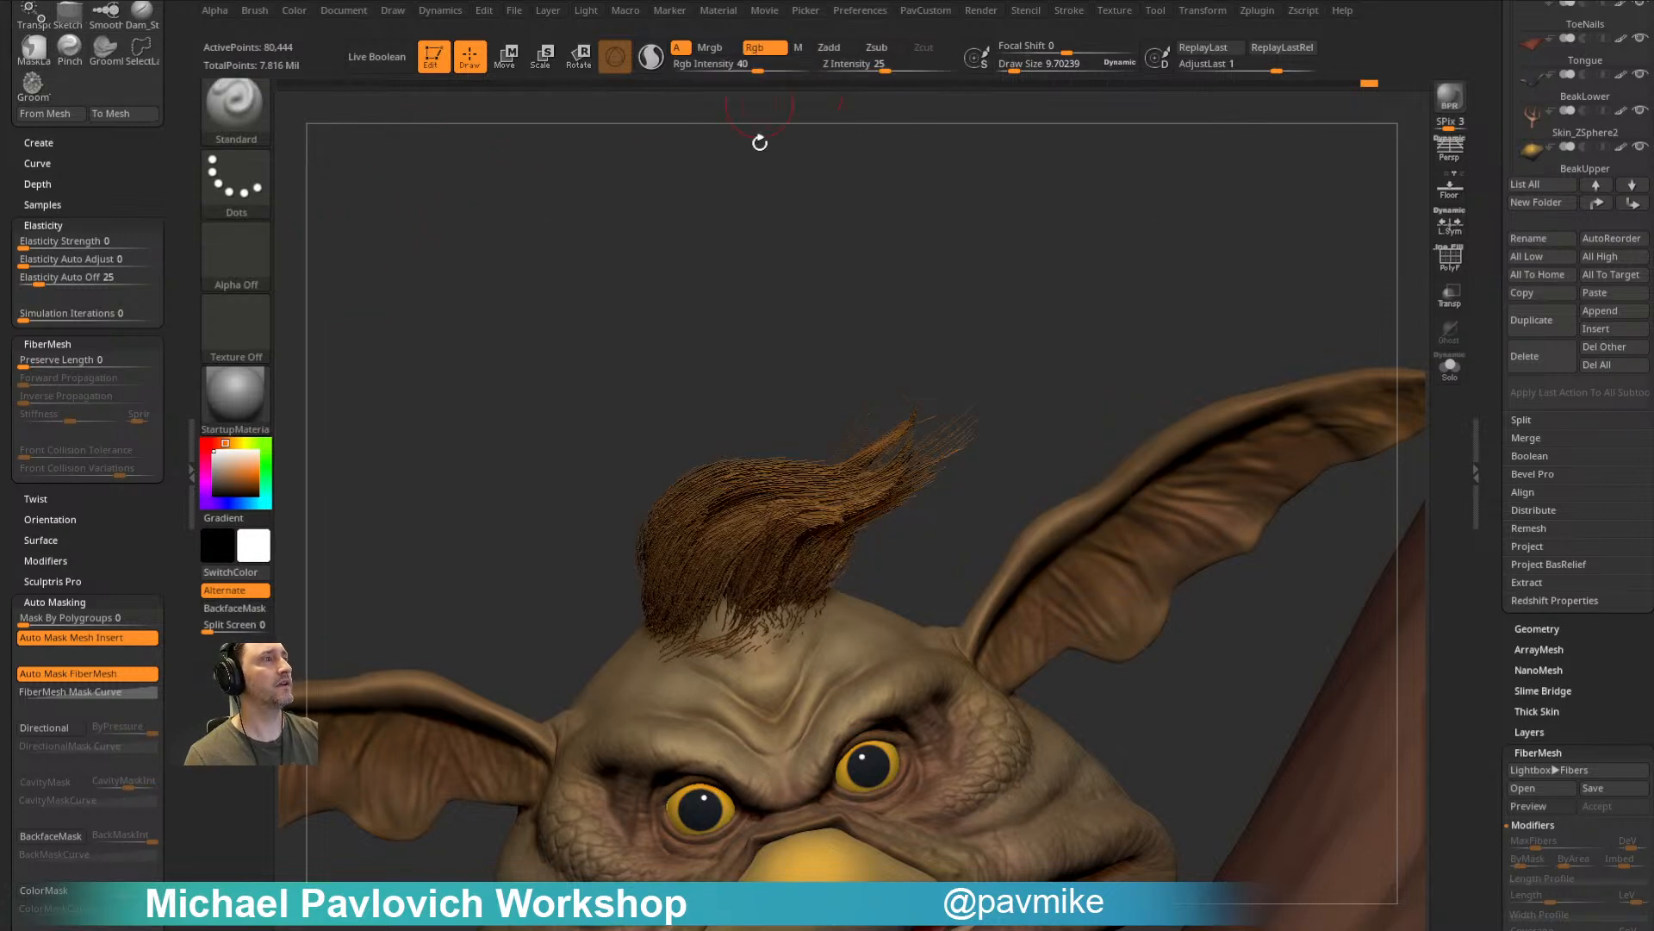
key(c)
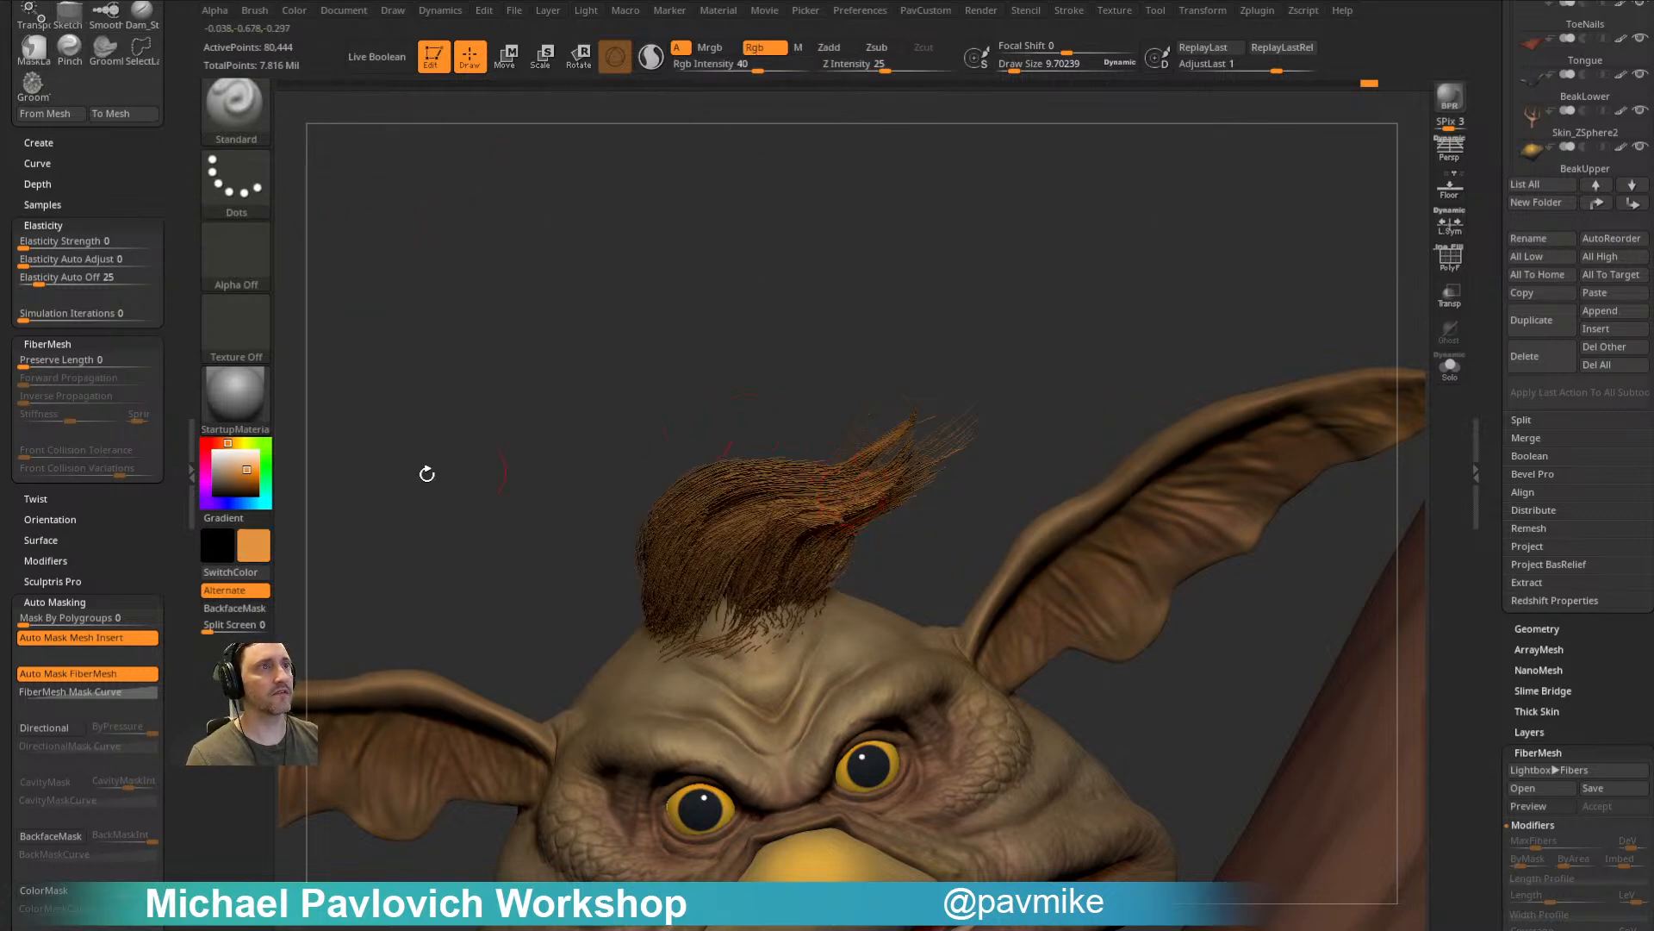
drag(248, 471, 252, 474)
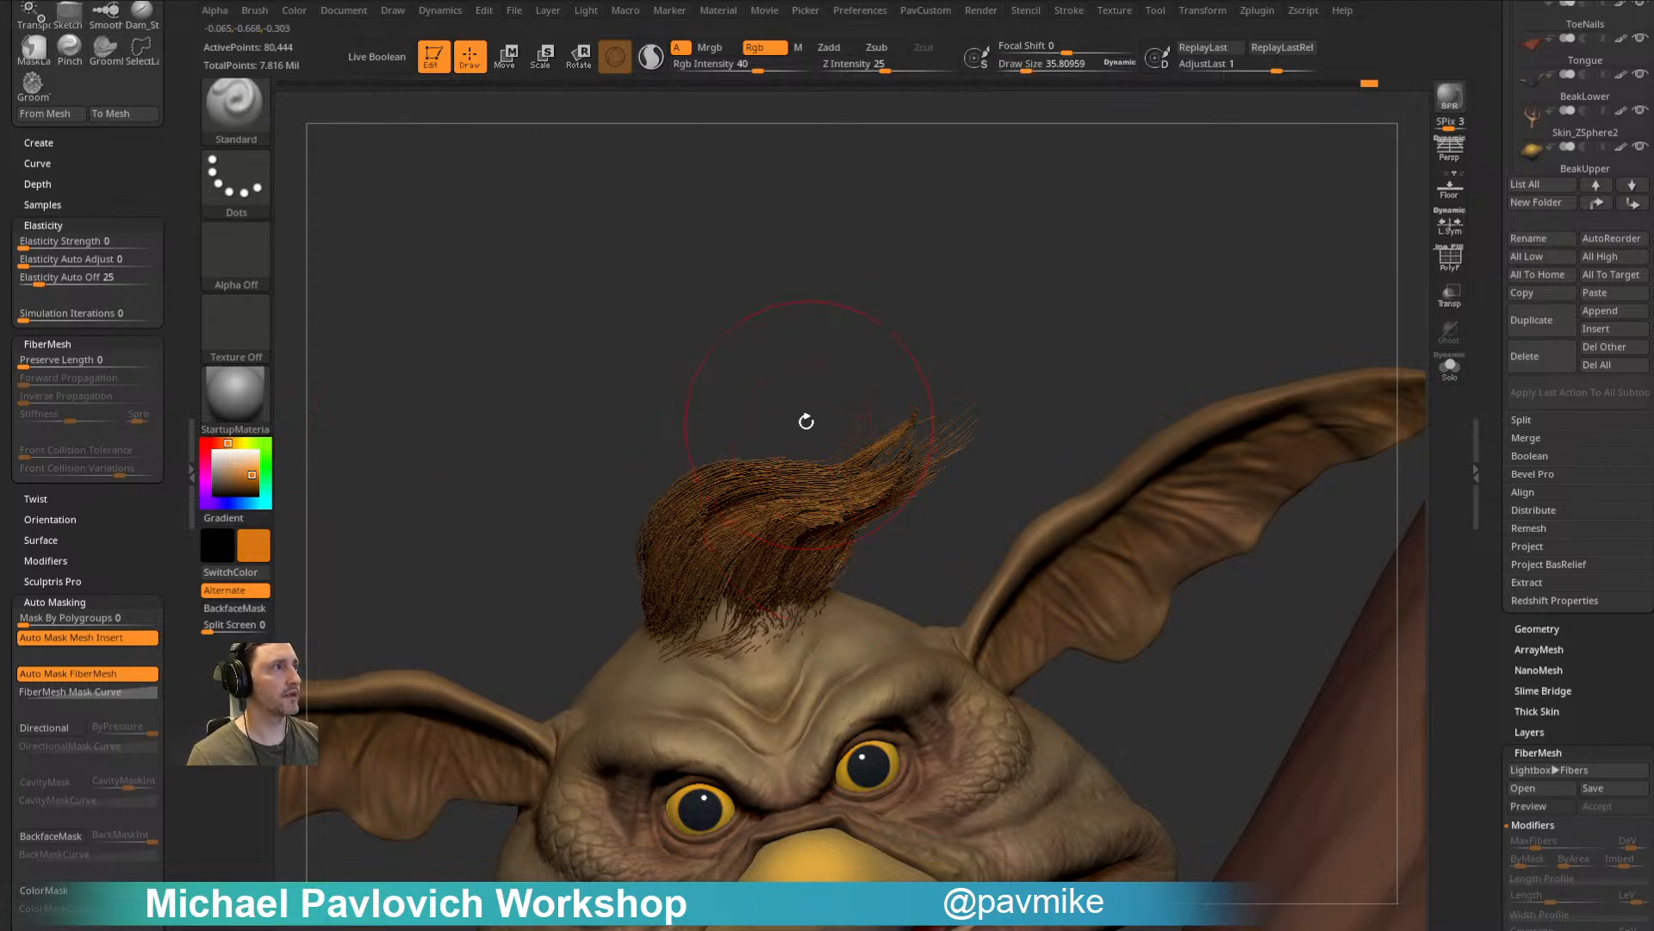
click(254, 468)
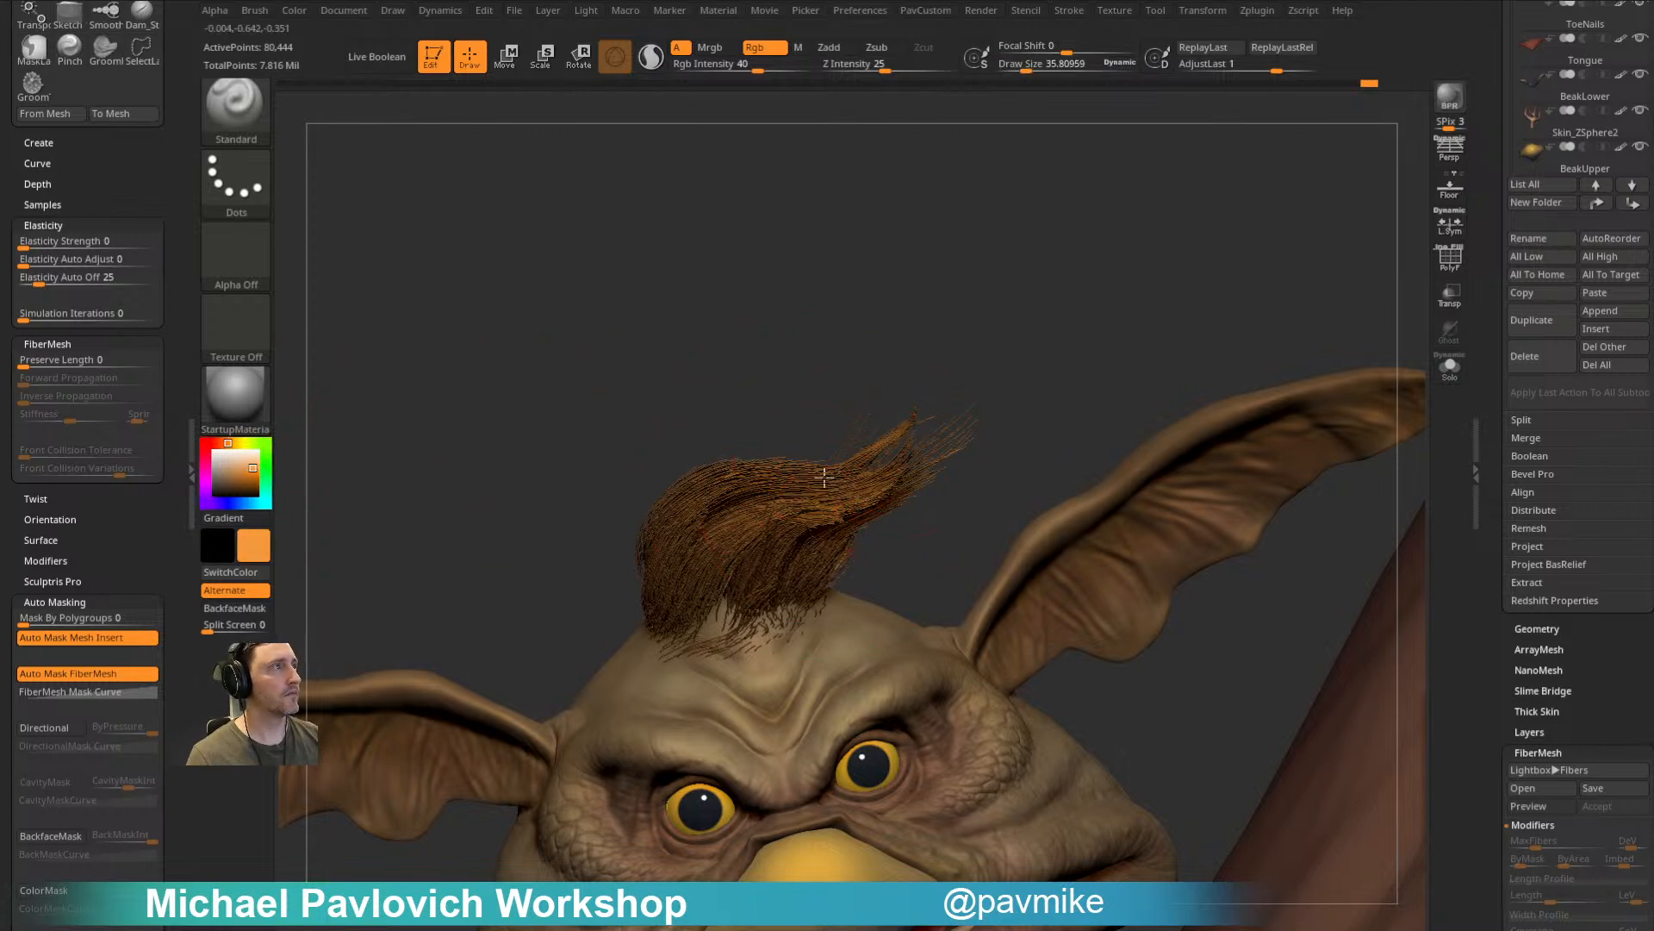
mouse_move(916, 417)
mouse_down()
mouse_move(939, 348)
mouse_move(812, 510)
mouse_up()
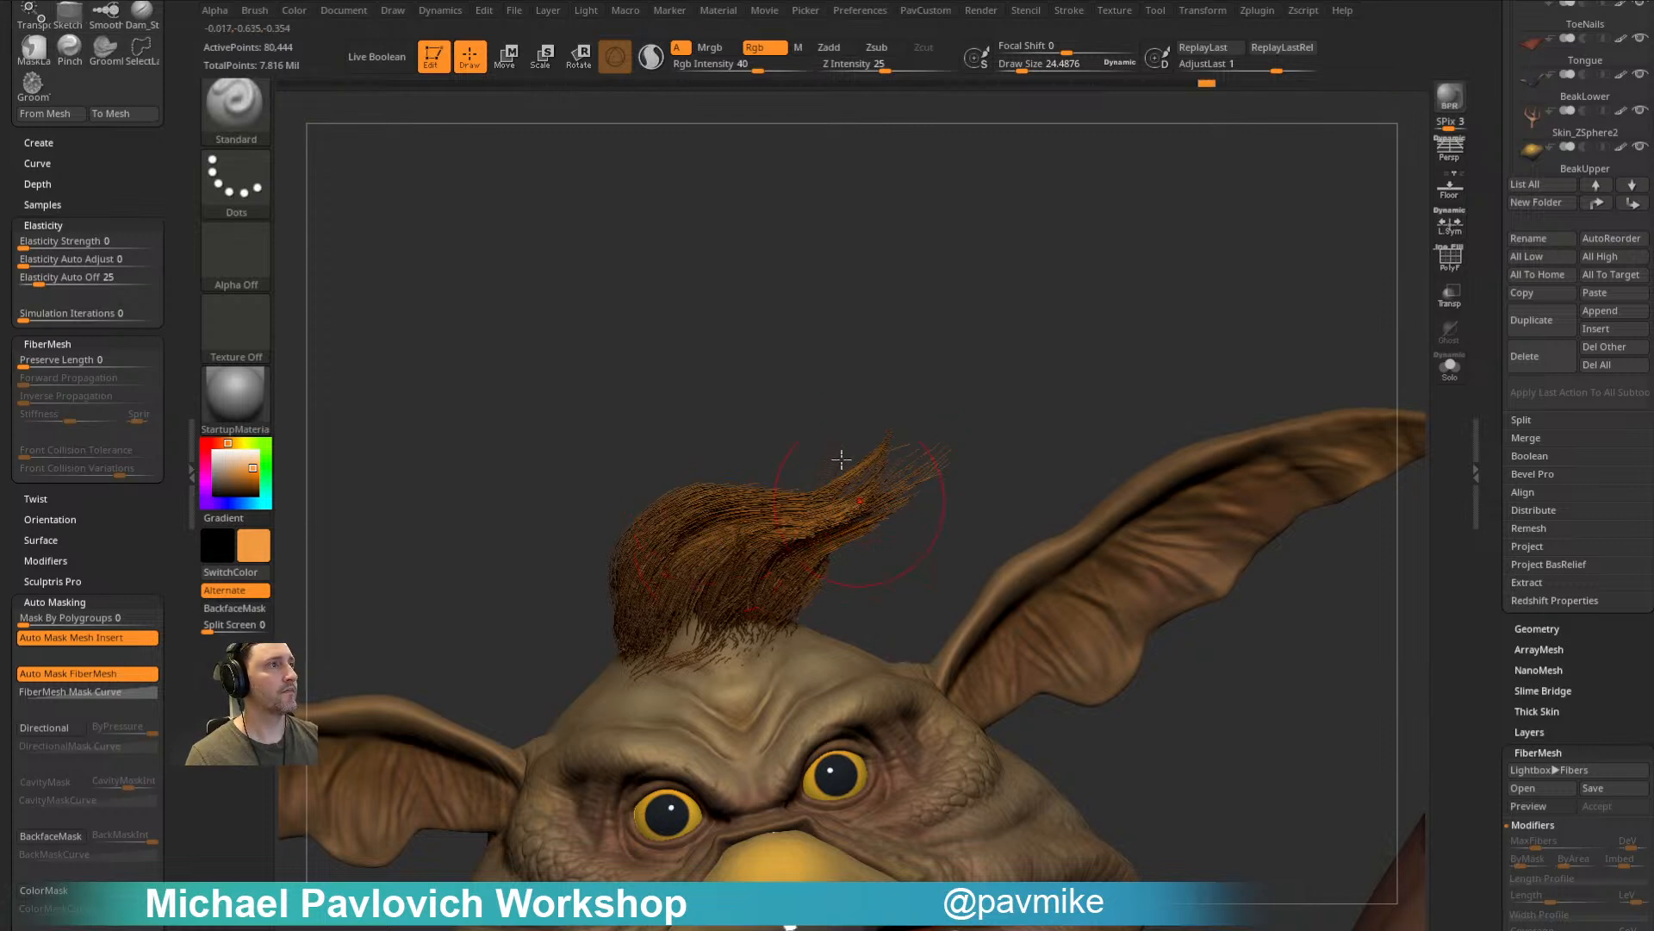
Step: Choose a slightly darker orange and paint the tuft's side fibers
drag(245, 468, 242, 475)
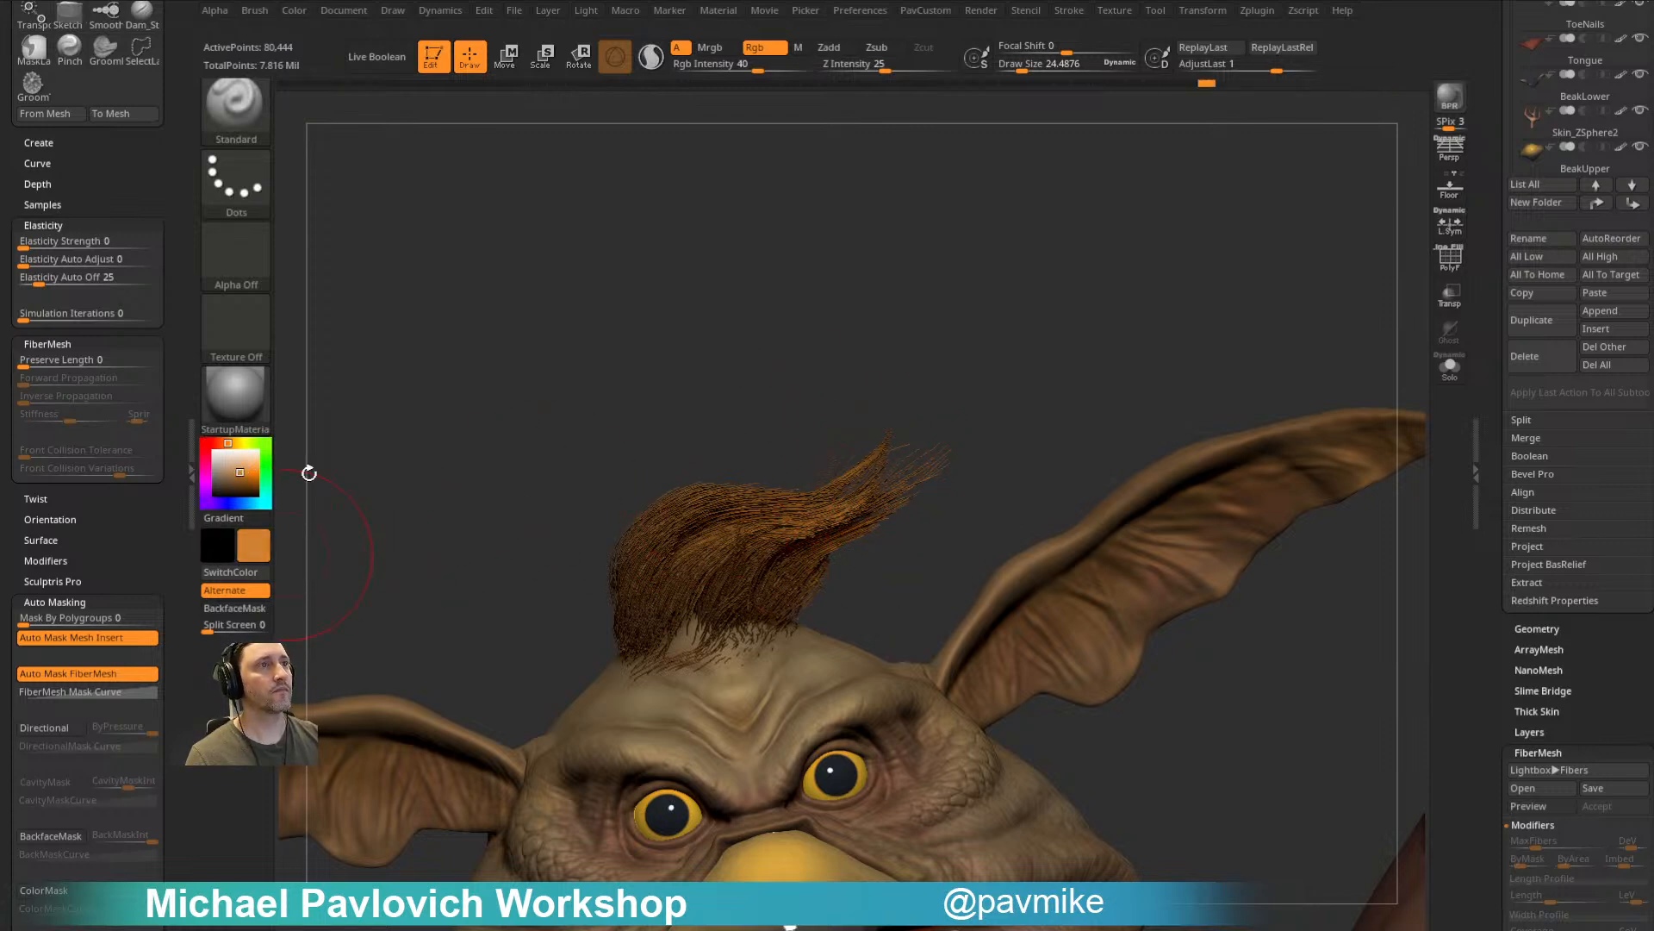
right_drag(784, 561, 674, 546)
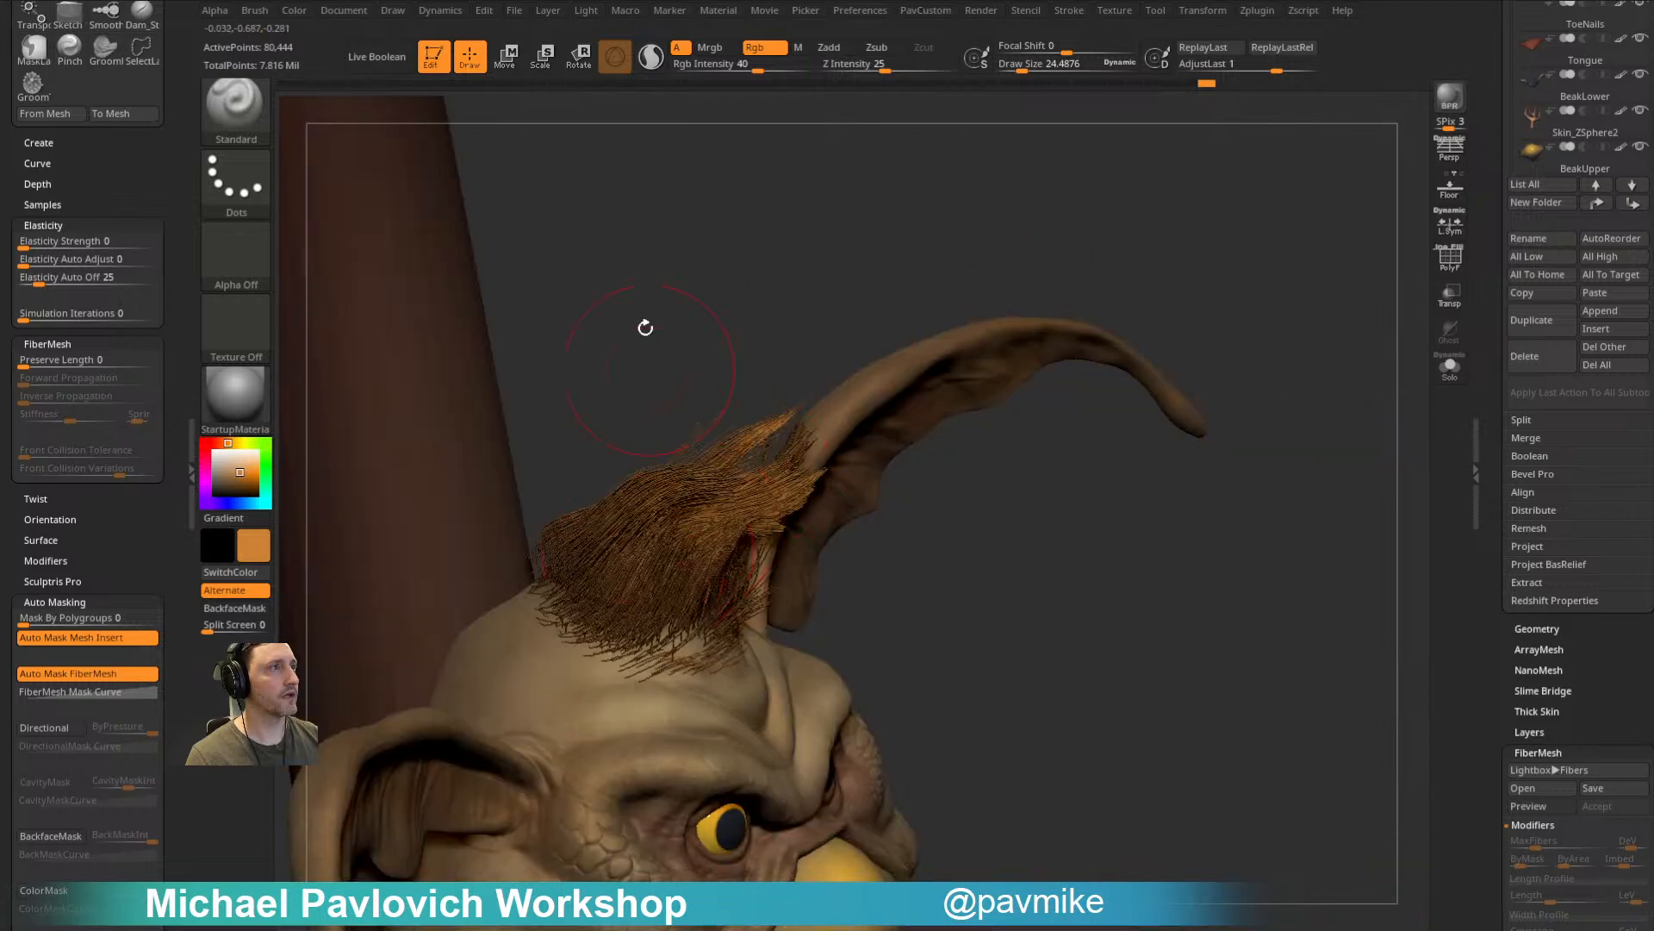
right_drag(652, 385, 566, 516)
mouse_move(1034, 349)
right_down()
mouse_move(1034, 183)
mouse_move(856, 303)
mouse_move(1156, 380)
mouse_move(1243, 254)
right_up()
Step: Reduce the draw size to about 11 and switch the material to SkinShade4
key(s)
drag(1243, 254, 1237, 255)
click(259, 405)
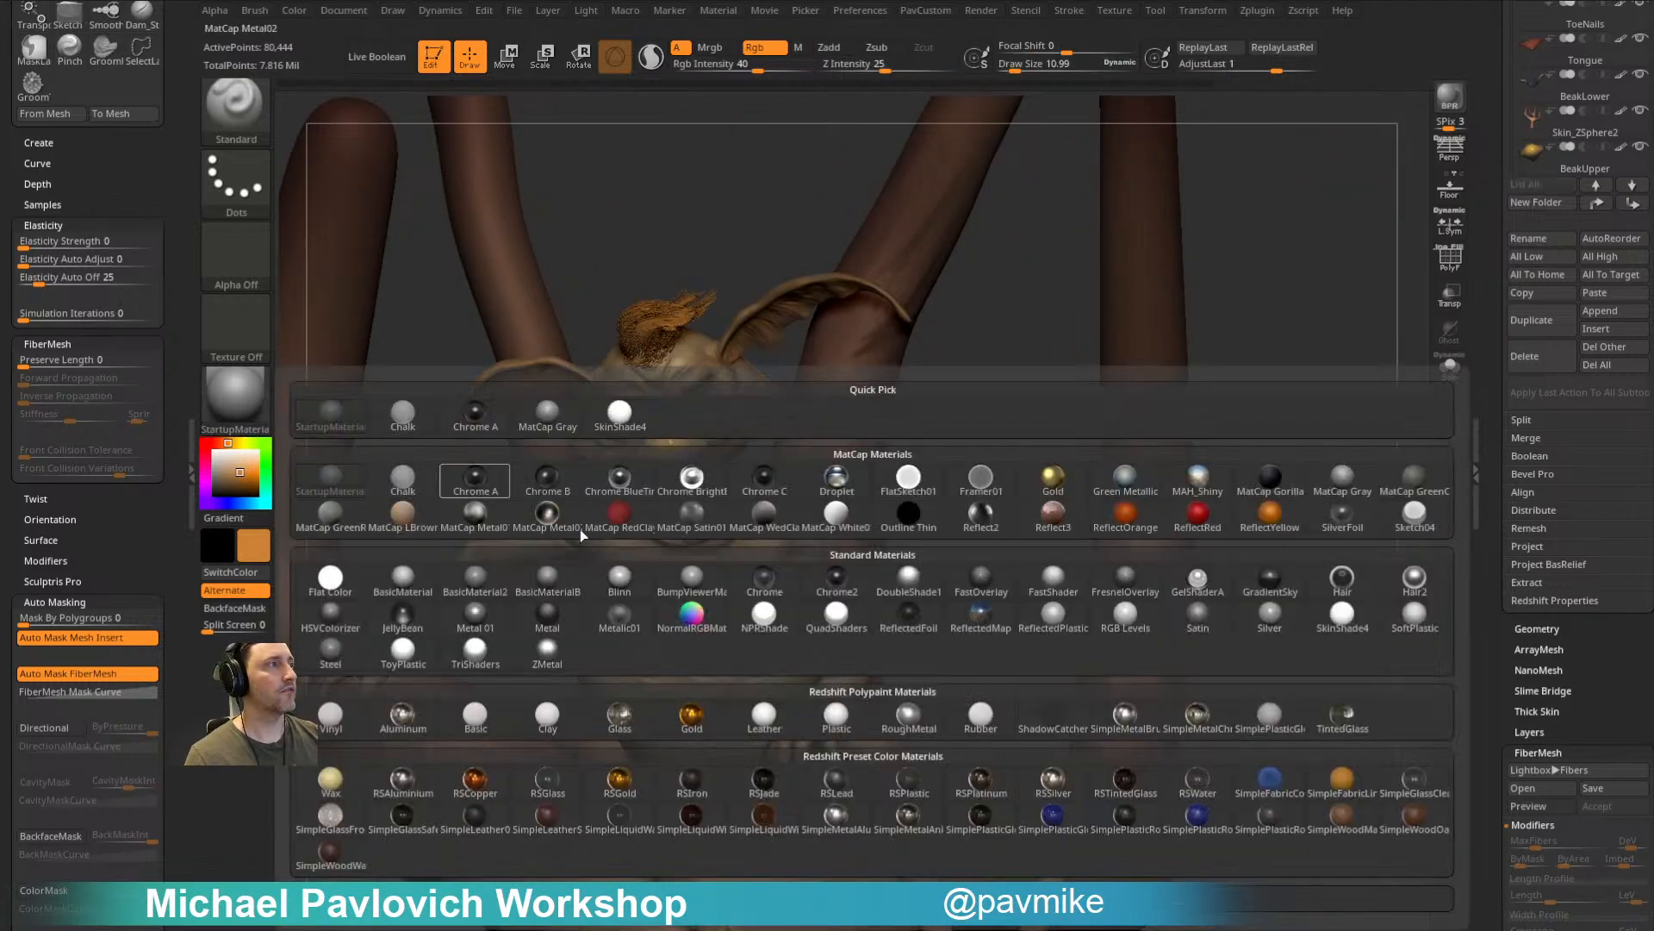
click(1339, 627)
right_drag(1301, 546, 1175, 547)
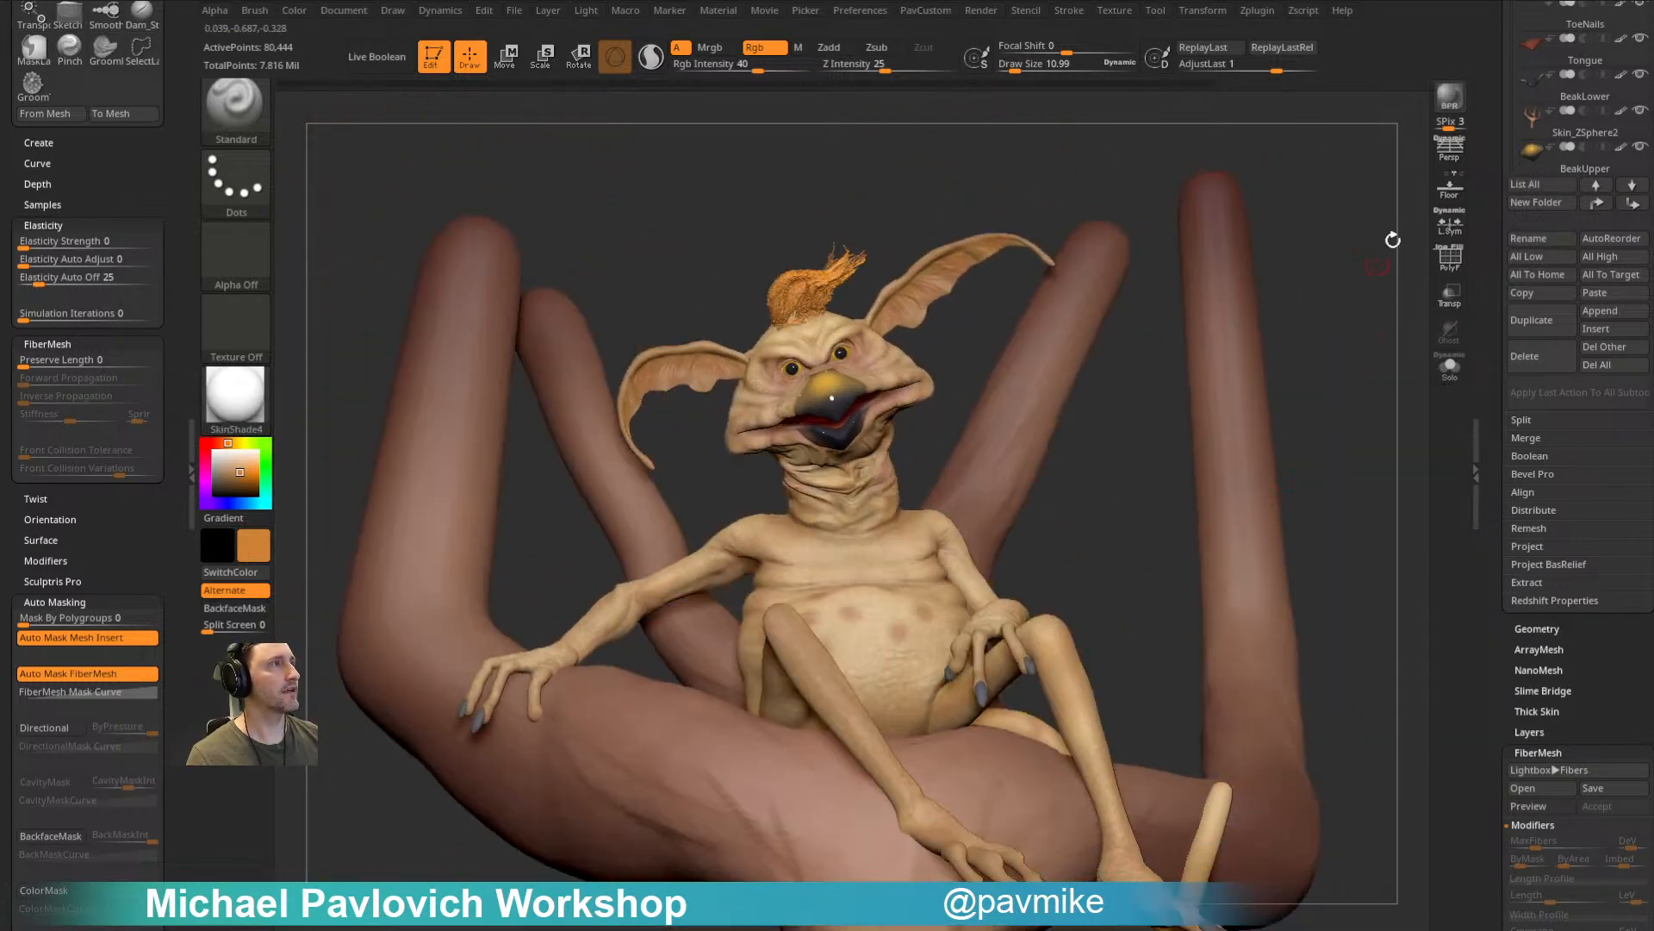
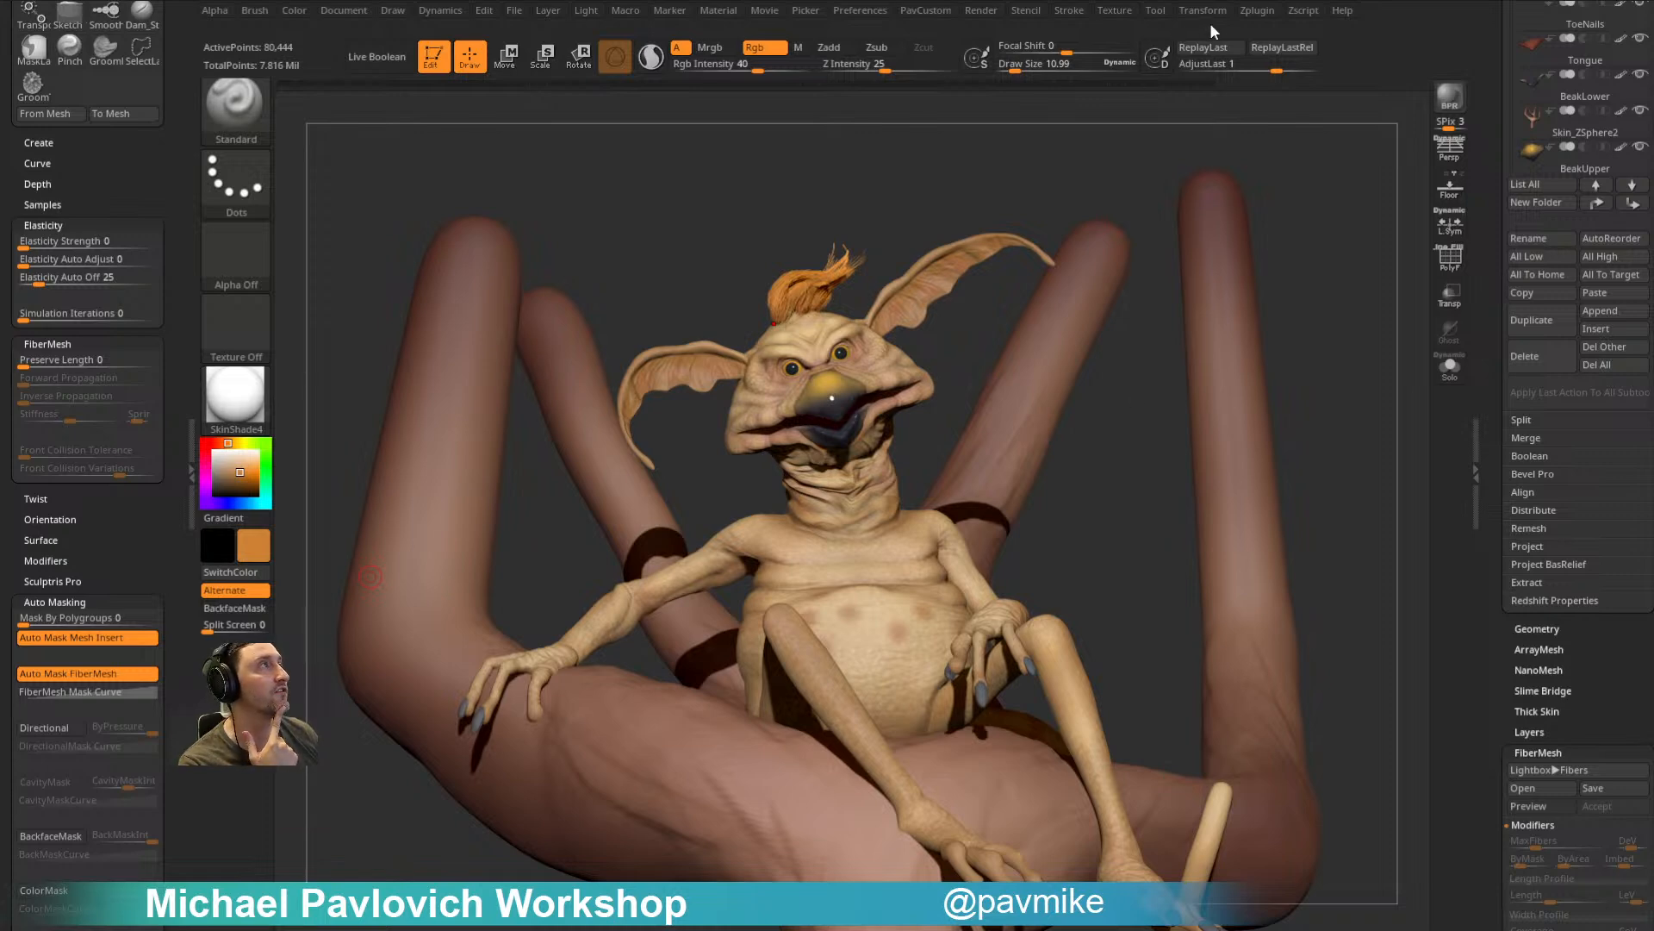
click(983, 10)
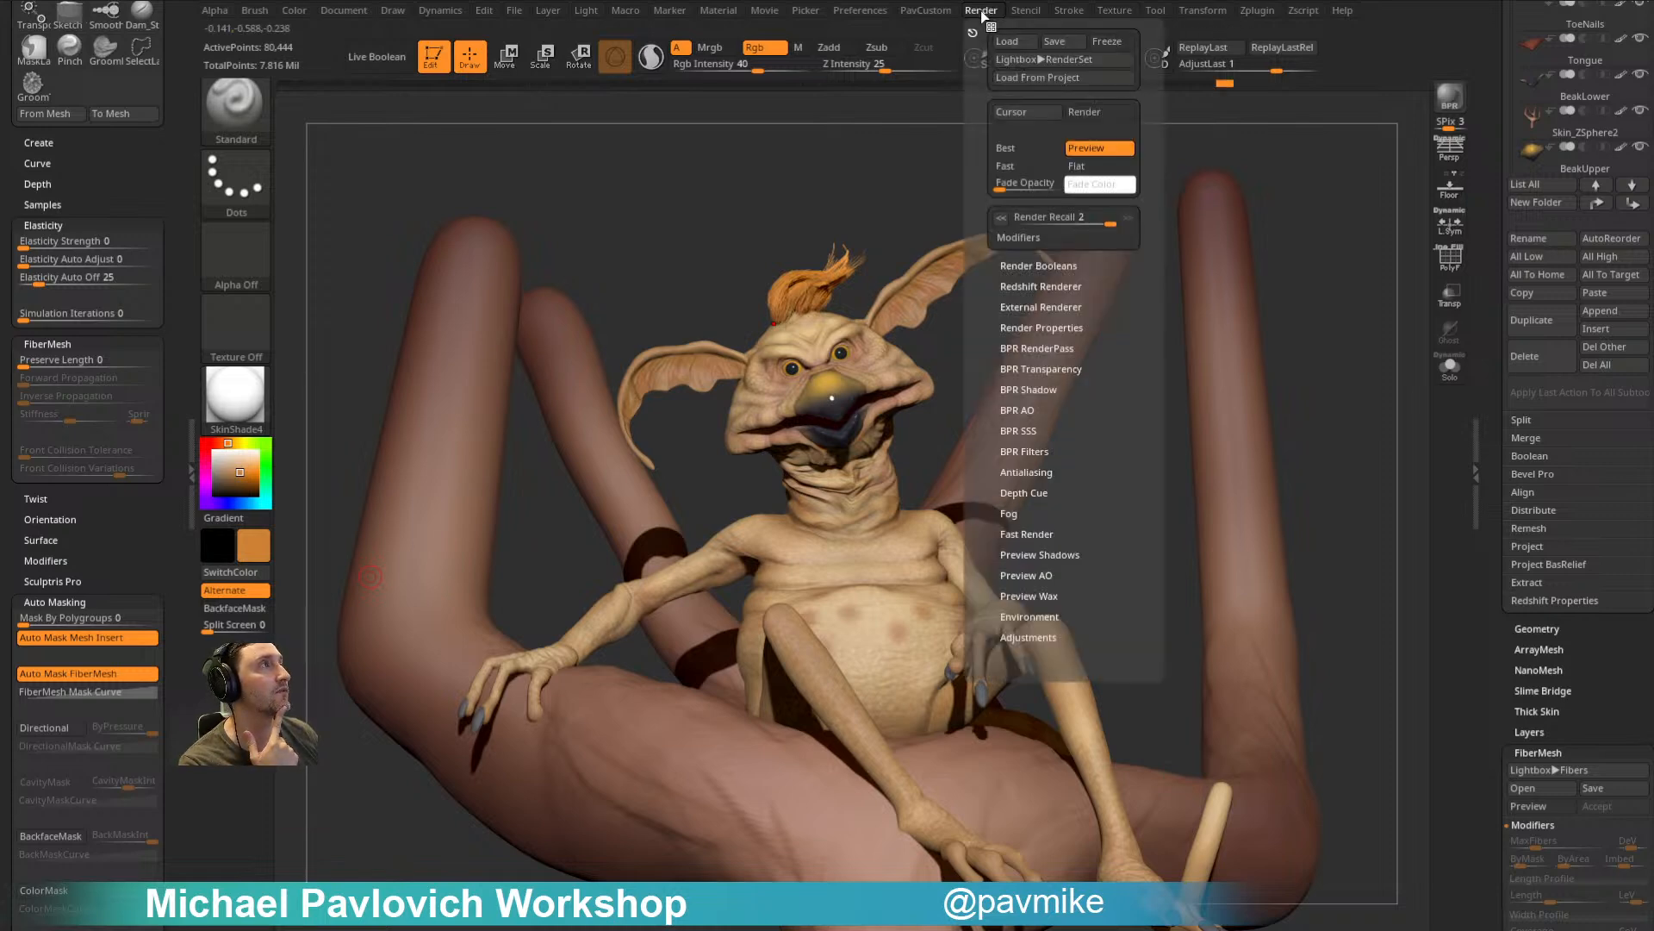
click(1030, 266)
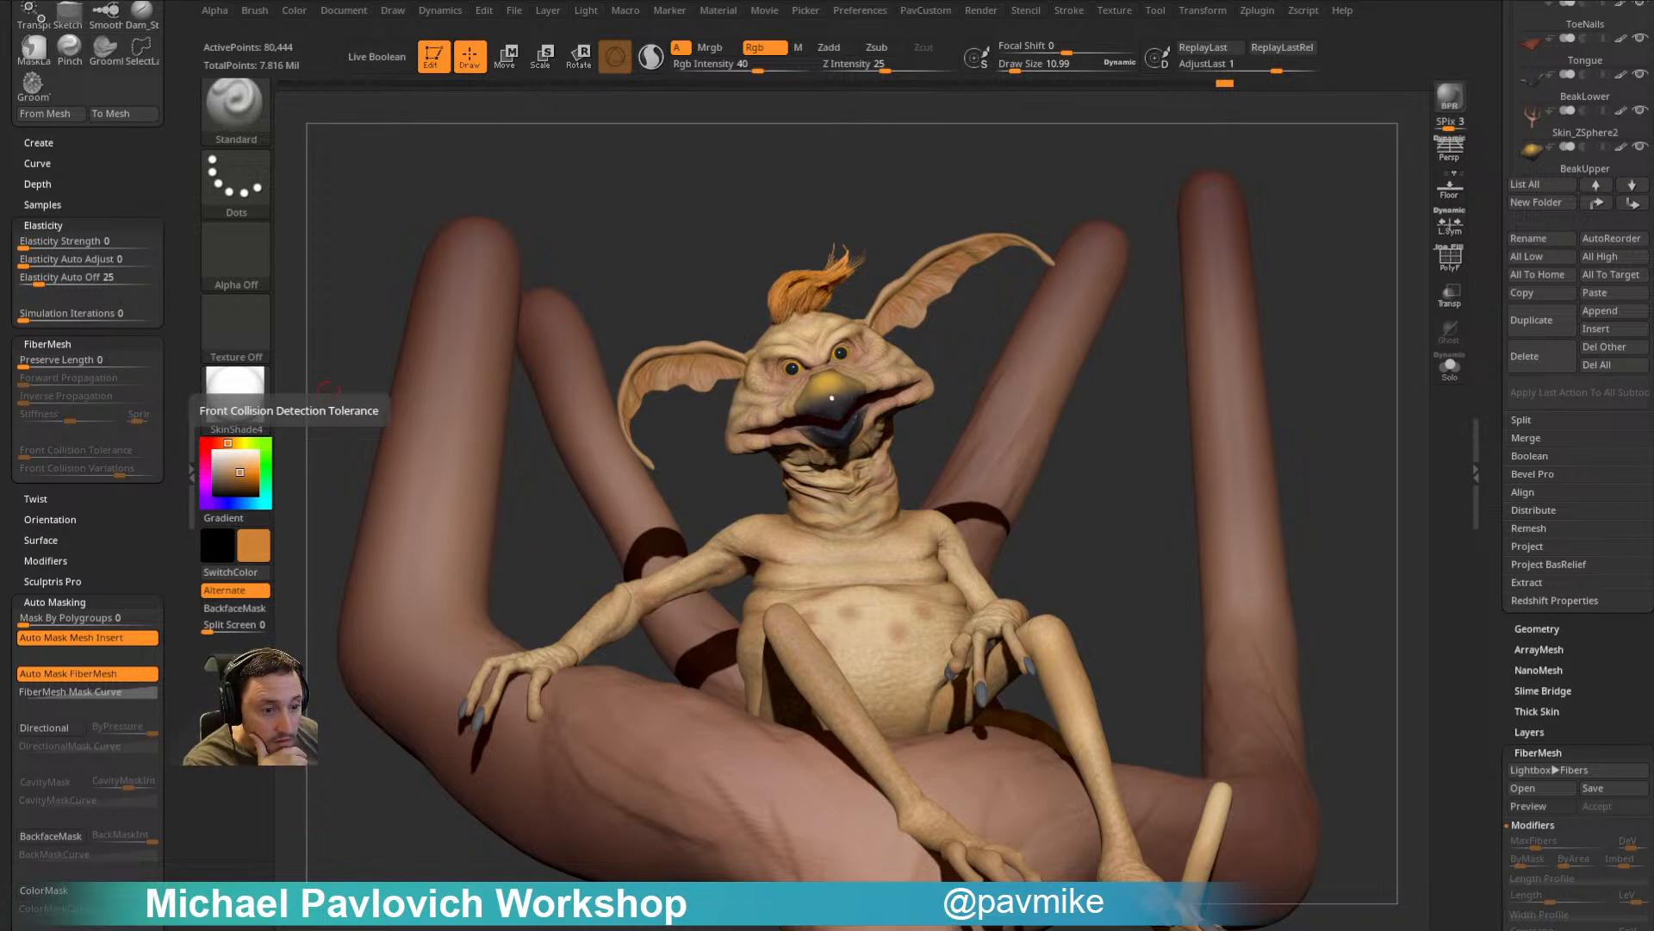
Step: Switch to the browser, open the Aparat copy of the Polybrush Carved Table video, and close it
drag(0, 206, 484, 159)
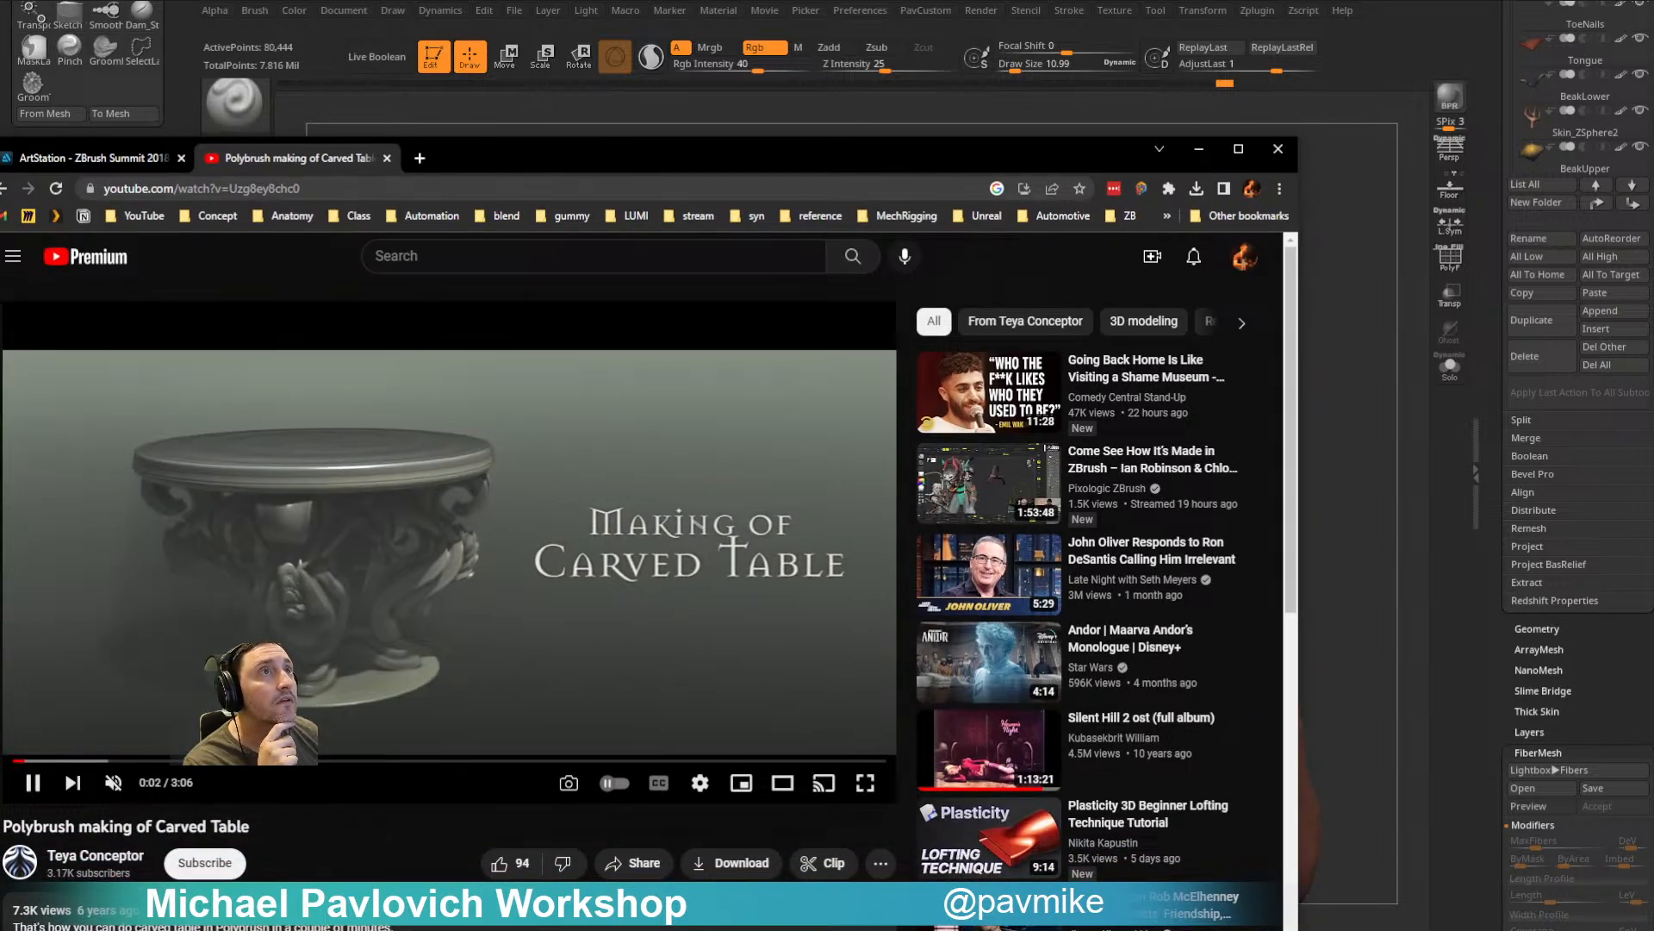
key(alt+Left)
click(319, 545)
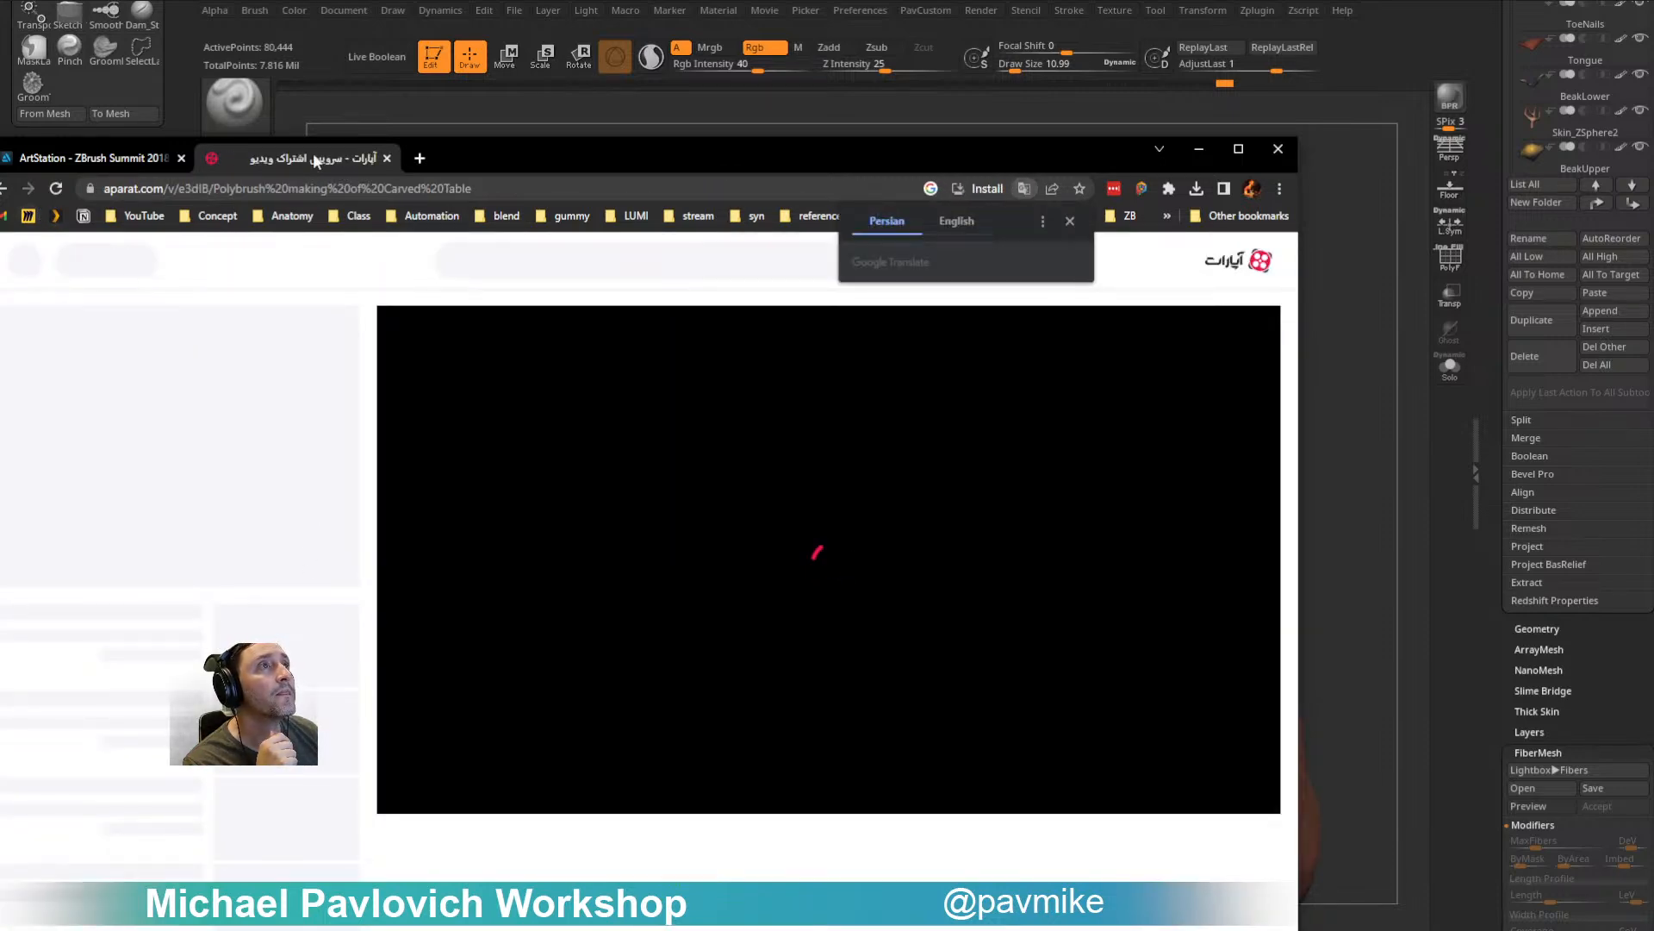
click(387, 158)
Step: Search the web for "Polybrush carved table" and open the ArtStation result
click(215, 157)
text(Polybrush carved table)
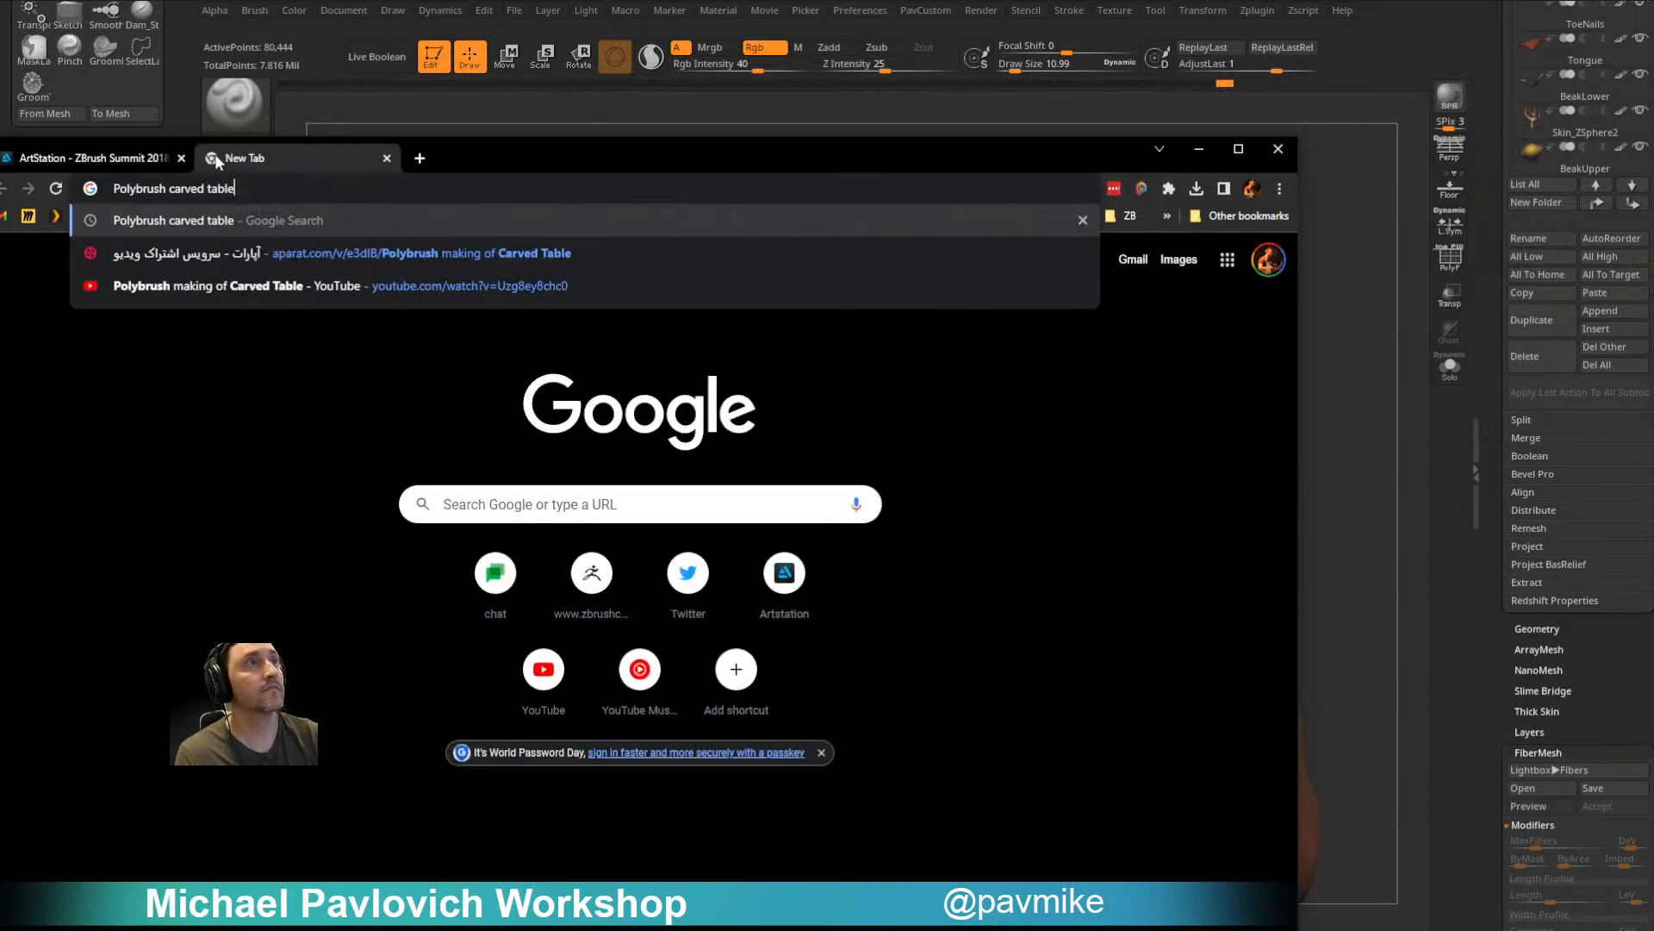
key(Return)
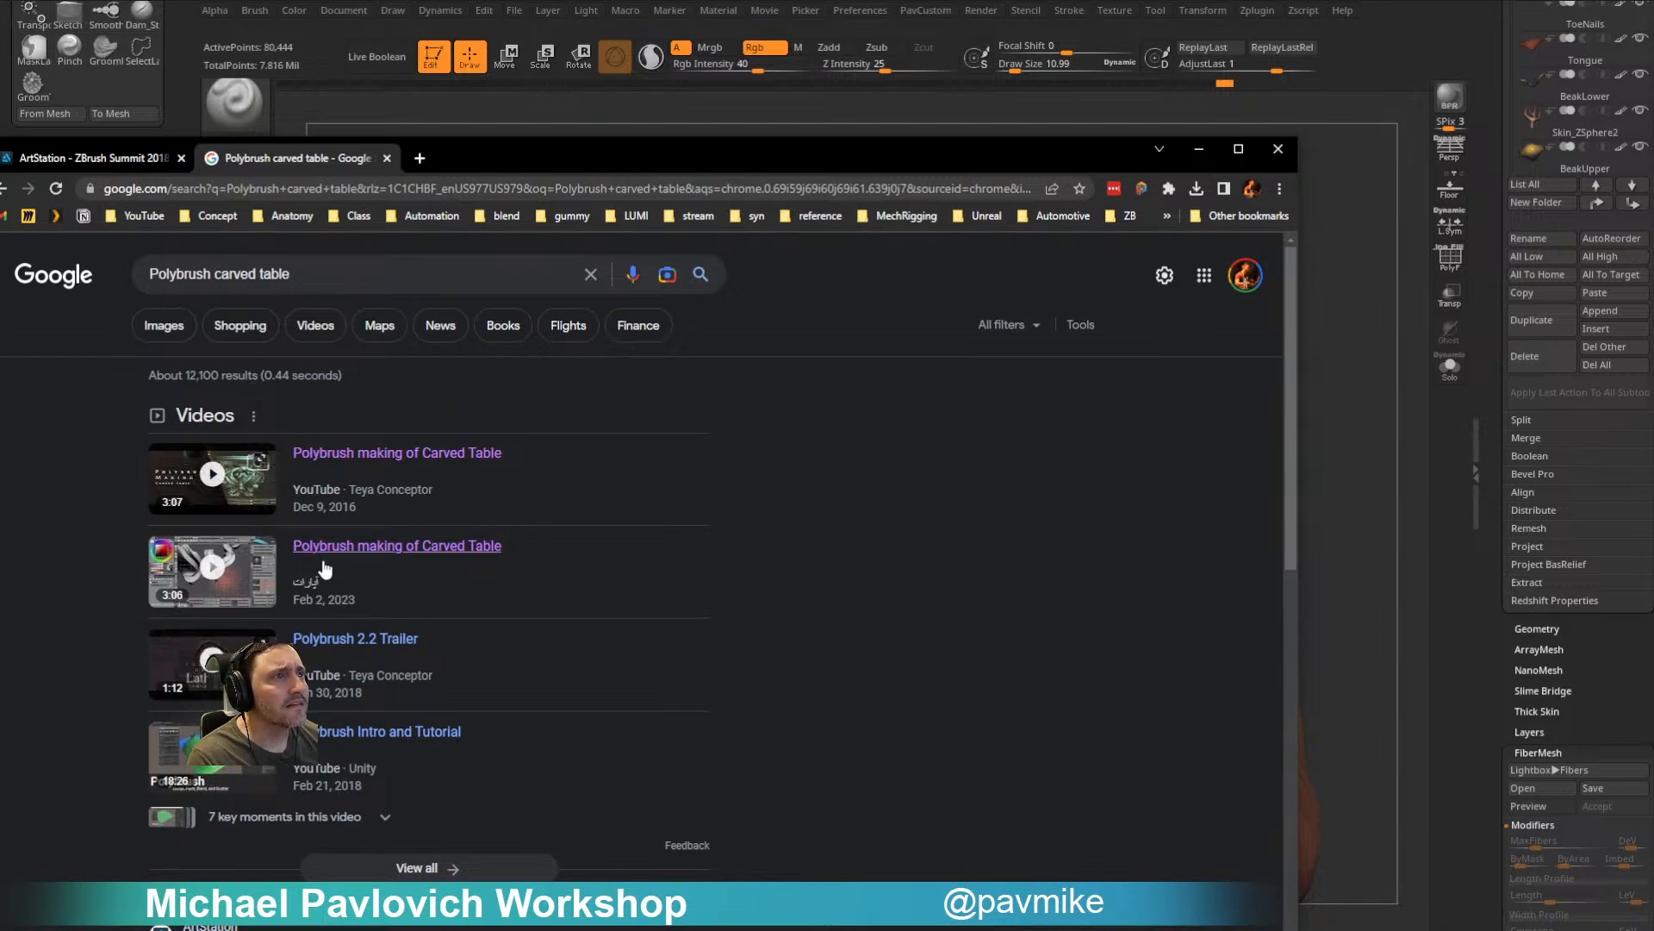
scroll(49, 705, down, 5)
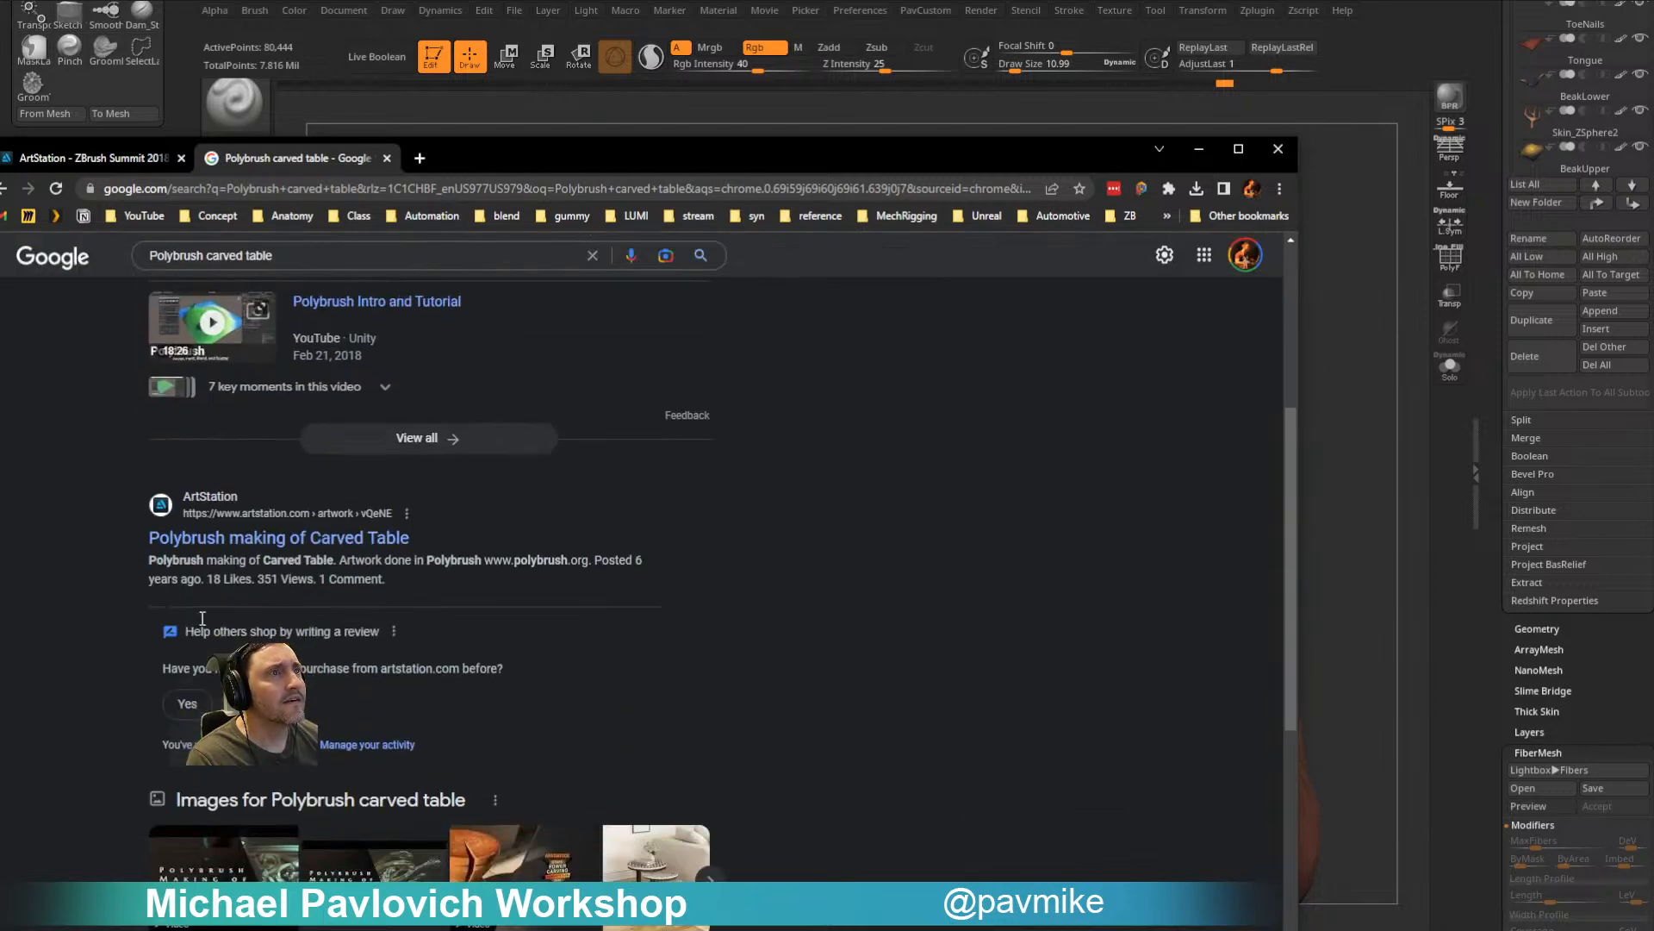
click(235, 536)
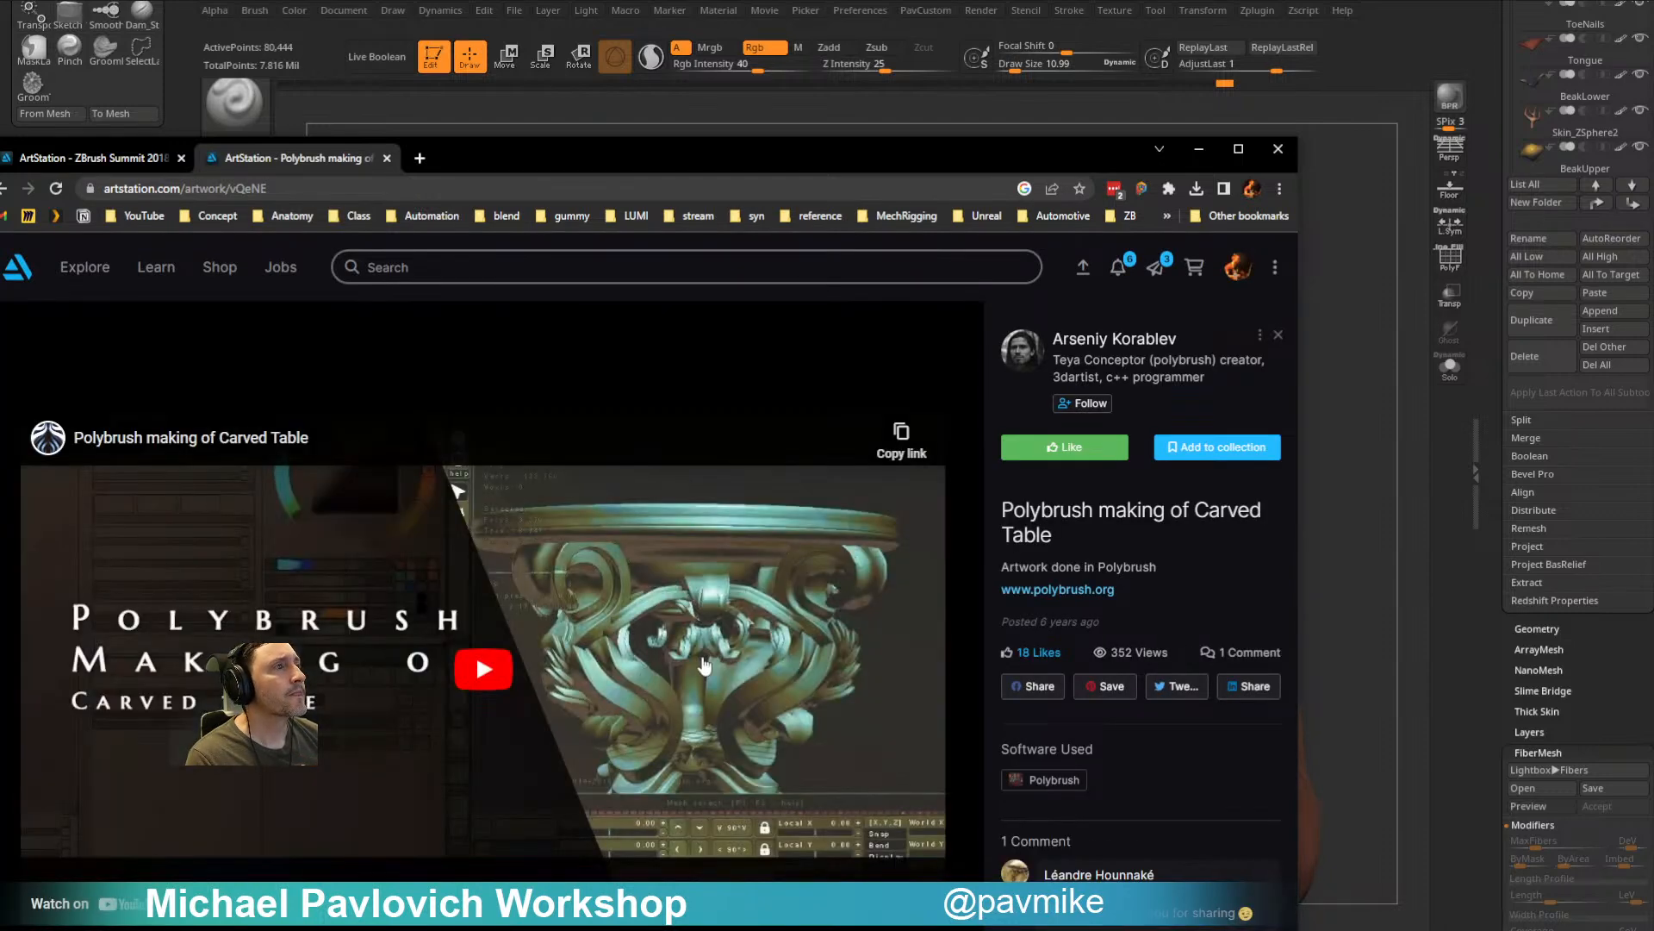
Step: Play the Polybrush making of Carved Table video and skip ahead to the modeling part
click(496, 672)
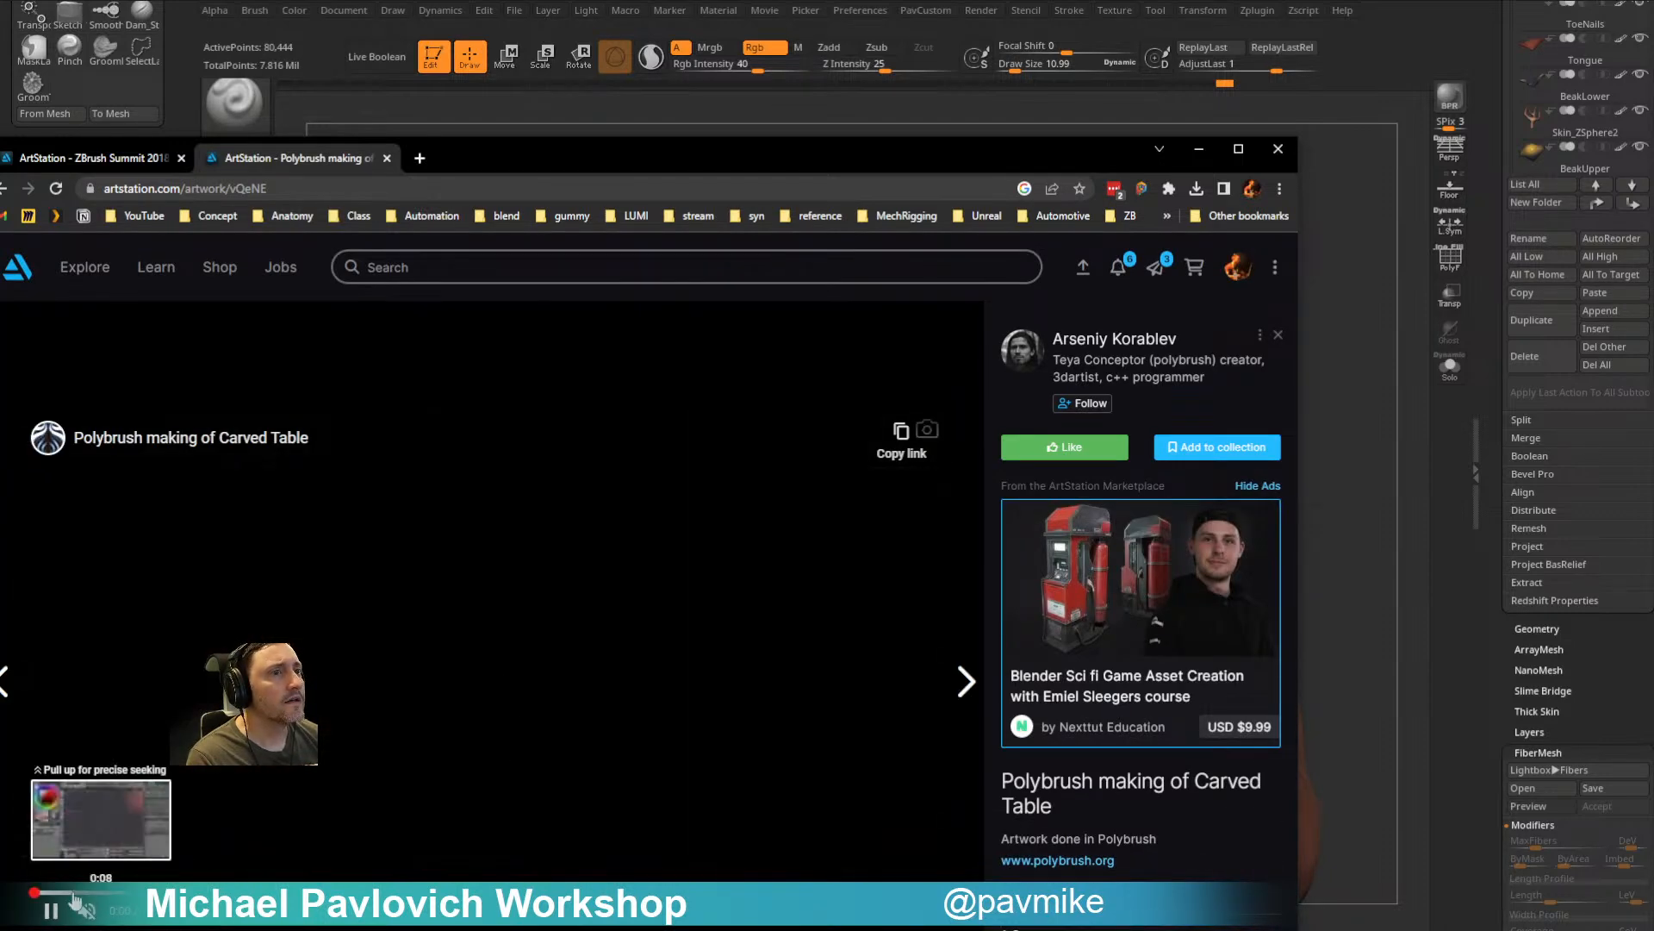
click(74, 894)
click(99, 894)
drag(99, 899, 114, 901)
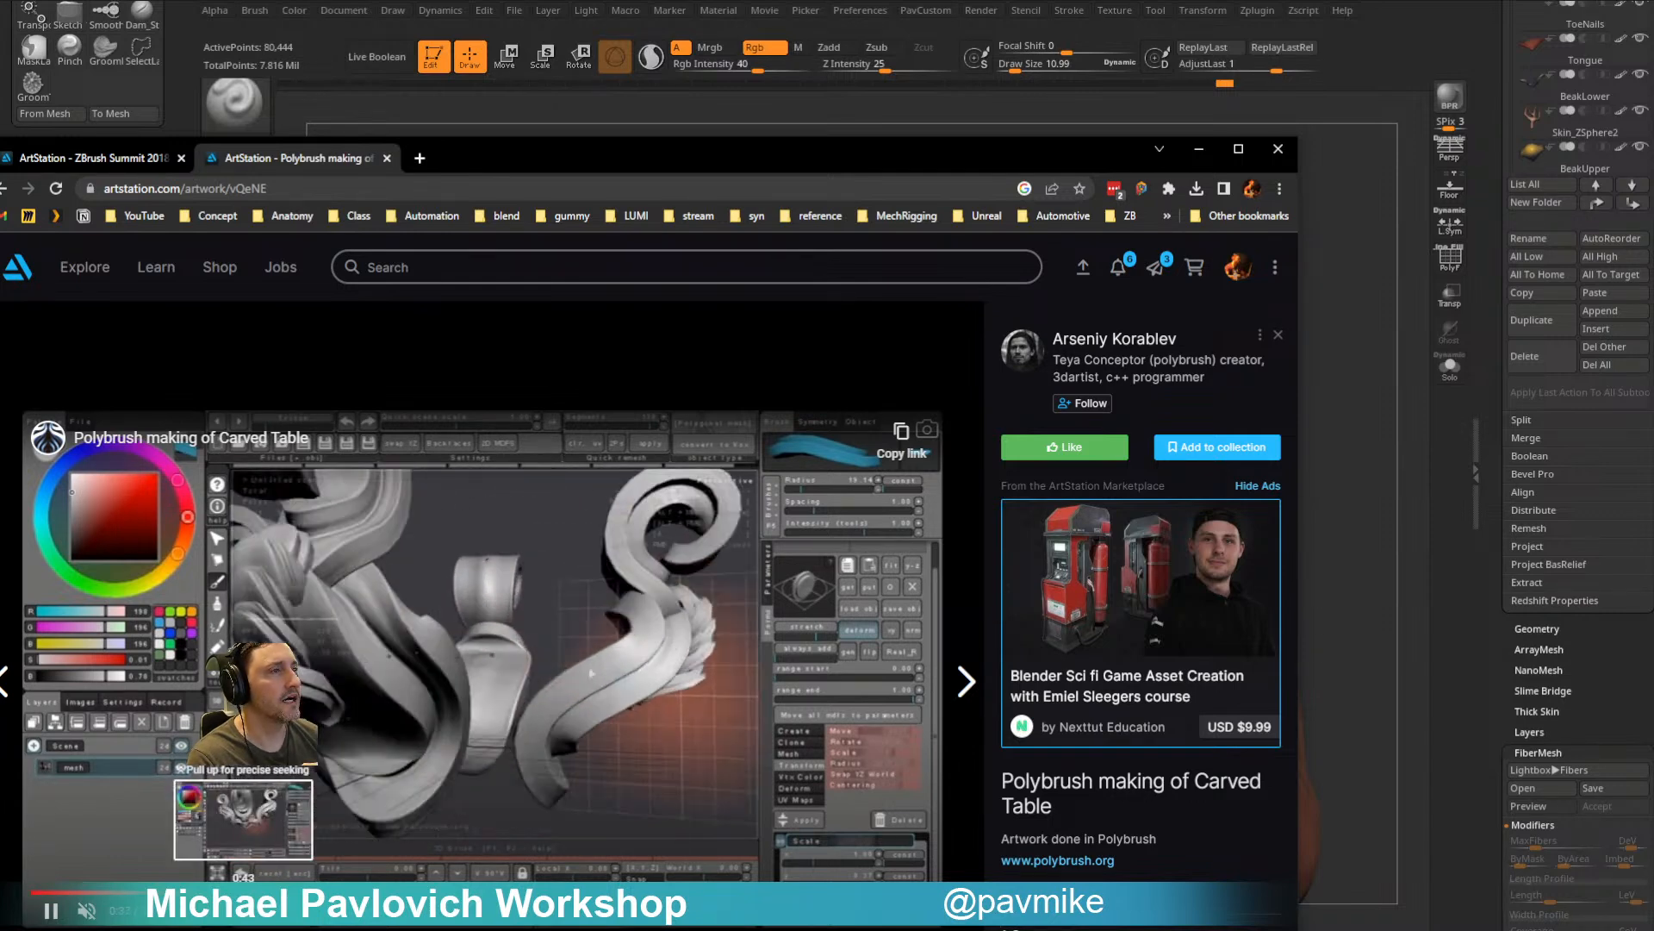
Step: Scrub through the Polybrush carved table video and switch to ZBrush to look at the ExtrudeProfile brushes
drag(258, 892, 146, 892)
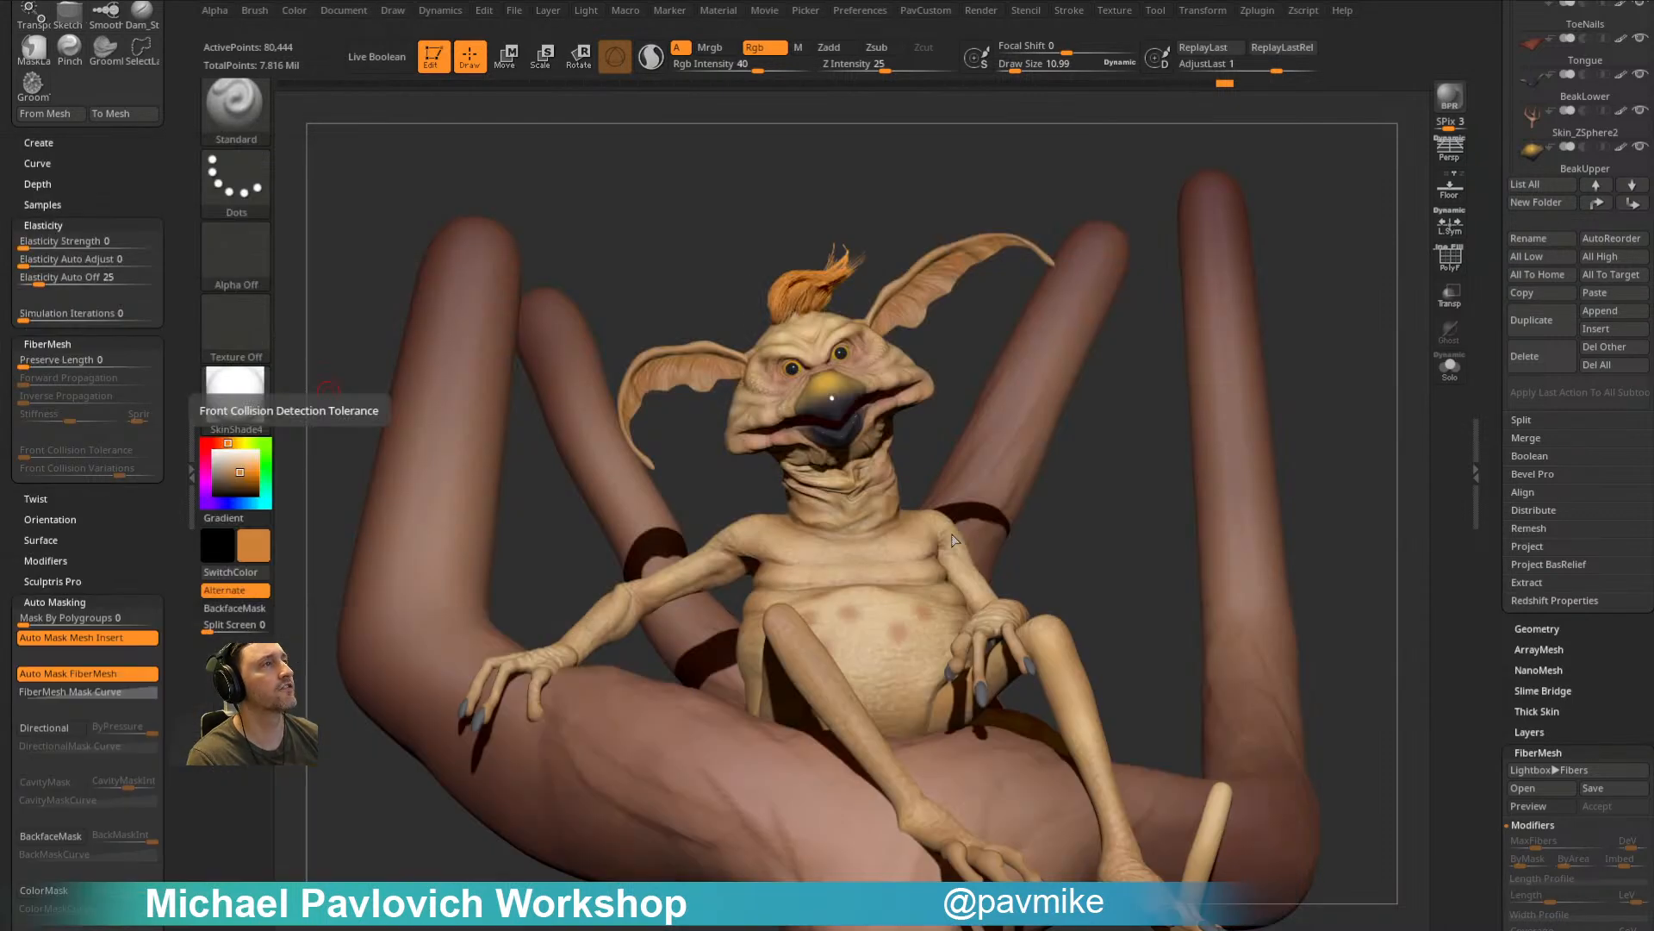
key(b)
key(e)
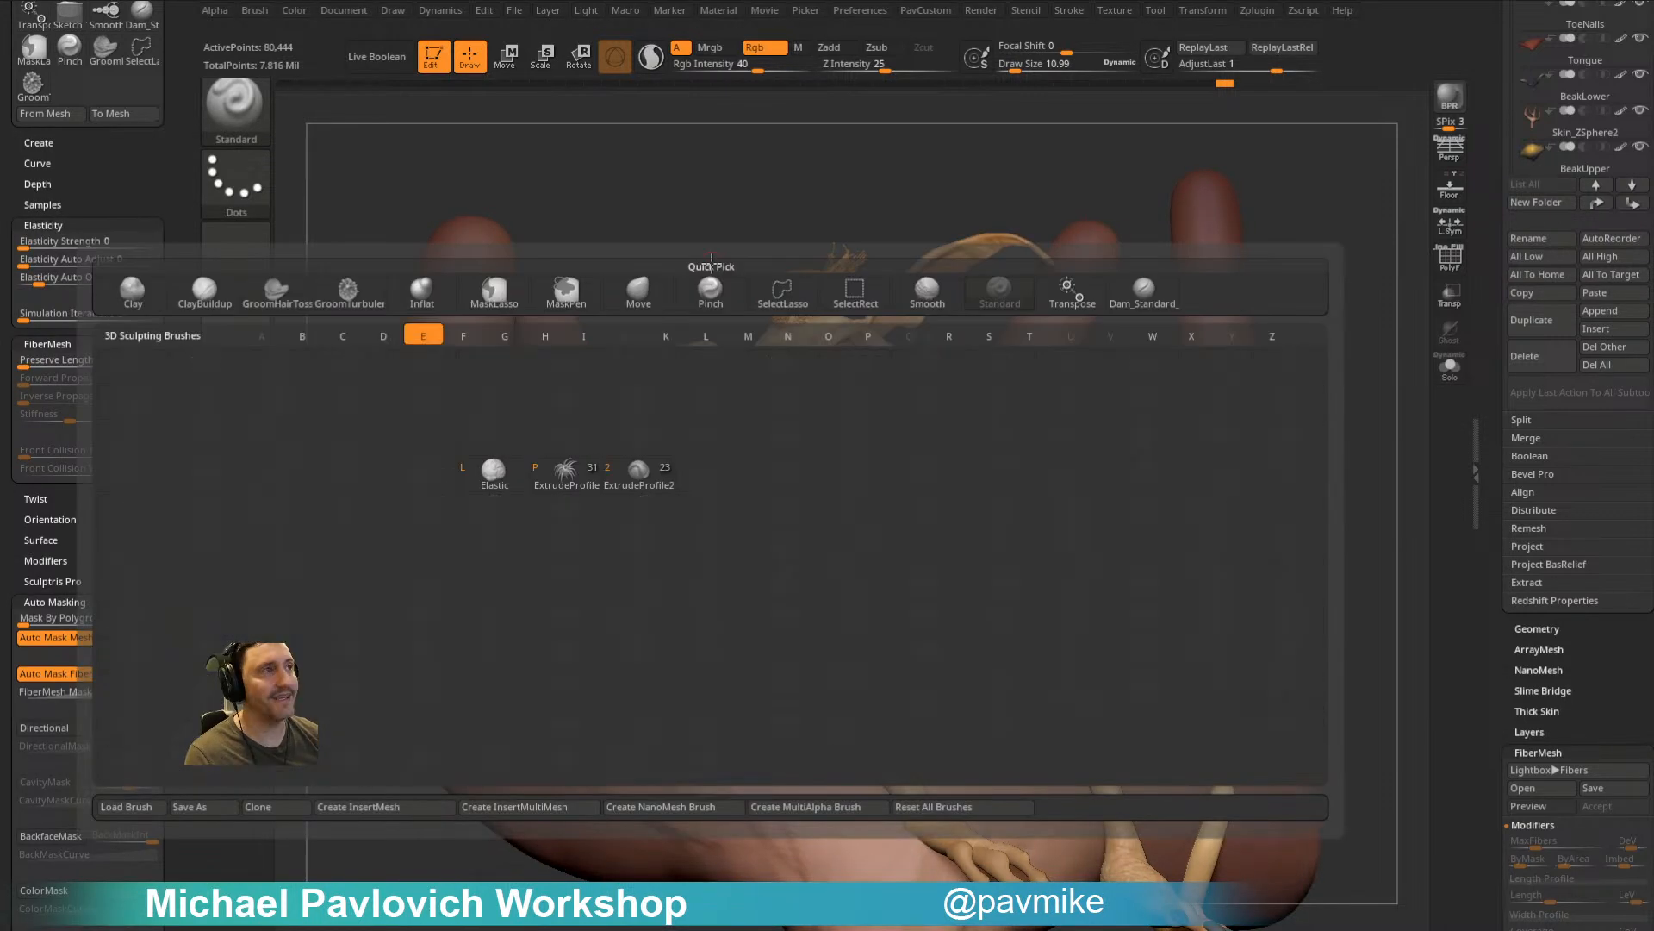
mouse_move(643, 472)
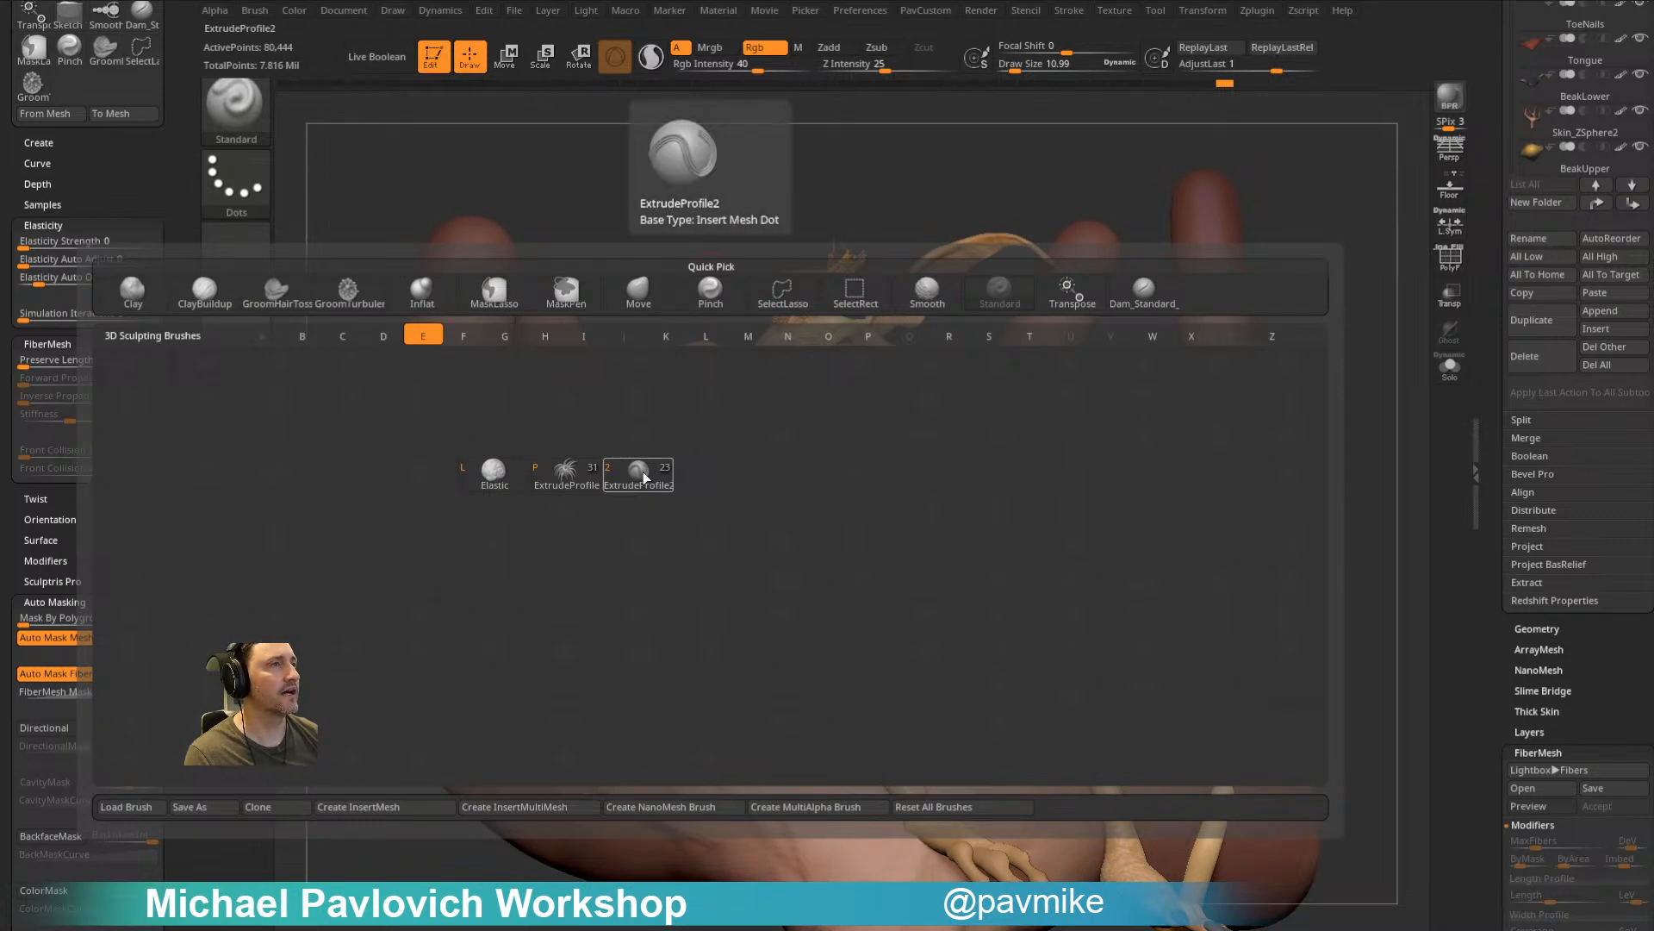
mouse_move(587, 477)
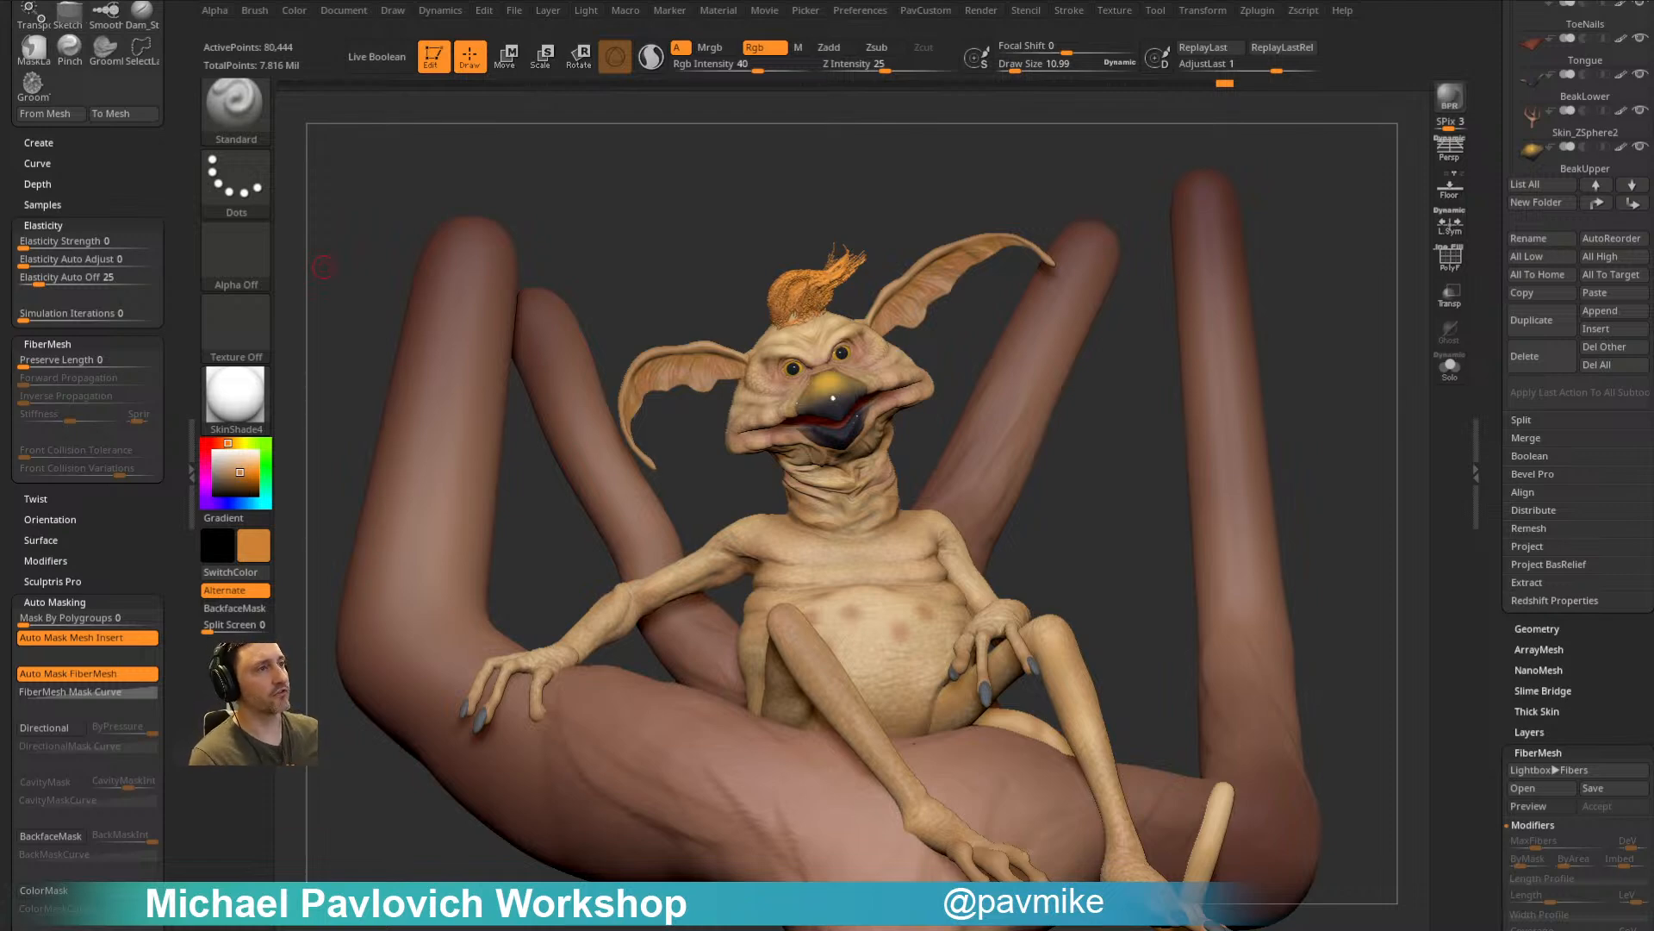
Step: Save the project and switch the active tool to Cylinder3D
scroll(1495, 274, up, 5)
key(ctrl+s)
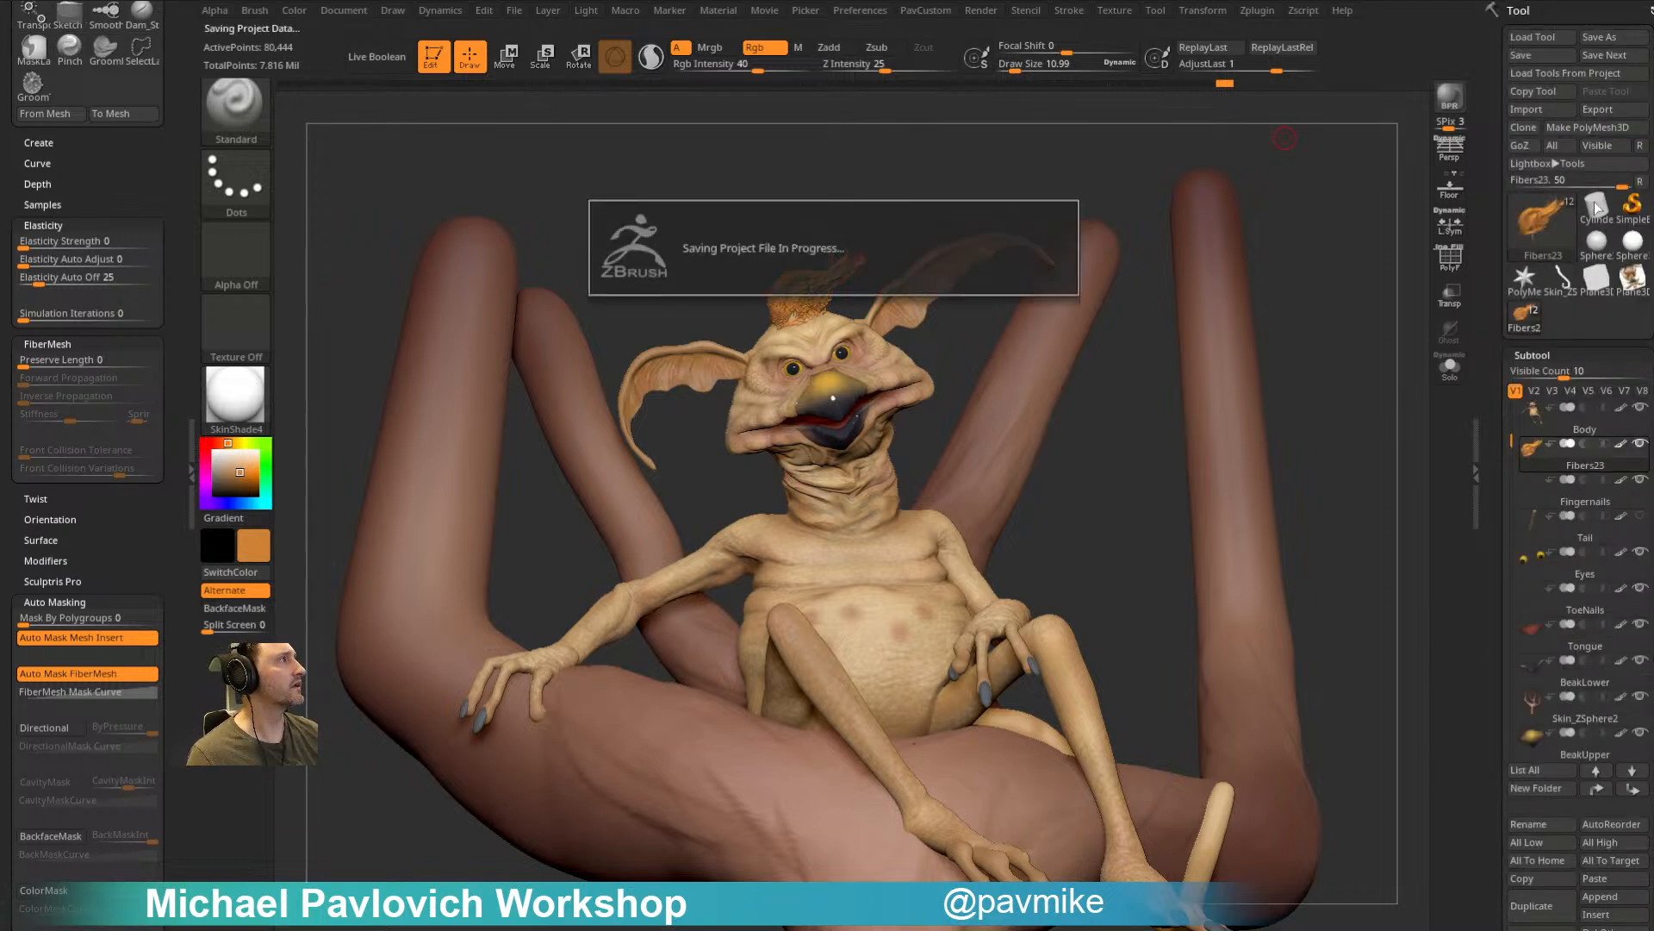
click(1597, 206)
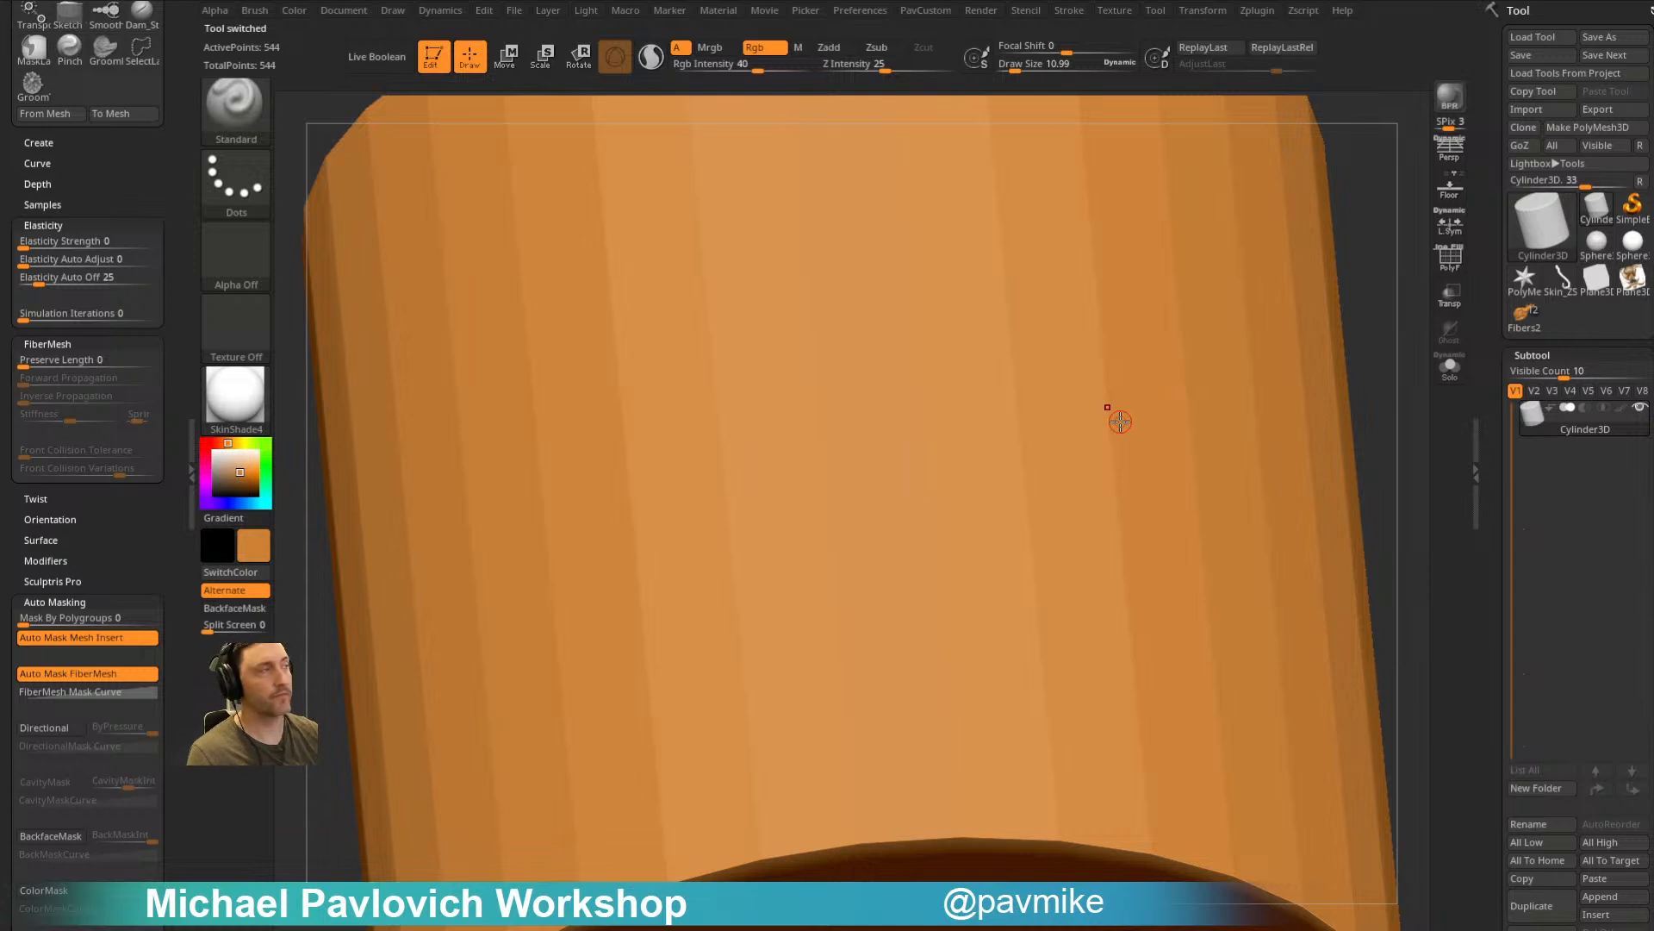
Step: Set the color to white and the material to StartupMaterial, framing the whole cylinder from above
click(214, 451)
click(225, 416)
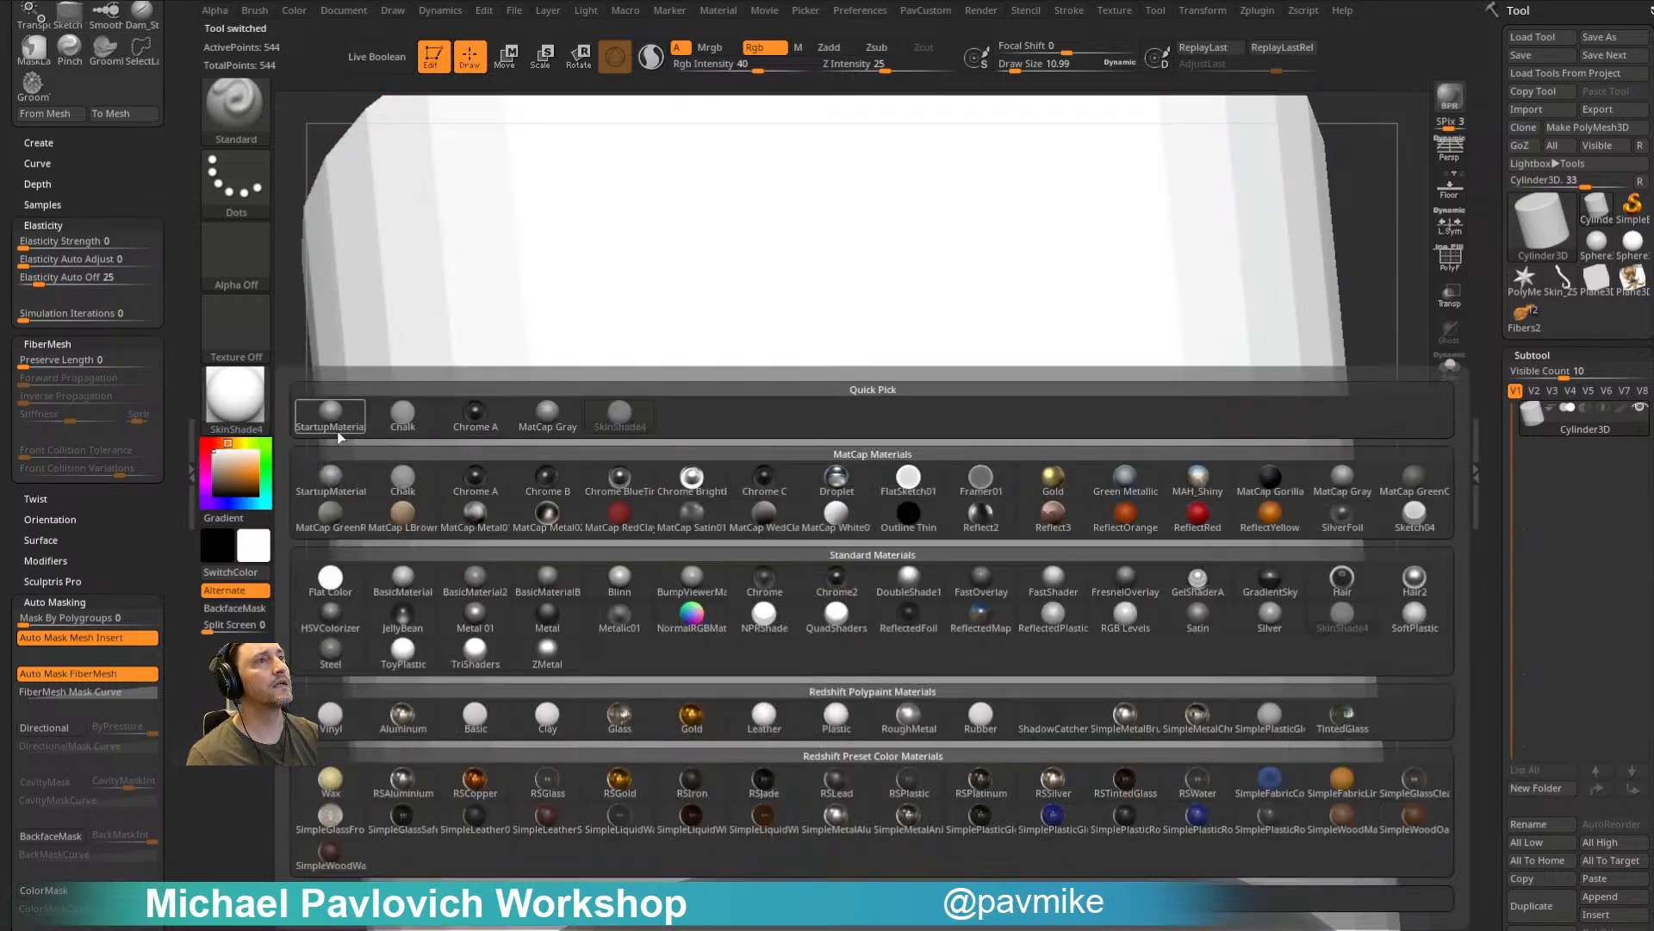
click(334, 424)
ctrl+right_drag(1404, 302, 1082, 436)
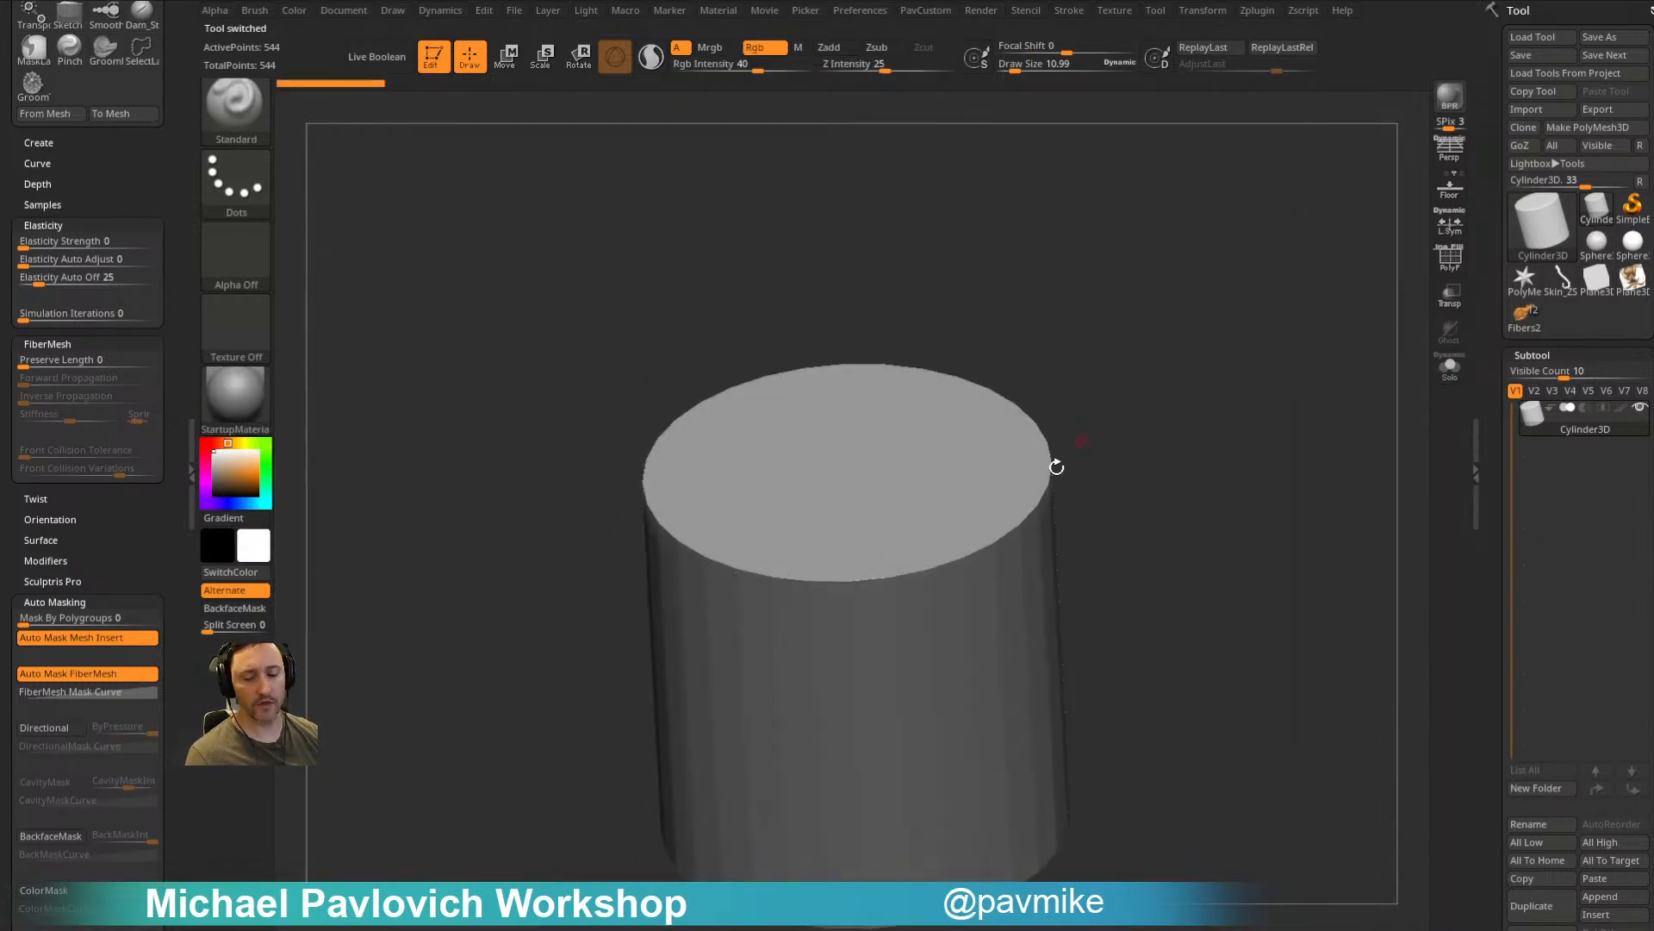
Step: Dock the Transform palette and change the cylinder's symmetry from X to radial around Y with a count of 8
click(1217, 12)
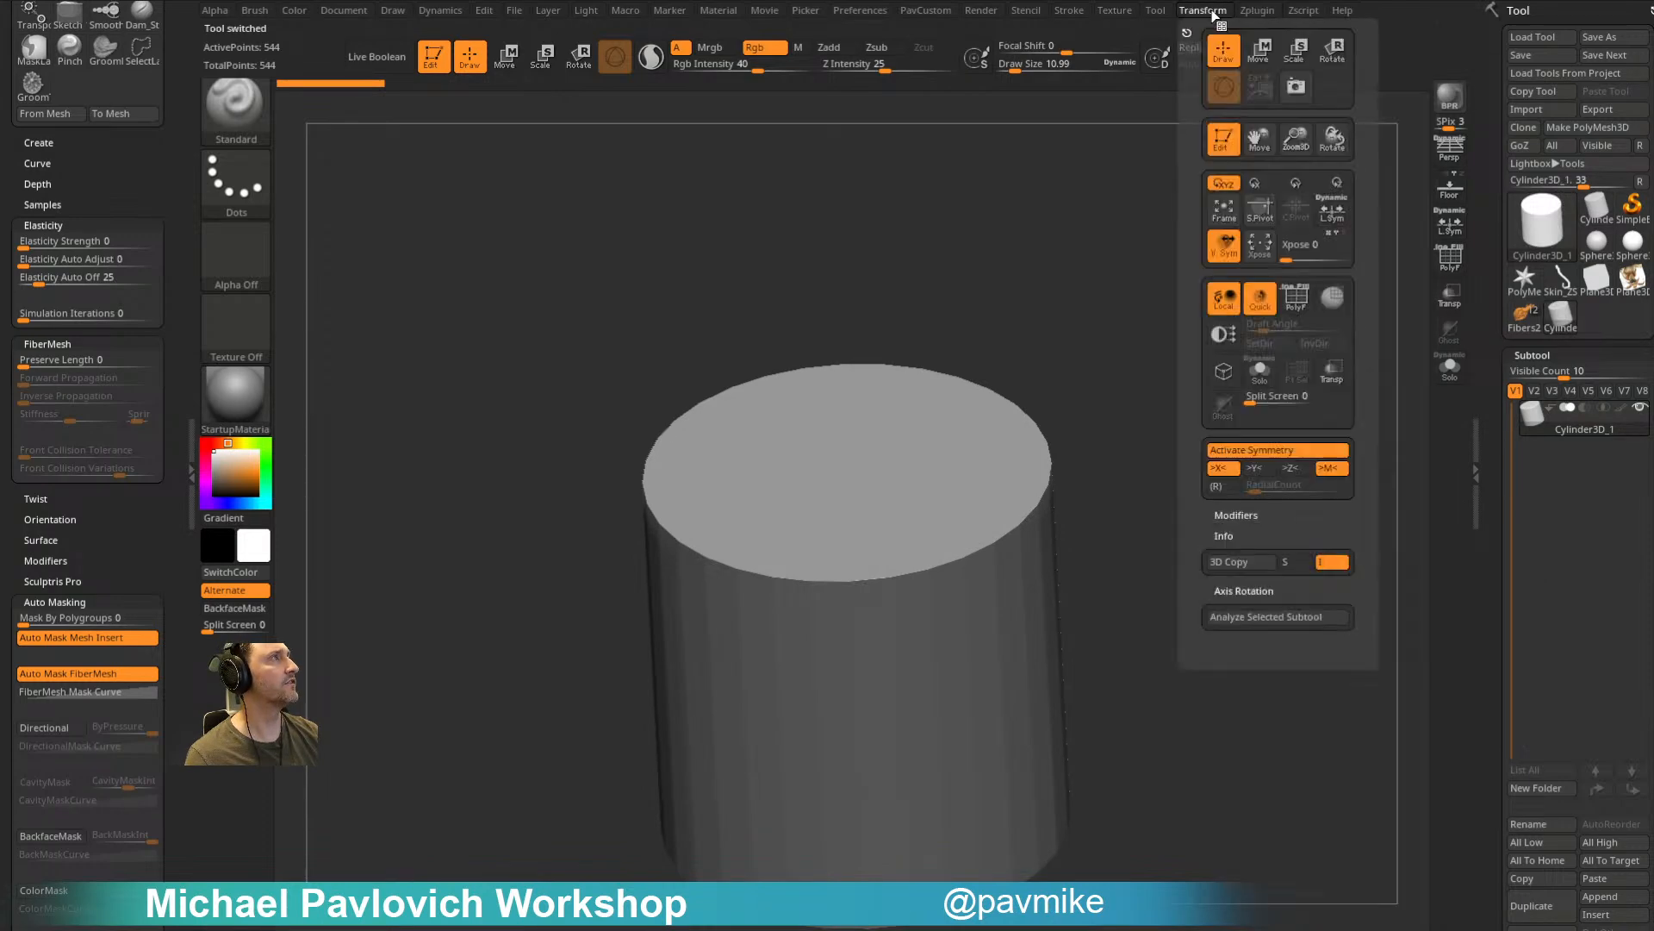
drag(1184, 30, 81, 200)
click(33, 465)
click(68, 465)
click(33, 483)
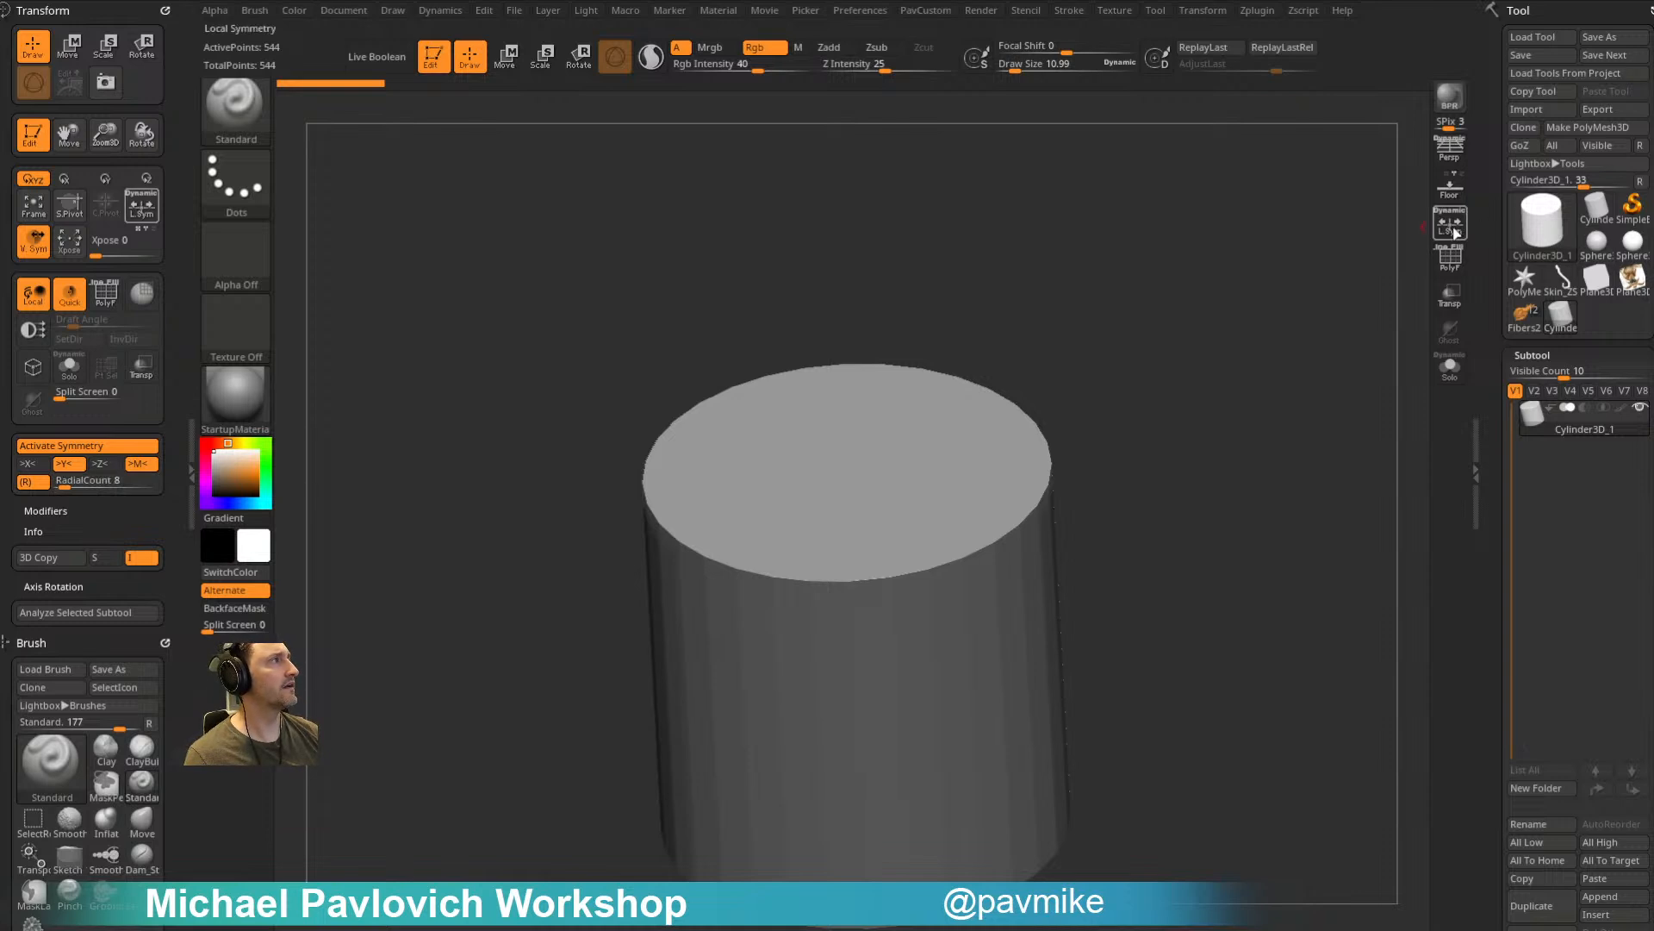
Step: Show the floor grid beneath the cylinder and select the ExtrudeProfile brush
click(1450, 188)
drag(1404, 214, 196, 464)
mouse_move(1049, 358)
mouse_down()
mouse_move(1076, 383)
mouse_move(1052, 287)
mouse_up()
key(b)
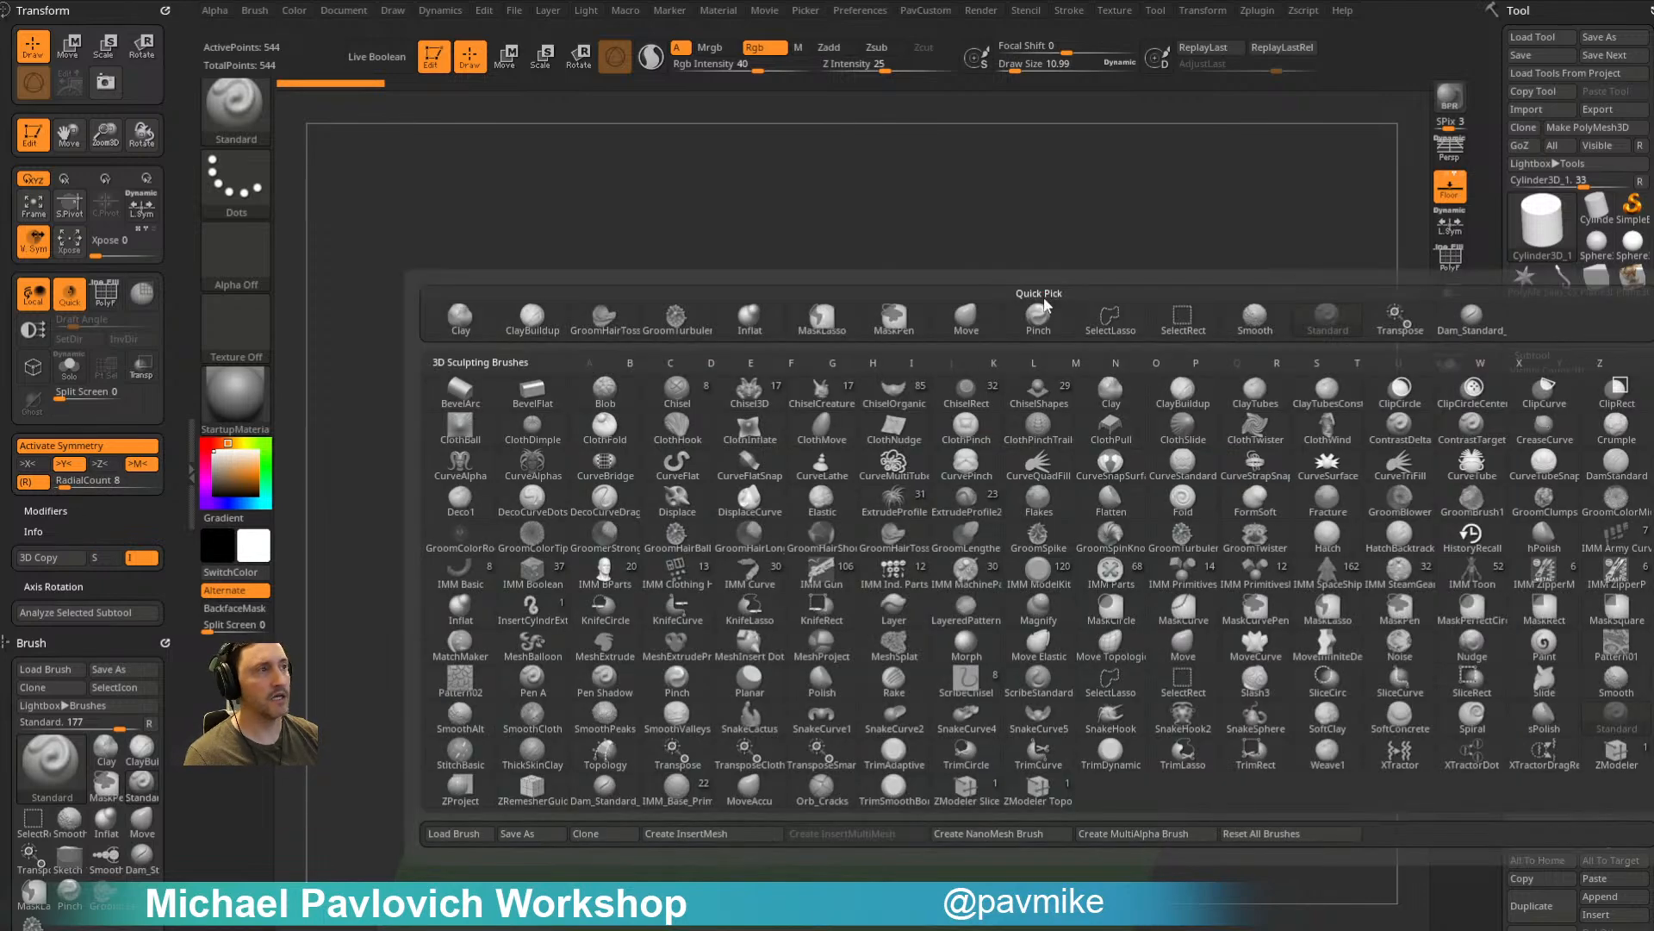
key(x)
key(e)
drag(1149, 345, 1109, 356)
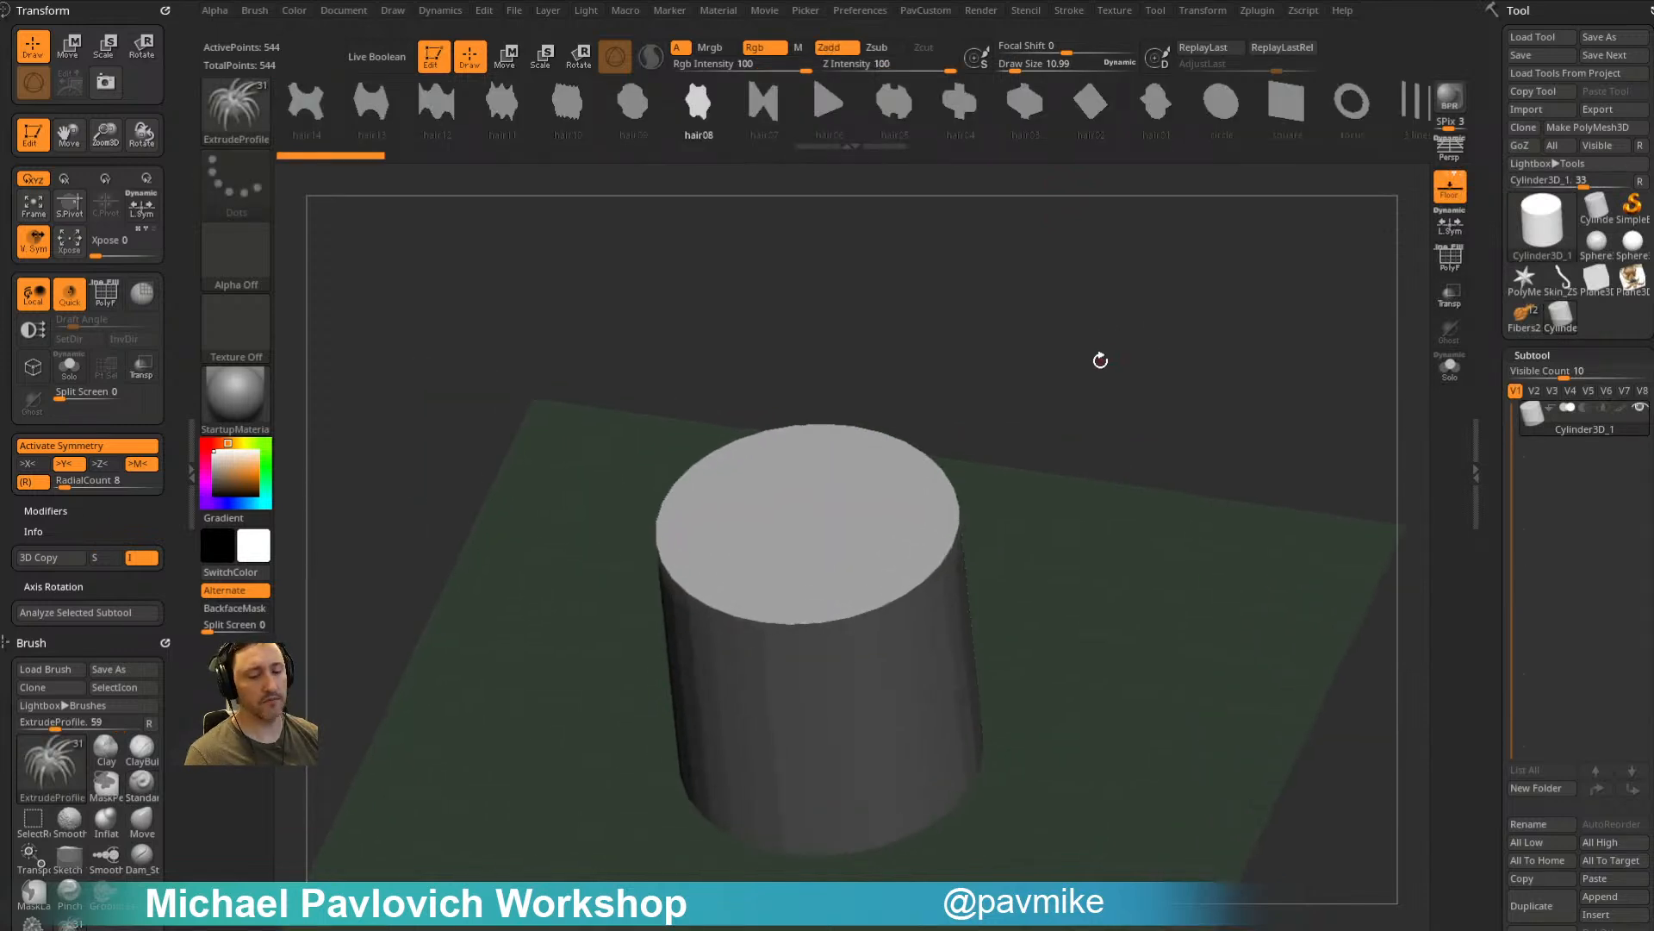
Step: Examine the ExtrudeProfile brush's insert mesh profiles and the other brushes starting with E
key(m)
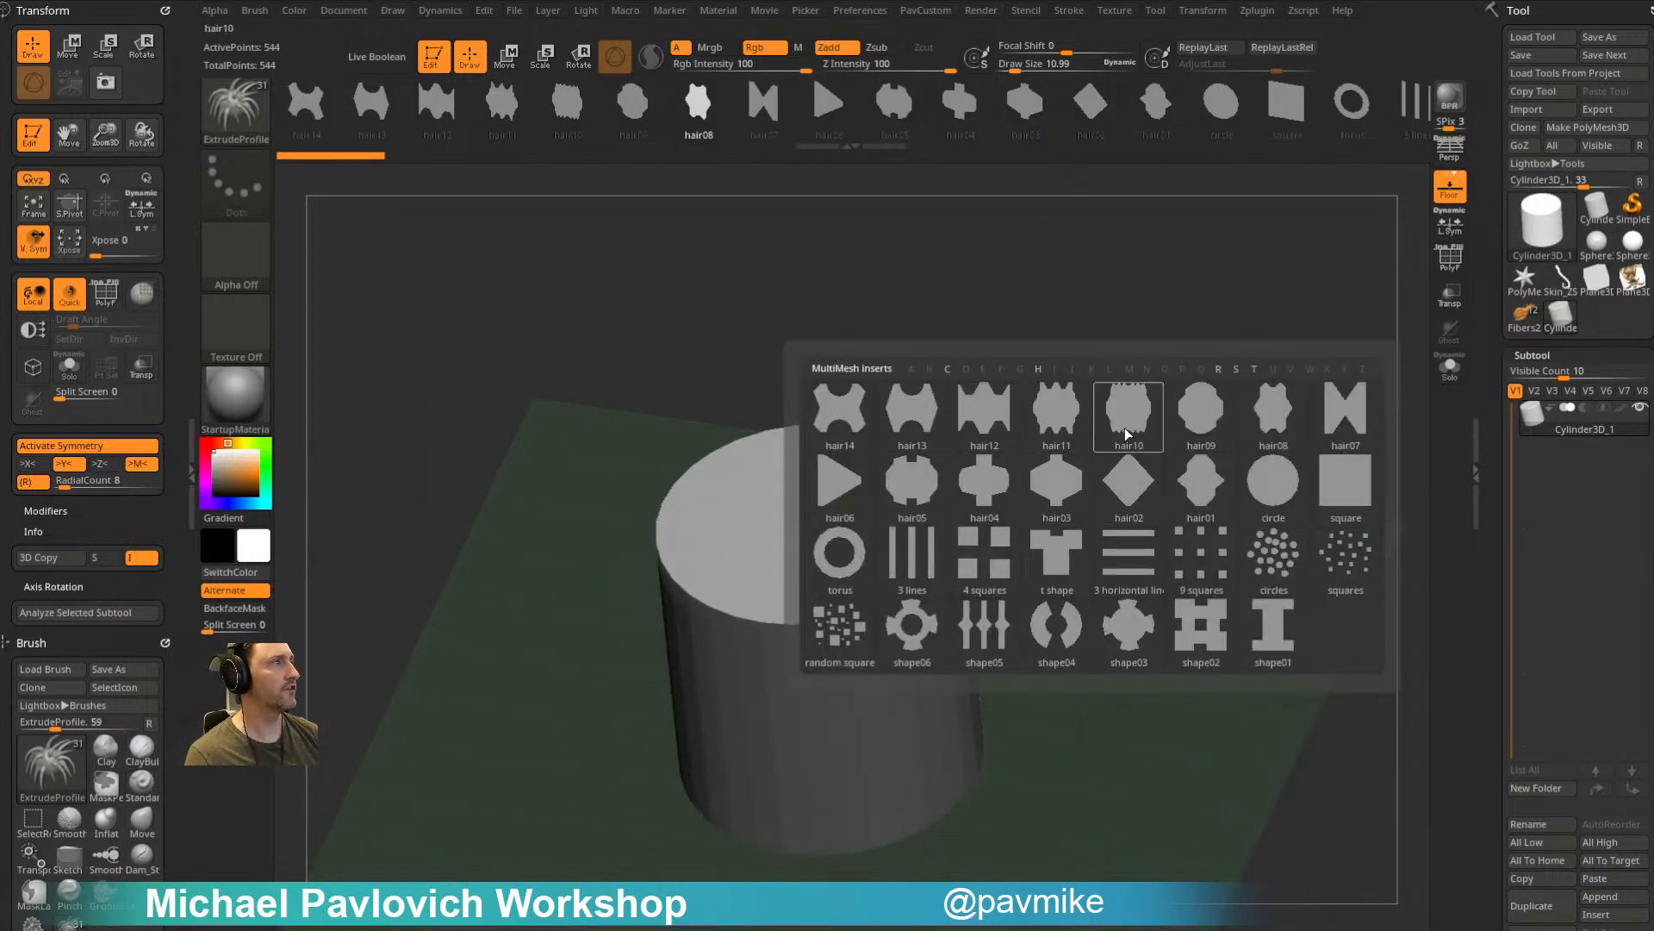
mouse_move(1123, 426)
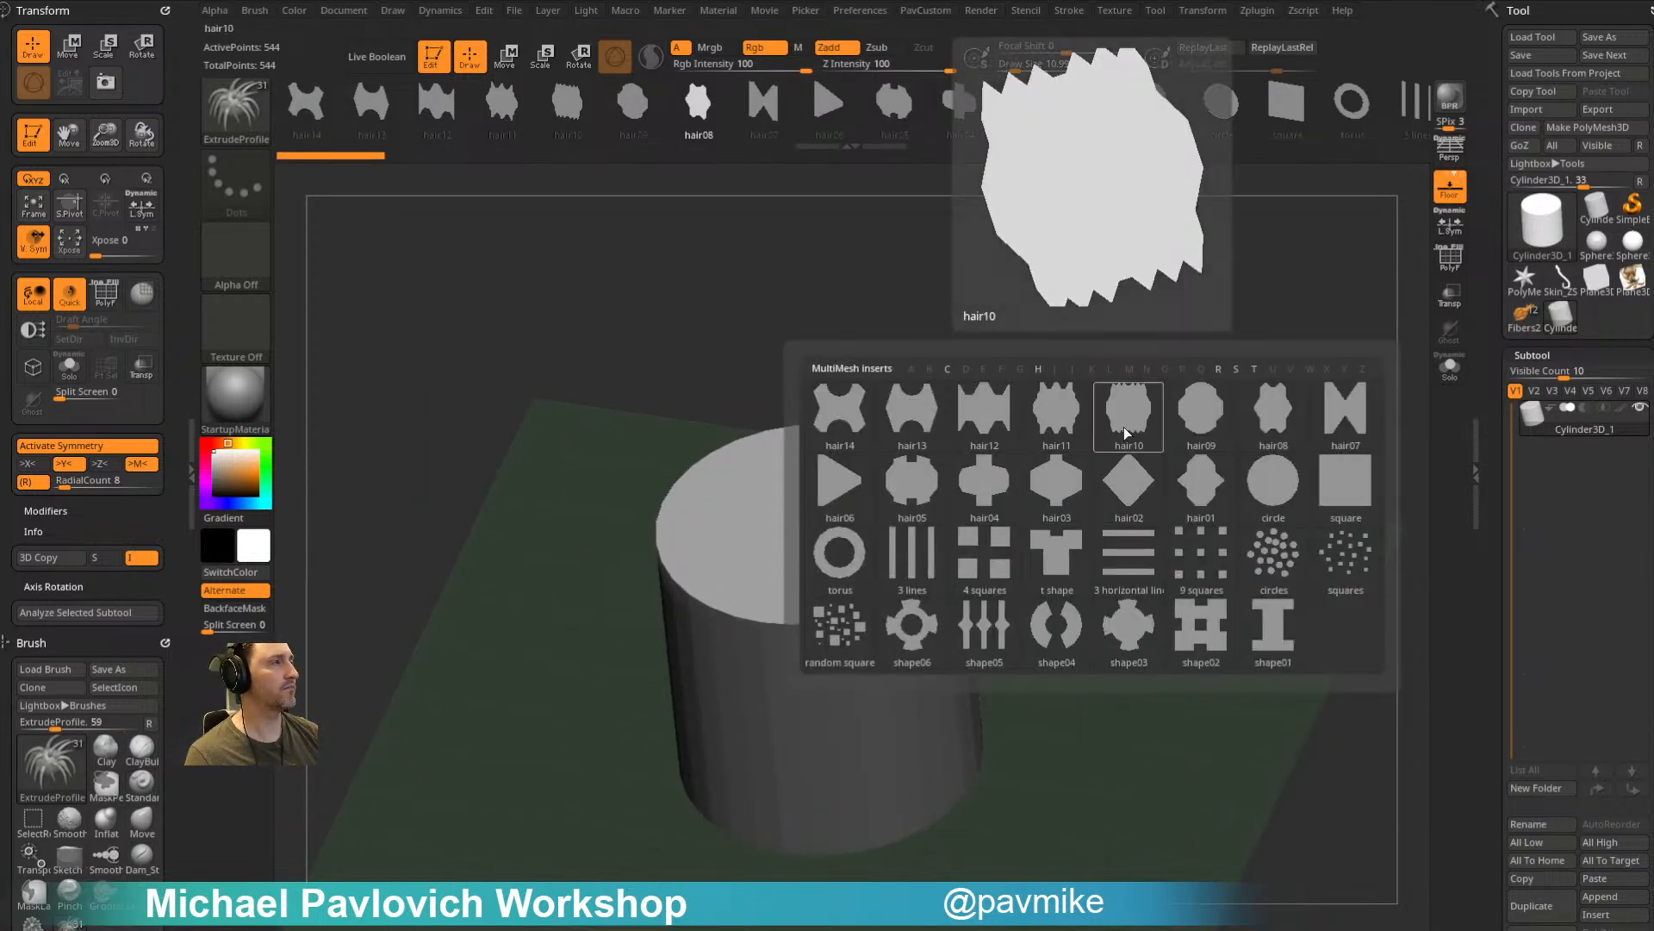
click(1220, 522)
key(b)
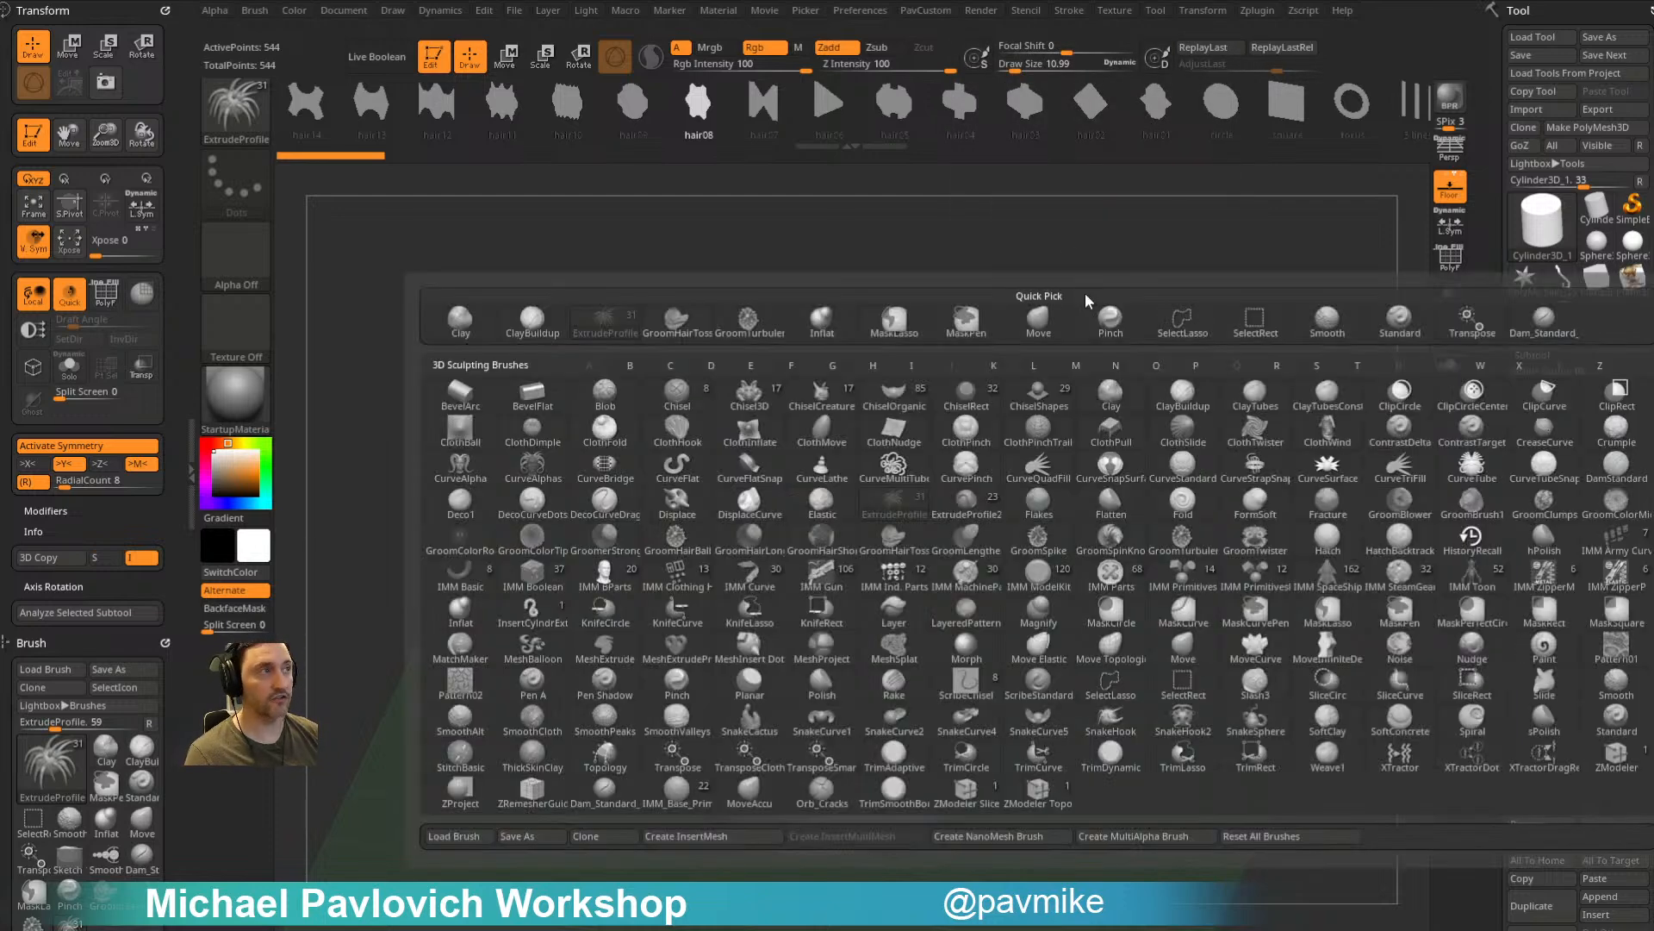
key(Escape)
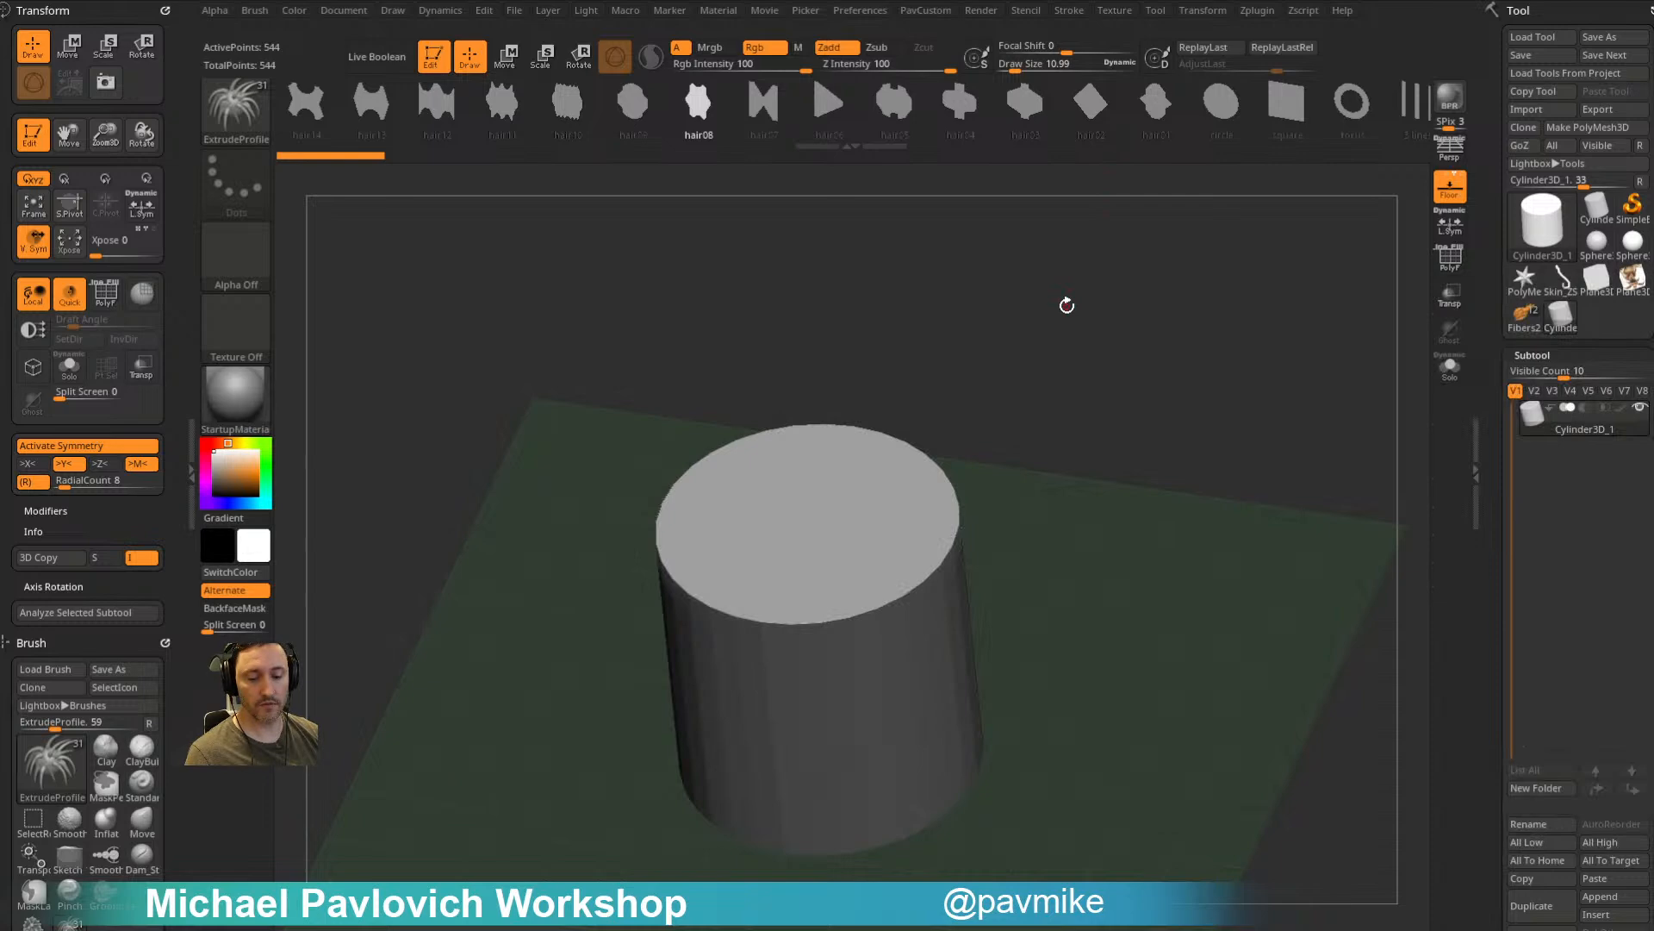
key(b)
key(e)
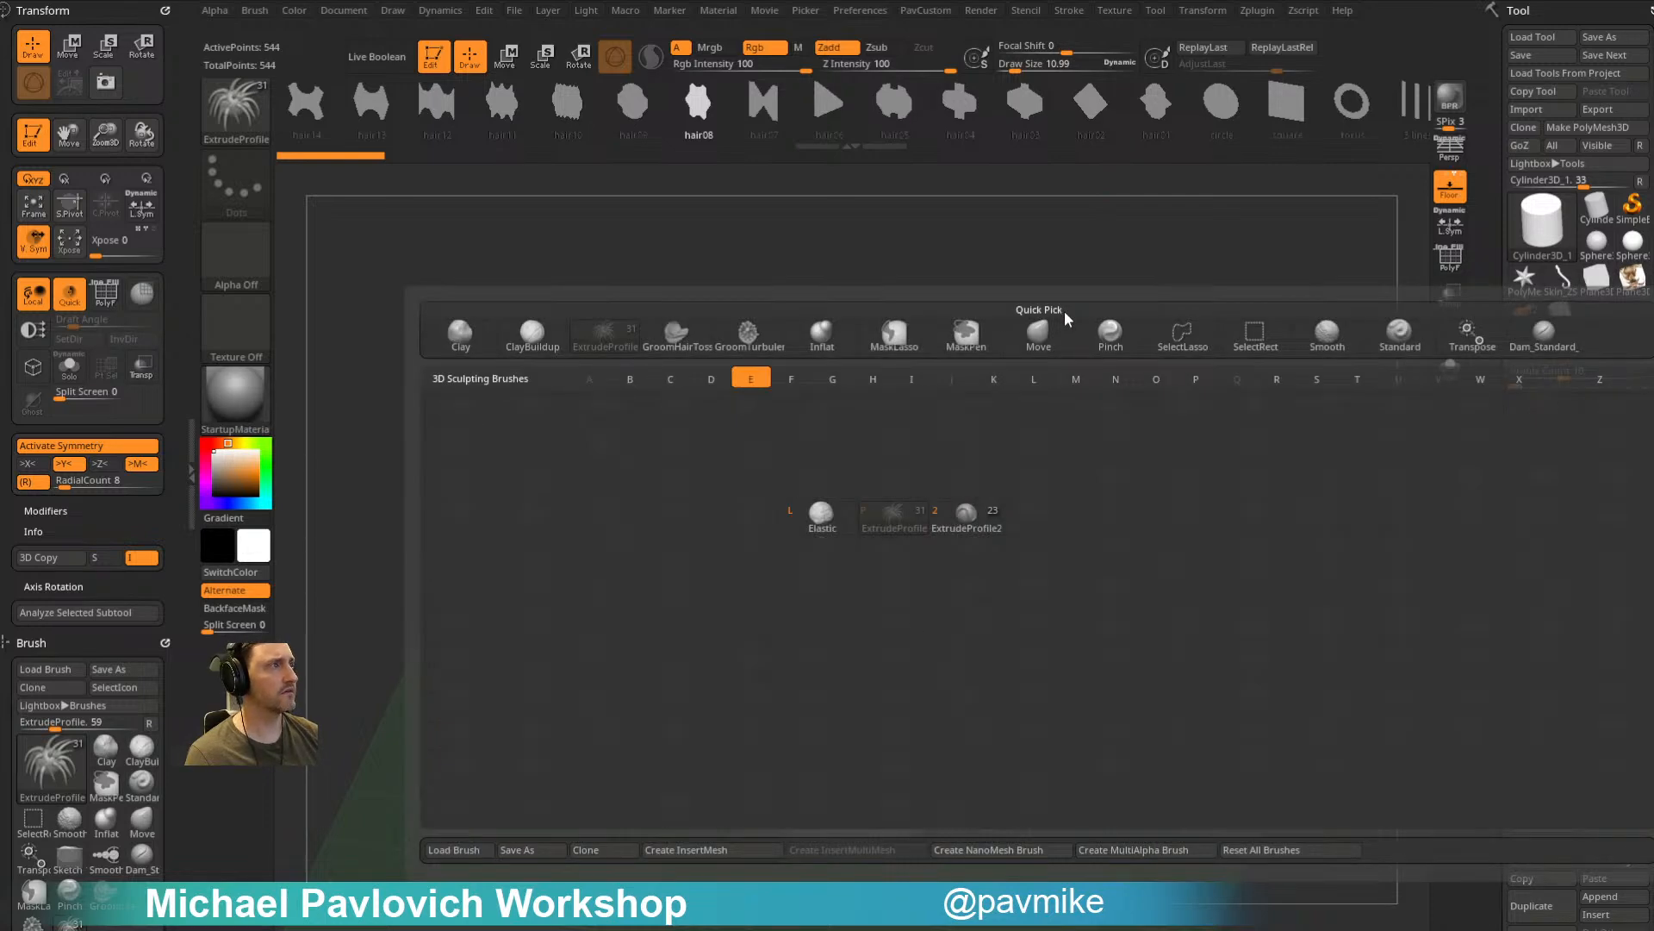
key(Escape)
Step: Select the CurveAlpha brush with a draw size of about 103 and convert the cylinder to a PolyMesh3D
key(b)
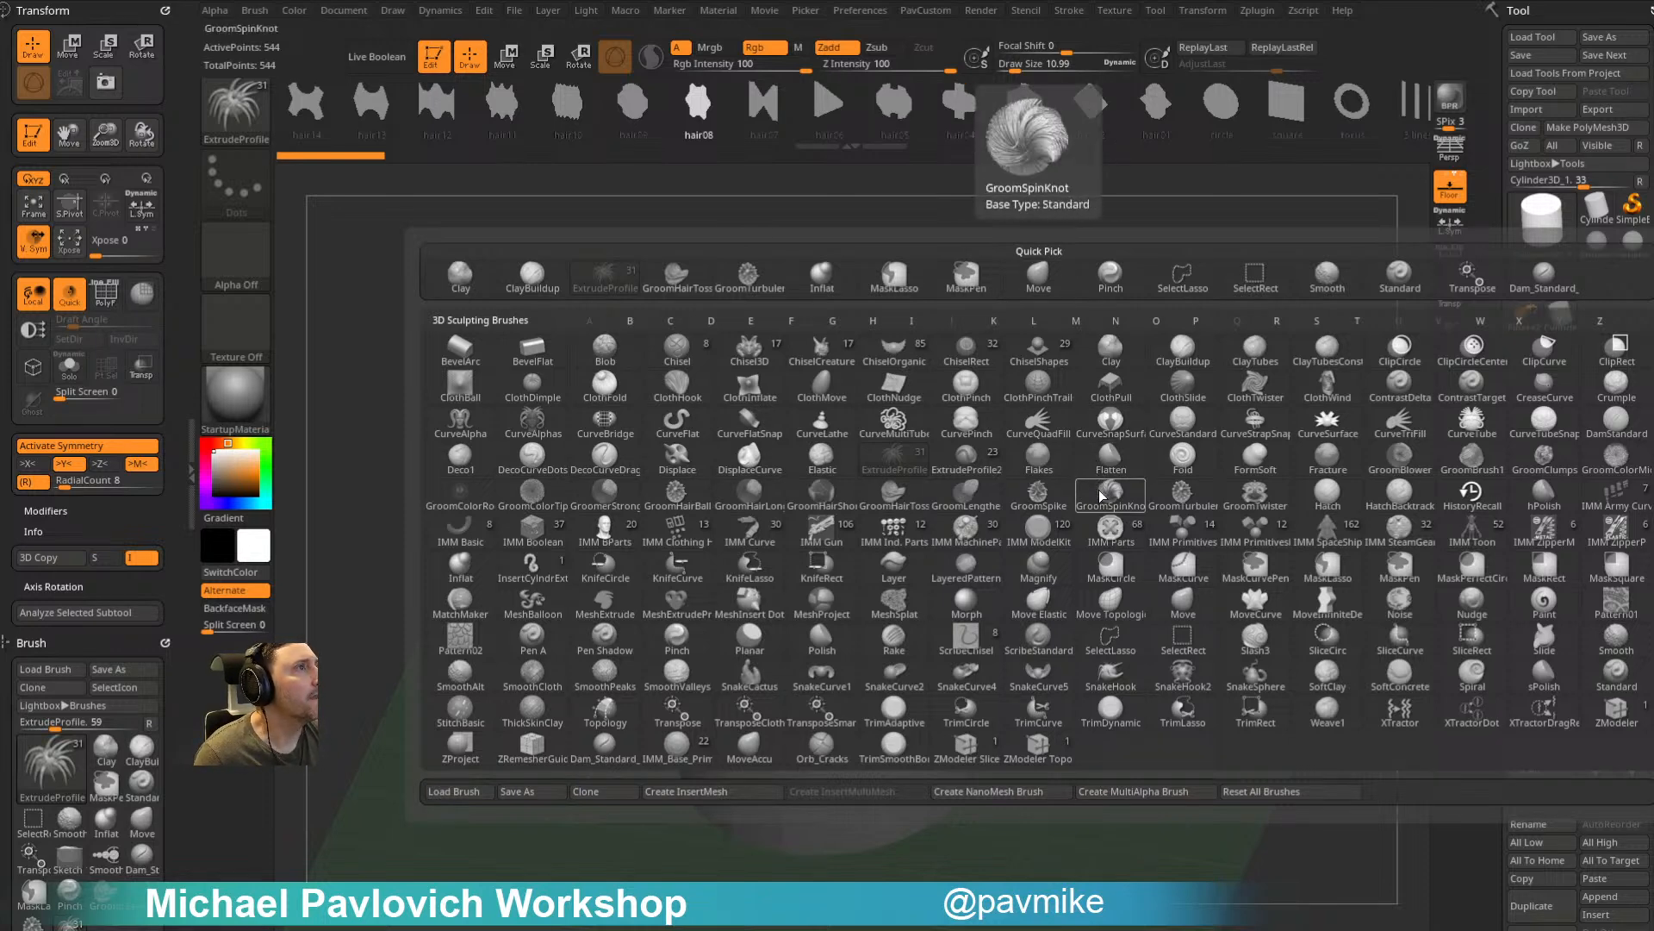
click(464, 428)
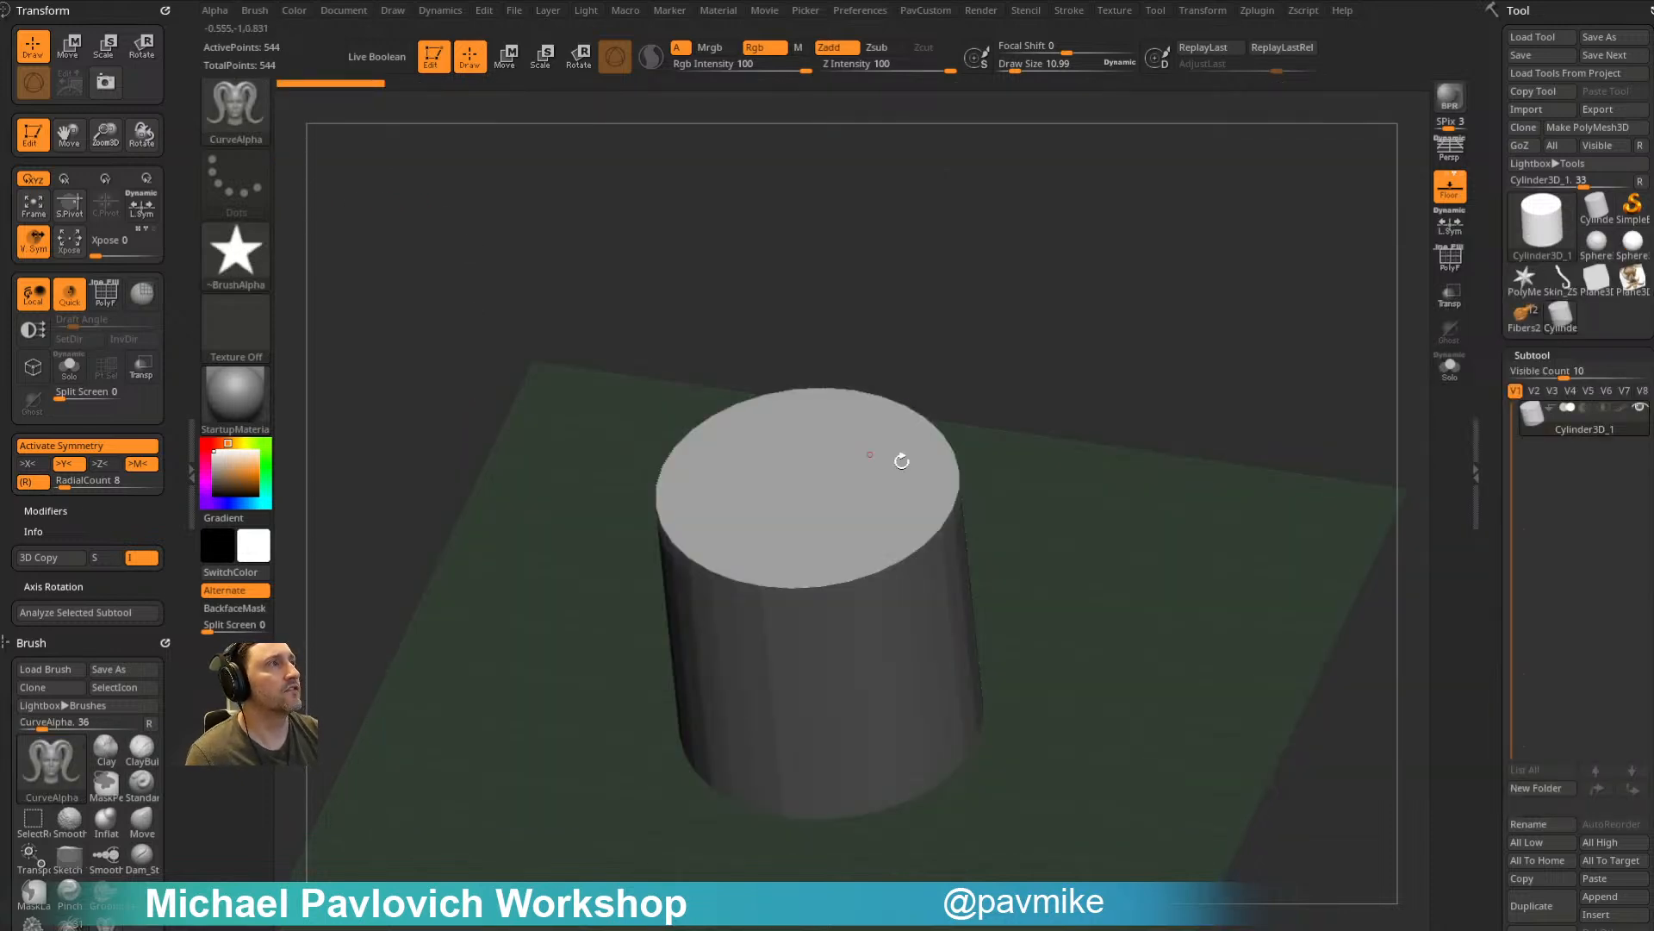
click(948, 491)
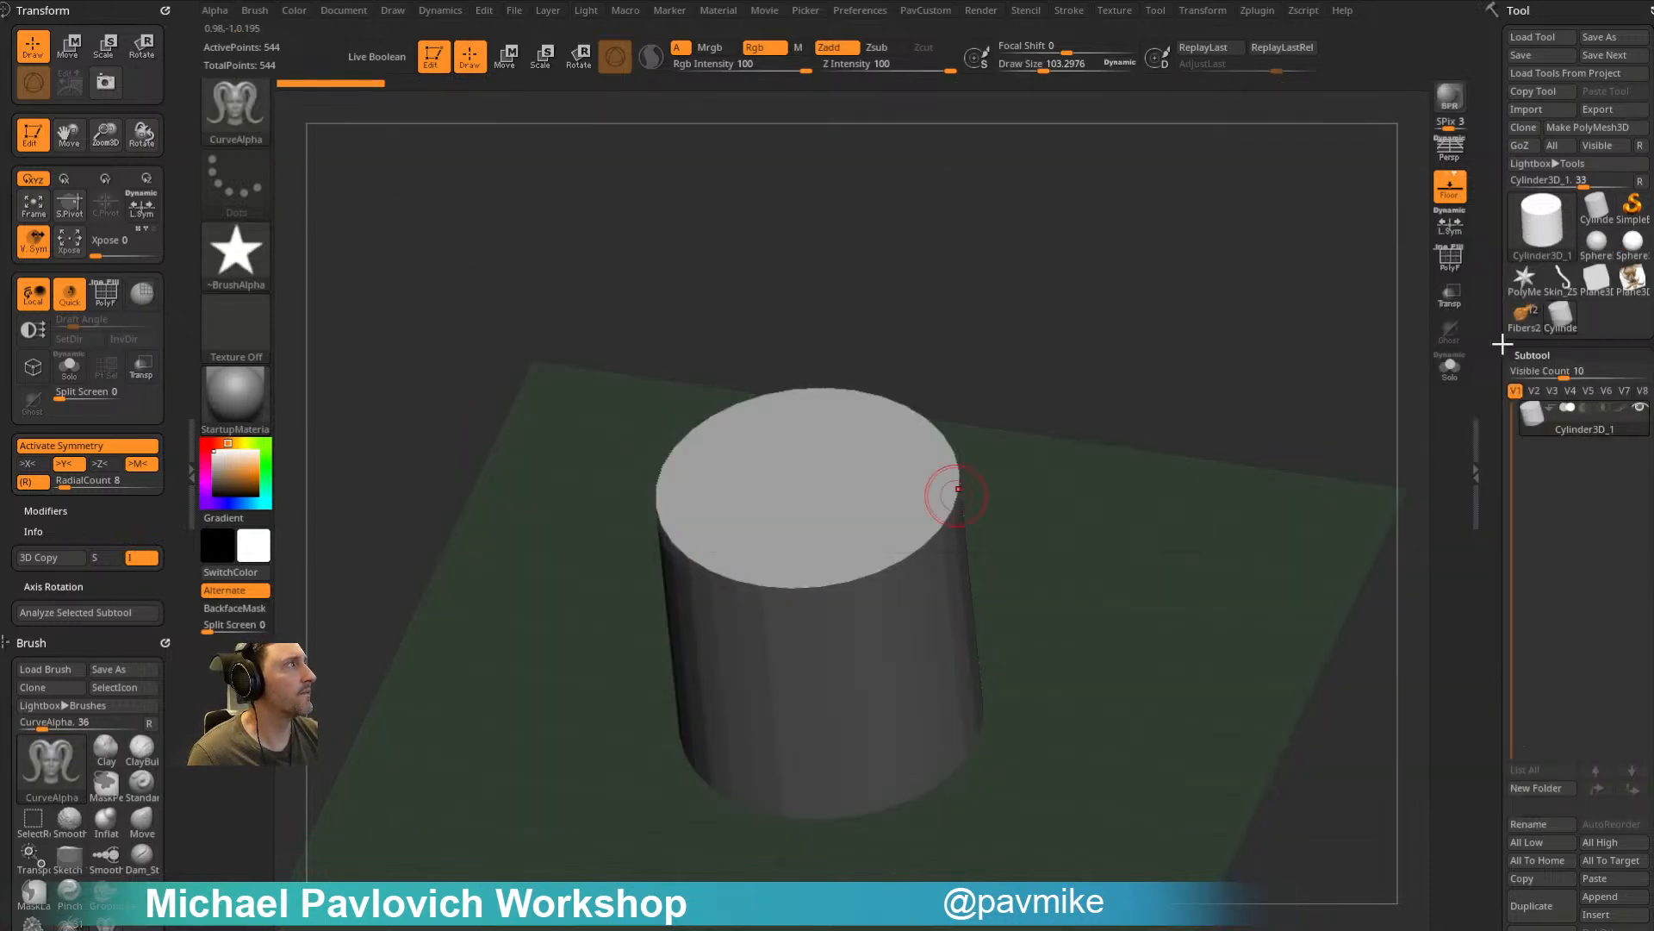
click(1592, 135)
Step: Try a radial ring of tapered CurveAlpha horns from the cylinder's top rim, and undo it
drag(935, 492, 1200, 383)
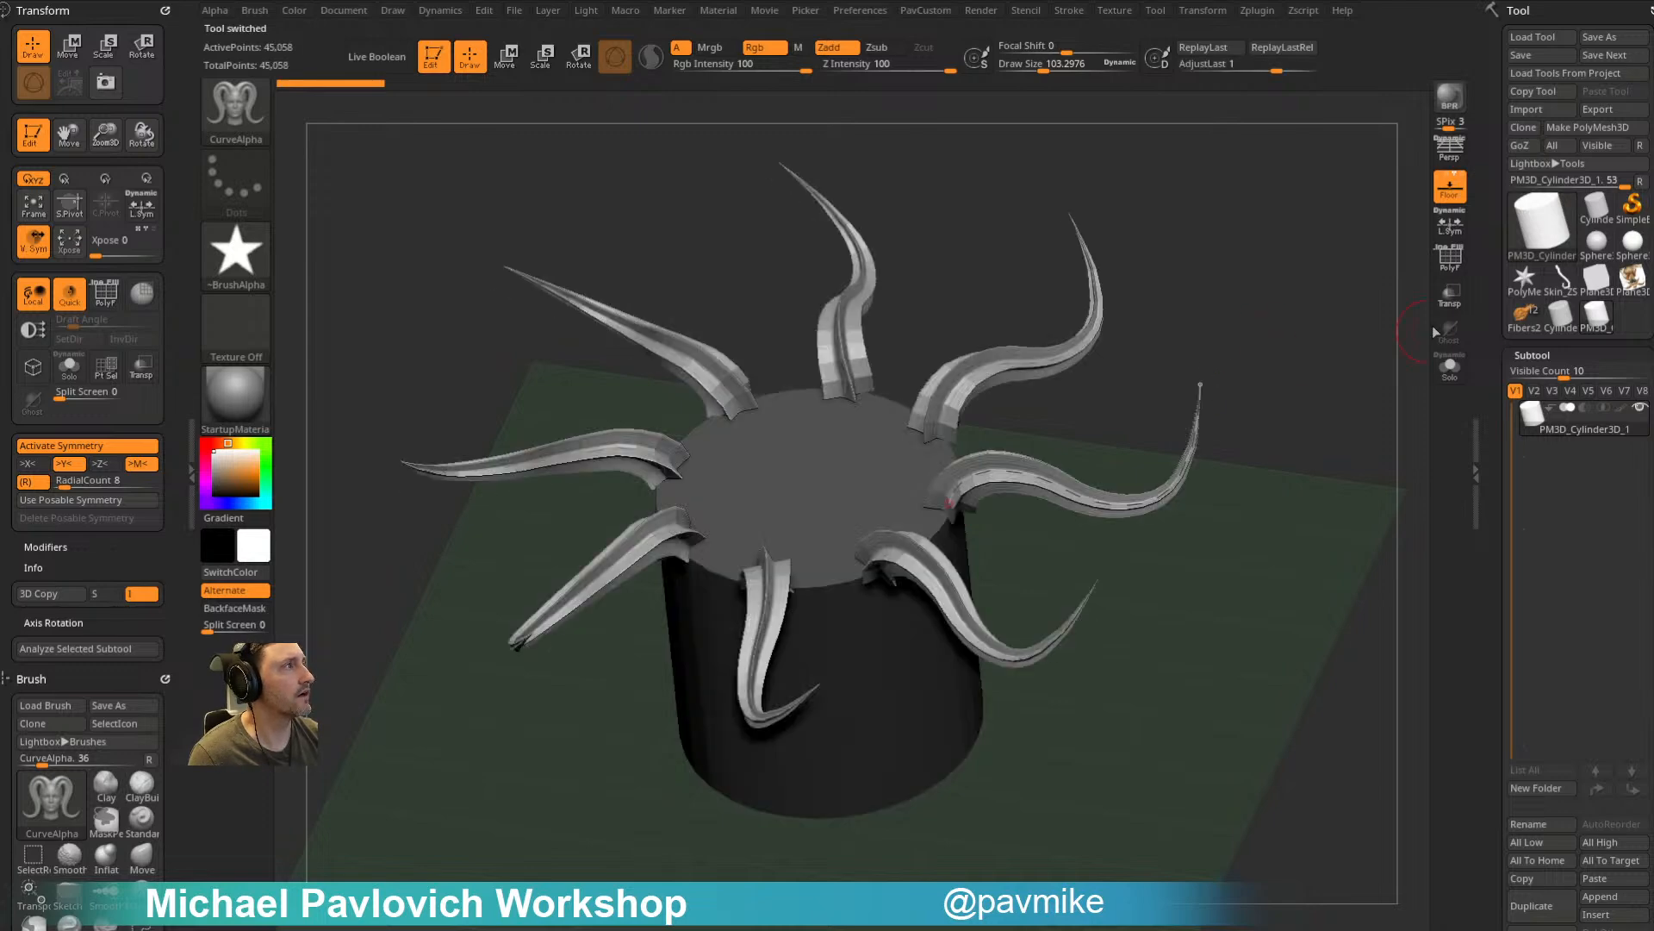
drag(1244, 236, 1330, 310)
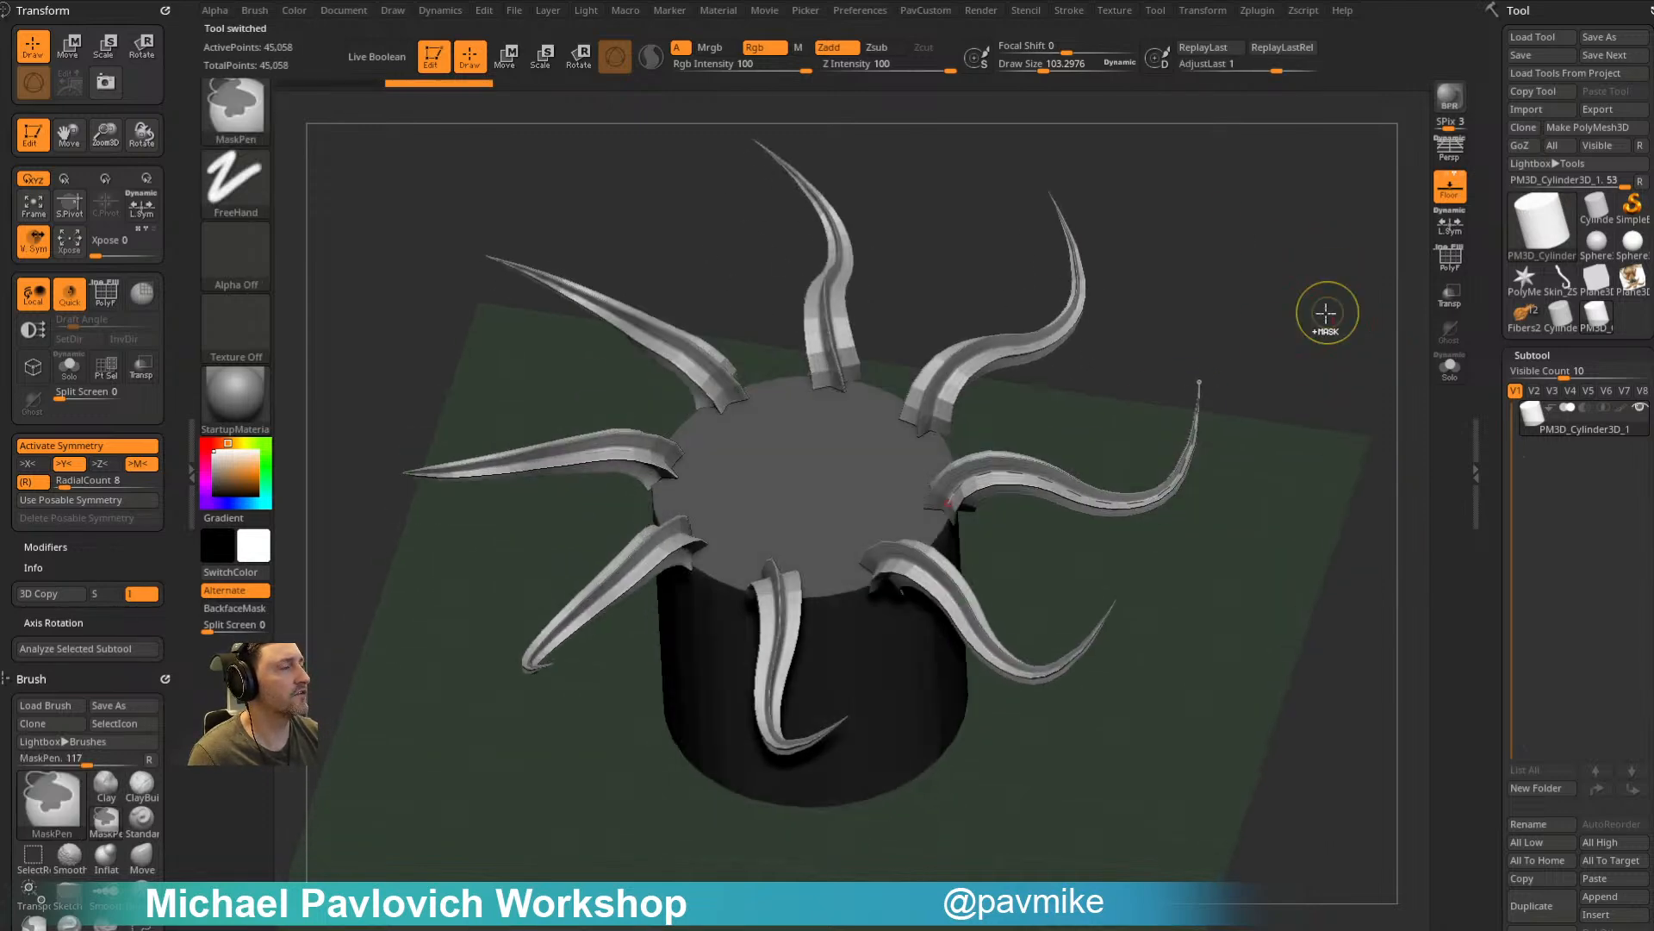
key(ctrl+z)
Step: Switch to the ExtrudeProfile brush and draw a radial ring of hair08 strands arching outward from the cylinder's top
key(b)
key(e)
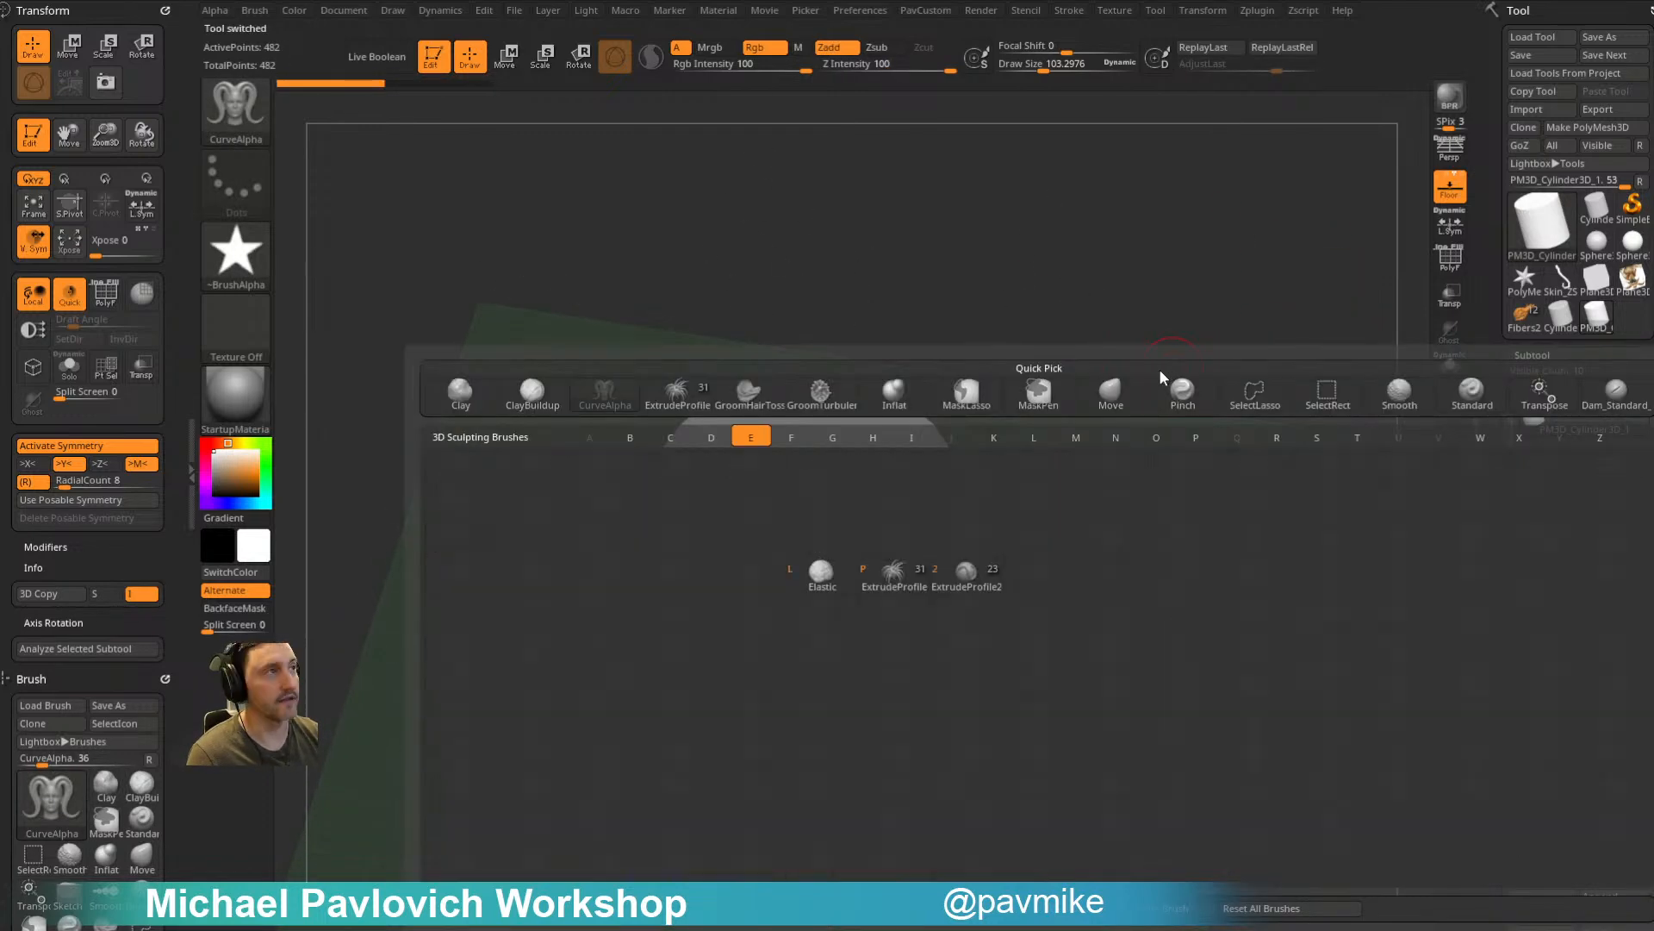
key(p)
drag(936, 522, 1155, 420)
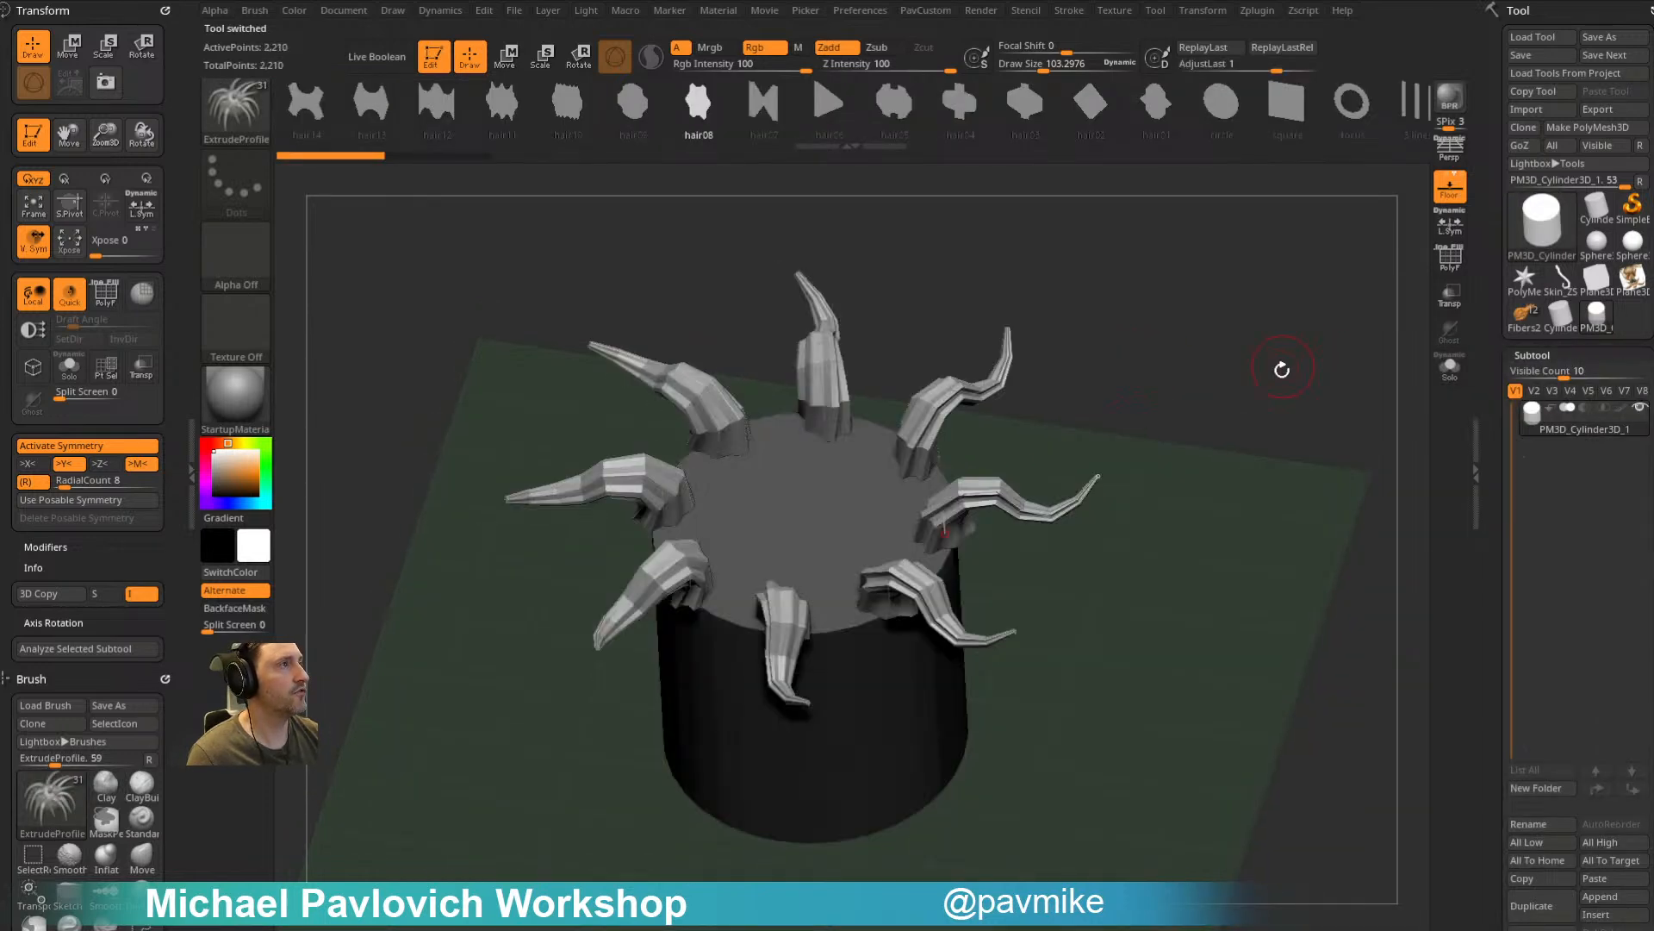
drag(1285, 365, 989, 456)
drag(1146, 303, 1067, 432)
key(ctrl+z)
drag(919, 529, 1277, 524)
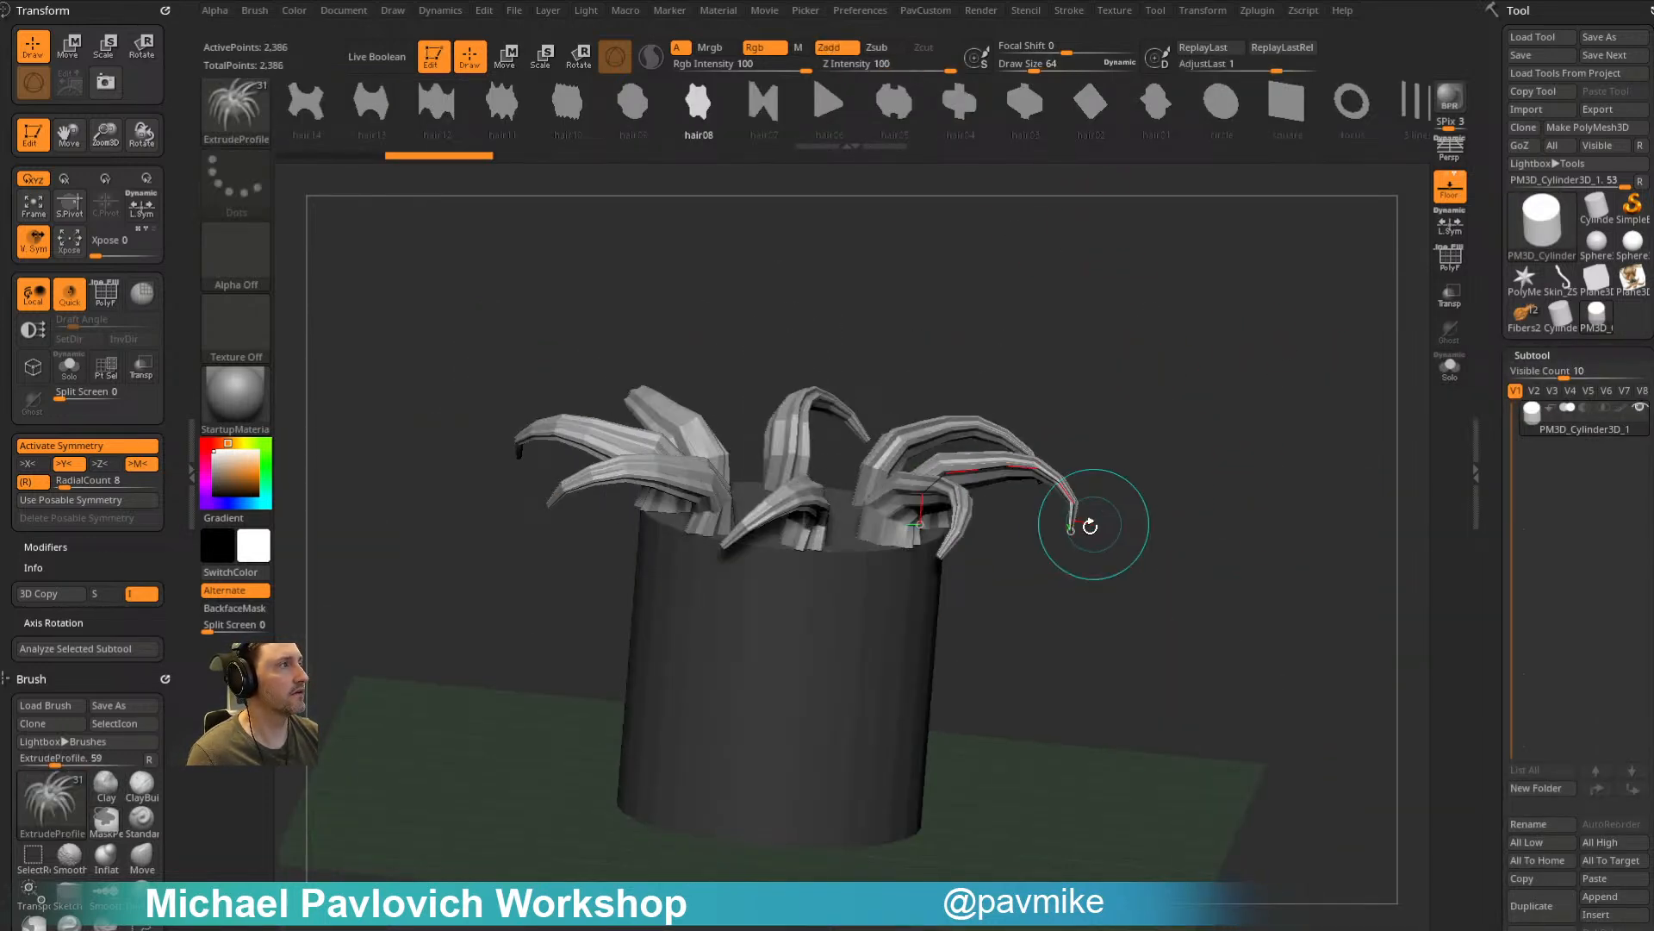
Step: Reshape the hair08 strands so they curl over the rim and hang down the cylinder's side
mouse_move(956, 639)
mouse_down()
mouse_move(1027, 462)
mouse_move(978, 485)
mouse_move(1004, 455)
mouse_up()
drag(1137, 397, 965, 405)
drag(1027, 459, 1016, 483)
drag(965, 586, 1031, 659)
drag(853, 720, 1162, 507)
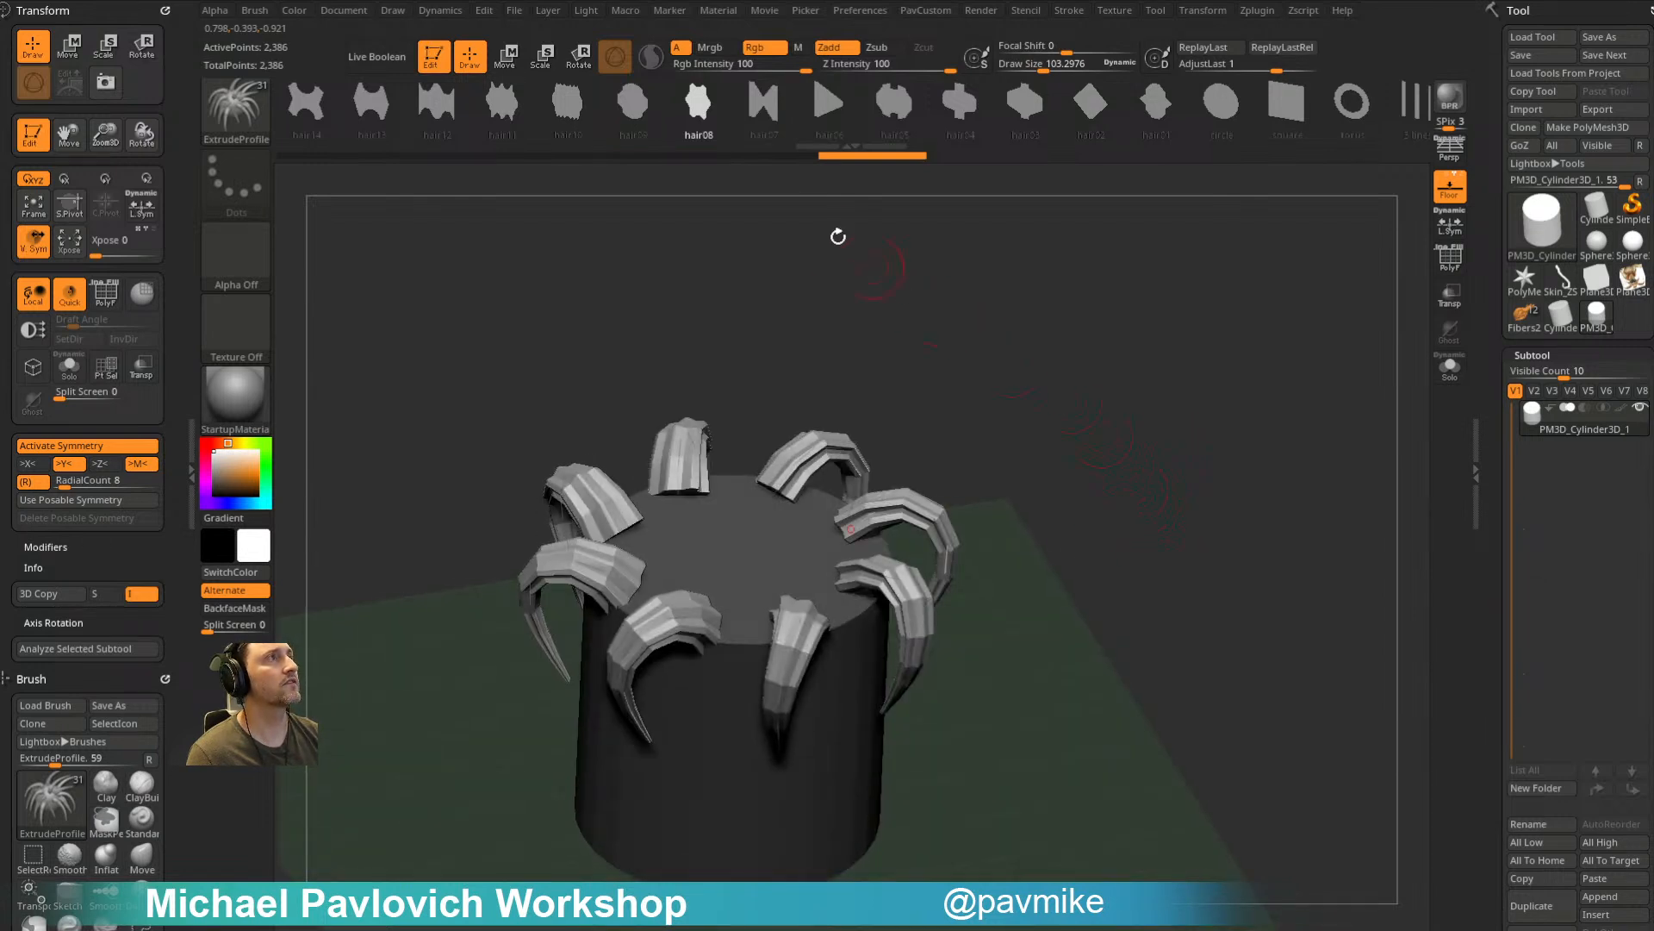
drag(923, 339, 828, 148)
Step: Swap the strands' profile to hair05 and lengthen them down the cylinder with tips flicked outward
click(894, 103)
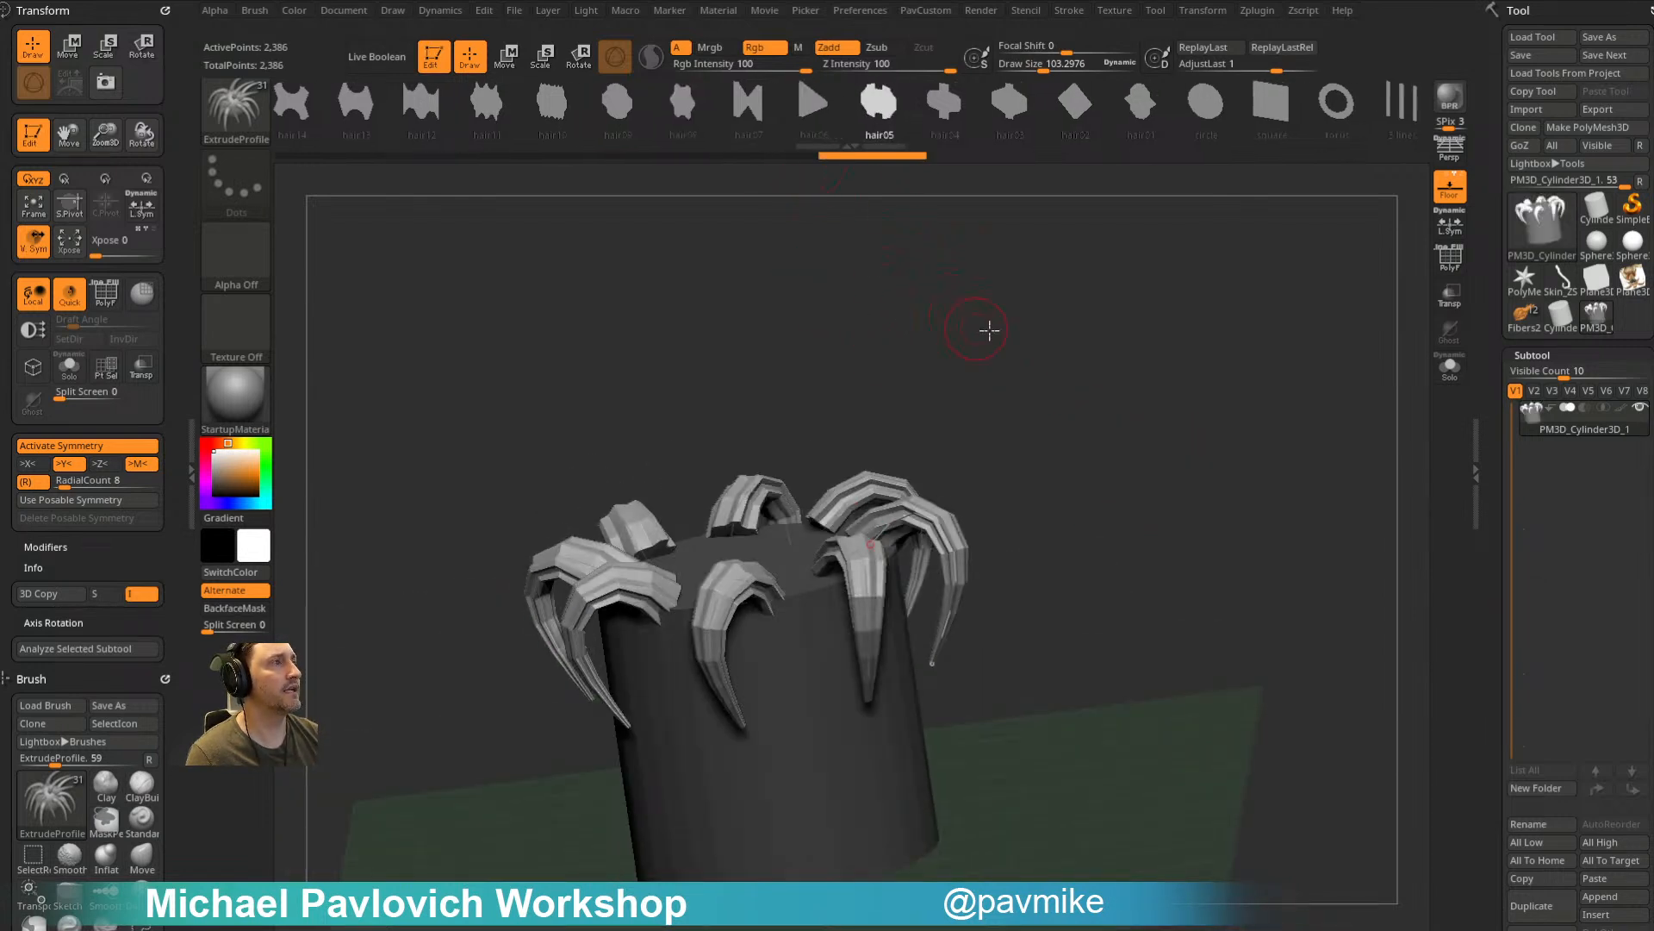
drag(975, 325, 1026, 251)
drag(1033, 409, 1124, 336)
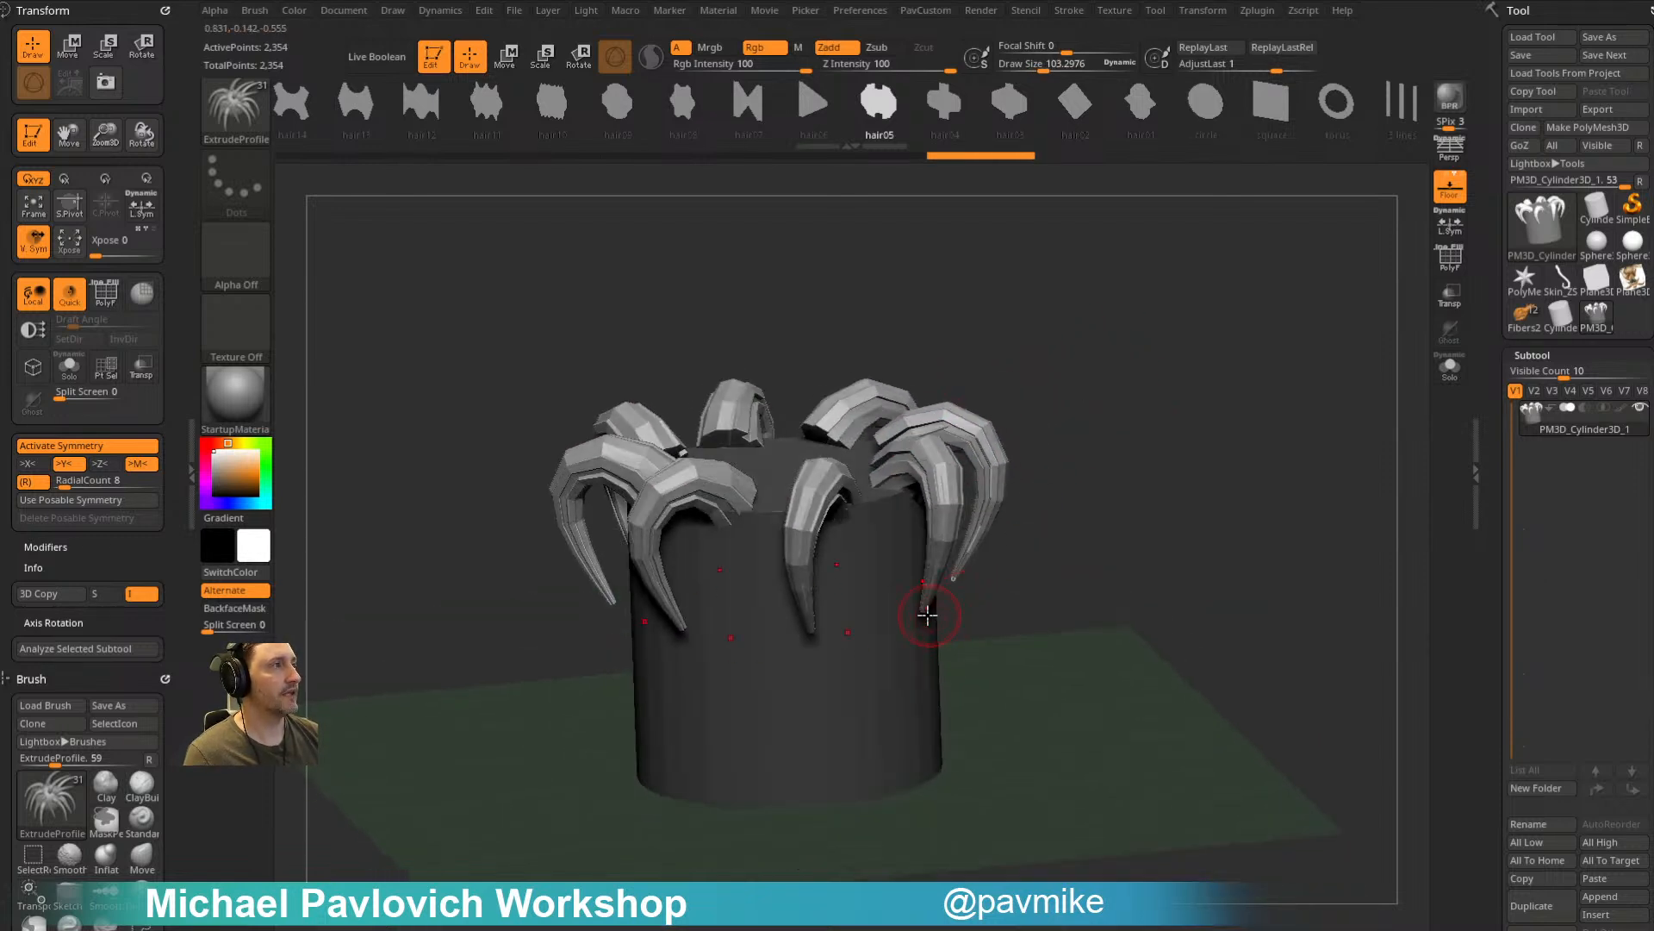
mouse_move(1038, 595)
mouse_down()
mouse_move(1004, 542)
mouse_move(1144, 662)
mouse_up()
drag(1279, 484, 1262, 539)
mouse_move(1059, 658)
mouse_down()
mouse_move(1145, 620)
mouse_move(1259, 310)
mouse_move(1177, 573)
mouse_move(1077, 663)
mouse_up()
mouse_move(1089, 539)
mouse_down()
mouse_move(965, 485)
mouse_move(987, 482)
mouse_move(950, 441)
mouse_up()
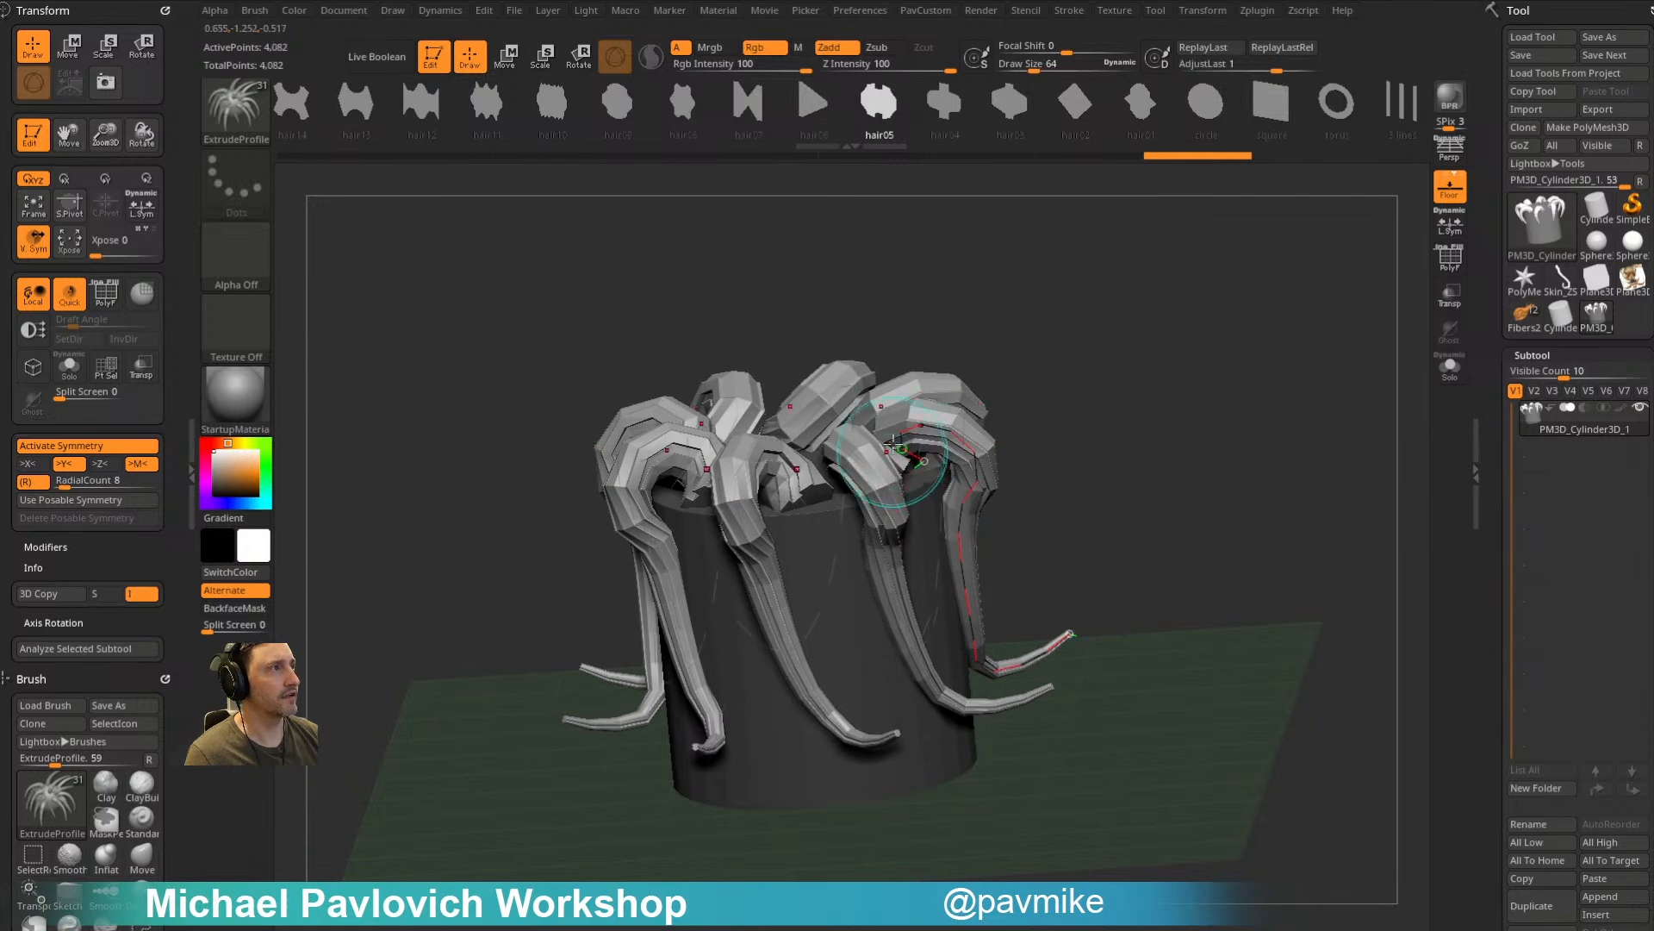
drag(1053, 456, 1069, 450)
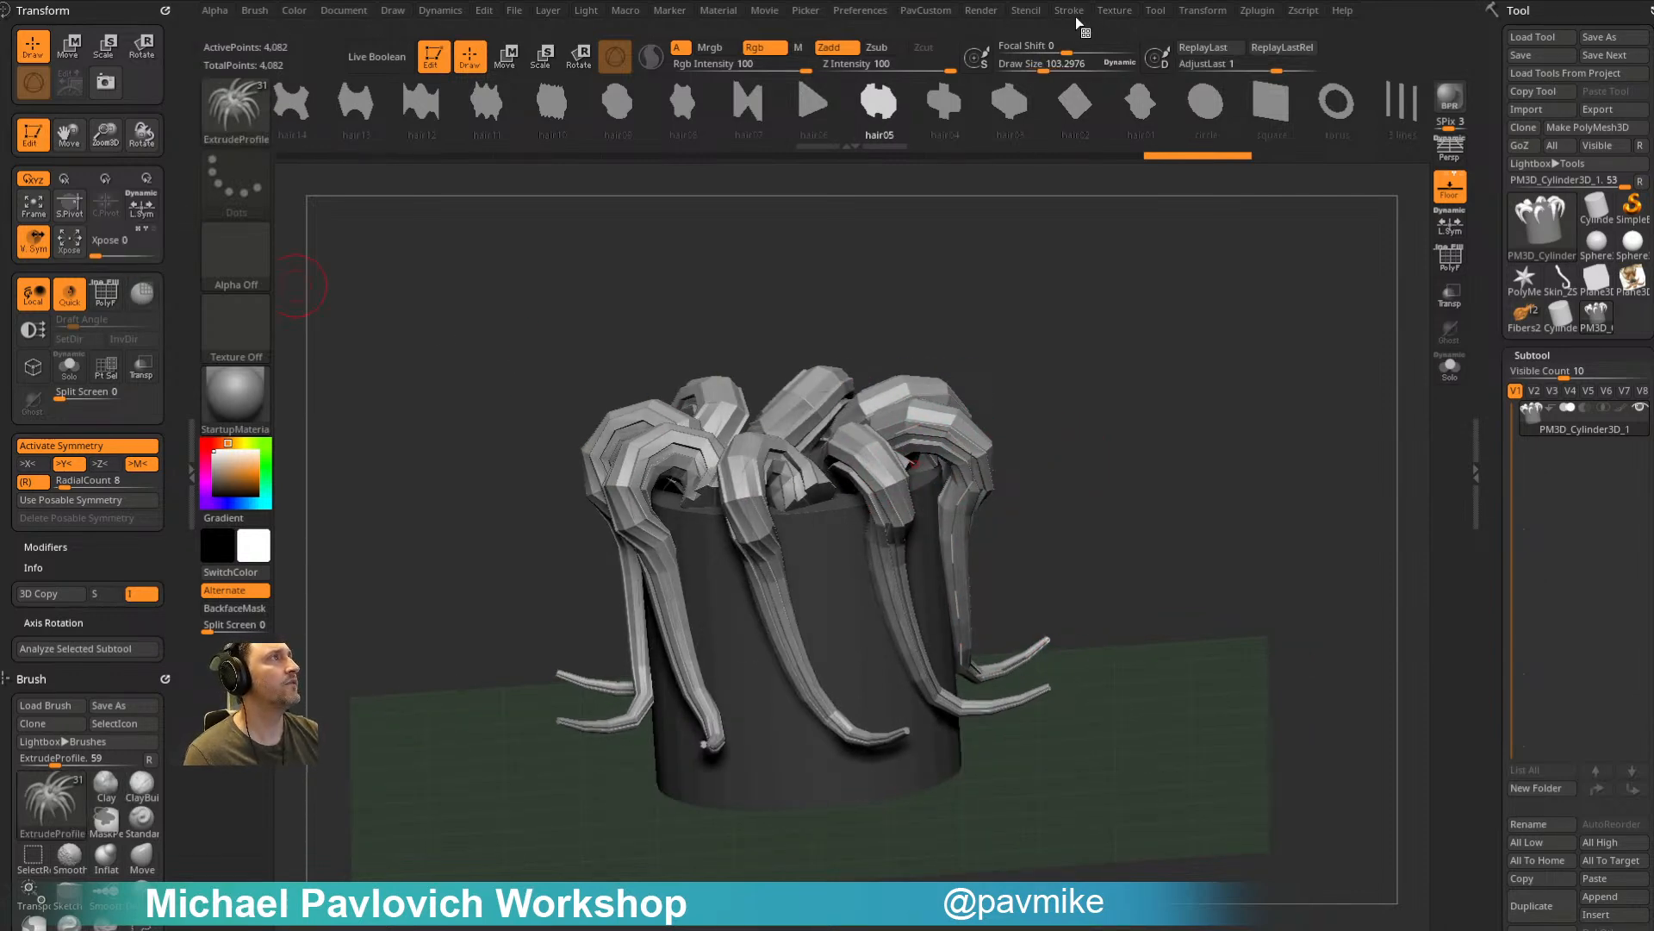
Step: Dock the Stroke palette, expand its curve settings, and set the curve's Repel Strength to 0
mouse_move(1074, 14)
drag(1068, 12, 95, 163)
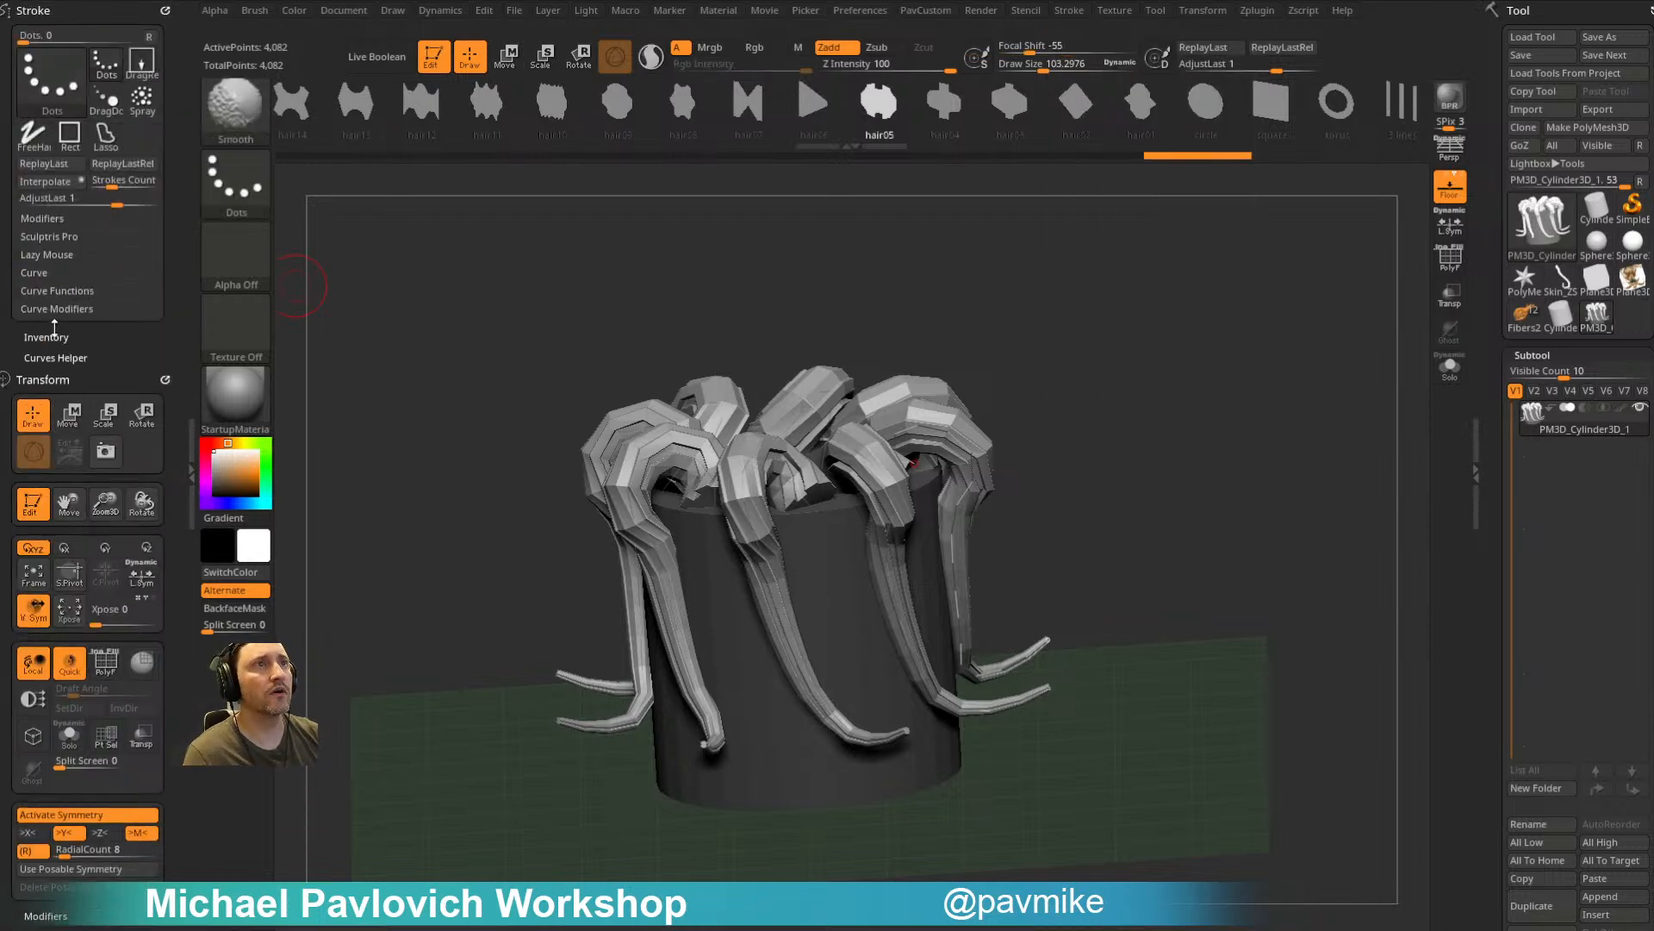
click(57, 290)
click(57, 417)
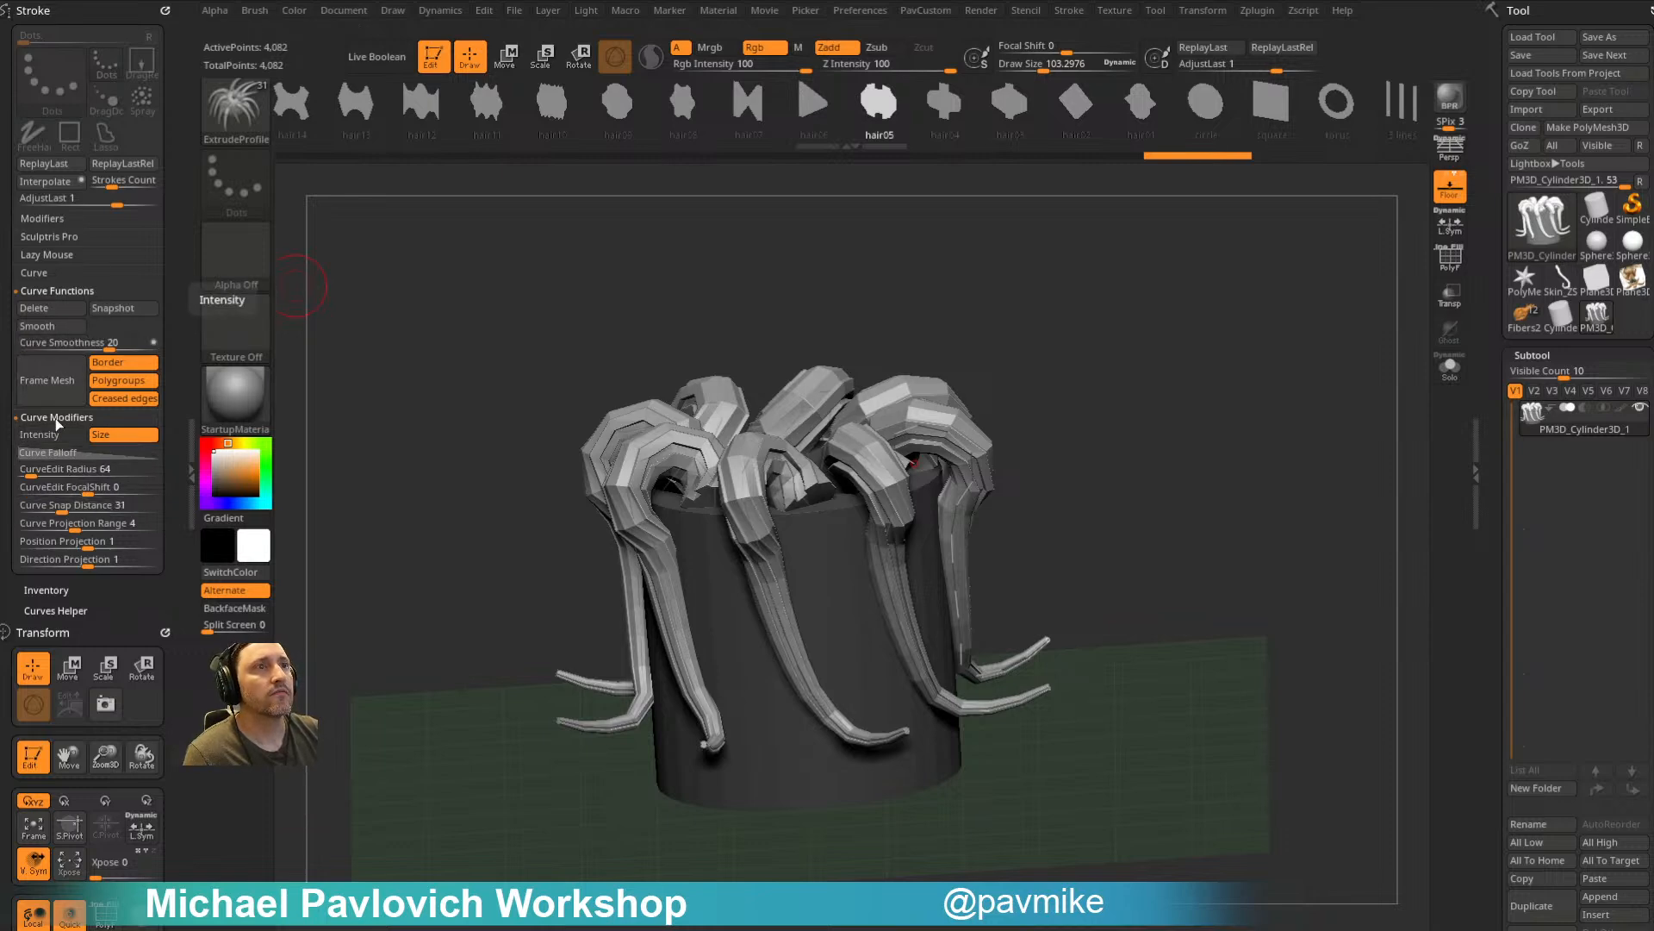
click(52, 274)
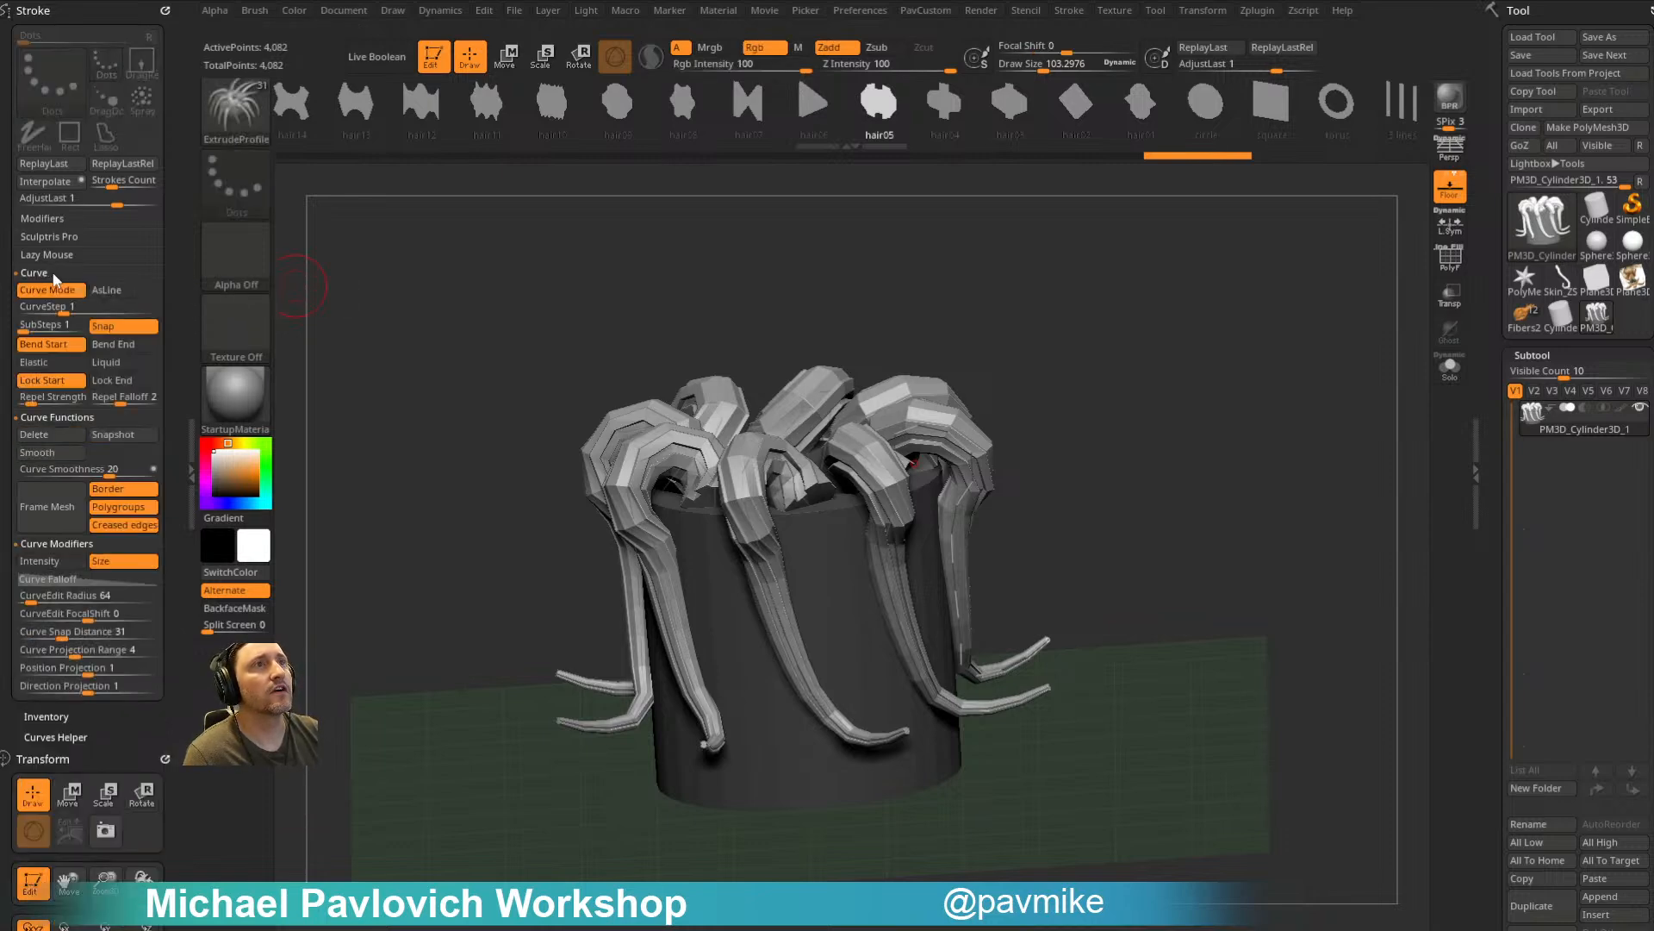
drag(28, 401, 19, 401)
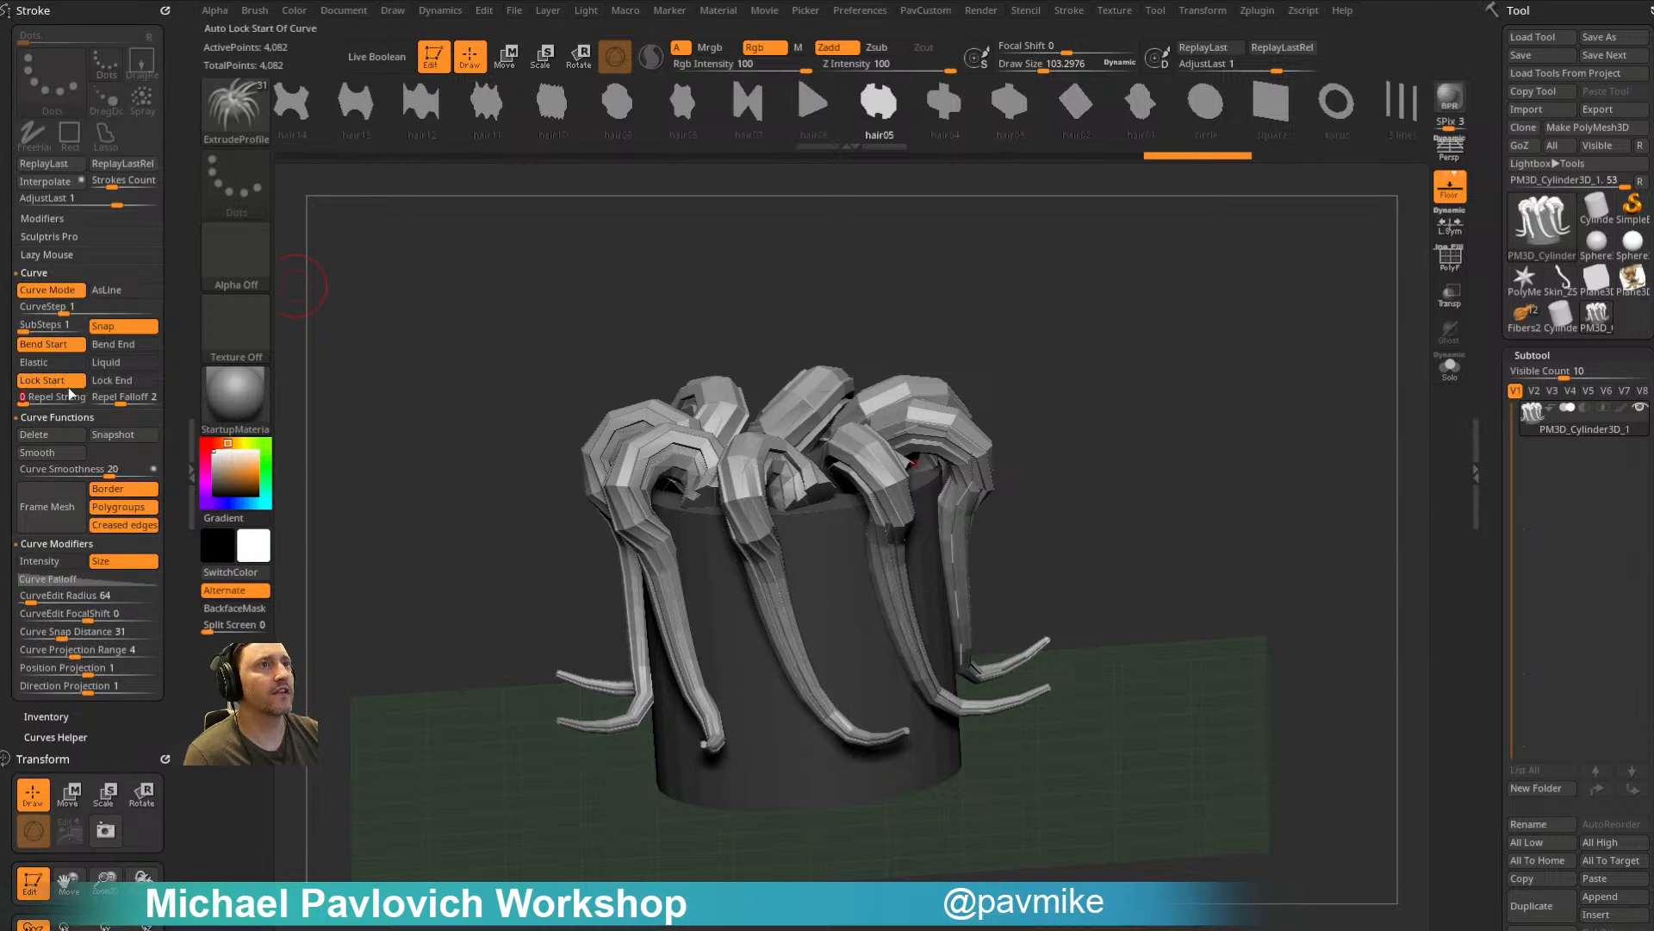
Step: Pull the strands' upper bends outward over the rim and enable Bend End for the curves
drag(957, 432, 988, 481)
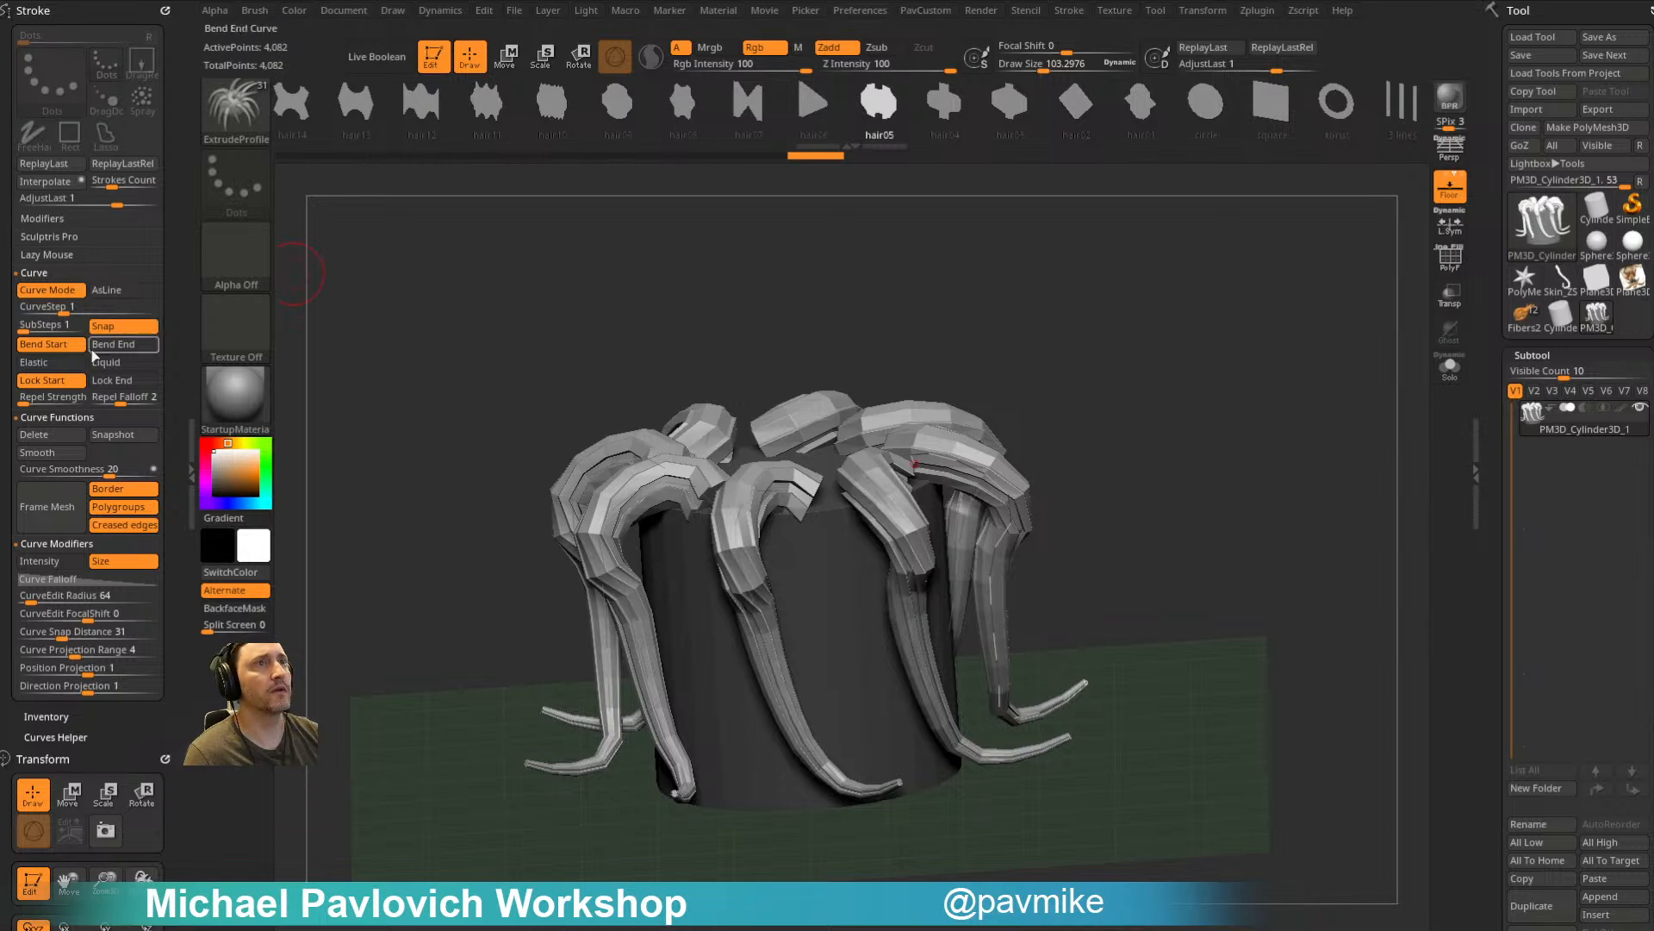
click(123, 344)
click(1013, 677)
drag(1032, 395, 1102, 441)
key(ctrl+z)
Step: Draw a second radial ring of hair05 strands on top of the first ring at the cylinder's rim
click(875, 439)
drag(1022, 346, 1037, 428)
click(779, 425)
mouse_move(875, 447)
mouse_down()
mouse_move(1139, 481)
mouse_move(1188, 369)
mouse_up()
mouse_move(1134, 466)
mouse_down()
mouse_move(1046, 483)
mouse_move(977, 555)
mouse_move(1000, 559)
mouse_up()
drag(1028, 429, 996, 449)
Step: Reshape the second ring's curves so the strands arch over the first ring and end in outward-flicked tips
drag(1139, 419, 1102, 440)
drag(1016, 573, 1106, 579)
drag(1060, 509, 1003, 511)
drag(997, 425, 1006, 419)
drag(1101, 378, 953, 415)
drag(939, 508, 947, 515)
drag(903, 593, 933, 602)
drag(772, 617, 922, 611)
drag(1213, 369, 1208, 335)
drag(1189, 266, 958, 312)
drag(1010, 472, 1013, 522)
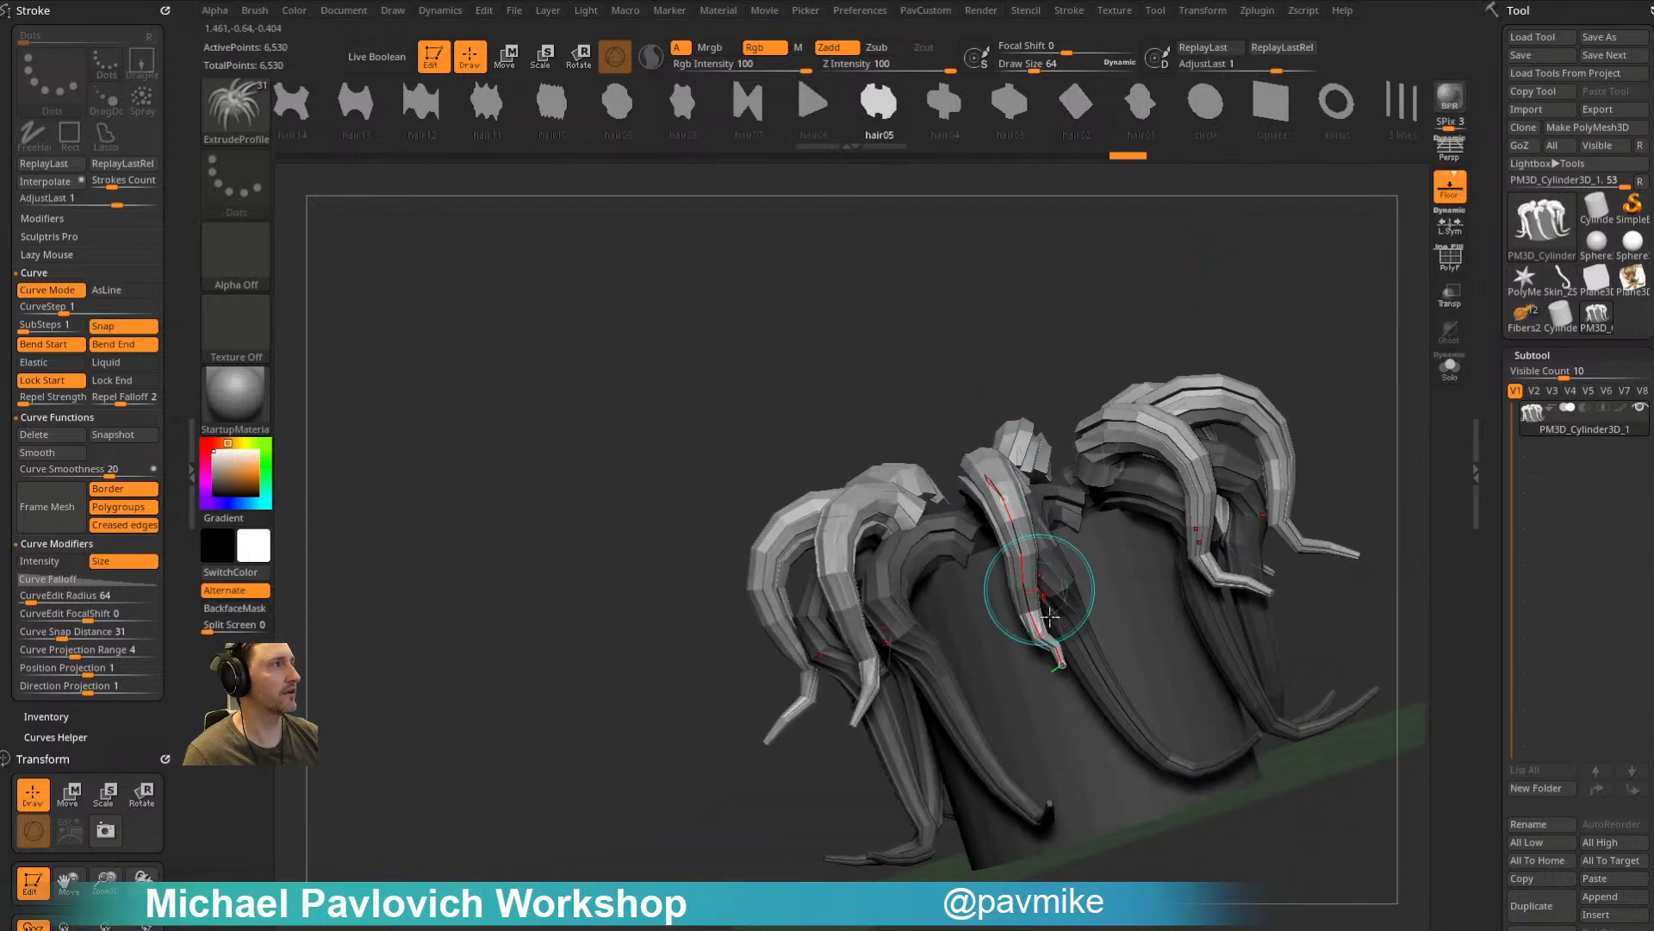
Step: Try smoothing and repositioning the second ring's curves, undoing each change, and view the cylinder straight from the side
drag(1086, 293, 990, 307)
key(shift)
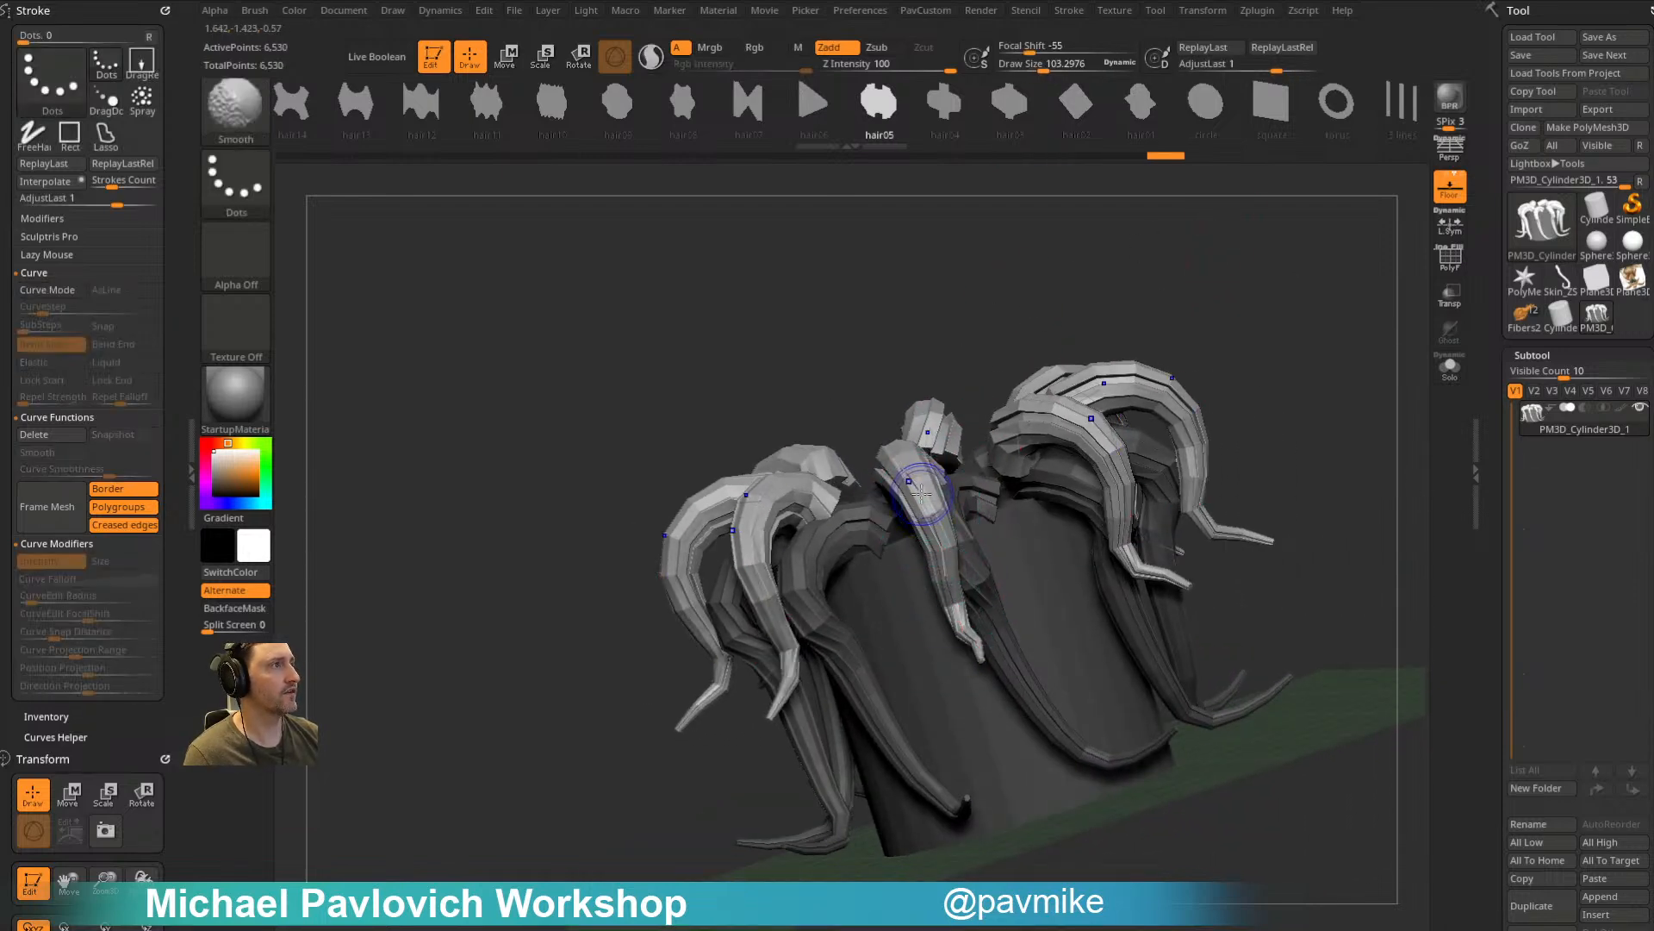
shift+drag(921, 491, 921, 502)
drag(917, 345, 1001, 344)
key(ctrl+z)
key(shift)
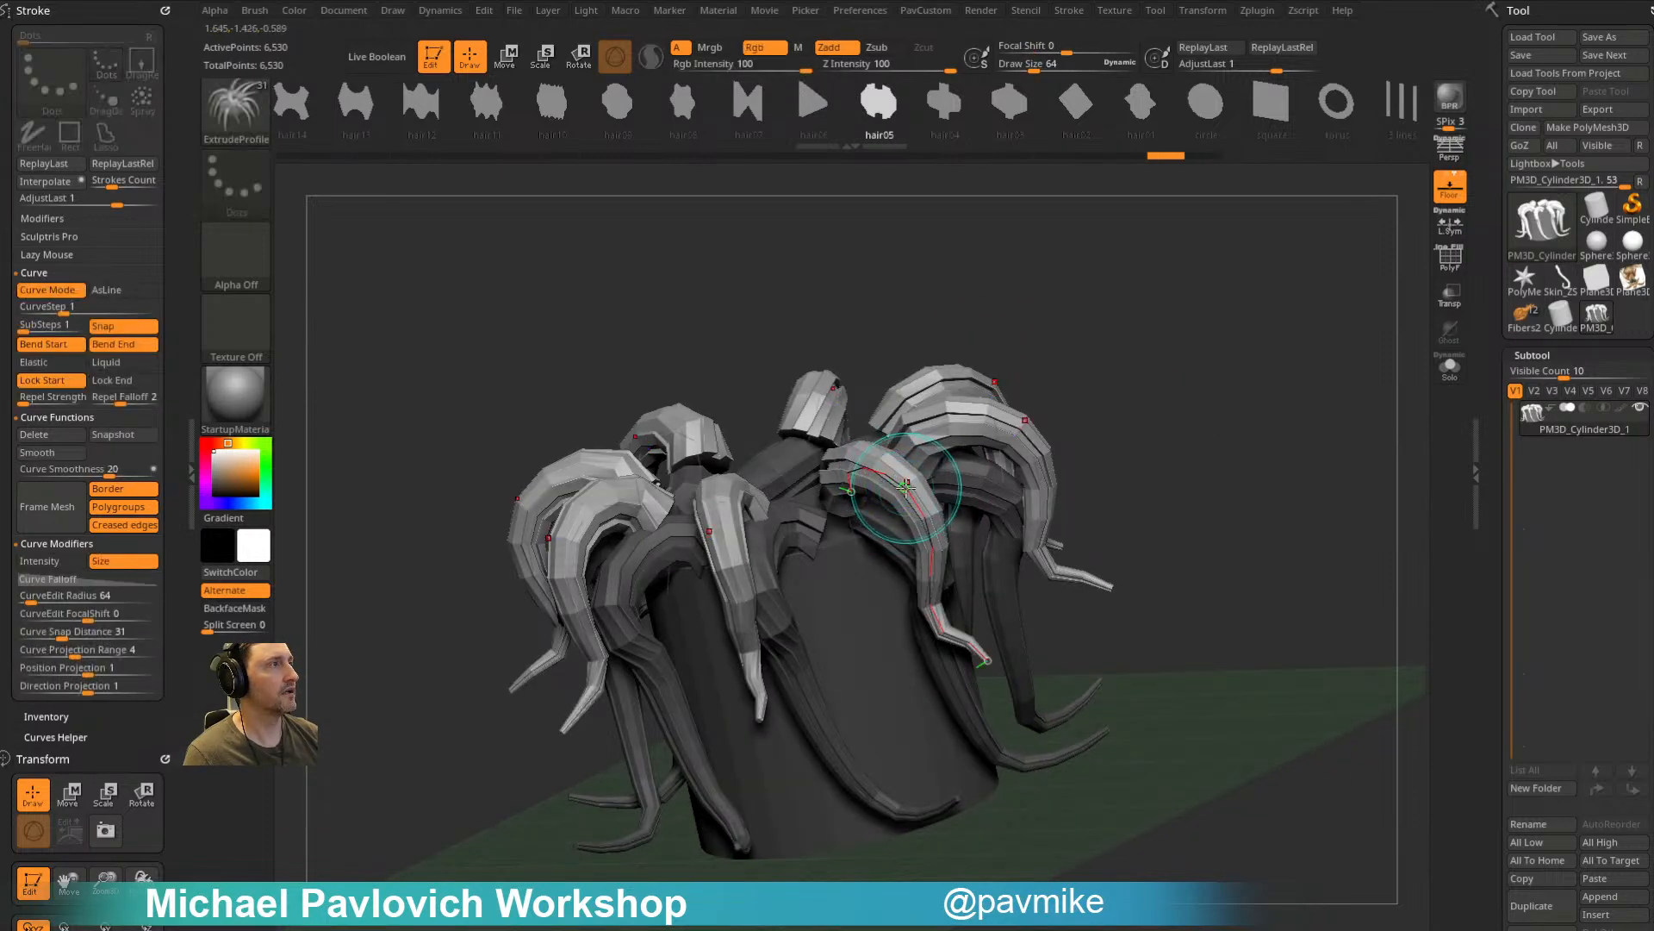
mouse_move(1052, 417)
mouse_down()
mouse_move(870, 520)
mouse_move(929, 534)
mouse_move(919, 569)
mouse_up()
key(ctrl+z)
shift+drag(853, 477, 1019, 655)
key(ctrl+z)
right_drag(1043, 595, 1081, 423)
shift+right_drag(1081, 423, 1064, 395)
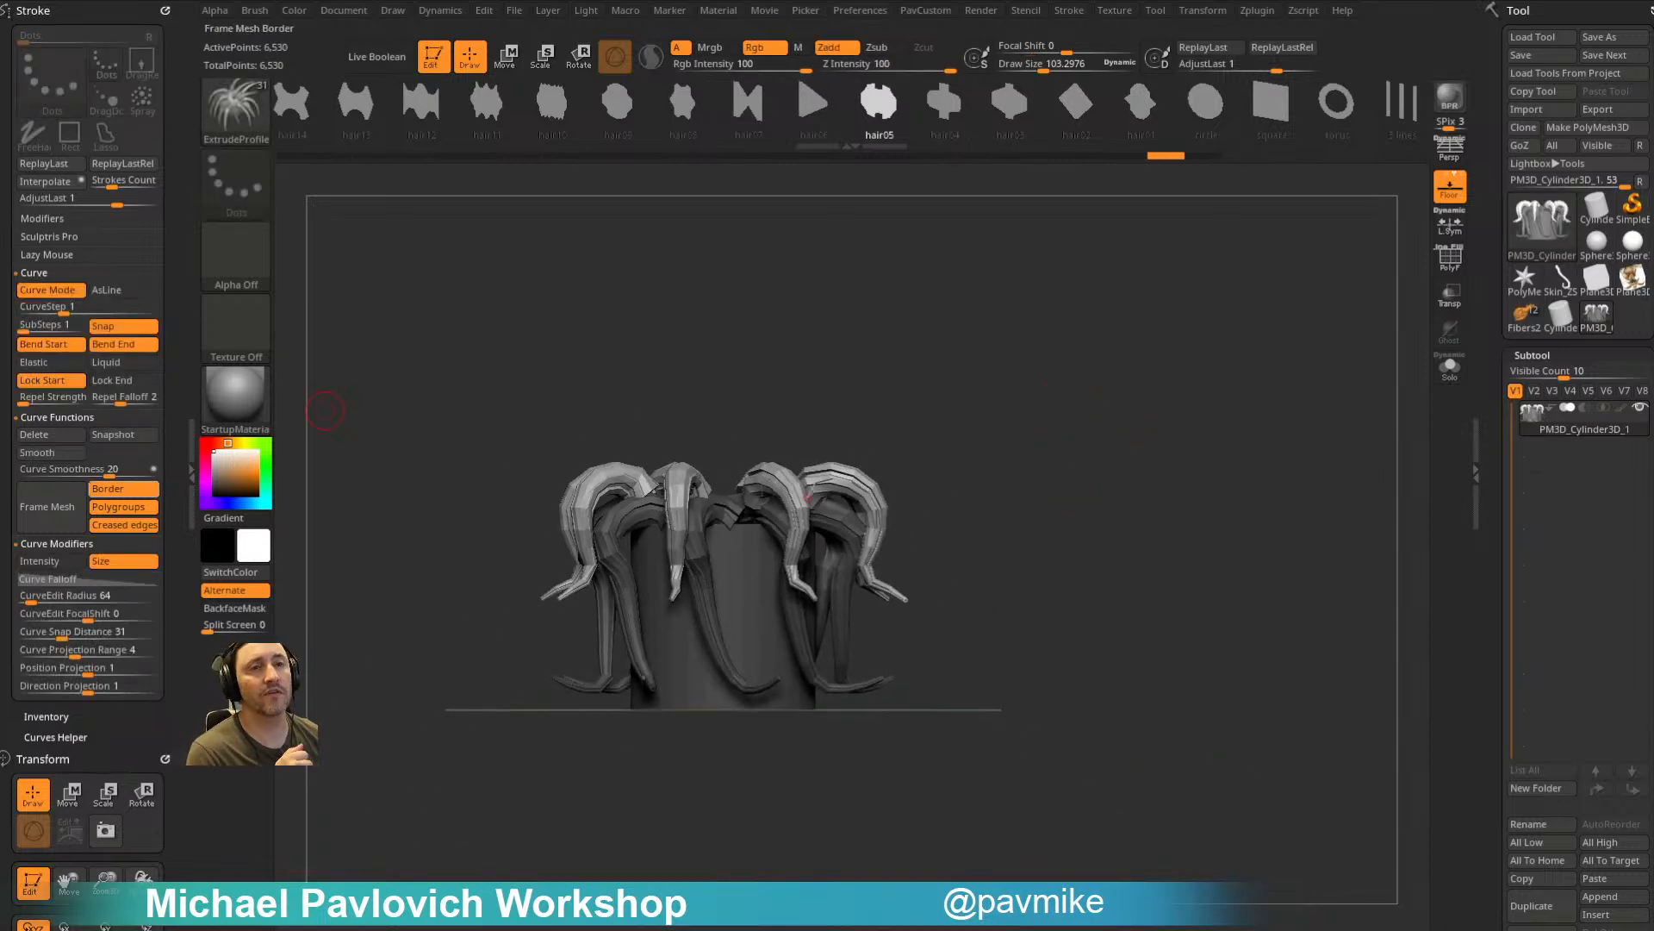